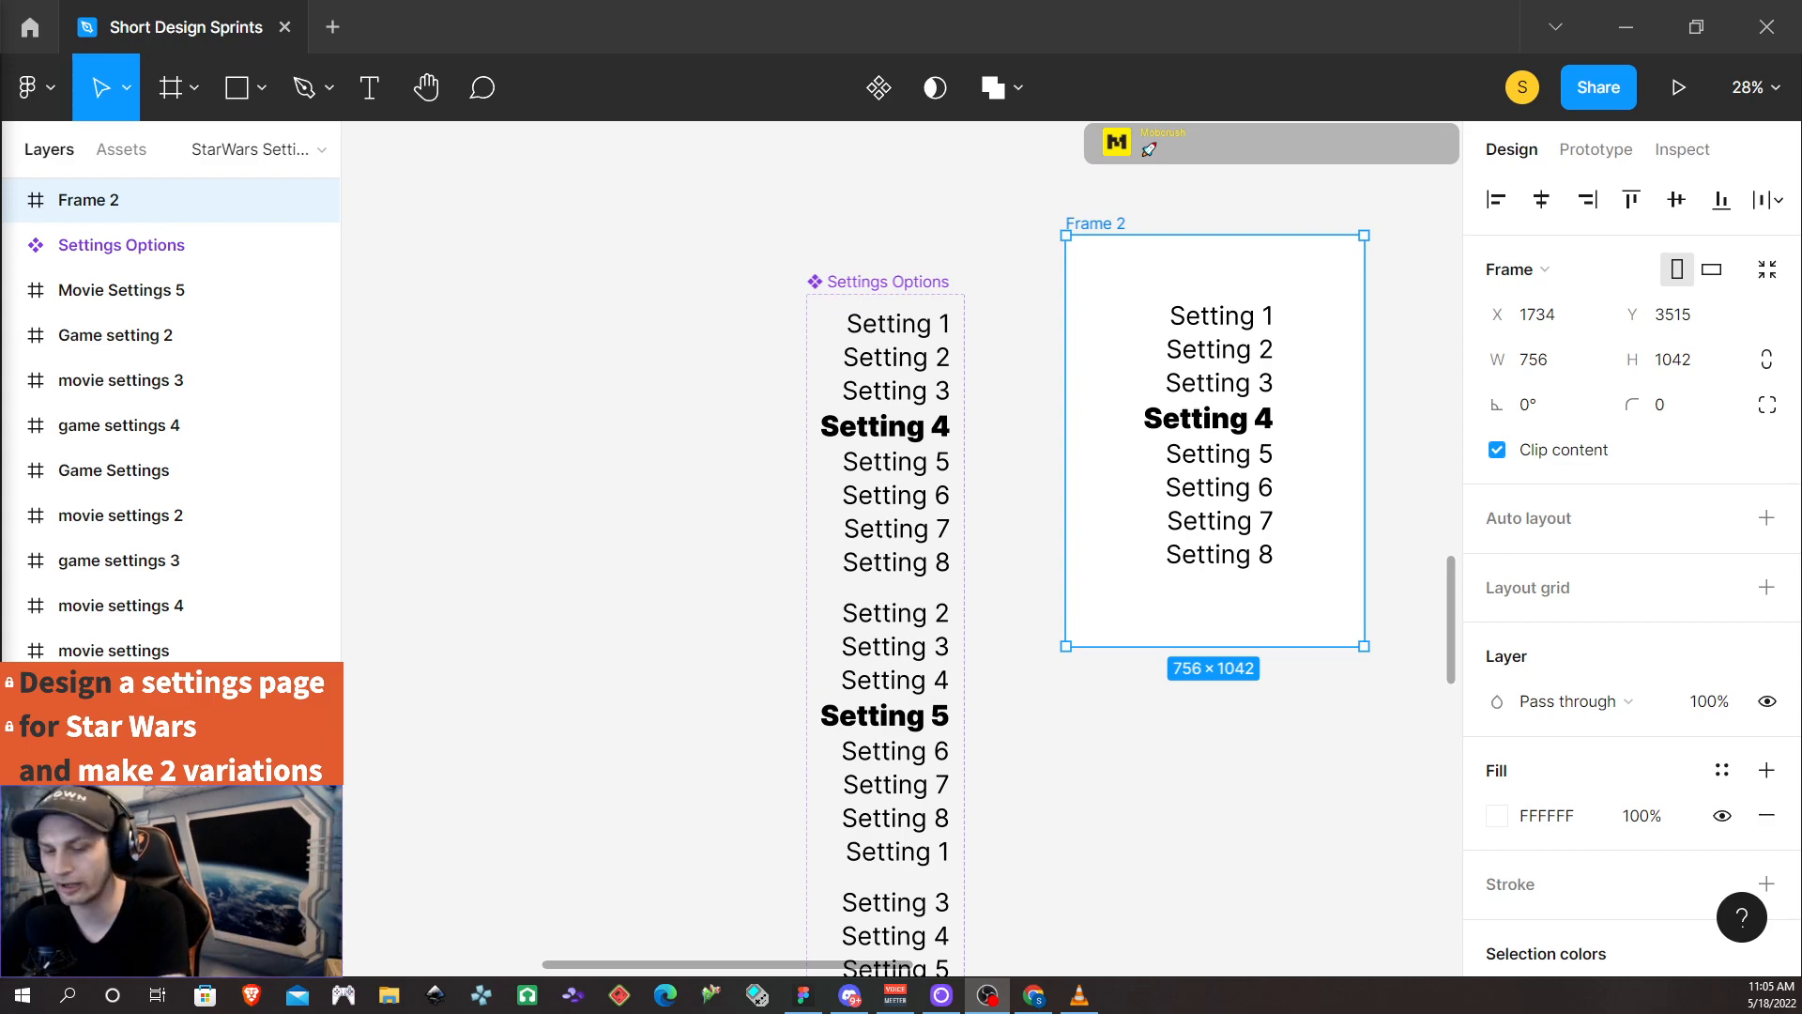
Survey the movie and game settings wireframes on the canvas, from Frame 2 and Settings Options up to the first row
{"action": "scroll", "coordinate": [652, 308], "scroll_direction": "down", "scroll_amount": 5}
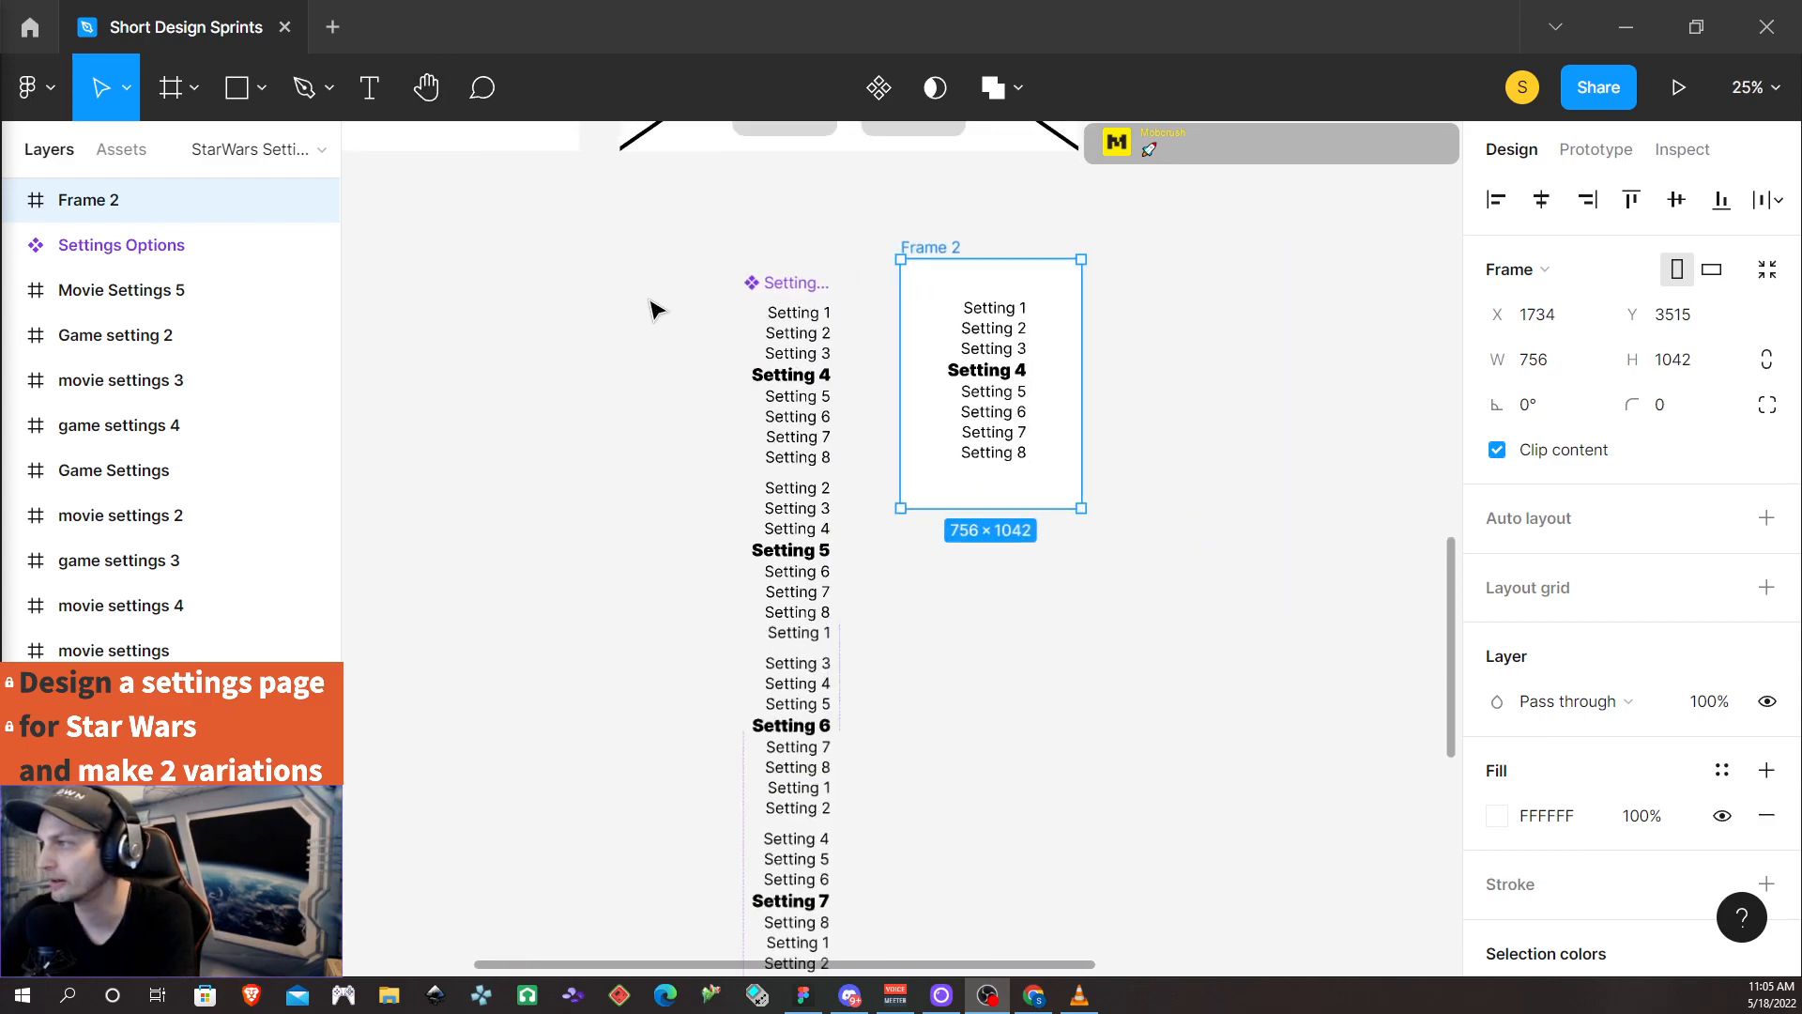
{"action": "scroll", "coordinate": [652, 308], "scroll_direction": "down", "scroll_amount": 6}
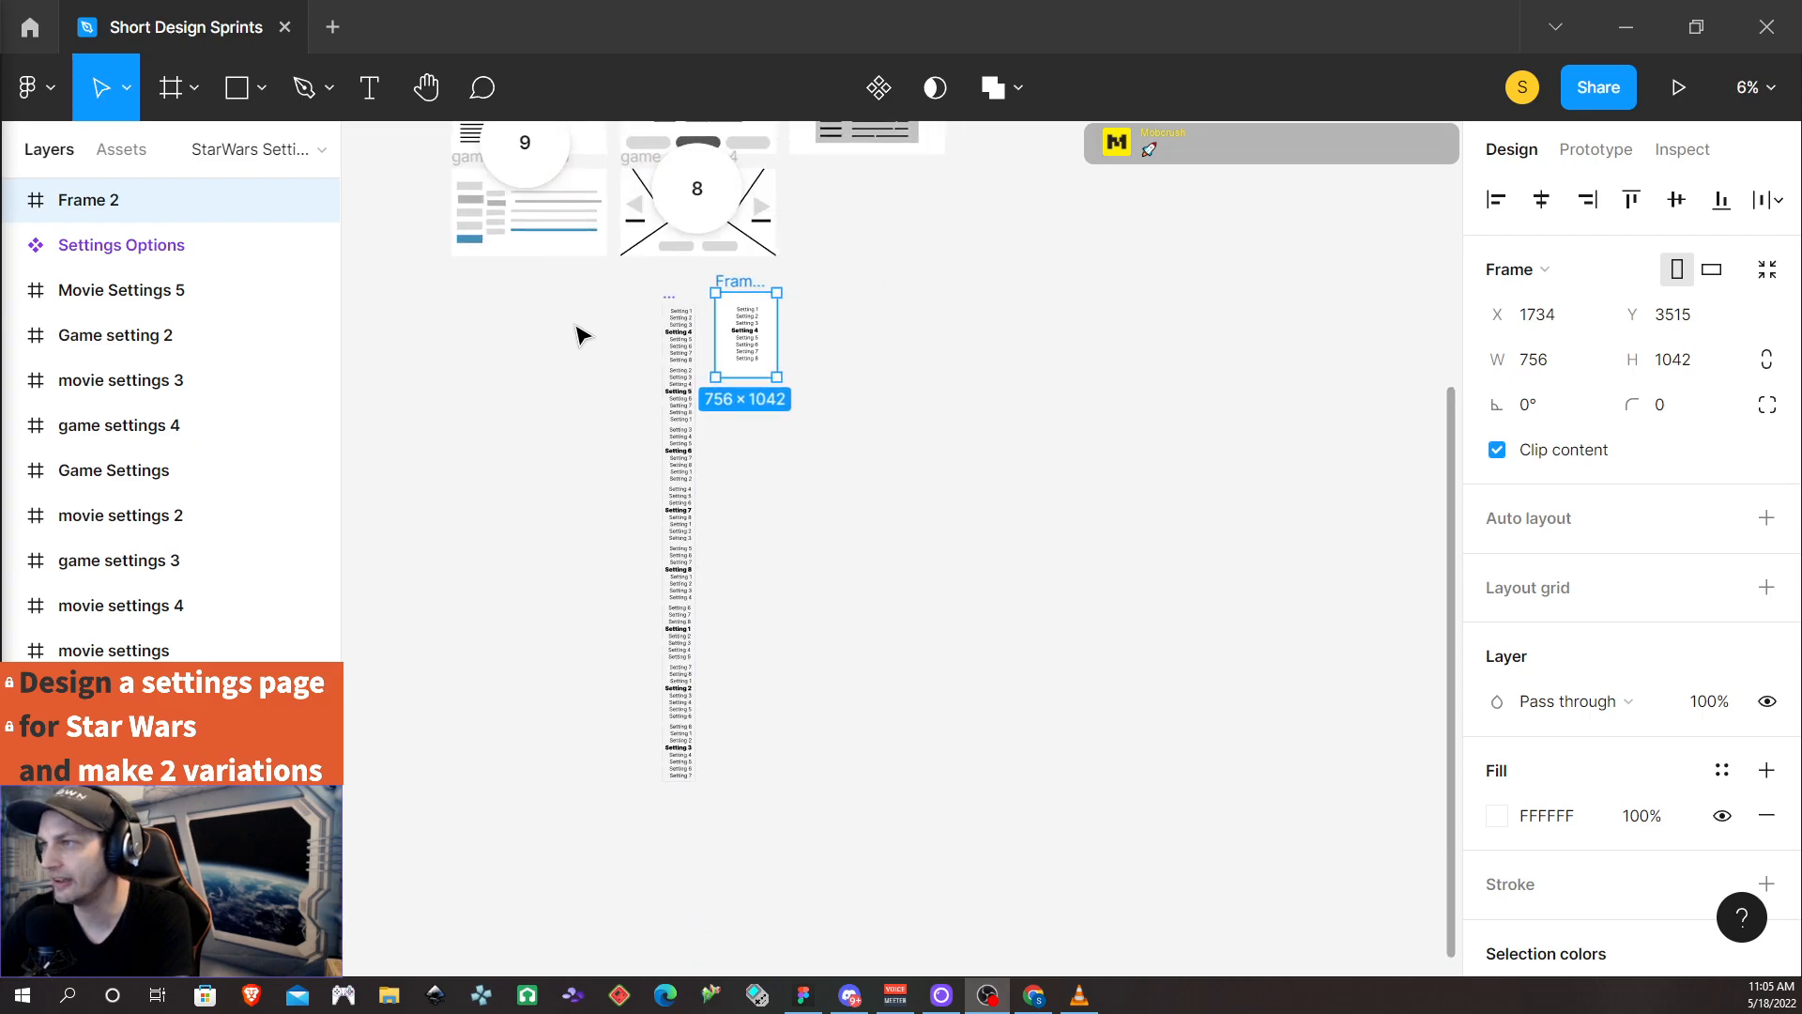
{"action": "scroll", "coordinate": [629, 365], "scroll_direction": "up", "scroll_amount": 3}
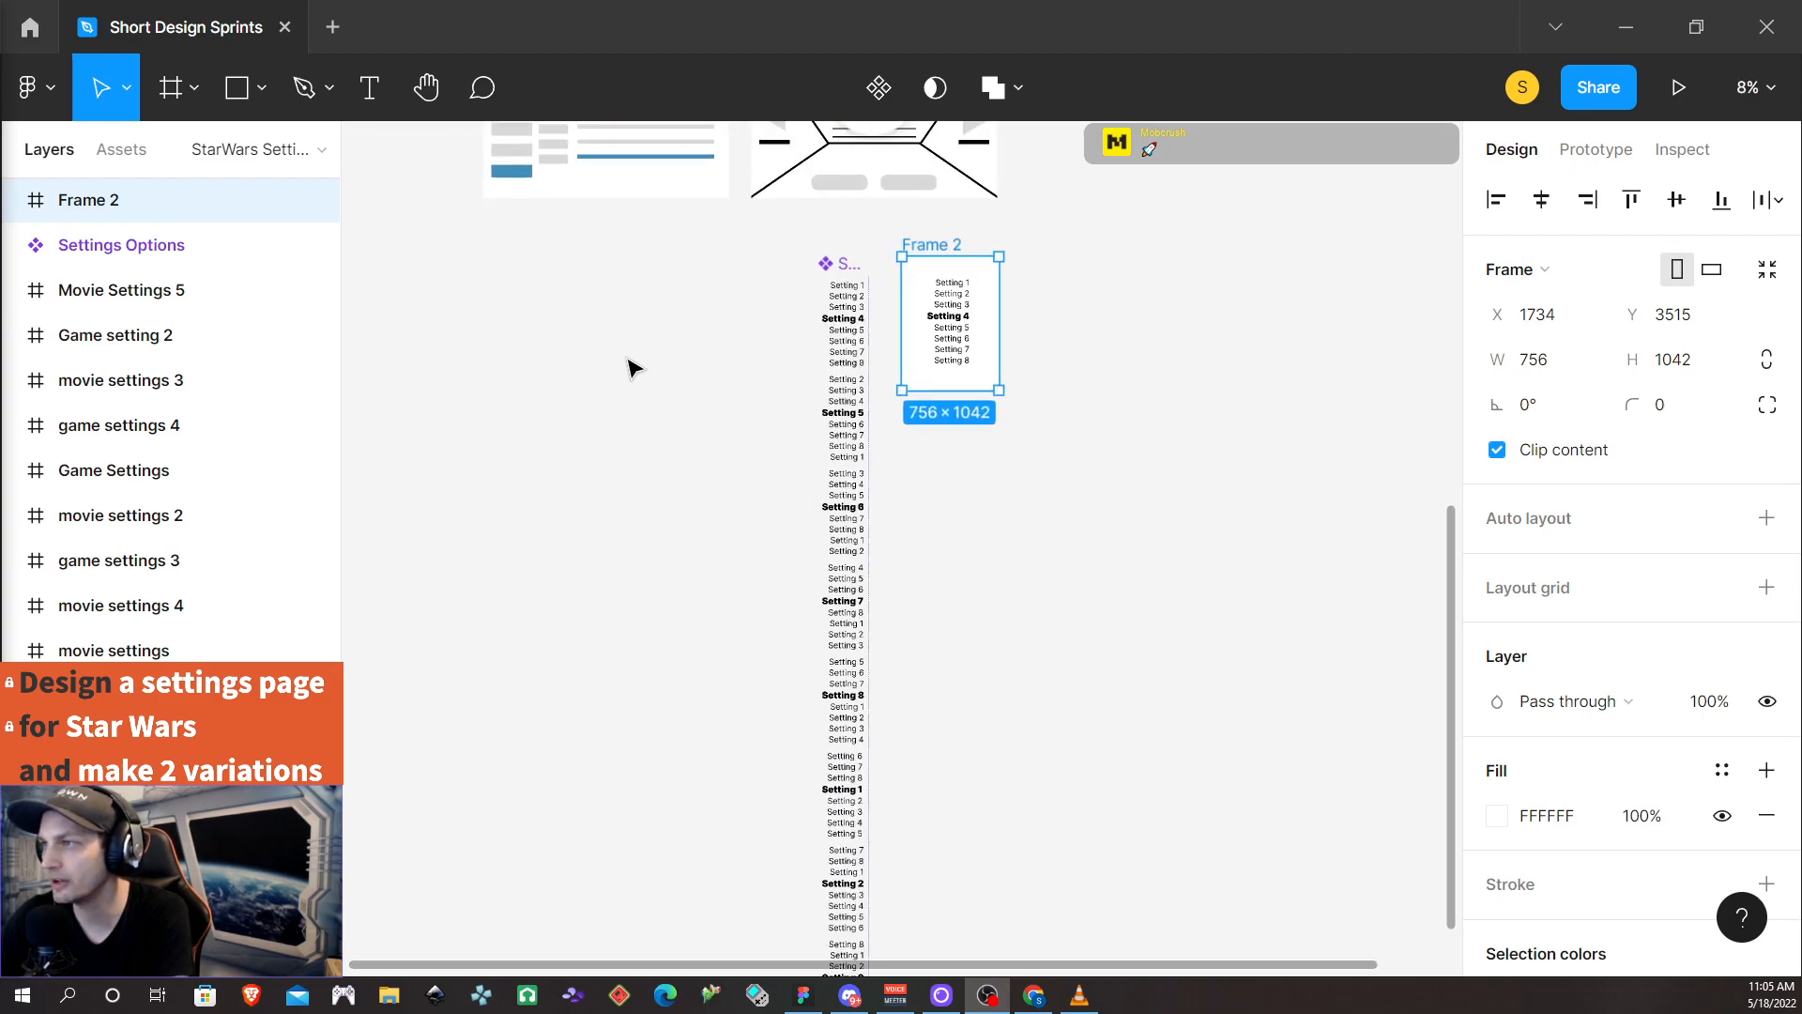
{"action": "scroll", "coordinate": [629, 366], "scroll_direction": "up", "scroll_amount": 6}
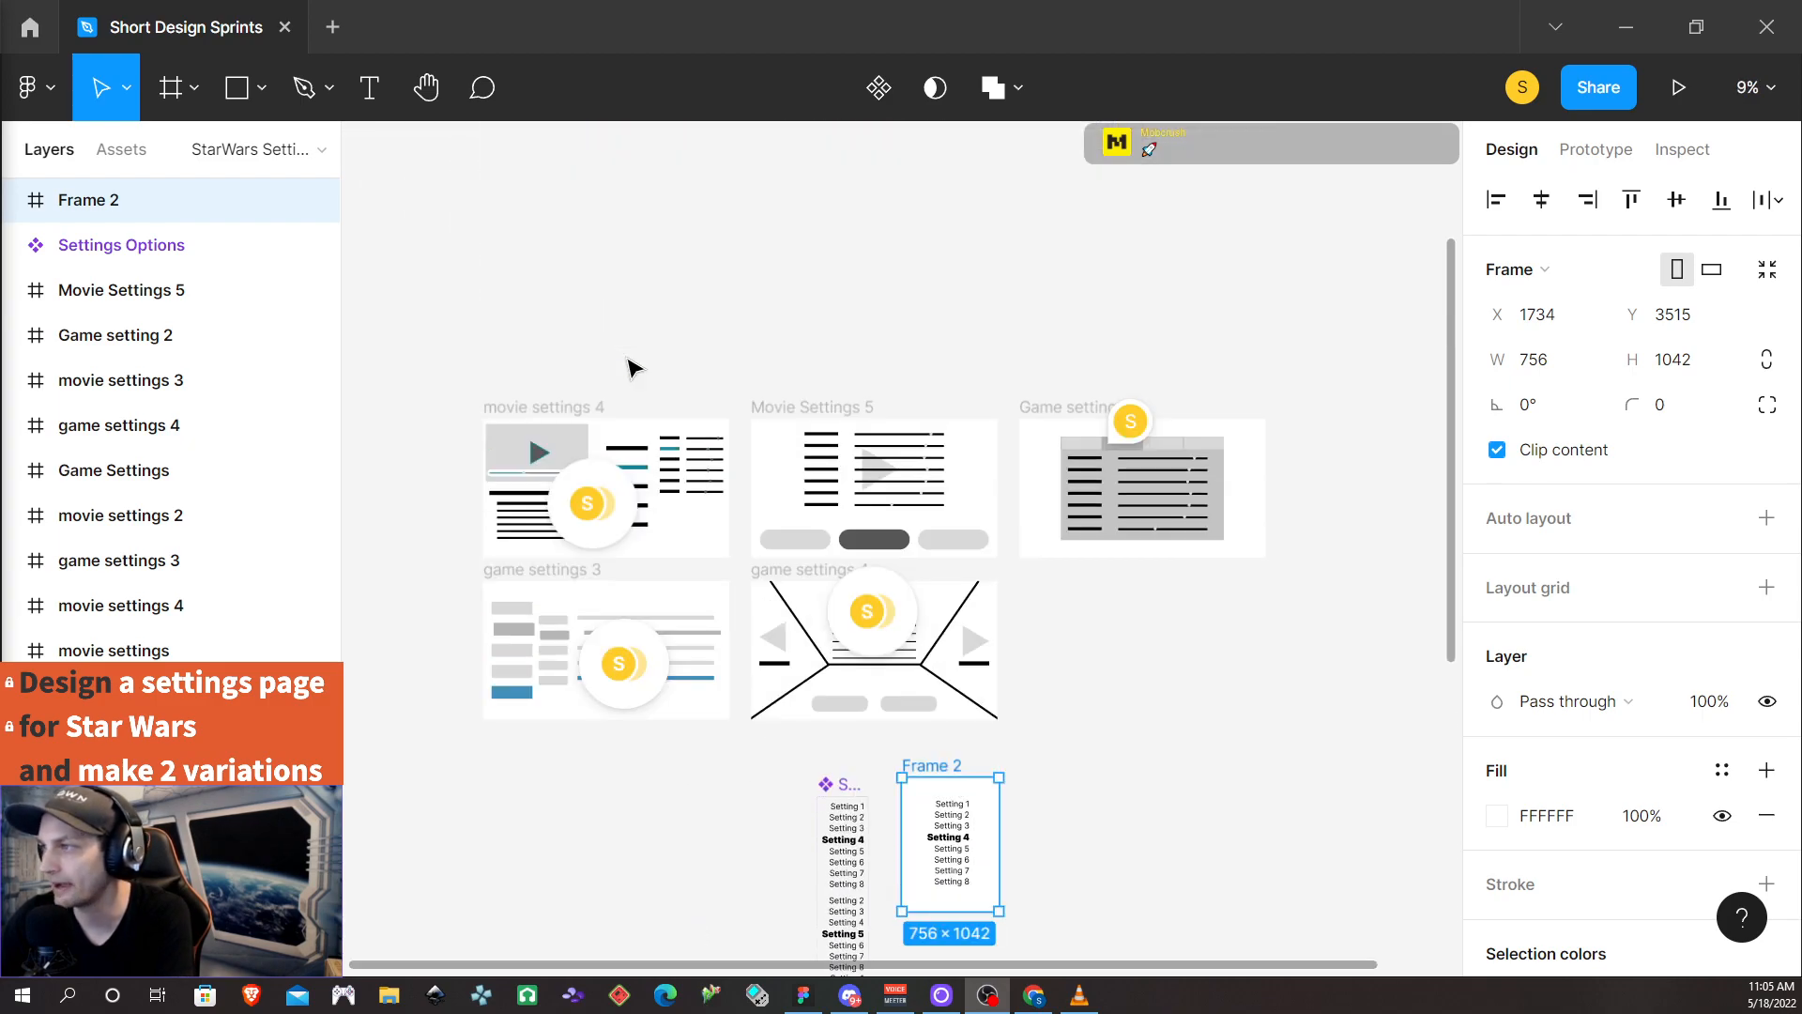
{"action": "scroll", "coordinate": [629, 366], "scroll_direction": "up", "scroll_amount": 2}
{"action": "scroll", "coordinate": [629, 366], "scroll_direction": "up", "scroll_amount": 1}
{"action": "scroll", "coordinate": [624, 364], "scroll_direction": "left", "scroll_amount": 2}
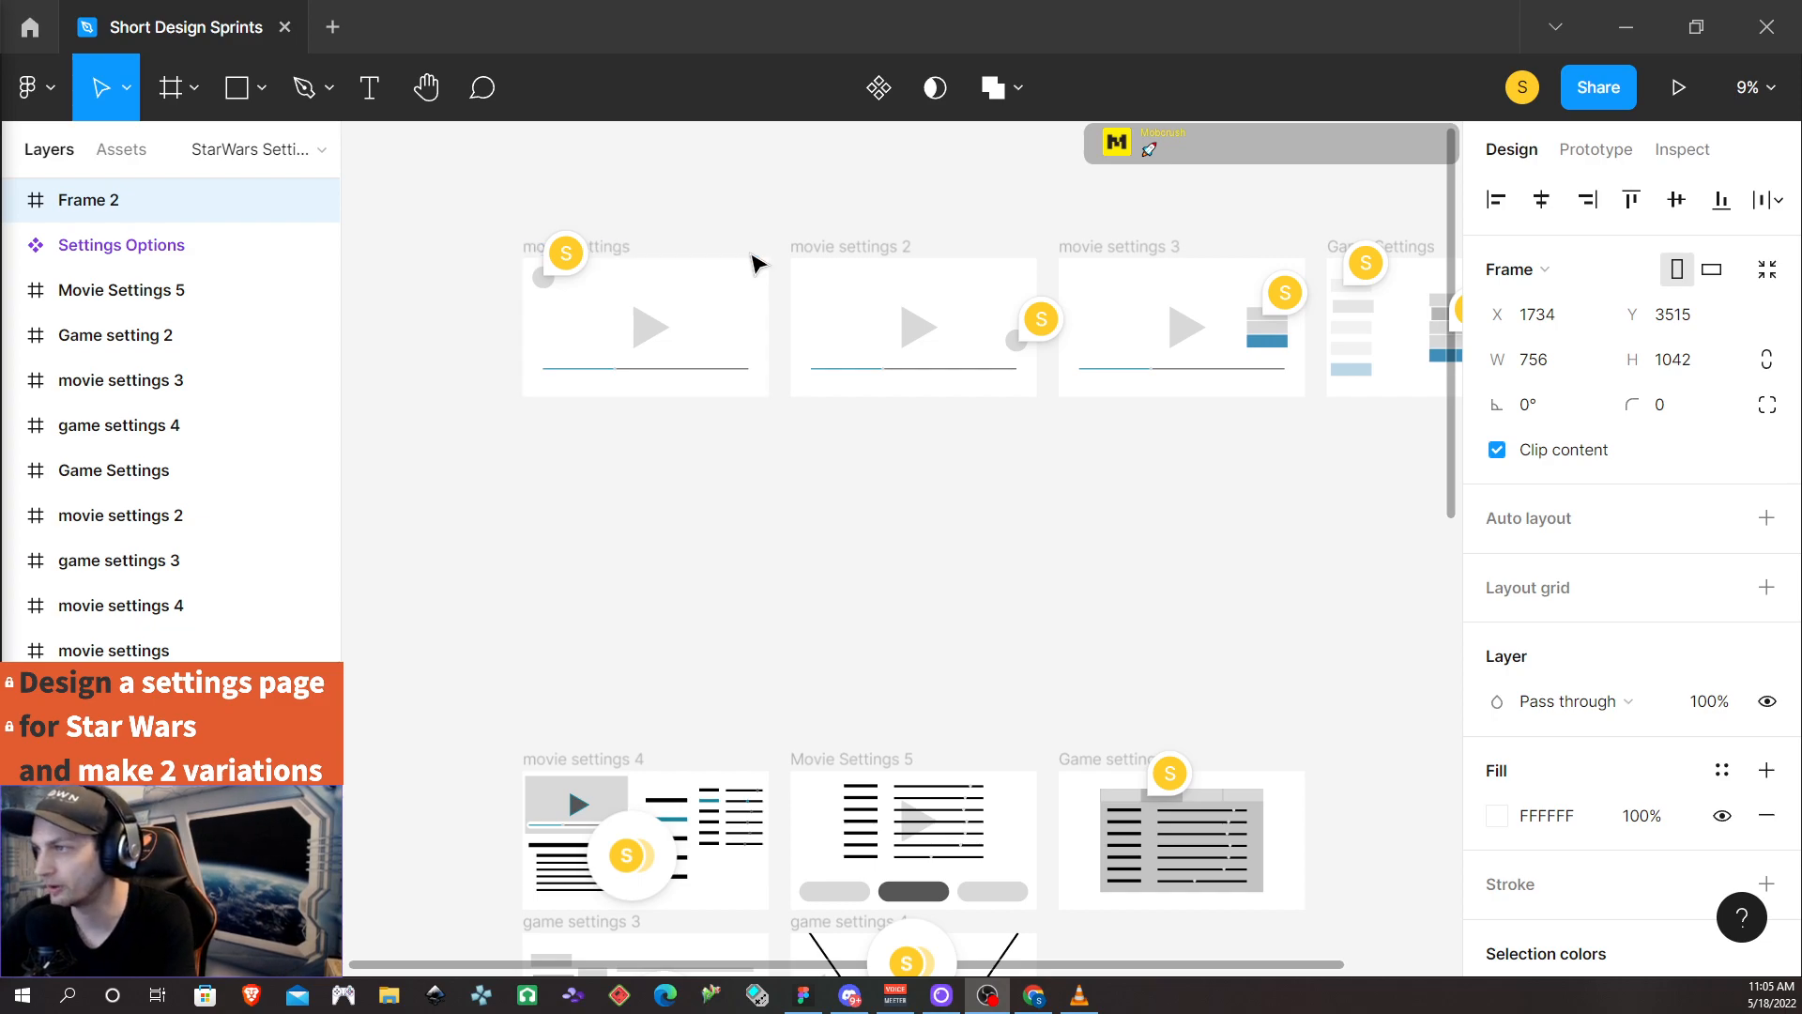
{"action": "scroll", "coordinate": [932, 233], "scroll_direction": "right", "scroll_amount": 4}
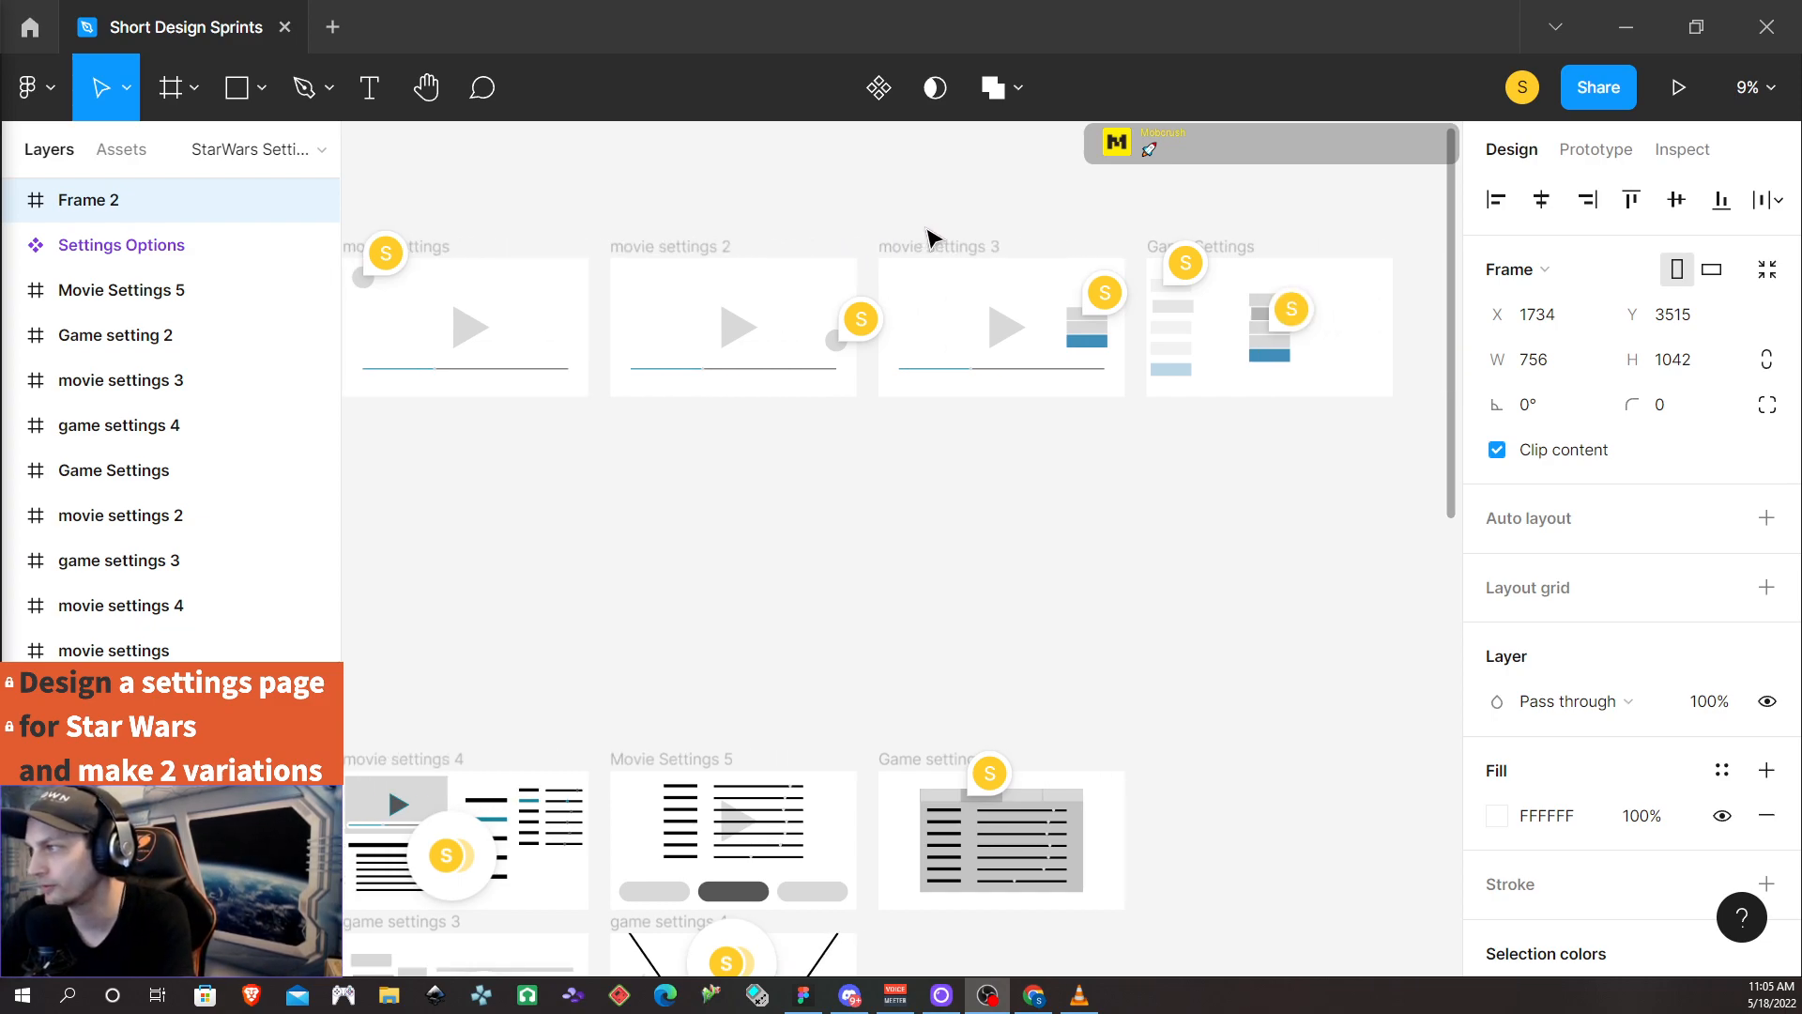
{"action": "scroll", "coordinate": [932, 233], "scroll_direction": "left", "scroll_amount": 2}
{"action": "scroll", "coordinate": [880, 432], "scroll_direction": "down", "scroll_amount": 4}
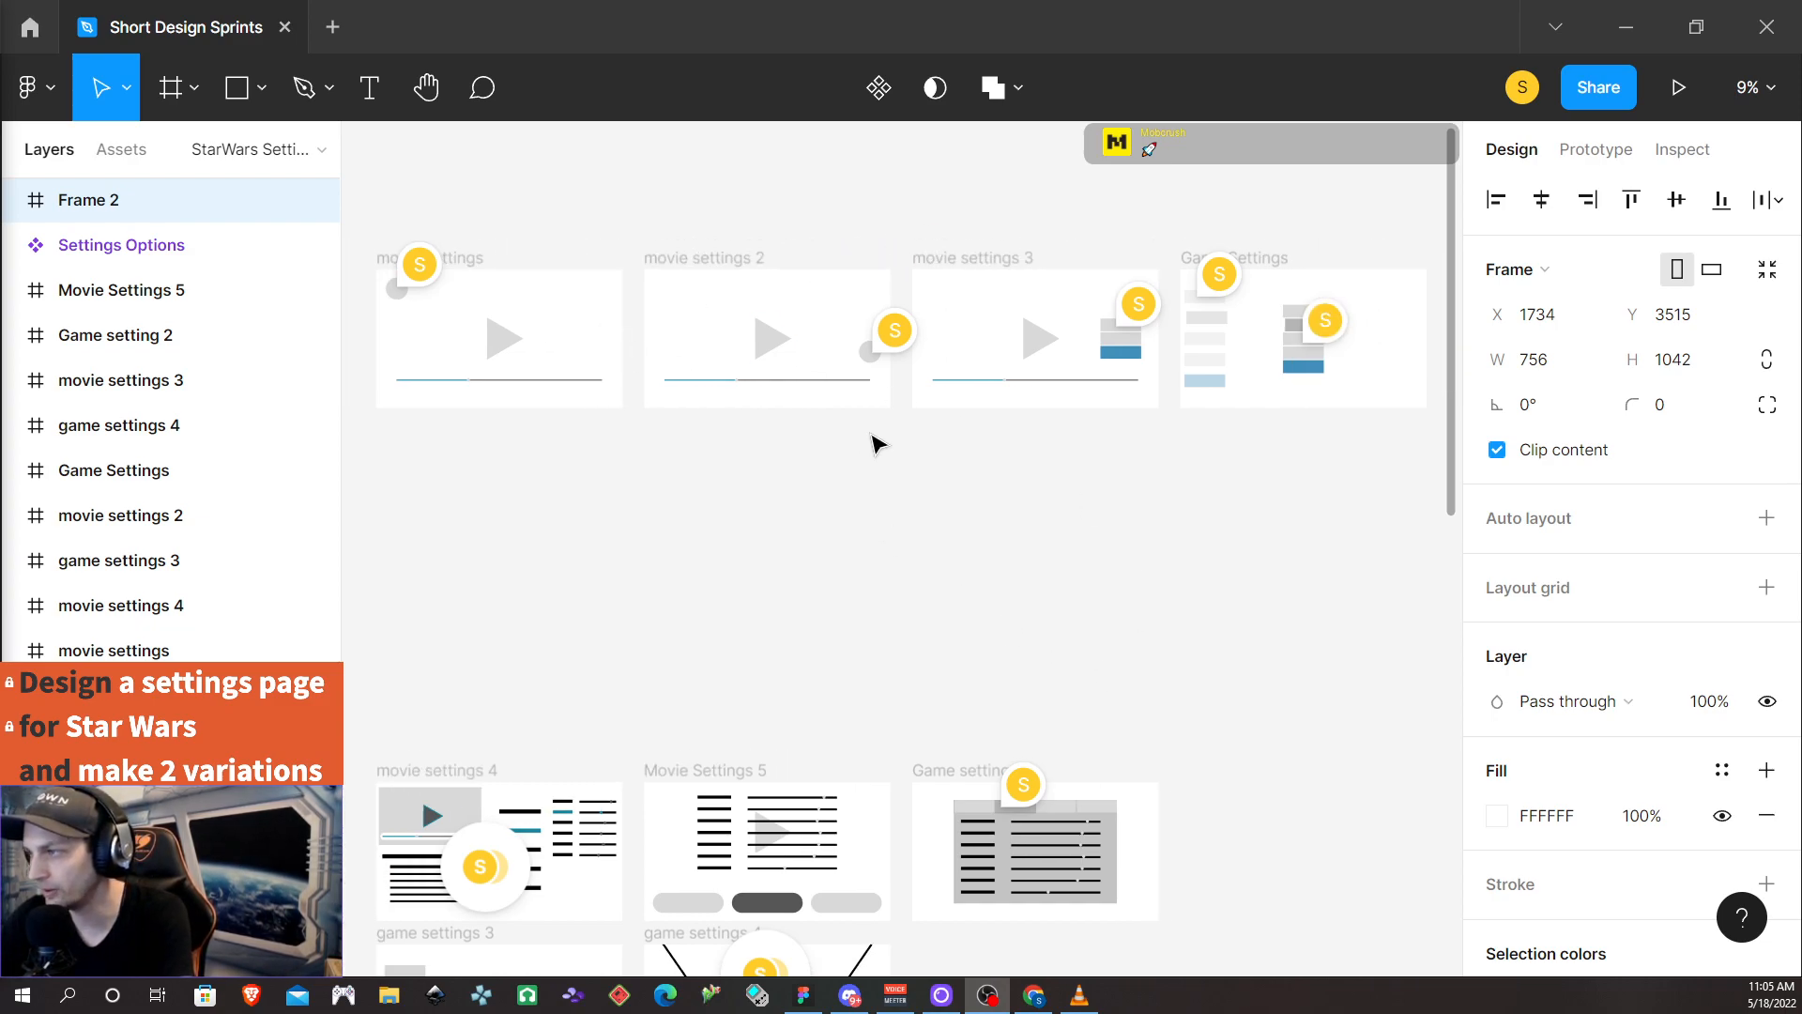
{"action": "scroll", "coordinate": [879, 432], "scroll_direction": "down", "scroll_amount": 1}
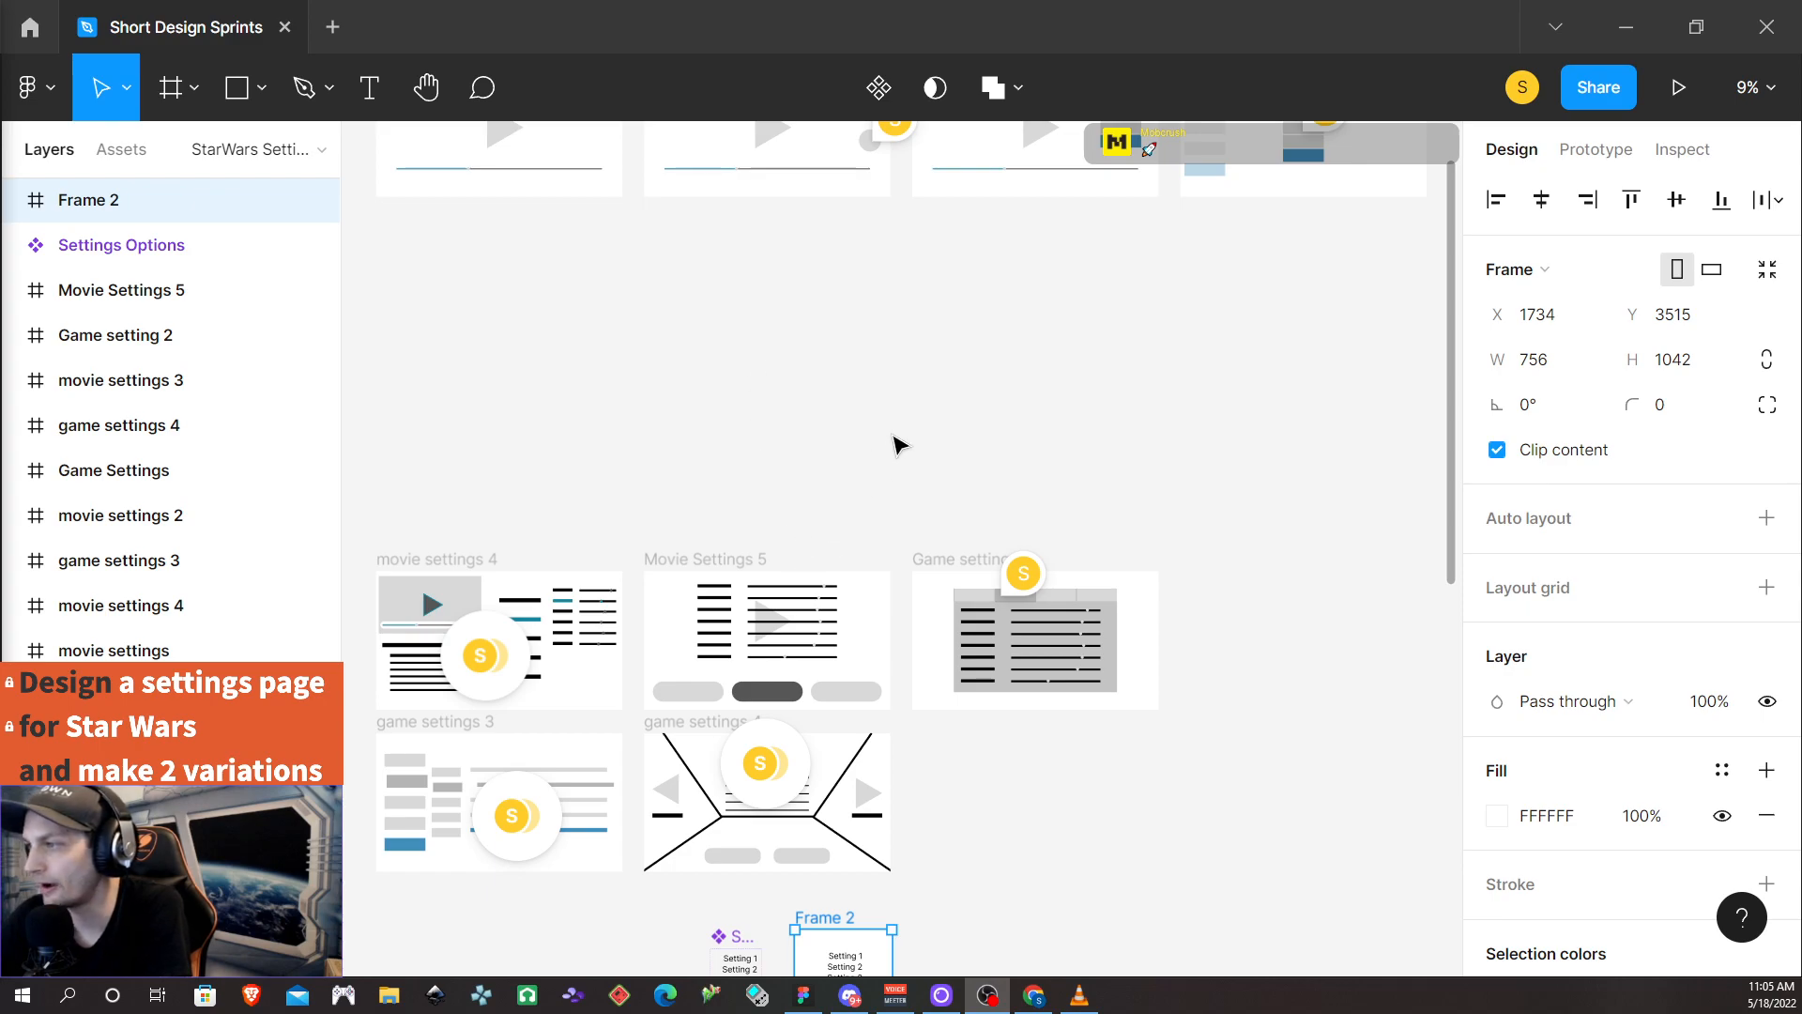
{"action": "scroll", "coordinate": [861, 450], "scroll_direction": "down", "scroll_amount": 3}
{"action": "scroll", "coordinate": [898, 457], "scroll_direction": "down", "scroll_amount": 3}
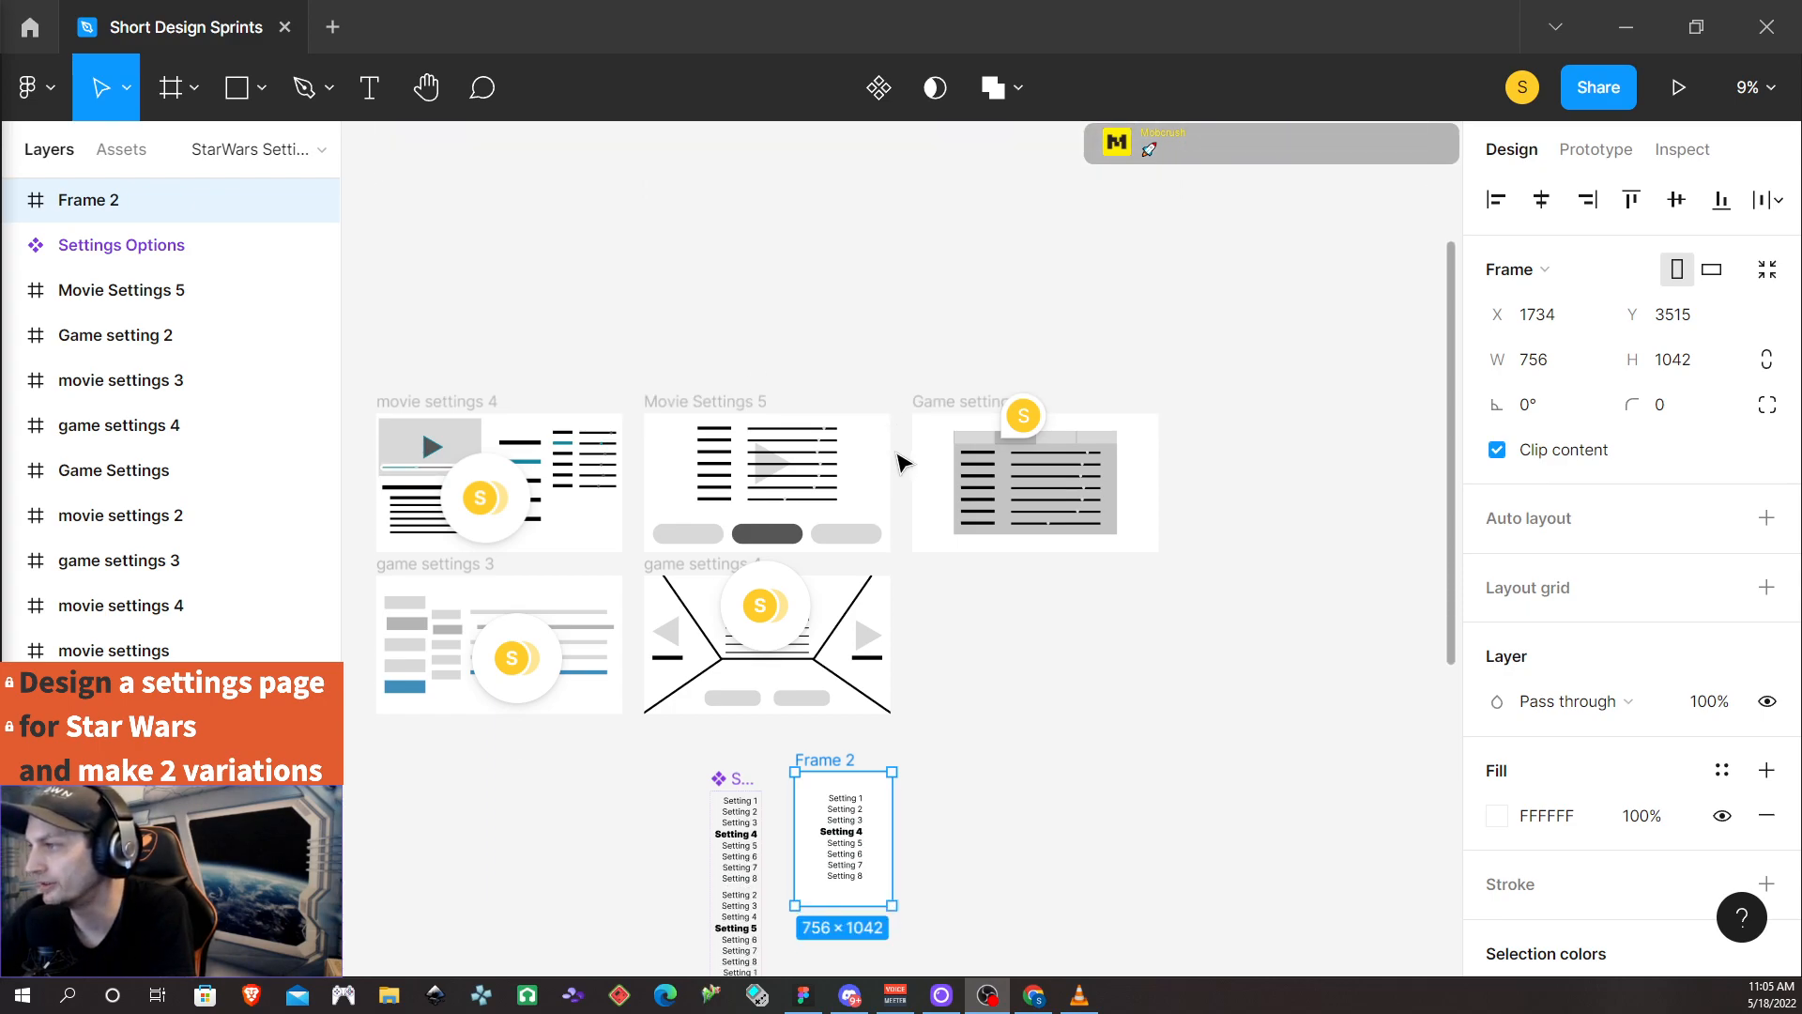
Compare the first row of movie and Game Settings wireframes with the later row of variations beneath it
{"action": "scroll", "coordinate": [899, 466], "scroll_direction": "up", "scroll_amount": 10}
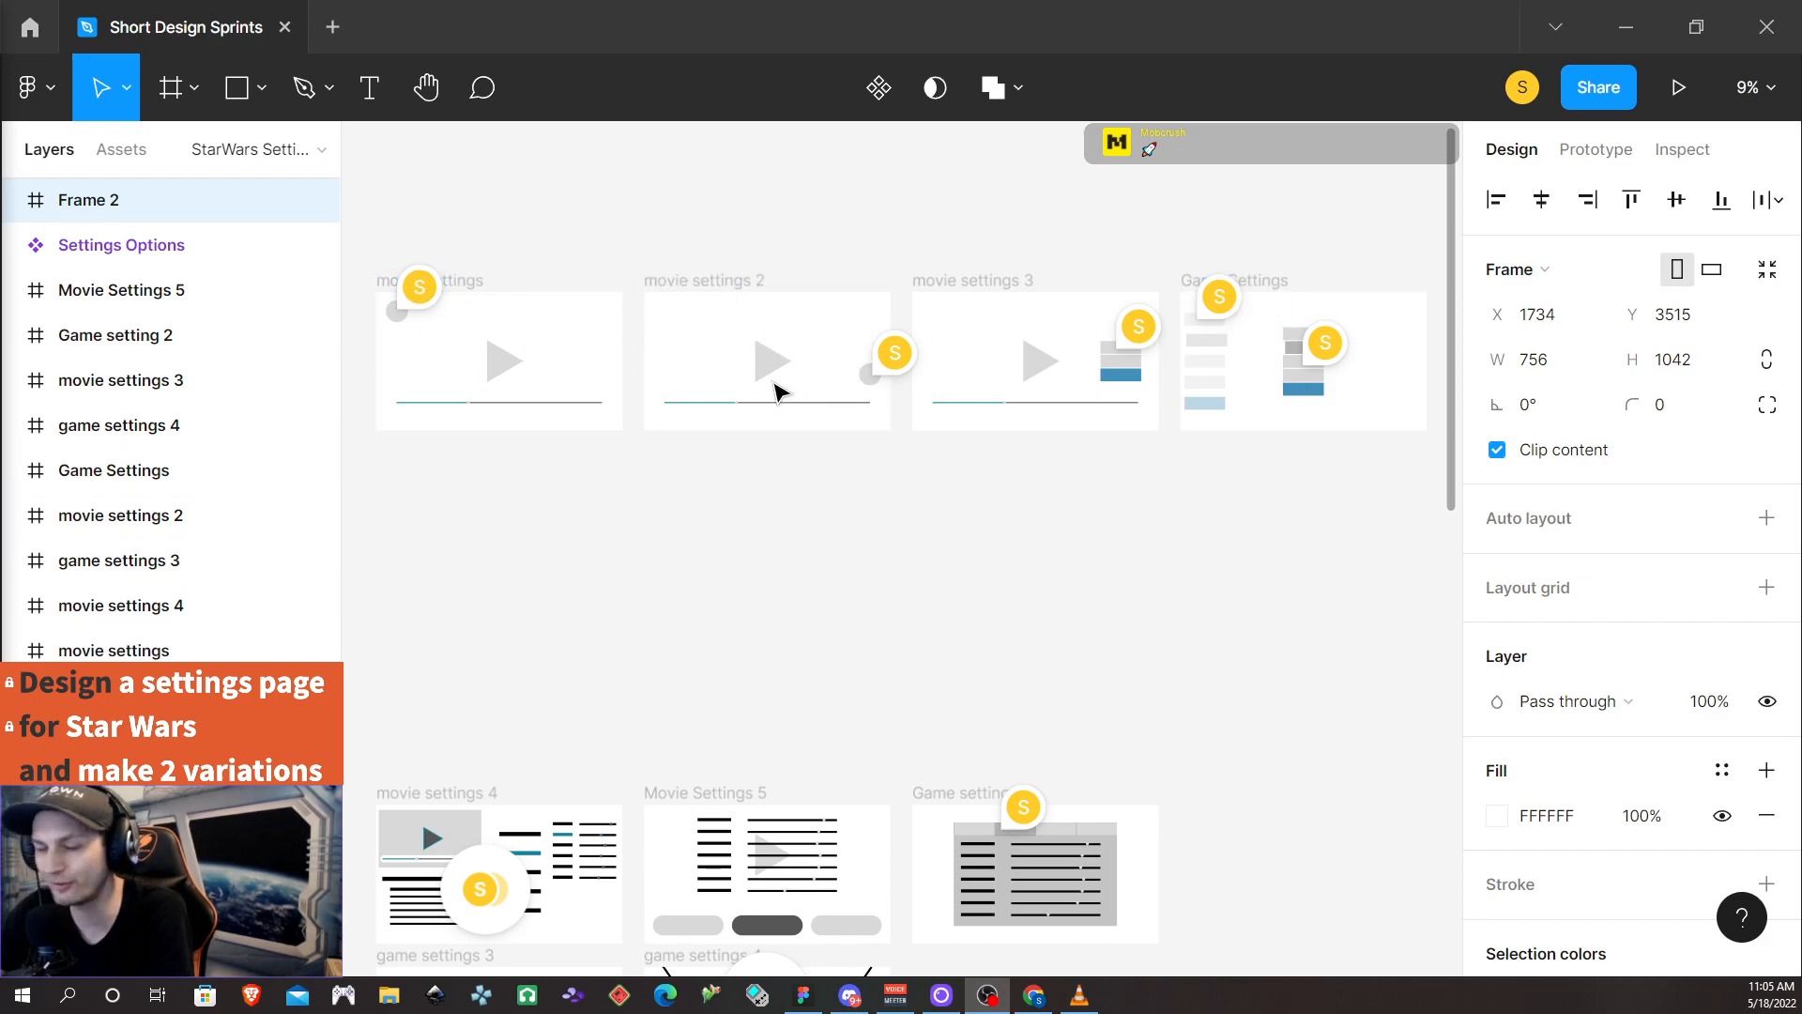
{"action": "scroll", "coordinate": [718, 434], "scroll_direction": "up", "scroll_amount": 1}
{"action": "scroll", "coordinate": [718, 434], "scroll_direction": "down", "scroll_amount": 3}
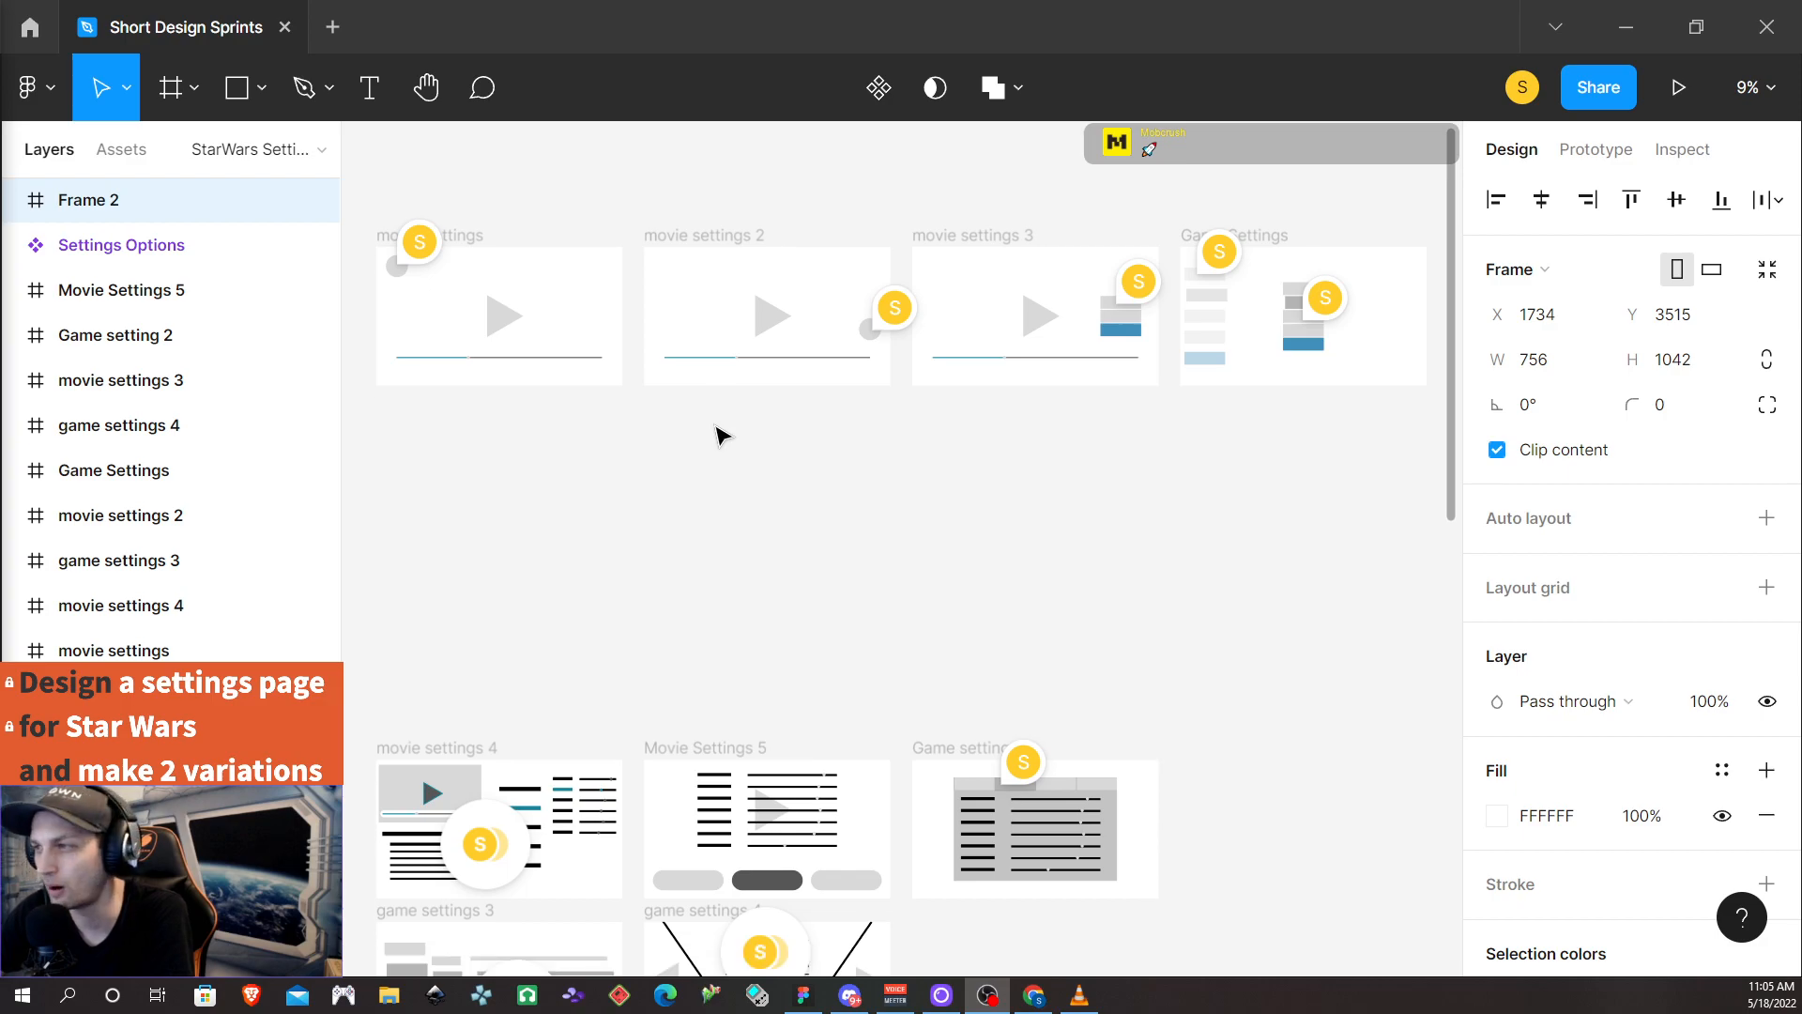
{"action": "scroll", "coordinate": [765, 399], "scroll_direction": "down", "scroll_amount": 1}
{"action": "scroll", "coordinate": [742, 420], "scroll_direction": "down", "scroll_amount": 4}
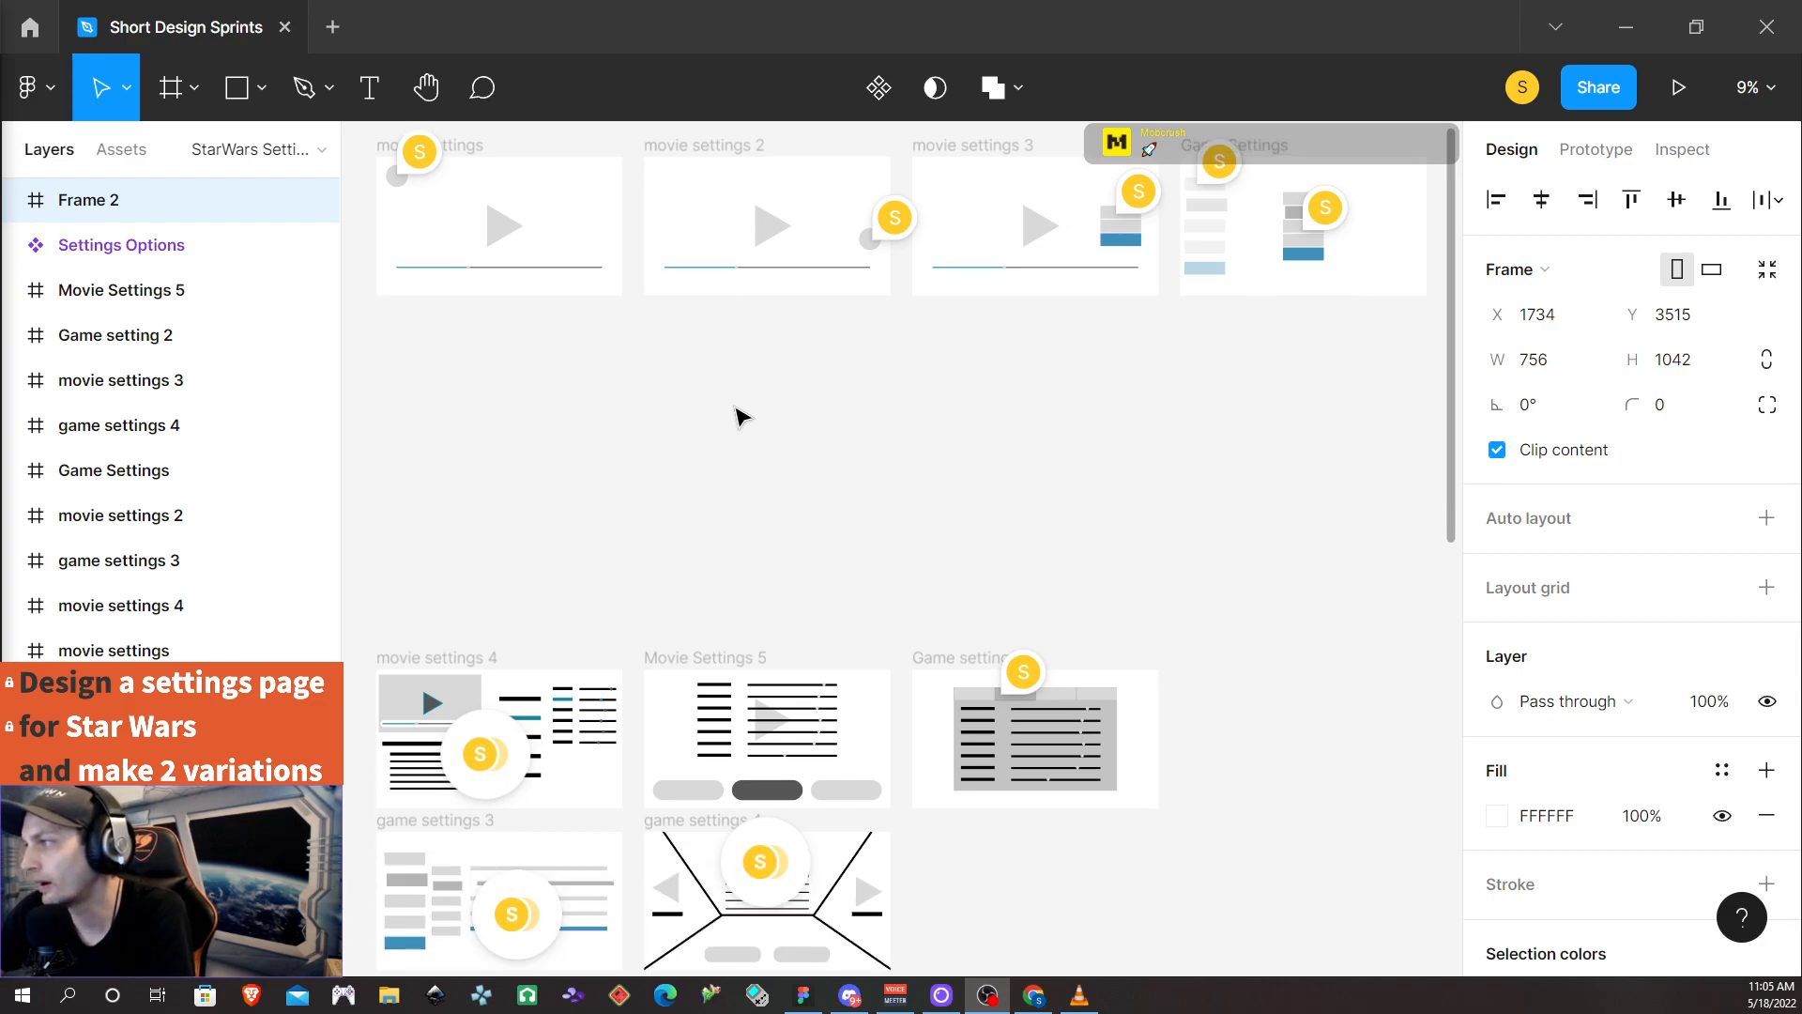
{"action": "scroll", "coordinate": [737, 414], "scroll_direction": "down", "scroll_amount": 2}
{"action": "scroll", "coordinate": [567, 423], "scroll_direction": "down", "scroll_amount": 3}
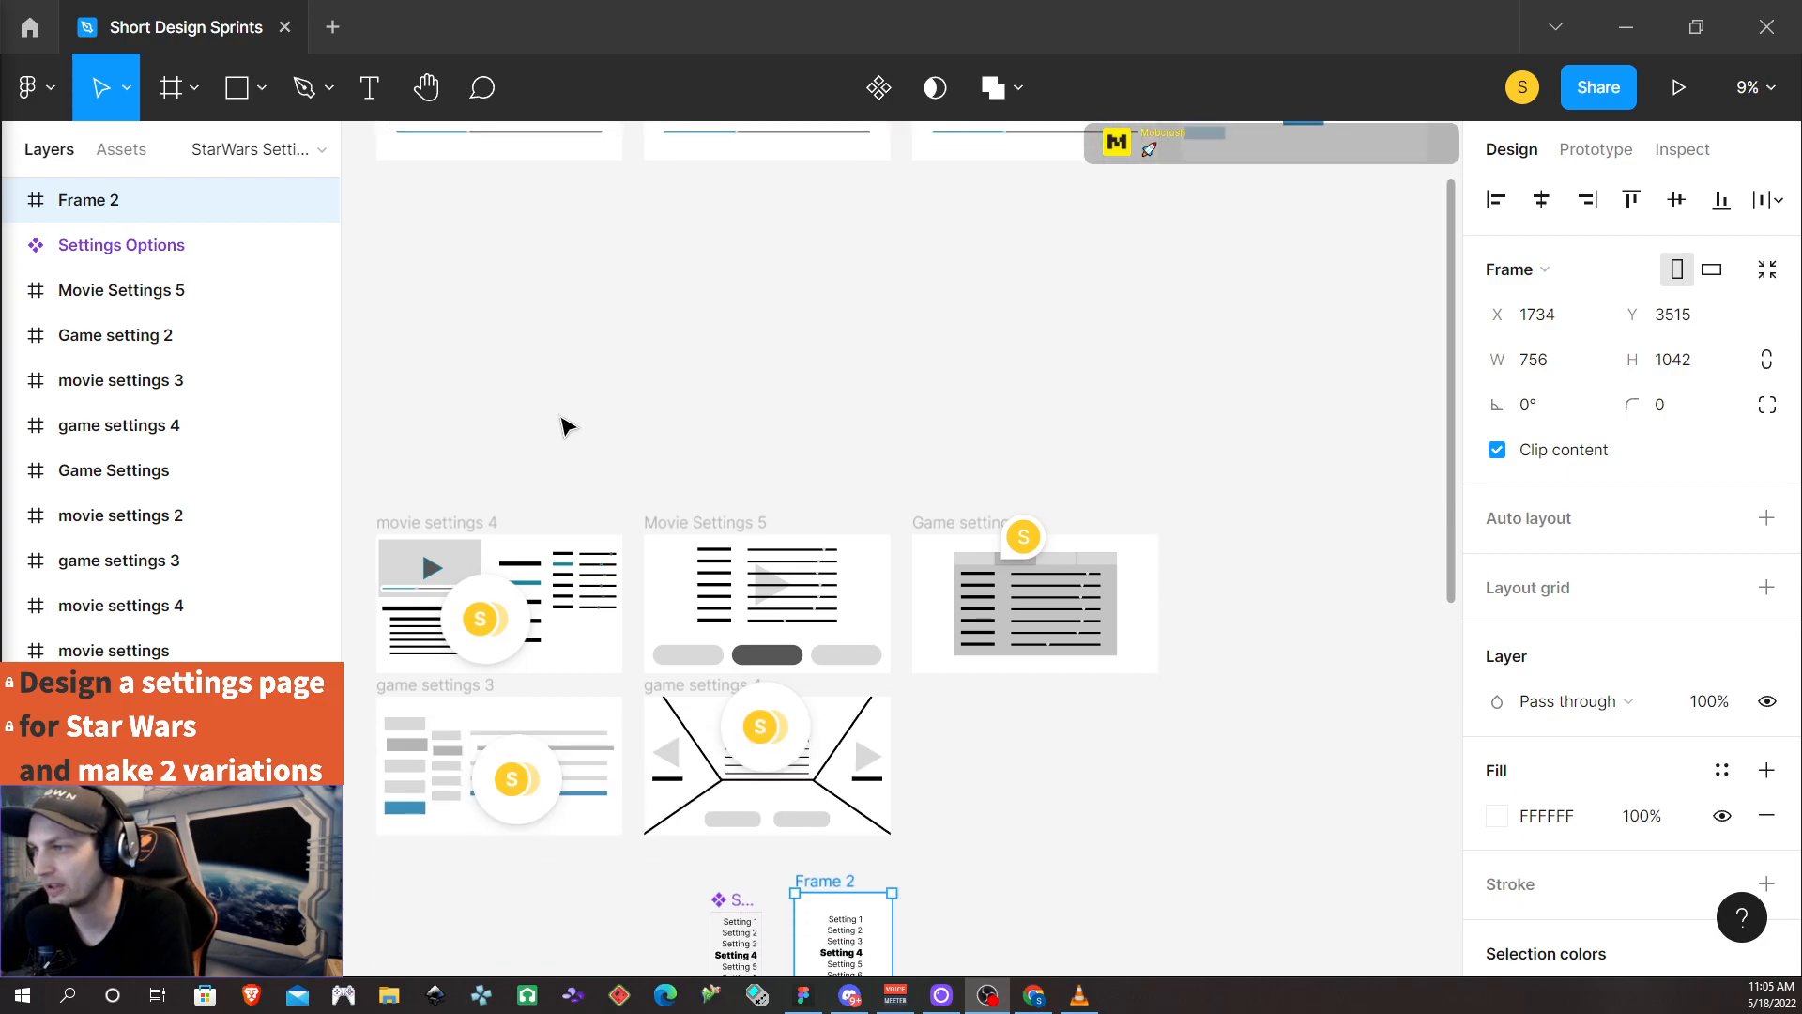
{"action": "scroll", "coordinate": [561, 415], "scroll_direction": "down", "scroll_amount": 10}
{"action": "scroll", "coordinate": [601, 335], "scroll_direction": "up", "scroll_amount": 3}
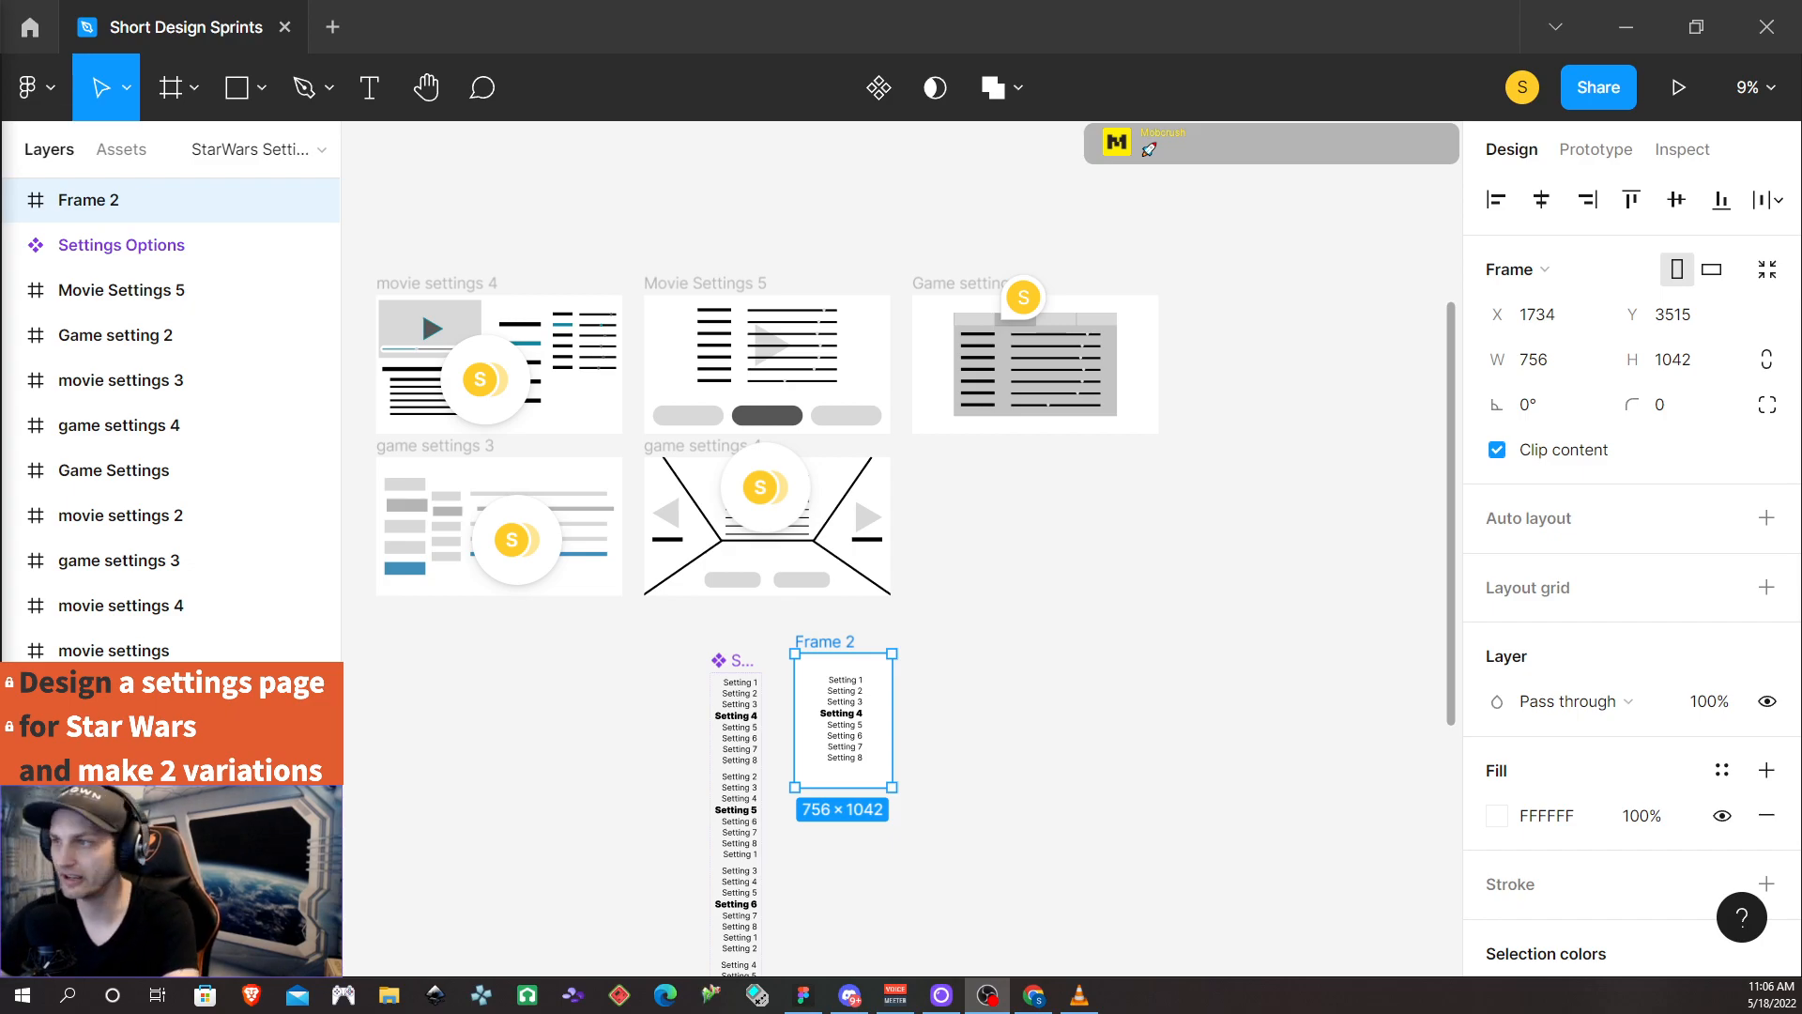
Examine the movie settings 4 wireframe, covering its video preview, description text, highlighted menu line and attached comments
{"action": "scroll", "coordinate": [453, 418], "scroll_direction": "up", "scroll_amount": 5}
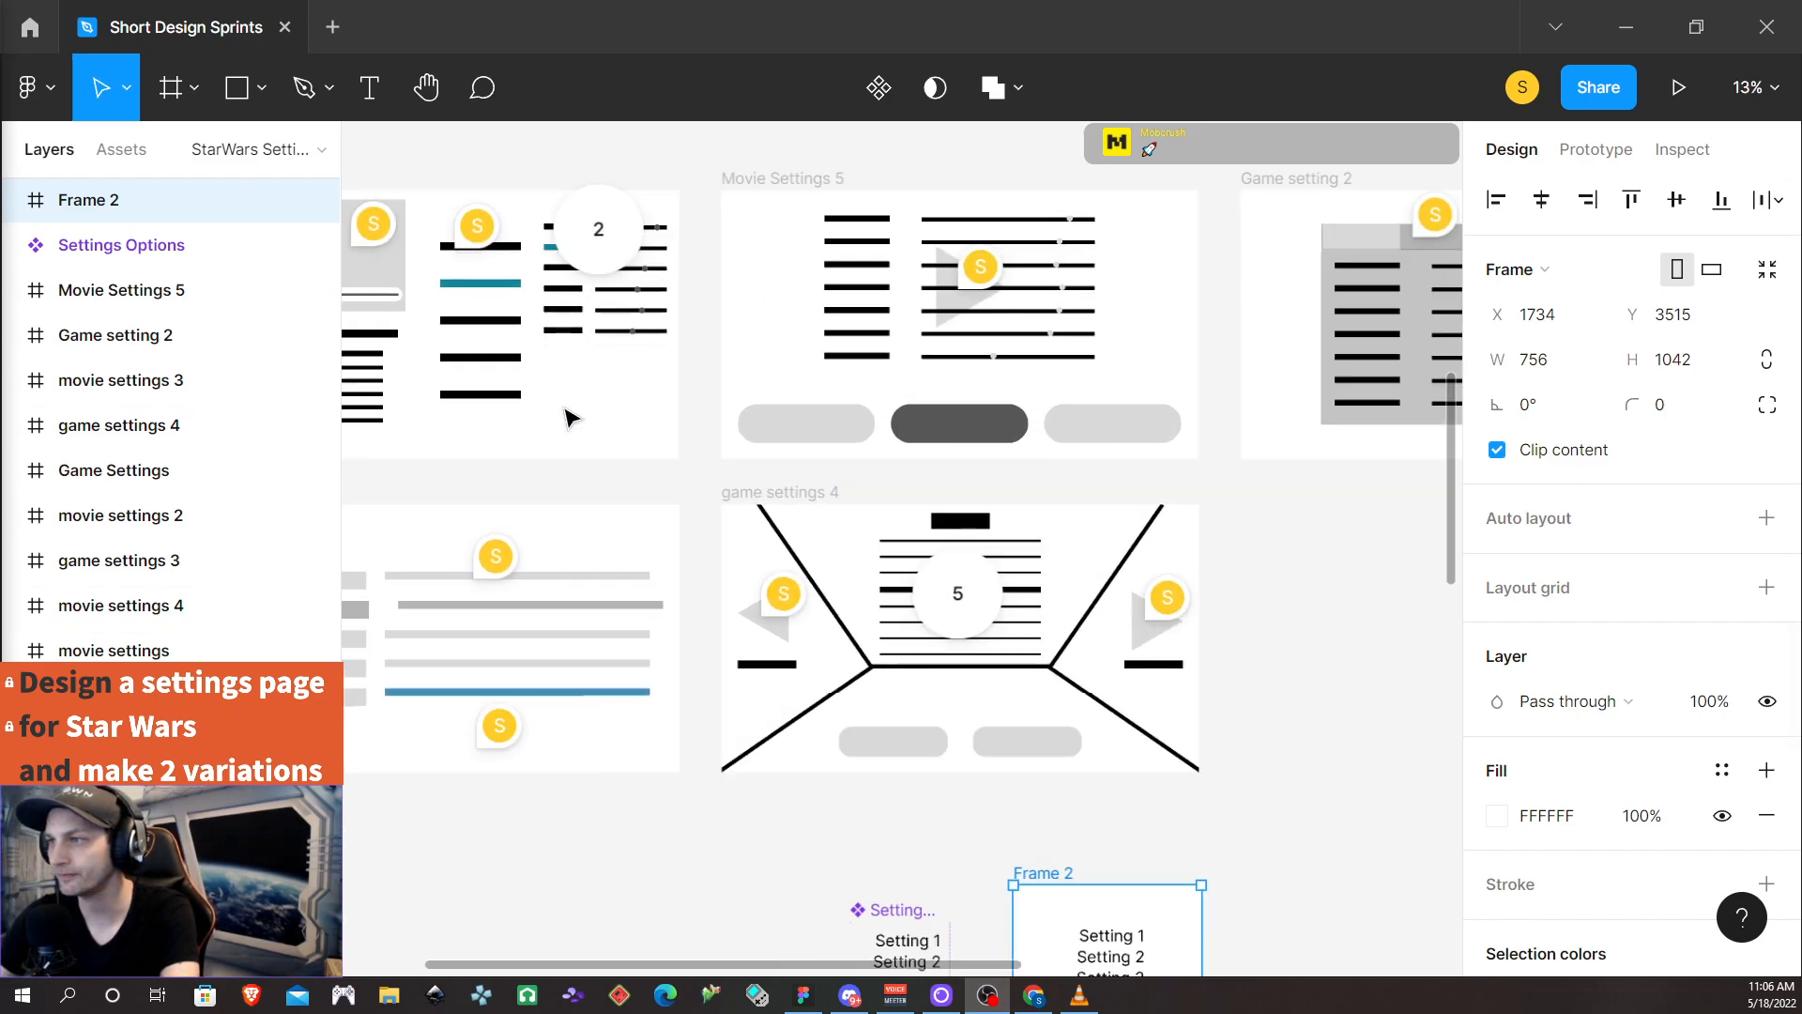
{"action": "scroll", "coordinate": [746, 511], "scroll_direction": "left", "scroll_amount": 2}
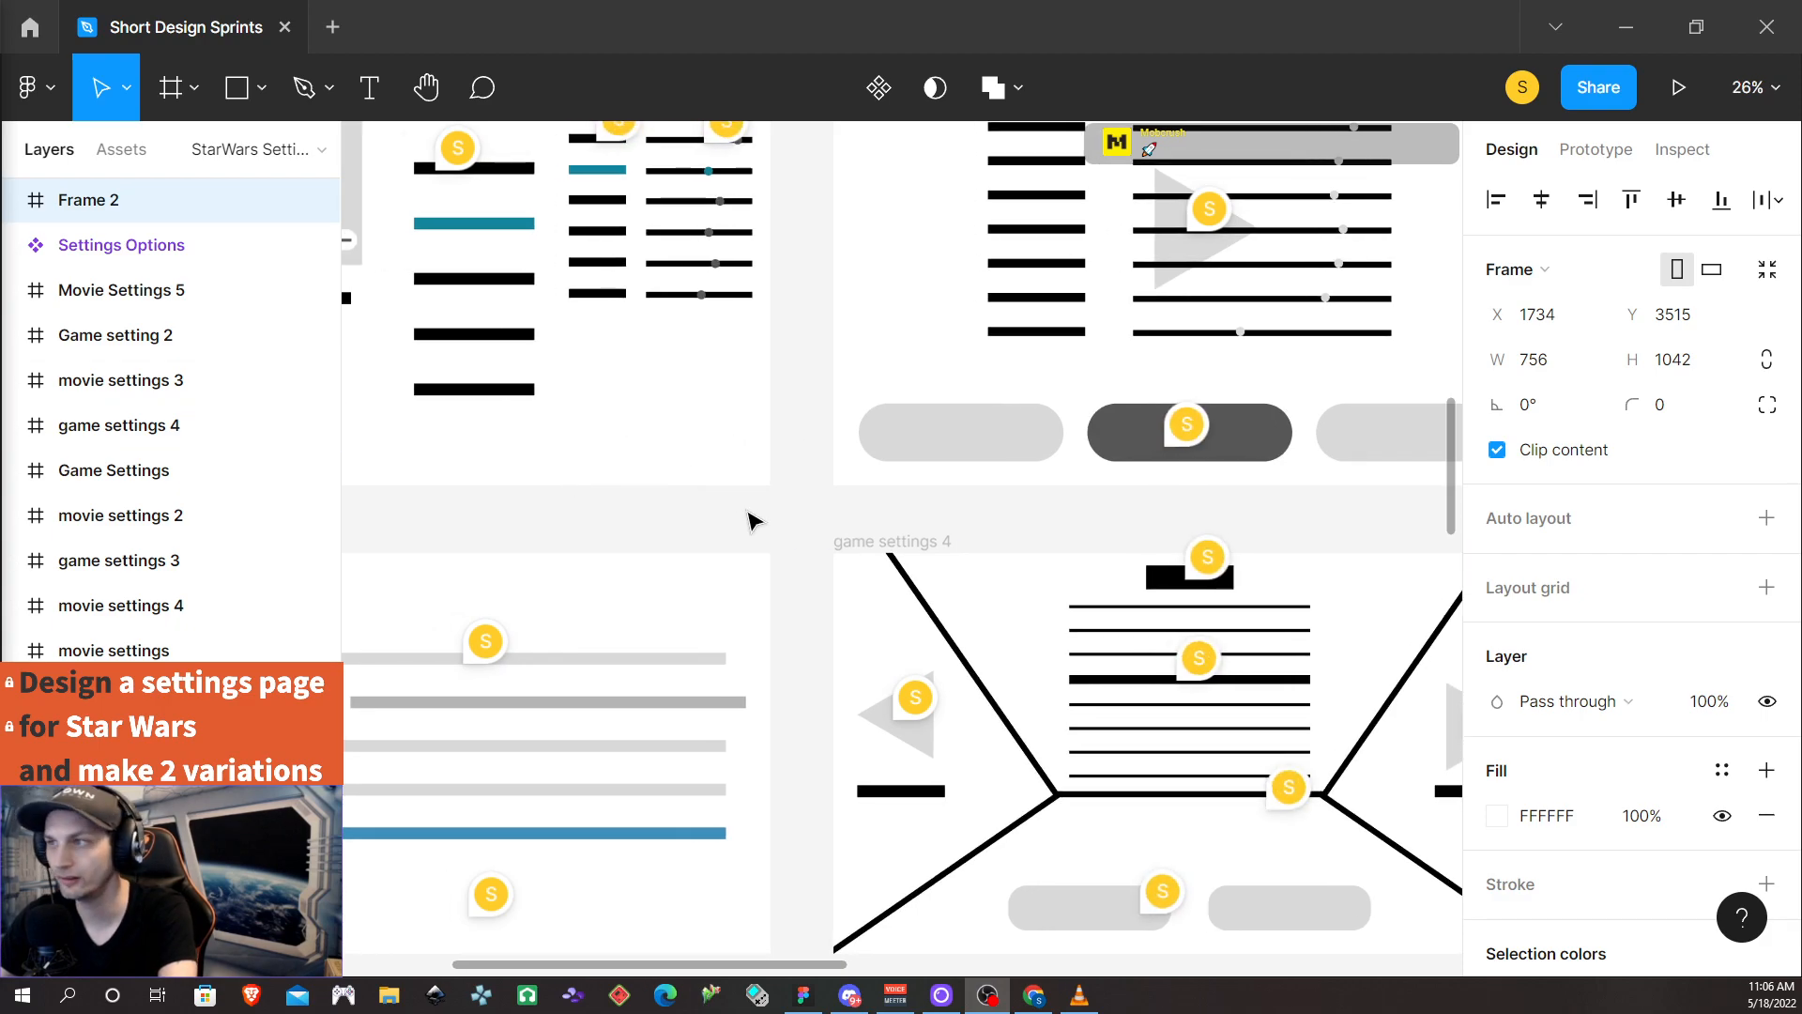
{"action": "scroll", "coordinate": [754, 515], "scroll_direction": "left", "scroll_amount": 5}
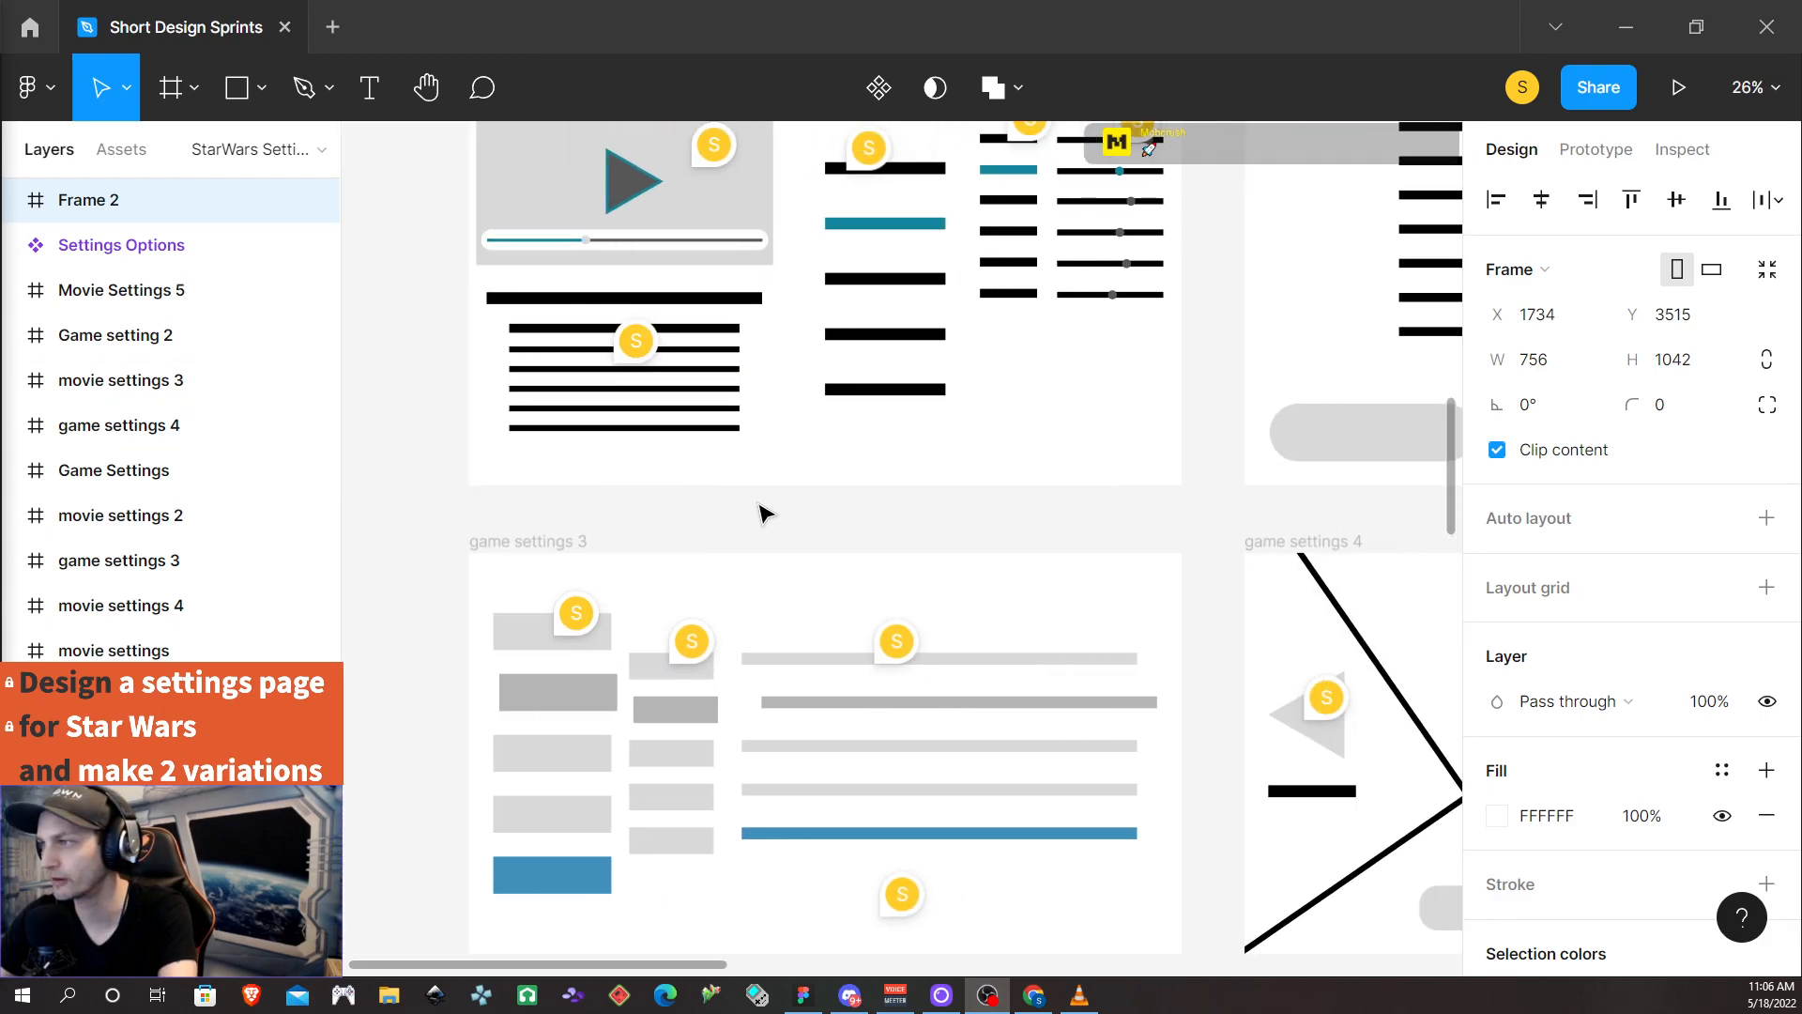
{"action": "scroll", "coordinate": [762, 512], "scroll_direction": "down", "scroll_amount": 1}
{"action": "scroll", "coordinate": [764, 511], "scroll_direction": "up", "scroll_amount": 3}
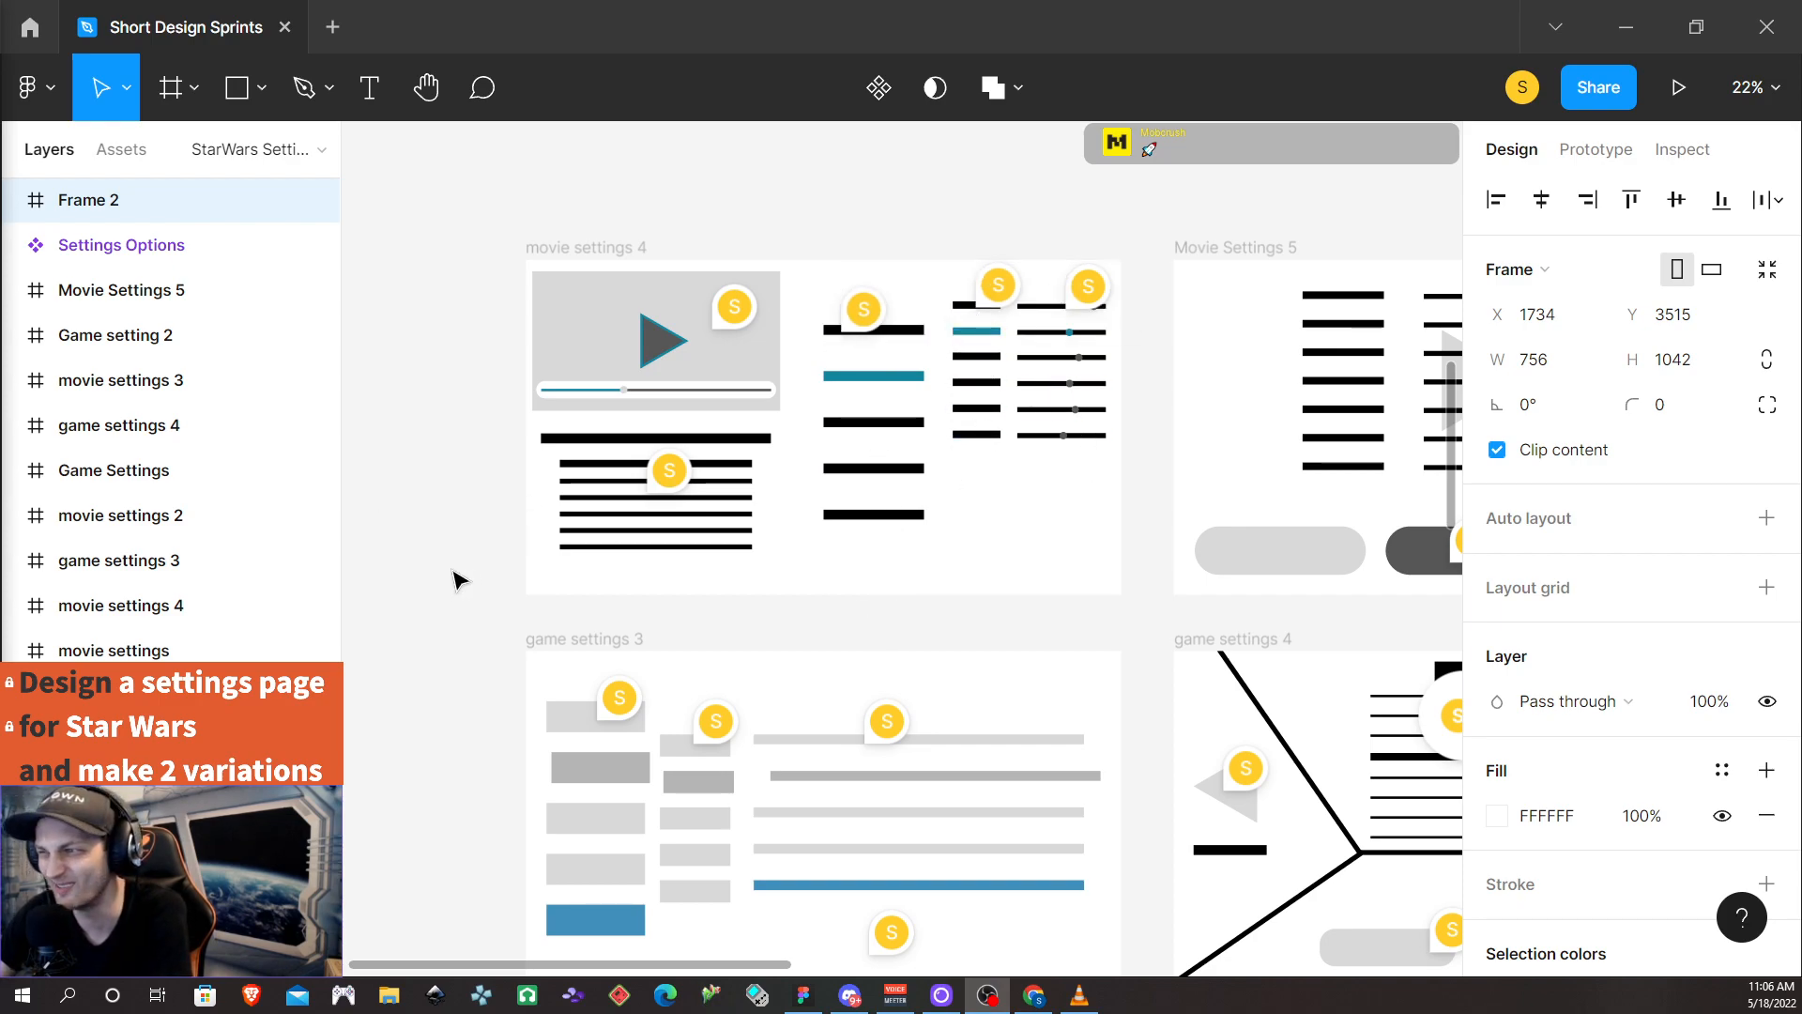
{"action": "mouse_move", "coordinate": [735, 308]}
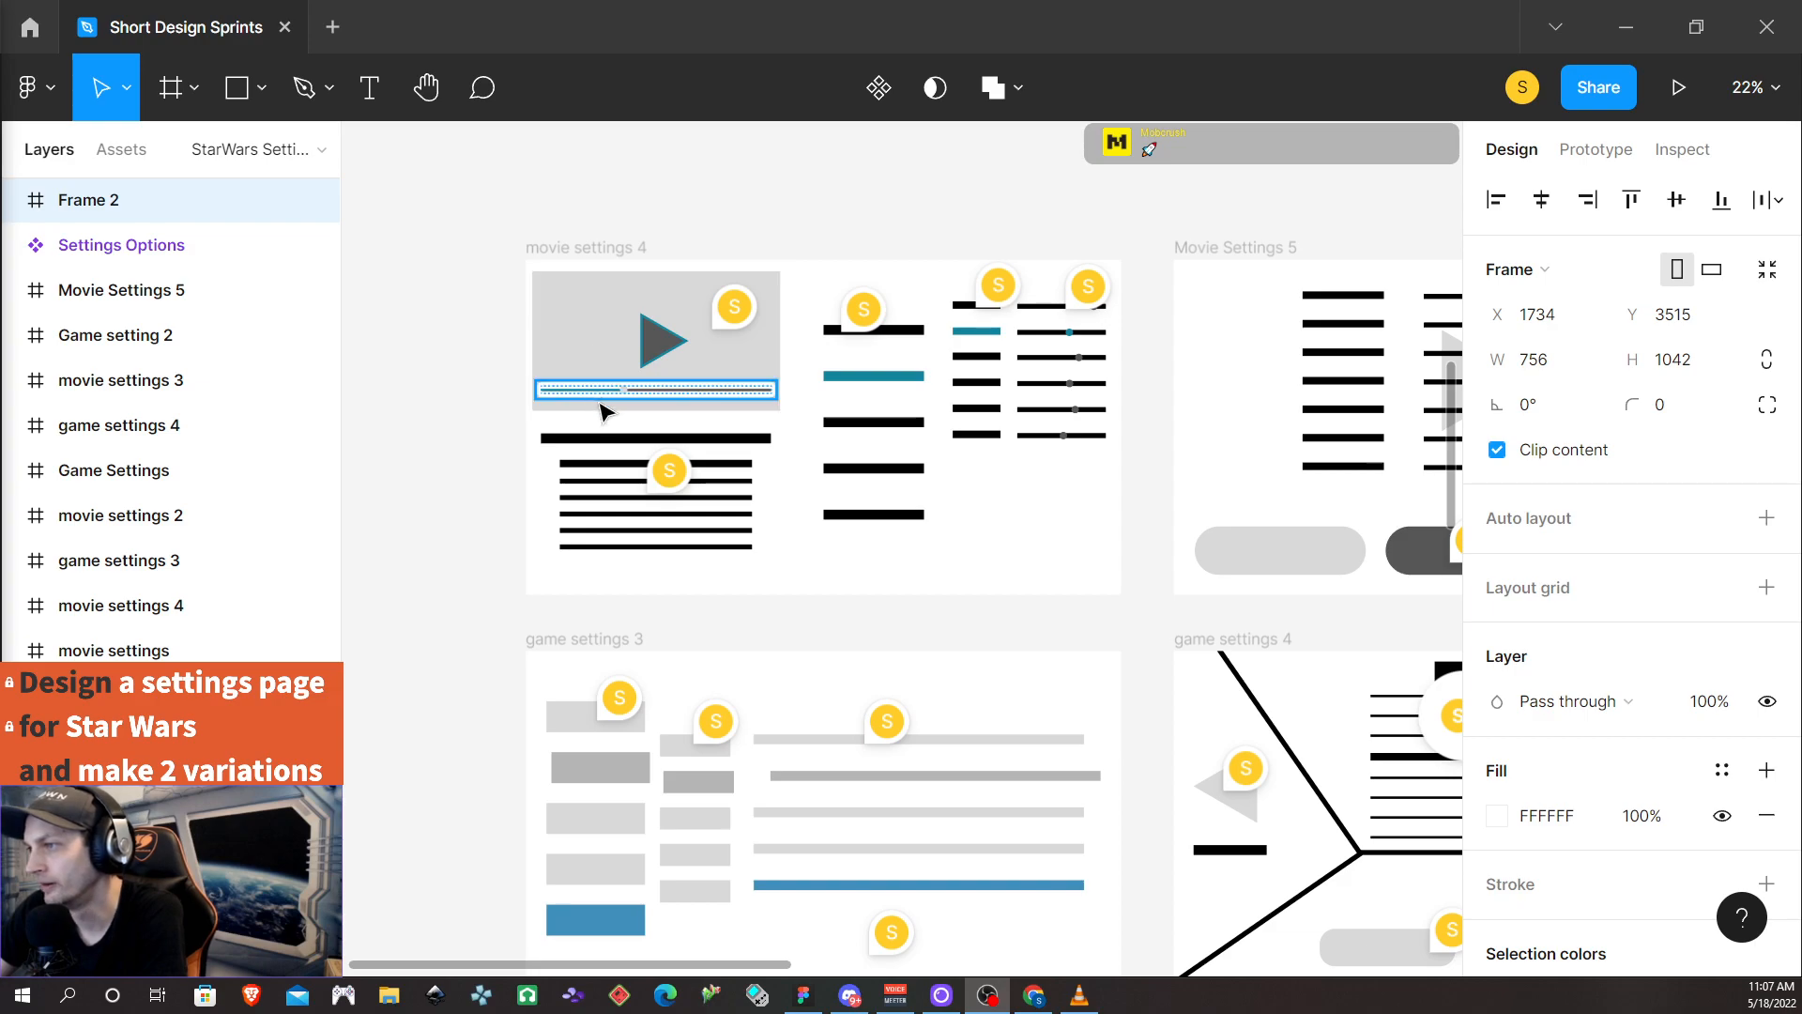
{"action": "mouse_move", "coordinate": [669, 472]}
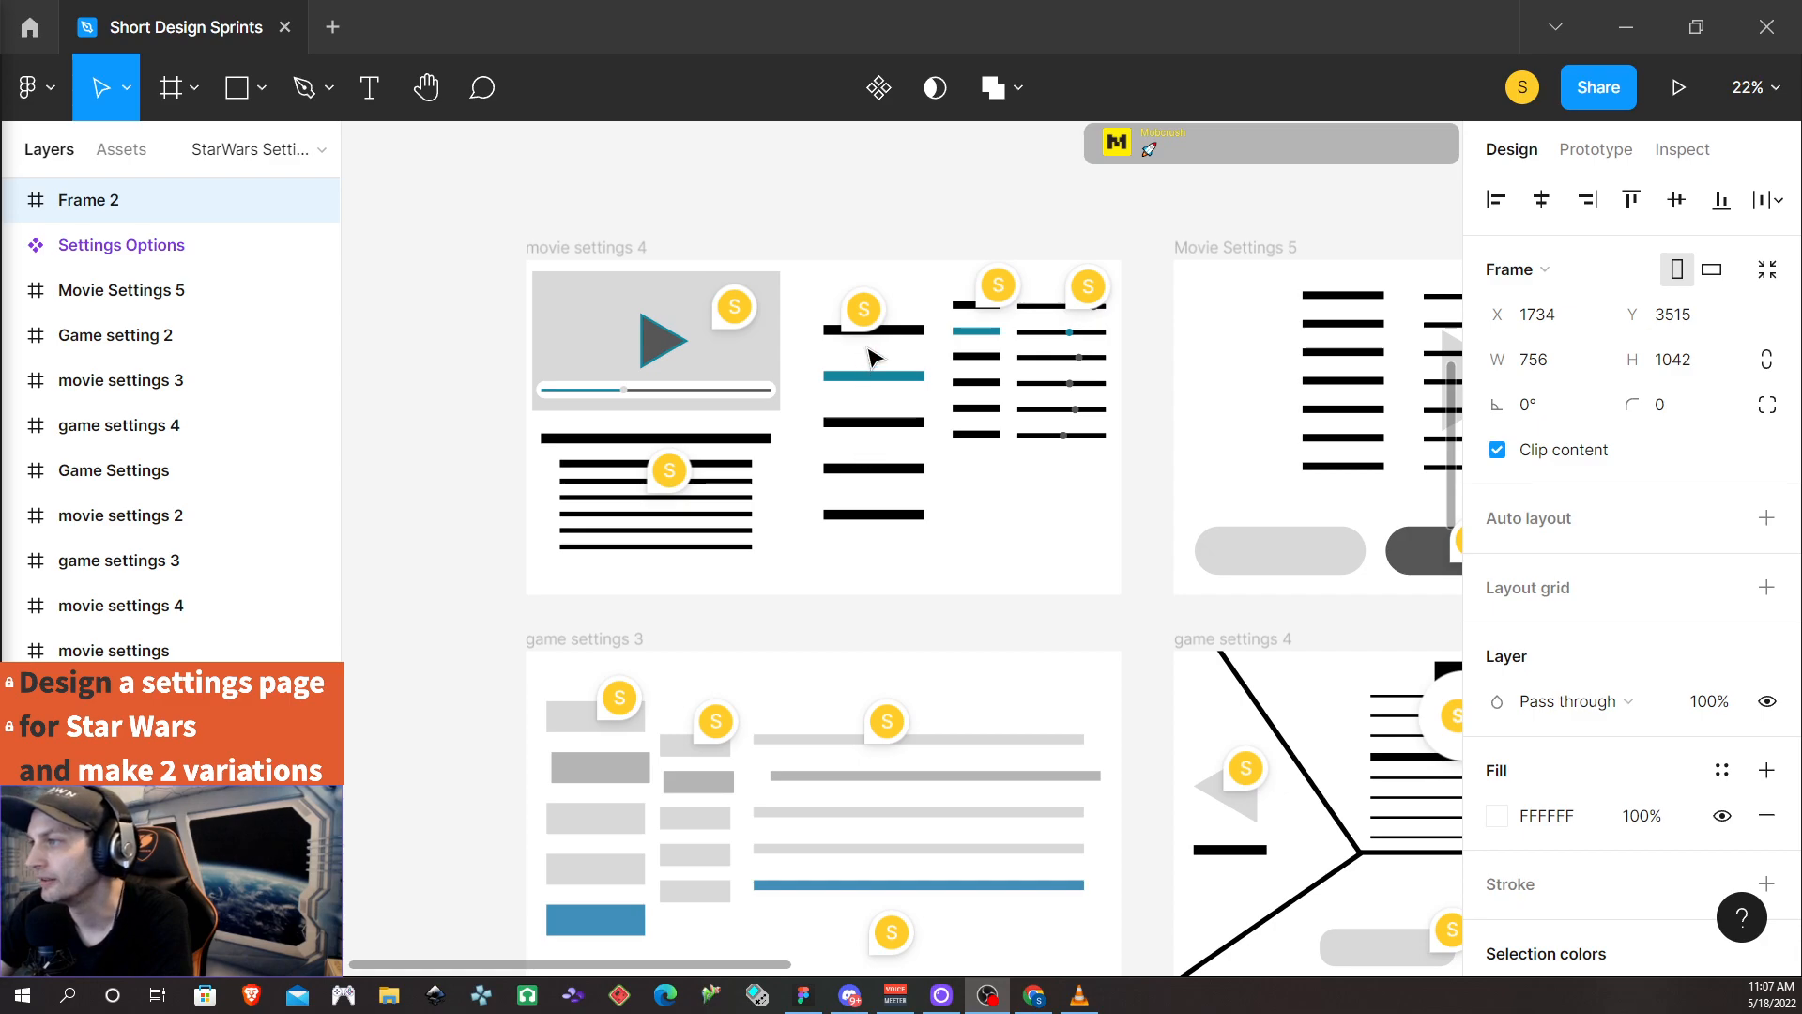
{"action": "mouse_move", "coordinate": [855, 314]}
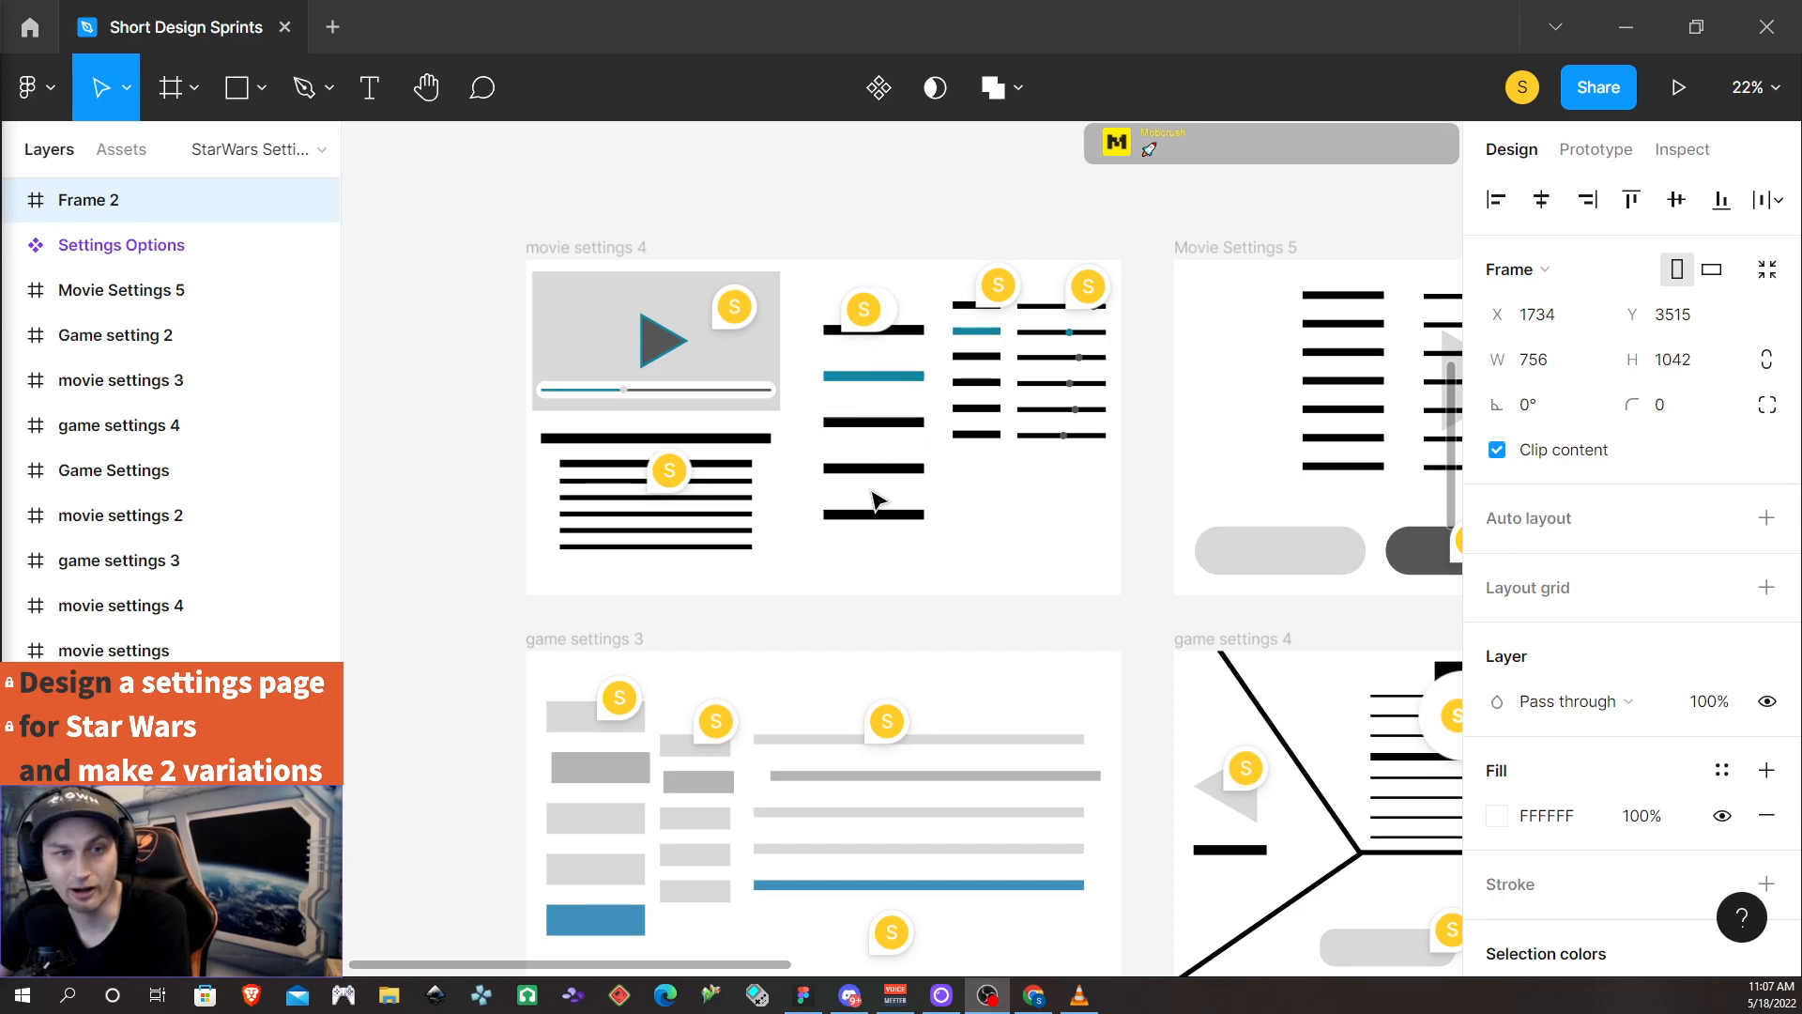
{"action": "left_click", "coordinate": [874, 378]}
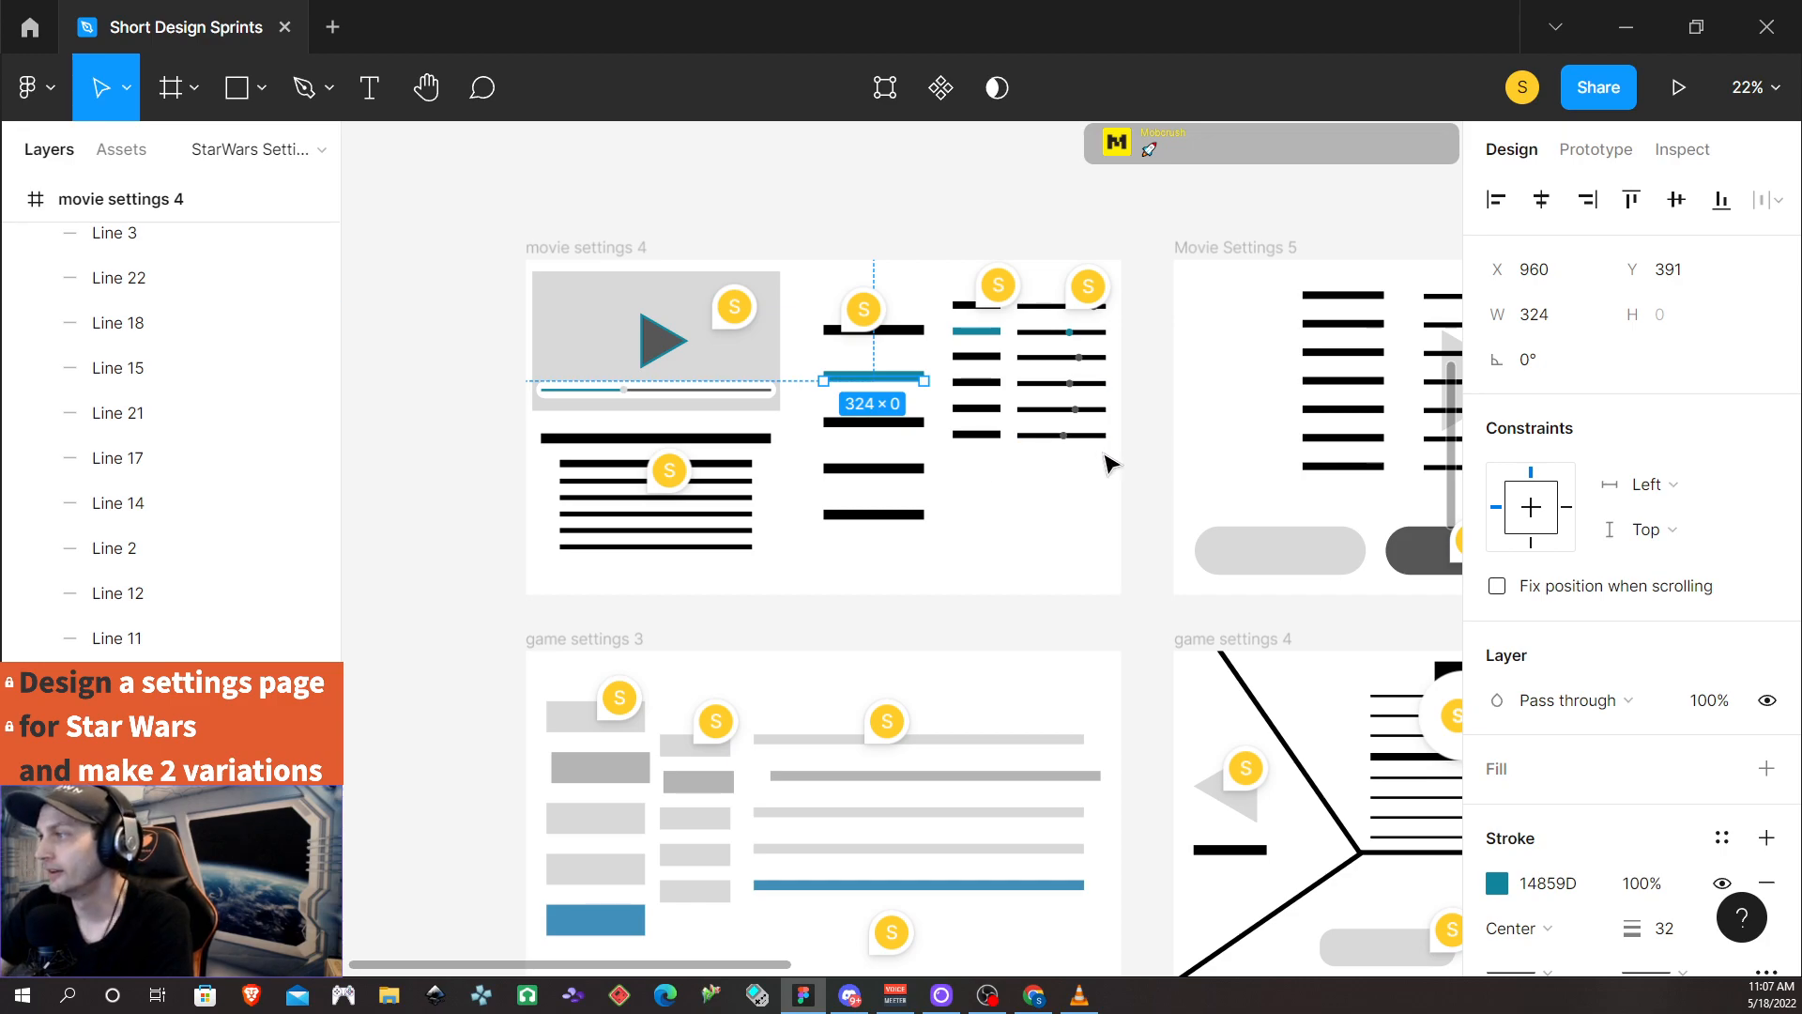
Examine the Movie Settings 5 and Game setting 2 wireframes, including their category buttons, tabs, sliders and comments
{"action": "scroll", "coordinate": [1052, 480], "scroll_direction": "right", "scroll_amount": 5}
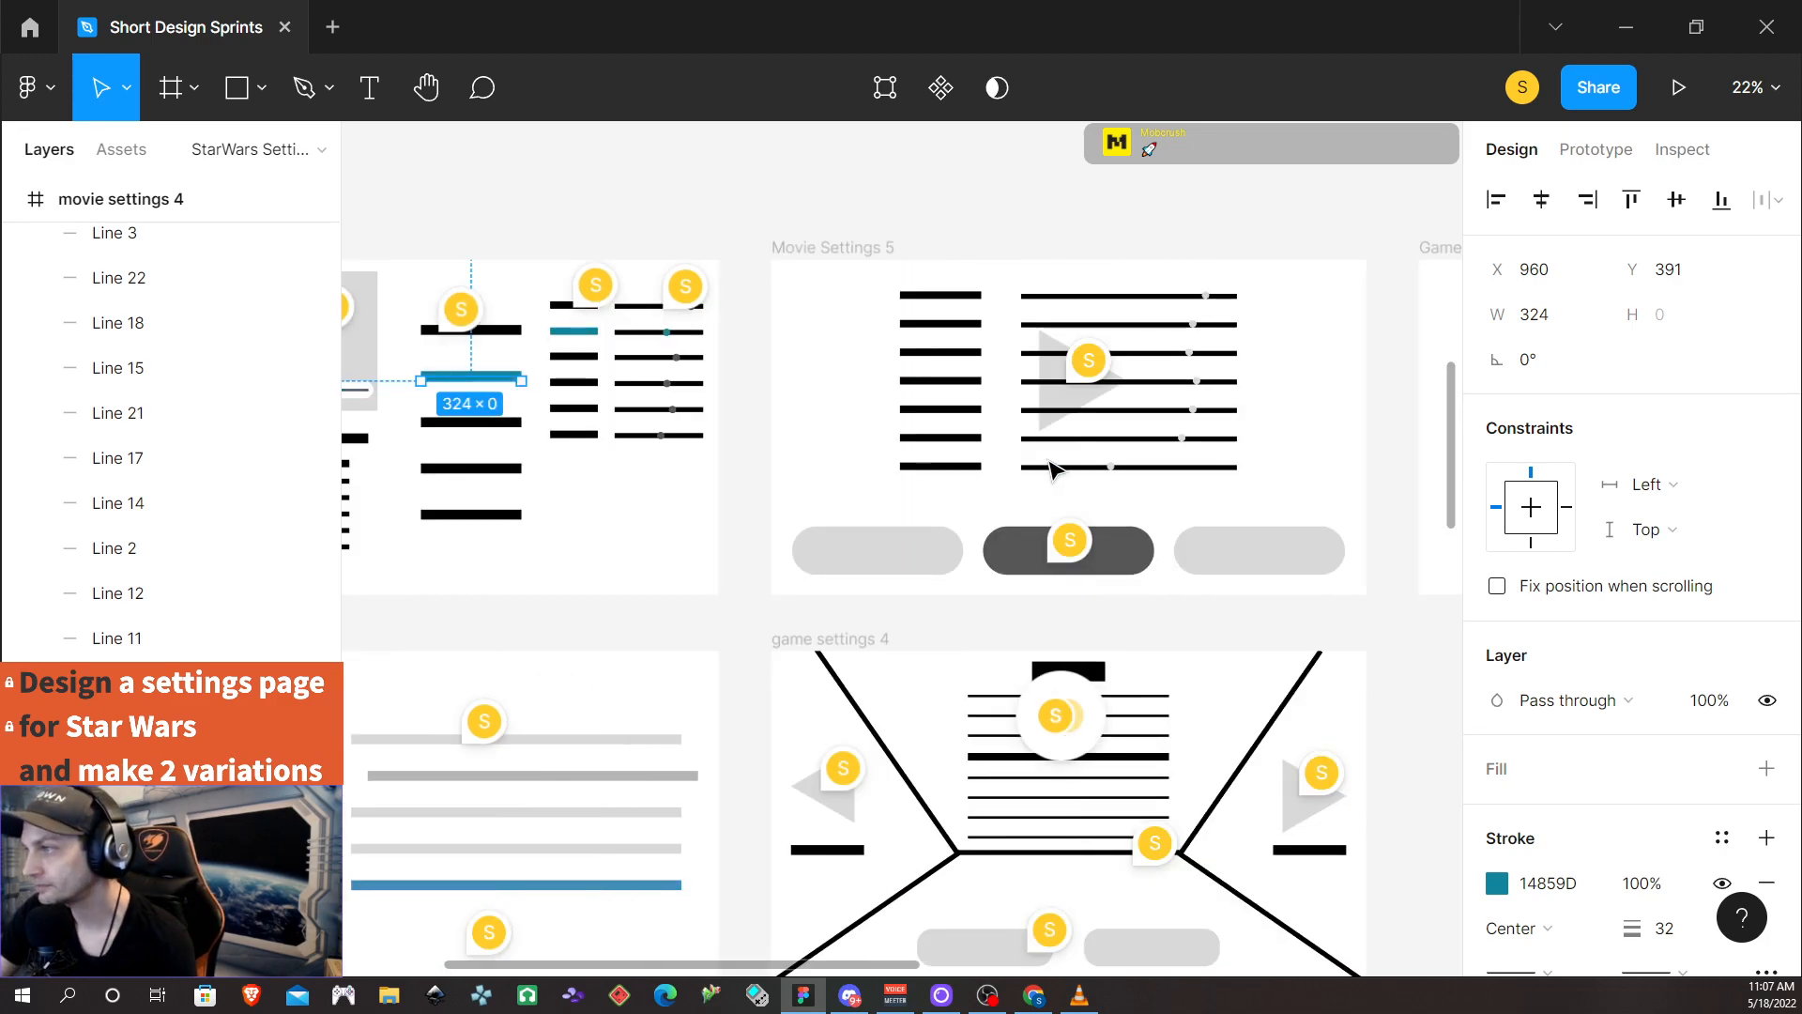
{"action": "scroll", "coordinate": [1050, 460], "scroll_direction": "right", "scroll_amount": 3}
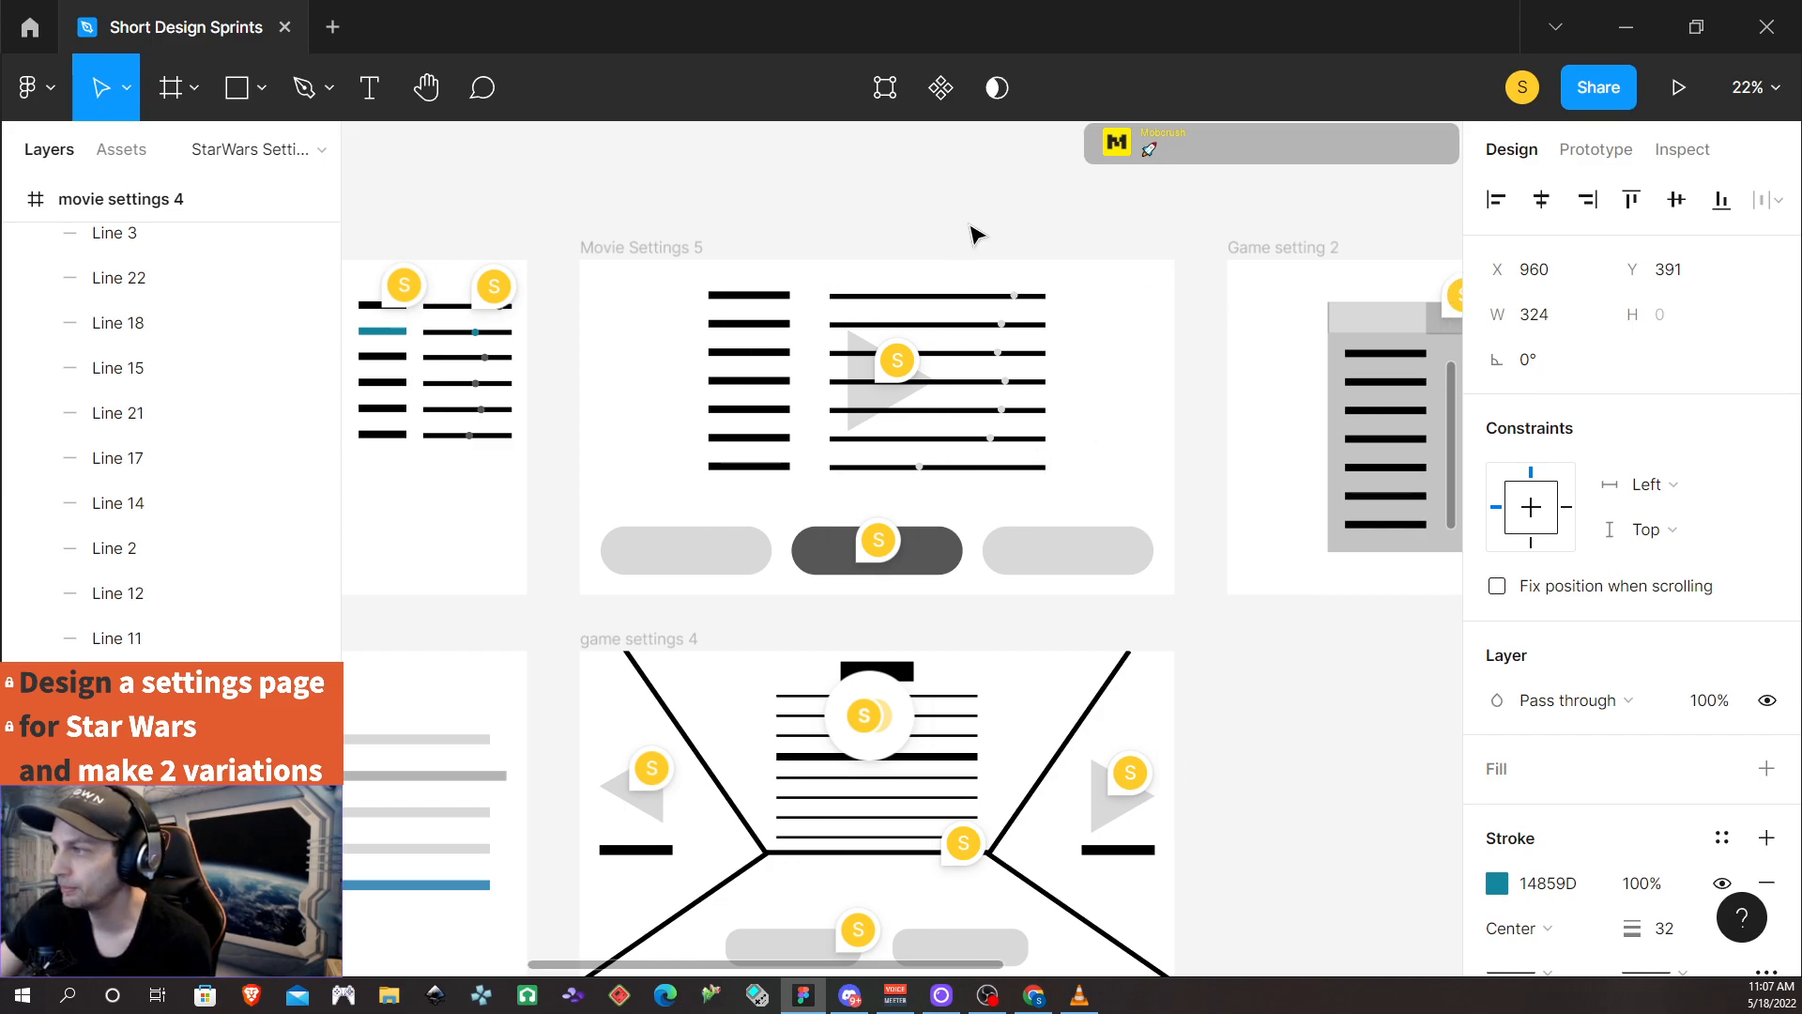
{"action": "mouse_move", "coordinate": [905, 361]}
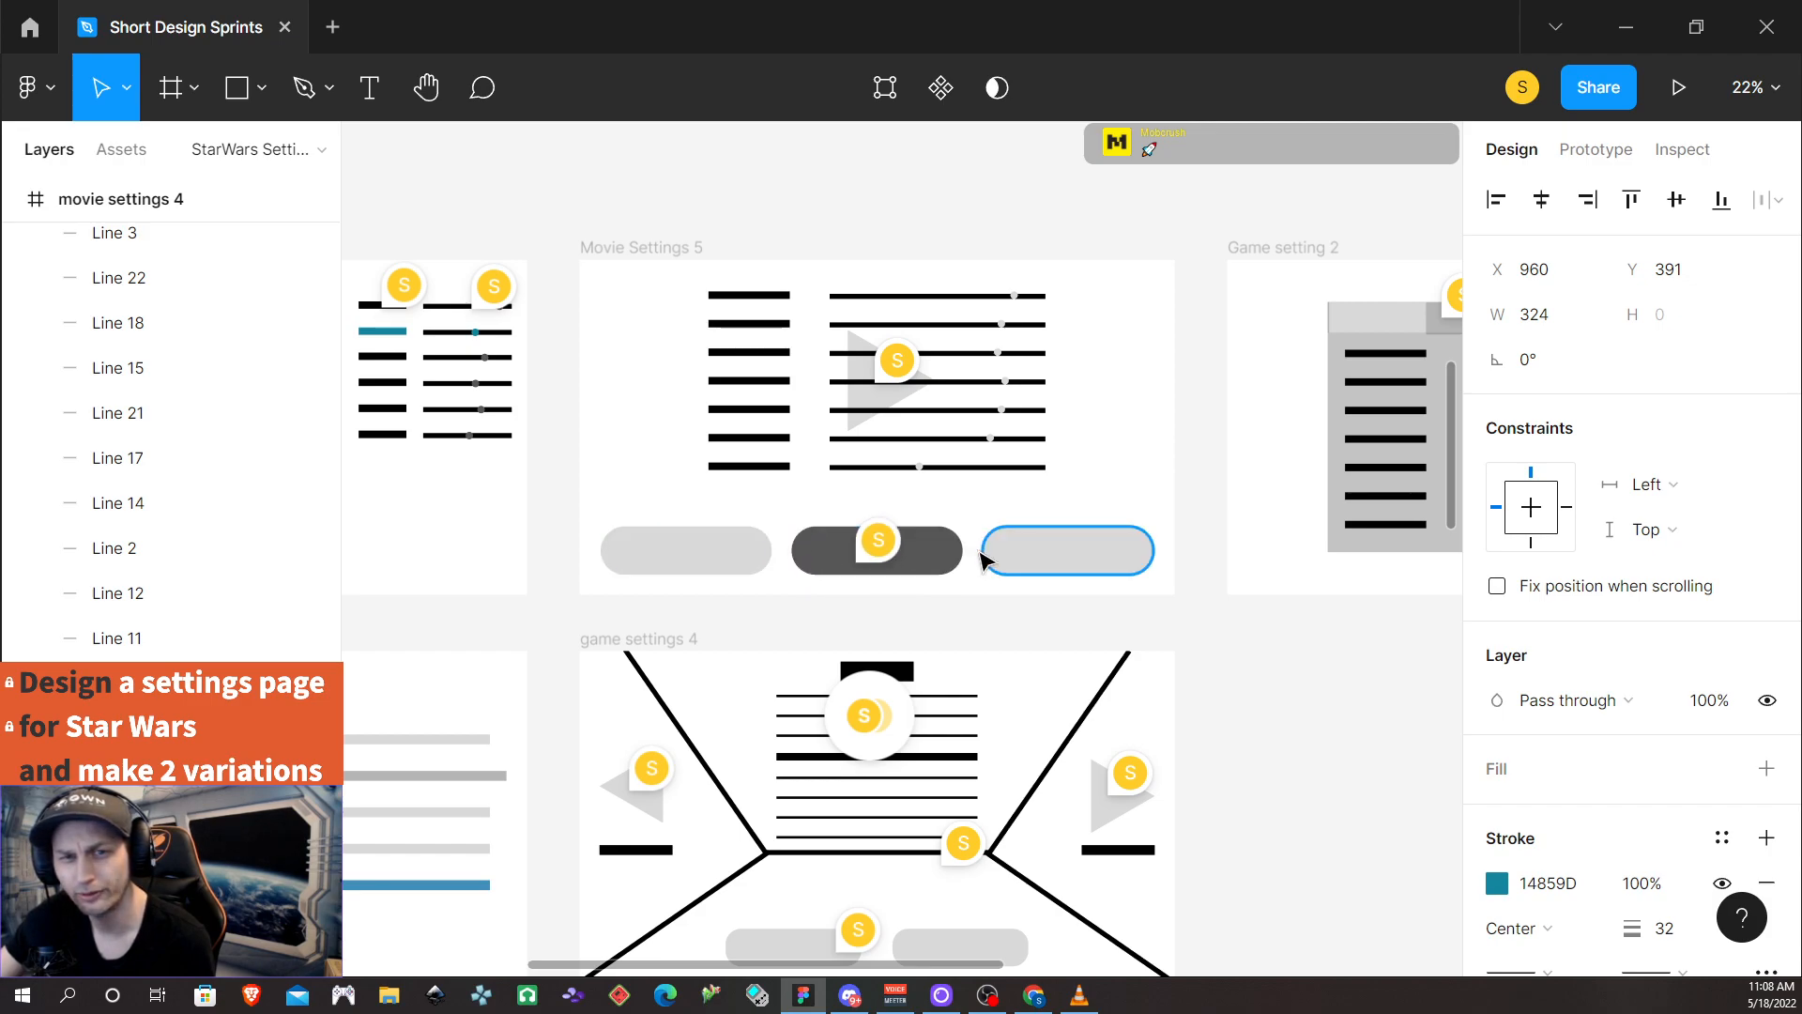
{"action": "mouse_move", "coordinate": [878, 555]}
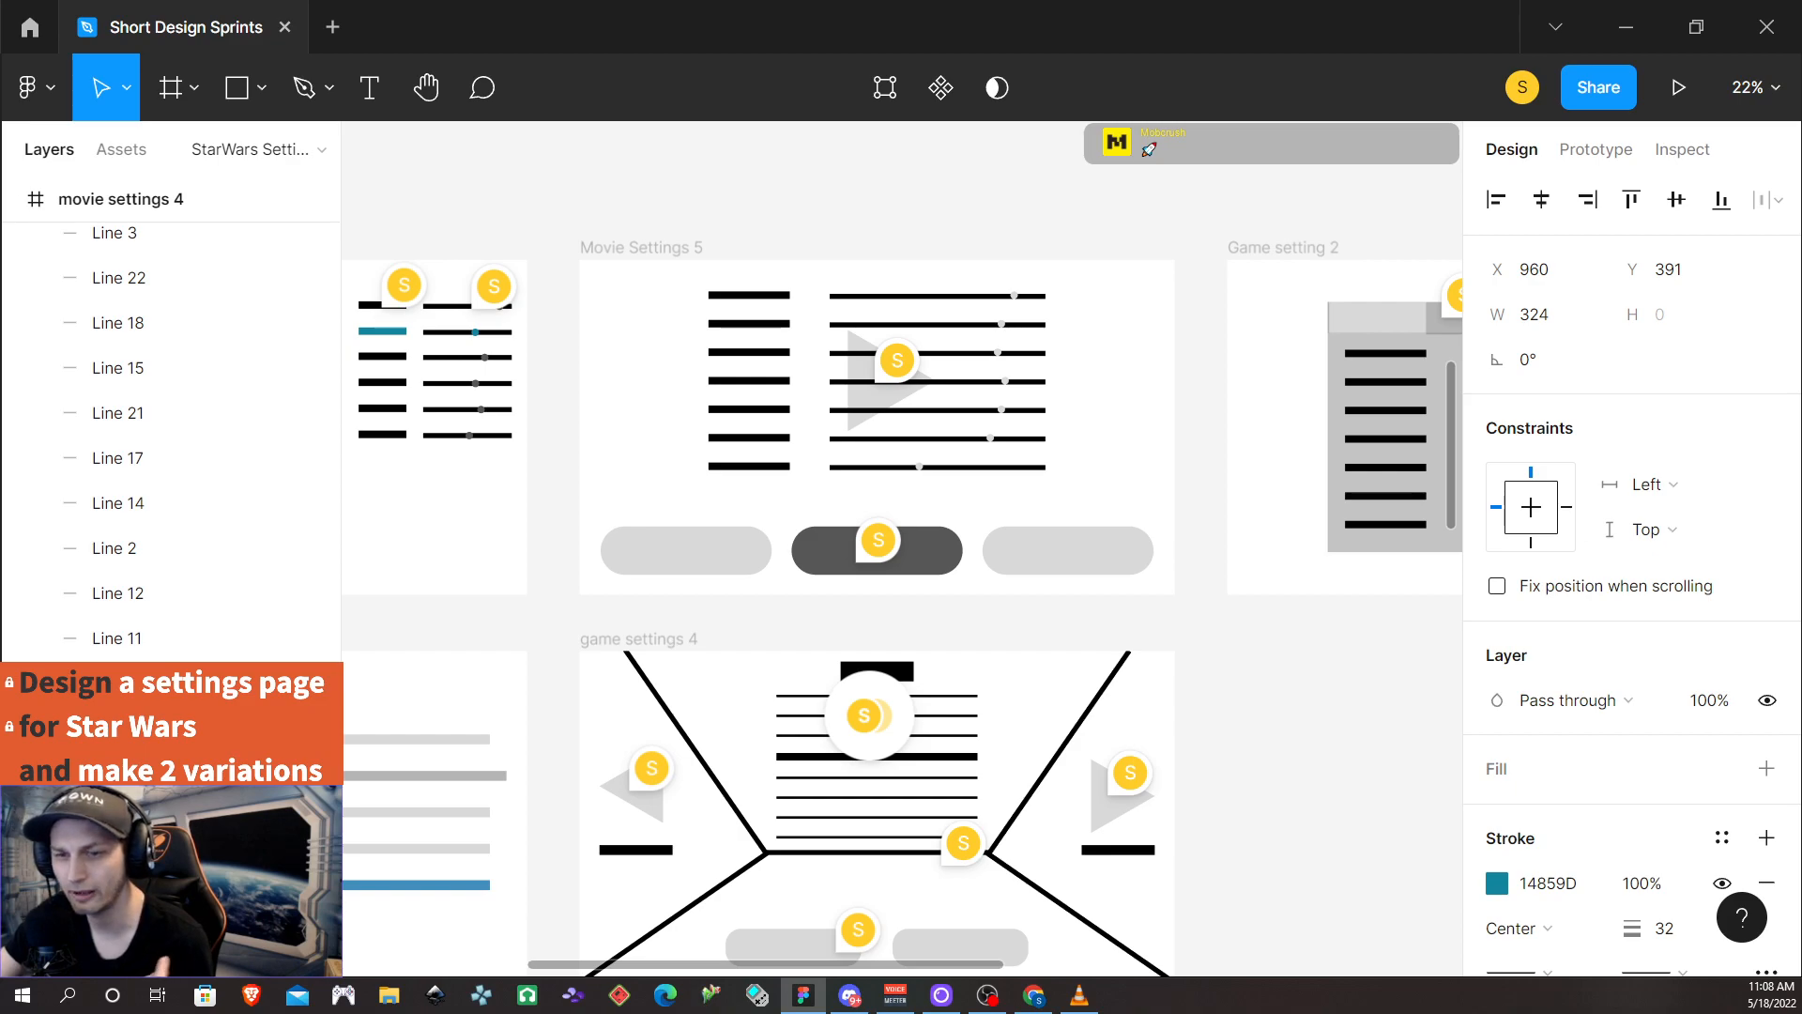
{"action": "scroll", "coordinate": [1009, 616], "scroll_direction": "right", "scroll_amount": 4}
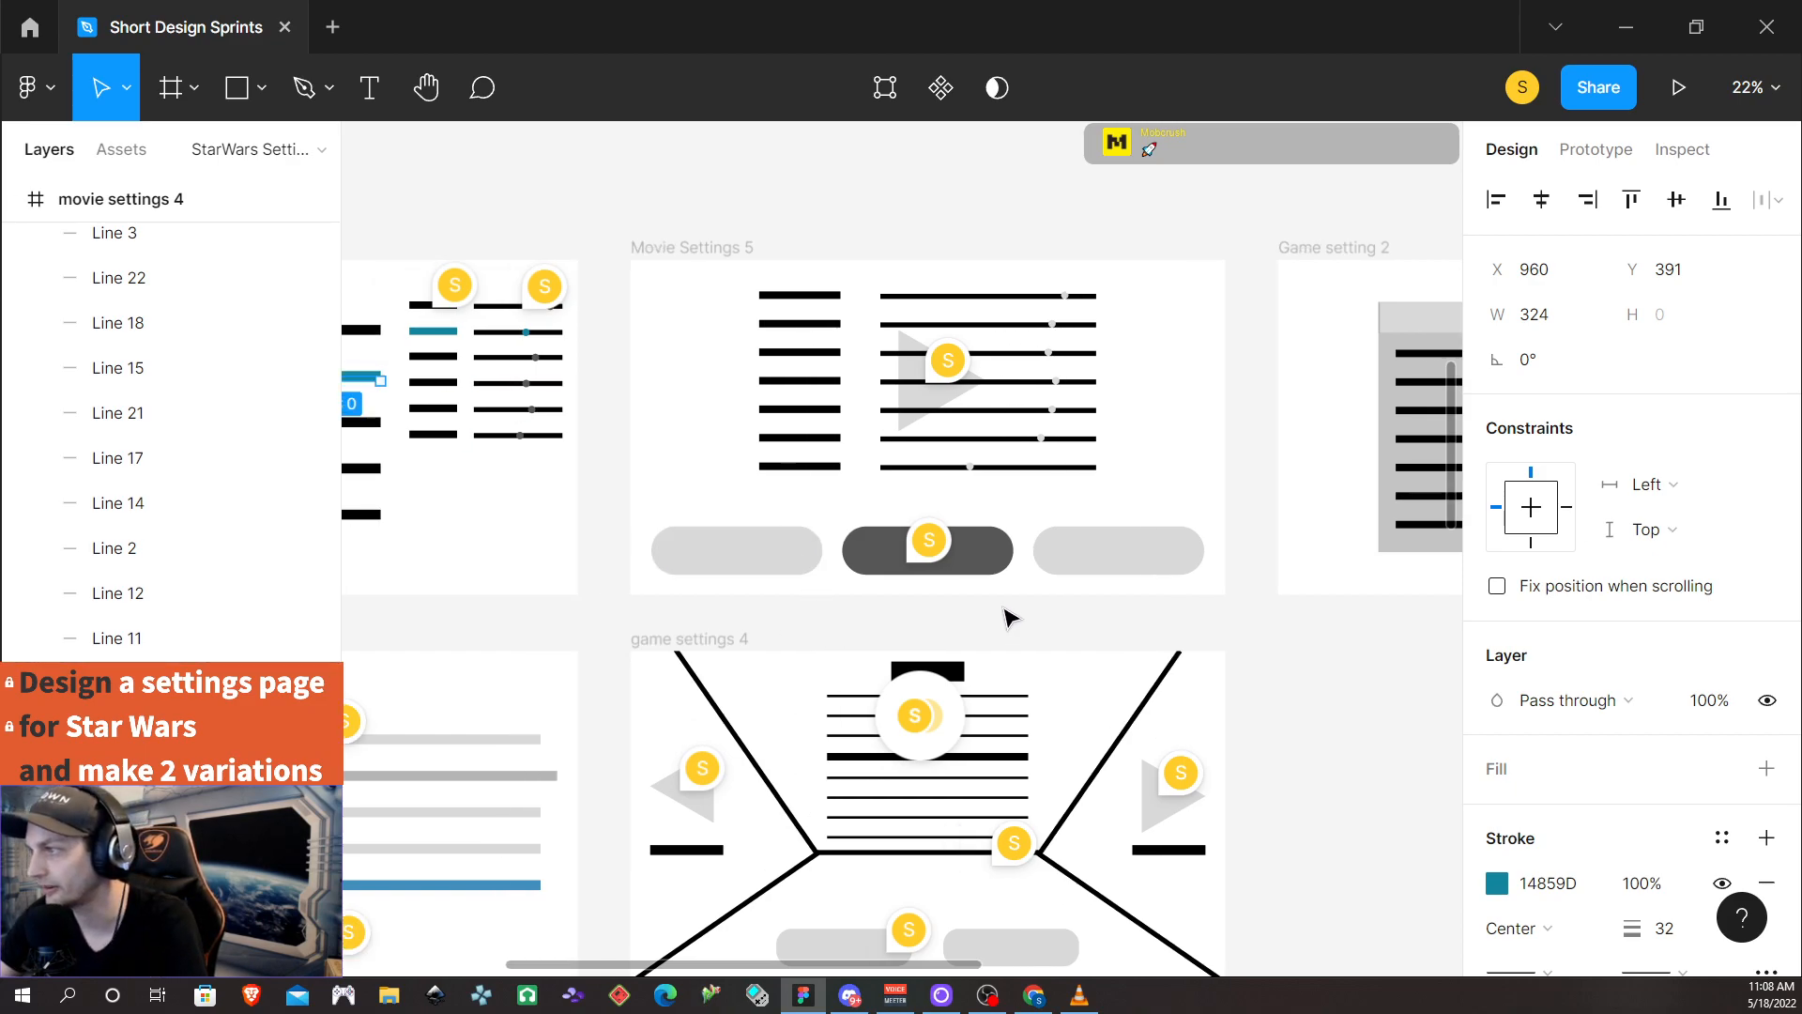
{"action": "scroll", "coordinate": [1009, 615], "scroll_direction": "right", "scroll_amount": 6}
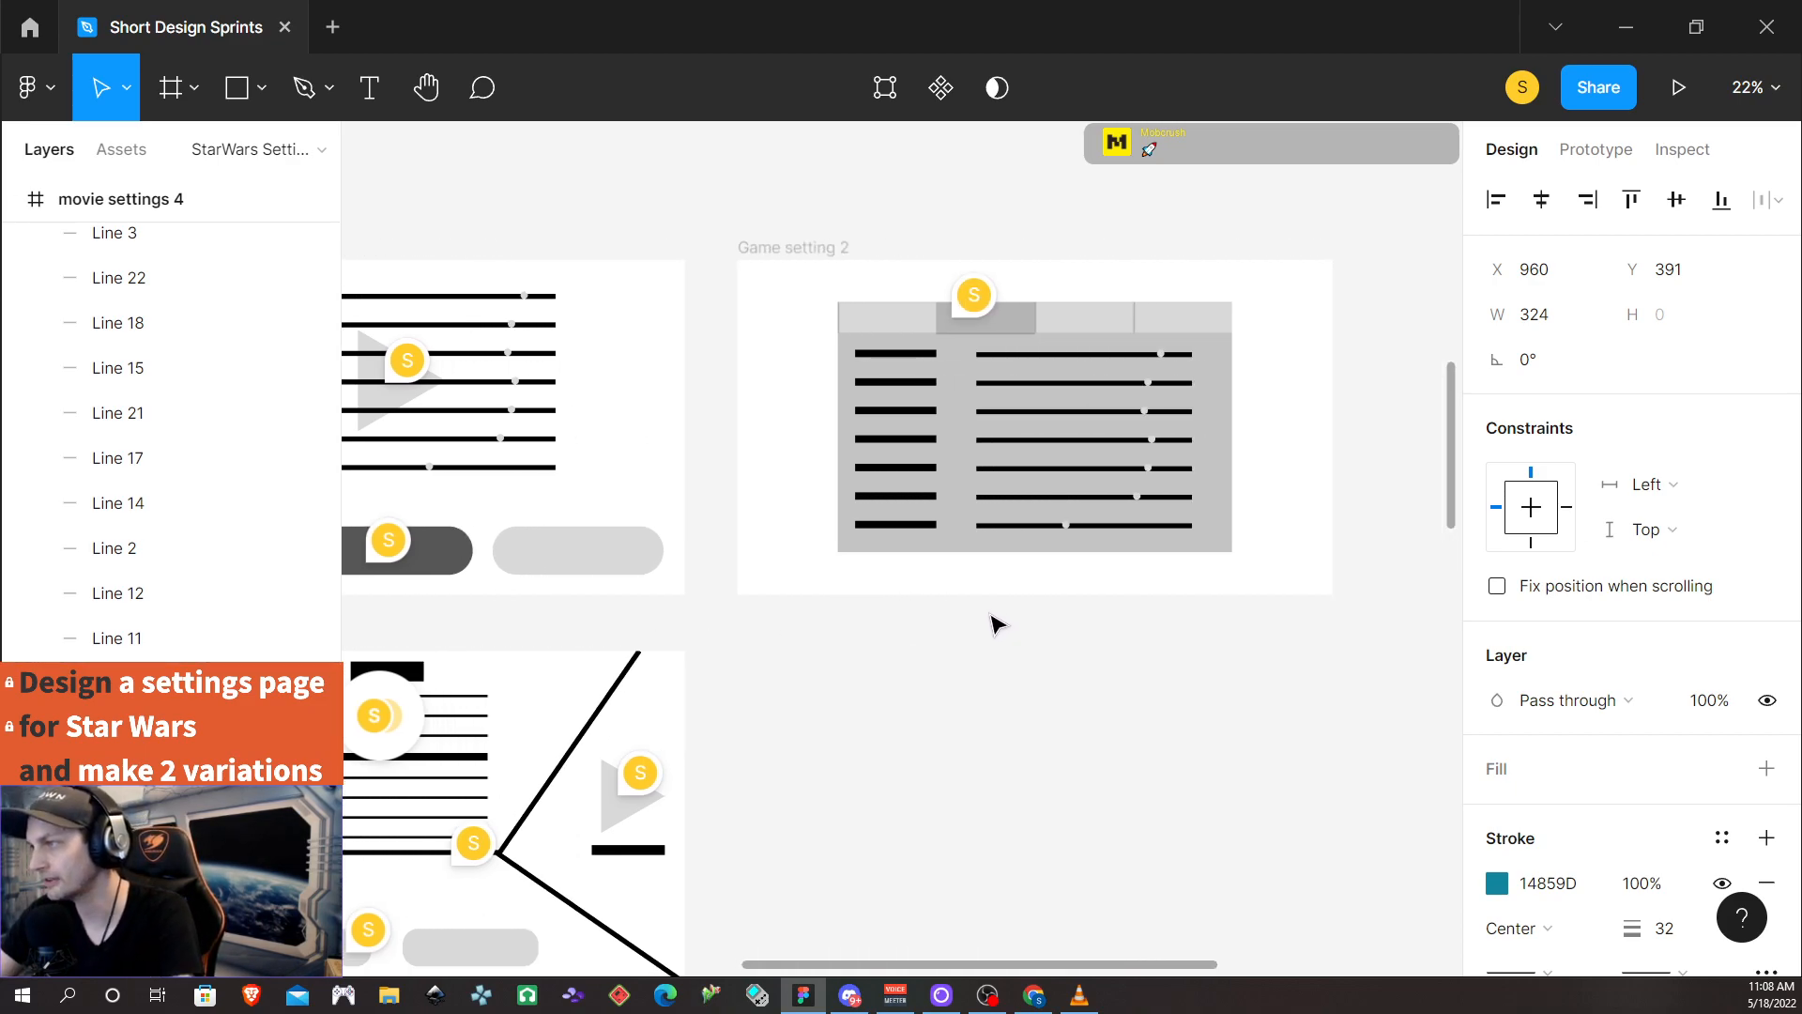
{"action": "scroll", "coordinate": [984, 655], "scroll_direction": "right", "scroll_amount": 2}
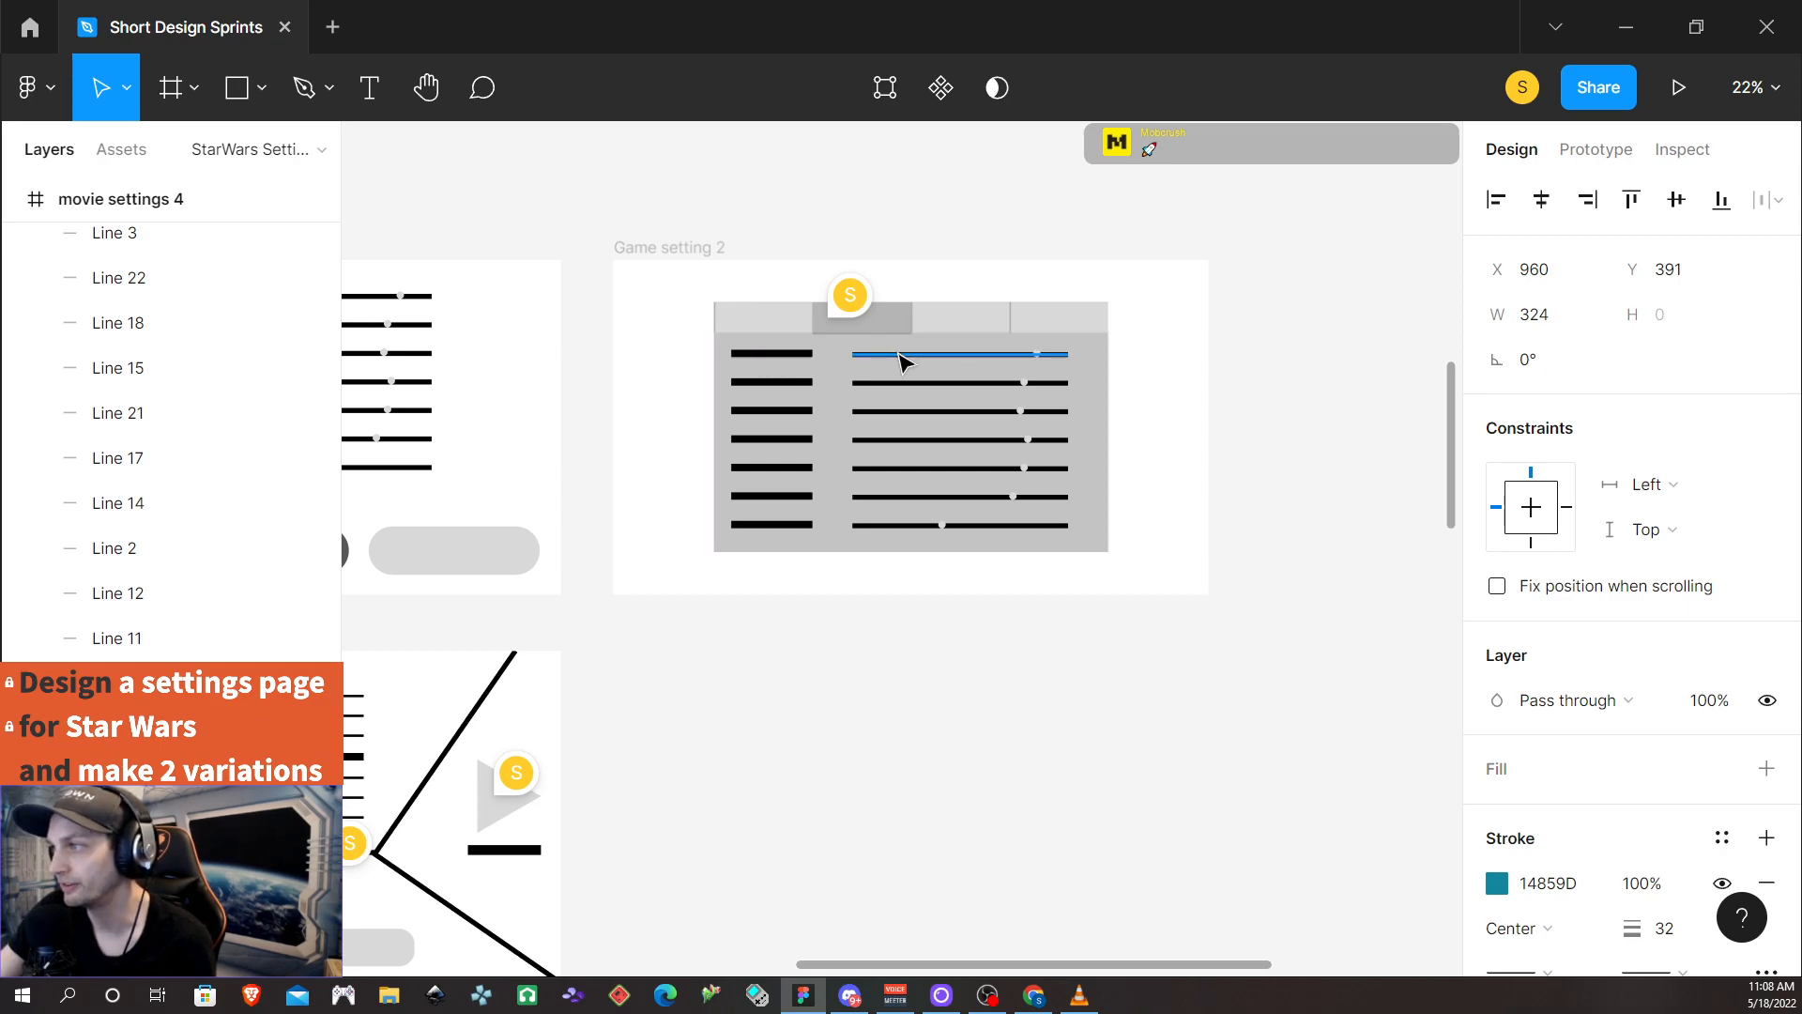
{"action": "scroll", "coordinate": [755, 516], "scroll_direction": "up", "scroll_amount": 1}
{"action": "scroll", "coordinate": [756, 516], "scroll_direction": "down", "scroll_amount": 3}
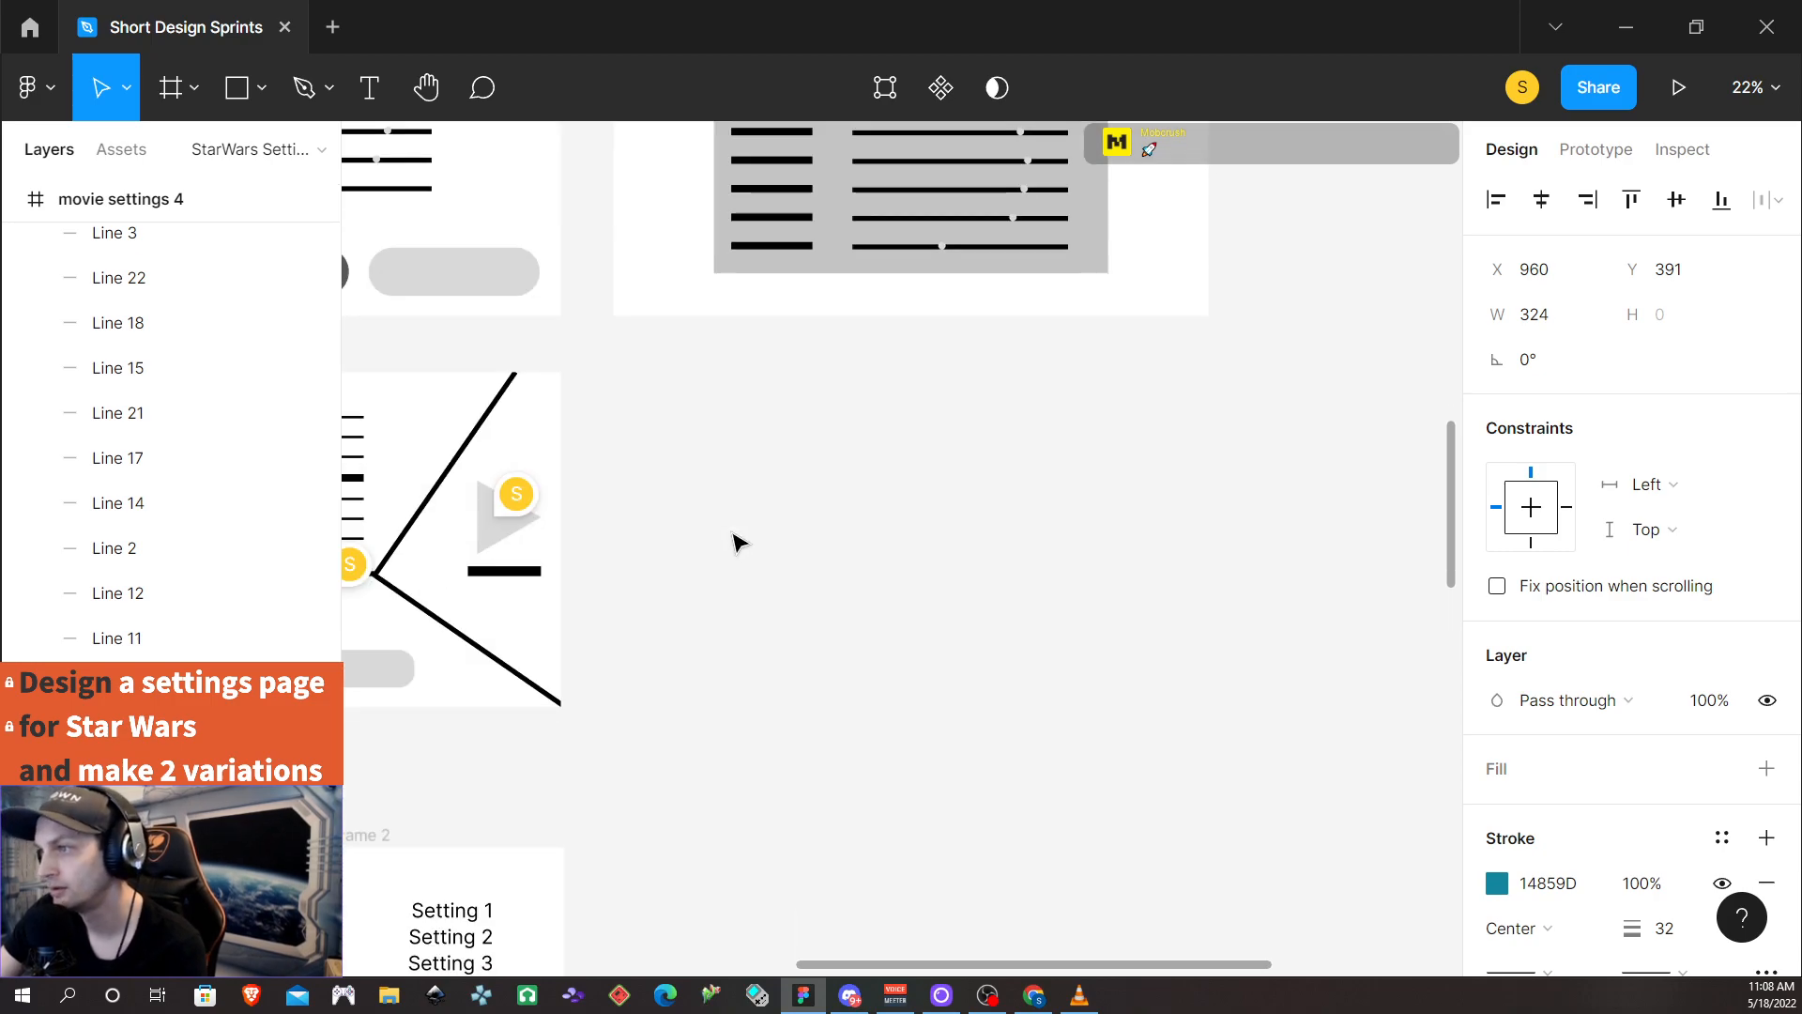
Examine the game settings 3 wireframe and the comments on its category column, subcategory column and option lines
{"action": "scroll", "coordinate": [737, 539], "scroll_direction": "left", "scroll_amount": 4}
{"action": "scroll", "coordinate": [737, 540], "scroll_direction": "left", "scroll_amount": 5}
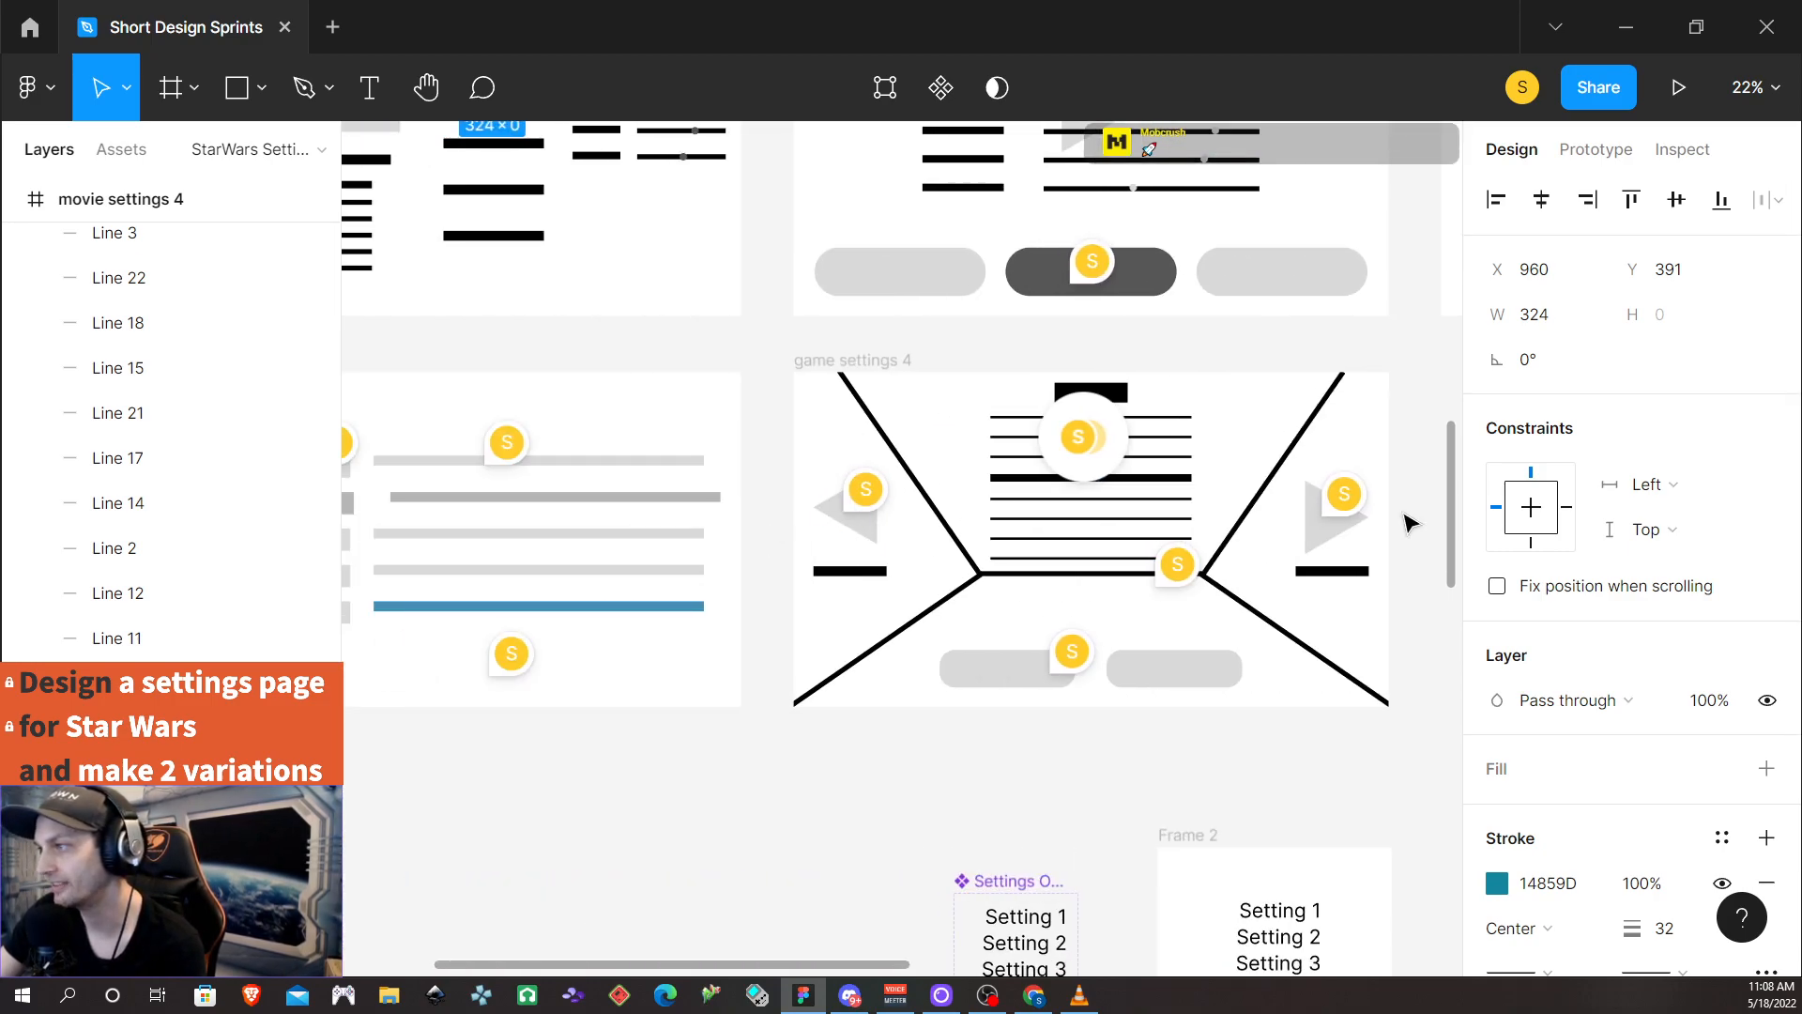
{"action": "scroll", "coordinate": [432, 571], "scroll_direction": "left", "scroll_amount": 1}
{"action": "scroll", "coordinate": [1146, 587], "scroll_direction": "left", "scroll_amount": 5}
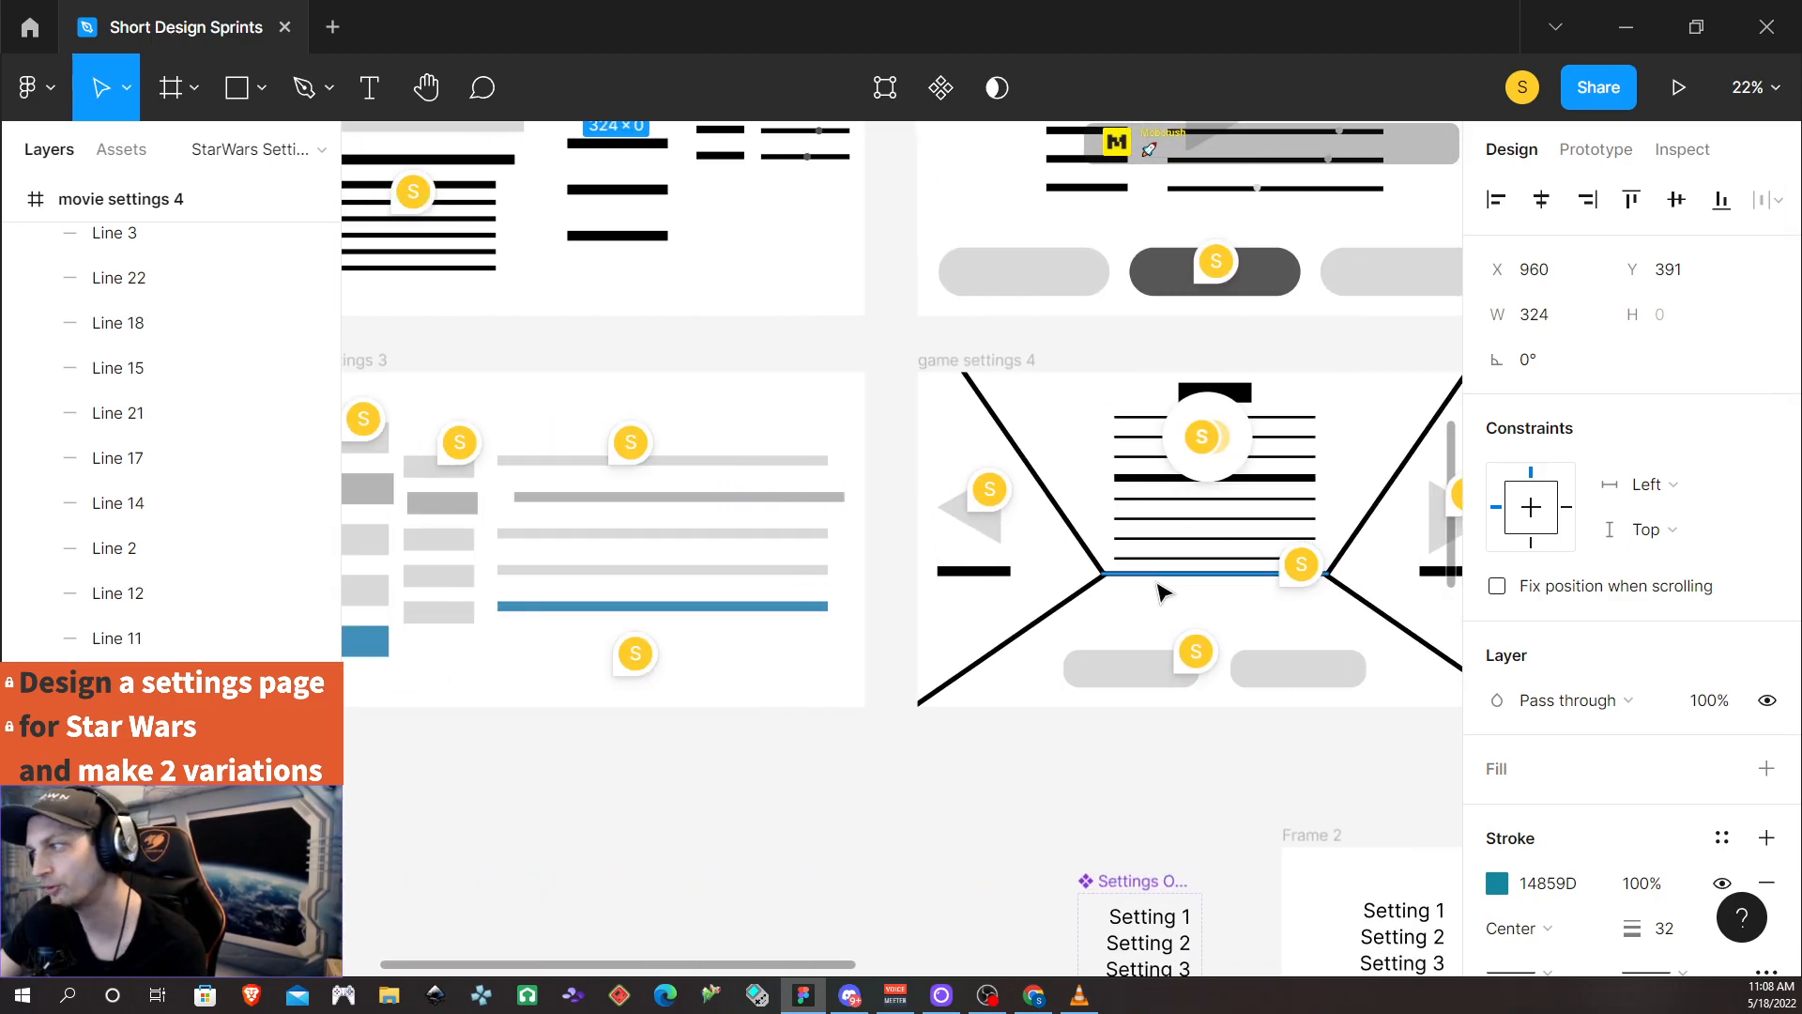
{"action": "scroll", "coordinate": [1203, 579], "scroll_direction": "right", "scroll_amount": 3}
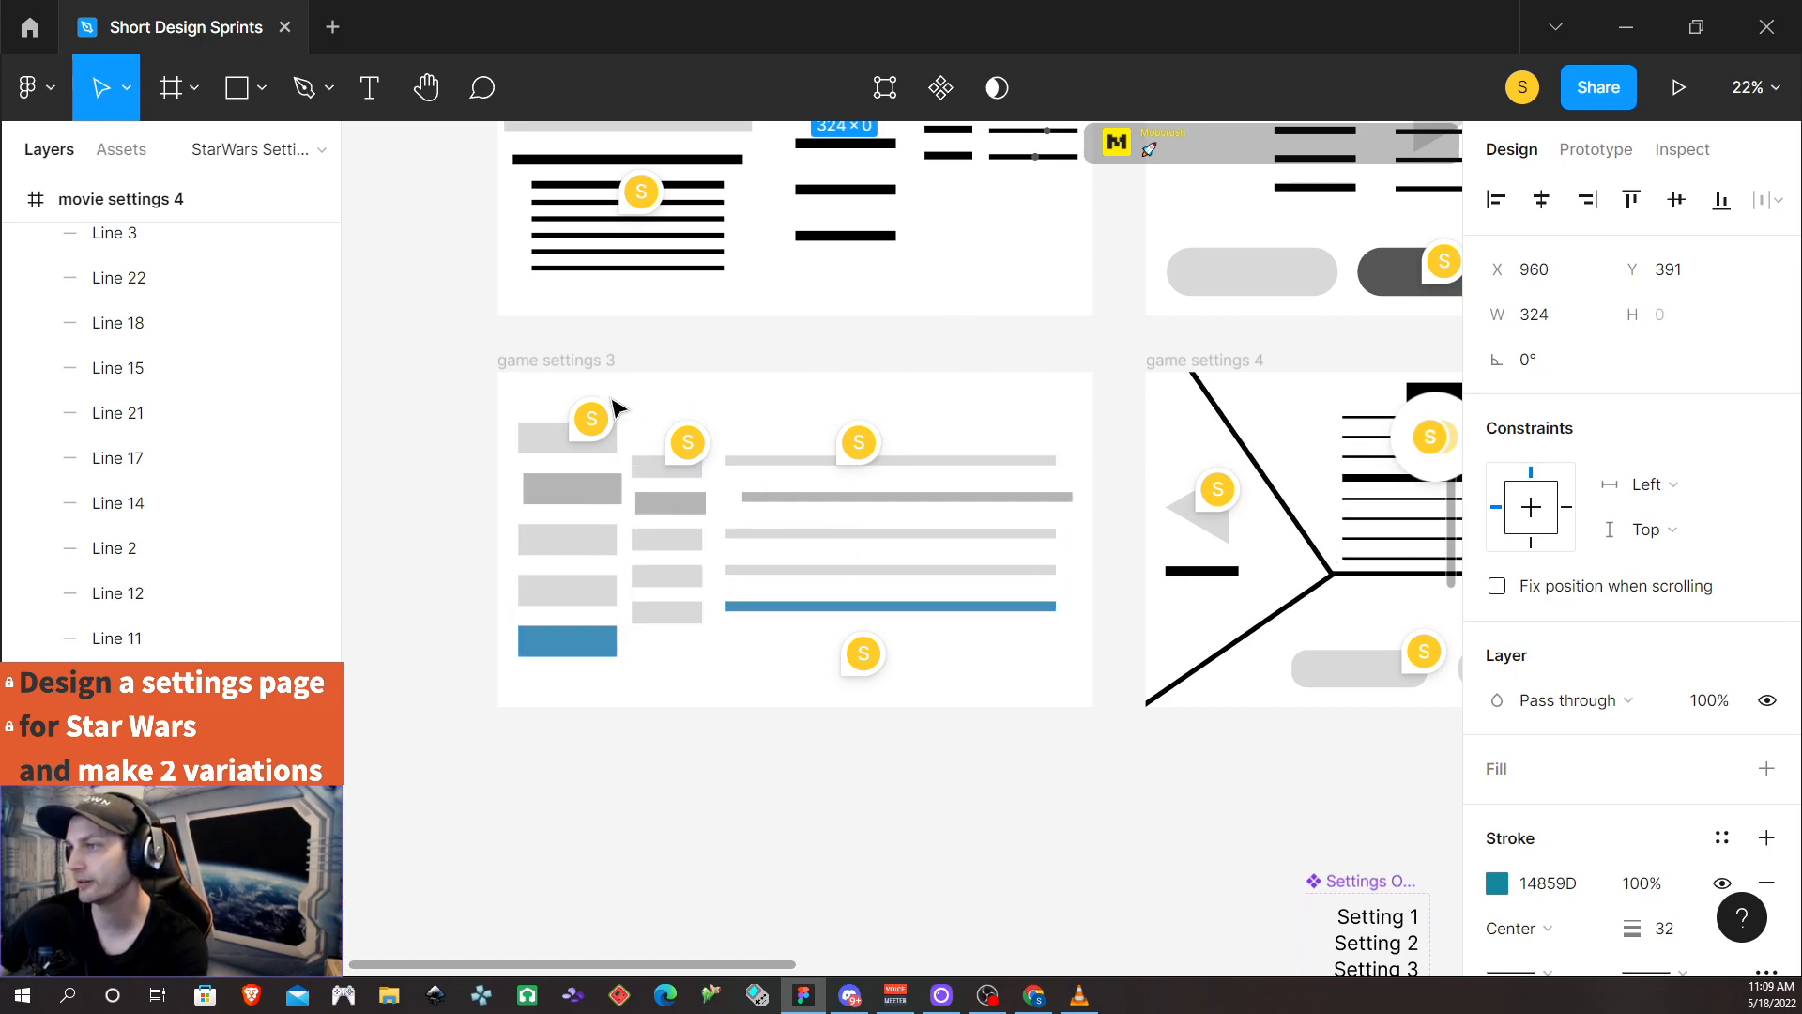
{"action": "mouse_move", "coordinate": [593, 423]}
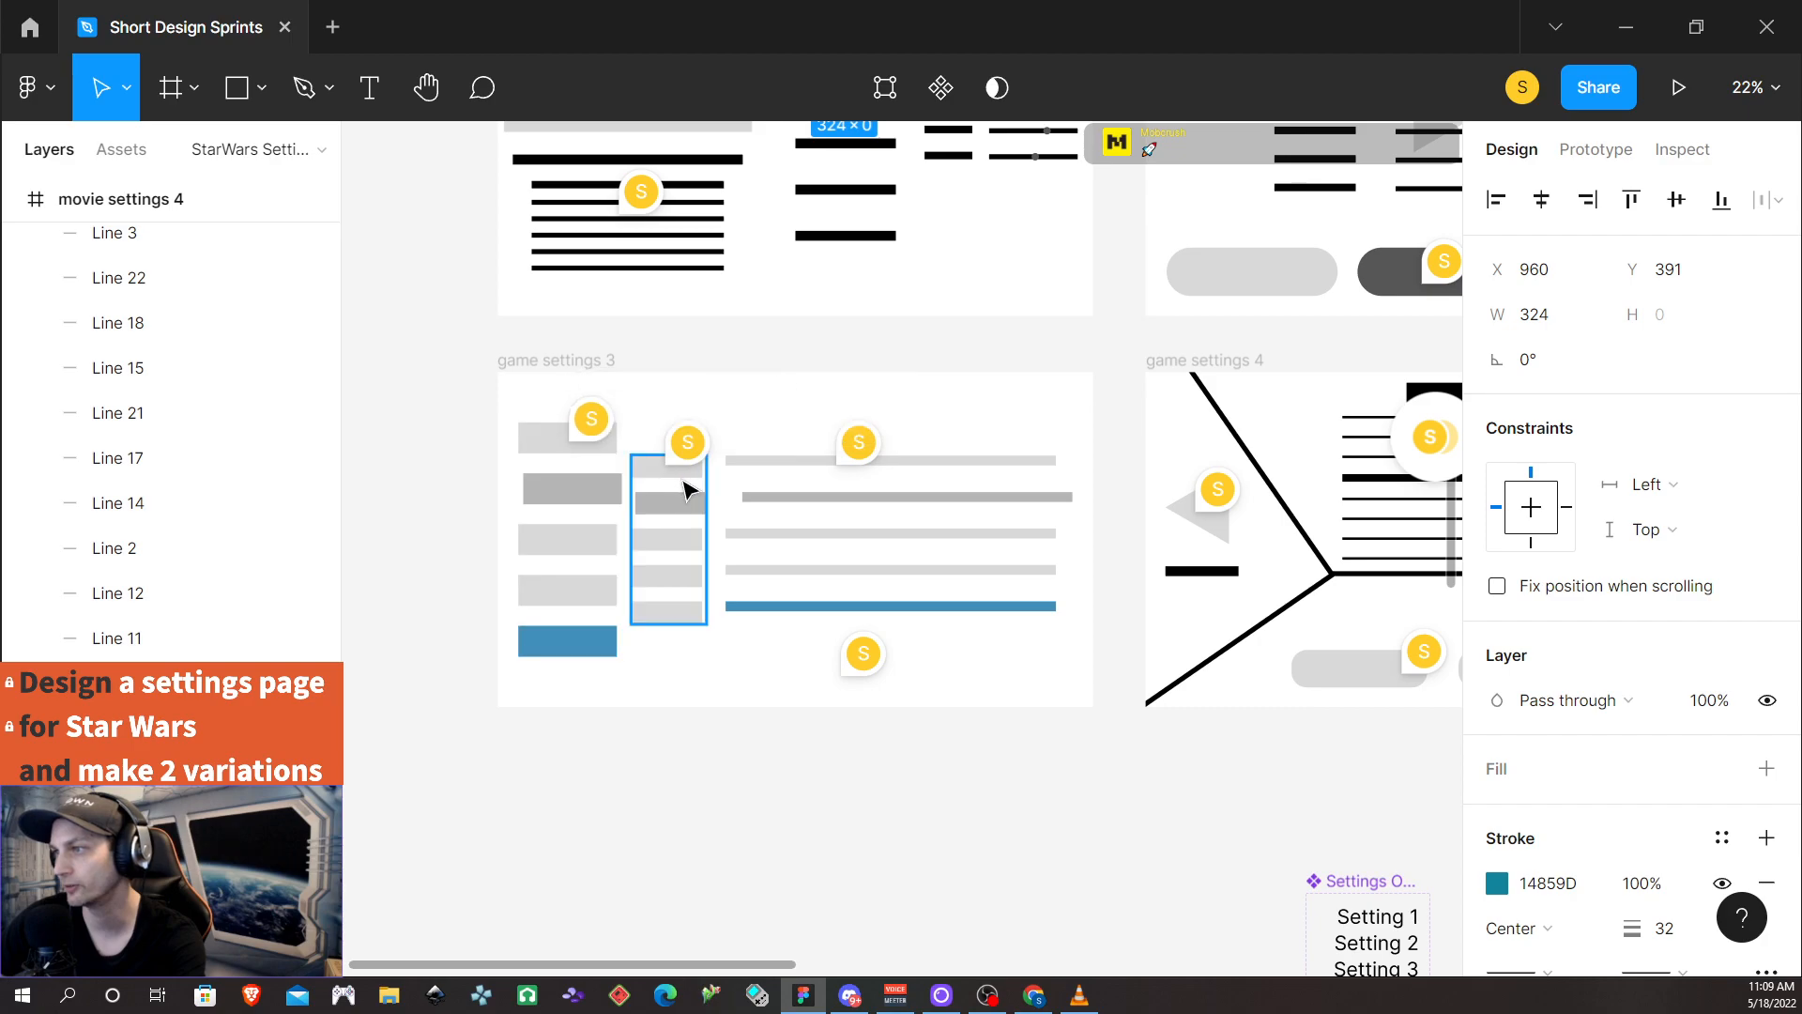
{"action": "mouse_move", "coordinate": [697, 462]}
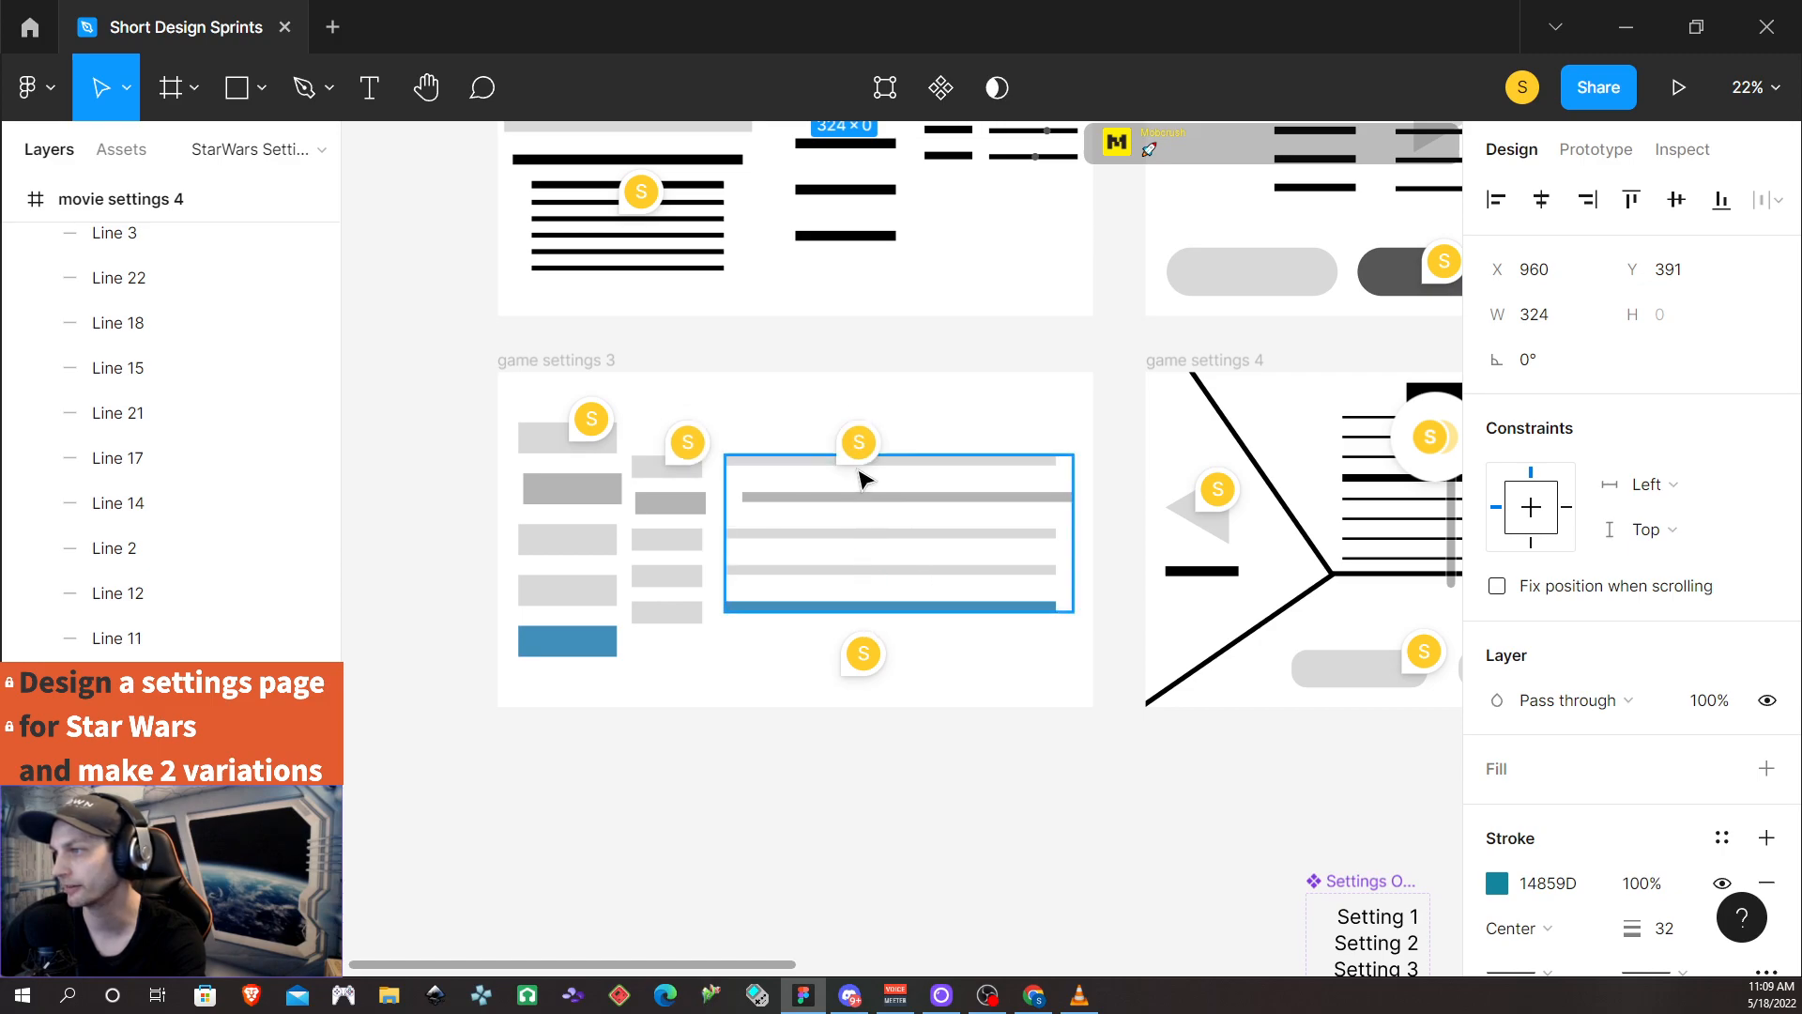
Read the comments on the option lines and the background of the game settings 3 wireframe
{"action": "mouse_move", "coordinate": [865, 455]}
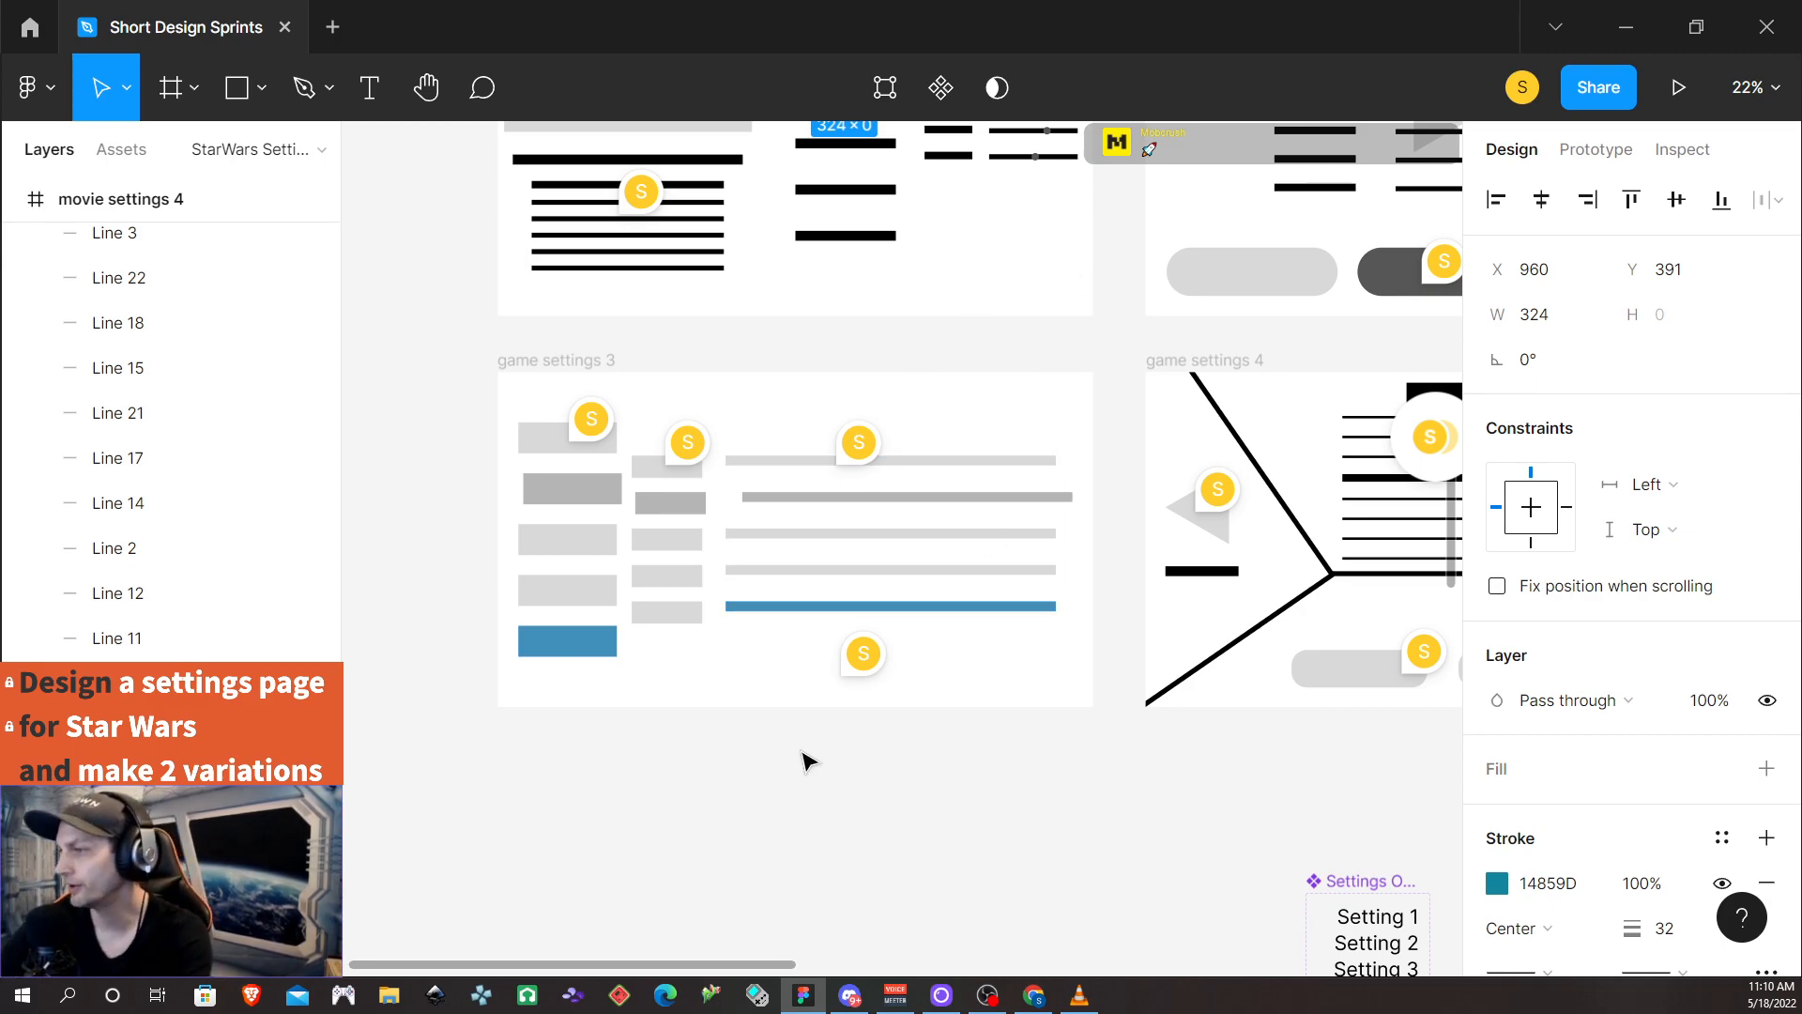
{"action": "mouse_move", "coordinate": [866, 669]}
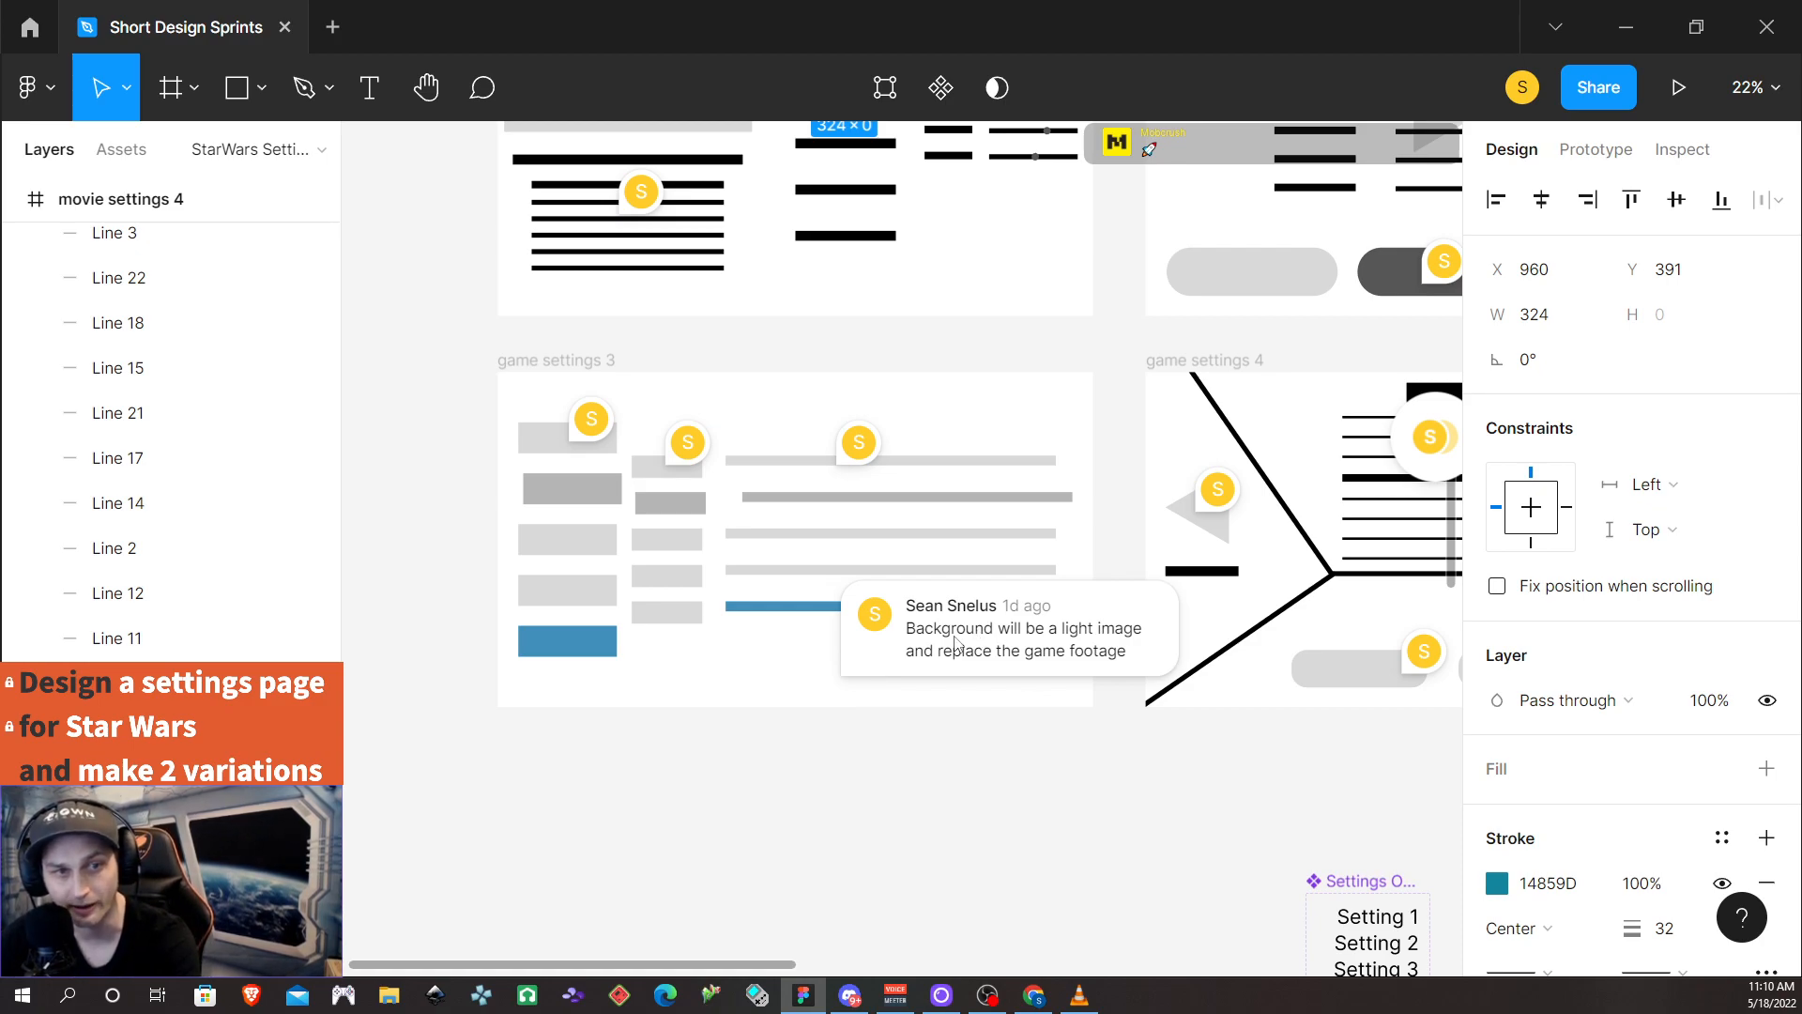
{"action": "scroll", "coordinate": [993, 419], "scroll_direction": "up", "scroll_amount": 1}
{"action": "scroll", "coordinate": [997, 428], "scroll_direction": "up", "scroll_amount": 2}
{"action": "scroll", "coordinate": [997, 427], "scroll_direction": "down", "scroll_amount": 6}
{"action": "scroll", "coordinate": [997, 427], "scroll_direction": "up", "scroll_amount": 2}
{"action": "scroll", "coordinate": [996, 427], "scroll_direction": "up", "scroll_amount": 2}
Add the comment "Would be cool if sliders were light sabers" beside the option lines of game settings 3
{"action": "key", "text": "c"}
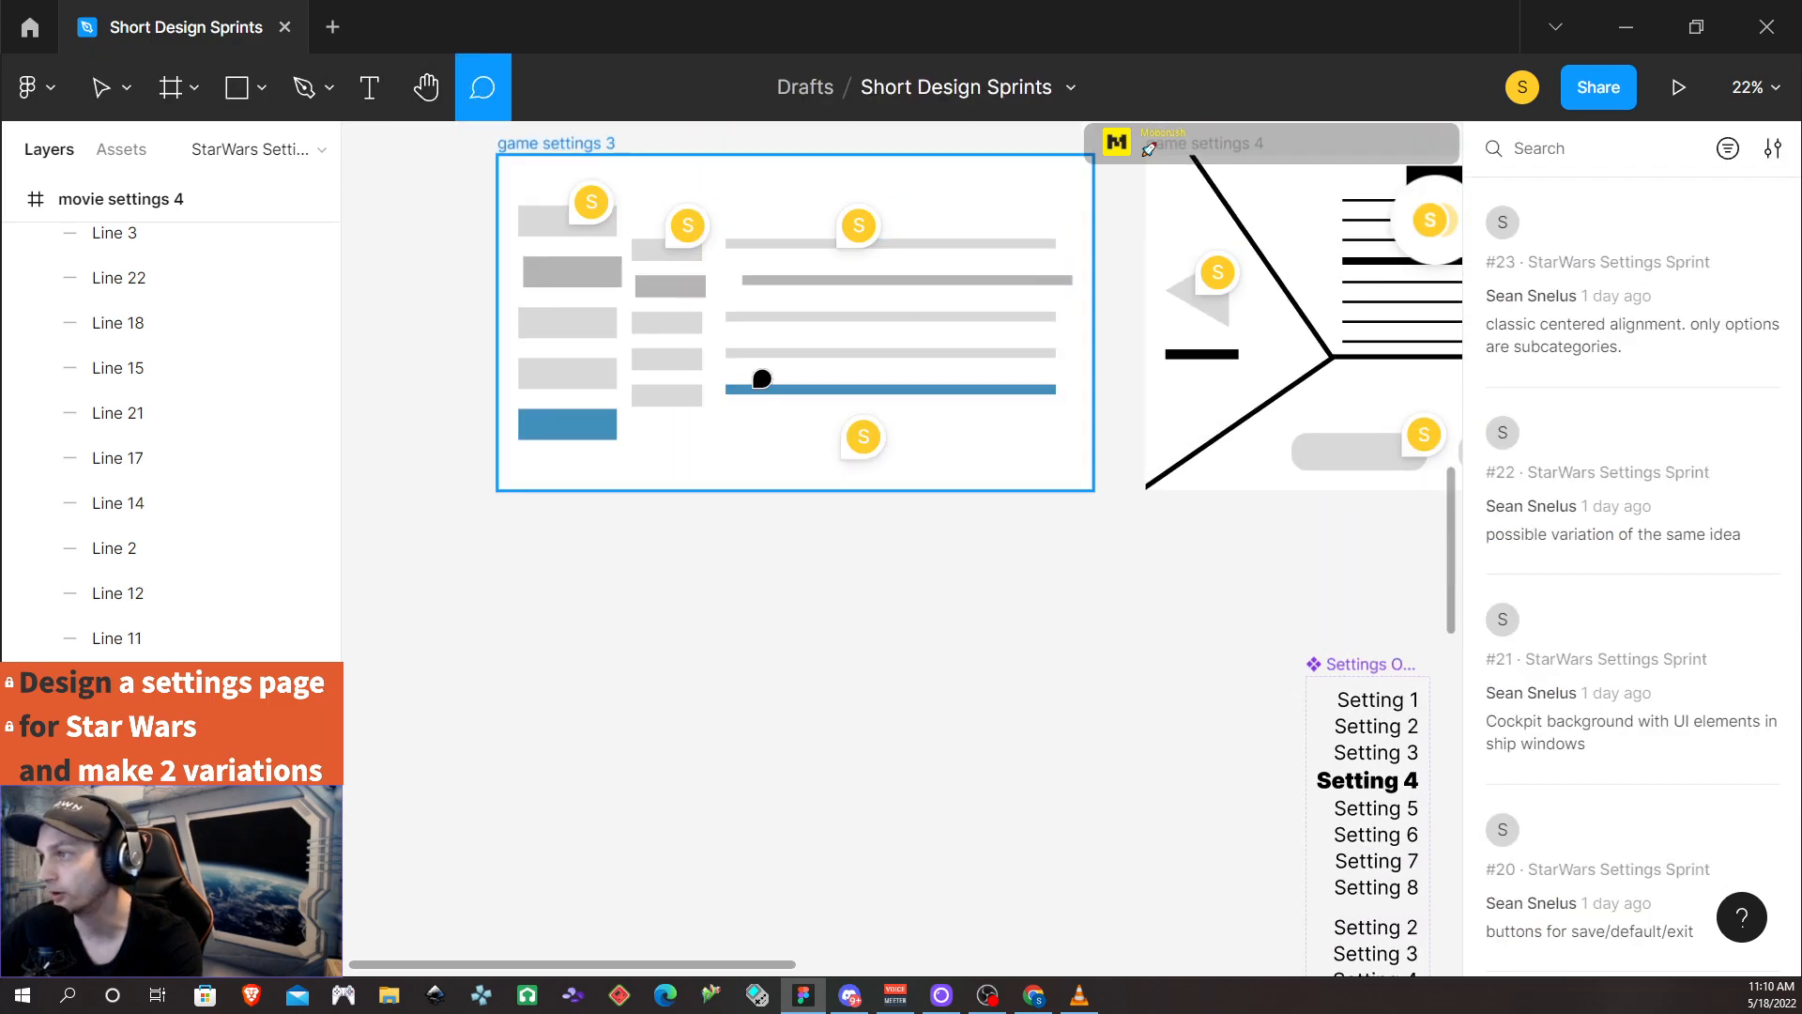
{"action": "left_click", "coordinate": [762, 343]}
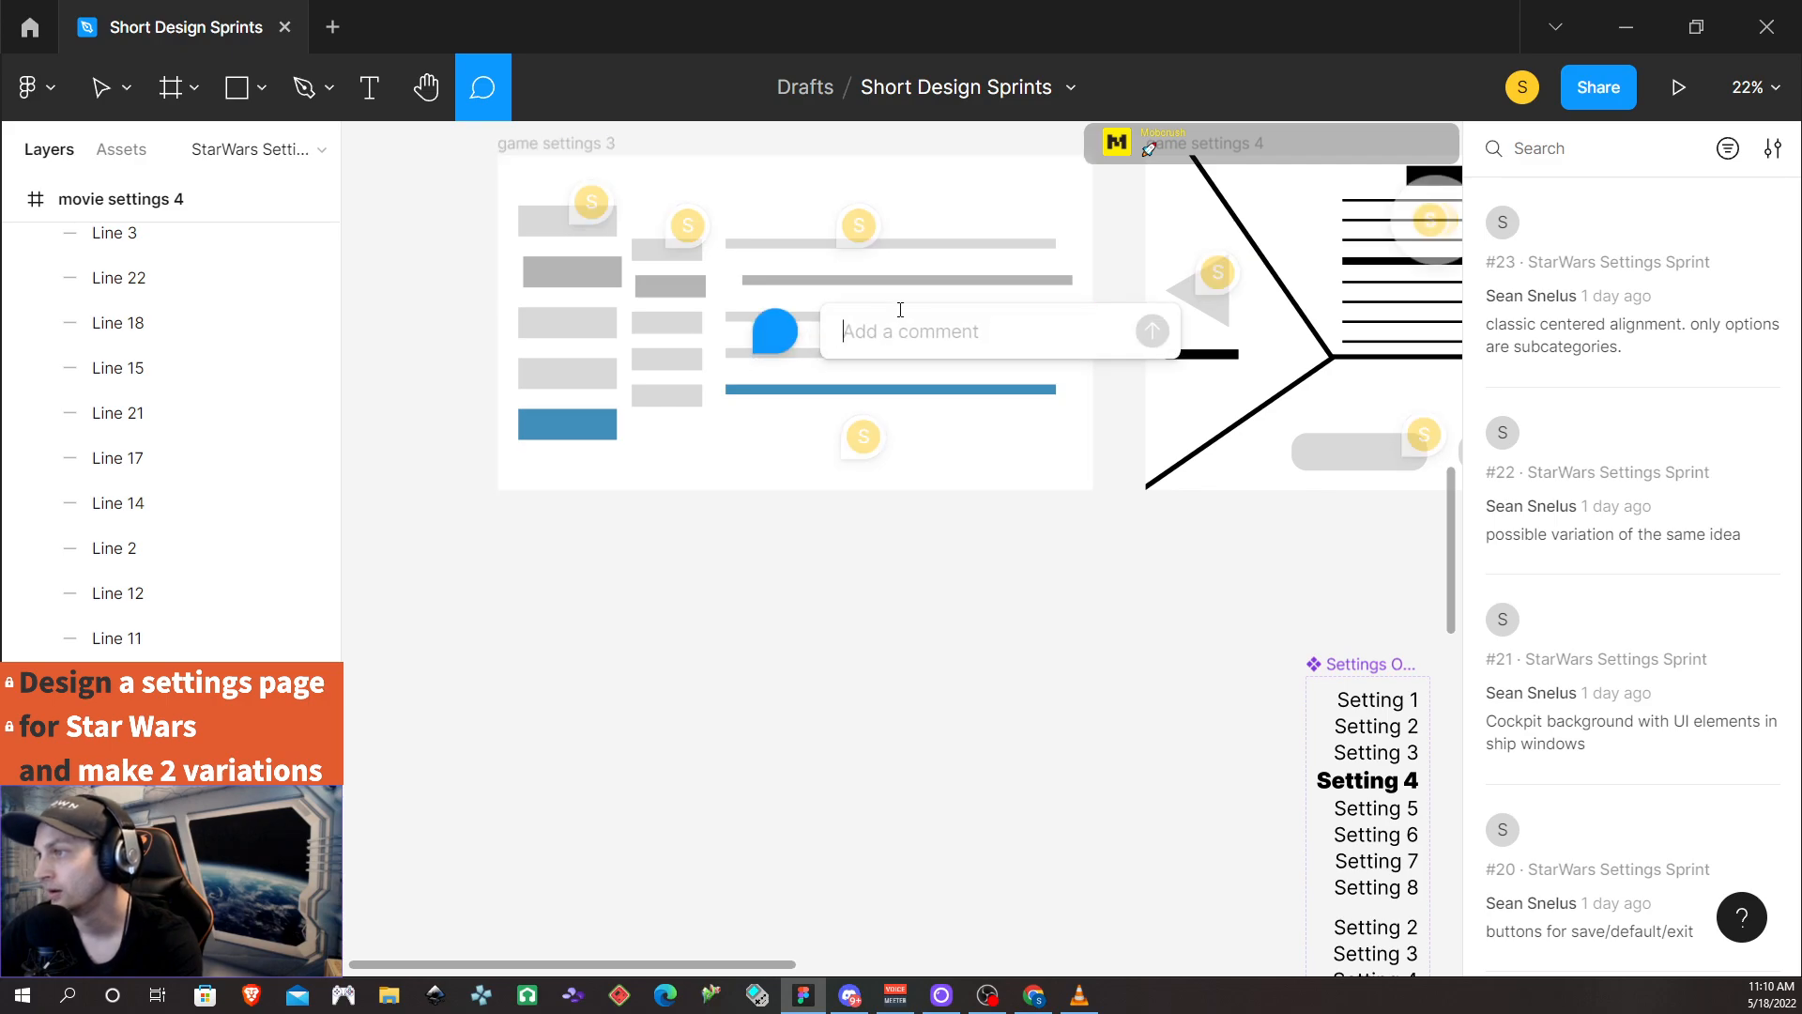
{"action": "type", "text": "Wo"}
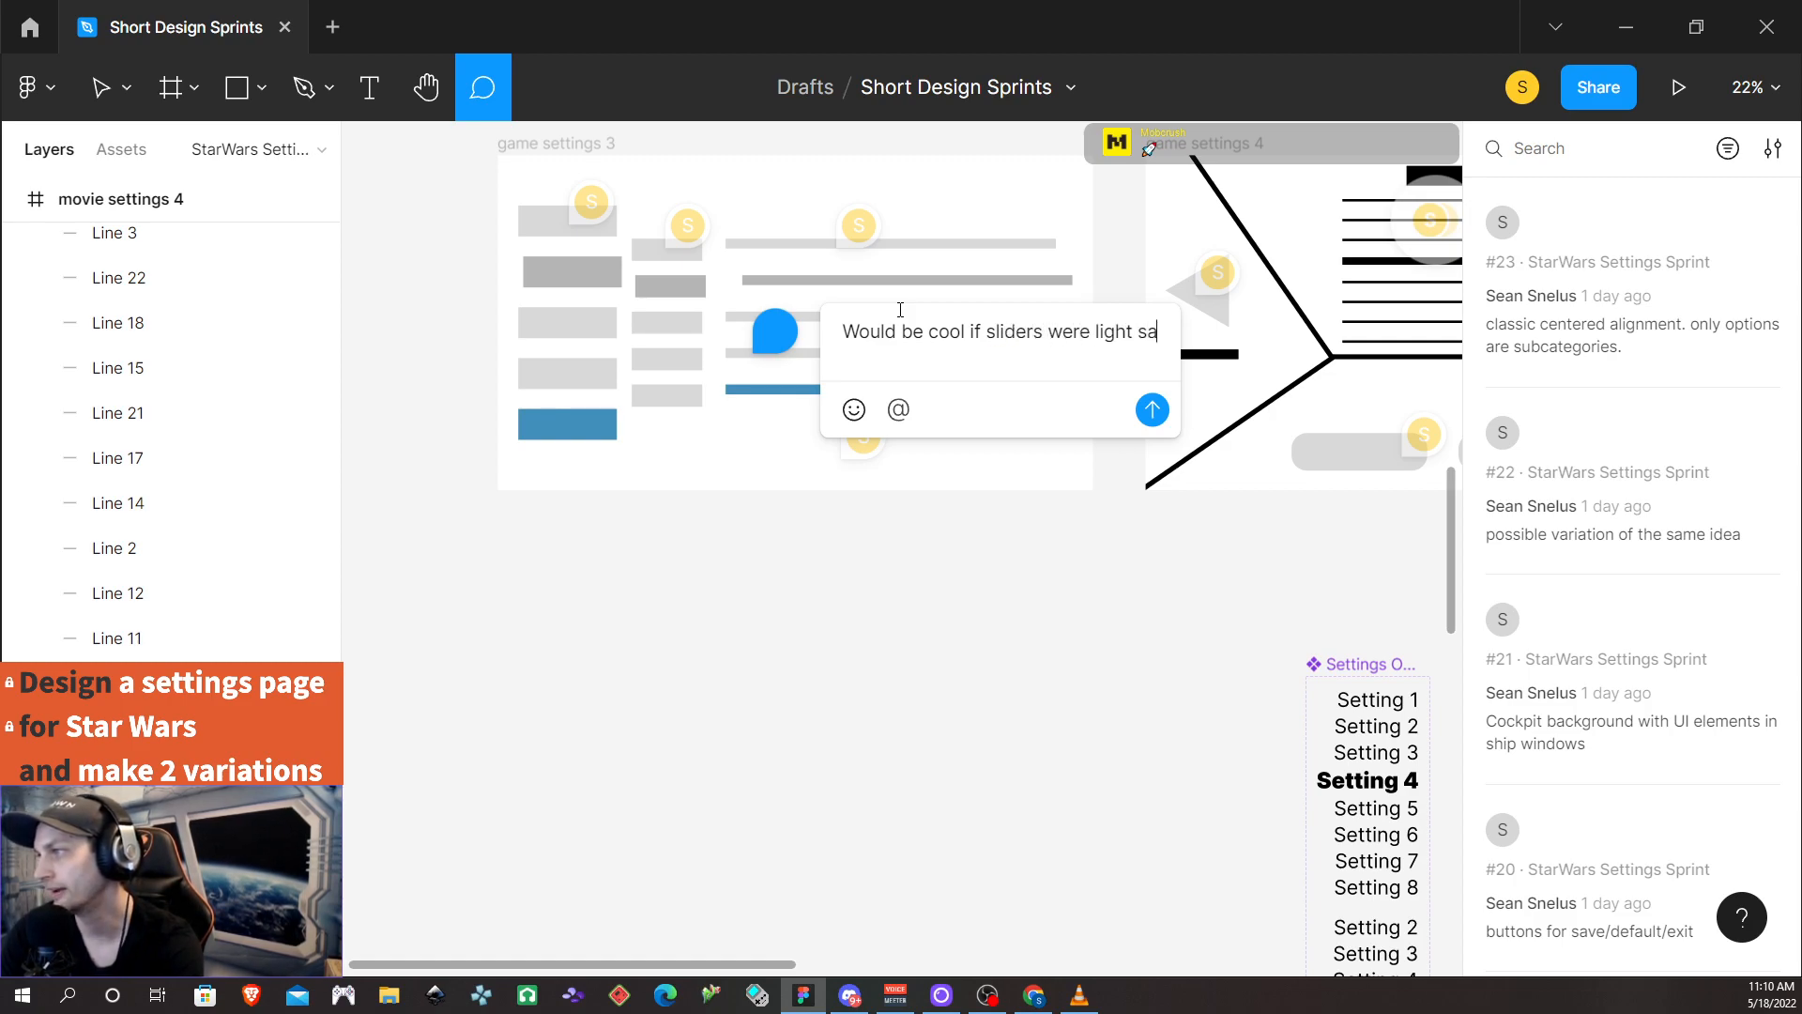
{"action": "type", "text": "bers"}
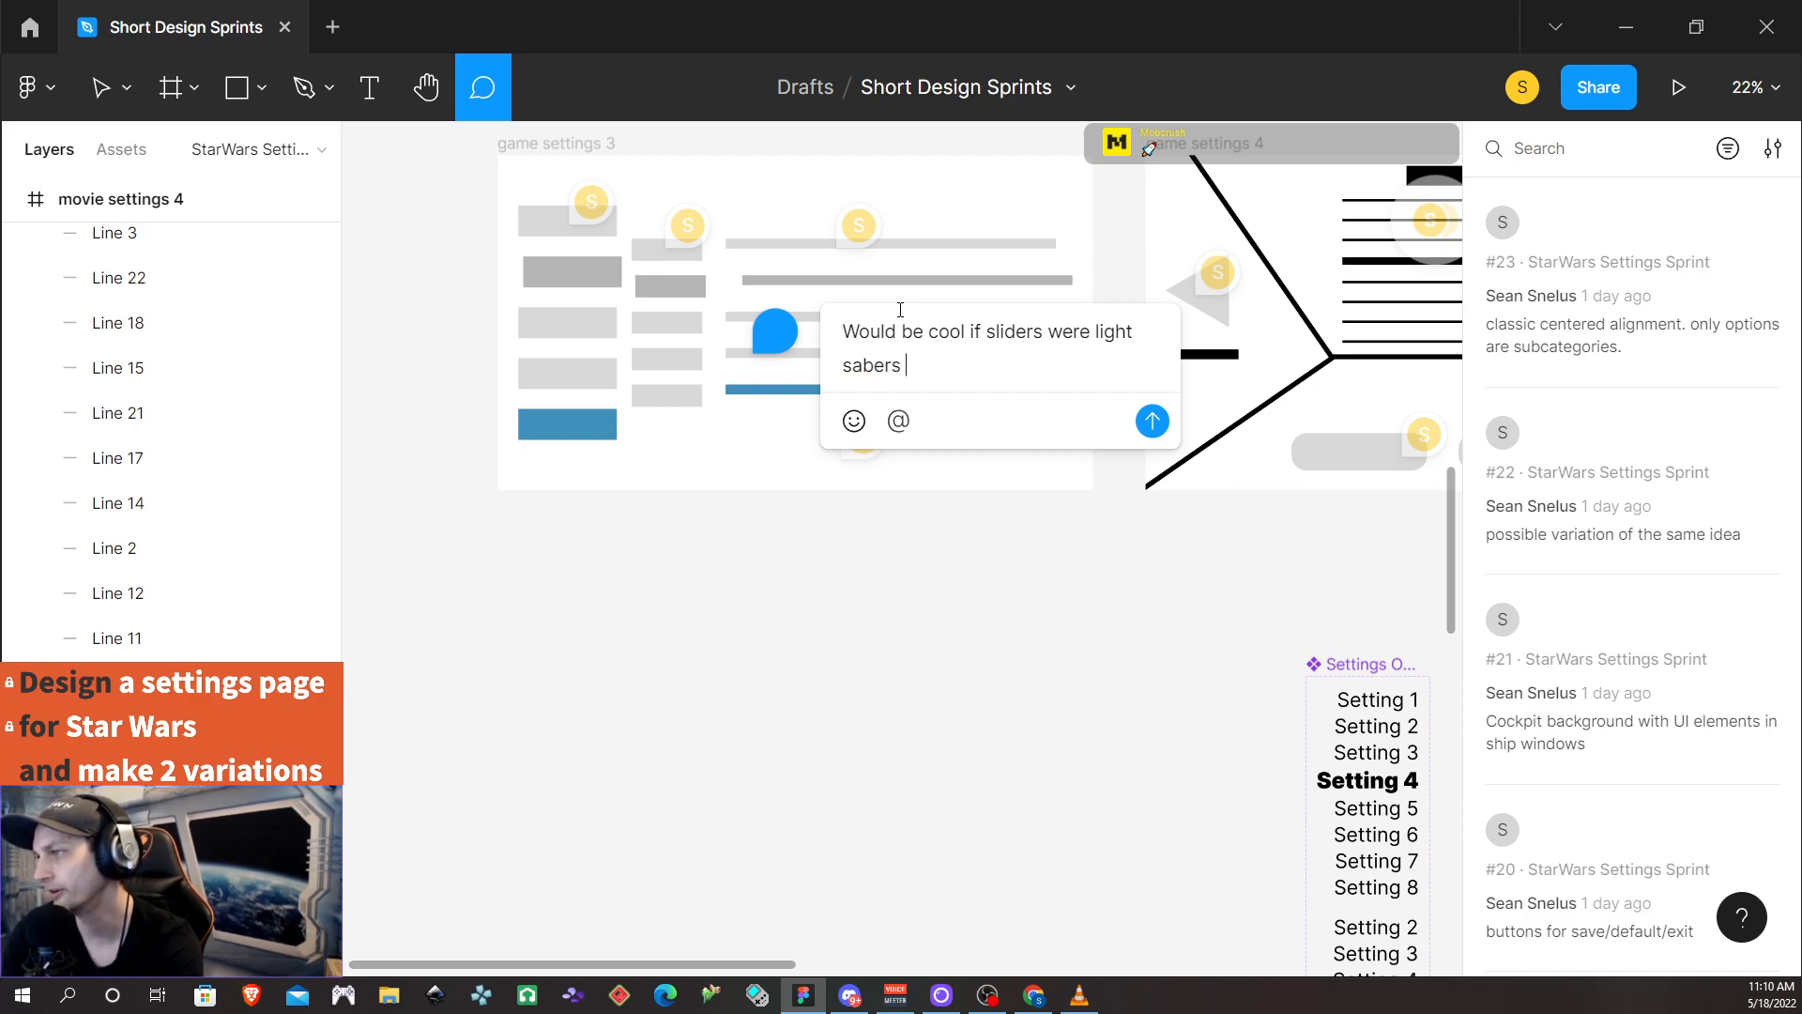
{"action": "key", "text": "Return"}
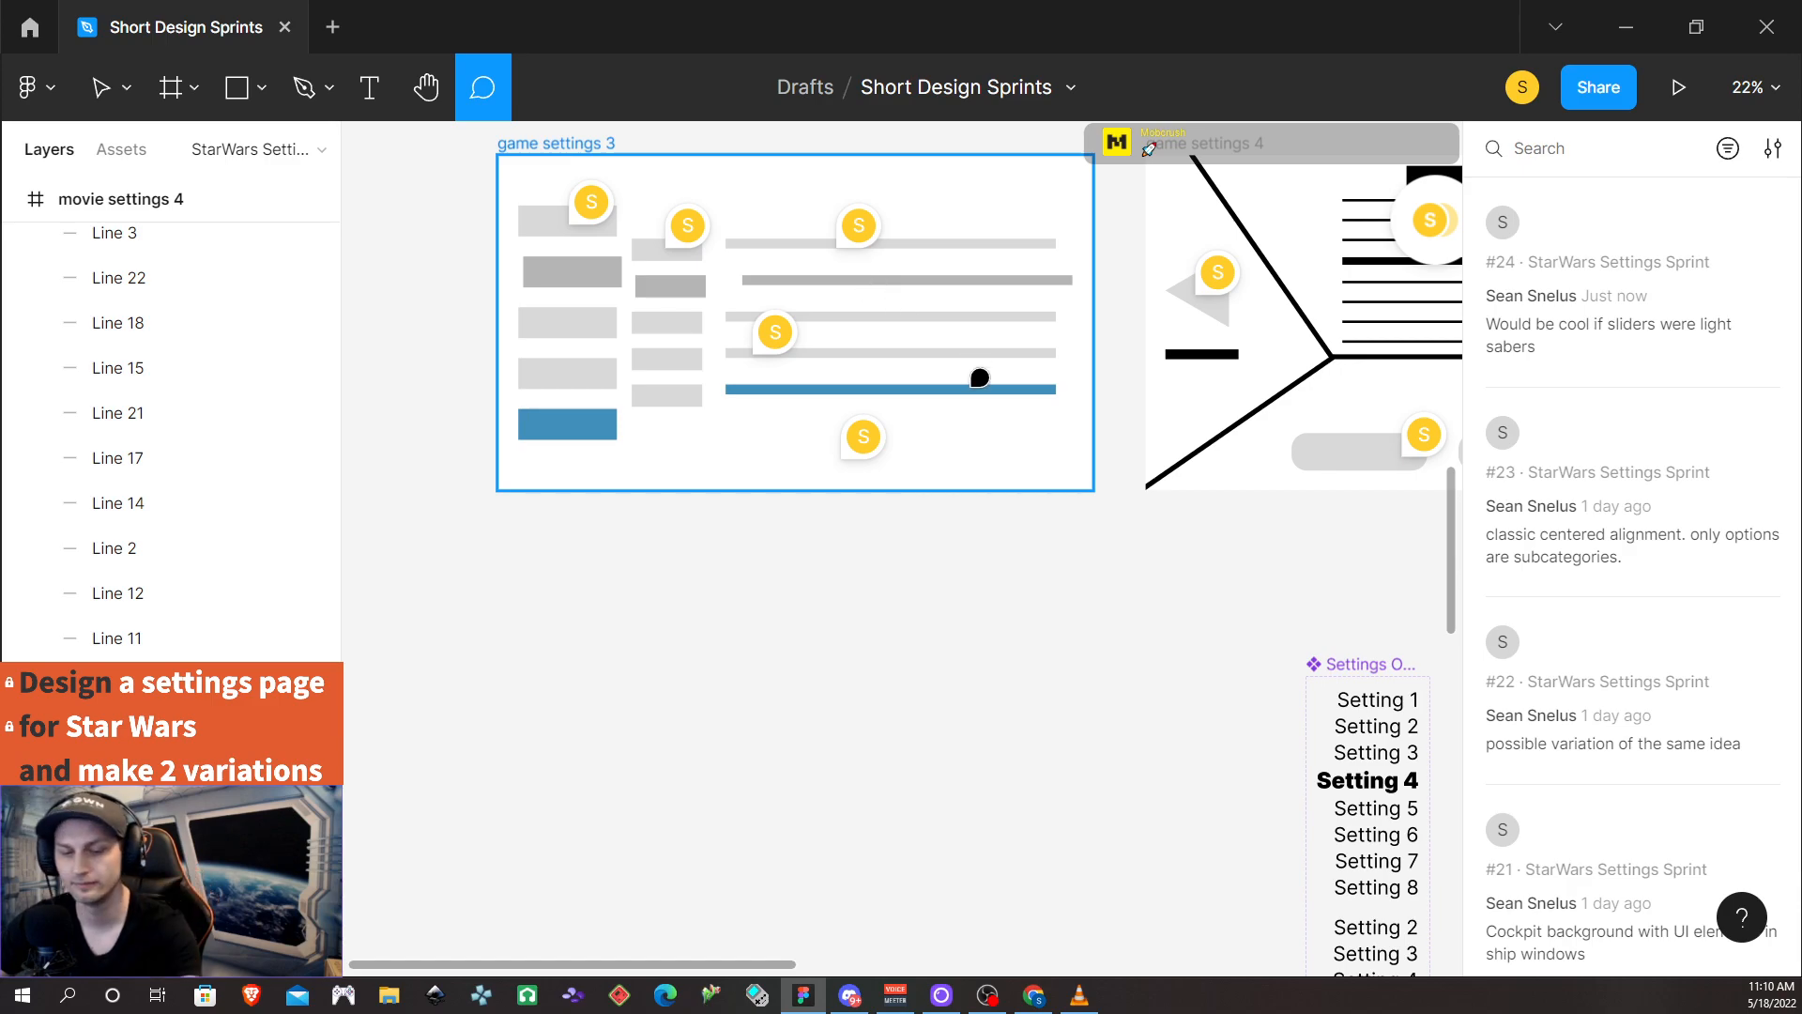
Examine the game settings 4 wireframe, including the comments on its heading block and central option list
{"action": "scroll", "coordinate": [997, 371], "scroll_direction": "right", "scroll_amount": 5}
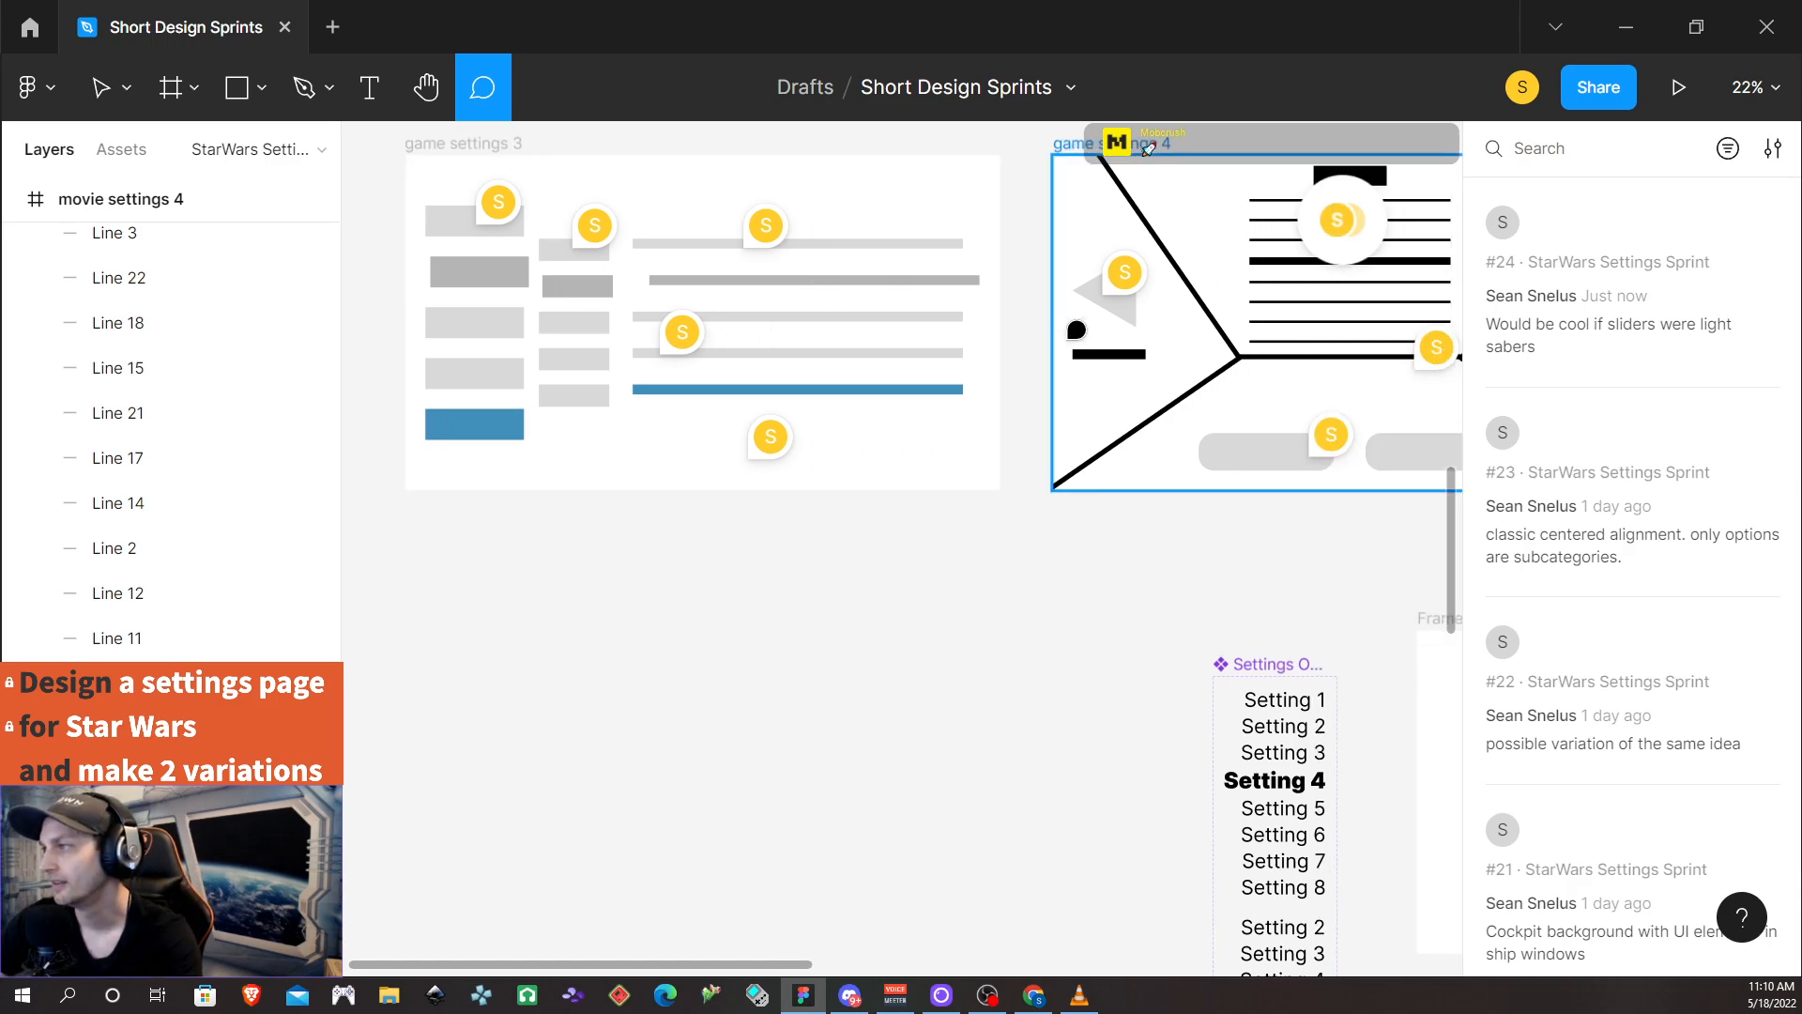
{"action": "scroll", "coordinate": [871, 344], "scroll_direction": "right", "scroll_amount": 5}
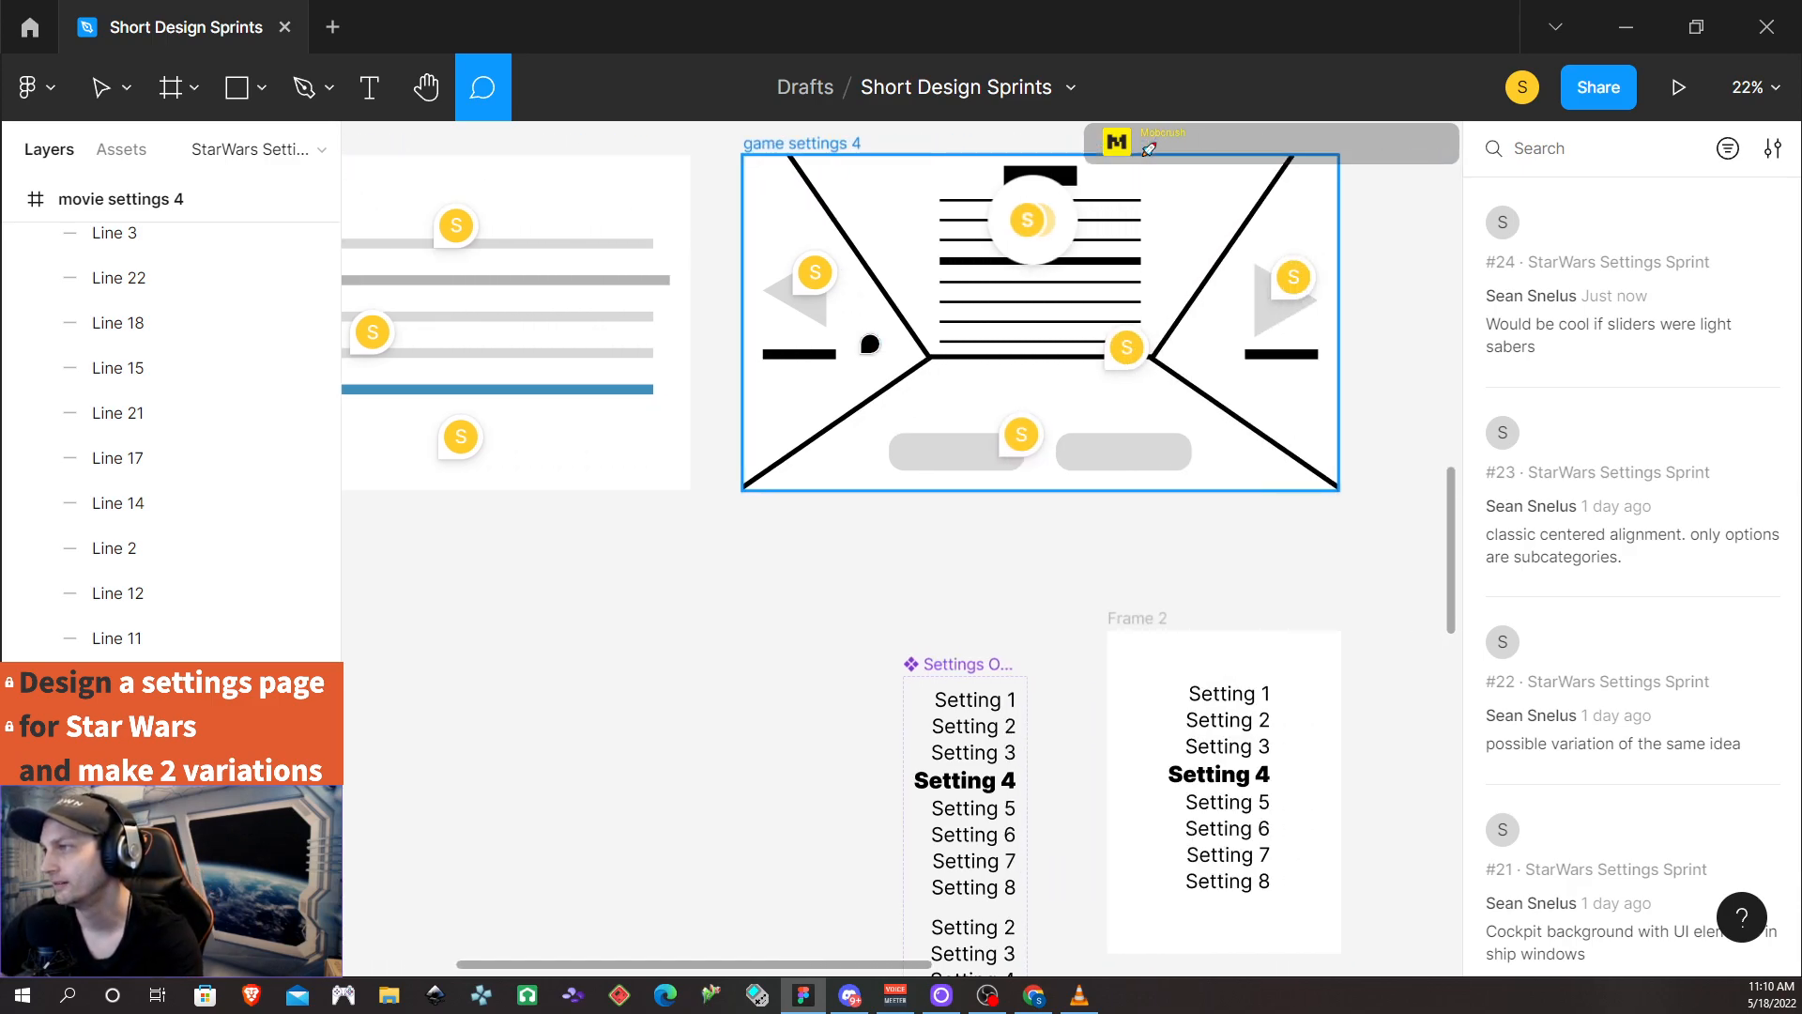
{"action": "scroll", "coordinate": [870, 344], "scroll_direction": "right", "scroll_amount": 3}
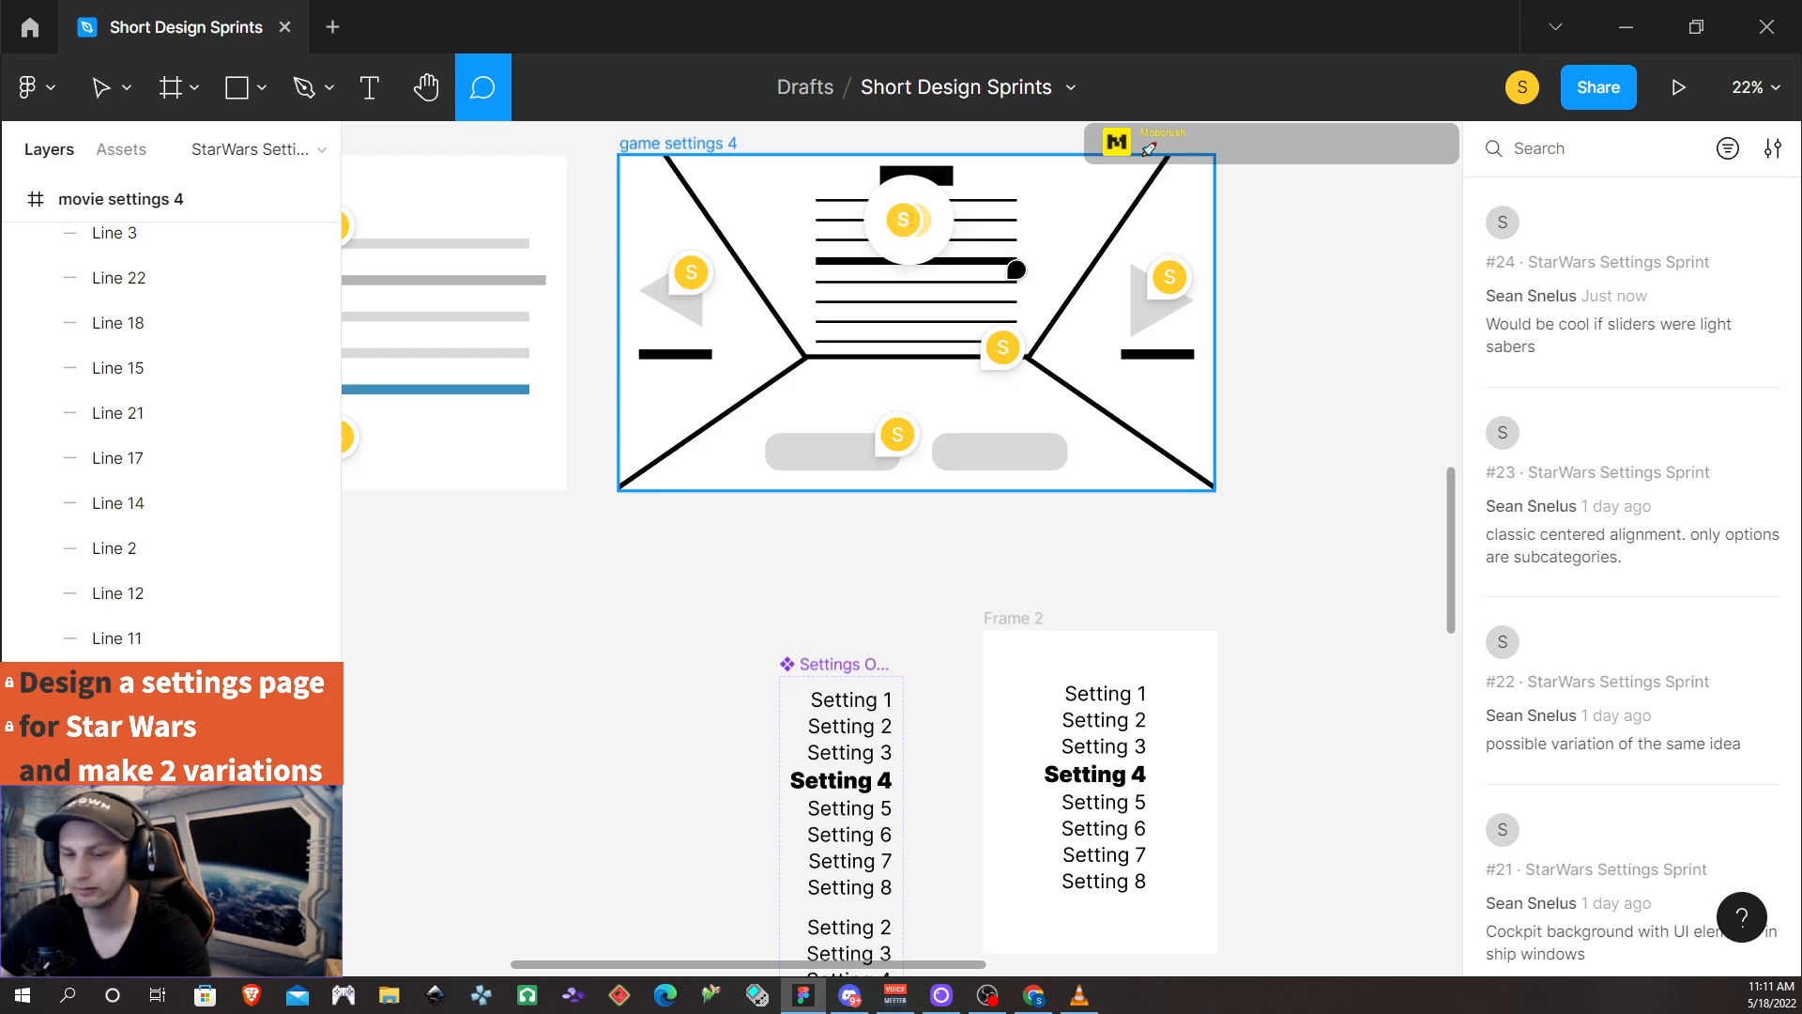
{"action": "scroll", "coordinate": [957, 239], "scroll_direction": "up", "scroll_amount": 1}
{"action": "scroll", "coordinate": [962, 239], "scroll_direction": "up", "scroll_amount": 3}
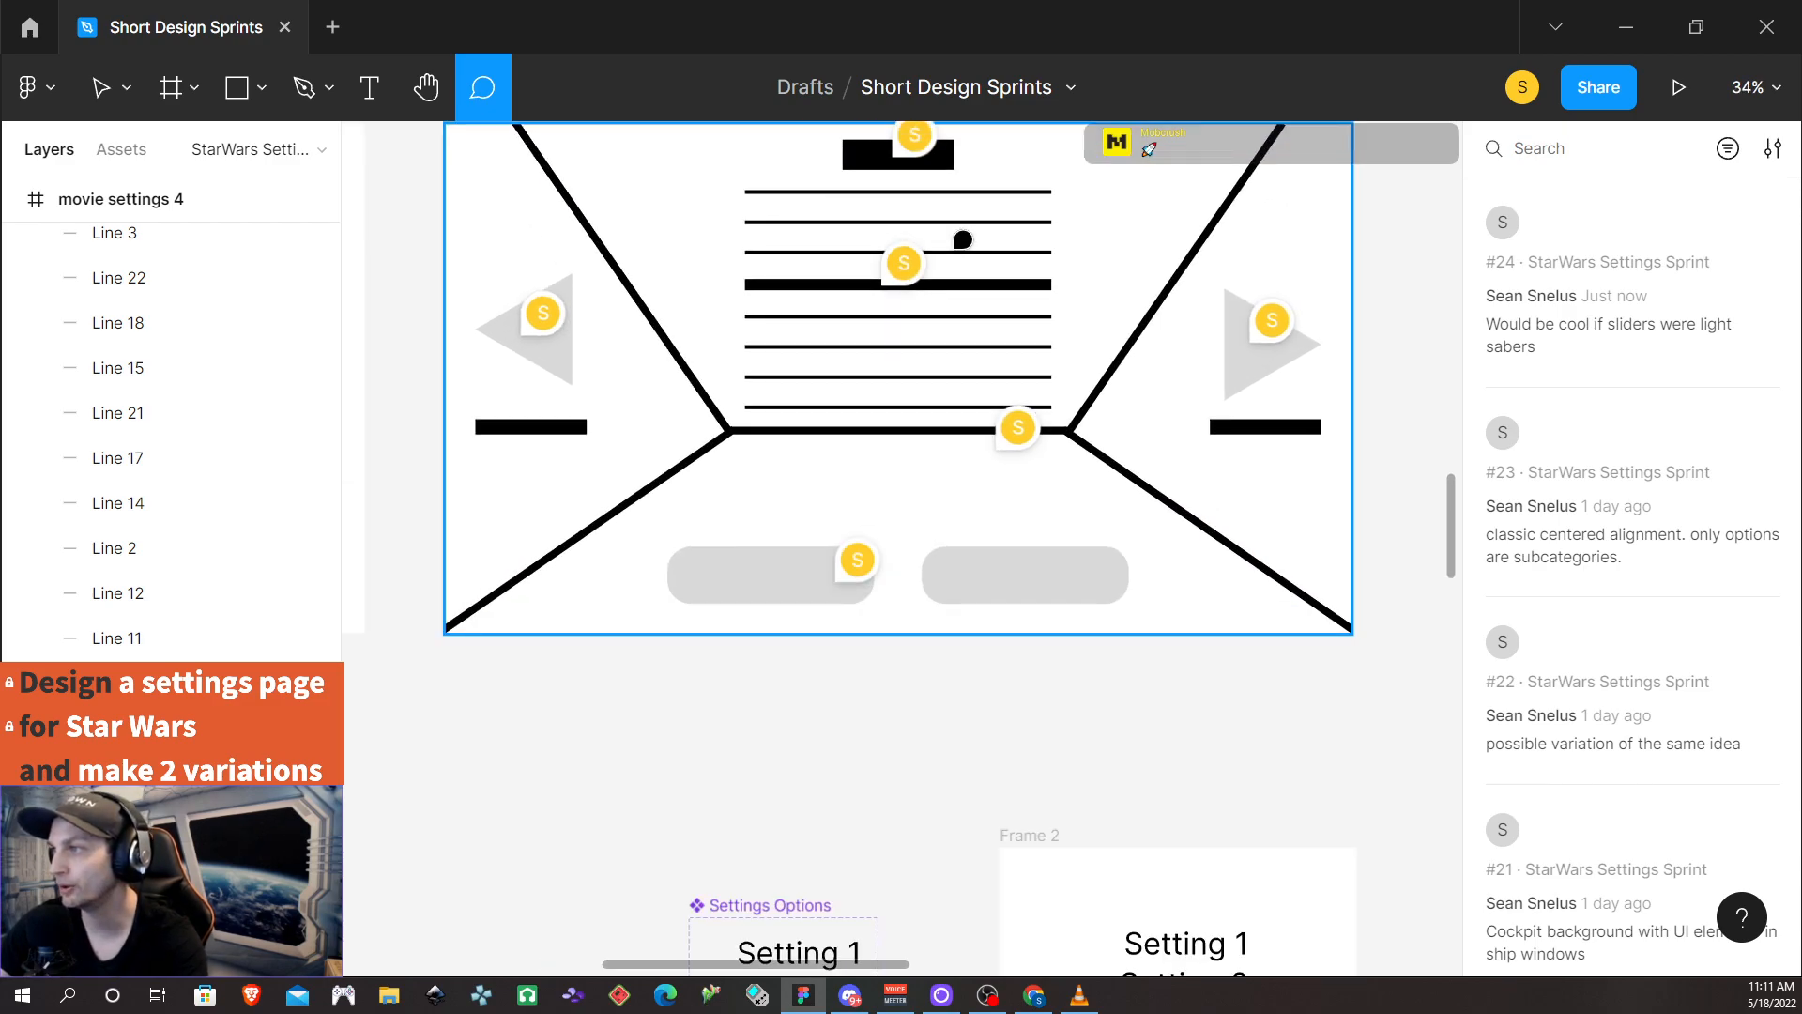
{"action": "scroll", "coordinate": [759, 175], "scroll_direction": "up", "scroll_amount": 2}
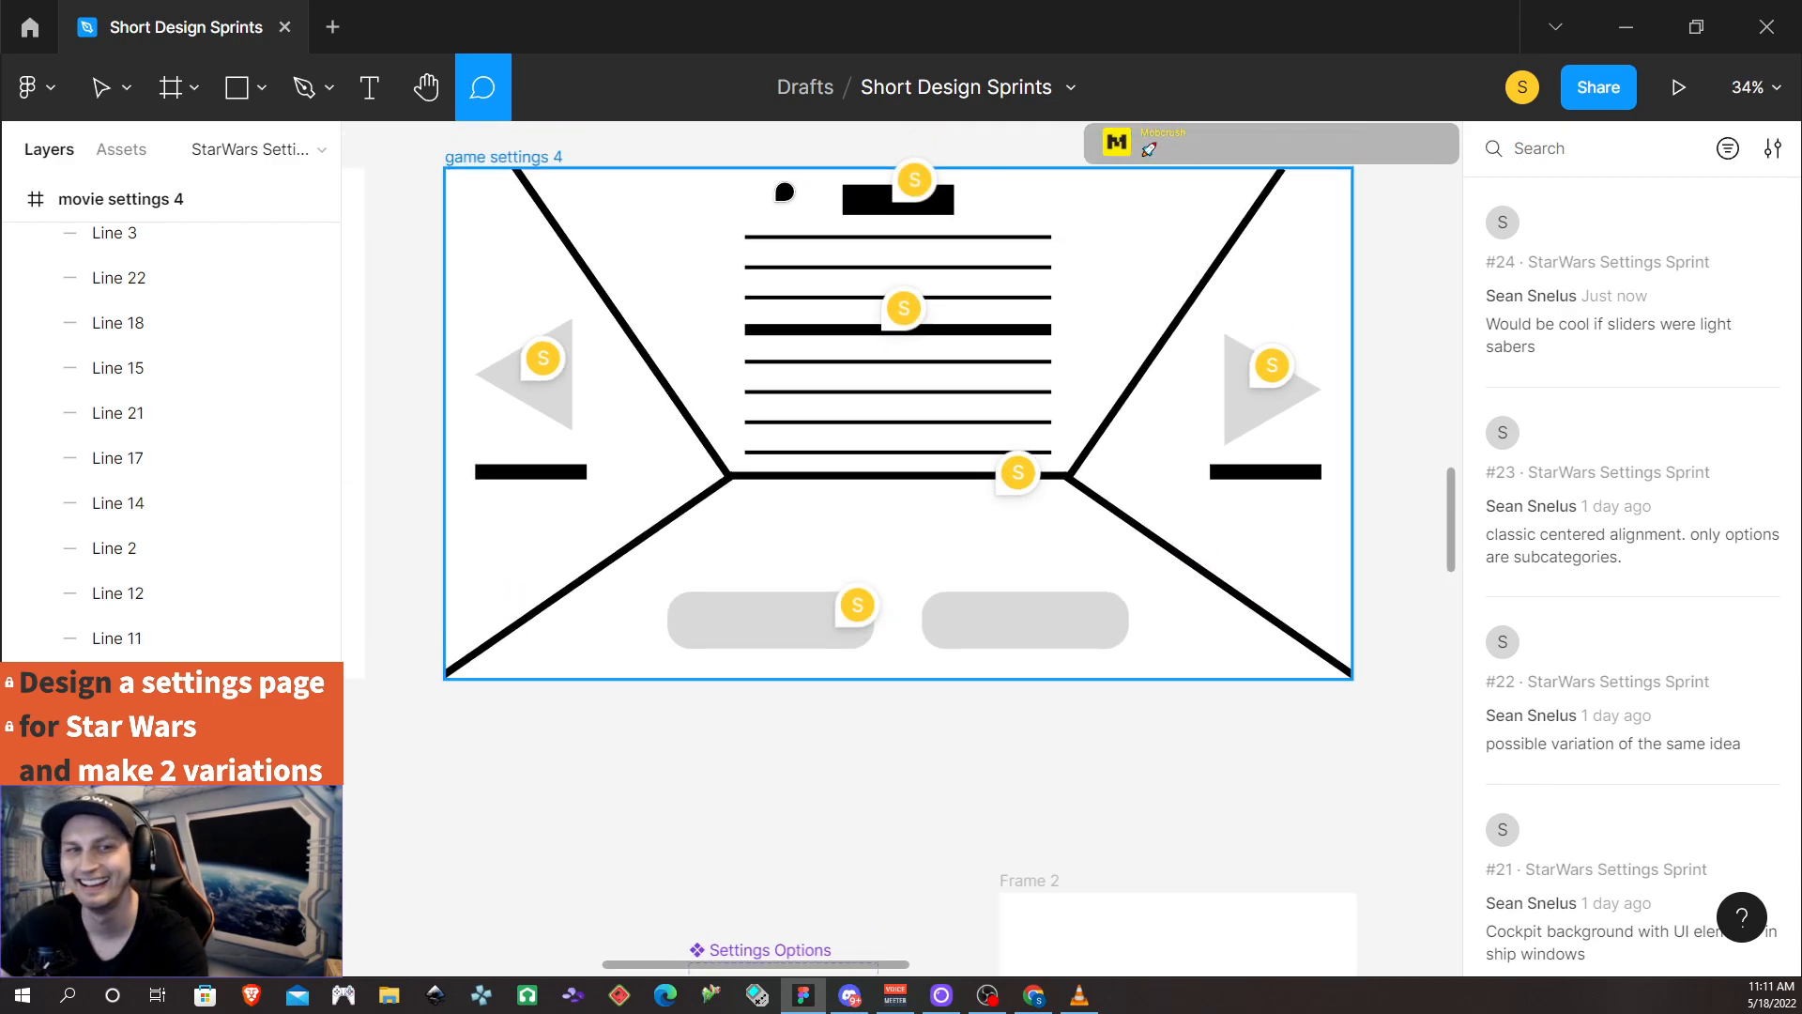
{"action": "mouse_move", "coordinate": [918, 189]}
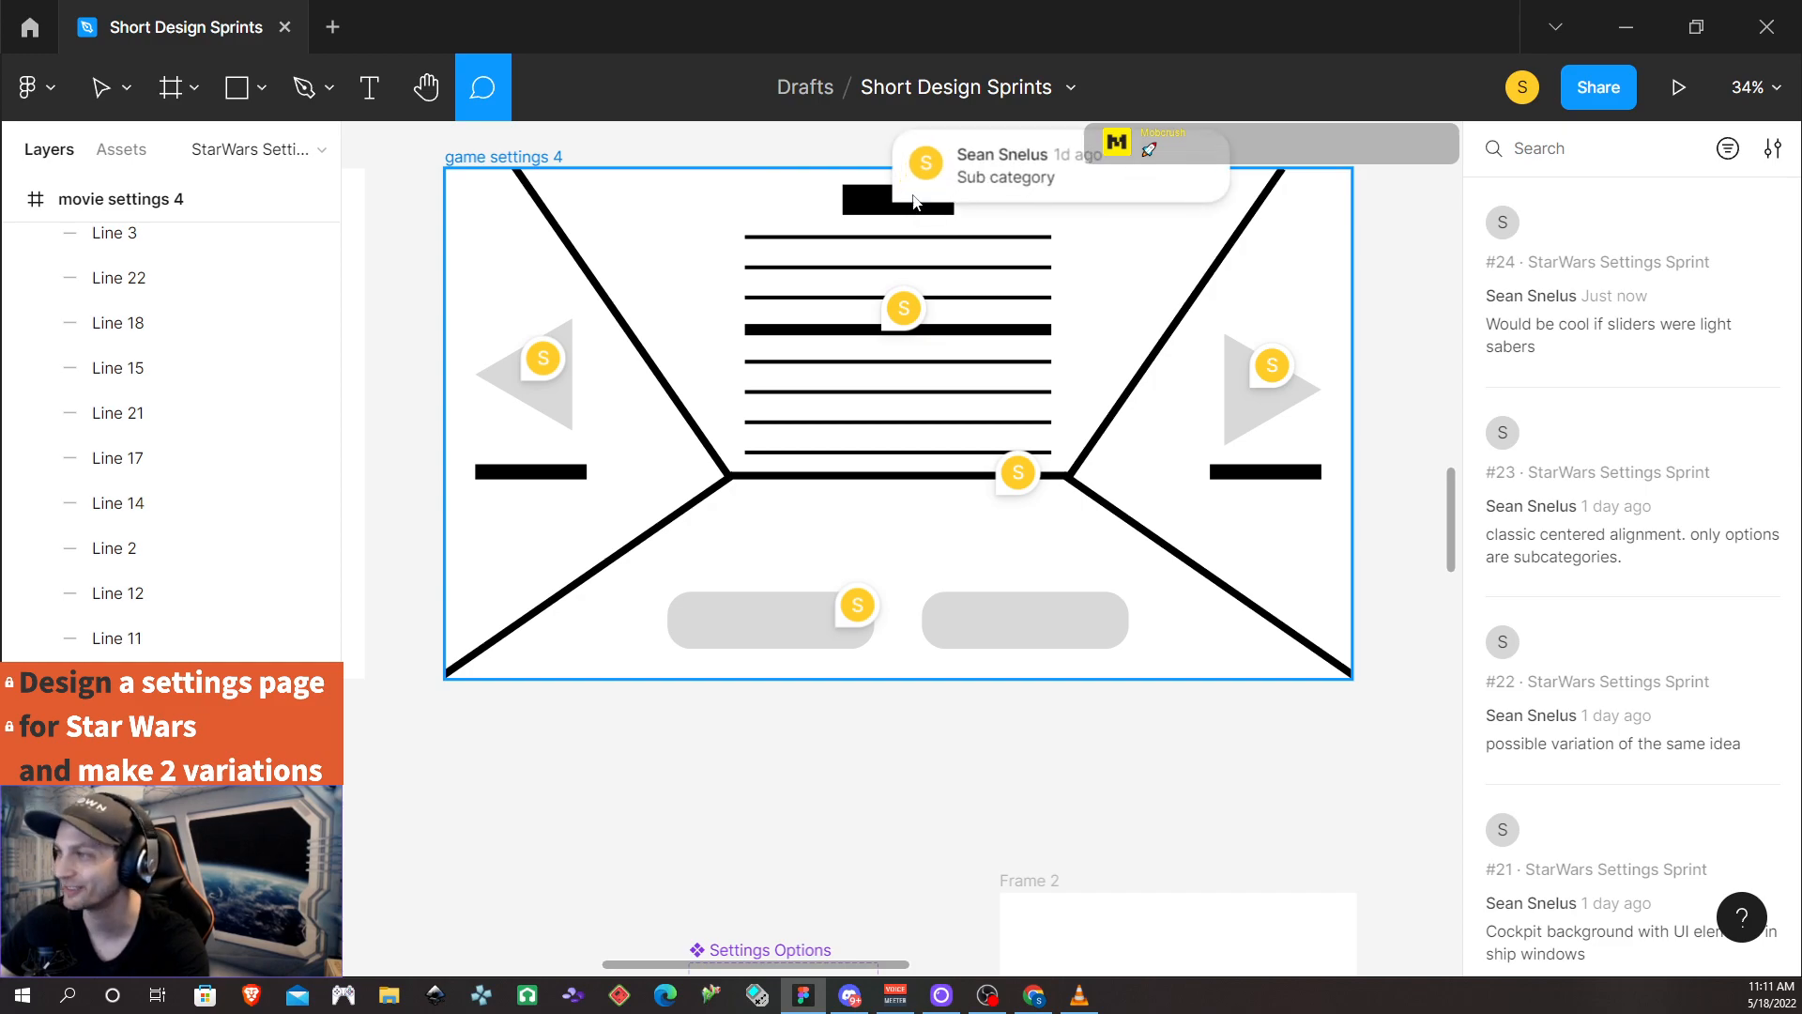
{"action": "mouse_move", "coordinate": [906, 321]}
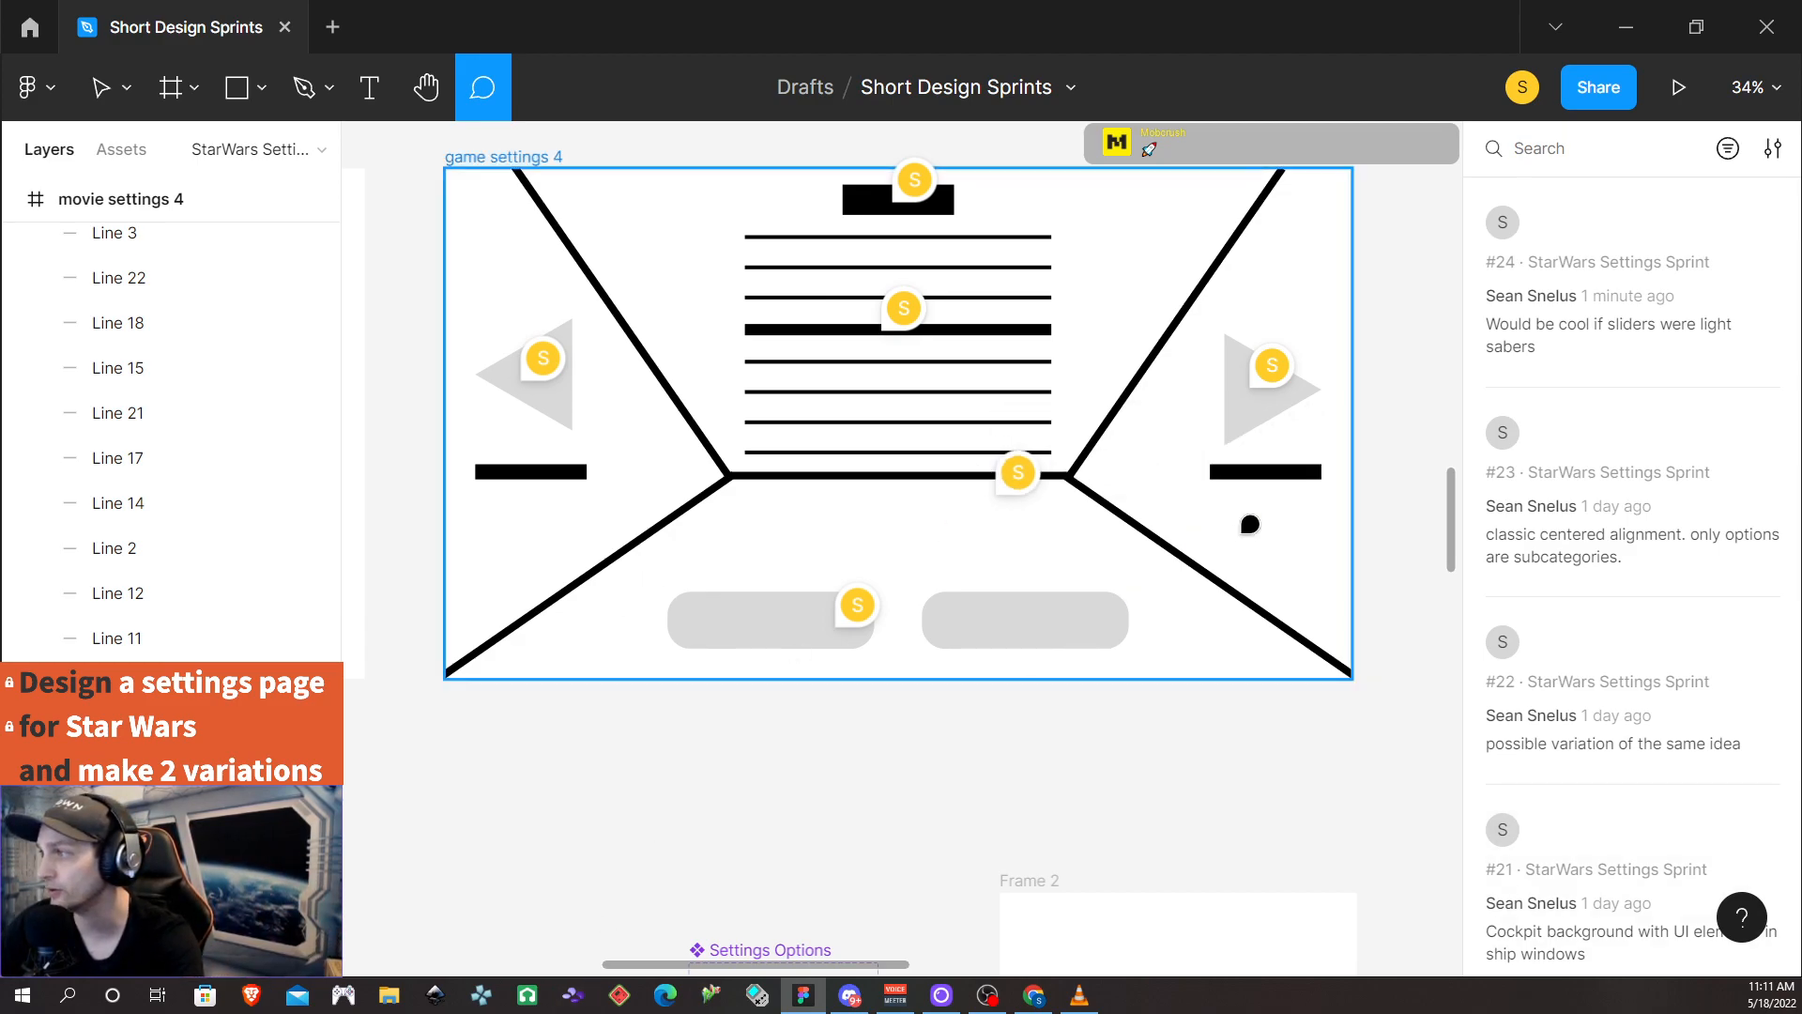
Read the comments on the heading block, side arrows and lower buttons of game settings 4
{"action": "scroll", "coordinate": [962, 730], "scroll_direction": "down", "scroll_amount": 1}
{"action": "scroll", "coordinate": [986, 725], "scroll_direction": "up", "scroll_amount": 2}
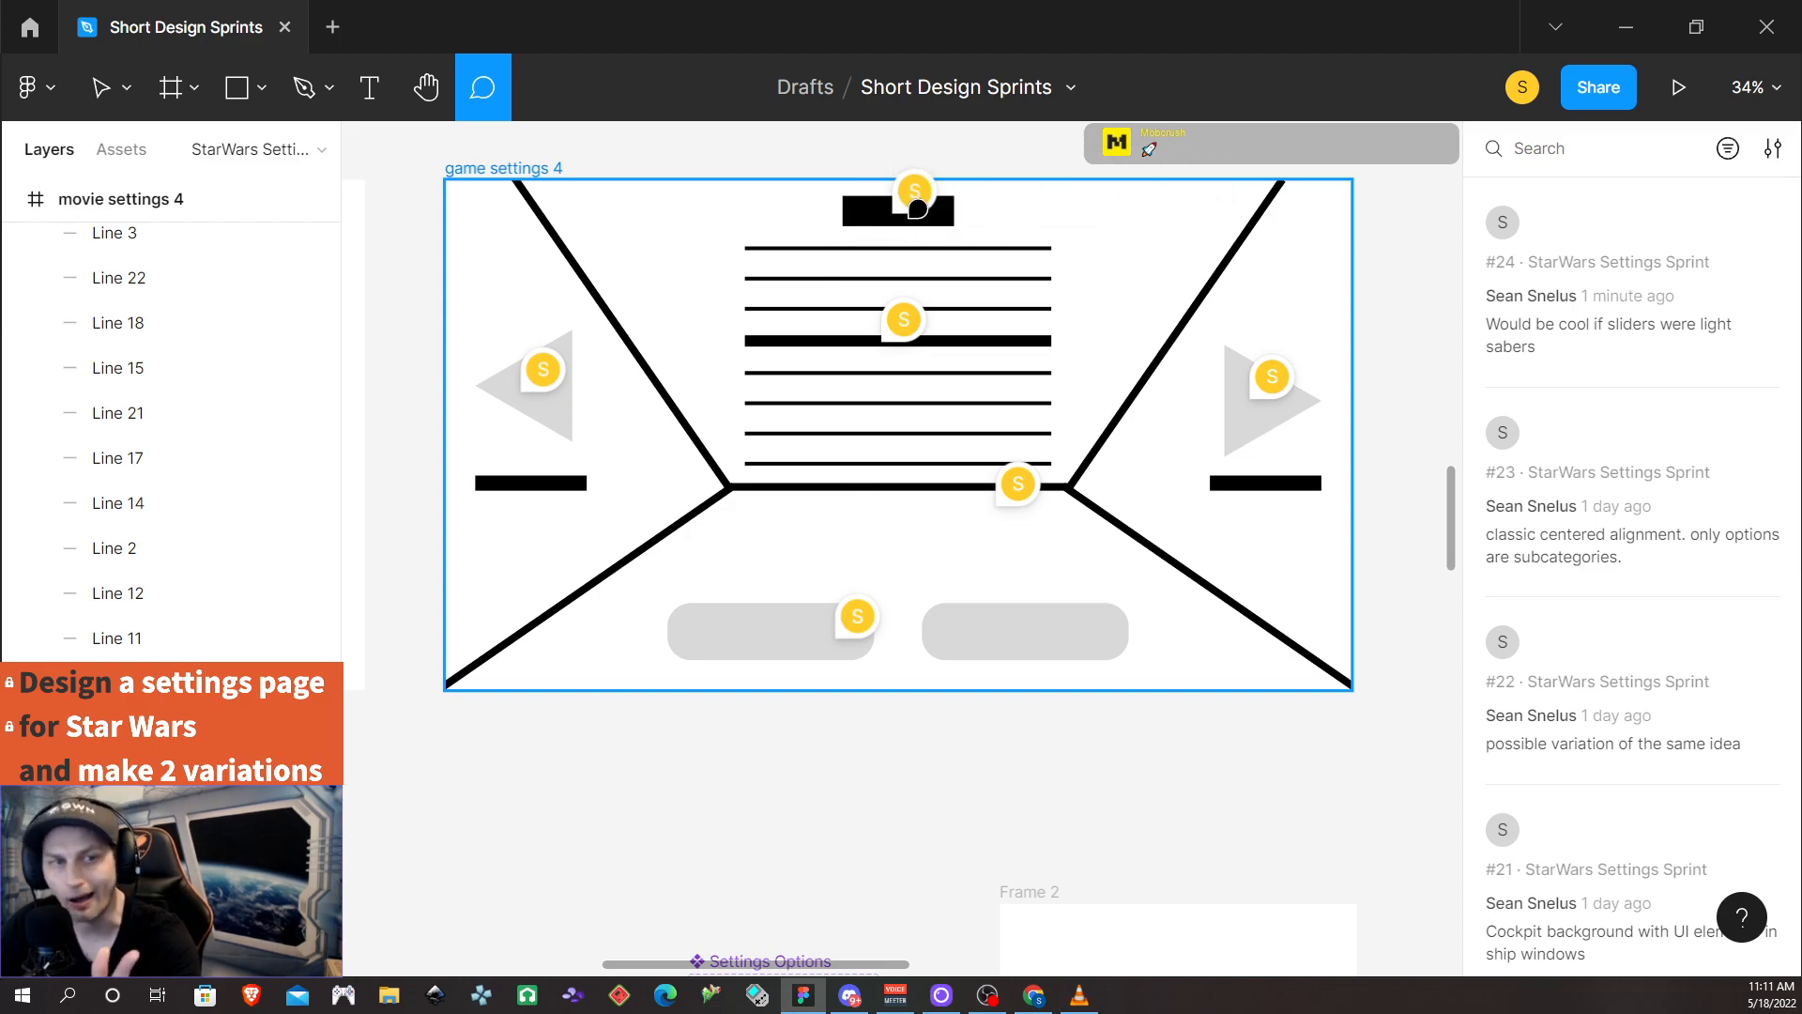
{"action": "mouse_move", "coordinate": [561, 376]}
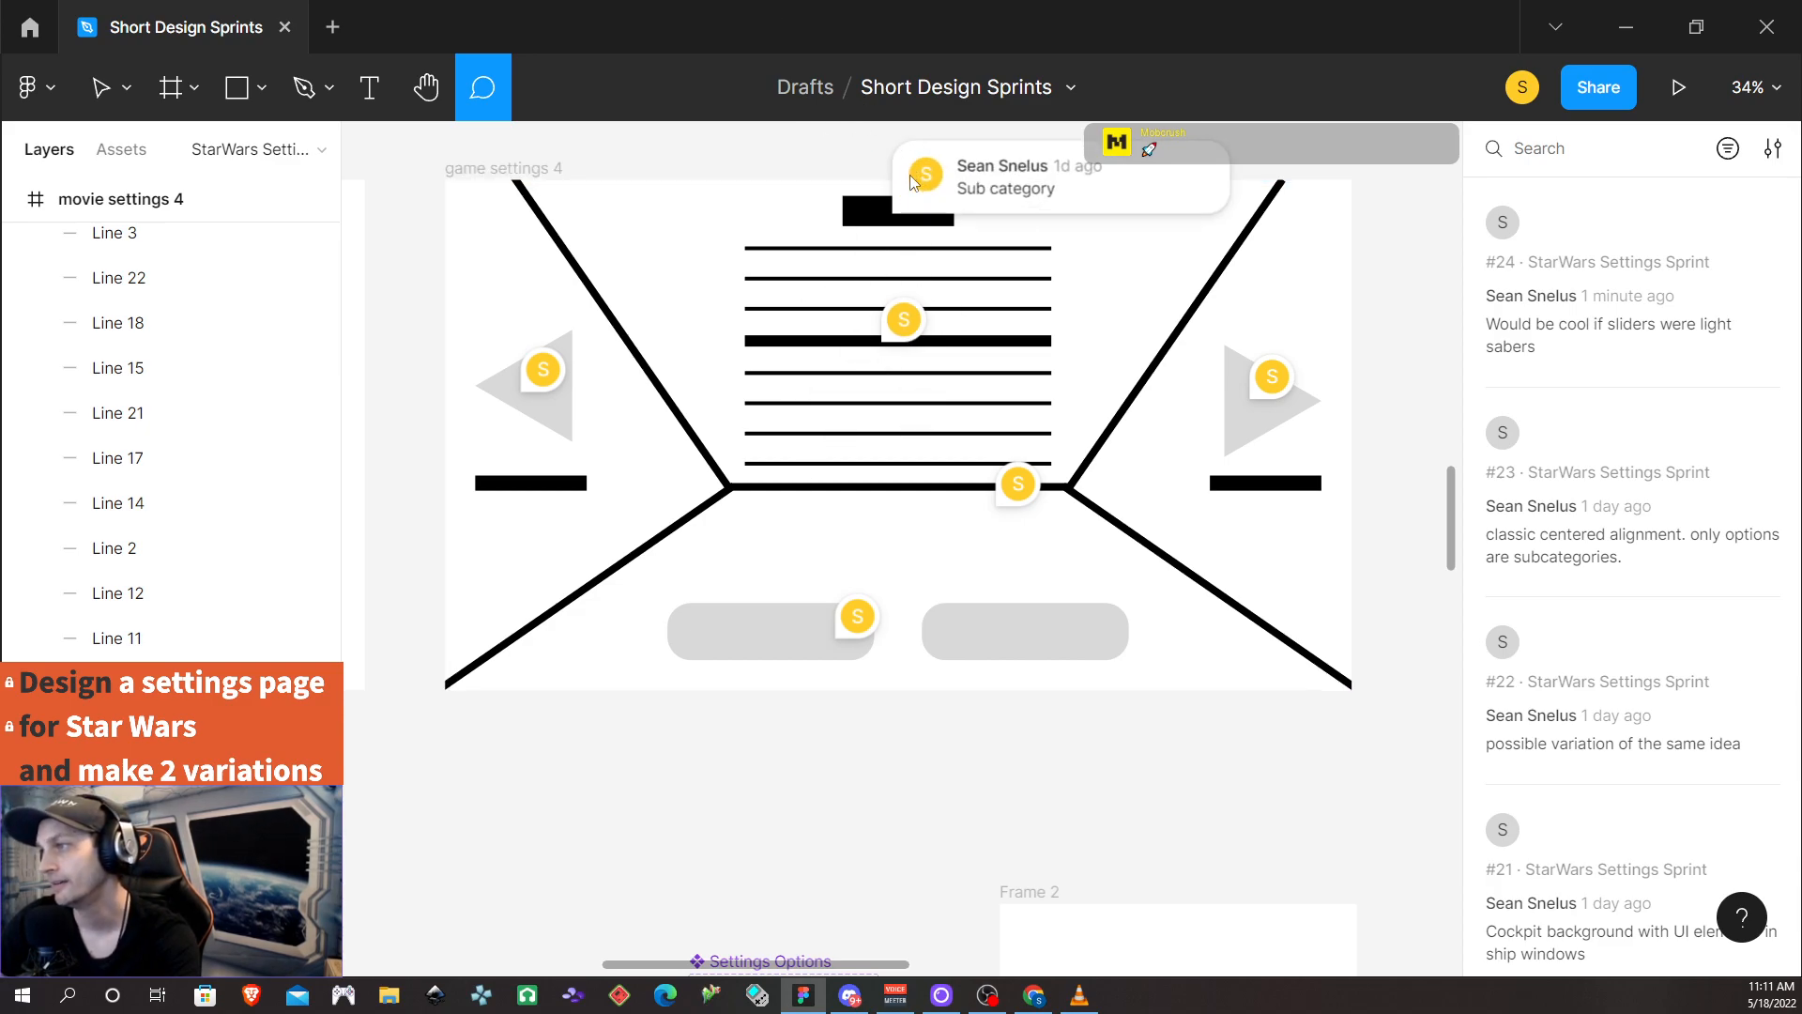
{"action": "mouse_move", "coordinate": [1275, 392]}
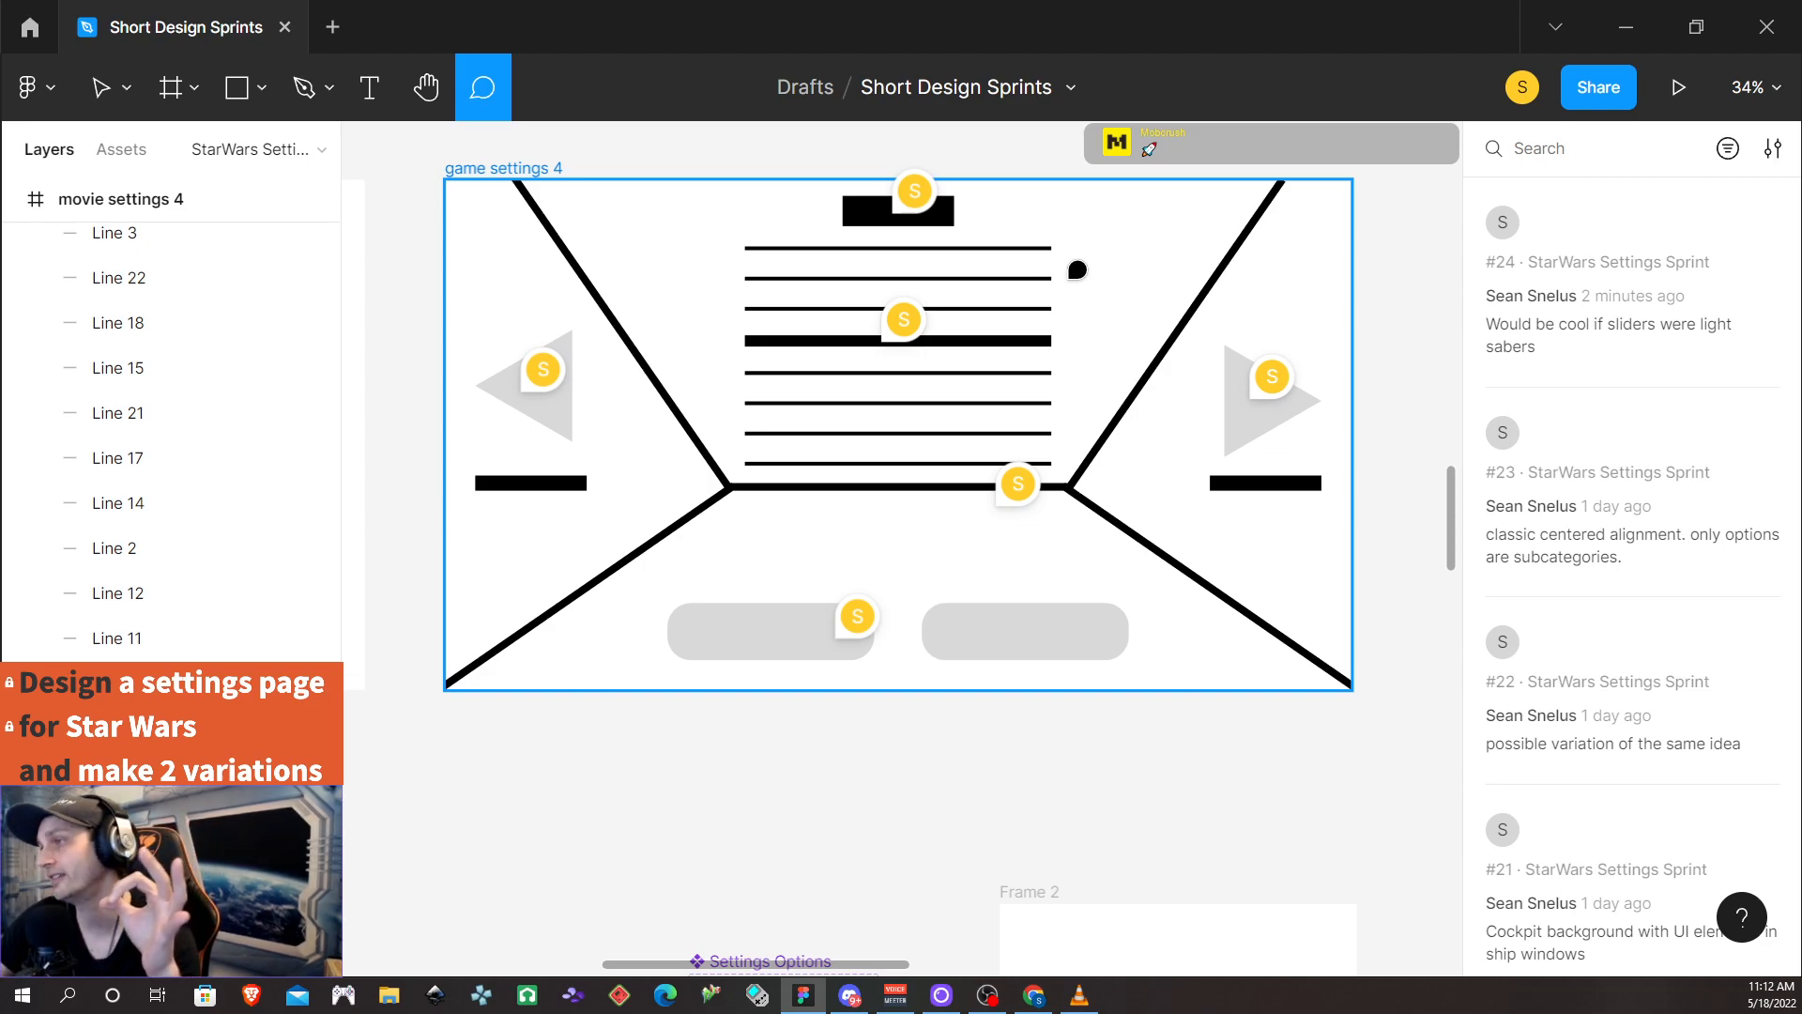
{"action": "scroll", "coordinate": [1142, 386], "scroll_direction": "up", "scroll_amount": 1}
{"action": "mouse_move", "coordinate": [874, 641]}
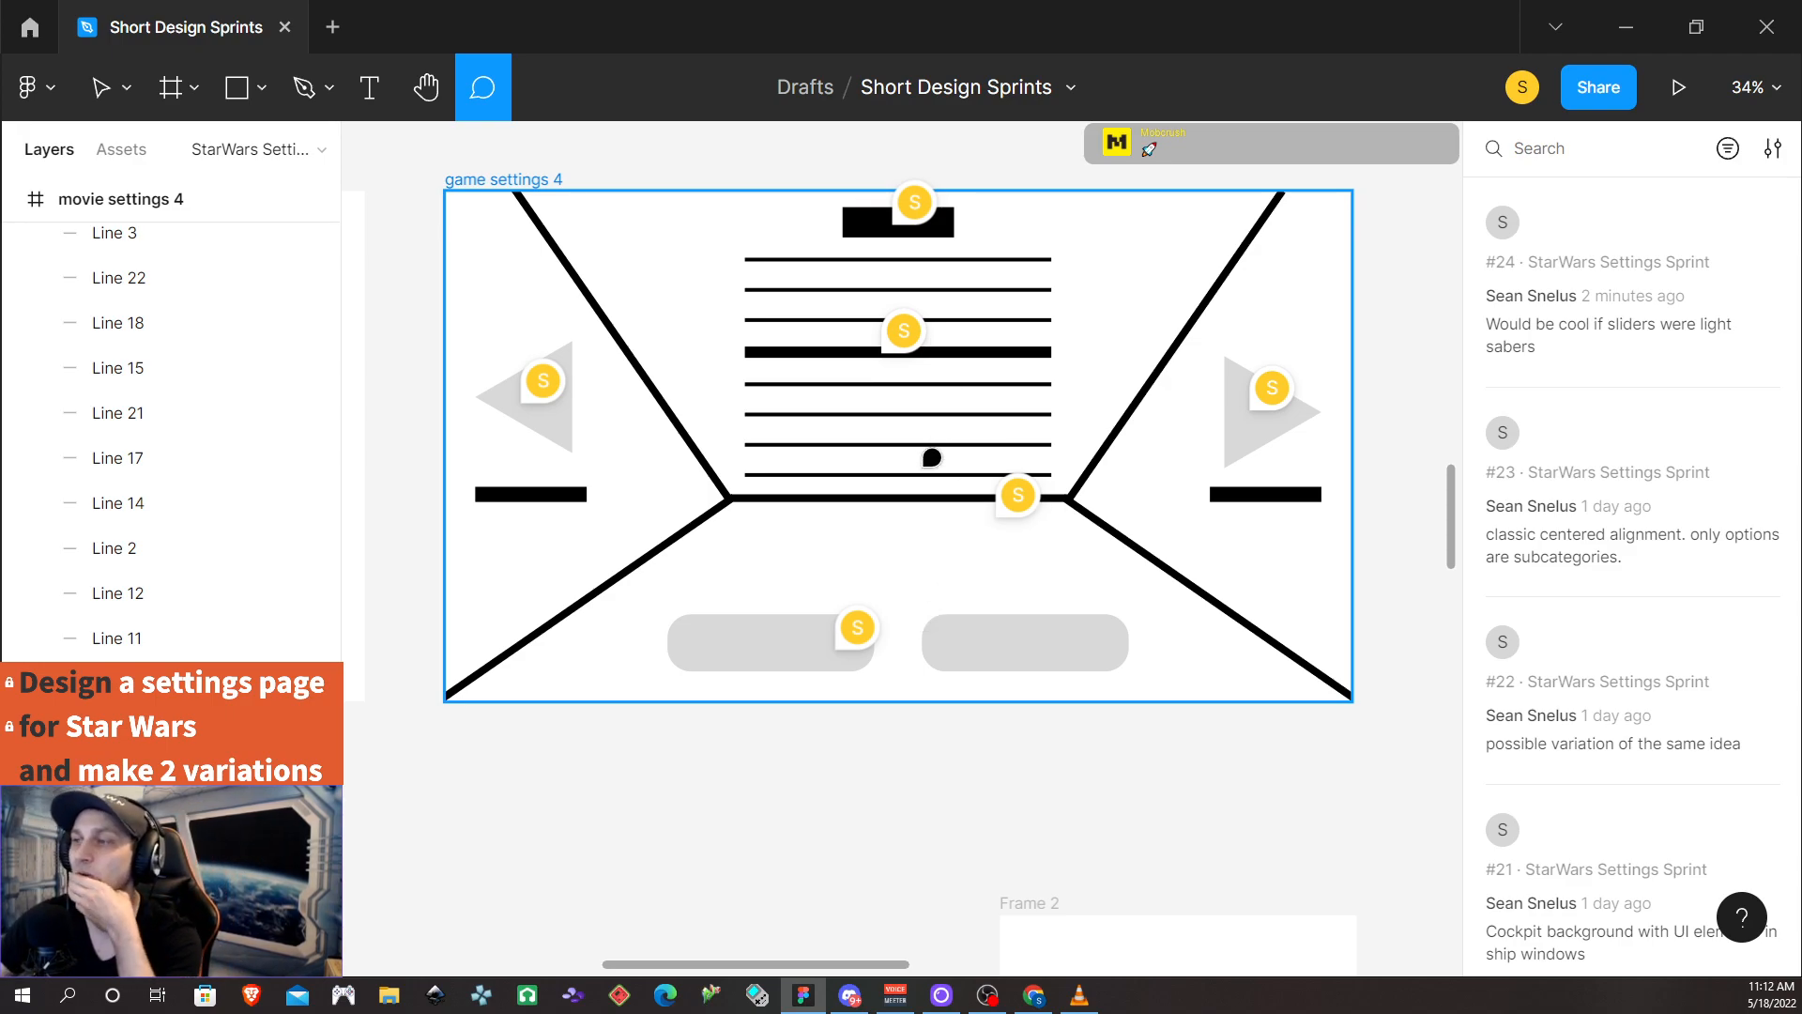
{"action": "scroll", "coordinate": [932, 445], "scroll_direction": "down", "scroll_amount": 1}
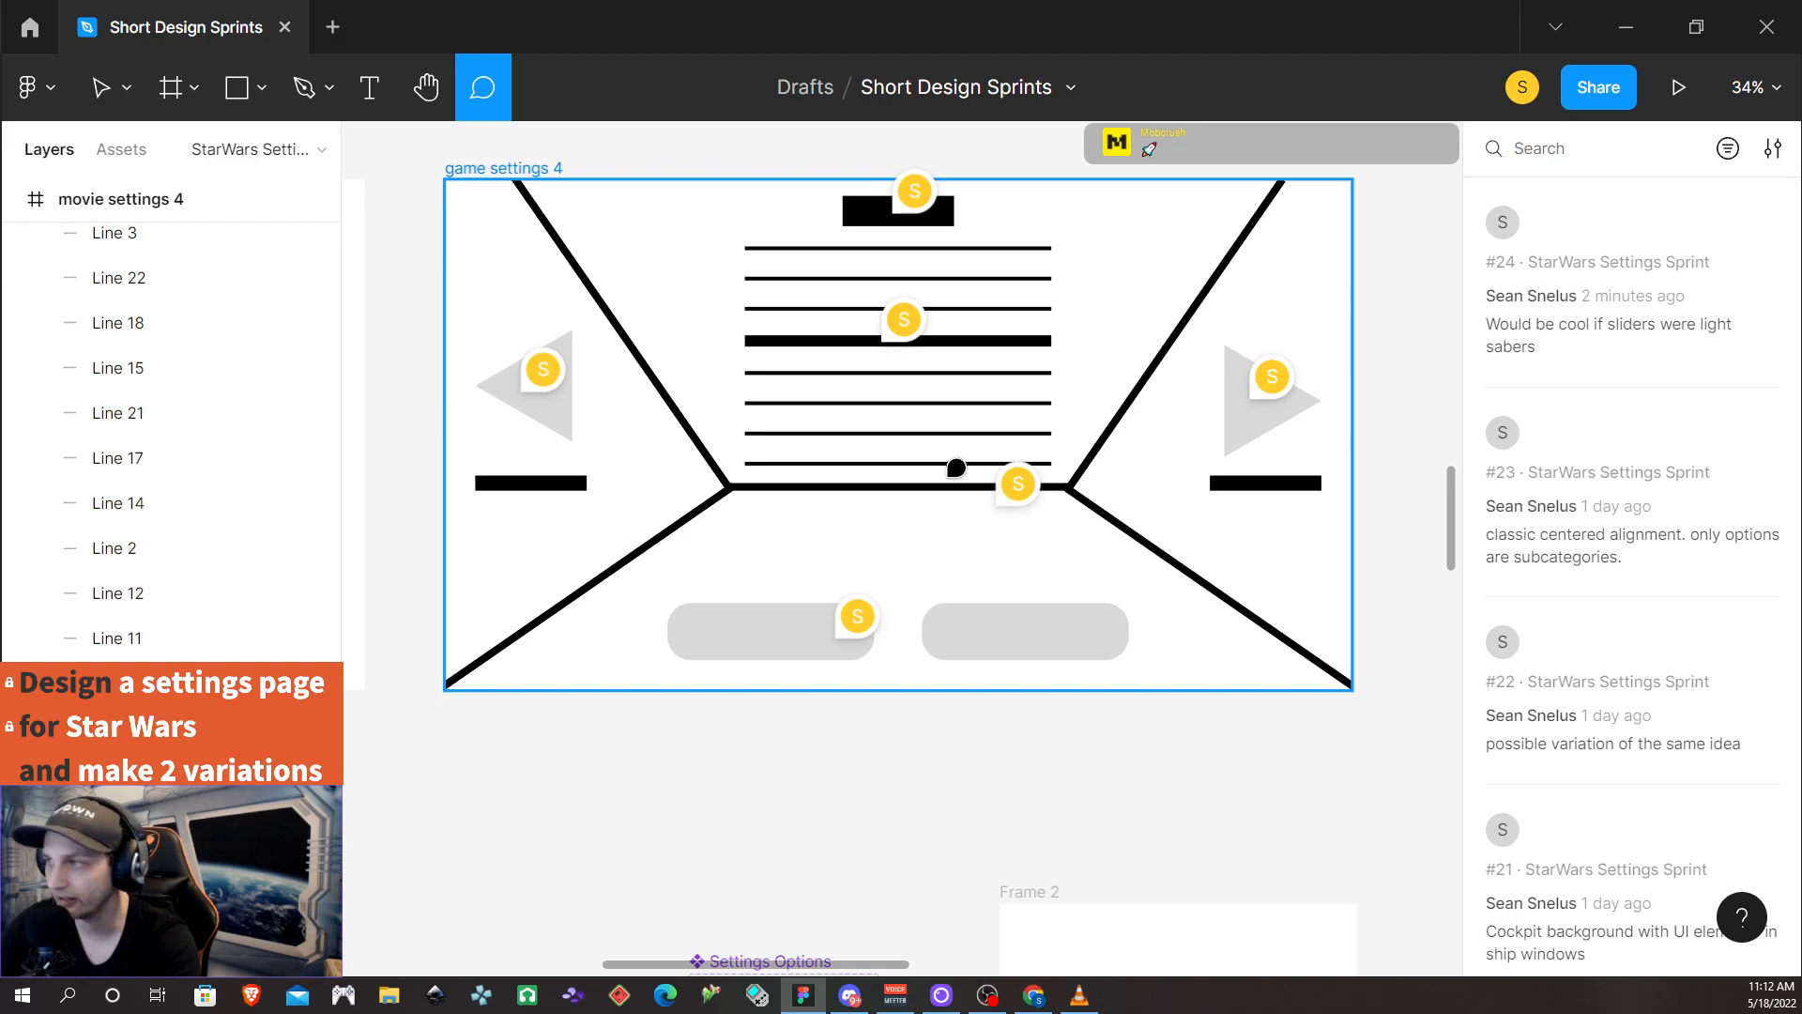
Examine the Settings Options component variants and the Frame 2 settings list beneath the game settings 4 wireframe
{"action": "scroll", "coordinate": [929, 479], "scroll_direction": "right", "scroll_amount": 1}
{"action": "scroll", "coordinate": [895, 481], "scroll_direction": "down", "scroll_amount": 4}
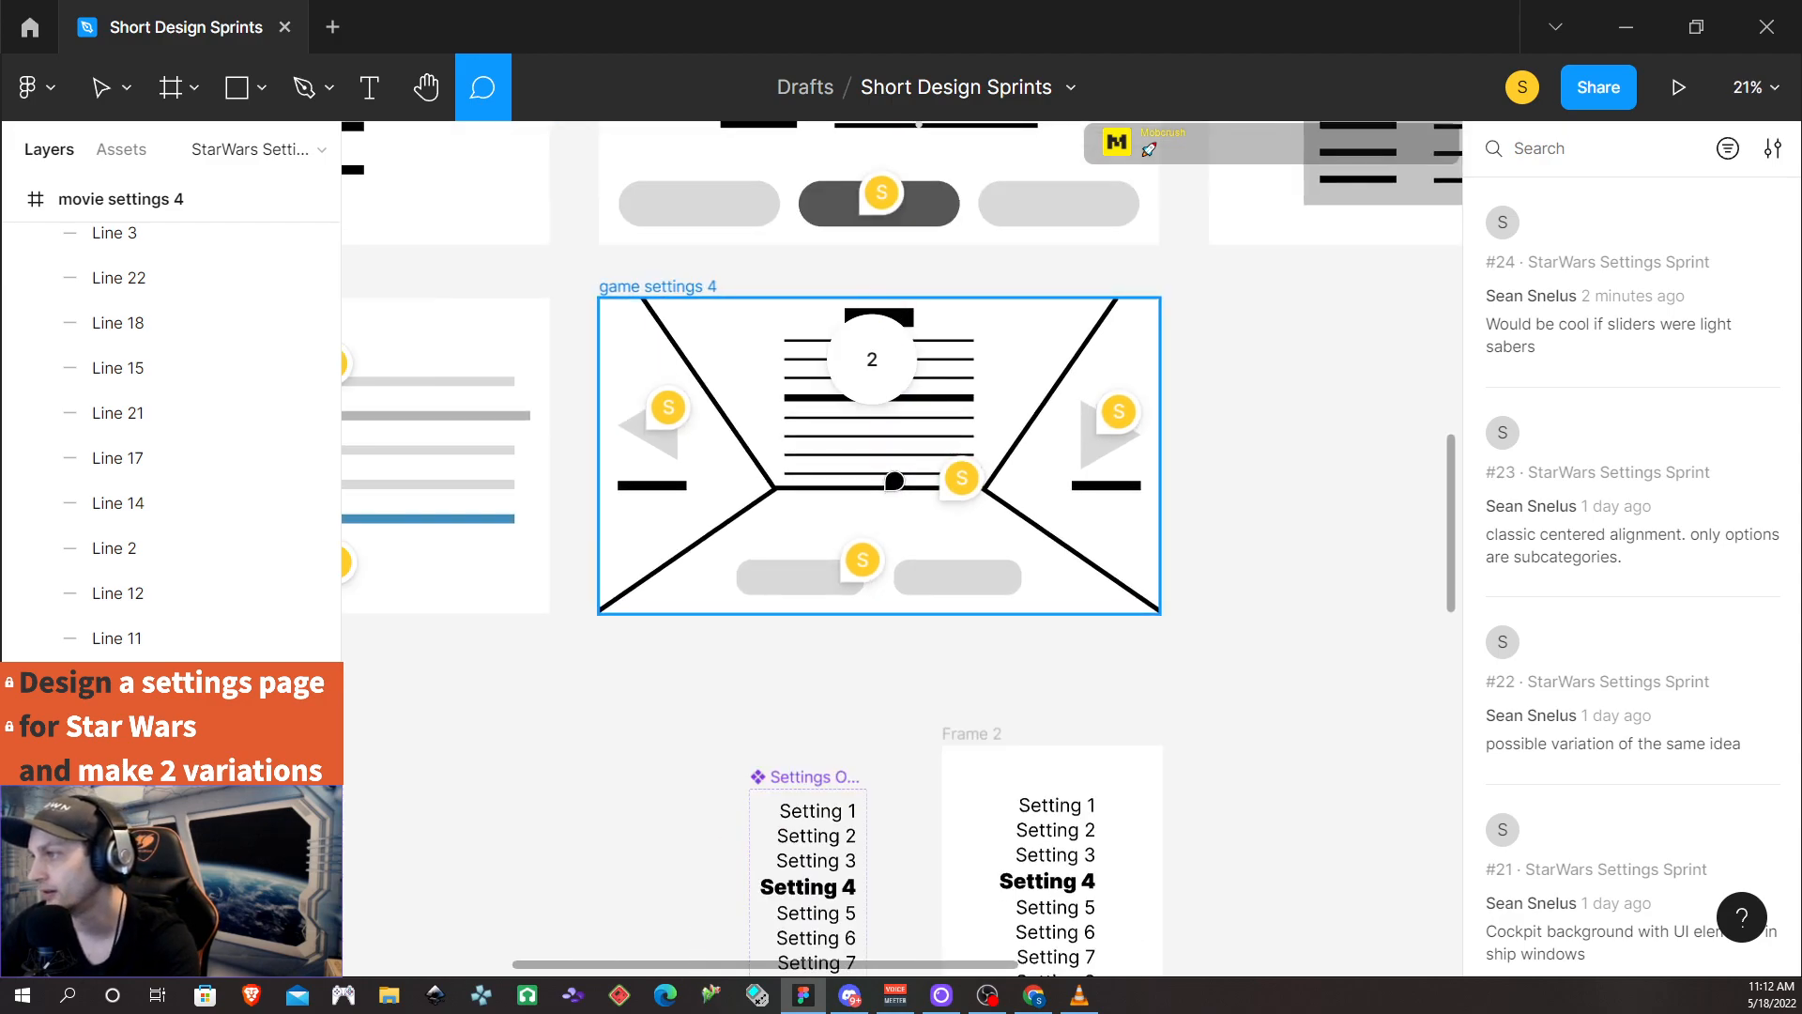
{"action": "scroll", "coordinate": [895, 481], "scroll_direction": "down", "scroll_amount": 2}
{"action": "scroll", "coordinate": [890, 575], "scroll_direction": "down", "scroll_amount": 5}
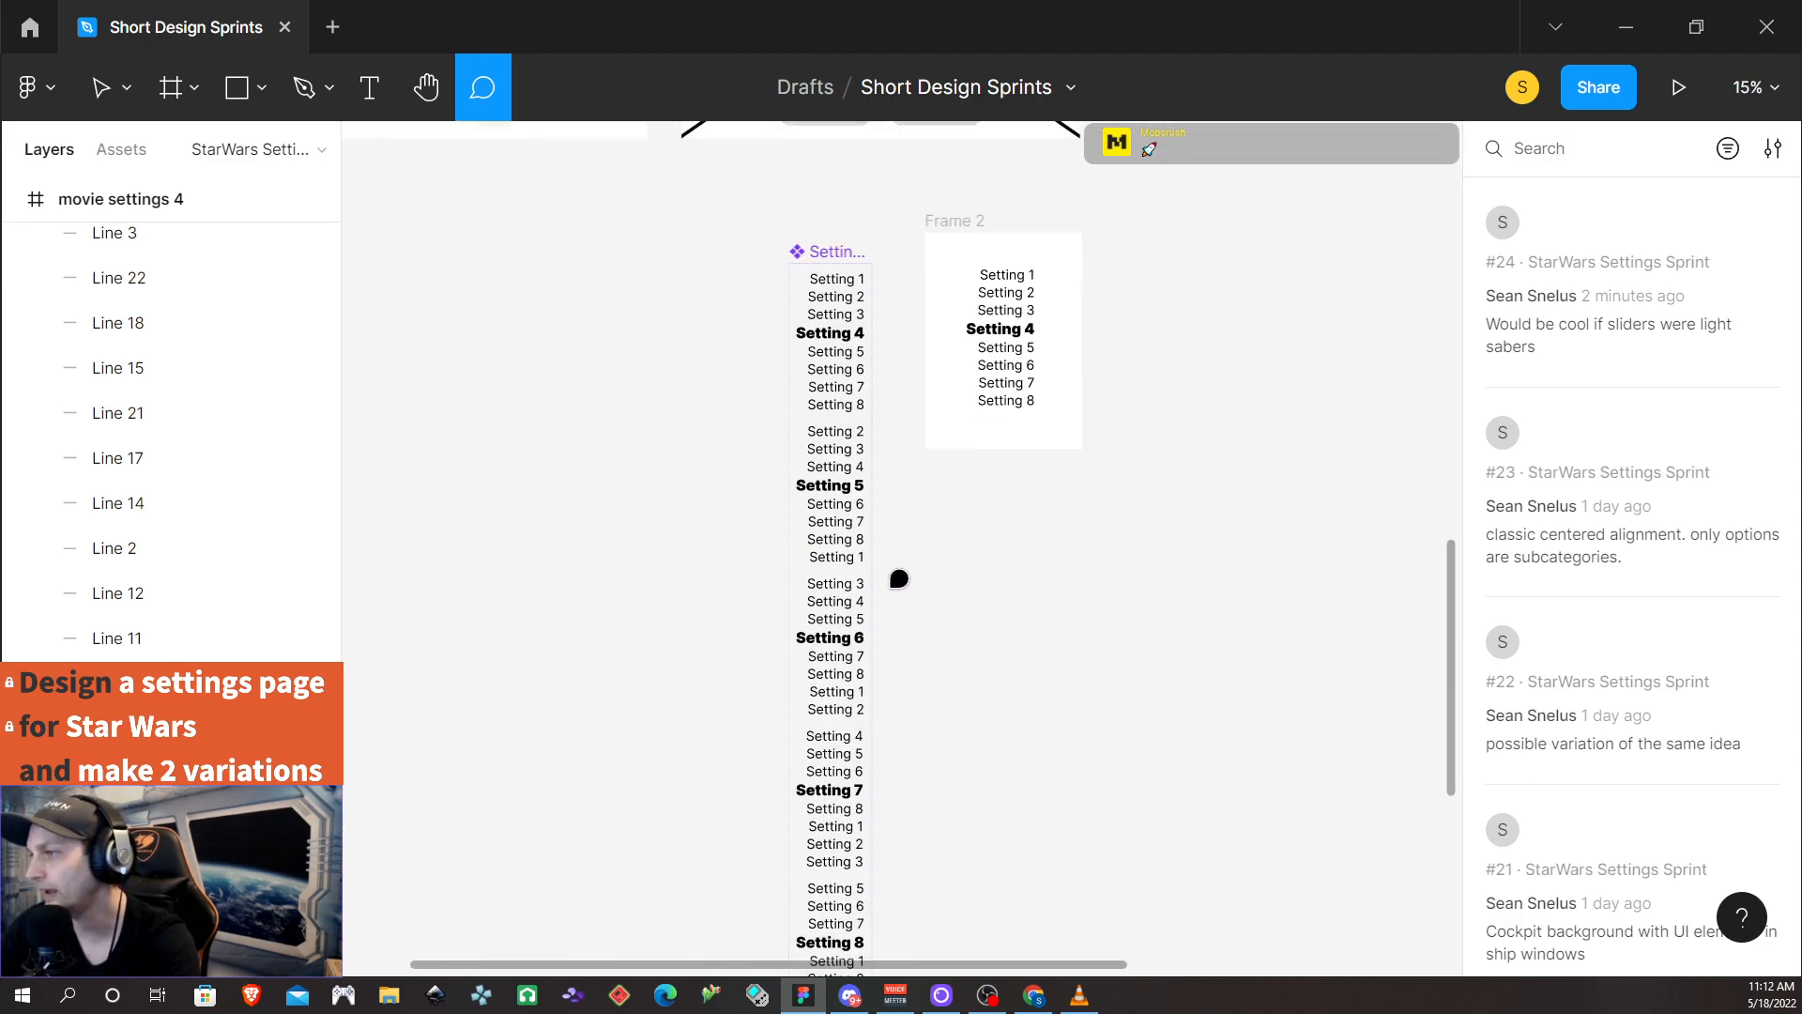
{"action": "scroll", "coordinate": [906, 498], "scroll_direction": "down", "scroll_amount": 10}
{"action": "scroll", "coordinate": [924, 494], "scroll_direction": "up", "scroll_amount": 15}
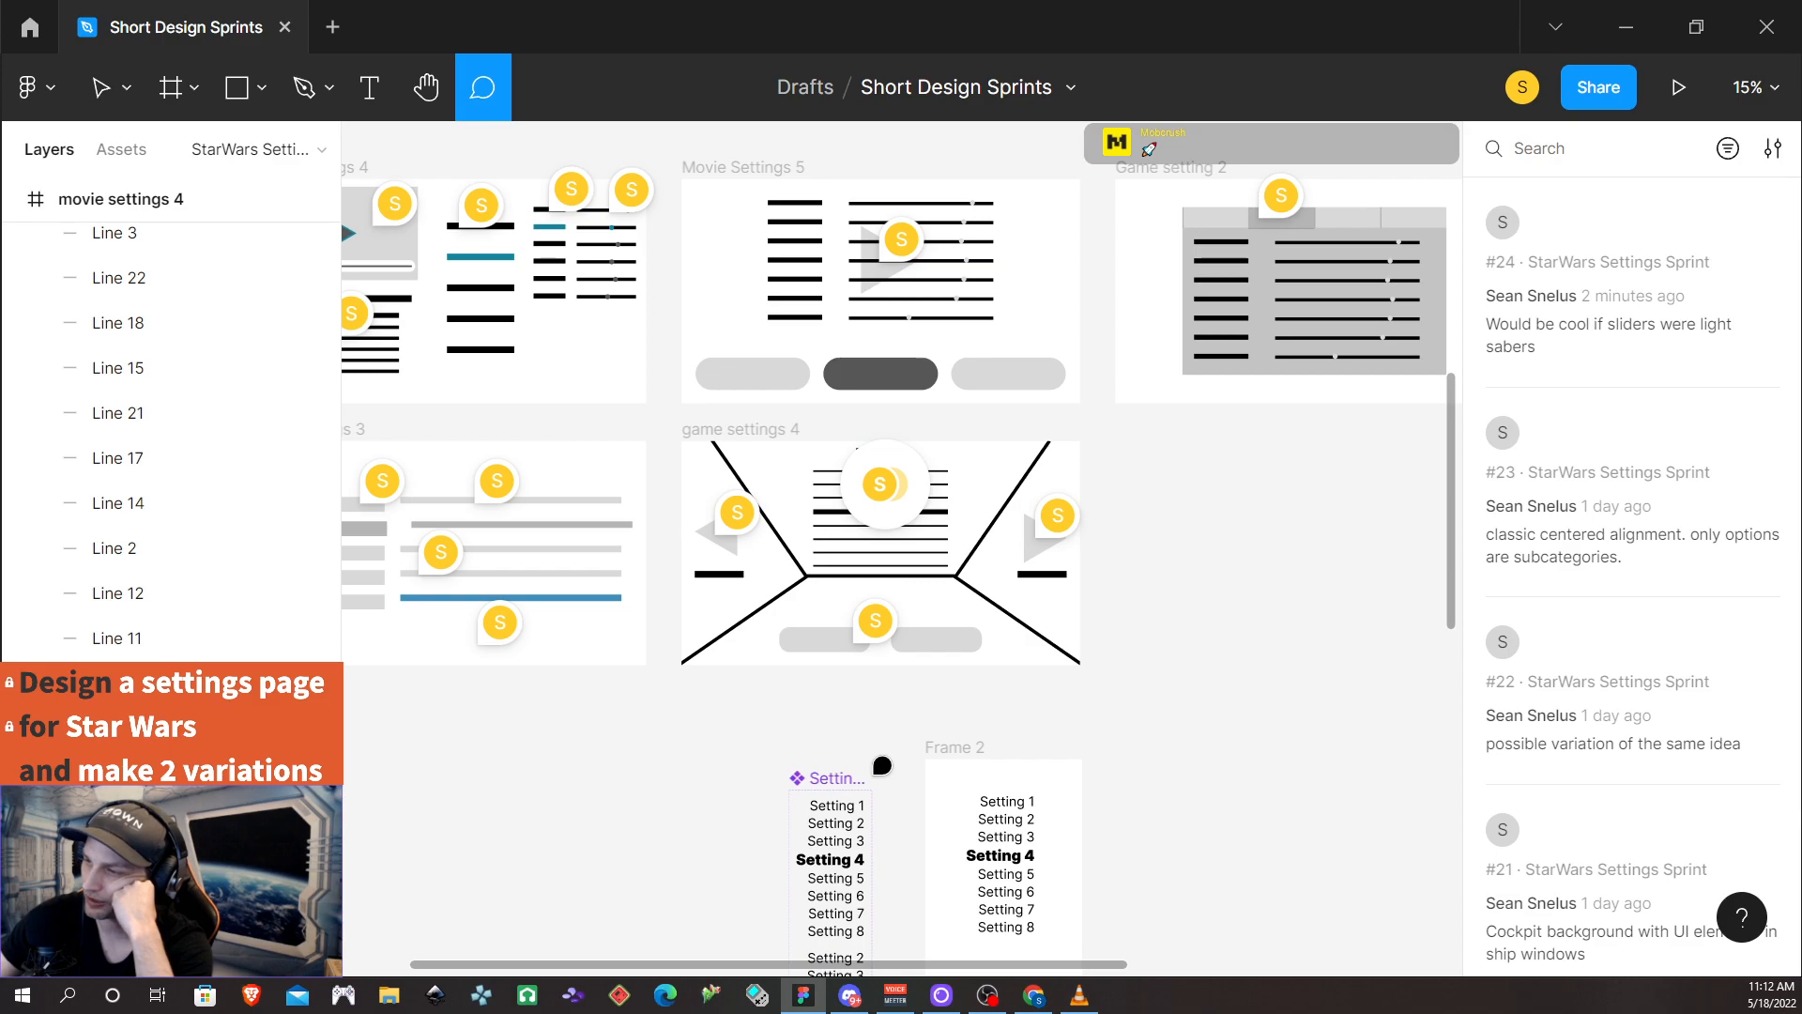
{"action": "scroll", "coordinate": [886, 764], "scroll_direction": "down", "scroll_amount": 1}
{"action": "scroll", "coordinate": [886, 764], "scroll_direction": "down", "scroll_amount": 2}
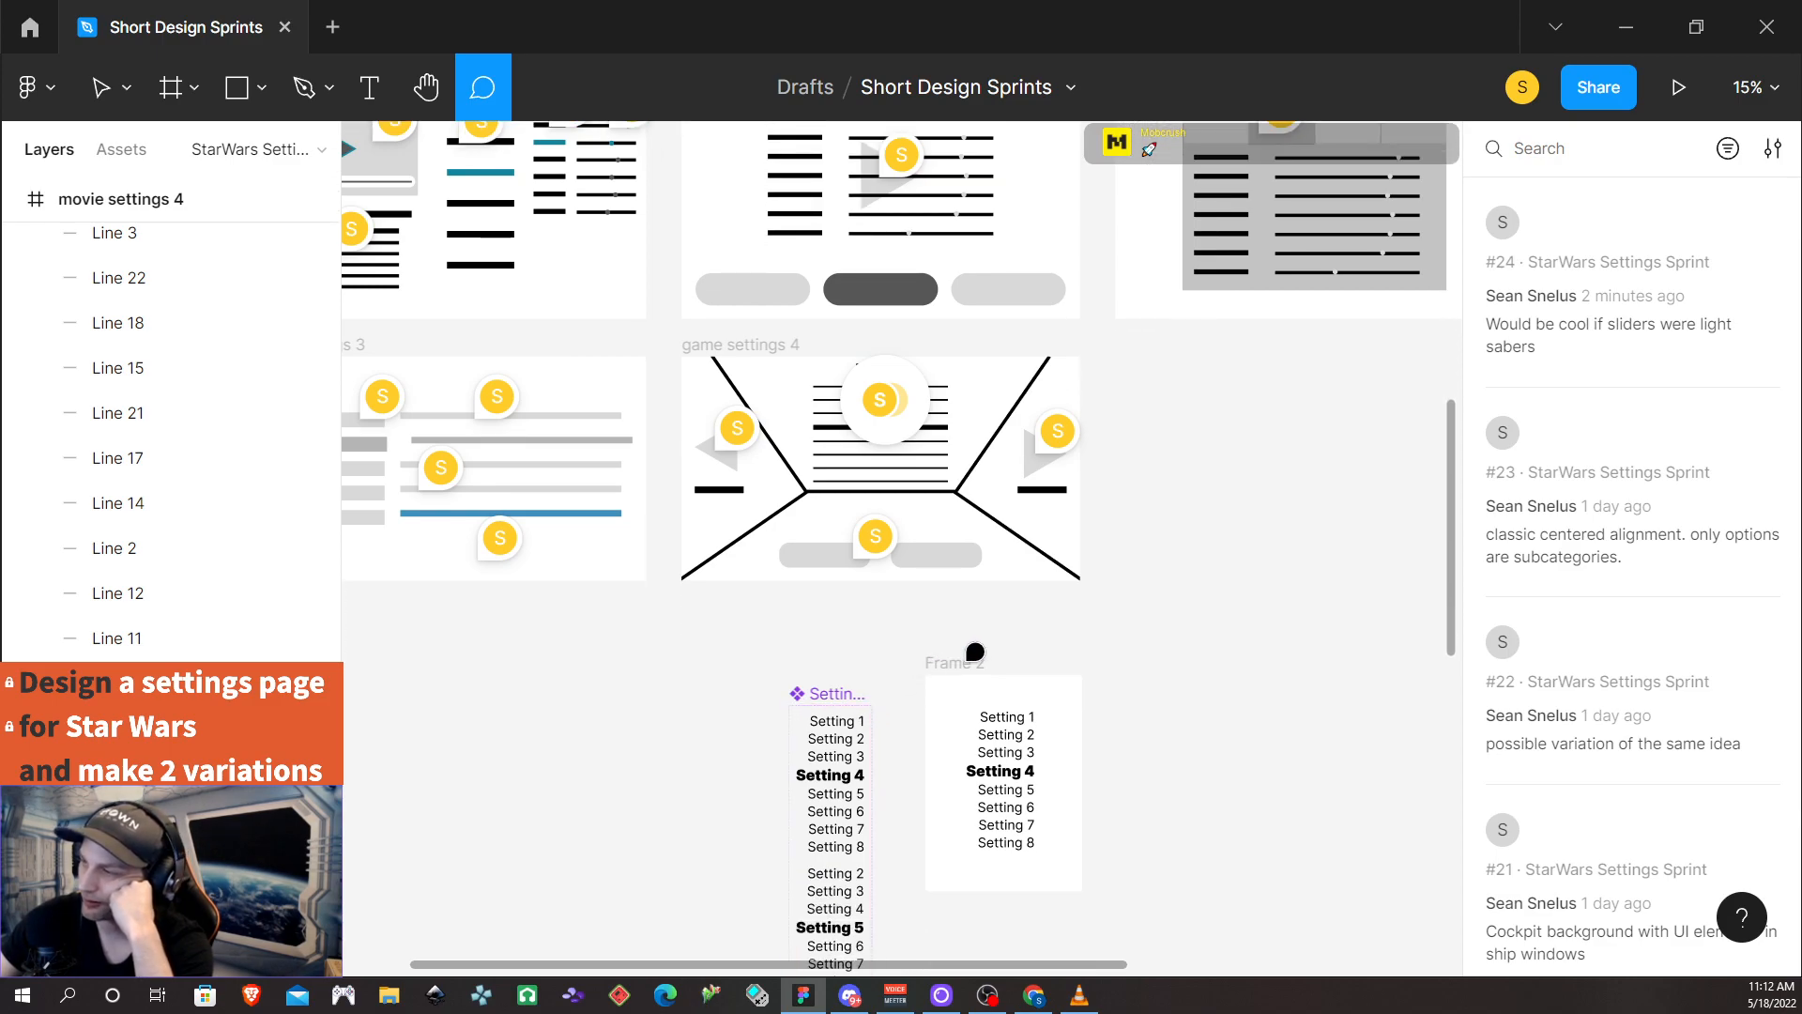
Select Frame 2 and present it as a running prototype
{"action": "left_click", "coordinate": [106, 89]}
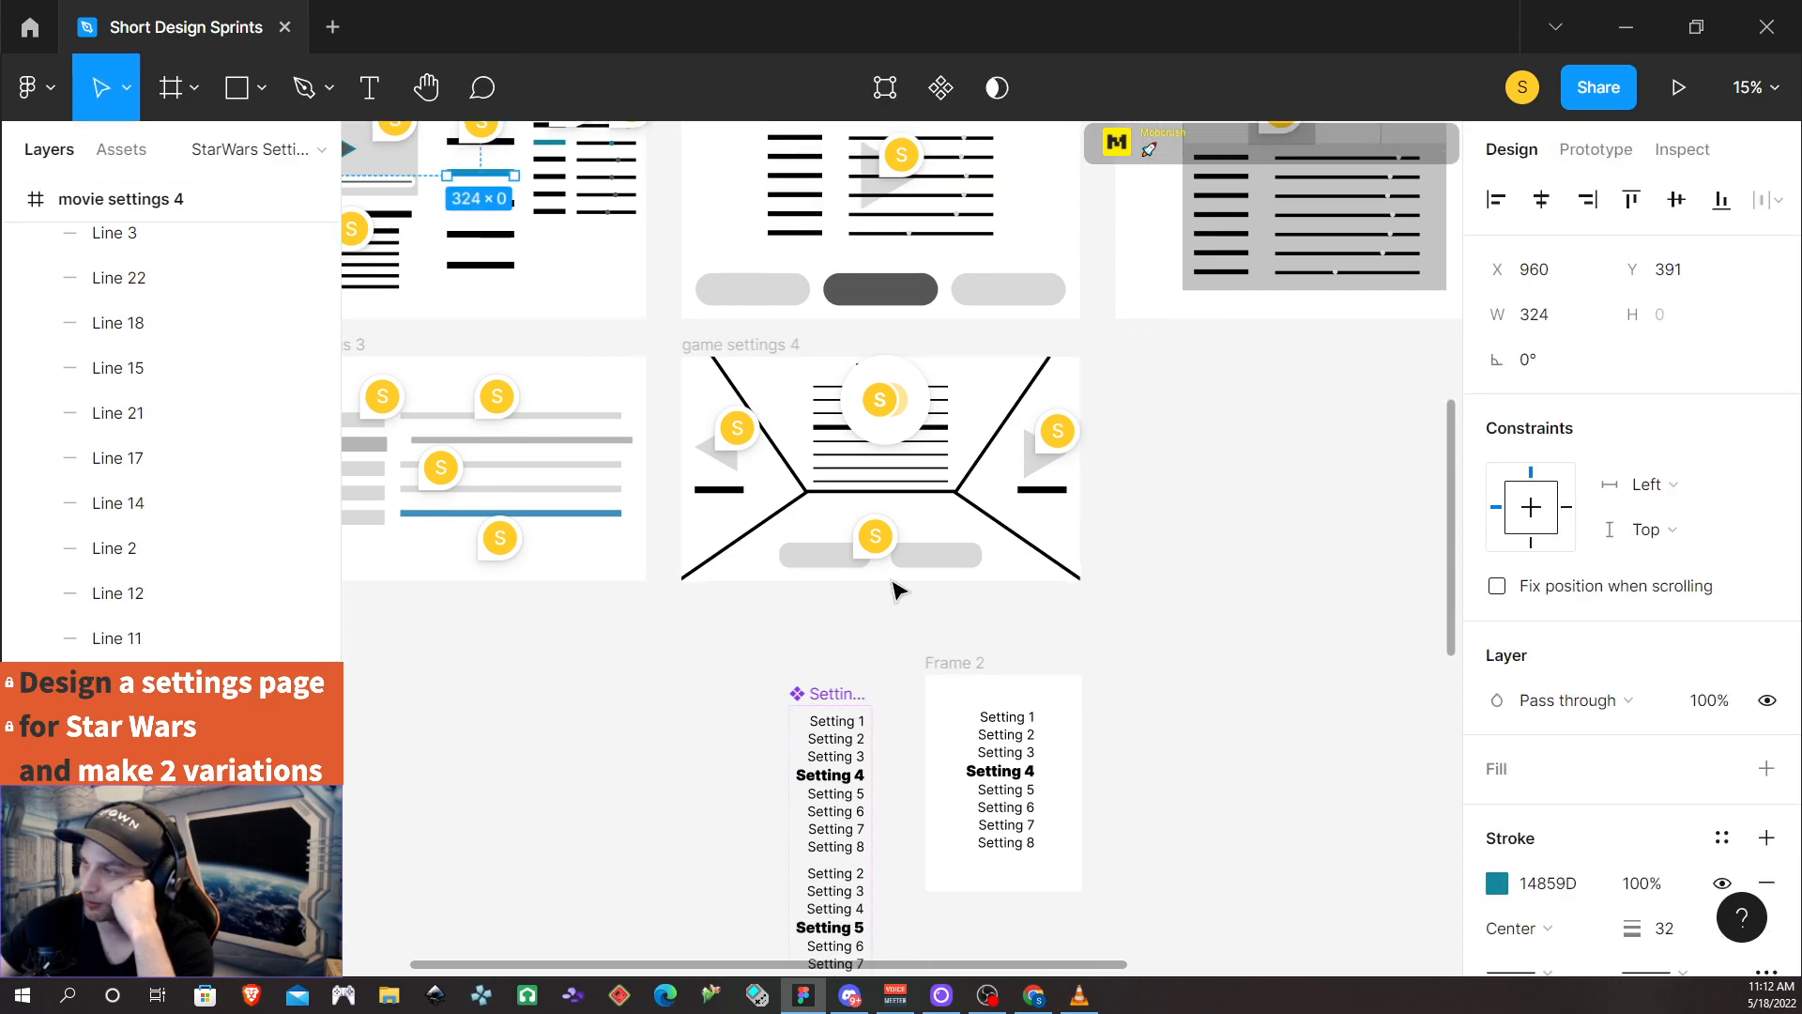
{"action": "left_click", "coordinate": [985, 664]}
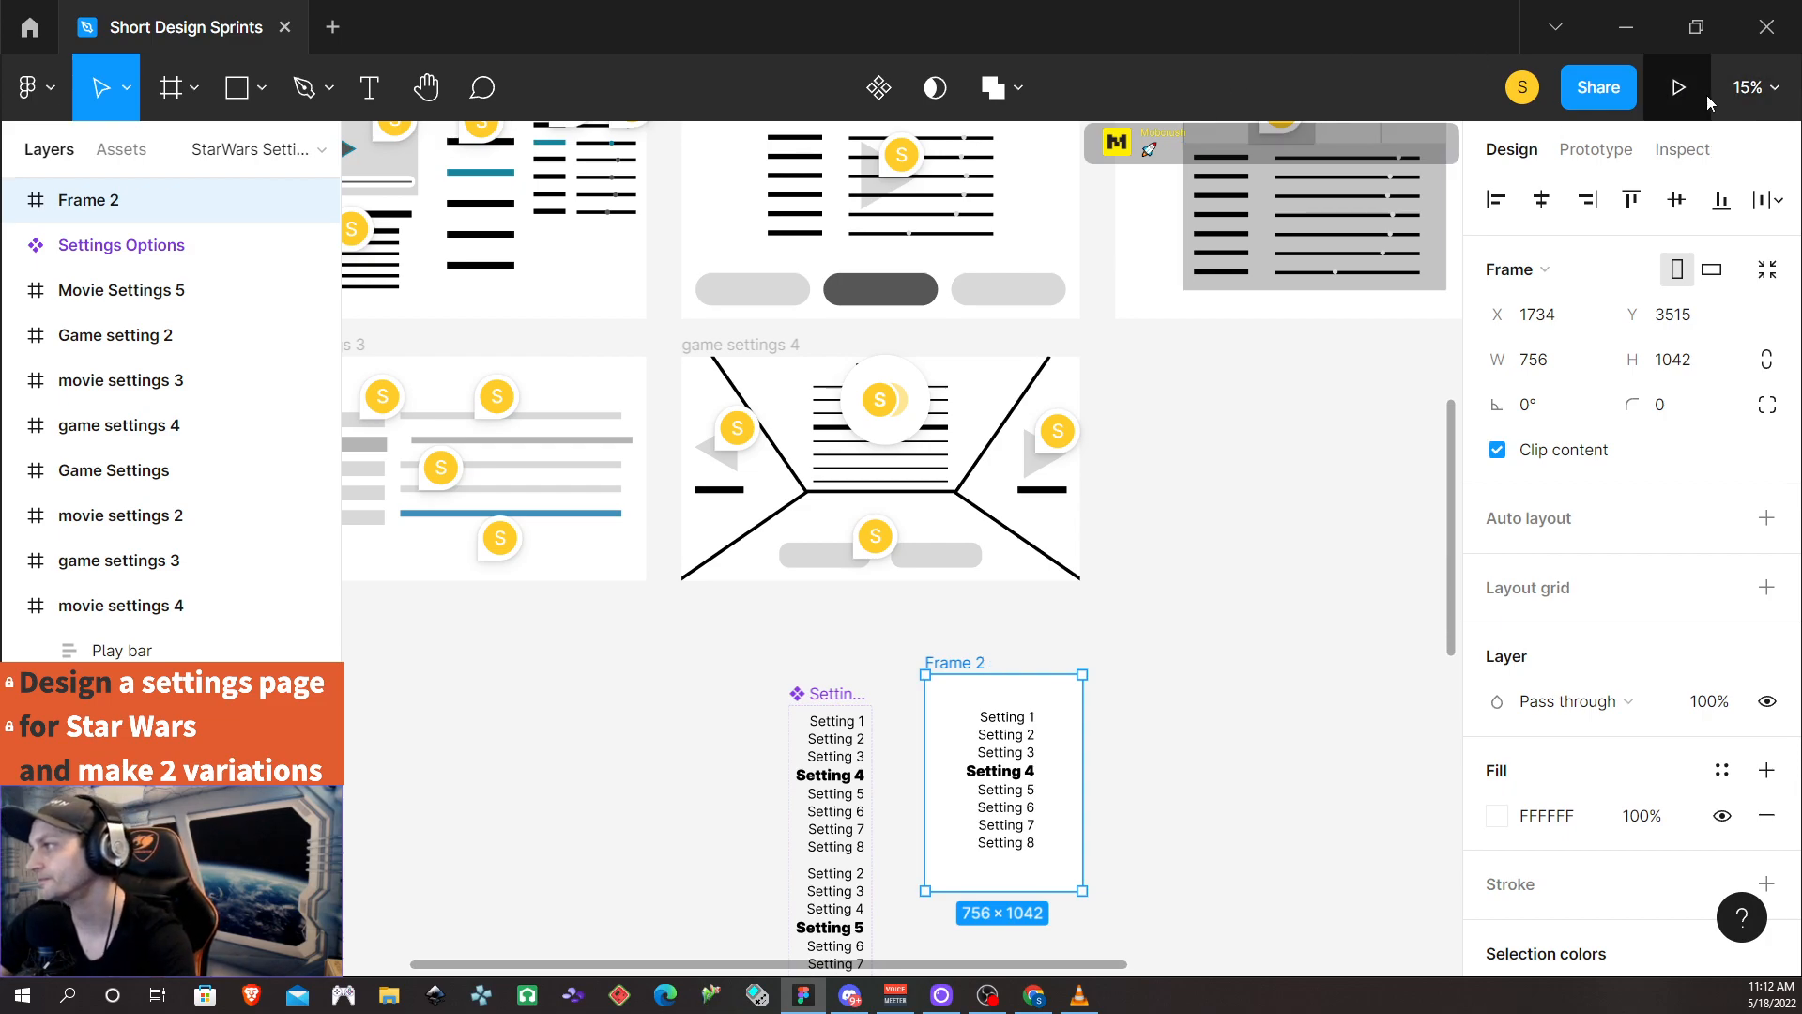
{"action": "left_click", "coordinate": [1680, 88]}
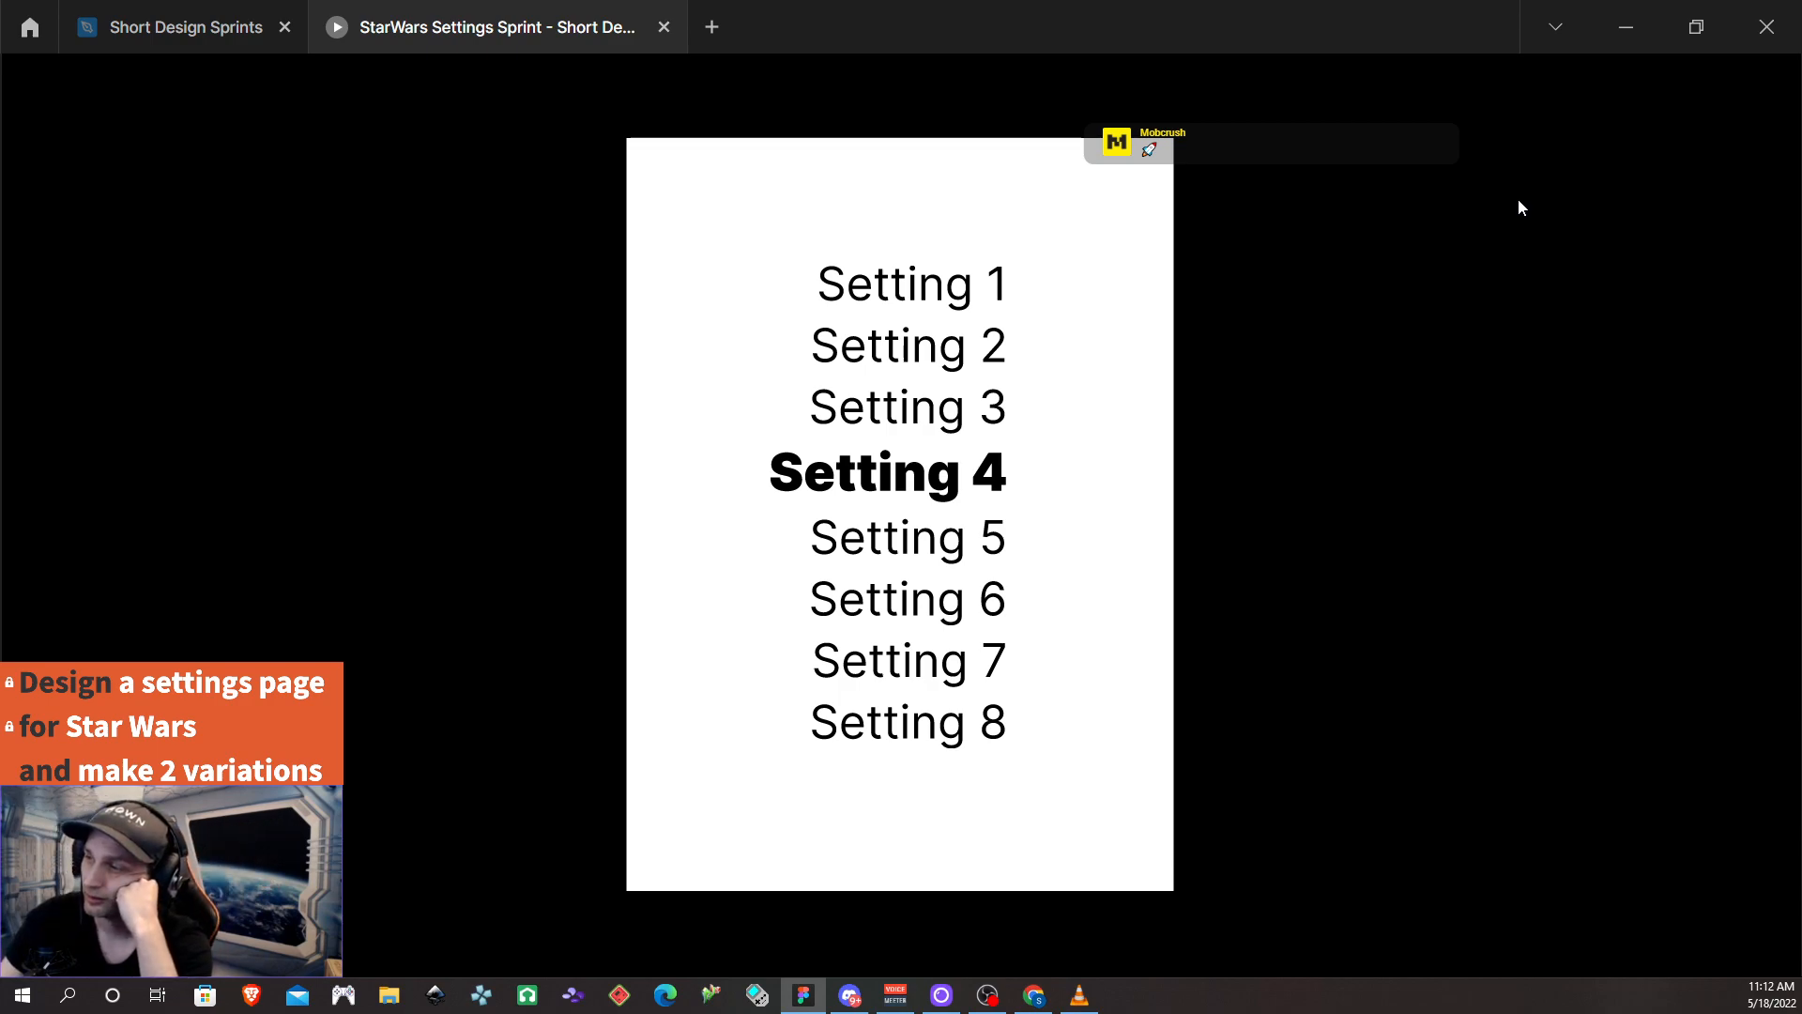
Advance the highlighted entry downward through Settings 1 to 8 for several full cycles to test the prototype's looping list
{"action": "key", "text": "Down"}
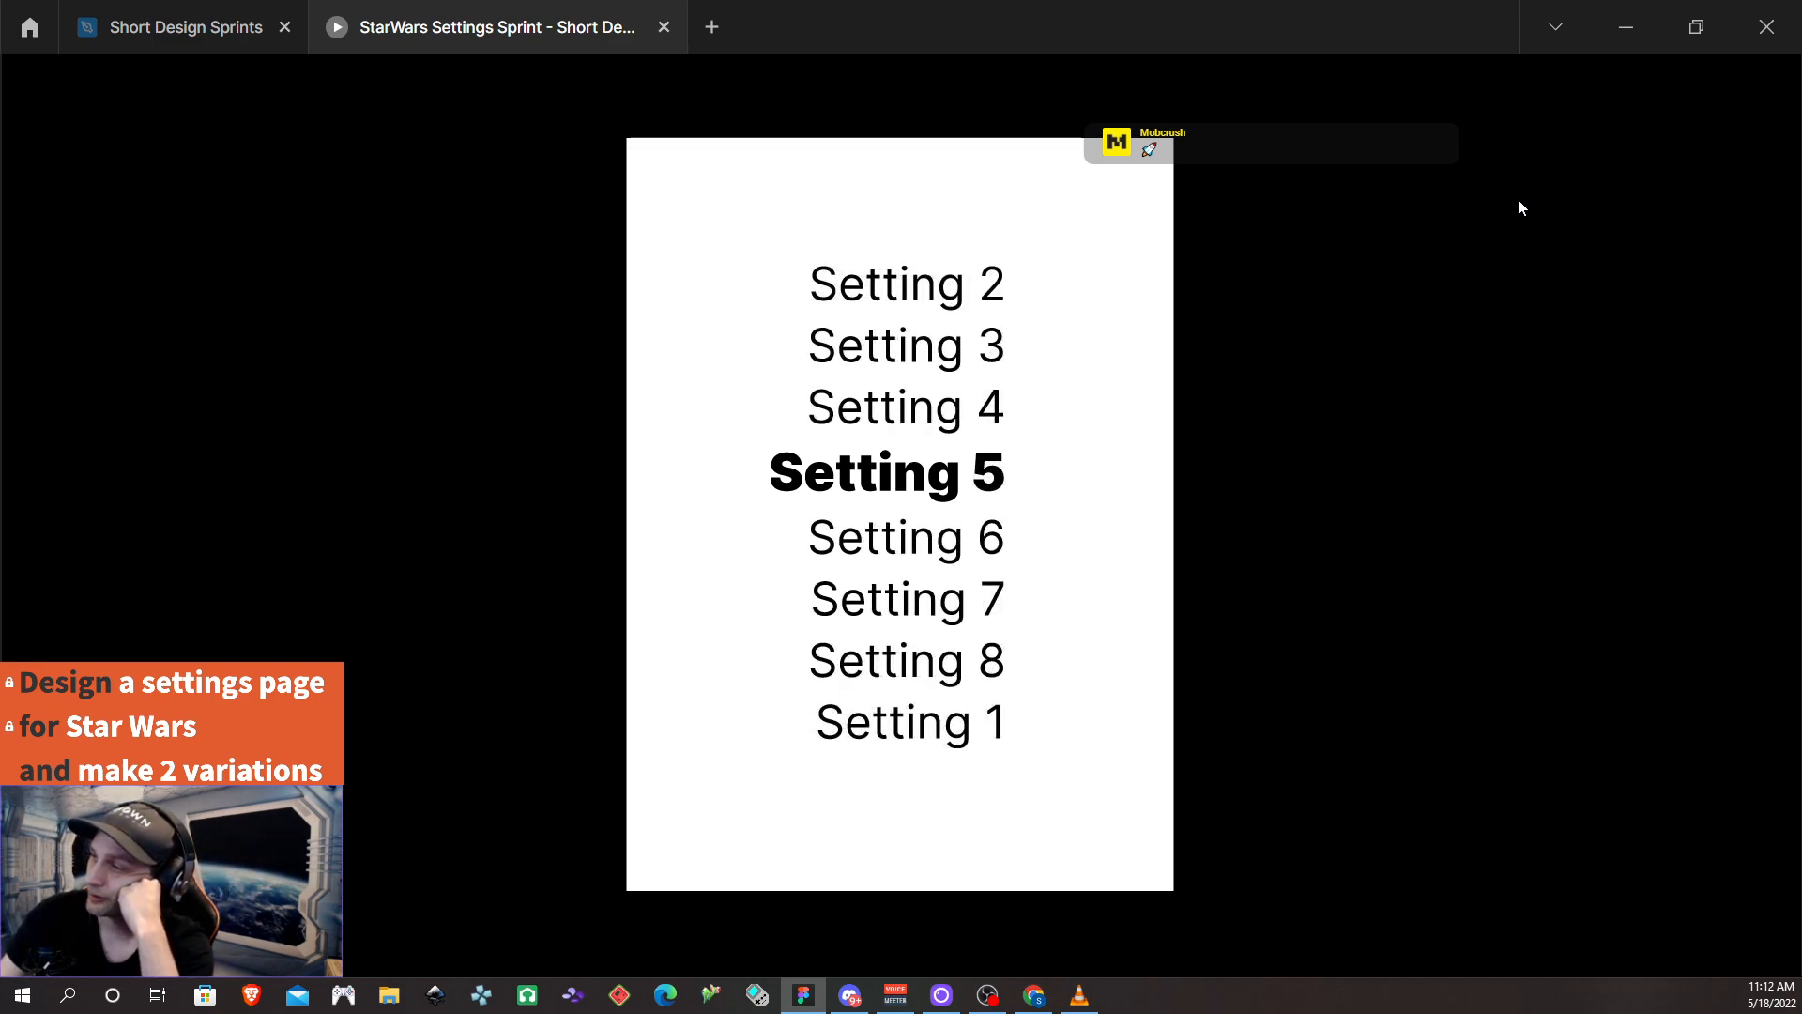
{"action": "key", "text": "Down"}
{"action": "key", "text": "Down"}
{"action": "key", "text": "Down"}
{"action": "key", "text": "Down"}
{"action": "key", "text": "Down"}
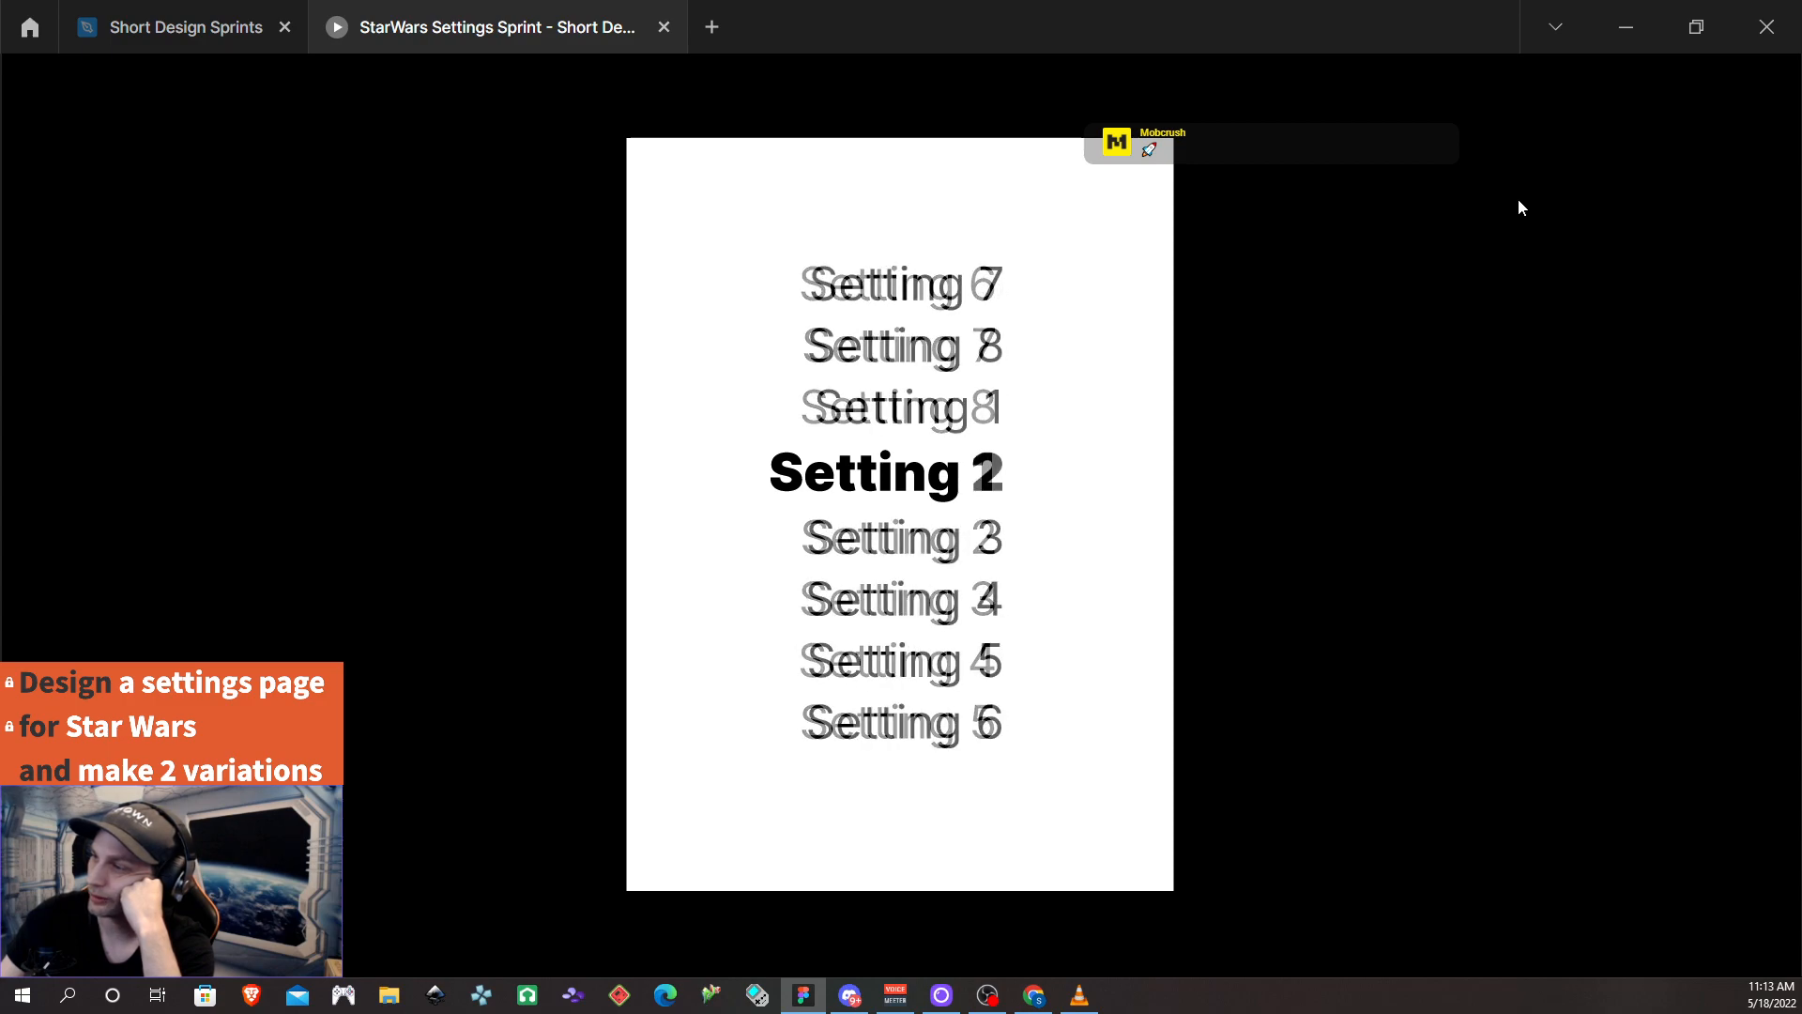
{"action": "key", "text": "Down"}
{"action": "key", "text": "Down"}
{"action": "key", "text": "Down"}
{"action": "key", "text": "Down"}
{"action": "key", "text": "Down"}
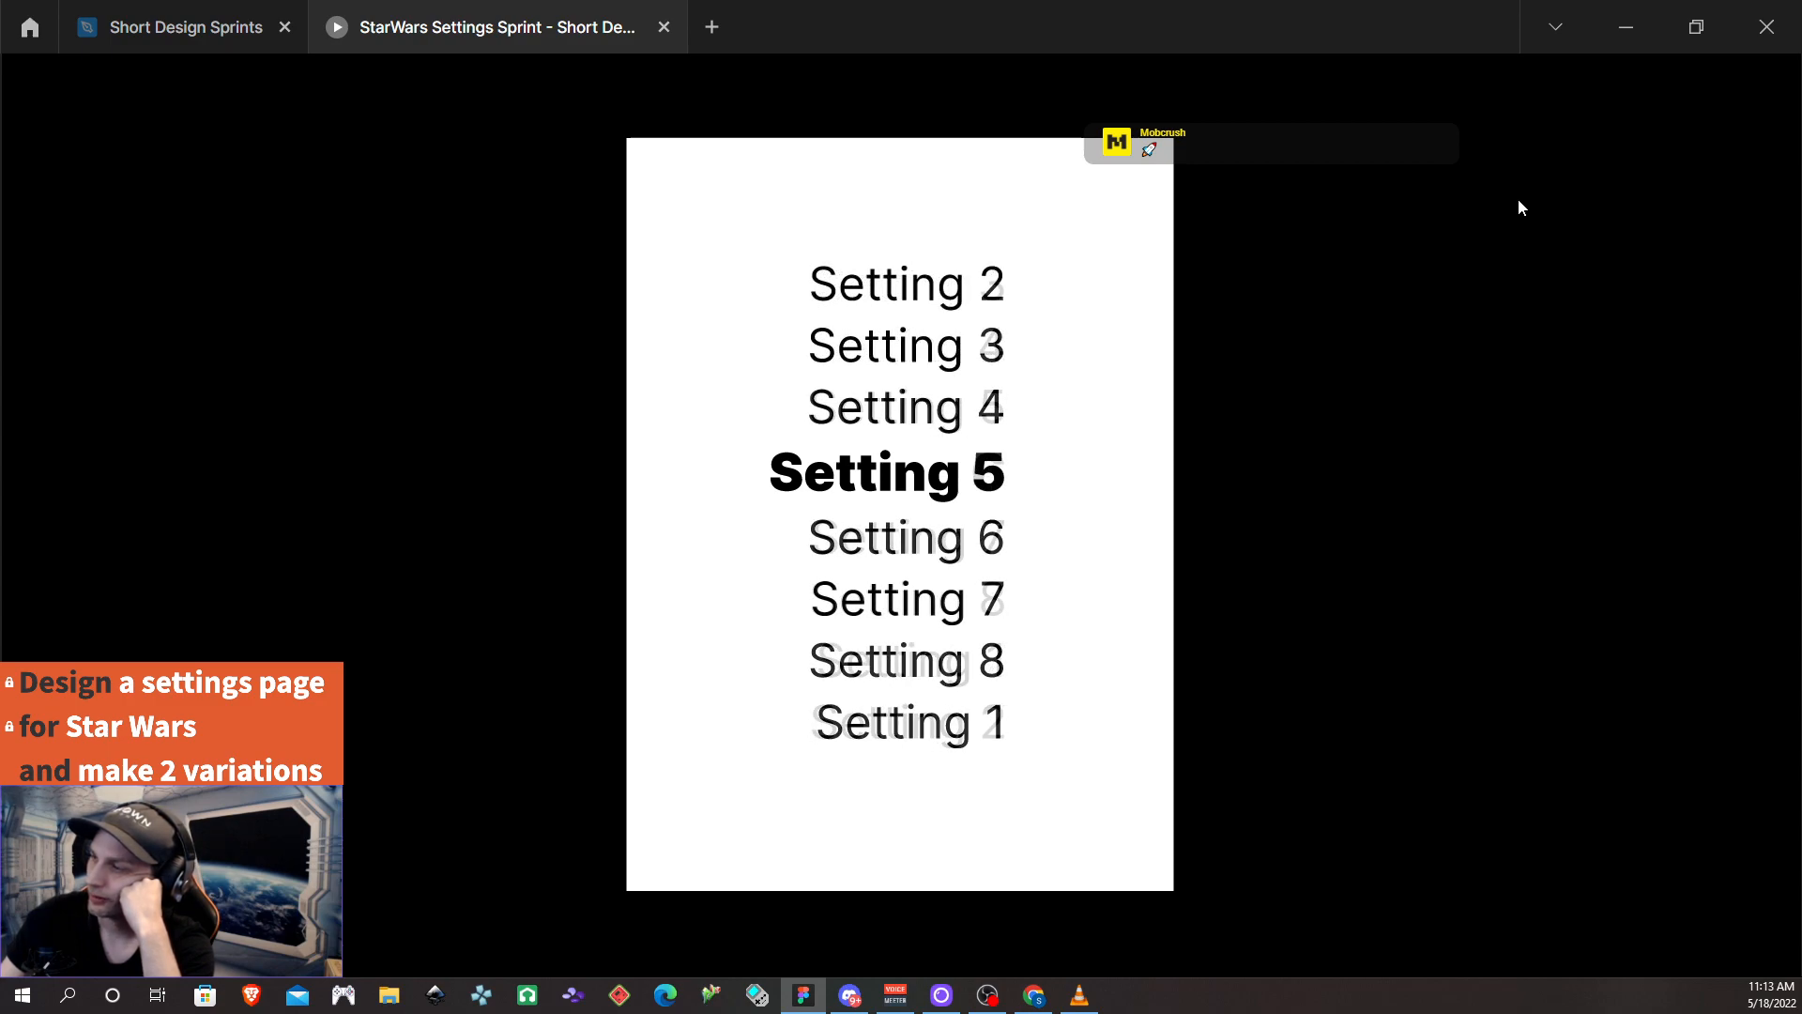
{"action": "key", "text": "Down"}
{"action": "key", "text": "Down"}
{"action": "key", "text": "Down"}
{"action": "key", "text": "Down"}
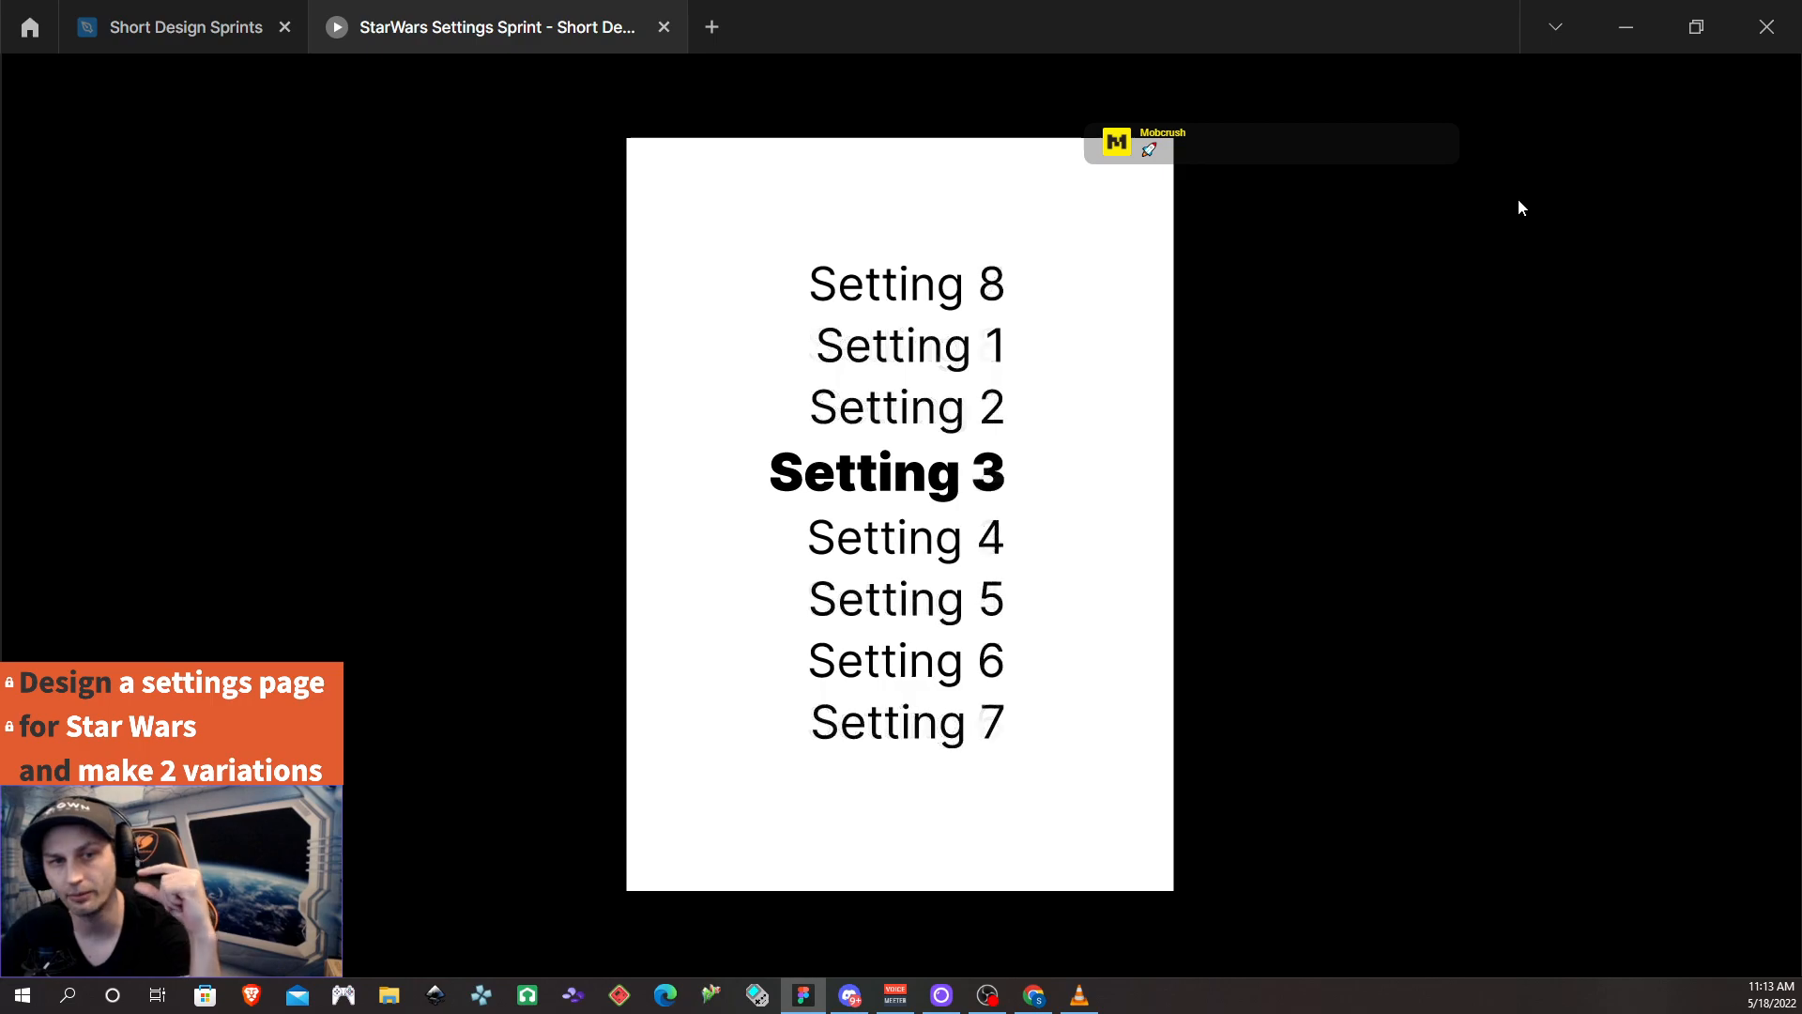
{"action": "key", "text": "Down"}
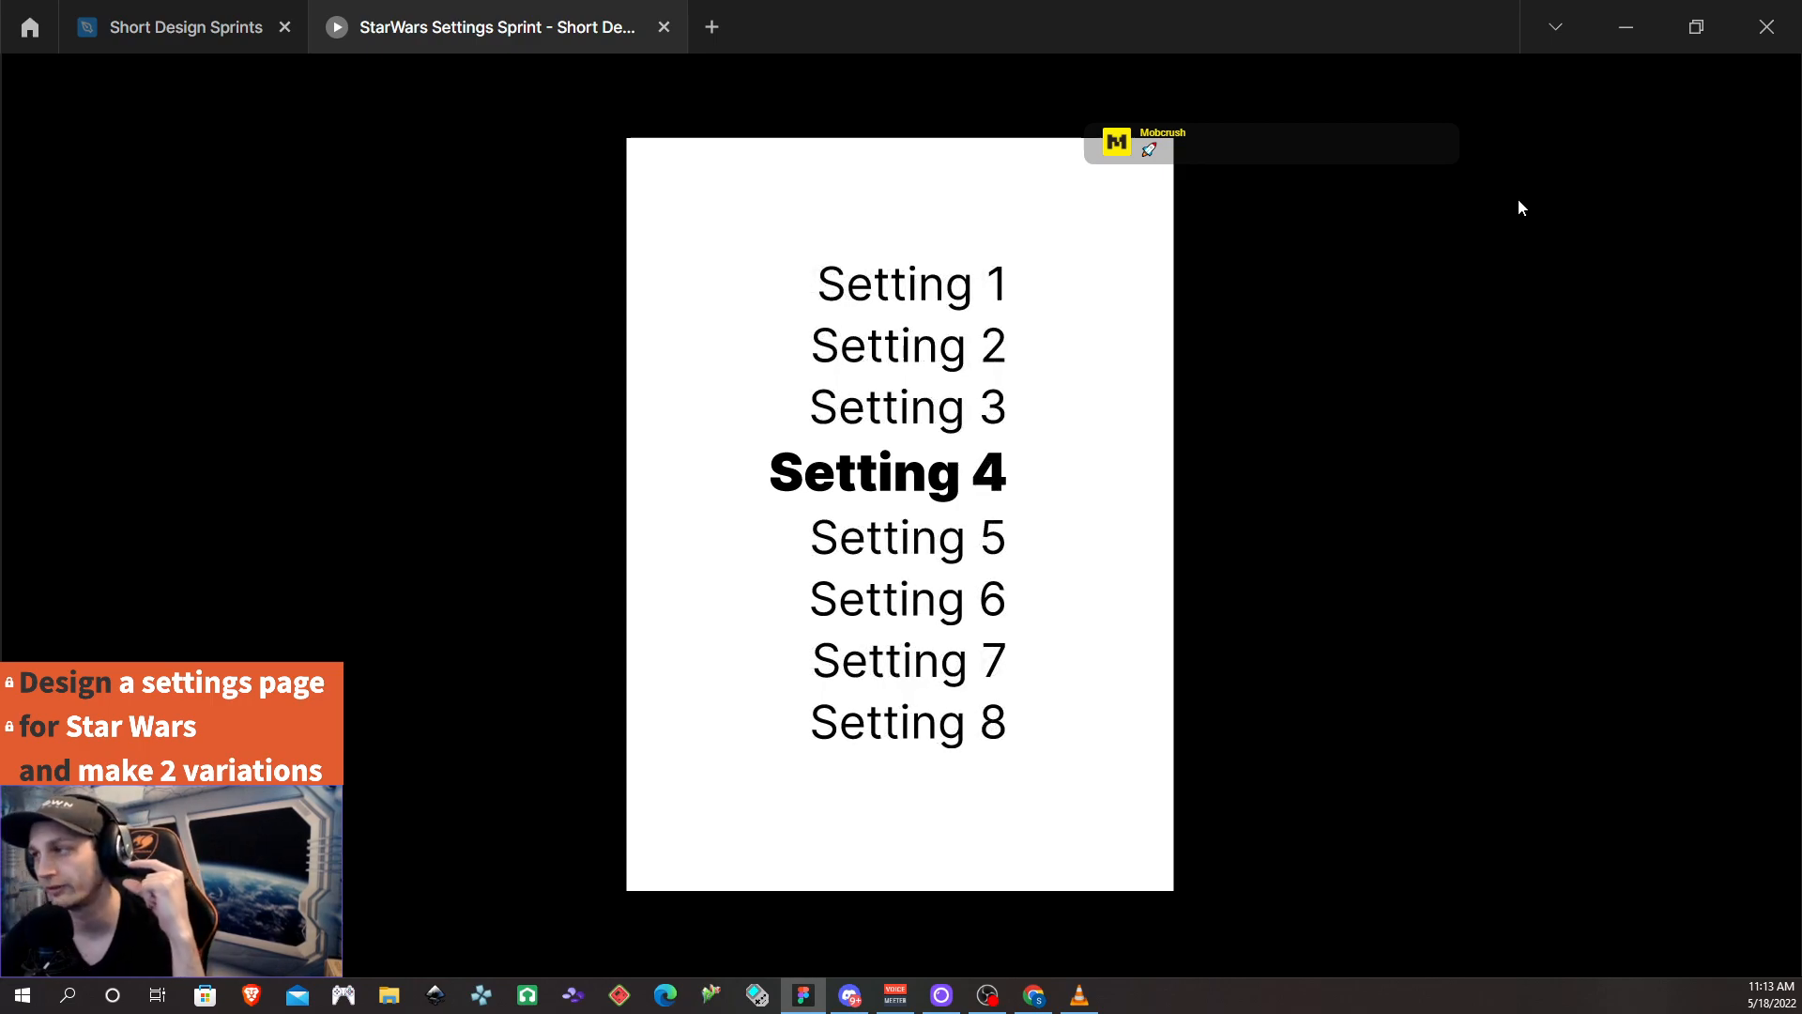
{"action": "key", "text": "Down"}
{"action": "key", "text": "Down"}
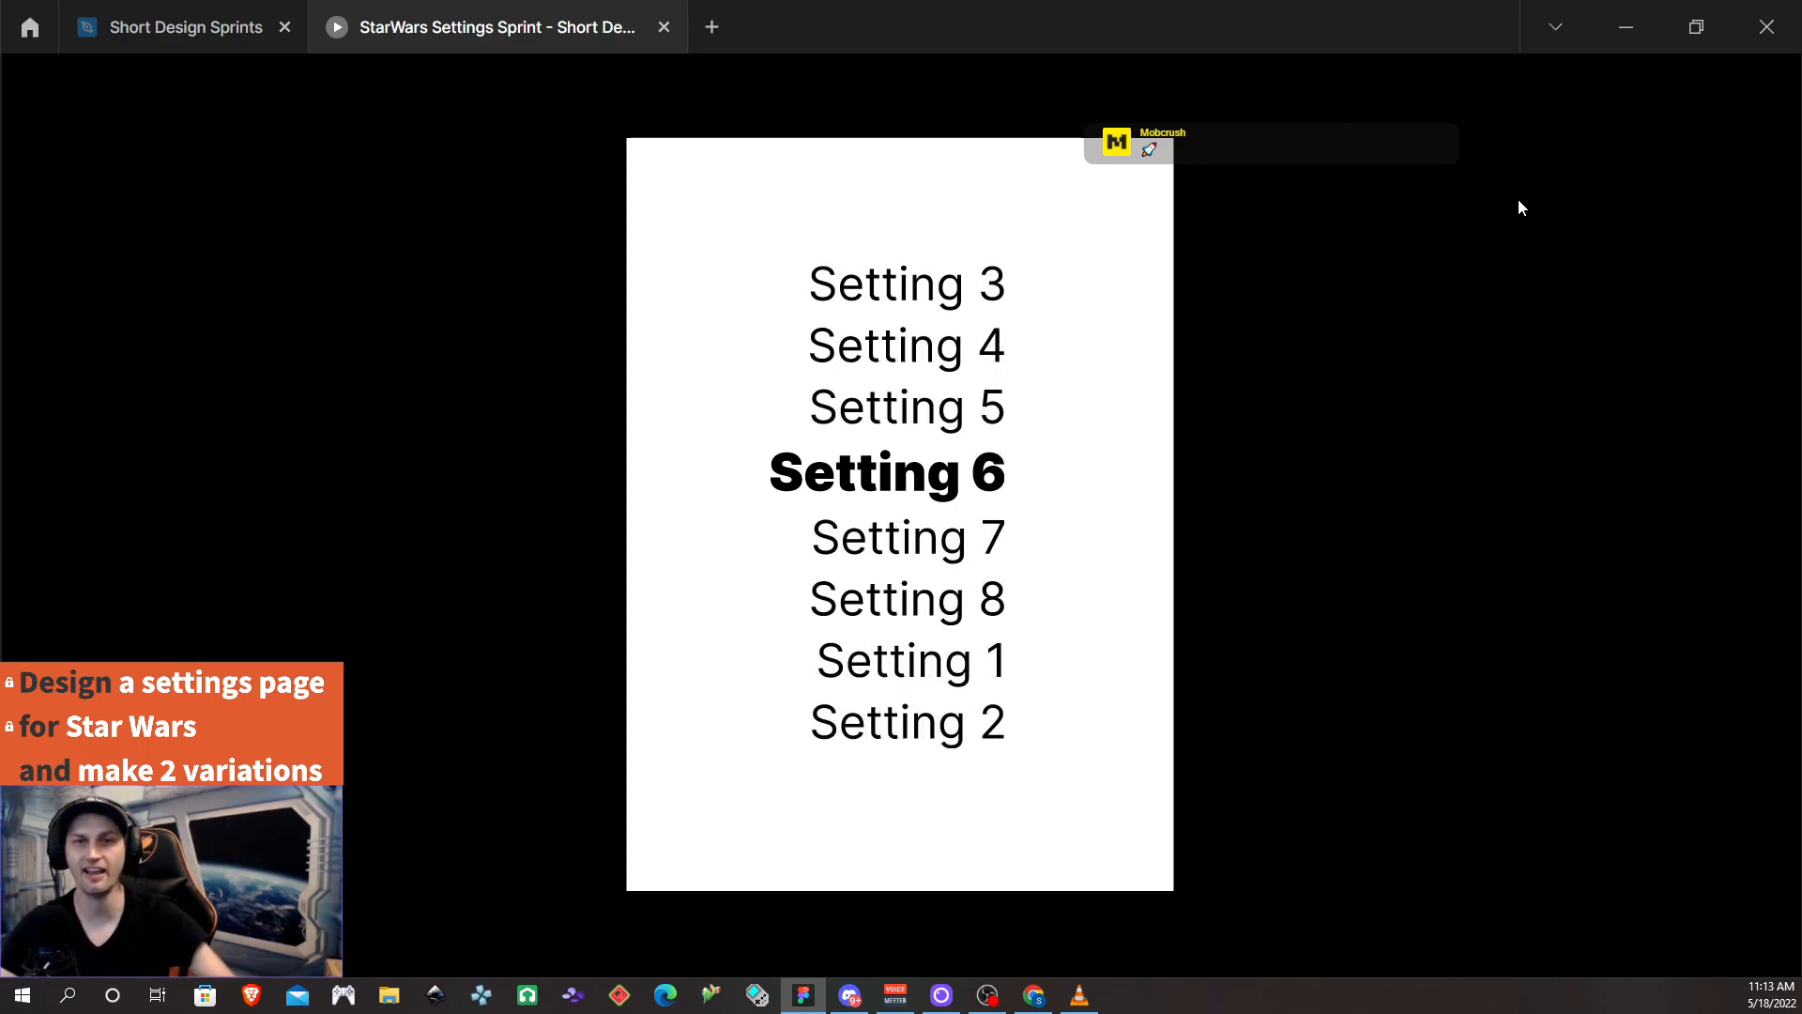
{"action": "key", "text": "Down"}
{"action": "key", "text": "Down"}
{"action": "key", "text": "Down"}
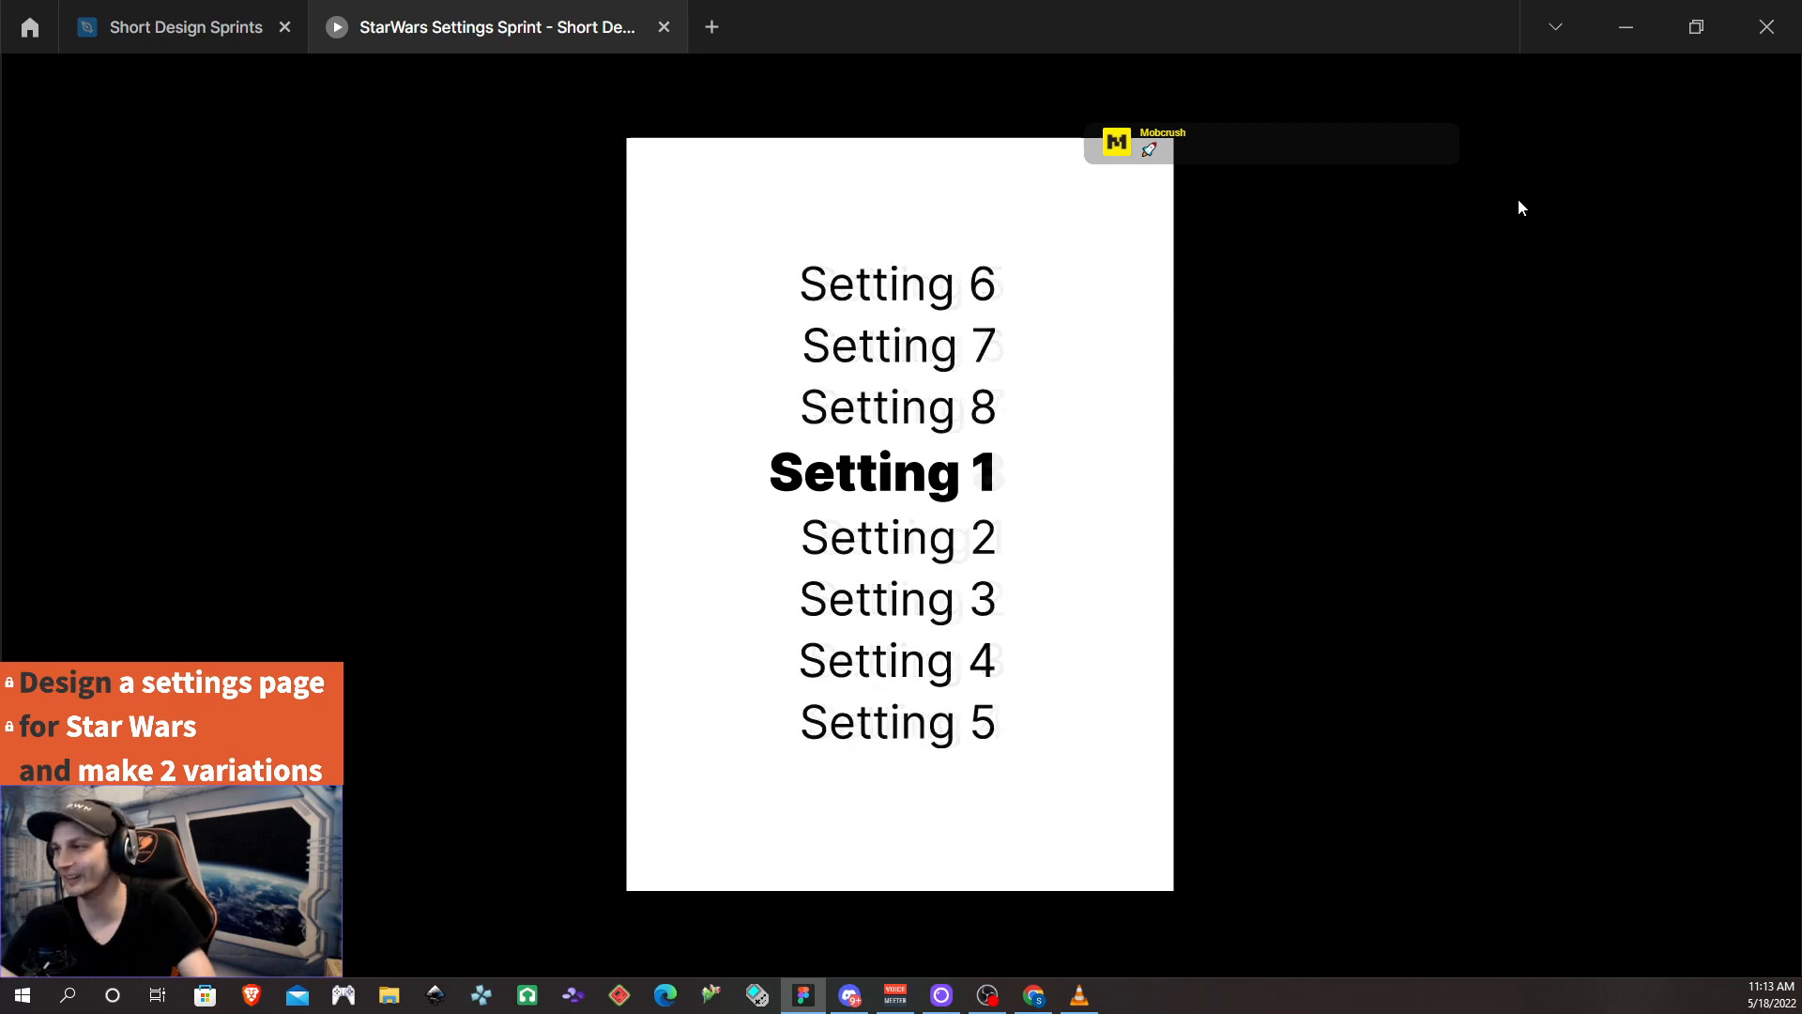
{"action": "key", "text": "Down"}
{"action": "key", "text": "Down"}
{"action": "key", "text": "Down"}
{"action": "key", "text": "Down"}
{"action": "key", "text": "Down"}
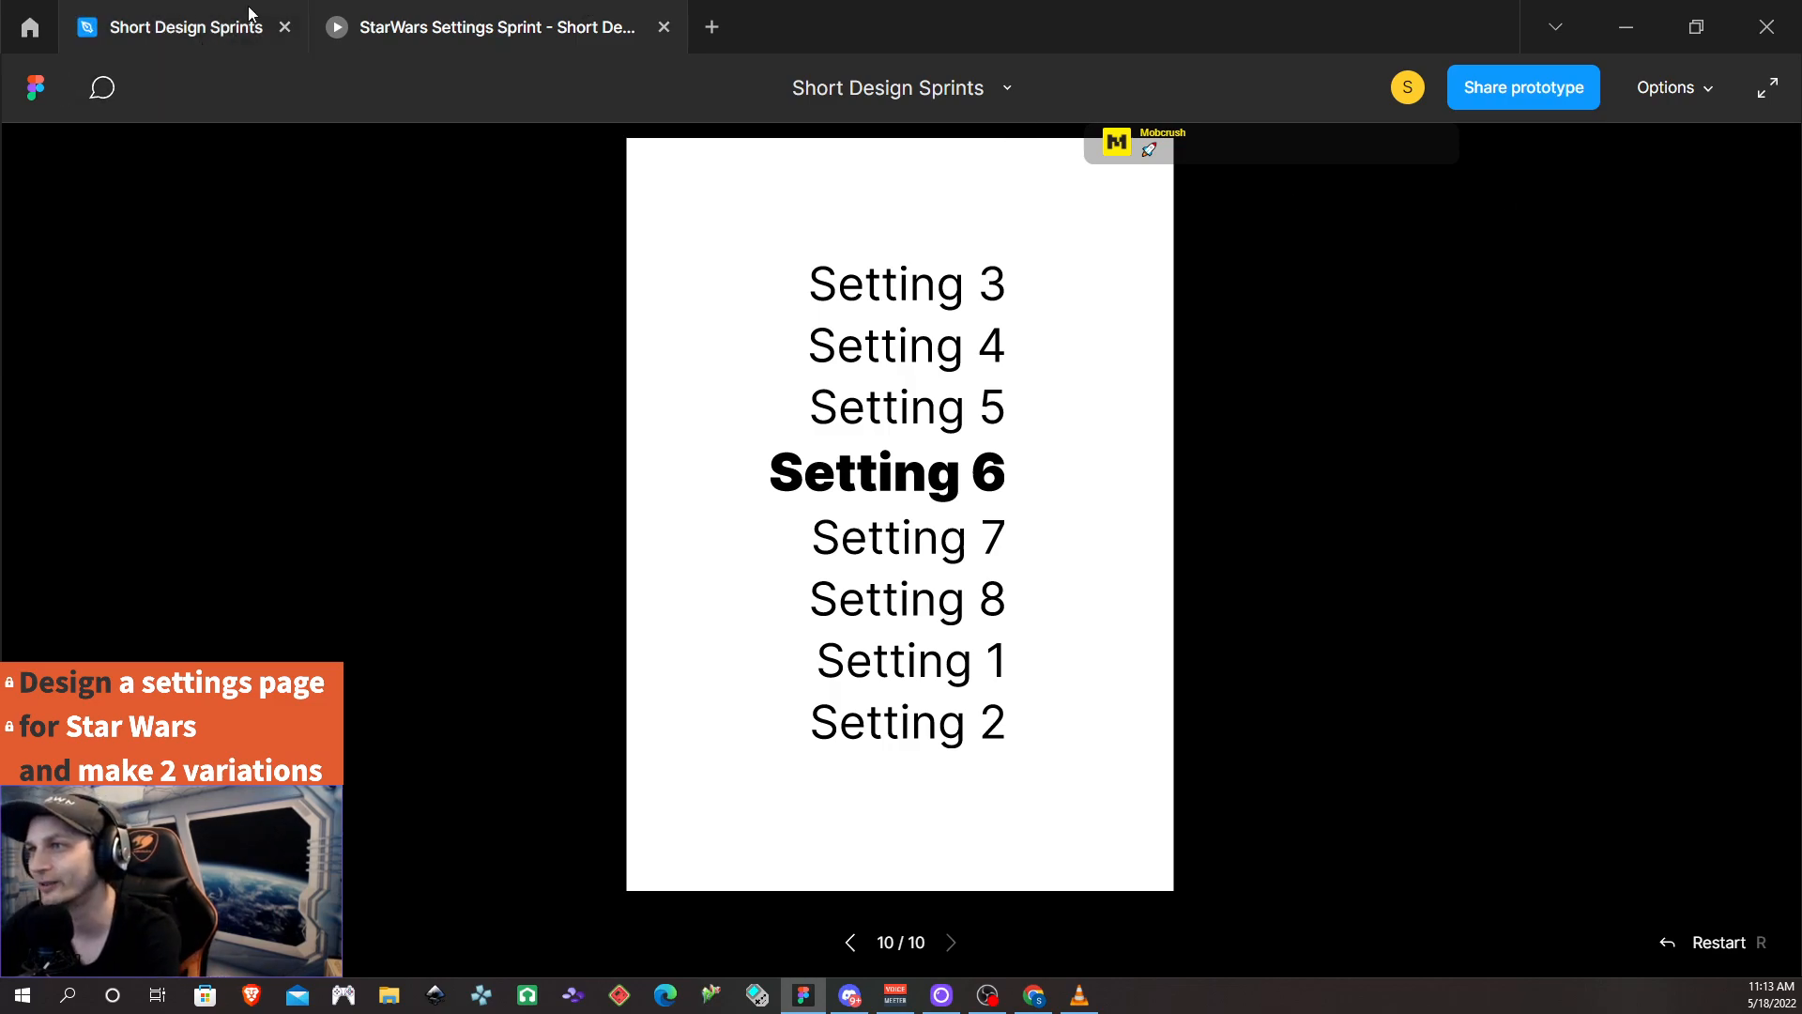
{"action": "left_click", "coordinate": [391, 29]}
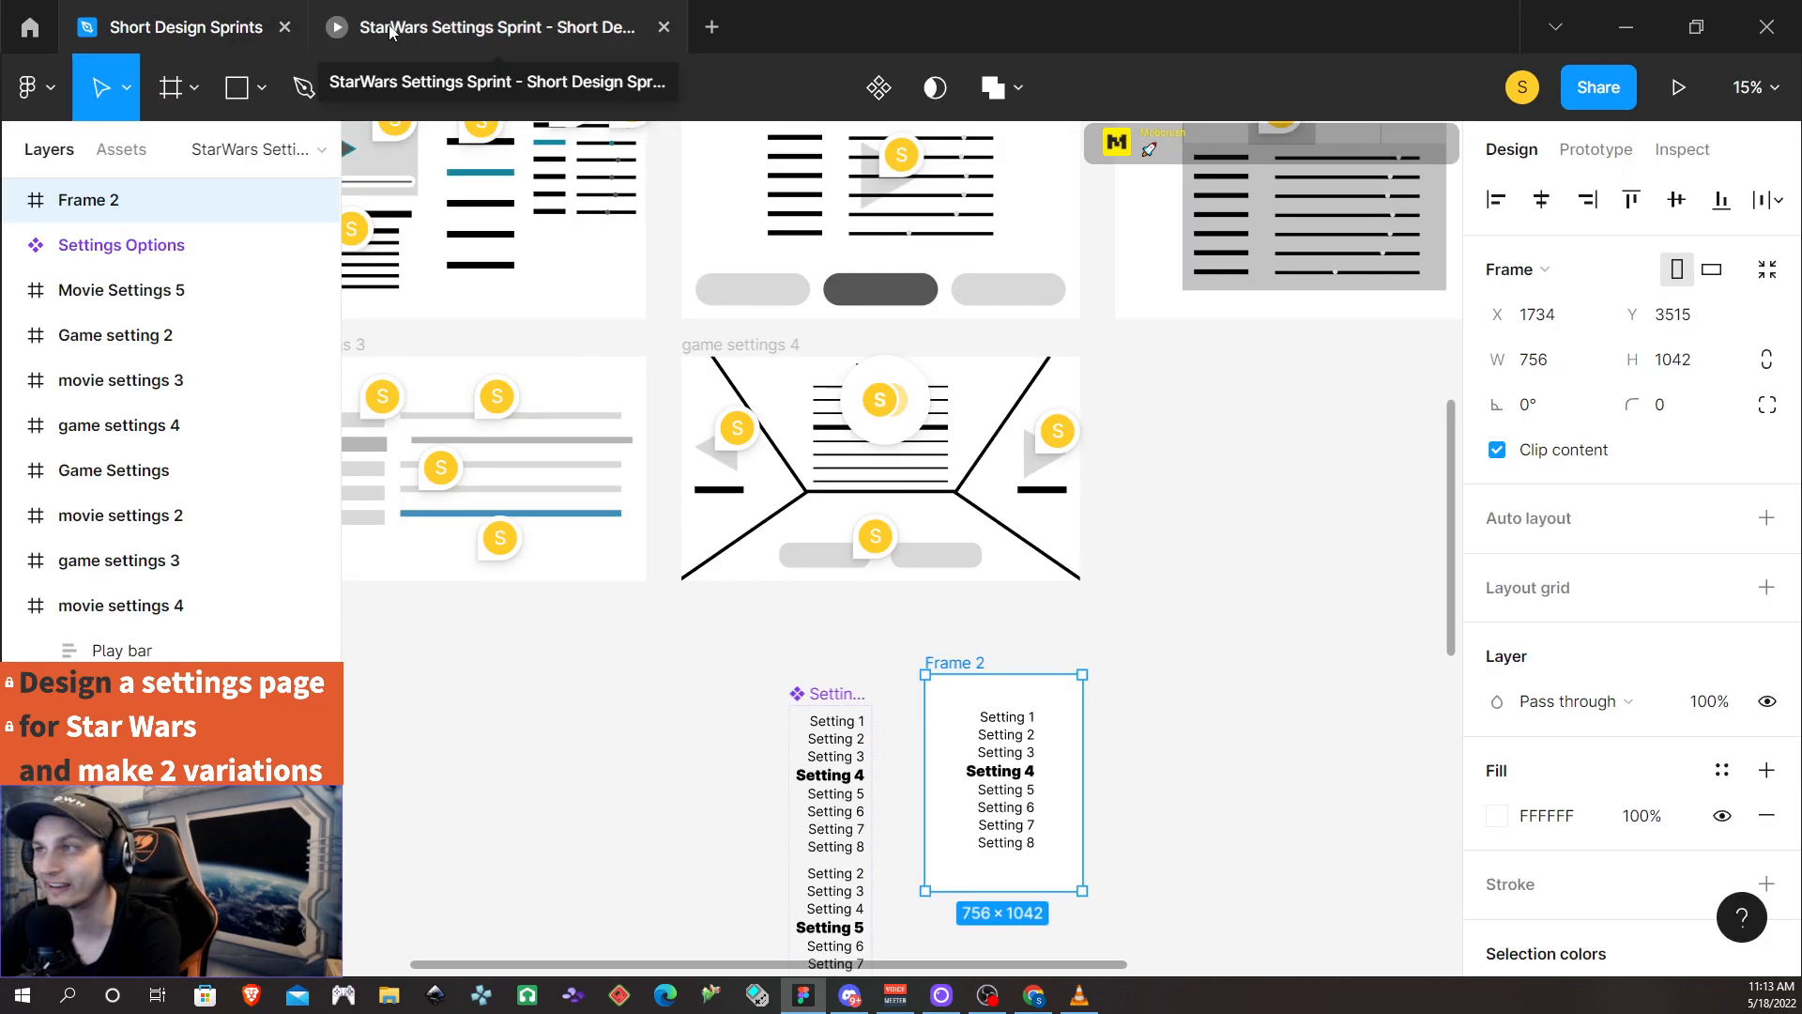
Return to the design file and import the six Star Wars reference images from the file explorer into the empty canvas beside the wireframes
{"action": "left_click", "coordinate": [501, 28]}
{"action": "left_click", "coordinate": [218, 35]}
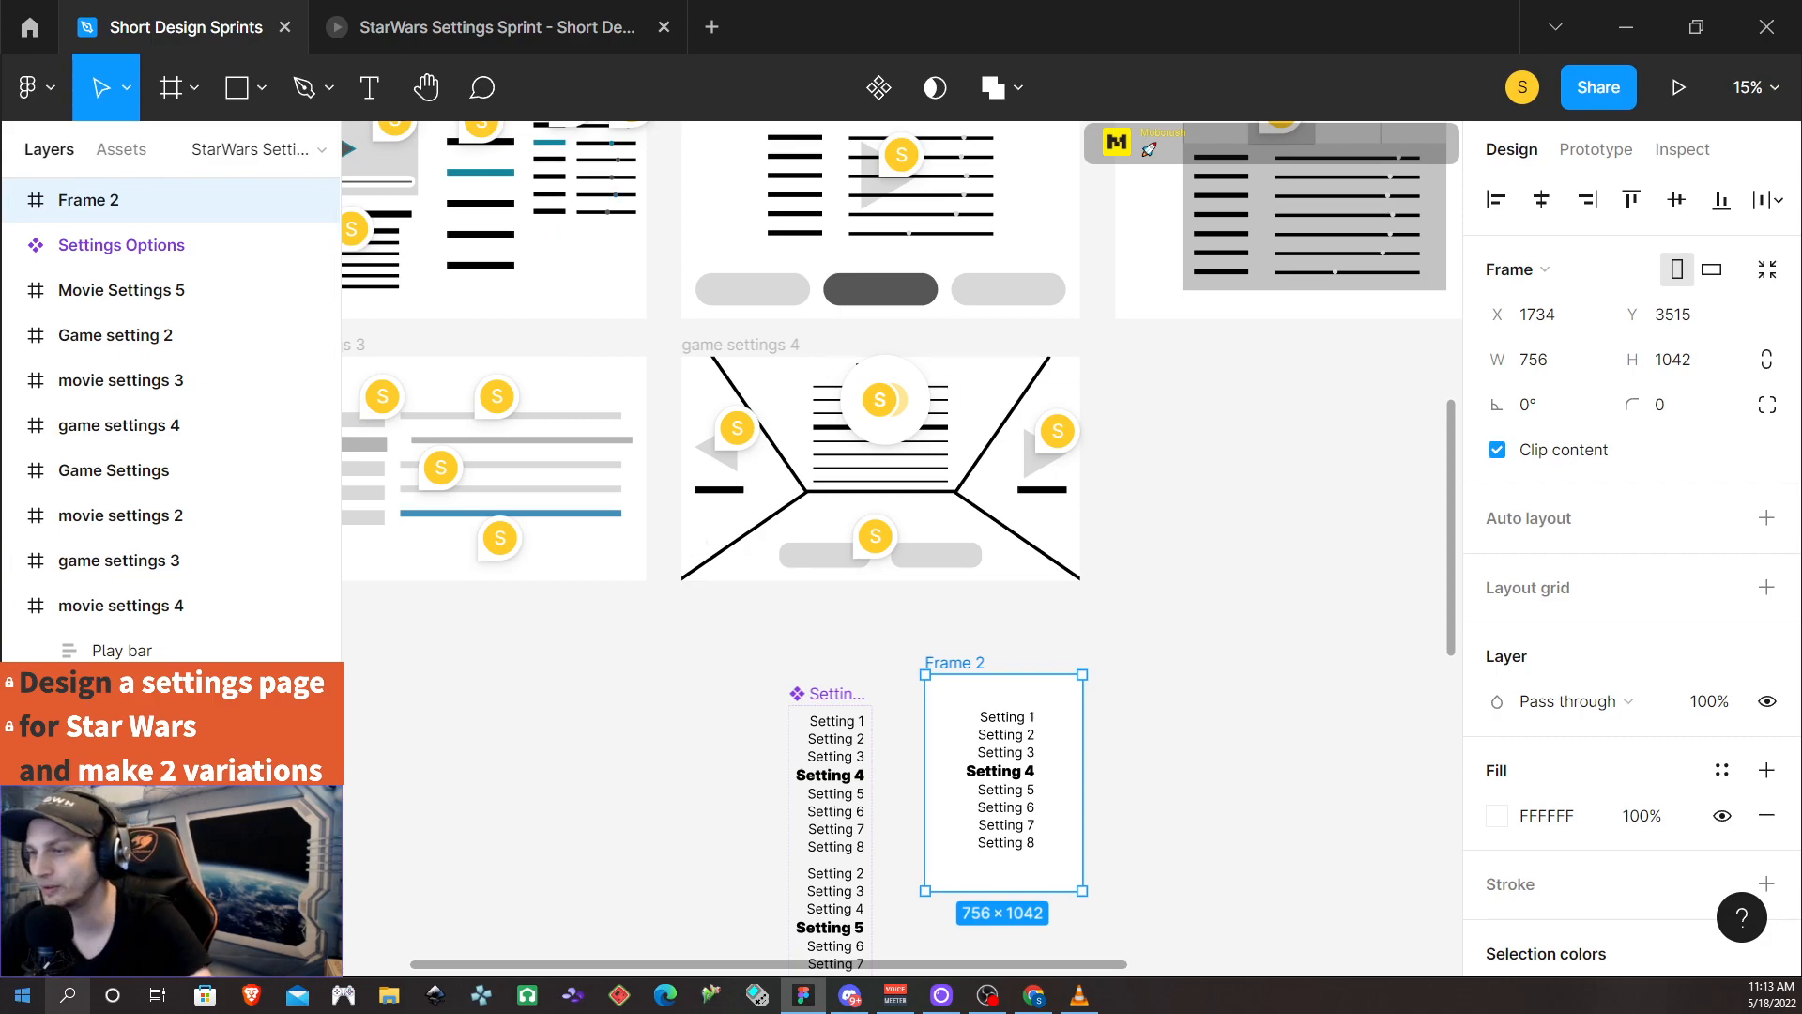
{"action": "key", "text": "super+e"}
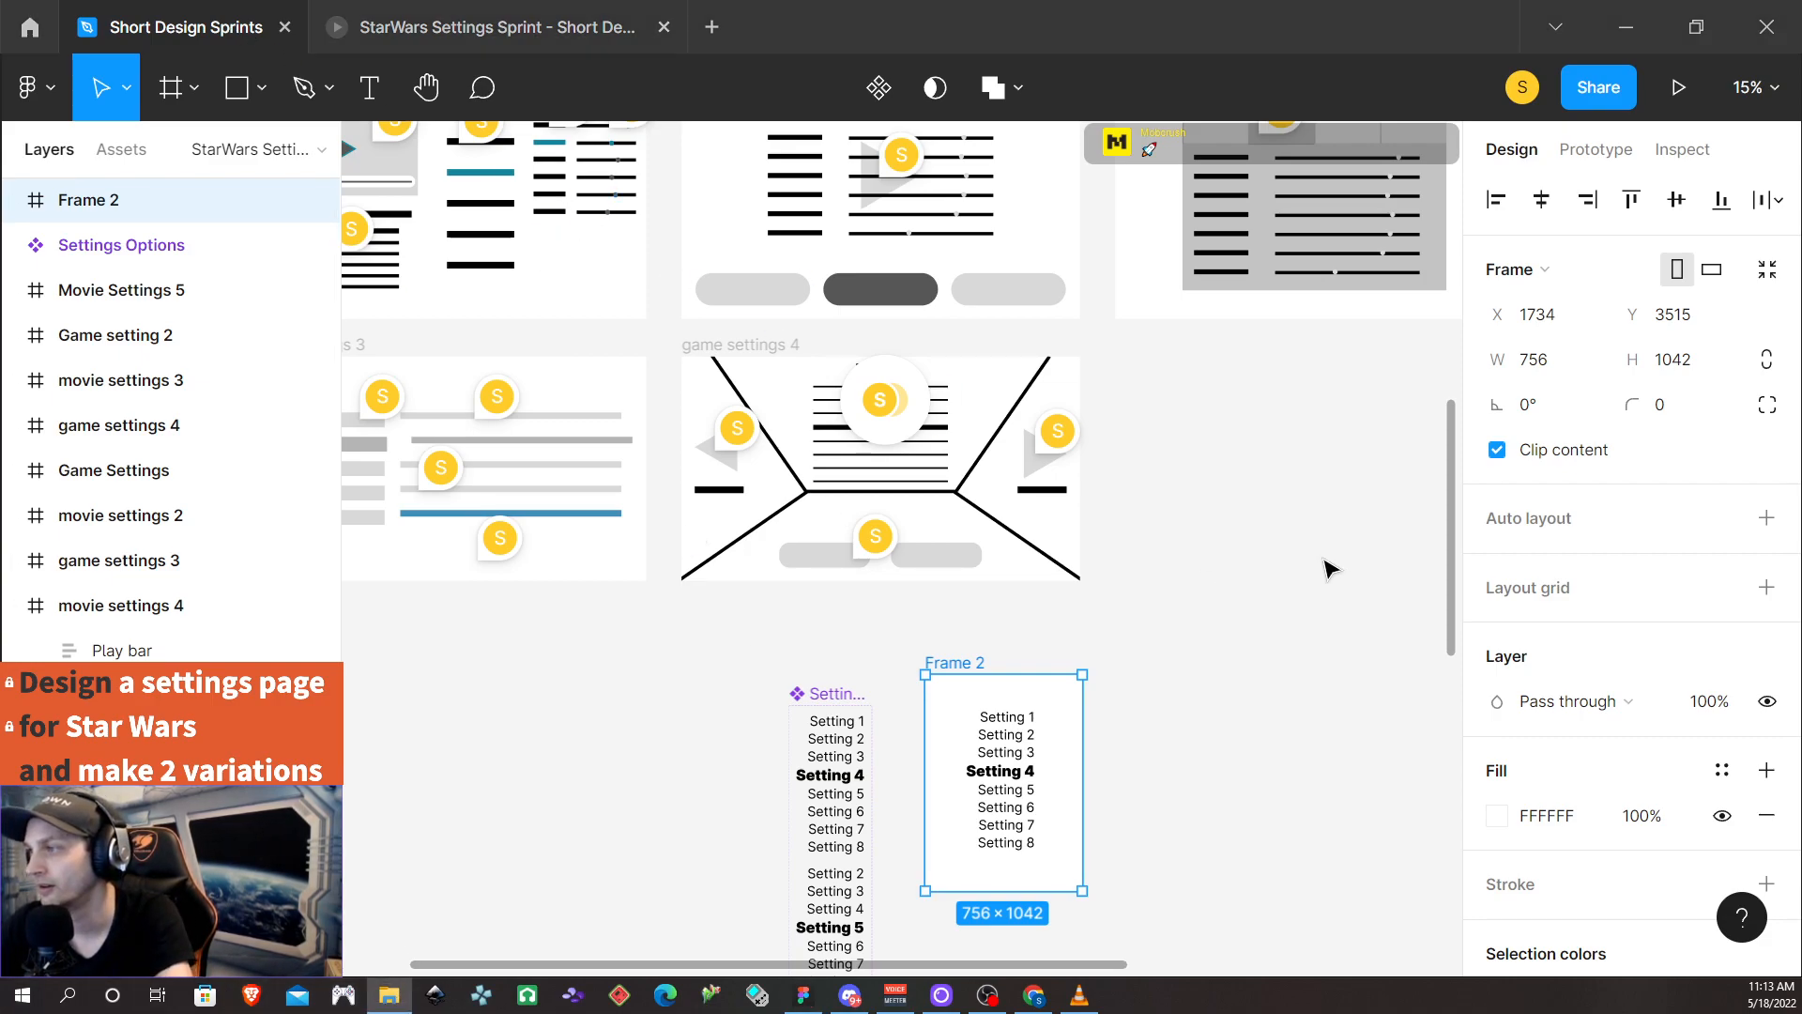
{"action": "scroll", "coordinate": [1197, 599], "scroll_direction": "down", "scroll_amount": 3}
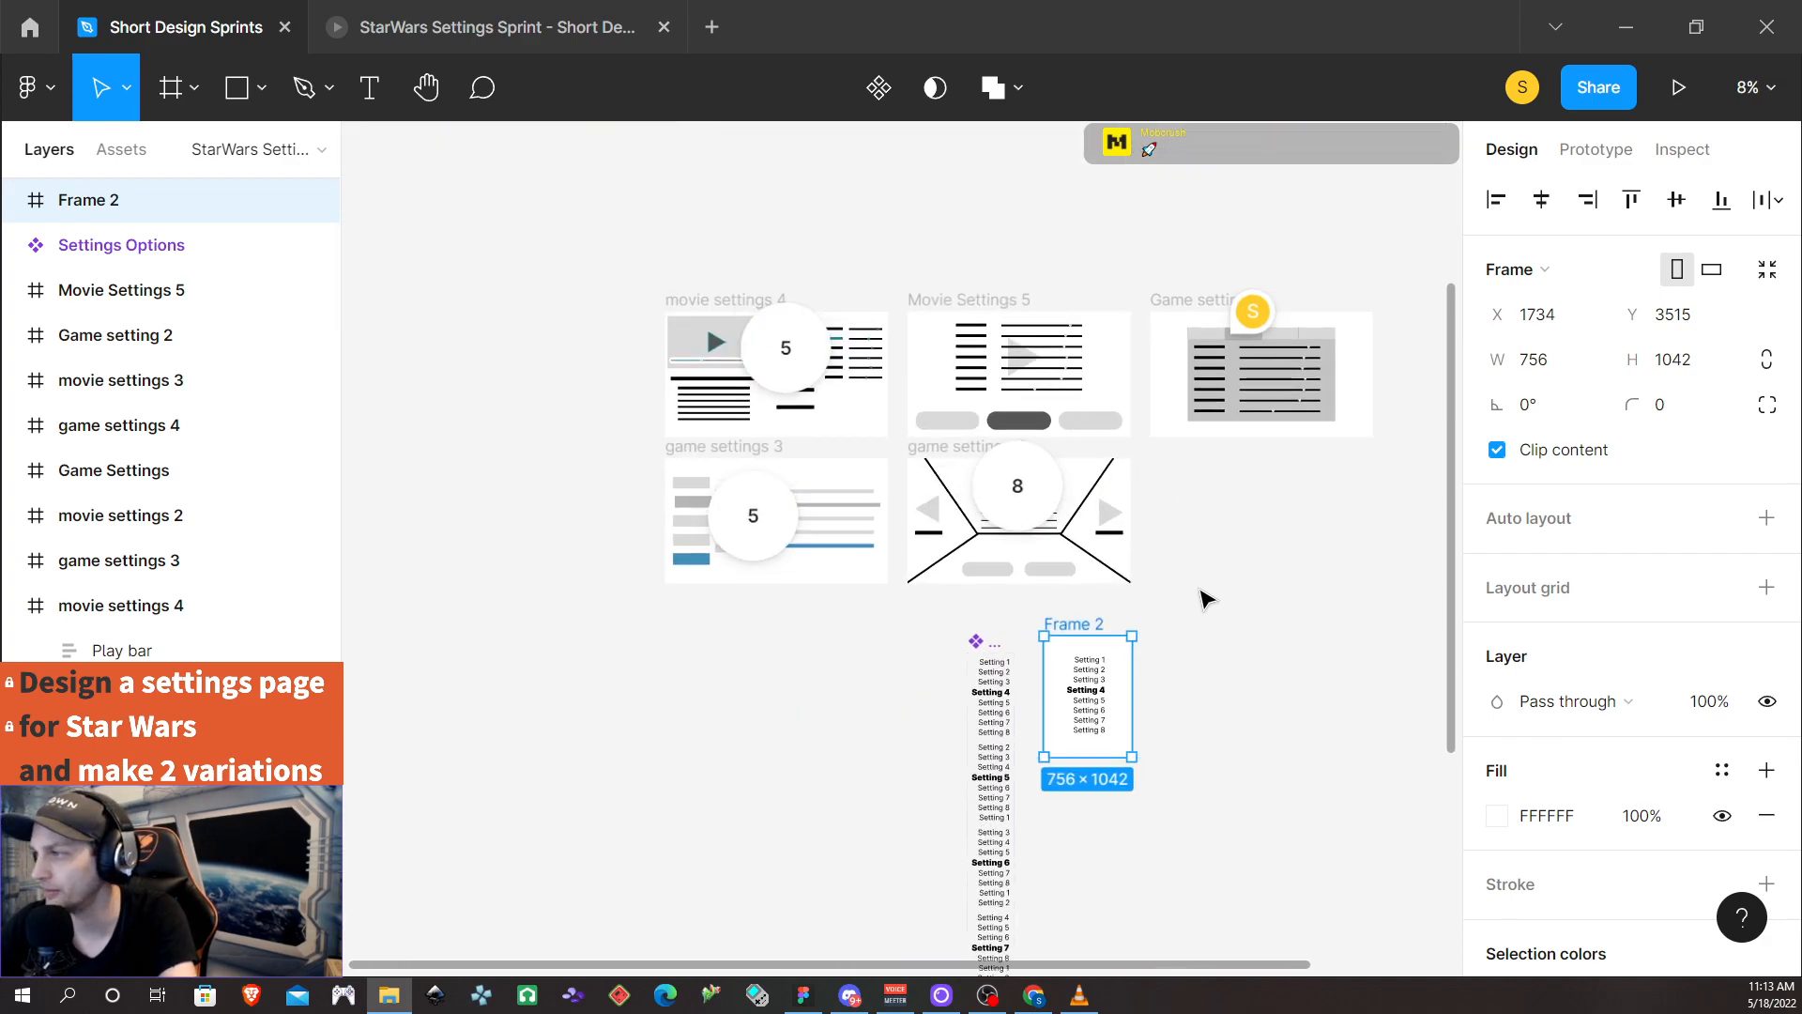
{"action": "left_click_drag", "start_coordinate": [966, 965], "coordinate": [828, 957]}
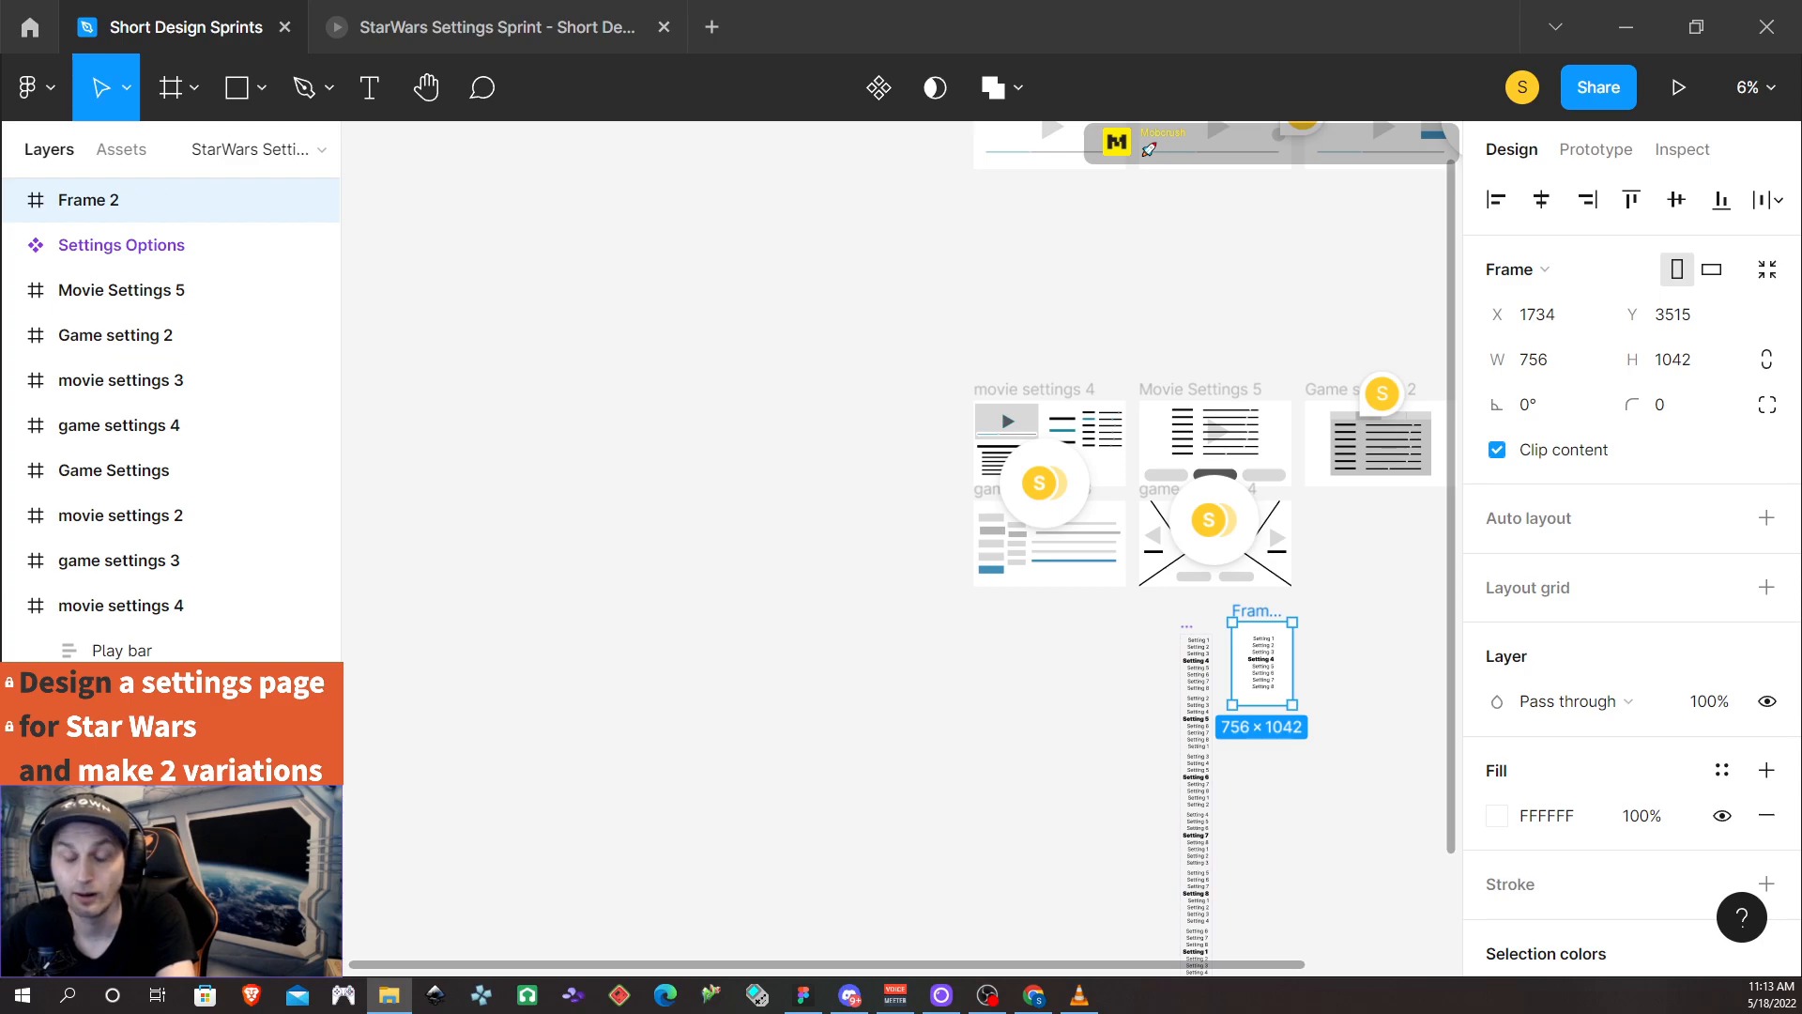
{"action": "left_click_drag", "start_coordinate": [2, 470], "coordinate": [443, 413]}
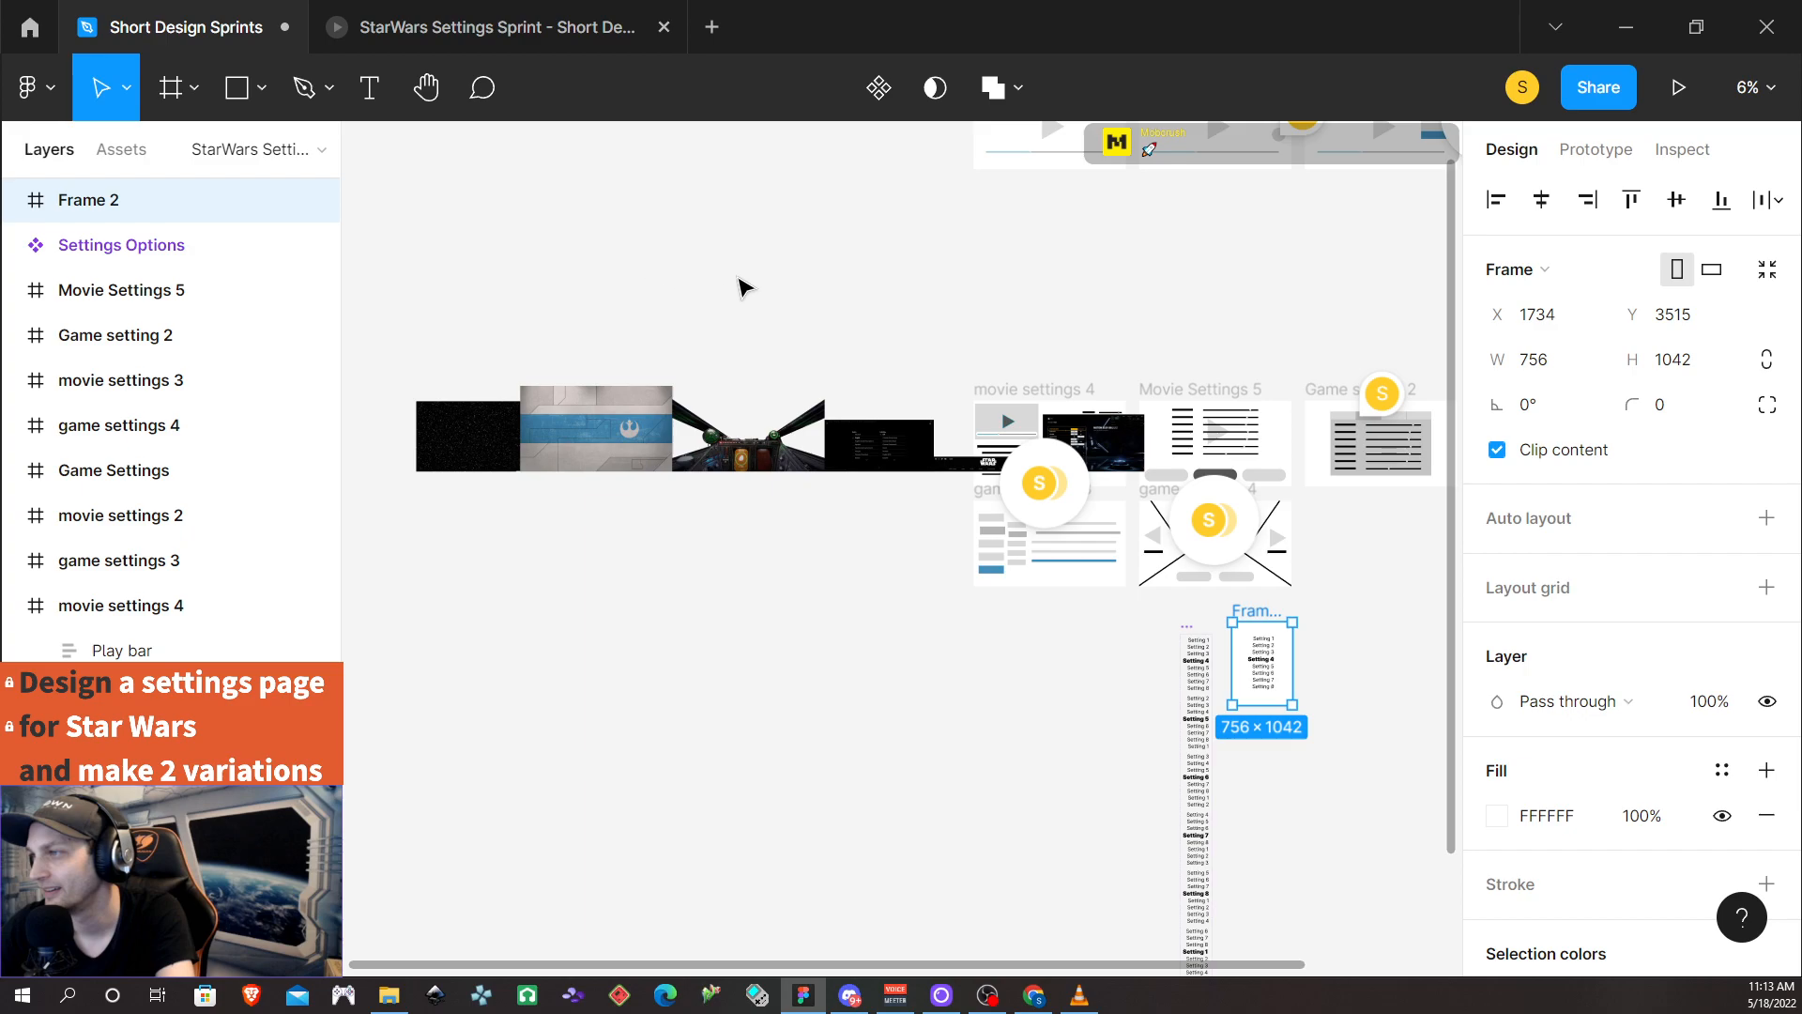
Arrange the imported images in two columns of three, with the Rebel panel, stars and cockpit in one and the menu and header screenshots in the other
{"action": "left_click_drag", "start_coordinate": [602, 466], "coordinate": [504, 366]}
{"action": "left_click_drag", "start_coordinate": [713, 449], "coordinate": [483, 549]}
{"action": "left_click_drag", "start_coordinate": [861, 452], "coordinate": [626, 367]}
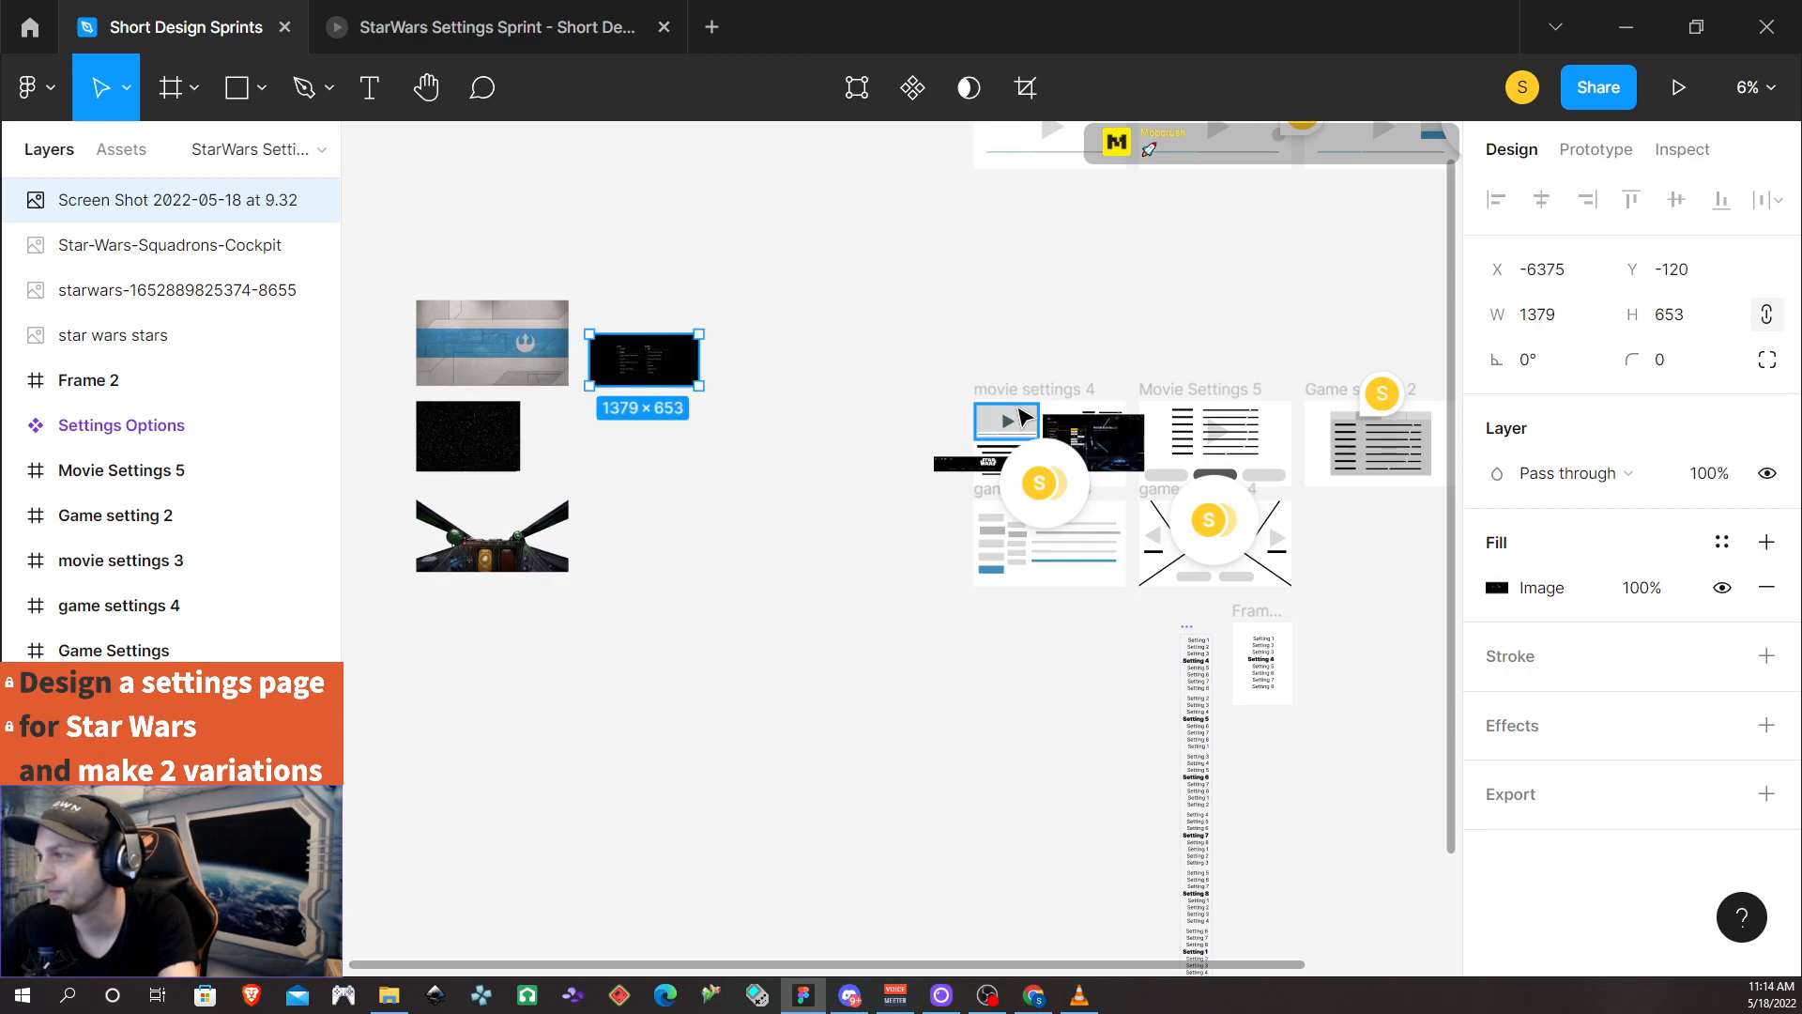
{"action": "left_click_drag", "start_coordinate": [952, 467], "coordinate": [610, 441]}
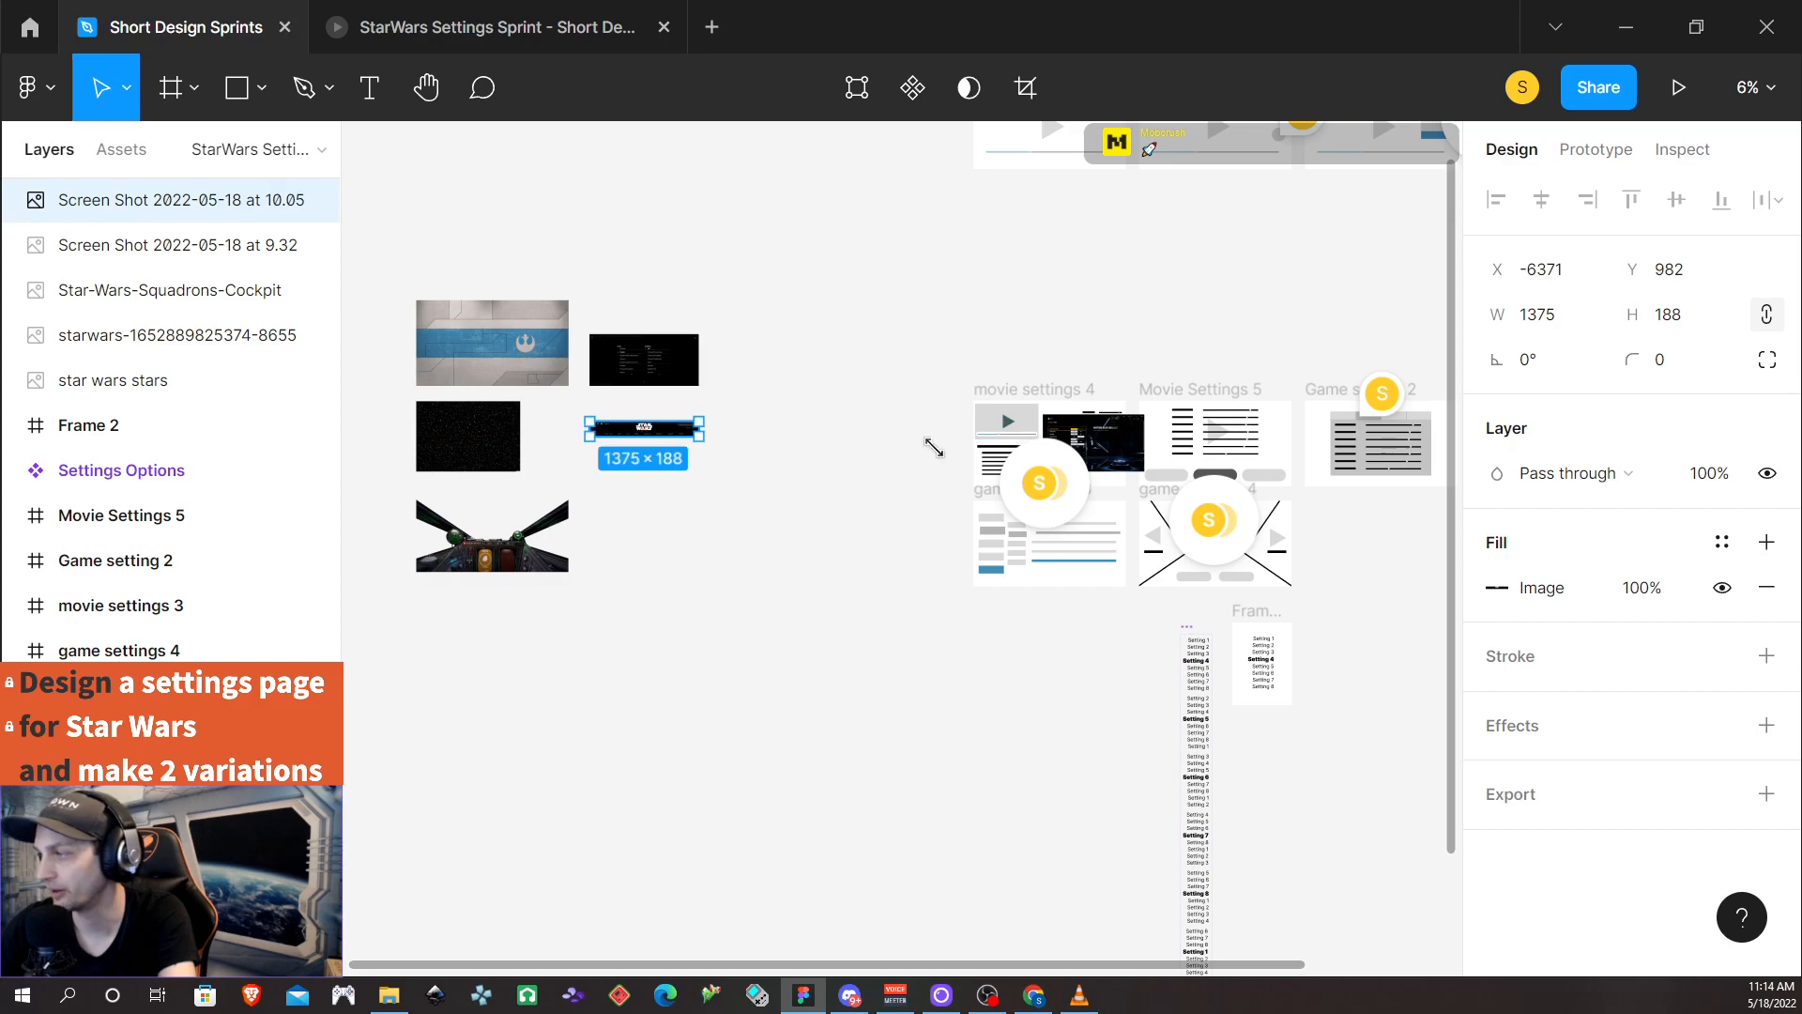
{"action": "left_click_drag", "start_coordinate": [1115, 457], "coordinate": [663, 544]}
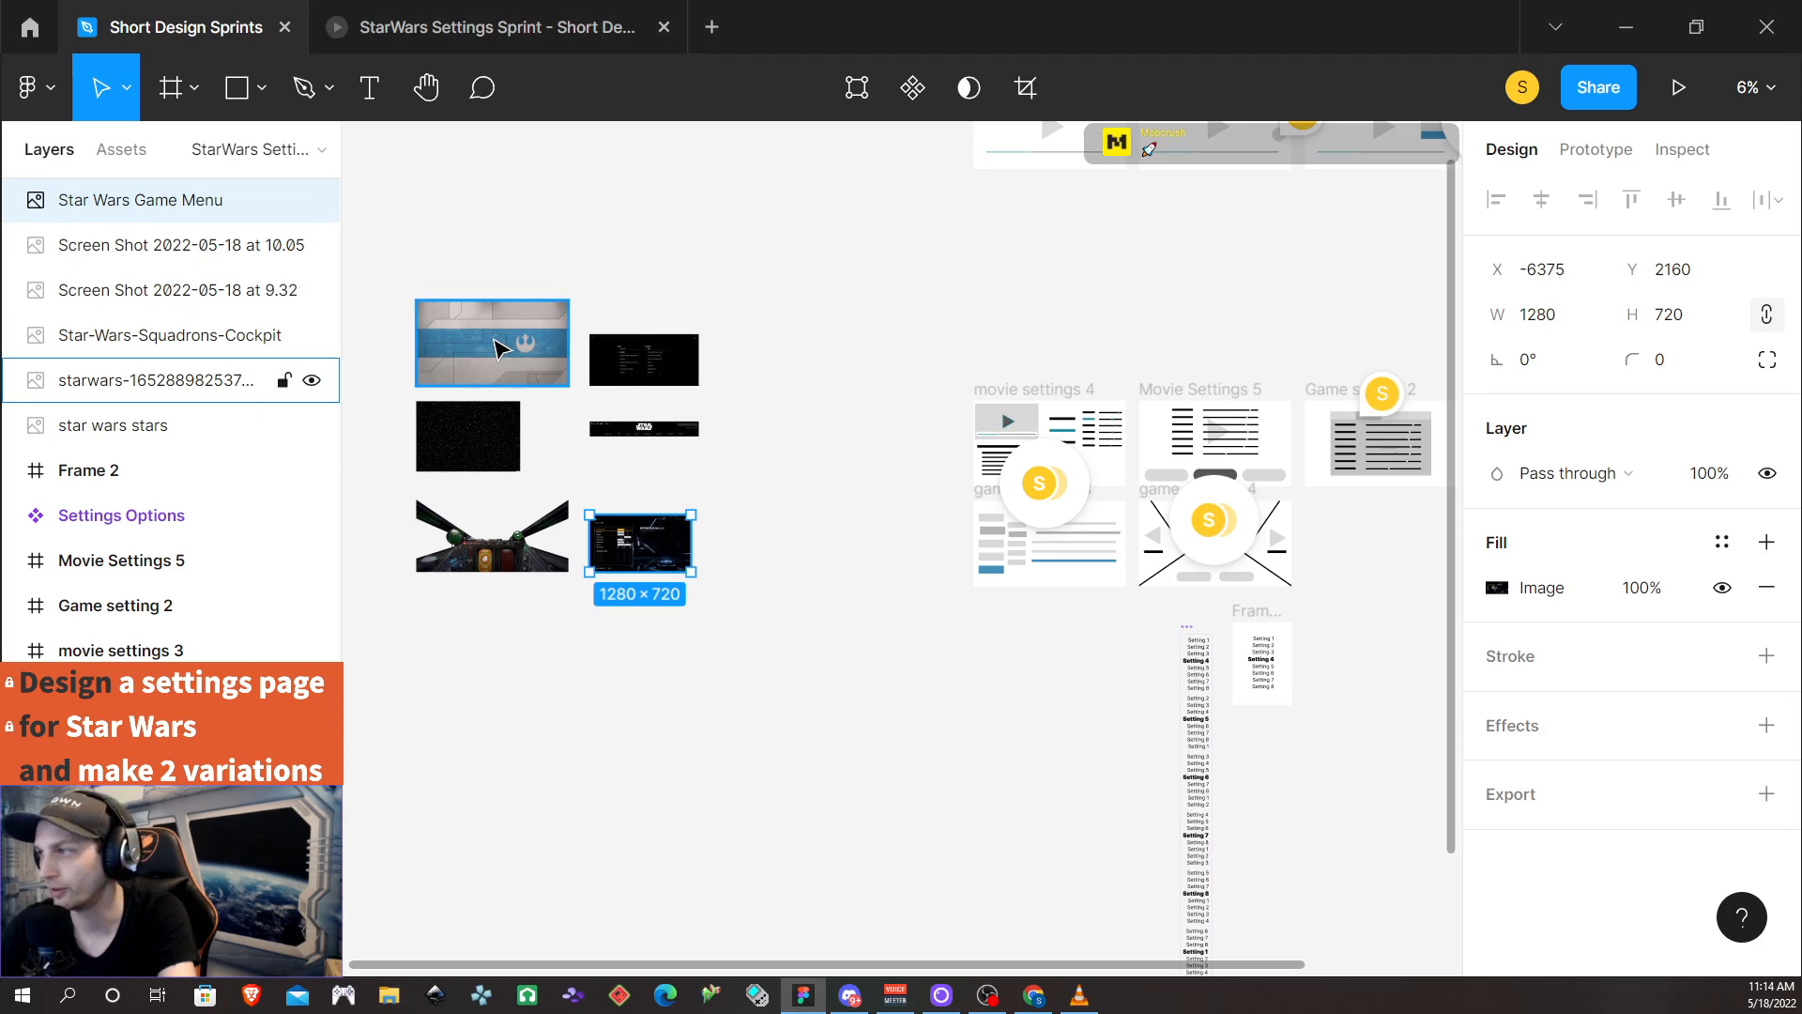
Place the Rebel panel image against the left edge of game settings 3 and the cockpit image against the right edge of game settings 4
{"action": "scroll", "coordinate": [460, 403], "scroll_direction": "up", "scroll_amount": 5}
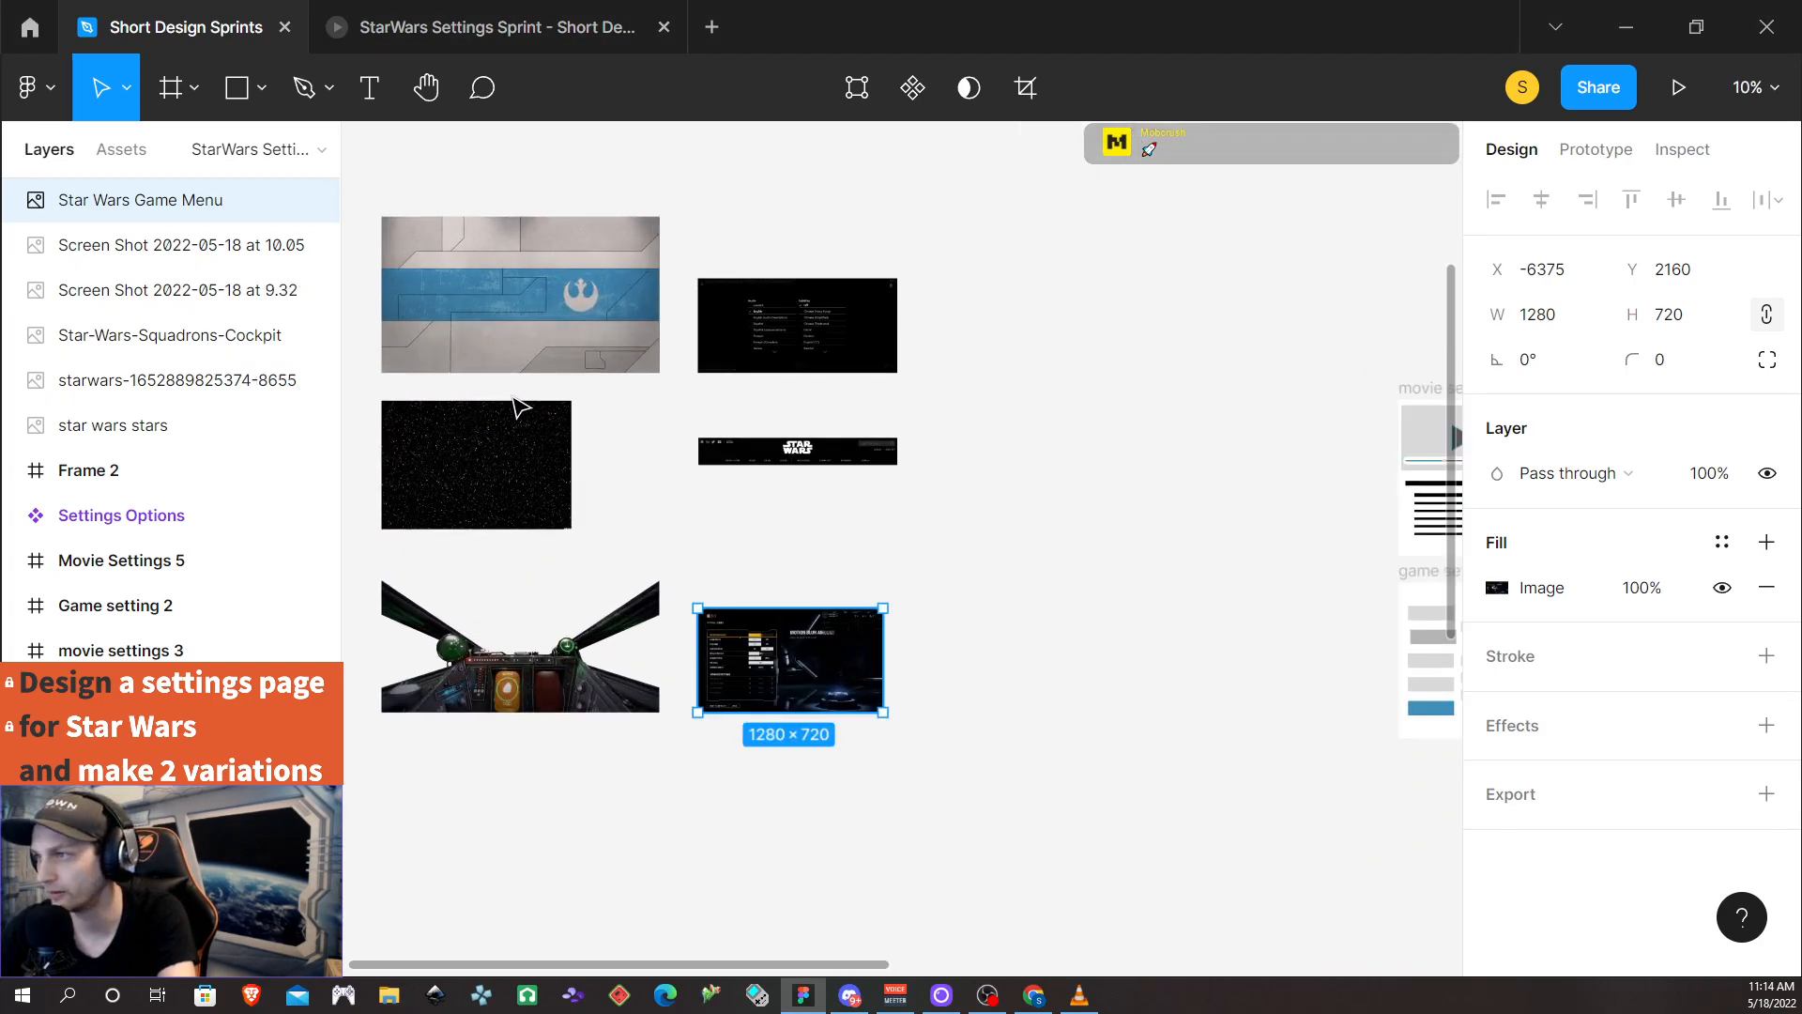
{"action": "left_click", "coordinate": [507, 316]}
{"action": "scroll", "coordinate": [1187, 531], "scroll_direction": "down", "scroll_amount": 5}
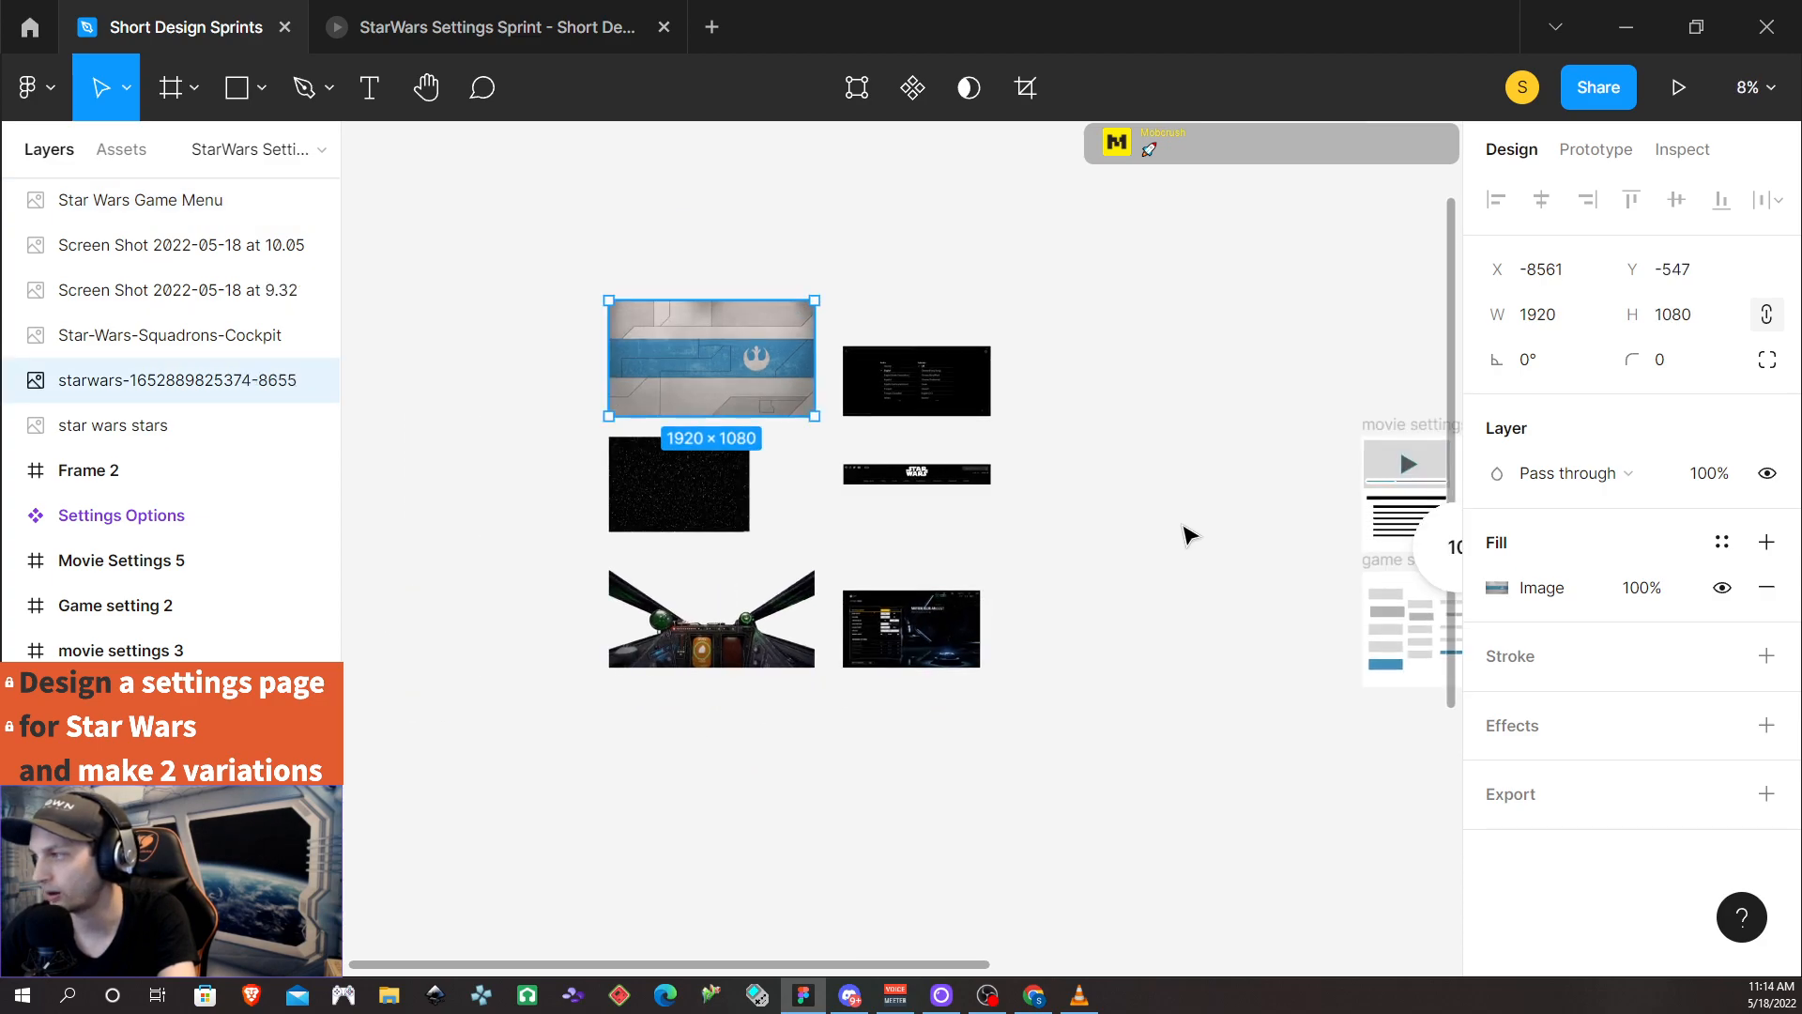
{"action": "scroll", "coordinate": [1277, 647], "scroll_direction": "left", "scroll_amount": 3}
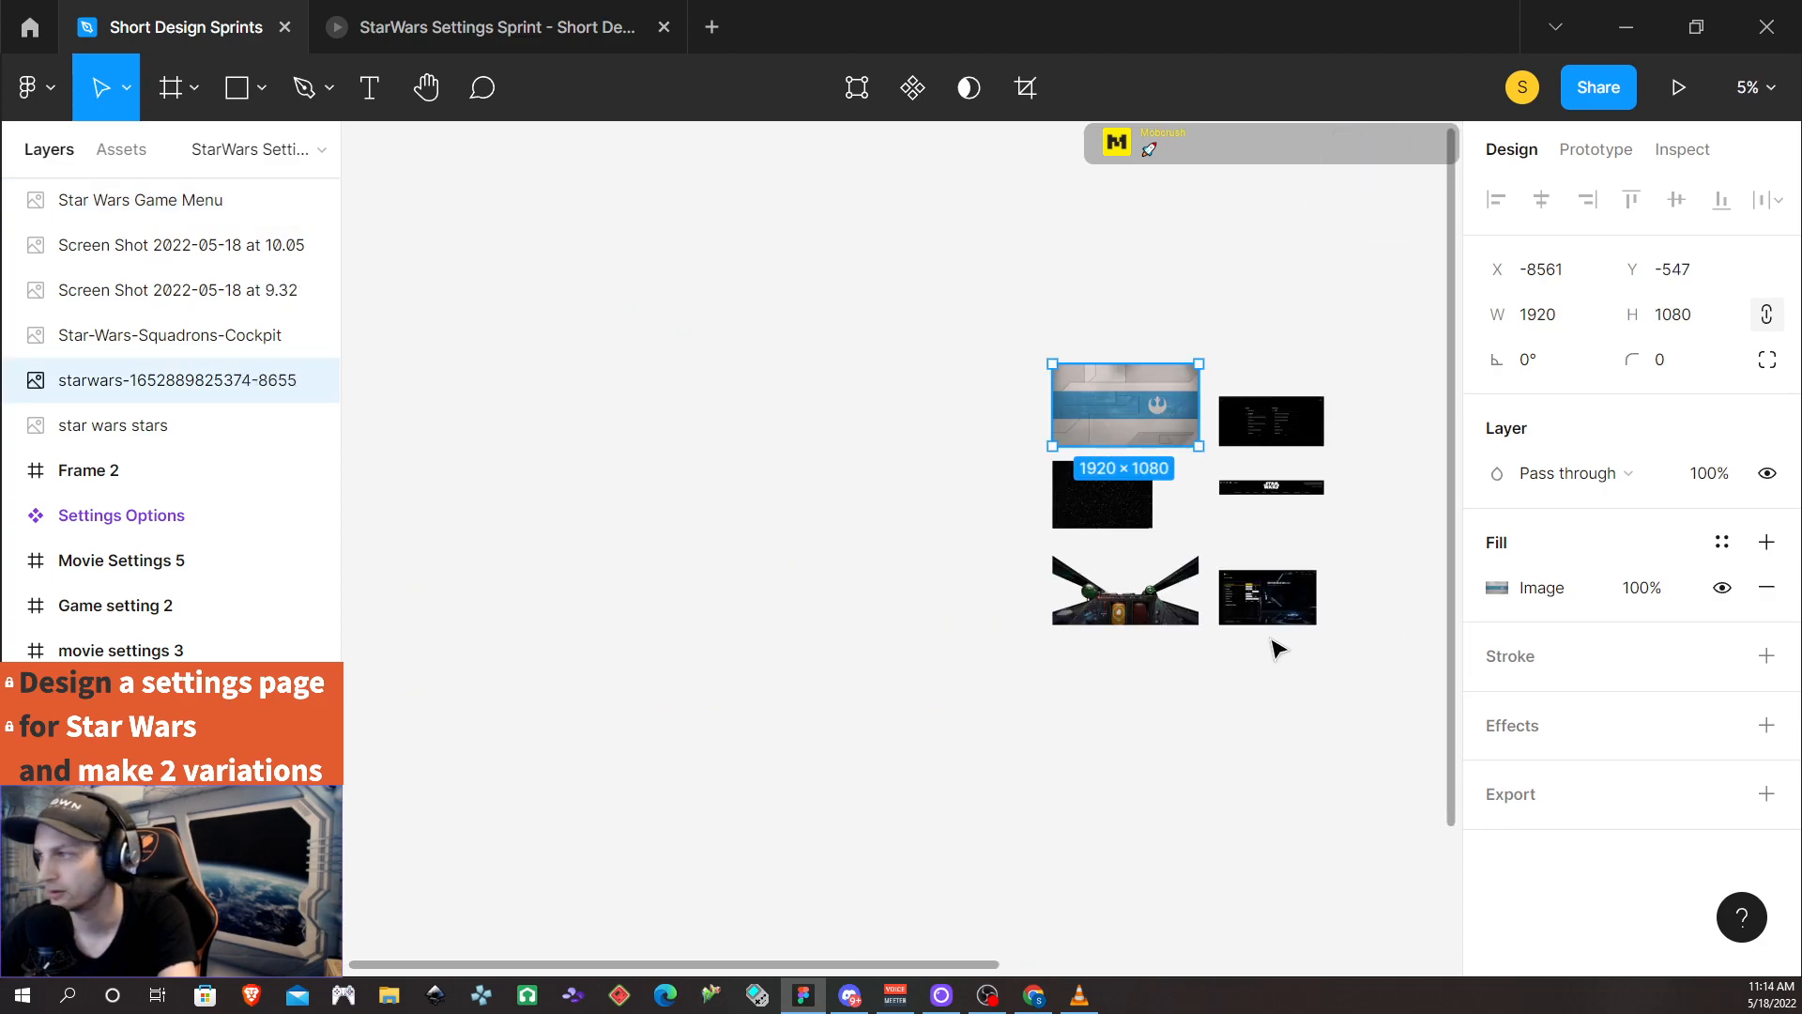
{"action": "scroll", "coordinate": [1271, 648], "scroll_direction": "right", "scroll_amount": 5}
{"action": "scroll", "coordinate": [1243, 669], "scroll_direction": "right", "scroll_amount": 4}
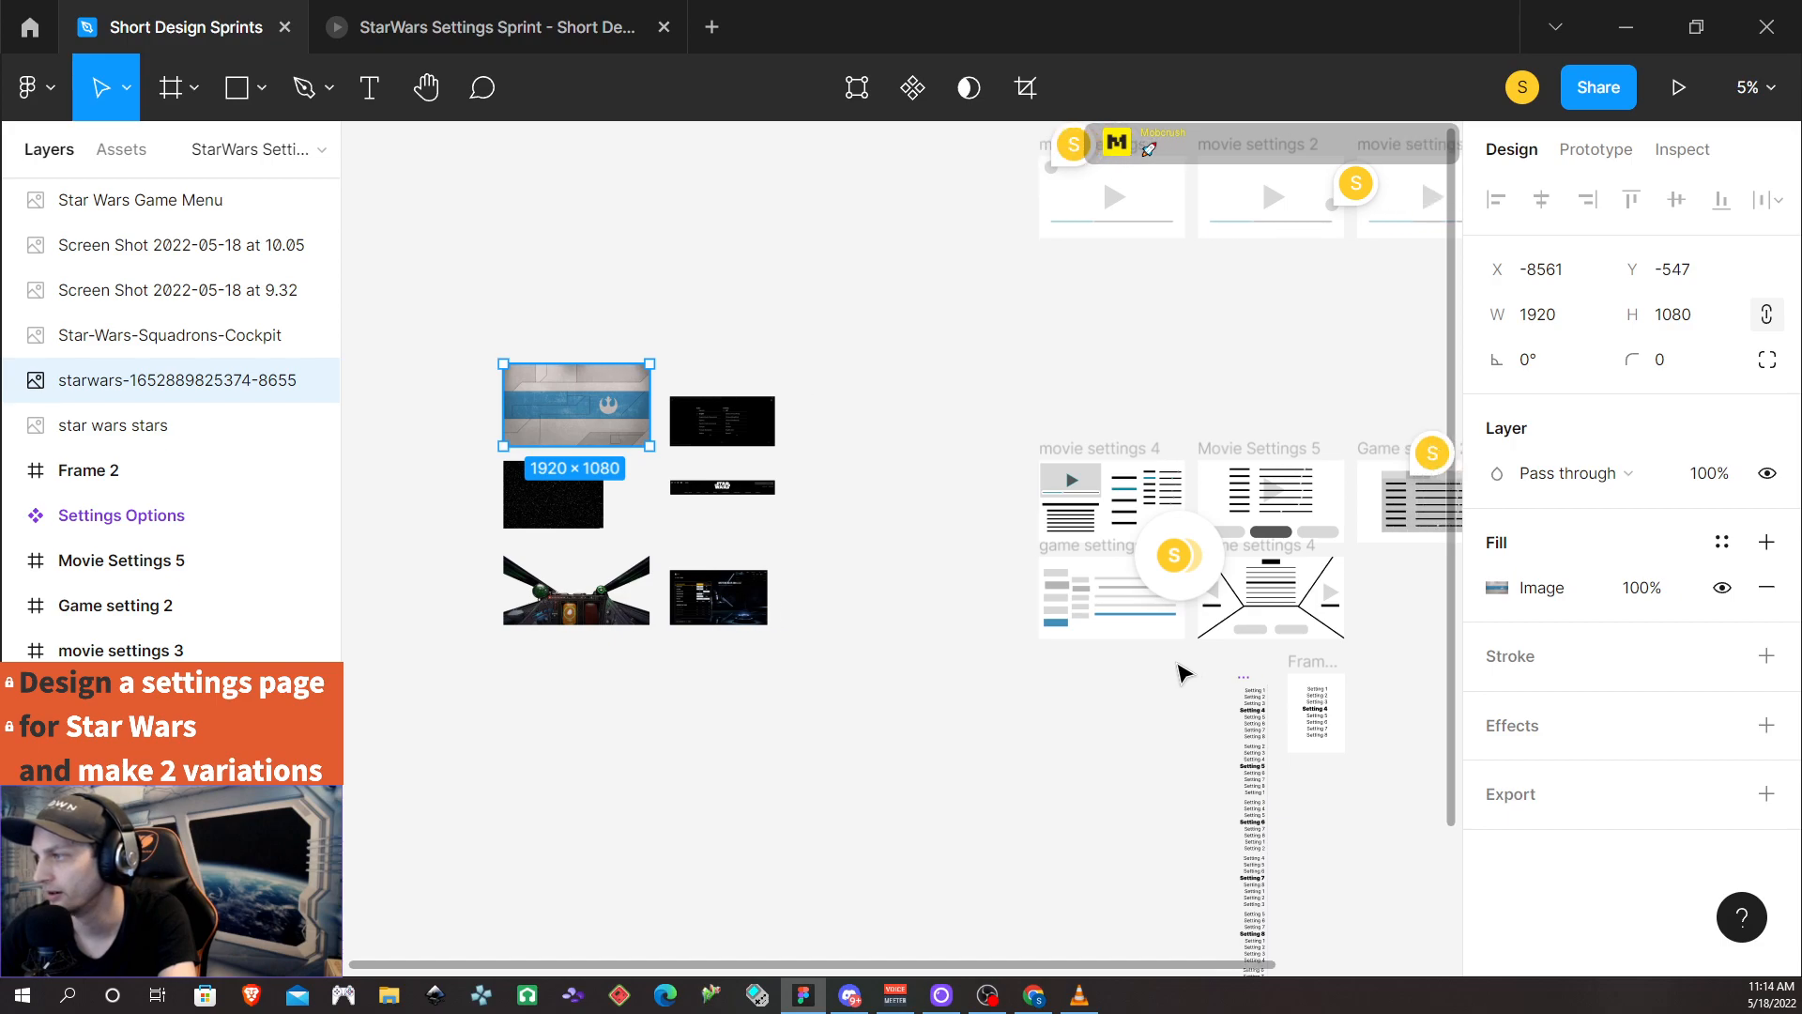
{"action": "left_click_drag", "start_coordinate": [498, 415], "coordinate": [893, 605]}
{"action": "left_click_drag", "start_coordinate": [517, 605], "coordinate": [1109, 620]}
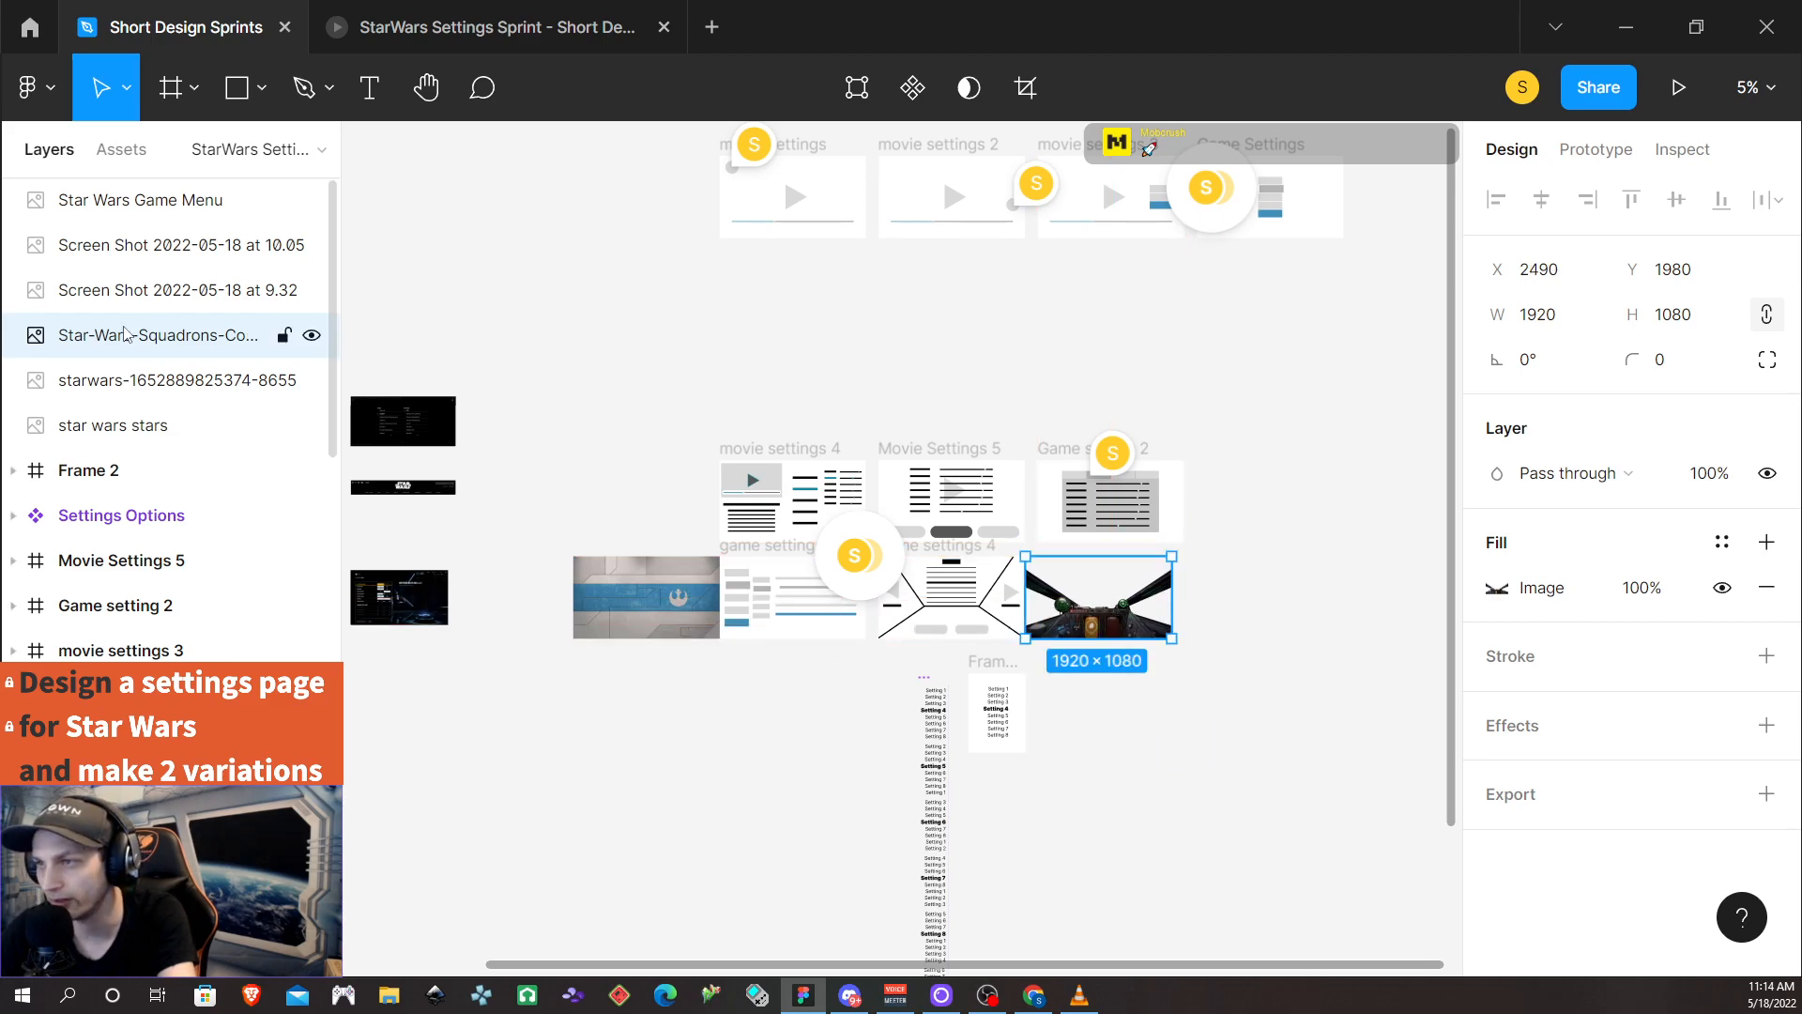
Move the Star Wars website header screenshot down to just above the Star Wars Game Menu image
{"action": "scroll", "coordinate": [563, 714], "scroll_direction": "up", "scroll_amount": 2}
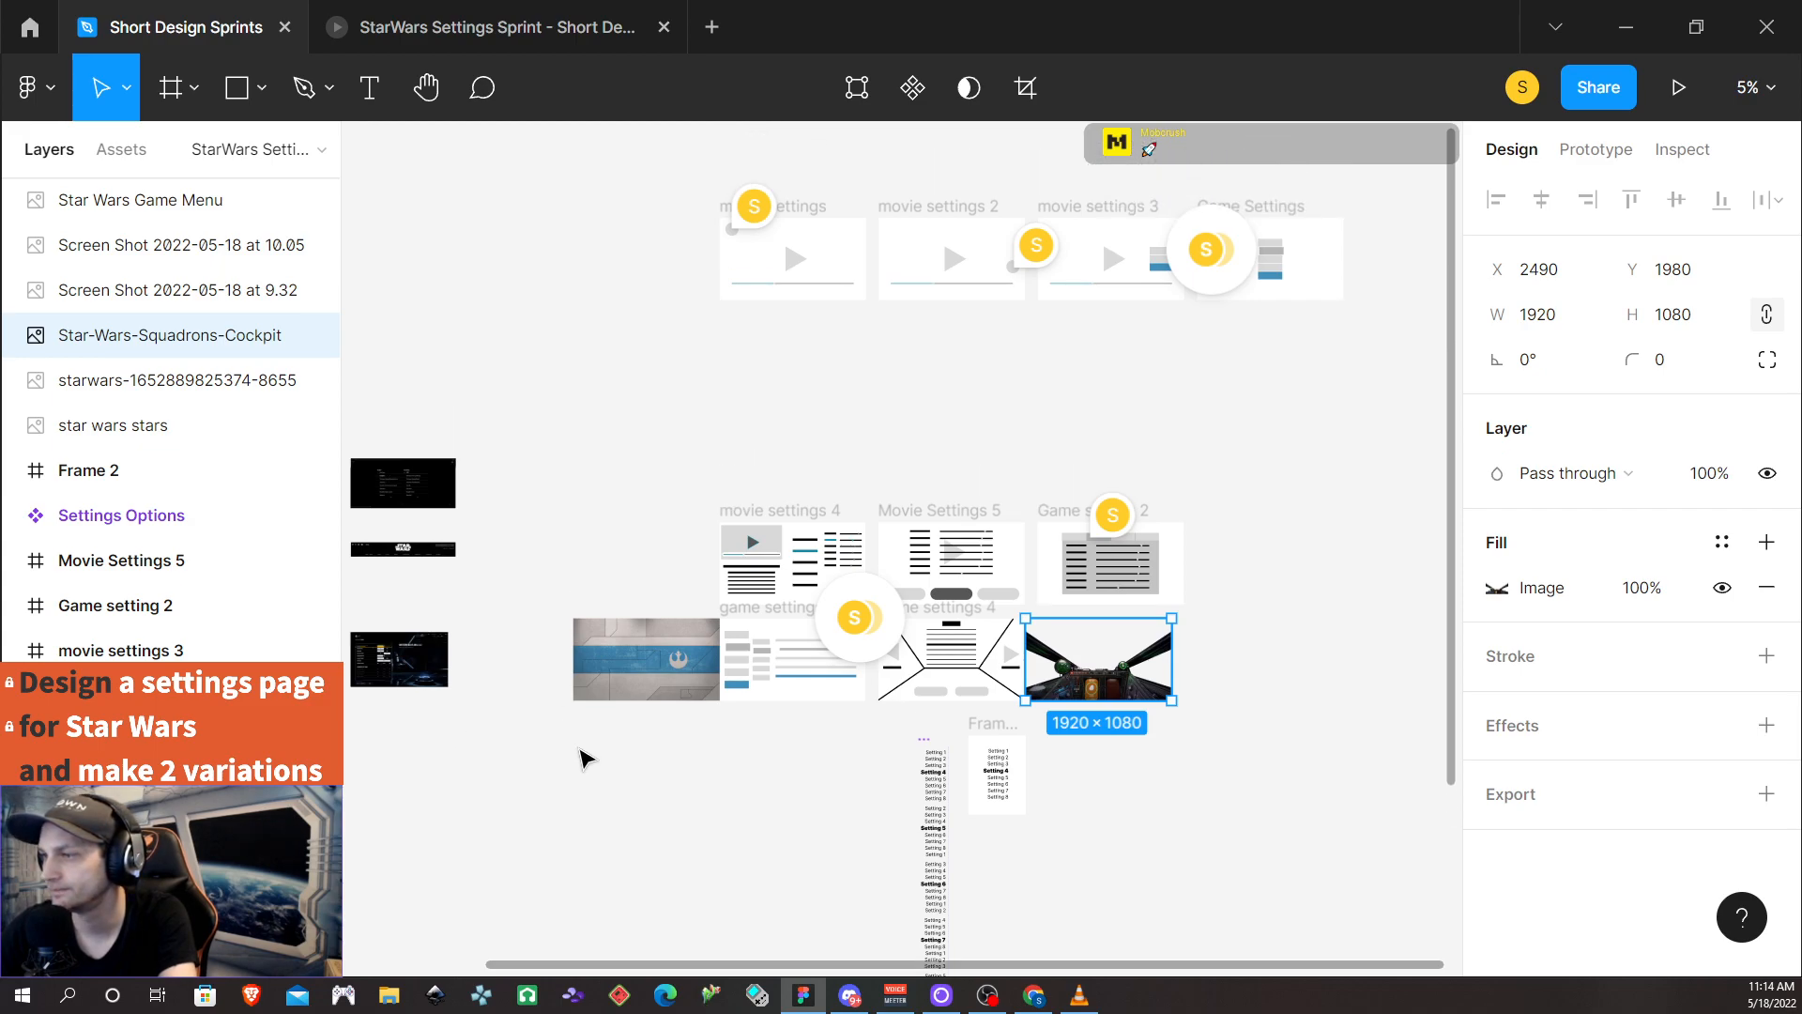
{"action": "scroll", "coordinate": [849, 972], "scroll_direction": "left", "scroll_amount": 5}
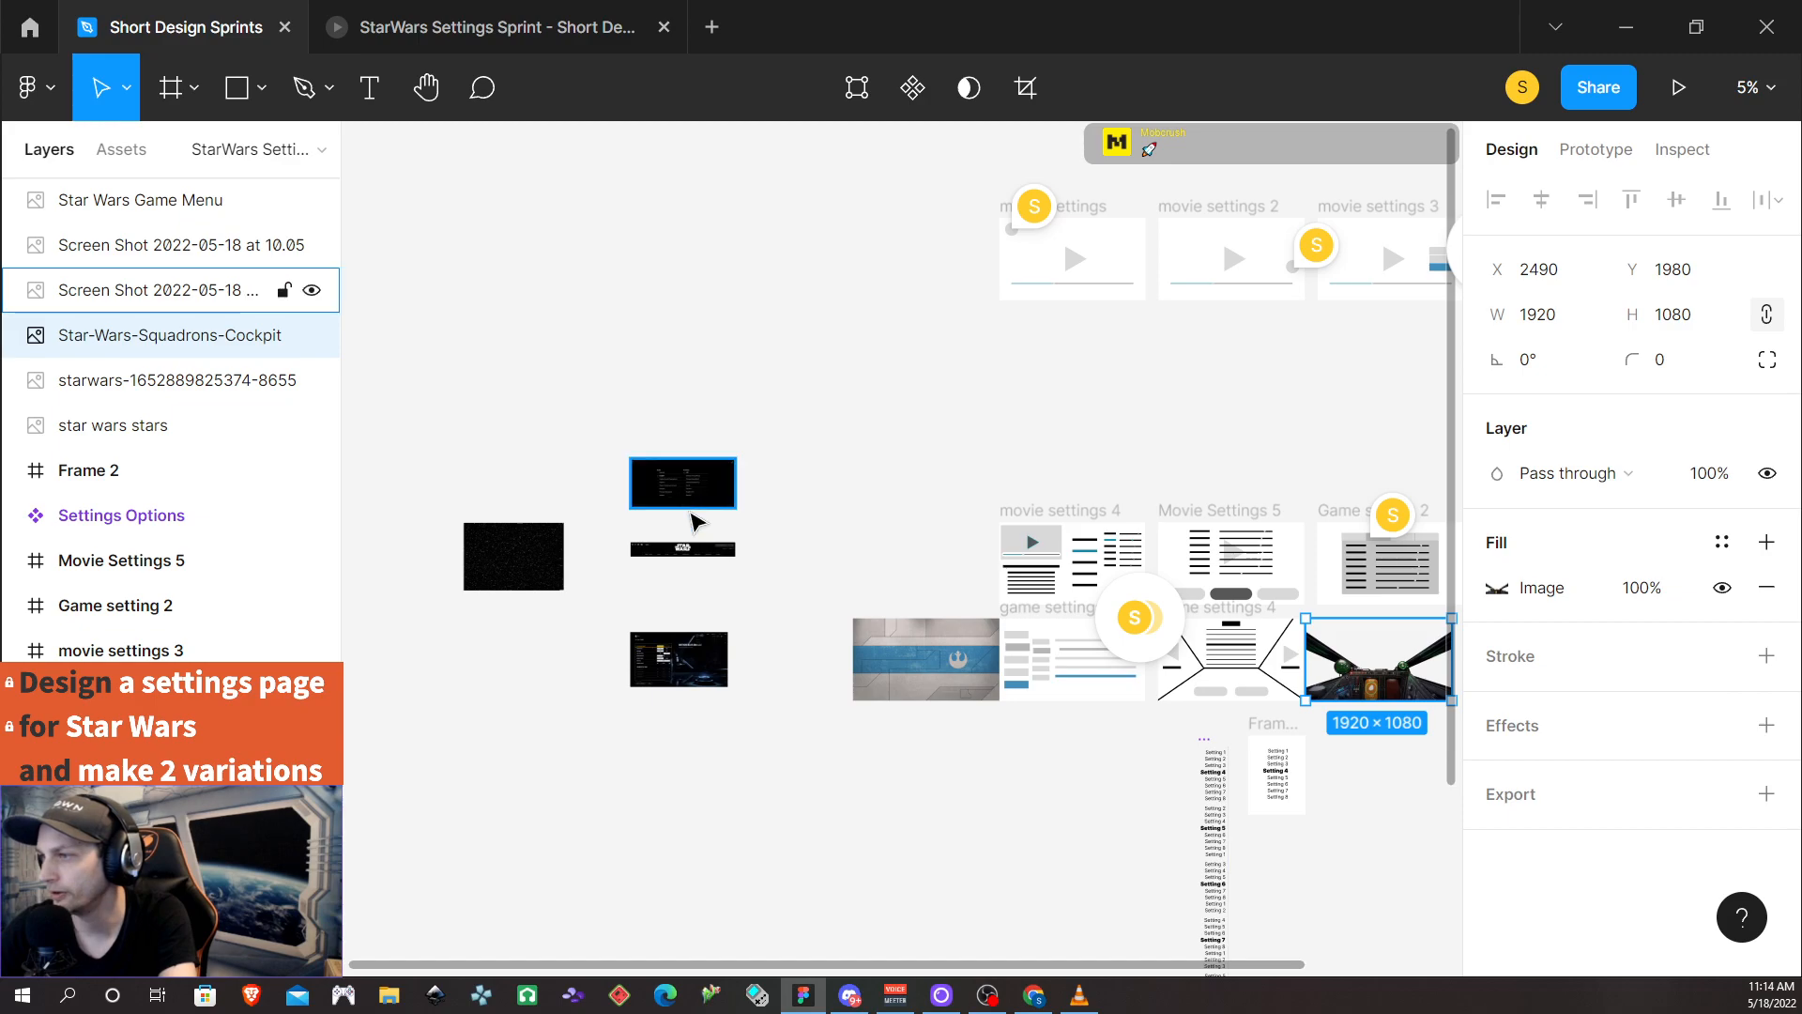
{"action": "left_click_drag", "start_coordinate": [689, 552], "coordinate": [683, 602]}
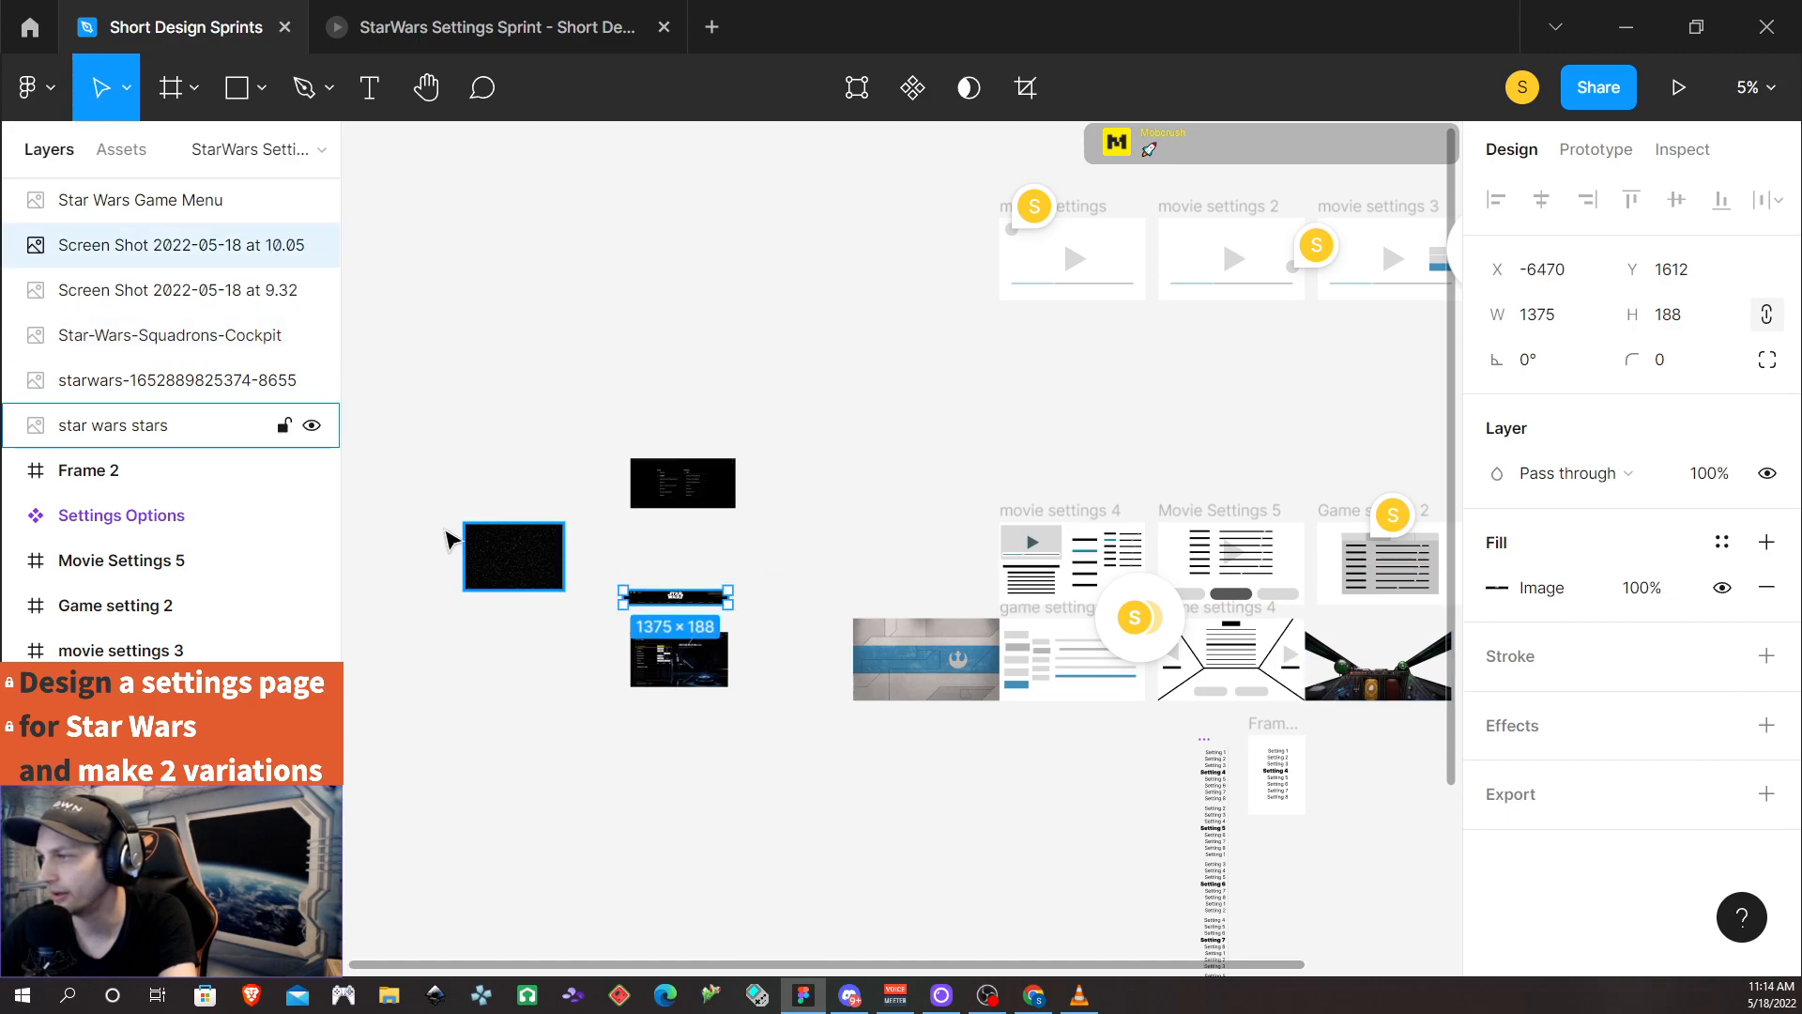
Move the star wars stars image directly below the cockpit image near game settings 4
{"action": "left_click", "coordinate": [526, 576]}
{"action": "scroll", "coordinate": [526, 575], "scroll_direction": "right", "scroll_amount": 4}
{"action": "scroll", "coordinate": [527, 575], "scroll_direction": "down", "scroll_amount": 2}
{"action": "left_click_drag", "start_coordinate": [1785, 1001], "coordinate": [1061, 515]}
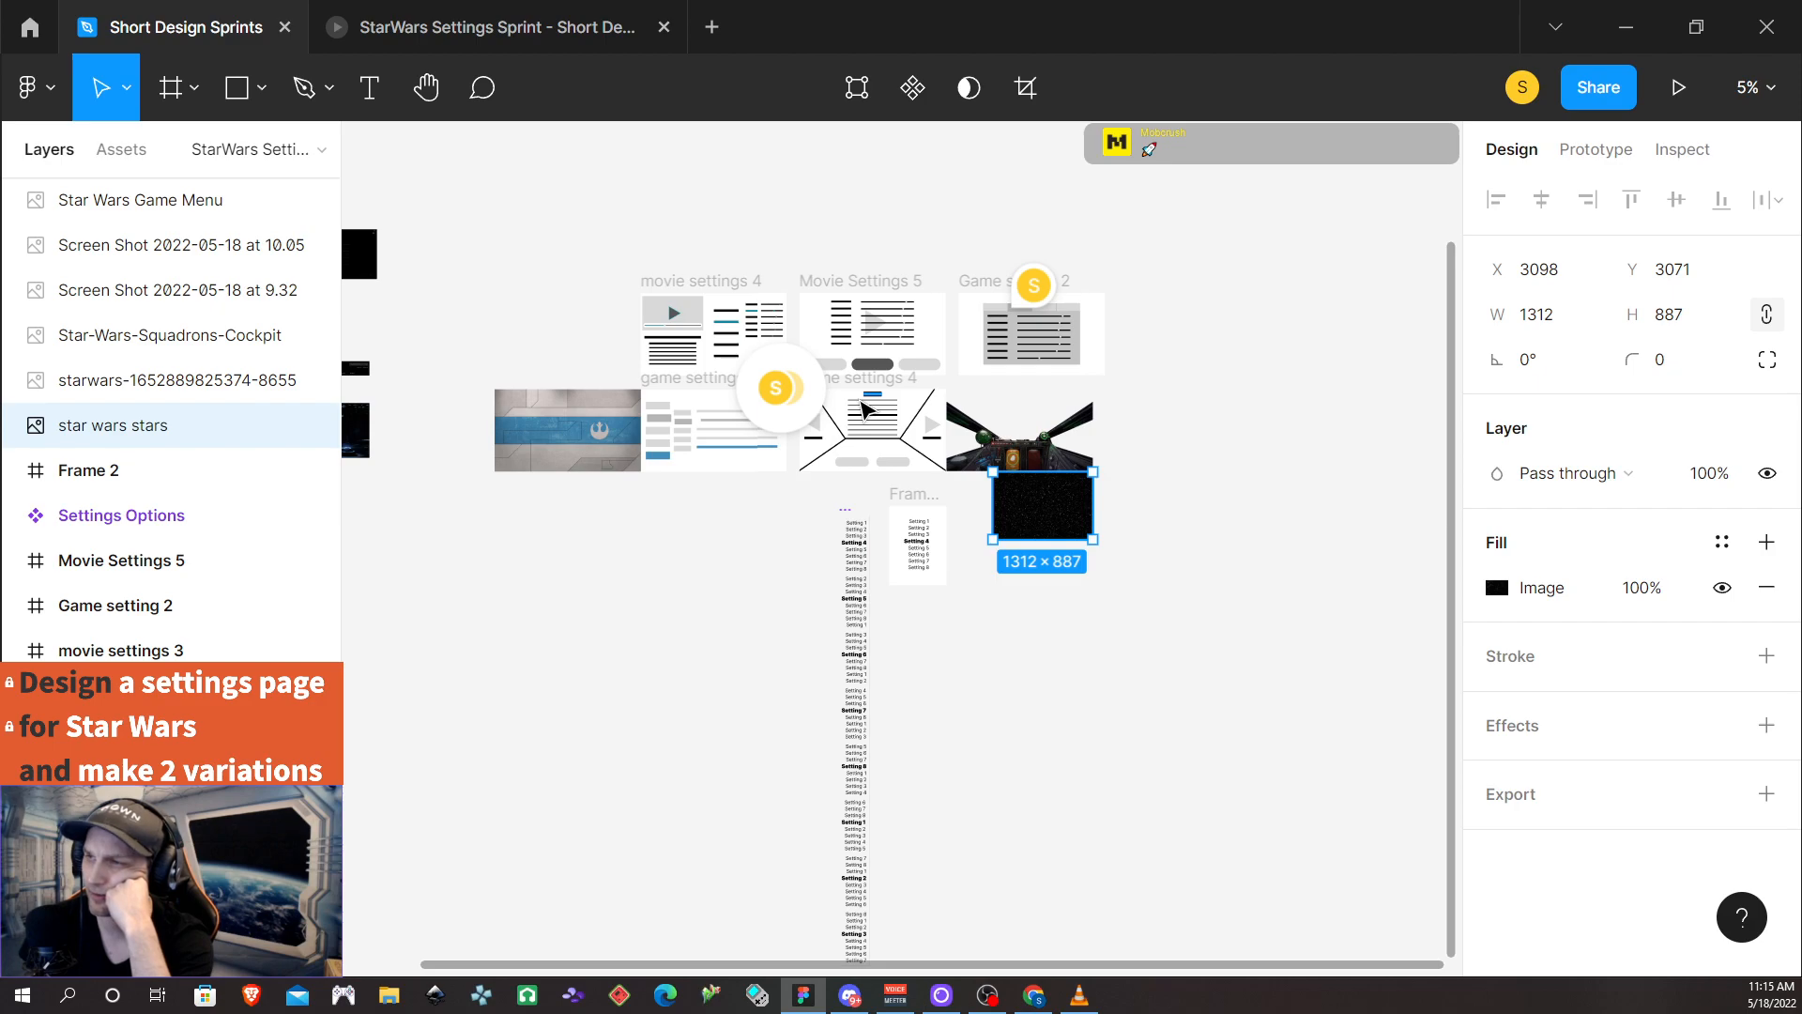
Examine the Star Wars Game Menu reference closely, including its video options list, sliders, toggles and description area
{"action": "left_click_drag", "start_coordinate": [582, 604], "coordinate": [691, 615]}
{"action": "scroll", "coordinate": [696, 623], "scroll_direction": "left", "scroll_amount": 5}
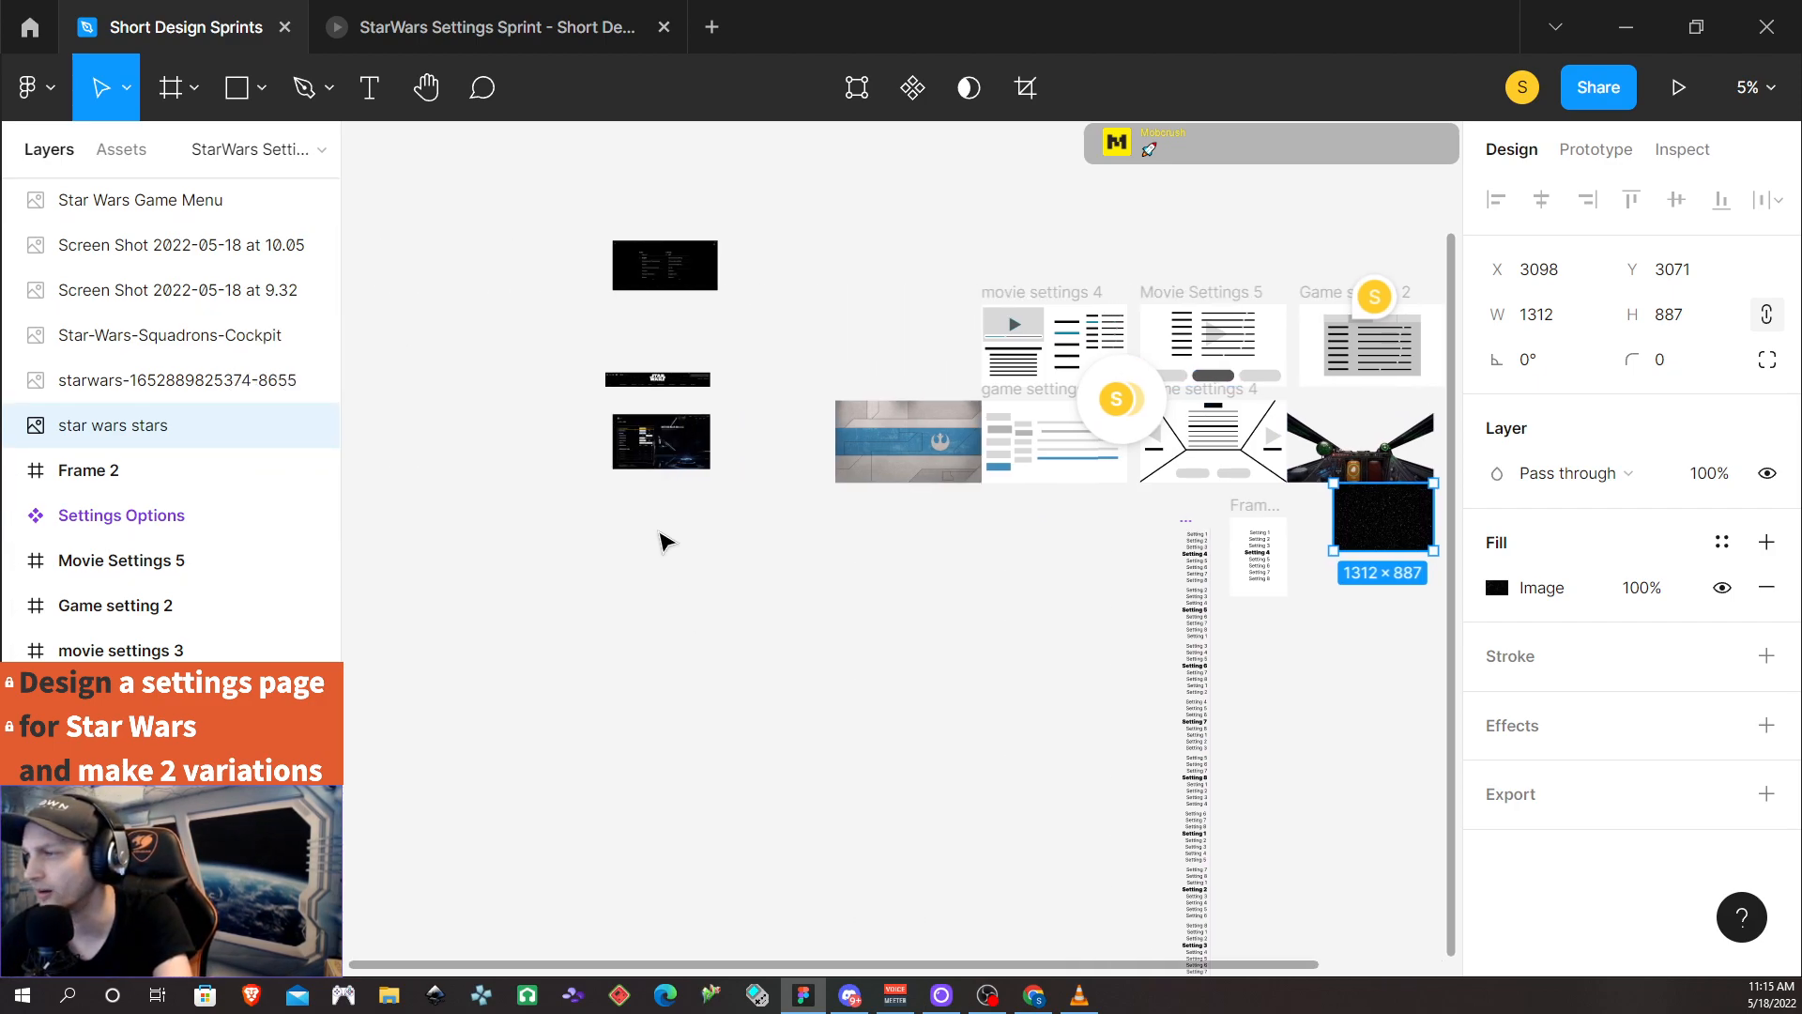
{"action": "scroll", "coordinate": [695, 466], "scroll_direction": "up", "scroll_amount": 4}
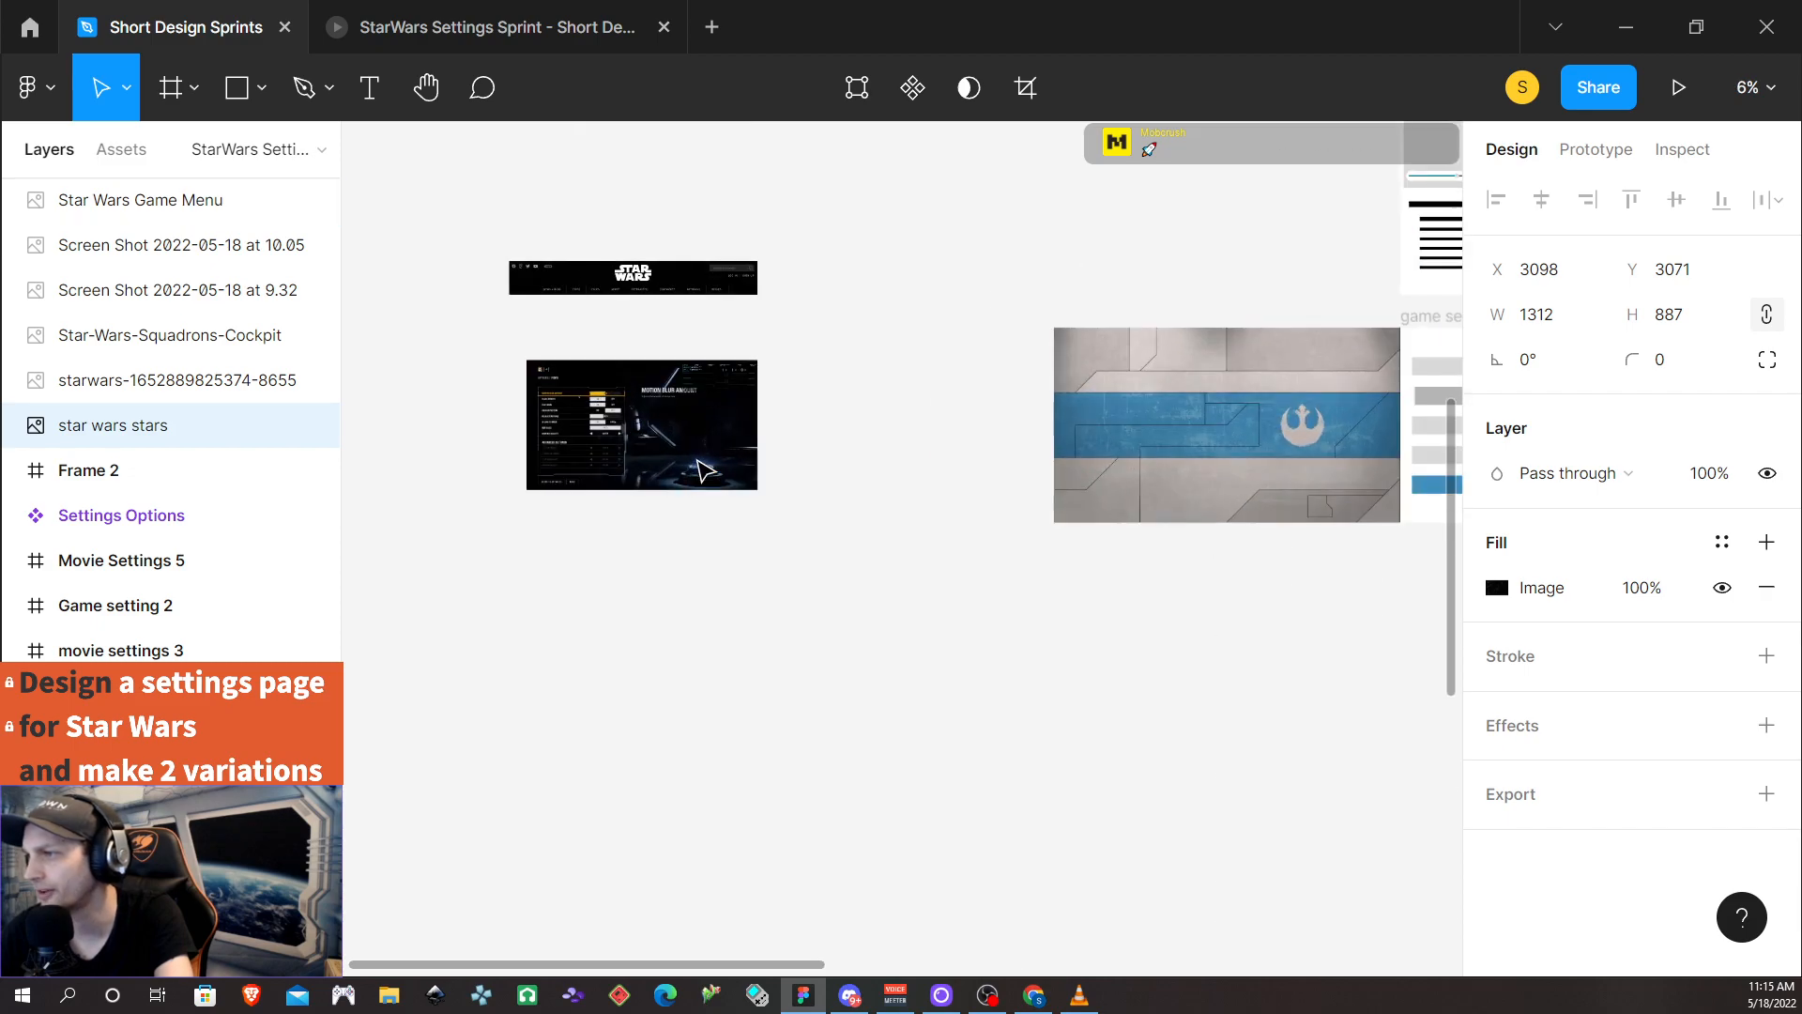
{"action": "scroll", "coordinate": [706, 469], "scroll_direction": "up", "scroll_amount": 10}
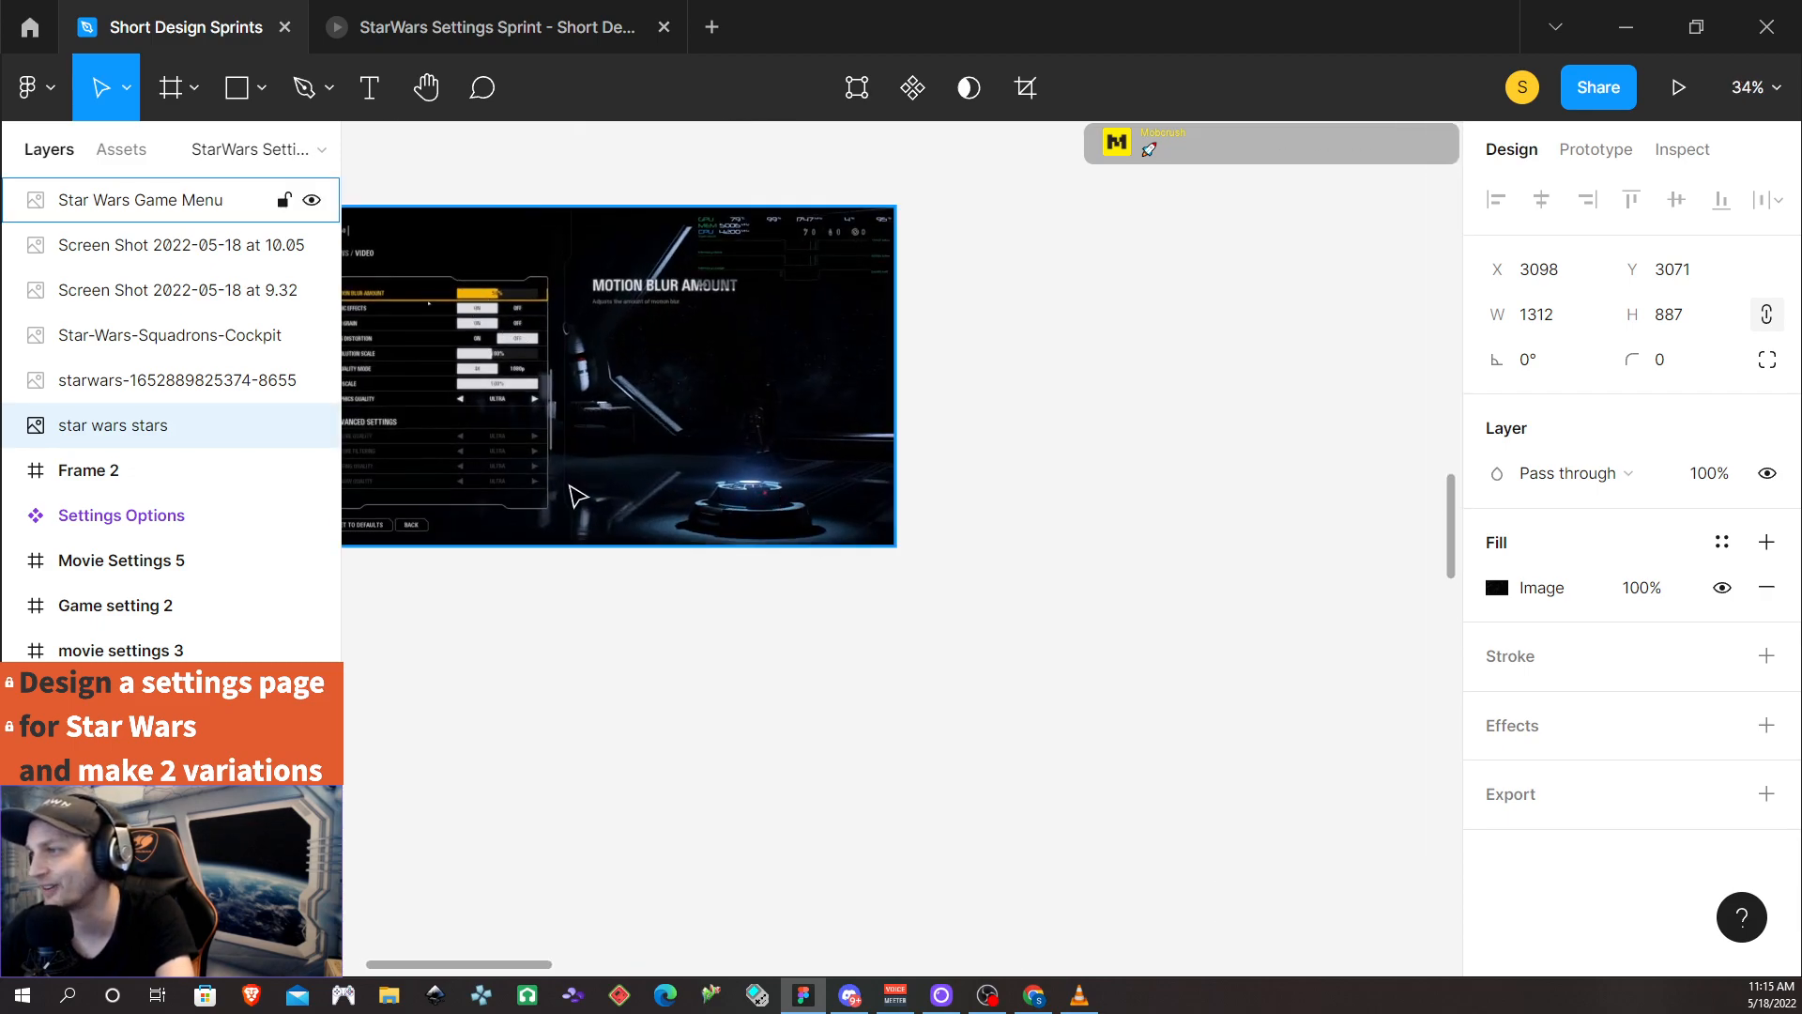
{"action": "scroll", "coordinate": [769, 517], "scroll_direction": "up", "scroll_amount": 4}
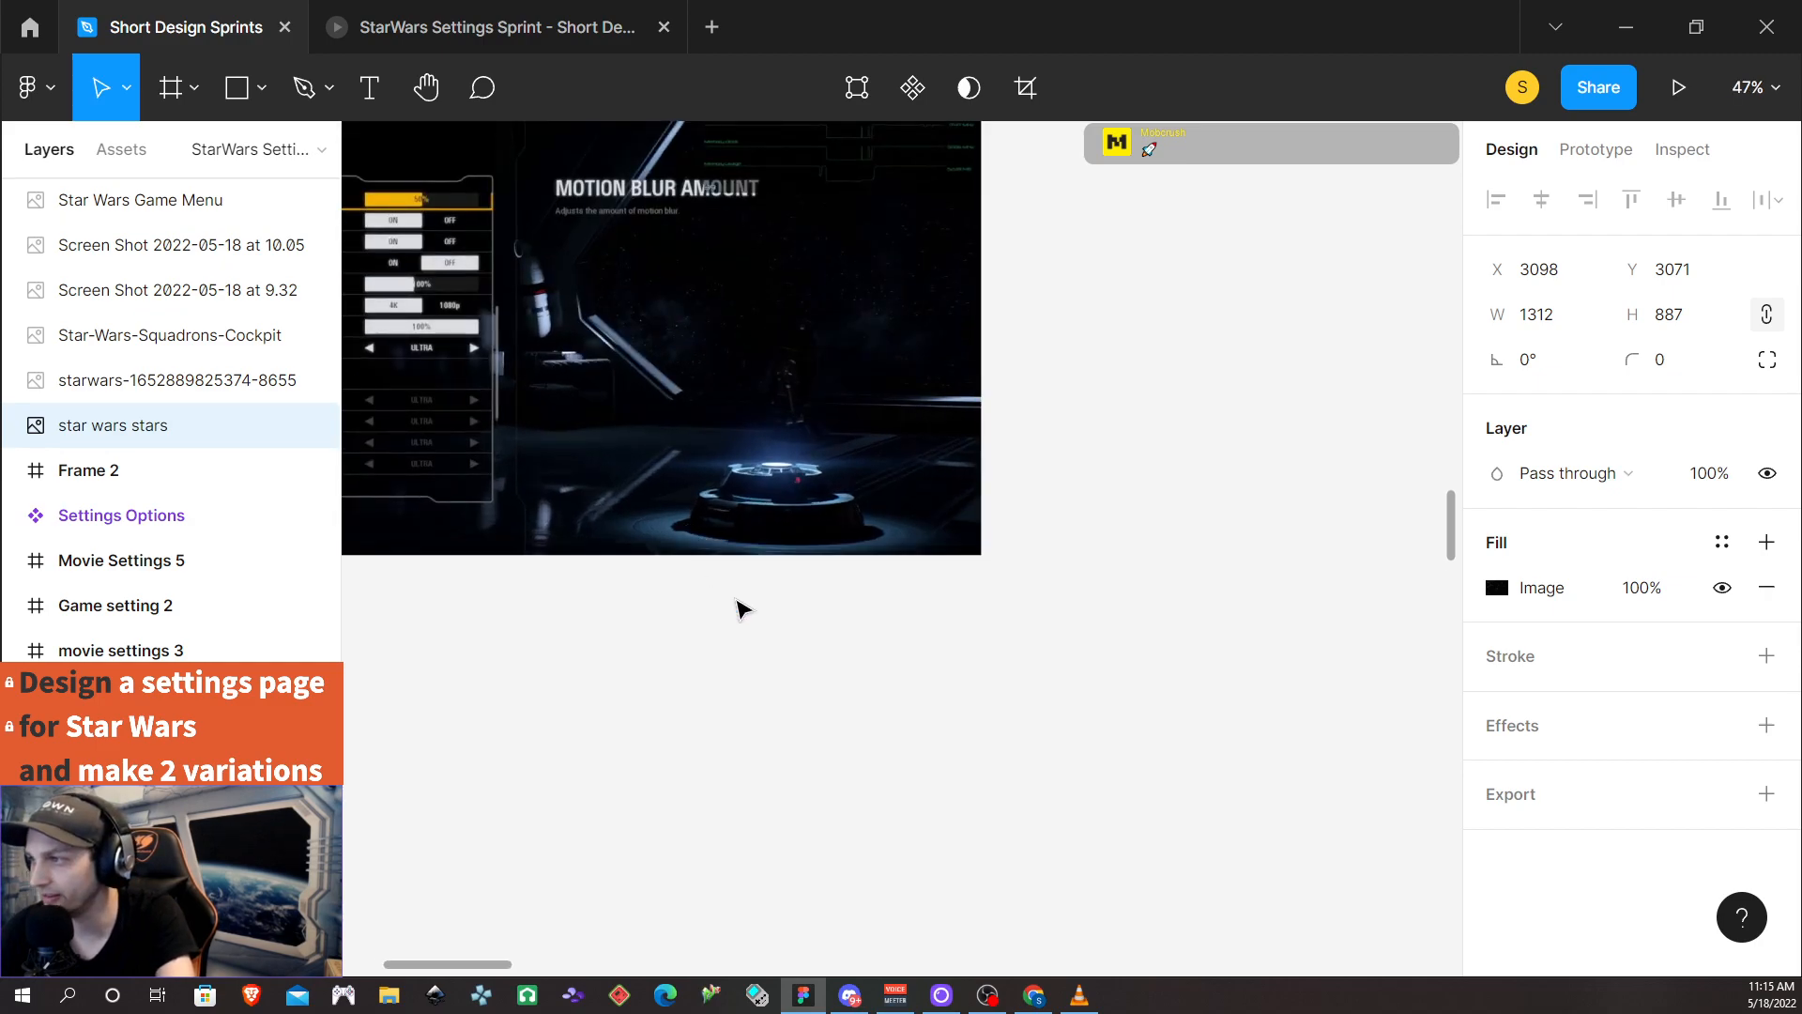
{"action": "scroll", "coordinate": [736, 608], "scroll_direction": "up", "scroll_amount": 2}
{"action": "scroll", "coordinate": [782, 607], "scroll_direction": "up", "scroll_amount": 3}
{"action": "scroll", "coordinate": [779, 612], "scroll_direction": "left", "scroll_amount": 5}
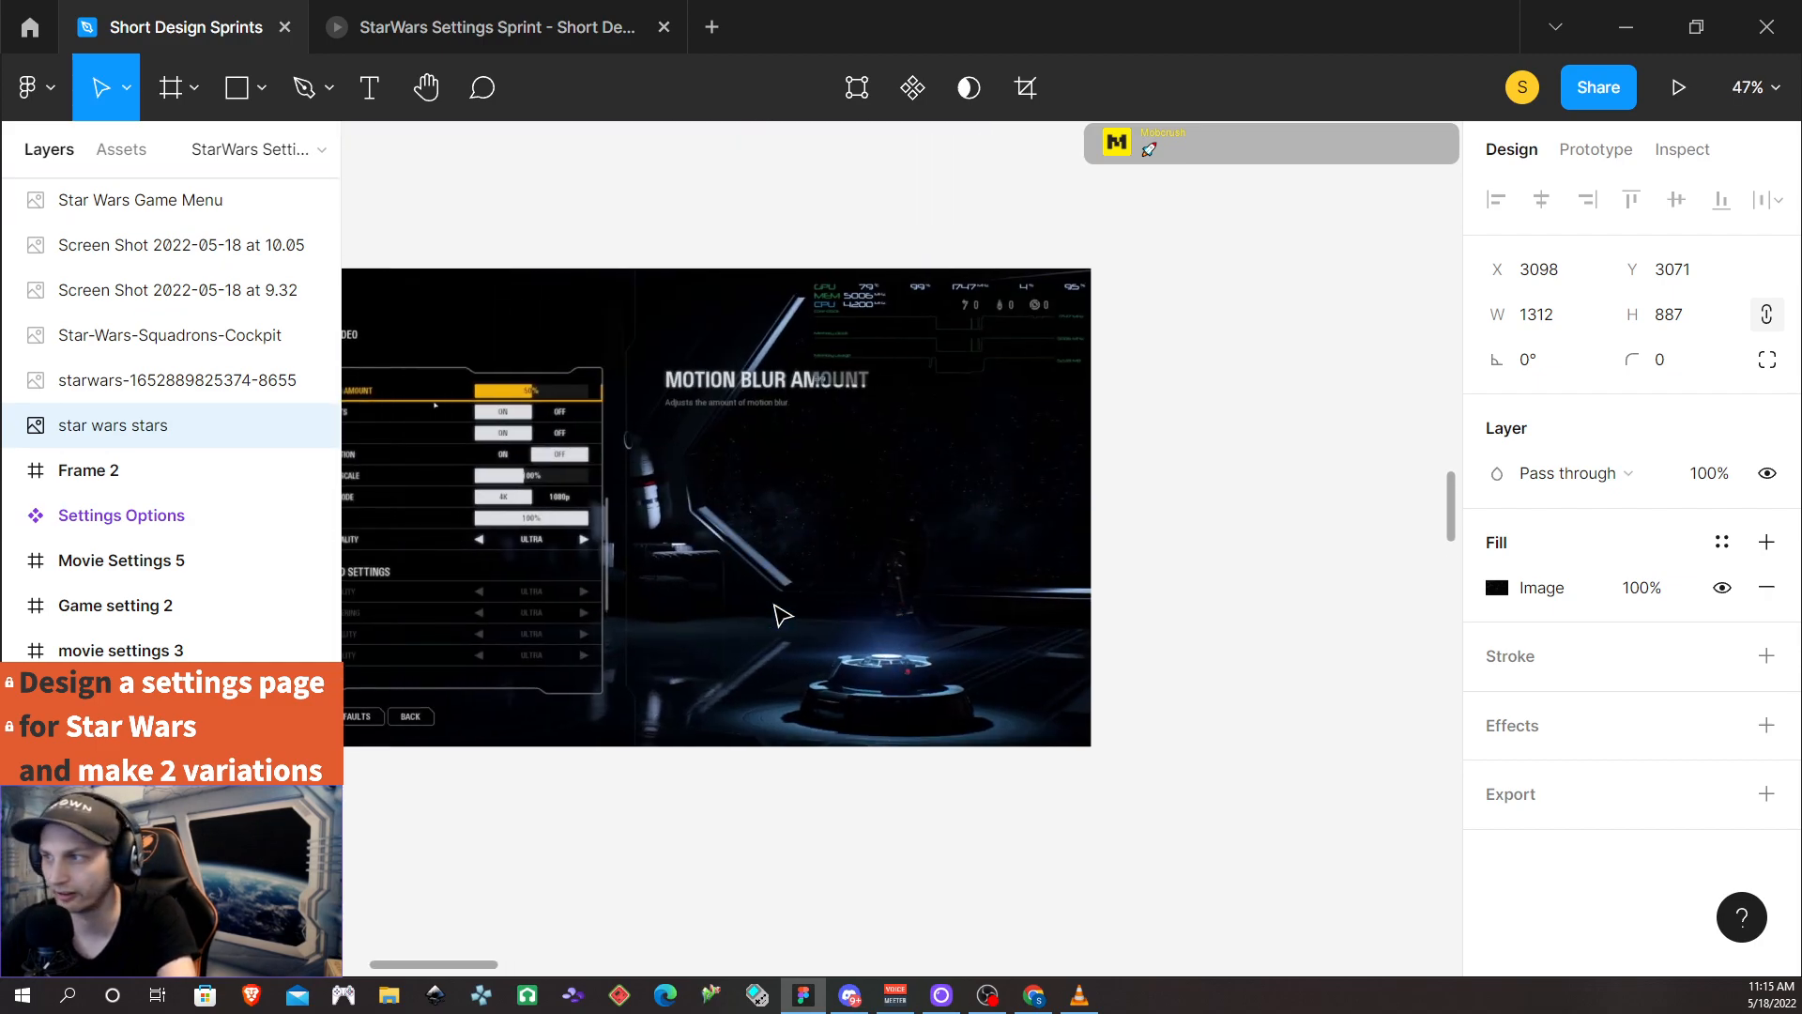
{"action": "scroll", "coordinate": [781, 614], "scroll_direction": "left", "scroll_amount": 2}
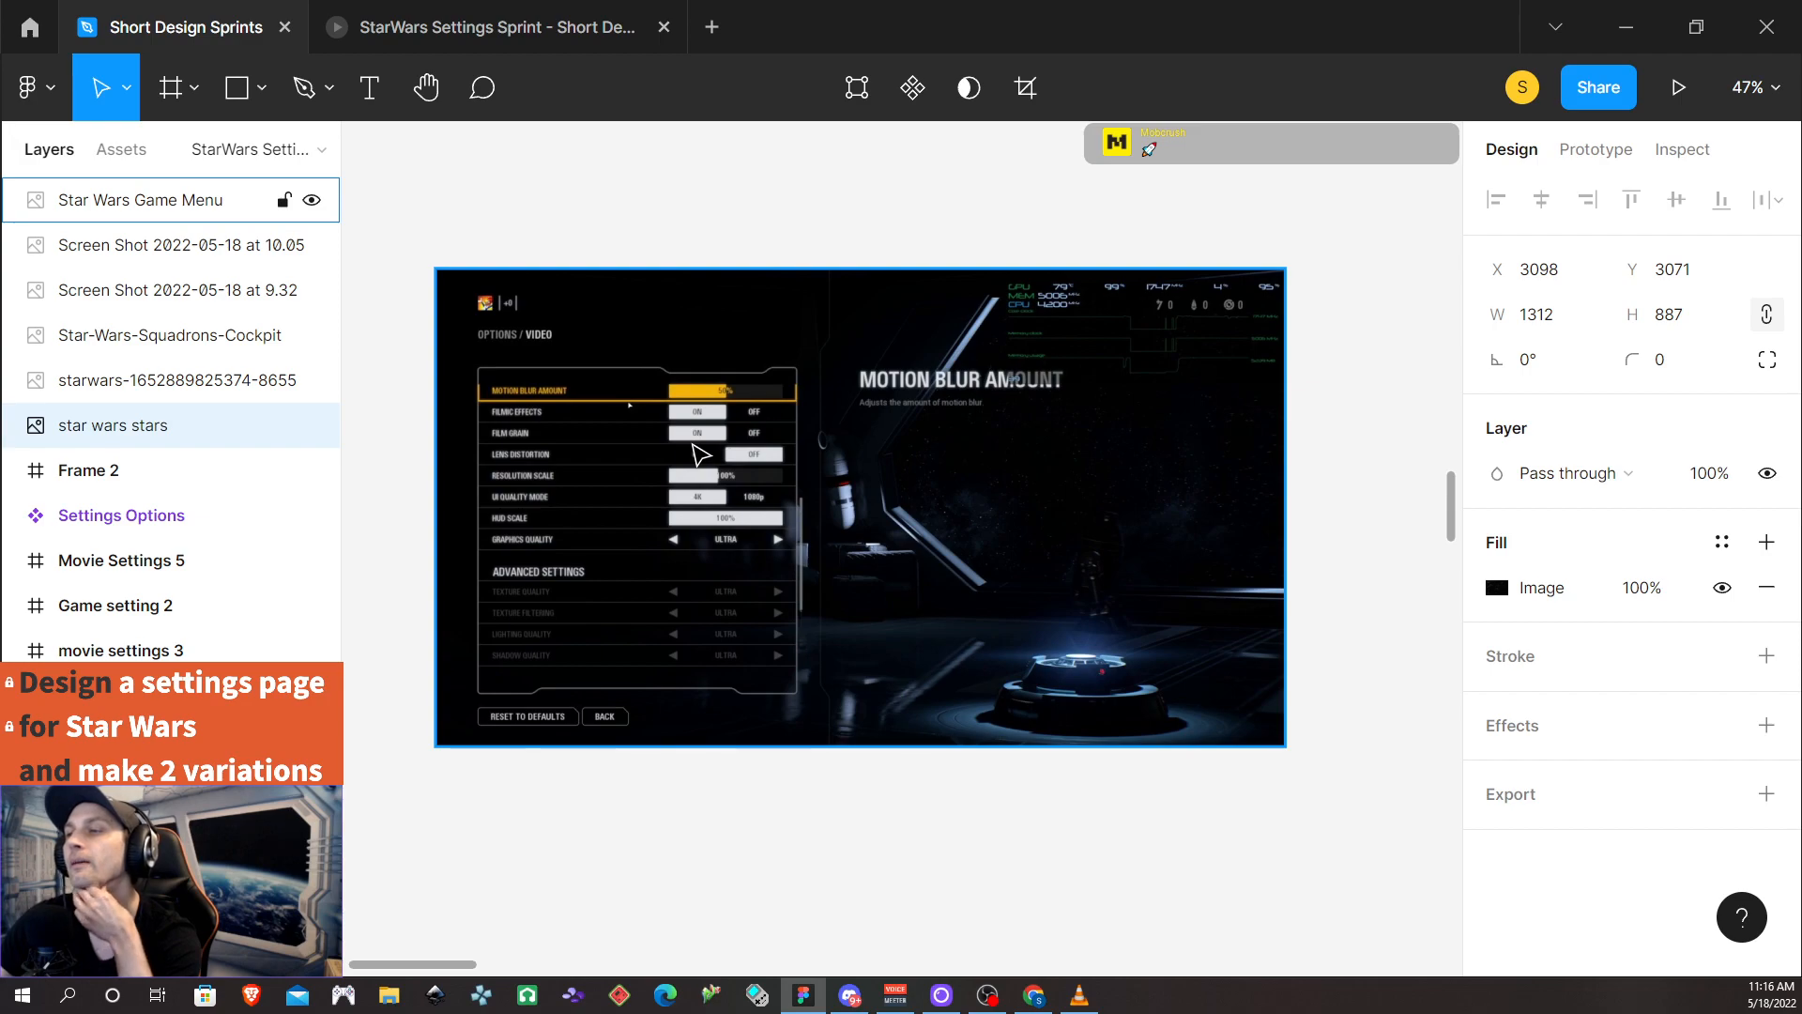
{"action": "scroll", "coordinate": [735, 460], "scroll_direction": "up", "scroll_amount": 1}
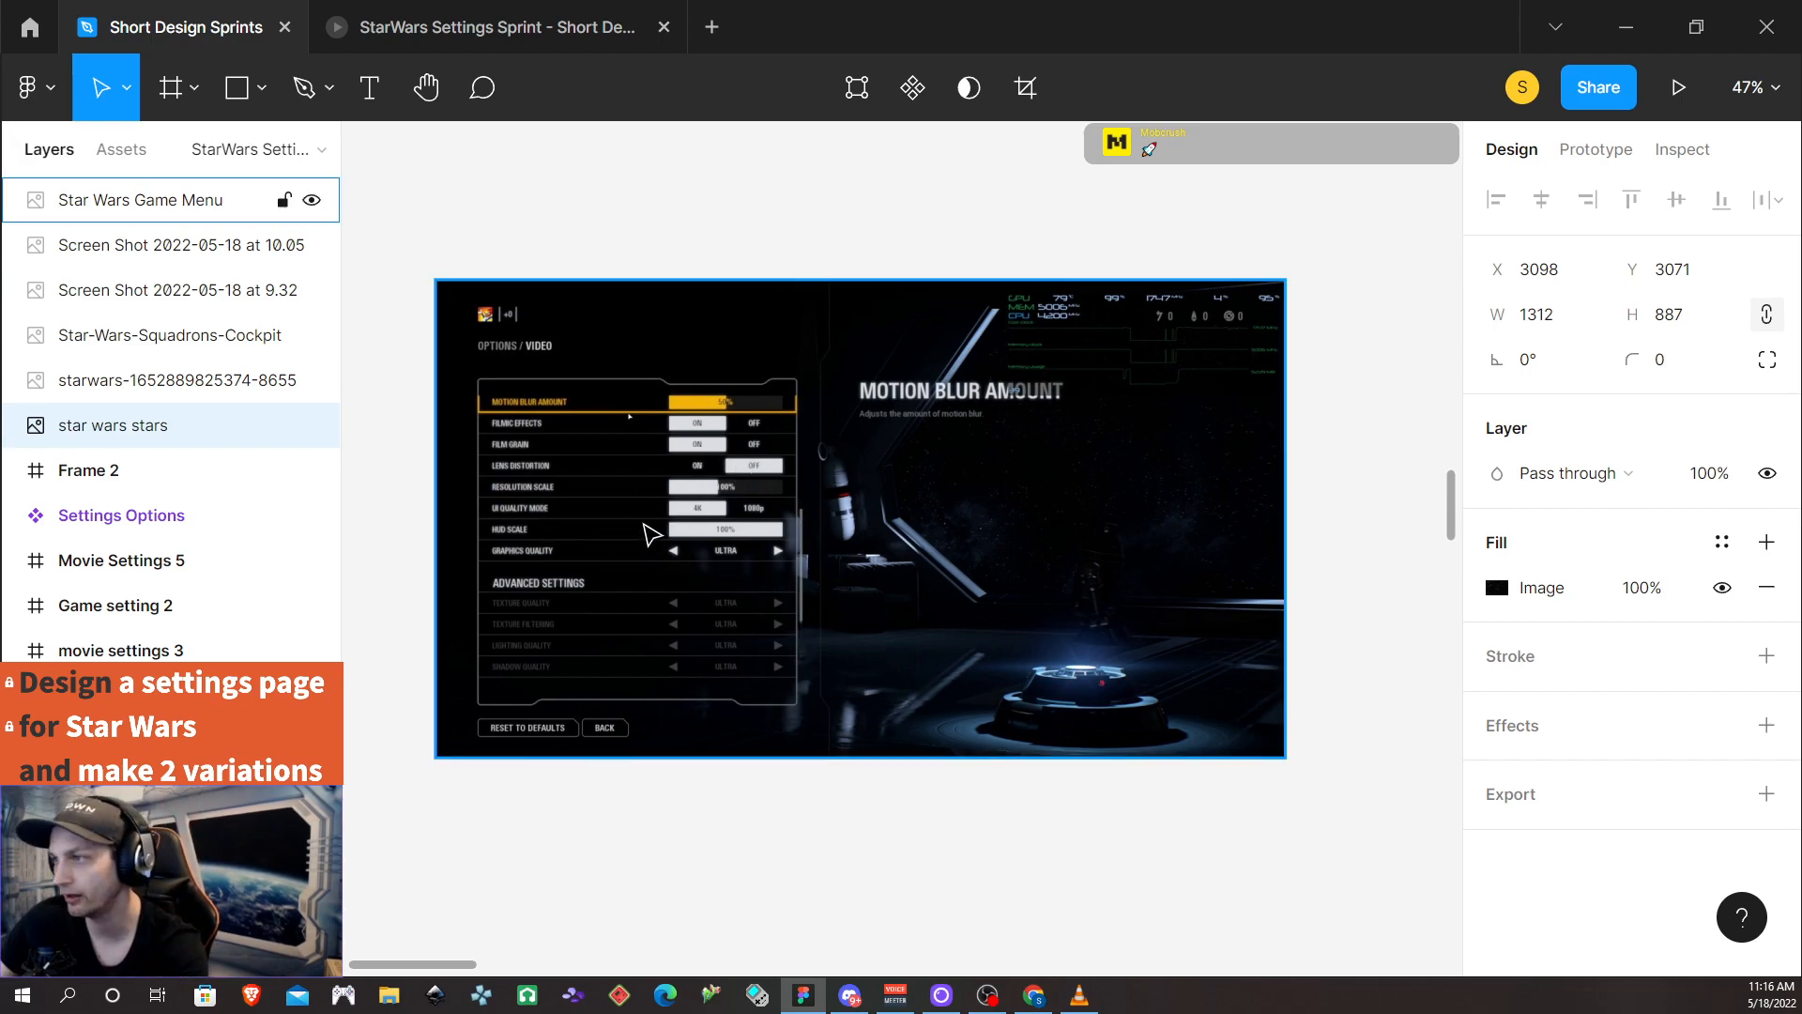
{"action": "scroll", "coordinate": [652, 535], "scroll_direction": "up", "scroll_amount": 3}
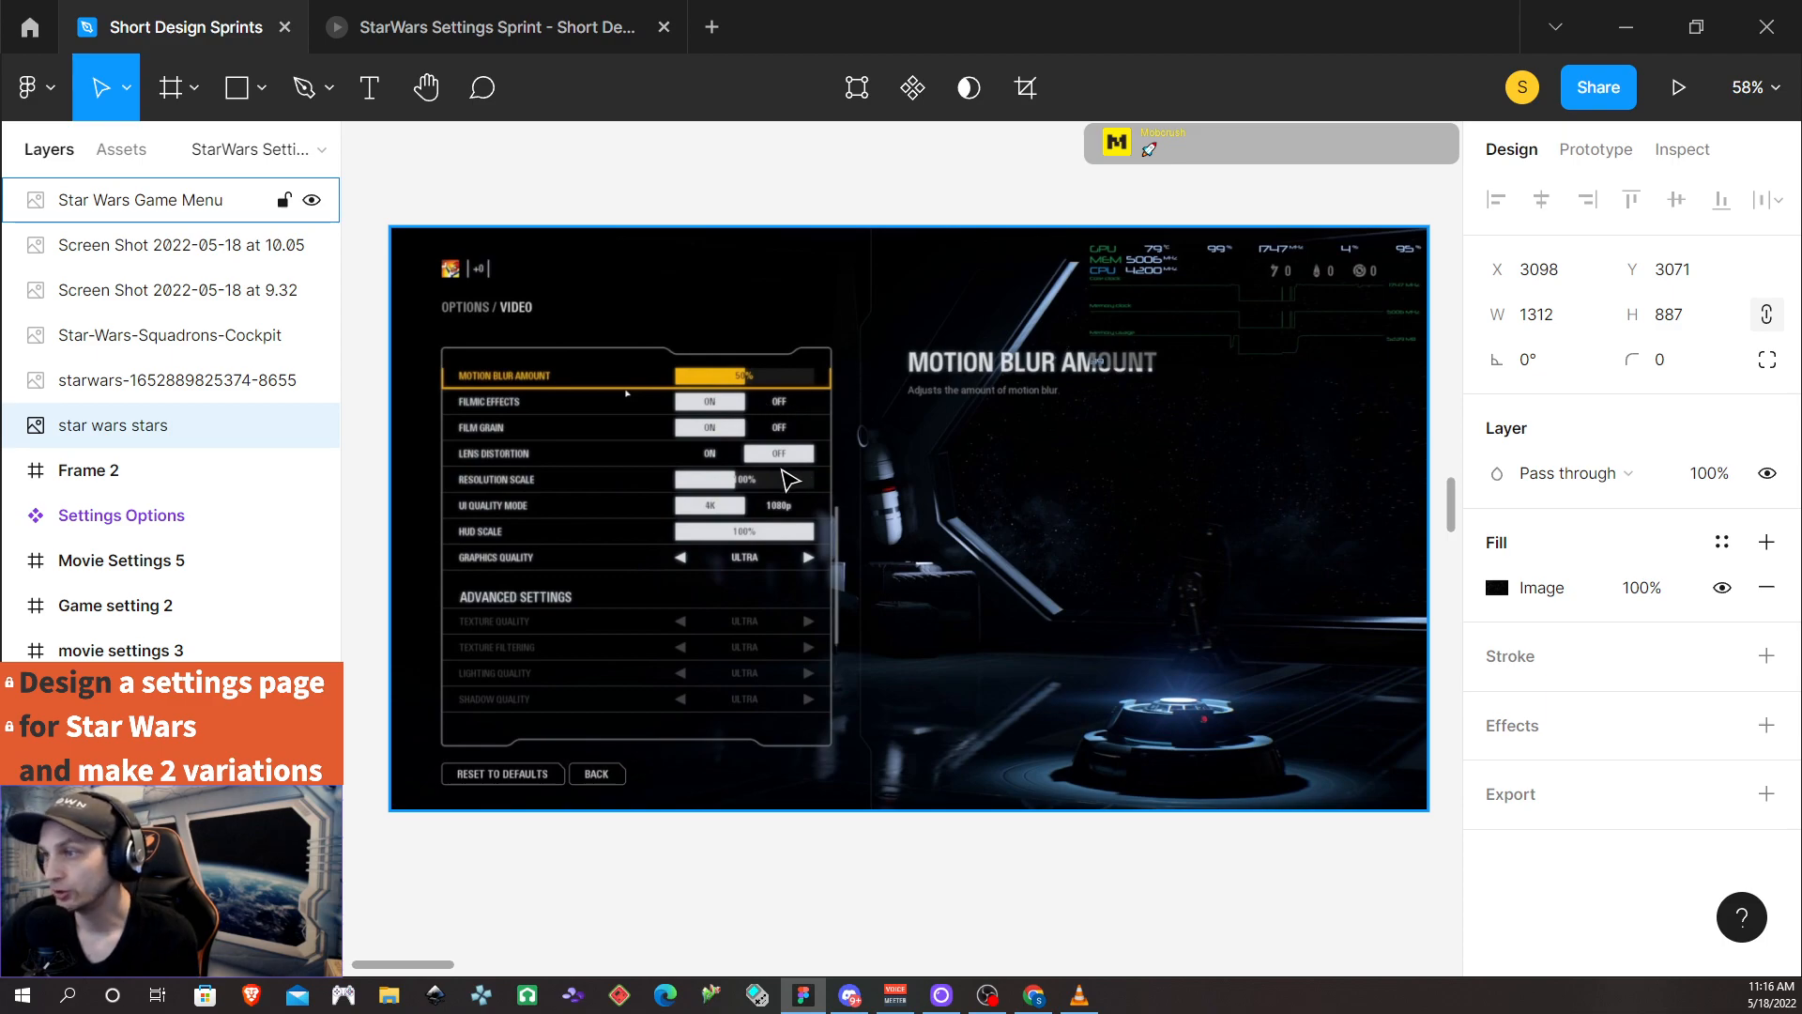
{"action": "scroll", "coordinate": [656, 520], "scroll_direction": "up", "scroll_amount": 1}
{"action": "scroll", "coordinate": [655, 521], "scroll_direction": "down", "scroll_amount": 1}
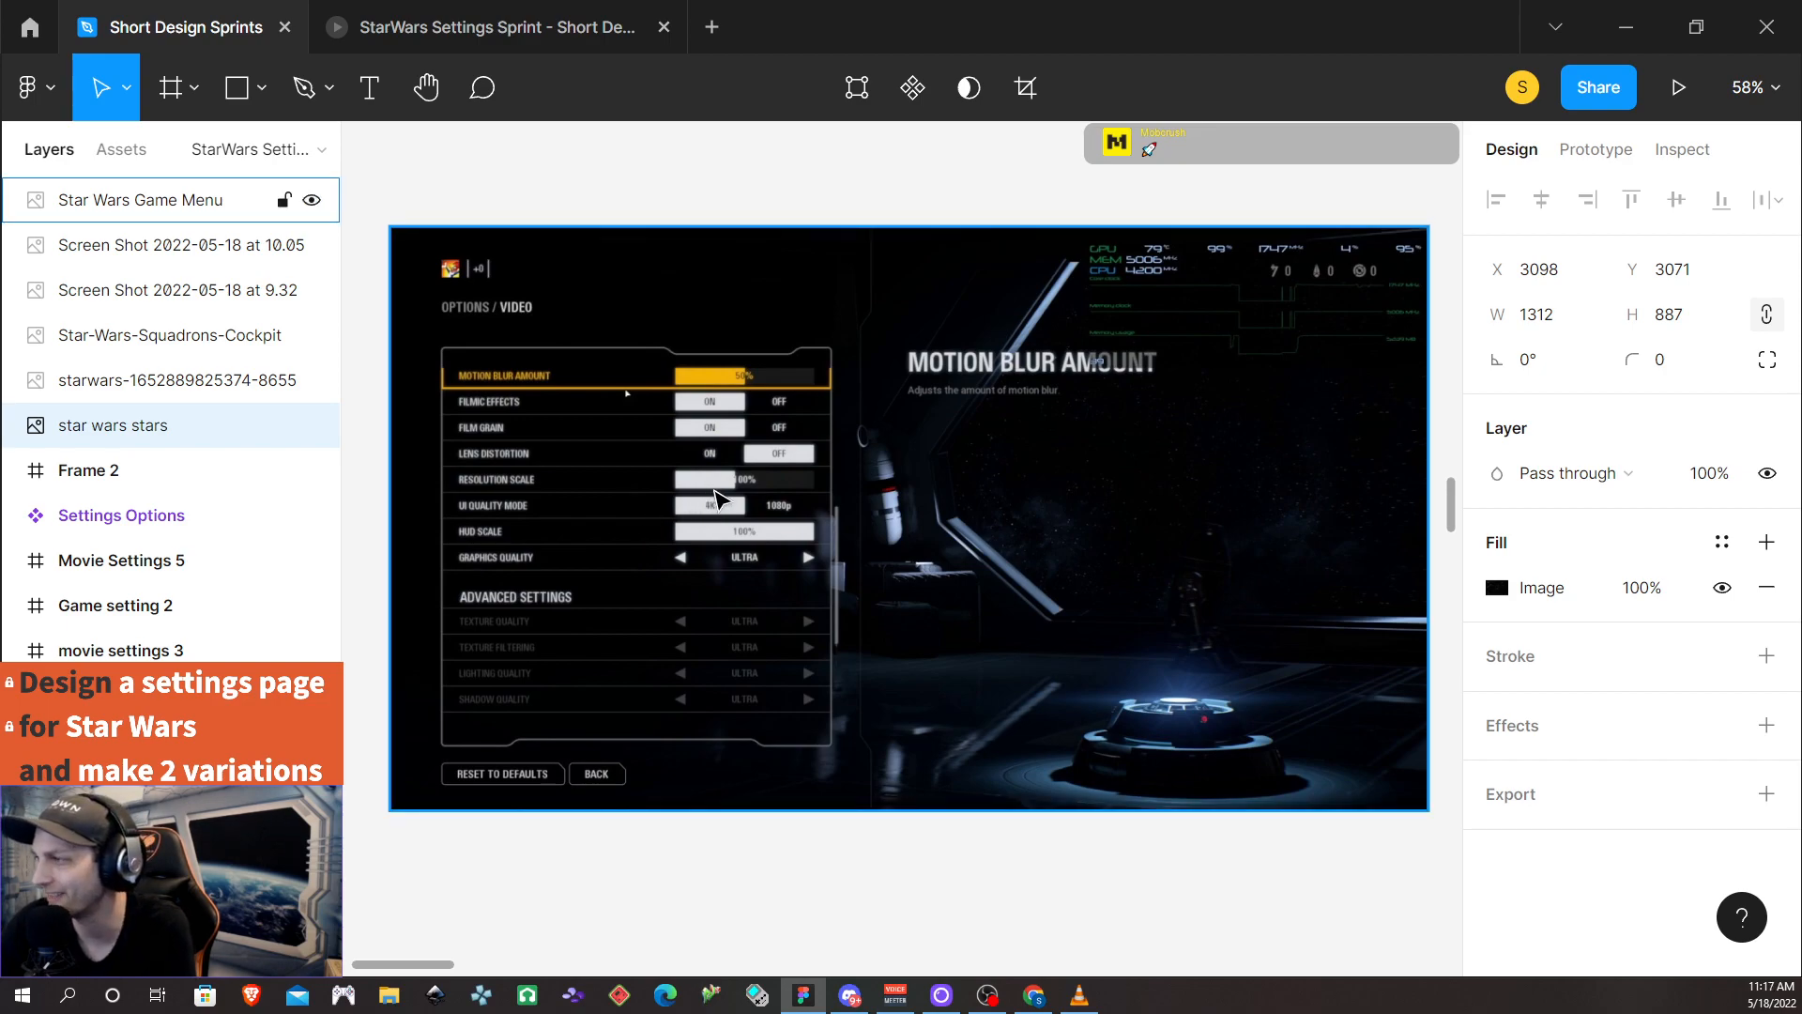
{"action": "scroll", "coordinate": [948, 492], "scroll_direction": "down", "scroll_amount": 1}
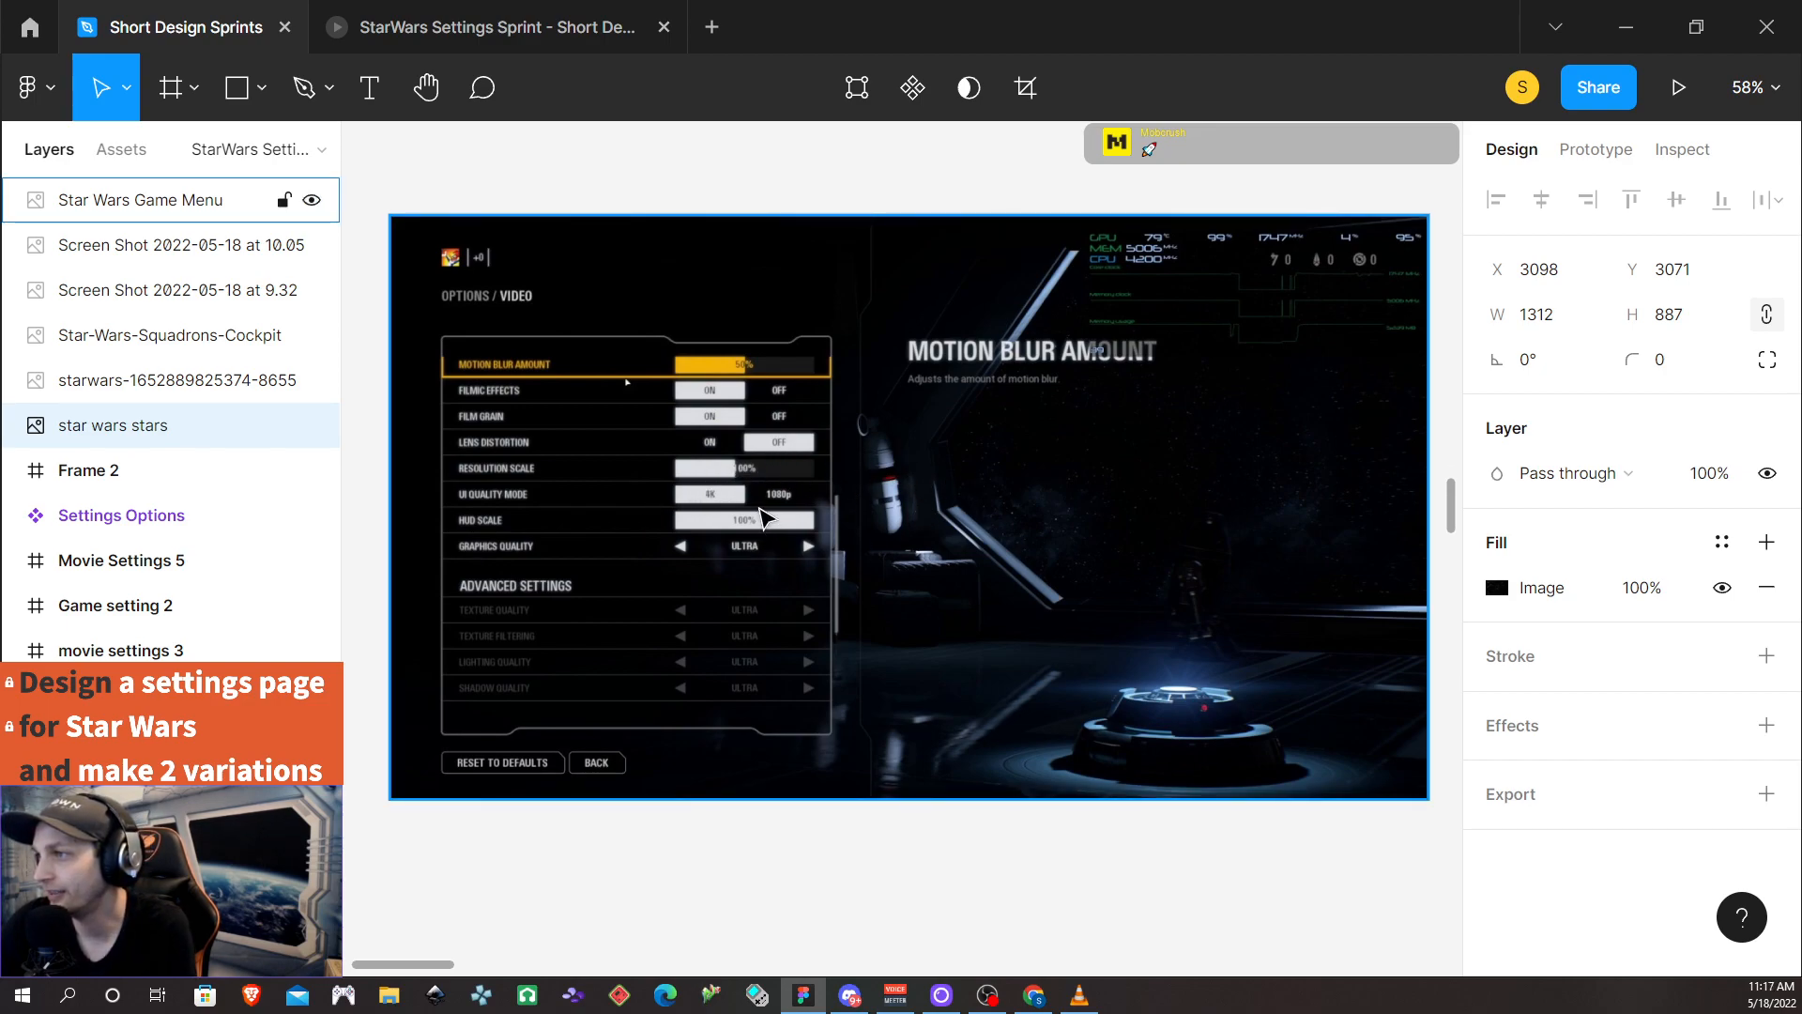
{"action": "scroll", "coordinate": [760, 516], "scroll_direction": "down", "scroll_amount": 3}
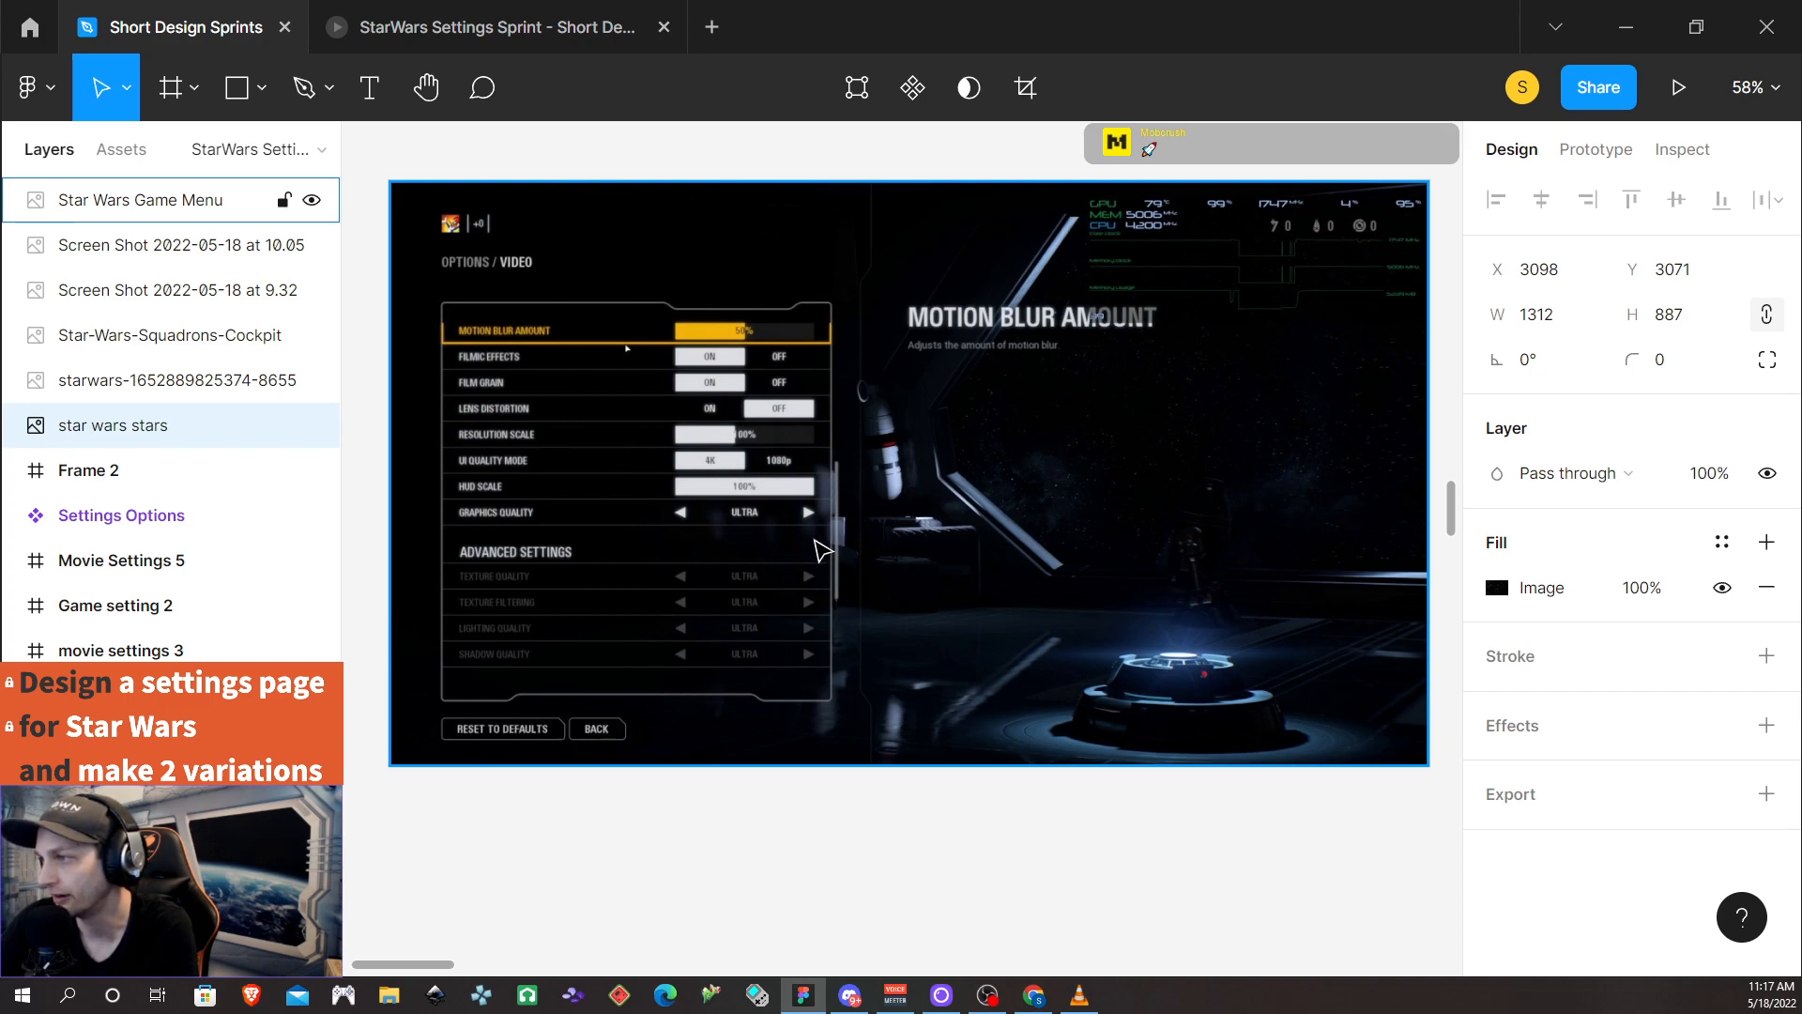
{"action": "scroll", "coordinate": [817, 554], "scroll_direction": "up", "scroll_amount": 1}
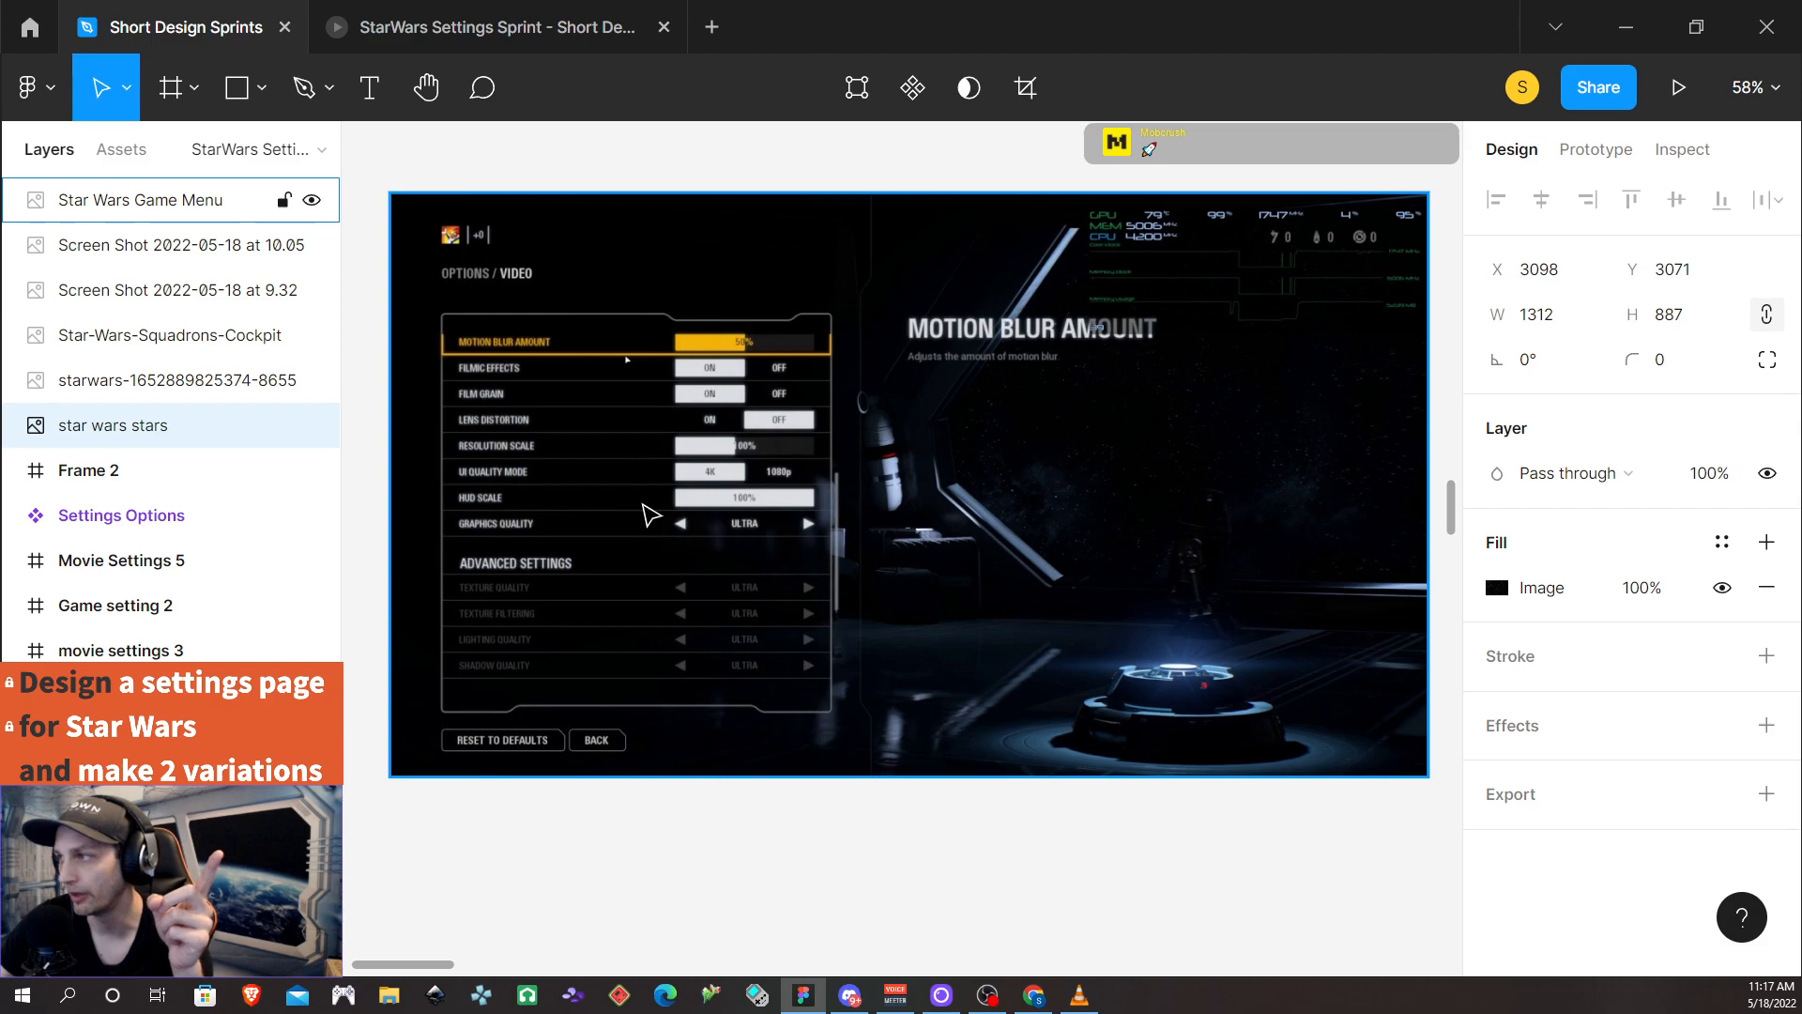
{"action": "scroll", "coordinate": [658, 508], "scroll_direction": "down", "scroll_amount": 5}
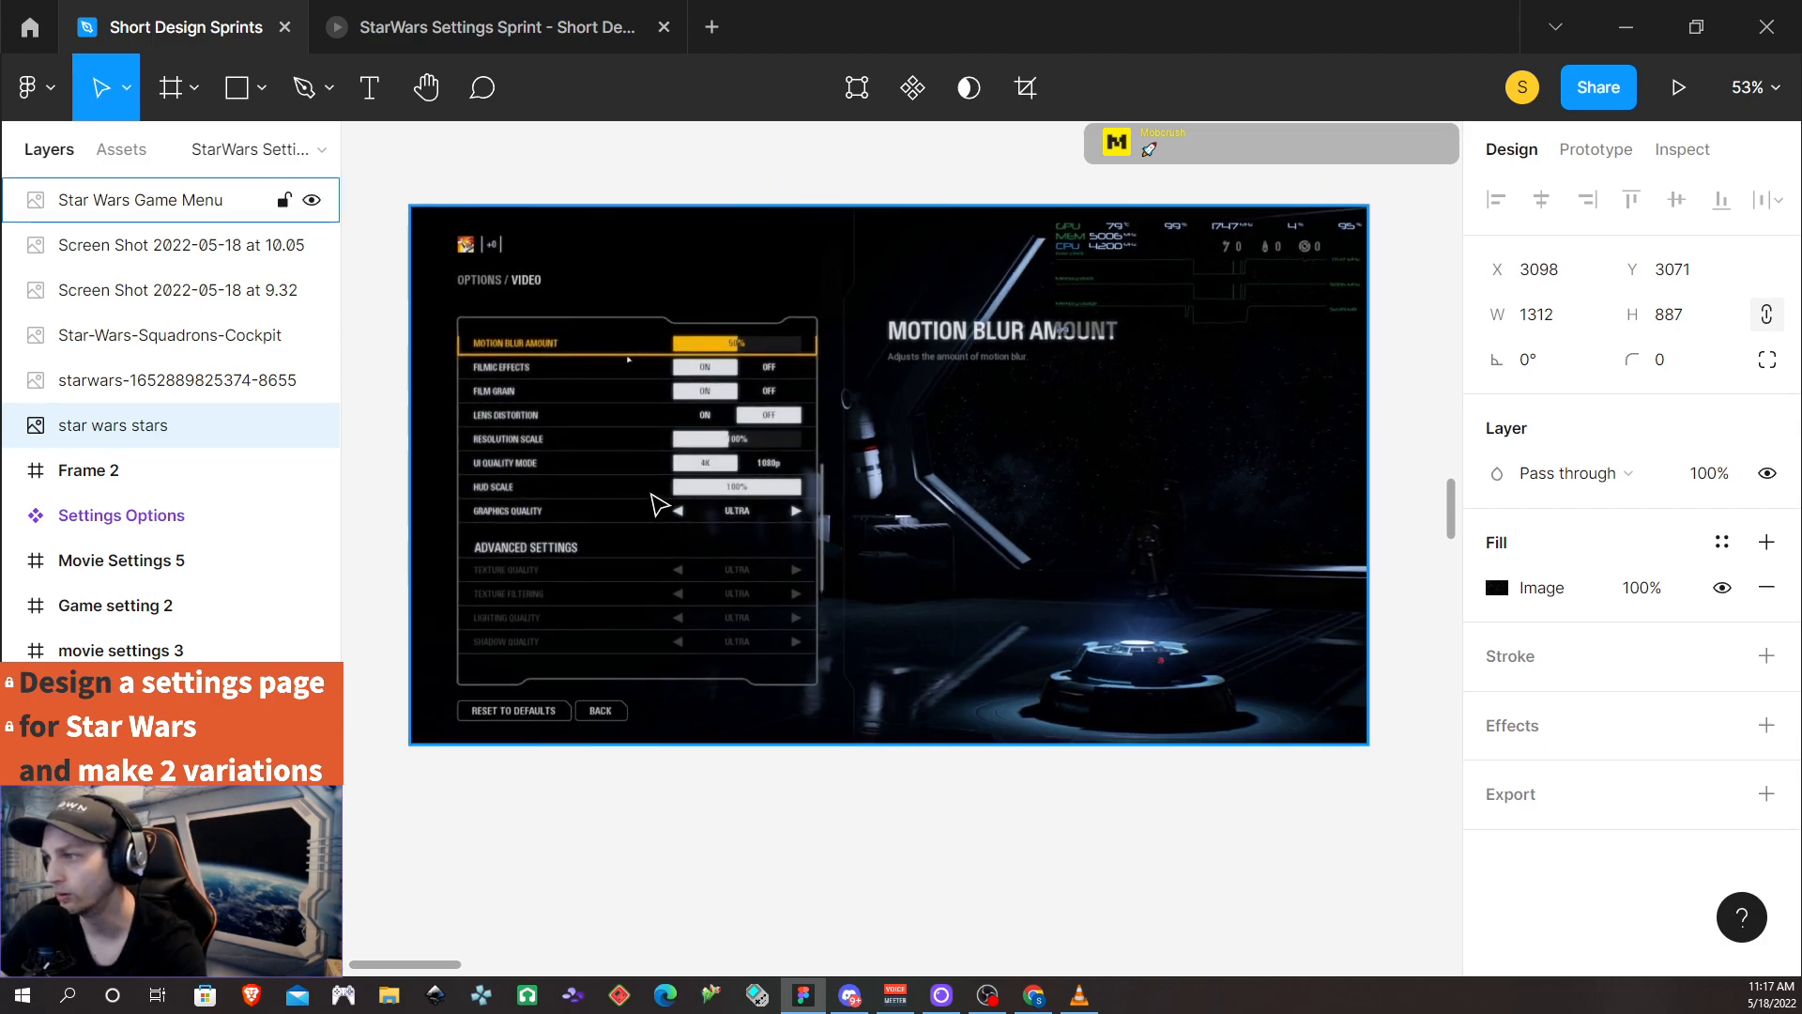
Examine the Star Wars website header reference, including its logo, navigation categories, social links and search field
{"action": "scroll", "coordinate": [691, 413], "scroll_direction": "up", "scroll_amount": 10}
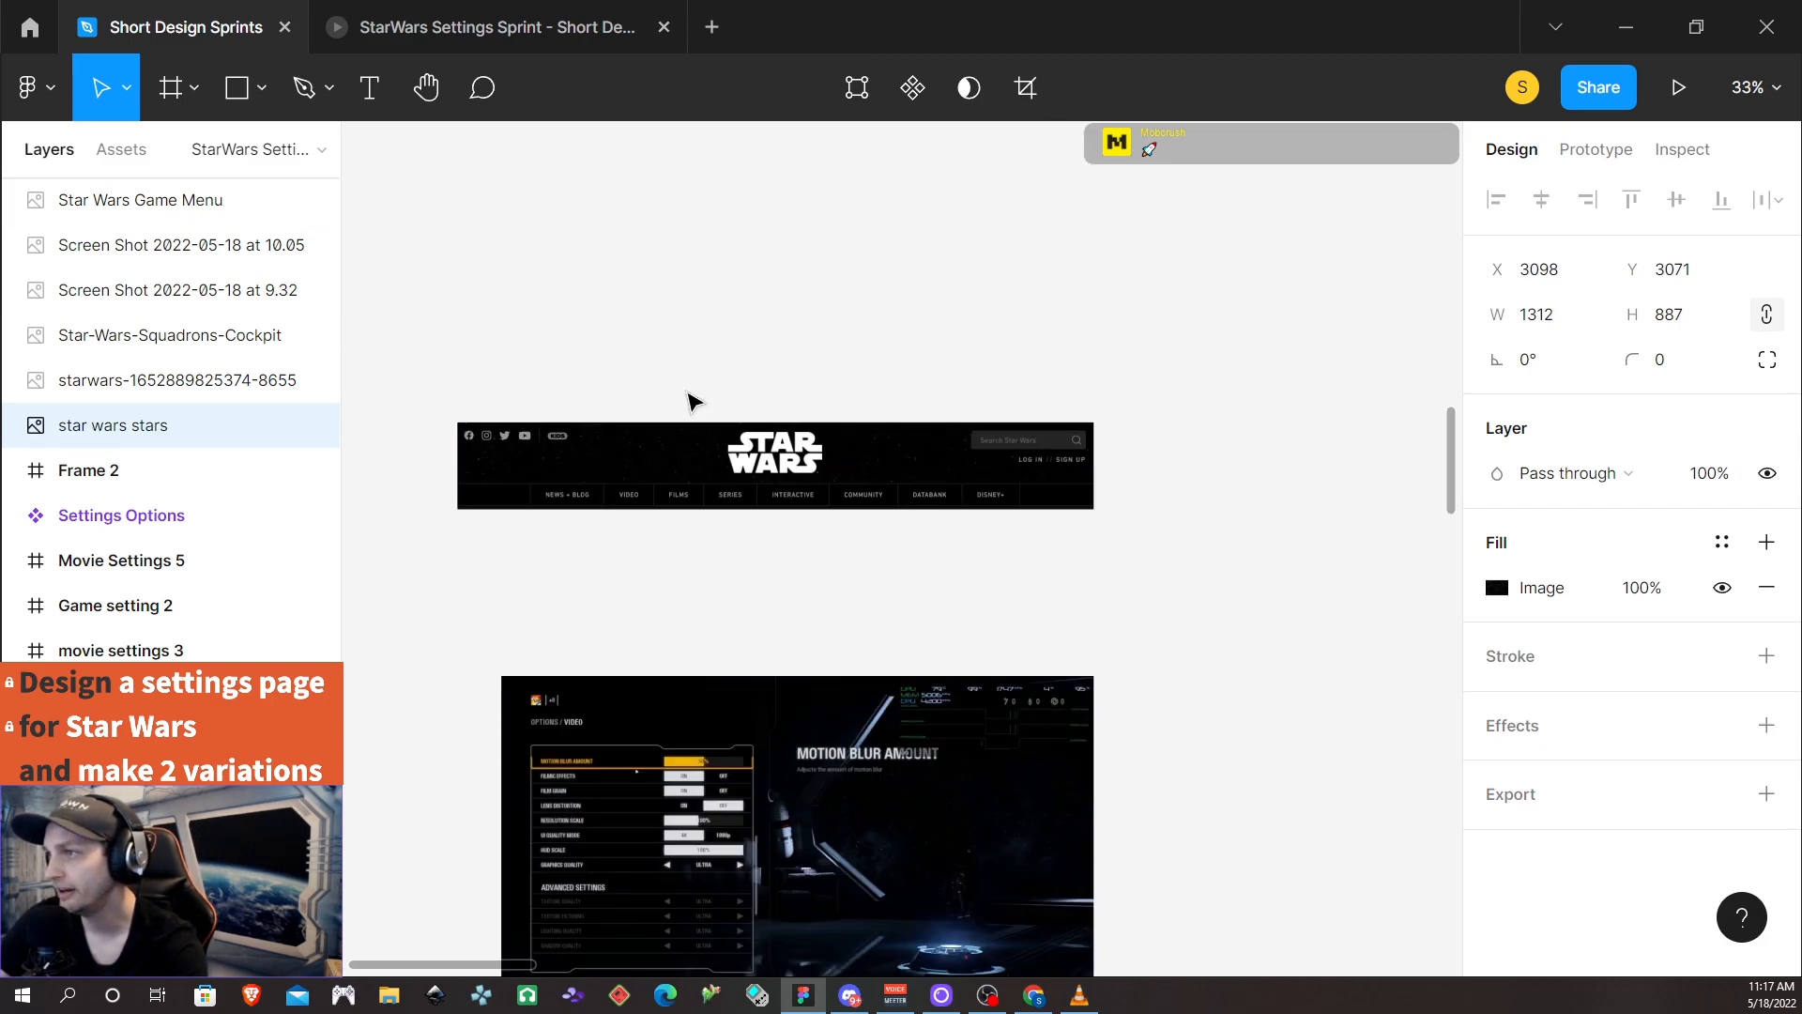
{"action": "scroll", "coordinate": [691, 404], "scroll_direction": "down", "scroll_amount": 7}
{"action": "scroll", "coordinate": [692, 407], "scroll_direction": "up", "scroll_amount": 1}
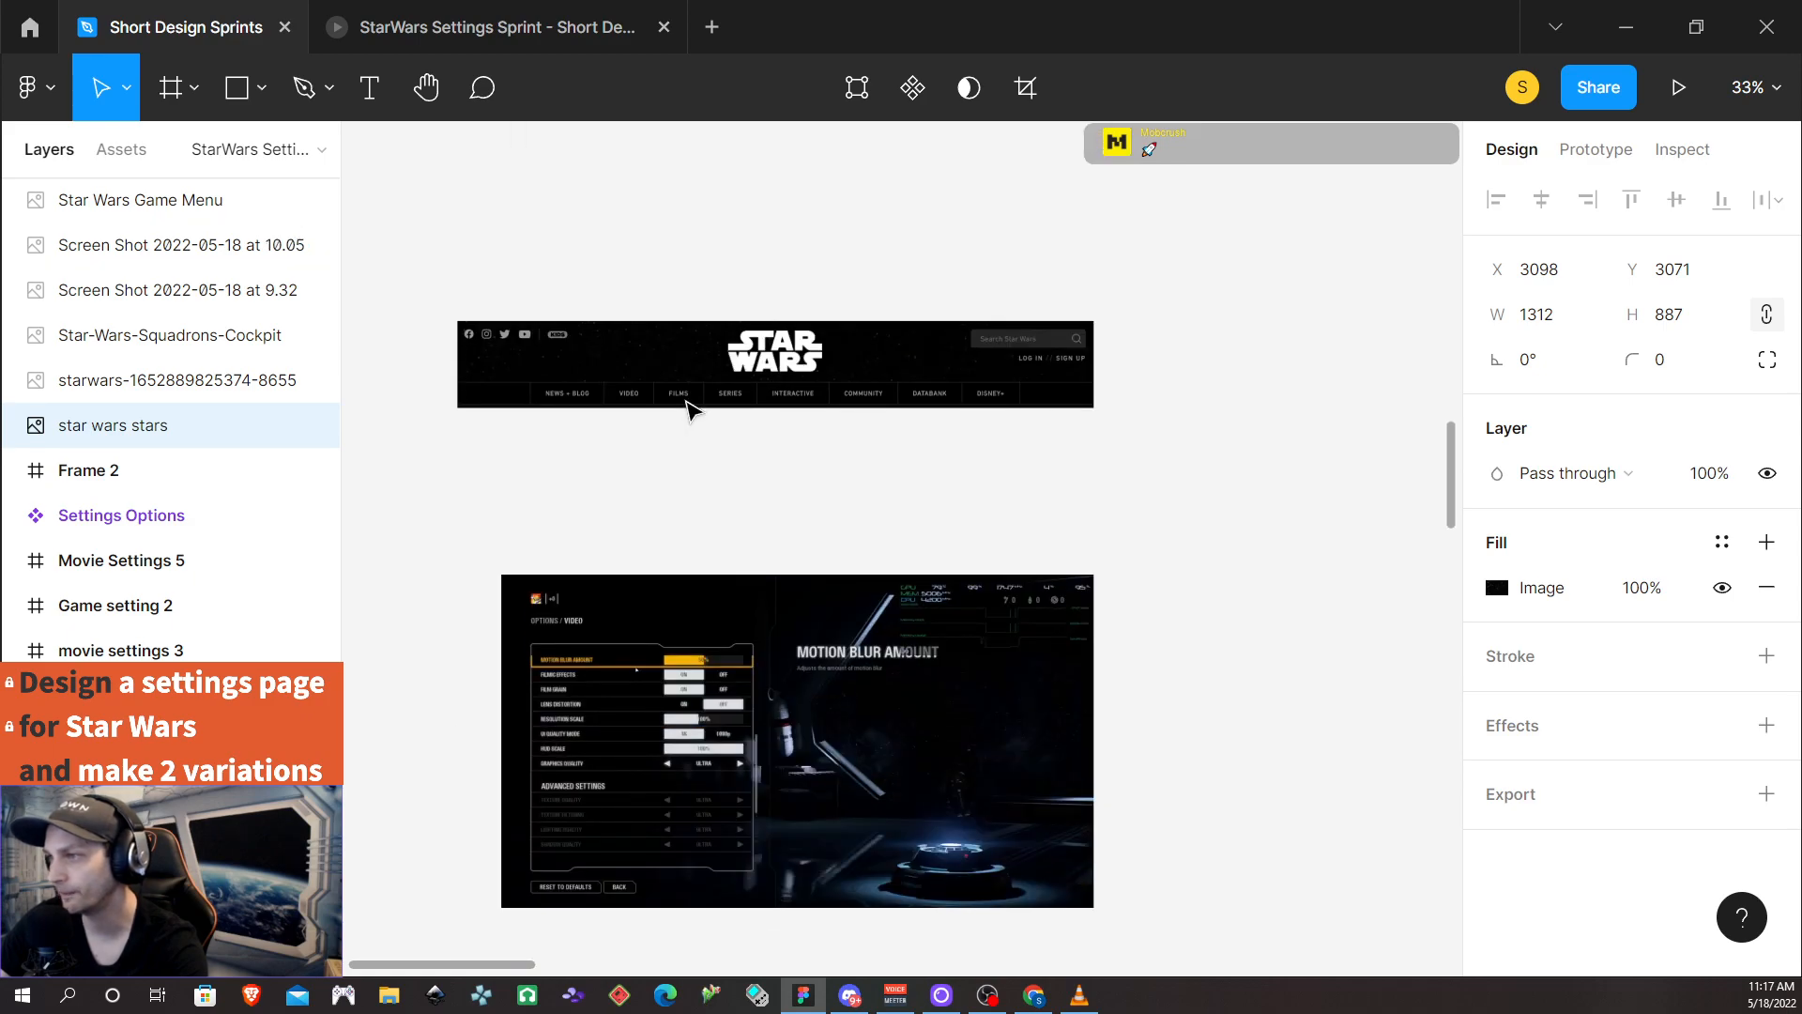
{"action": "scroll", "coordinate": [685, 403], "scroll_direction": "left", "scroll_amount": 1}
{"action": "scroll", "coordinate": [684, 402], "scroll_direction": "up", "scroll_amount": 4}
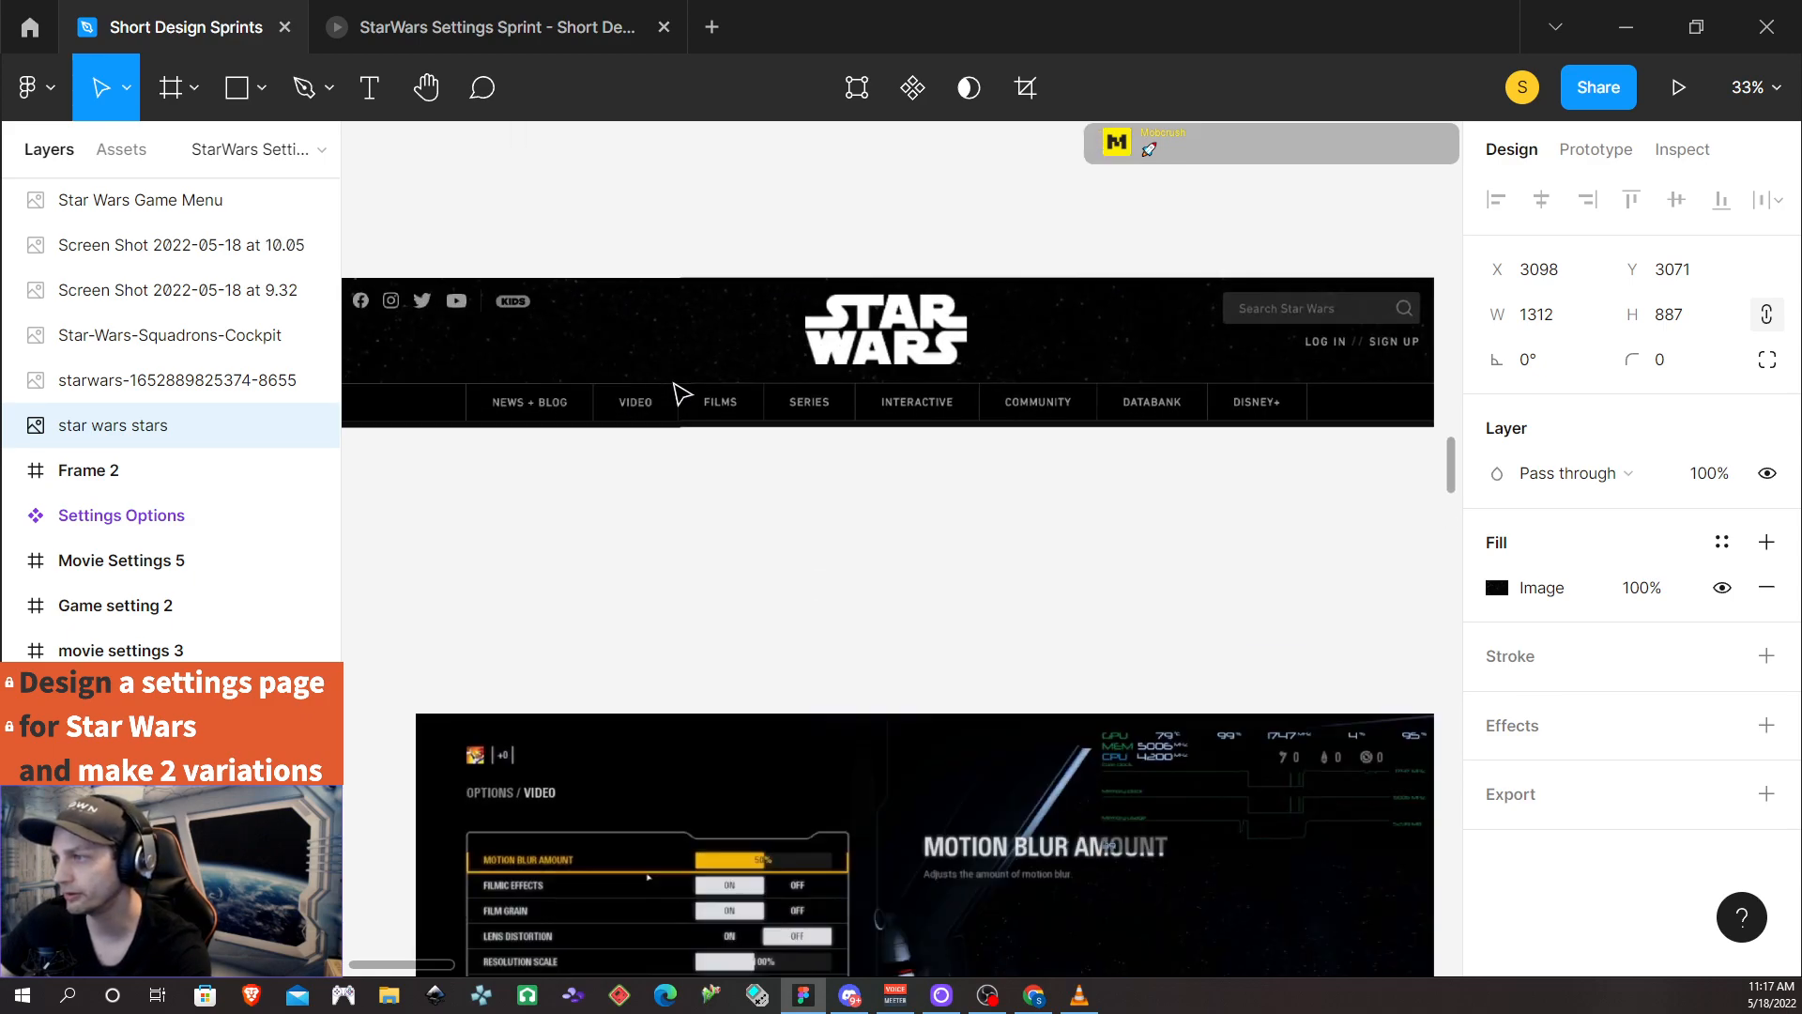
{"action": "scroll", "coordinate": [691, 401], "scroll_direction": "up", "scroll_amount": 3}
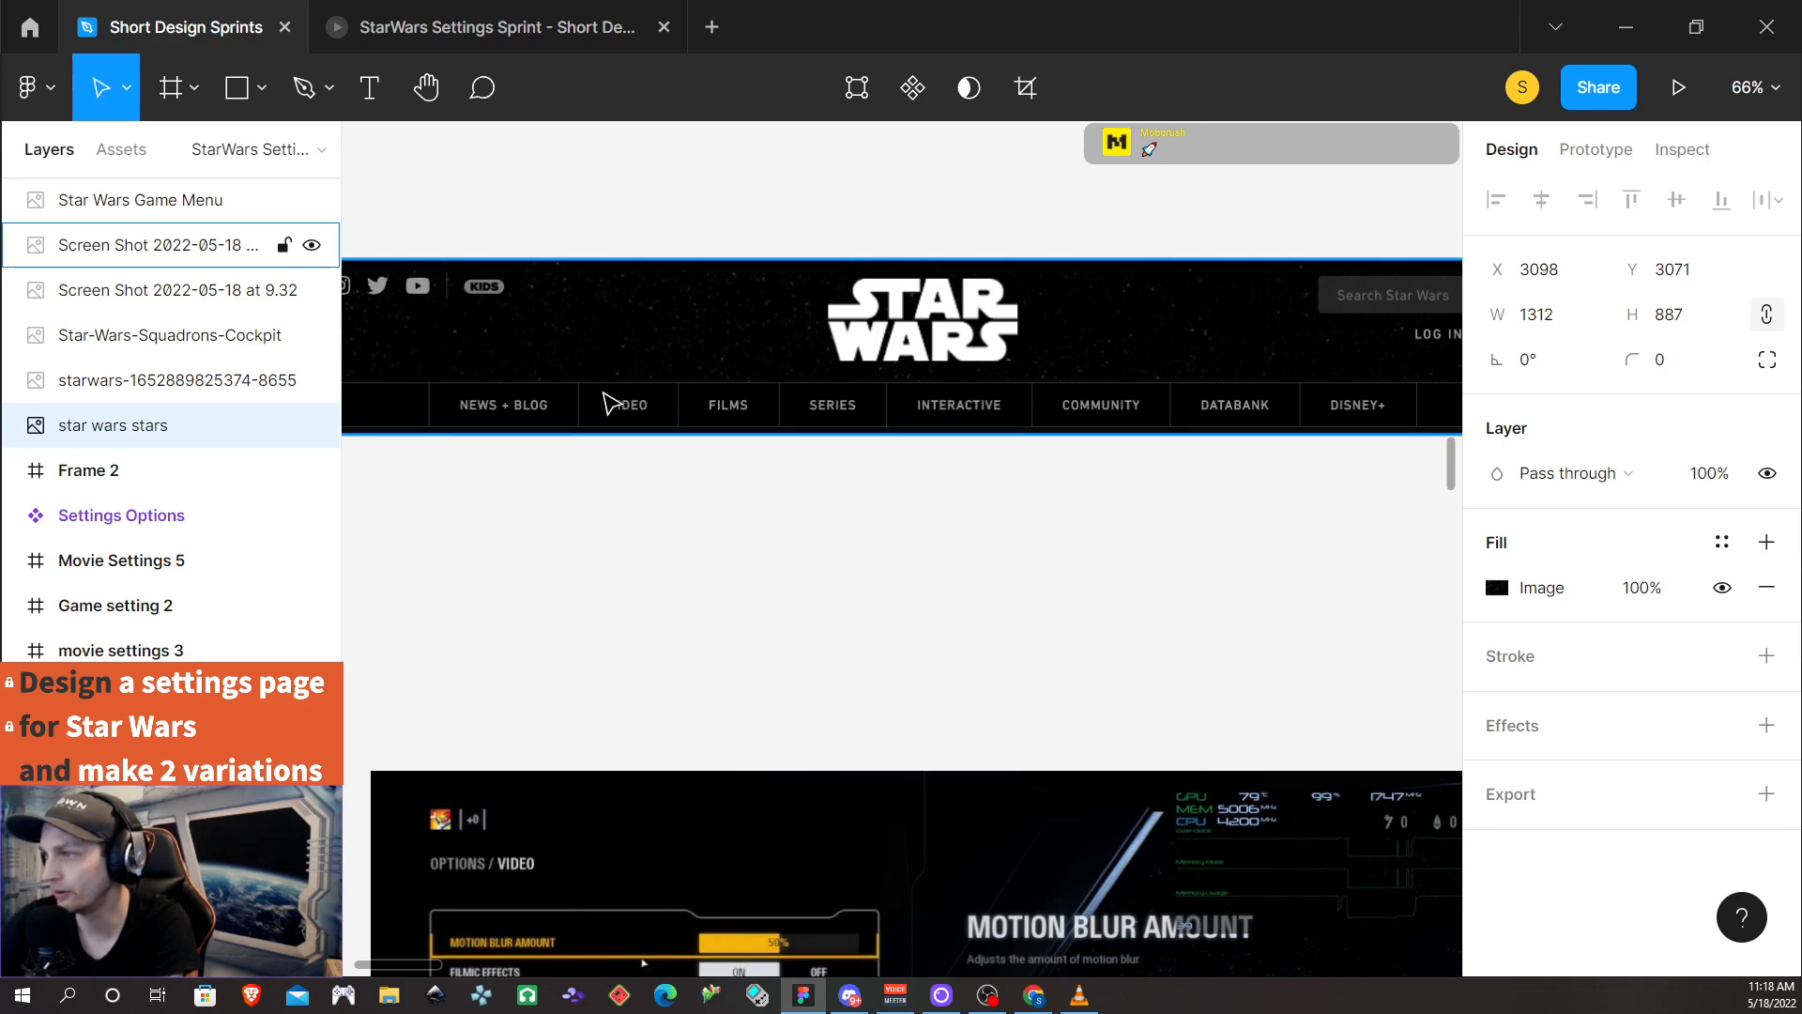
{"action": "scroll", "coordinate": [836, 435], "scroll_direction": "down", "scroll_amount": 3}
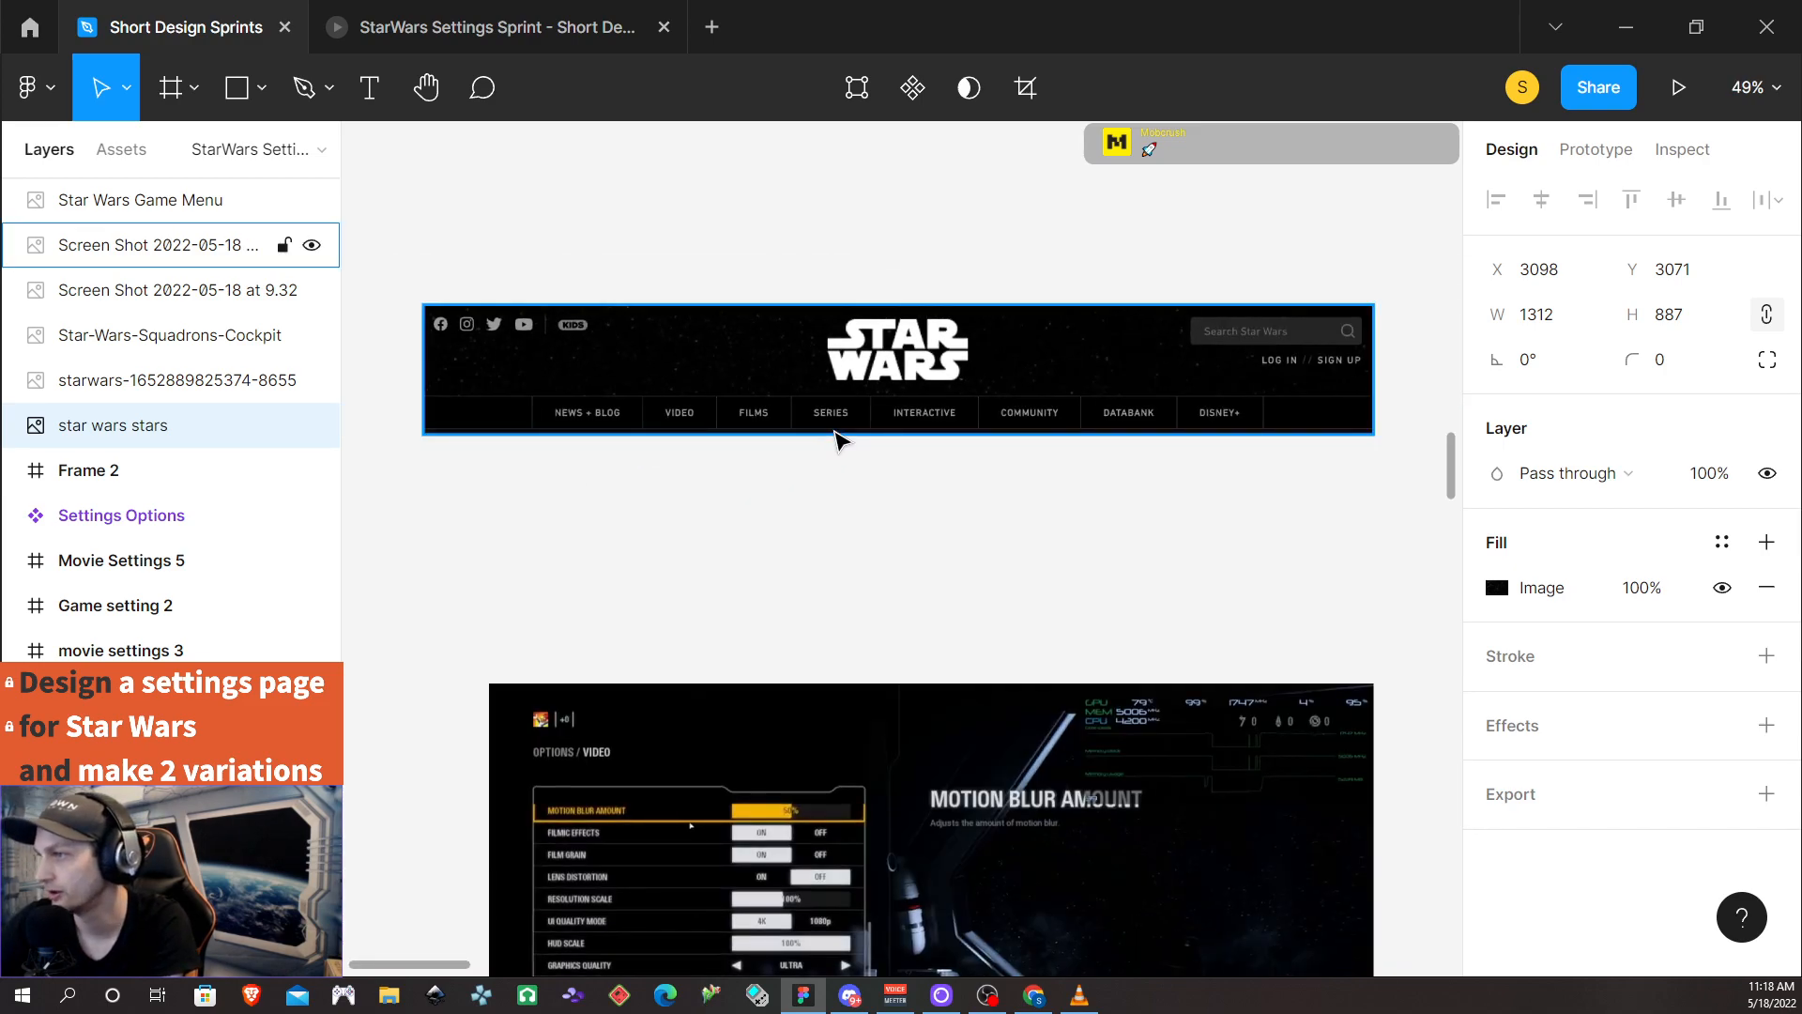
Examine the Revenge of the Sith player screenshot closely, including its audio and subtitle language lists, check marks, dividers and playback controls
{"action": "scroll", "coordinate": [845, 424], "scroll_direction": "up", "scroll_amount": 2}
{"action": "scroll", "coordinate": [847, 425], "scroll_direction": "down", "scroll_amount": 5}
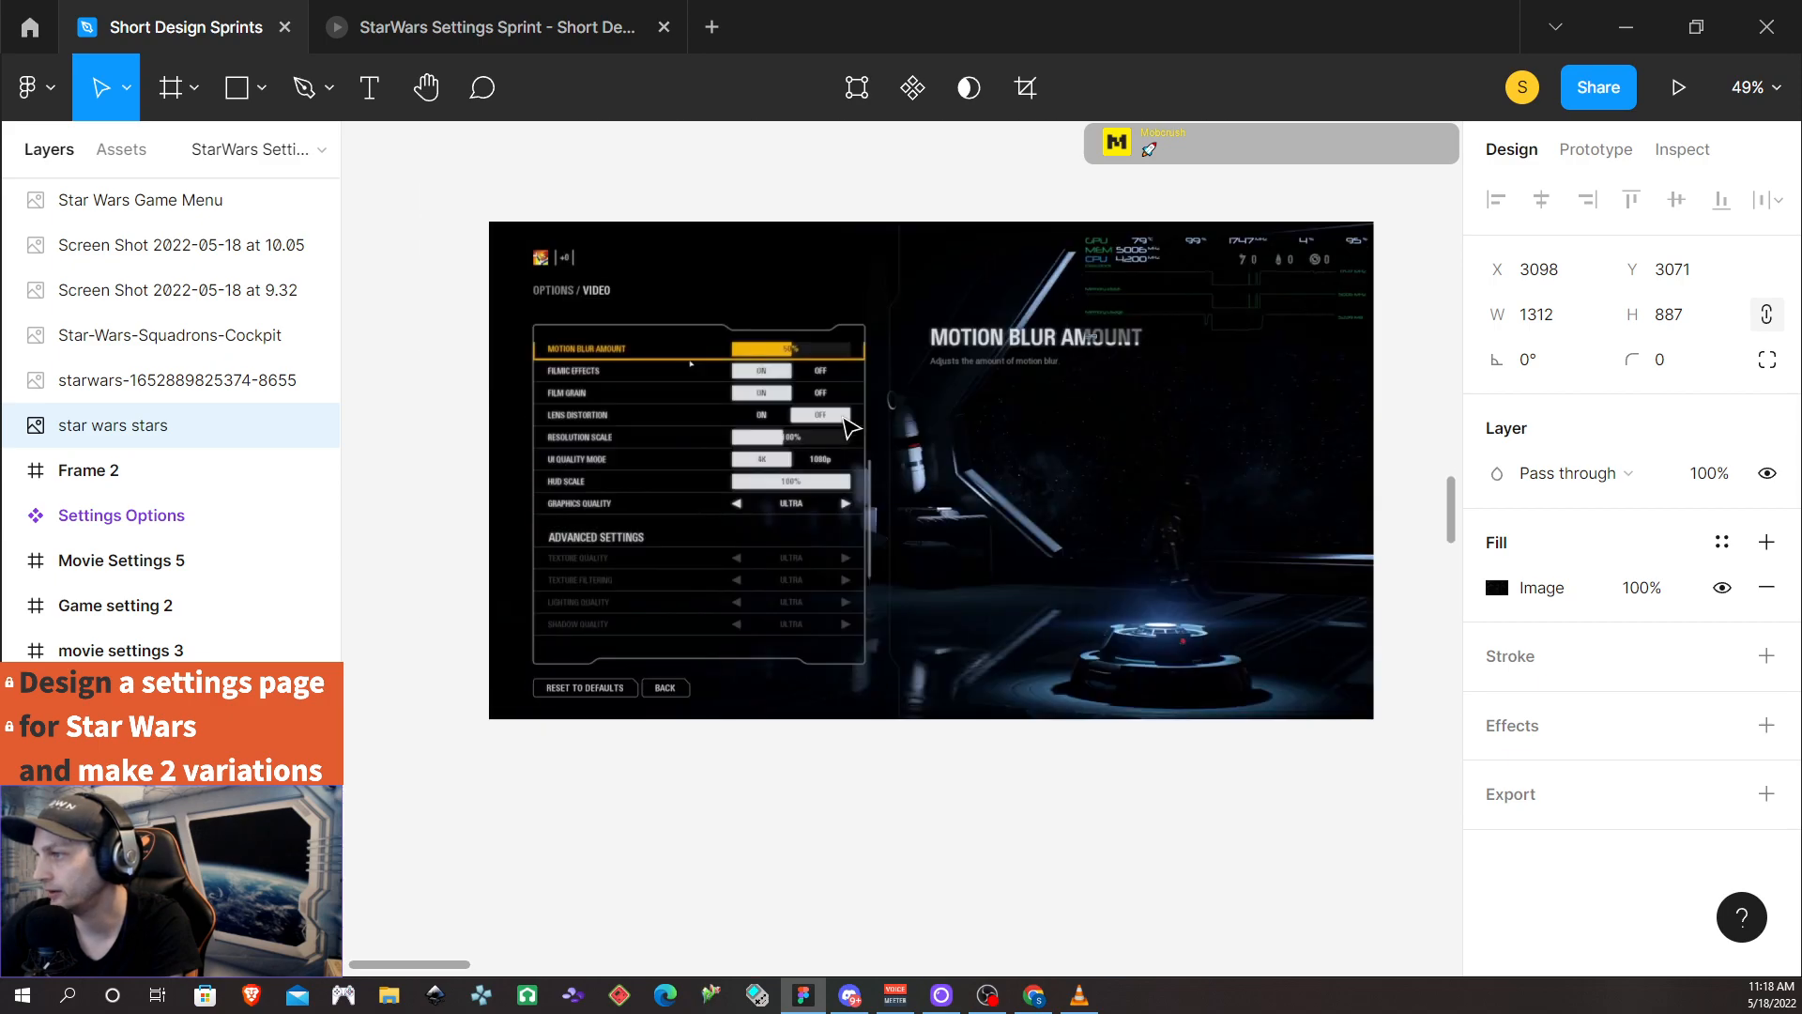
{"action": "scroll", "coordinate": [848, 424], "scroll_direction": "down", "scroll_amount": 5}
{"action": "scroll", "coordinate": [847, 424], "scroll_direction": "down", "scroll_amount": 1}
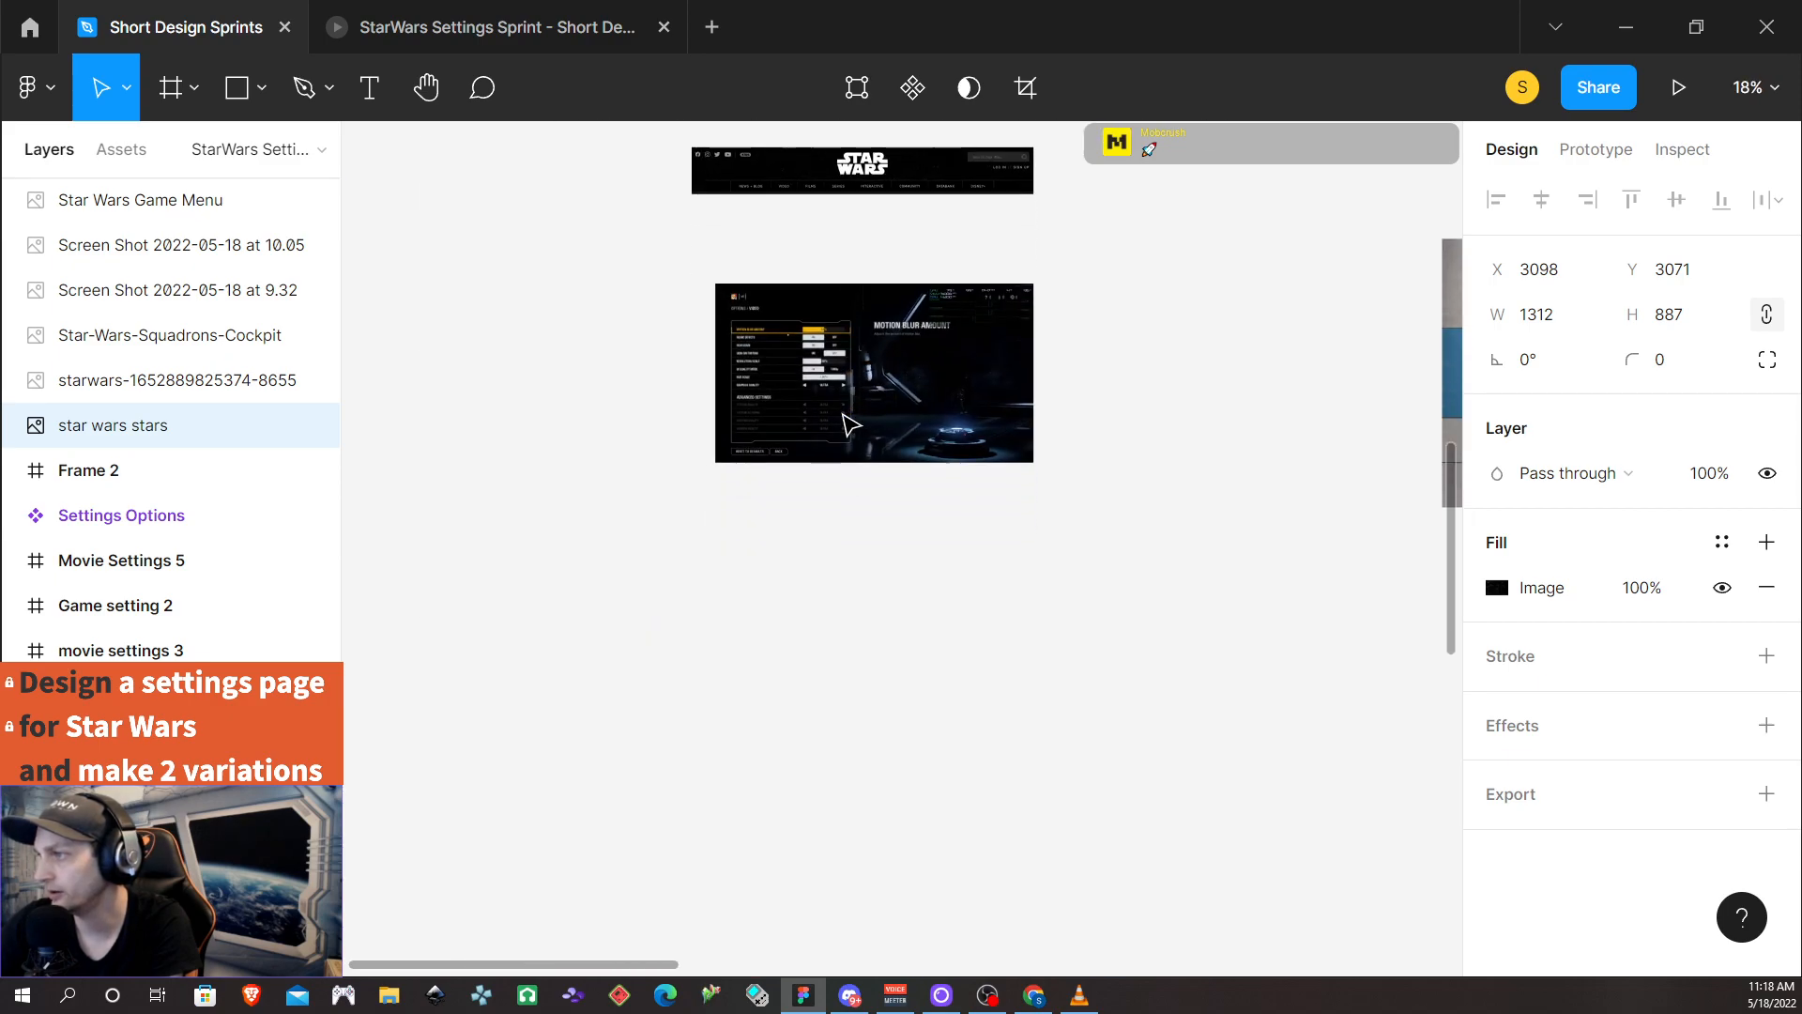
{"action": "scroll", "coordinate": [848, 424], "scroll_direction": "up", "scroll_amount": 3}
{"action": "scroll", "coordinate": [848, 424], "scroll_direction": "up", "scroll_amount": 5}
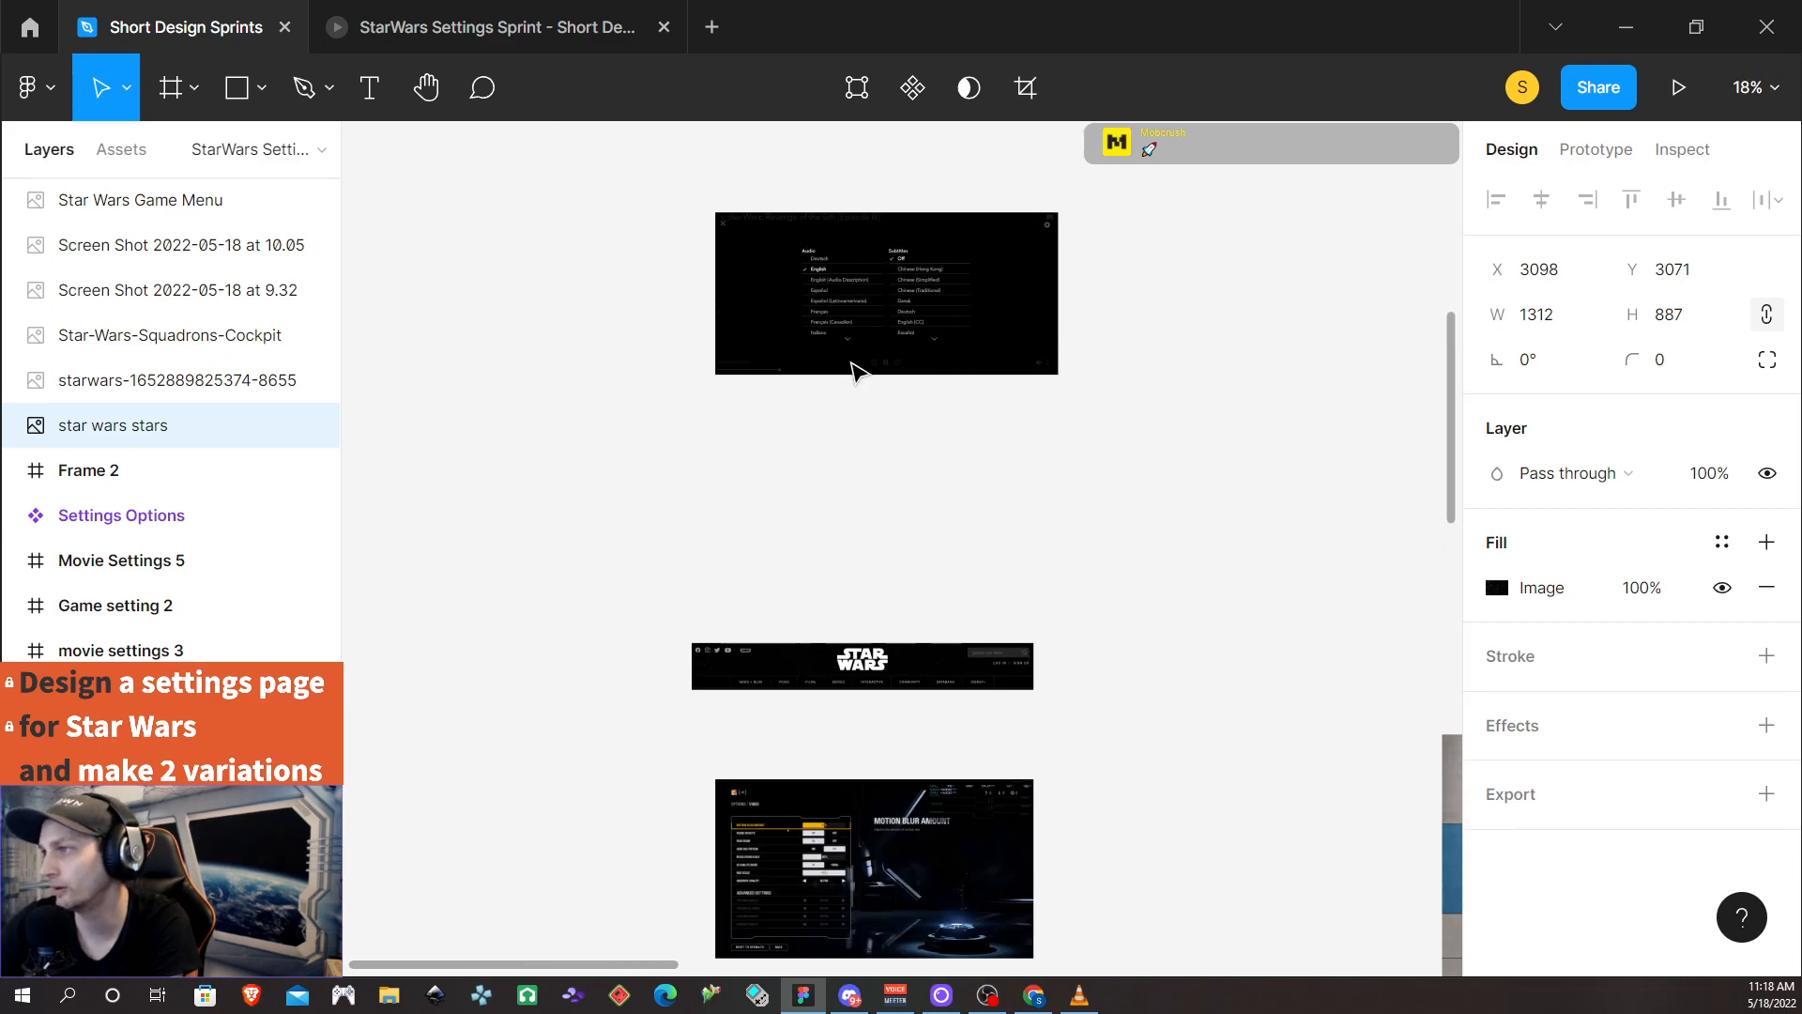
{"action": "left_click", "coordinate": [1001, 401]}
{"action": "scroll", "coordinate": [920, 403], "scroll_direction": "up", "scroll_amount": 5}
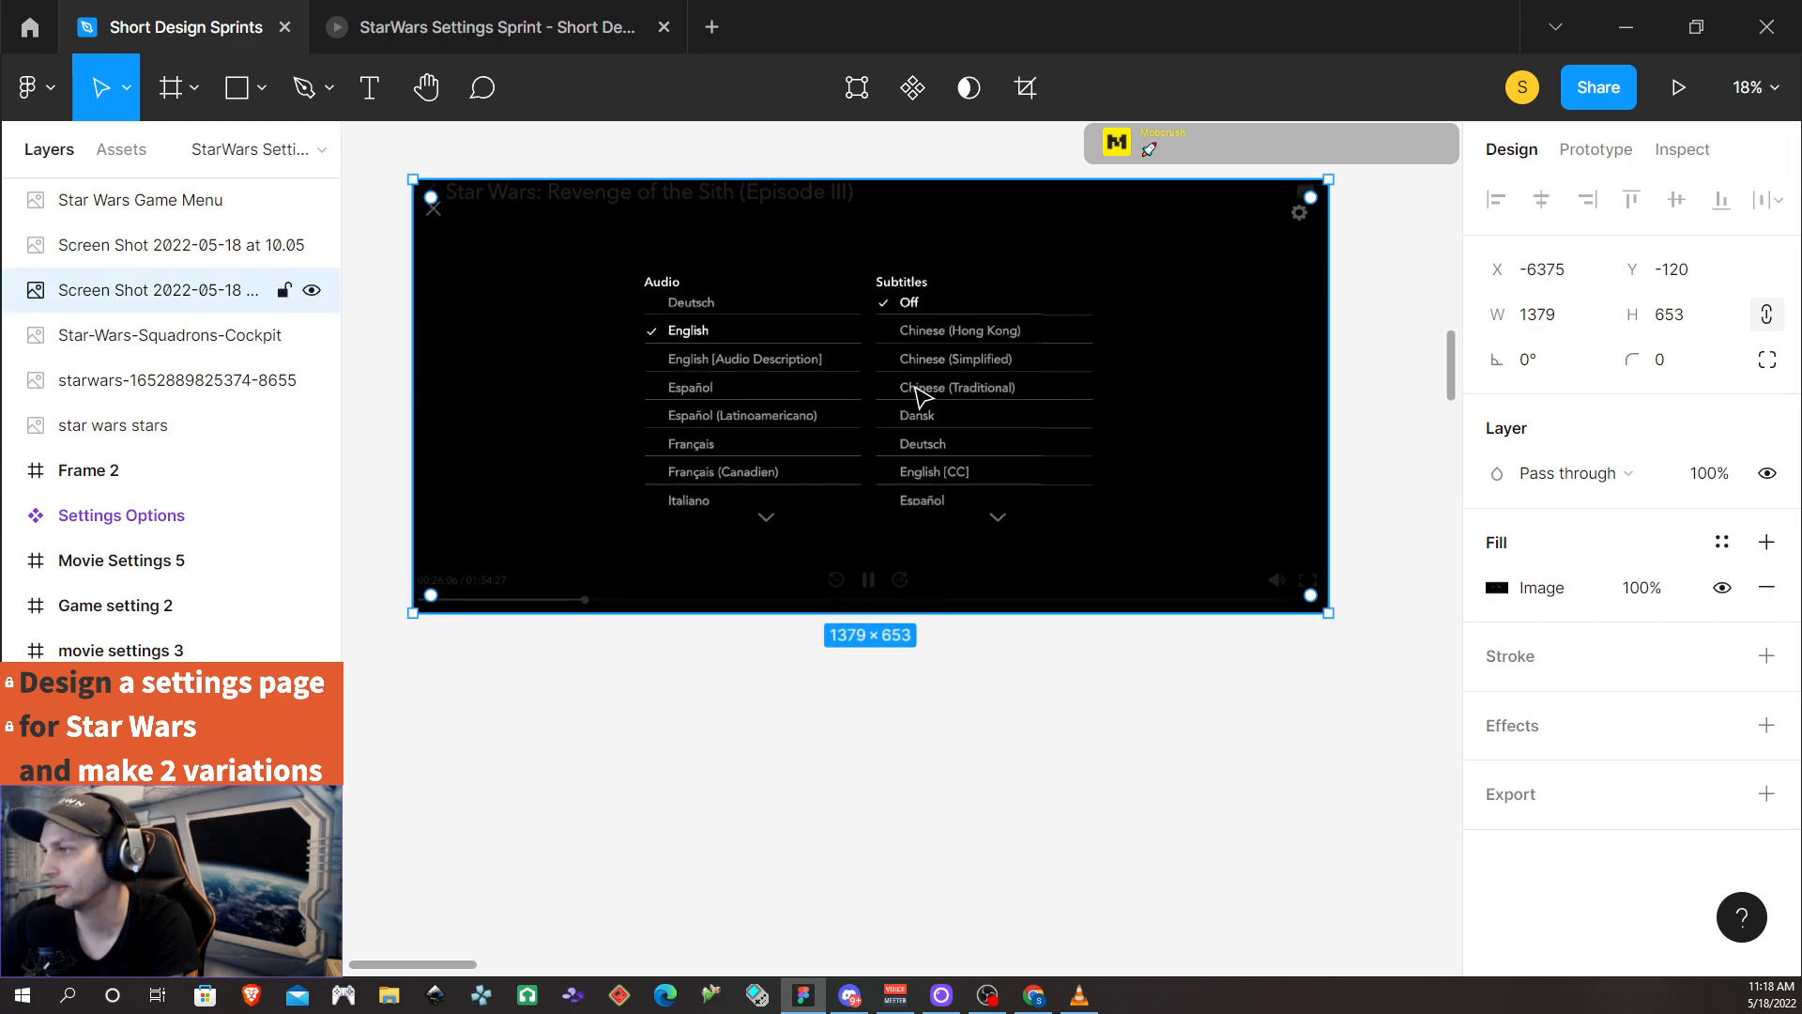
{"action": "scroll", "coordinate": [921, 388], "scroll_direction": "up", "scroll_amount": 3}
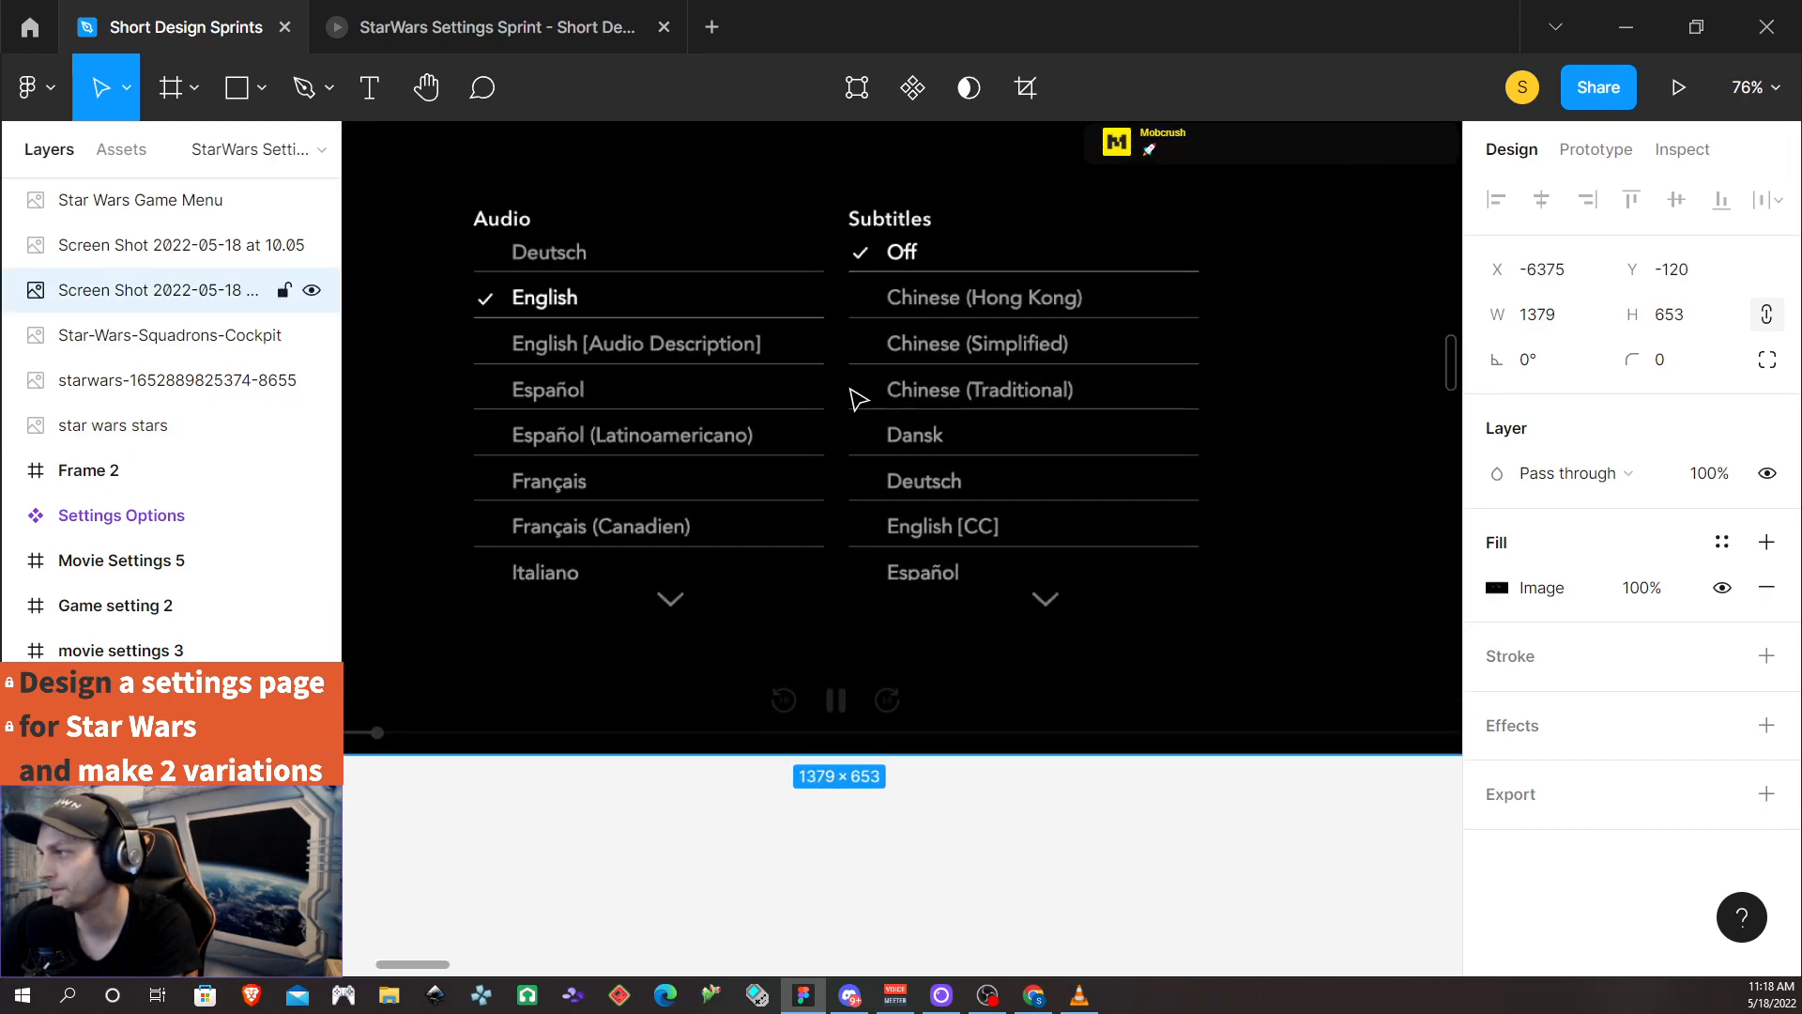
{"action": "scroll", "coordinate": [824, 389], "scroll_direction": "down", "scroll_amount": 3}
{"action": "scroll", "coordinate": [777, 326], "scroll_direction": "down", "scroll_amount": 1}
{"action": "scroll", "coordinate": [791, 338], "scroll_direction": "up", "scroll_amount": 2}
{"action": "scroll", "coordinate": [791, 338], "scroll_direction": "down", "scroll_amount": 2}
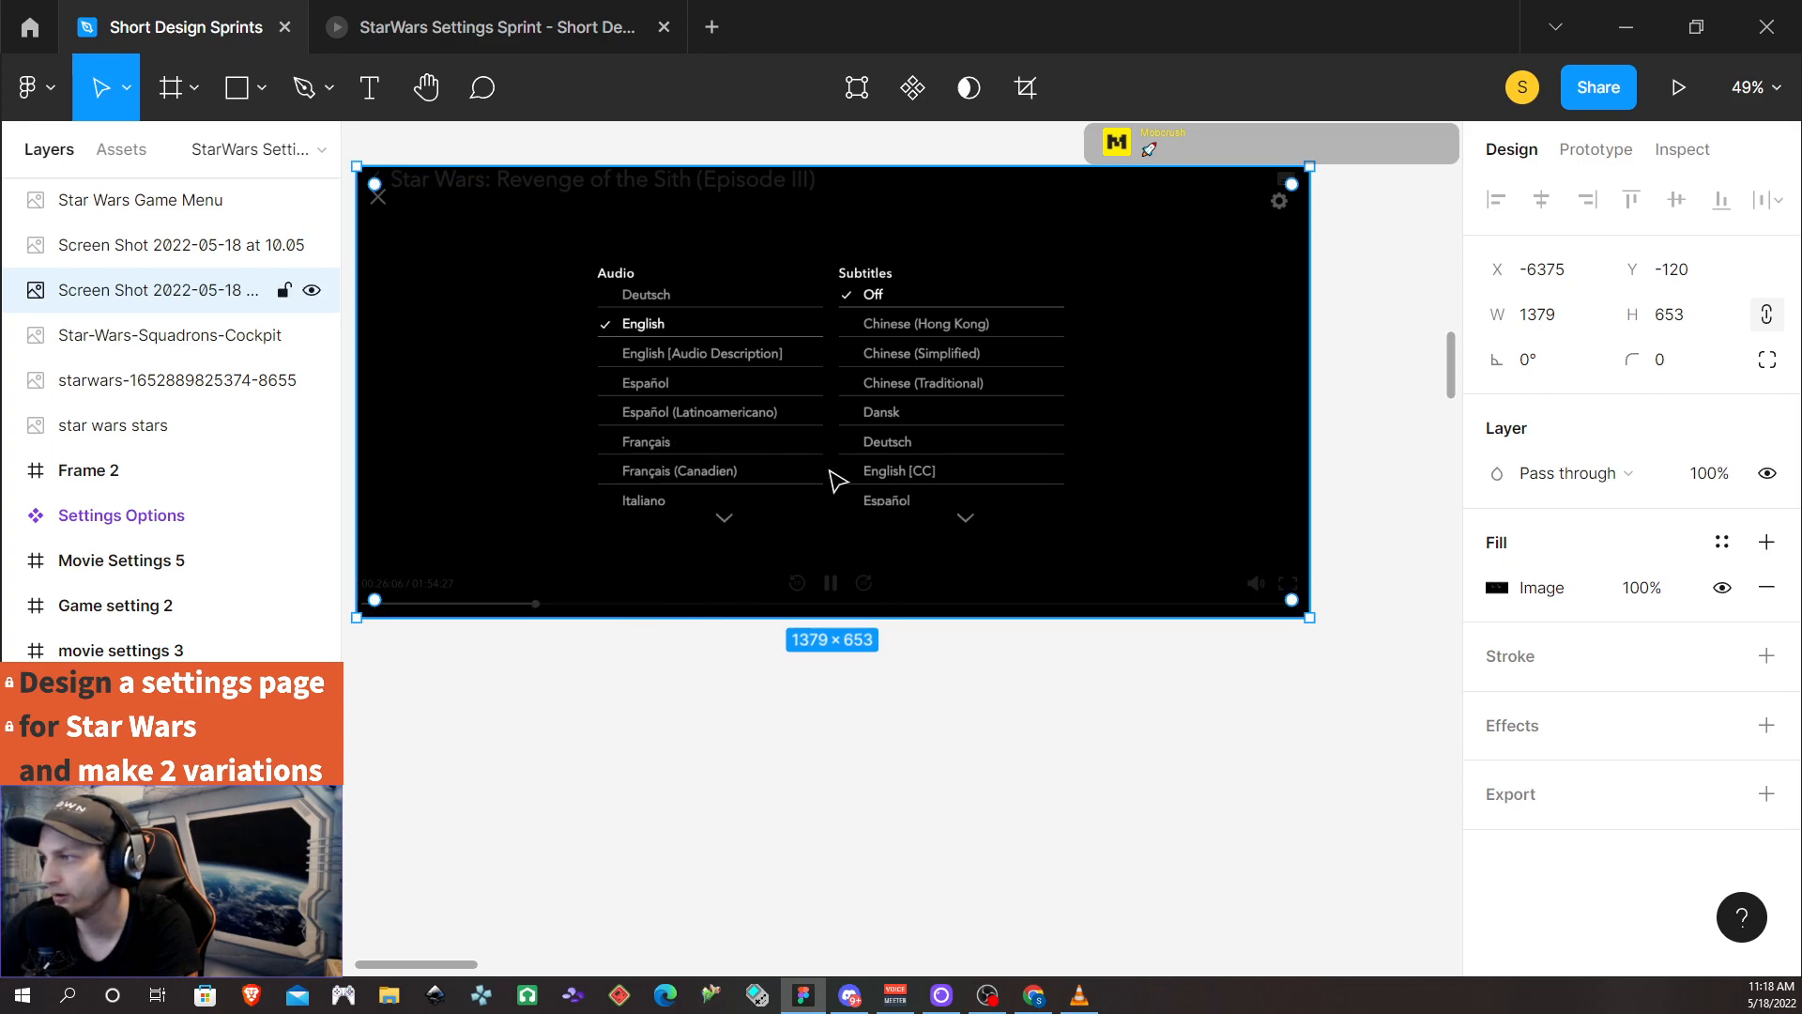
{"action": "scroll", "coordinate": [813, 396], "scroll_direction": "up", "scroll_amount": 5}
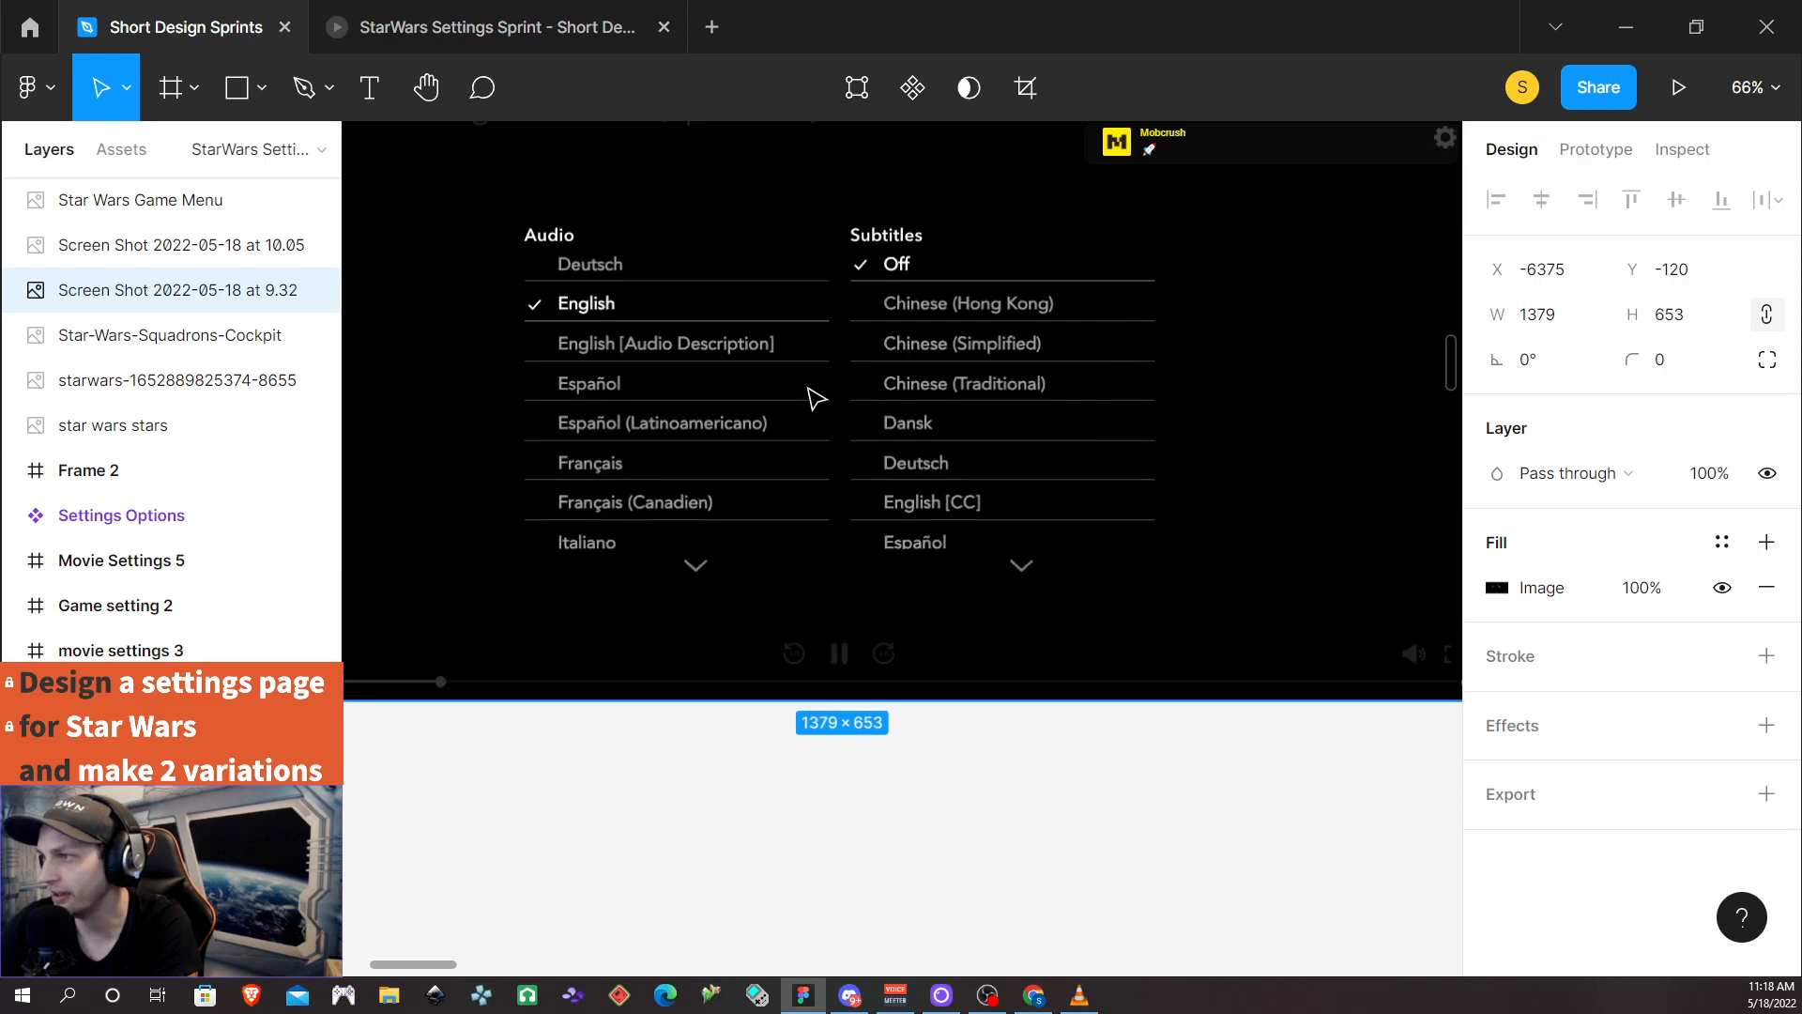
{"action": "scroll", "coordinate": [813, 396], "scroll_direction": "down", "scroll_amount": 4}
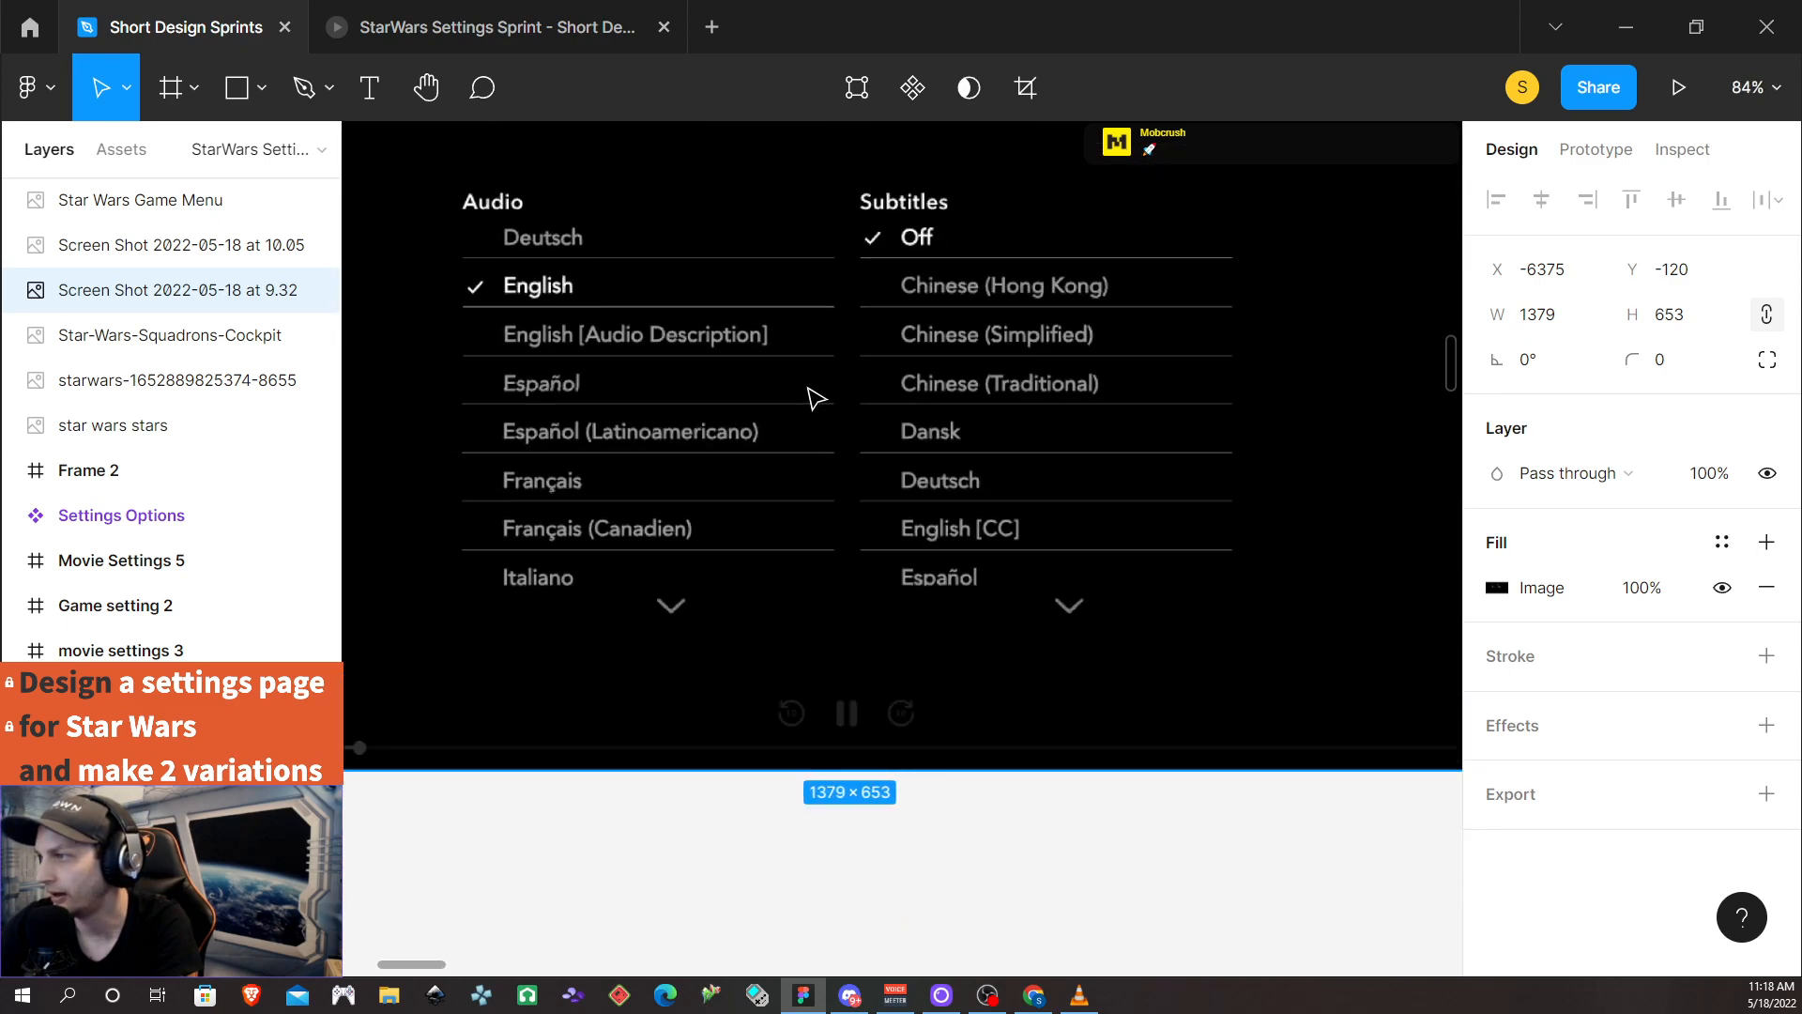
{"action": "scroll", "coordinate": [815, 398], "scroll_direction": "up", "scroll_amount": 3}
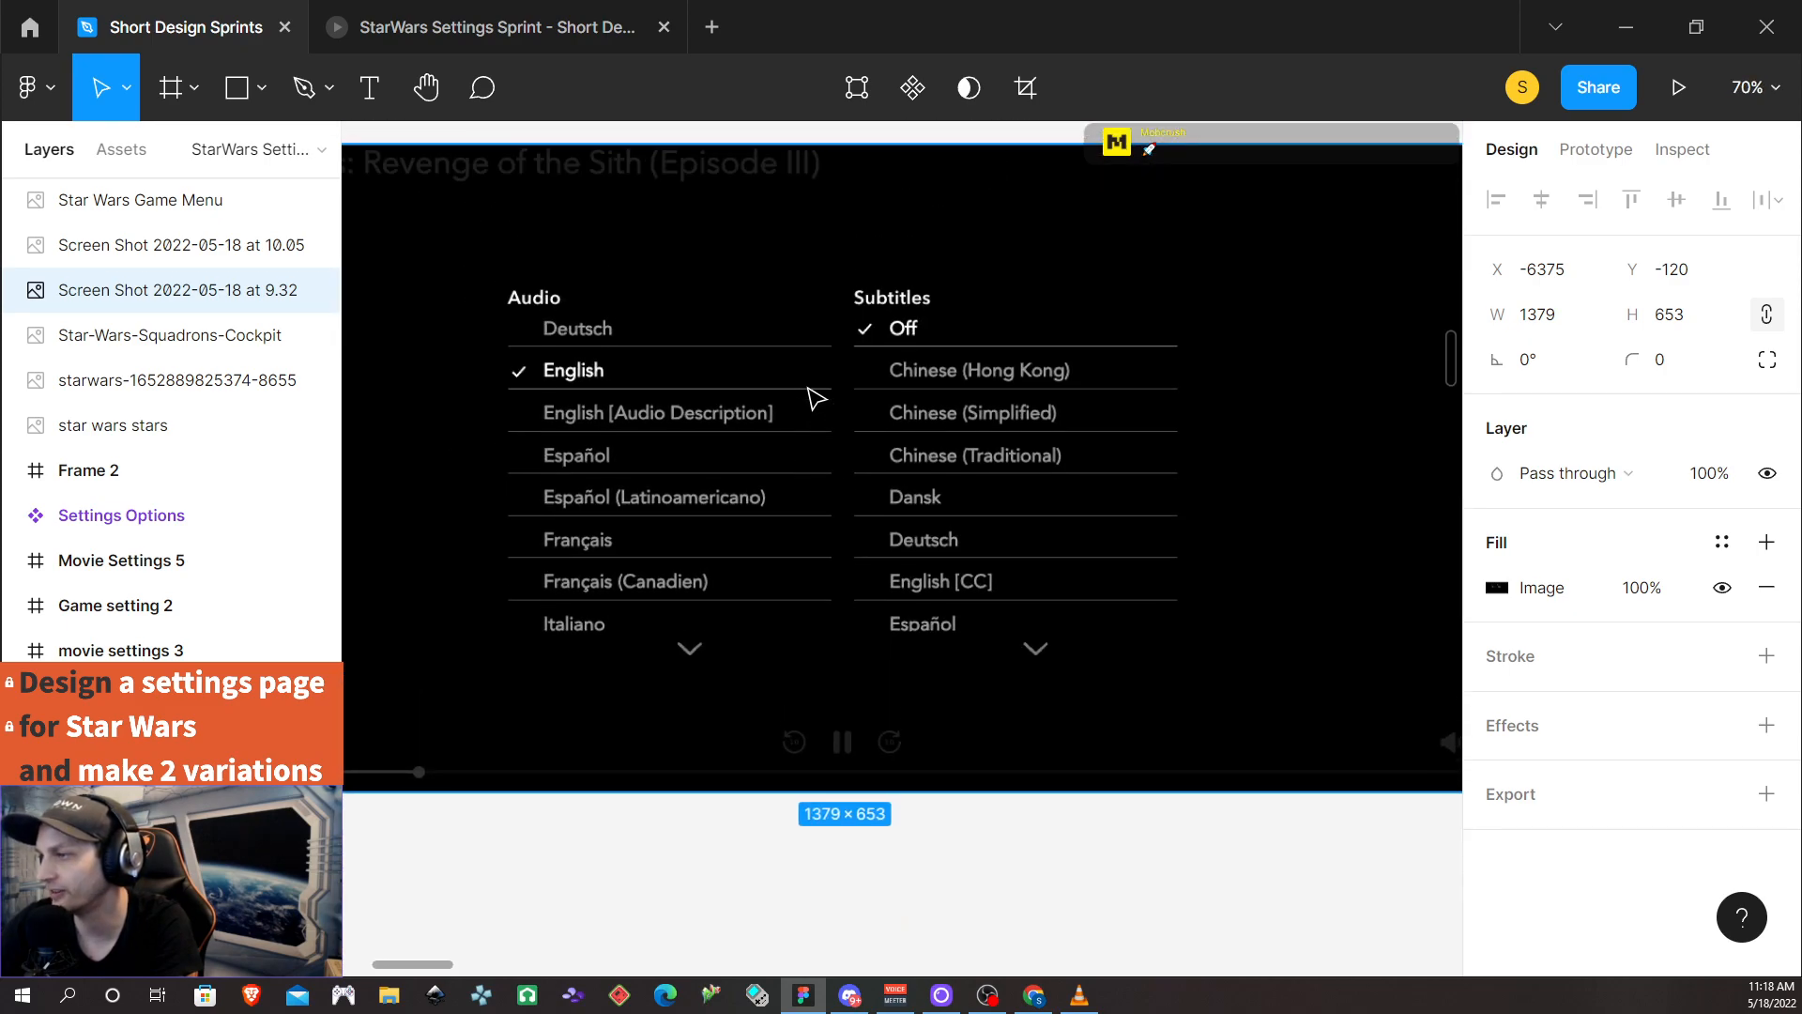
{"action": "scroll", "coordinate": [815, 398], "scroll_direction": "down", "scroll_amount": 3}
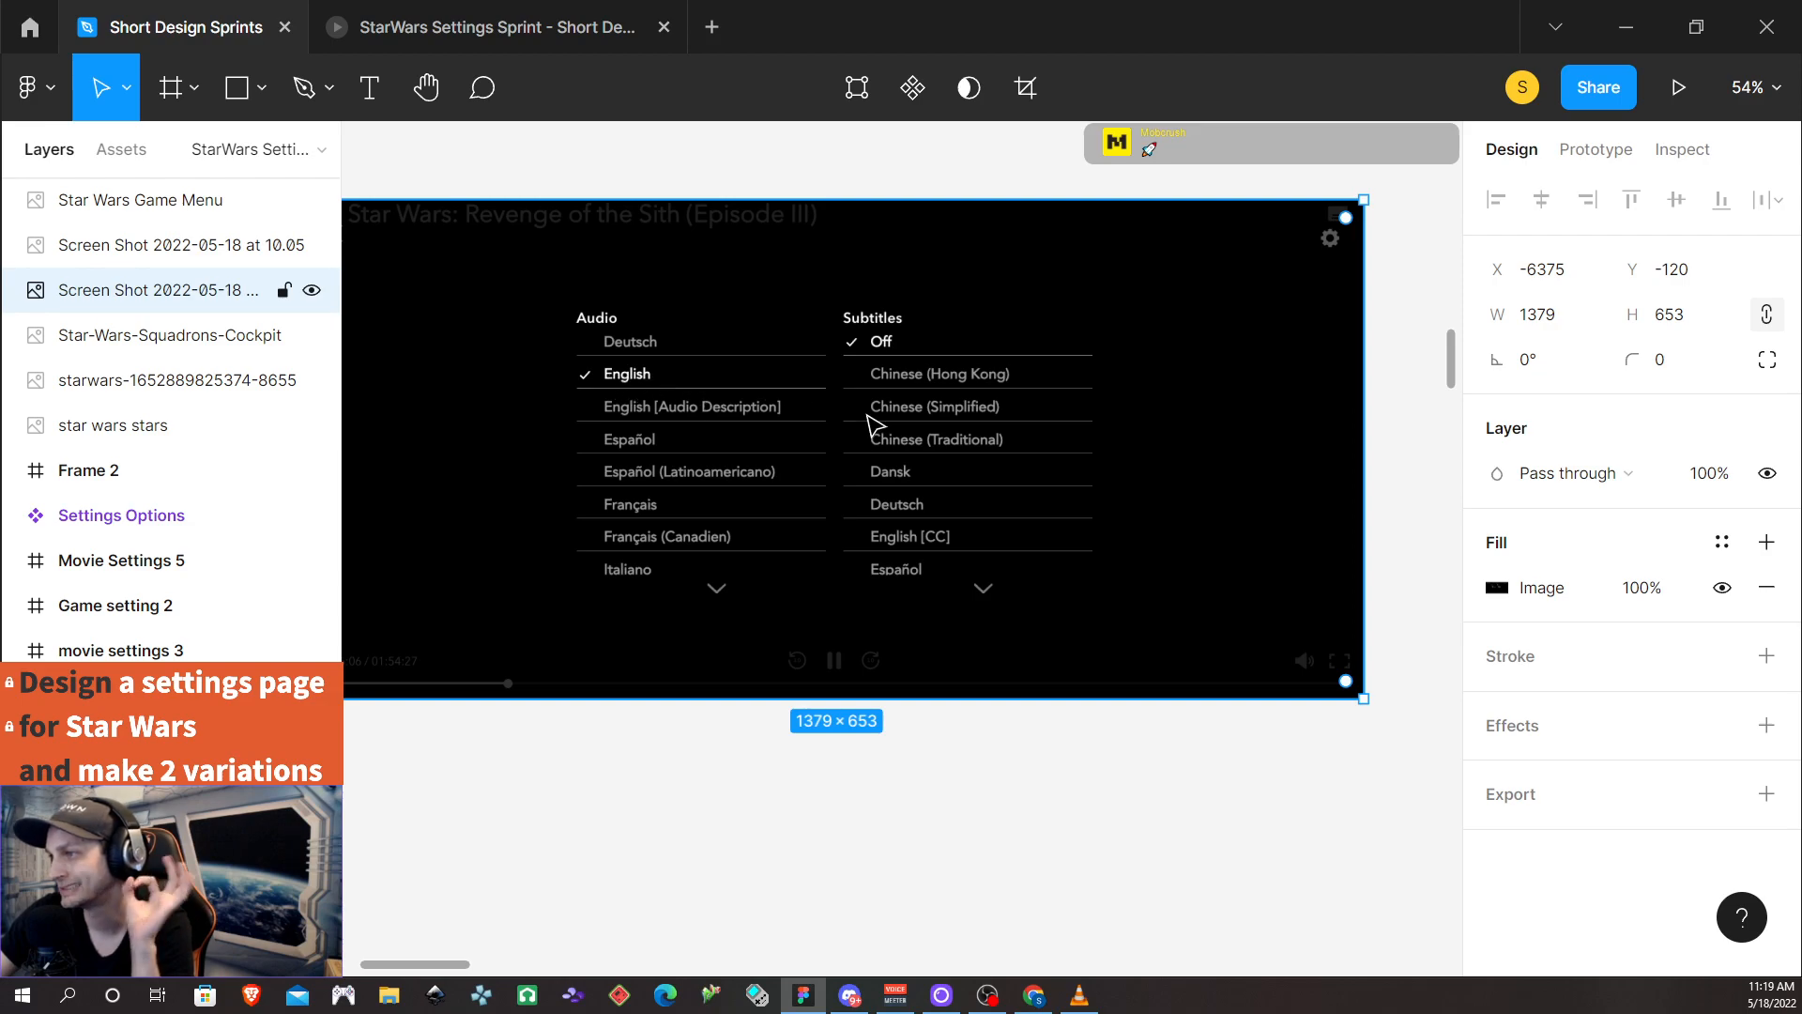
{"action": "scroll", "coordinate": [872, 427], "scroll_direction": "down", "scroll_amount": 3}
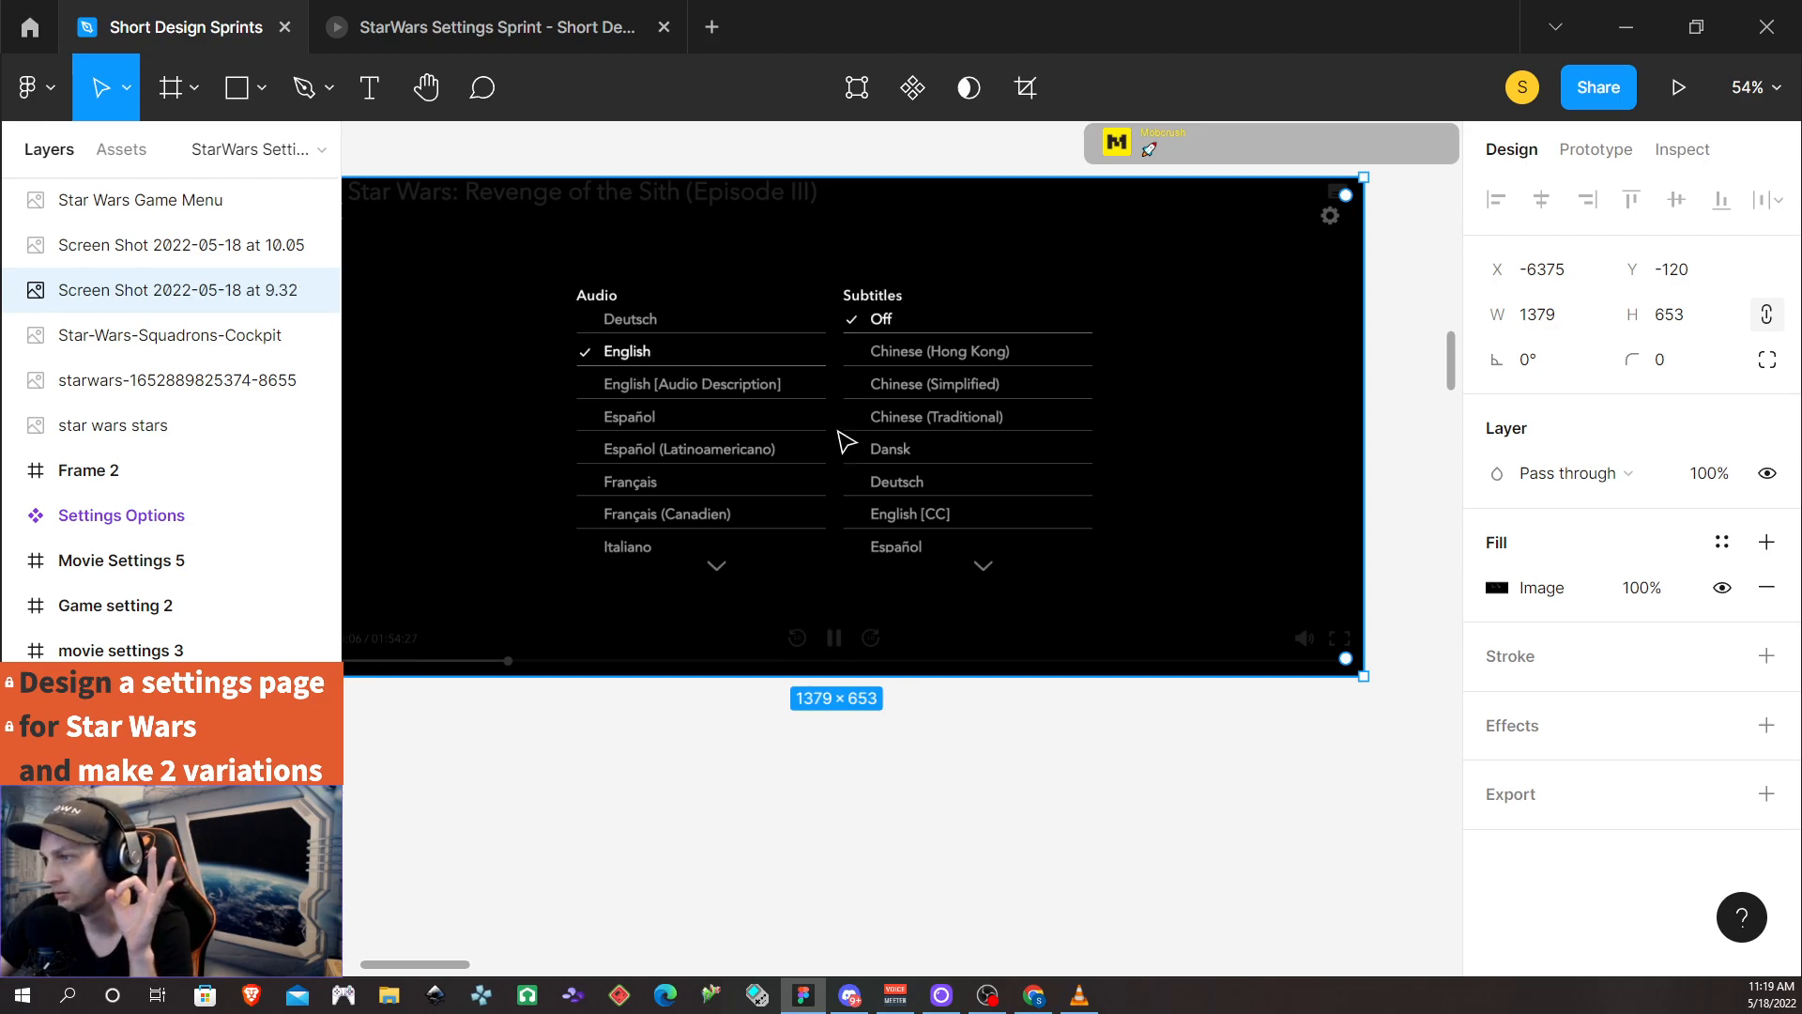
{"action": "scroll", "coordinate": [846, 442], "scroll_direction": "down", "scroll_amount": 1}
{"action": "scroll", "coordinate": [857, 394], "scroll_direction": "up", "scroll_amount": 5}
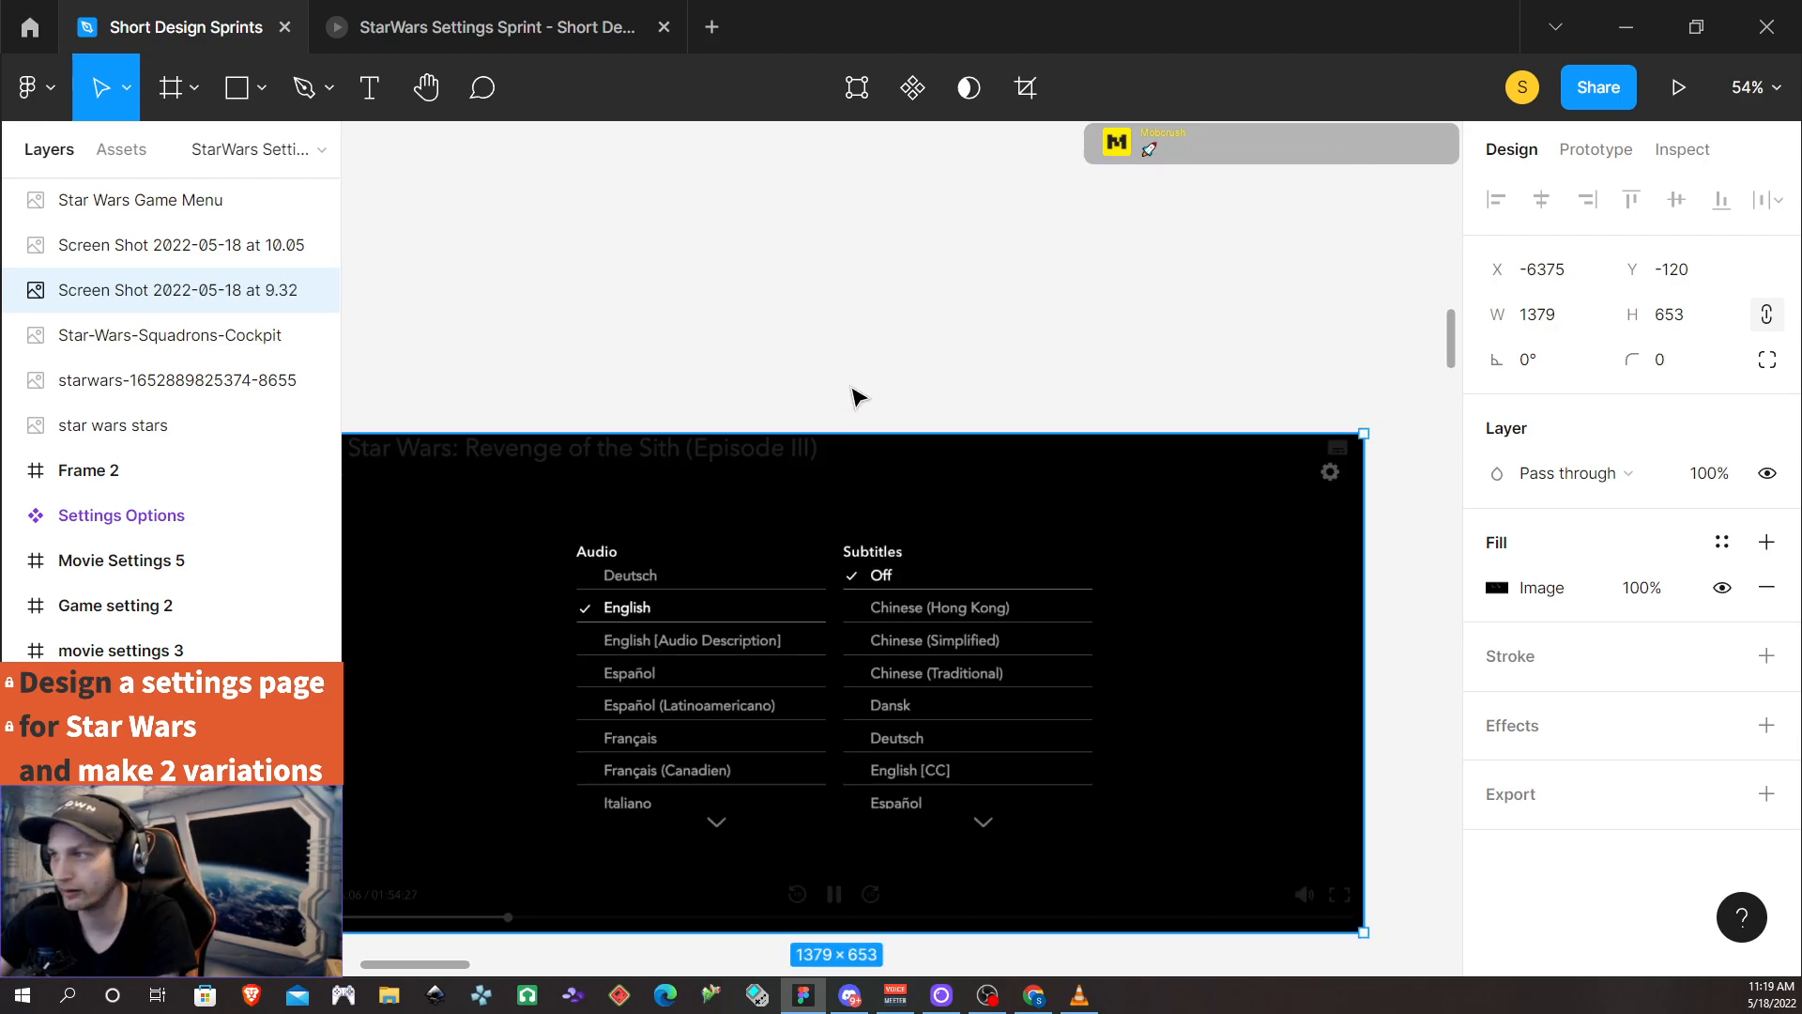
Compare the audio and subtitles screenshot with the Star Wars website header and the Star Wars Game Menu reference below it
{"action": "scroll", "coordinate": [857, 394], "scroll_direction": "down", "scroll_amount": 3, "text": "ctrl"}
{"action": "scroll", "coordinate": [854, 396], "scroll_direction": "down", "scroll_amount": 5}
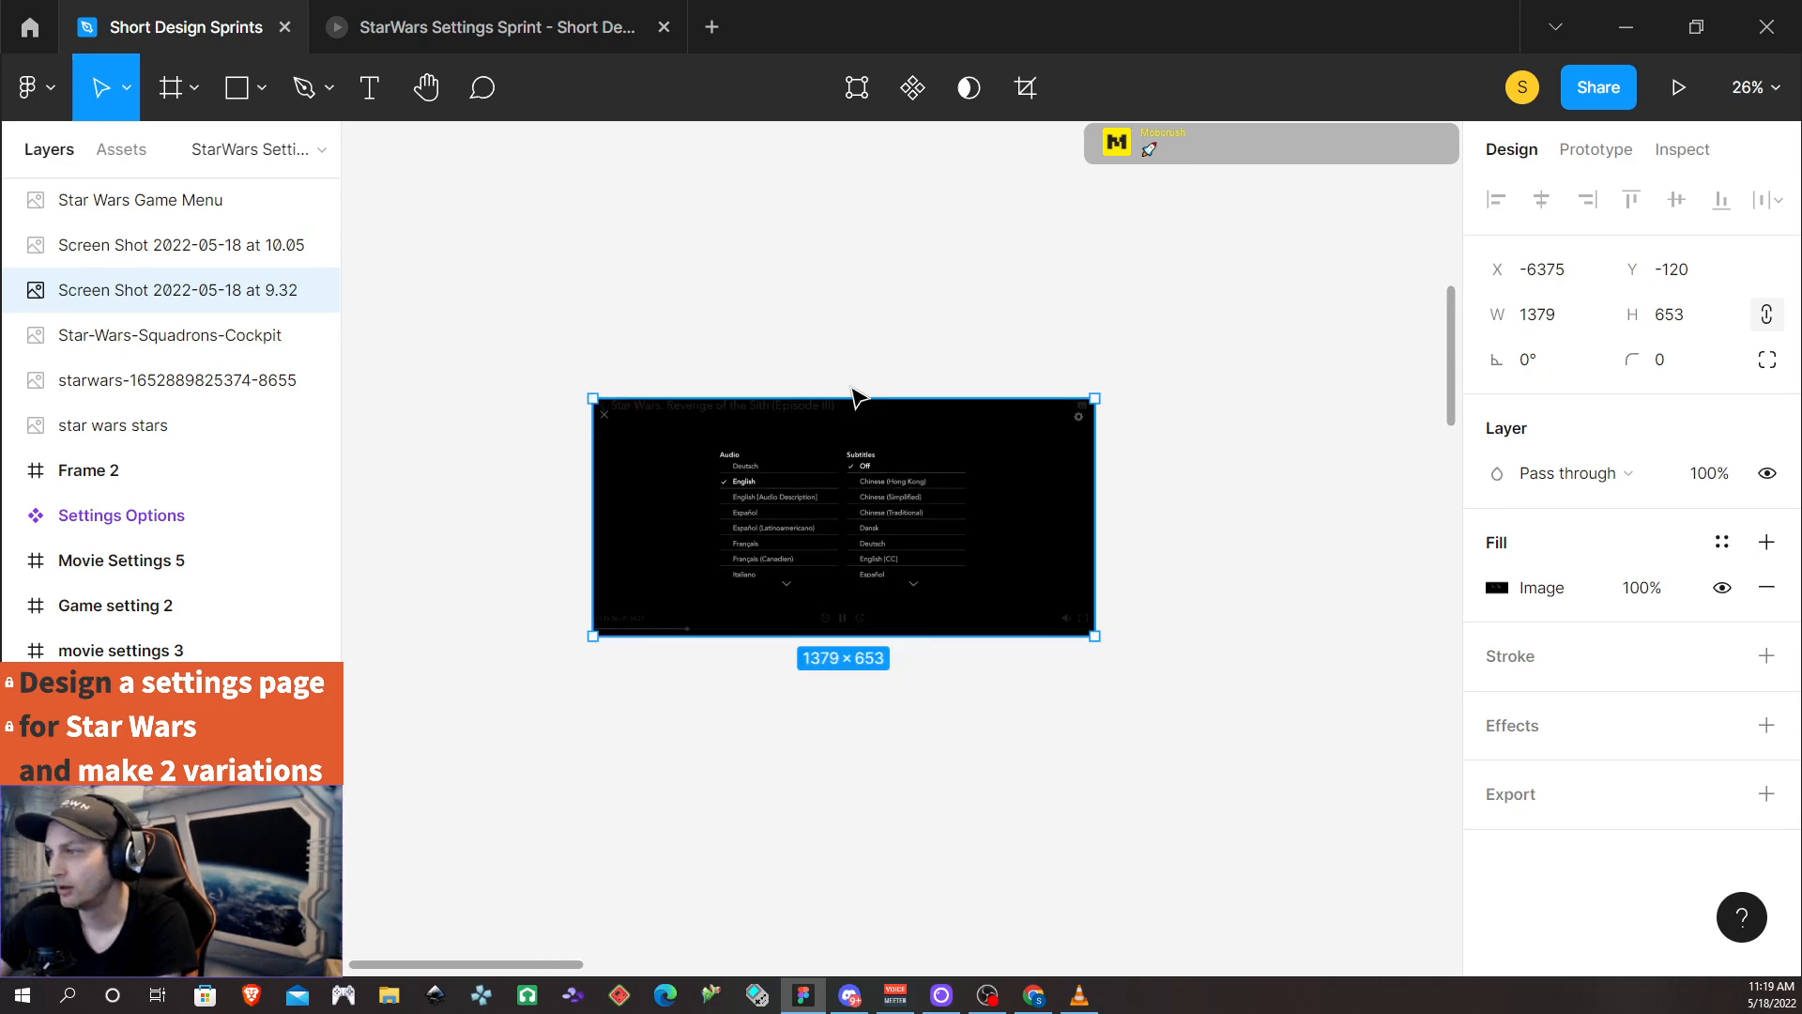
{"action": "scroll", "coordinate": [852, 392], "scroll_direction": "down", "scroll_amount": 2, "text": "ctrl"}
{"action": "scroll", "coordinate": [851, 393], "scroll_direction": "down", "scroll_amount": 1, "text": "ctrl"}
{"action": "scroll", "coordinate": [879, 535], "scroll_direction": "up", "scroll_amount": 1}
{"action": "scroll", "coordinate": [879, 539], "scroll_direction": "down", "scroll_amount": 4}
{"action": "scroll", "coordinate": [878, 537], "scroll_direction": "up", "scroll_amount": 1}
{"action": "scroll", "coordinate": [877, 535], "scroll_direction": "up", "scroll_amount": 3}
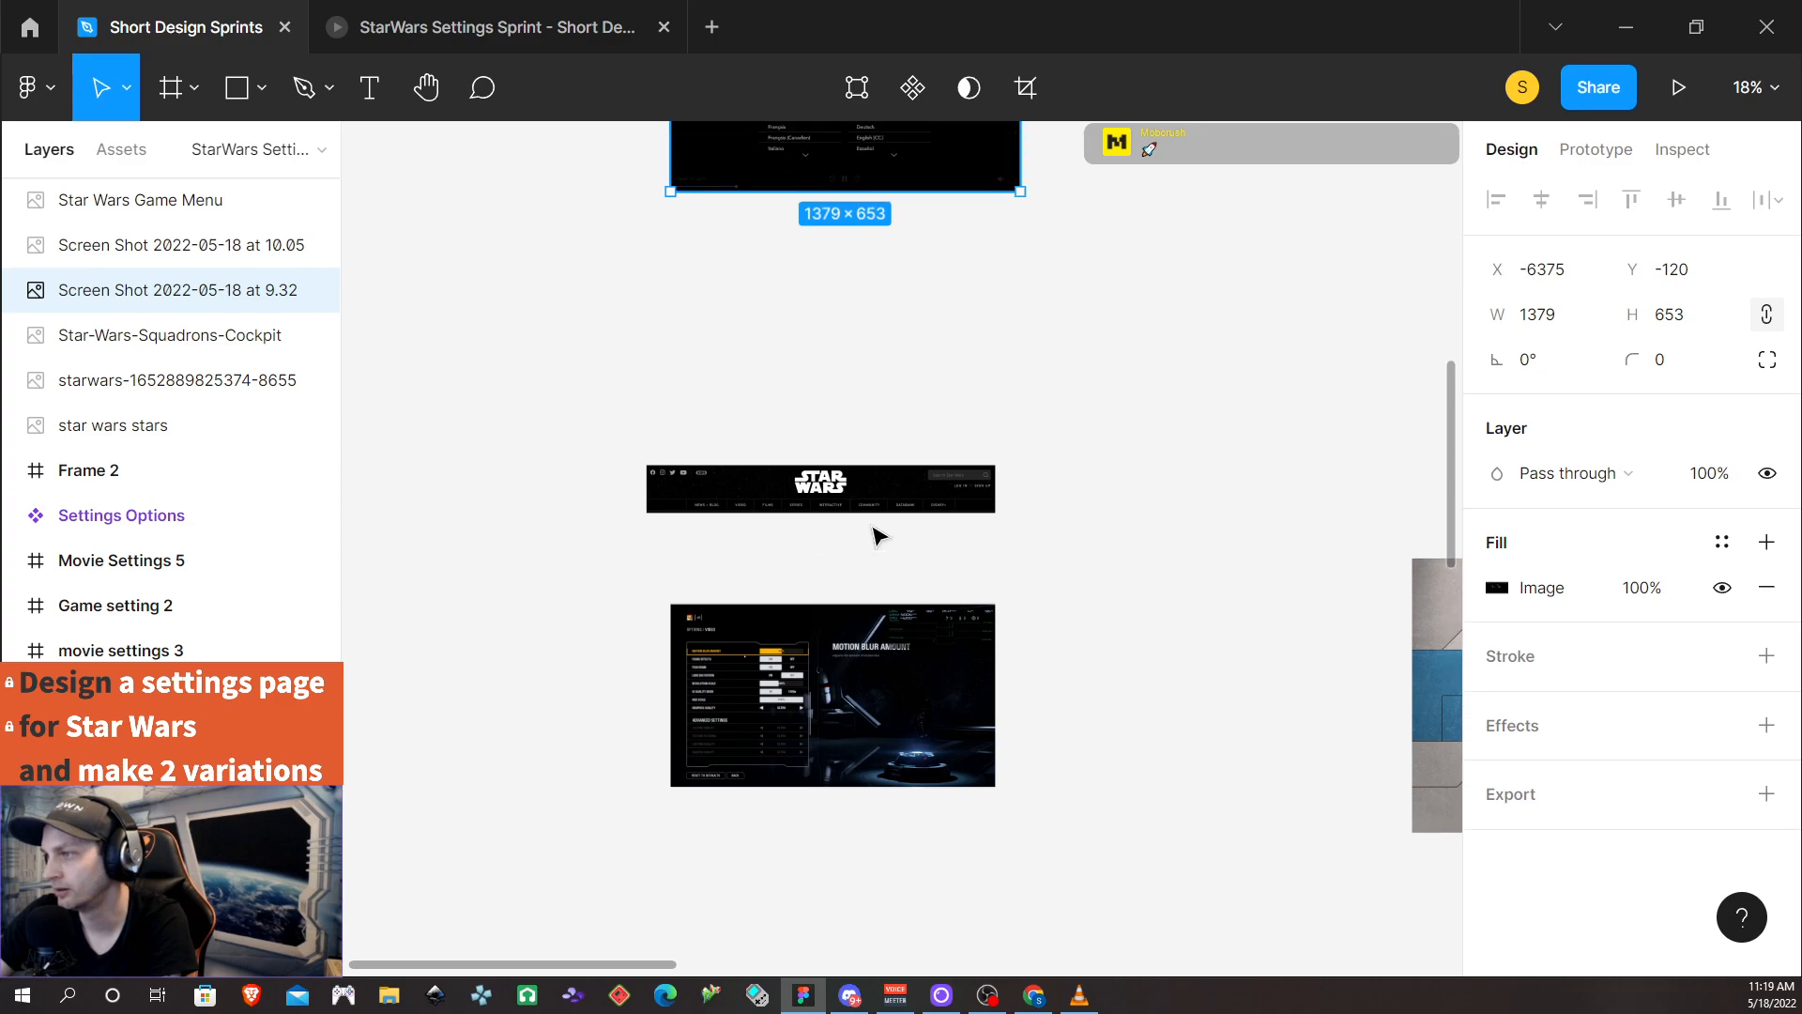
{"action": "scroll", "coordinate": [878, 533], "scroll_direction": "up", "scroll_amount": 3}
{"action": "scroll", "coordinate": [850, 567], "scroll_direction": "down", "scroll_amount": 1}
{"action": "scroll", "coordinate": [851, 567], "scroll_direction": "down", "scroll_amount": 1}
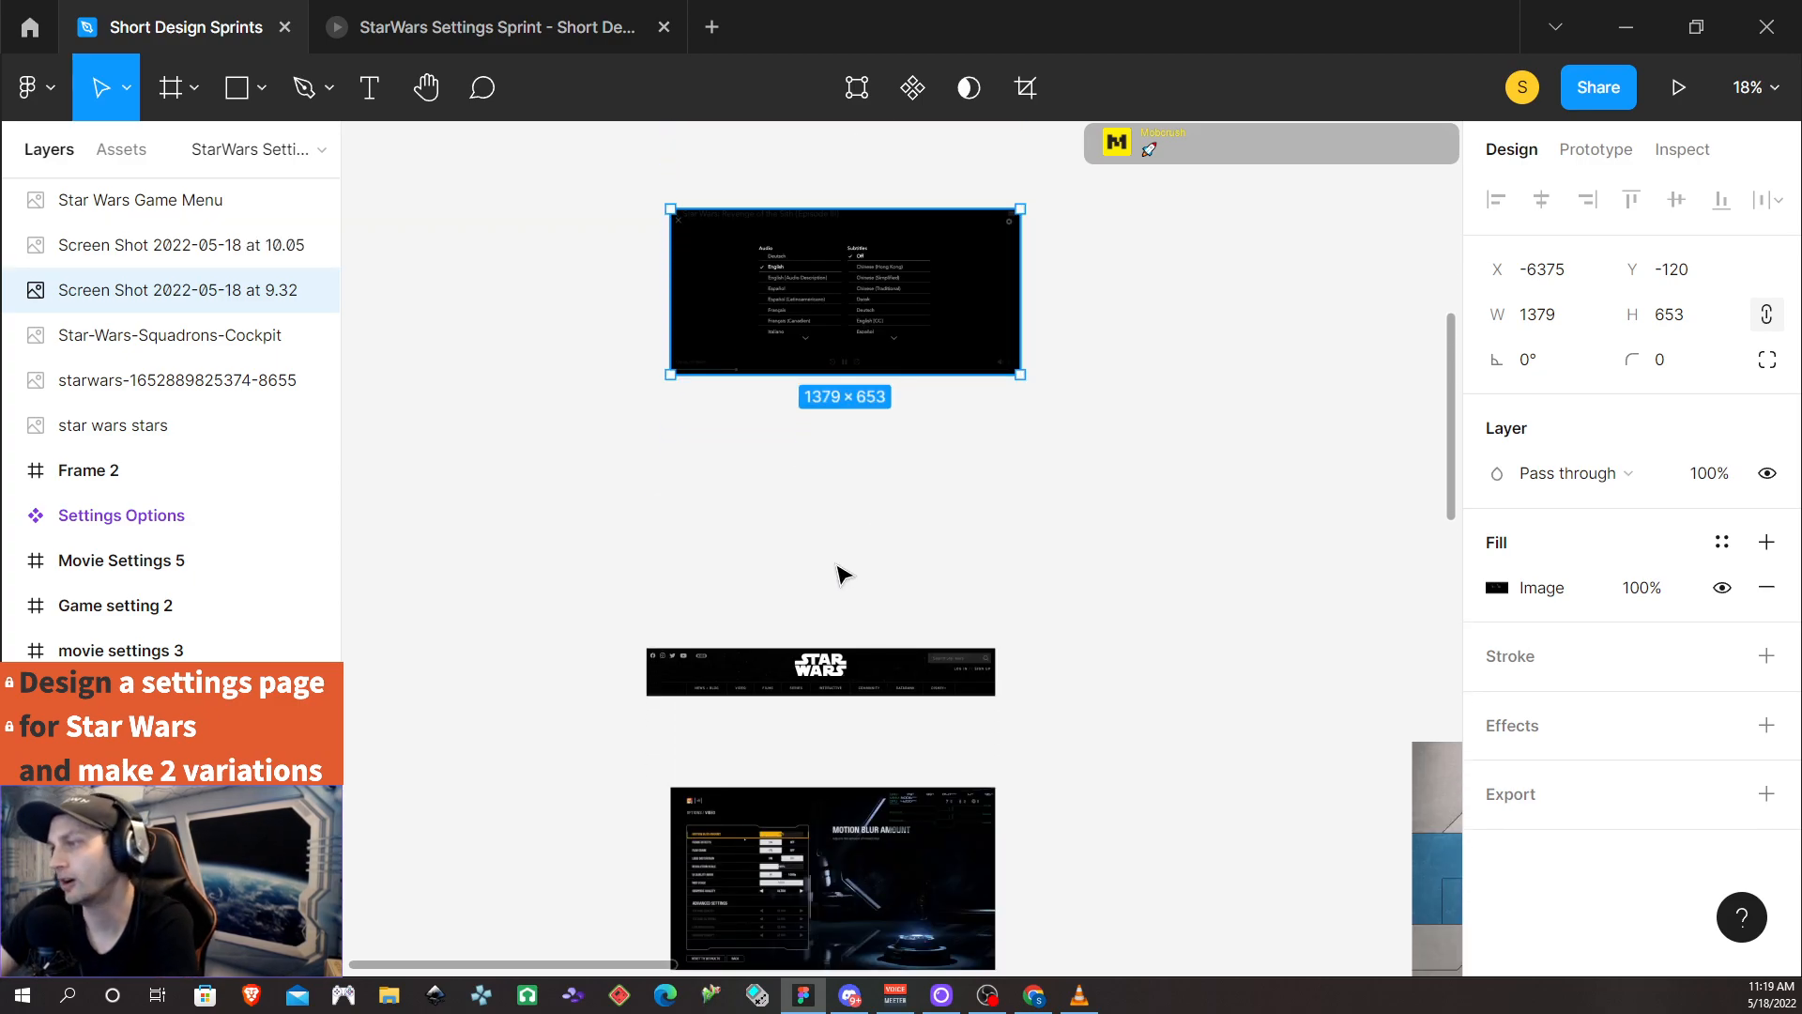
{"action": "scroll", "coordinate": [850, 552], "scroll_direction": "down", "scroll_amount": 2}
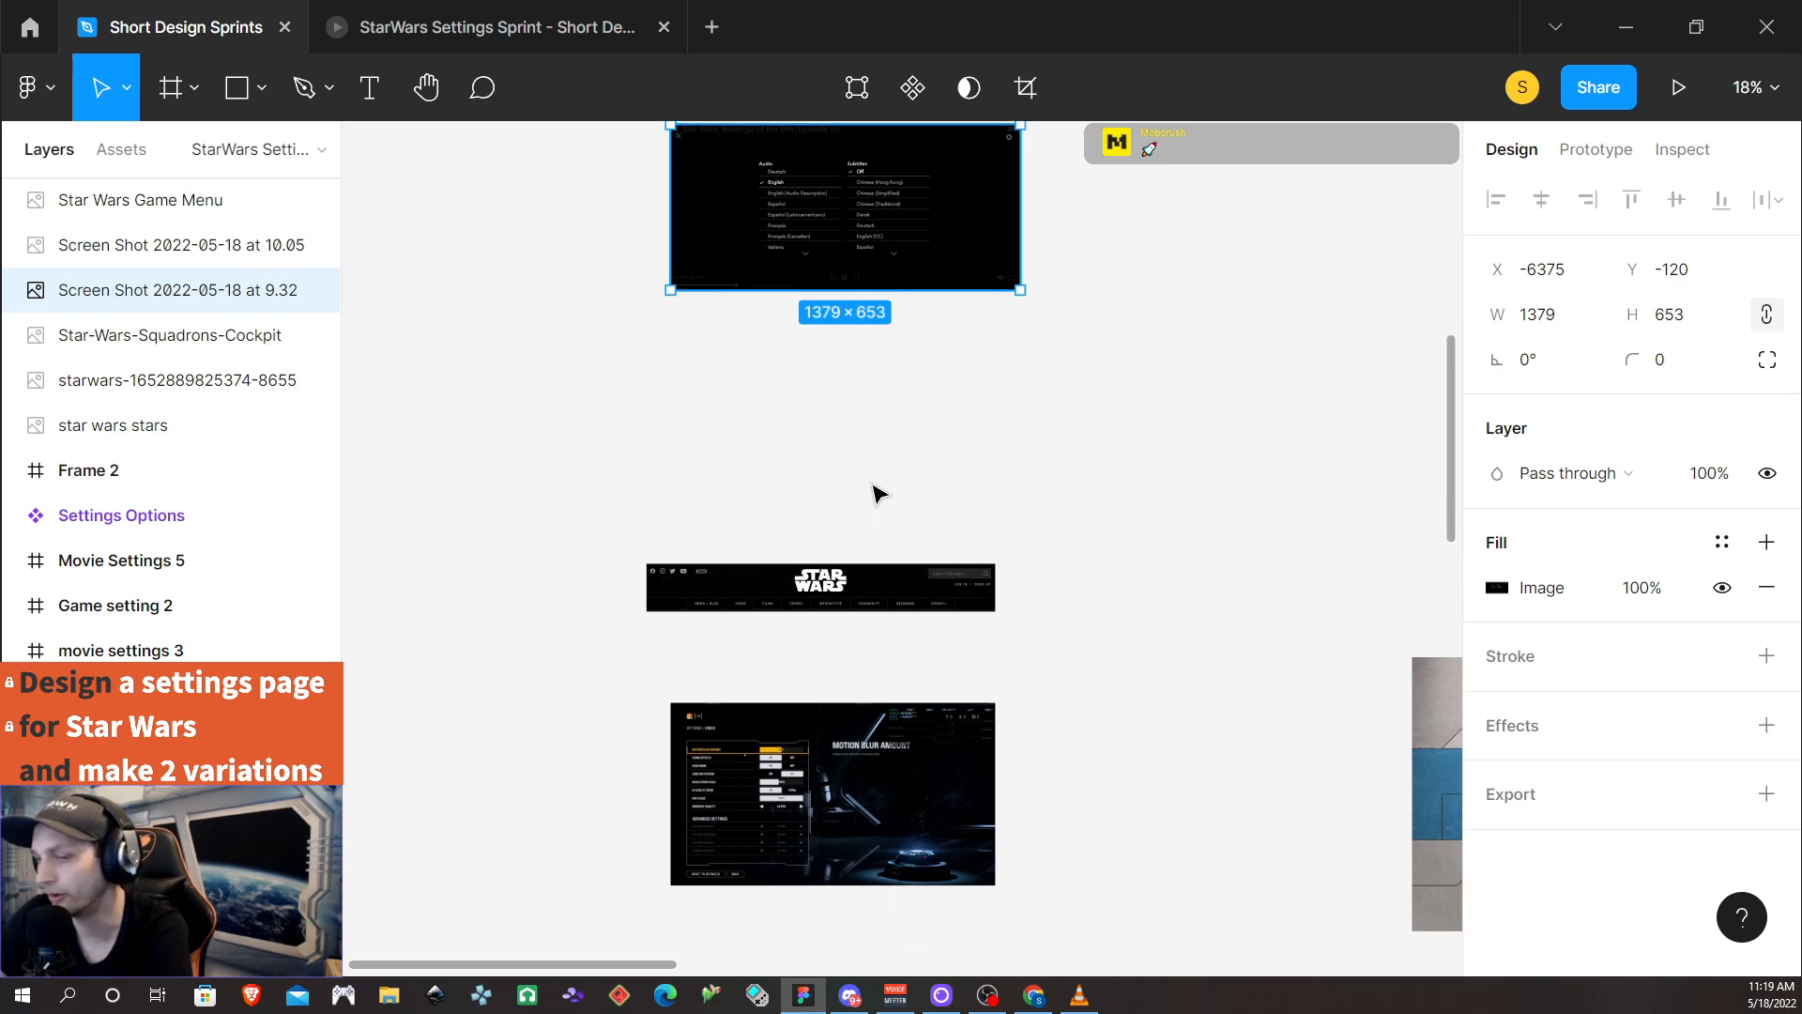
{"action": "scroll", "coordinate": [850, 544], "scroll_direction": "down", "scroll_amount": 1}
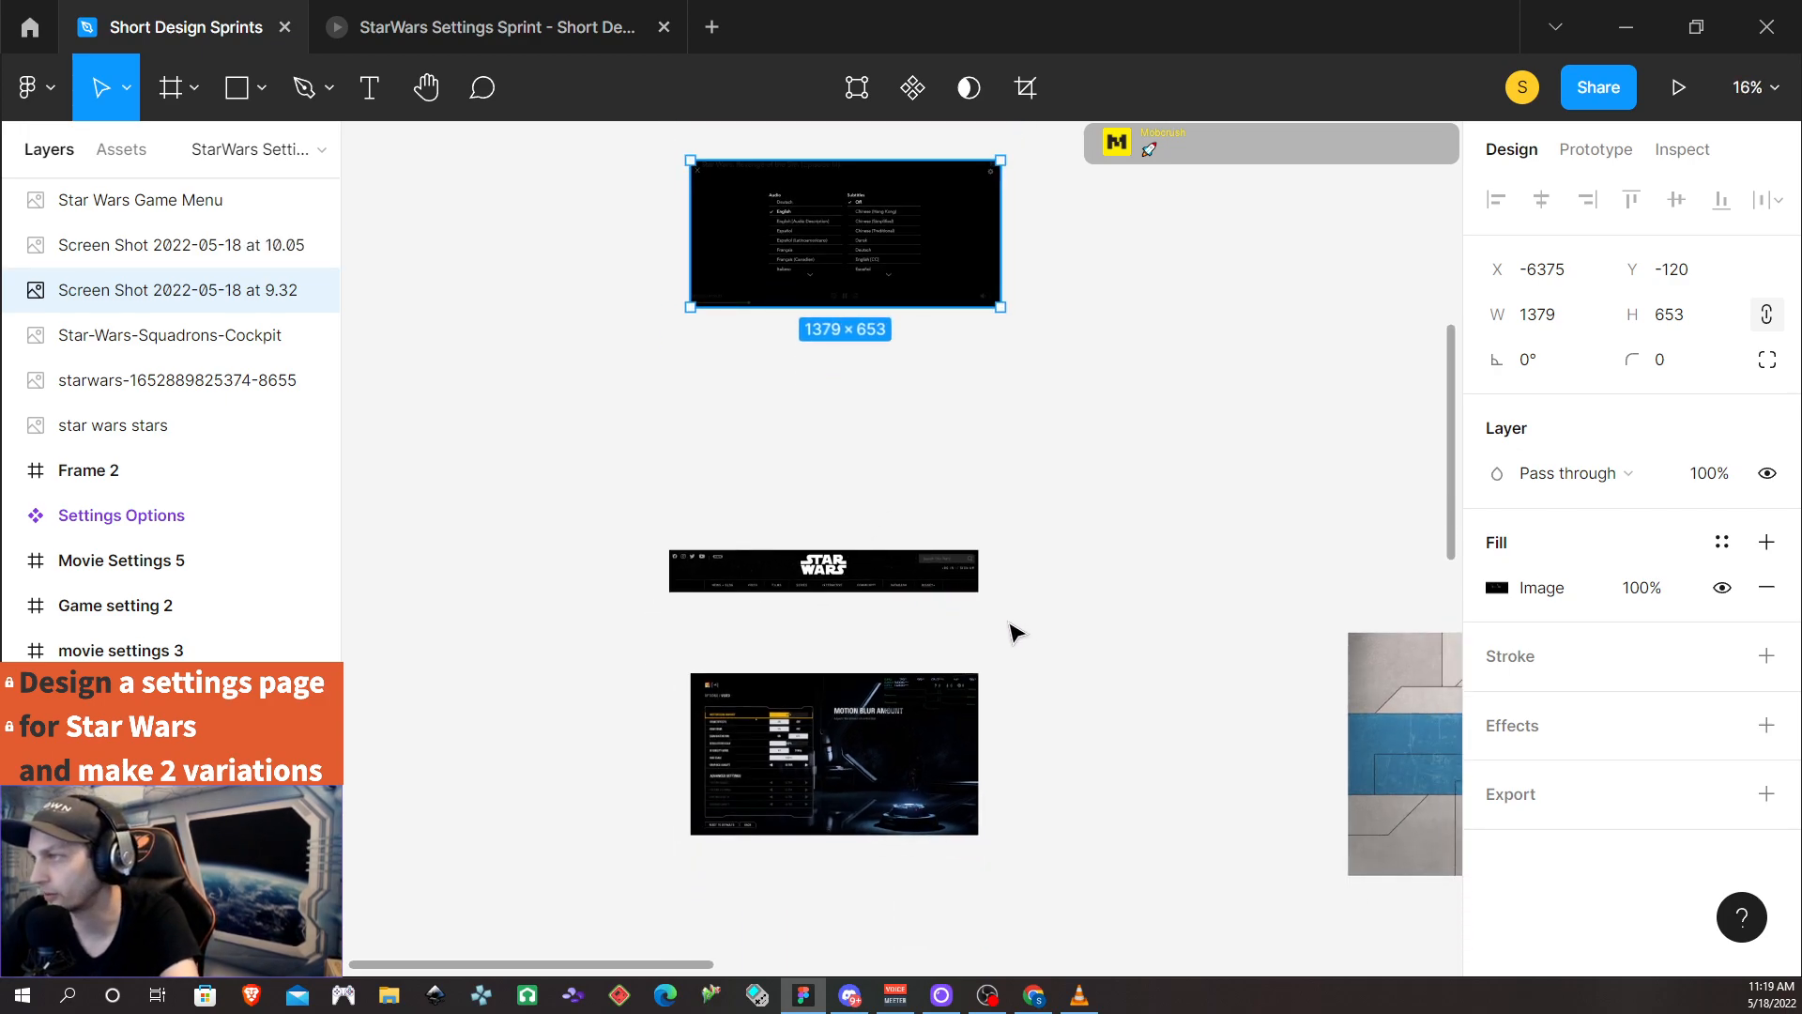
Review the annotated movie settings 4, Movie Settings 5, game settings 3 and game settings 4 wireframes beside the Rebel emblem image
{"action": "scroll", "coordinate": [1076, 676], "scroll_direction": "up", "scroll_amount": 3}
{"action": "scroll", "coordinate": [1080, 674], "scroll_direction": "right", "scroll_amount": 4}
{"action": "scroll", "coordinate": [1080, 674], "scroll_direction": "right", "scroll_amount": 20}
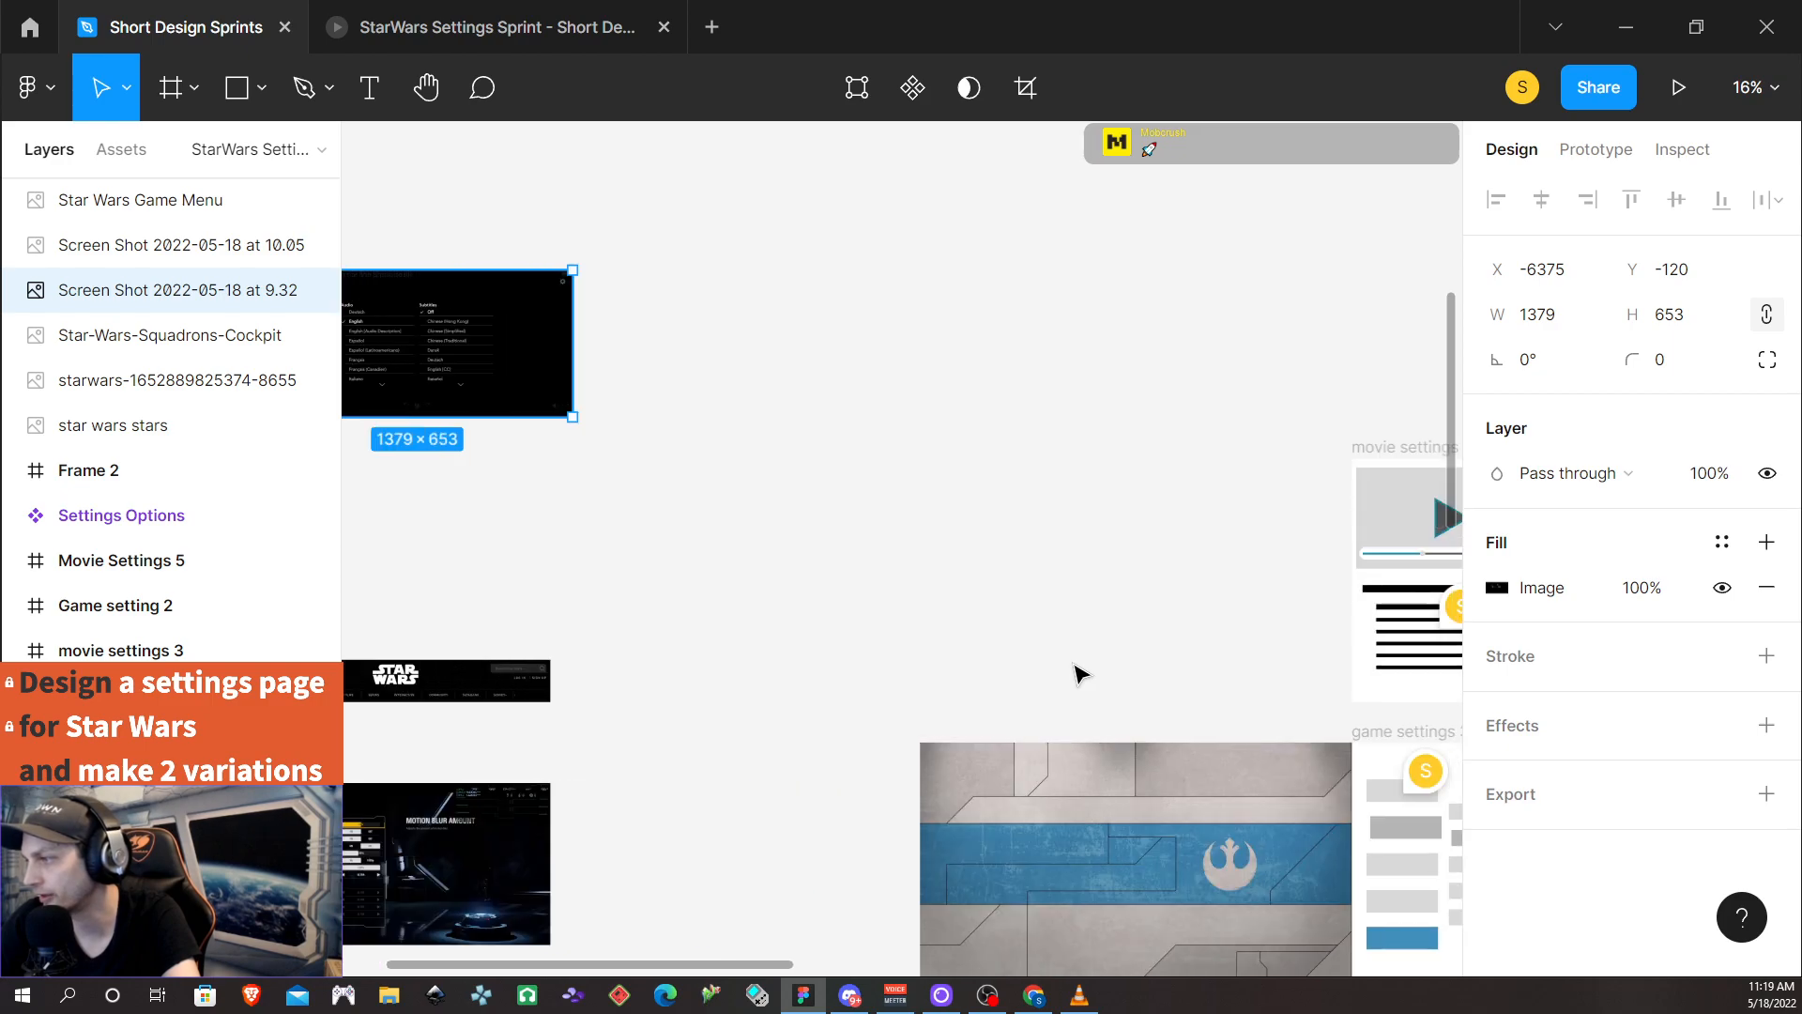
{"action": "scroll", "coordinate": [1064, 624], "scroll_direction": "right", "scroll_amount": 3}
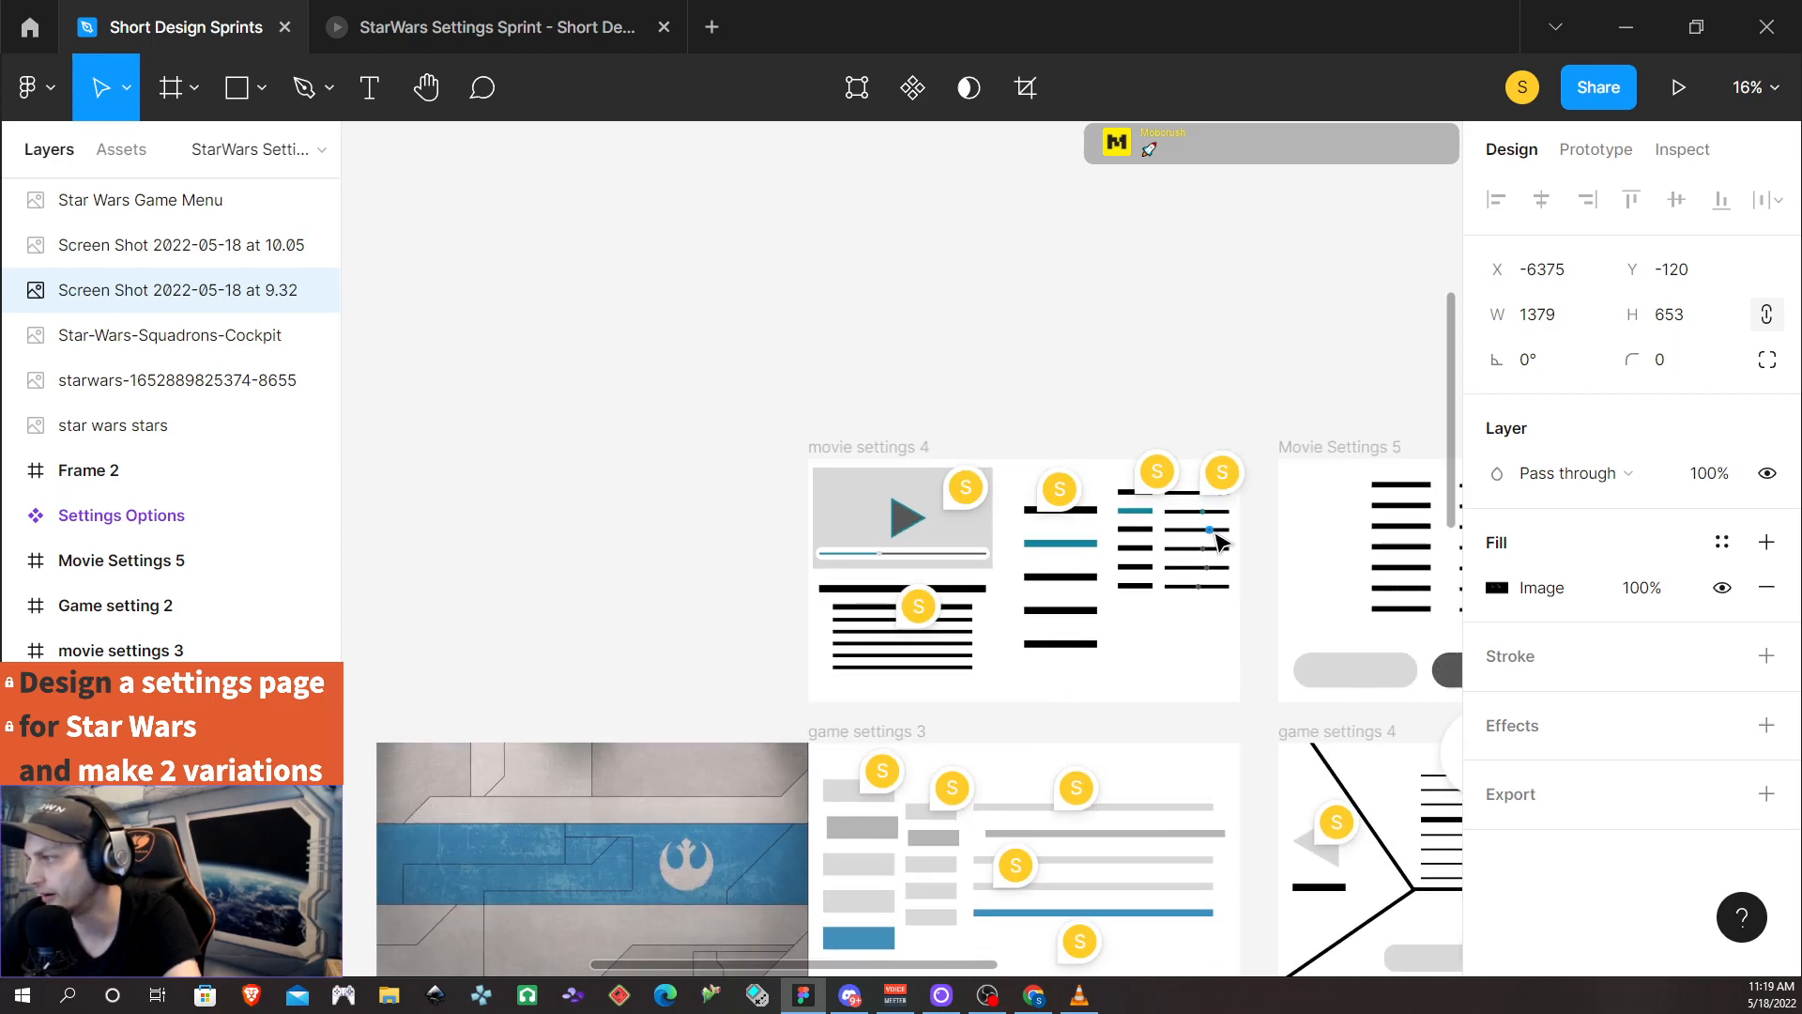
{"action": "scroll", "coordinate": [1058, 632], "scroll_direction": "up", "scroll_amount": 1}
{"action": "scroll", "coordinate": [1058, 639], "scroll_direction": "down", "scroll_amount": 2}
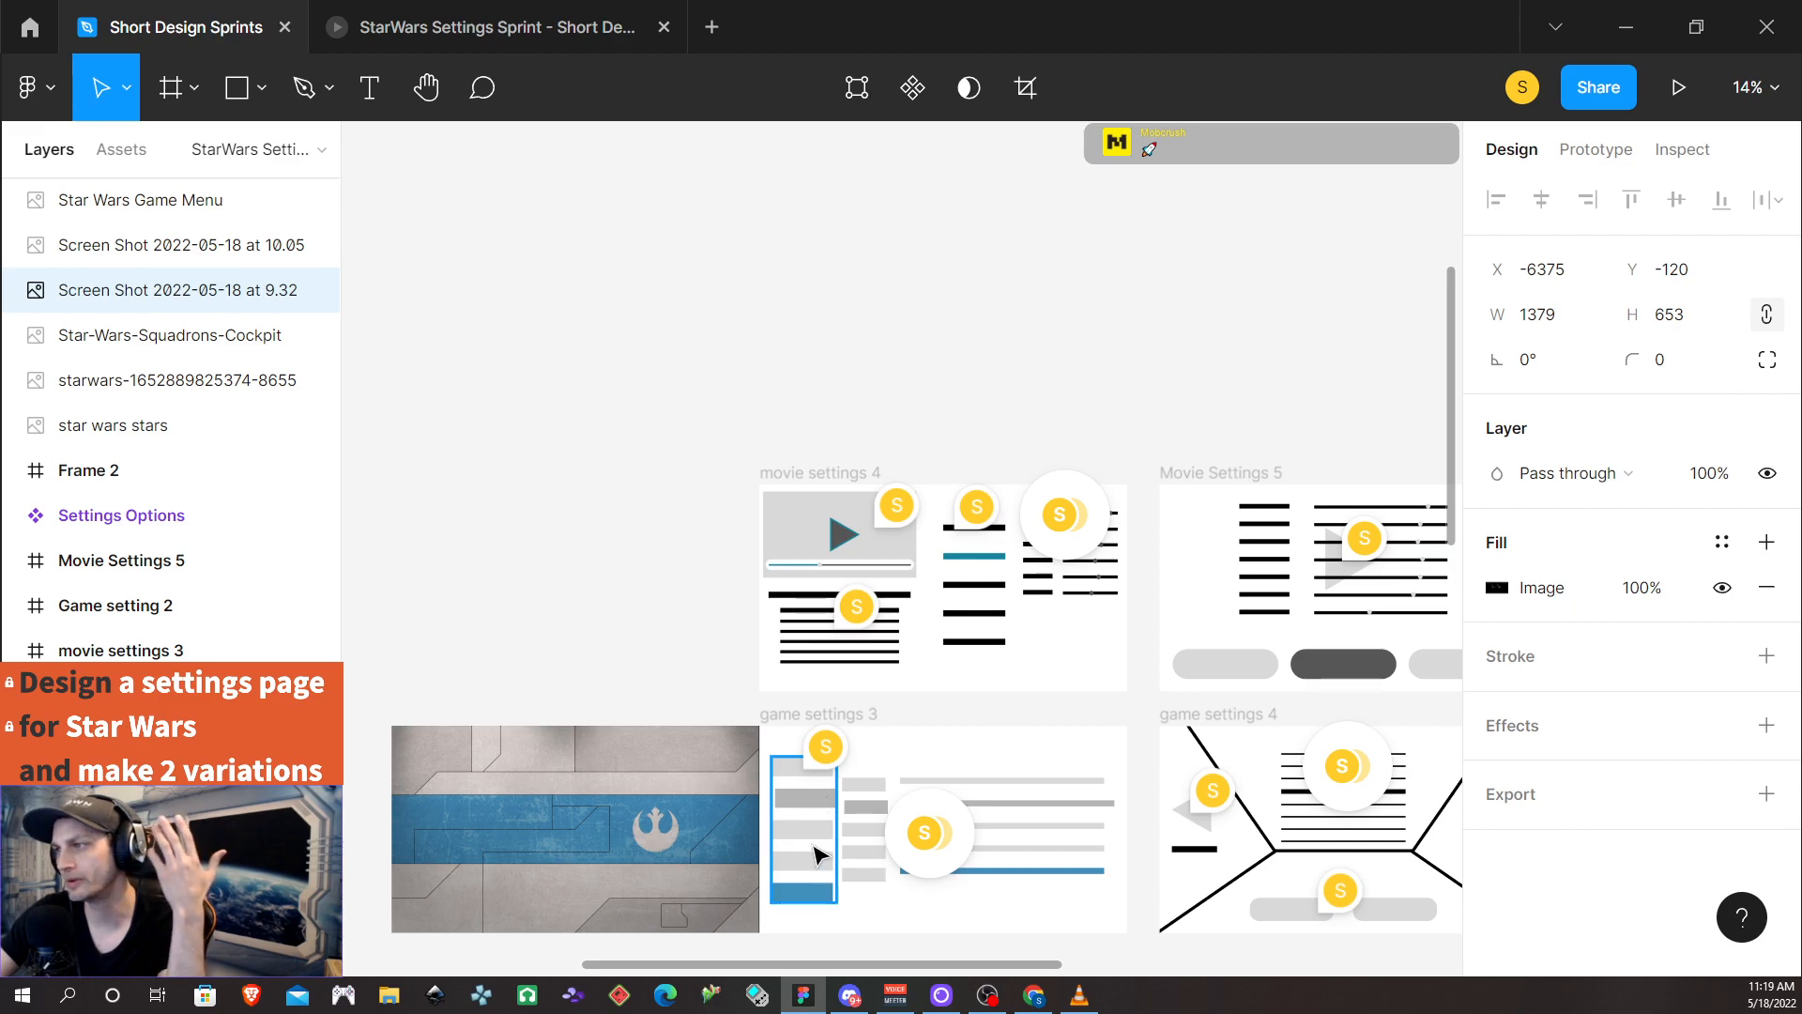
{"action": "mouse_move", "coordinate": [860, 770]}
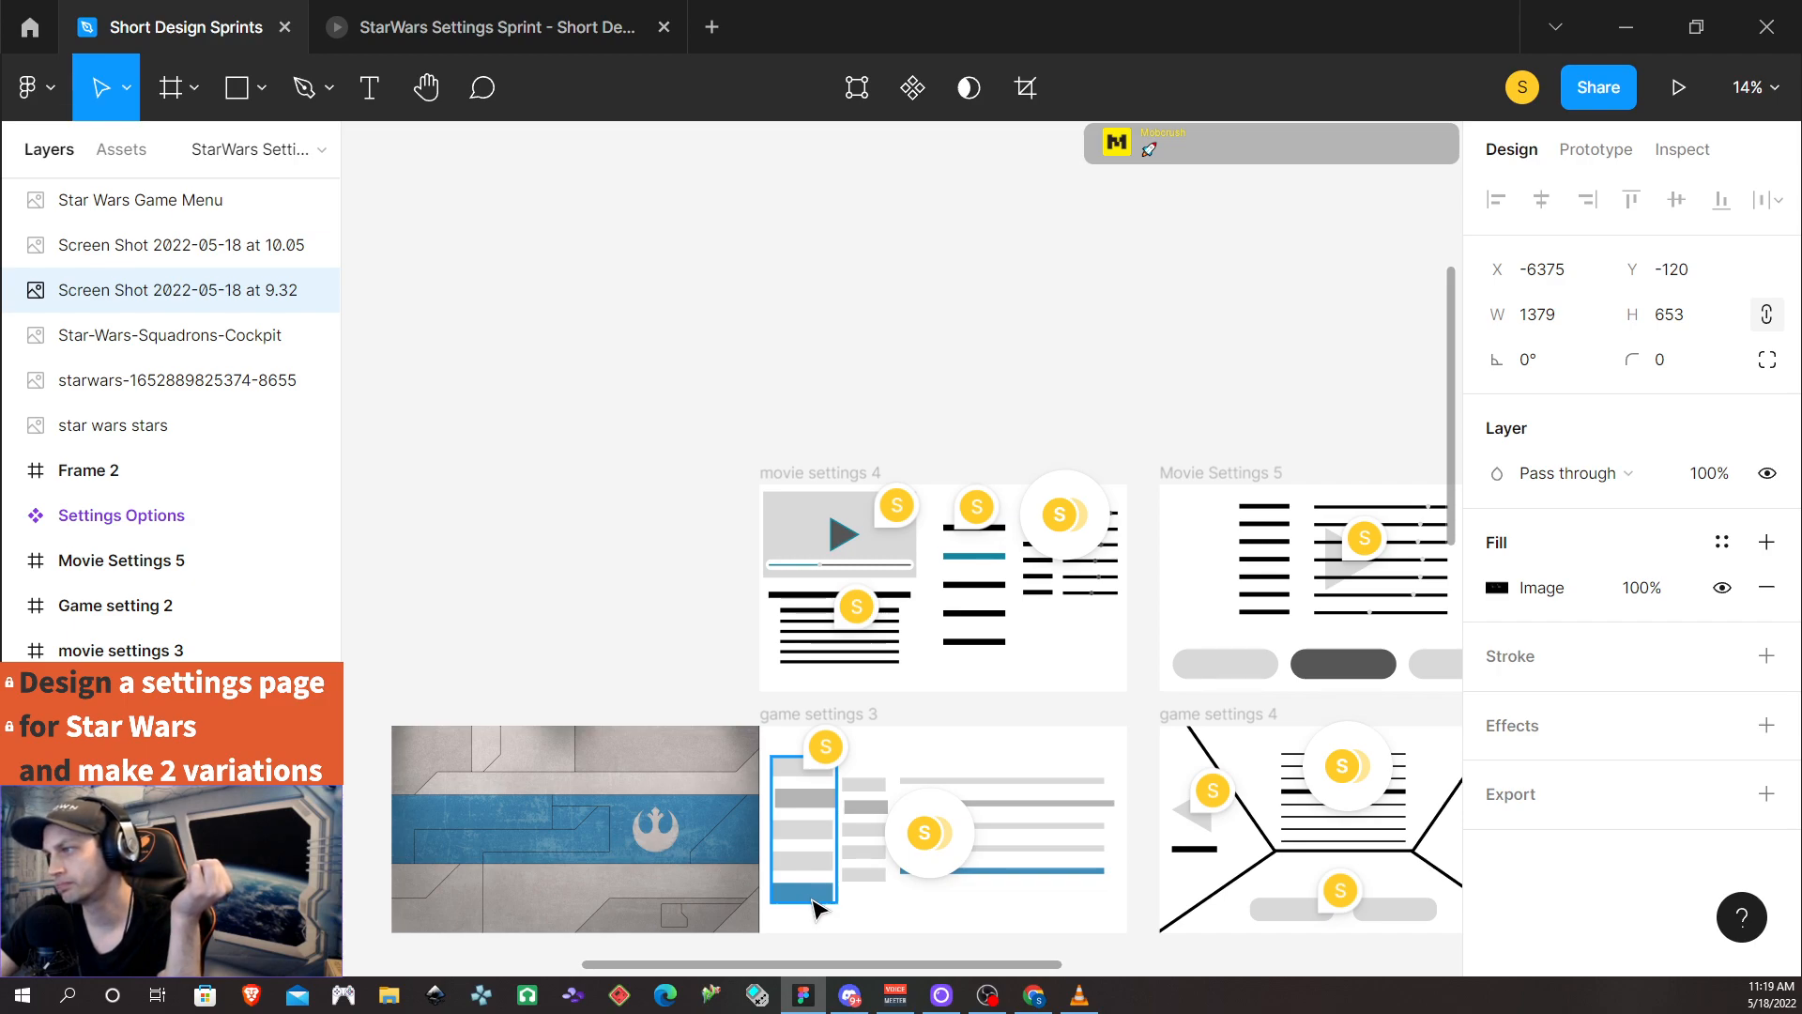
{"action": "scroll", "coordinate": [813, 914], "scroll_direction": "down", "scroll_amount": 2}
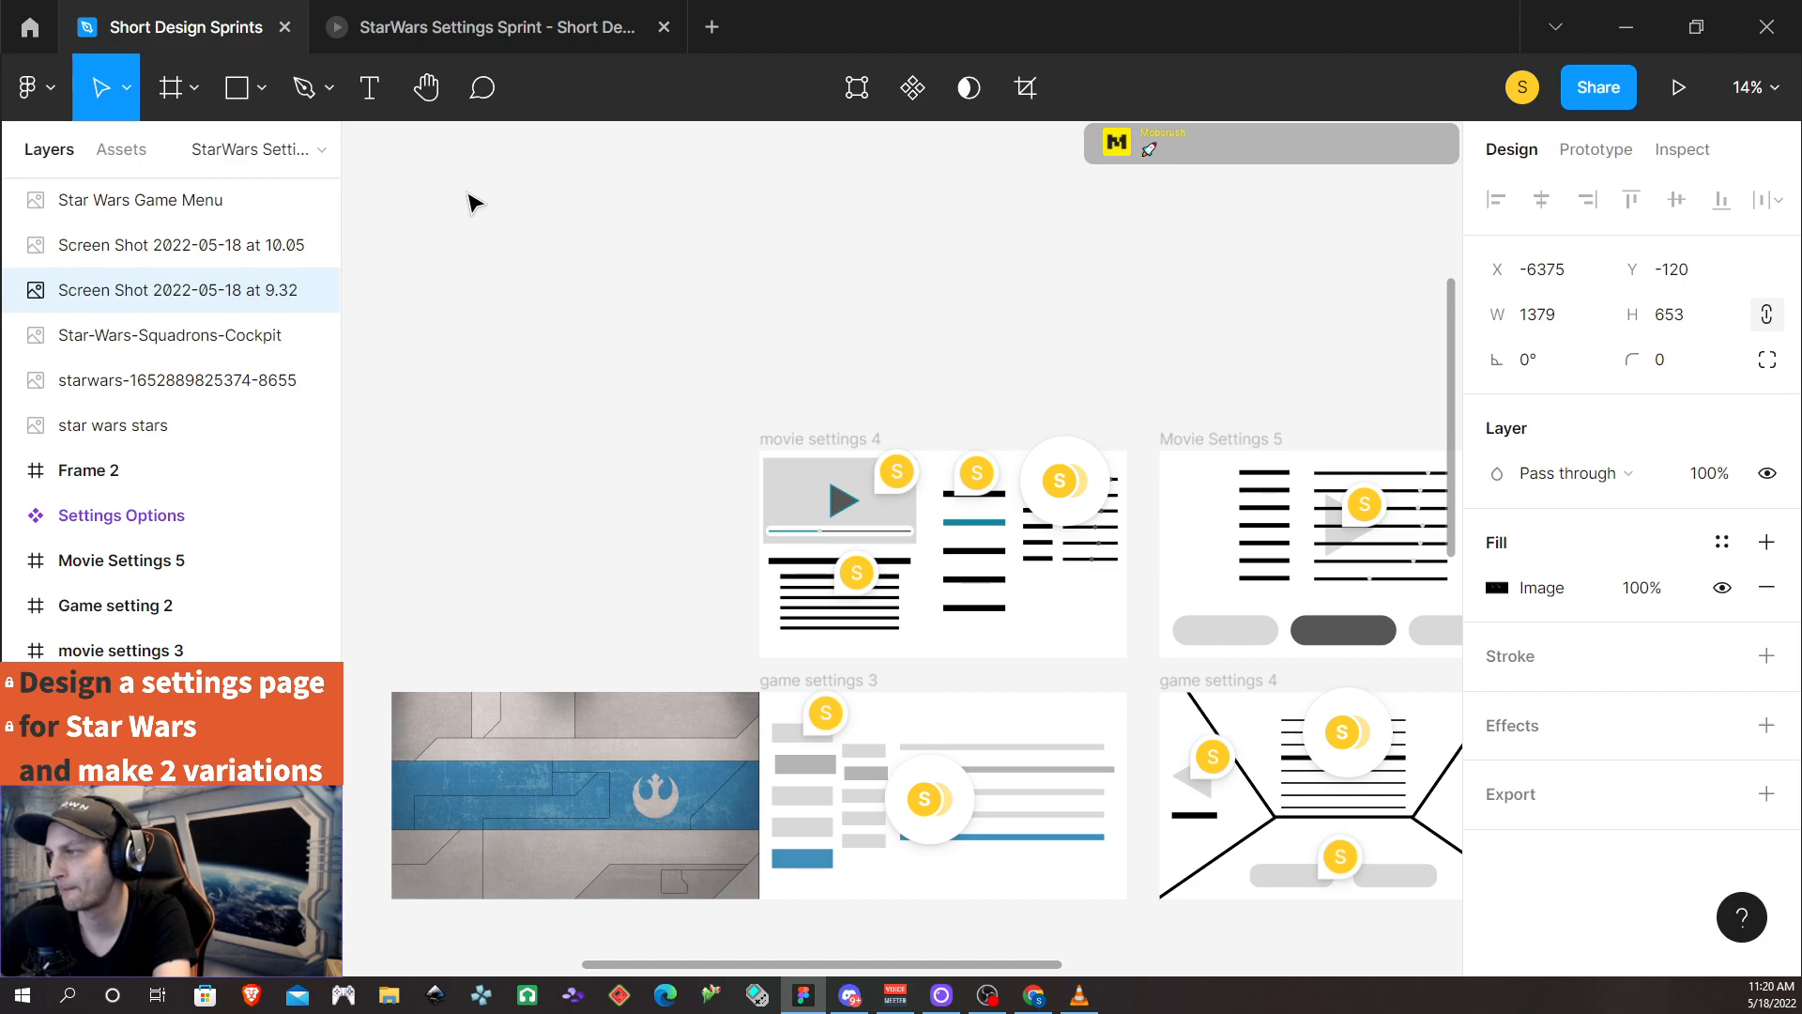
{"action": "scroll", "coordinate": [976, 568], "scroll_direction": "down", "scroll_amount": 4}
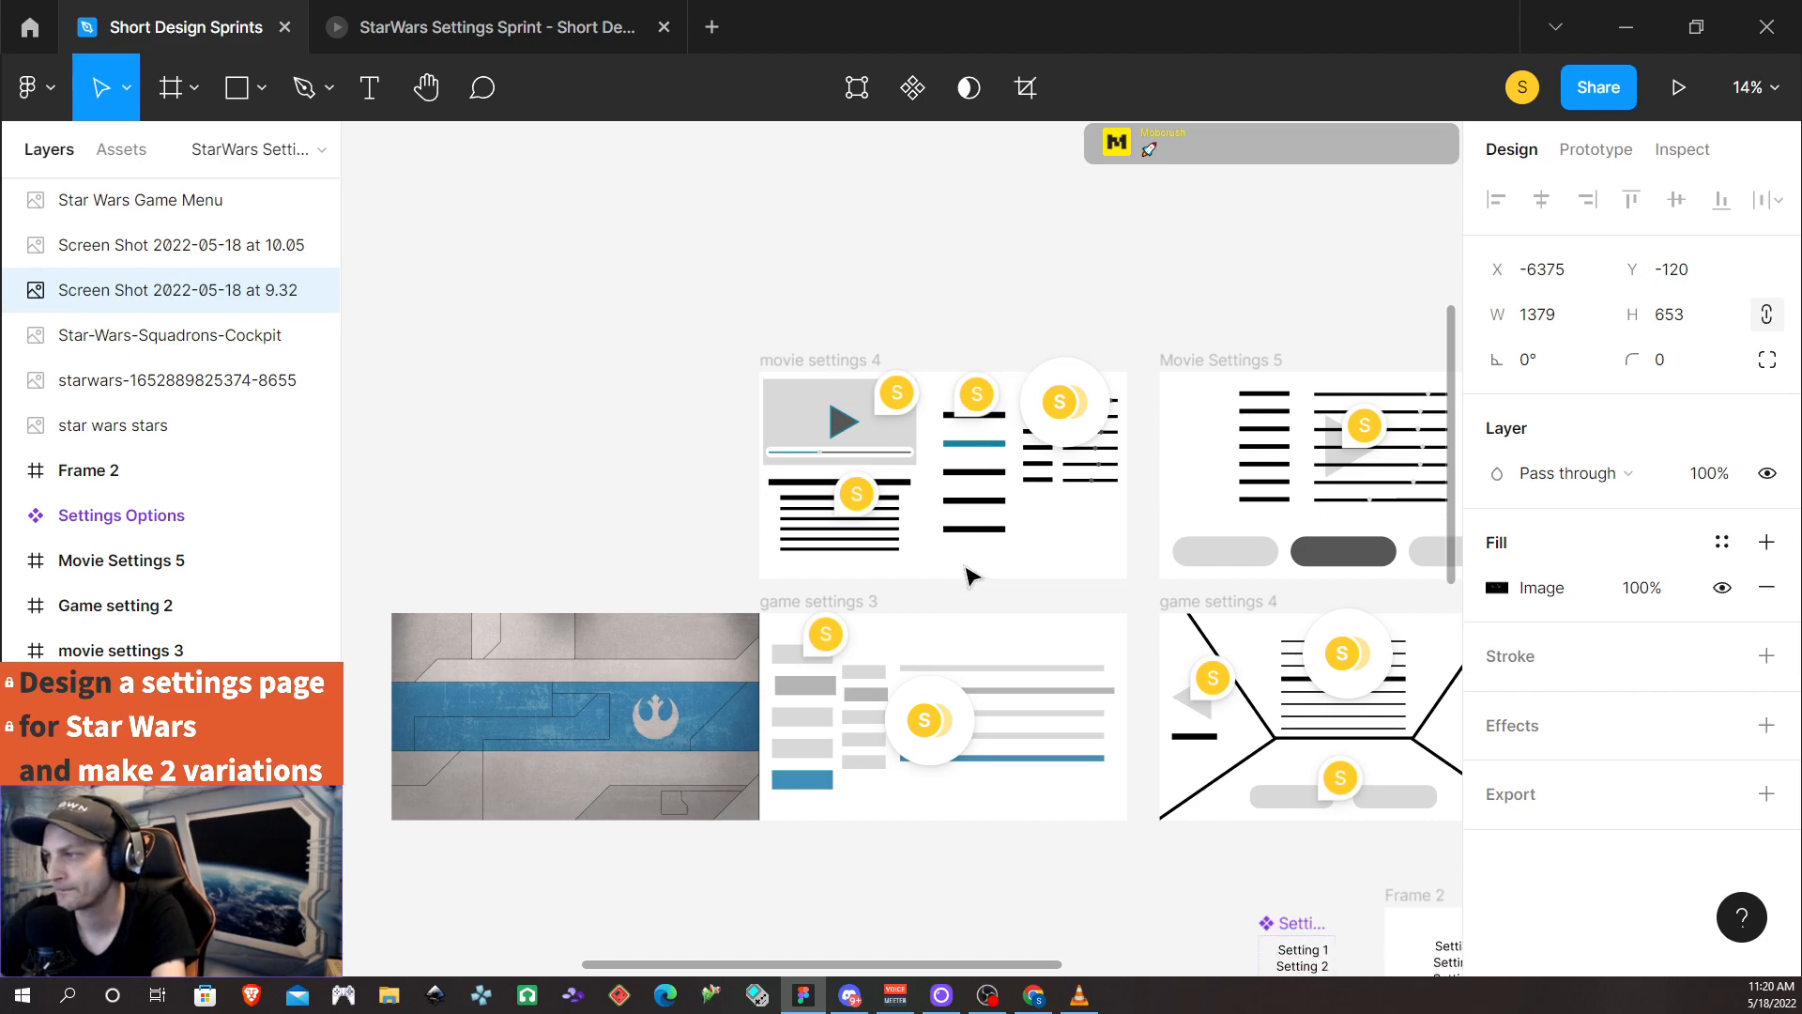
{"action": "scroll", "coordinate": [944, 566], "scroll_direction": "down", "scroll_amount": 6}
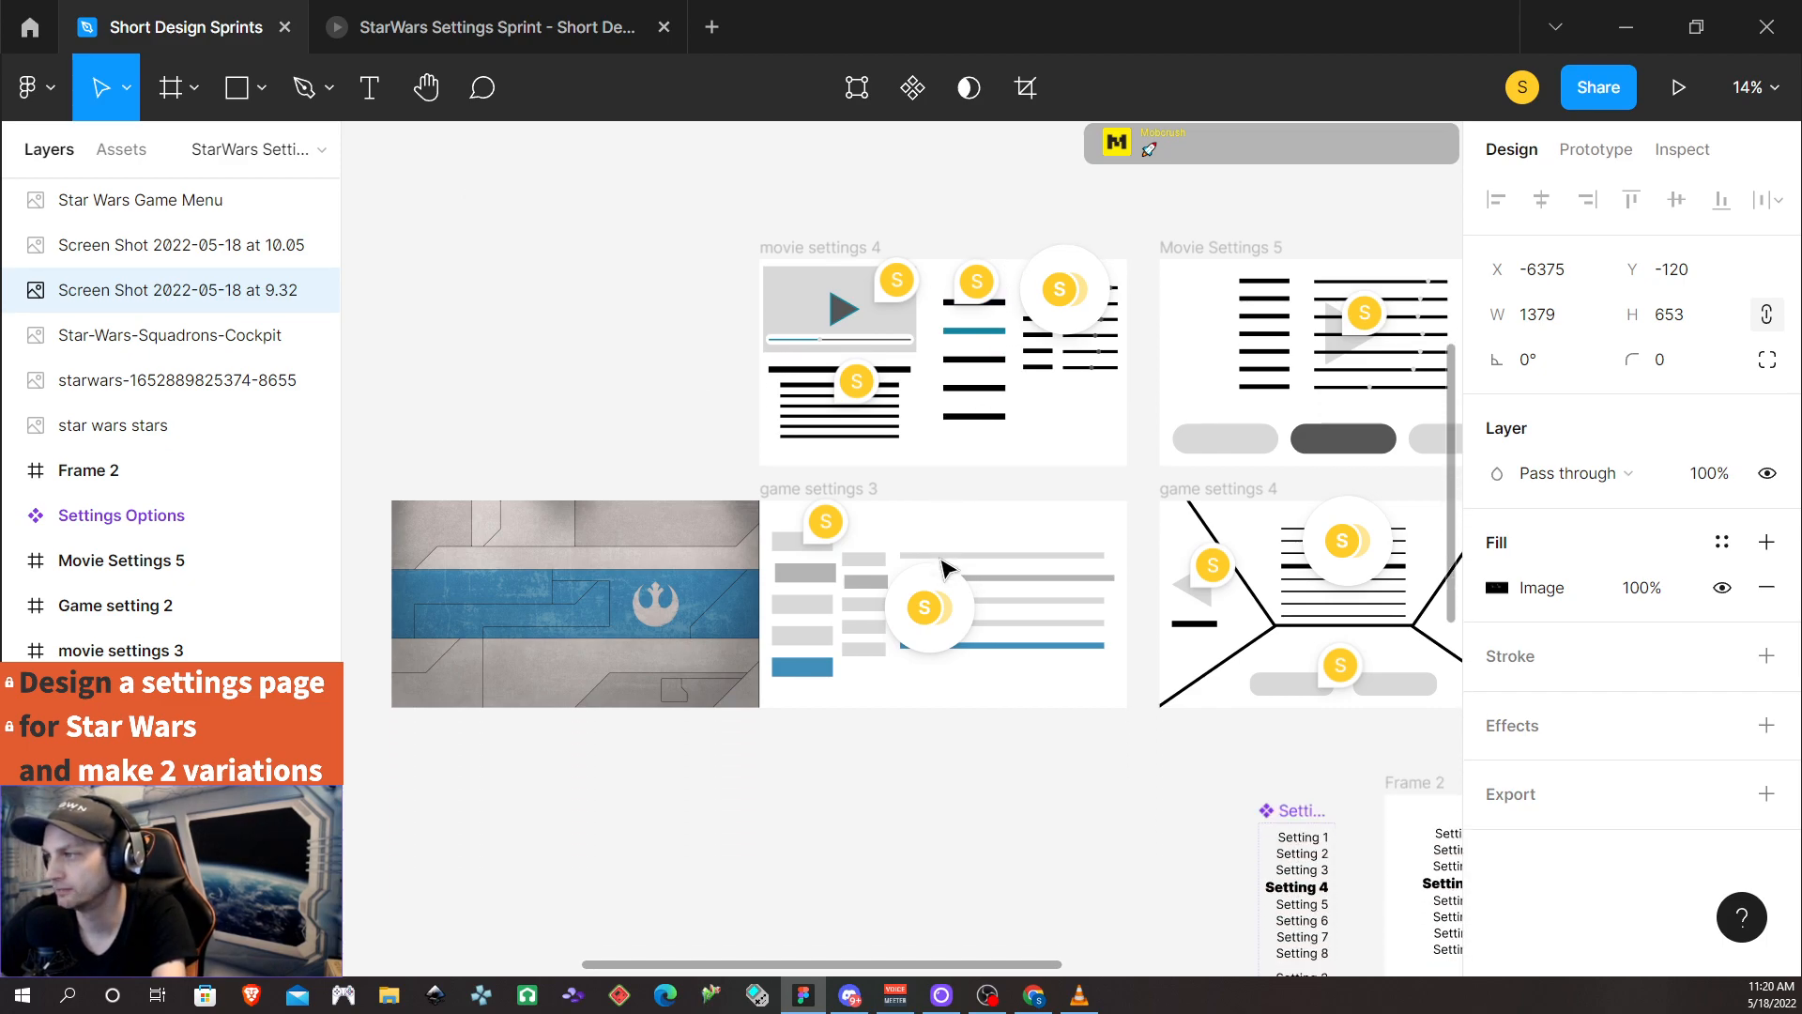
{"action": "scroll", "coordinate": [943, 566], "scroll_direction": "down", "scroll_amount": 4}
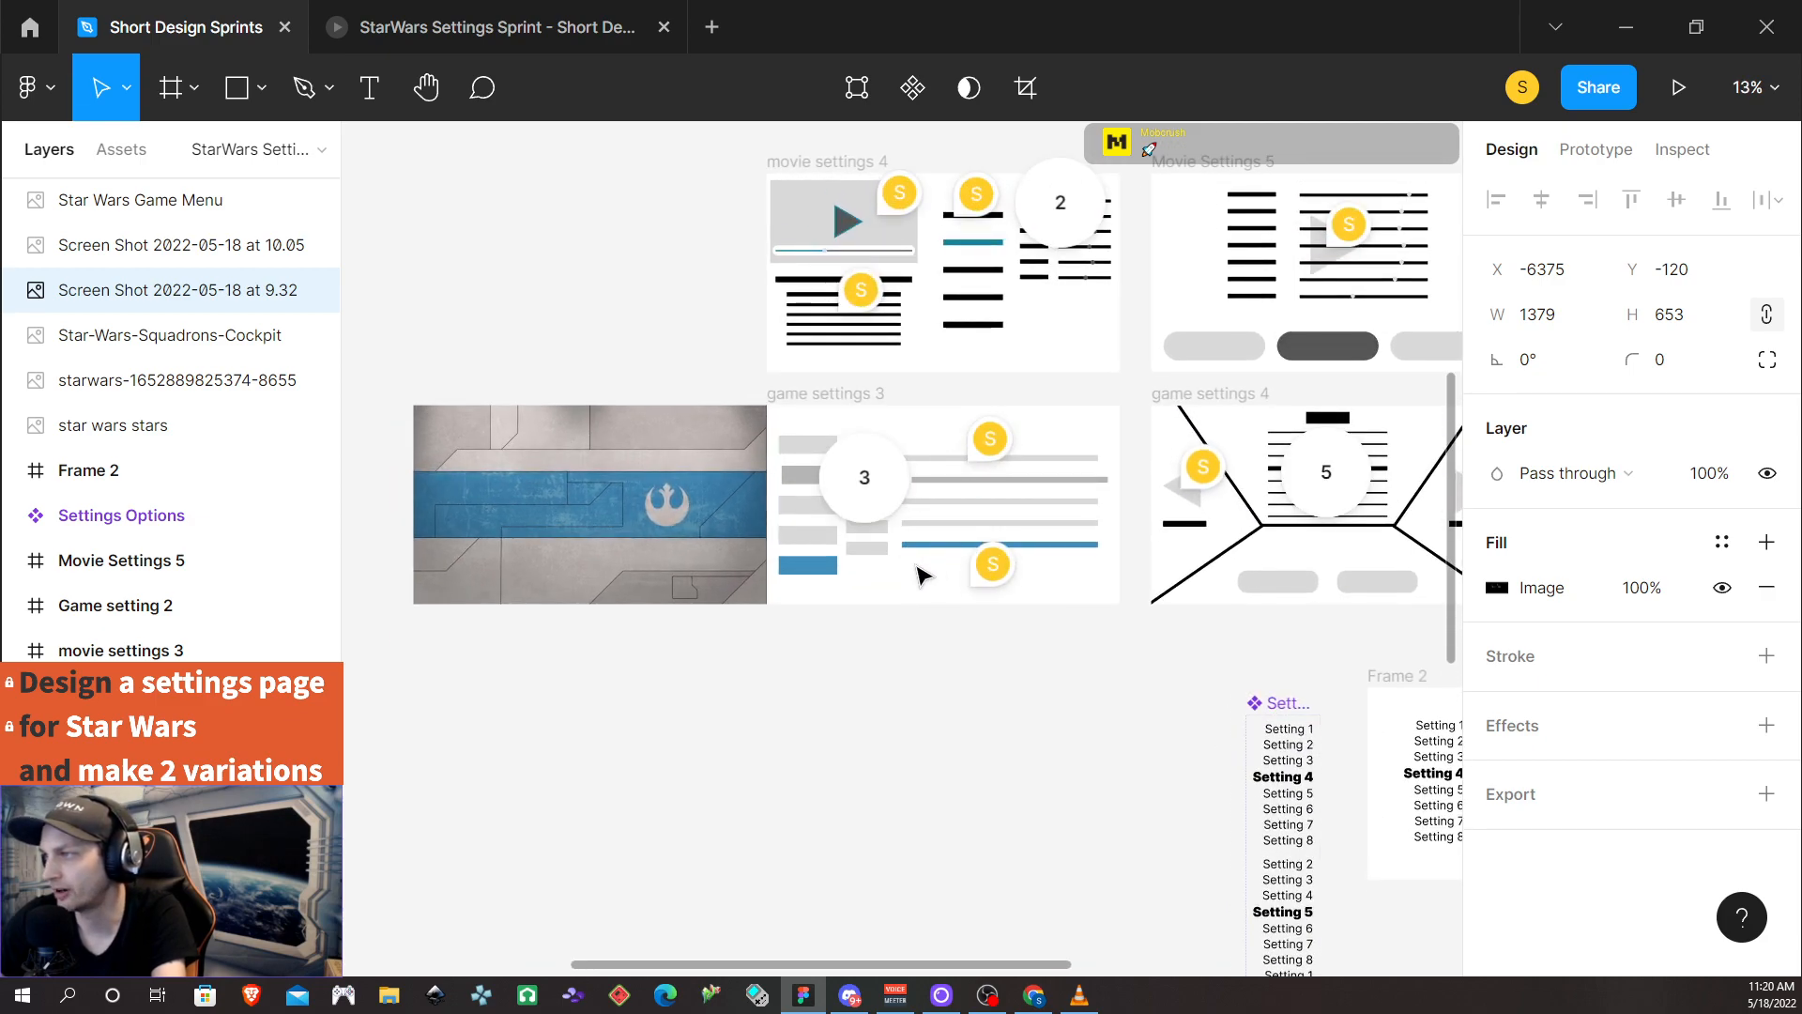
{"action": "scroll", "coordinate": [930, 571], "scroll_direction": "up", "scroll_amount": 2}
{"action": "scroll", "coordinate": [920, 575], "scroll_direction": "up", "scroll_amount": 1}
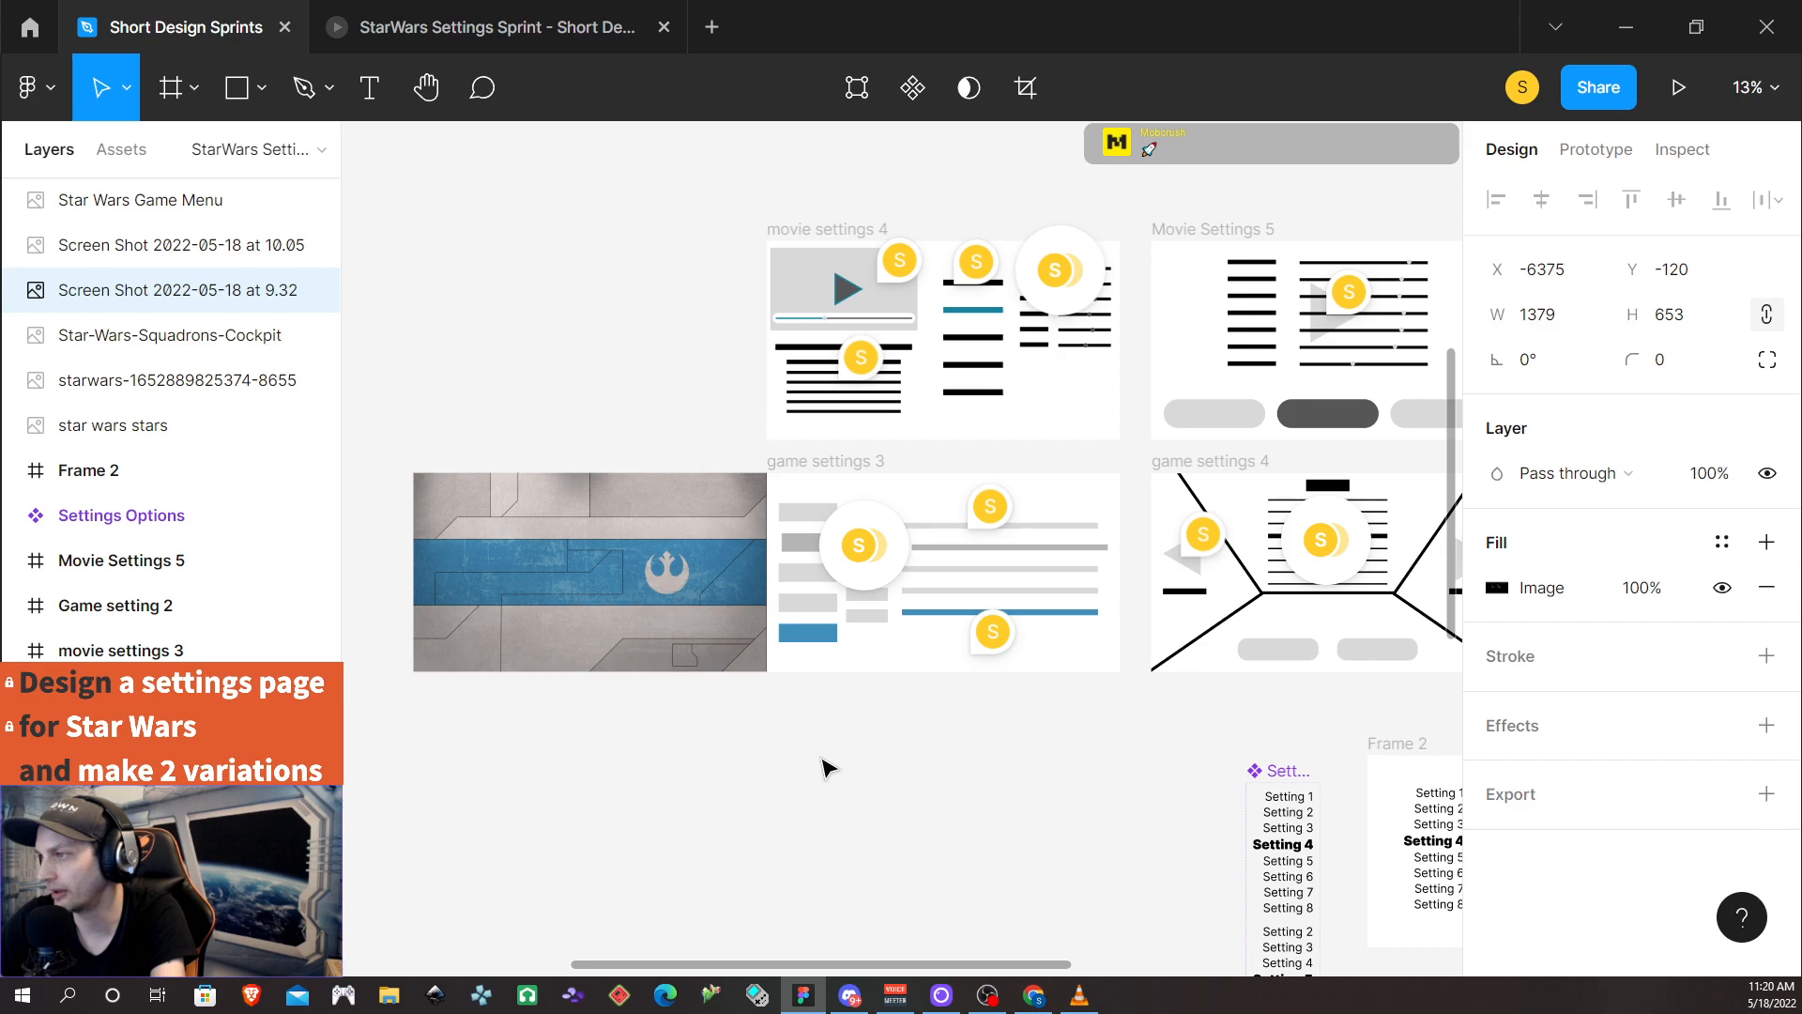
Draw a thin horizontal rectangle about 881 × 38 on the empty canvas above the movie settings 4 frame
{"action": "scroll", "coordinate": [817, 776], "scroll_direction": "up", "scroll_amount": 1}
{"action": "scroll", "coordinate": [956, 349], "scroll_direction": "up", "scroll_amount": 10}
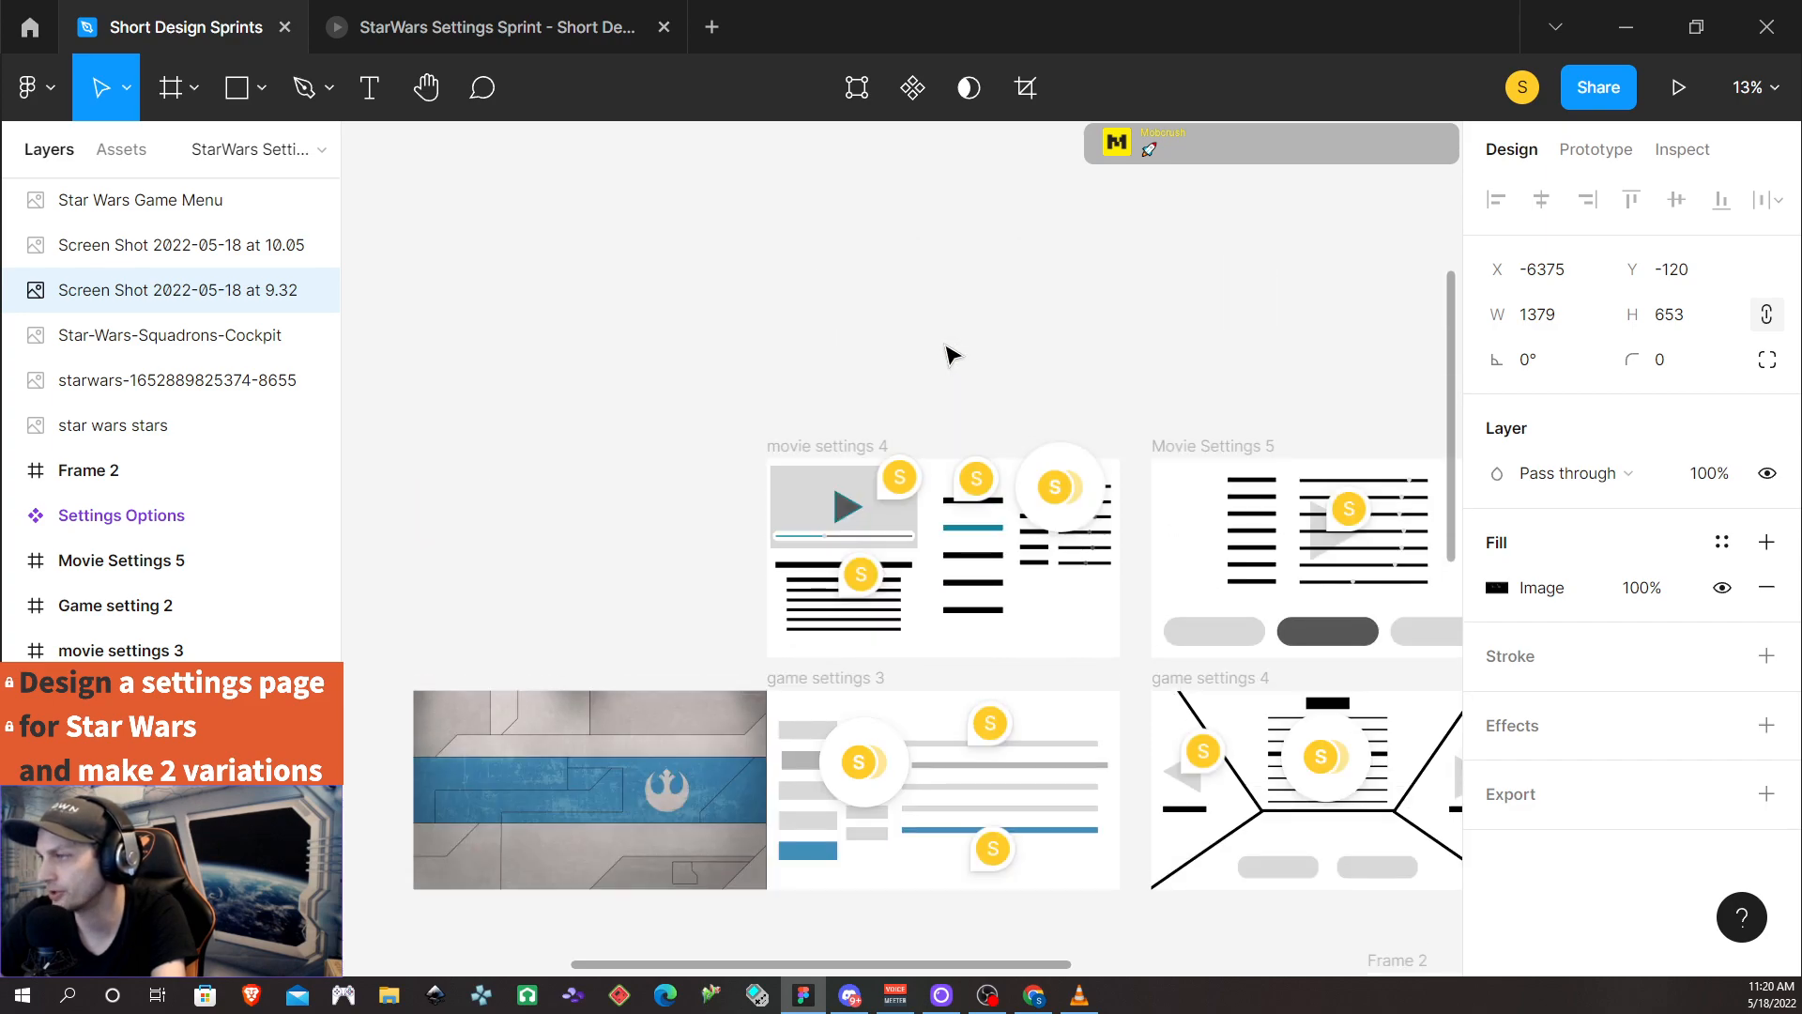
{"action": "scroll", "coordinate": [936, 366], "scroll_direction": "up", "scroll_amount": 2}
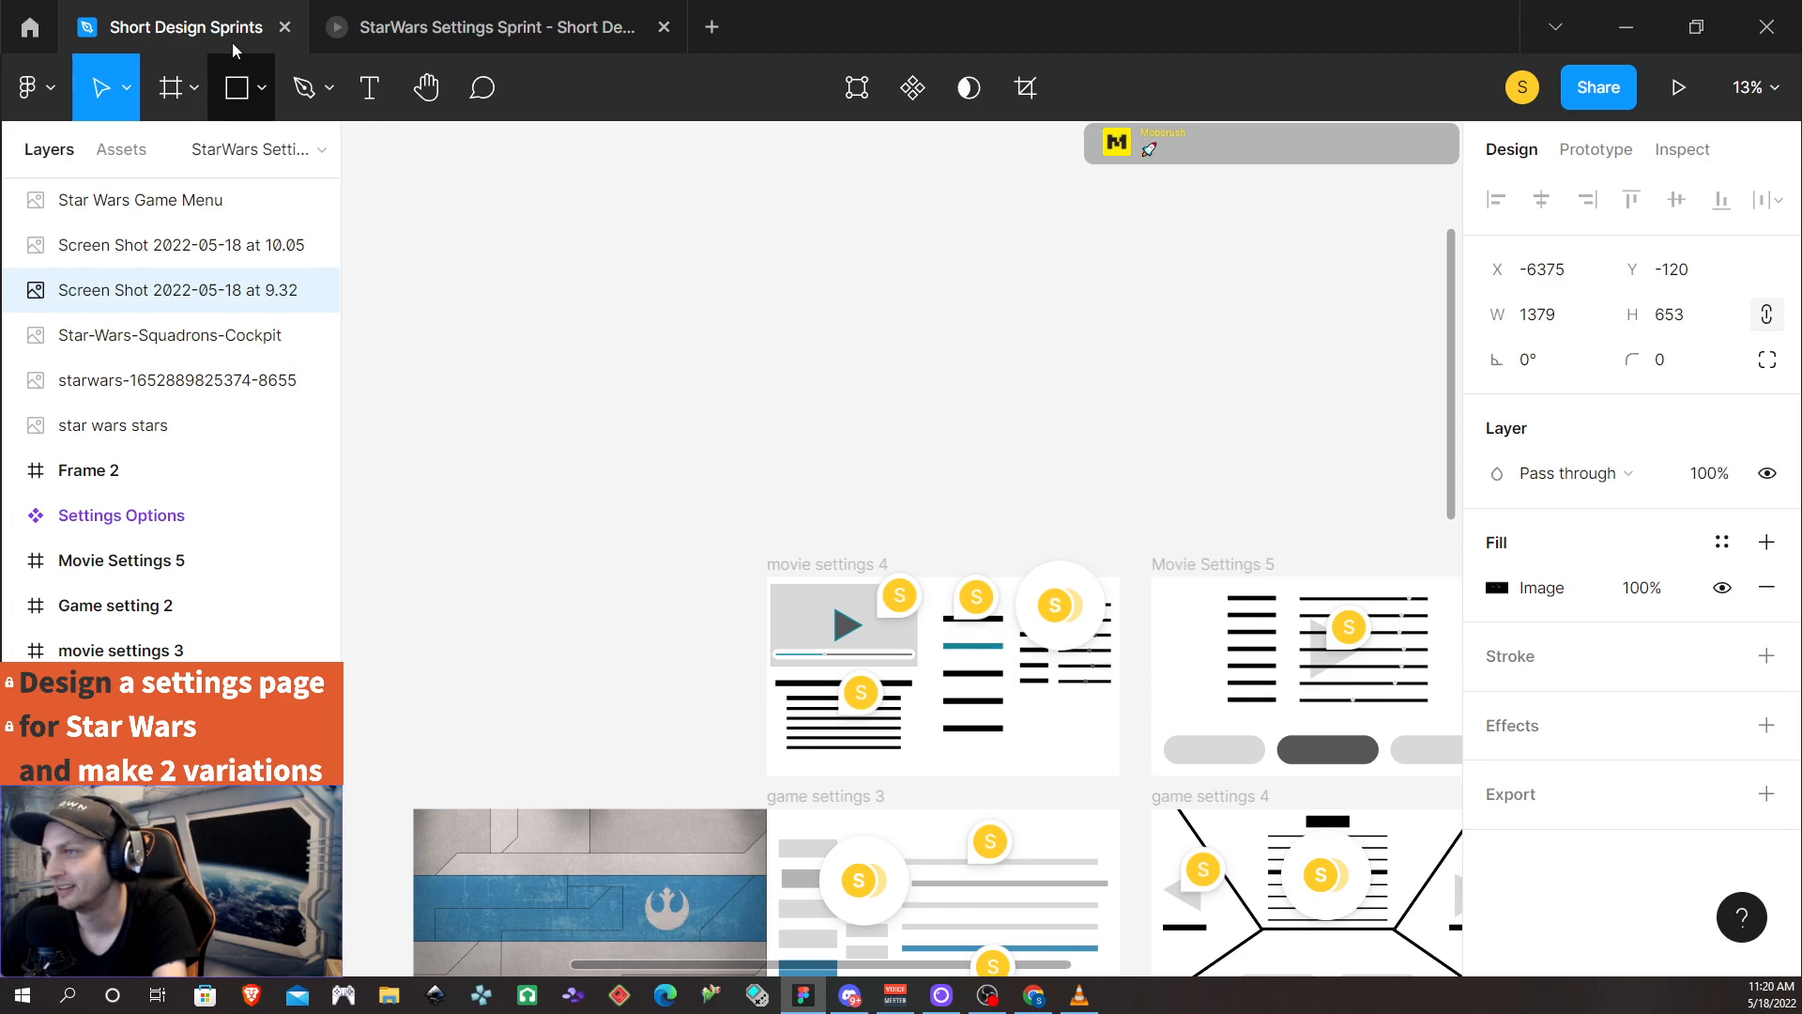
{"action": "left_click", "coordinate": [263, 90]}
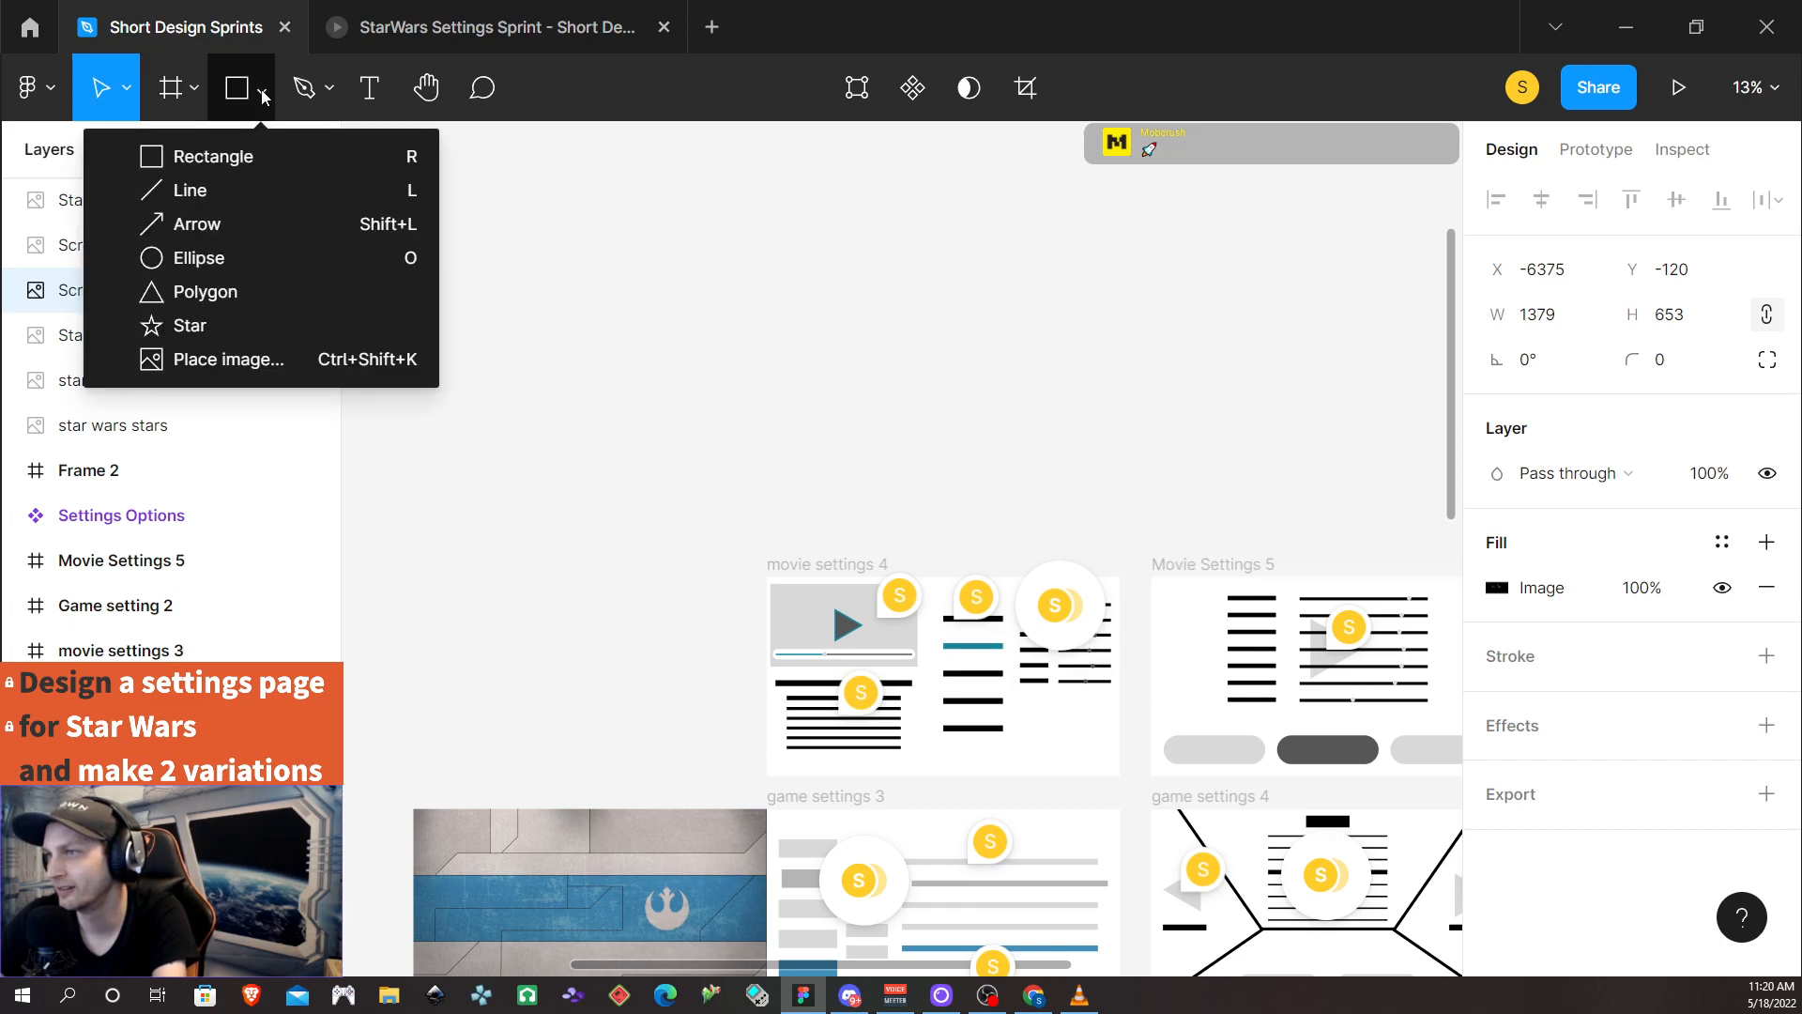
{"action": "left_click", "coordinate": [243, 160]}
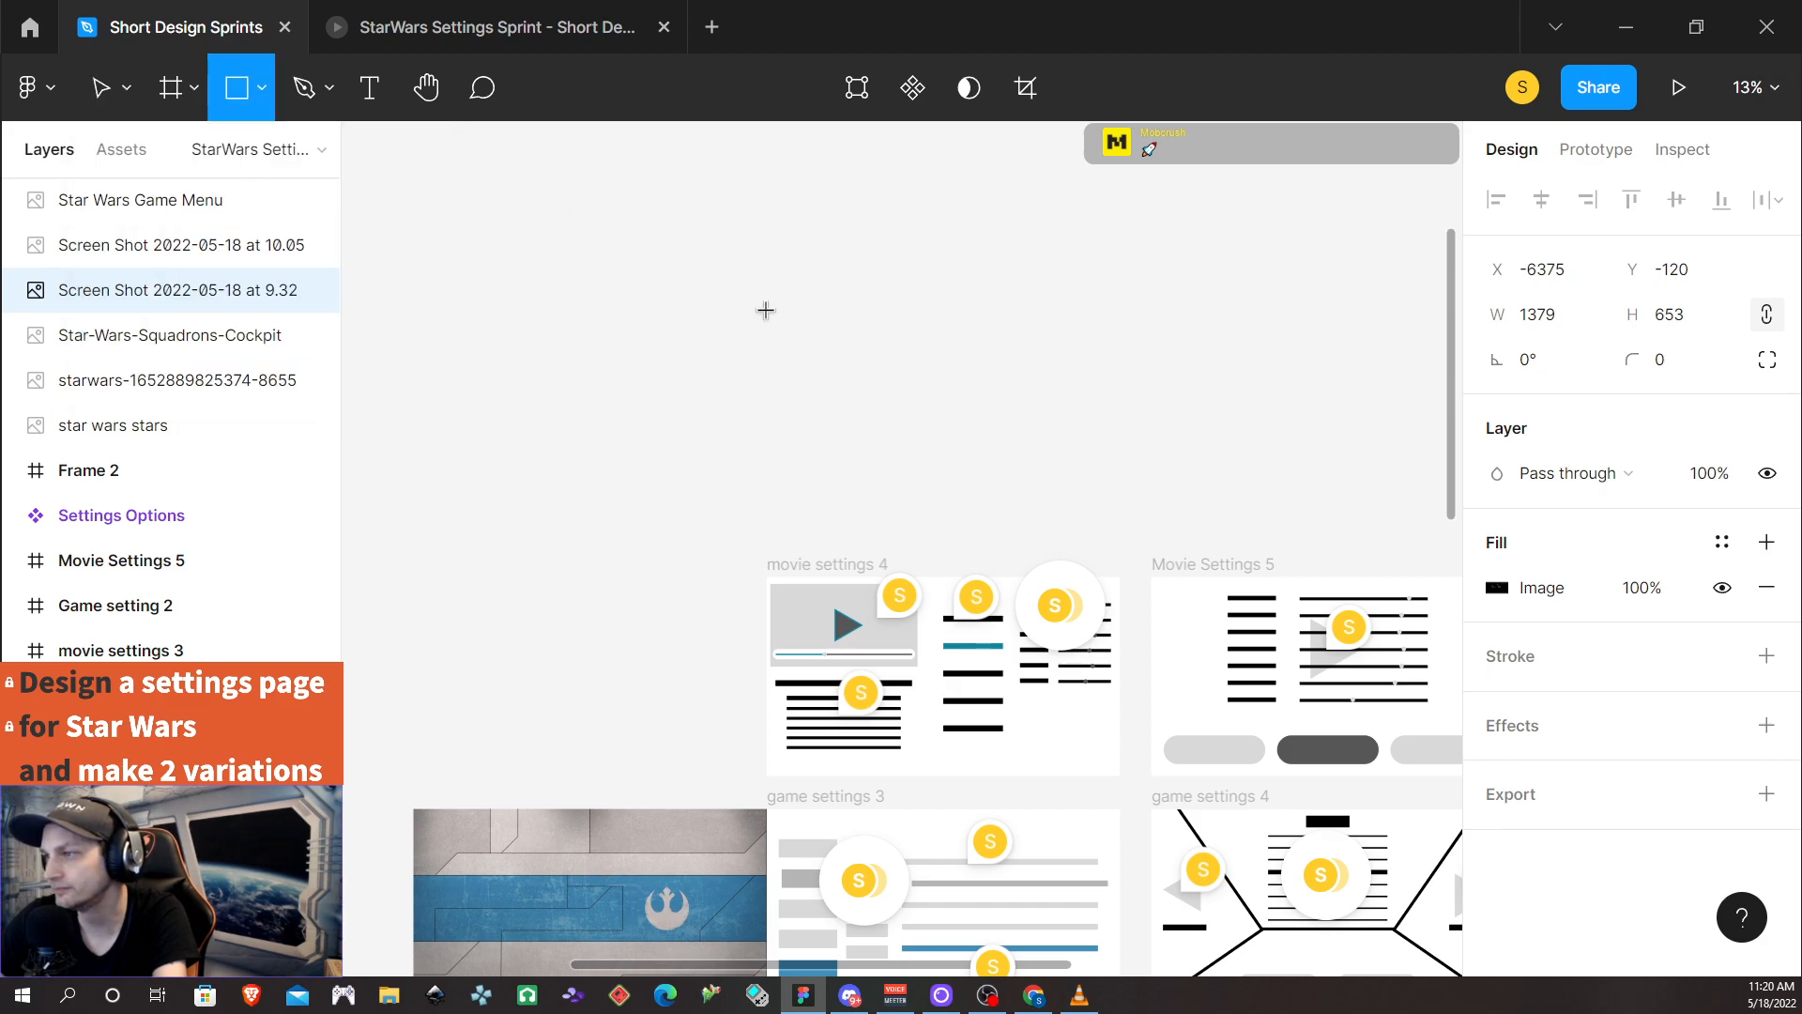
{"action": "left_click_drag", "start_coordinate": [767, 311], "coordinate": [929, 317]}
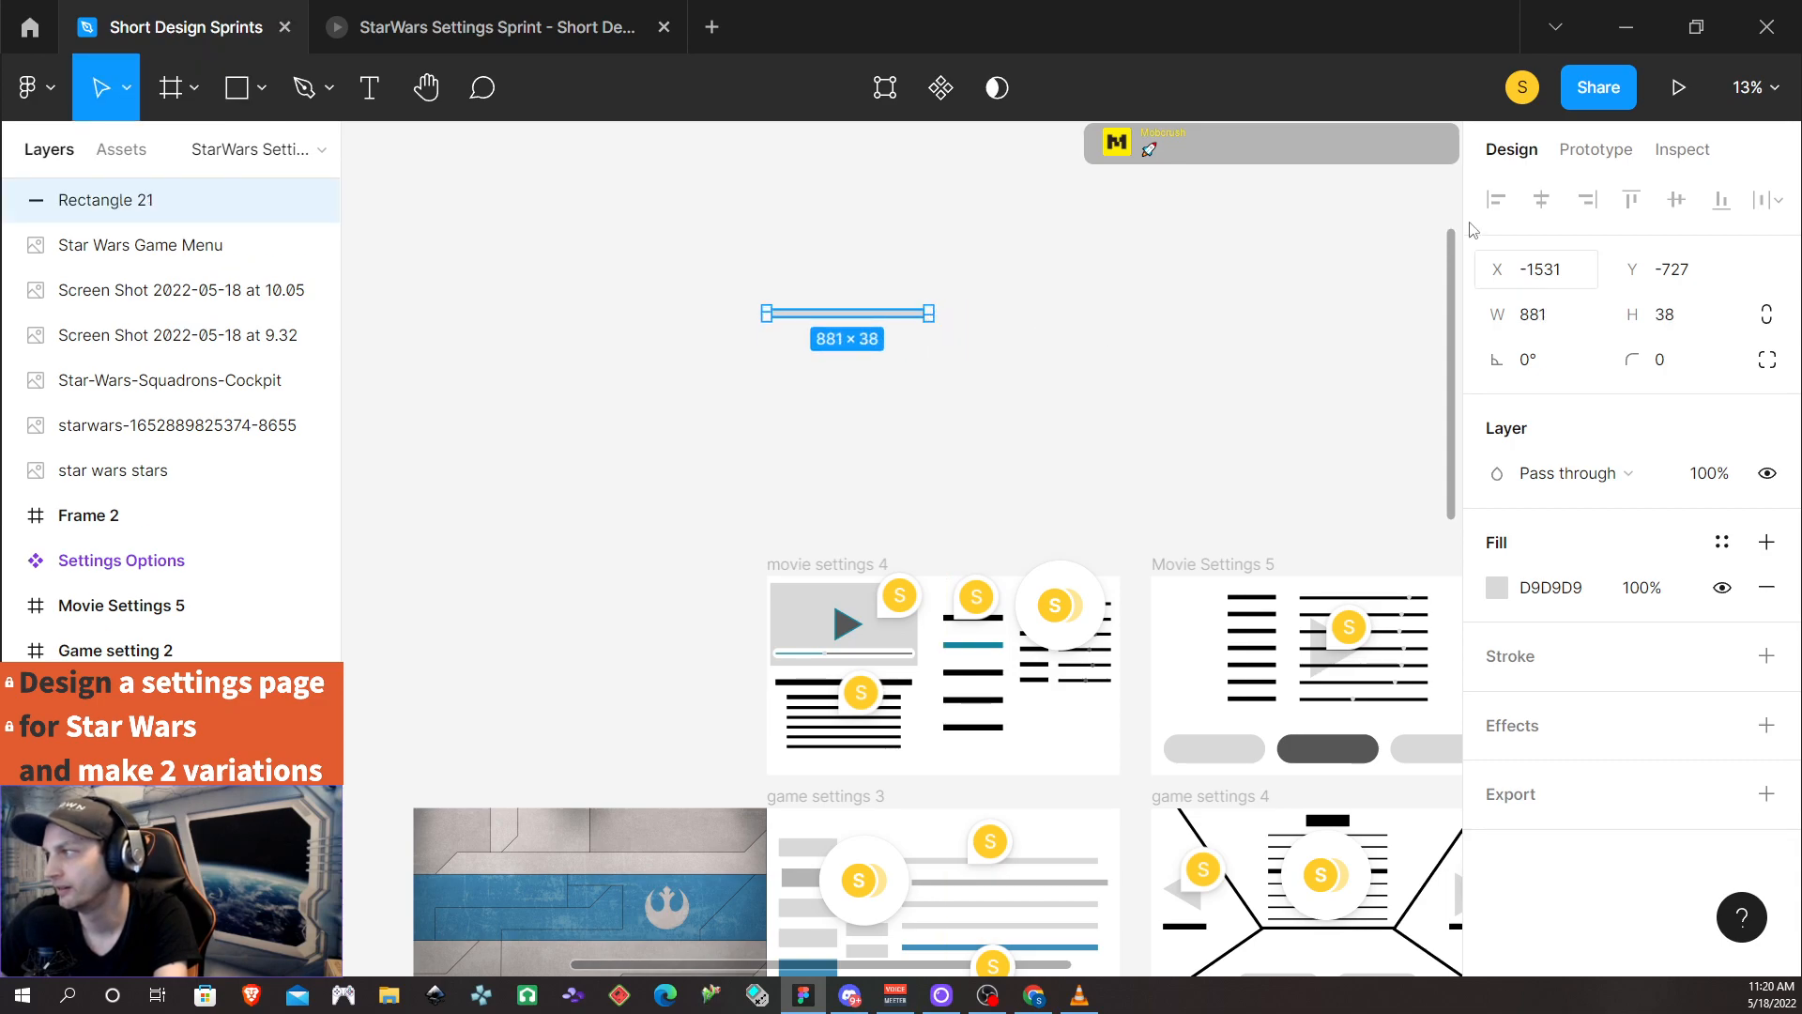
Set the new rectangle's height to 4
{"action": "left_click", "coordinate": [1693, 324]}
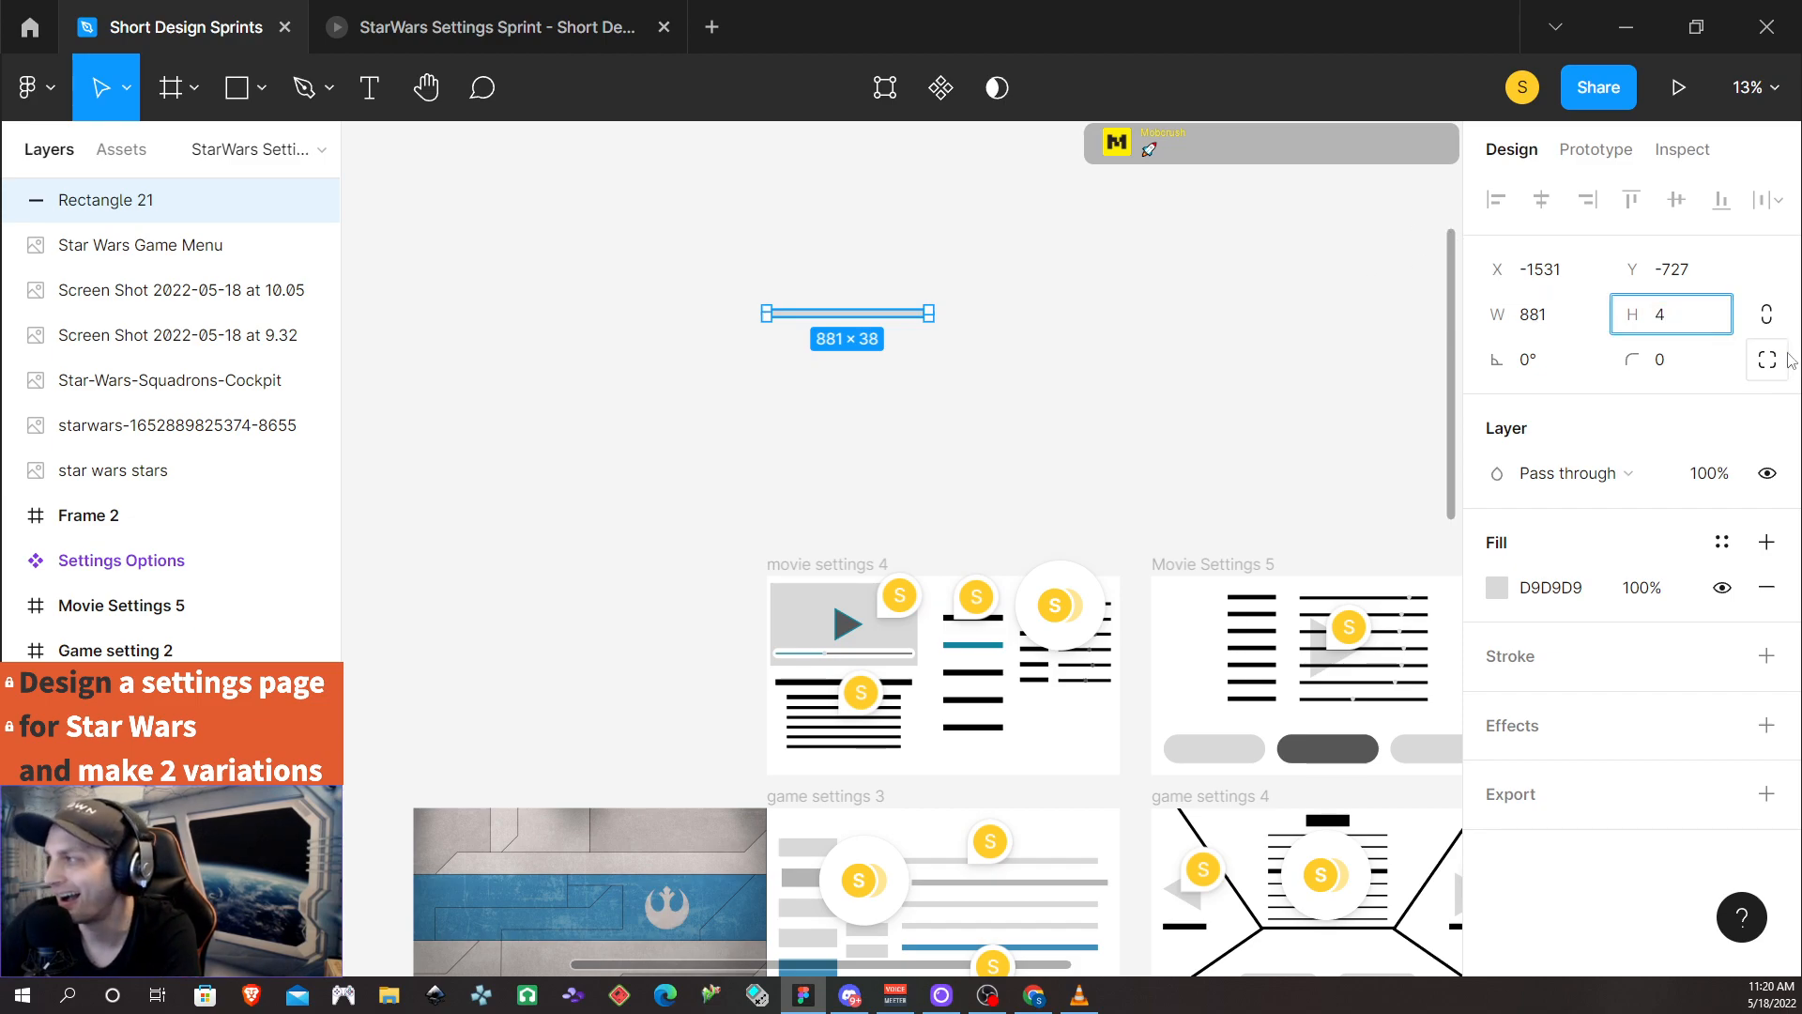
{"action": "type", "text": "4"}
{"action": "key", "text": "Return"}
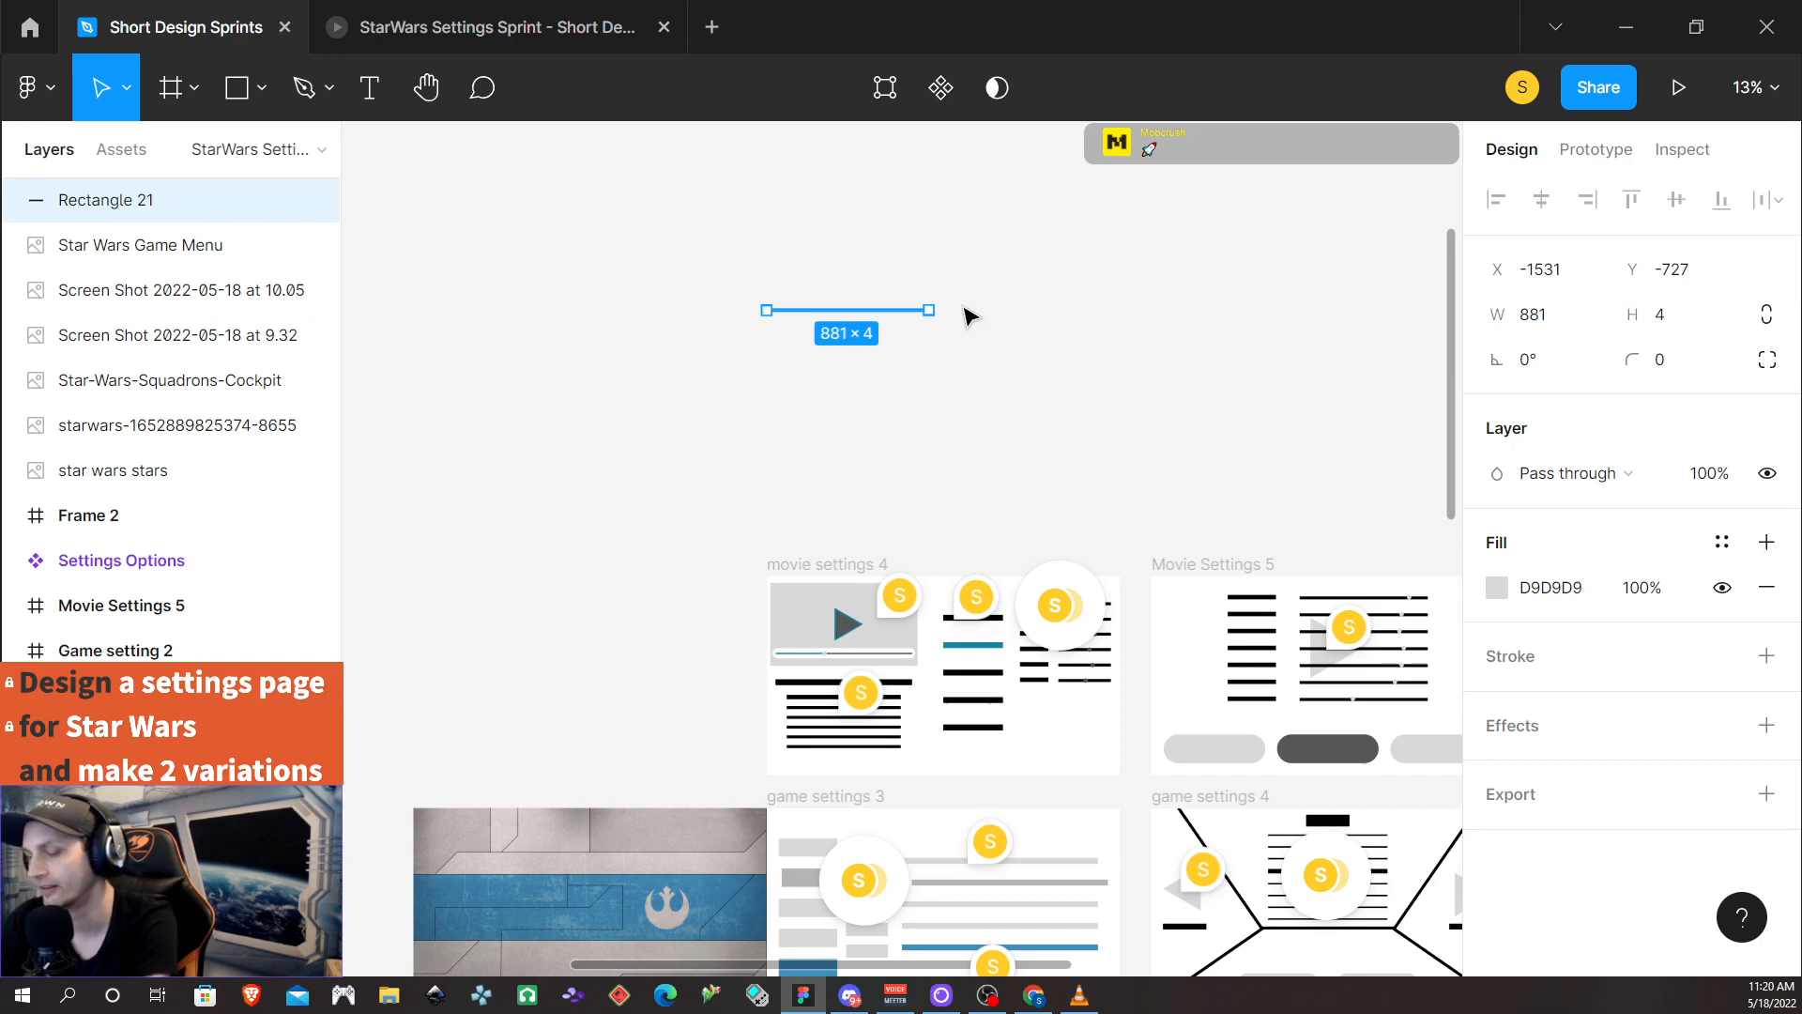
{"action": "scroll", "coordinate": [826, 284], "scroll_direction": "up", "scroll_amount": 2}
{"action": "scroll", "coordinate": [827, 284], "scroll_direction": "up", "scroll_amount": 3}
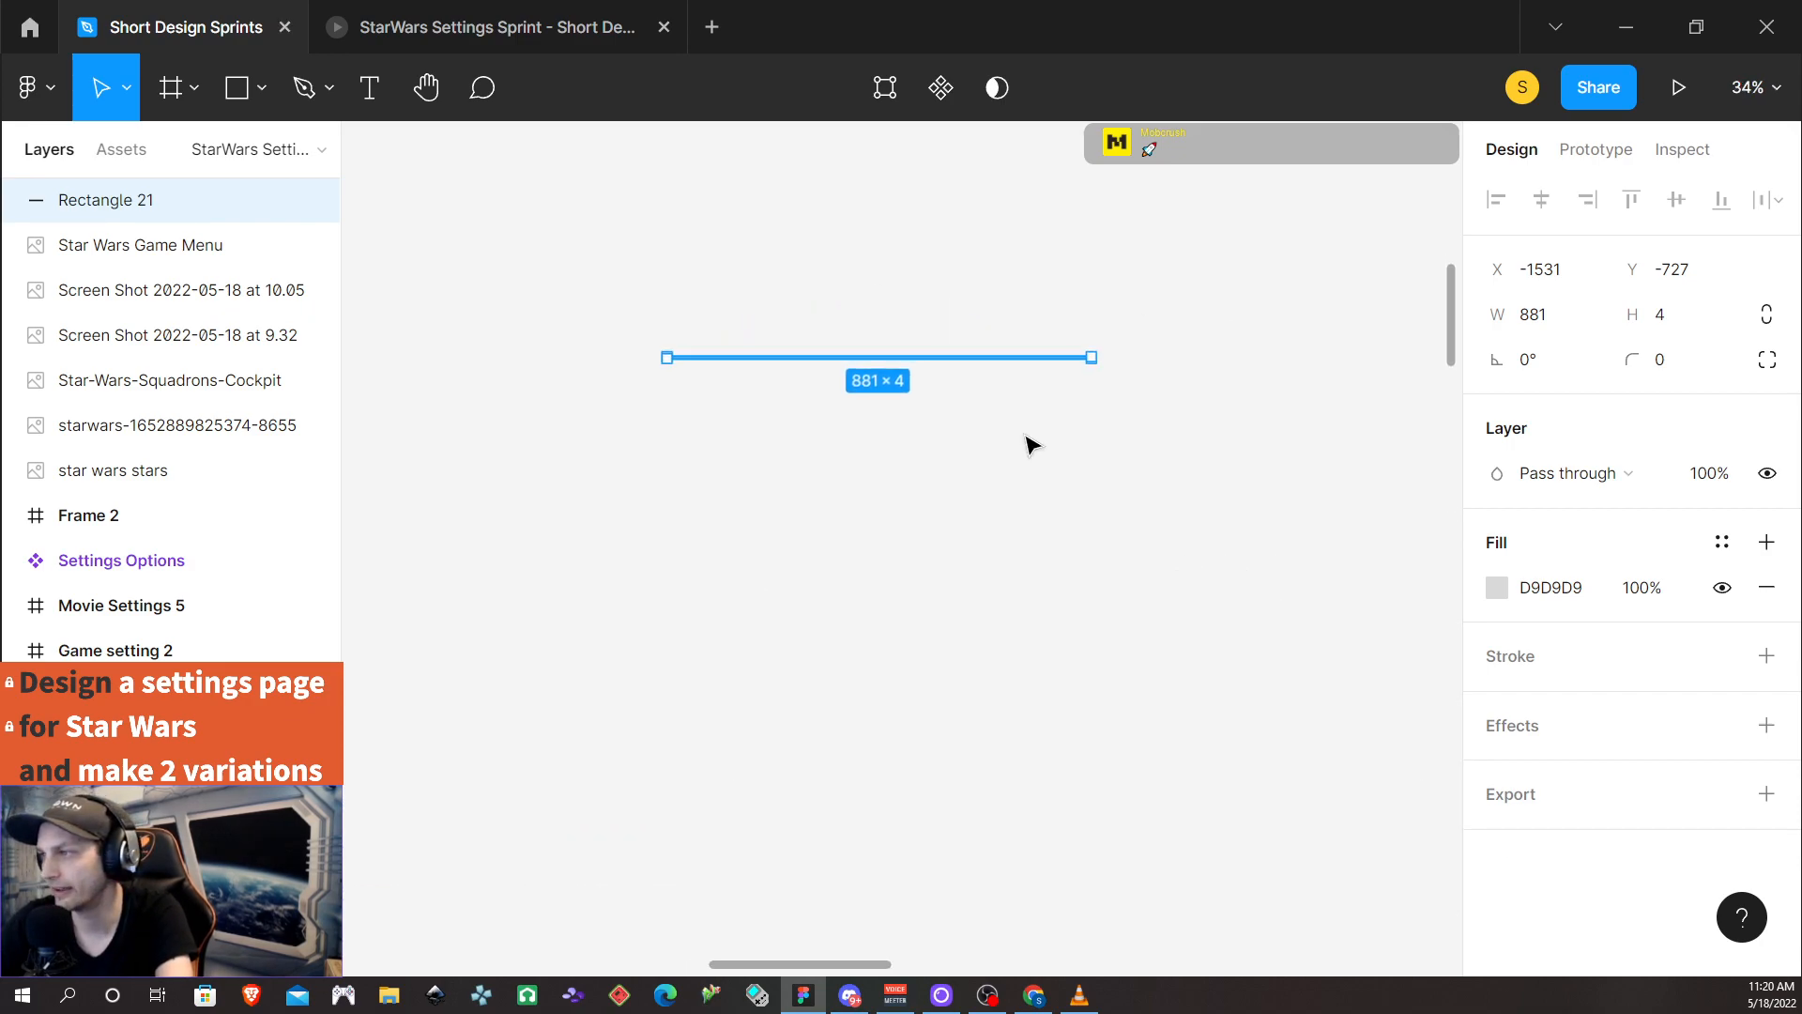
{"action": "scroll", "coordinate": [1014, 434], "scroll_direction": "up", "scroll_amount": 1}
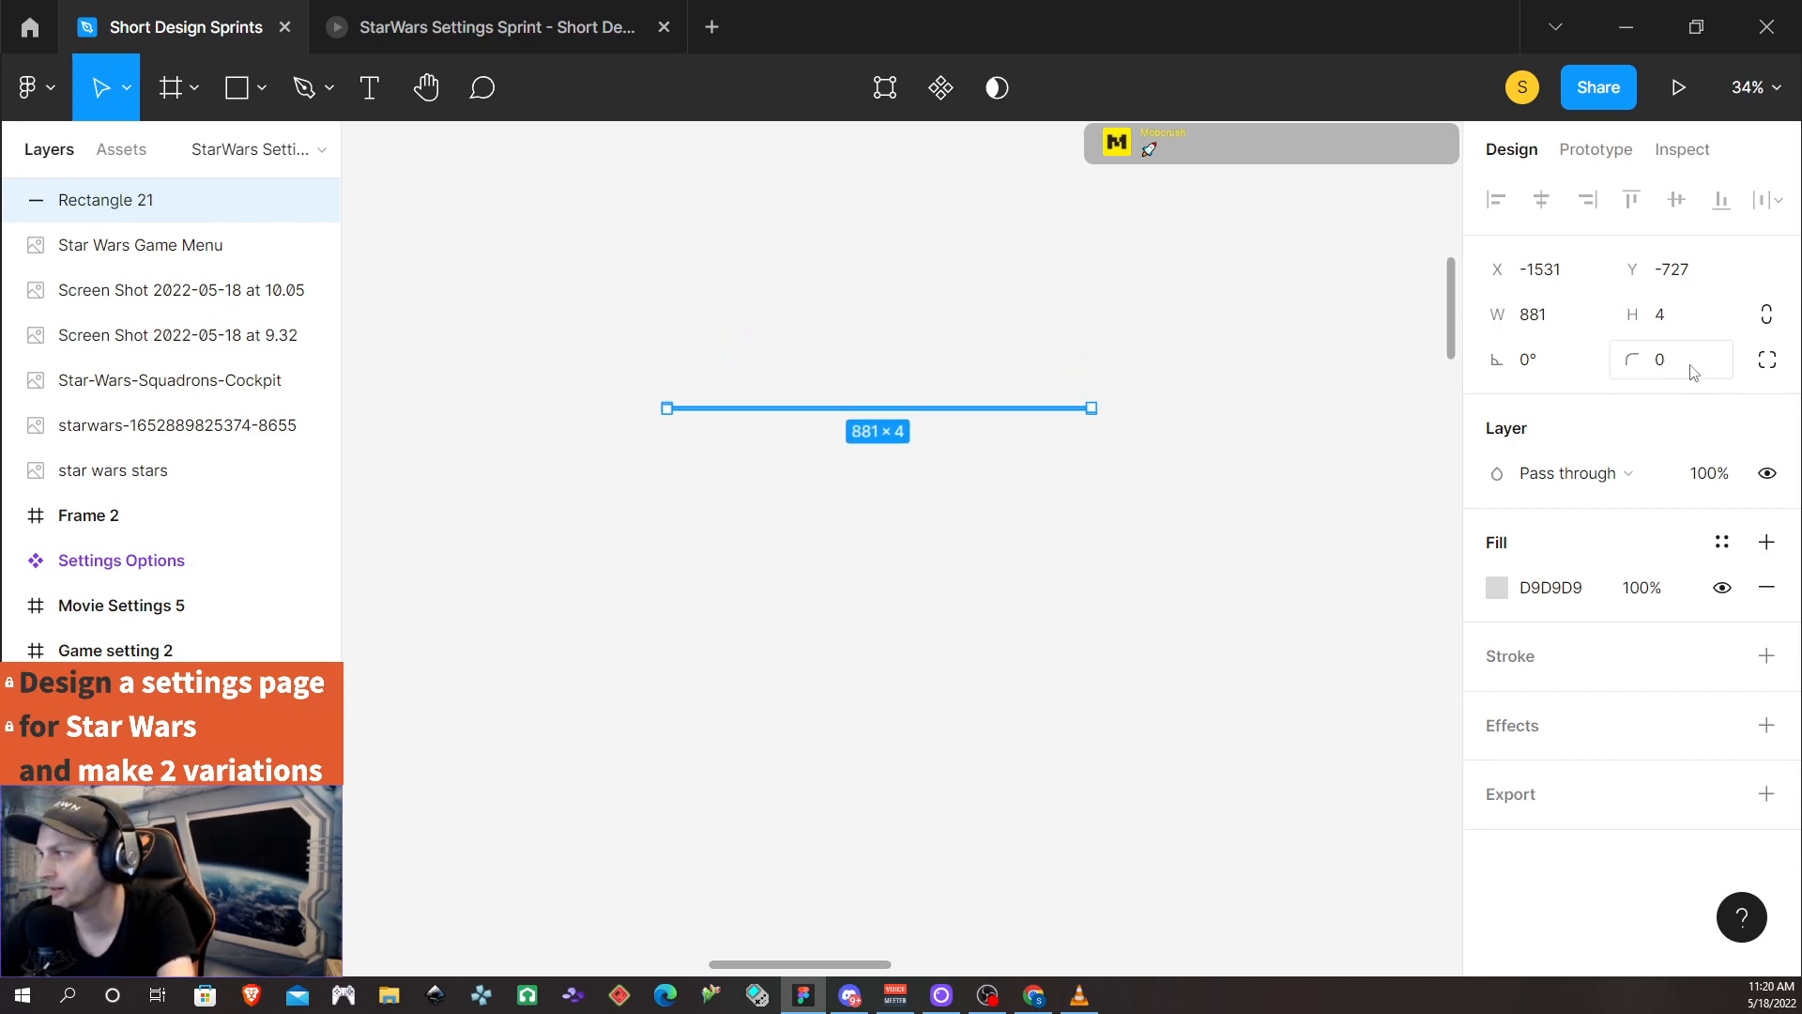
Set the thin rectangle's width to 500 and deselect it
{"action": "left_click", "coordinate": [1540, 318]}
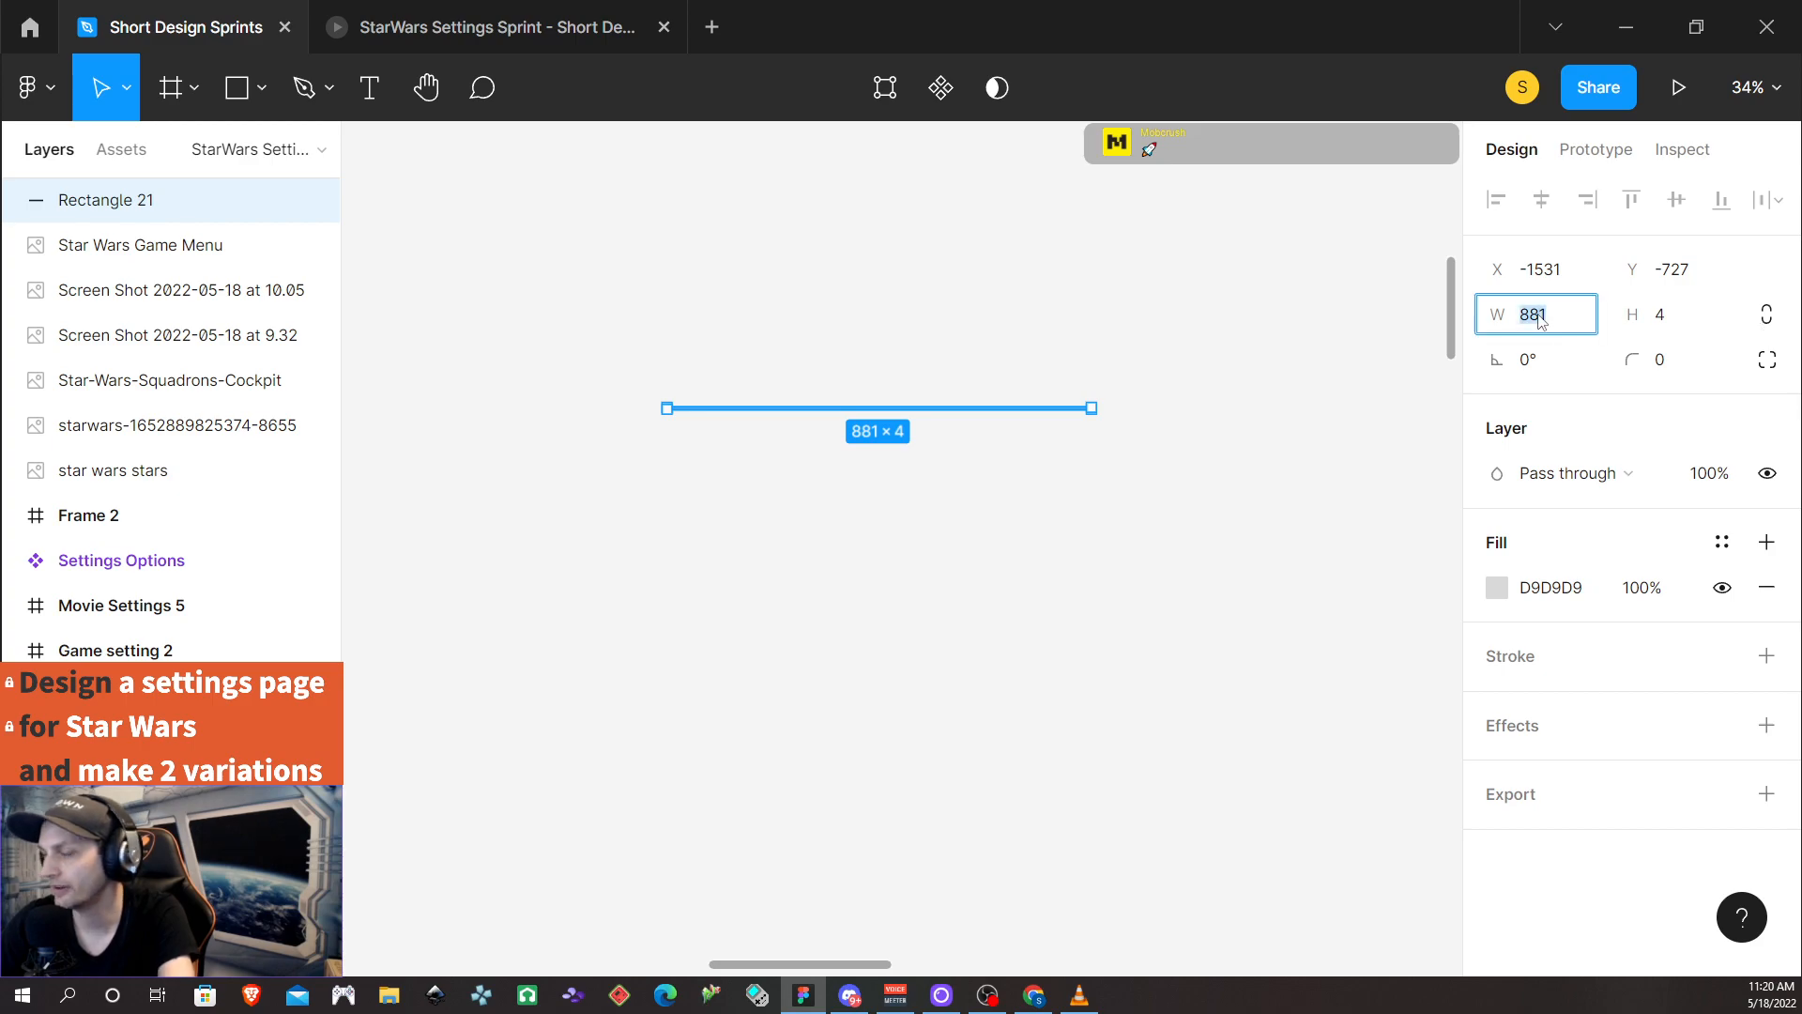
{"action": "type", "text": "500"}
{"action": "key", "text": "Return"}
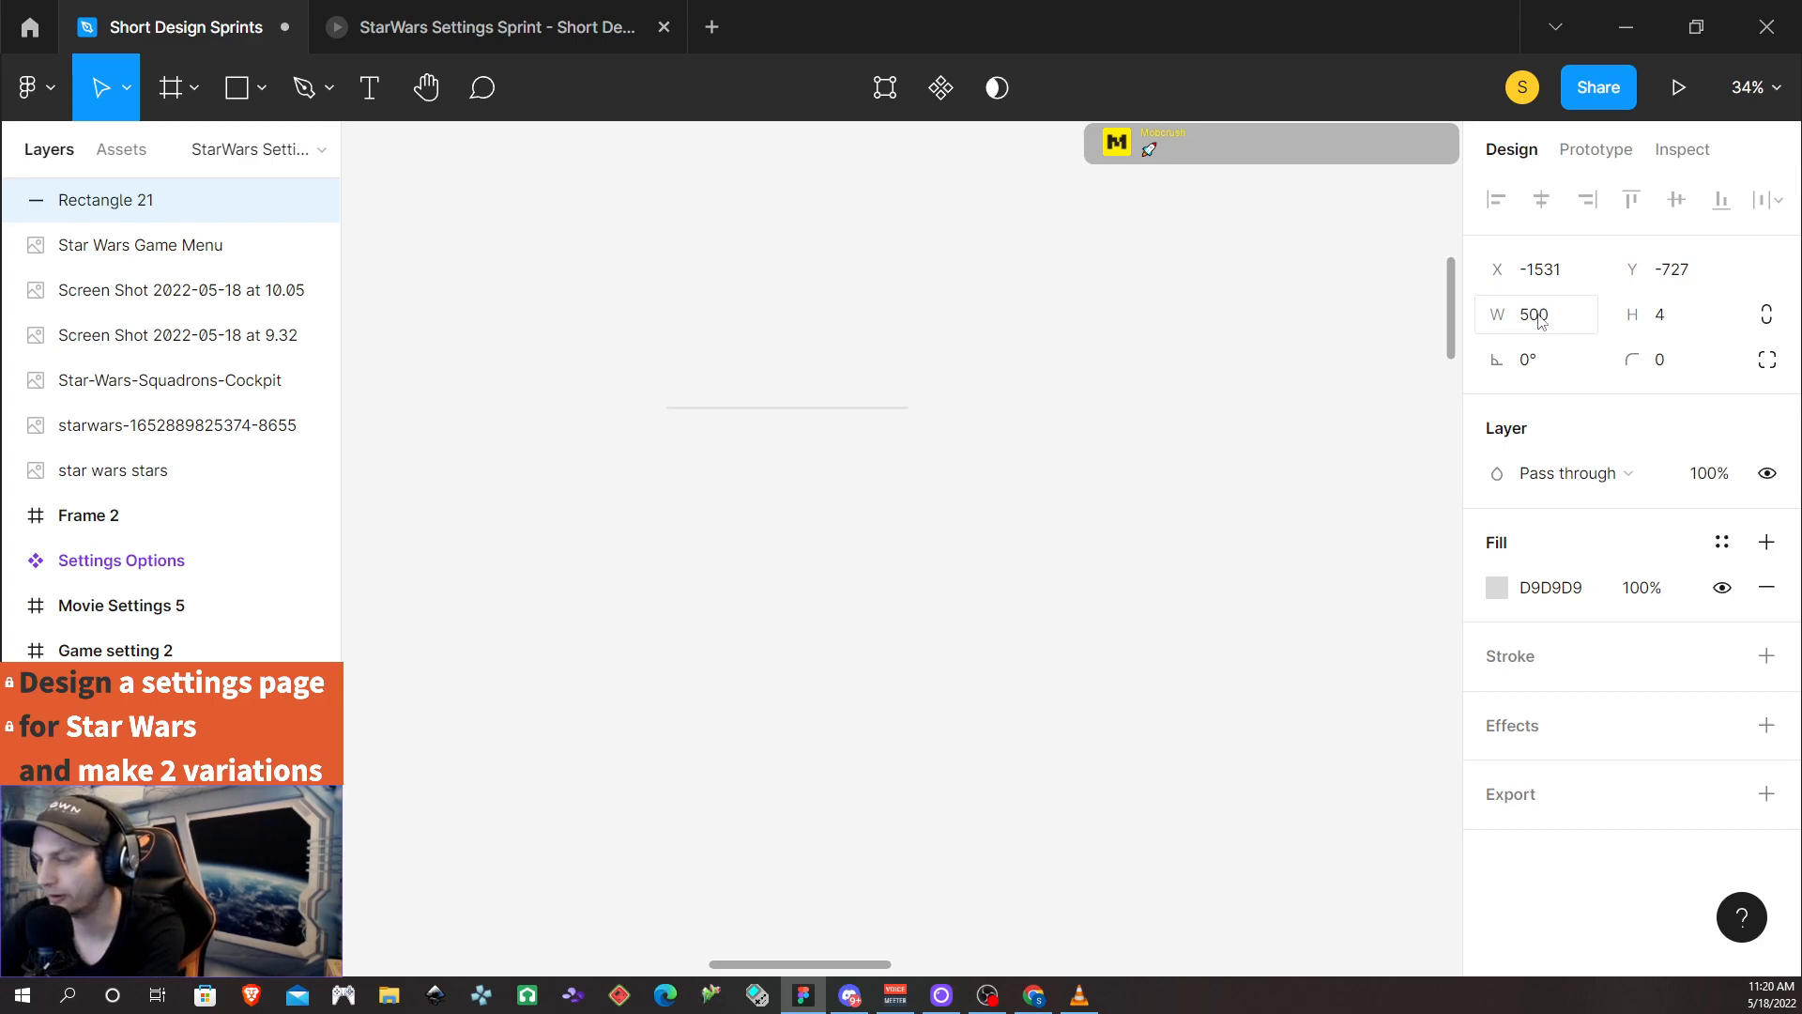
{"action": "left_click", "coordinate": [885, 487]}
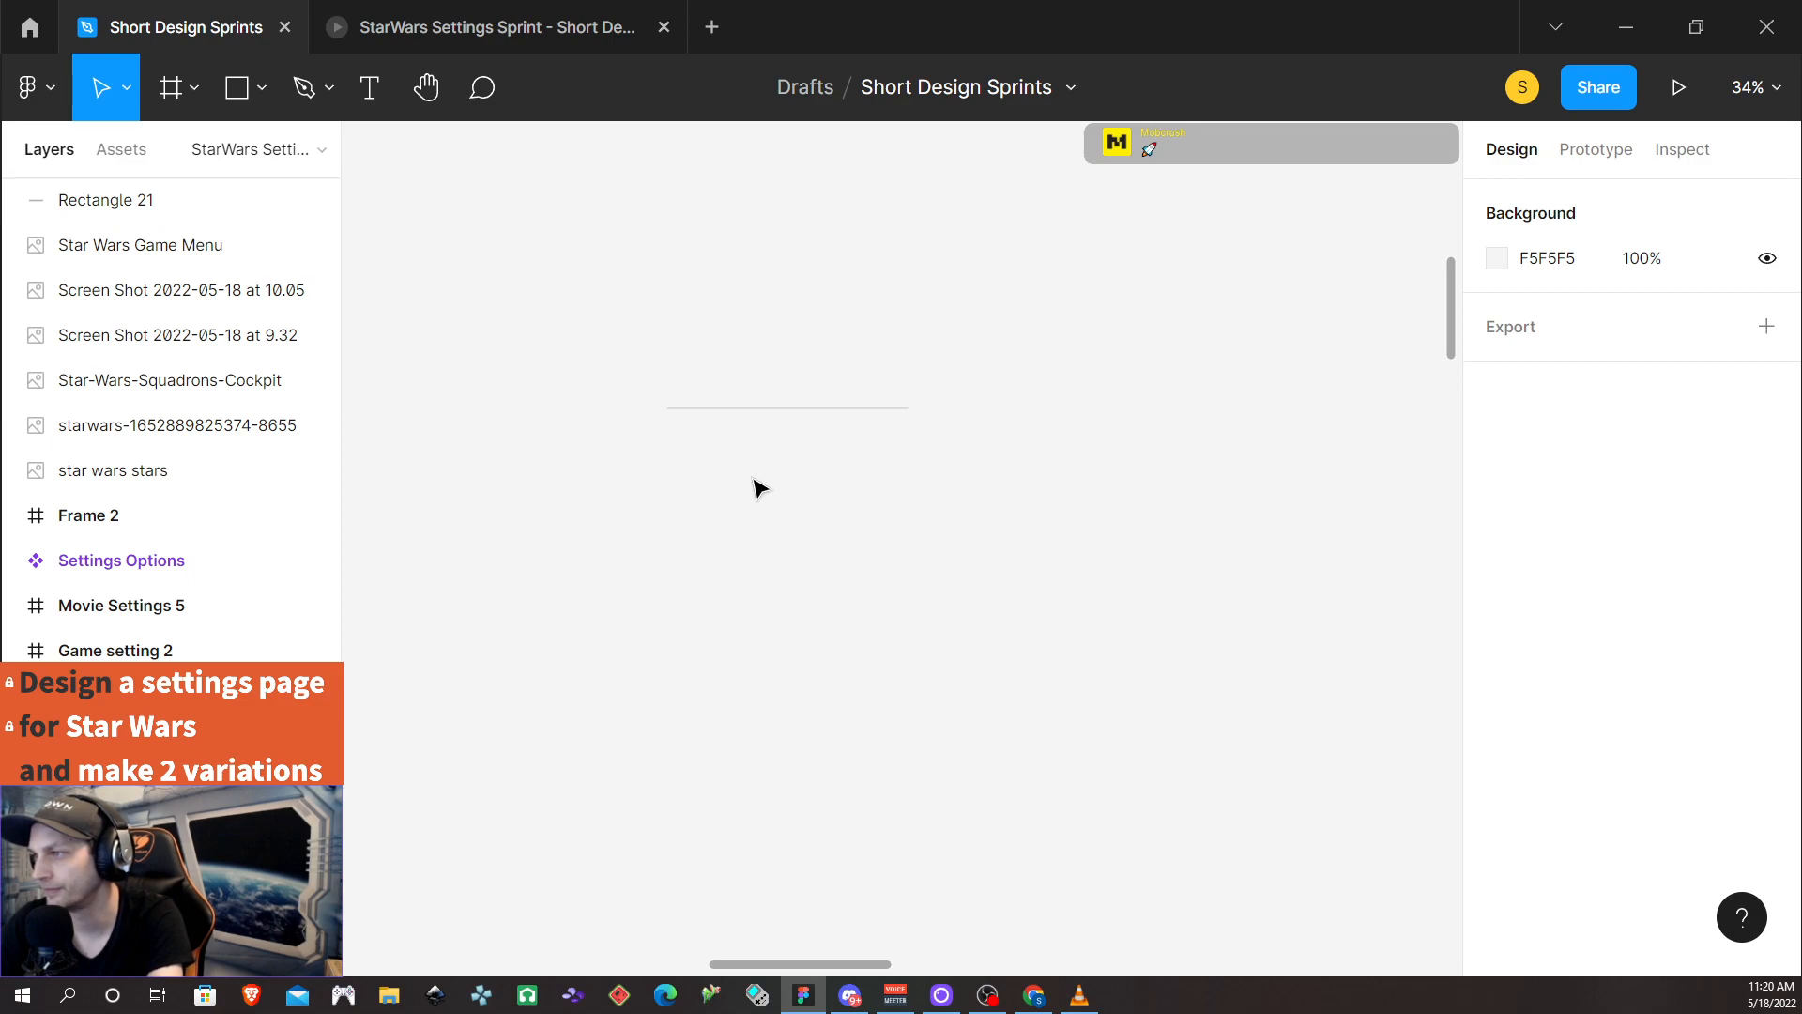
Change the 500 × 4 rectangle's fill colour to hex 565656
{"action": "scroll", "coordinate": [619, 422], "scroll_direction": "up", "scroll_amount": 6}
{"action": "scroll", "coordinate": [939, 484], "scroll_direction": "down", "scroll_amount": 1}
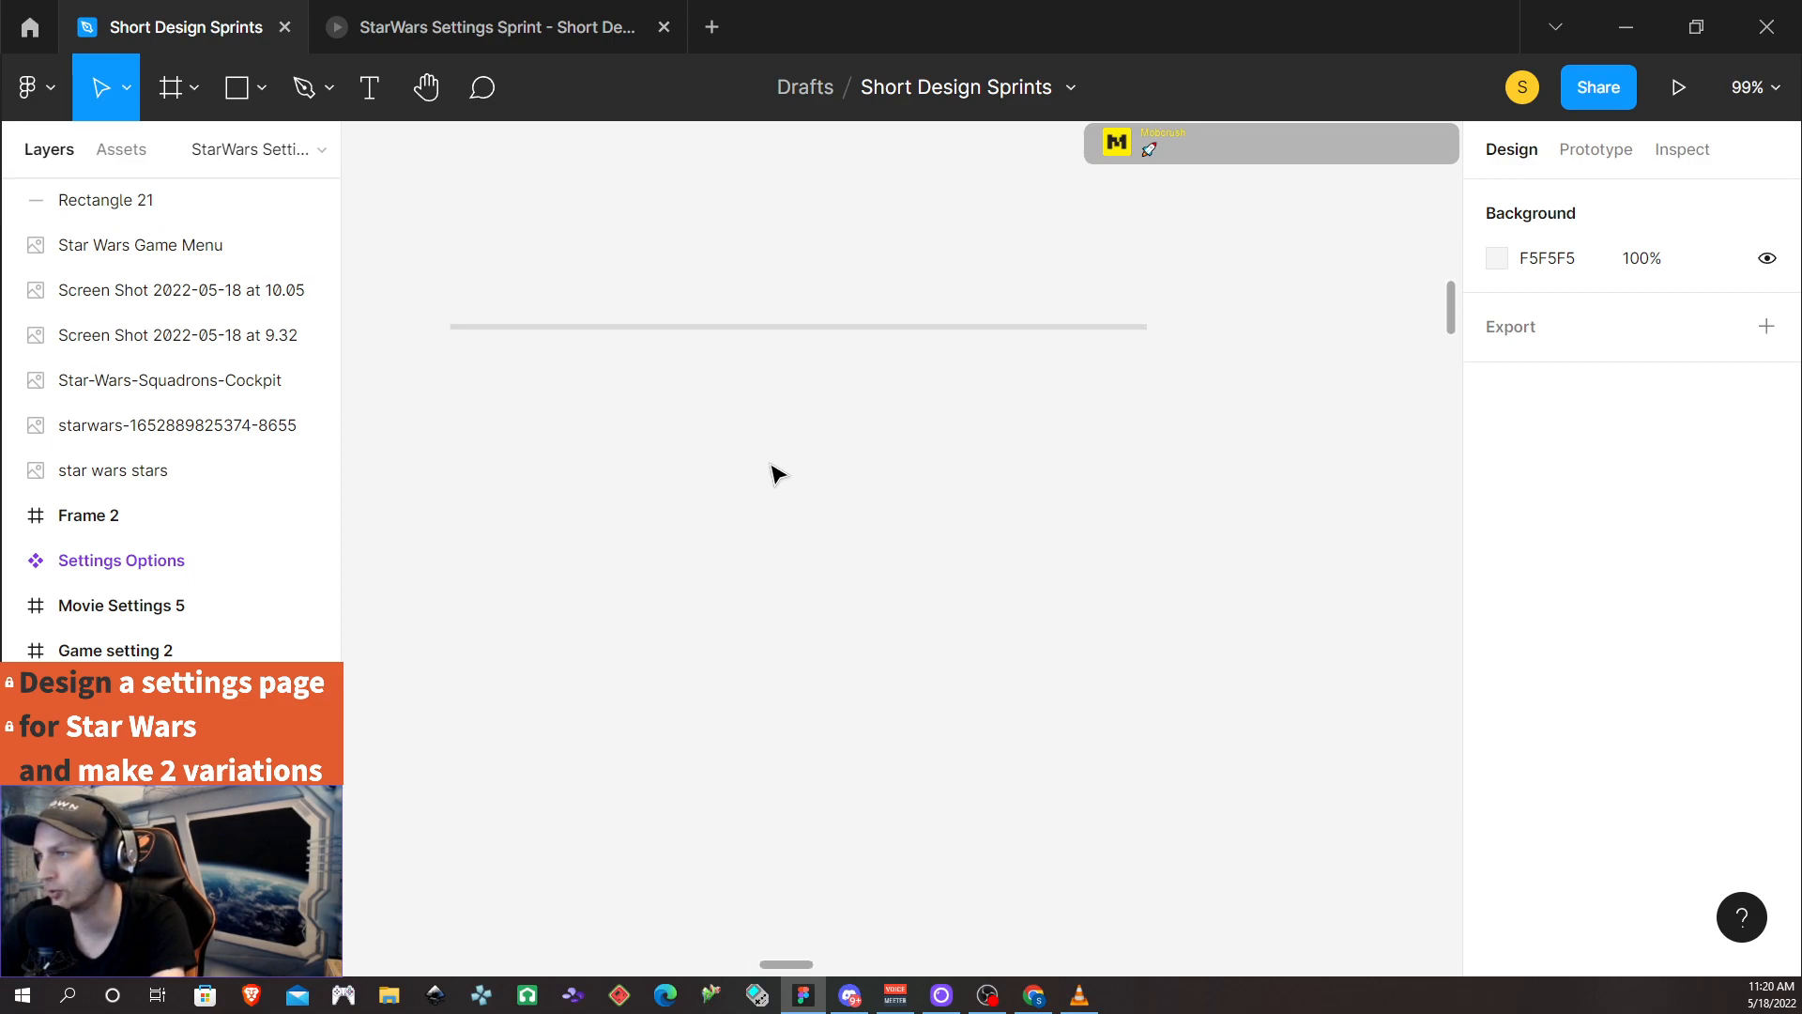
{"action": "scroll", "coordinate": [730, 629], "scroll_direction": "down", "scroll_amount": 1}
{"action": "scroll", "coordinate": [730, 626], "scroll_direction": "left", "scroll_amount": 1}
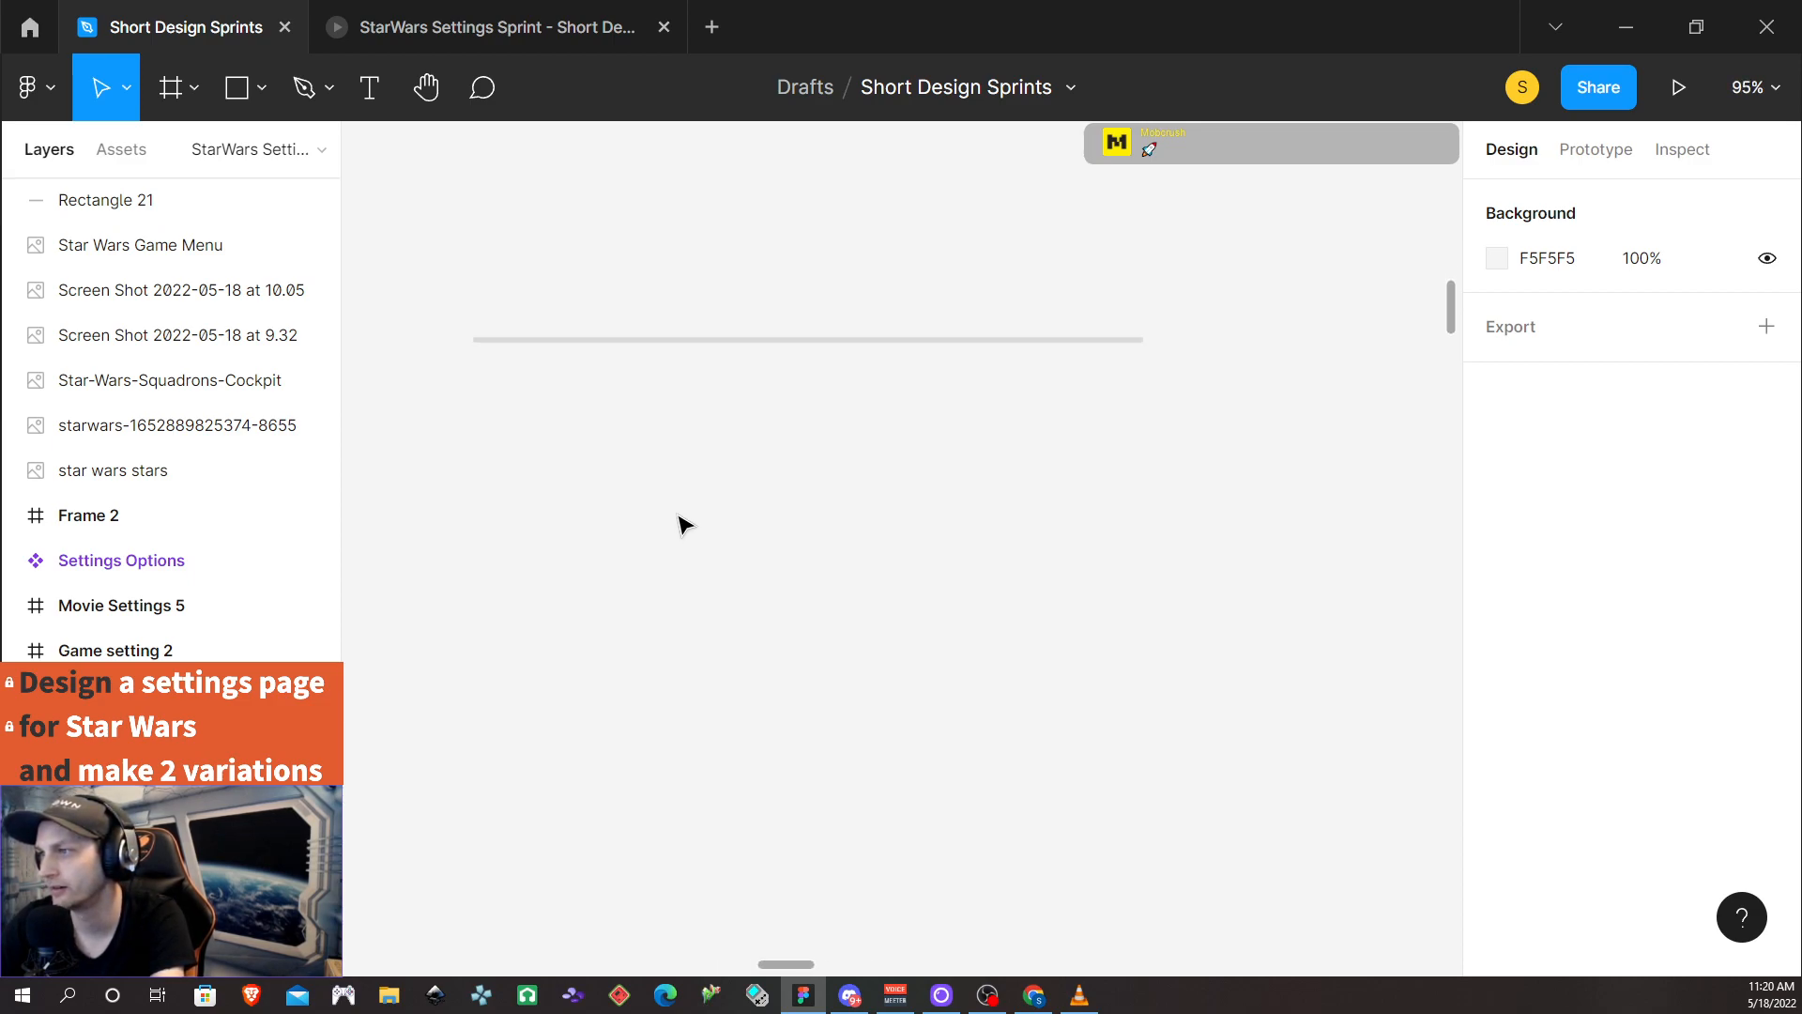
{"action": "scroll", "coordinate": [713, 531], "scroll_direction": "up", "scroll_amount": 3}
{"action": "left_click", "coordinate": [825, 461]}
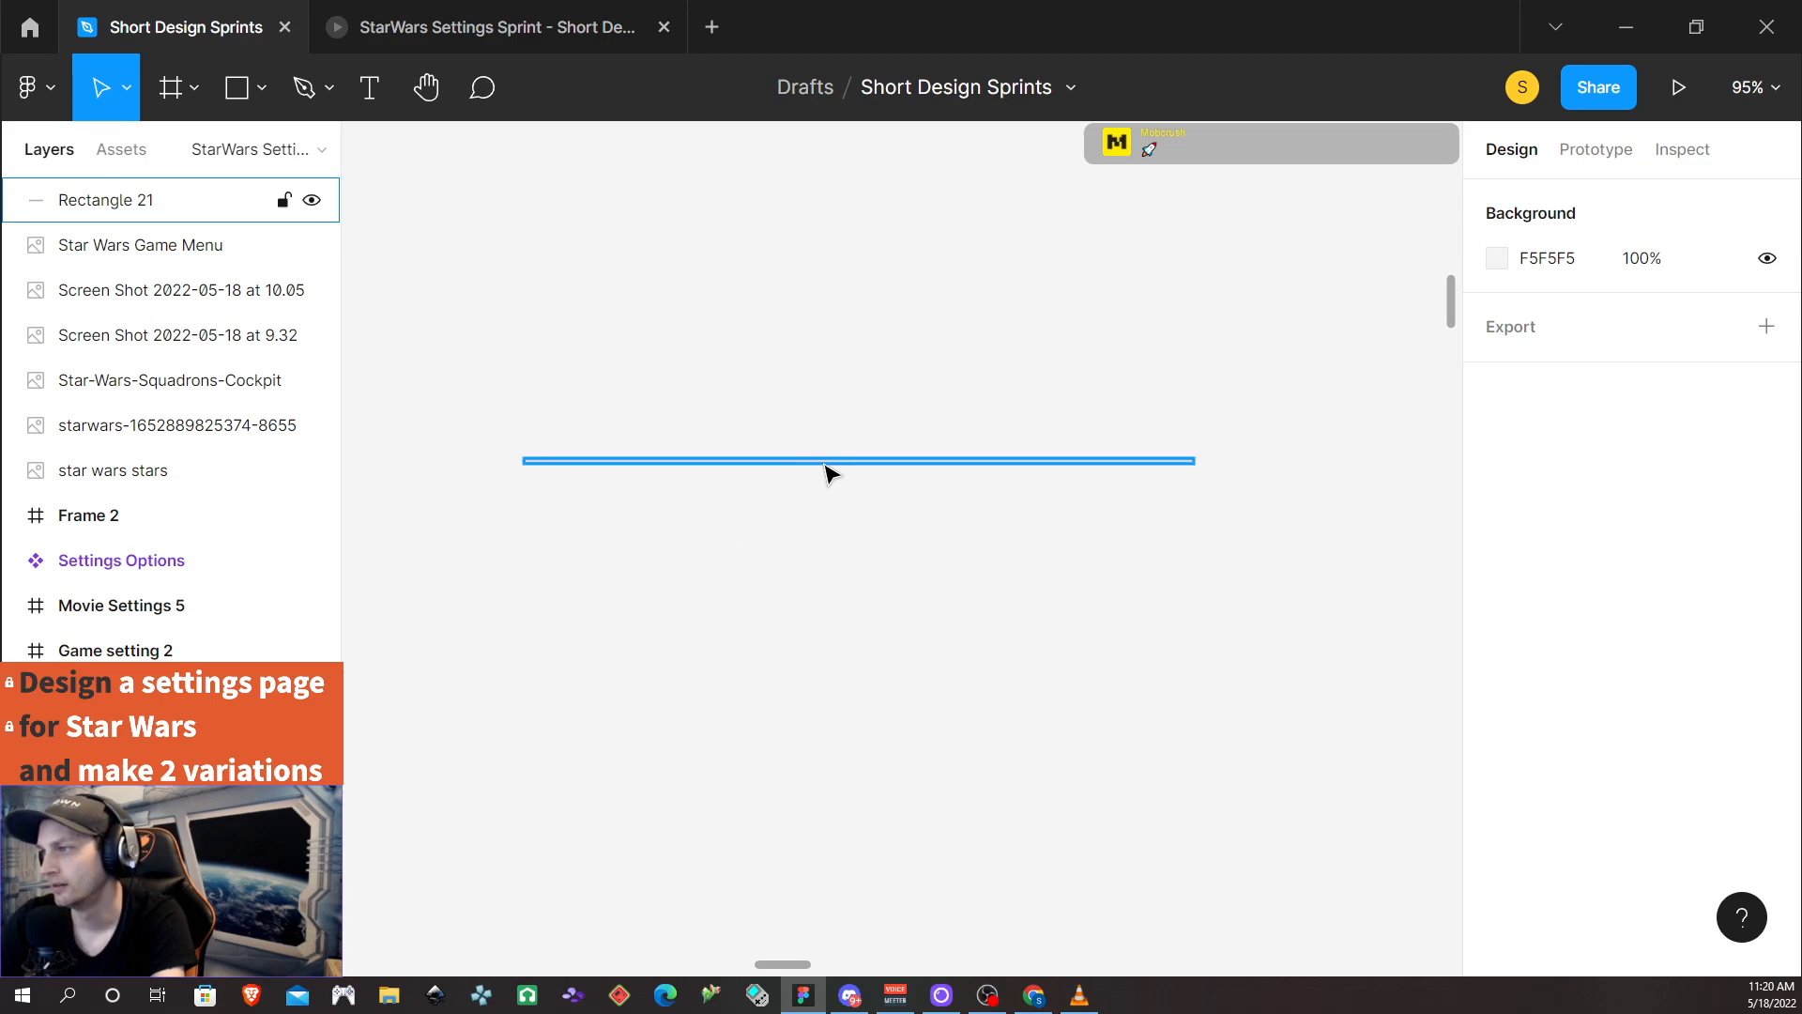
{"action": "left_click", "coordinate": [826, 466]}
{"action": "left_click", "coordinate": [1585, 594]}
{"action": "type", "text": "565656"}
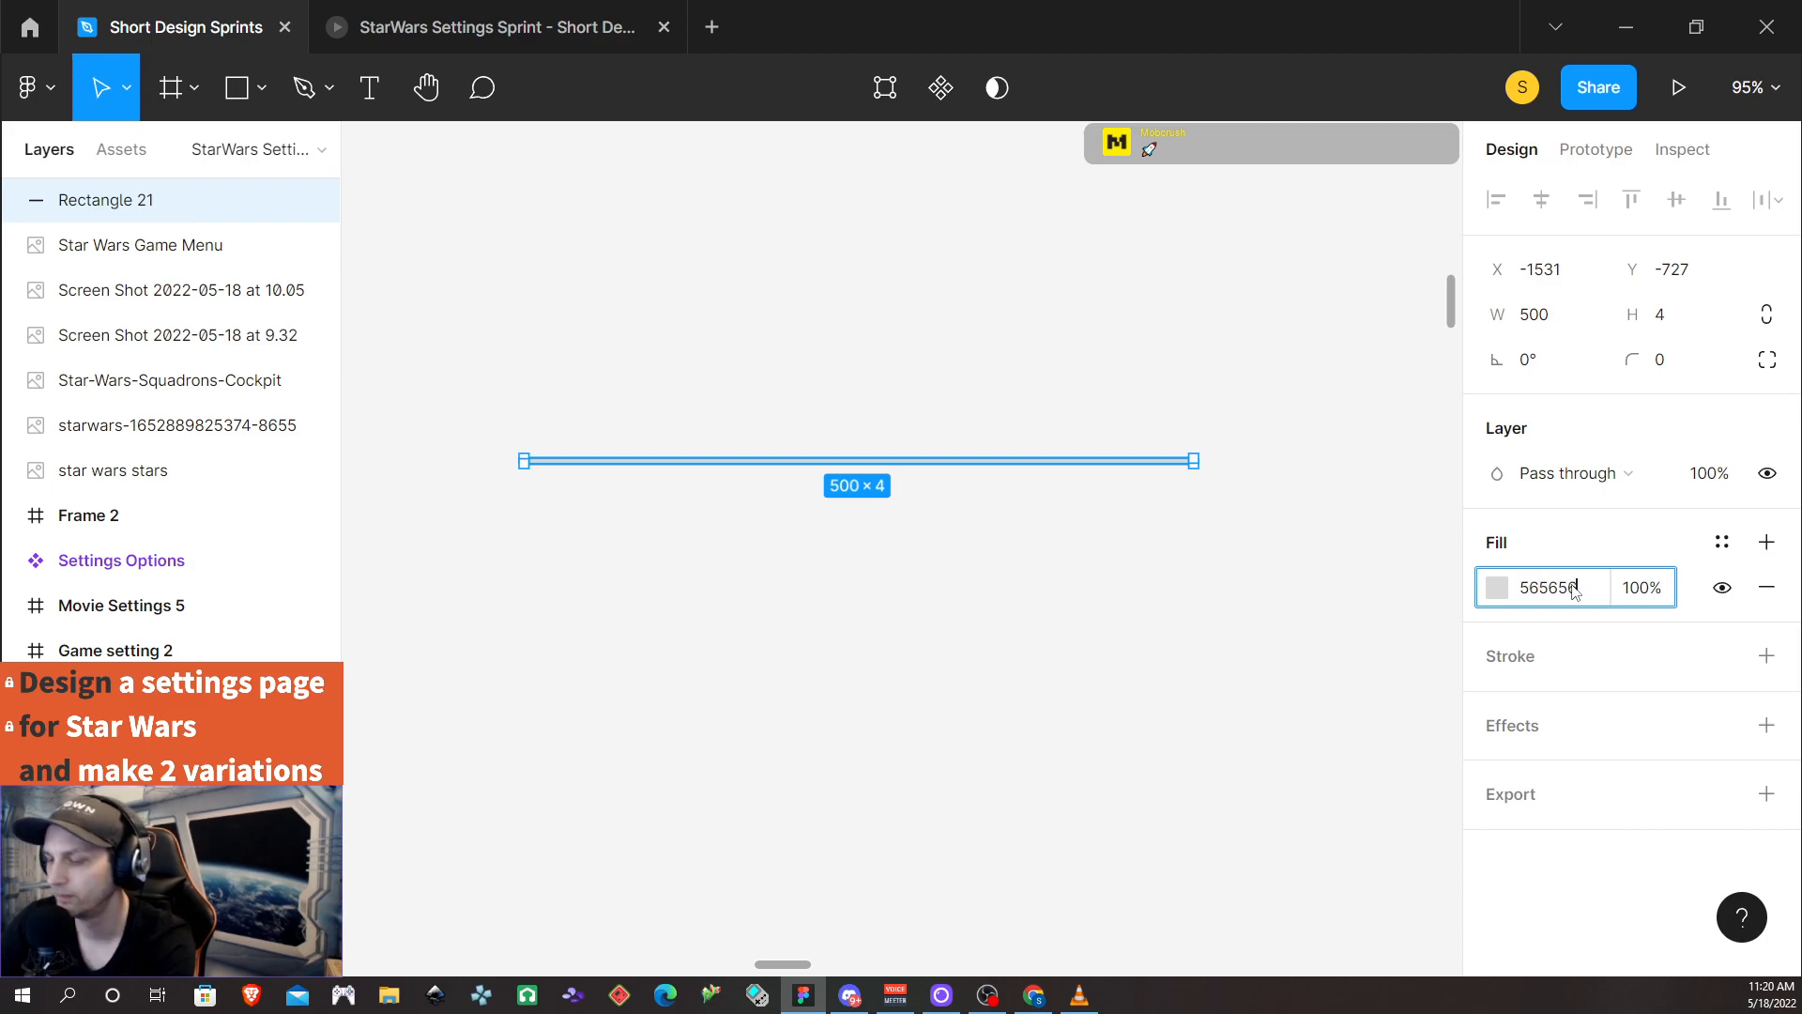
{"action": "key", "text": "Return"}
{"action": "left_click", "coordinate": [806, 679]}
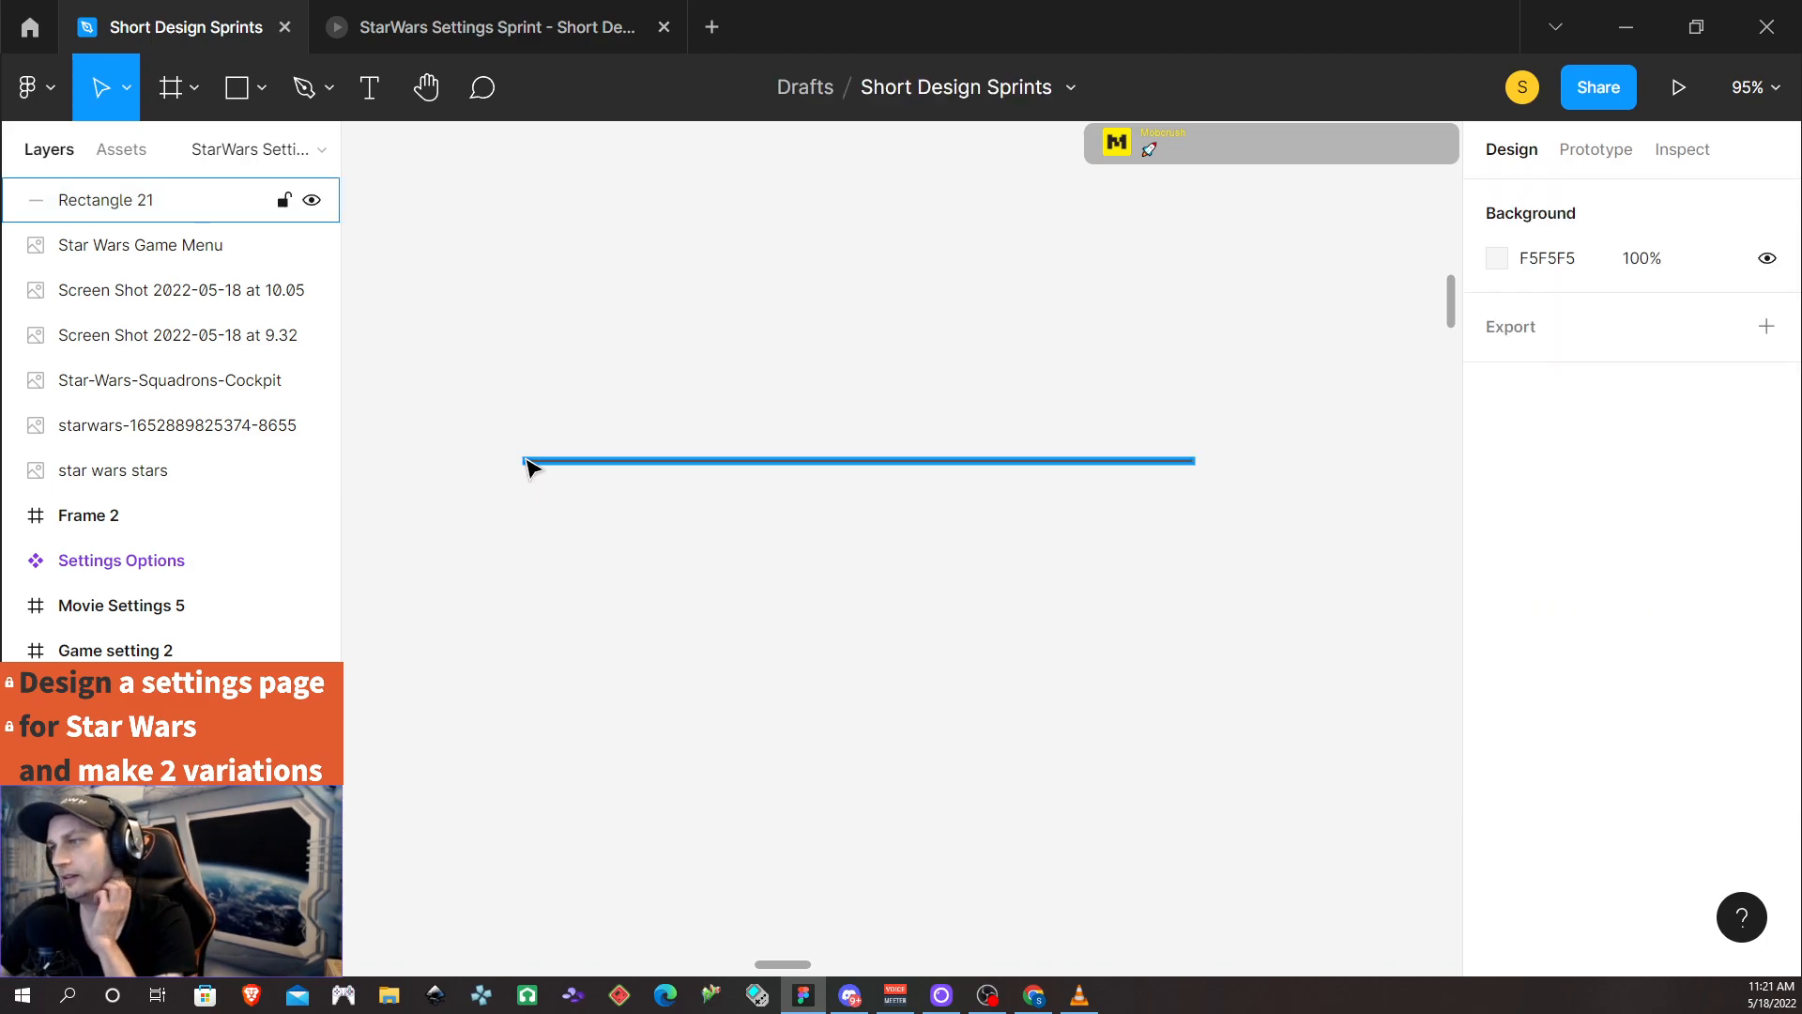
Rename the Rectangle 21 layer to "Base Line"
{"action": "right_click", "coordinate": [688, 461]}
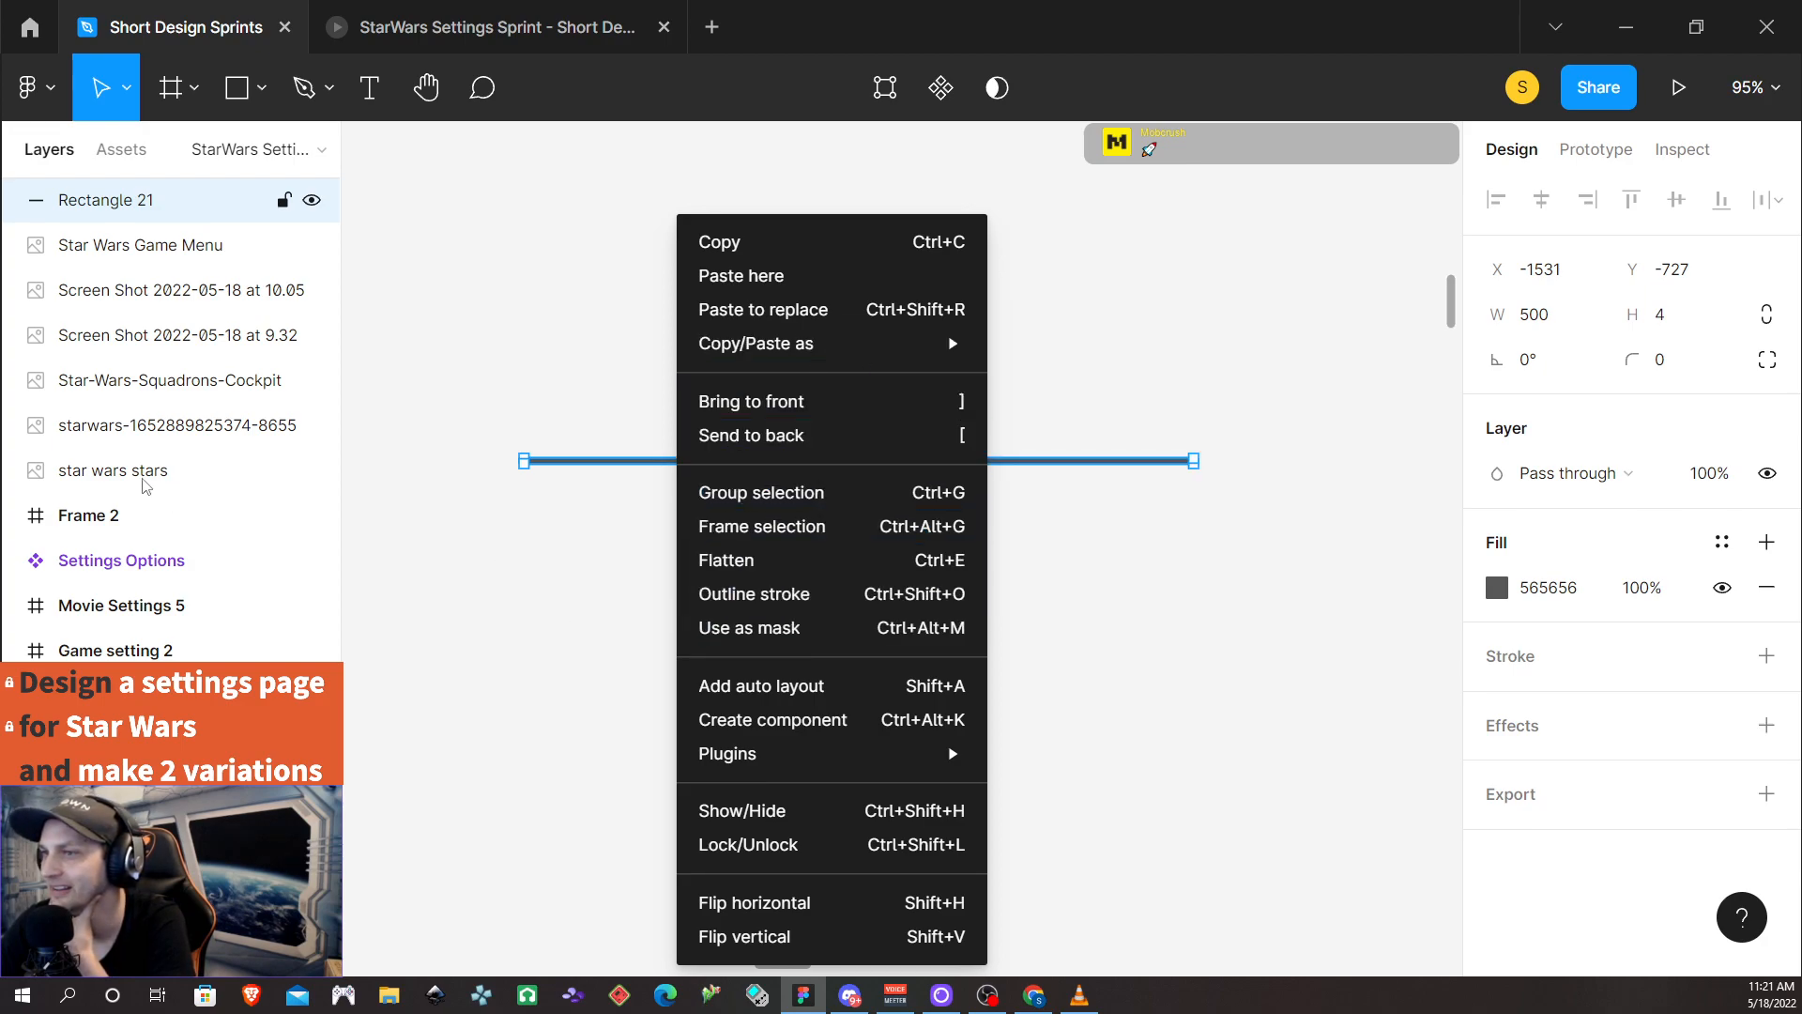
{"action": "left_click", "coordinate": [624, 481]}
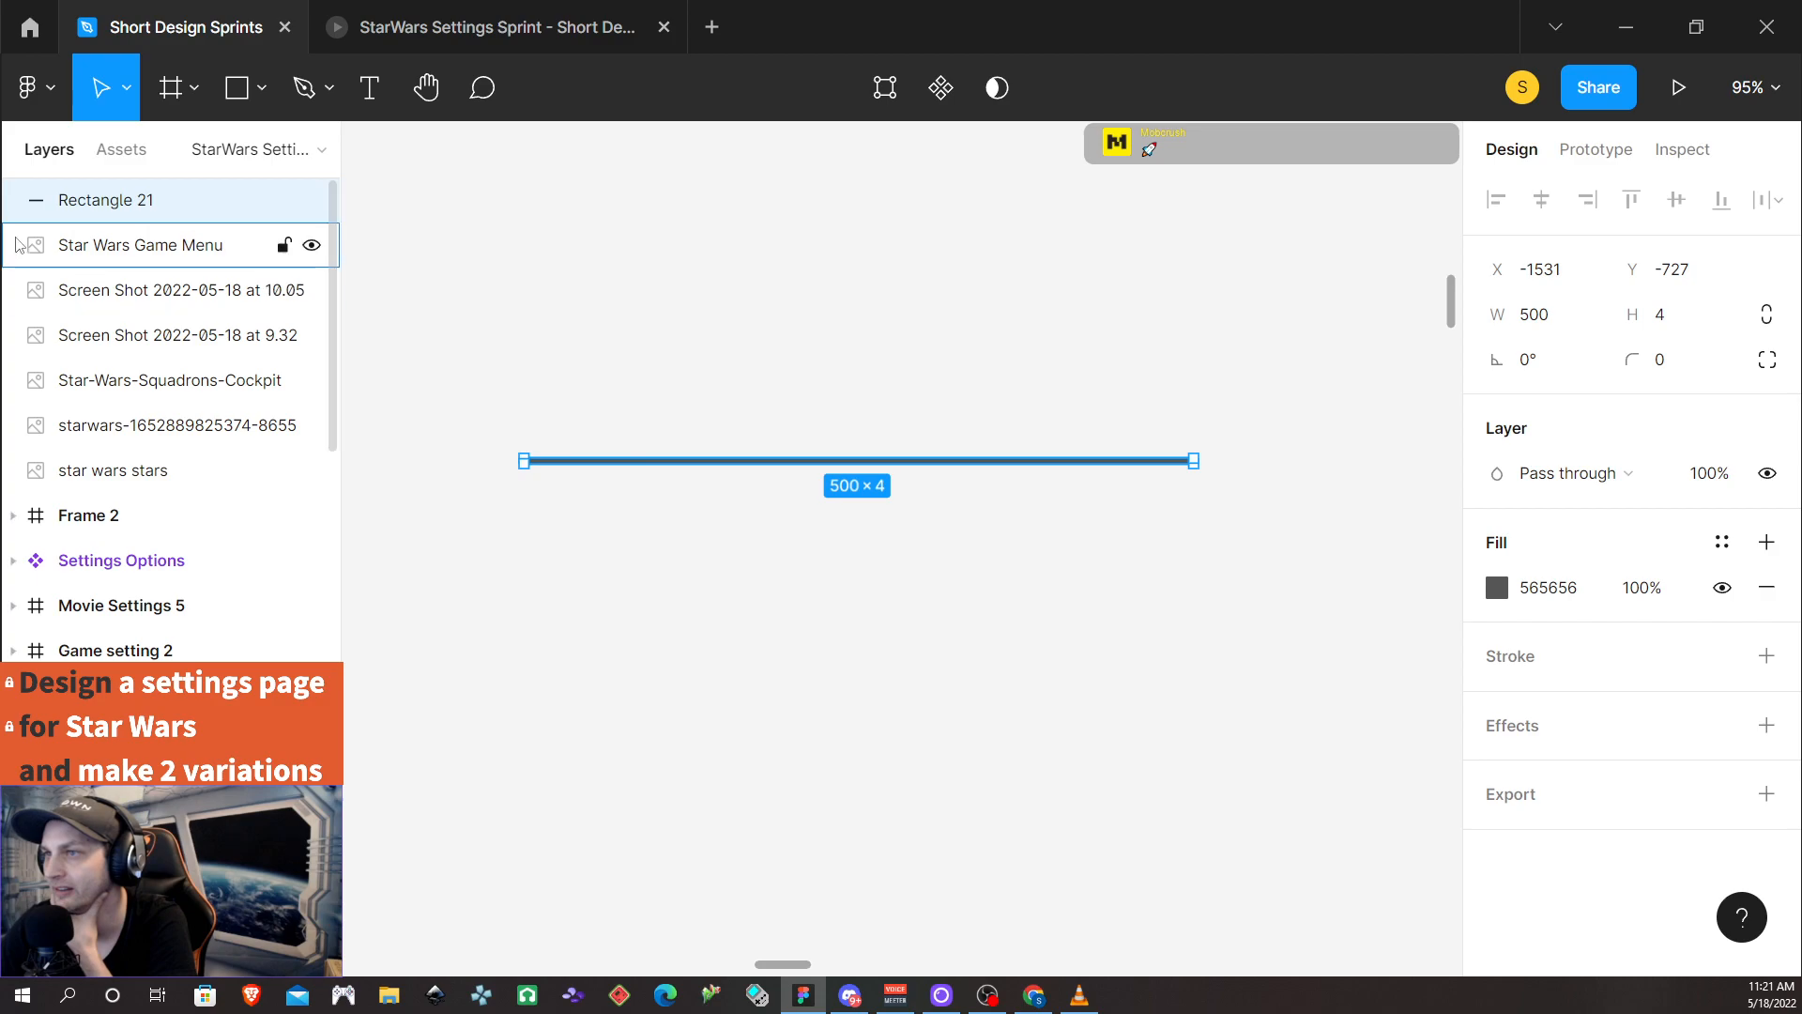
{"action": "double_click", "coordinate": [105, 203]}
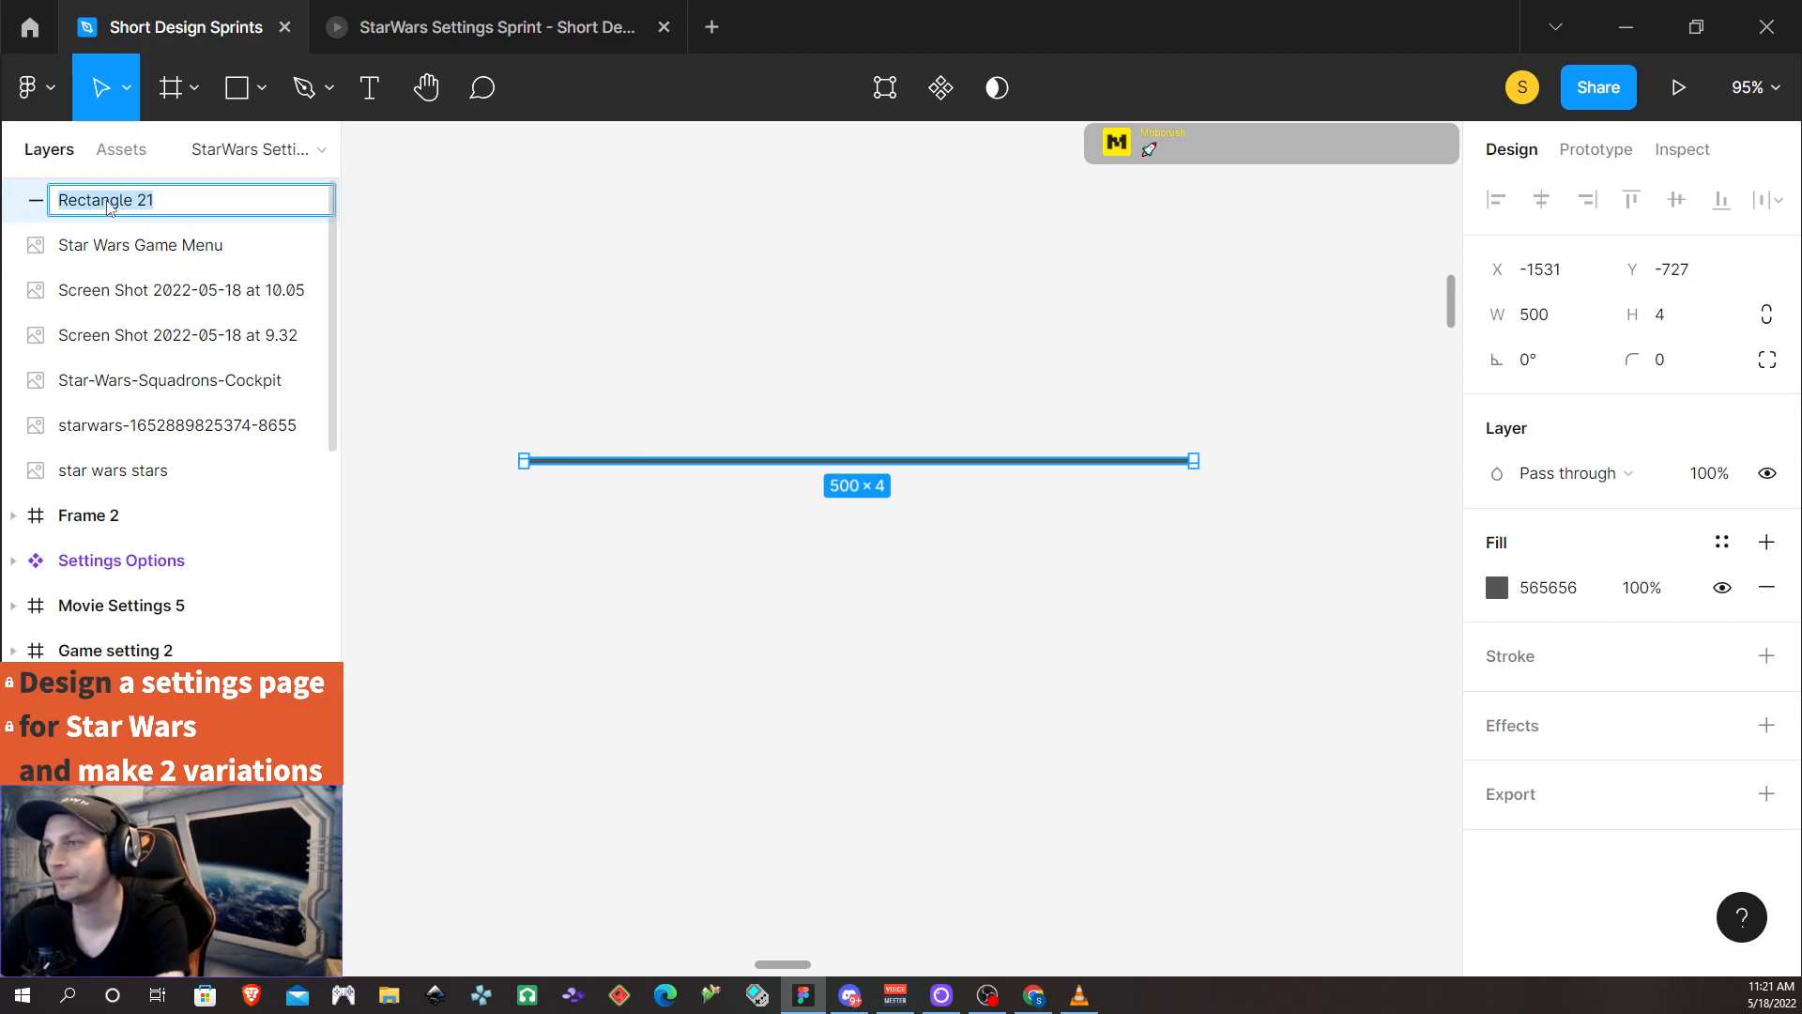
{"action": "type", "text": "Base Line"}
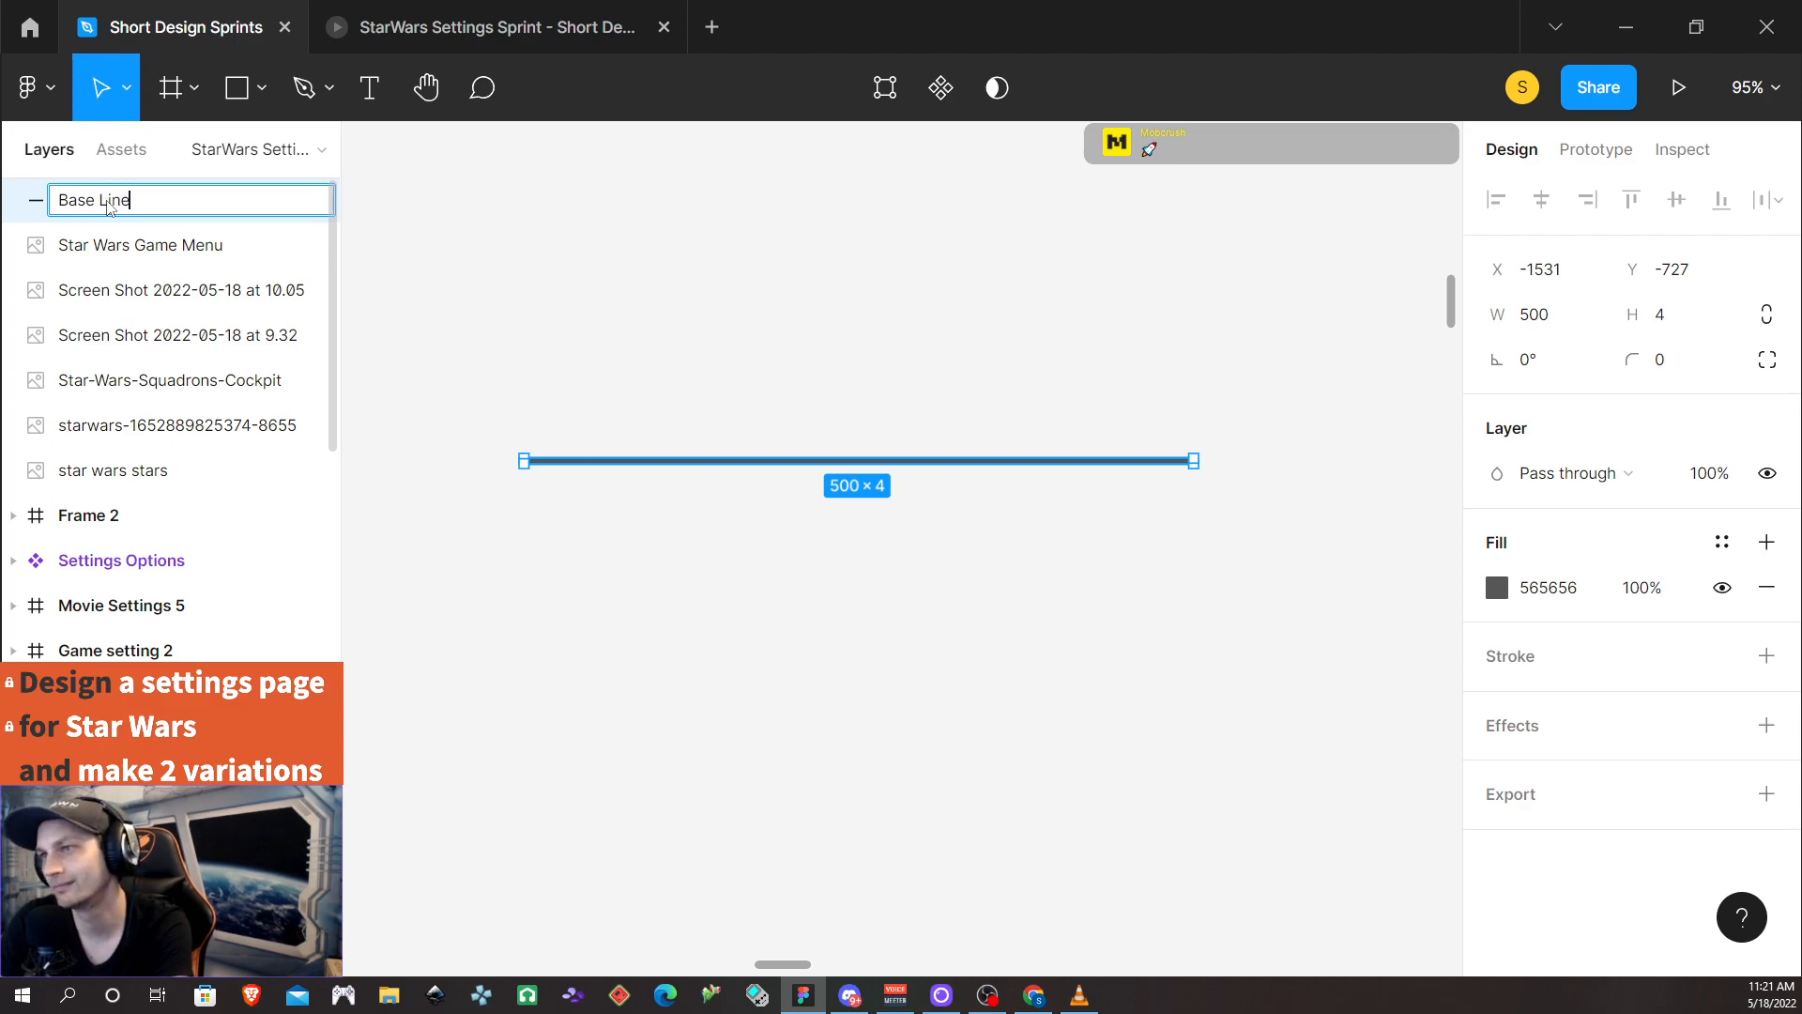
{"action": "key", "text": "Return"}
{"action": "right_click", "coordinate": [109, 207]}
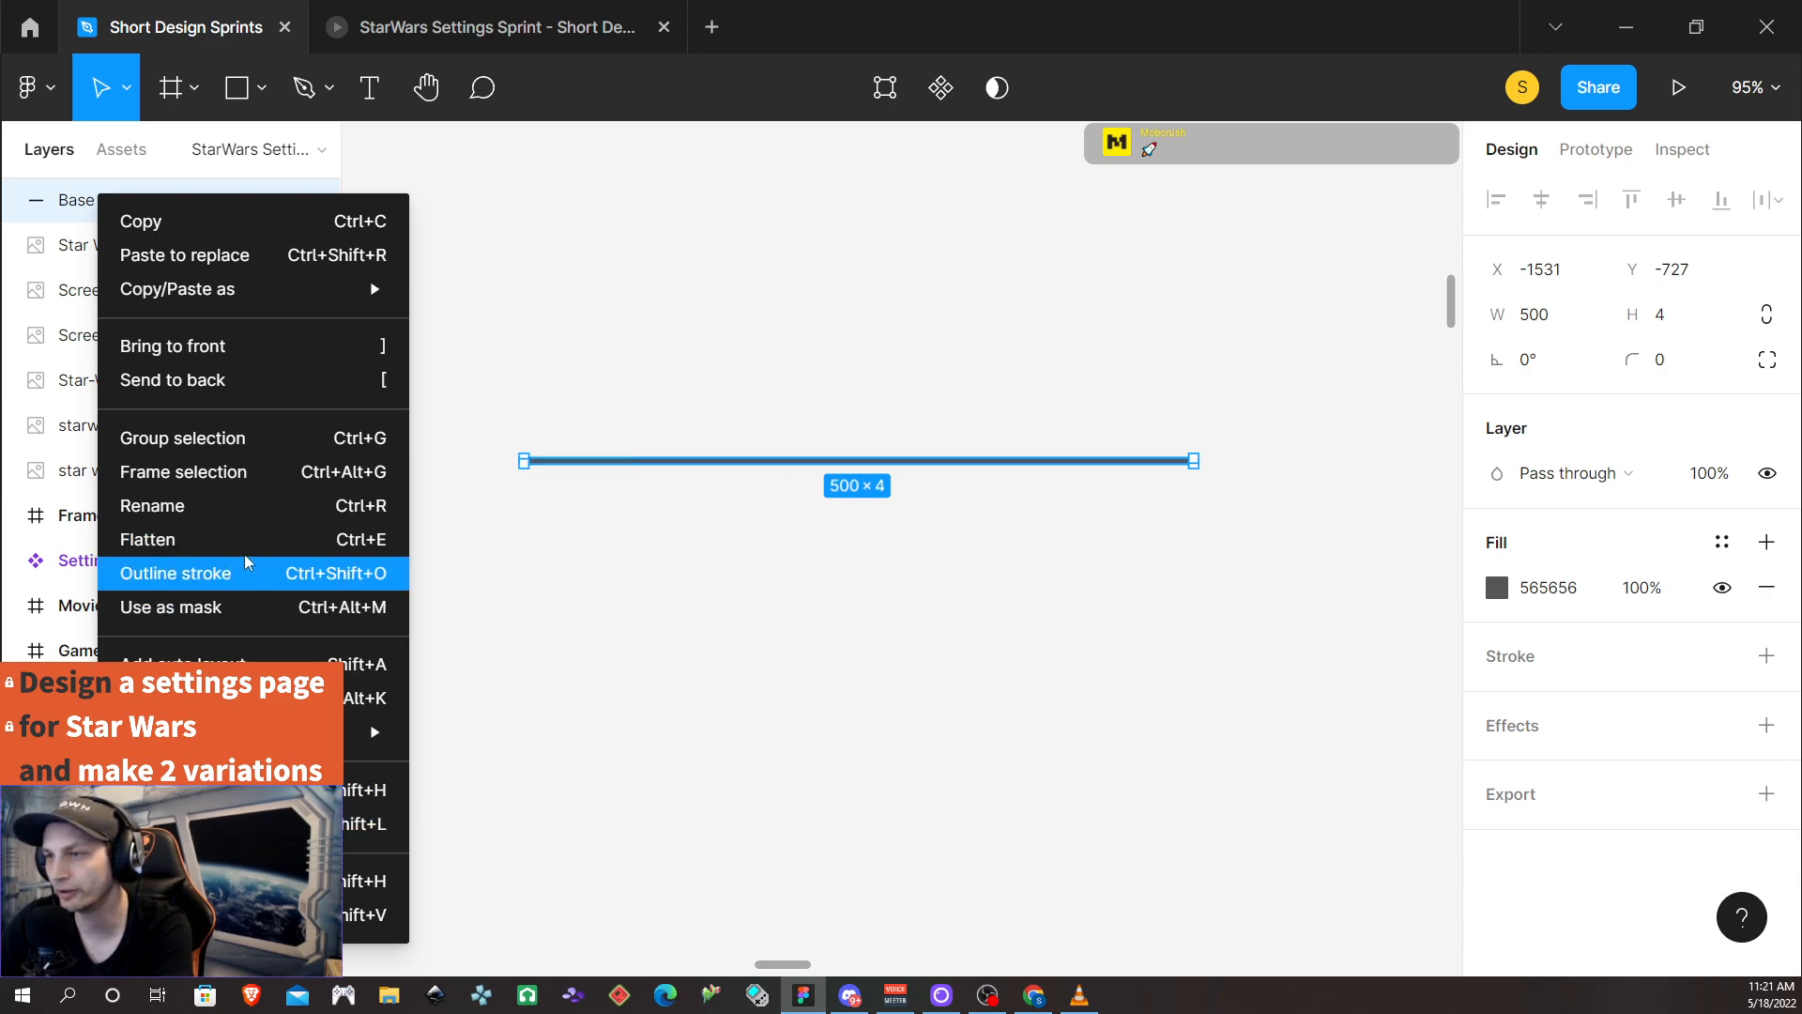
{"action": "left_click", "coordinate": [338, 345]}
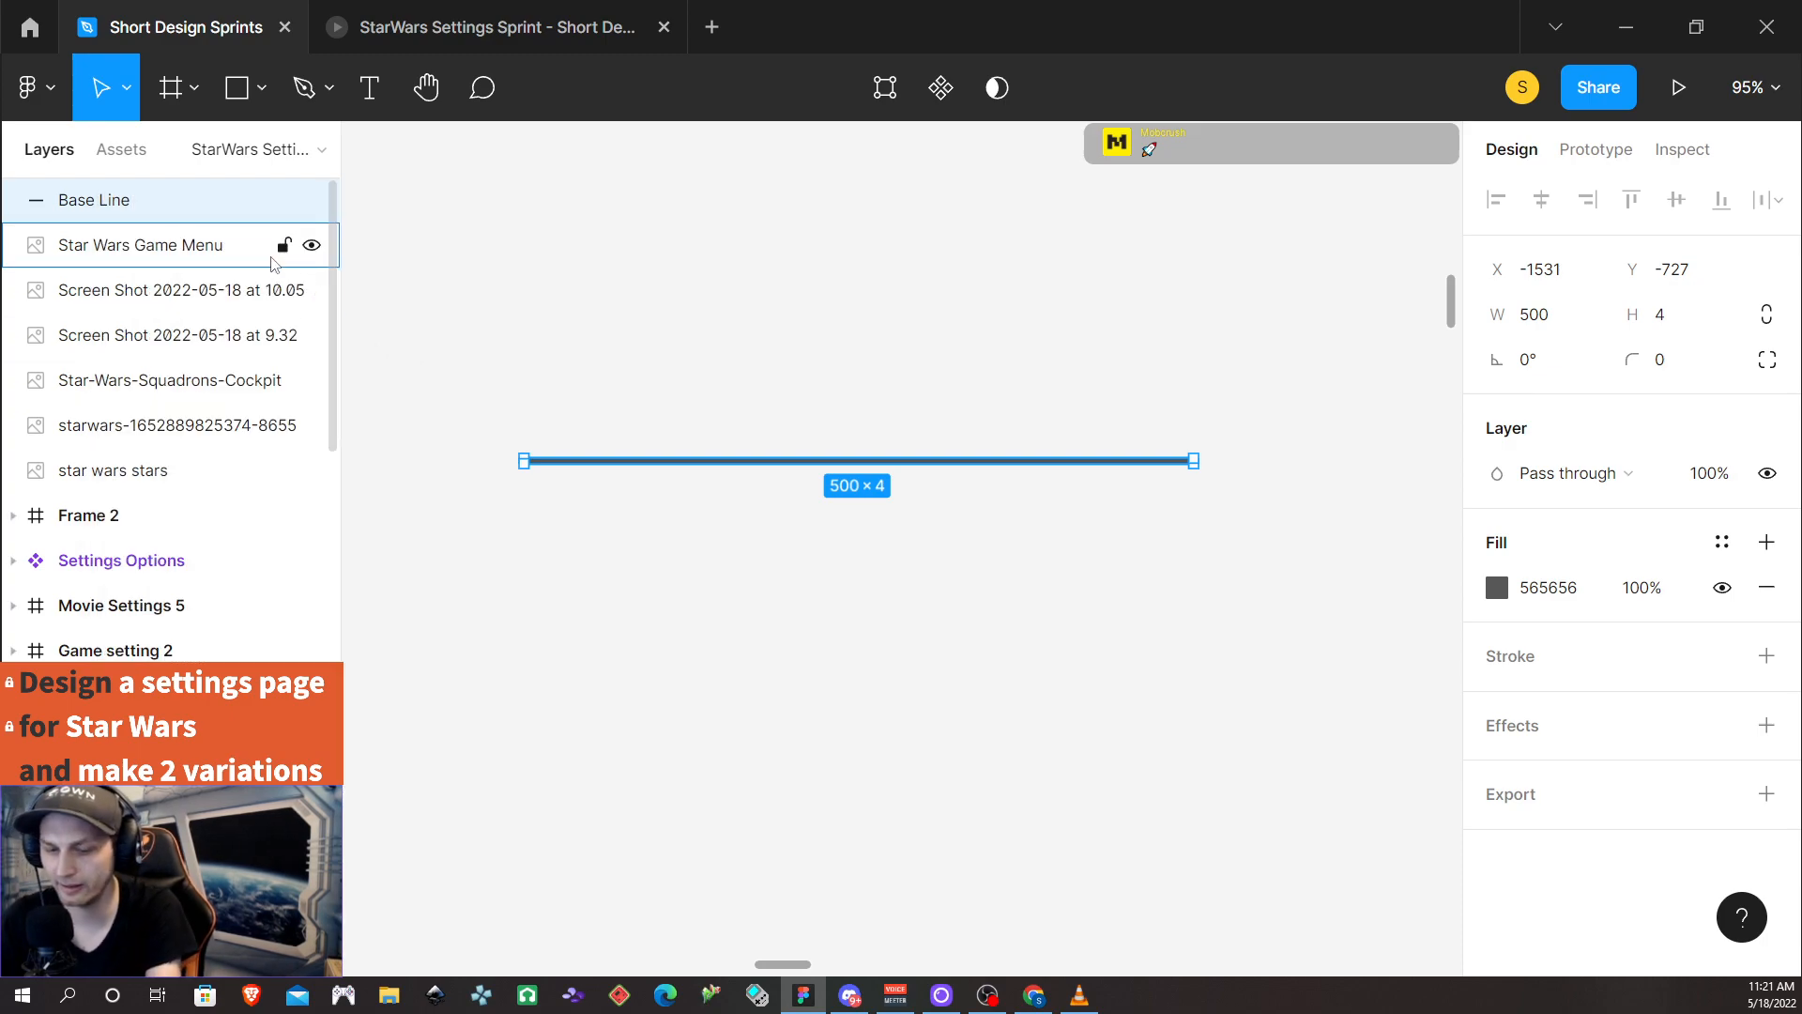
Duplicate Base Line in place and fill the copy with yellow F3B508 sampled from the Motion Blur Amount slider in the game menu screenshot
{"action": "key", "text": "ctrl+d"}
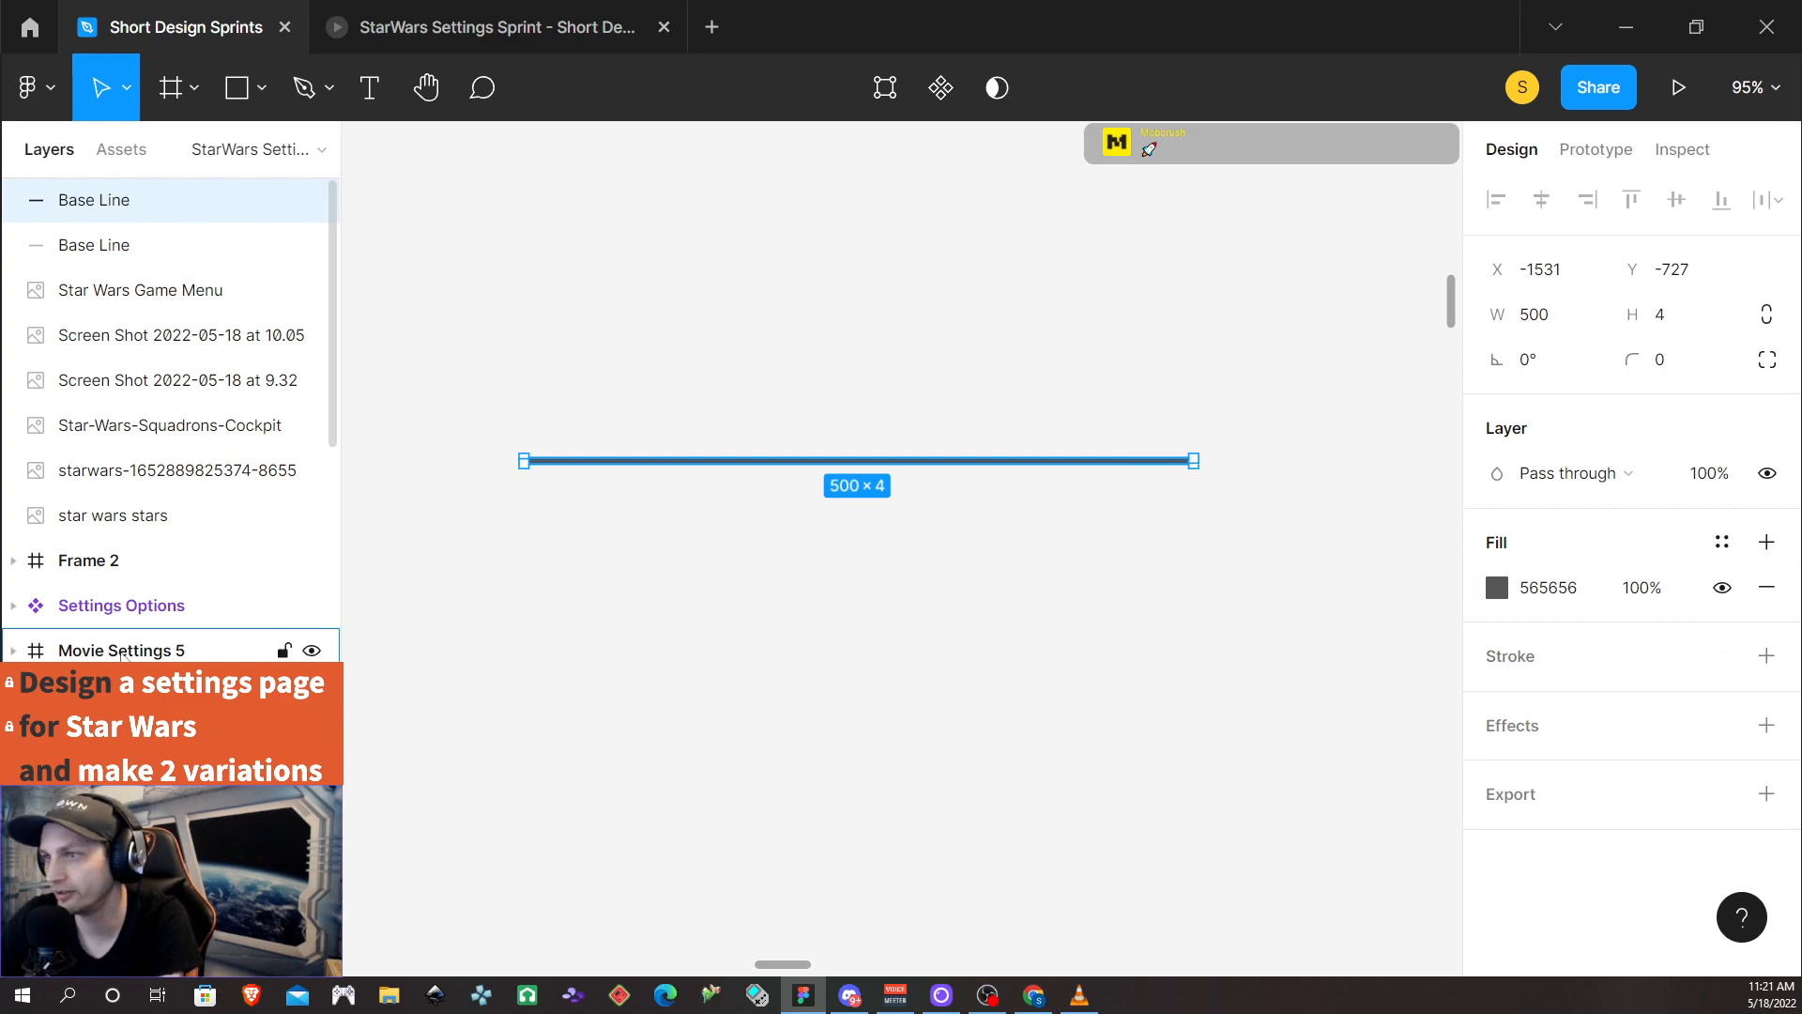
{"action": "scroll", "coordinate": [324, 649], "scroll_direction": "down", "scroll_amount": 2}
{"action": "scroll", "coordinate": [479, 647], "scroll_direction": "down", "scroll_amount": 1}
{"action": "scroll", "coordinate": [479, 647], "scroll_direction": "down", "scroll_amount": 10}
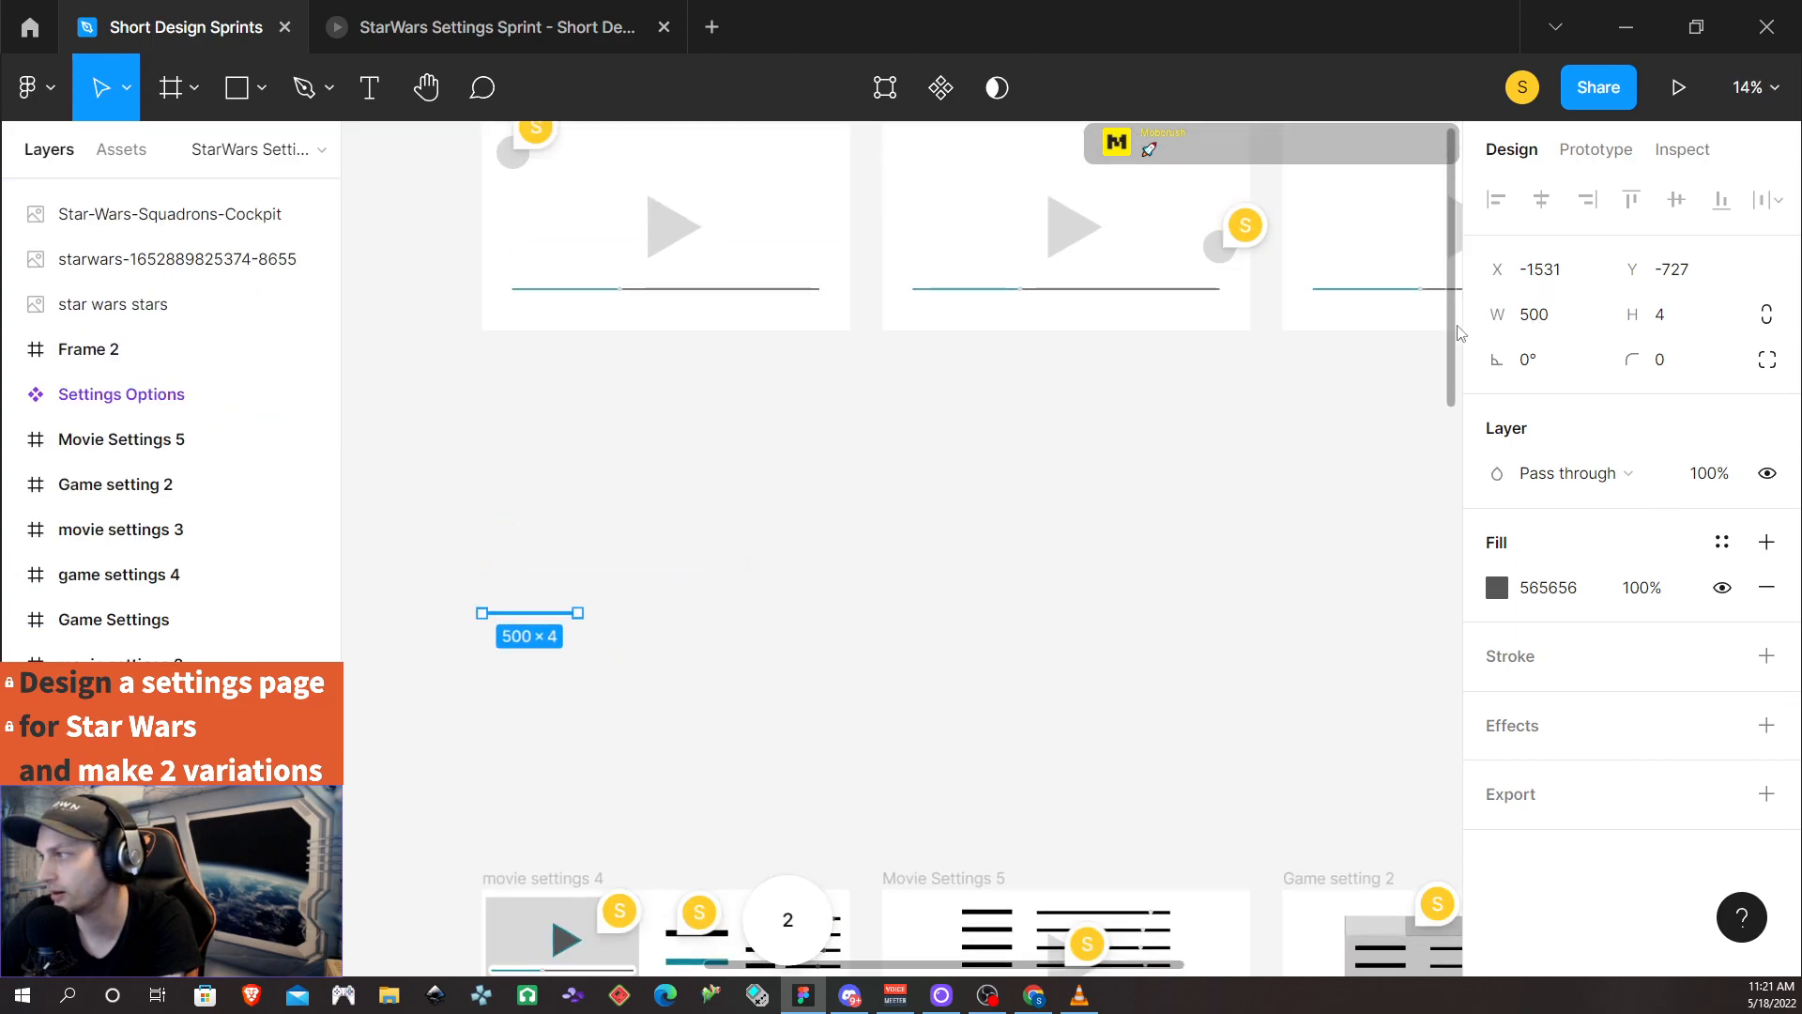
{"action": "scroll", "coordinate": [939, 751], "scroll_direction": "down", "scroll_amount": 5}
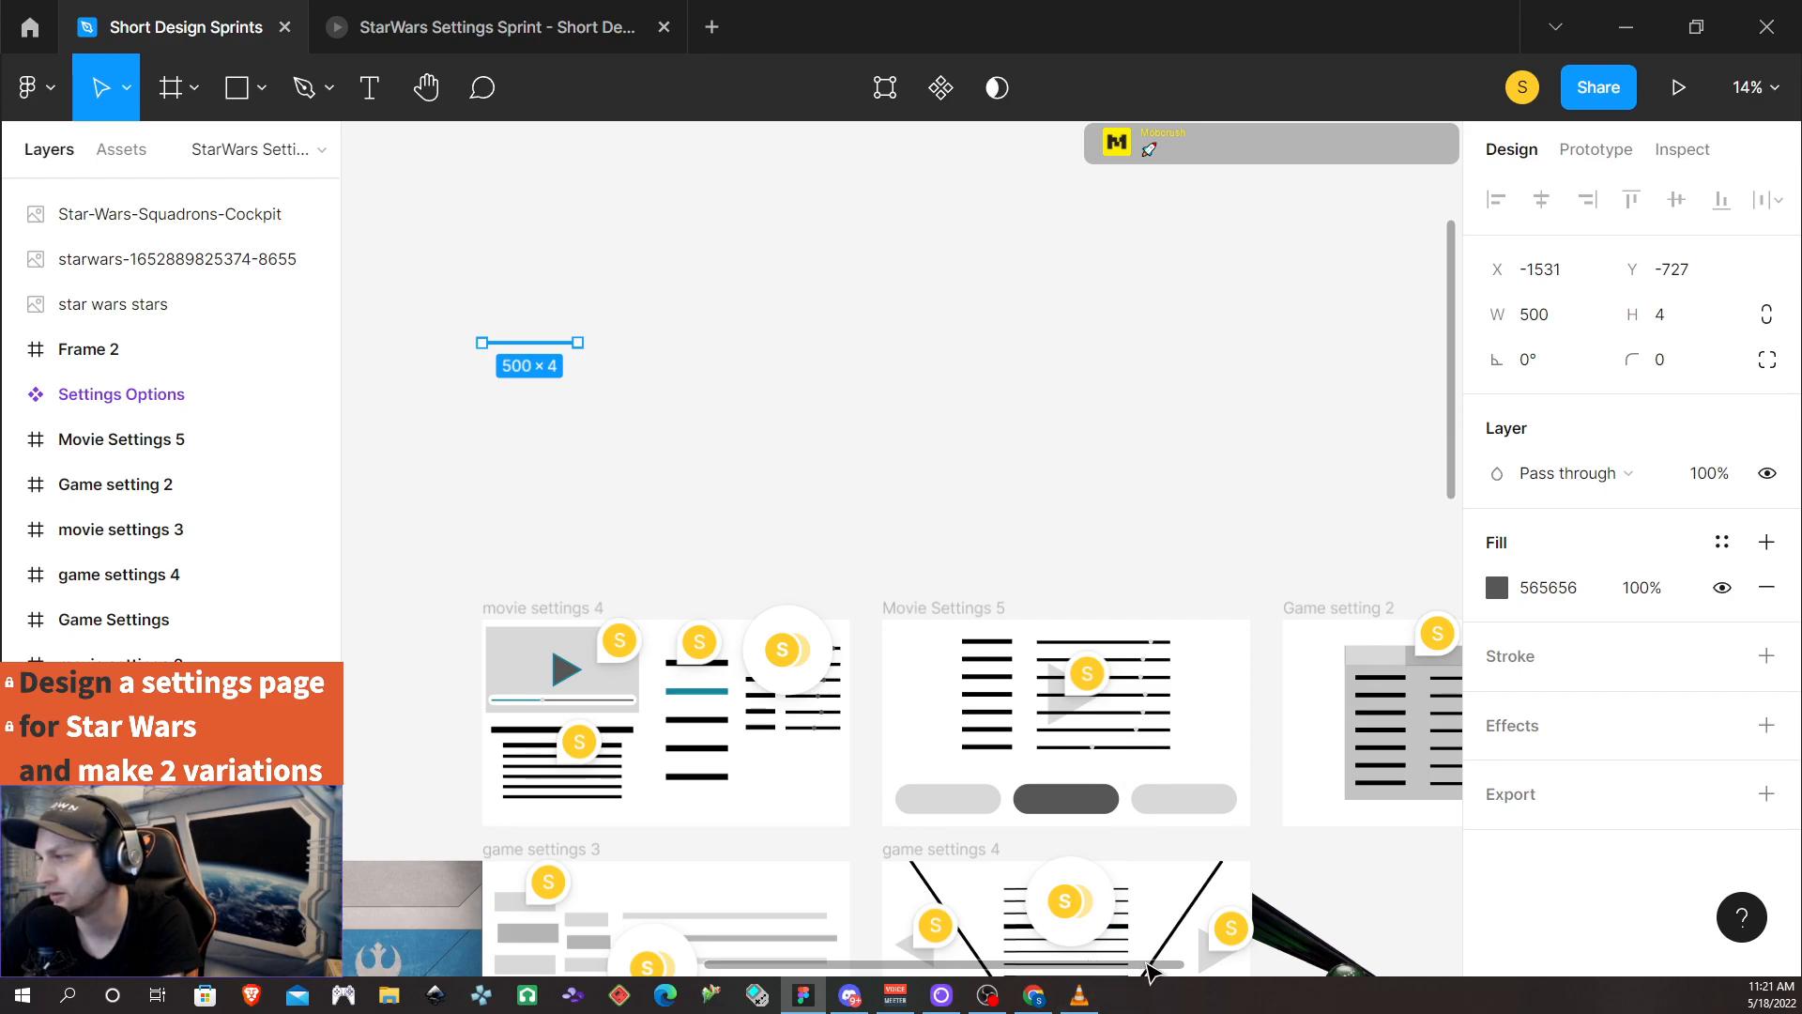
{"action": "left_click_drag", "start_coordinate": [1149, 964], "coordinate": [875, 965]}
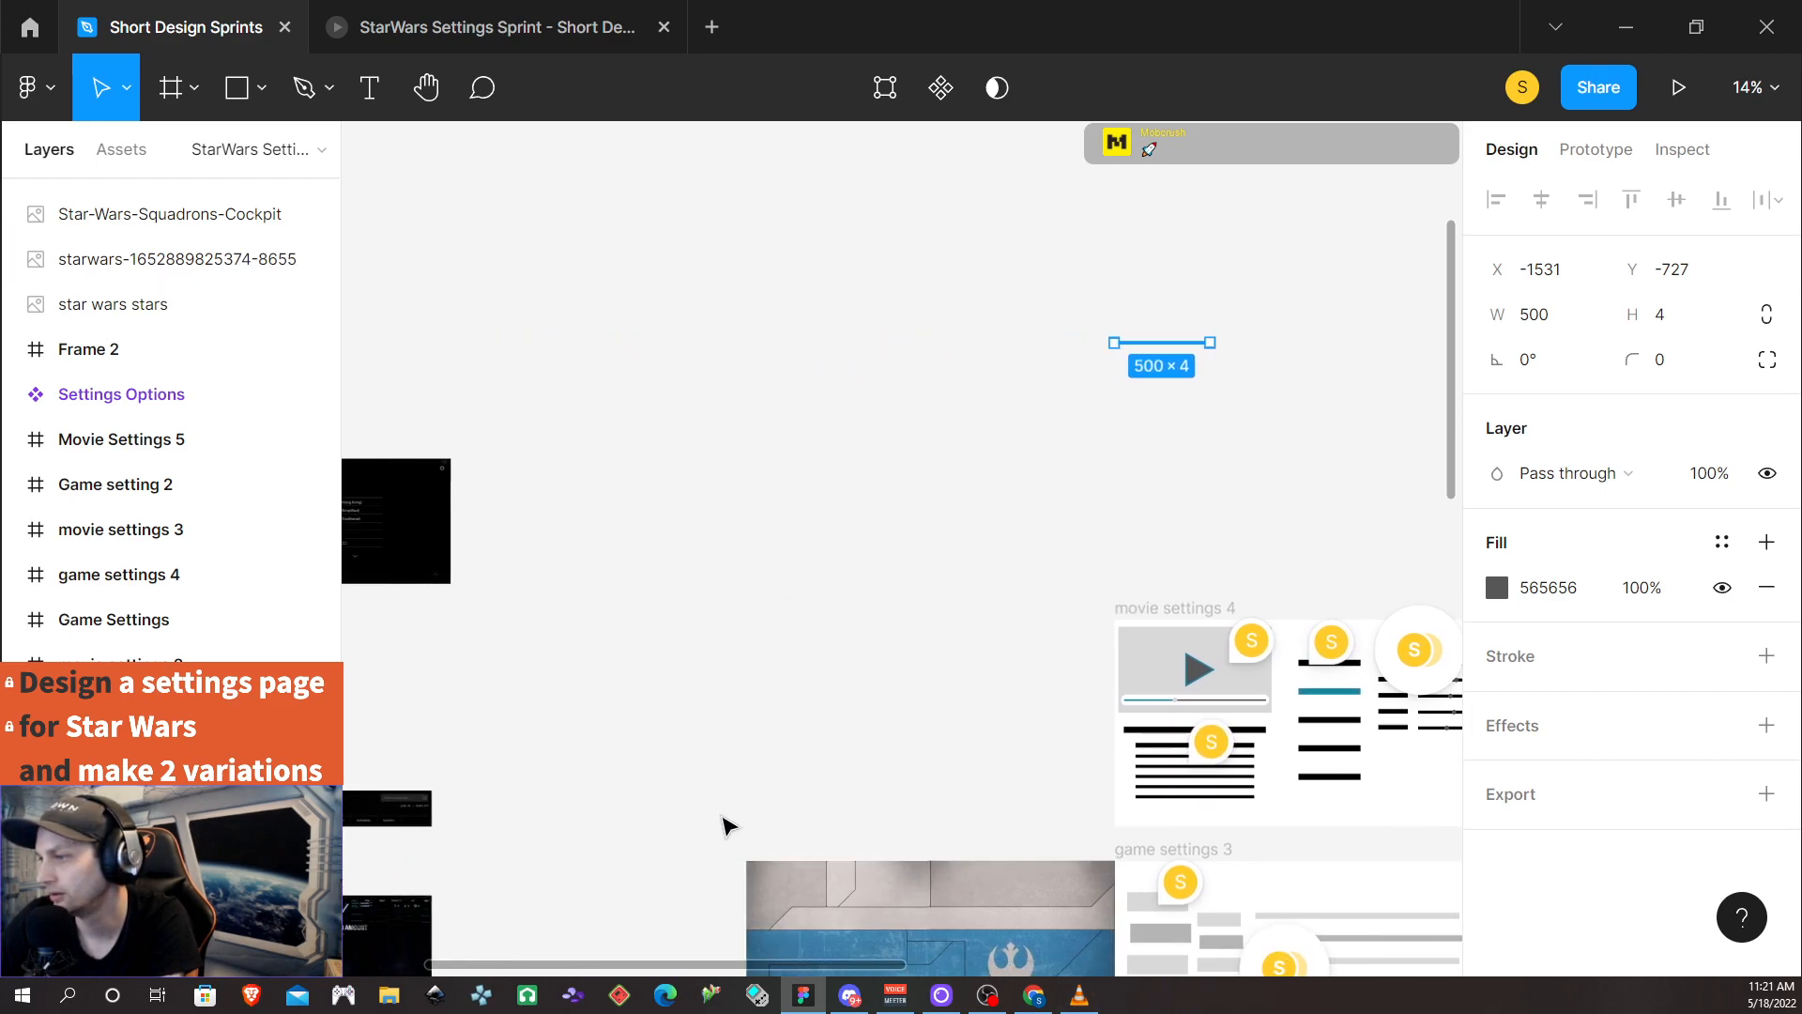
{"action": "left_click_drag", "start_coordinate": [762, 971], "coordinate": [652, 901]}
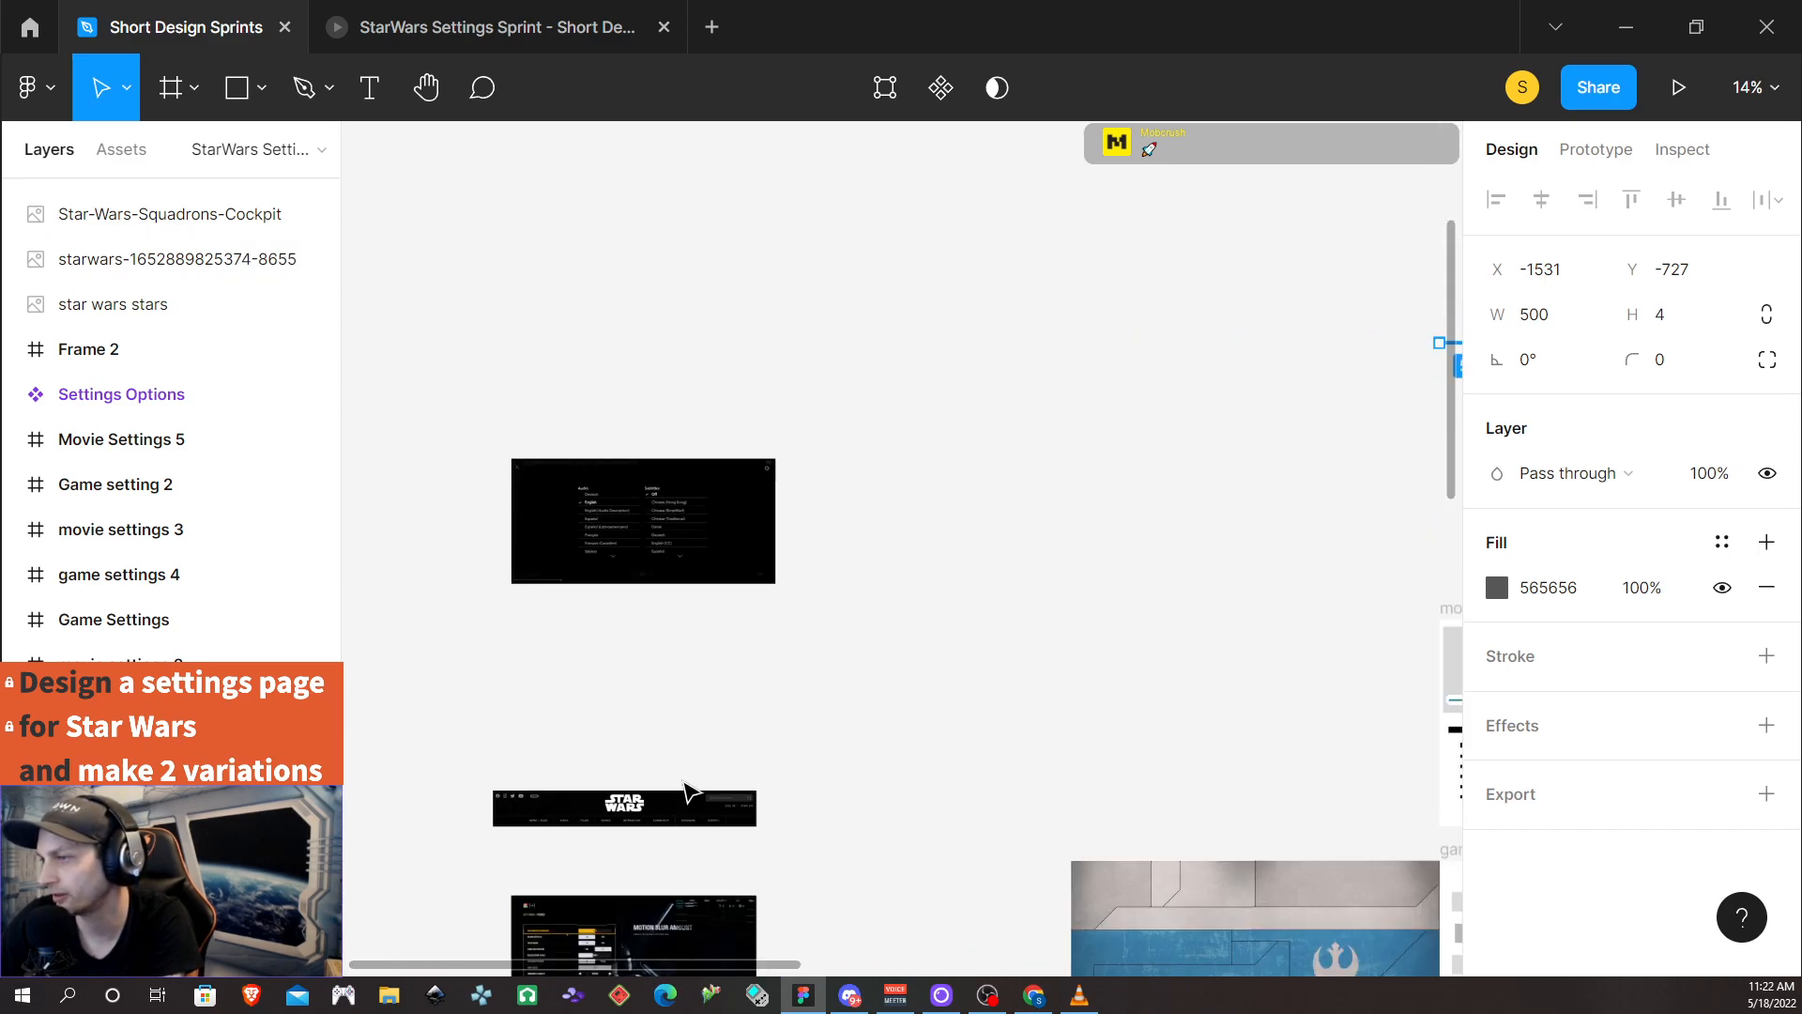
{"action": "scroll", "coordinate": [685, 792], "scroll_direction": "down", "scroll_amount": 3}
{"action": "scroll", "coordinate": [640, 780], "scroll_direction": "up", "scroll_amount": 6}
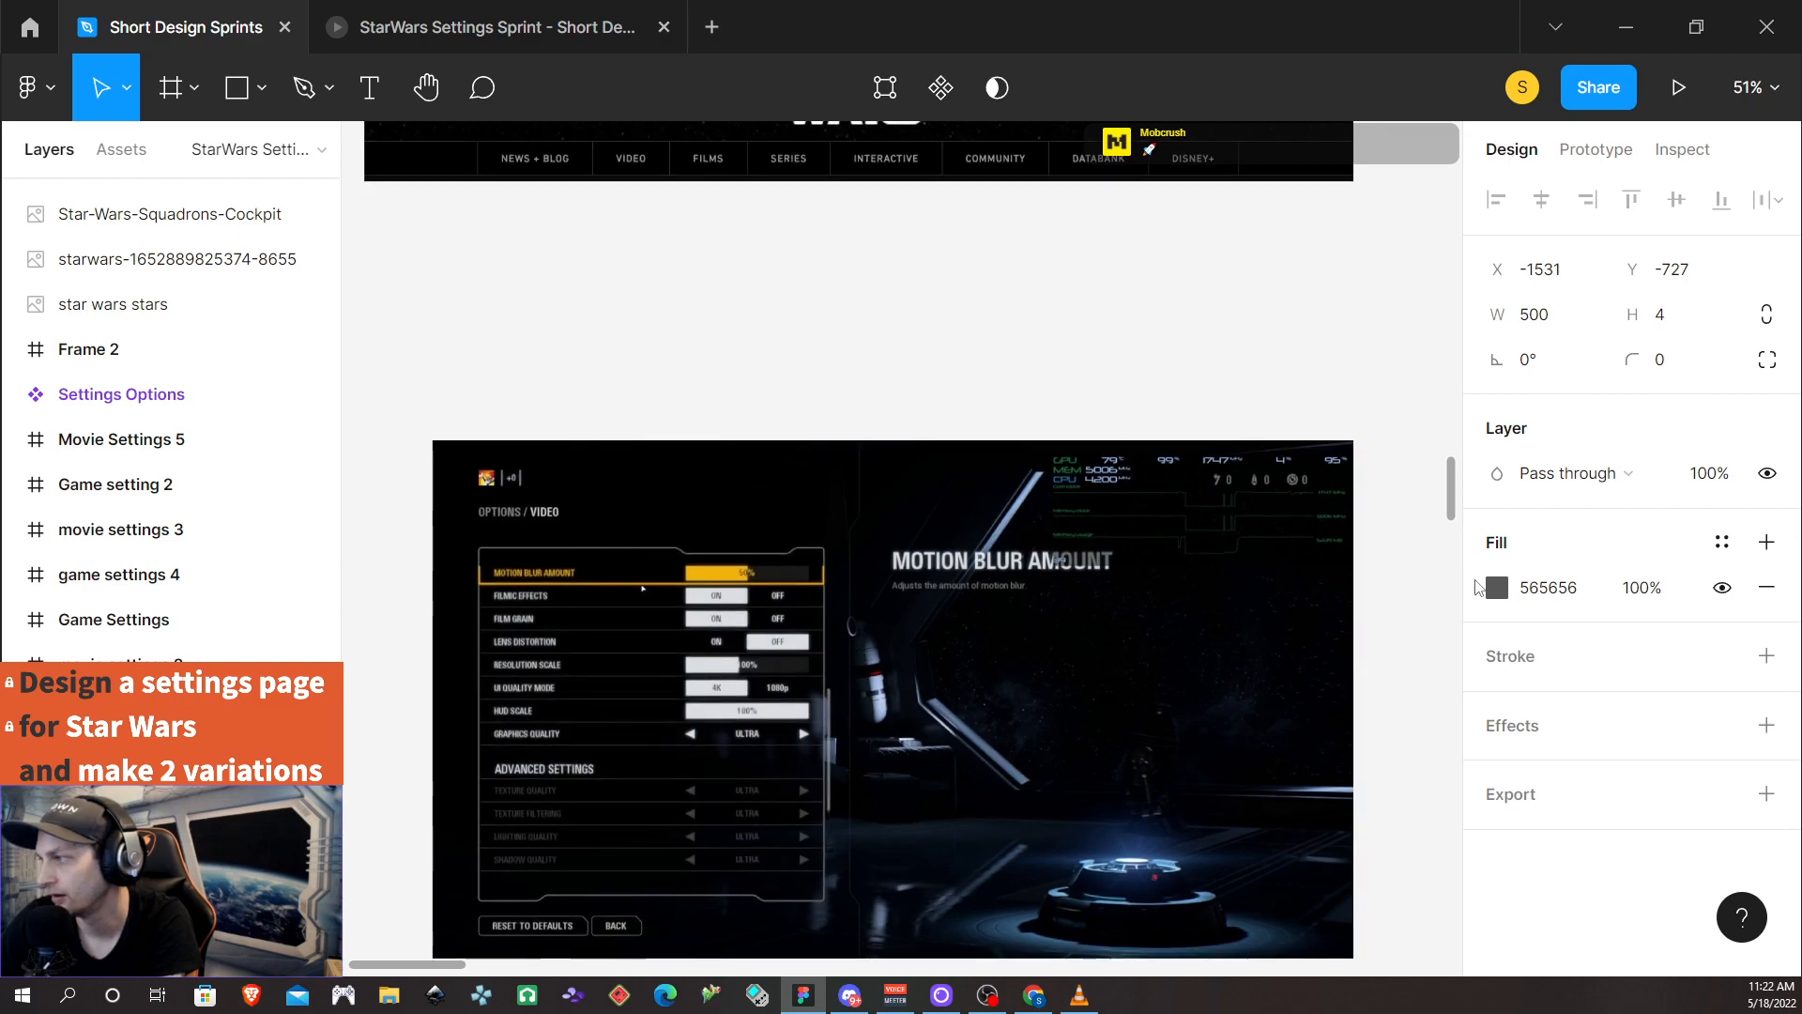
{"action": "left_click", "coordinate": [1497, 588]}
{"action": "left_click", "coordinate": [1165, 663]}
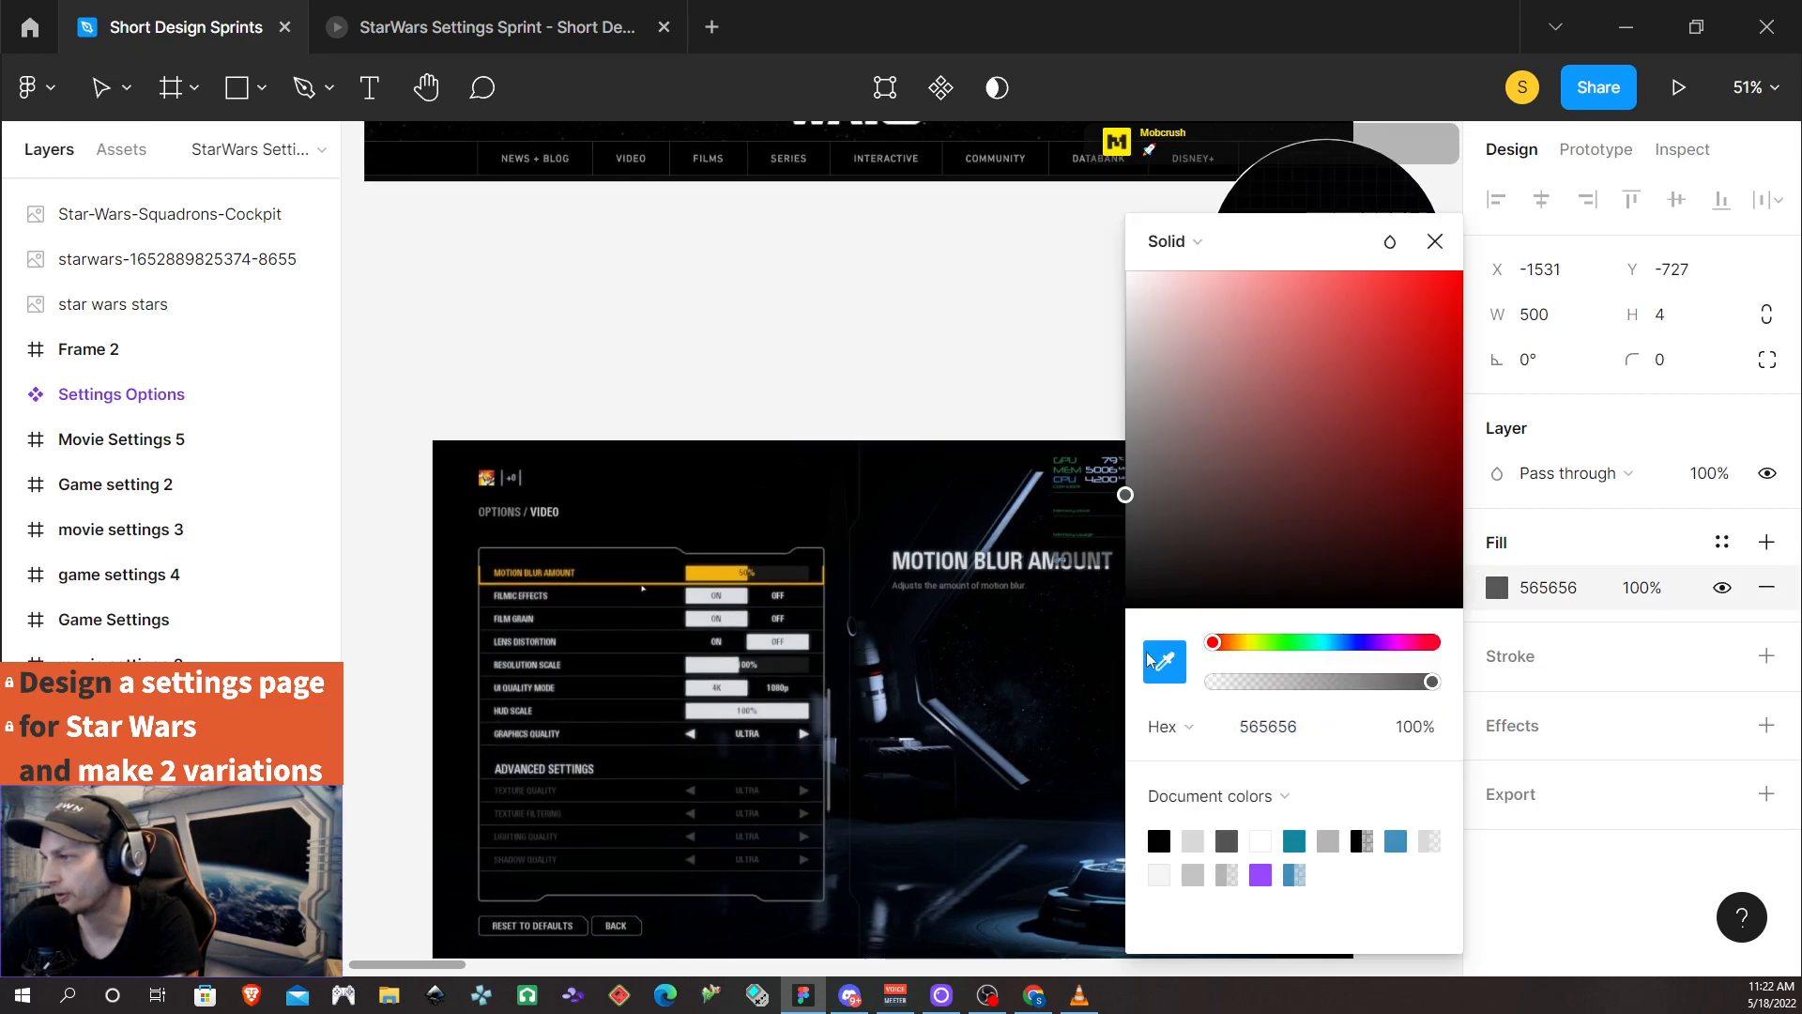
{"action": "left_click", "coordinate": [720, 569]}
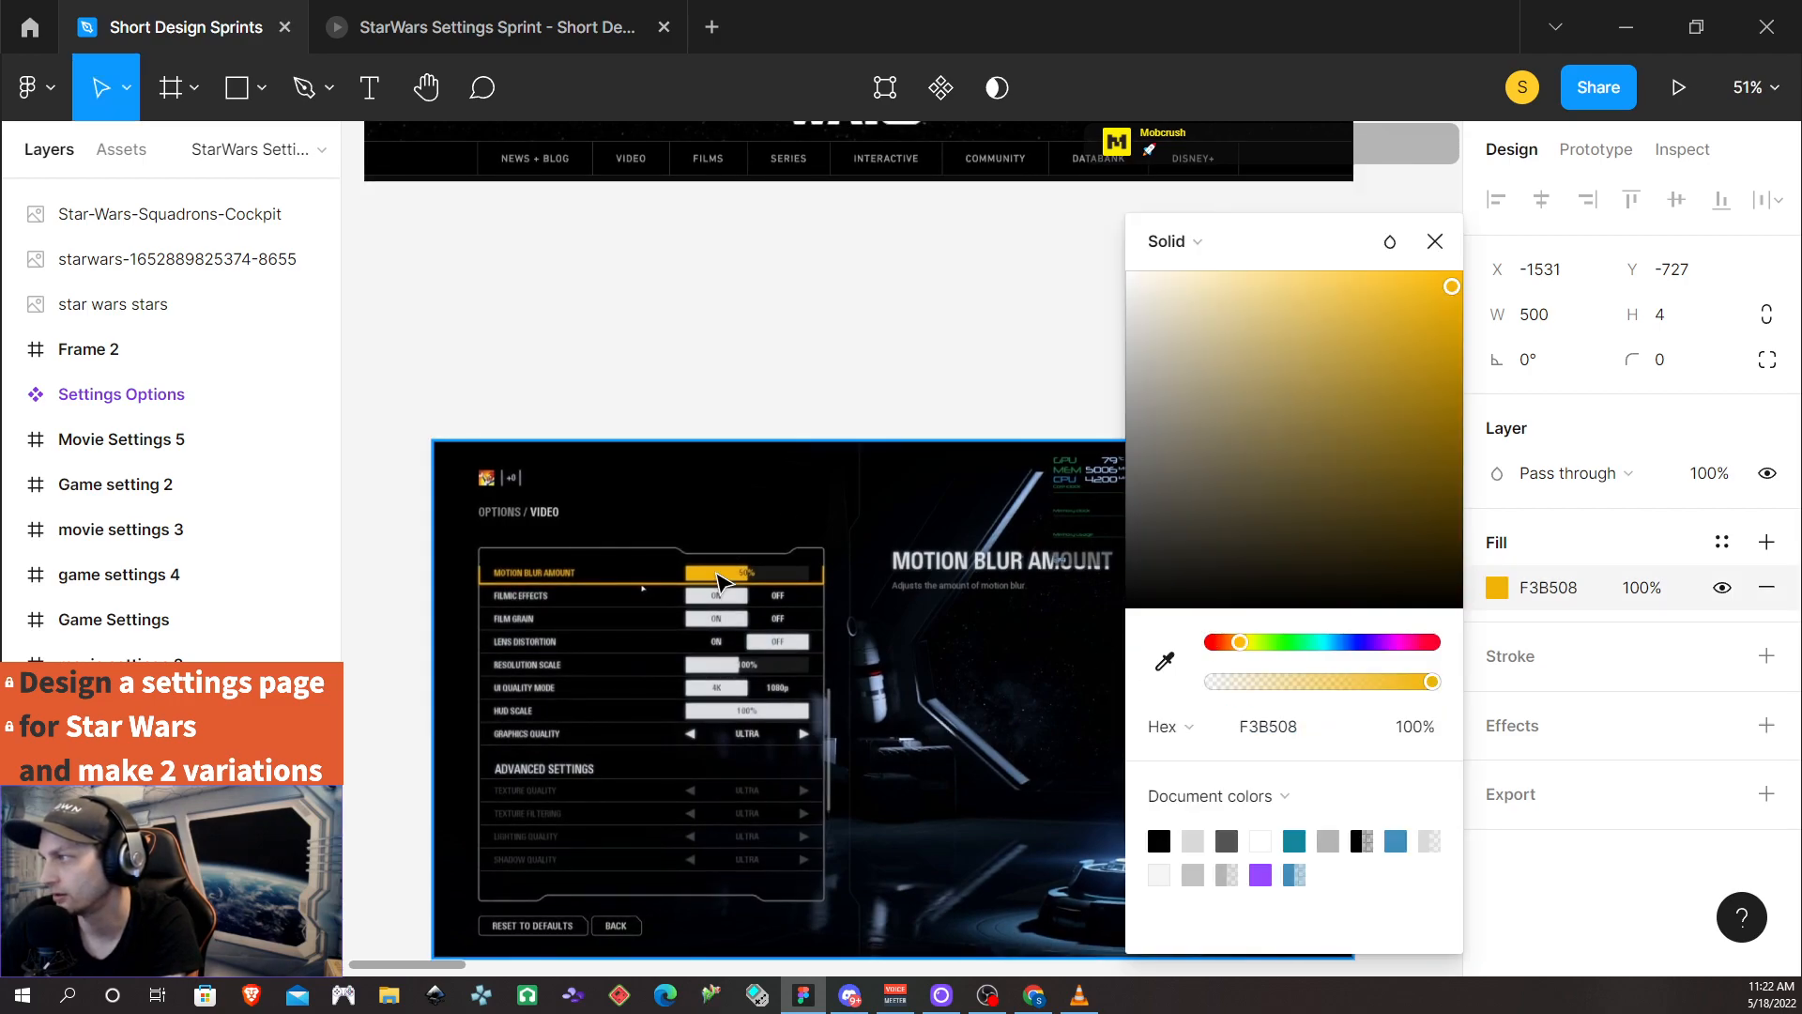
{"action": "left_click", "coordinate": [1435, 241]}
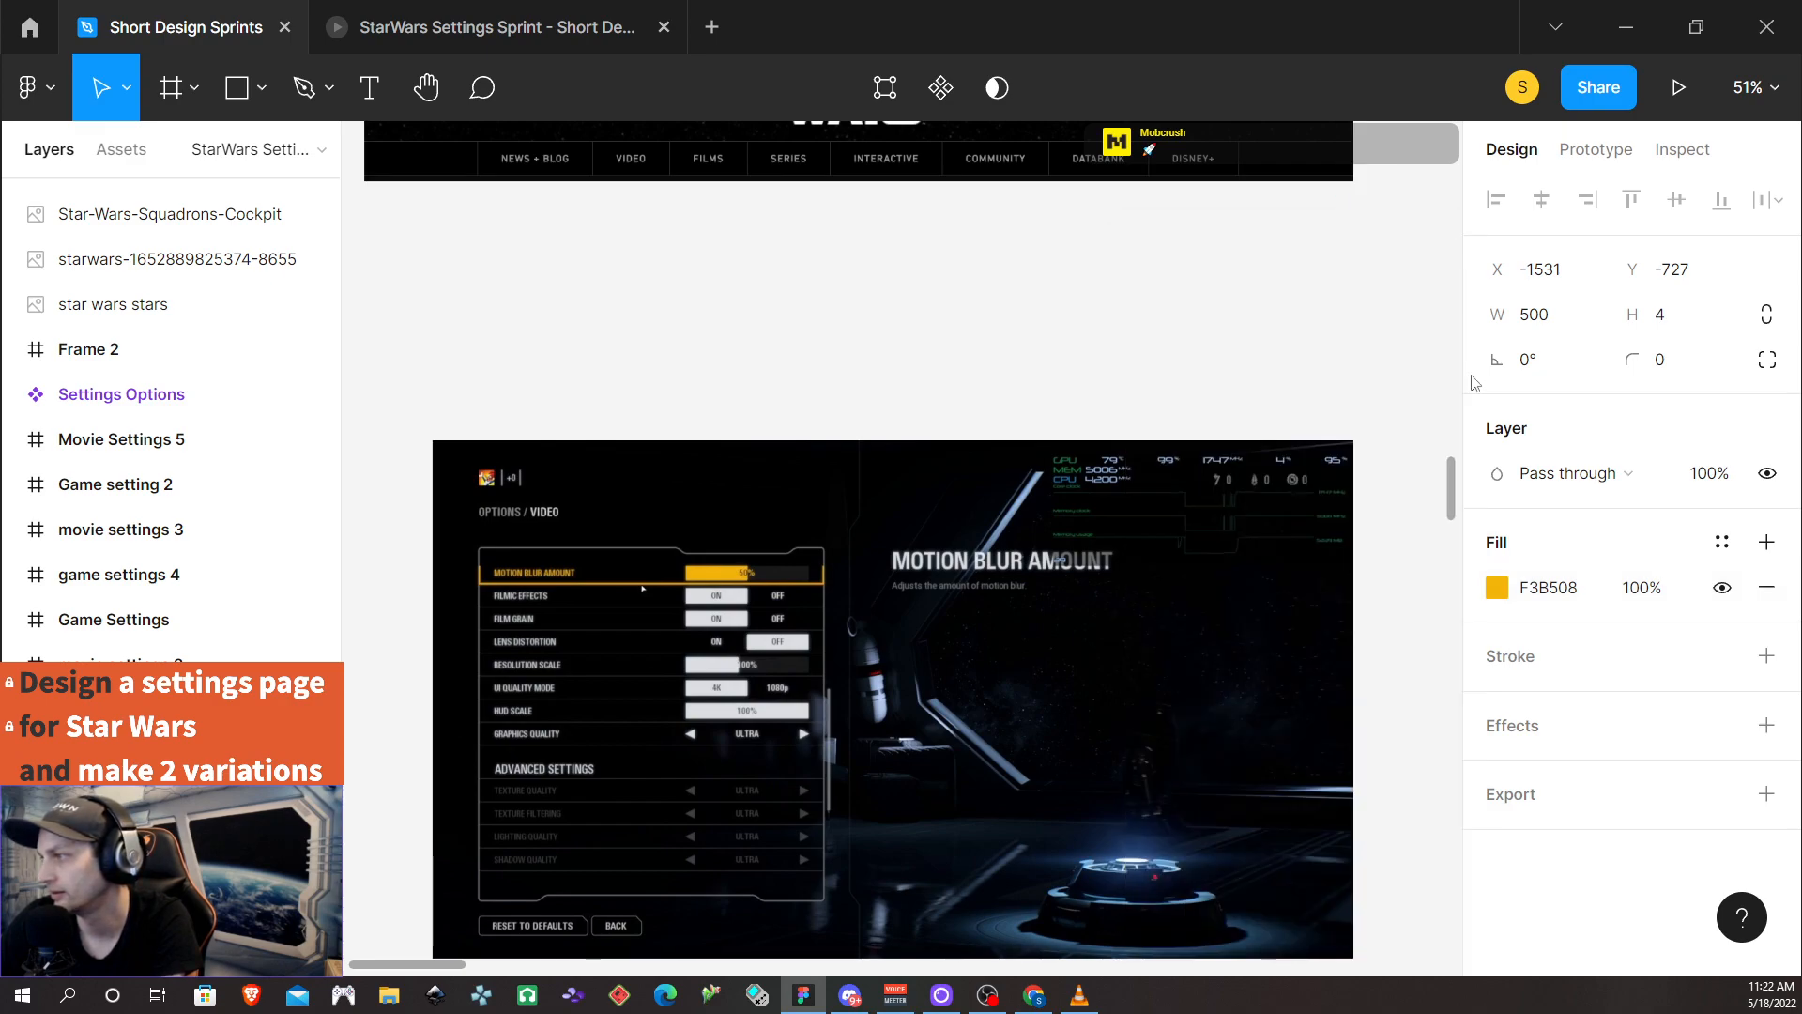
Save the copy's yellow fill as a new color style named "StarWars Yellahhh"
{"action": "left_click", "coordinate": [1721, 541]}
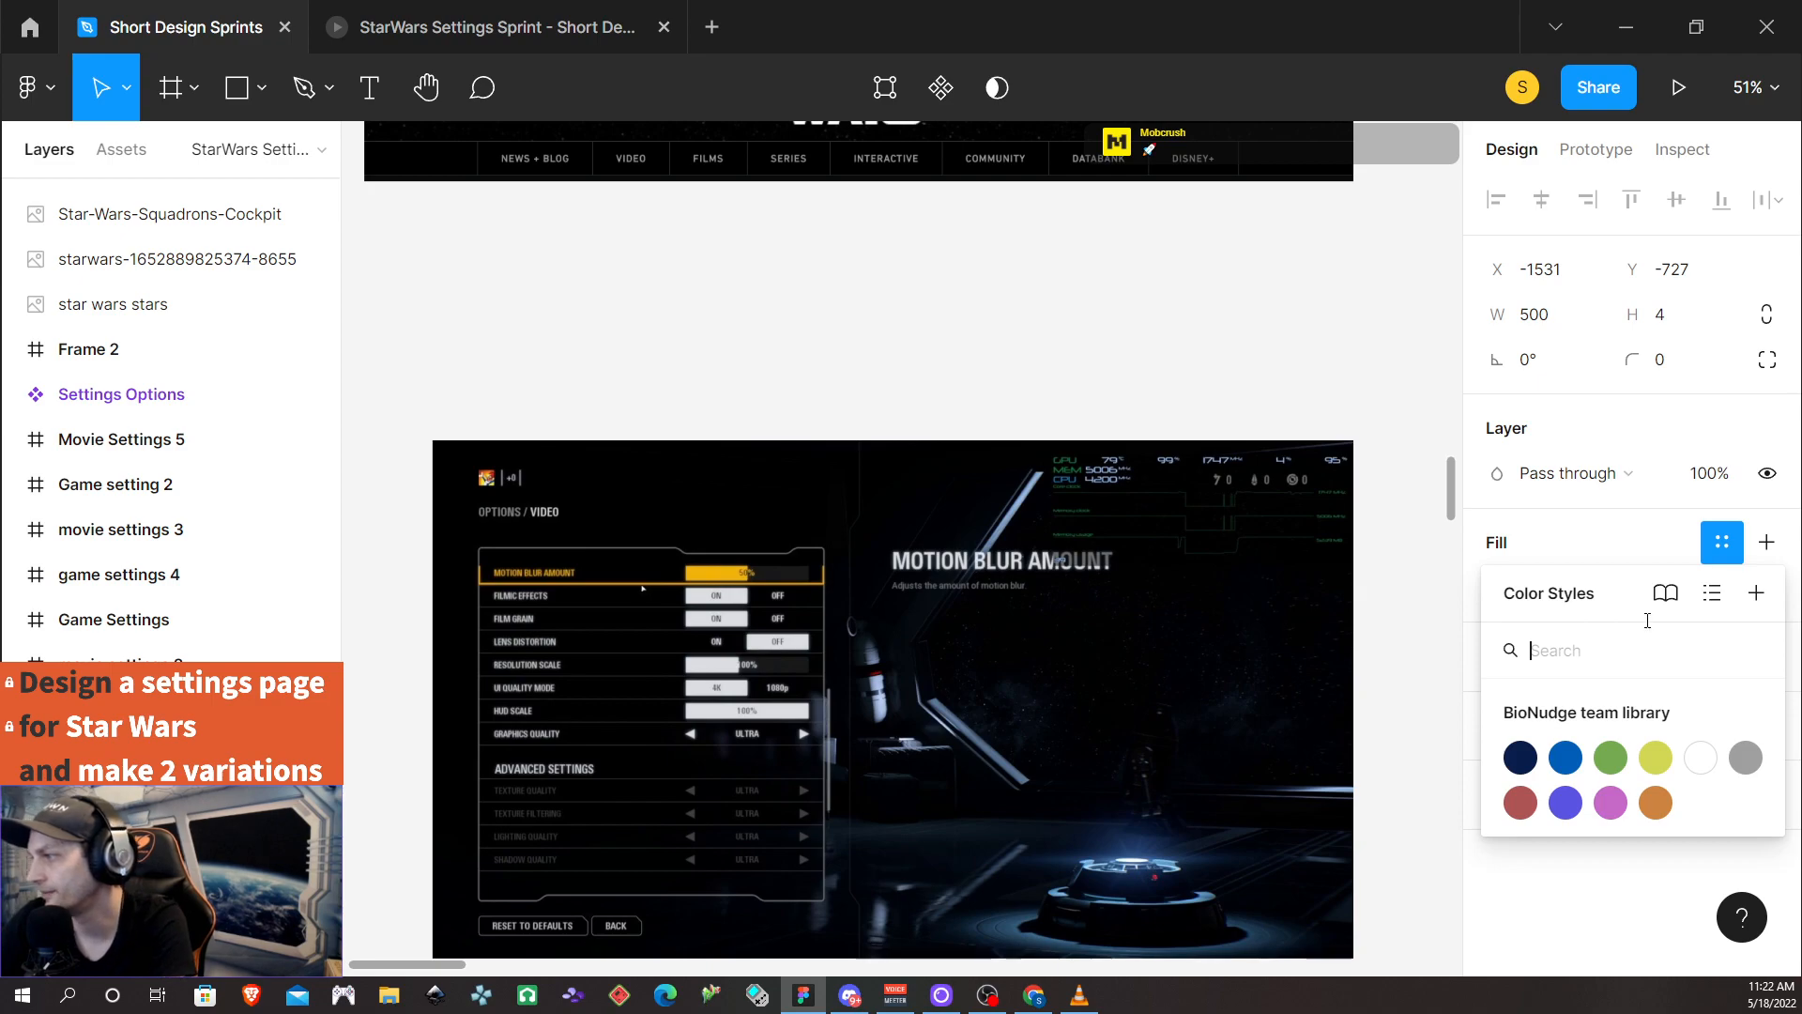
{"action": "left_click", "coordinate": [1756, 592]}
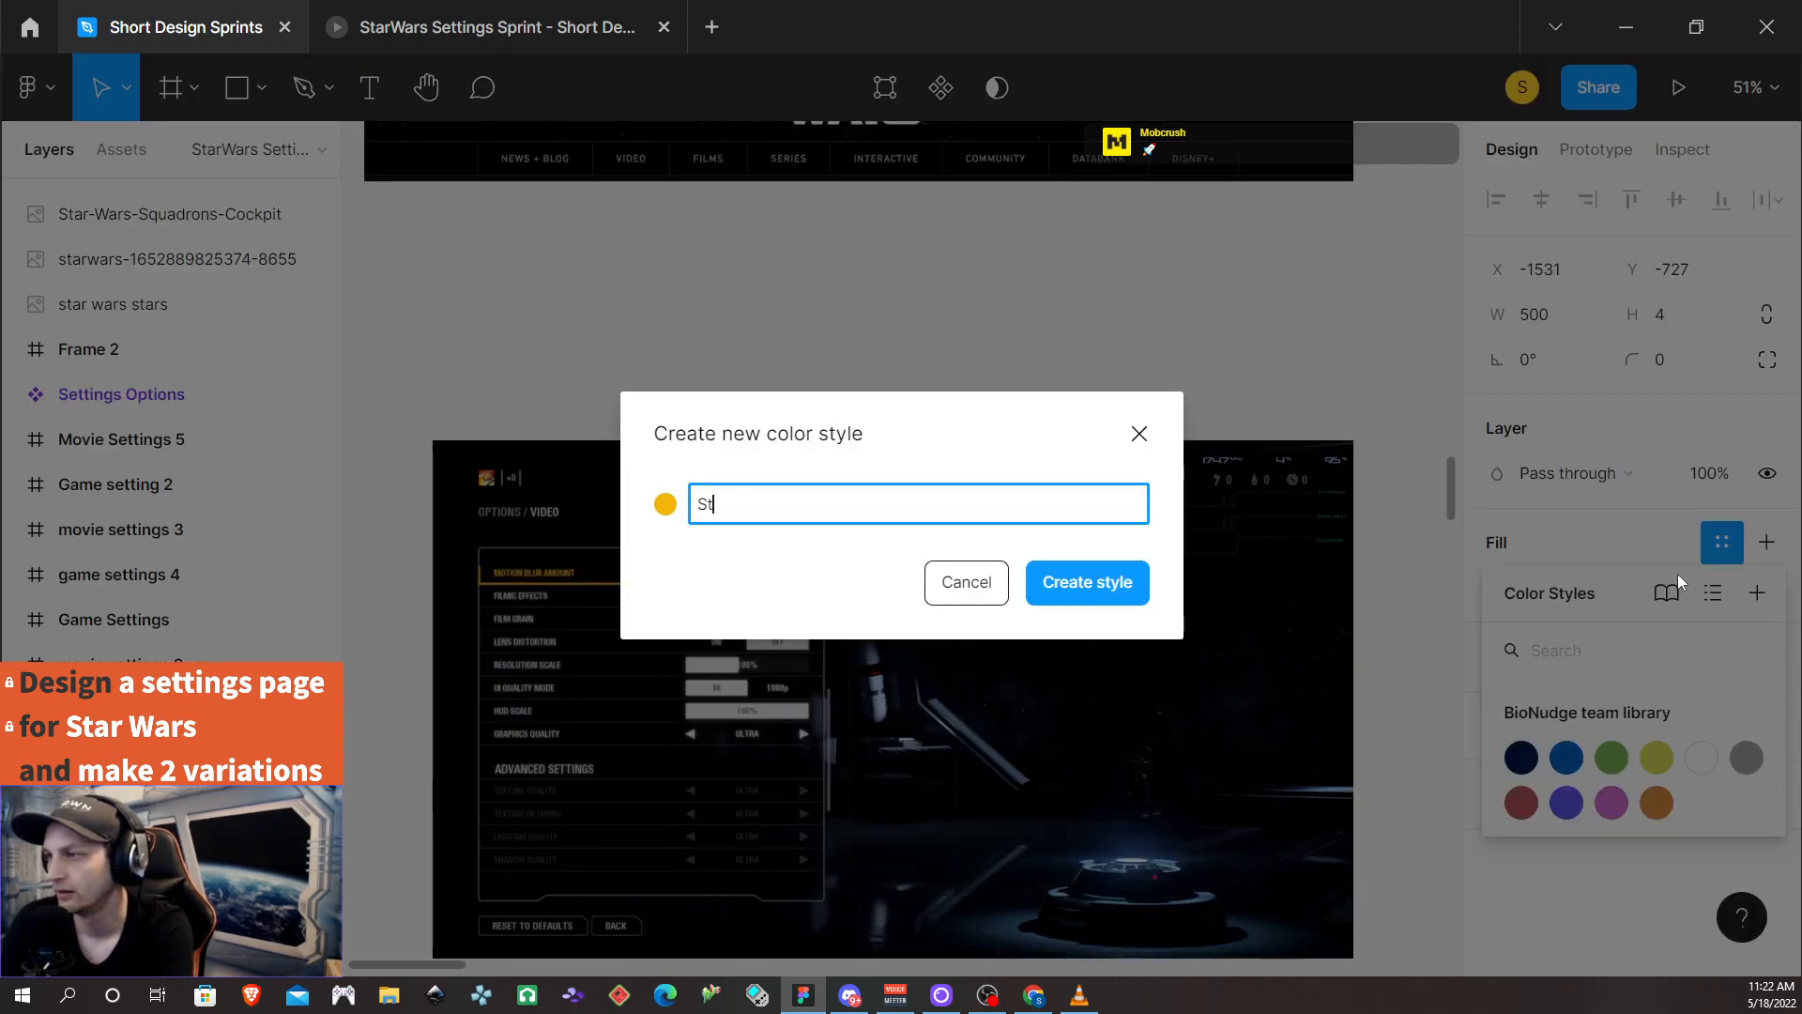
{"action": "type", "text": "StarWars Yellahhh"}
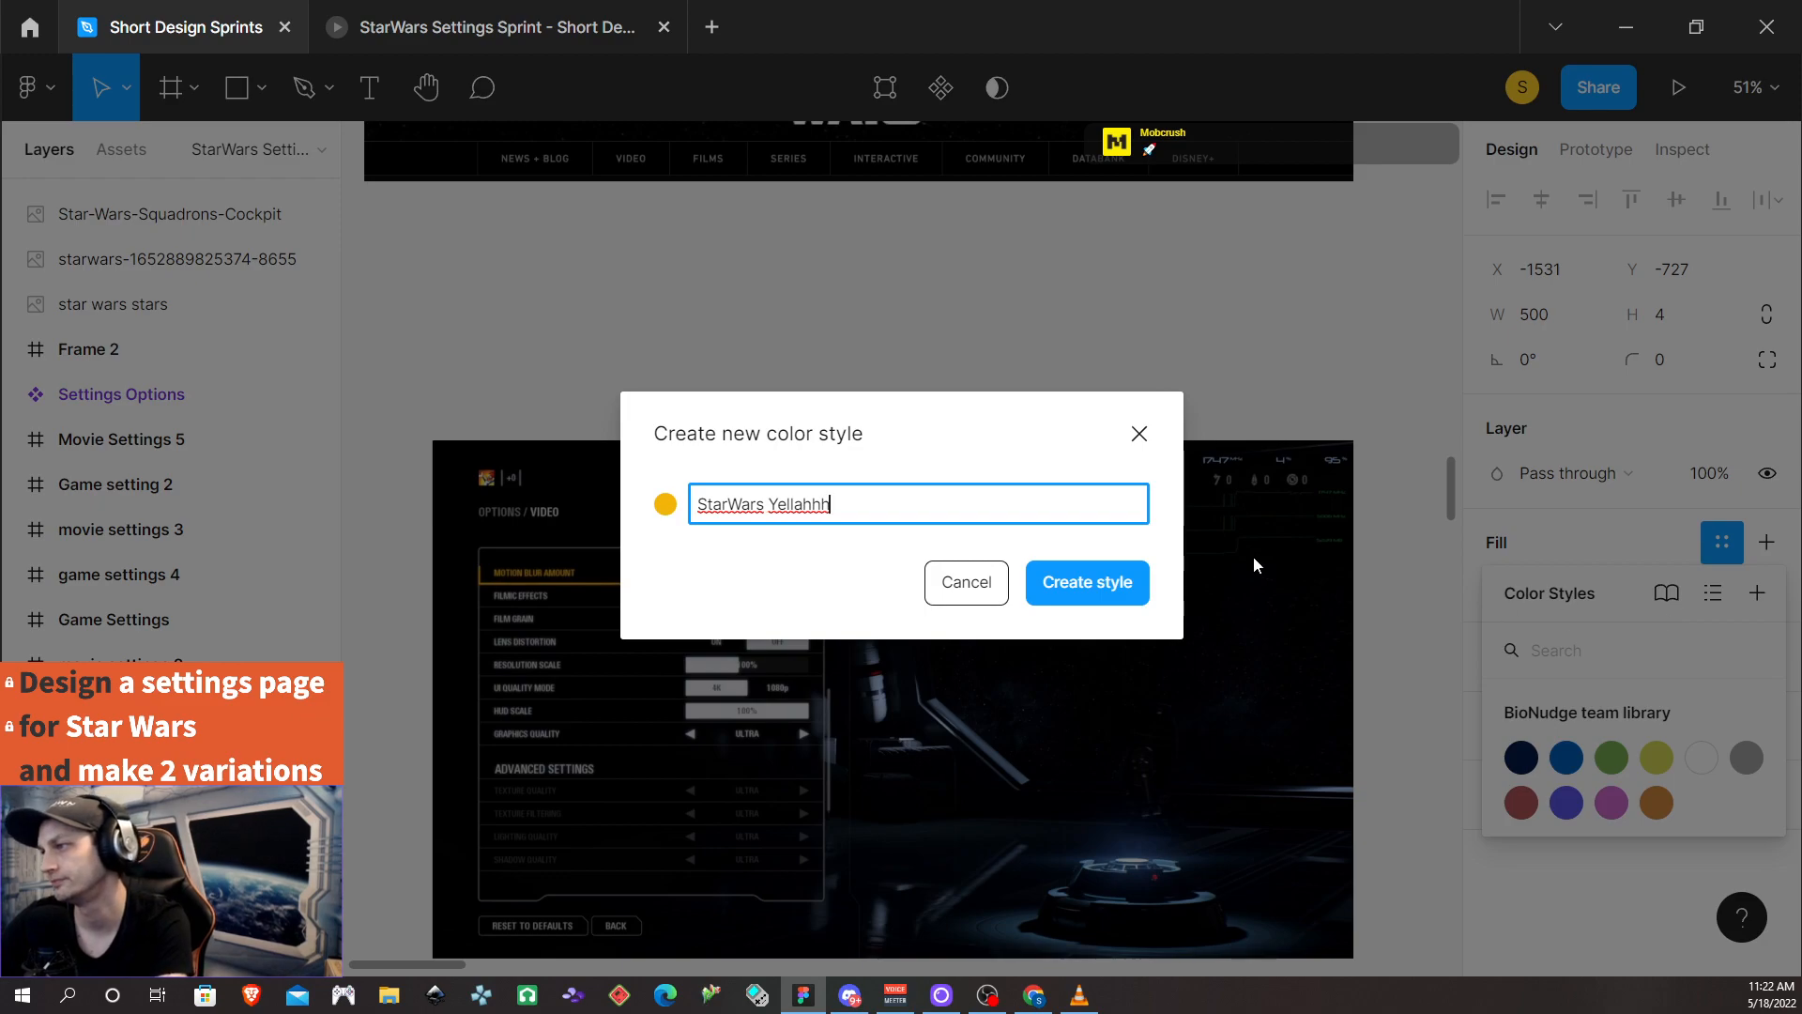
{"action": "left_click", "coordinate": [1080, 577]}
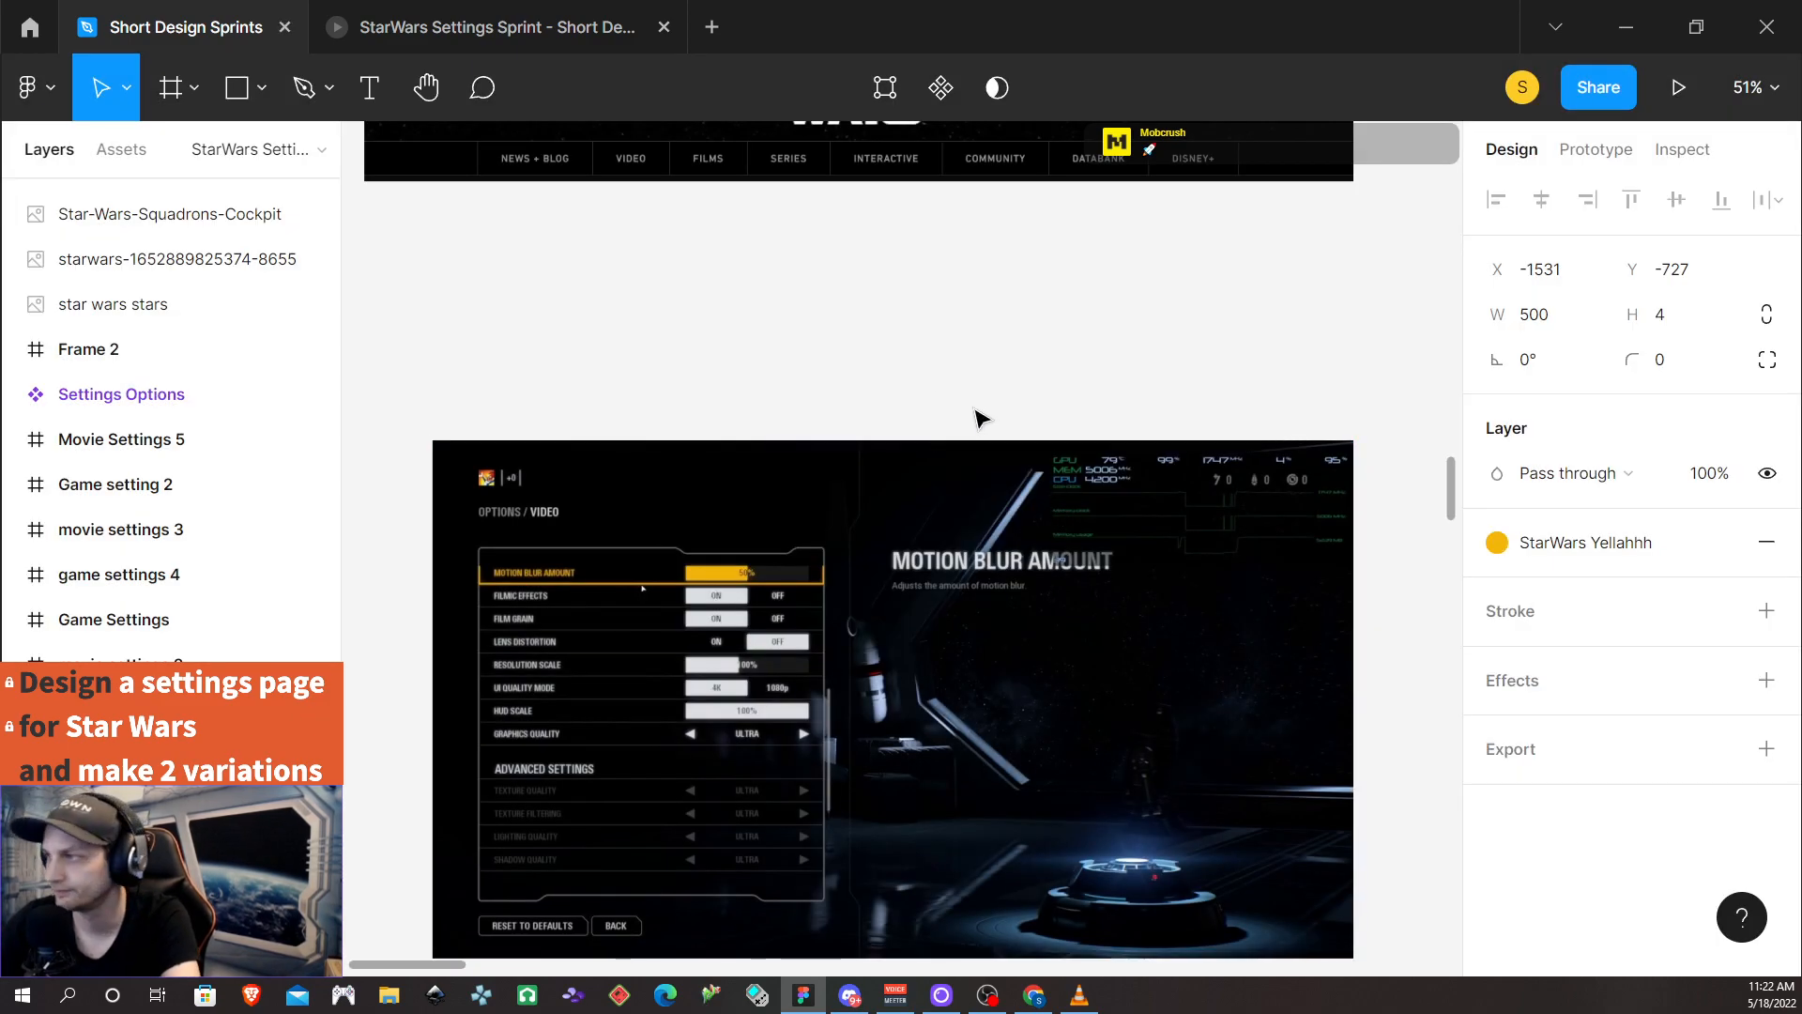
Set the yellow line's width to 1 so it covers only the start of the grey base line
{"action": "scroll", "coordinate": [996, 403], "scroll_direction": "up", "scroll_amount": 3}
{"action": "scroll", "coordinate": [996, 404], "scroll_direction": "down", "scroll_amount": 3}
{"action": "scroll", "coordinate": [996, 404], "scroll_direction": "right", "scroll_amount": 3}
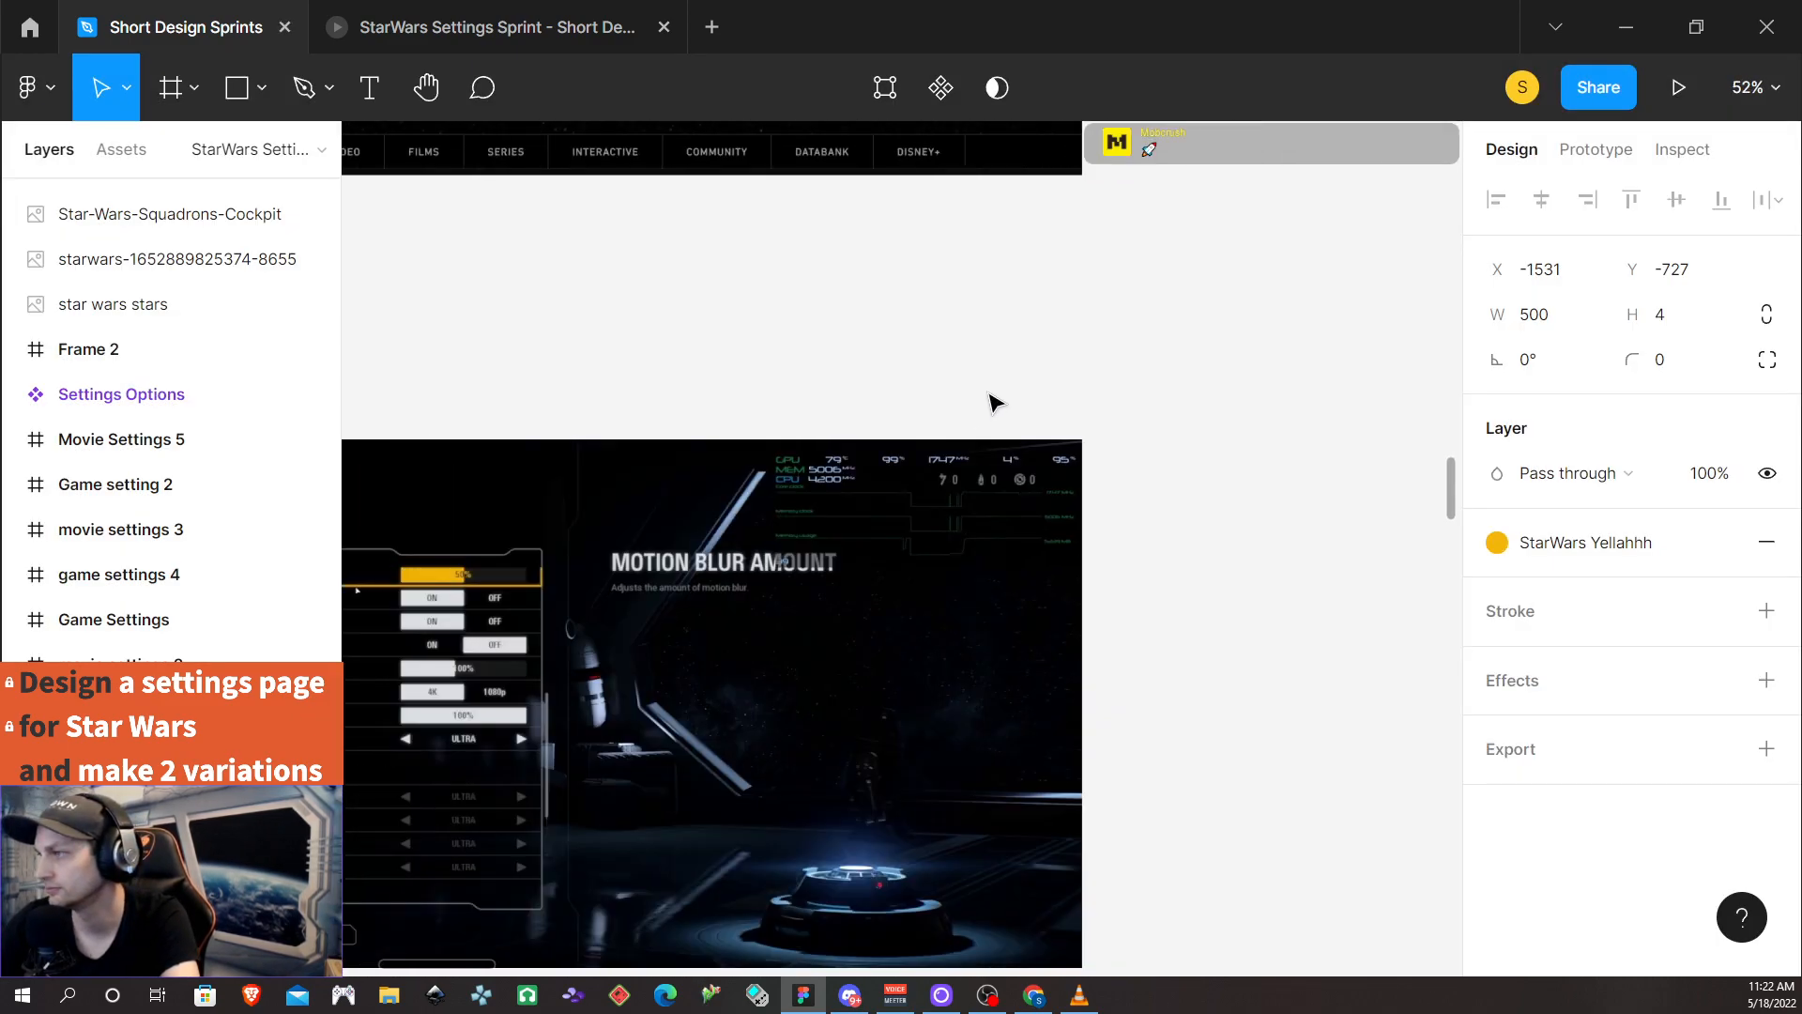
{"action": "scroll", "coordinate": [993, 402], "scroll_direction": "down", "scroll_amount": 5}
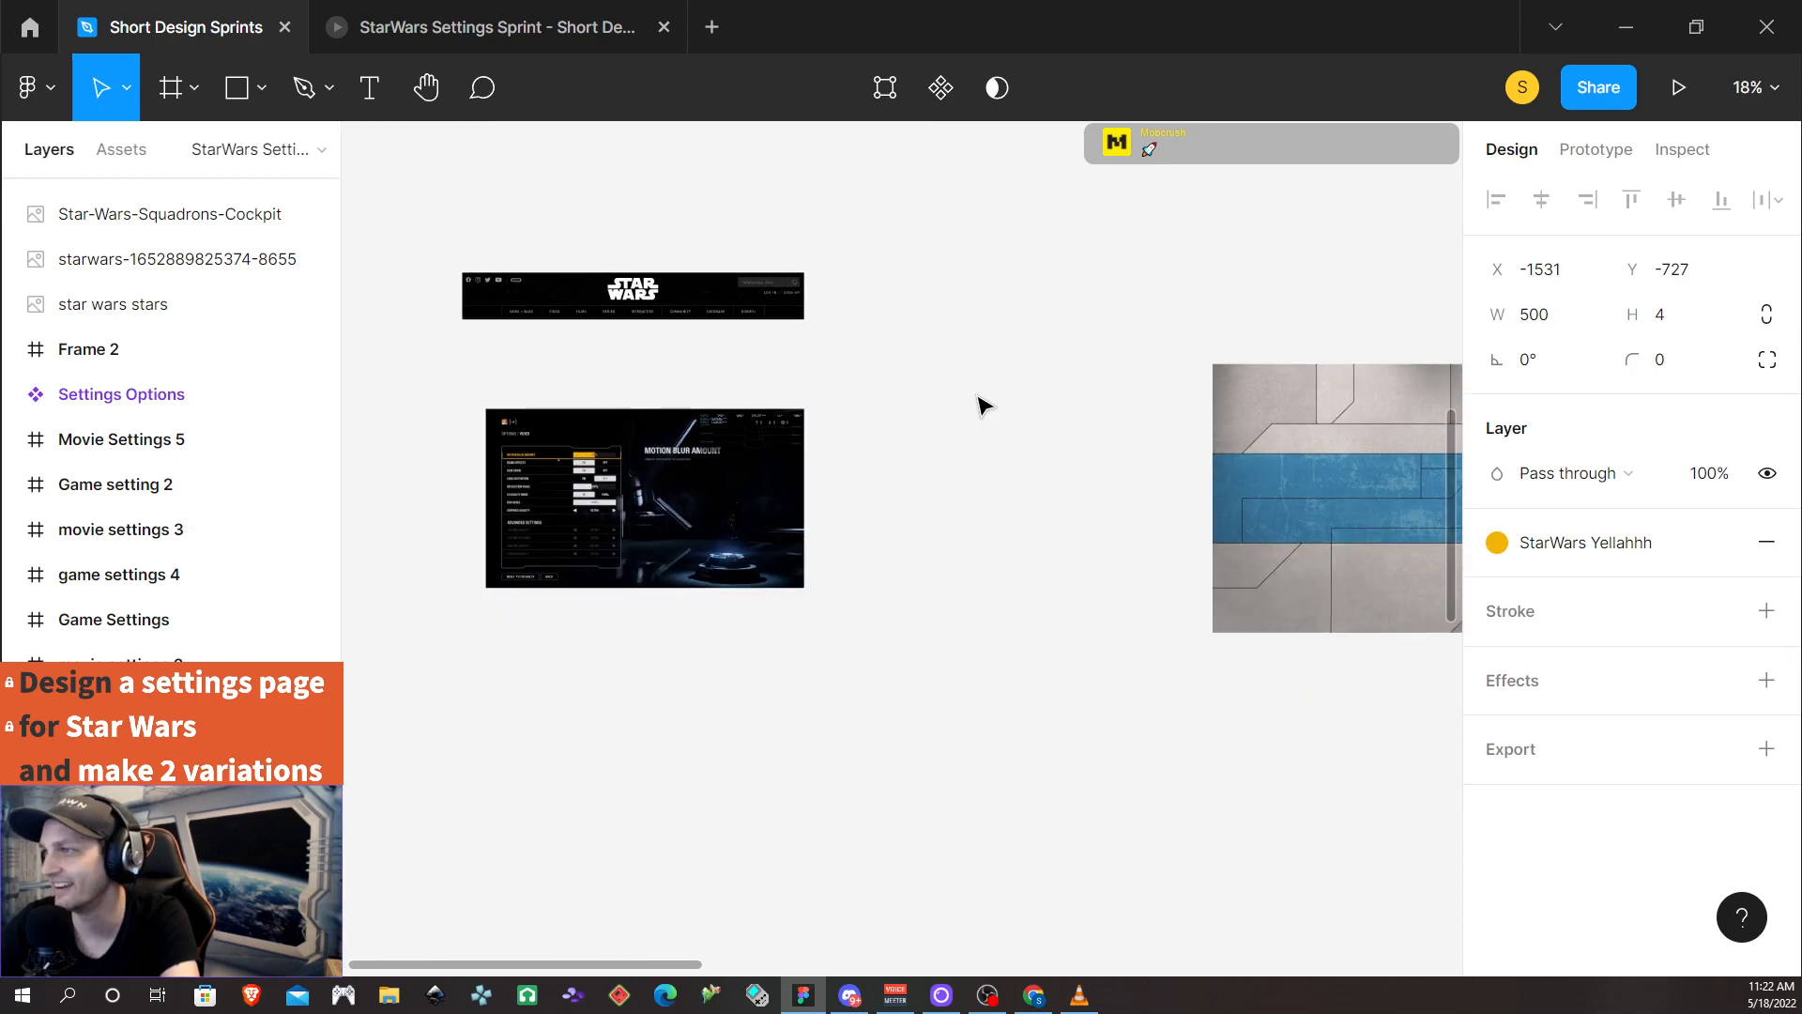
{"action": "scroll", "coordinate": [1089, 342], "scroll_direction": "up", "scroll_amount": 5}
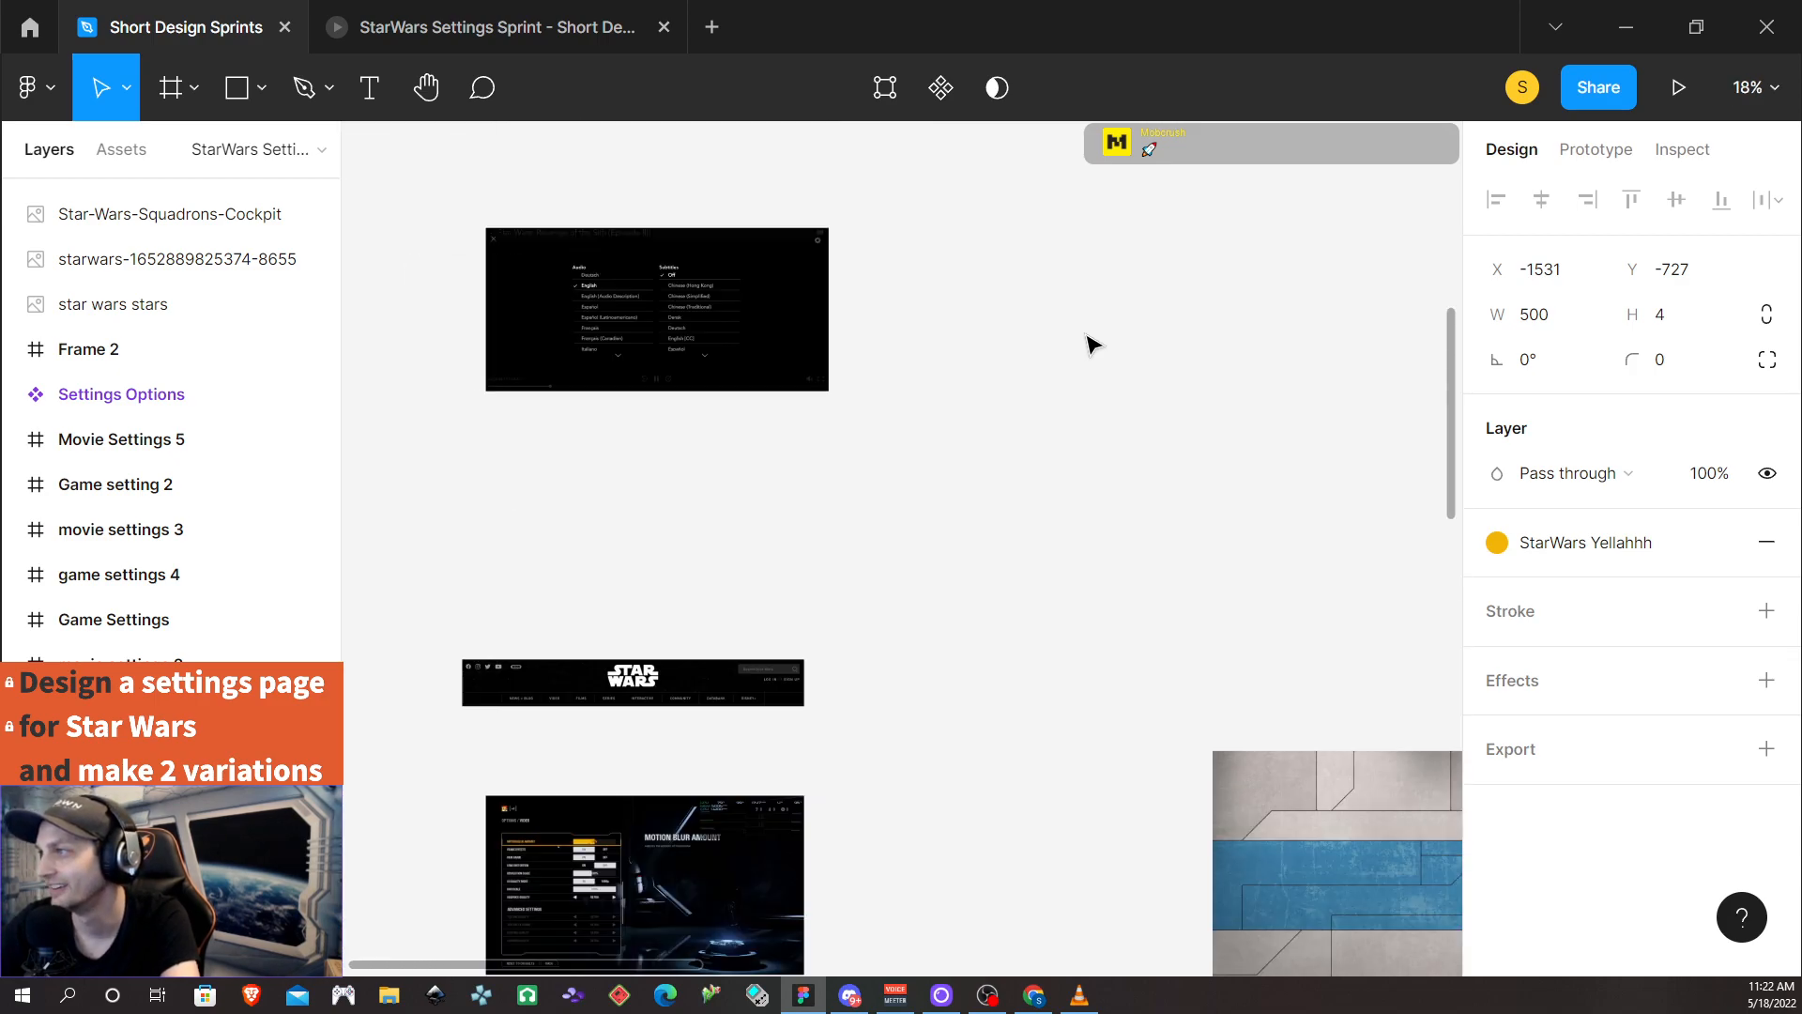
{"action": "scroll", "coordinate": [1089, 345], "scroll_direction": "down", "scroll_amount": 4}
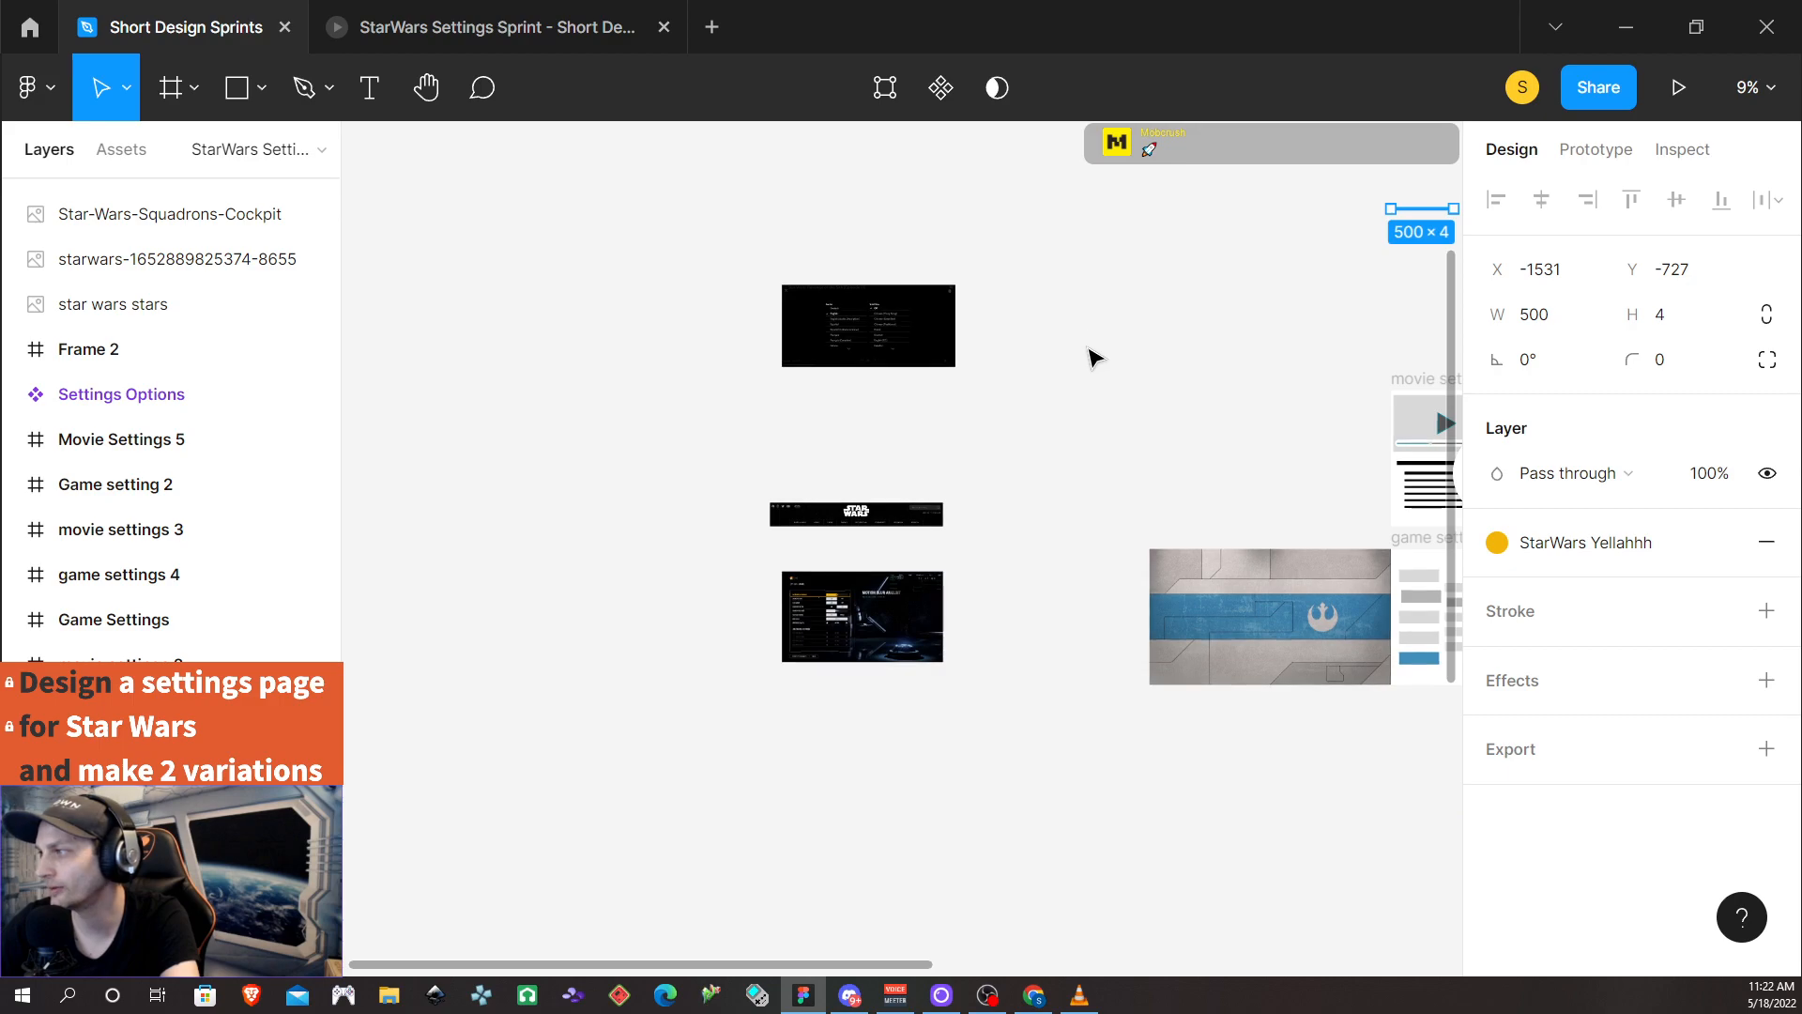
{"action": "scroll", "coordinate": [1089, 366], "scroll_direction": "right", "scroll_amount": 5}
{"action": "scroll", "coordinate": [1089, 371], "scroll_direction": "left", "scroll_amount": 1}
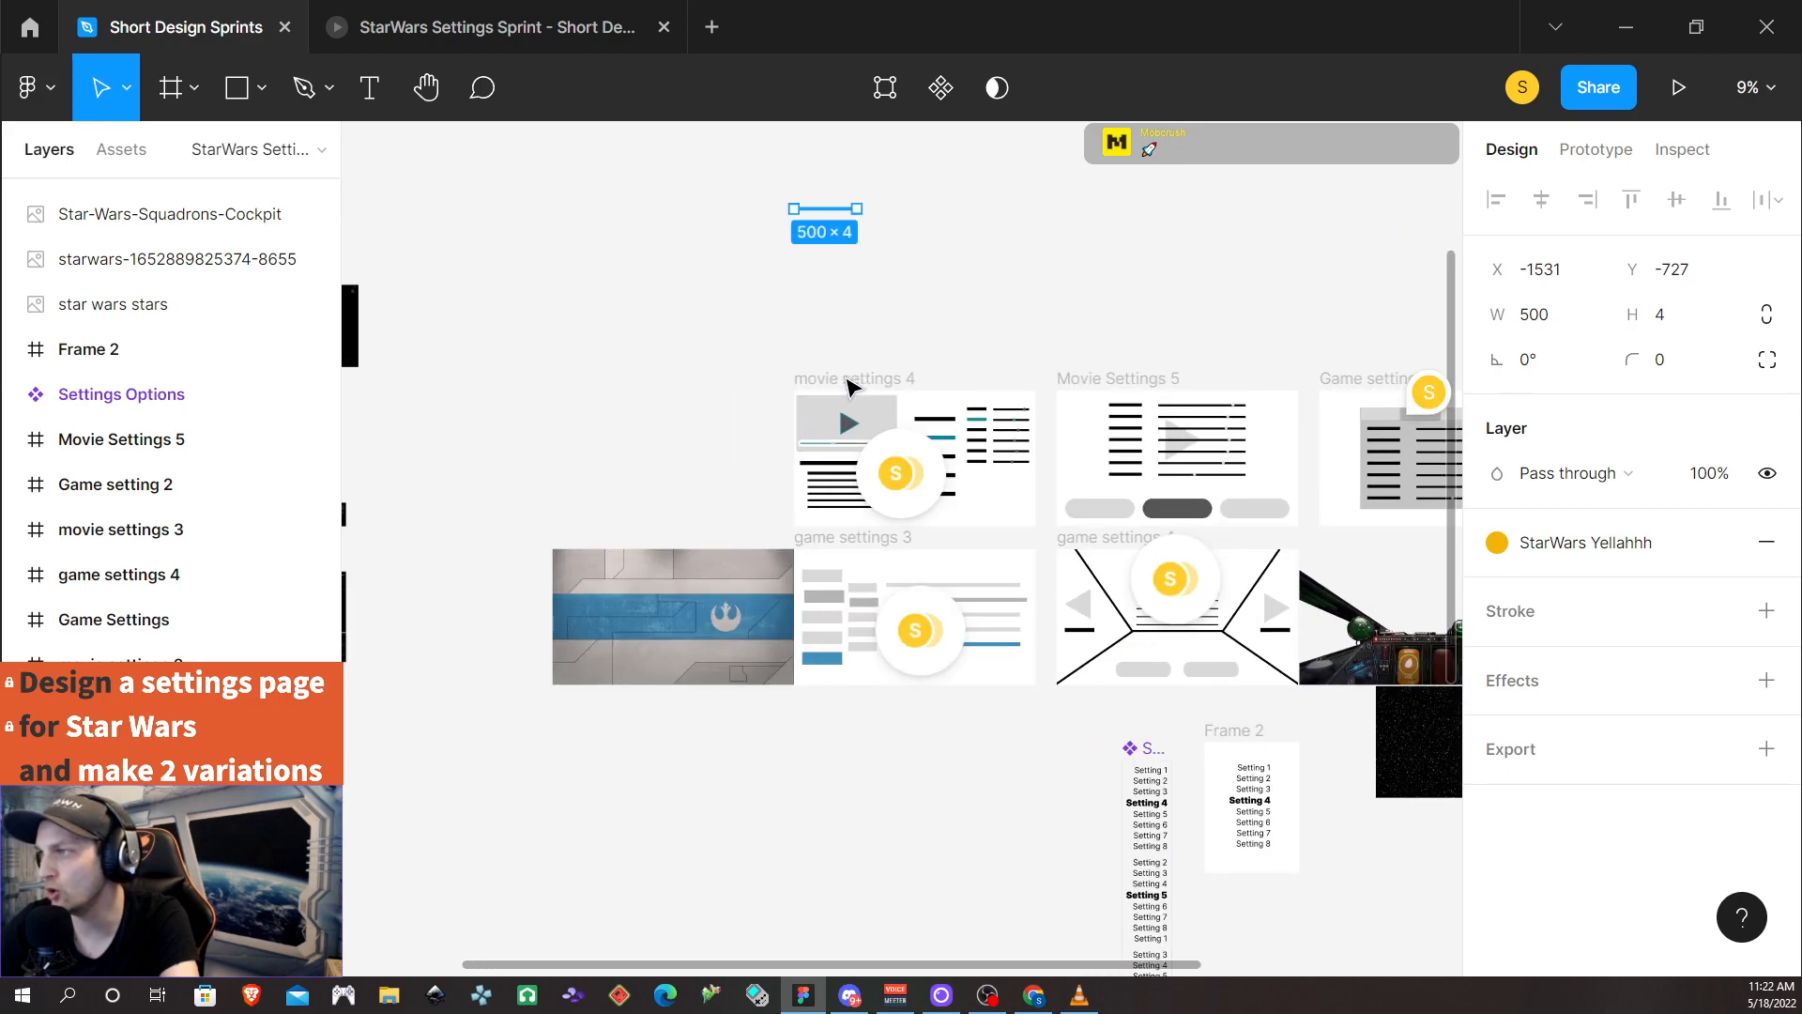
{"action": "scroll", "coordinate": [848, 385], "scroll_direction": "left", "scroll_amount": 1}
{"action": "scroll", "coordinate": [847, 385], "scroll_direction": "up", "scroll_amount": 2}
{"action": "scroll", "coordinate": [847, 385], "scroll_direction": "up", "scroll_amount": 4}
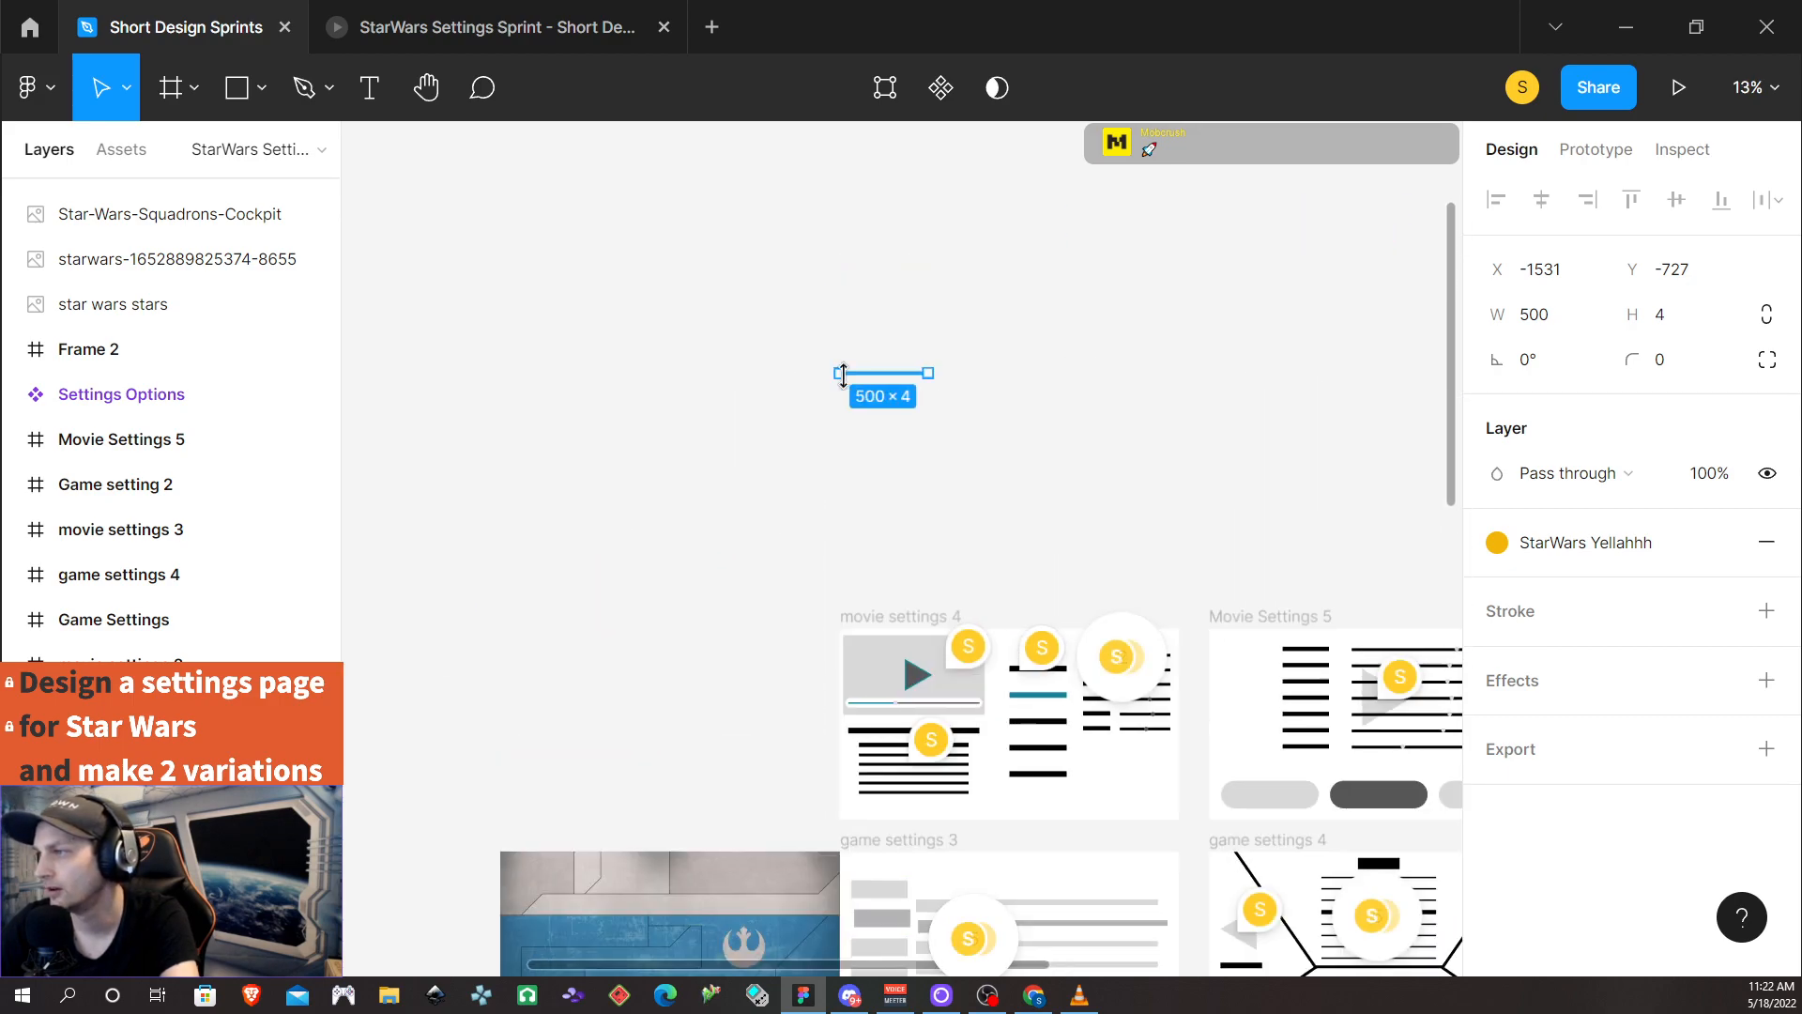
{"action": "scroll", "coordinate": [939, 404], "scroll_direction": "left", "scroll_amount": 1}
{"action": "scroll", "coordinate": [1010, 429], "scroll_direction": "up", "scroll_amount": 5}
{"action": "scroll", "coordinate": [995, 413], "scroll_direction": "up", "scroll_amount": 2}
{"action": "scroll", "coordinate": [949, 410], "scroll_direction": "up", "scroll_amount": 1}
{"action": "scroll", "coordinate": [986, 428], "scroll_direction": "left", "scroll_amount": 3}
{"action": "scroll", "coordinate": [1012, 433], "scroll_direction": "right", "scroll_amount": 3}
{"action": "scroll", "coordinate": [950, 442], "scroll_direction": "up", "scroll_amount": 5}
{"action": "scroll", "coordinate": [950, 425], "scroll_direction": "up", "scroll_amount": 4}
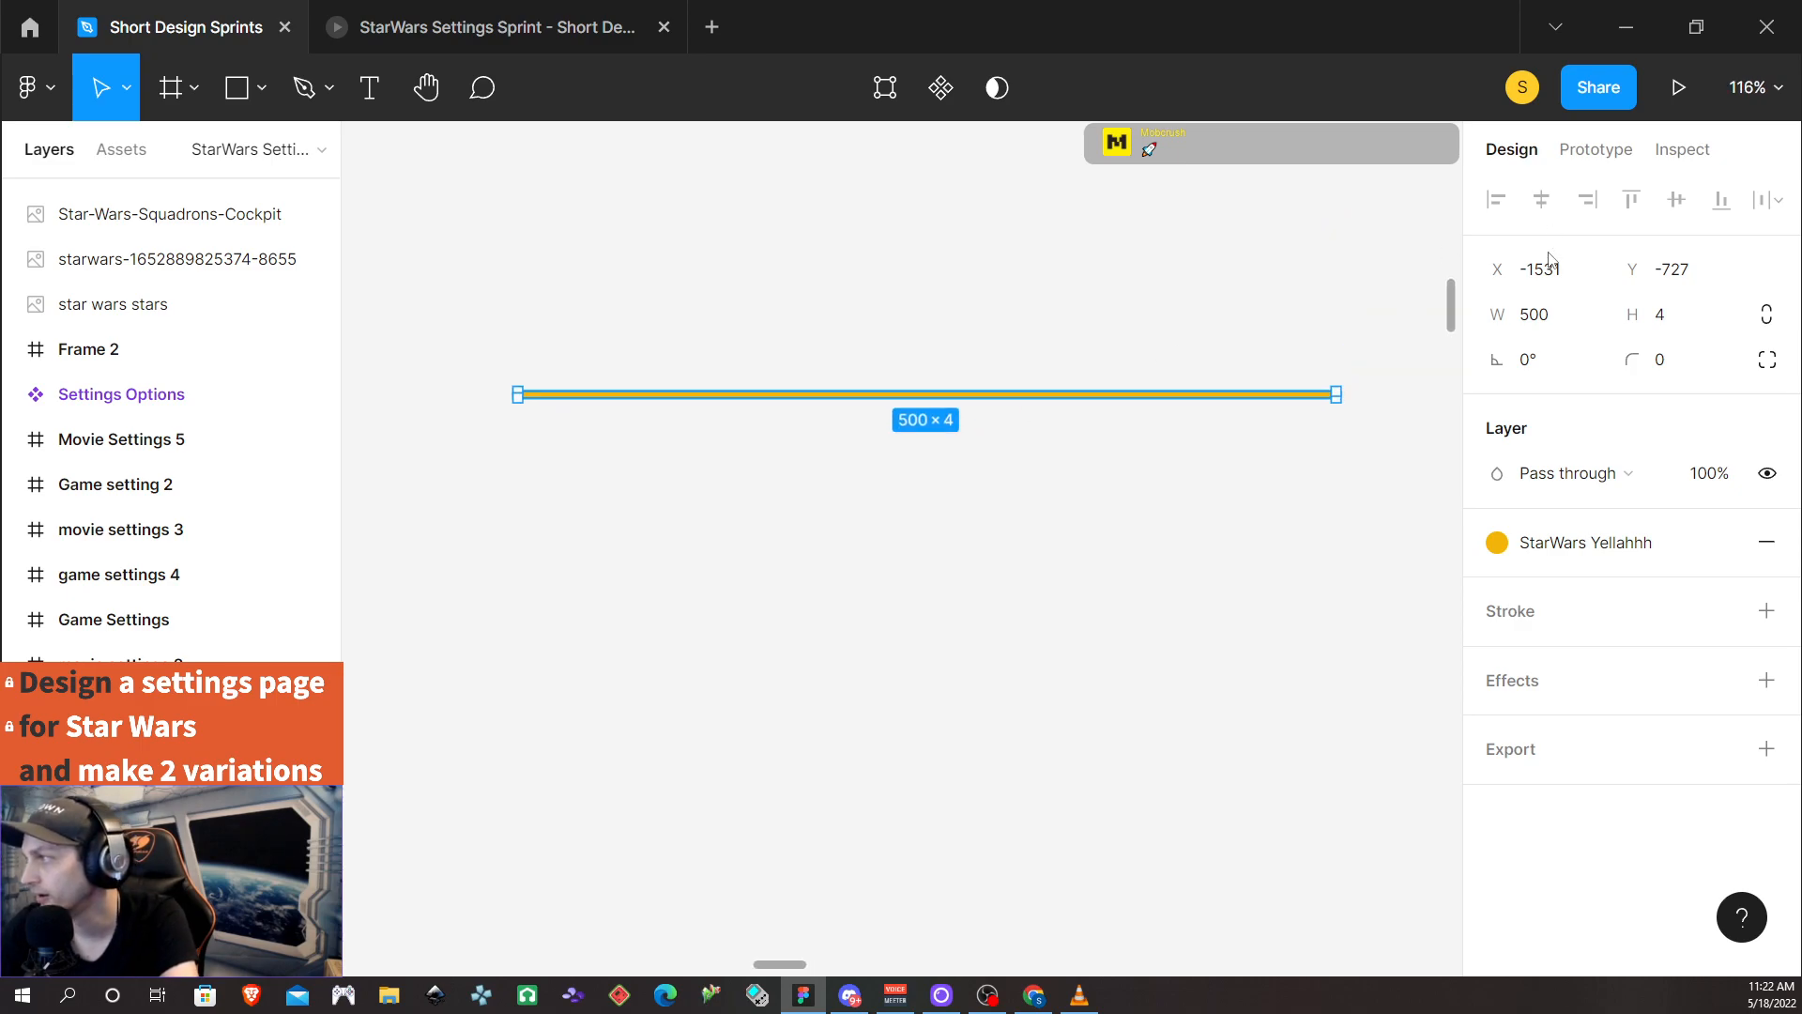
{"action": "left_click", "coordinate": [1545, 328]}
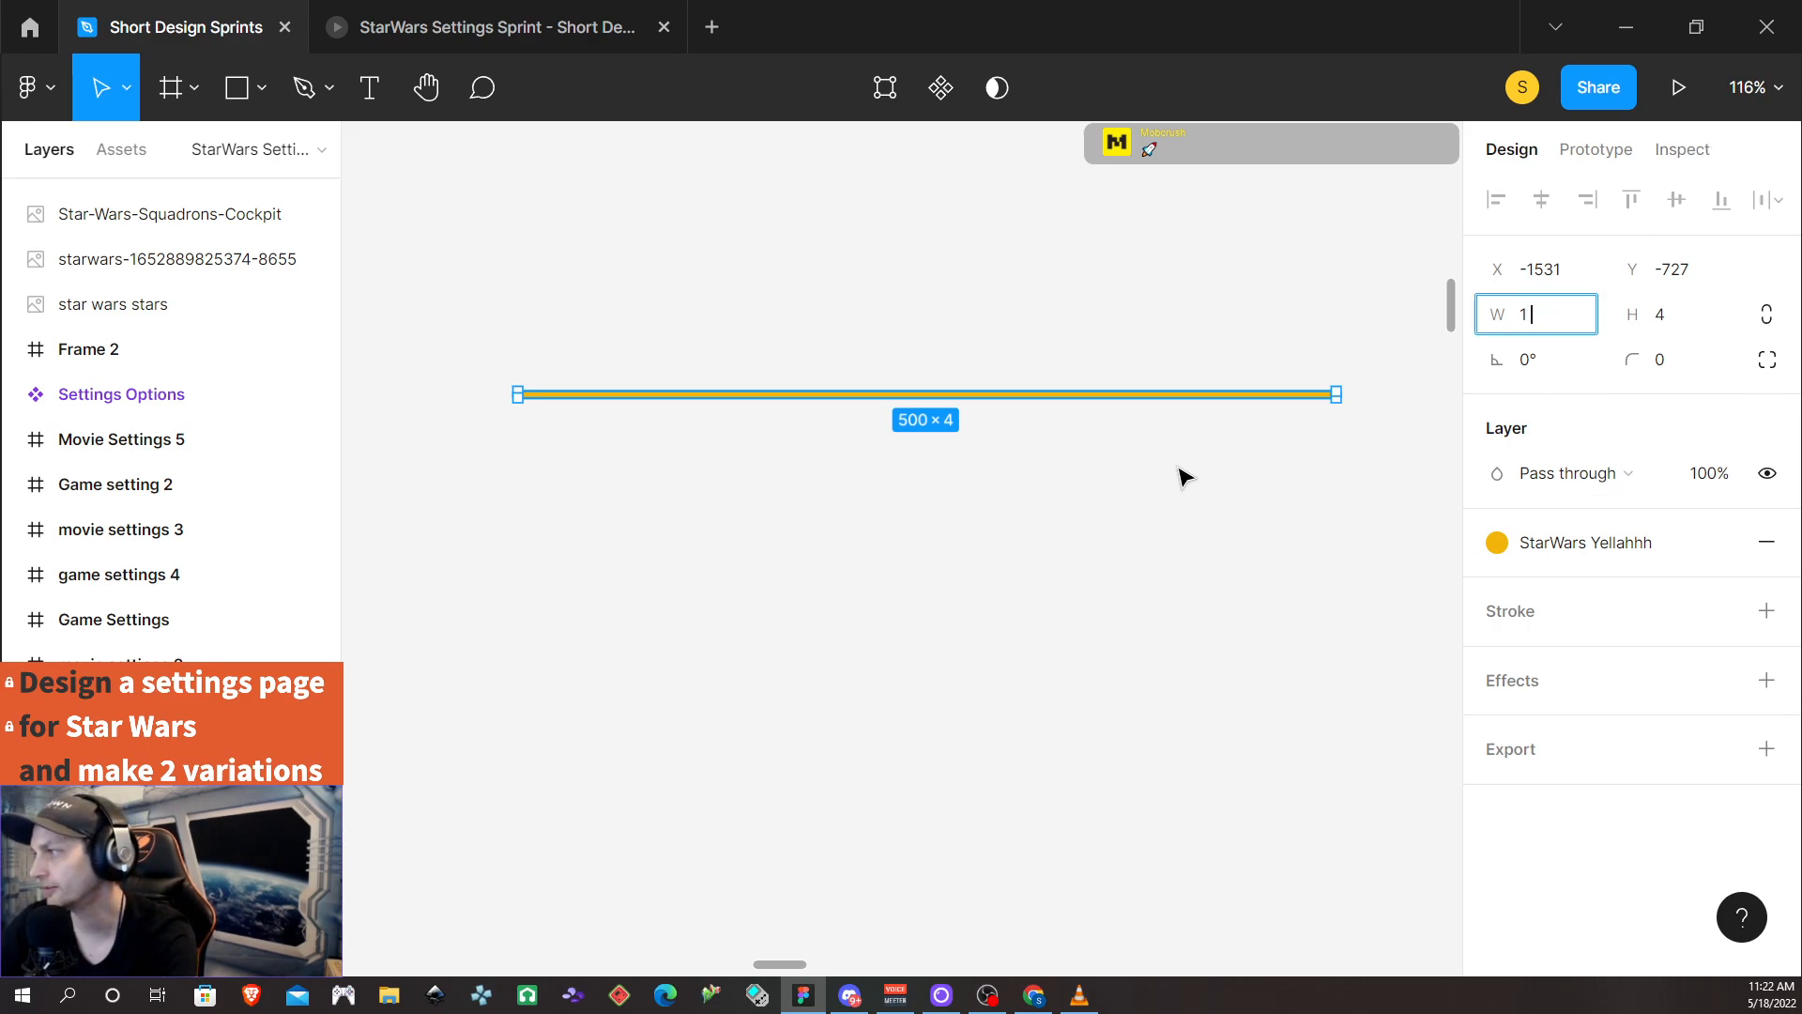
{"action": "key", "text": "Return"}
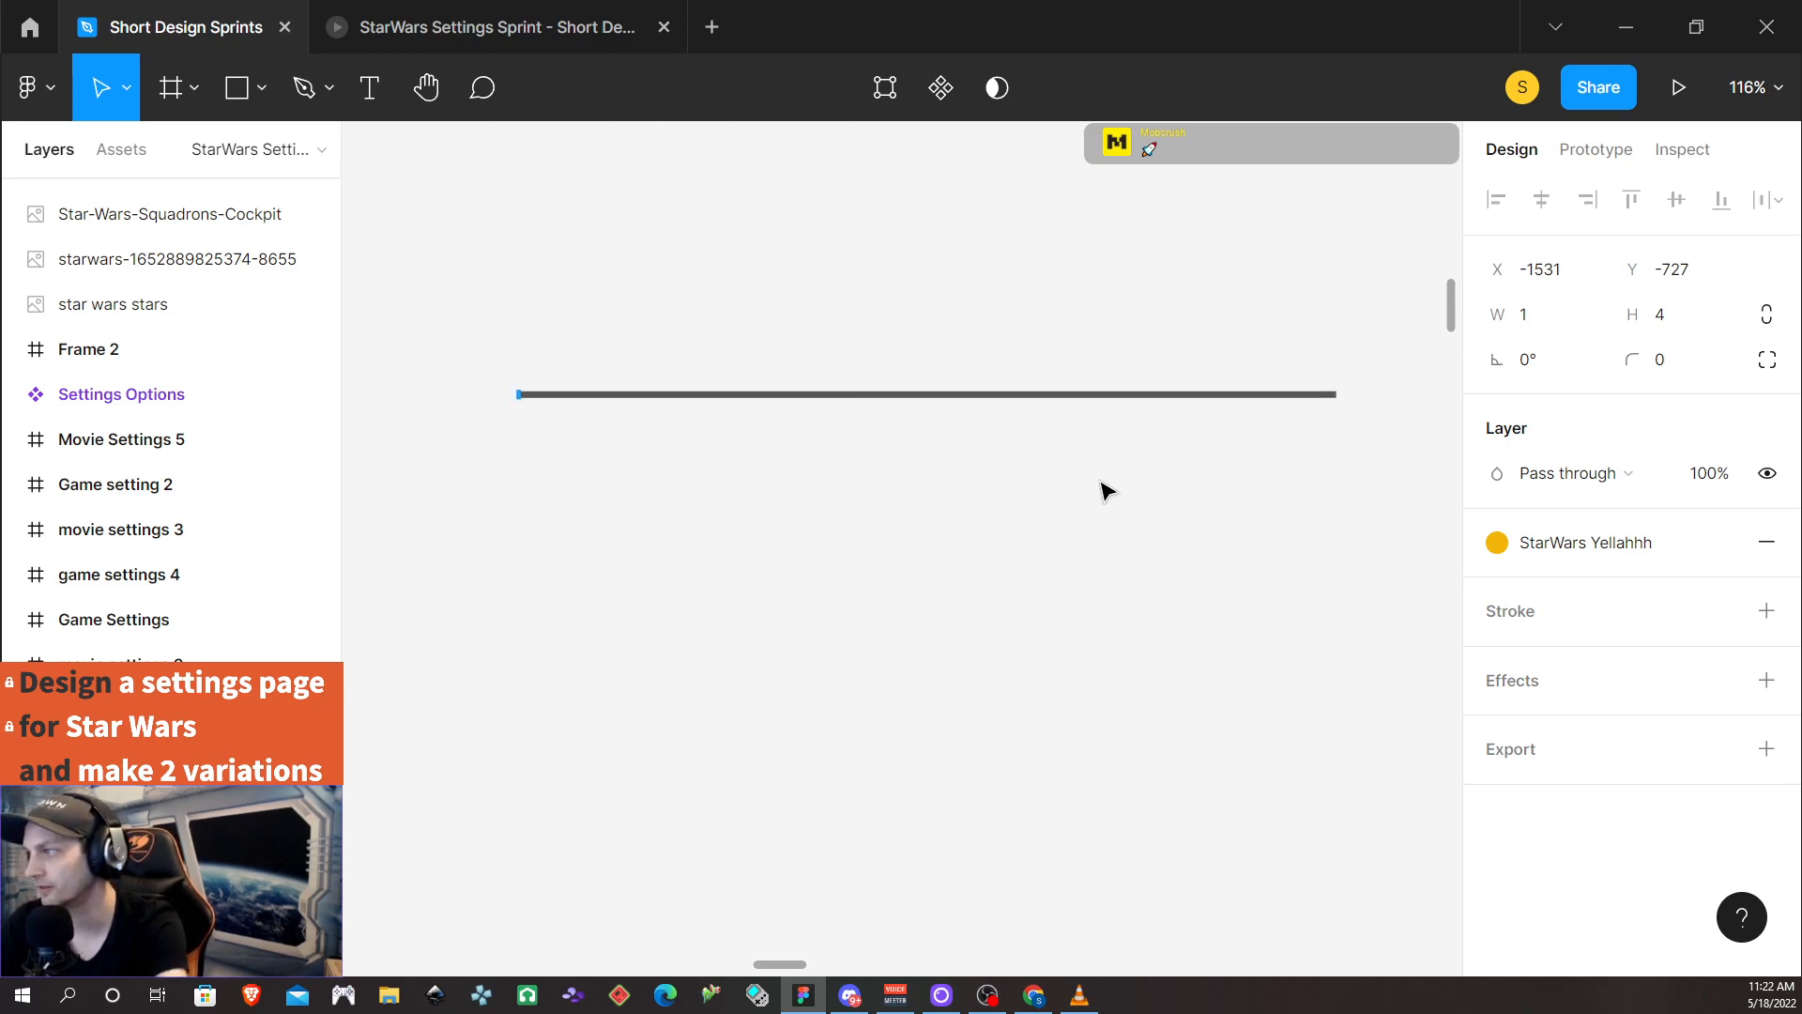
{"action": "left_click", "coordinate": [771, 472]}
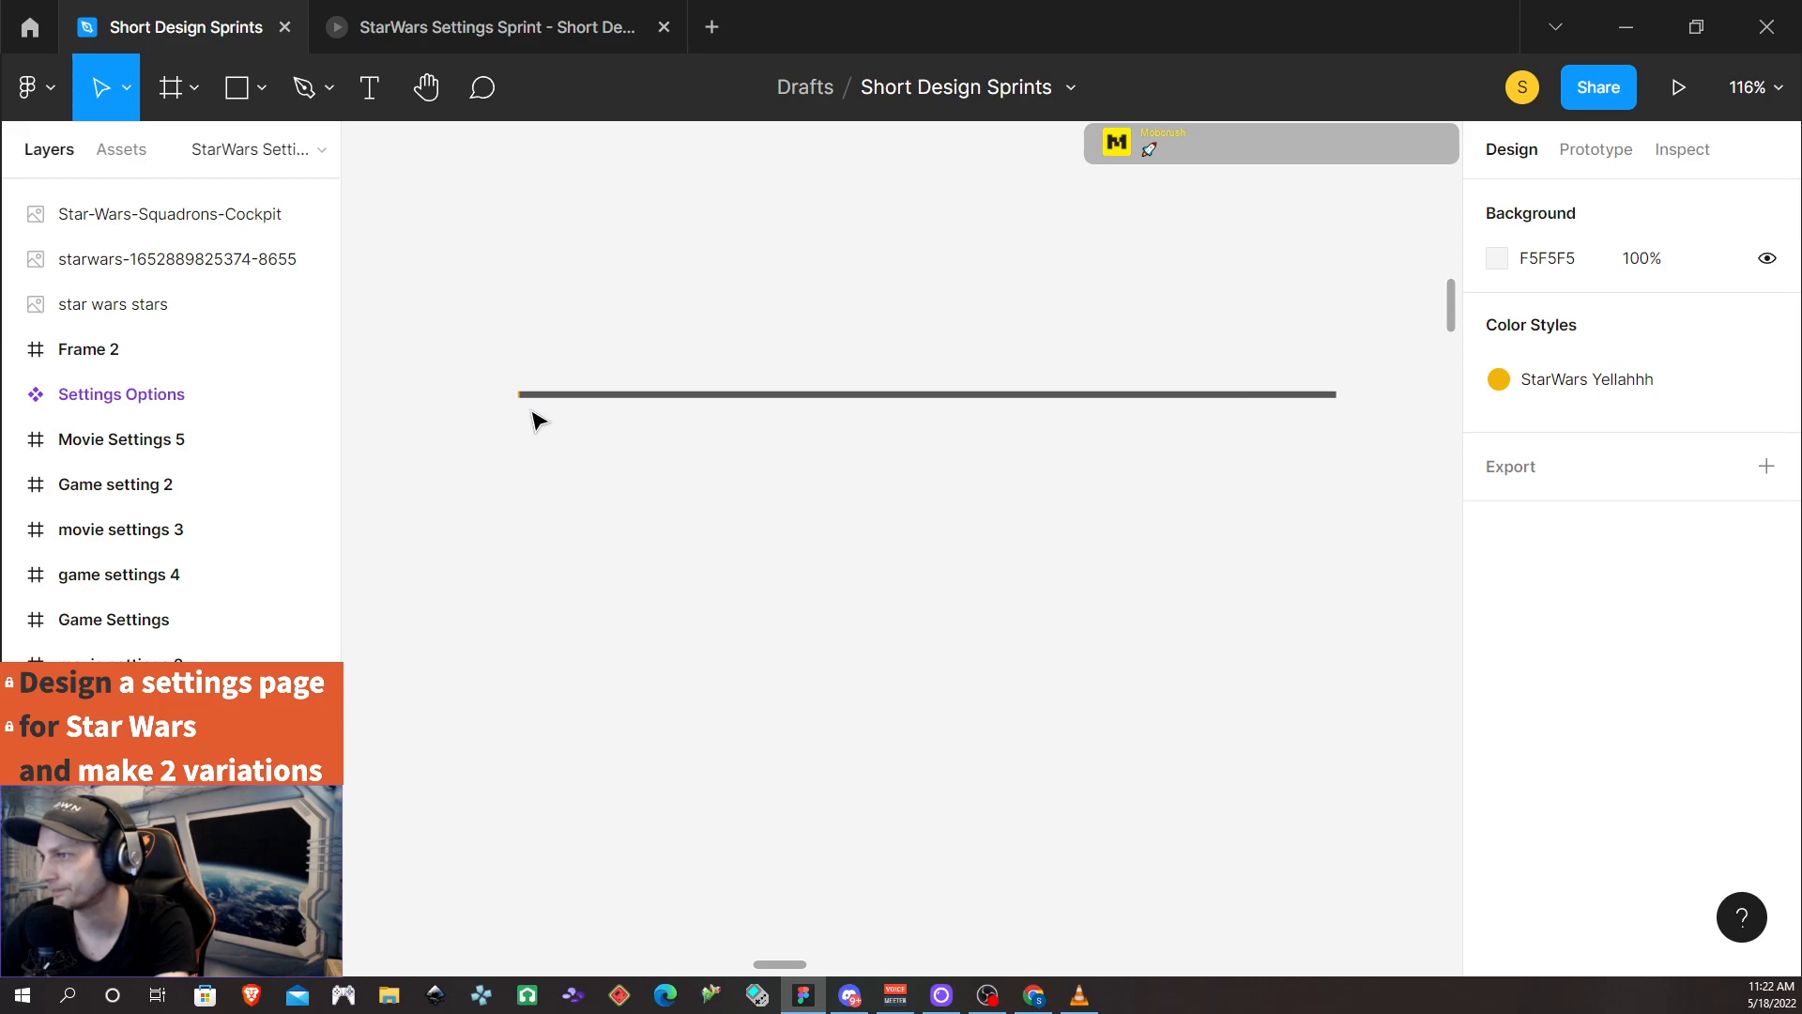
Draw a circle about 16 × 16 below the base line and fill it with the StarWars Yellahhh color style
{"action": "left_click", "coordinate": [260, 92]}
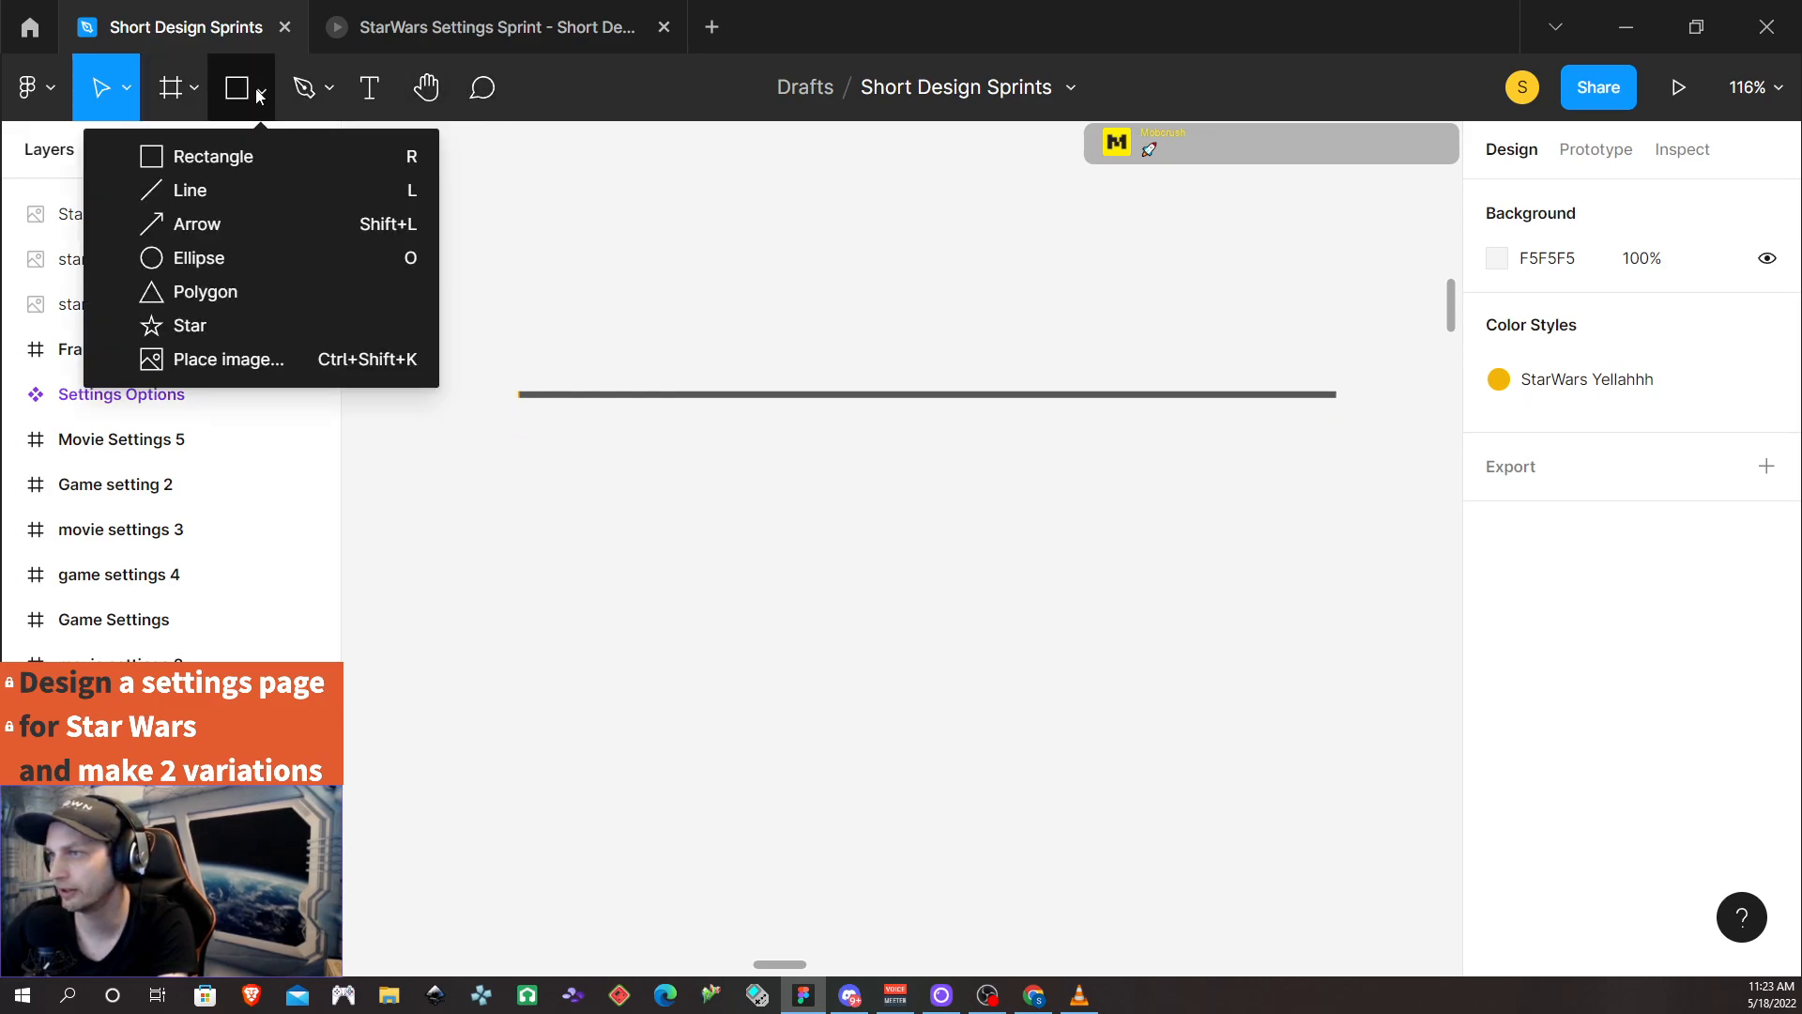
{"action": "left_click", "coordinate": [218, 257]}
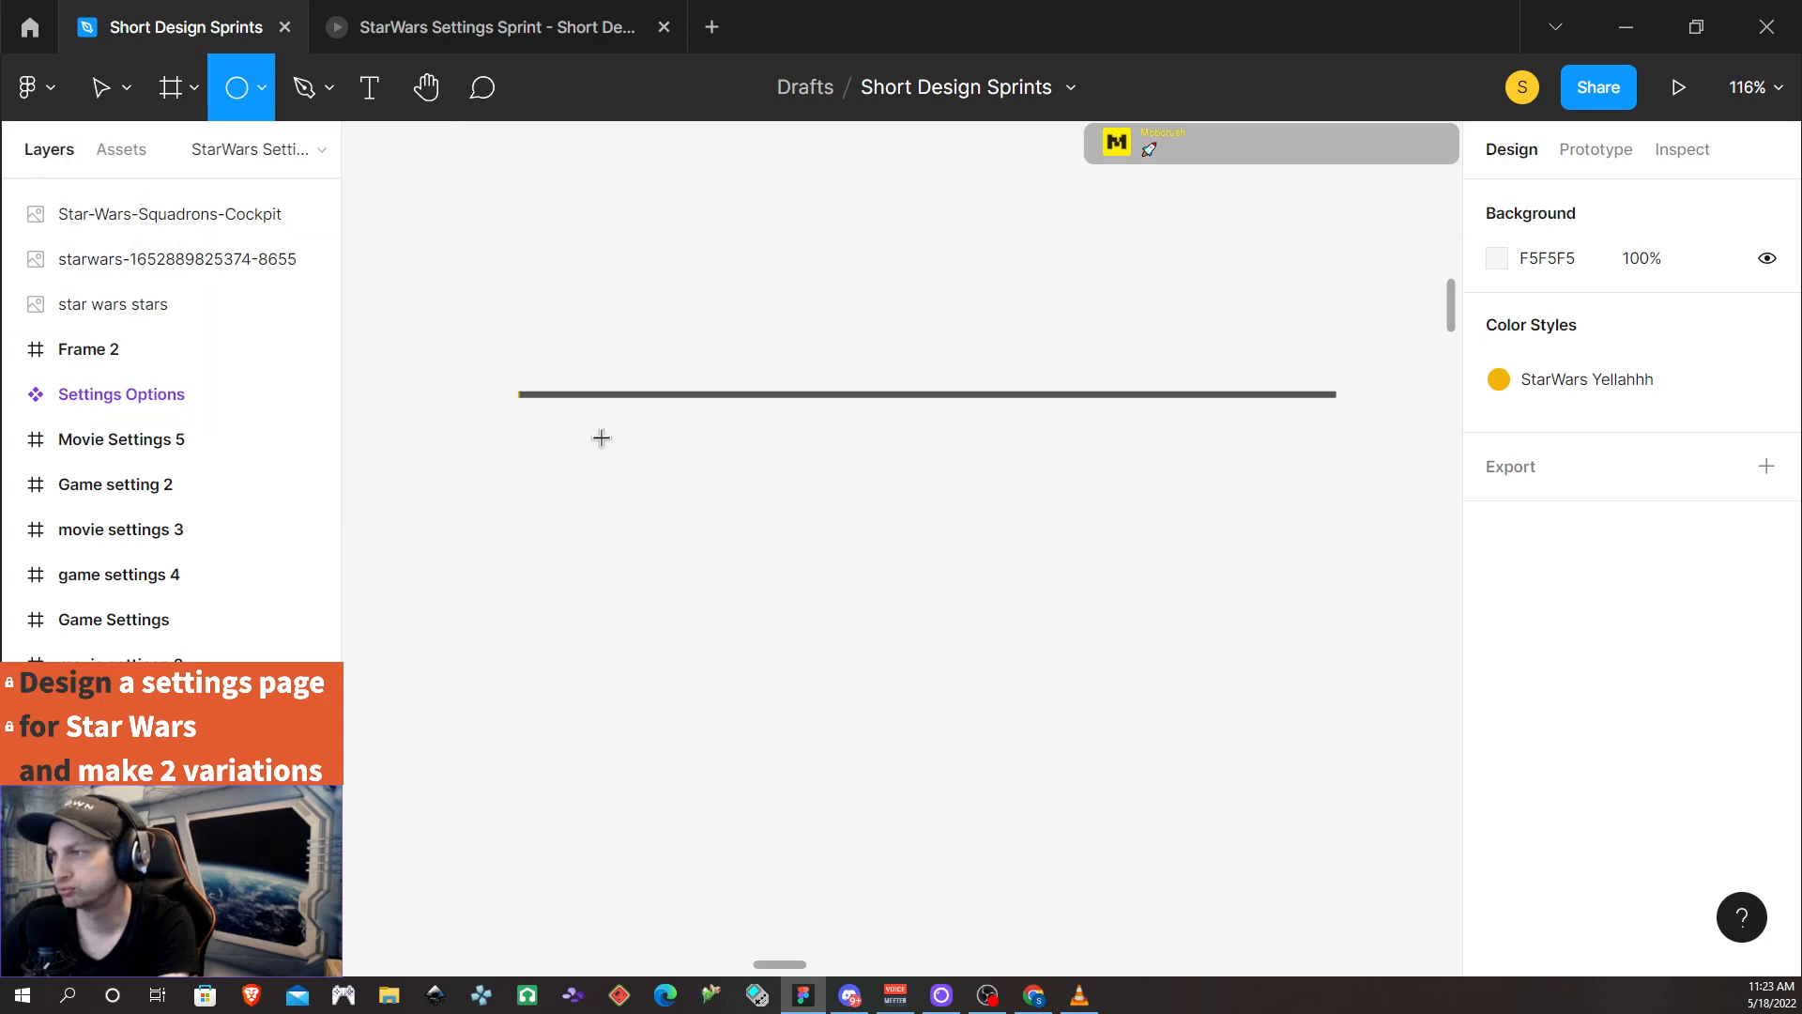
{"action": "left_click_drag", "start_coordinate": [606, 442], "coordinate": [630, 457]}
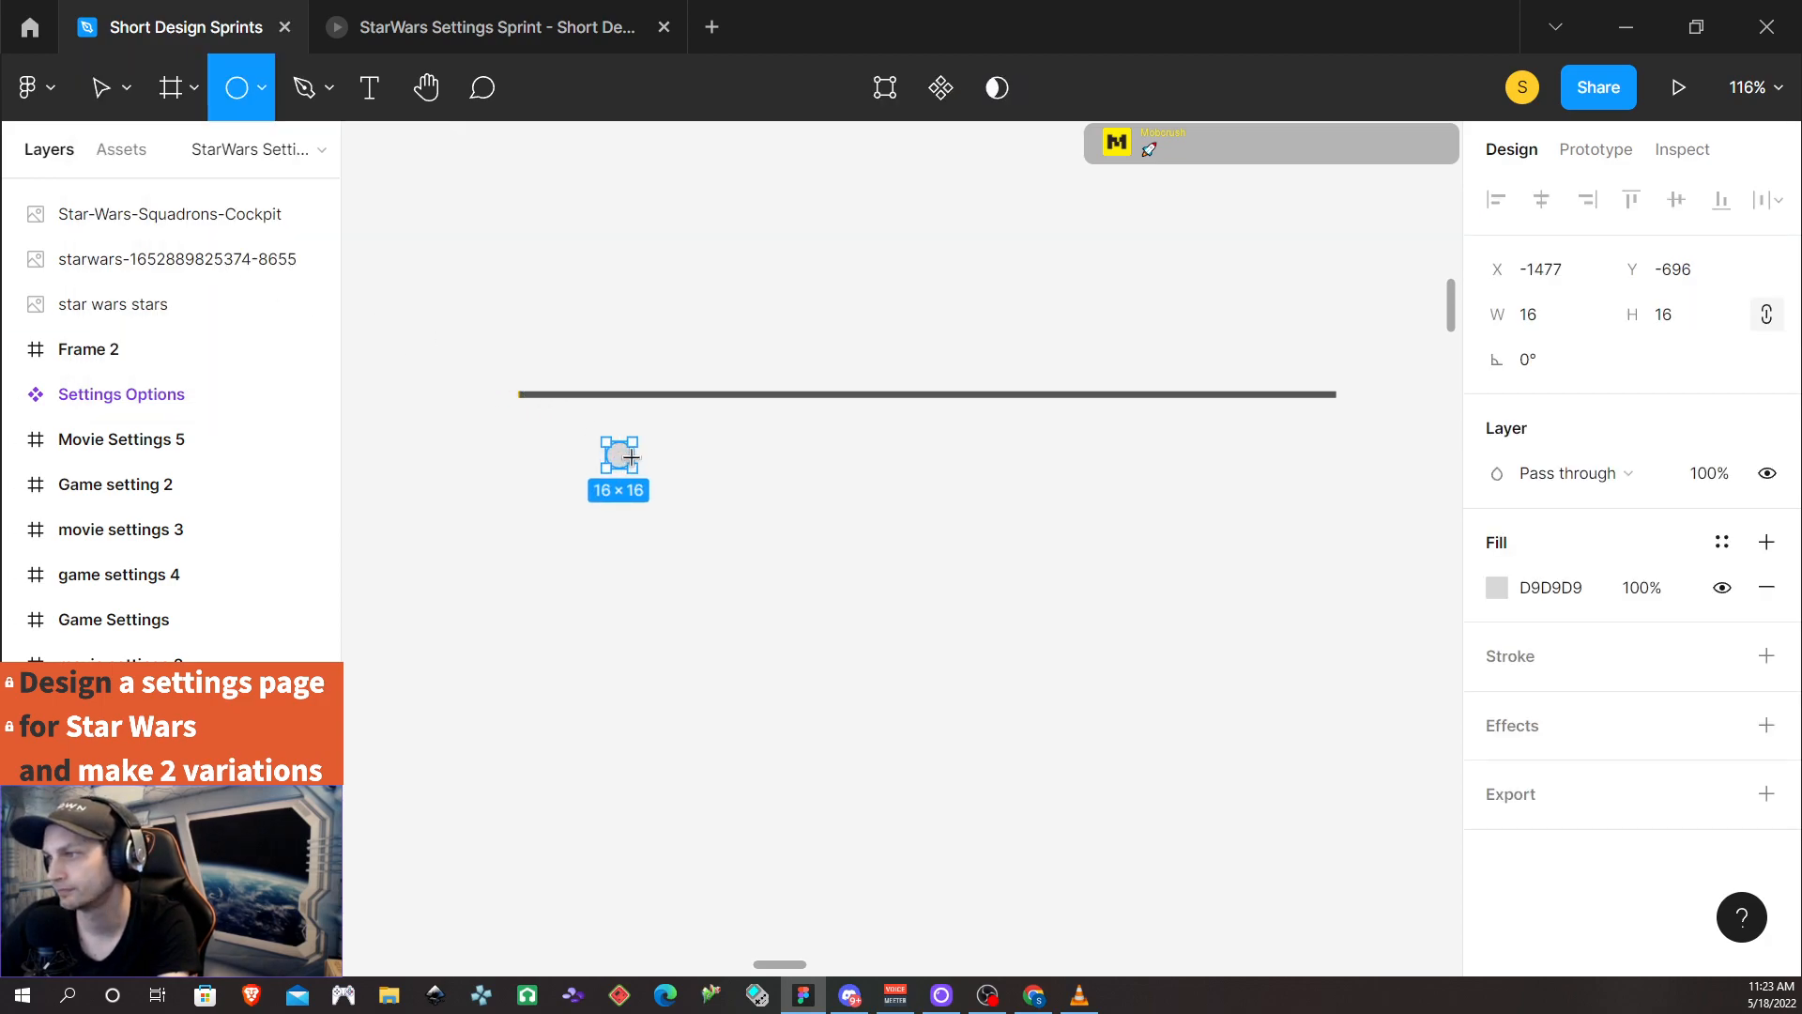
{"action": "left_click", "coordinate": [1723, 543]}
{"action": "left_click", "coordinate": [1521, 710]}
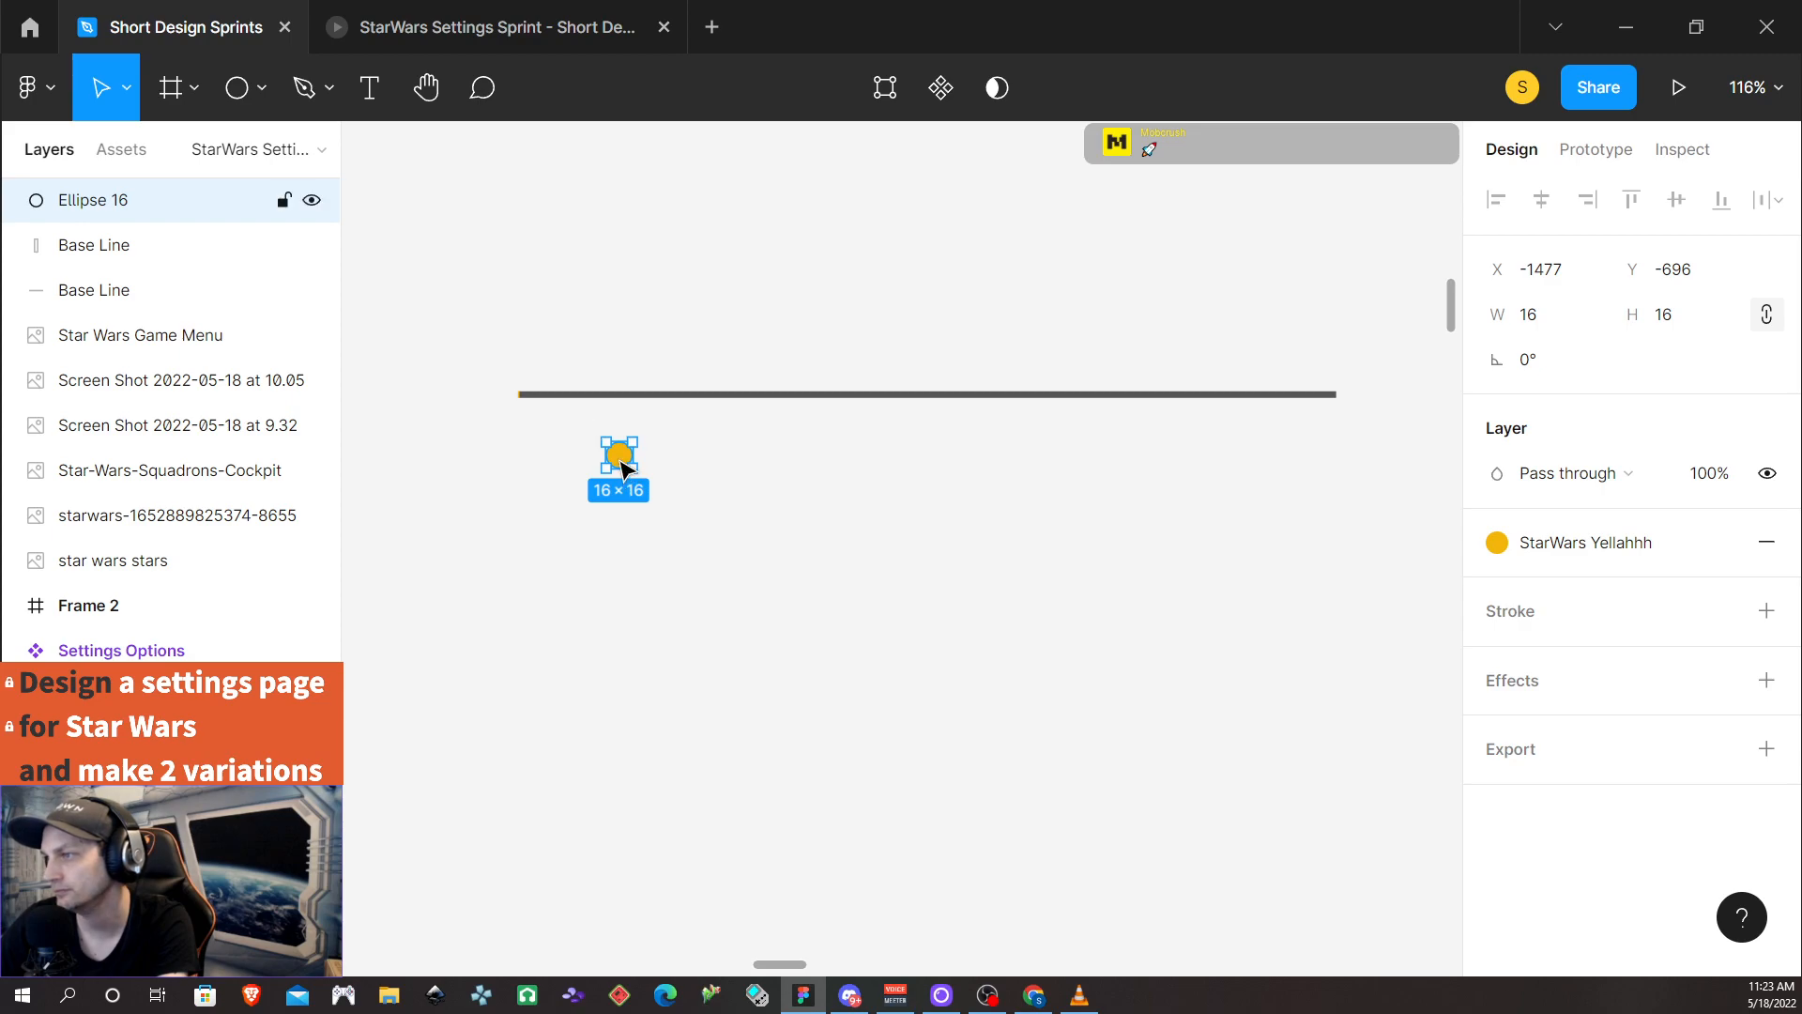
Move the yellow circle onto the start of the base line, centred on the line's end point as a slider handle
{"action": "left_click_drag", "start_coordinate": [620, 460], "coordinate": [517, 399]}
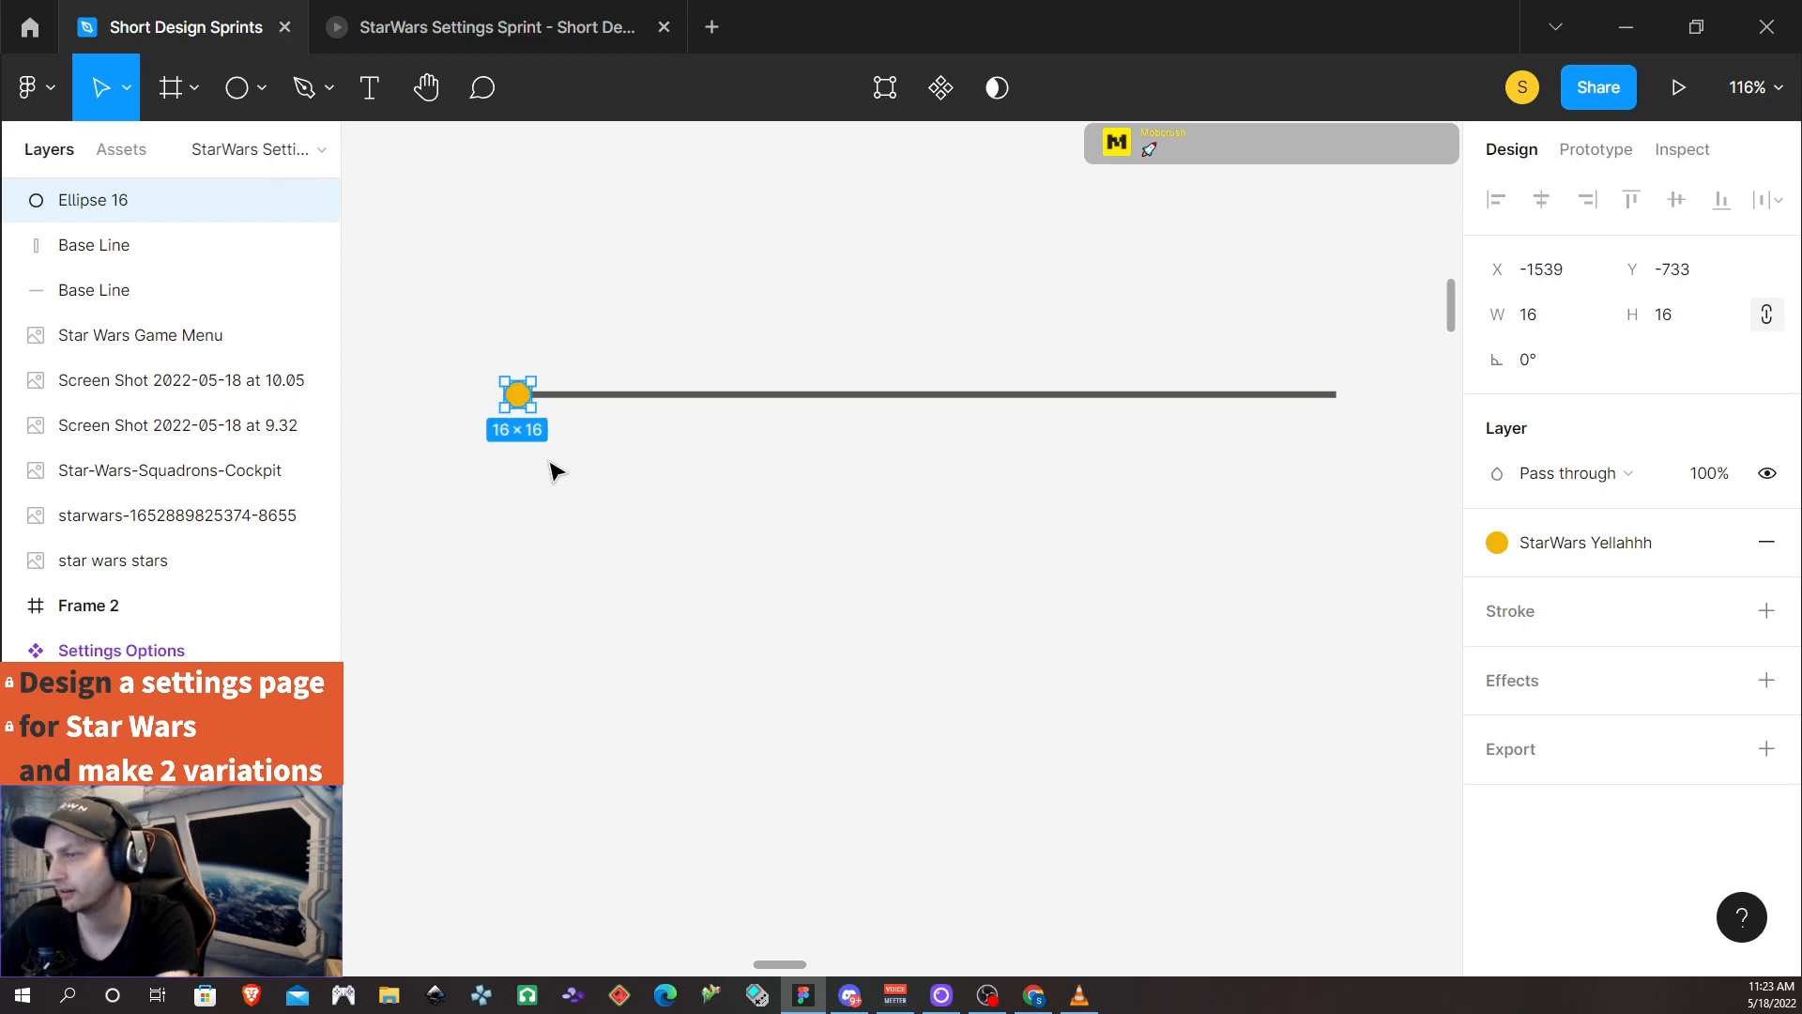
{"action": "scroll", "coordinate": [495, 418], "scroll_direction": "up", "scroll_amount": 2}
{"action": "scroll", "coordinate": [479, 582], "scroll_direction": "up", "scroll_amount": 5}
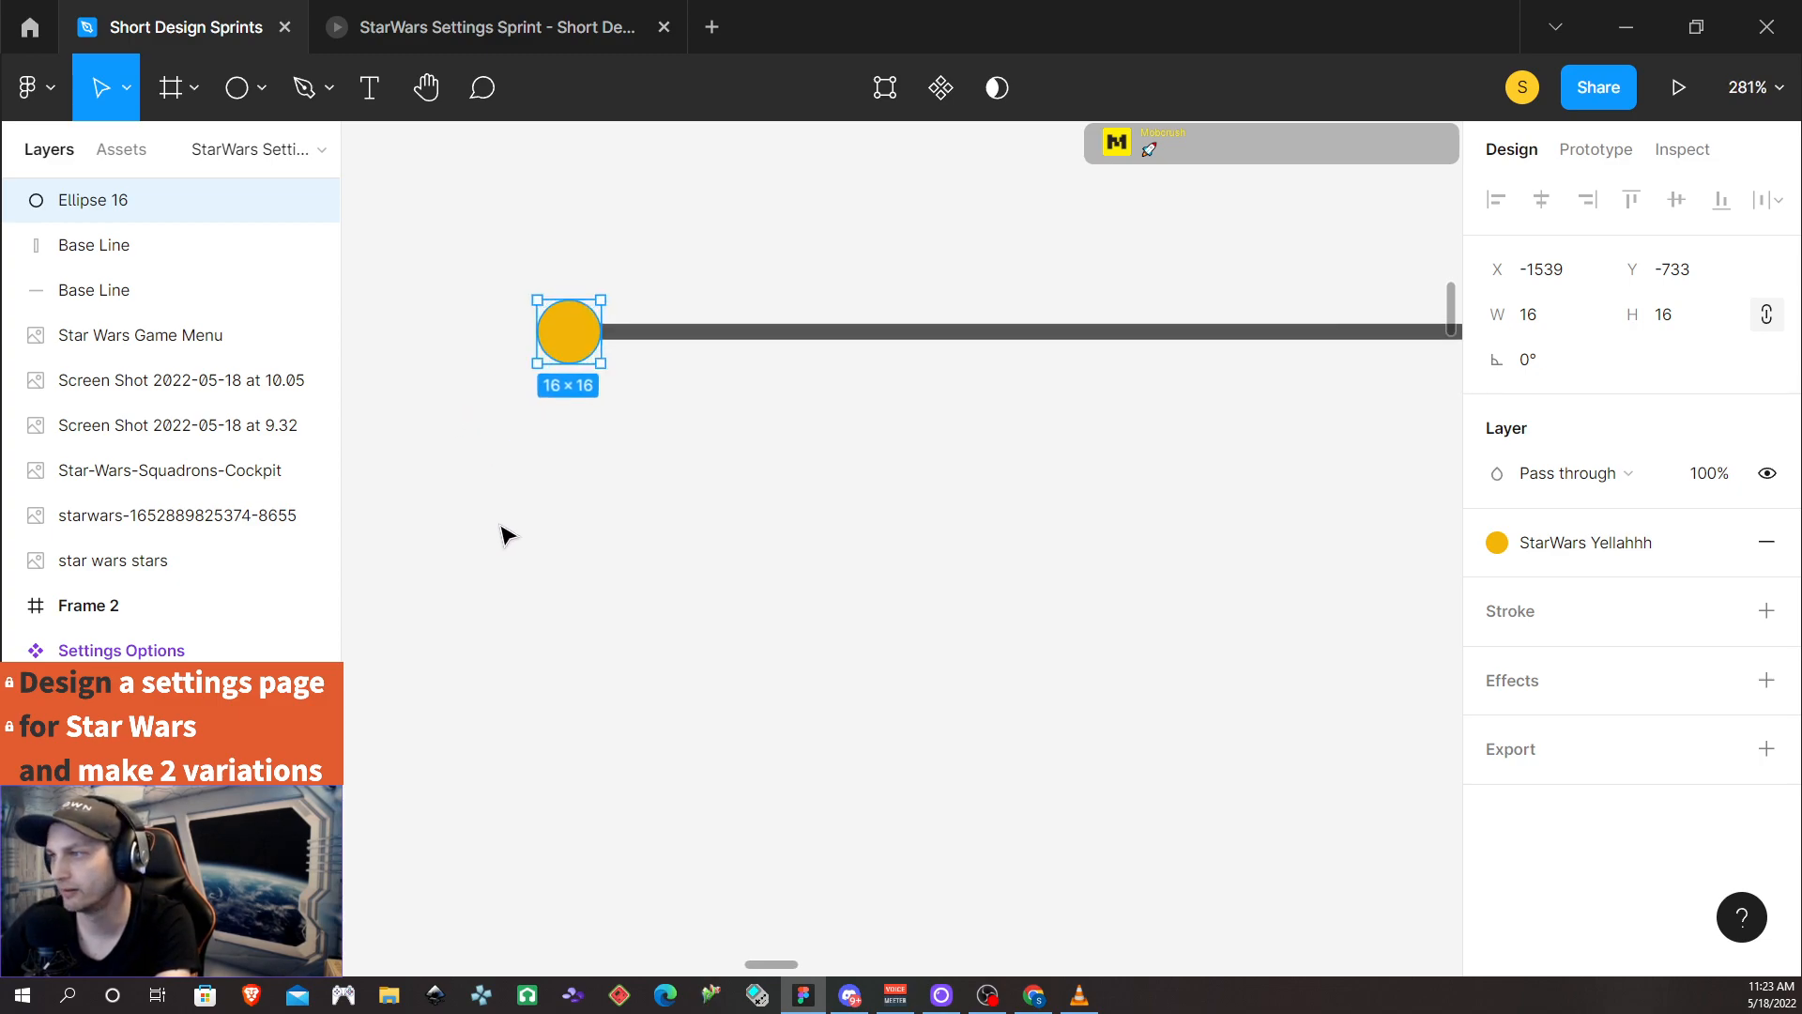
{"action": "scroll", "coordinate": [515, 559], "scroll_direction": "left", "scroll_amount": 4}
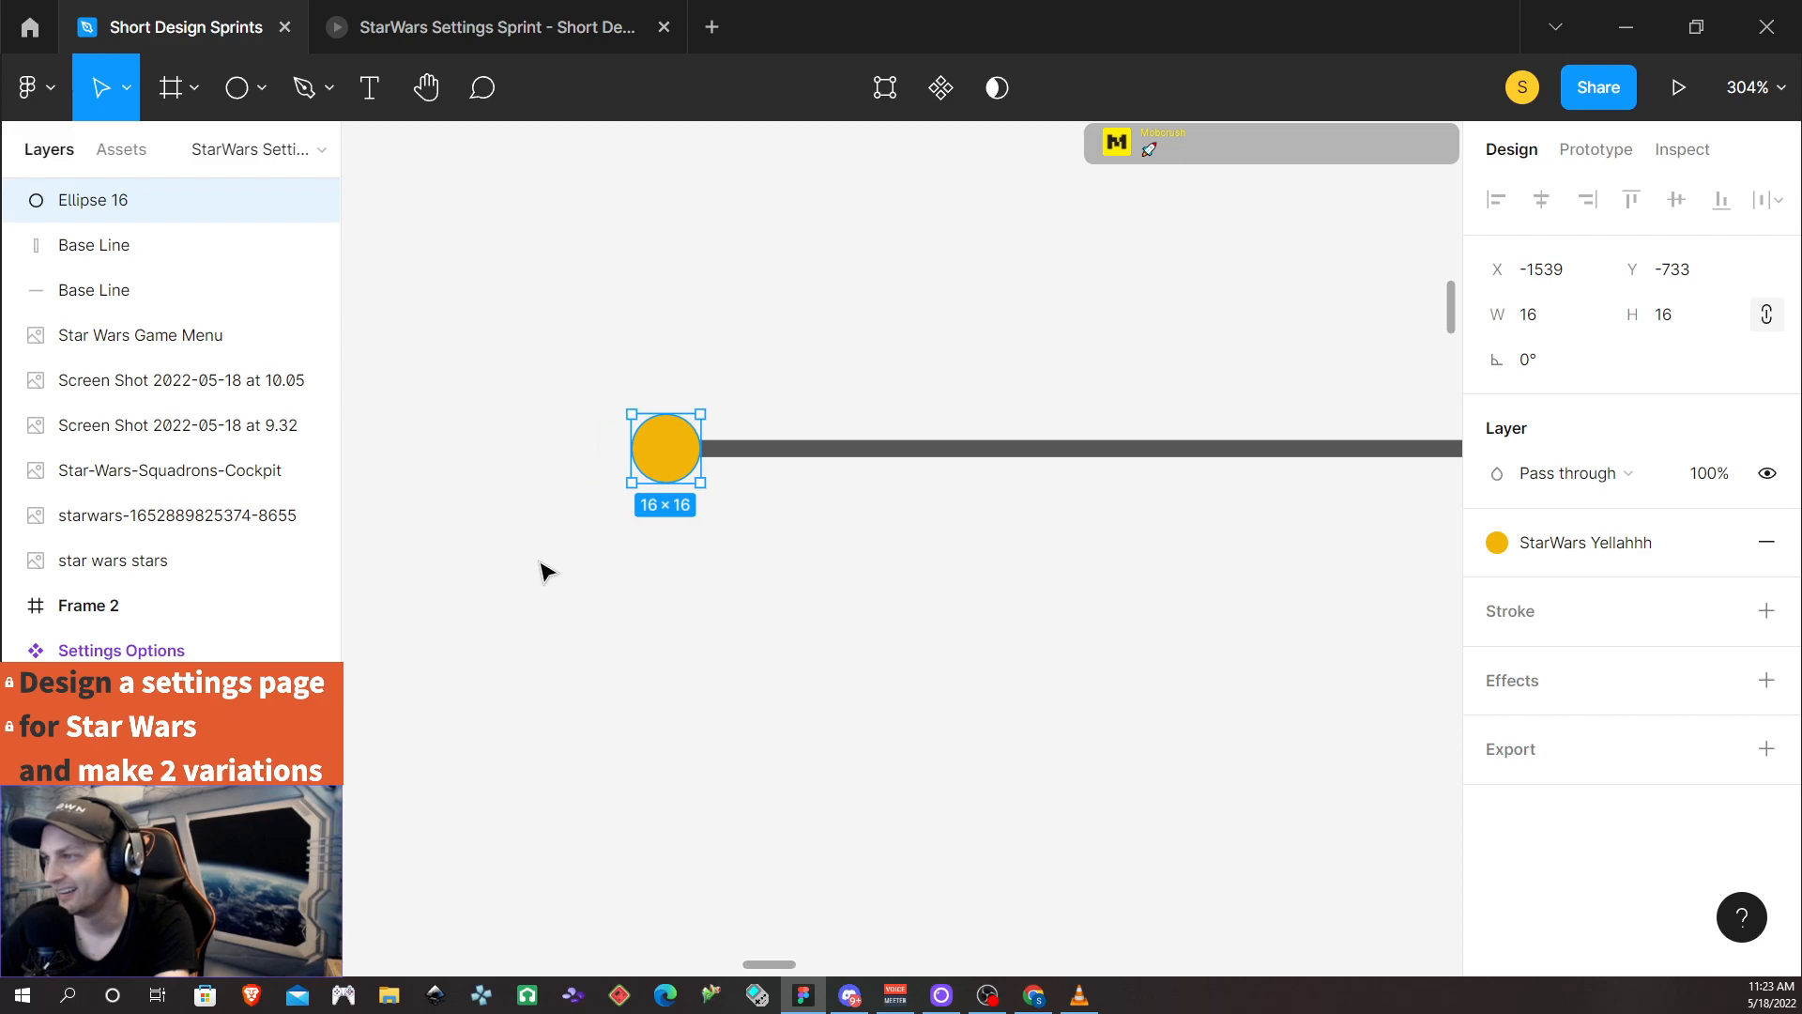
{"action": "scroll", "coordinate": [725, 583], "scroll_direction": "up", "scroll_amount": 1}
{"action": "scroll", "coordinate": [727, 579], "scroll_direction": "up", "scroll_amount": 3}
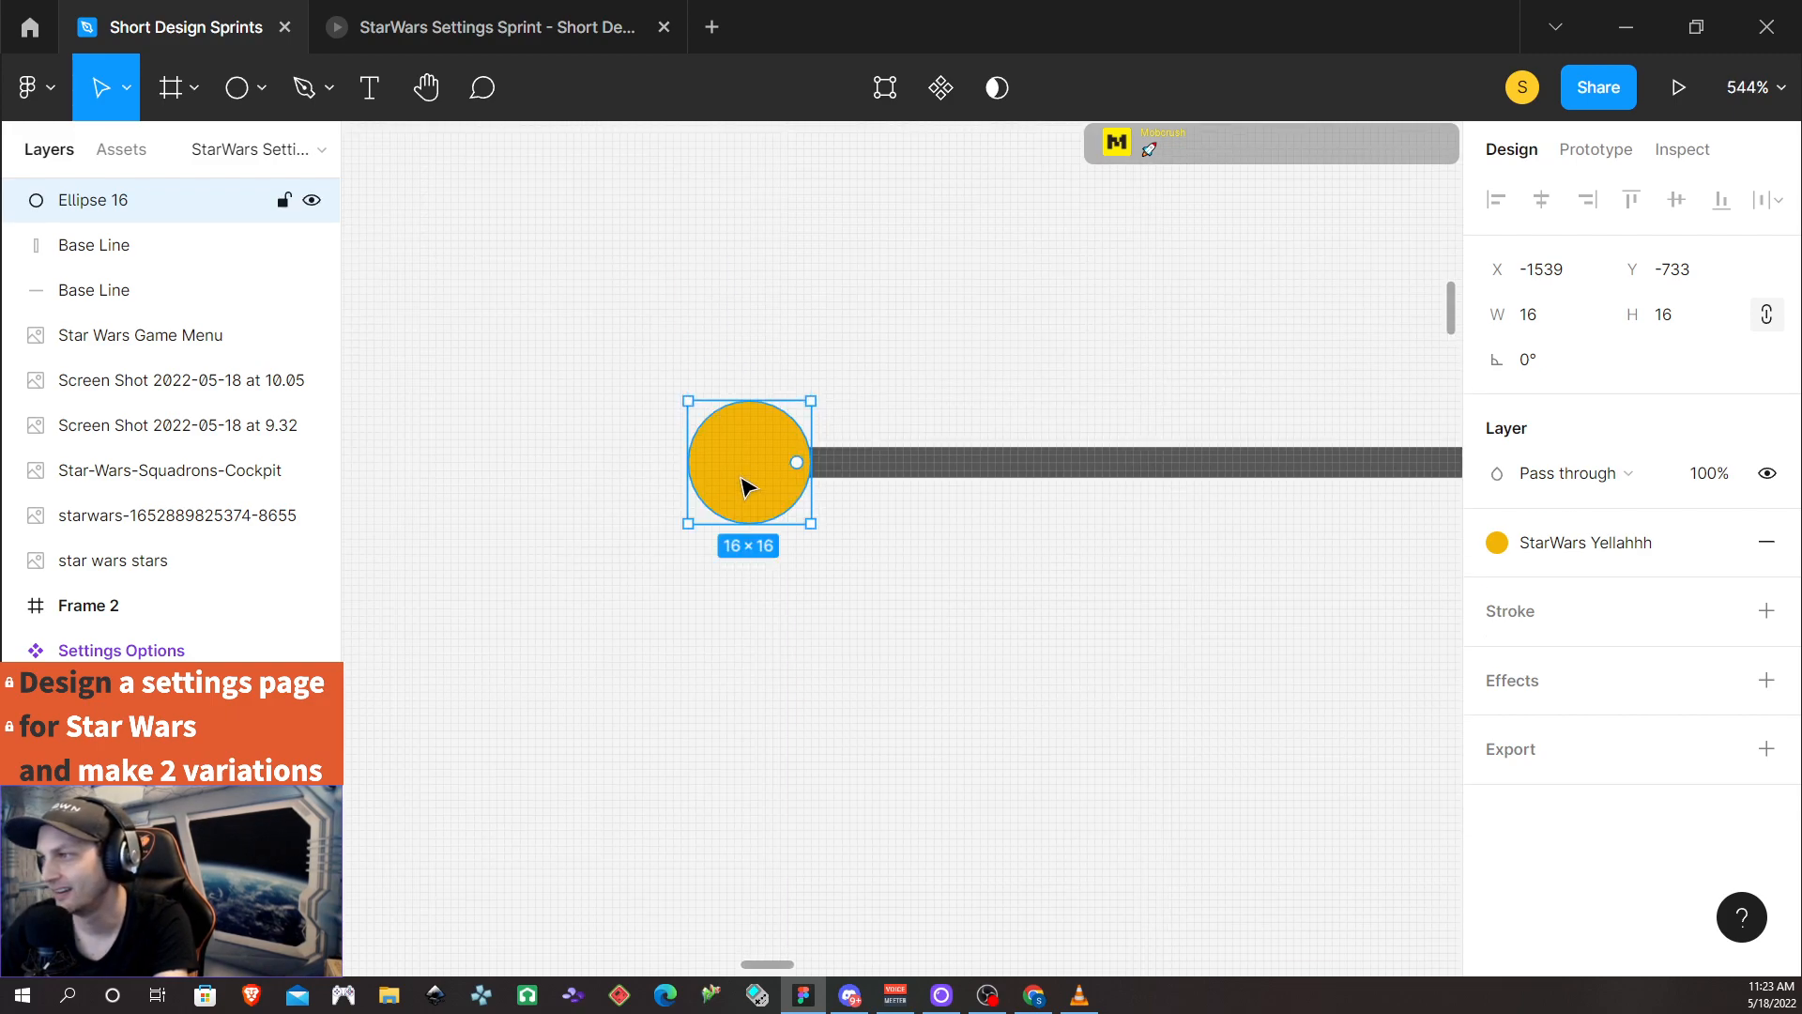
{"action": "mouse_move", "coordinate": [747, 483]}
{"action": "left_mouse_down"}
{"action": "mouse_move", "coordinate": [745, 404]}
{"action": "mouse_move", "coordinate": [748, 486]}
{"action": "left_mouse_up"}
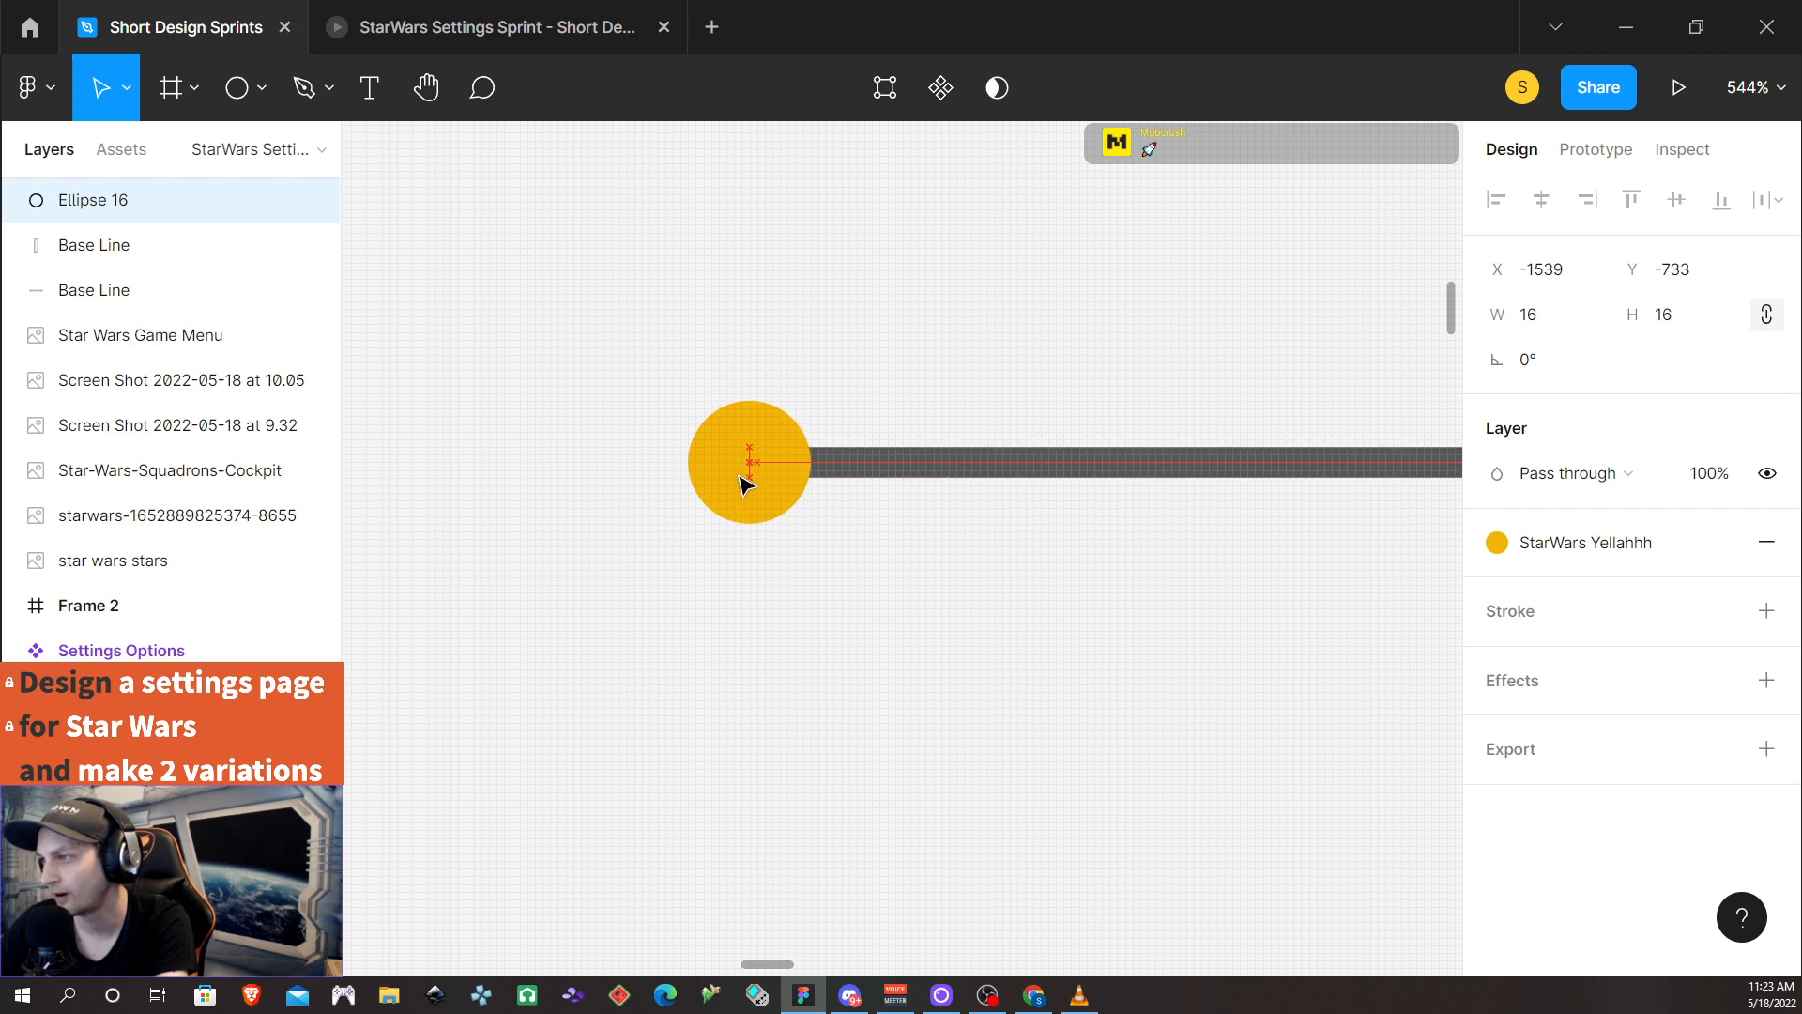
{"action": "left_click", "coordinate": [856, 657]}
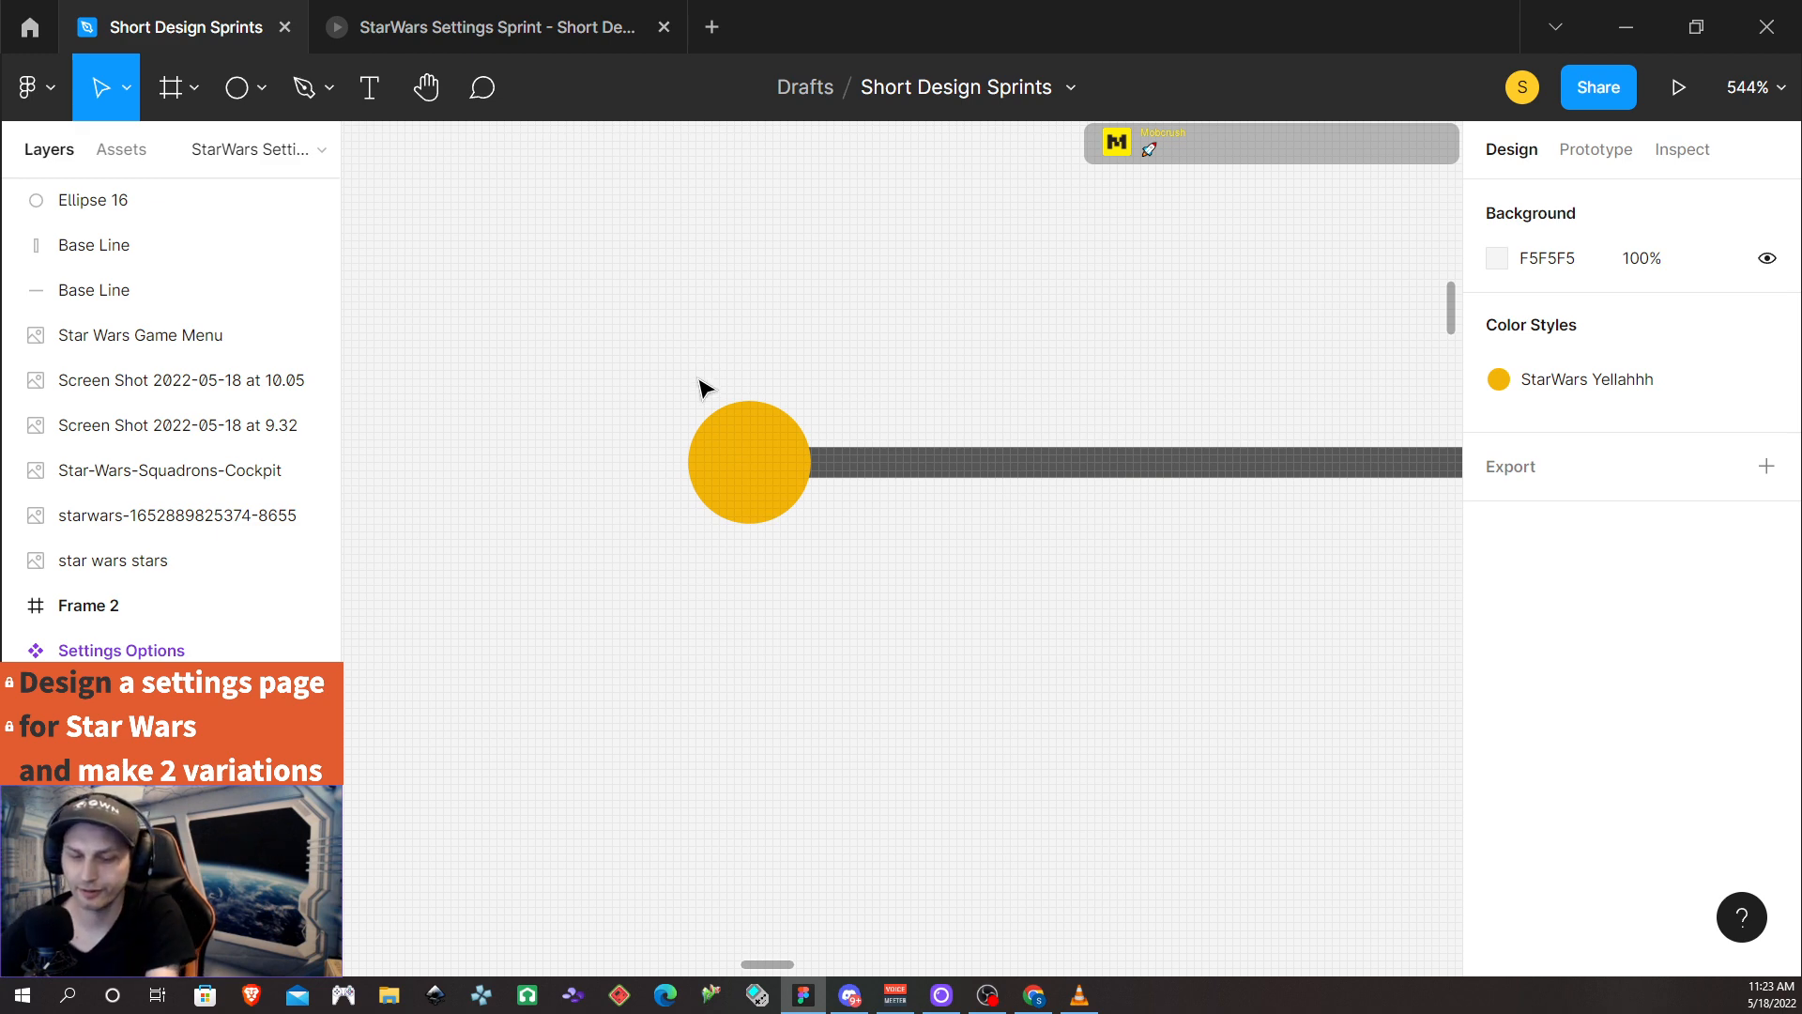
Draw a frame about 547 × 39 around the circle and both lines, and set its width to 600
{"action": "scroll", "coordinate": [694, 382], "scroll_direction": "down", "scroll_amount": 5}
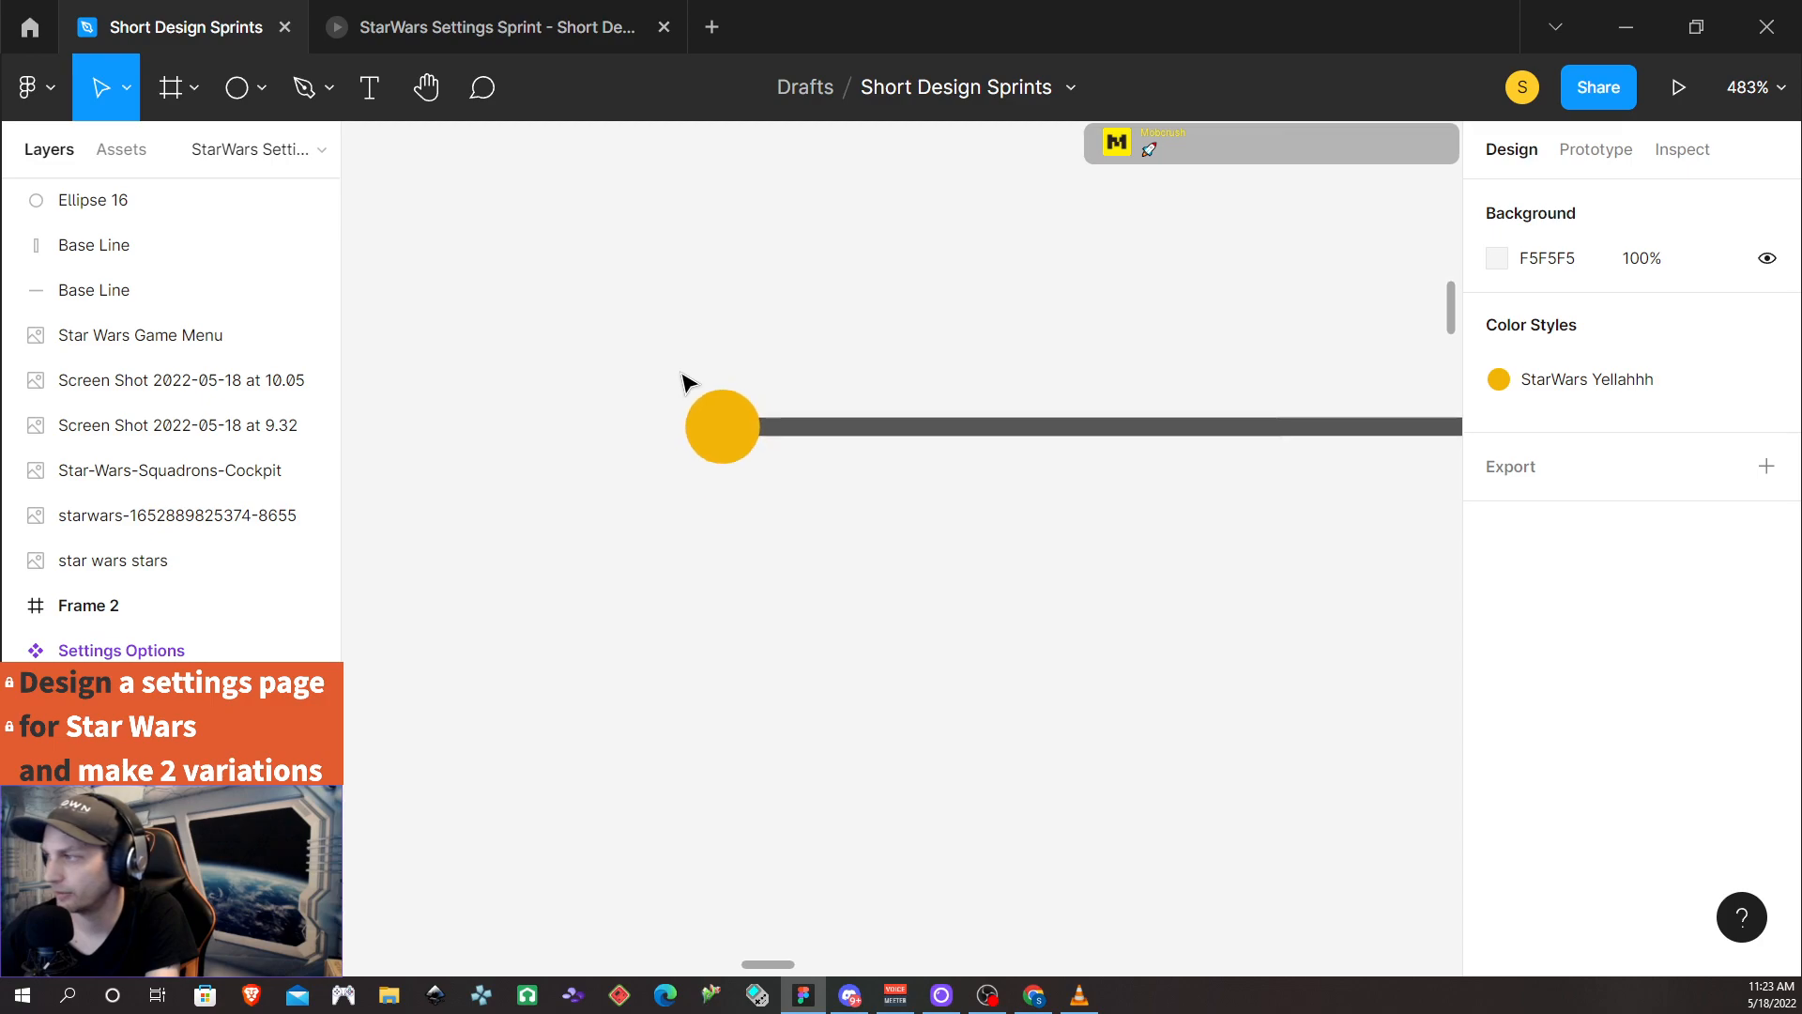
{"action": "scroll", "coordinate": [688, 381], "scroll_direction": "down", "scroll_amount": 2}
{"action": "scroll", "coordinate": [592, 364], "scroll_direction": "down", "scroll_amount": 2}
{"action": "scroll", "coordinate": [564, 376], "scroll_direction": "down", "scroll_amount": 2}
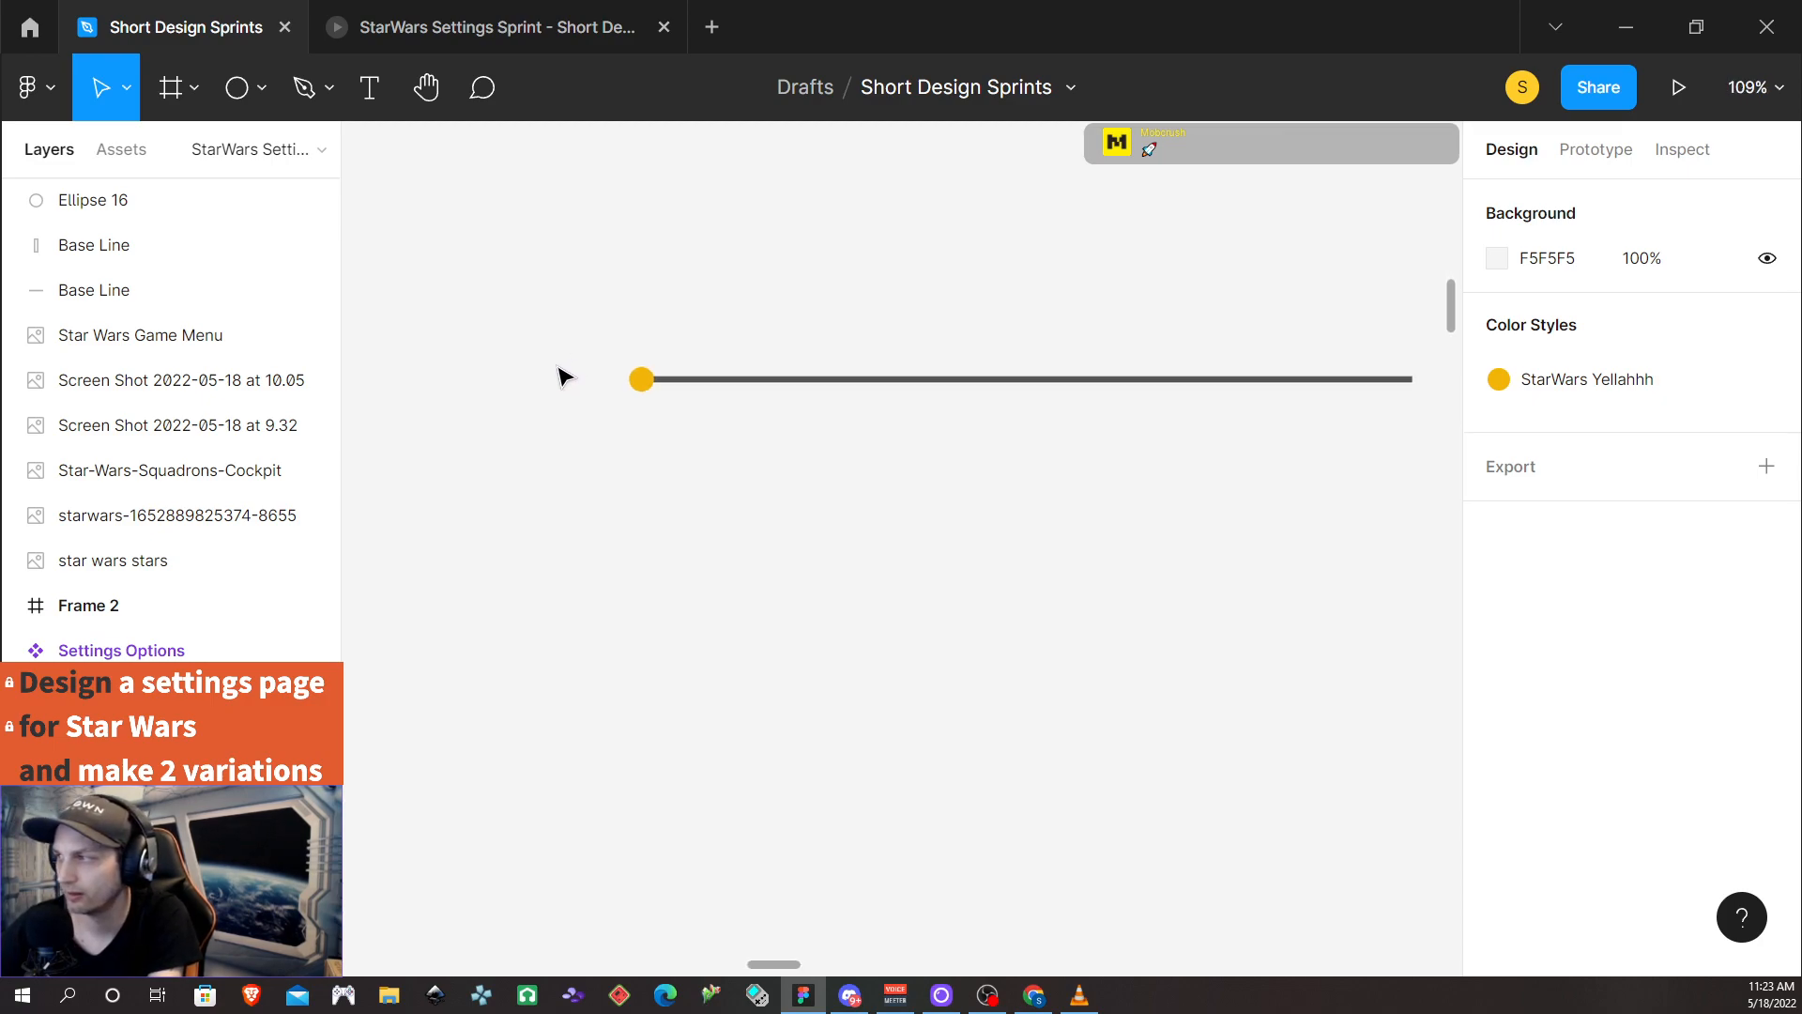
{"action": "scroll", "coordinate": [563, 377], "scroll_direction": "down", "scroll_amount": 1}
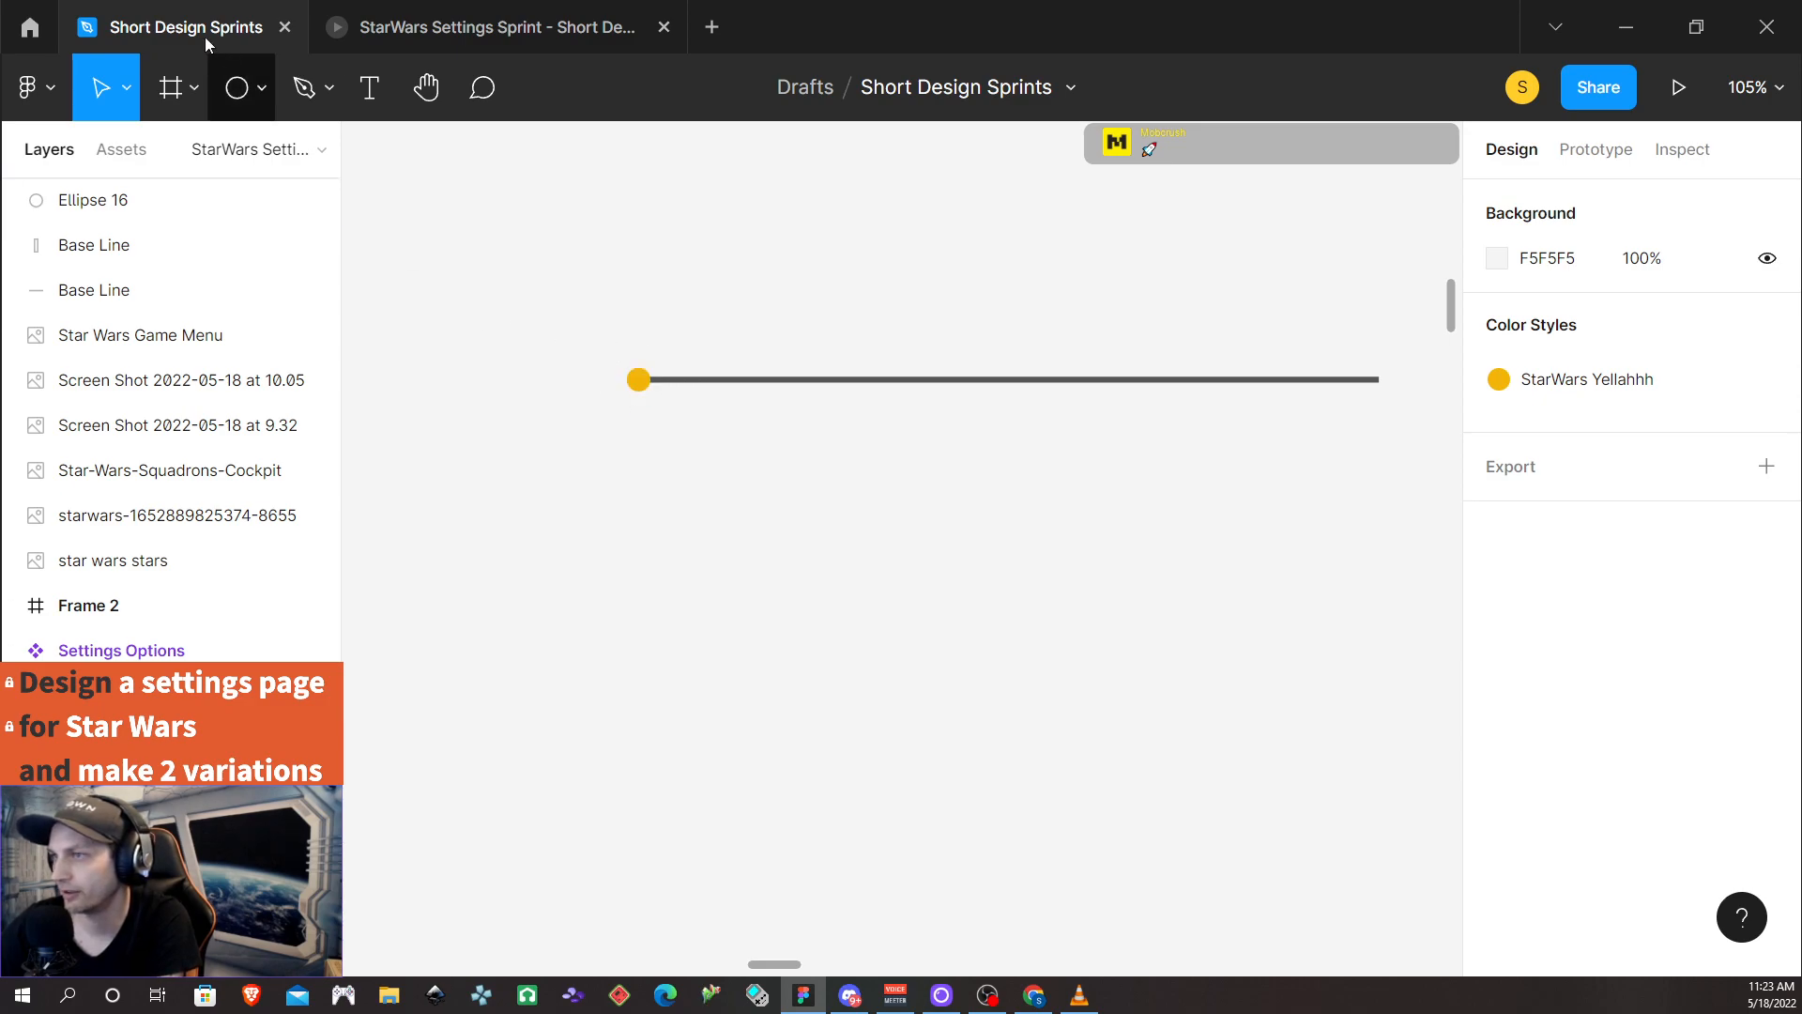
{"action": "left_click", "coordinate": [171, 89]}
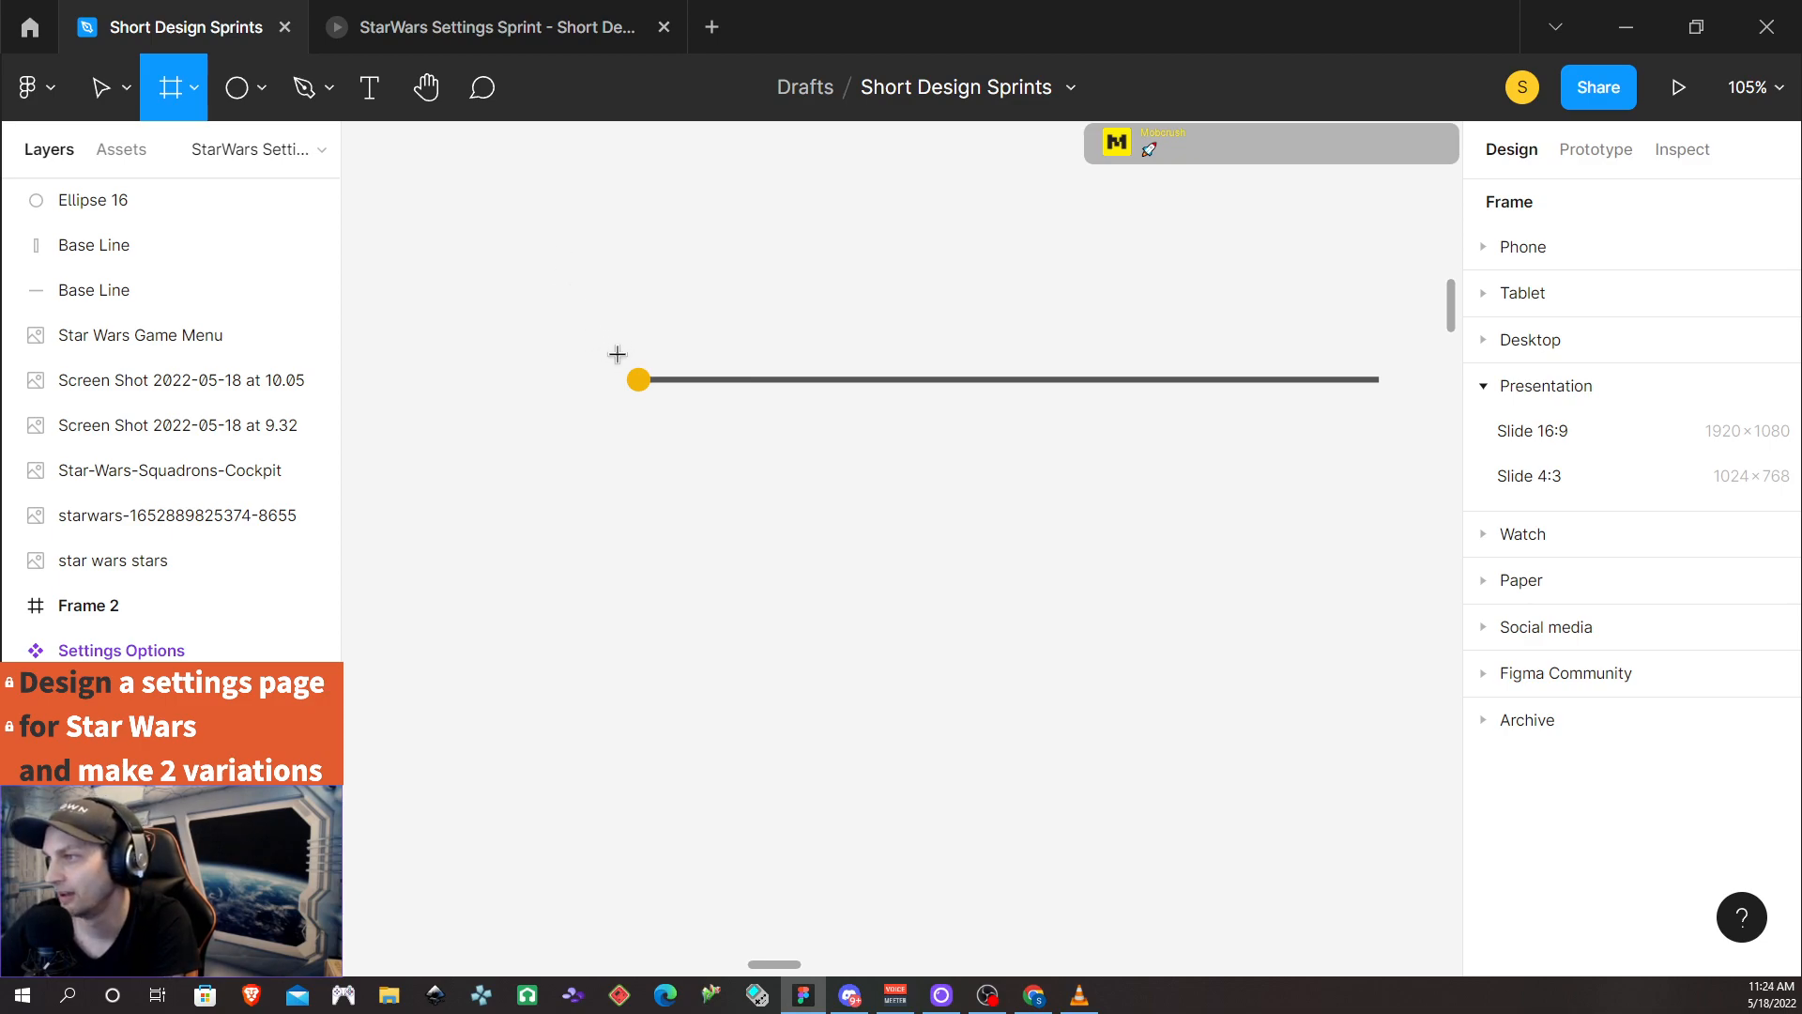
{"action": "left_click_drag", "start_coordinate": [627, 353], "coordinate": [1437, 411]}
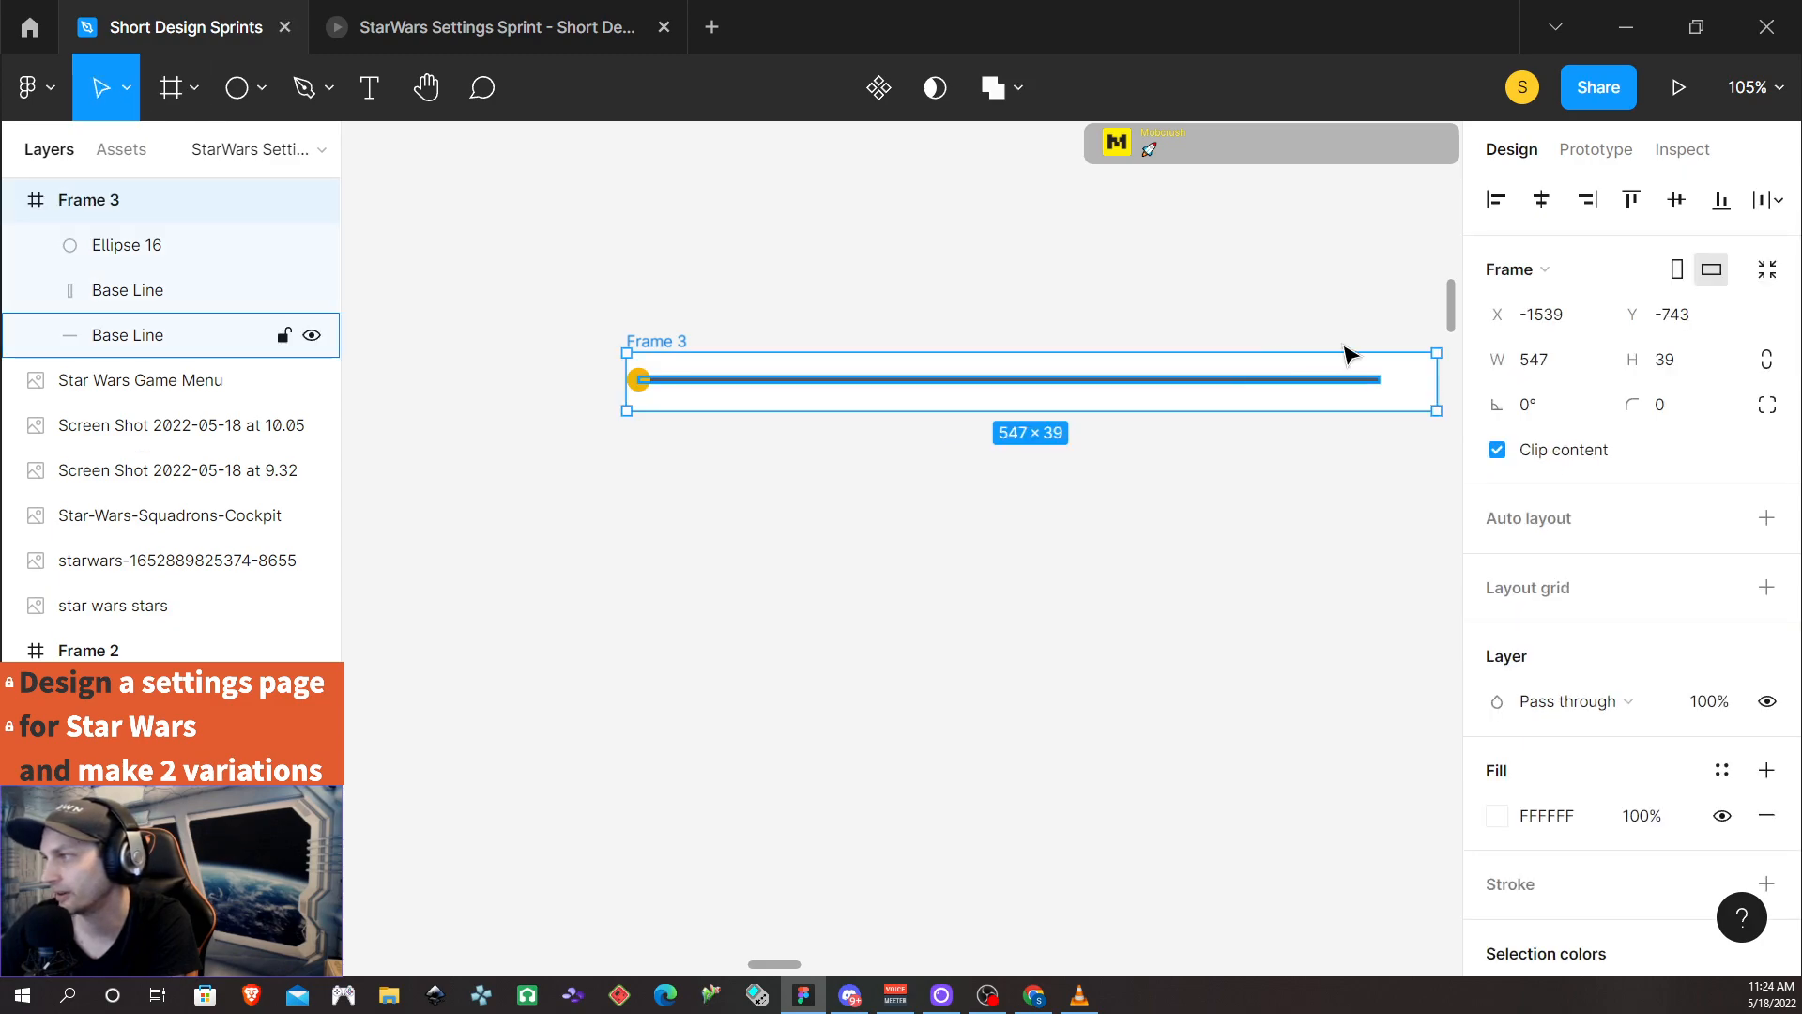
{"action": "left_click", "coordinate": [1555, 366]}
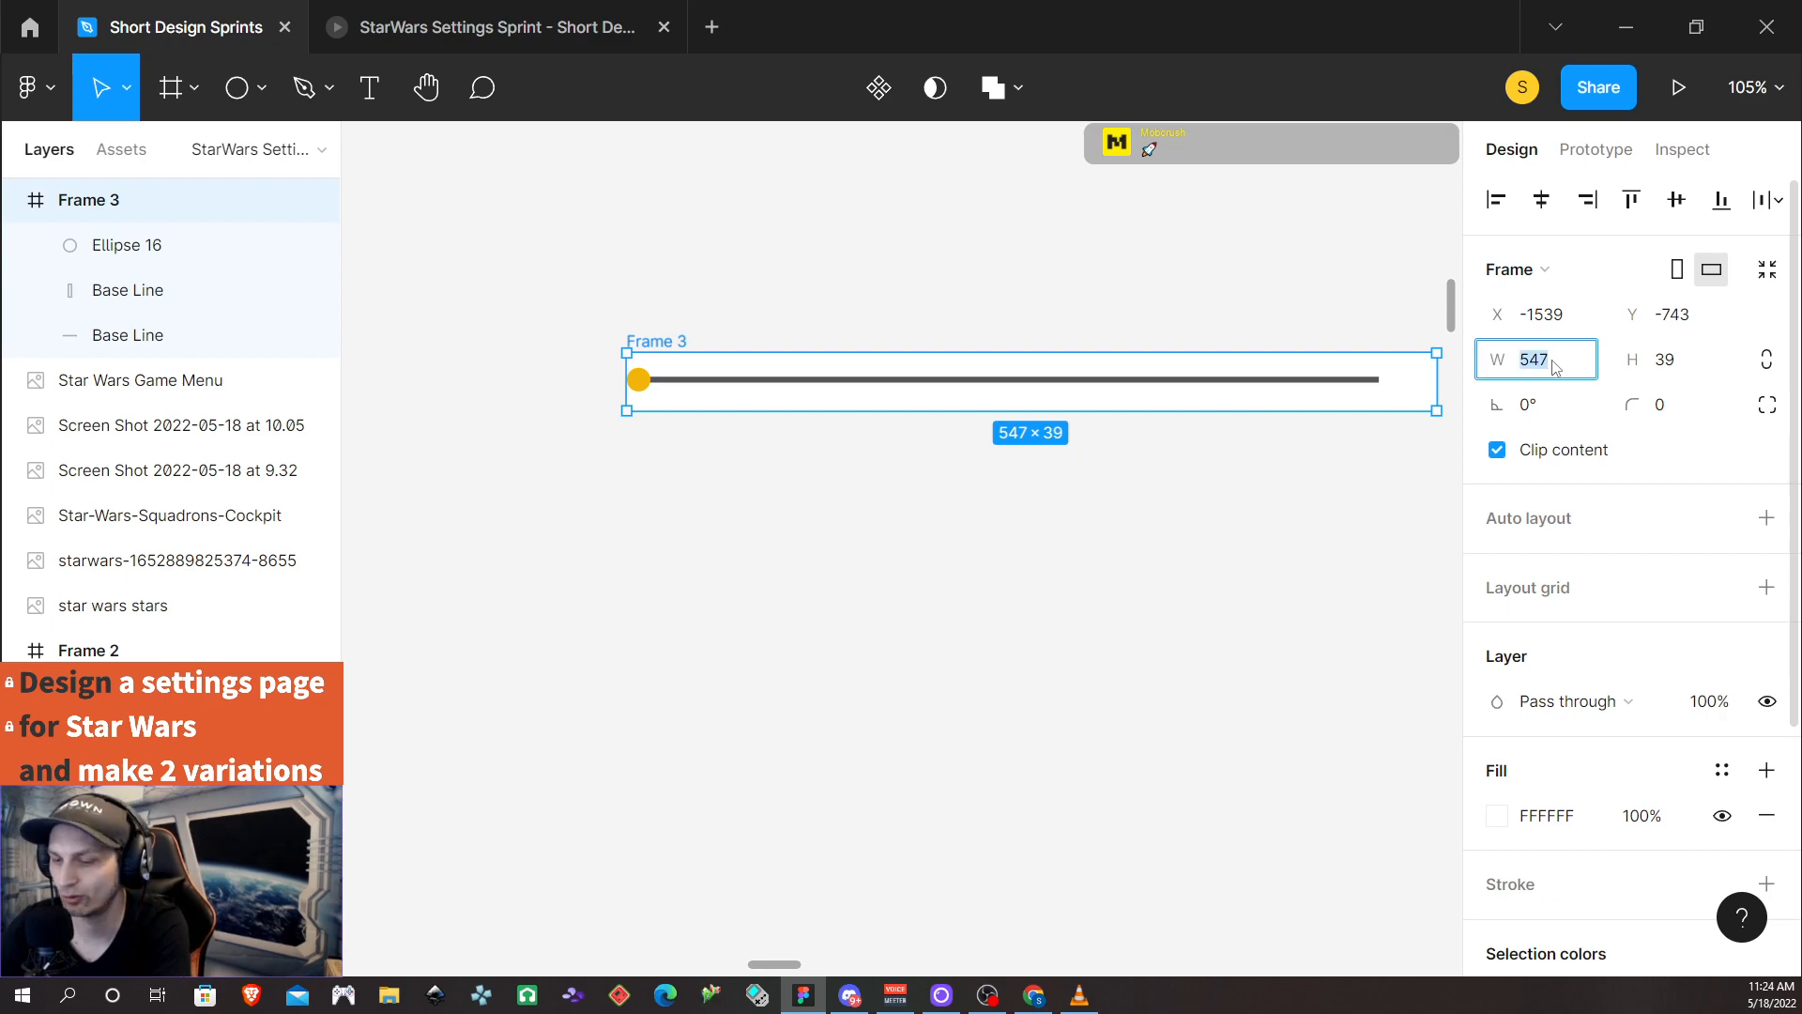
{"action": "key", "text": "Return"}
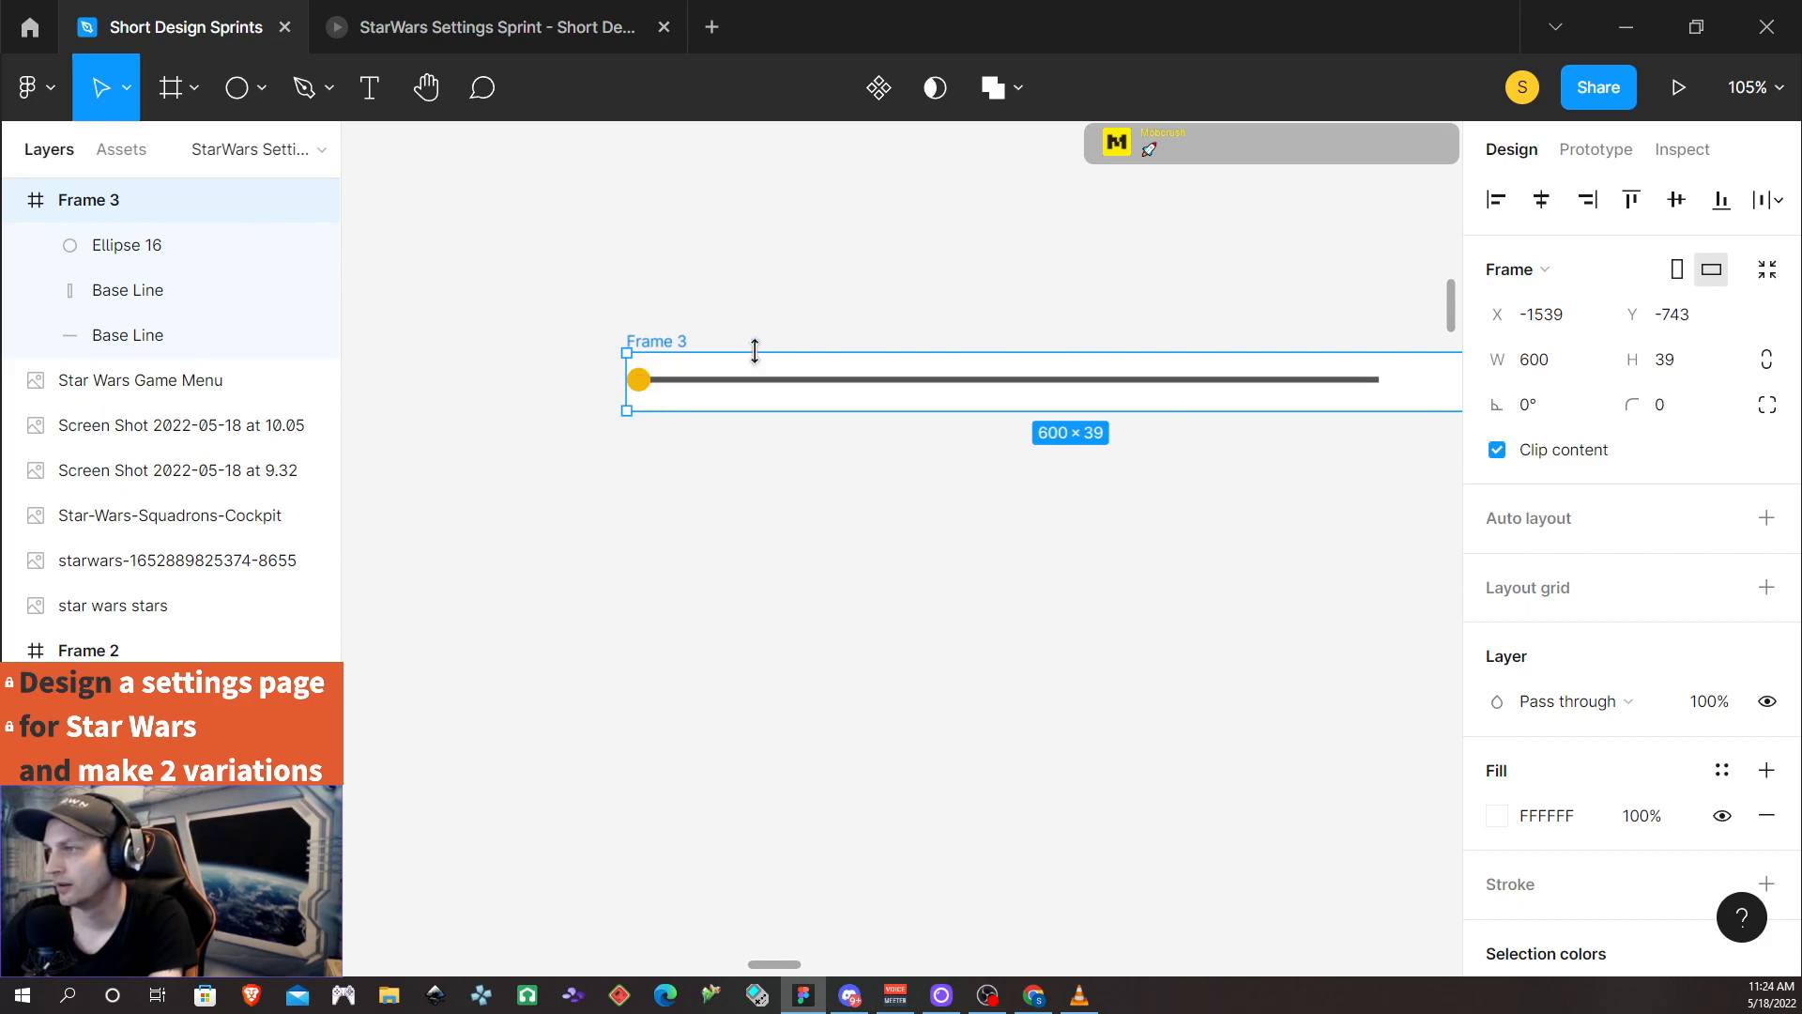
Try to centre the grey base line horizontally within the frame
{"action": "left_click", "coordinate": [860, 381]}
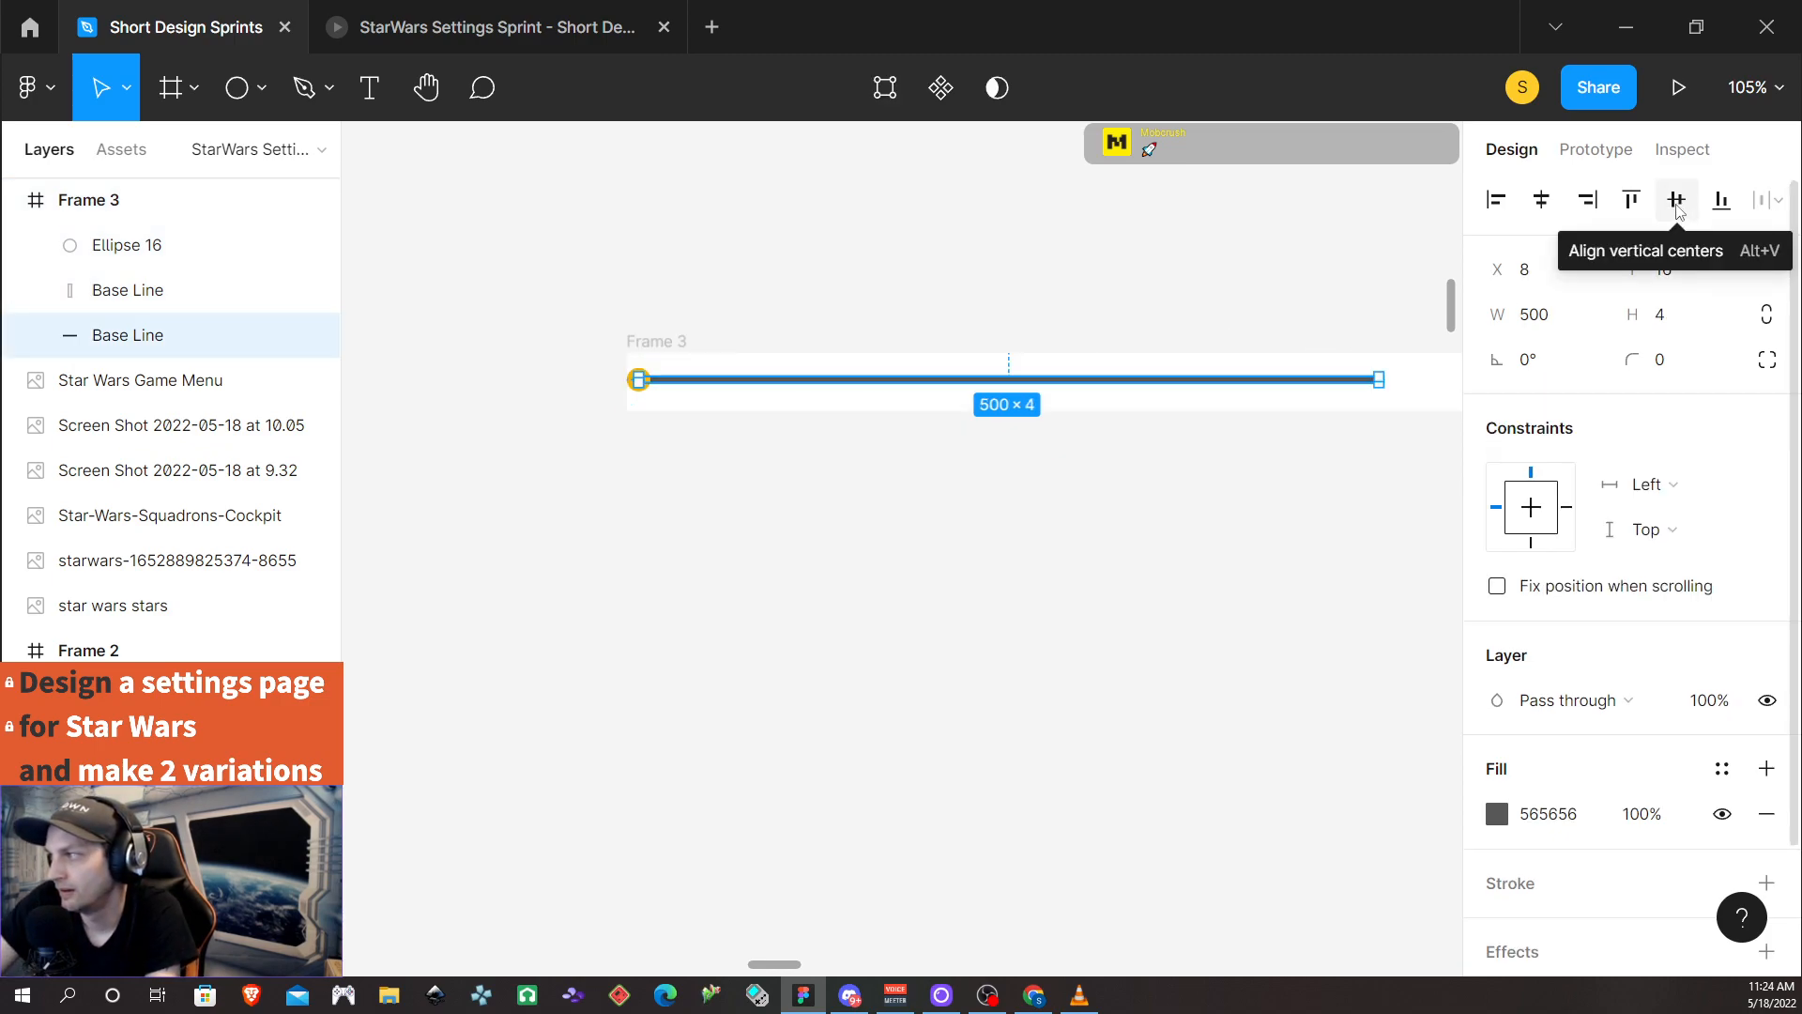
{"action": "left_click", "coordinate": [1586, 205]}
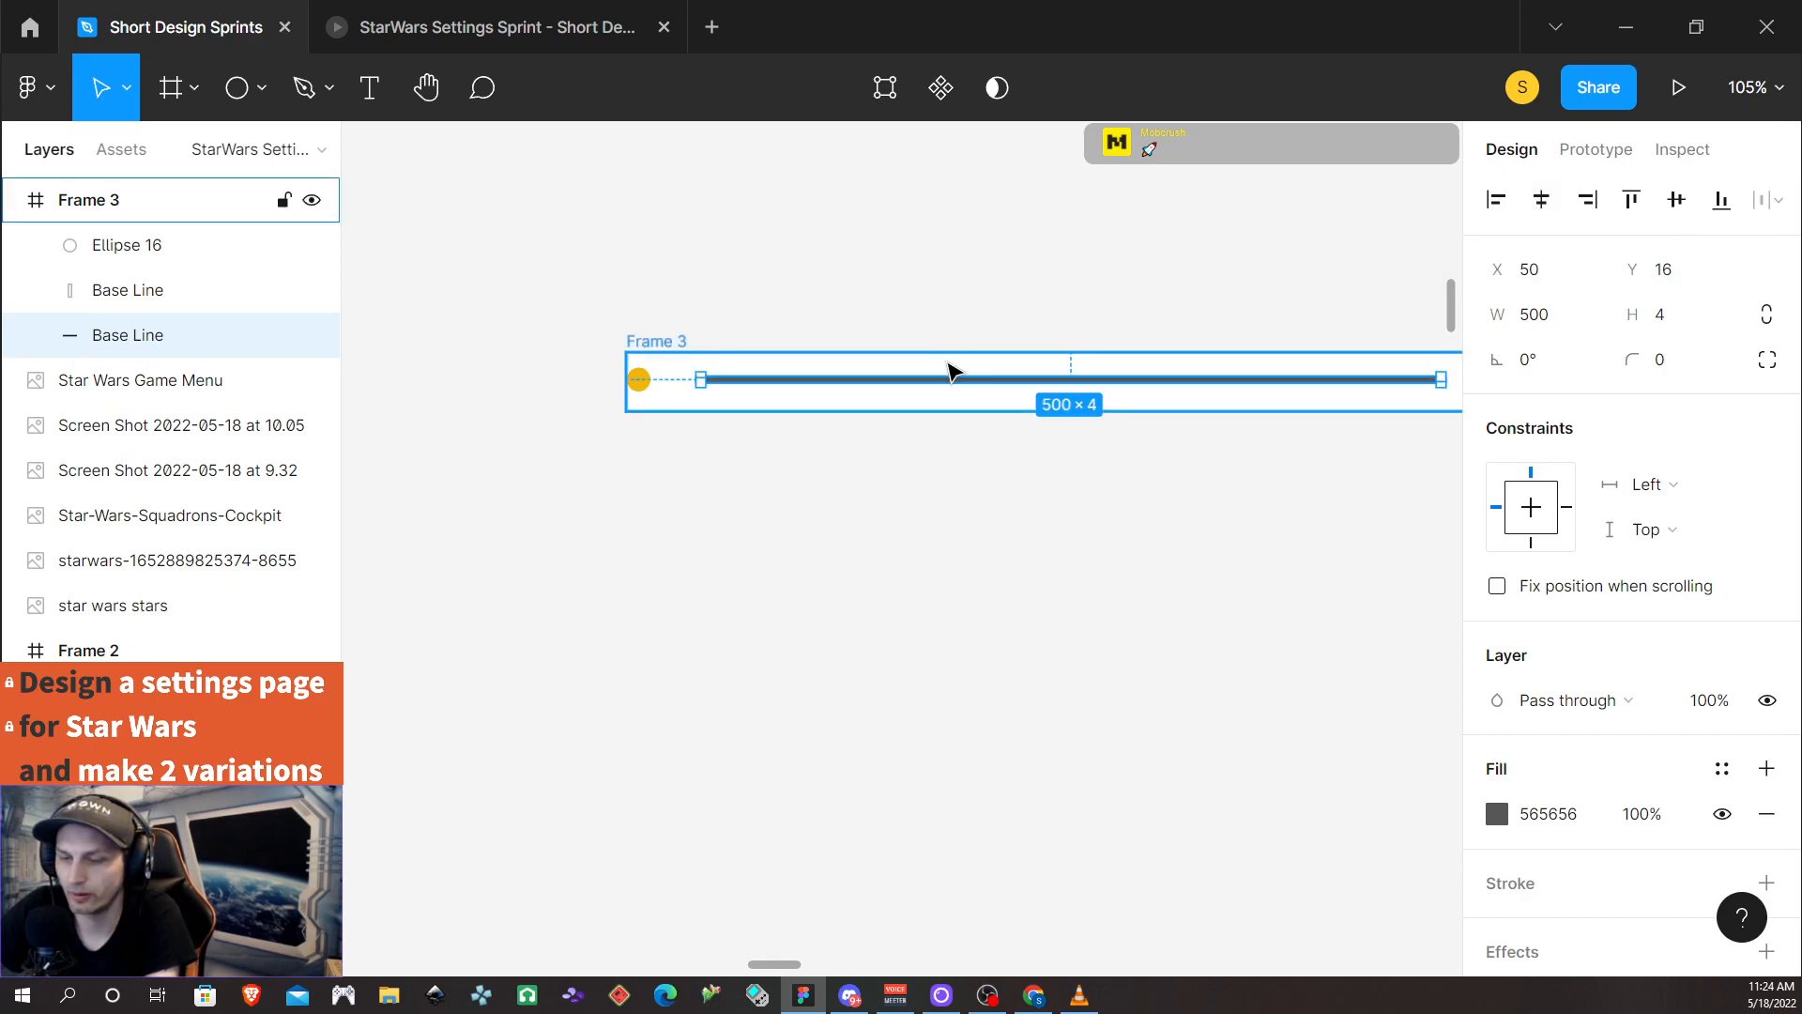
{"action": "left_click_drag", "start_coordinate": [949, 370], "coordinate": [931, 378]}
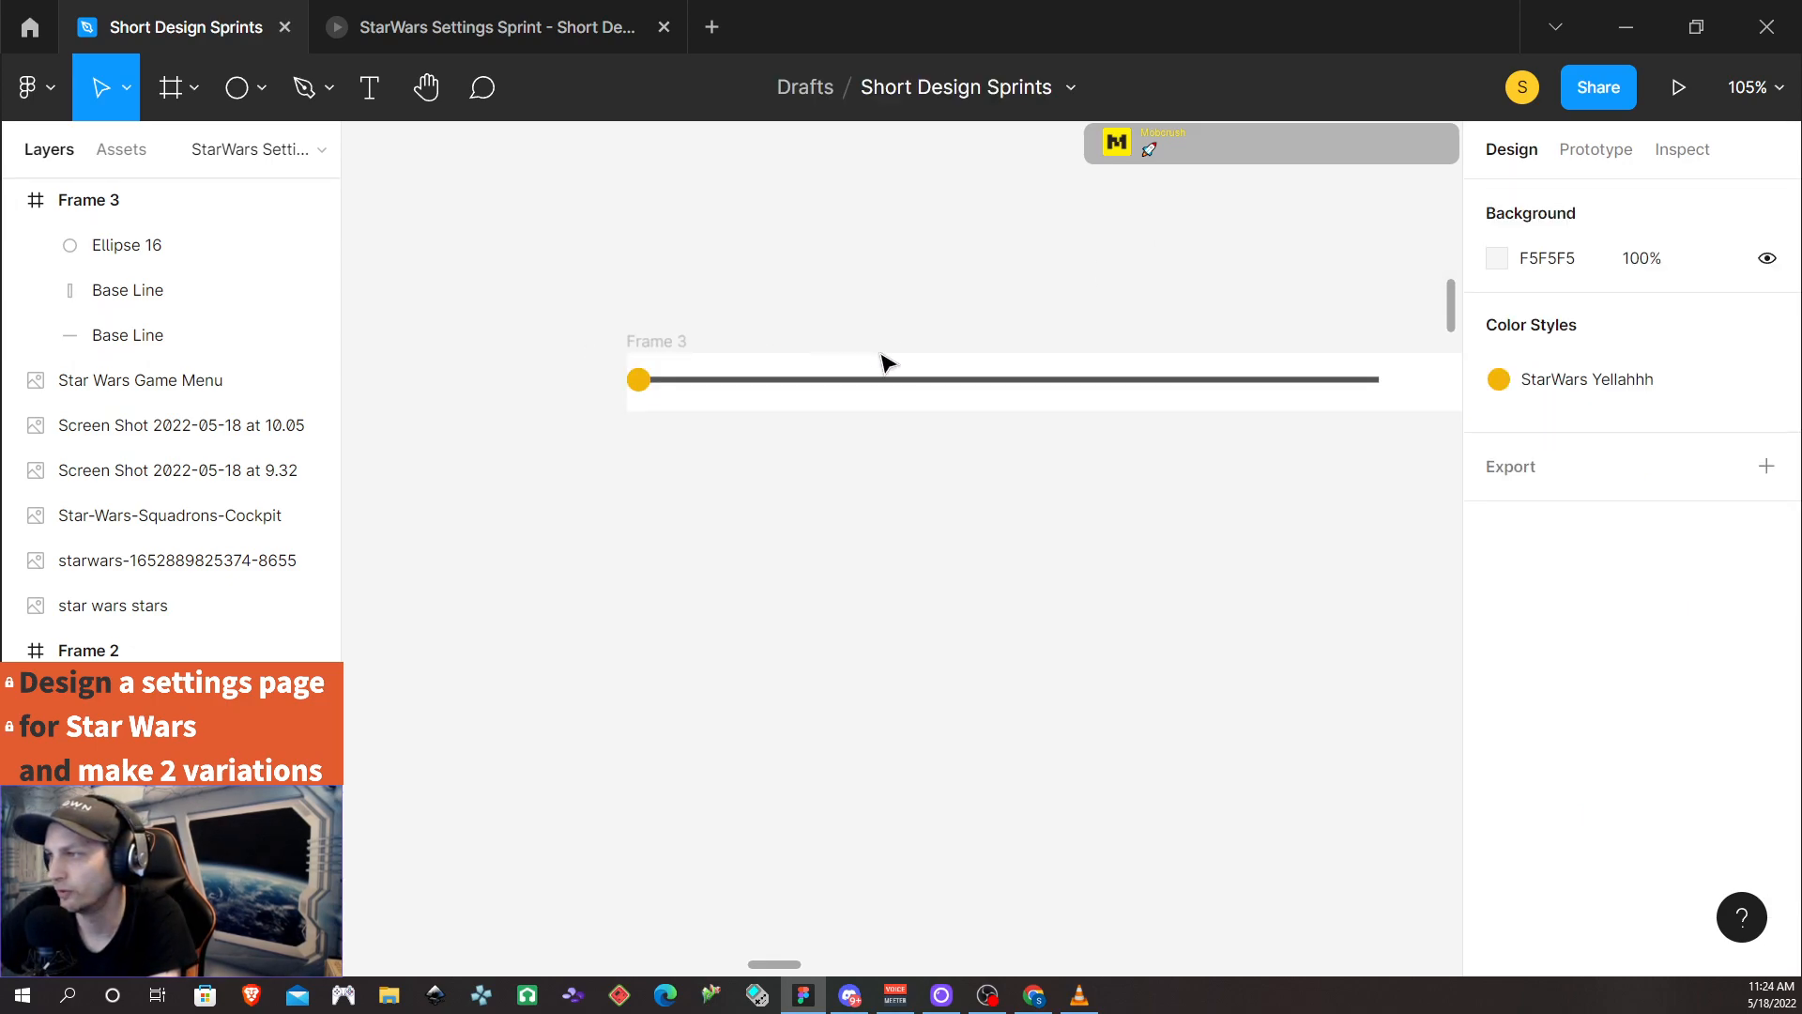
Move the slider frame horizontally to about X -1573 and select the grey base line inside it
{"action": "left_click", "coordinate": [686, 341]}
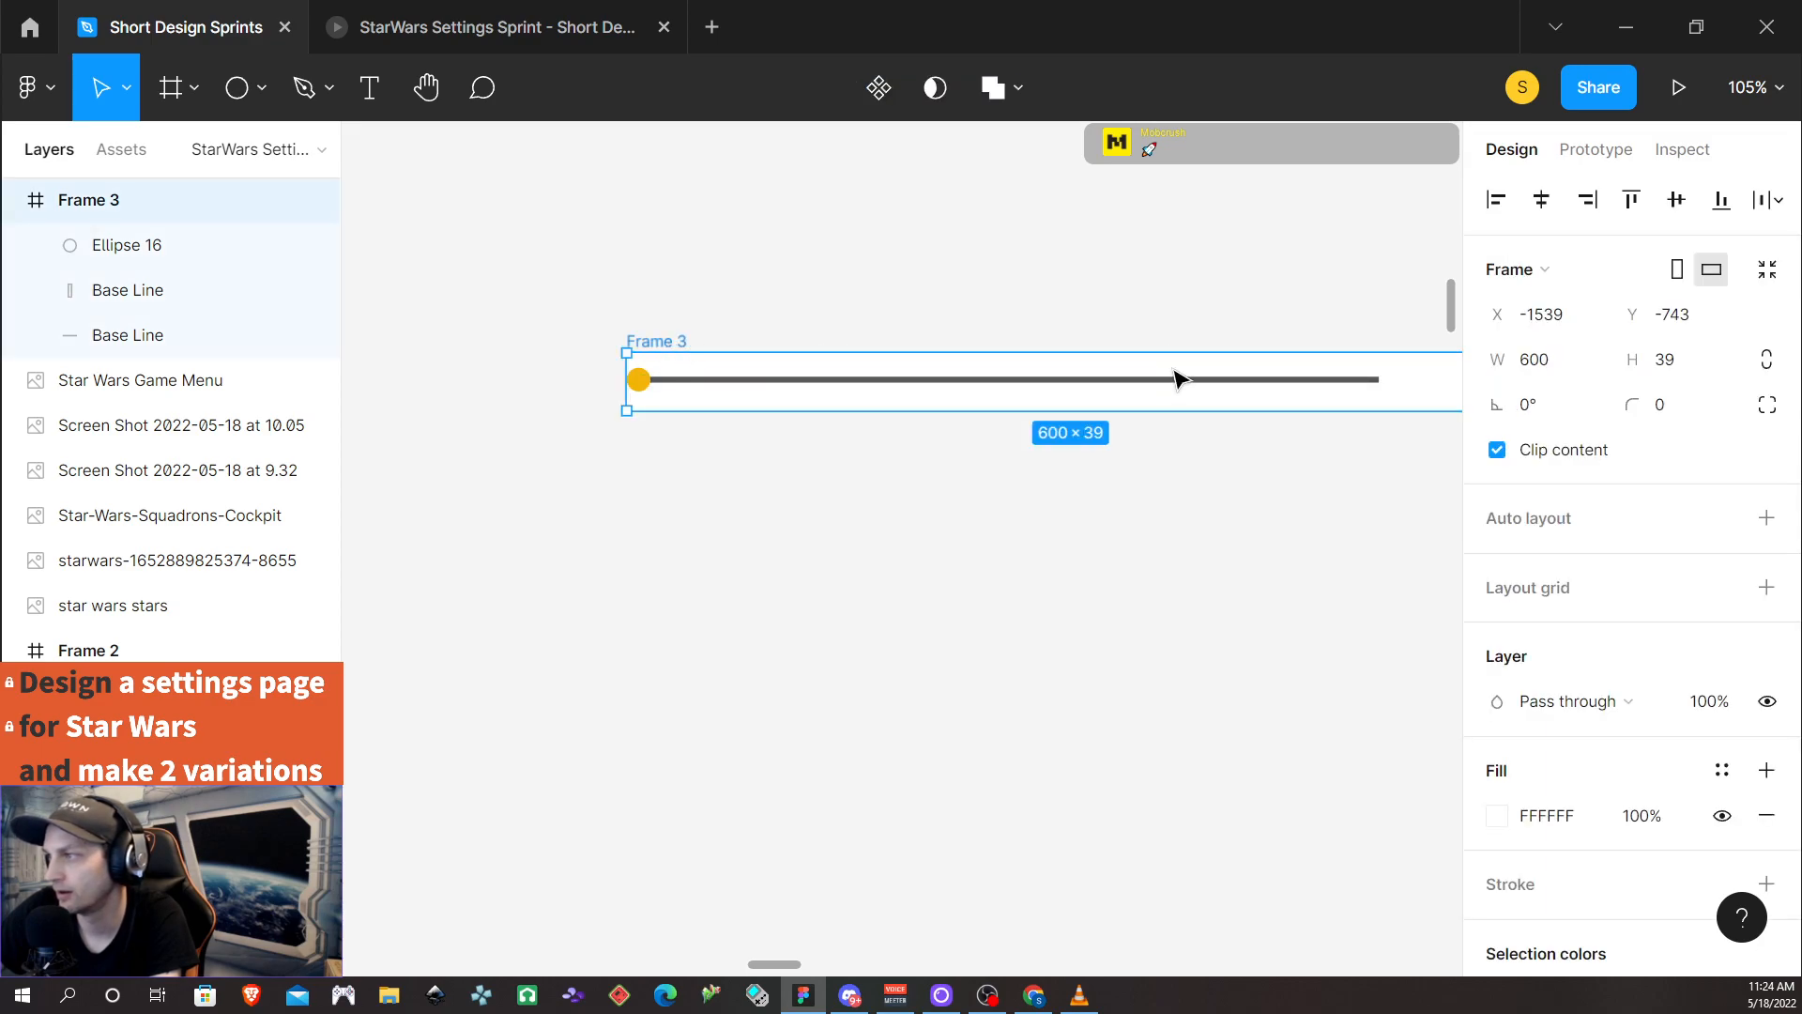
{"action": "left_click_drag", "start_coordinate": [1180, 377], "coordinate": [1127, 378]}
{"action": "left_click", "coordinate": [1328, 381]}
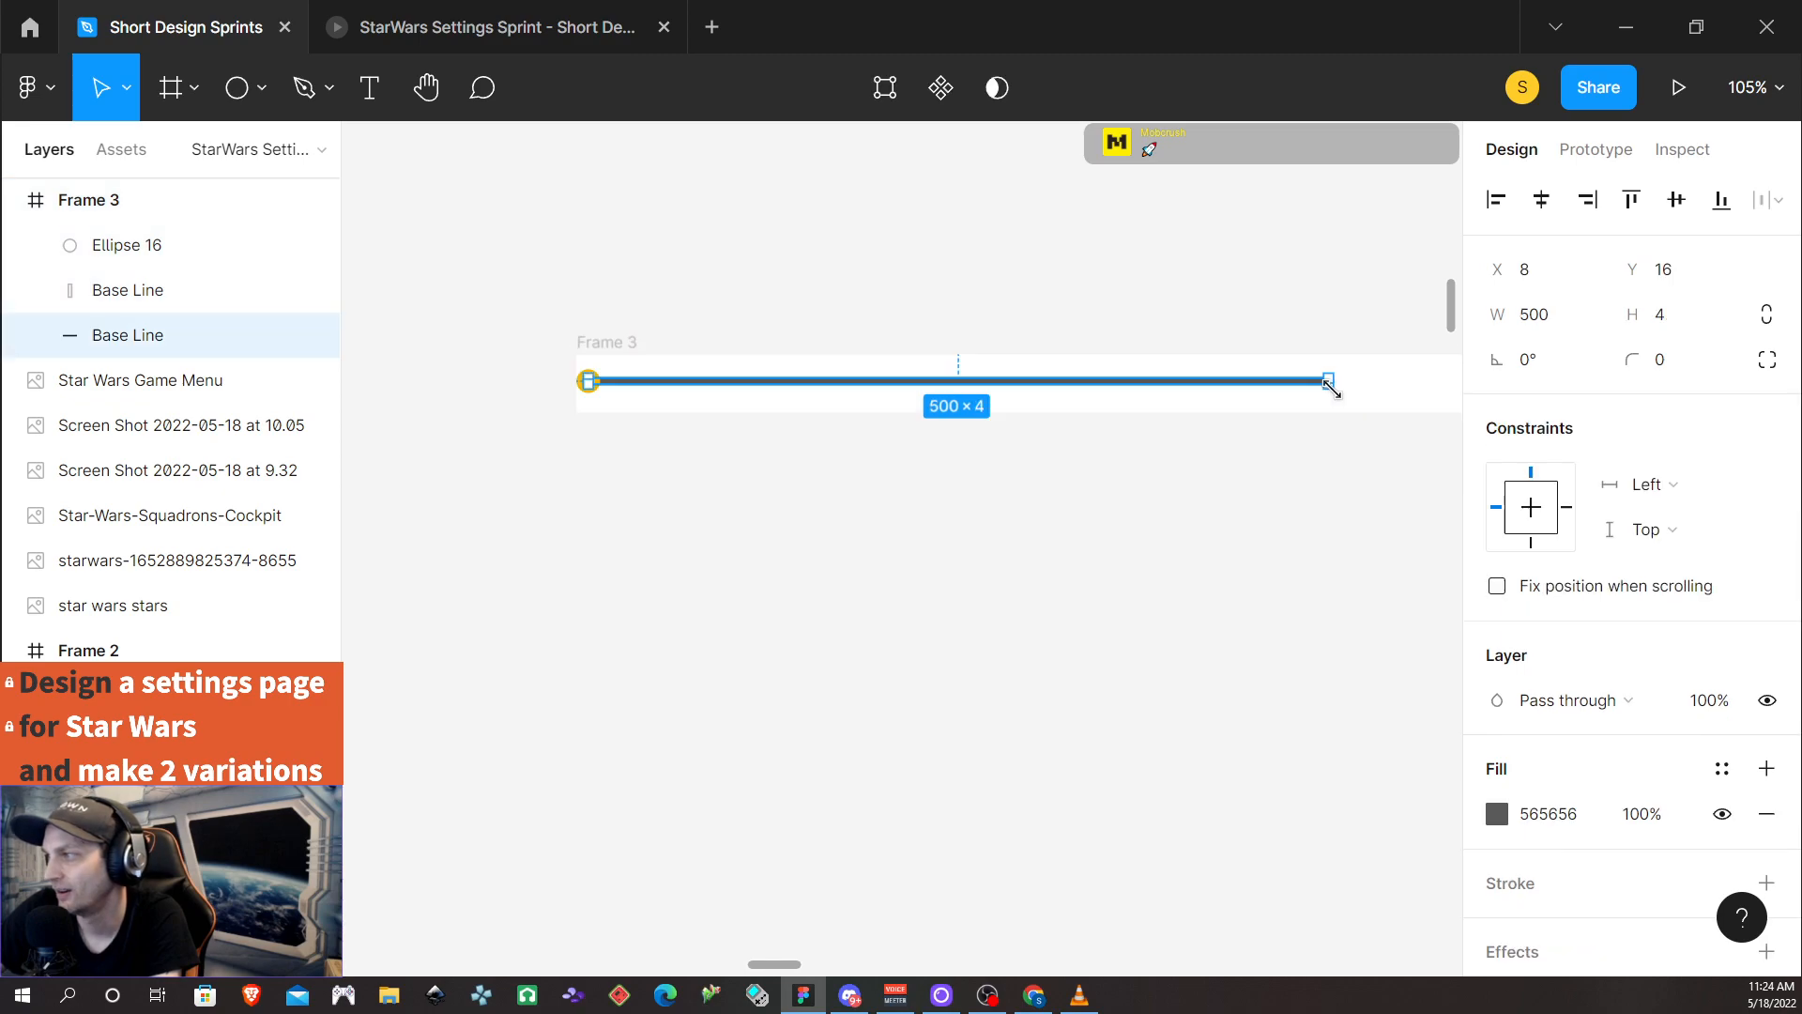
Rename the 1 × 4 yellow line layer in the slider frame as Fill Line
{"action": "scroll", "coordinate": [575, 386], "scroll_direction": "up", "scroll_amount": 3}
{"action": "scroll", "coordinate": [582, 375], "scroll_direction": "up", "scroll_amount": 2}
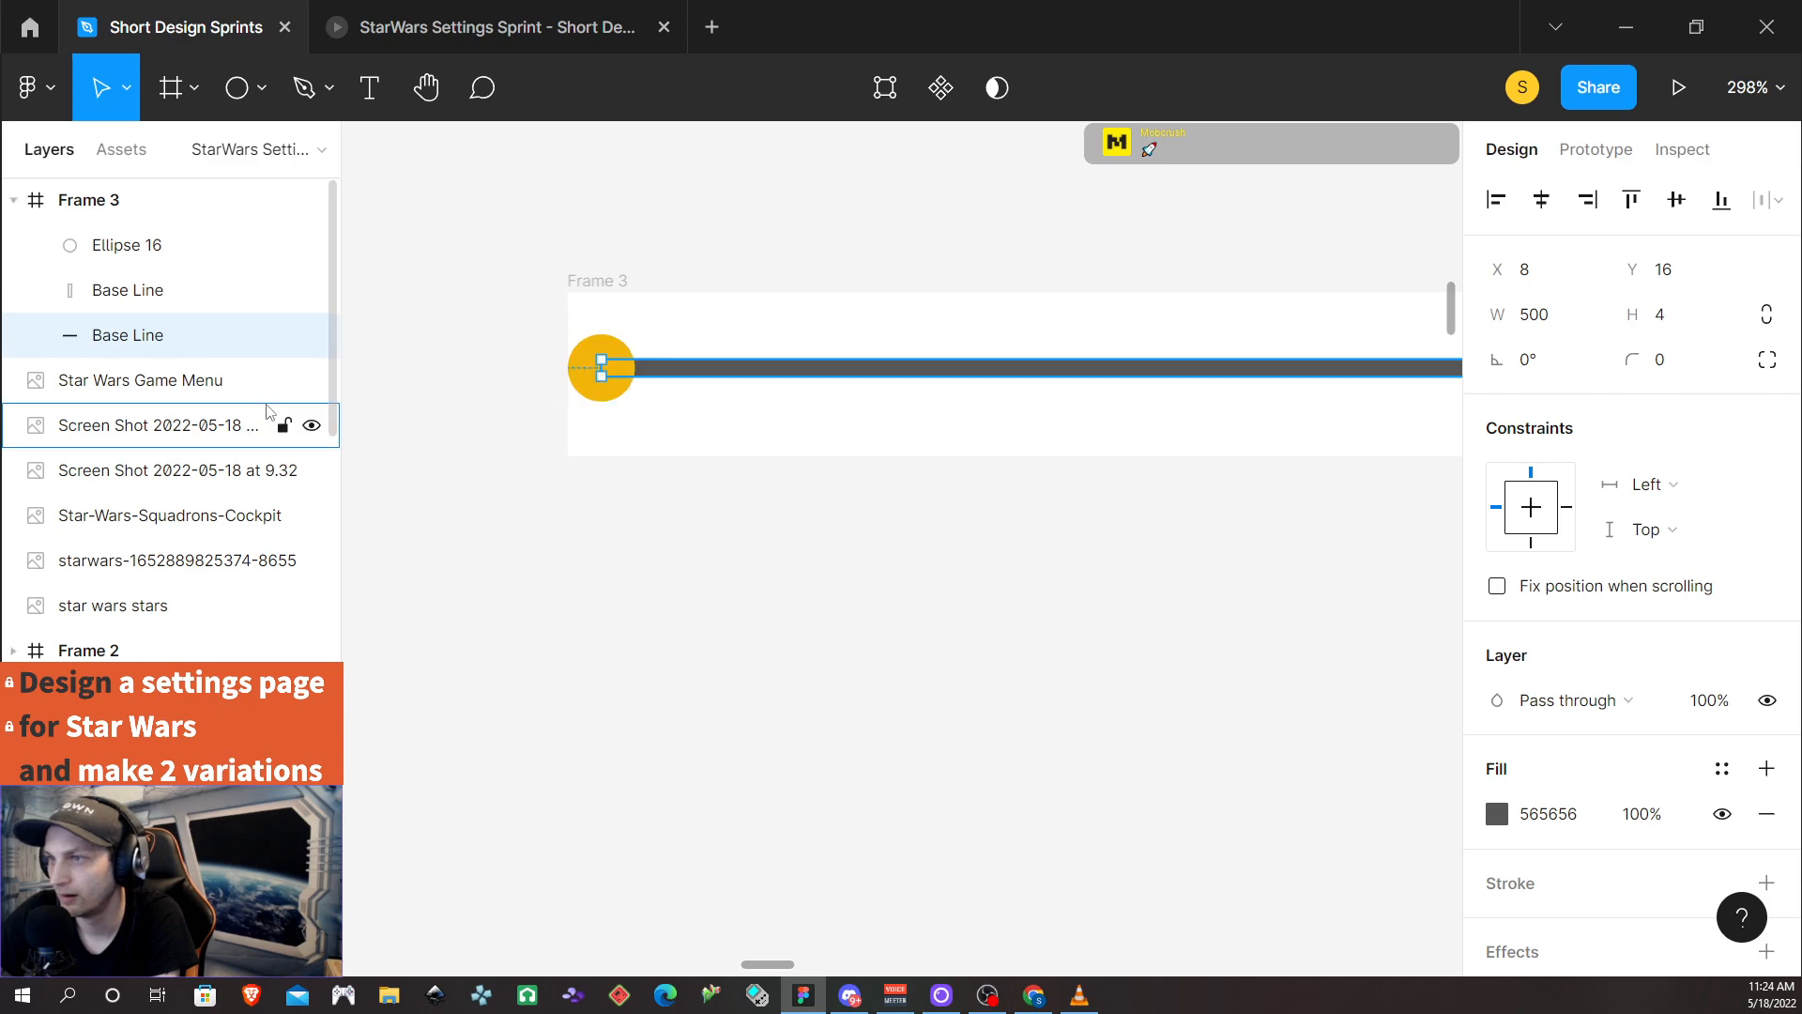
{"action": "double_click", "coordinate": [132, 338]}
{"action": "left_click", "coordinate": [108, 296]}
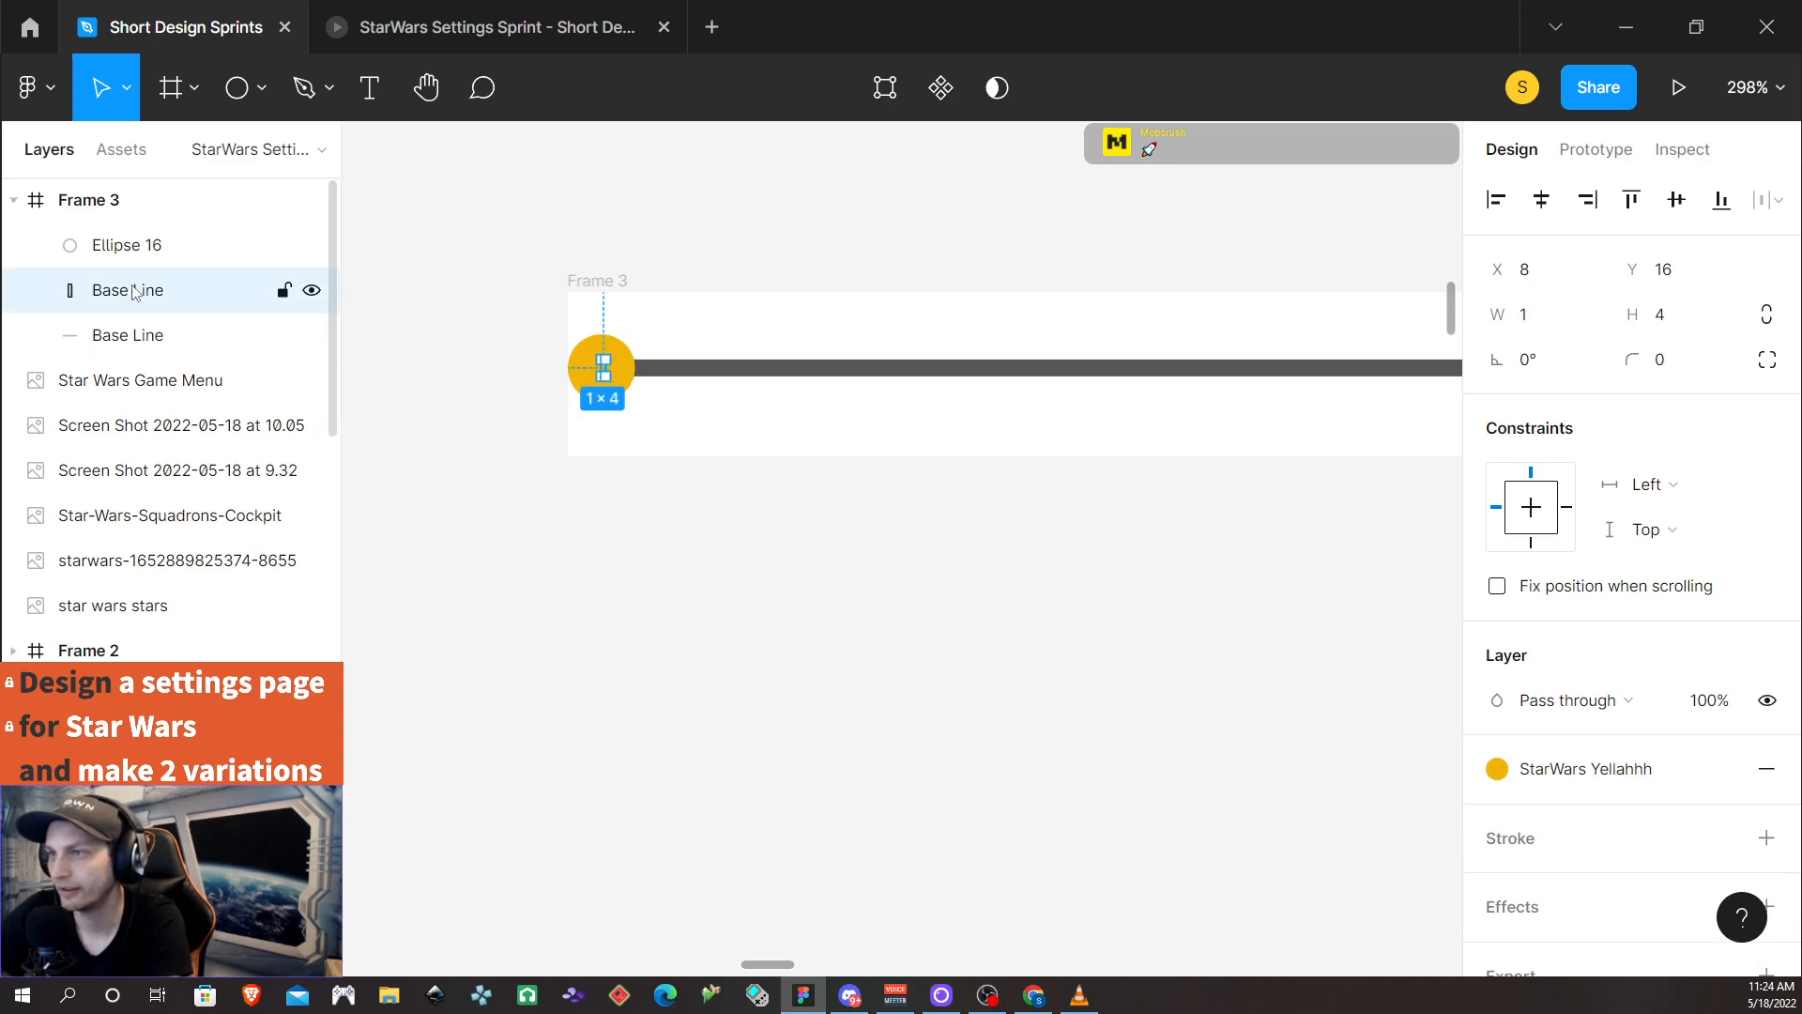
{"action": "double_click", "coordinate": [108, 297]}
{"action": "left_click", "coordinate": [108, 299]}
{"action": "double_click", "coordinate": [122, 293]}
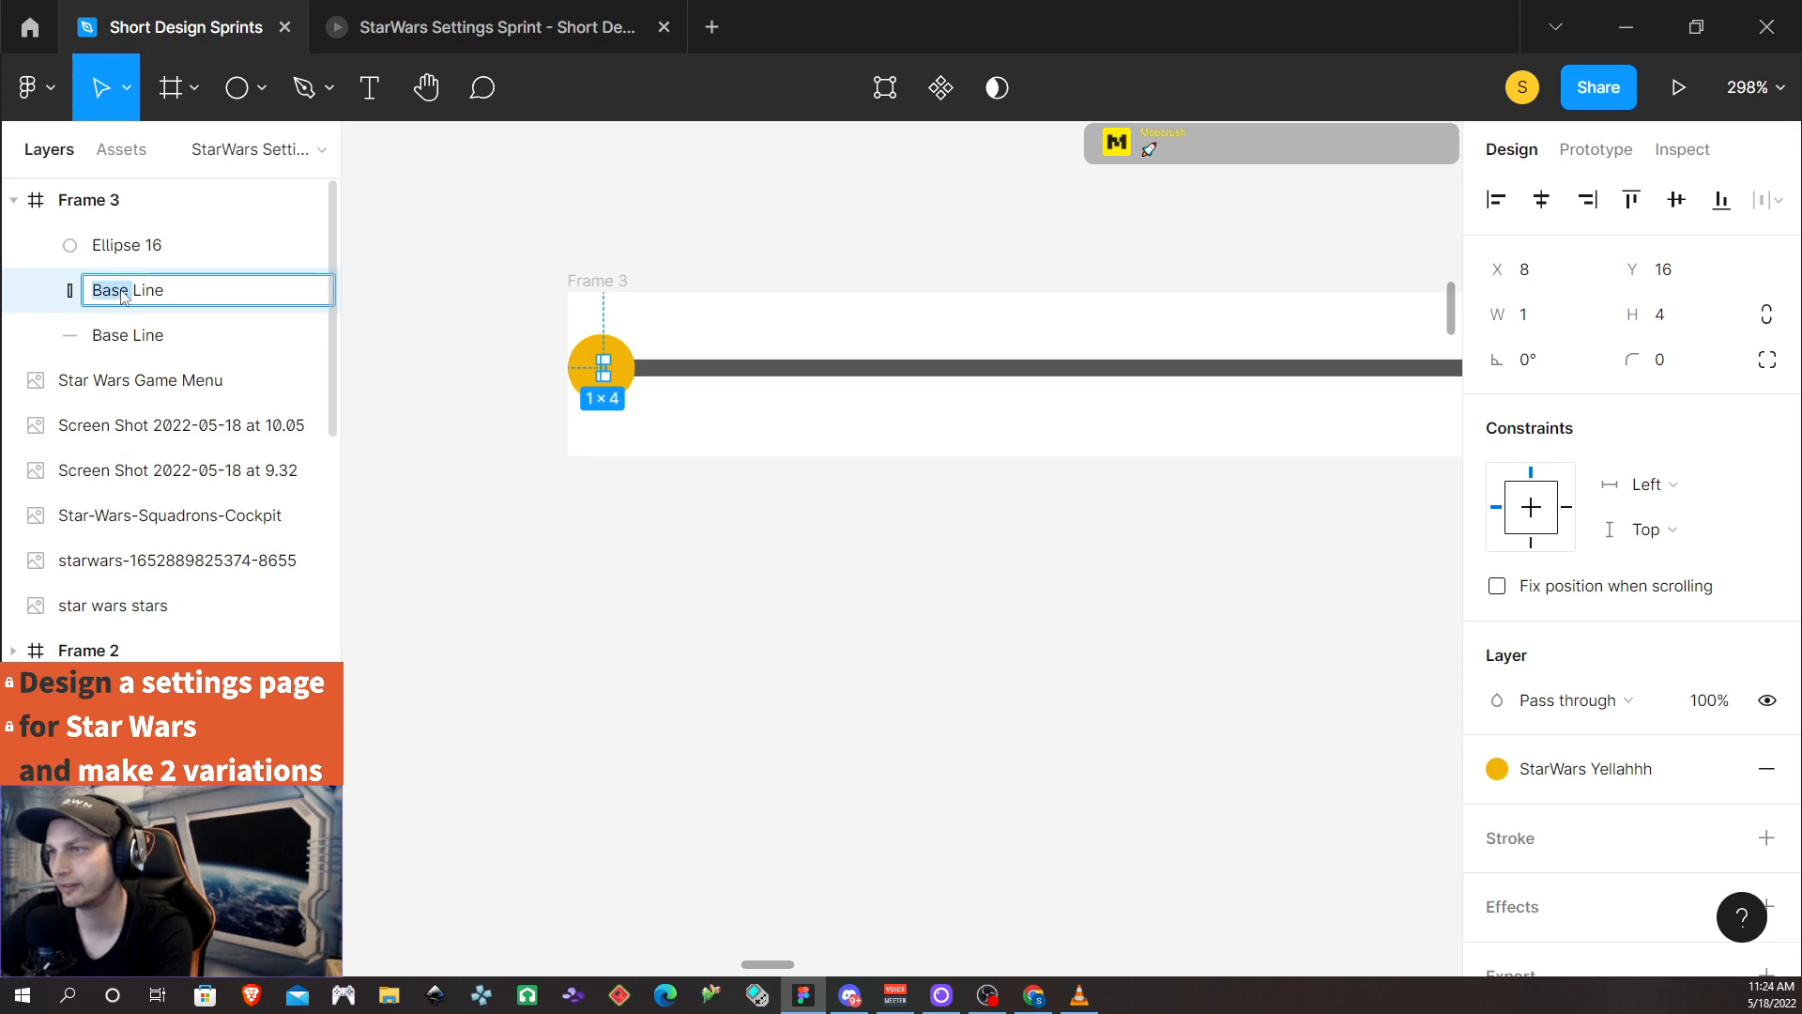
{"action": "type", "text": "F"}
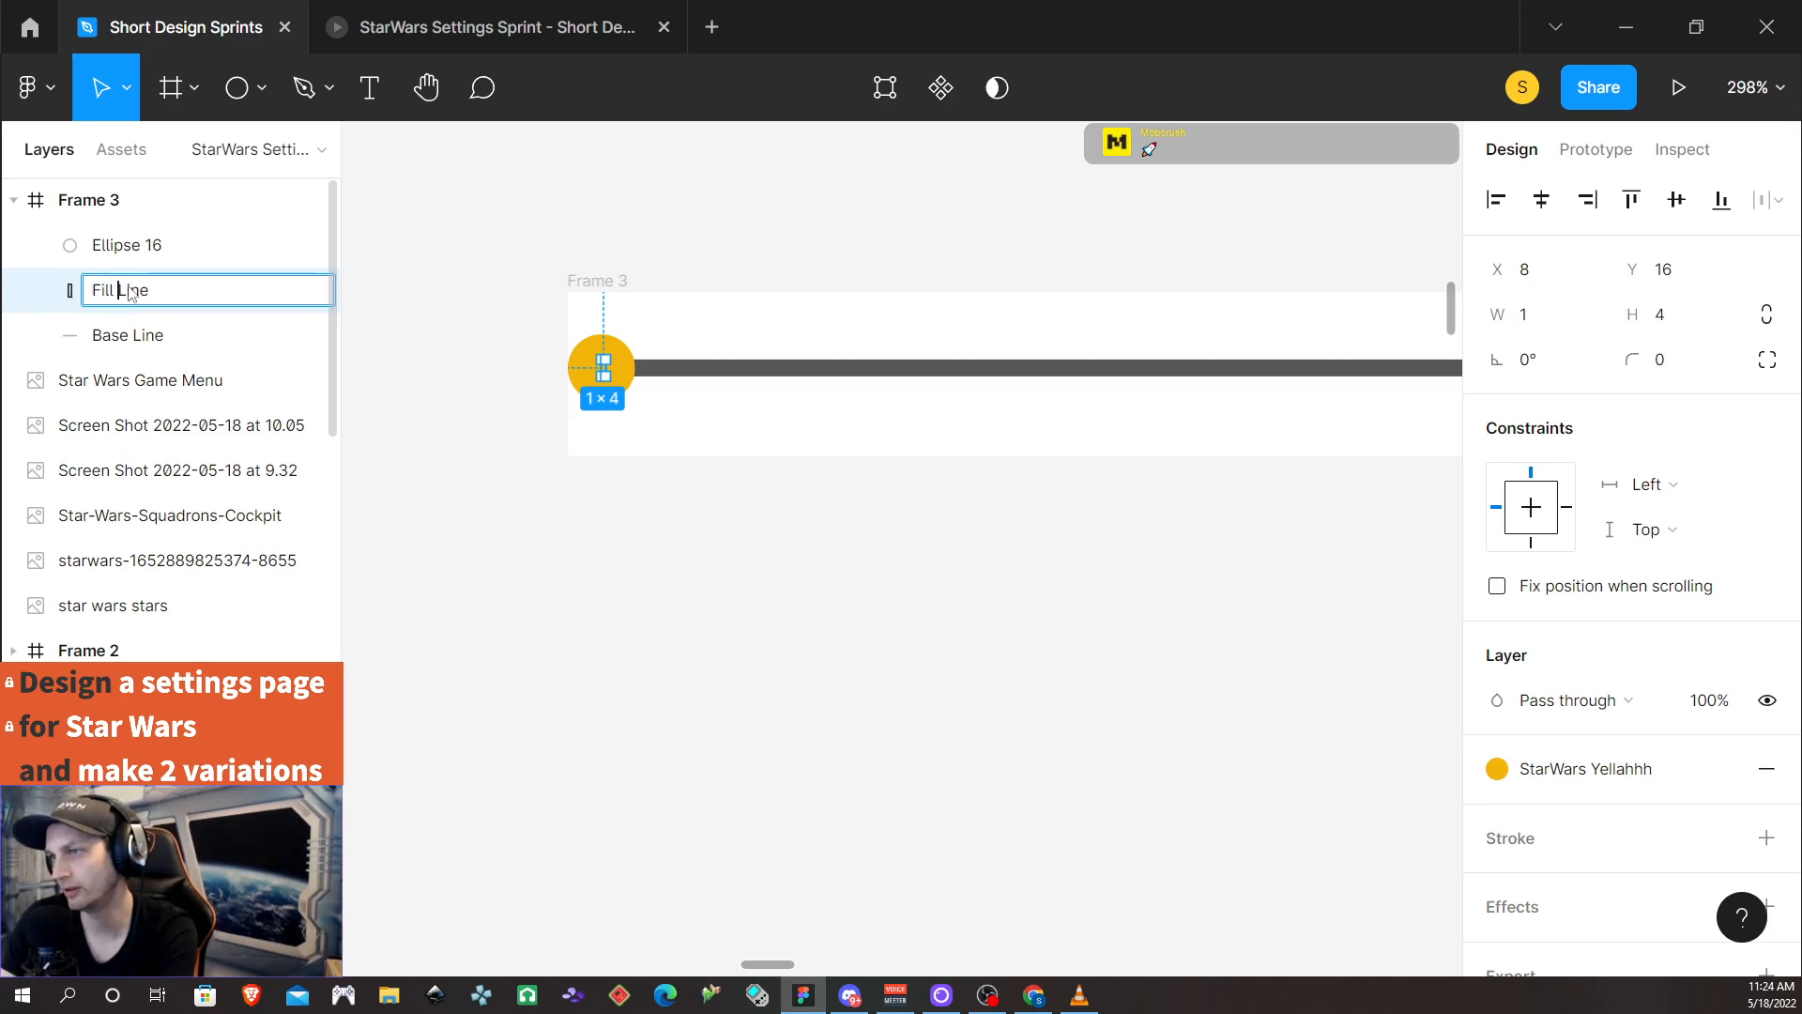
{"action": "type", "text": "ill"}
Rename the yellow circle's layer as Handle
{"action": "double_click", "coordinate": [131, 246]}
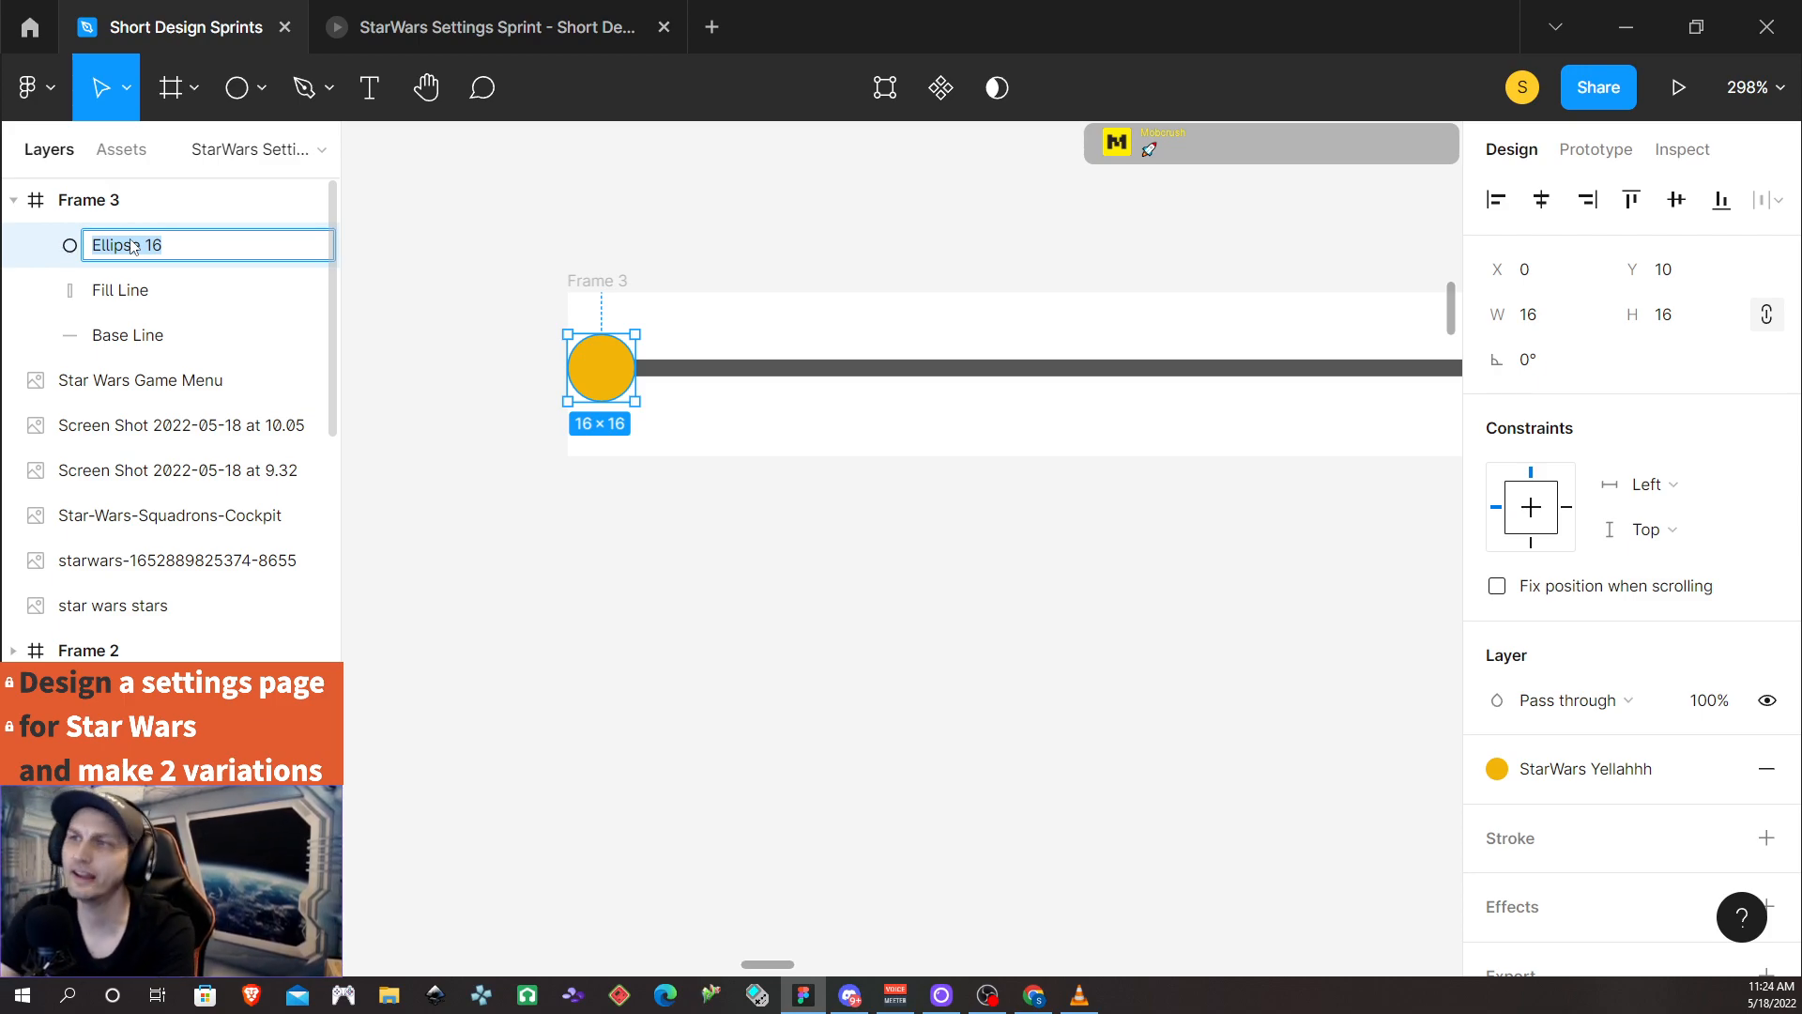
{"action": "key", "text": "BackSpace"}
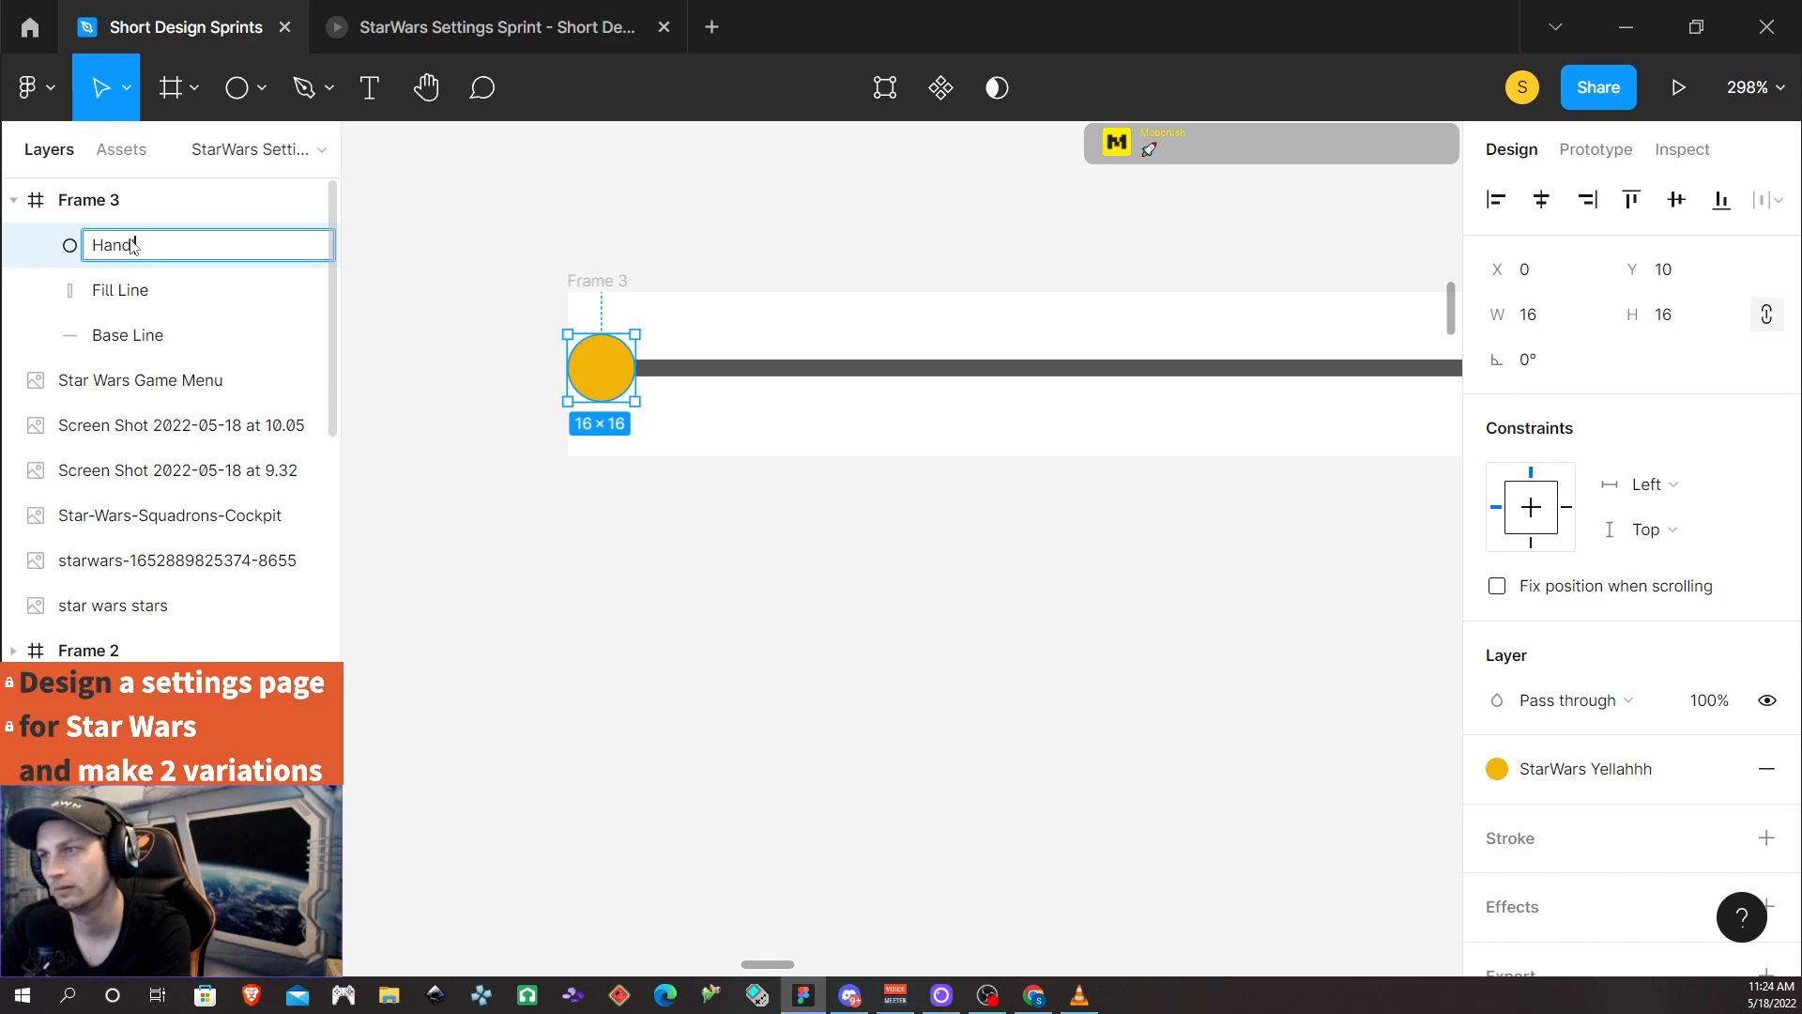
{"action": "type", "text": "Handle"}
{"action": "key", "text": "Return"}
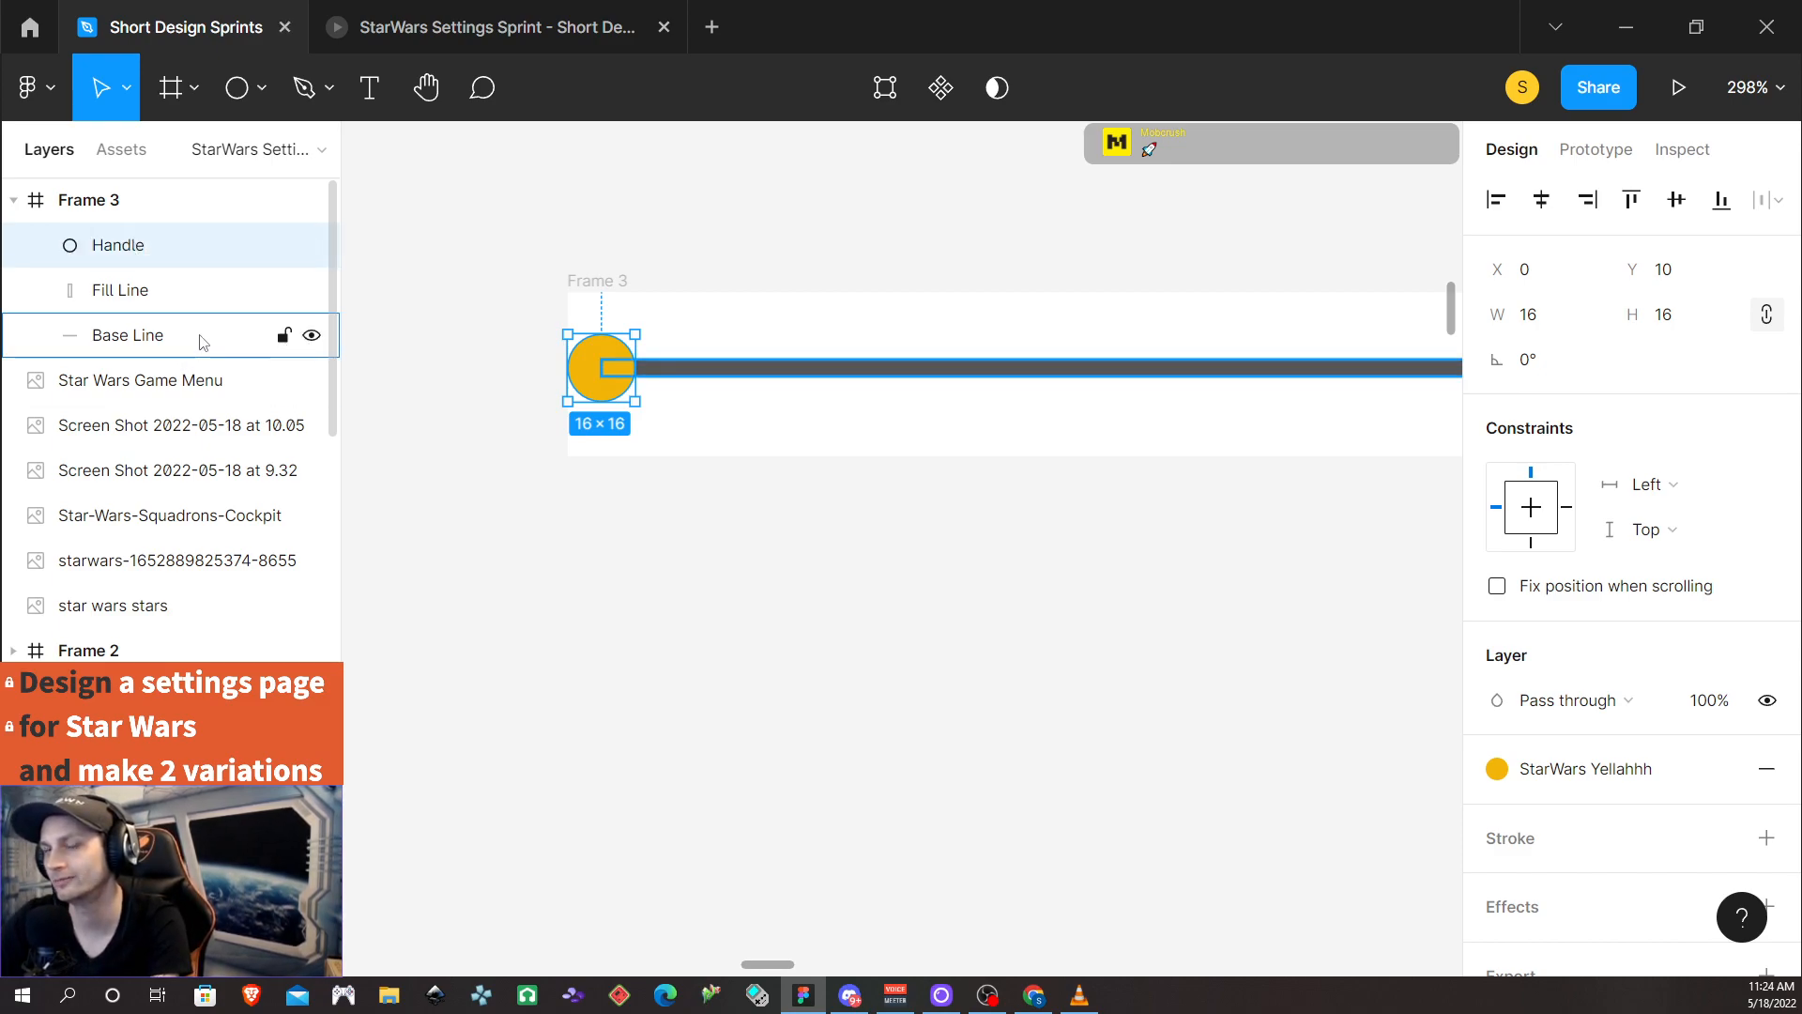
Group the Handle, Fill Line and Base Line layers inside the slider frame
{"action": "scroll", "coordinate": [169, 307], "scroll_direction": "down", "scroll_amount": 3}
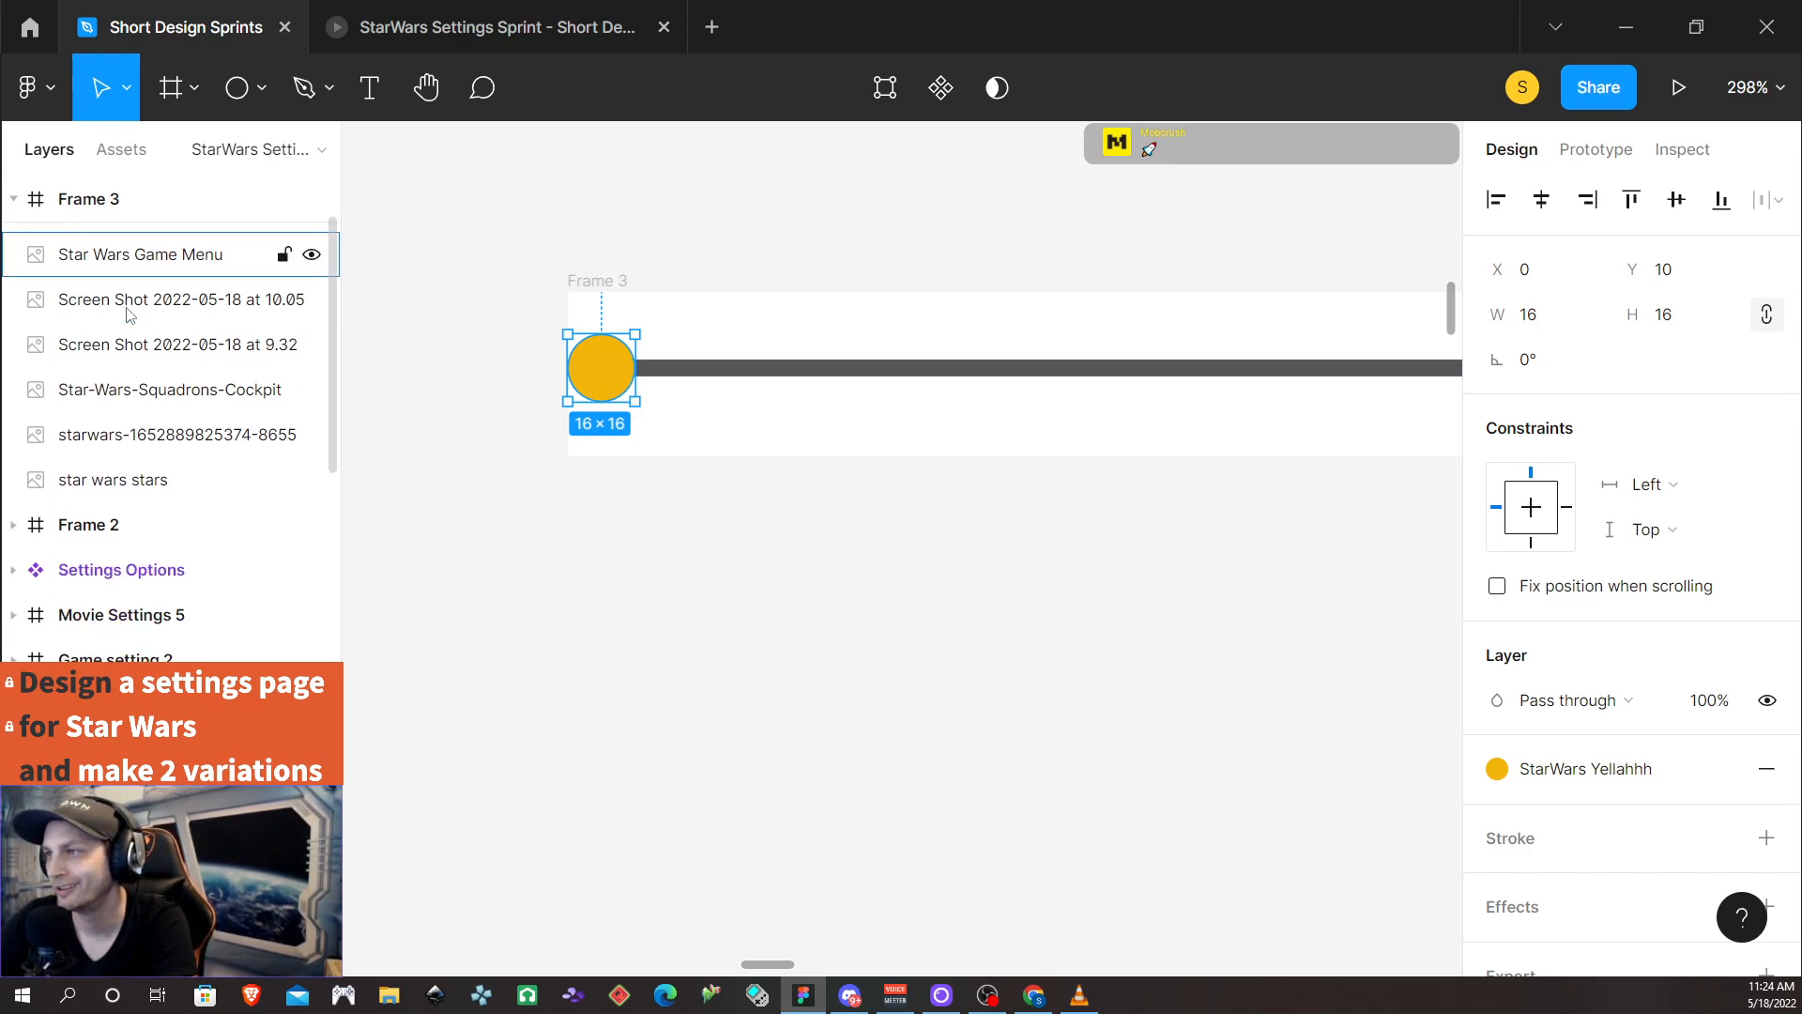
{"action": "scroll", "coordinate": [206, 307], "scroll_direction": "up", "scroll_amount": 3}
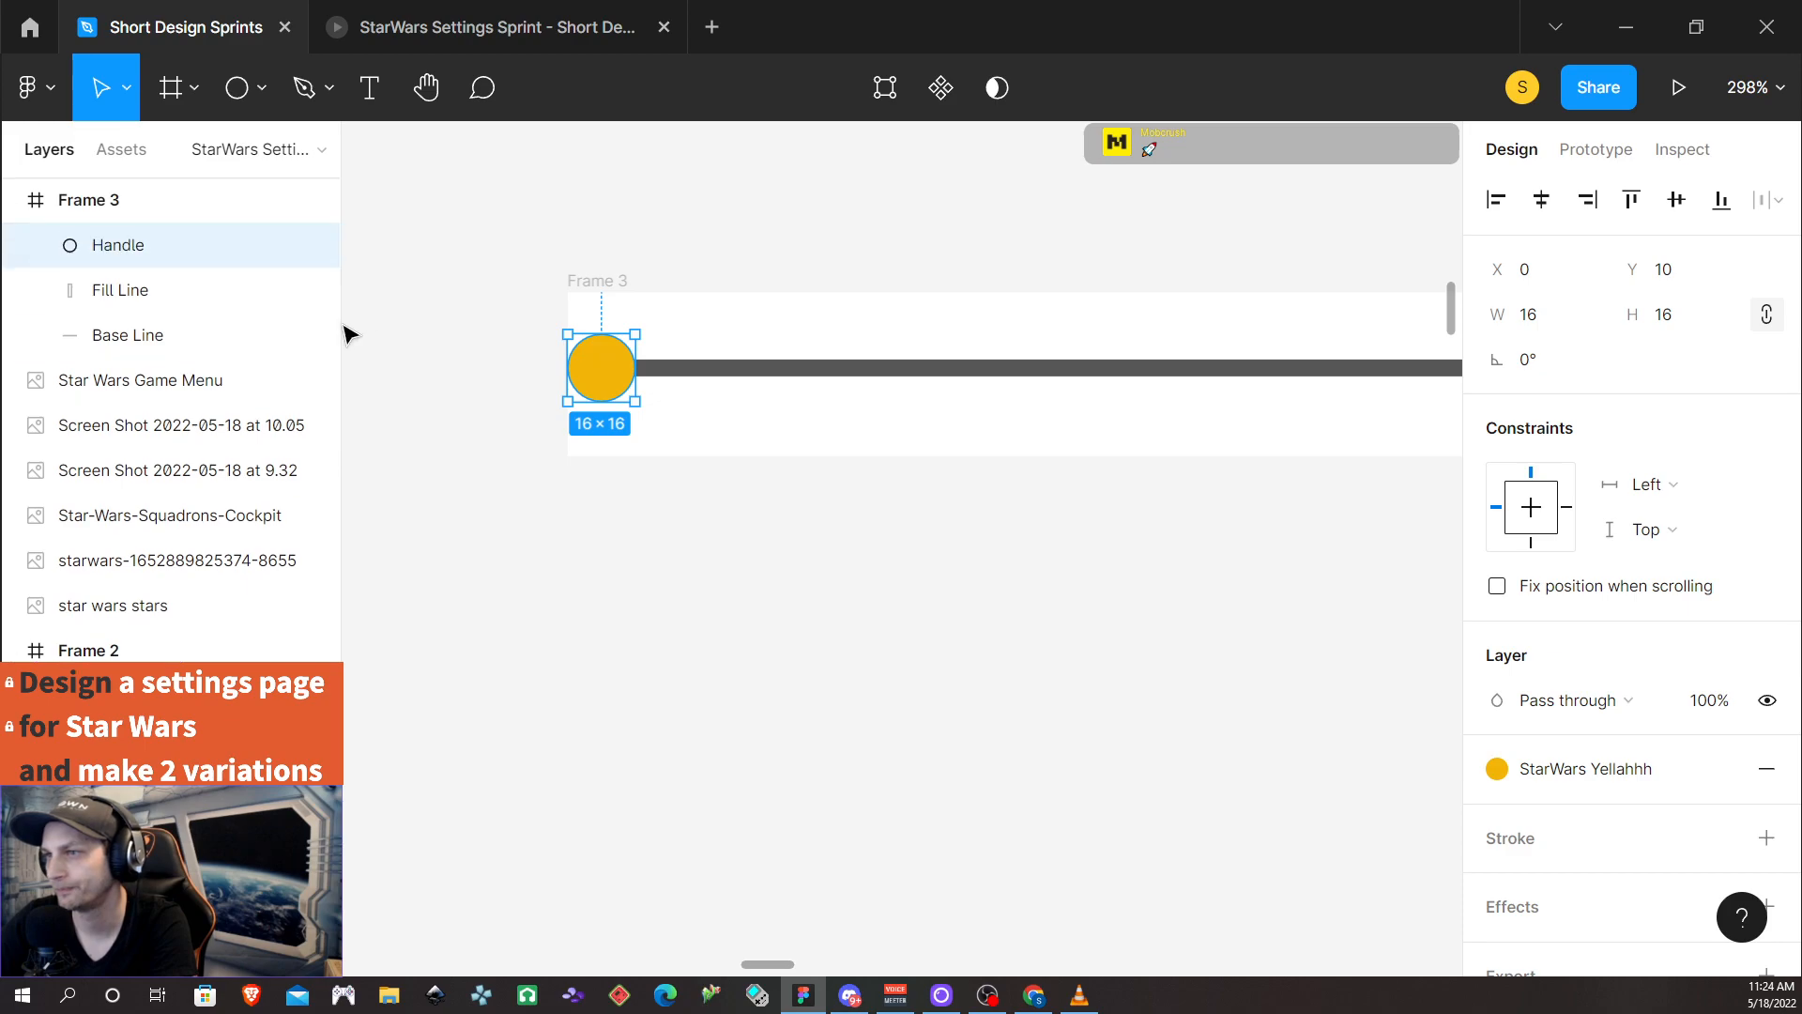
{"action": "left_click", "coordinate": [135, 335], "text": "shift"}
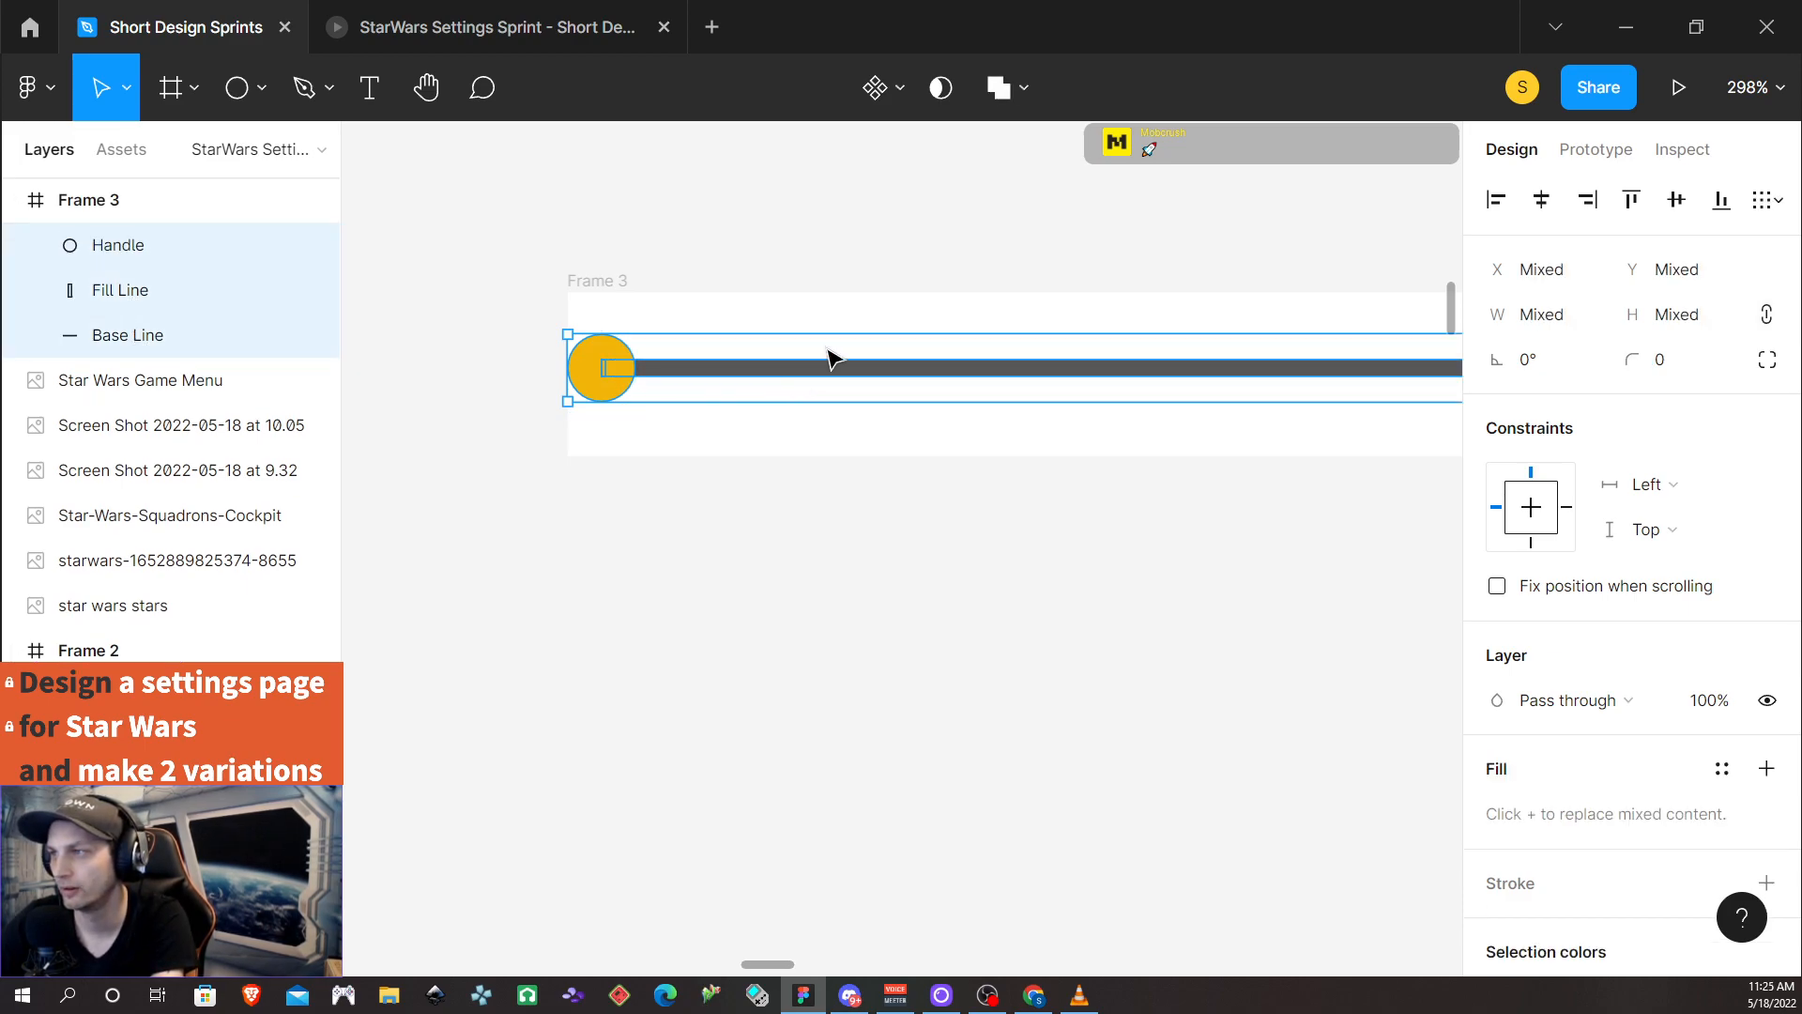
{"action": "left_click", "coordinate": [620, 307]}
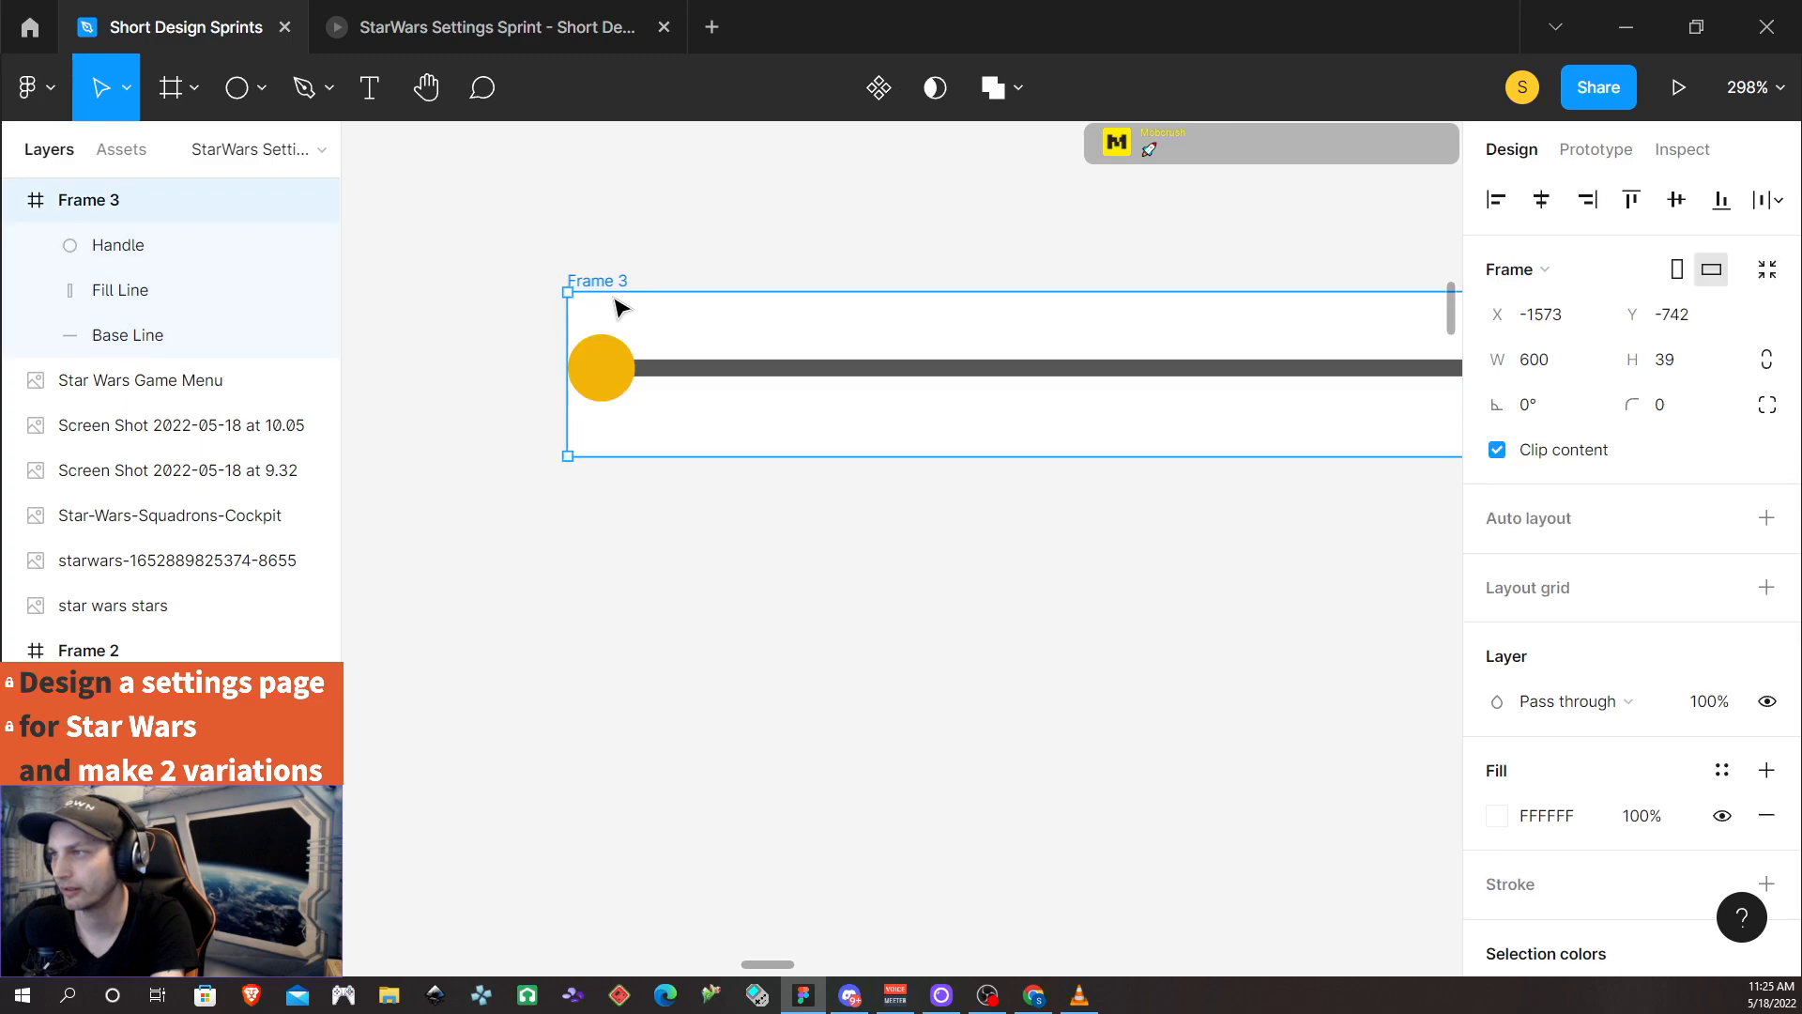
{"action": "left_click", "coordinate": [779, 373]}
{"action": "left_click", "coordinate": [122, 252], "text": "shift"}
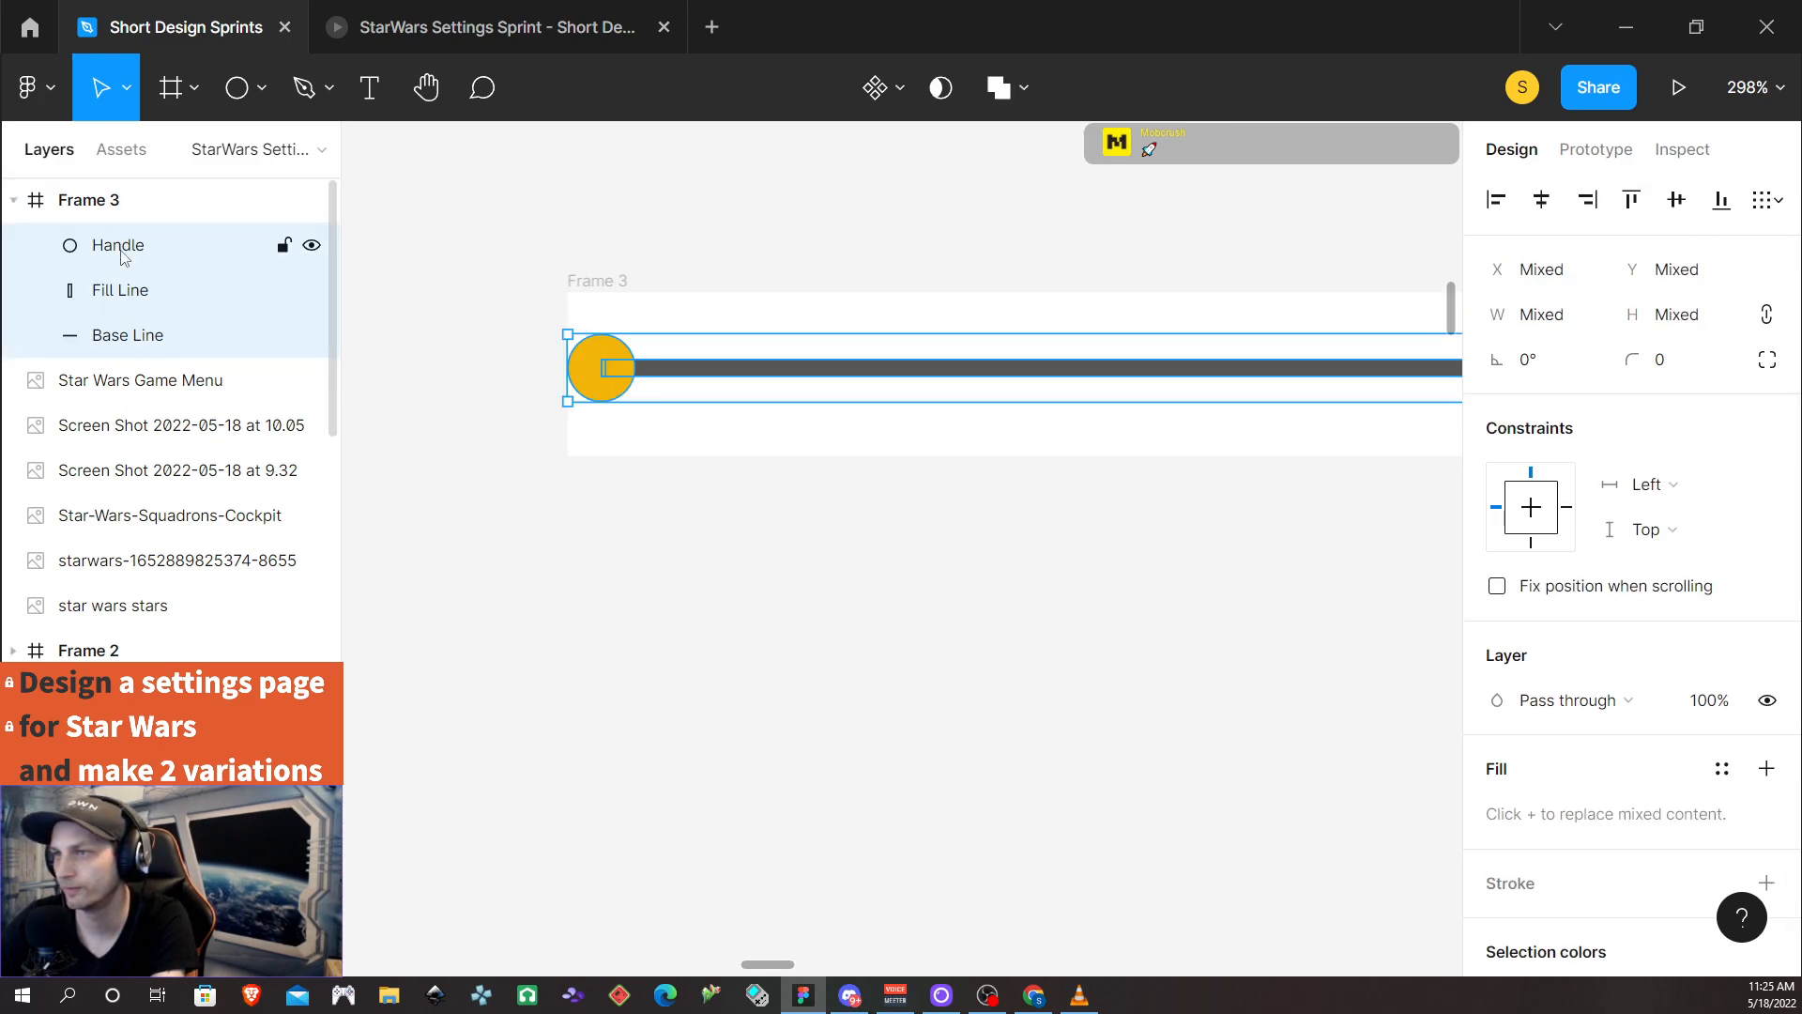
{"action": "scroll", "coordinate": [159, 282], "scroll_direction": "down", "scroll_amount": 4}
{"action": "scroll", "coordinate": [194, 297], "scroll_direction": "up", "scroll_amount": 4}
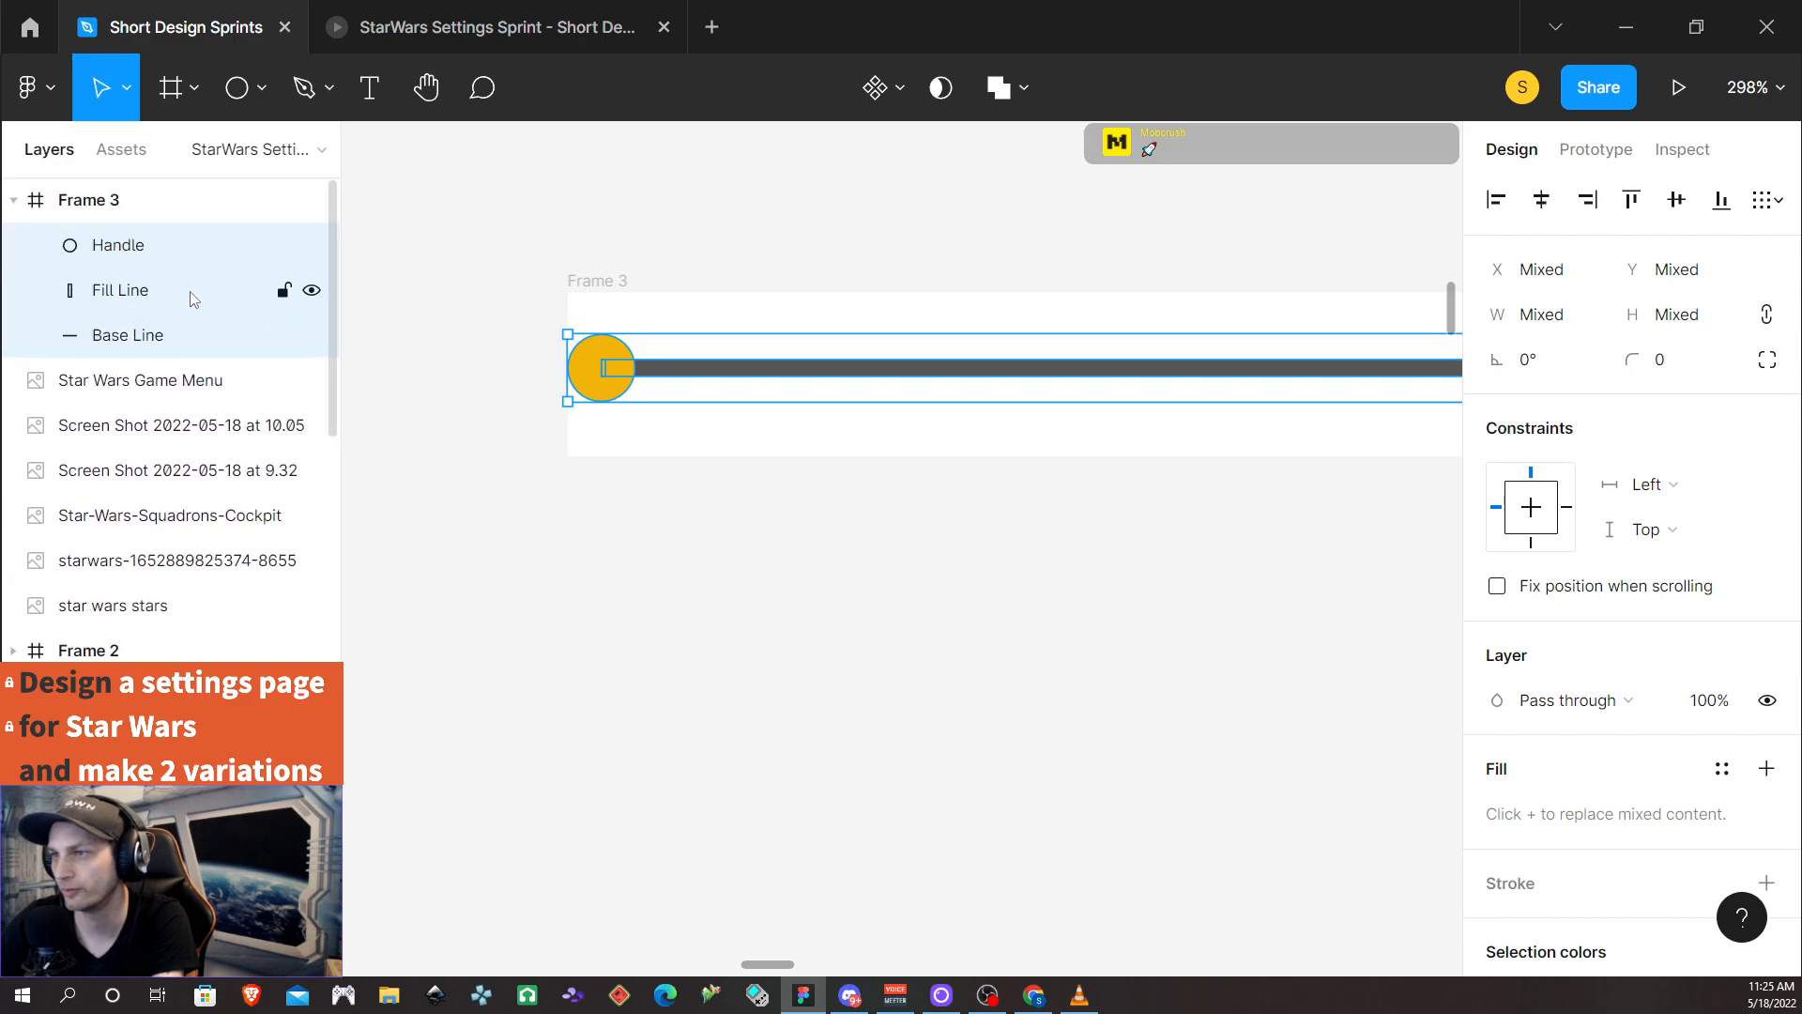
{"action": "key", "text": "ctrl+g"}
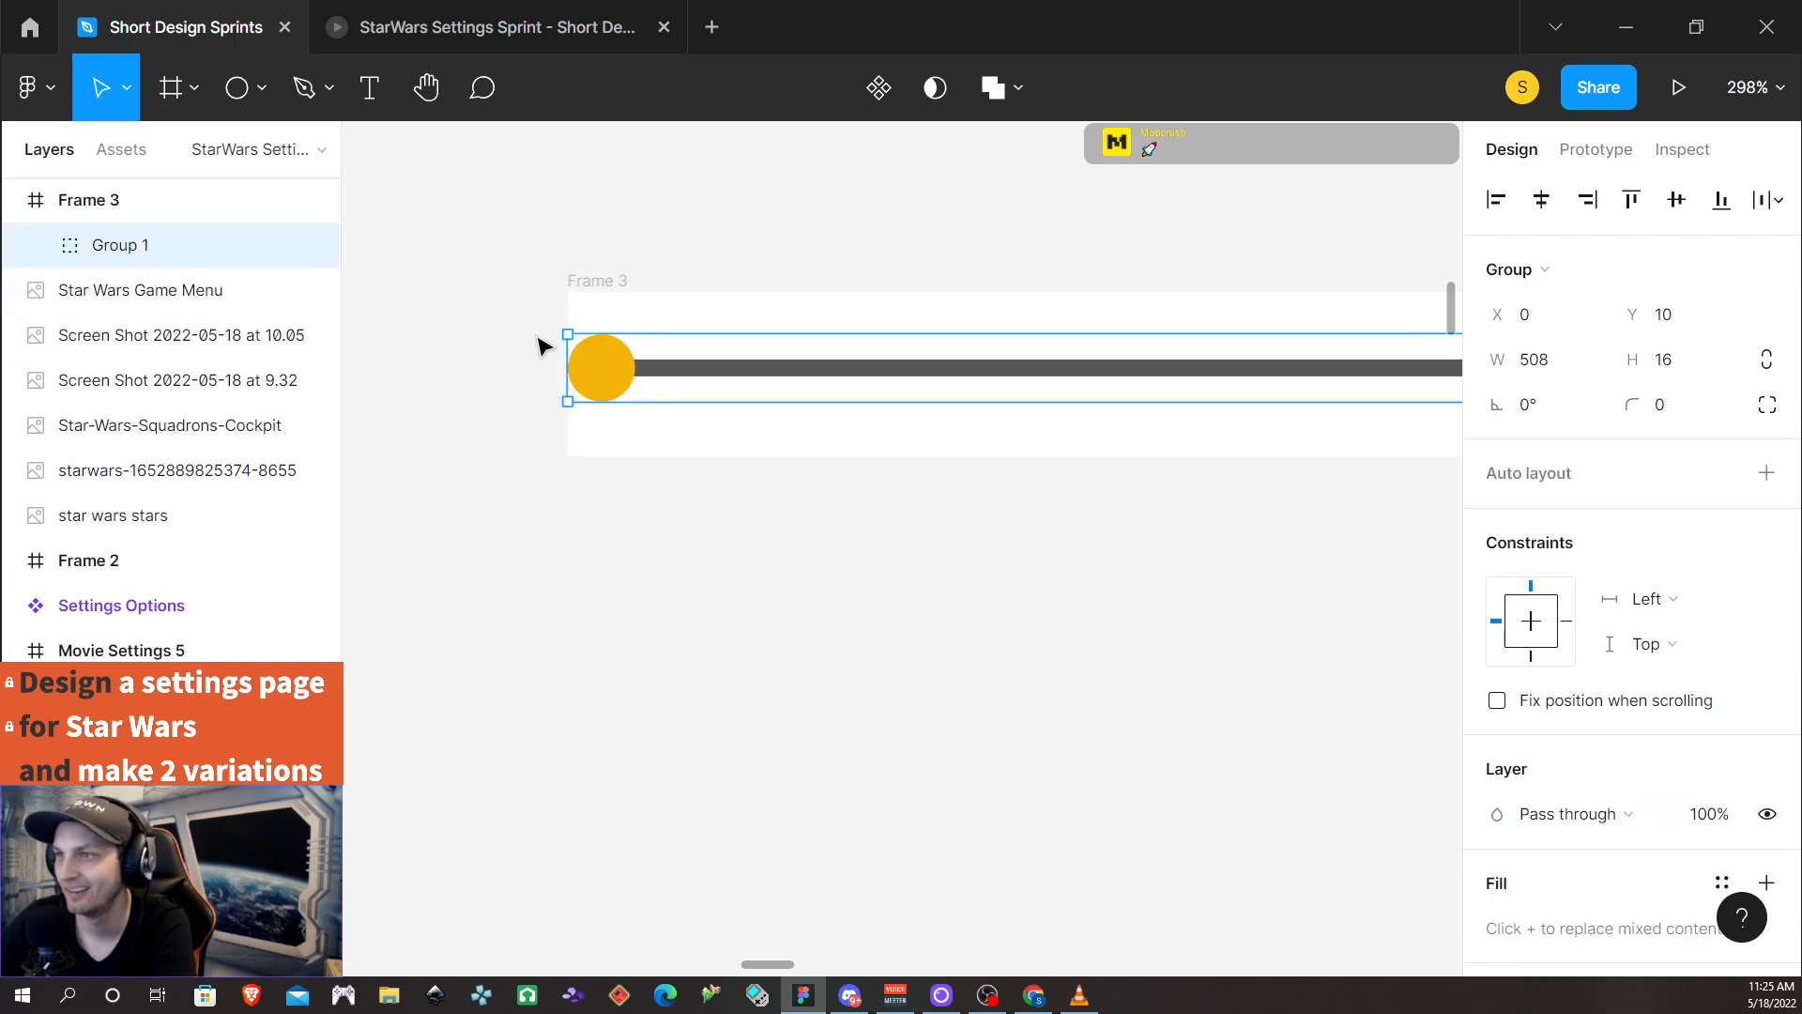
Centre the slider group horizontally and vertically within its frame
{"action": "scroll", "coordinate": [225, 282], "scroll_direction": "down", "scroll_amount": 3}
{"action": "scroll", "coordinate": [222, 298], "scroll_direction": "up", "scroll_amount": 3}
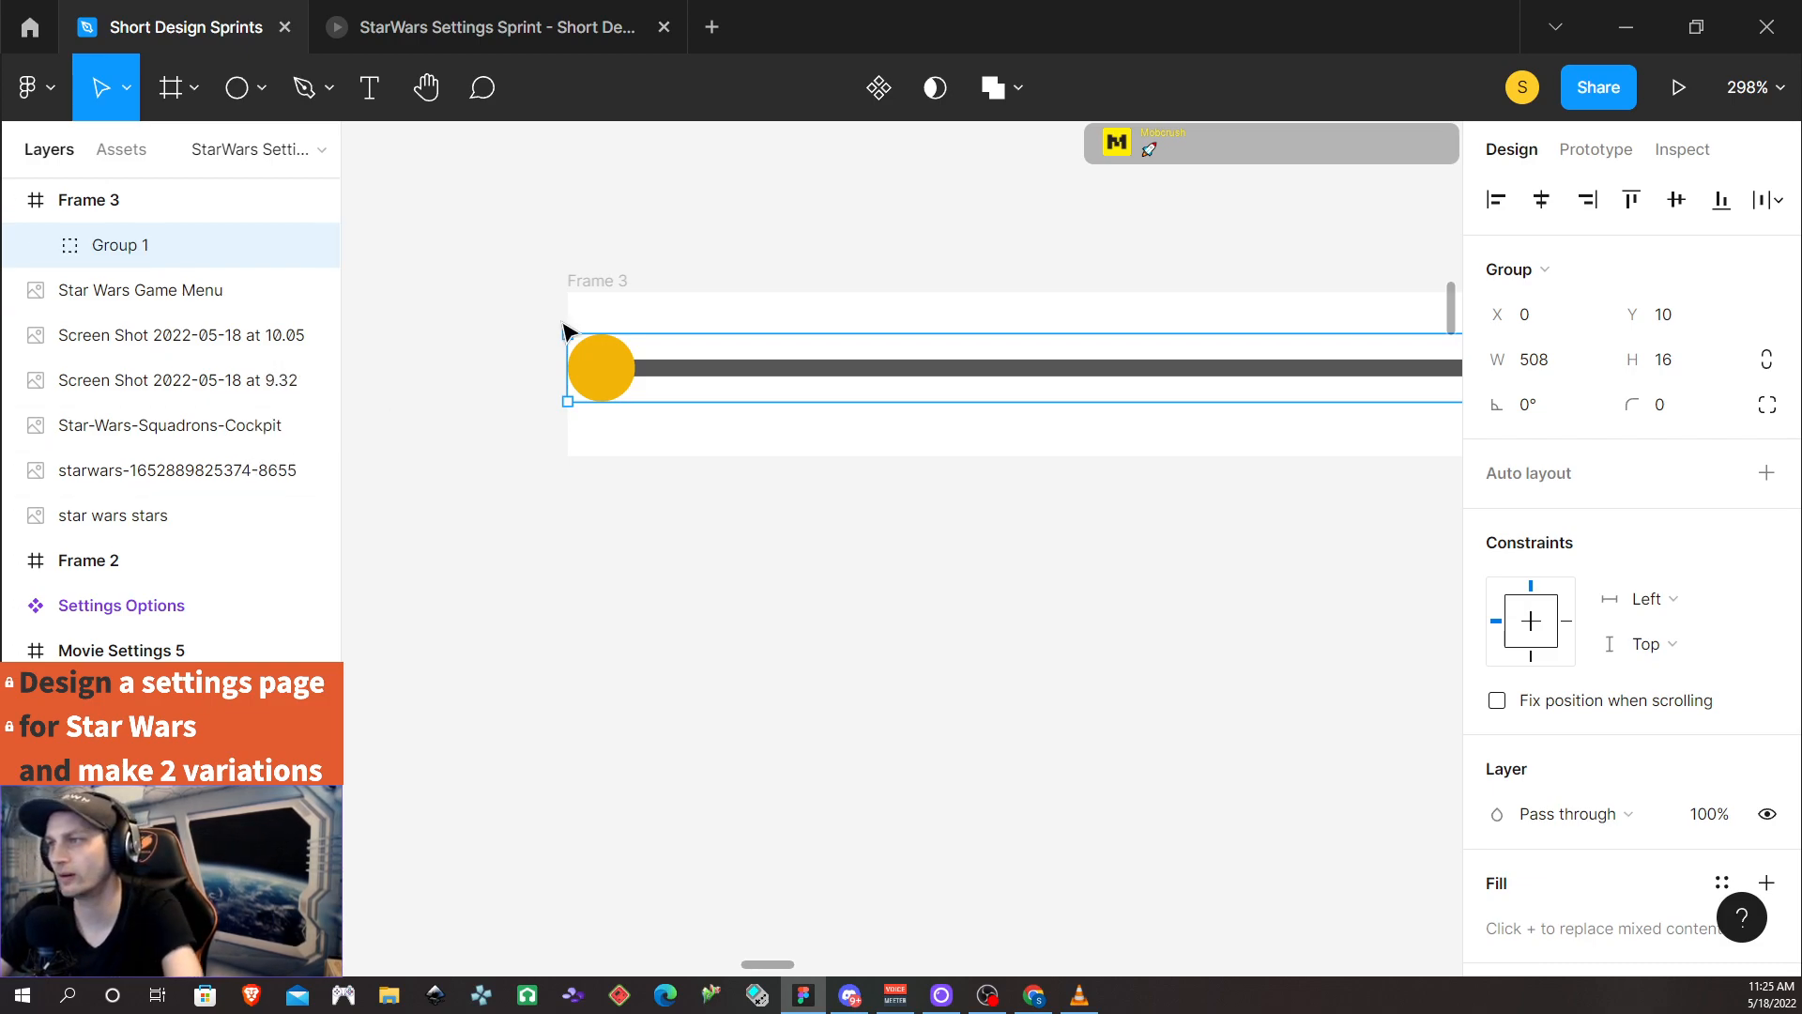
{"action": "left_click", "coordinate": [619, 291]}
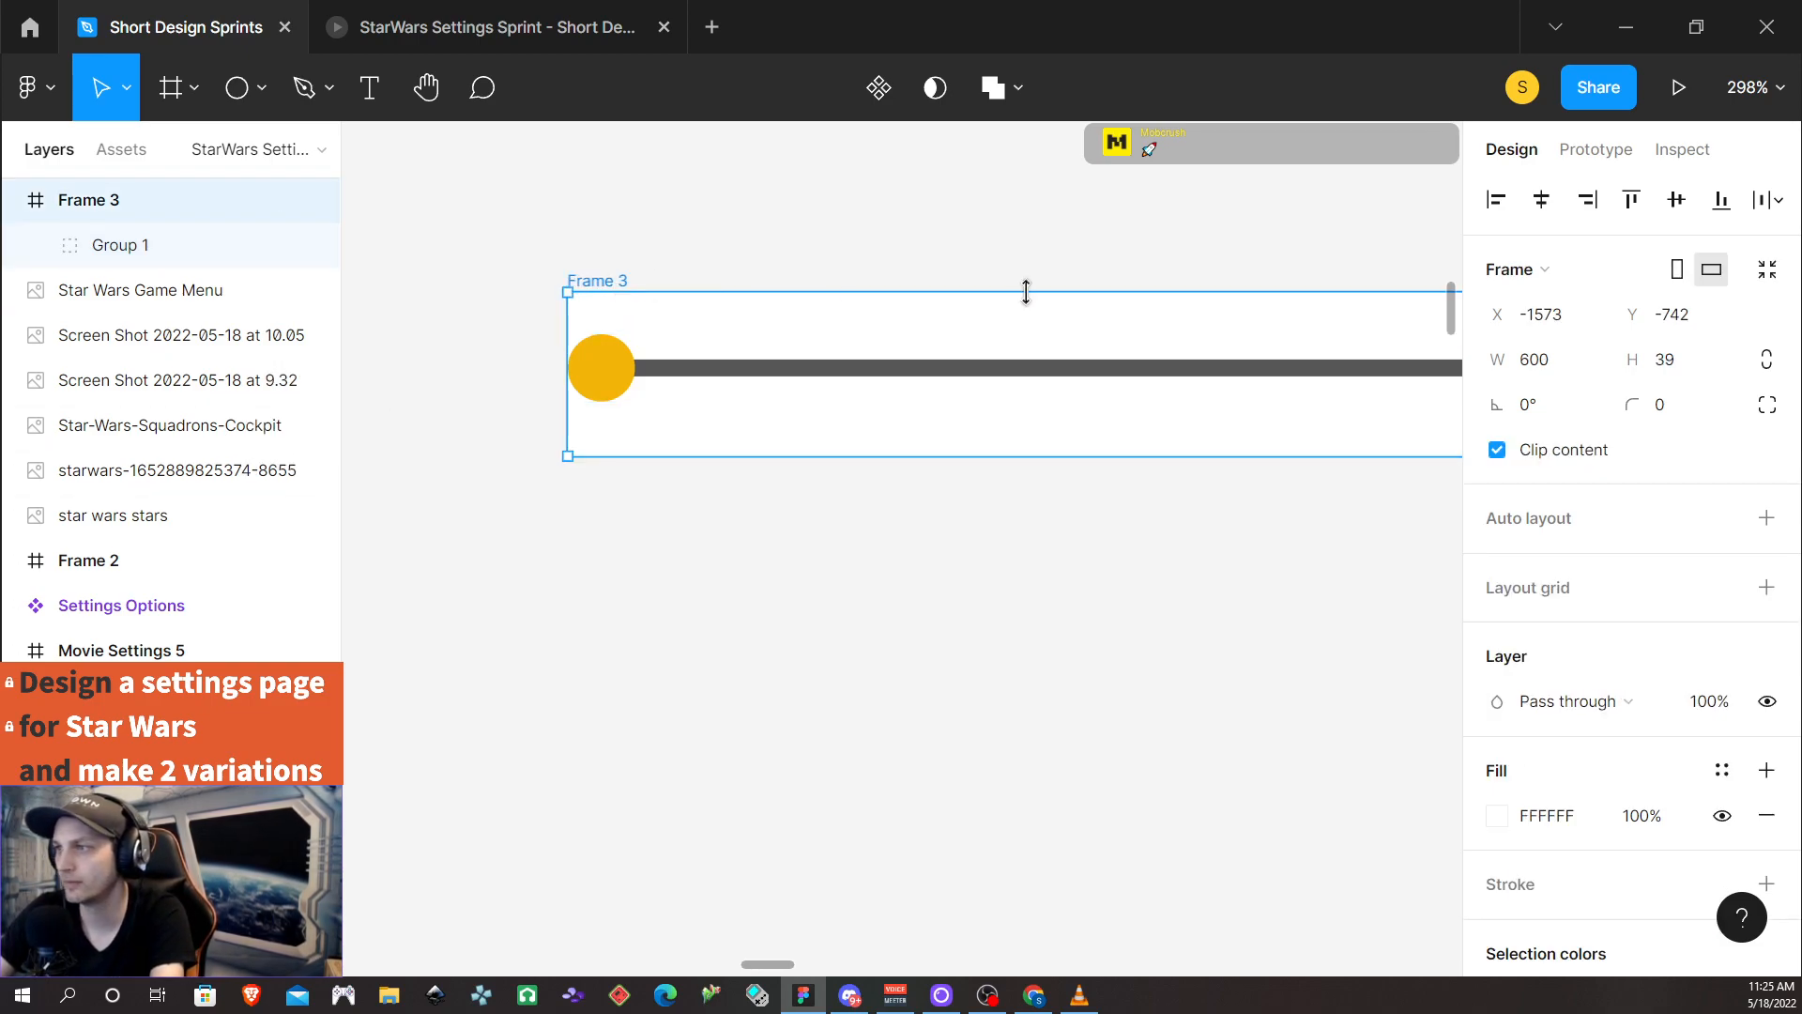
{"action": "left_click", "coordinate": [1547, 205]}
{"action": "left_click", "coordinate": [1674, 205]}
{"action": "left_click", "coordinate": [929, 739]}
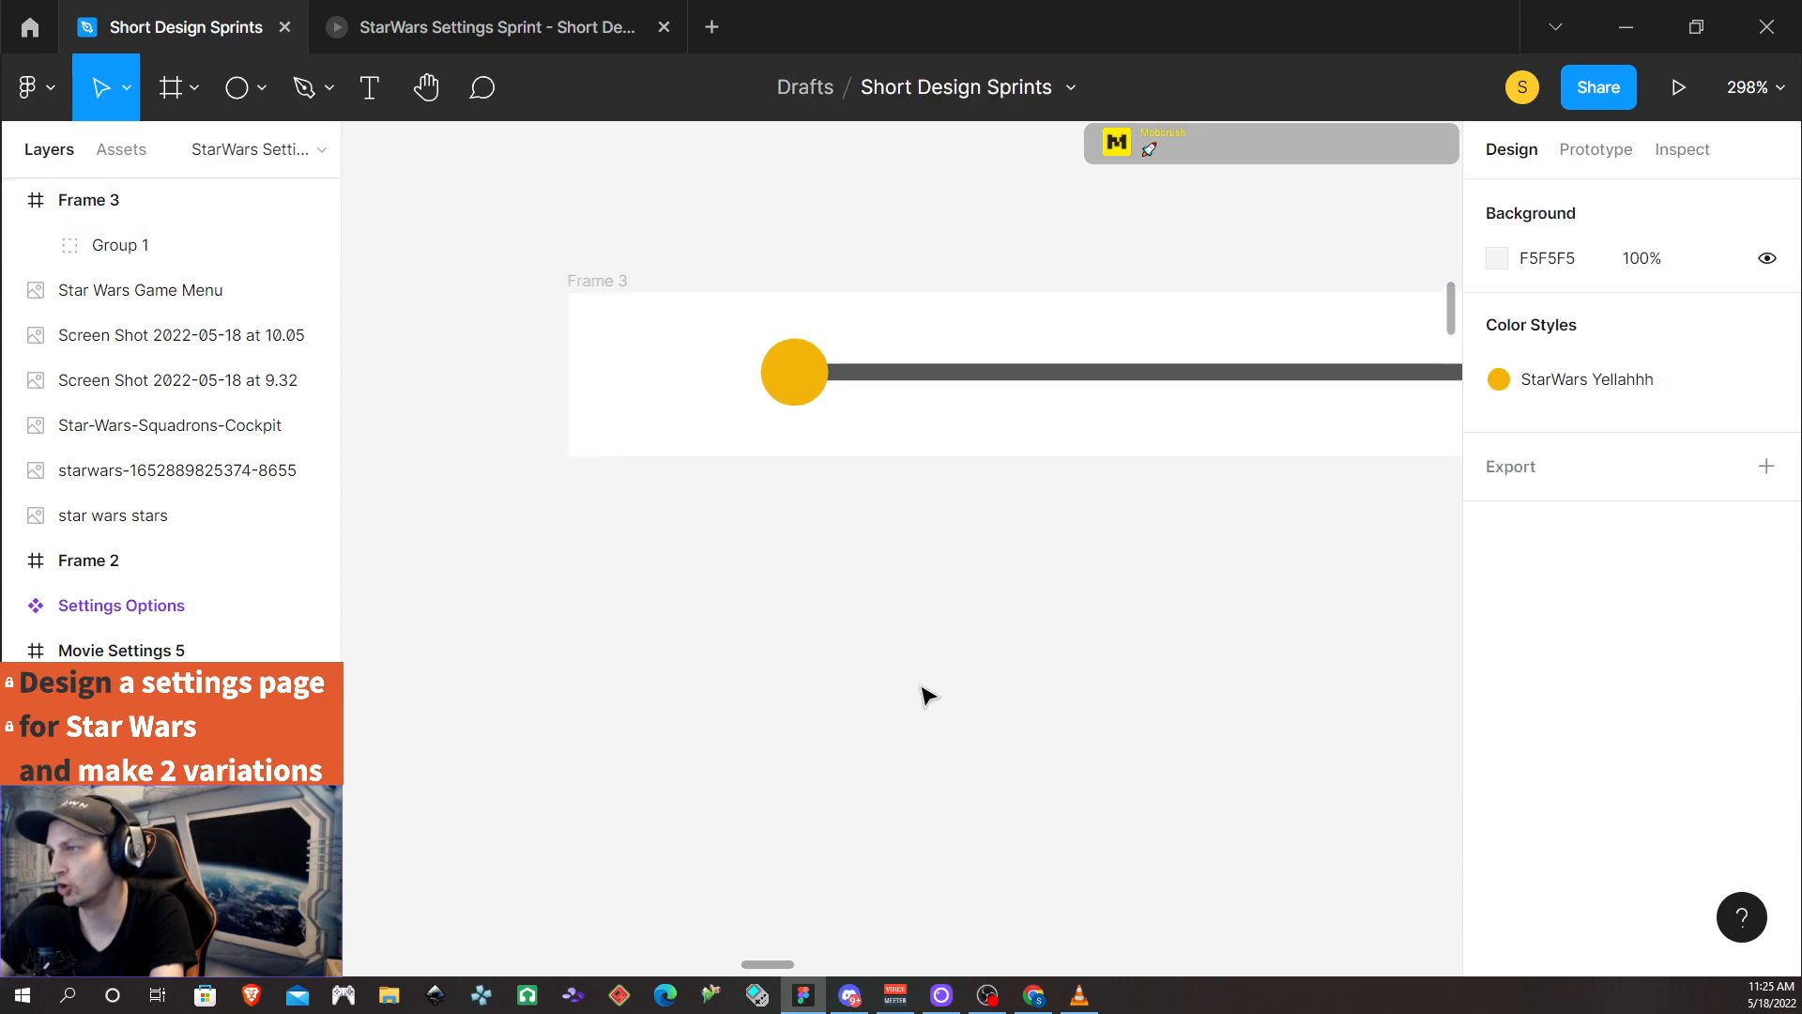
Rename the slider frame as Slidey McSliderson
{"action": "double_click", "coordinate": [624, 280]}
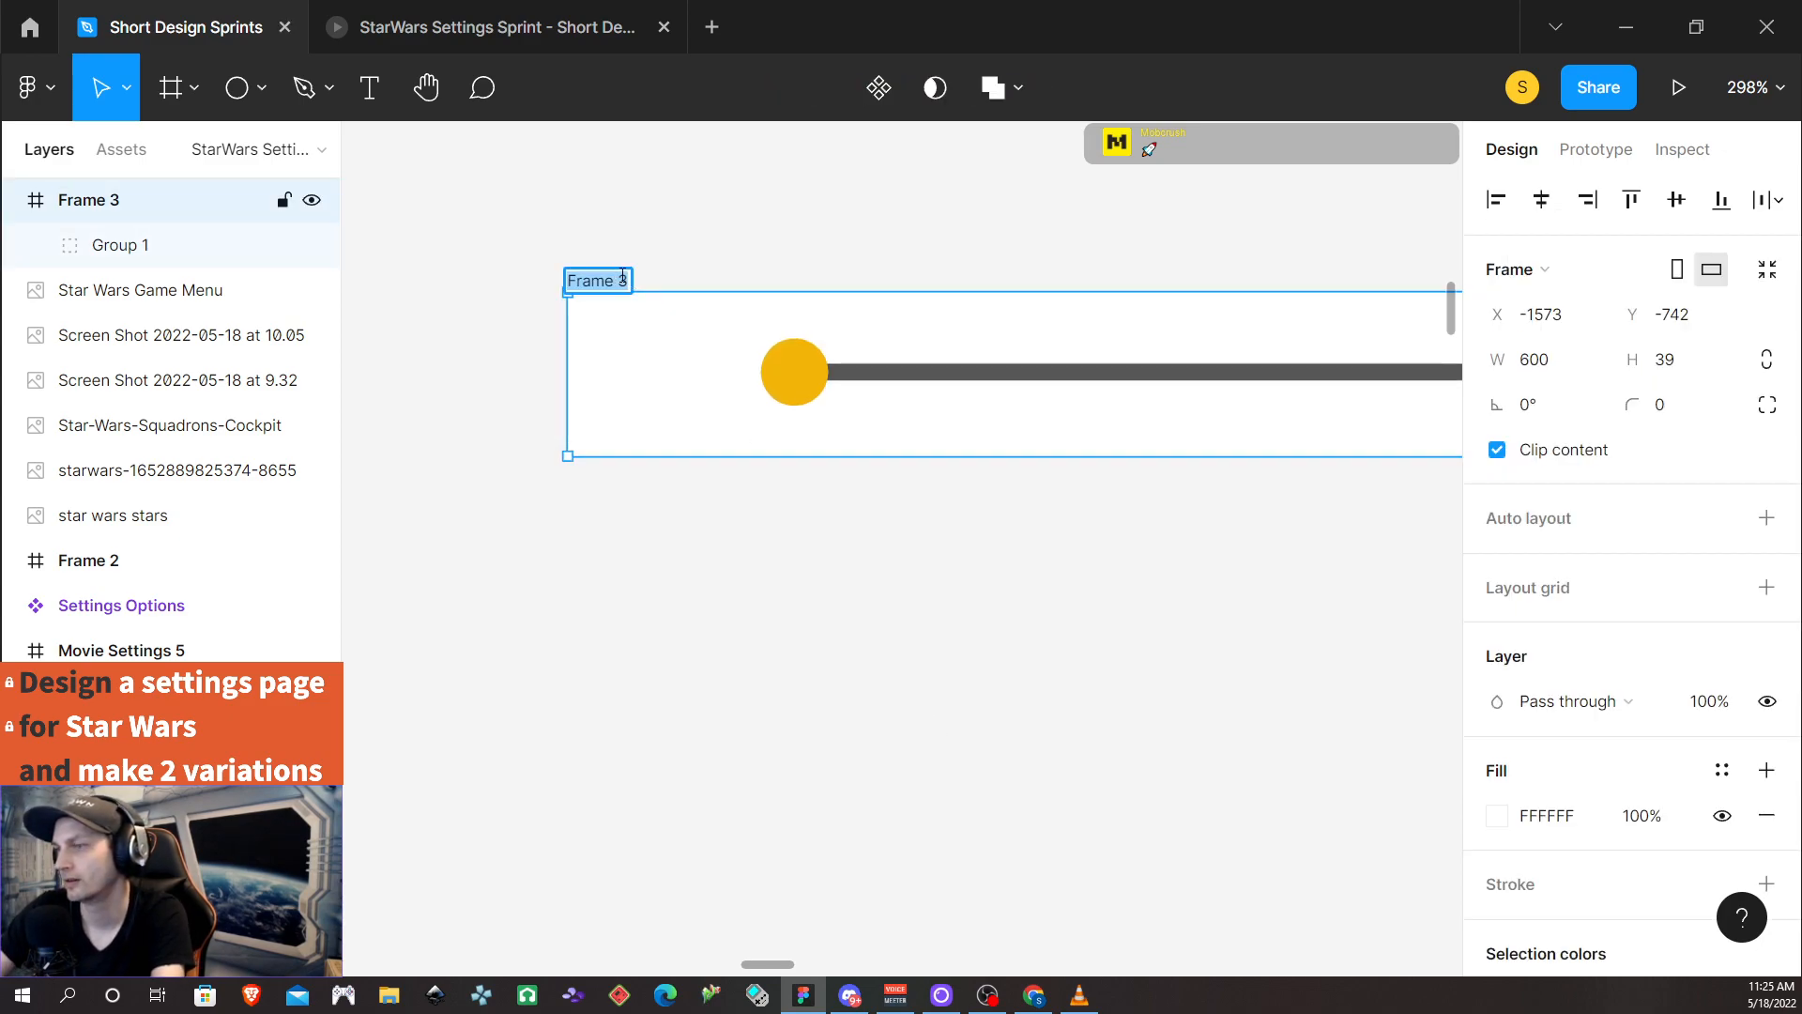
{"action": "type", "text": "Slid"}
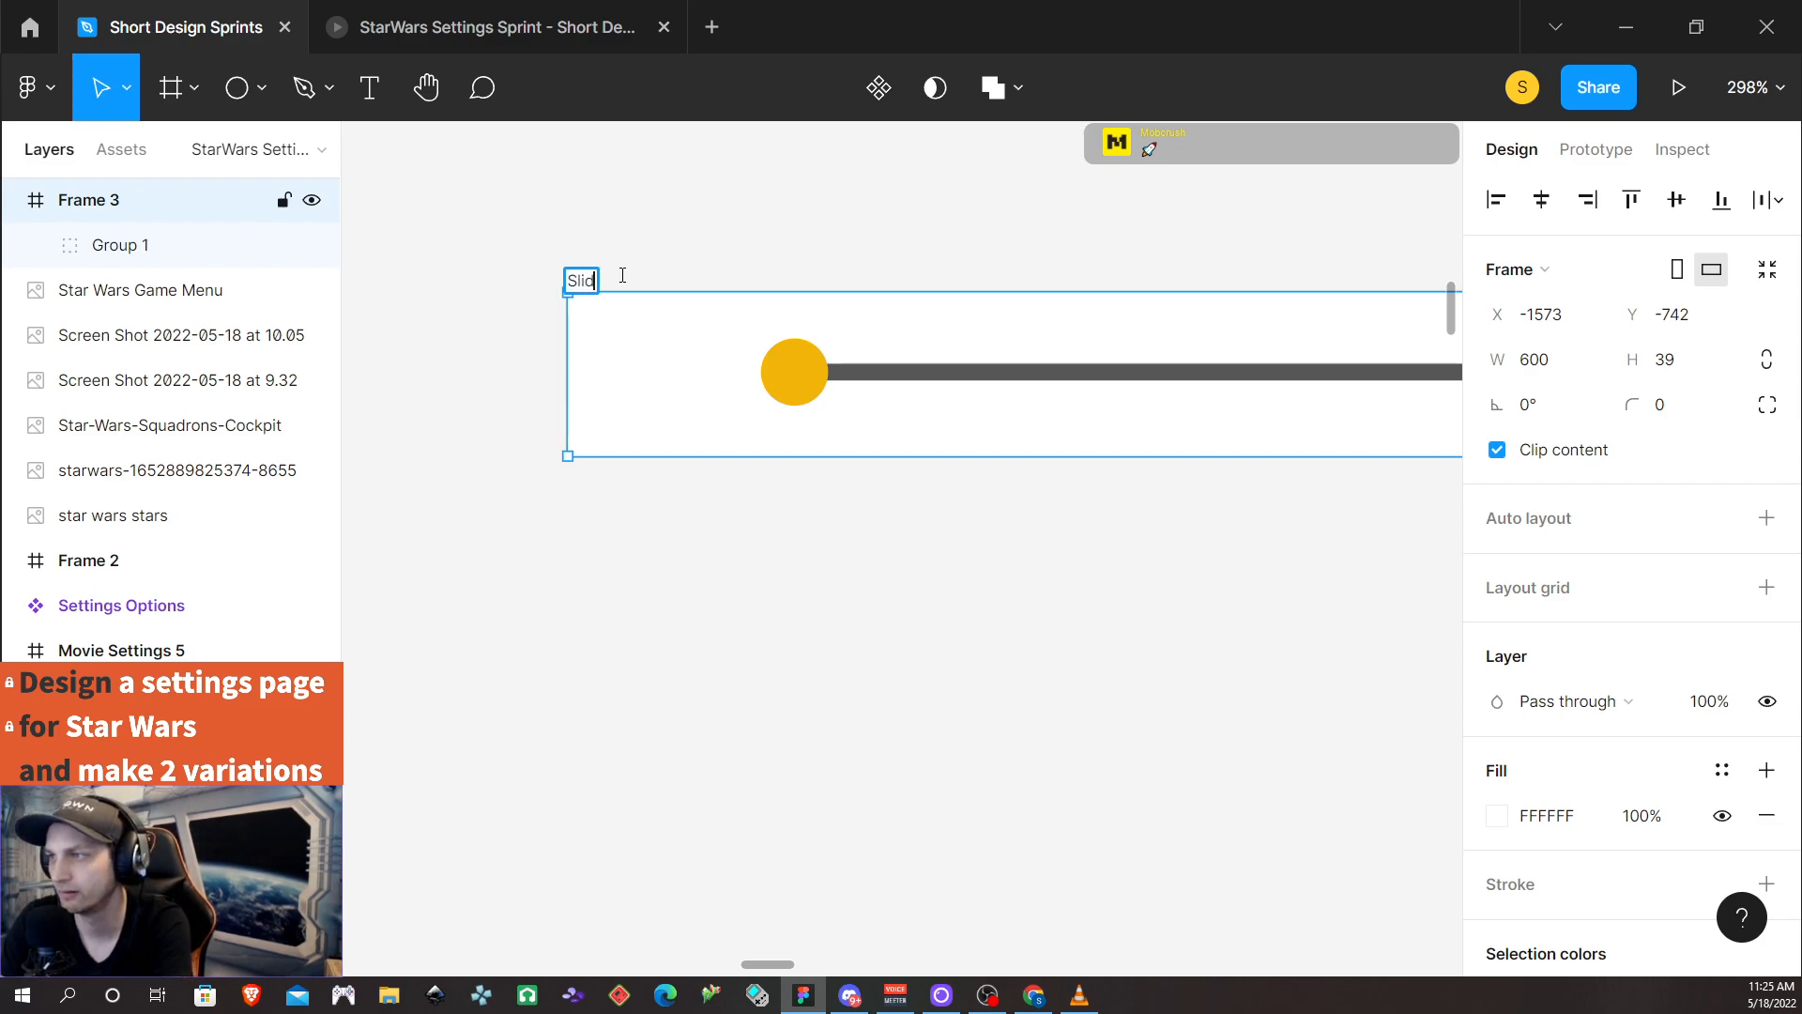
{"action": "type", "text": "ey M"}
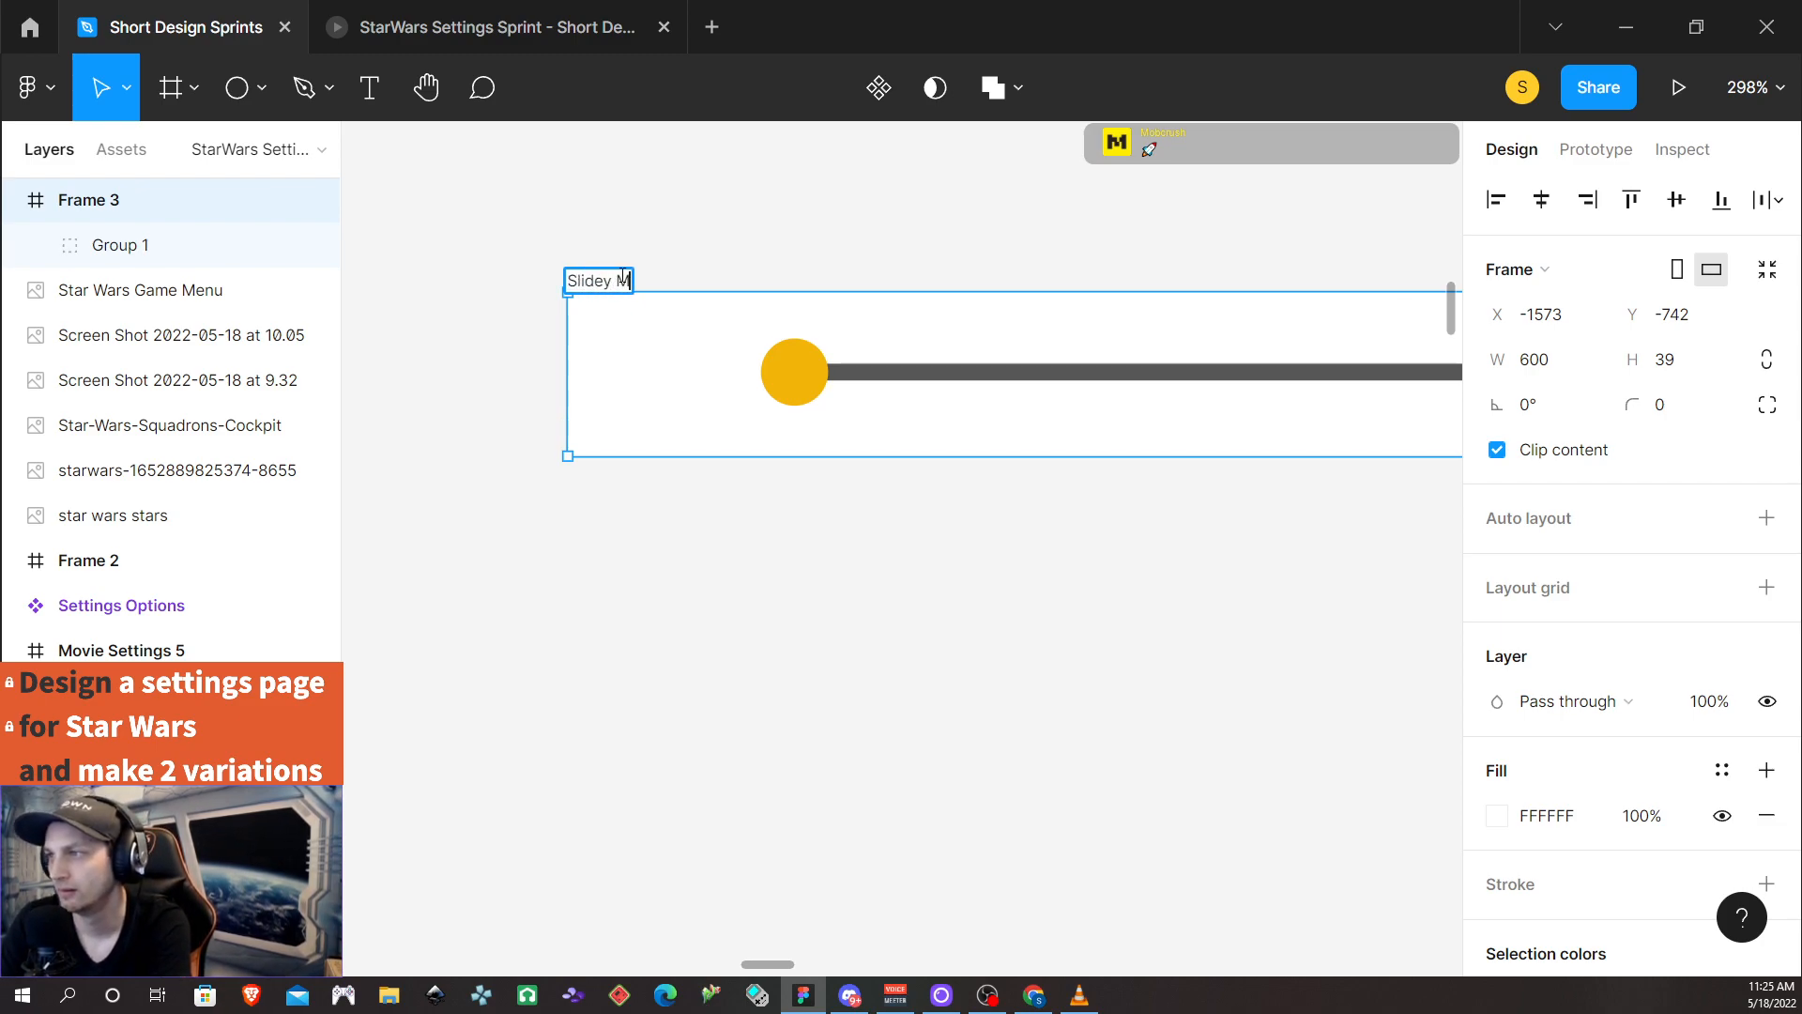
{"action": "type", "text": "cSliderson"}
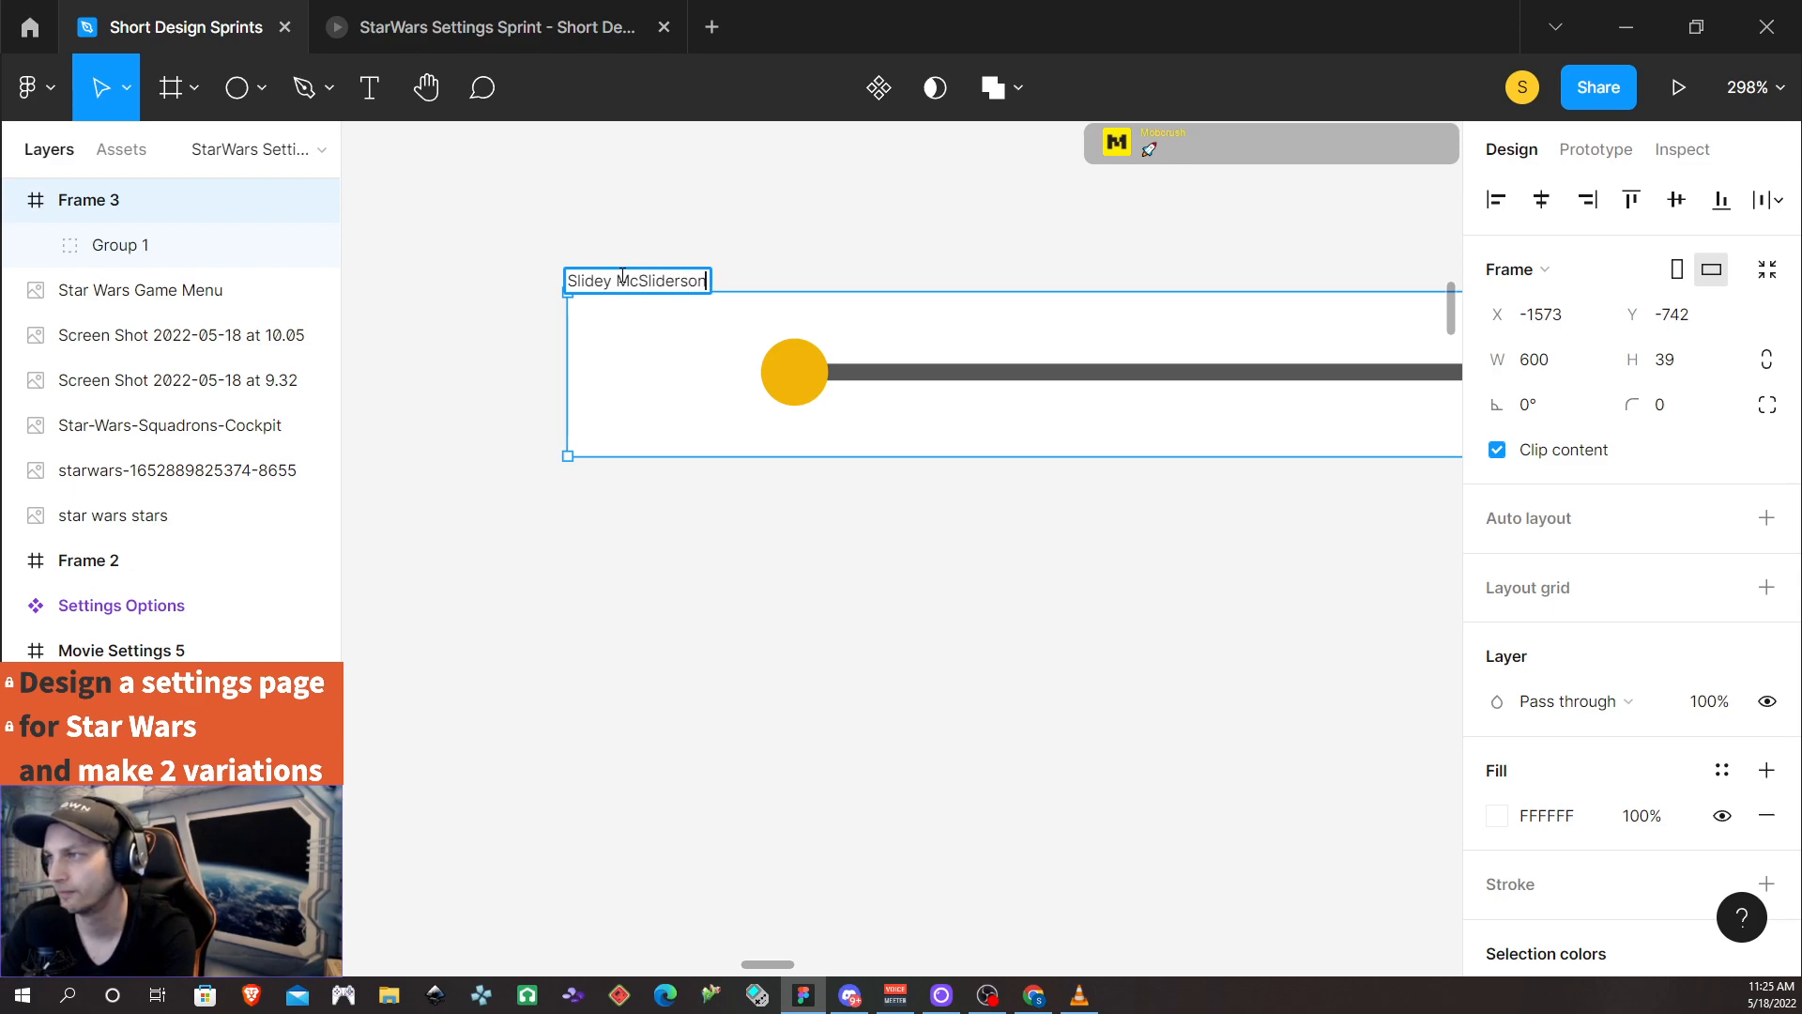
{"action": "key", "text": "Return"}
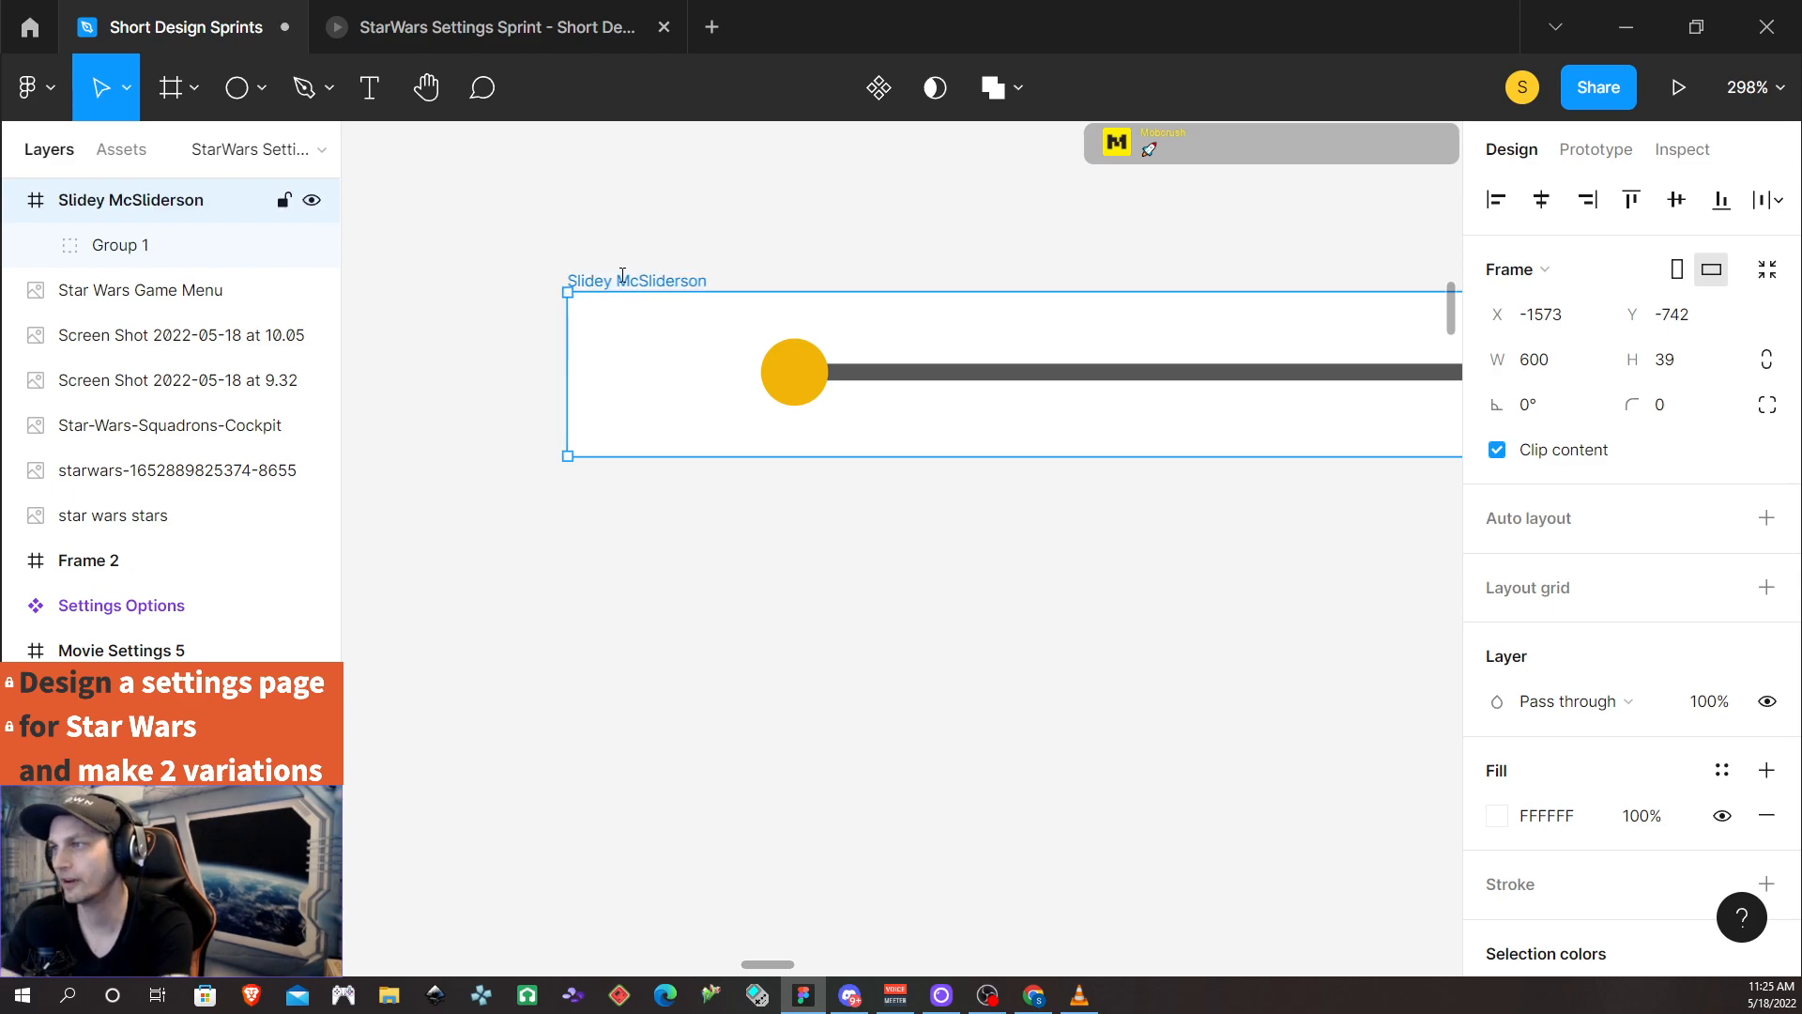
{"action": "left_click", "coordinate": [778, 566]}
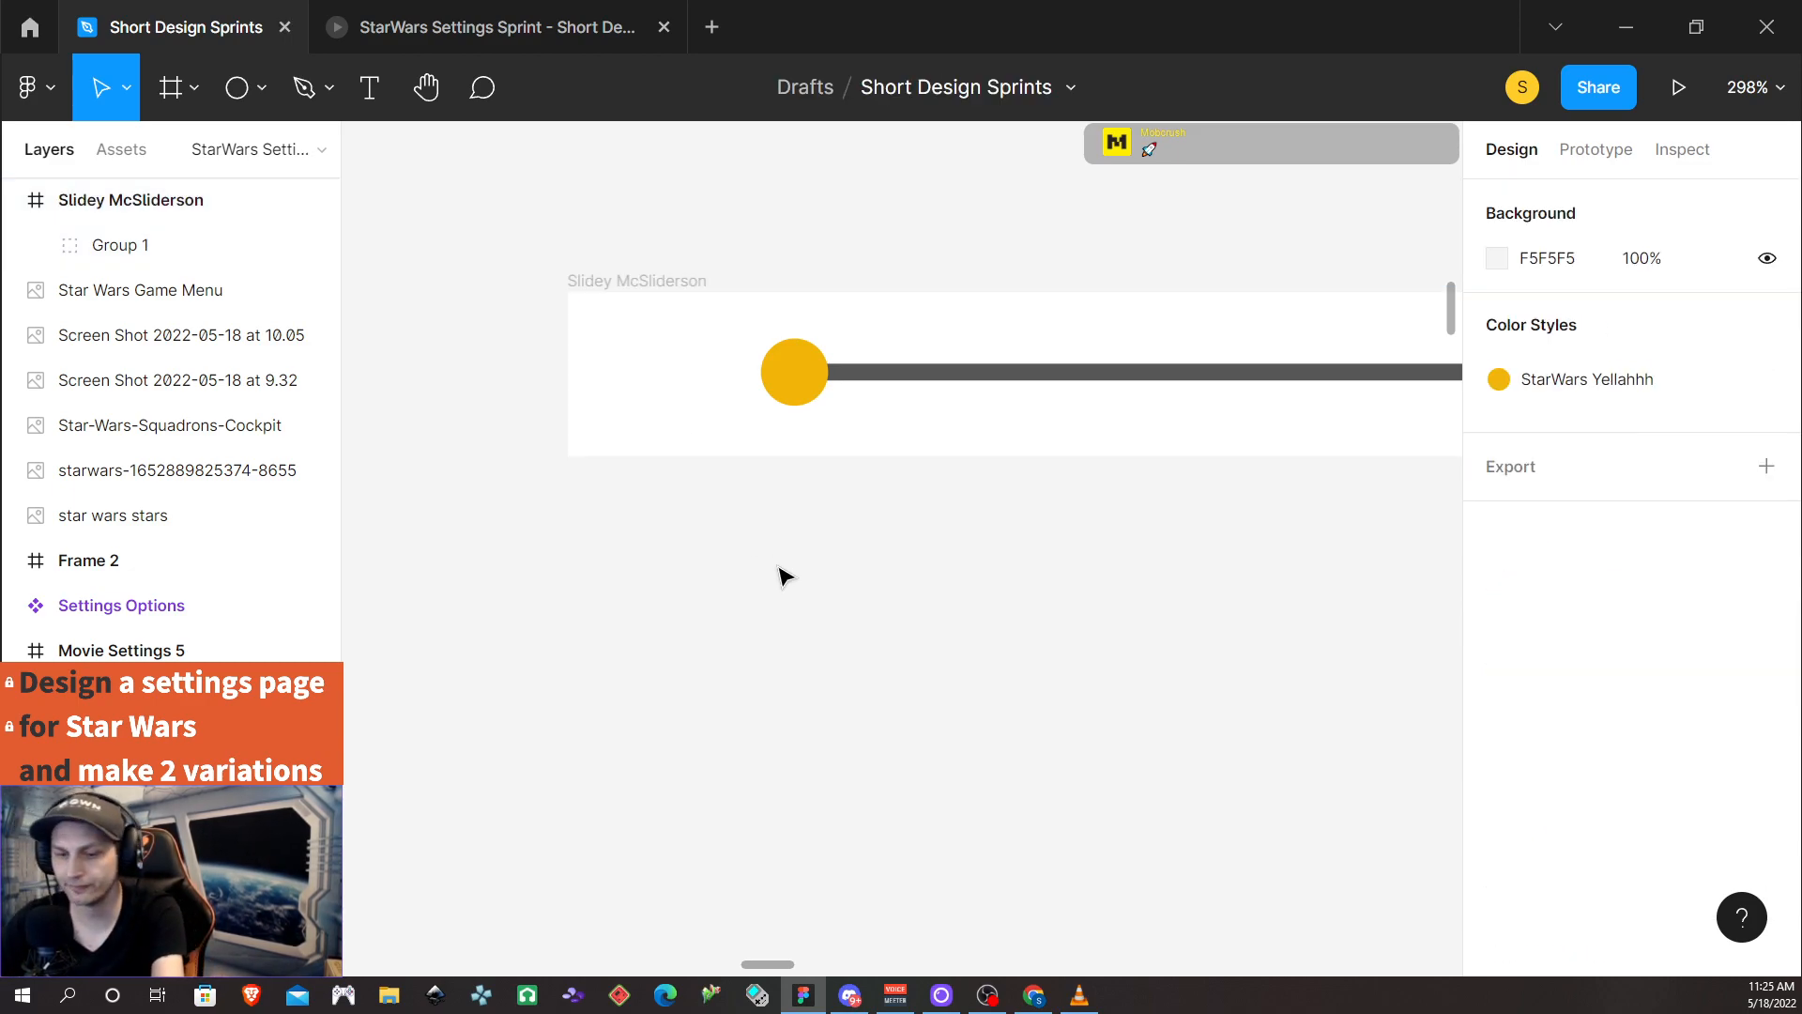
Convert the Slidey McSliderson frame into a component
{"action": "scroll", "coordinate": [889, 670], "scroll_direction": "down", "scroll_amount": 3}
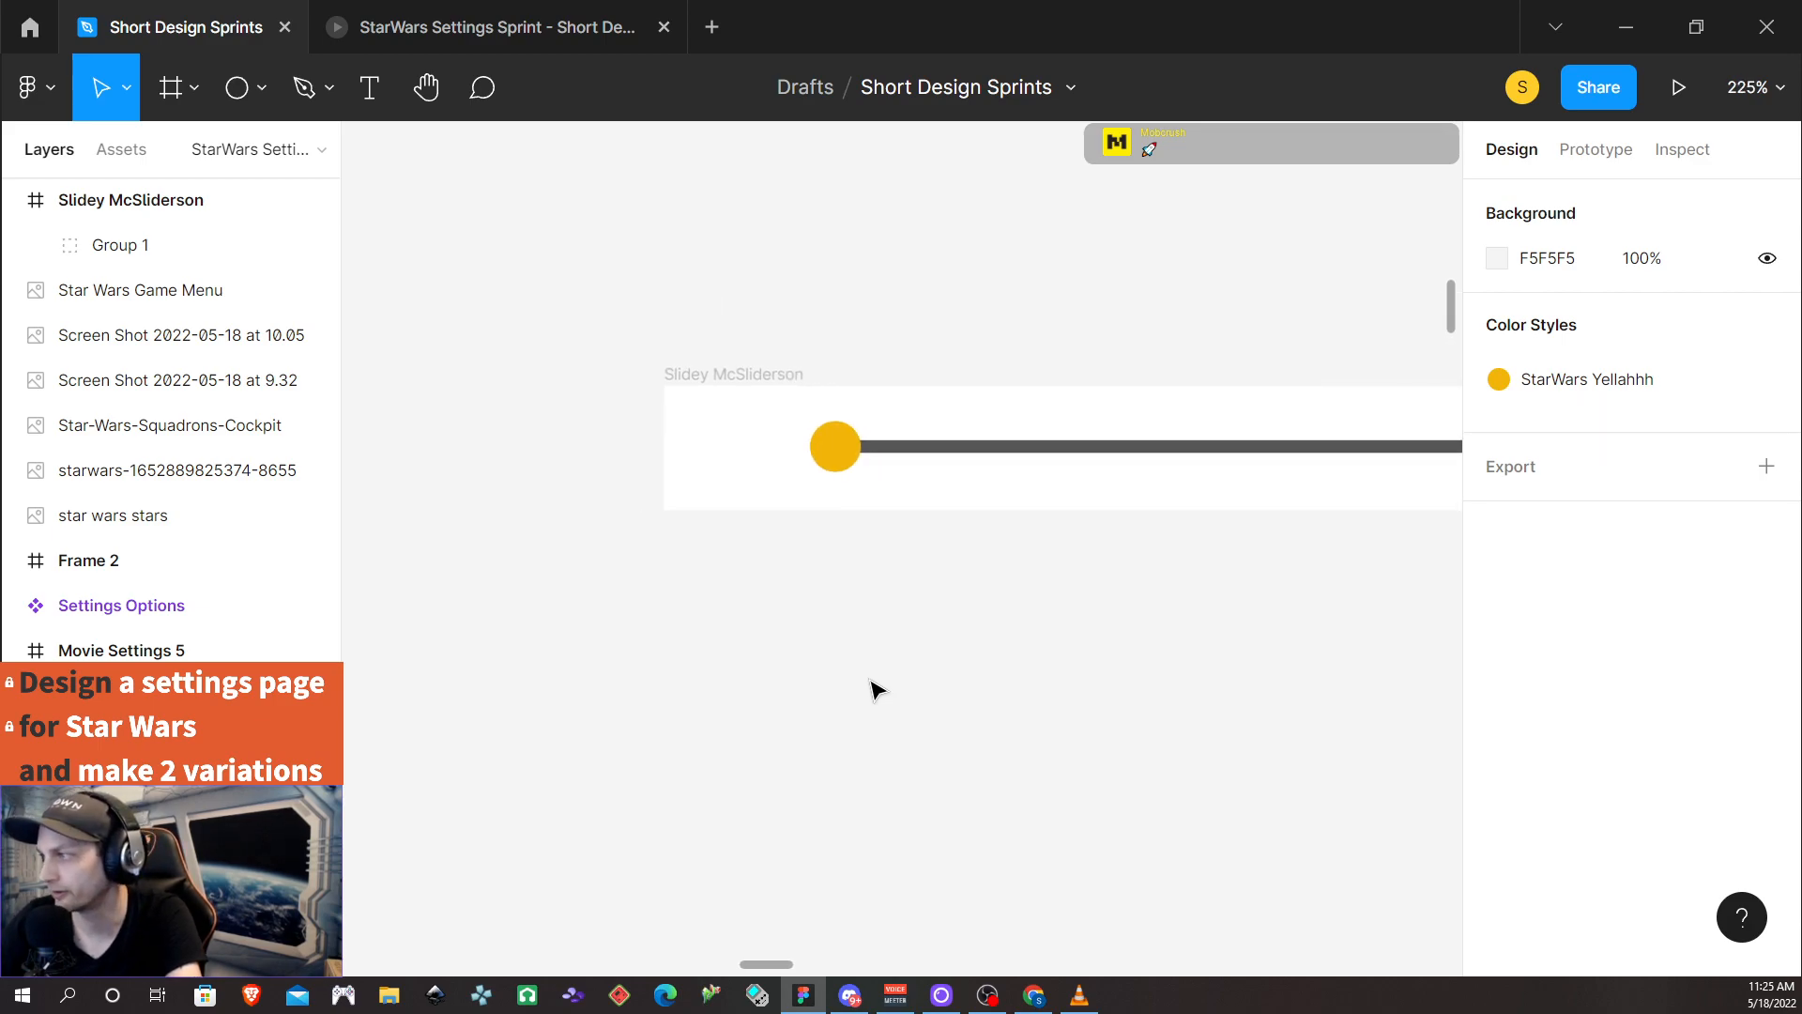
{"action": "scroll", "coordinate": [873, 690], "scroll_direction": "right", "scroll_amount": 5}
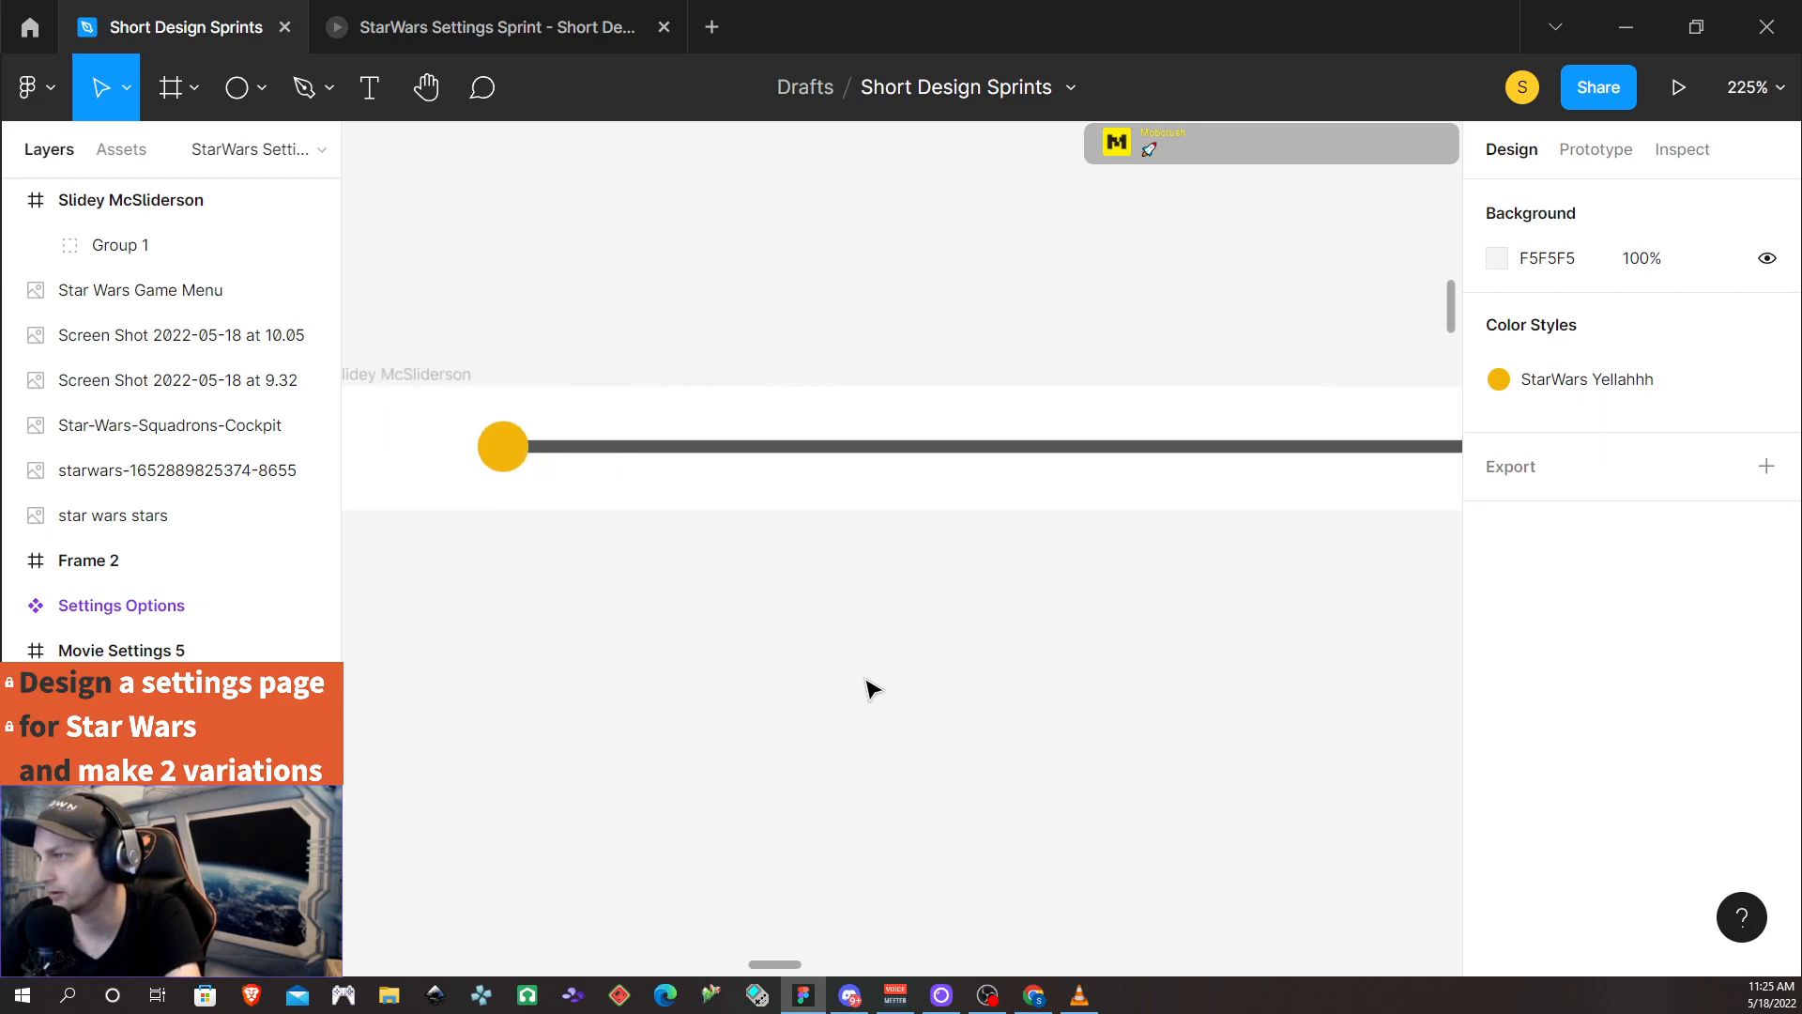
{"action": "scroll", "coordinate": [871, 690], "scroll_direction": "down", "scroll_amount": 1}
{"action": "scroll", "coordinate": [871, 690], "scroll_direction": "right", "scroll_amount": 4}
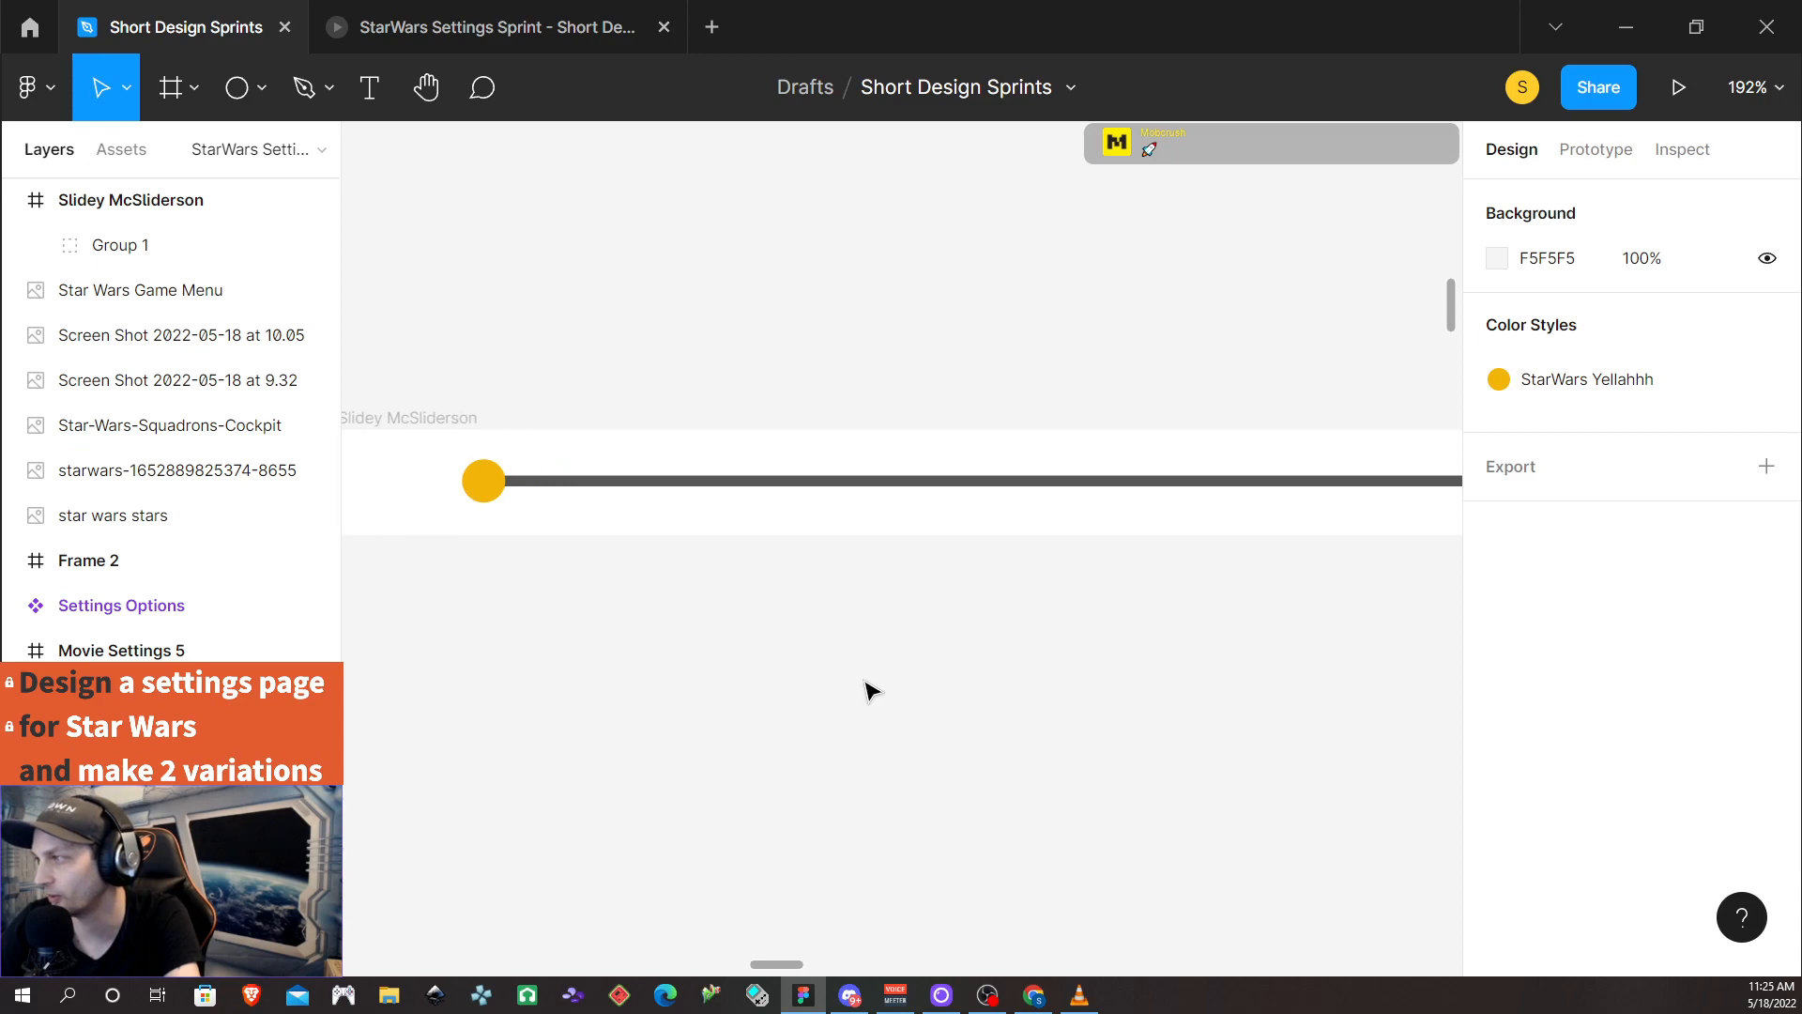
{"action": "scroll", "coordinate": [871, 690], "scroll_direction": "down", "scroll_amount": 5}
{"action": "scroll", "coordinate": [875, 693], "scroll_direction": "up", "scroll_amount": 1}
{"action": "scroll", "coordinate": [873, 693], "scroll_direction": "down", "scroll_amount": 6}
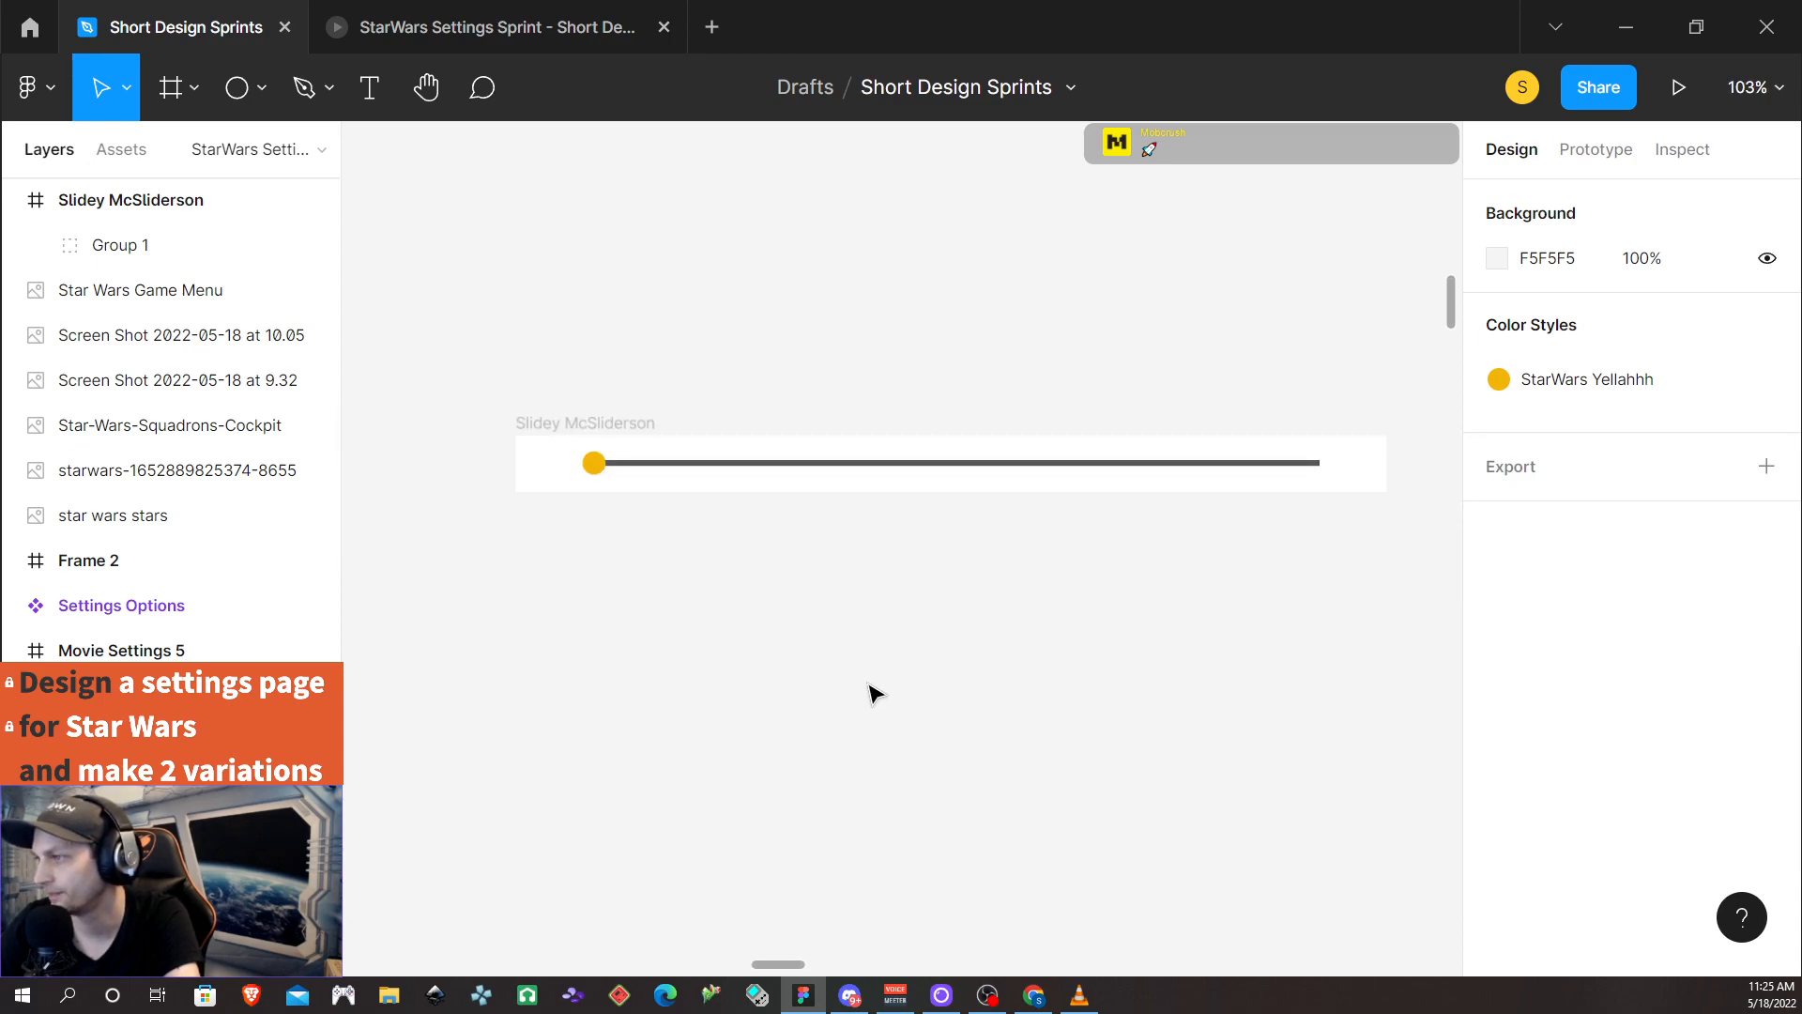
{"action": "scroll", "coordinate": [871, 690], "scroll_direction": "right", "scroll_amount": 1}
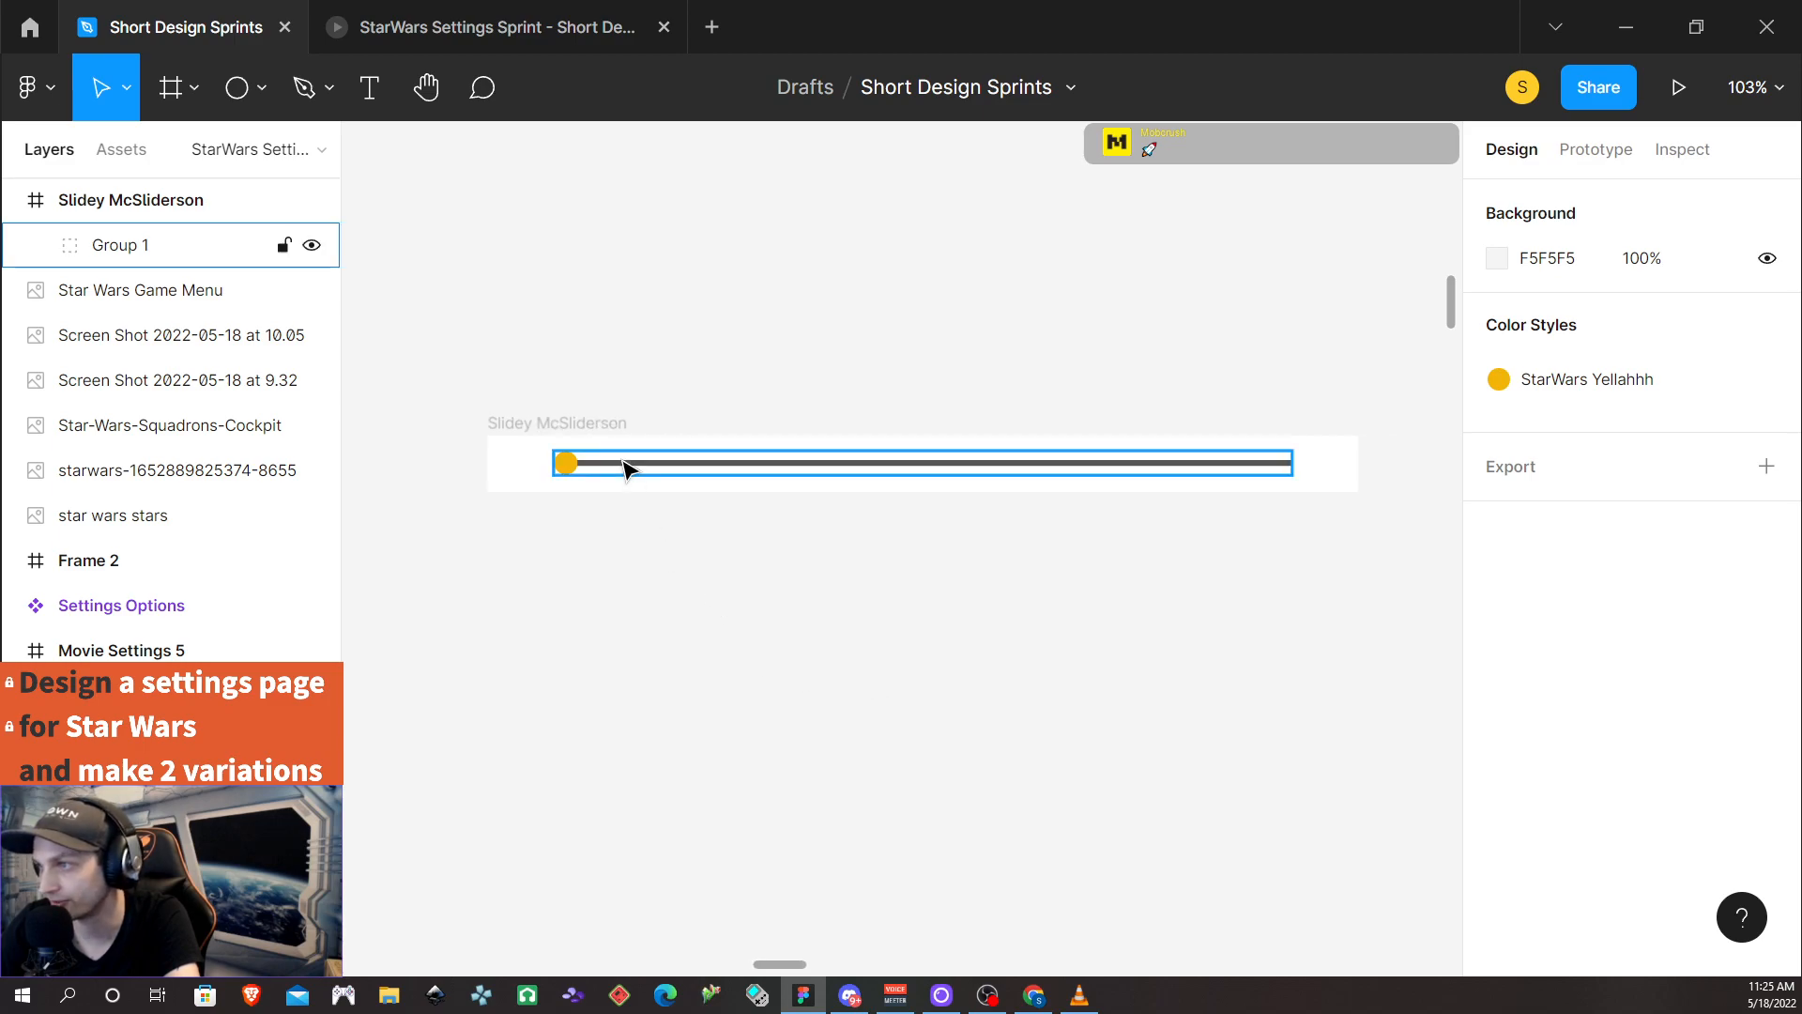
{"action": "left_click", "coordinate": [575, 437]}
{"action": "left_click", "coordinate": [591, 563]}
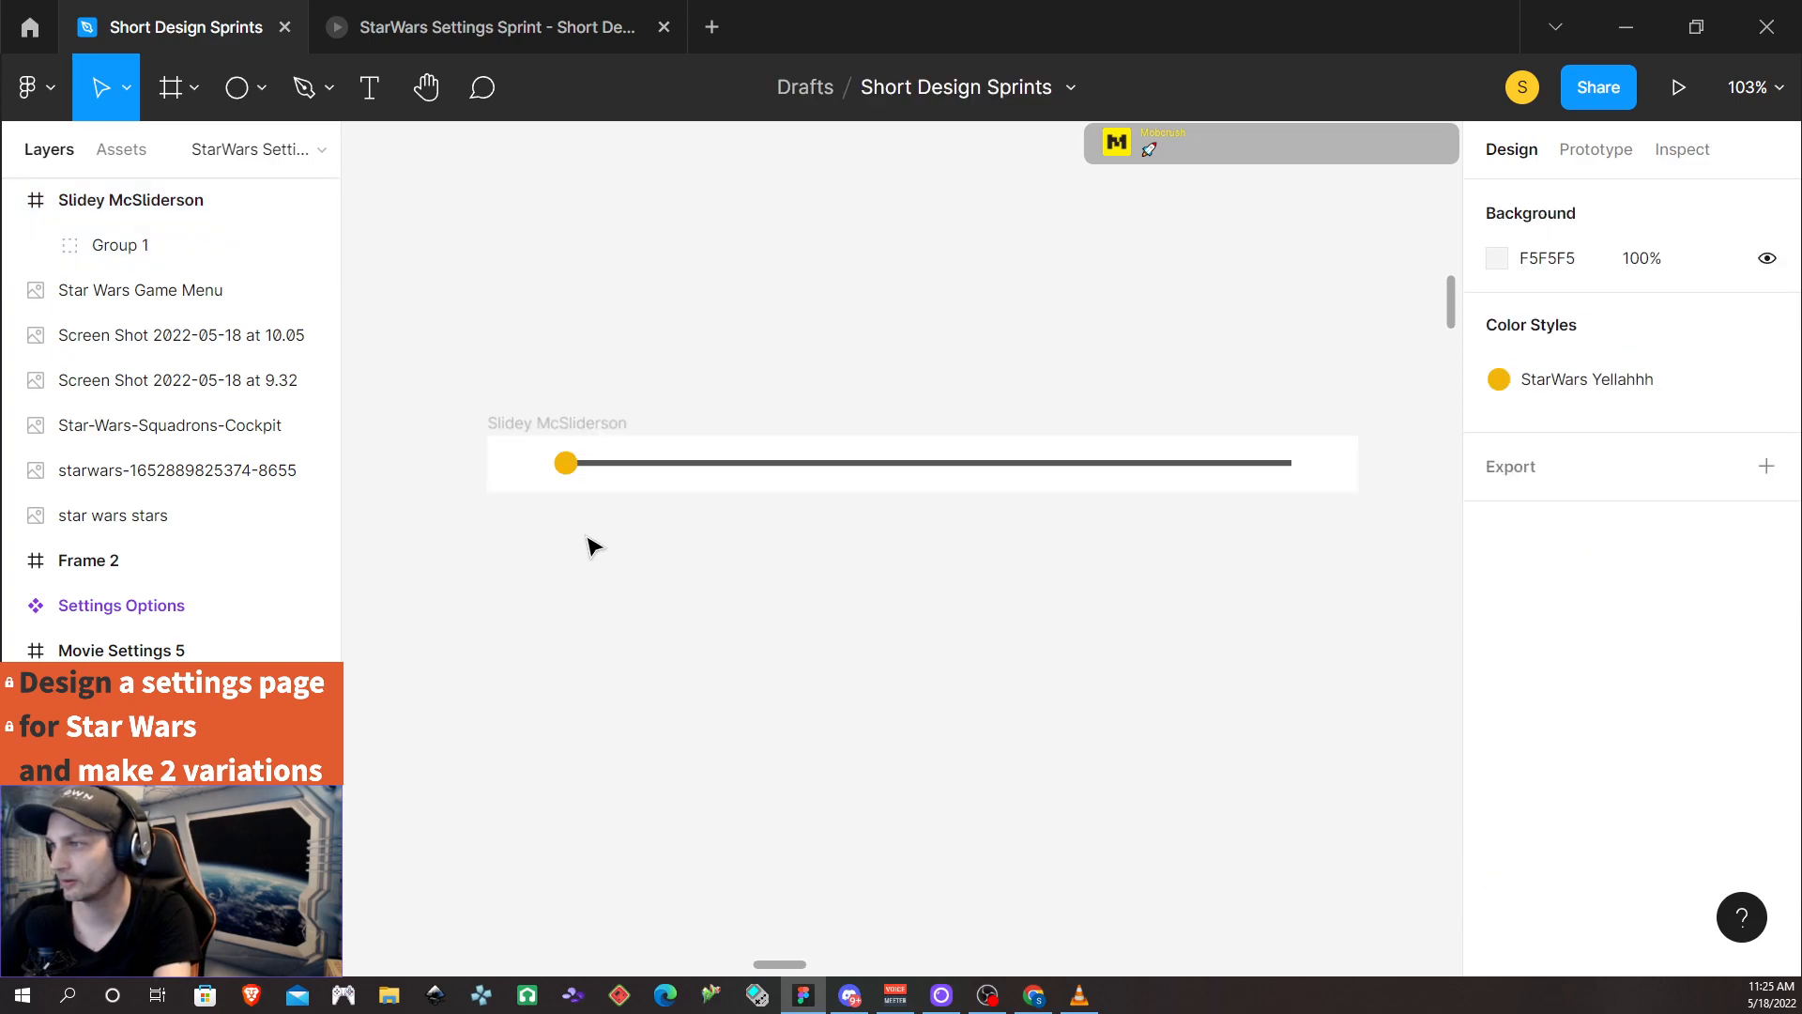
{"action": "left_click", "coordinate": [582, 428]}
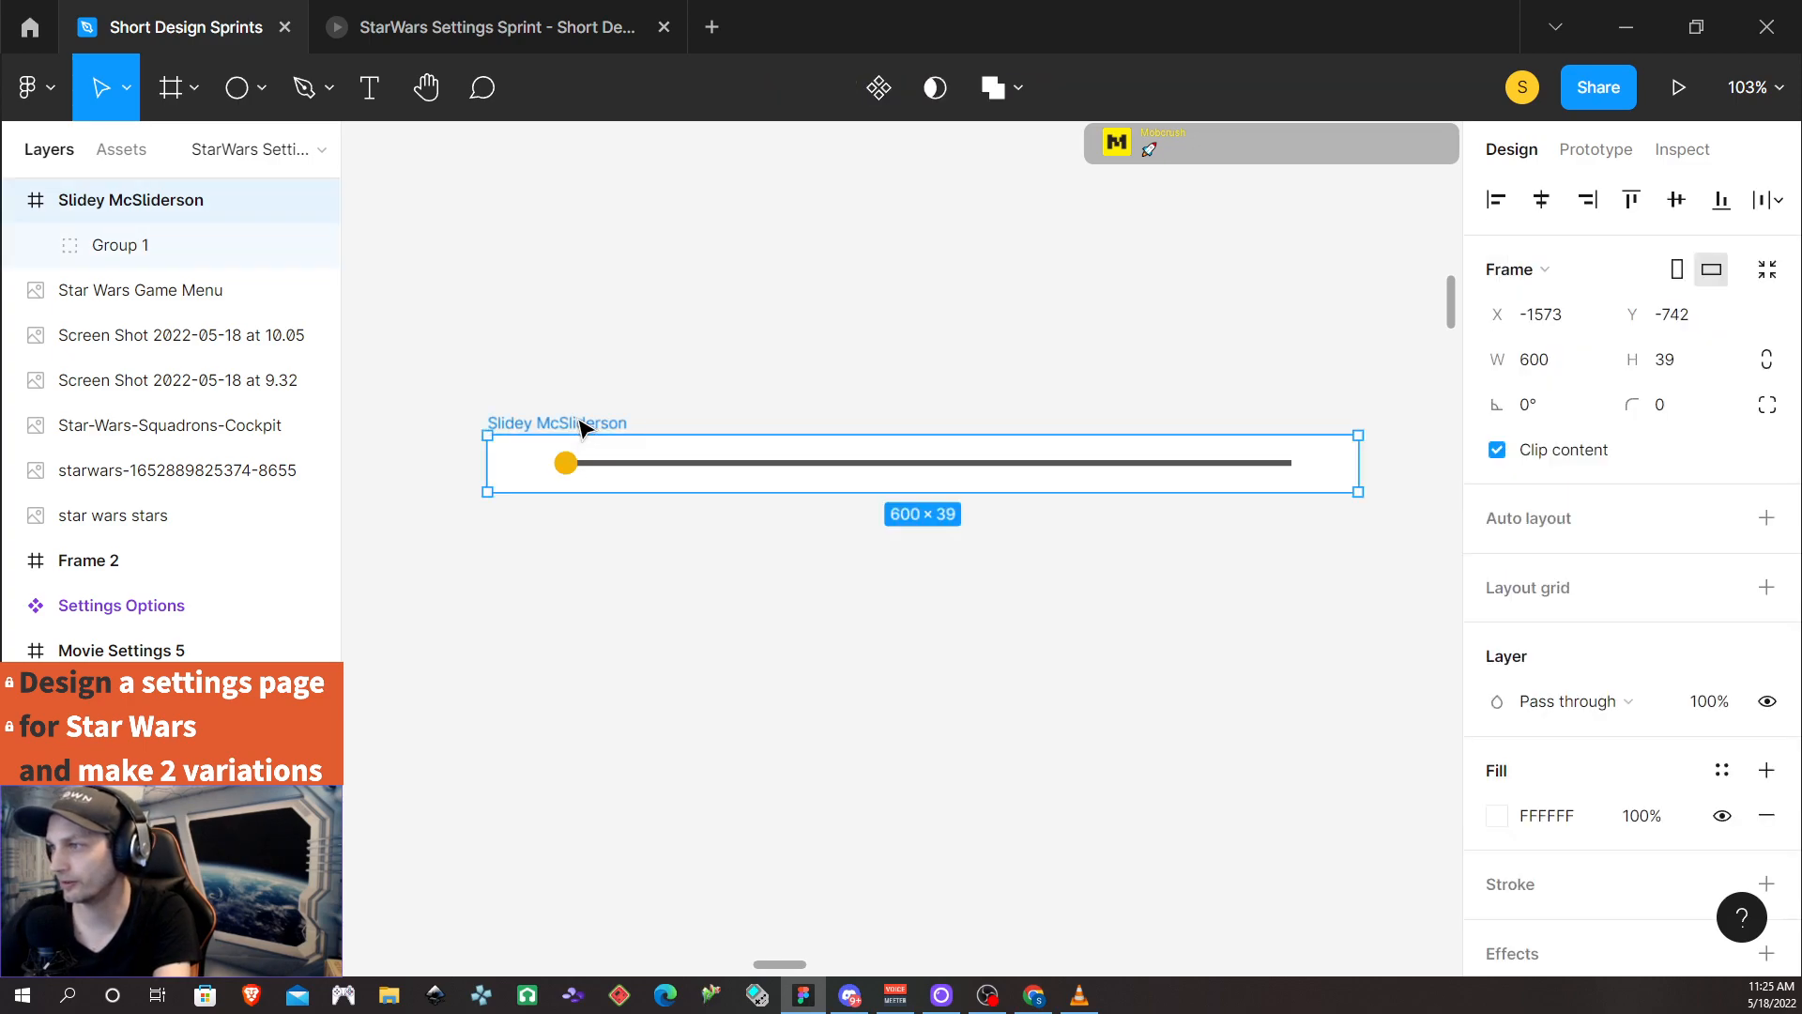
{"action": "left_click", "coordinate": [879, 89]}
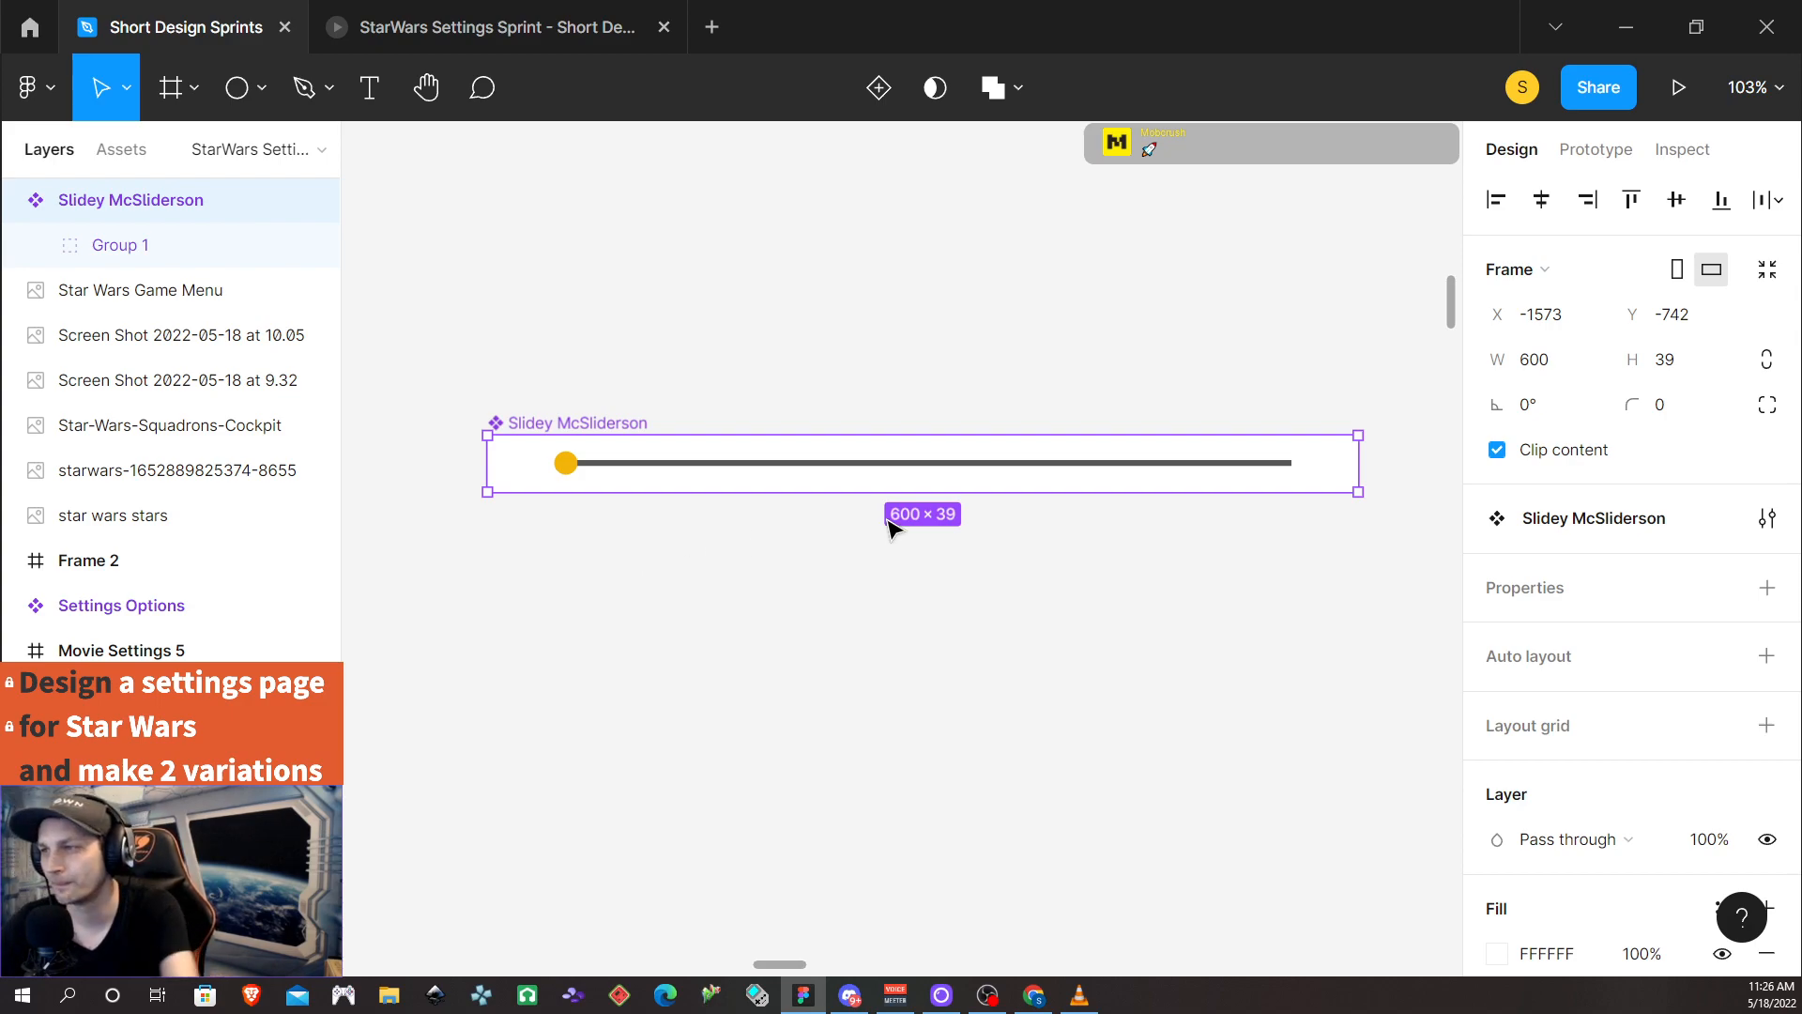
{"action": "scroll", "coordinate": [816, 624], "scroll_direction": "up", "scroll_amount": 1}
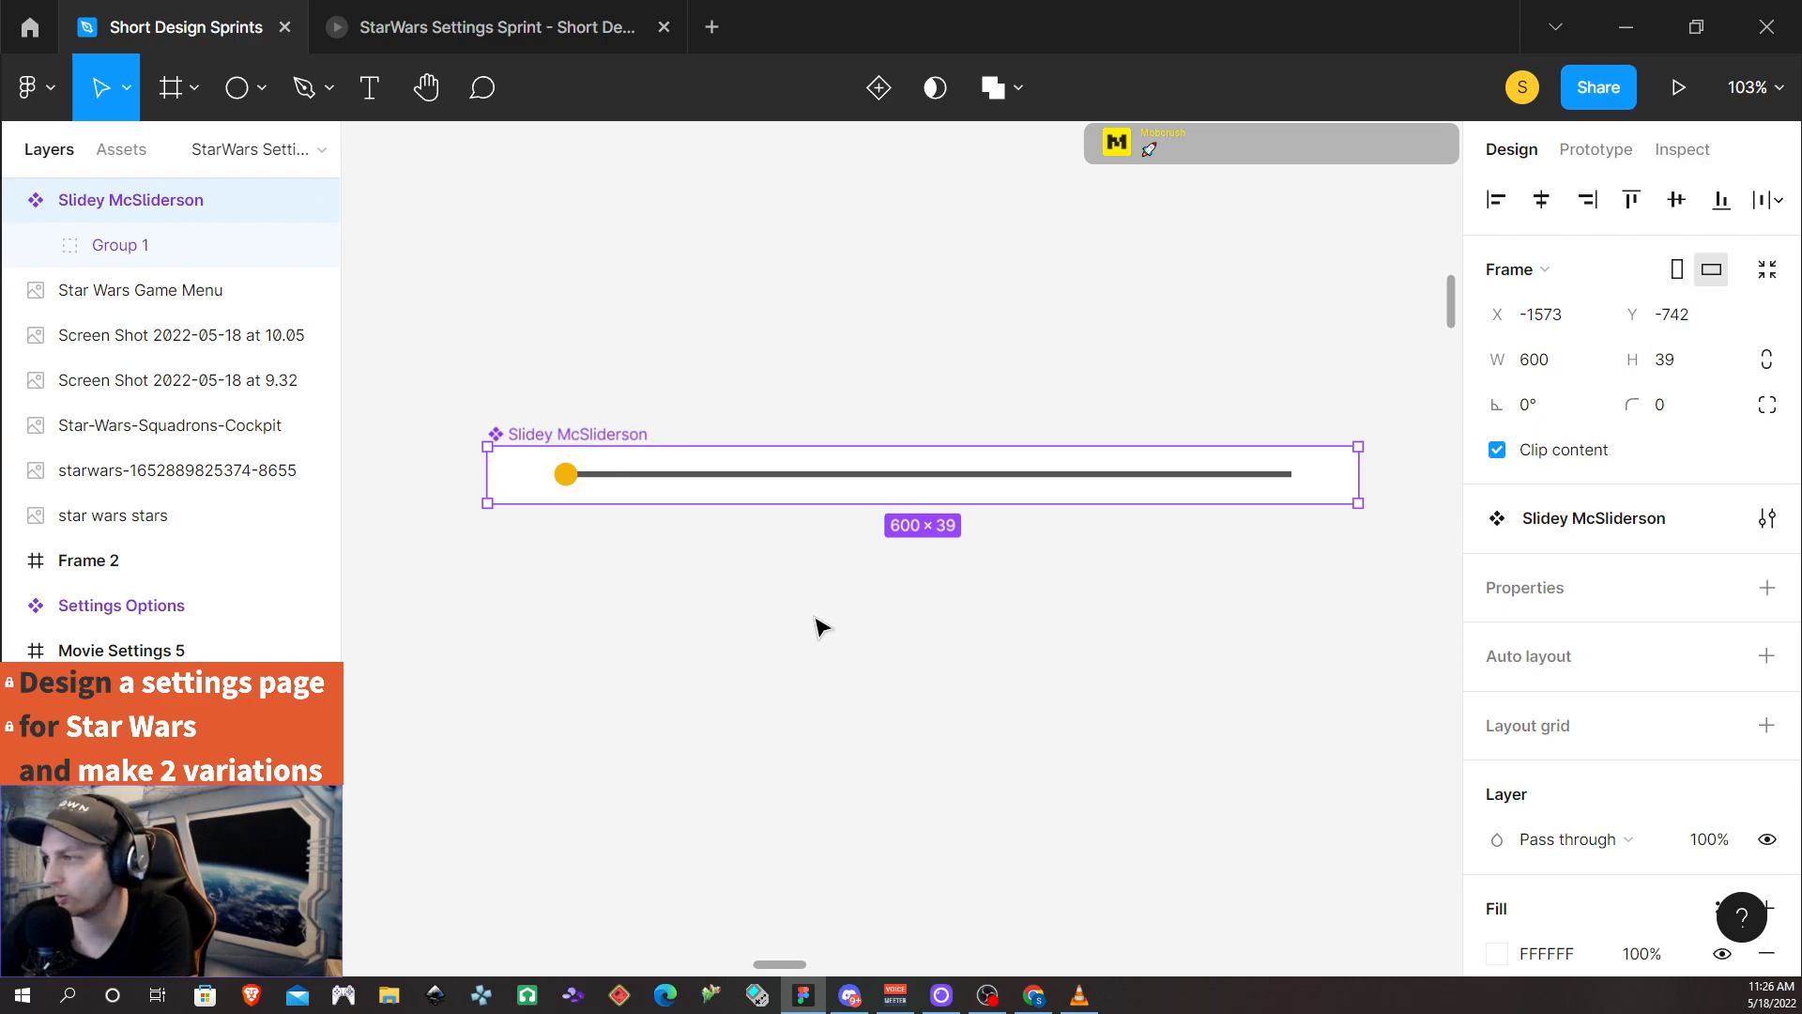
{"action": "scroll", "coordinate": [813, 627], "scroll_direction": "down", "scroll_amount": 2}
{"action": "scroll", "coordinate": [813, 627], "scroll_direction": "down", "scroll_amount": 2}
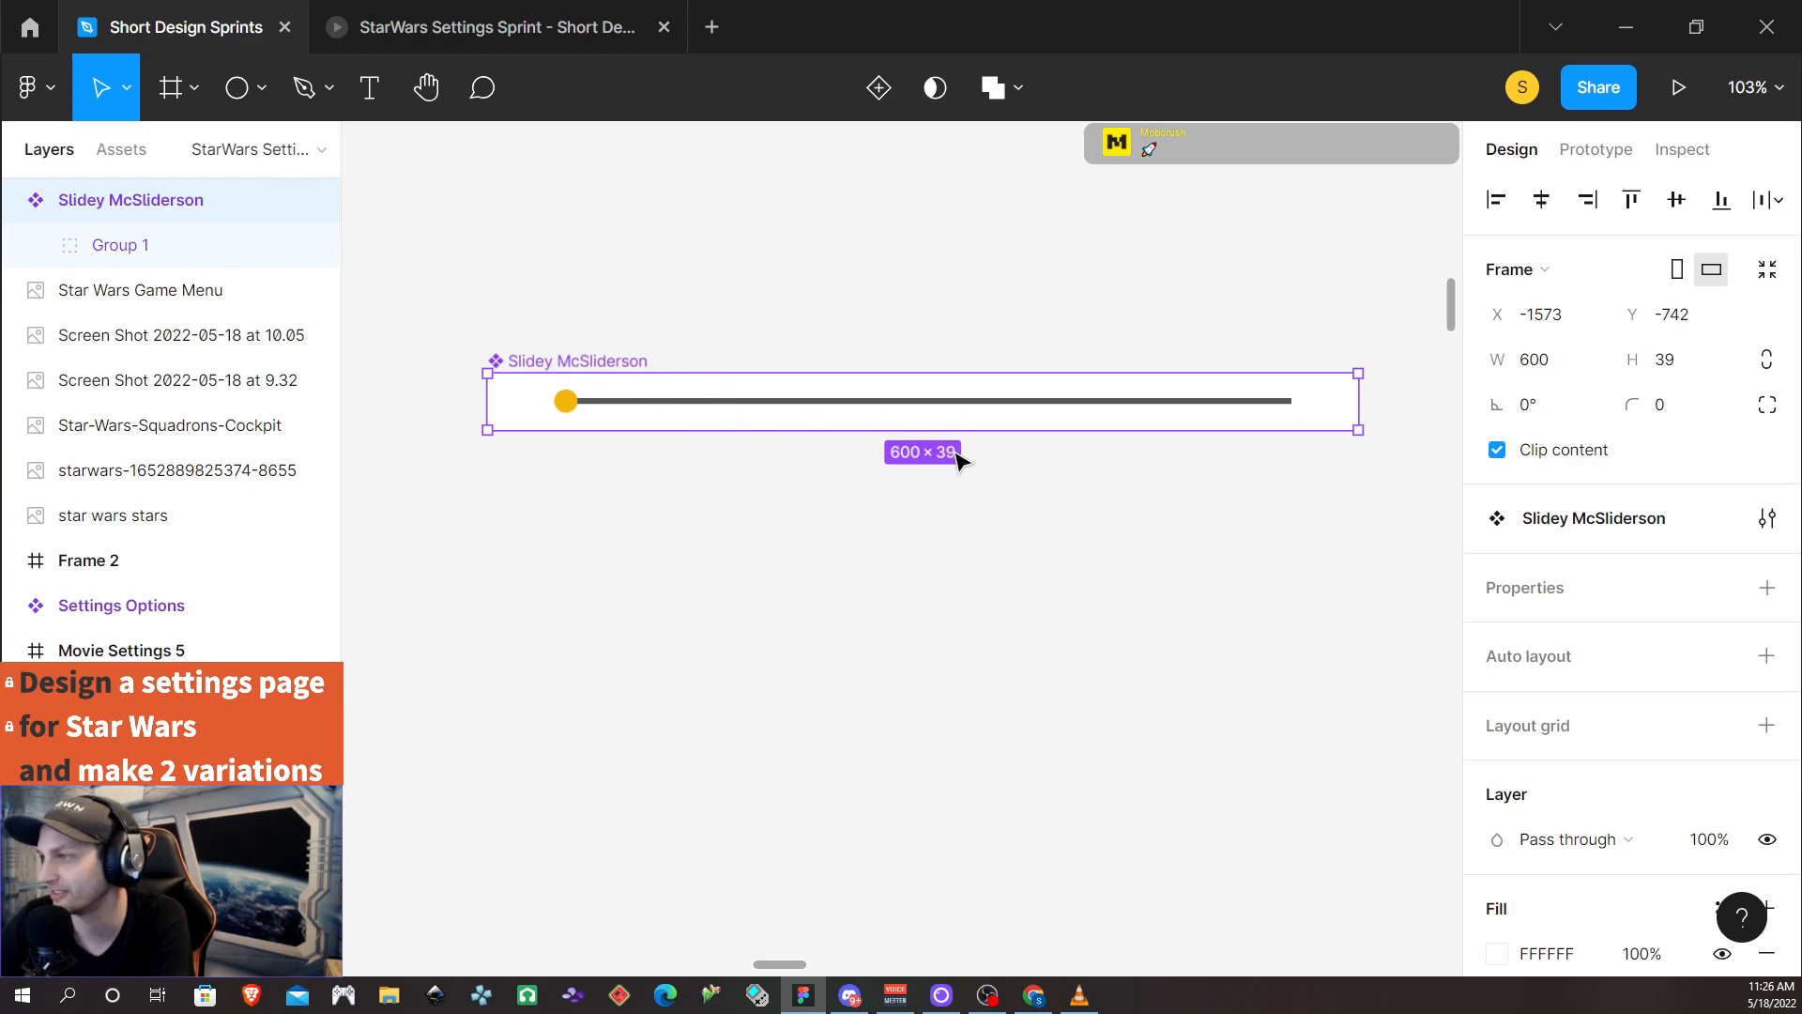
Add a second variant to the Slidey McSliderson component and name its Property 1 value Filled
{"action": "left_click", "coordinate": [878, 87]}
{"action": "left_click", "coordinate": [1658, 677]}
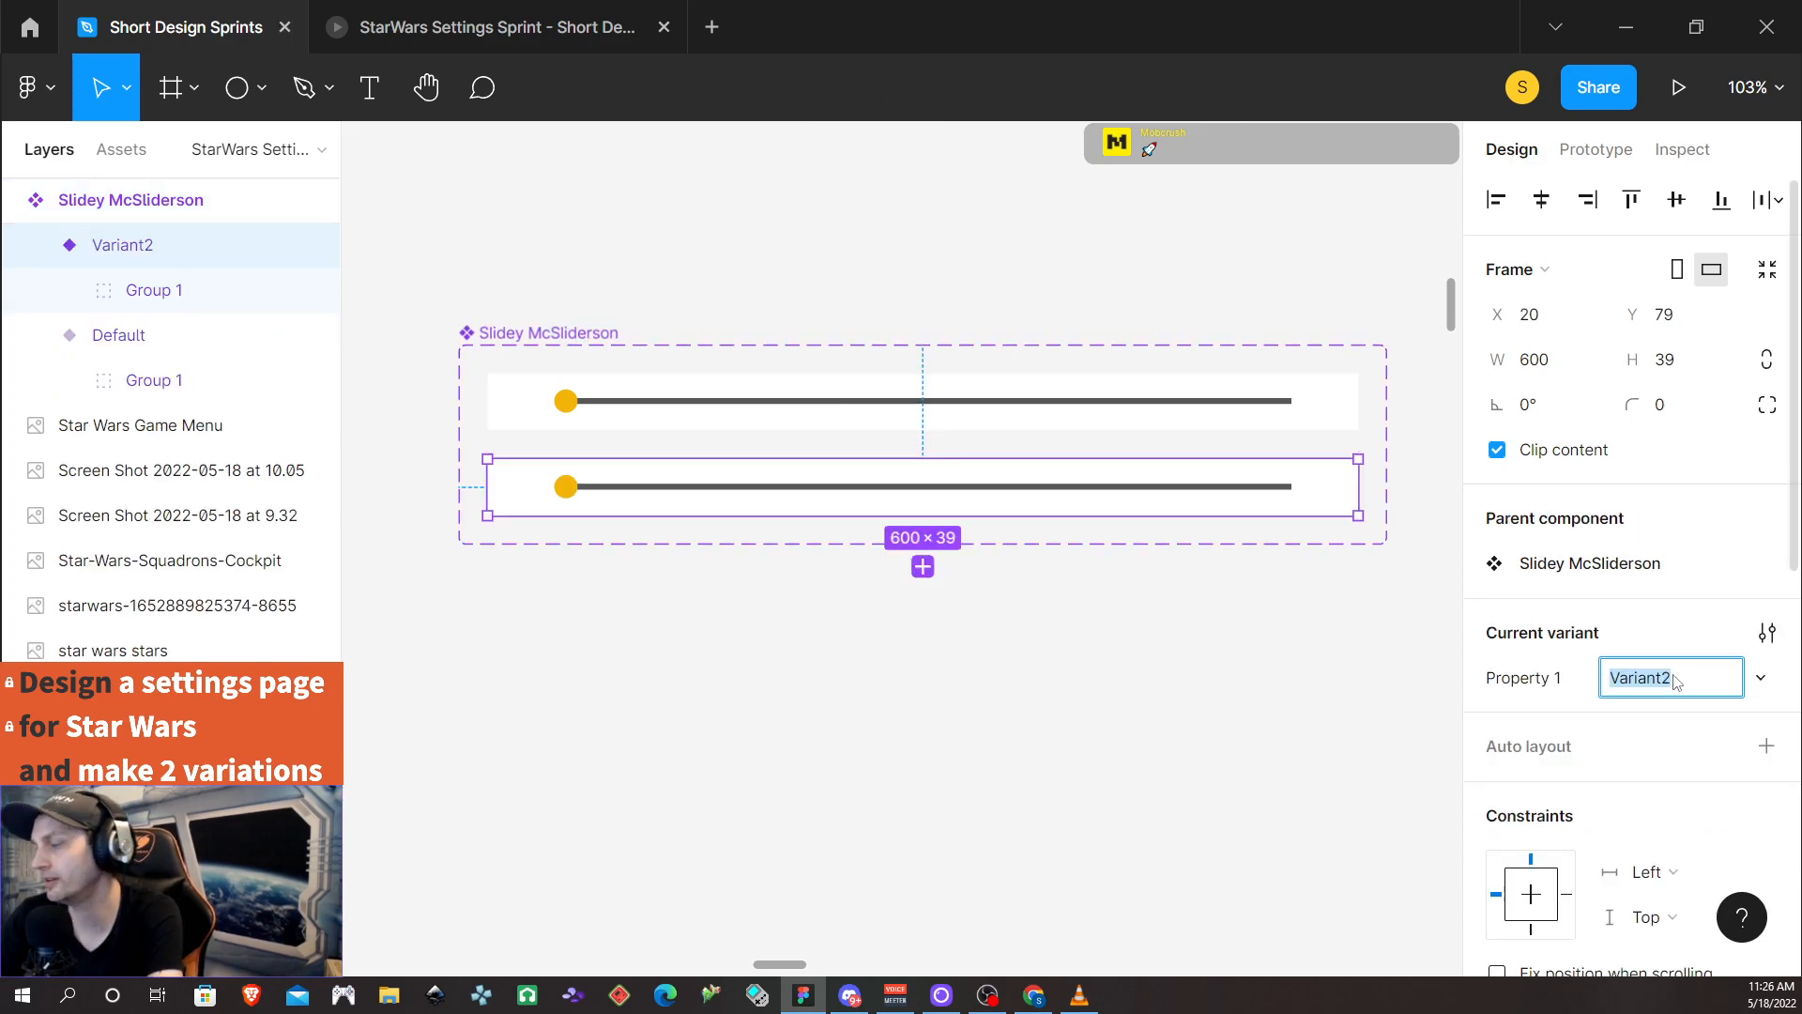
{"action": "type", "text": "Fill"}
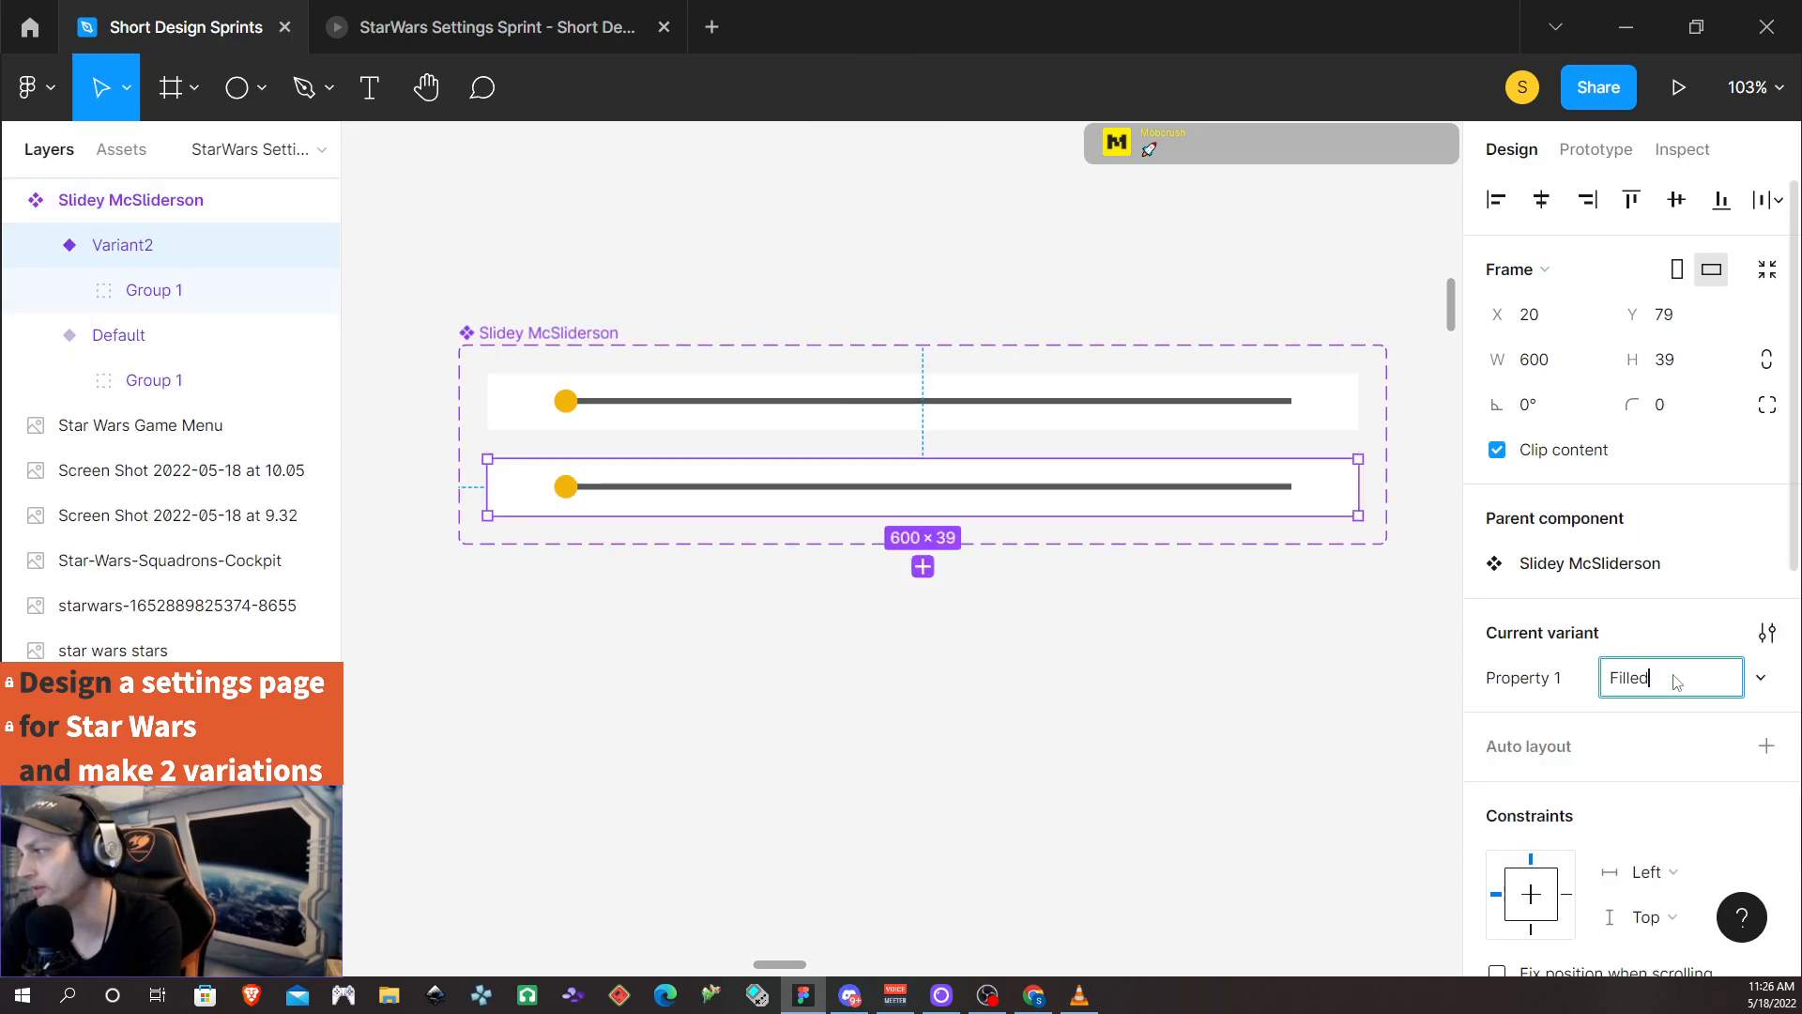
{"action": "type", "text": "ed"}
Rename the slider's default variant as Empty
{"action": "left_click", "coordinate": [516, 385]}
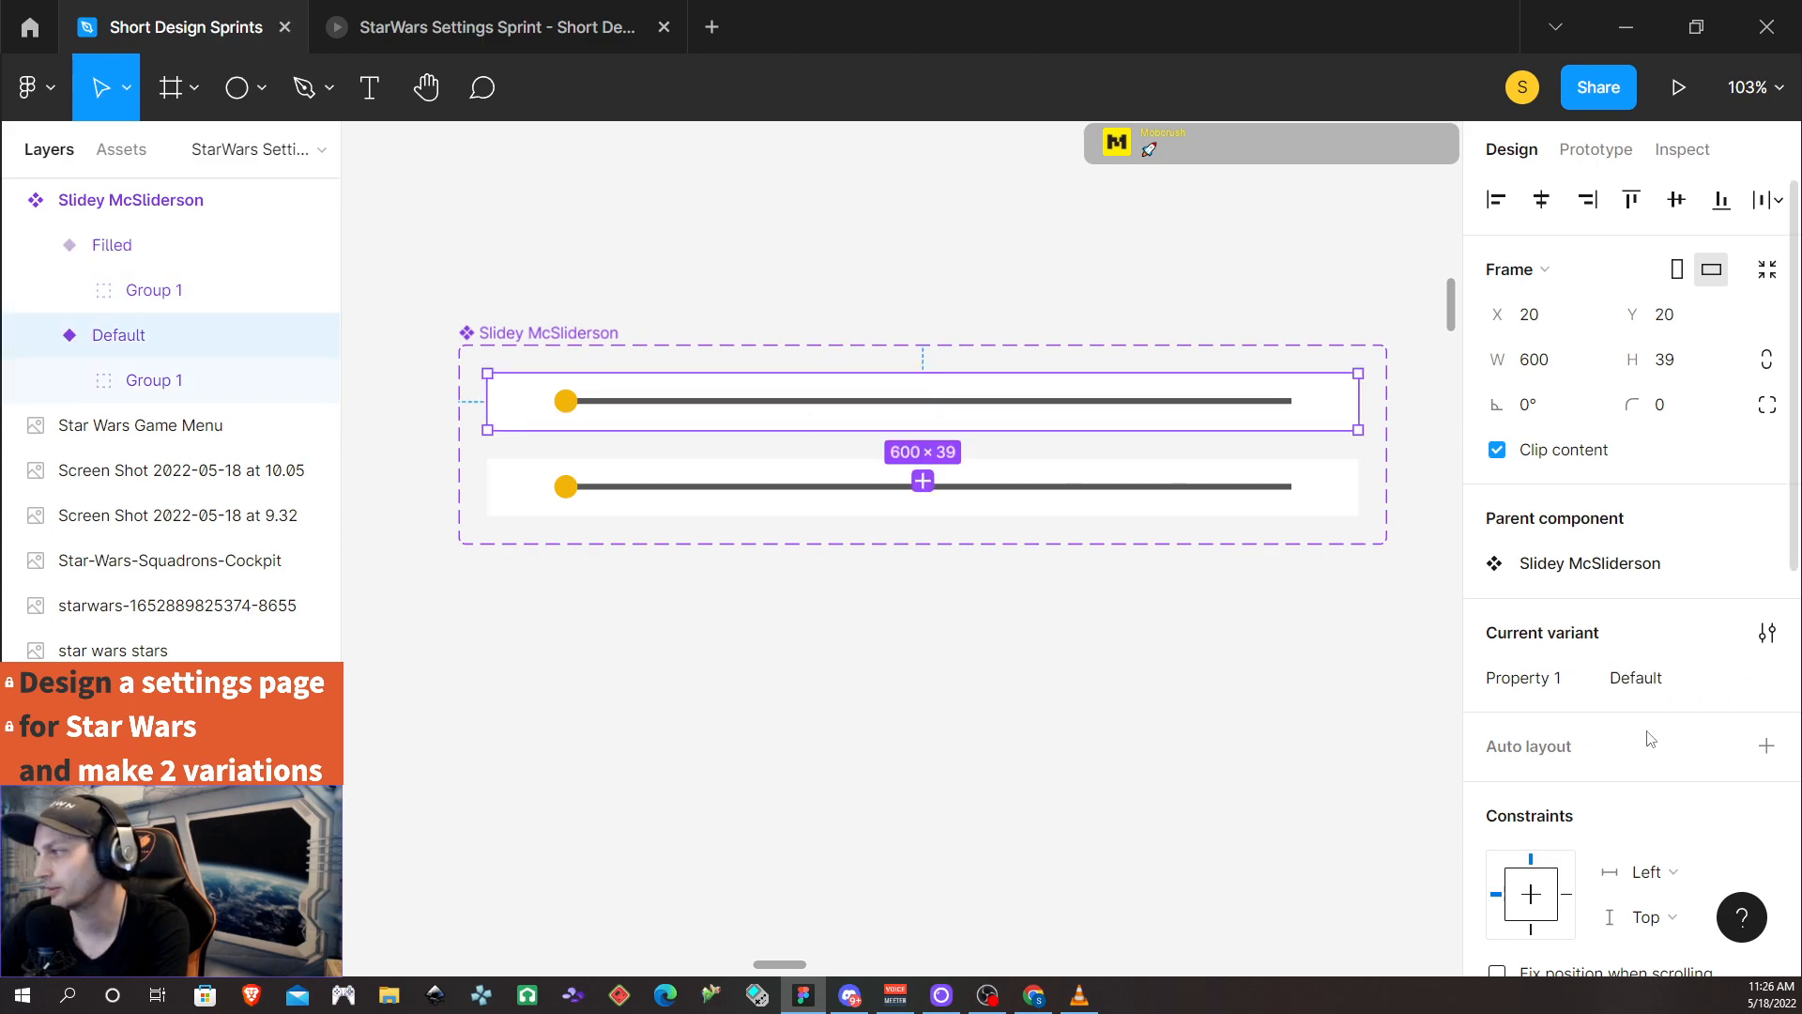
{"action": "left_click", "coordinate": [1681, 677]}
{"action": "type", "text": "Em"}
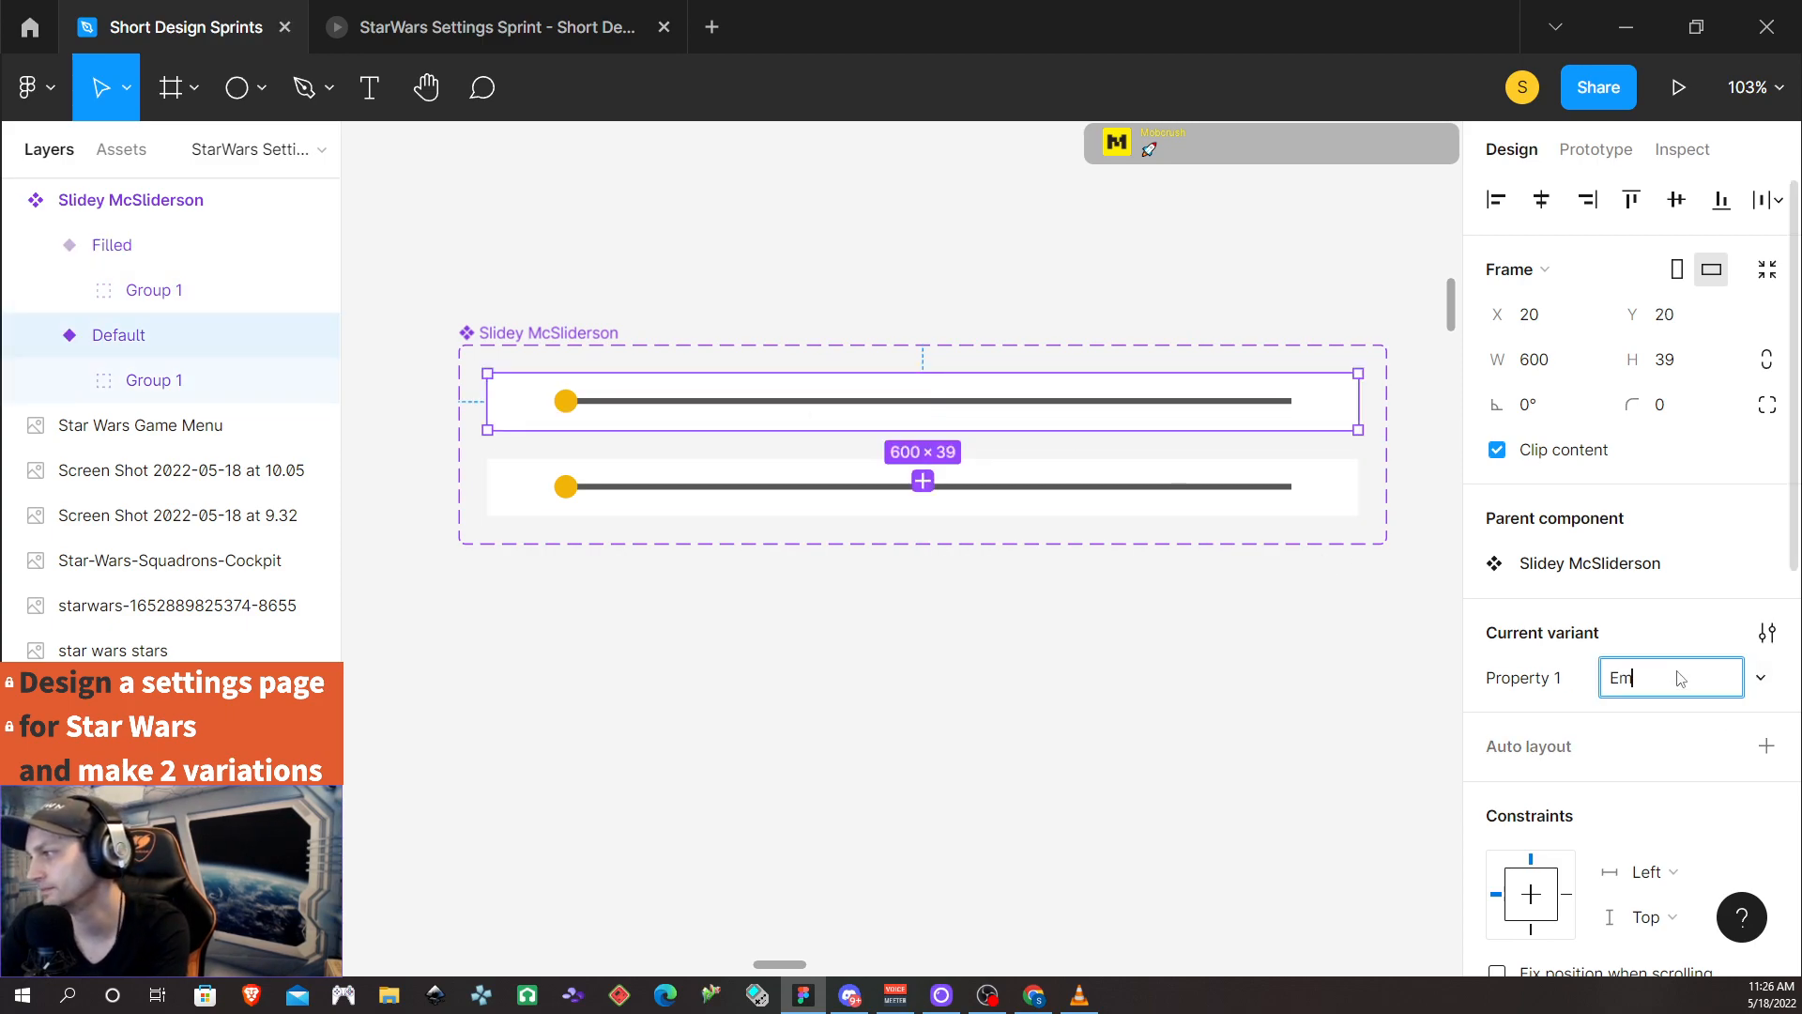
{"action": "type", "text": "pty"}
{"action": "key", "text": "Return"}
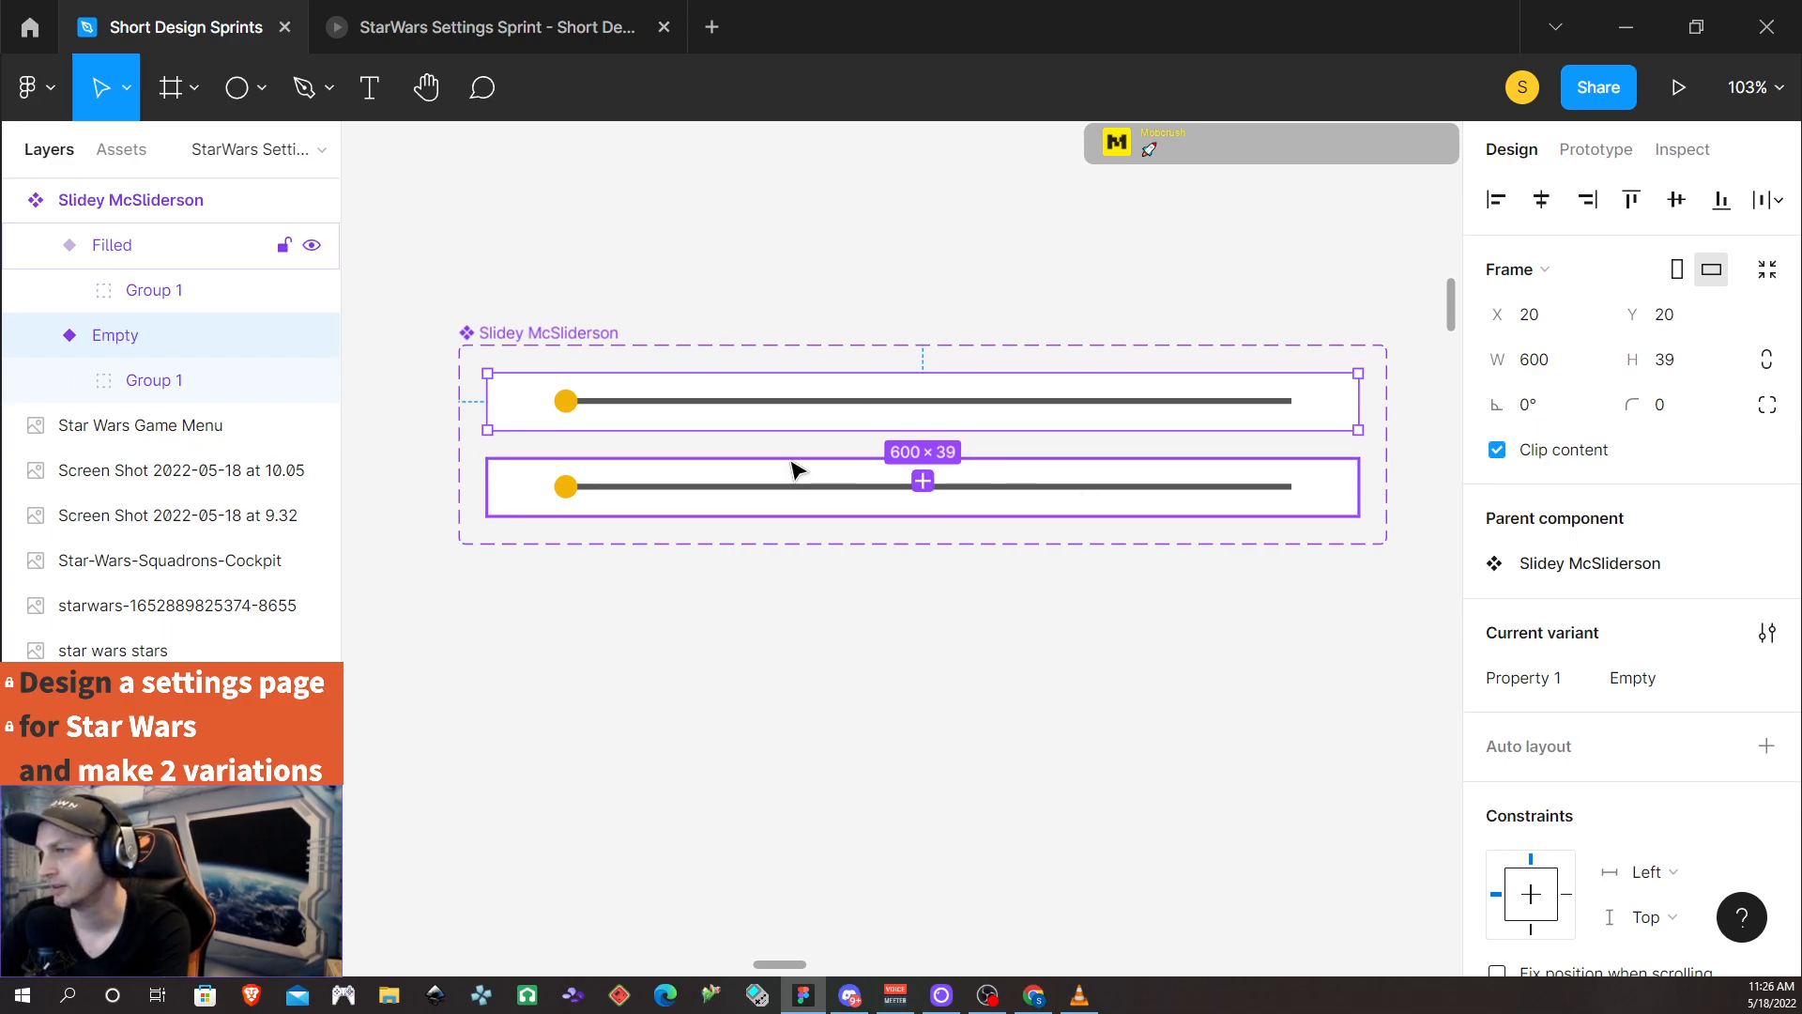
Set the width of the Fill Line in the Filled variant to 500
{"action": "double_click", "coordinate": [793, 495]}
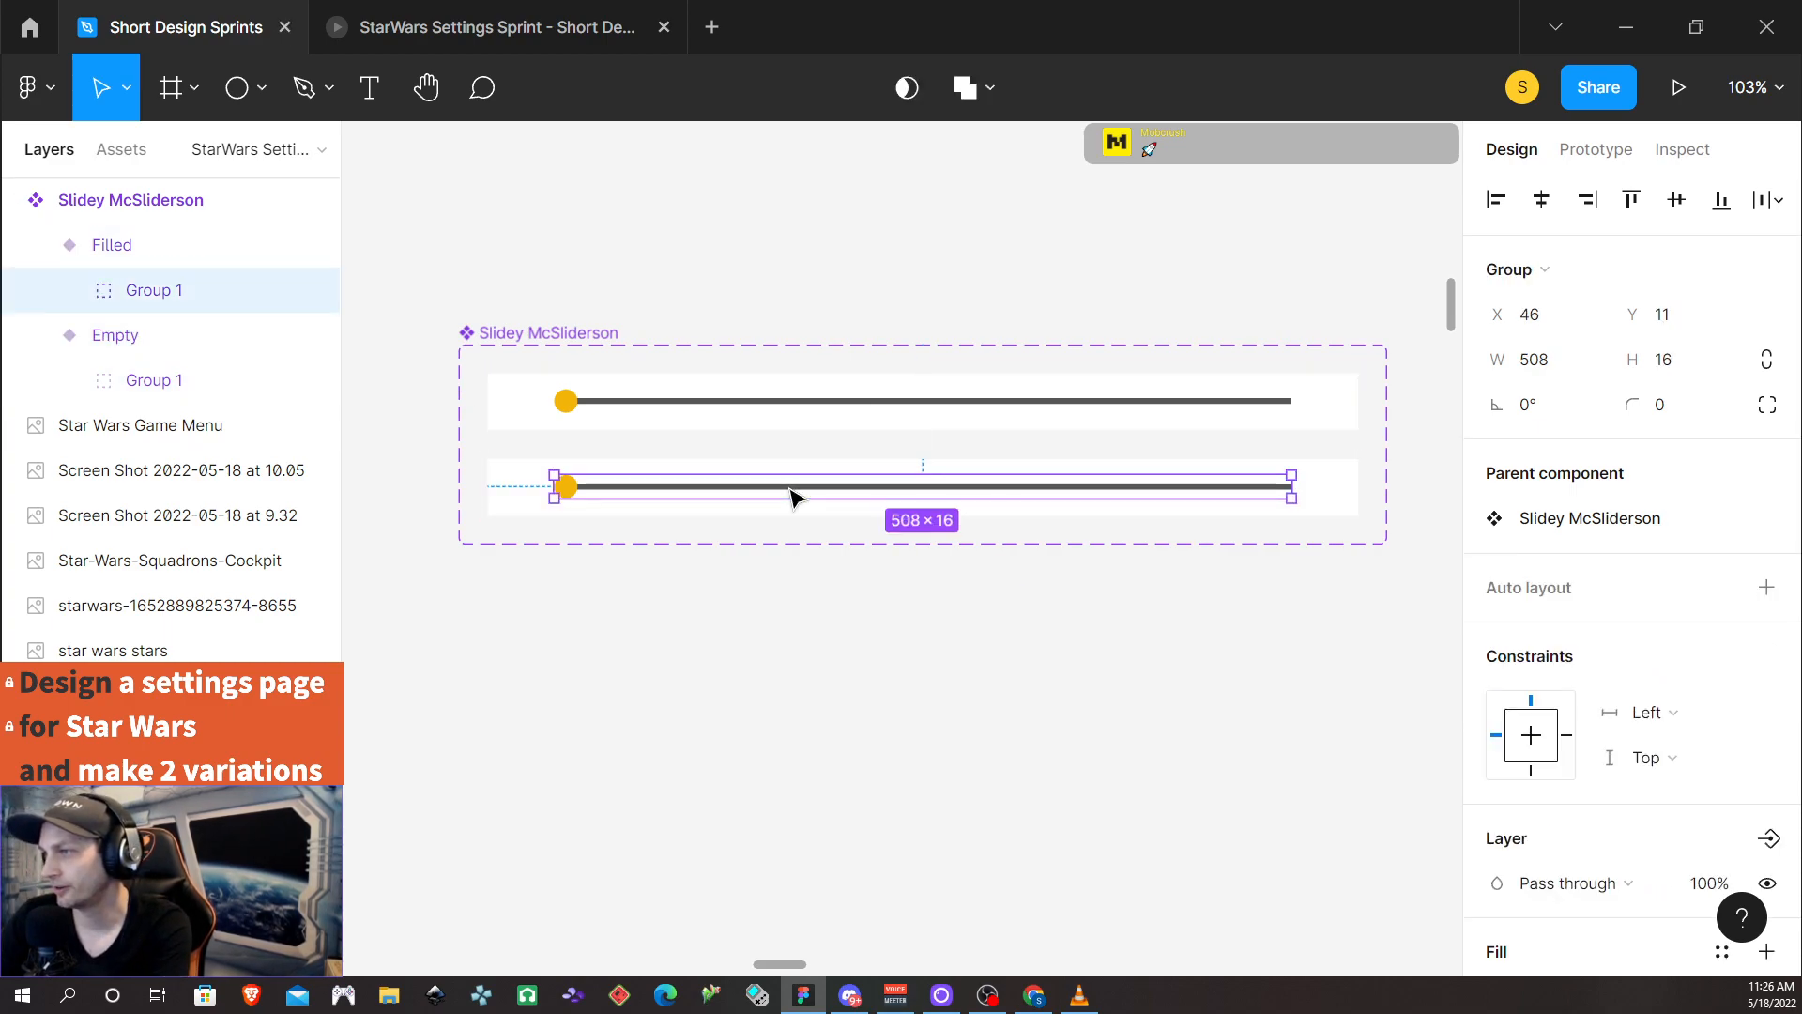
{"action": "double_click", "coordinate": [793, 495]}
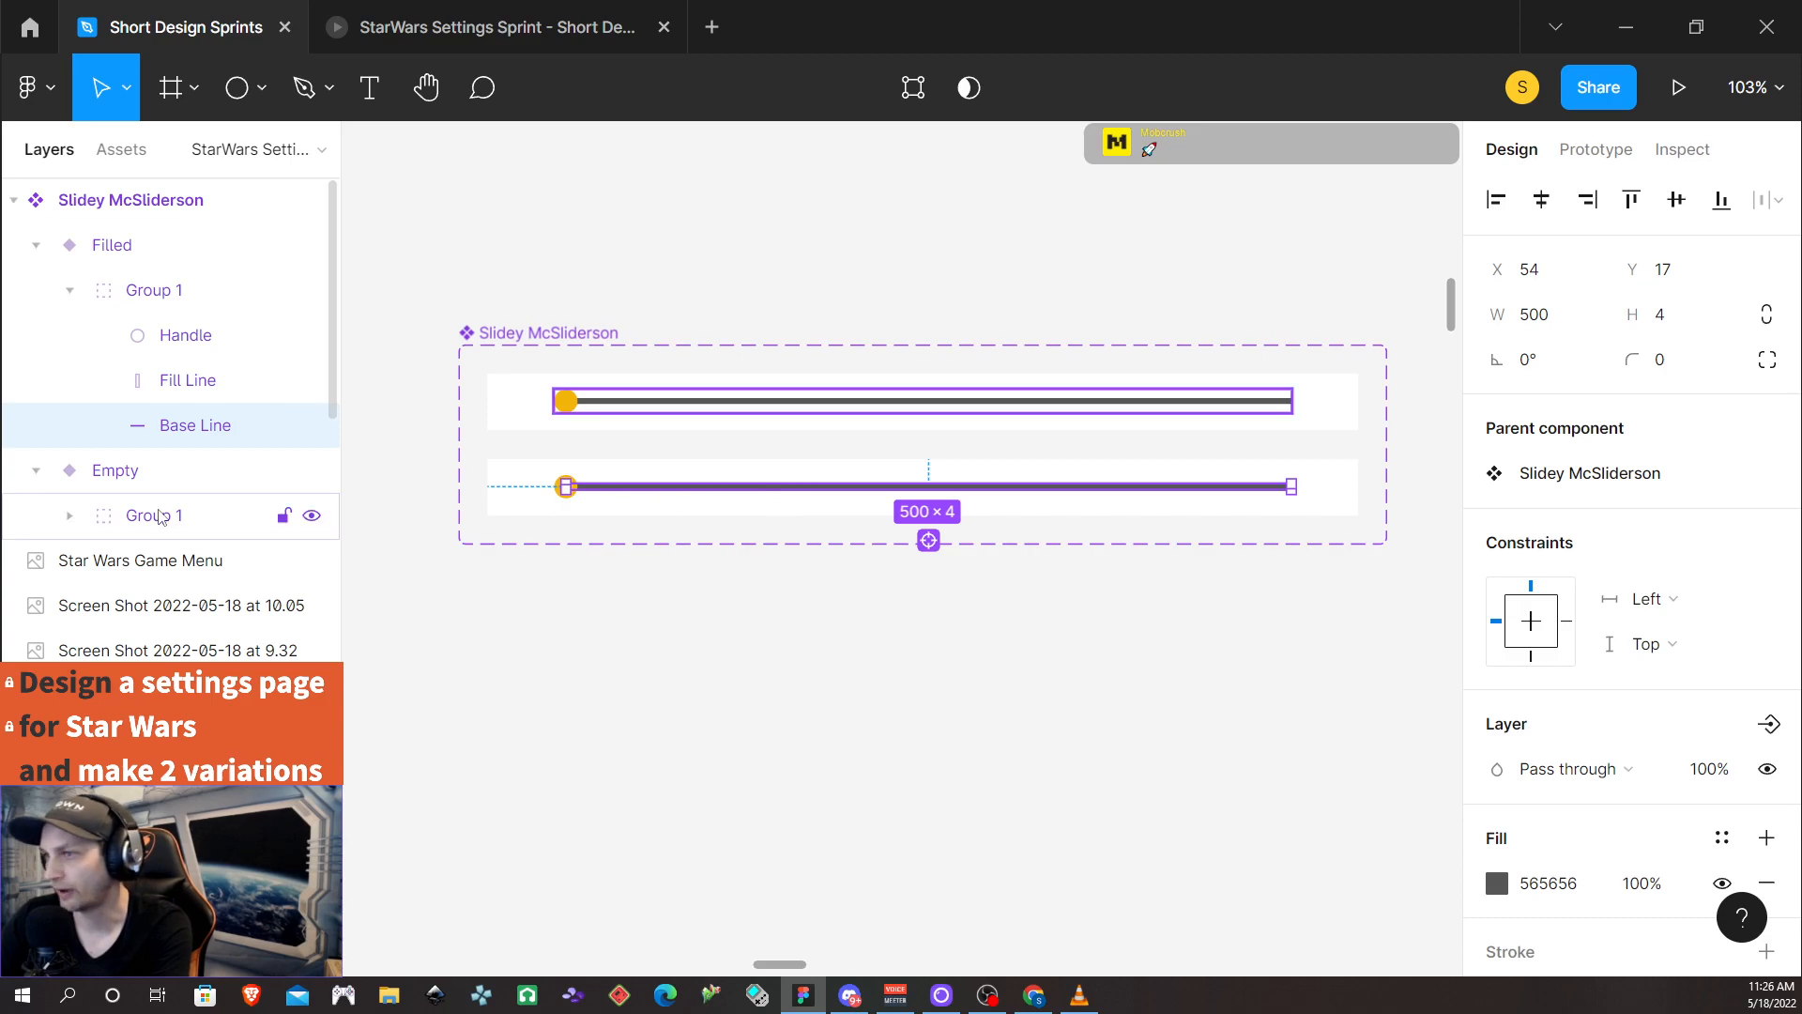
{"action": "left_click", "coordinate": [194, 373]}
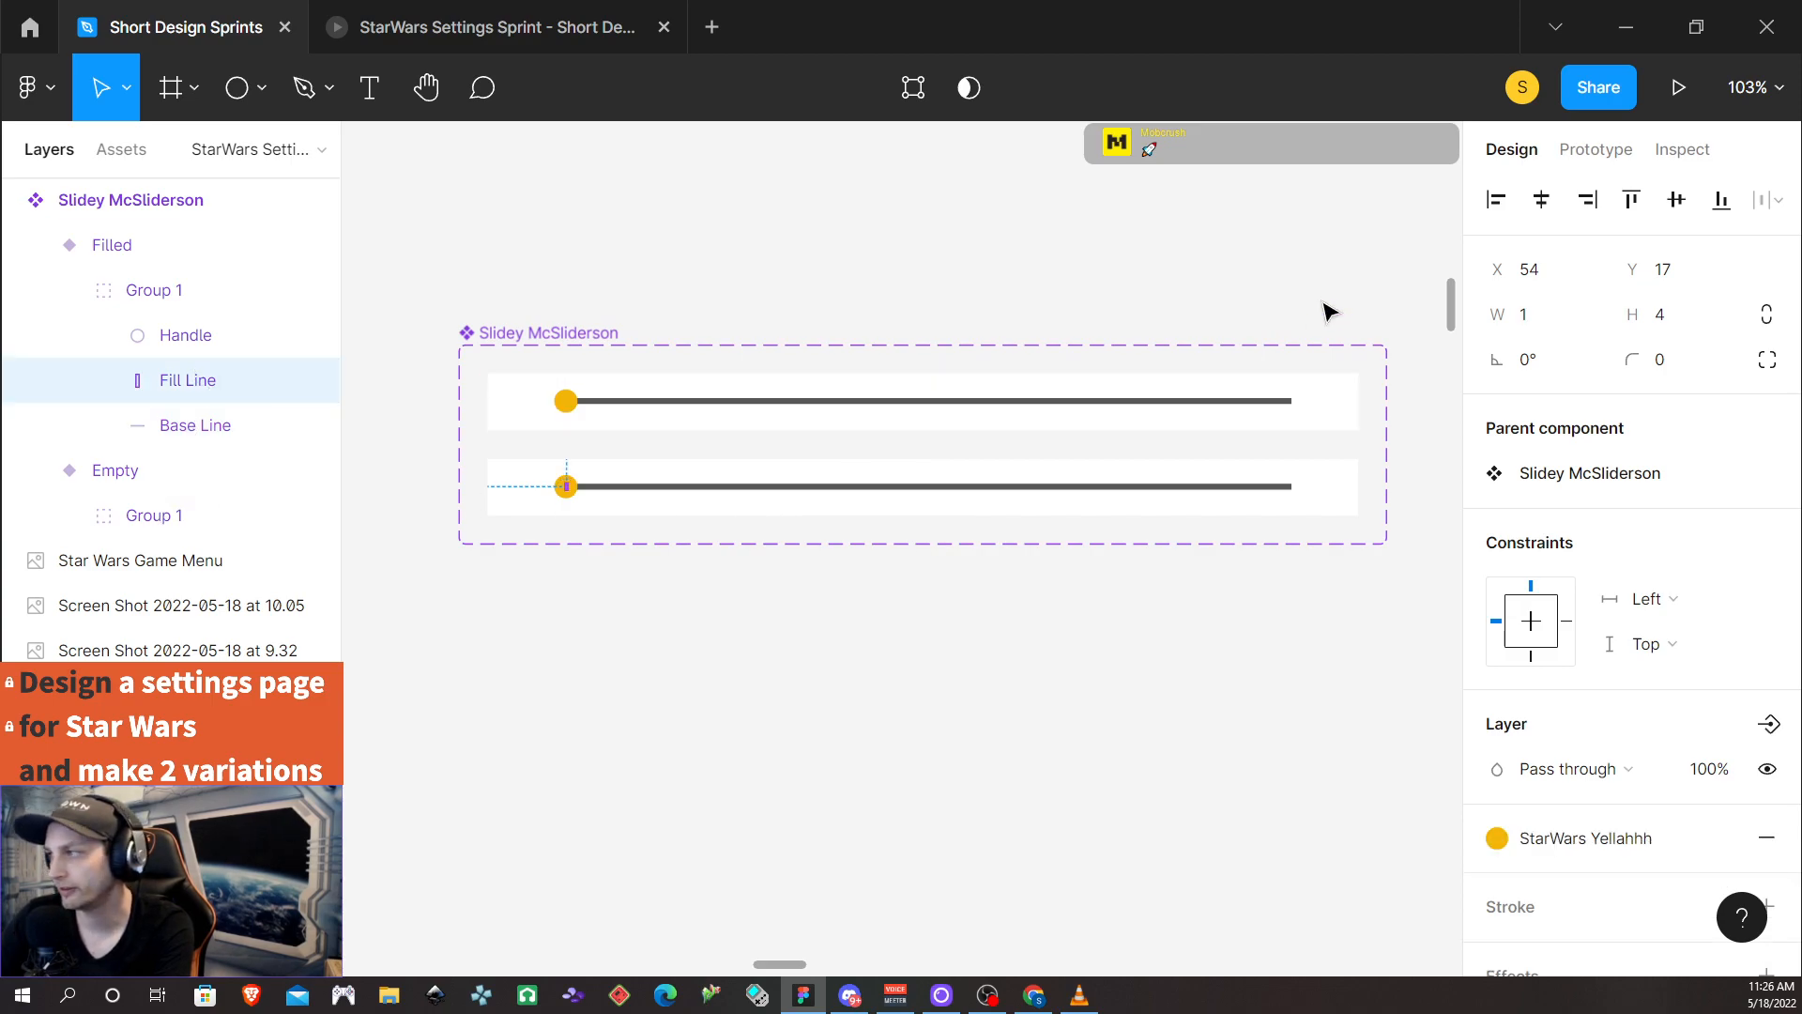
{"action": "left_click", "coordinate": [1572, 319]}
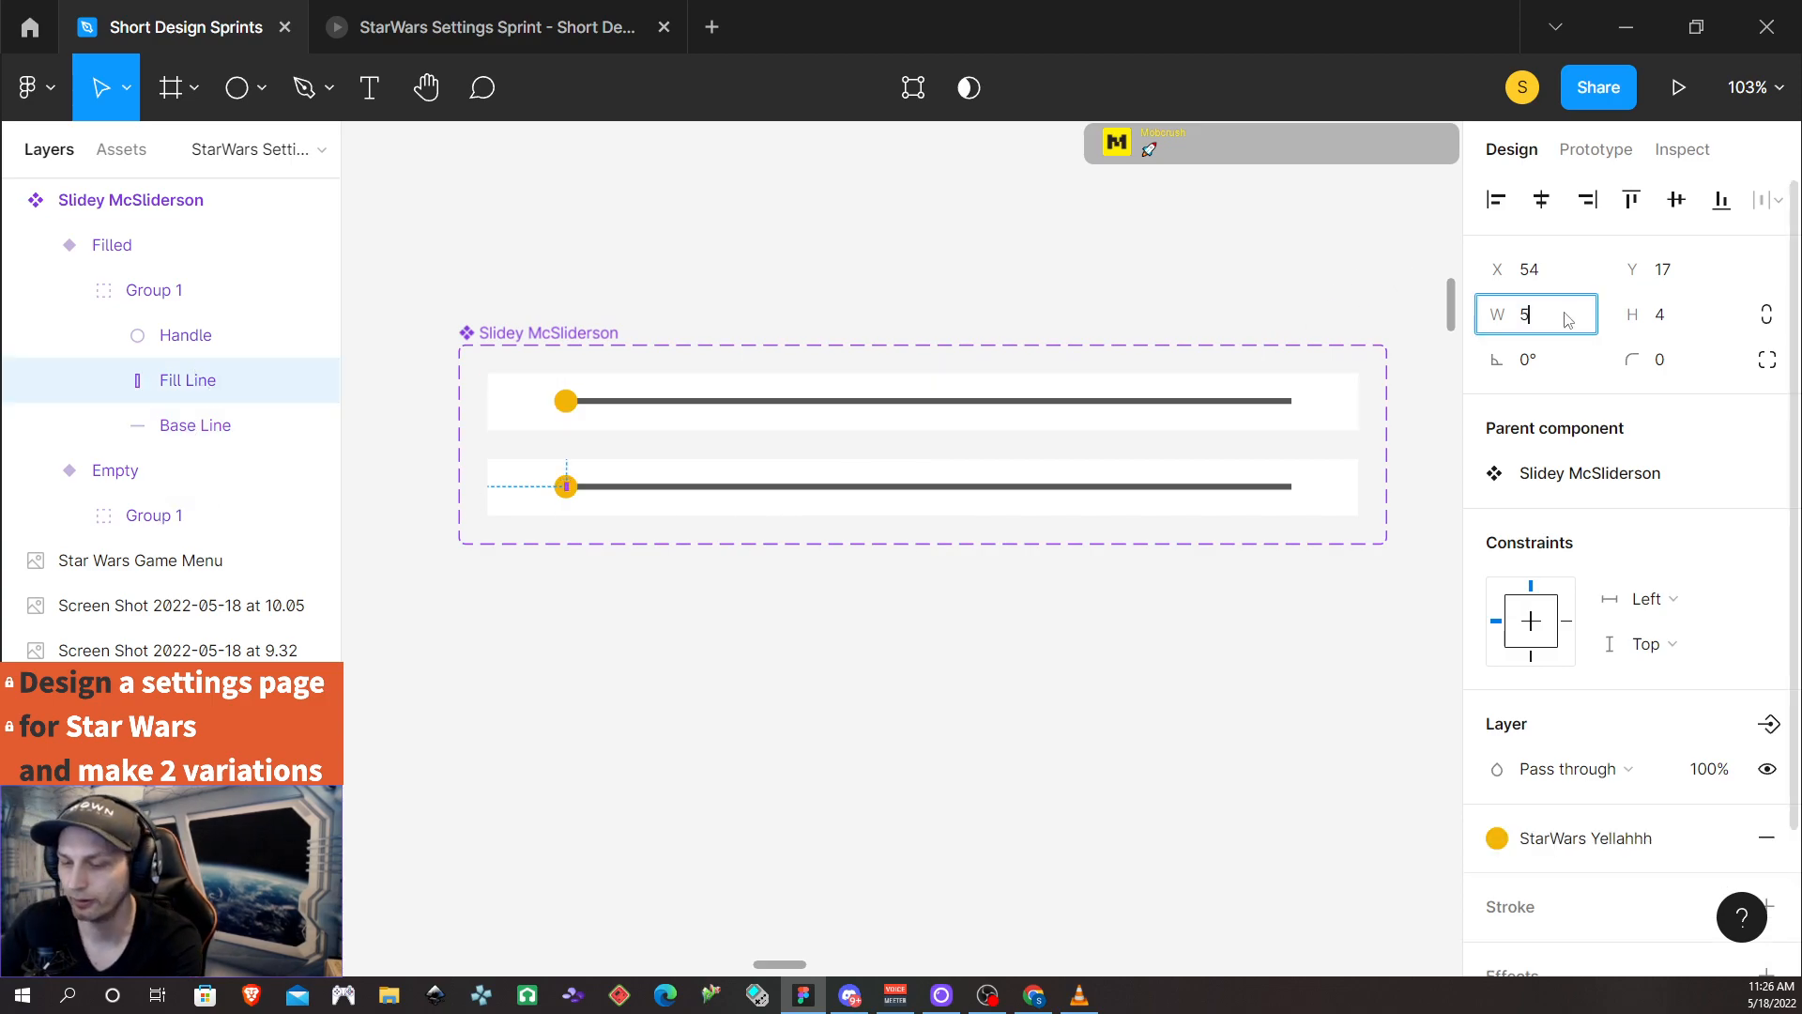
{"action": "key", "text": "Return"}
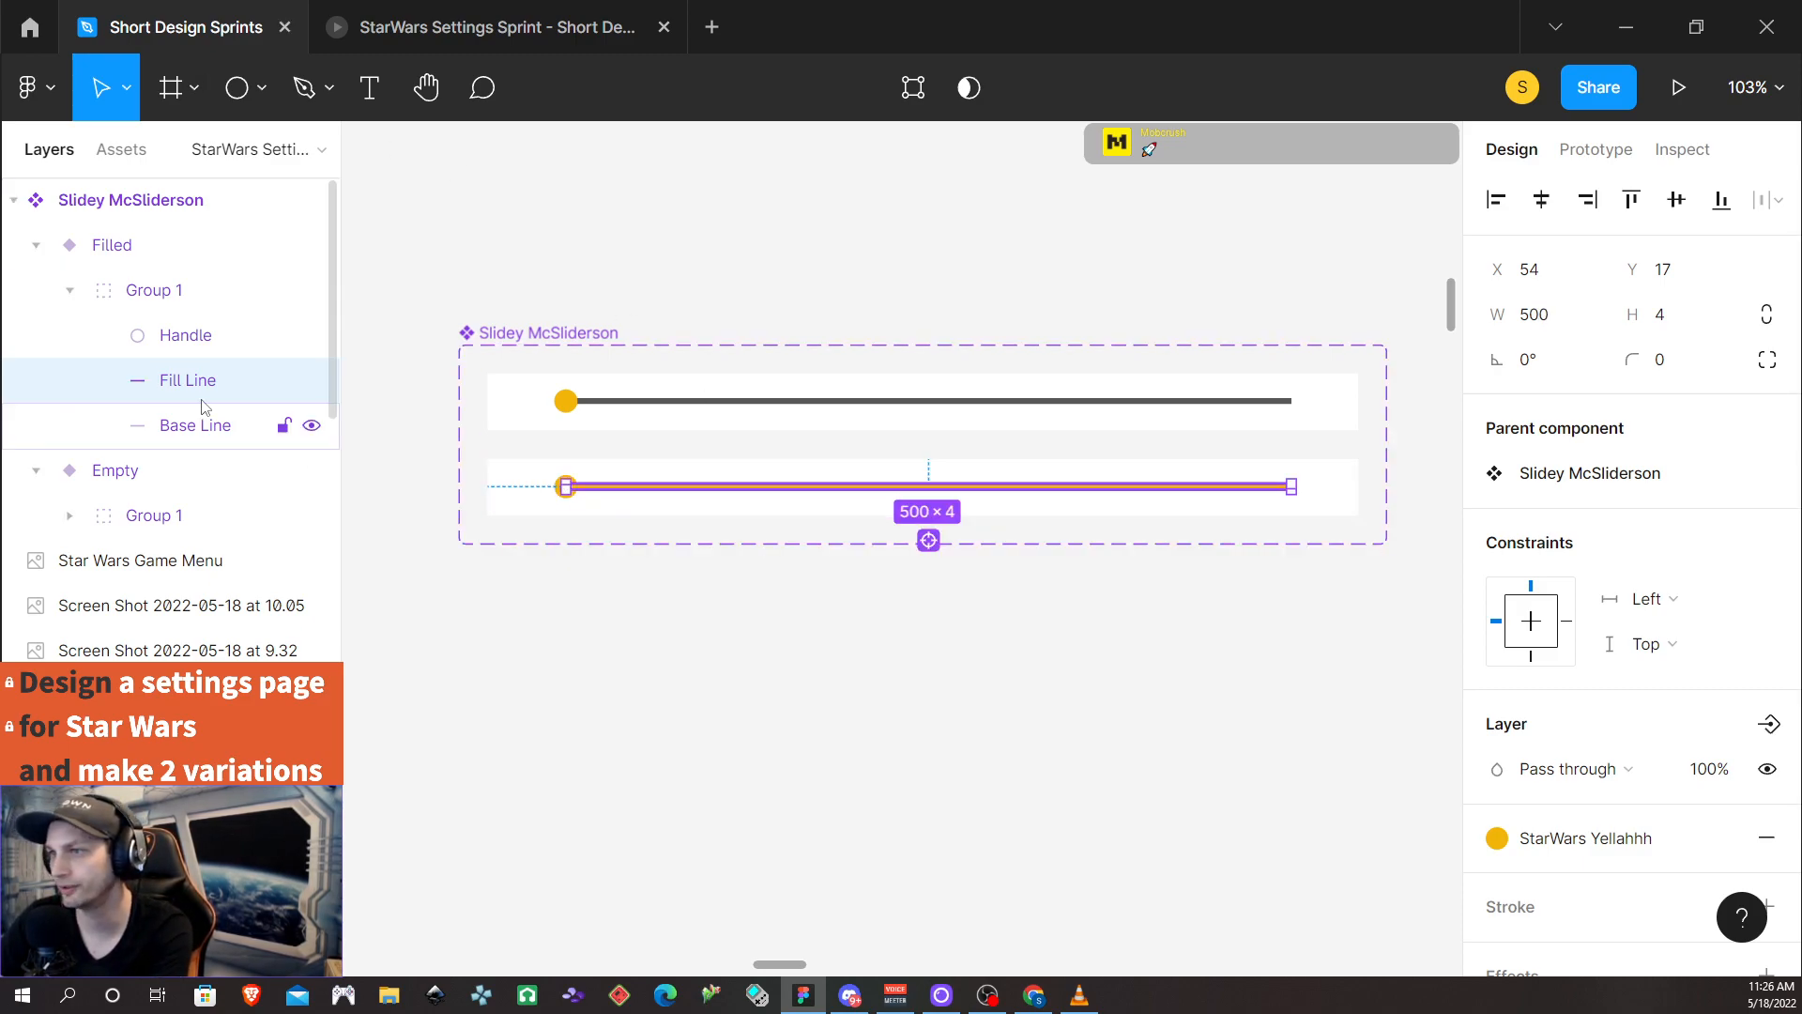
Move the Filled variant's Handle to the far right end of the line, at X 546 and Y 11
{"action": "left_click", "coordinate": [214, 337]}
{"action": "left_click_drag", "start_coordinate": [569, 494], "coordinate": [1294, 491]}
{"action": "scroll", "coordinate": [1309, 502], "scroll_direction": "up", "scroll_amount": 4}
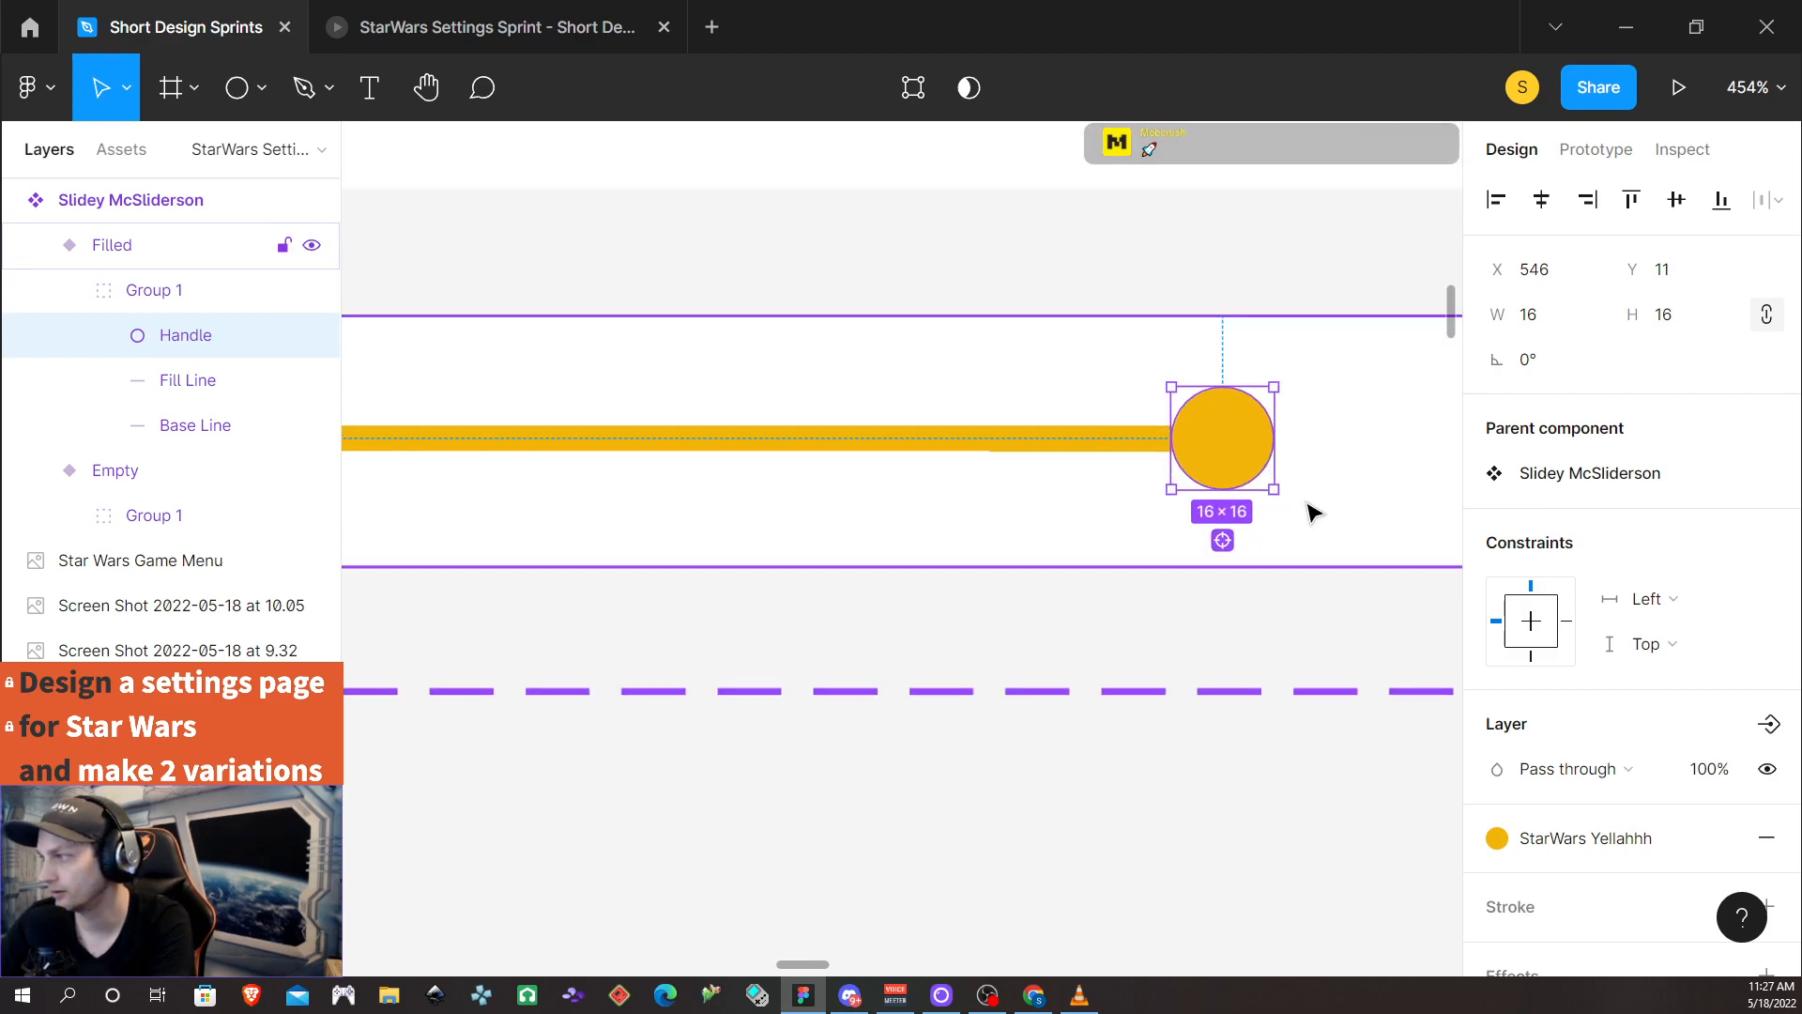
{"action": "scroll", "coordinate": [1277, 481], "scroll_direction": "up", "scroll_amount": 6}
{"action": "left_click_drag", "start_coordinate": [1187, 441], "coordinate": [1187, 438]}
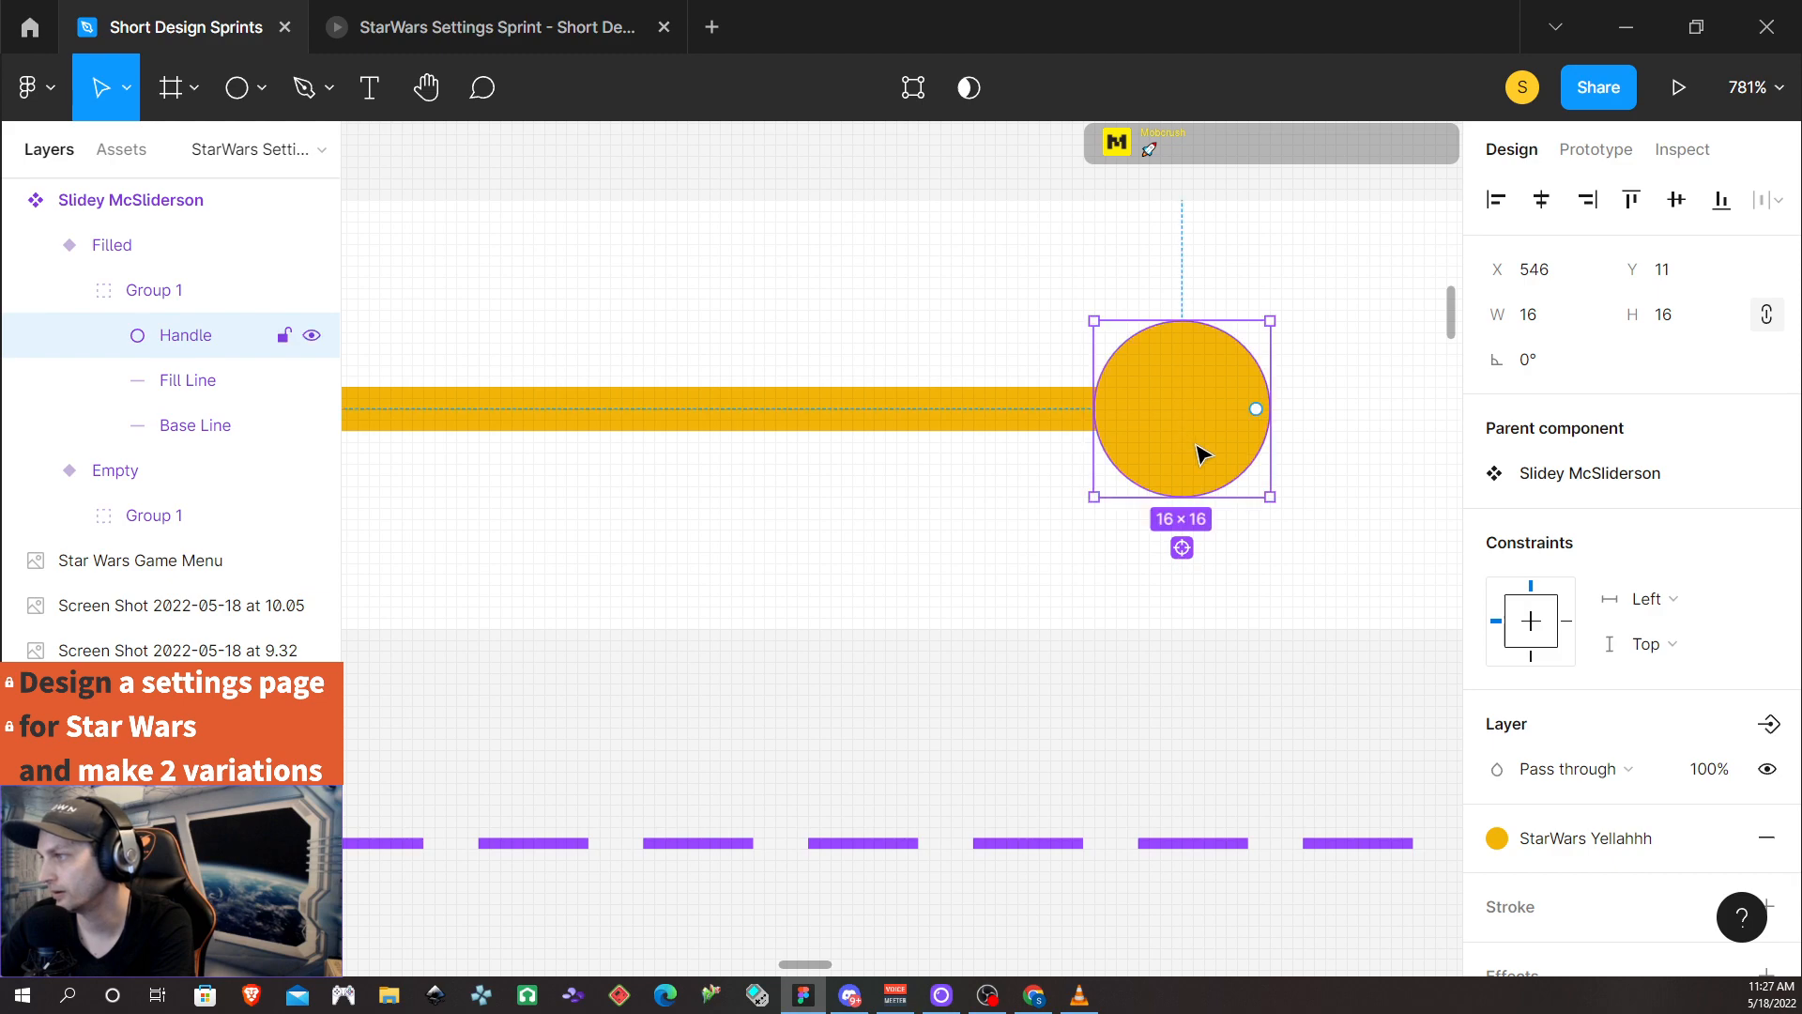
{"action": "left_click", "coordinate": [1314, 531]}
{"action": "scroll", "coordinate": [1204, 533], "scroll_direction": "down", "scroll_amount": 7}
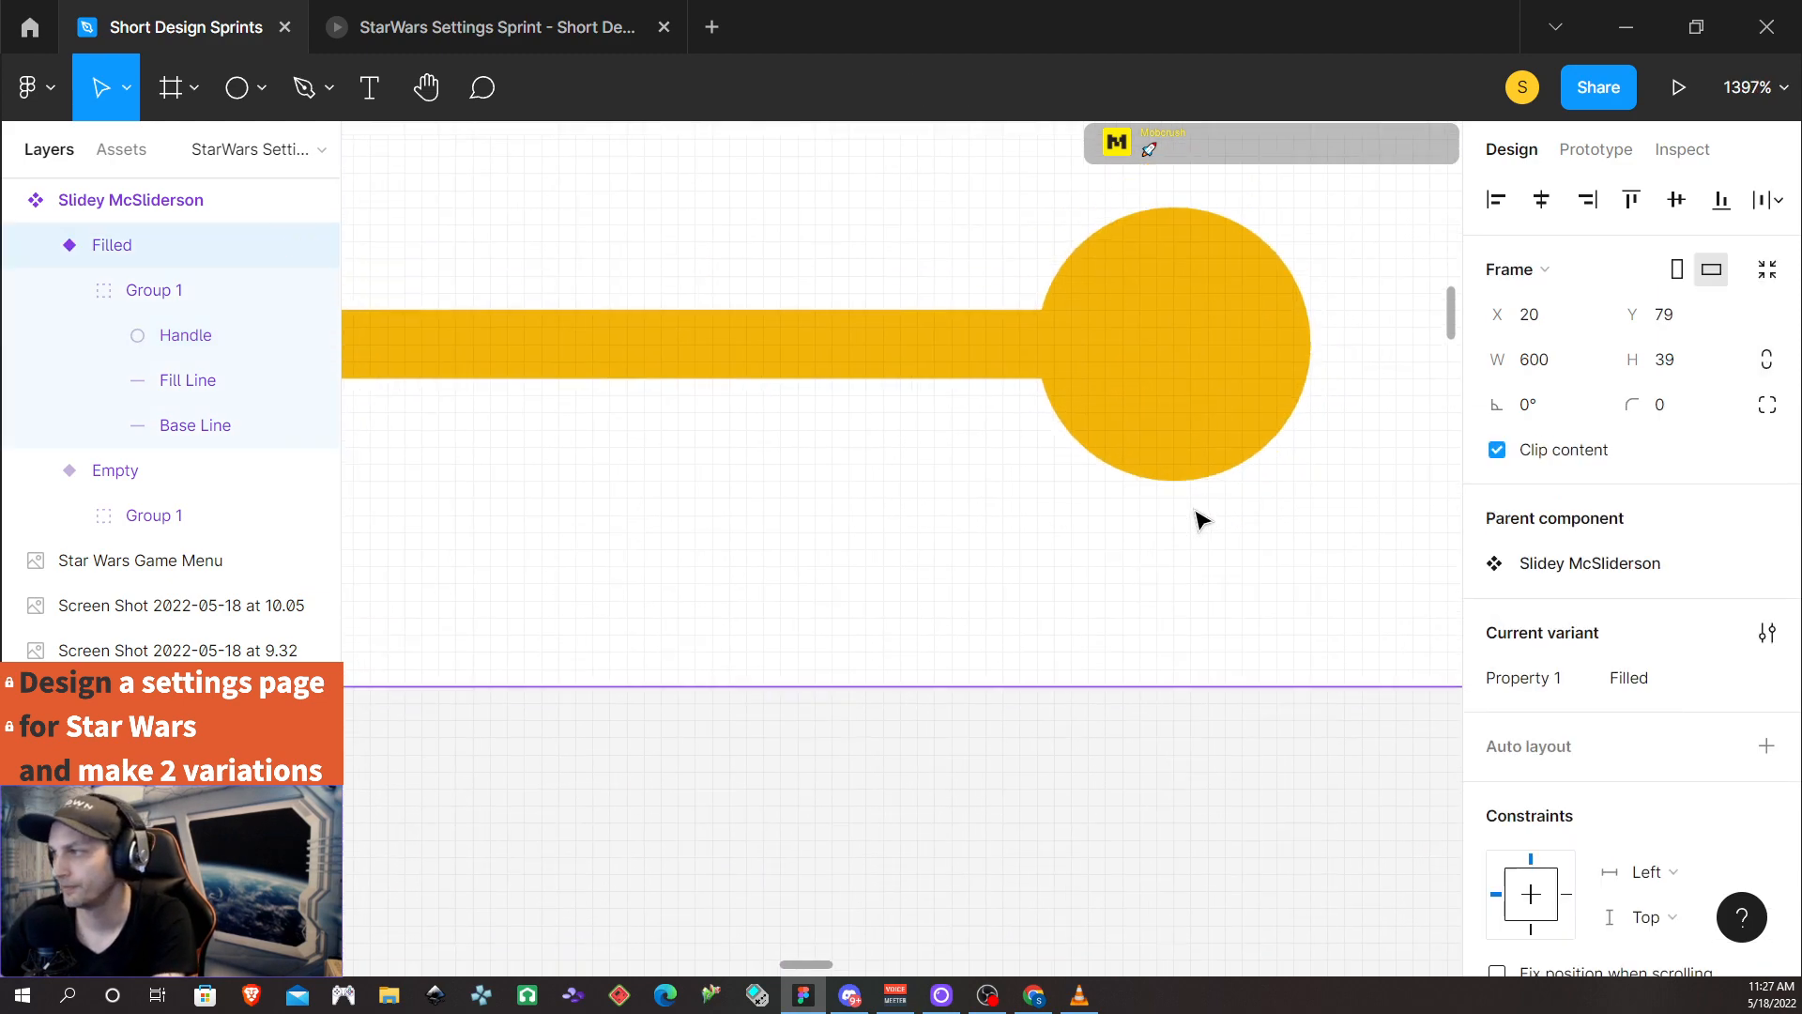
{"action": "scroll", "coordinate": [1188, 514], "scroll_direction": "down", "scroll_amount": 3}
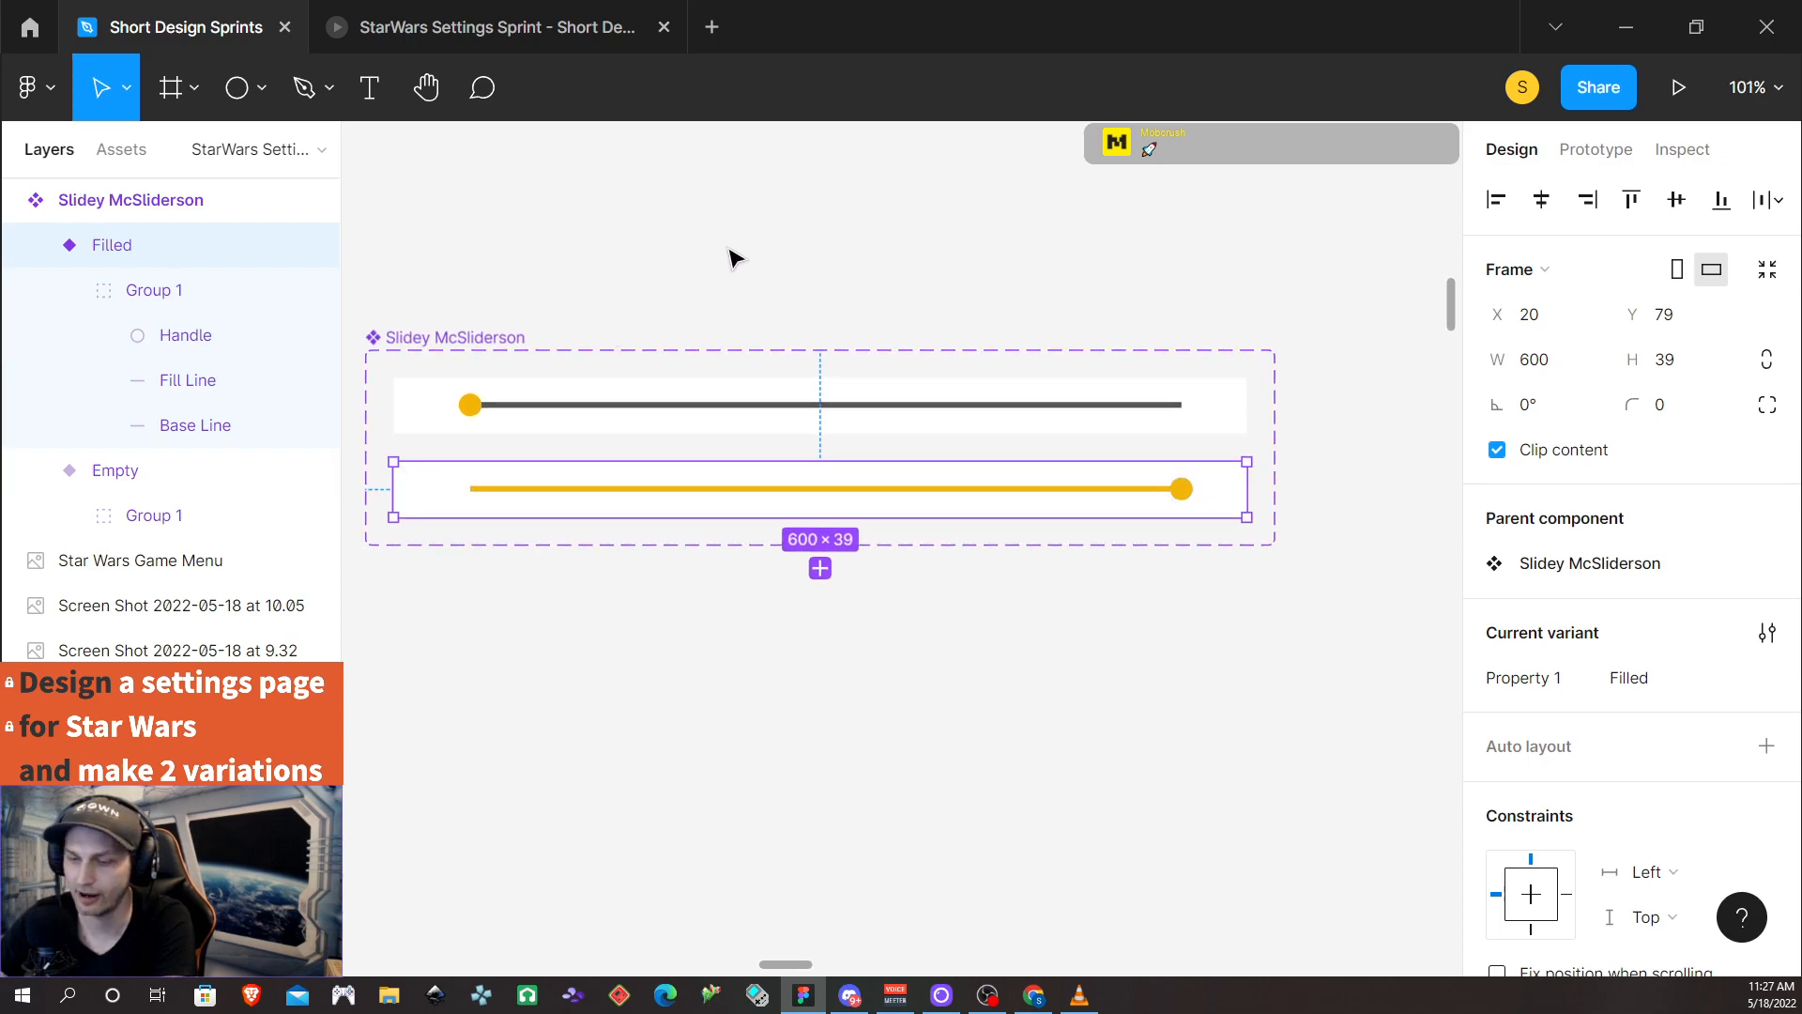
{"action": "scroll", "coordinate": [729, 274], "scroll_direction": "left", "scroll_amount": 2}
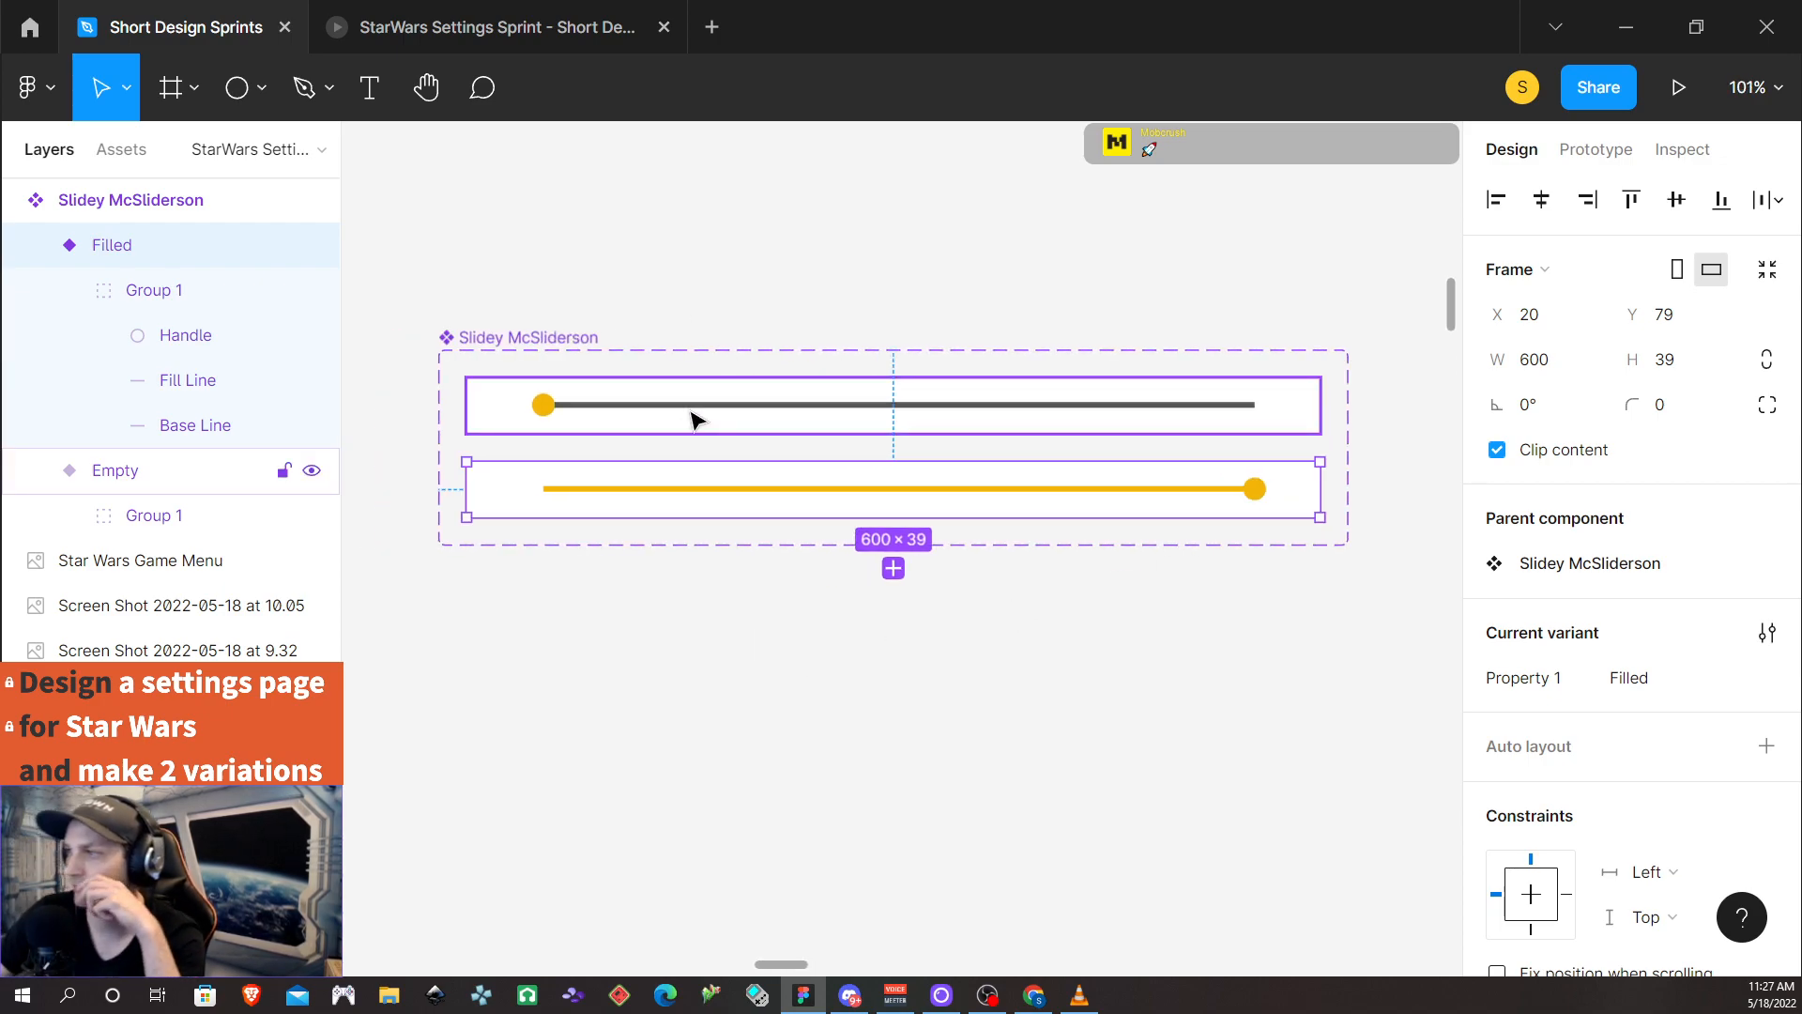
Connect the Empty variant's Handle to the Filled variant with an On drag prototype interaction
{"action": "left_click", "coordinate": [1187, 776]}
{"action": "left_click", "coordinate": [1593, 153]}
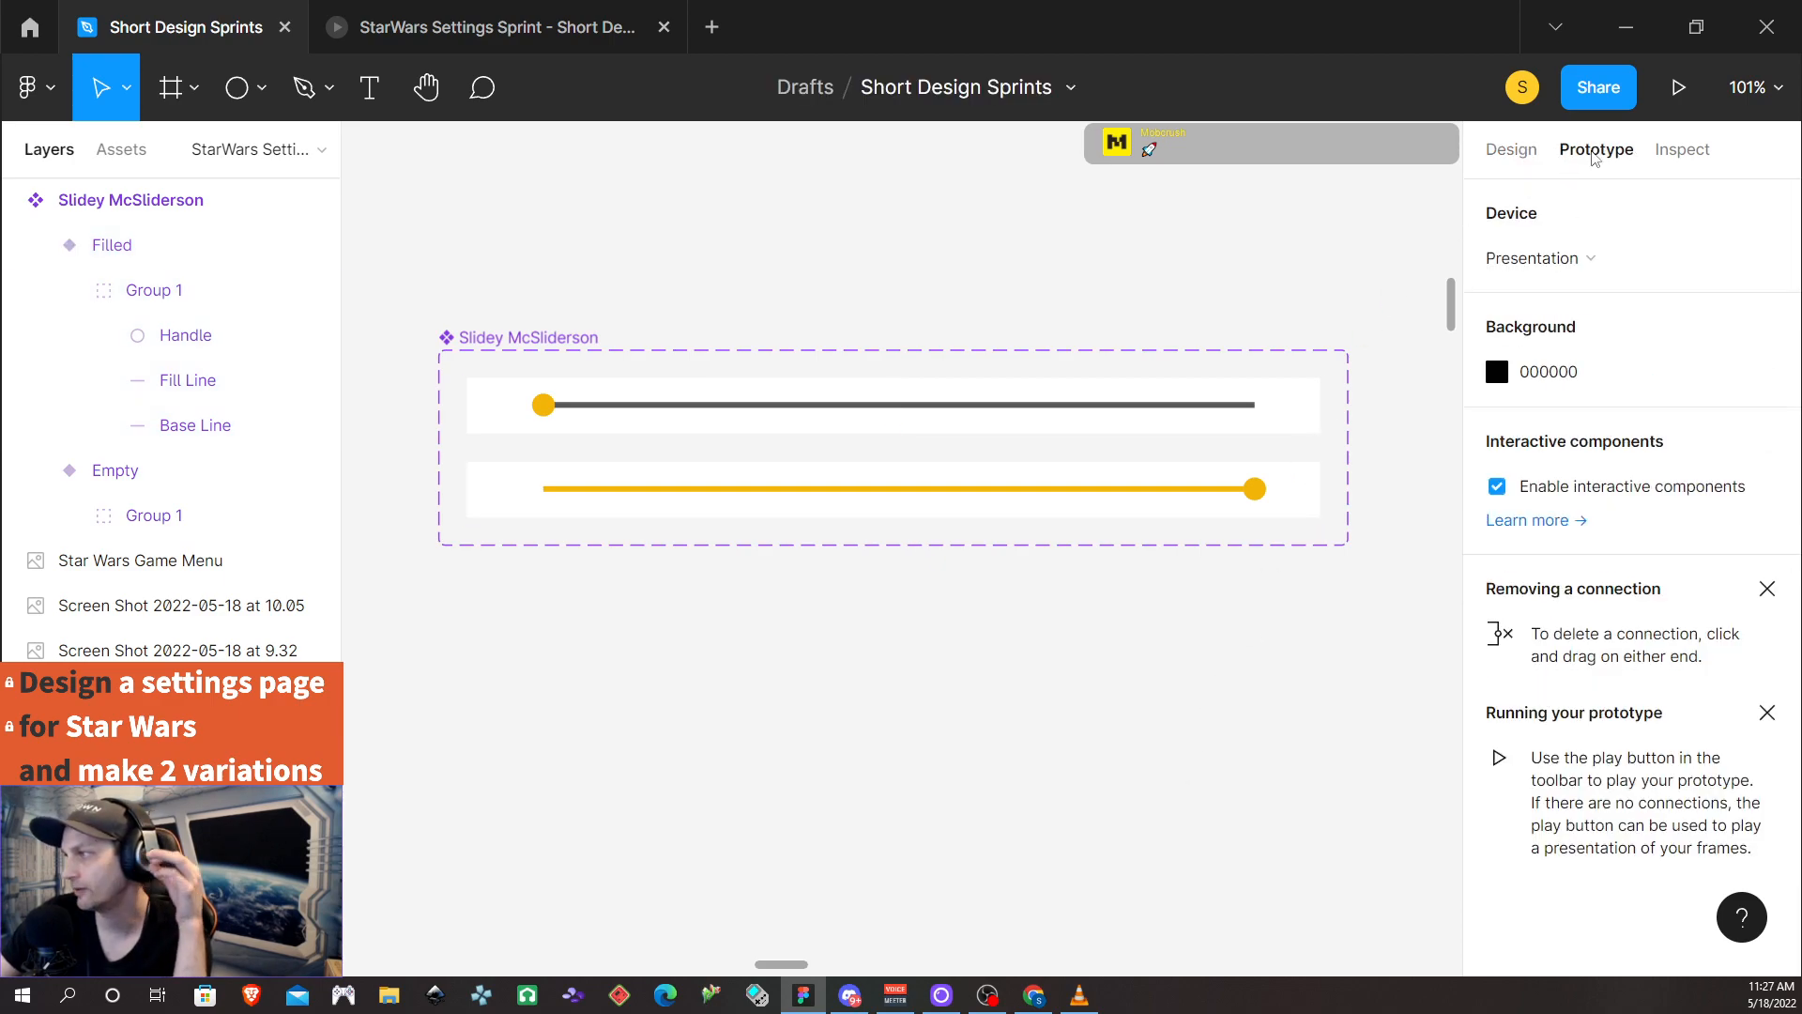
{"action": "left_click", "coordinate": [549, 421]}
{"action": "double_click", "coordinate": [554, 408]}
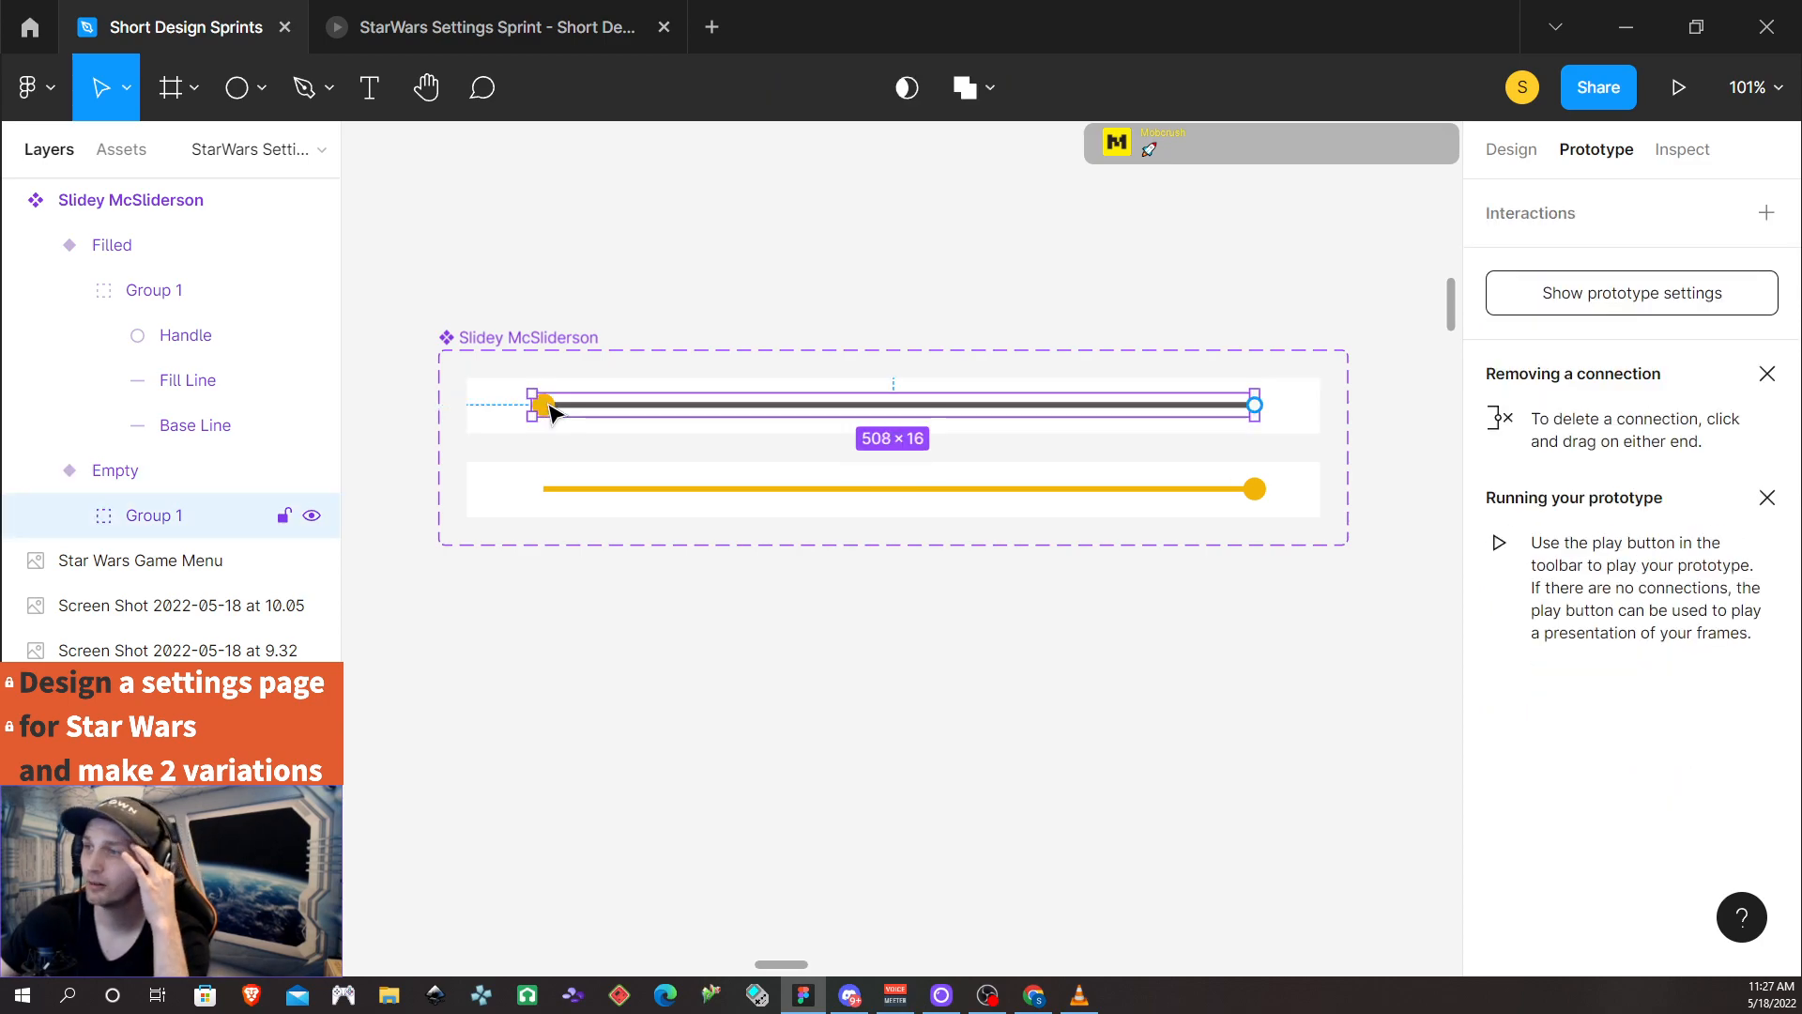
{"action": "double_click", "coordinate": [554, 410]}
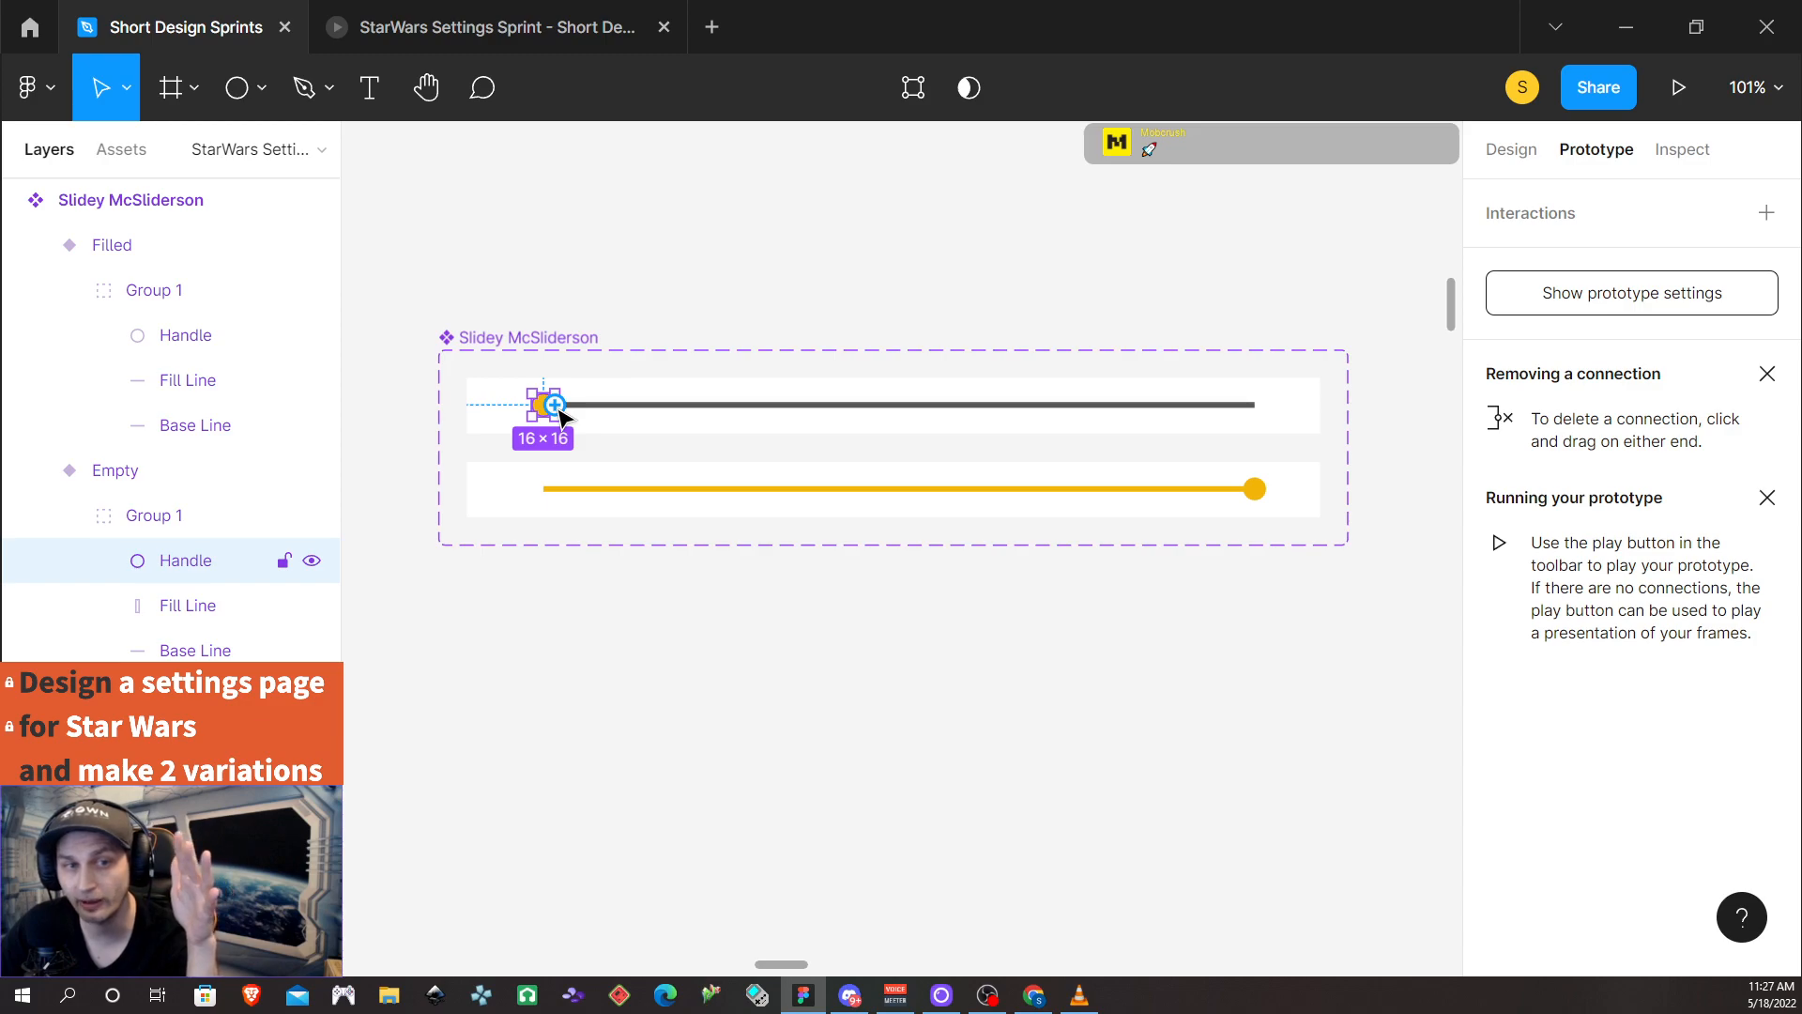
{"action": "left_click_drag", "start_coordinate": [558, 404], "coordinate": [751, 498]}
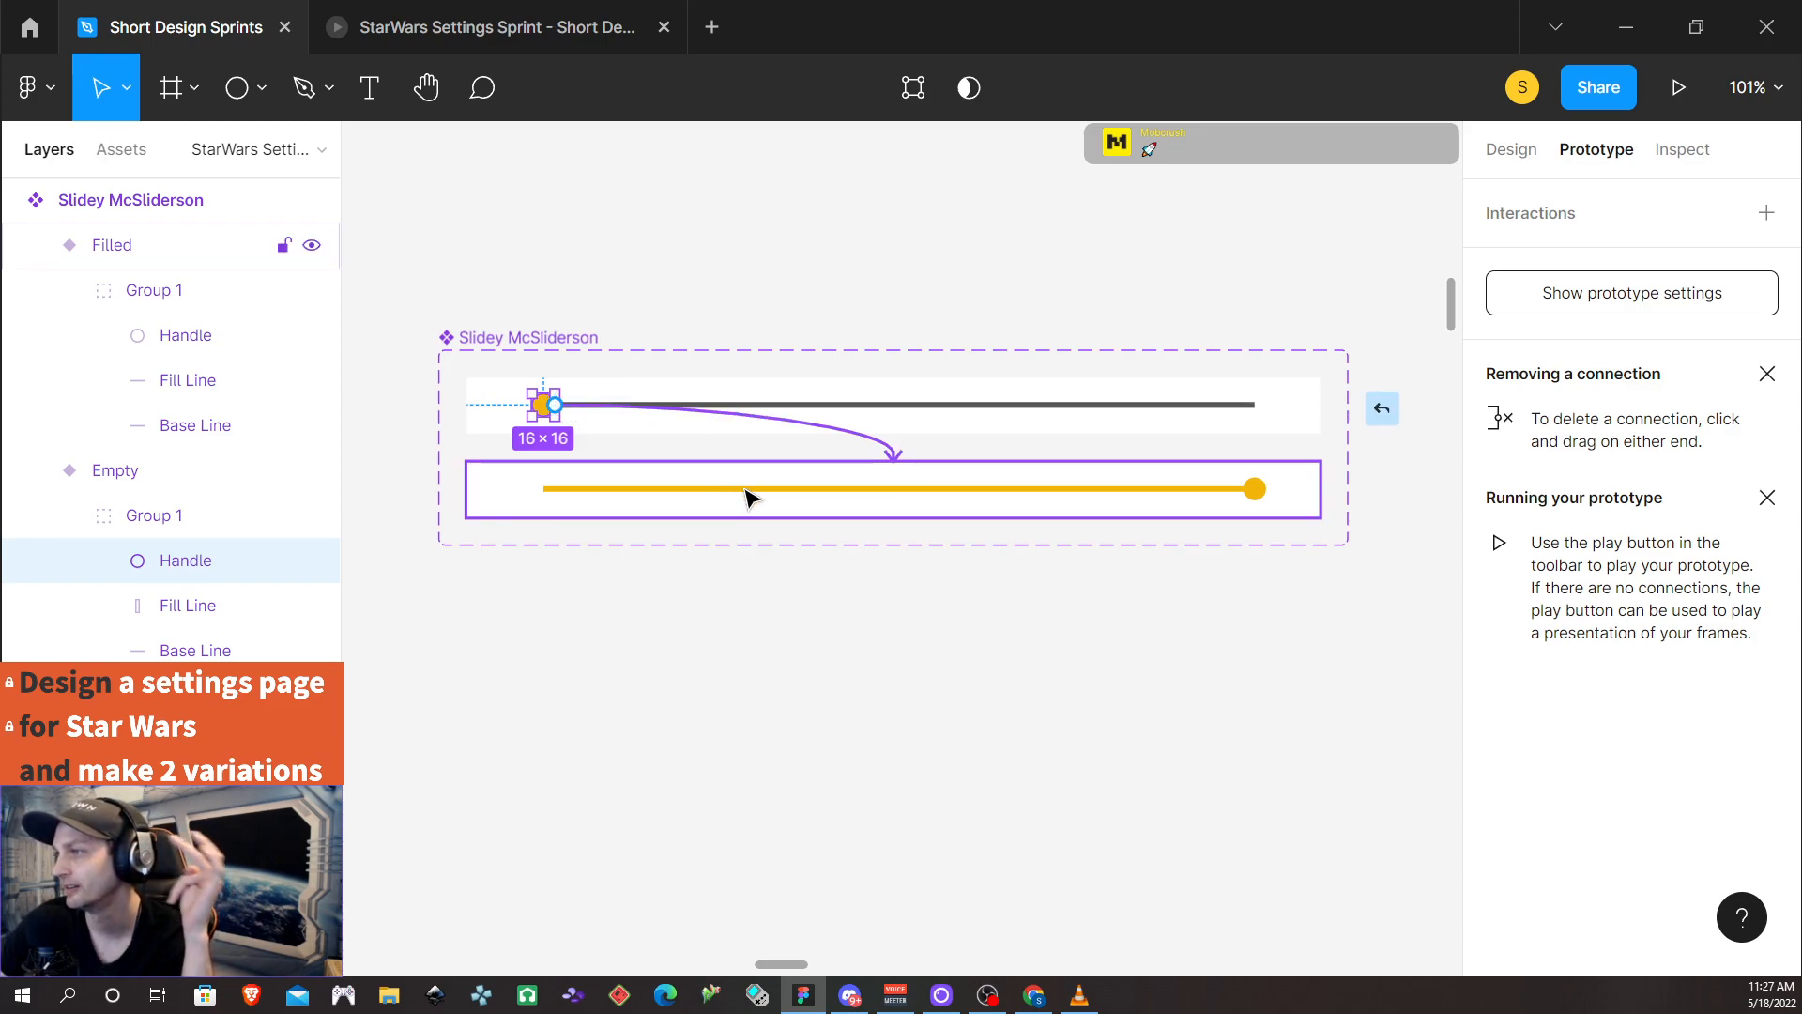
{"action": "left_click", "coordinate": [1254, 324]}
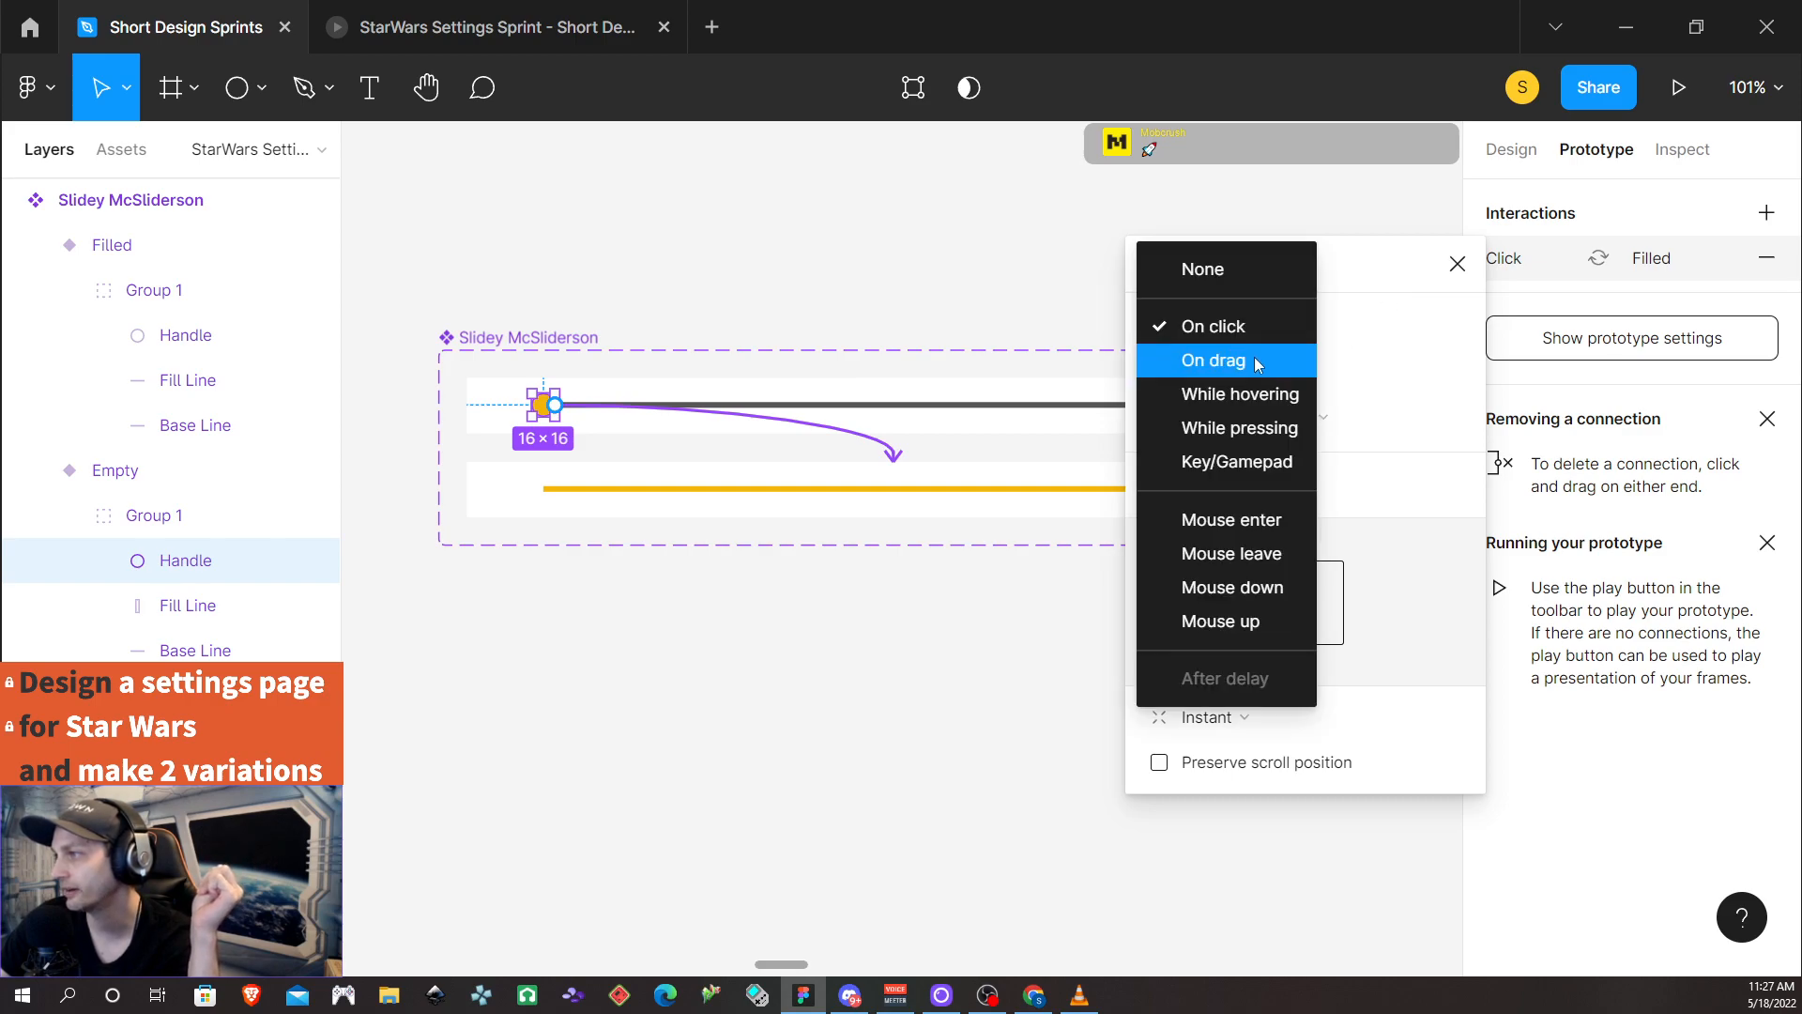
{"action": "left_click", "coordinate": [1257, 365]}
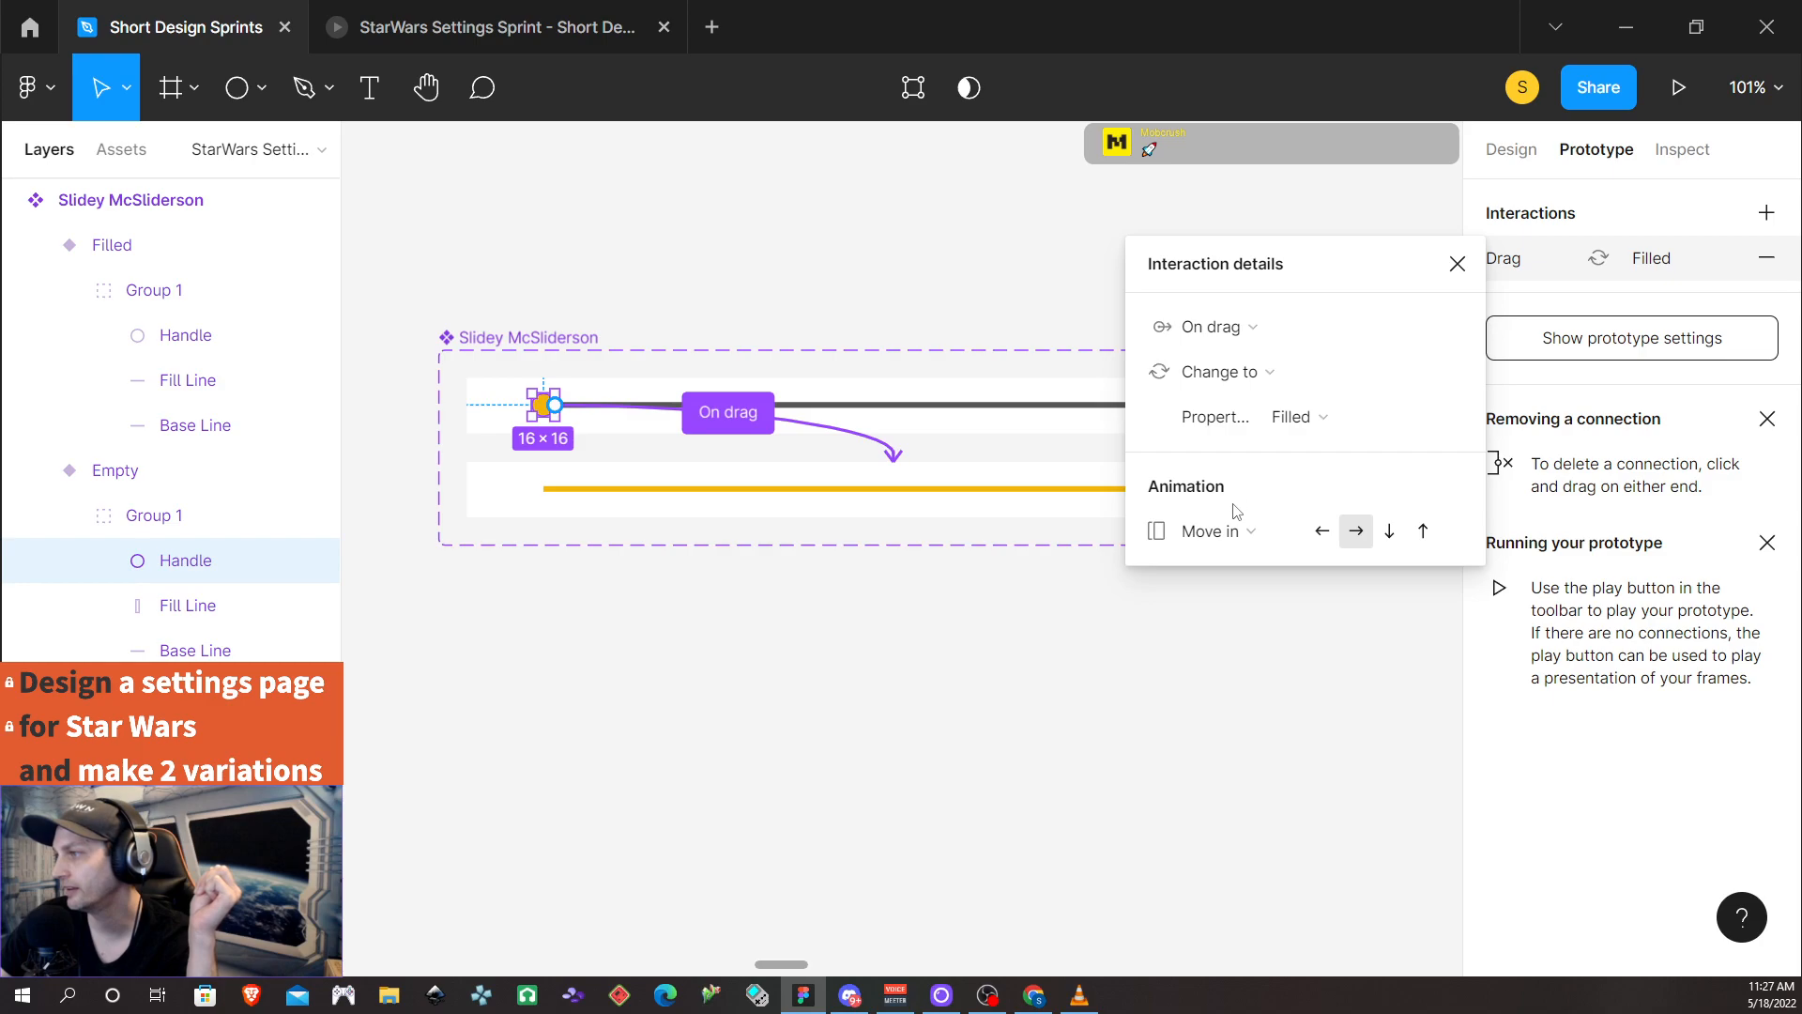
Set the drag interaction's animation to Smart animate with a duration of 1 ms
{"action": "left_click", "coordinate": [1272, 535]}
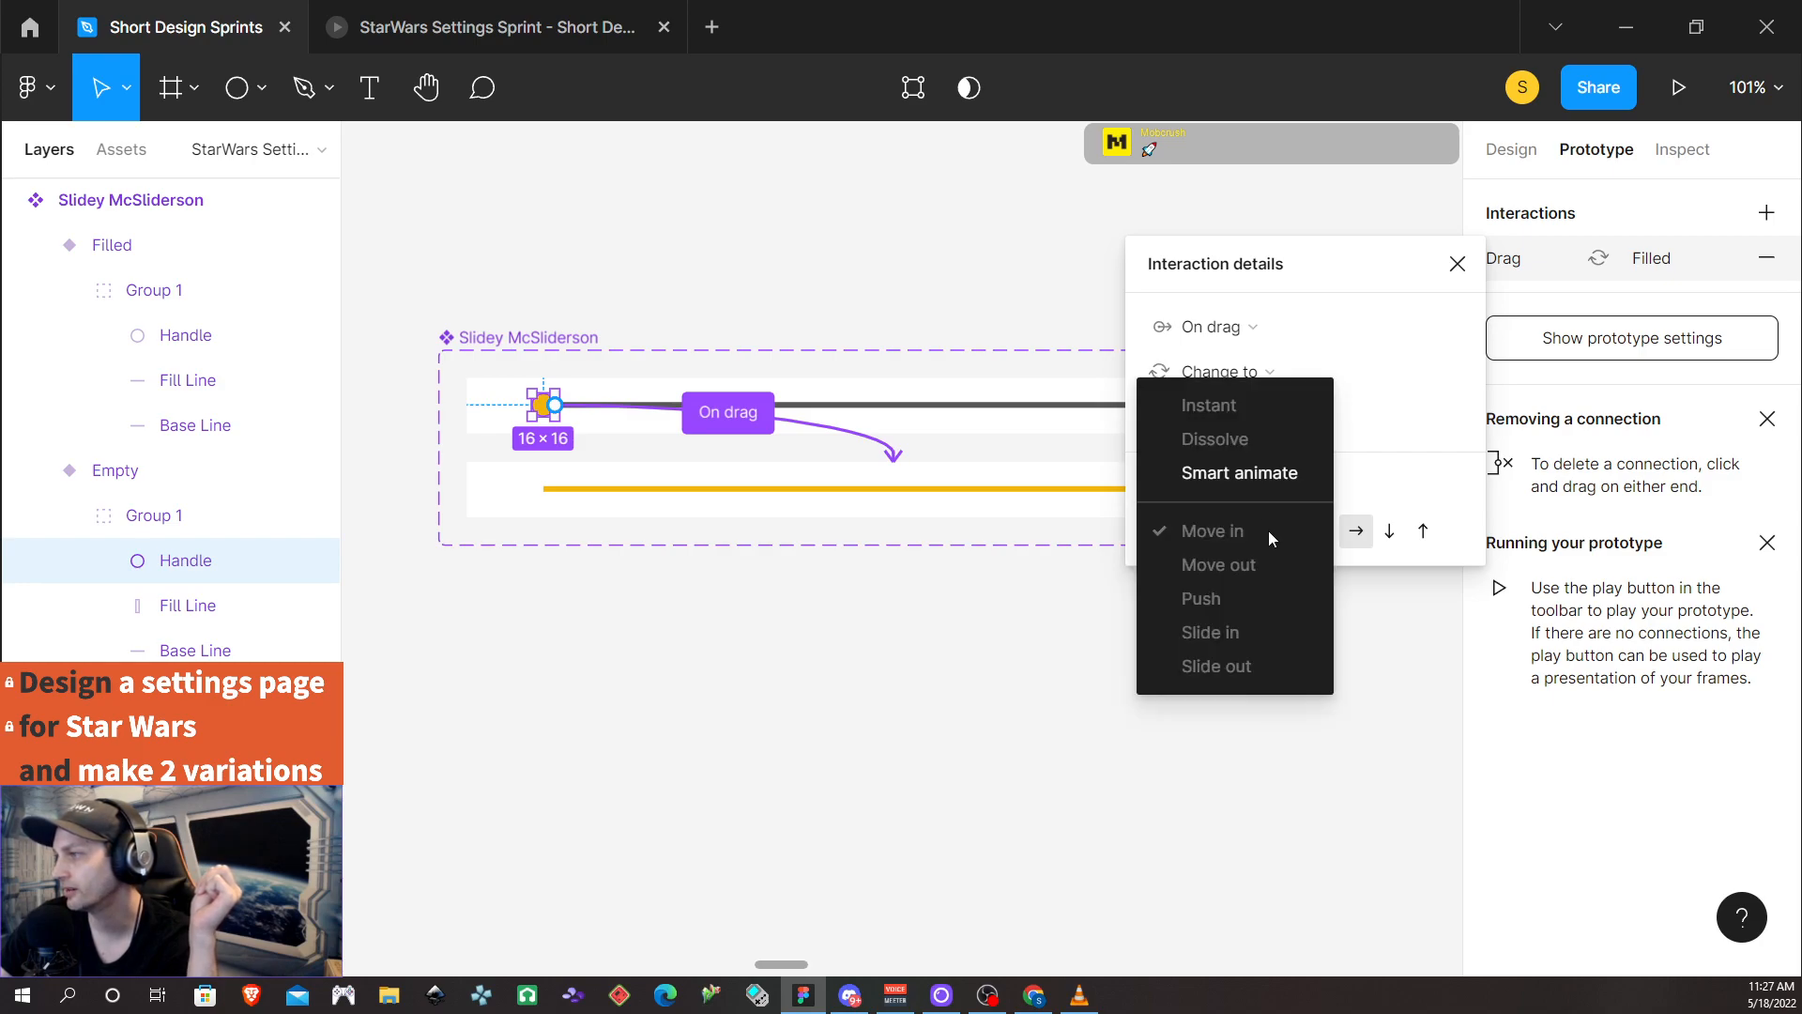
{"action": "left_click", "coordinate": [1263, 481]}
{"action": "left_click", "coordinate": [1378, 763]}
{"action": "type", "text": "1"}
{"action": "key", "text": "Return"}
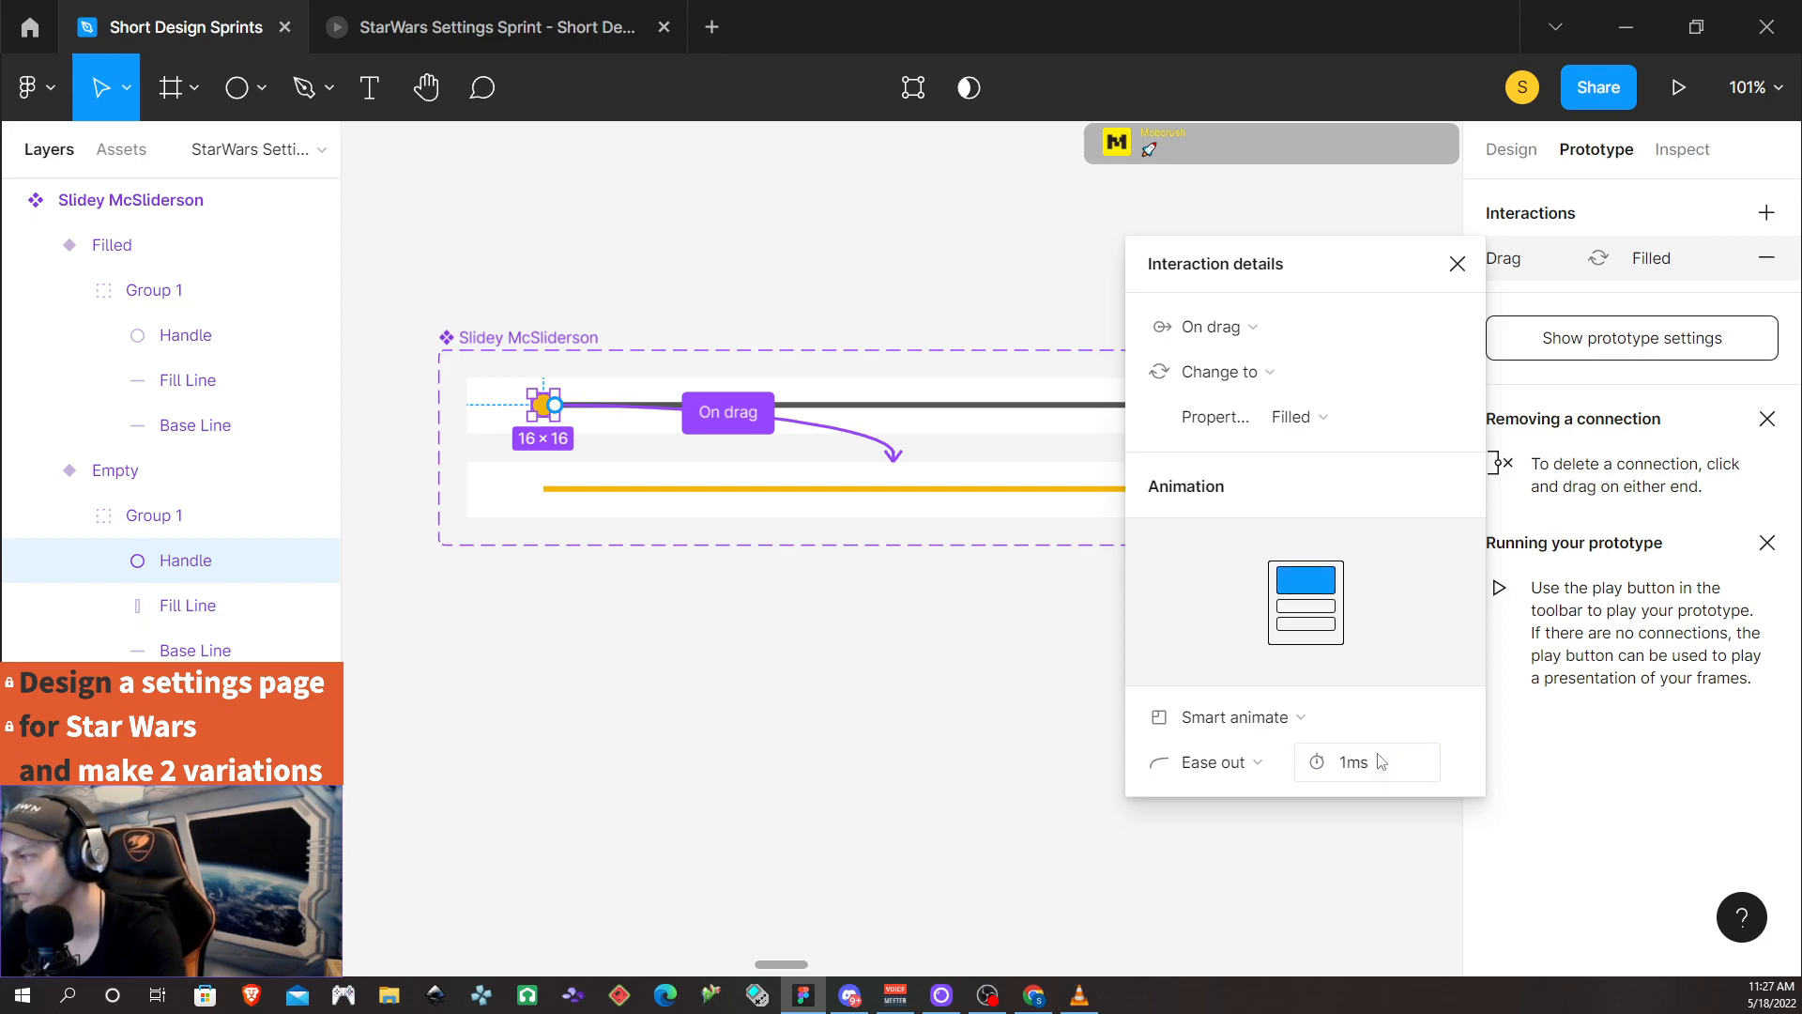
{"action": "left_click", "coordinate": [1457, 265]}
Connect the Filled variant's Handle back to the Empty variant with an On drag interaction
{"action": "left_click", "coordinate": [1257, 490]}
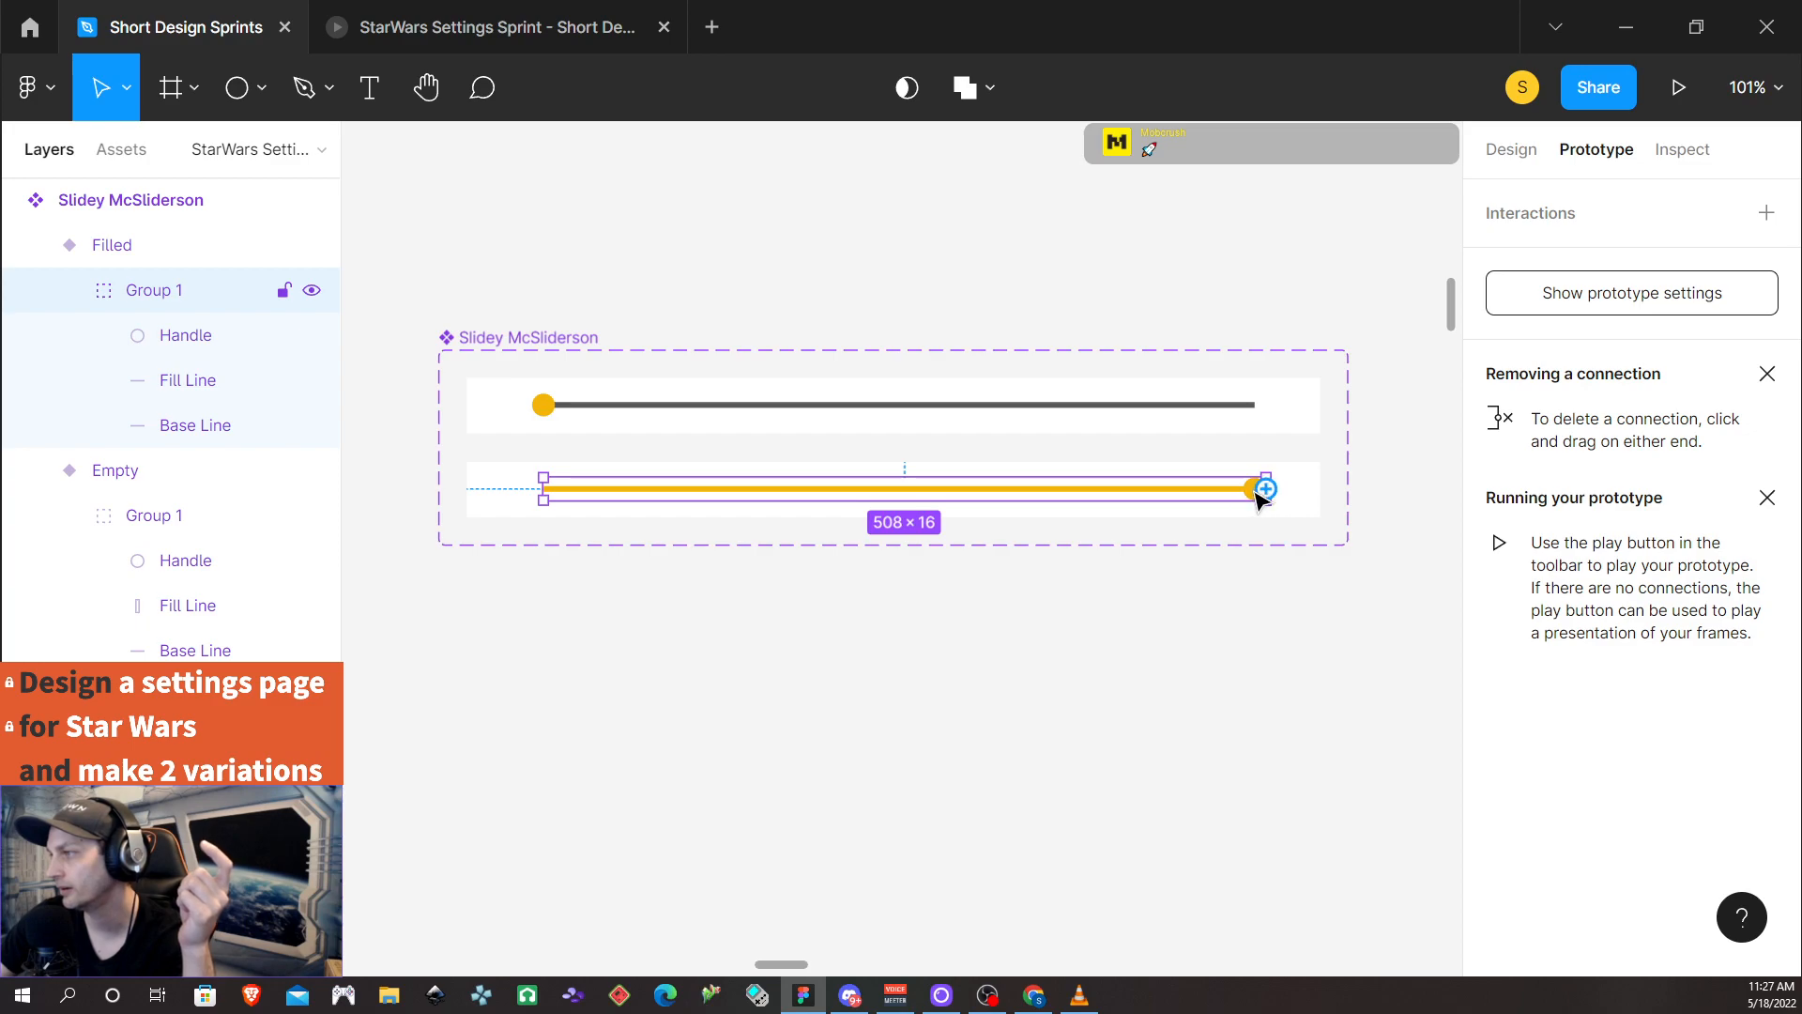
{"action": "double_click", "coordinate": [1262, 490]}
{"action": "left_click_drag", "start_coordinate": [1266, 489], "coordinate": [929, 418]}
{"action": "left_click", "coordinate": [1260, 337]}
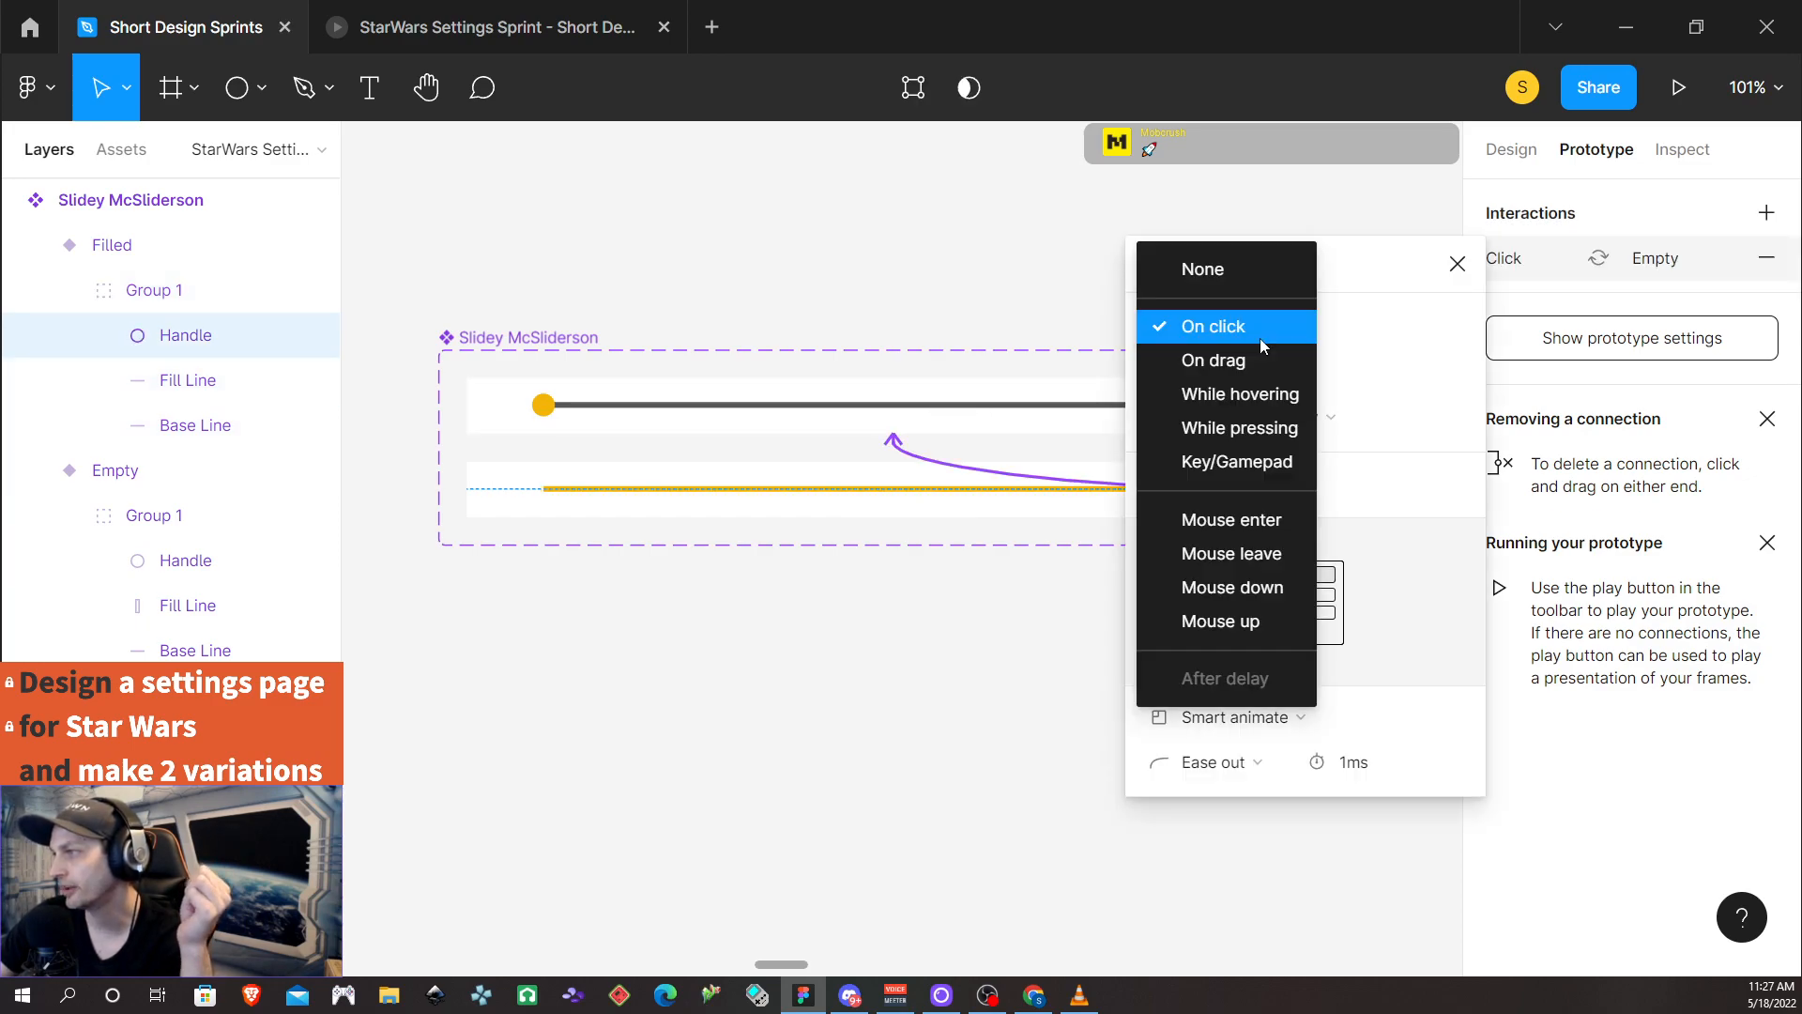
{"action": "left_click", "coordinate": [1258, 362]}
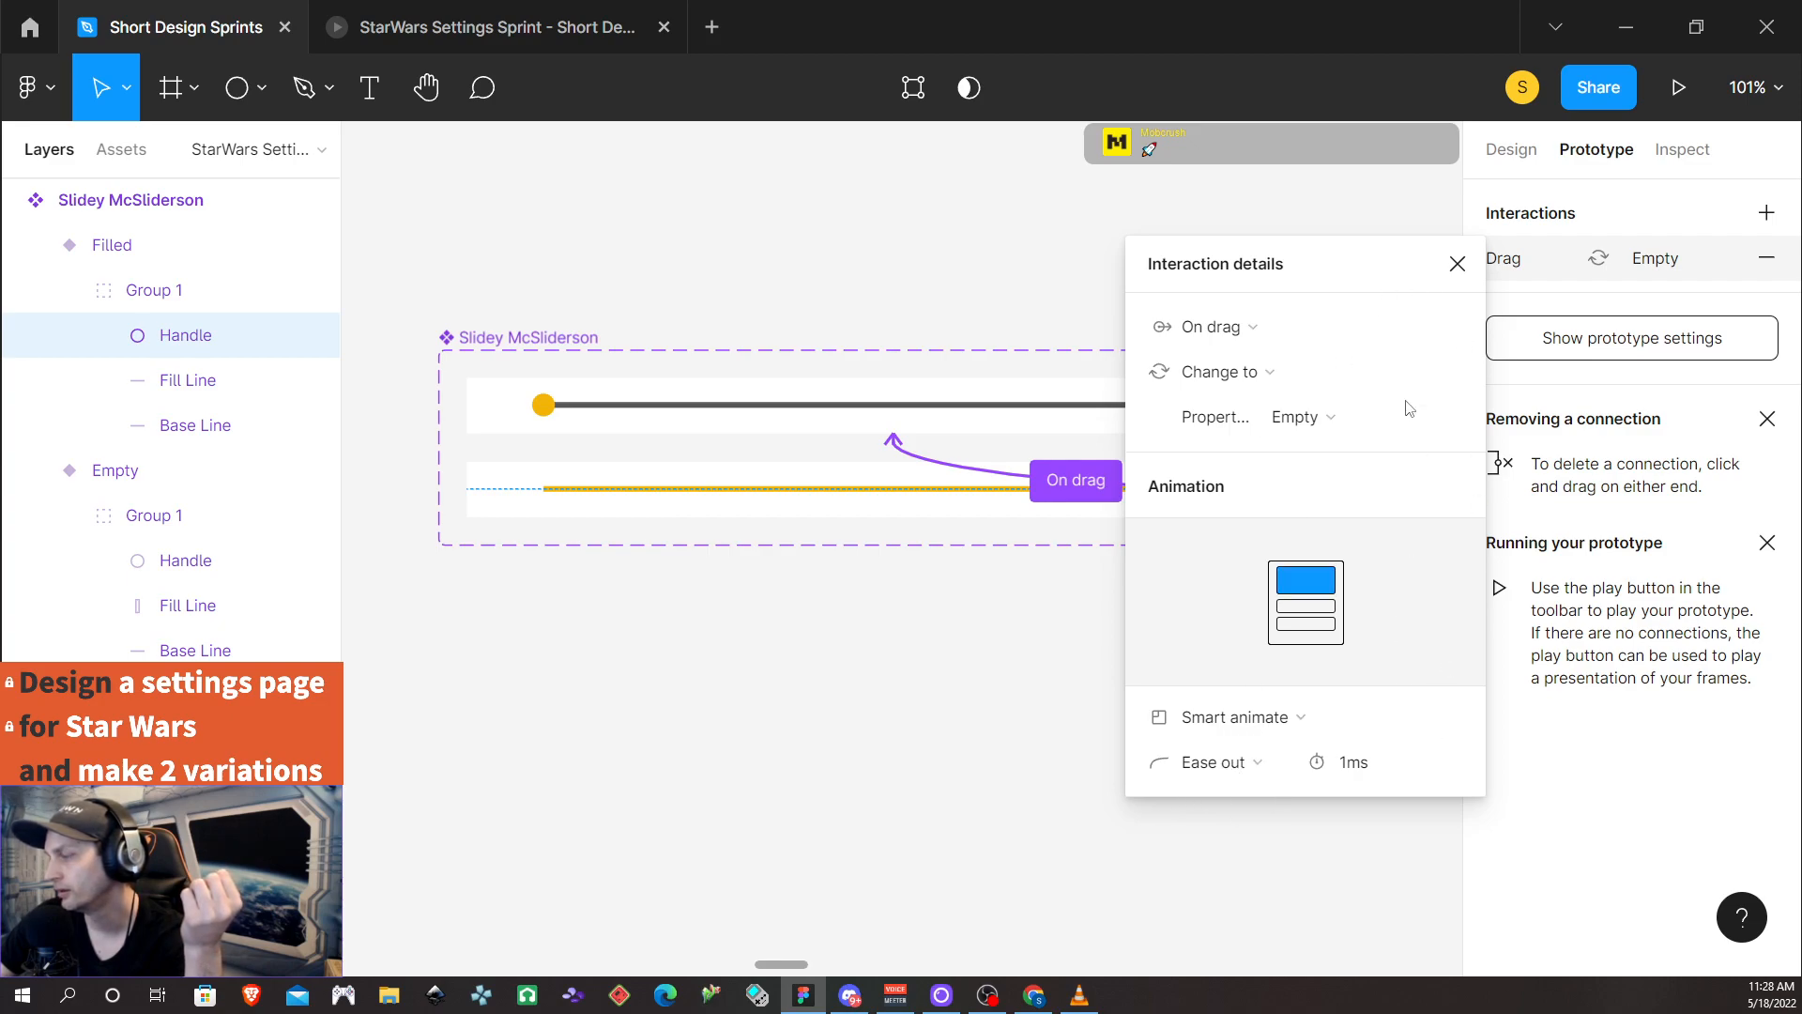
{"action": "left_click", "coordinate": [1457, 266]}
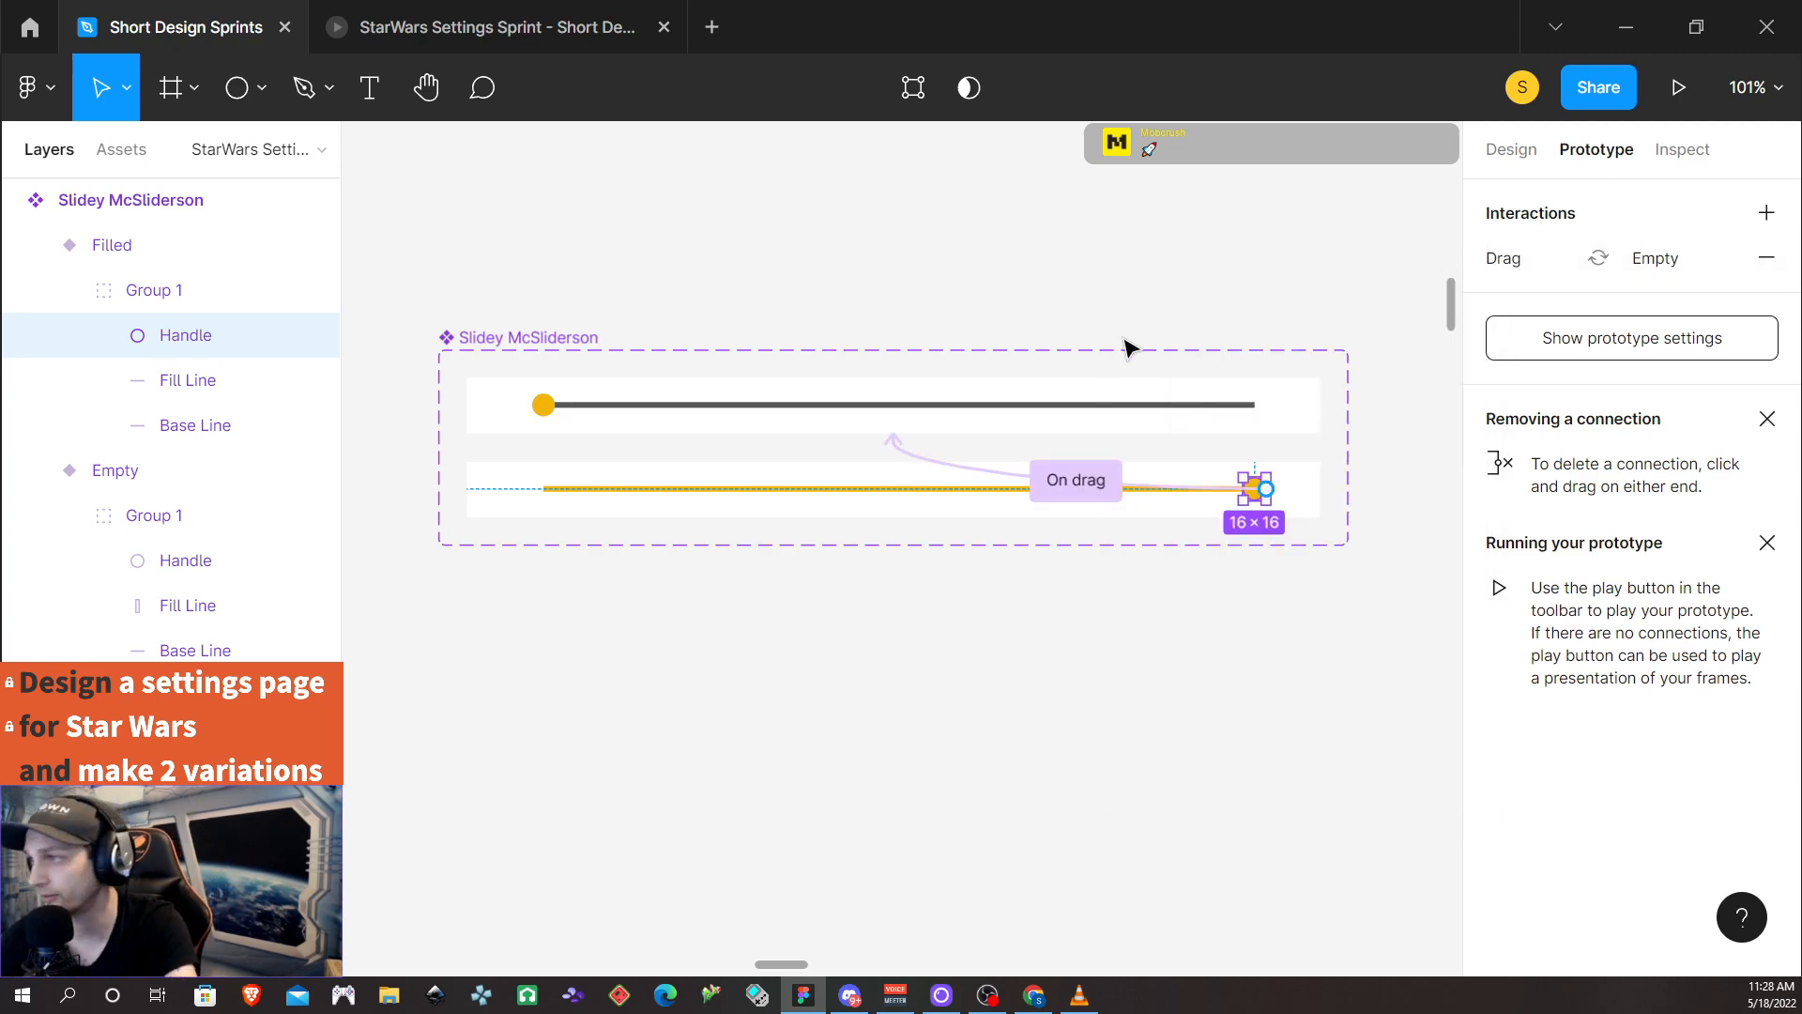
Place an instance of the Empty slider variant on the canvas above the component set
{"action": "scroll", "coordinate": [1126, 346], "scroll_direction": "down", "scroll_amount": 3}
{"action": "left_click", "coordinate": [793, 395]}
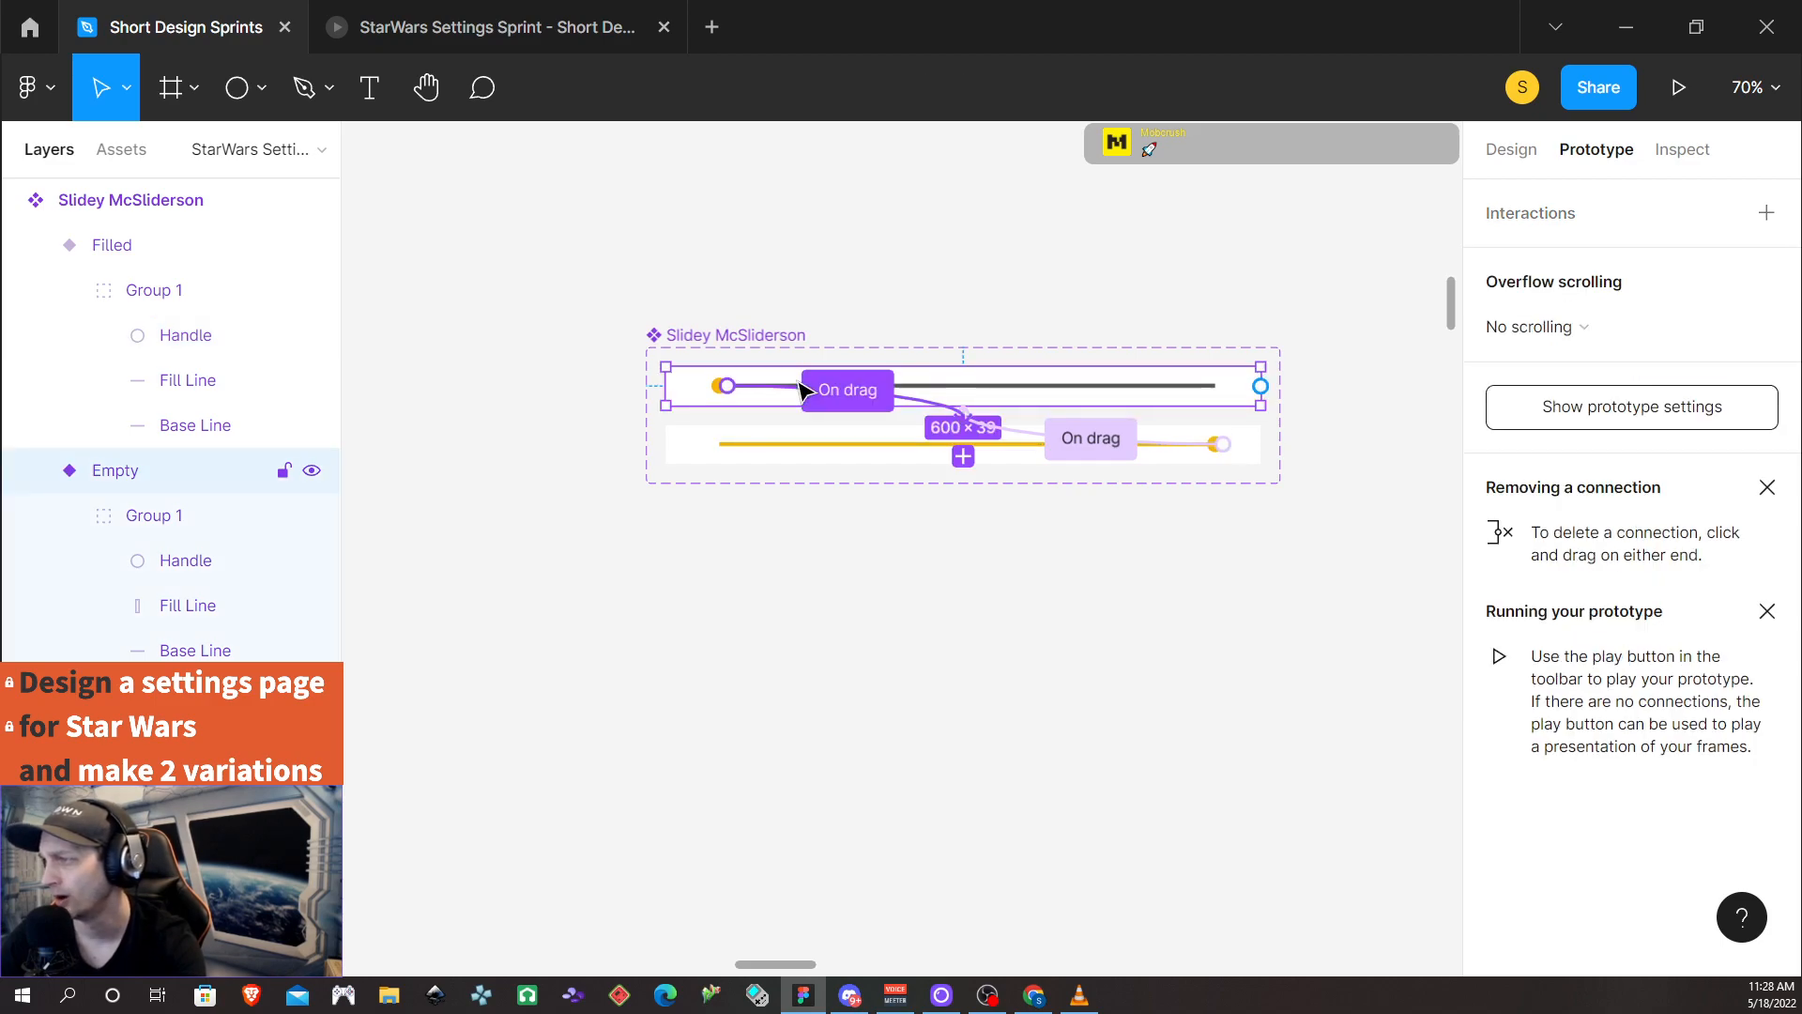
{"action": "left_click", "coordinate": [1512, 149]}
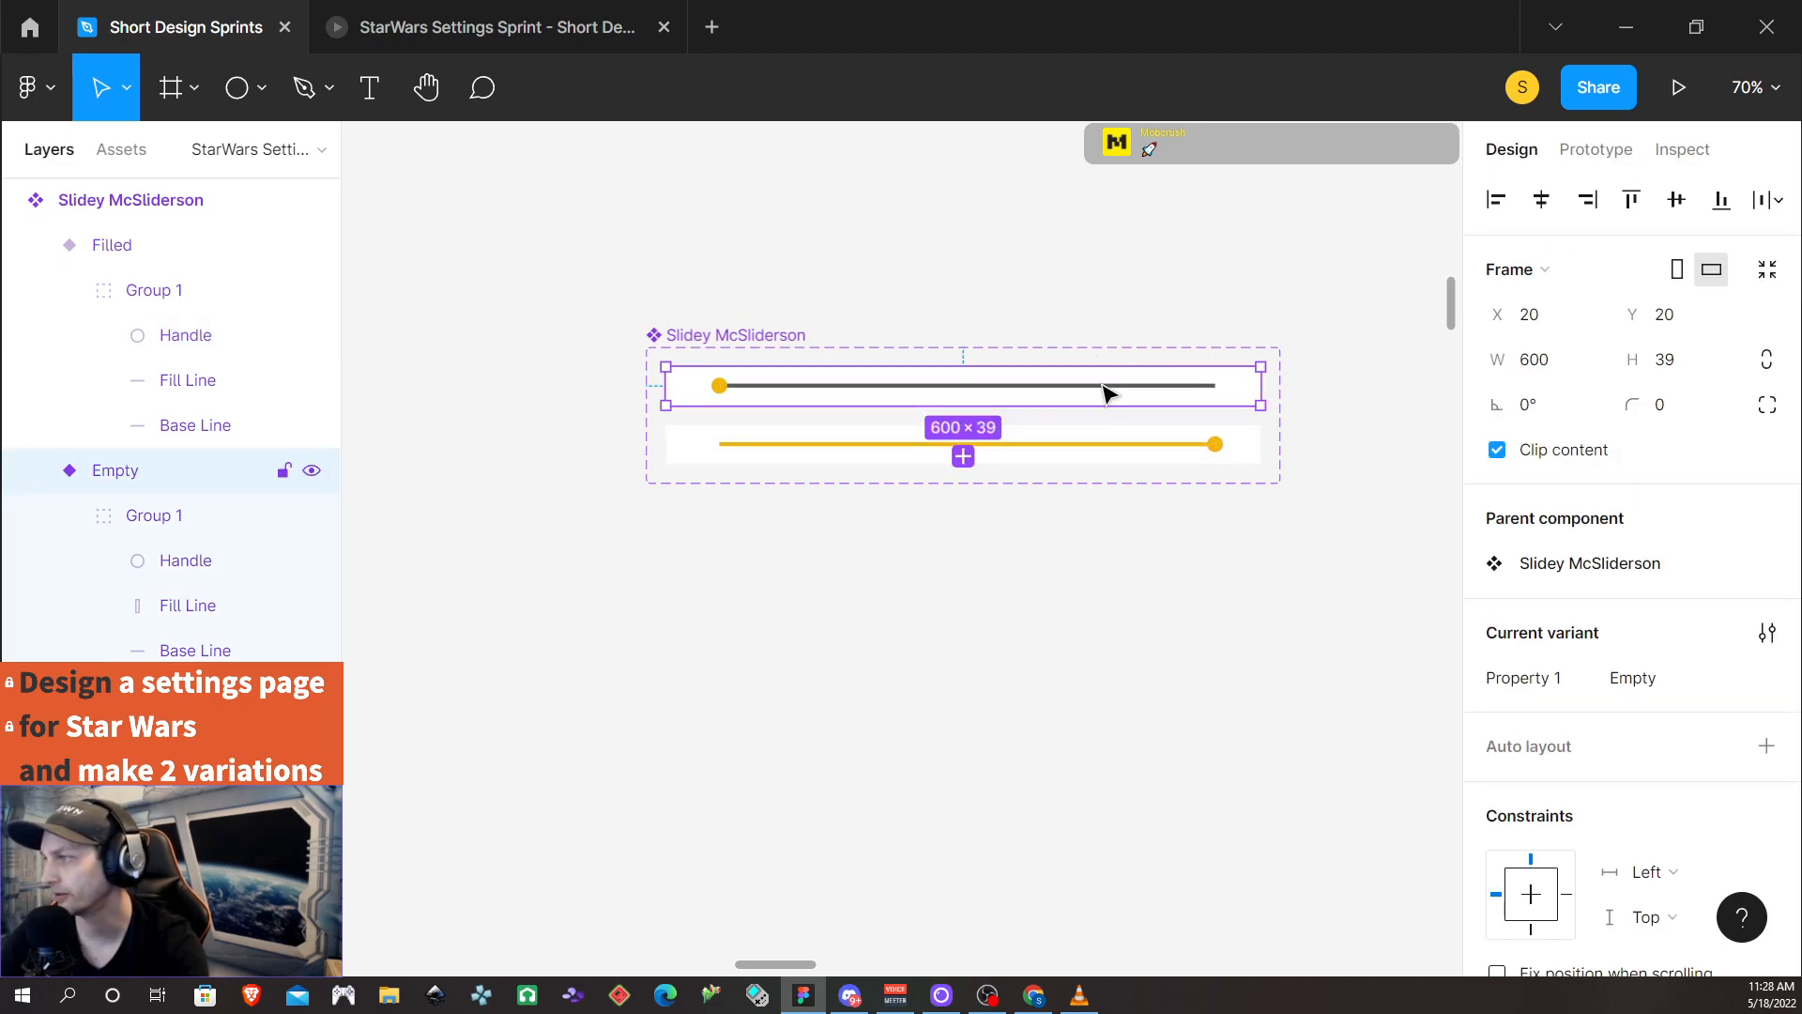
{"action": "left_click", "coordinate": [1299, 463]}
{"action": "left_click", "coordinate": [1094, 385]}
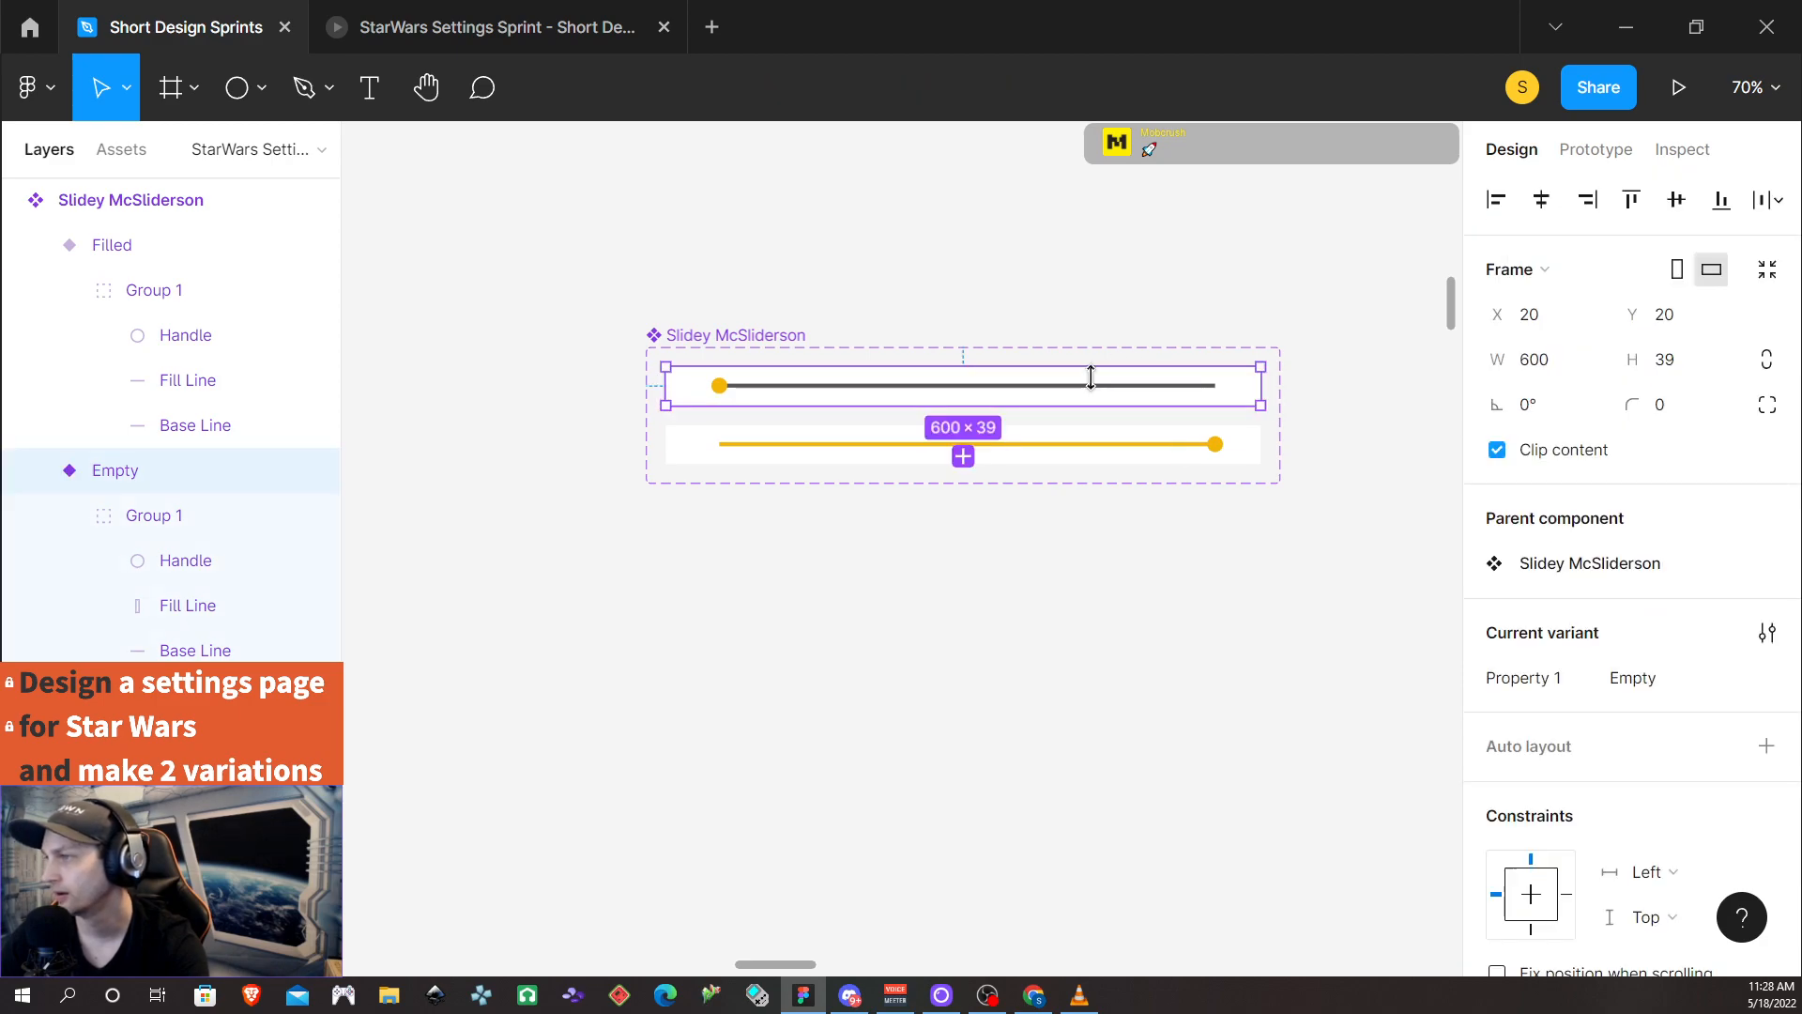
{"action": "left_click_drag", "start_coordinate": [1058, 403], "coordinate": [1070, 291]}
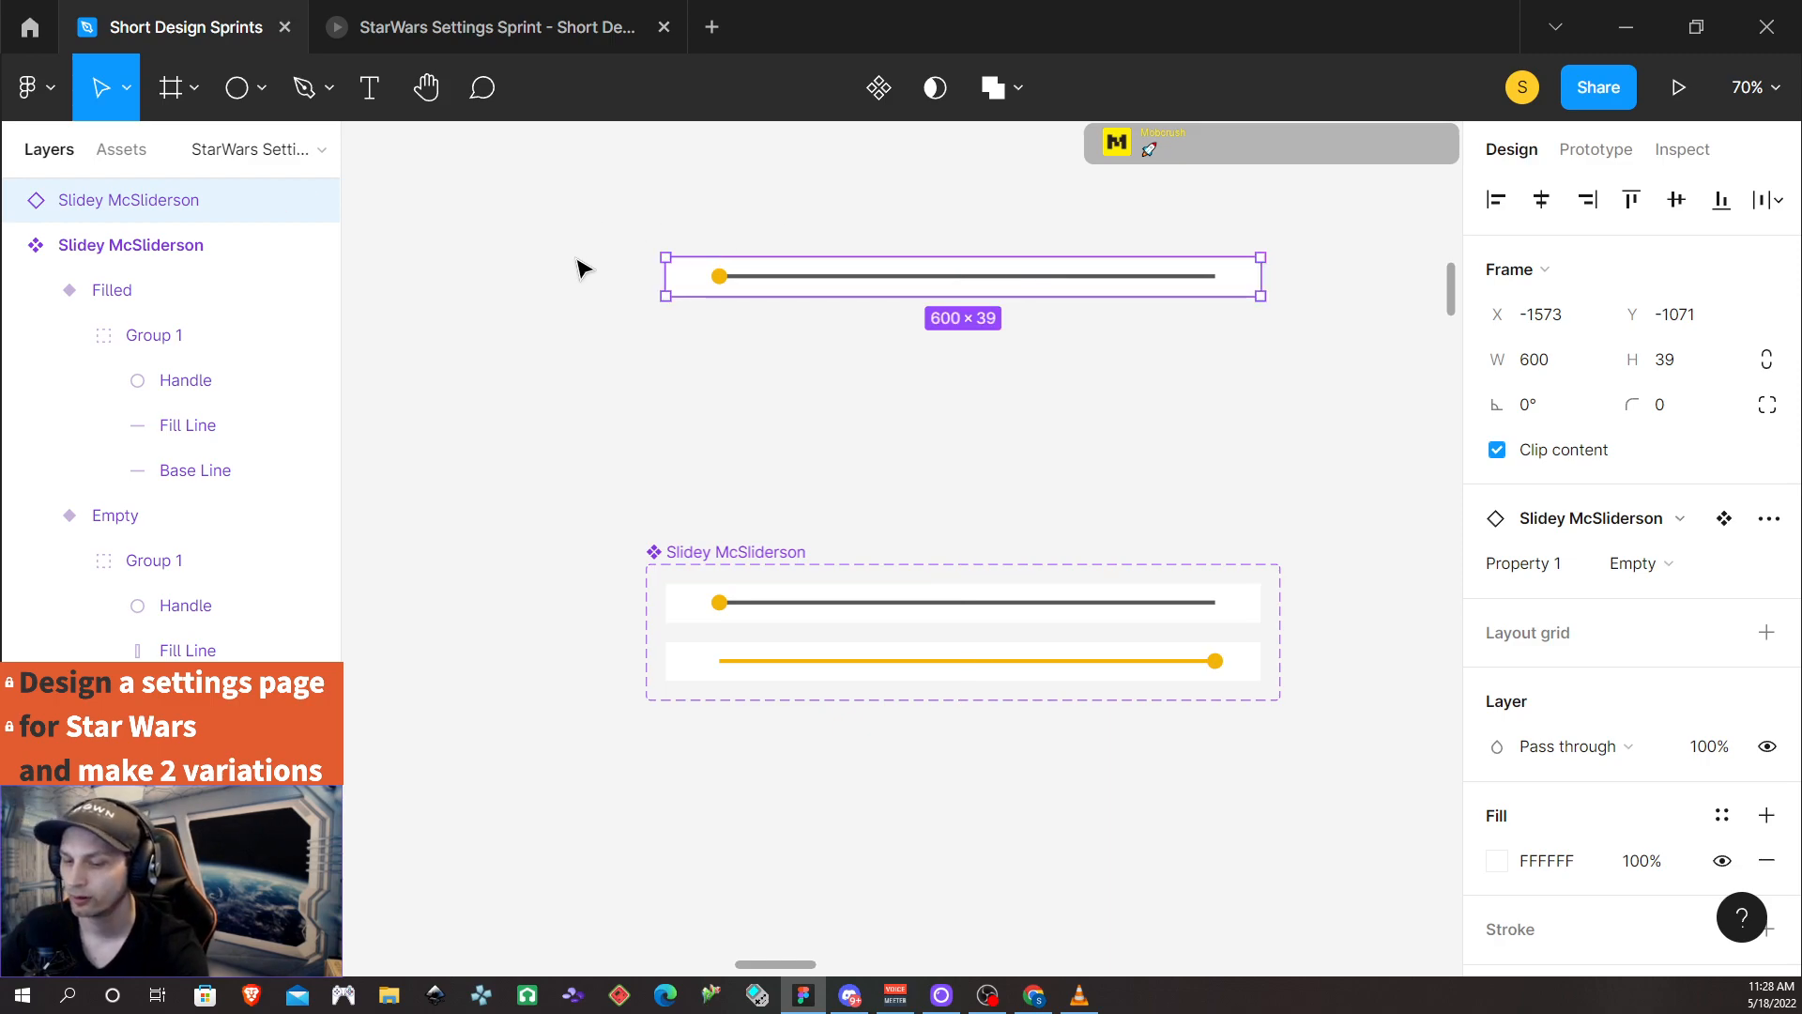
Draw a frame of about 669 × 91 around the slider instance and select it
{"action": "key", "text": "f"}
{"action": "left_click_drag", "start_coordinate": [646, 230], "coordinate": [1309, 320]}
{"action": "left_click", "coordinate": [684, 237]}
{"action": "left_click", "coordinate": [692, 221]}
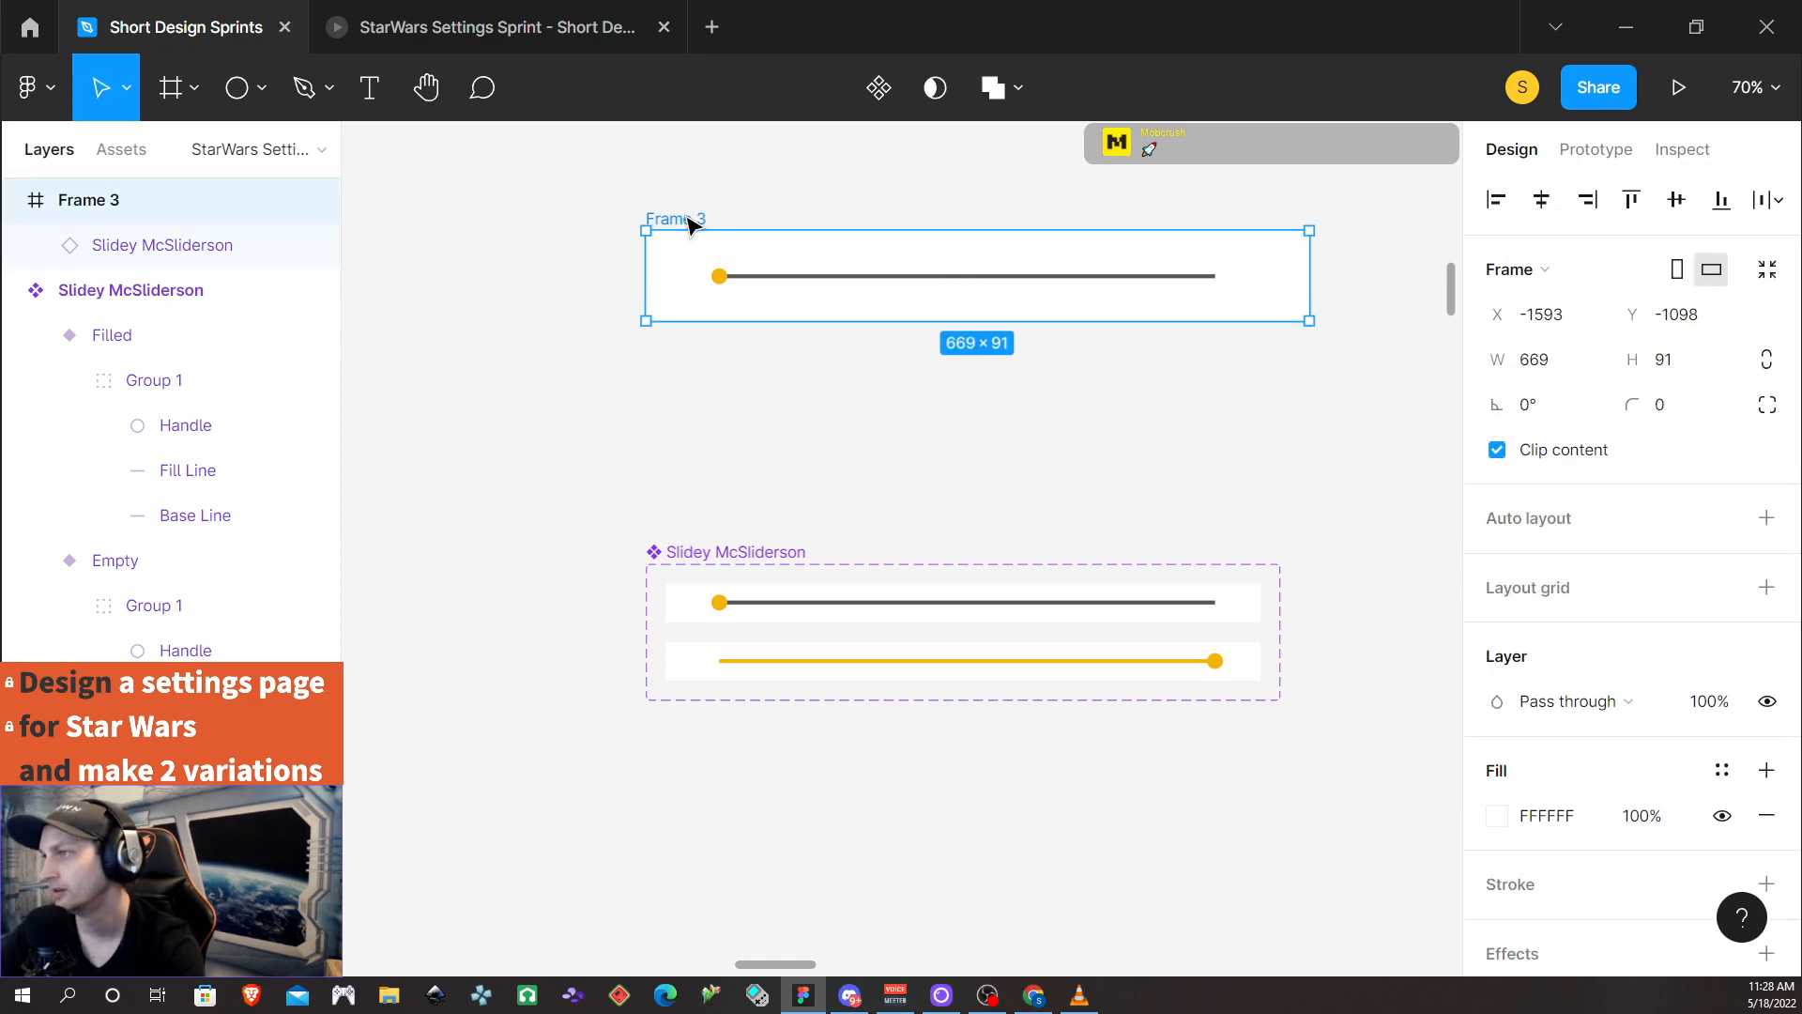
Present the slider frame as a prototype and test sliding the handle along the line
{"action": "left_click", "coordinate": [1680, 88]}
{"action": "left_click", "coordinate": [254, 510]}
{"action": "left_click_drag", "start_coordinate": [341, 554], "coordinate": [269, 551]}
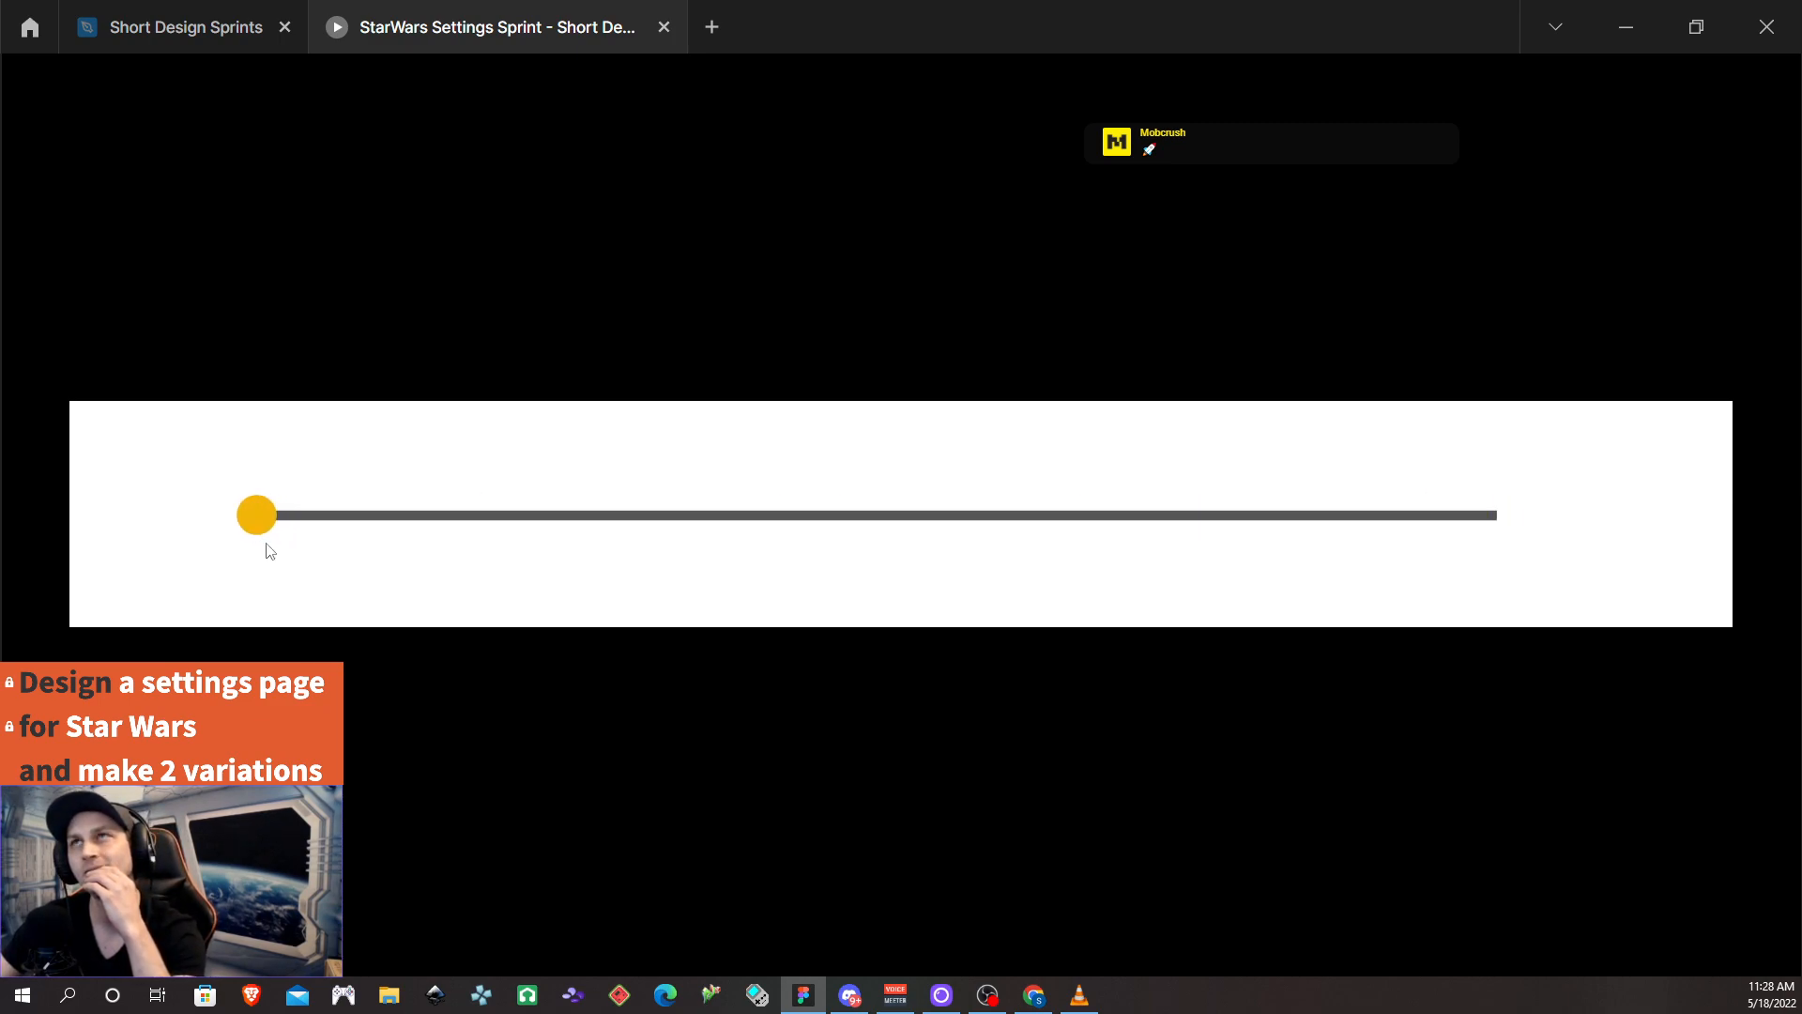
{"action": "left_click_drag", "start_coordinate": [270, 551], "coordinate": [933, 607]}
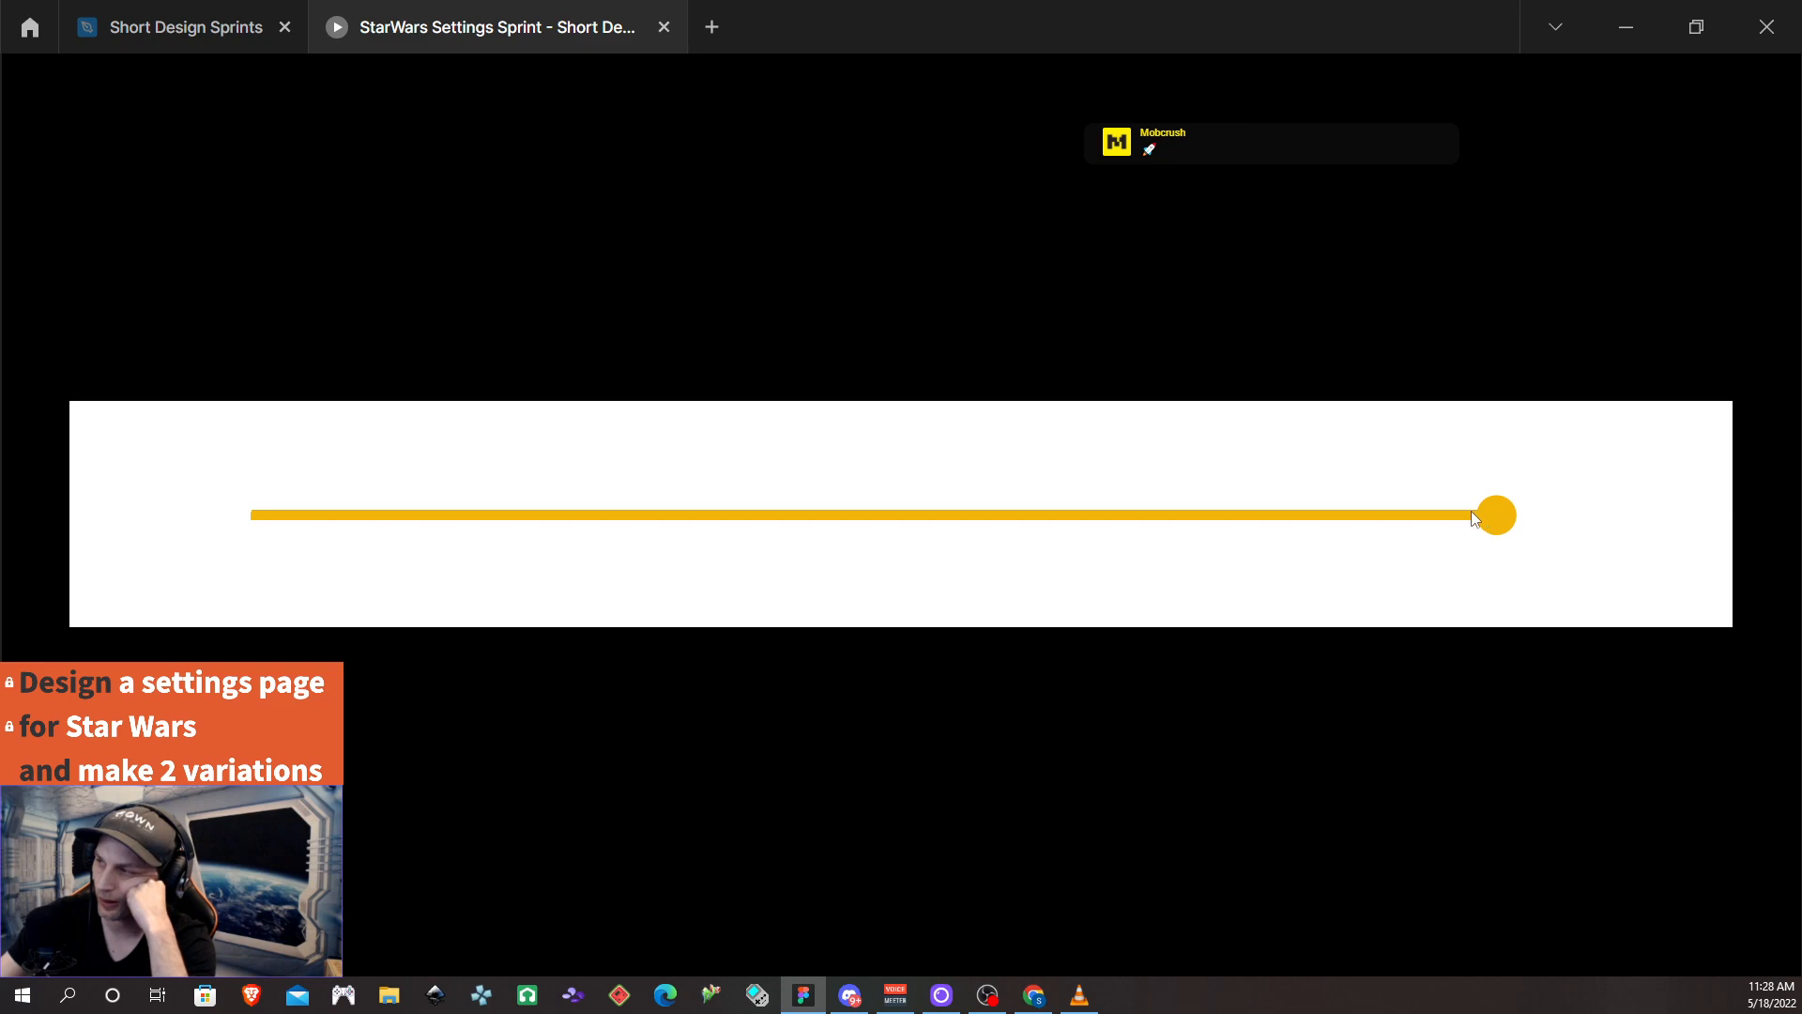
{"action": "left_click", "coordinate": [1042, 523]}
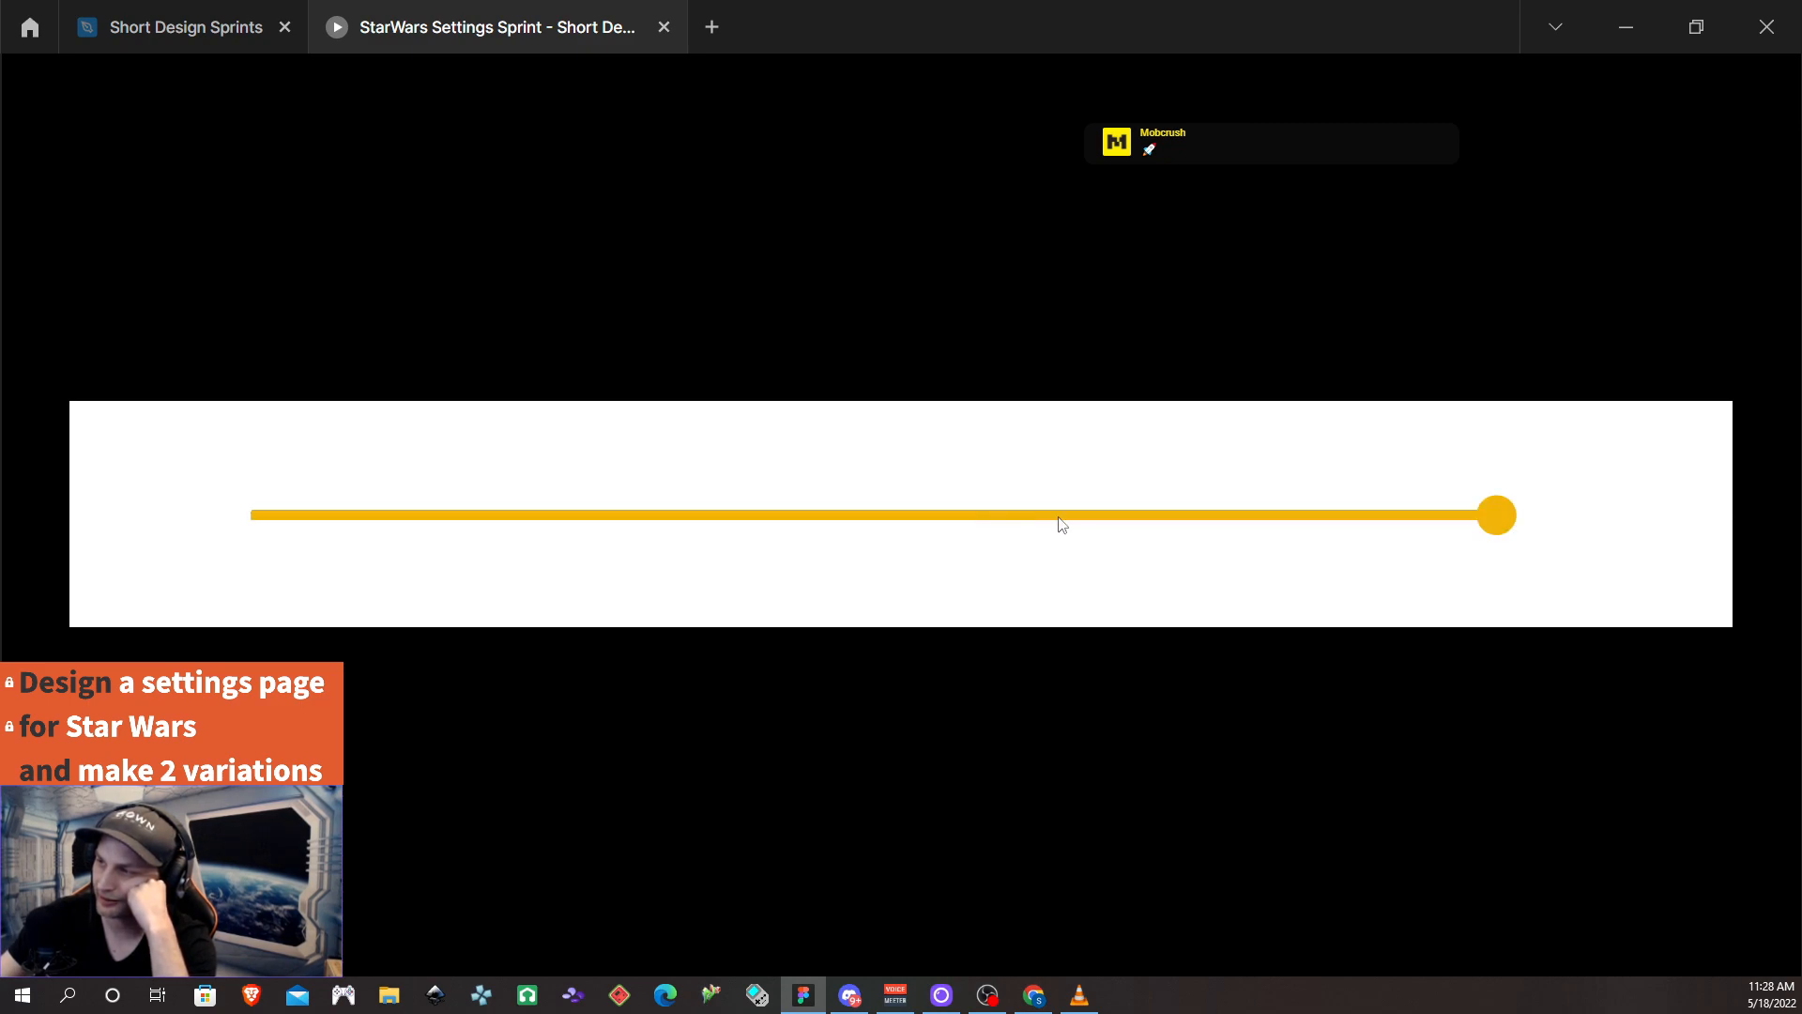
Test sliding the handle back and forth between both ends of the line, and close the prototype preview
{"action": "left_click_drag", "start_coordinate": [1473, 522], "coordinate": [1561, 617]}
{"action": "left_click_drag", "start_coordinate": [1491, 513], "coordinate": [1163, 563]}
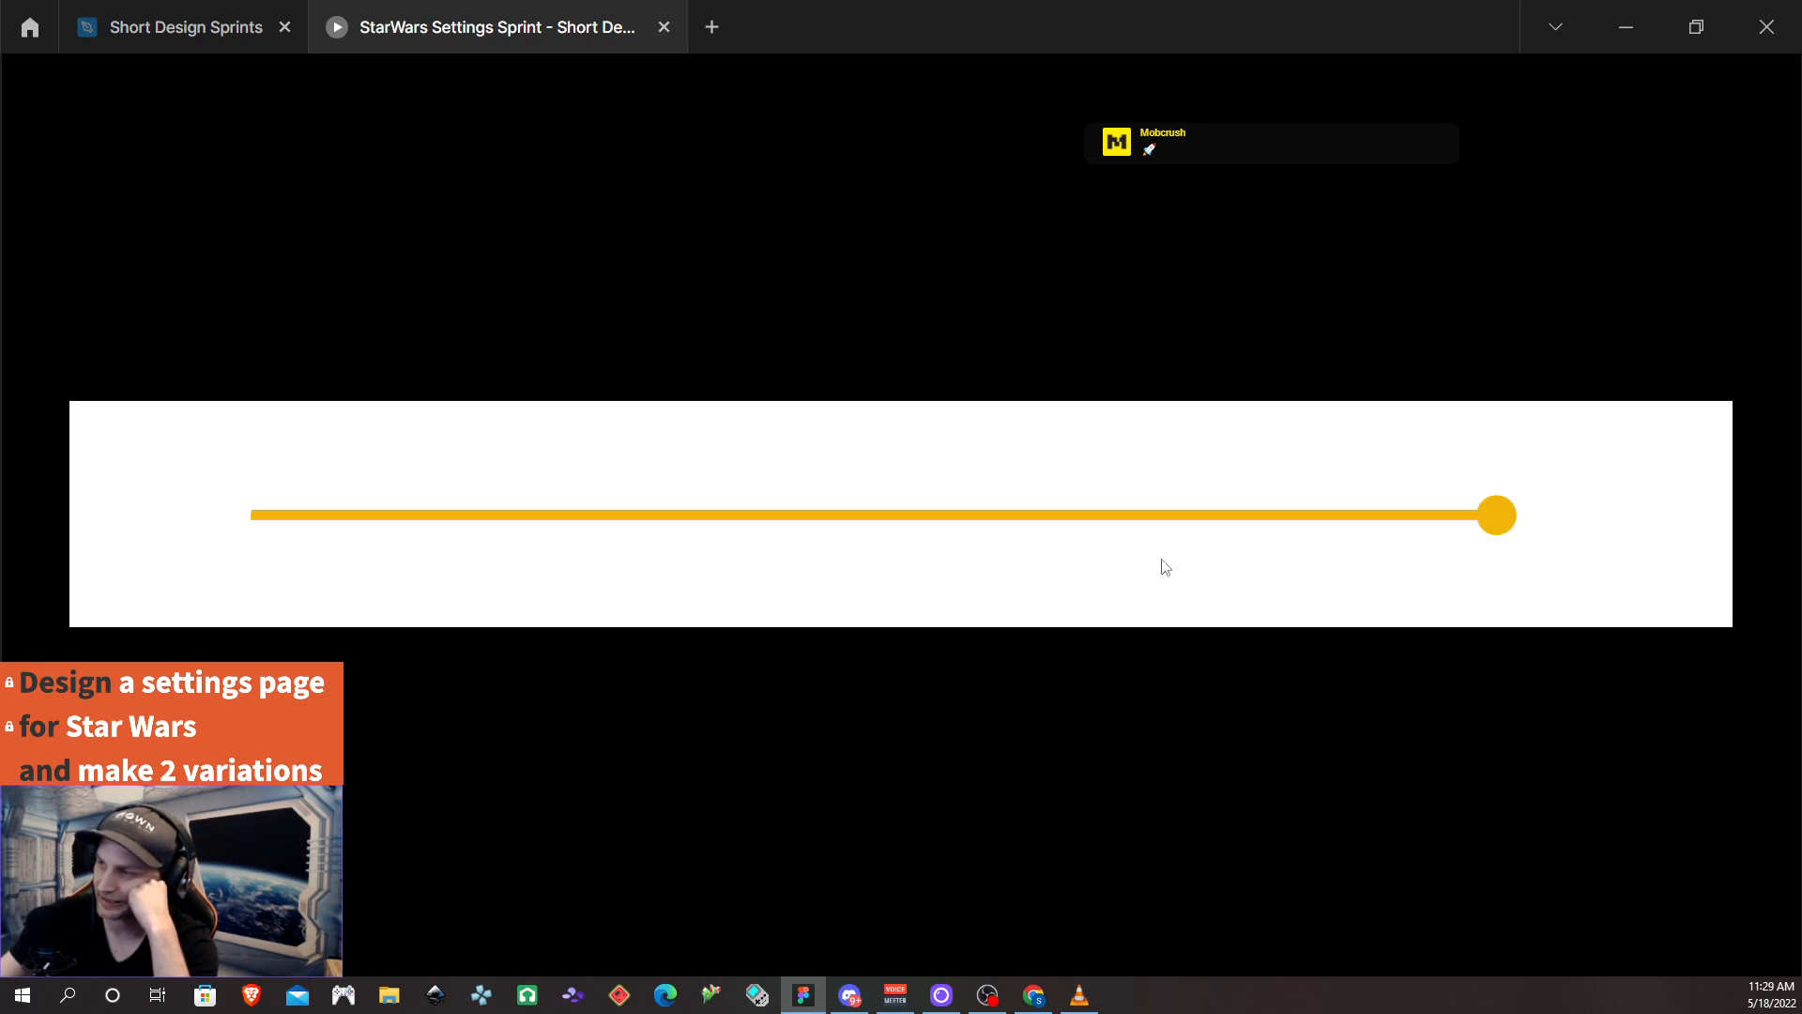
{"action": "left_click_drag", "start_coordinate": [1507, 523], "coordinate": [195, 531]}
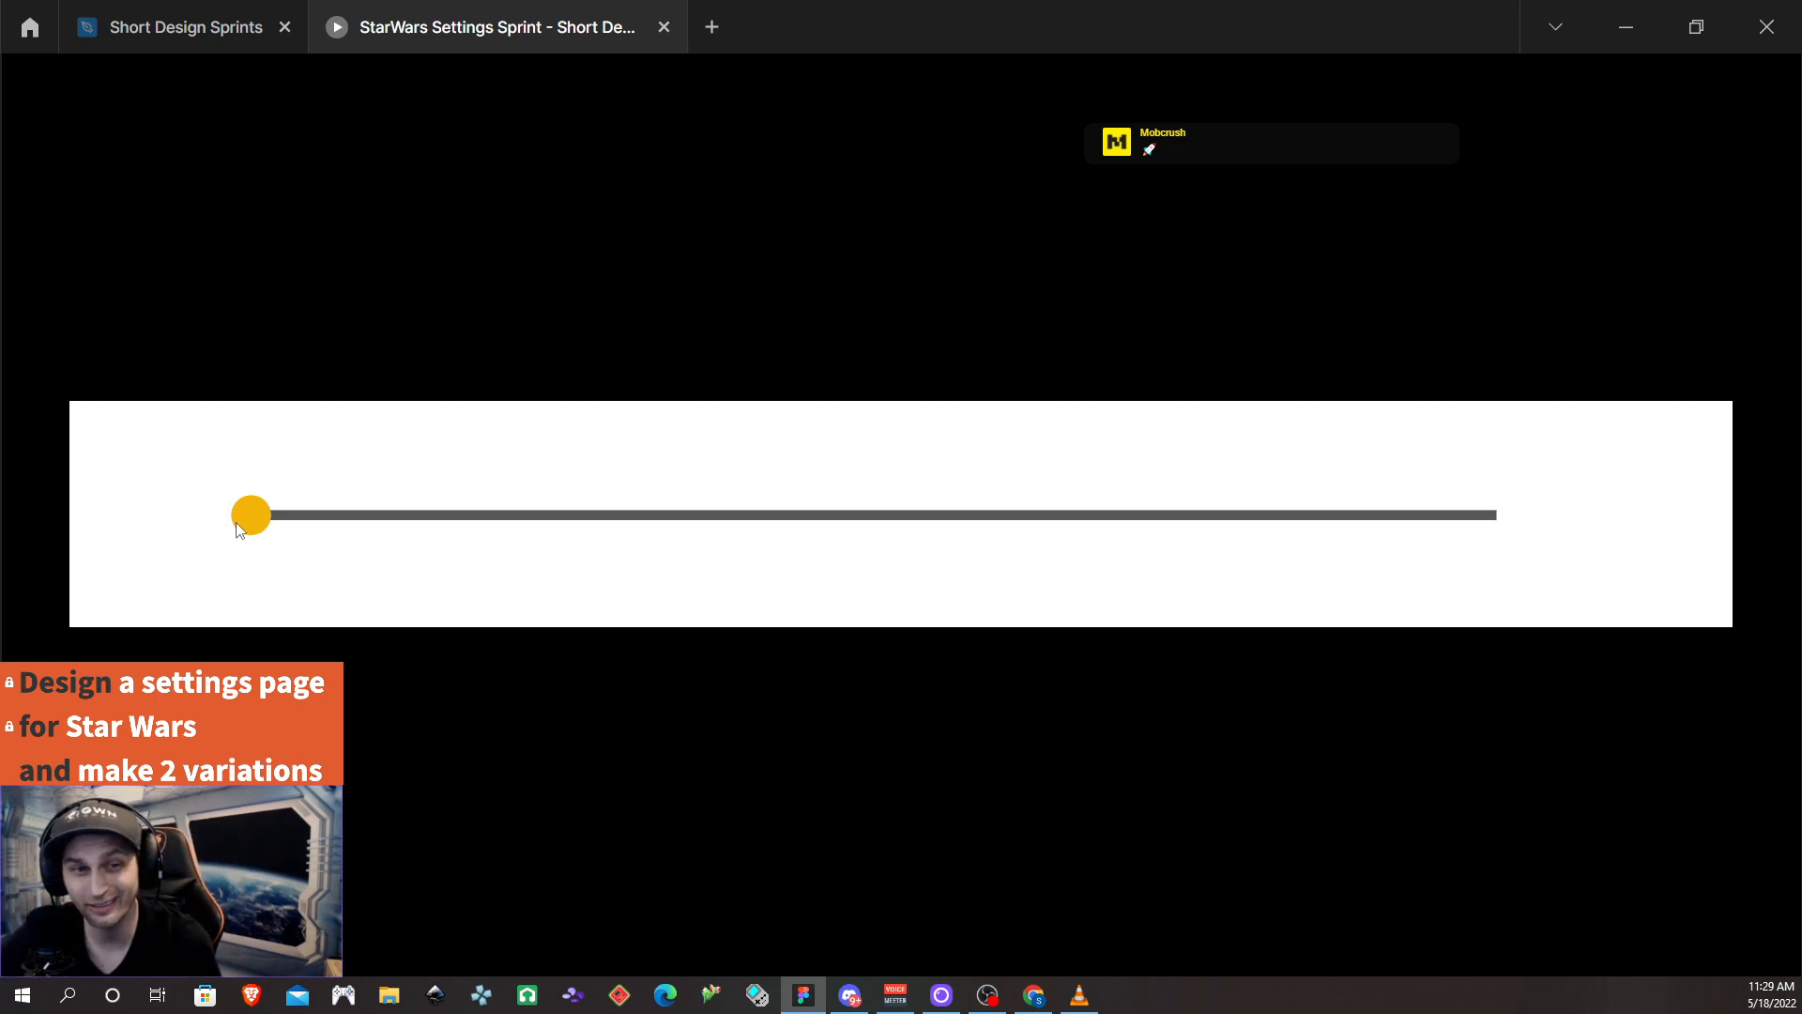
{"action": "left_click_drag", "start_coordinate": [268, 522], "coordinate": [1583, 448]}
{"action": "left_click_drag", "start_coordinate": [1490, 516], "coordinate": [659, 495]}
{"action": "left_click", "coordinate": [664, 26]}
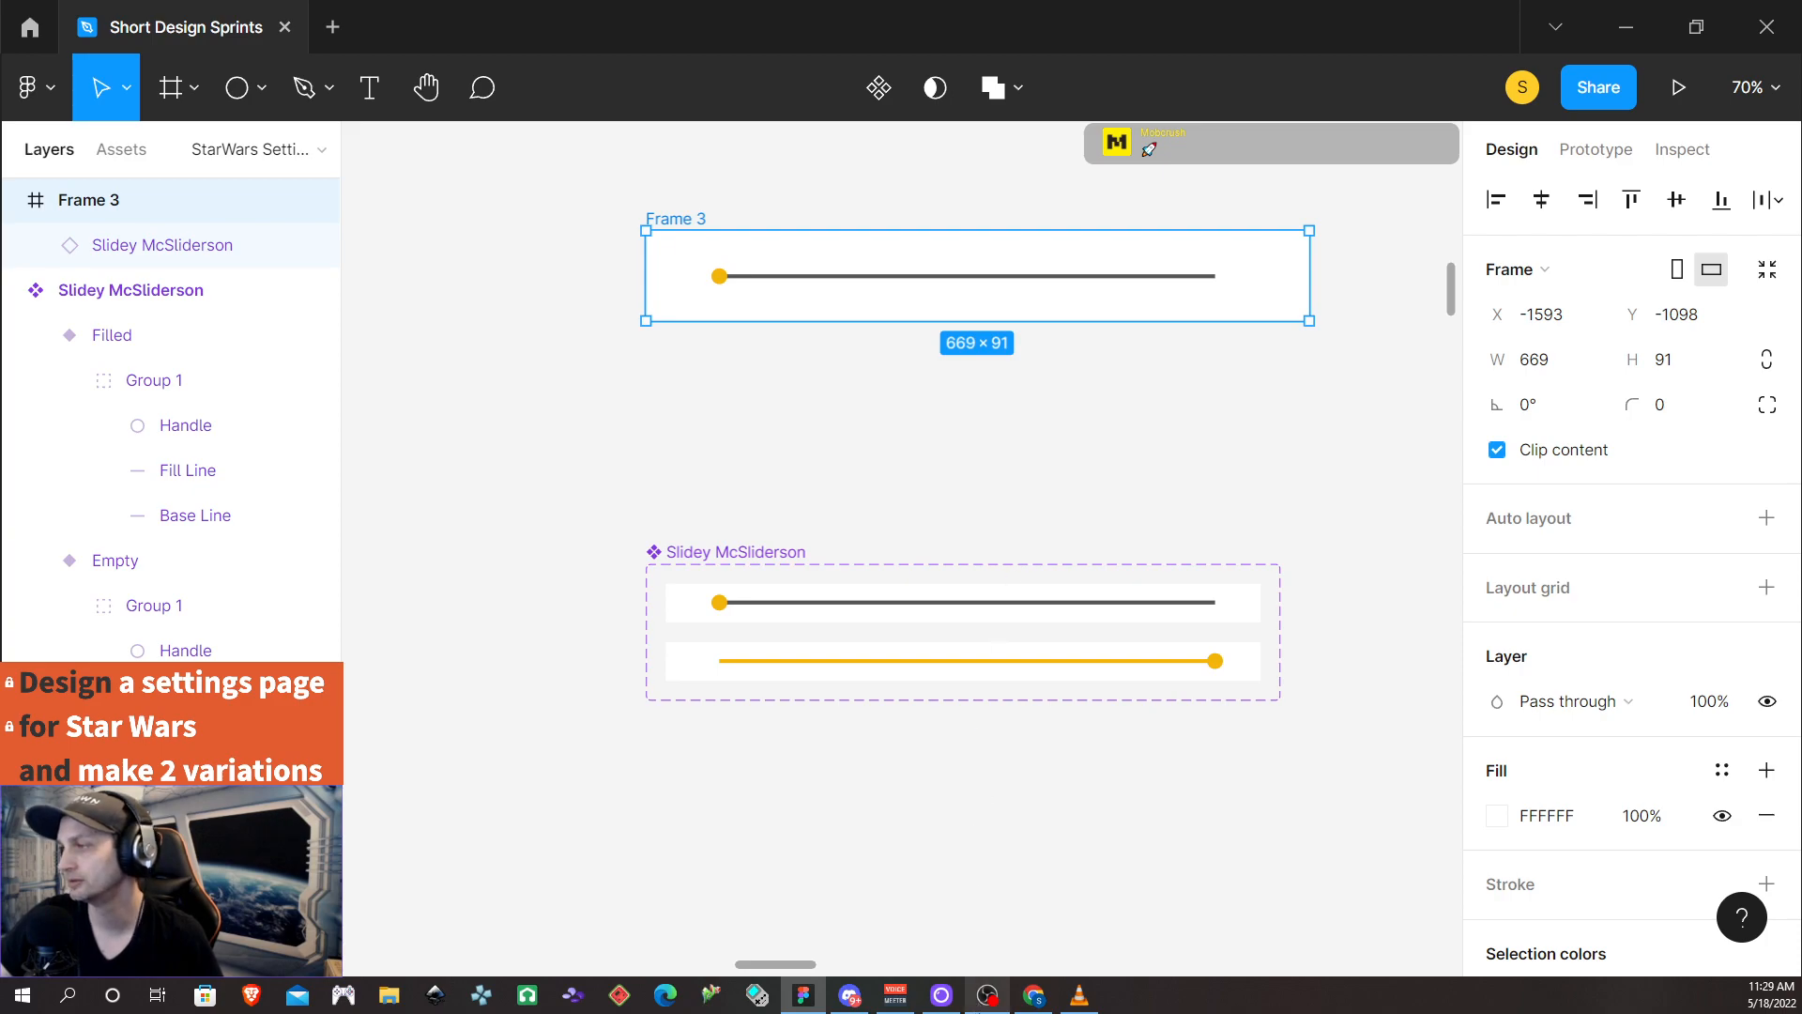
Present Frame 3 again, test partial handle movements along the line, and return to the design file
{"action": "mouse_move", "coordinate": [986, 995]}
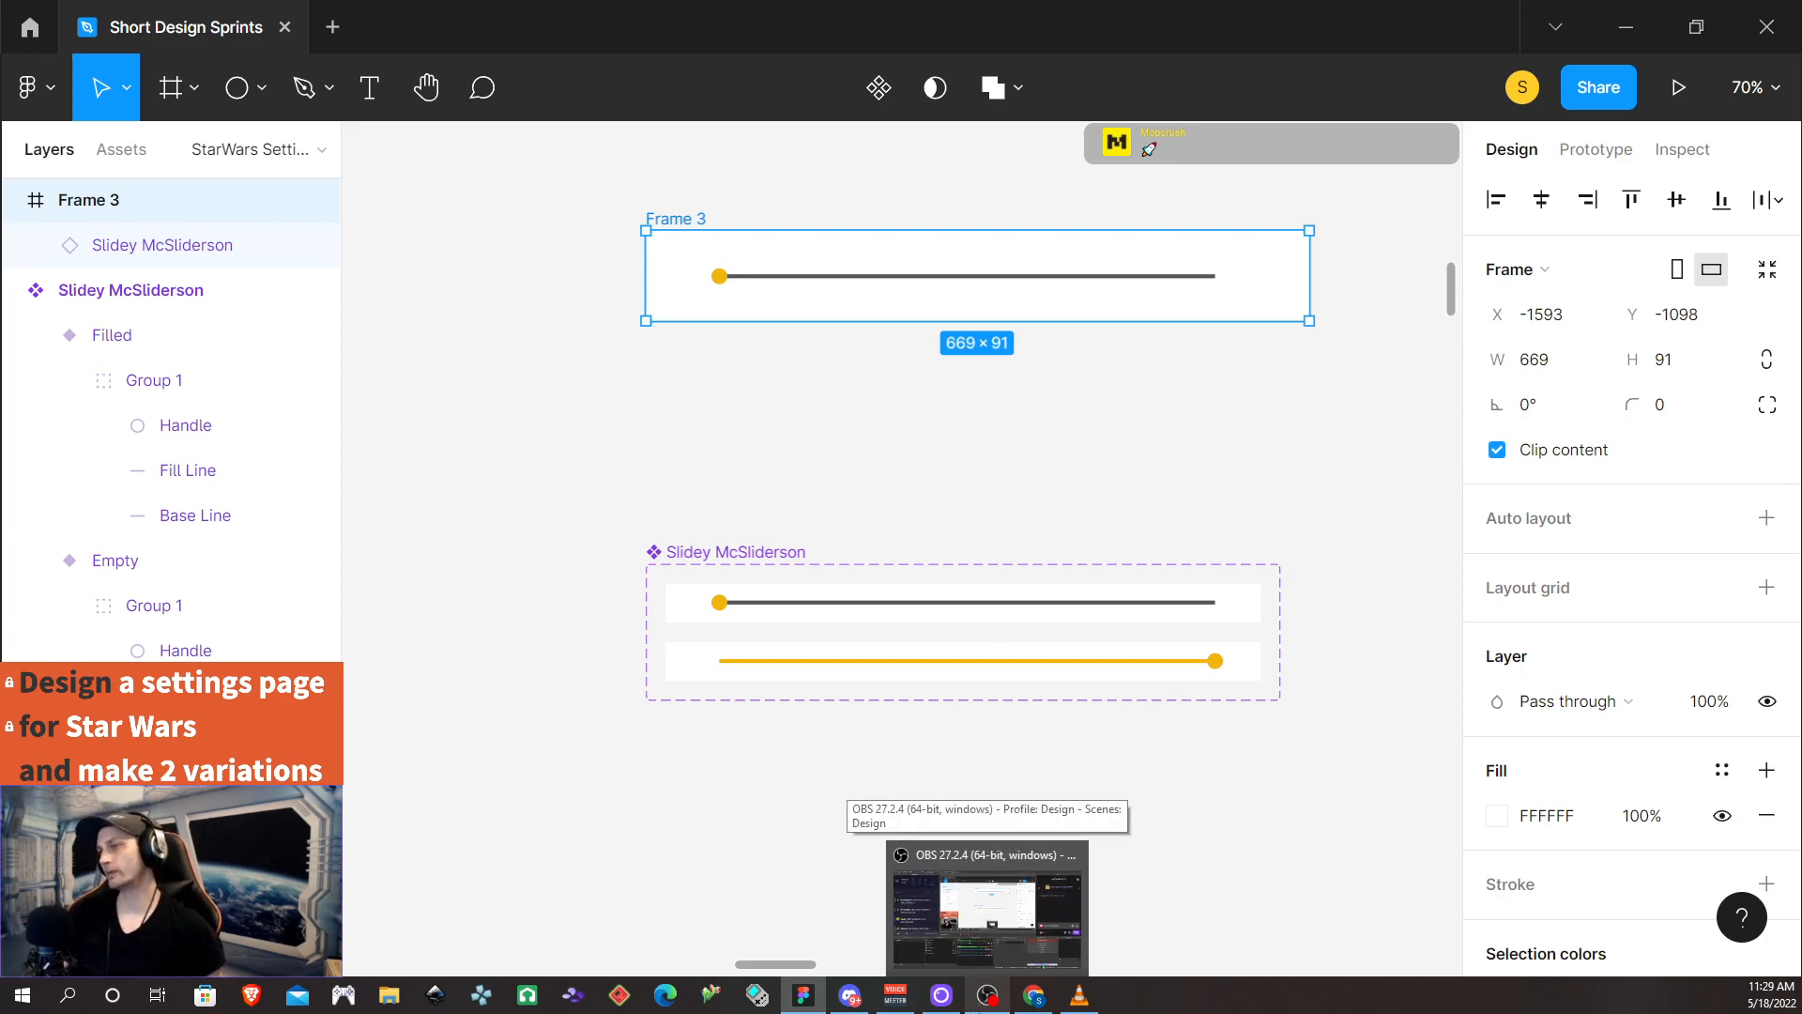
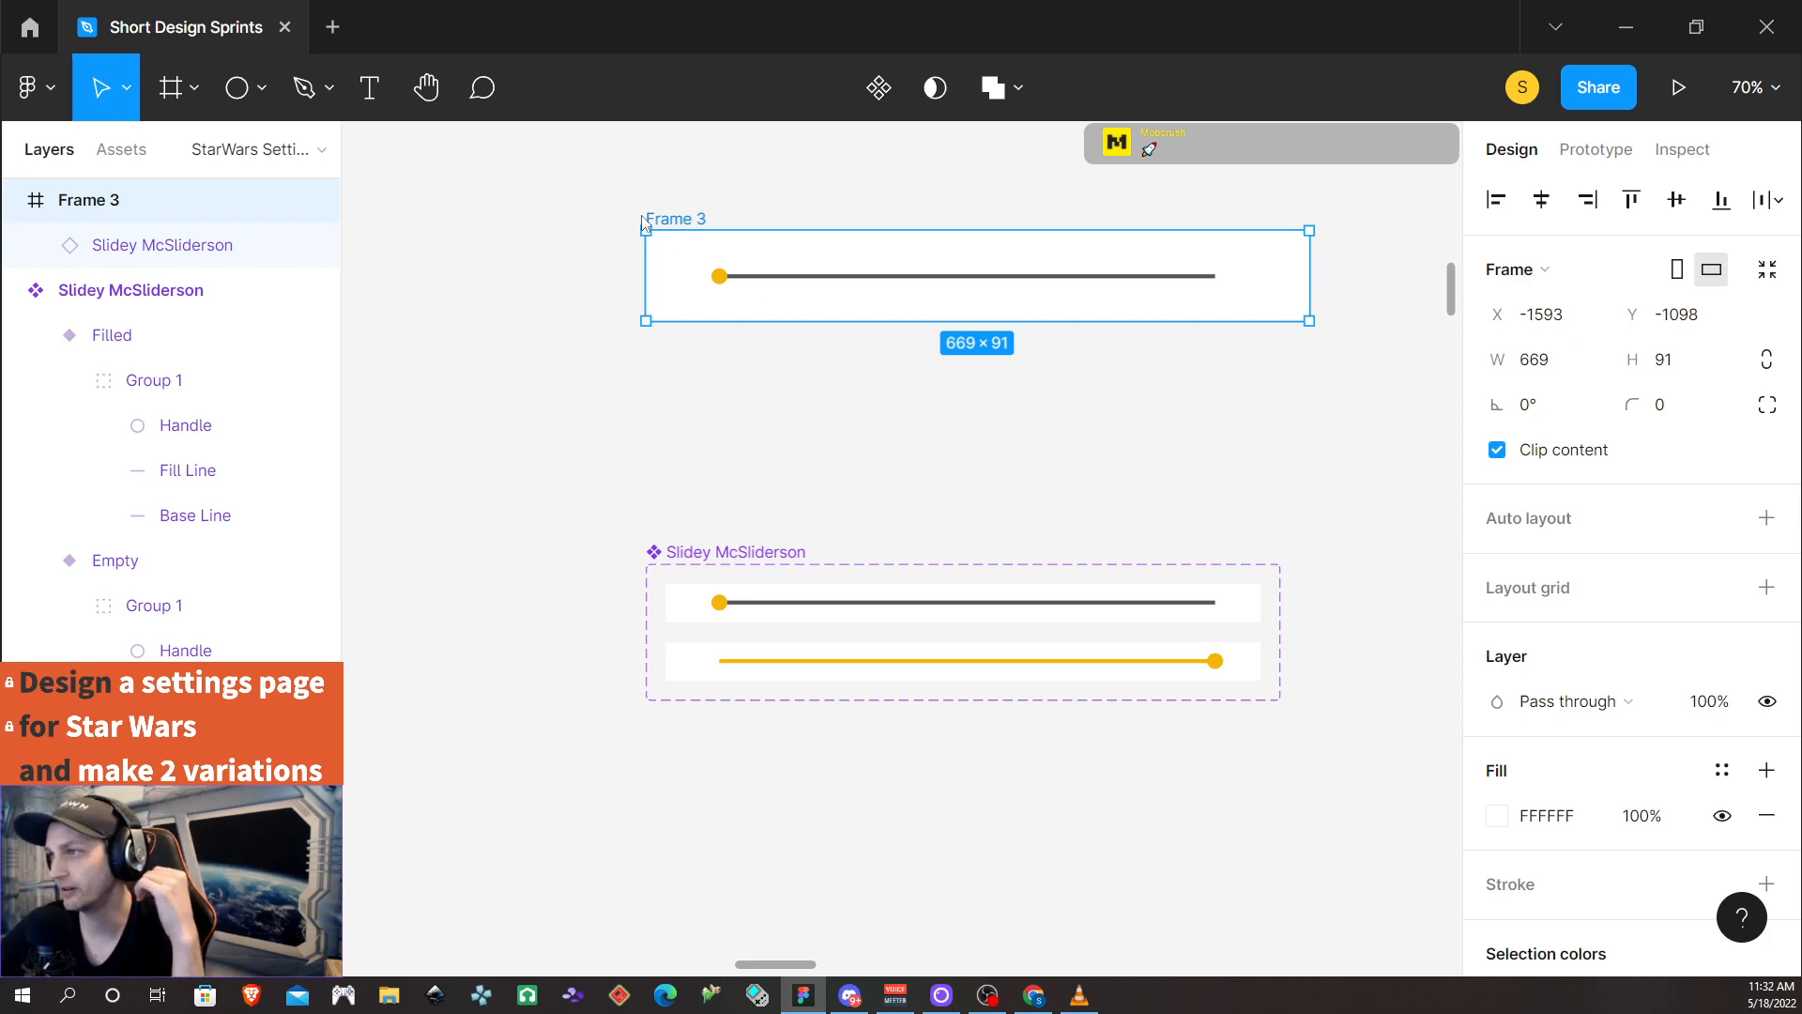
{"action": "left_click", "coordinate": [1681, 88]}
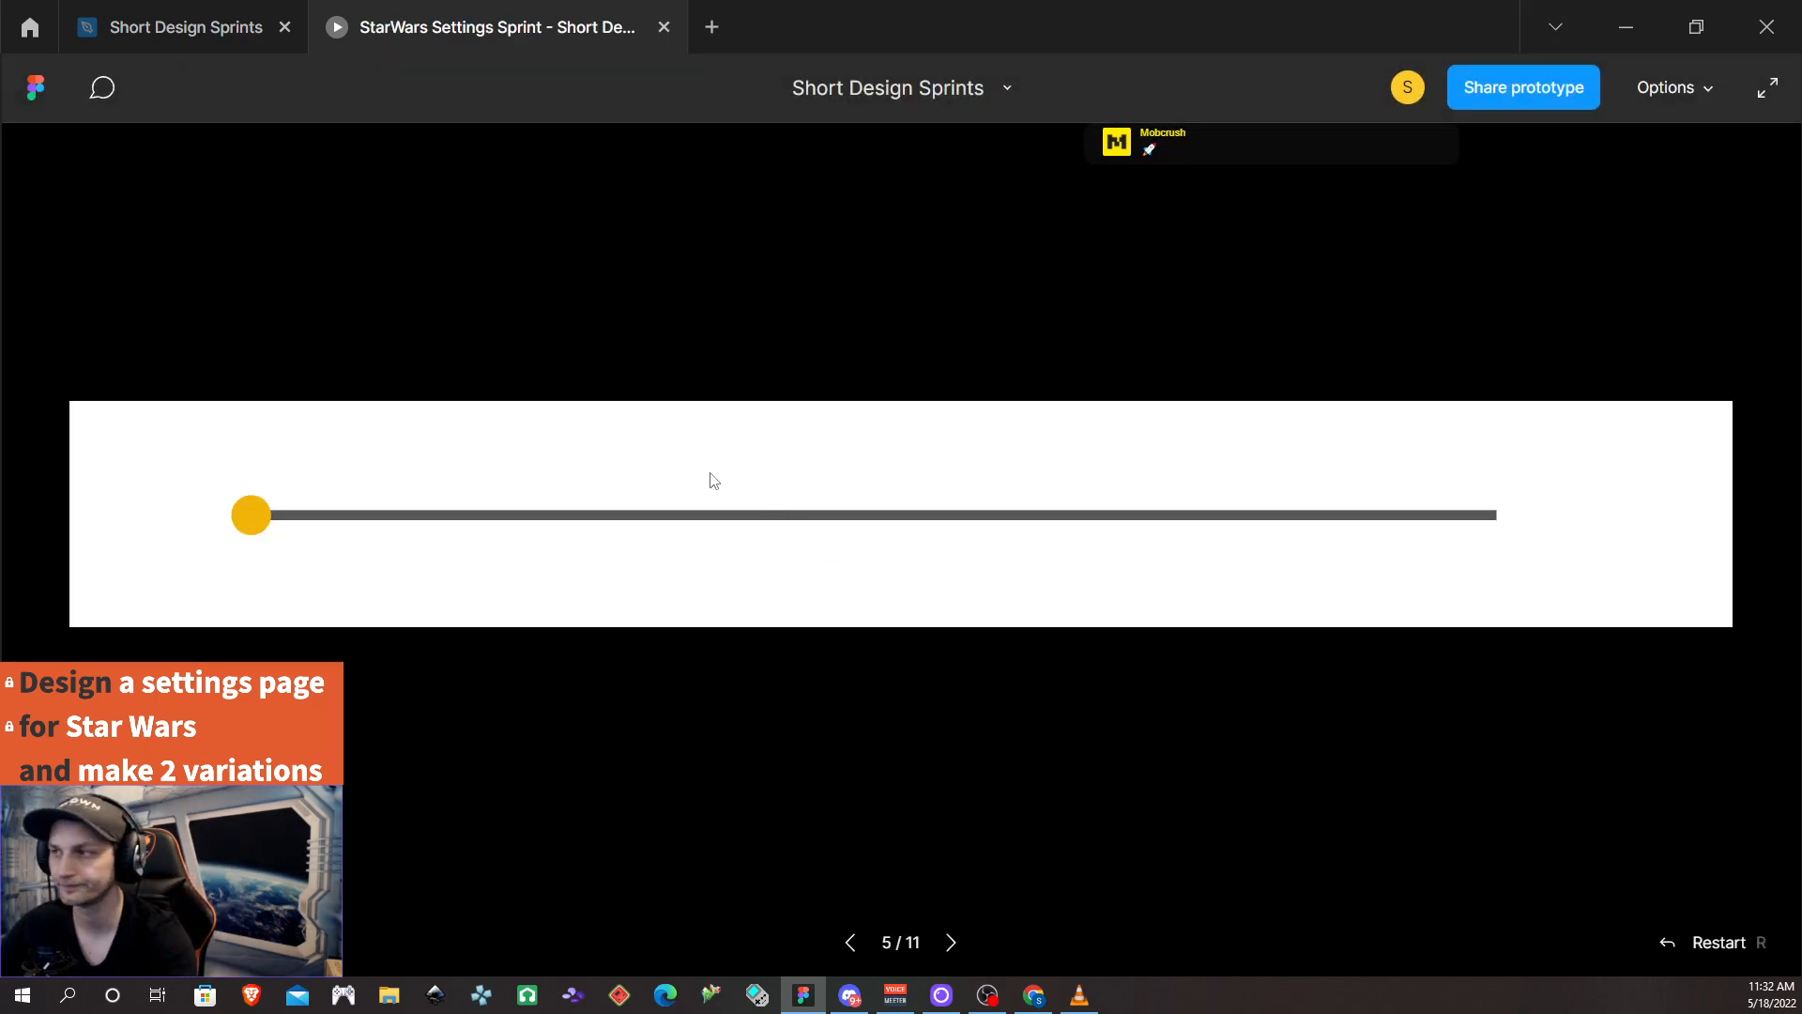
{"action": "left_click", "coordinate": [272, 522]}
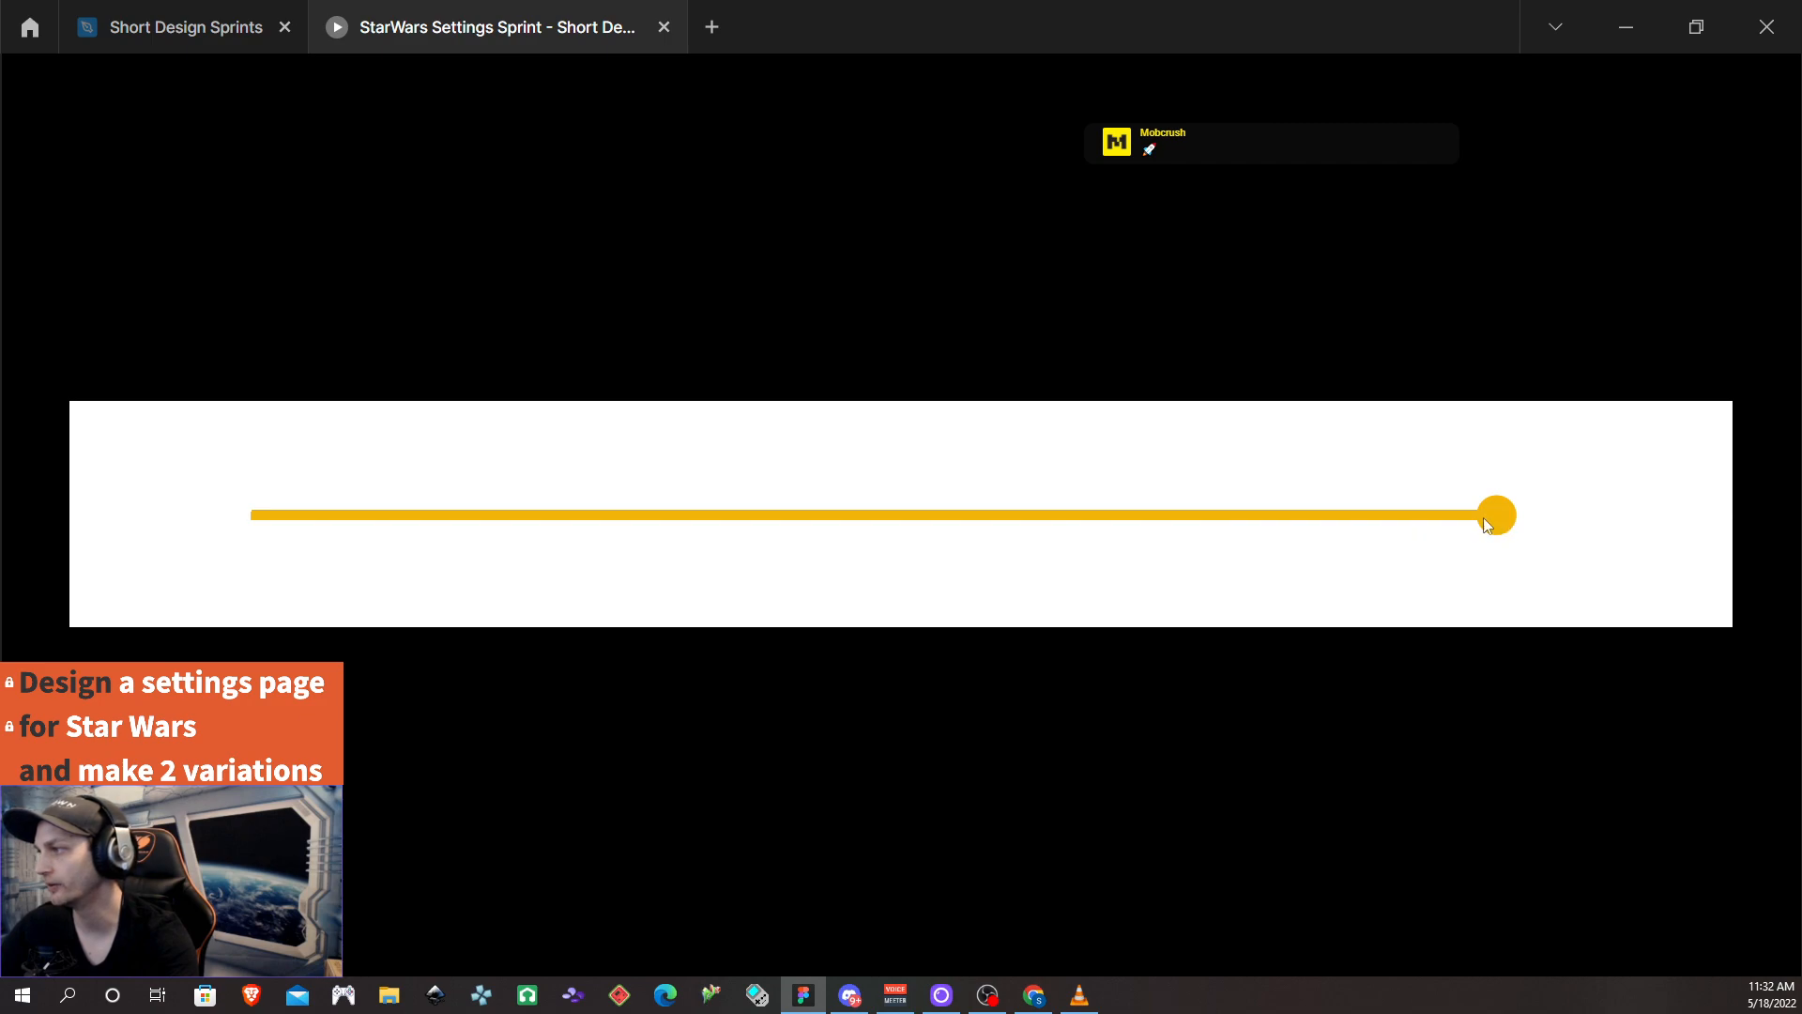
{"action": "left_click_drag", "start_coordinate": [1494, 520], "coordinate": [1095, 523]}
{"action": "left_click_drag", "start_coordinate": [1456, 516], "coordinate": [825, 515]}
{"action": "left_click_drag", "start_coordinate": [264, 514], "coordinate": [538, 507]}
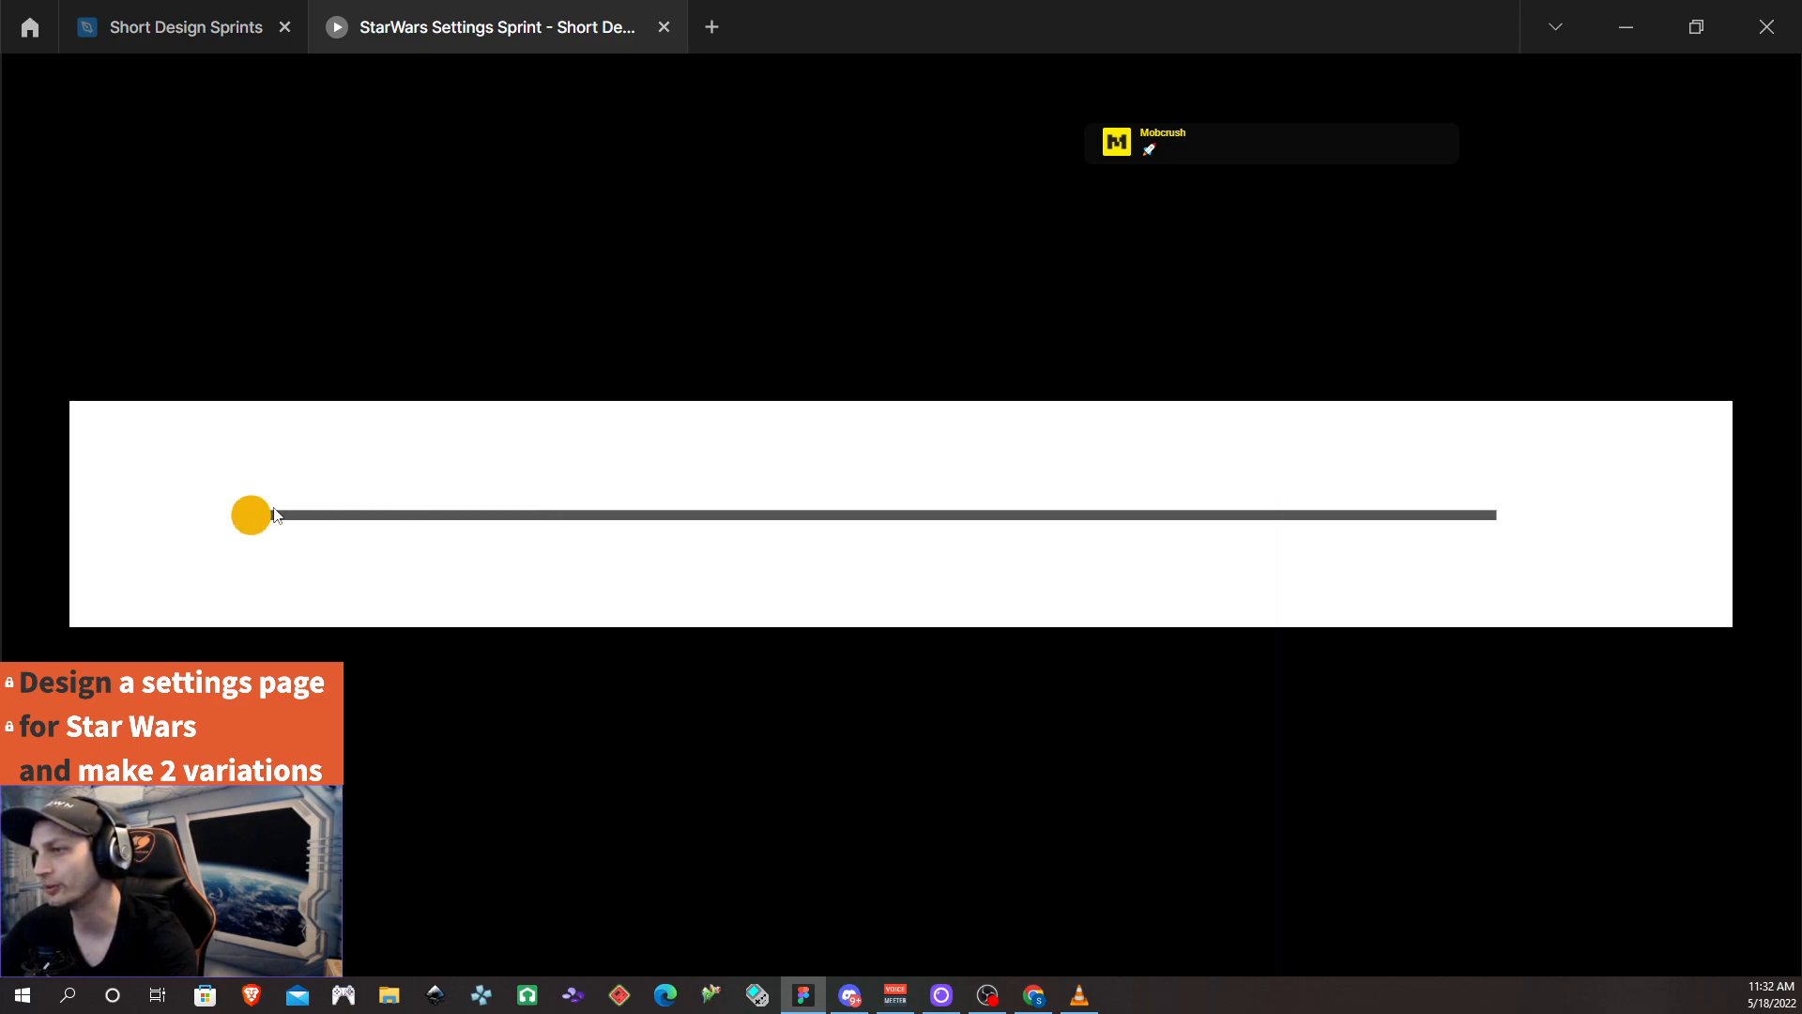
{"action": "left_click_drag", "start_coordinate": [237, 523], "coordinate": [548, 506]}
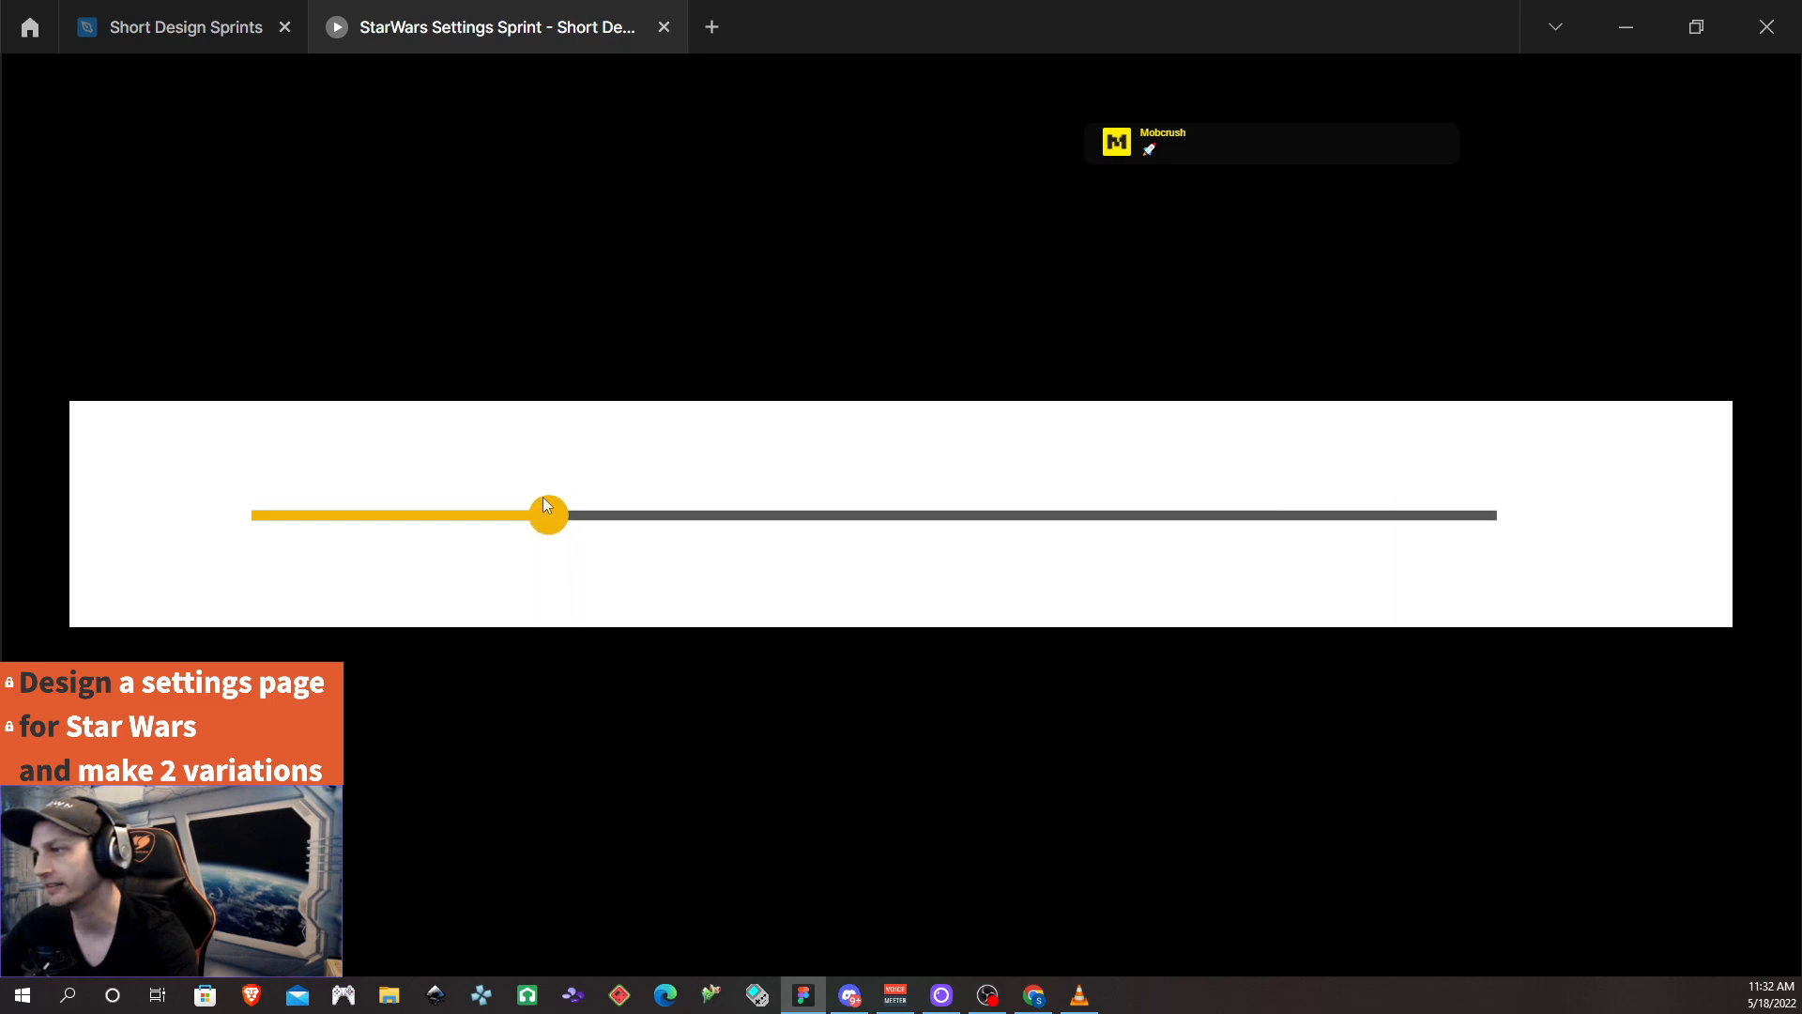
{"action": "left_click_drag", "start_coordinate": [428, 510], "coordinate": [528, 535]}
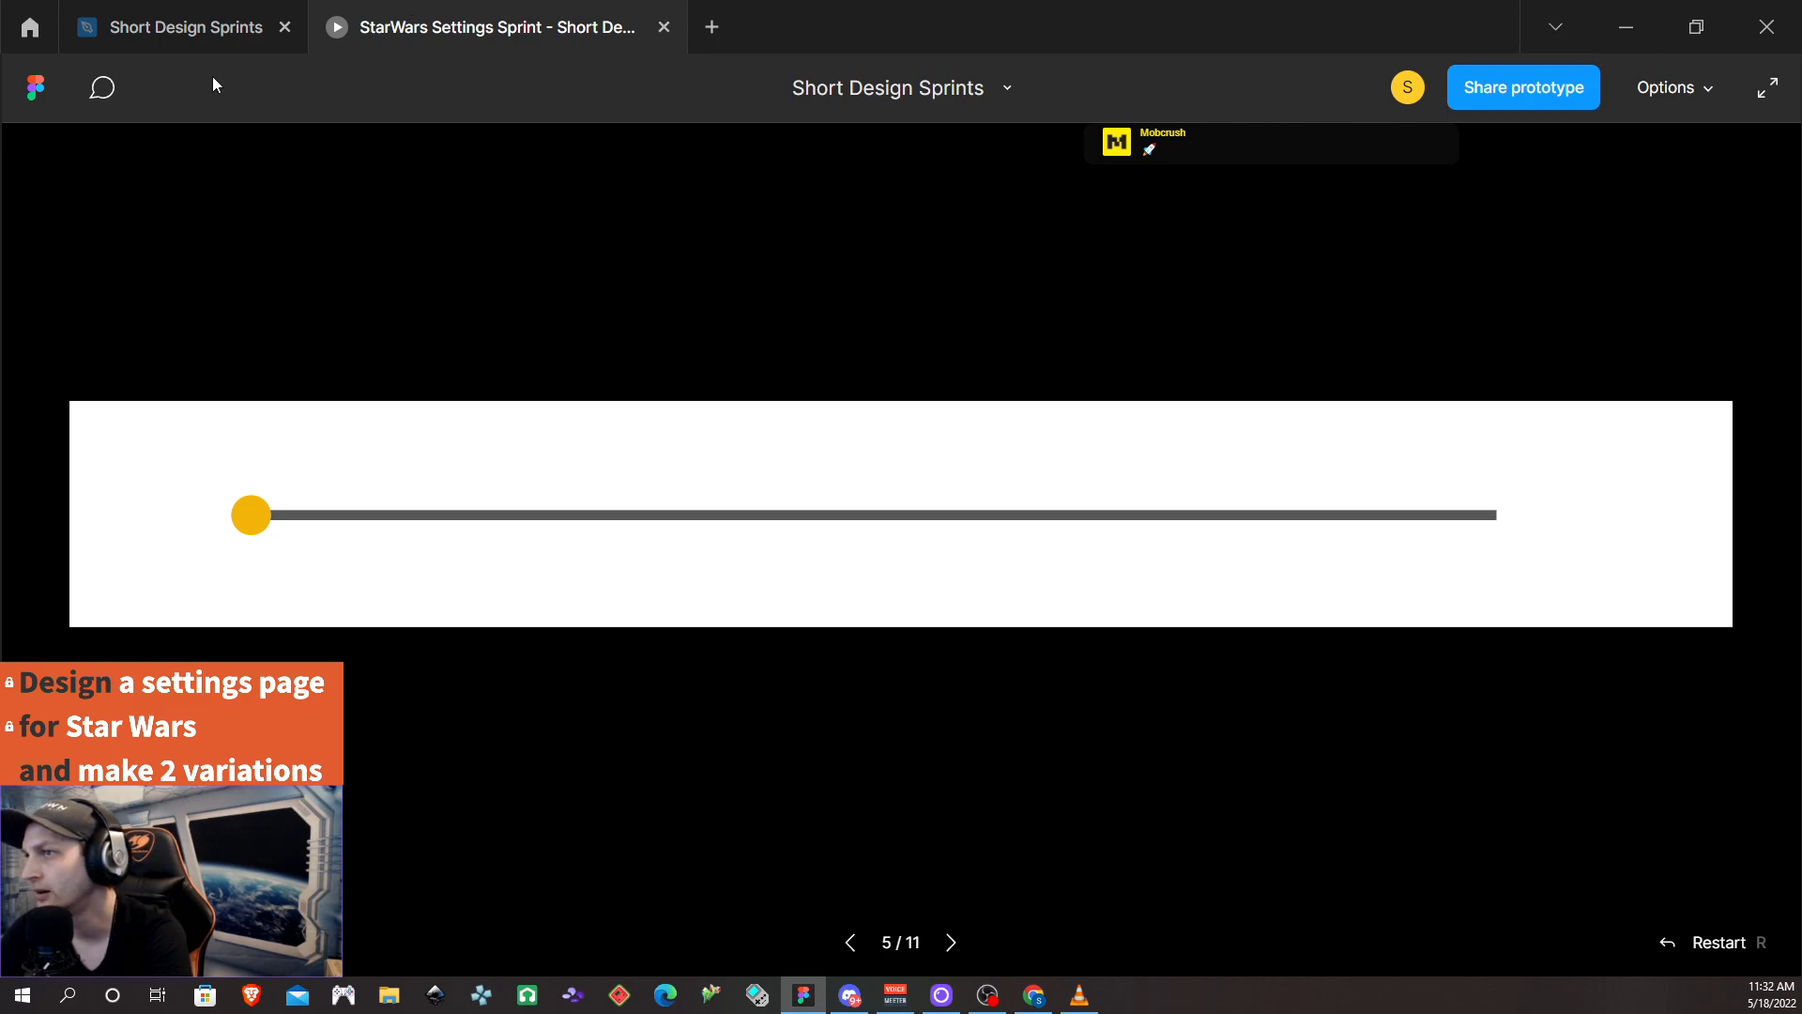
{"action": "left_click", "coordinate": [207, 43]}
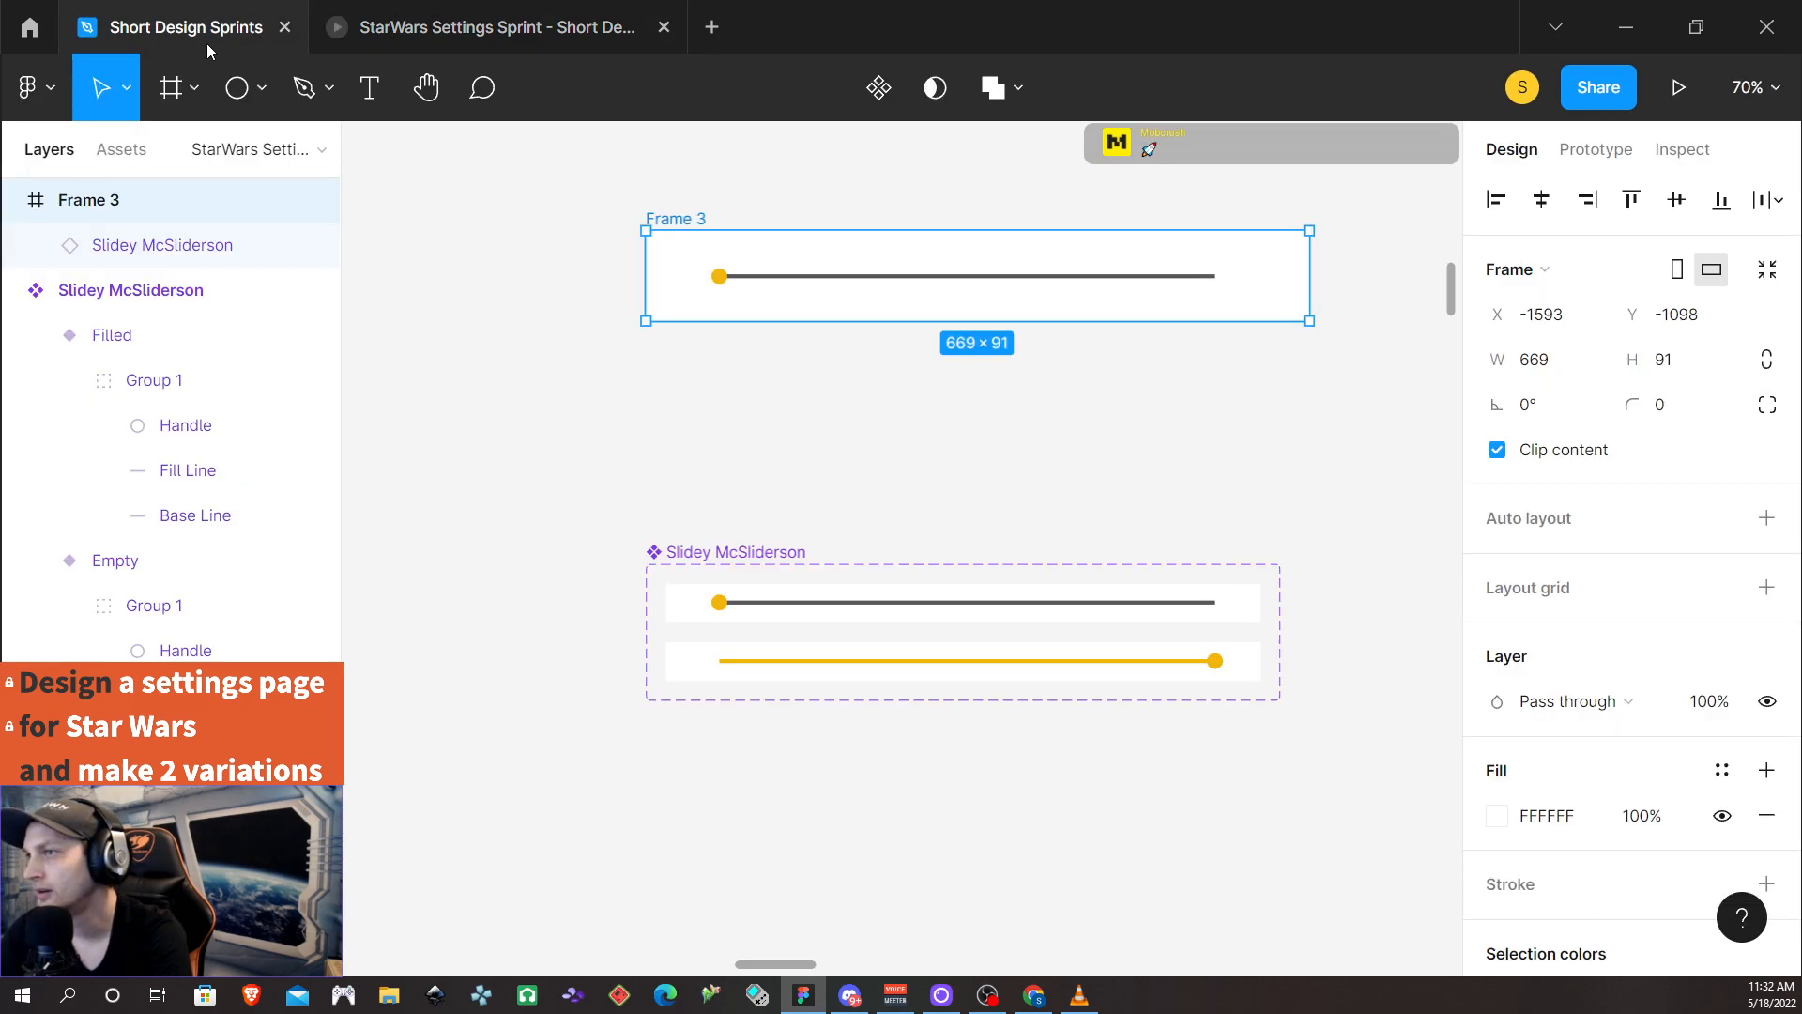
Add a third variant to the Slidey McSliderson component set, based on the Empty variant
{"action": "left_click", "coordinate": [917, 605]}
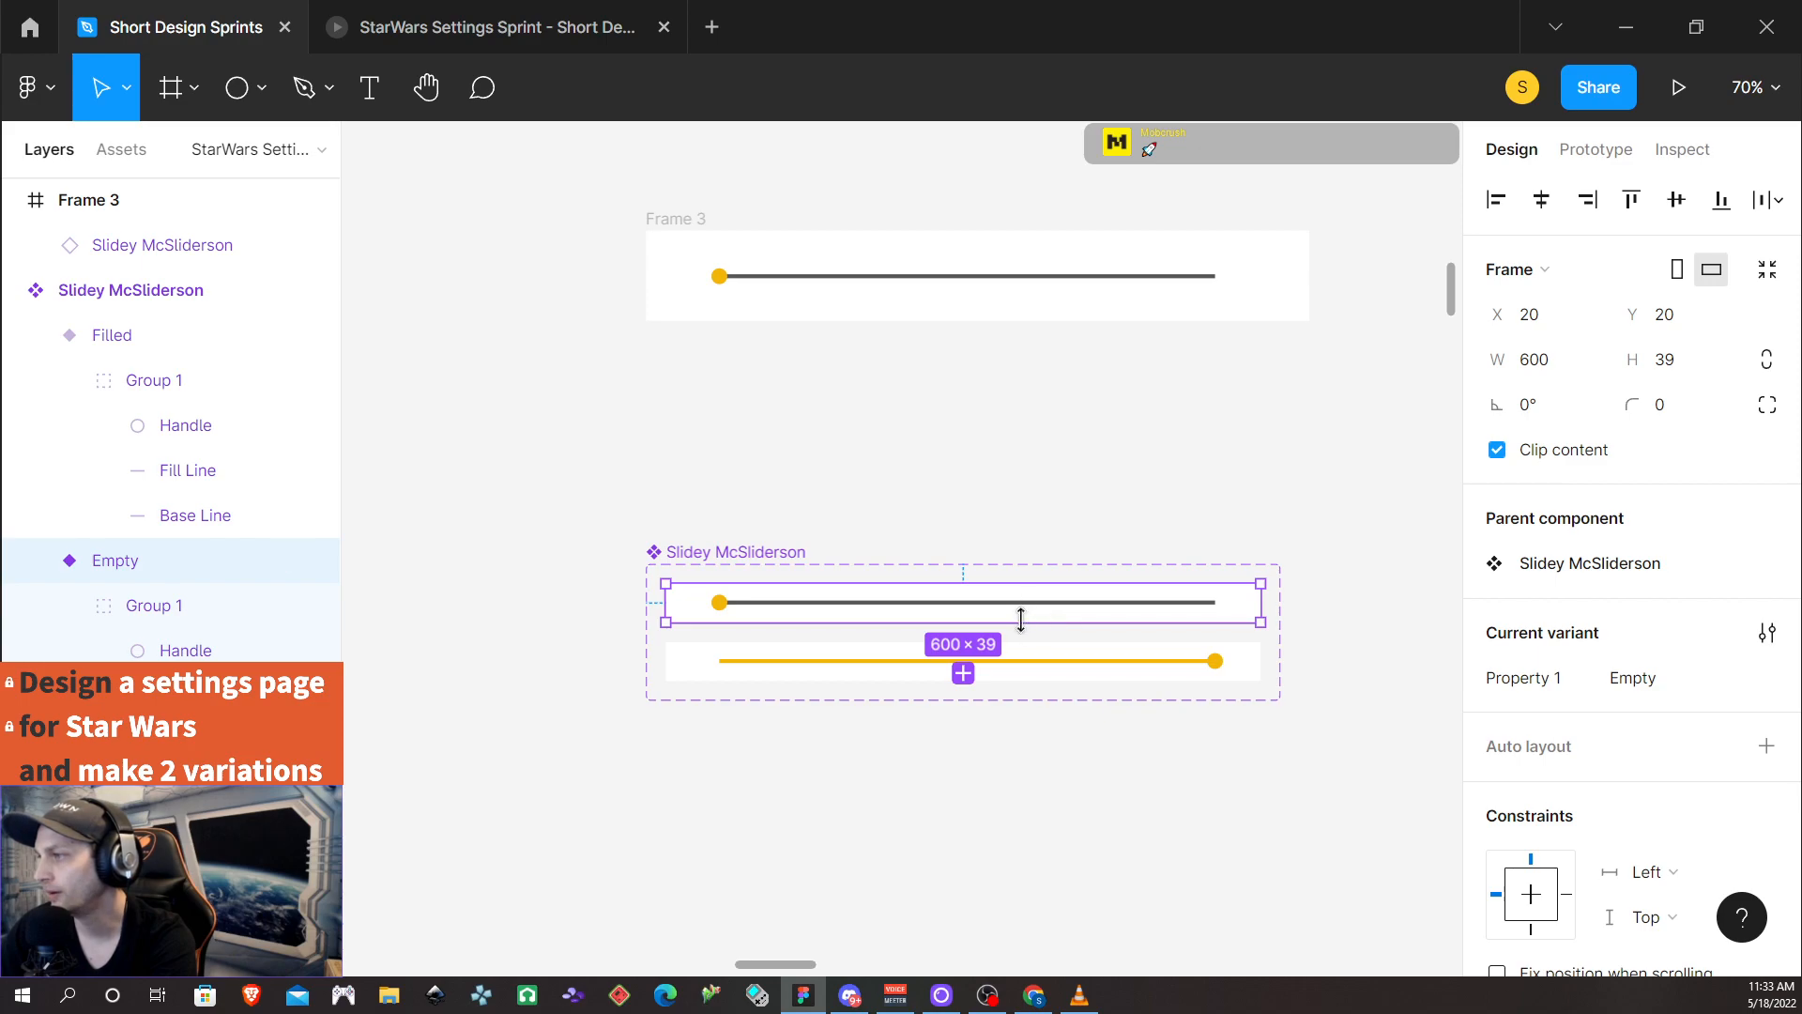
{"action": "scroll", "coordinate": [1019, 629], "scroll_direction": "up", "scroll_amount": 1}
{"action": "scroll", "coordinate": [1028, 634], "scroll_direction": "down", "scroll_amount": 2}
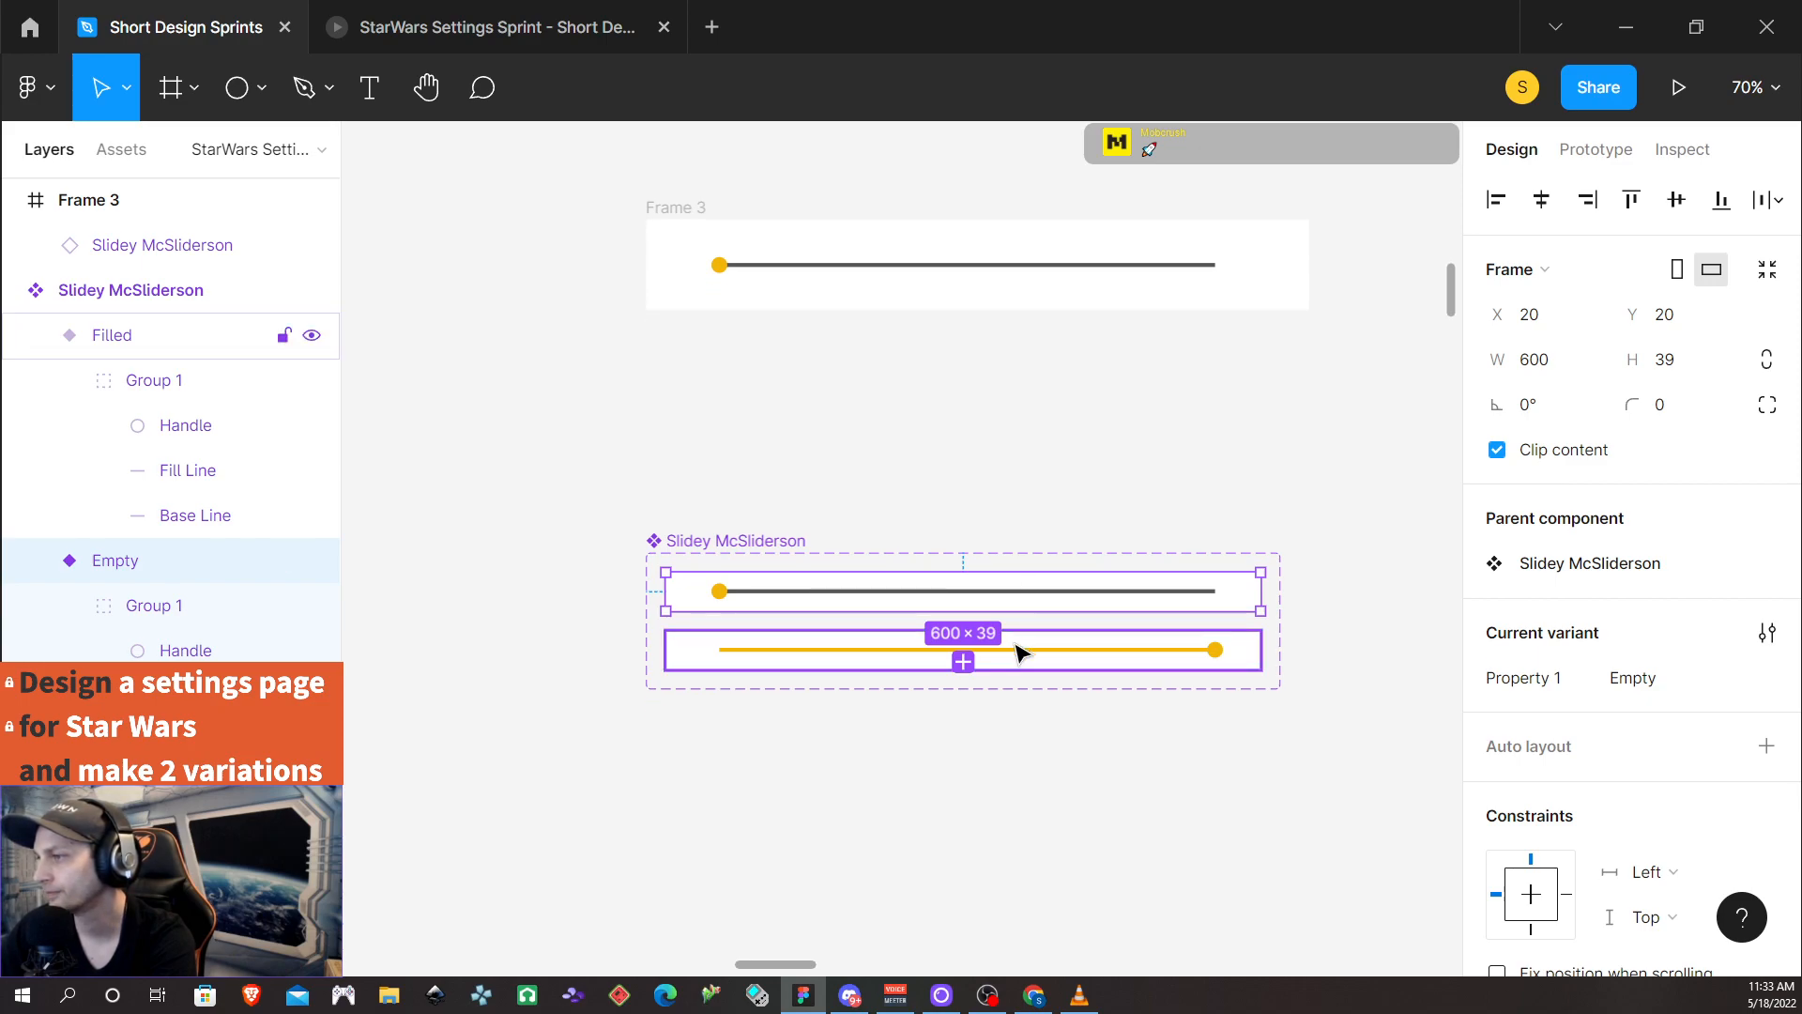
{"action": "left_click", "coordinate": [963, 650]}
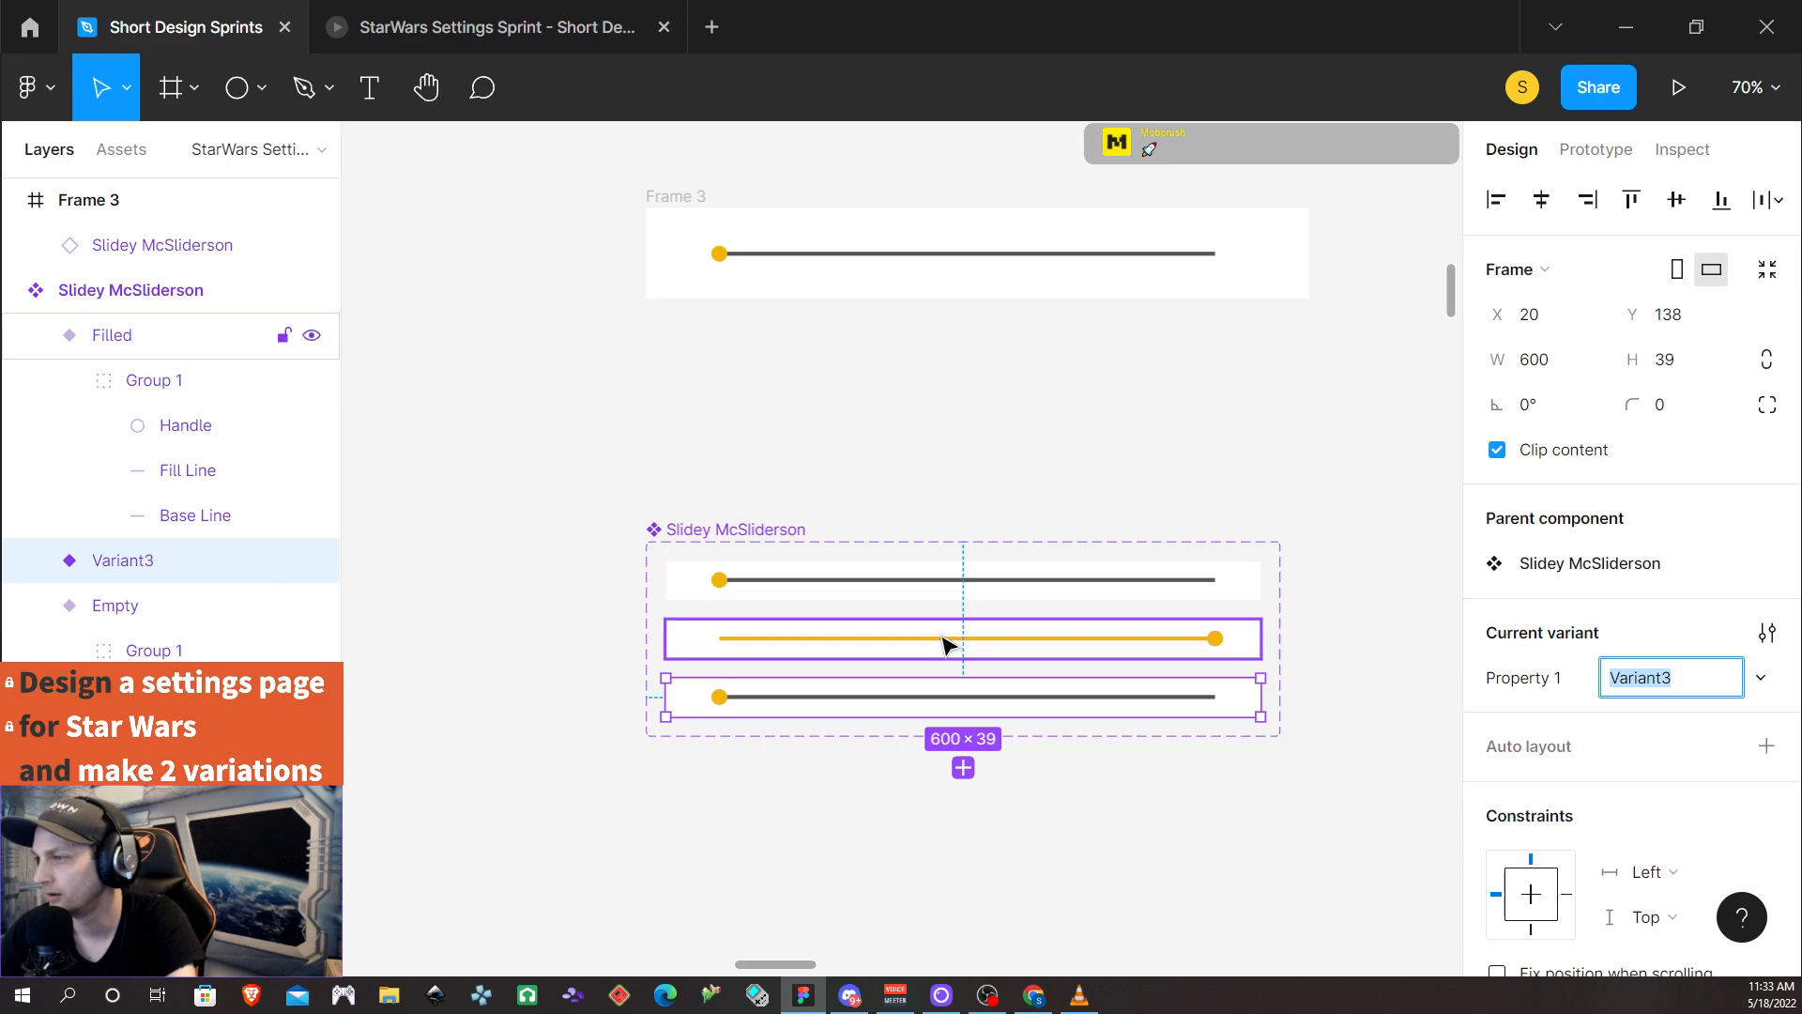
Move the third variant's Handle along the line by setting its X position to 296
{"action": "mouse_move", "coordinate": [954, 704]}
{"action": "left_mouse_down"}
{"action": "mouse_move", "coordinate": [954, 627]}
{"action": "mouse_move", "coordinate": [956, 704]}
{"action": "left_mouse_up"}
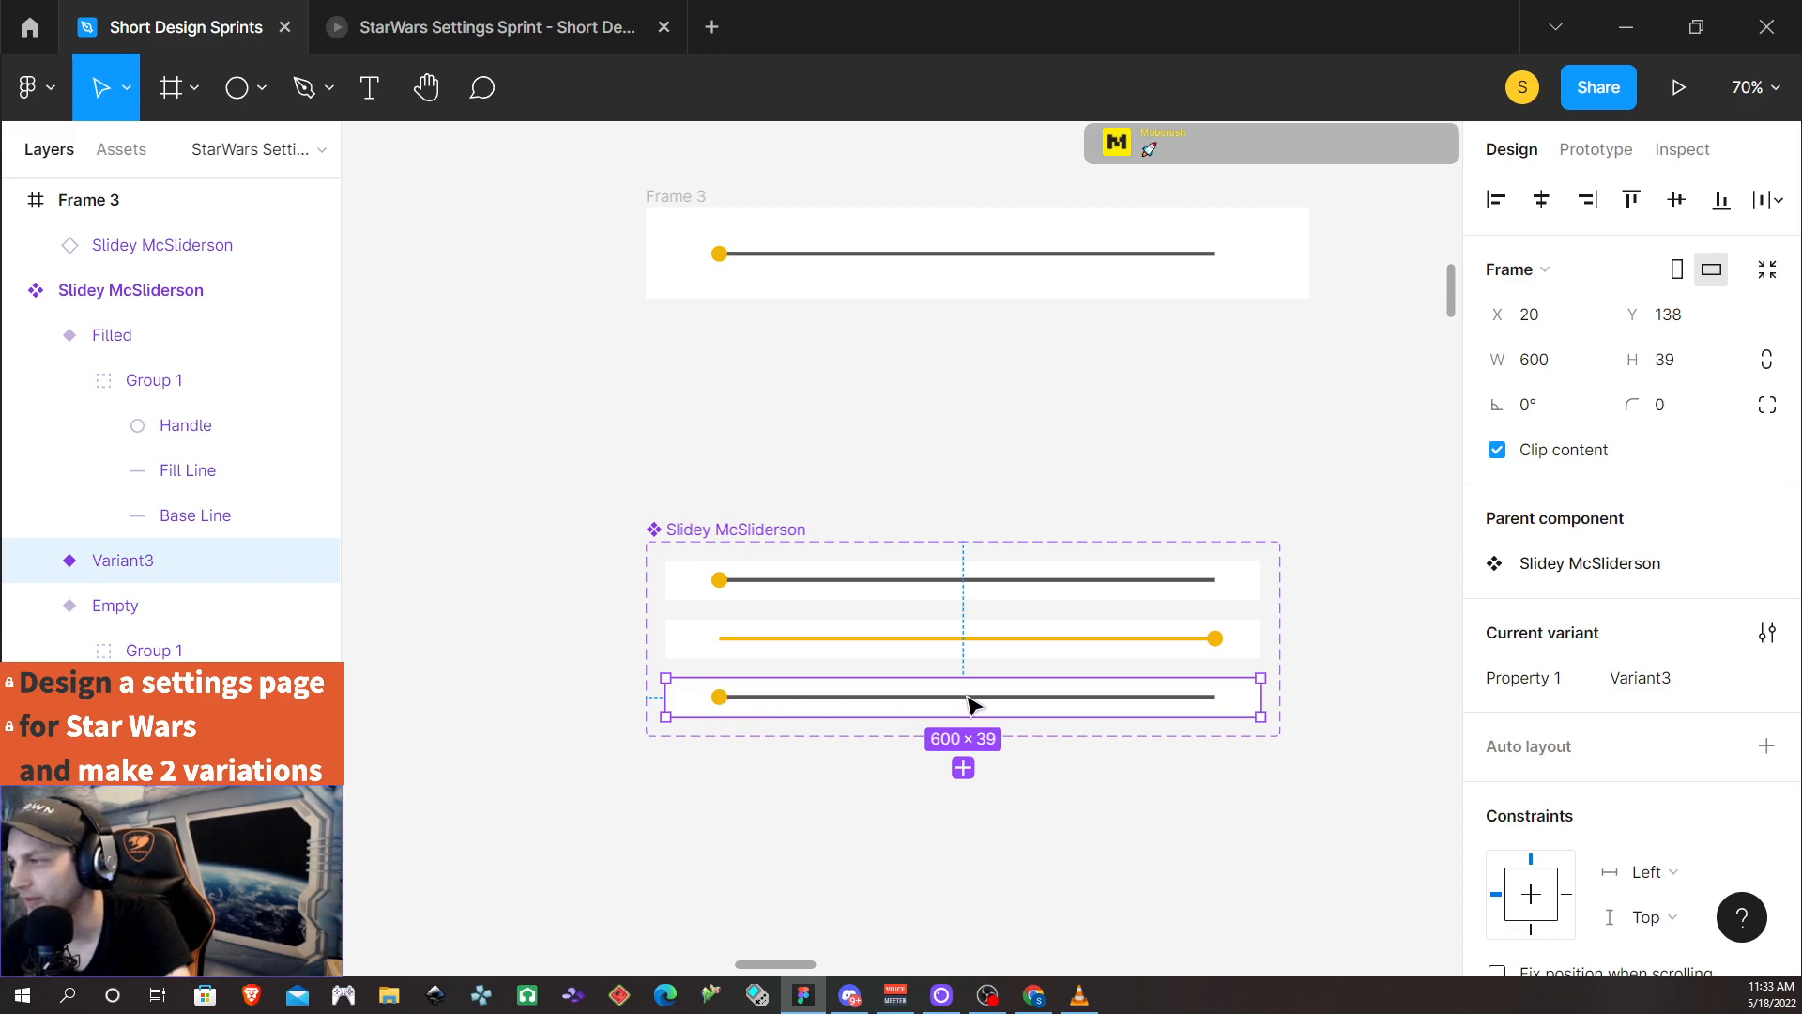
{"action": "left_click", "coordinate": [835, 715]}
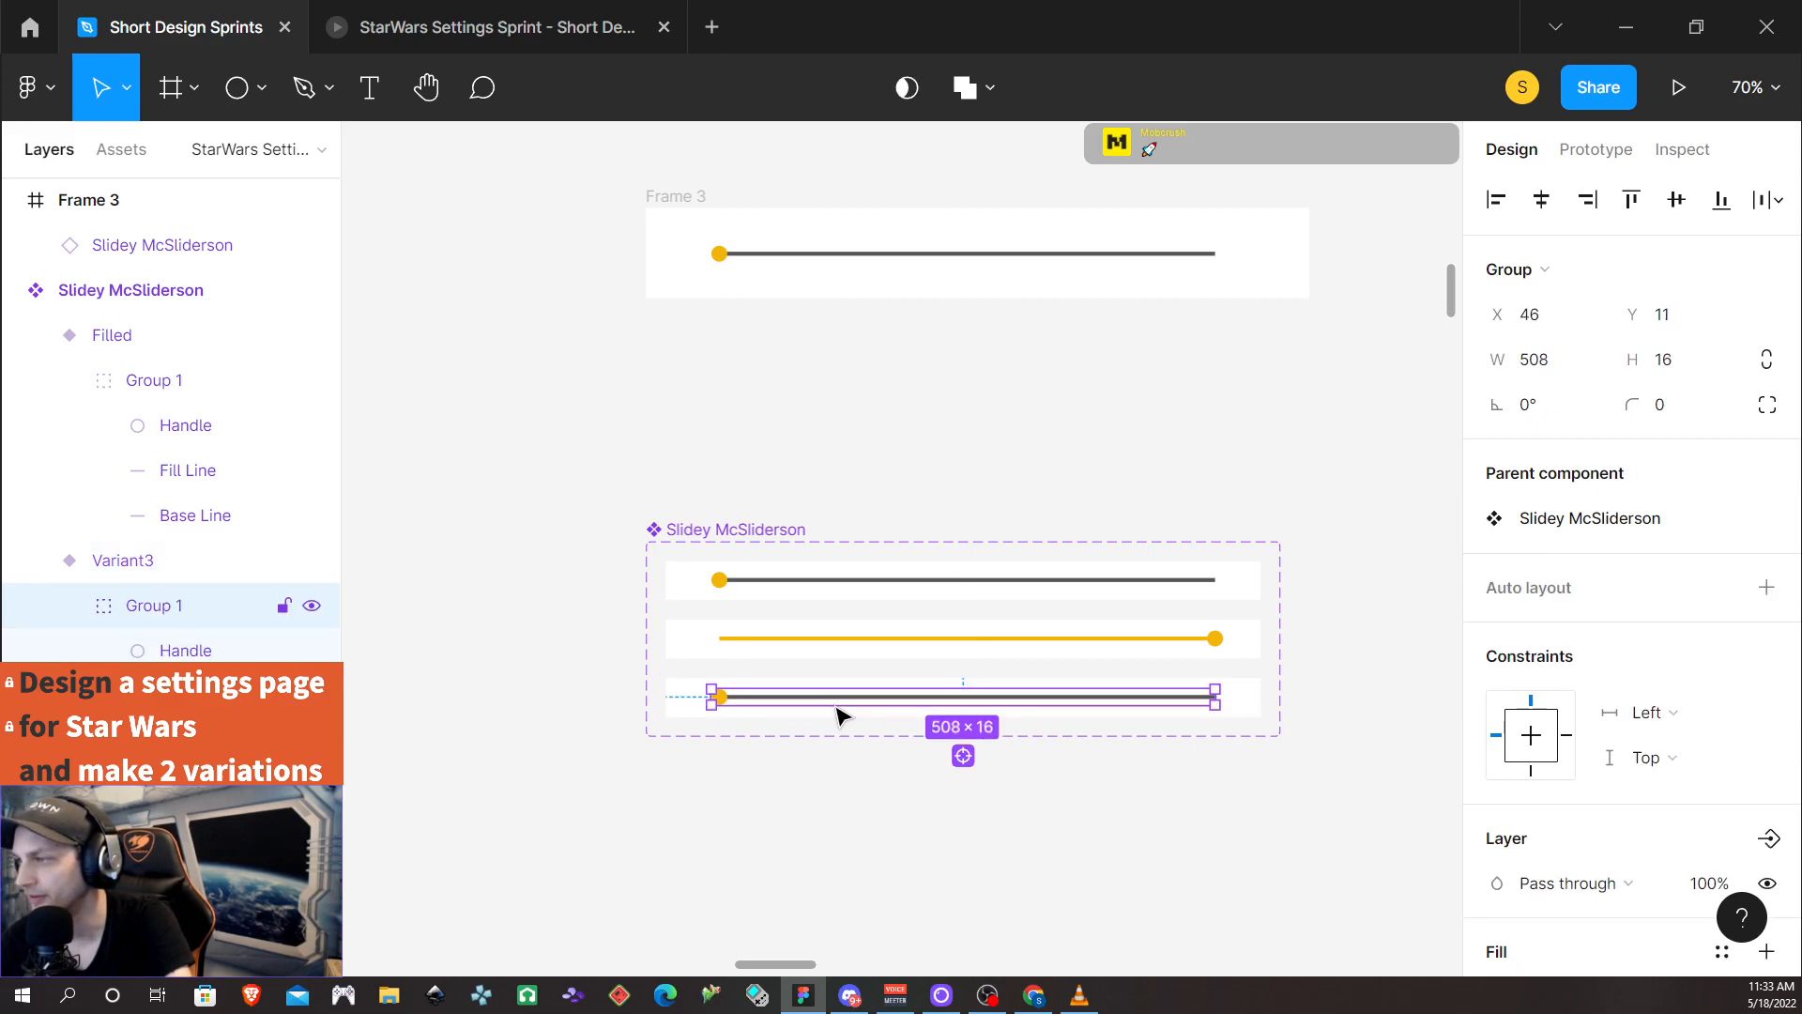
{"action": "scroll", "coordinate": [845, 751], "scroll_direction": "up", "scroll_amount": 10}
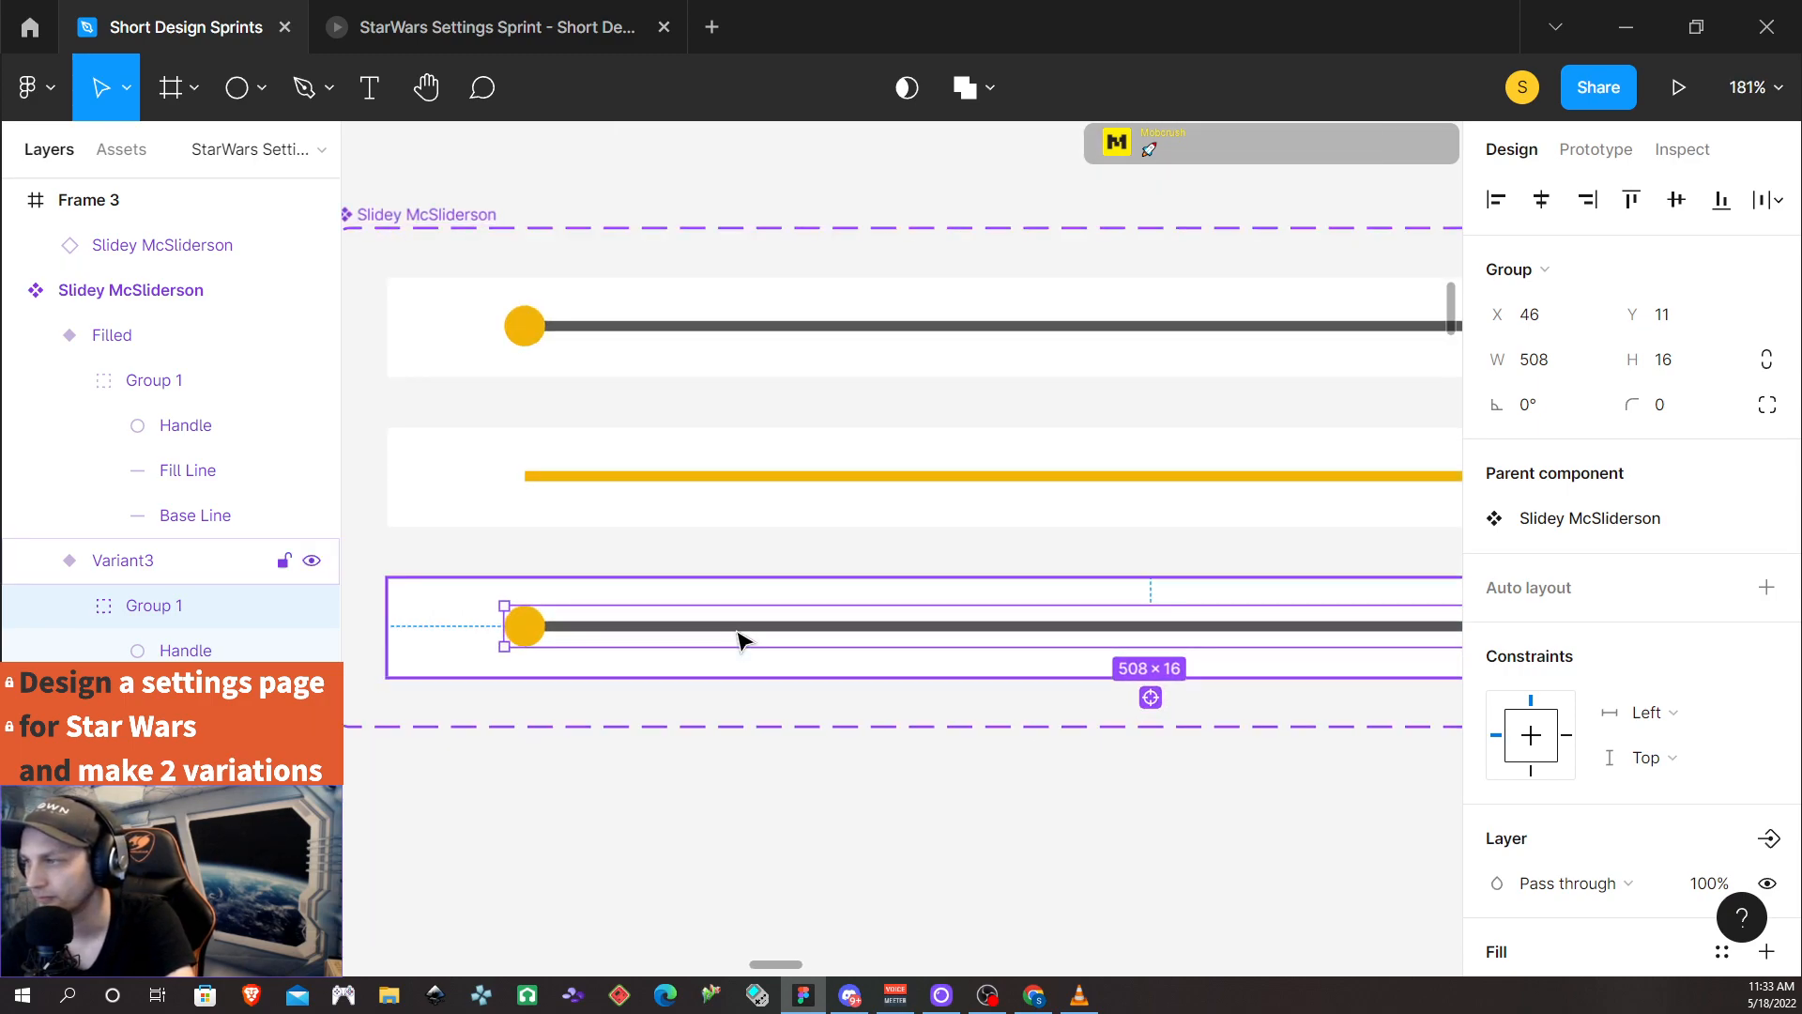
{"action": "left_click", "coordinate": [532, 639]}
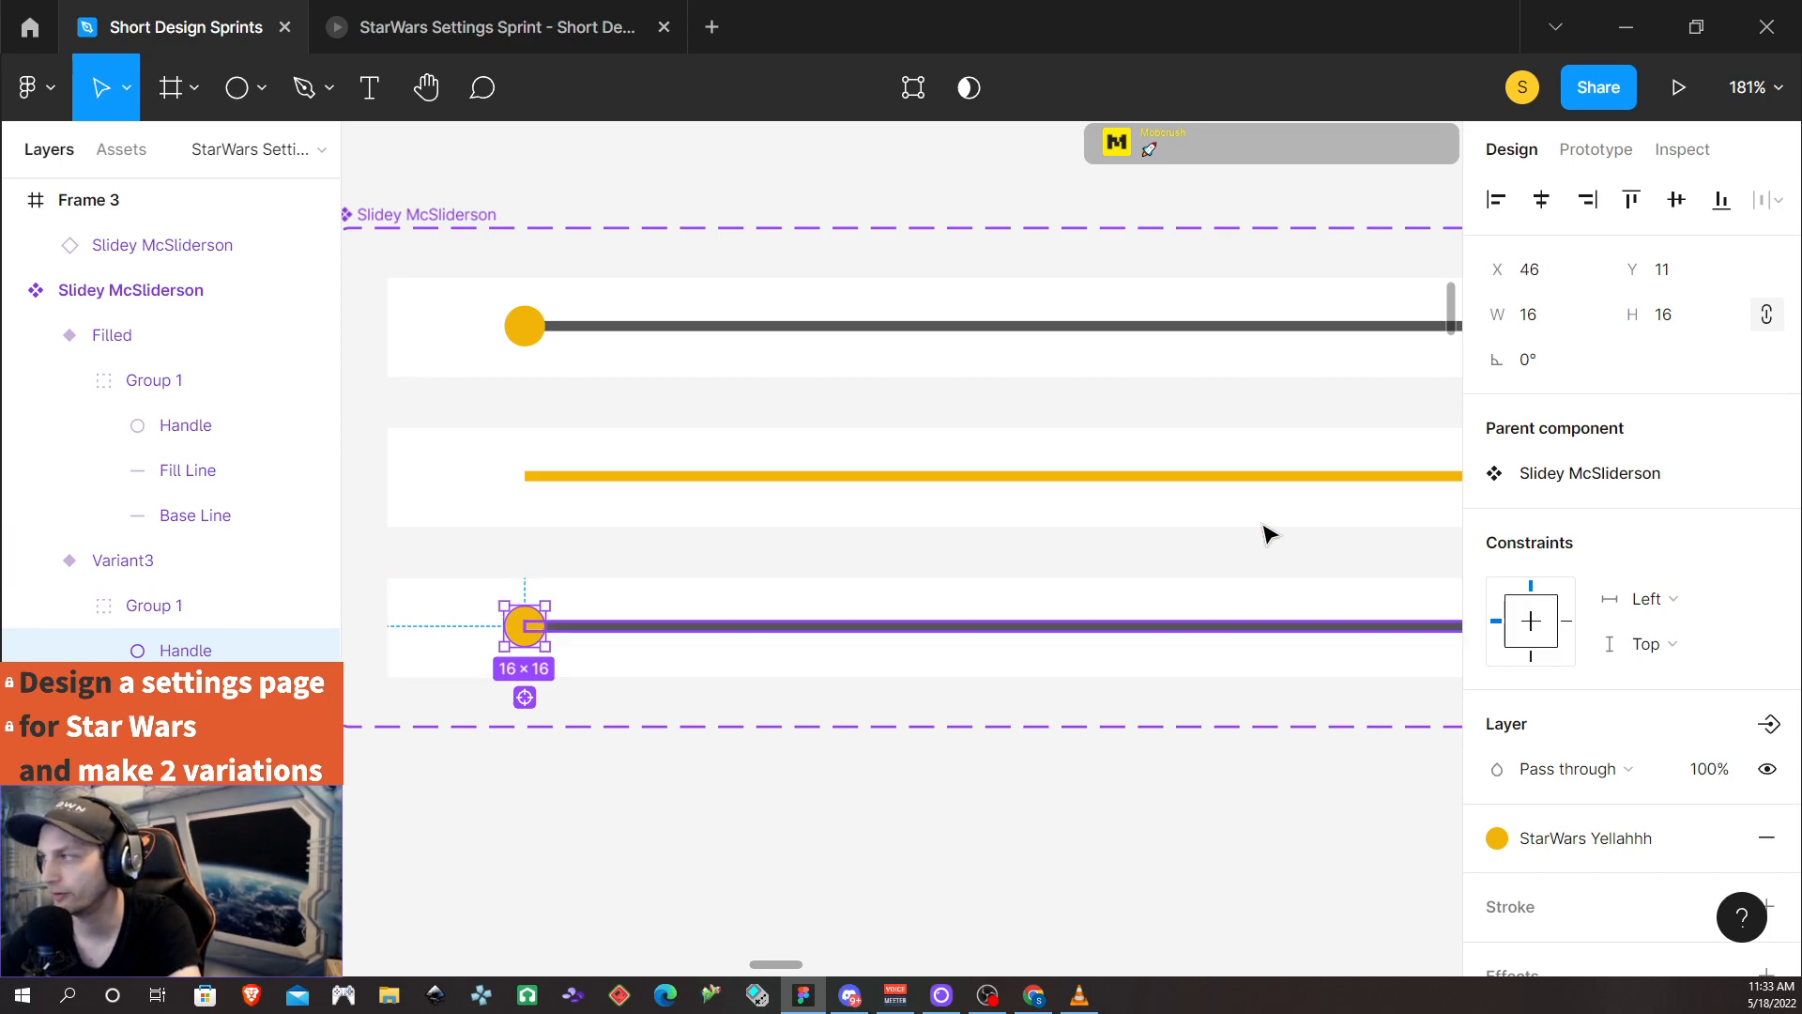
{"action": "left_click", "coordinate": [1549, 280]}
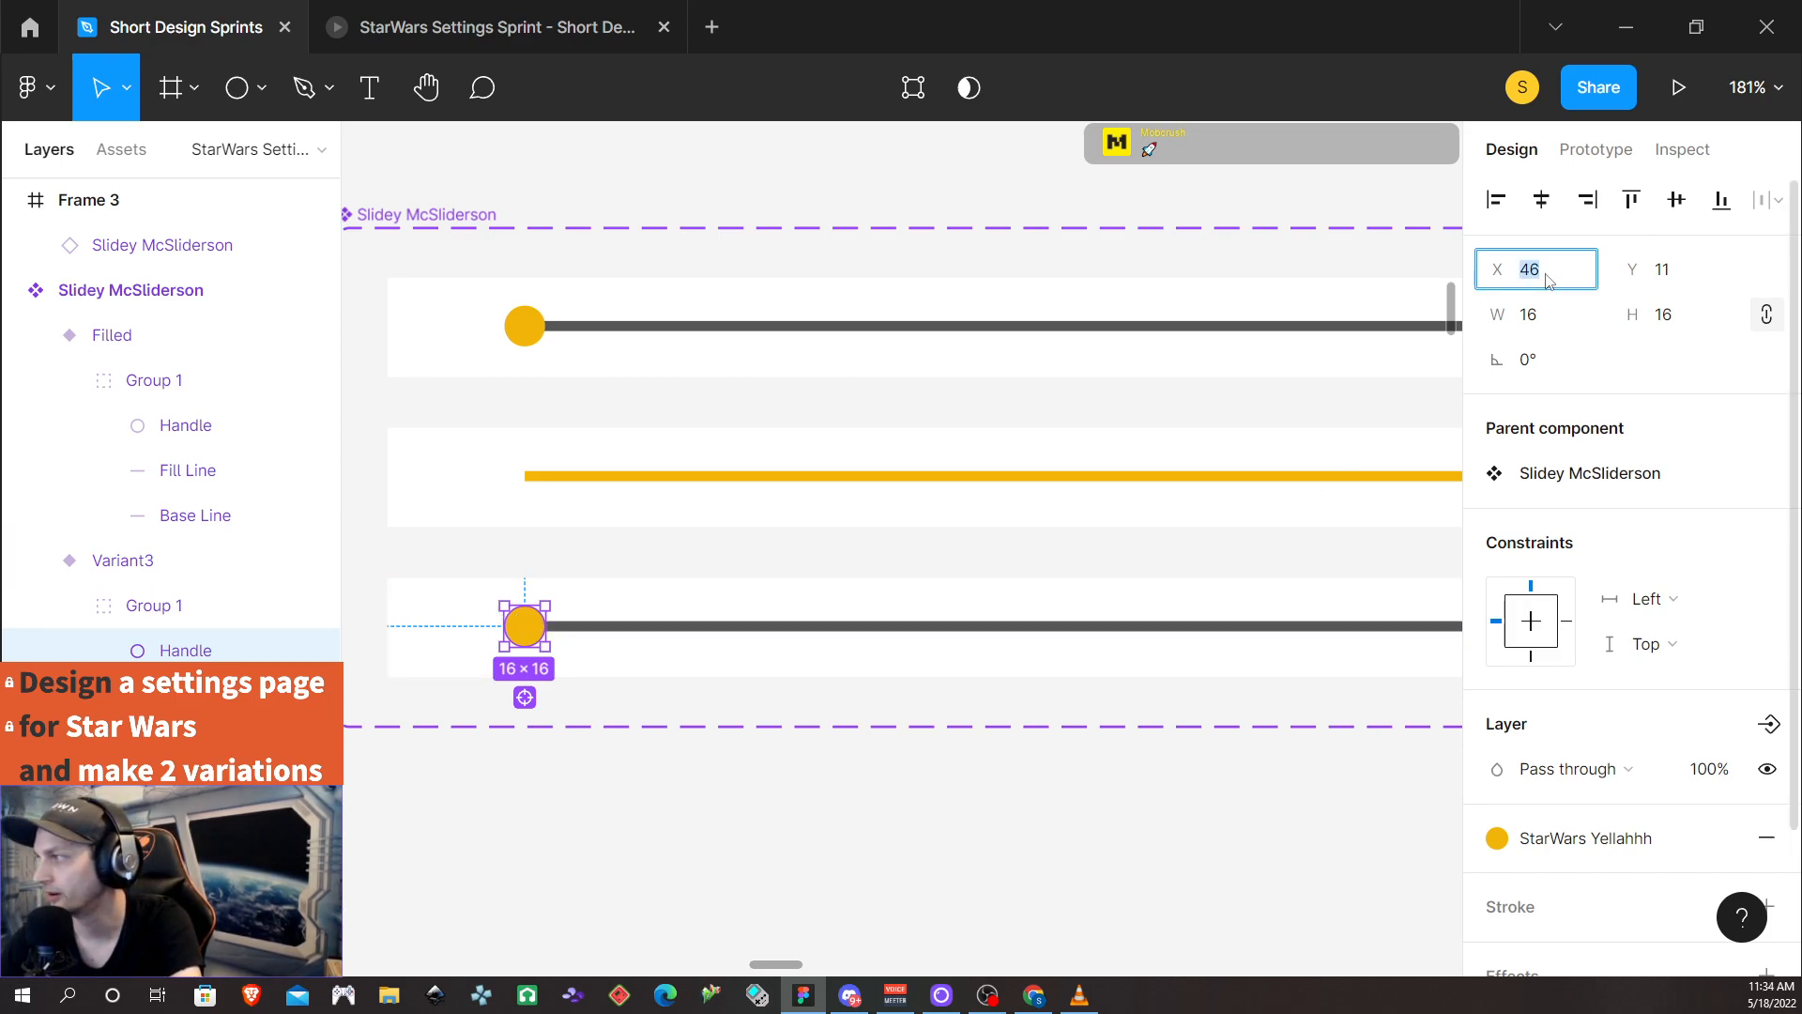
{"action": "left_click", "coordinate": [1551, 281]}
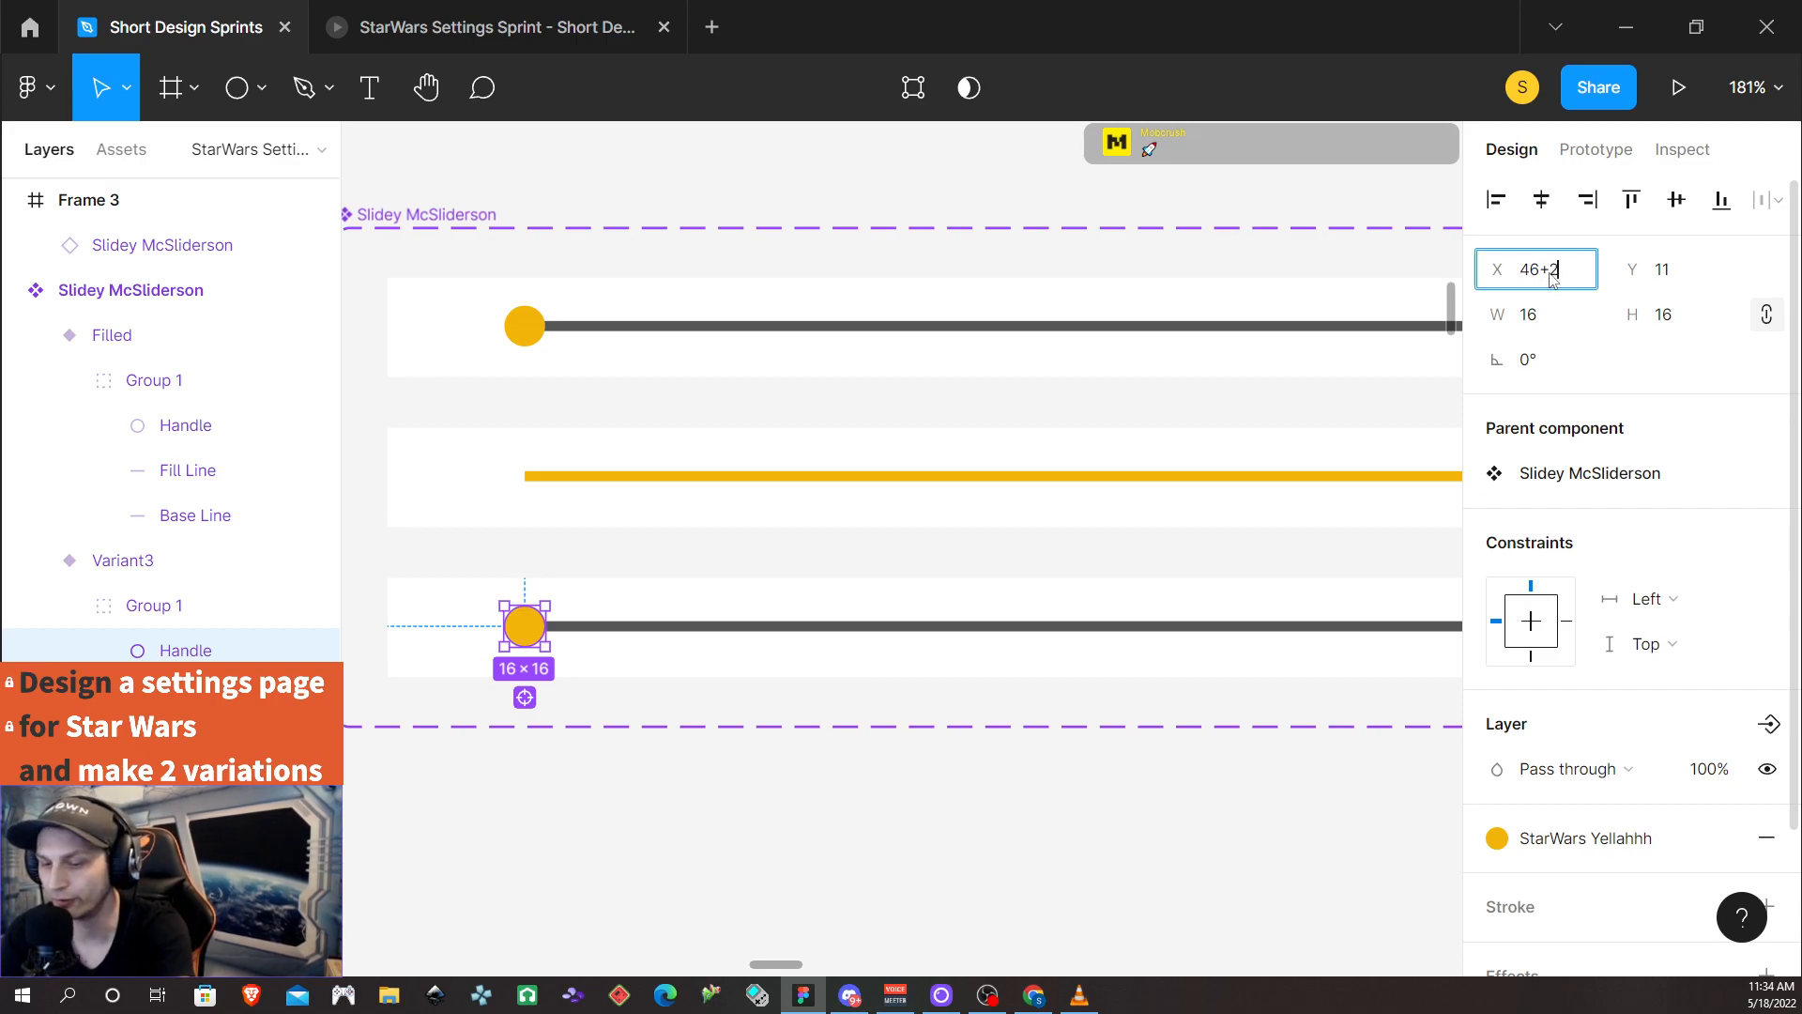
{"action": "key", "text": "Return"}
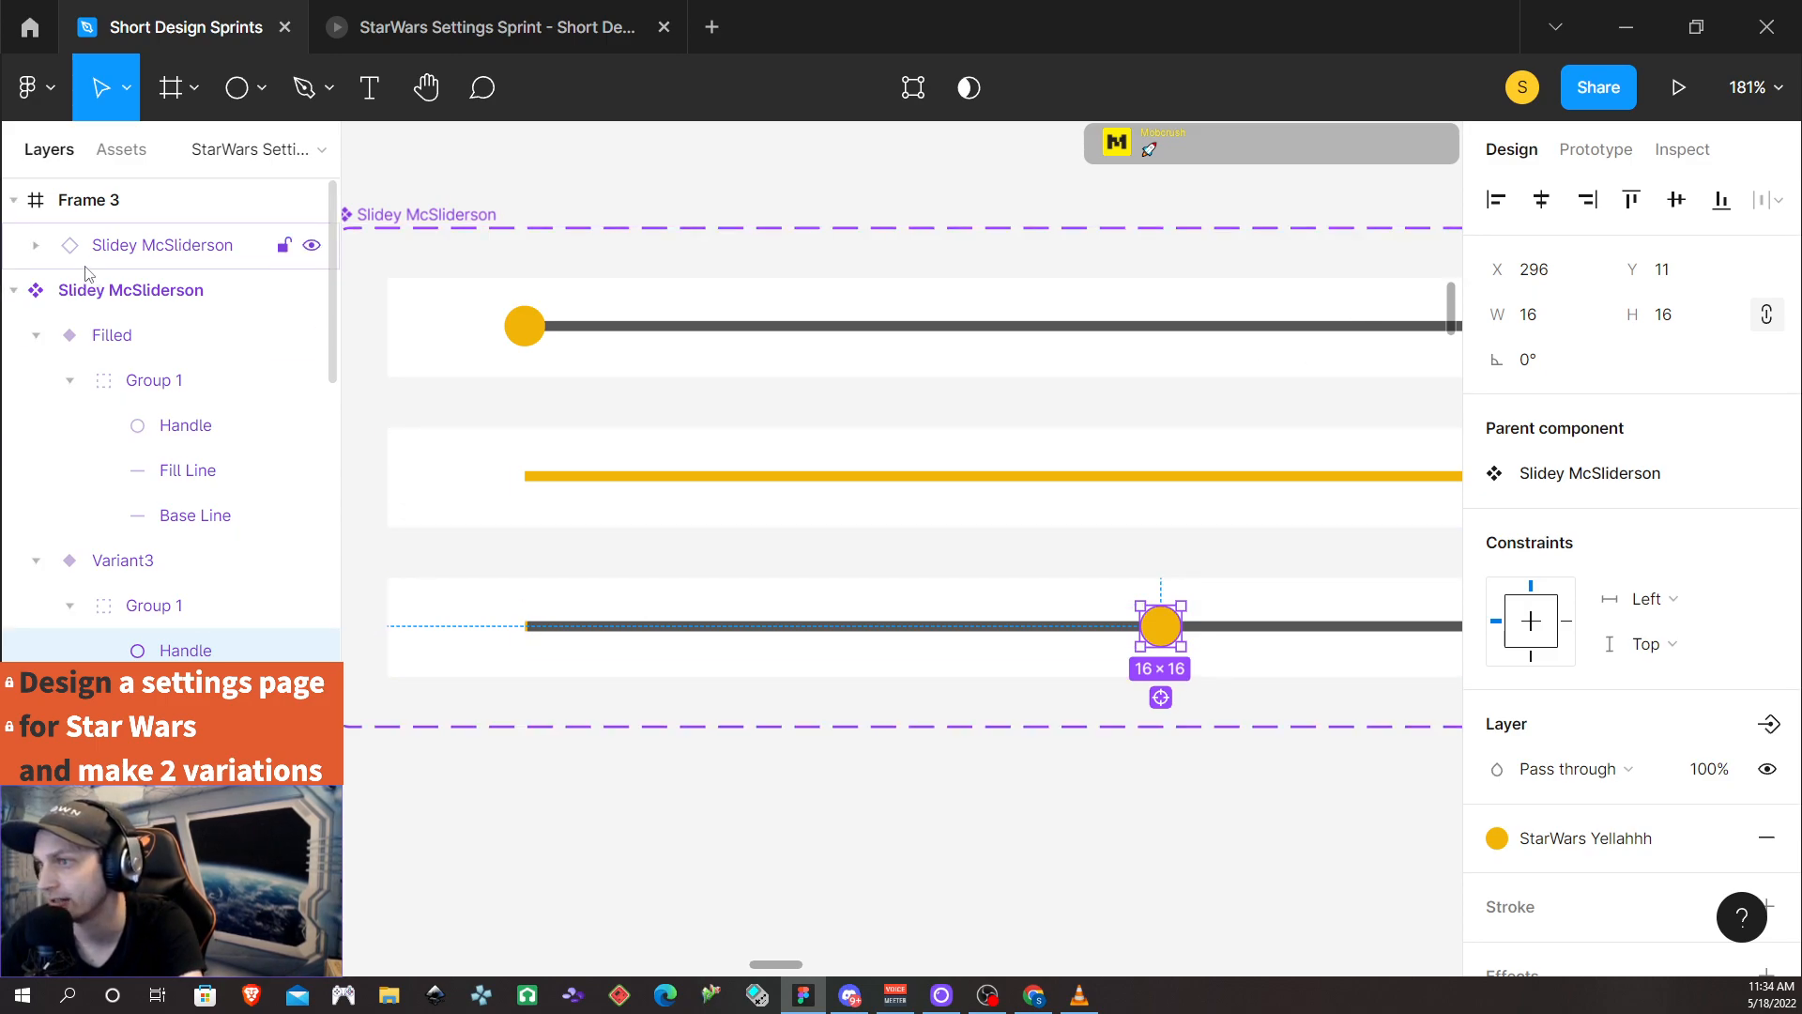
Set the width of the third variant's yellow fill line to 250
{"action": "left_click", "coordinate": [183, 695]}
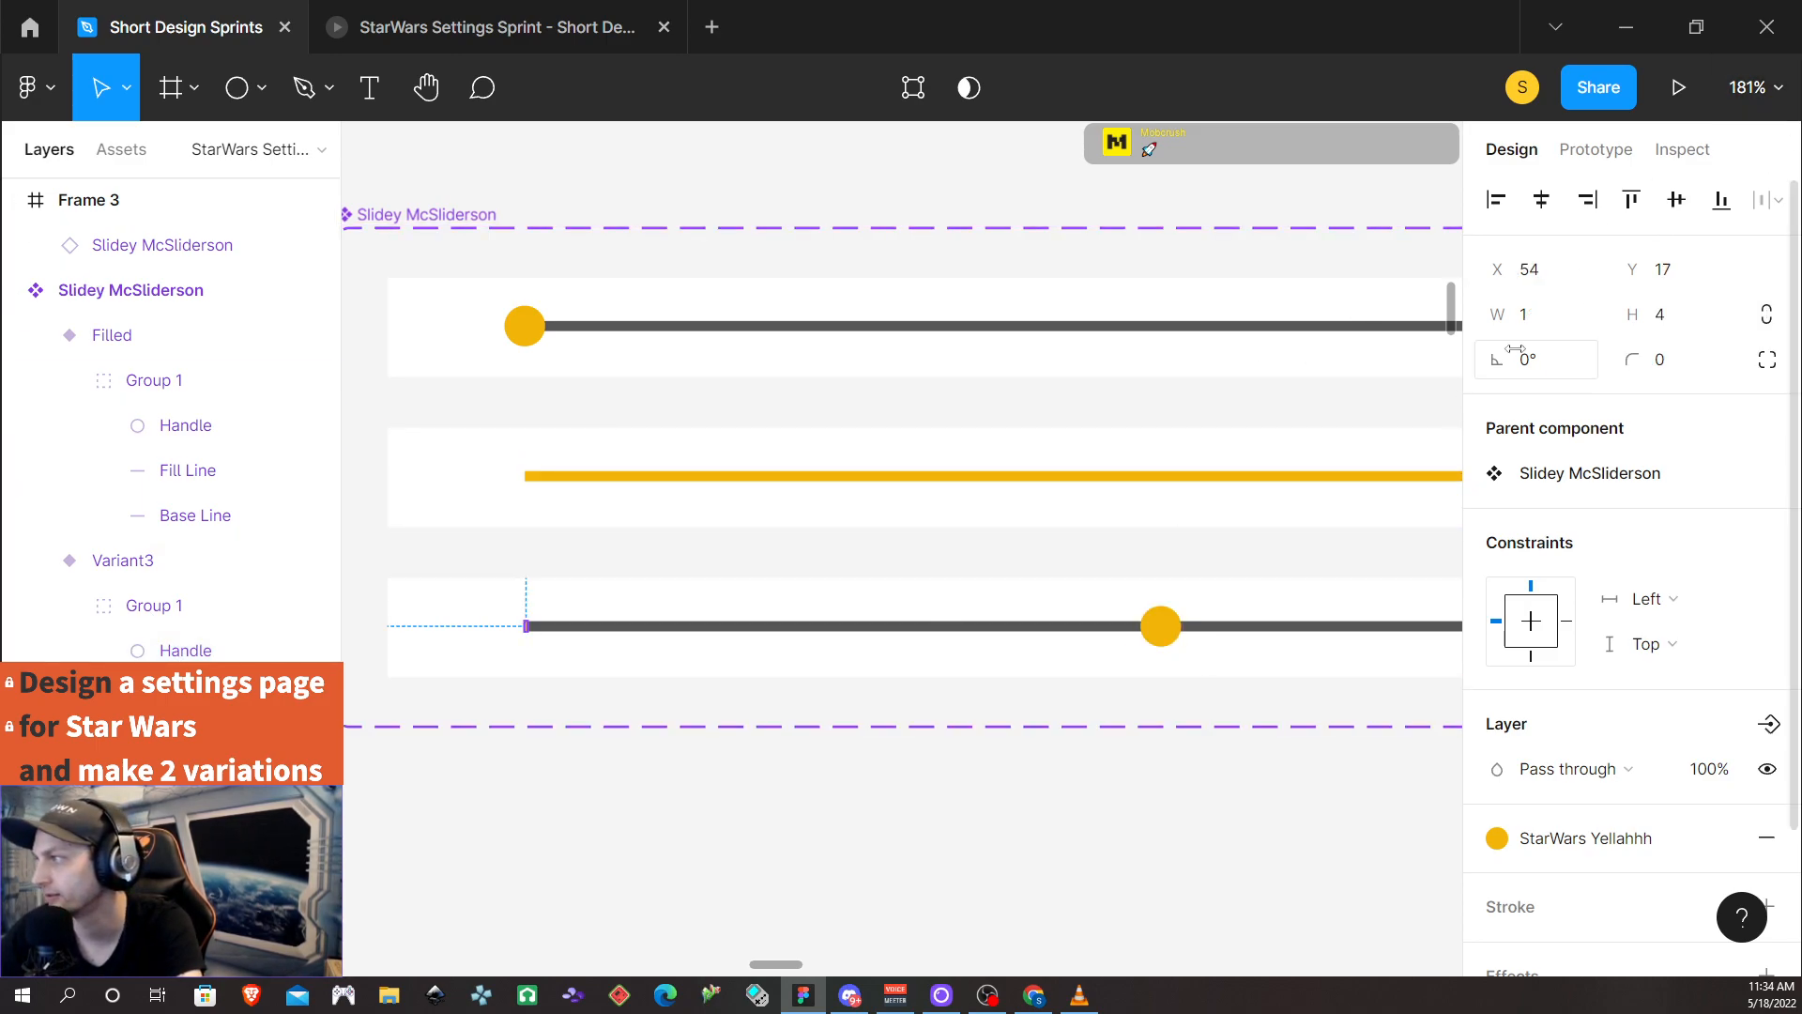
{"action": "left_click", "coordinate": [1556, 321]}
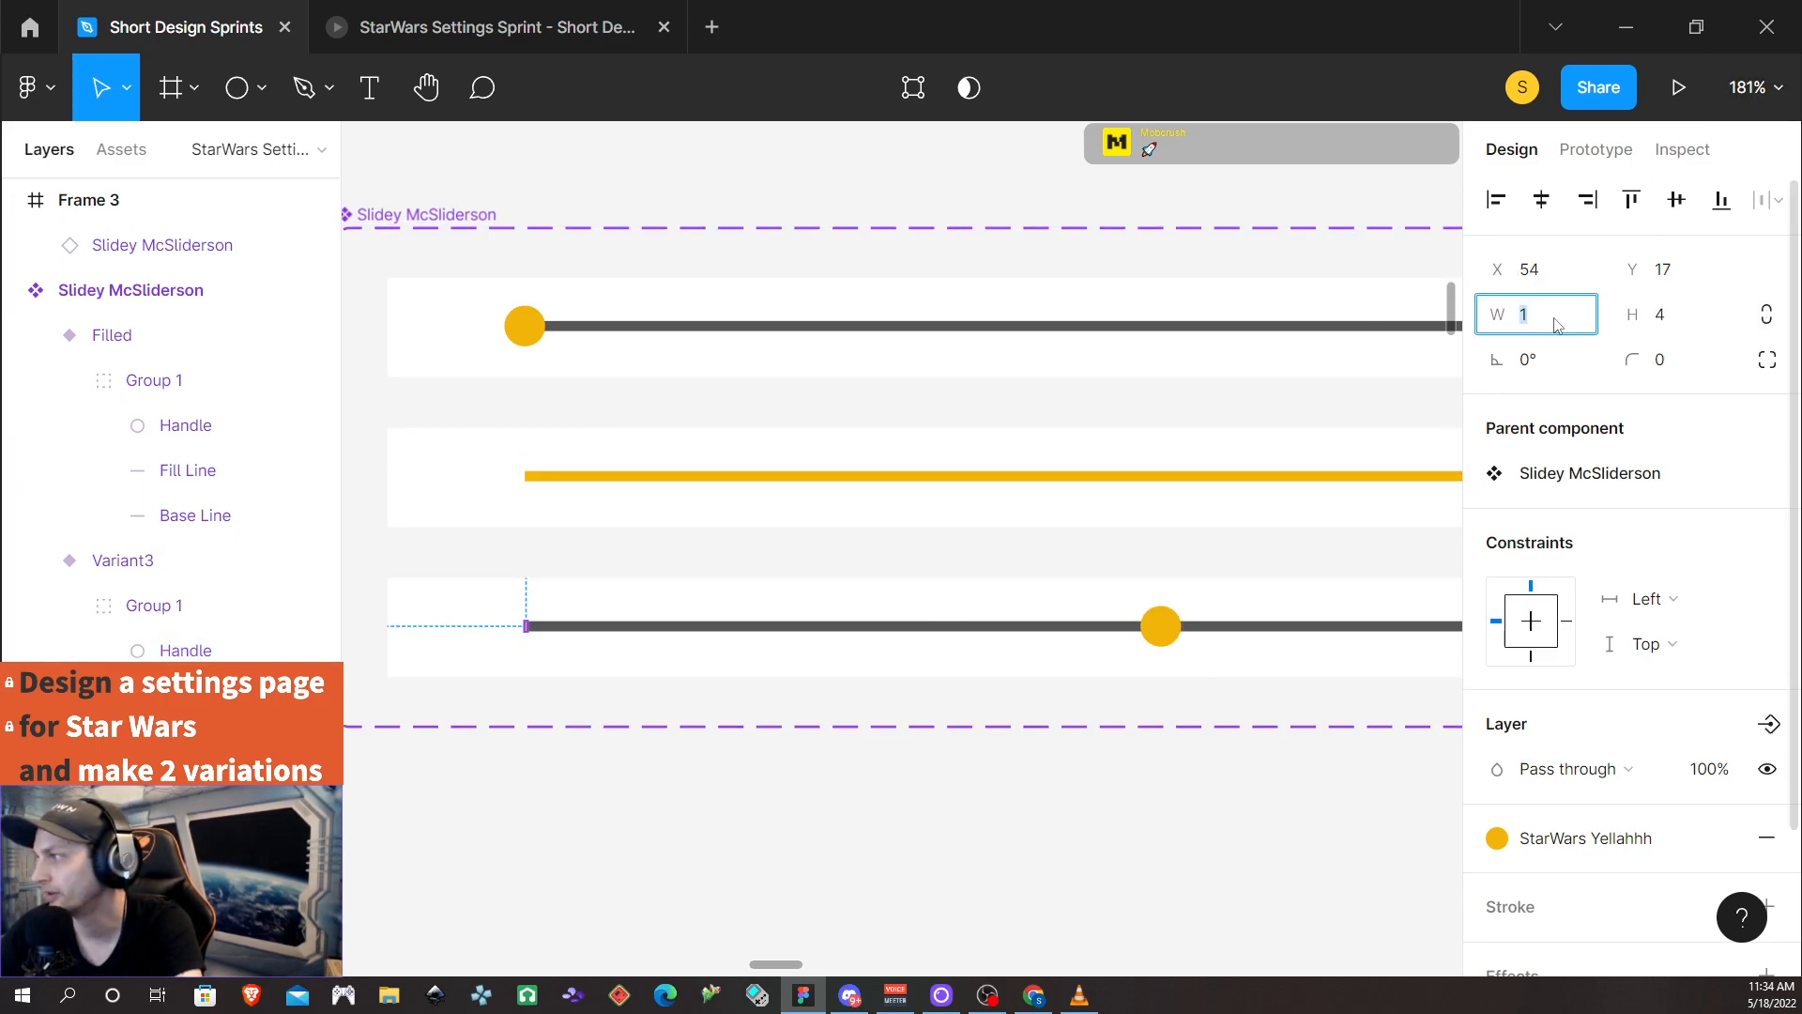
{"action": "type", "text": "250"}
{"action": "key", "text": "Return"}
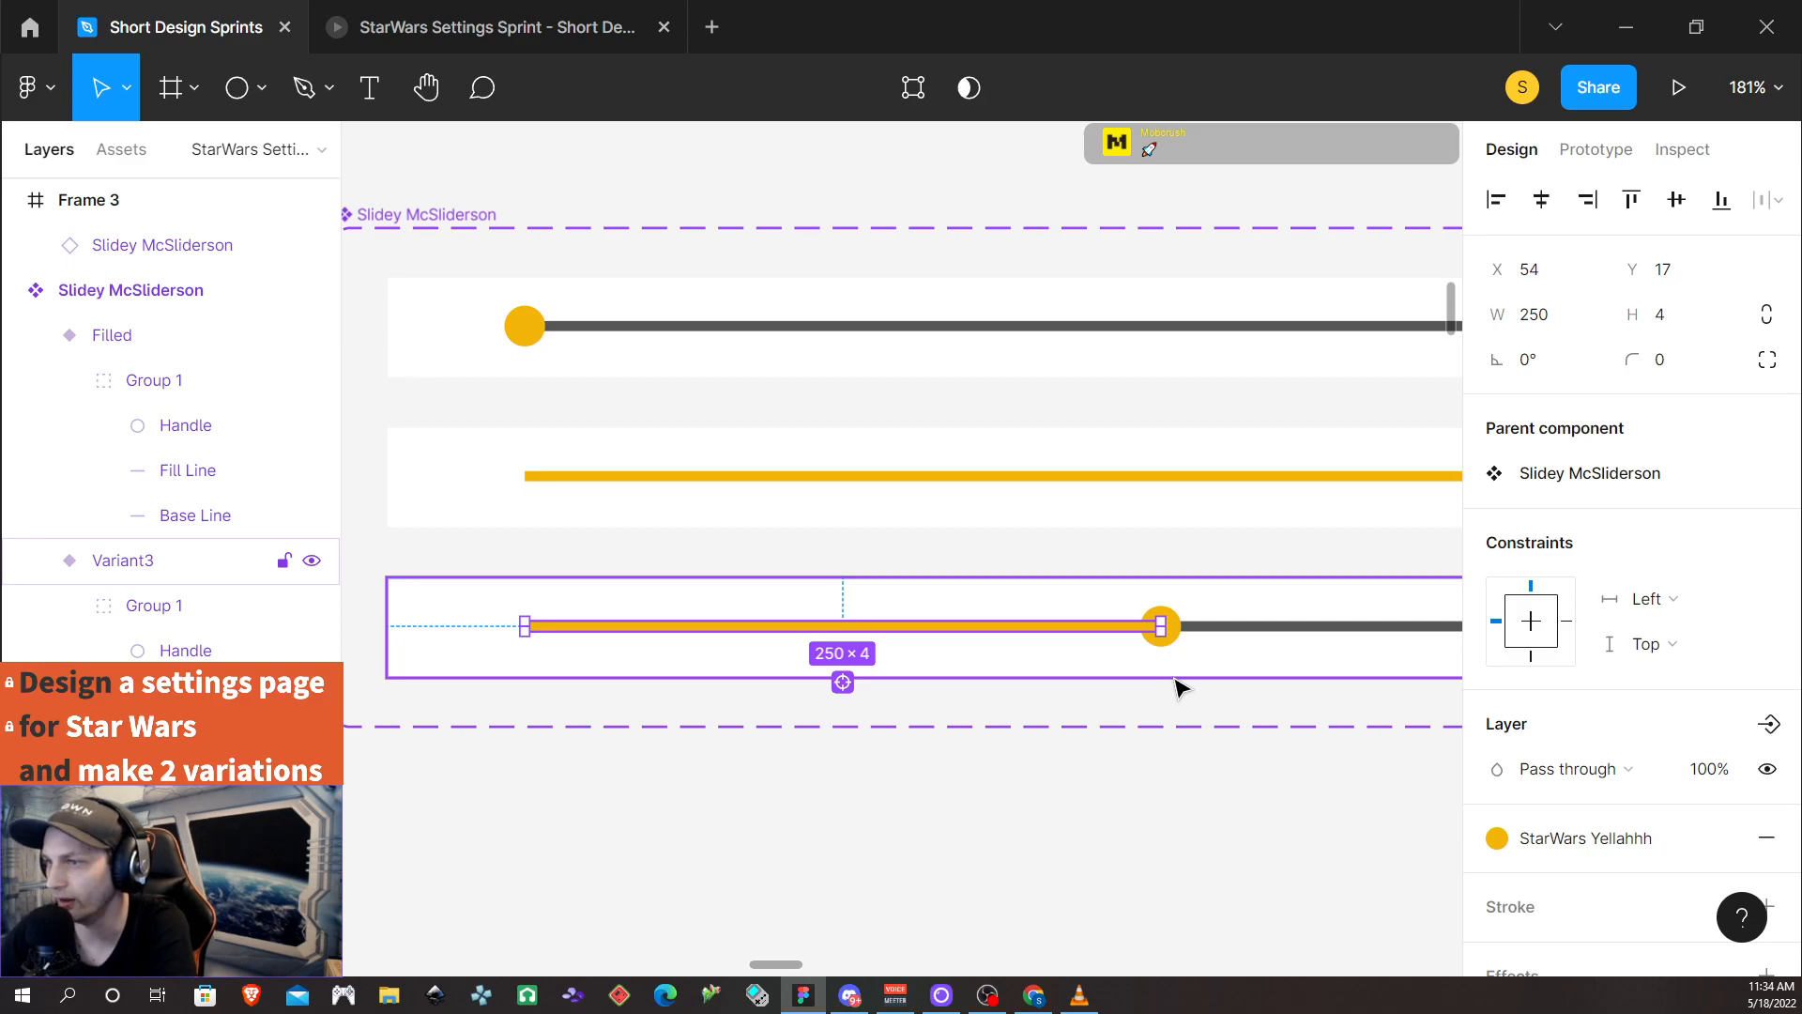
Rename the third variant's Property 1 value as "half filled"
{"action": "left_click", "coordinate": [152, 563]}
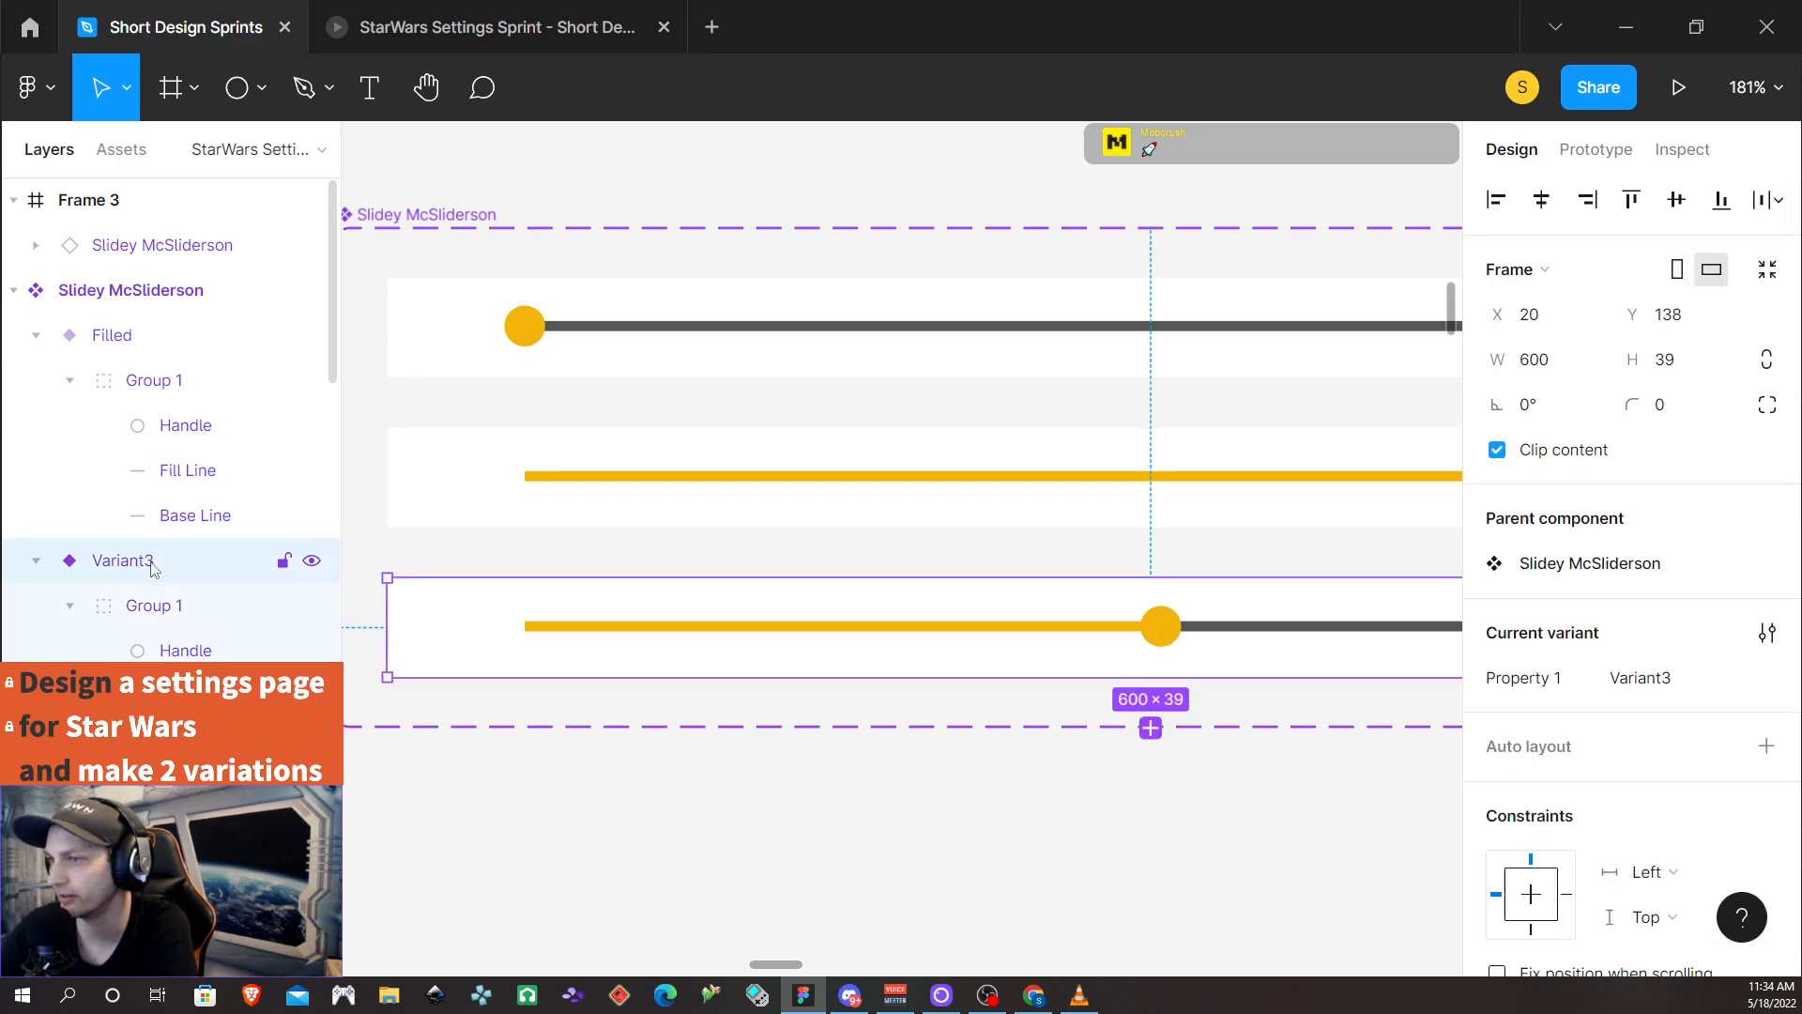
{"action": "left_click", "coordinate": [1662, 686]}
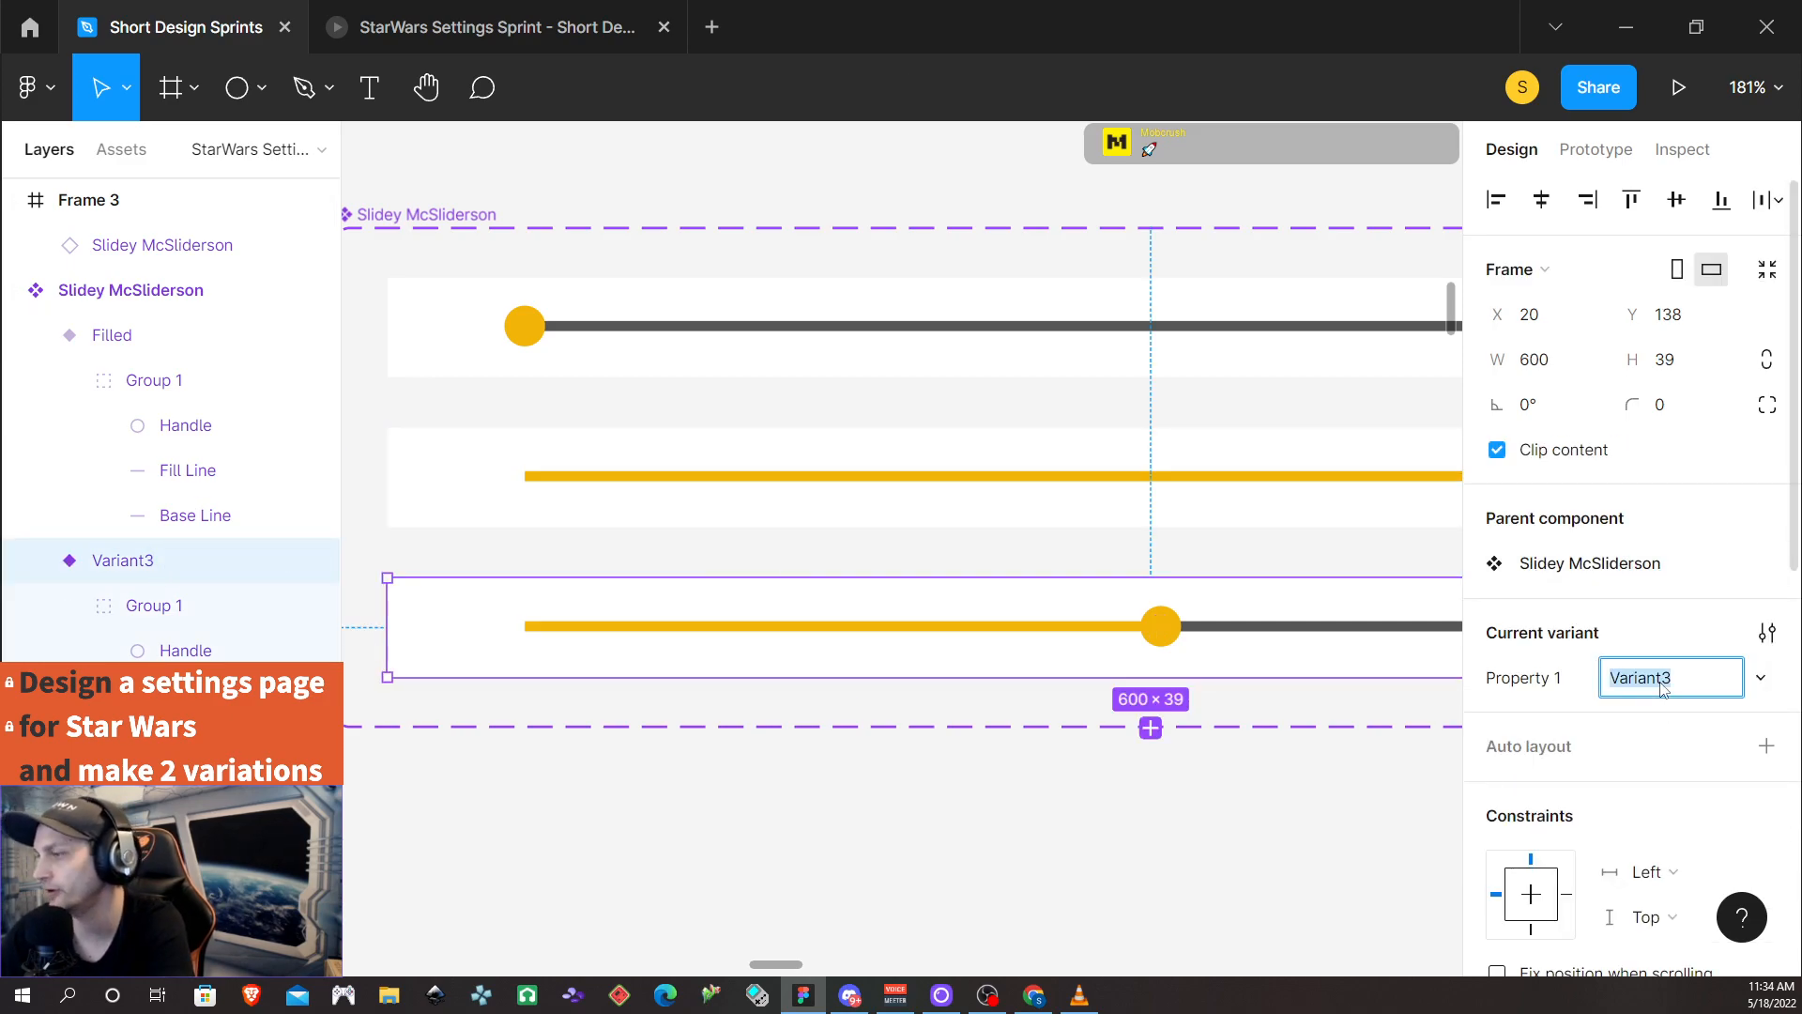
{"action": "type", "text": "half fill"}
{"action": "type", "text": "ed"}
{"action": "key", "text": "Return"}
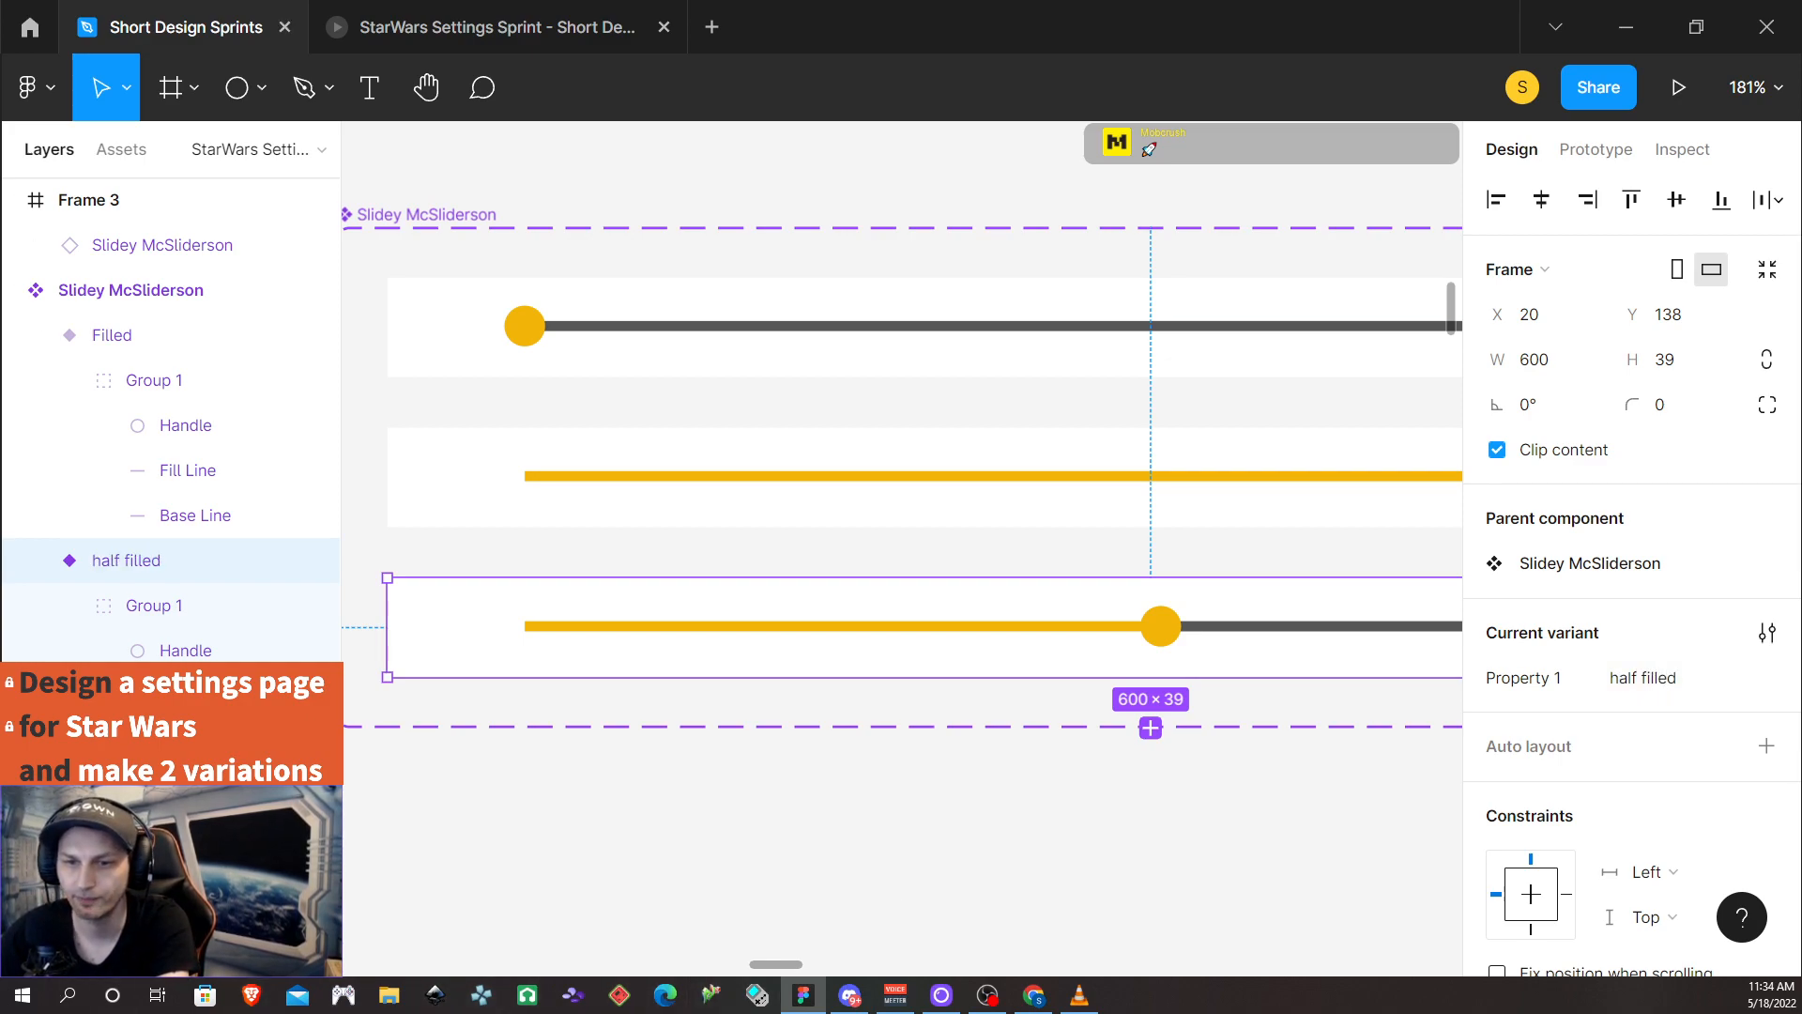
{"action": "key", "text": "alt+Tab"}
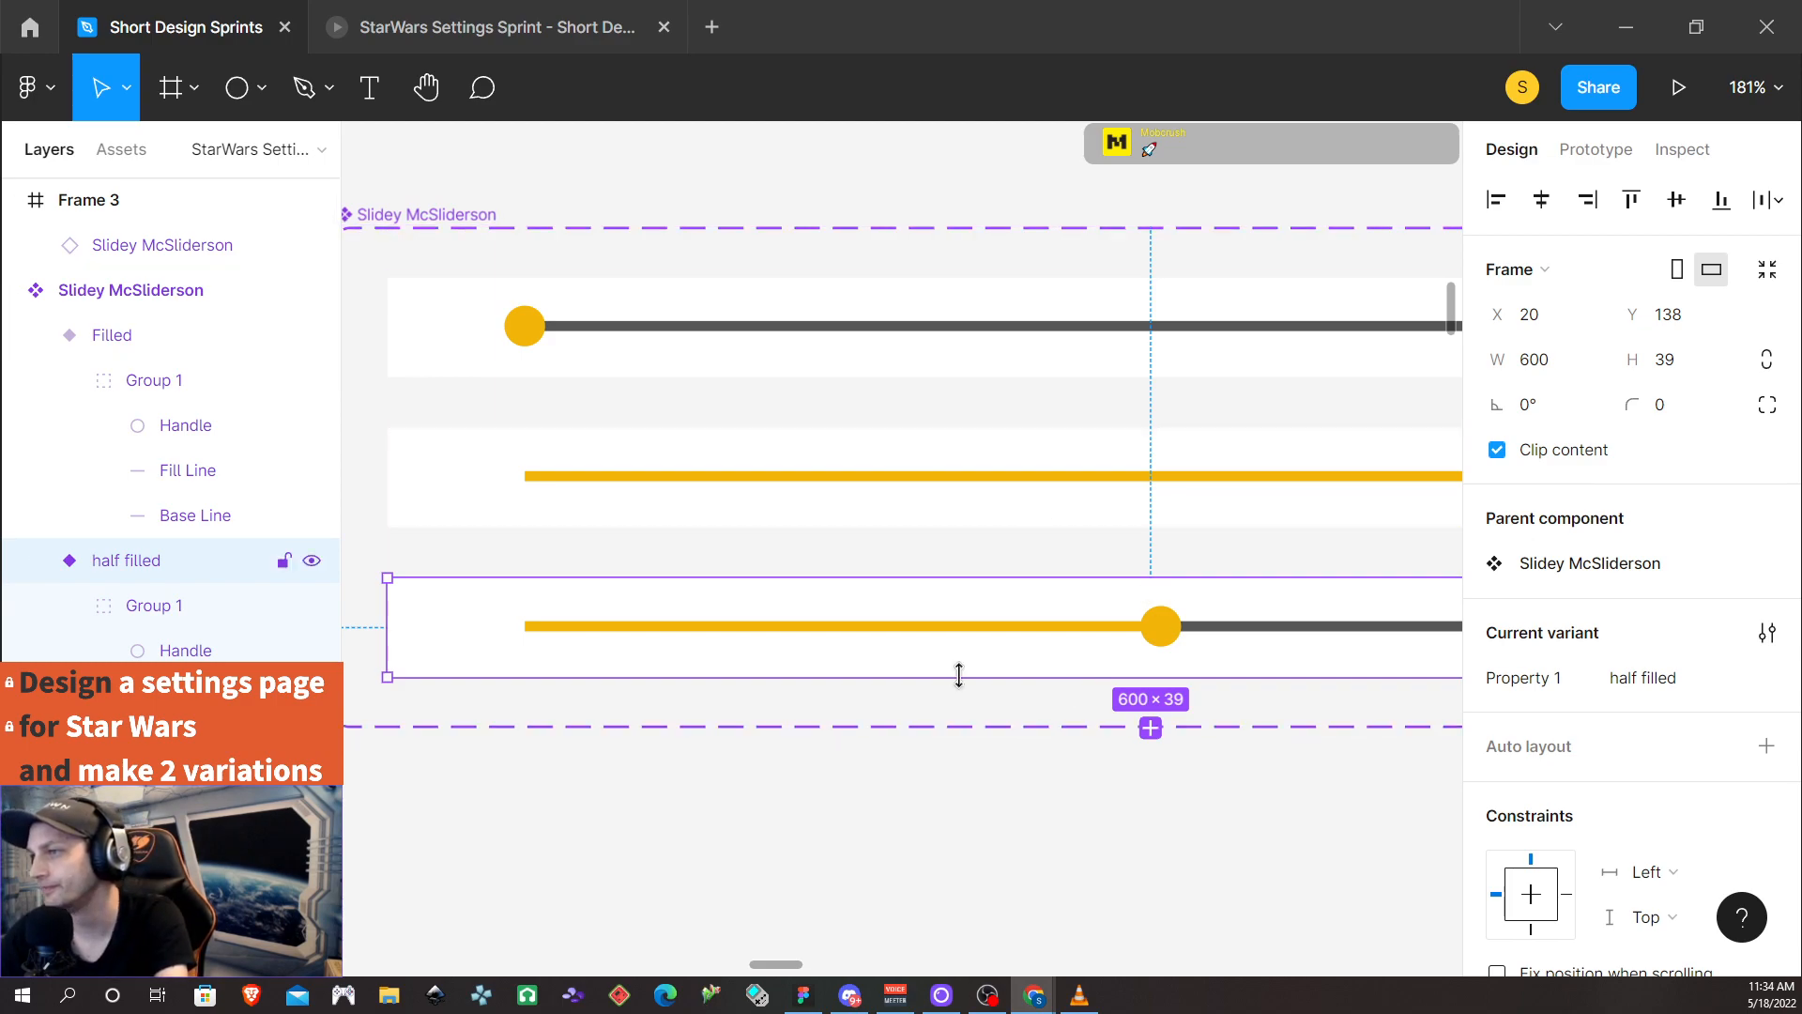
Connect the Empty variant's Handle to the half filled variant with an On drag, Change to interaction
{"action": "scroll", "coordinate": [1050, 501], "scroll_direction": "down", "scroll_amount": 5}
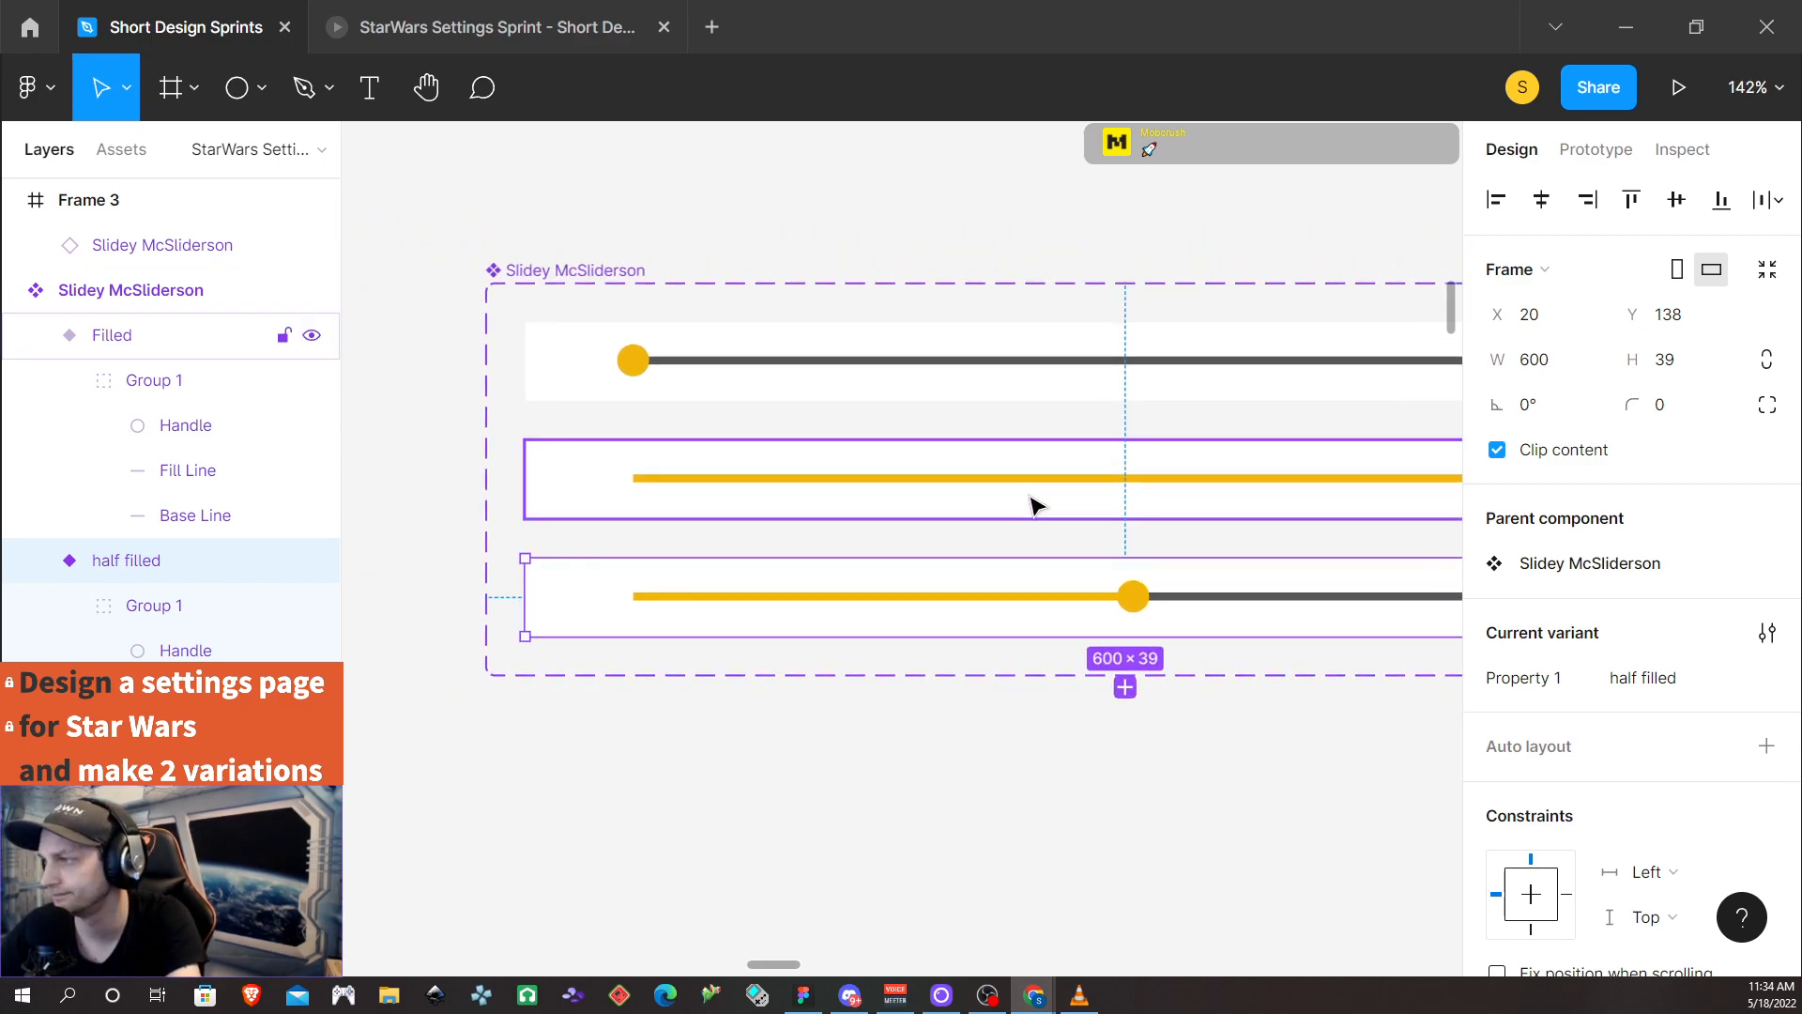
{"action": "scroll", "coordinate": [1205, 625], "scroll_direction": "left", "scroll_amount": 1}
{"action": "scroll", "coordinate": [1176, 623], "scroll_direction": "up", "scroll_amount": 2}
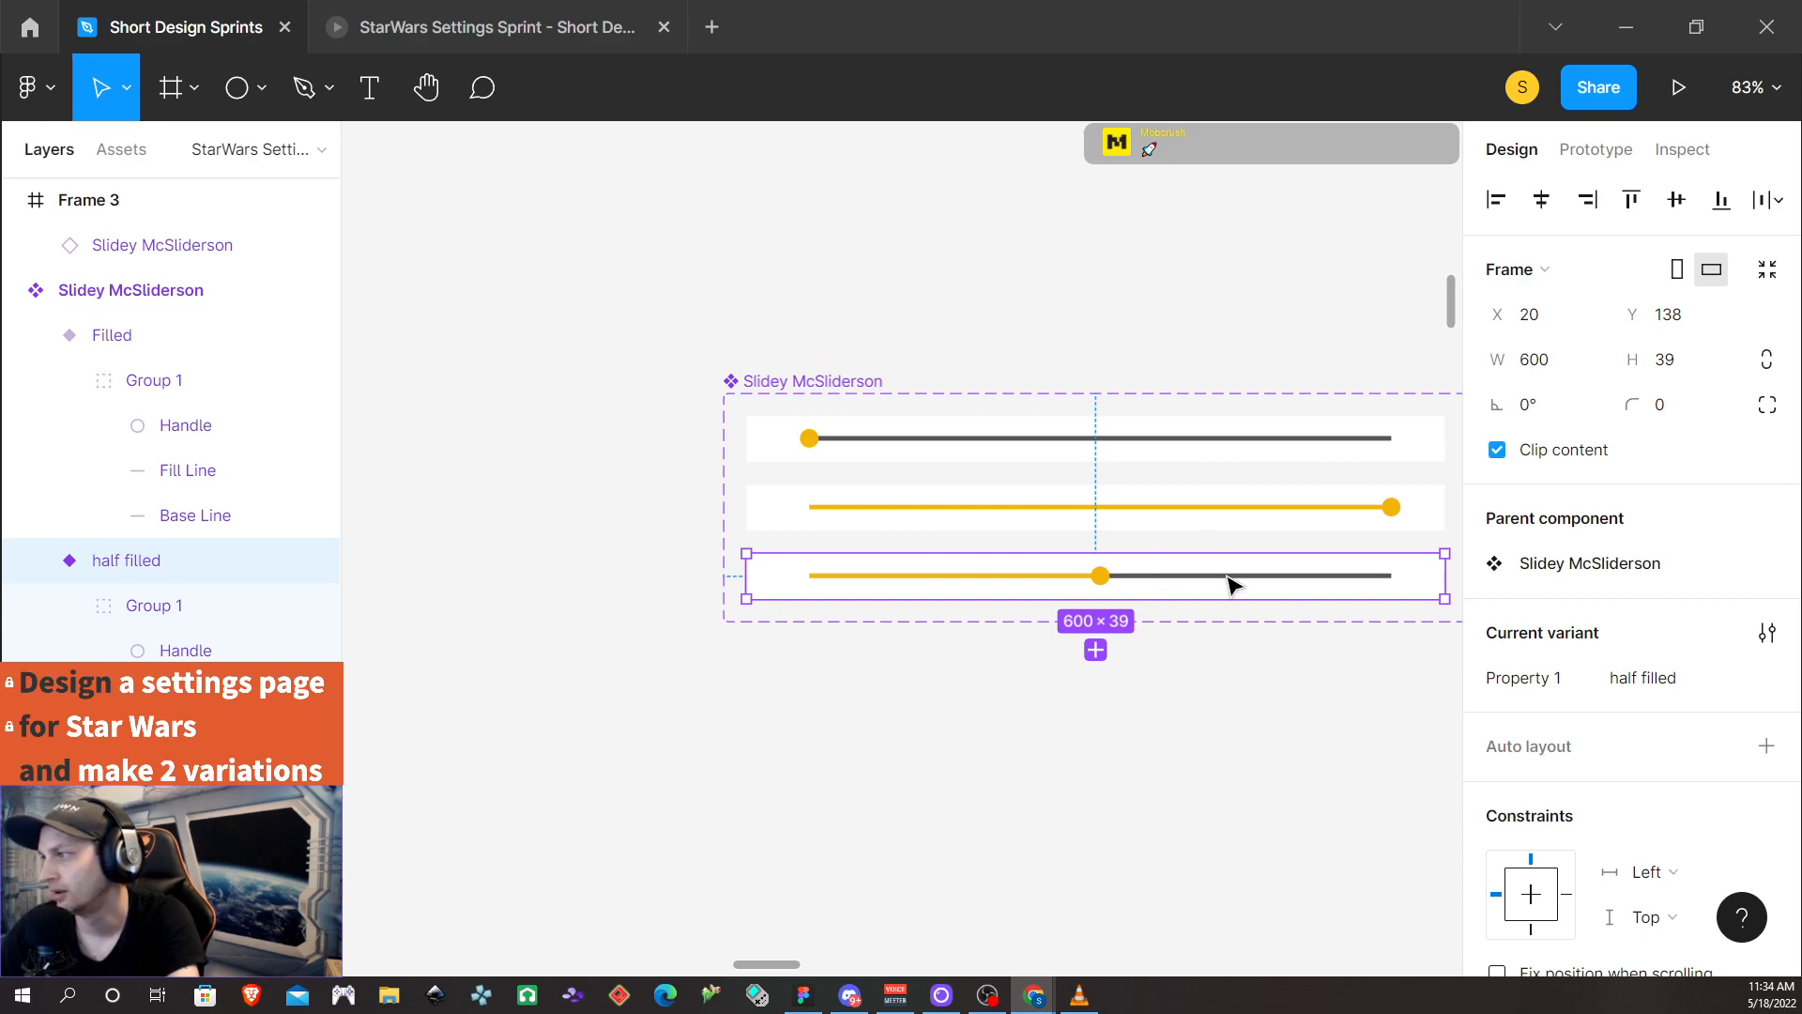
{"action": "double_click", "coordinate": [809, 441]}
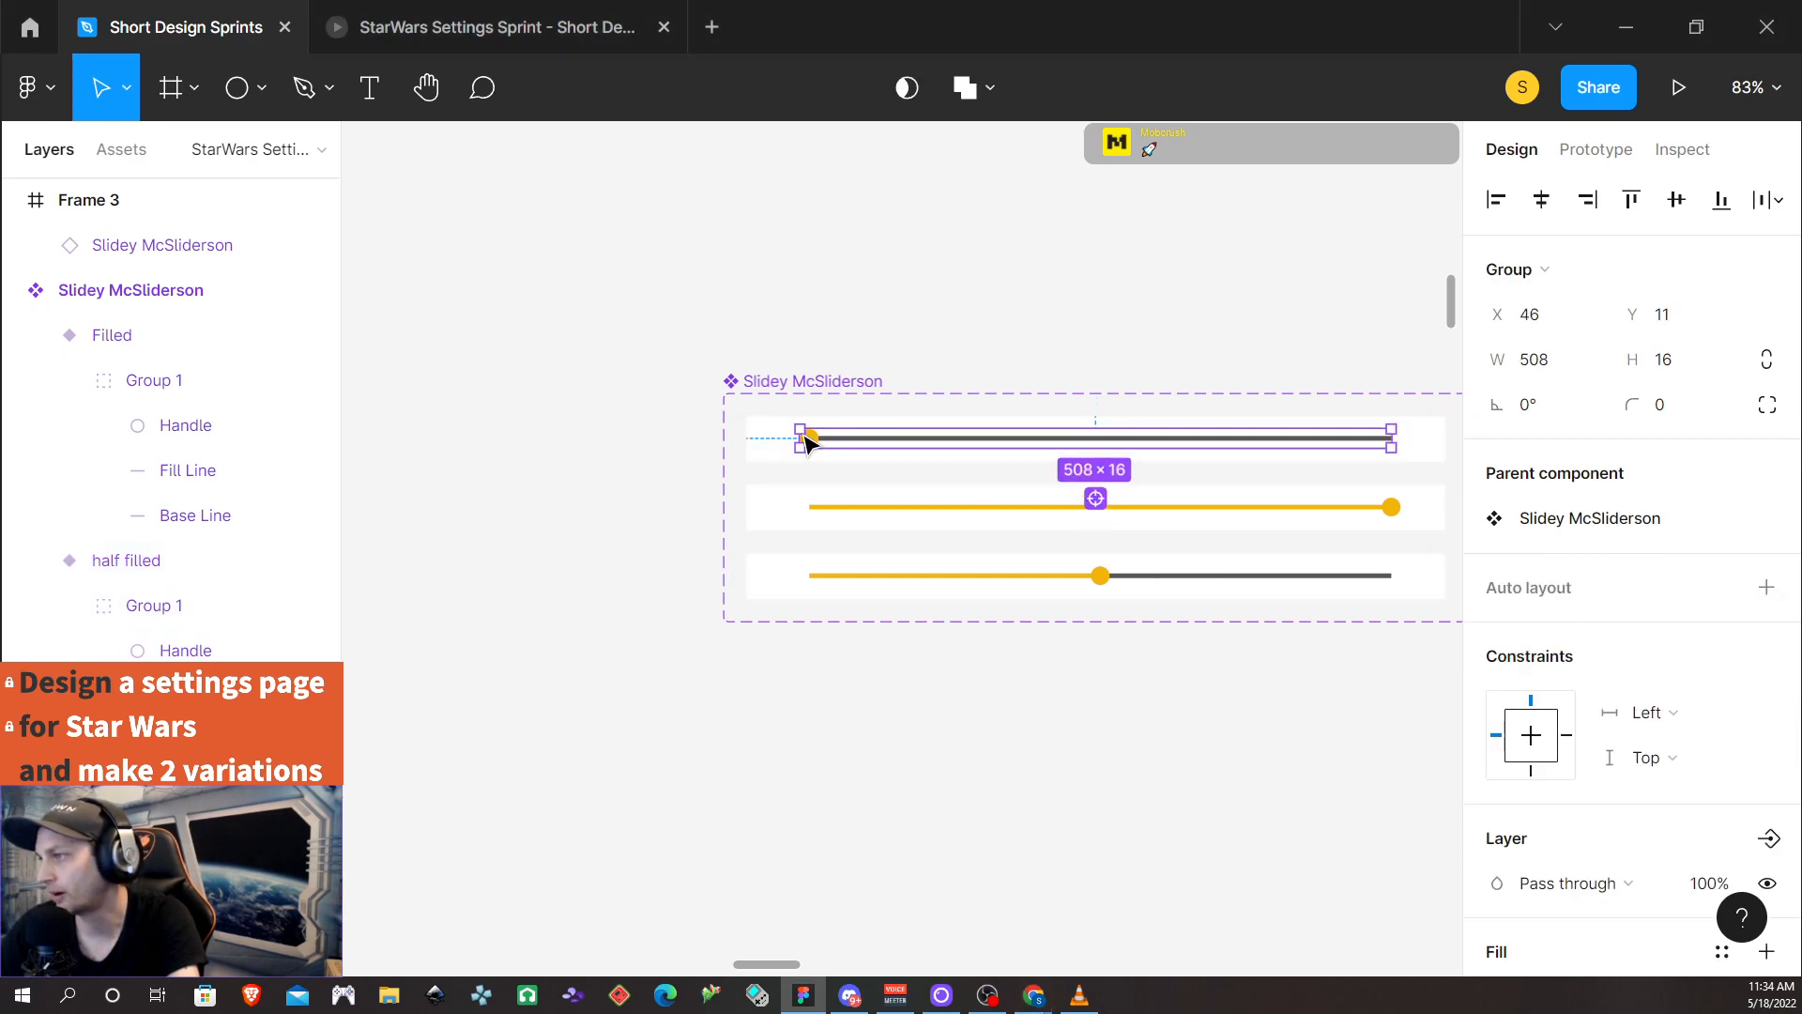
{"action": "double_click", "coordinate": [809, 441]}
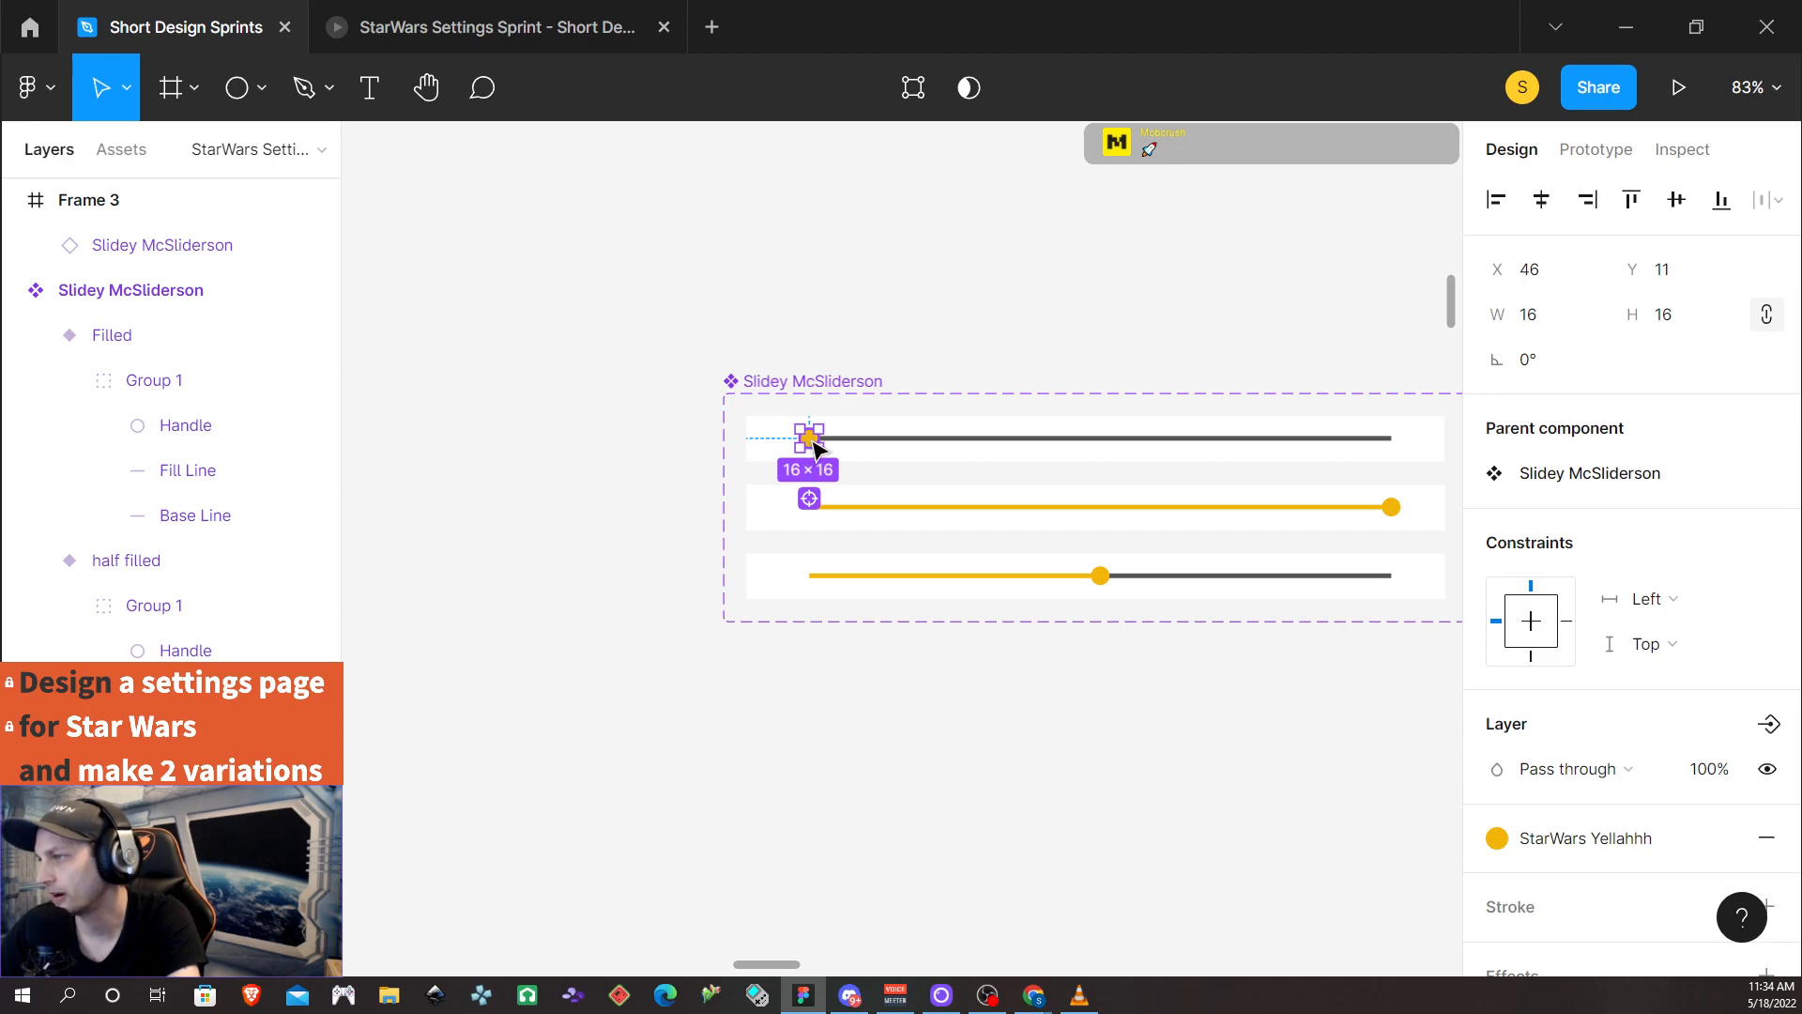
{"action": "key", "text": "shift+e"}
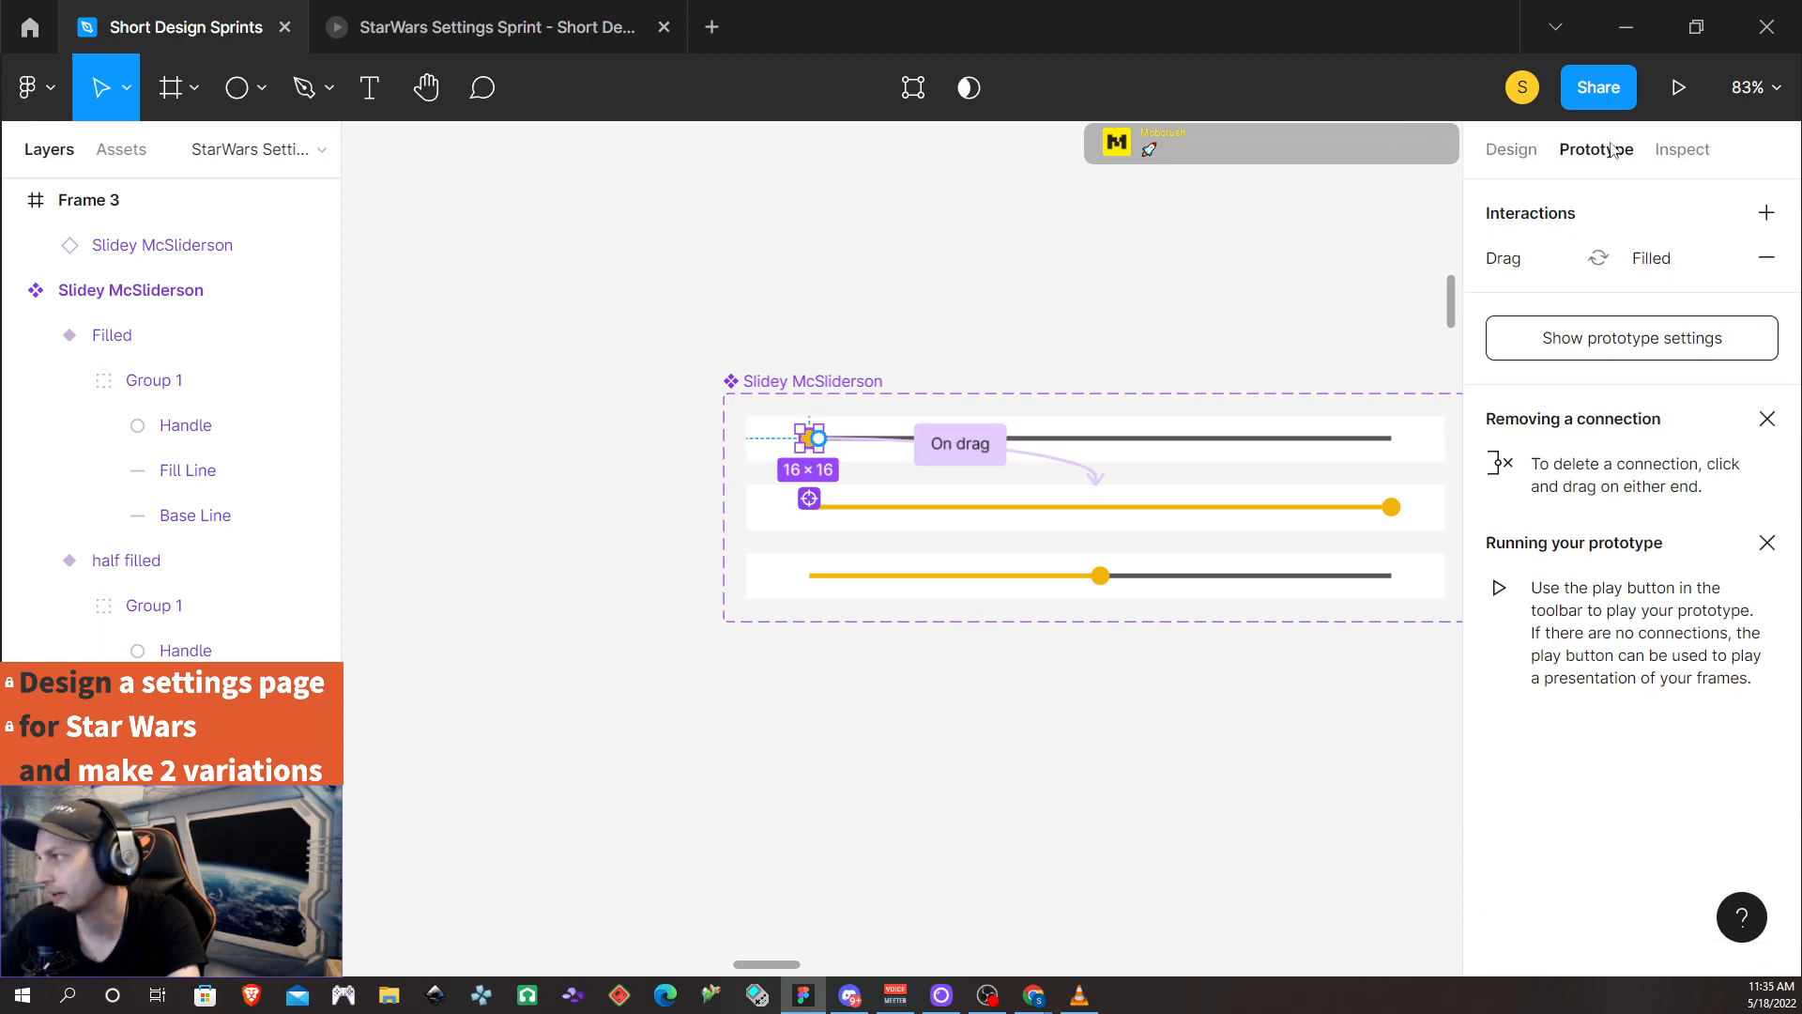
{"action": "left_click_drag", "start_coordinate": [813, 445], "coordinate": [1110, 606]}
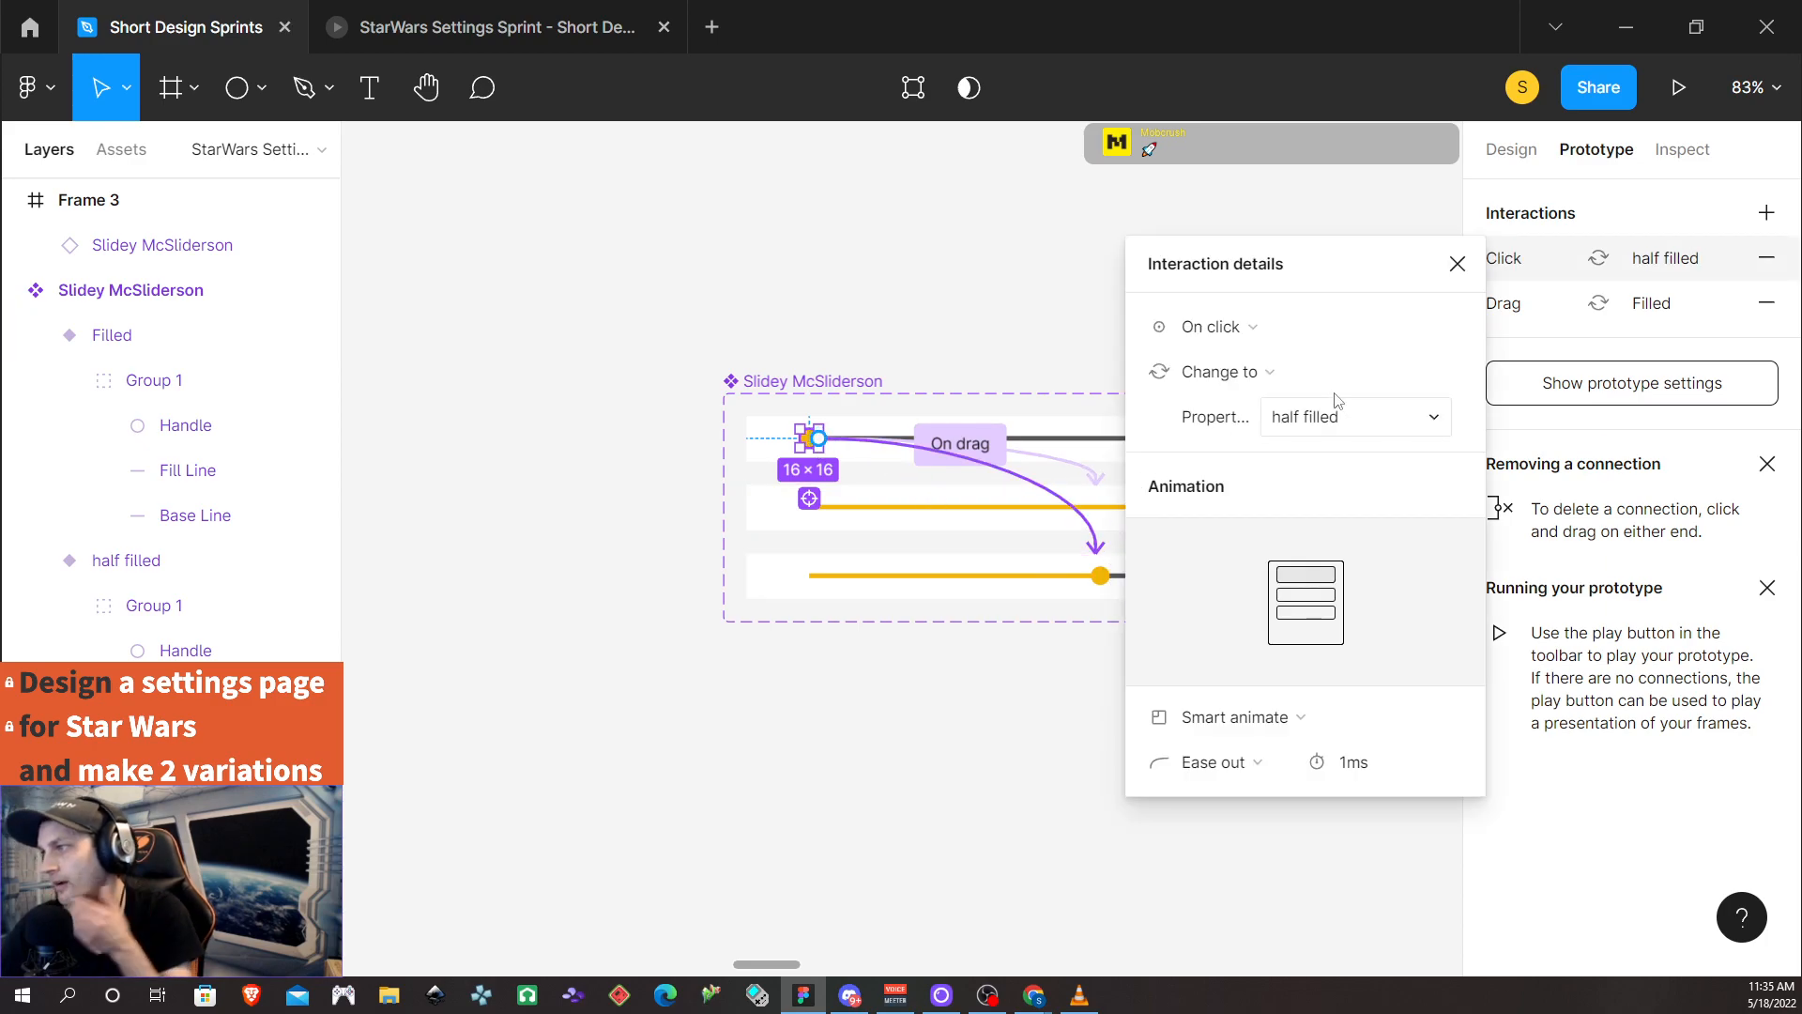
{"action": "left_click", "coordinate": [1266, 326]}
{"action": "left_click", "coordinate": [1264, 360]}
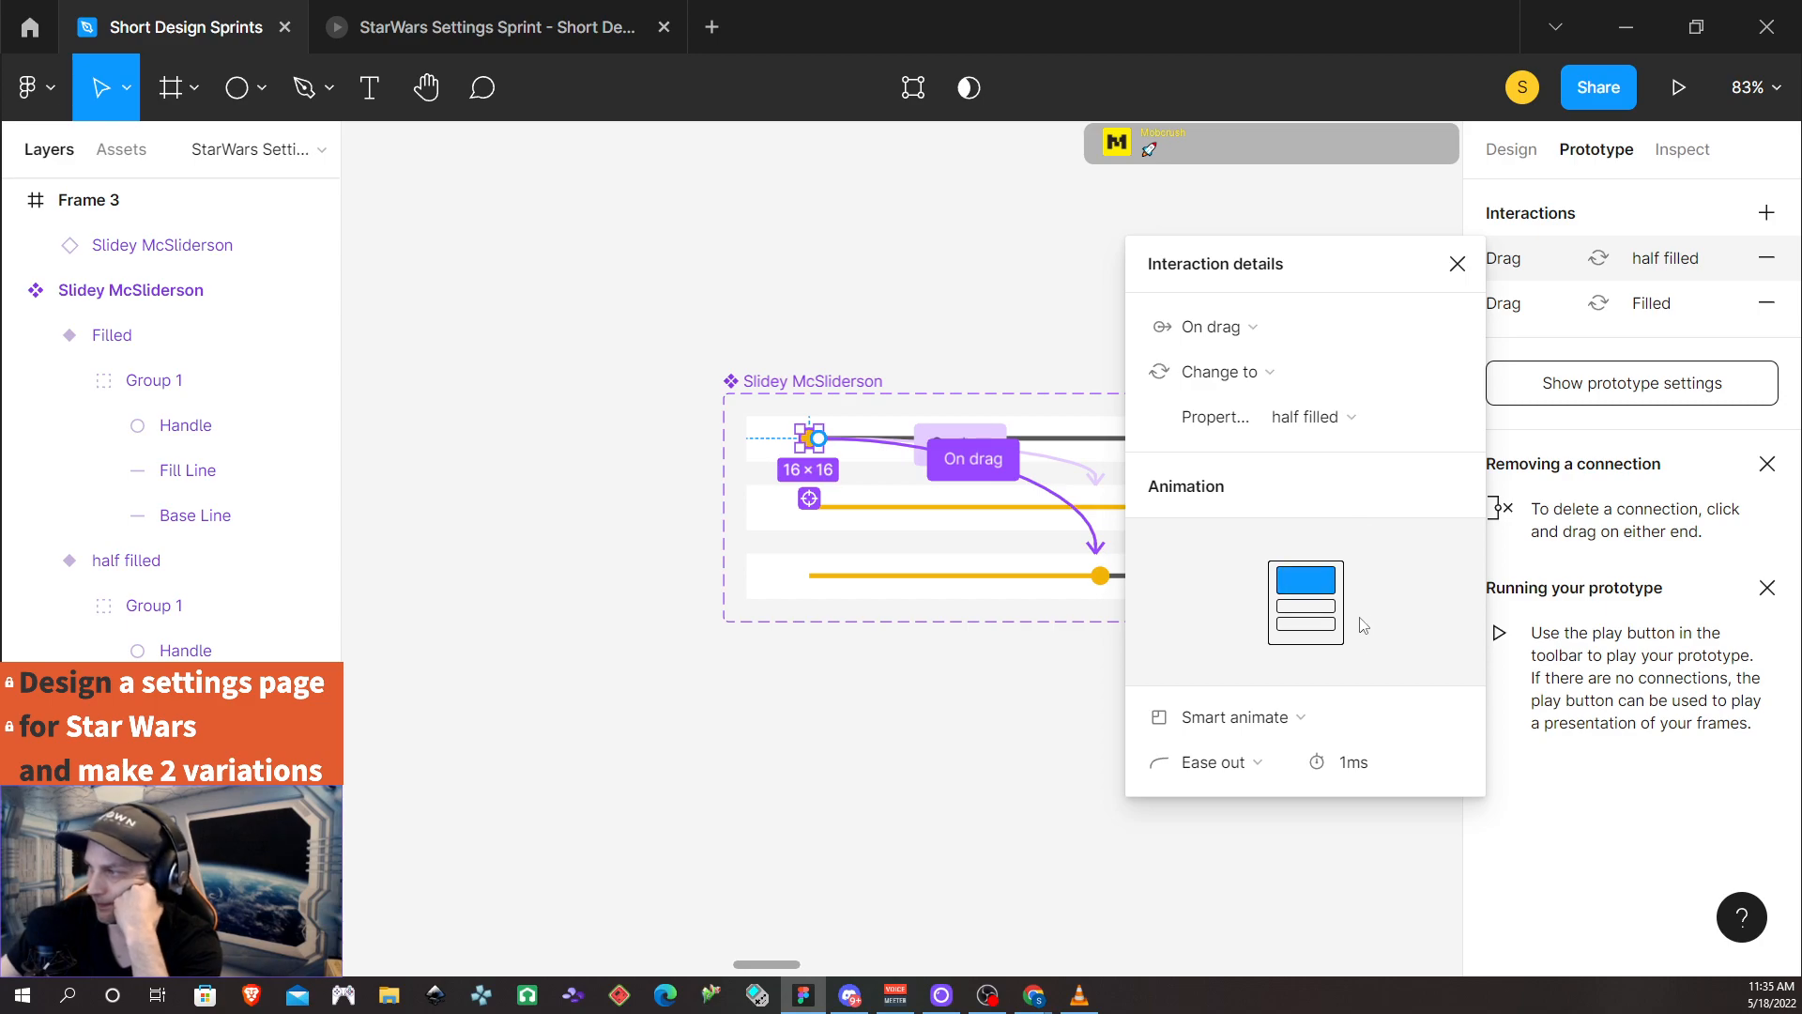
Connect the half filled variant's Handle to the Empty variant with an On drag, Change to interaction
{"action": "left_click", "coordinate": [1457, 264]}
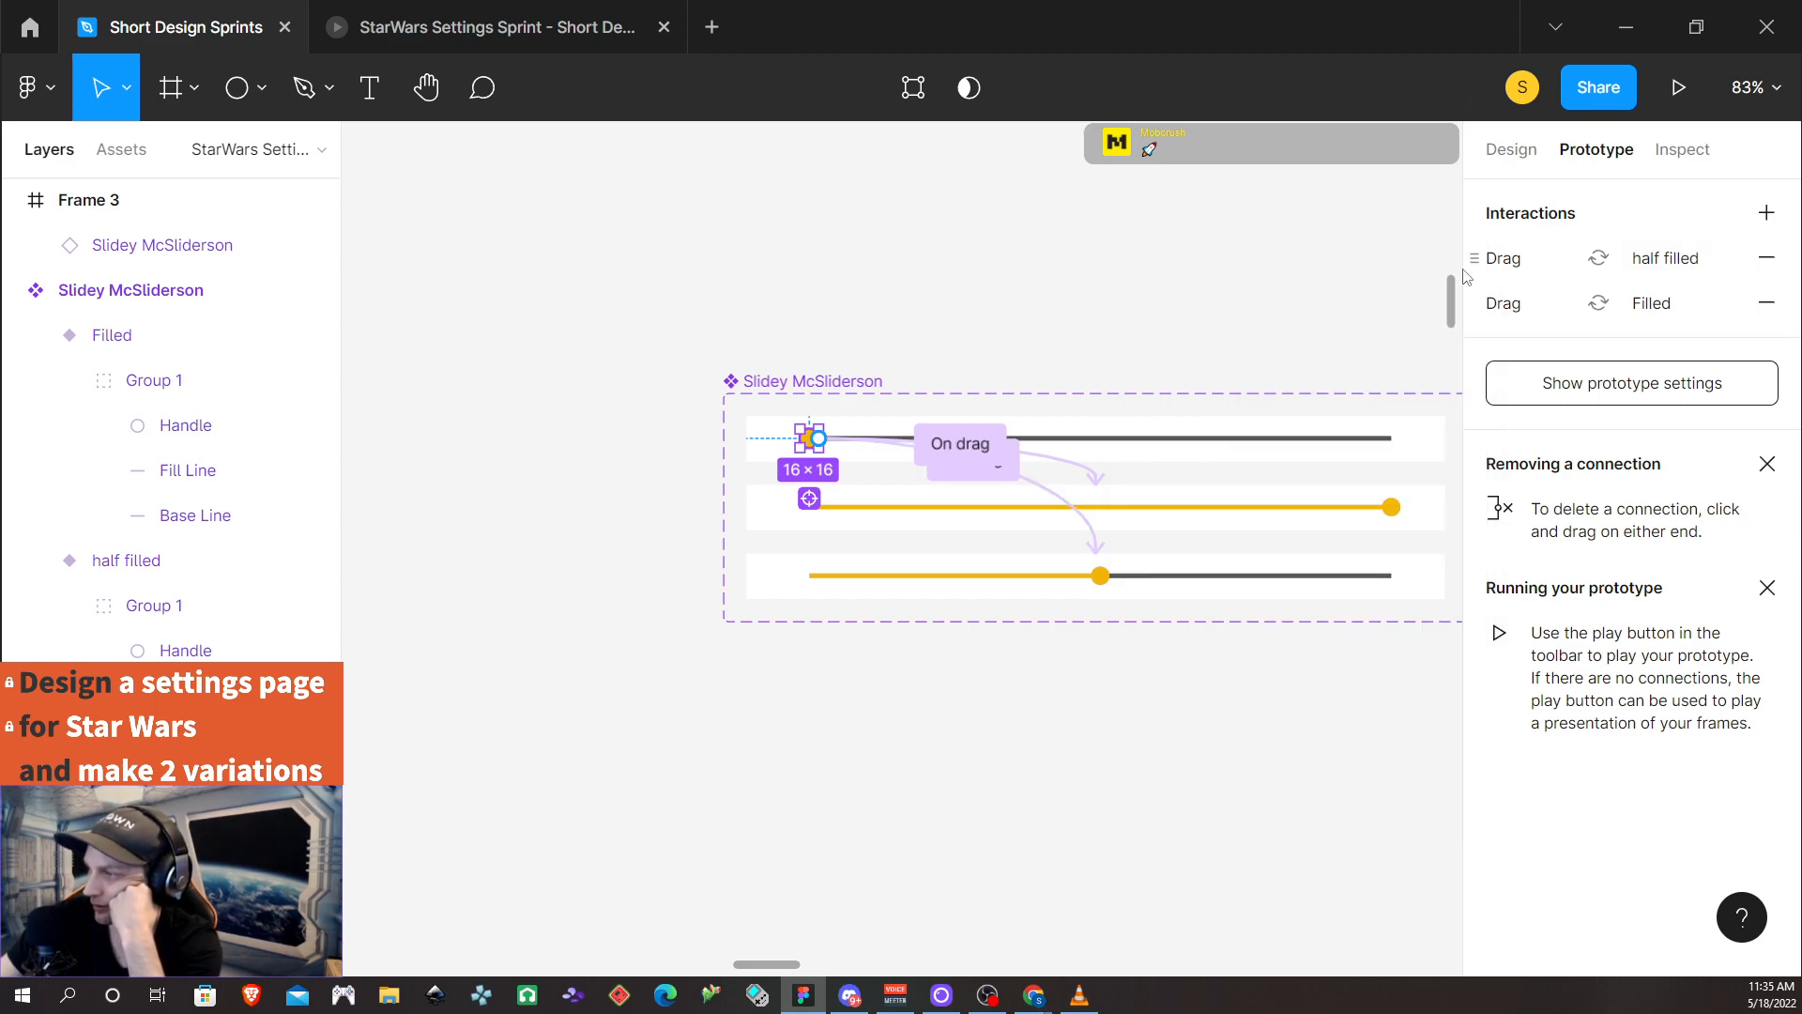
{"action": "double_click", "coordinate": [1100, 575]}
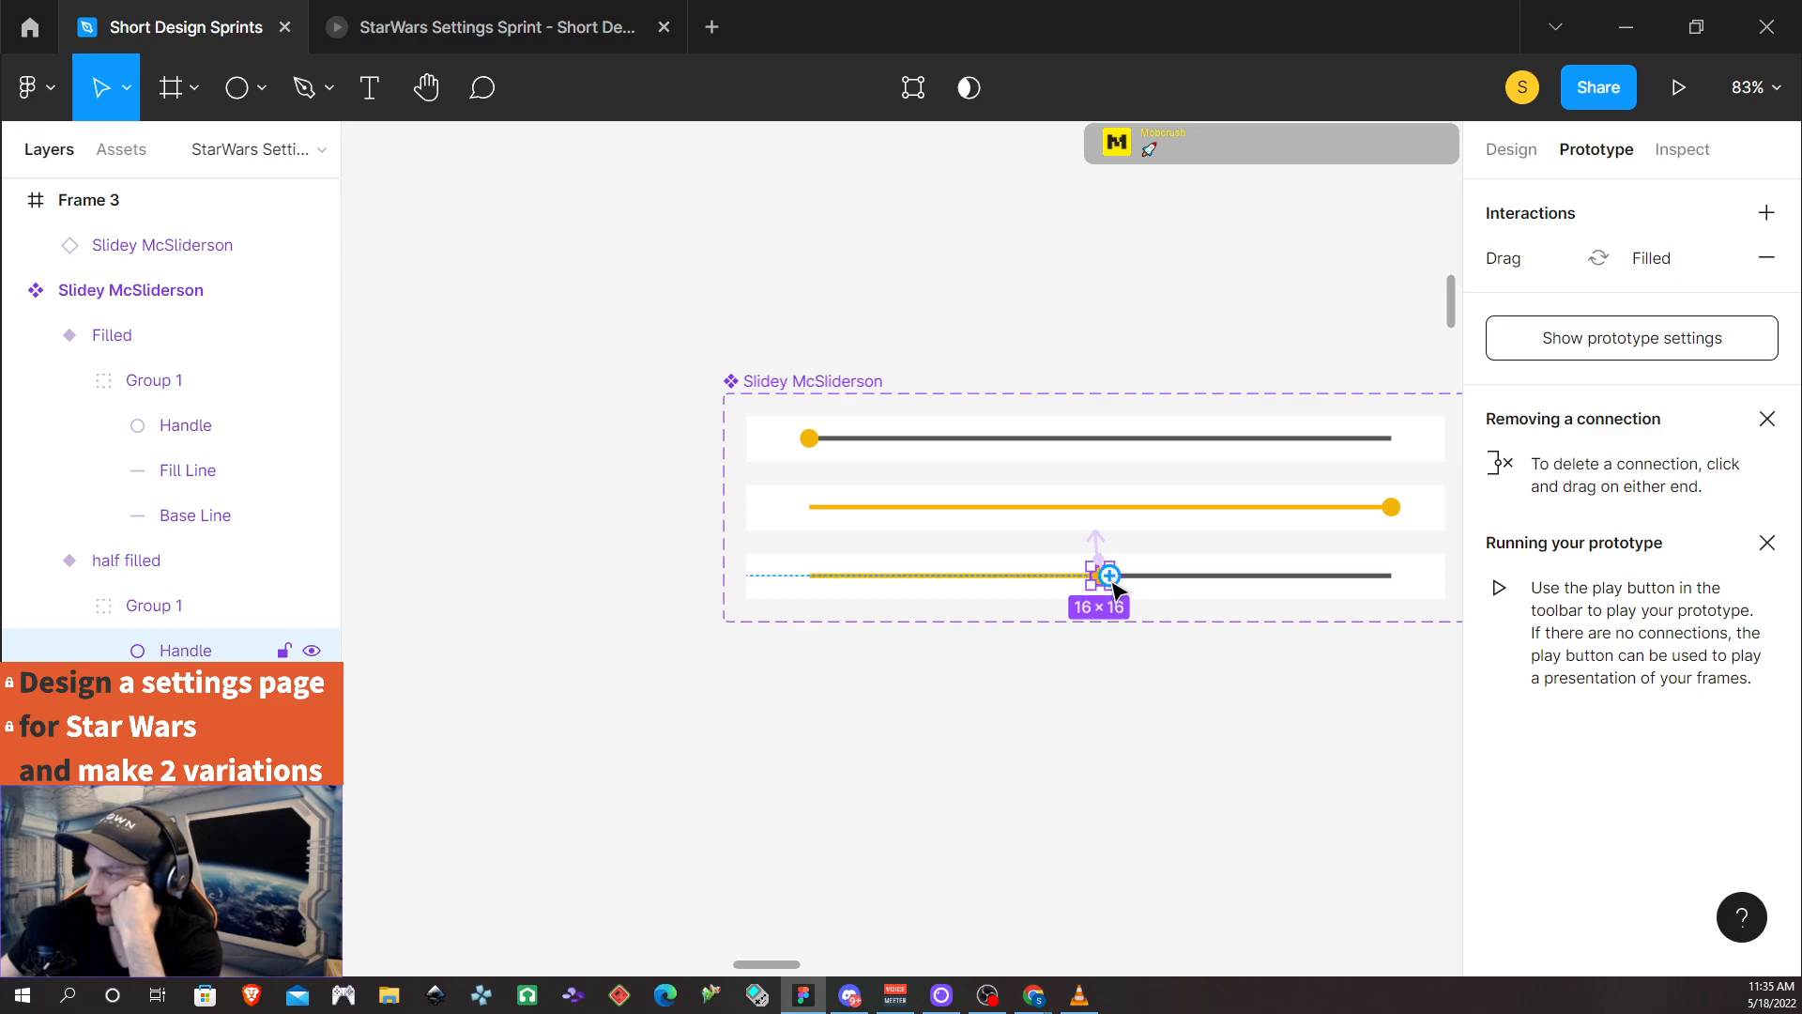
{"action": "left_click_drag", "start_coordinate": [1108, 575], "coordinate": [787, 460]}
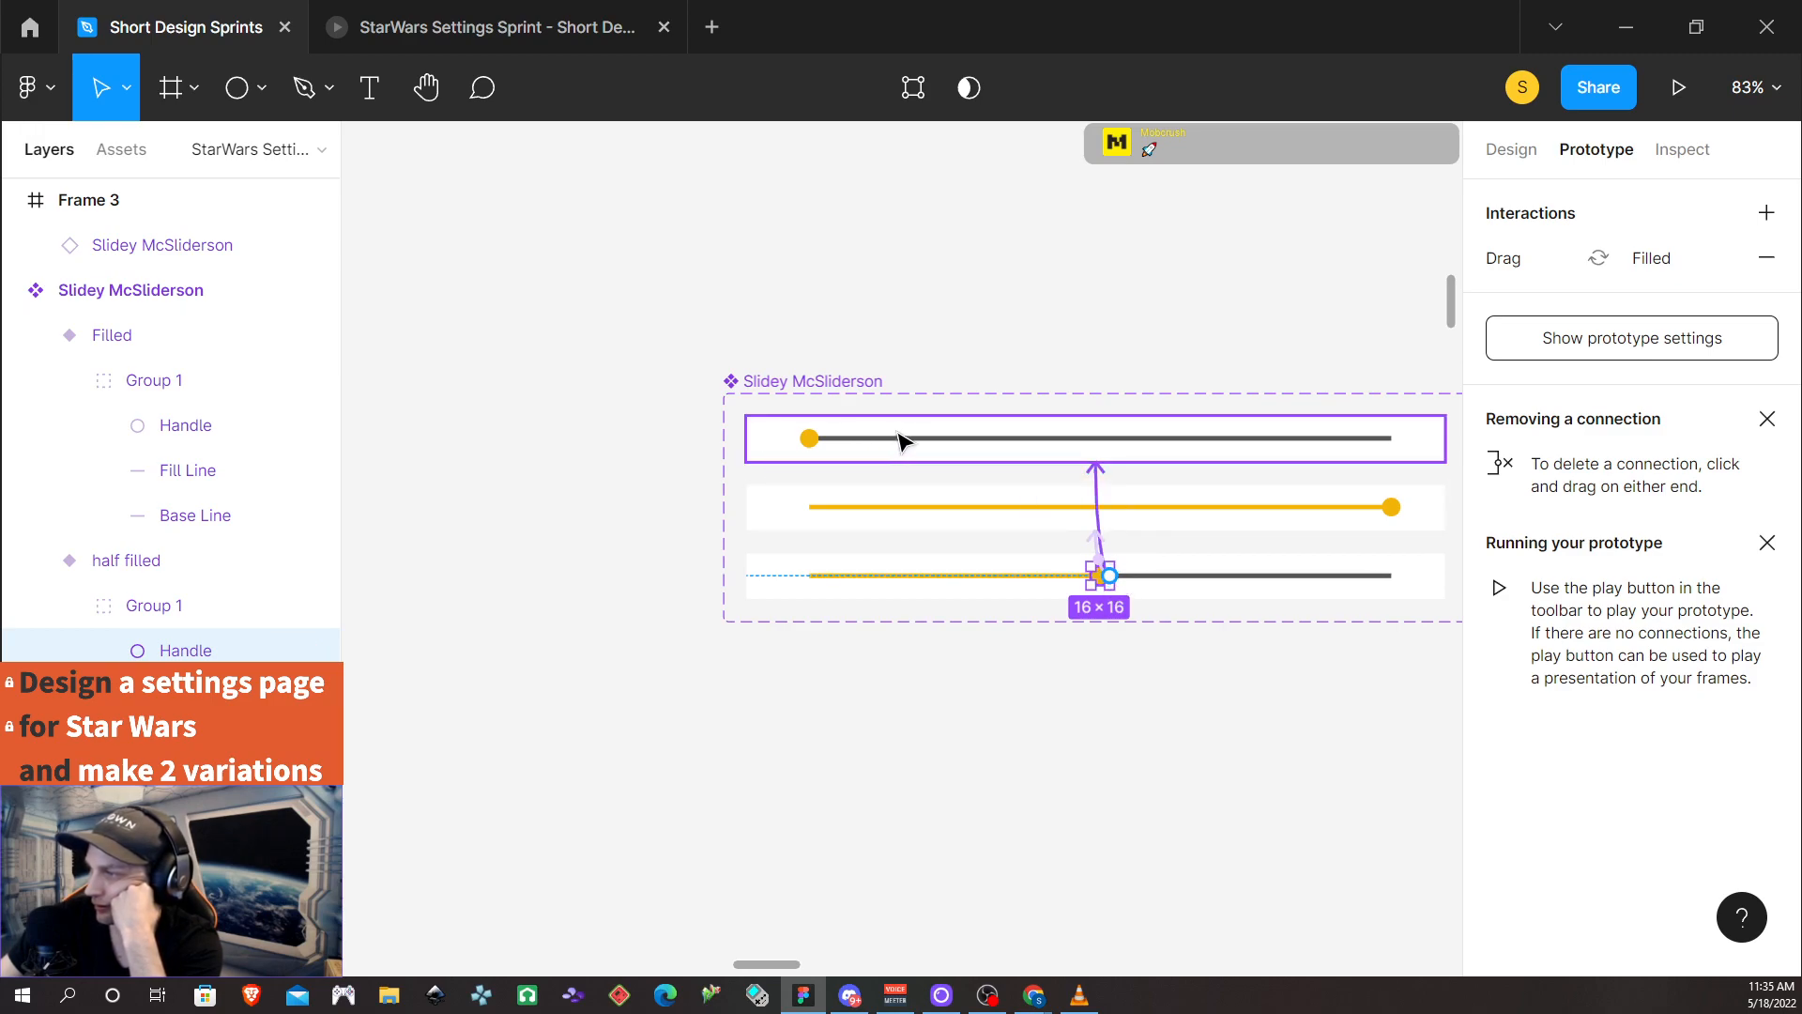
{"action": "left_click", "coordinate": [1237, 334]}
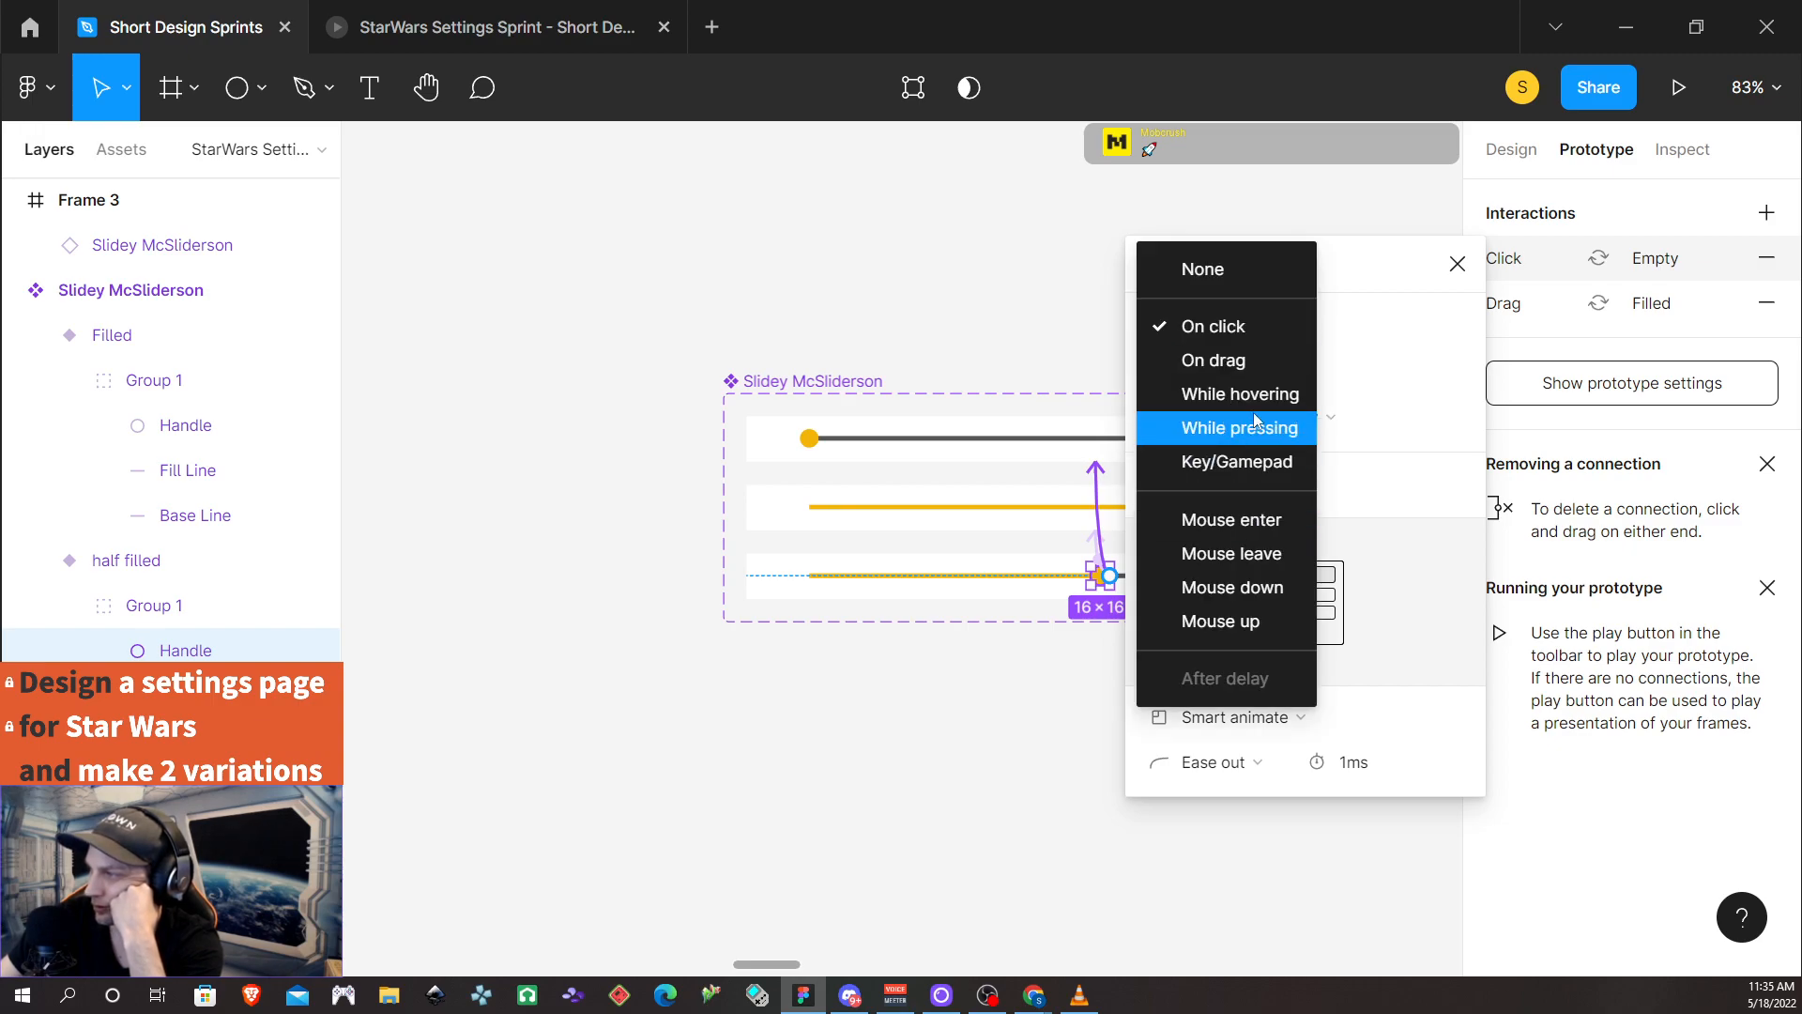
{"action": "left_click", "coordinate": [1258, 374]}
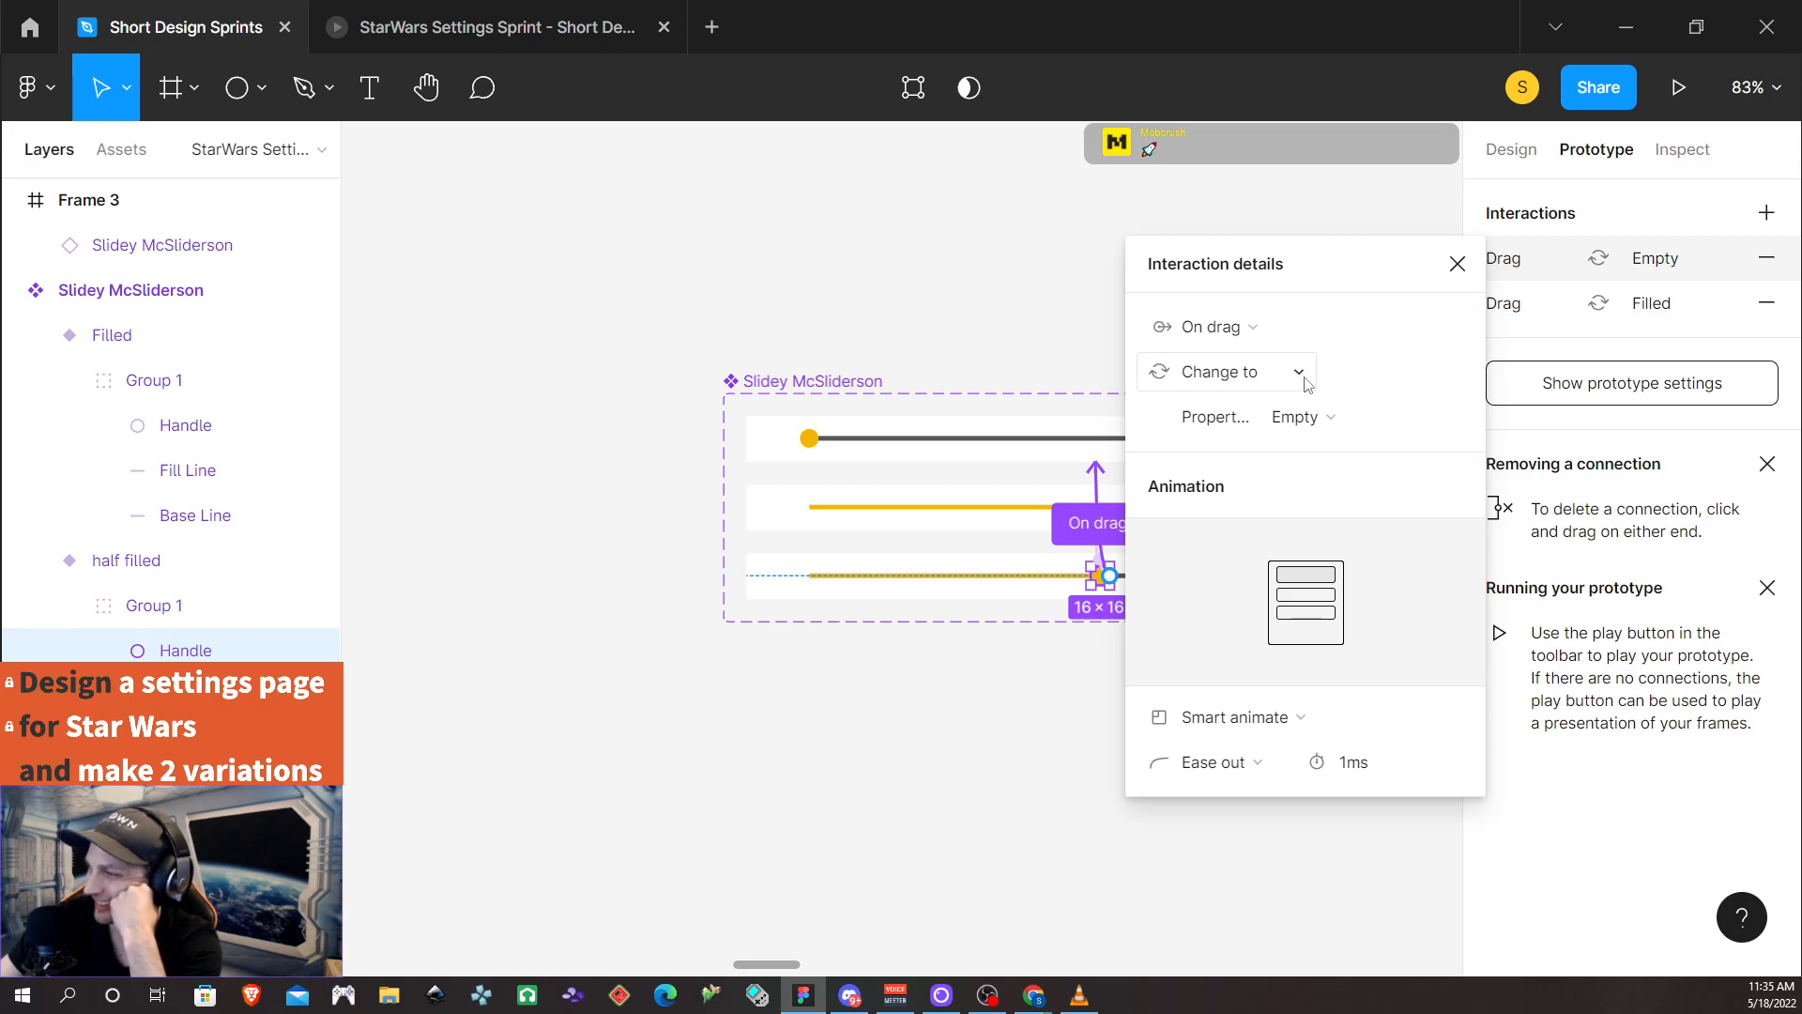
{"action": "left_click", "coordinate": [1457, 264]}
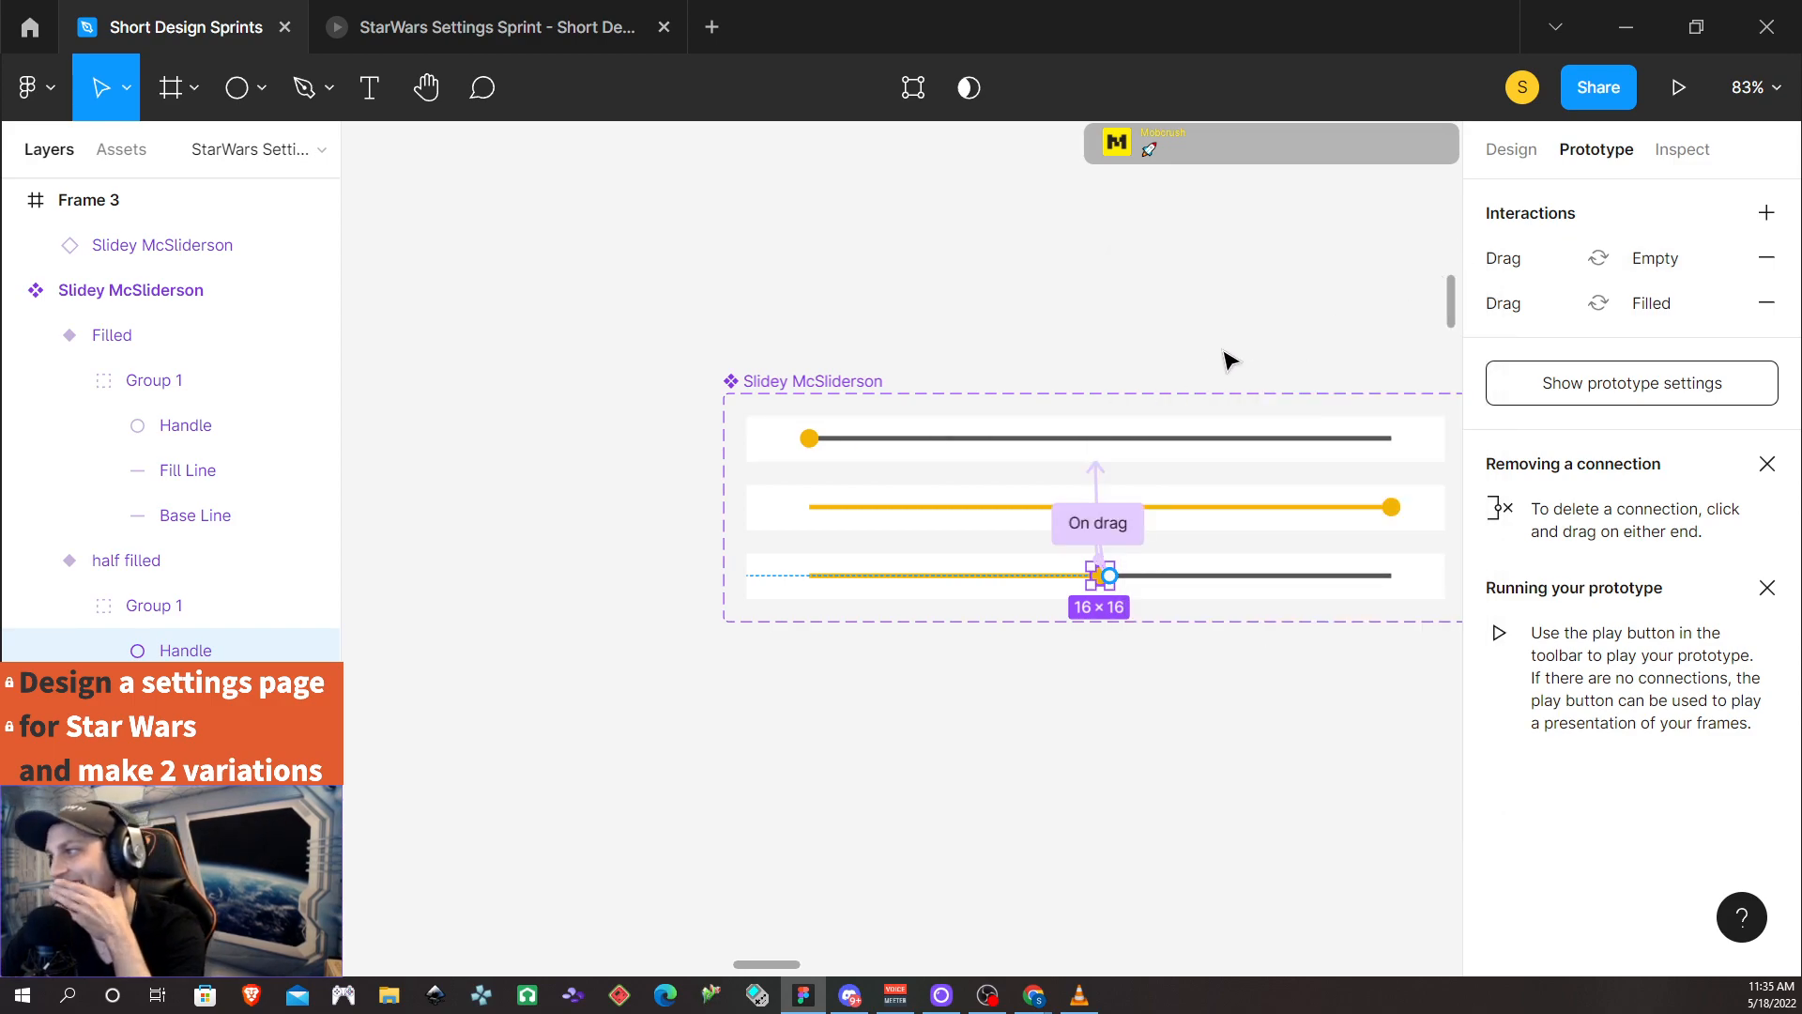
Preview Frame 3 as a prototype and test sliding the handle back and forth along the line
{"action": "left_click", "coordinate": [856, 434]}
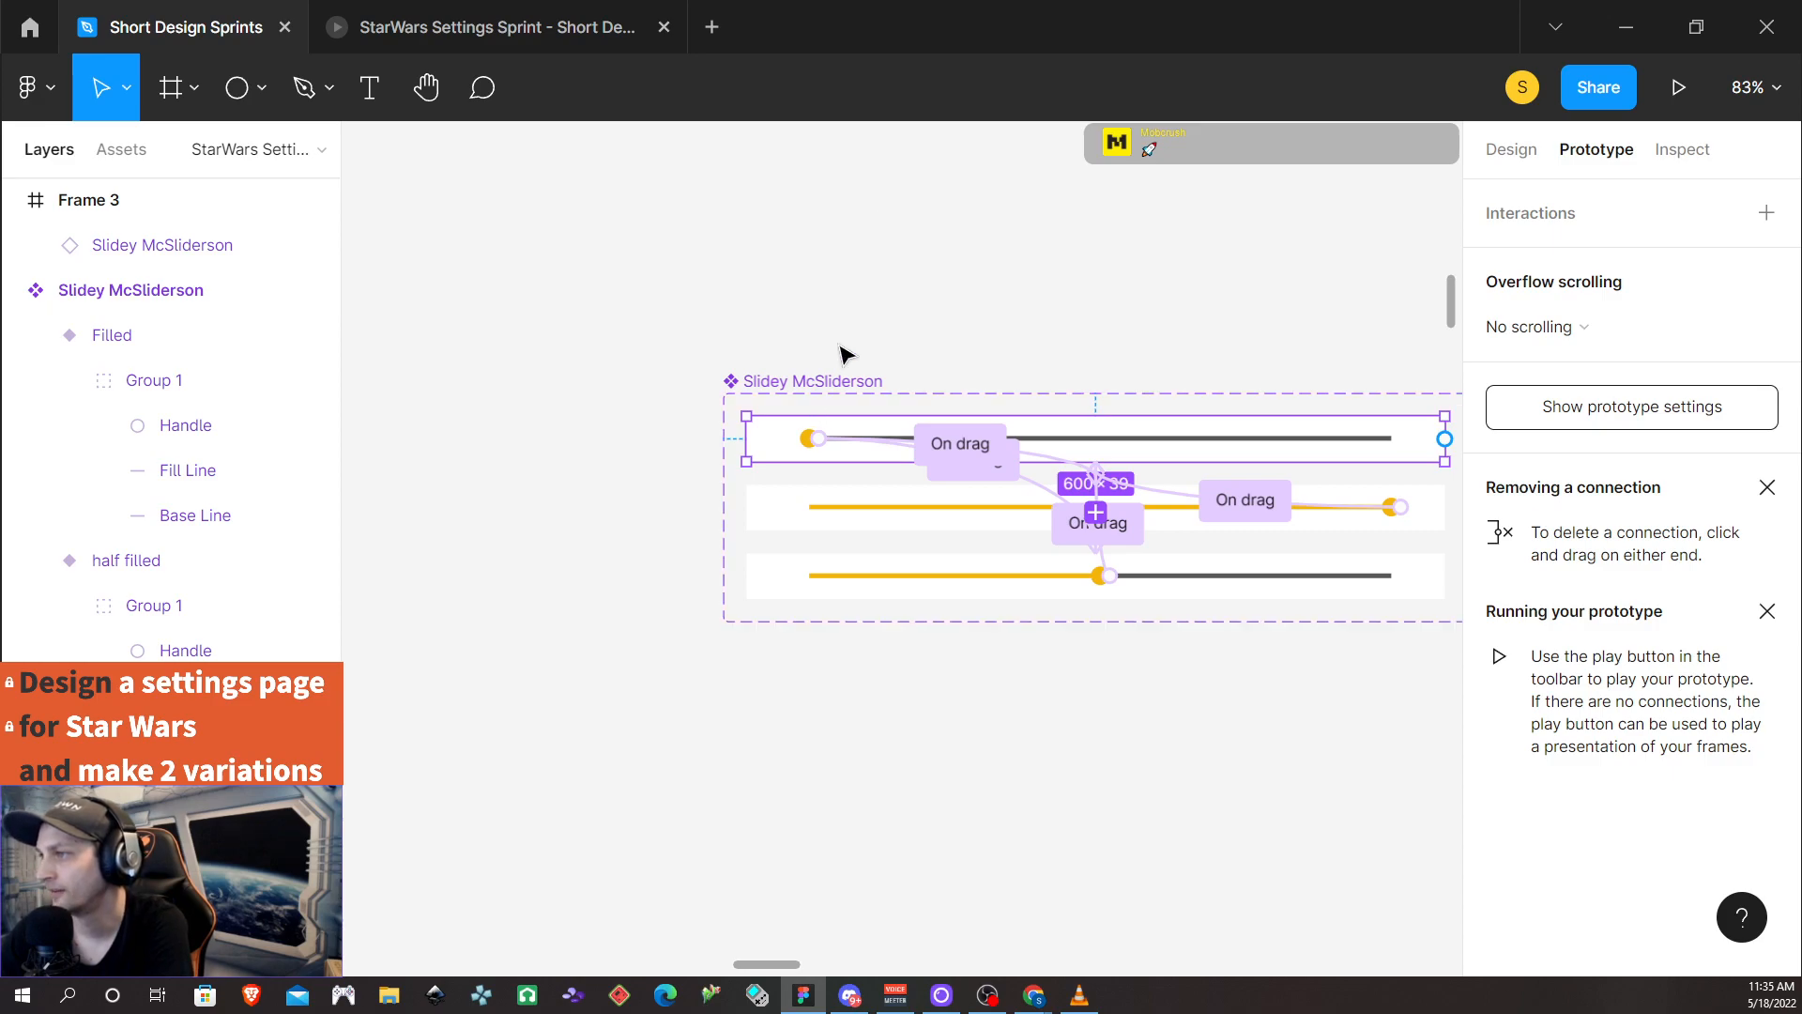
{"action": "scroll", "coordinate": [885, 290], "scroll_direction": "up", "scroll_amount": 4}
{"action": "left_click", "coordinate": [764, 405]}
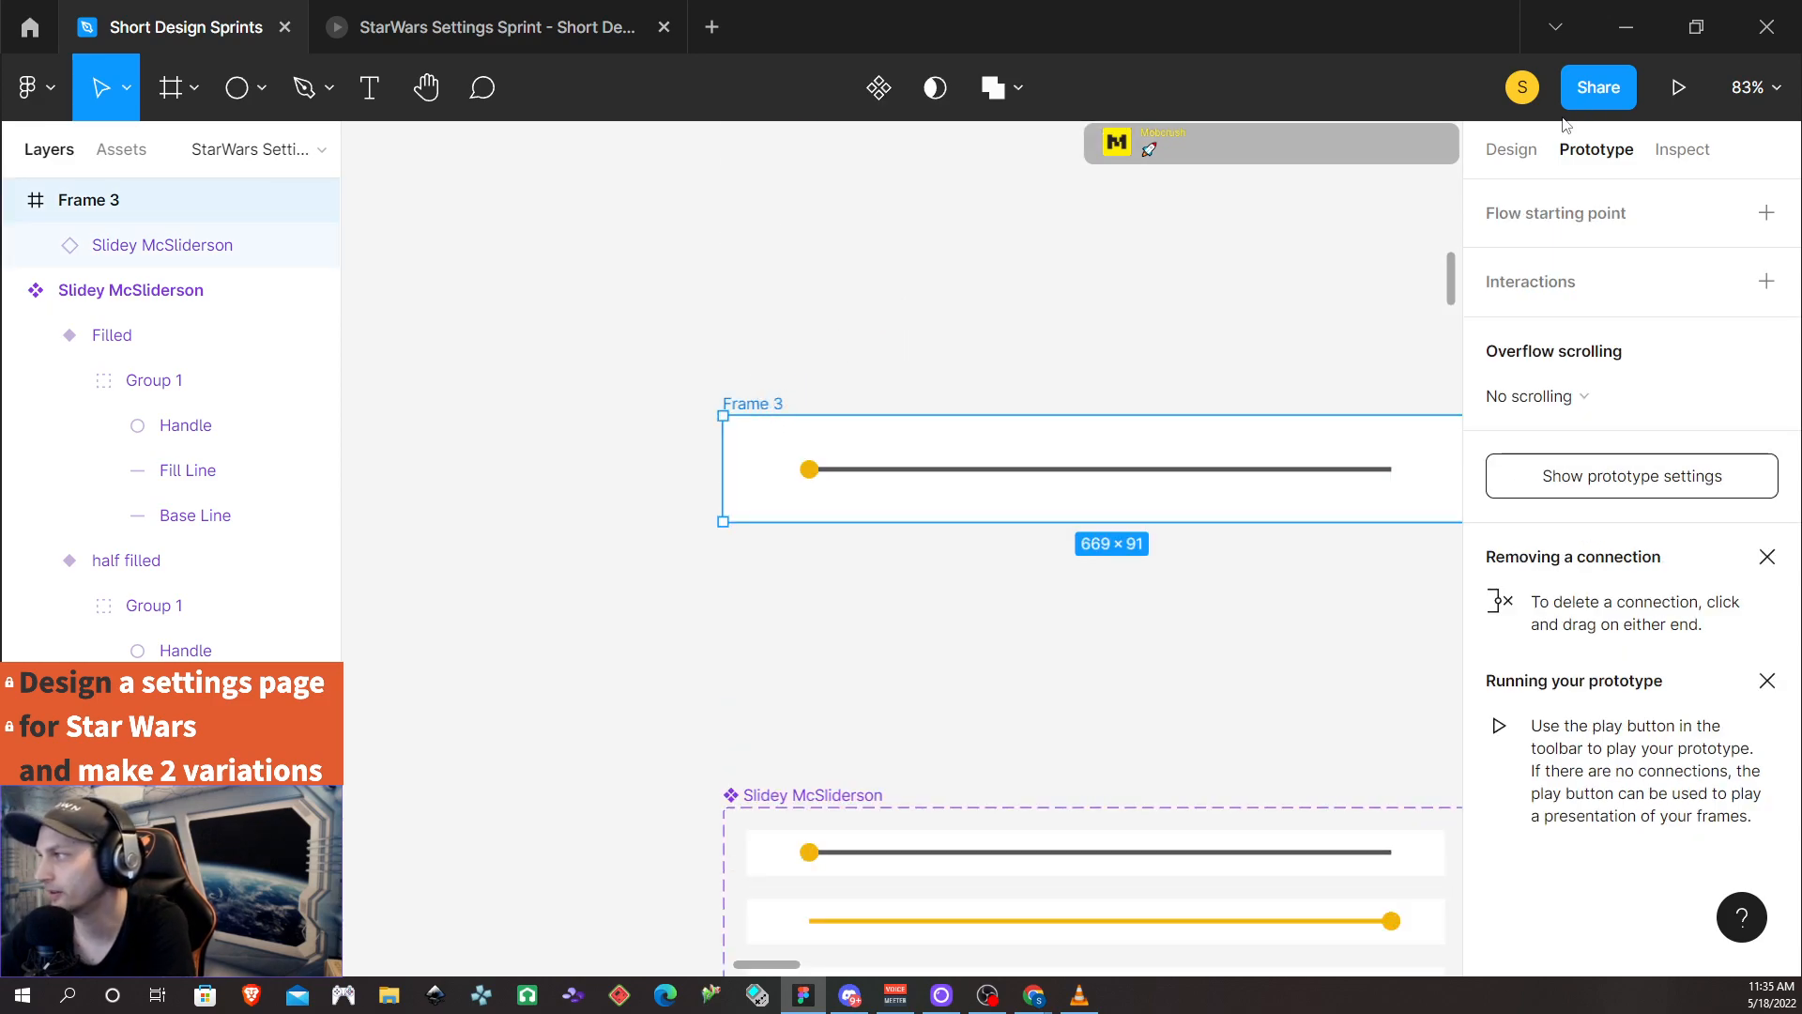
{"action": "left_click", "coordinate": [1678, 85]}
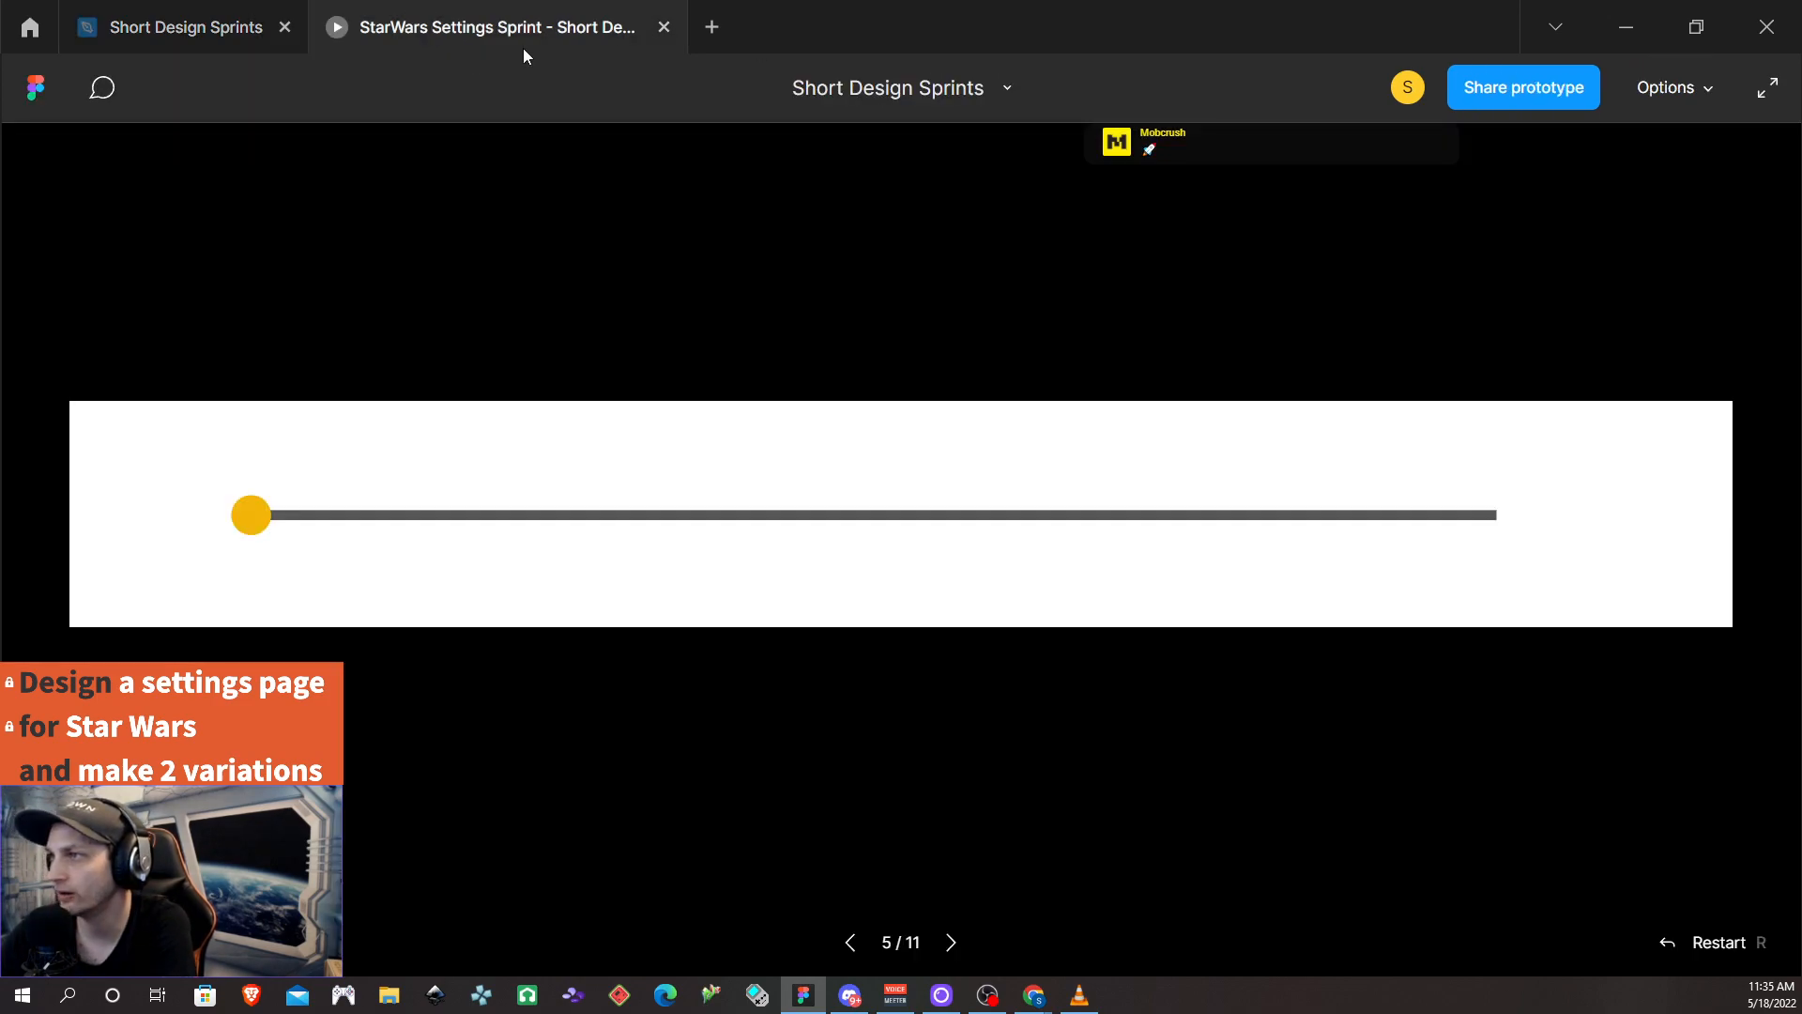
{"action": "left_click_drag", "start_coordinate": [260, 522], "coordinate": [890, 497]}
{"action": "left_click_drag", "start_coordinate": [1485, 516], "coordinate": [856, 525]}
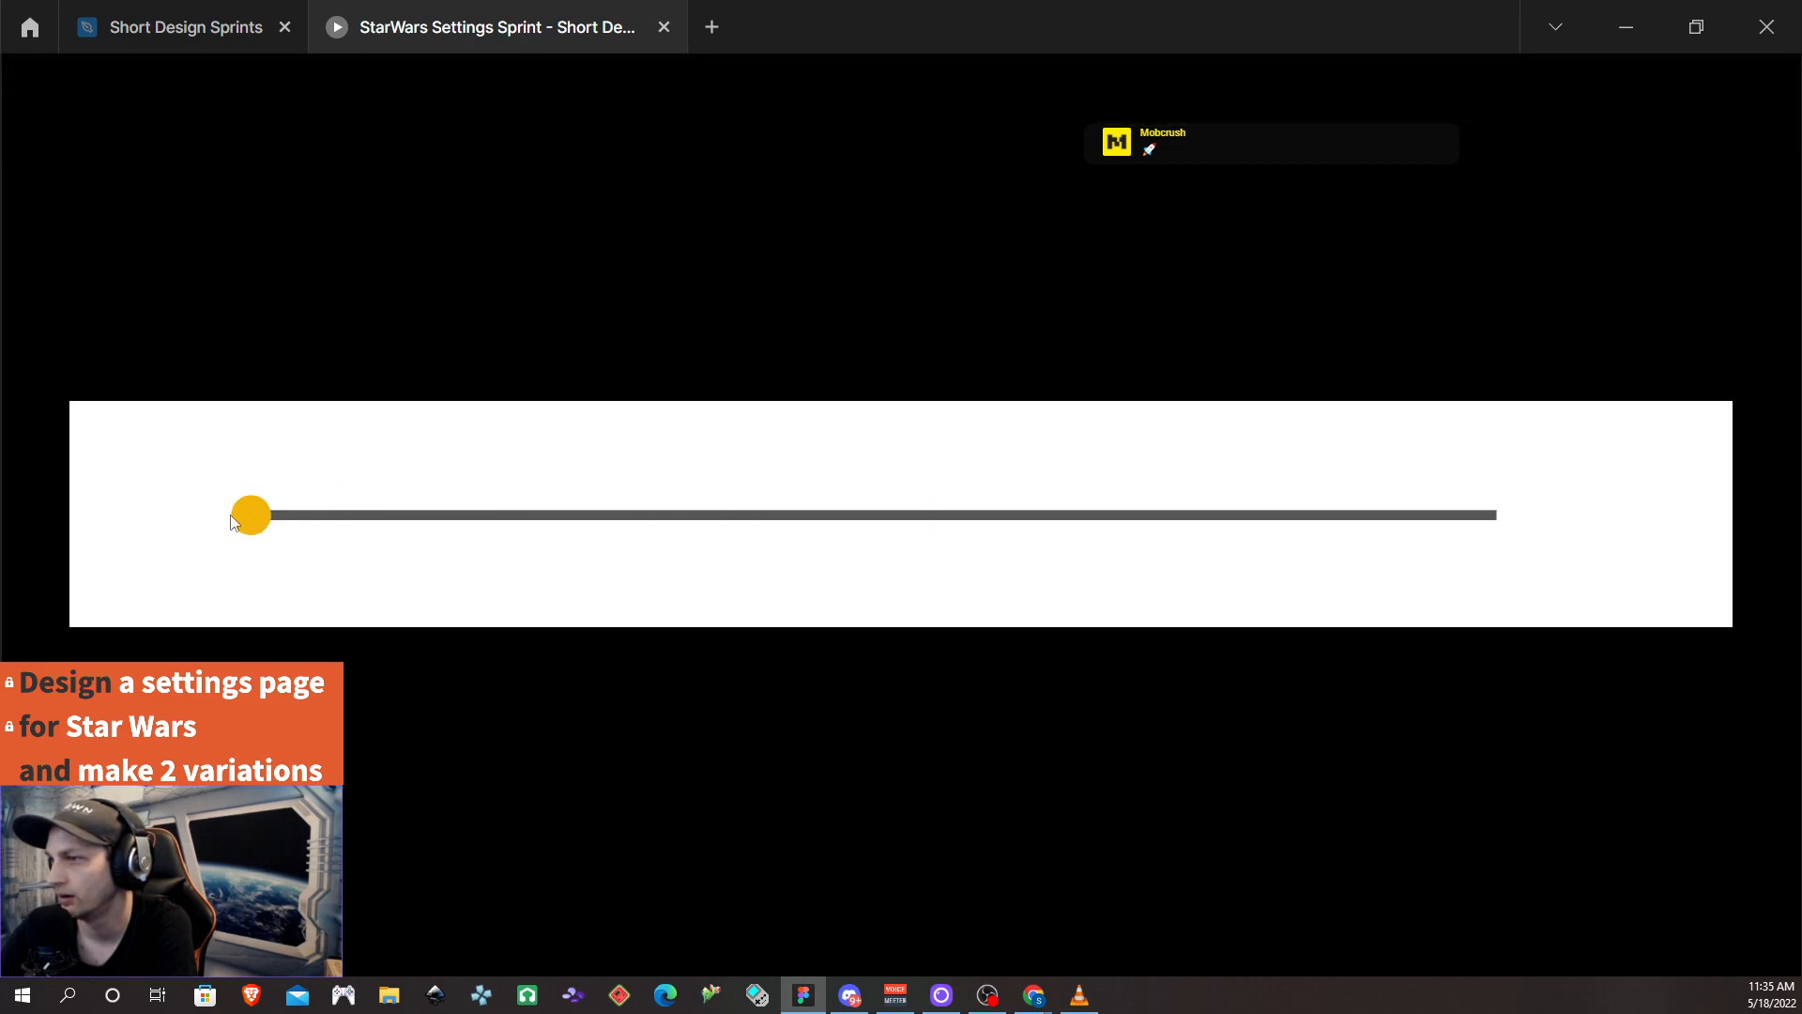
{"action": "left_click_drag", "start_coordinate": [253, 514], "coordinate": [578, 572]}
{"action": "left_click_drag", "start_coordinate": [243, 519], "coordinate": [1261, 561]}
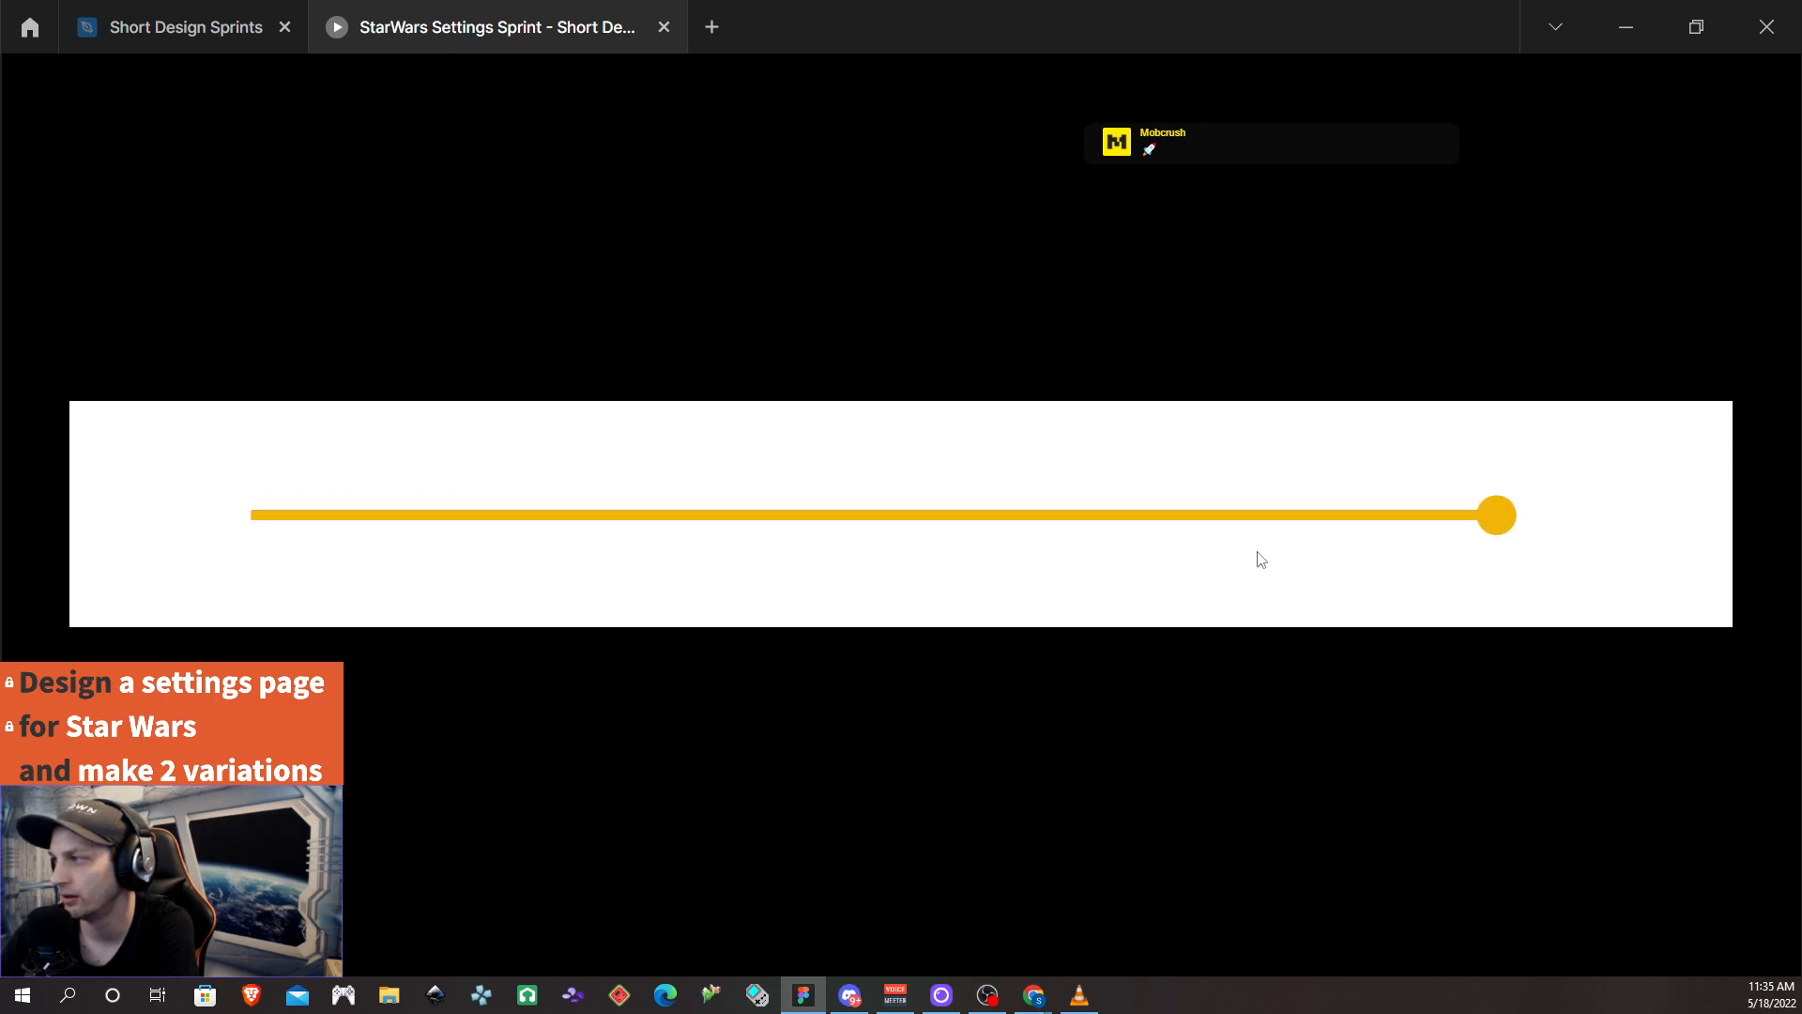
{"action": "left_click_drag", "start_coordinate": [1483, 516], "coordinate": [608, 530]}
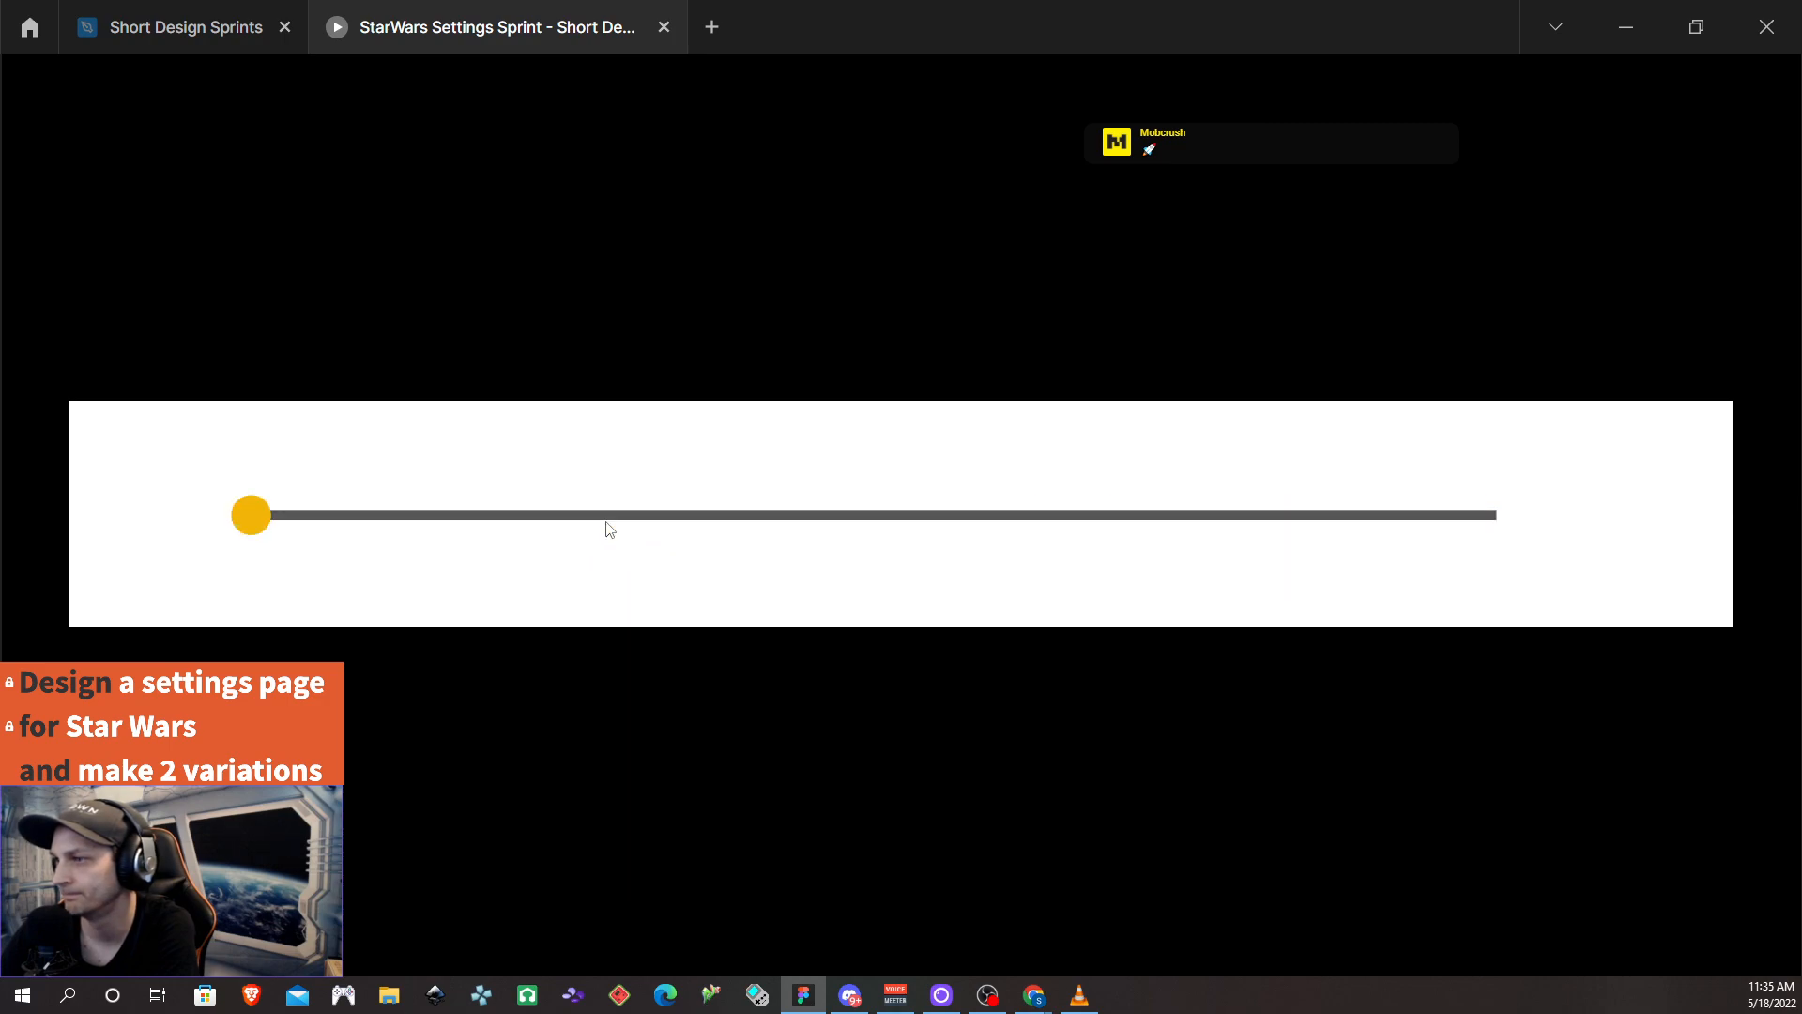
{"action": "left_click_drag", "start_coordinate": [252, 531], "coordinate": [716, 522]}
{"action": "left_click_drag", "start_coordinate": [254, 521], "coordinate": [779, 520]}
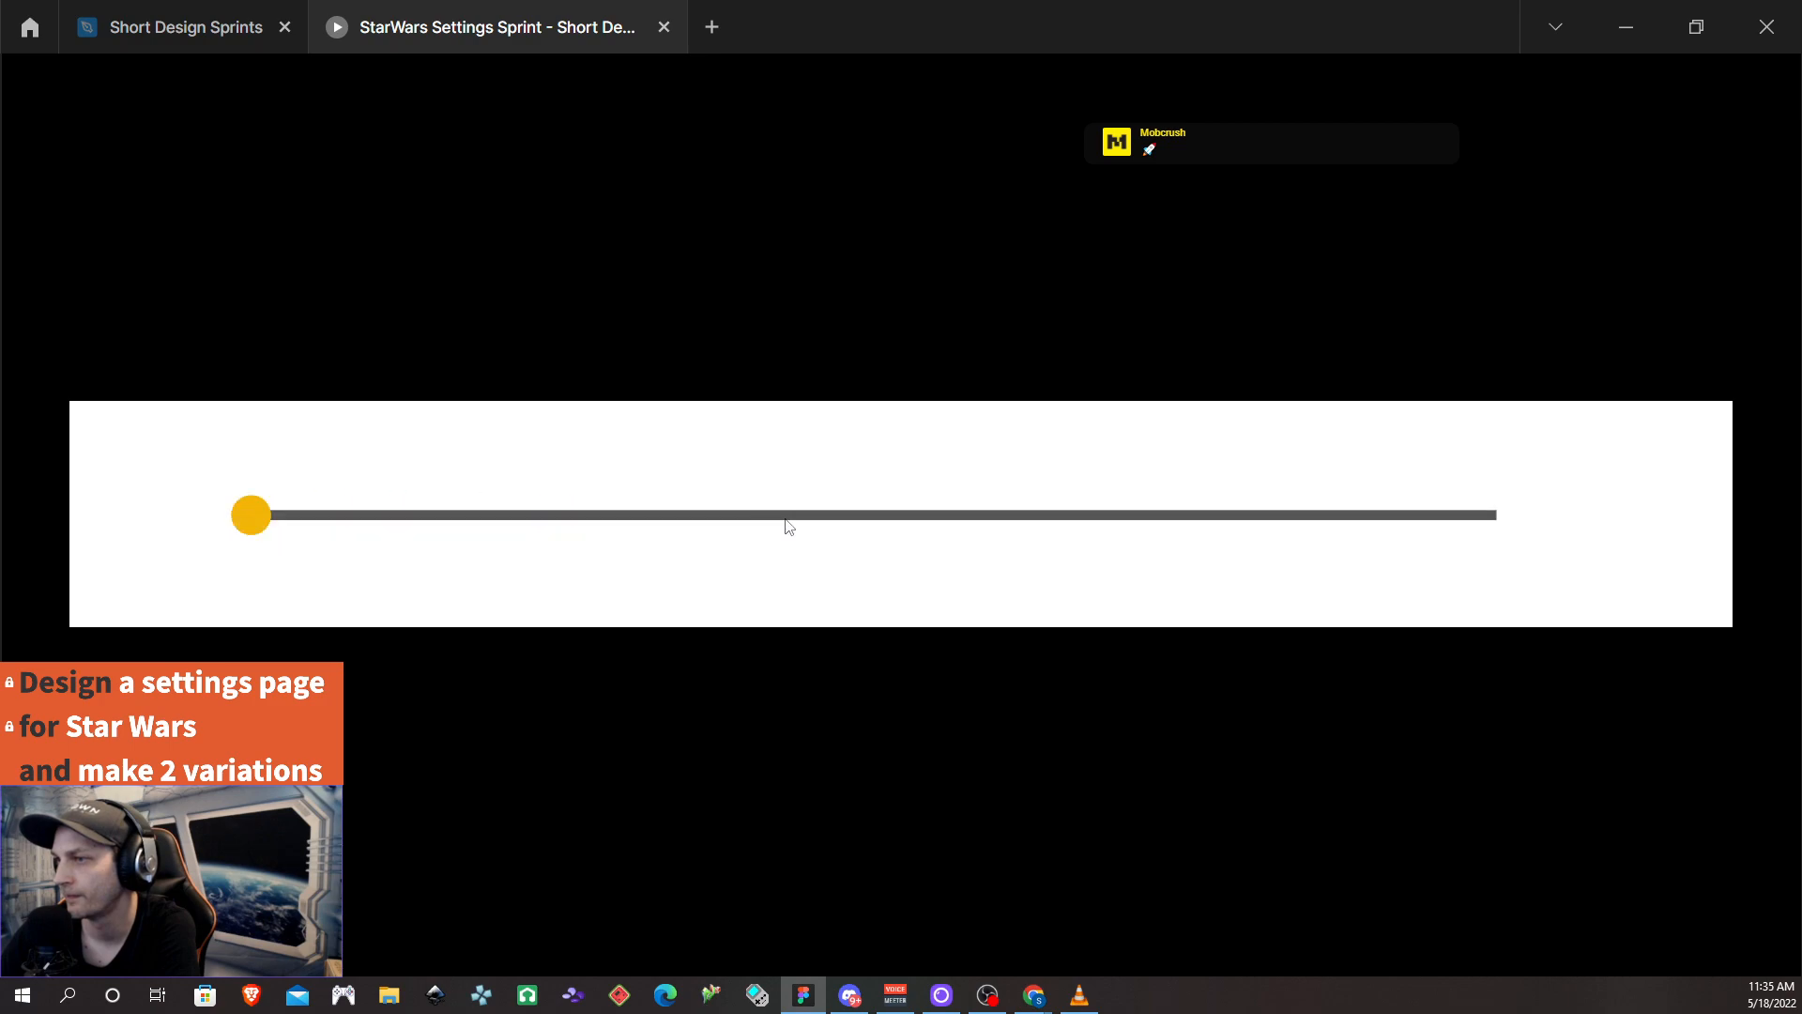
{"action": "left_click_drag", "start_coordinate": [255, 518], "coordinate": [853, 531]}
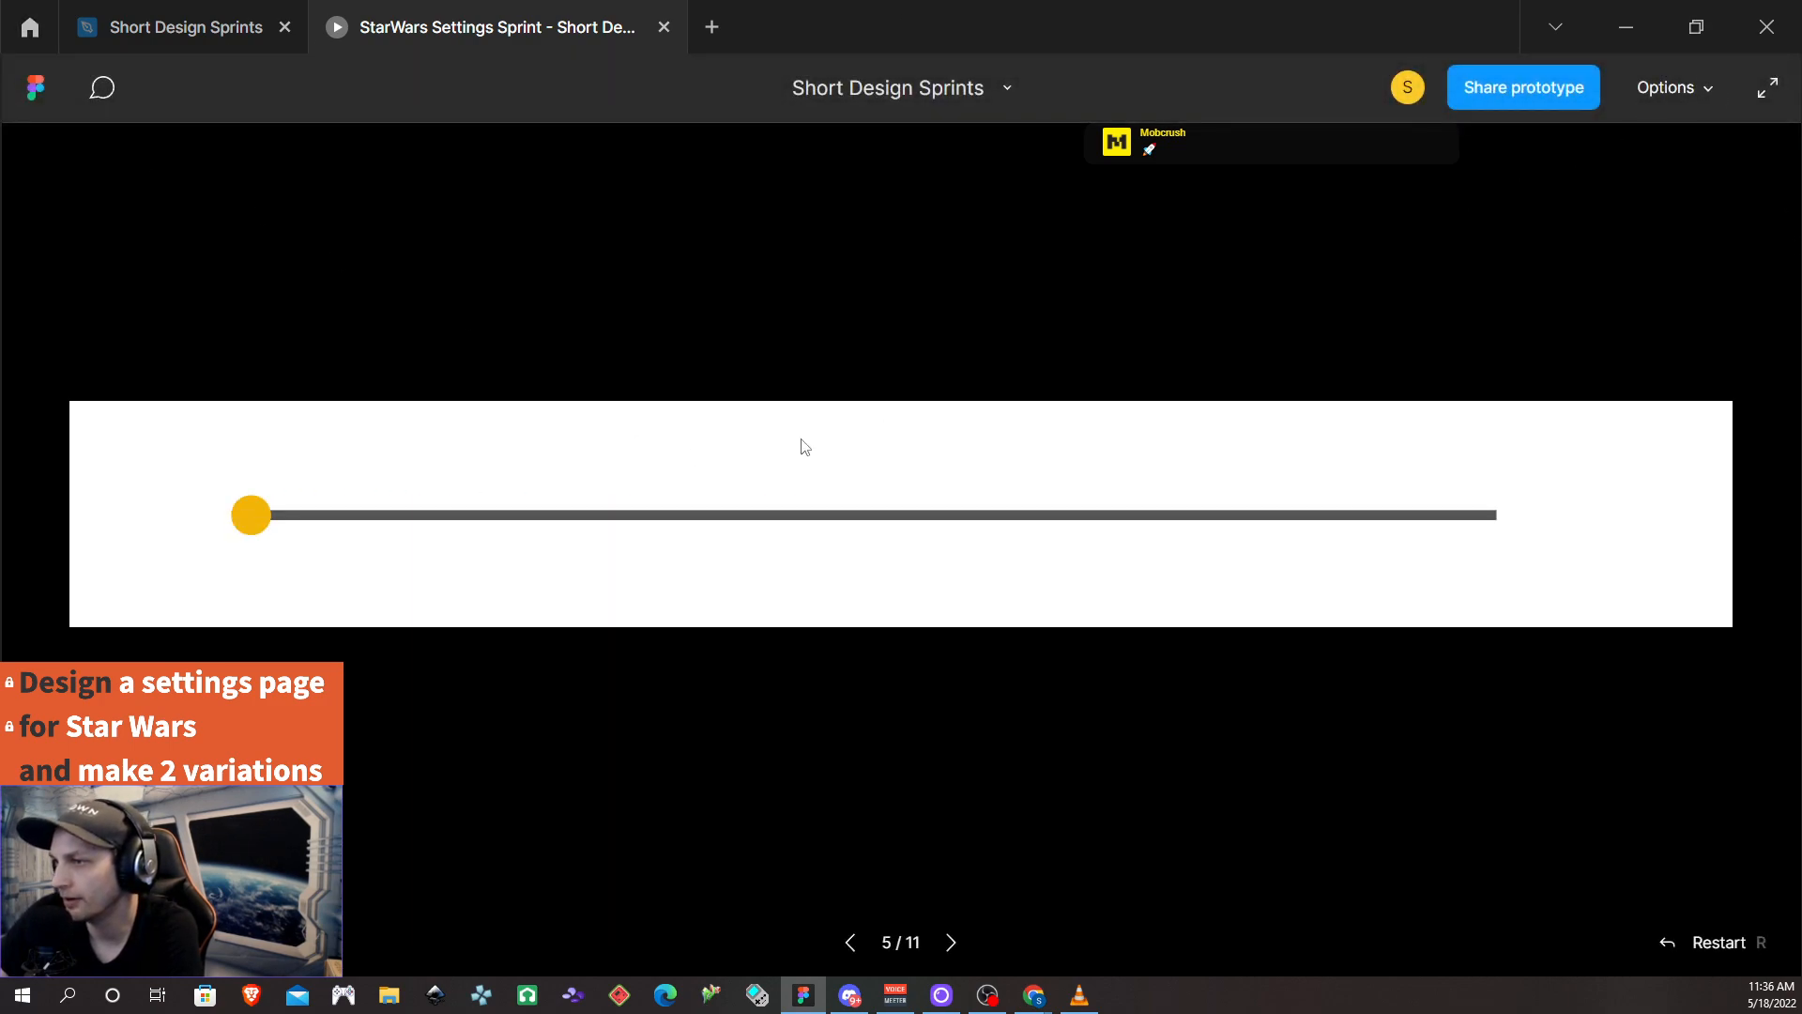
Return to the Short Design Sprints file and delete both On drag connections from the Empty variant's Handle
{"action": "left_click", "coordinate": [192, 32]}
{"action": "scroll", "coordinate": [890, 668], "scroll_direction": "up", "scroll_amount": 1}
{"action": "scroll", "coordinate": [890, 667], "scroll_direction": "down", "scroll_amount": 2}
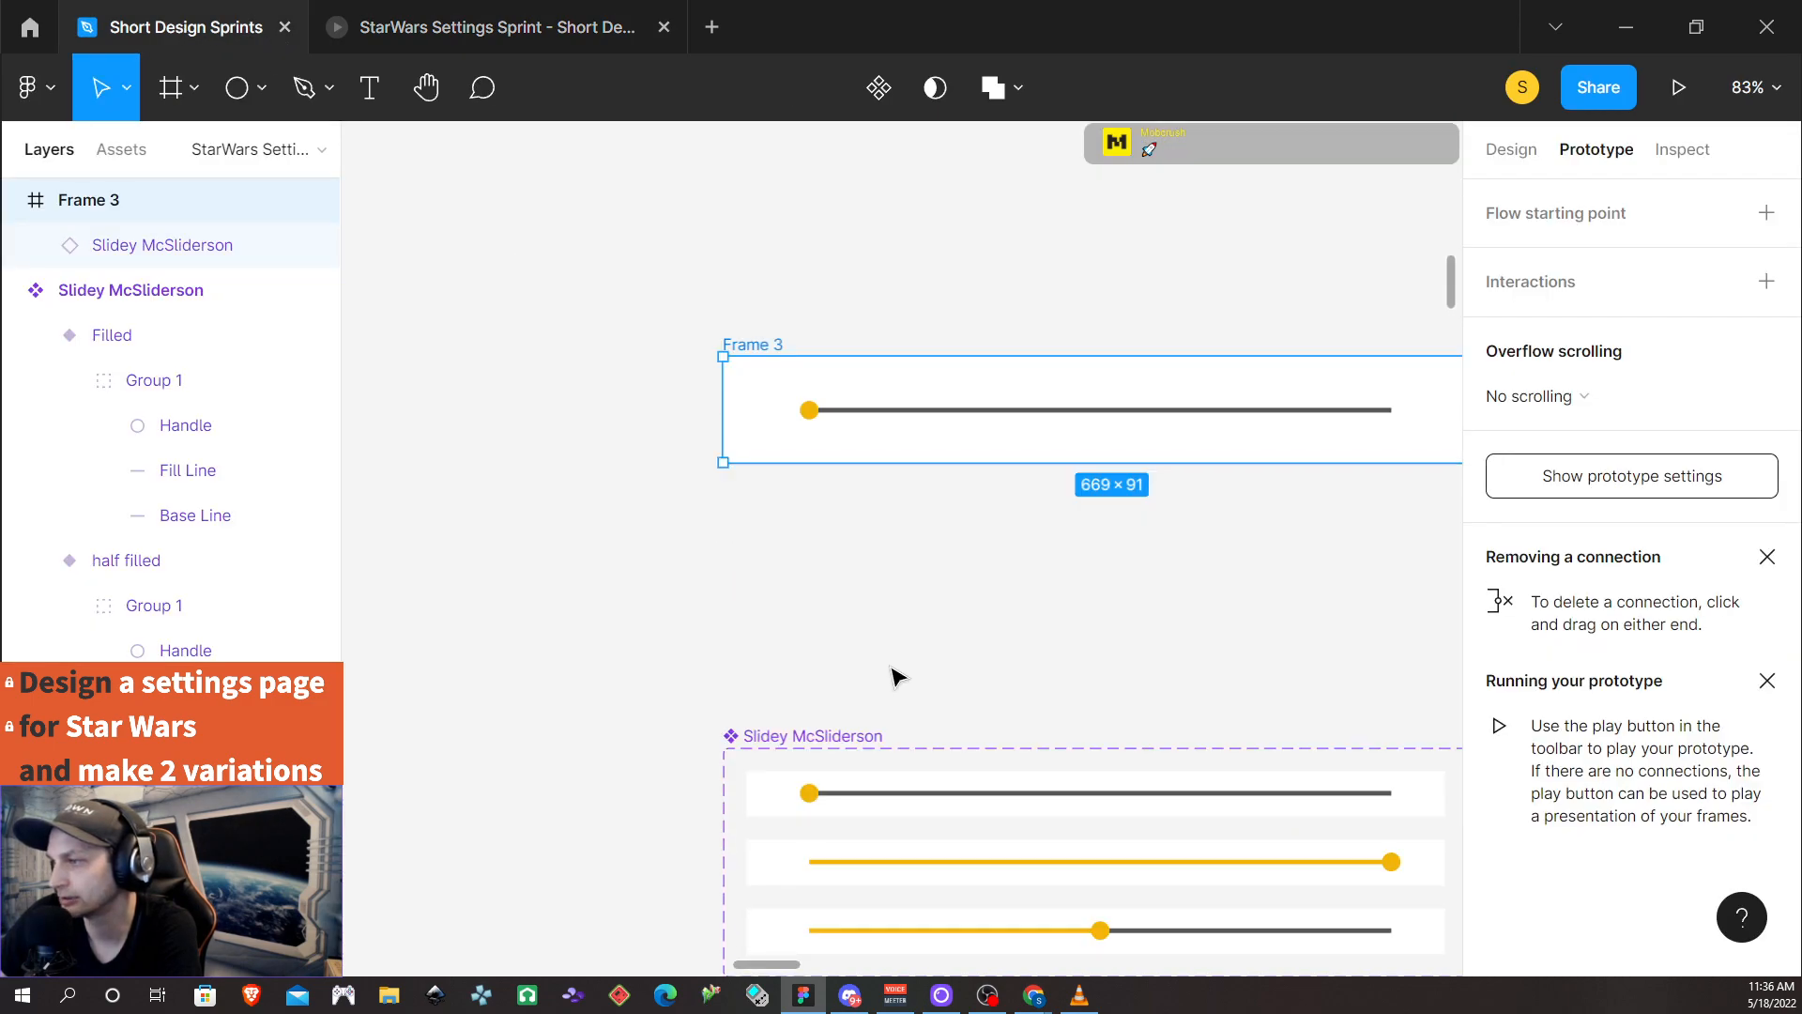
{"action": "scroll", "coordinate": [890, 677], "scroll_direction": "down", "scroll_amount": 2}
{"action": "left_click", "coordinate": [896, 672]}
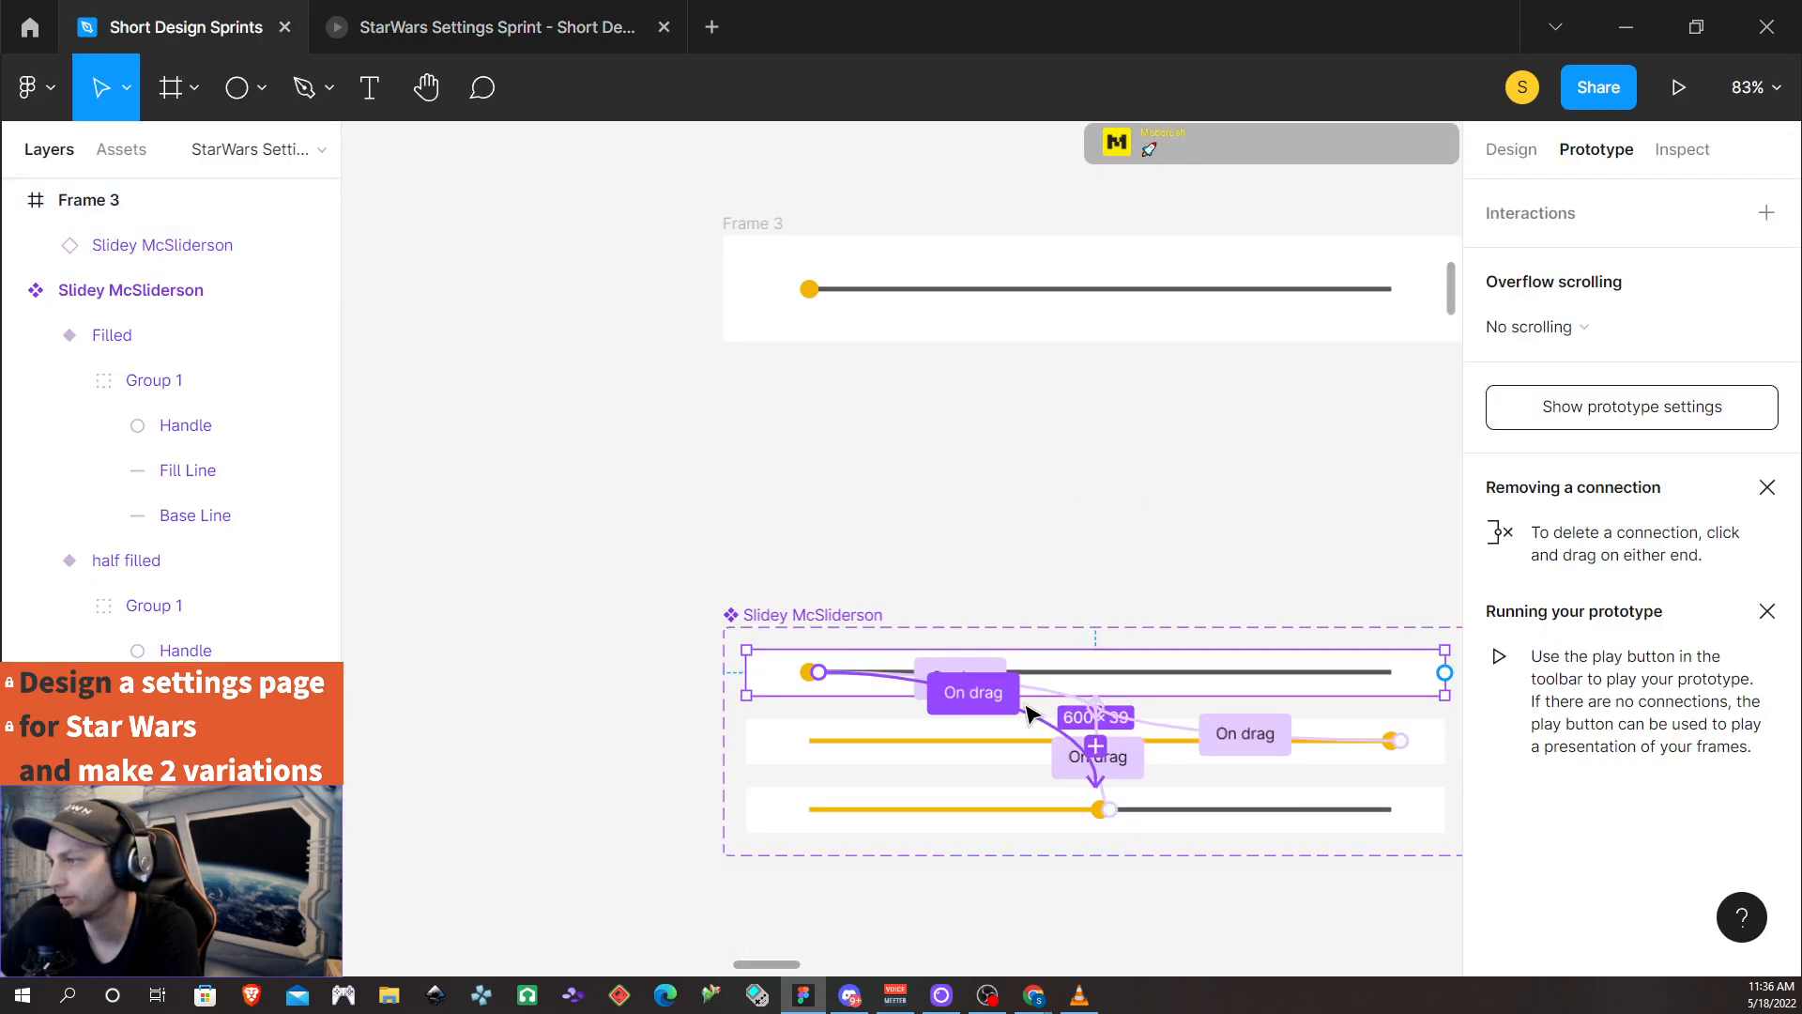
{"action": "left_click", "coordinate": [1038, 721]}
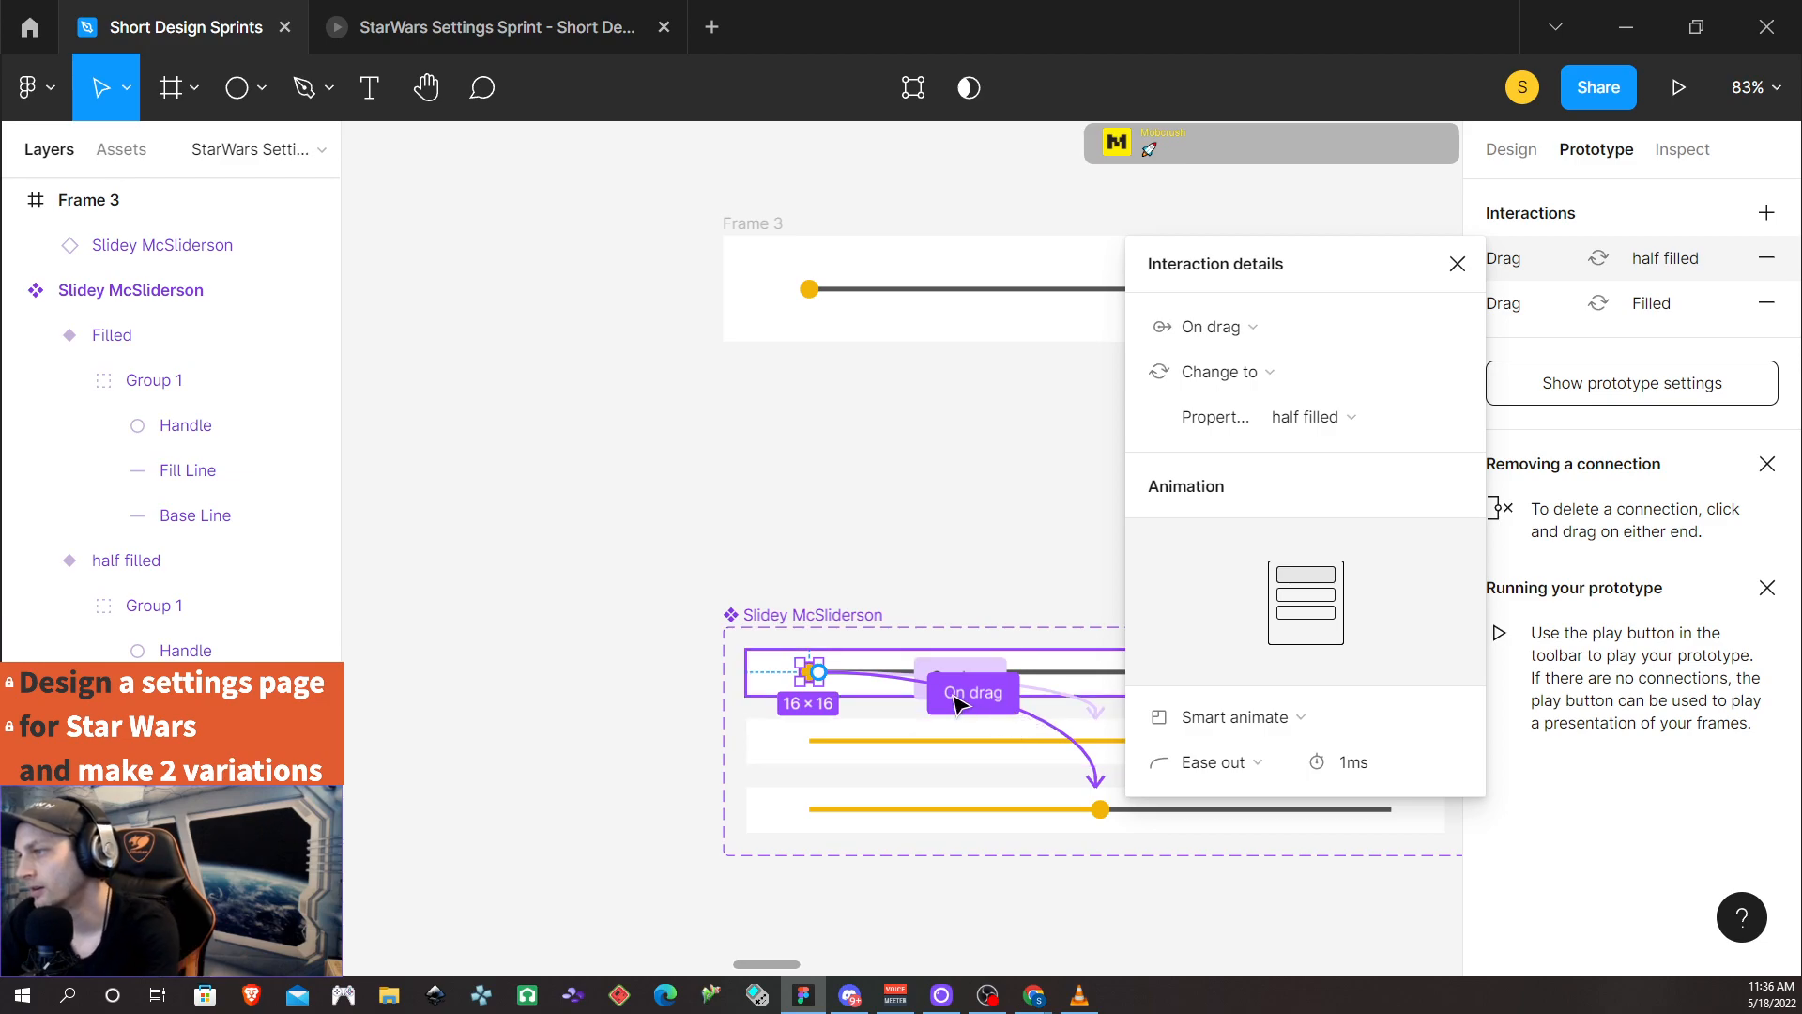
{"action": "key", "text": "Delete"}
{"action": "left_click", "coordinate": [1058, 702]}
{"action": "key", "text": "Delete"}
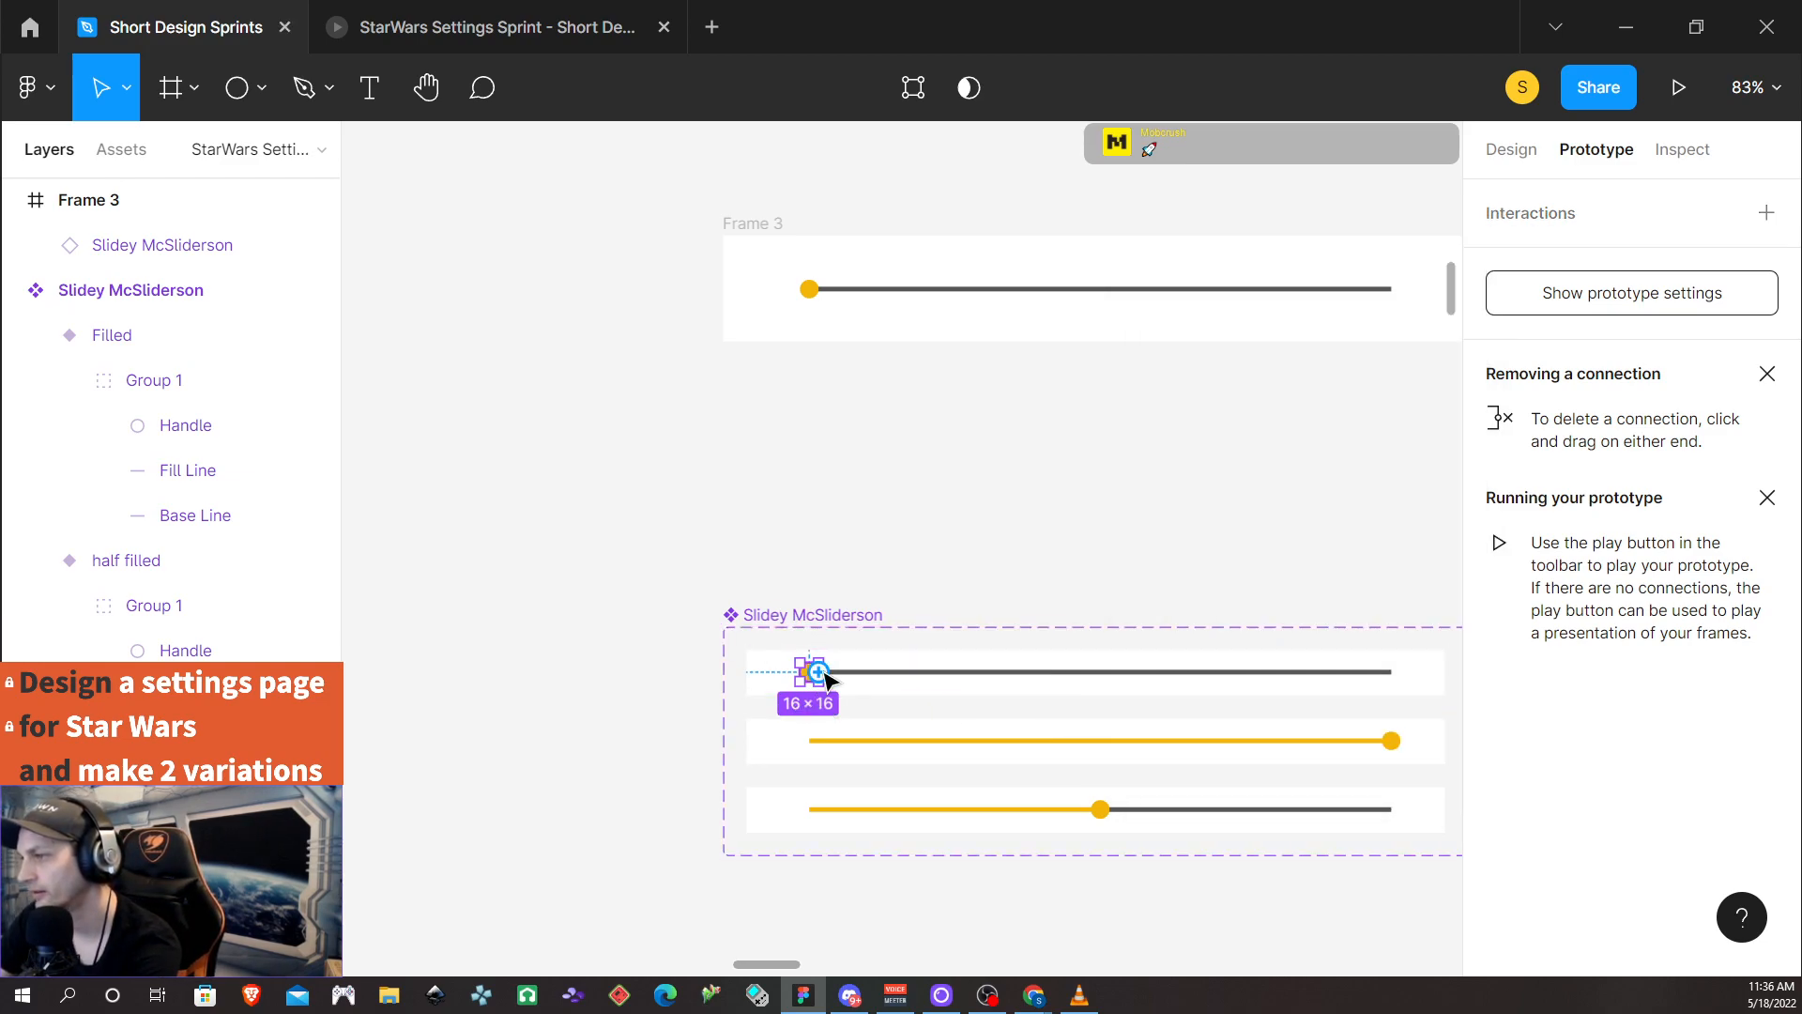
Delete all On drag connections from the Handles of the Filled and half filled variants
{"action": "left_click_drag", "start_coordinate": [820, 673], "coordinate": [1017, 756]}
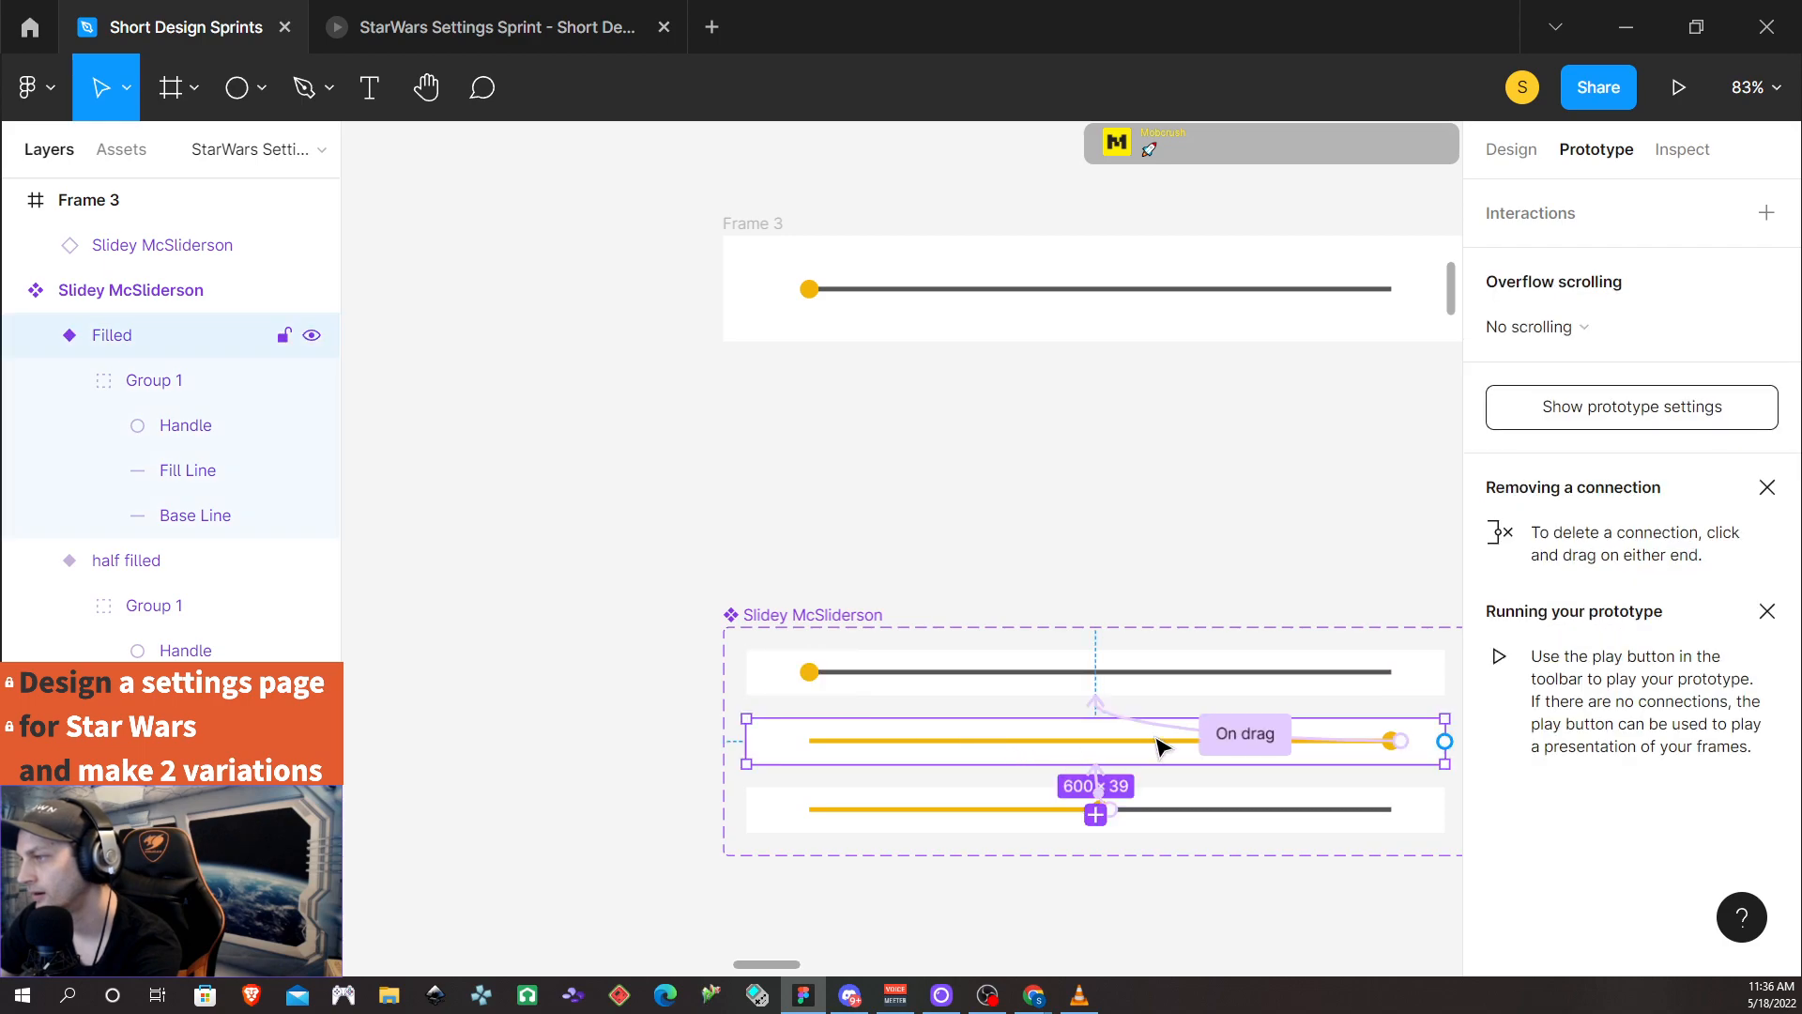
{"action": "left_click", "coordinate": [1186, 731]}
{"action": "key", "text": "Delete"}
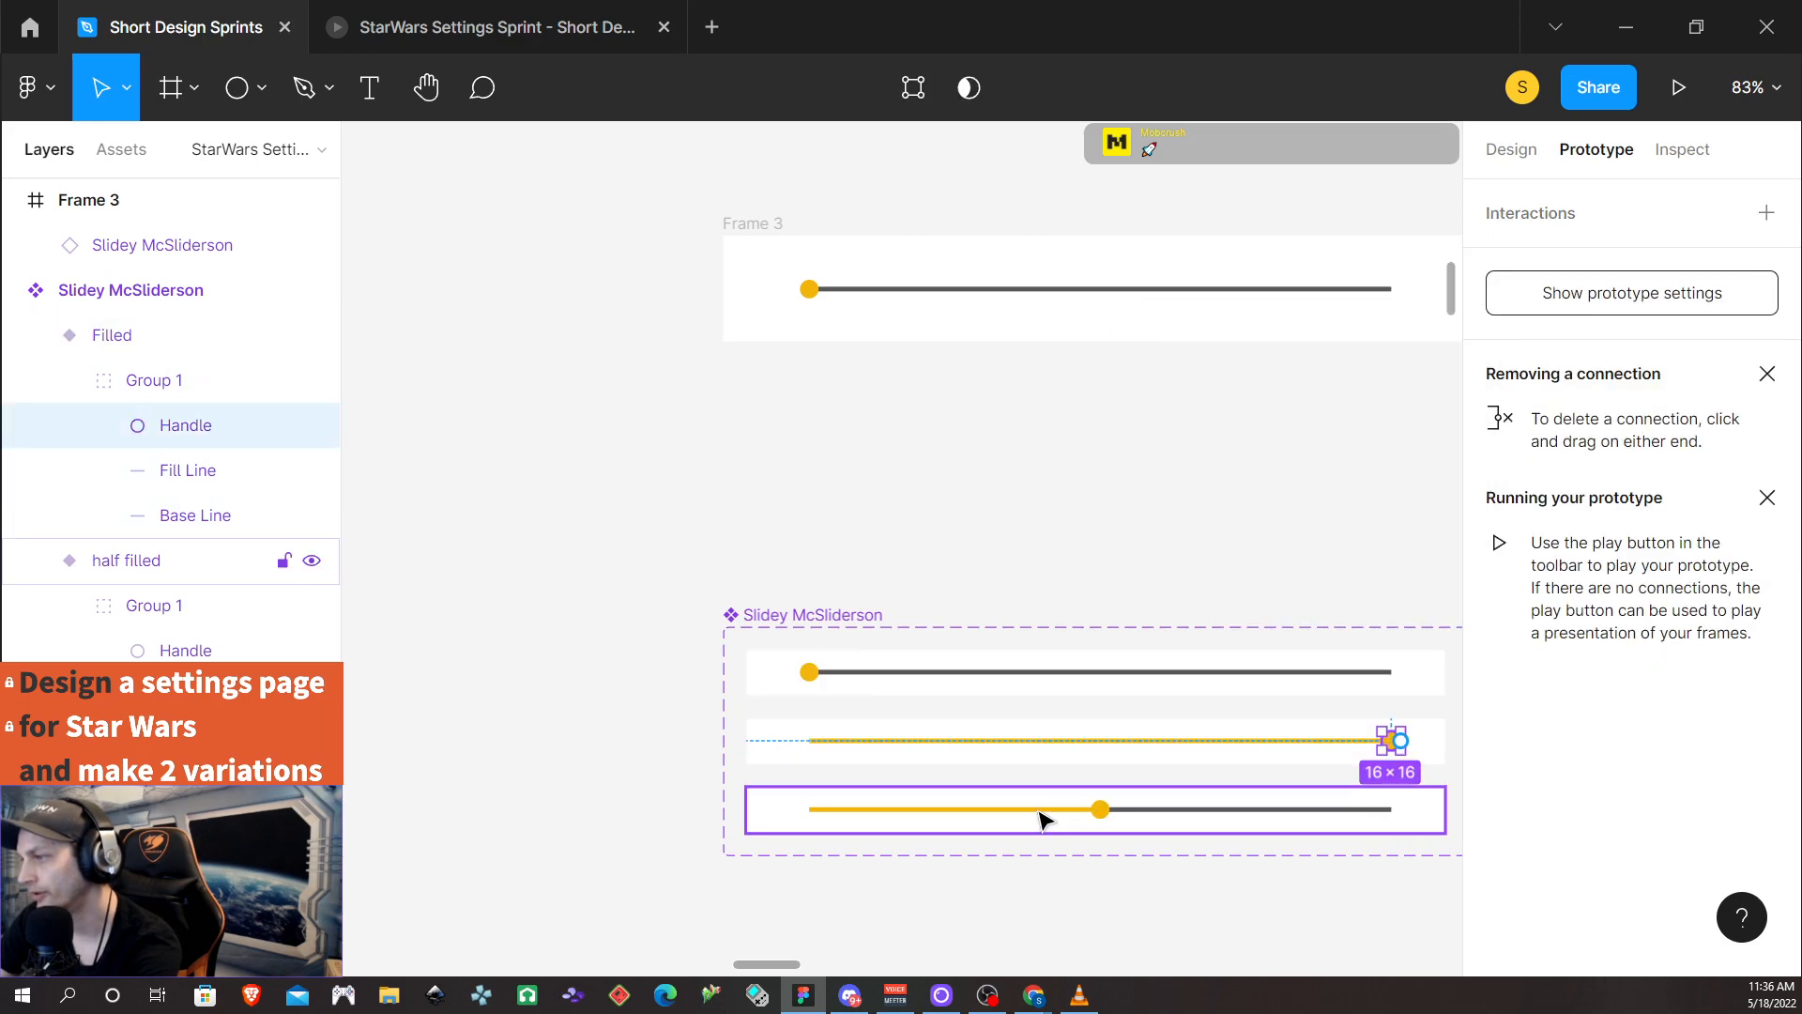
{"action": "left_click", "coordinate": [1042, 819]}
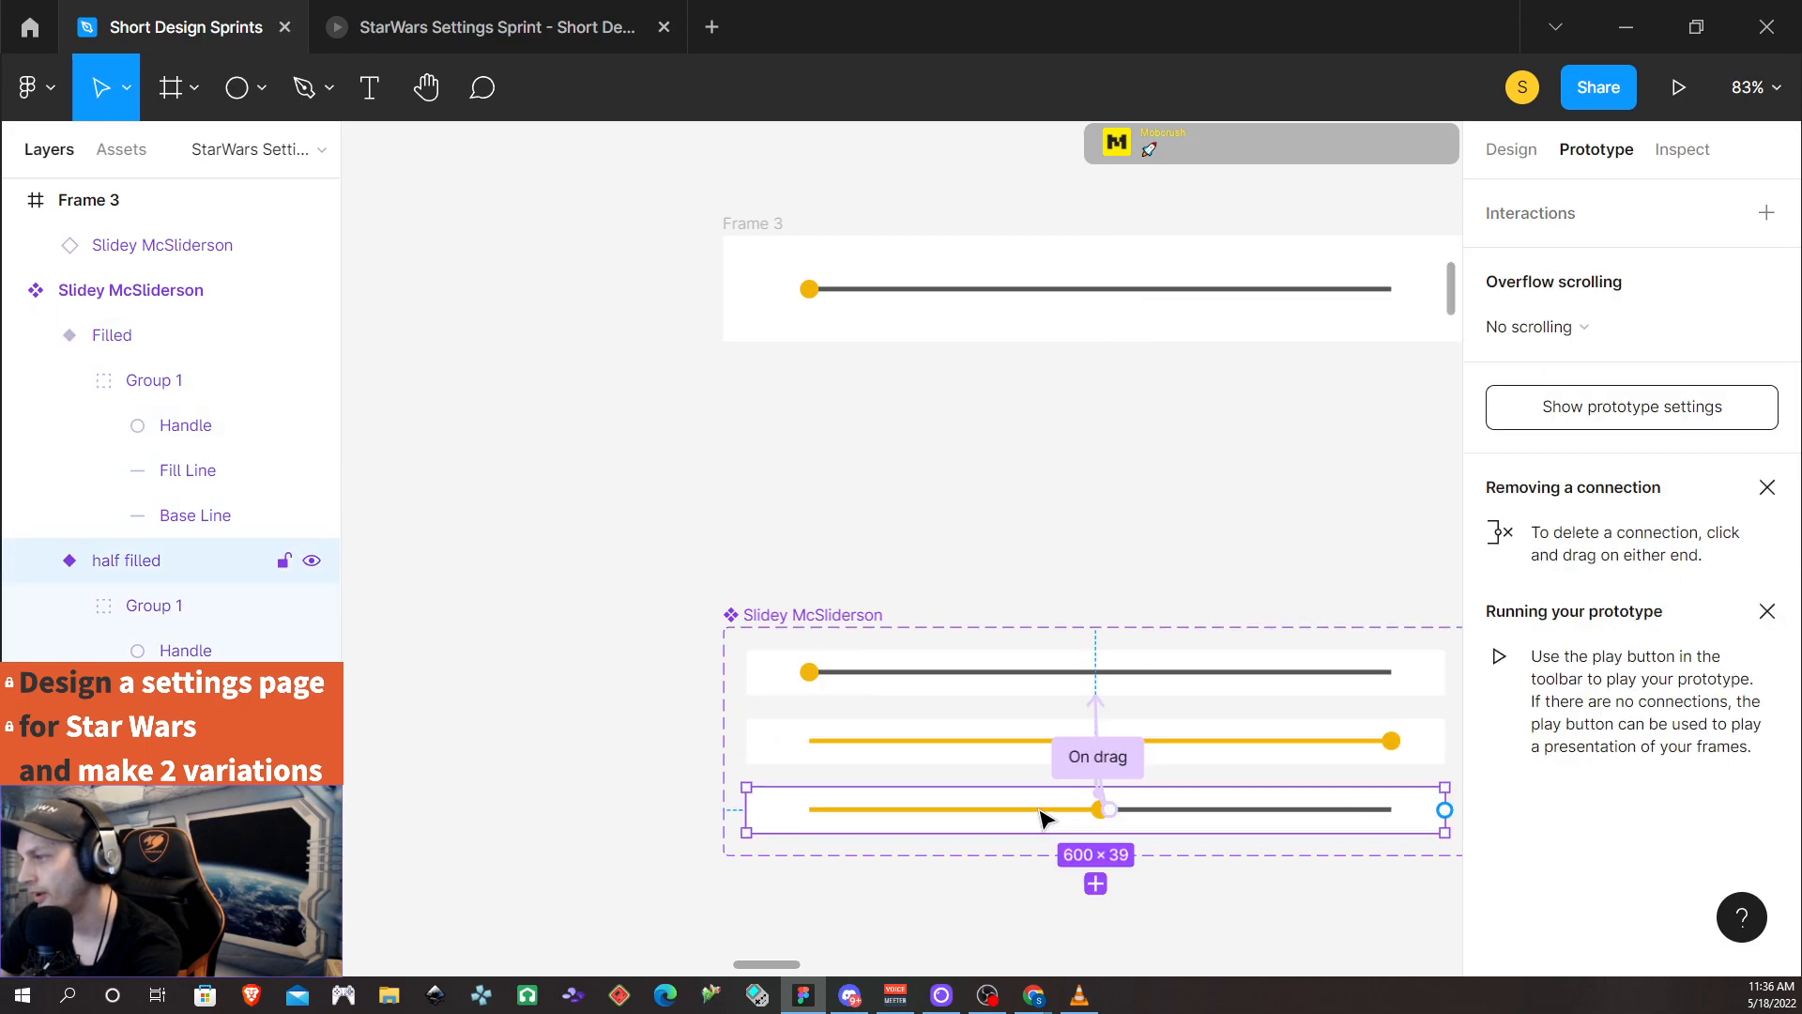
{"action": "left_click", "coordinate": [1102, 790]}
{"action": "key", "text": "Delete"}
{"action": "left_click", "coordinate": [1097, 778]}
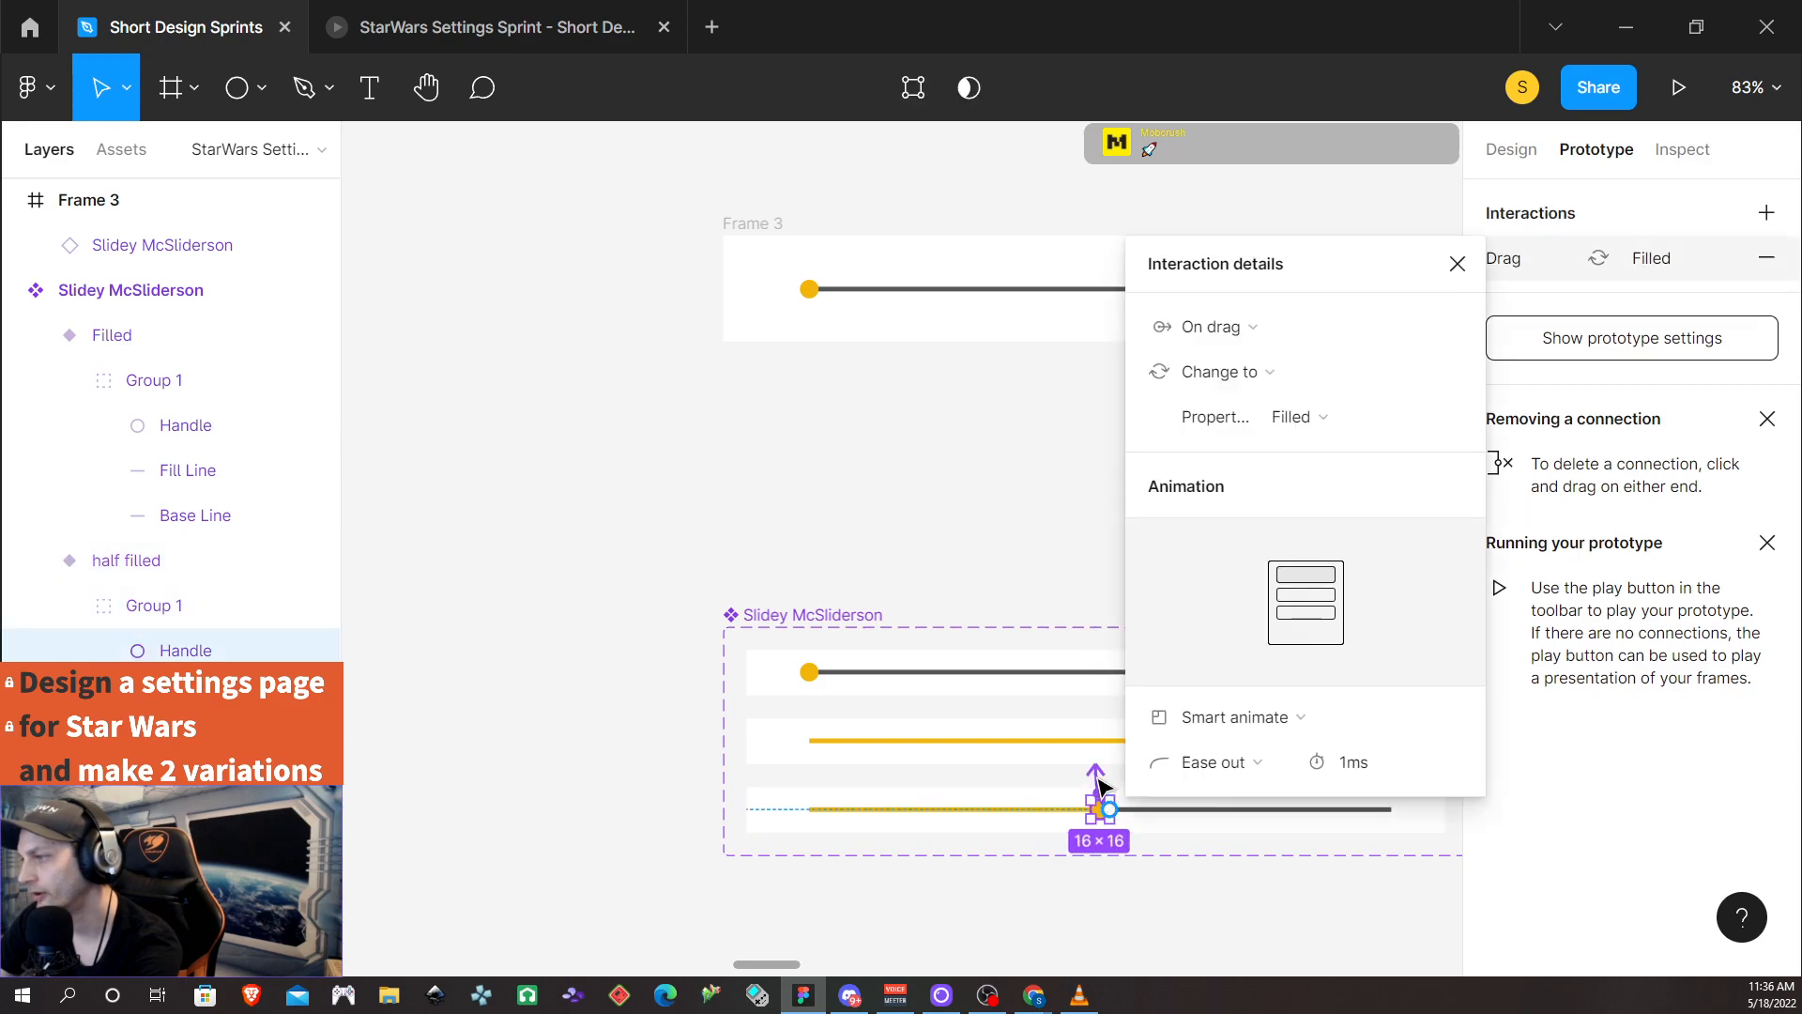
{"action": "key", "text": "Delete"}
Connect the Empty variant's Handle to the half filled variant with an On drag, Change to interaction
{"action": "left_click", "coordinate": [807, 675]}
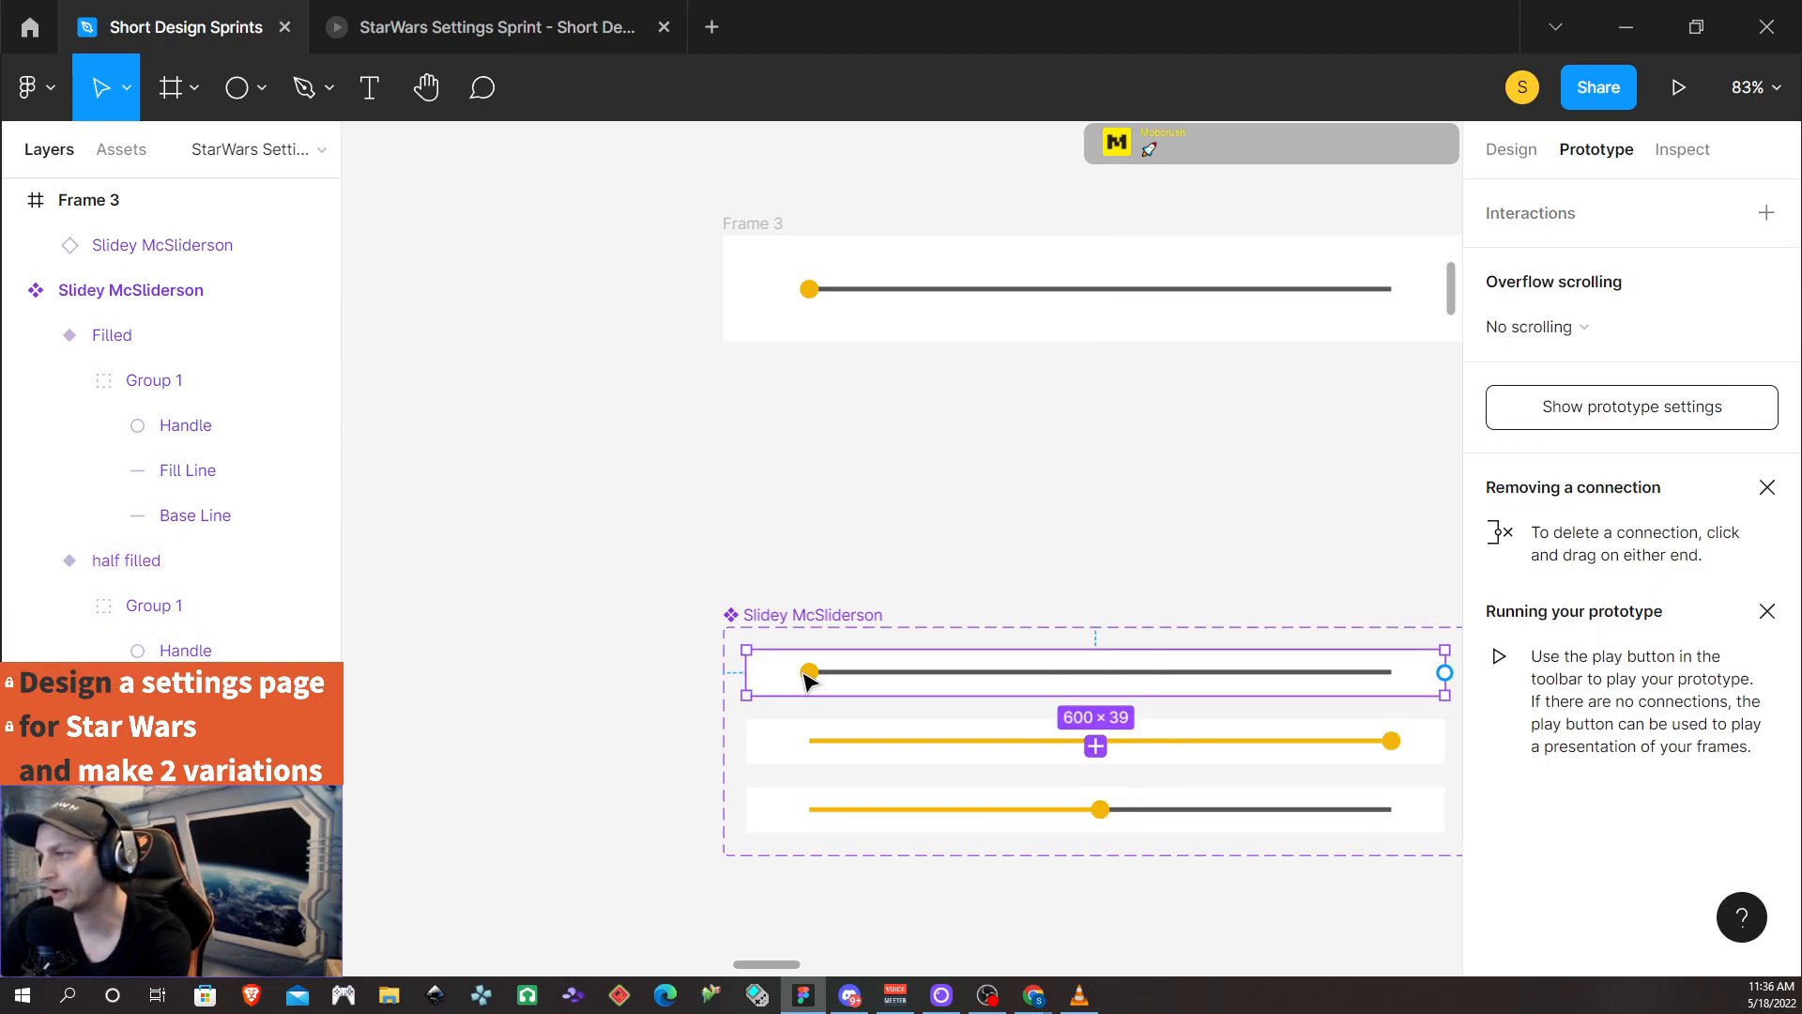
{"action": "left_click", "coordinate": [807, 676]}
{"action": "left_click_drag", "start_coordinate": [819, 672], "coordinate": [1106, 813]}
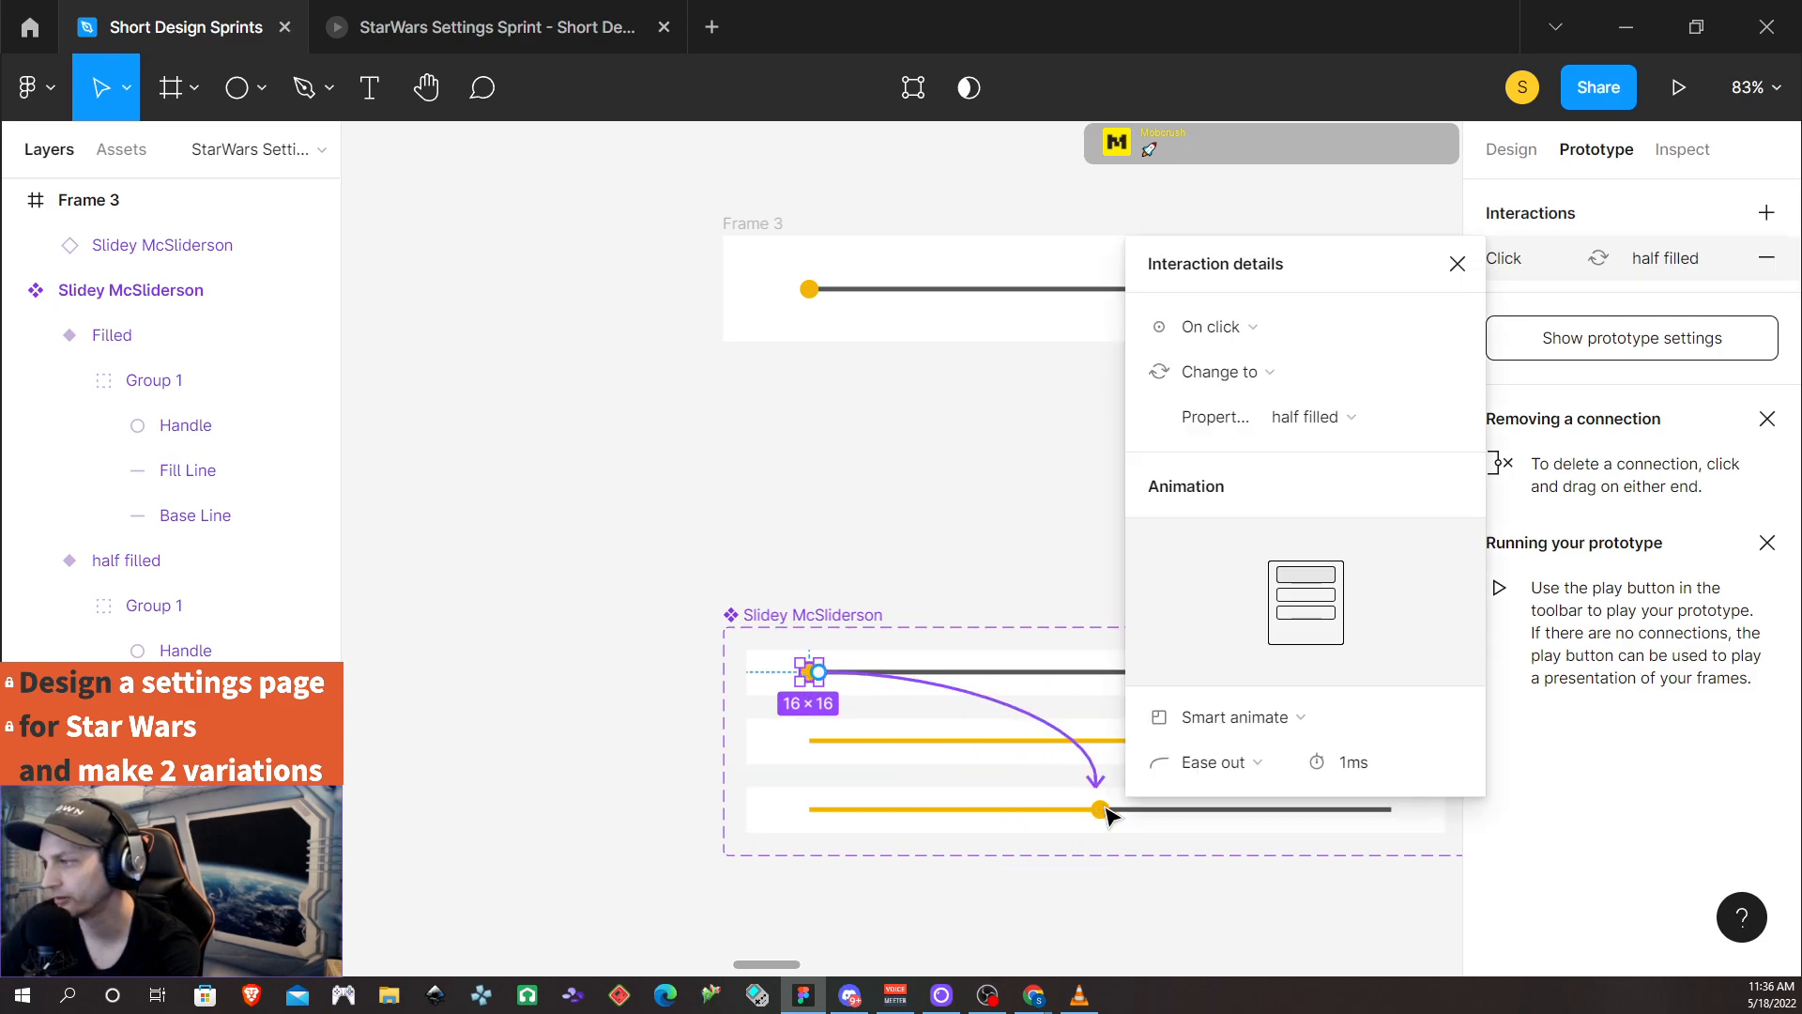
{"action": "left_click", "coordinate": [1220, 328]}
{"action": "left_click", "coordinate": [1266, 364]}
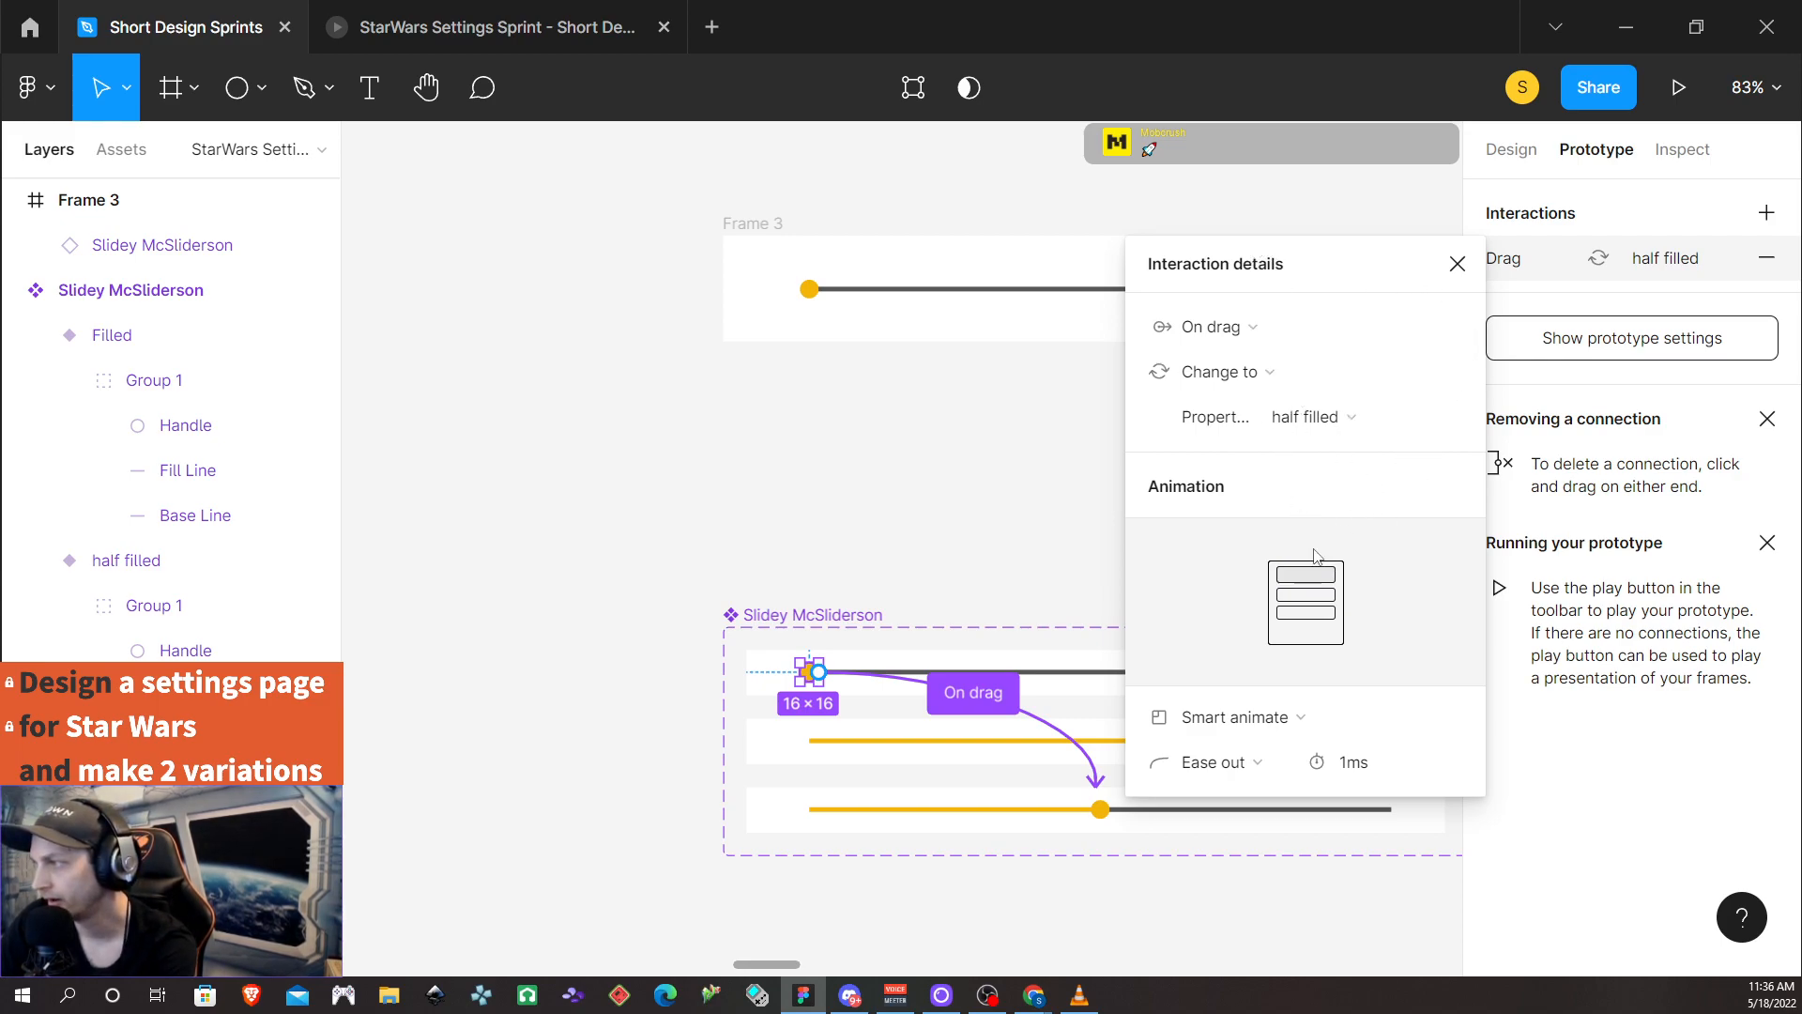
{"action": "left_click", "coordinate": [1458, 264]}
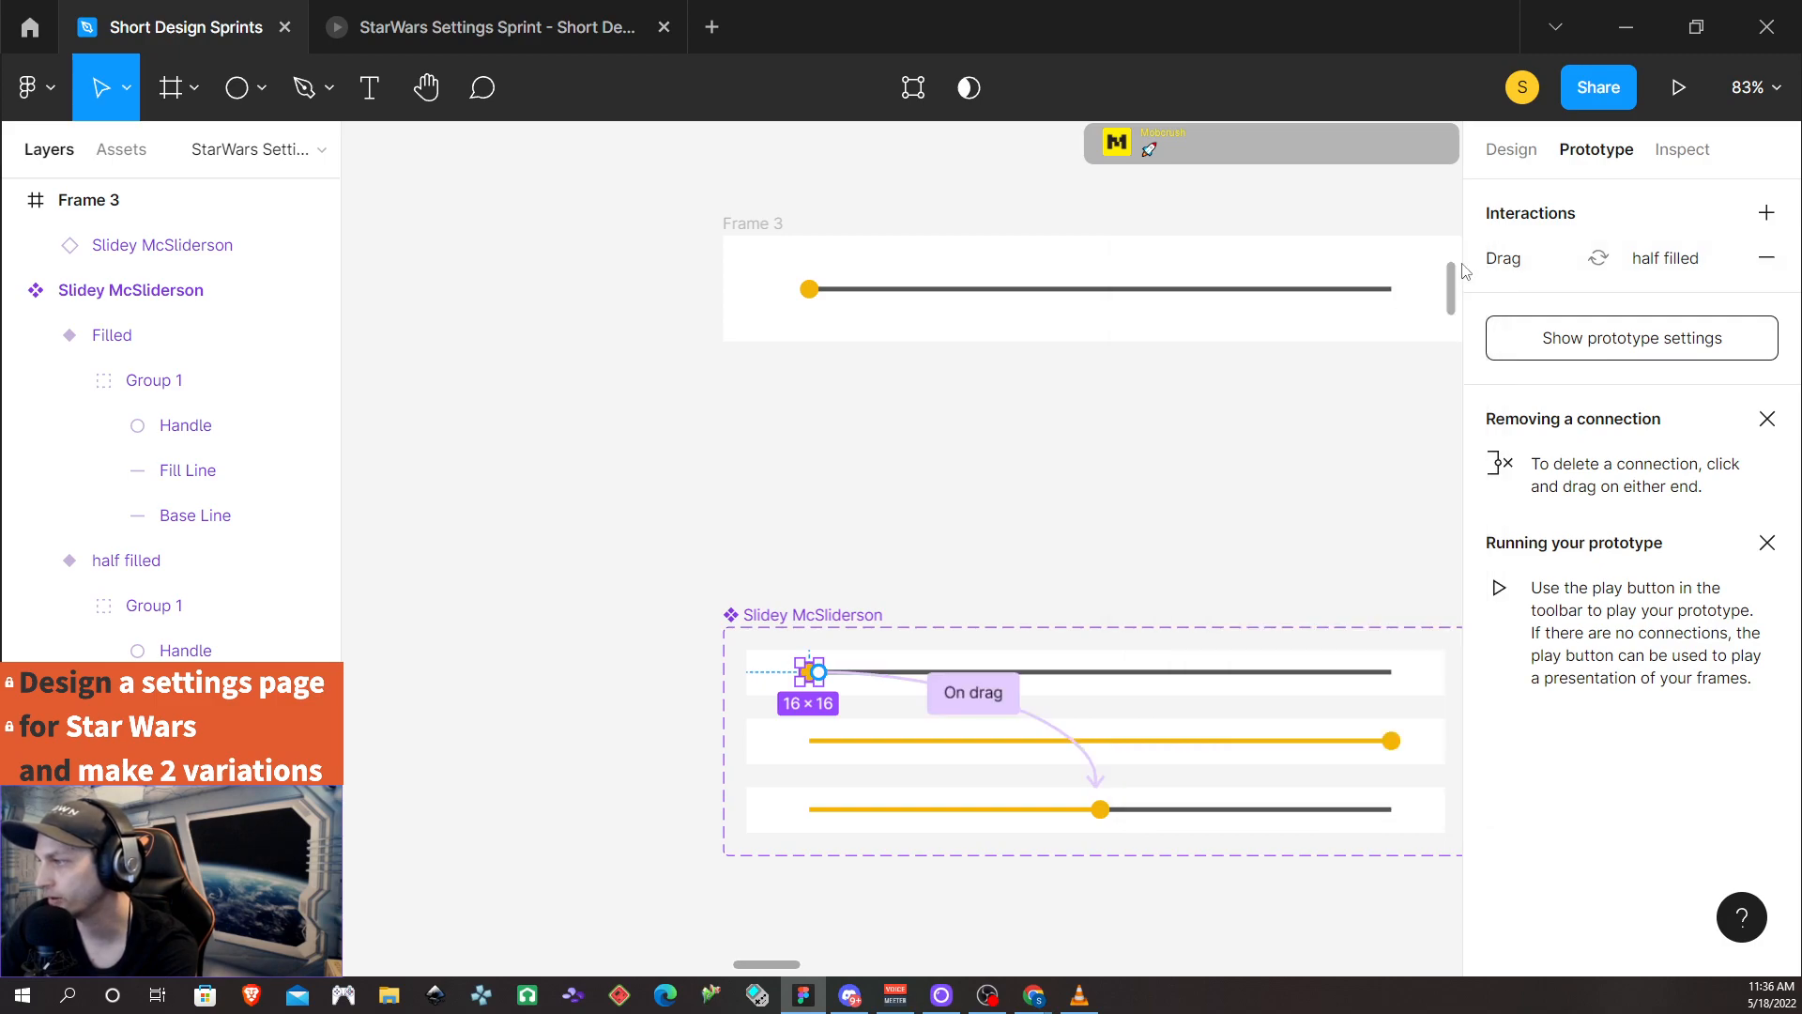
Connect the half filled variant's Handle back to the Empty variant with an On drag, Change to interaction
{"action": "left_click", "coordinate": [1103, 813]}
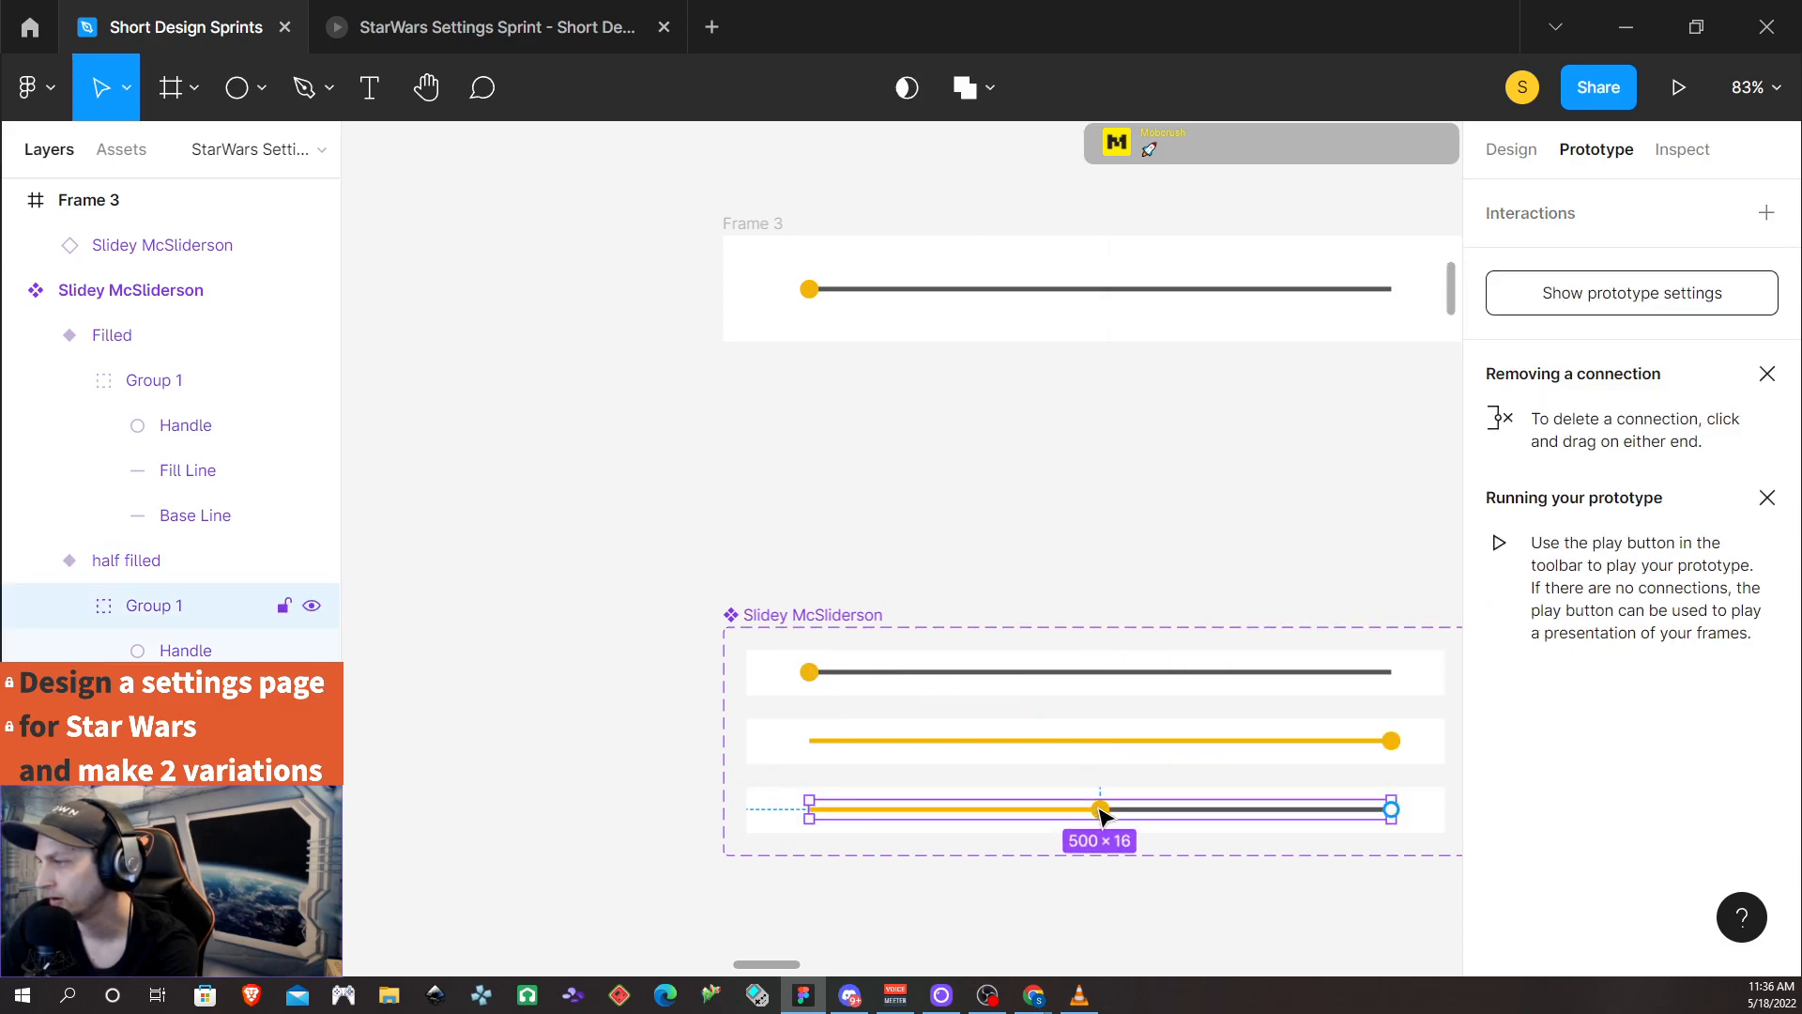
{"action": "left_click", "coordinate": [1100, 810]}
{"action": "left_click_drag", "start_coordinate": [1109, 809], "coordinate": [1054, 685]}
{"action": "left_click", "coordinate": [1211, 326]}
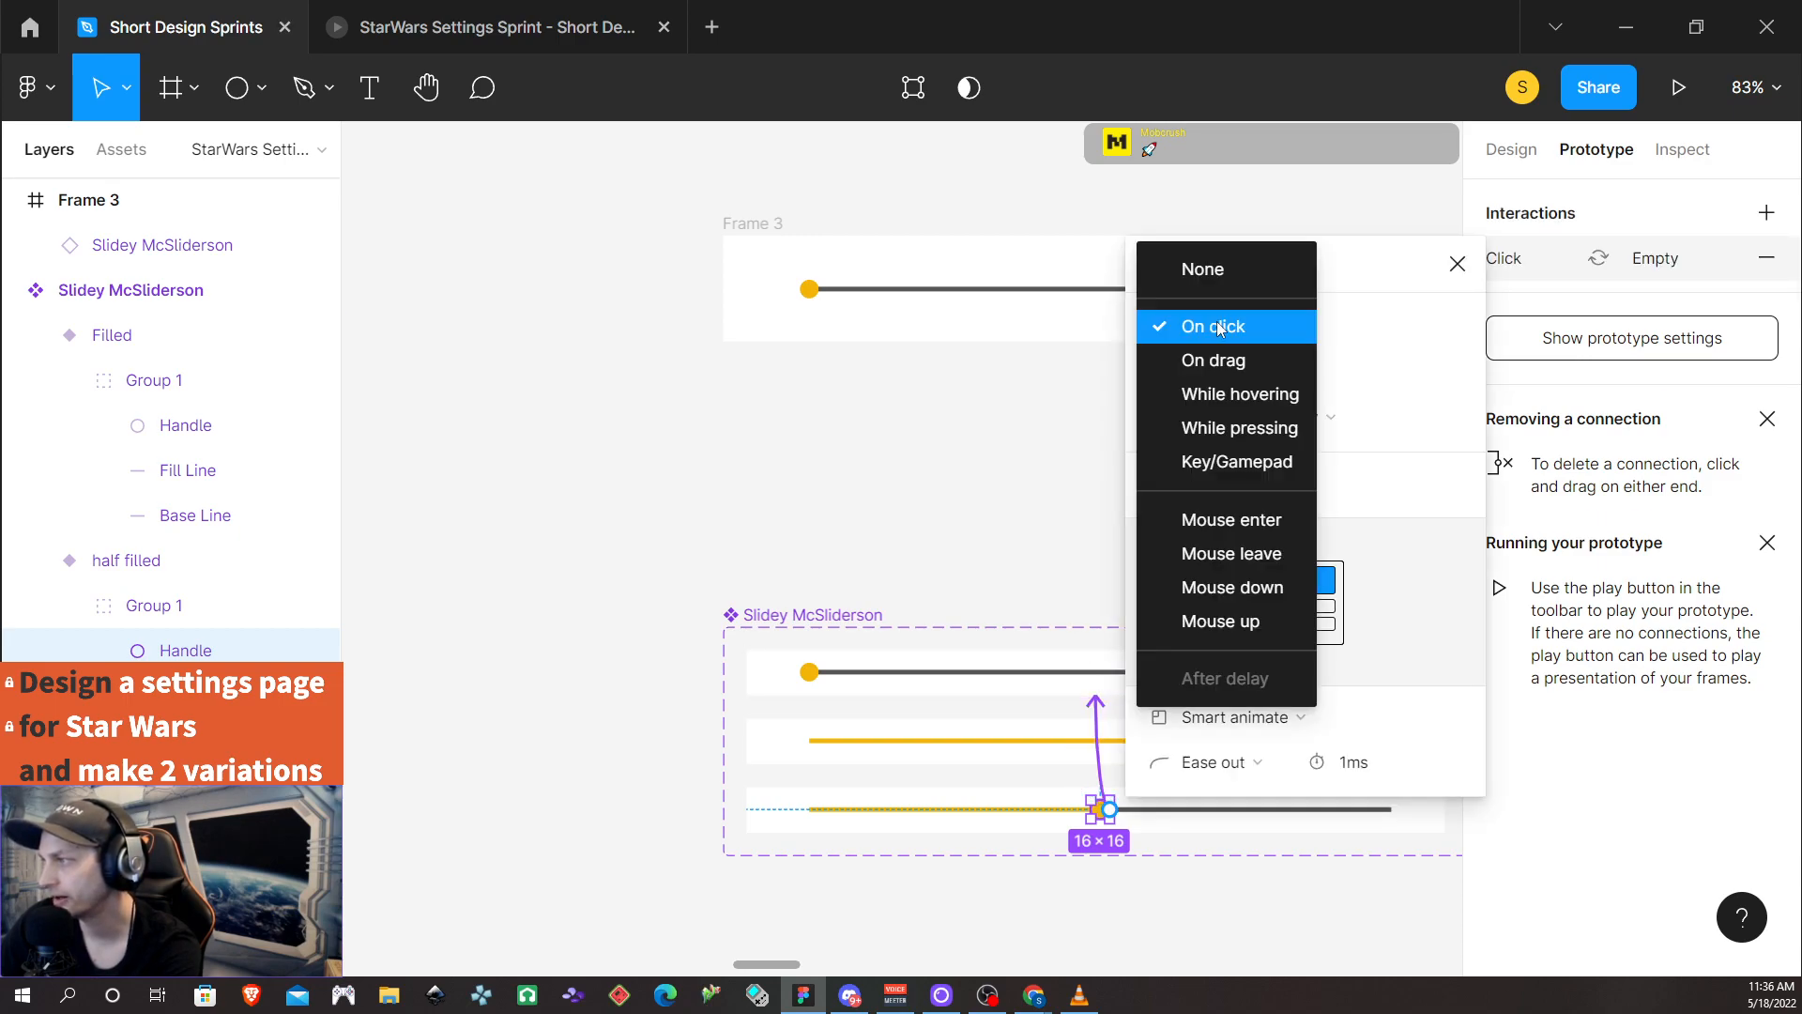
{"action": "left_click", "coordinate": [1263, 365]}
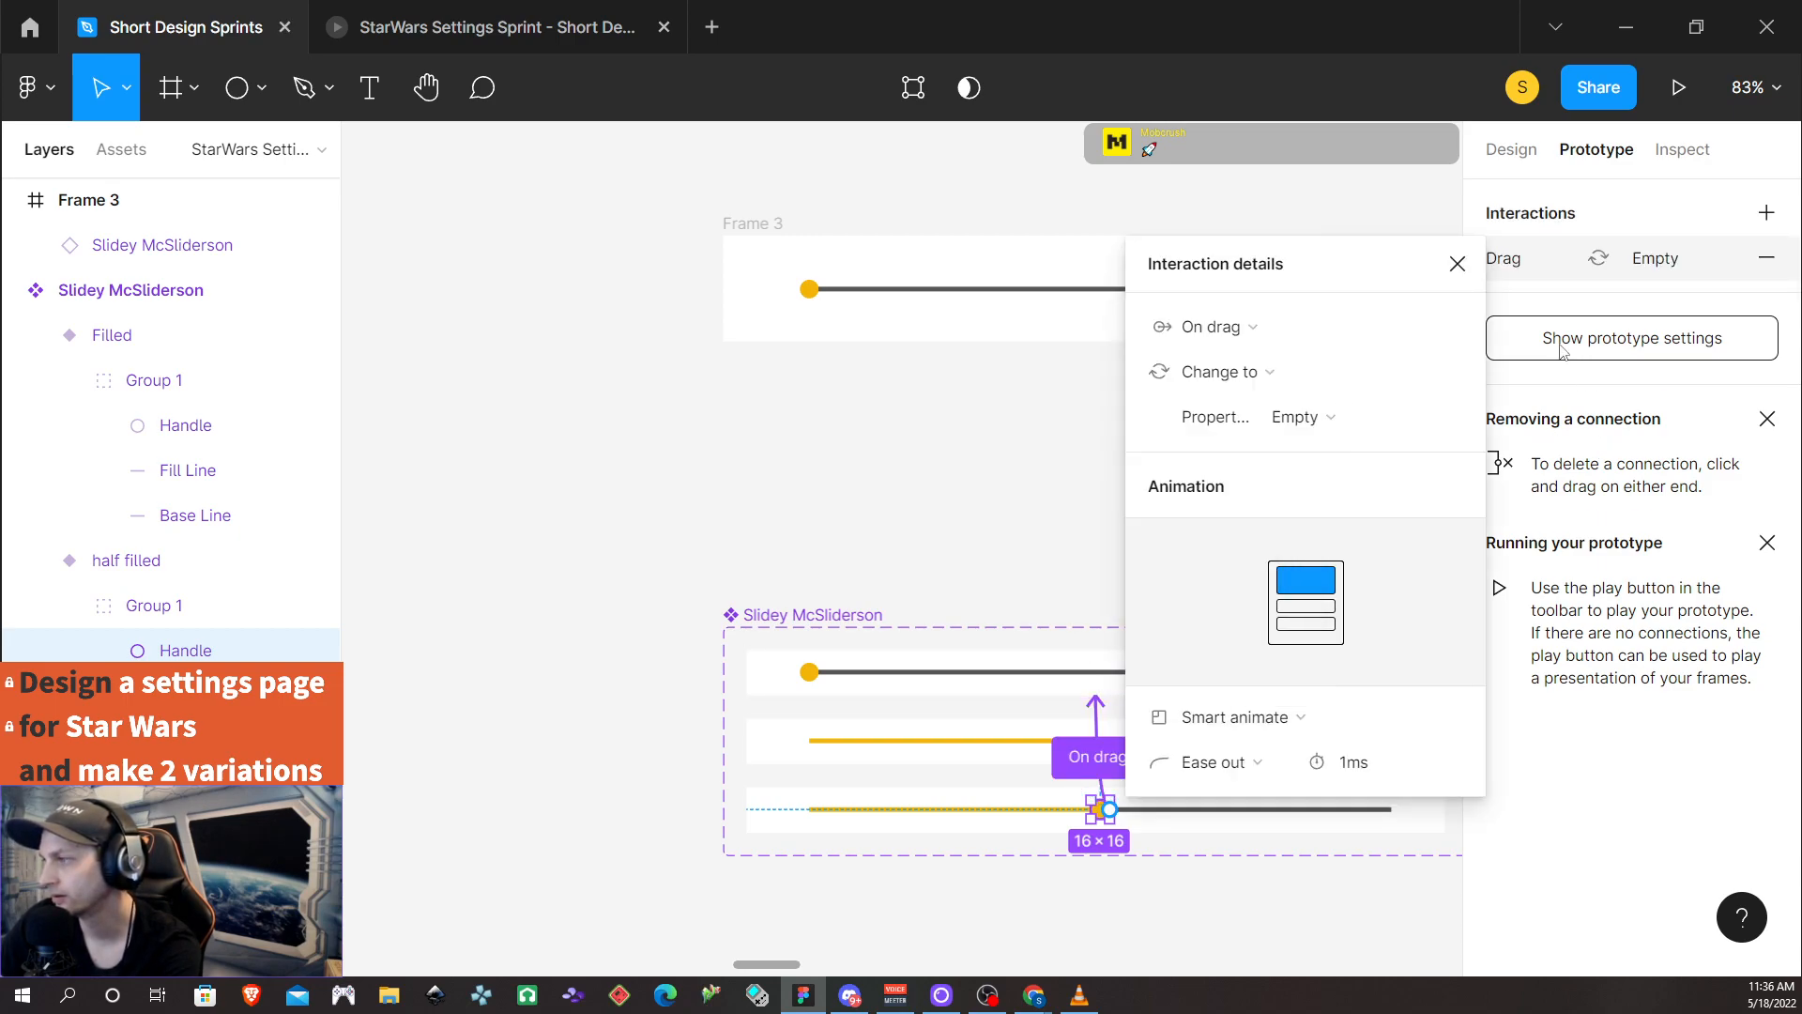
{"action": "left_click", "coordinate": [1457, 263]}
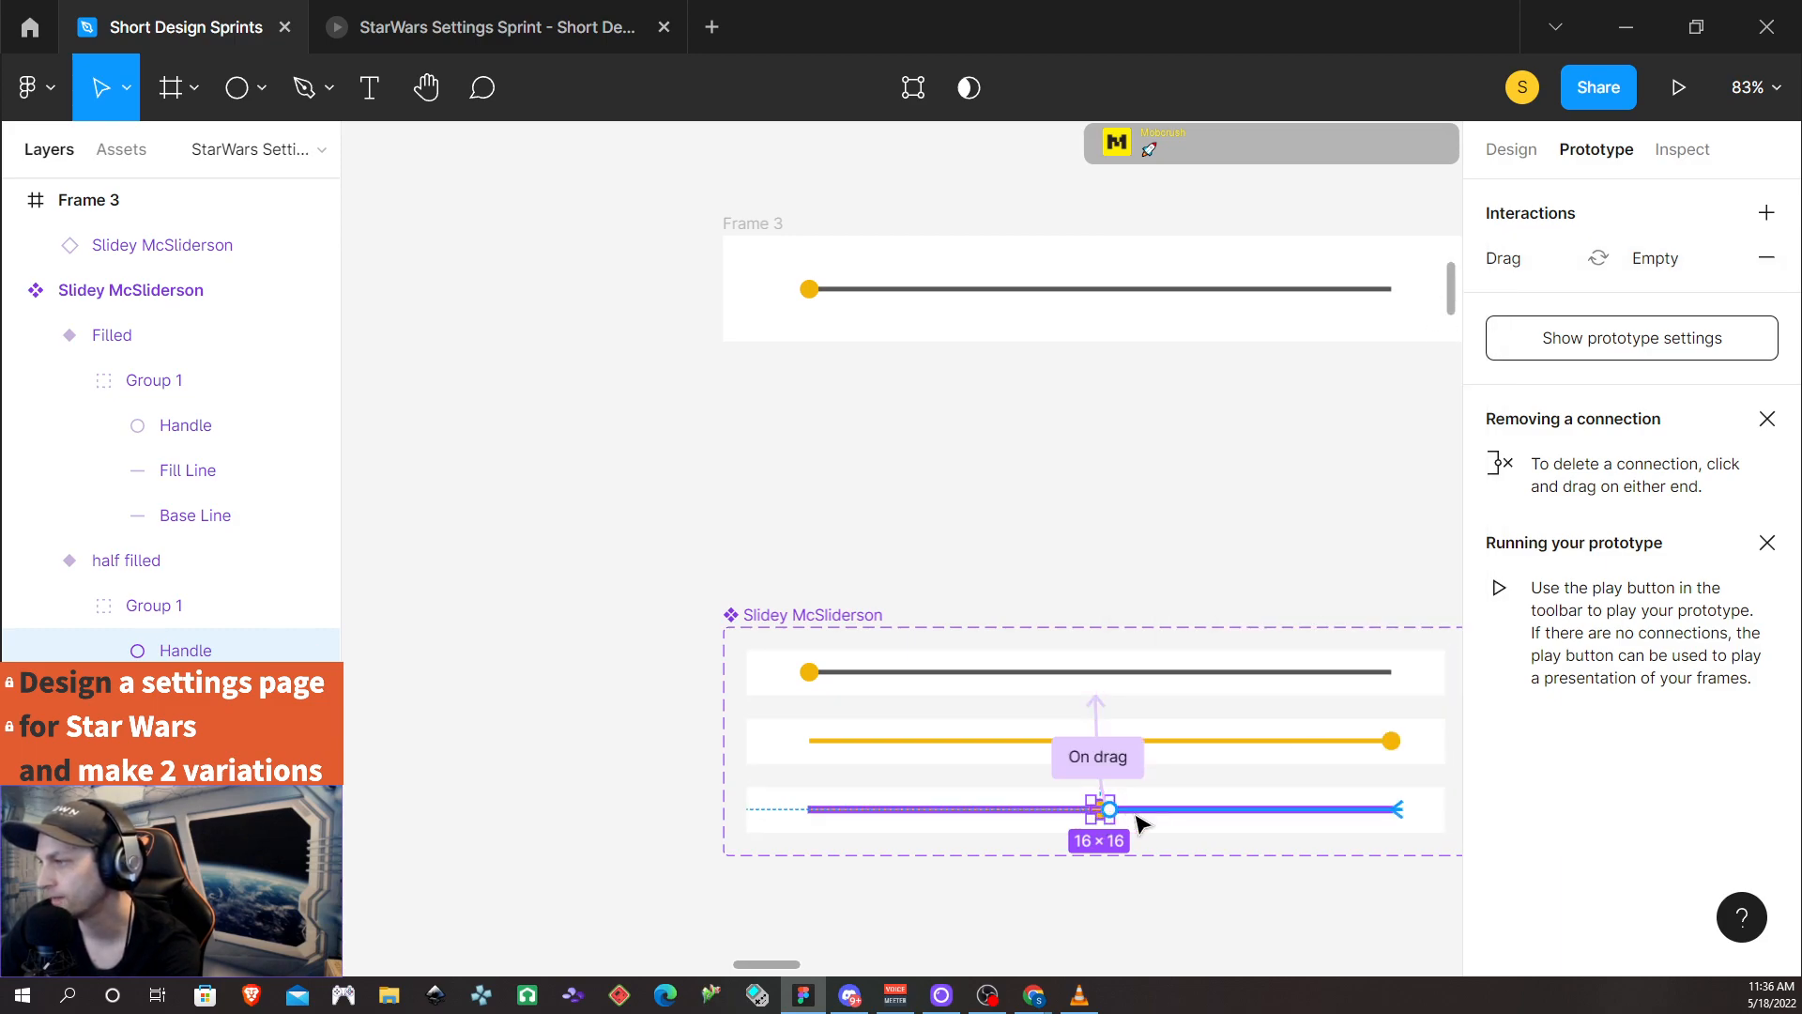
Add a second On drag, Change to interaction from the half filled variant's Handle to the Filled variant
{"action": "left_click", "coordinate": [1292, 754]}
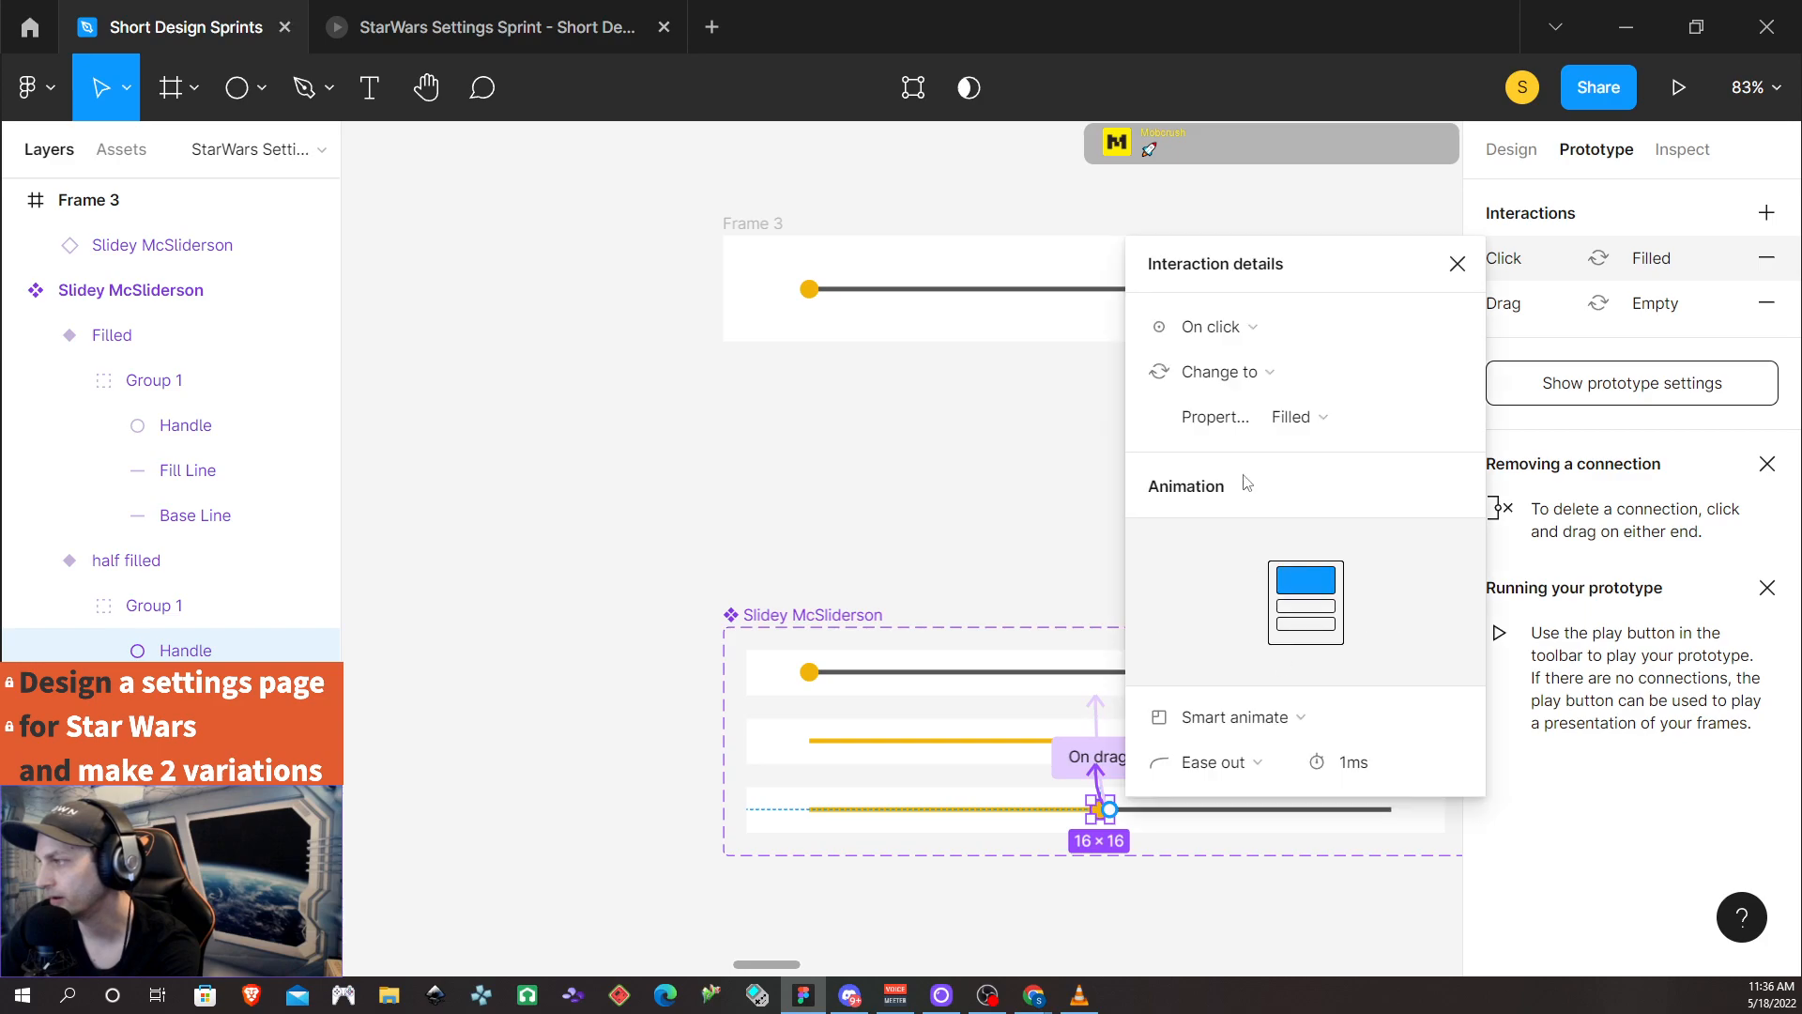
{"action": "left_click", "coordinate": [1249, 338]}
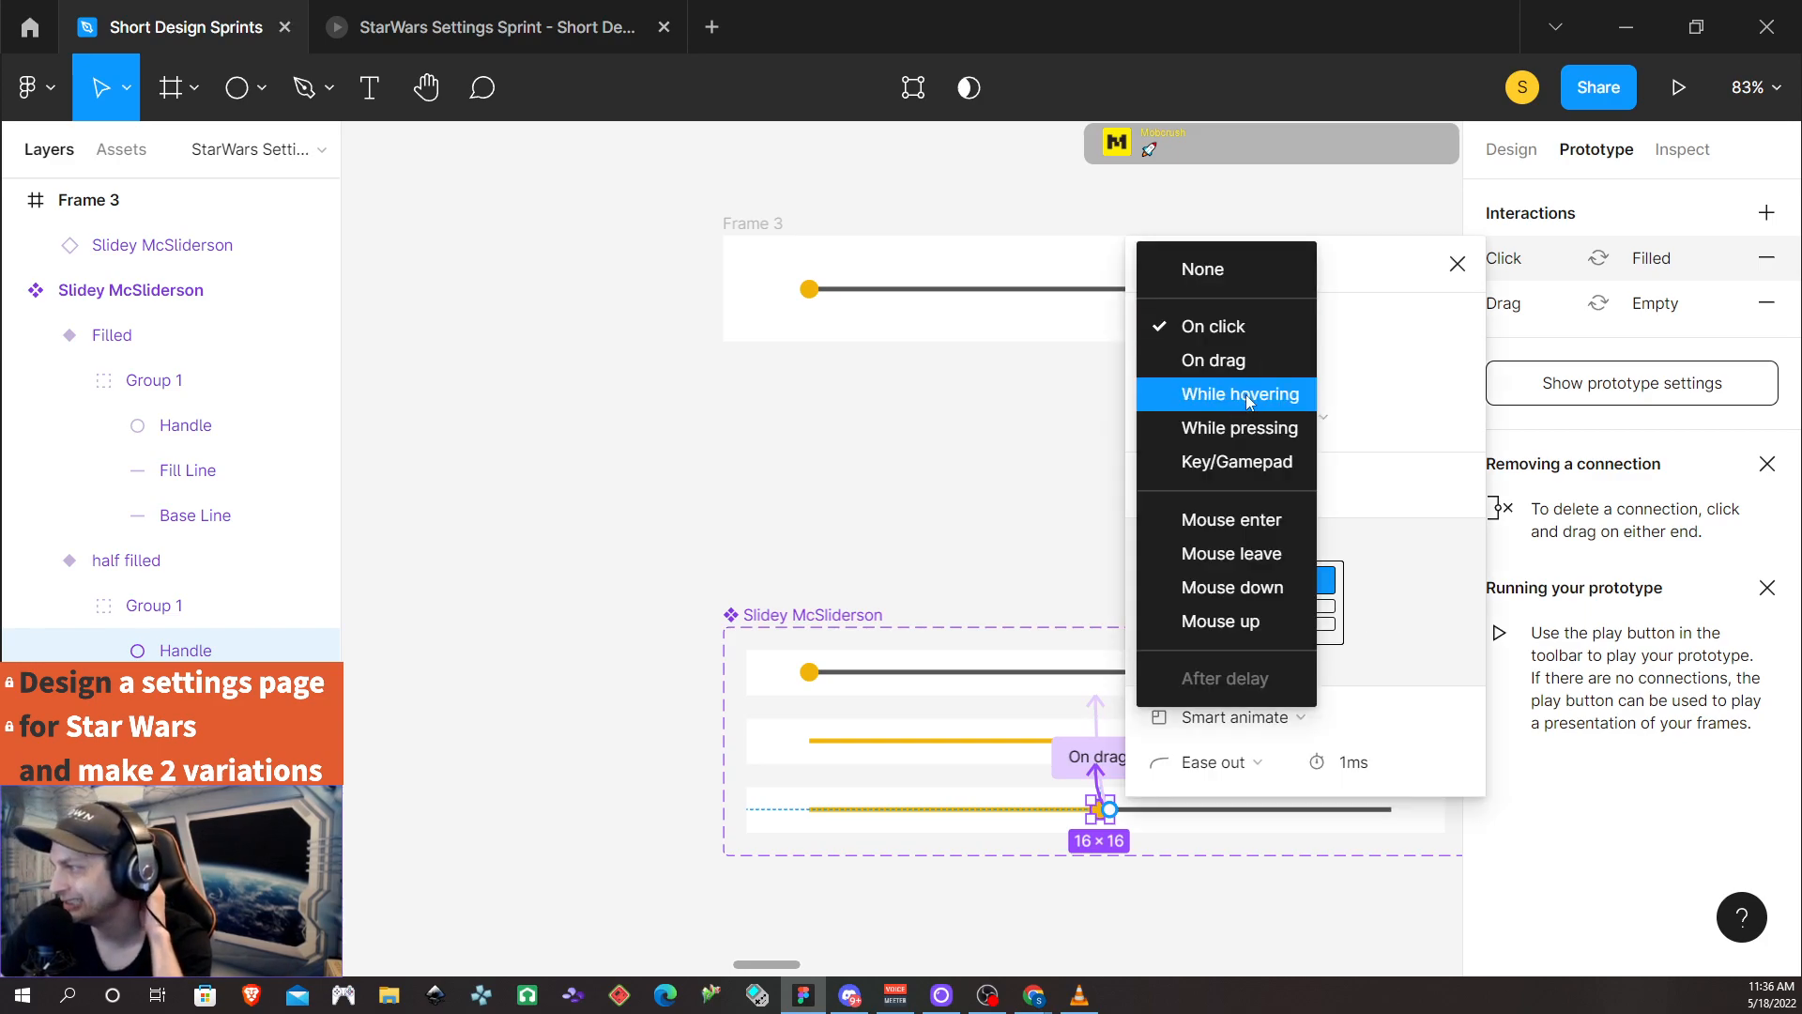
{"action": "left_click", "coordinate": [1258, 357]}
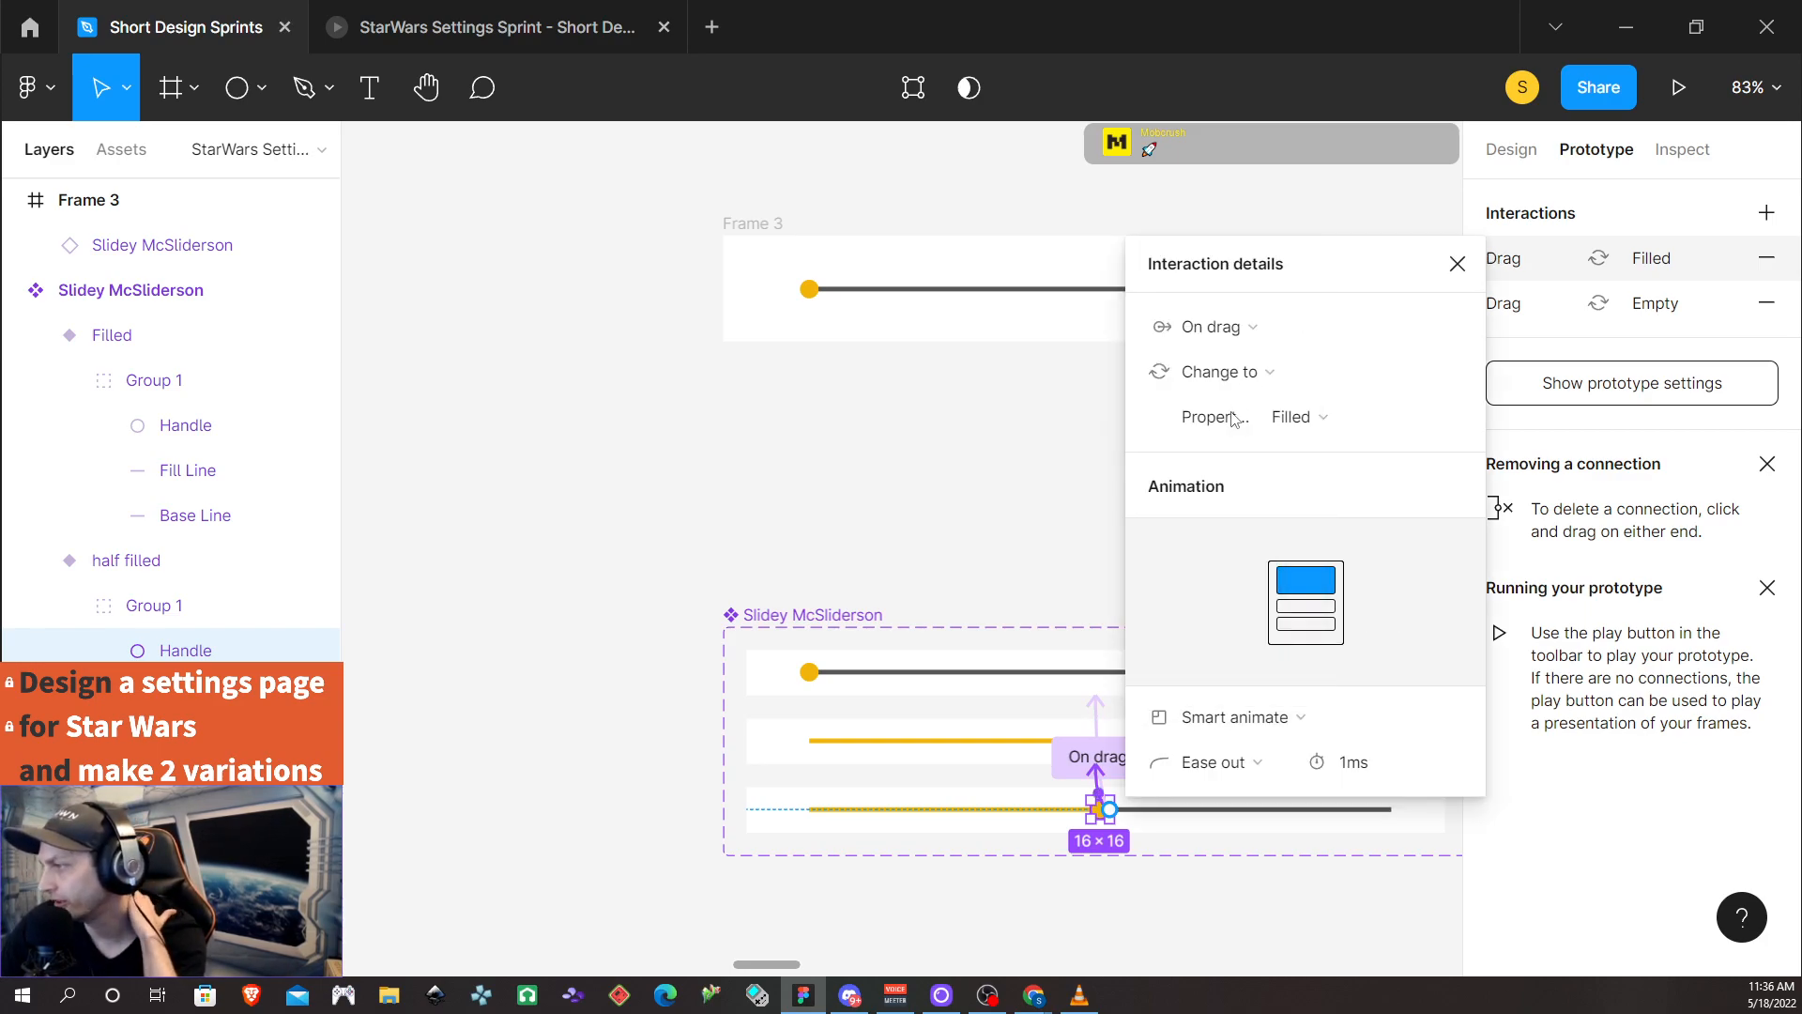
{"action": "left_click", "coordinate": [1458, 265]}
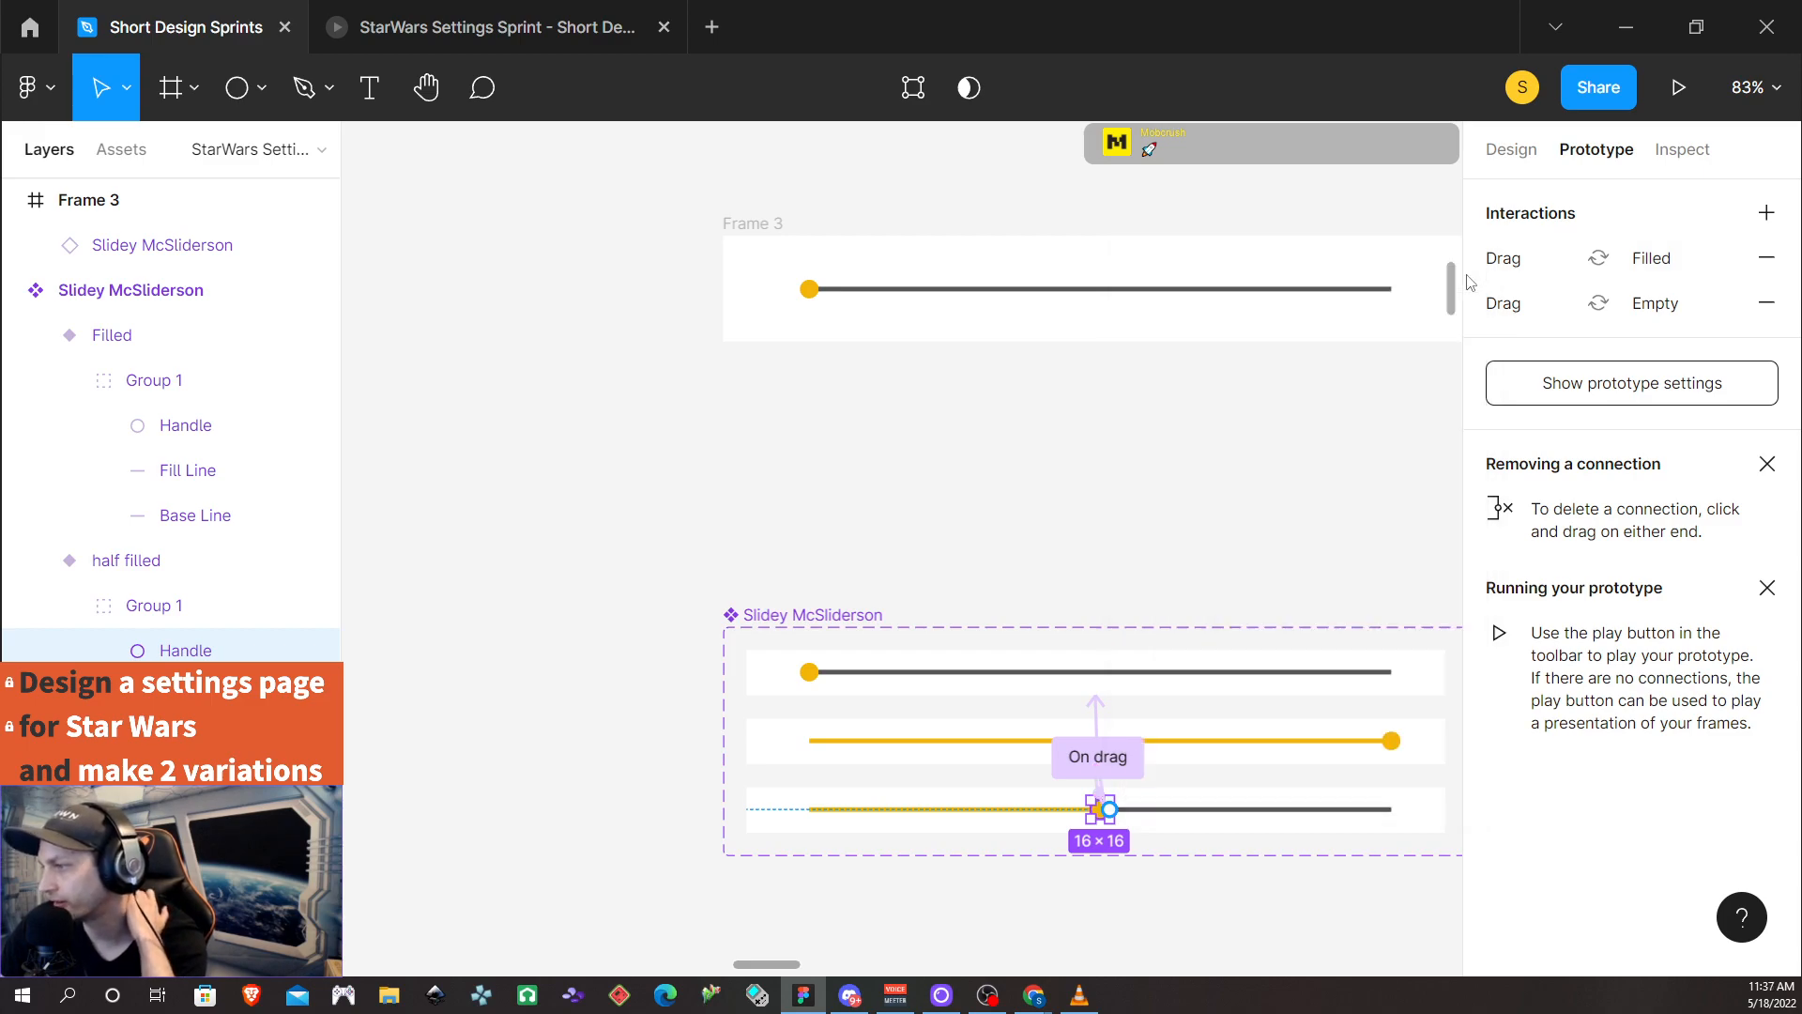
Connect the Filled variant's Handle to the half filled variant with an On drag, Change to interaction
{"action": "left_click", "coordinate": [1394, 741]}
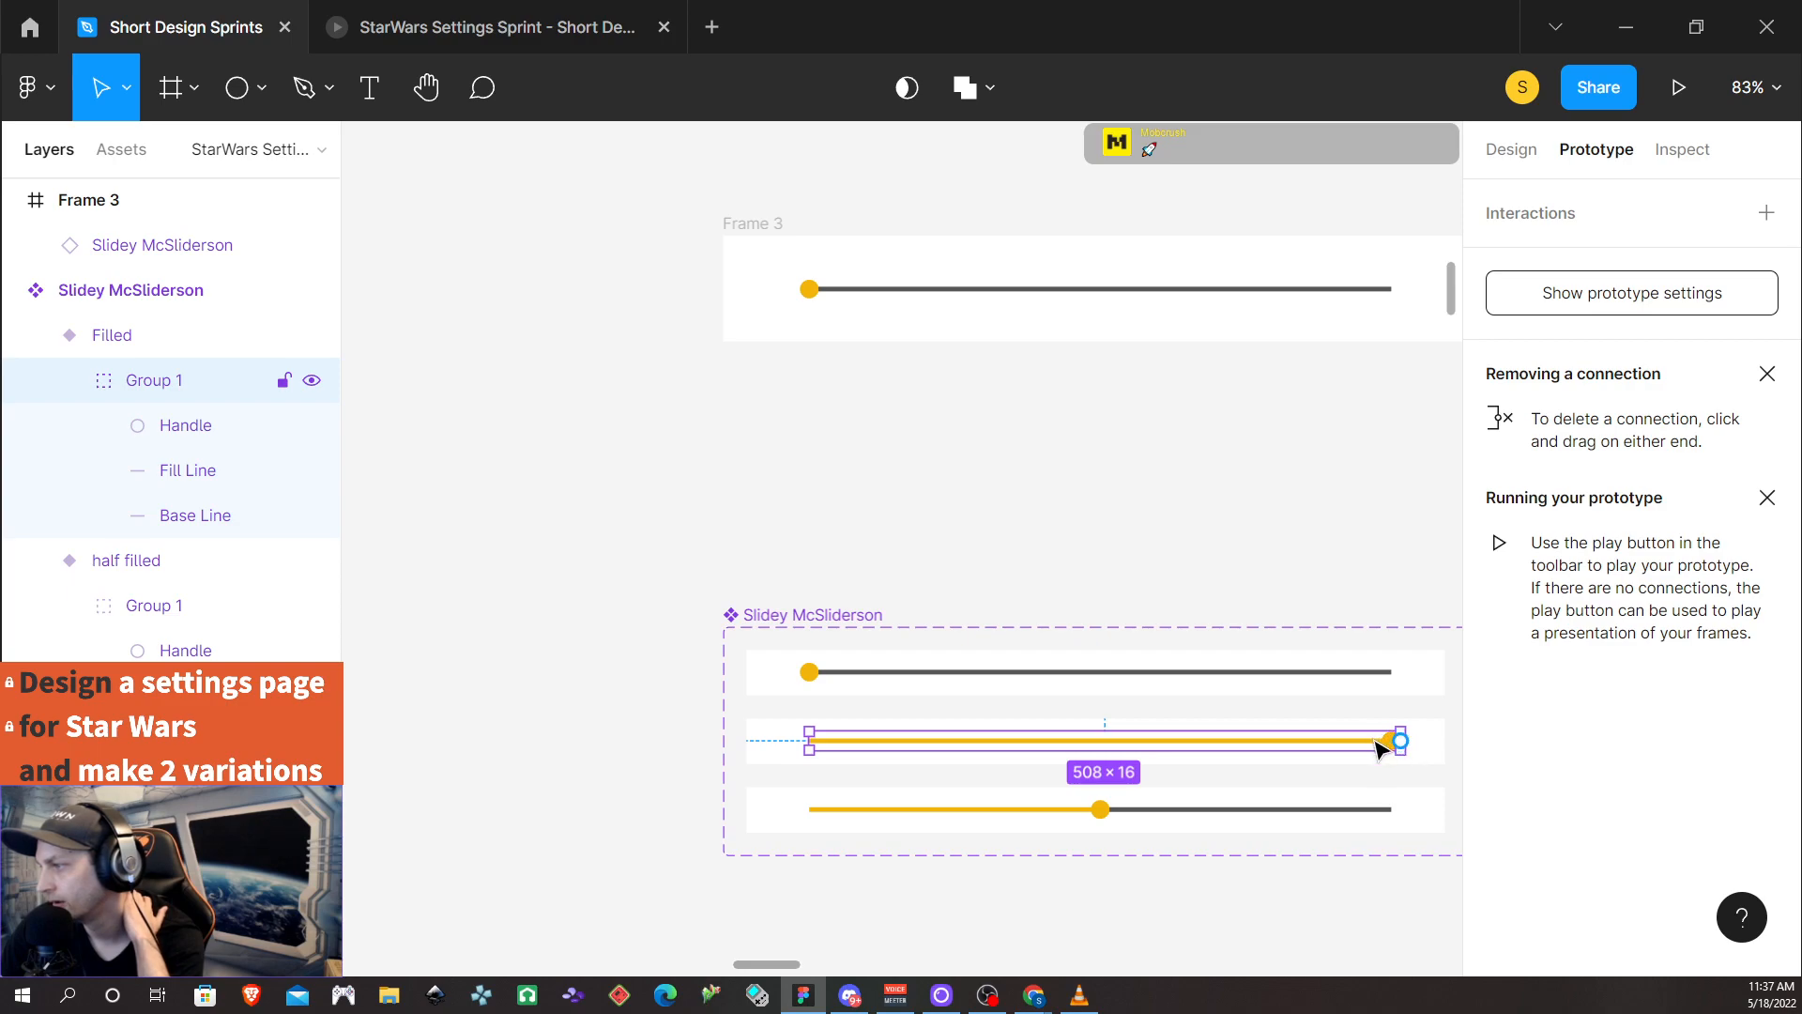
{"action": "double_click", "coordinate": [1392, 743]}
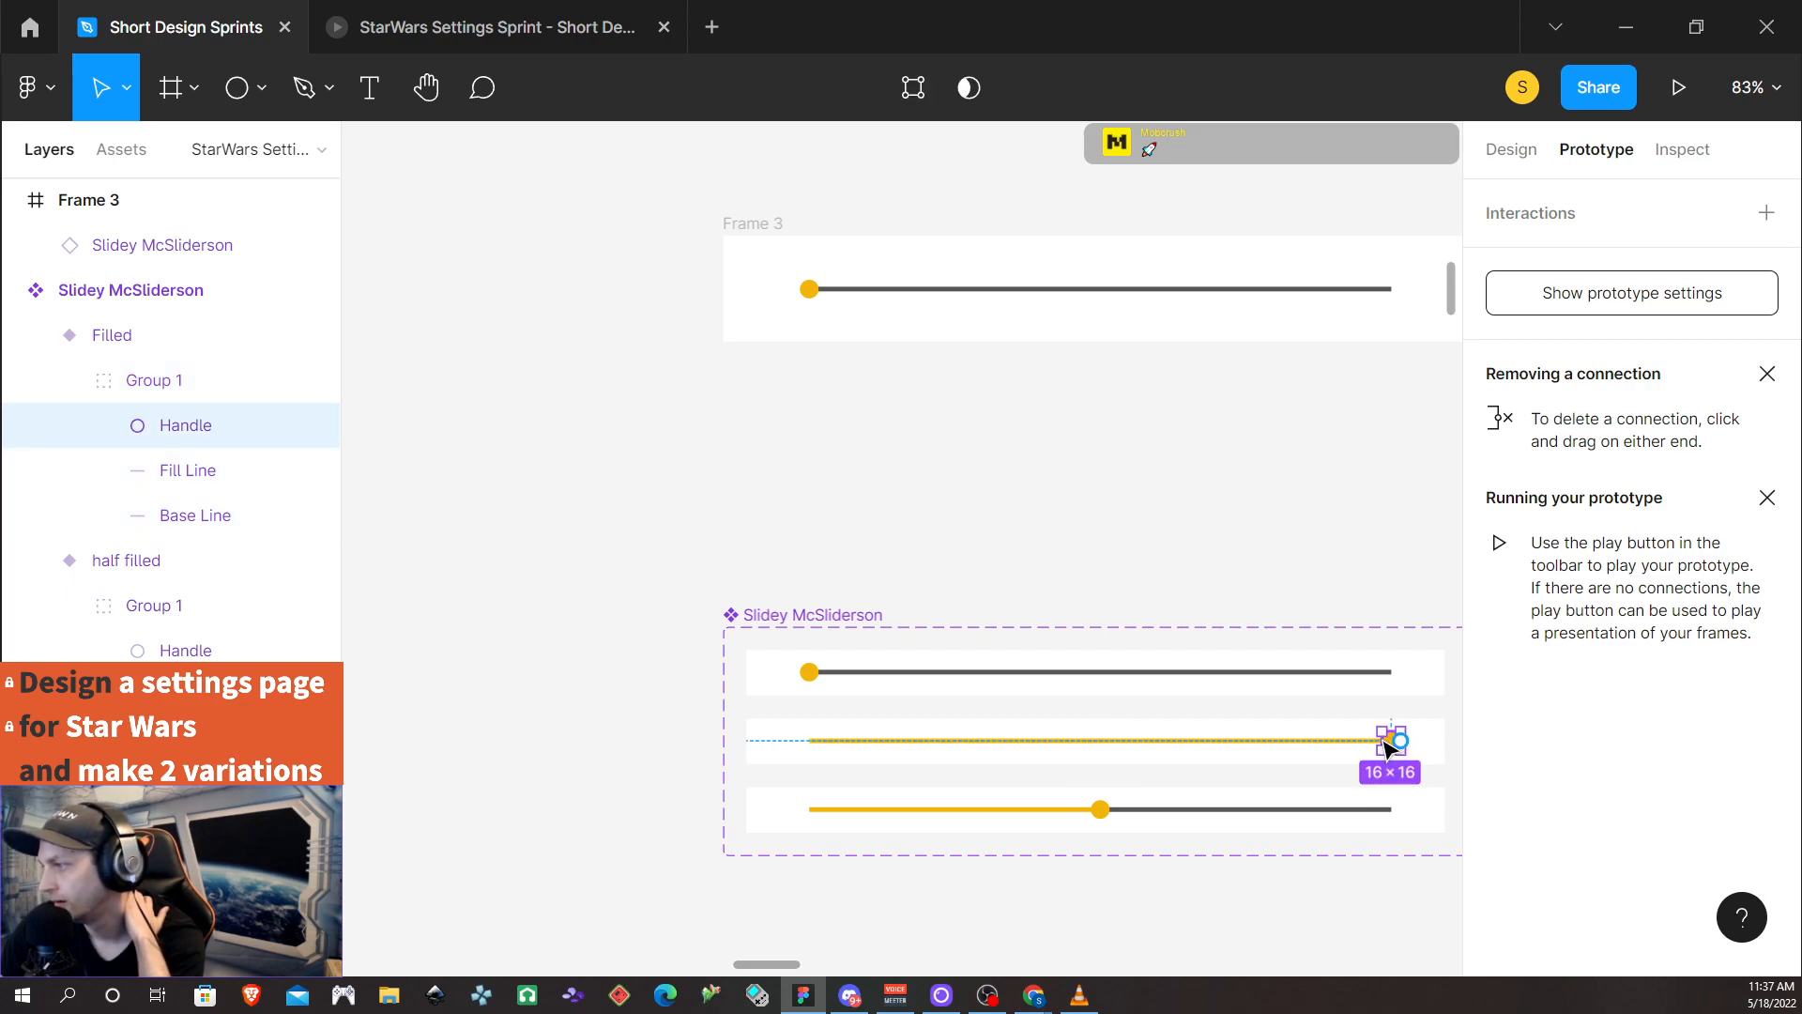
{"action": "left_click_drag", "start_coordinate": [1395, 747], "coordinate": [1251, 817]}
{"action": "left_click", "coordinate": [1170, 317]}
{"action": "left_click", "coordinate": [1237, 358]}
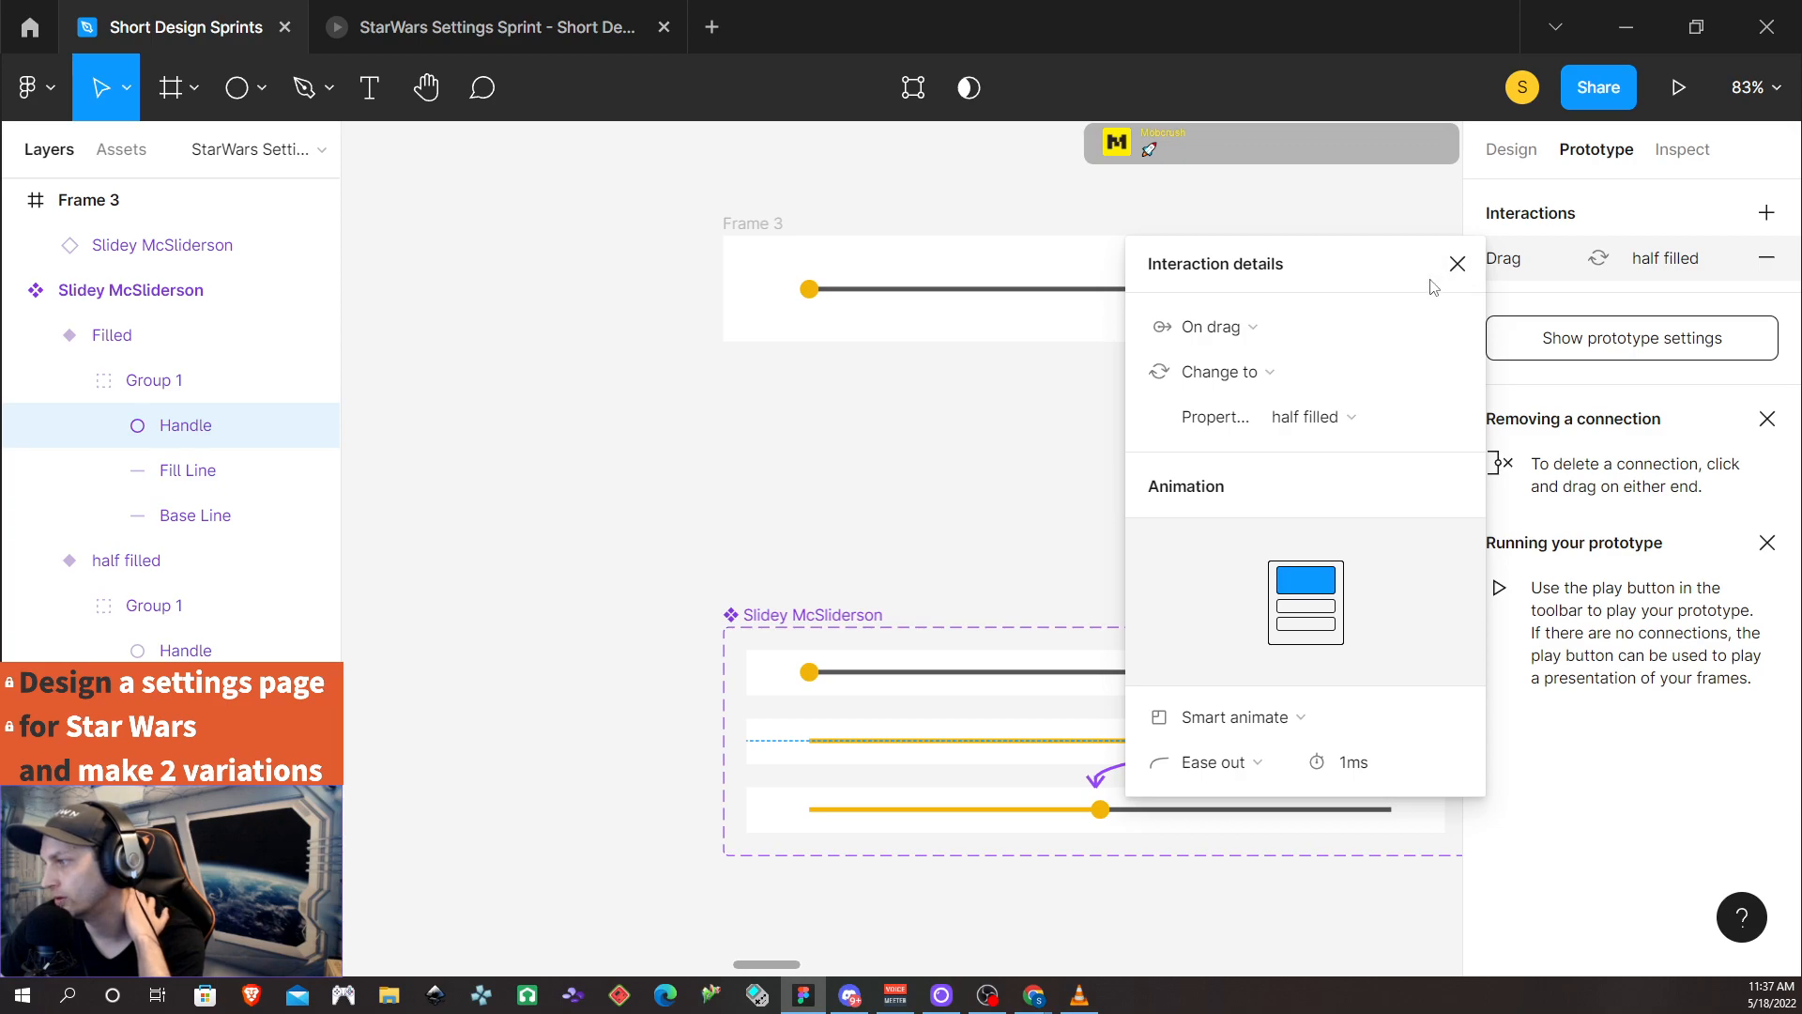
{"action": "left_click", "coordinate": [1457, 266]}
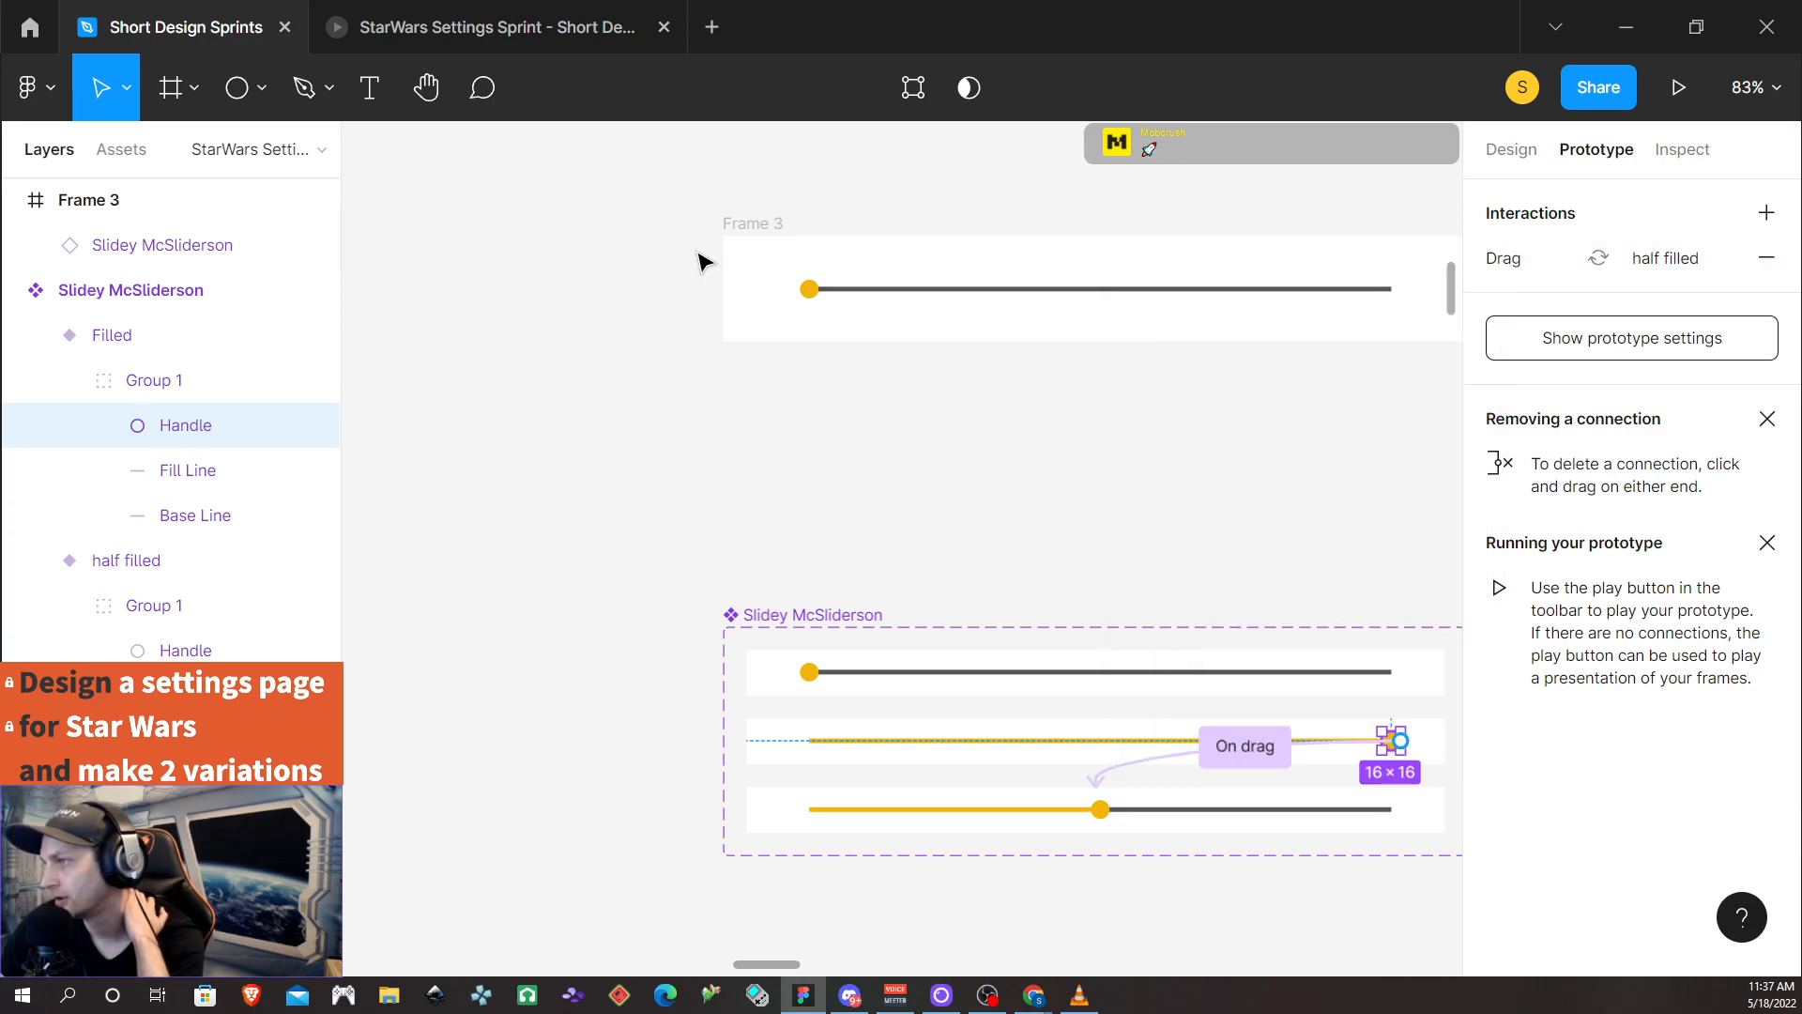
Test the slider in the running prototype by moving its handle between the empty, half filled and filled positions
{"action": "left_click", "coordinate": [479, 32]}
{"action": "left_click_drag", "start_coordinate": [211, 563], "coordinate": [749, 531]}
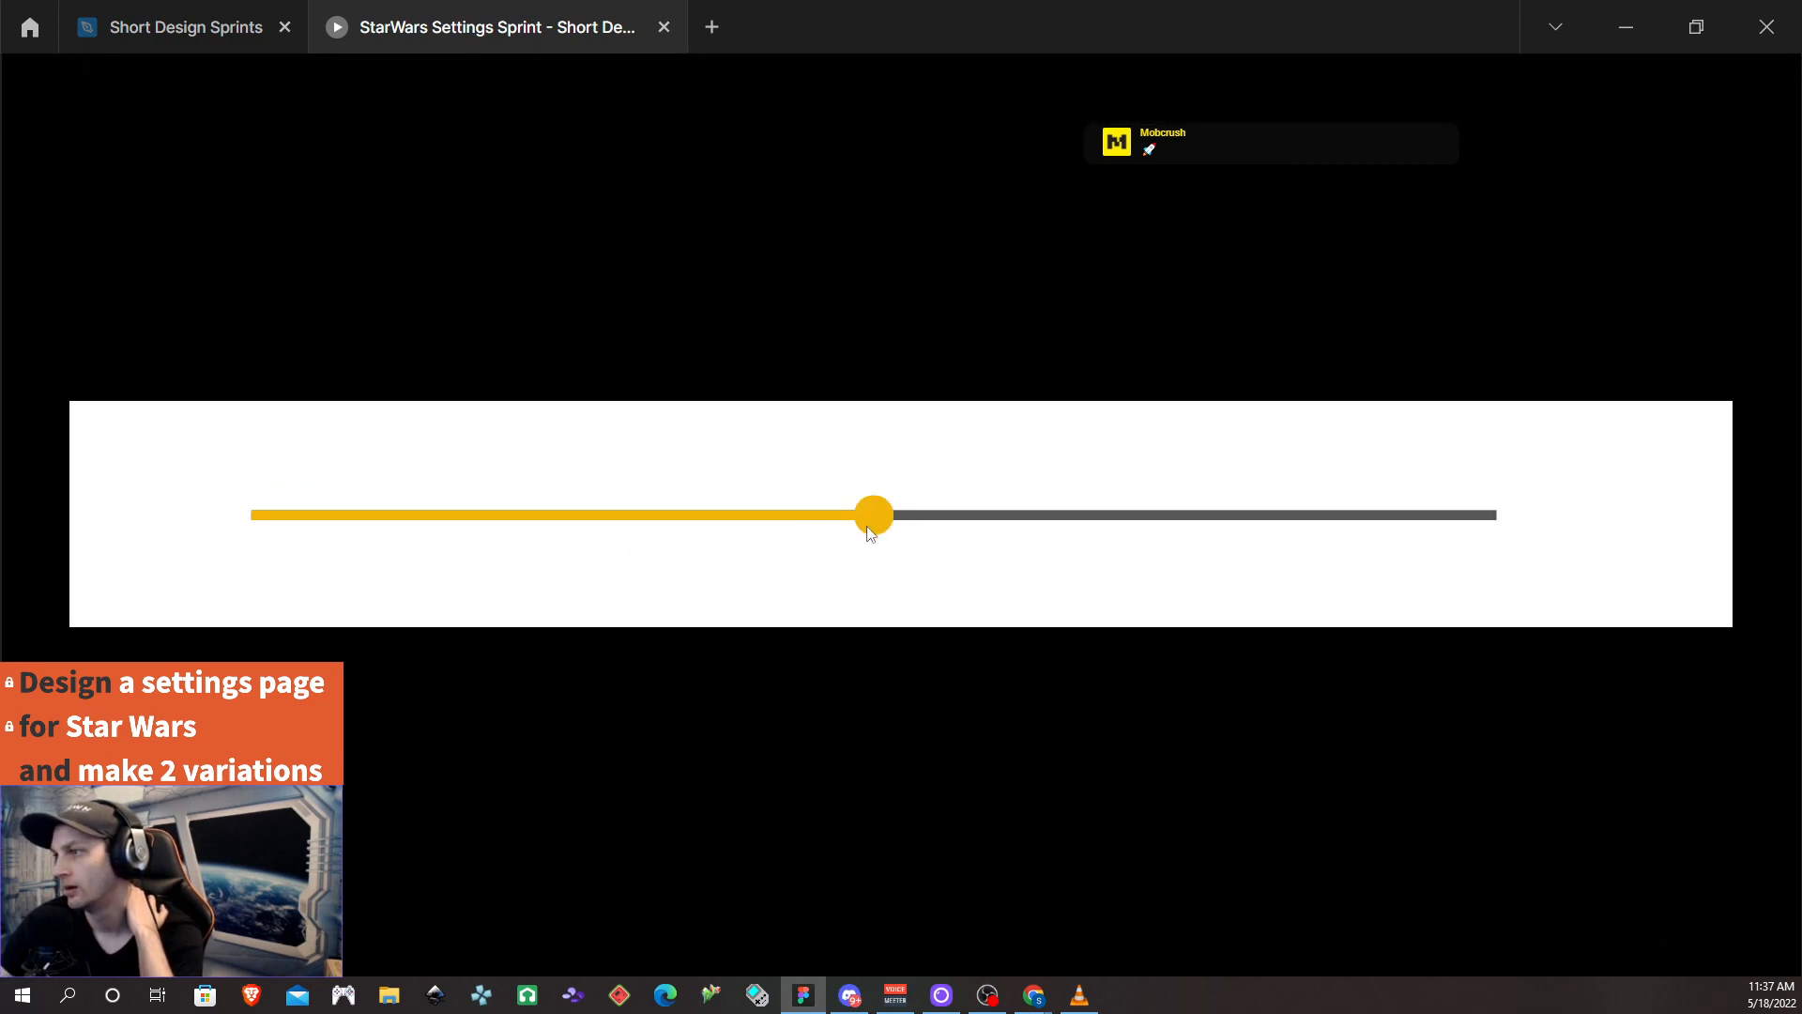
{"action": "left_click_drag", "start_coordinate": [856, 532], "coordinate": [513, 536]}
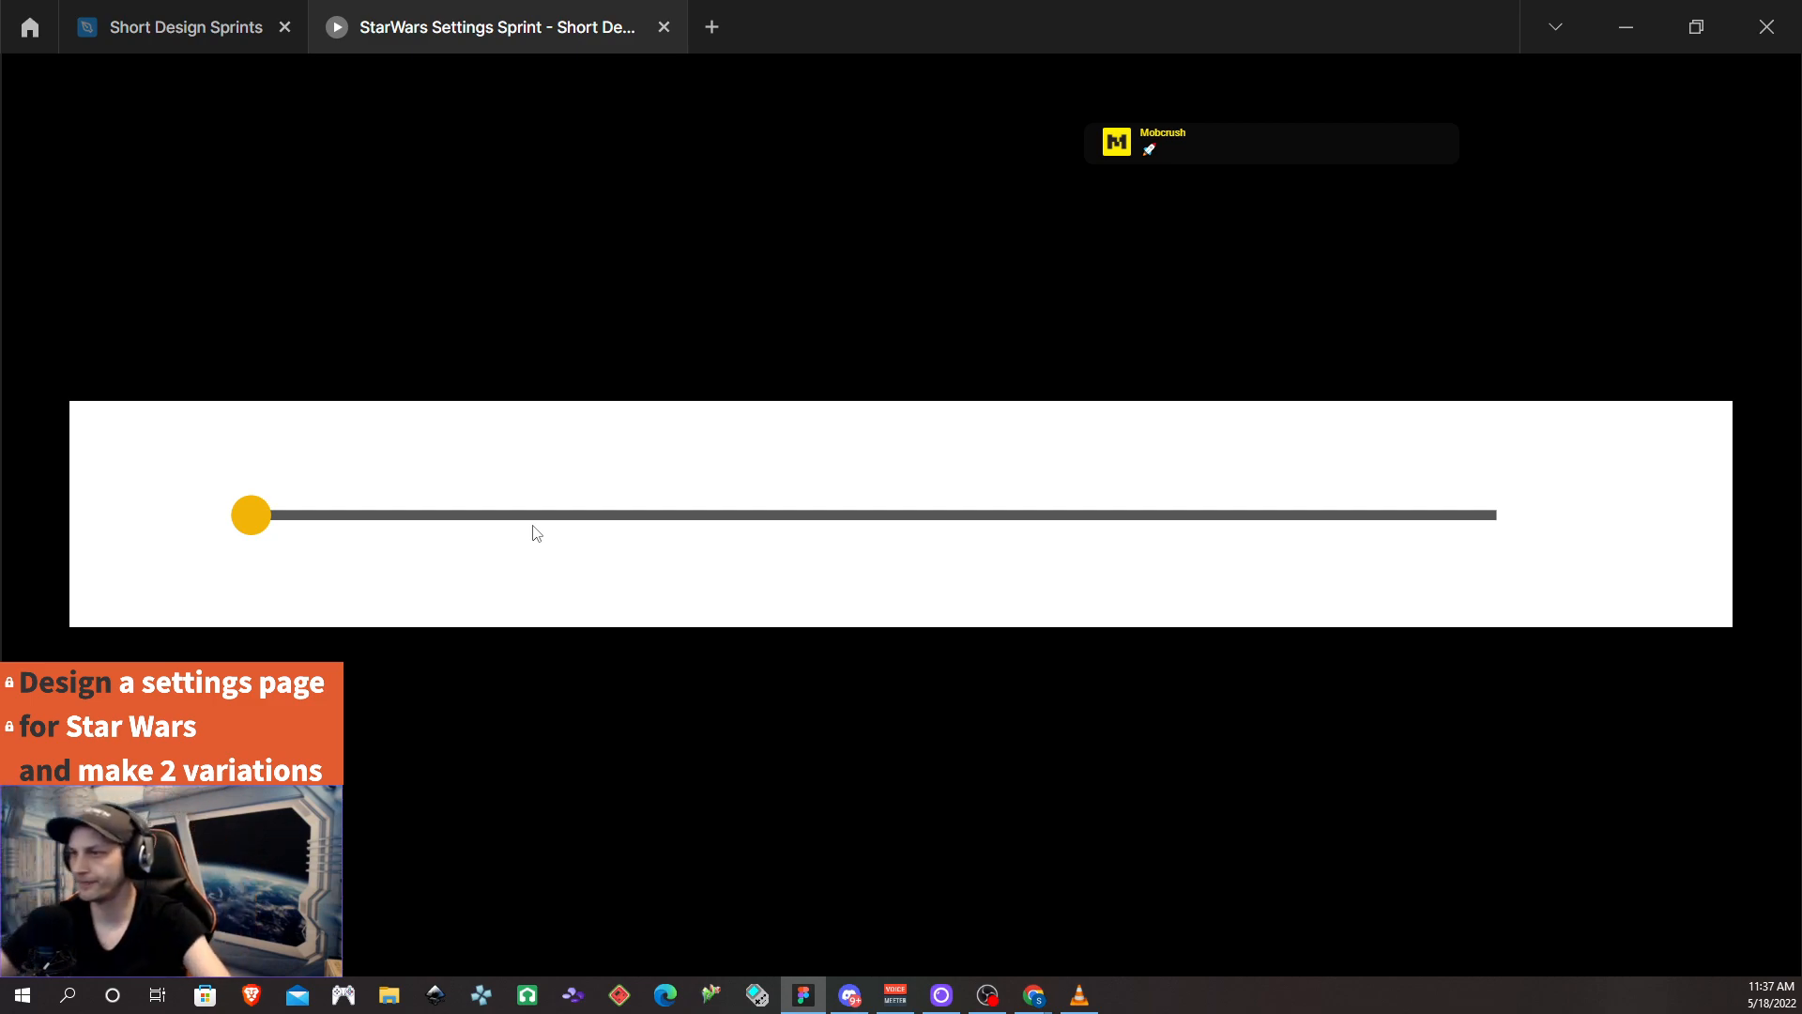
{"action": "left_click_drag", "start_coordinate": [254, 518], "coordinate": [1310, 516]}
{"action": "left_click_drag", "start_coordinate": [893, 514], "coordinate": [1358, 526]}
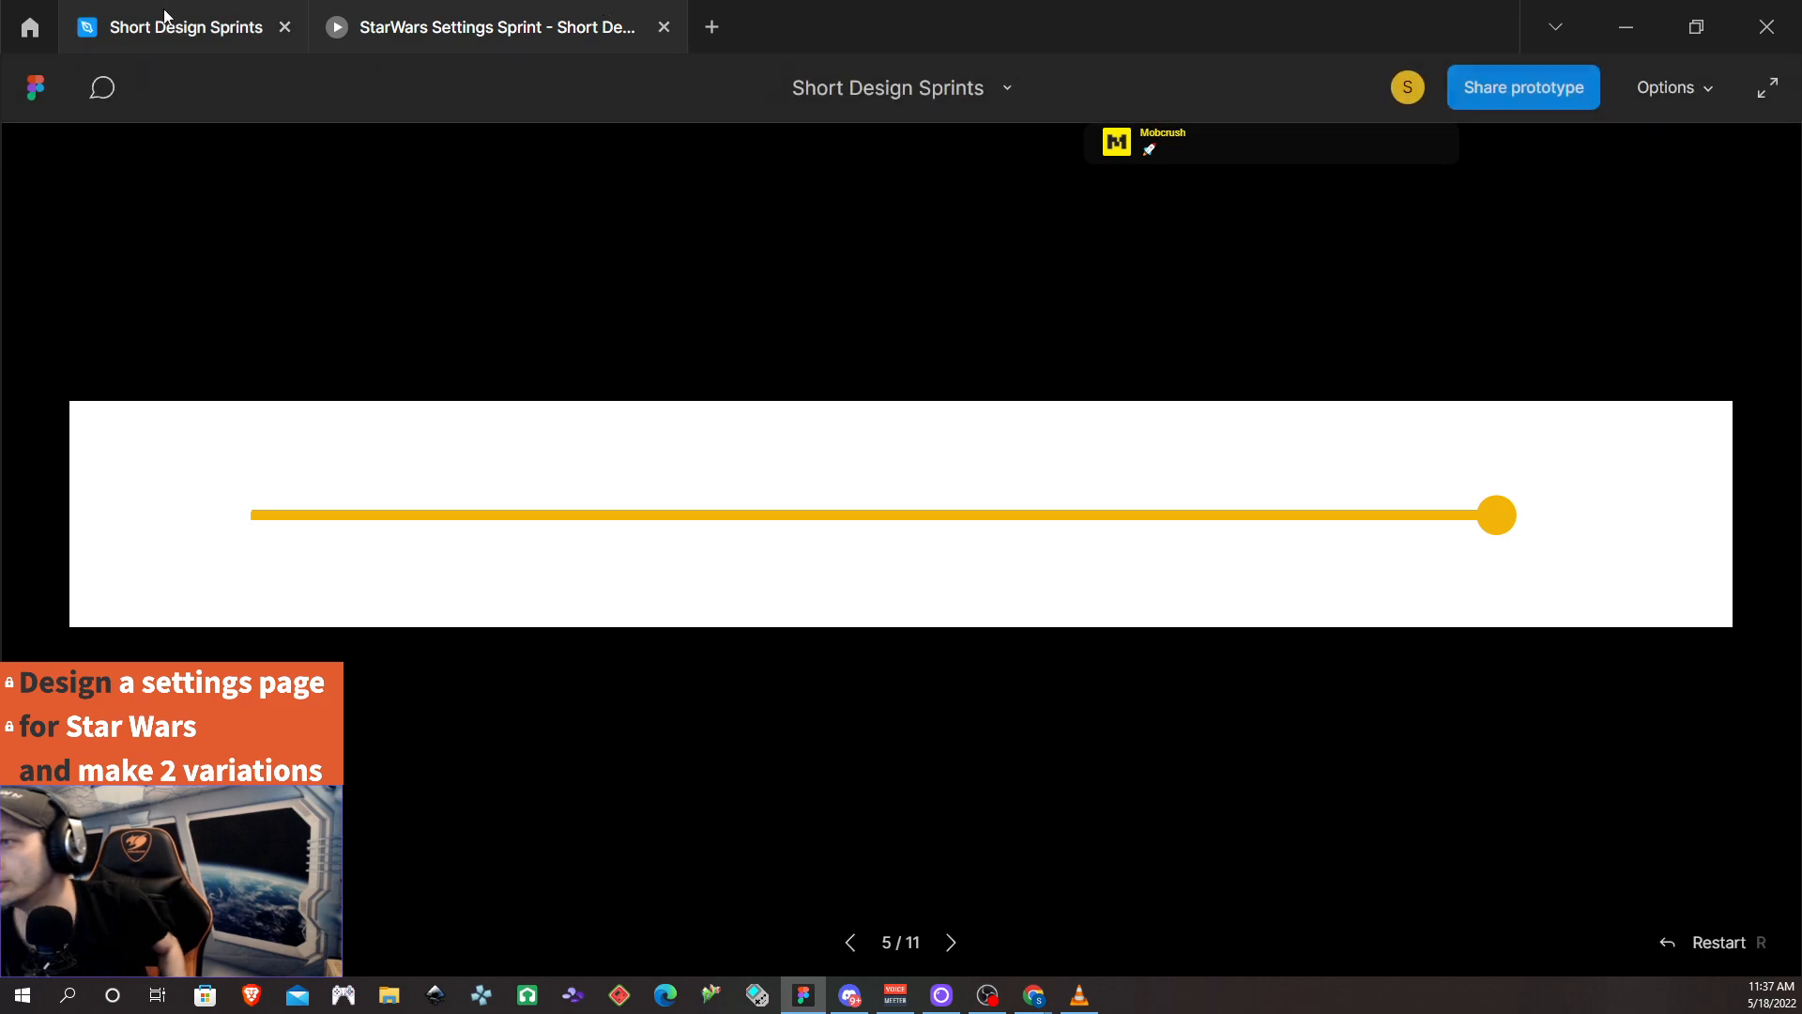
Return to the Short Design Sprints file and delete the half filled and Filled variants from the Slidey McSliderson component
{"action": "left_click", "coordinate": [195, 21]}
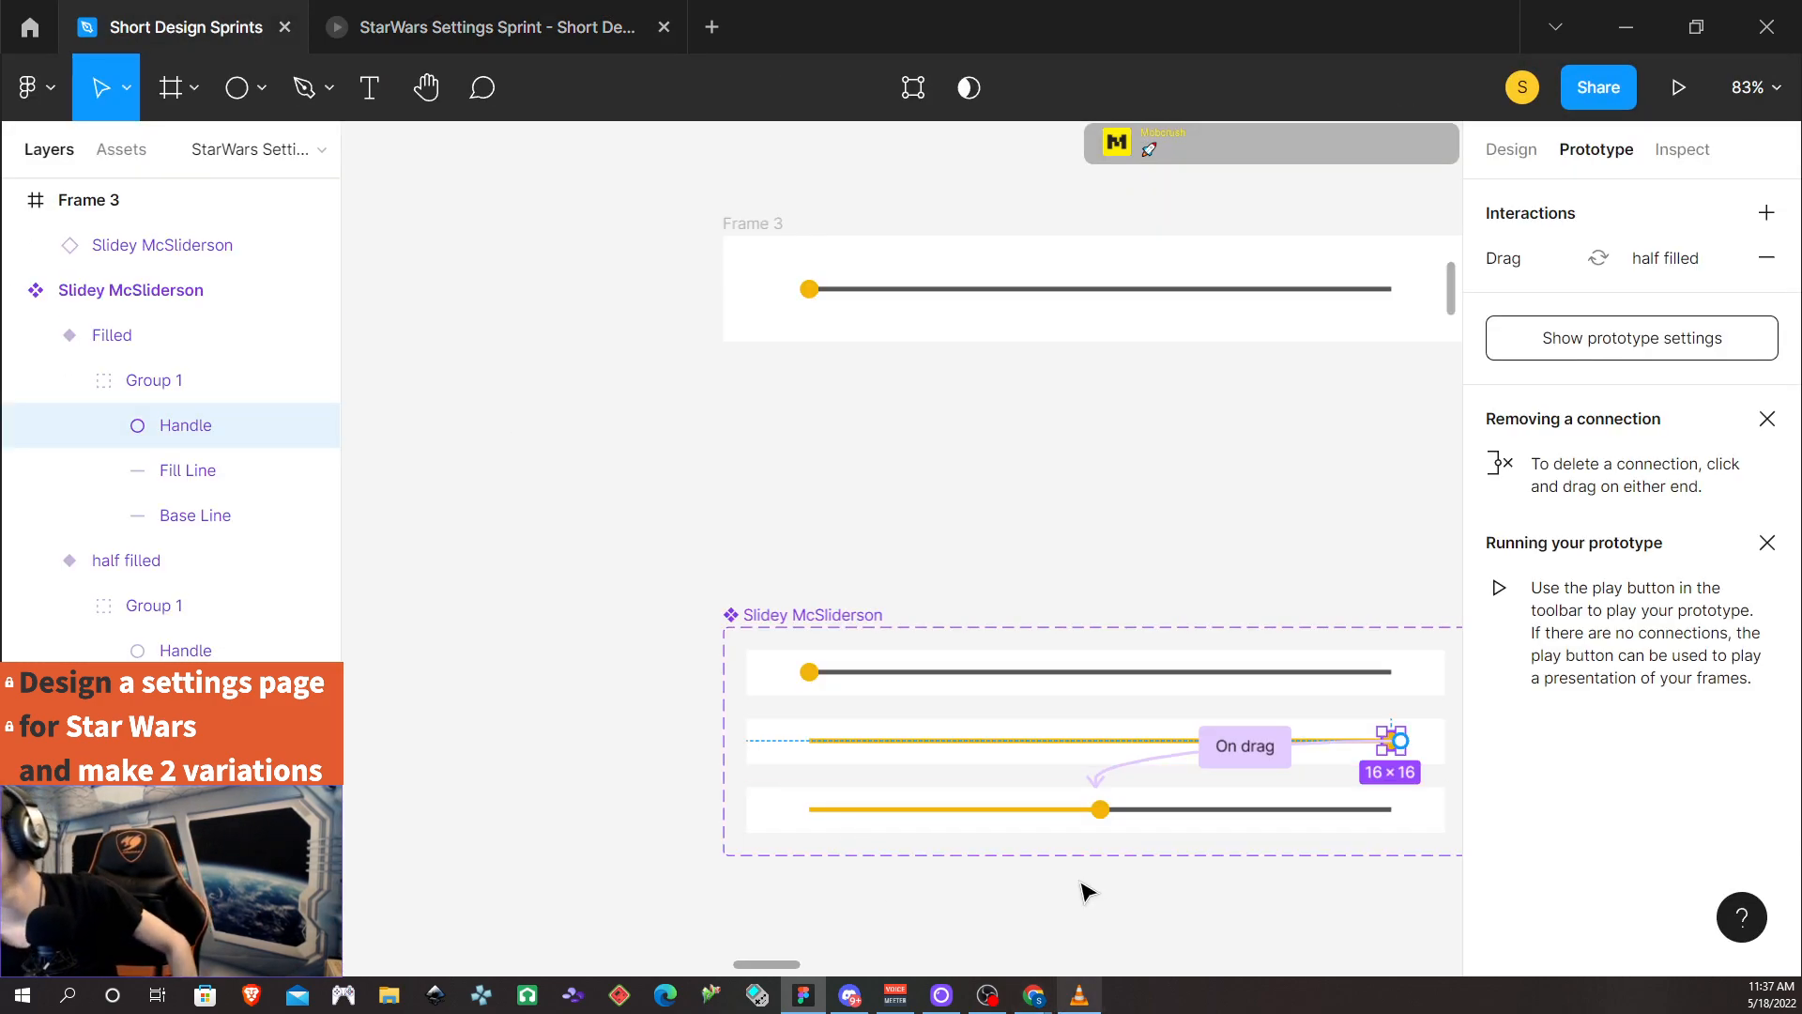
{"action": "scroll", "coordinate": [1013, 763], "scroll_direction": "up", "scroll_amount": 1}
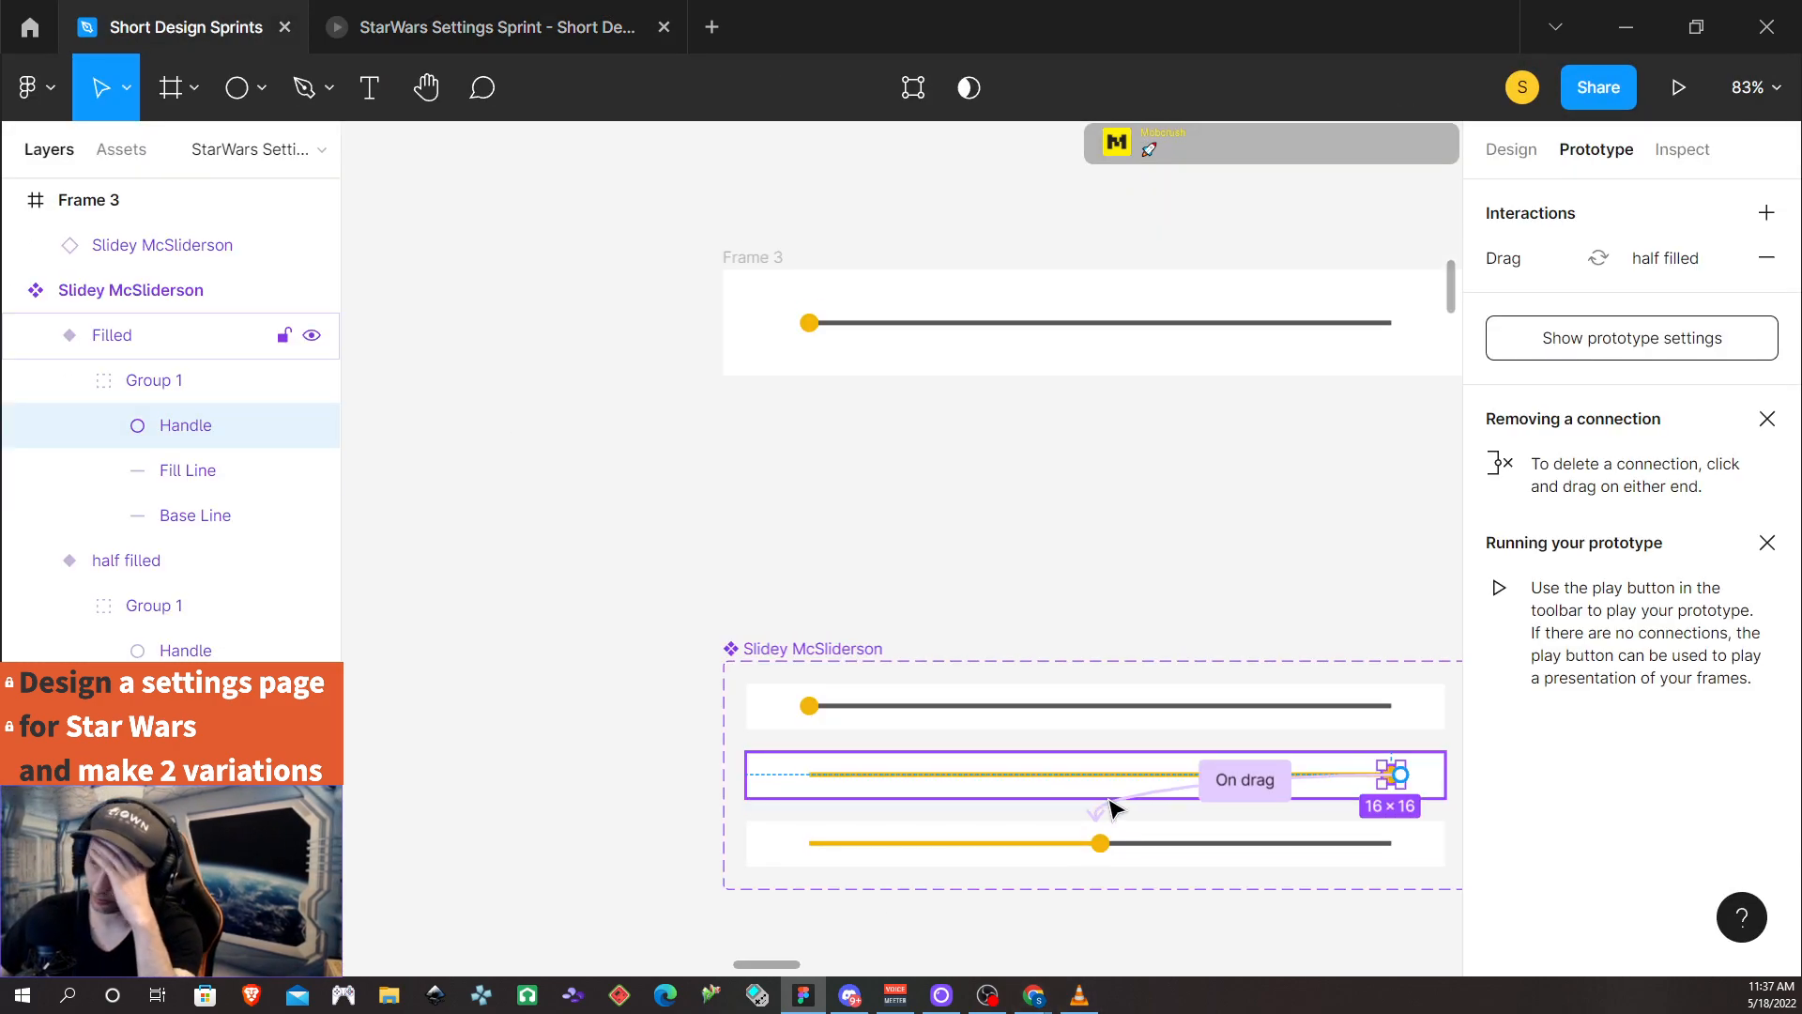
{"action": "scroll", "coordinate": [1108, 834], "scroll_direction": "down", "scroll_amount": 1}
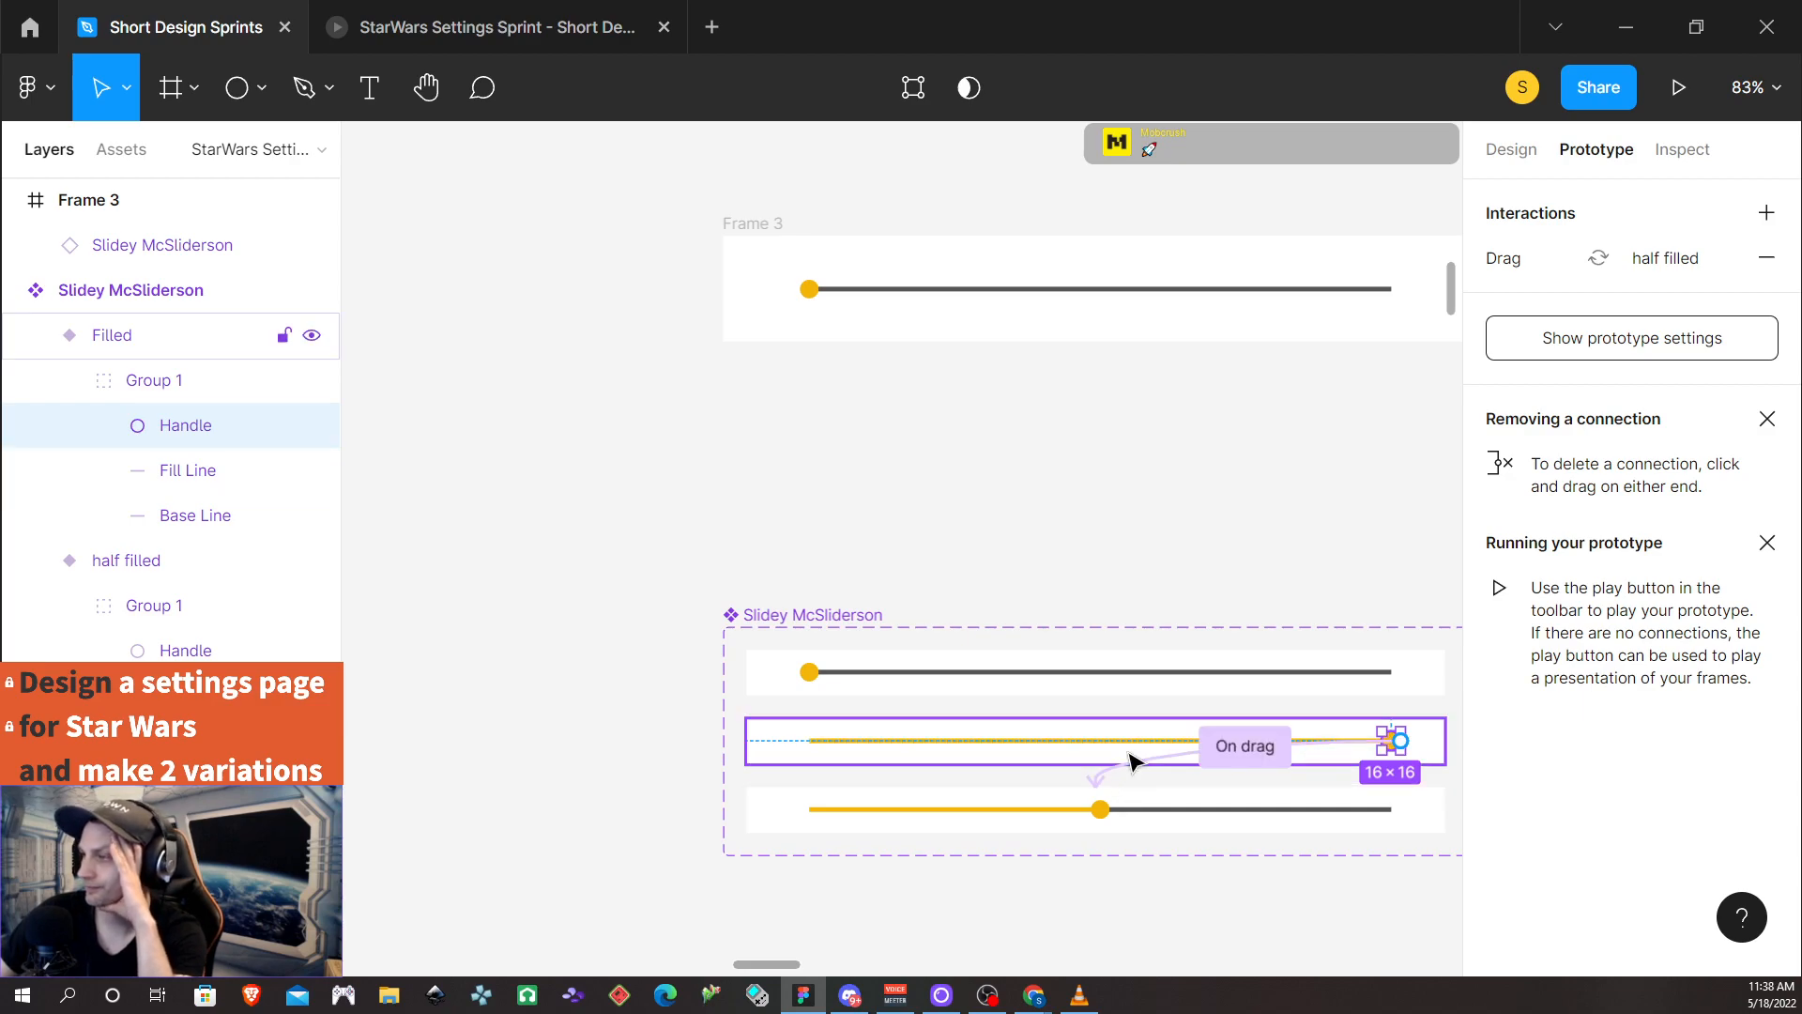
{"action": "left_click", "coordinate": [1109, 810]}
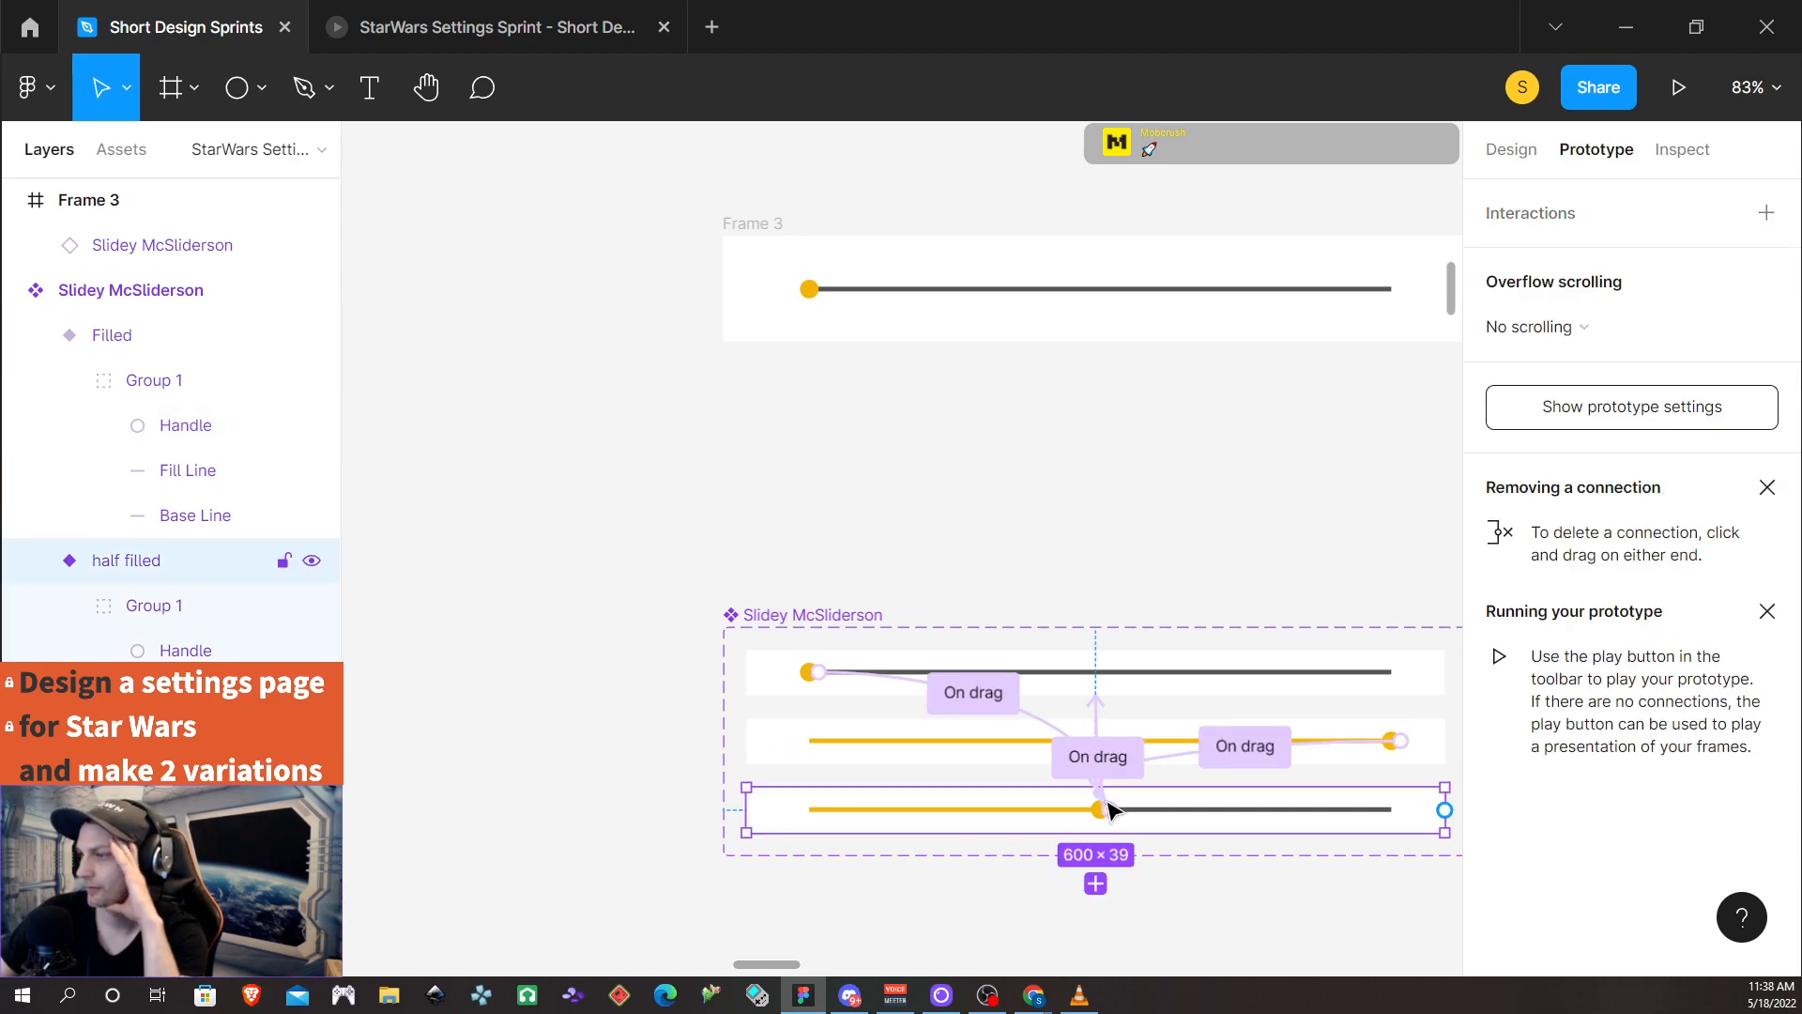
{"action": "key", "text": "Delete"}
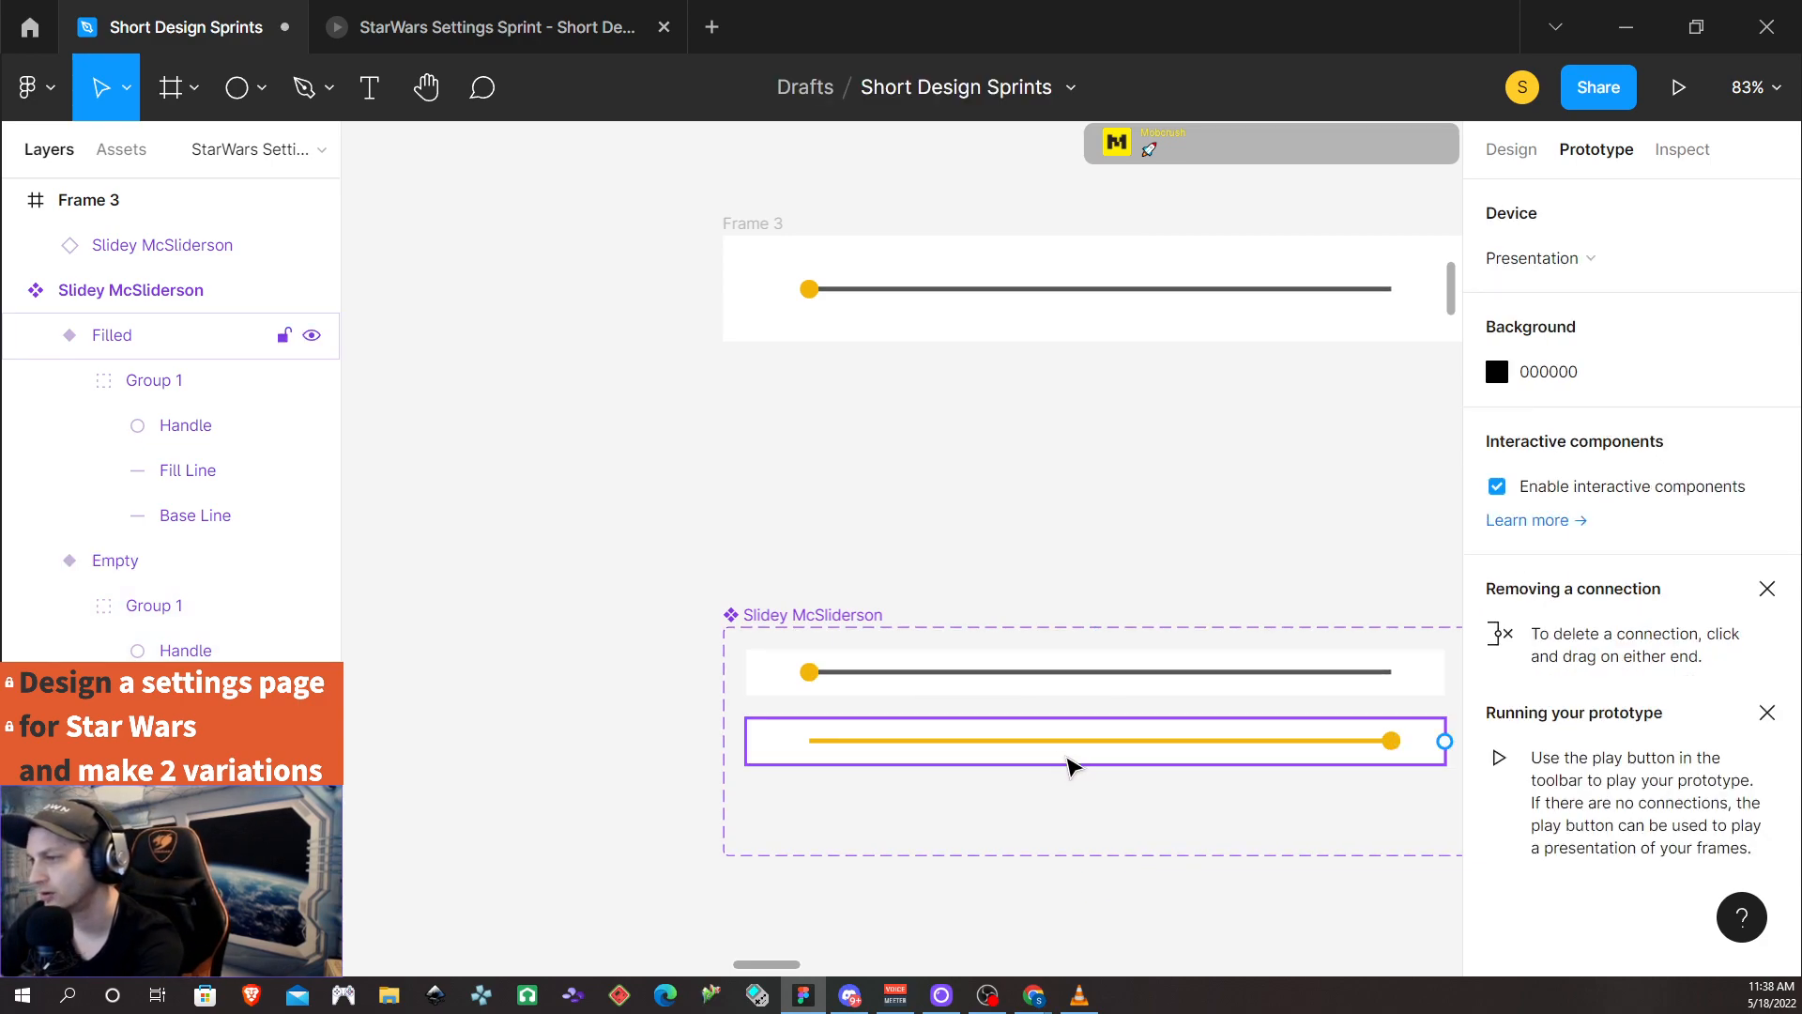
{"action": "left_click", "coordinate": [1065, 751]}
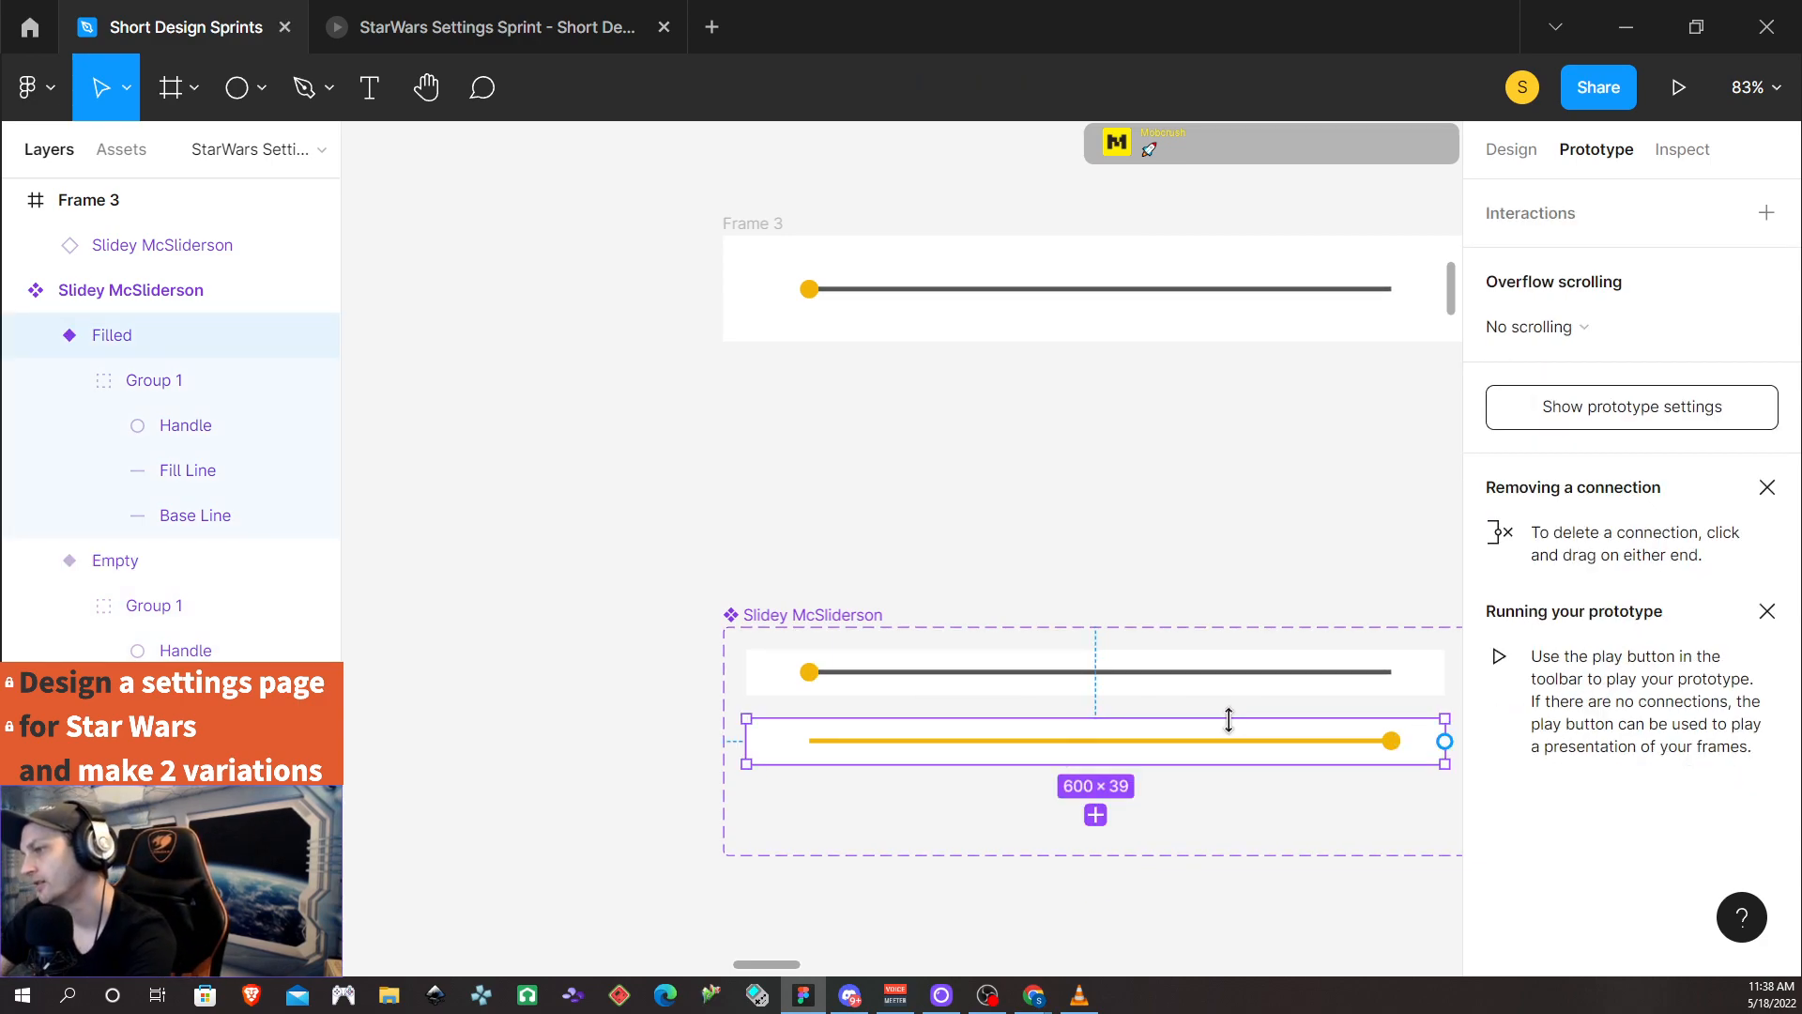
{"action": "key", "text": "Delete"}
{"action": "left_click", "coordinate": [1125, 682]}
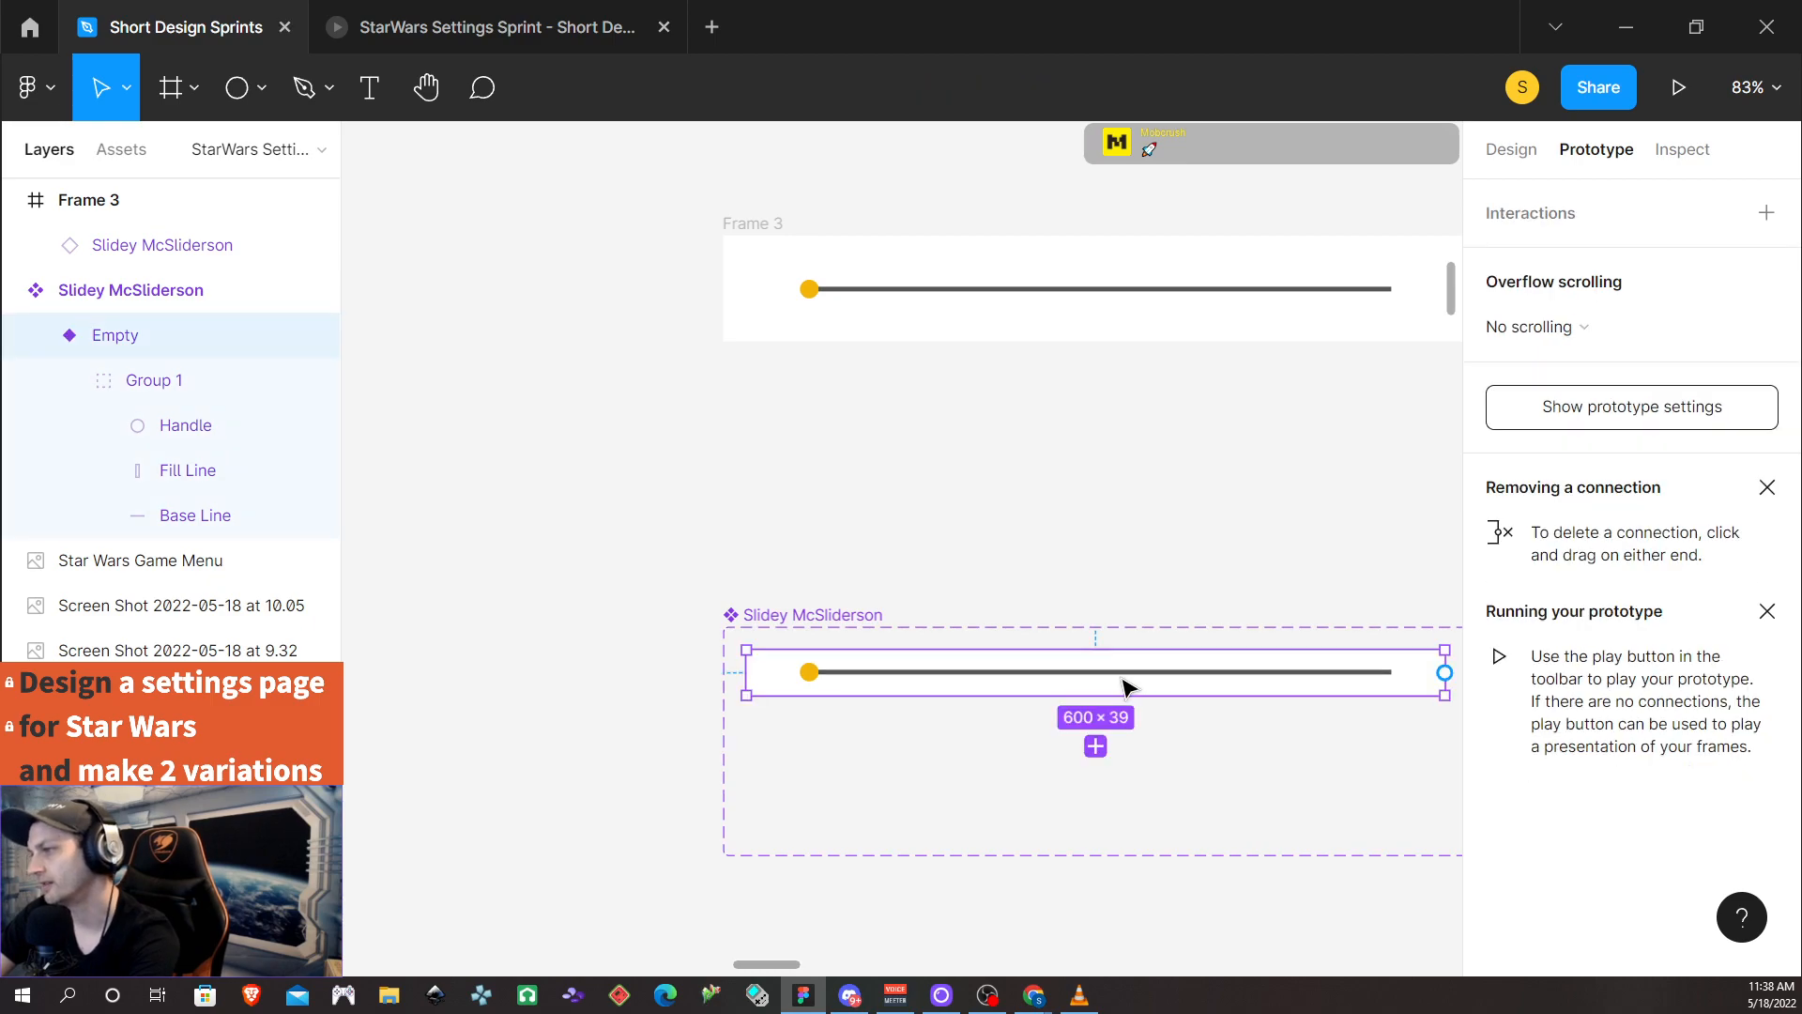
{"action": "left_click", "coordinate": [1097, 748]}
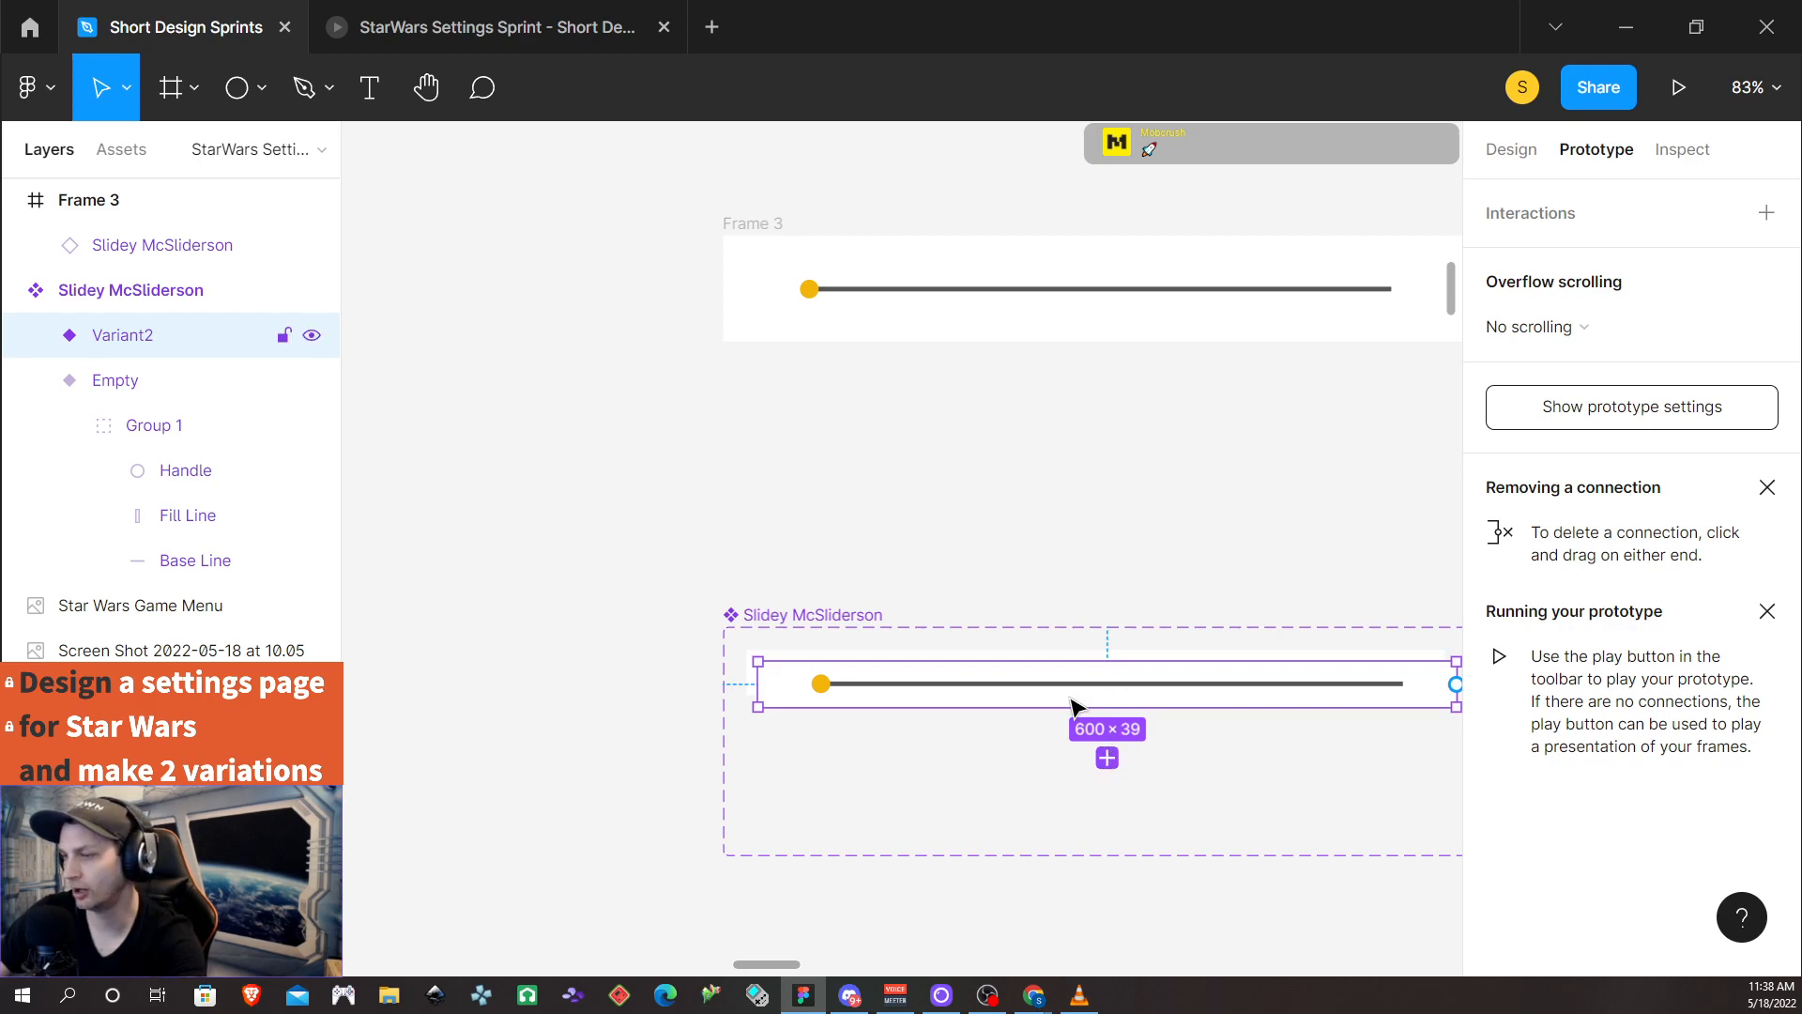
{"action": "key", "text": "ctrl+z"}
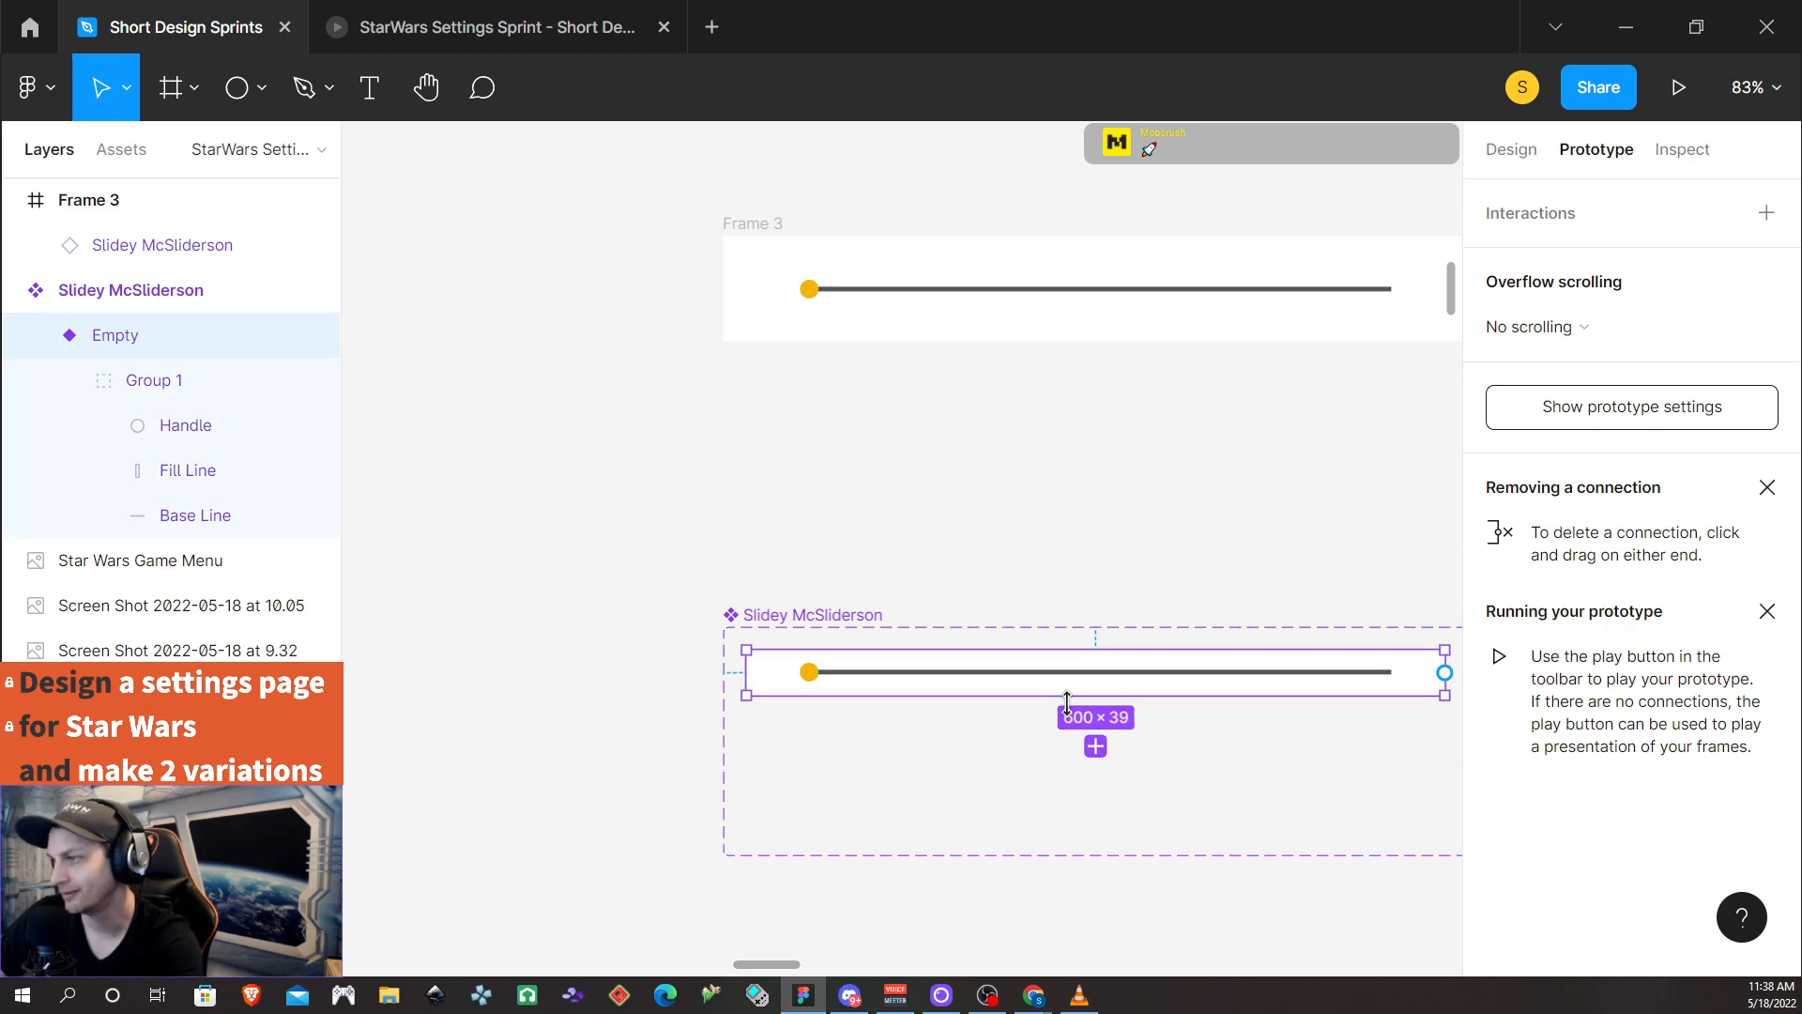
{"action": "left_click", "coordinate": [925, 748]}
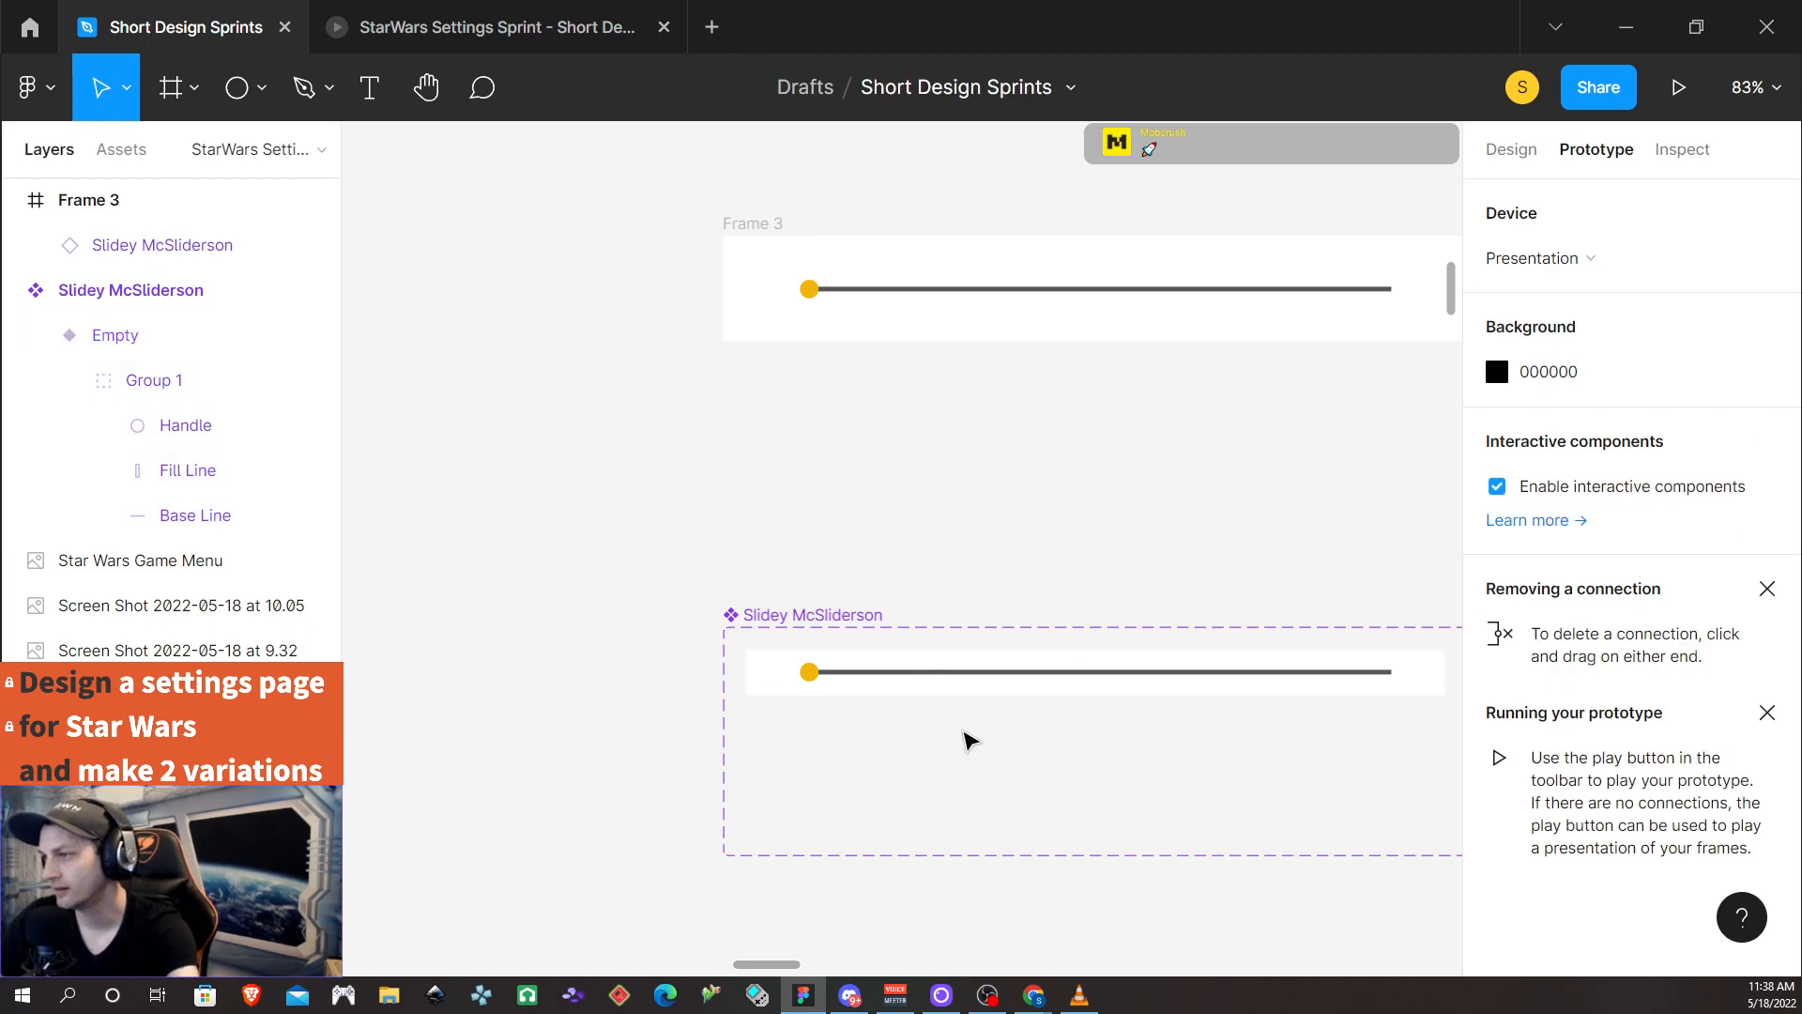
{"action": "scroll", "coordinate": [984, 704], "scroll_direction": "up", "scroll_amount": 1}
Add a second variant based on Empty and position it just beneath Empty at Y 72
{"action": "left_click", "coordinate": [995, 693]}
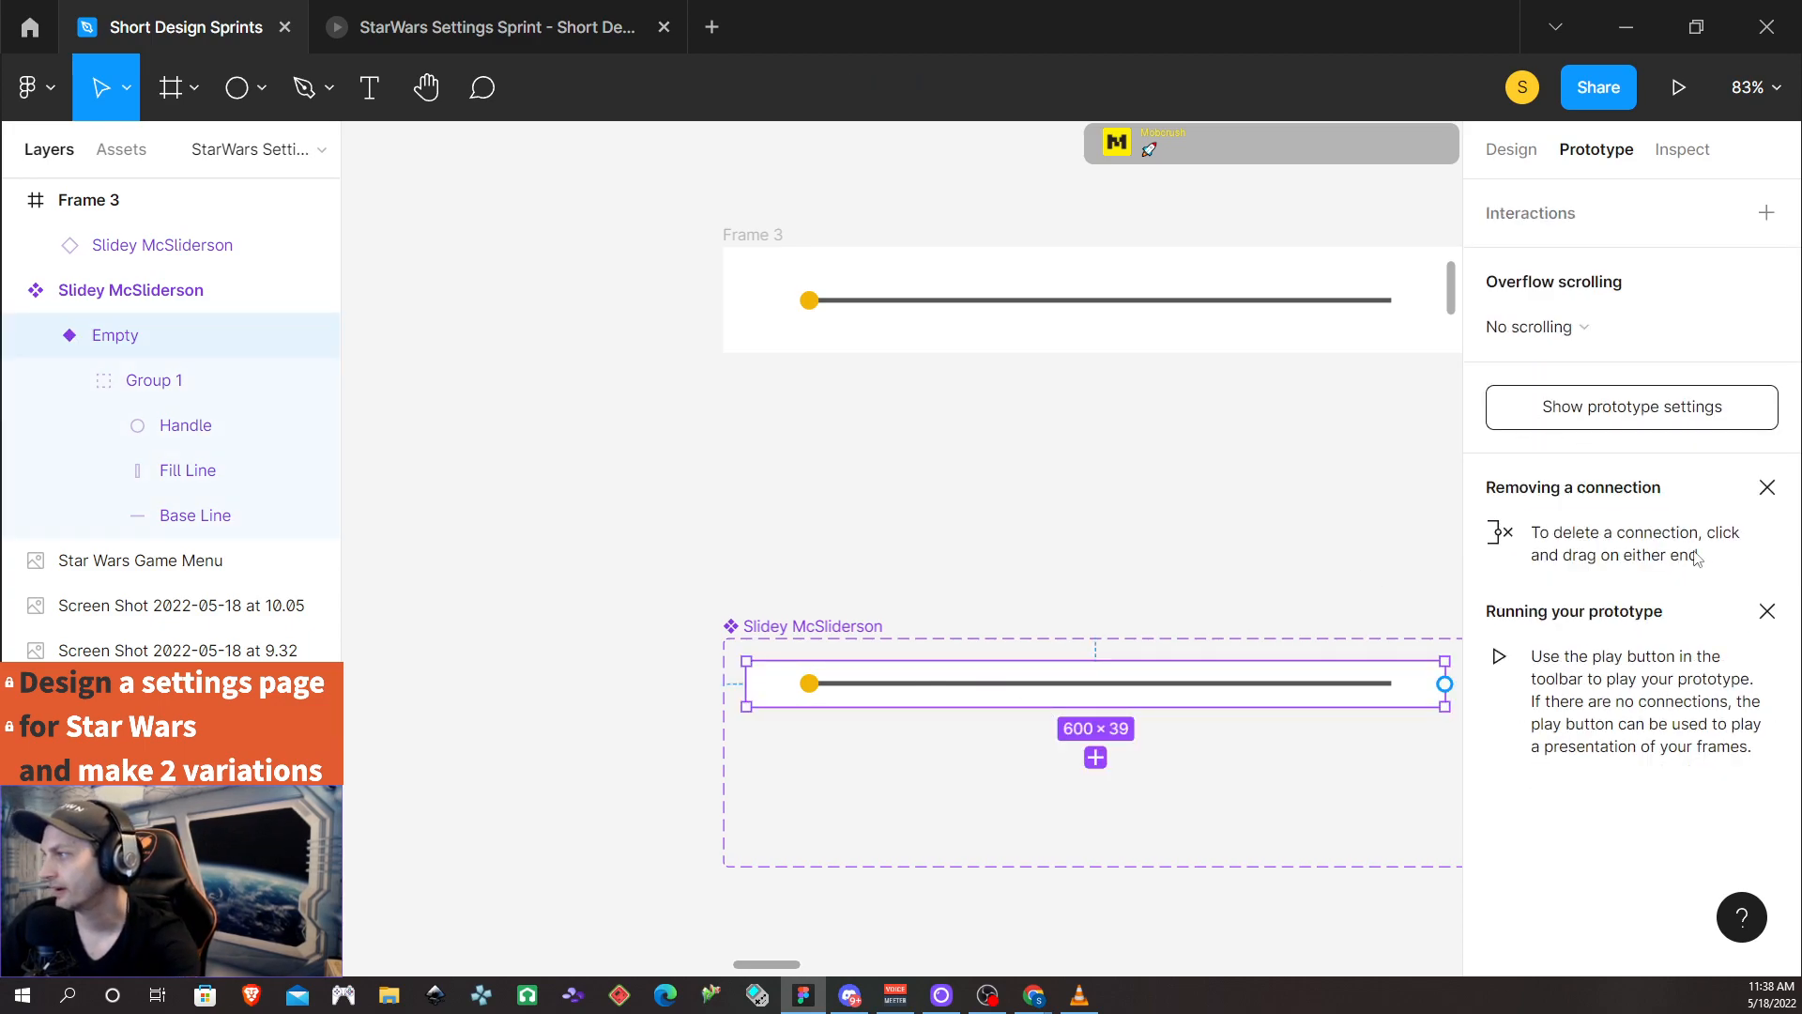
{"action": "left_click", "coordinate": [1512, 152]}
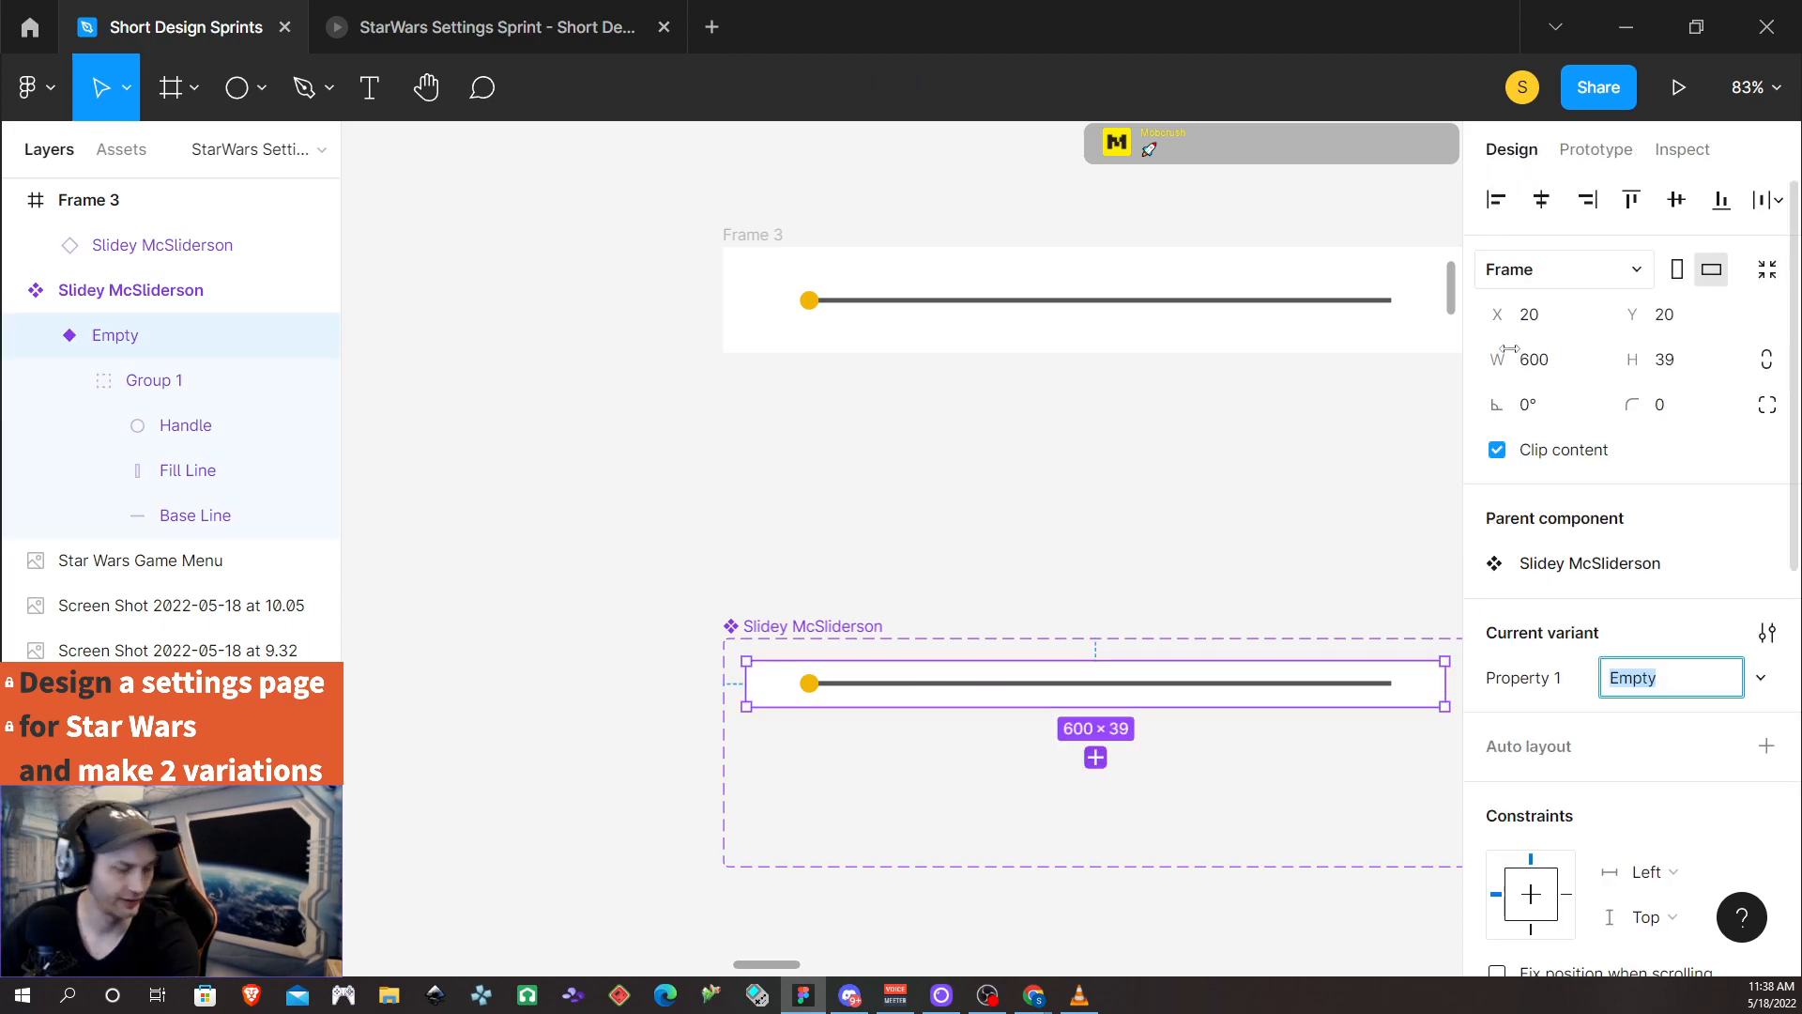
{"action": "left_click", "coordinate": [1096, 756]}
{"action": "key", "text": "ctrl+z"}
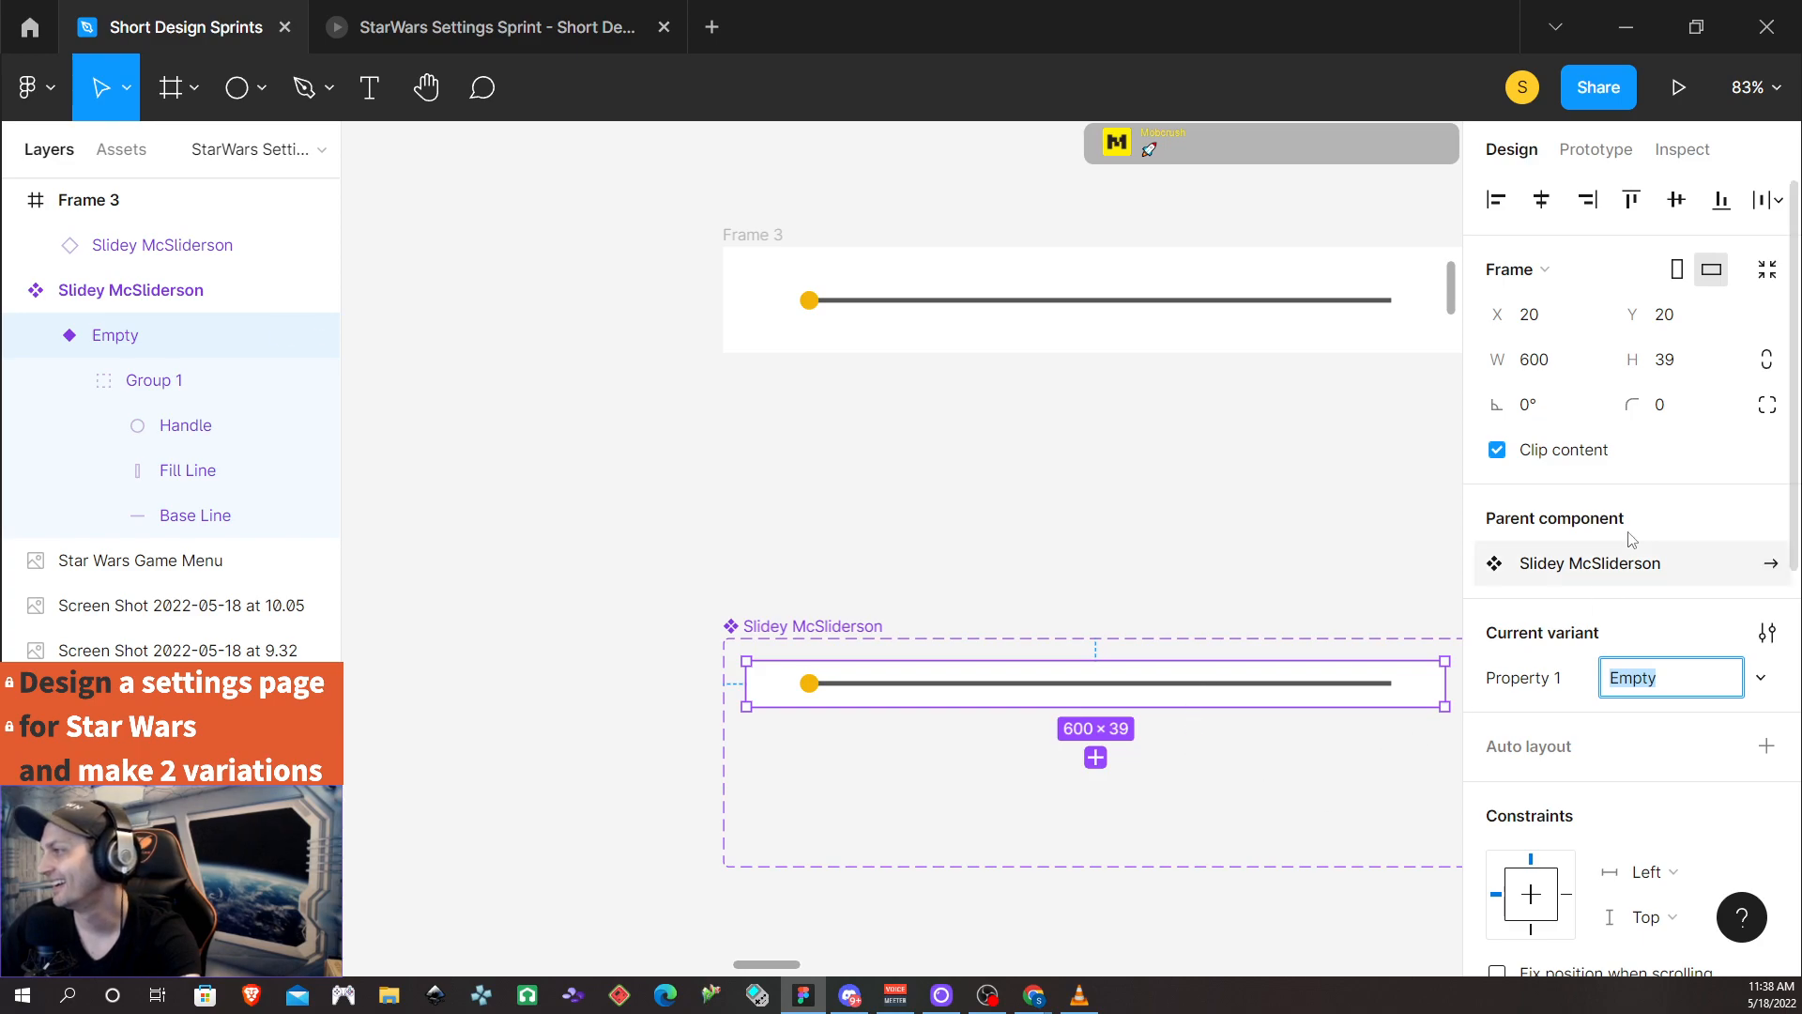
{"action": "left_click", "coordinate": [1667, 498]}
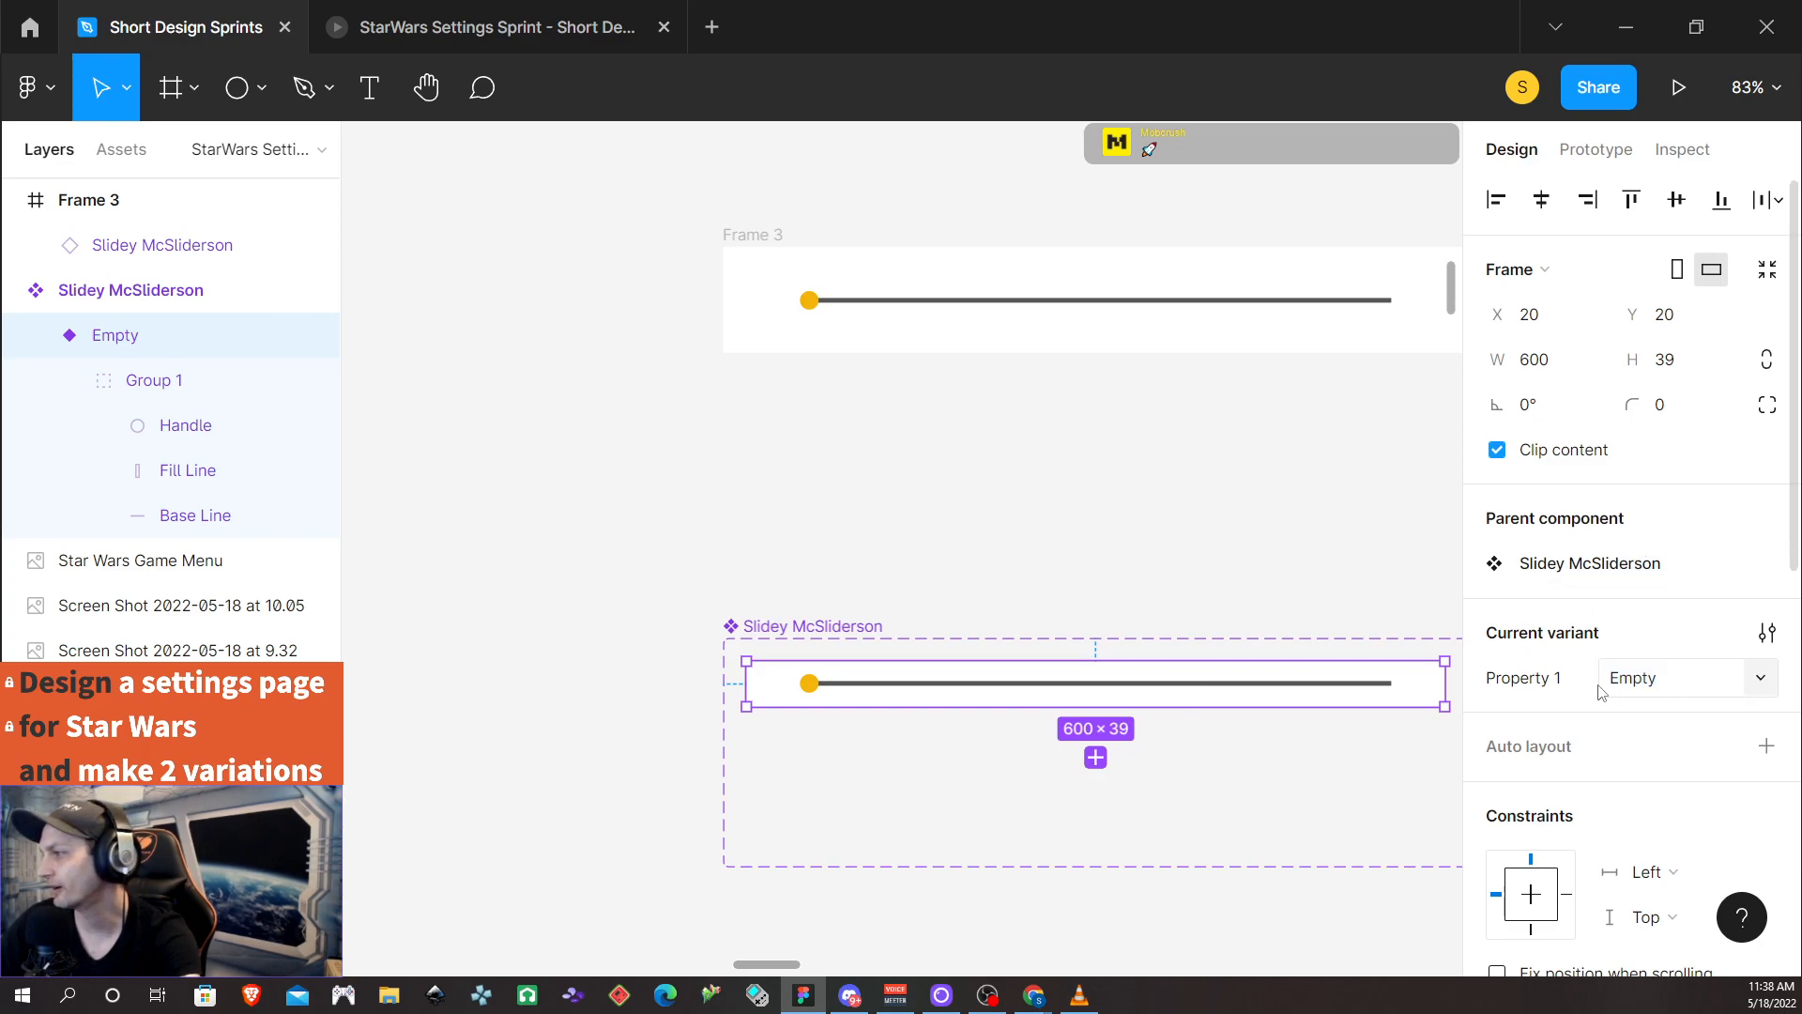
{"action": "left_click", "coordinate": [865, 796]}
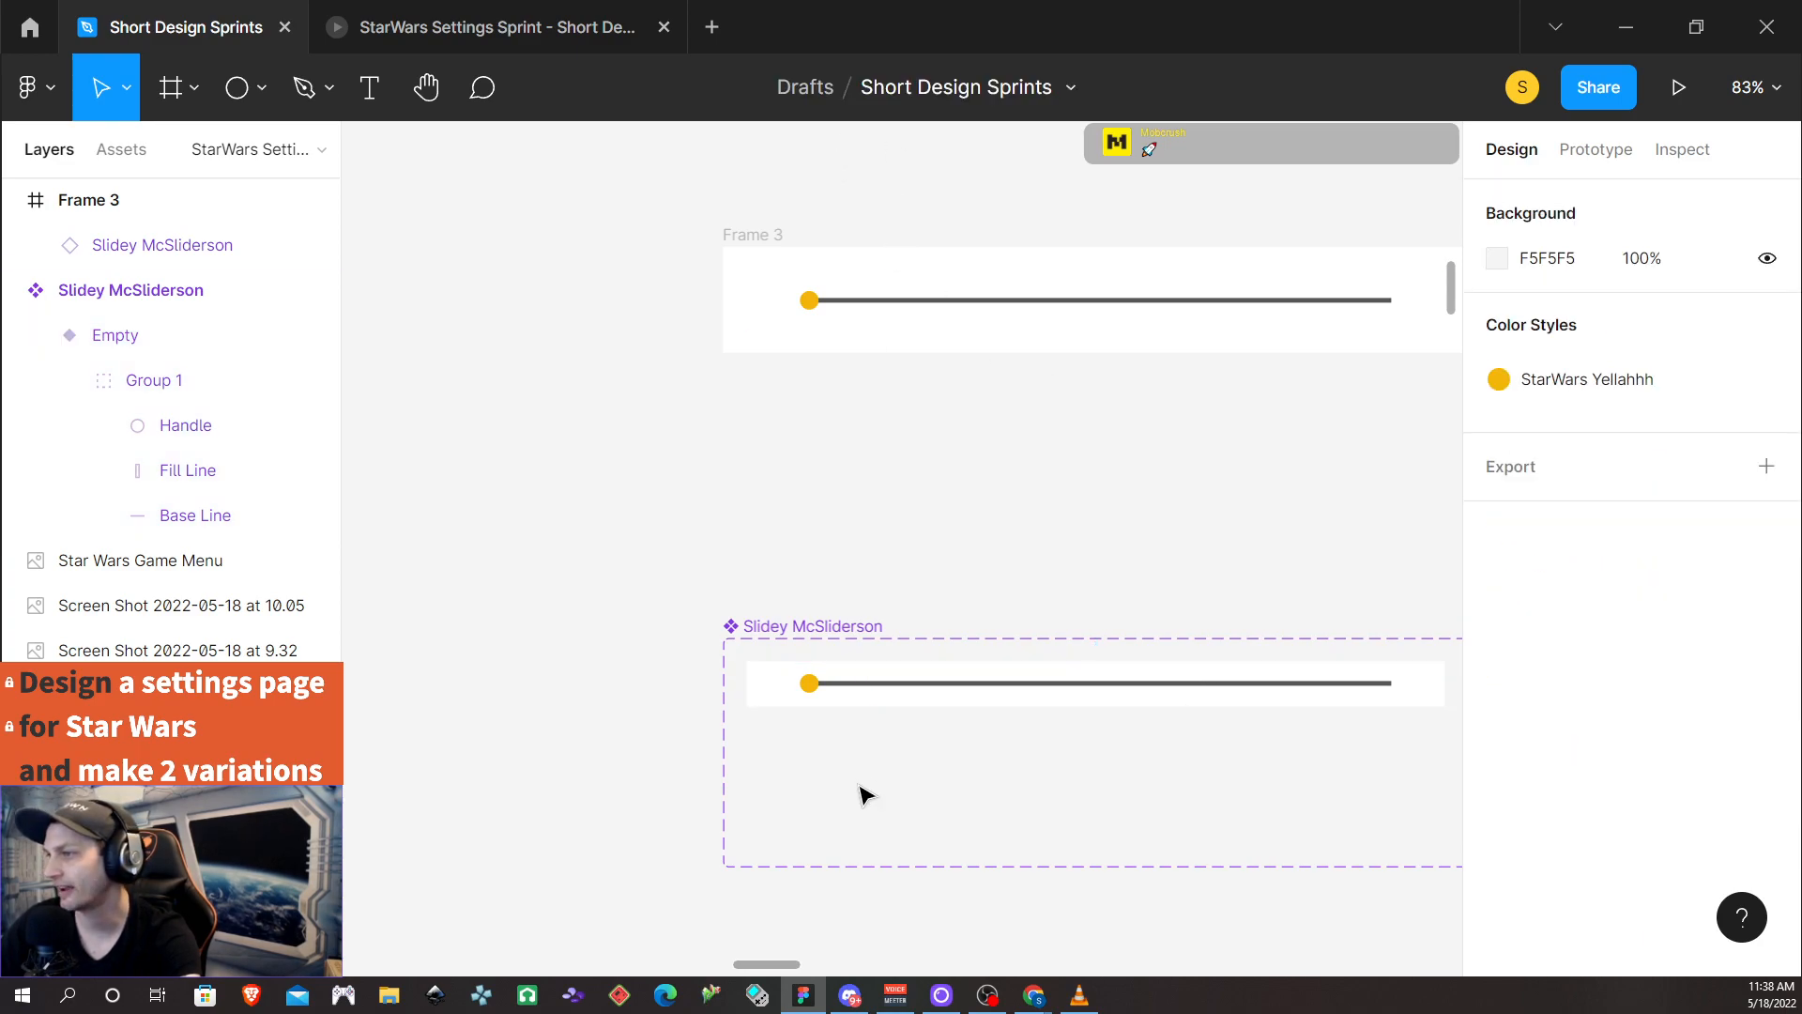
{"action": "left_click", "coordinate": [845, 669]}
{"action": "left_click", "coordinate": [882, 83]}
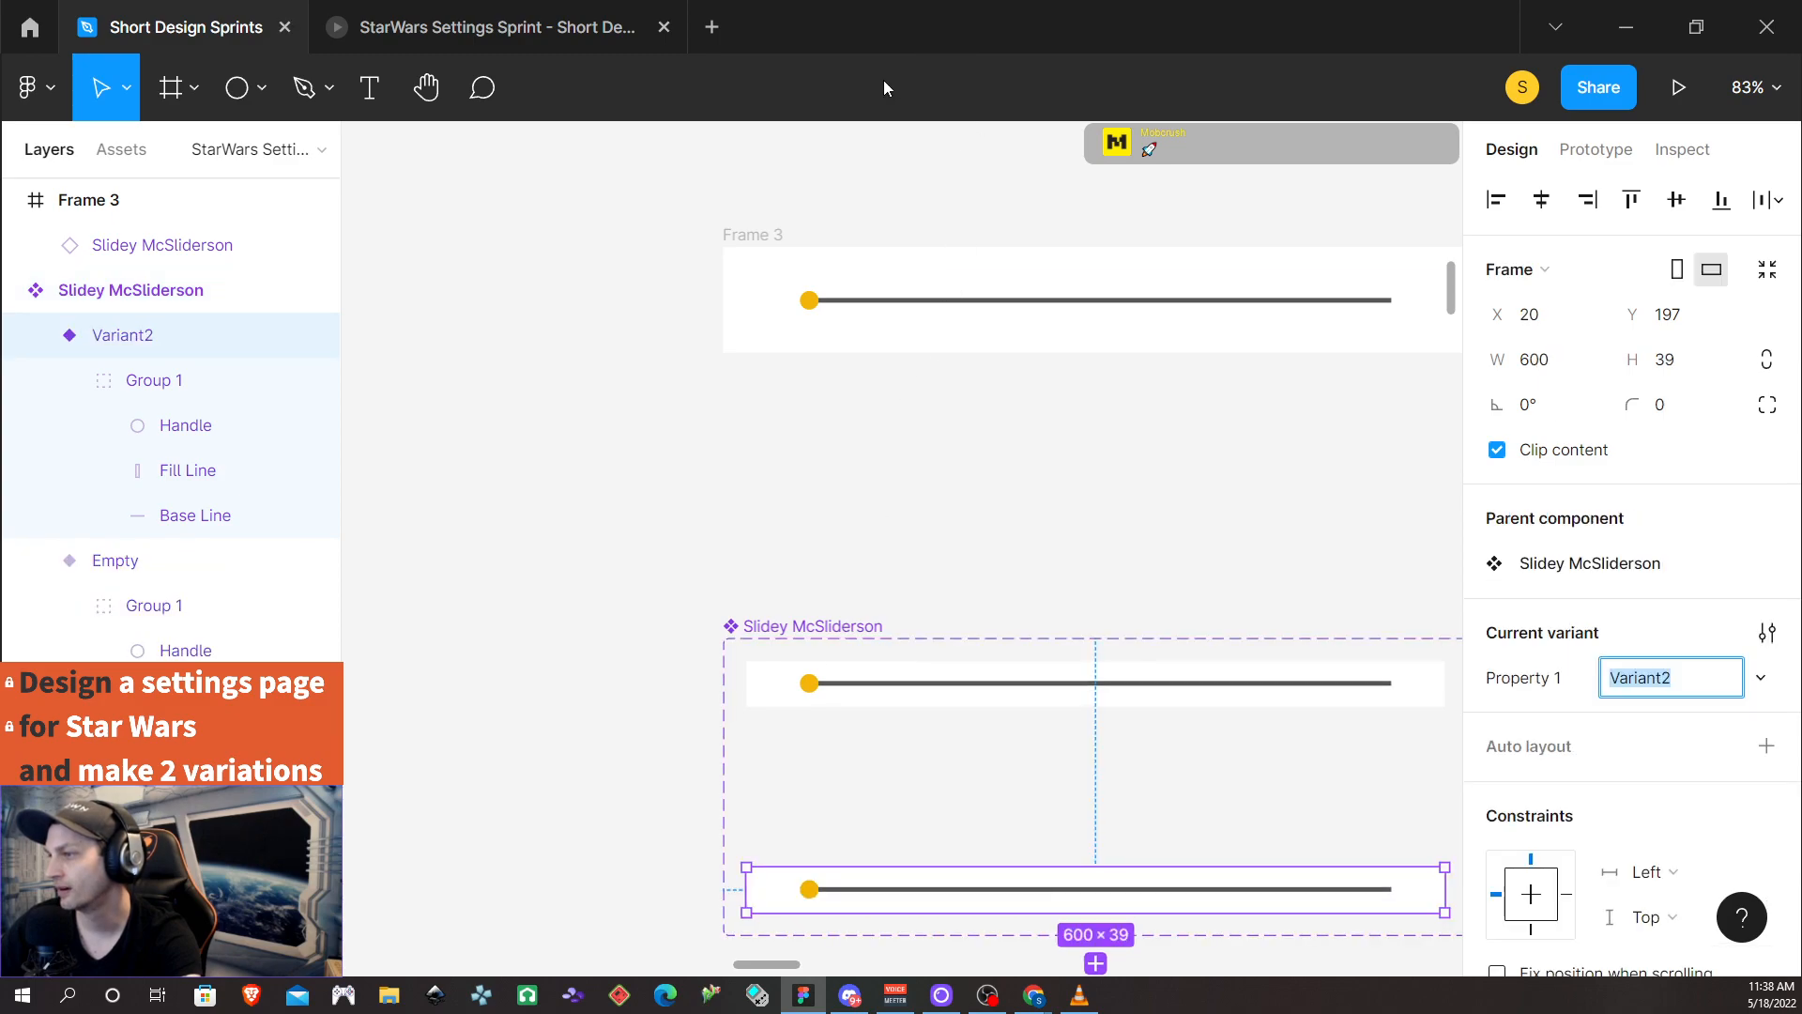
{"action": "left_click", "coordinate": [1051, 885]}
{"action": "left_click_drag", "start_coordinate": [1050, 889], "coordinate": [1047, 743]}
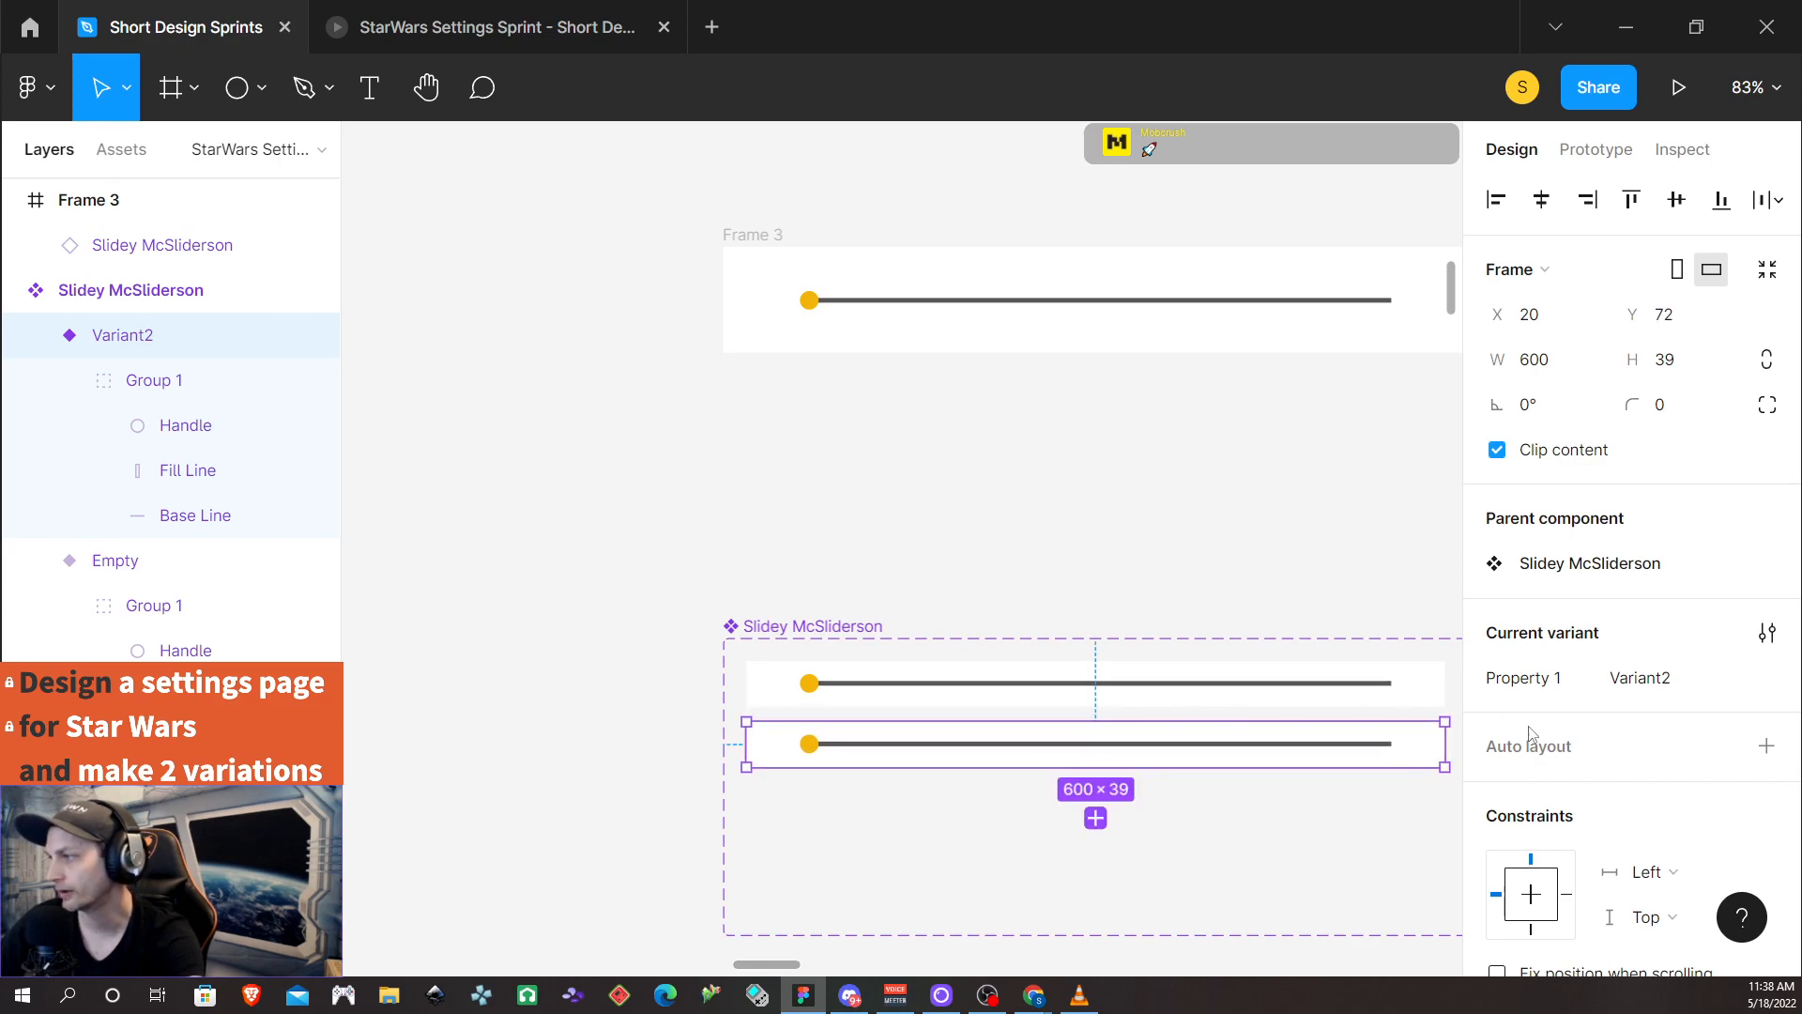
Set the second variant's Property 1 to 1/4 and add a third variant named 1/2 beneath it
{"action": "left_click", "coordinate": [1669, 675]}
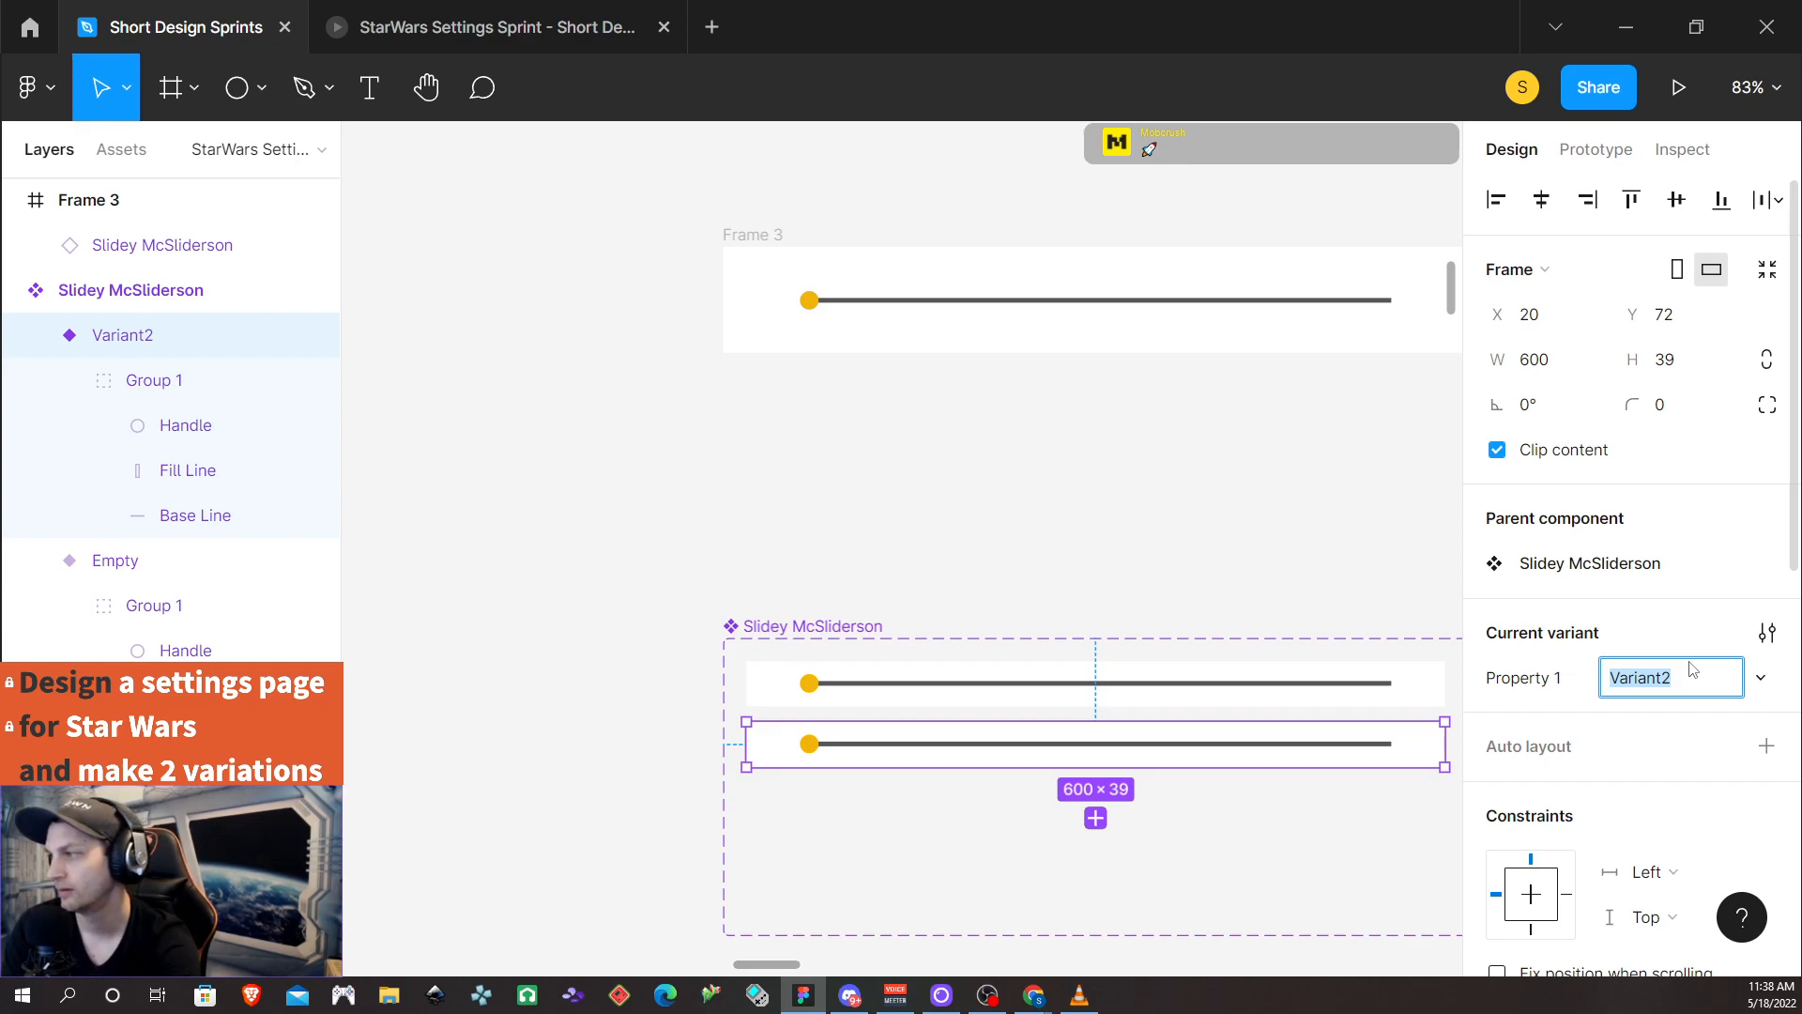
{"action": "type", "text": "w"}
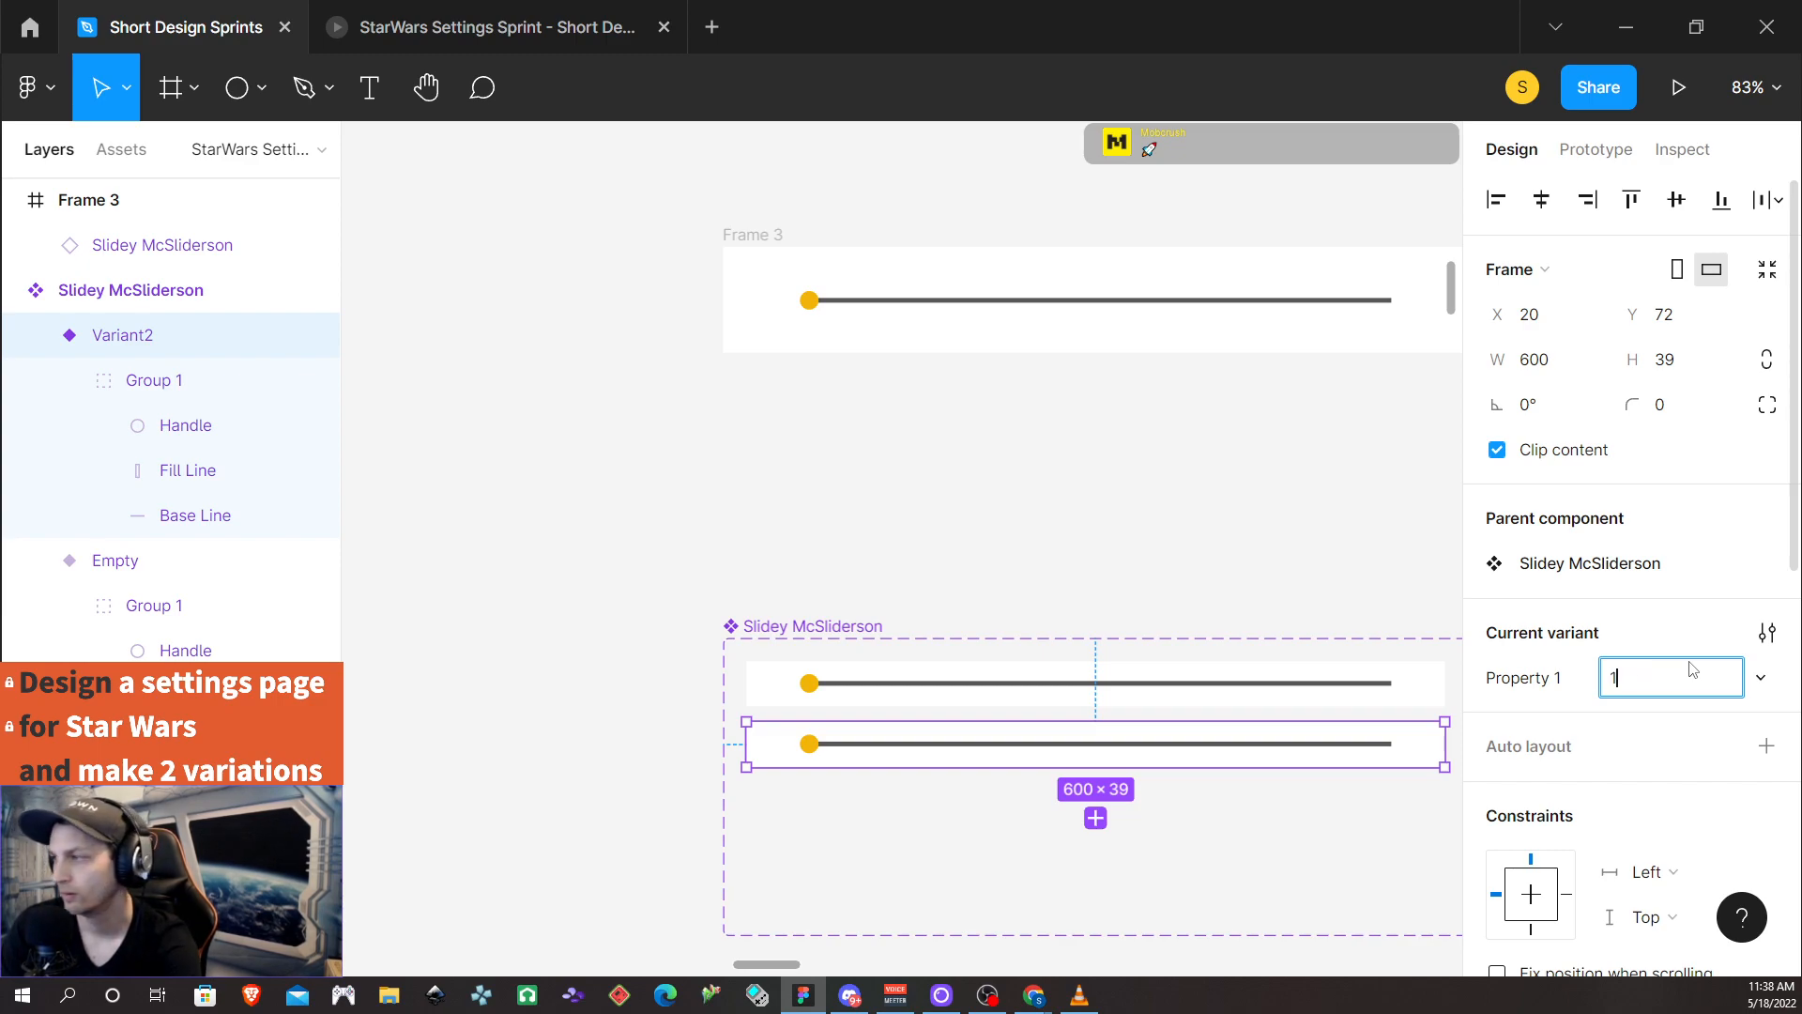
{"action": "left_click", "coordinate": [1095, 819]}
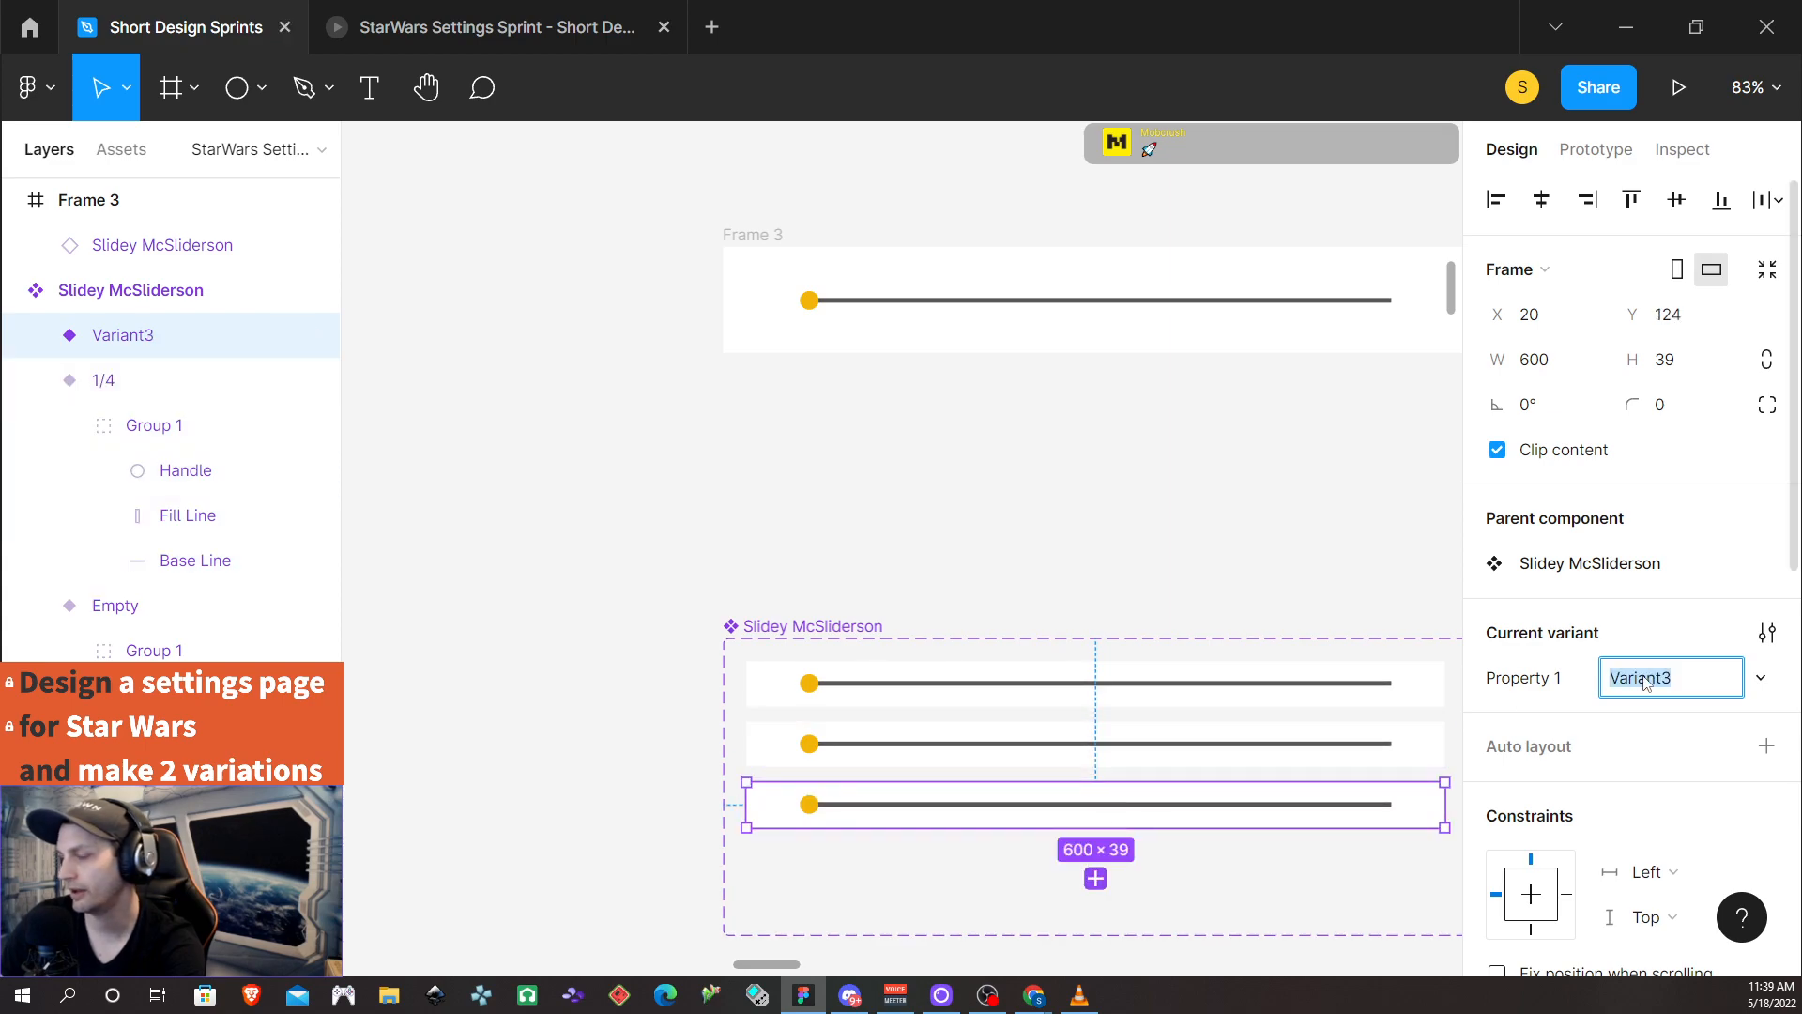
{"action": "type", "text": "1/2"}
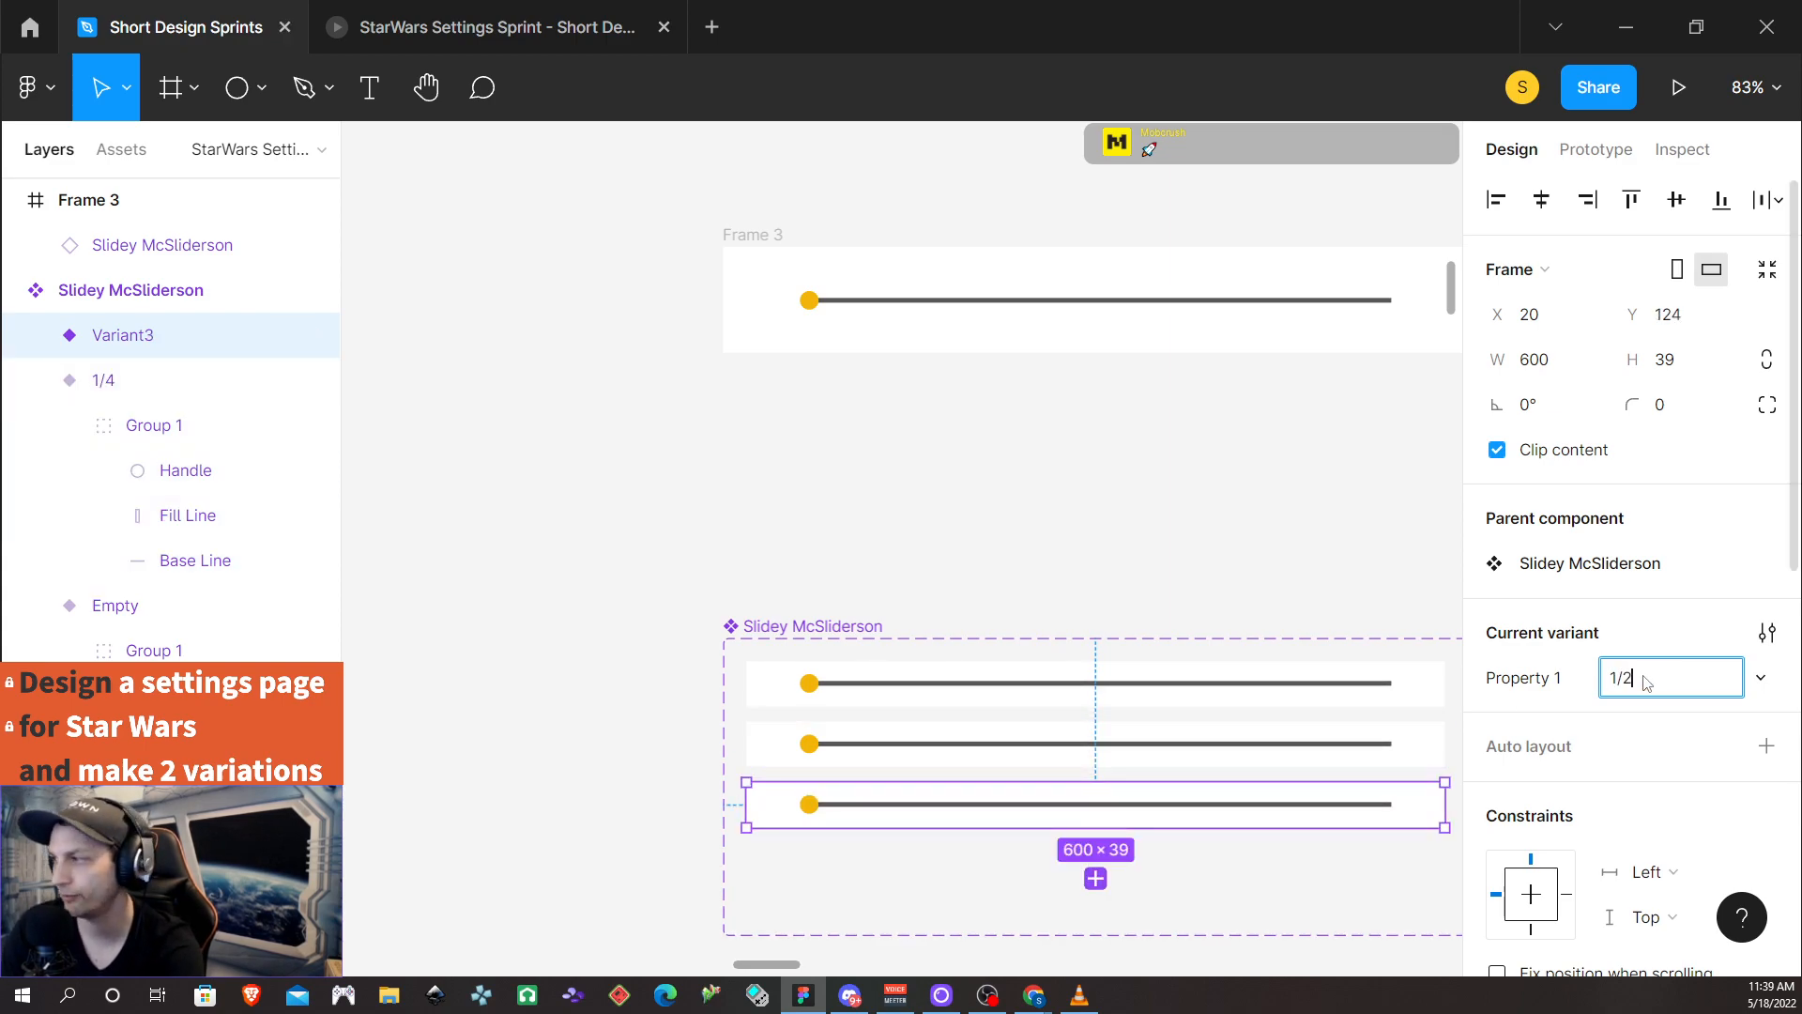
{"action": "key", "text": "Return"}
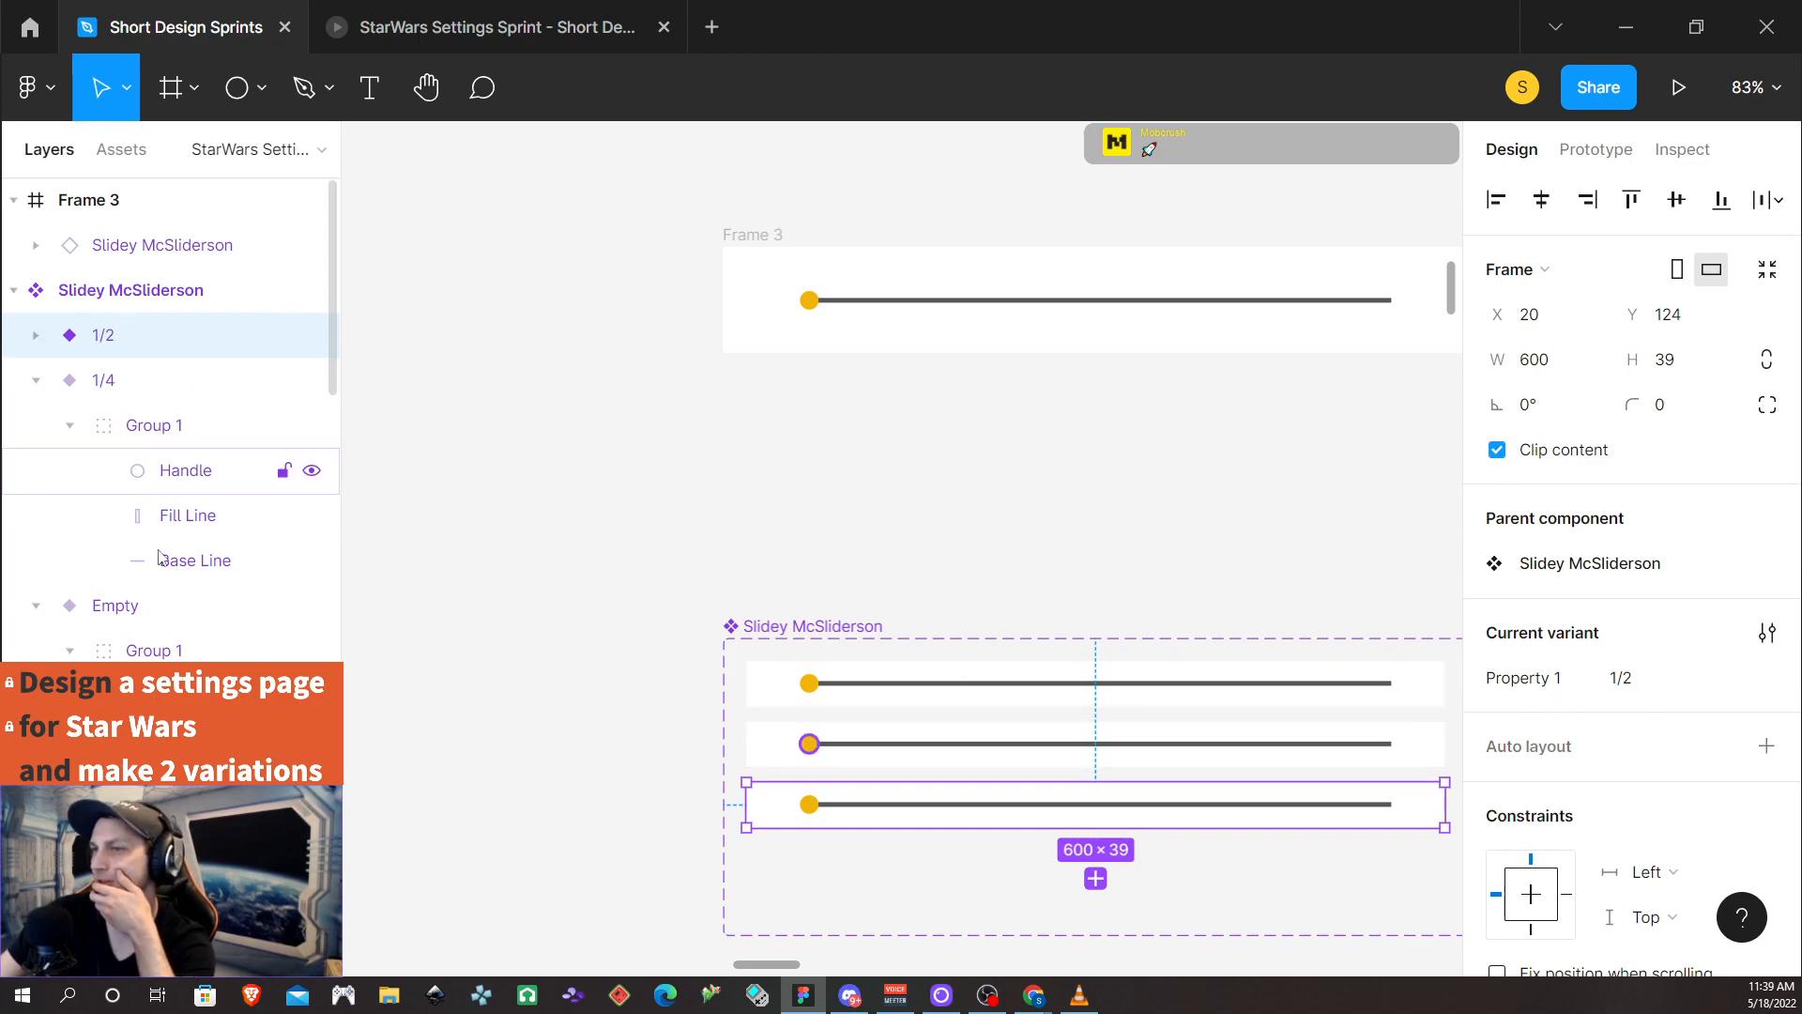
Add a fourth variant beneath the 1/2 variant and set its Property 1 to 3/5
{"action": "left_click", "coordinate": [1096, 879]}
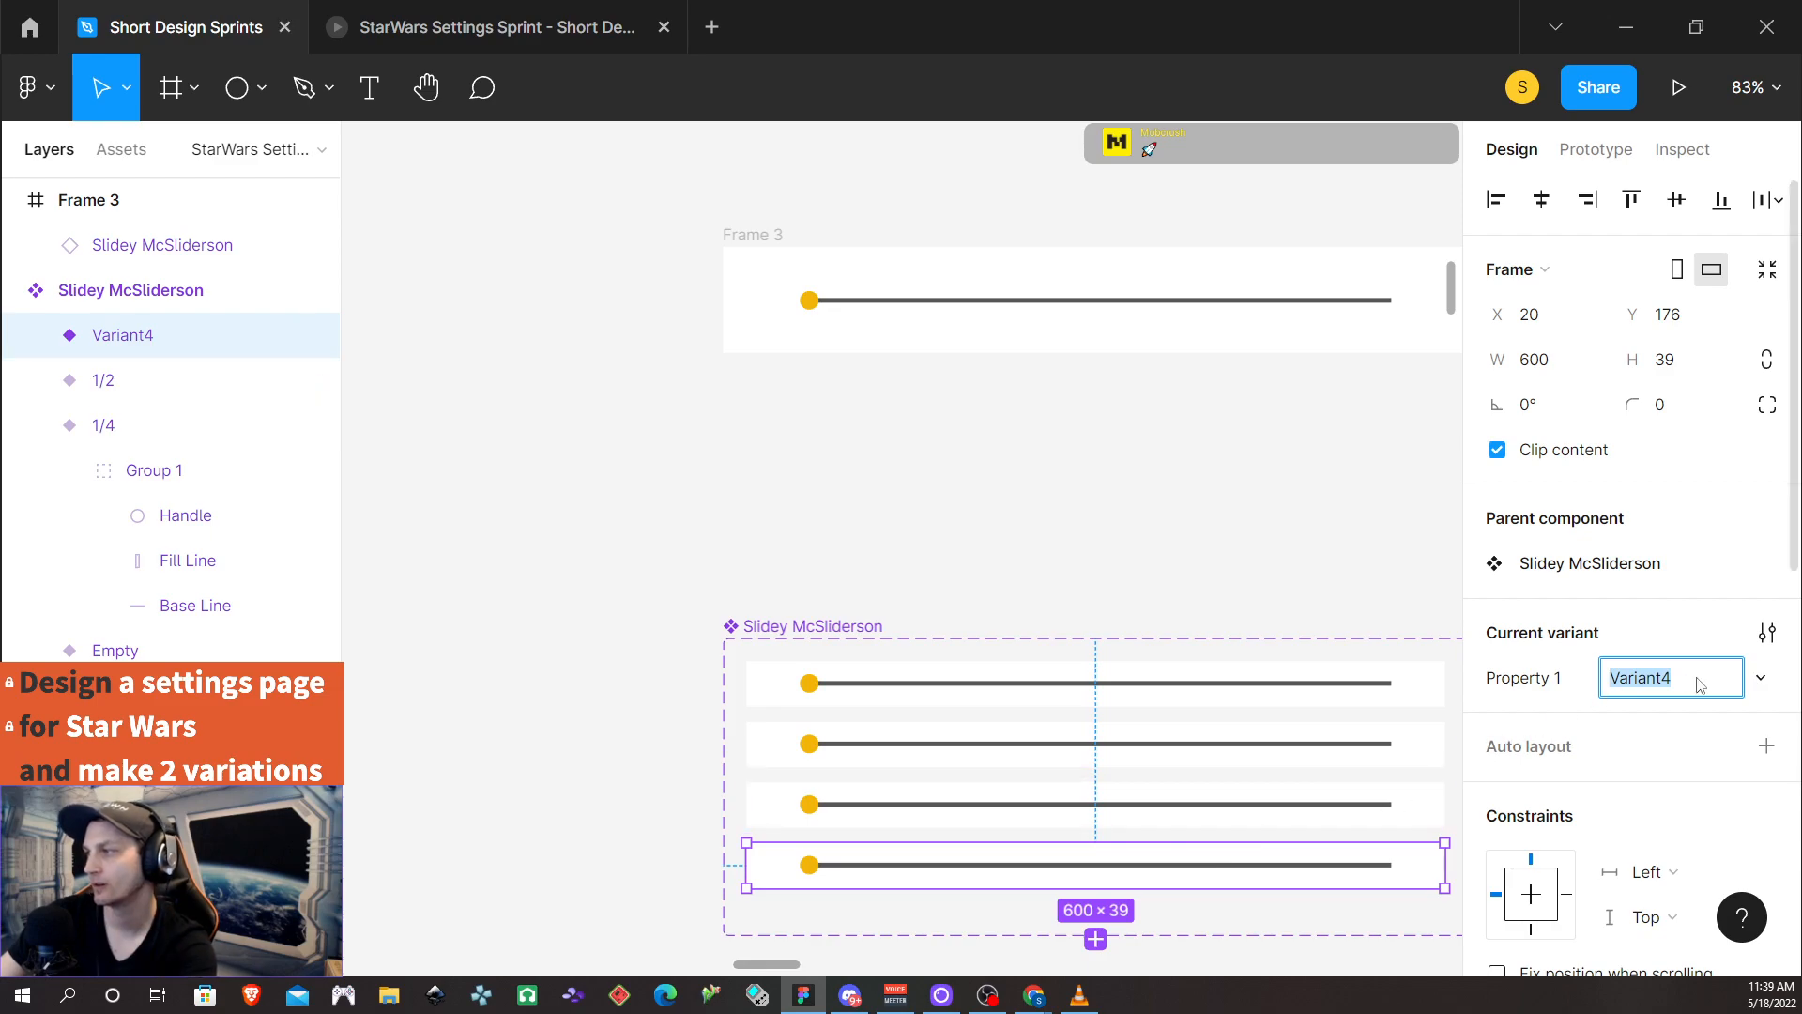
{"action": "type", "text": "3/5"}
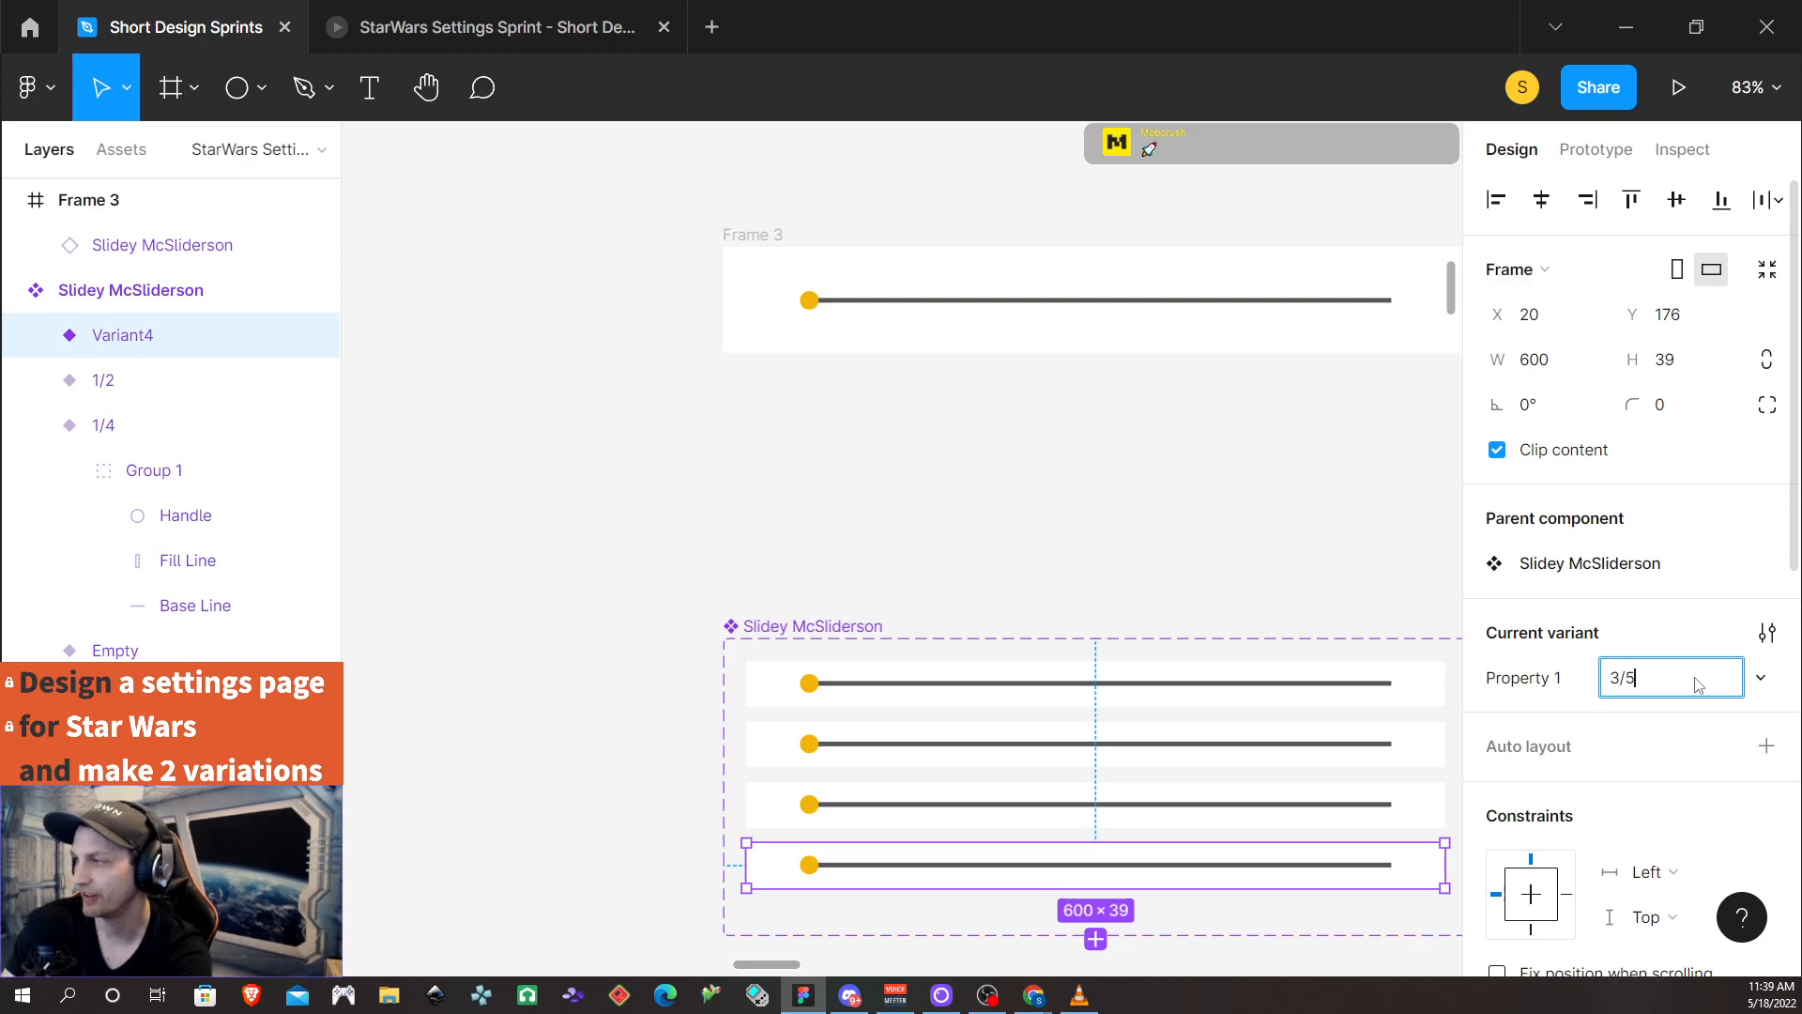
{"action": "left_click", "coordinate": [131, 383]}
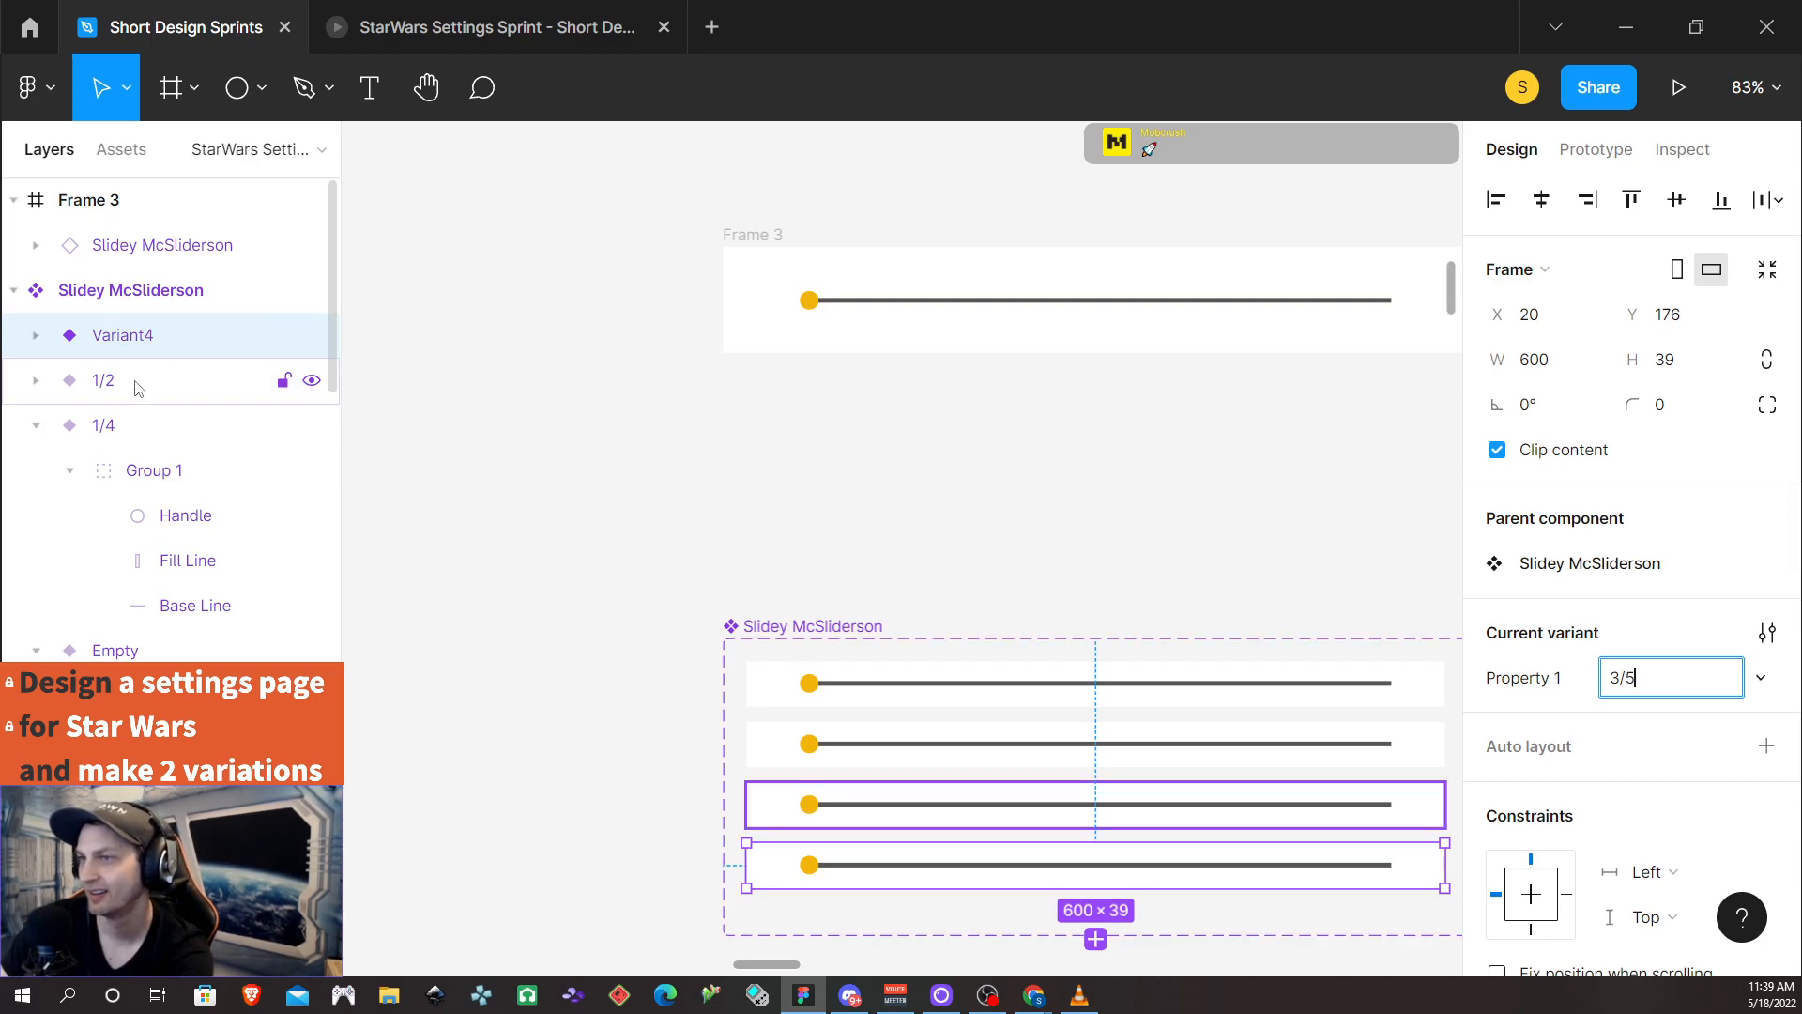
Change the Property 1 value of the 1/2 variant to 2/5
{"action": "double_click", "coordinate": [132, 385]}
{"action": "left_click", "coordinate": [217, 382]}
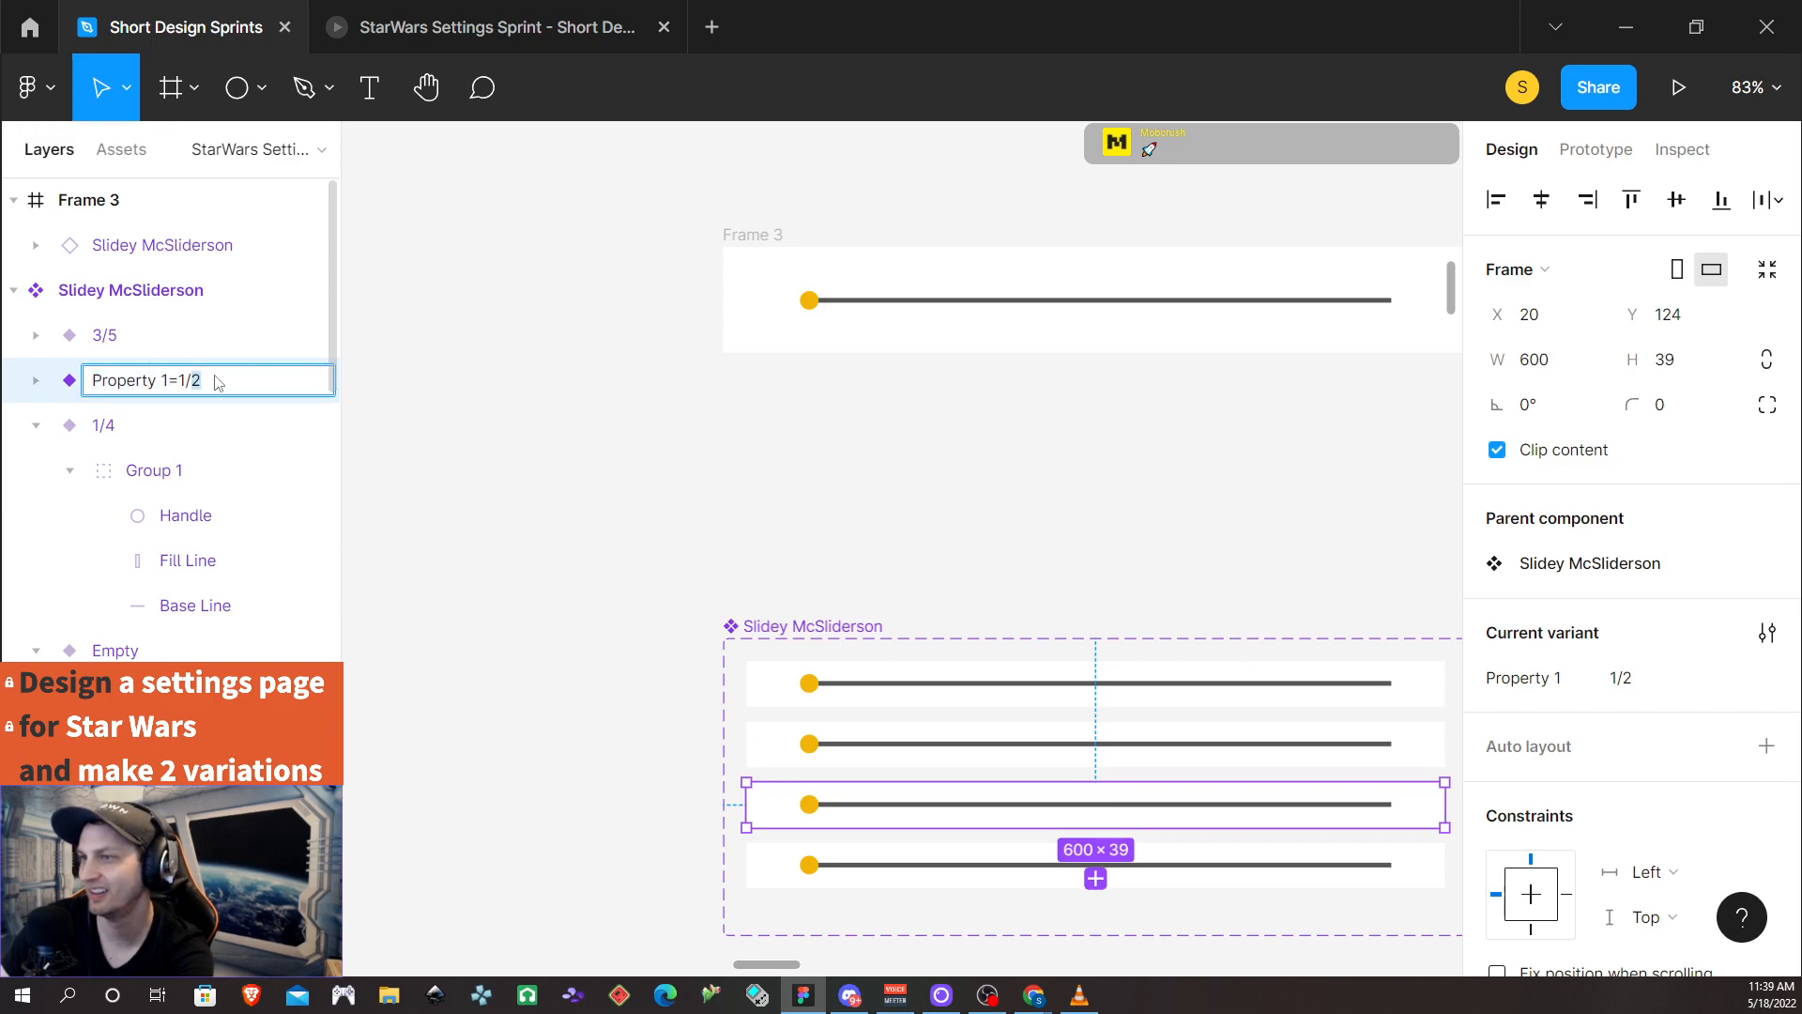
{"action": "left_click", "coordinate": [1638, 682]}
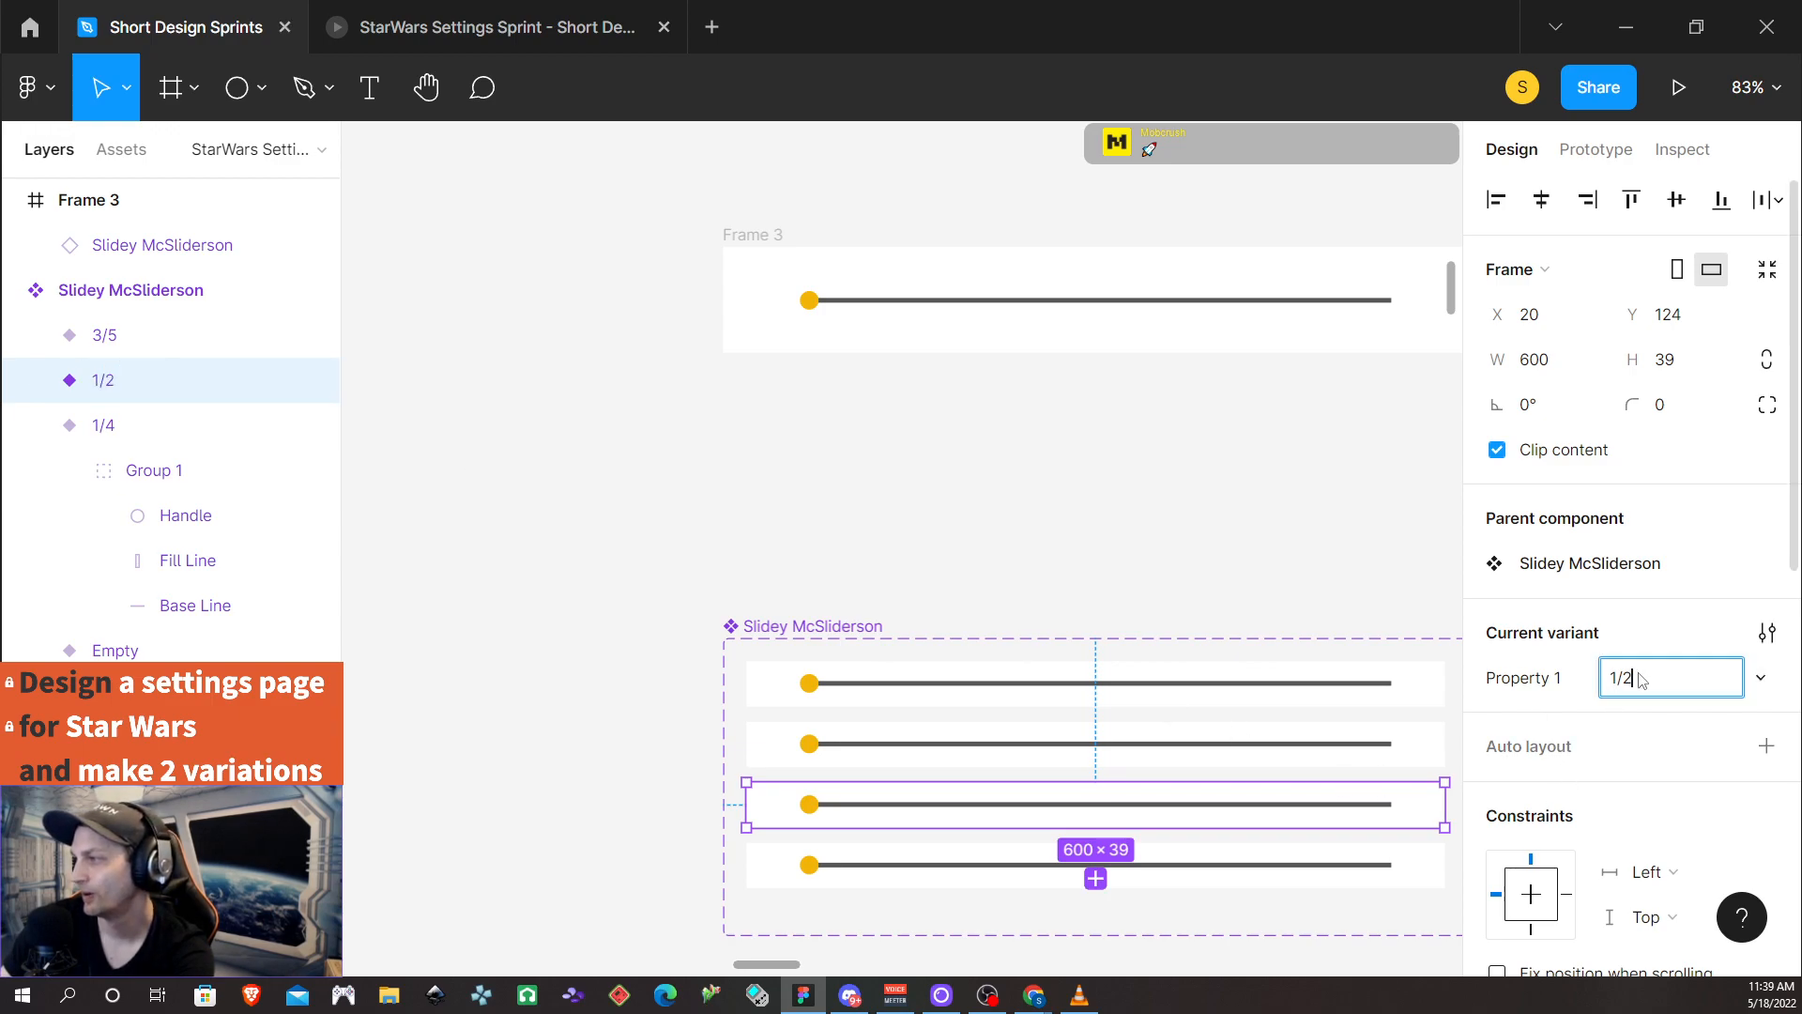
{"action": "left_click", "coordinate": [1643, 682]}
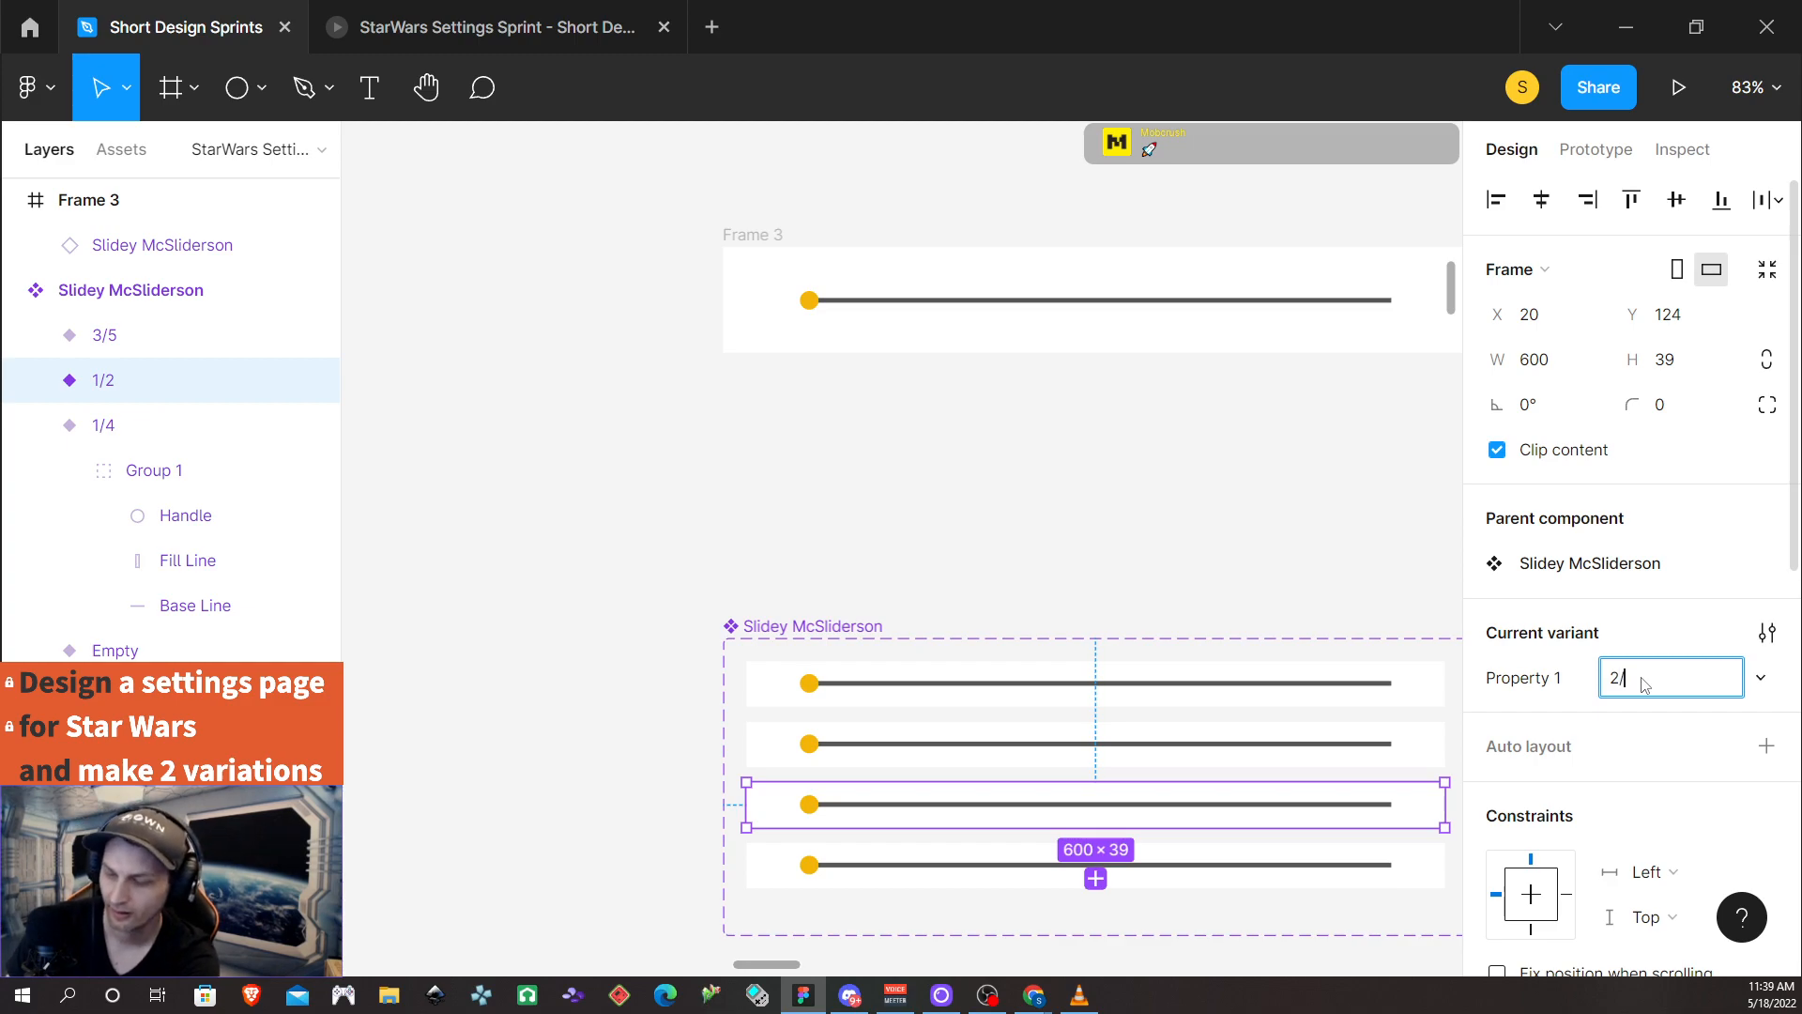
{"action": "key", "text": "Return"}
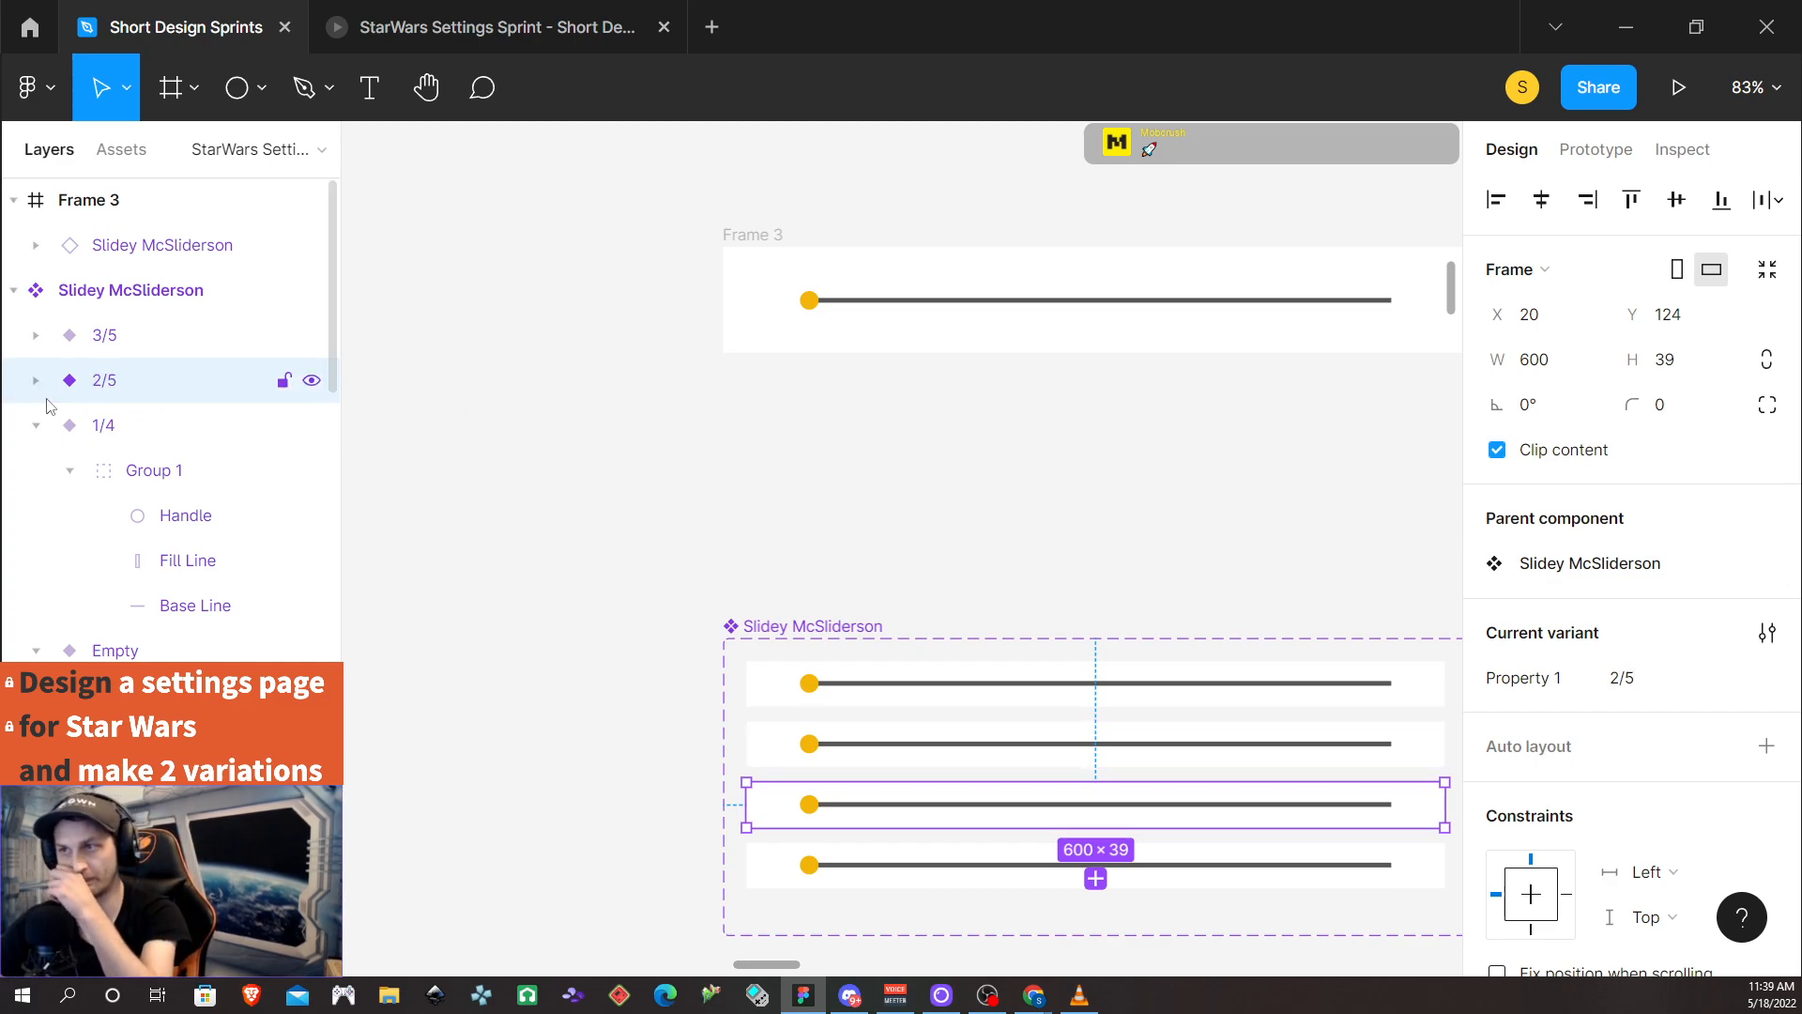
Set the Property 1 value of the 1/4 variant to 1/5 and collapse its layers
{"action": "left_click", "coordinate": [106, 429]}
{"action": "left_click", "coordinate": [1645, 690]}
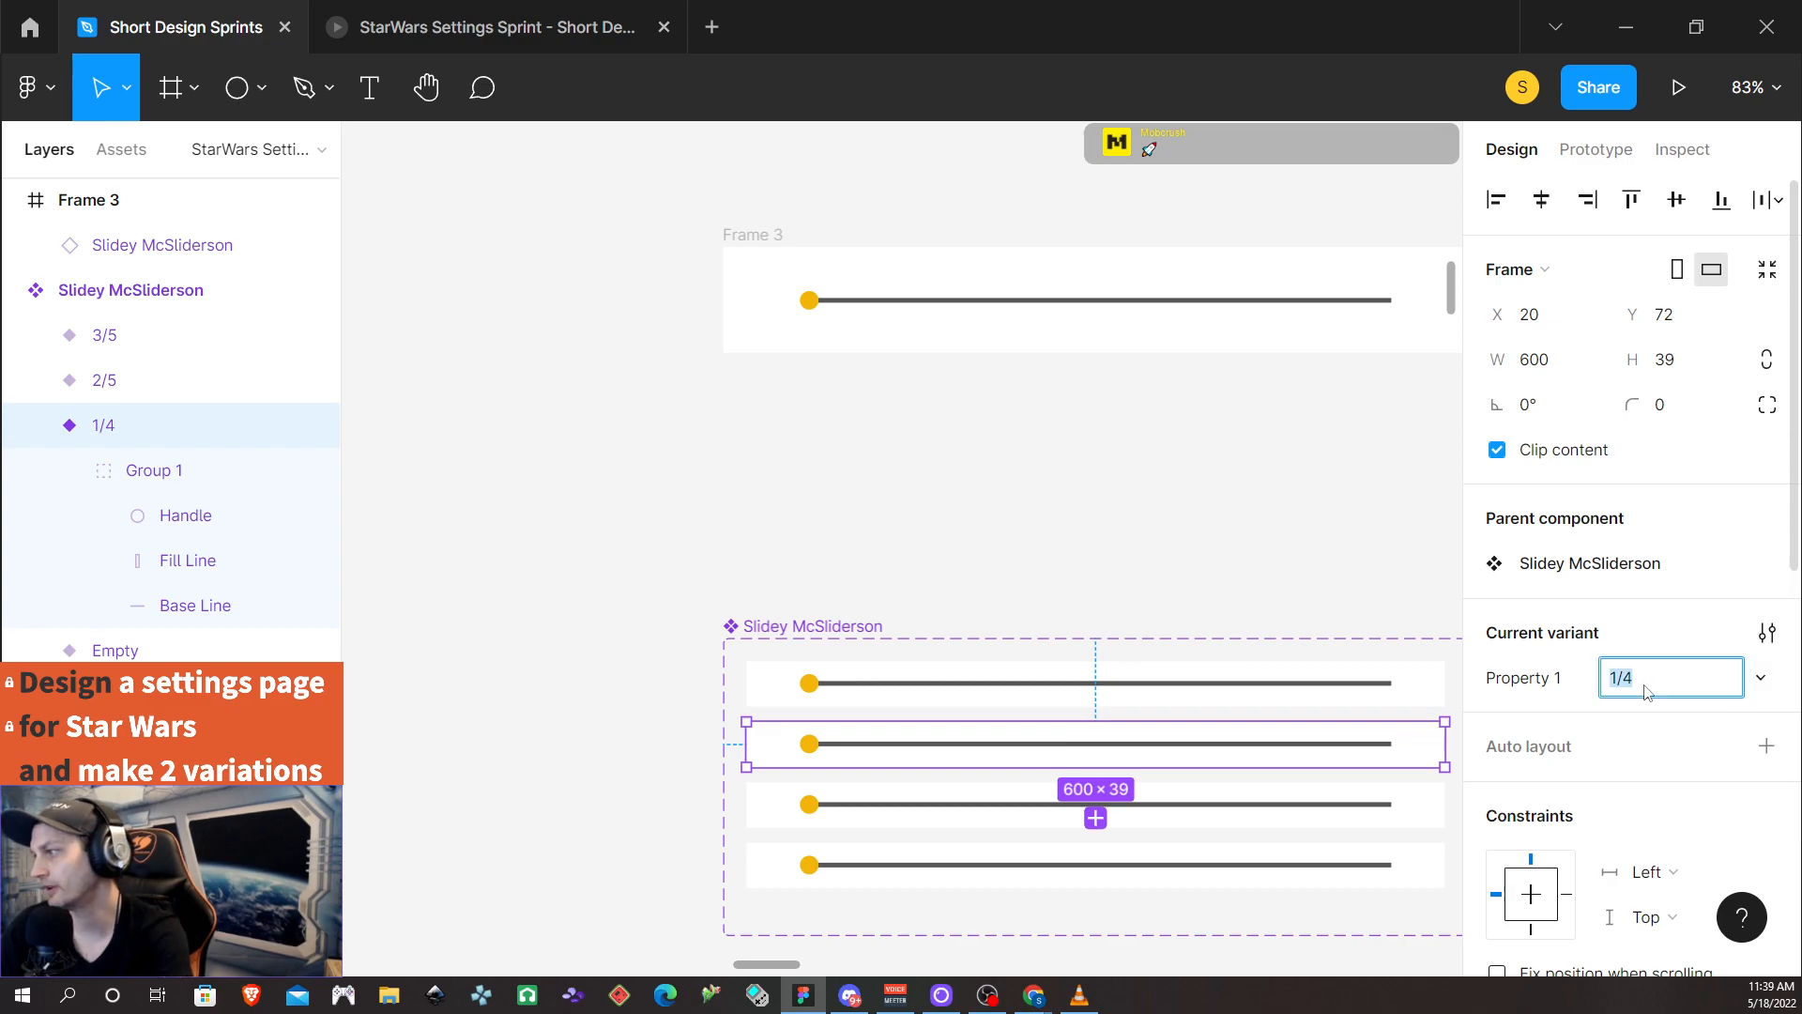
{"action": "left_click", "coordinate": [1641, 686]}
{"action": "key", "text": "BackSpace"}
{"action": "type", "text": "5"}
{"action": "key", "text": "Return"}
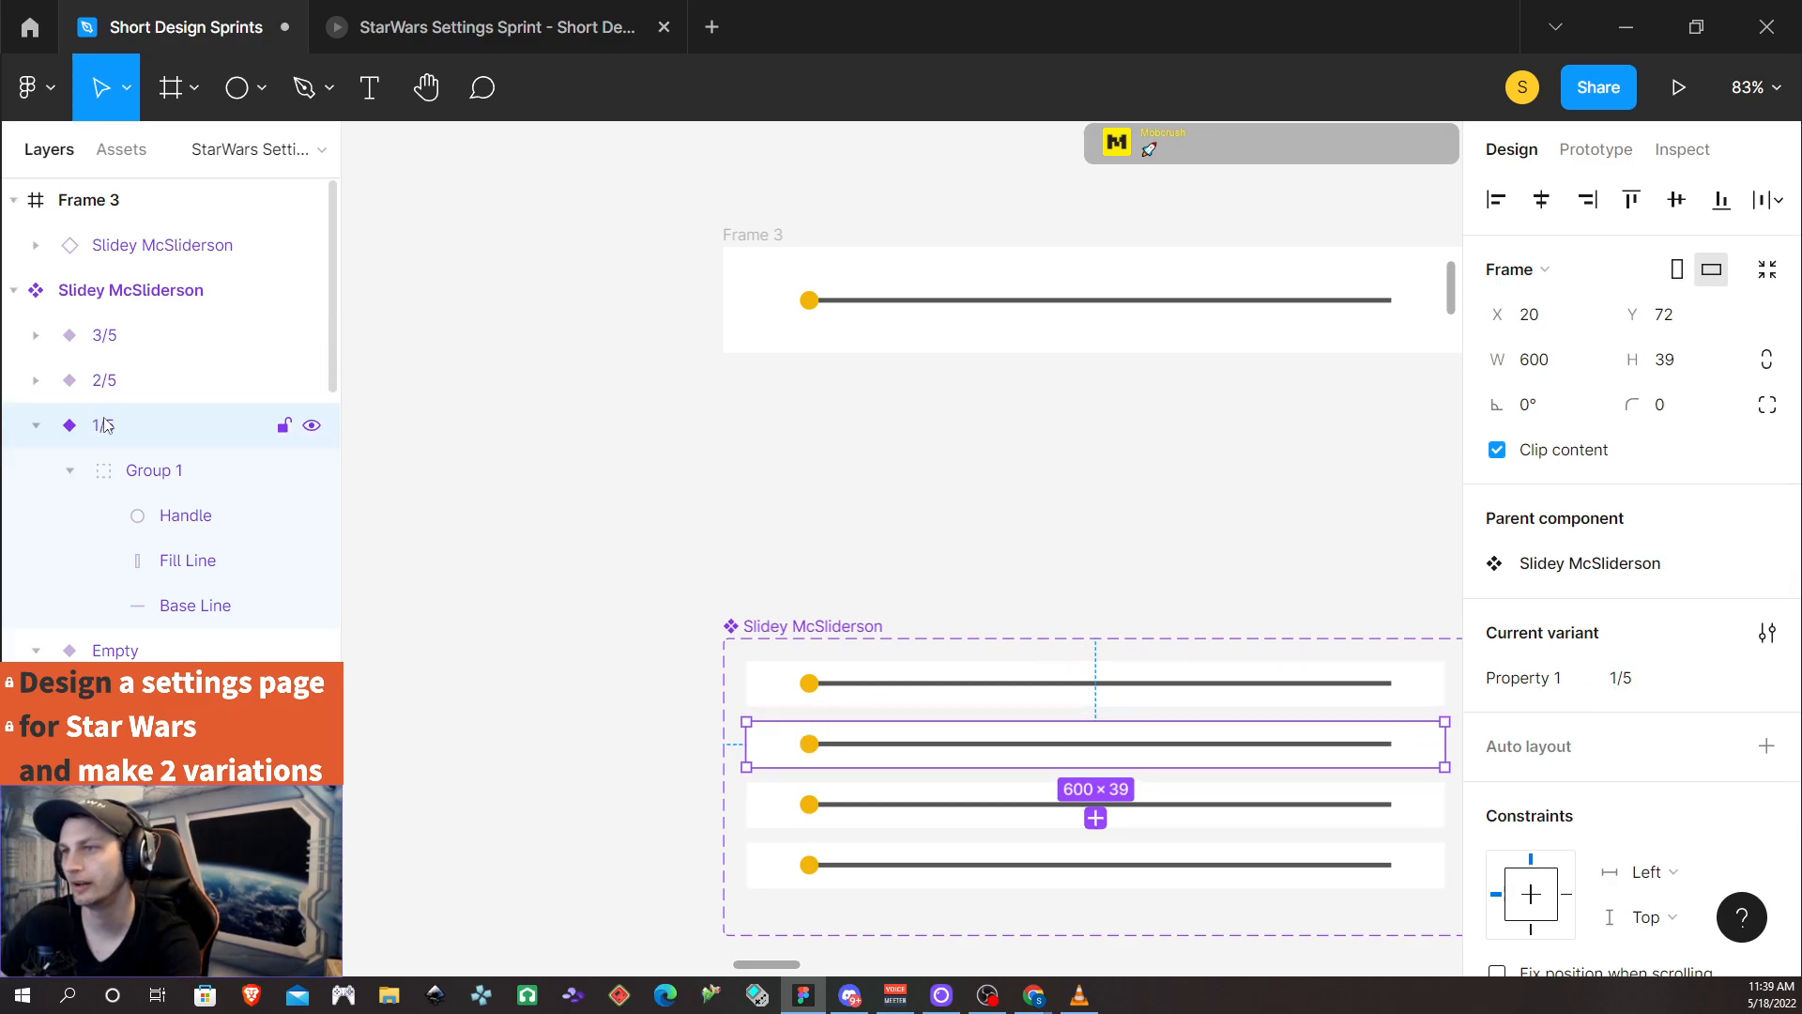
{"action": "left_click", "coordinate": [36, 427]}
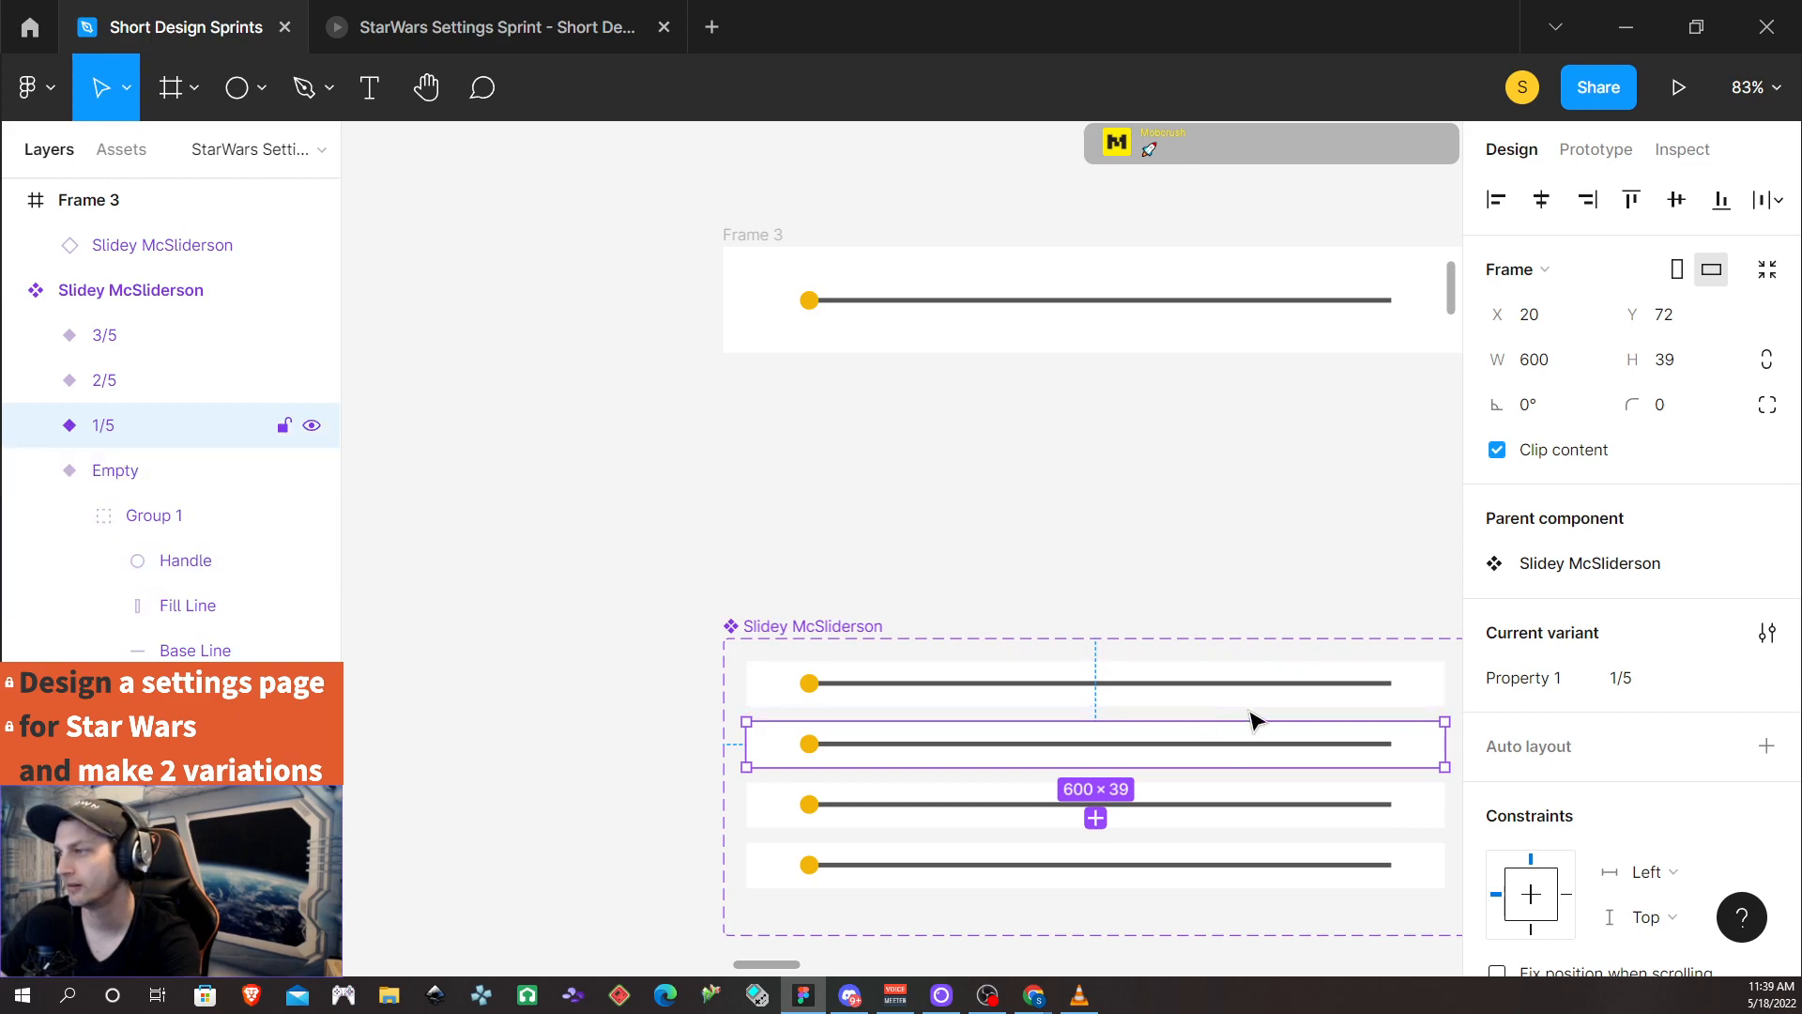
Add a fifth variant beneath the 3/5 variant and set its Property 1 to 4/5
{"action": "left_click", "coordinate": [1110, 868]}
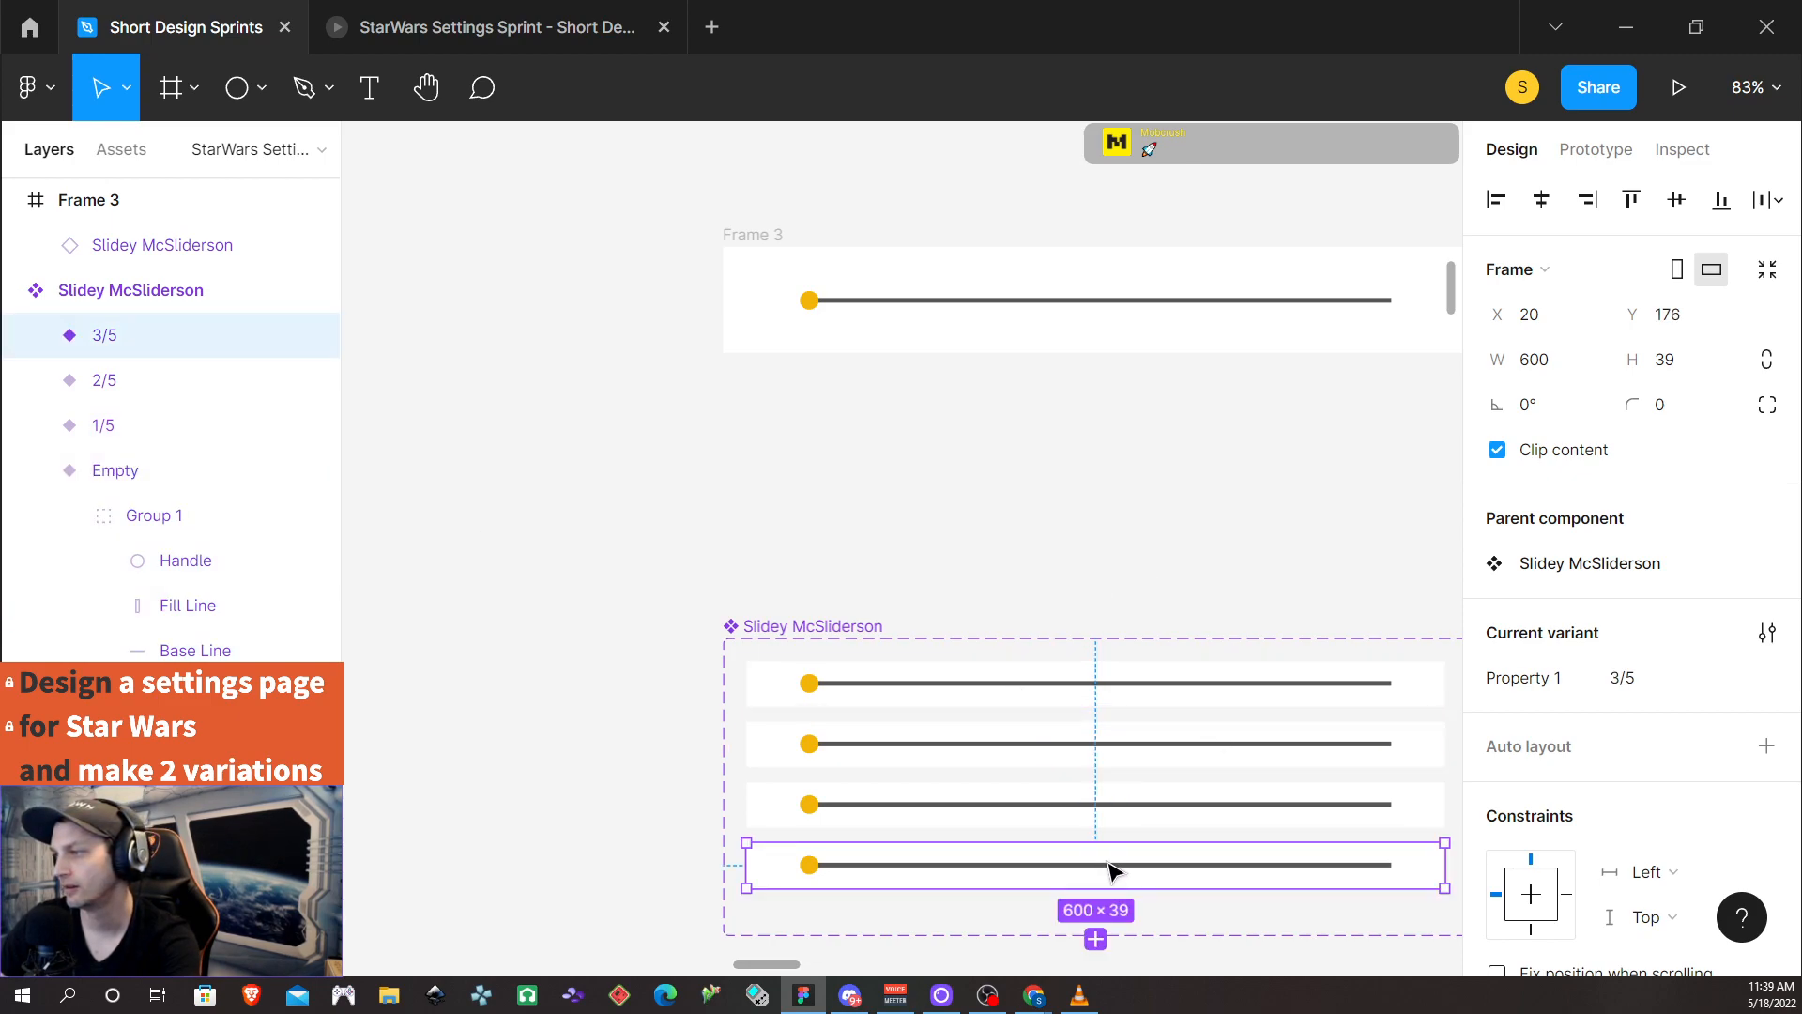
{"action": "left_click", "coordinate": [1095, 939]}
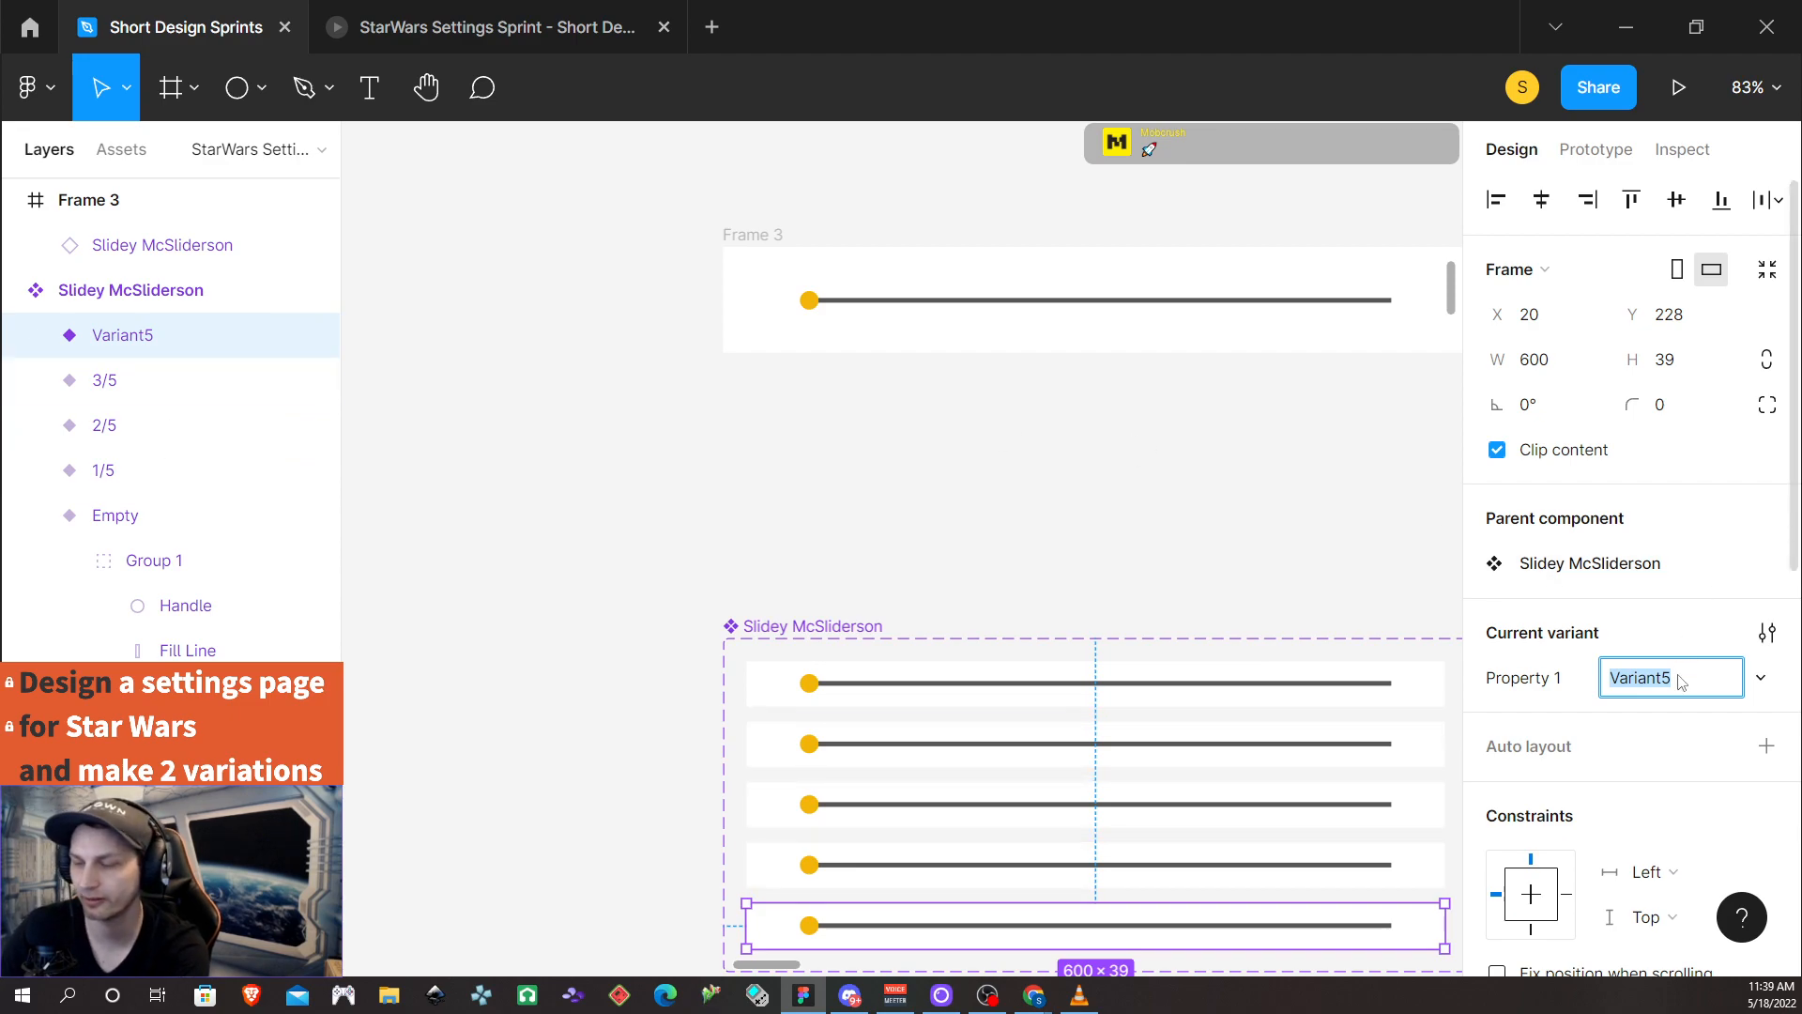
{"action": "type", "text": "4/5"}
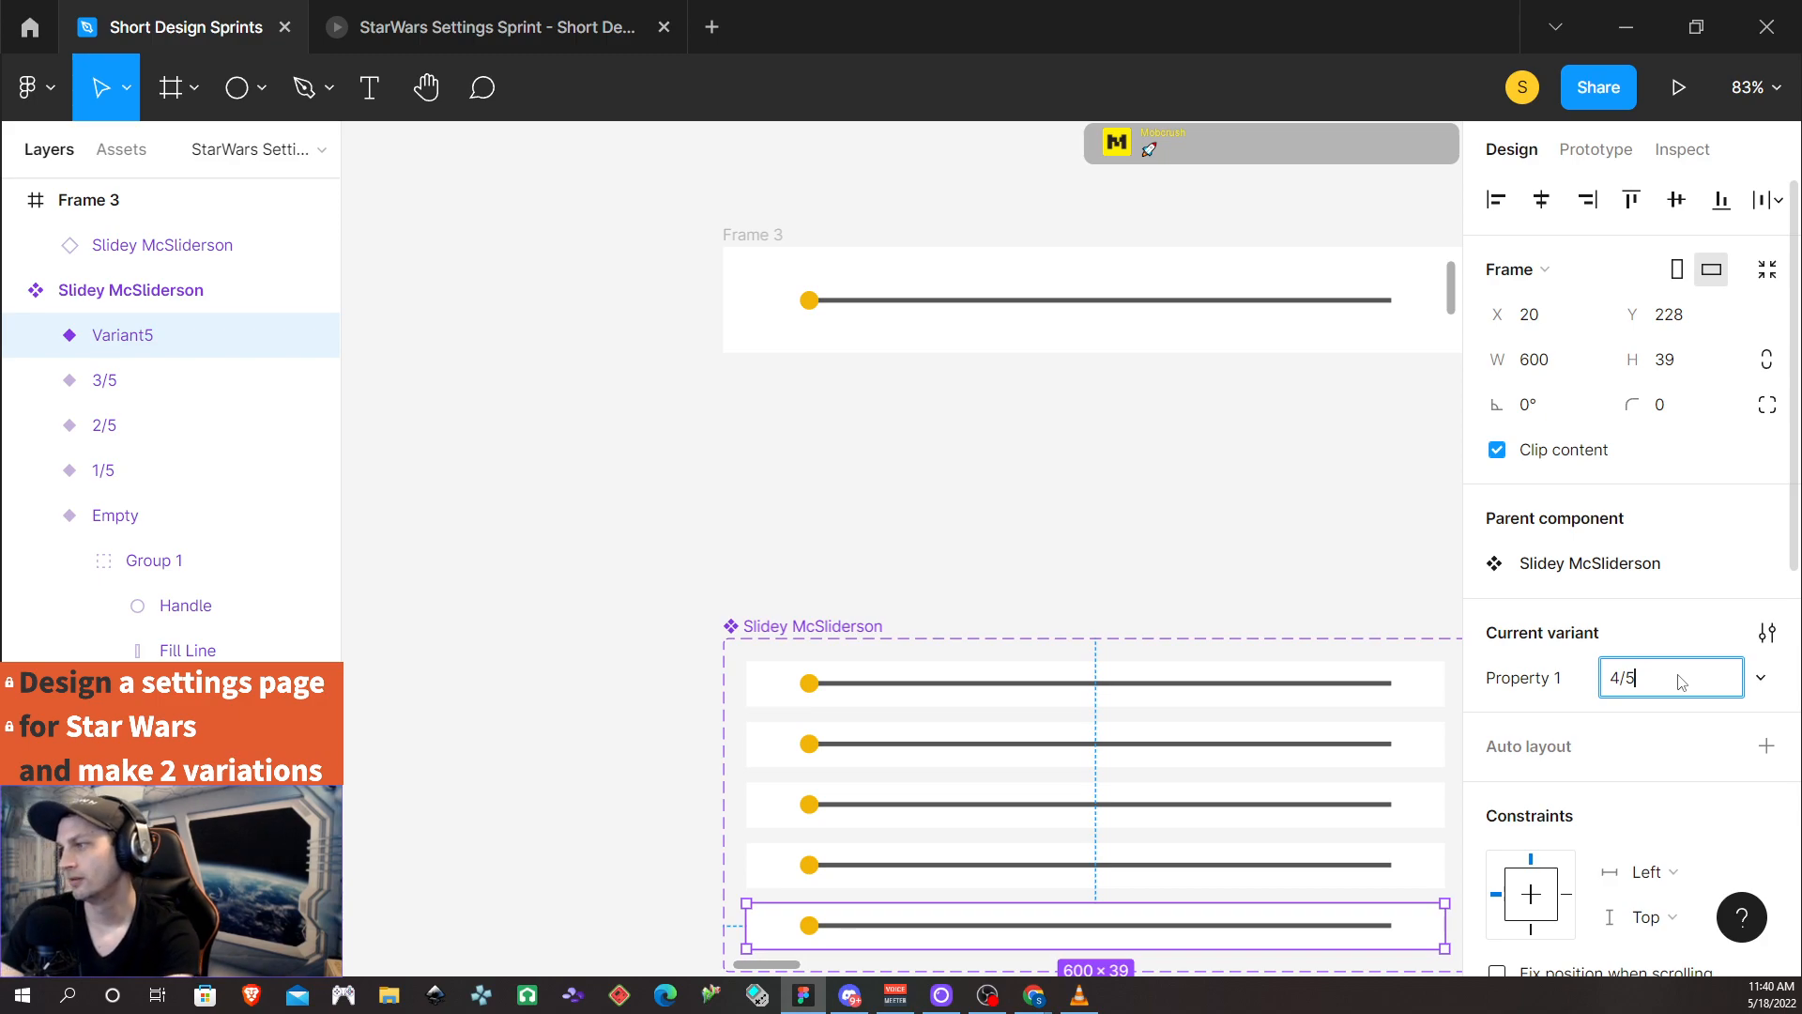
{"action": "key", "text": "Return"}
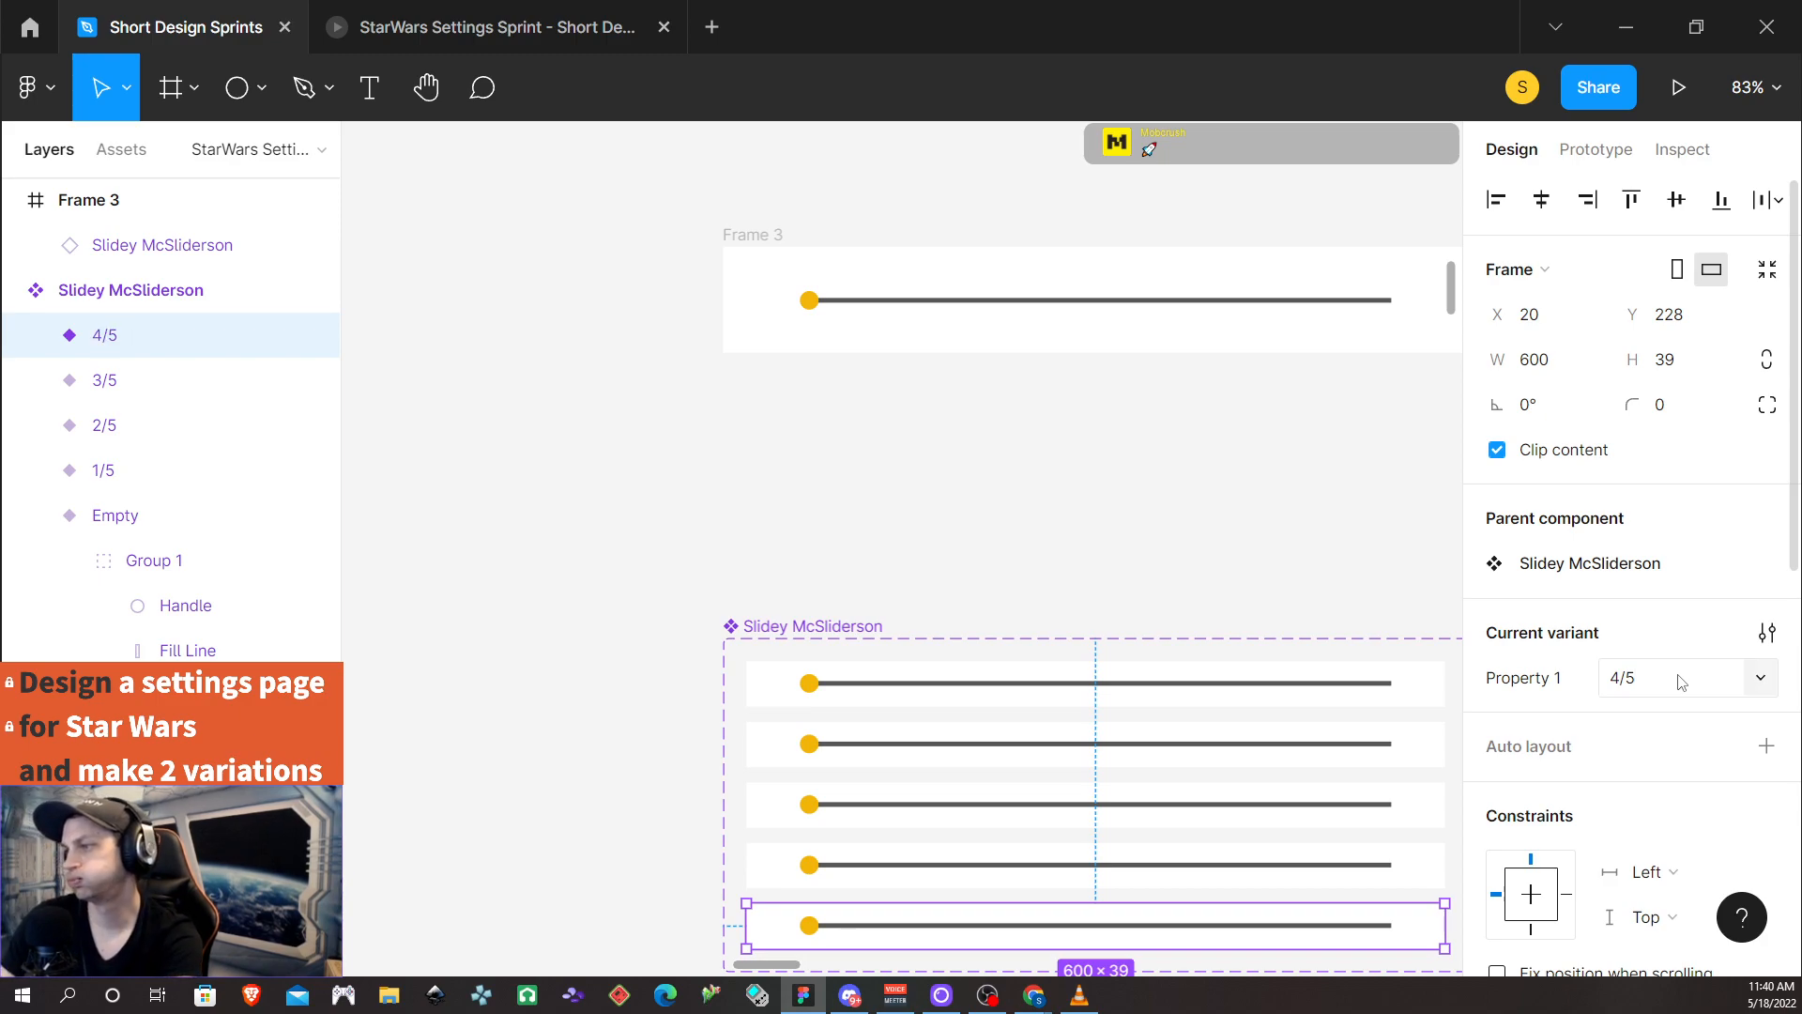
Add a sixth variant beneath the 4/5 variant and set its Property 1 to Full
{"action": "scroll", "coordinate": [964, 499], "scroll_direction": "up", "scroll_amount": 1}
{"action": "scroll", "coordinate": [964, 499], "scroll_direction": "down", "scroll_amount": 4}
{"action": "scroll", "coordinate": [964, 499], "scroll_direction": "down", "scroll_amount": 1}
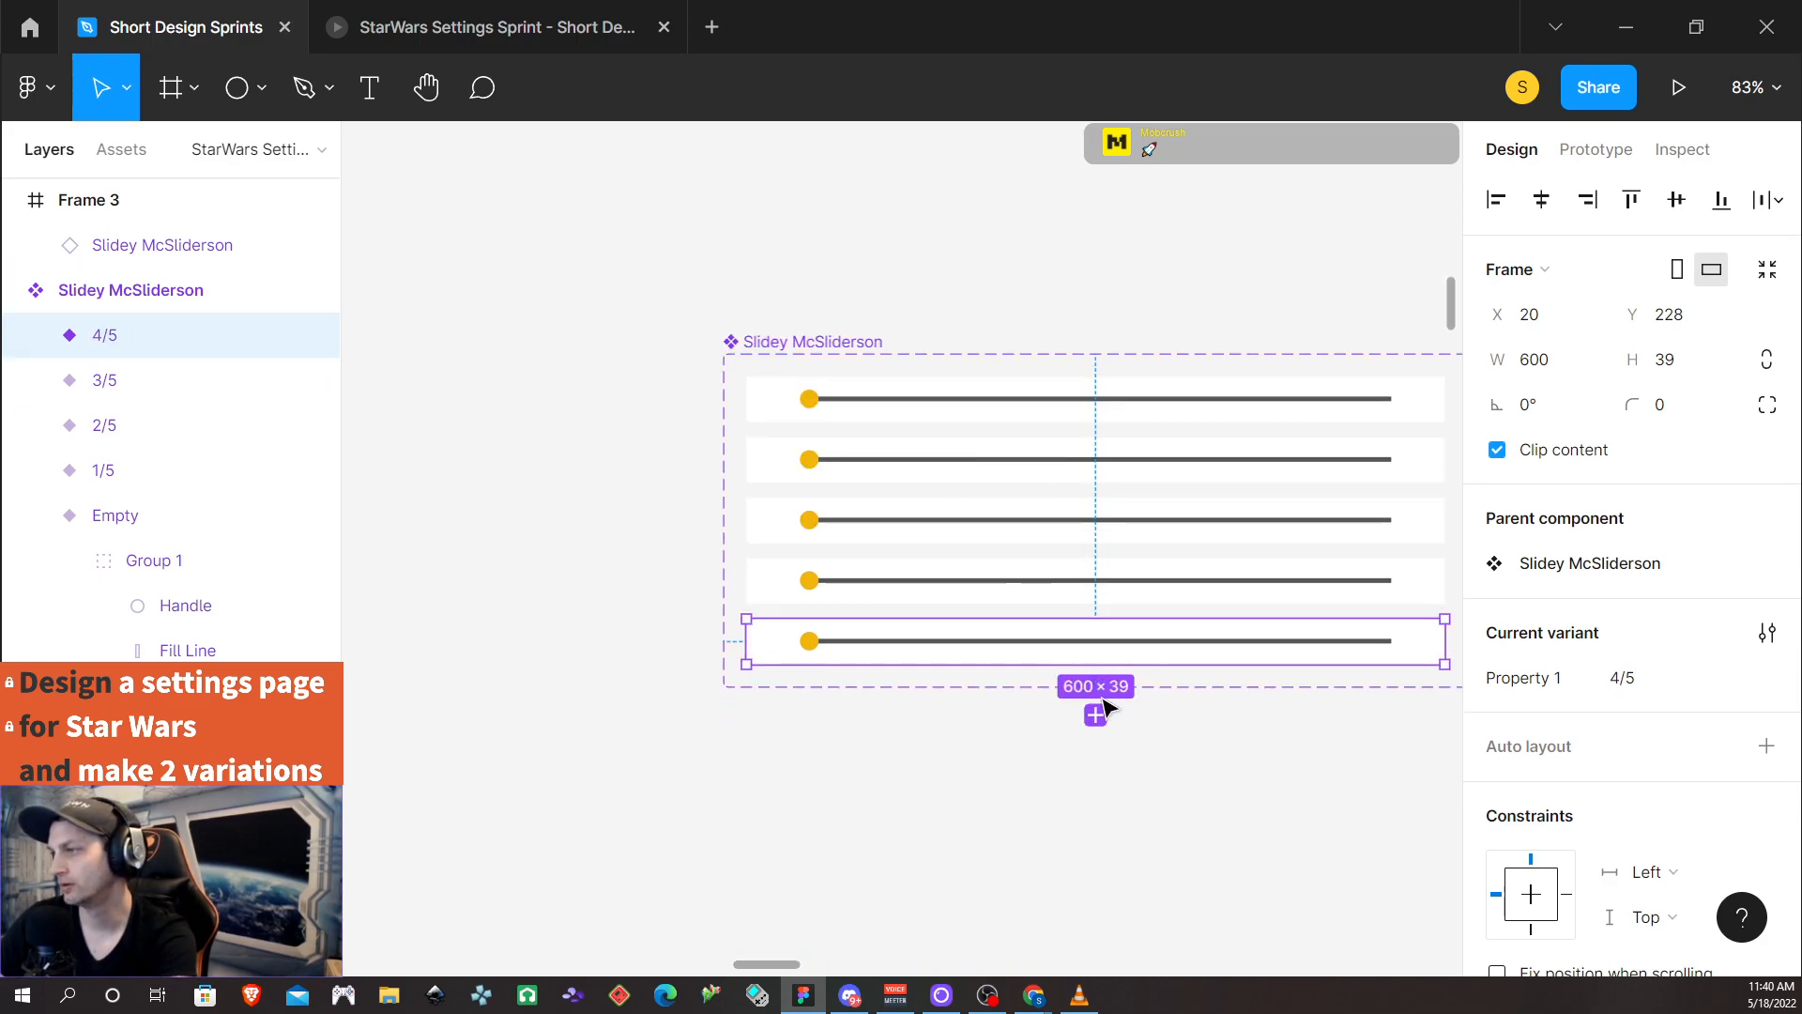
{"action": "left_click", "coordinate": [1096, 716]}
{"action": "type", "text": "F"}
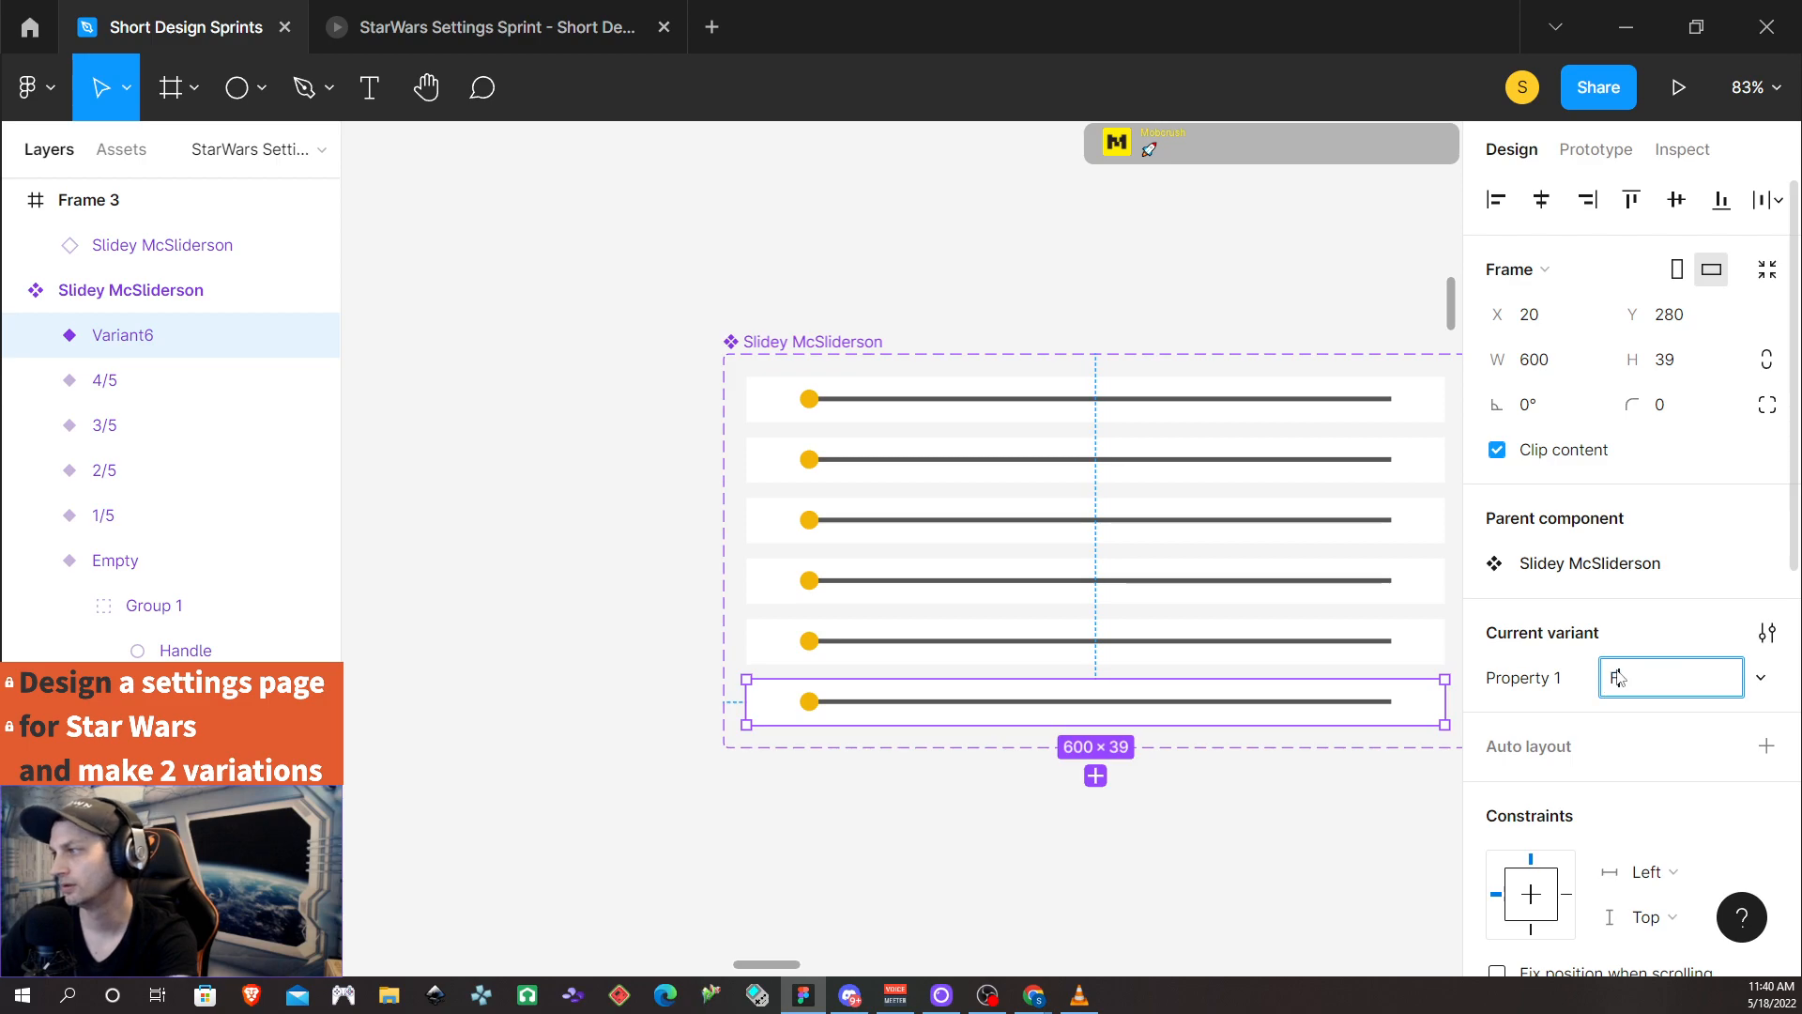
{"action": "type", "text": "ull"}
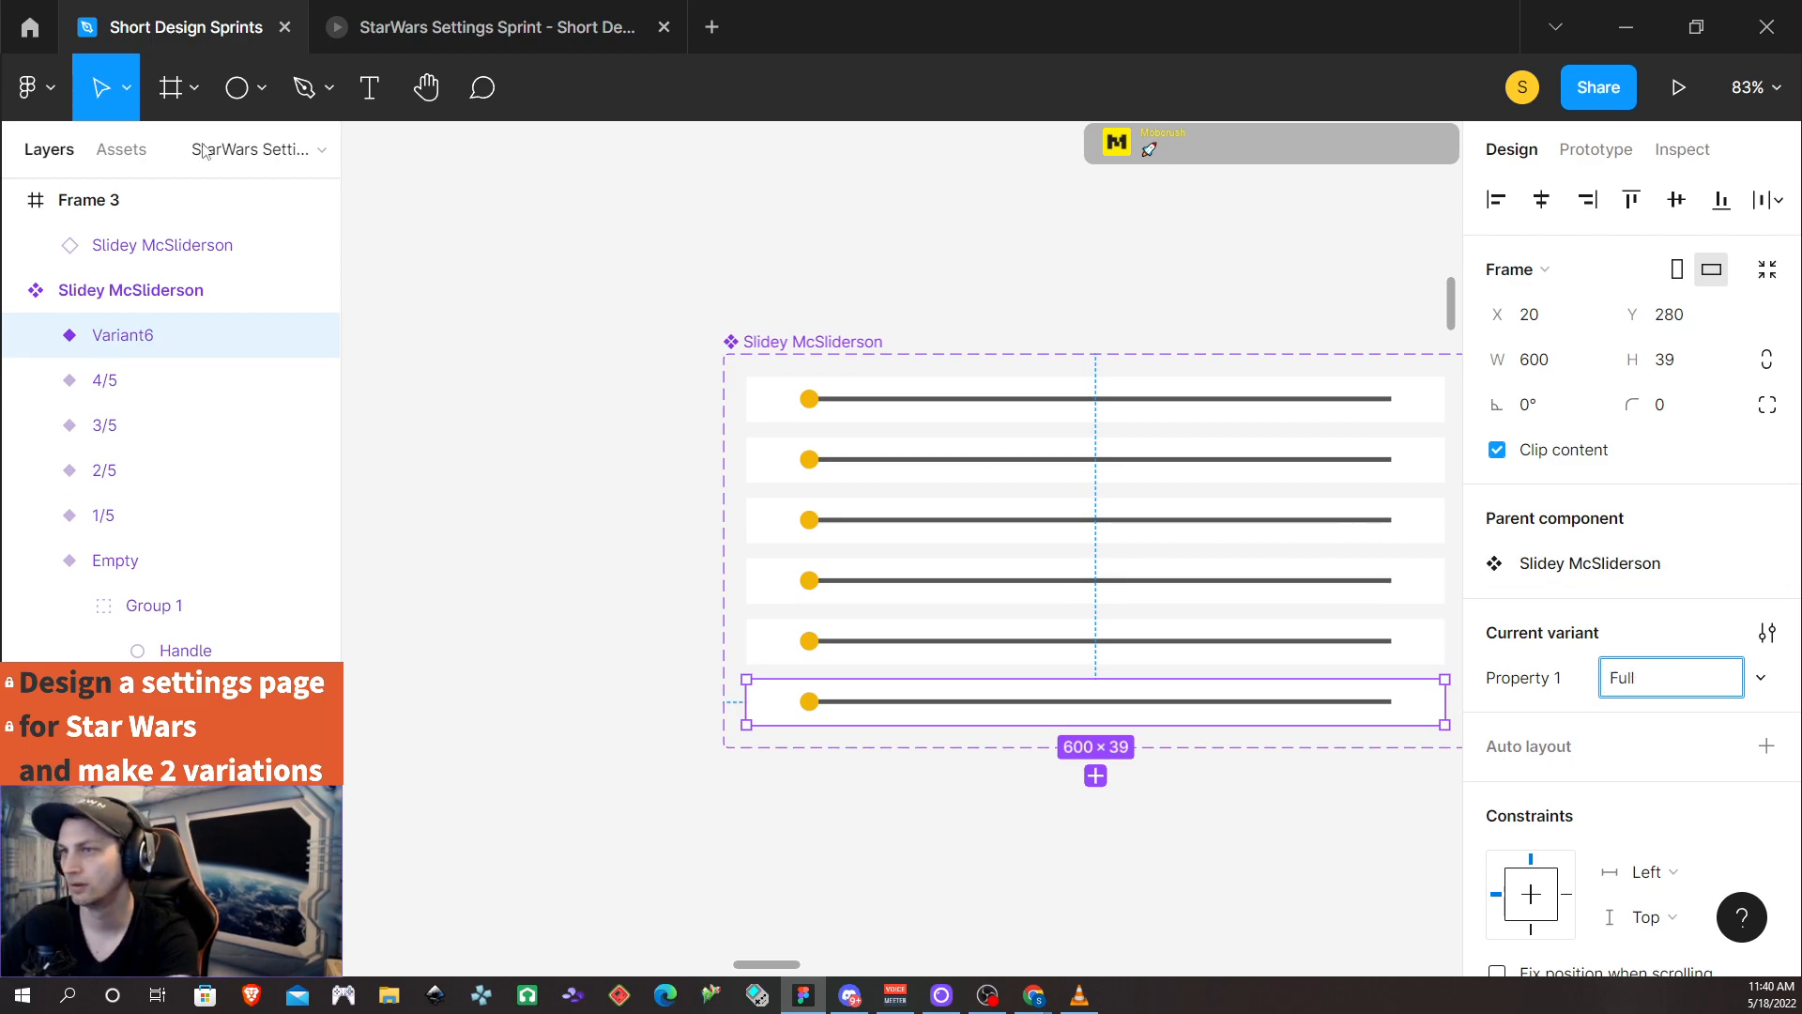
{"action": "left_click", "coordinate": [117, 562]}
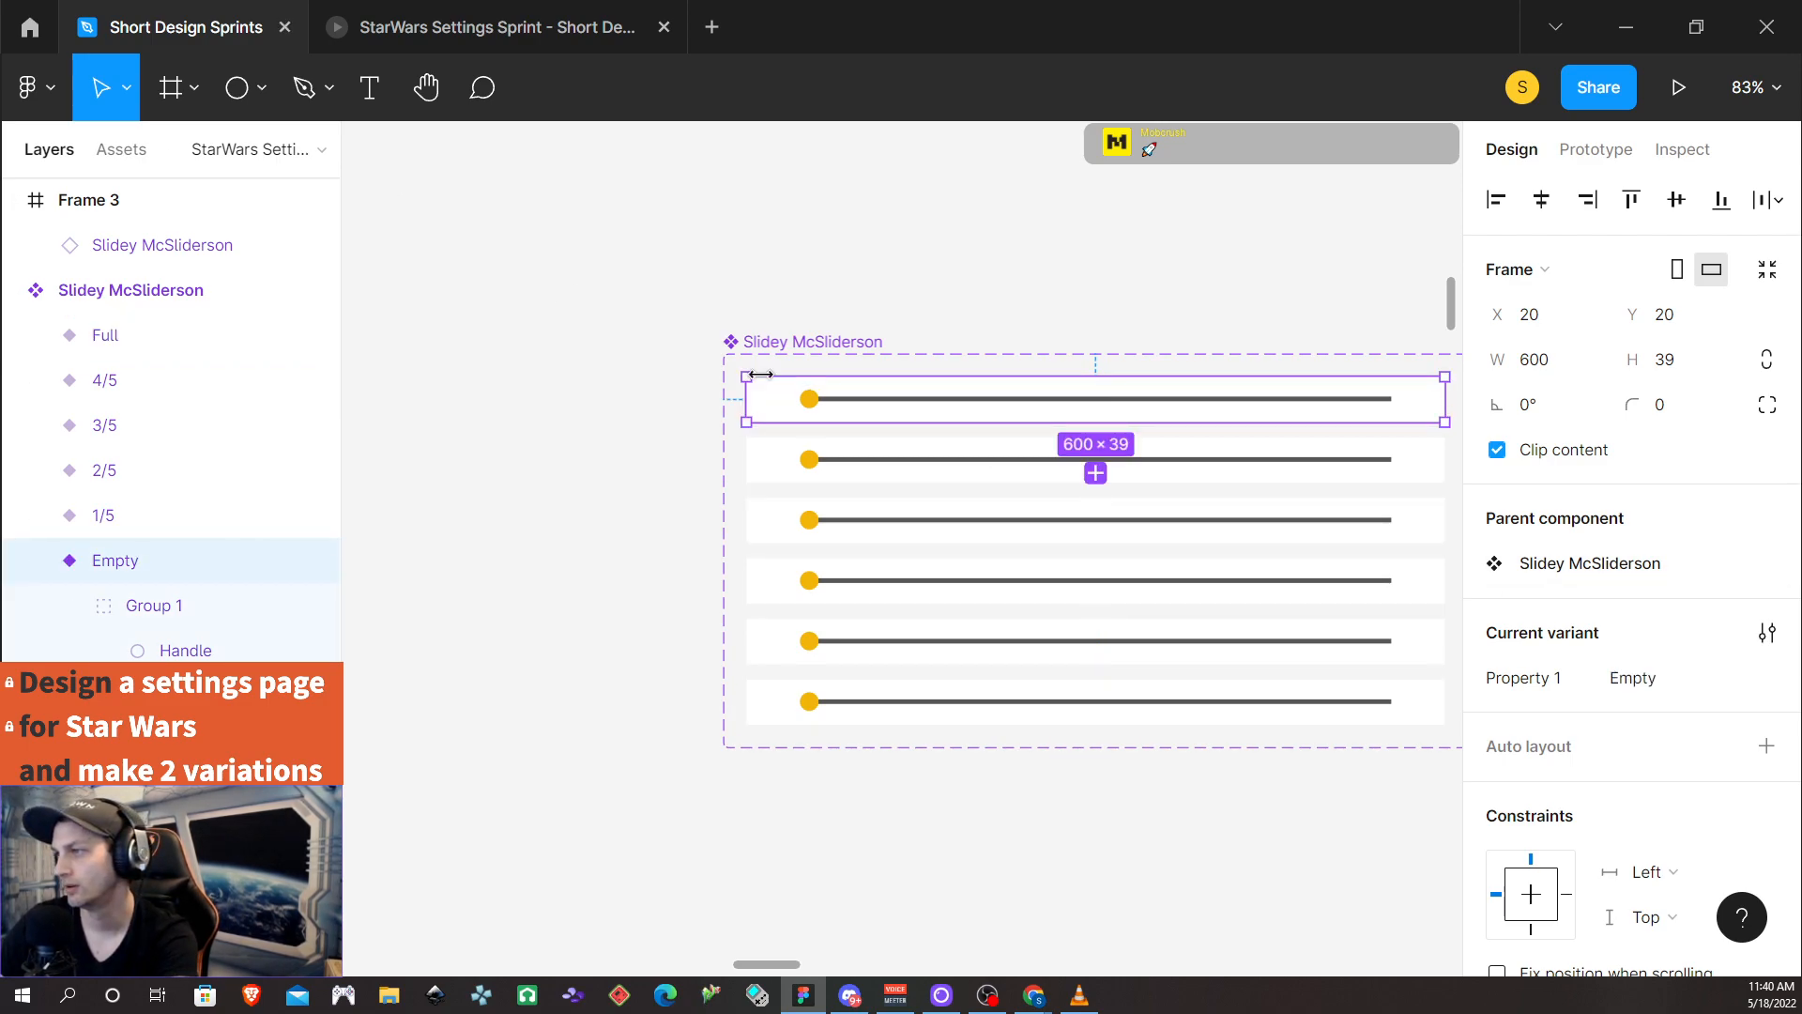
Check the Property 1 names of the slider variants in order from 1/5 down to Full
{"action": "left_click", "coordinate": [973, 466]}
{"action": "left_click", "coordinate": [971, 522]}
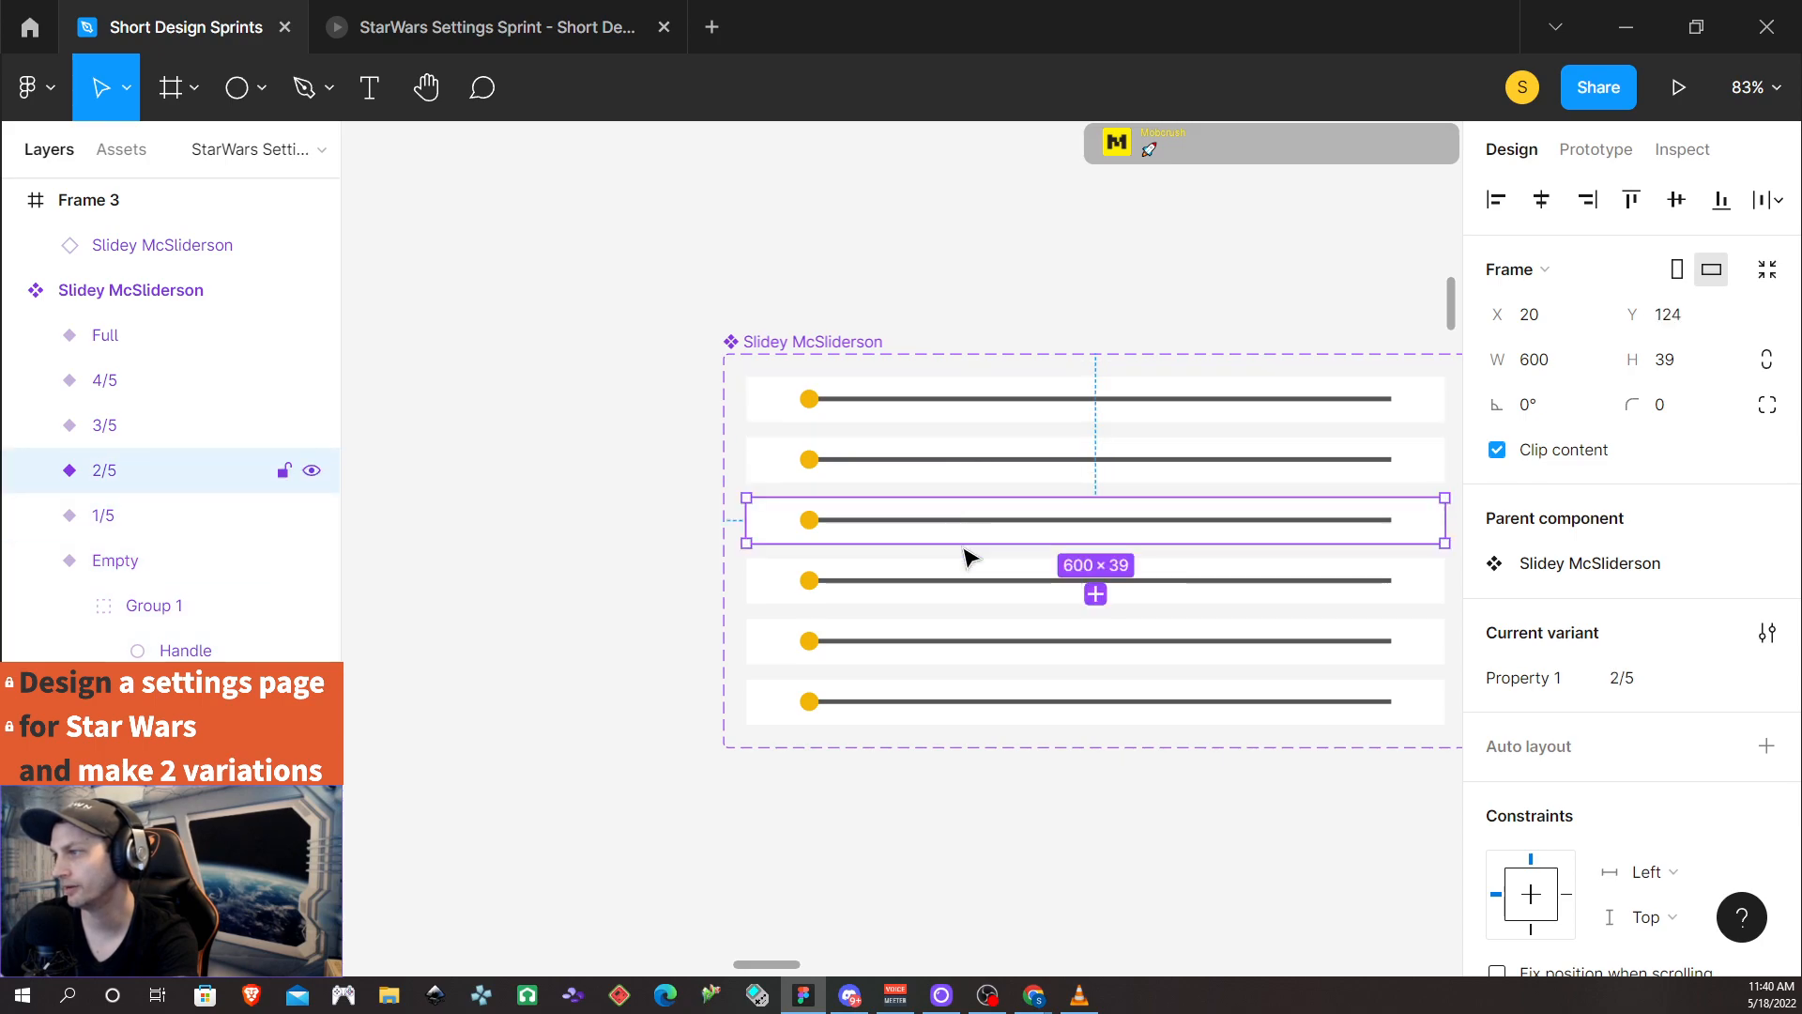
{"action": "left_click", "coordinate": [970, 582]}
{"action": "left_click", "coordinate": [973, 646]}
{"action": "left_click", "coordinate": [984, 695]}
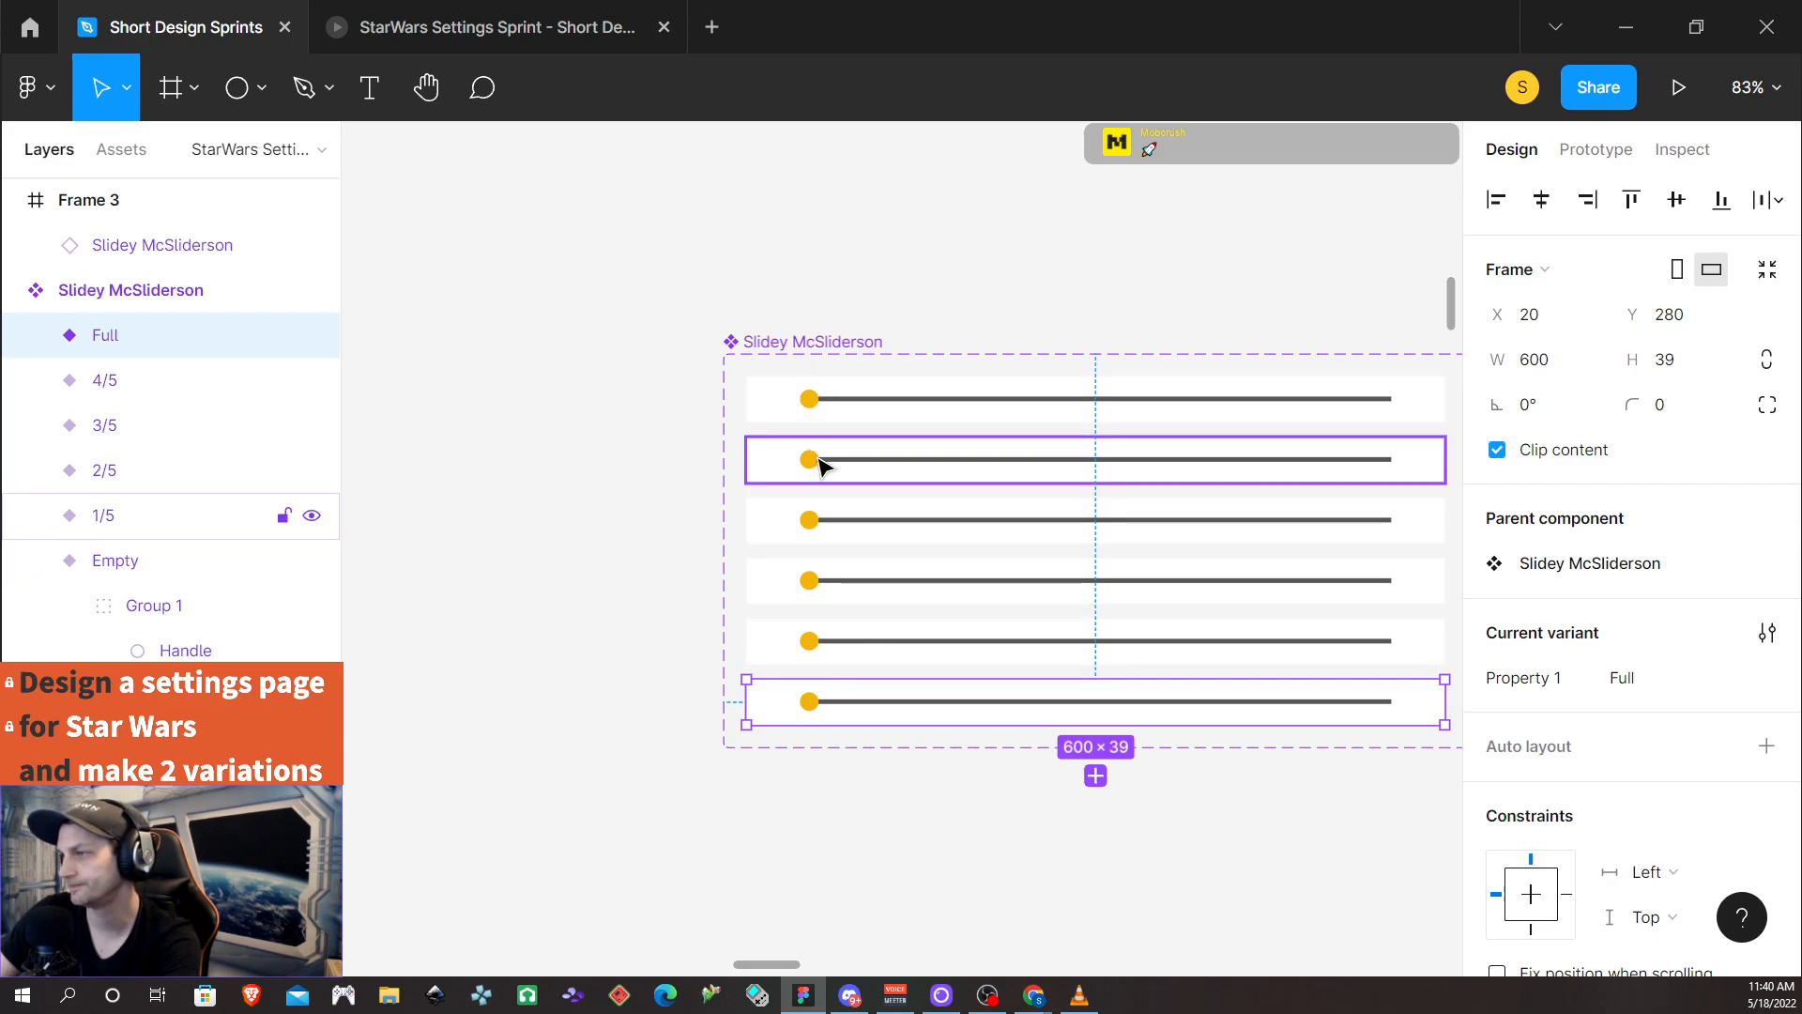
Select the yellow Handle inside the group of the 1/5 variant
{"action": "left_click", "coordinate": [882, 467]}
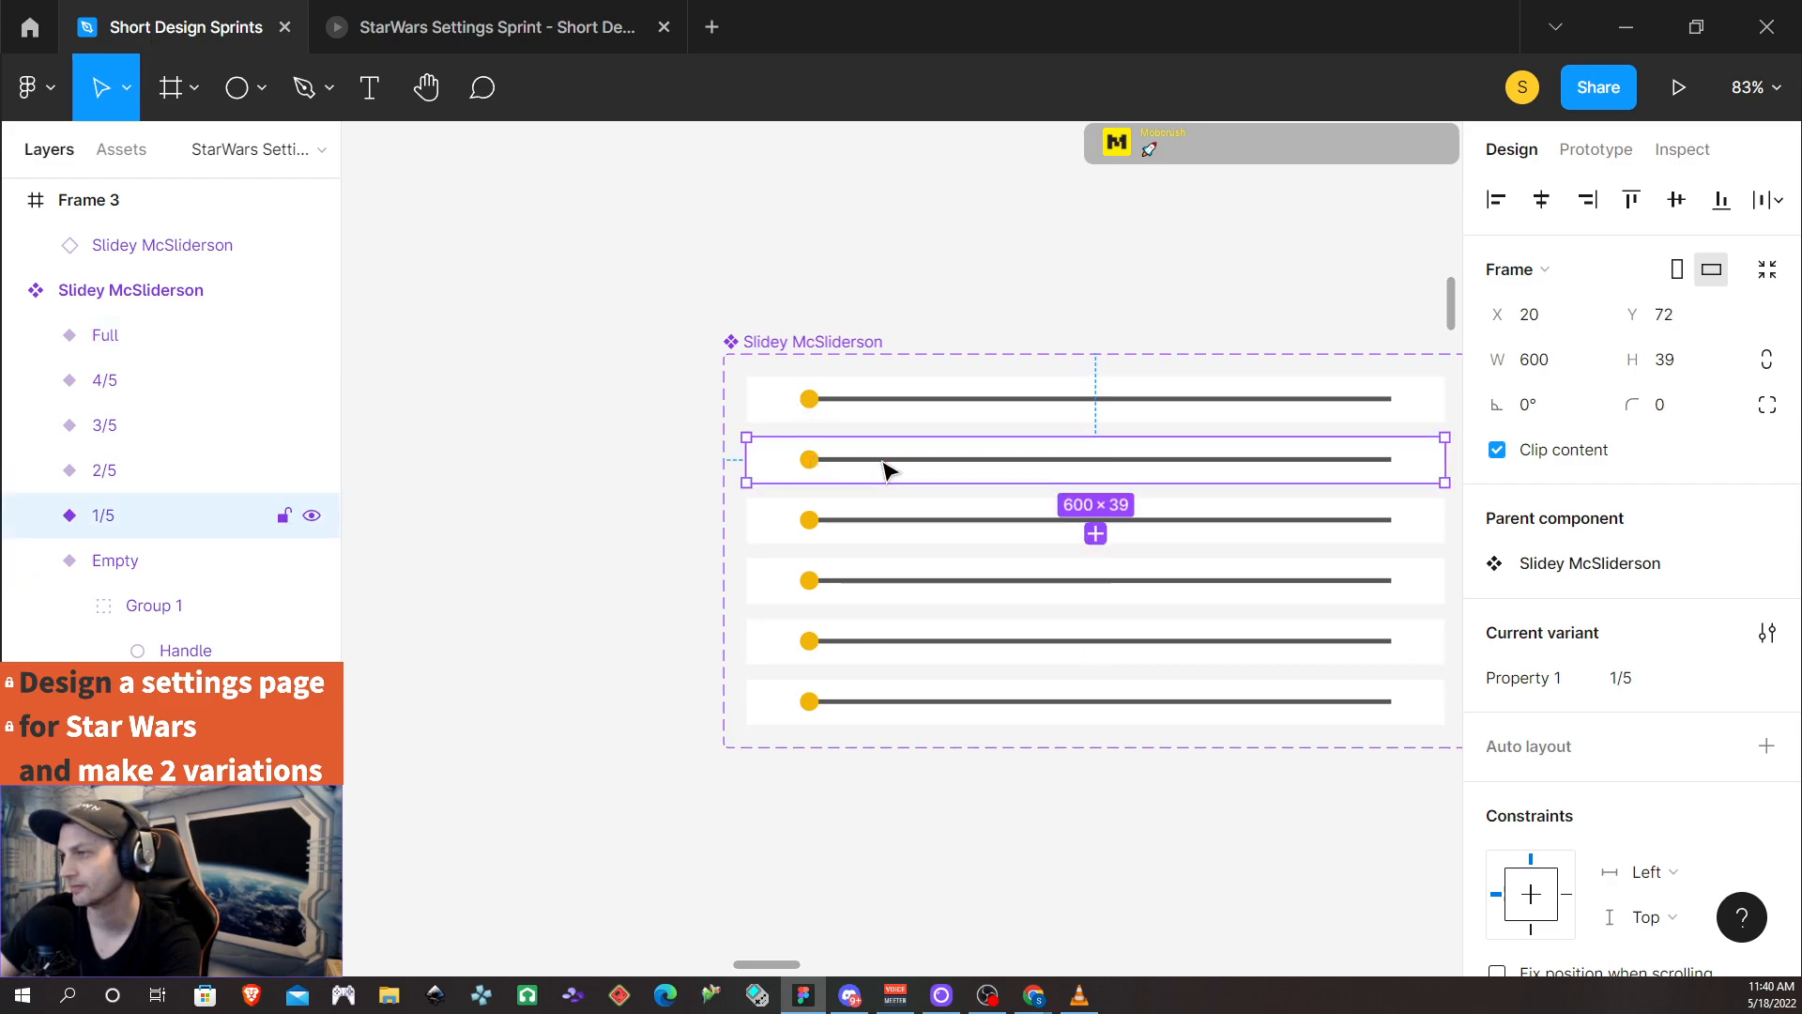
{"action": "double_click", "coordinate": [810, 460]}
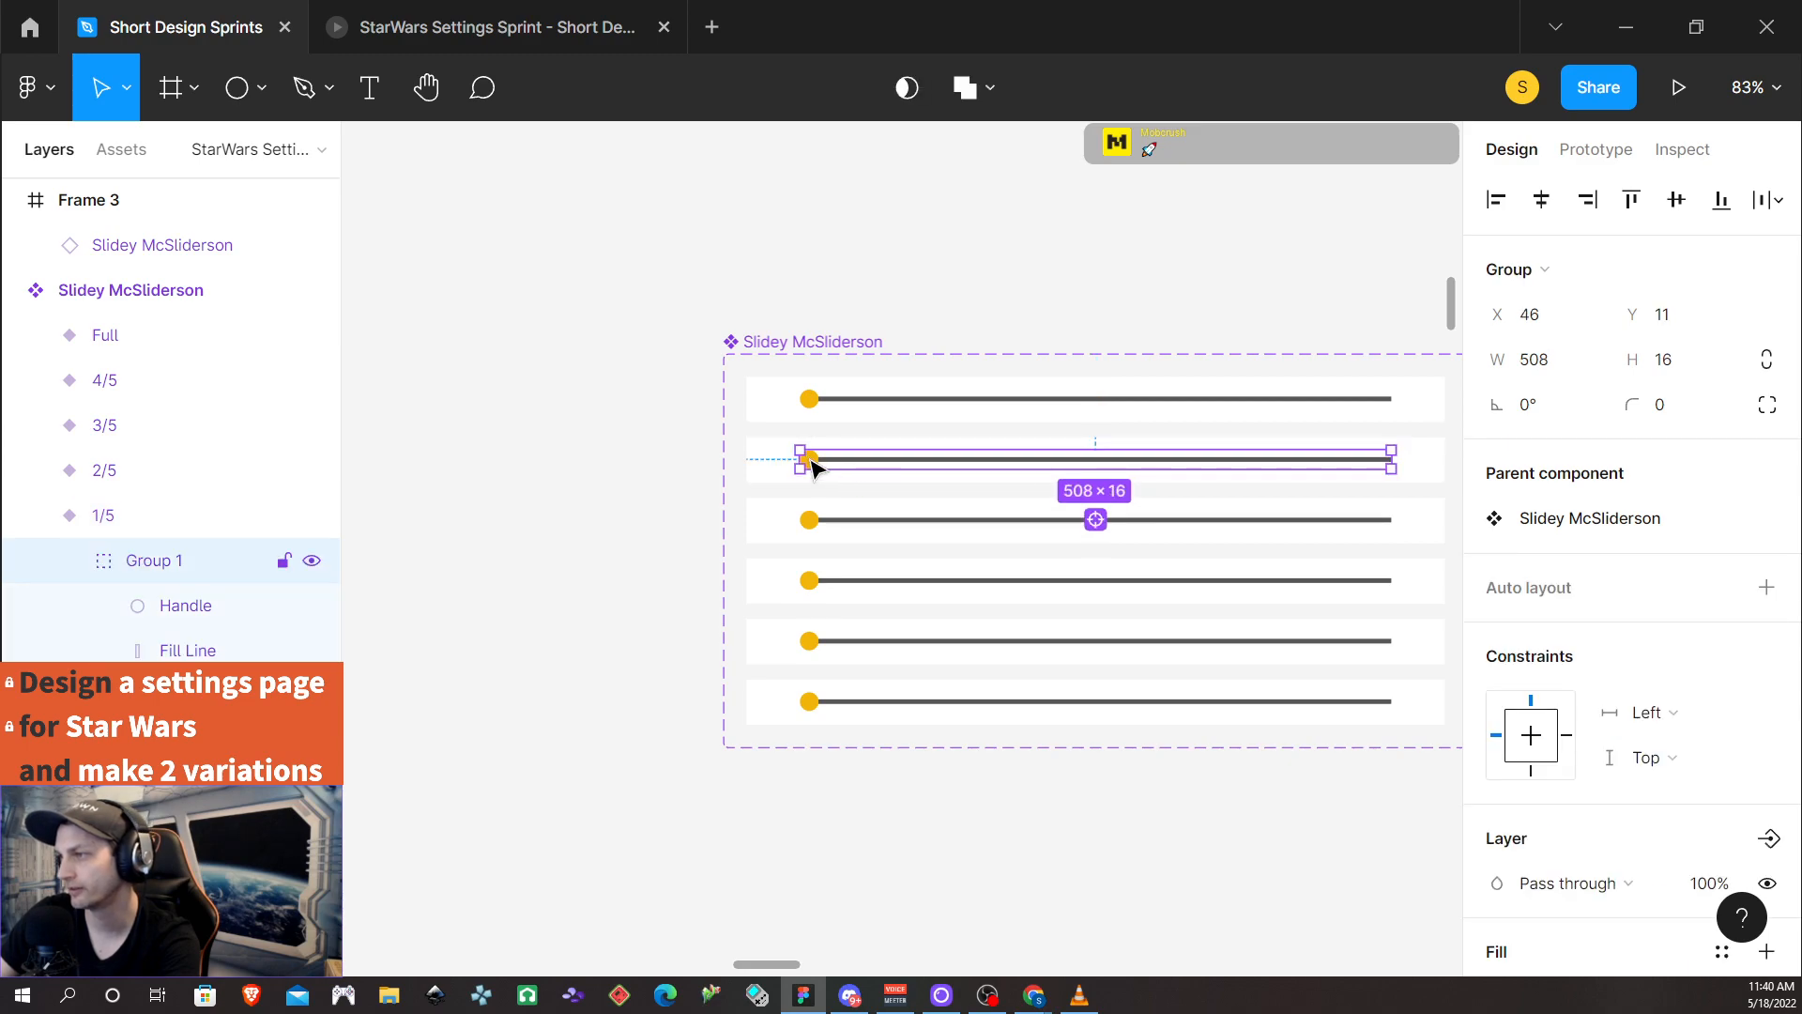
{"action": "double_click", "coordinate": [812, 463]}
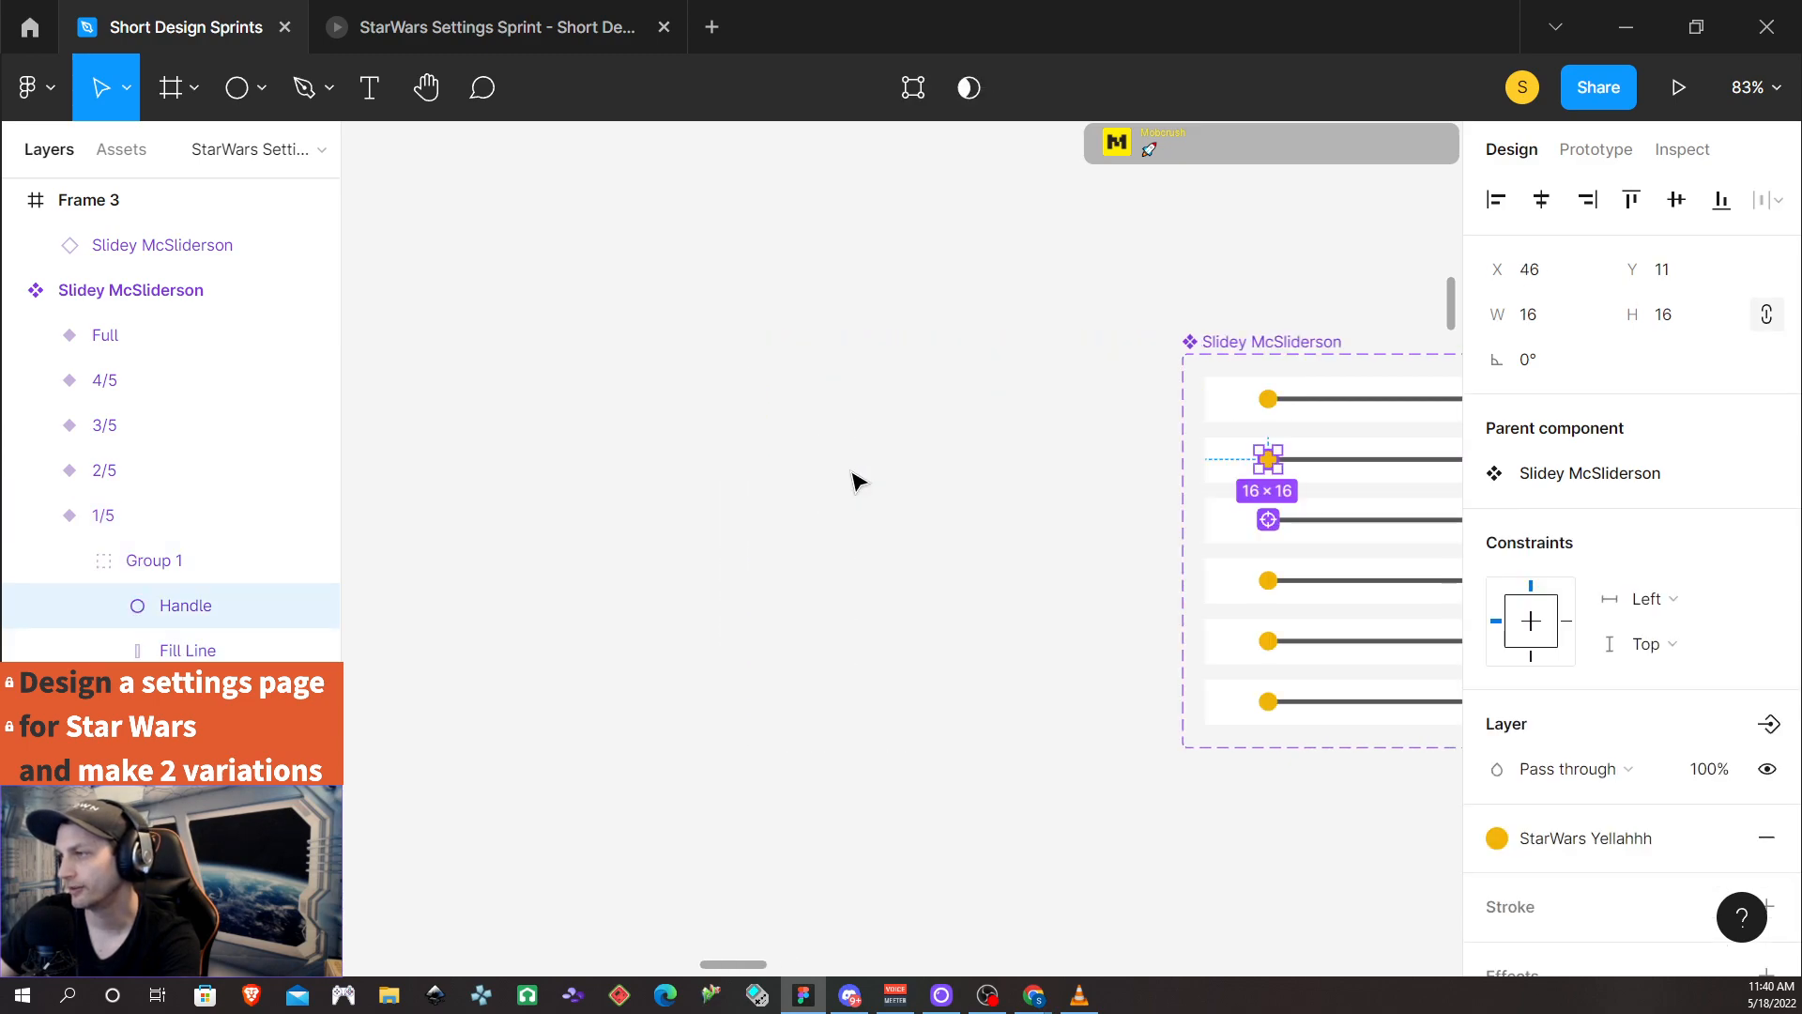
Offset the Handle of the 1/5 slider variant by +100 horizontally, to X 146
{"action": "scroll", "coordinate": [850, 466], "scroll_direction": "right", "scroll_amount": 1}
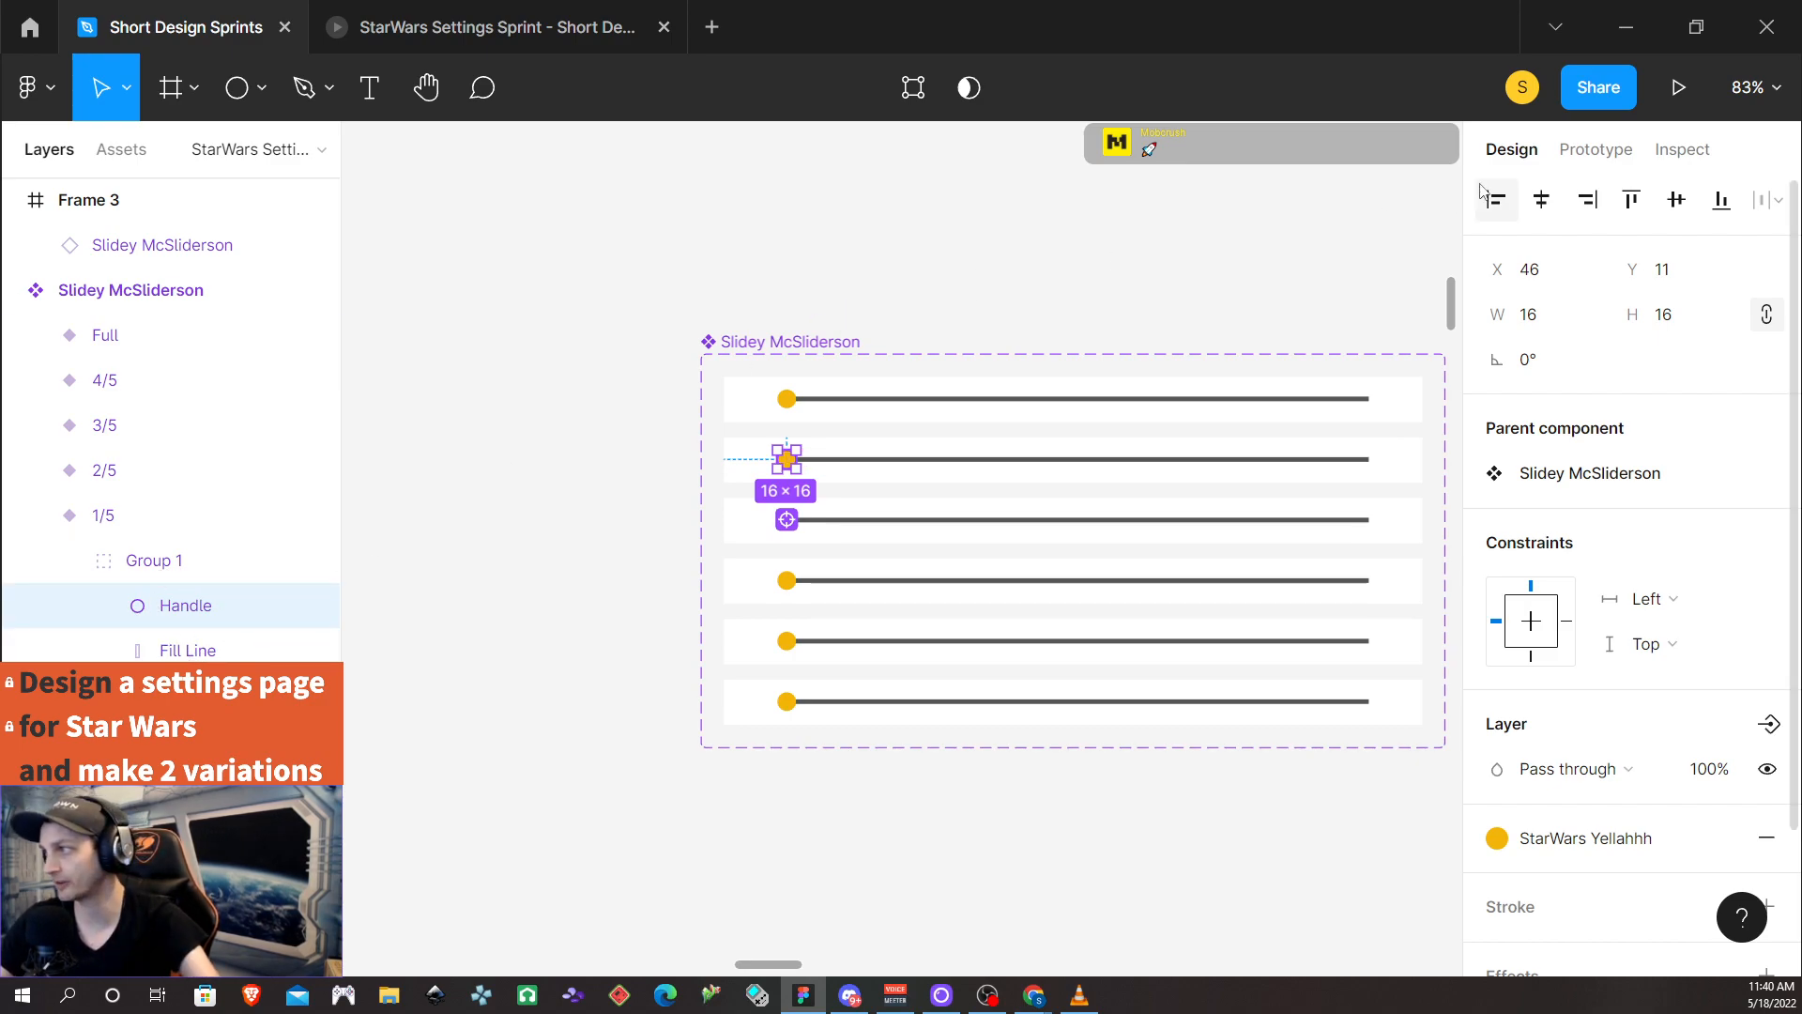
{"action": "left_click", "coordinate": [1549, 282]}
{"action": "left_click", "coordinate": [1563, 281]}
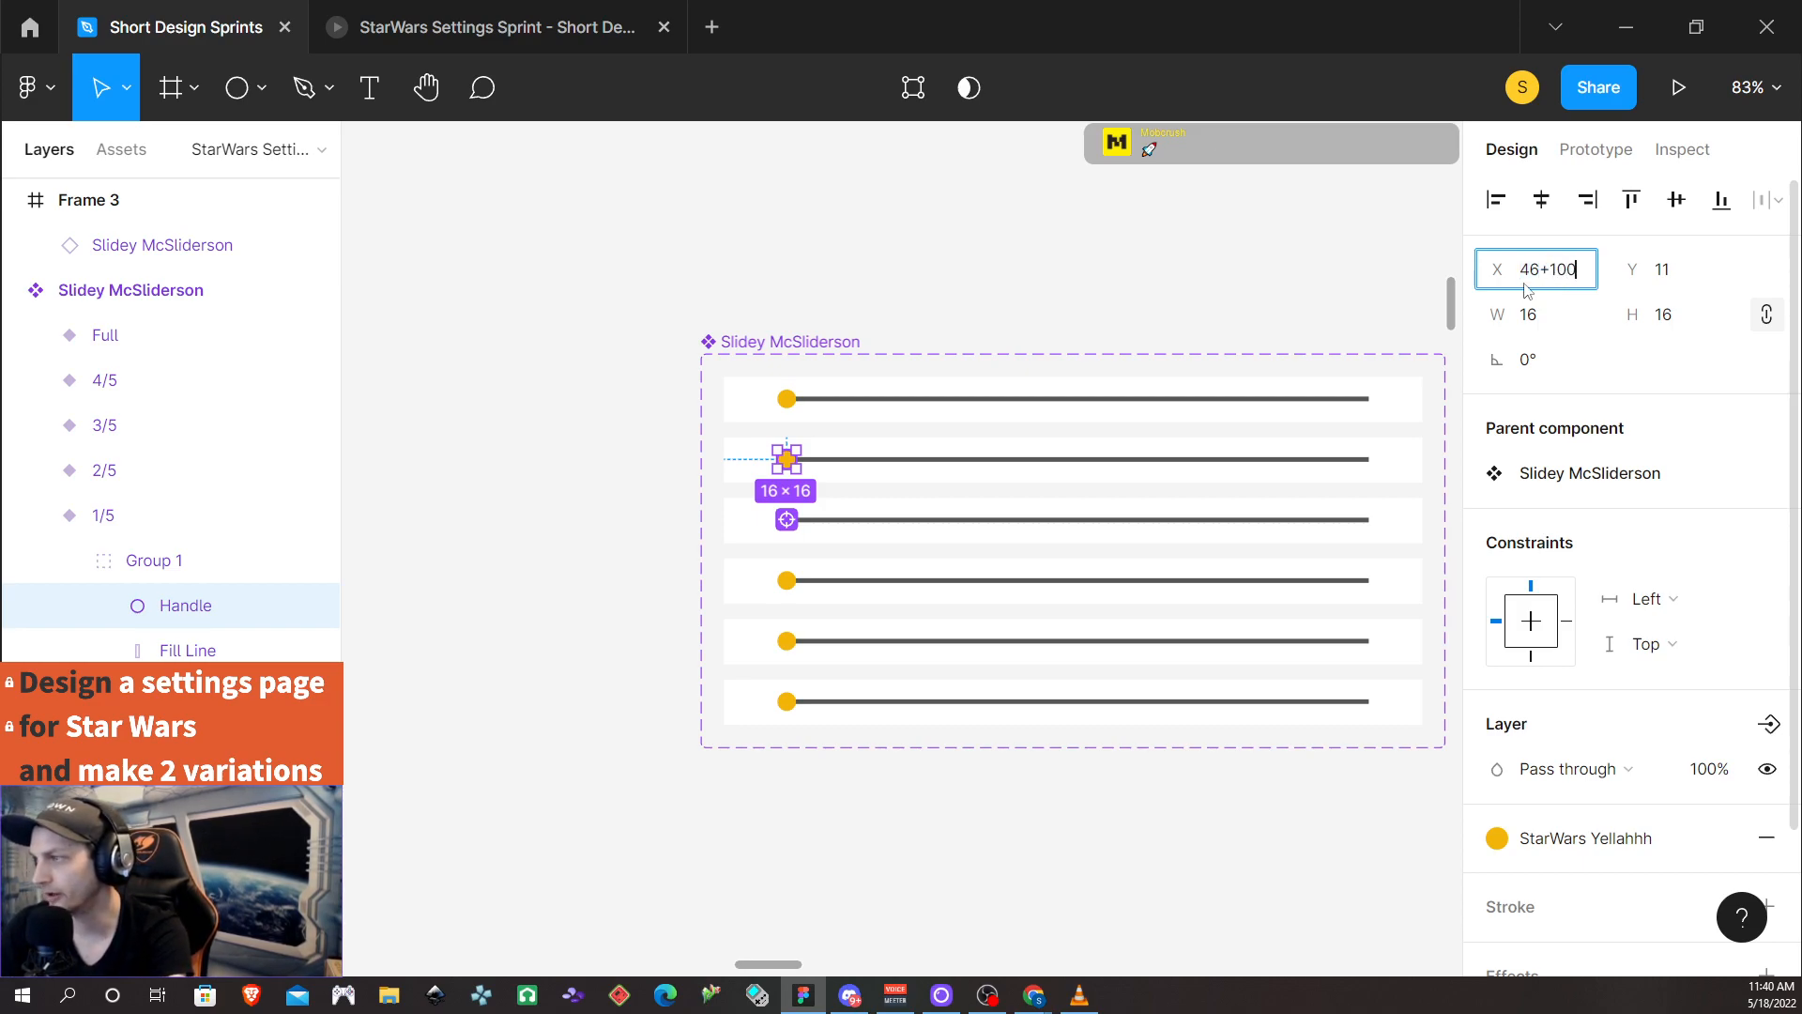
{"action": "key", "text": "Return"}
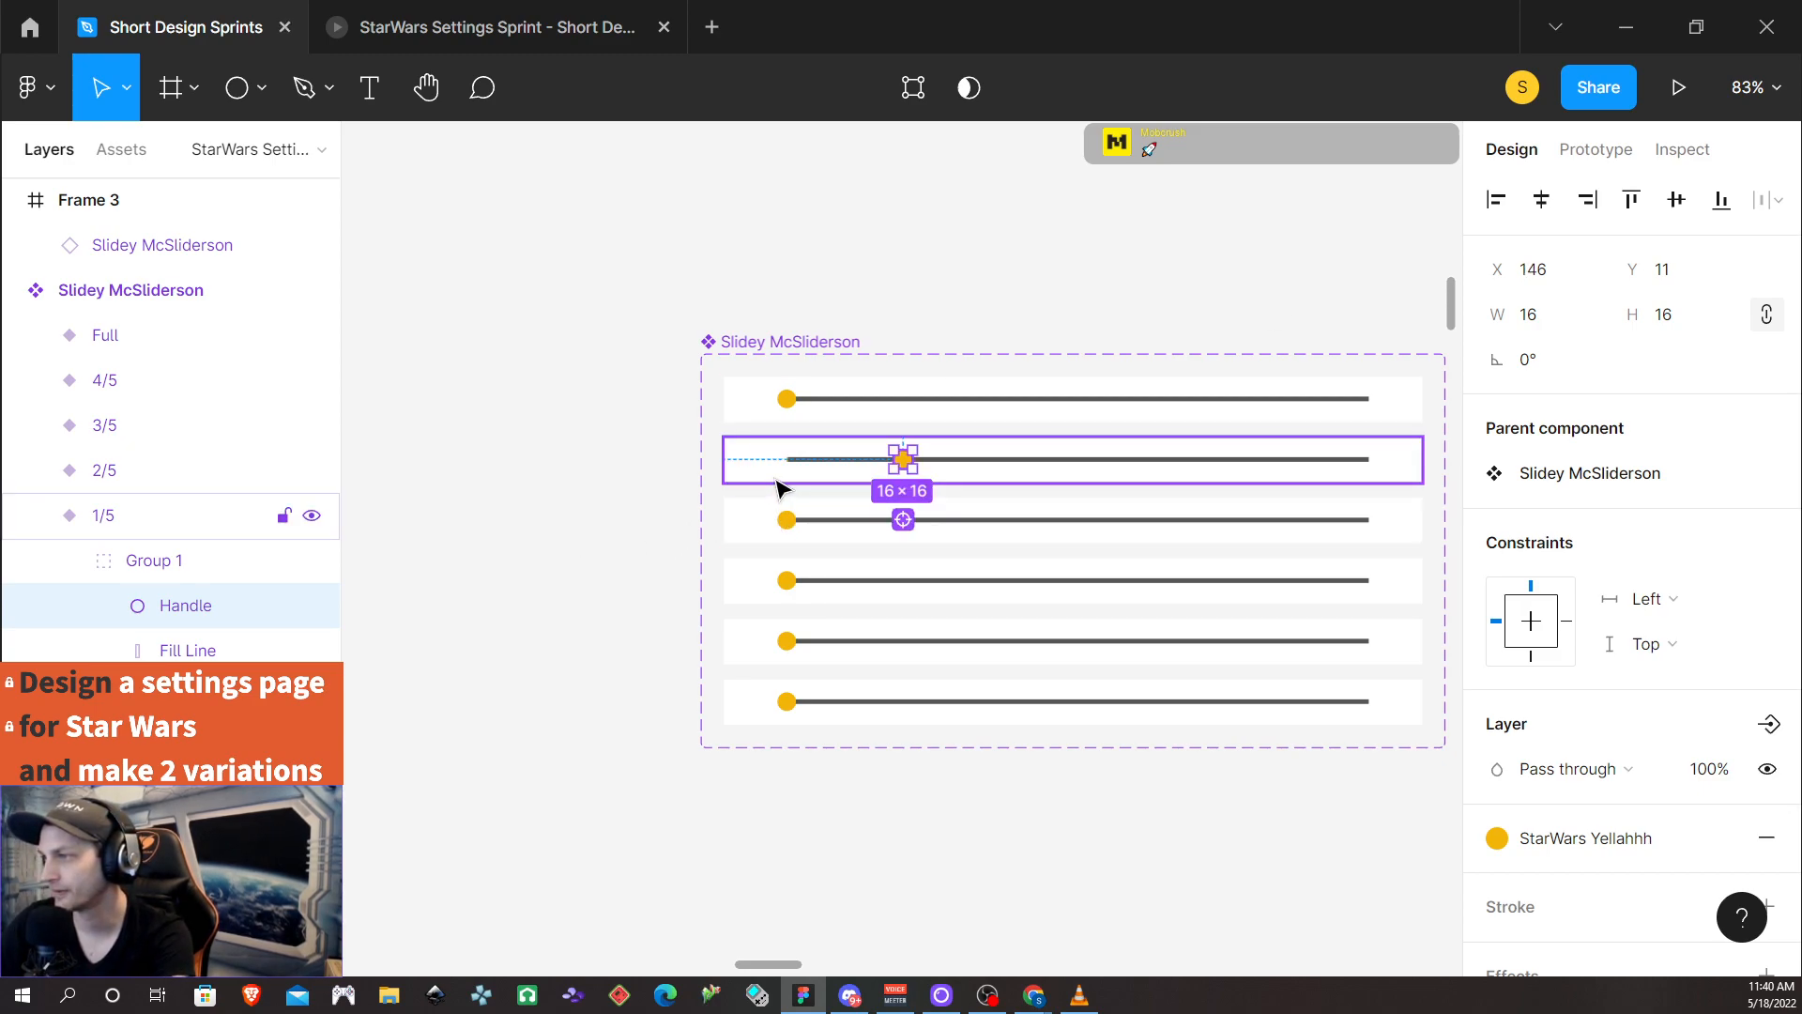
Set the Fill Line width of the 1/5 variant to 100
{"action": "left_click", "coordinate": [201, 650]}
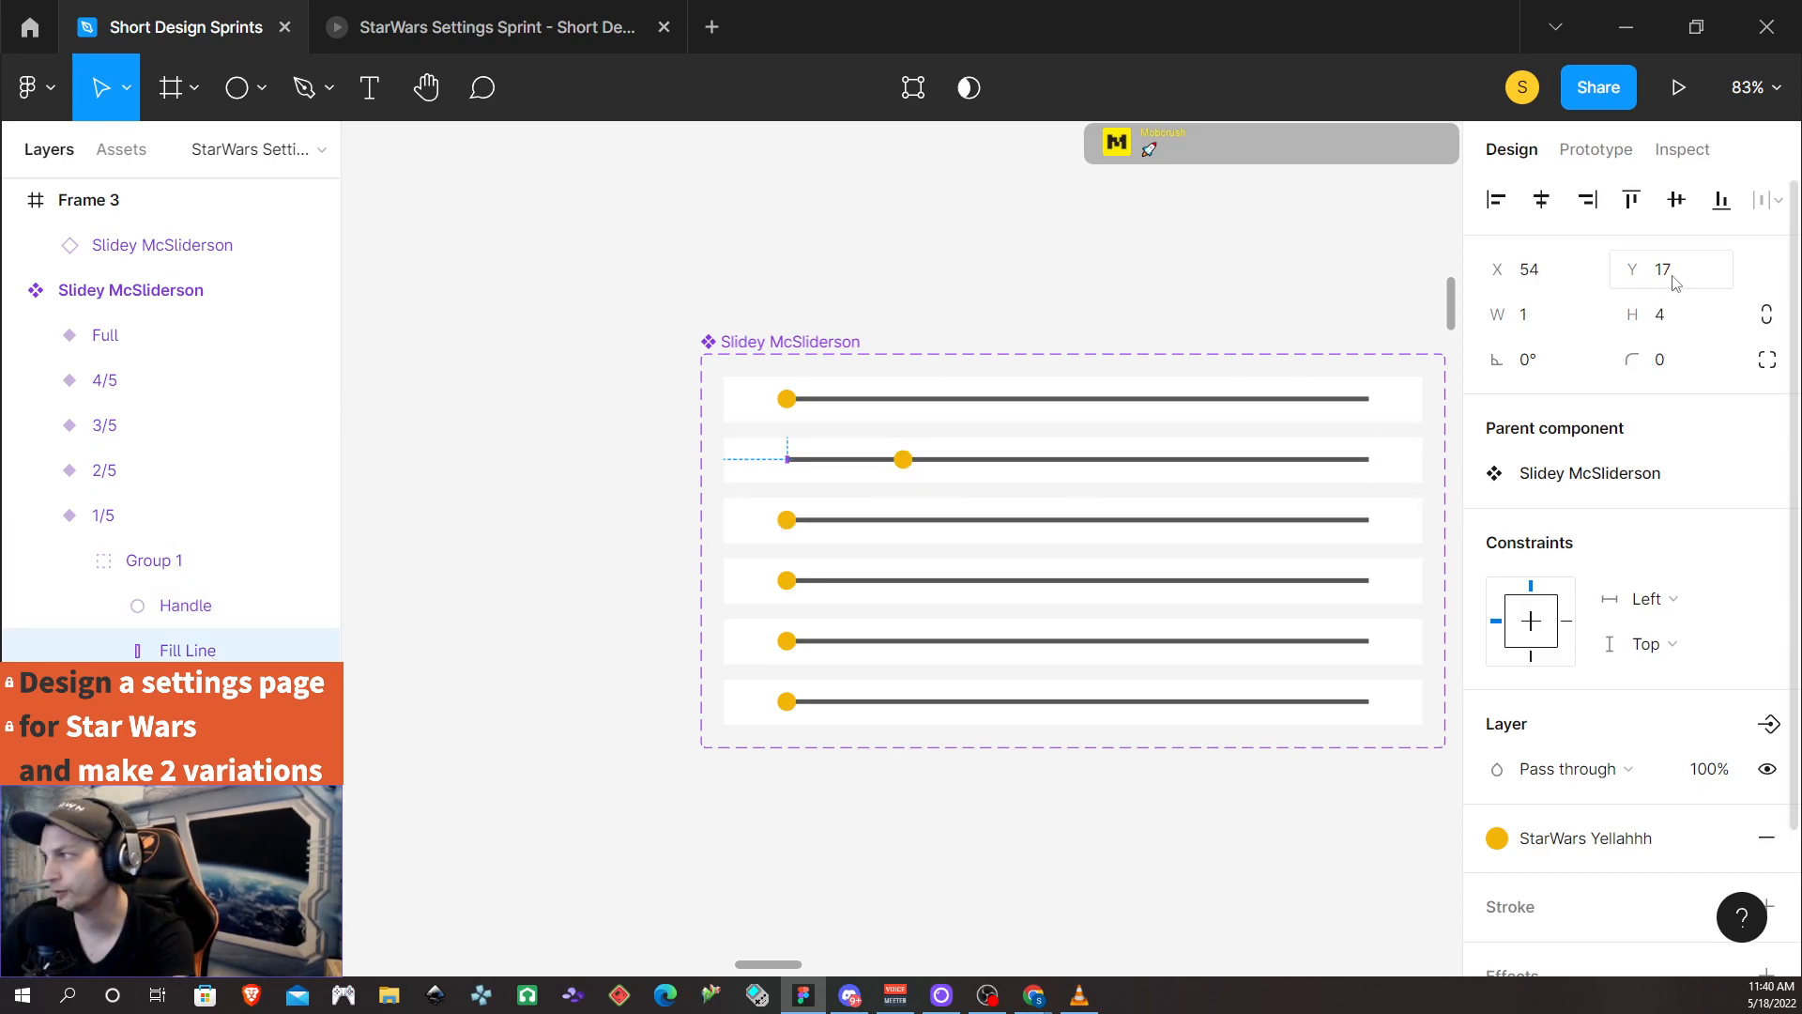
{"action": "left_click", "coordinate": [1558, 319]}
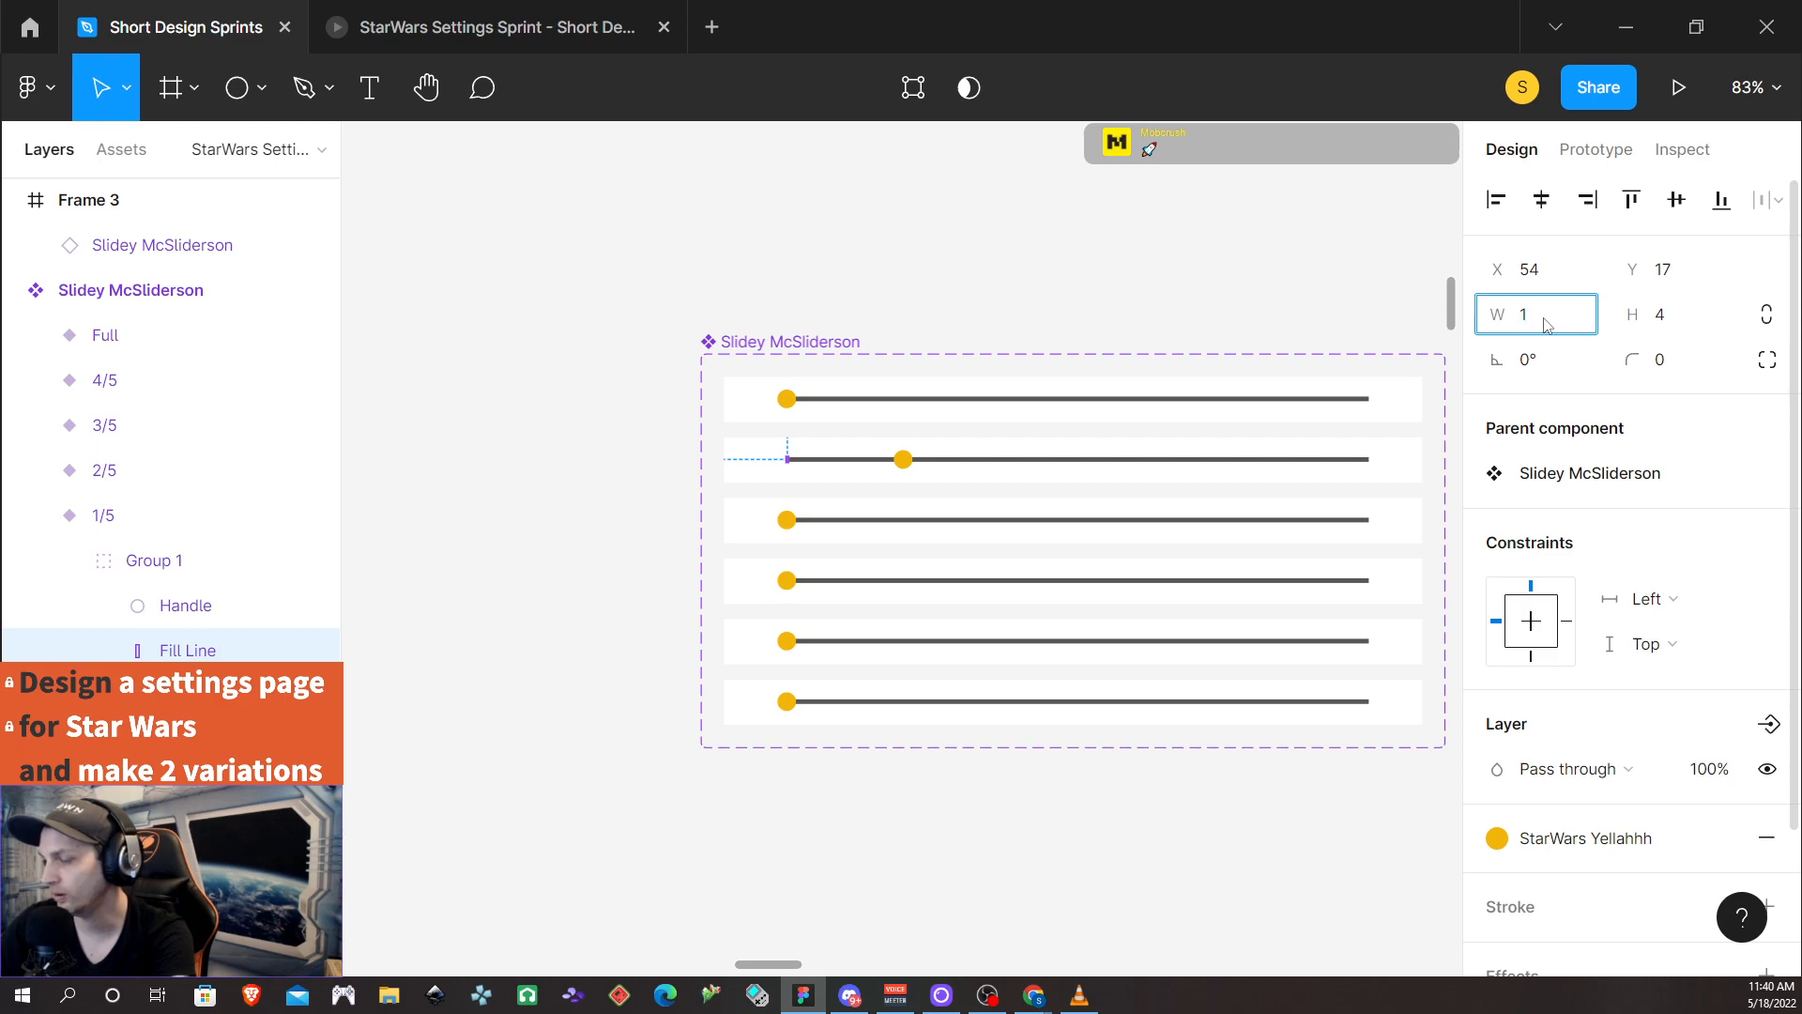
{"action": "type", "text": "00"}
{"action": "key", "text": "Return"}
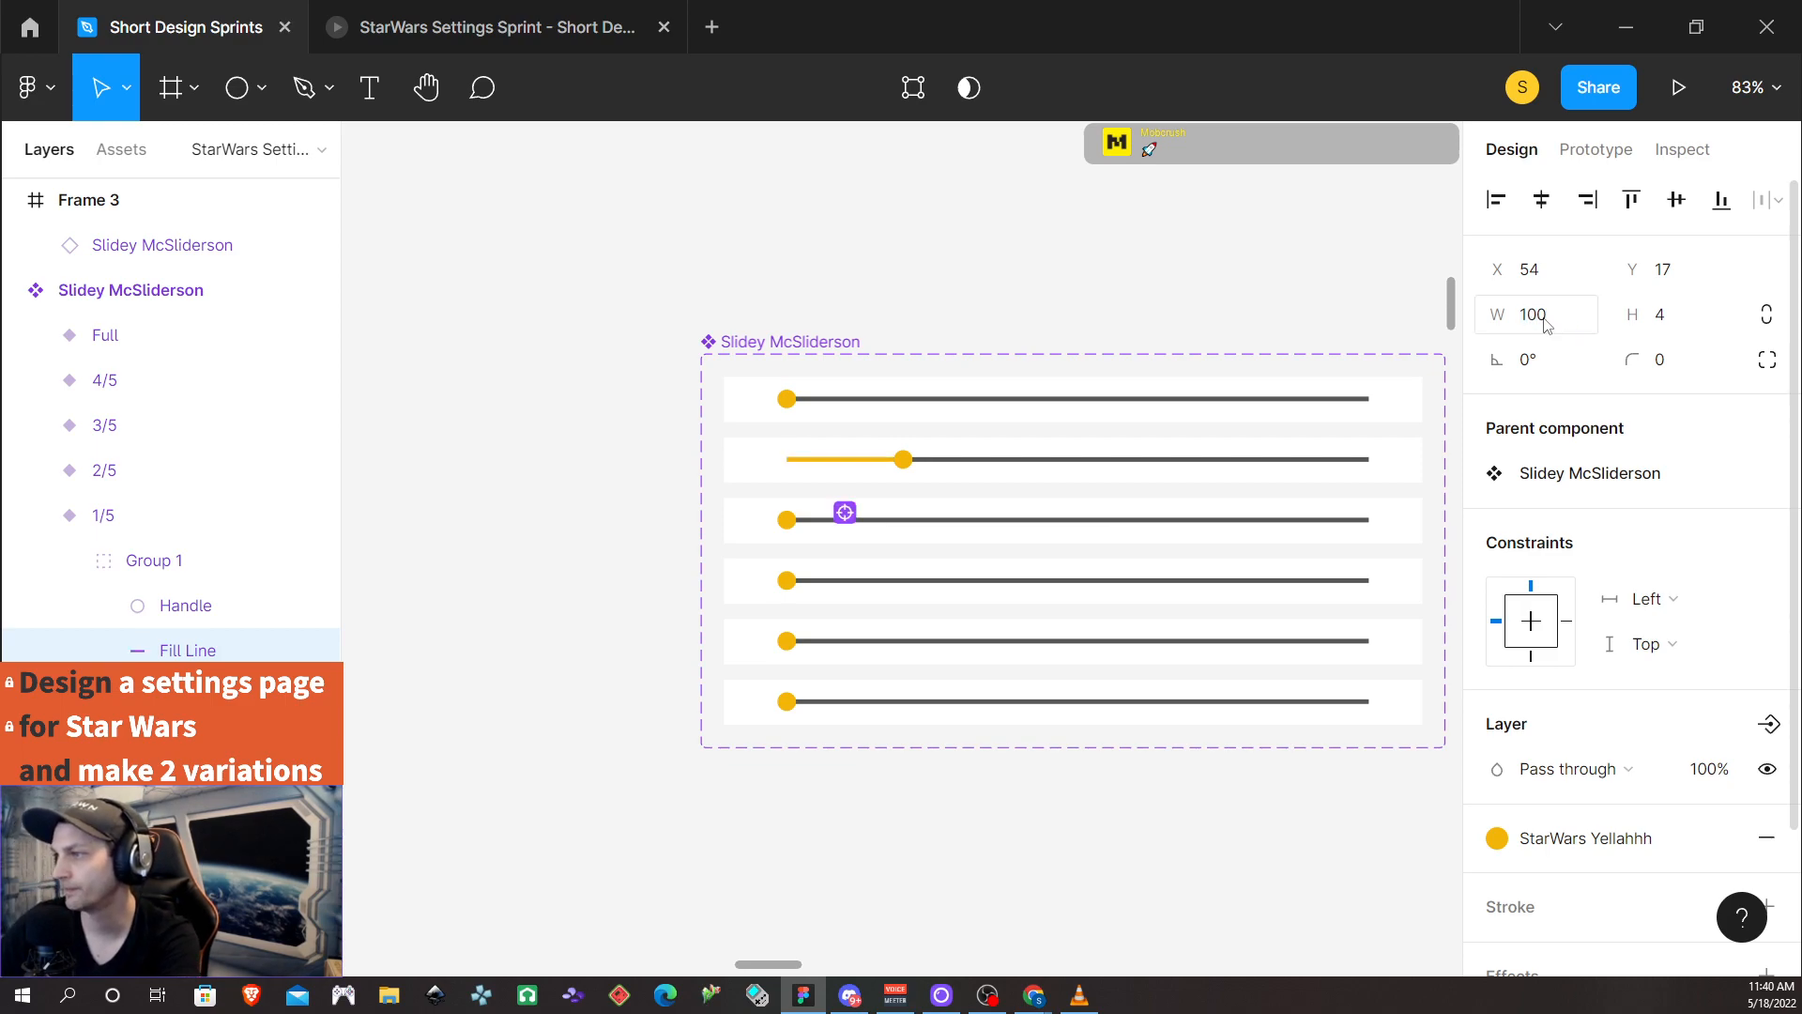
Offset the Handle of the 2/5 slider variant by +200 horizontally, to X 246
{"action": "left_click", "coordinate": [786, 524]}
{"action": "left_click", "coordinate": [787, 522]}
{"action": "left_click", "coordinate": [1572, 272]}
{"action": "left_click", "coordinate": [1572, 272]}
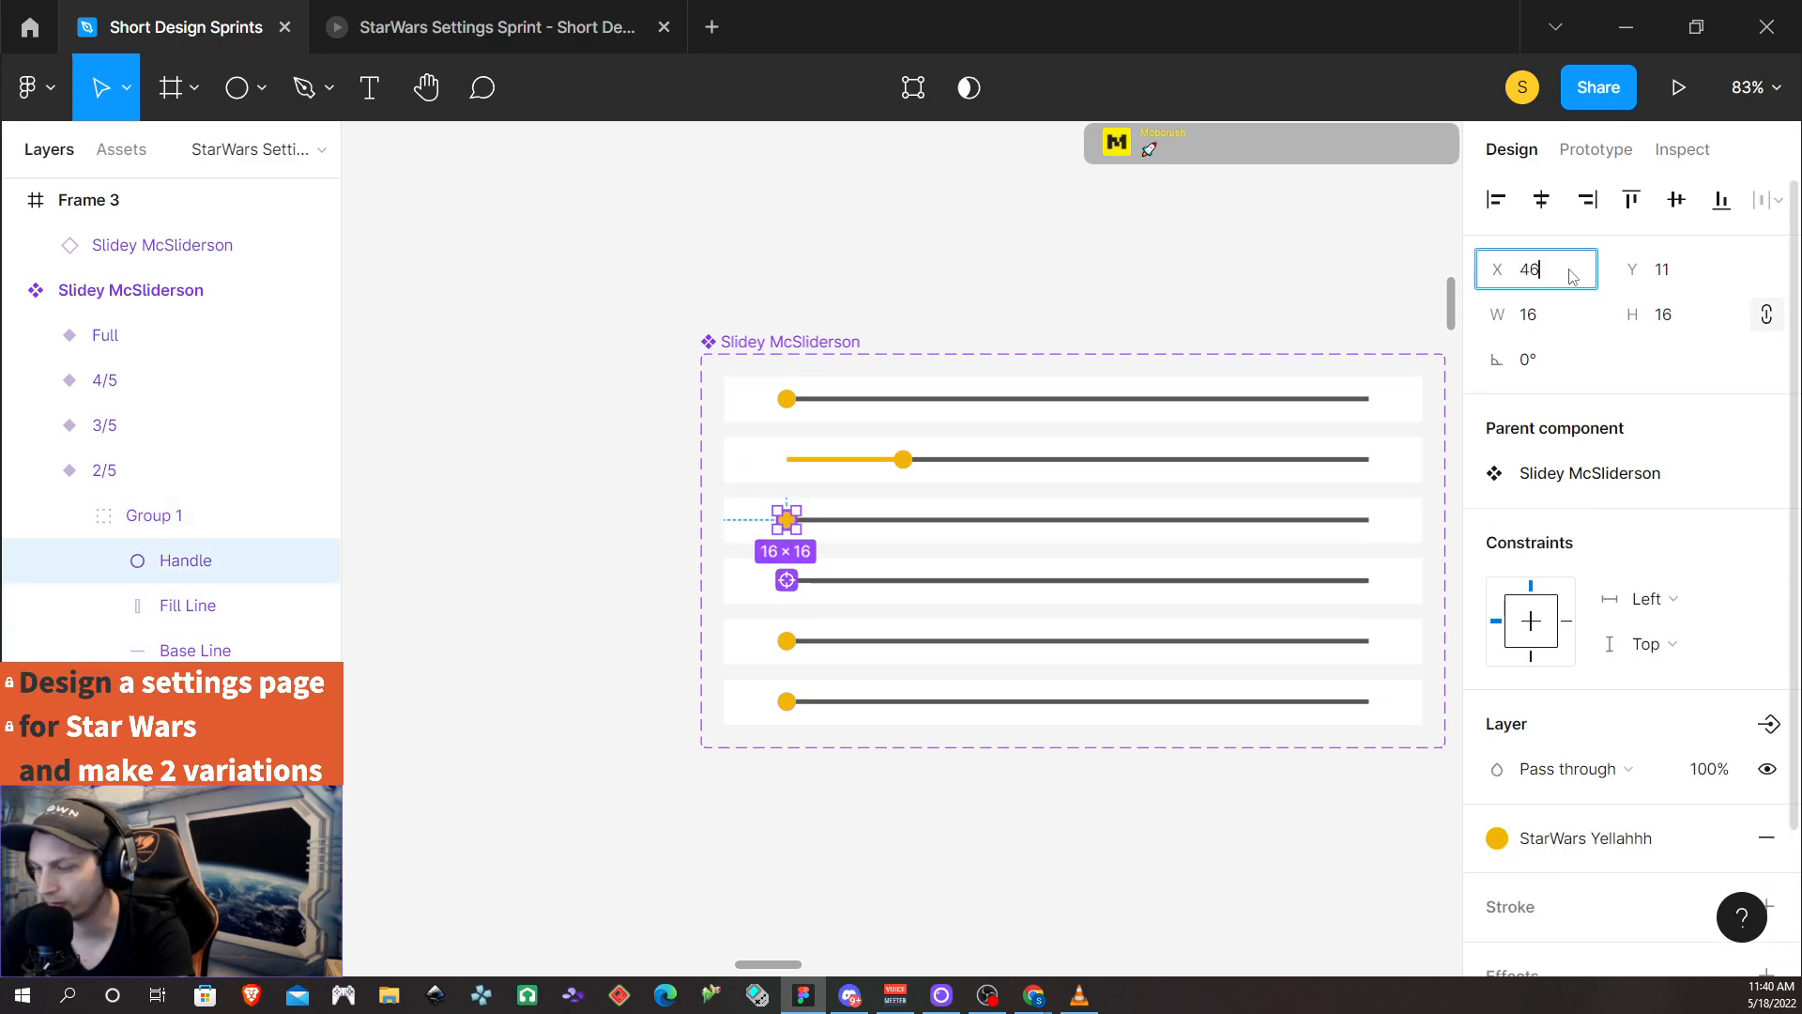
{"action": "type", "text": "+200"}
{"action": "key", "text": "Return"}
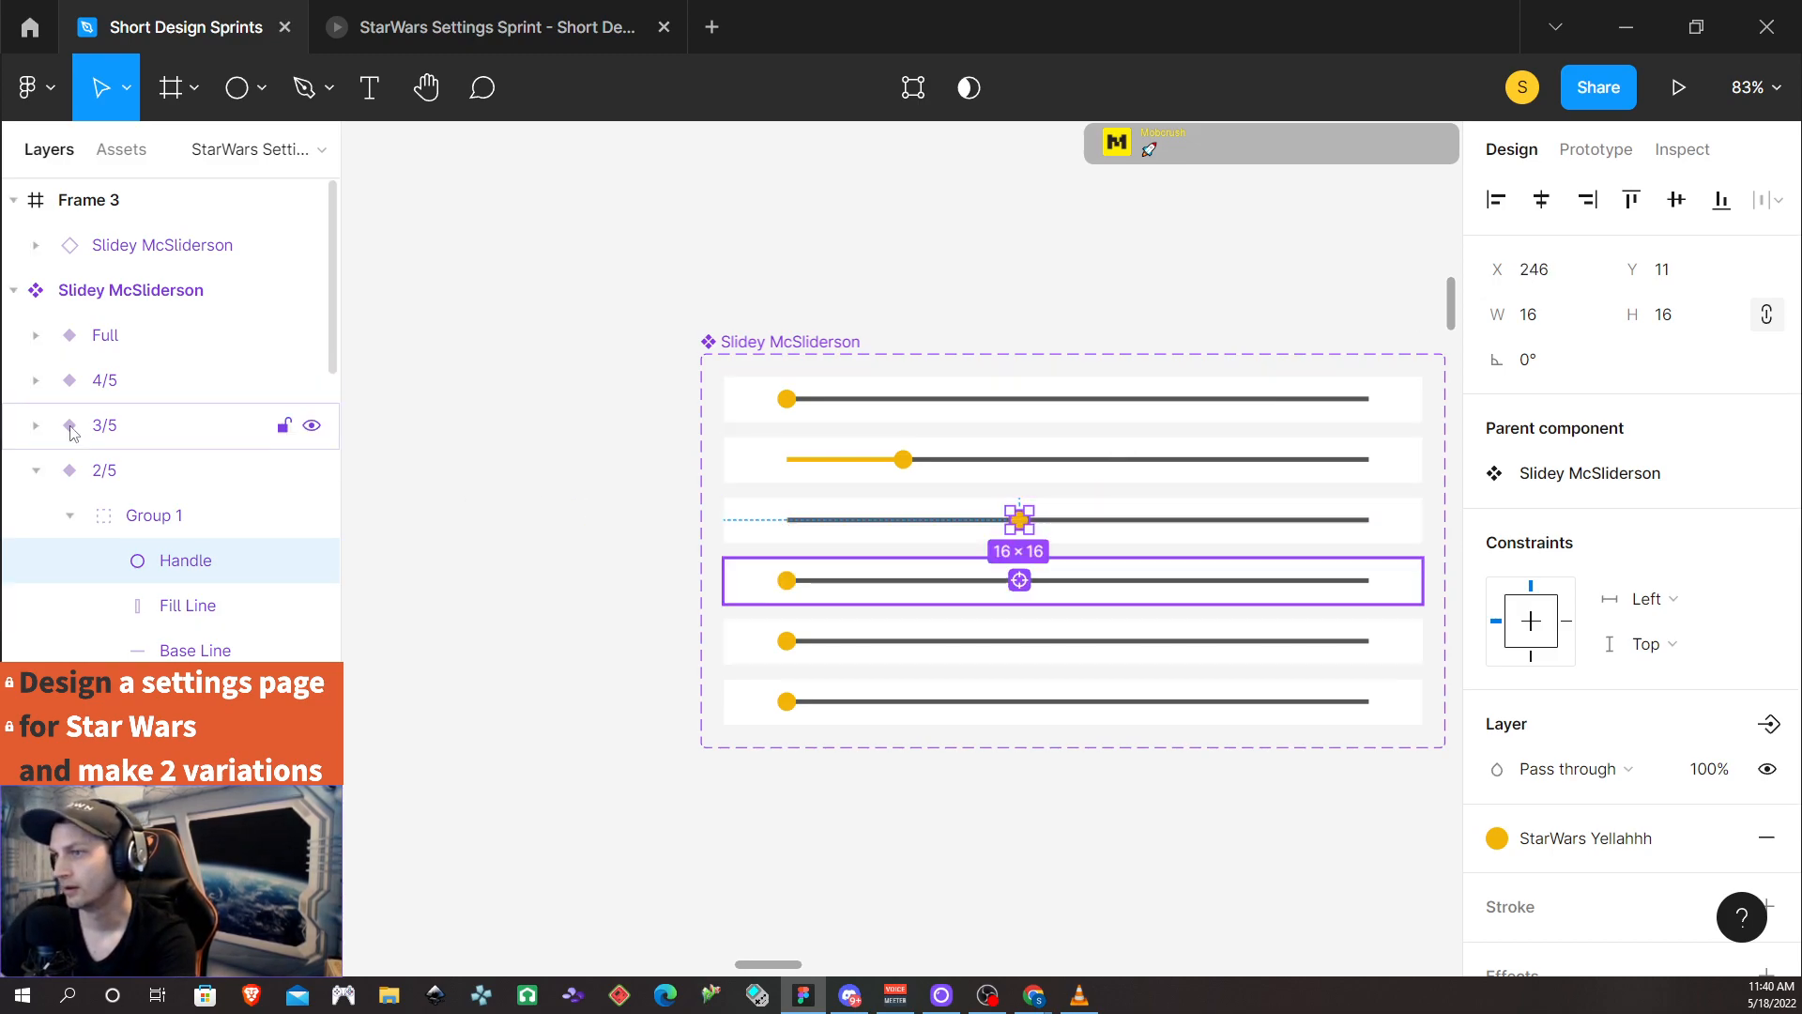
Set the Fill Line width of the 2/5 variant to 200
{"action": "left_click", "coordinate": [192, 610]}
{"action": "left_click", "coordinate": [1558, 327]}
{"action": "type", "text": "200"}
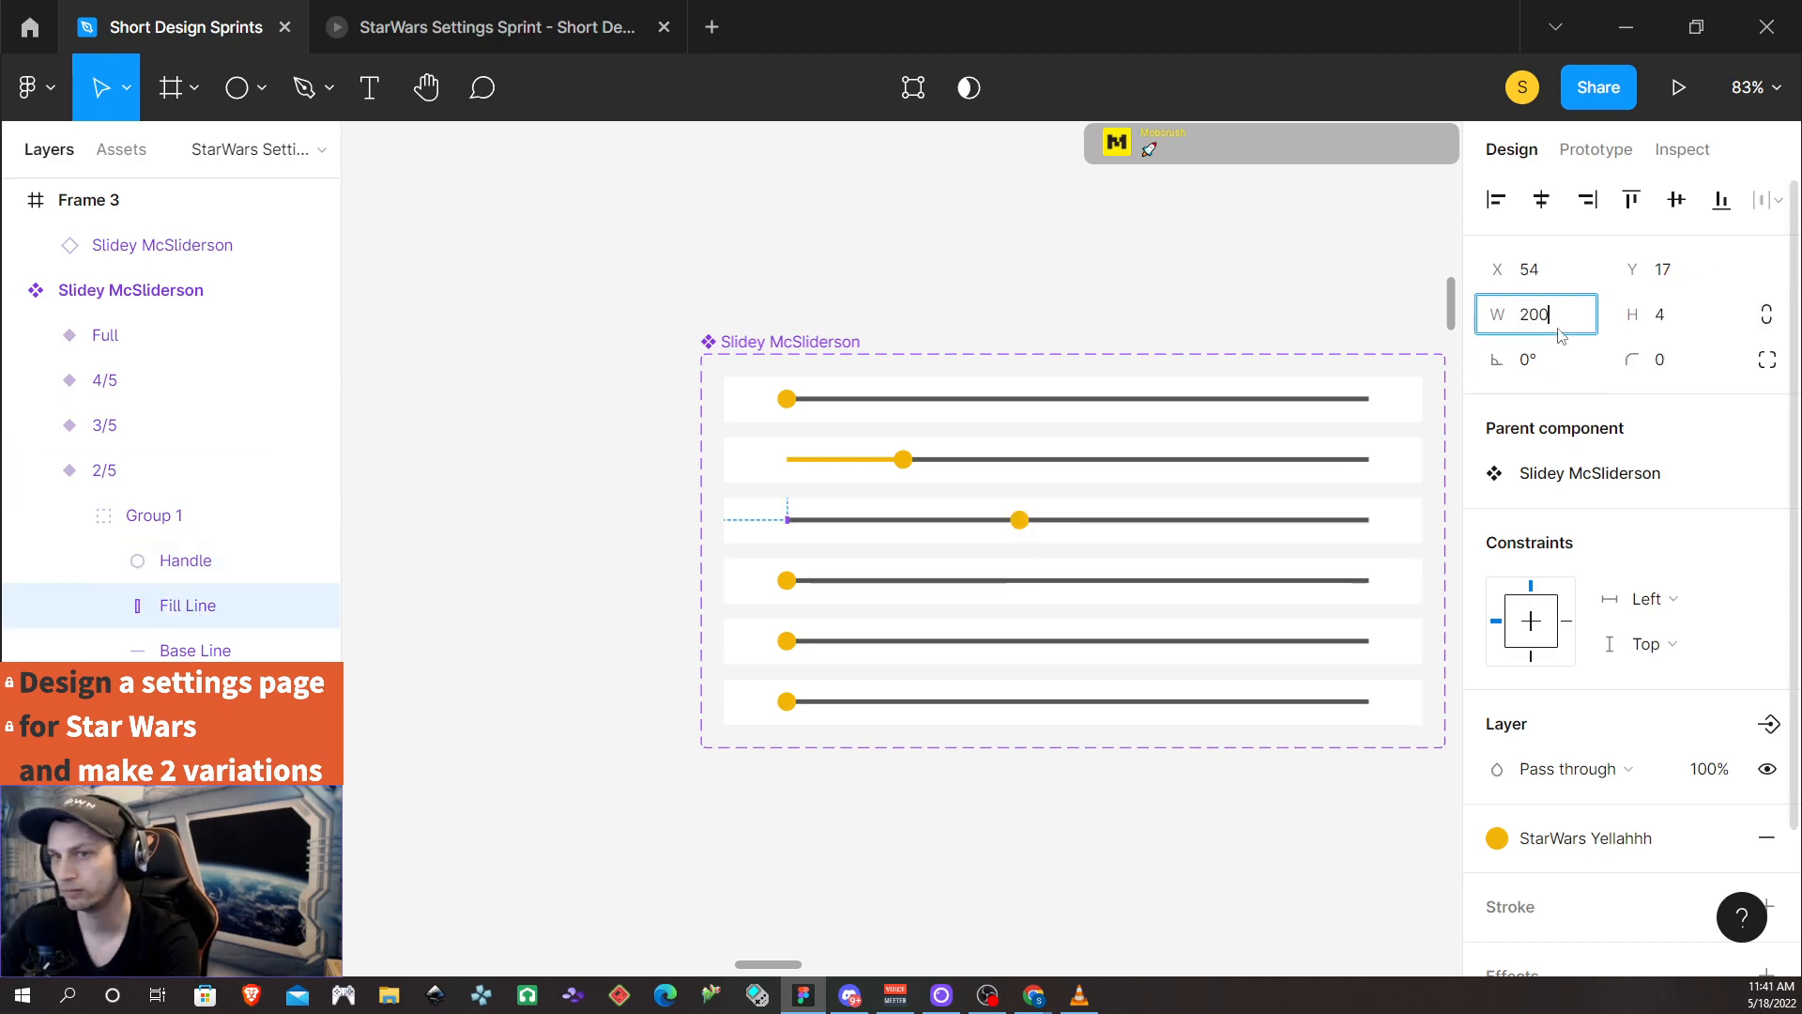
{"action": "key", "text": "Return"}
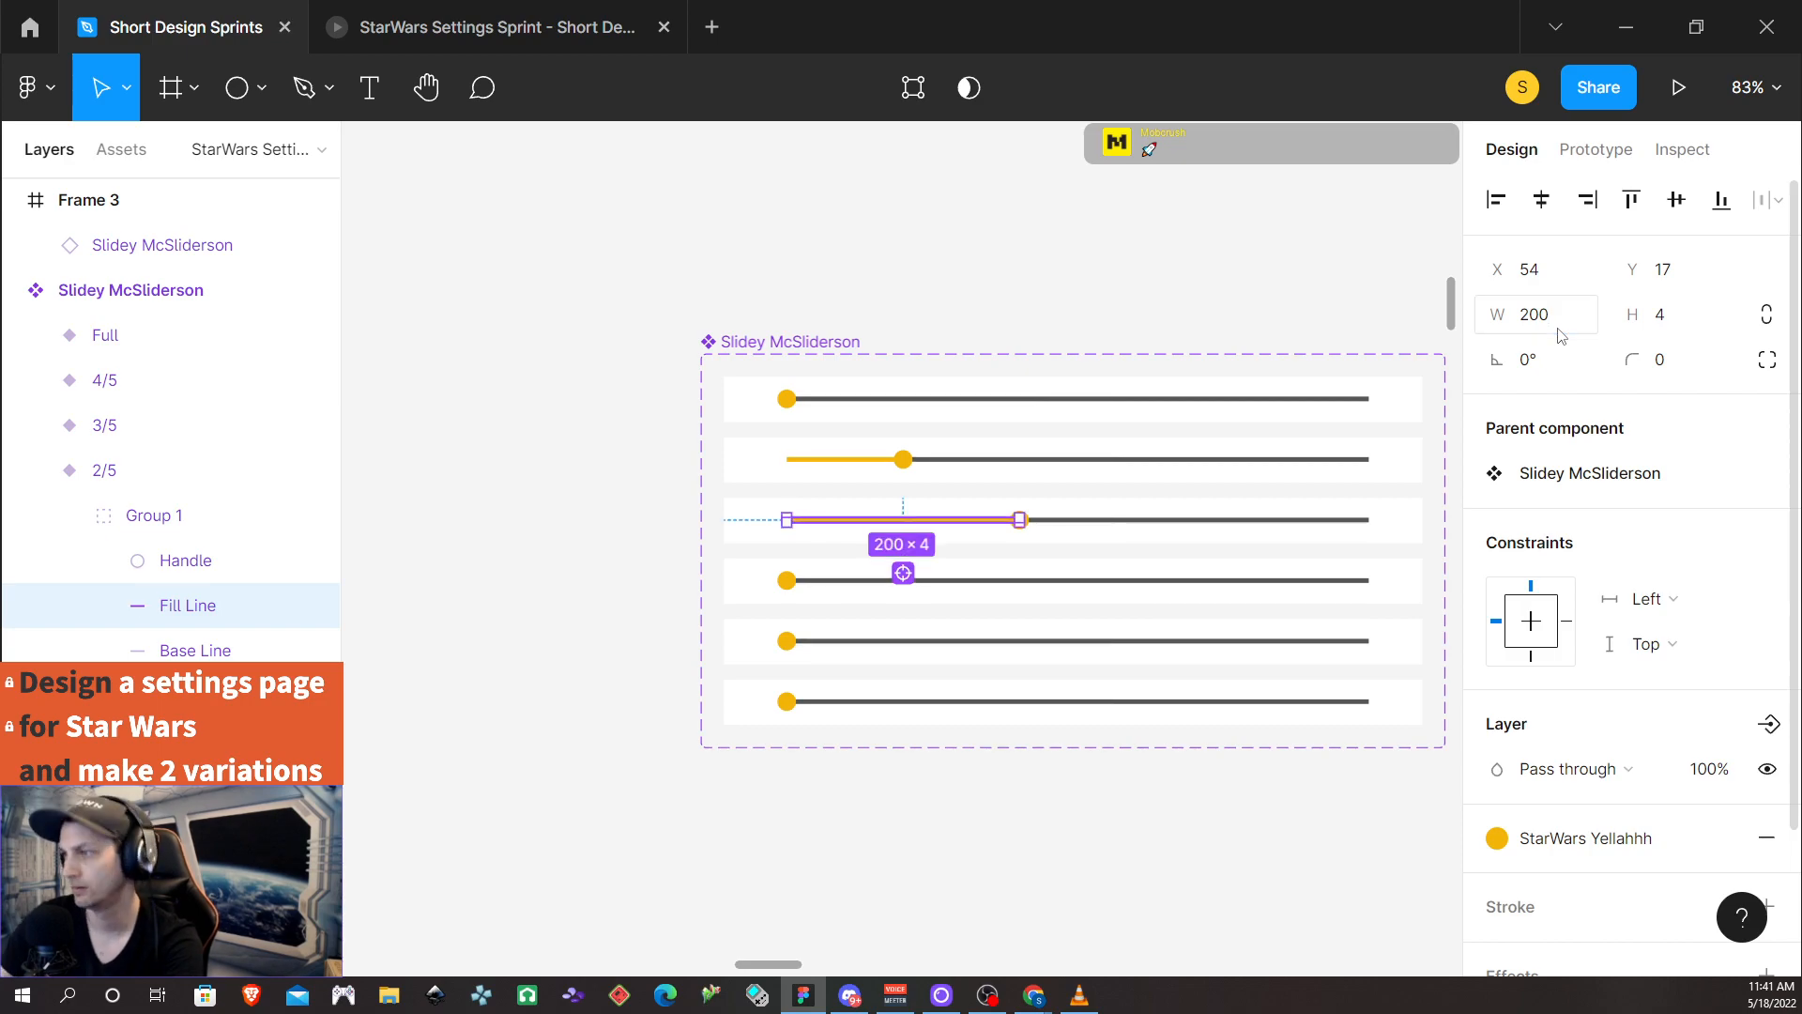
Move the Handle of the 3/5 slider variant horizontally to X 346
{"action": "double_click", "coordinate": [790, 579]}
{"action": "double_click", "coordinate": [789, 580]}
{"action": "double_click", "coordinate": [789, 579]}
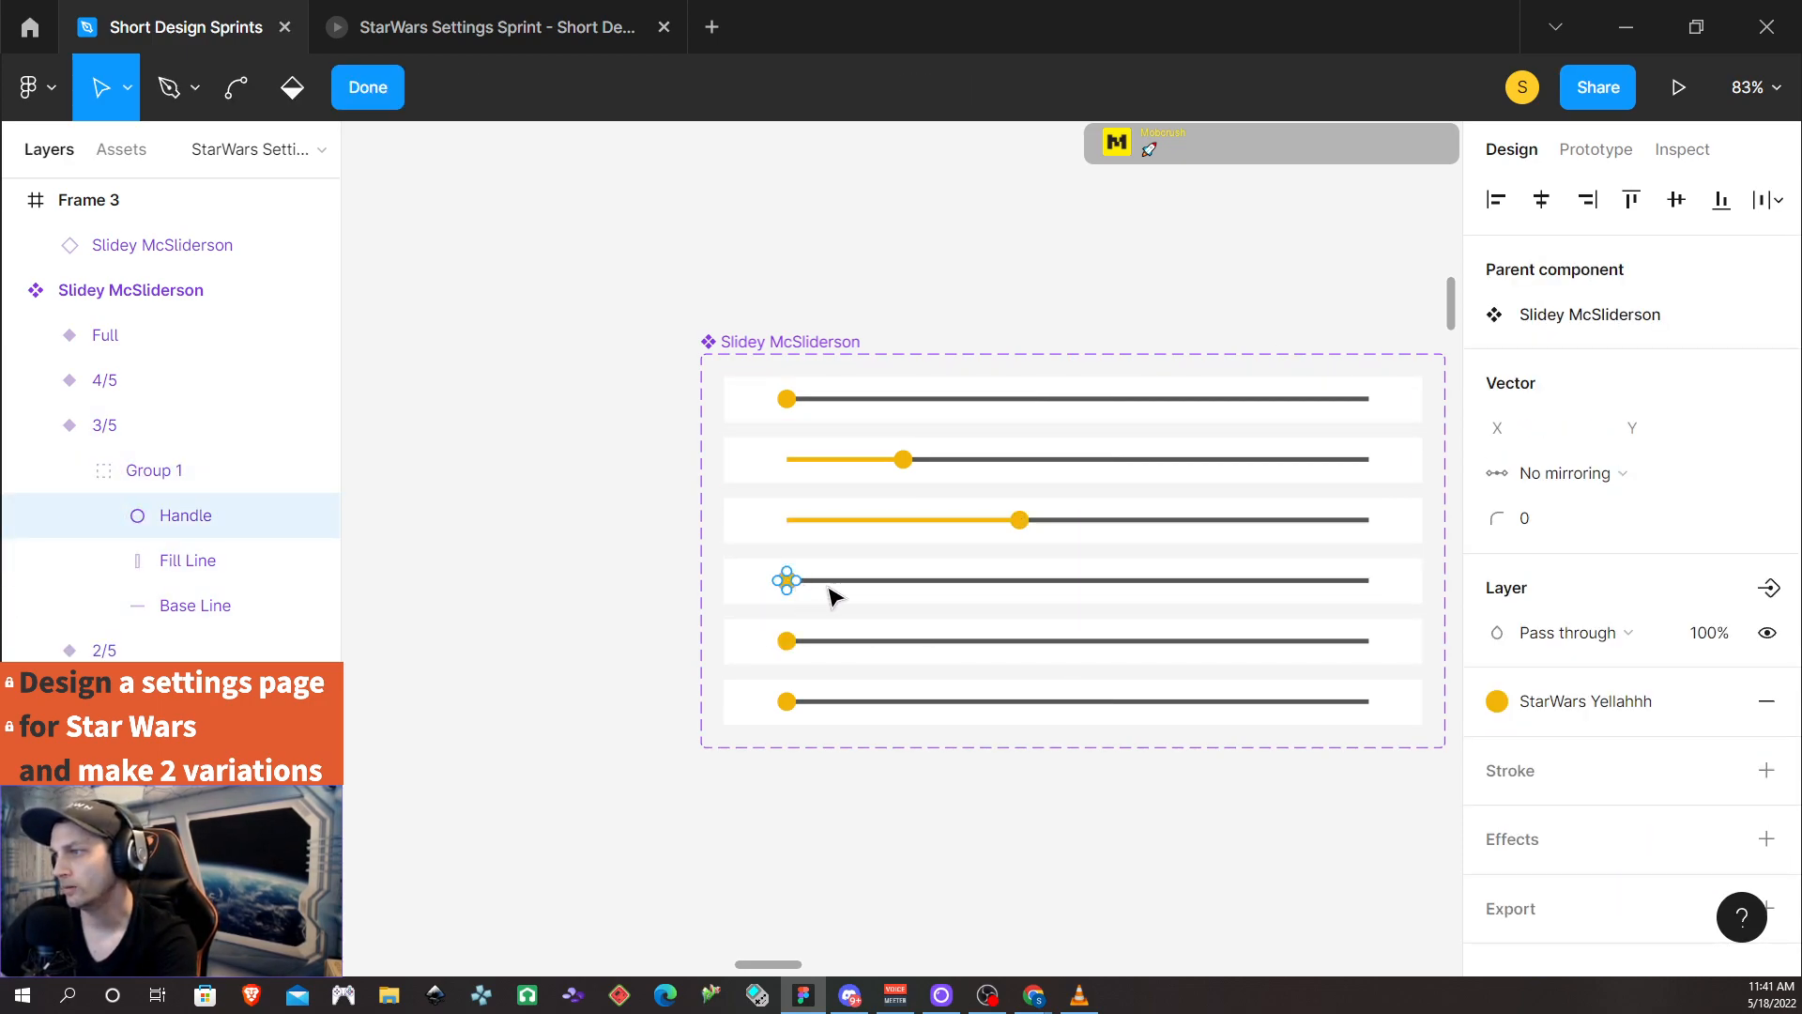
{"action": "key", "text": "Escape"}
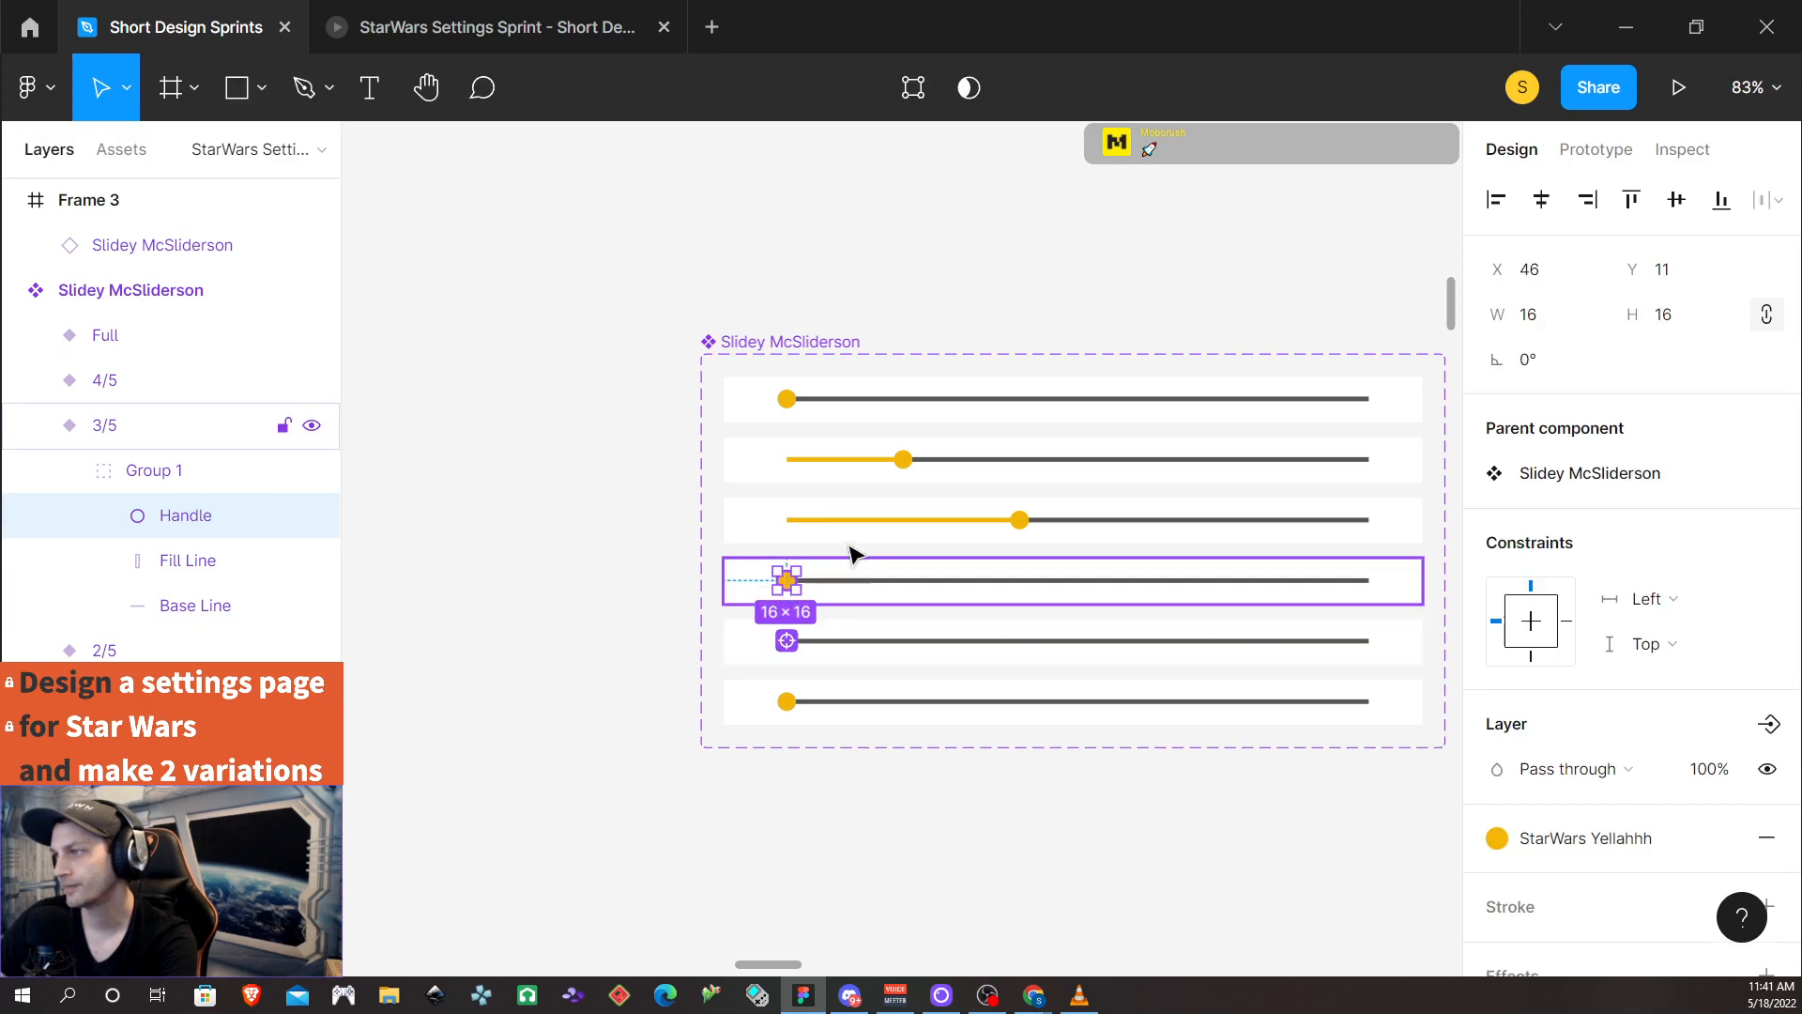
{"action": "left_click", "coordinate": [1554, 278]}
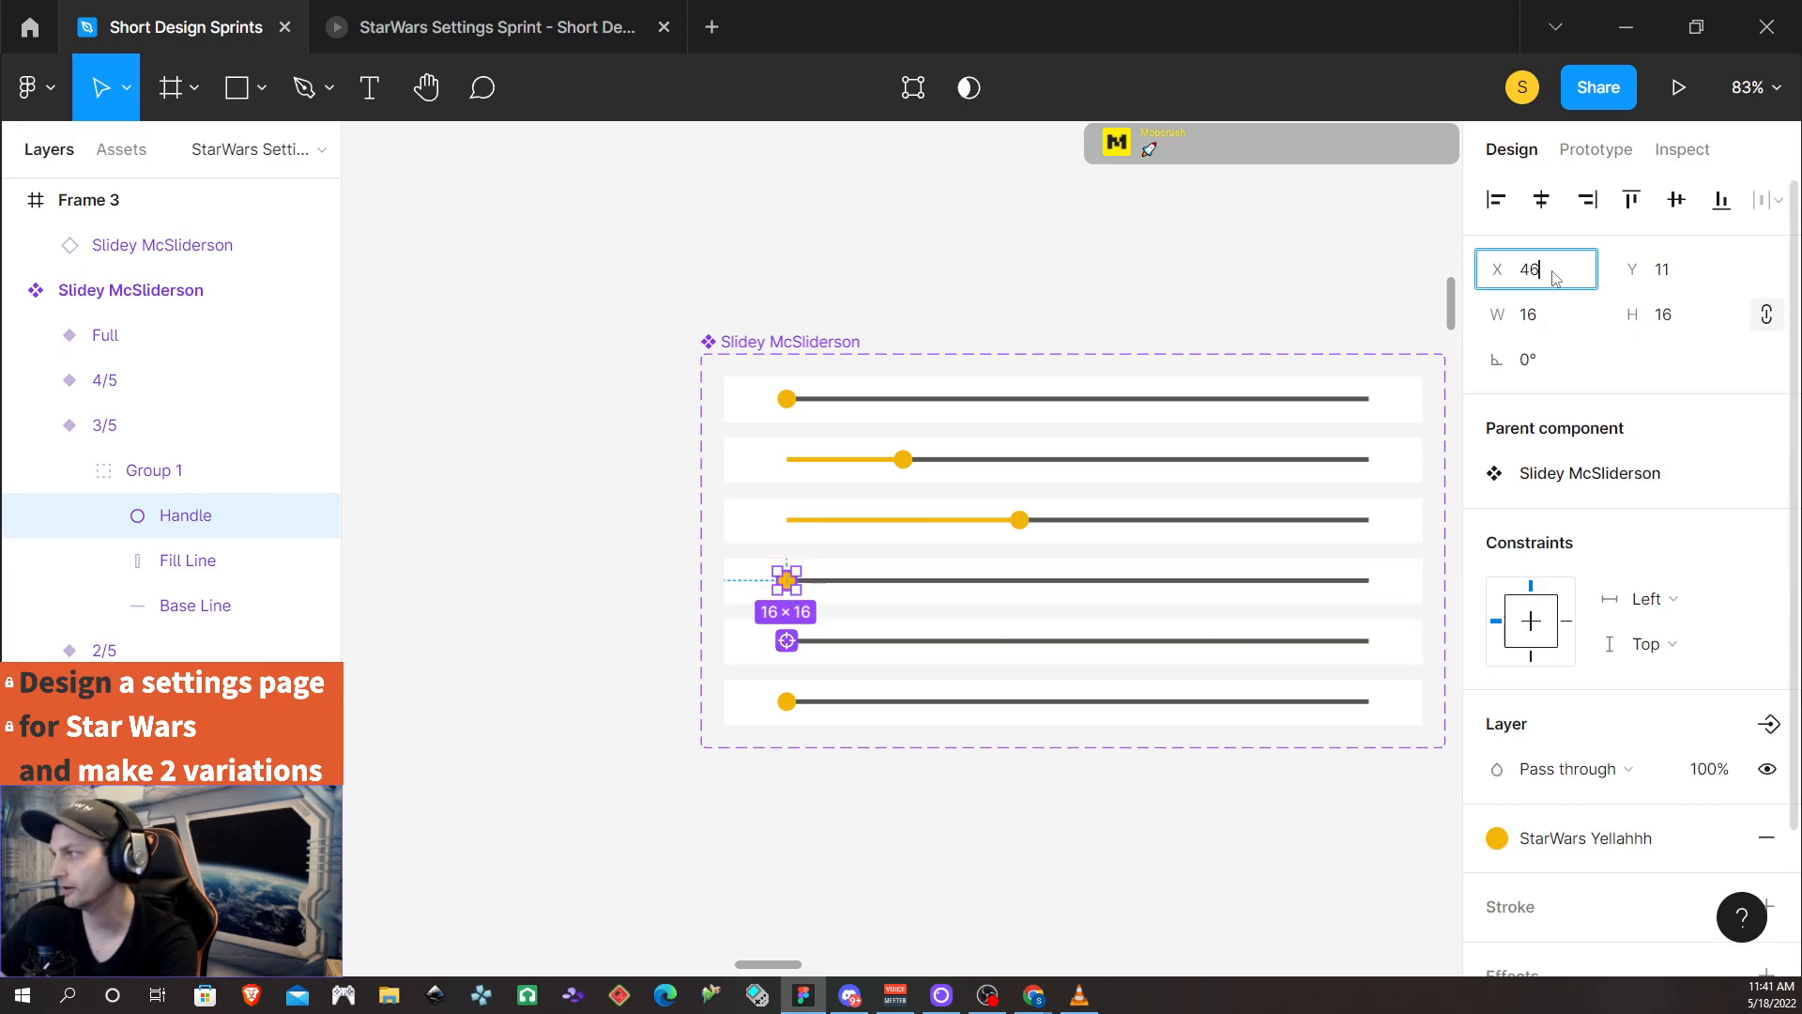
{"action": "left_click", "coordinate": [1542, 285]}
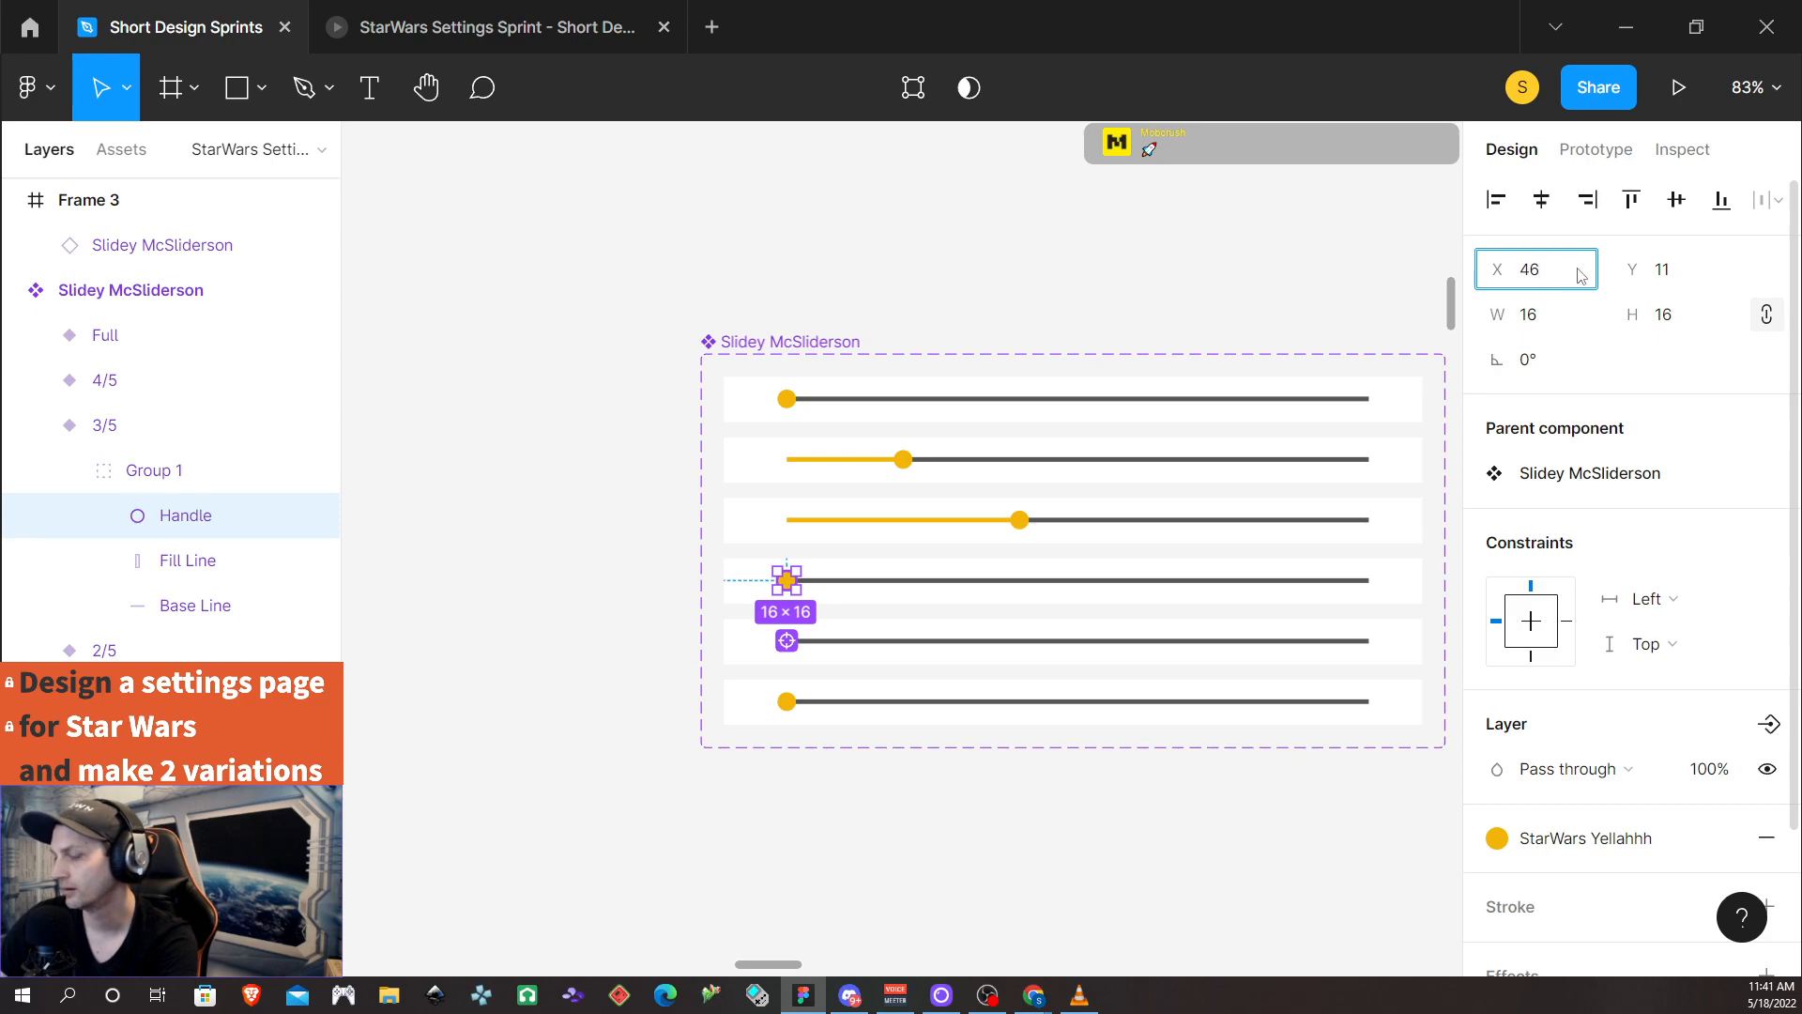
{"action": "key", "text": "Return"}
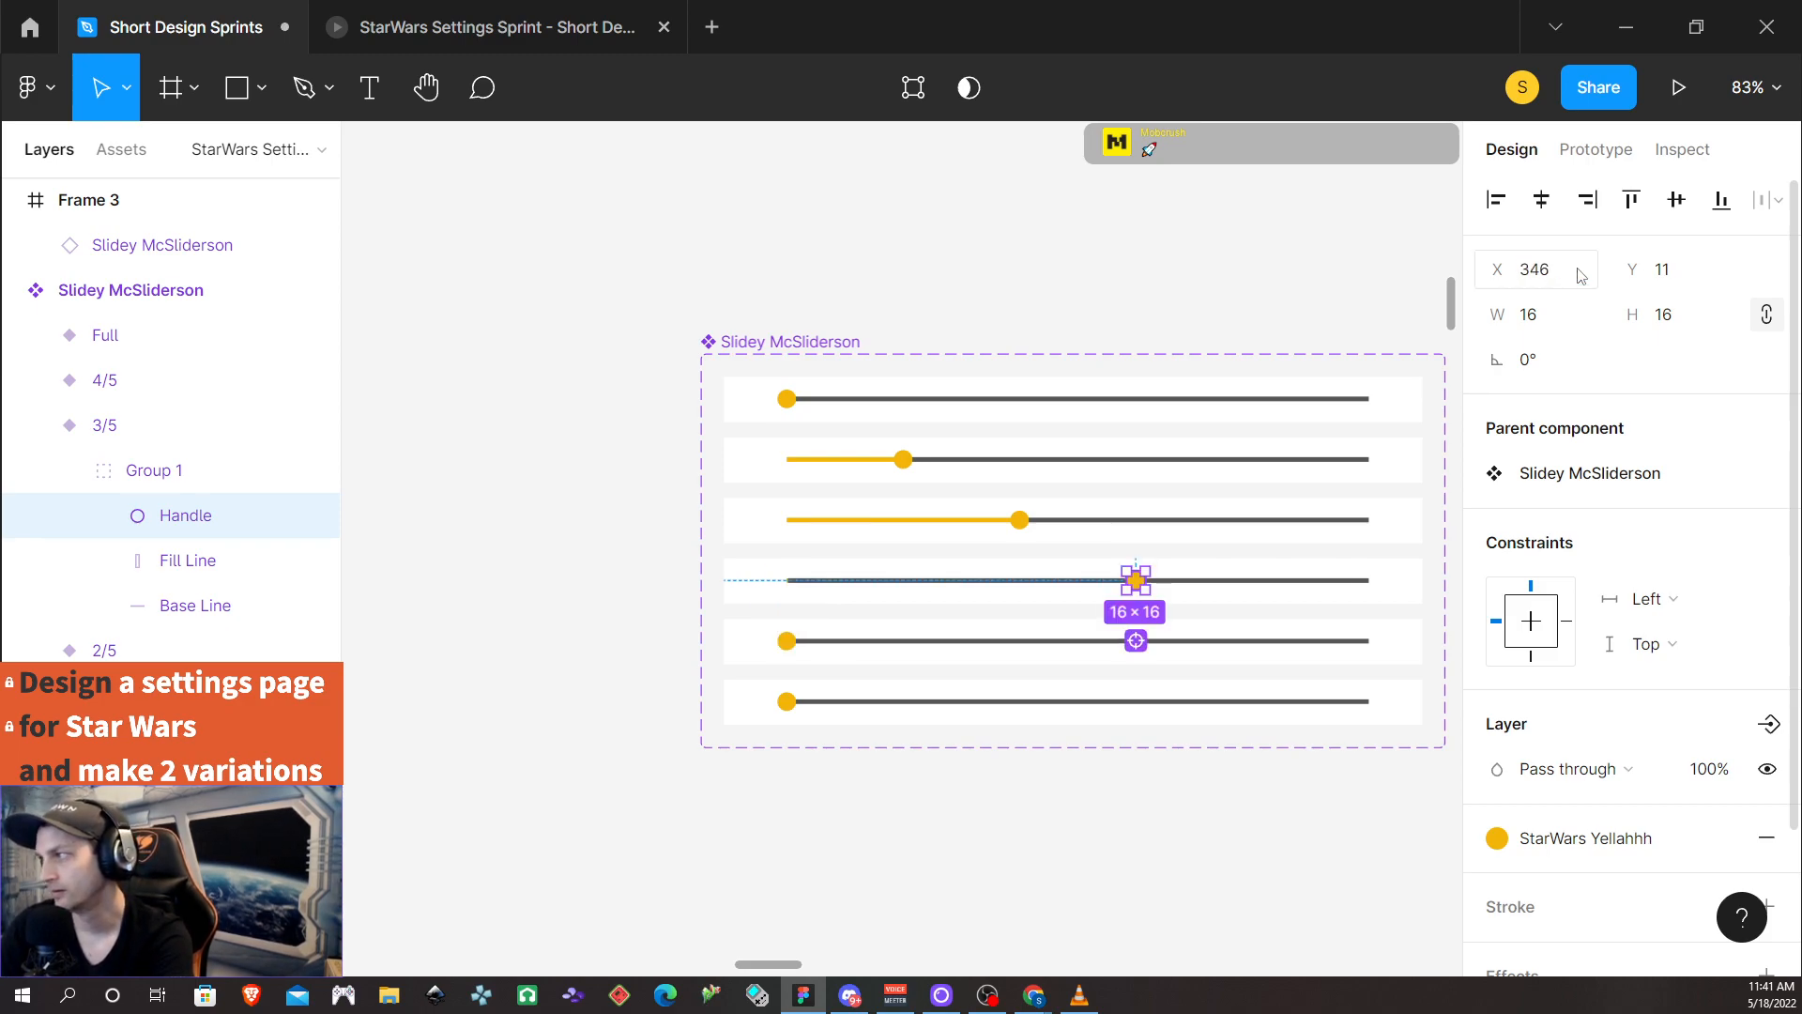
Set the Fill Line width of the 3/5 variant to 300
{"action": "left_click", "coordinate": [159, 557]}
{"action": "left_click", "coordinate": [1544, 317]}
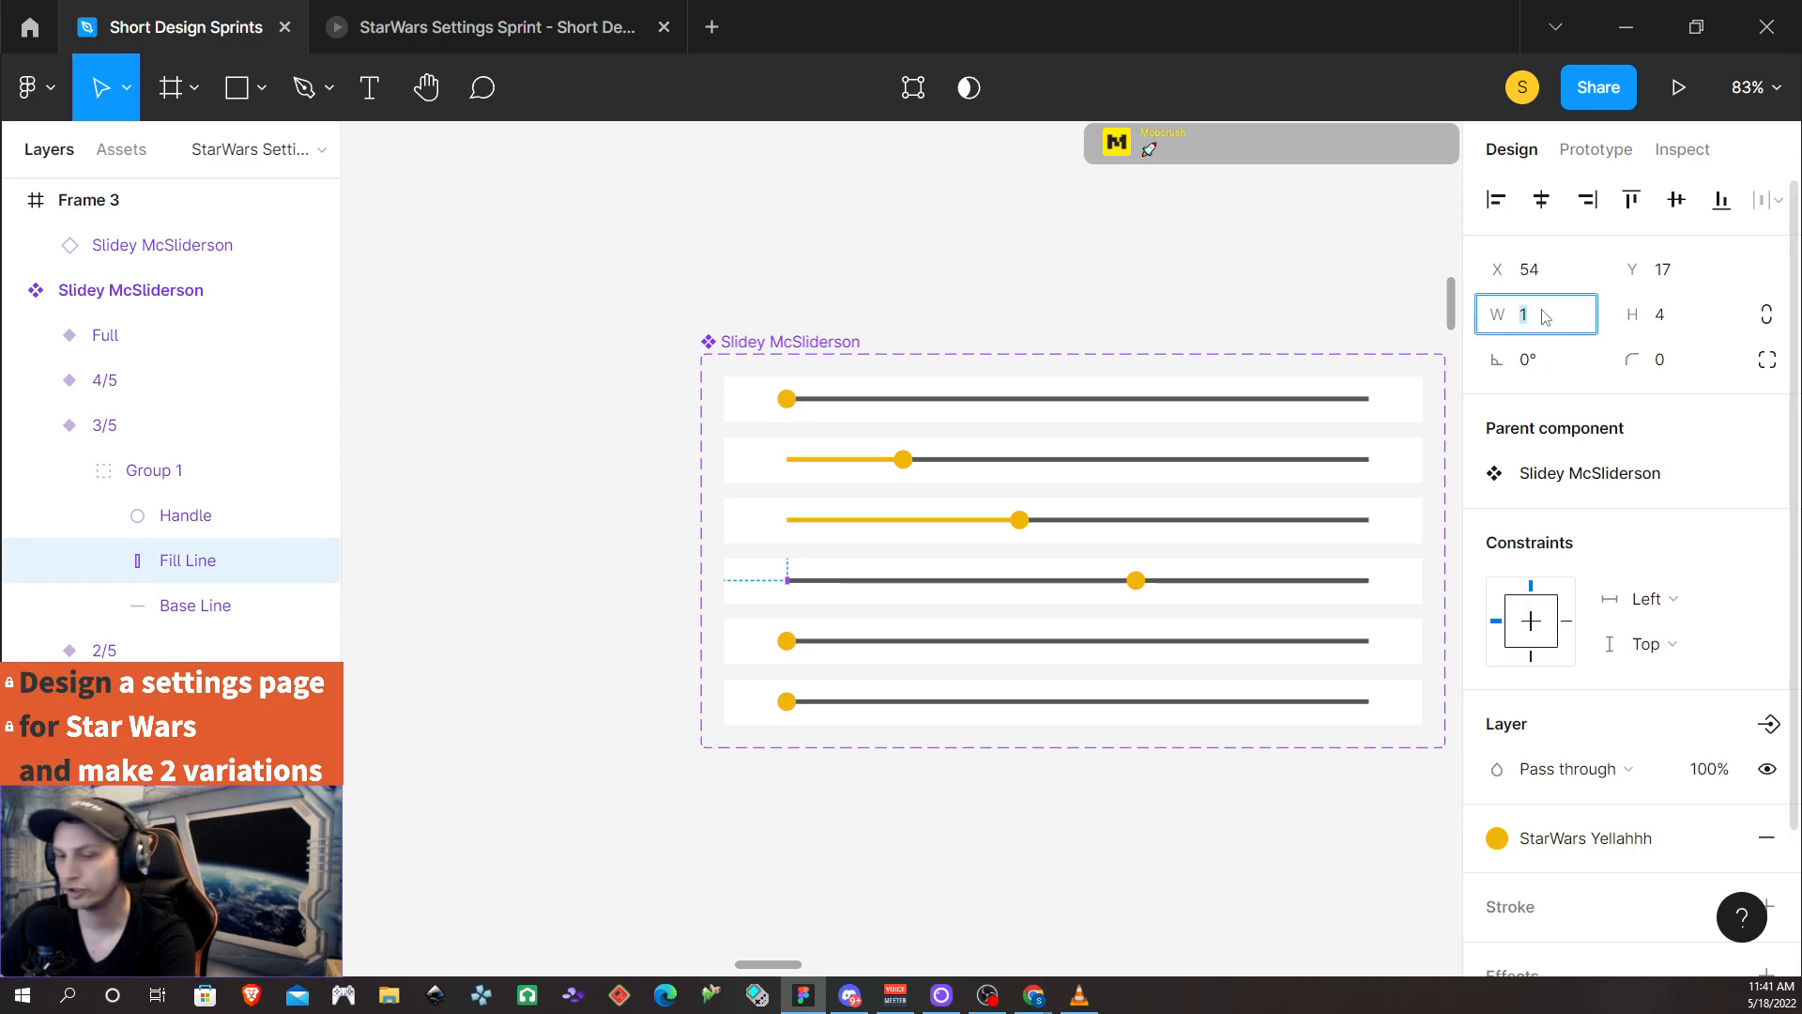
{"action": "key", "text": "Return"}
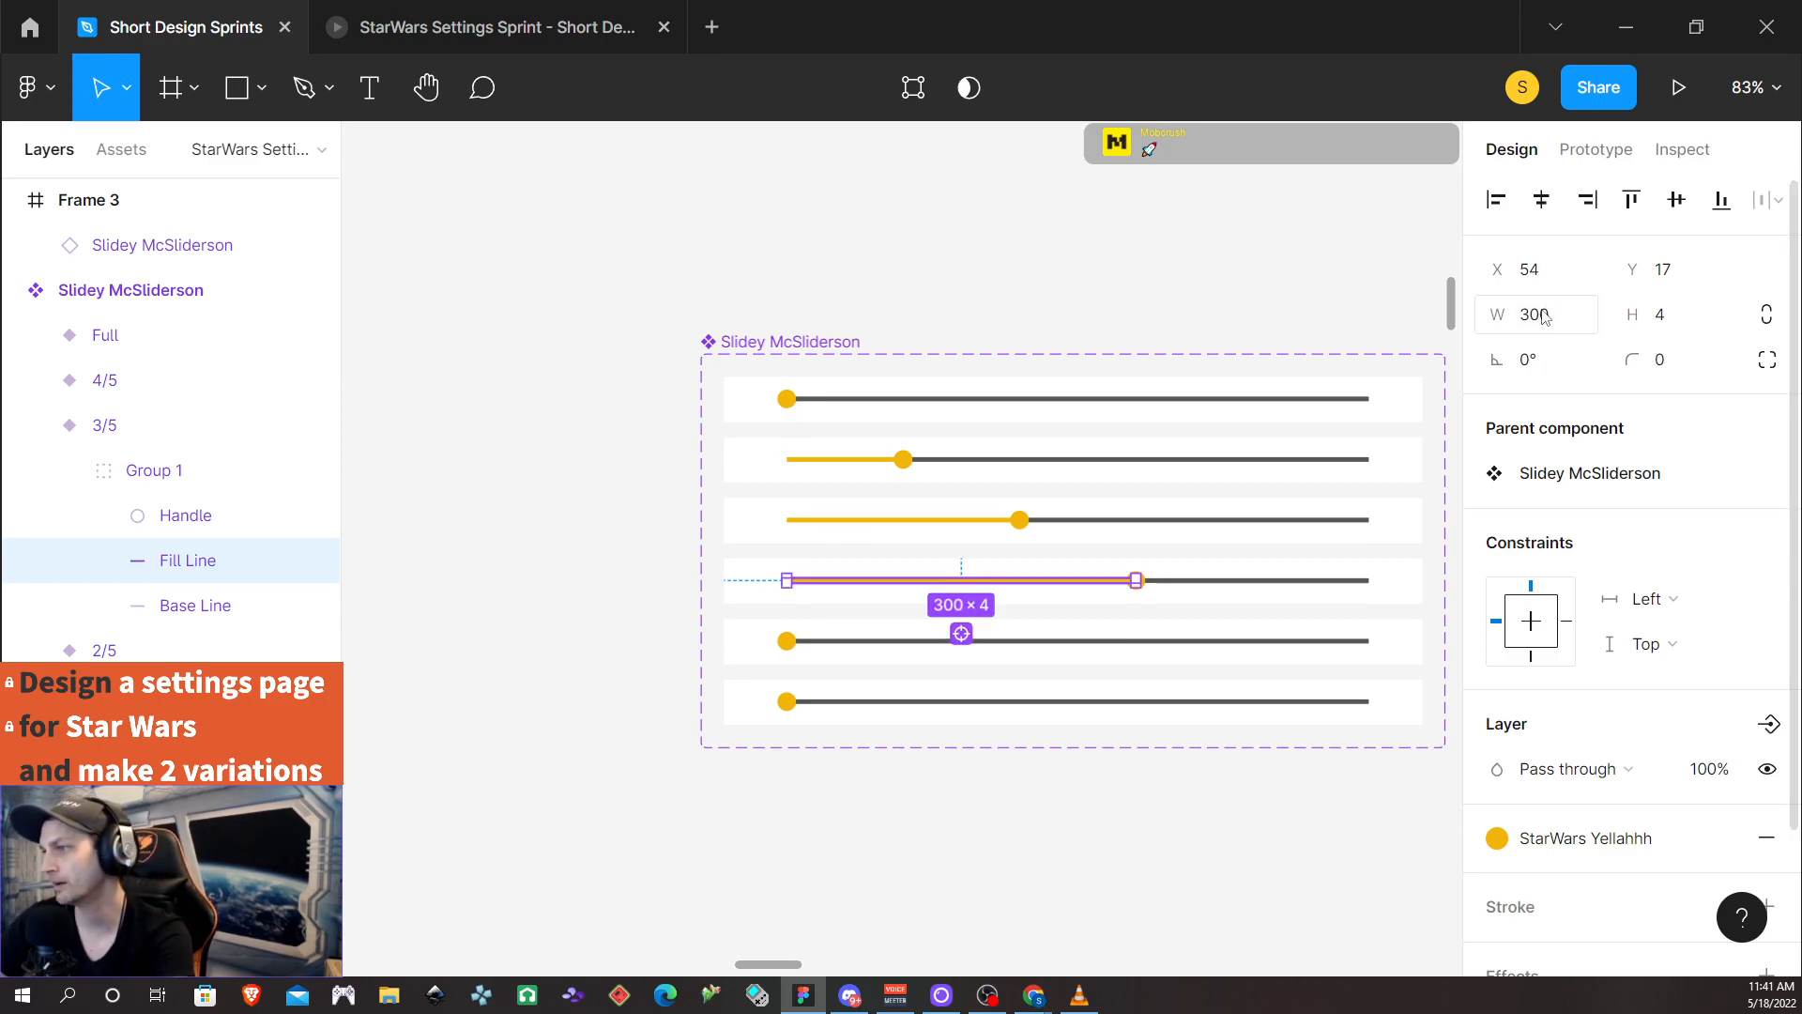
Offset the Handle of the 4/5 slider variant by +400 horizontally, to X 446
{"action": "left_click", "coordinate": [811, 658]}
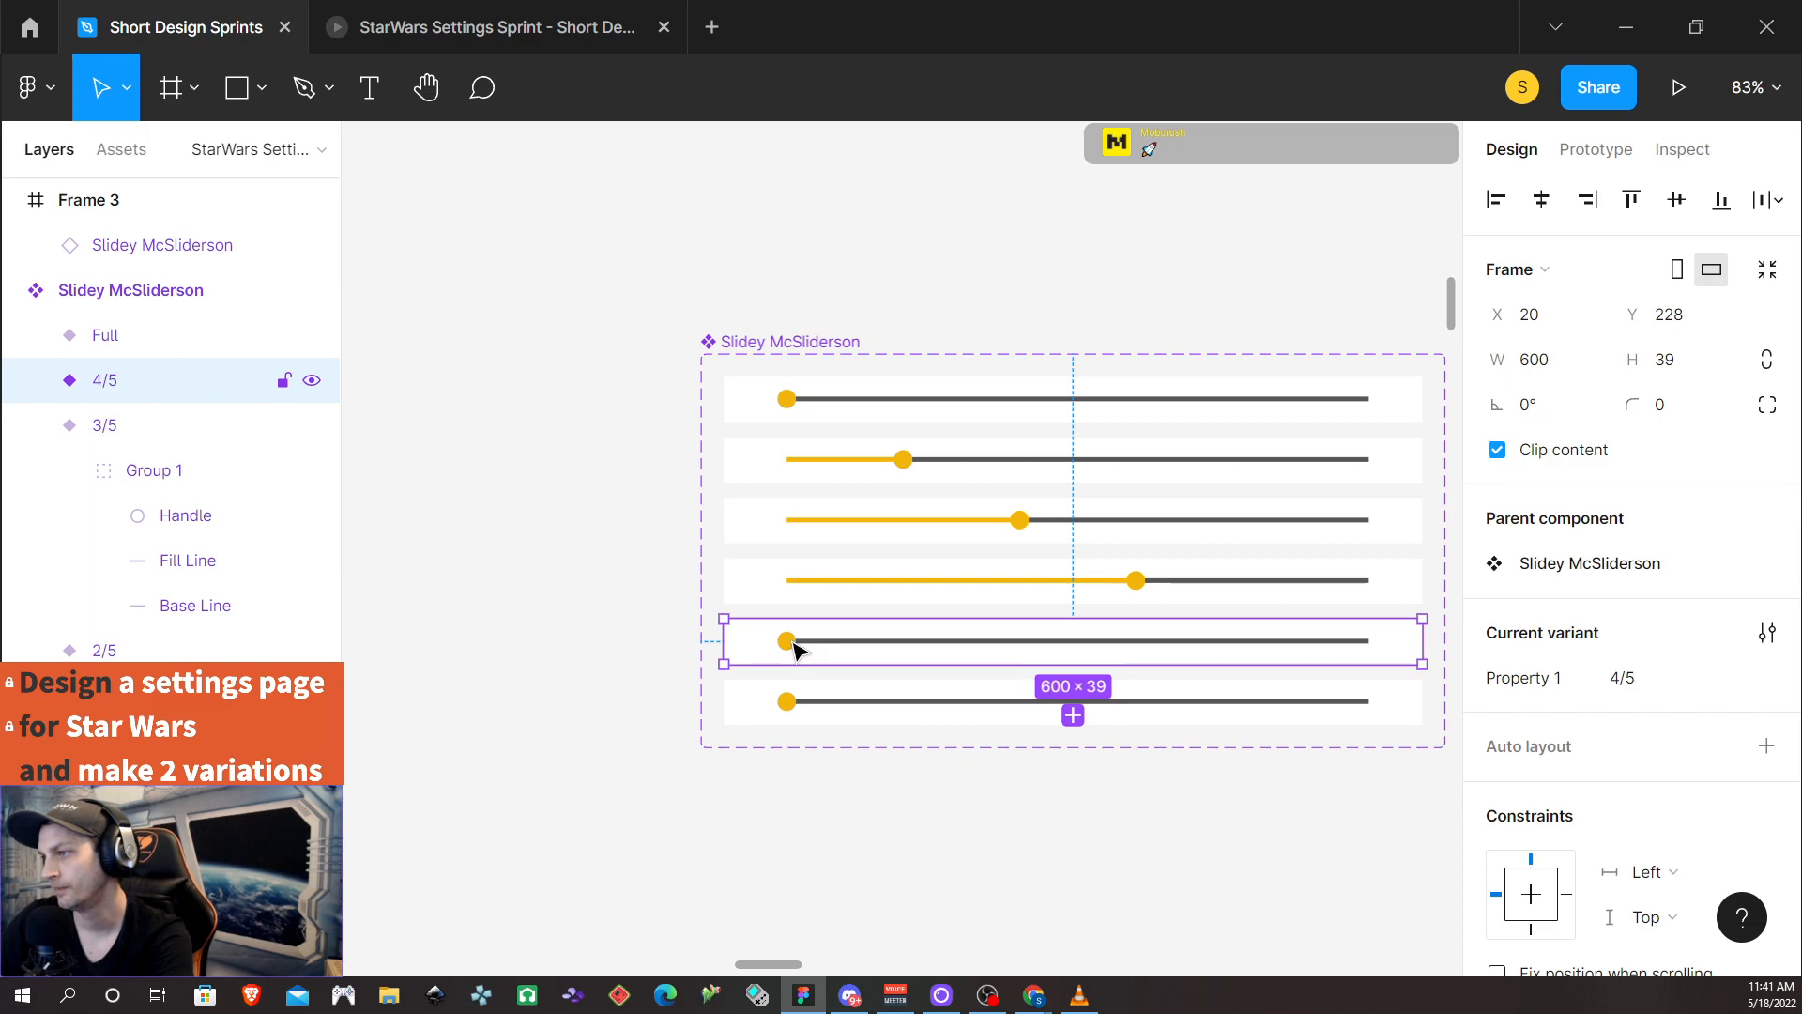
{"action": "left_click", "coordinate": [788, 650]}
{"action": "left_click", "coordinate": [788, 647]}
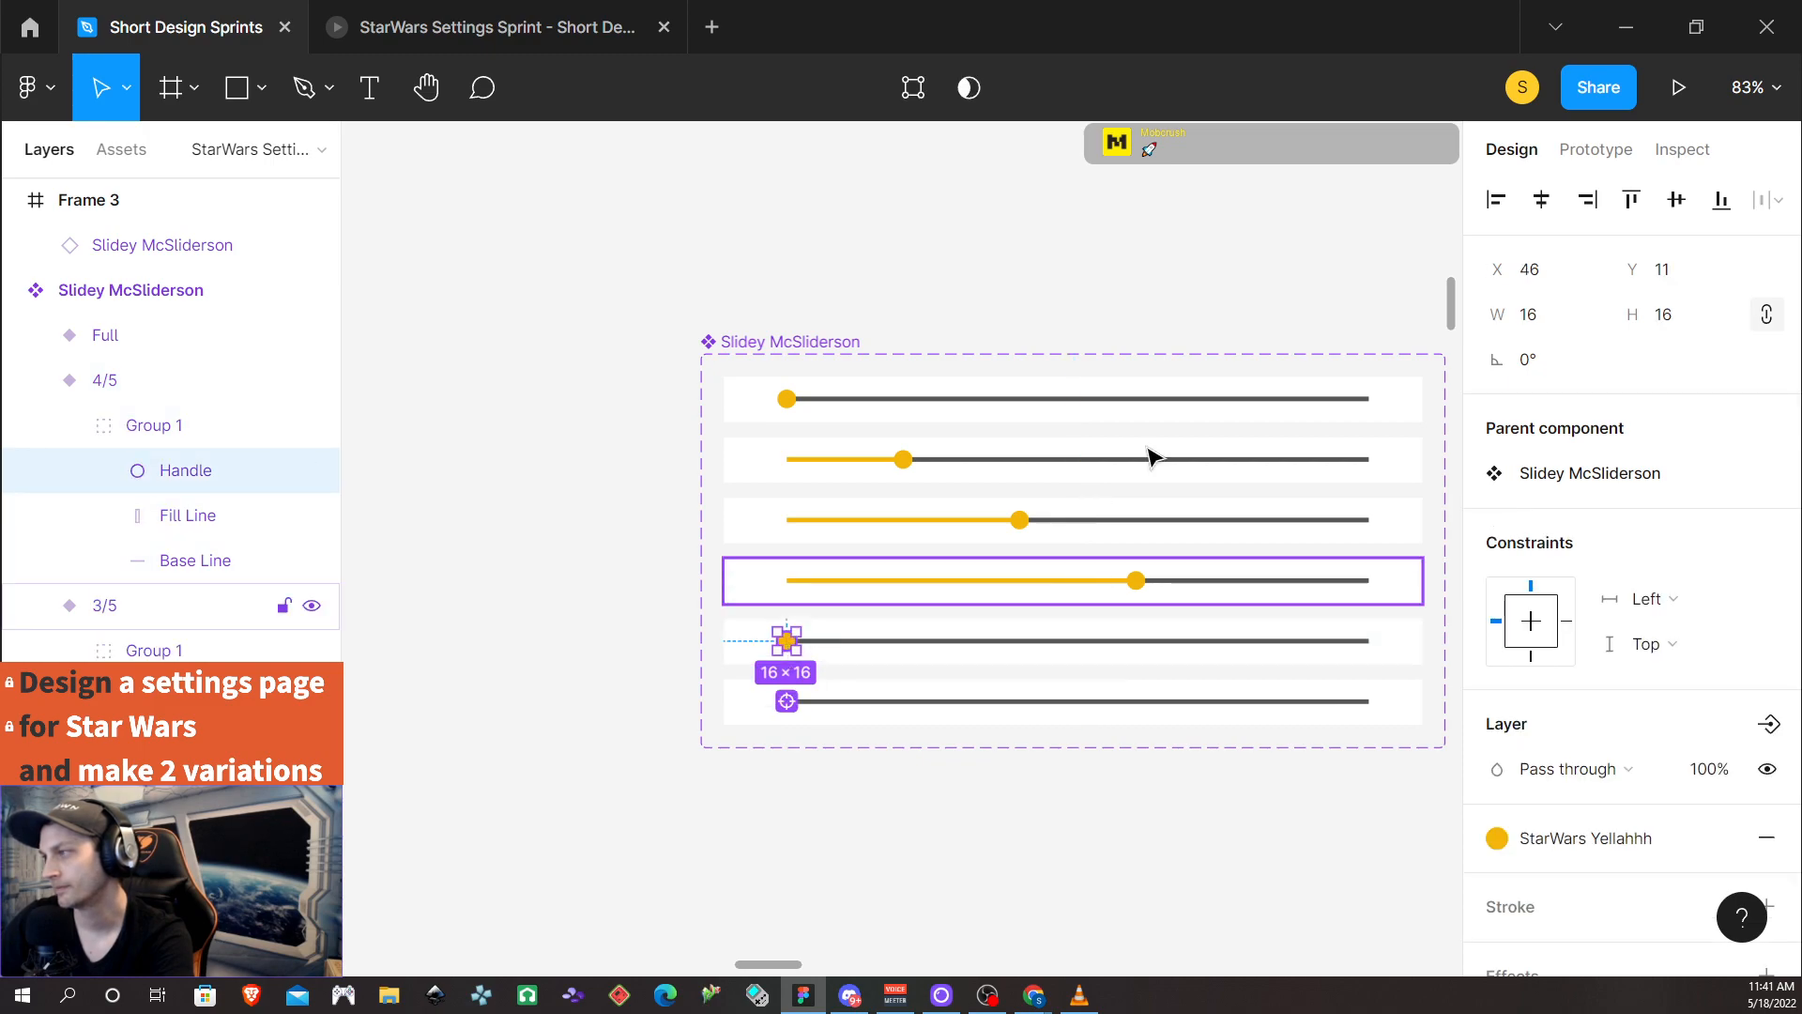
{"action": "left_click", "coordinate": [1577, 277]}
{"action": "type", "text": "+400"}
{"action": "key", "text": "Return"}
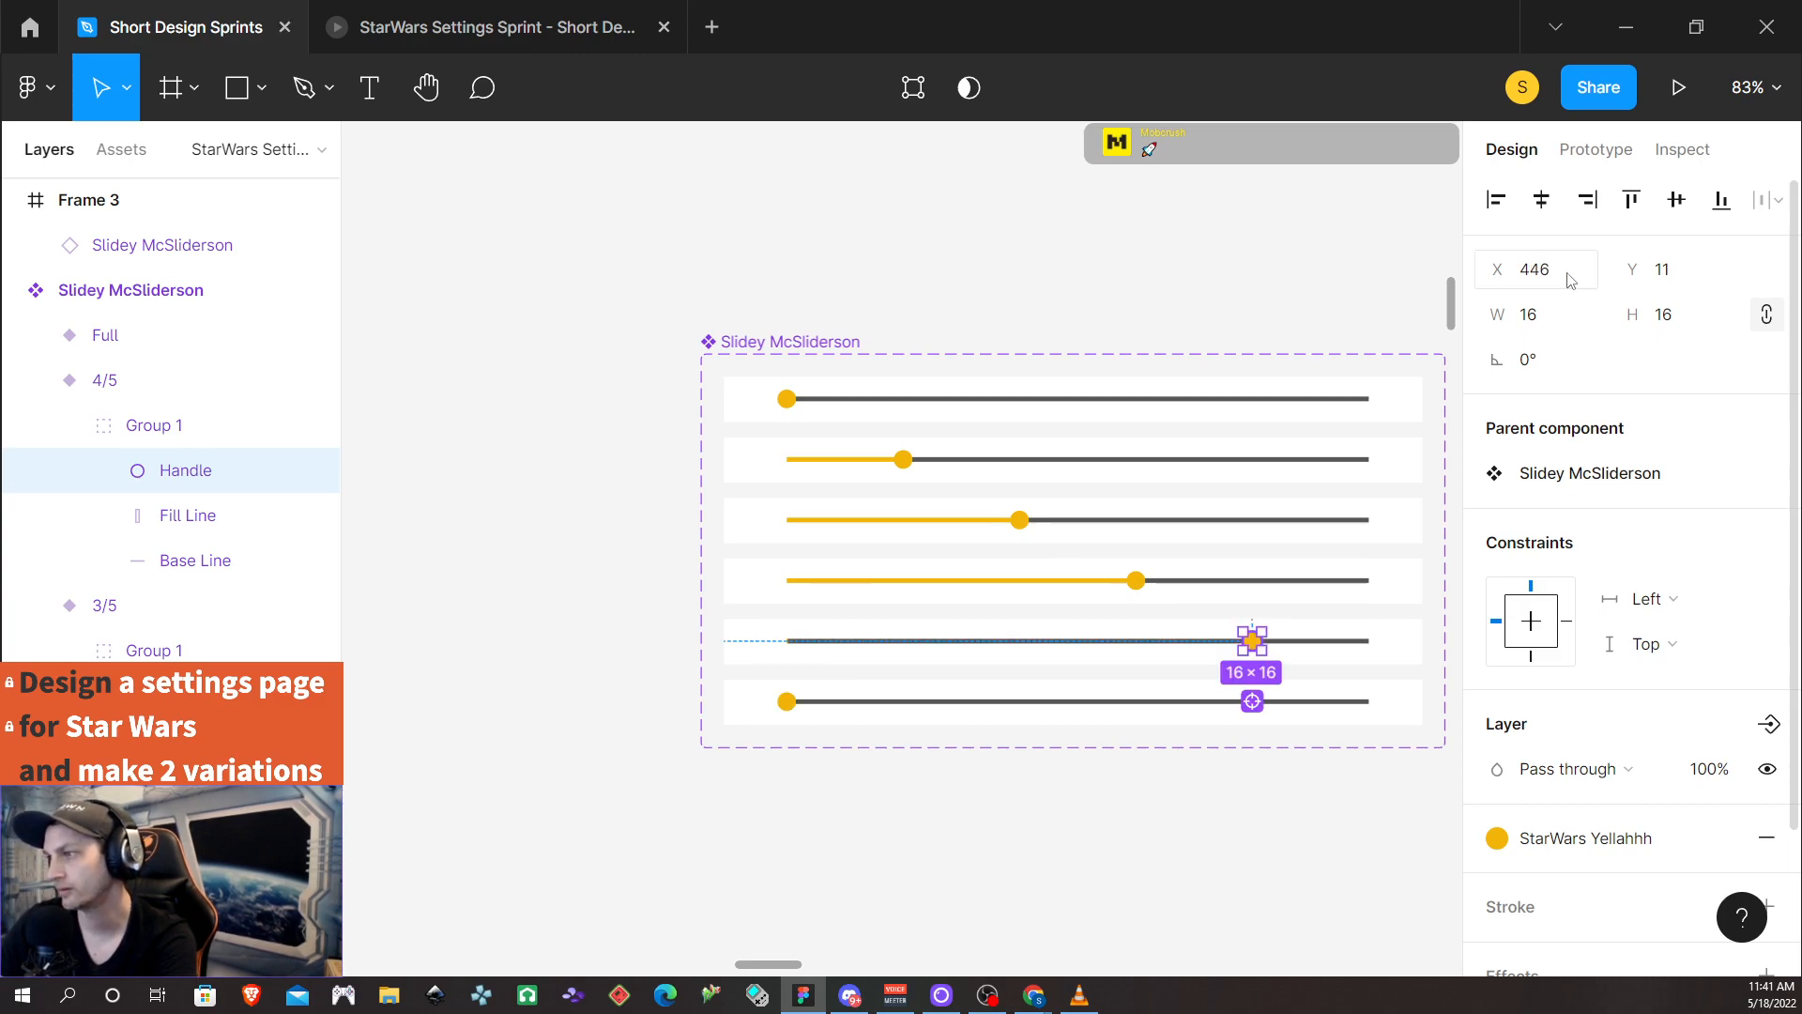
Set the Fill Line width of the 4/5 variant to 400
{"action": "left_click", "coordinate": [188, 516]}
{"action": "left_click", "coordinate": [1540, 320]}
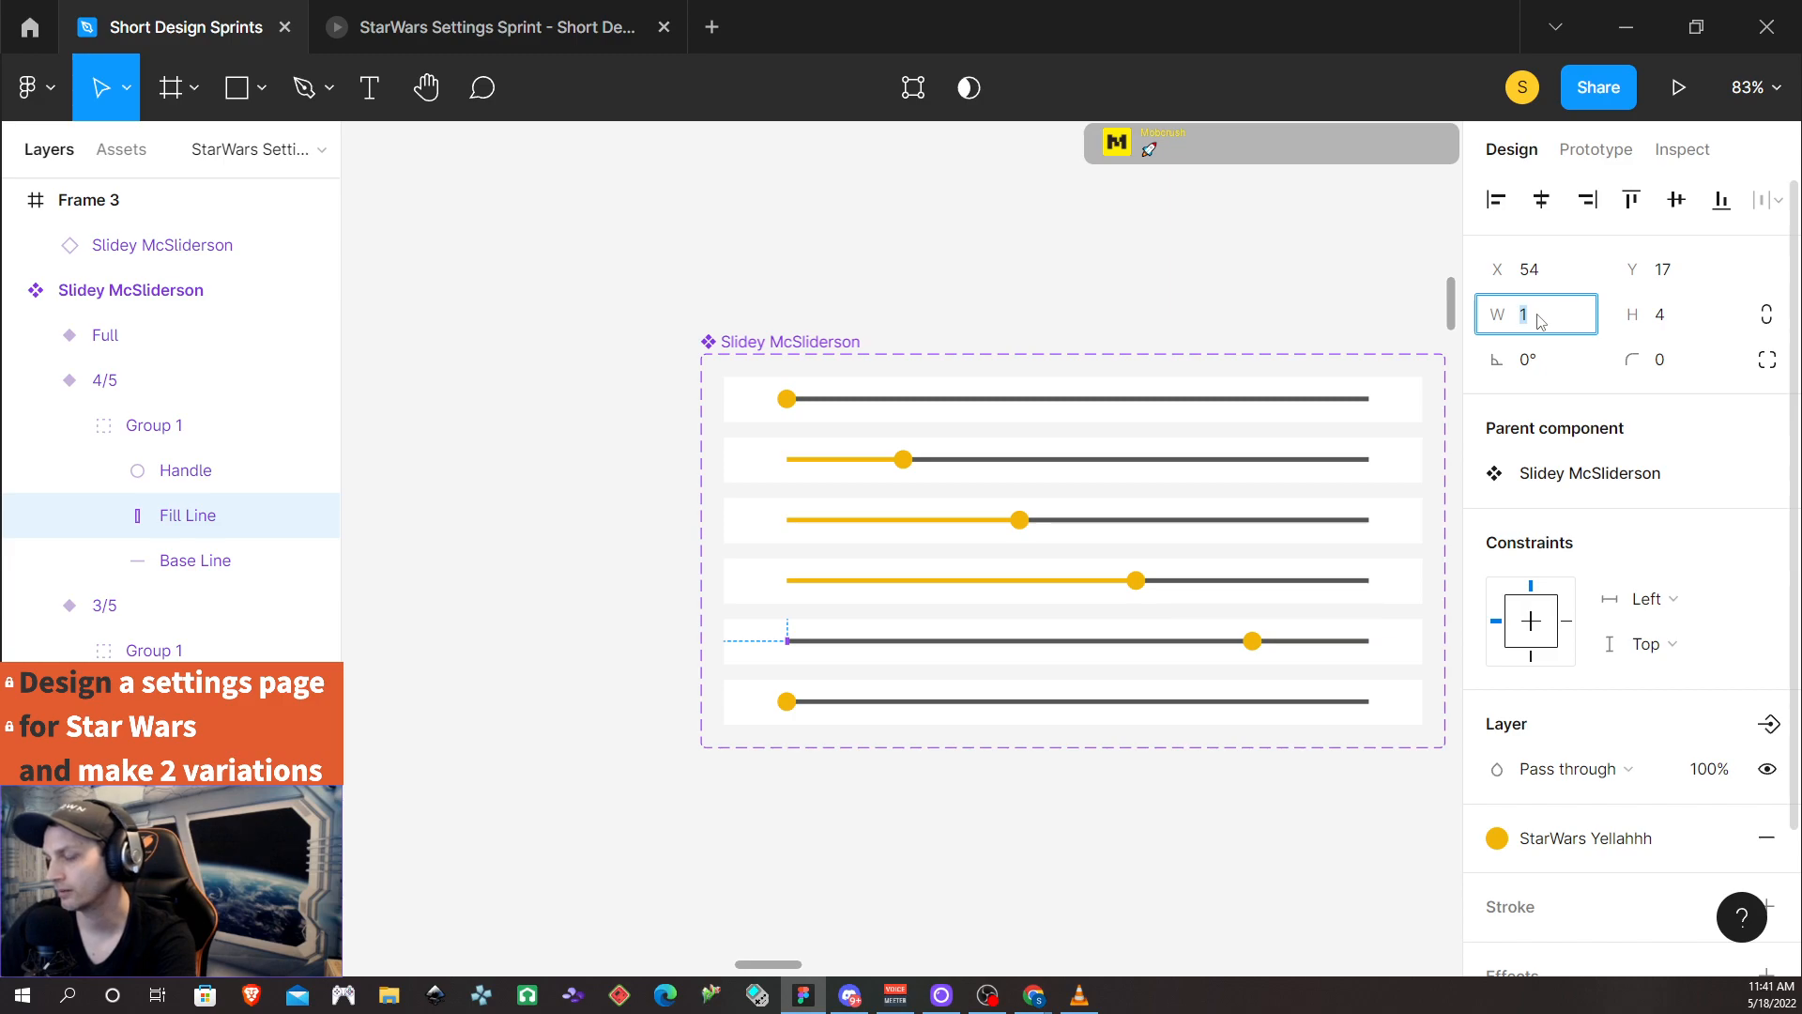
{"action": "type", "text": "400"}
{"action": "key", "text": "Return"}
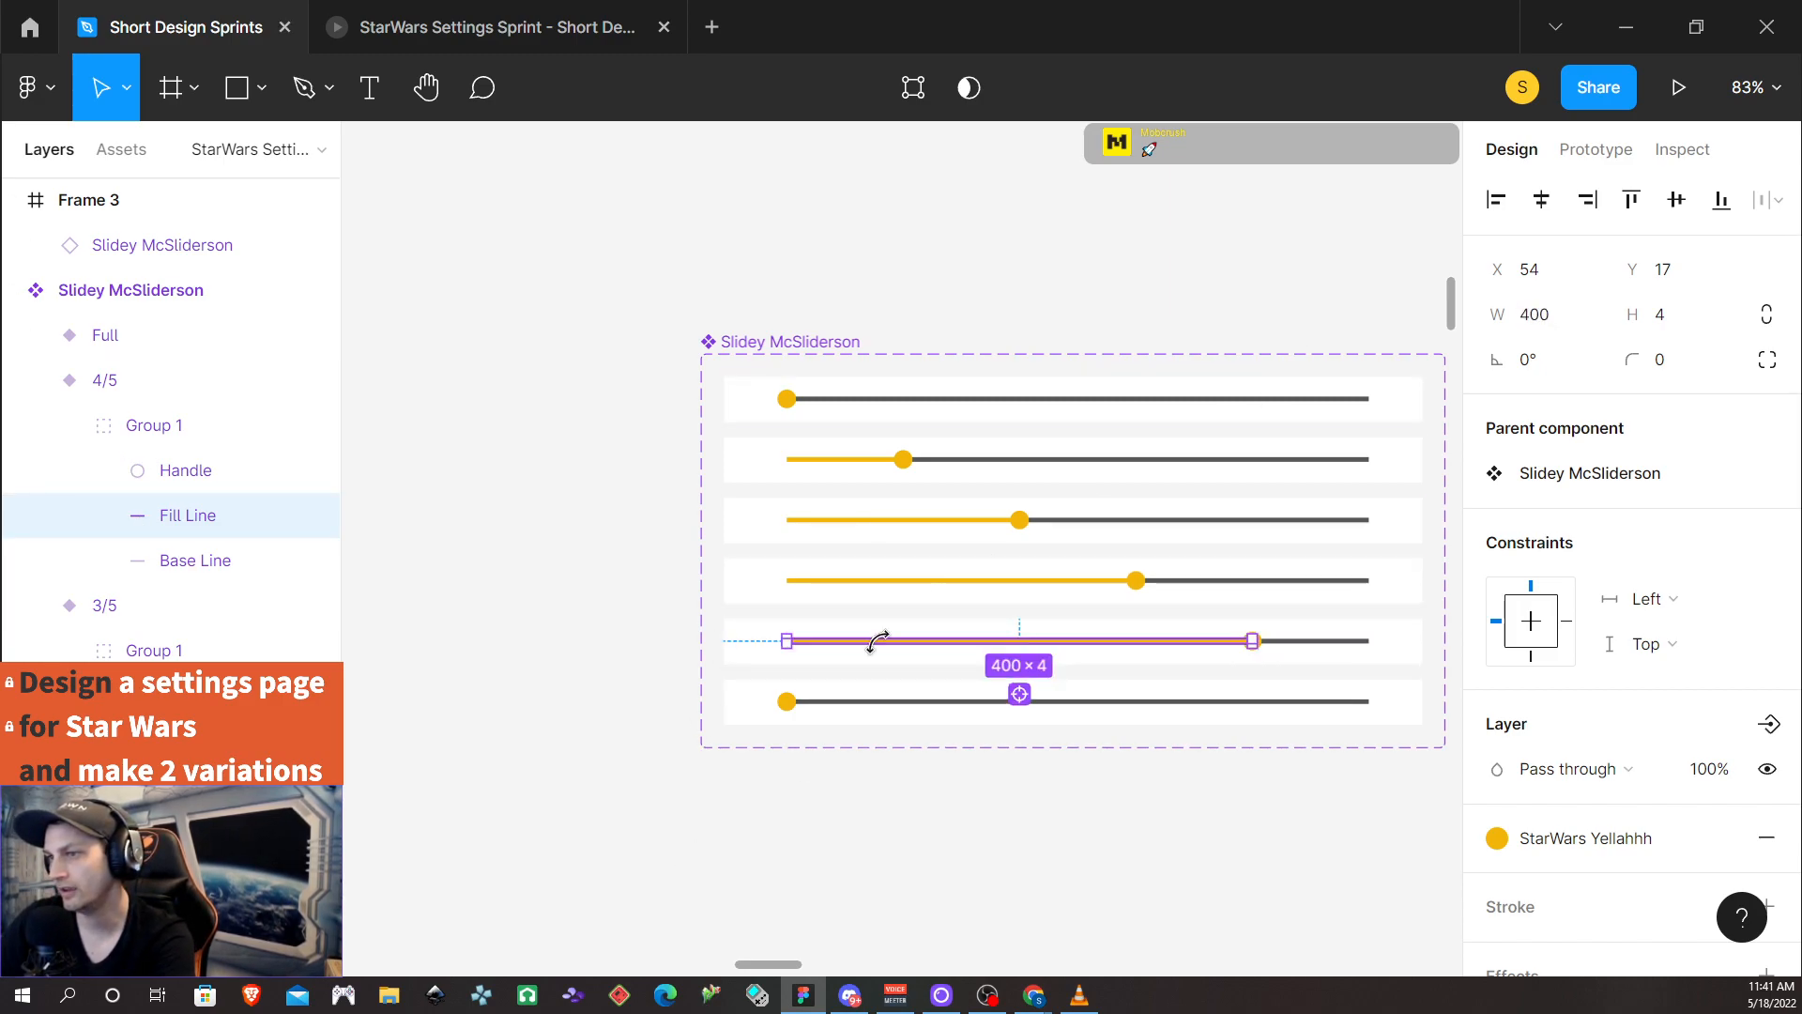
Offset the Handle of the Full slider variant by +500 horizontally, to X 546
{"action": "left_click", "coordinate": [789, 714]}
{"action": "left_click", "coordinate": [790, 714]}
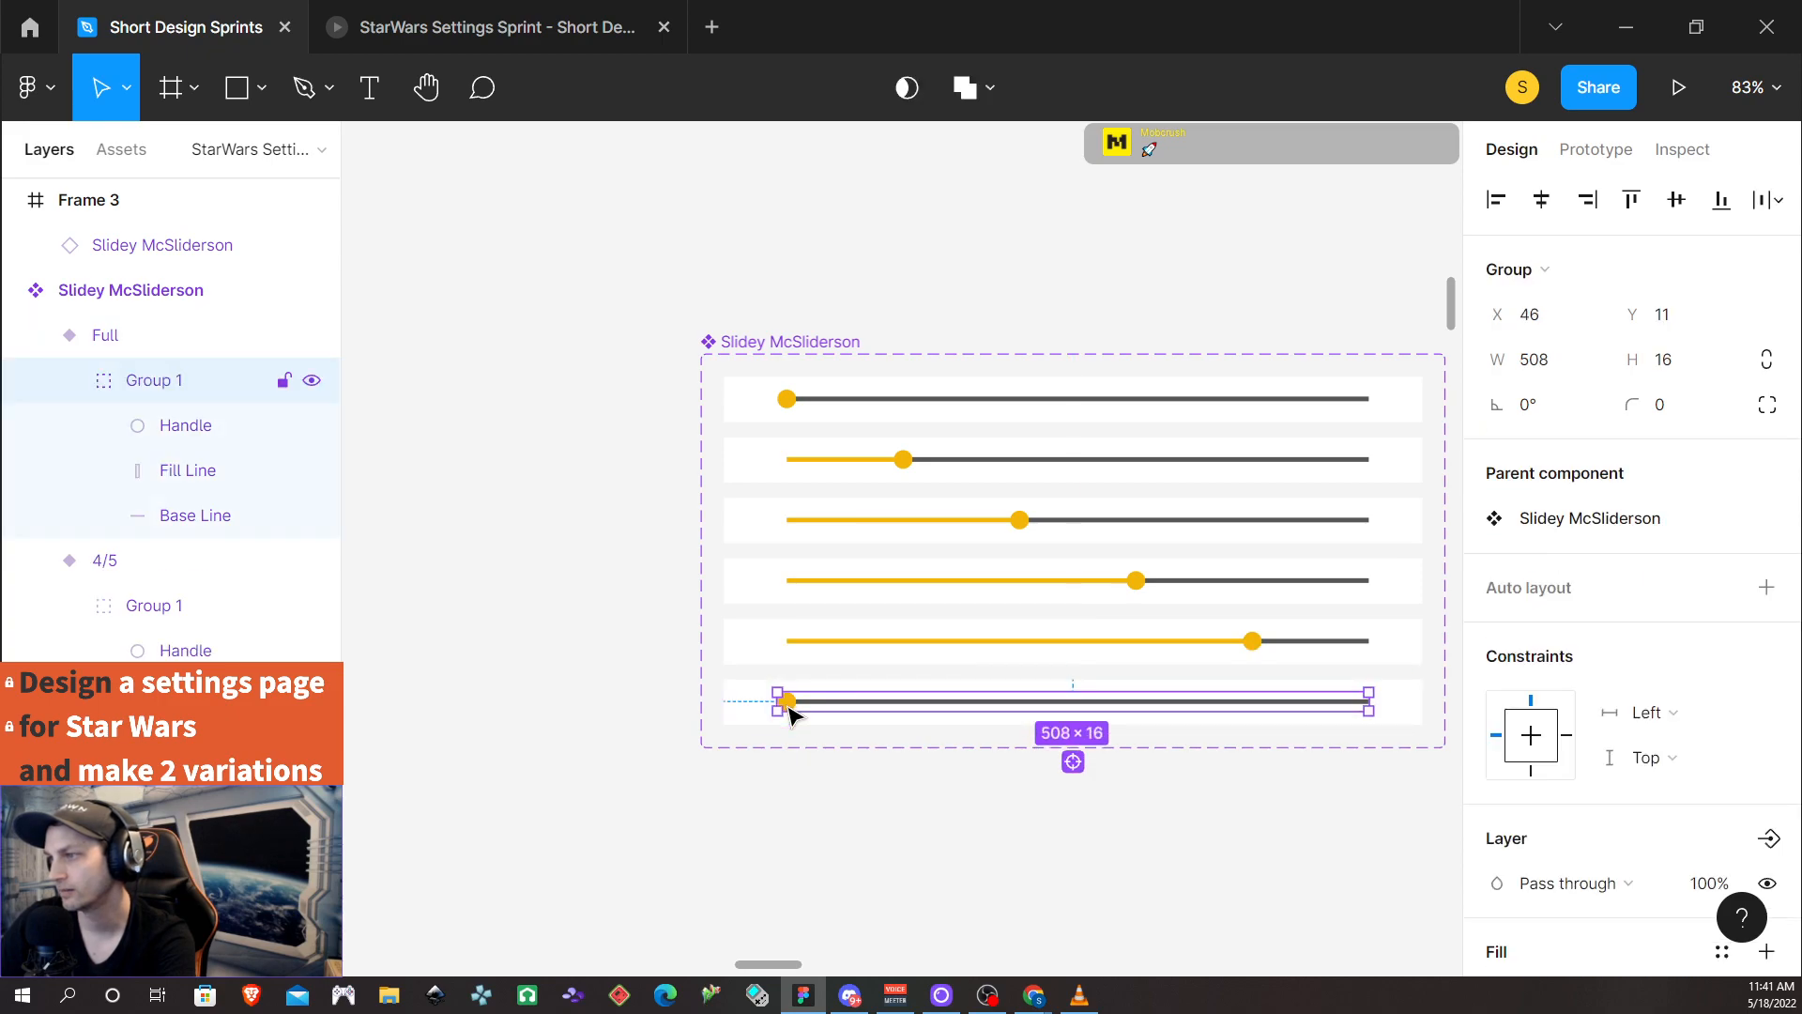
{"action": "left_click", "coordinate": [789, 714]}
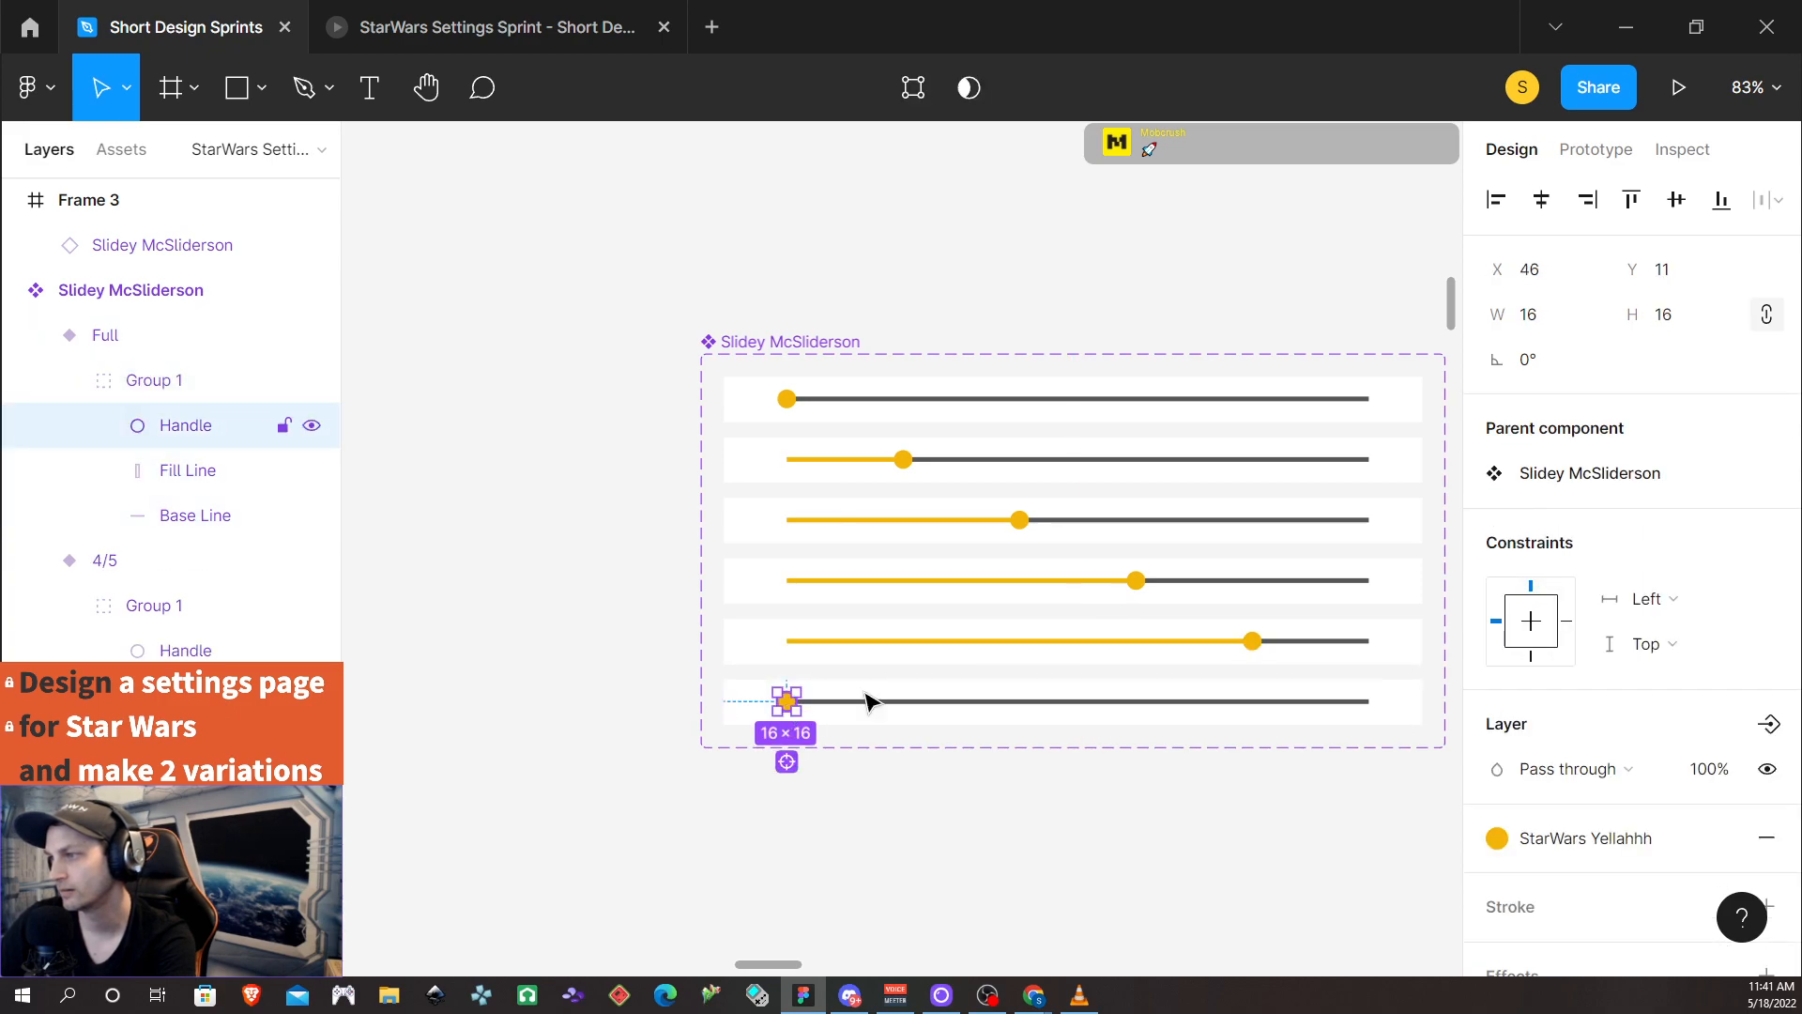
{"action": "left_click", "coordinate": [1556, 280]}
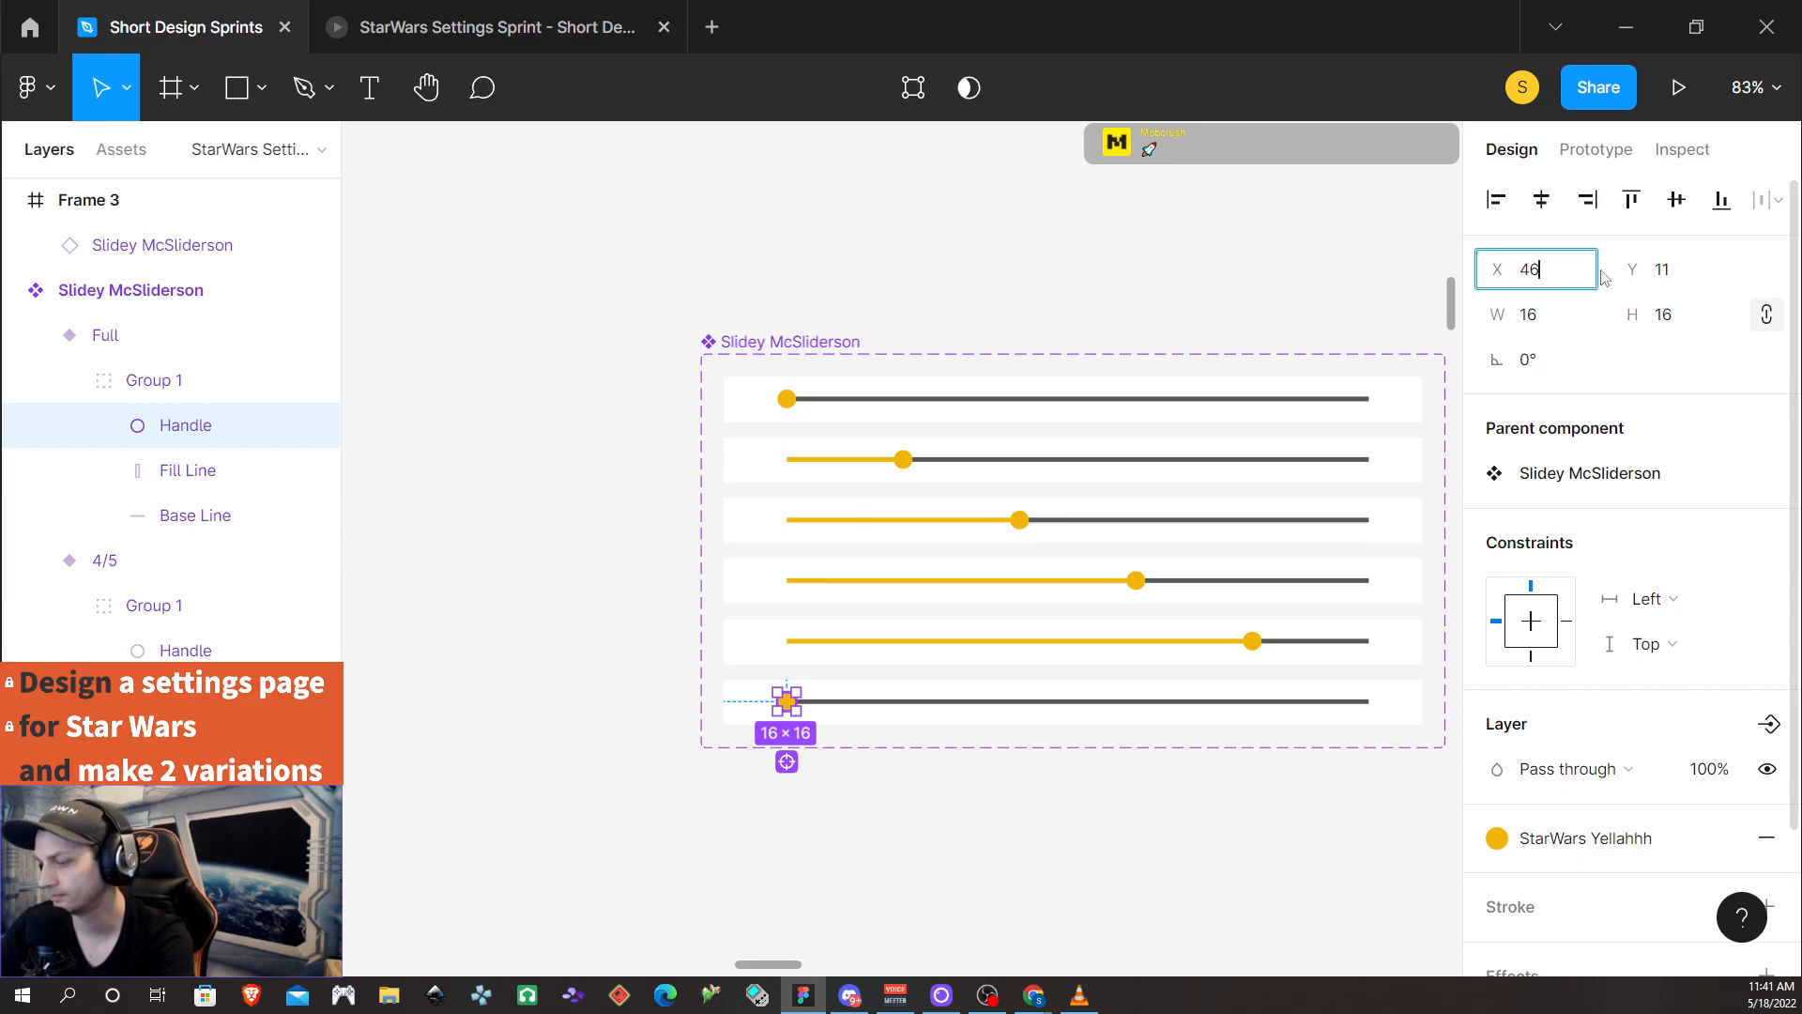
{"action": "type", "text": "+50"}
{"action": "key", "text": "Return"}
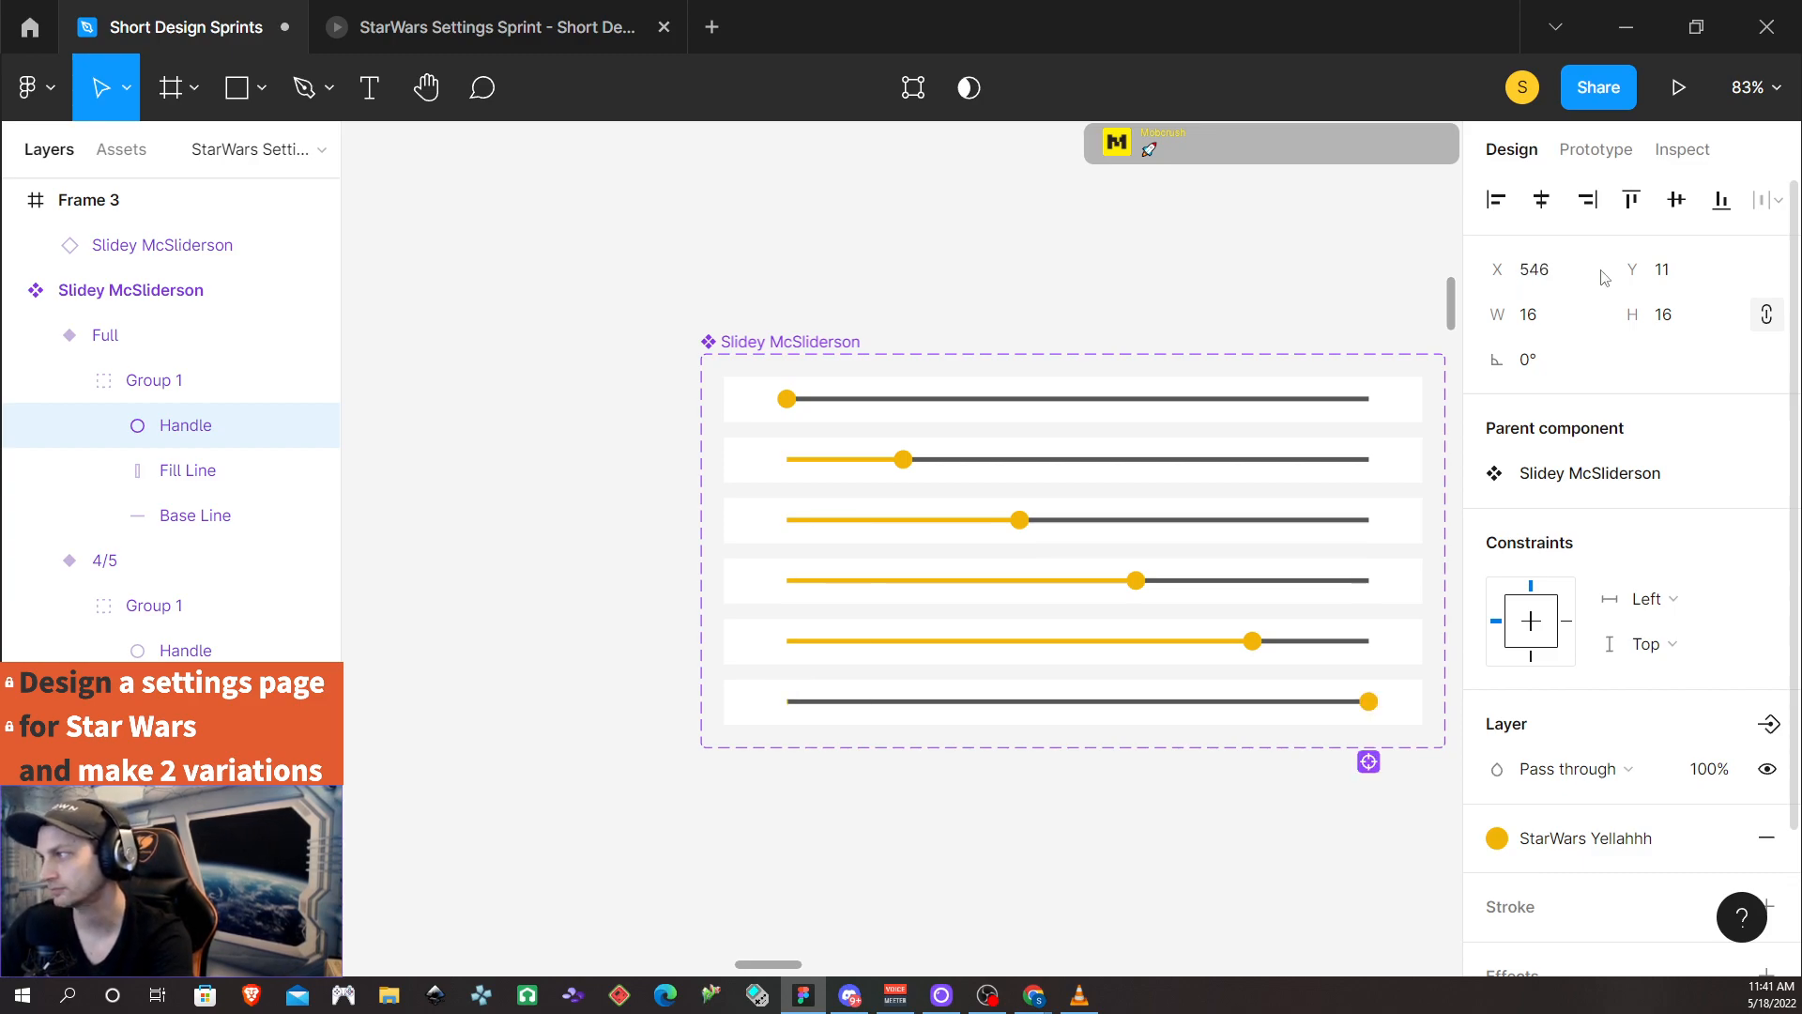
Set the Fill Line width of the Full variant to 500
{"action": "left_click", "coordinate": [190, 480]}
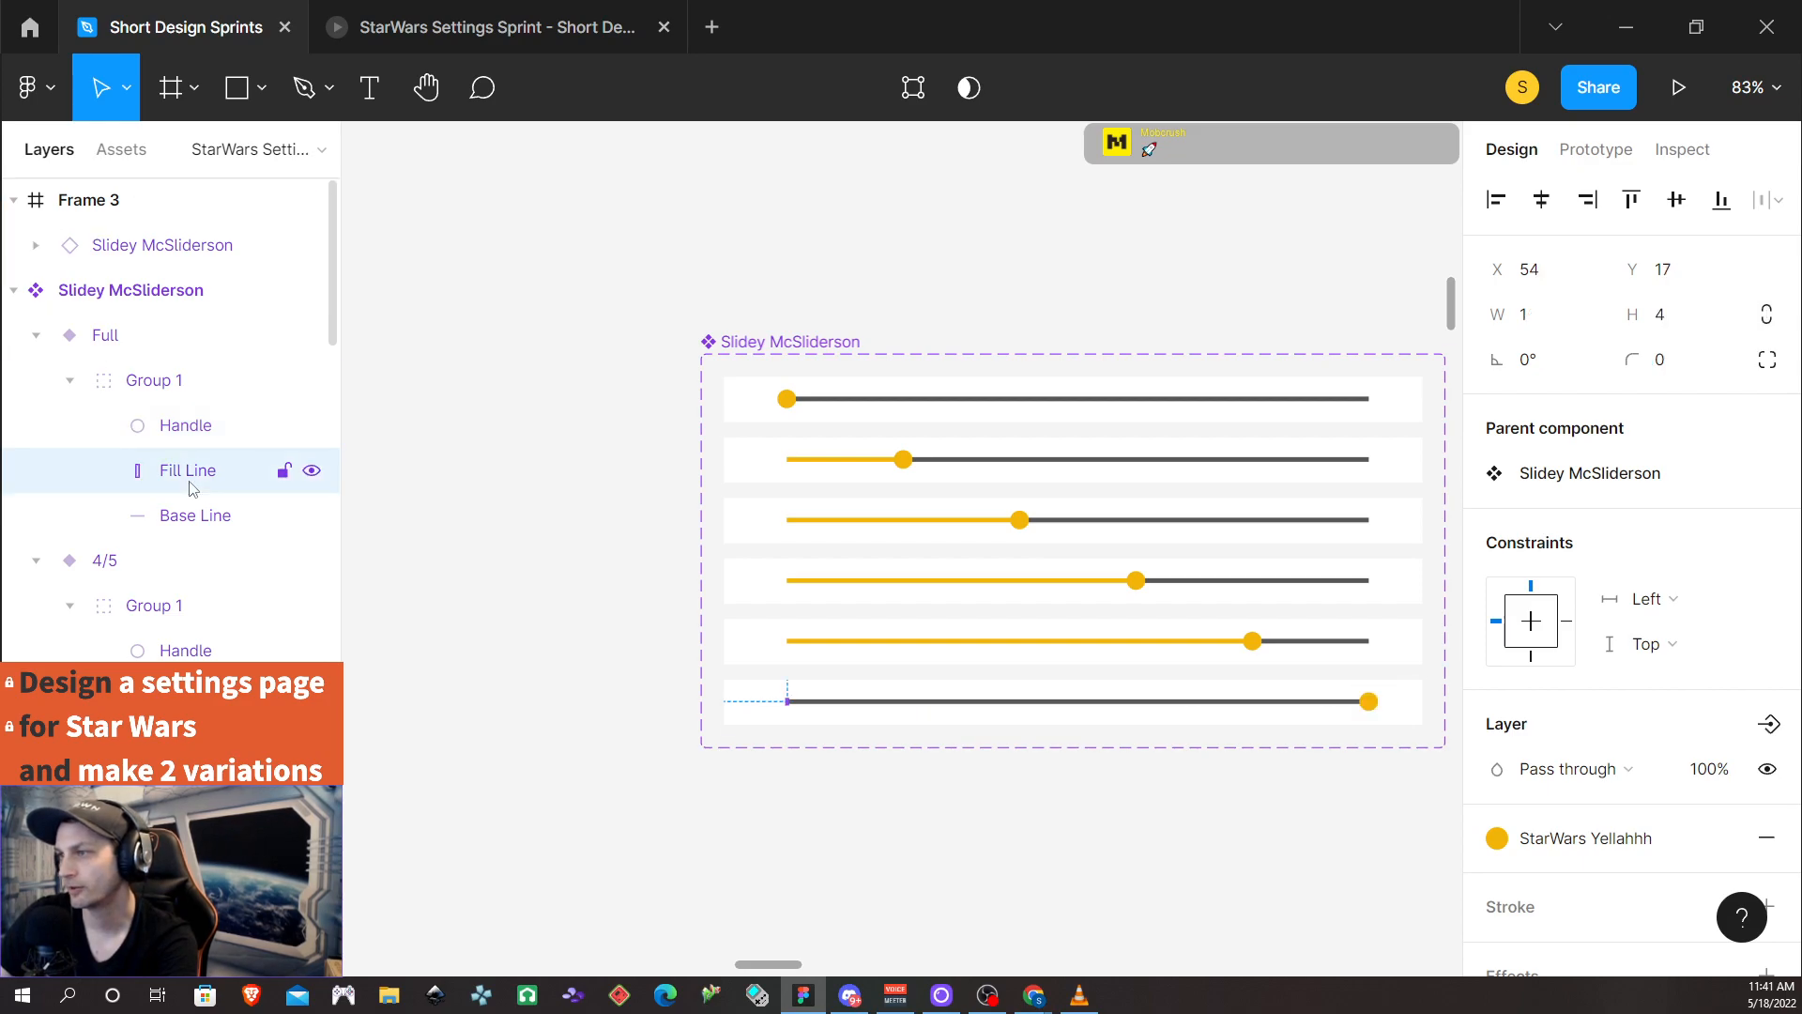
{"action": "left_click", "coordinate": [1549, 328]}
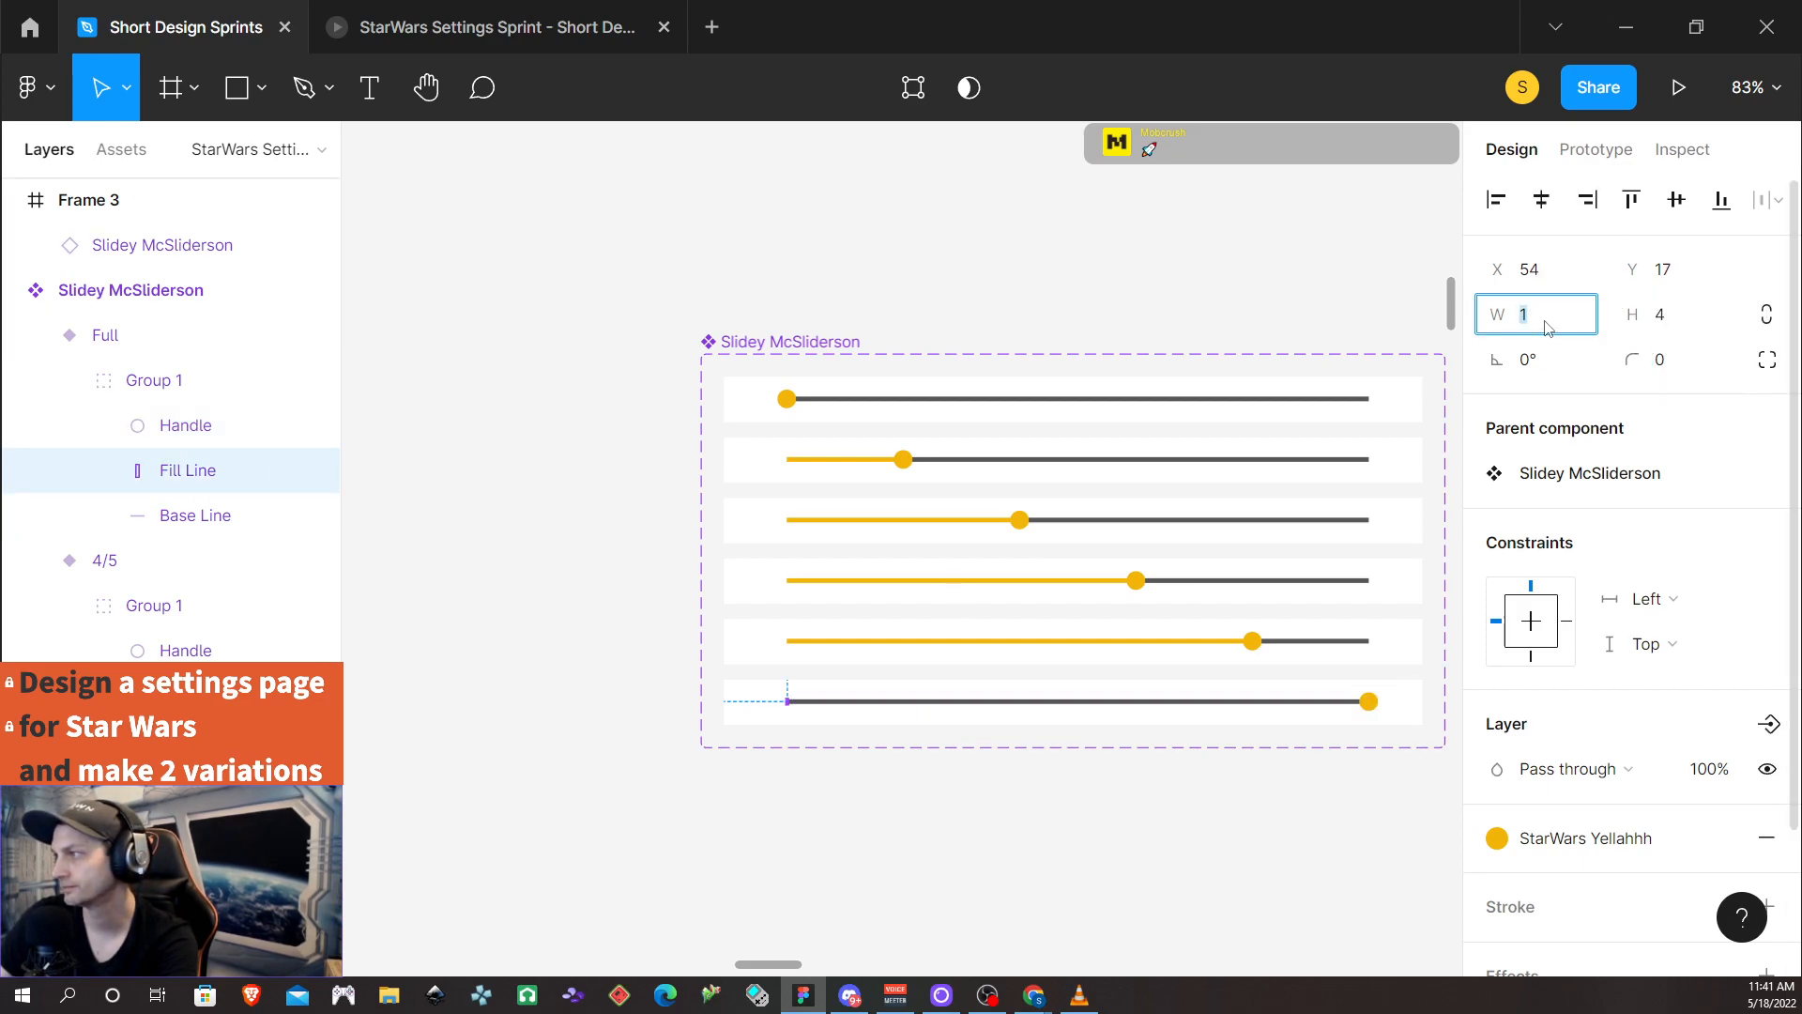
{"action": "type", "text": "500"}
{"action": "key", "text": "Return"}
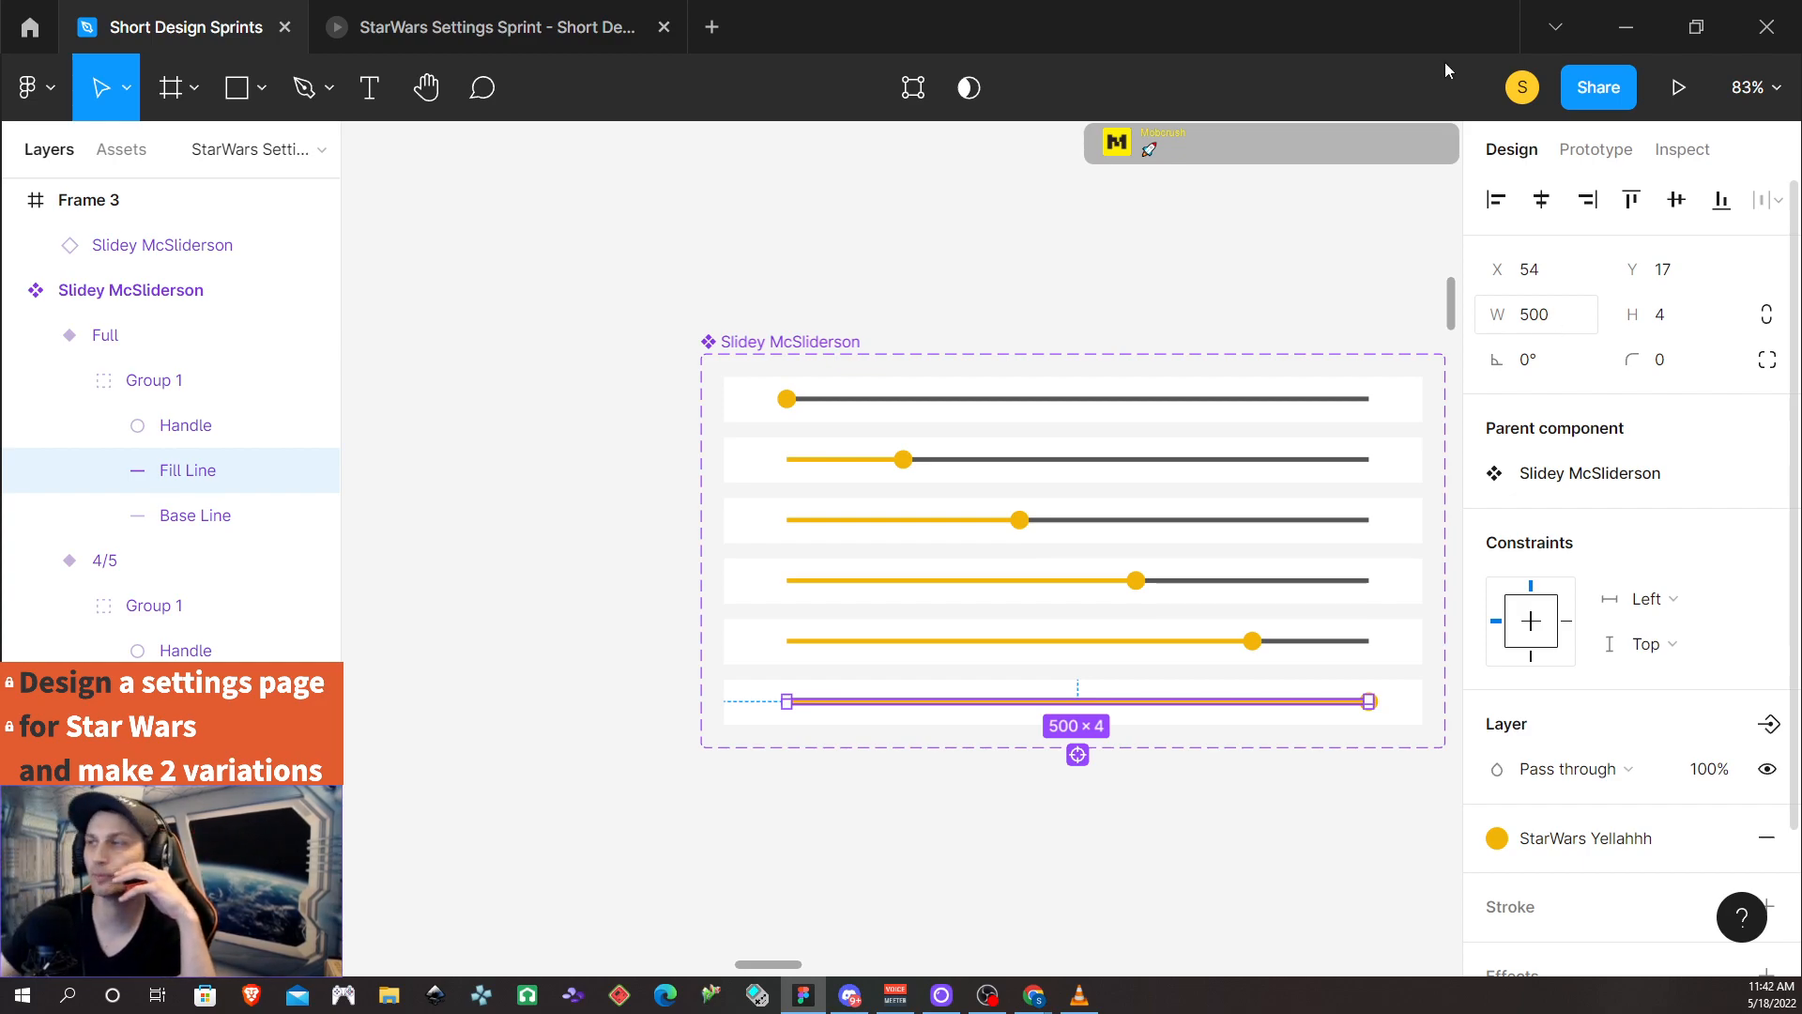
Add a prototype interaction from the Empty variant's Handle to the 1/5 variant, with the trigger set to On drag
{"action": "left_click", "coordinate": [1606, 153]}
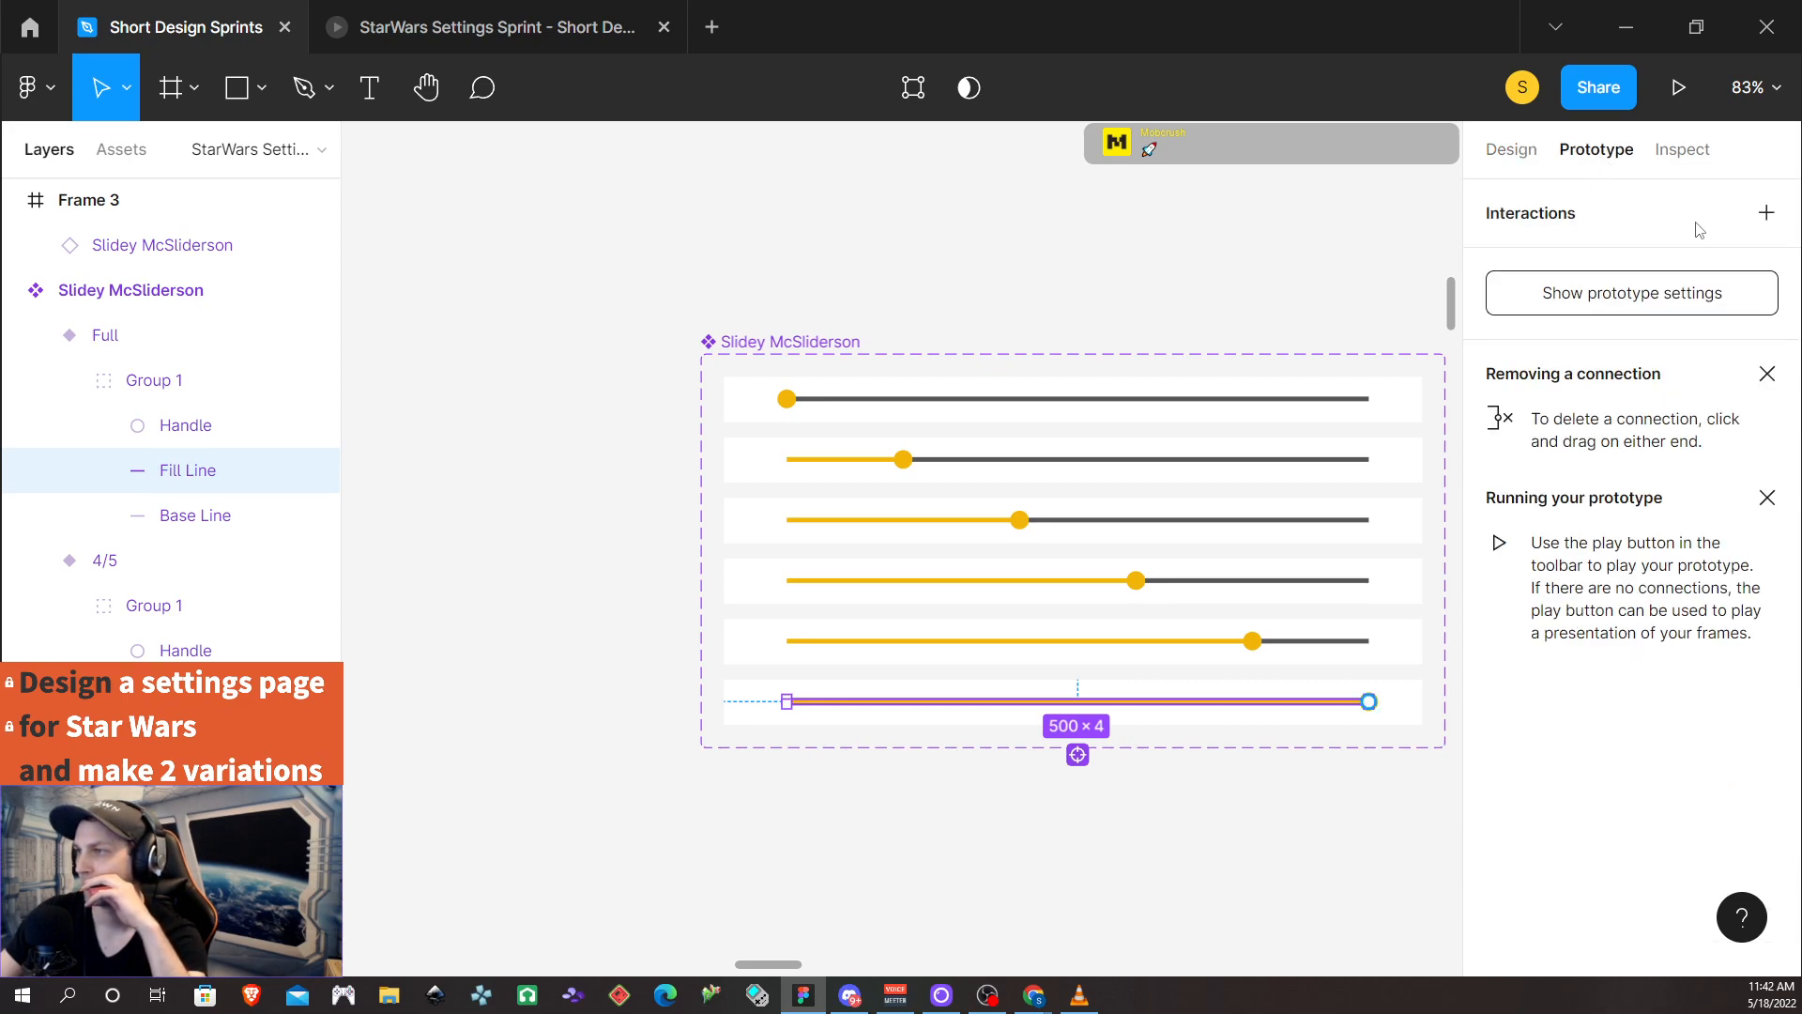
{"action": "scroll", "coordinate": [1025, 329], "scroll_direction": "up", "scroll_amount": 1}
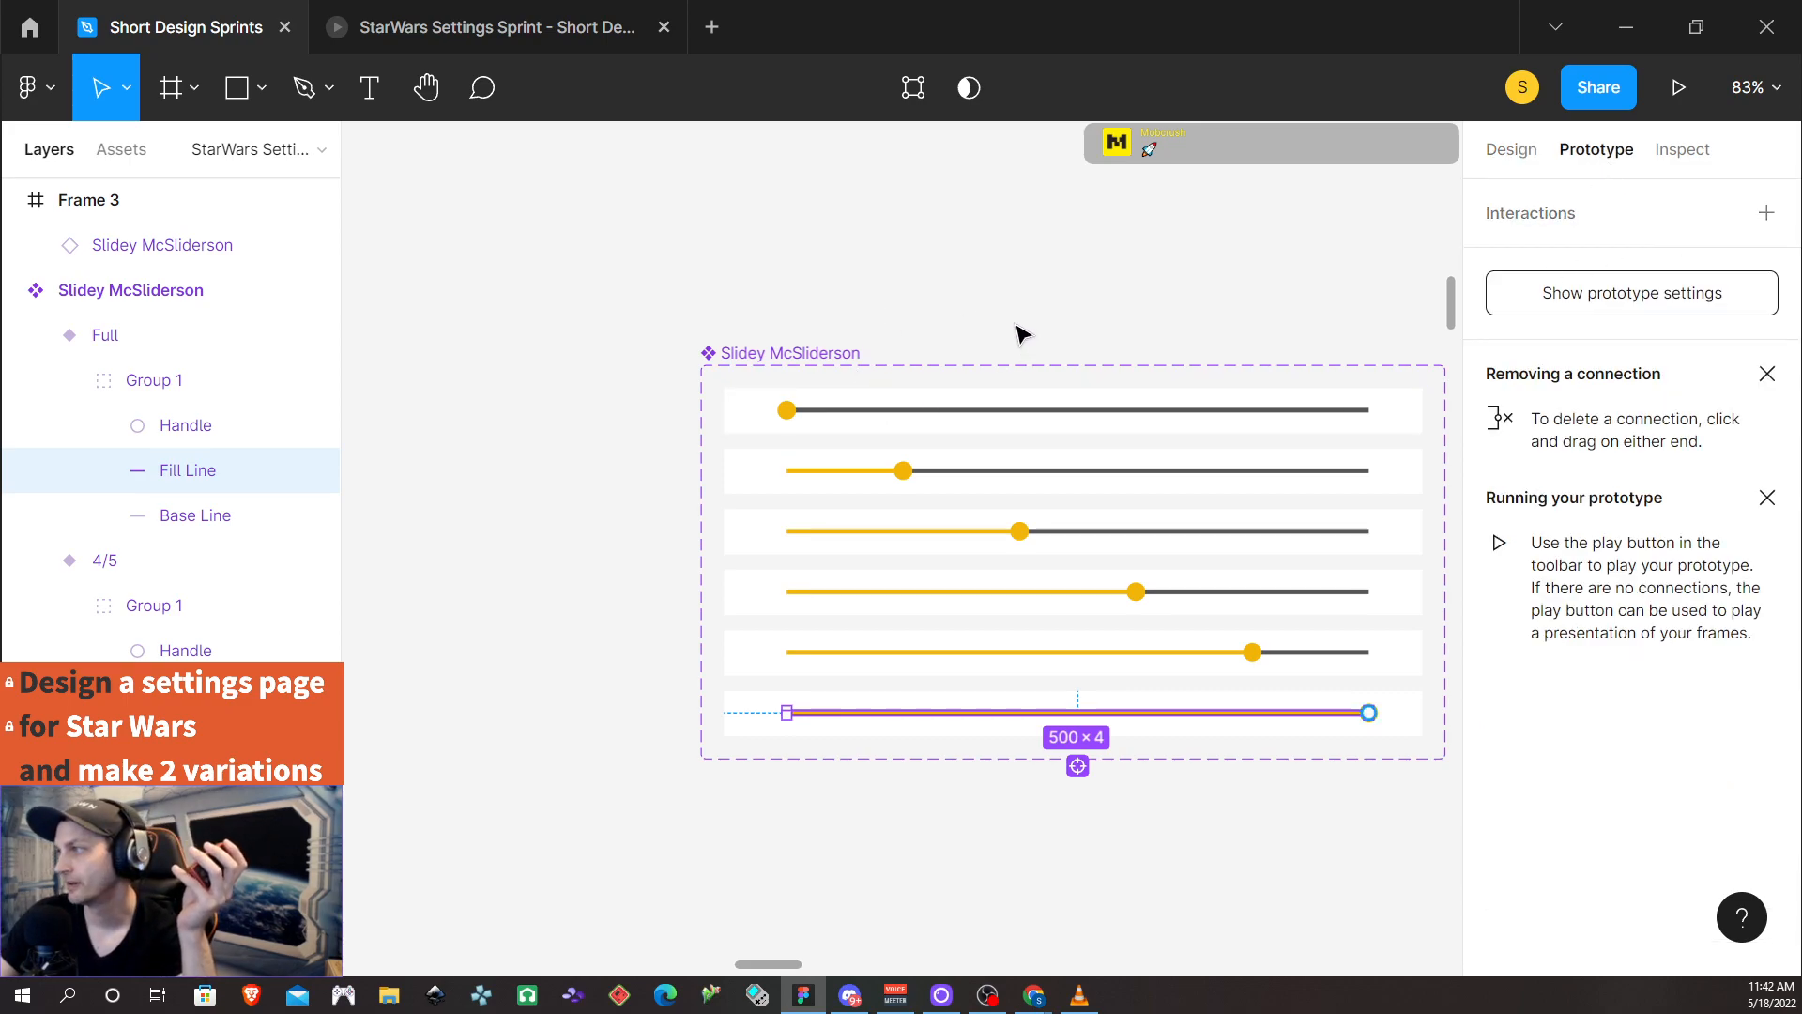
{"action": "double_click", "coordinate": [786, 412]}
{"action": "double_click", "coordinate": [786, 414]}
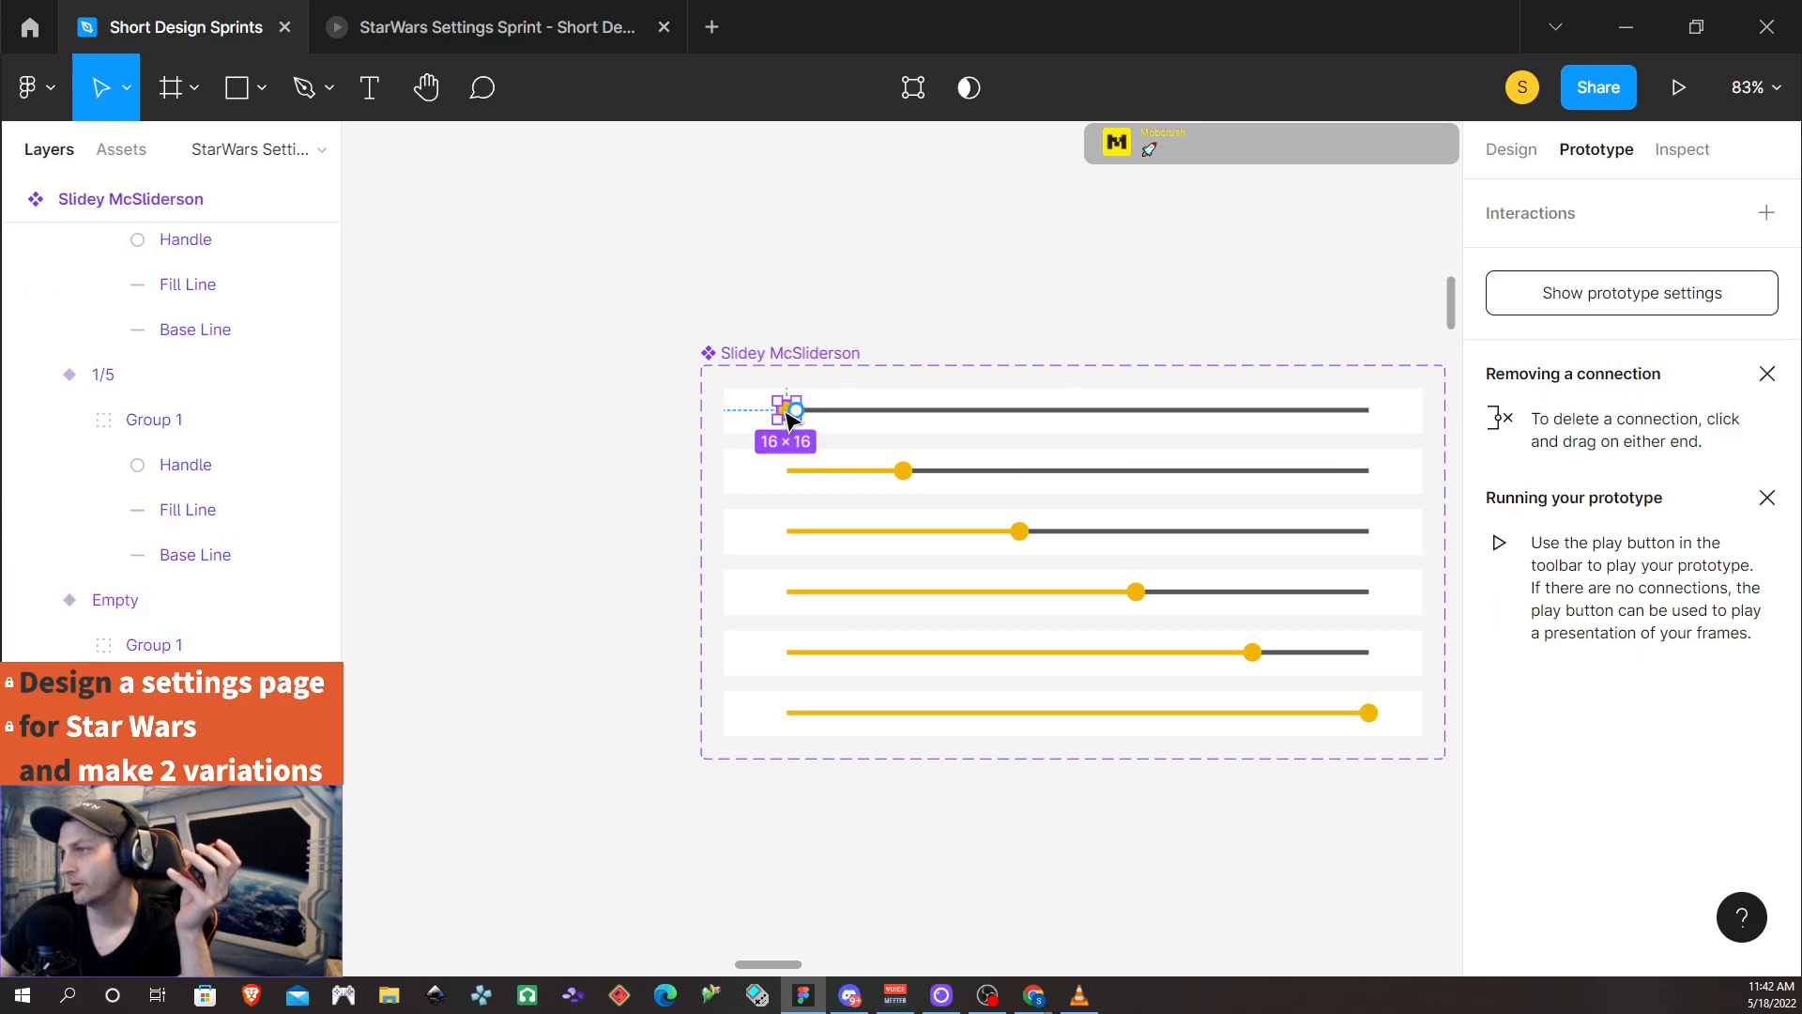
{"action": "left_click_drag", "start_coordinate": [796, 410], "coordinate": [921, 475]}
{"action": "left_click", "coordinate": [1251, 322]}
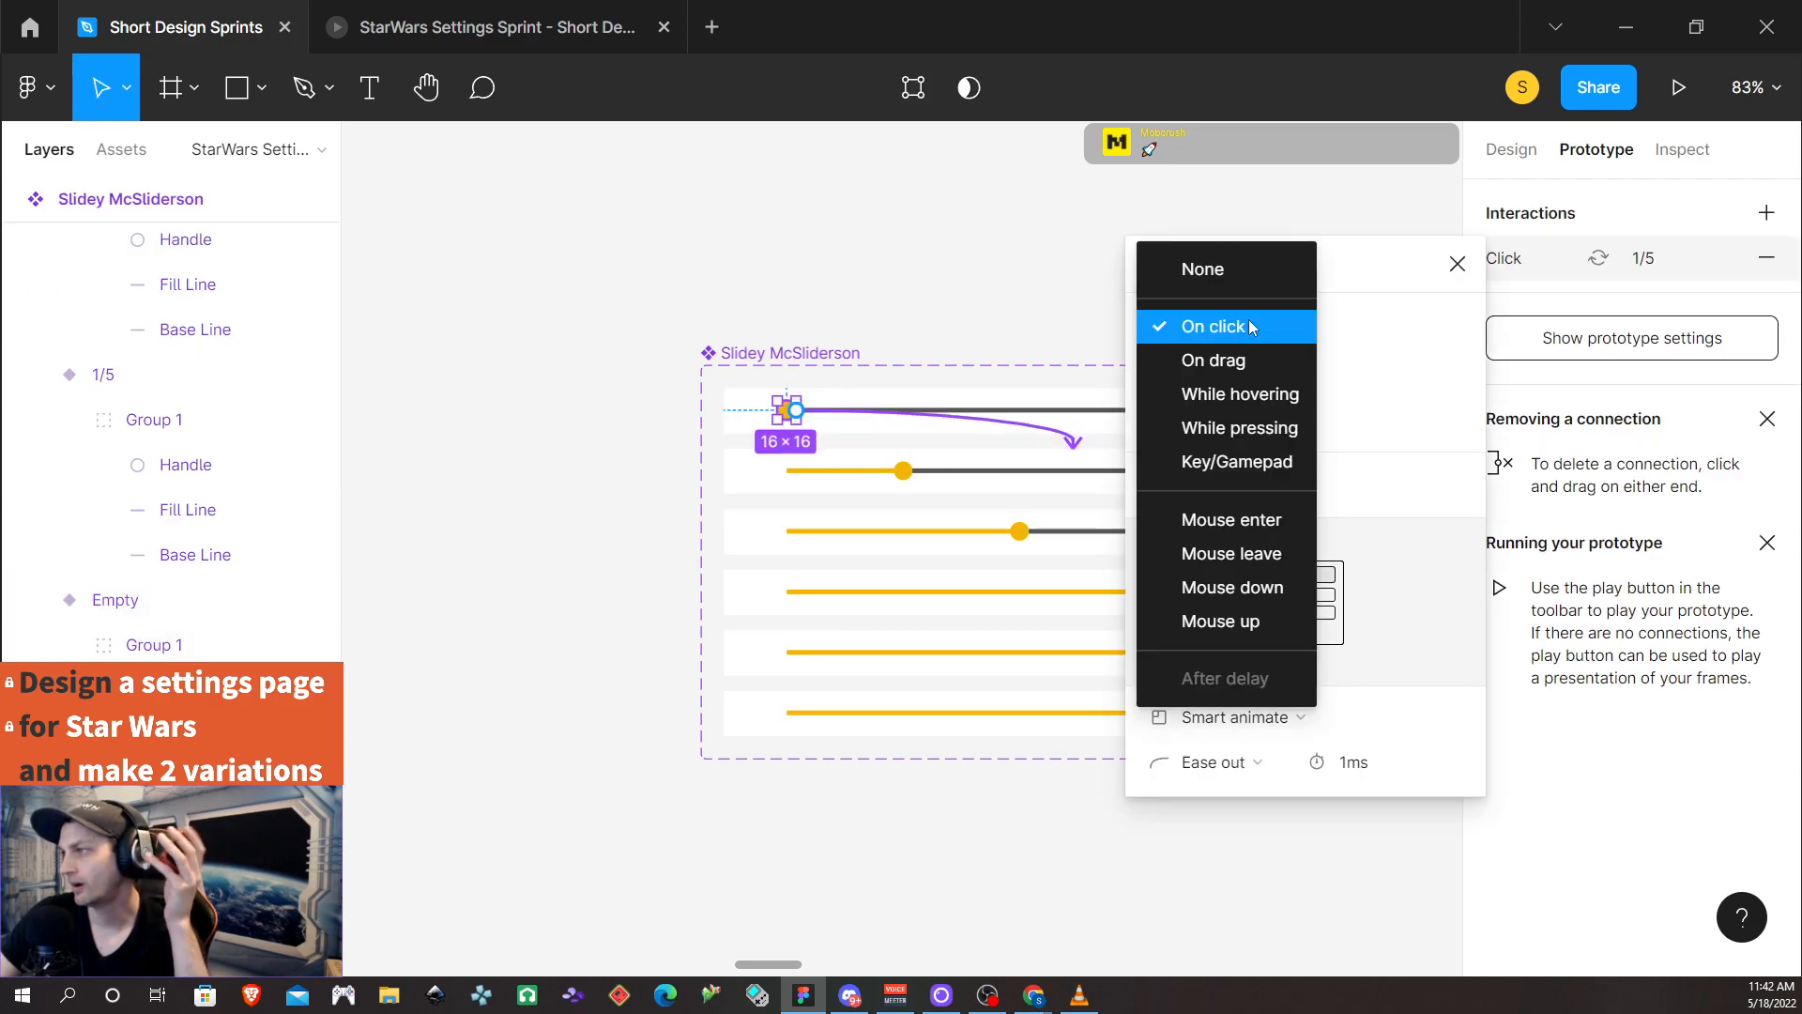
{"action": "left_click", "coordinate": [1241, 360]}
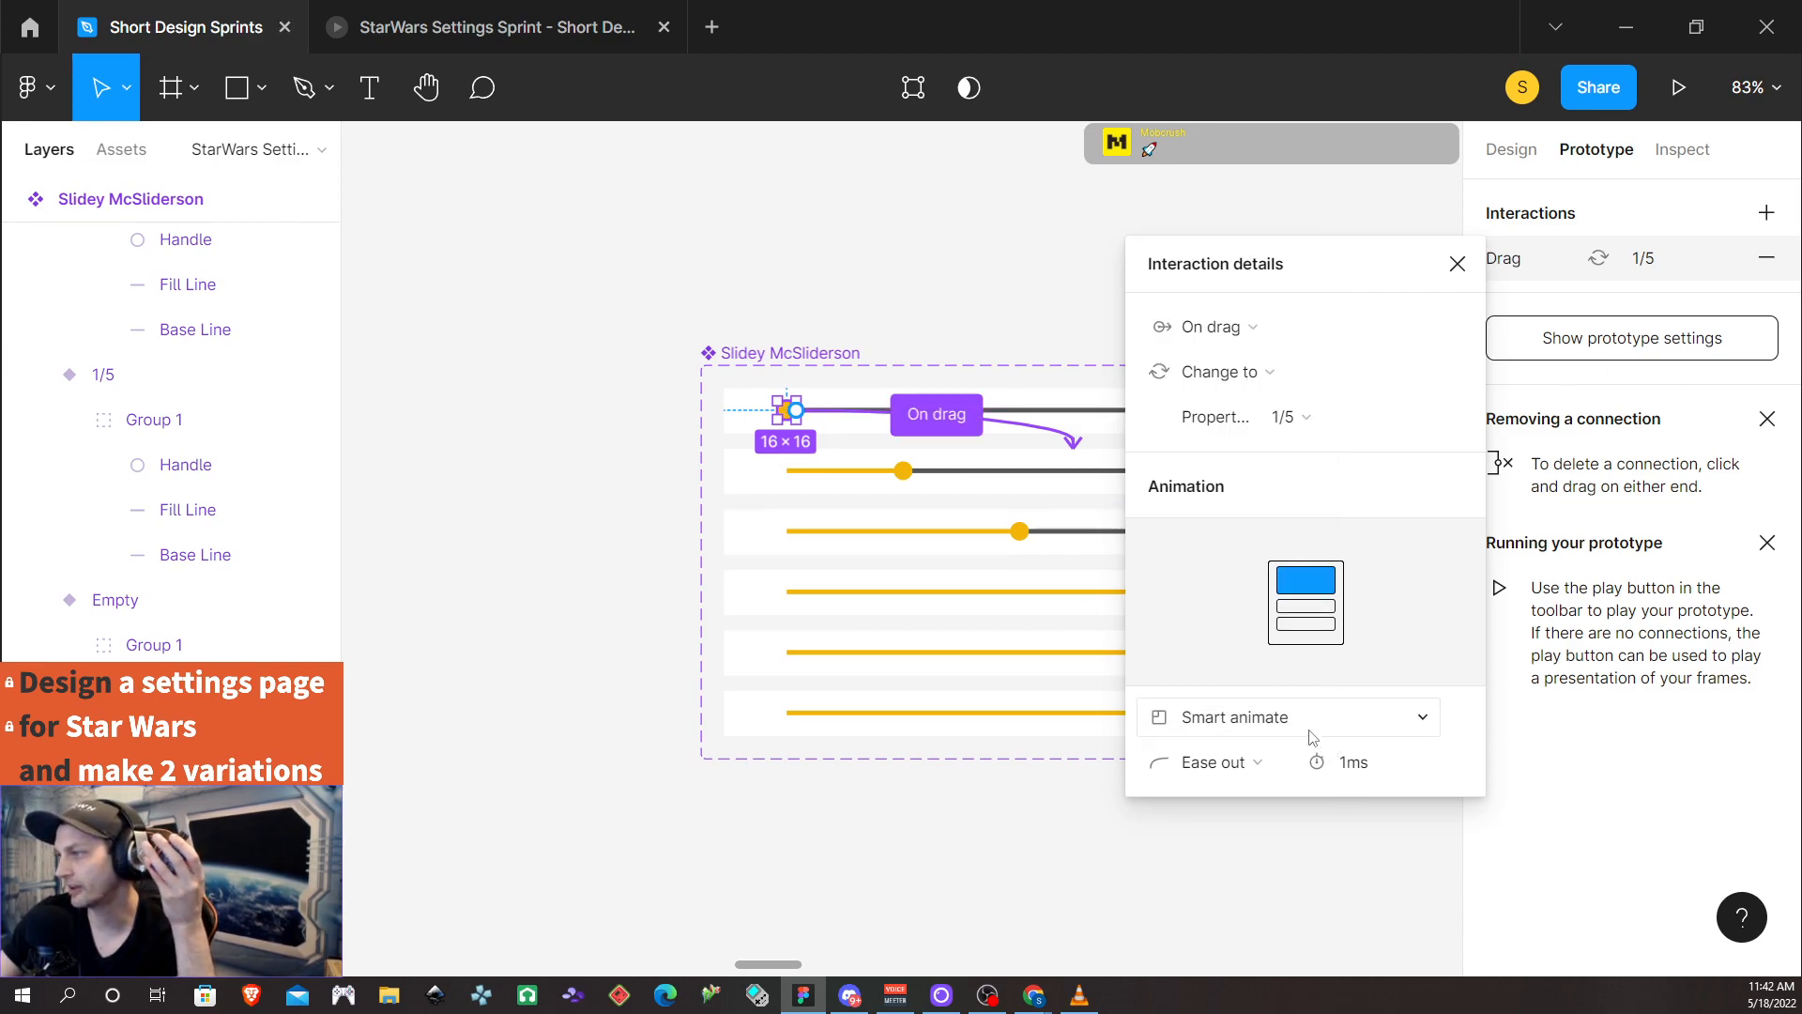
{"action": "left_click", "coordinate": [666, 549]}
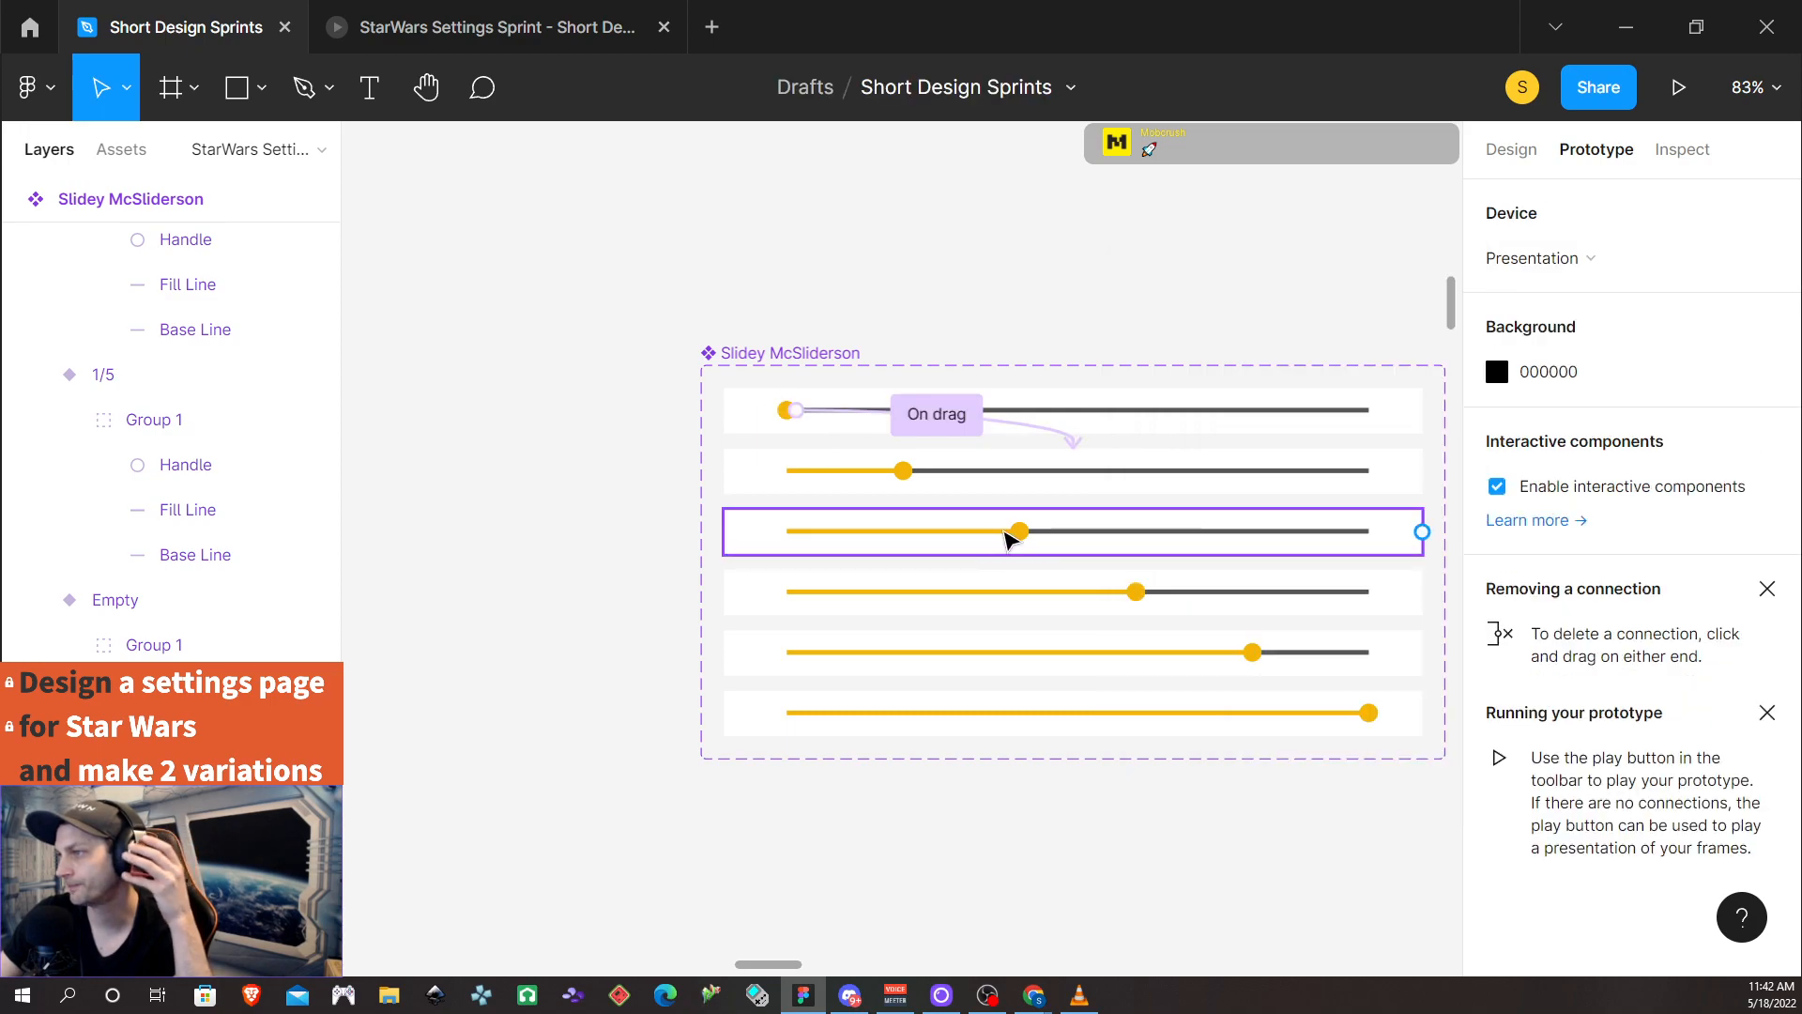
Add a prototype interaction from the 1/5 variant's Handle to the Empty variant, with the trigger set to On drag
{"action": "left_click", "coordinate": [904, 472]}
{"action": "left_click", "coordinate": [904, 471]}
{"action": "left_click_drag", "start_coordinate": [912, 471], "coordinate": [825, 414]}
{"action": "left_click", "coordinate": [1263, 338]}
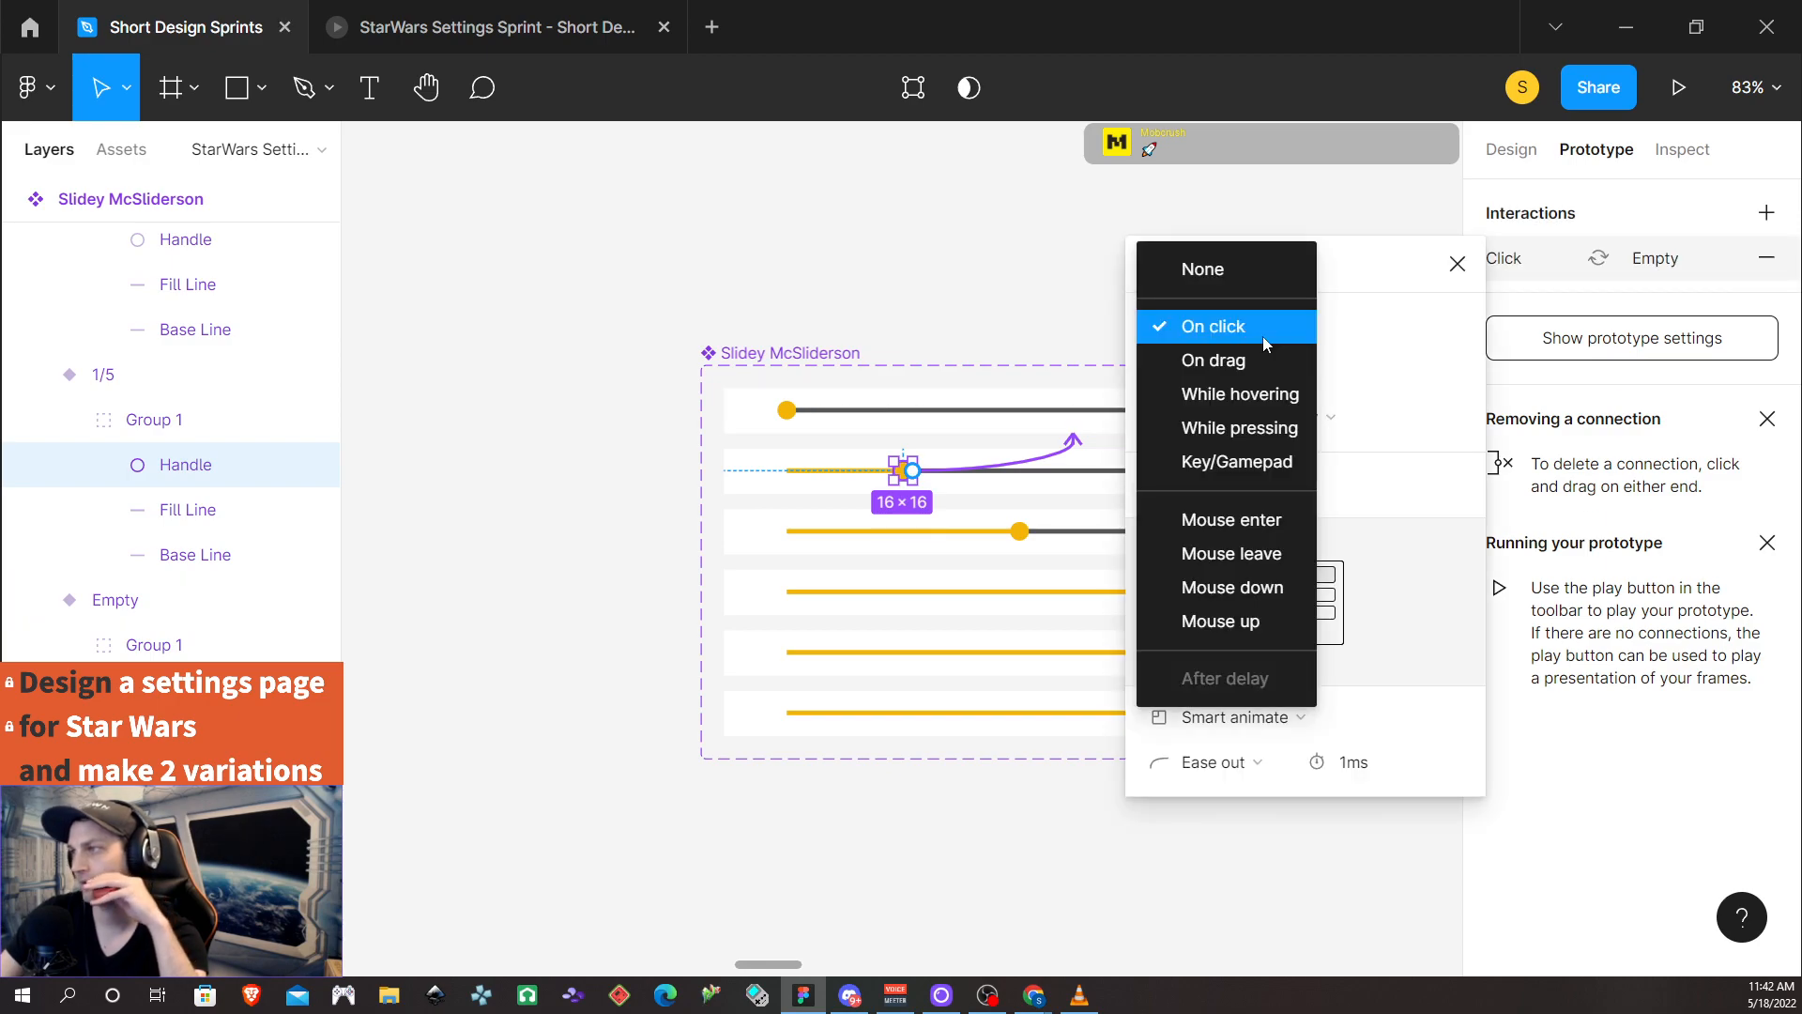
{"action": "left_click", "coordinate": [1263, 357]}
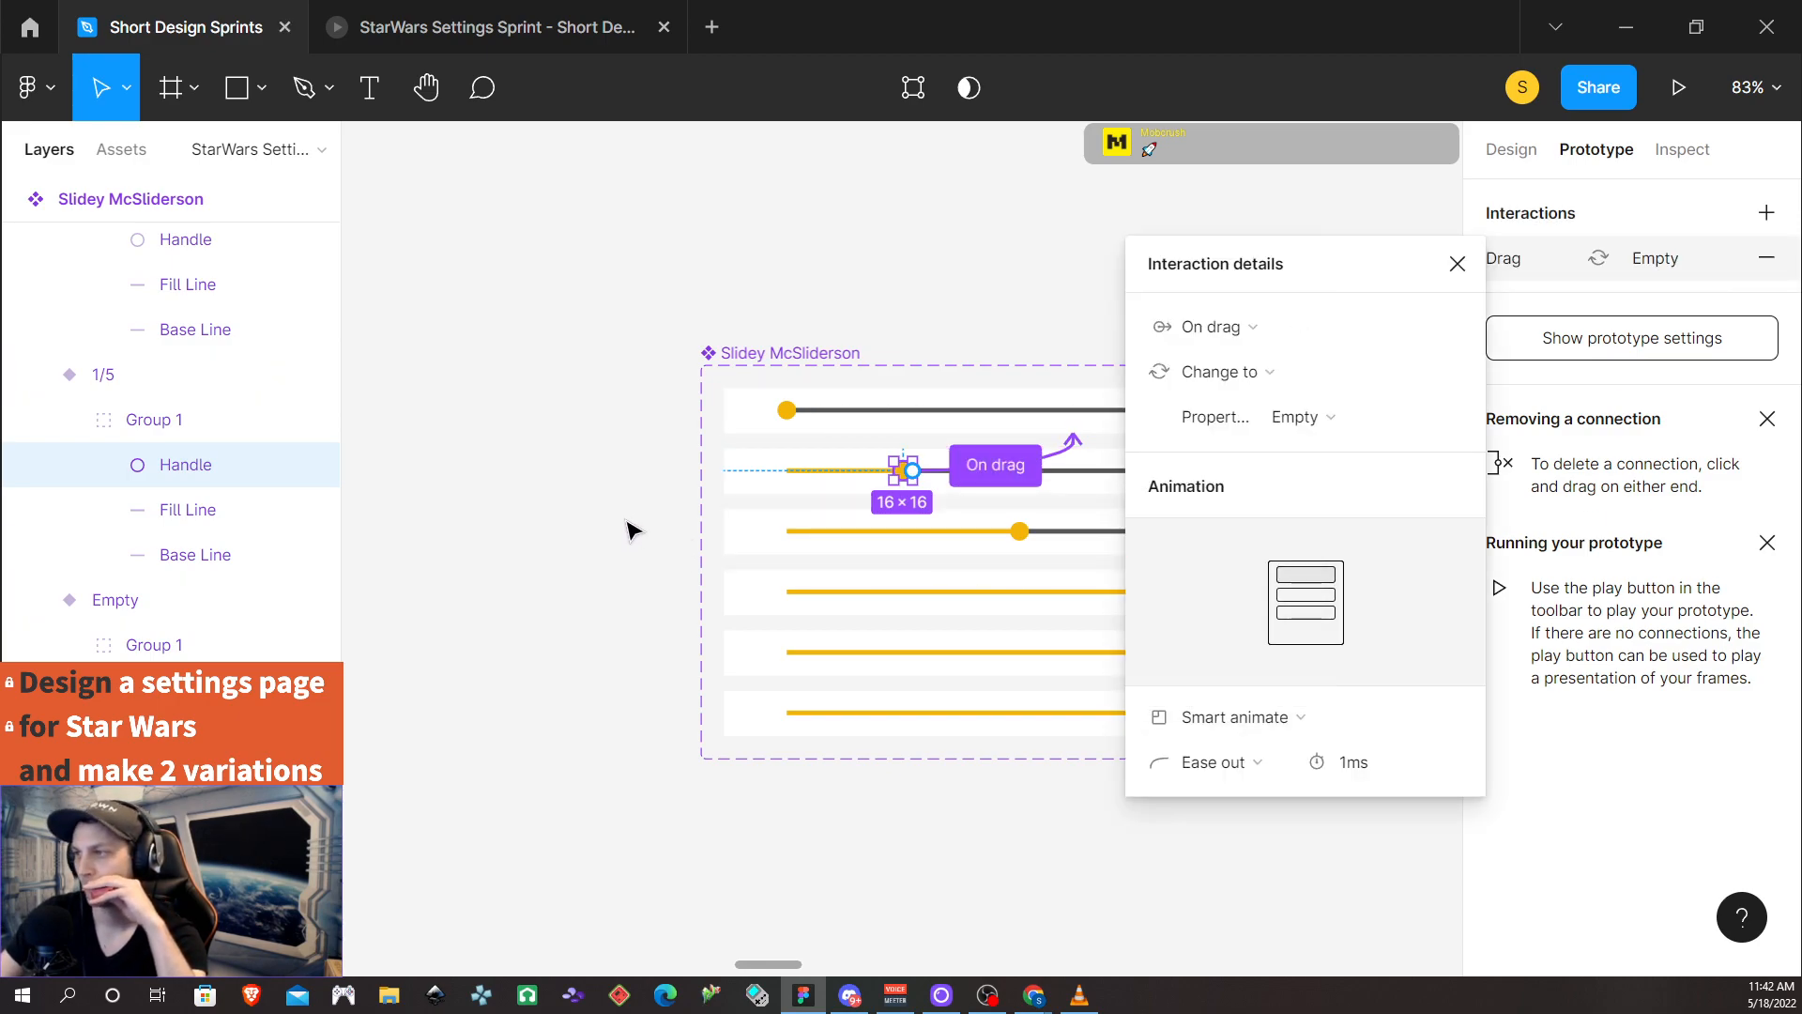
{"action": "left_click", "coordinate": [608, 543]}
Add a second interaction from the 1/5 variant's Handle to the 2/5 variant, triggered On drag
{"action": "left_click", "coordinate": [903, 471], "text": "ctrl"}
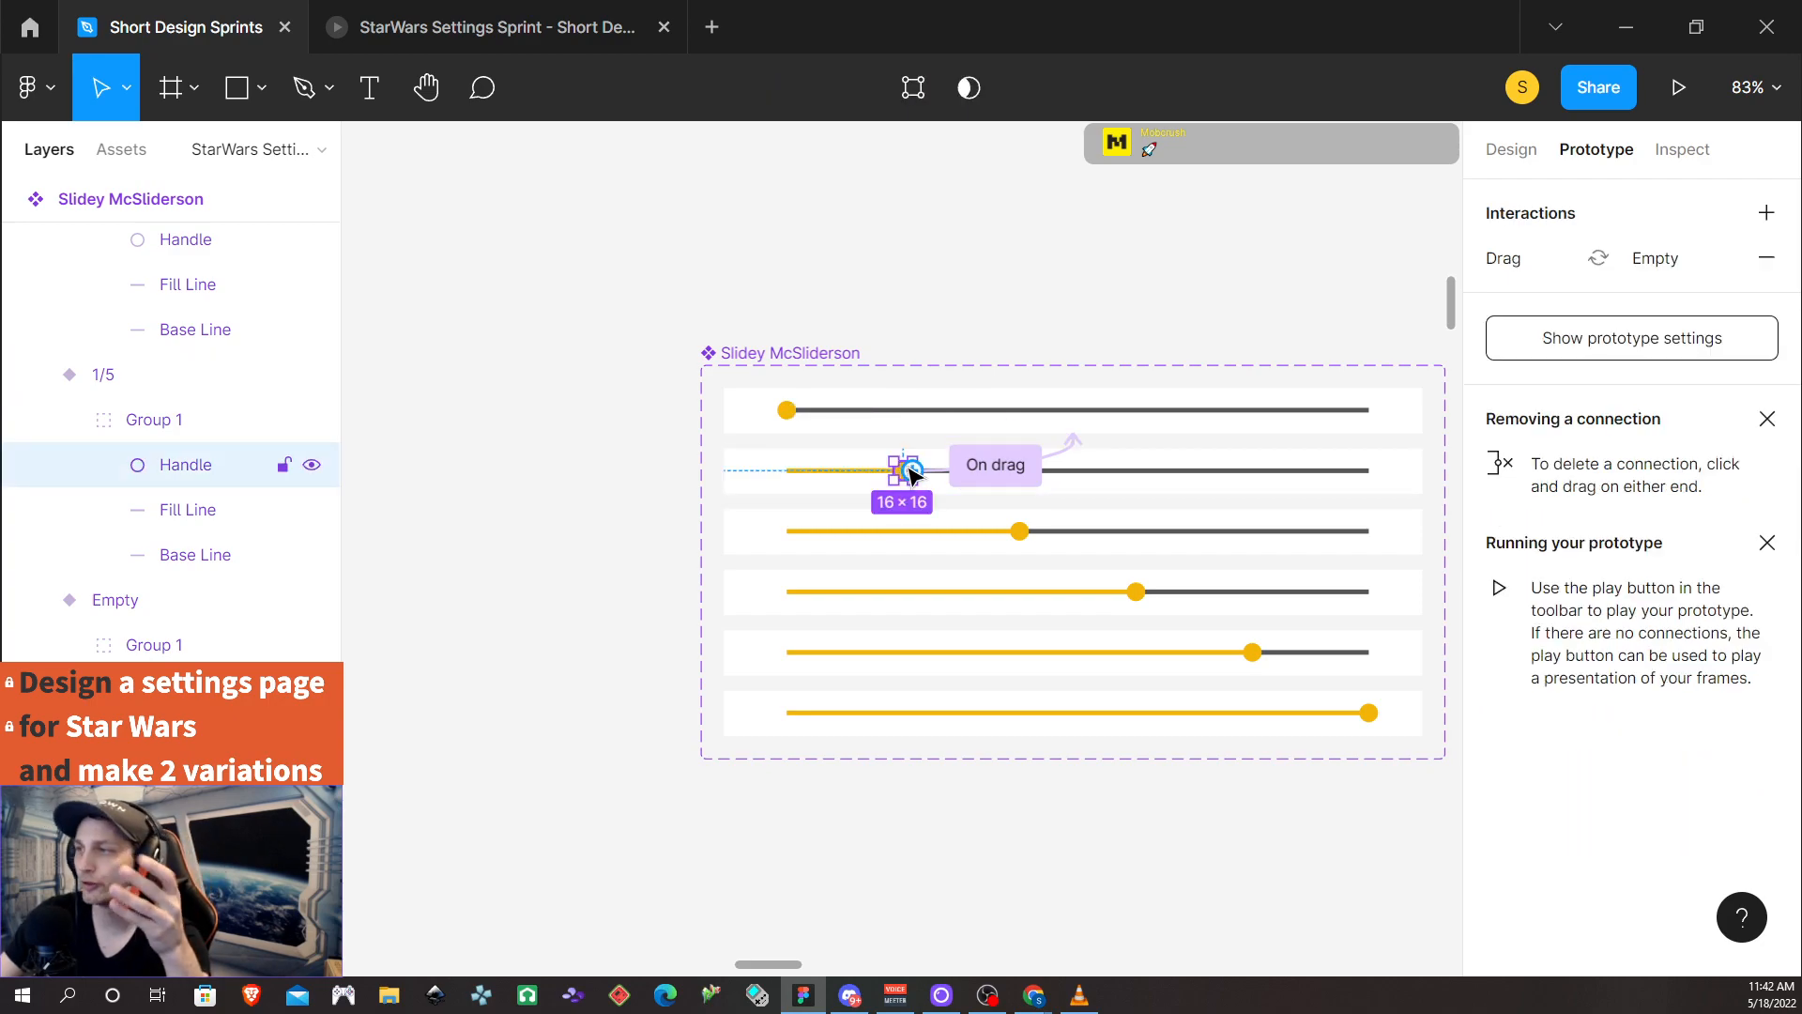
{"action": "left_click_drag", "start_coordinate": [916, 473], "coordinate": [1039, 538]}
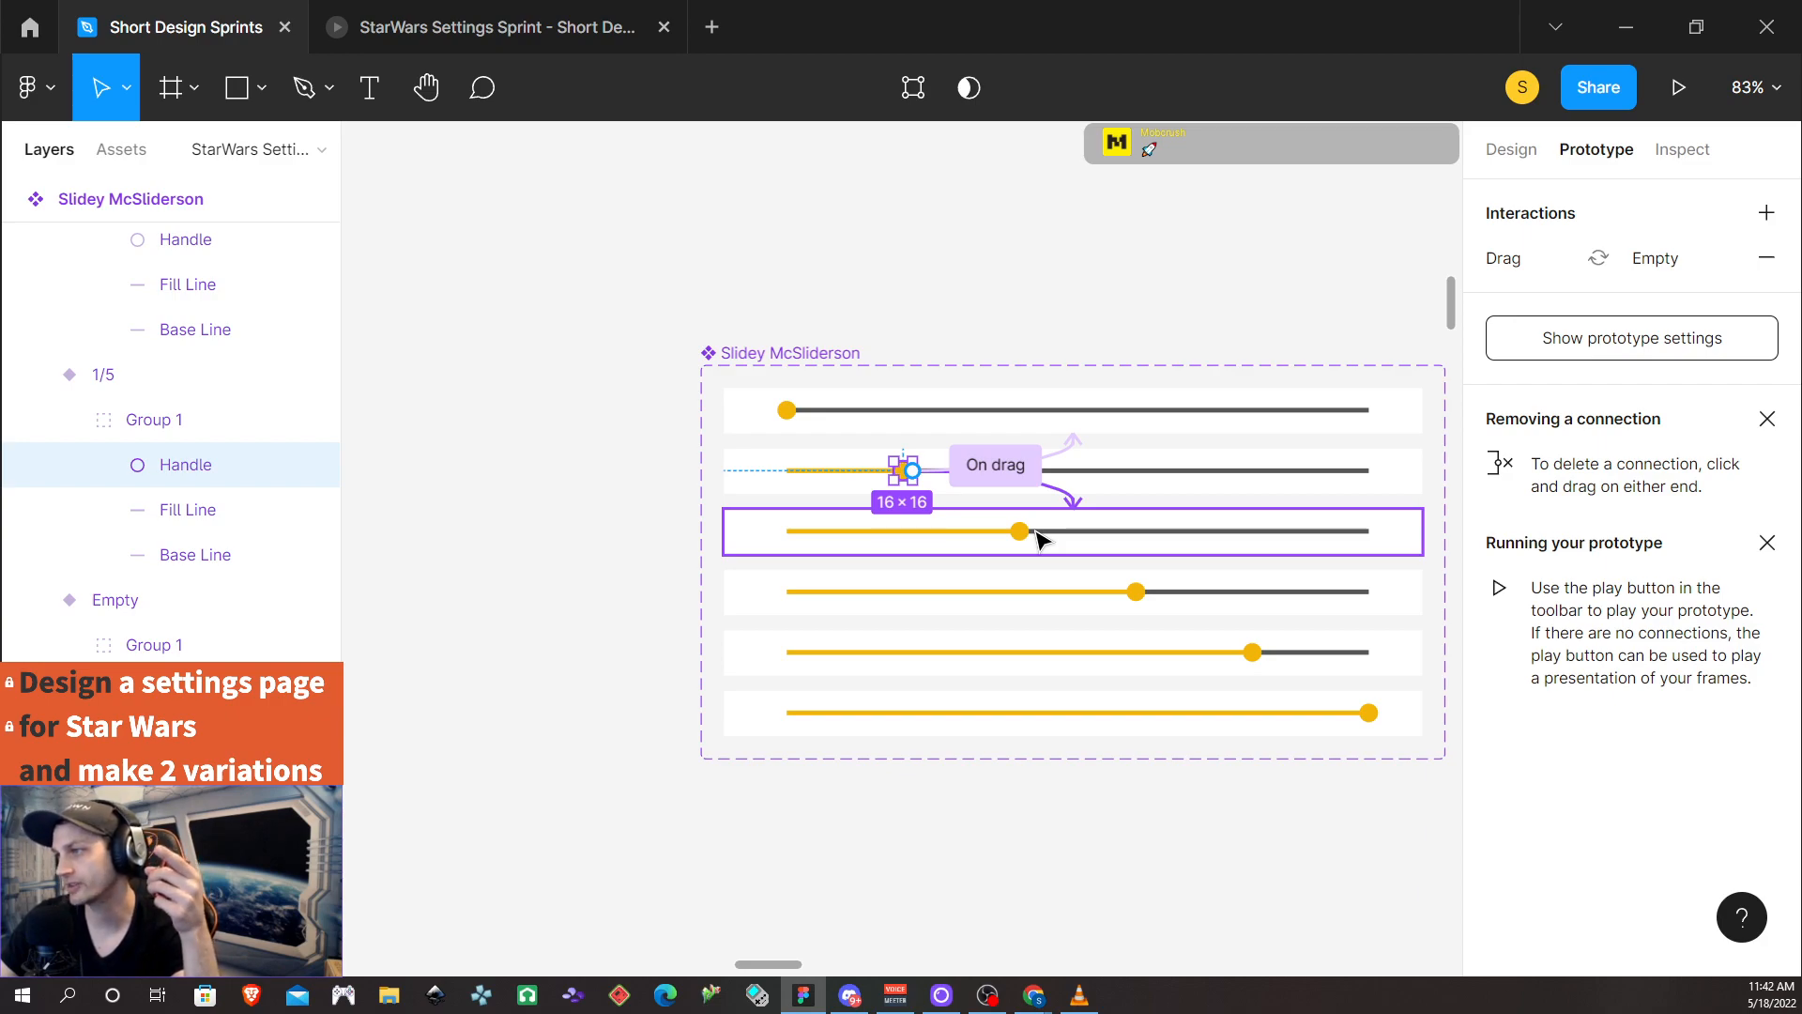
{"action": "left_click_drag", "start_coordinate": [1039, 538], "coordinate": [1039, 538]}
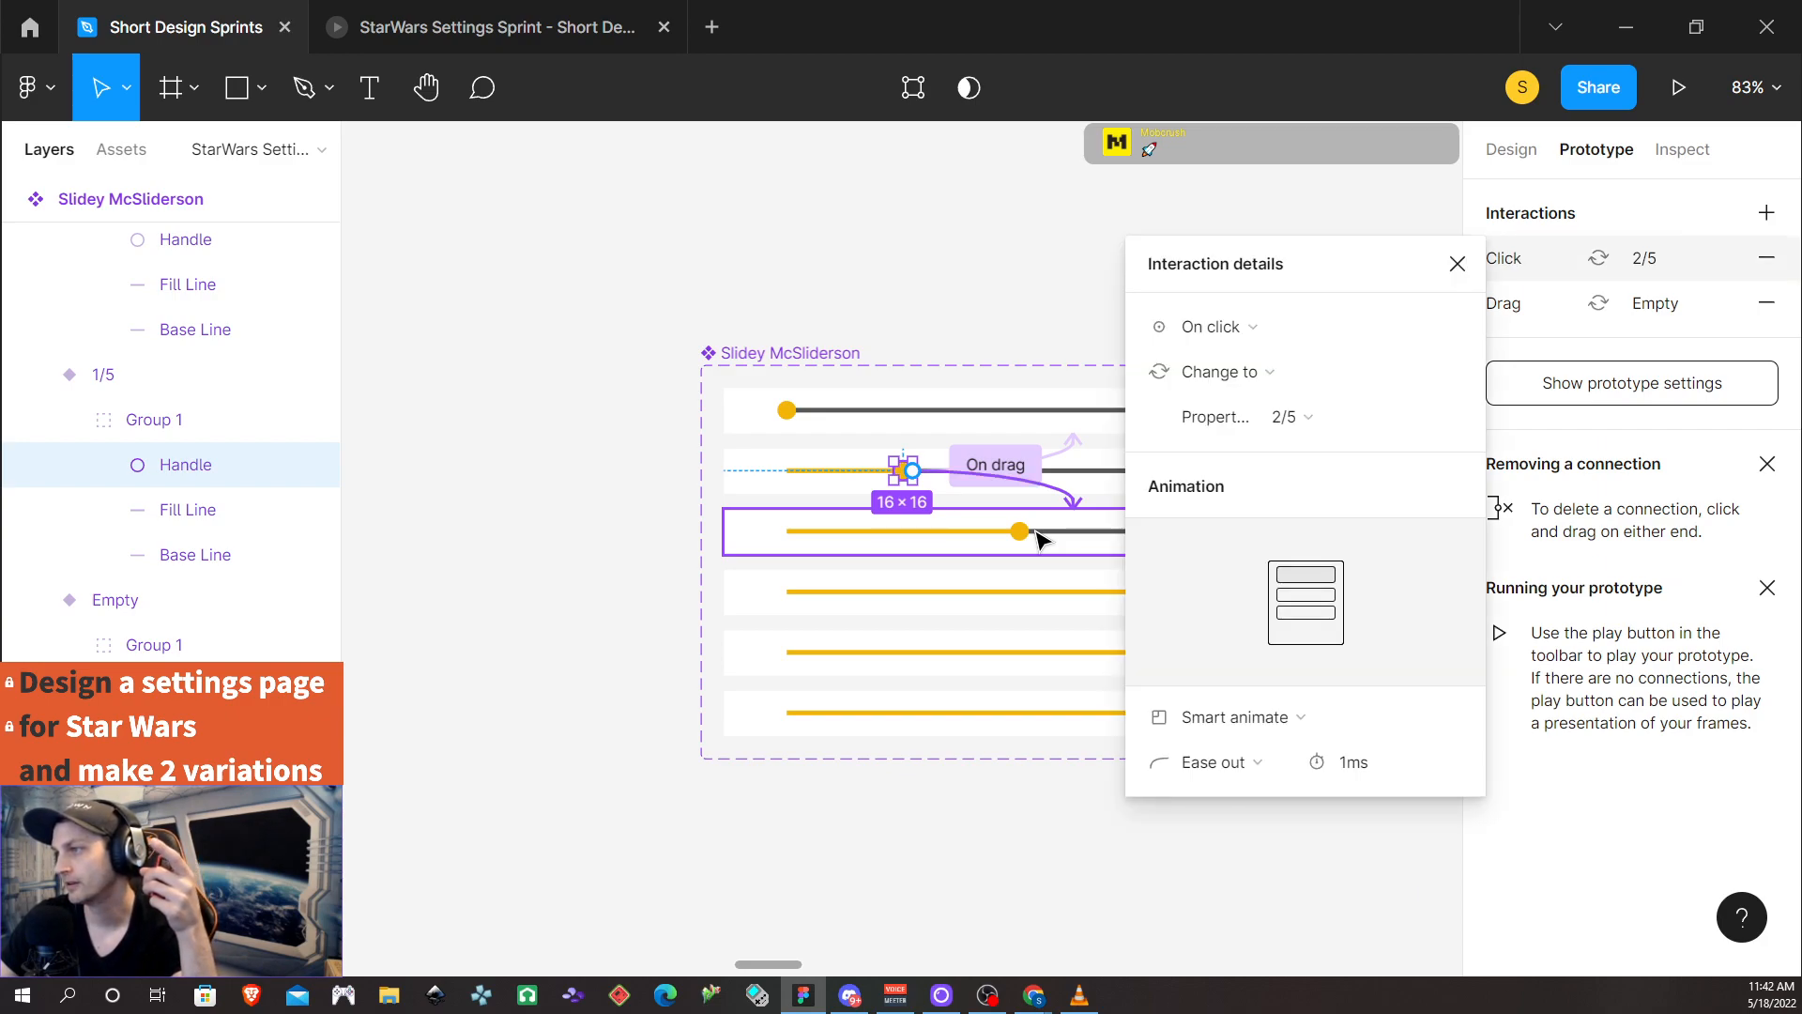
{"action": "left_click", "coordinate": [1278, 328]}
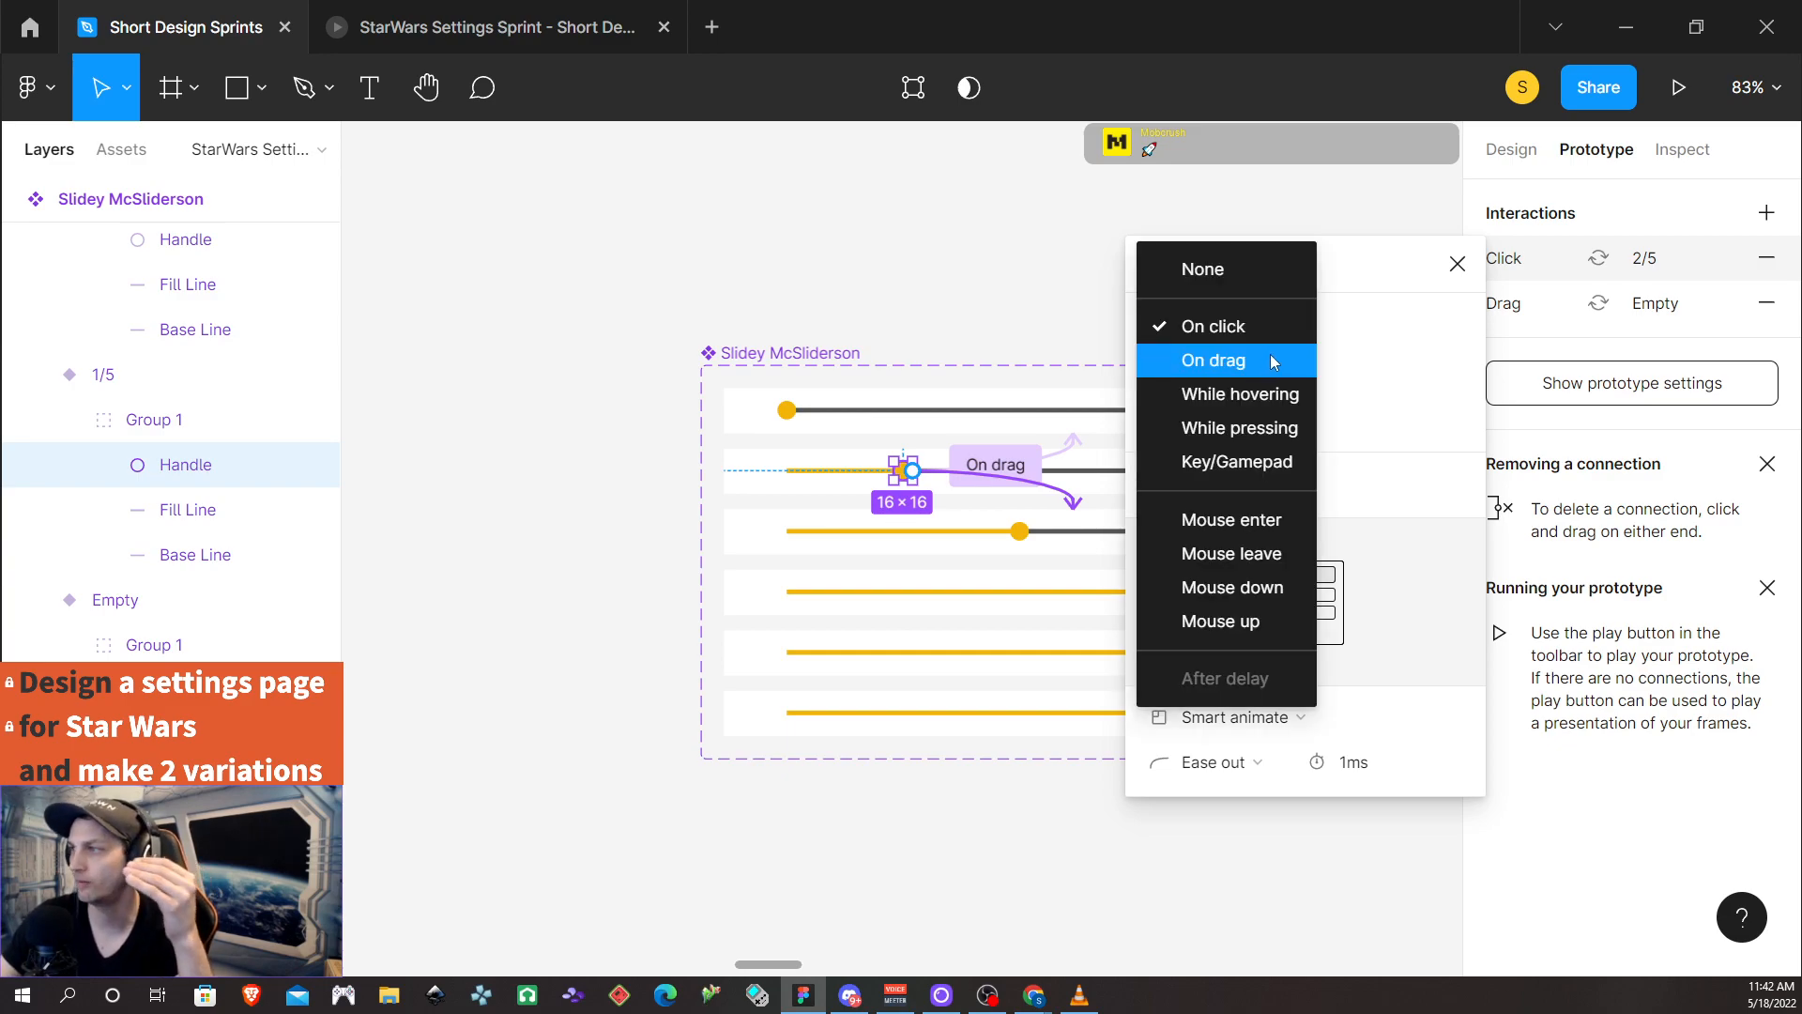
{"action": "left_click", "coordinate": [1275, 362]}
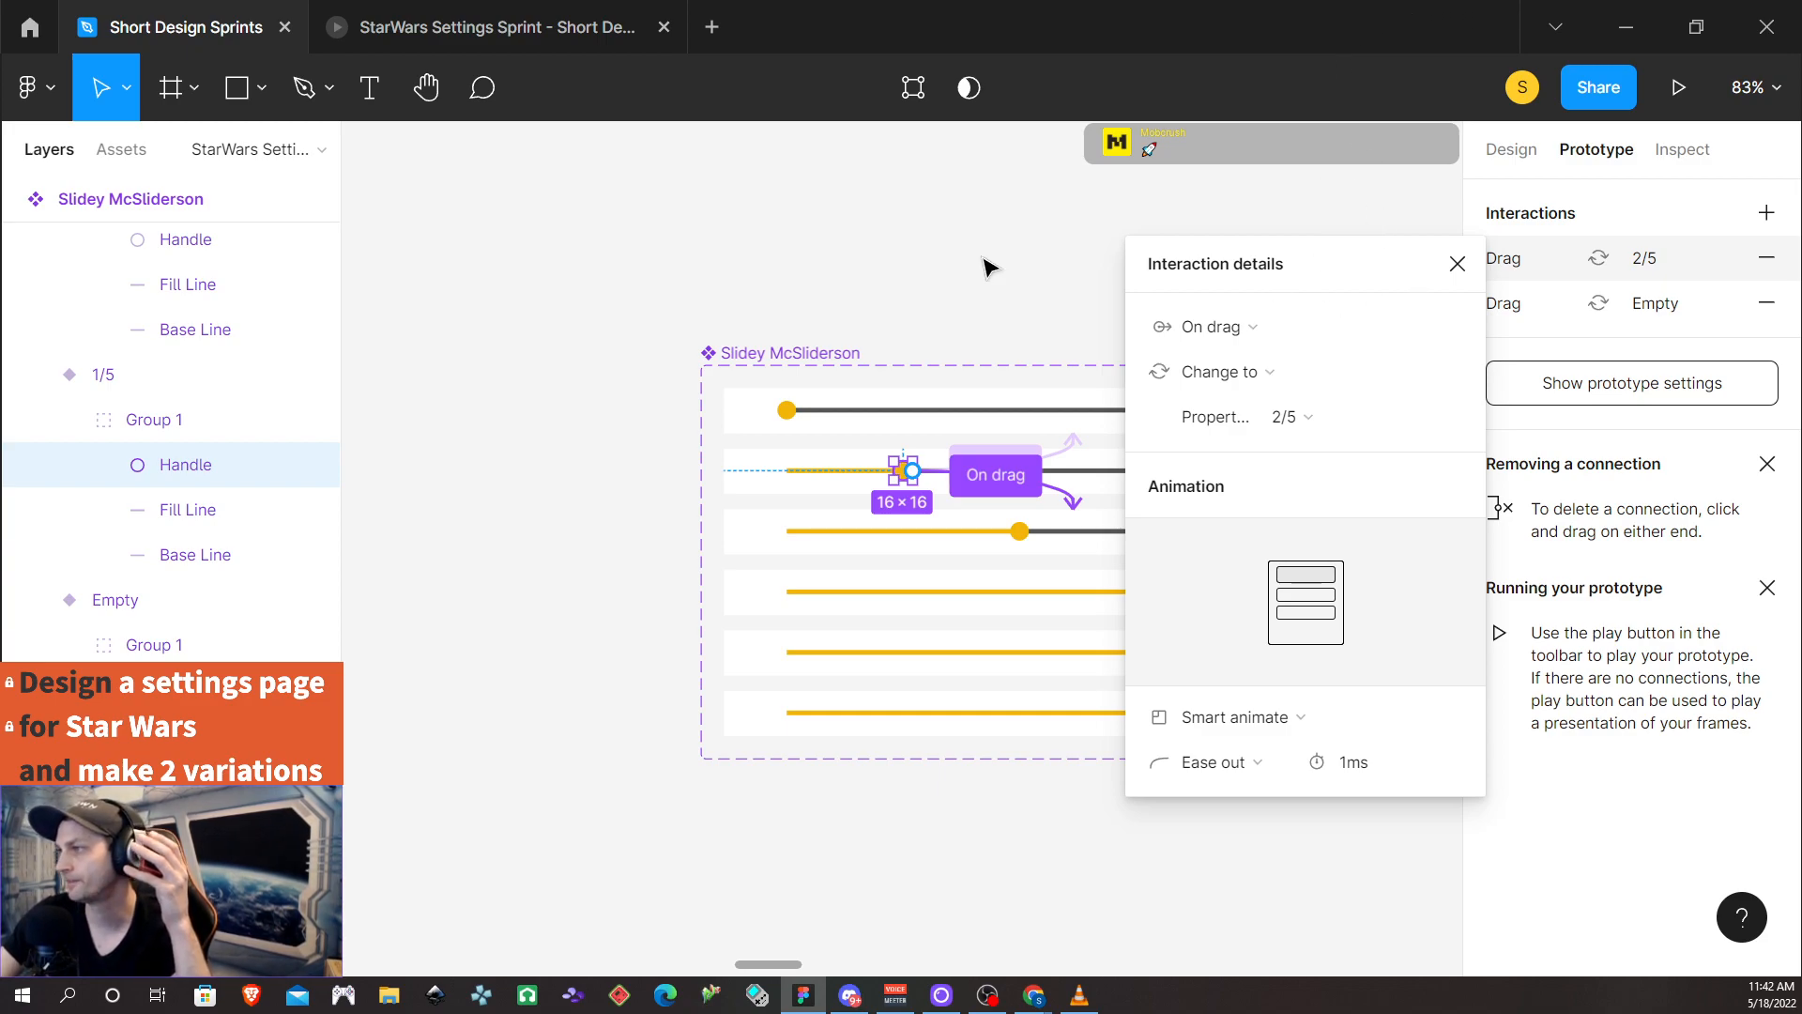
Connect the 2/5 variant's Handle back to the 1/5 variant with an On drag interaction
{"action": "left_click", "coordinate": [1023, 535]}
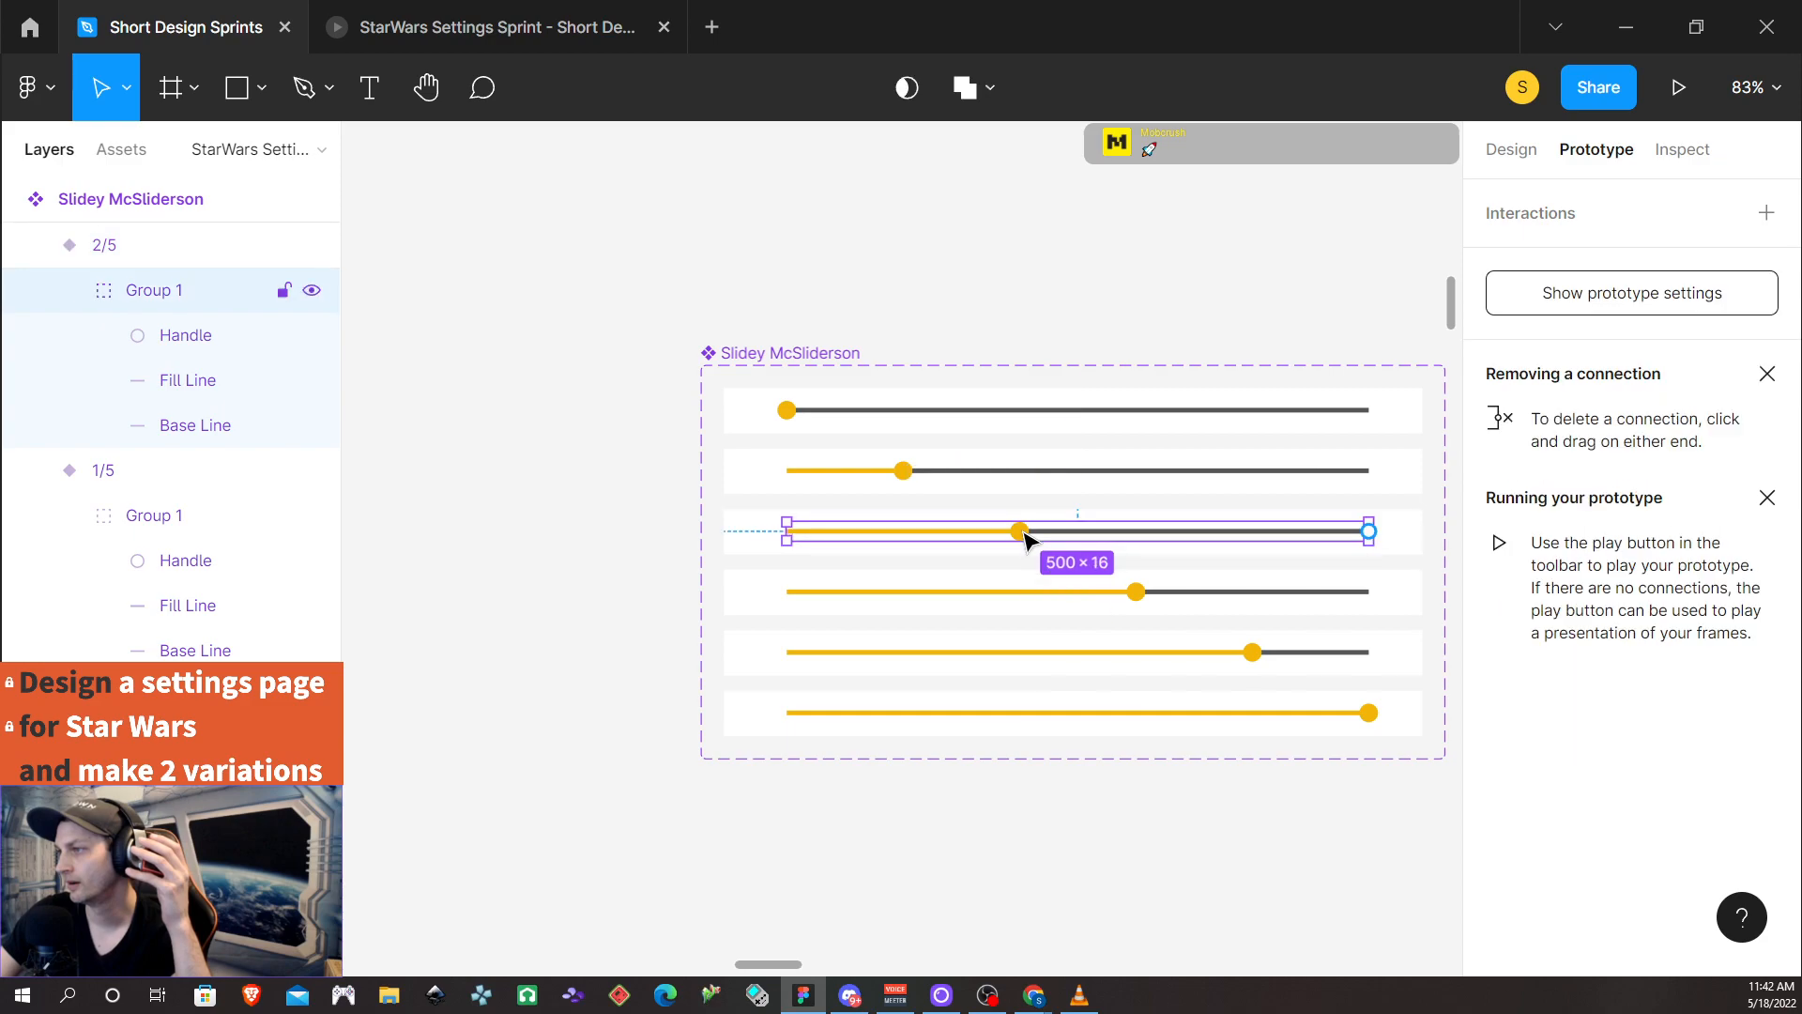
{"action": "left_click", "coordinate": [1023, 535]}
{"action": "left_click_drag", "start_coordinate": [1030, 531], "coordinate": [976, 470]}
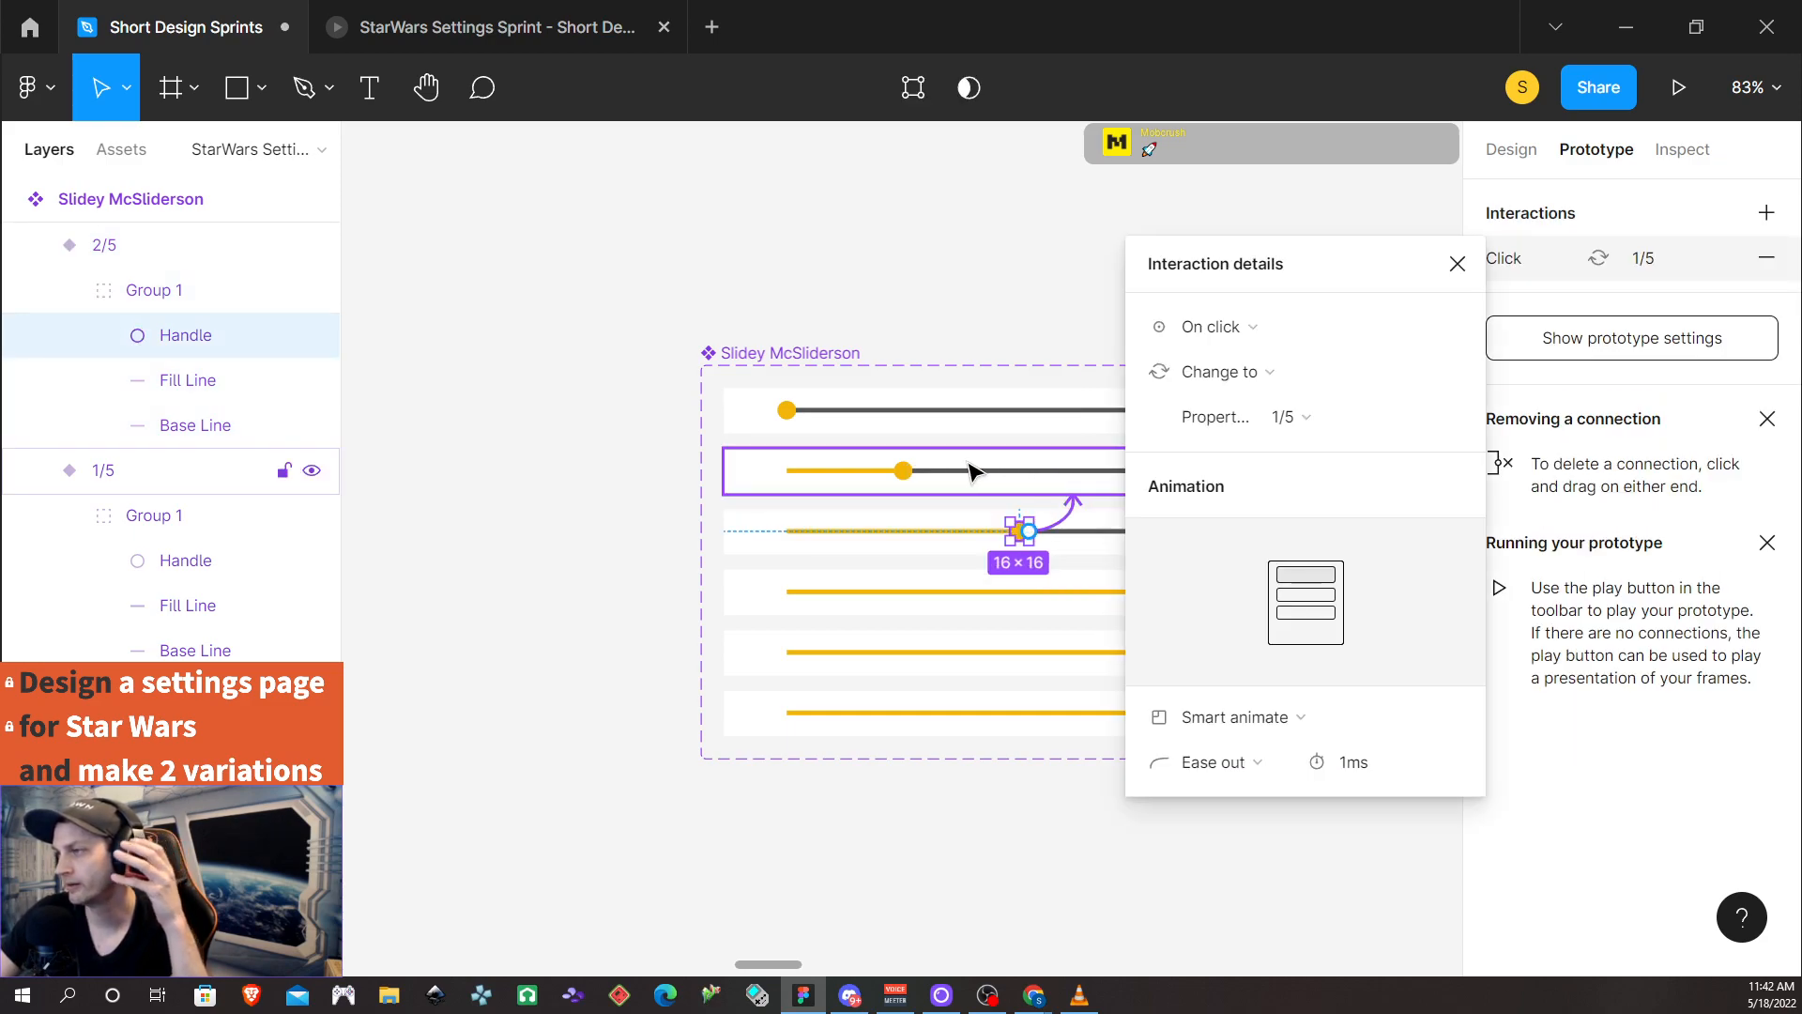
{"action": "left_click", "coordinate": [1318, 333]}
{"action": "left_click", "coordinate": [1270, 364]}
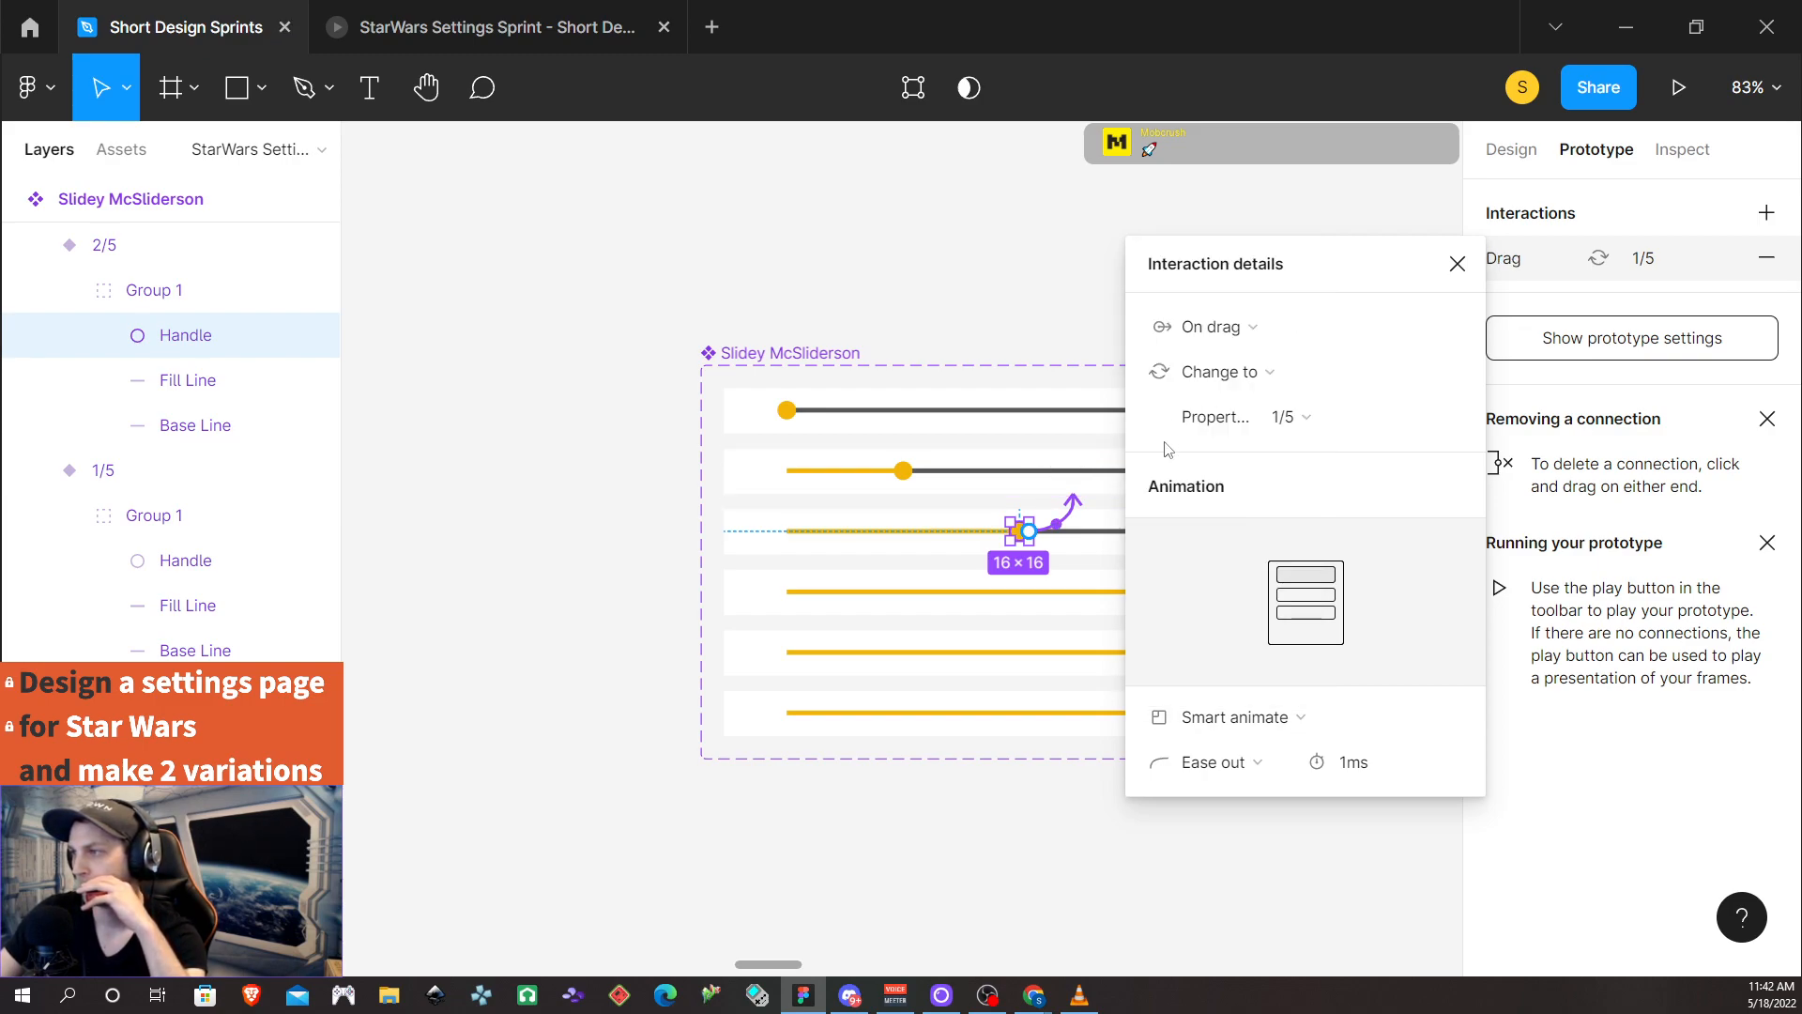
{"action": "left_click", "coordinate": [1457, 264]}
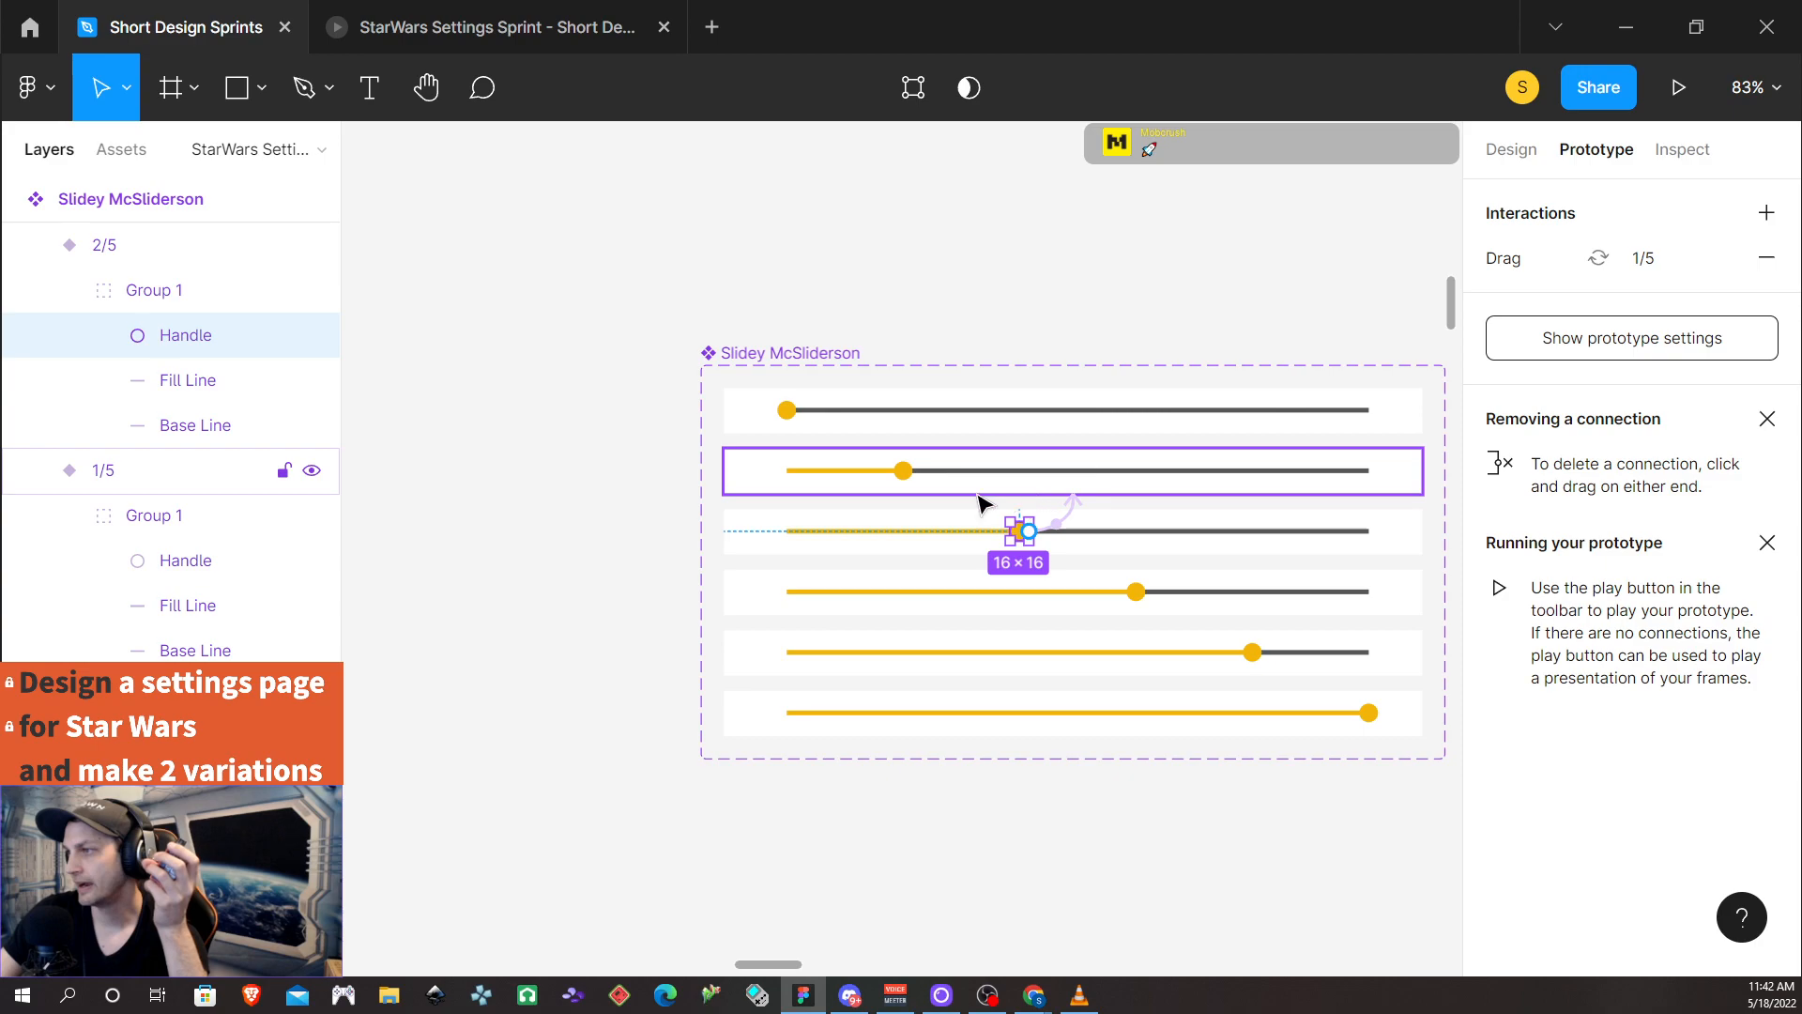
Connect the 2/5 variant's Handle forward to the 3/5 variant with an On drag interaction
{"action": "left_click", "coordinate": [901, 471]}
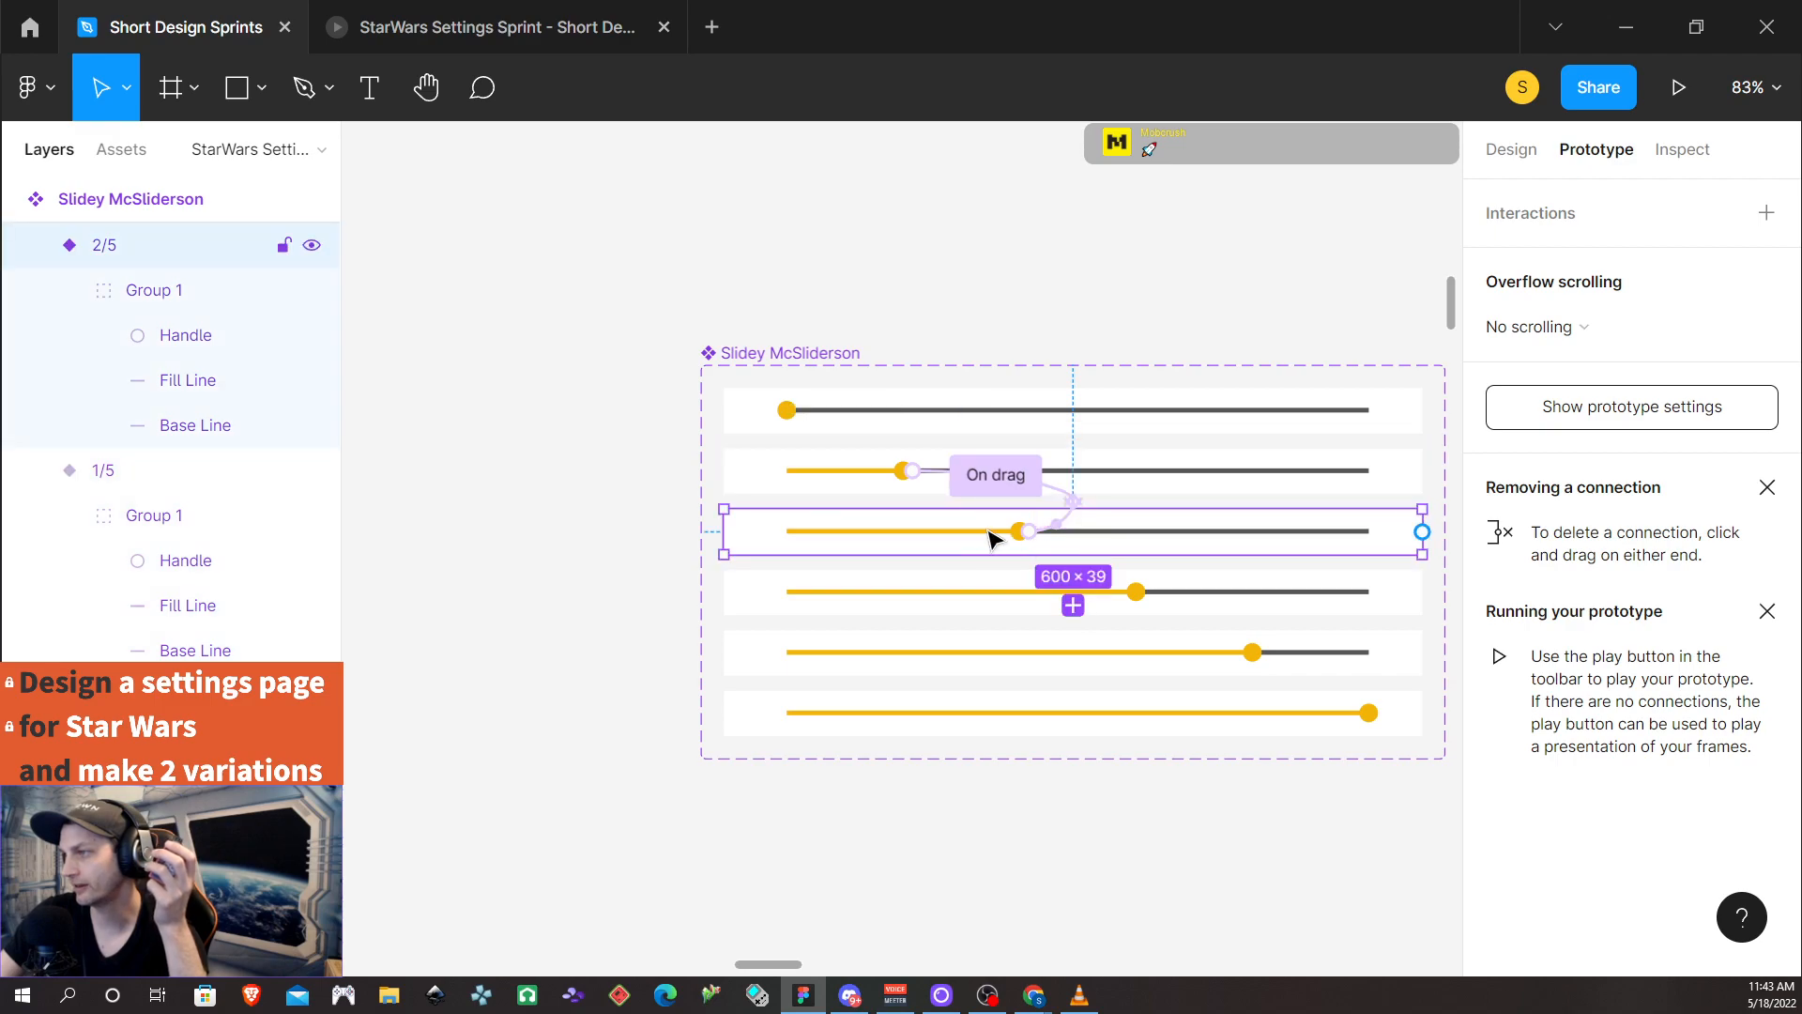
{"action": "left_click", "coordinate": [1020, 536], "text": "ctrl"}
{"action": "left_click_drag", "start_coordinate": [1030, 537], "coordinate": [1155, 597]}
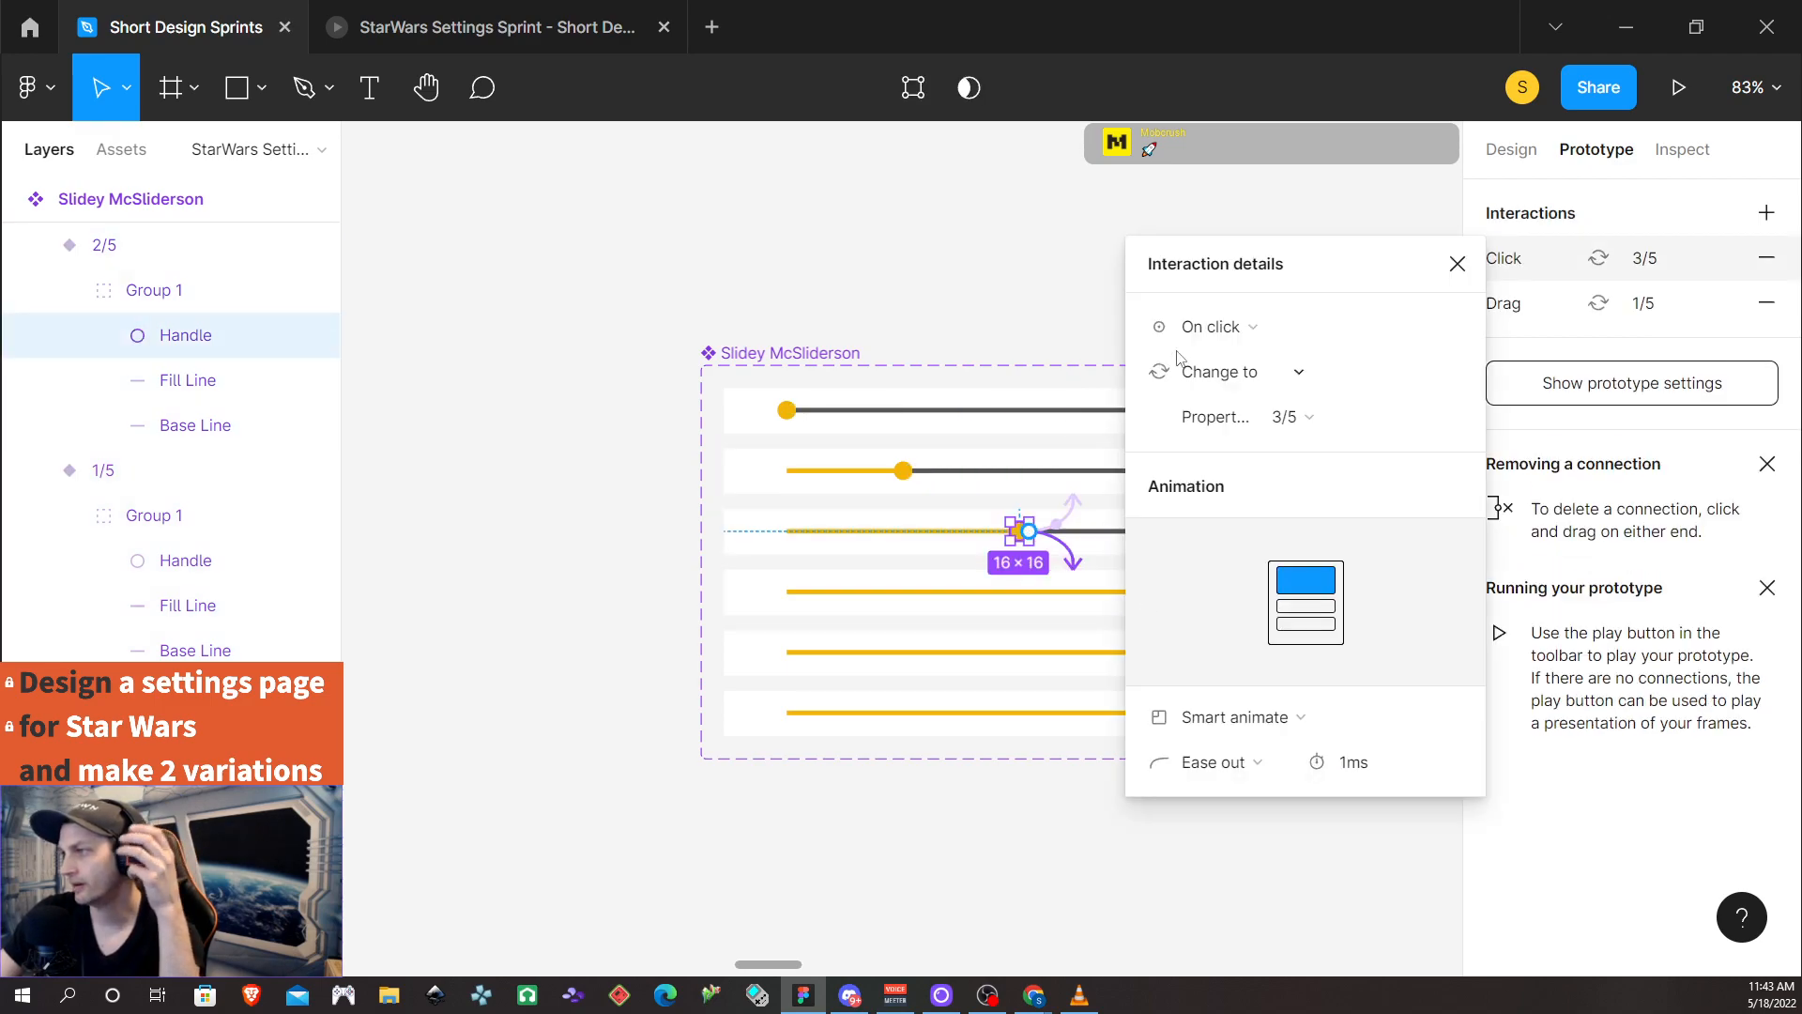
{"action": "left_click", "coordinate": [1211, 327]}
{"action": "left_click", "coordinate": [1230, 358]}
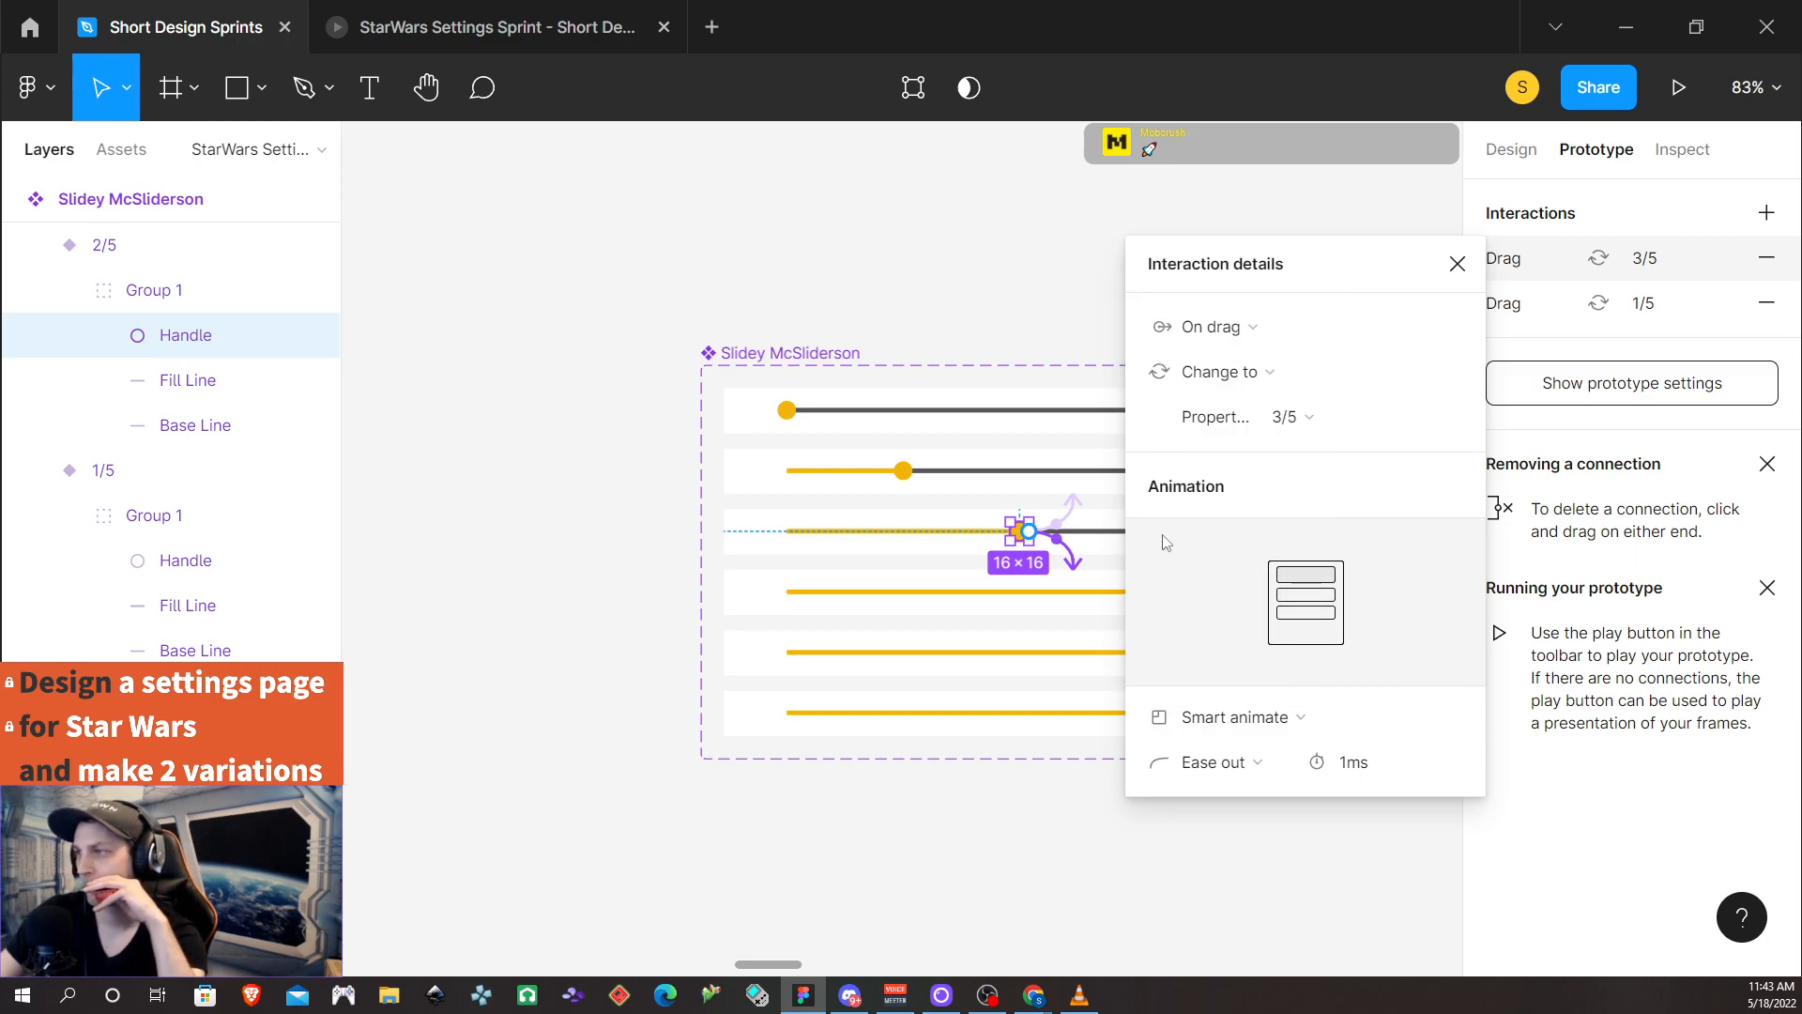
{"action": "left_click", "coordinate": [1056, 603]}
Connect the 3/5 variant's Handle back to the 2/5 variant with an On drag interaction
{"action": "double_click", "coordinate": [1135, 597]}
{"action": "double_click", "coordinate": [1138, 597]}
{"action": "left_click_drag", "start_coordinate": [1145, 591], "coordinate": [1130, 527]}
{"action": "left_click", "coordinate": [1236, 333]}
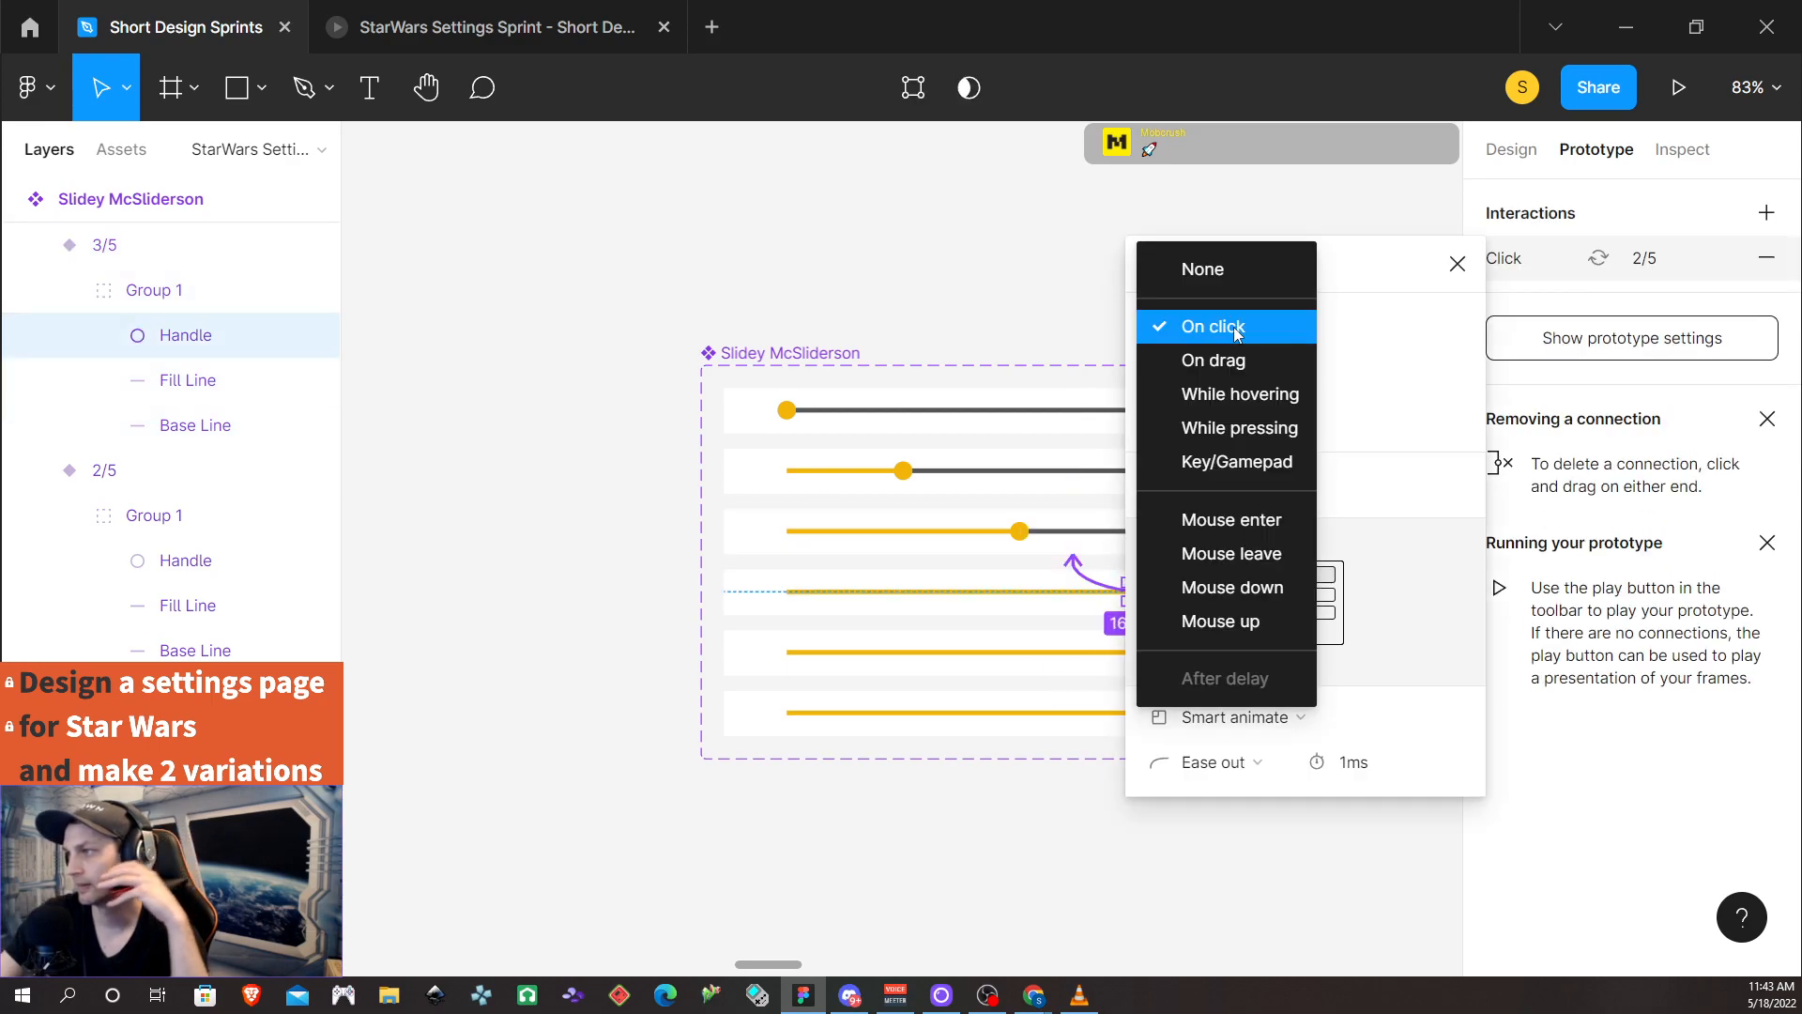
{"action": "left_click", "coordinate": [1221, 361]}
{"action": "left_click", "coordinate": [1056, 605]}
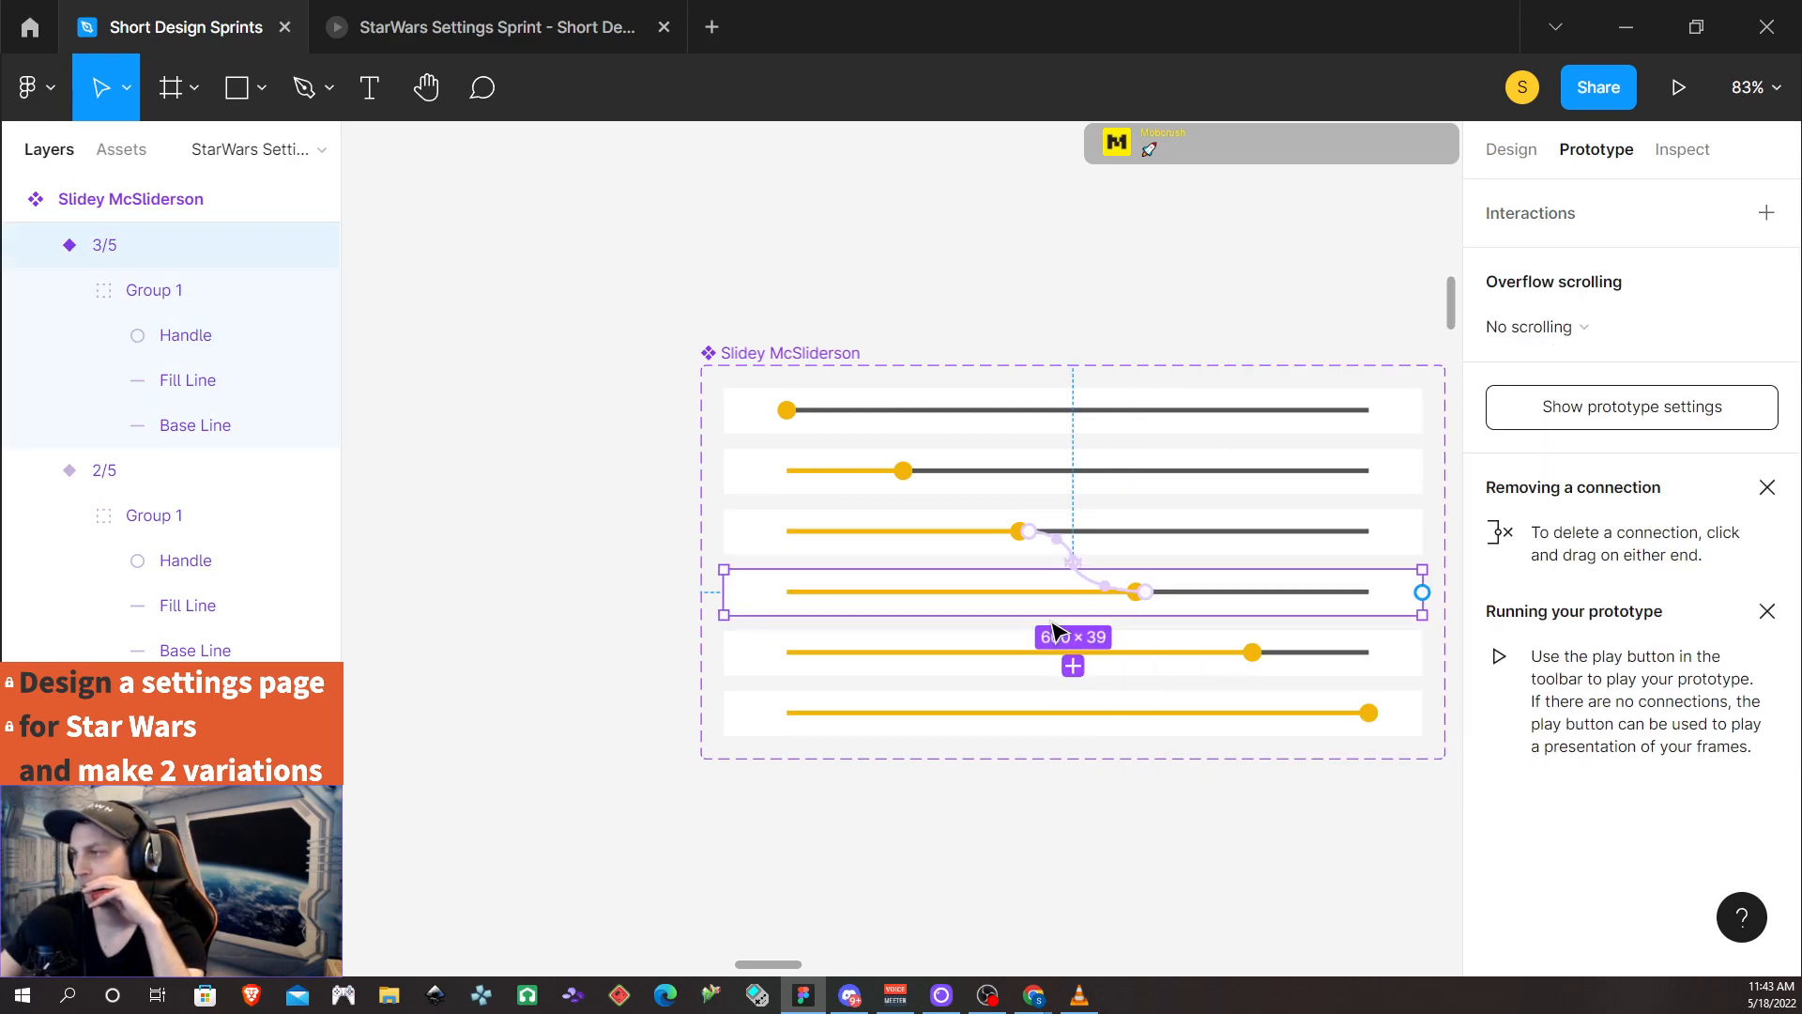
Connect the 3/5 variant's Handle forward to the 4/5 variant with an On drag interaction
{"action": "double_click", "coordinate": [1136, 599]}
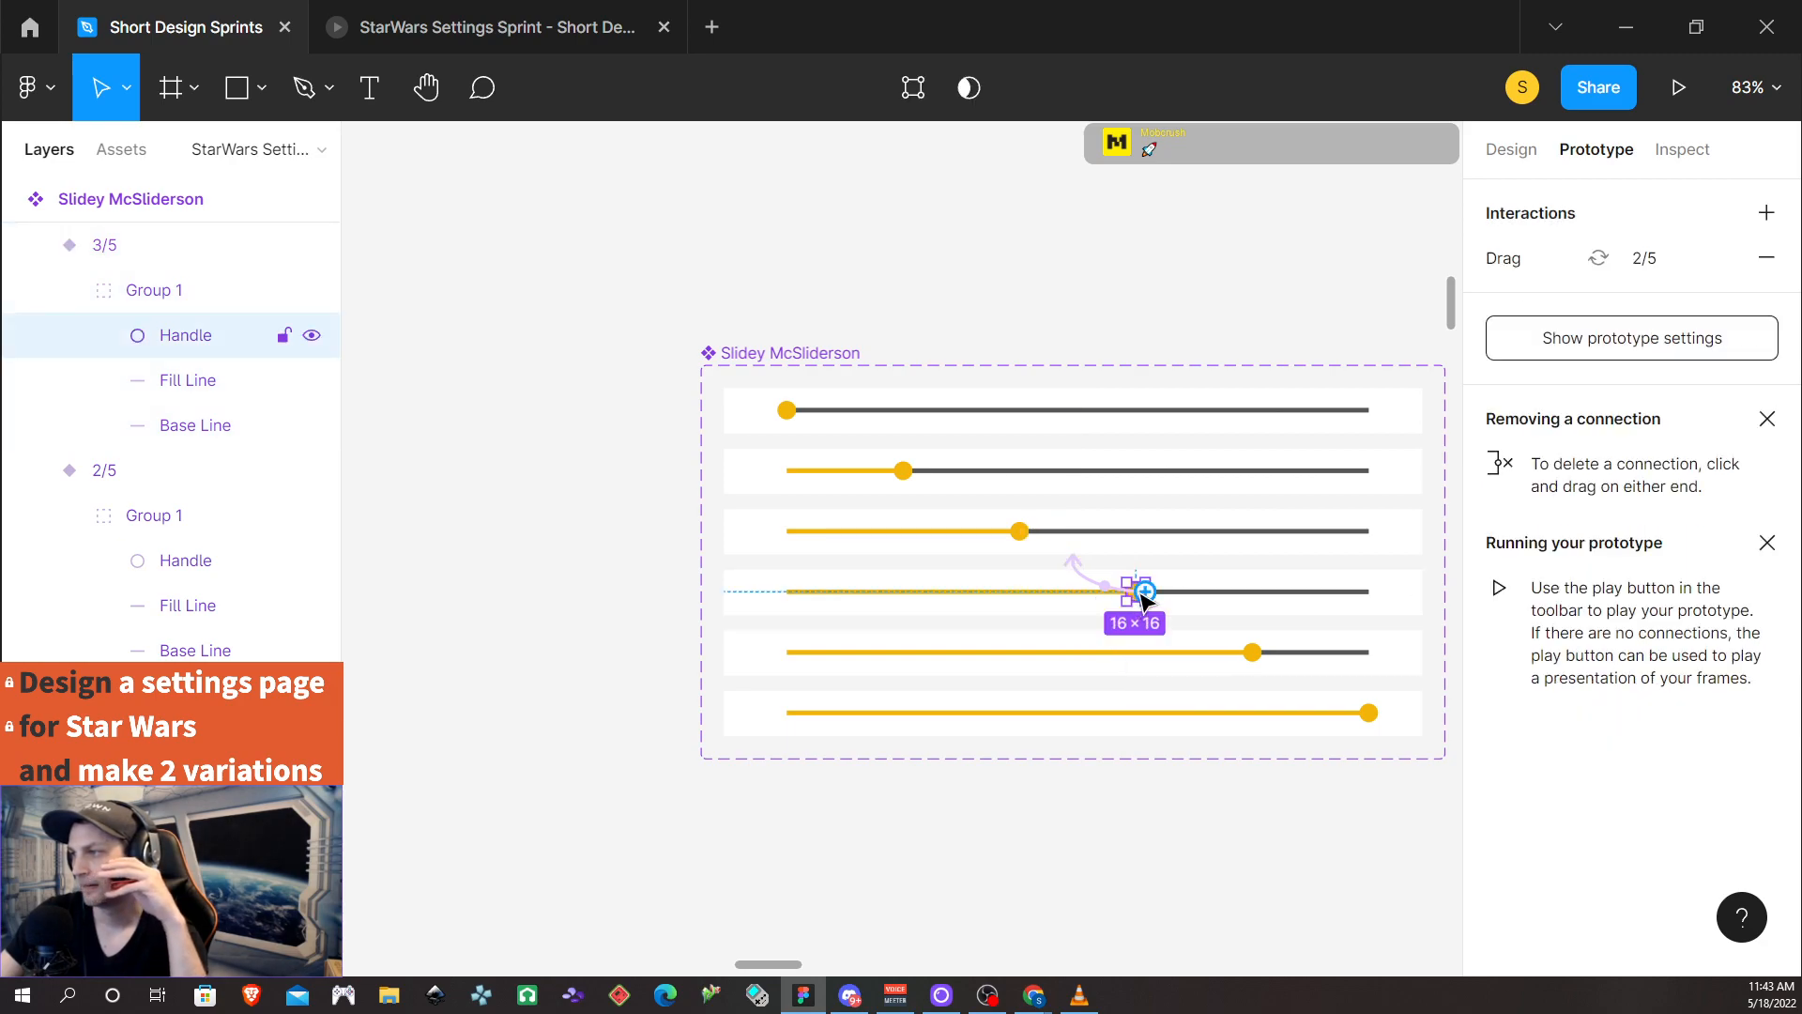
{"action": "left_click_drag", "start_coordinate": [1149, 594], "coordinate": [1160, 646]}
{"action": "left_click", "coordinate": [1220, 336]}
{"action": "left_click", "coordinate": [1220, 362]}
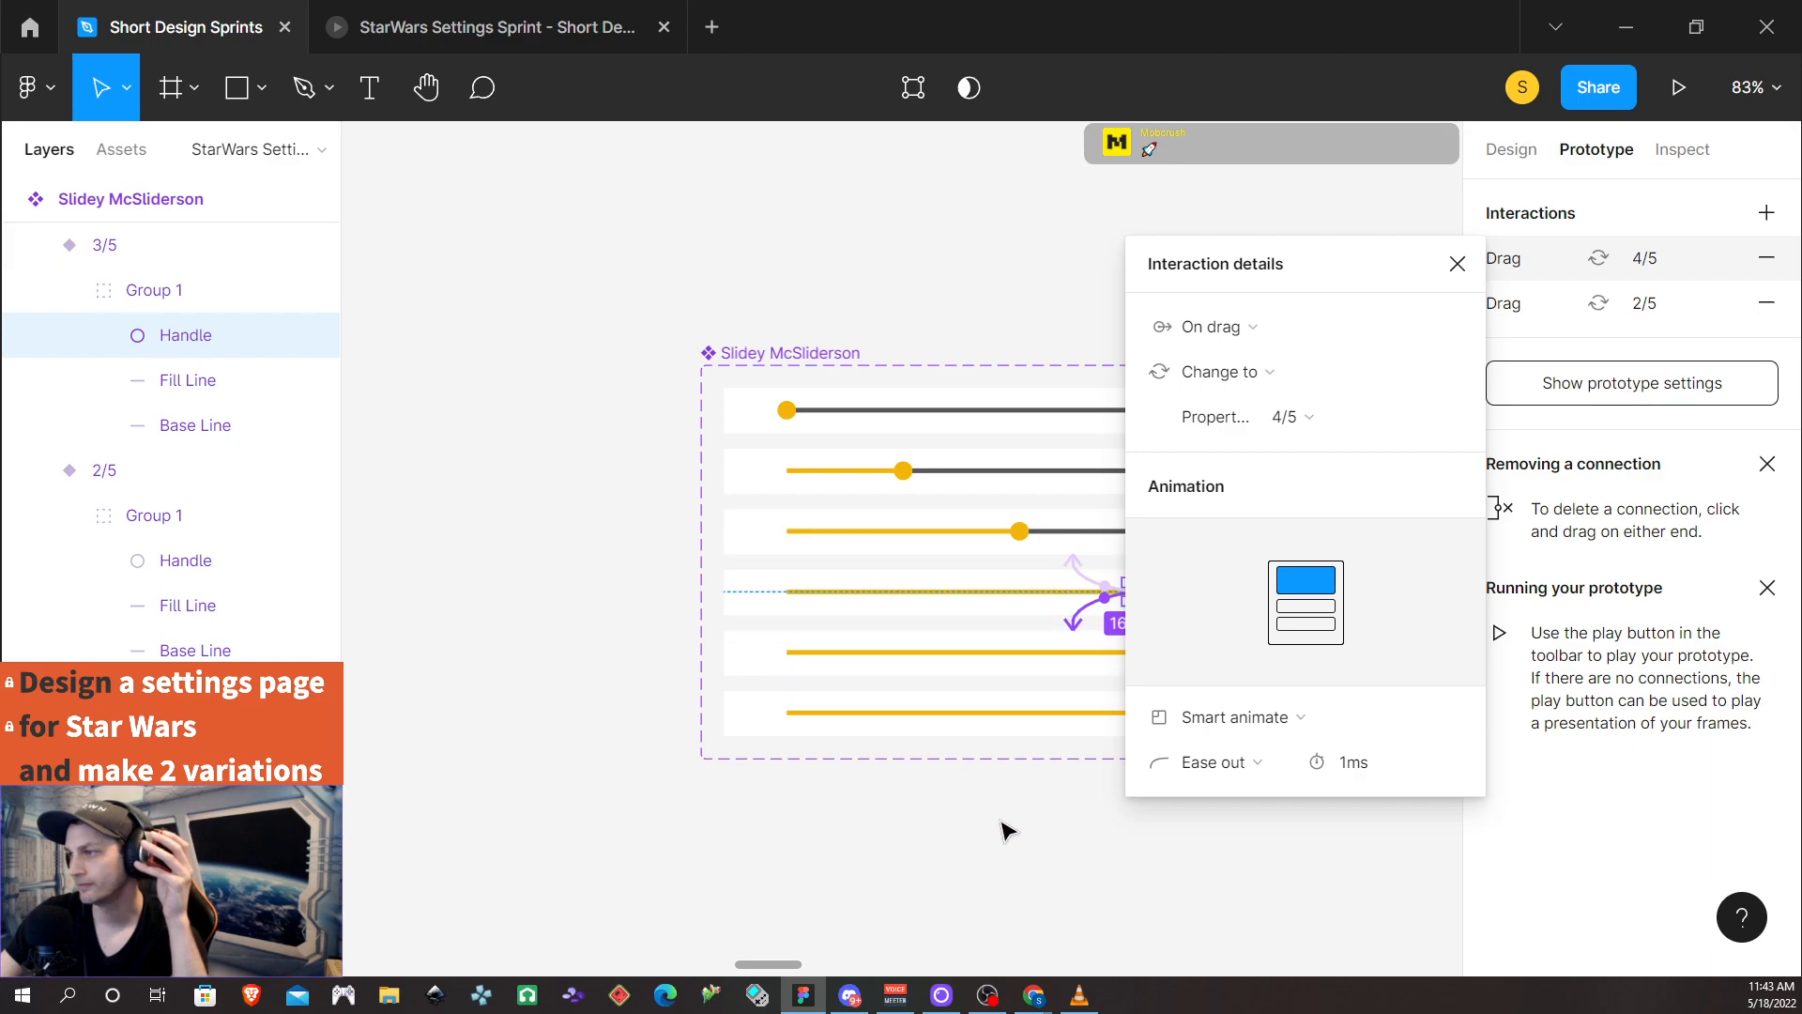
{"action": "left_click", "coordinate": [1005, 829]}
Connect the 4/5 variant's Handle back to the 3/5 variant with an On drag interaction
{"action": "double_click", "coordinate": [1253, 654]}
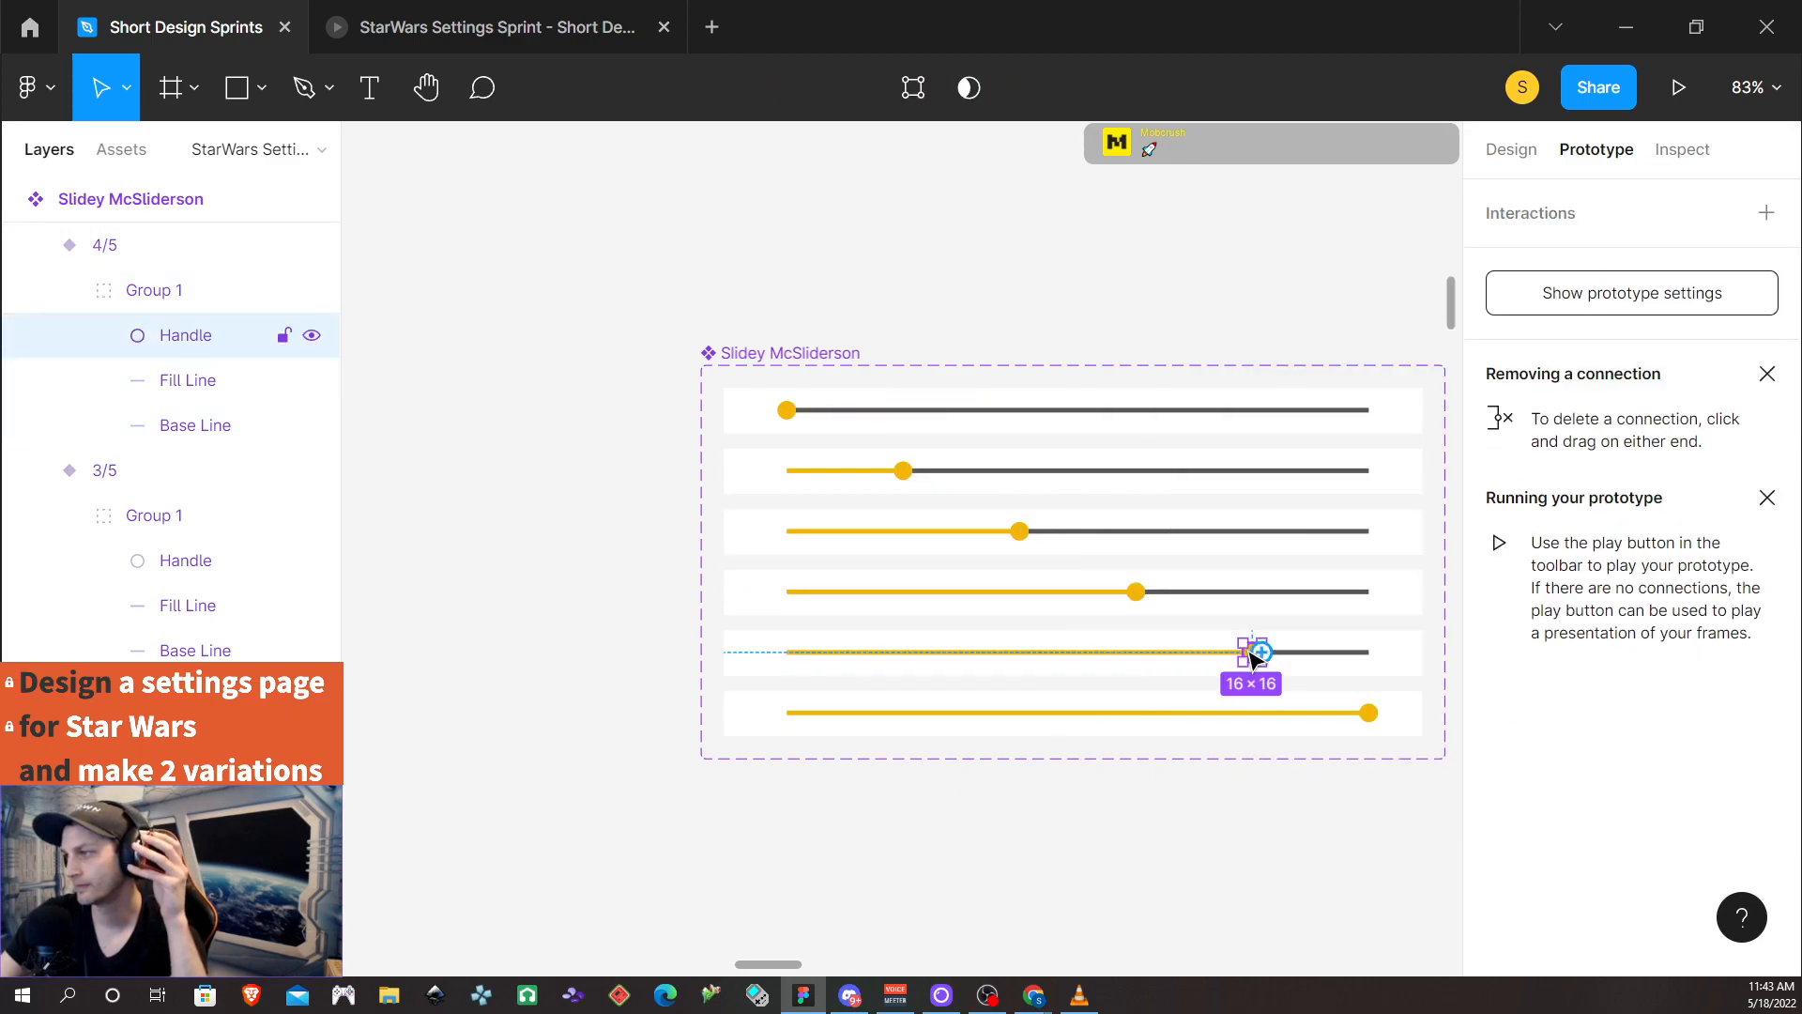
{"action": "left_click_drag", "start_coordinate": [1260, 657], "coordinate": [1174, 593]}
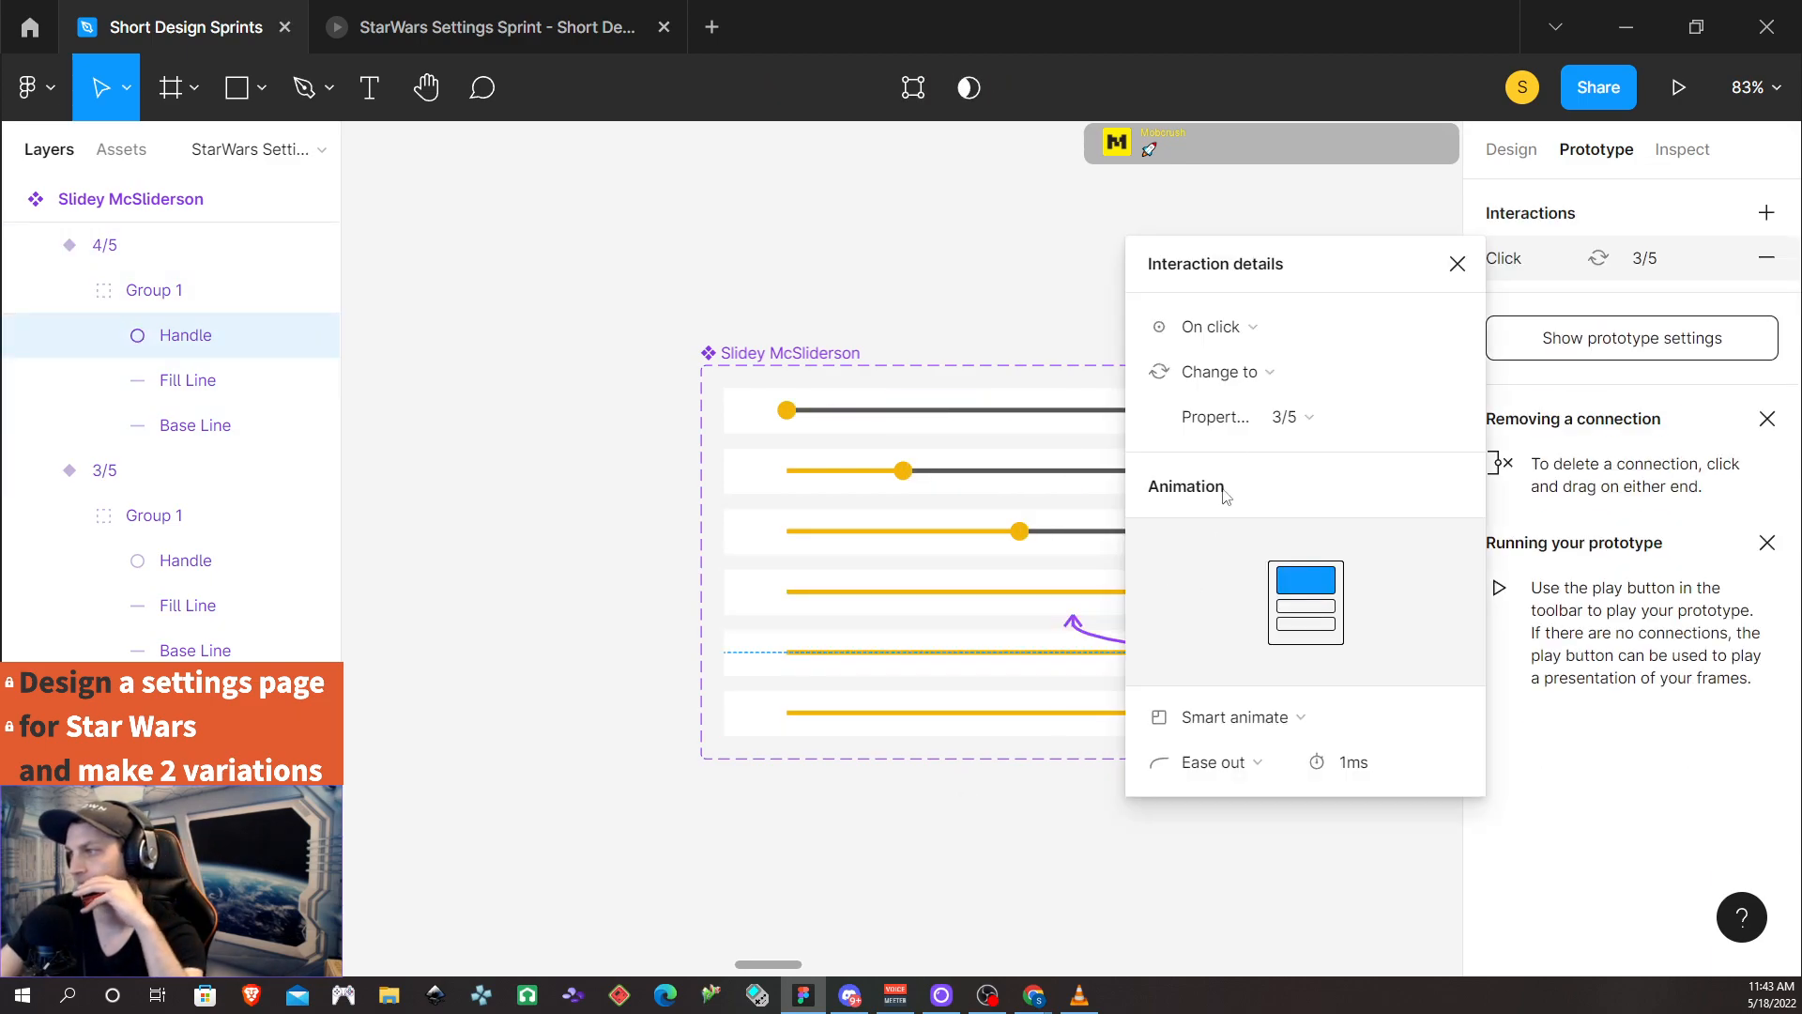
{"action": "left_click", "coordinate": [1257, 343]}
{"action": "left_click", "coordinate": [1257, 361]}
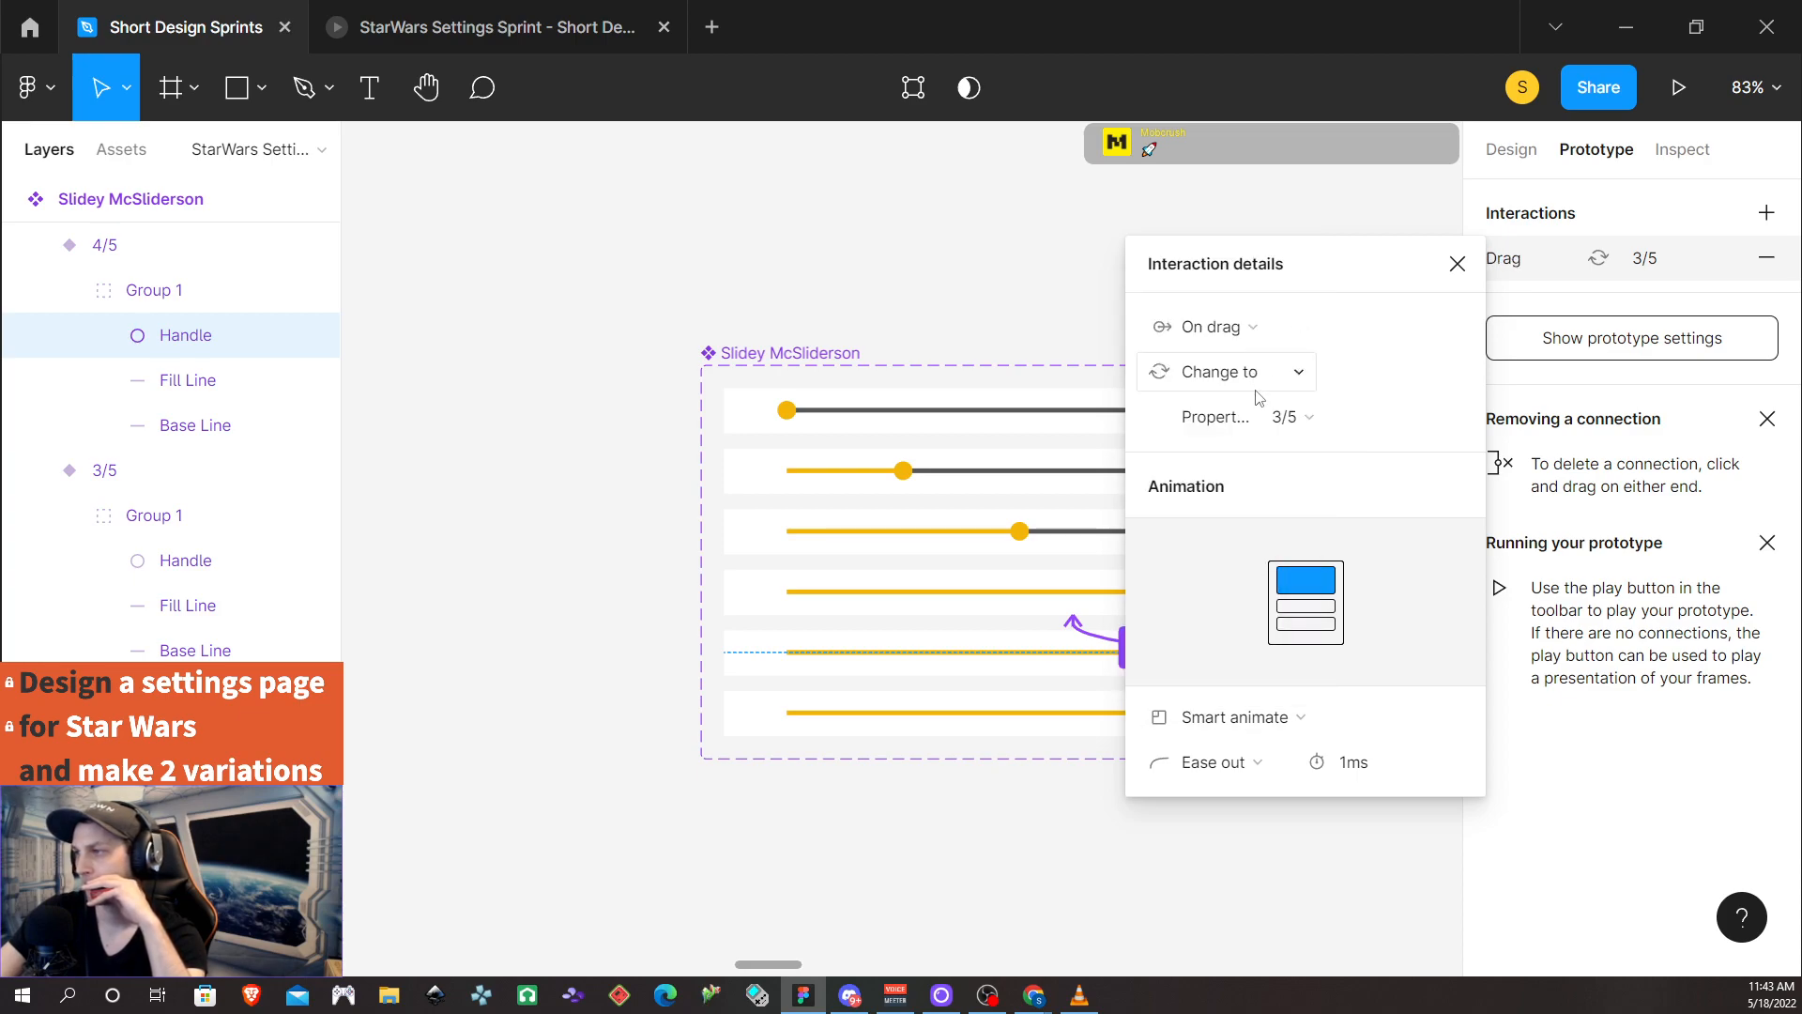
{"action": "left_click", "coordinate": [1458, 267]}
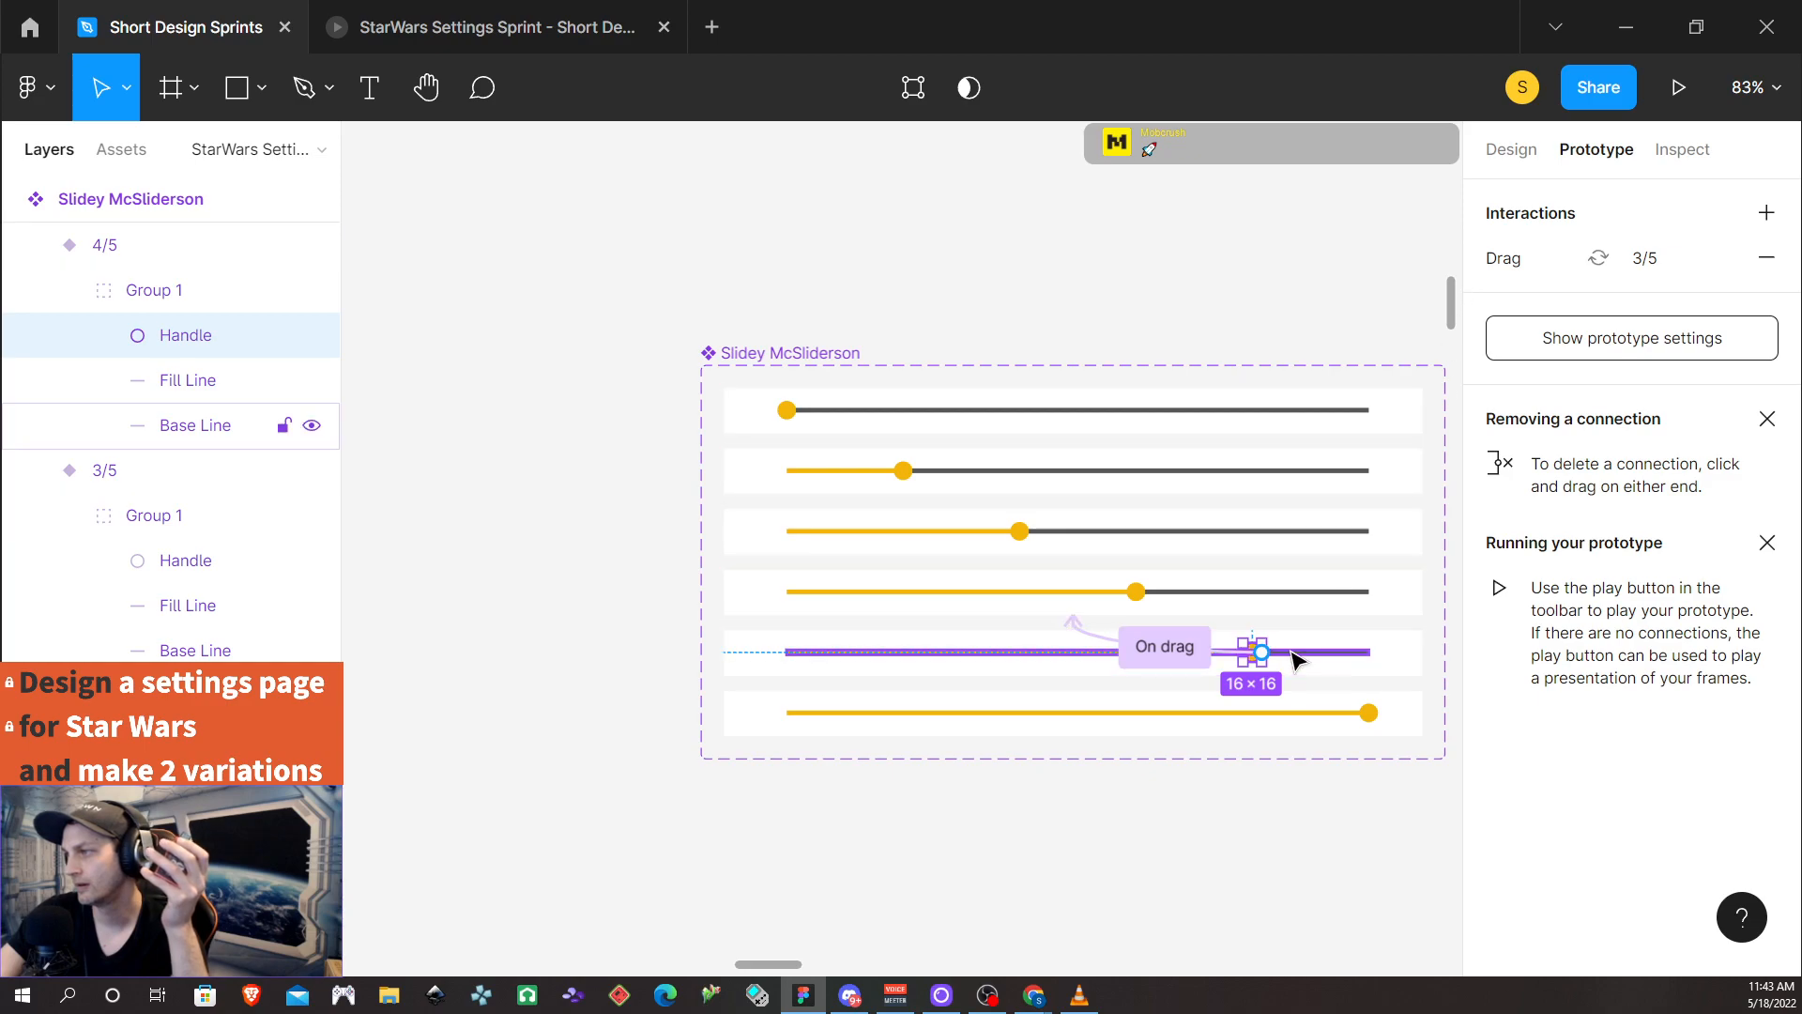
Connect the 4/5 variant's Handle forward to the Full variant with an On drag interaction
{"action": "left_click_drag", "start_coordinate": [1262, 654], "coordinate": [1278, 716]}
{"action": "left_click", "coordinate": [1296, 329]}
{"action": "left_click", "coordinate": [1211, 354]}
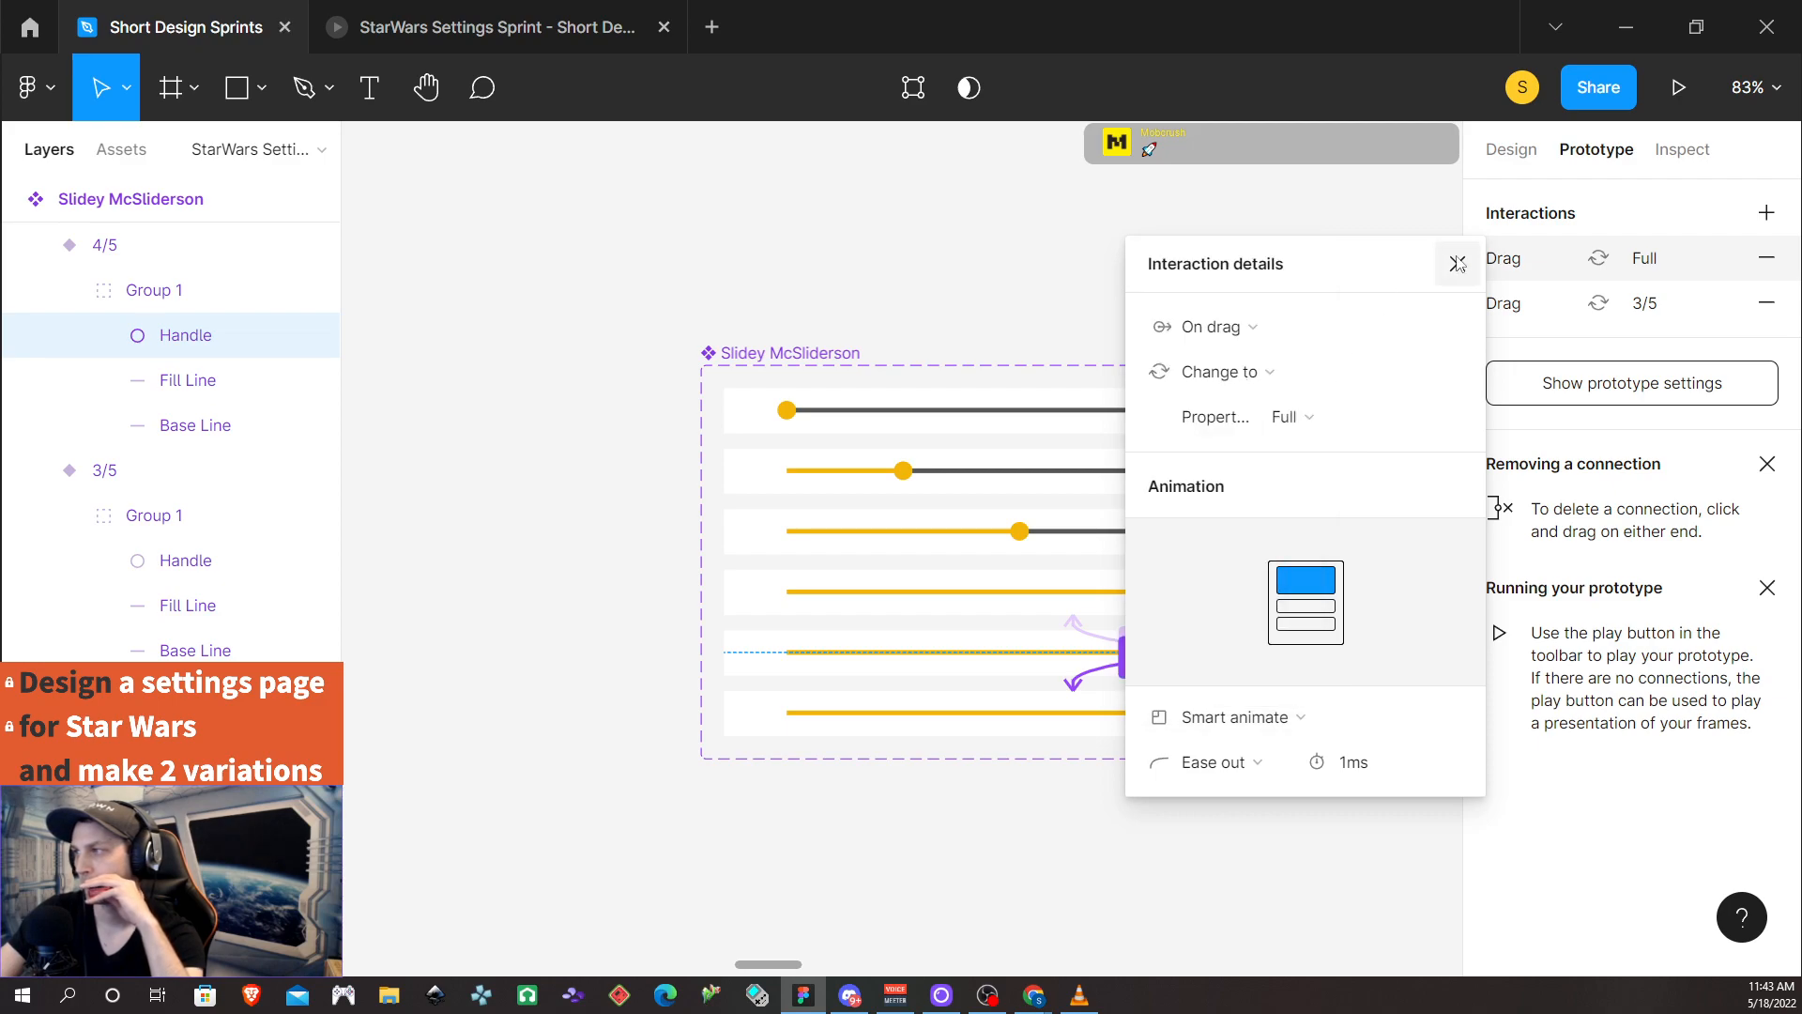
{"action": "left_click", "coordinate": [1458, 264]}
Add a prototype interaction from the Full variant's Handle back to the 4/5 variant, with the trigger set to On drag
{"action": "left_click", "coordinate": [1372, 716]}
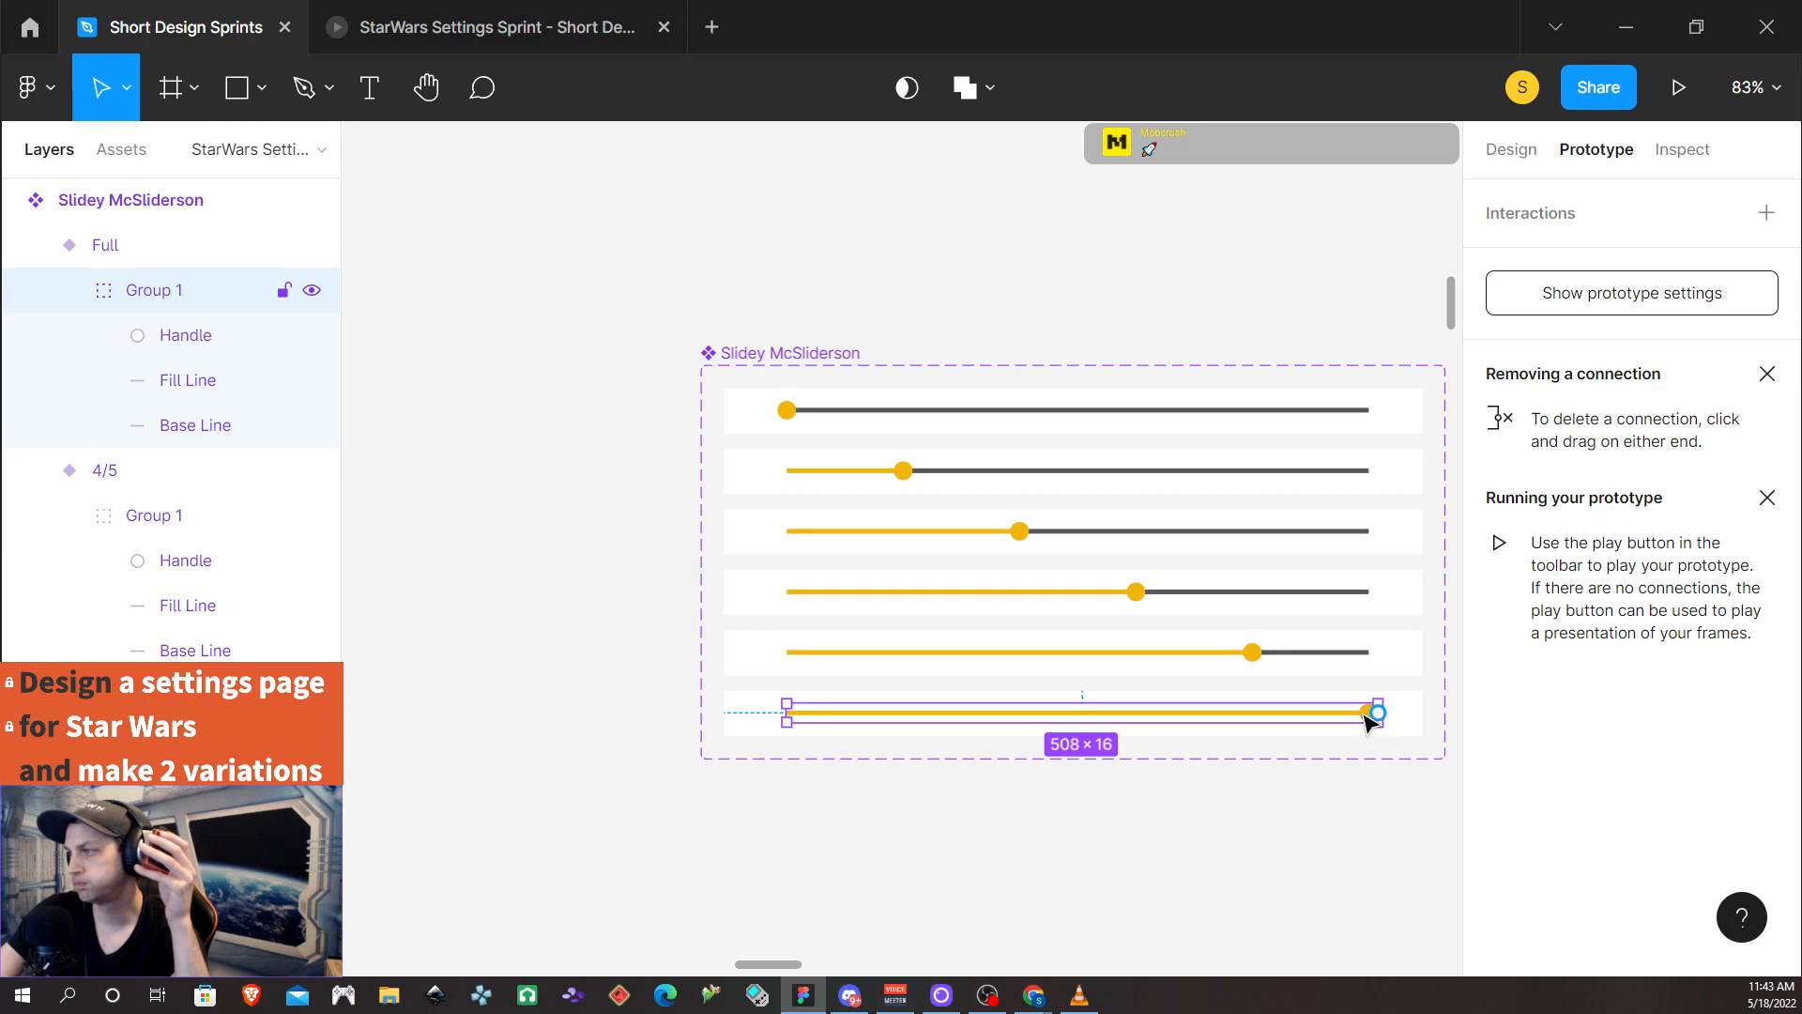
{"action": "left_click", "coordinate": [1369, 716]}
{"action": "left_click_drag", "start_coordinate": [1378, 713], "coordinate": [1232, 659]}
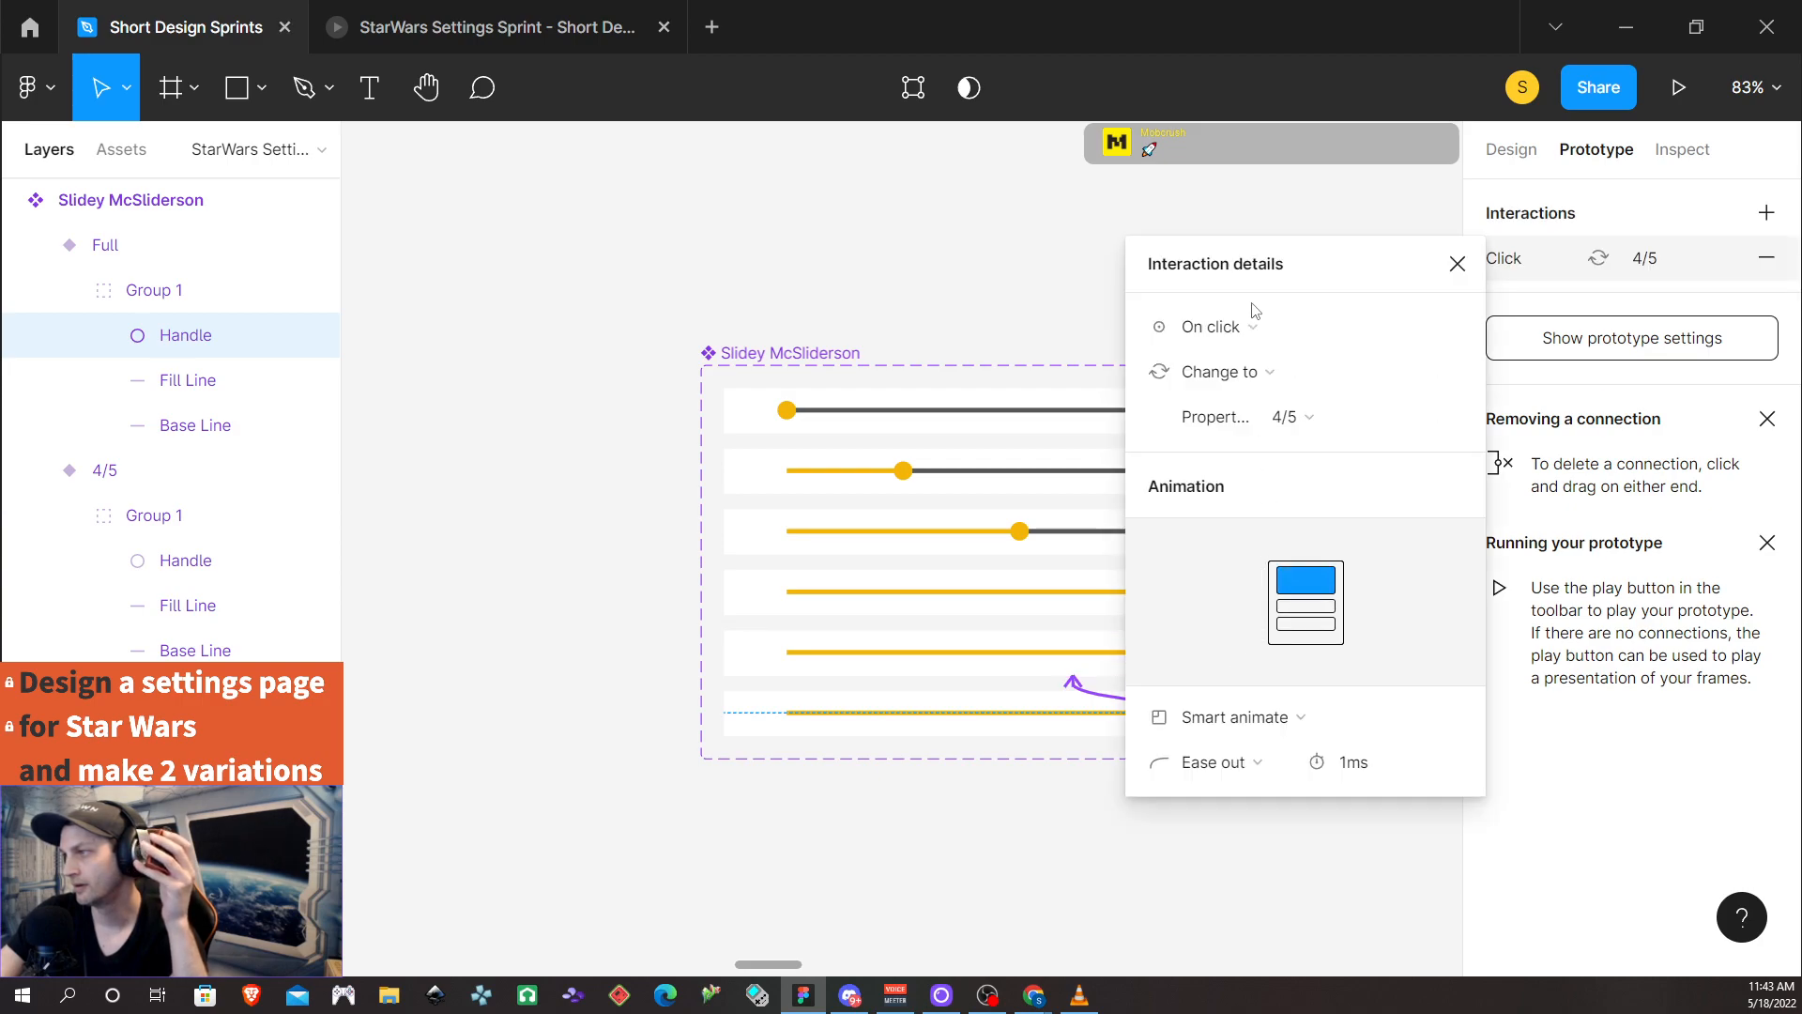
{"action": "left_click", "coordinate": [1249, 326]}
{"action": "left_click", "coordinate": [1225, 361]}
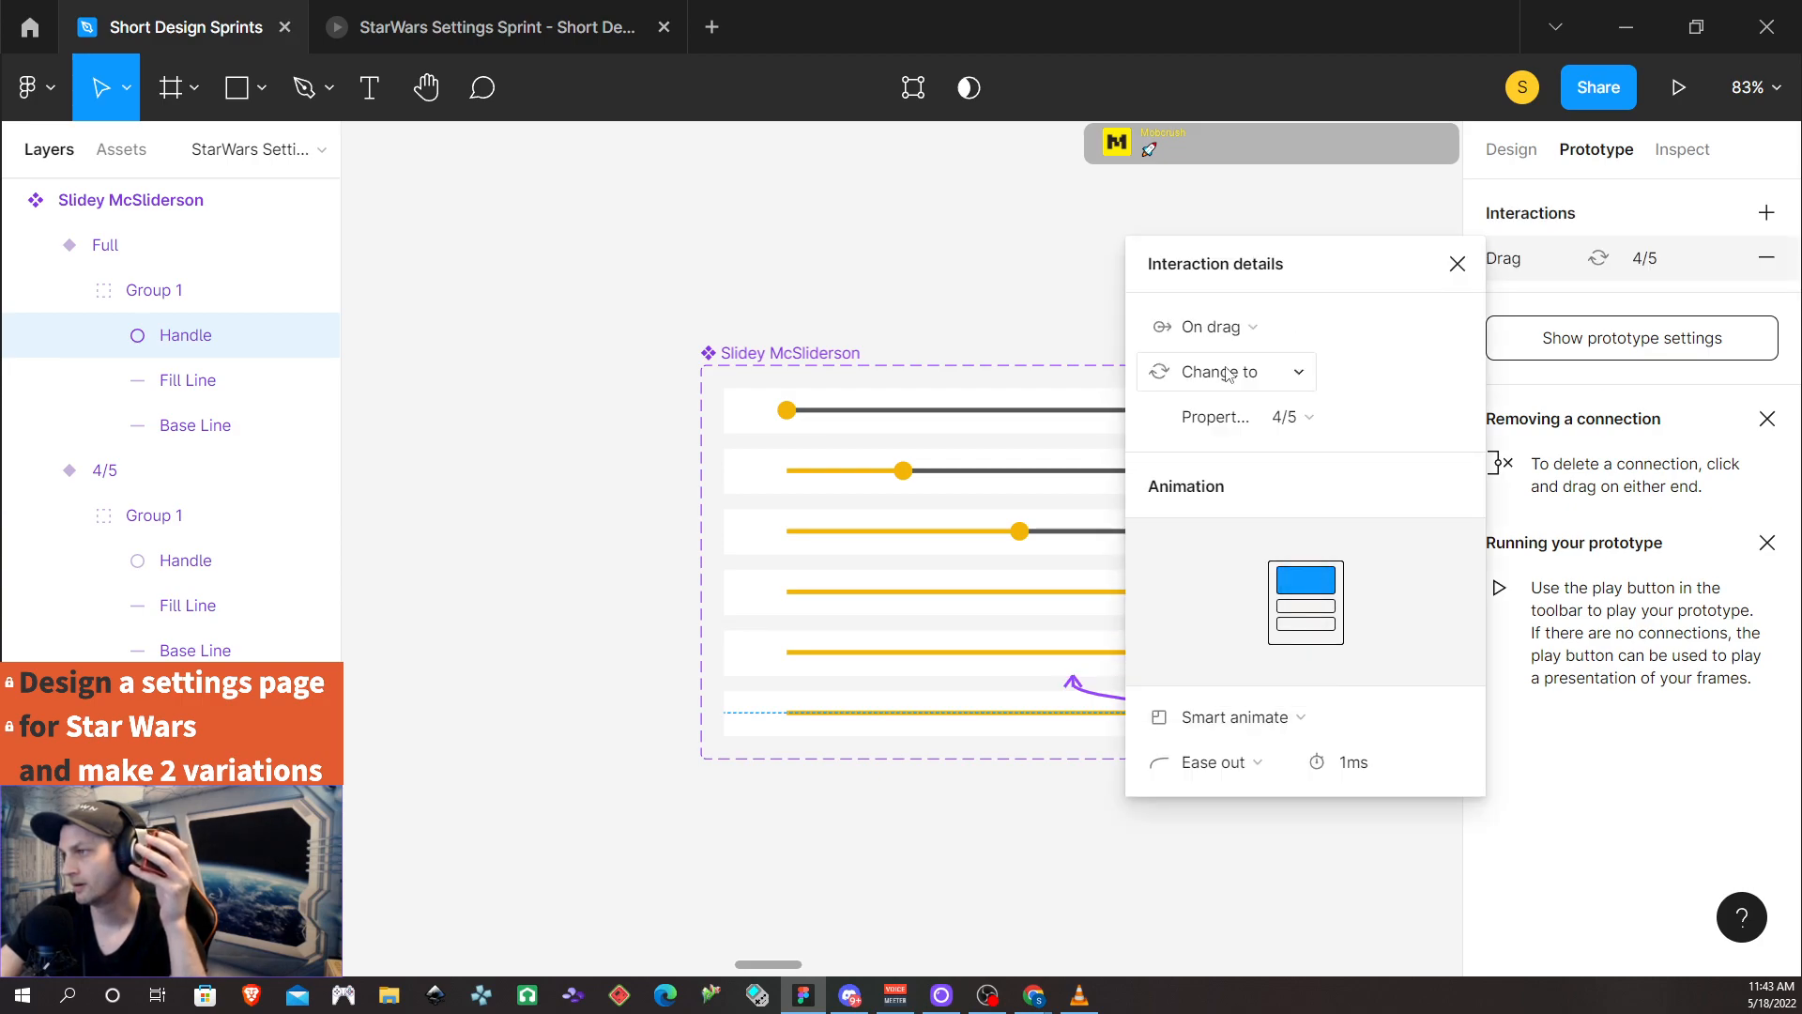
{"action": "left_click", "coordinate": [1456, 264]}
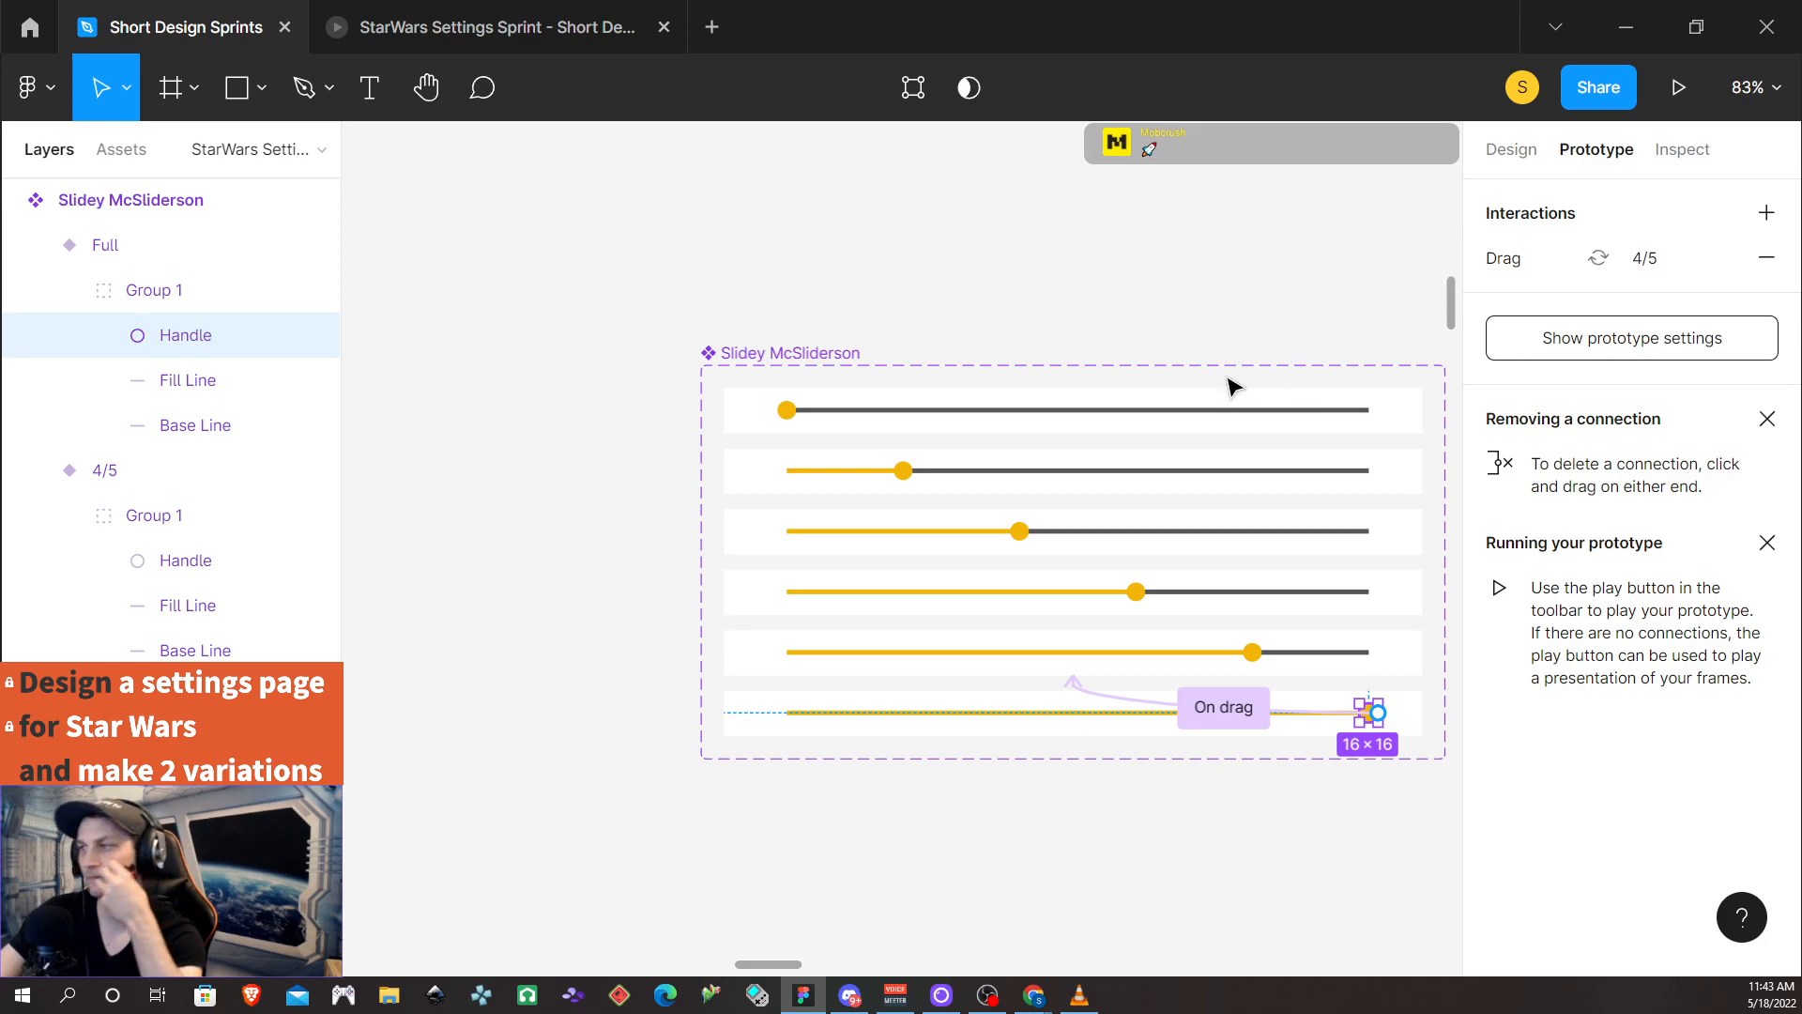
Test the Frame 3 slider in the prototype preview by moving its handle back and forth along the track
{"action": "scroll", "coordinate": [925, 355], "scroll_direction": "up", "scroll_amount": 5}
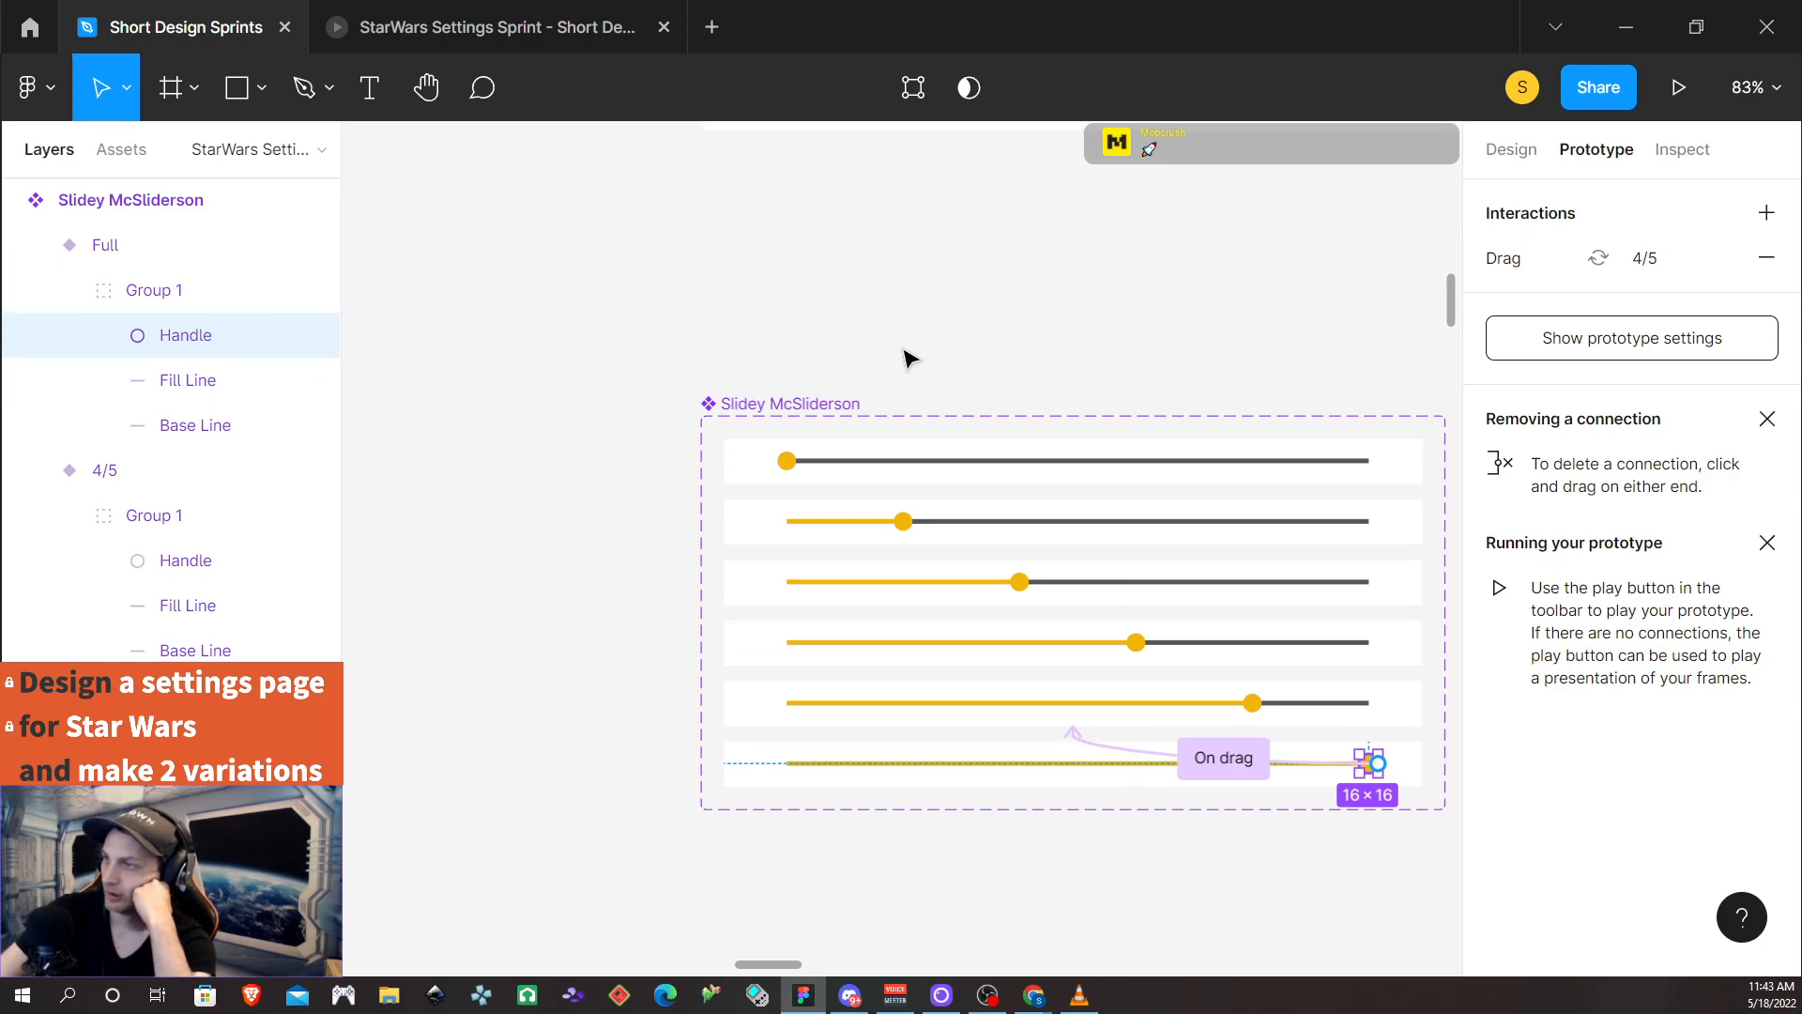
{"action": "left_click", "coordinate": [740, 320]}
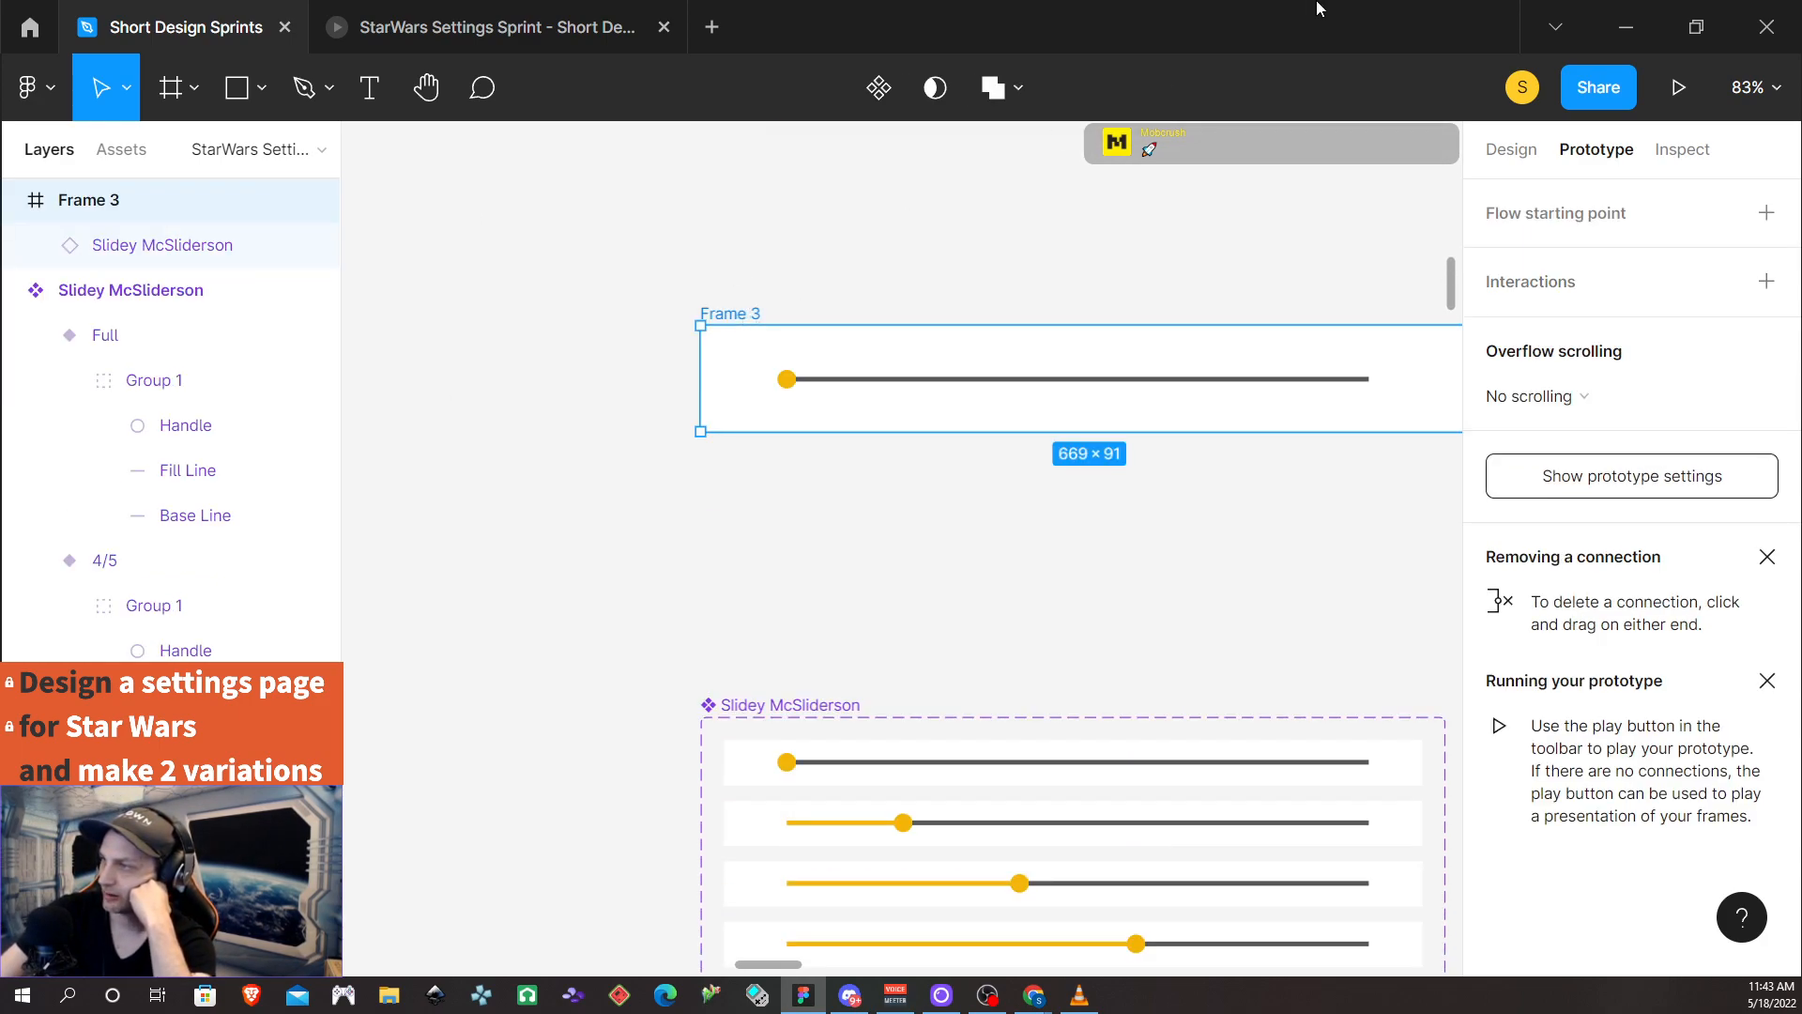
{"action": "left_click", "coordinate": [434, 37]}
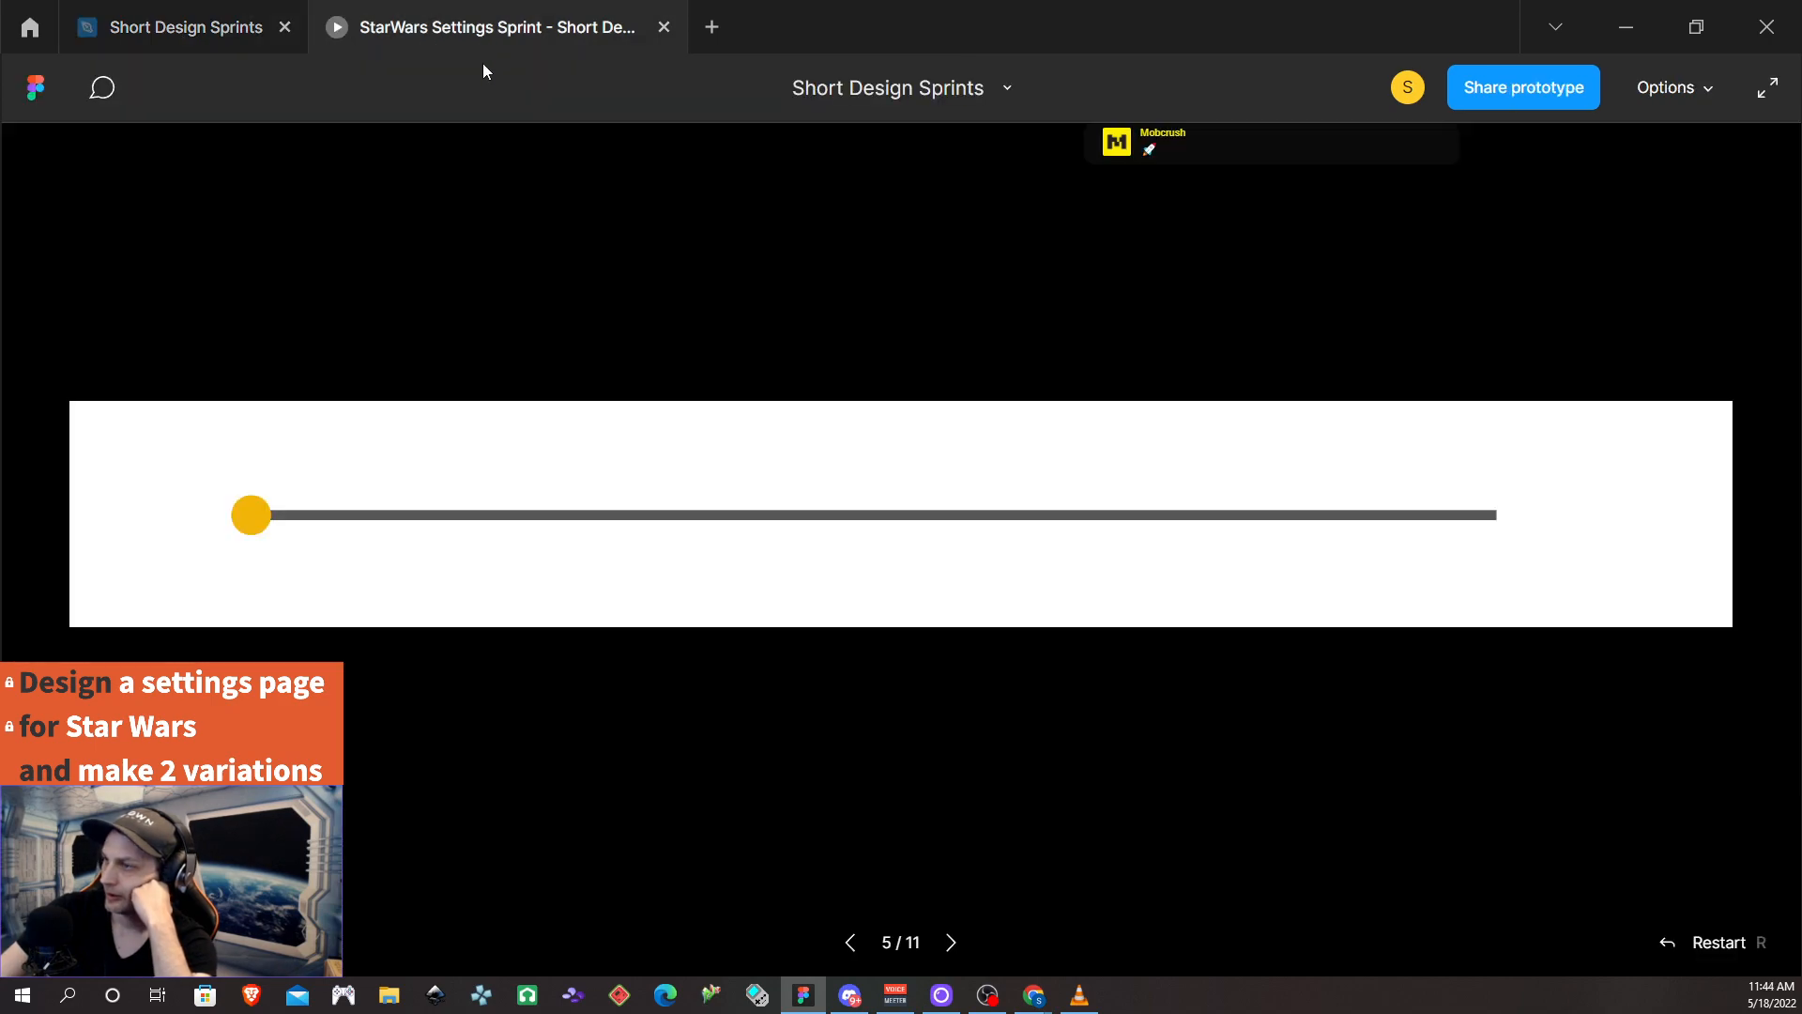
{"action": "left_click_drag", "start_coordinate": [258, 518], "coordinate": [1396, 517]}
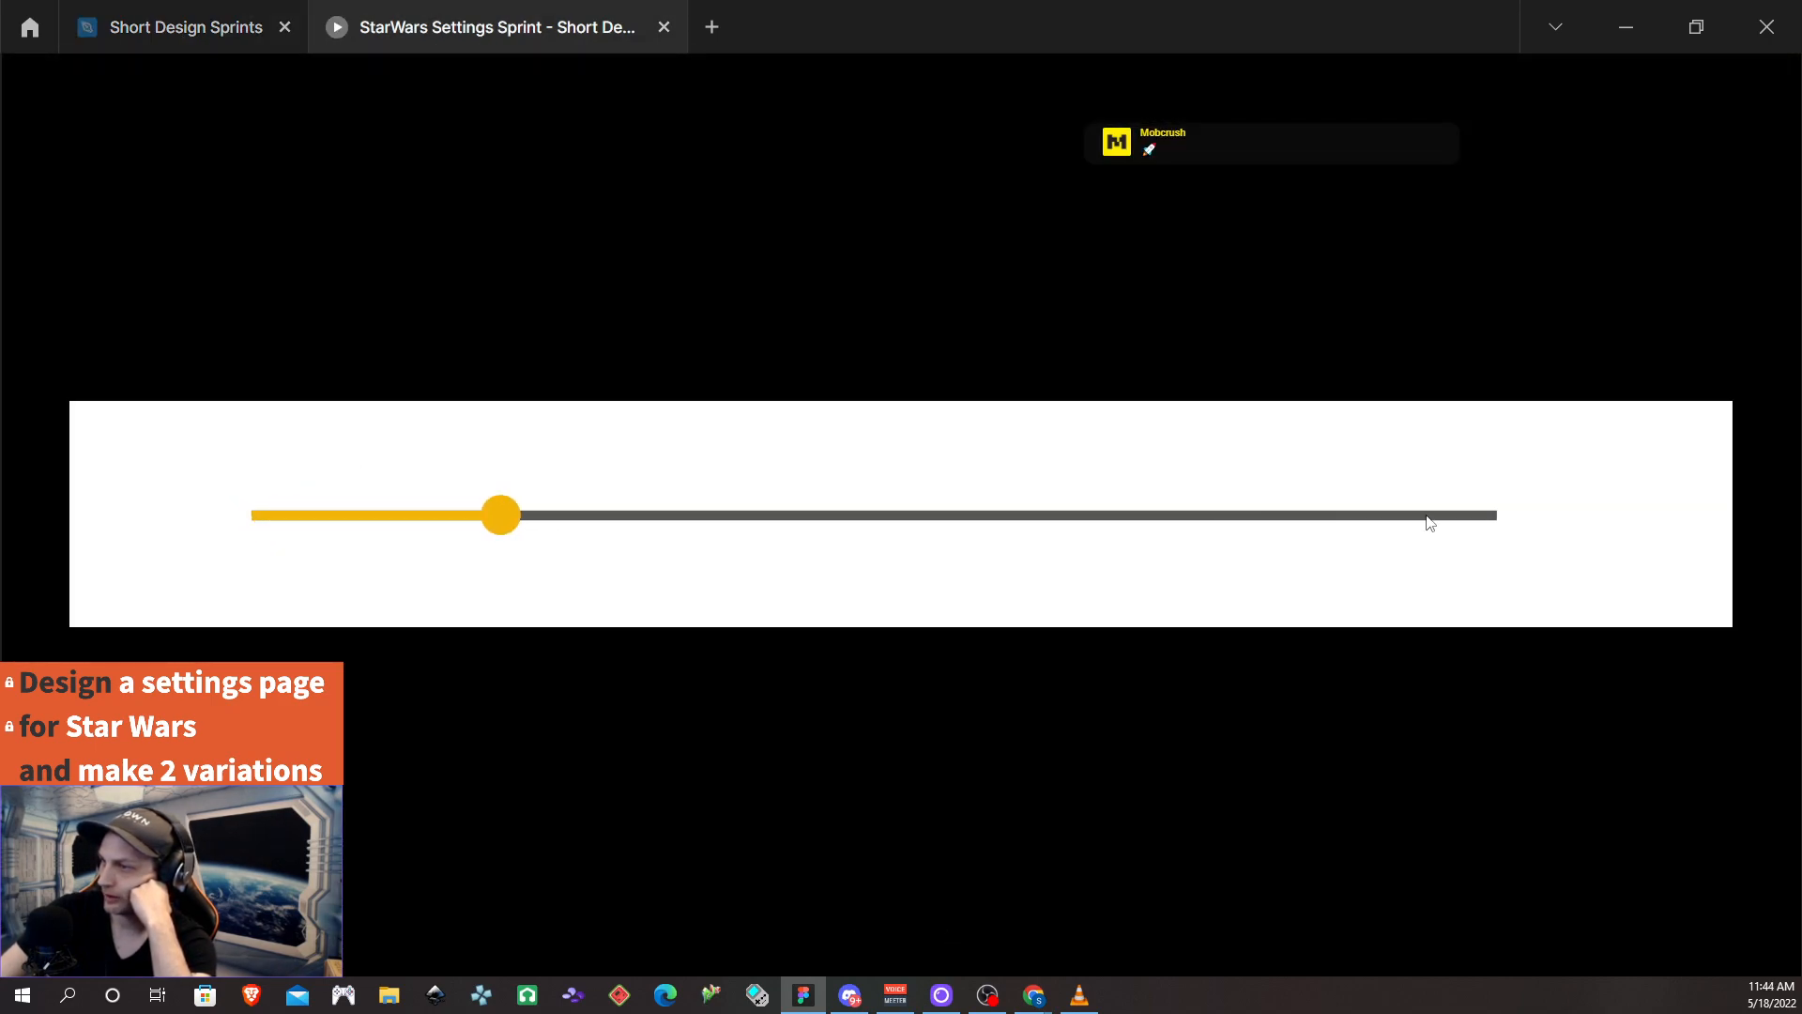
{"action": "left_click_drag", "start_coordinate": [554, 511], "coordinate": [1156, 528]}
{"action": "left_click_drag", "start_coordinate": [987, 520], "coordinate": [1485, 511]}
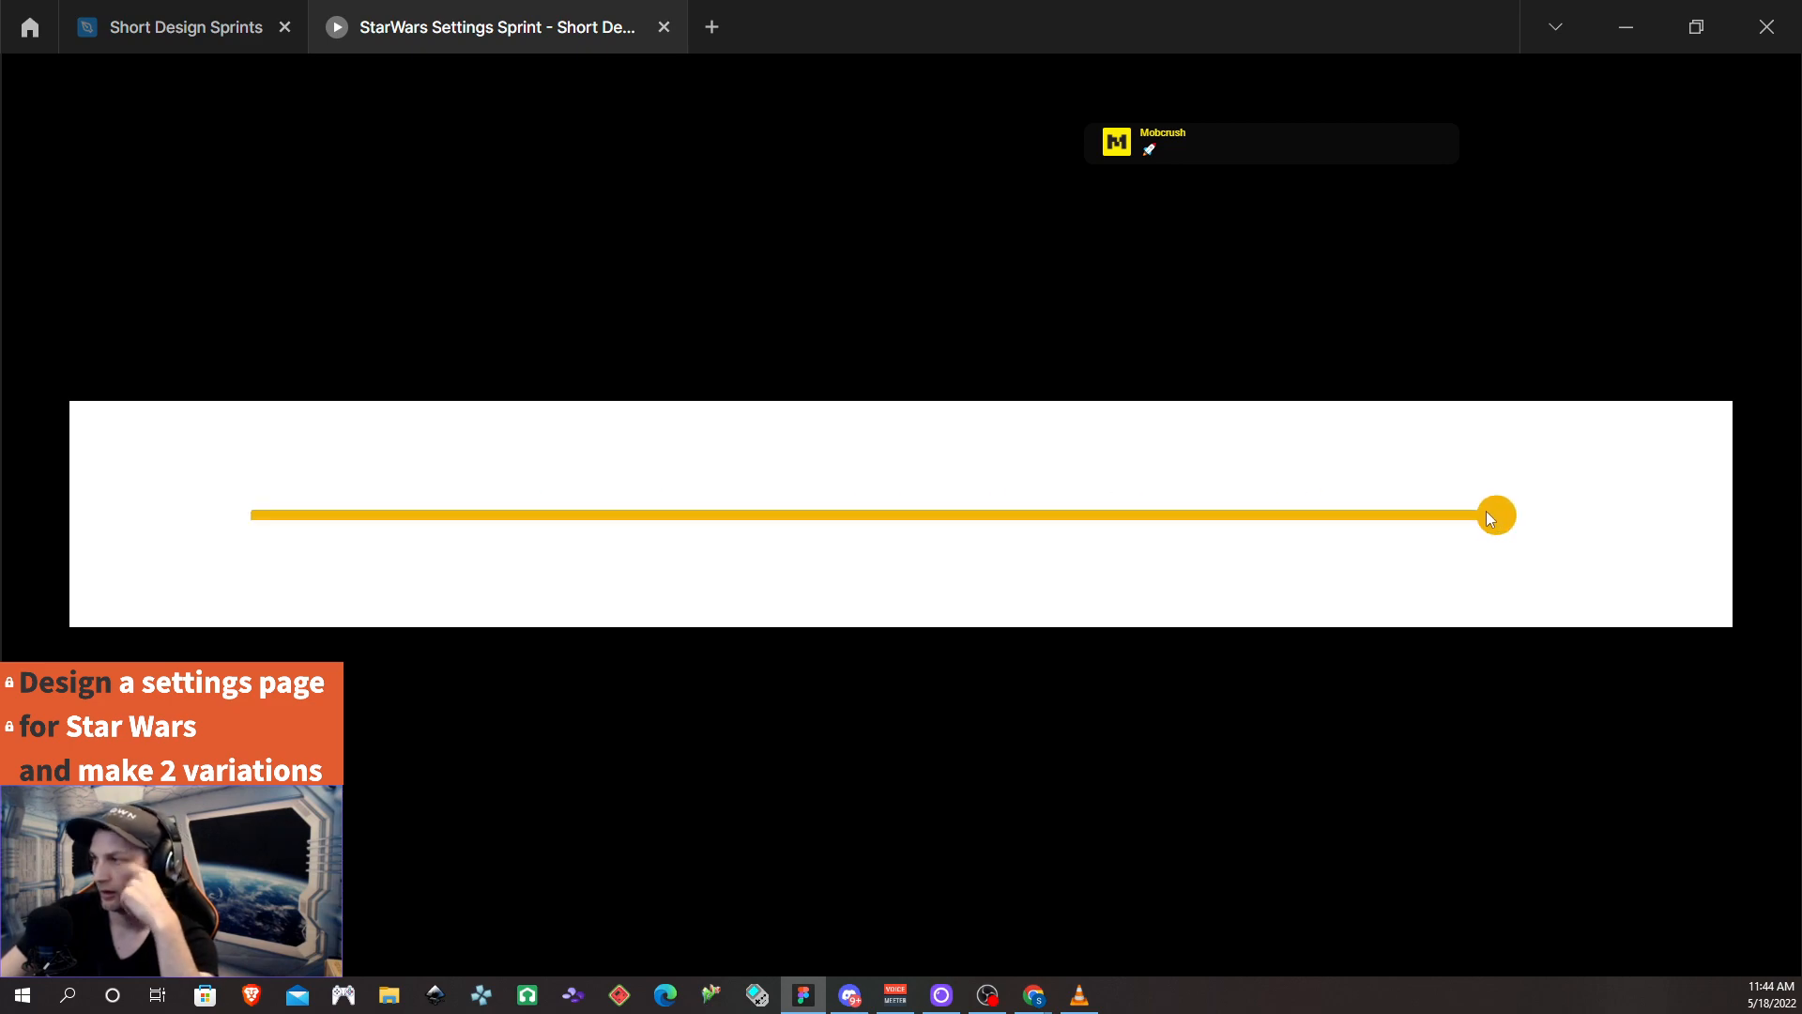
{"action": "left_click_drag", "start_coordinate": [1255, 527], "coordinate": [809, 564]}
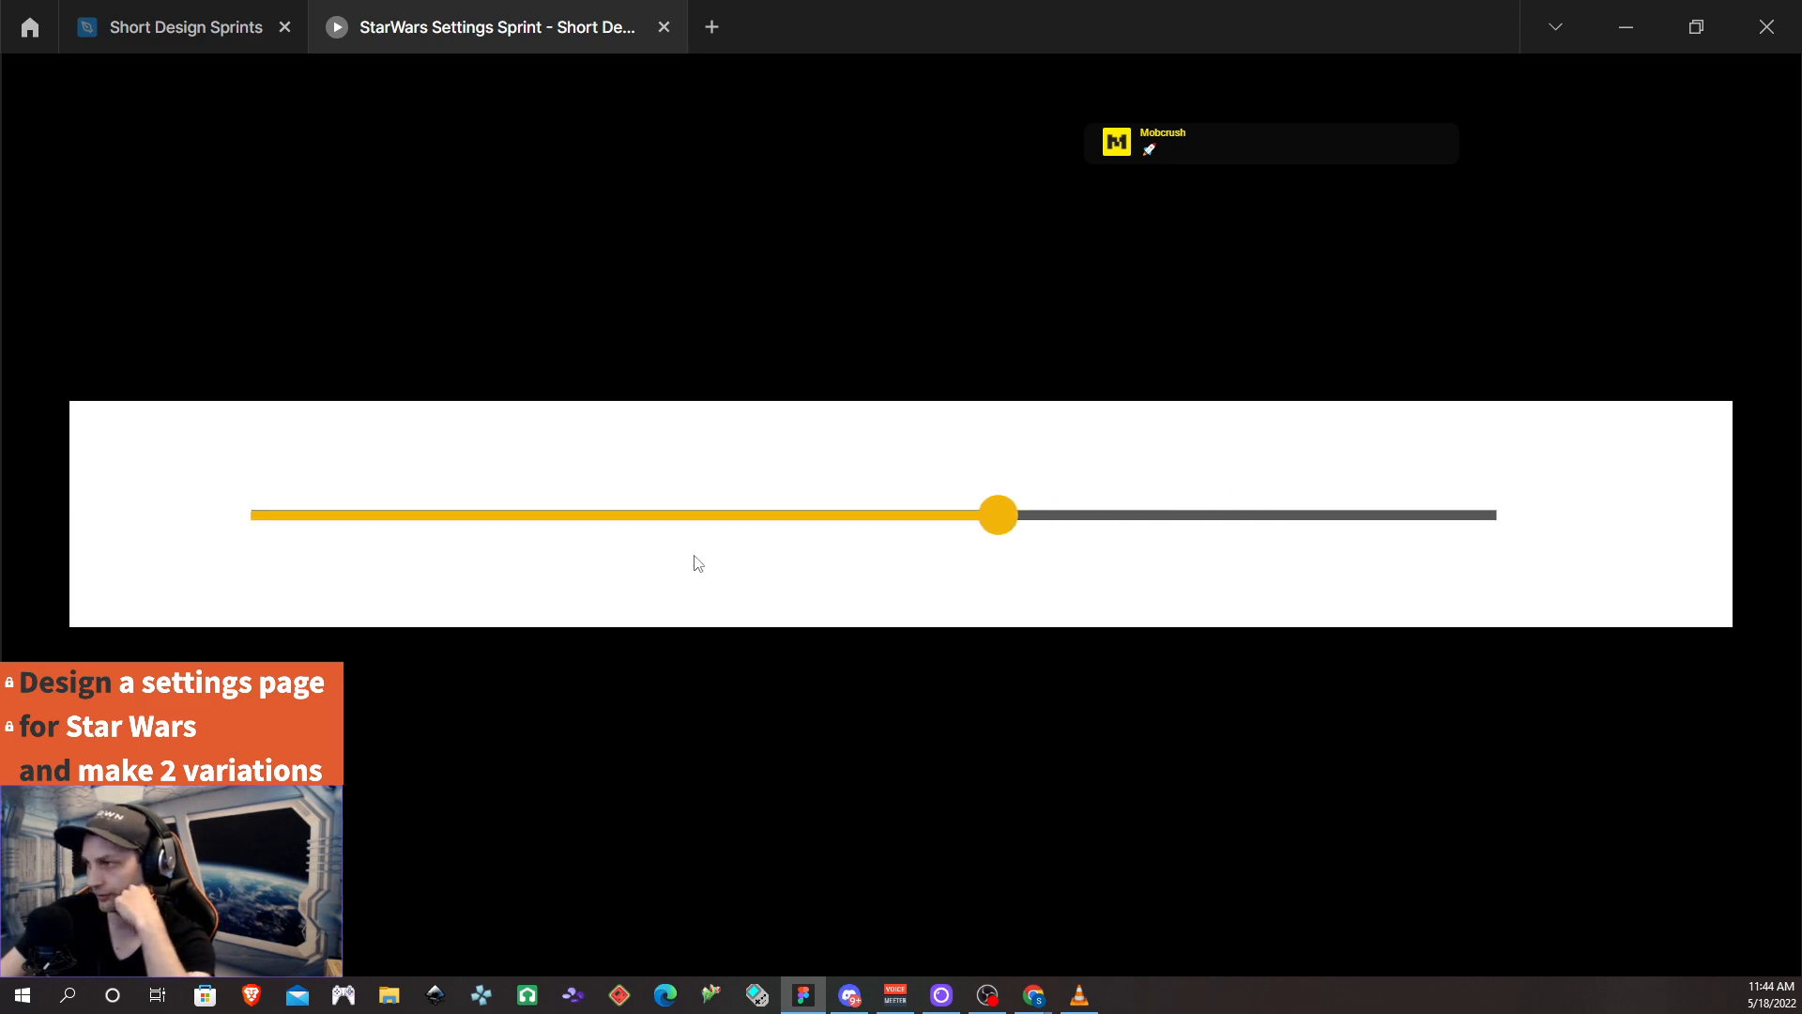
{"action": "left_click_drag", "start_coordinate": [1004, 532], "coordinate": [239, 512]}
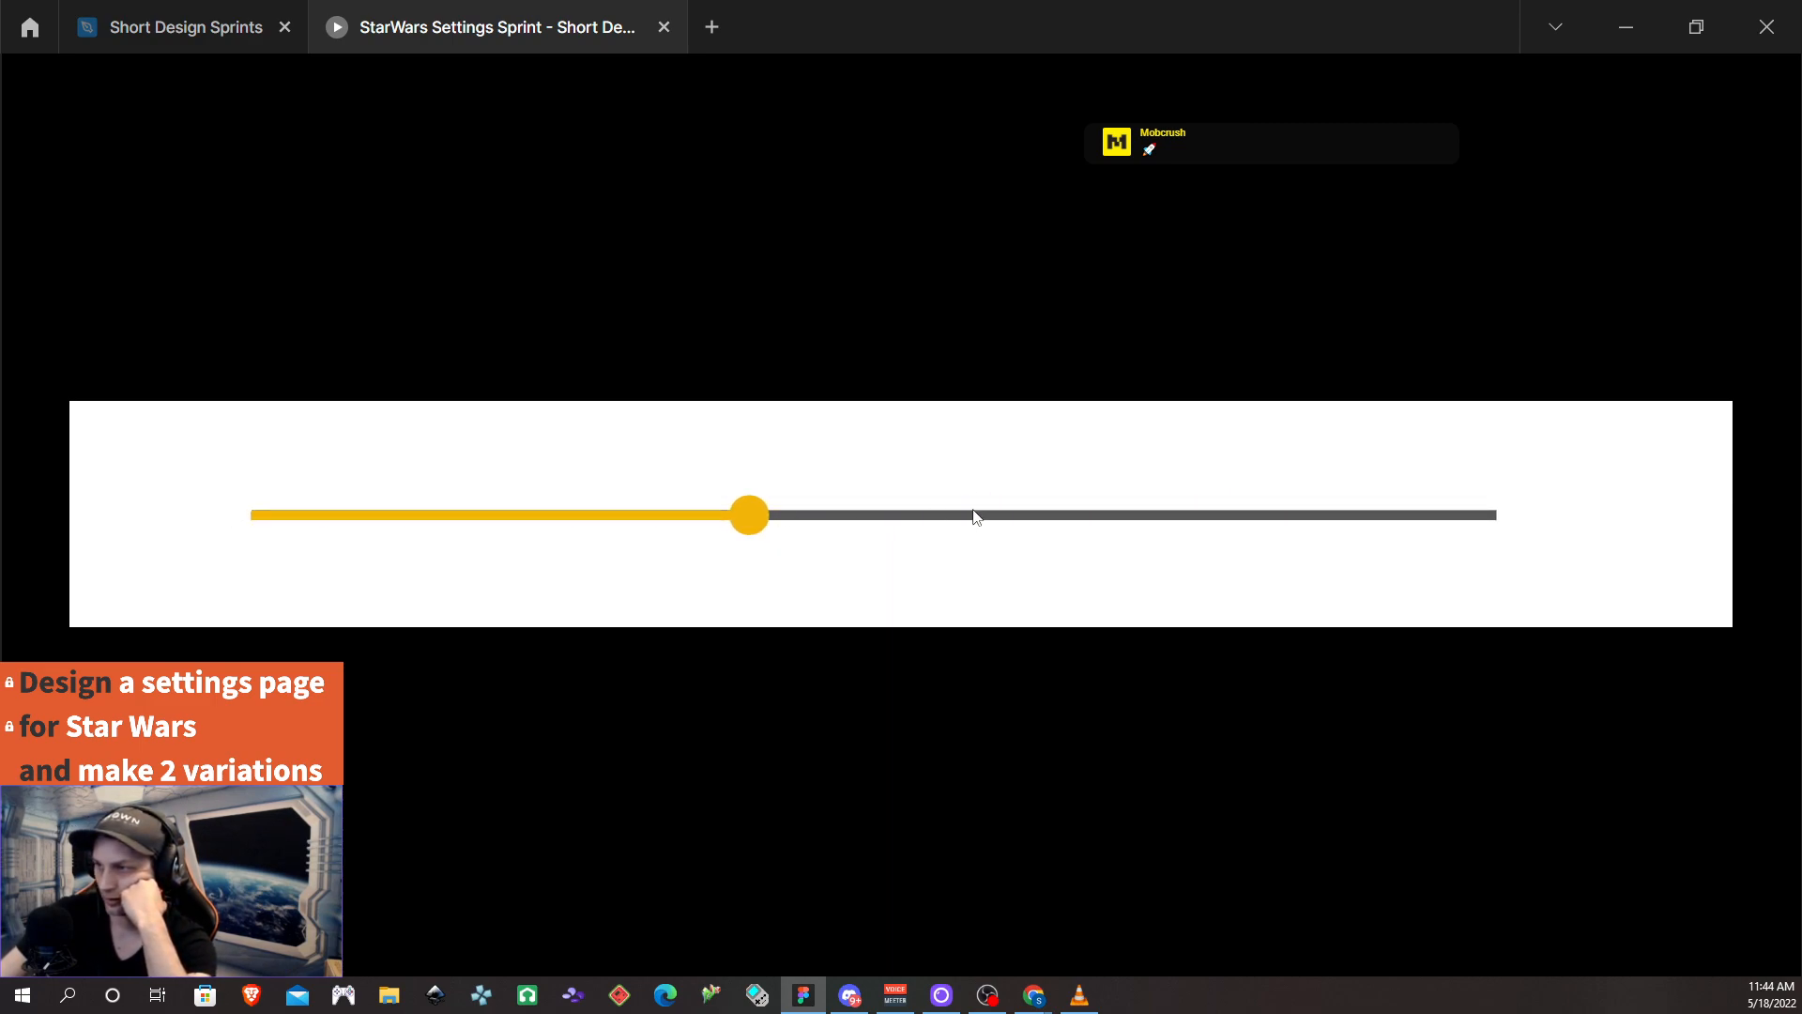
{"action": "left_click_drag", "start_coordinate": [768, 519], "coordinate": [1591, 525]}
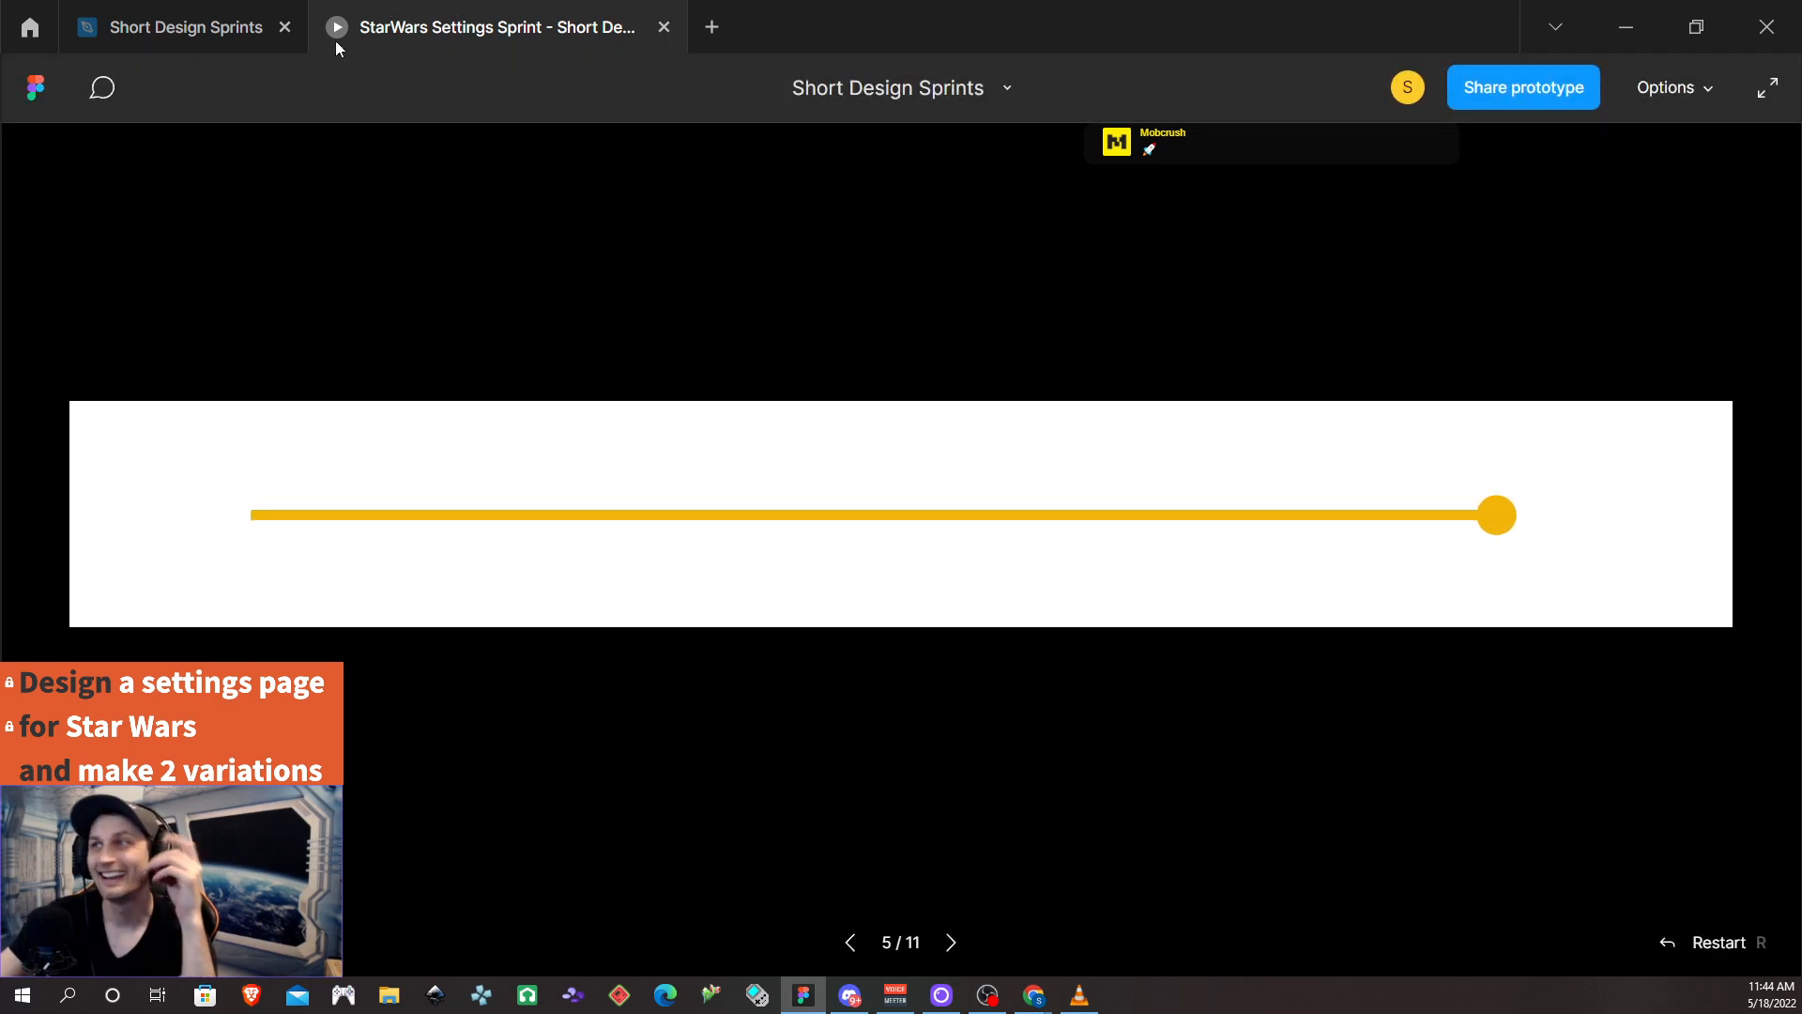
Connect the Empty variant's Handle to the 2/5 variant with an On drag interaction in the Short Design Sprints file
{"action": "left_click", "coordinate": [194, 34]}
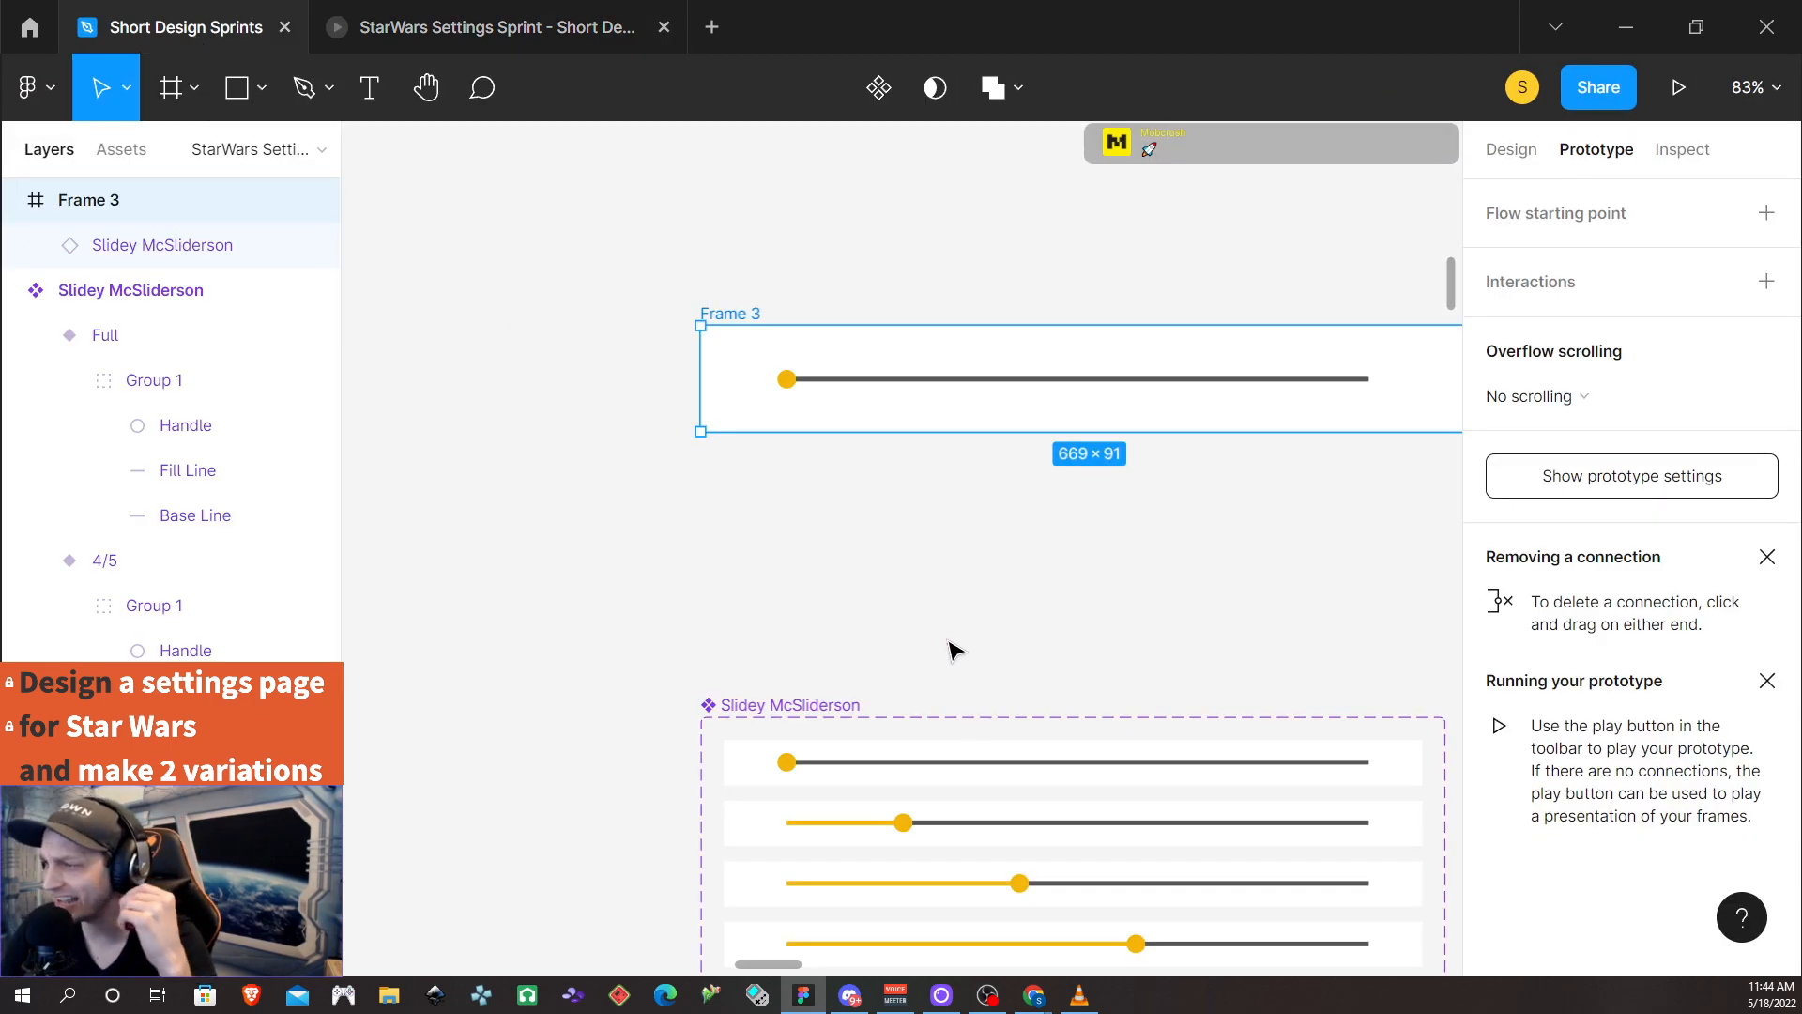
{"action": "scroll", "coordinate": [949, 647], "scroll_direction": "down", "scroll_amount": 2}
{"action": "left_click", "coordinate": [932, 784]}
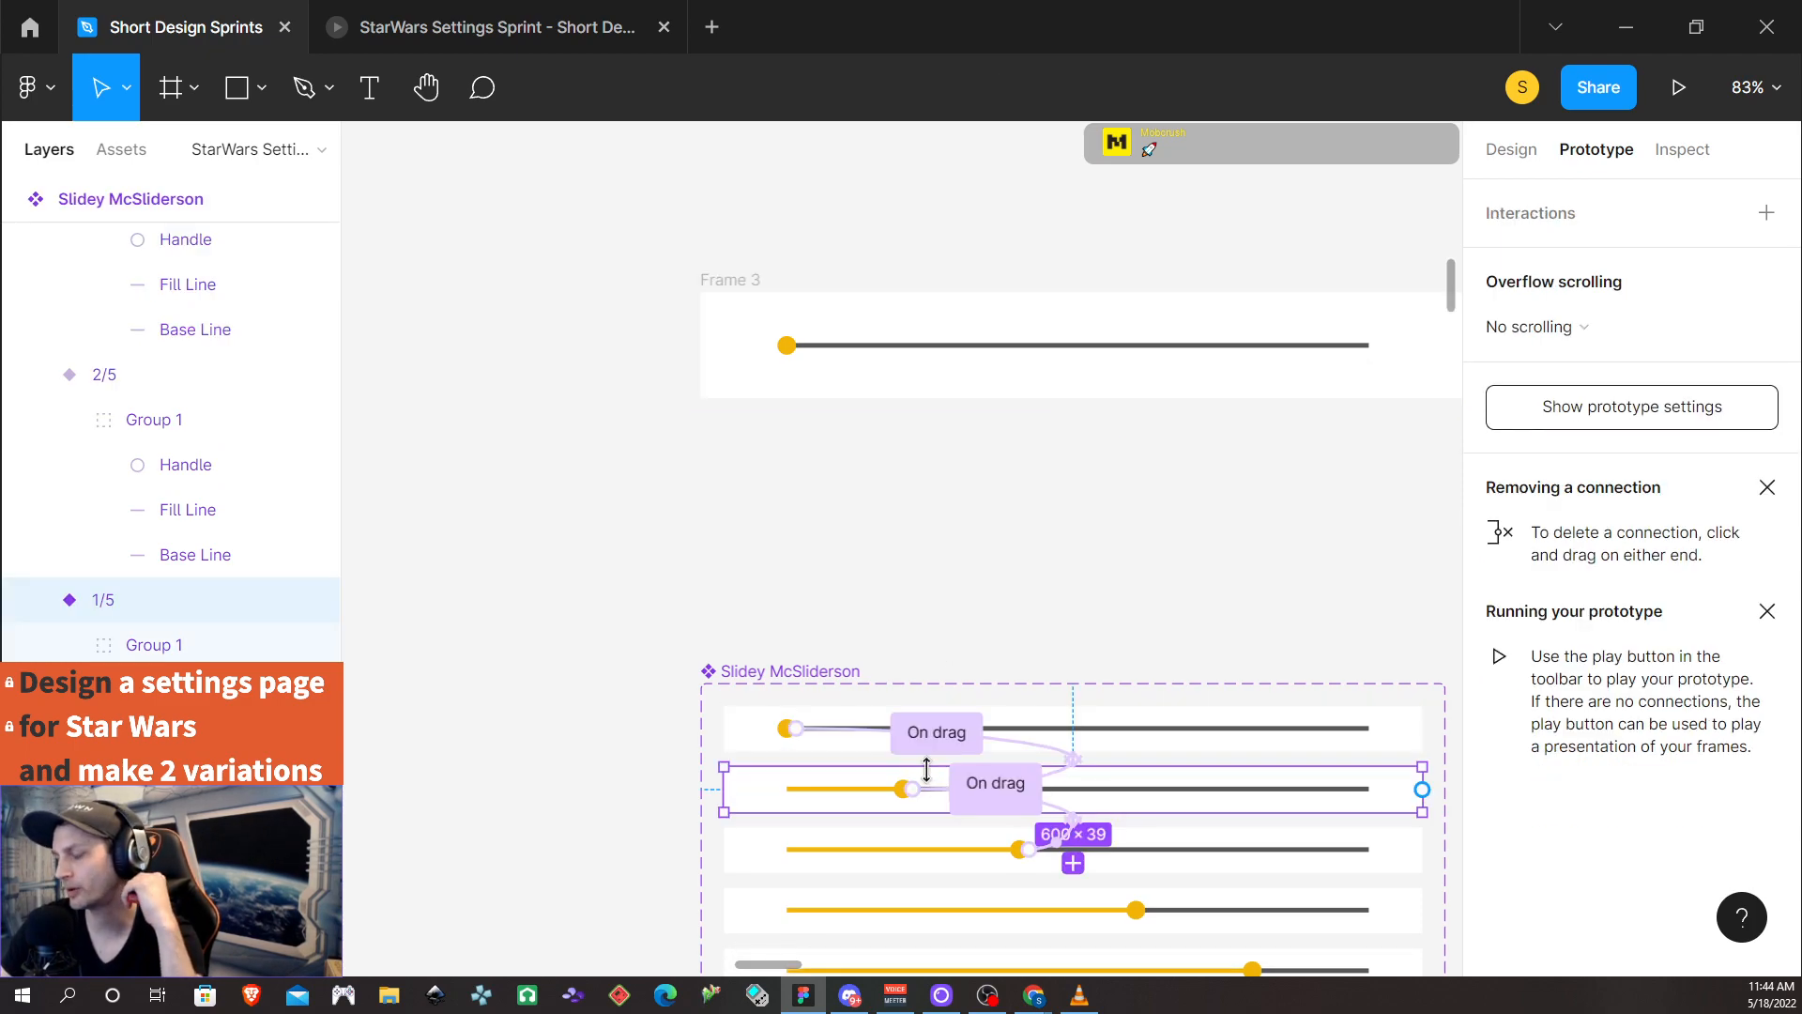
{"action": "left_click", "coordinate": [789, 732]}
{"action": "left_click", "coordinate": [792, 733]}
{"action": "left_click_drag", "start_coordinate": [795, 729], "coordinate": [1124, 866]}
{"action": "left_click", "coordinate": [1237, 329]}
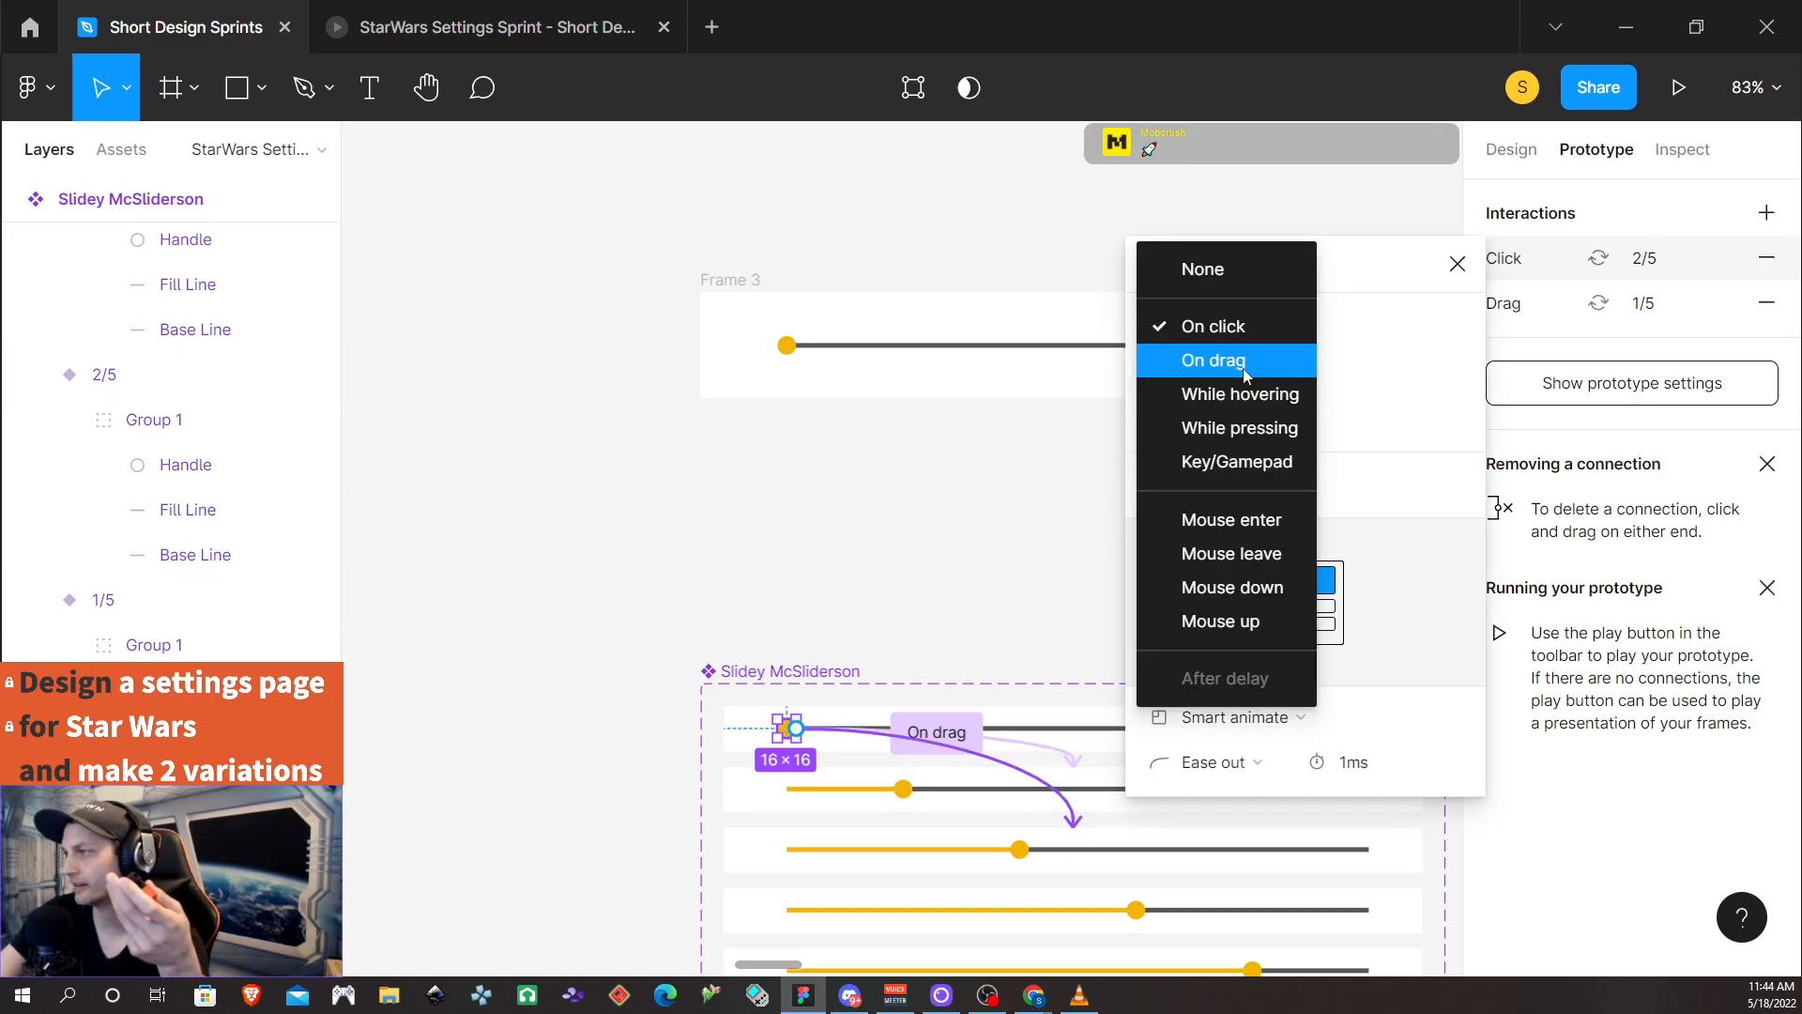
{"action": "left_click", "coordinate": [1245, 374]}
{"action": "scroll", "coordinate": [981, 558], "scroll_direction": "down", "scroll_amount": 3}
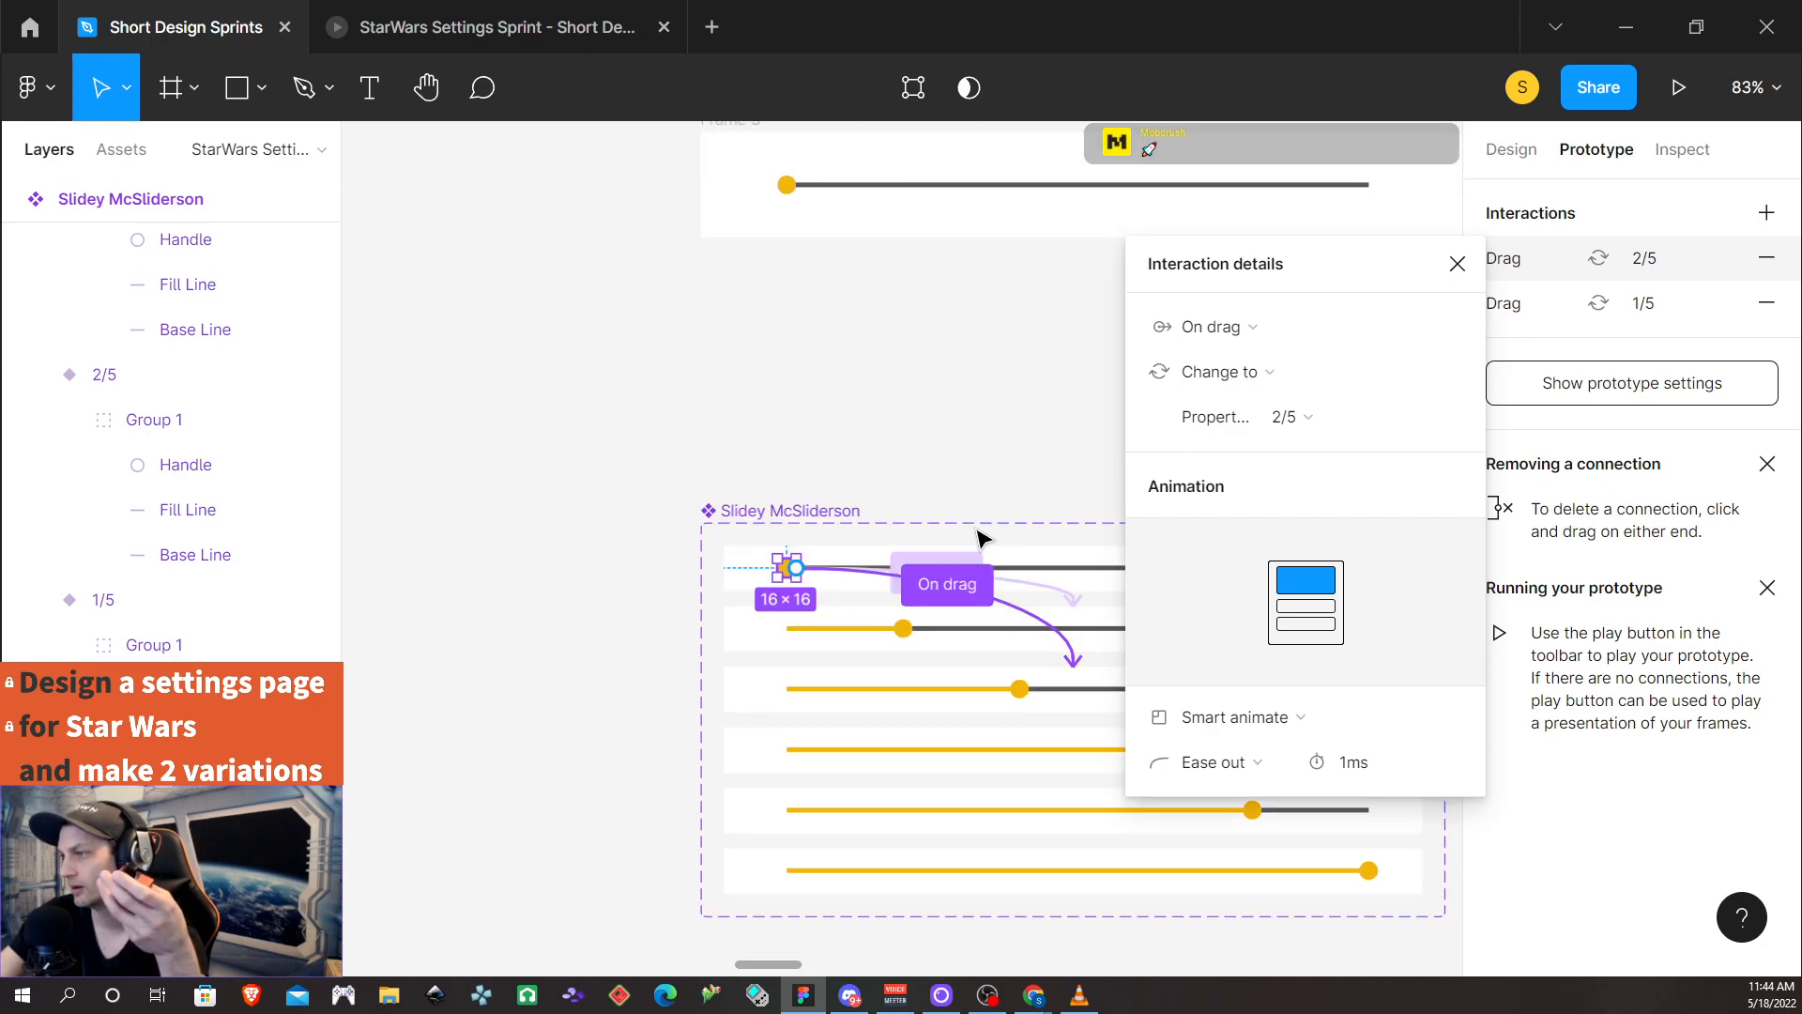
Connect the Empty variant's Handle to the 3/5 variant and set the trigger to On drag
{"action": "scroll", "coordinate": [981, 540], "scroll_direction": "down", "scroll_amount": 1}
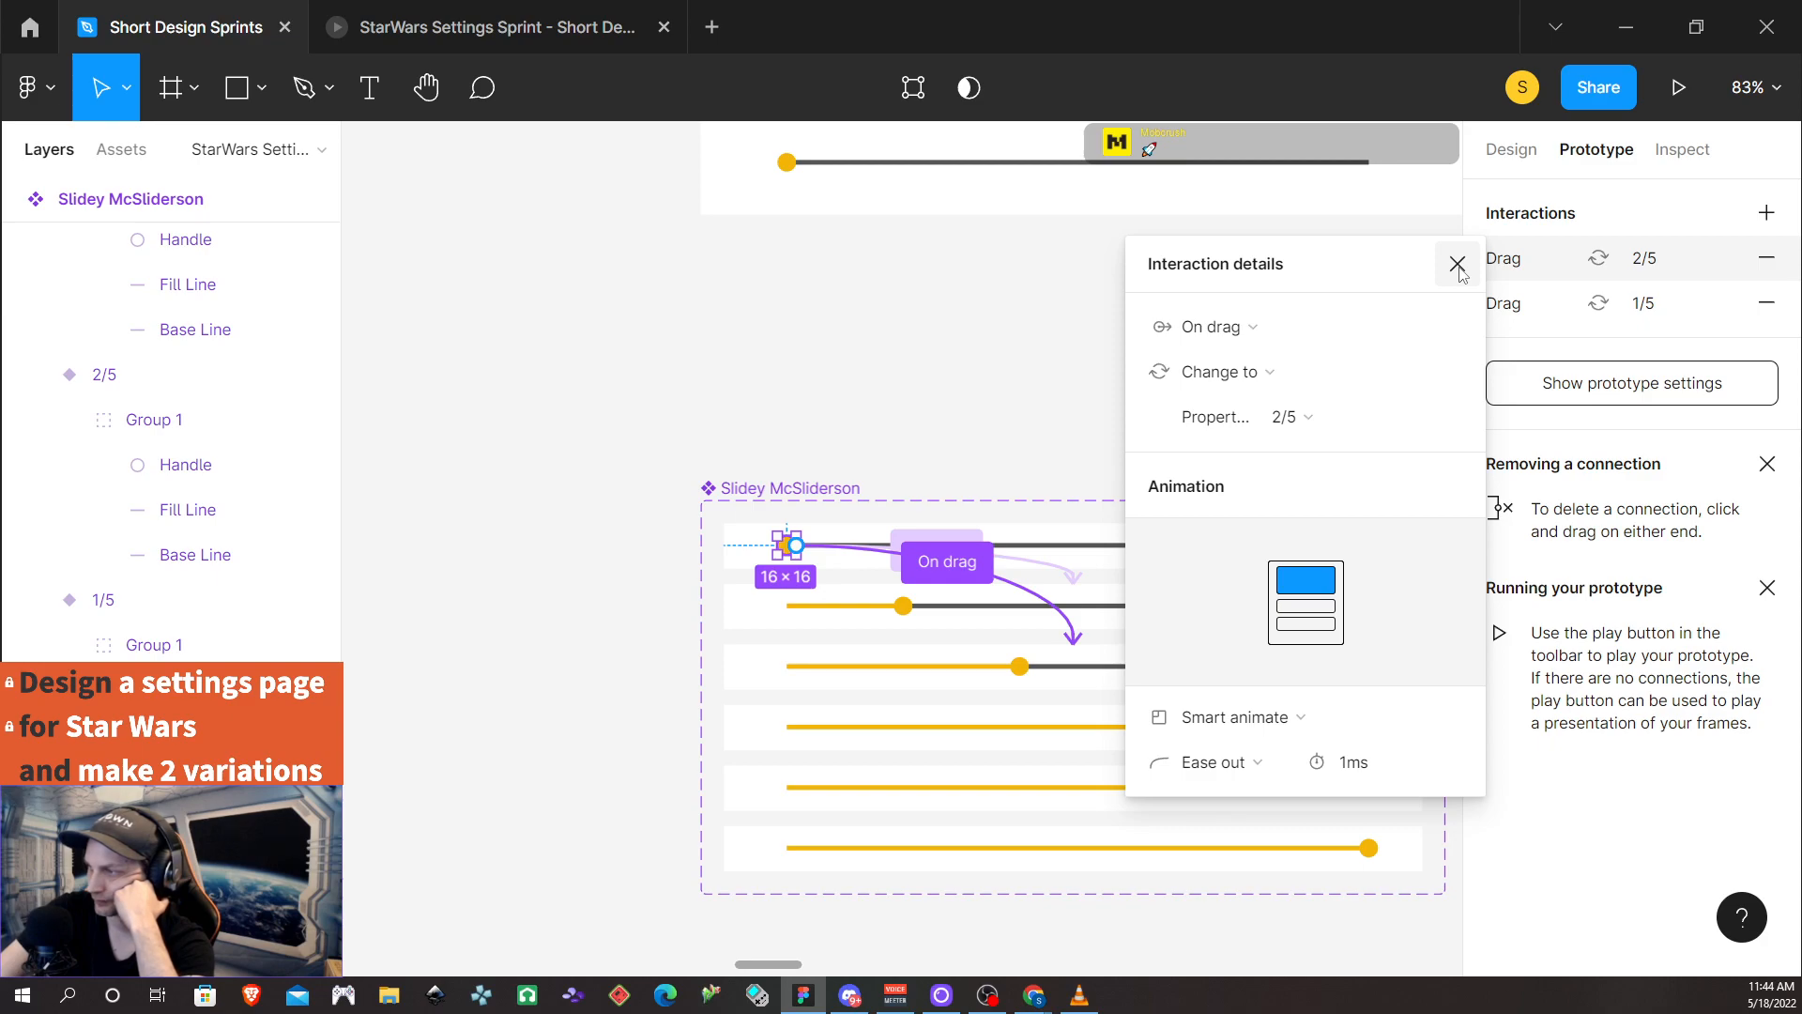
{"action": "left_click_drag", "start_coordinate": [796, 544], "coordinate": [1118, 725]}
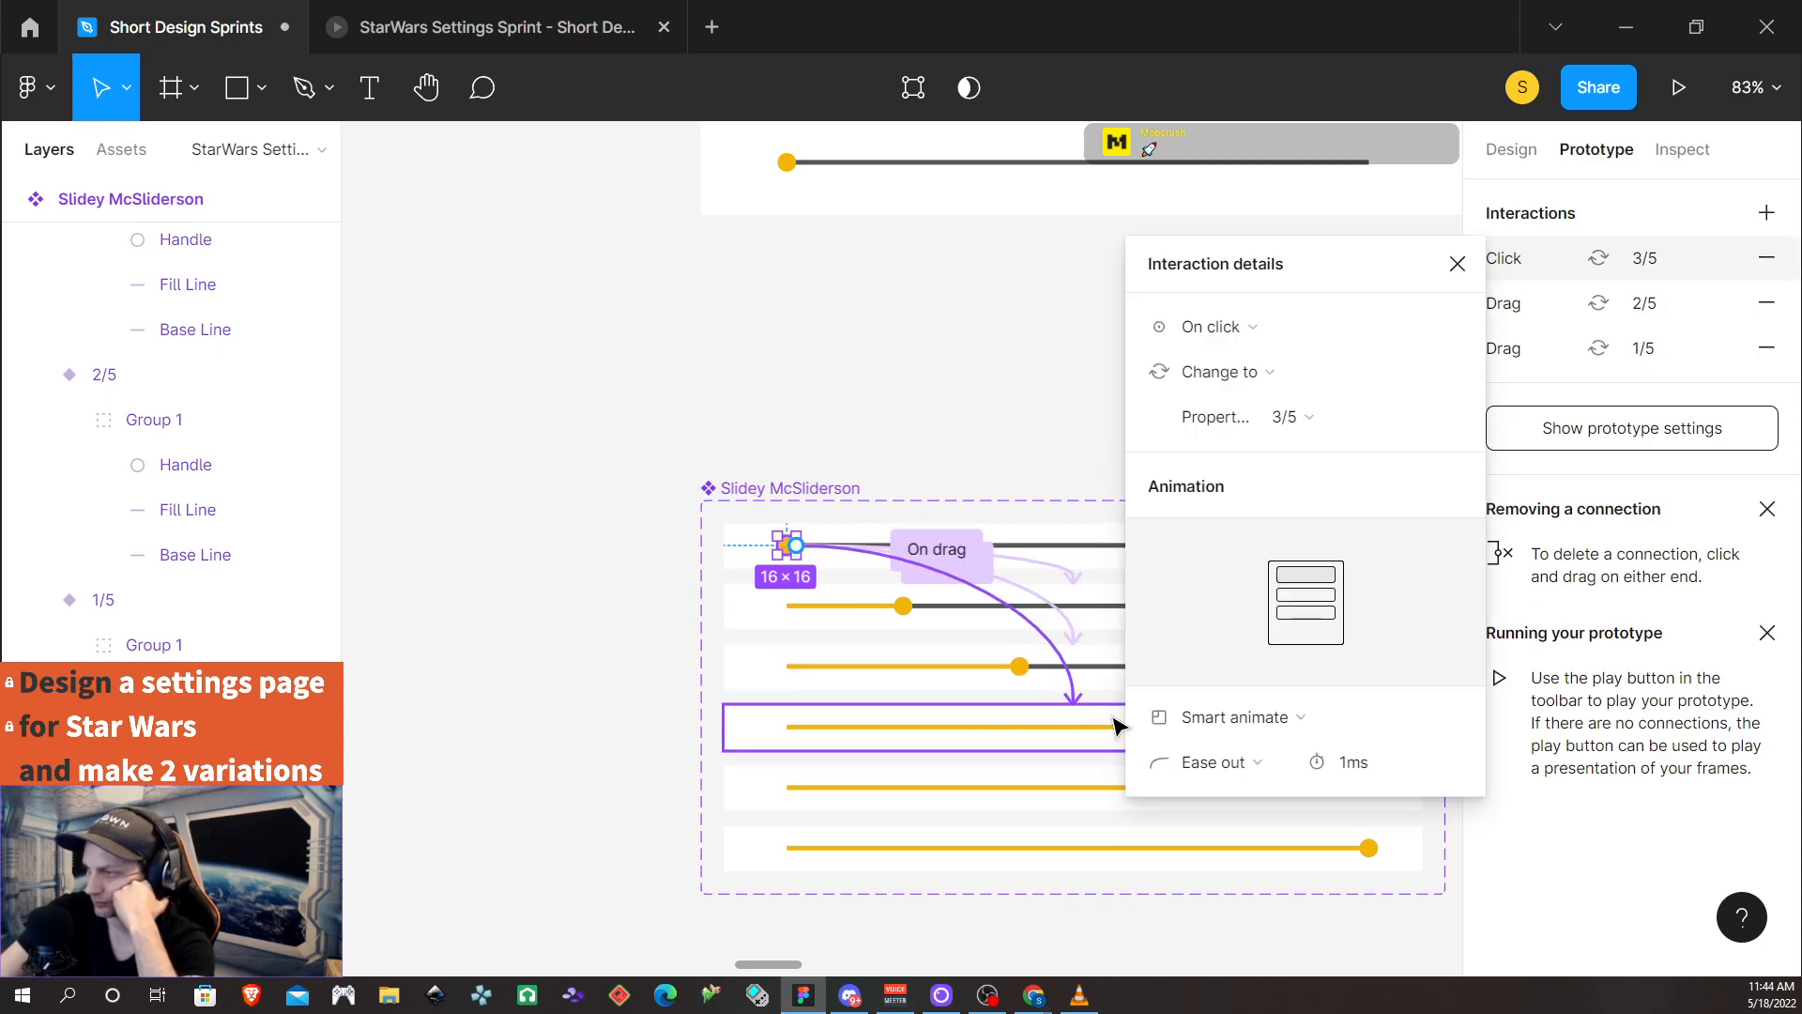
{"action": "left_click", "coordinate": [1299, 329]}
{"action": "left_click", "coordinate": [1211, 354]}
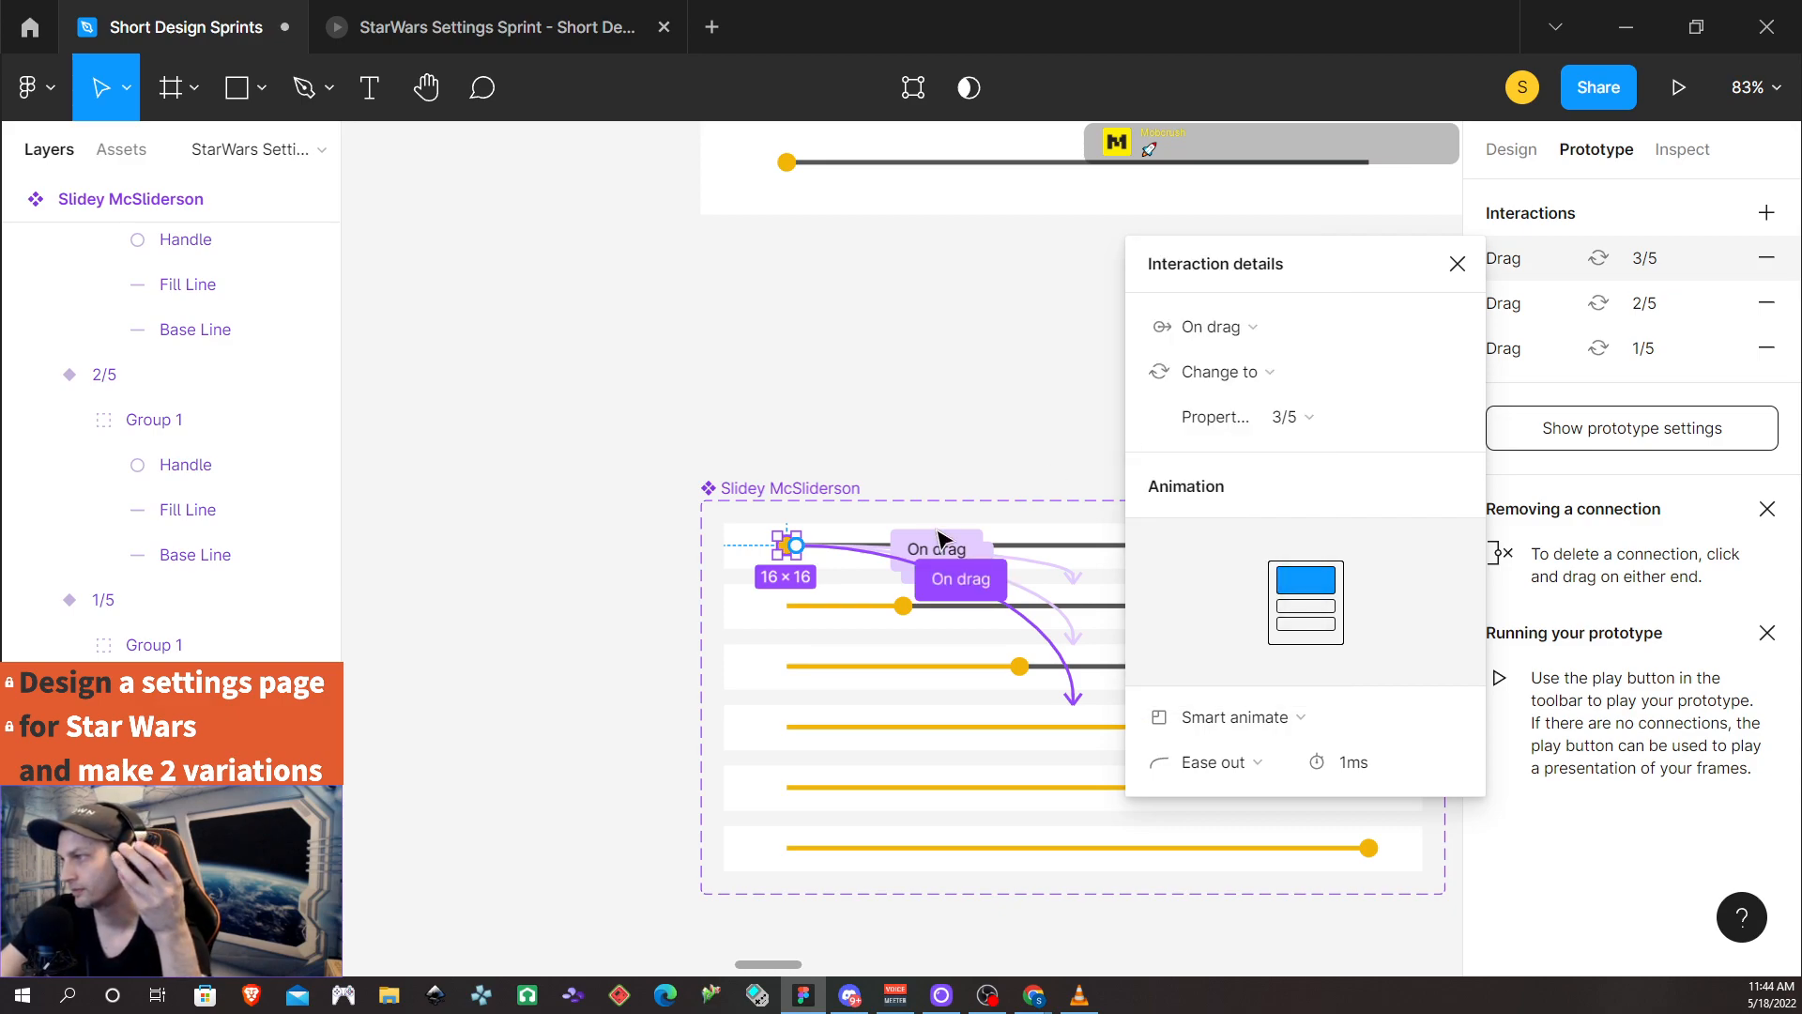
Add an On drag interaction from the Empty variant's Handle to the 4/5 variant
{"action": "left_click", "coordinate": [813, 556]}
{"action": "left_click_drag", "start_coordinate": [796, 545], "coordinate": [1068, 805]}
{"action": "left_click", "coordinate": [1262, 324]}
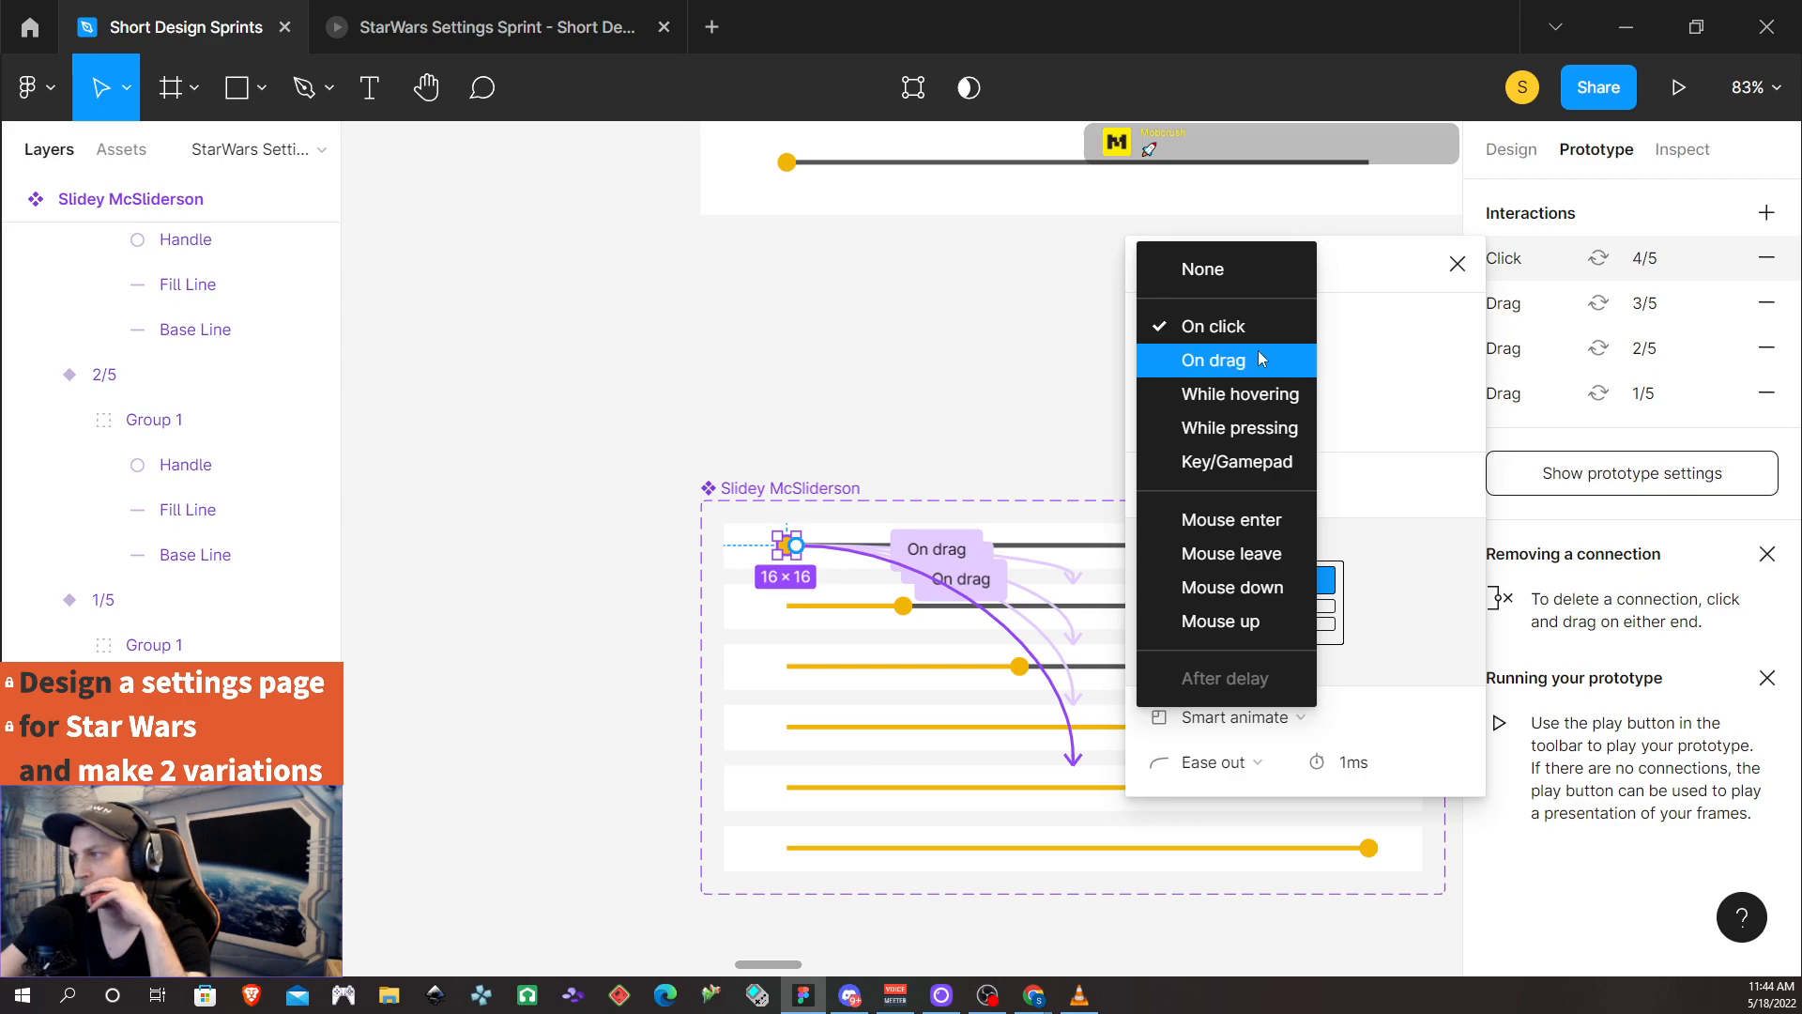
{"action": "left_click", "coordinate": [1258, 354]}
Connect the Empty variant's Handle to the Full variant with an On drag interaction and close the interaction details
{"action": "left_click", "coordinate": [792, 543]}
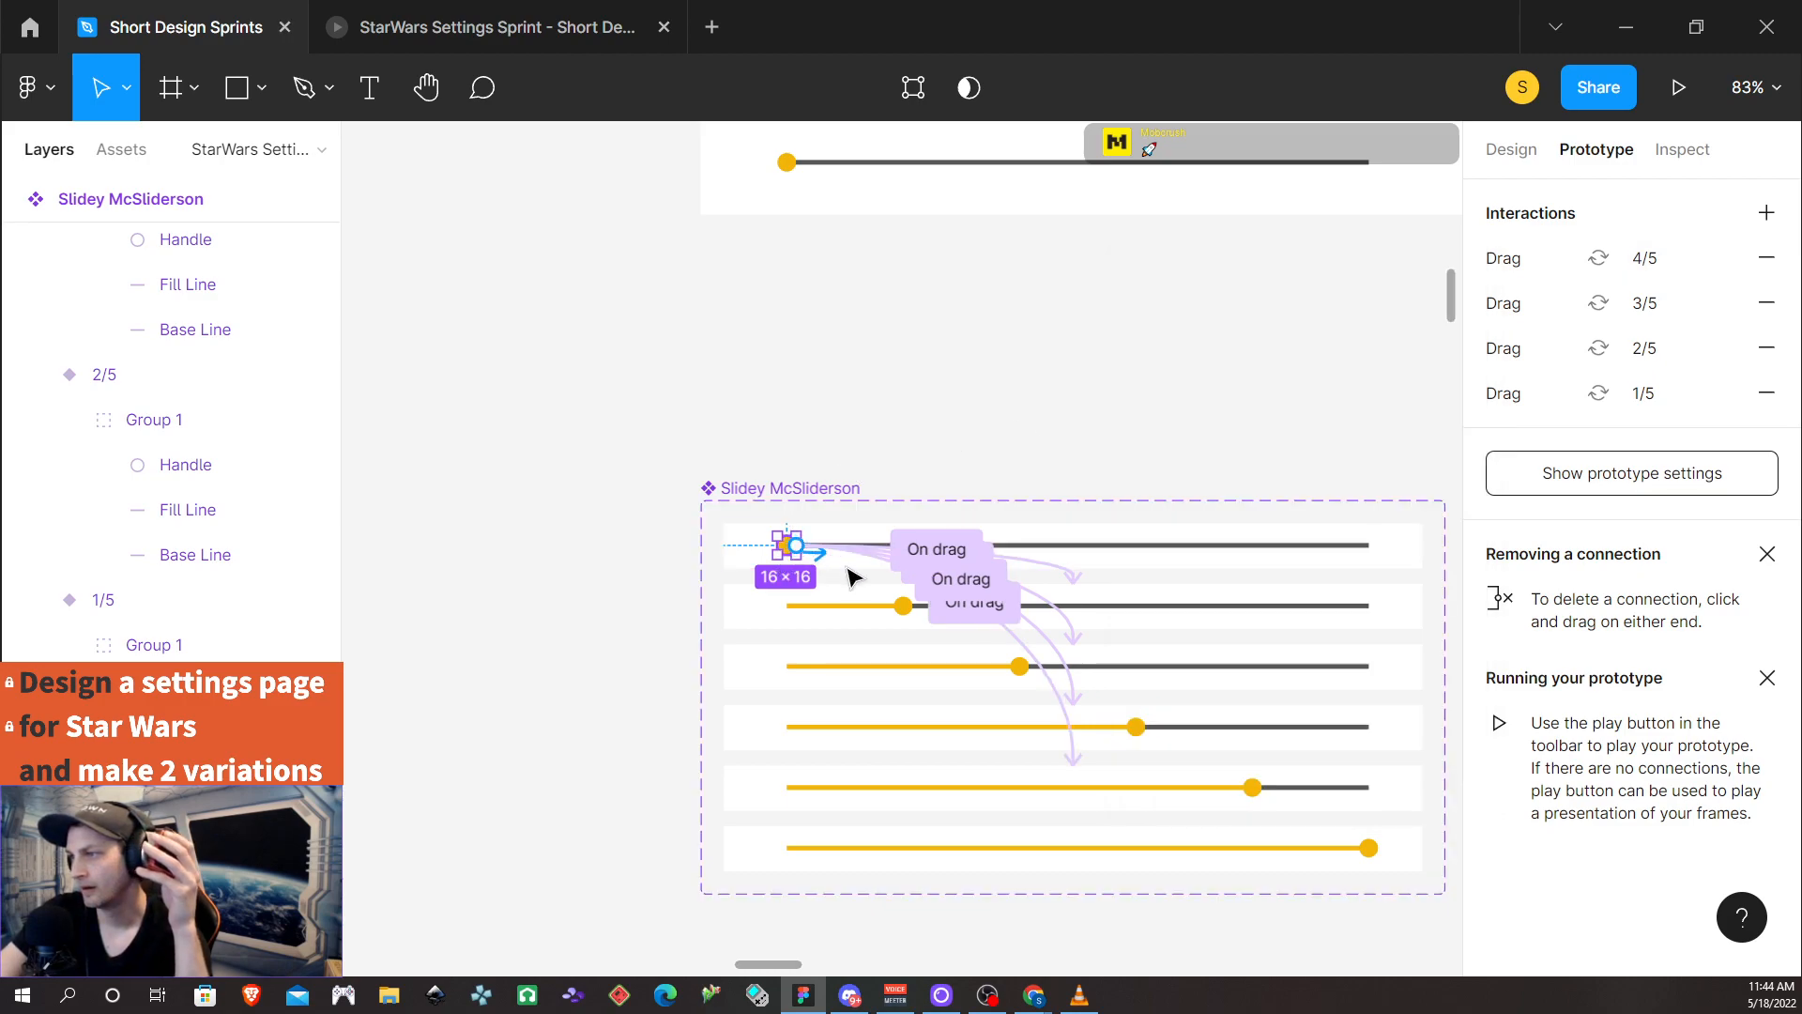
{"action": "mouse_move", "coordinate": [1108, 816]}
{"action": "left_mouse_down"}
{"action": "mouse_move", "coordinate": [1129, 894]}
{"action": "mouse_move", "coordinate": [1122, 850]}
{"action": "left_mouse_up"}
{"action": "left_click", "coordinate": [1220, 326]}
{"action": "left_click", "coordinate": [1220, 402]}
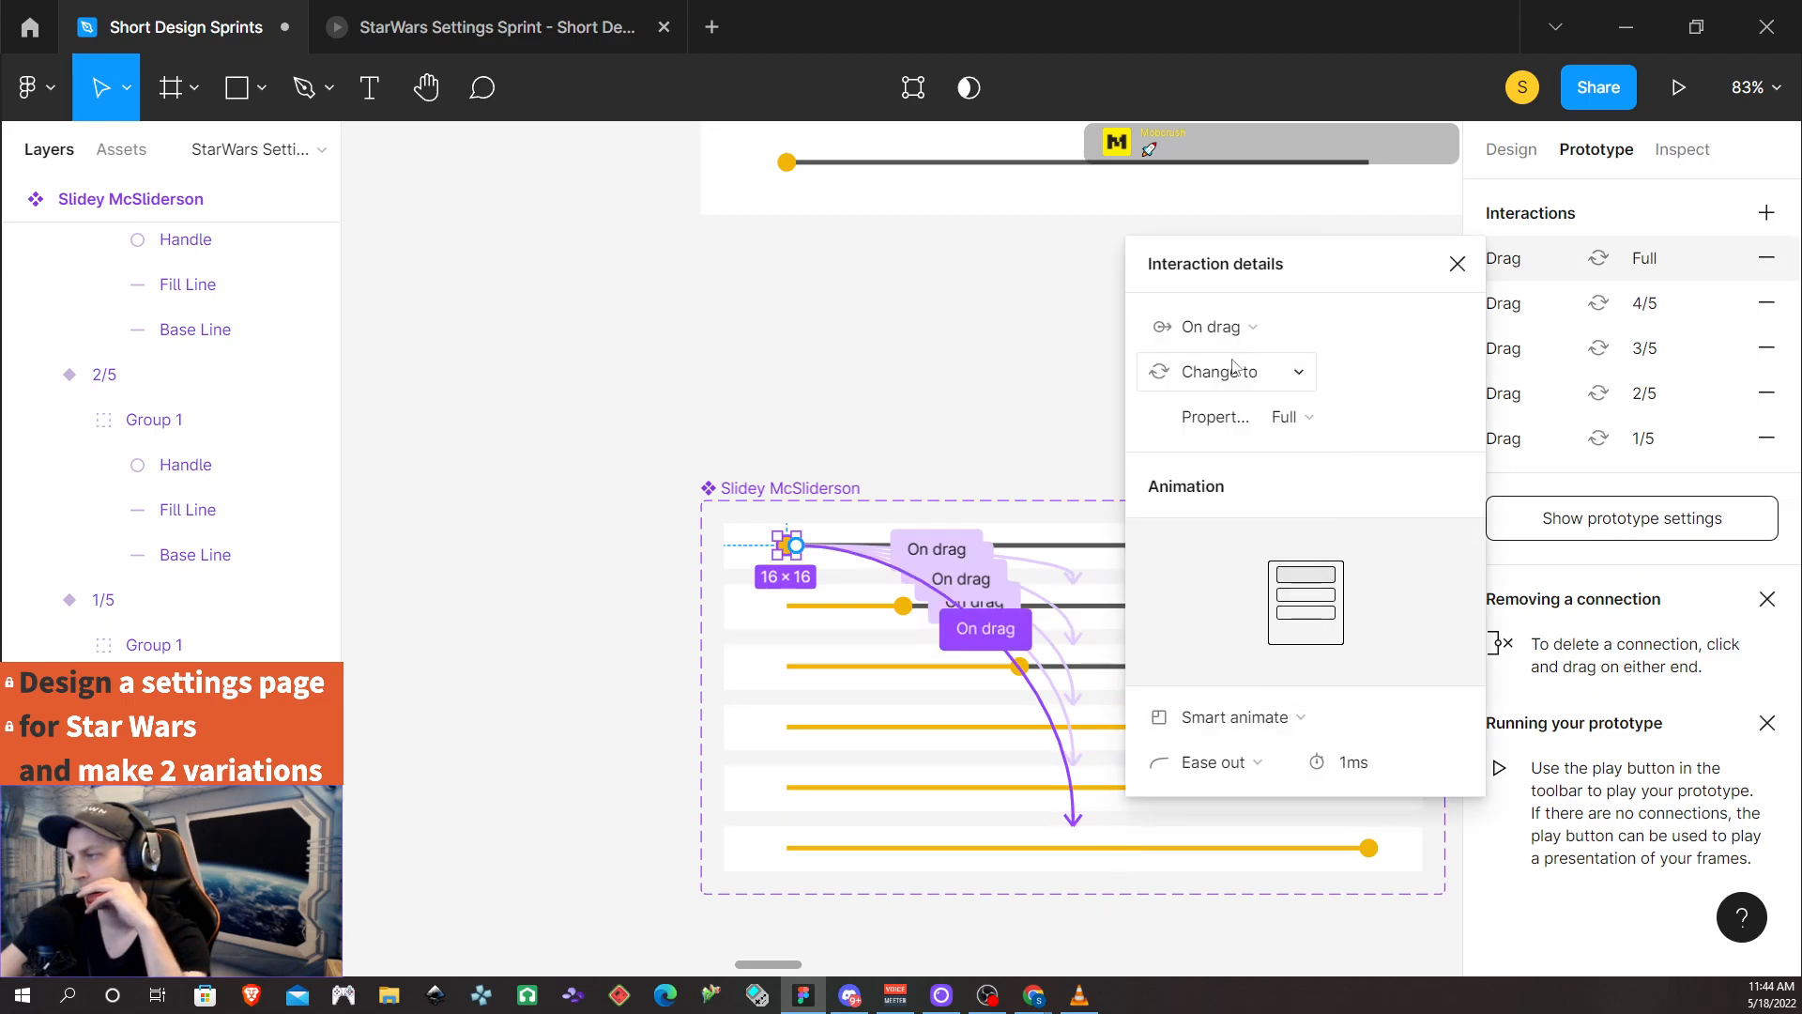
{"action": "scroll", "coordinate": [718, 346], "scroll_direction": "up", "scroll_amount": 1}
{"action": "scroll", "coordinate": [764, 402], "scroll_direction": "up", "scroll_amount": 5}
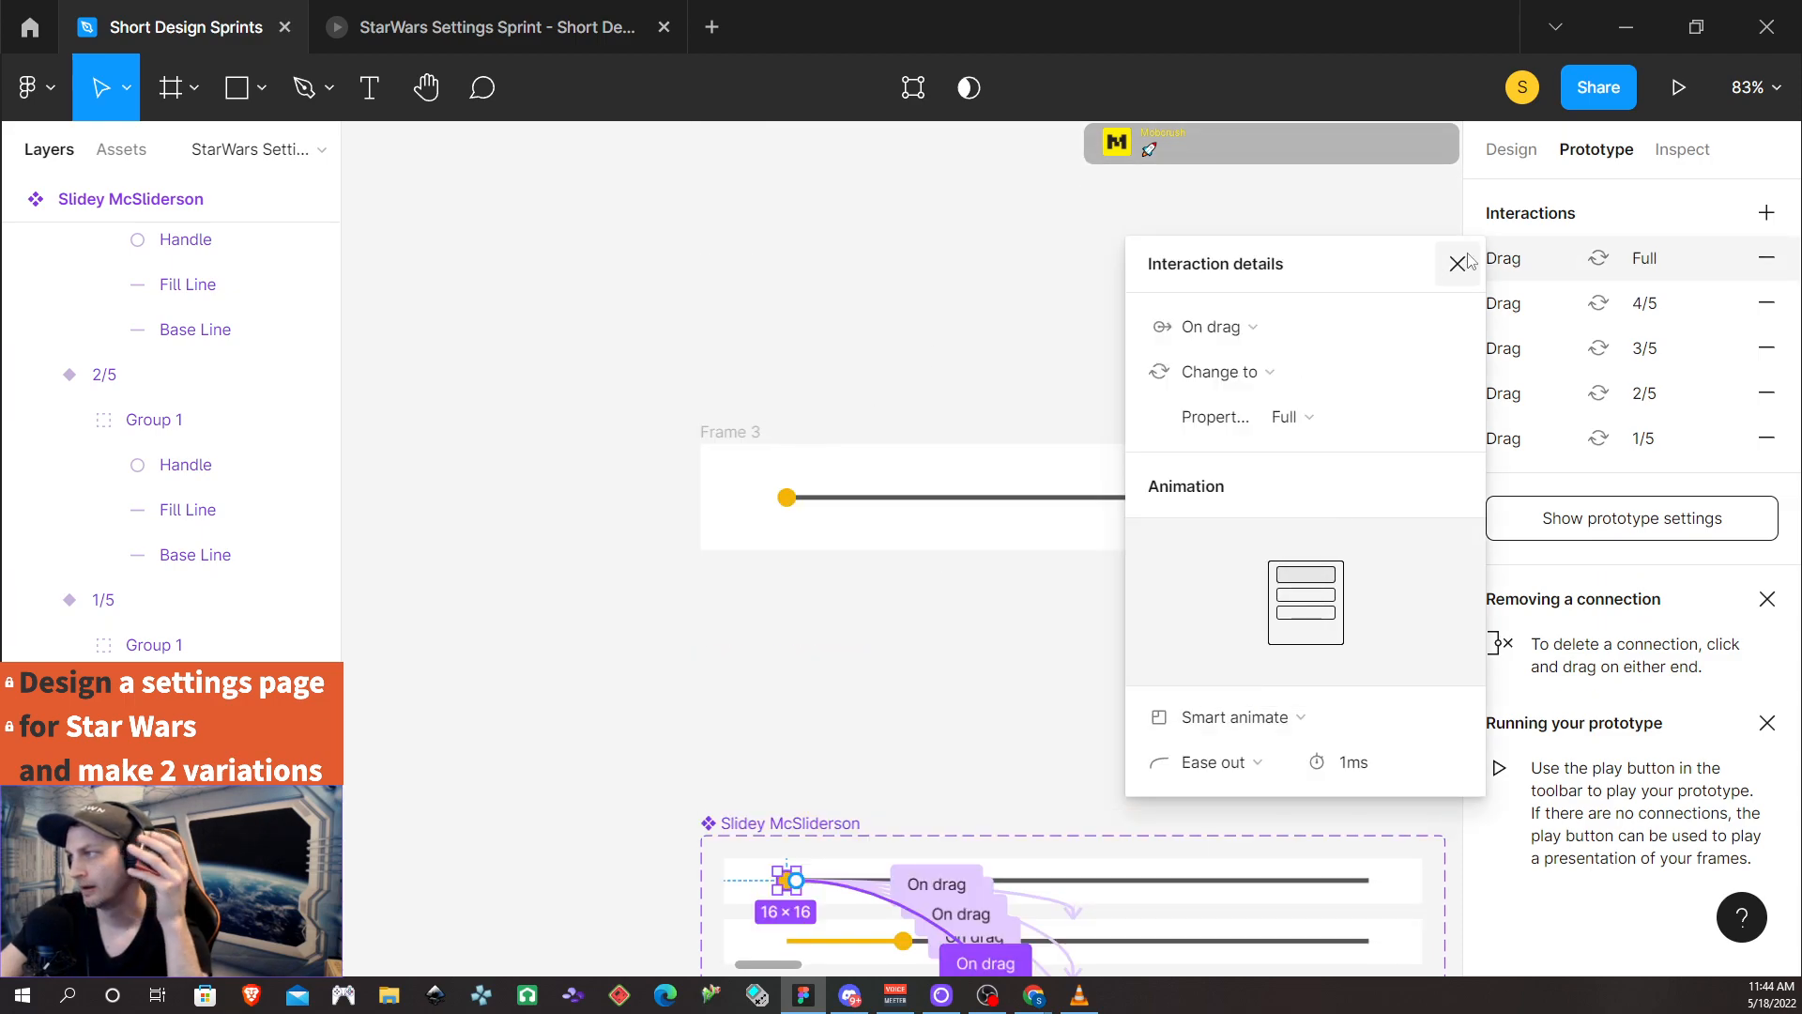
{"action": "left_click", "coordinate": [1457, 264]}
Test the Frame 3 slider in the prototype preview by moving its handle from full back to empty
{"action": "left_click", "coordinate": [720, 432]}
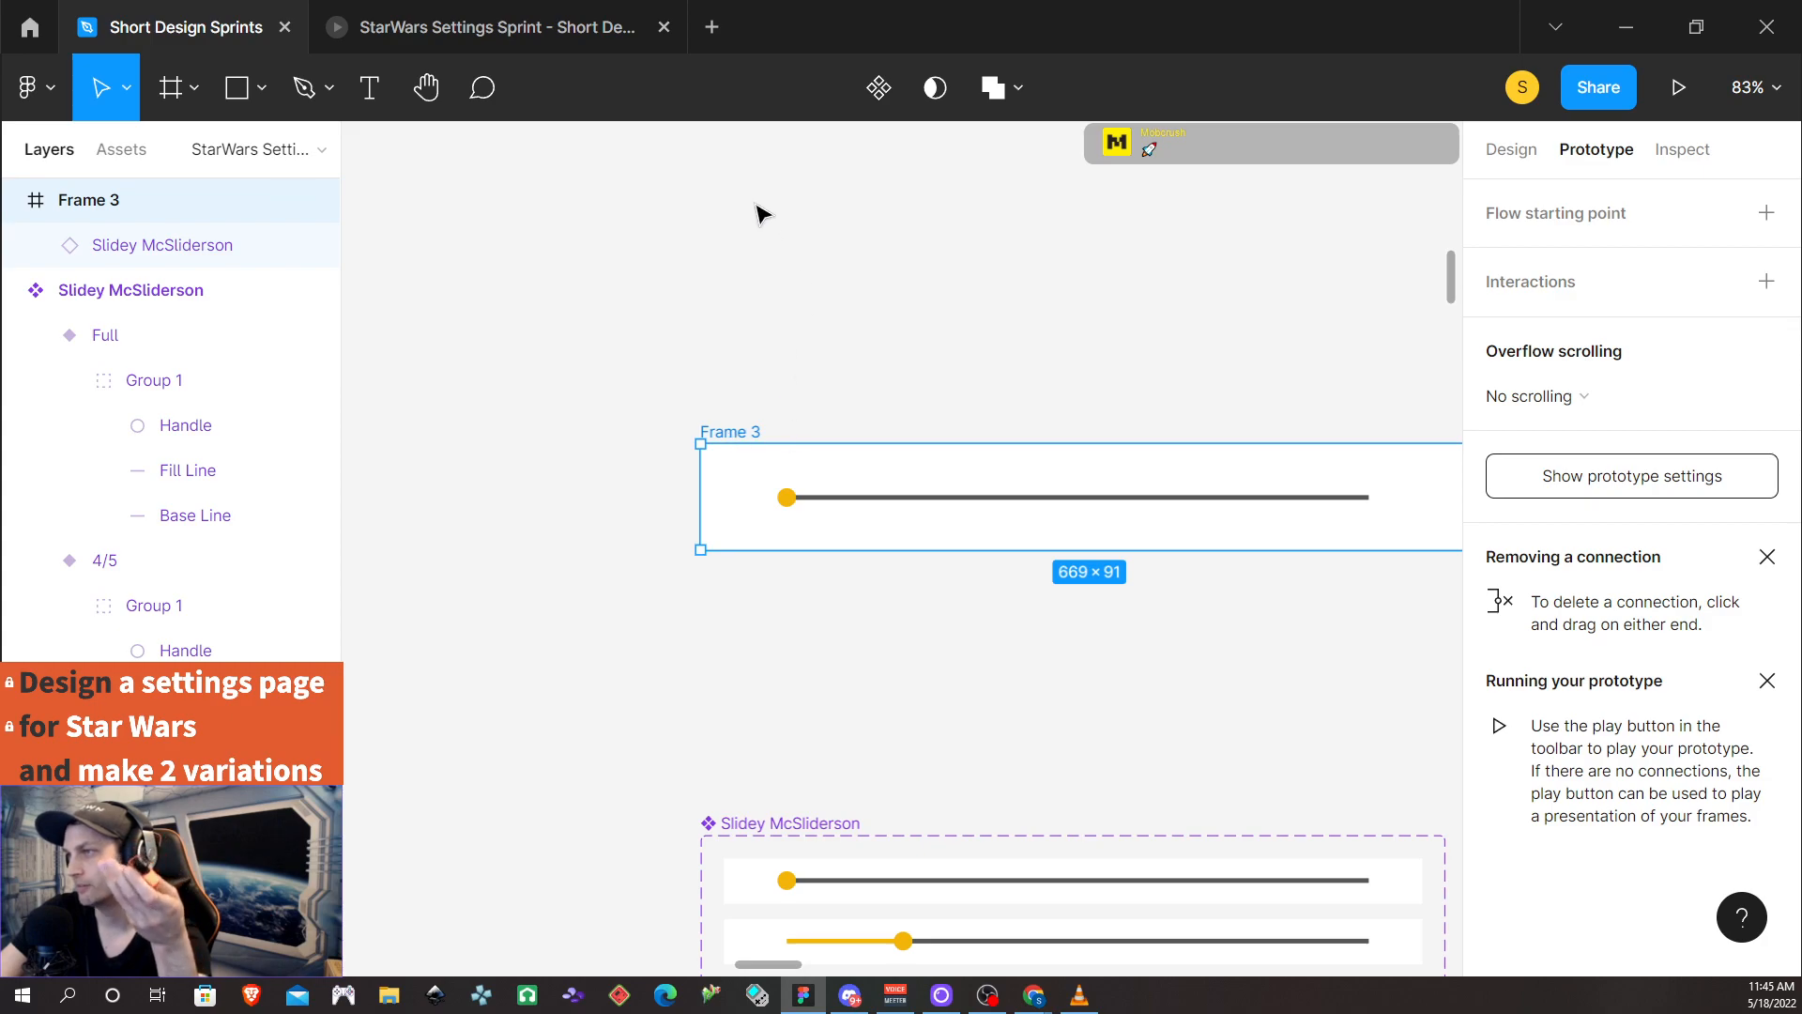
{"action": "left_click", "coordinate": [523, 42]}
{"action": "left_click_drag", "start_coordinate": [1512, 525], "coordinate": [253, 516]}
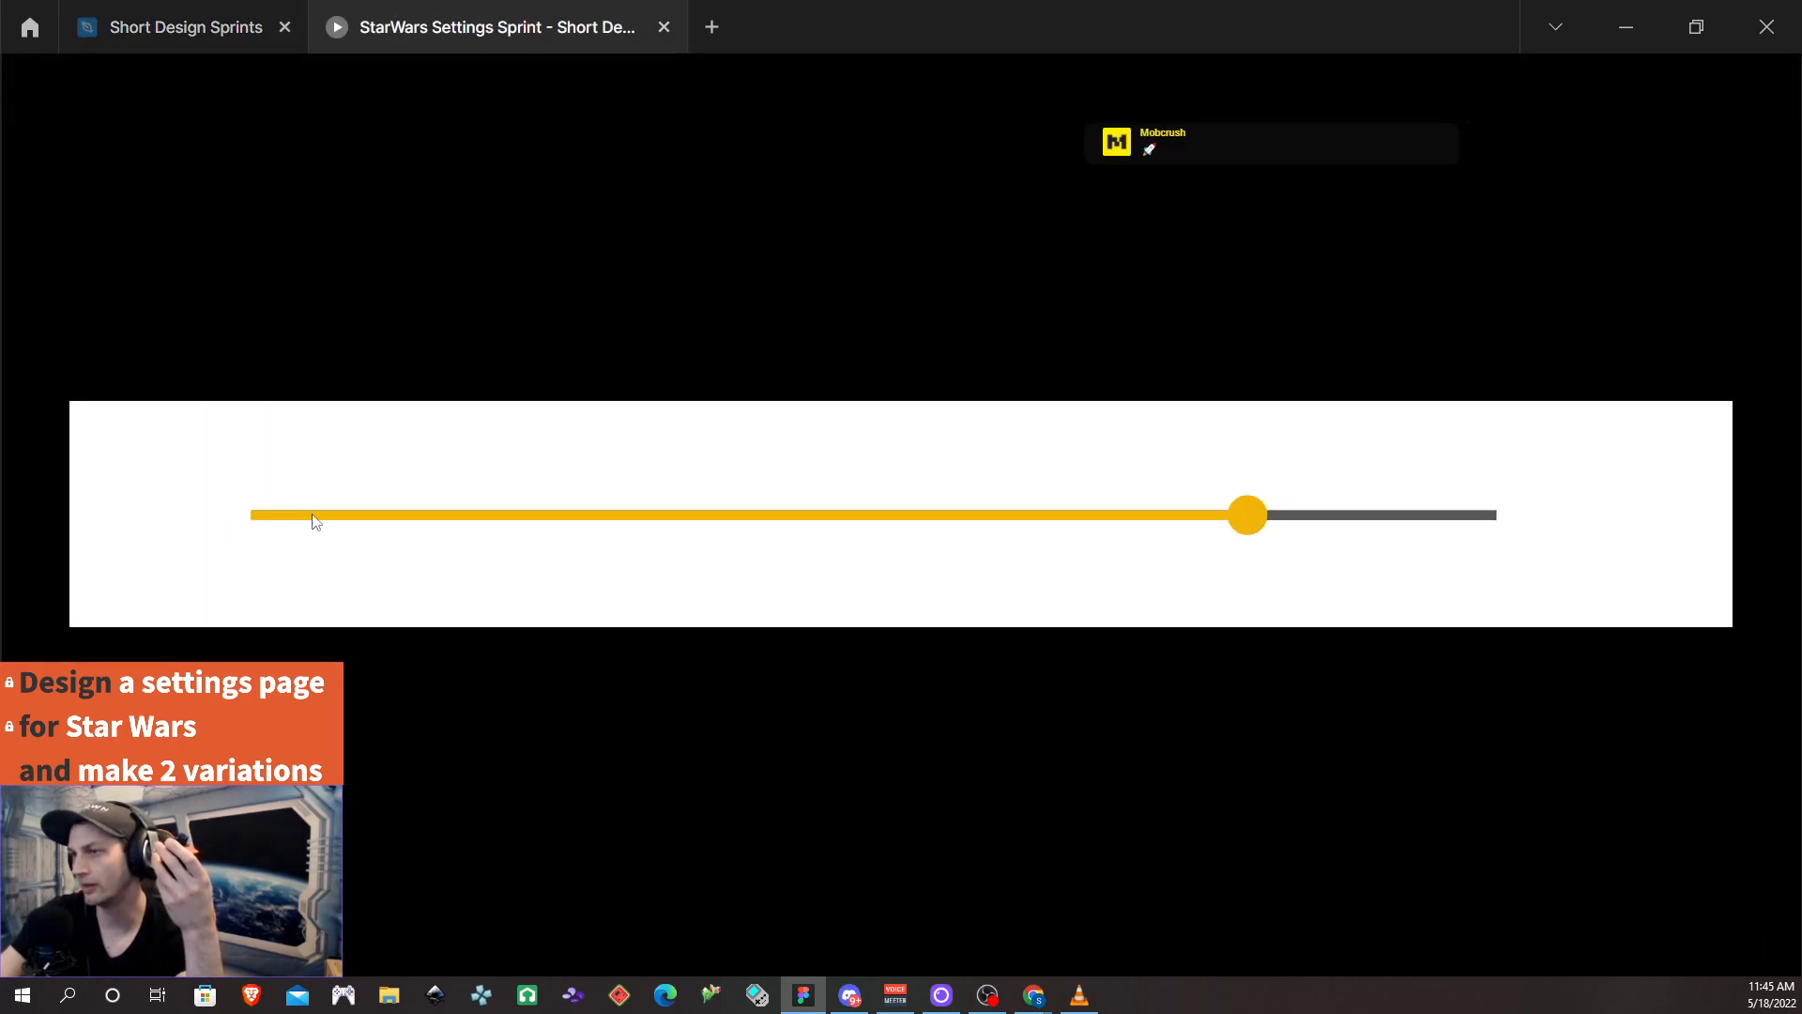
{"action": "left_click_drag", "start_coordinate": [1216, 510], "coordinate": [573, 544]}
{"action": "left_click_drag", "start_coordinate": [991, 516], "coordinate": [612, 534]}
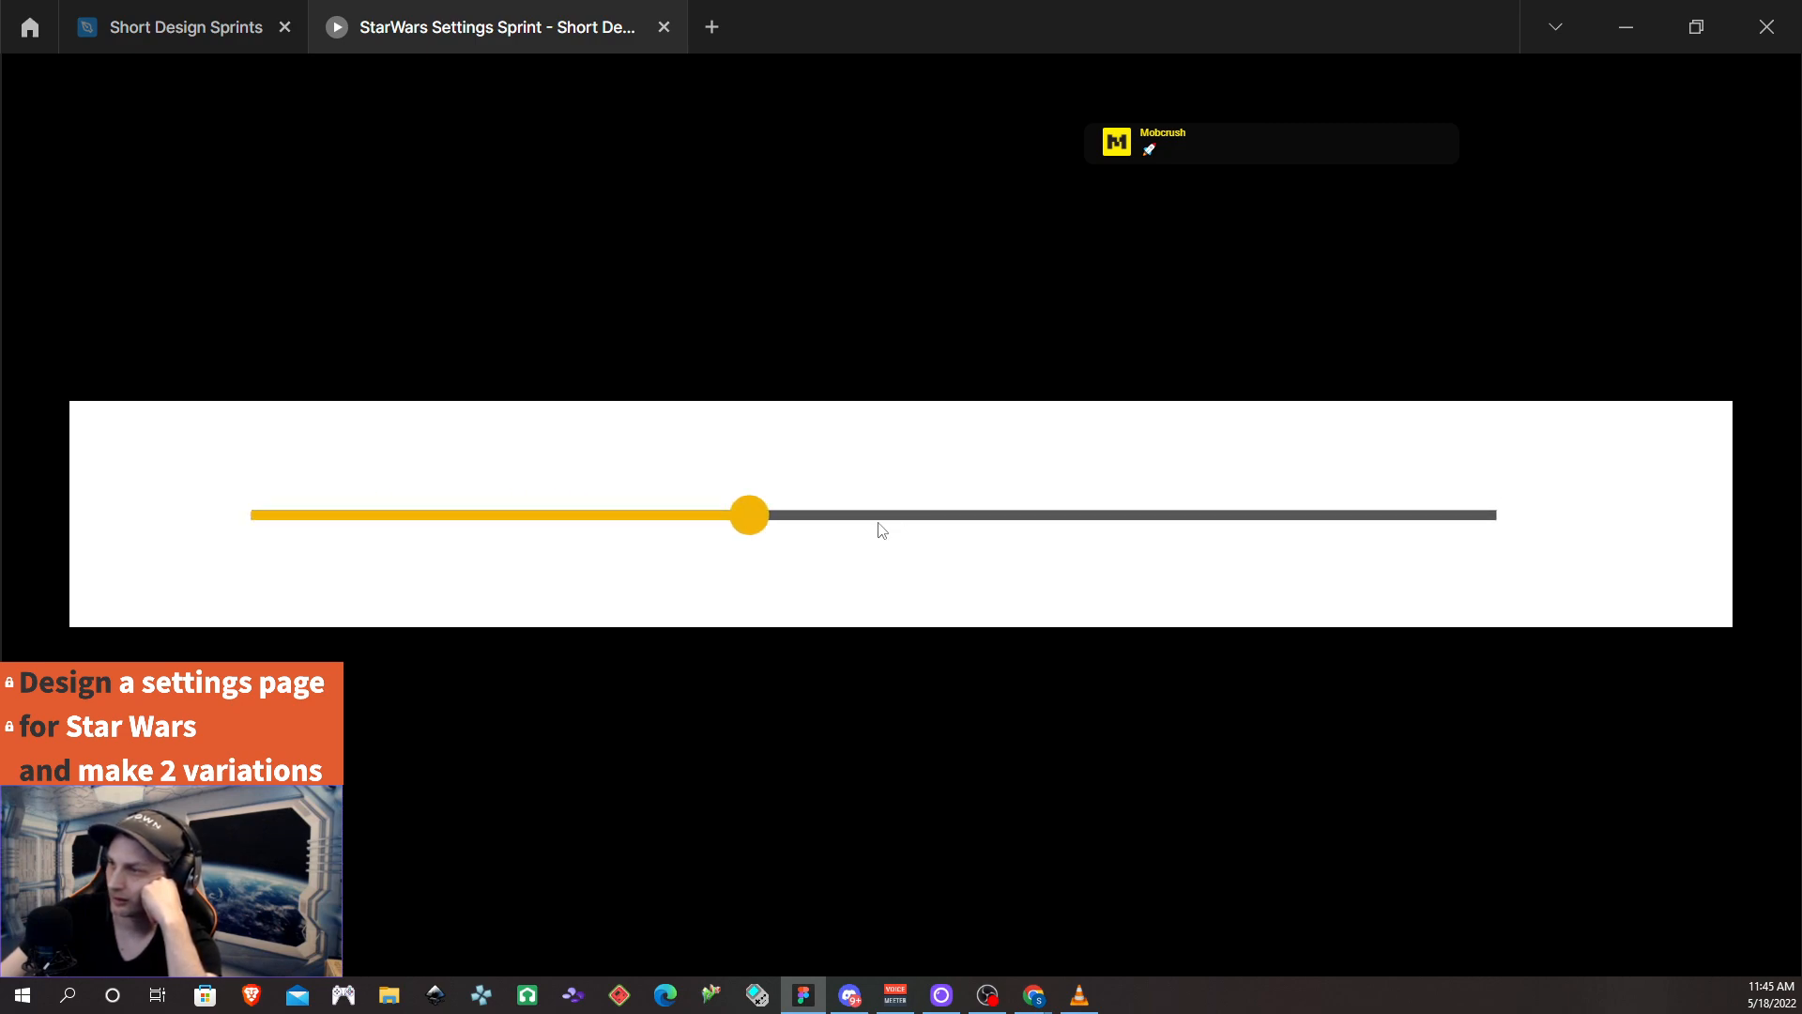
{"action": "left_click_drag", "start_coordinate": [995, 505], "coordinate": [865, 500]}
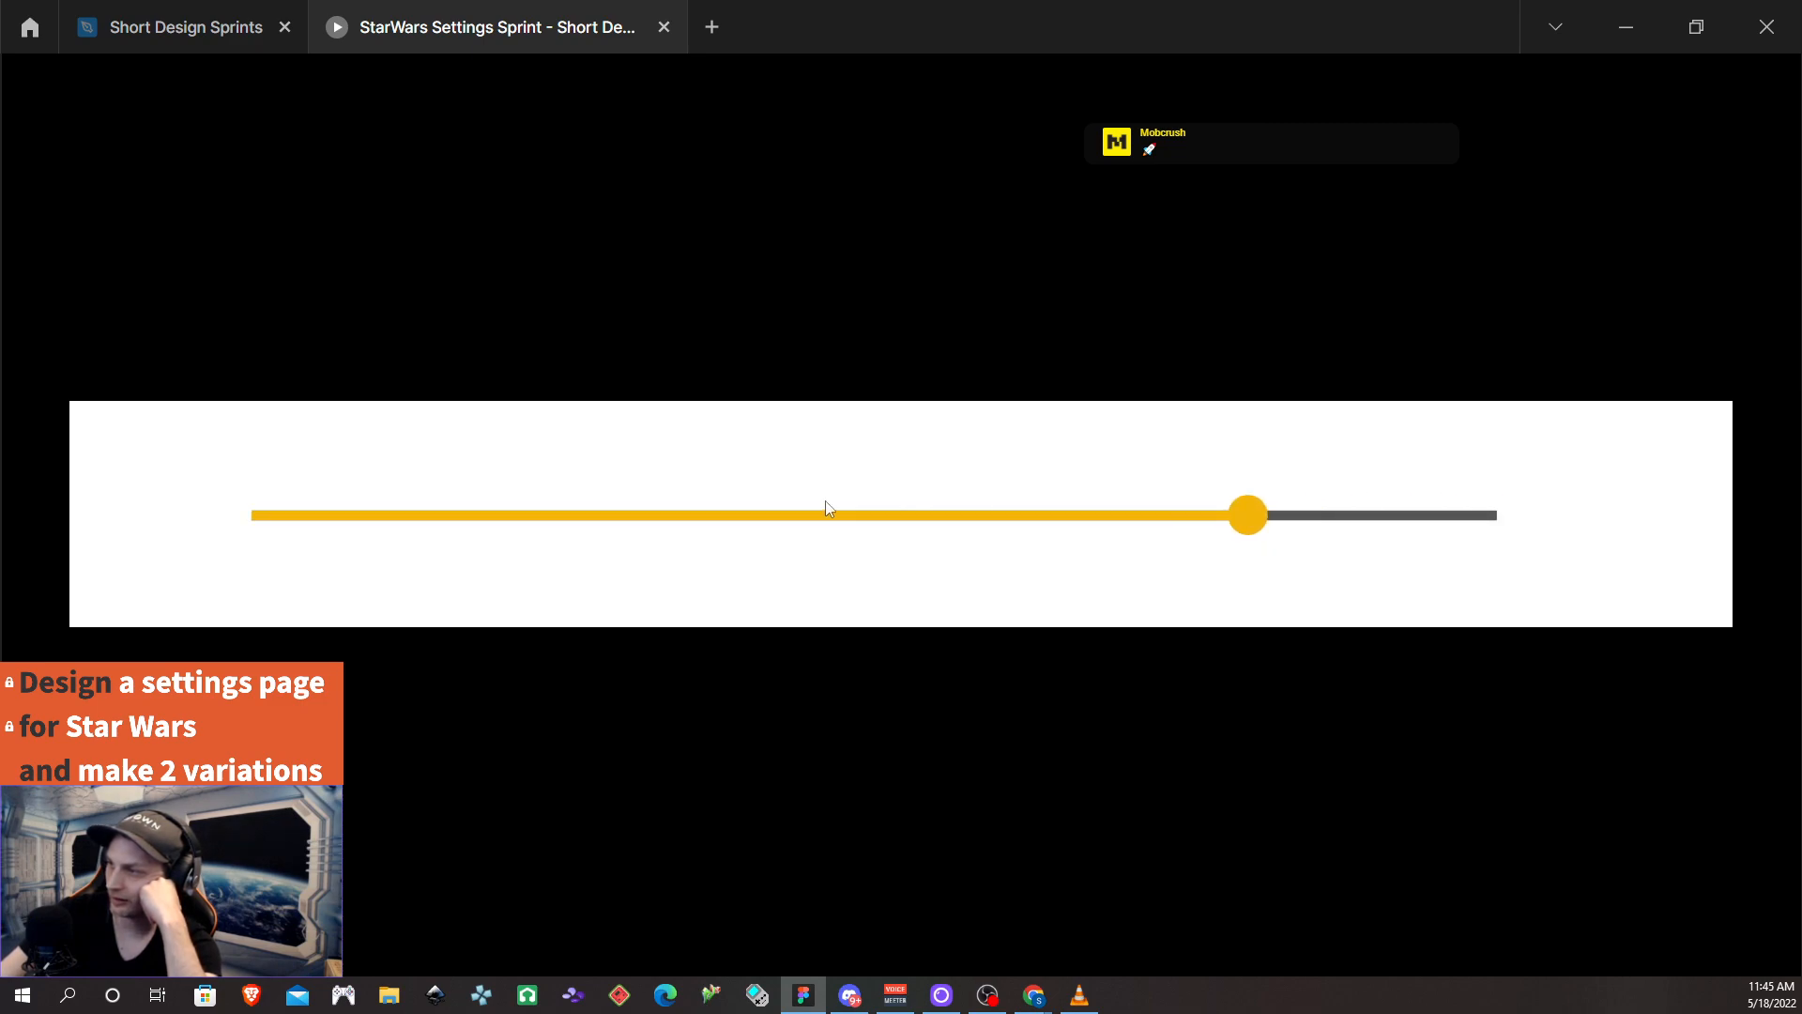
{"action": "left_click_drag", "start_coordinate": [1258, 512], "coordinate": [591, 508]}
{"action": "left_click_drag", "start_coordinate": [998, 513], "coordinate": [503, 509]}
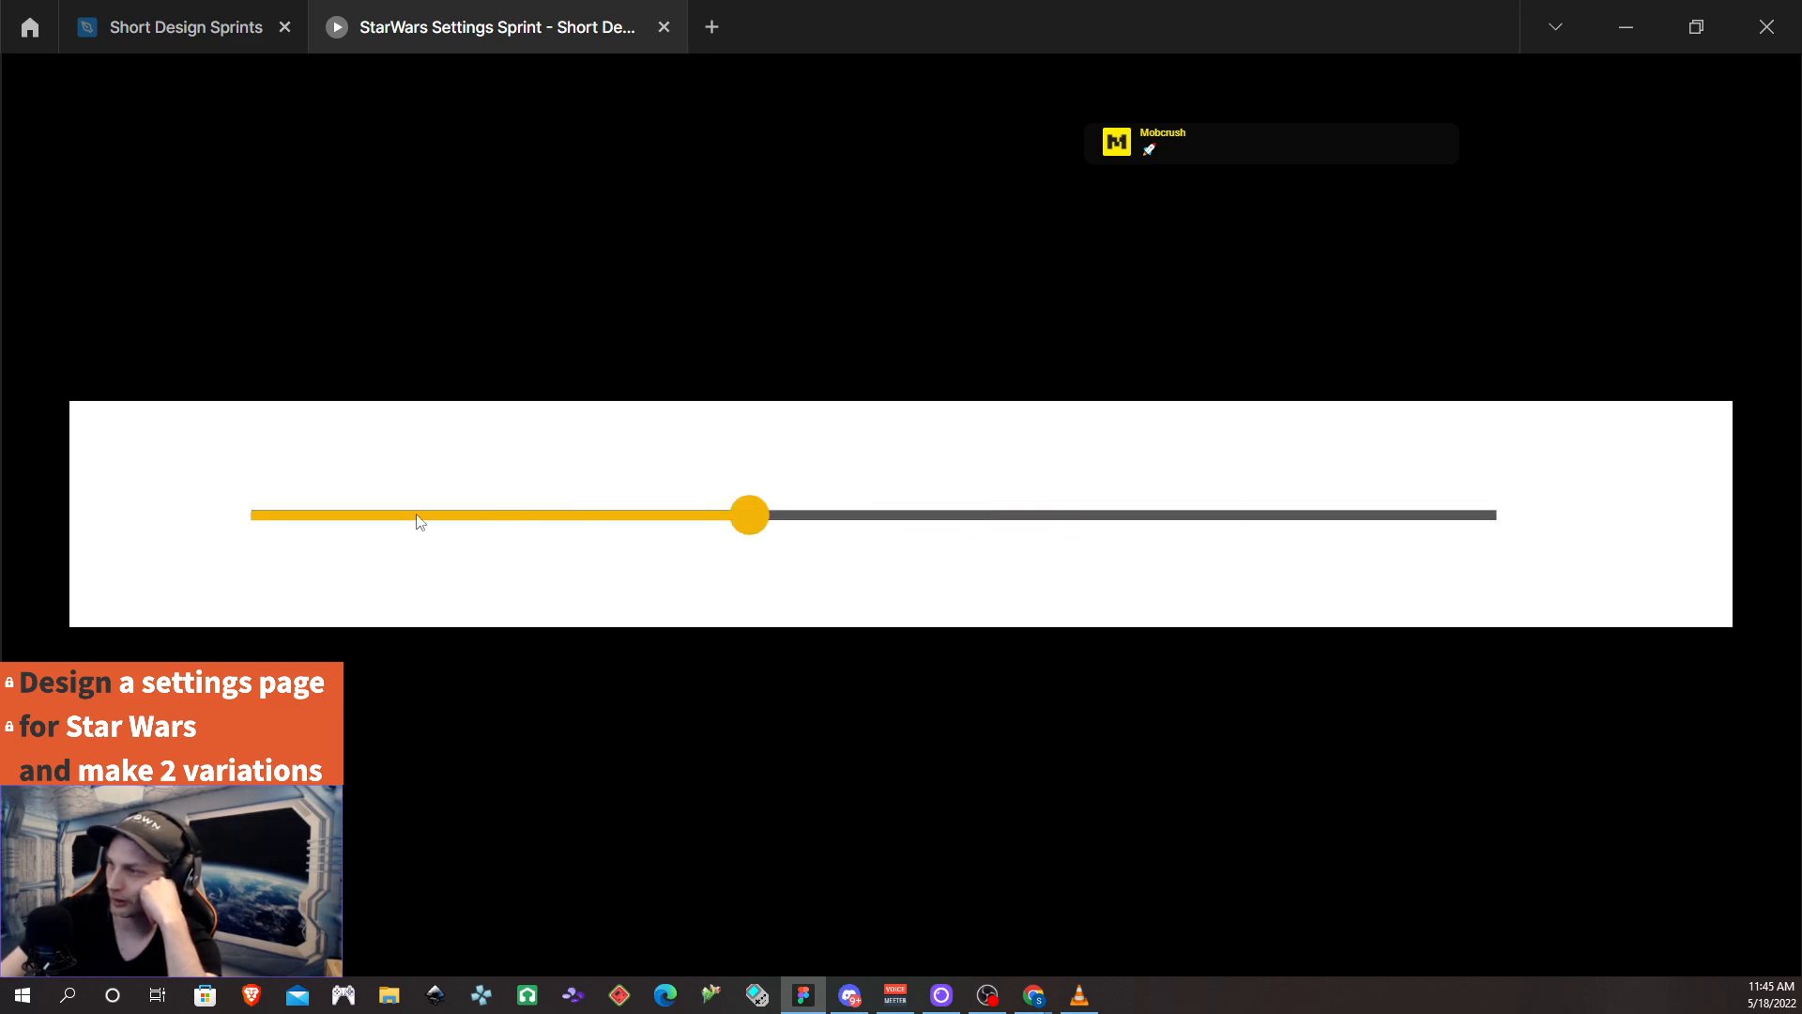
{"action": "left_click_drag", "start_coordinate": [749, 509], "coordinate": [248, 498]}
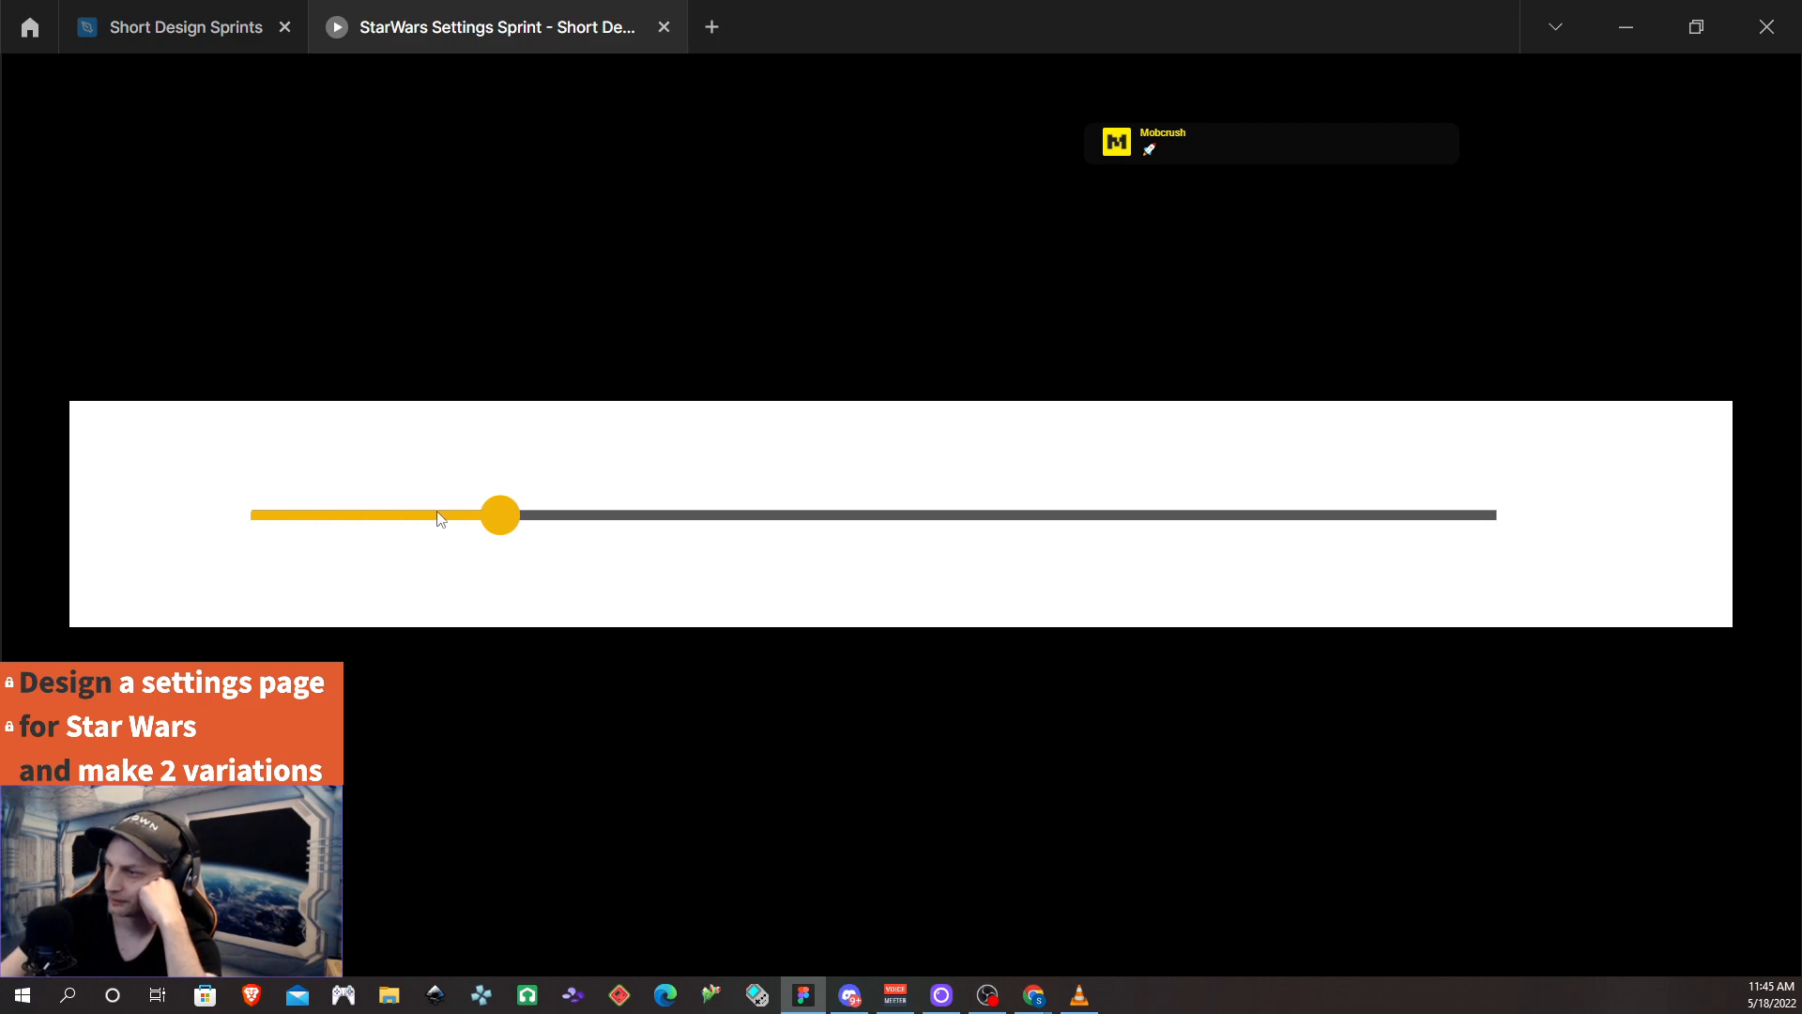
{"action": "left_click_drag", "start_coordinate": [499, 514], "coordinate": [200, 510]}
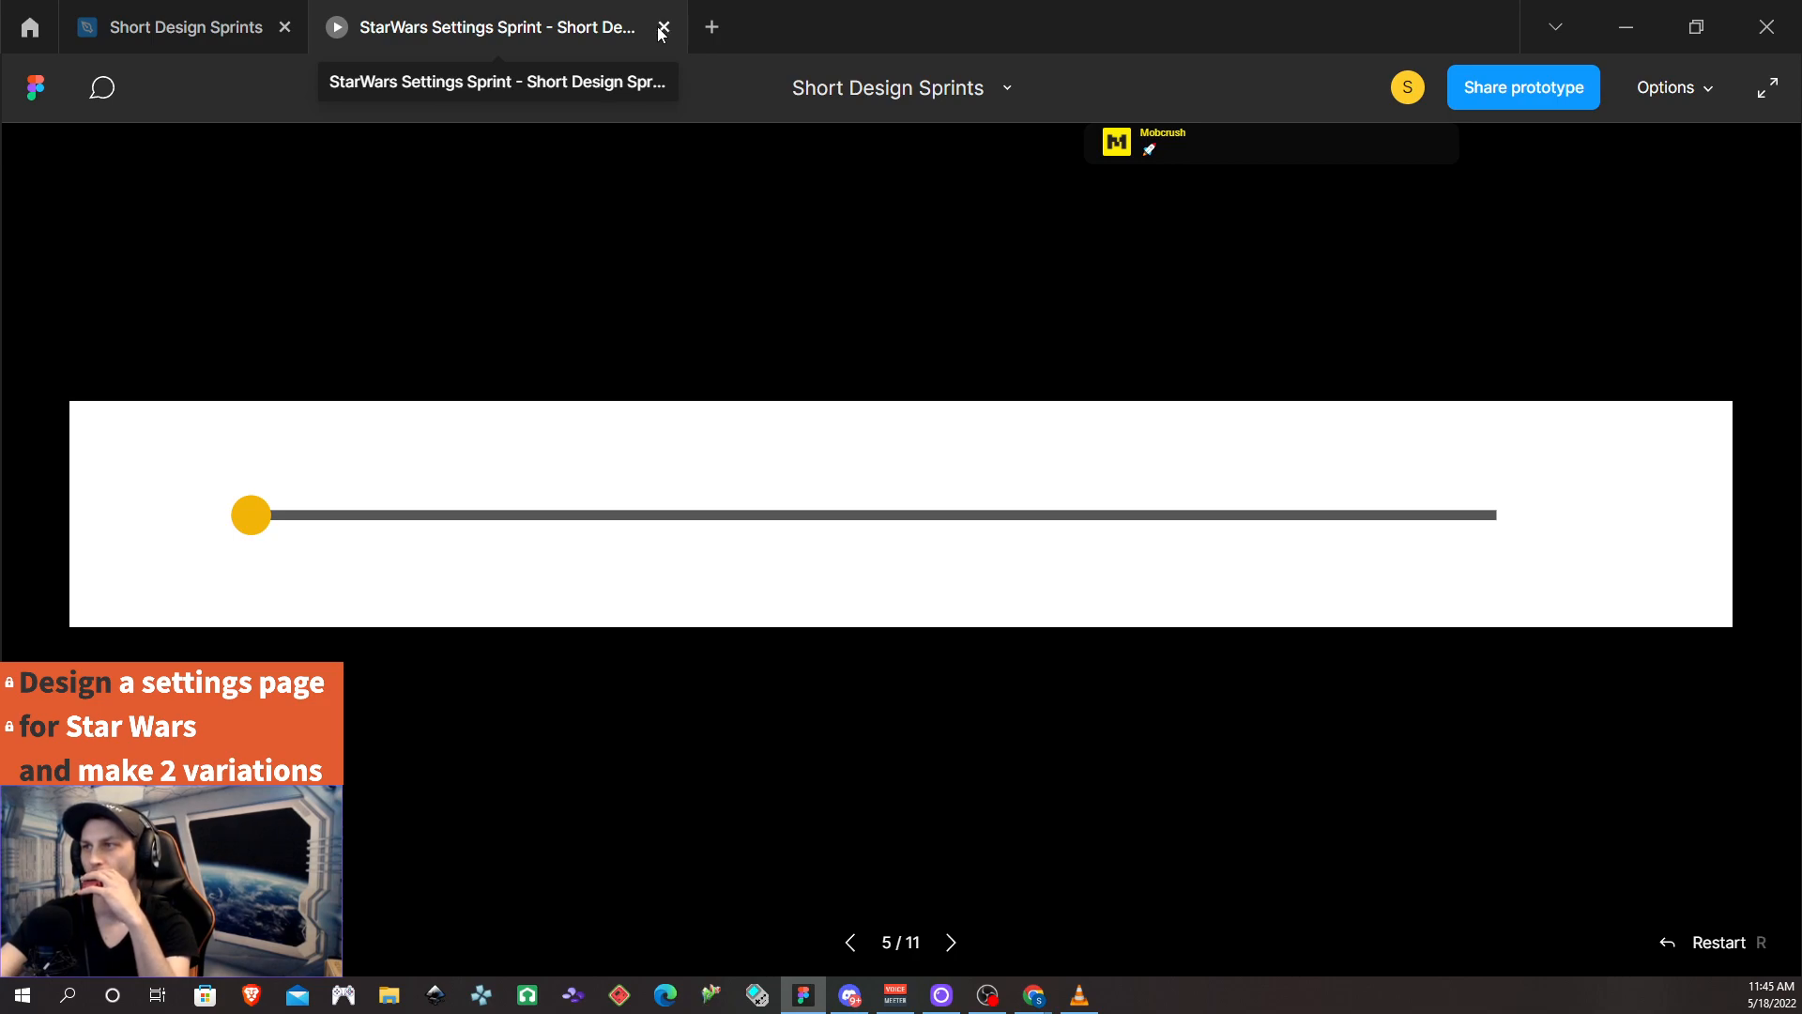
Return to the design file and examine the variant interactions on the Handle inside Frame 3's slider instance
{"action": "left_click", "coordinate": [216, 35]}
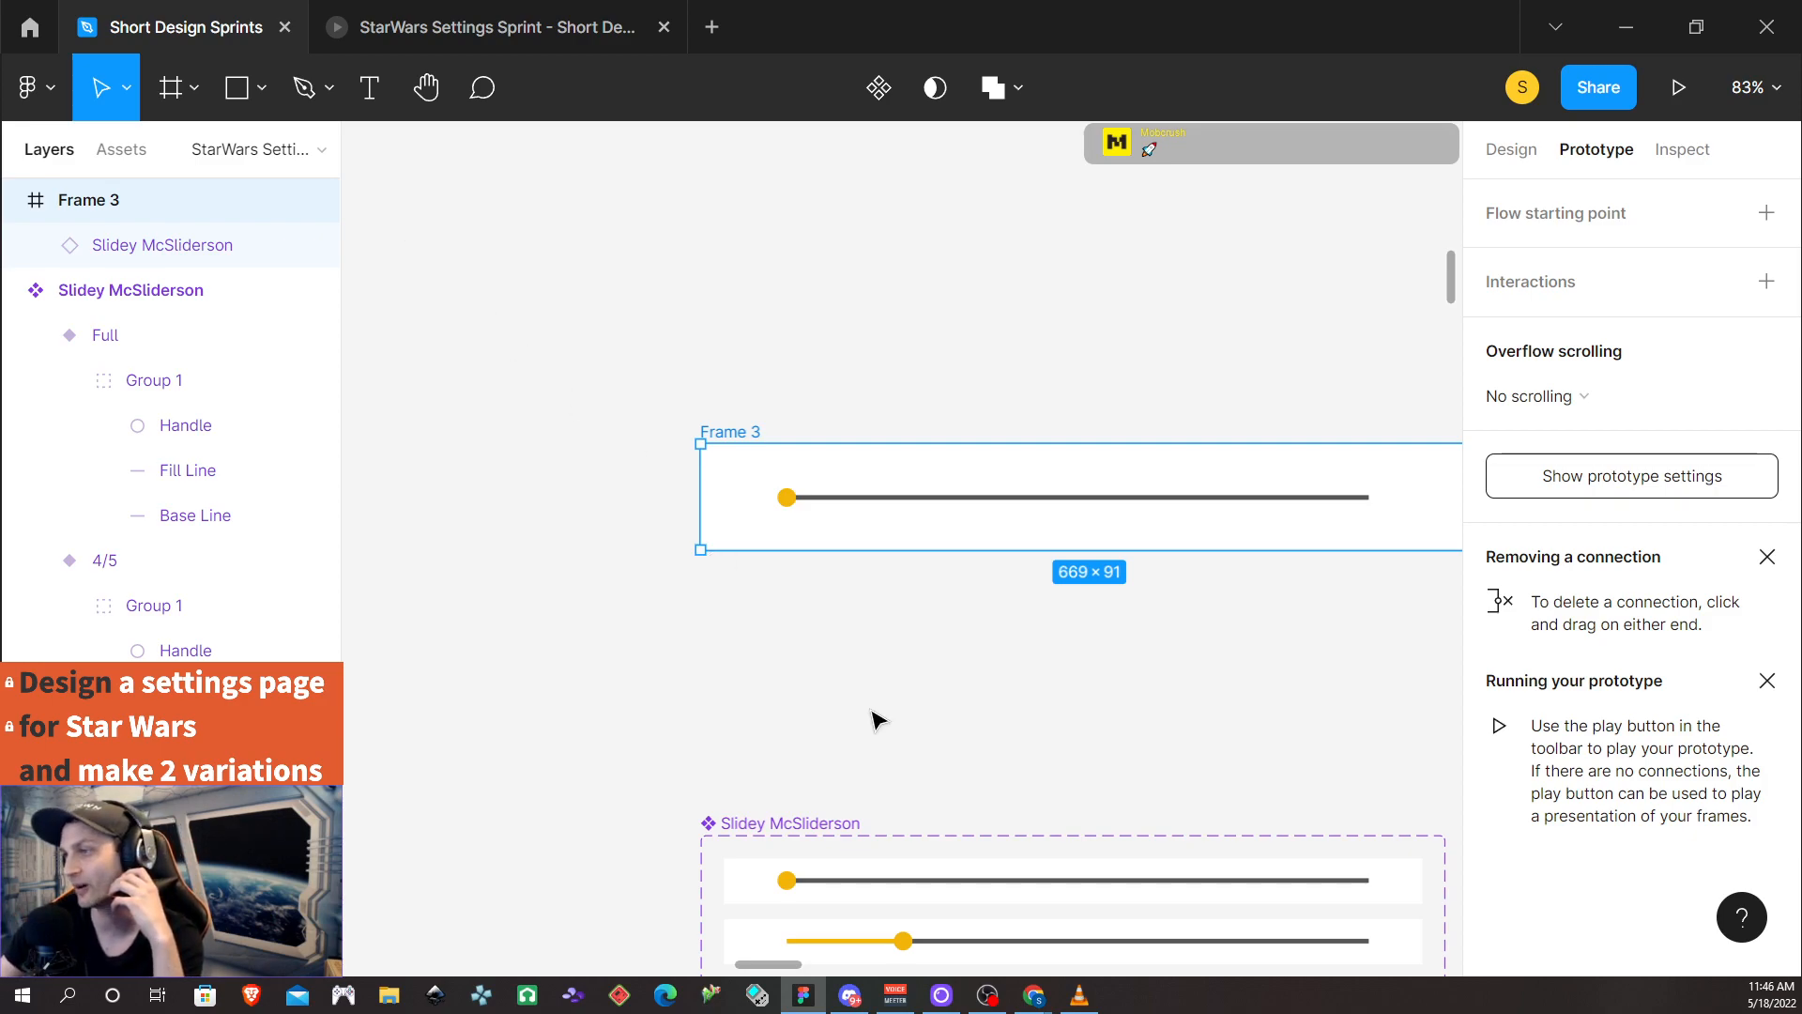
{"action": "scroll", "coordinate": [1315, 708], "scroll_direction": "down", "scroll_amount": 1}
{"action": "scroll", "coordinate": [1305, 699], "scroll_direction": "up", "scroll_amount": 3}
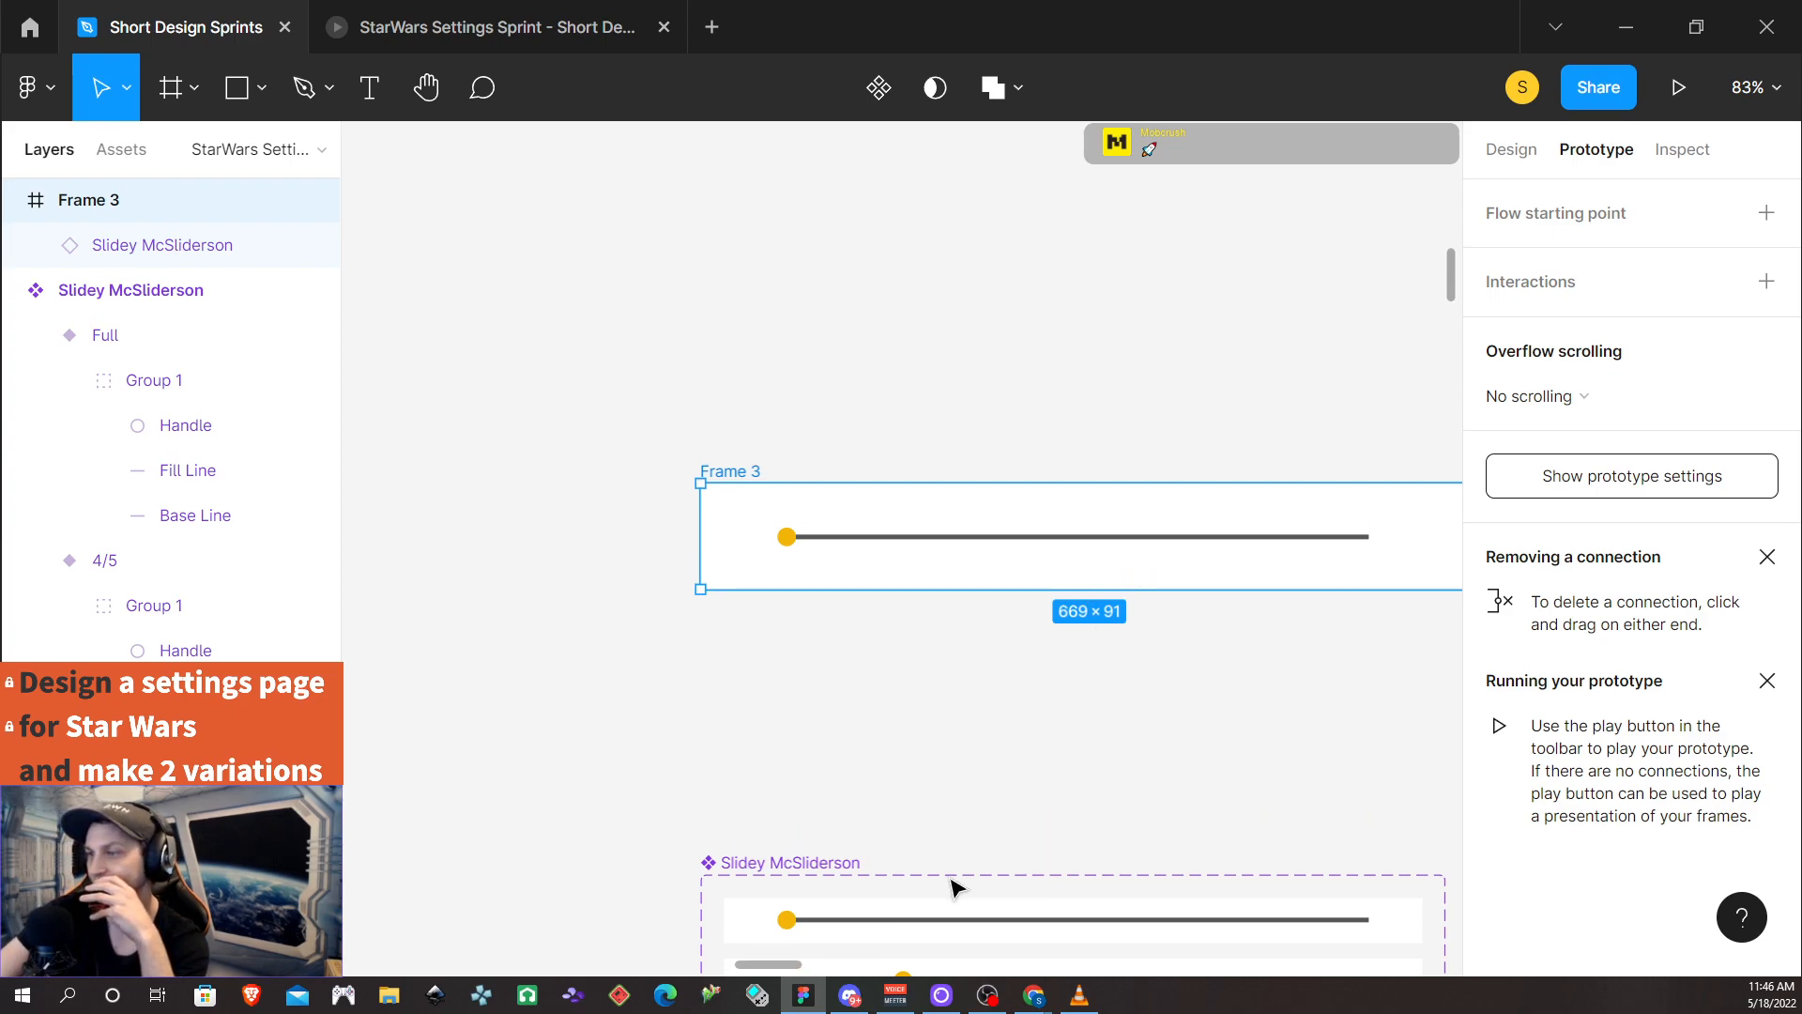
{"action": "mouse_move", "coordinate": [771, 967]}
{"action": "left_mouse_down"}
{"action": "mouse_move", "coordinate": [818, 978]}
{"action": "mouse_move", "coordinate": [782, 981]}
{"action": "left_mouse_up"}
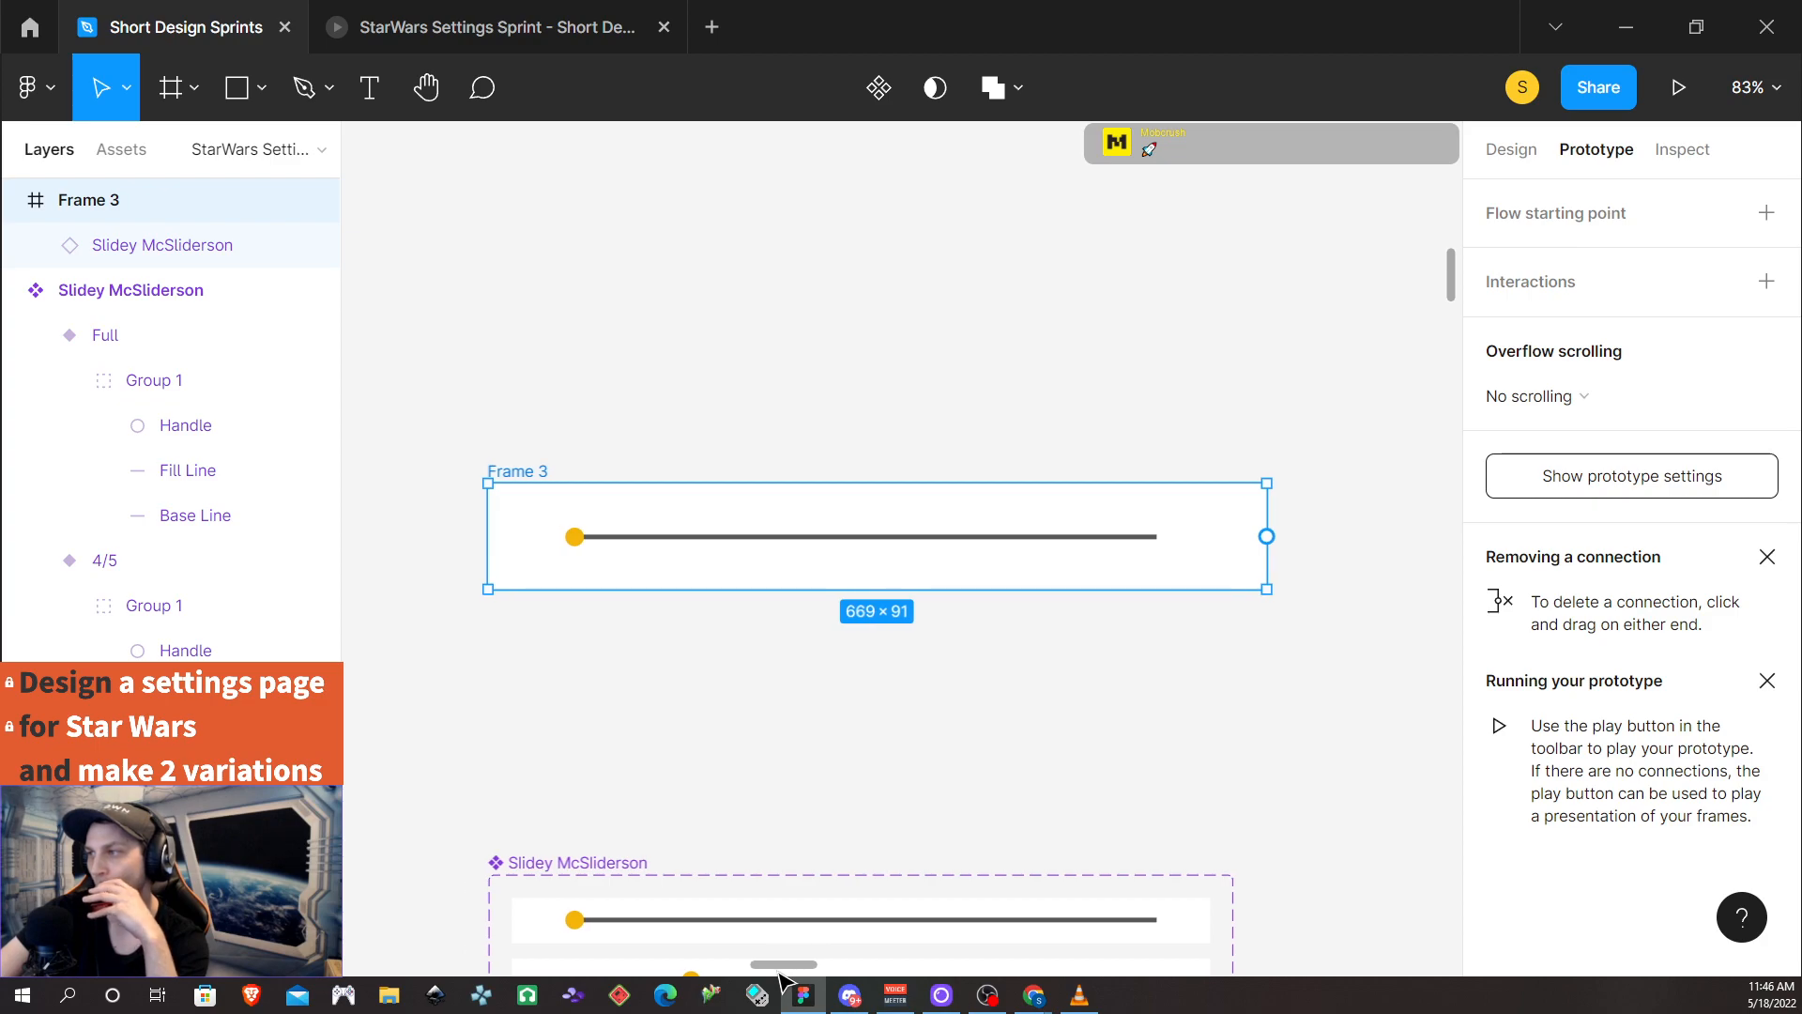
{"action": "scroll", "coordinate": [760, 811], "scroll_direction": "up", "scroll_amount": 1}
{"action": "scroll", "coordinate": [760, 809], "scroll_direction": "down", "scroll_amount": 2}
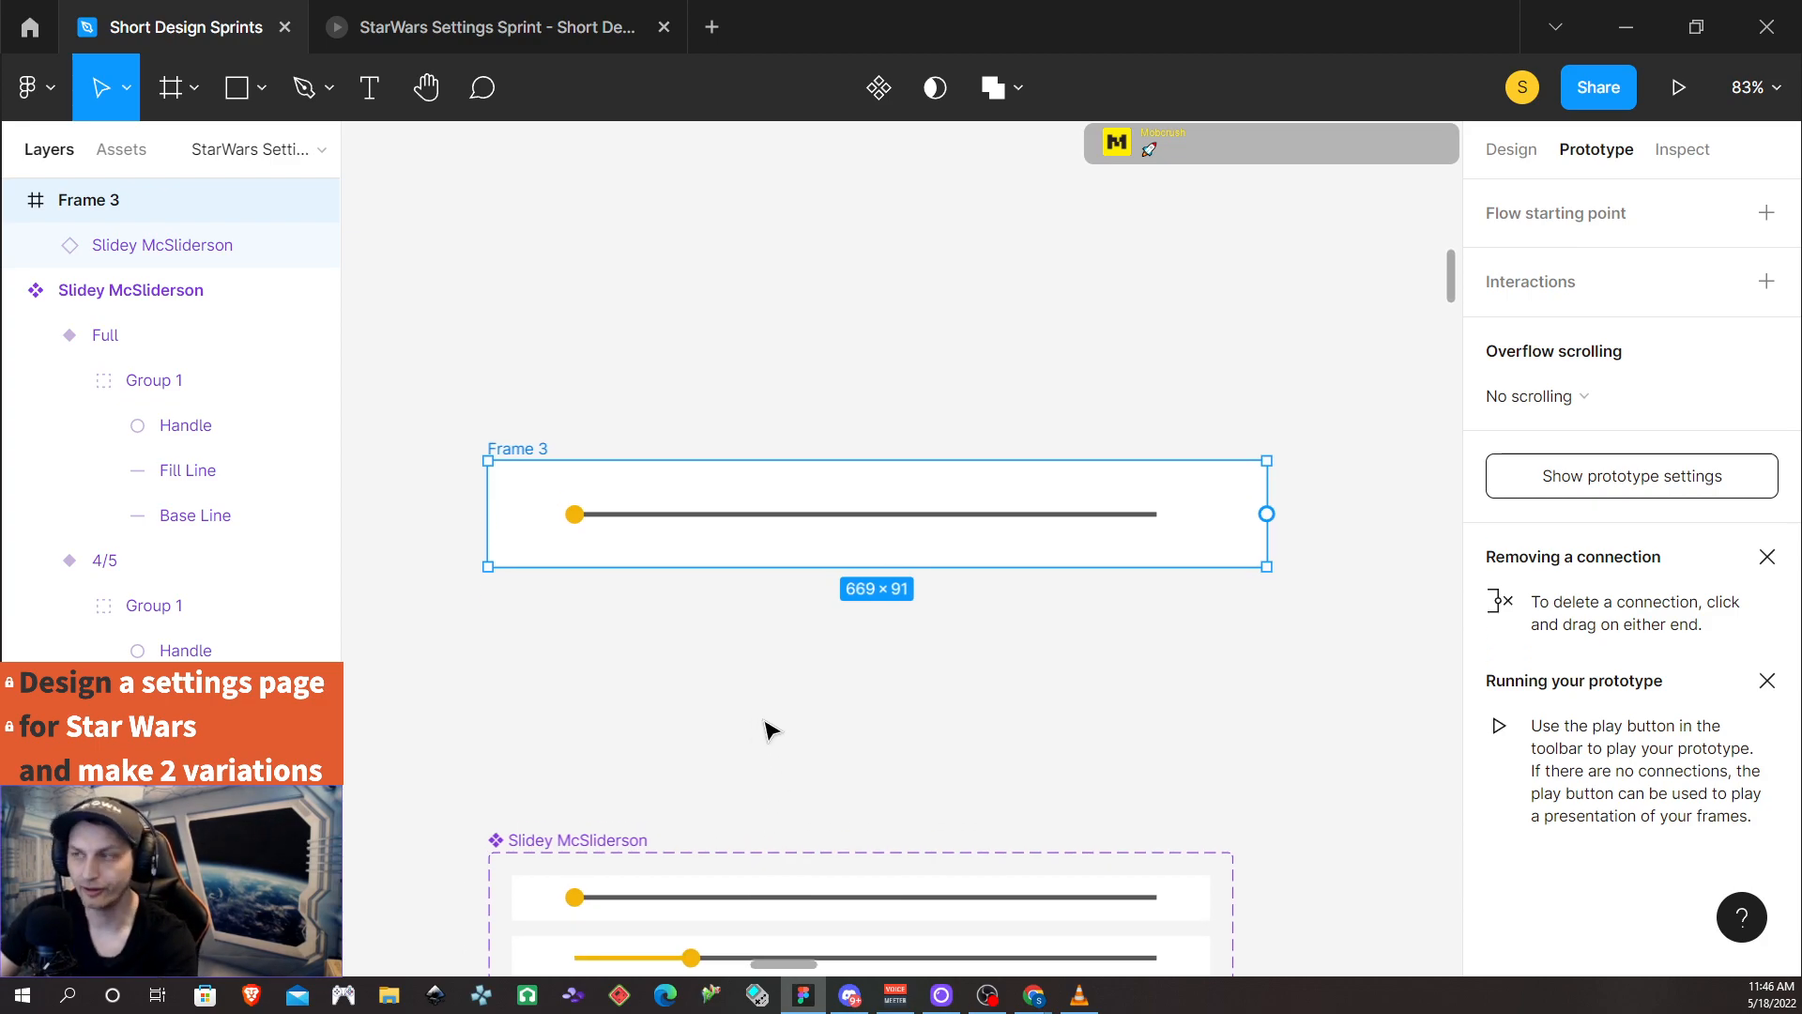
{"action": "scroll", "coordinate": [765, 728], "scroll_direction": "down", "scroll_amount": 1}
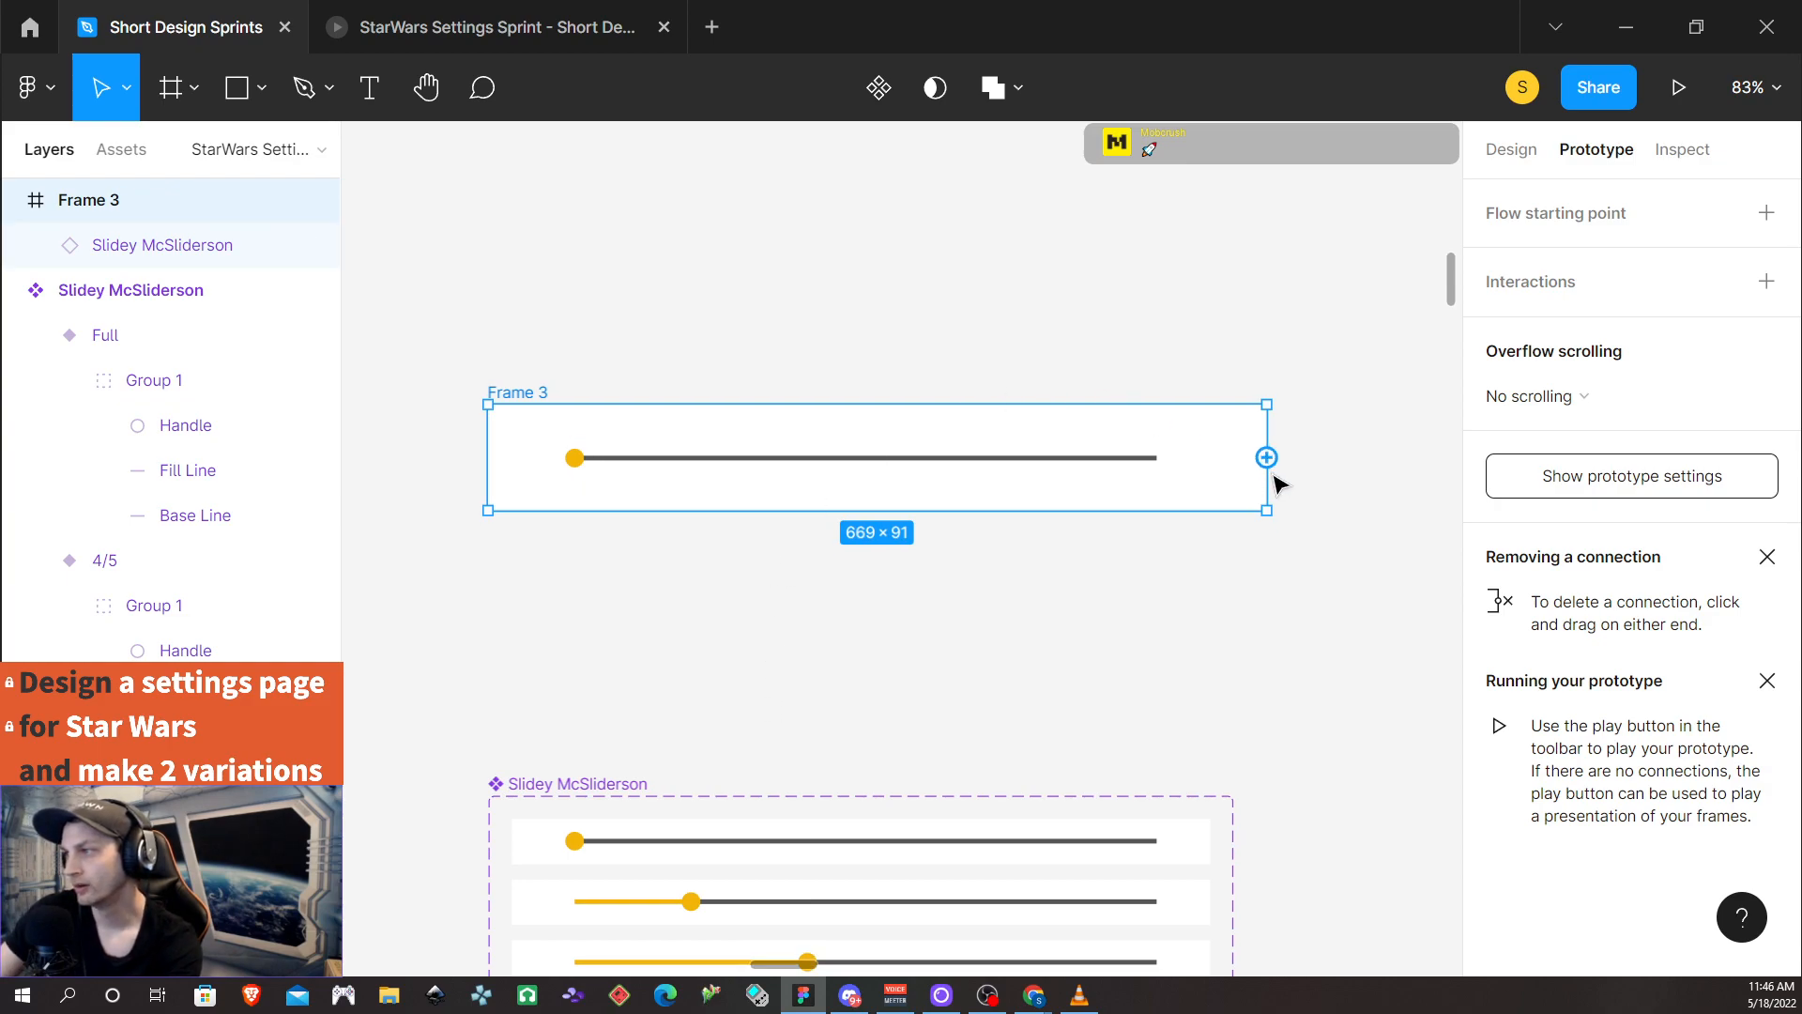
{"action": "left_click", "coordinate": [579, 474]}
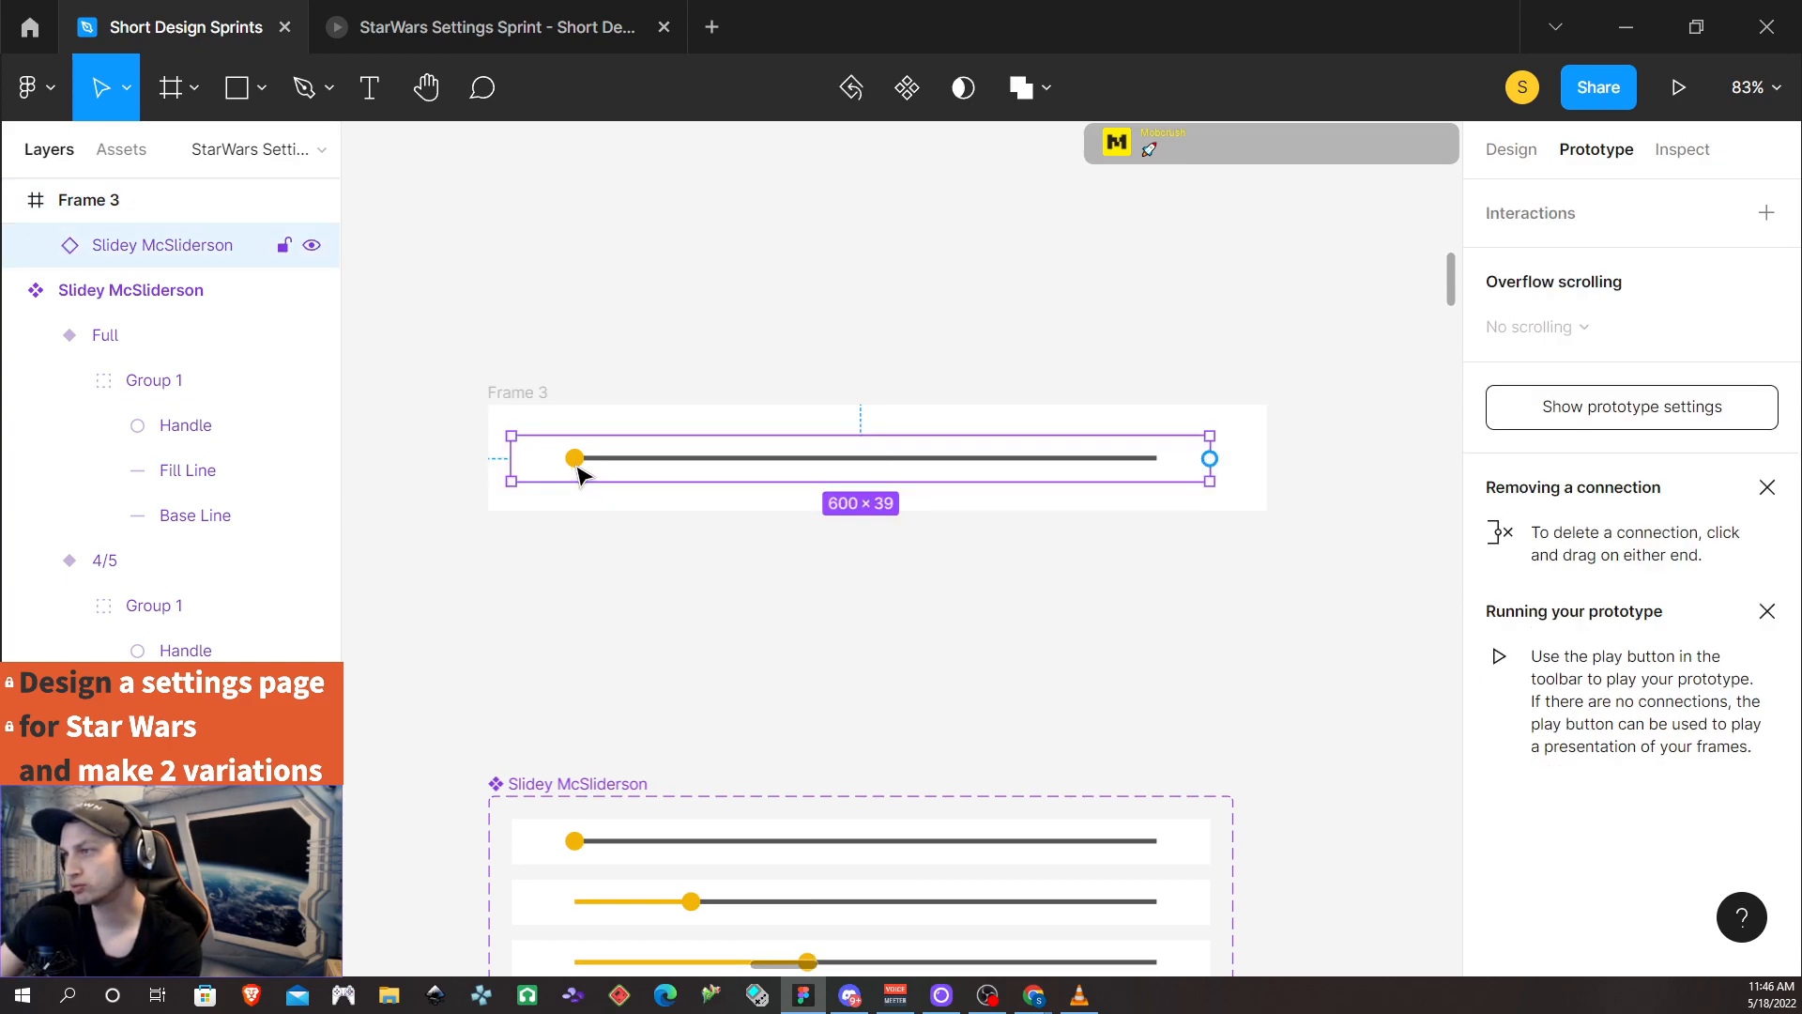
{"action": "double_click", "coordinate": [580, 474]}
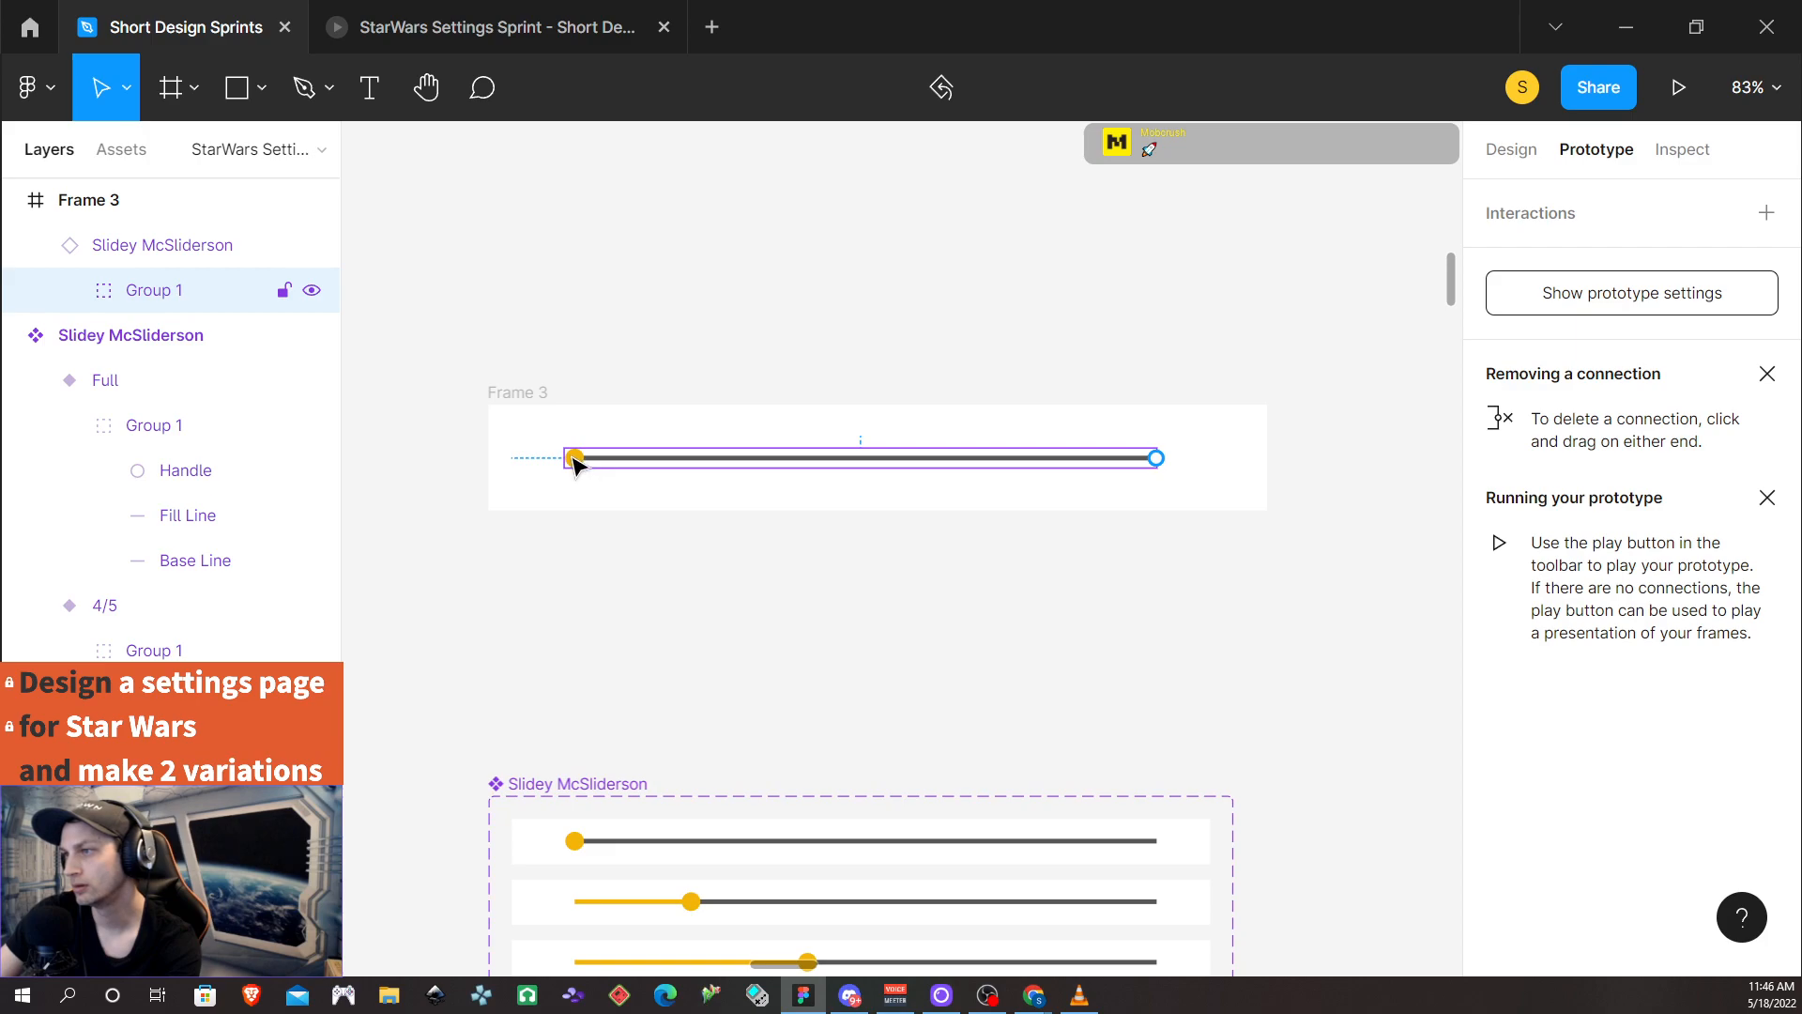
{"action": "double_click", "coordinate": [576, 460]}
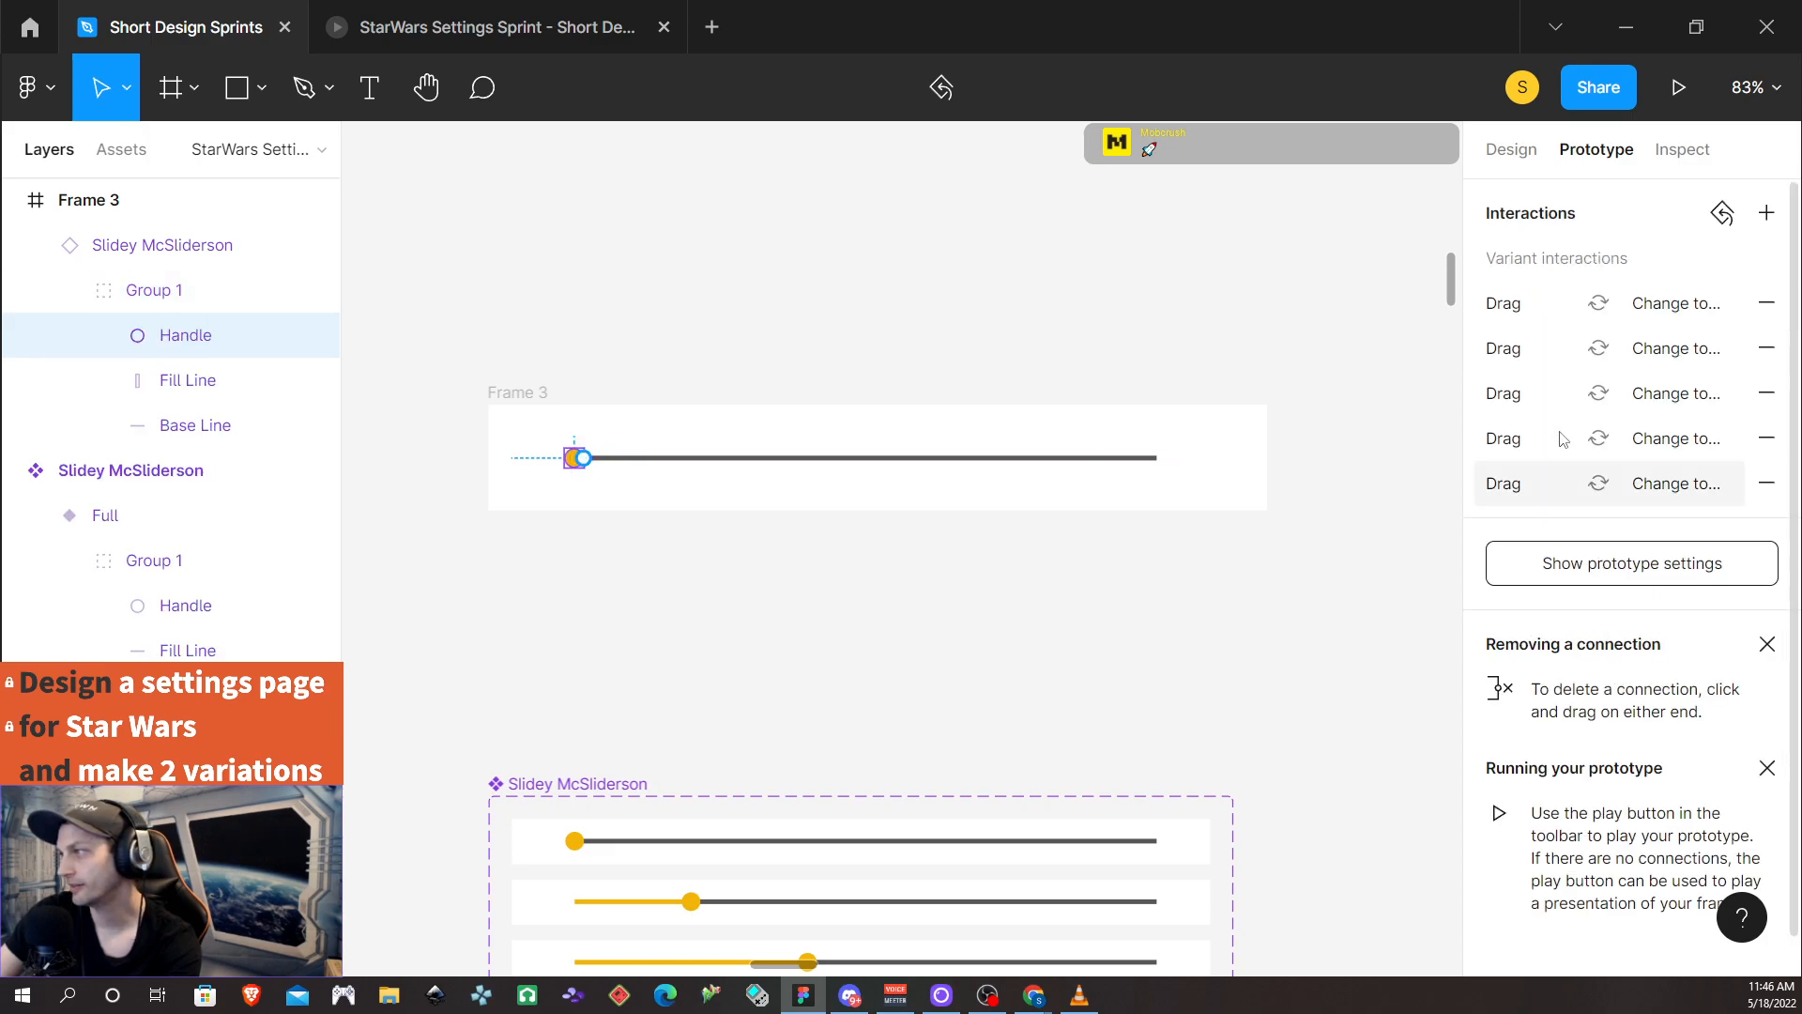
Check the design properties and constraints of the Handle and Base Line in Frame 3's slider instance
{"action": "left_click", "coordinate": [1519, 152]}
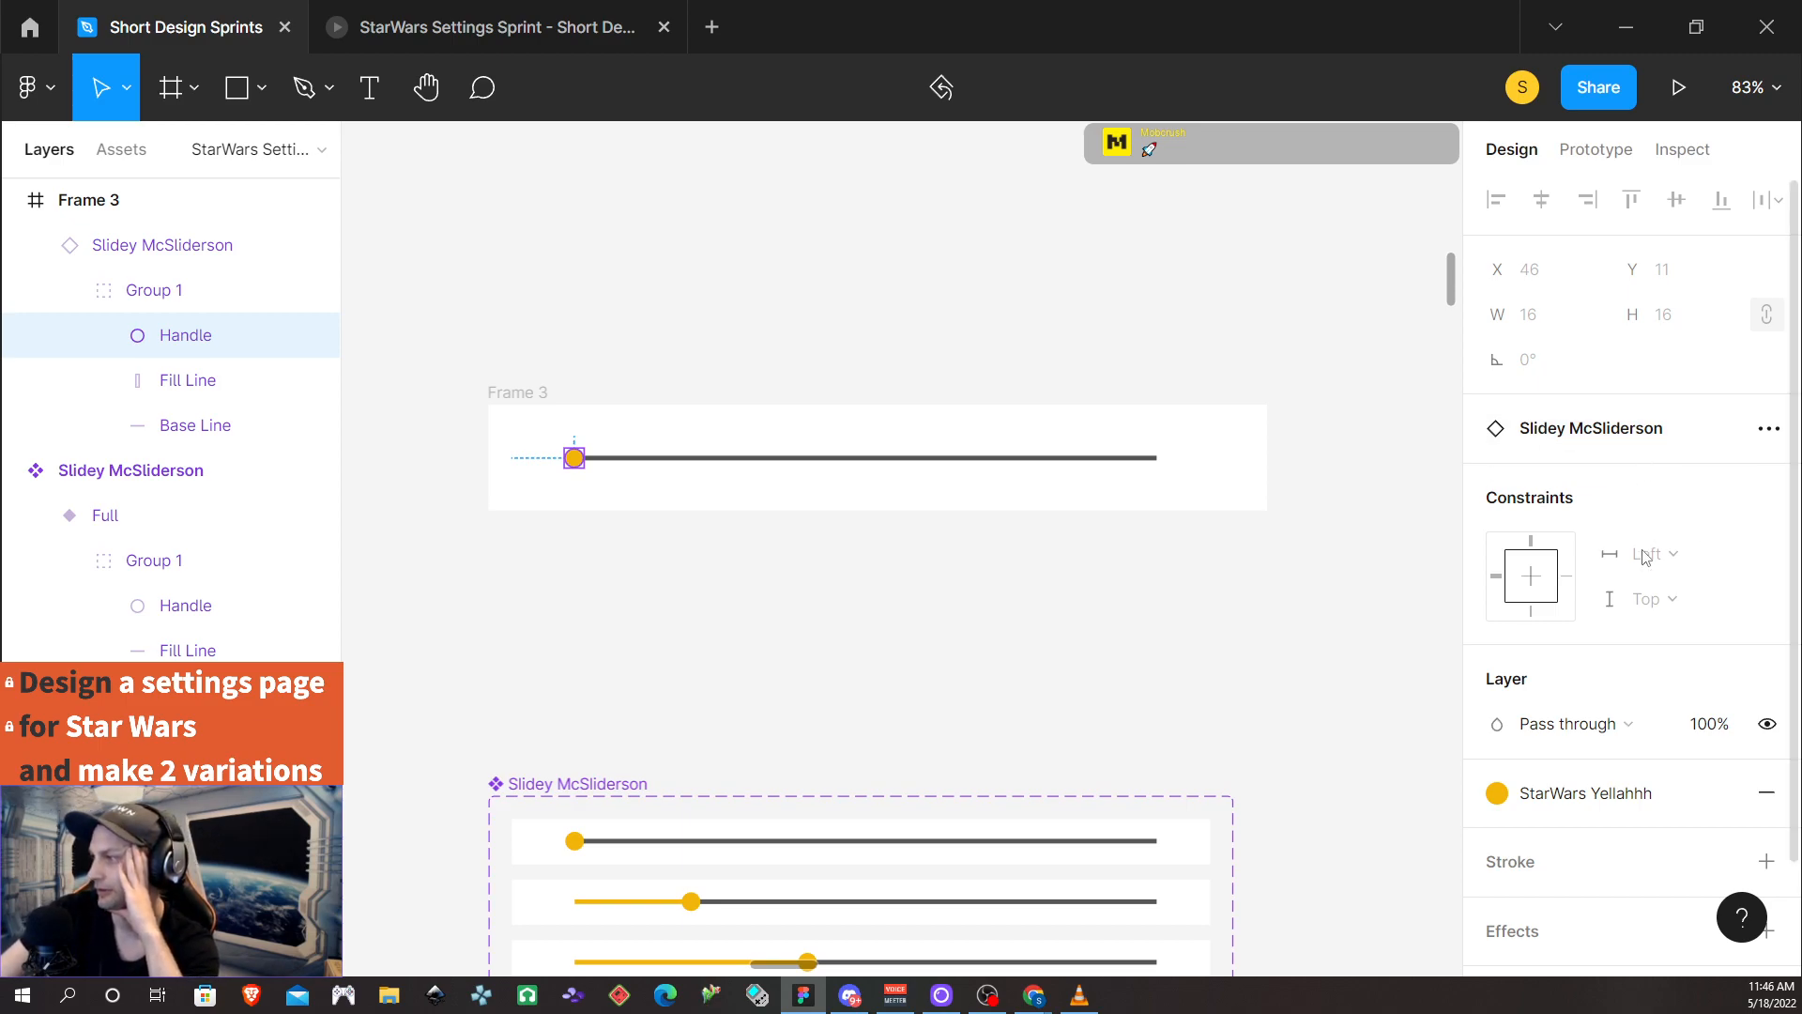
{"action": "left_click", "coordinate": [662, 465]}
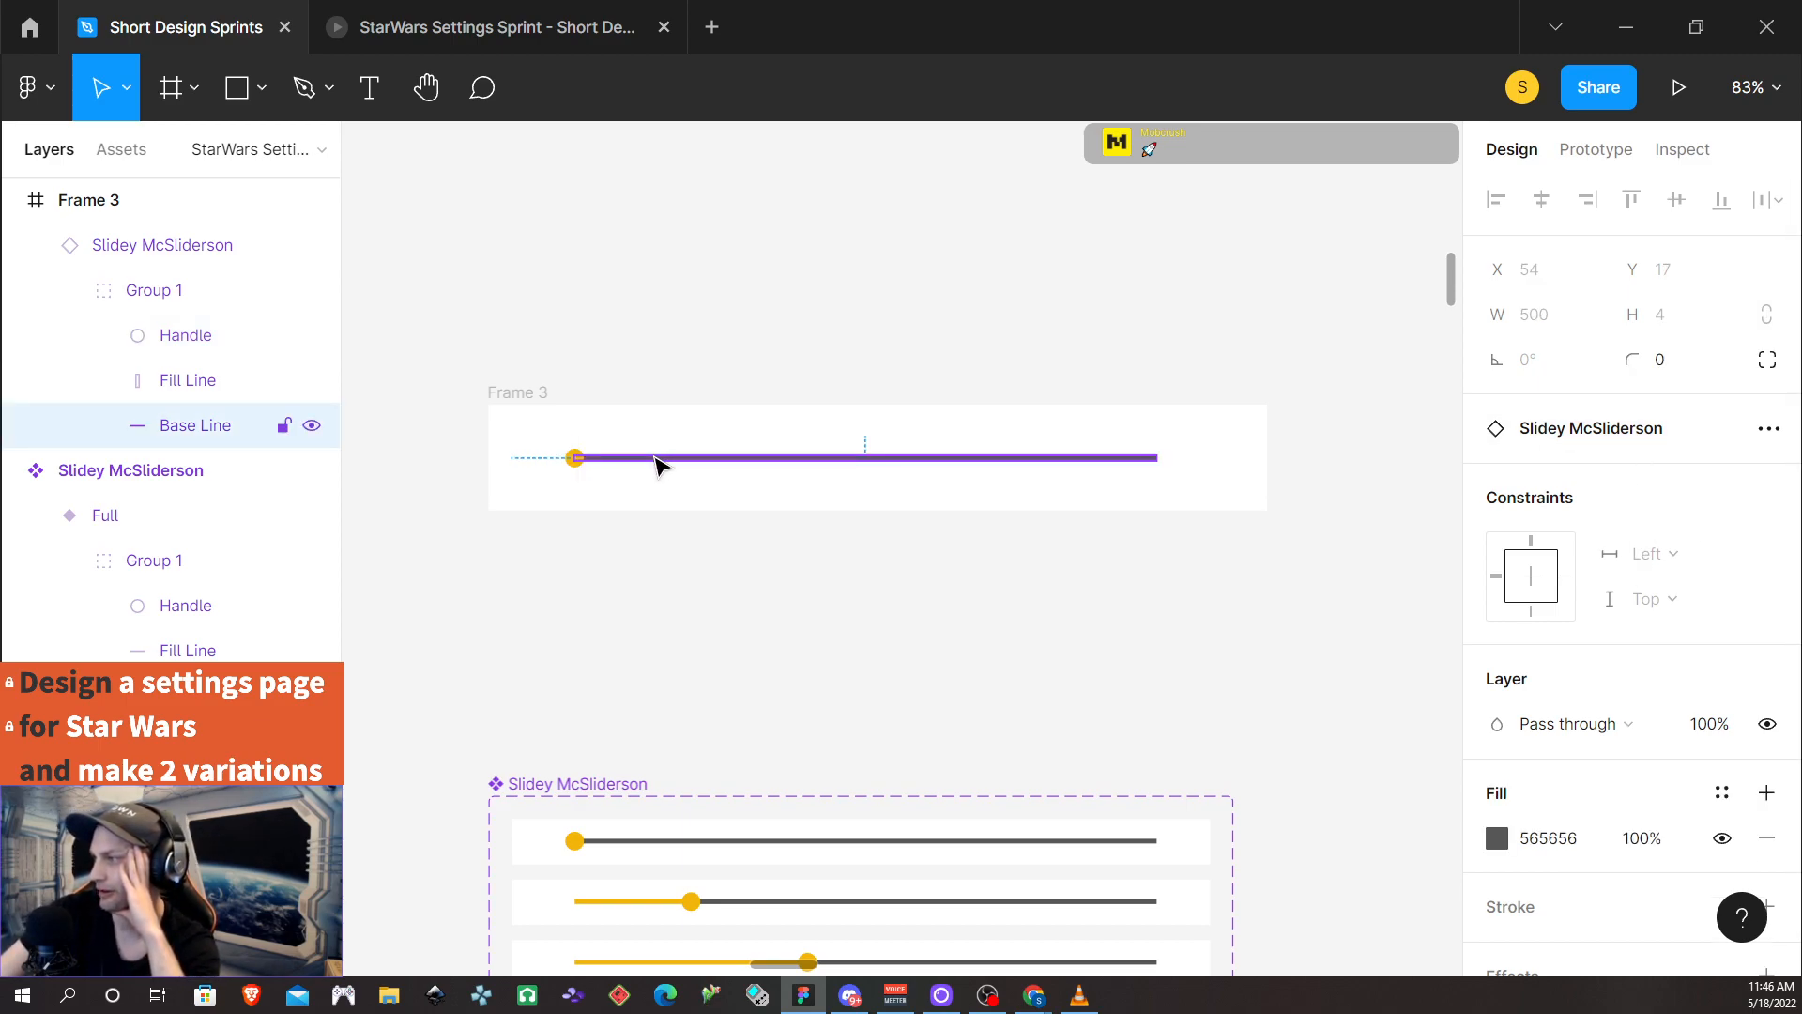
{"action": "left_click", "coordinate": [604, 584]}
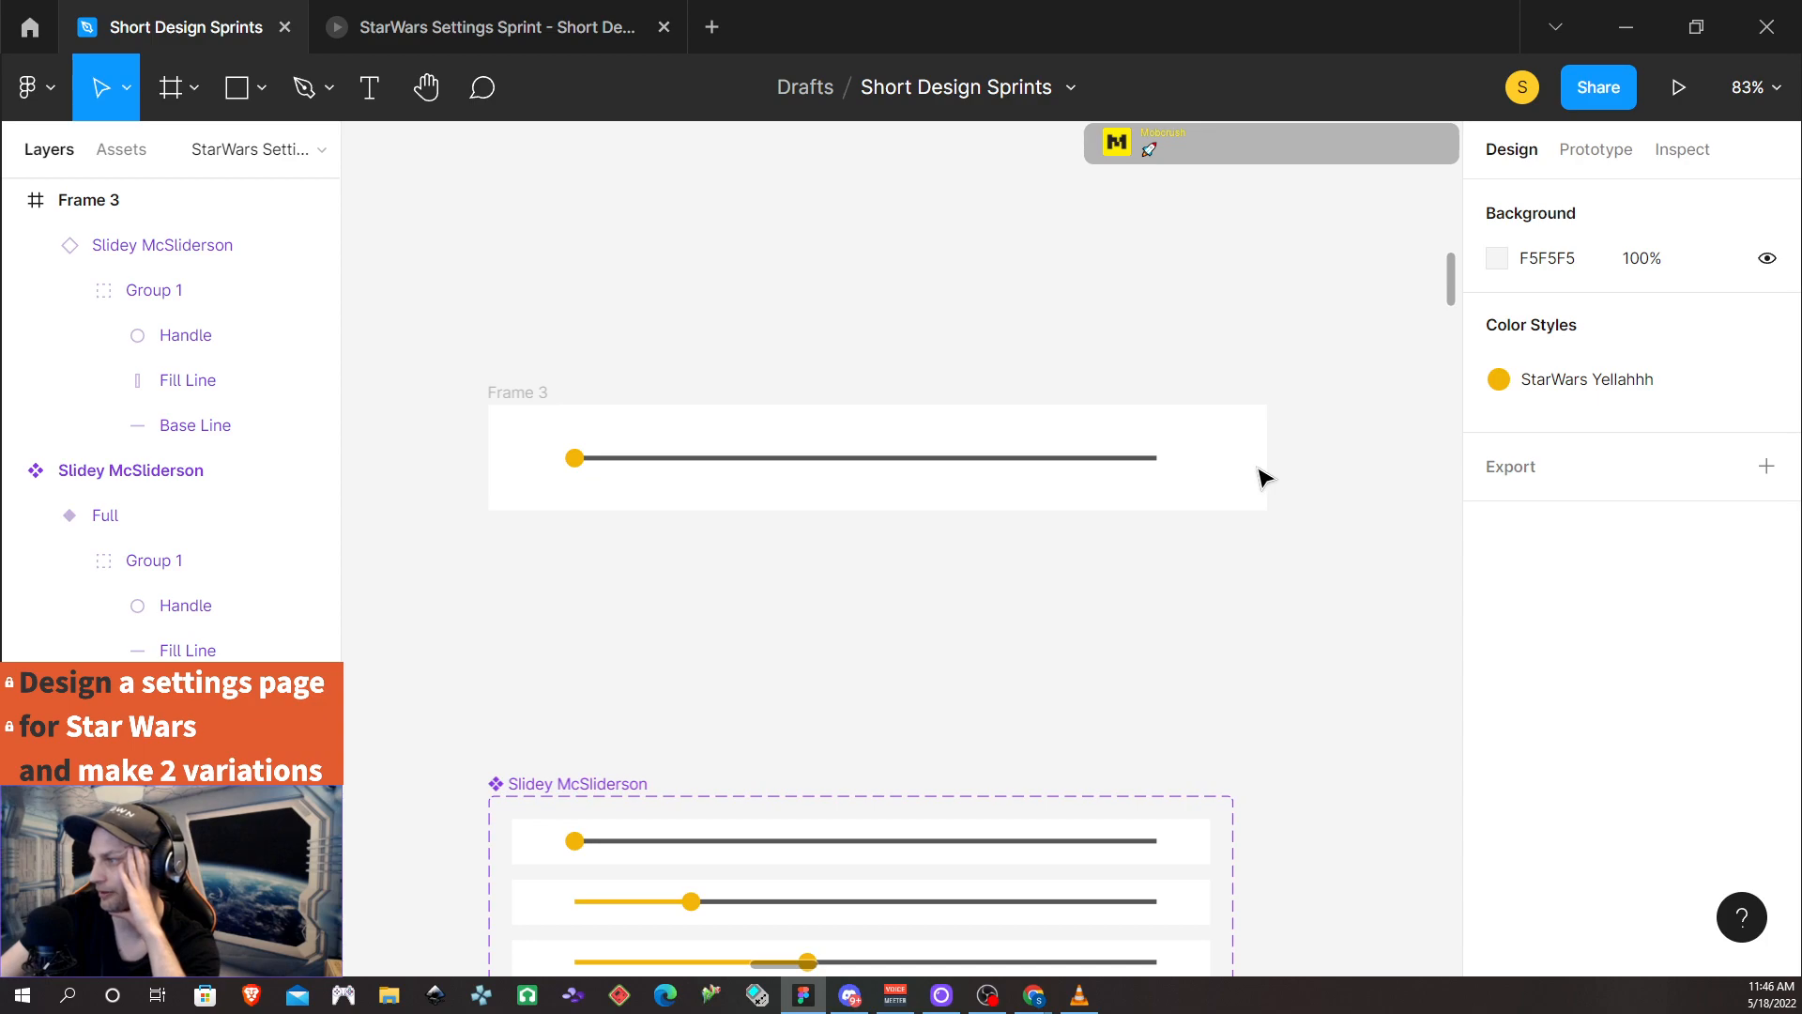
Widen Frame 3 to 704, and try stretching the slider instance inside it to a width of 609
{"action": "left_click", "coordinate": [507, 408]}
{"action": "left_click_drag", "start_coordinate": [1265, 468], "coordinate": [1308, 509]}
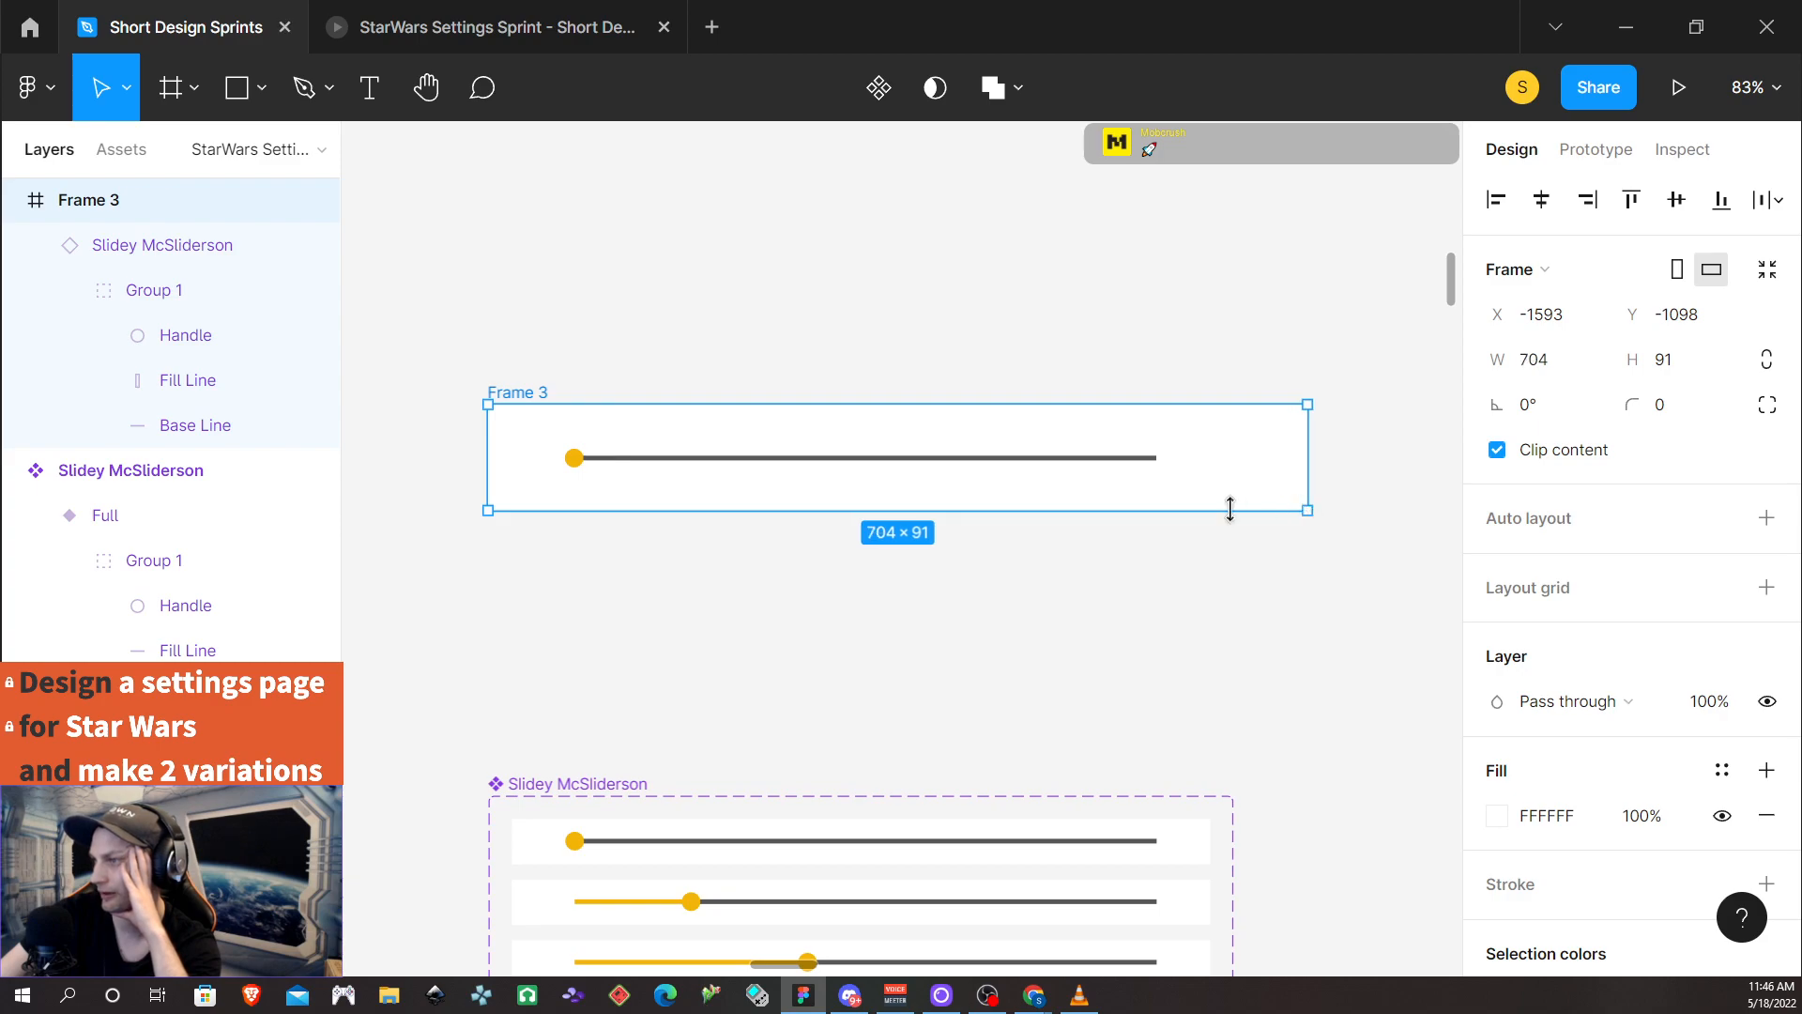
{"action": "left_click", "coordinate": [1120, 484]}
{"action": "left_click_drag", "start_coordinate": [1207, 470], "coordinate": [1219, 516]}
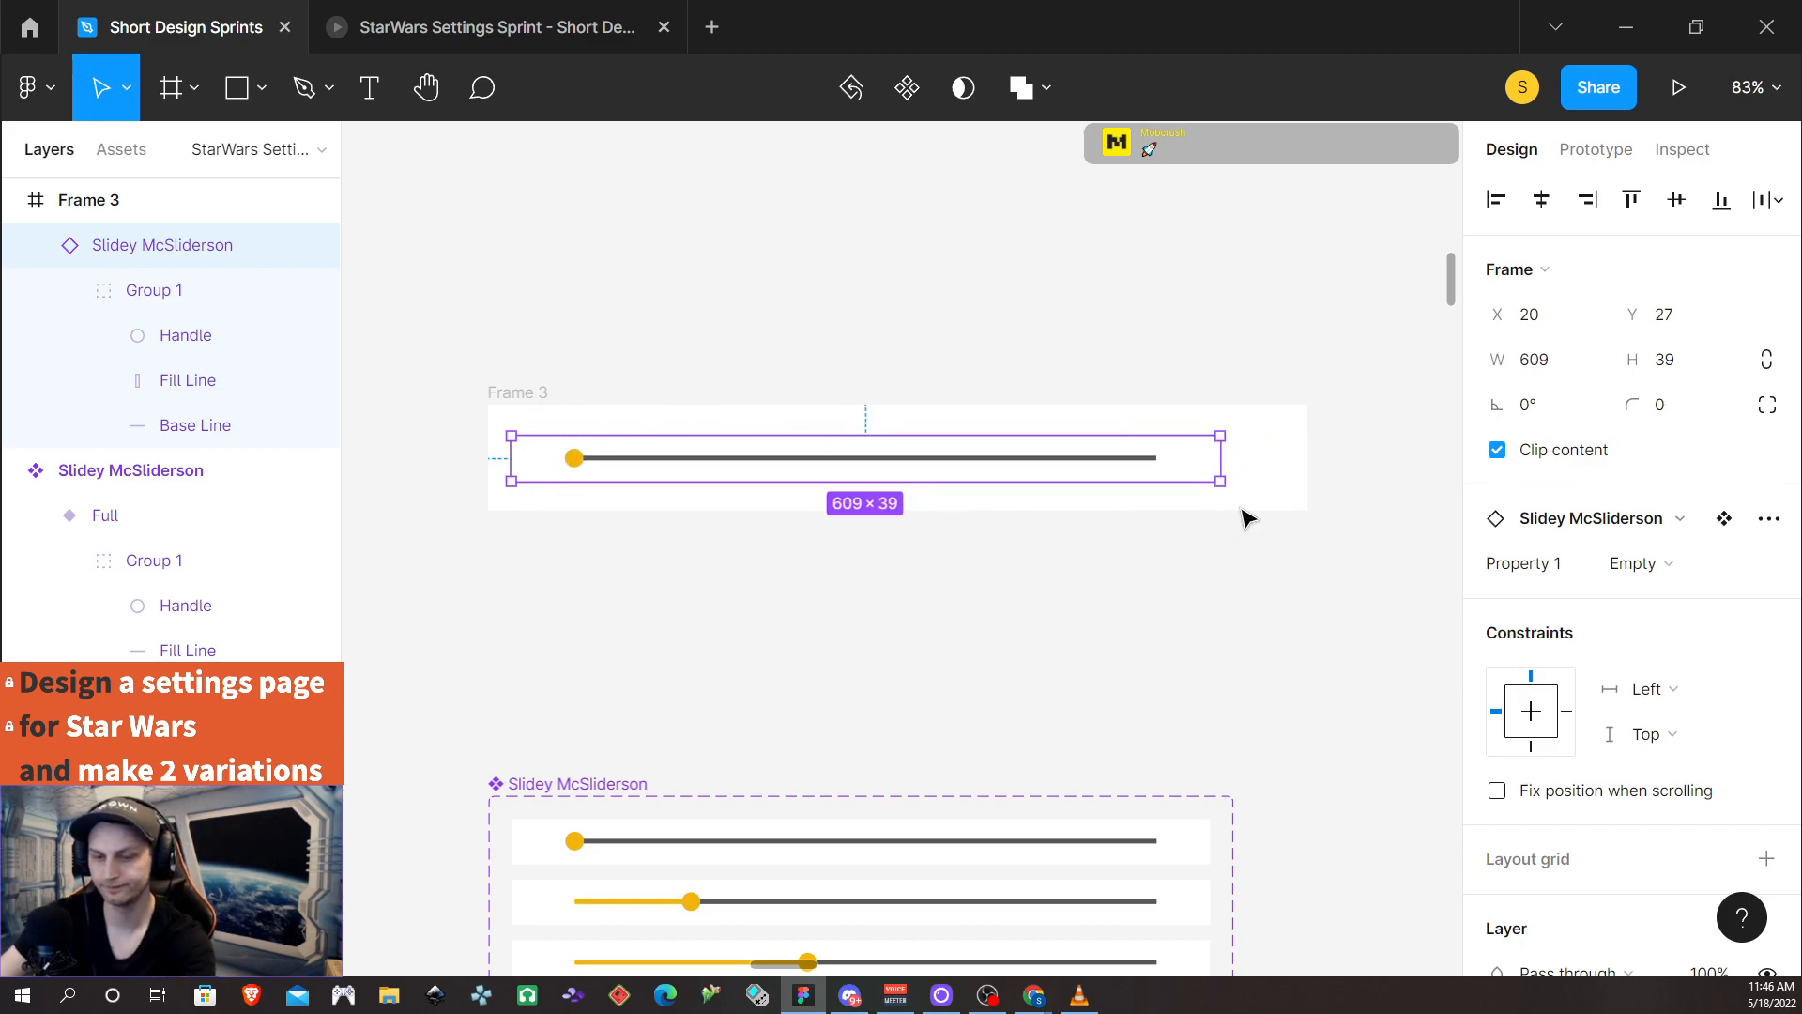
Examine the constraints, fill and selection colors of Group 1 inside Frame 3's slider instance
{"action": "double_click", "coordinate": [644, 470]}
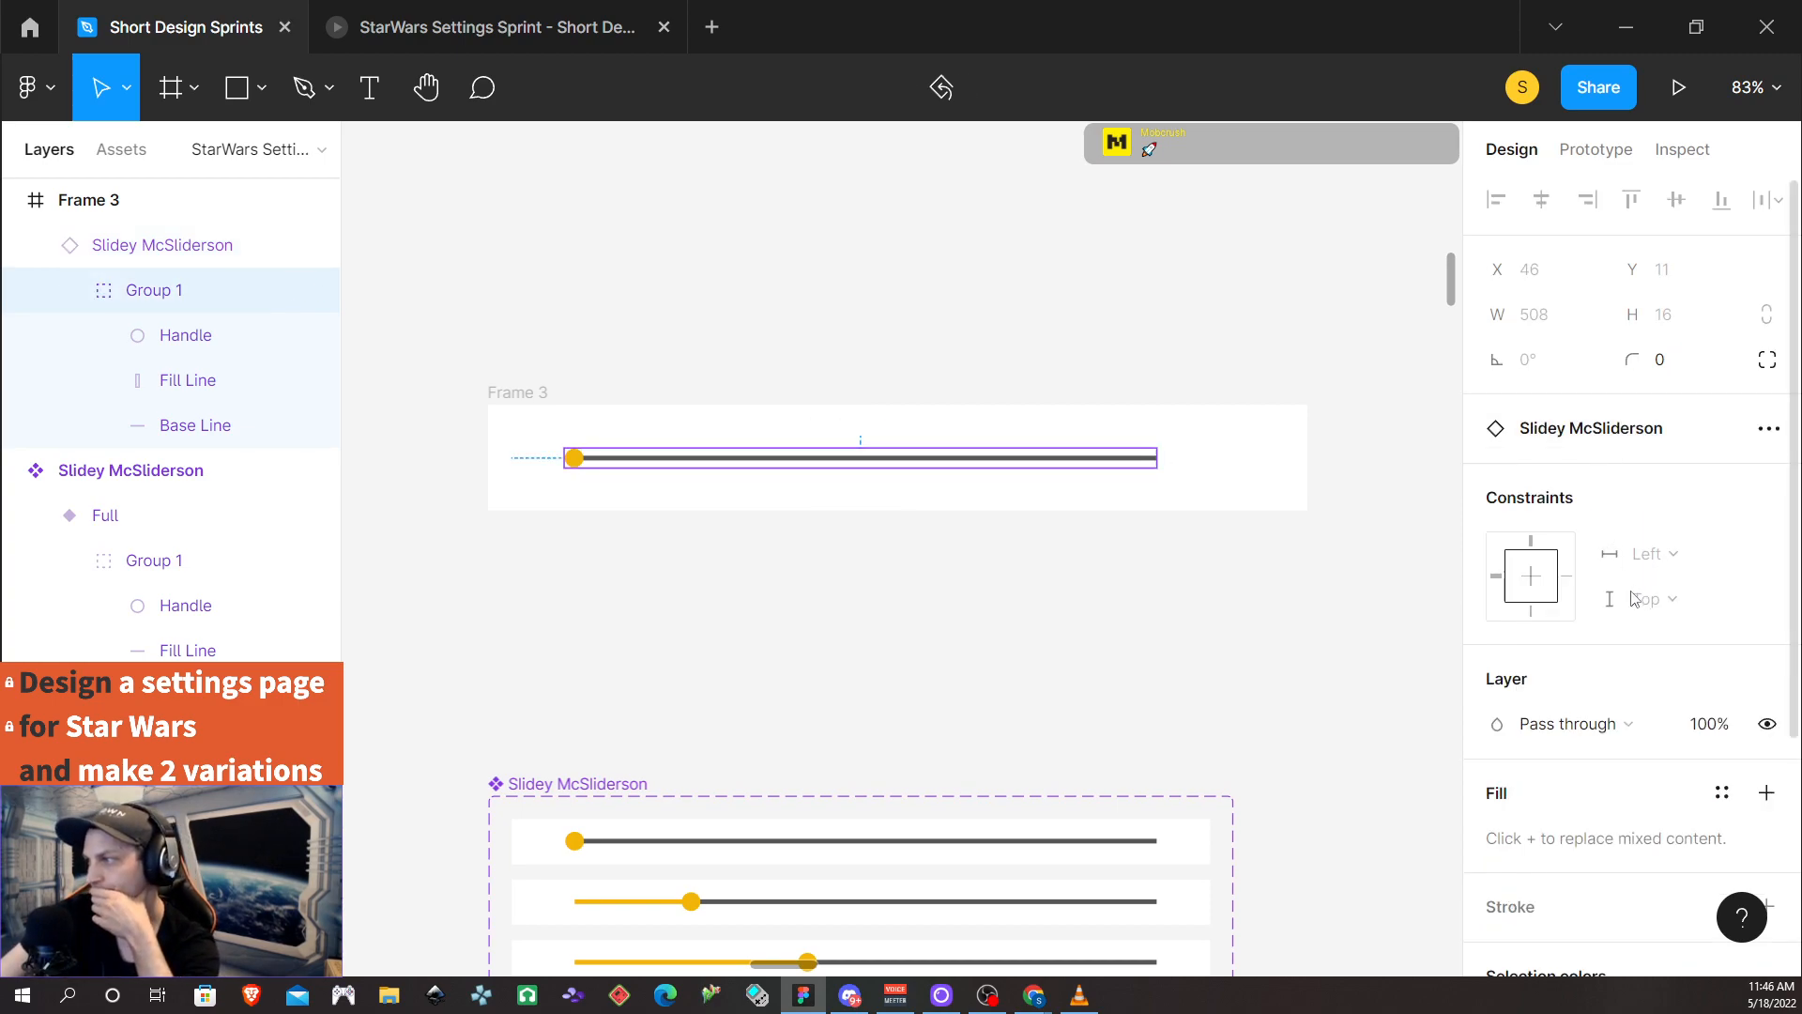
{"action": "scroll", "coordinate": [1580, 702], "scroll_direction": "down", "scroll_amount": 3}
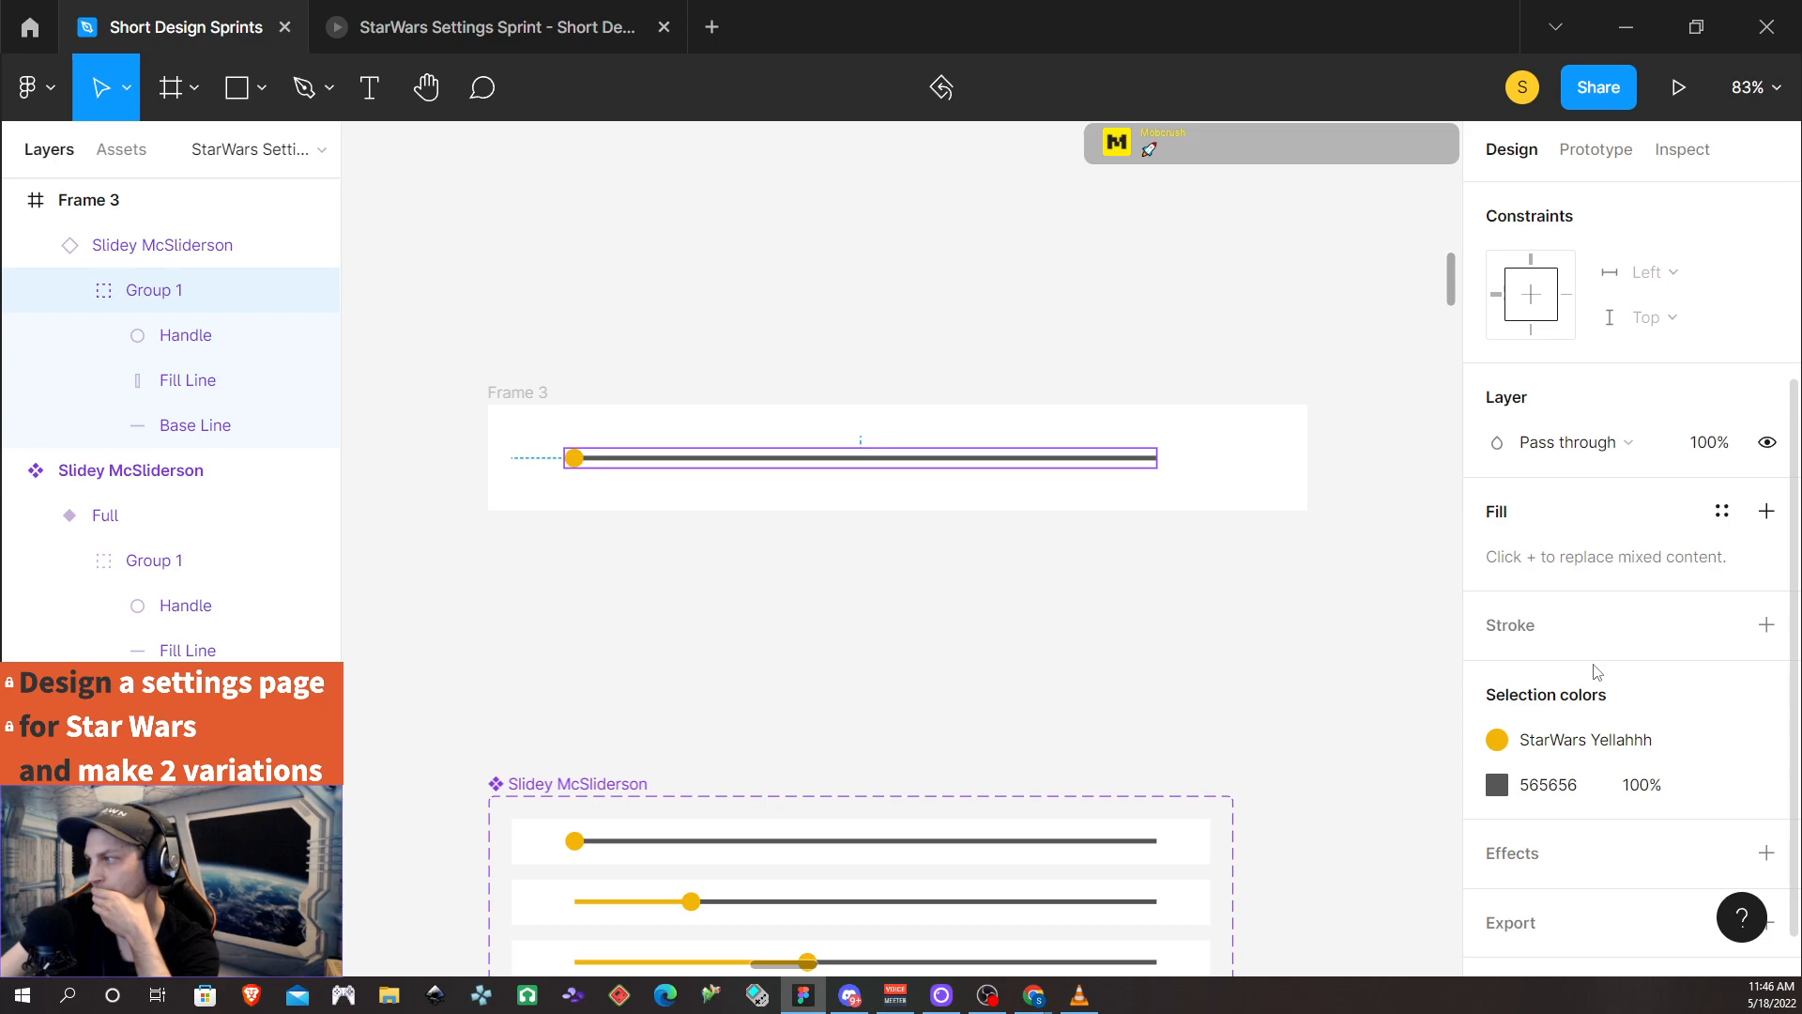
{"action": "scroll", "coordinate": [1596, 669], "scroll_direction": "up", "scroll_amount": 3}
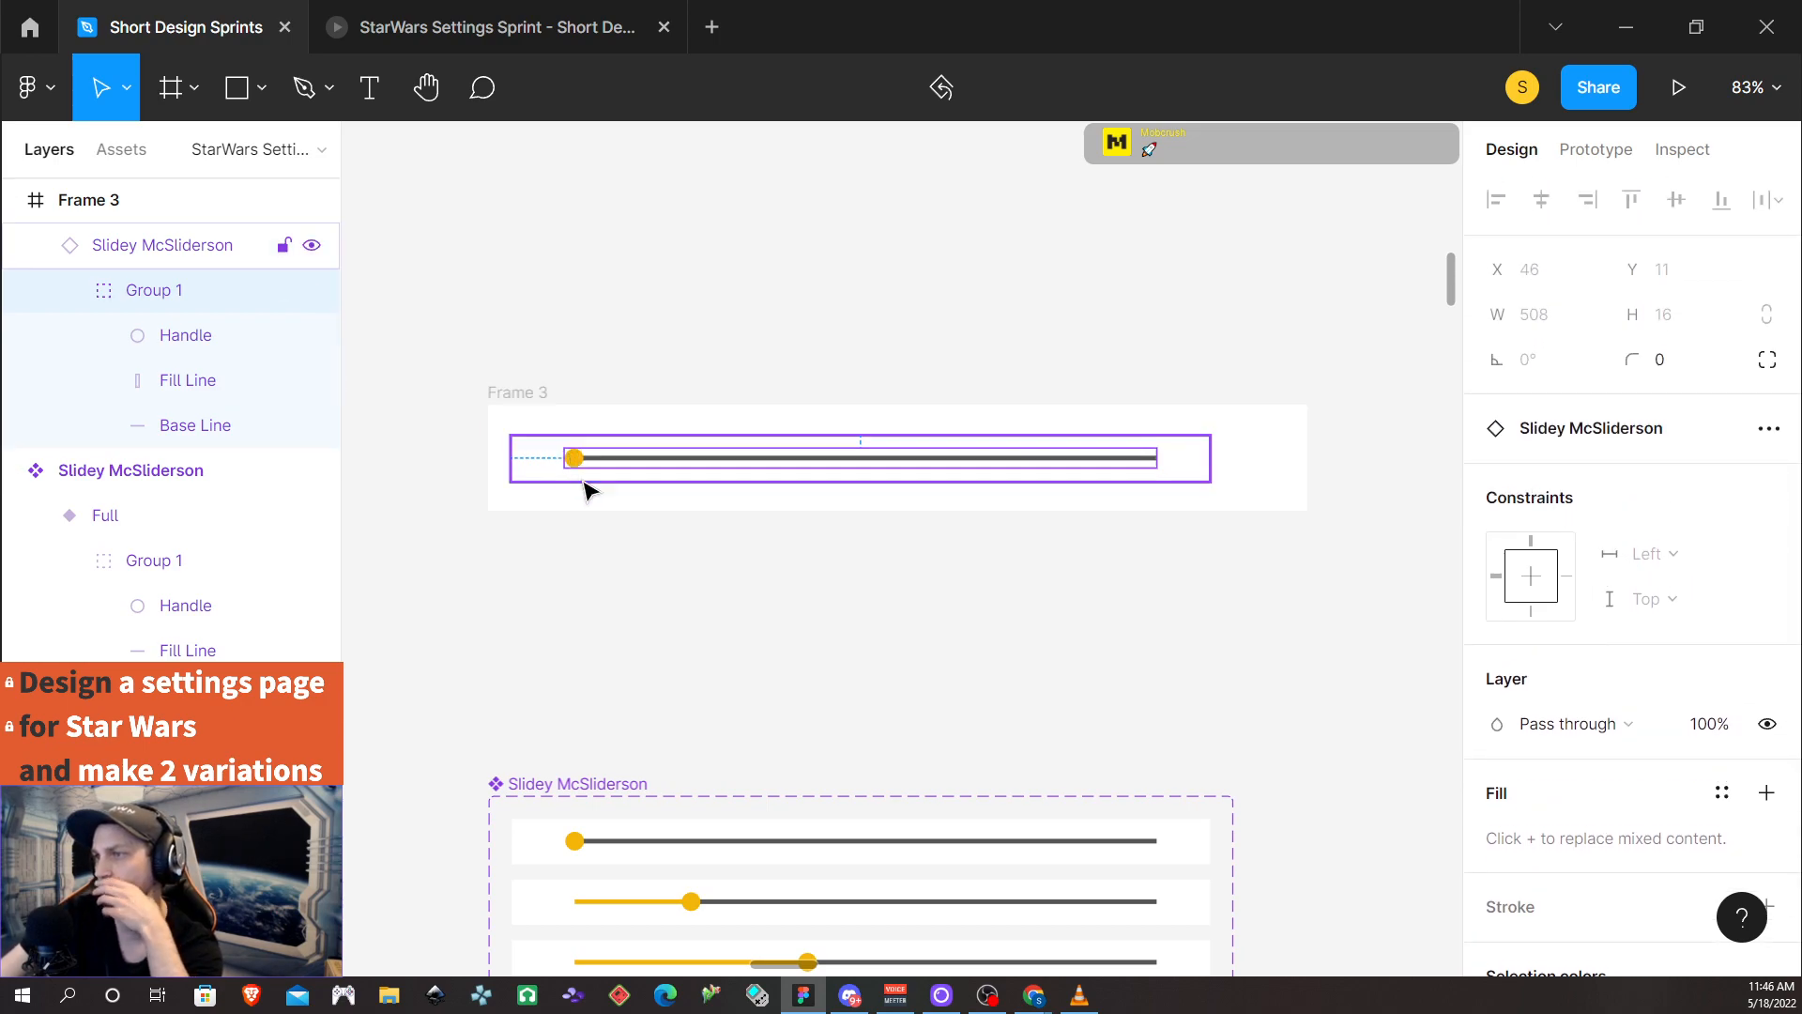
{"action": "scroll", "coordinate": [654, 699], "scroll_direction": "down", "scroll_amount": 1}
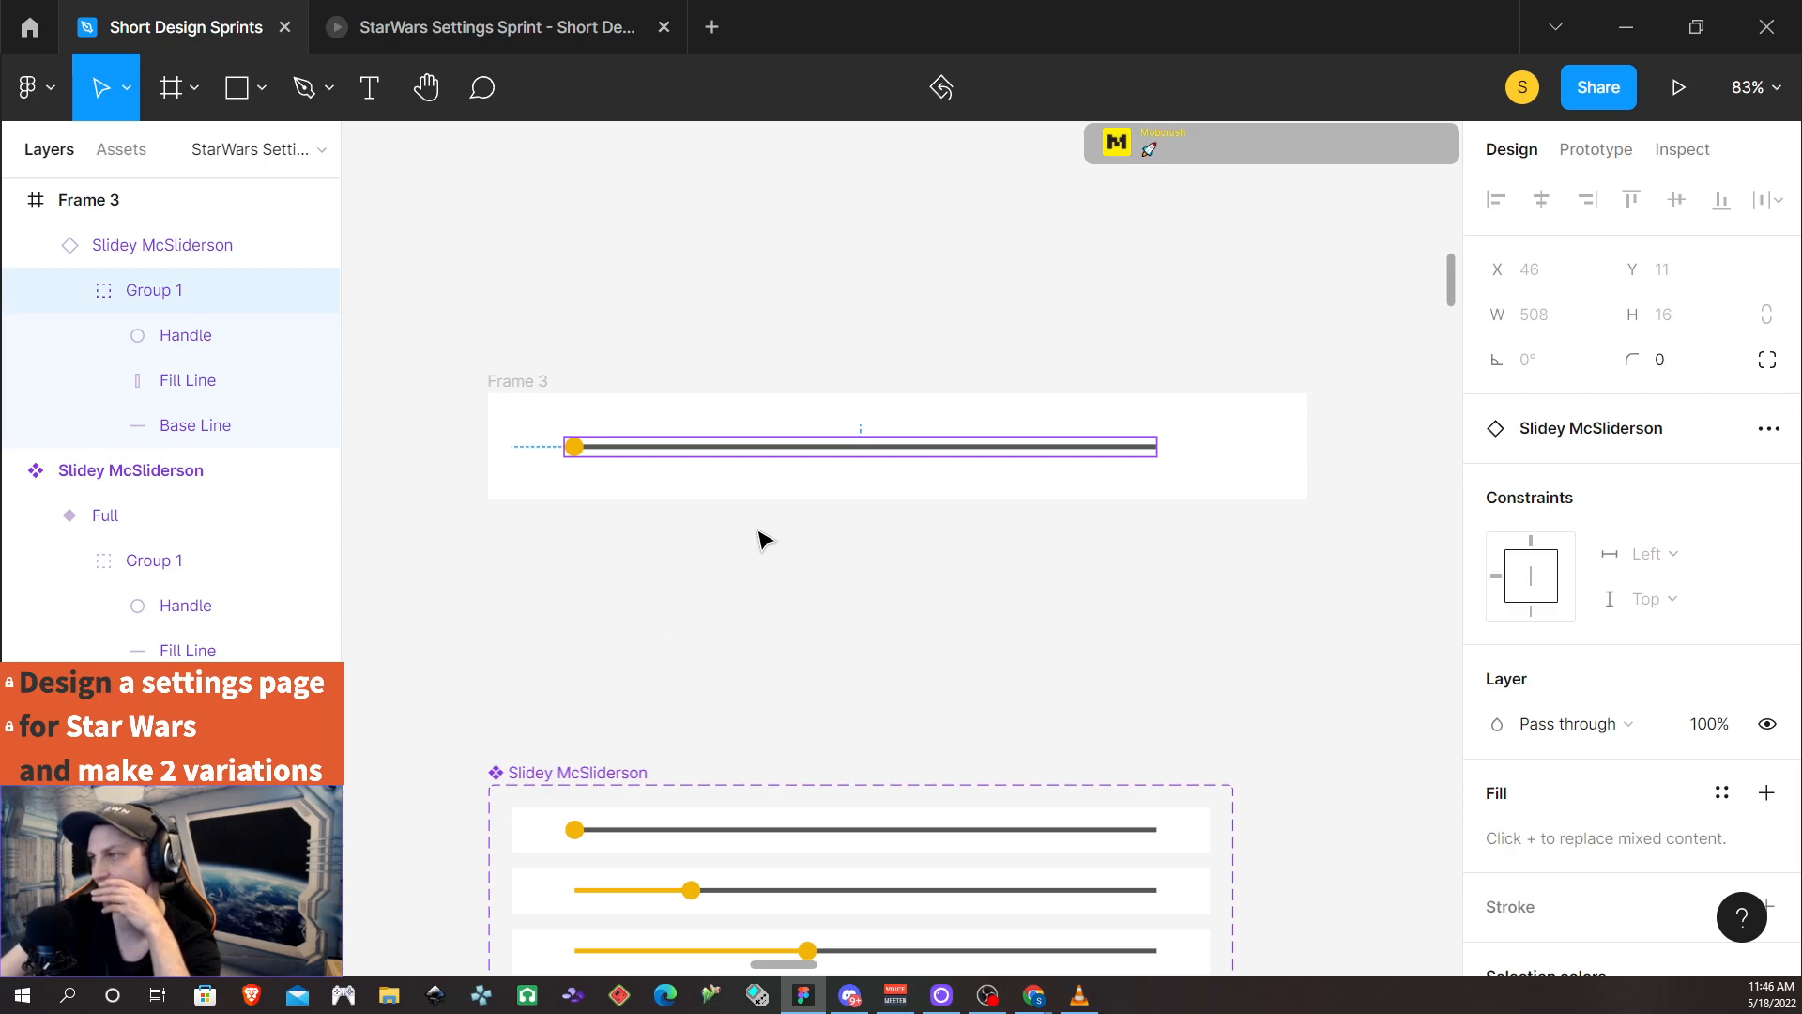
Set the Empty variant's horizontal constraint to Left and right, and widen the variant to 609
{"action": "scroll", "coordinate": [815, 728], "scroll_direction": "down", "scroll_amount": 1}
{"action": "left_click", "coordinate": [708, 825]}
{"action": "left_click", "coordinate": [708, 825]}
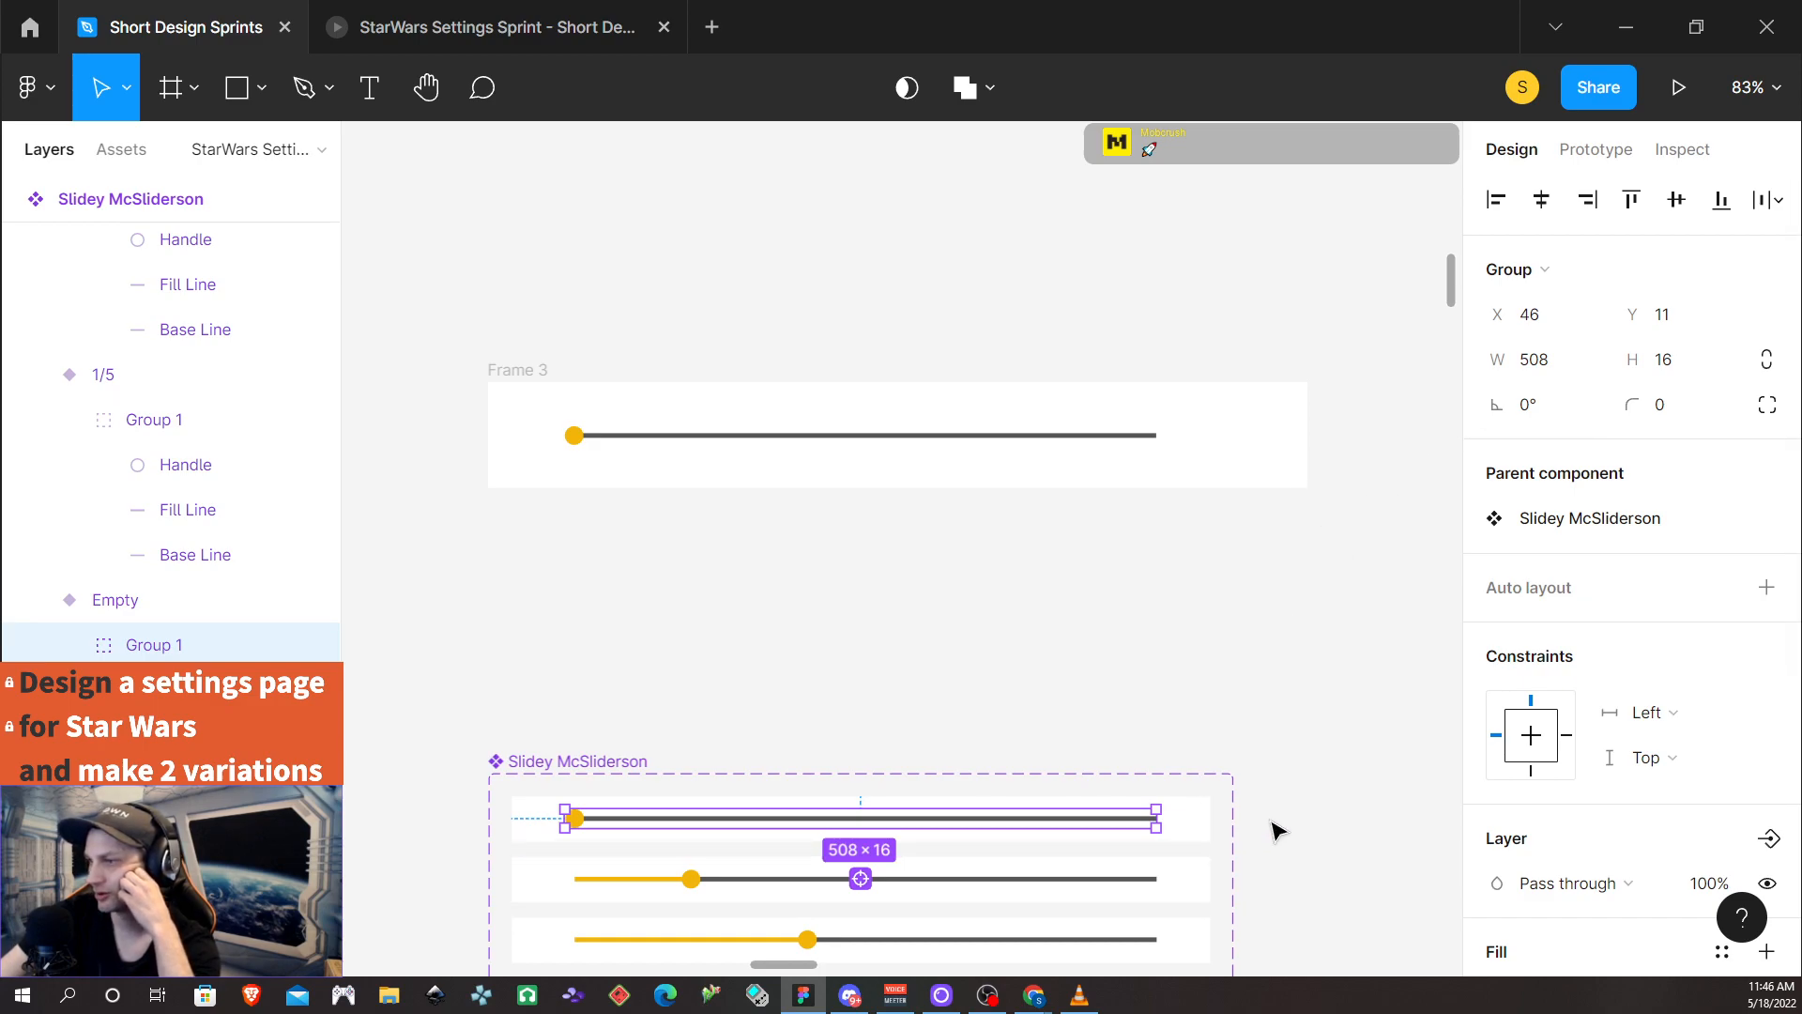
{"action": "left_click", "coordinate": [1184, 833]}
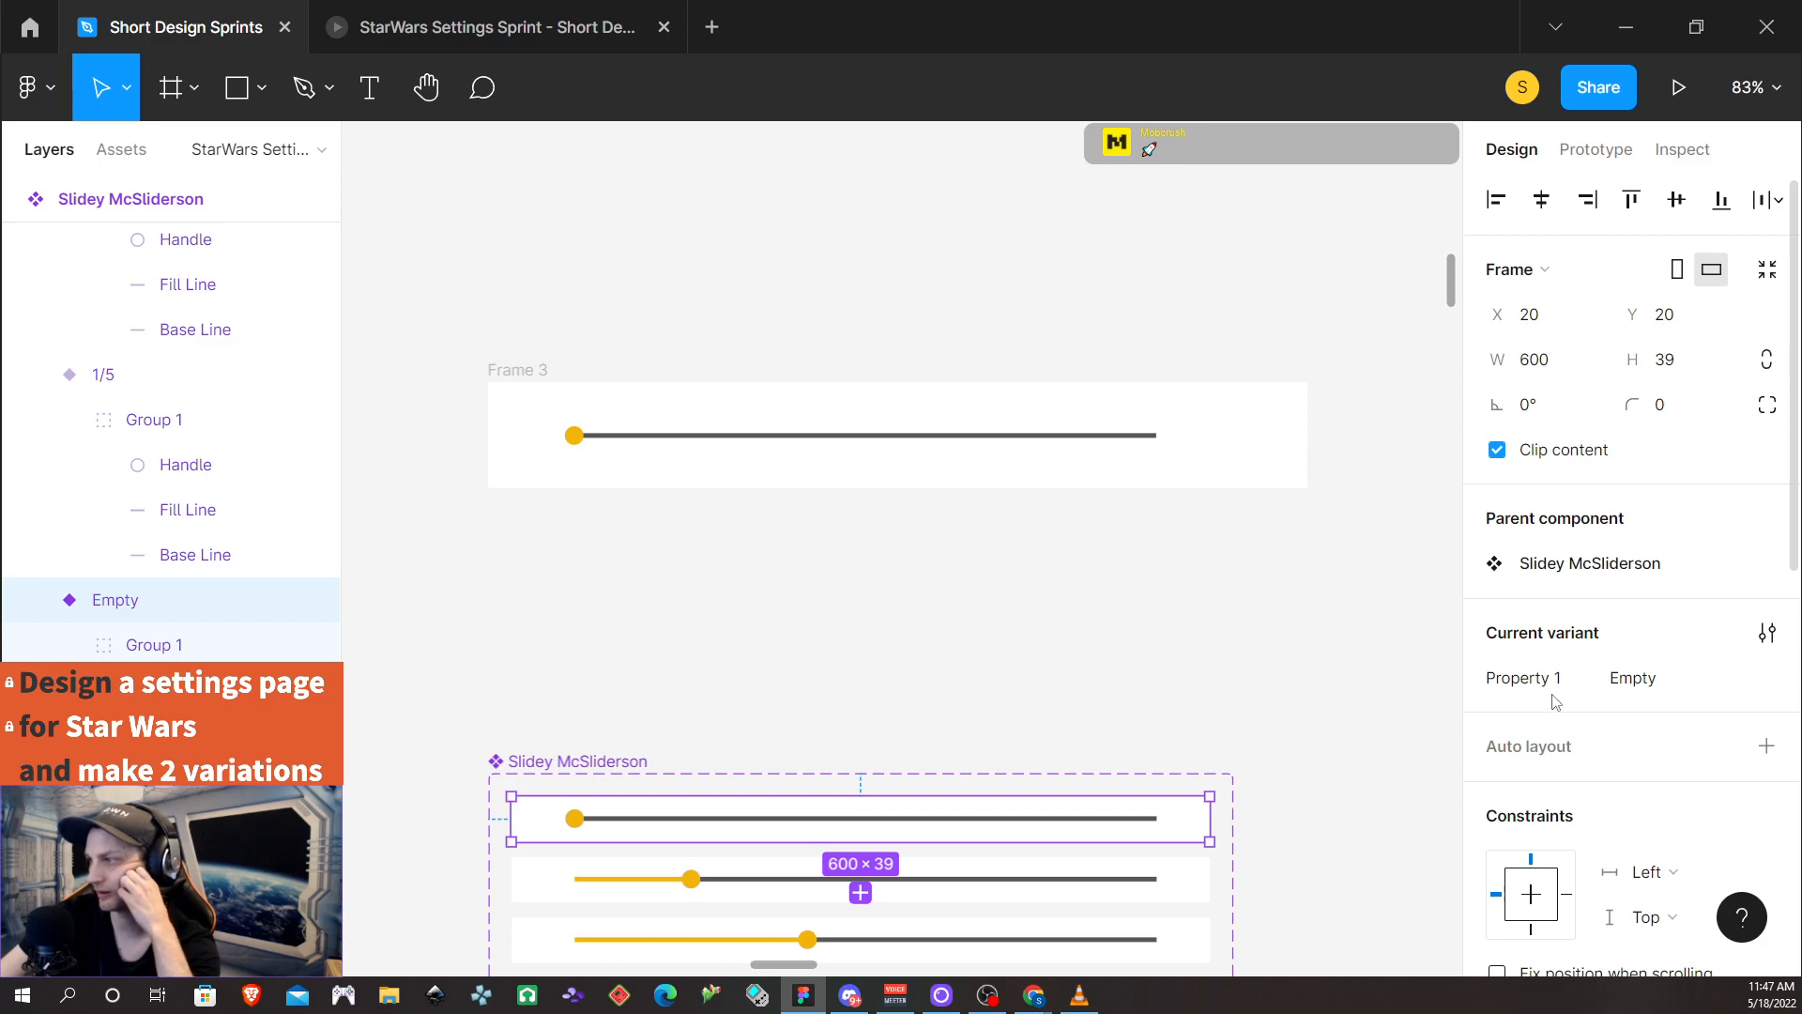
{"action": "scroll", "coordinate": [1558, 696], "scroll_direction": "down", "scroll_amount": 3}
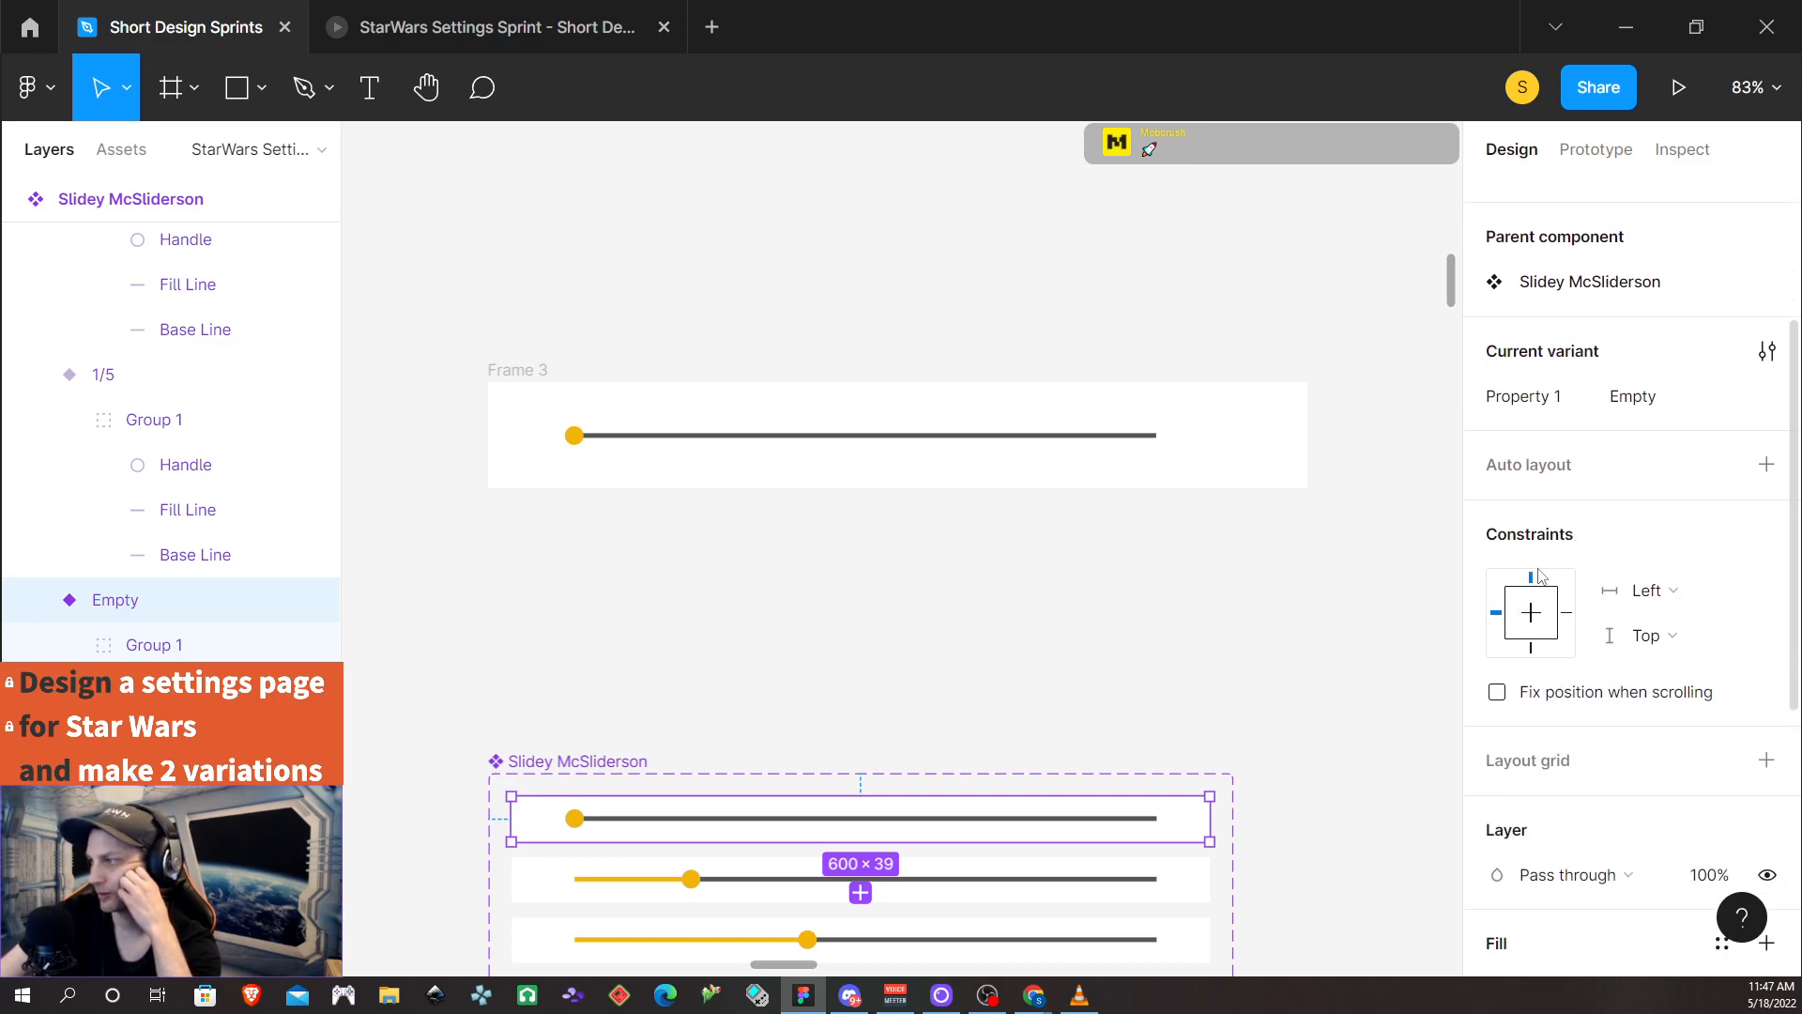
{"action": "left_click", "coordinate": [1664, 596]}
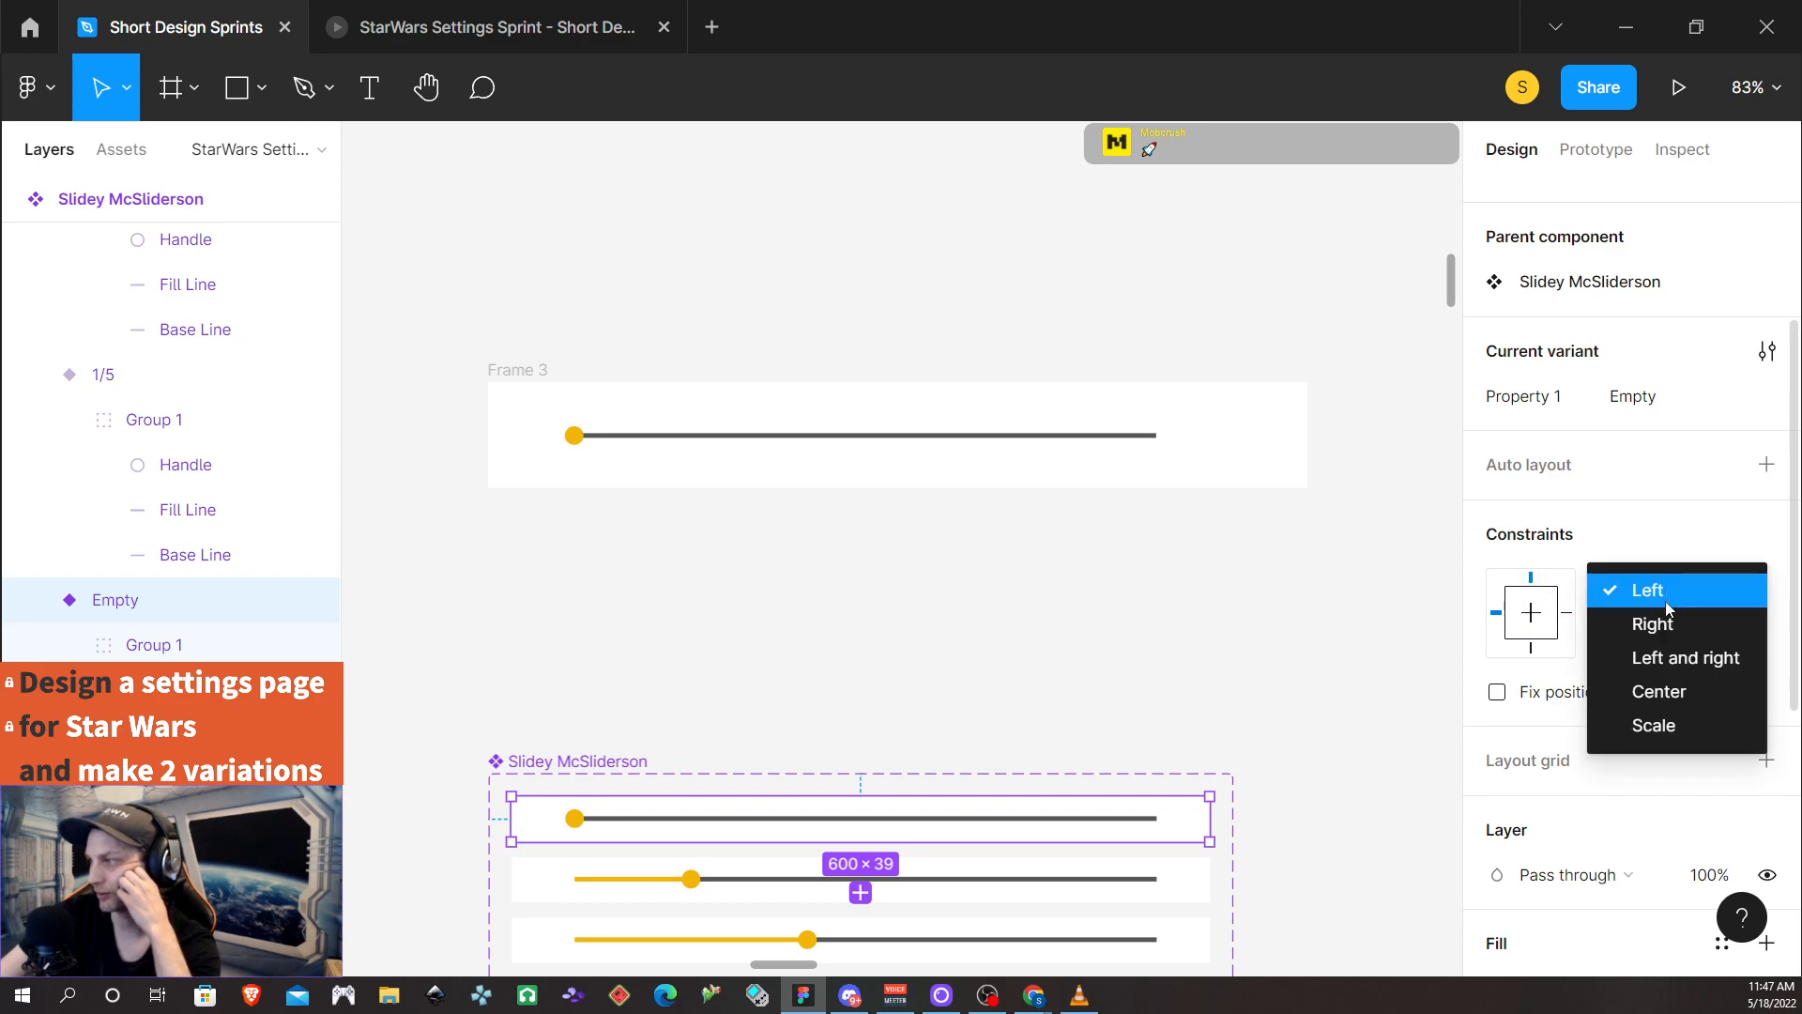
{"action": "left_click", "coordinate": [1679, 660]}
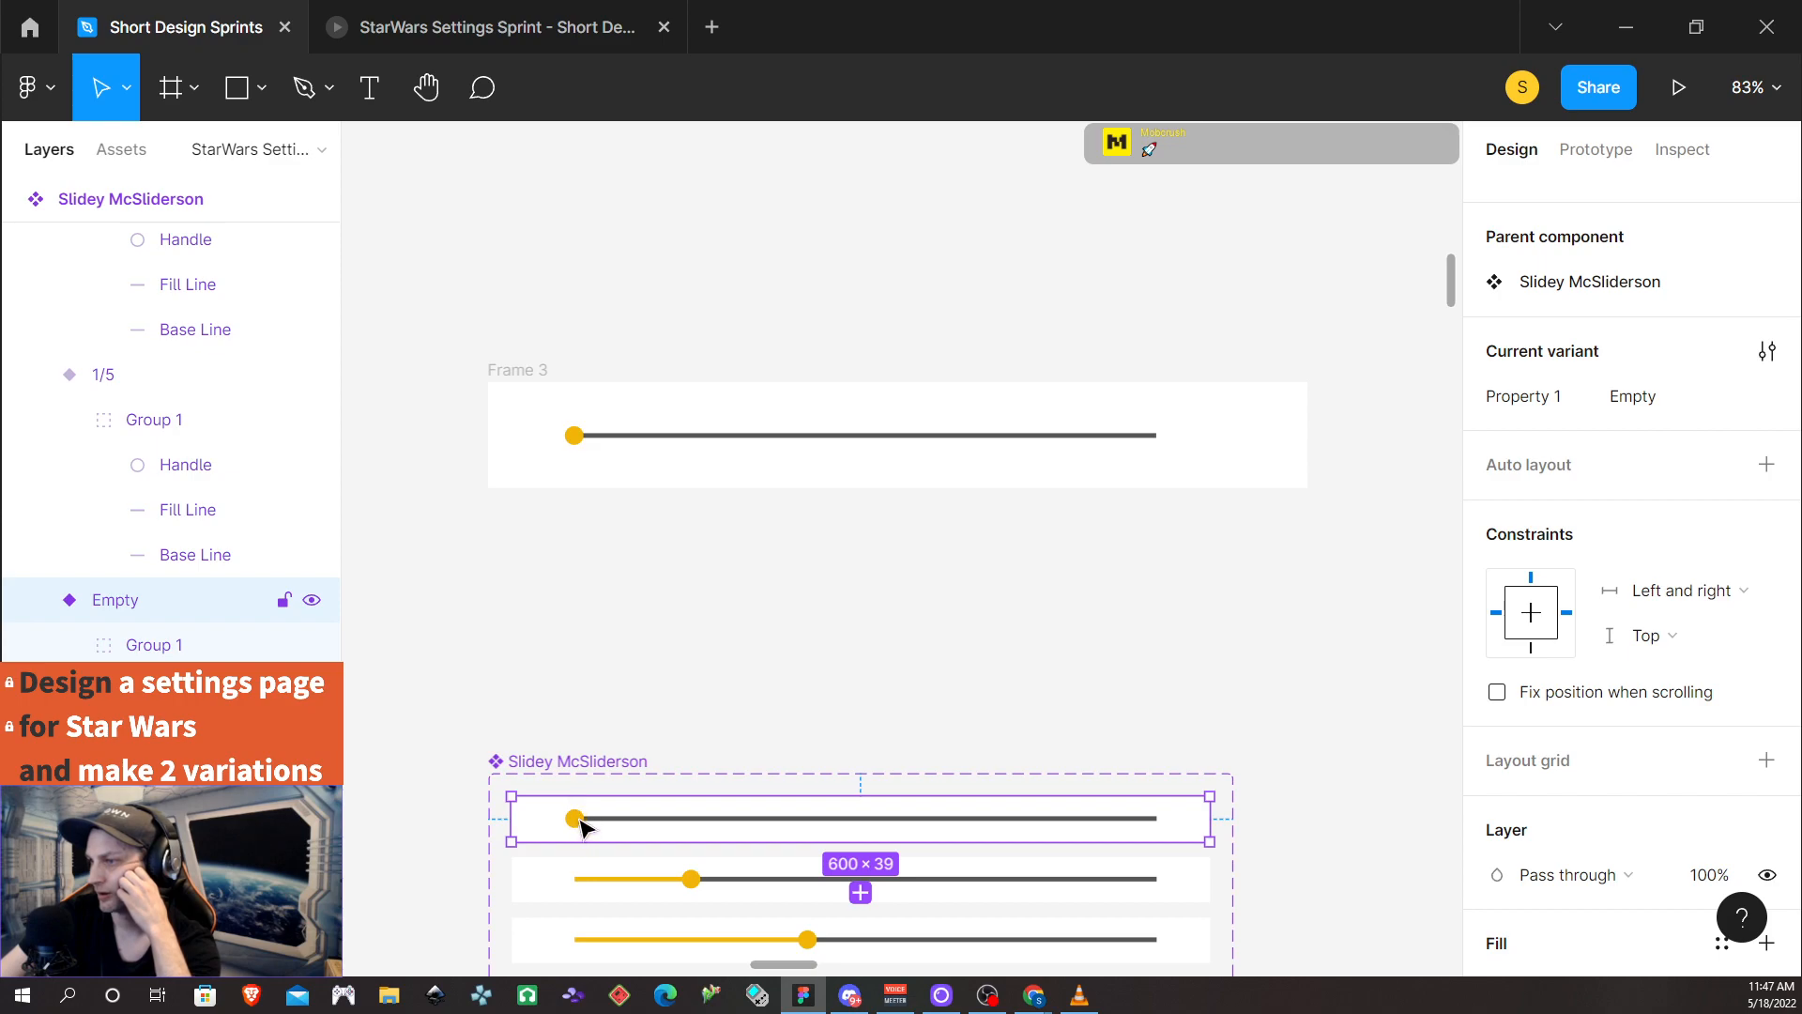
{"action": "mouse_move", "coordinate": [1210, 821]}
{"action": "left_mouse_down"}
{"action": "mouse_move", "coordinate": [966, 825]}
{"action": "mouse_move", "coordinate": [1107, 818]}
{"action": "mouse_move", "coordinate": [1220, 850]}
{"action": "left_mouse_up"}
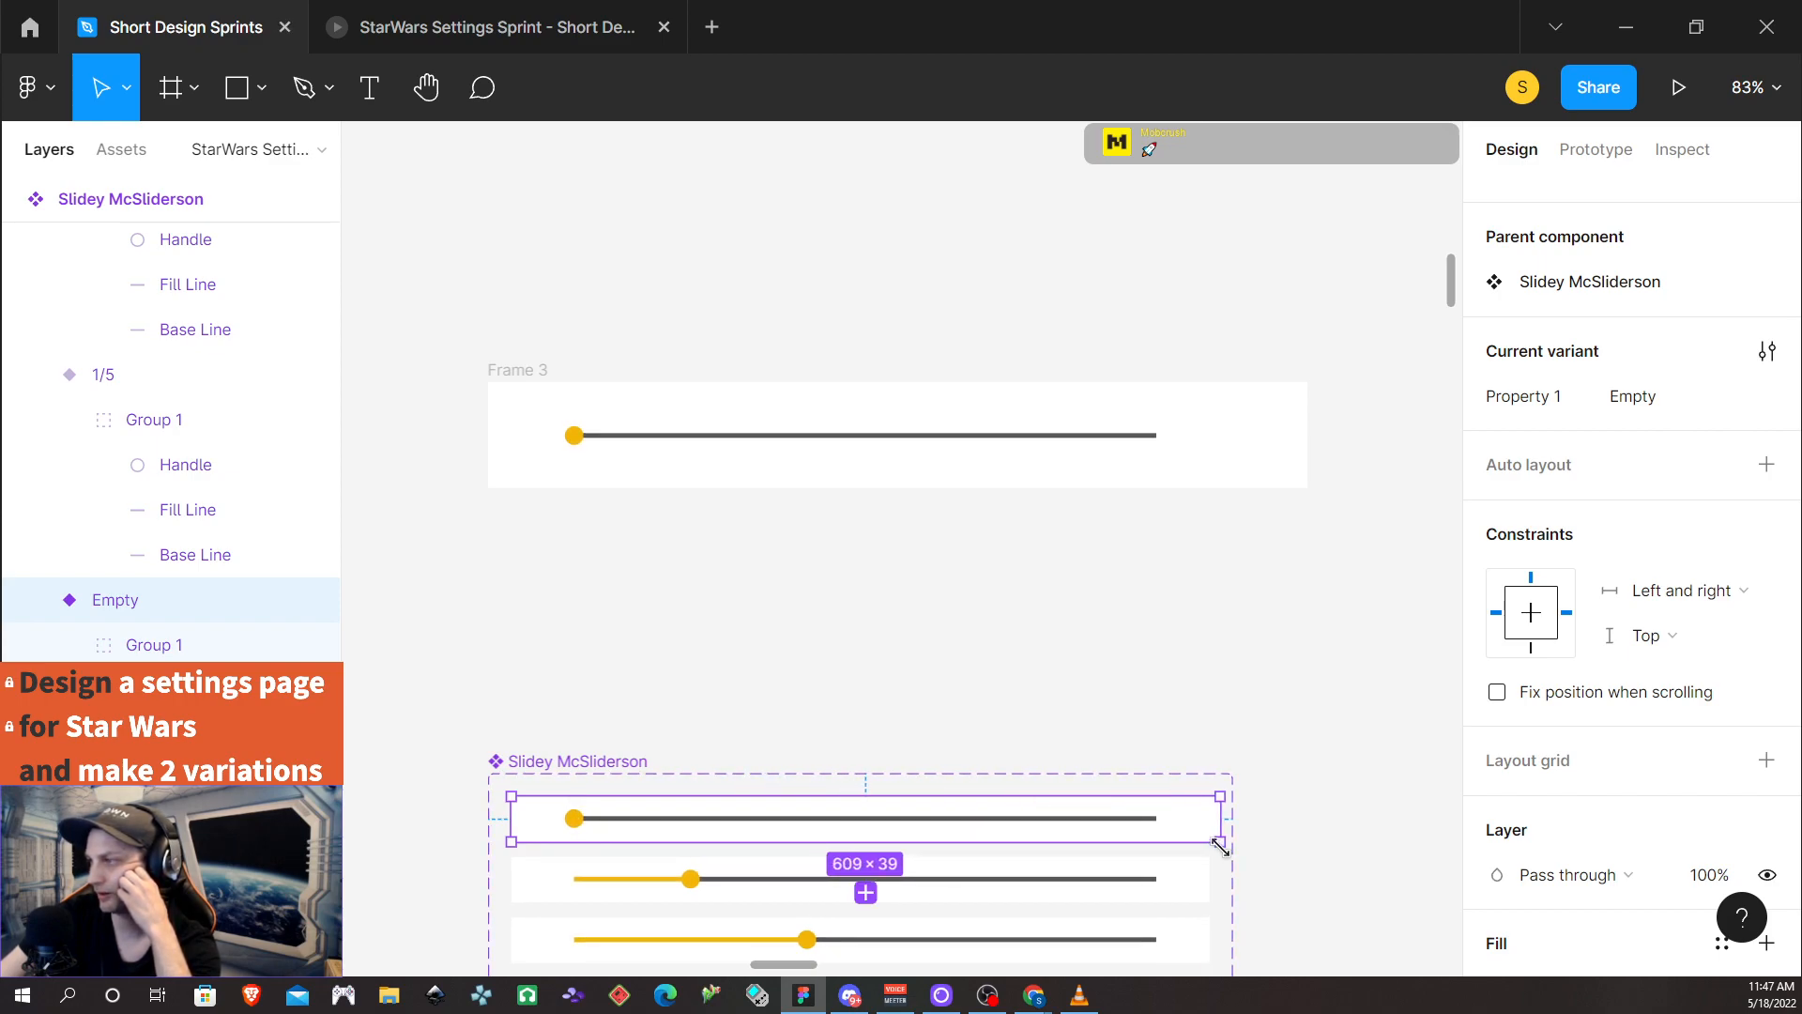
Set the horizontal constraint of Group 1 inside the Empty variant to Left and right
{"action": "left_click", "coordinate": [737, 827]}
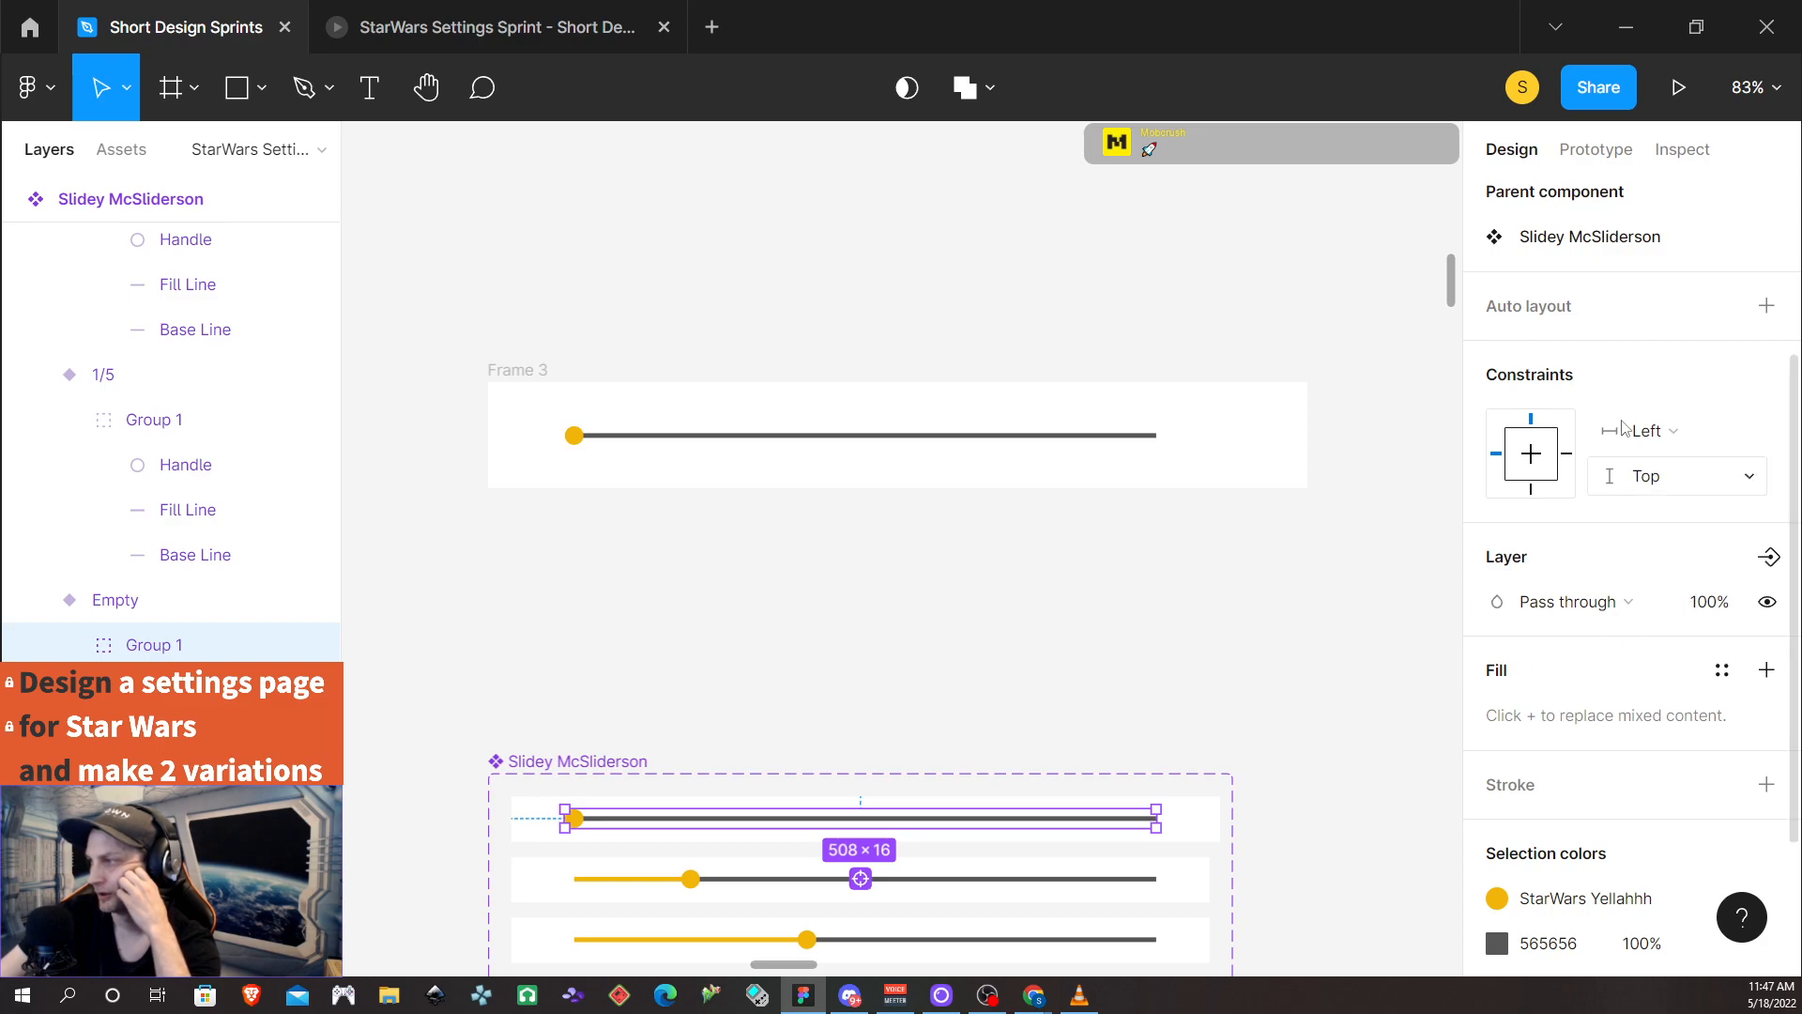
{"action": "left_click", "coordinate": [1661, 433]}
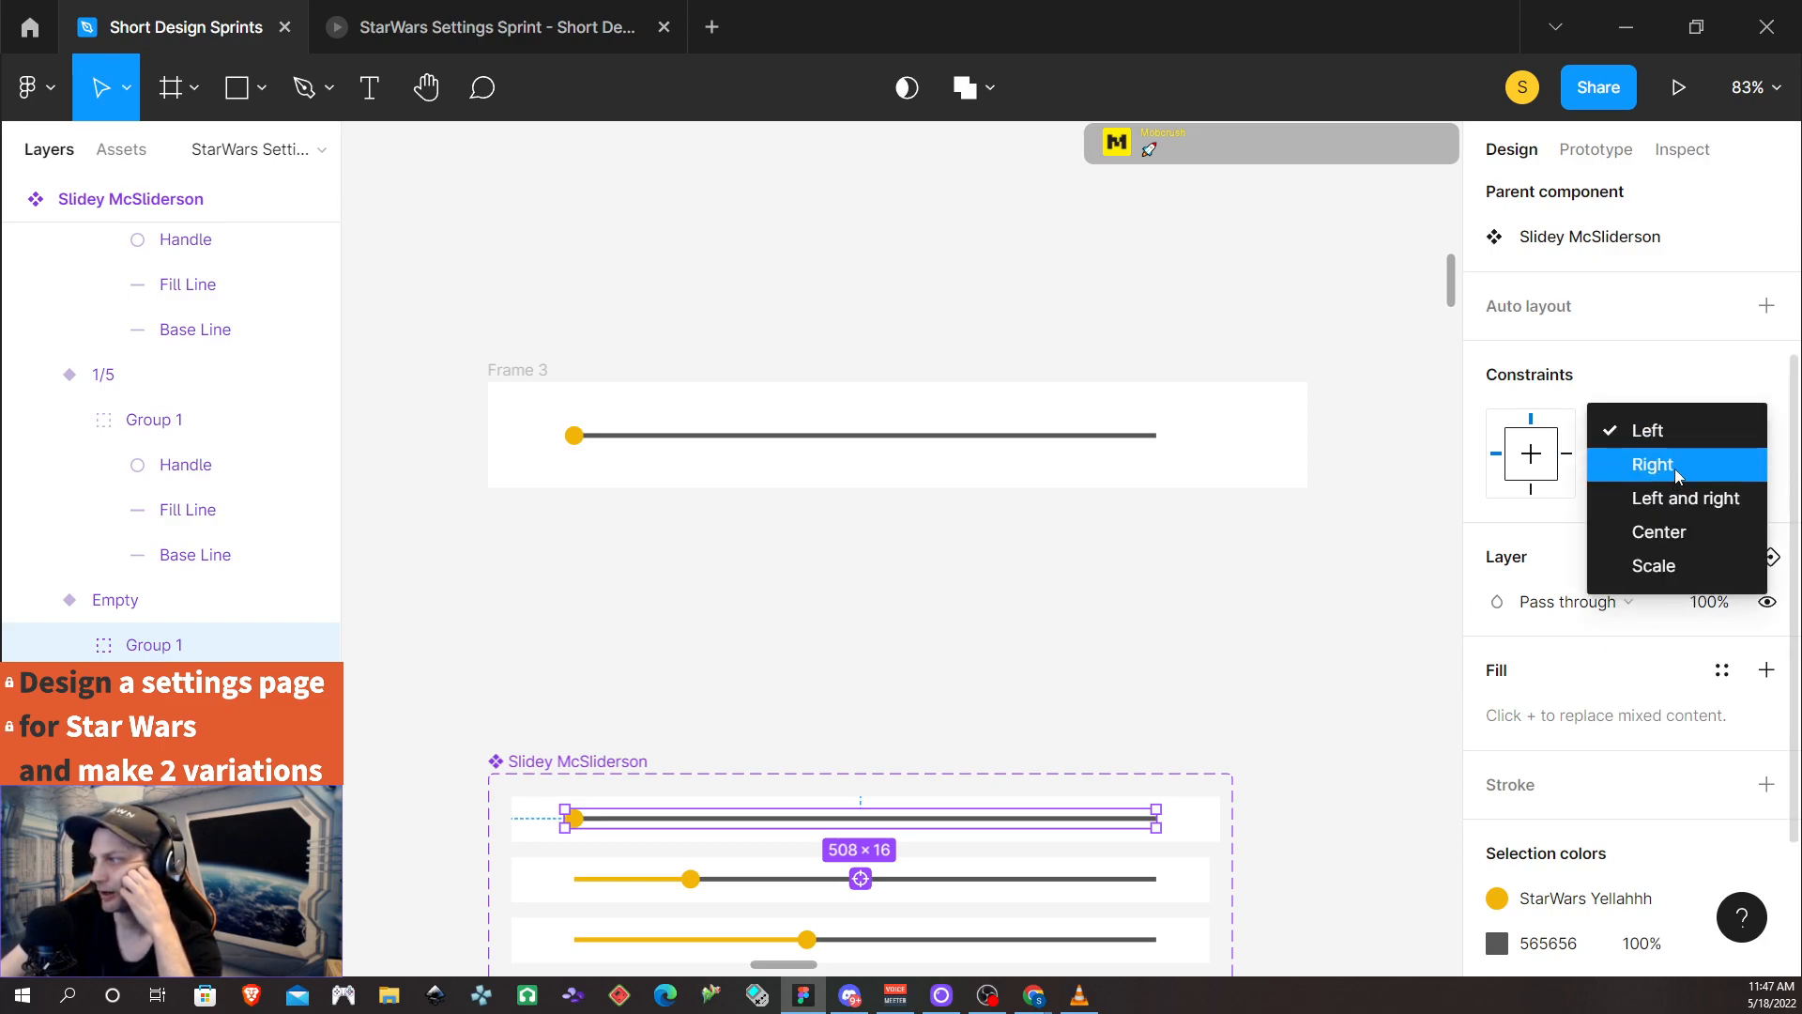
{"action": "left_click", "coordinate": [1680, 497]}
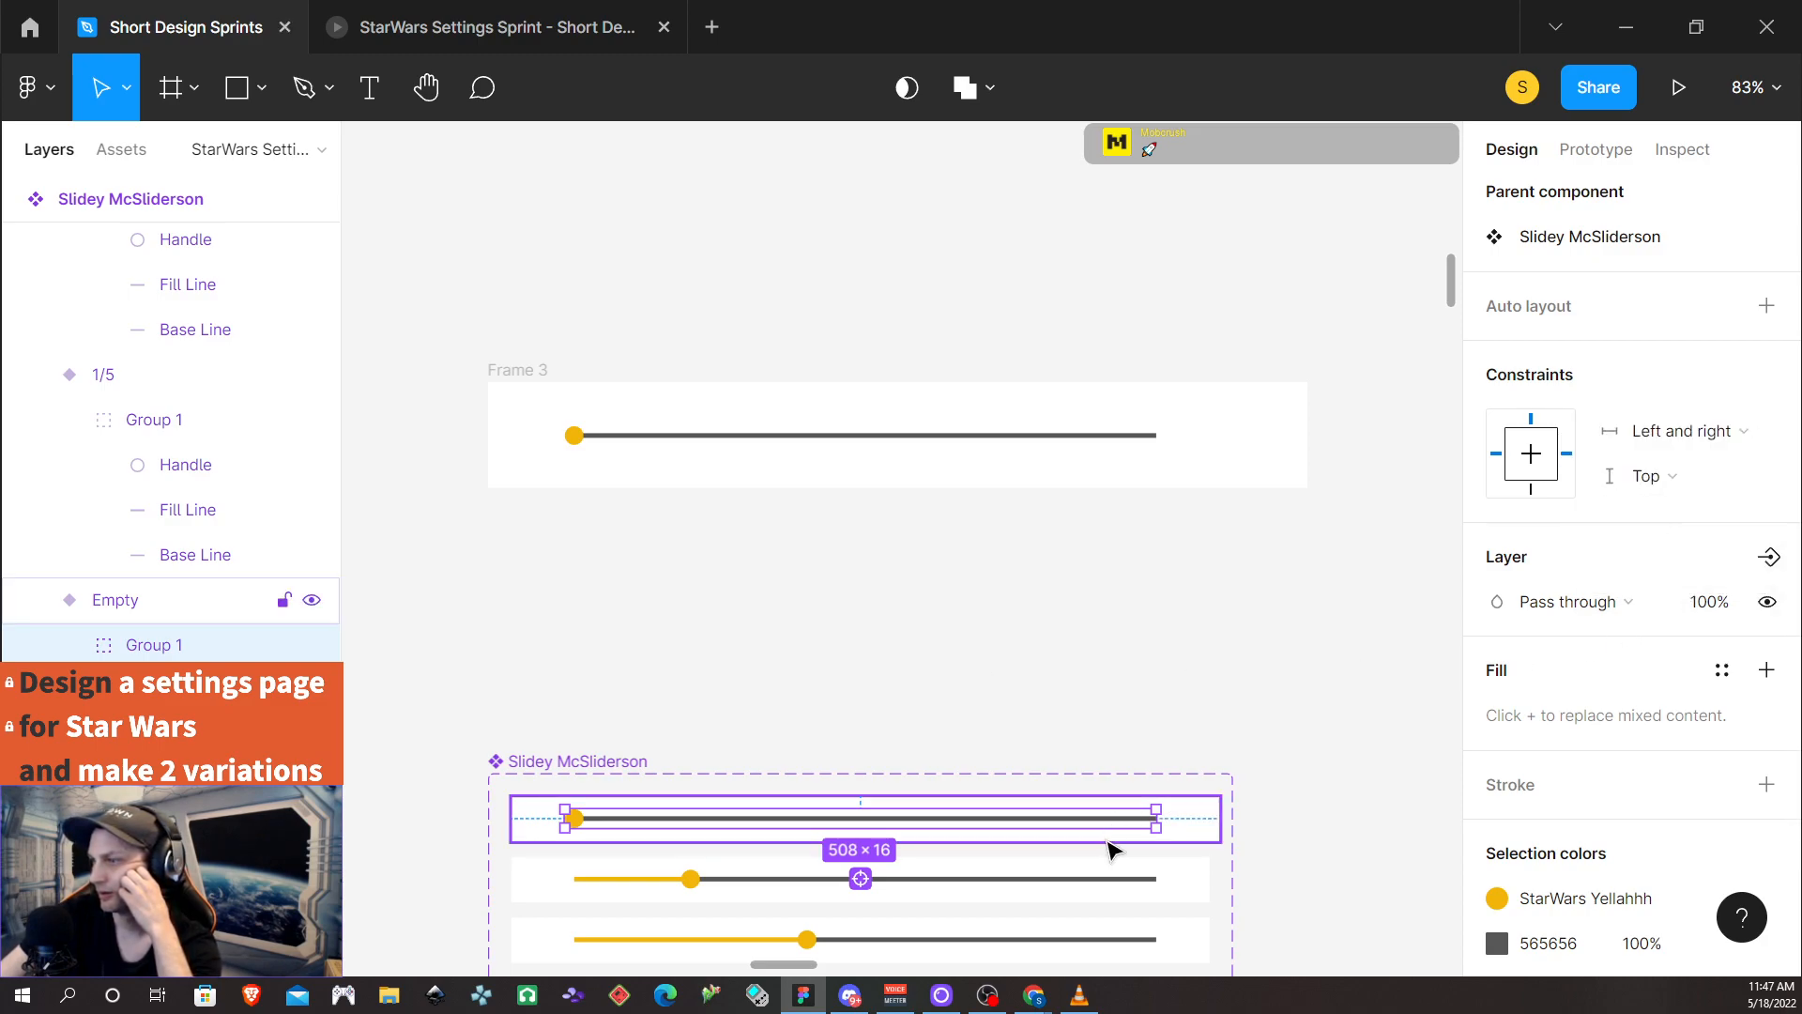
Examine the horizontal and vertical constraint options of the Handle in the Empty variant
{"action": "left_click", "coordinate": [186, 690]}
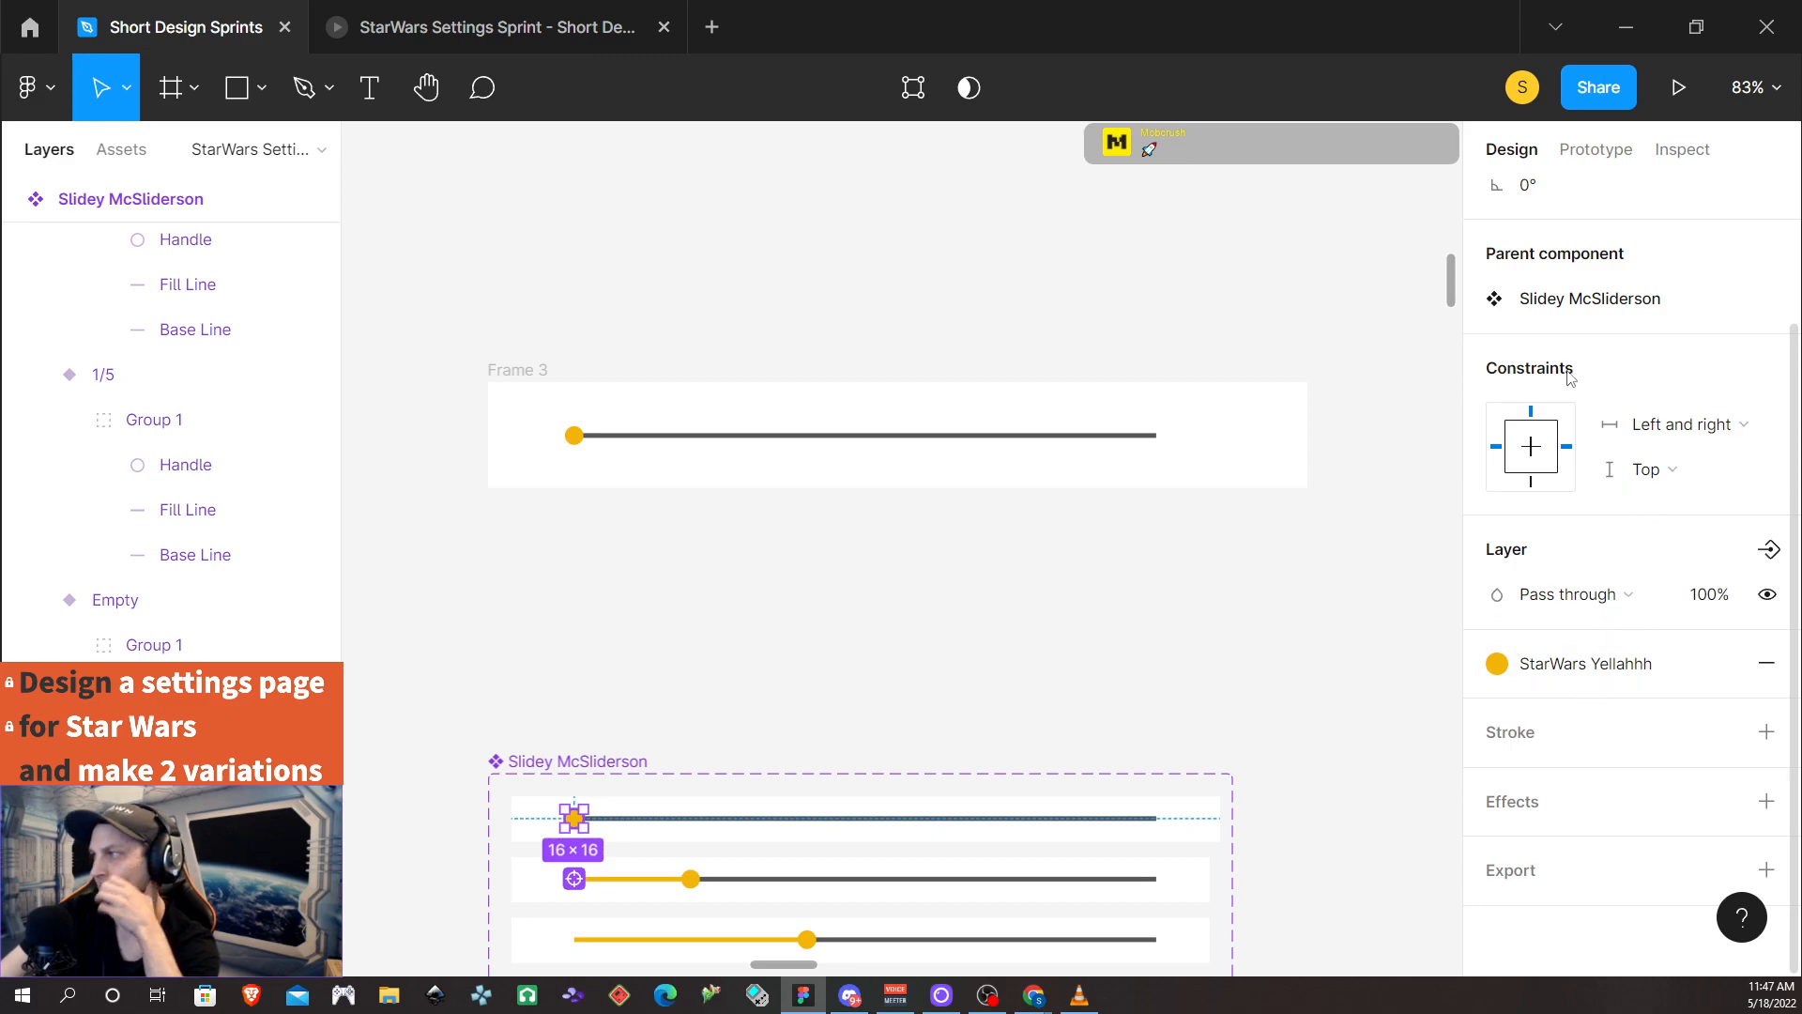
{"action": "scroll", "coordinate": [1586, 464], "scroll_direction": "up", "scroll_amount": 3}
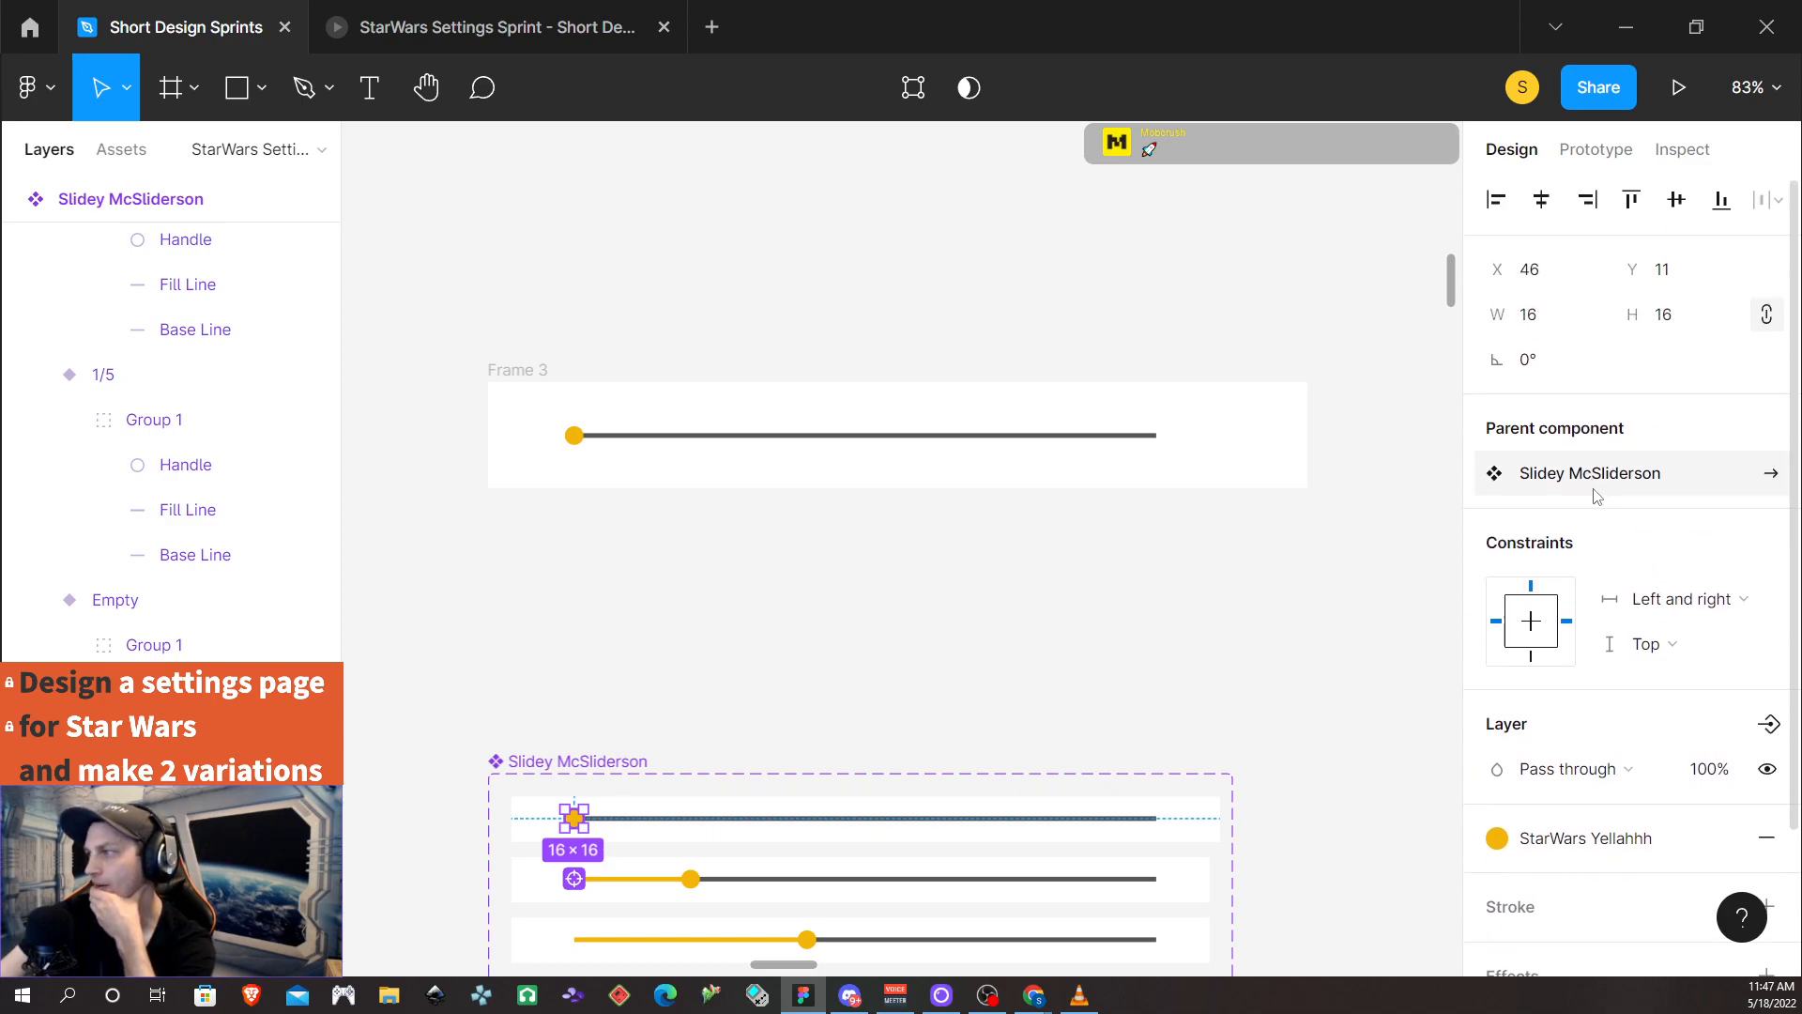
{"action": "scroll", "coordinate": [1596, 495], "scroll_direction": "down", "scroll_amount": 2}
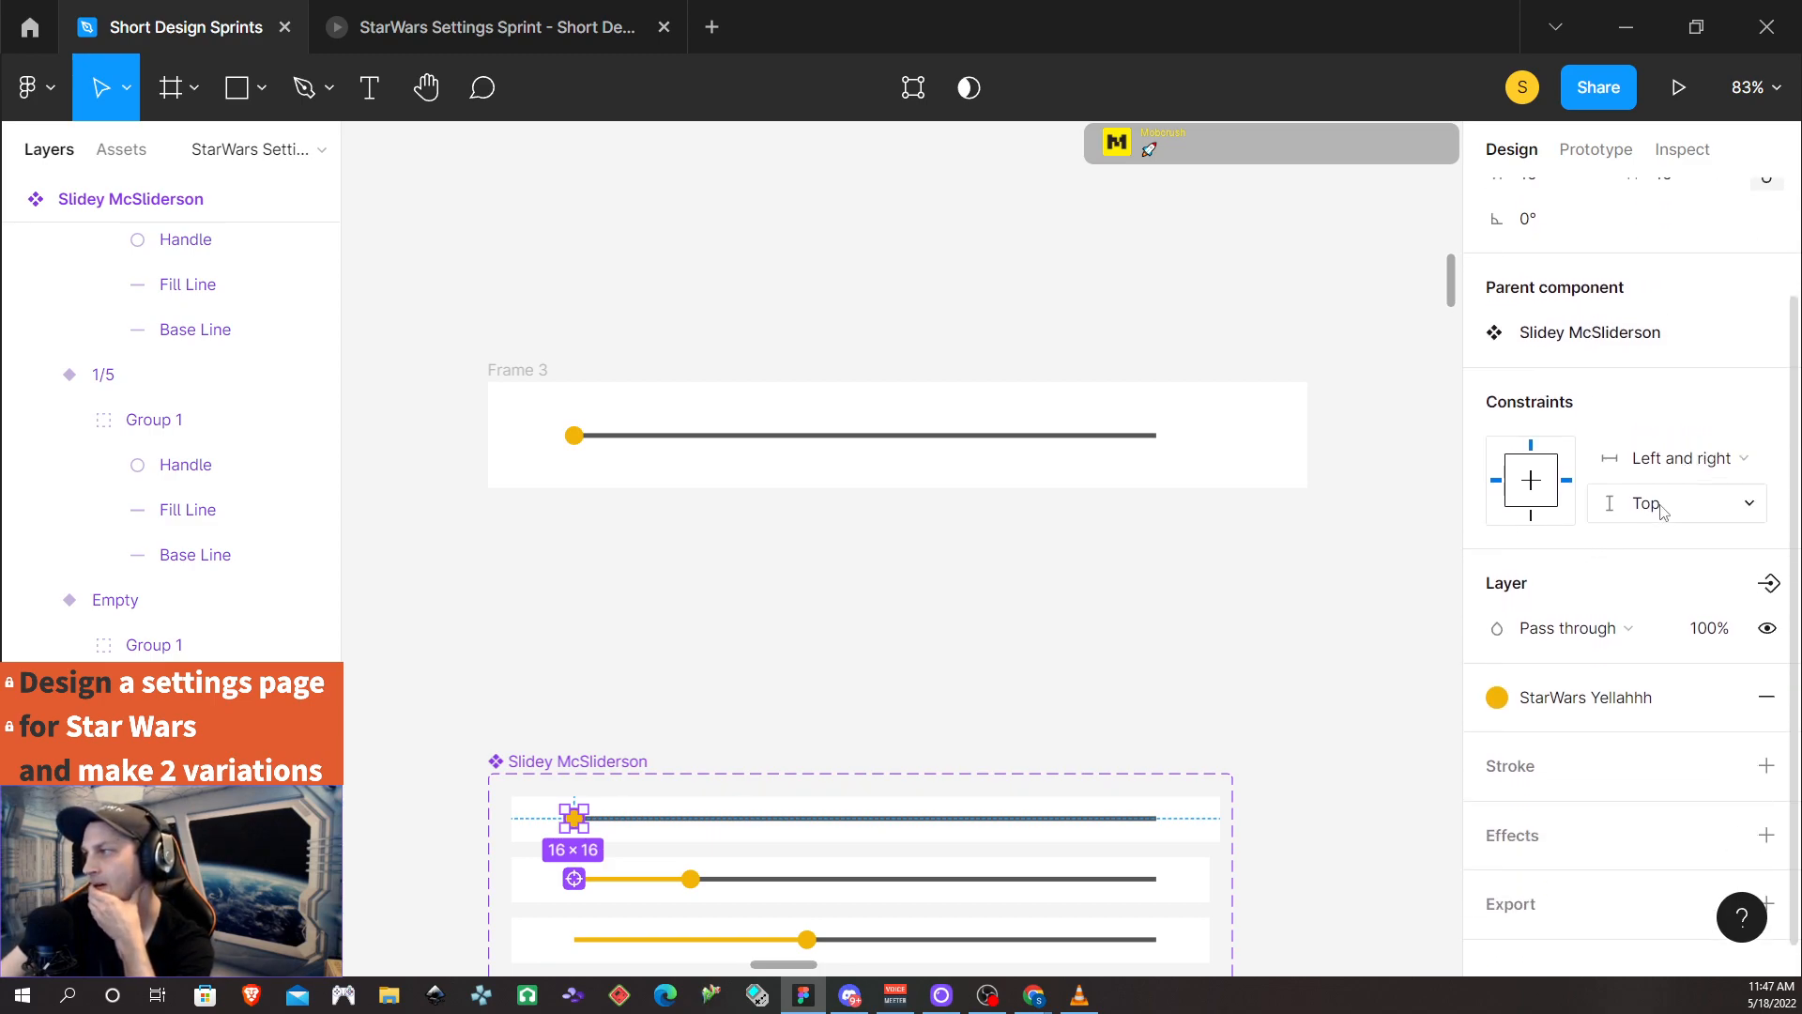
{"action": "scroll", "coordinate": [1595, 470], "scroll_direction": "up", "scroll_amount": 2}
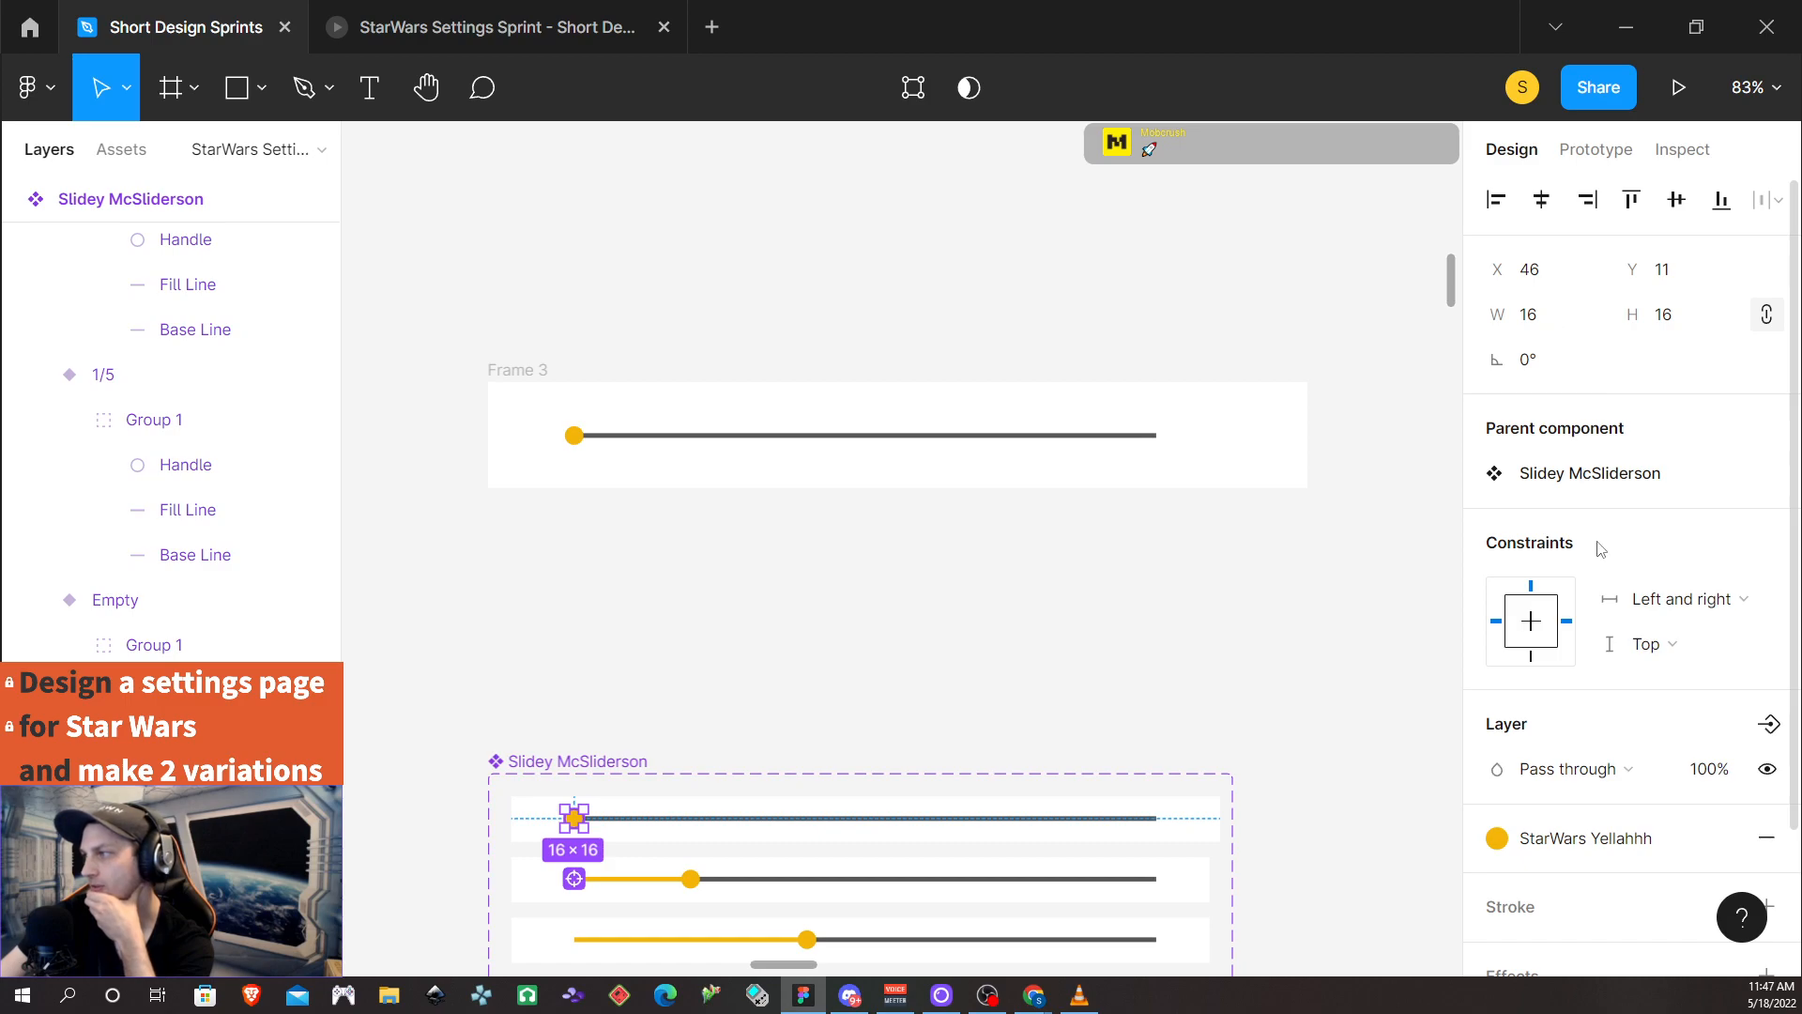
{"action": "scroll", "coordinate": [1599, 544], "scroll_direction": "down", "scroll_amount": 2}
{"action": "left_click", "coordinate": [1743, 460]}
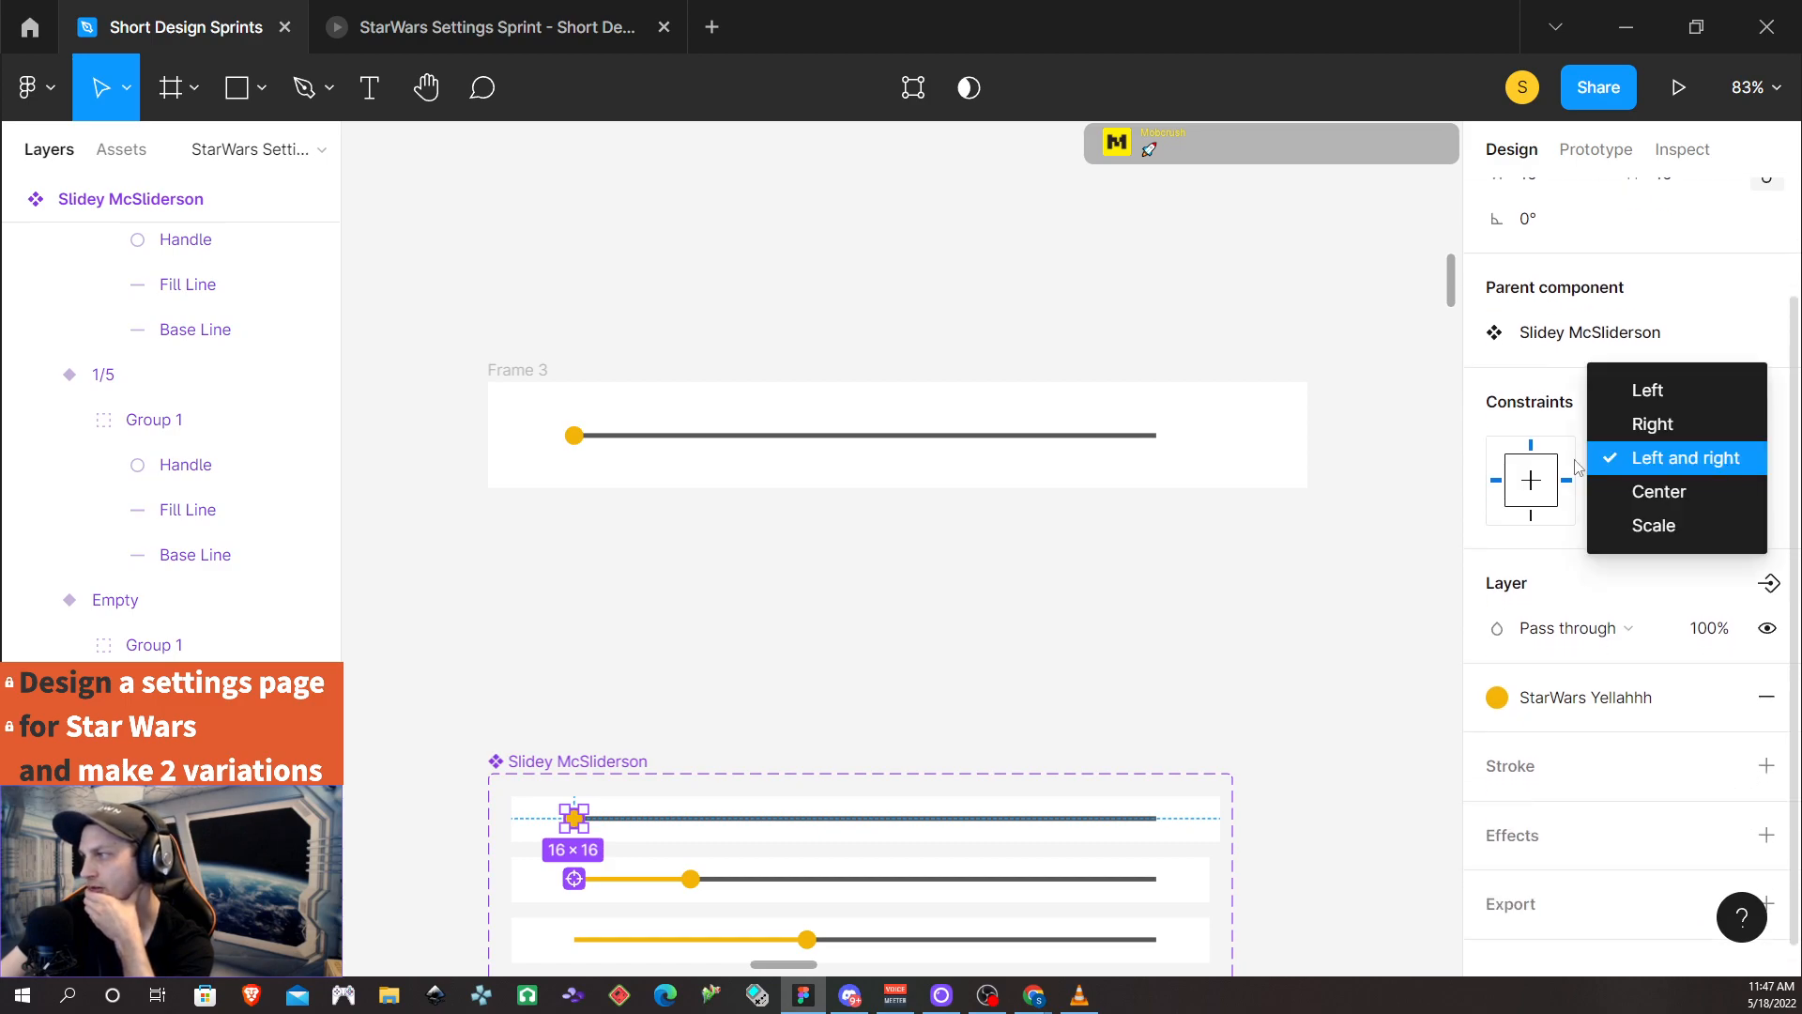
{"action": "left_click", "coordinate": [1548, 413]}
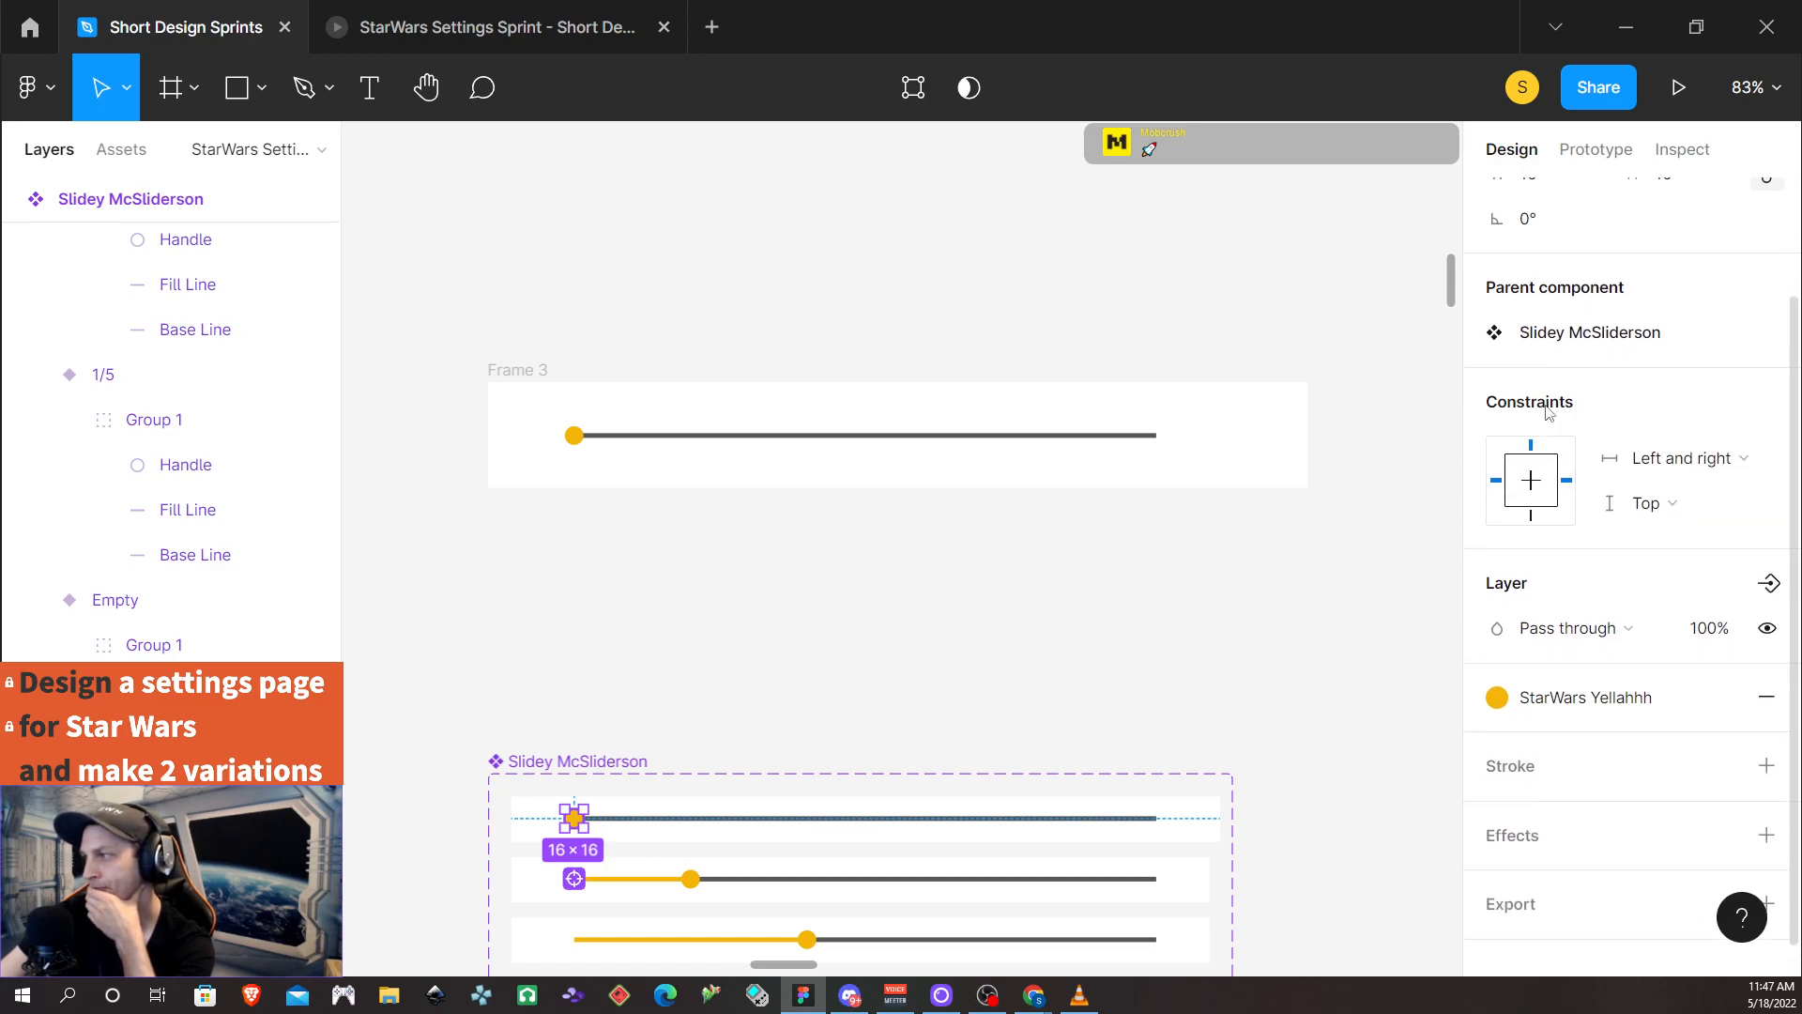
{"action": "left_click", "coordinate": [1670, 508]}
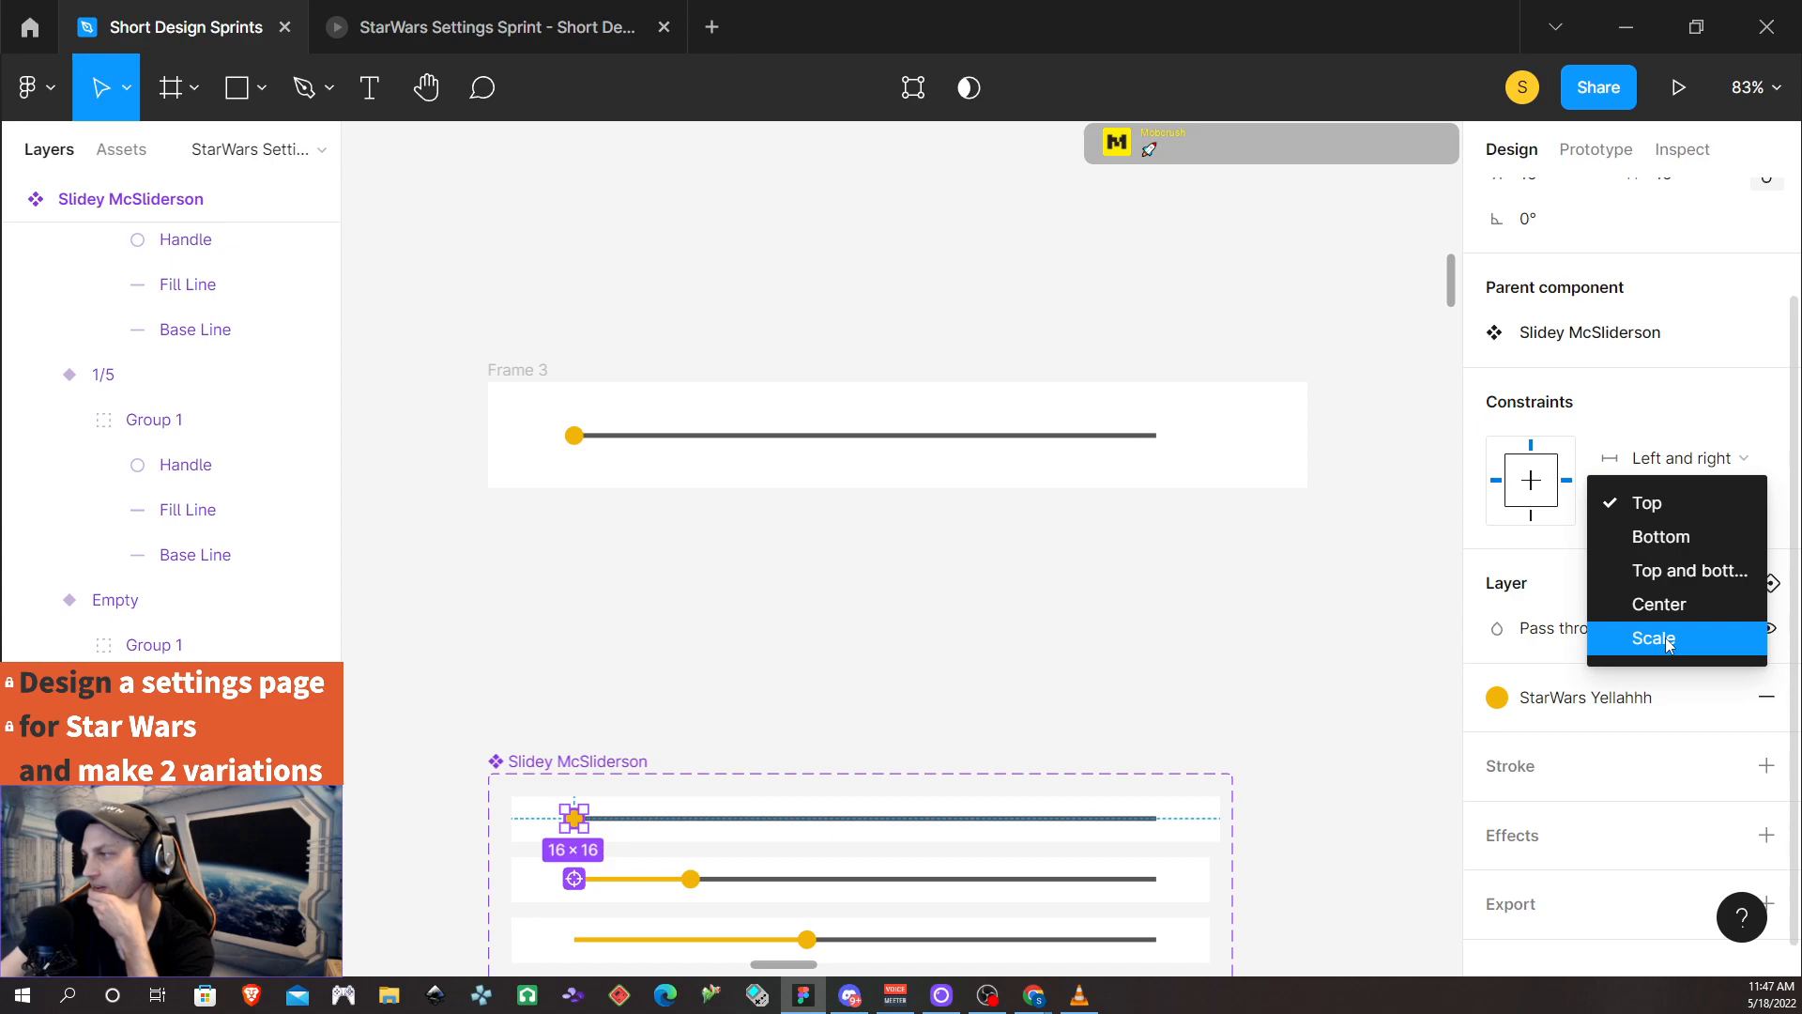
{"action": "left_click", "coordinate": [1513, 559]}
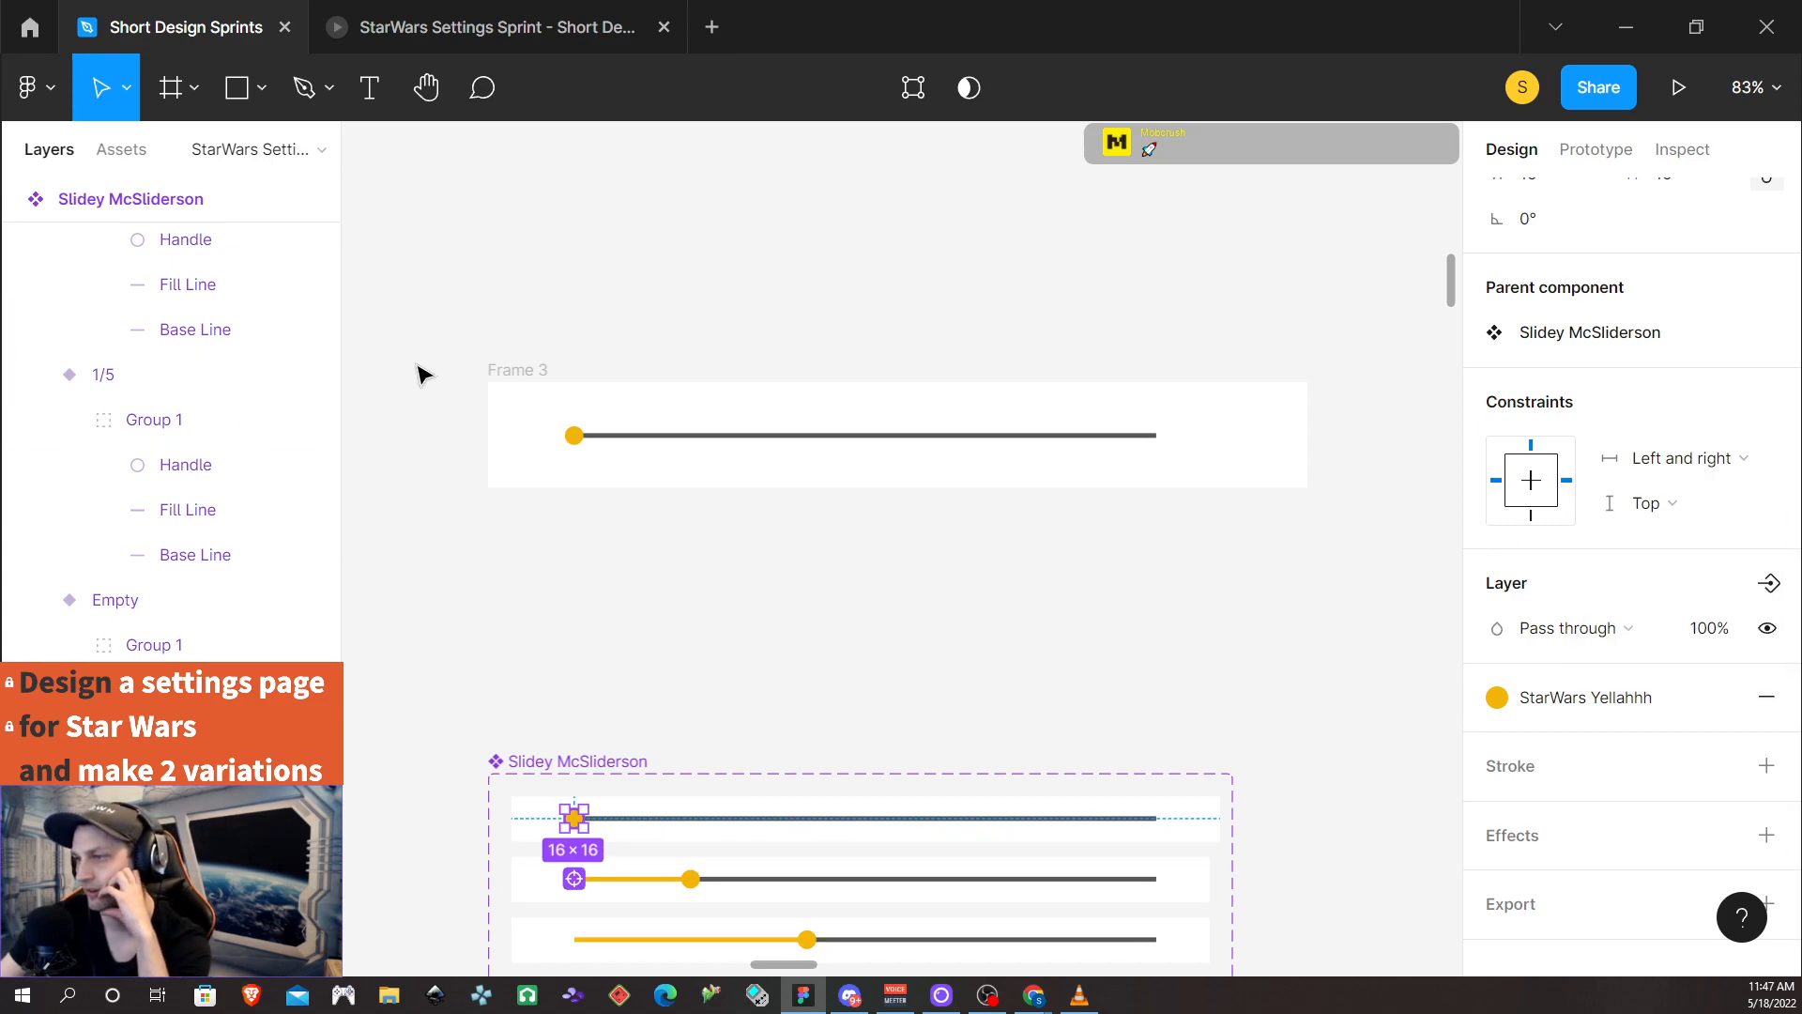
Try narrowing the Empty variant to a width of 600 to test its stretching, and undo the resize
{"action": "left_click", "coordinate": [535, 370]}
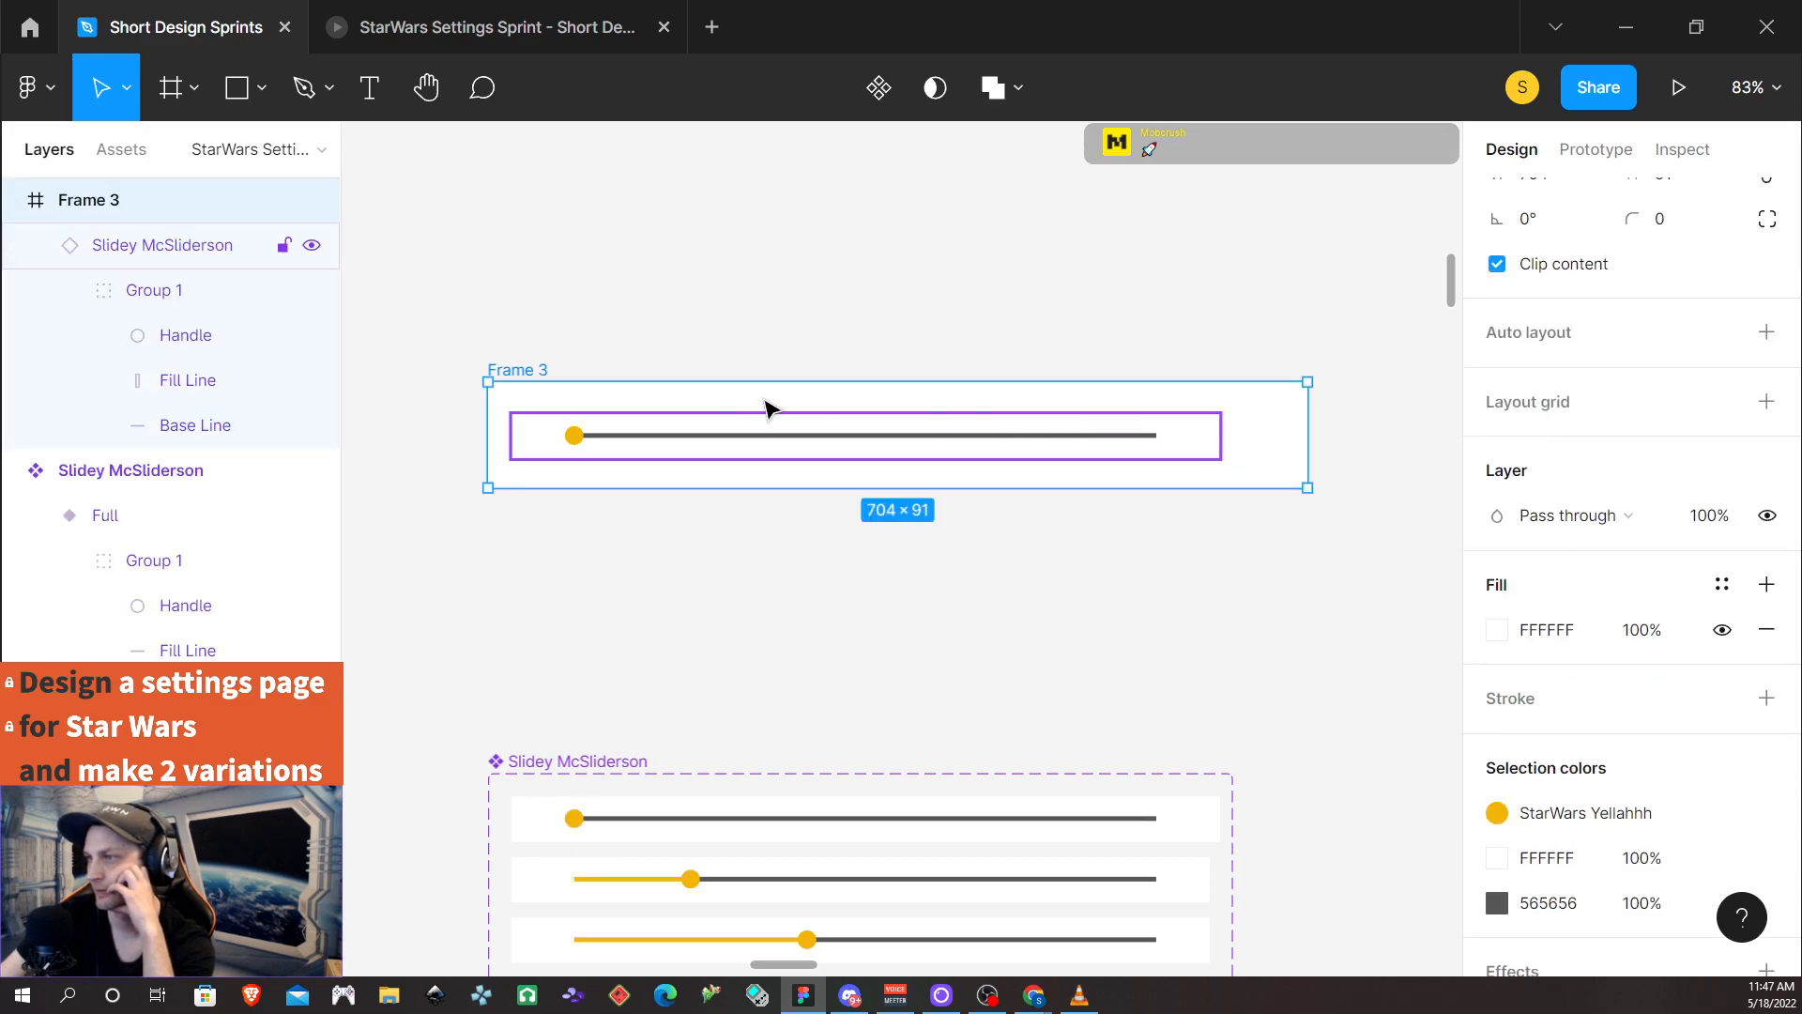
{"action": "left_click", "coordinate": [822, 828]}
{"action": "double_click", "coordinate": [1149, 822]}
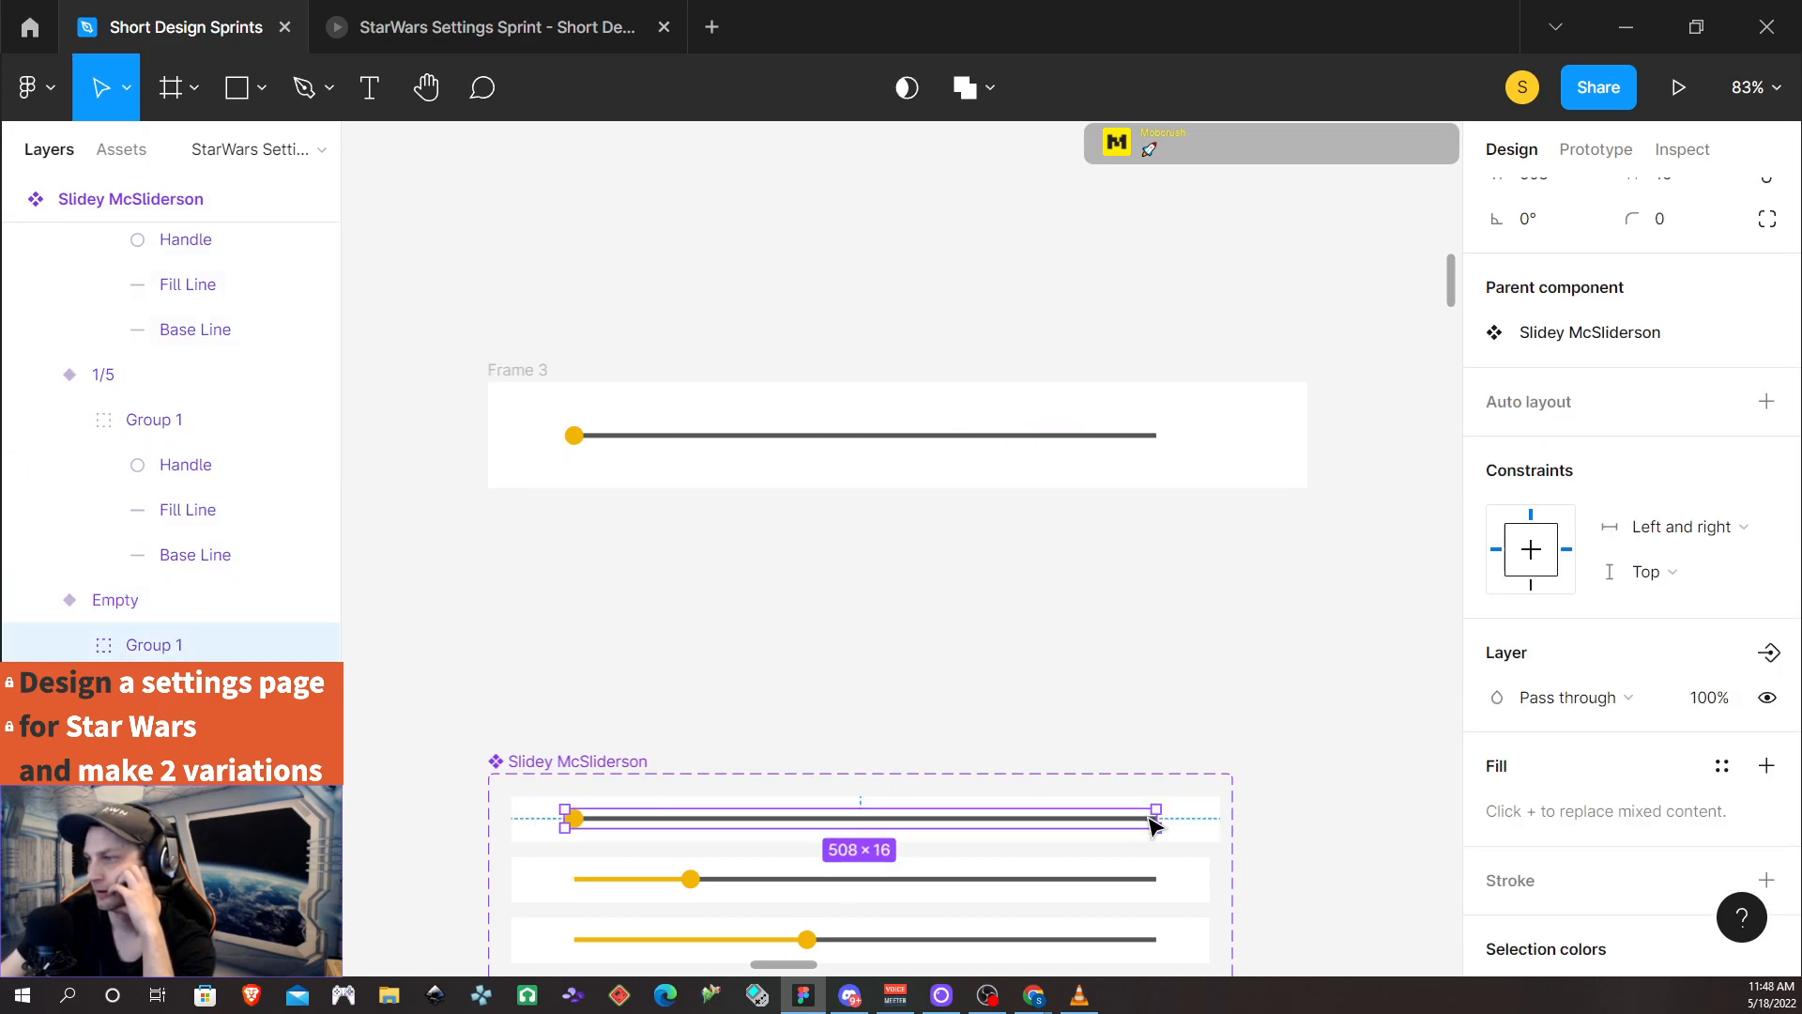
{"action": "left_click_drag", "start_coordinate": [1157, 823], "coordinate": [1058, 880]}
{"action": "left_click", "coordinate": [1201, 826]}
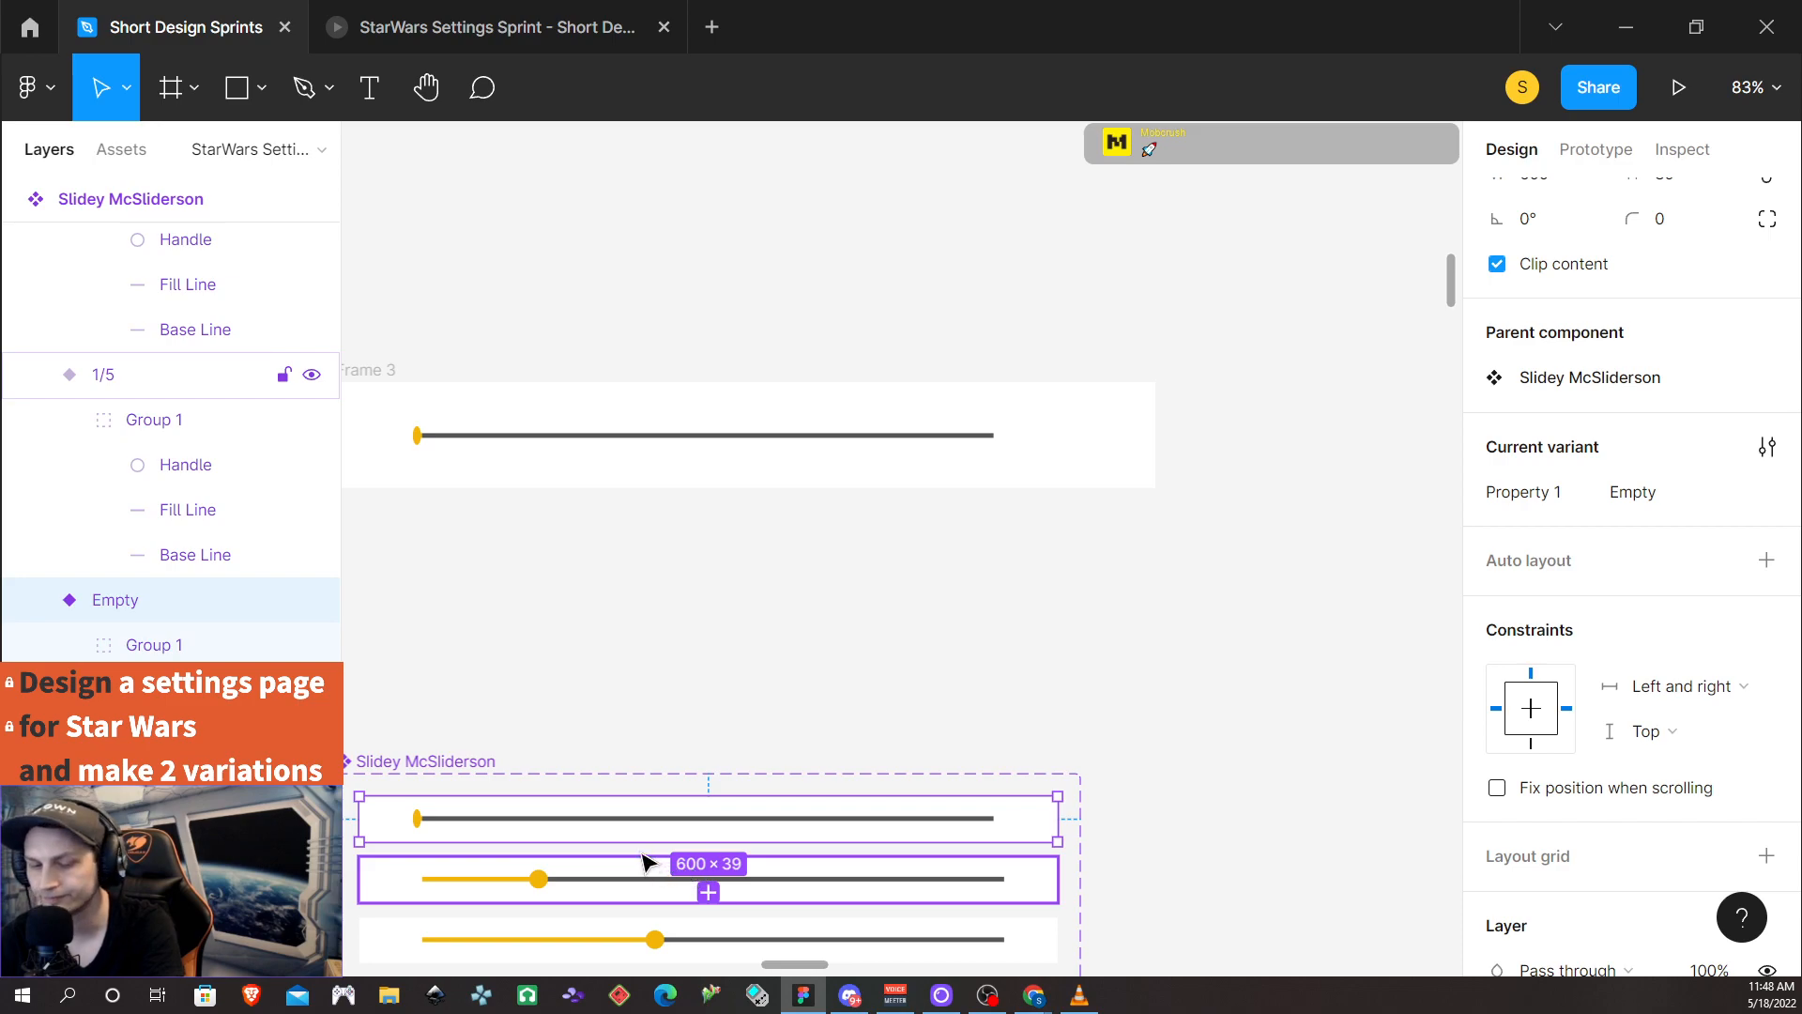
{"action": "key", "text": "ctrl+z"}
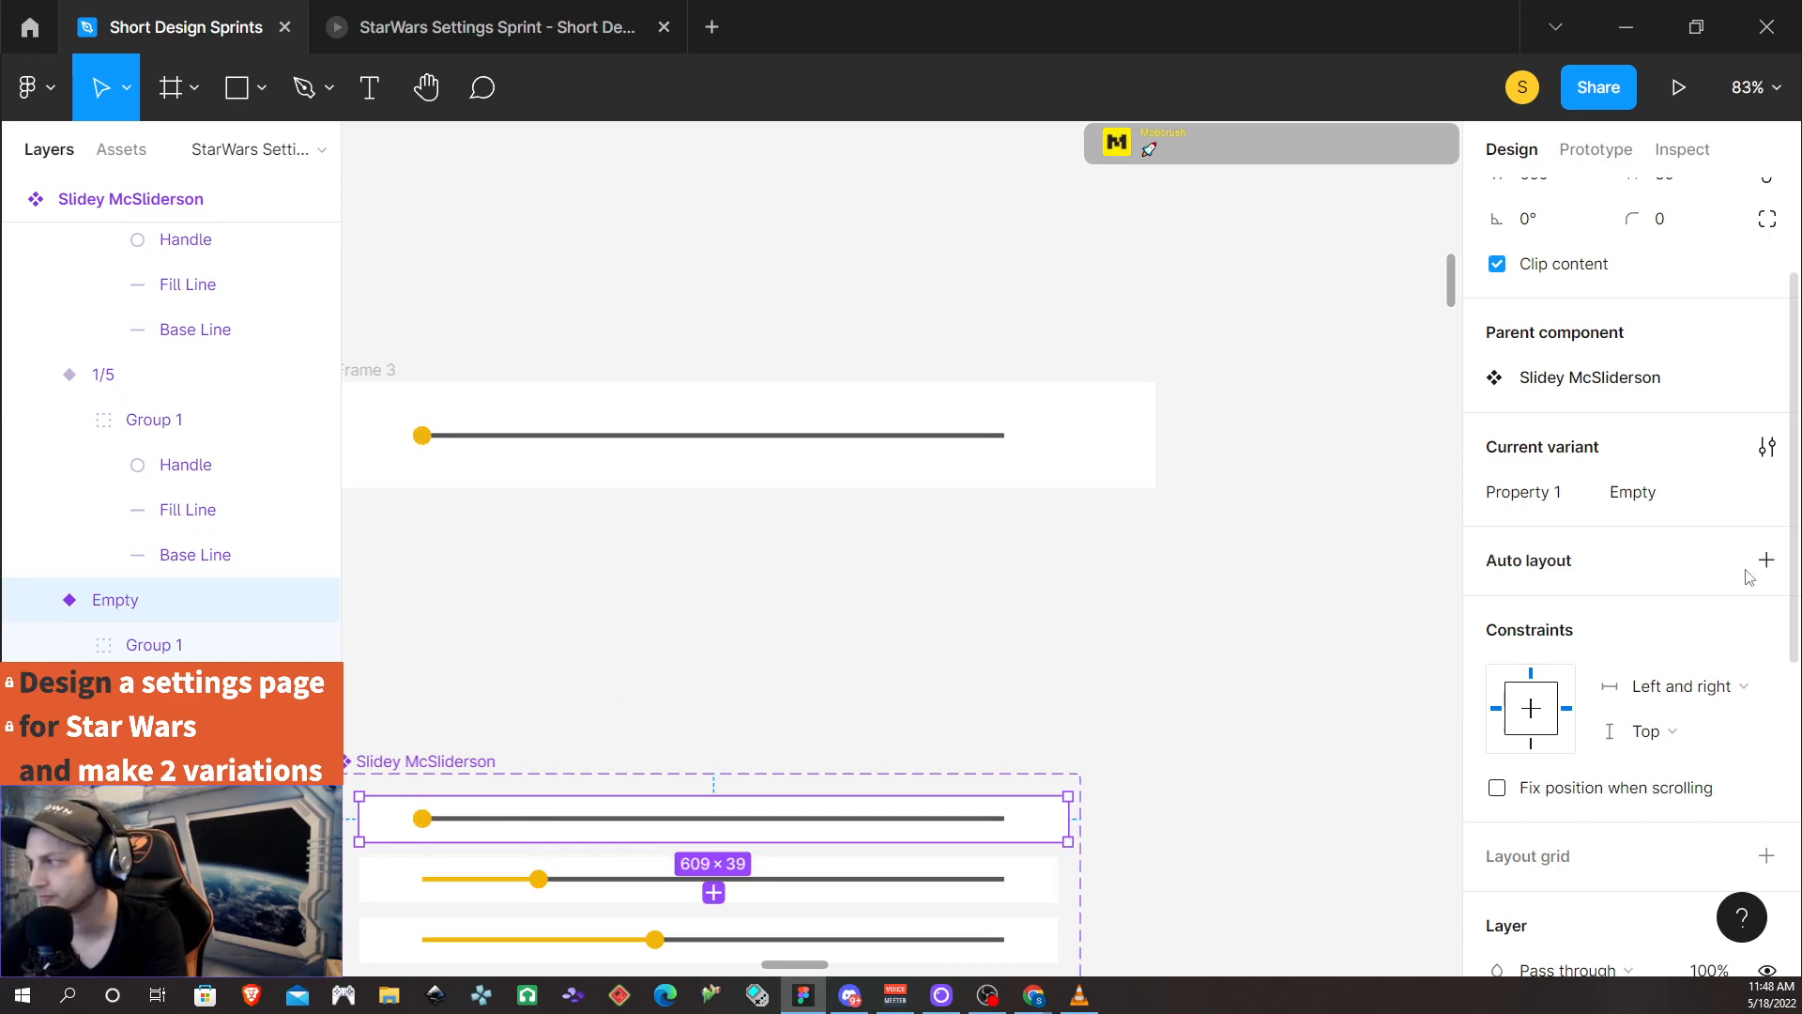
Set the horizontal constraint to Left on the Empty variant and on its Handle and Fill Line
{"action": "left_click", "coordinate": [1567, 709]}
{"action": "left_click", "coordinate": [1495, 709]}
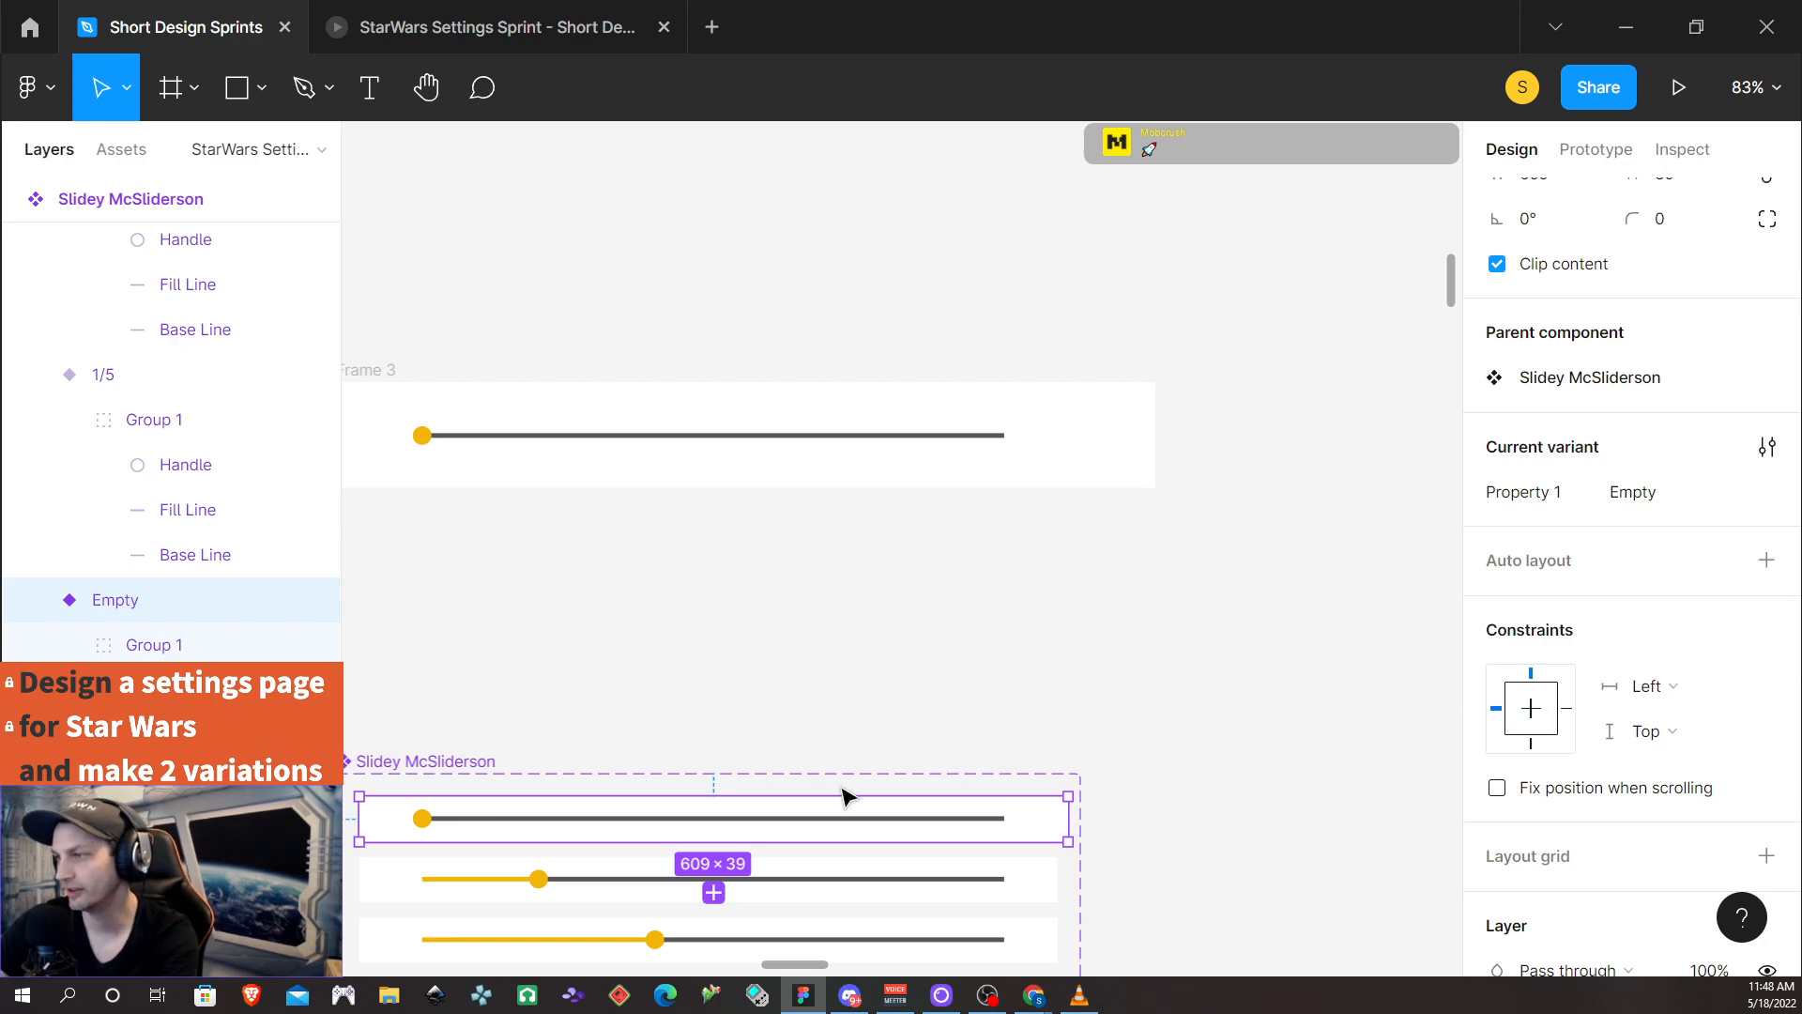
{"action": "left_click", "coordinate": [151, 780]}
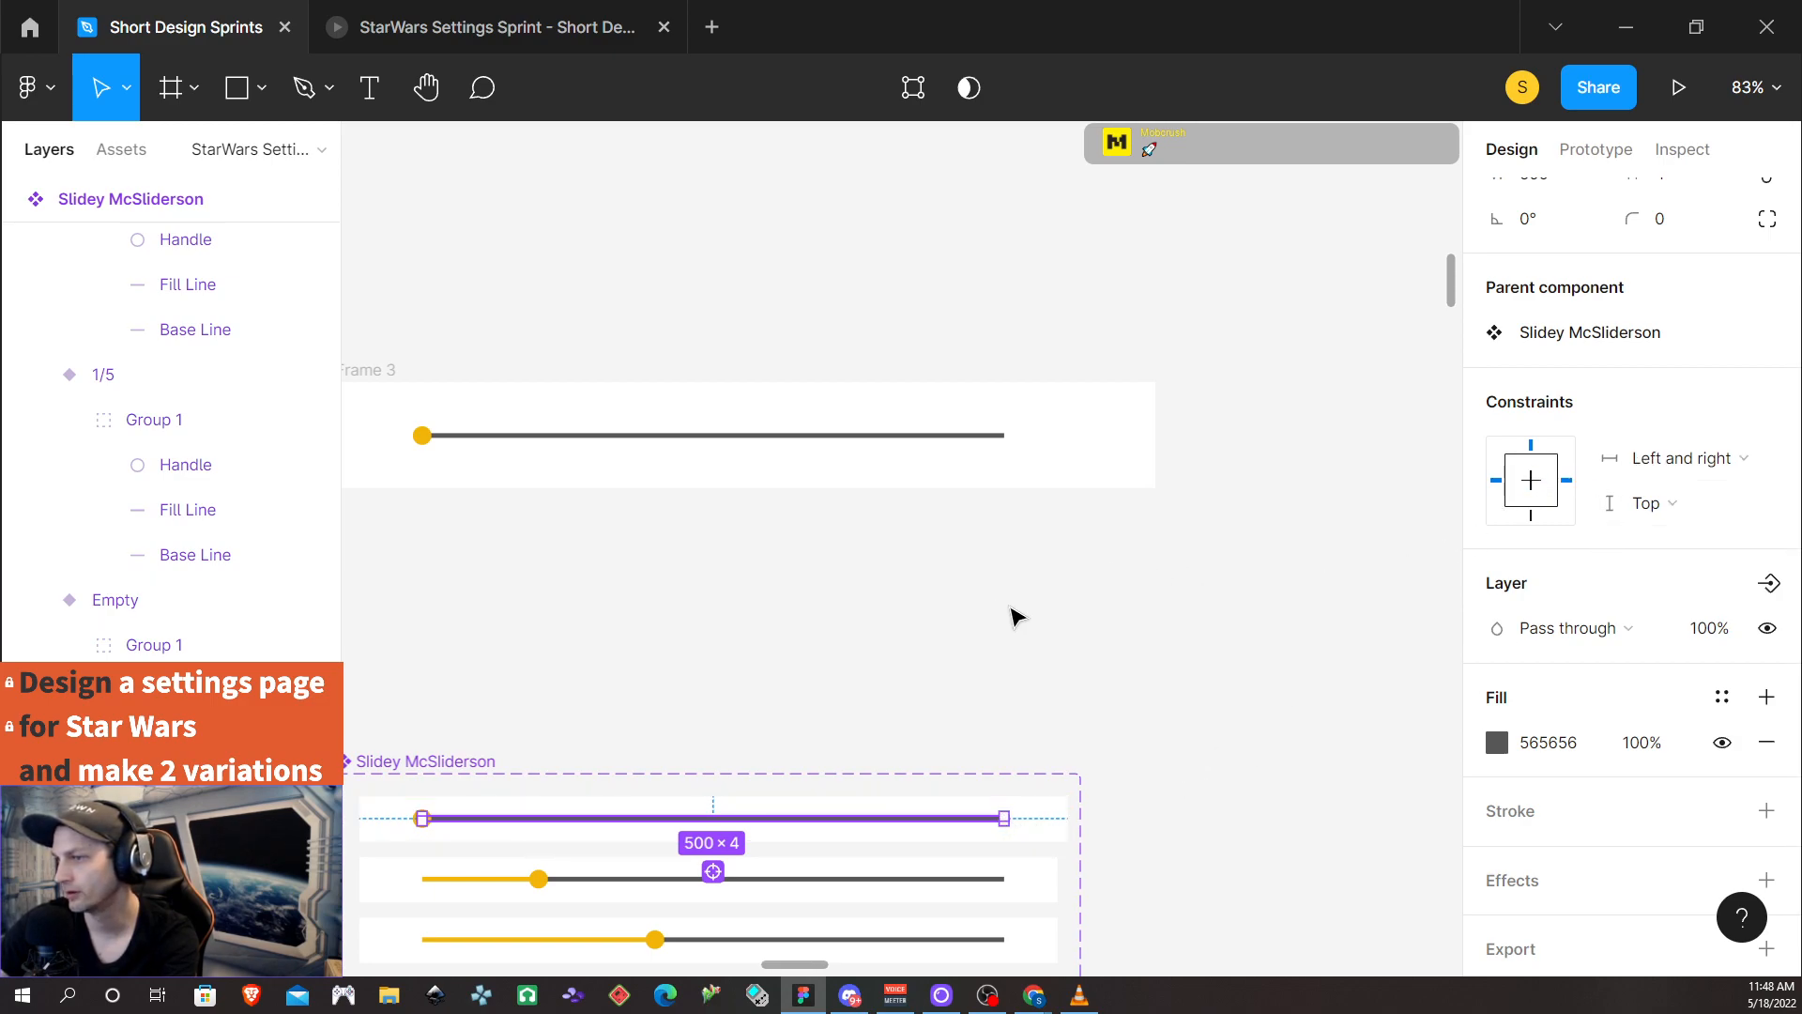
{"action": "left_click", "coordinate": [187, 735]}
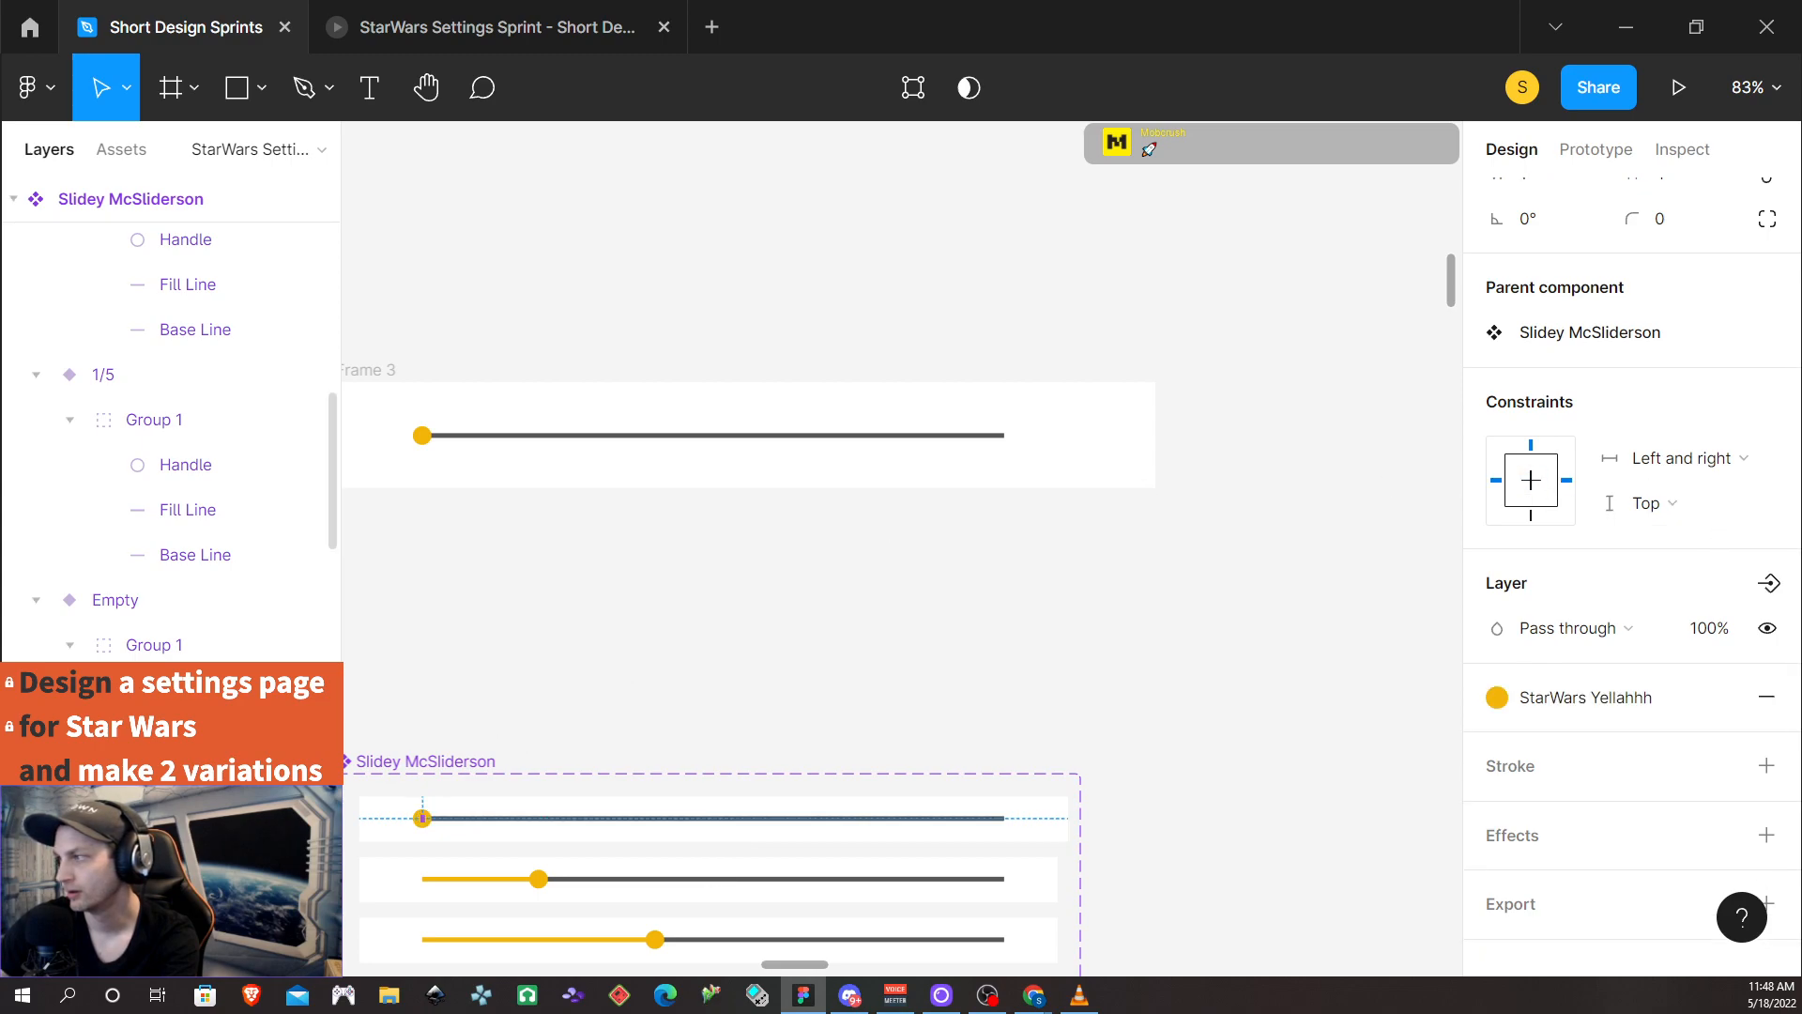
{"action": "left_click", "coordinate": [423, 817]}
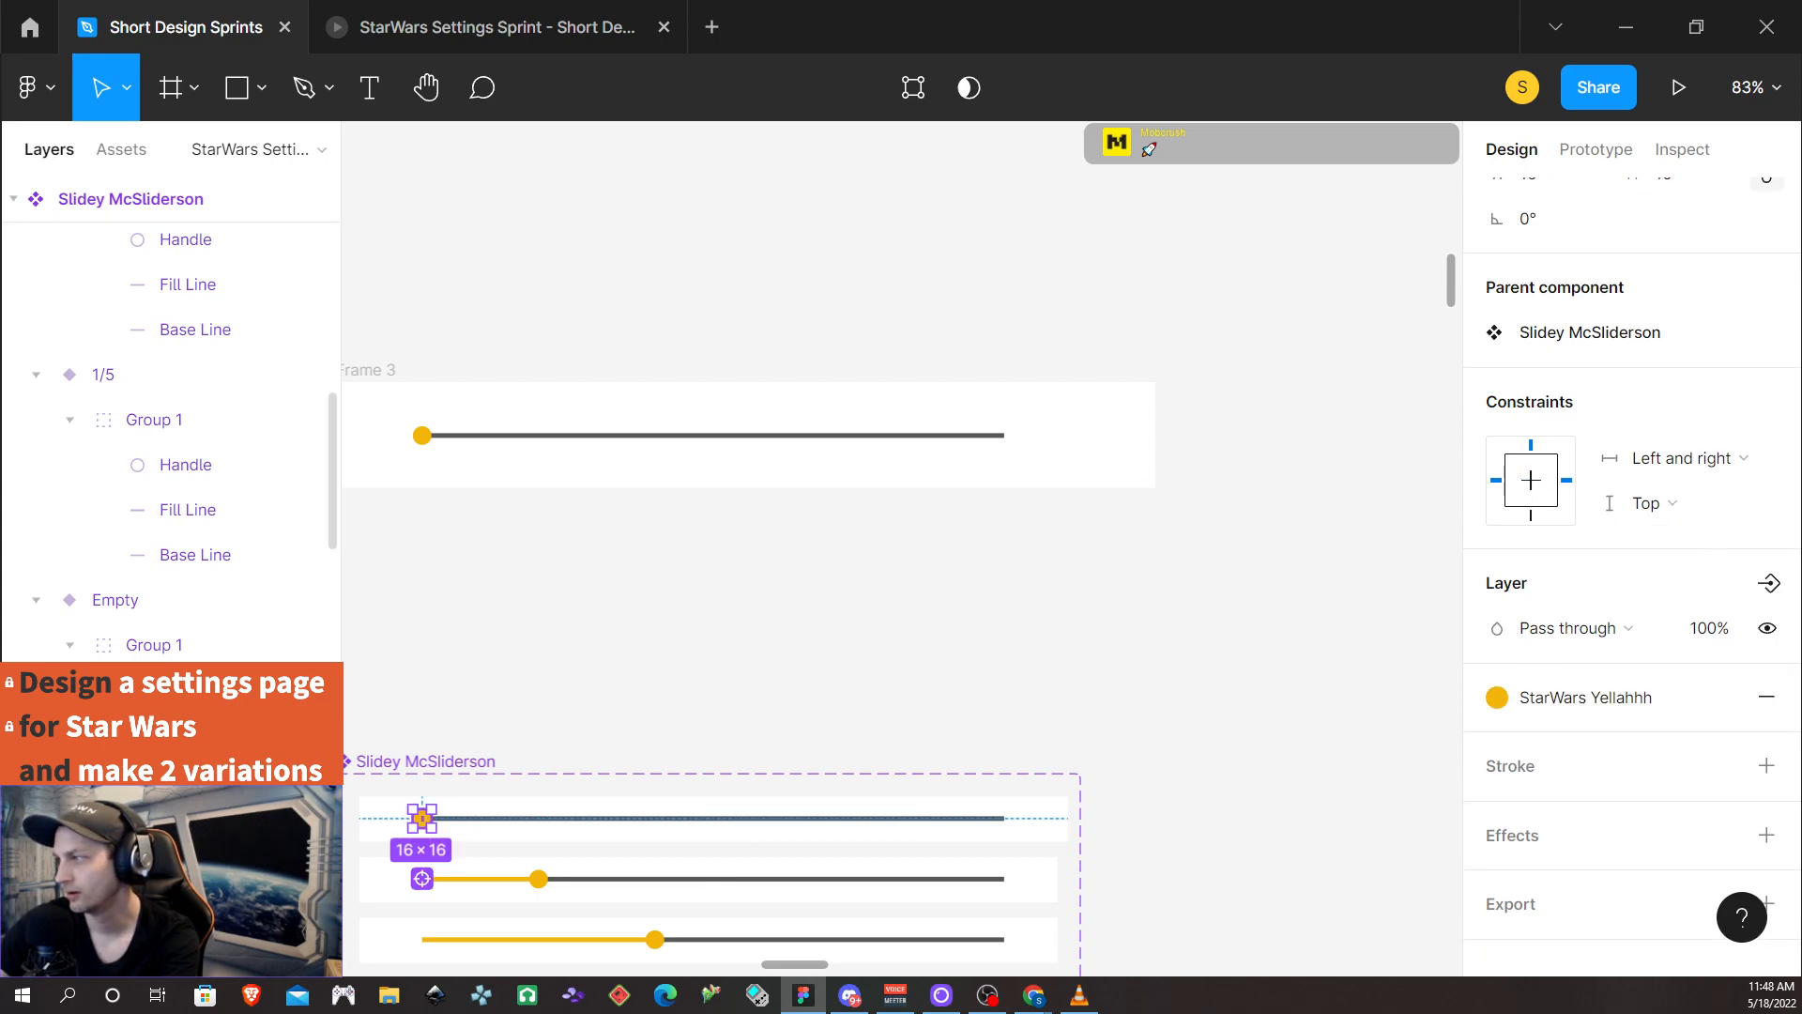
{"action": "left_click", "coordinate": [1501, 480]}
{"action": "left_click", "coordinate": [188, 735]}
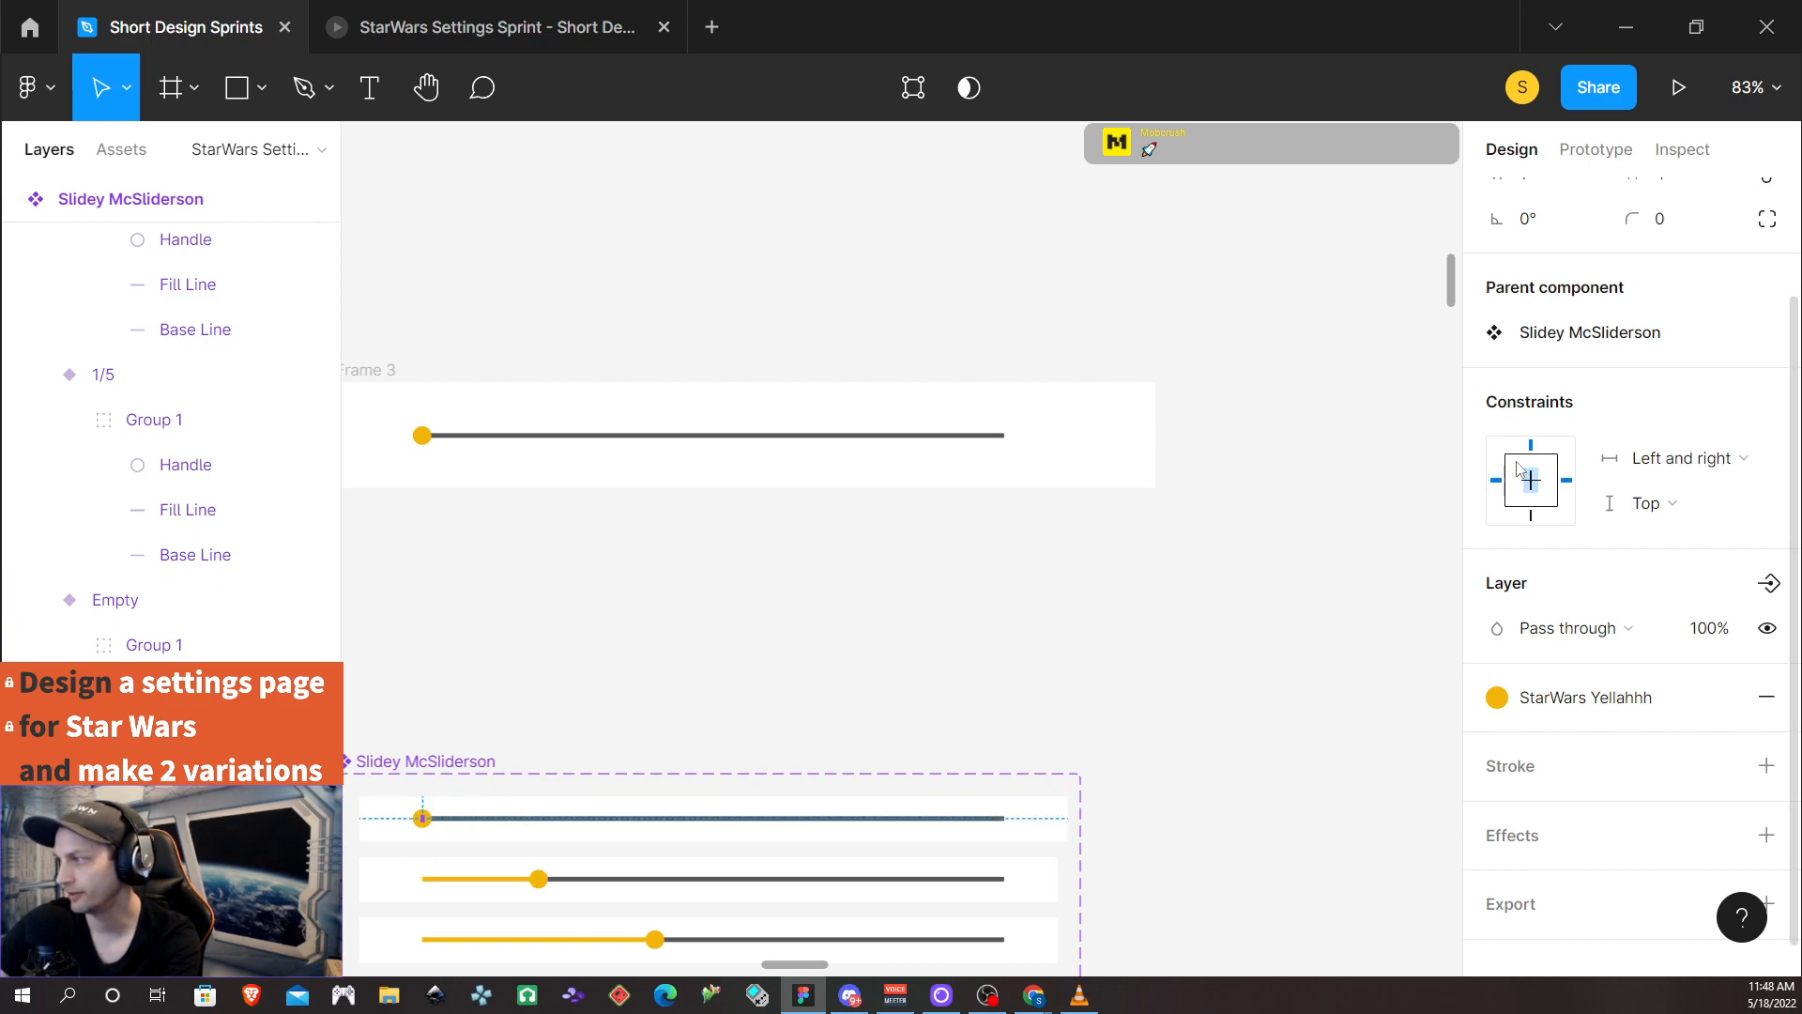
{"action": "left_click", "coordinate": [1495, 480]}
{"action": "left_click", "coordinate": [164, 649]}
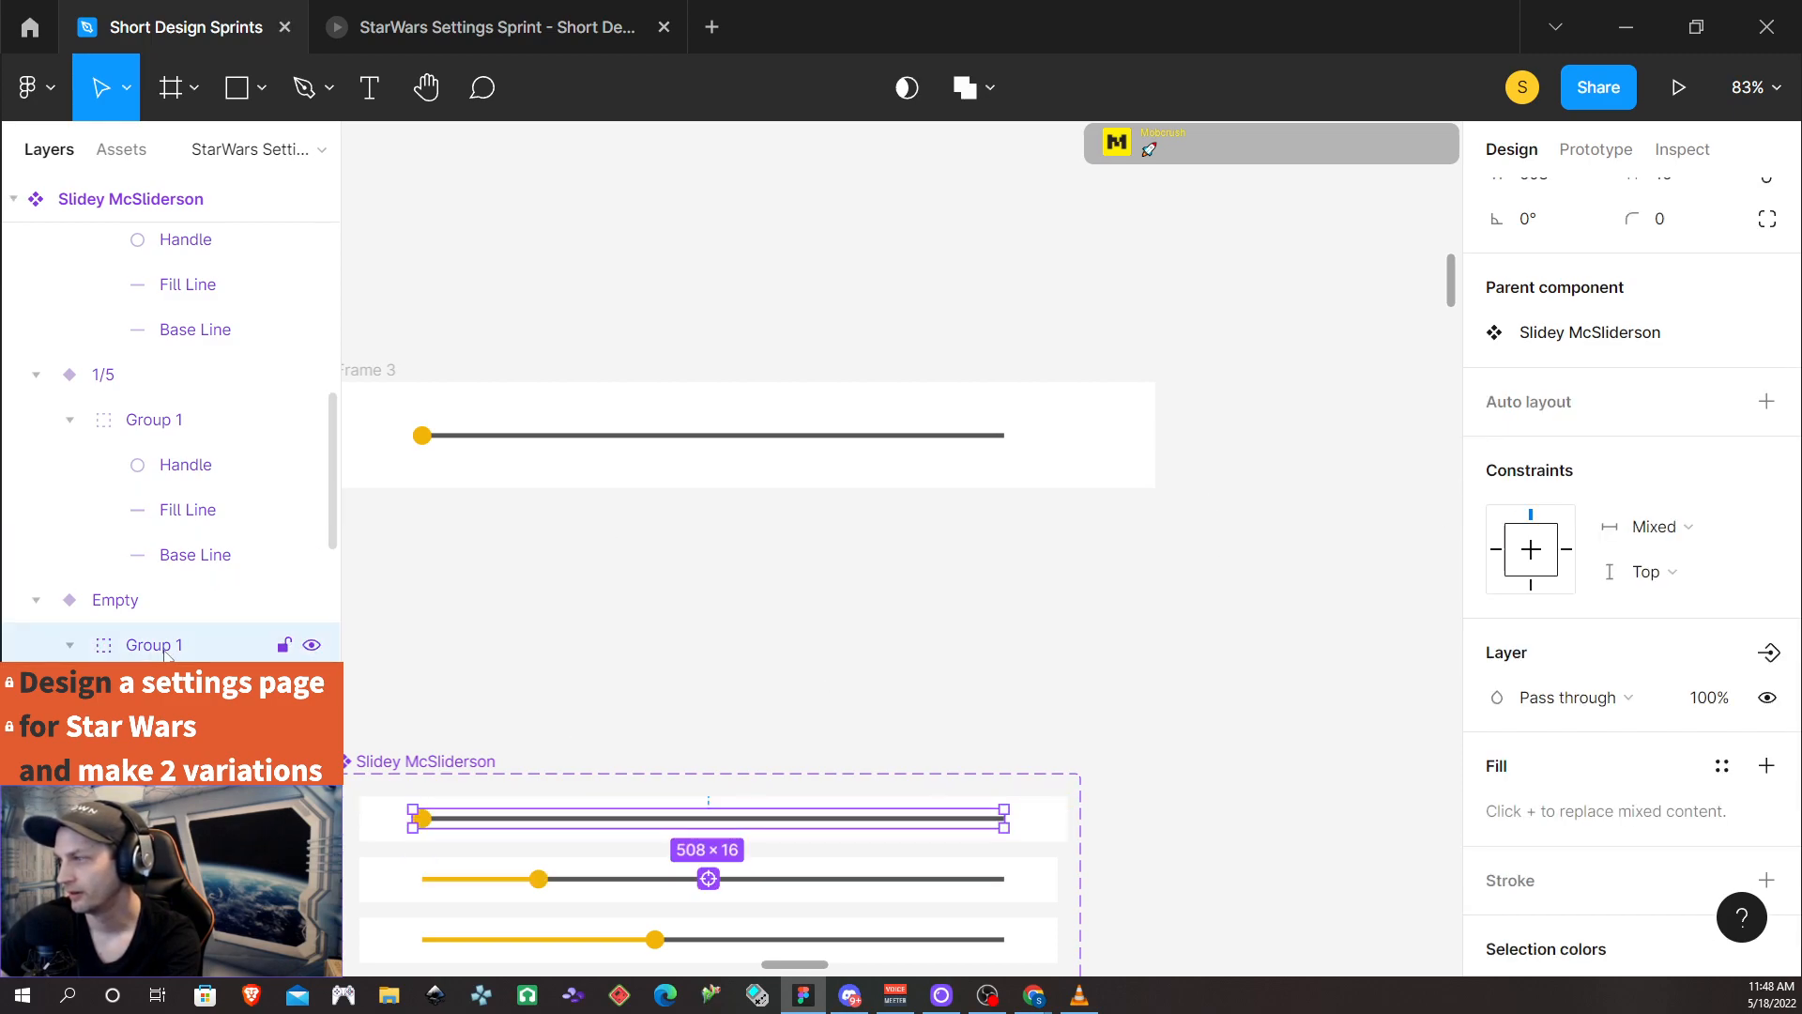
Try shrinking the Empty variant to a width of 262
{"action": "left_click", "coordinate": [1049, 831]}
{"action": "left_click_drag", "start_coordinate": [1074, 819], "coordinate": [664, 872]}
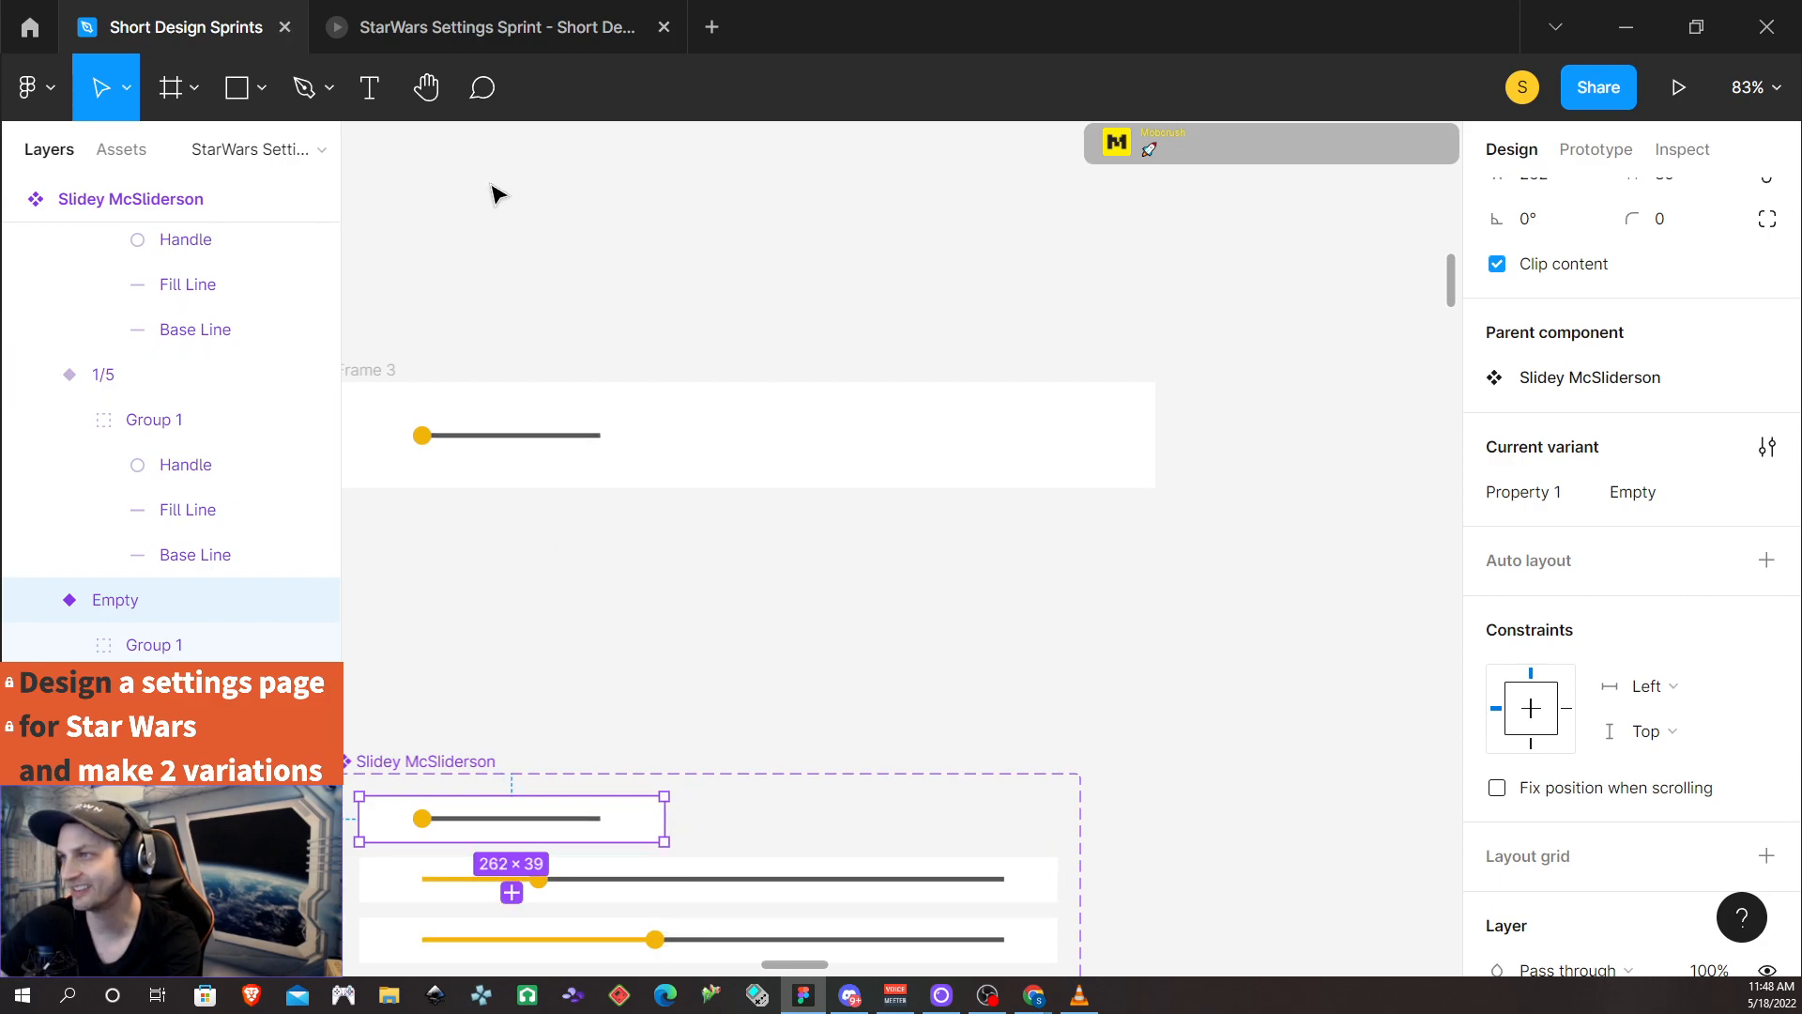
Test sliding the handle from empty along the line in the StarWars Settings Sprint prototype, and close the prototype
{"action": "left_click", "coordinate": [479, 34]}
{"action": "left_click_drag", "start_coordinate": [251, 526], "coordinate": [911, 514]}
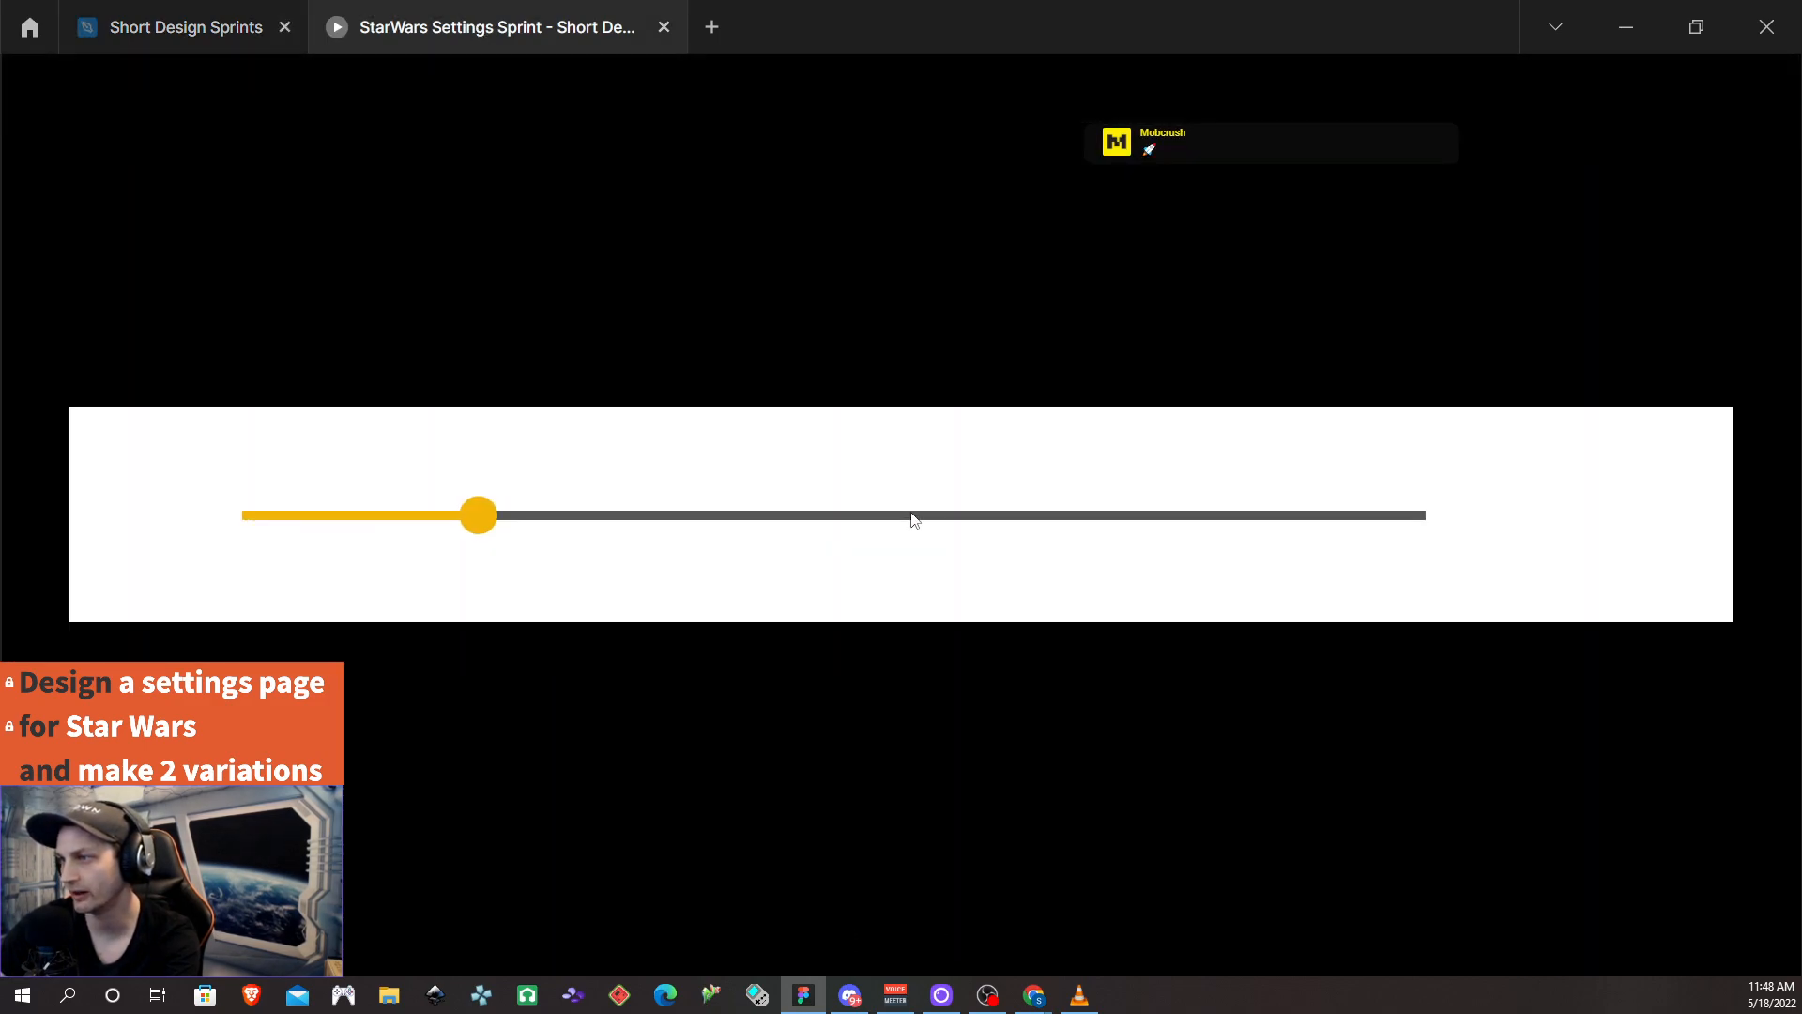
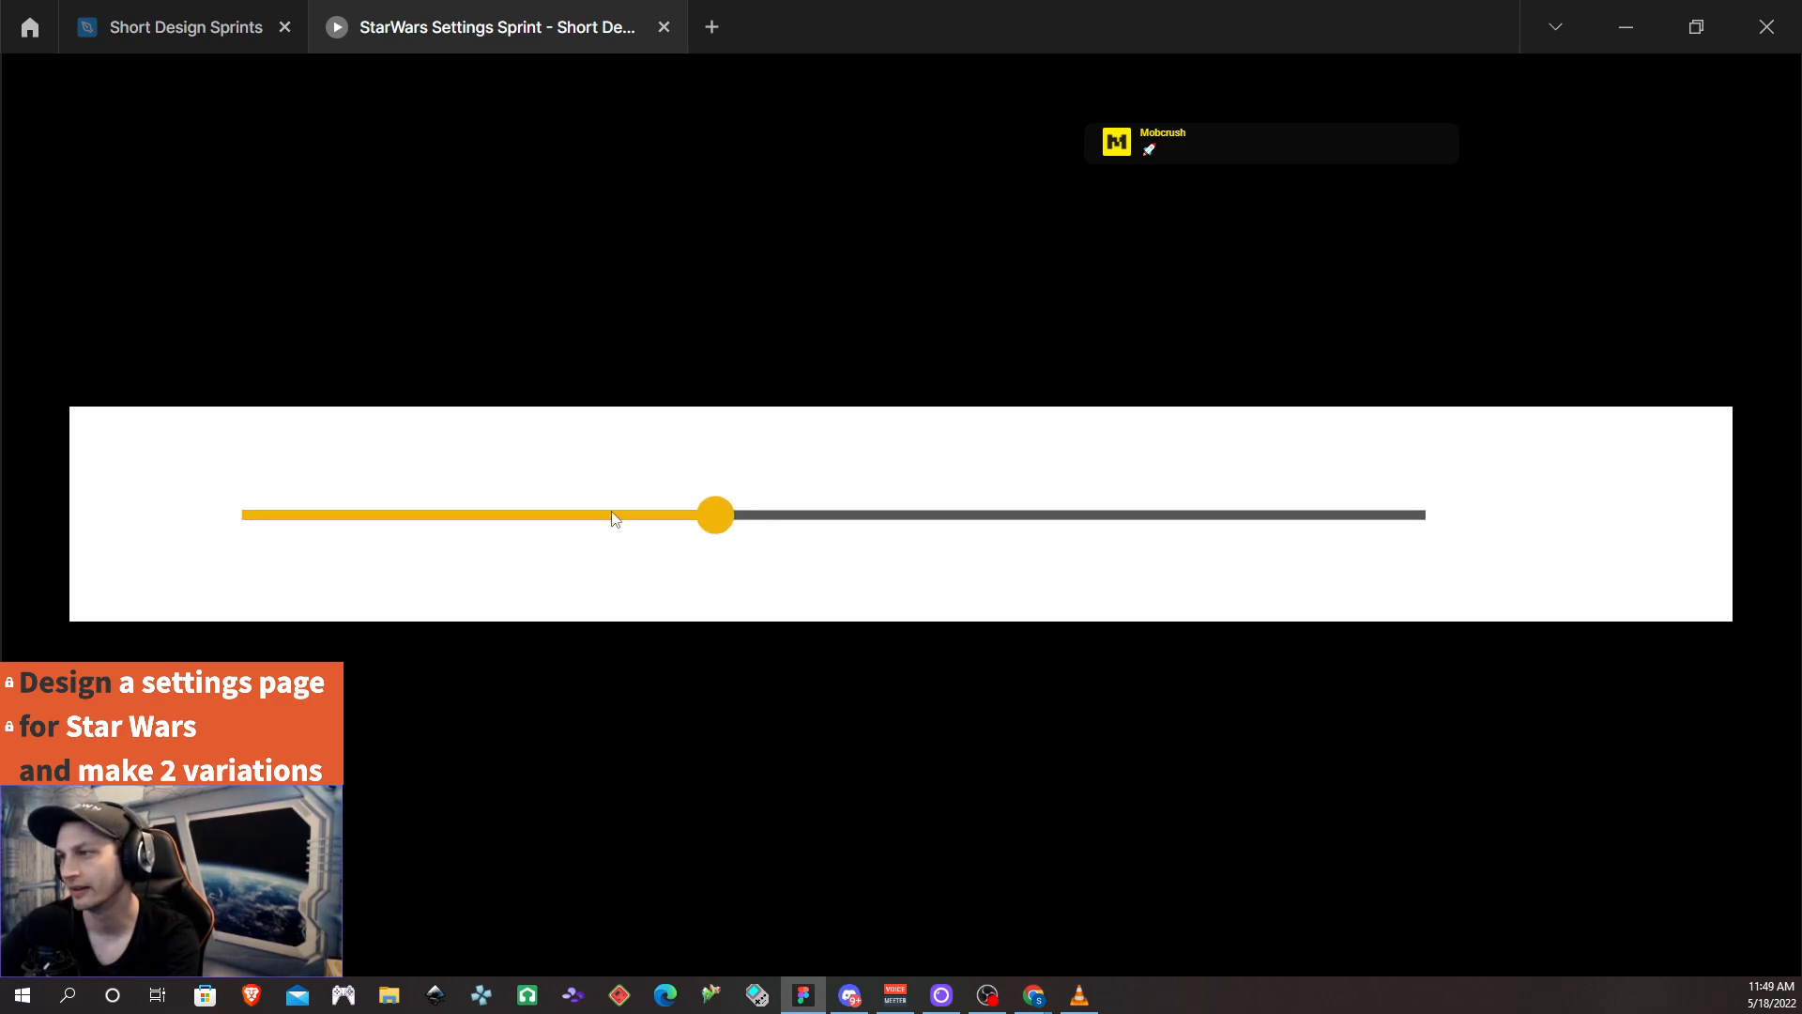
{"action": "left_click", "coordinate": [666, 27]}
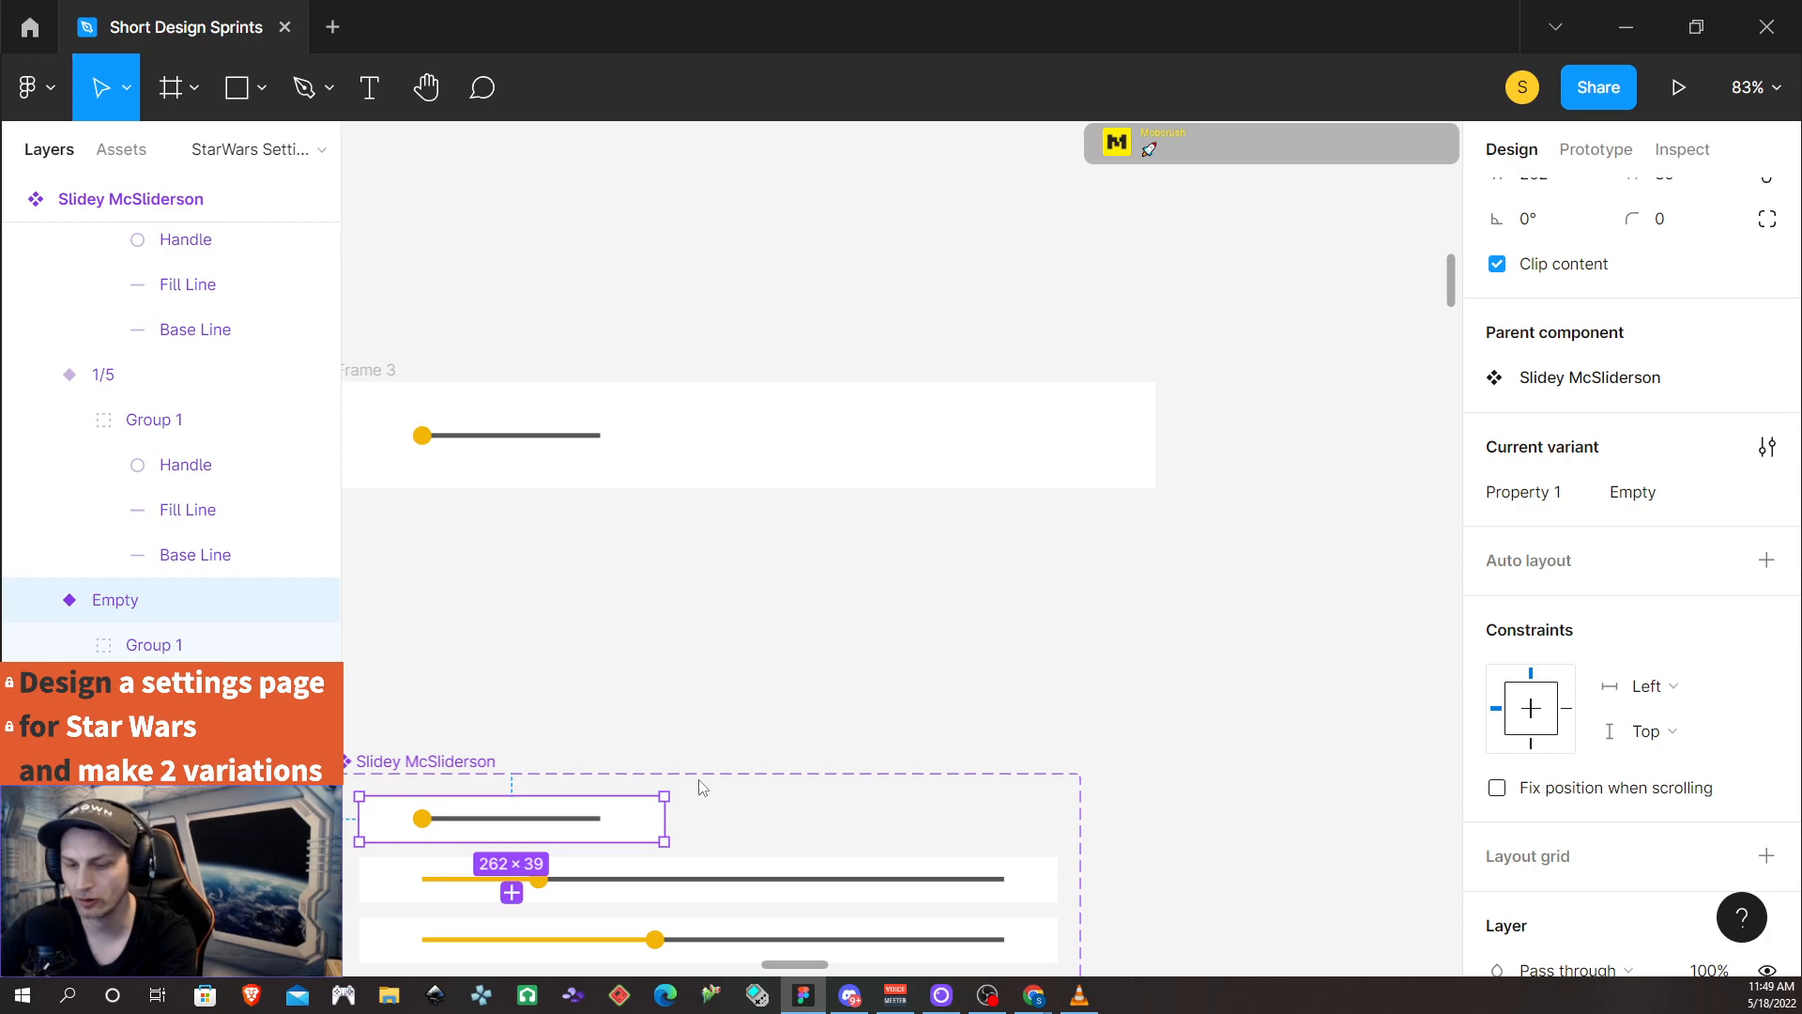
Undo the Empty variant's last resize, and check the constraints of its Group 1 and Handle
{"action": "key", "text": "ctrl+z"}
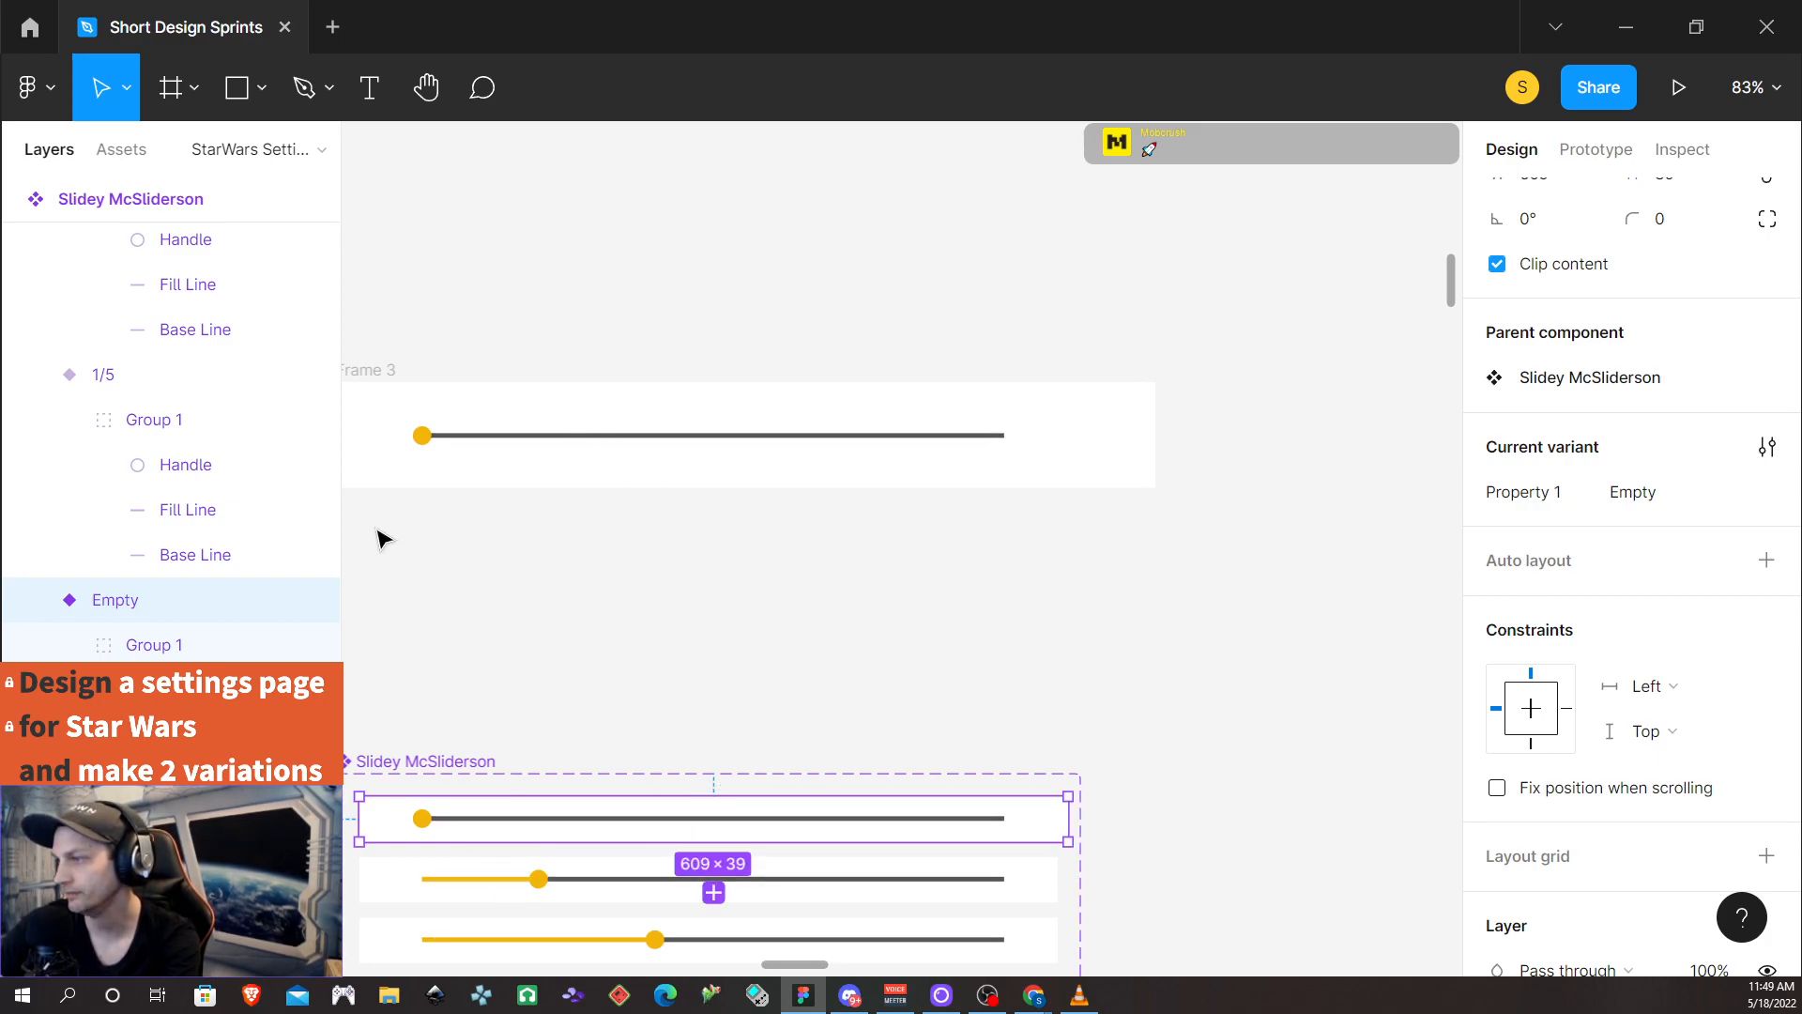
{"action": "key", "text": "Return"}
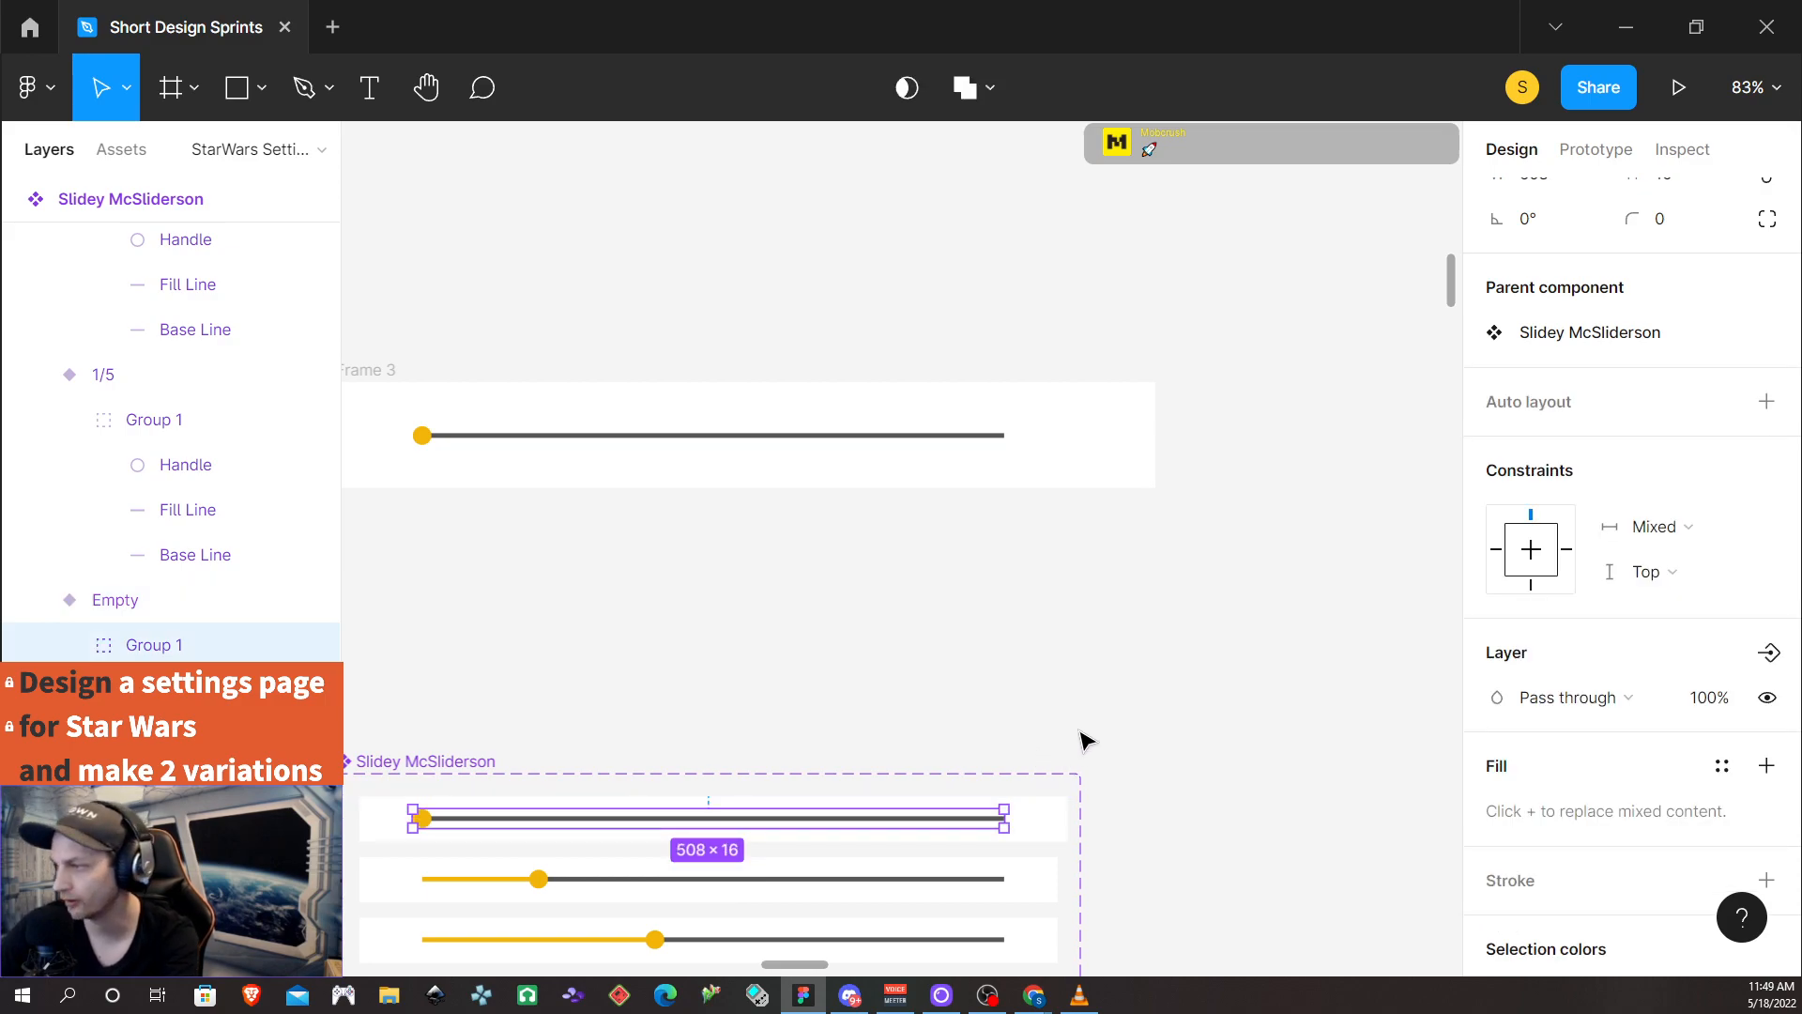
{"action": "key", "text": "Return"}
{"action": "key", "text": "Tab"}
{"action": "key", "text": "Tab"}
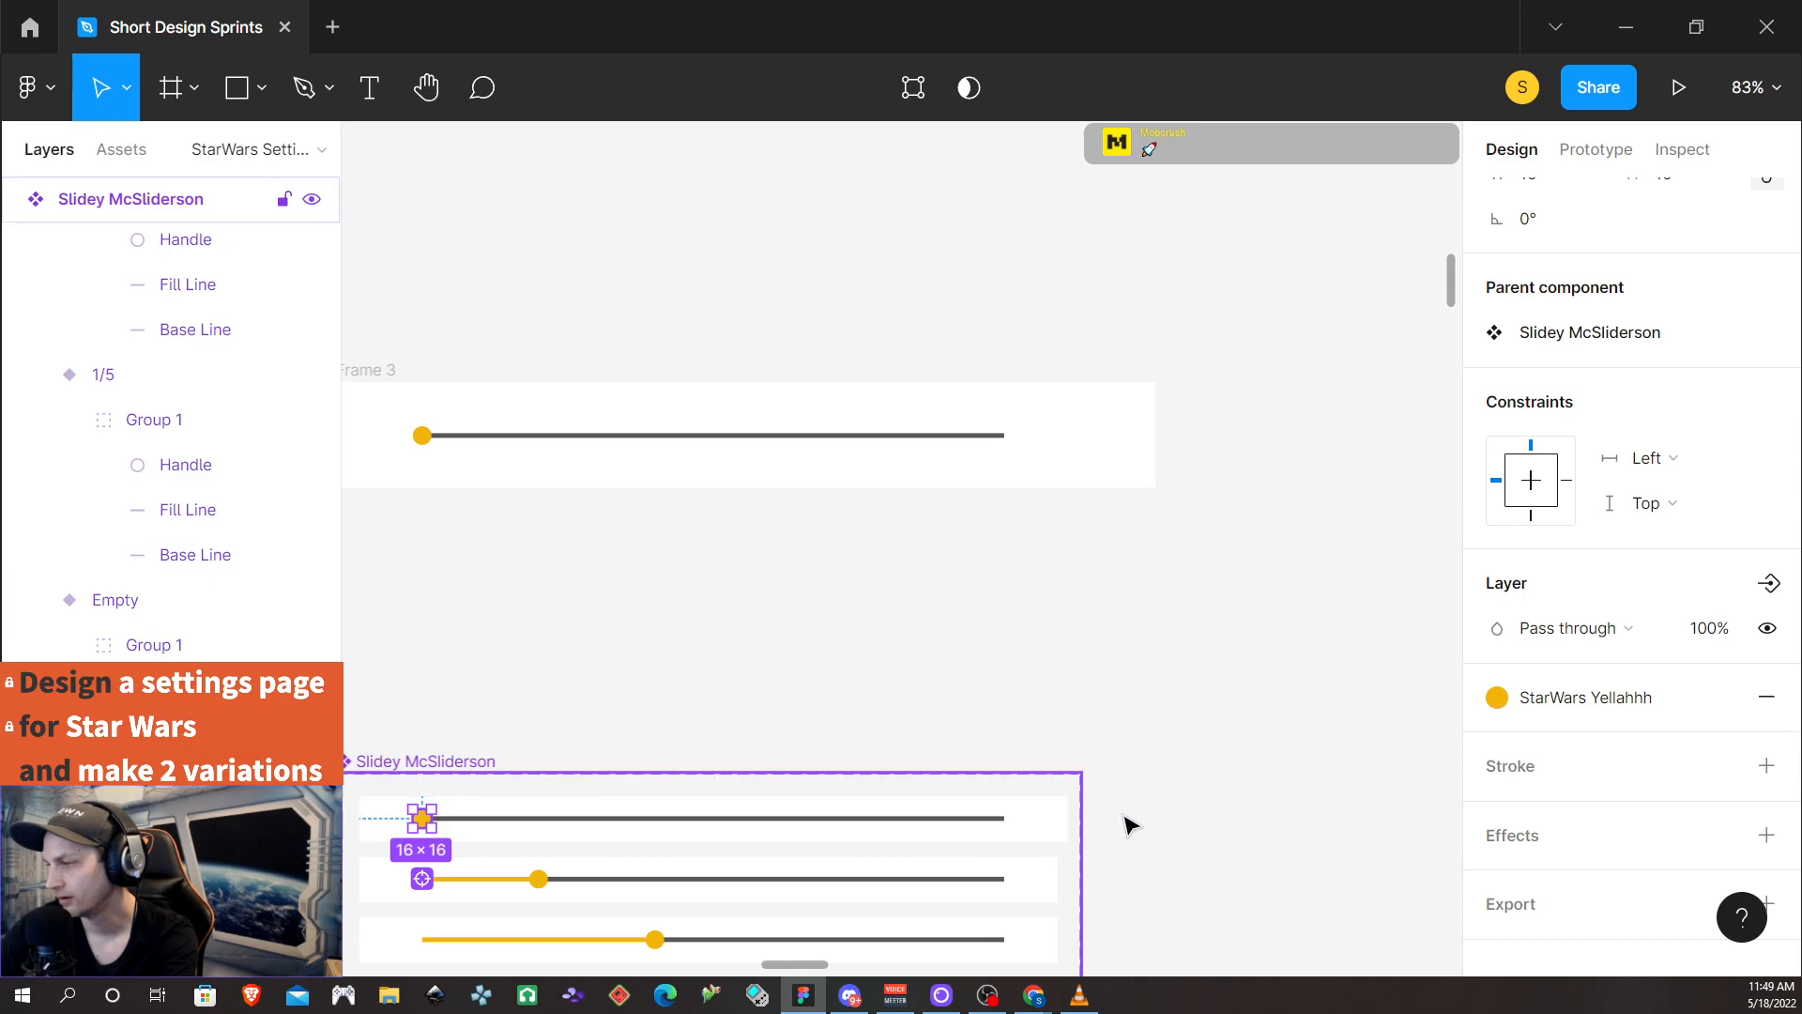
{"action": "key", "text": "shift+Return"}
{"action": "key", "text": "shift+Return"}
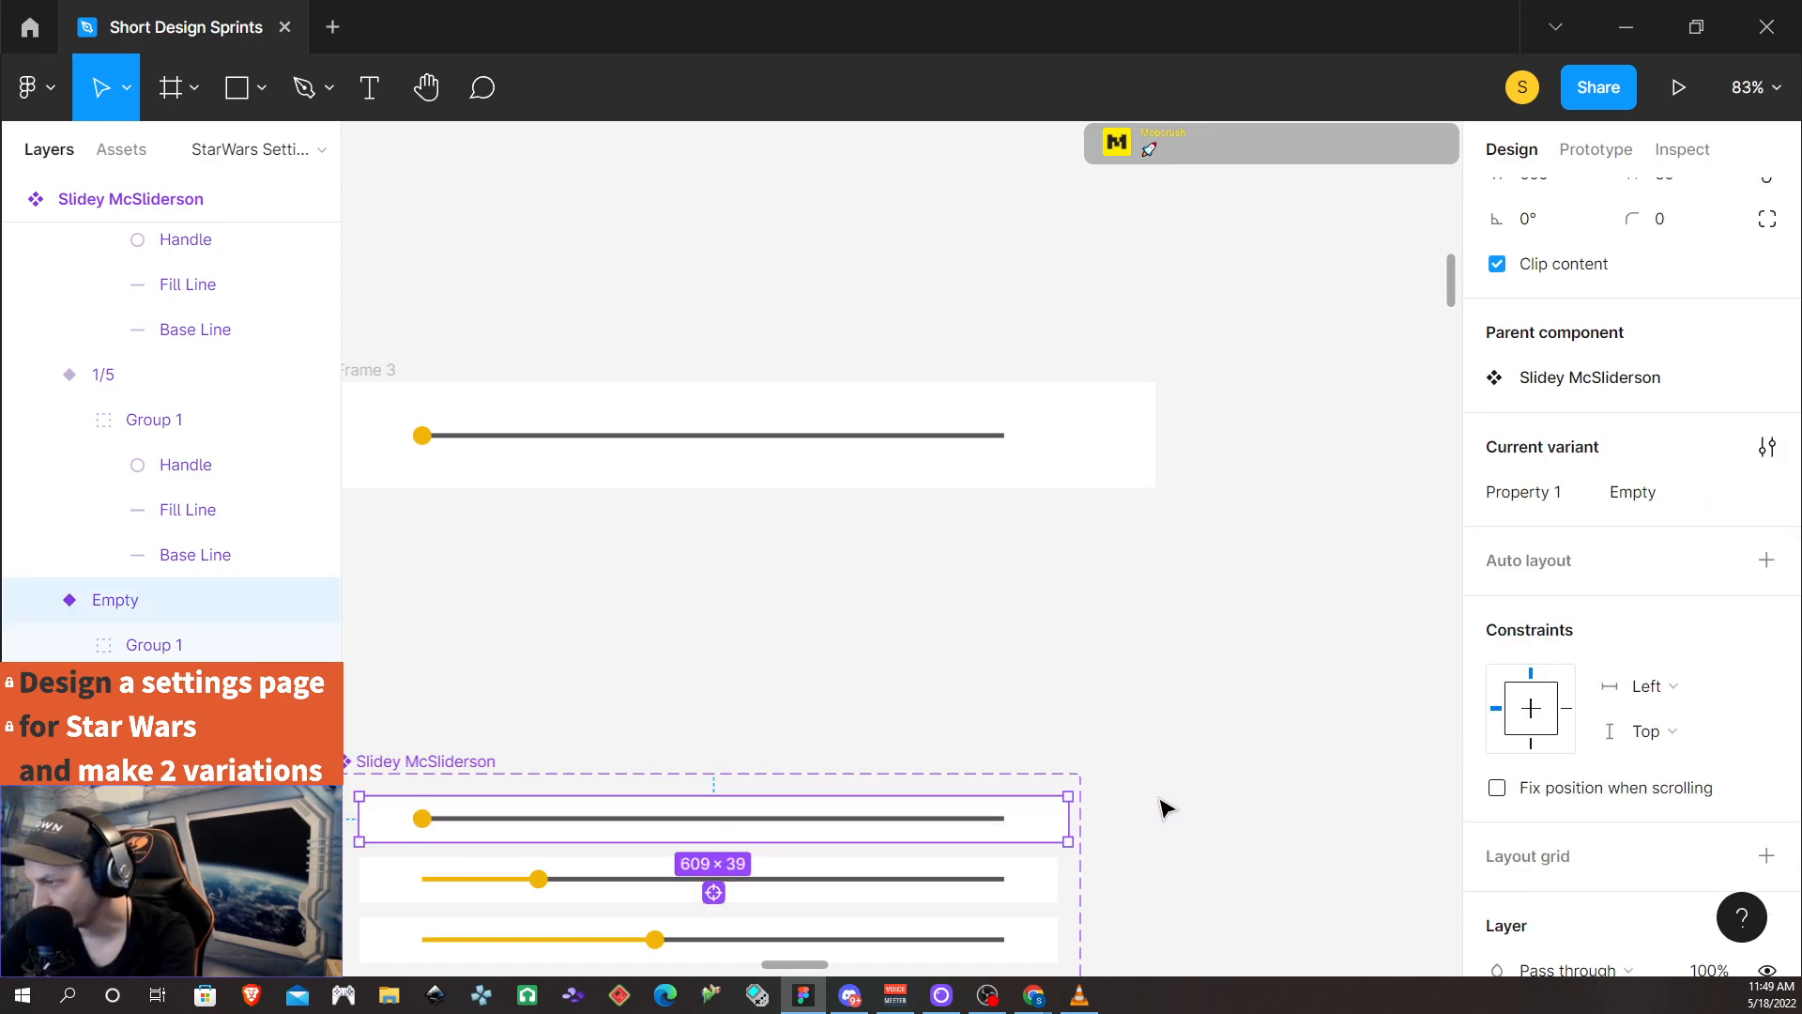
Undo the recent constraint changes on the Empty variant and its Handle, along with the variant's widening to 609
{"action": "key", "text": "Return"}
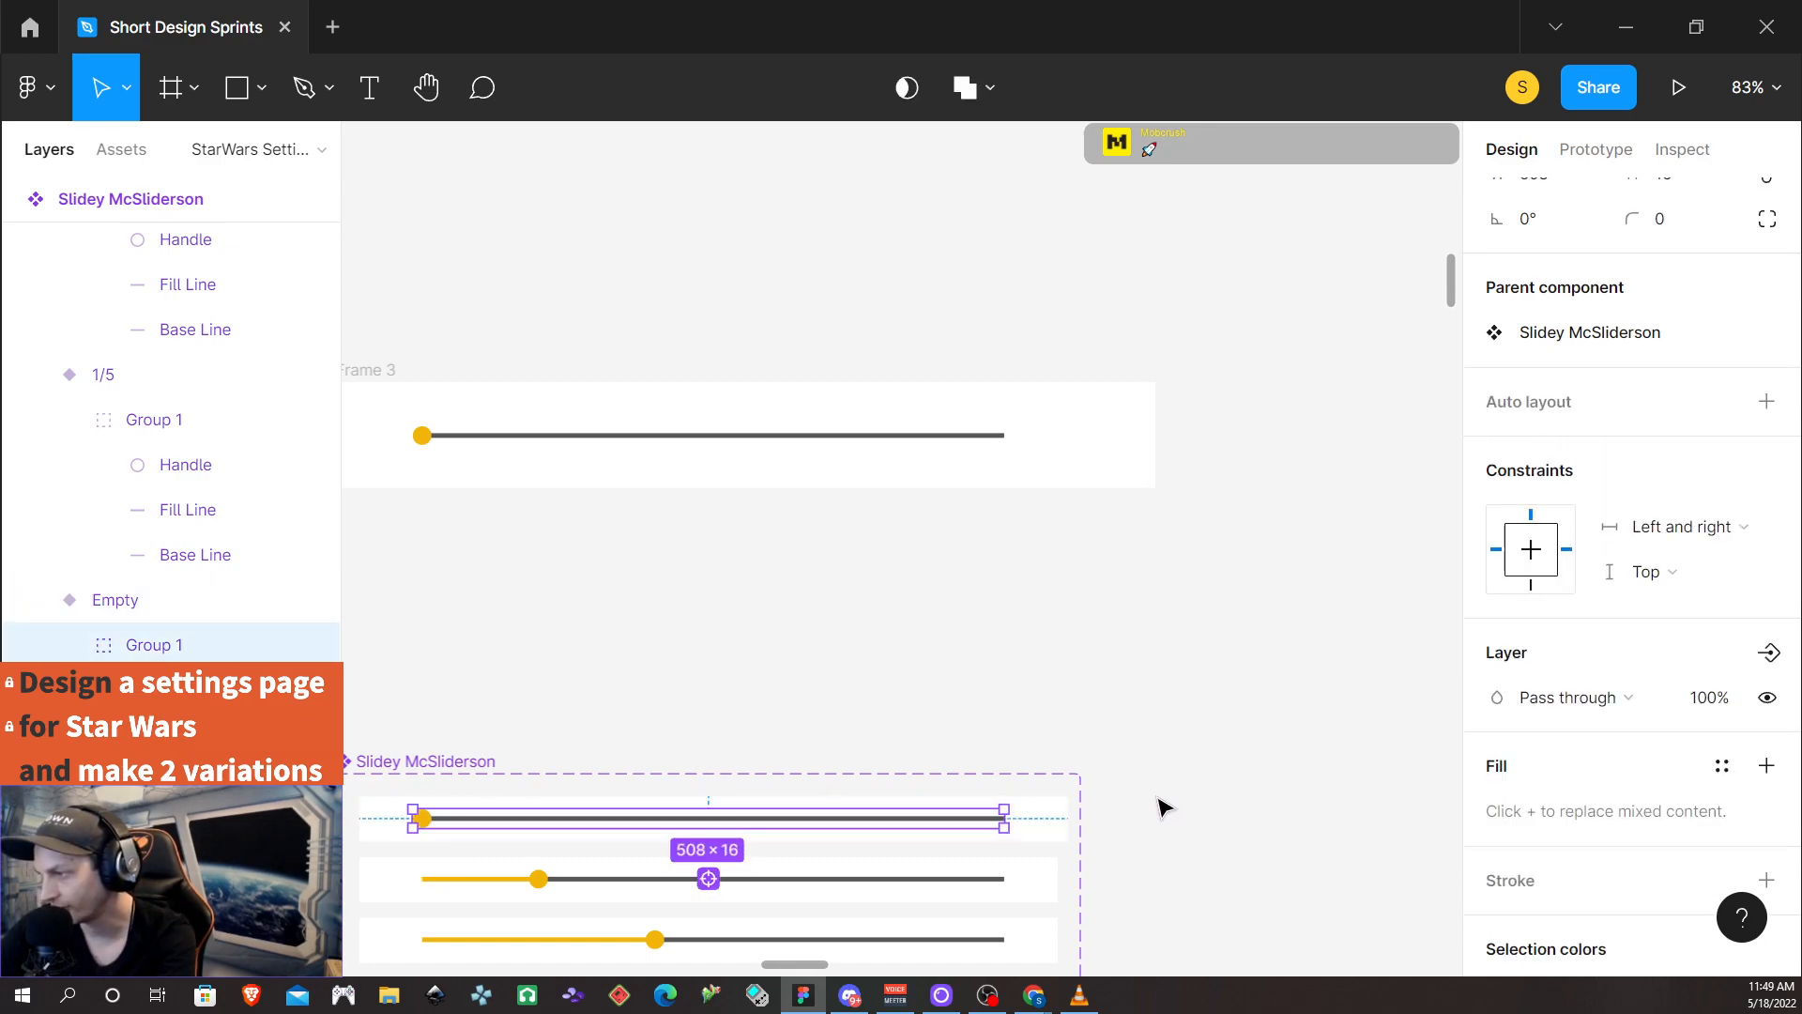
{"action": "key", "text": "ctrl+z"}
{"action": "key", "text": "ctrl+z"}
{"action": "key", "text": "ctrl+z"}
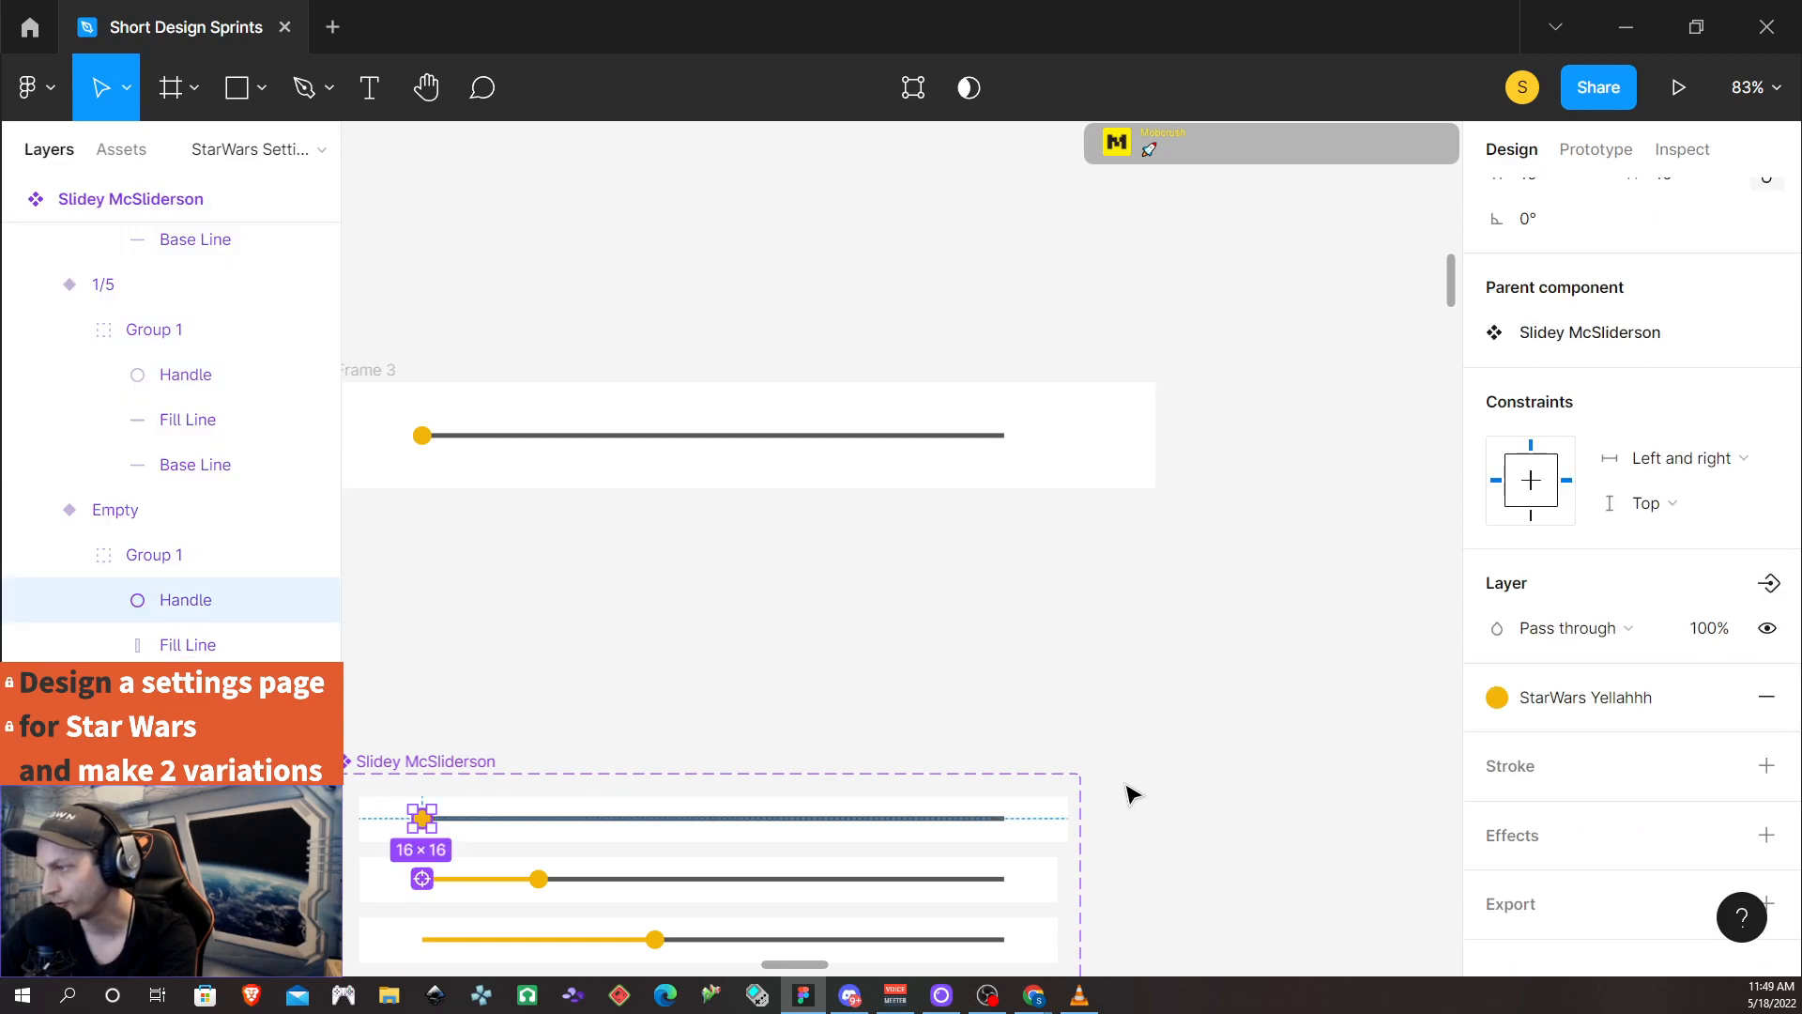
{"action": "key", "text": "ctrl+z"}
{"action": "key", "text": "ctrl+z"}
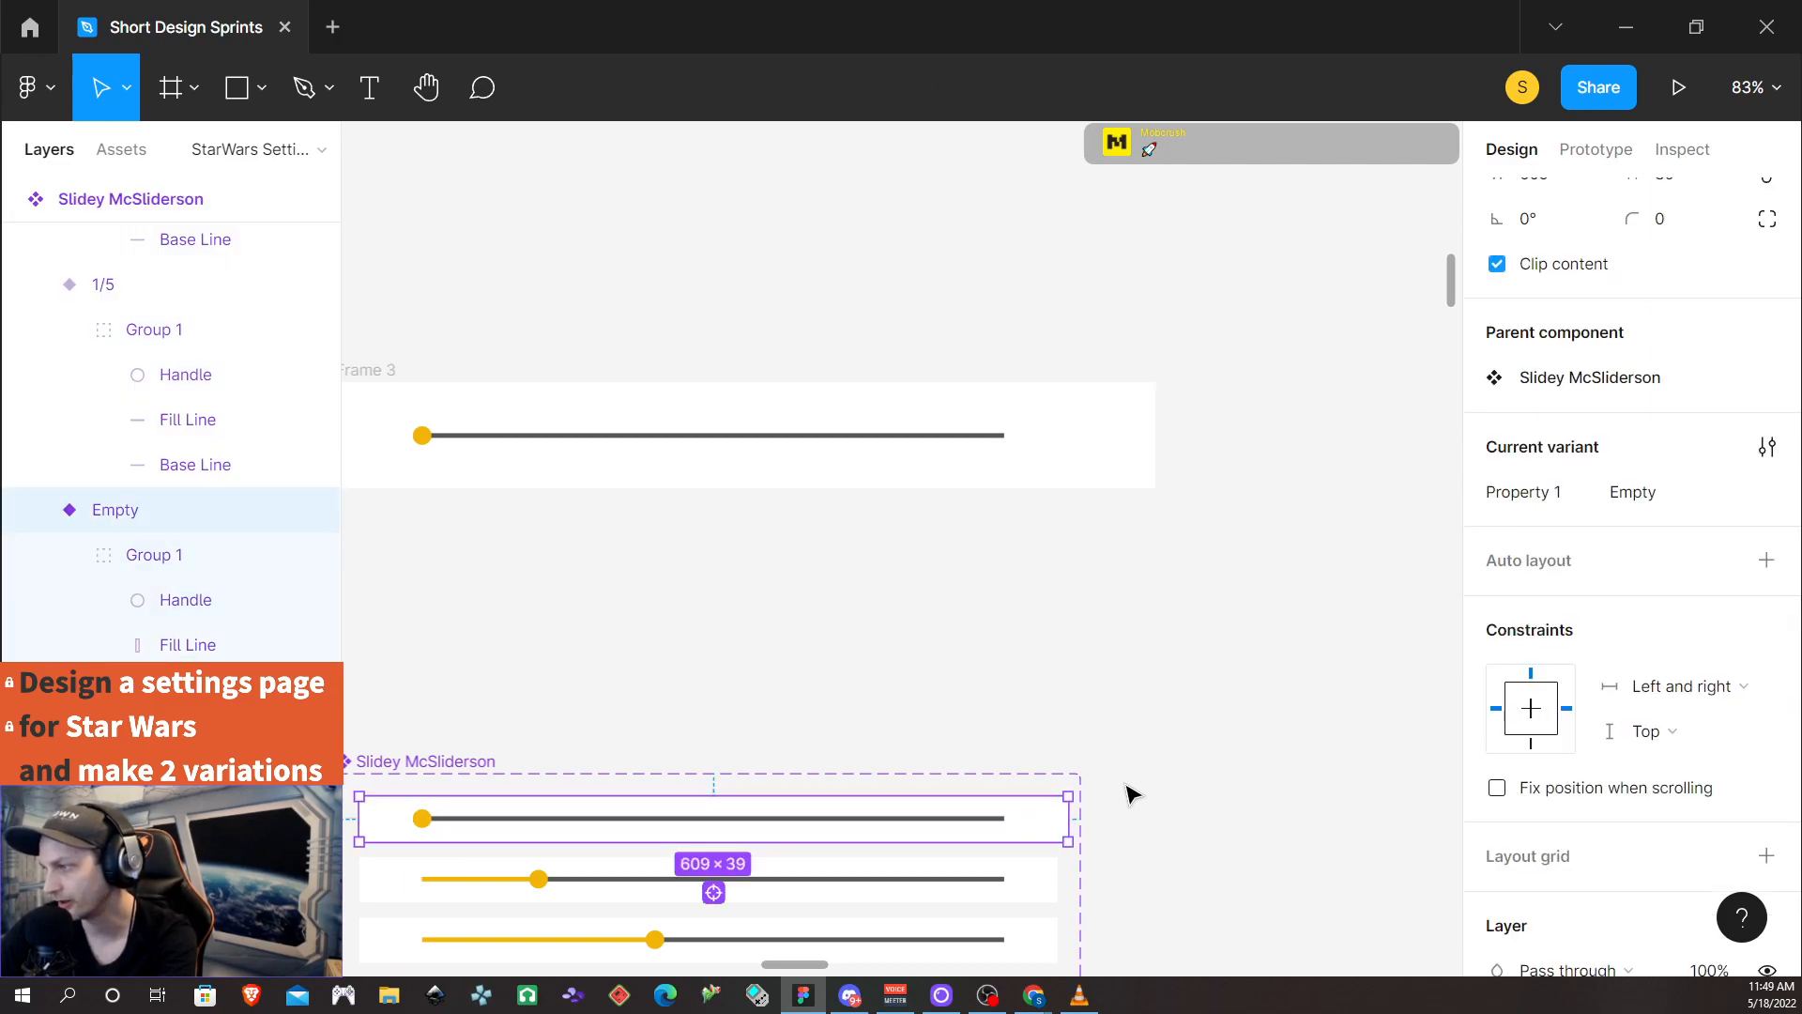
{"action": "key", "text": "ctrl+z"}
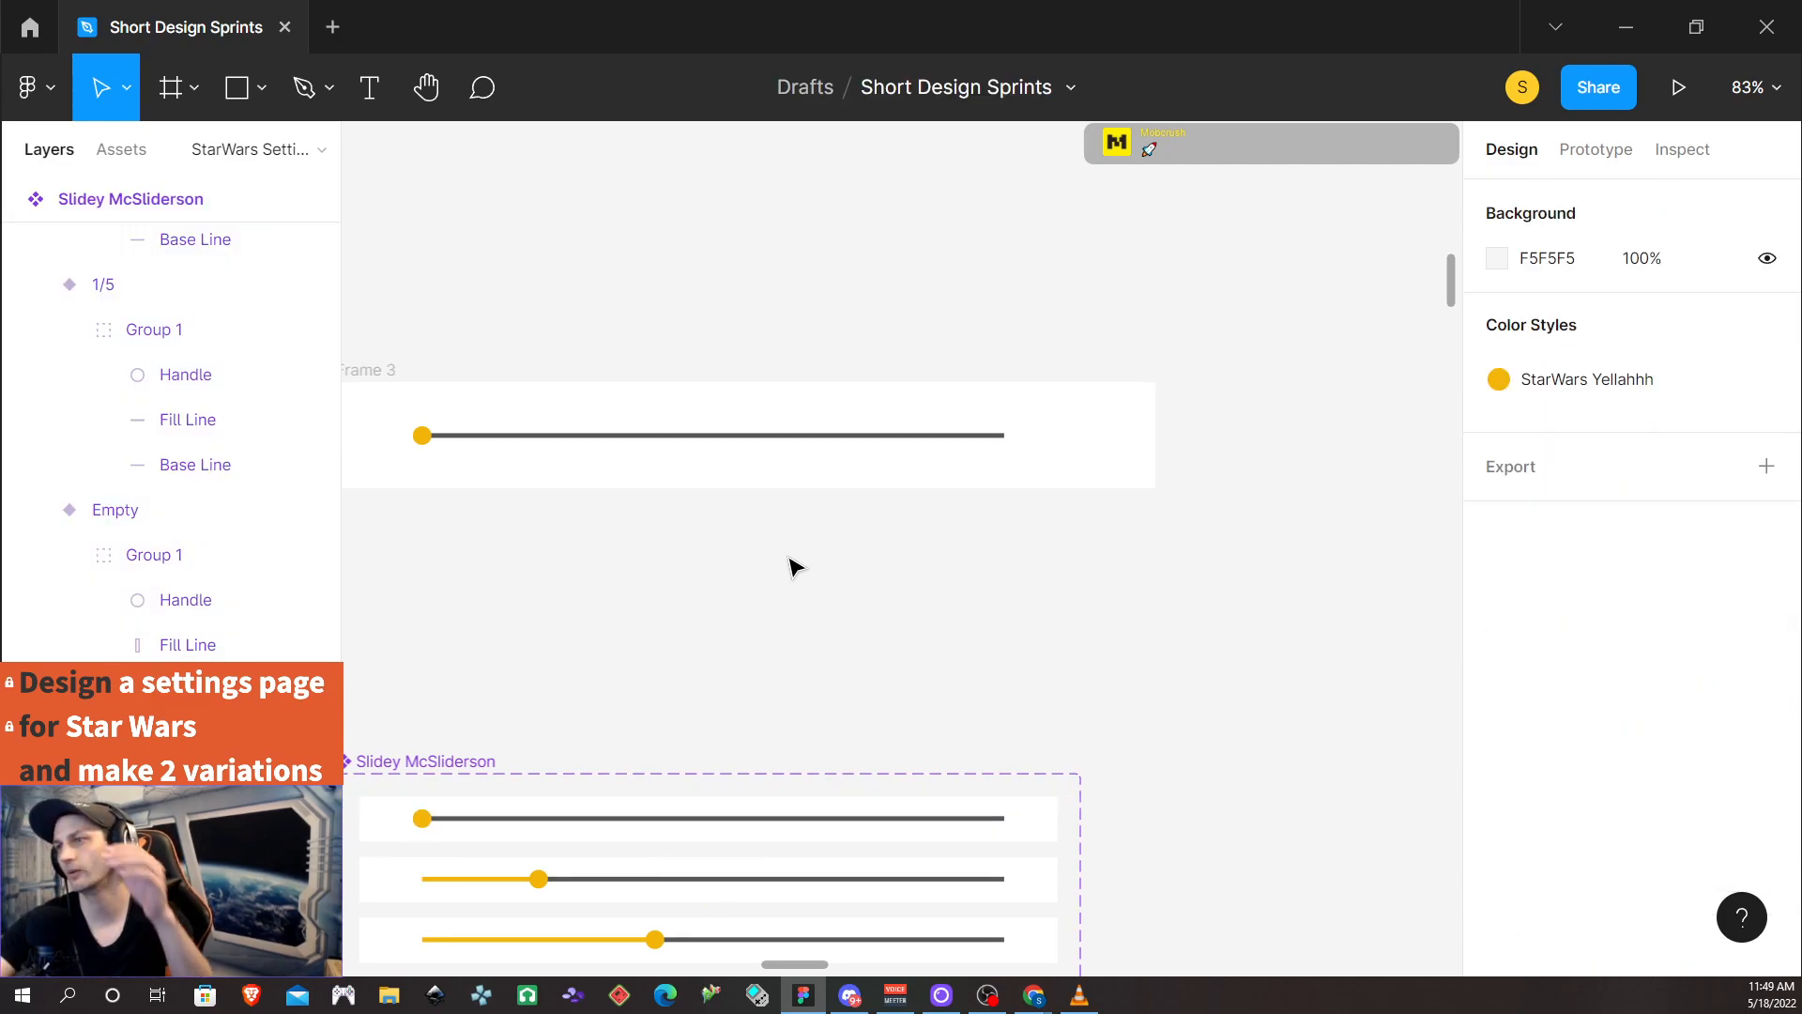
Review the drag connections between the Slidey McSliderson variants and survey the movie and game settings wireframes
{"action": "scroll", "coordinate": [1002, 720], "scroll_direction": "down", "scroll_amount": 5}
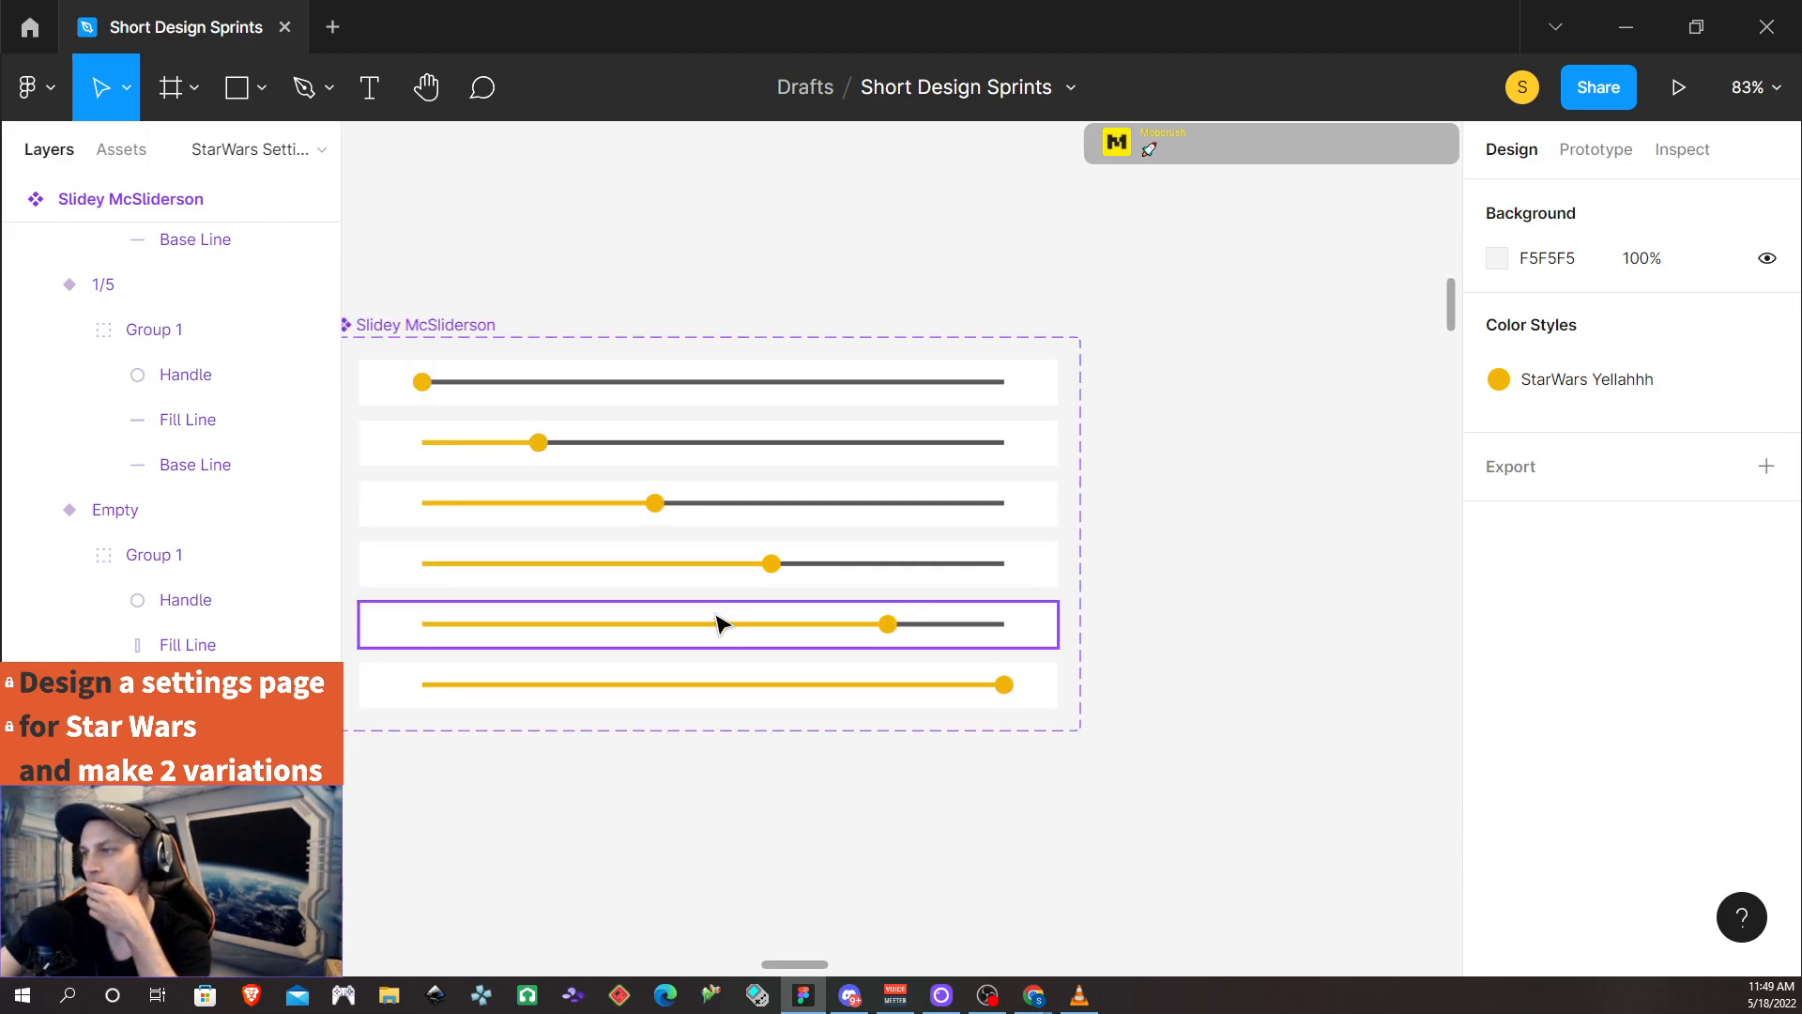
{"action": "left_click", "coordinate": [1596, 150]}
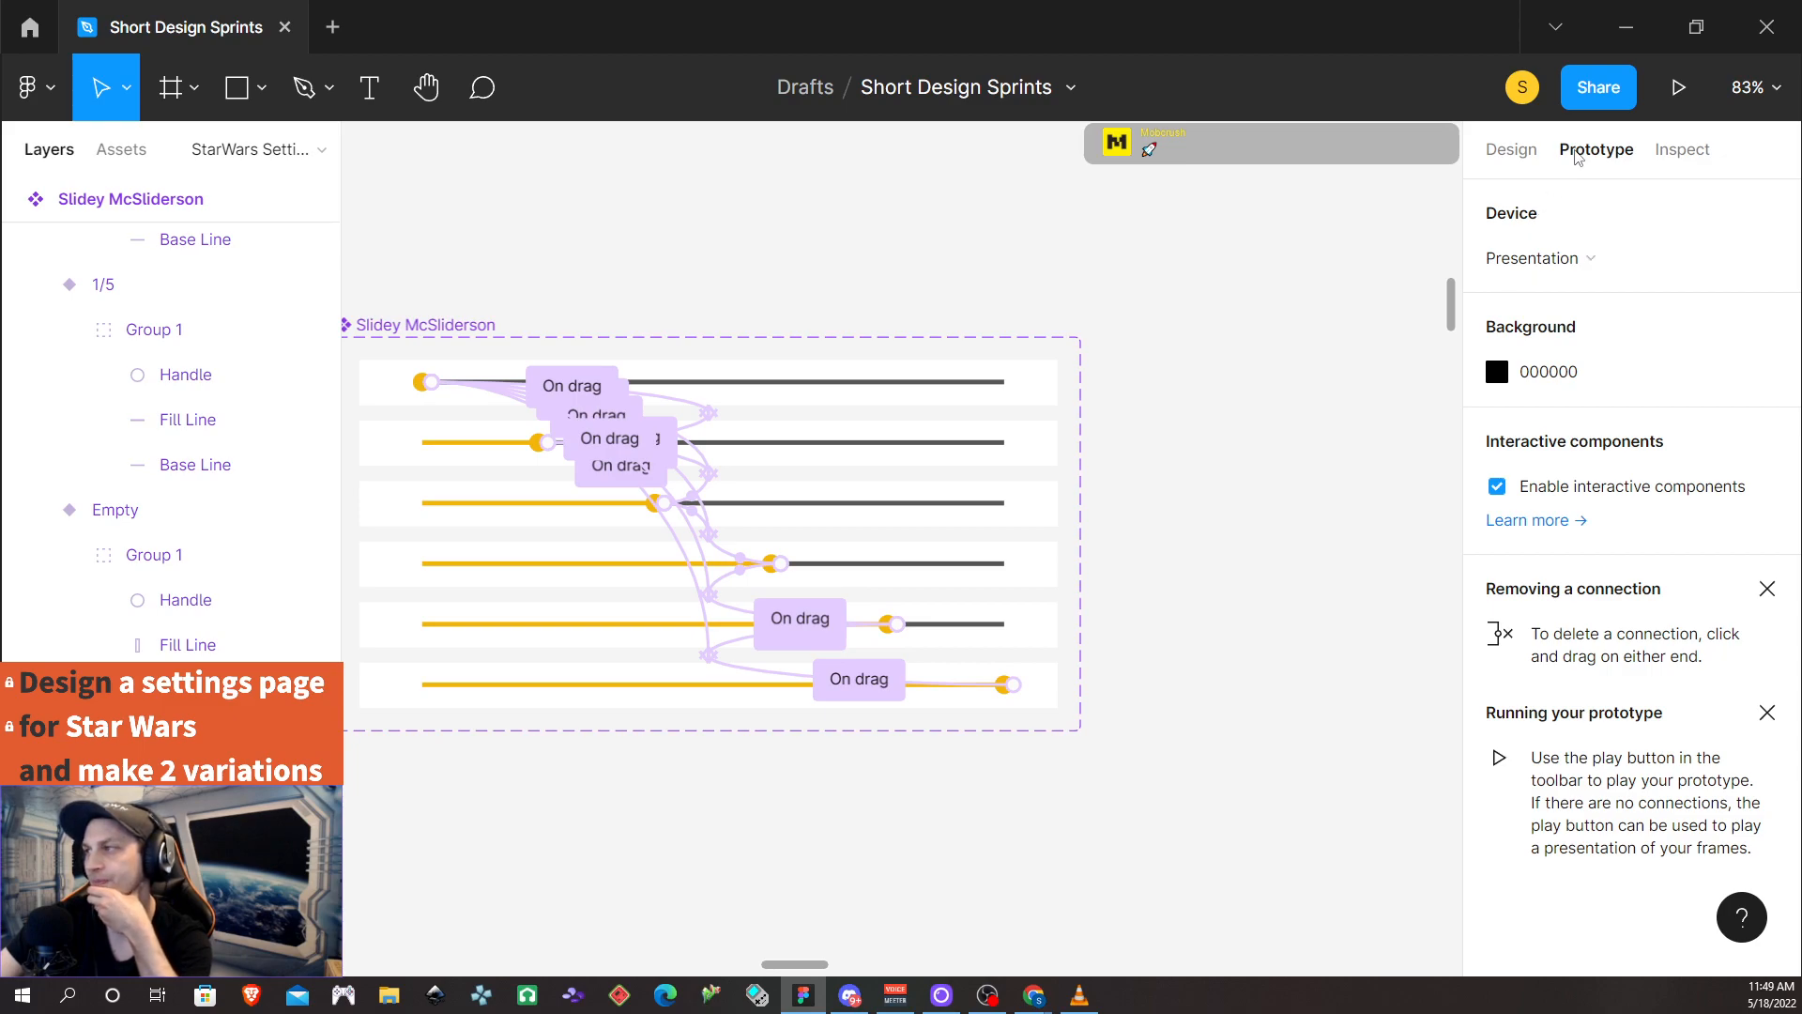
{"action": "scroll", "coordinate": [946, 459], "scroll_direction": "down", "scroll_amount": 3}
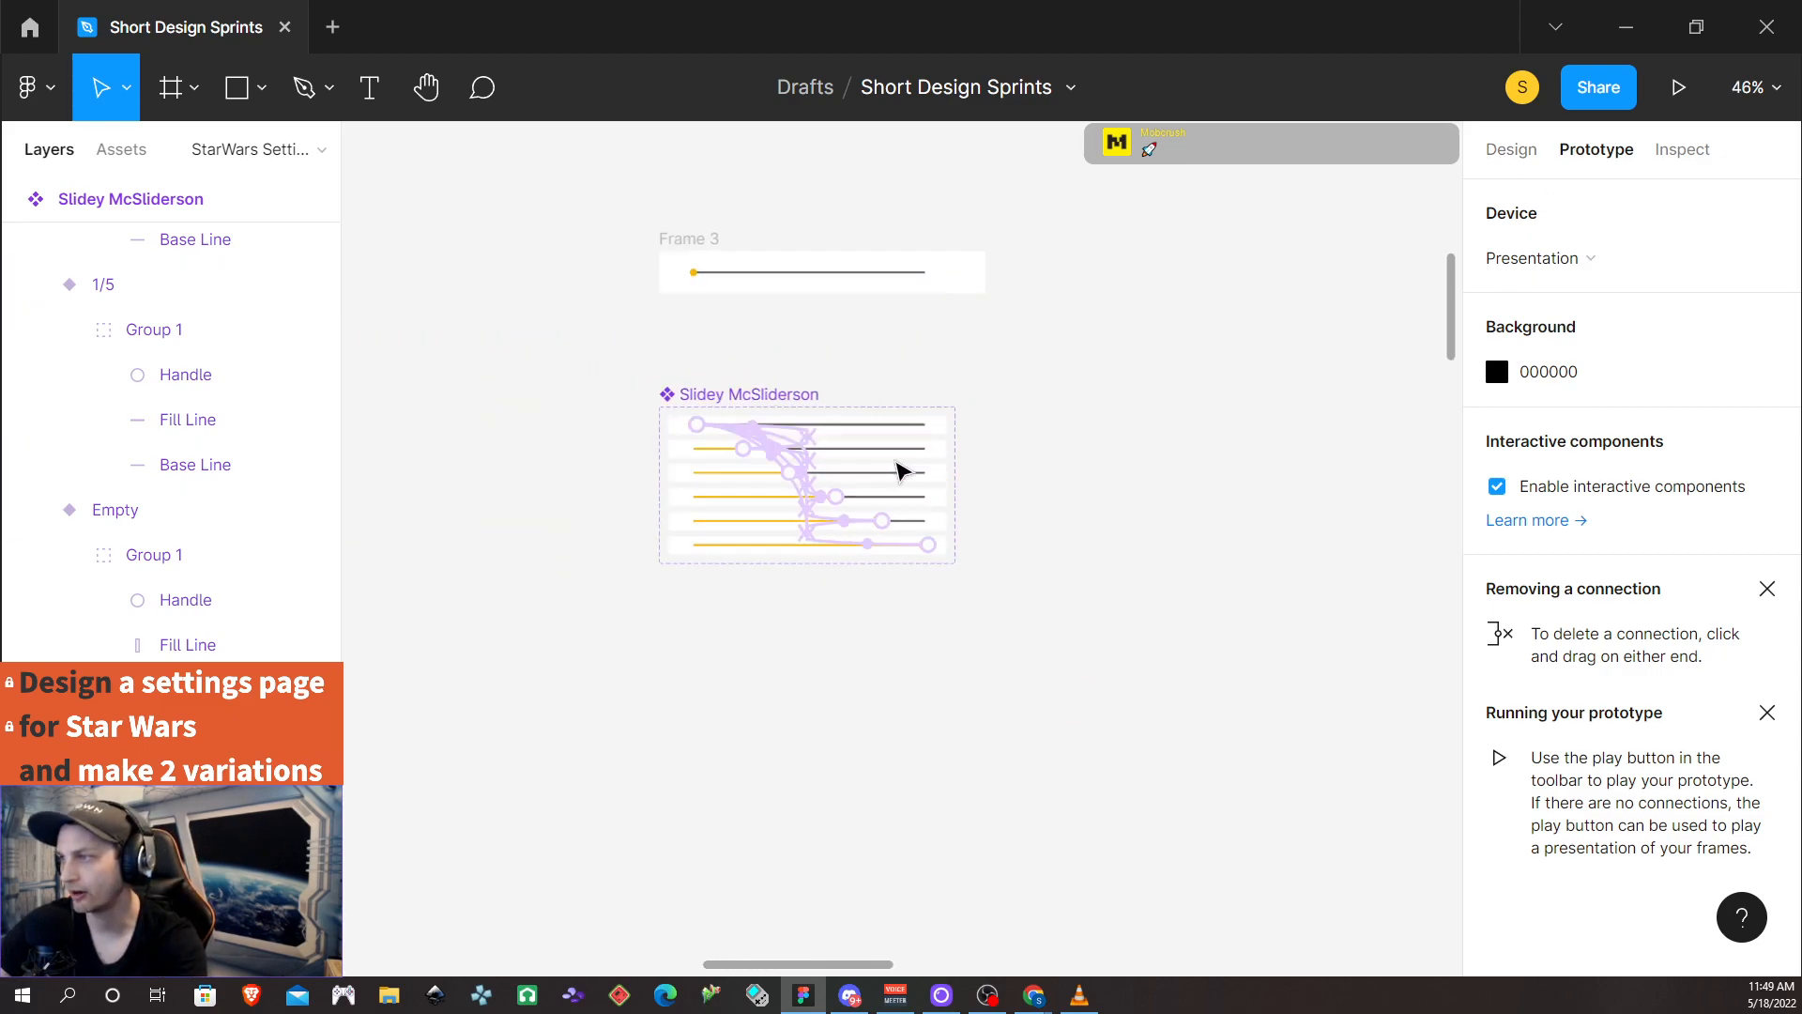
{"action": "scroll", "coordinate": [995, 394], "scroll_direction": "down", "scroll_amount": 3}
{"action": "scroll", "coordinate": [995, 398], "scroll_direction": "down", "scroll_amount": 1}
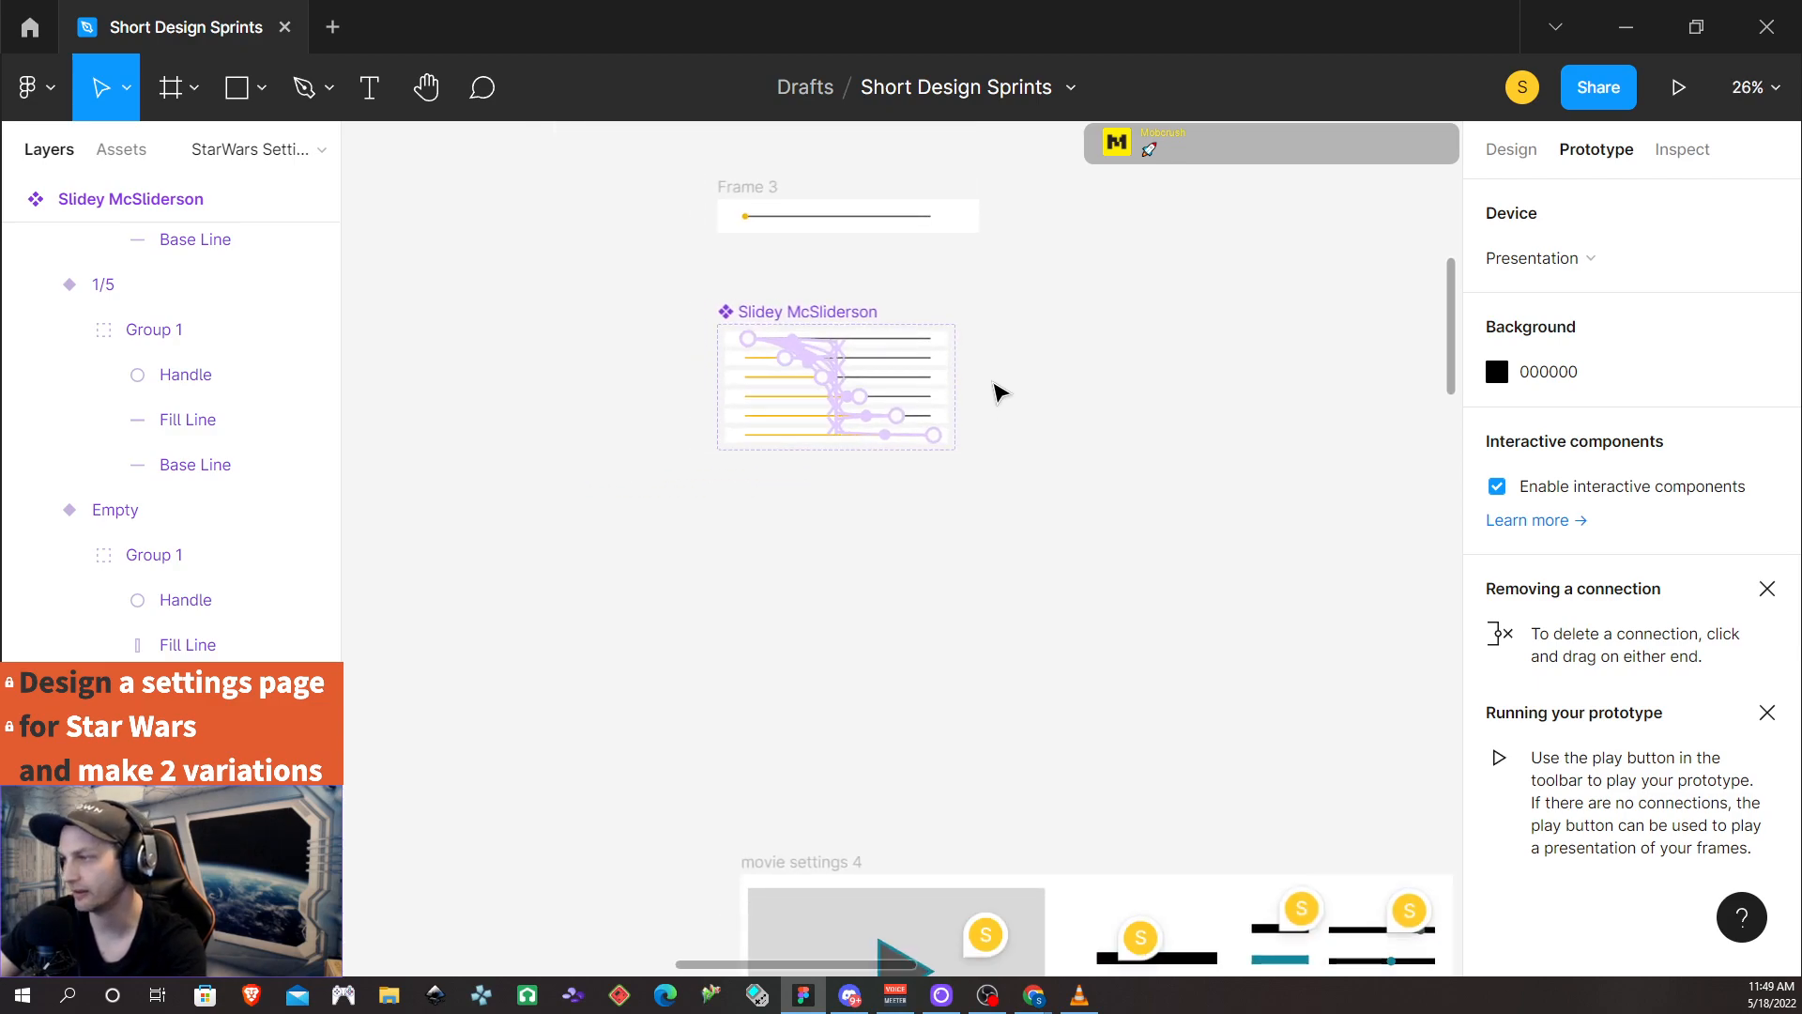
{"action": "scroll", "coordinate": [997, 393], "scroll_direction": "down", "scroll_amount": 8}
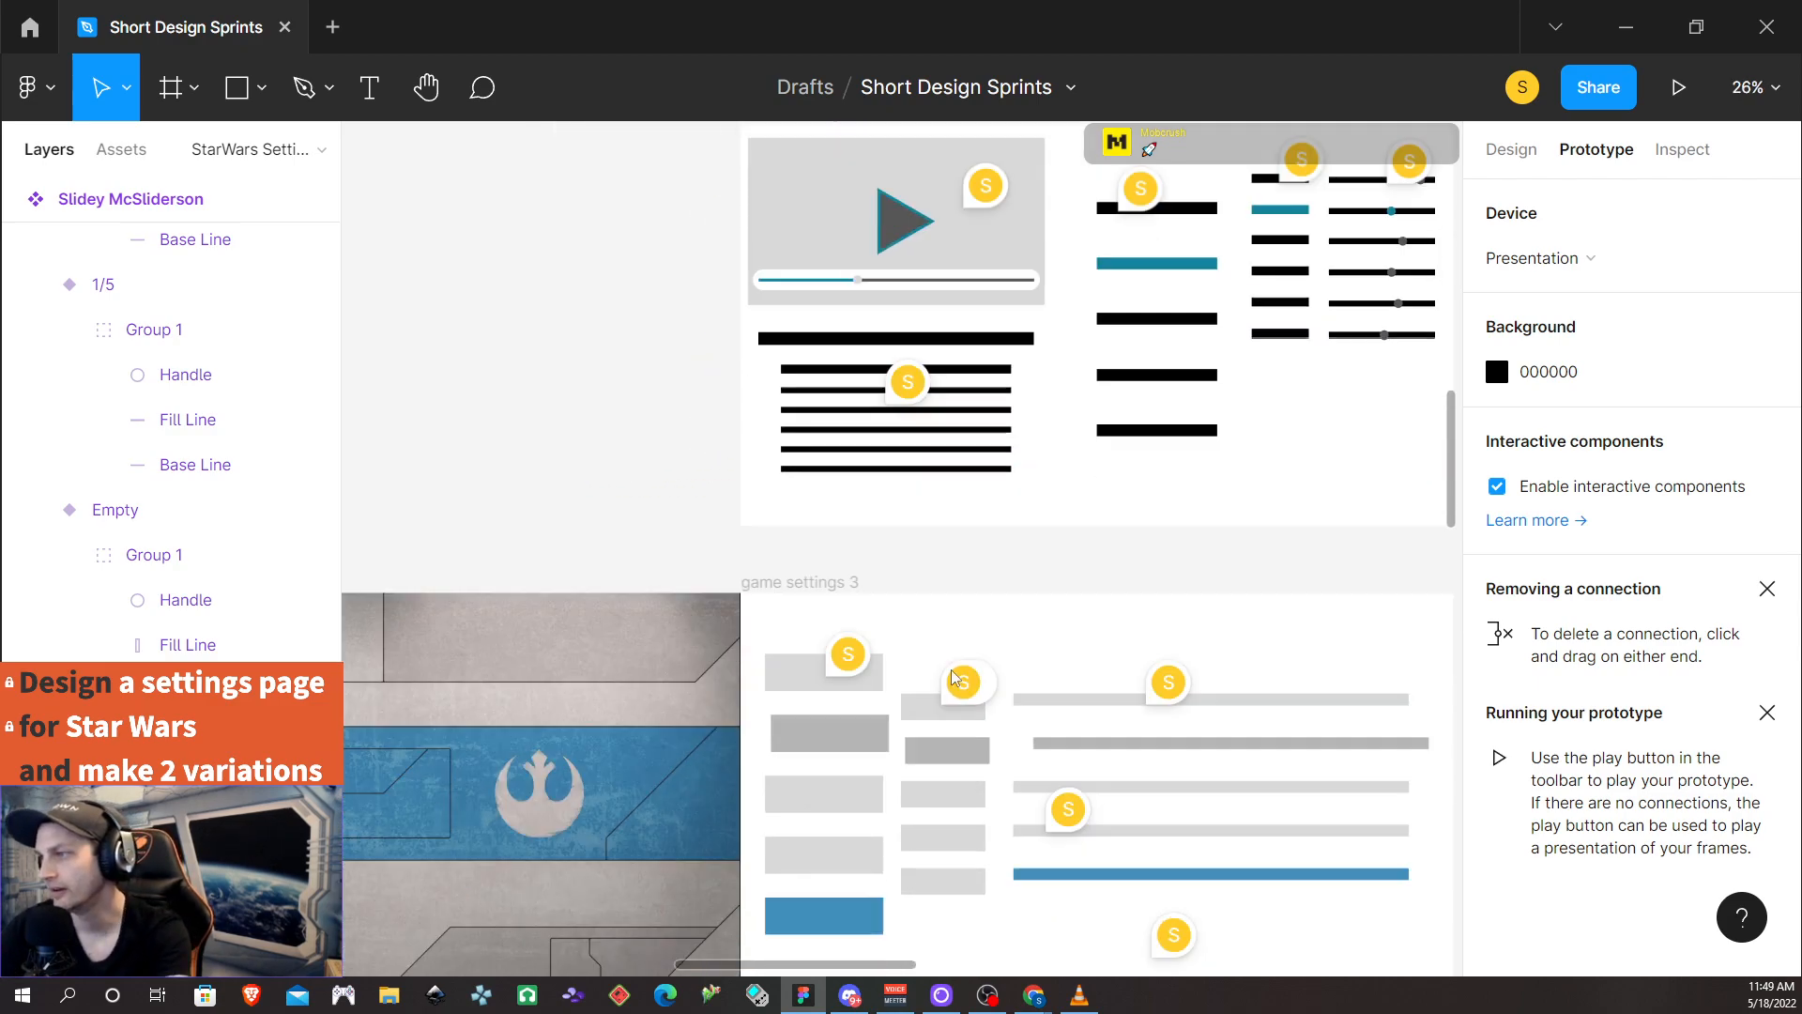
{"action": "scroll", "coordinate": [962, 666], "scroll_direction": "up", "scroll_amount": 3}
{"action": "scroll", "coordinate": [1211, 385], "scroll_direction": "up", "scroll_amount": 1}
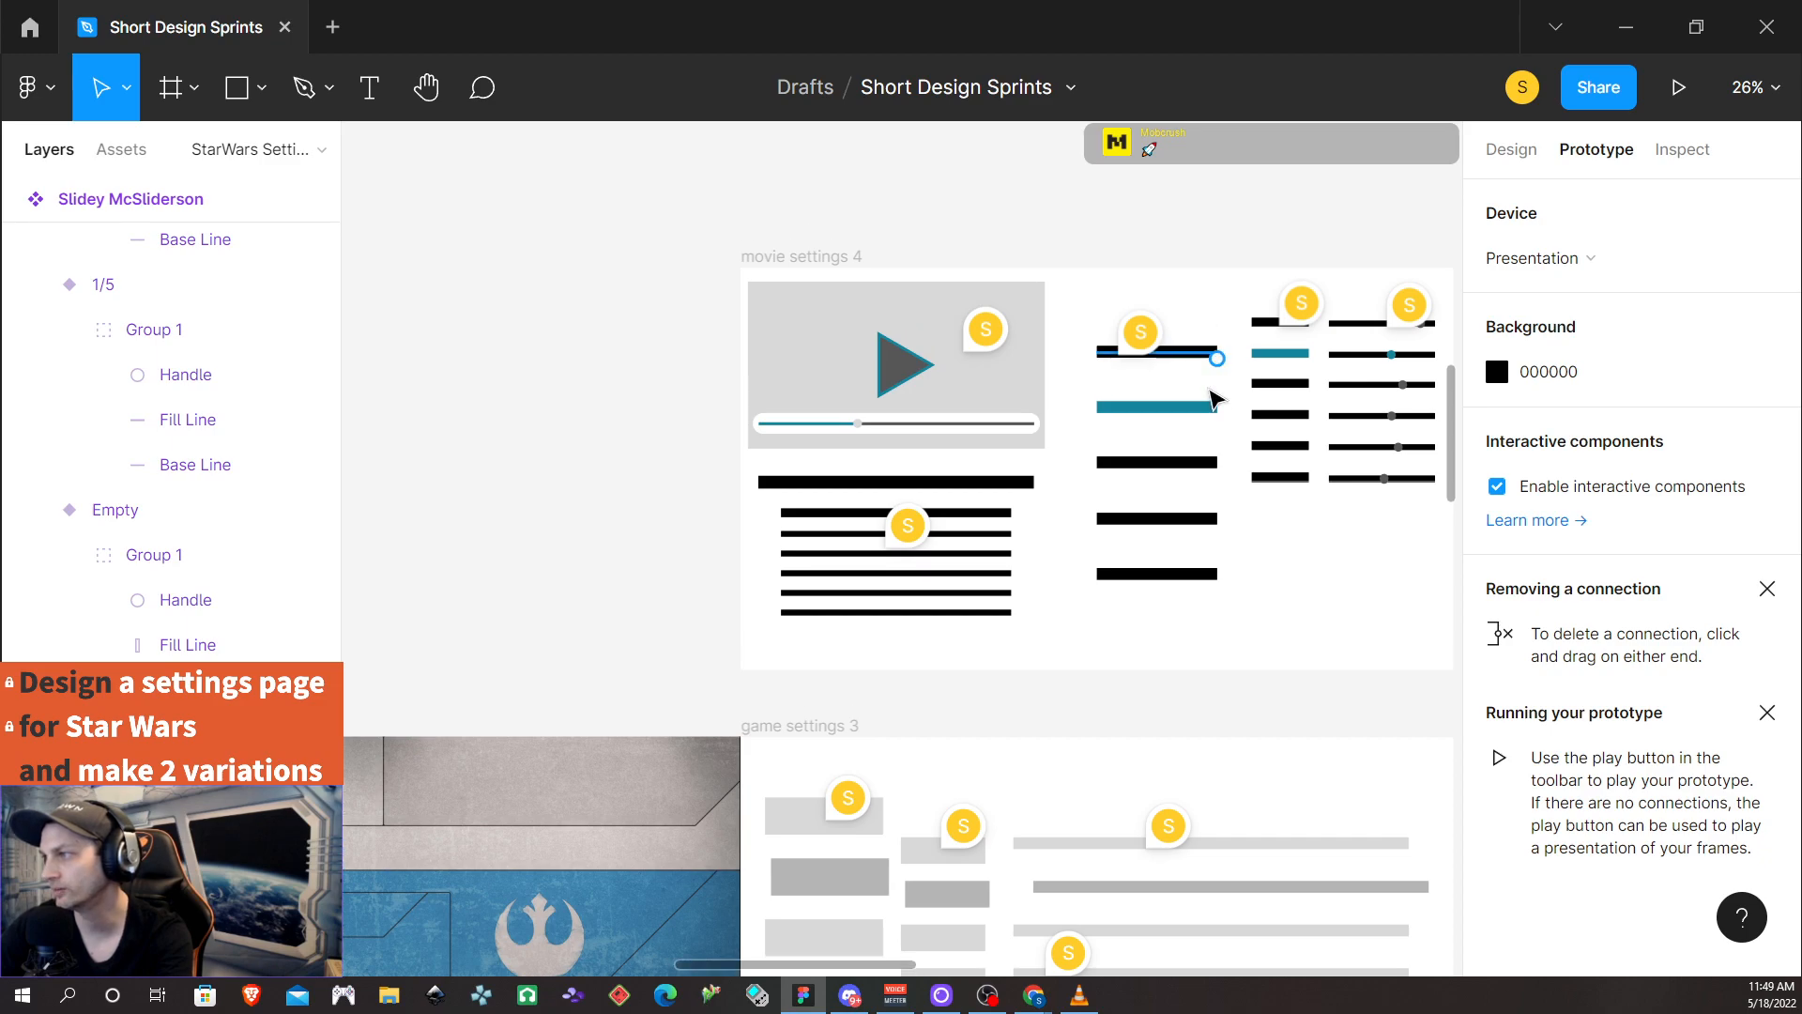
{"action": "scroll", "coordinate": [1258, 592], "scroll_direction": "right", "scroll_amount": 5}
{"action": "scroll", "coordinate": [1186, 583], "scroll_direction": "right", "scroll_amount": 3}
{"action": "scroll", "coordinate": [1138, 575], "scroll_direction": "down", "scroll_amount": 4}
{"action": "scroll", "coordinate": [1138, 575], "scroll_direction": "down", "scroll_amount": 4}
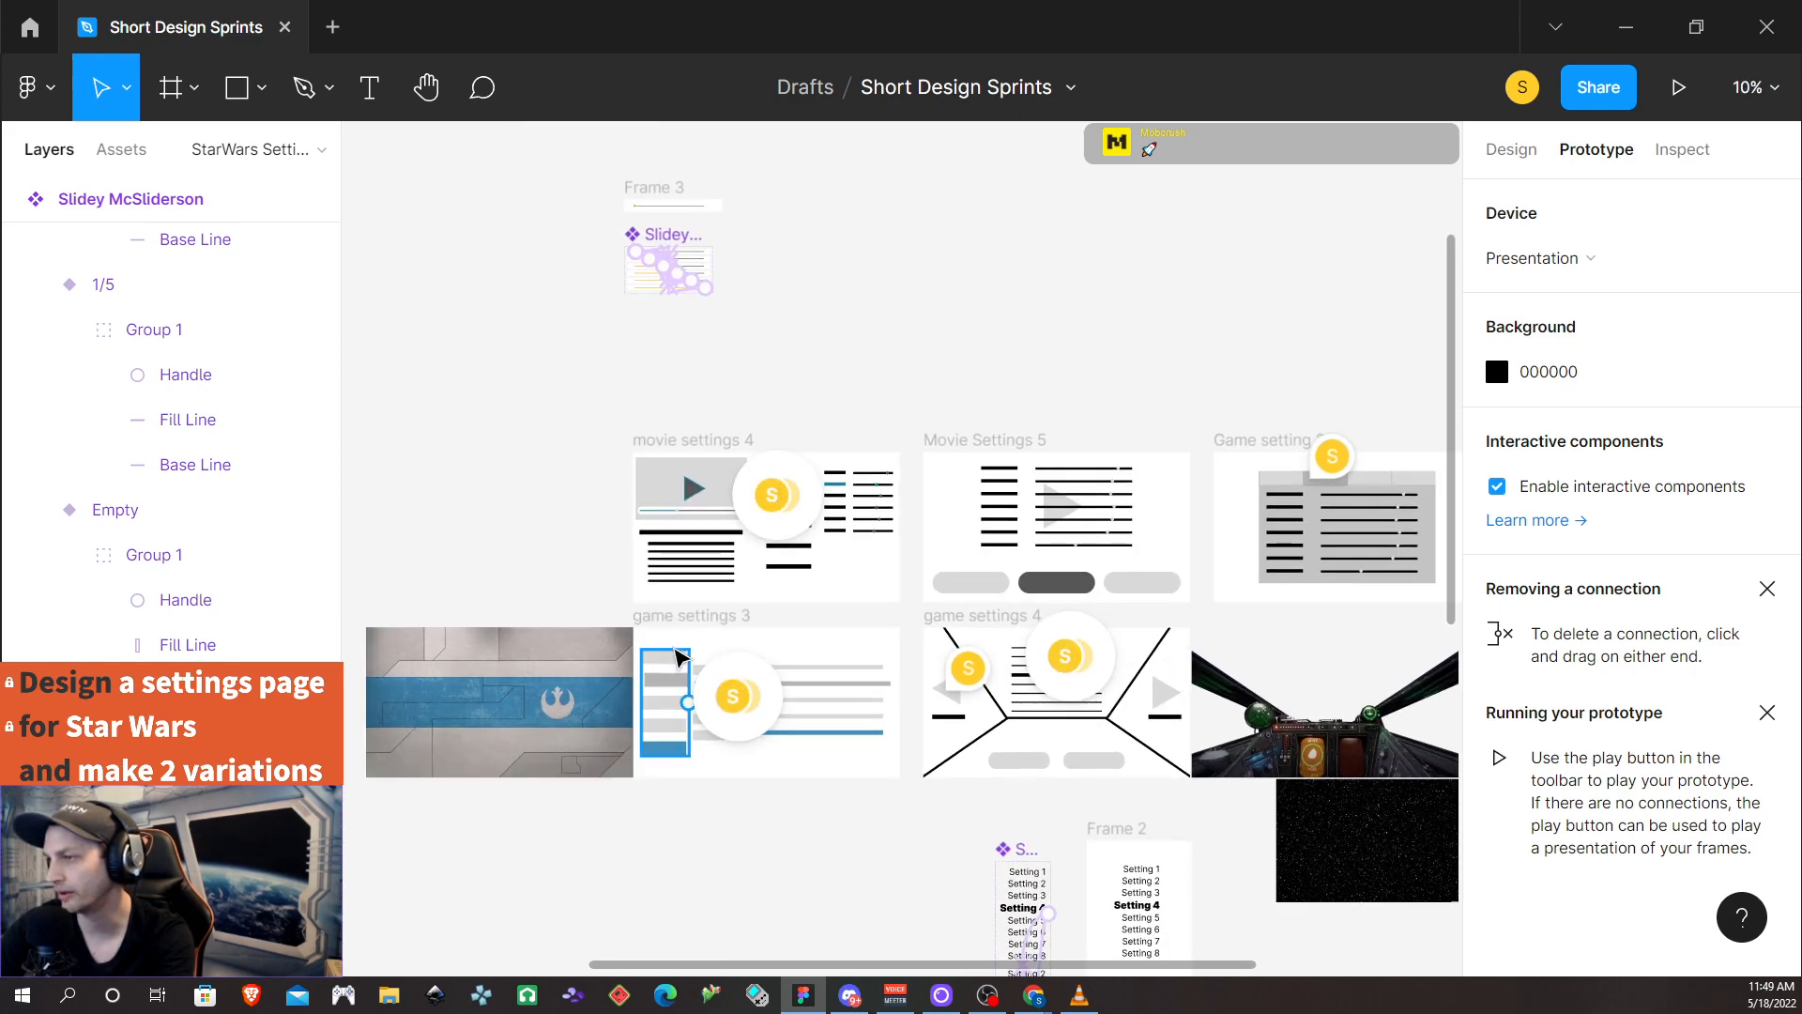
{"action": "scroll", "coordinate": [676, 751], "scroll_direction": "up", "scroll_amount": 5}
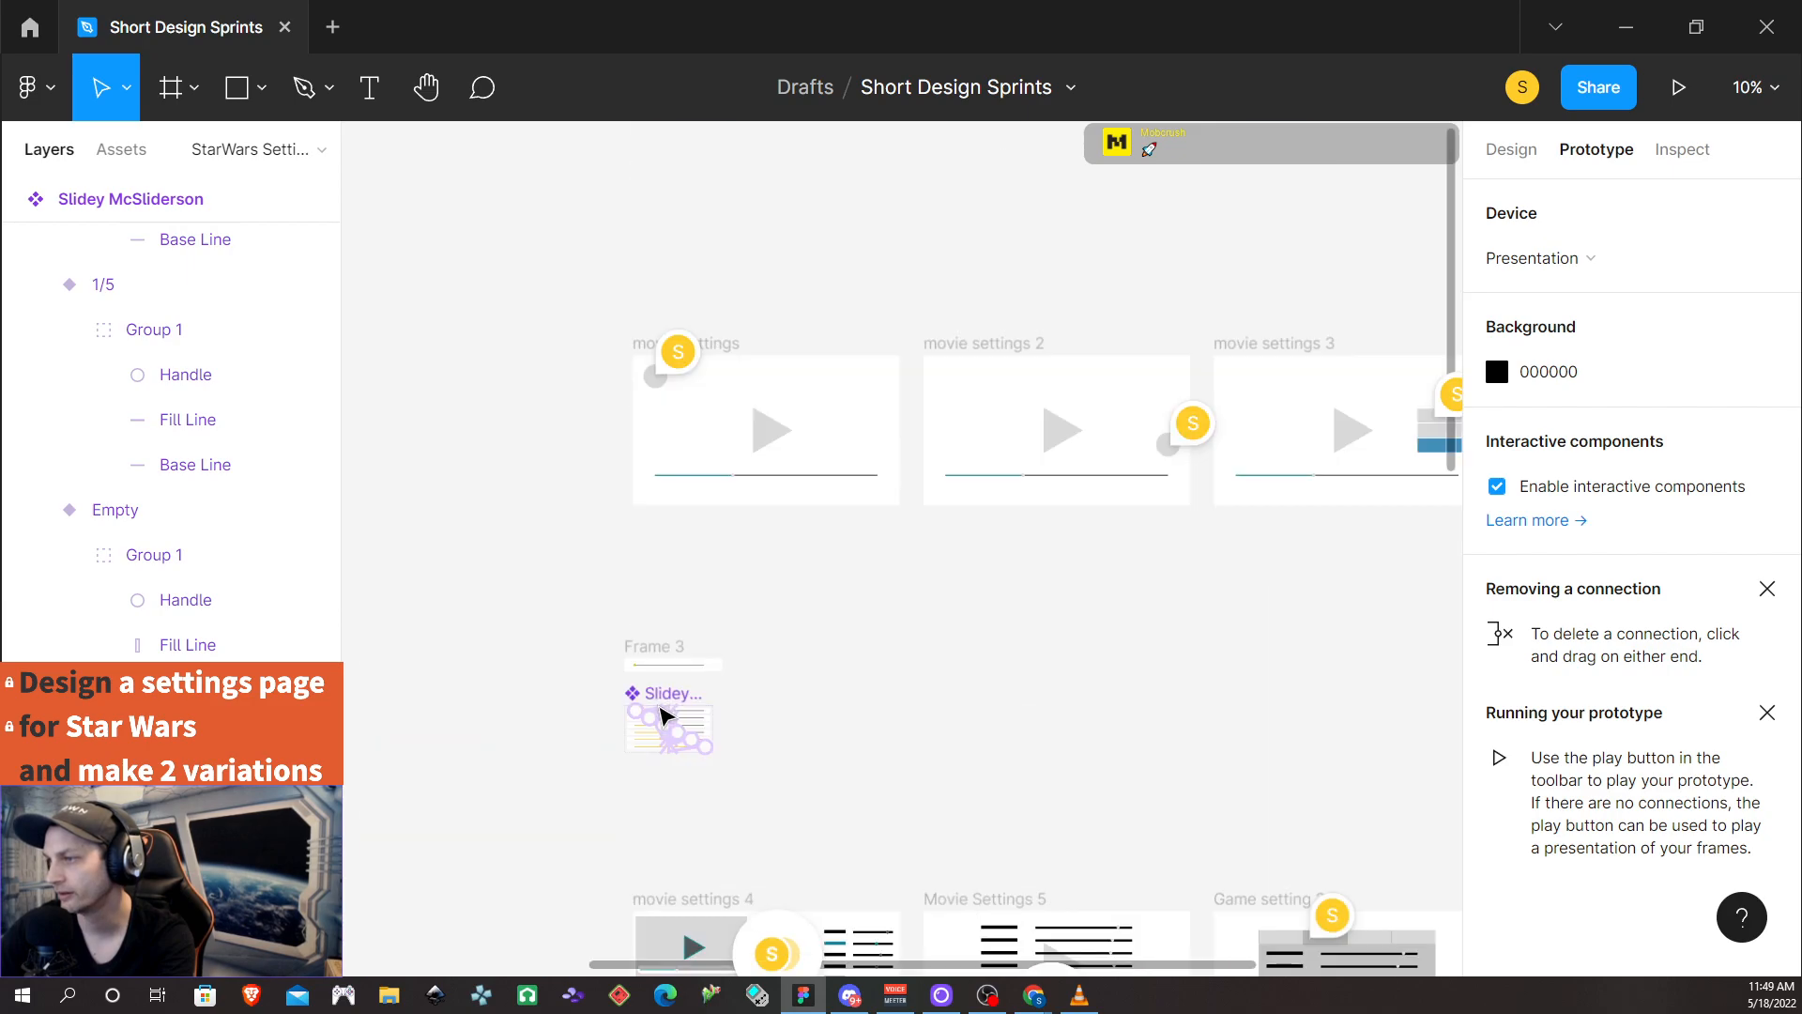
Copy the fourth rectangle from the first column of game settings 3 and paste it onto the empty canvas below the frame
{"action": "scroll", "coordinate": [667, 718], "scroll_direction": "down", "scroll_amount": 6}
{"action": "scroll", "coordinate": [663, 718], "scroll_direction": "up", "scroll_amount": 6}
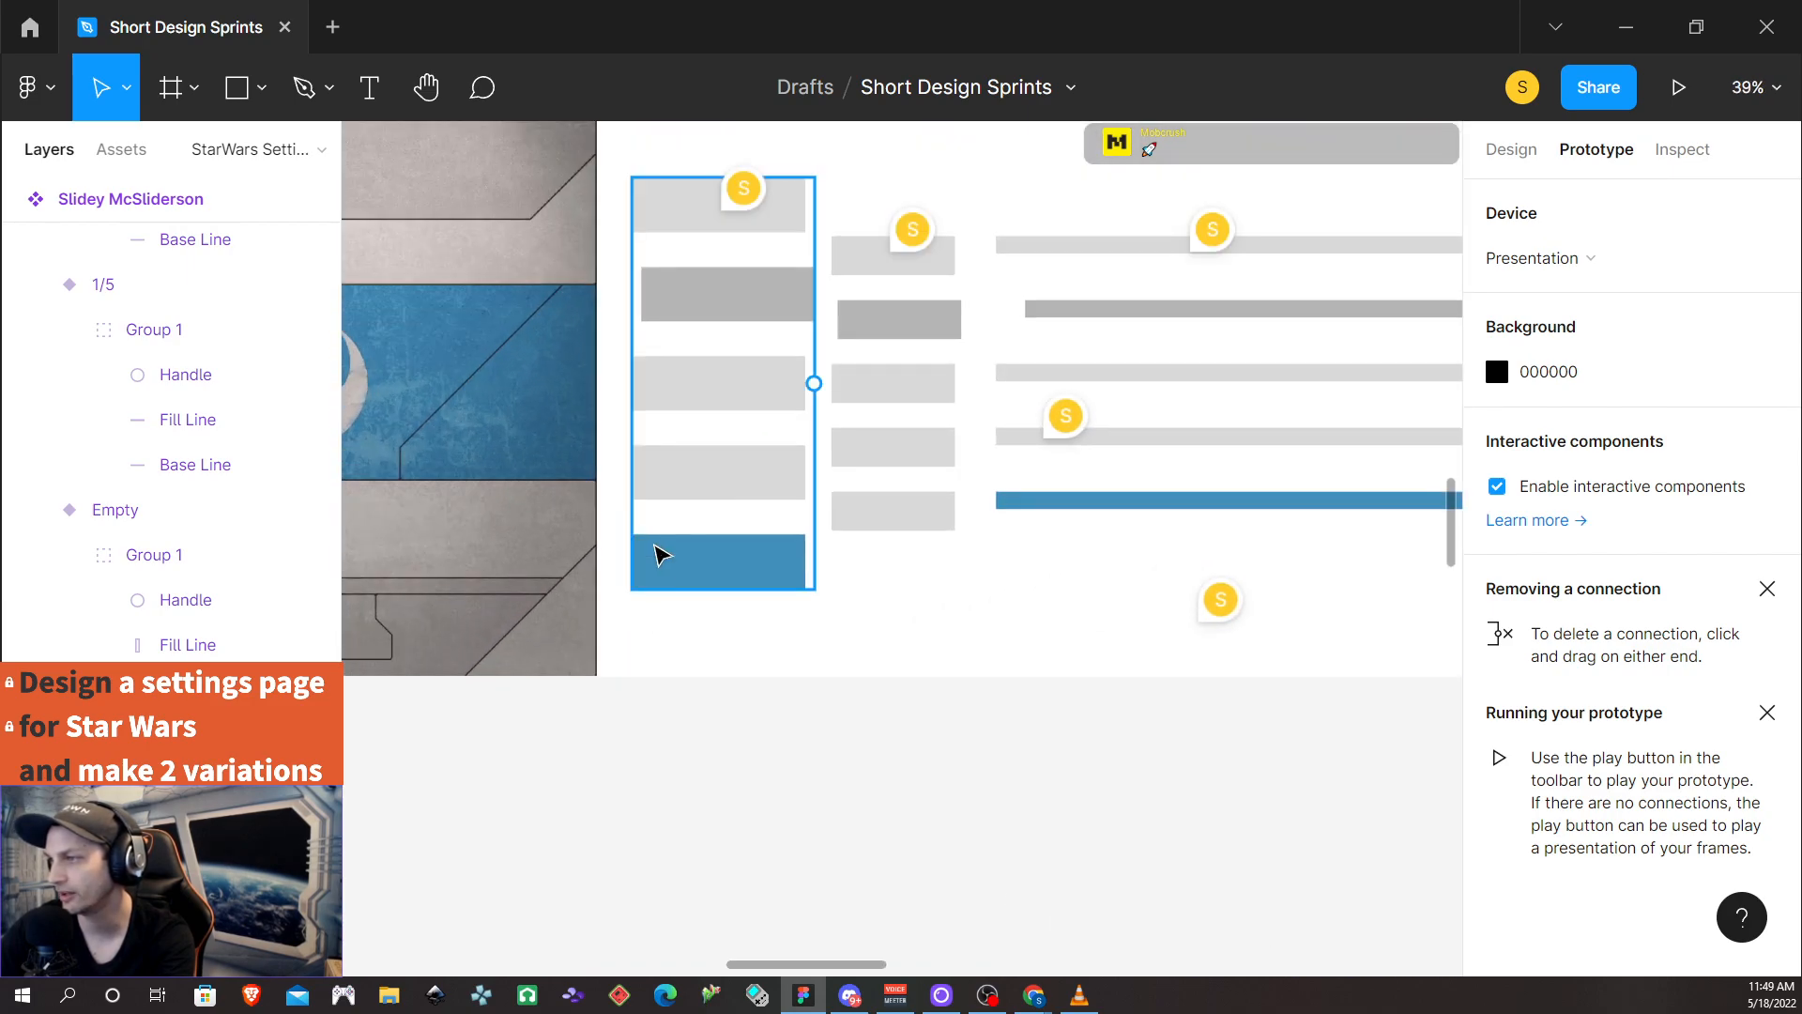
{"action": "left_click", "coordinate": [728, 477]}
{"action": "left_click", "coordinate": [731, 476]}
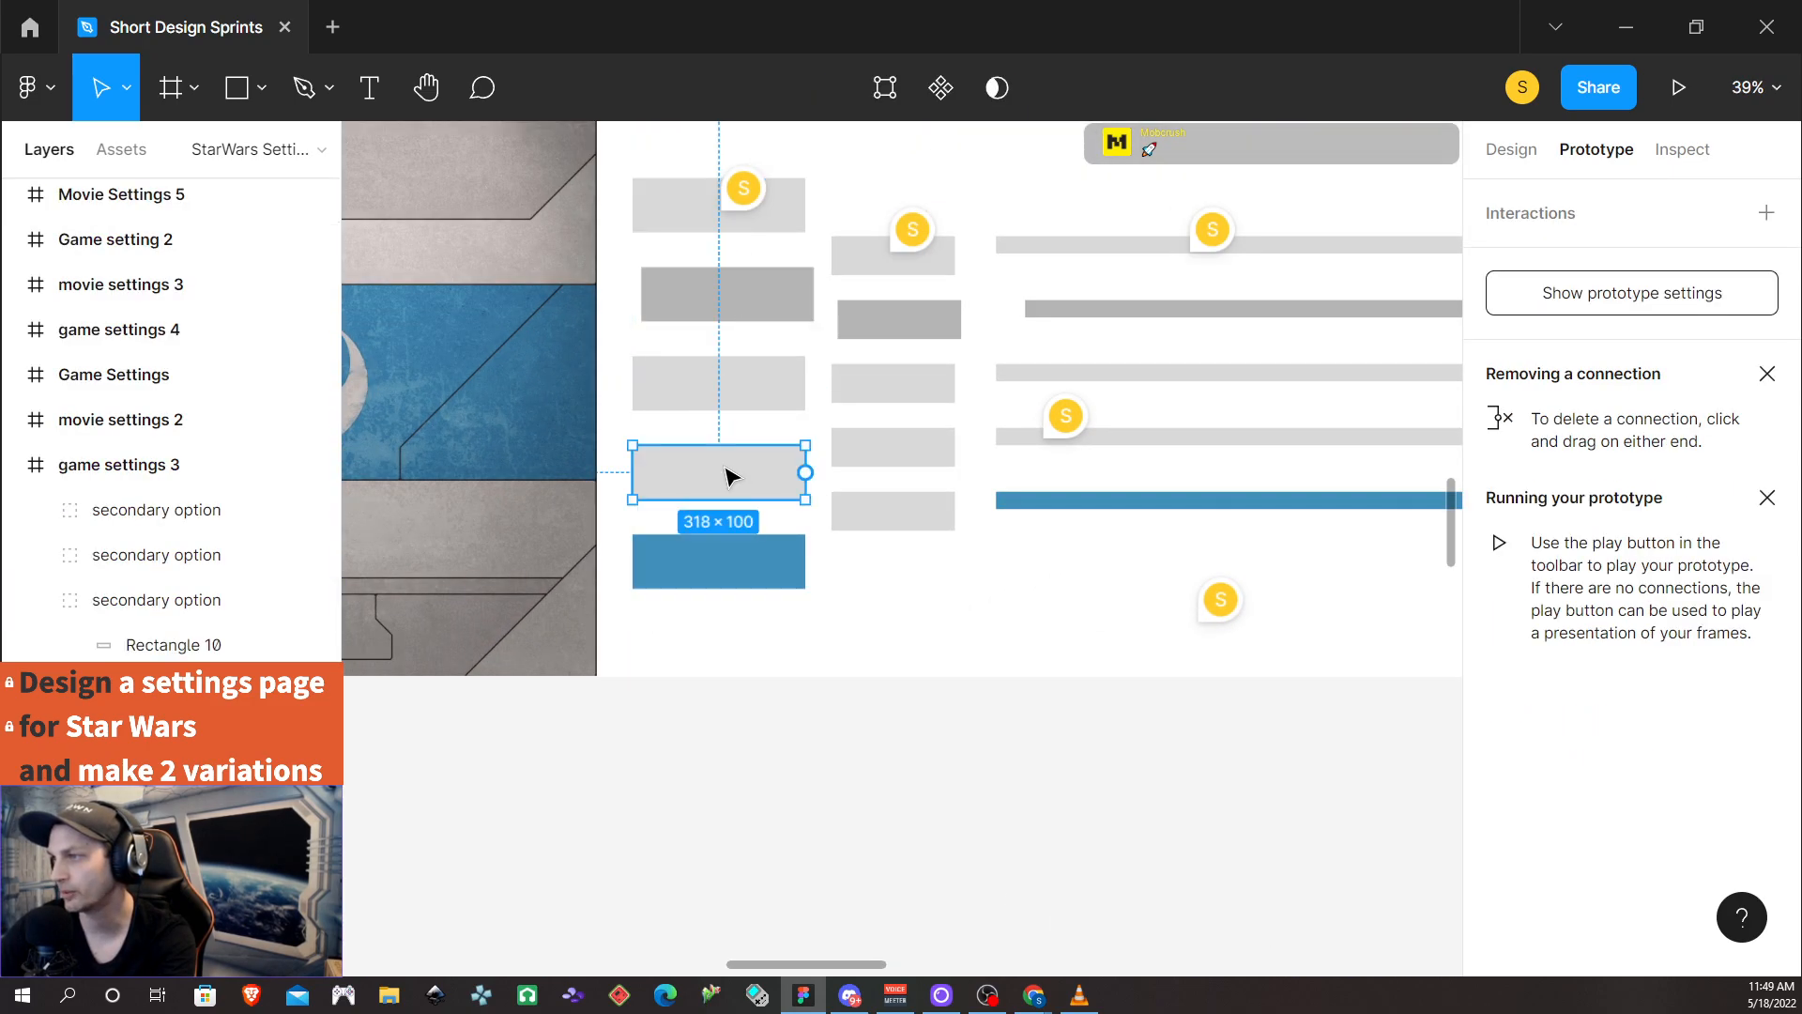
{"action": "scroll", "coordinate": [808, 651], "scroll_direction": "down", "scroll_amount": 5}
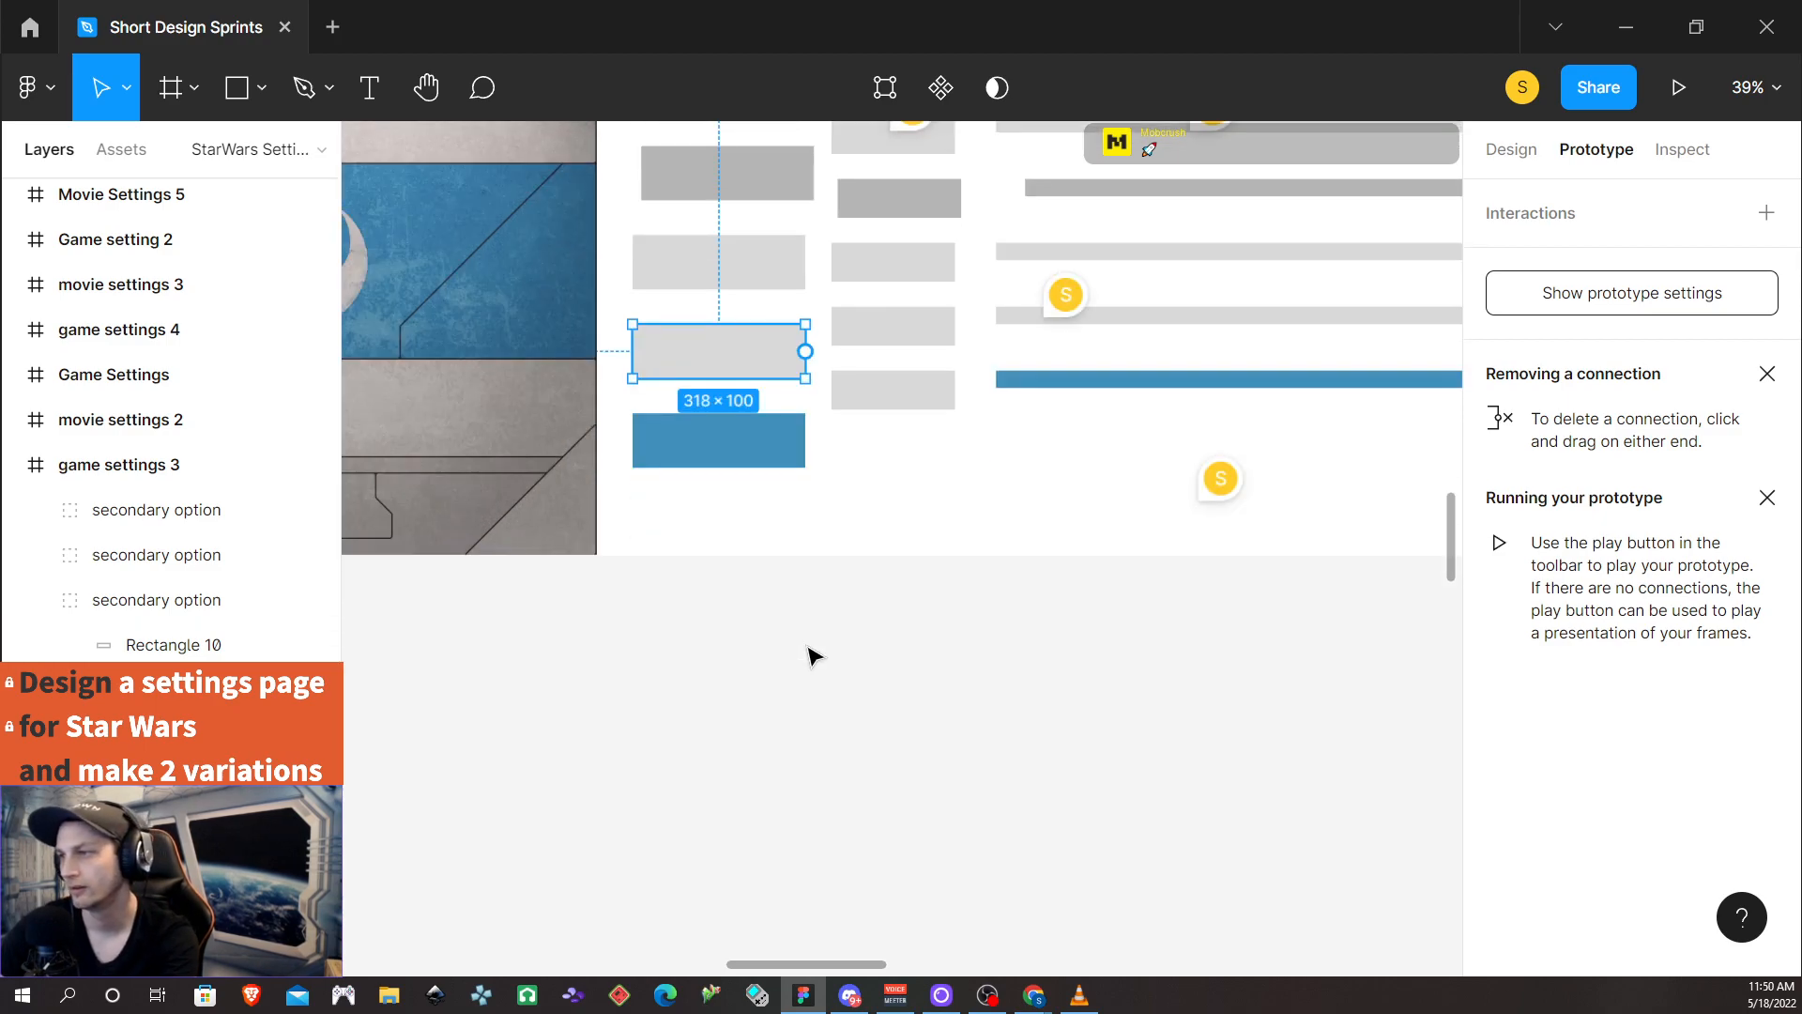
{"action": "scroll", "coordinate": [805, 639], "scroll_direction": "up", "scroll_amount": 4}
{"action": "scroll", "coordinate": [807, 628], "scroll_direction": "down", "scroll_amount": 5}
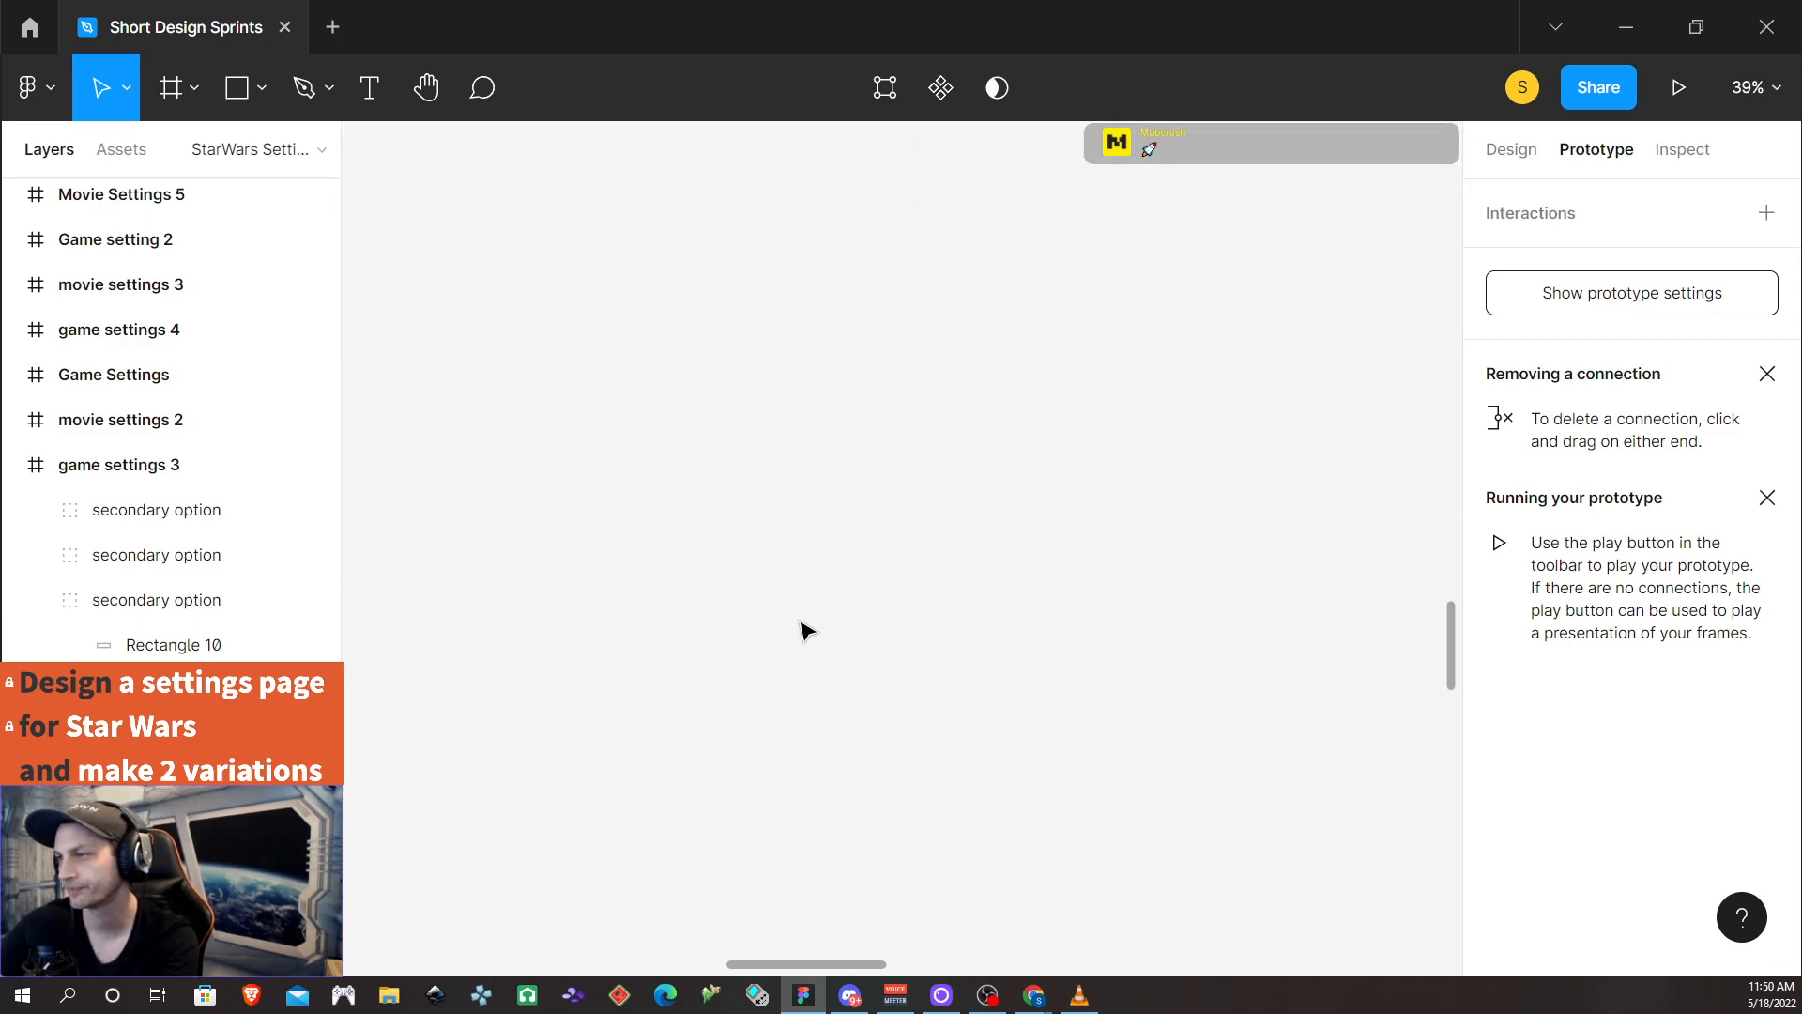
{"action": "left_click", "coordinate": [781, 515]}
{"action": "key", "text": "ctrl+v"}
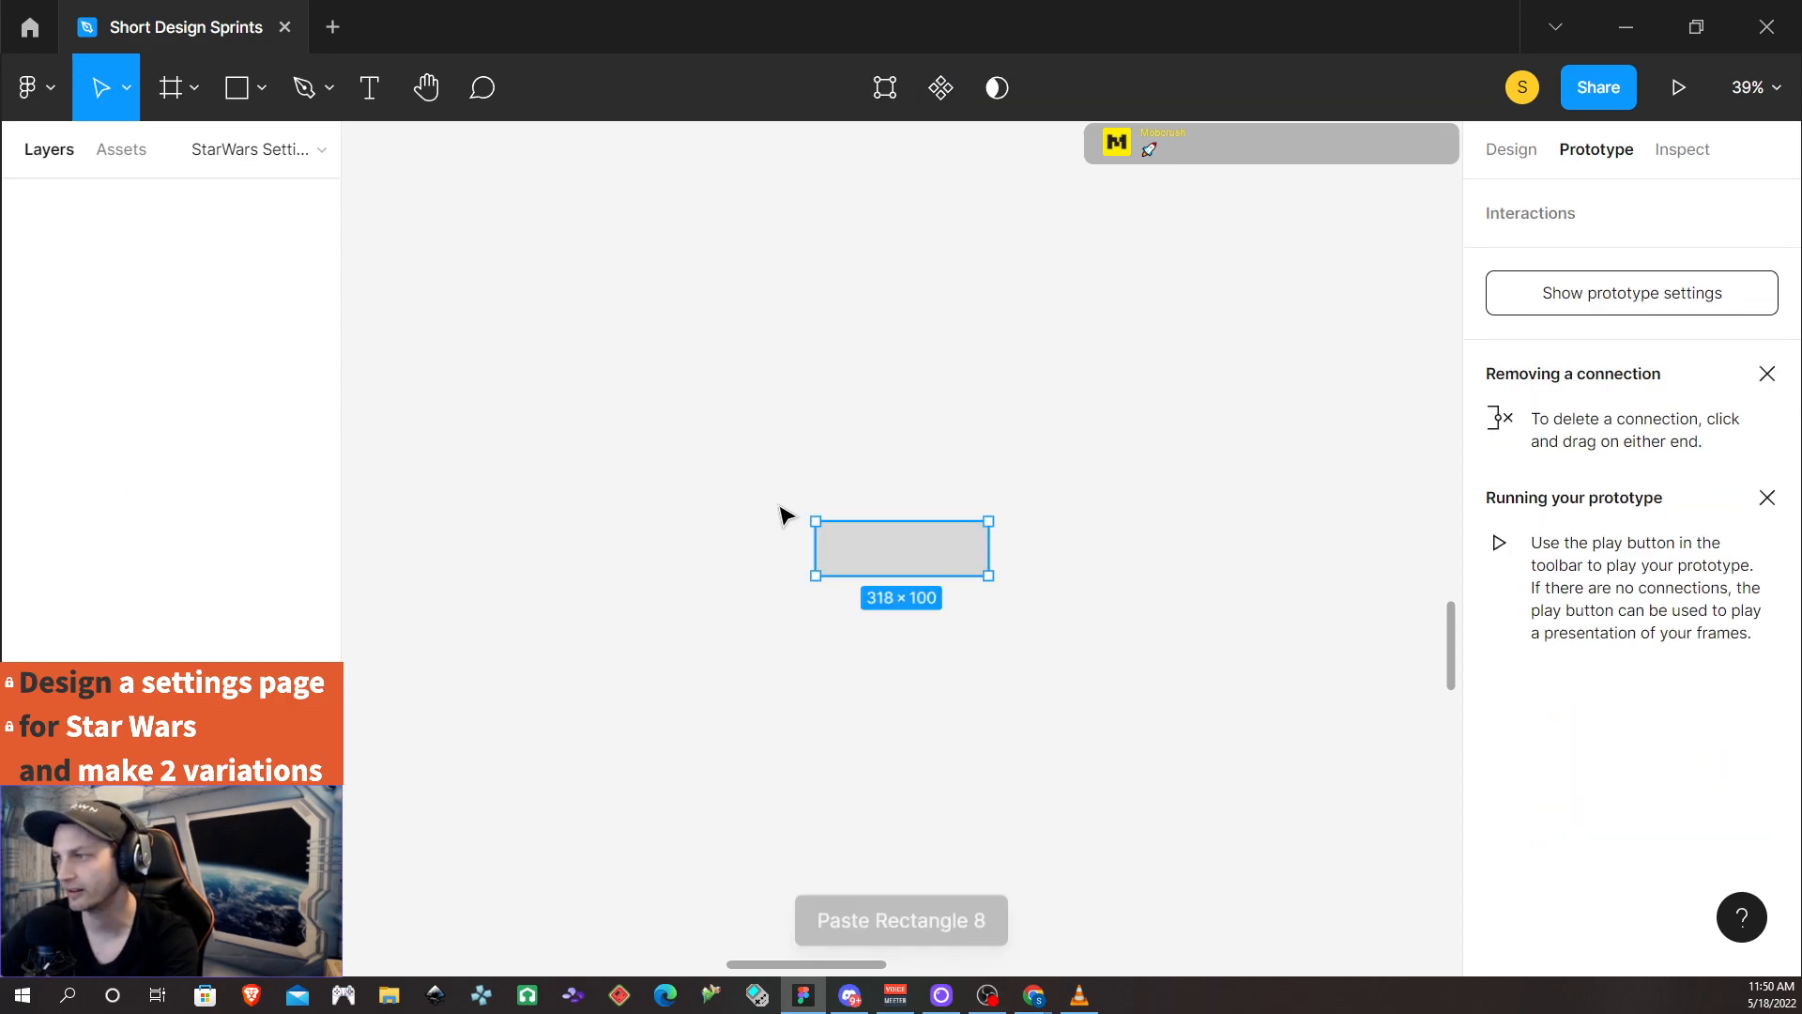
{"action": "left_click", "coordinate": [954, 404]}
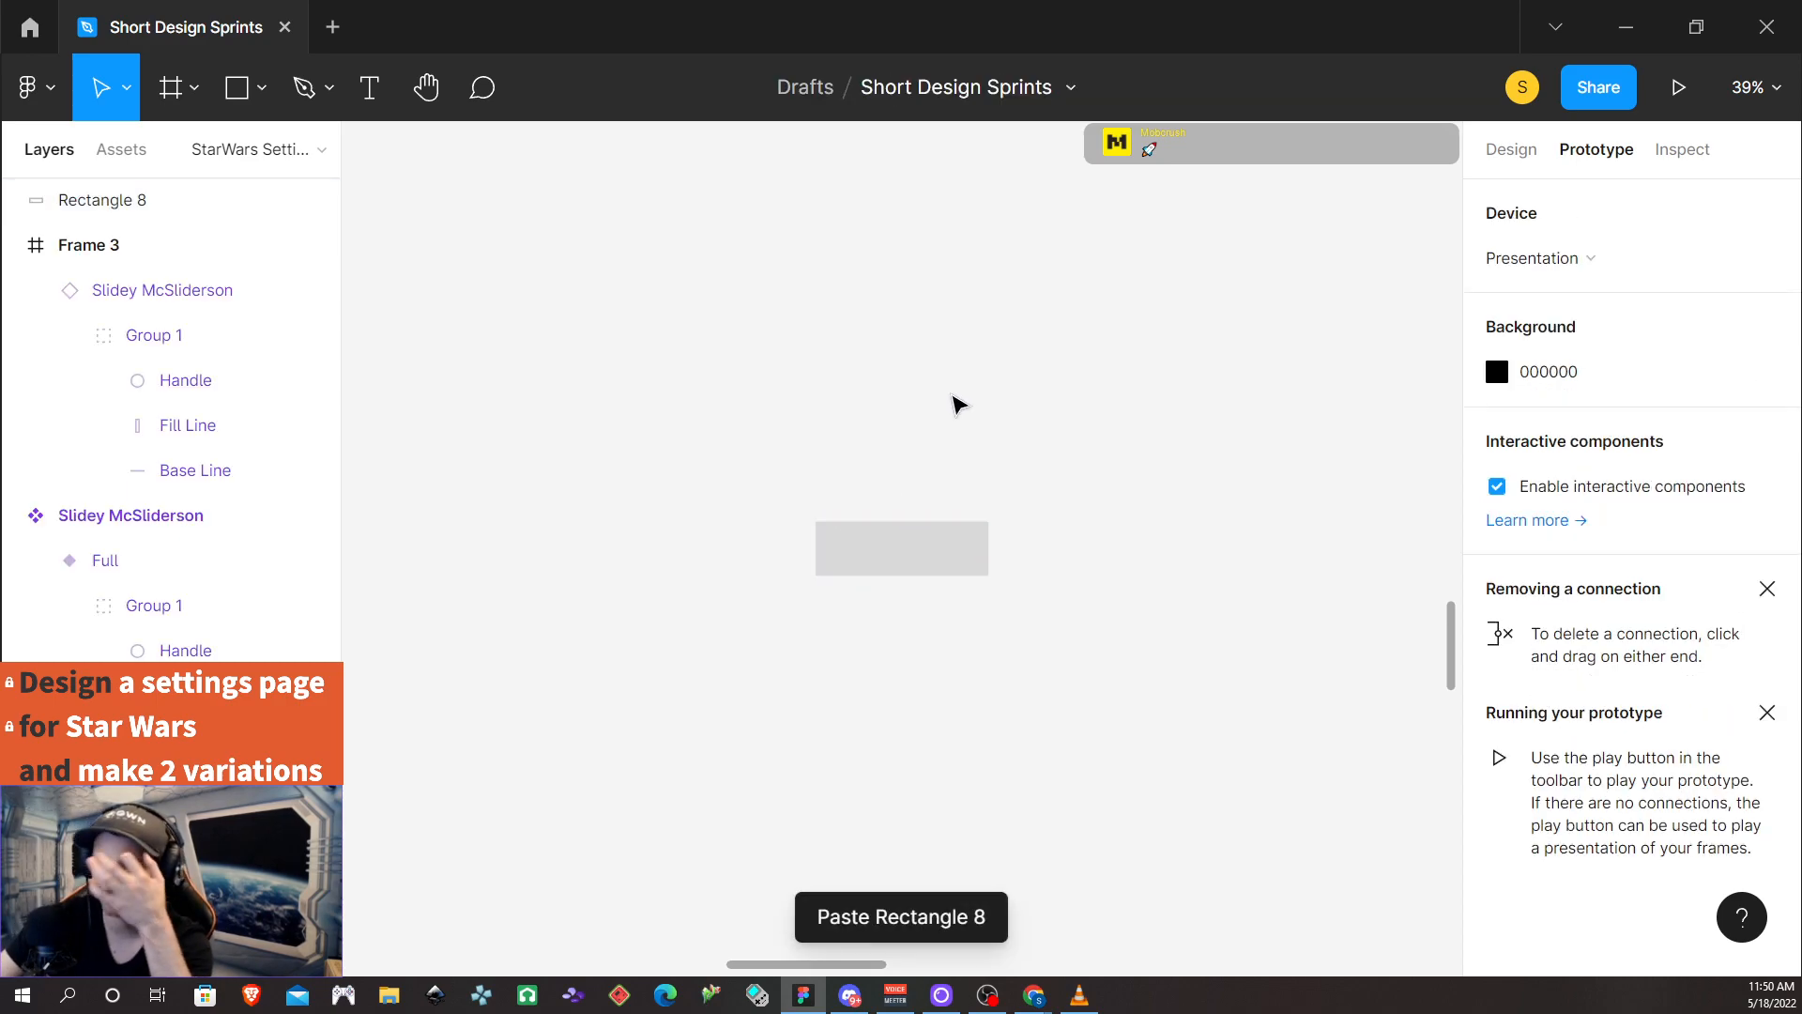
Rename the pasted rectangle as Main Button
{"action": "left_click", "coordinate": [928, 555]}
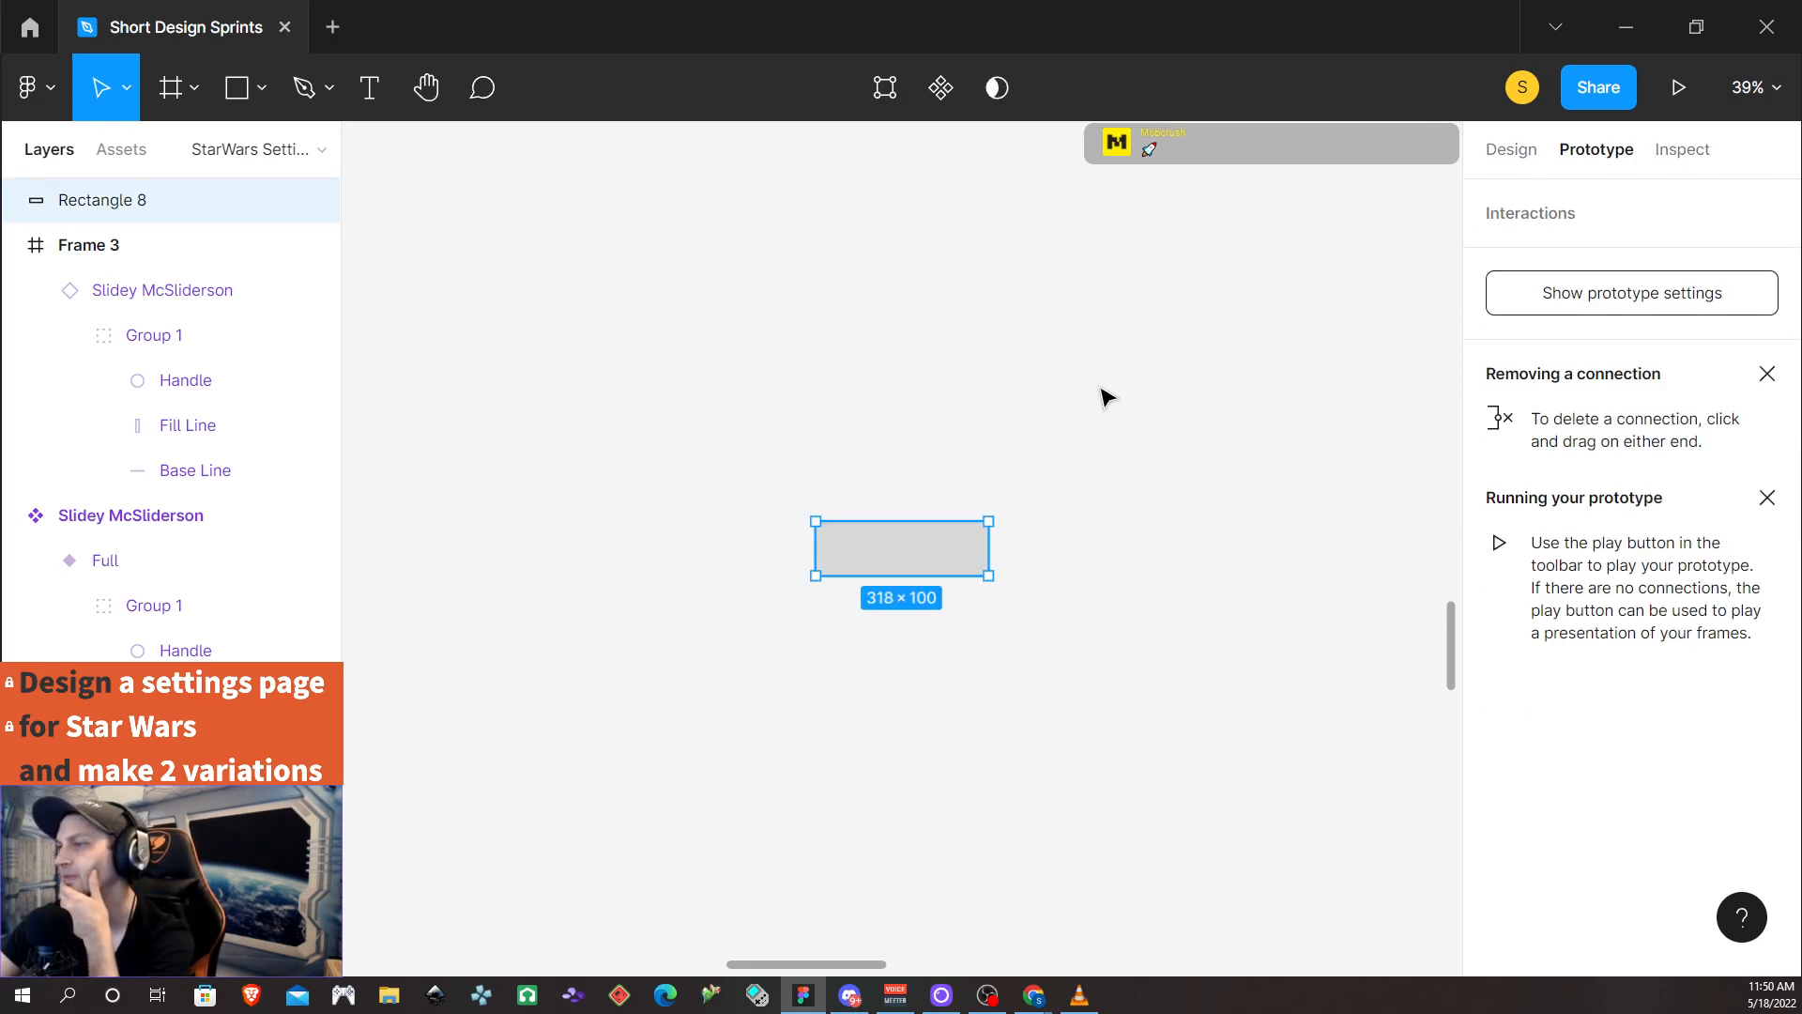
{"action": "double_click", "coordinate": [118, 201]}
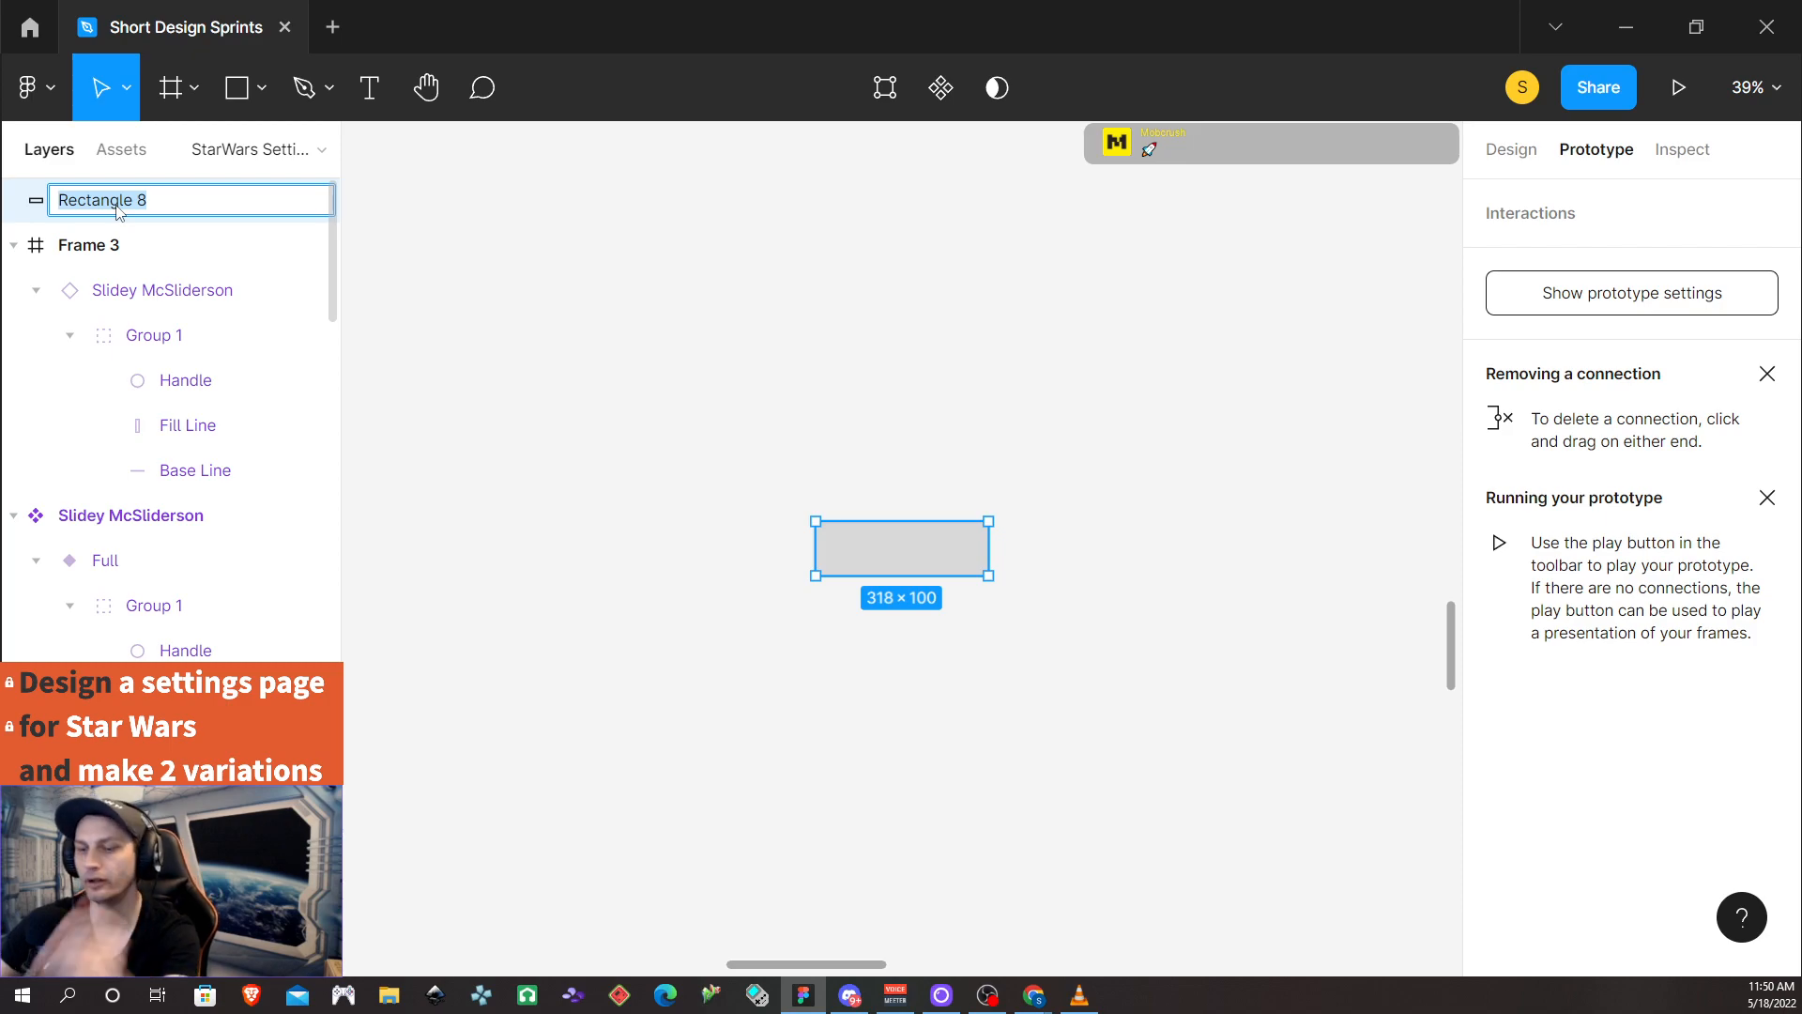
{"action": "type", "text": "Main Button"}
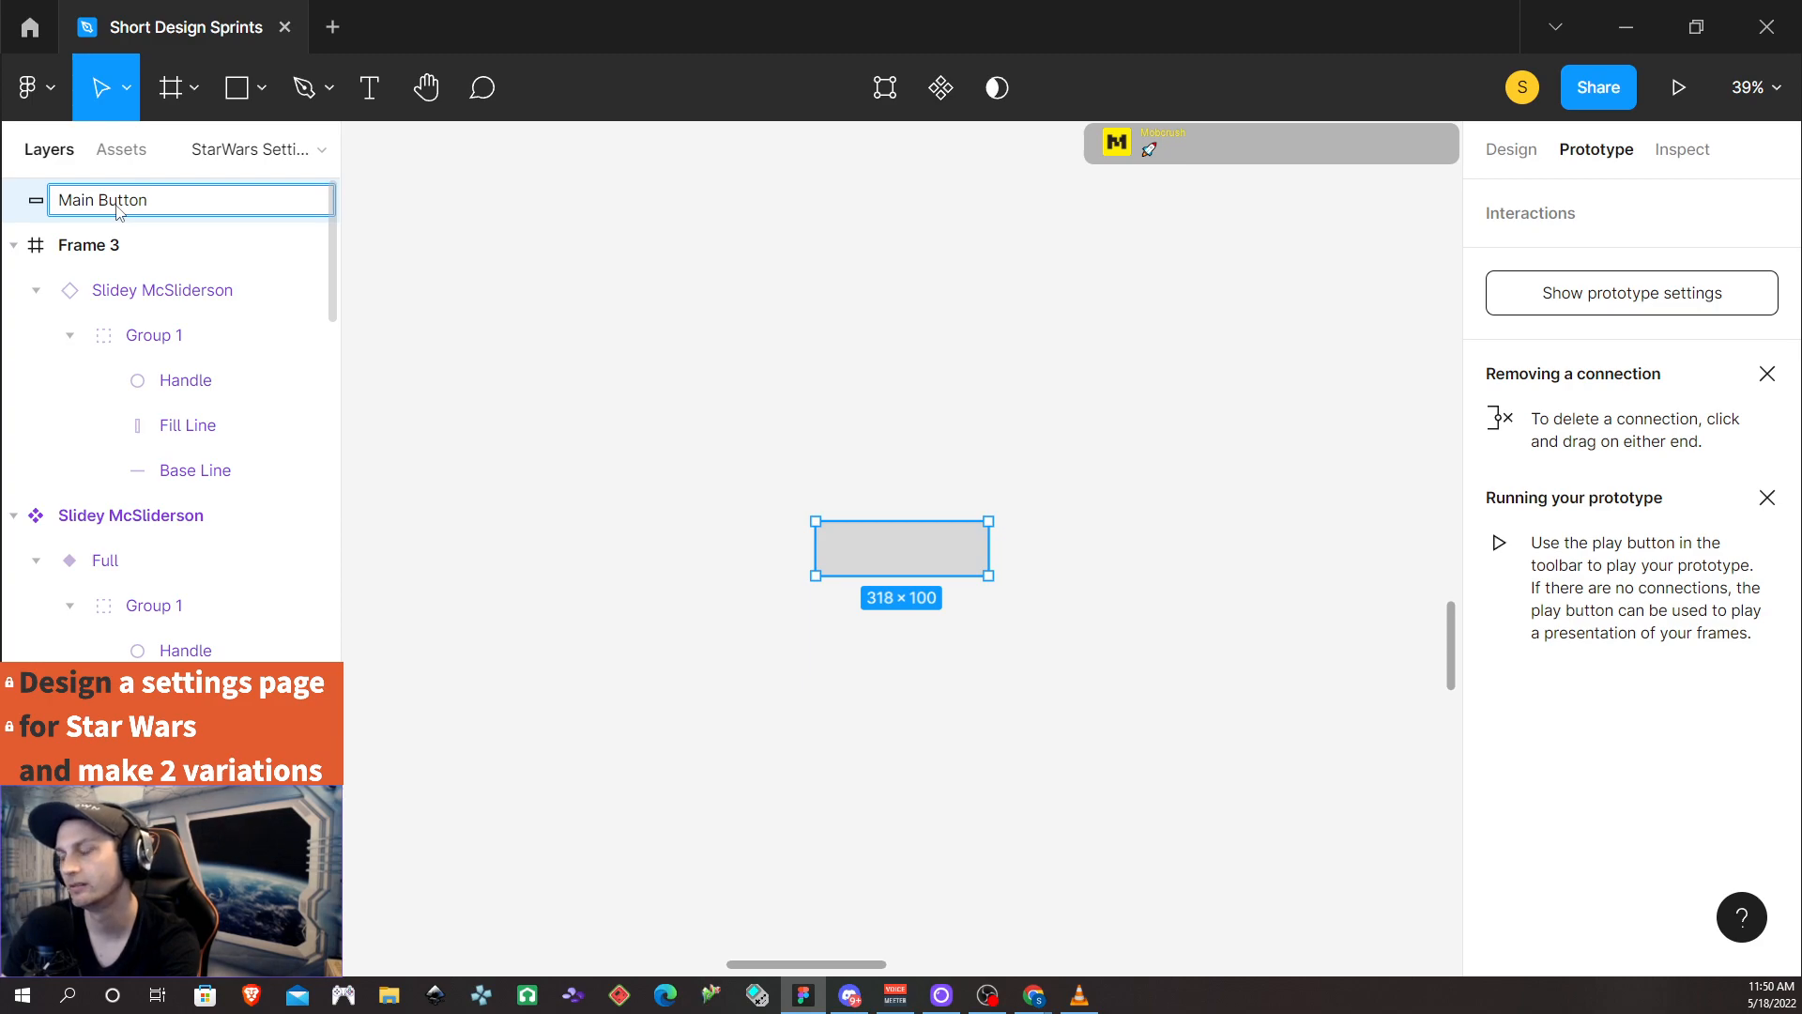
{"action": "key", "text": "Return"}
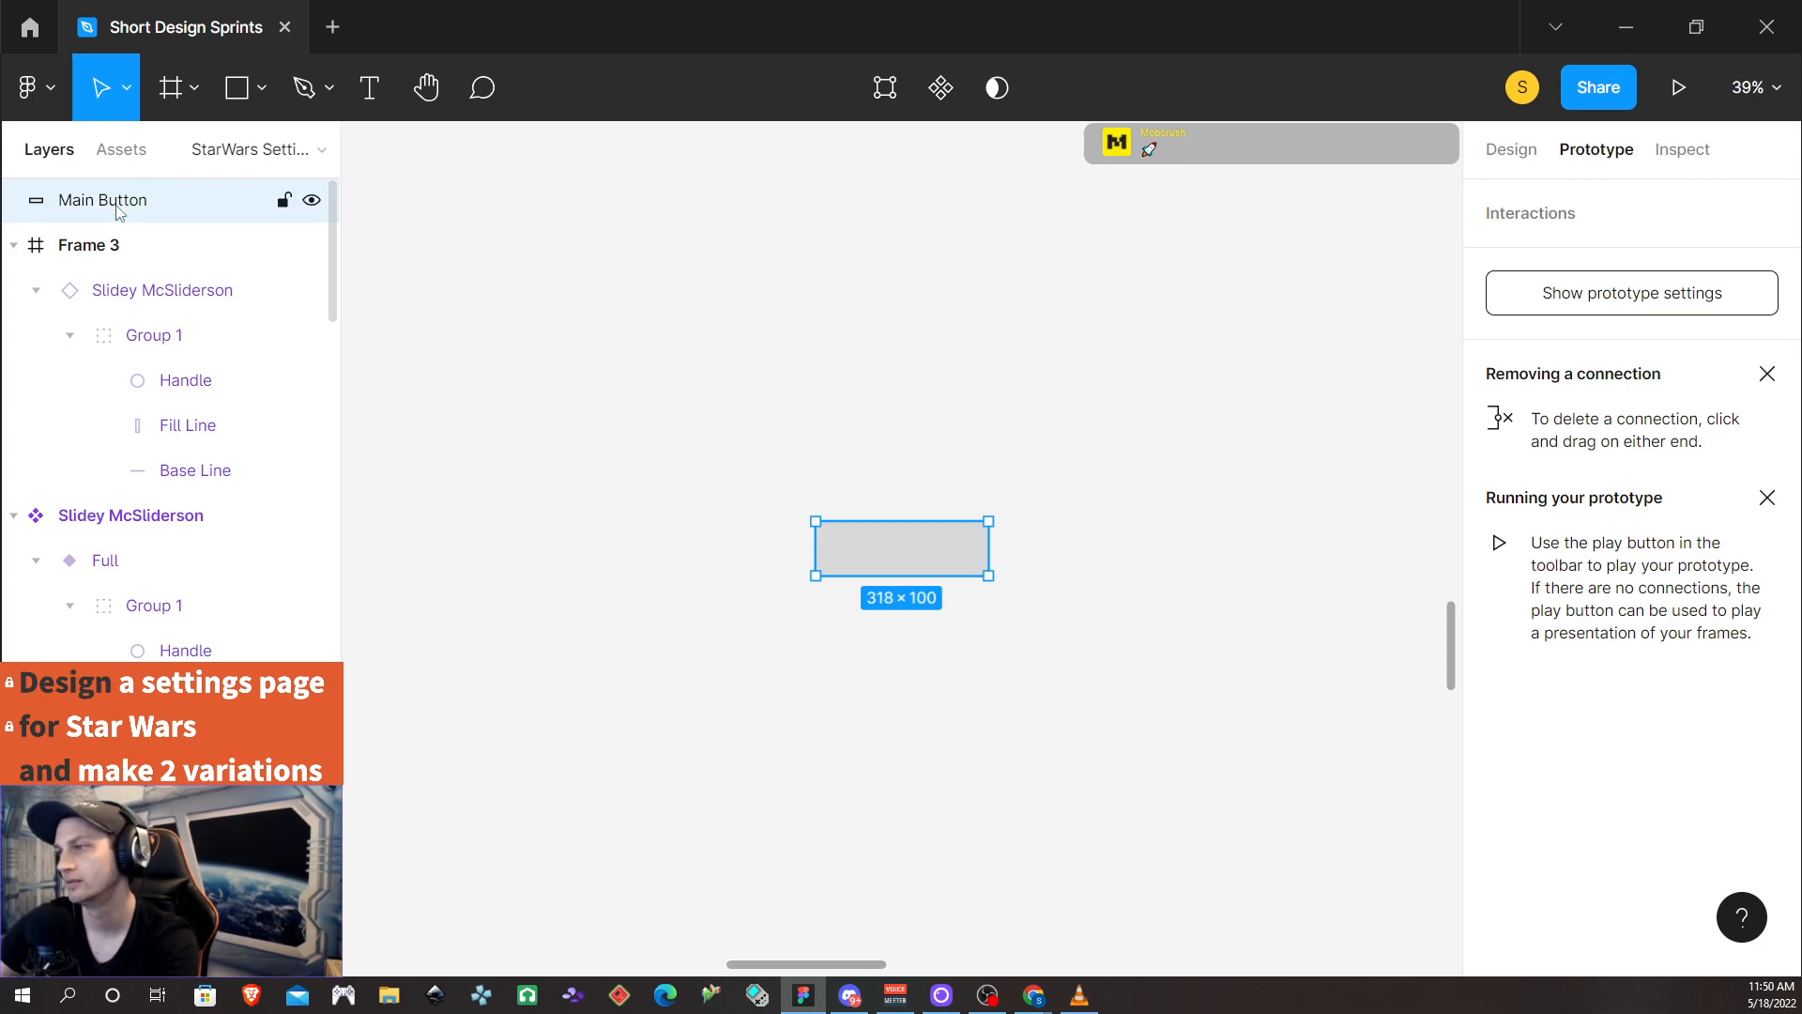
Turn the Main Button rectangle into a component and show its design properties
{"action": "left_click", "coordinate": [1110, 577]}
{"action": "left_click", "coordinate": [906, 557]}
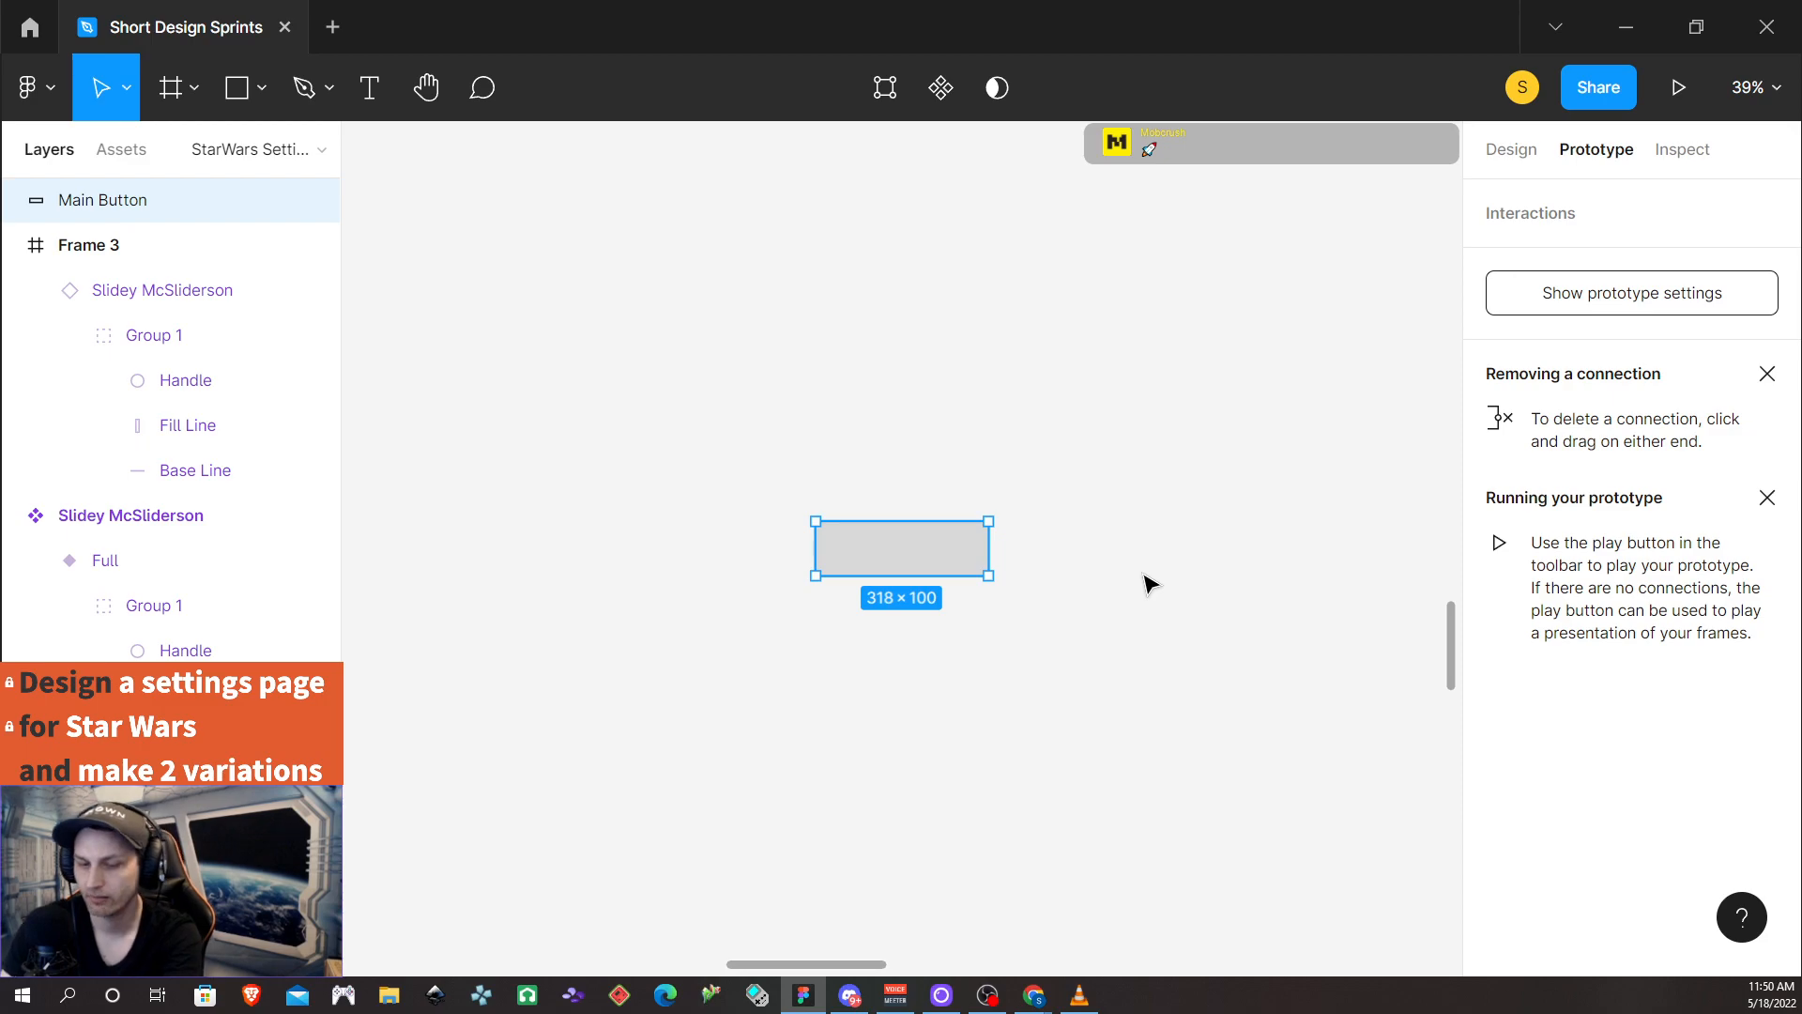
{"action": "key", "text": "ctrl+alt+k"}
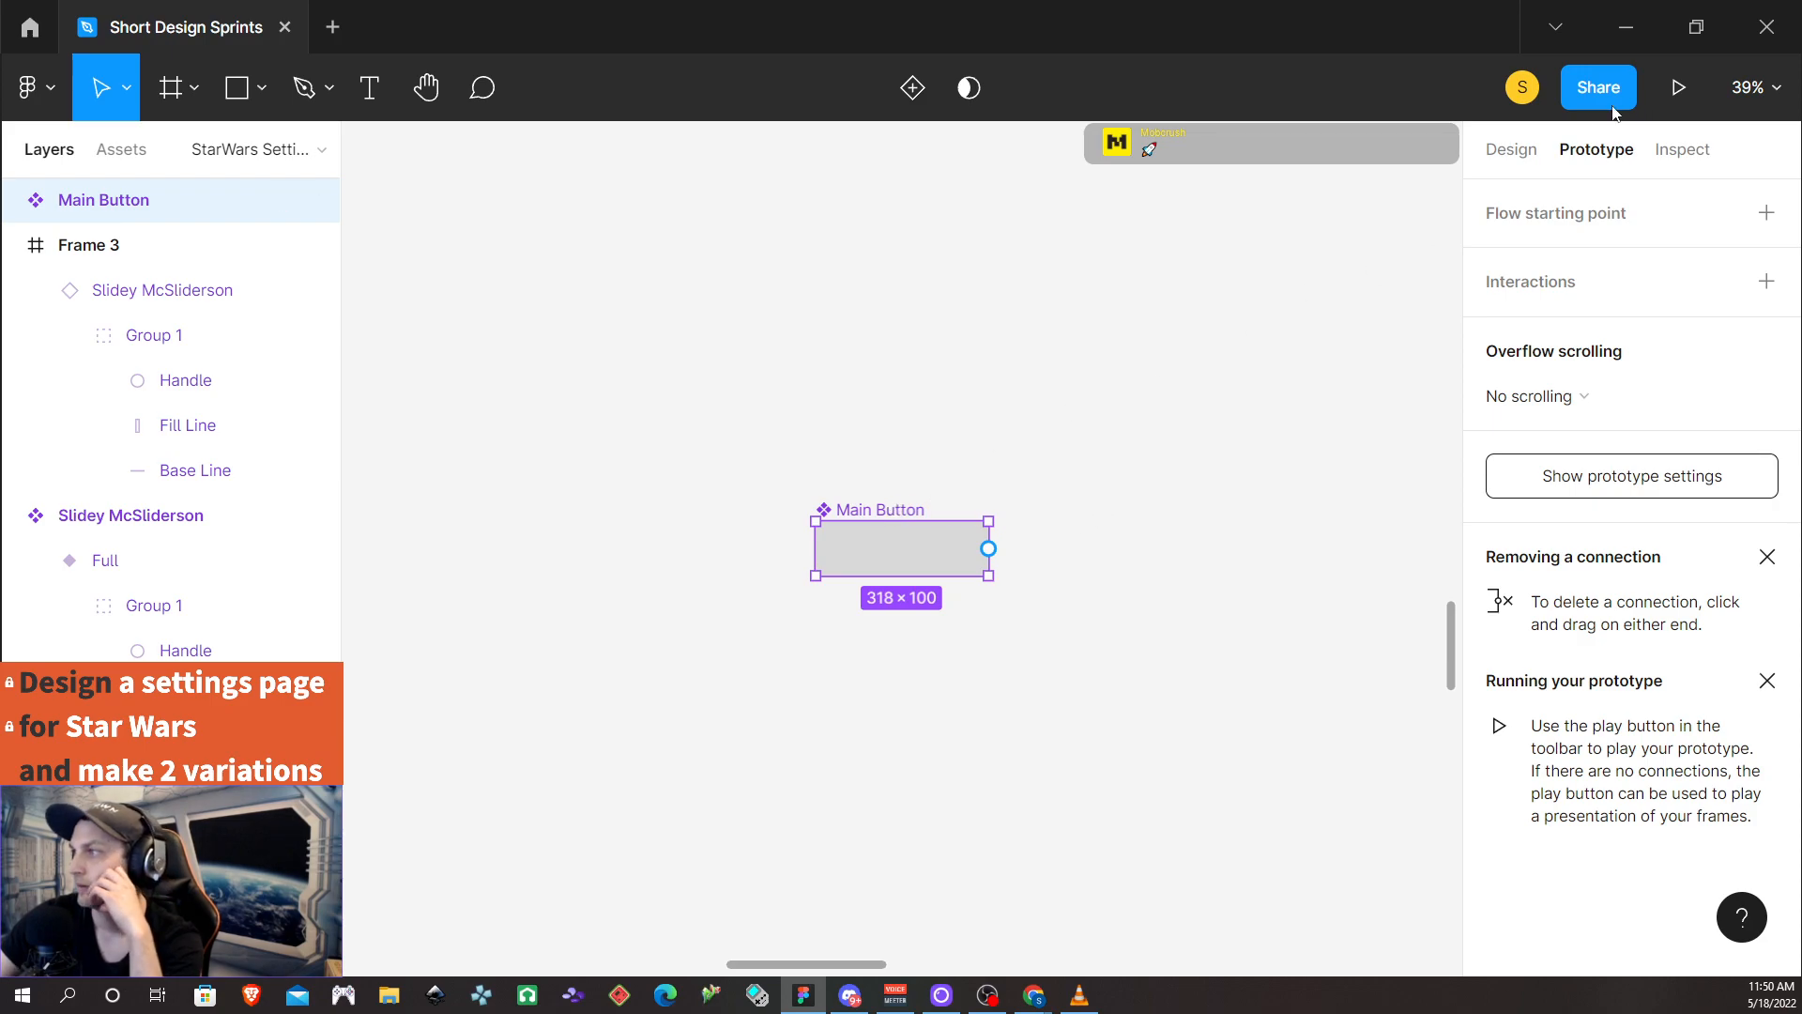
{"action": "left_click", "coordinate": [1512, 149]}
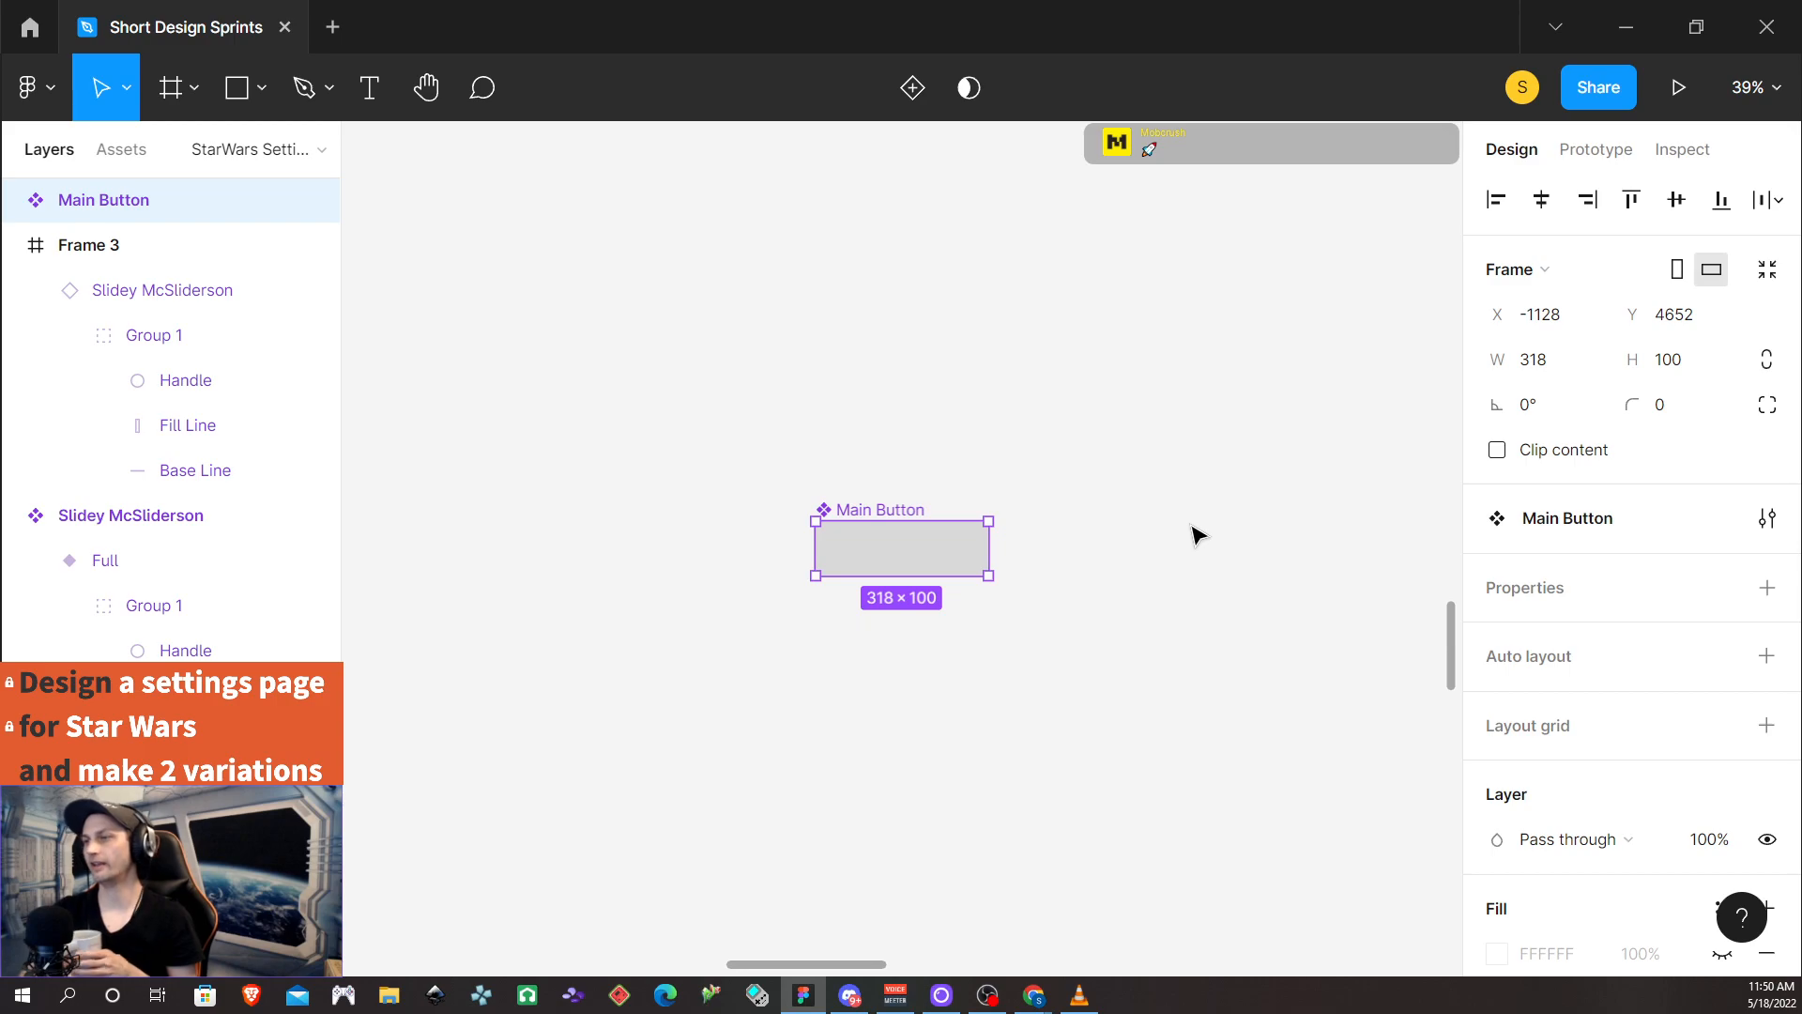
Duplicate the Main Button component as an instance directly below it, at Y 4976
{"action": "scroll", "coordinate": [974, 404], "scroll_direction": "up", "scroll_amount": 10}
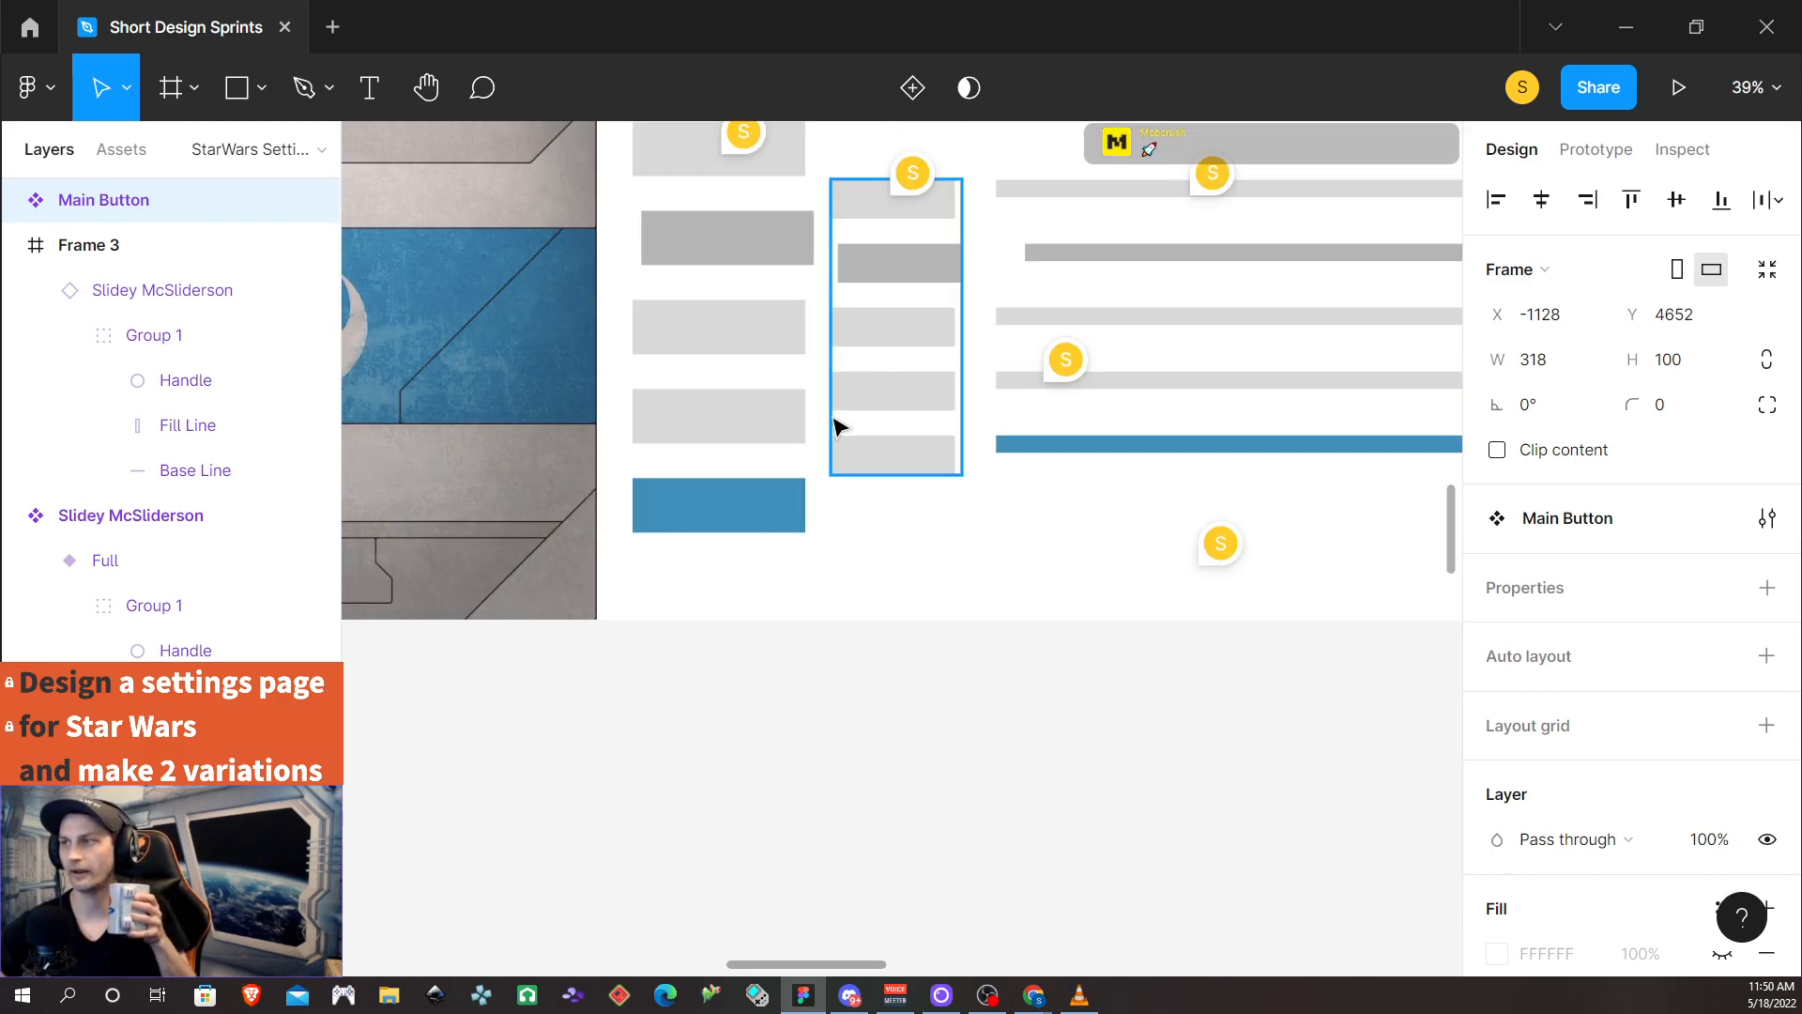
{"action": "scroll", "coordinate": [833, 469], "scroll_direction": "down", "scroll_amount": 3}
{"action": "scroll", "coordinate": [834, 514], "scroll_direction": "down", "scroll_amount": 10}
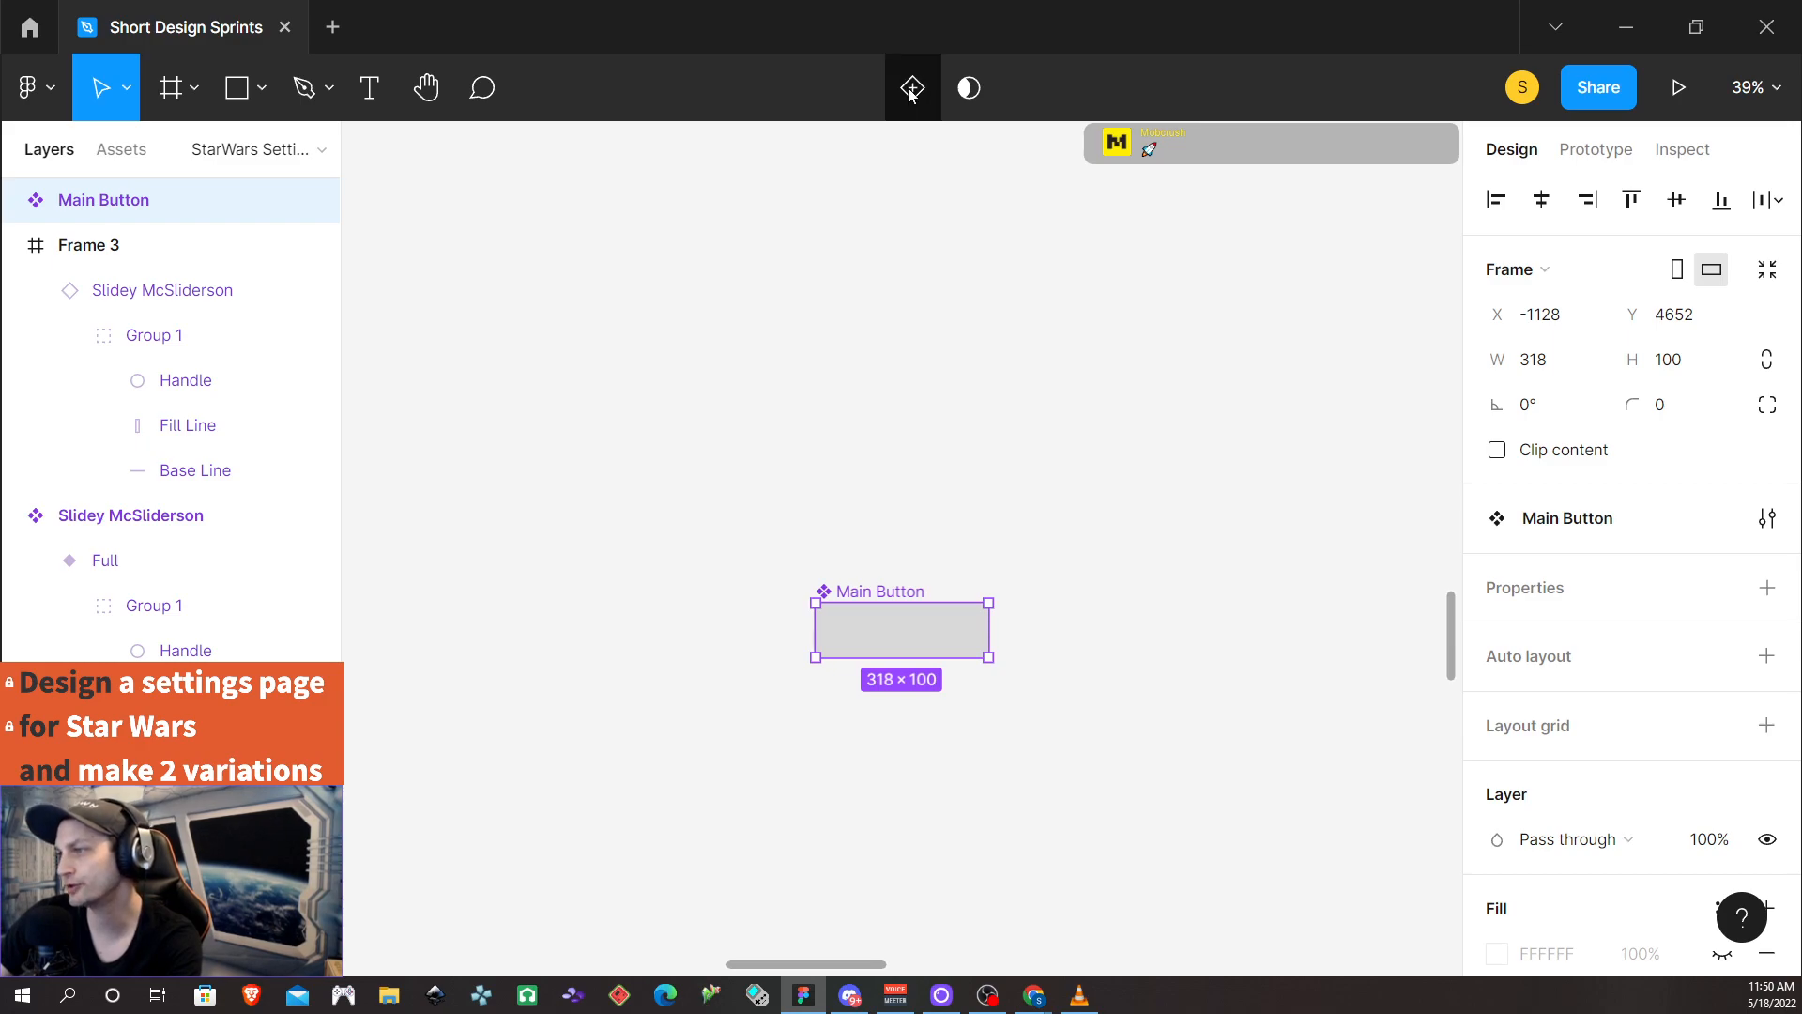
{"action": "left_click", "coordinate": [1072, 603]}
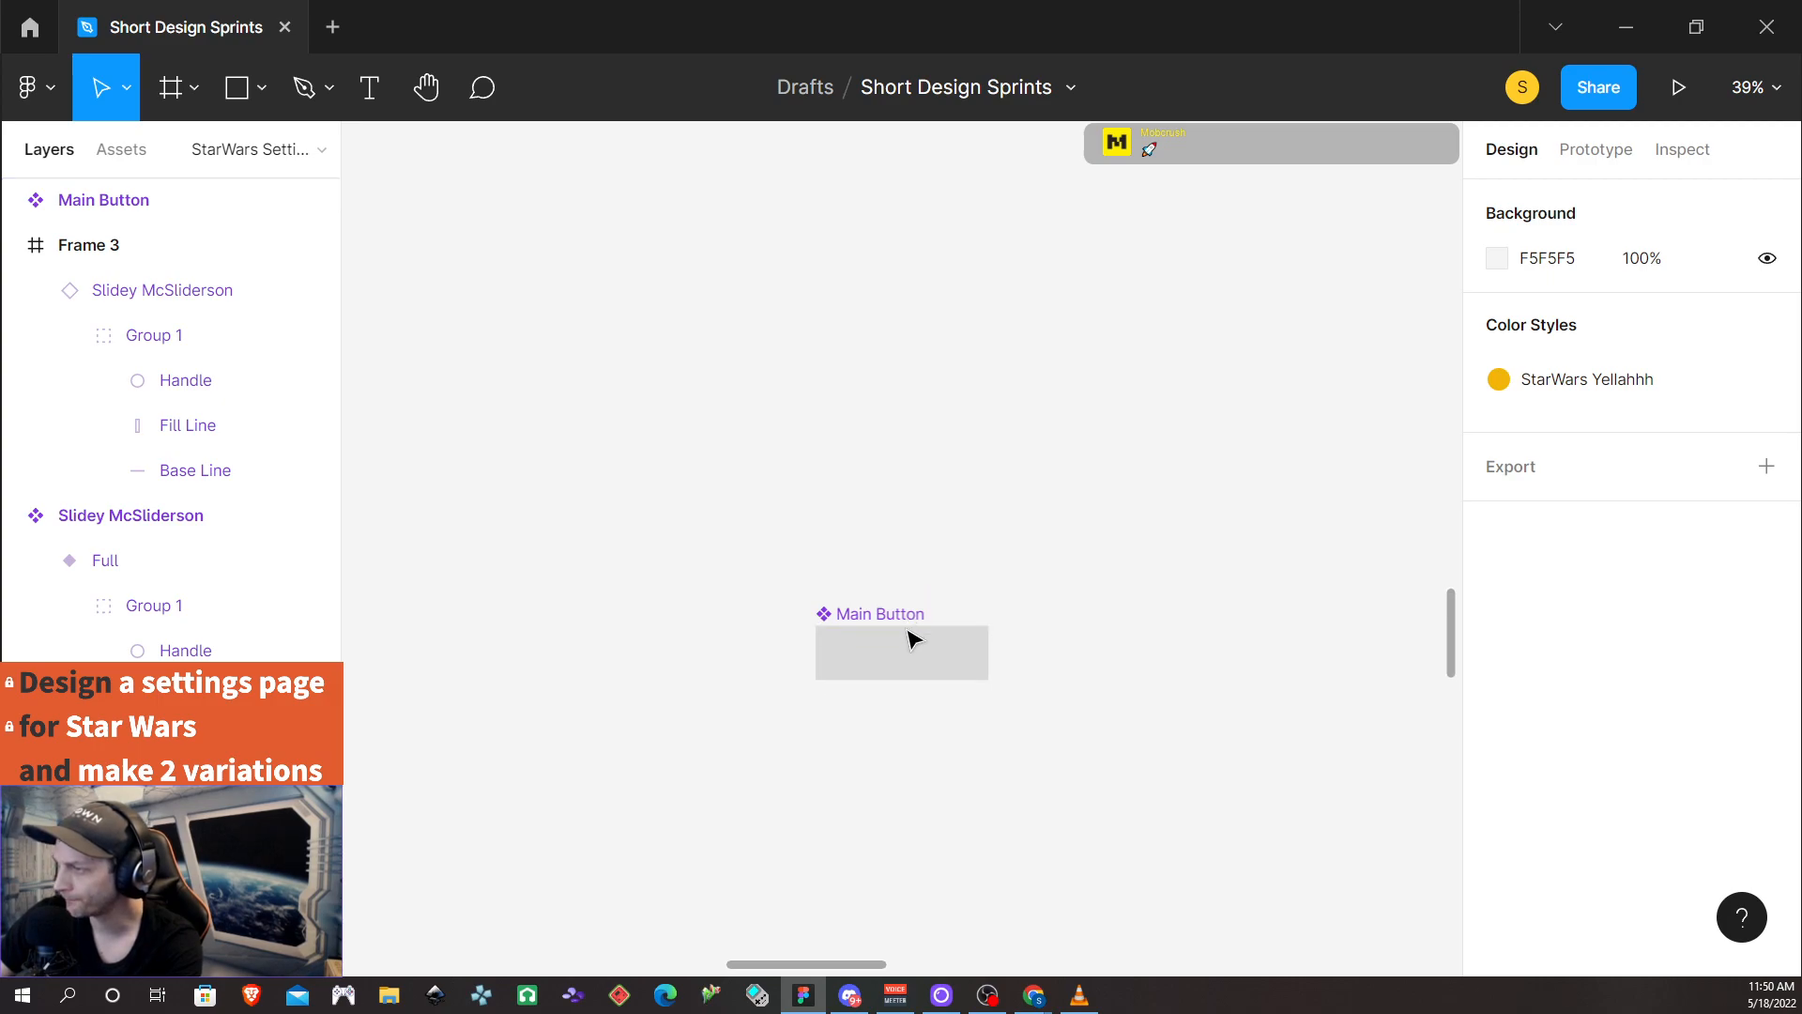
{"action": "left_click", "coordinate": [910, 637]}
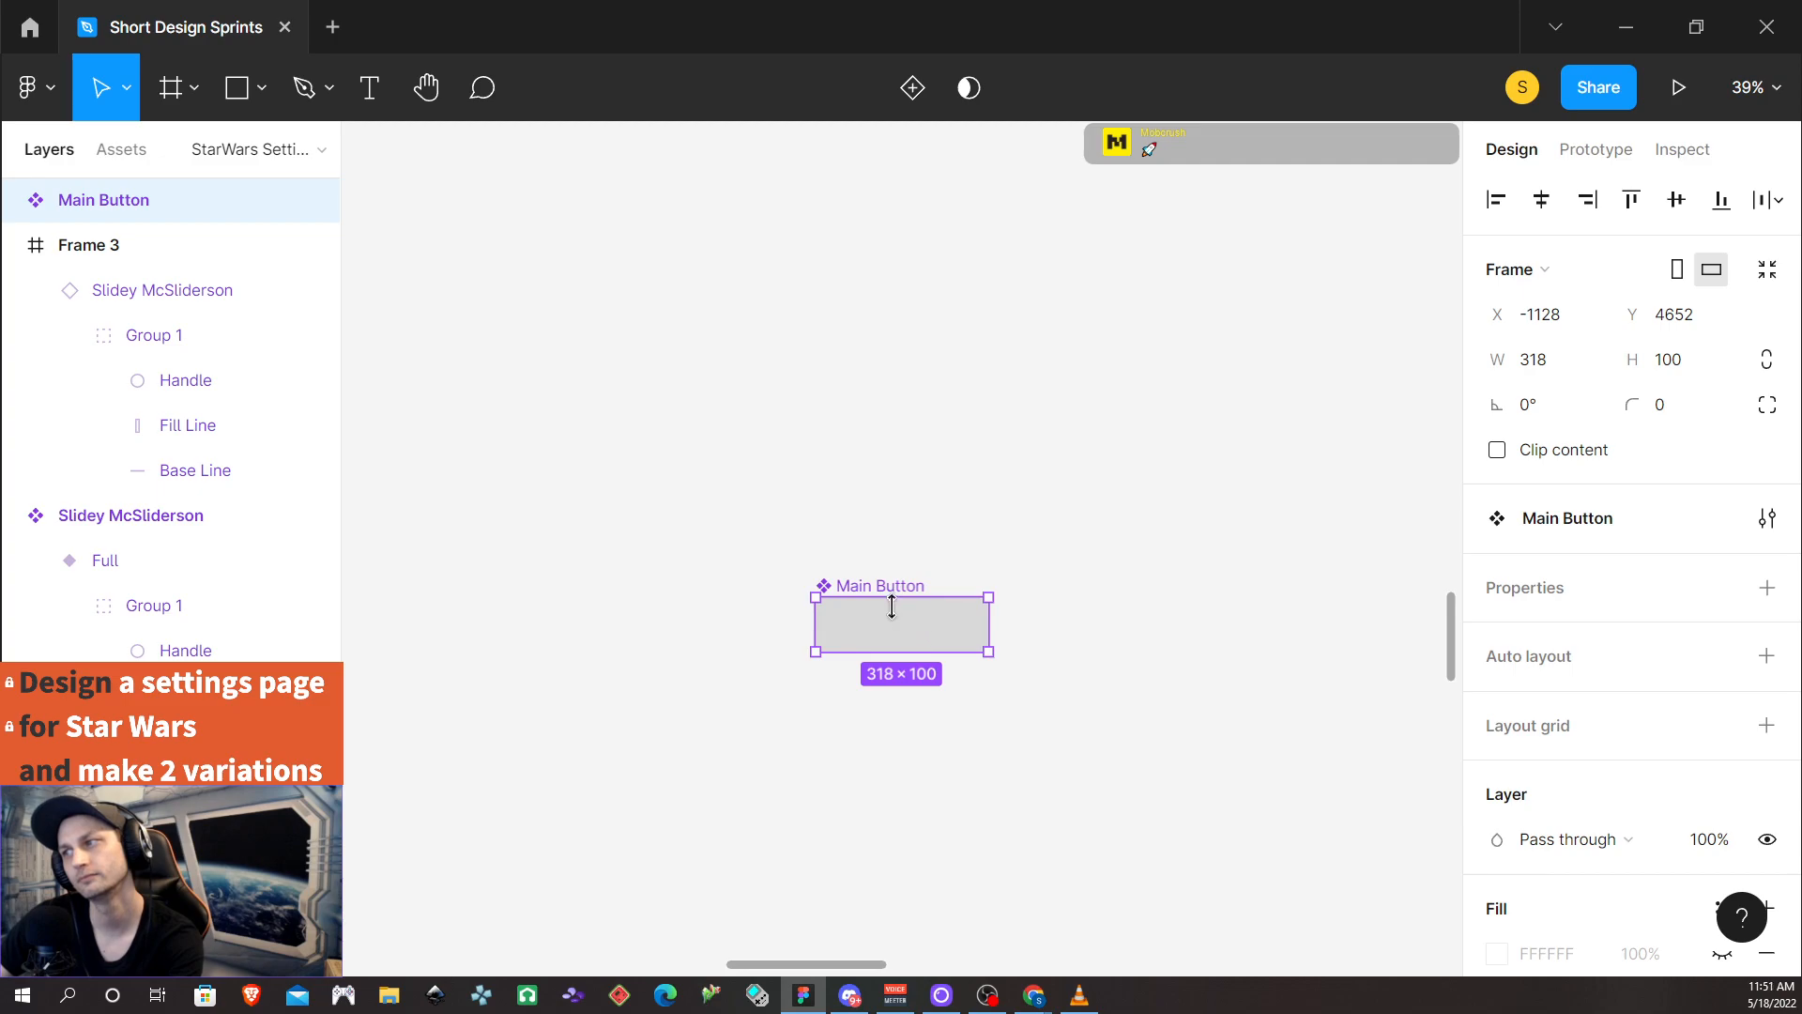
{"action": "left_click_drag", "start_coordinate": [896, 634], "coordinate": [900, 800]}
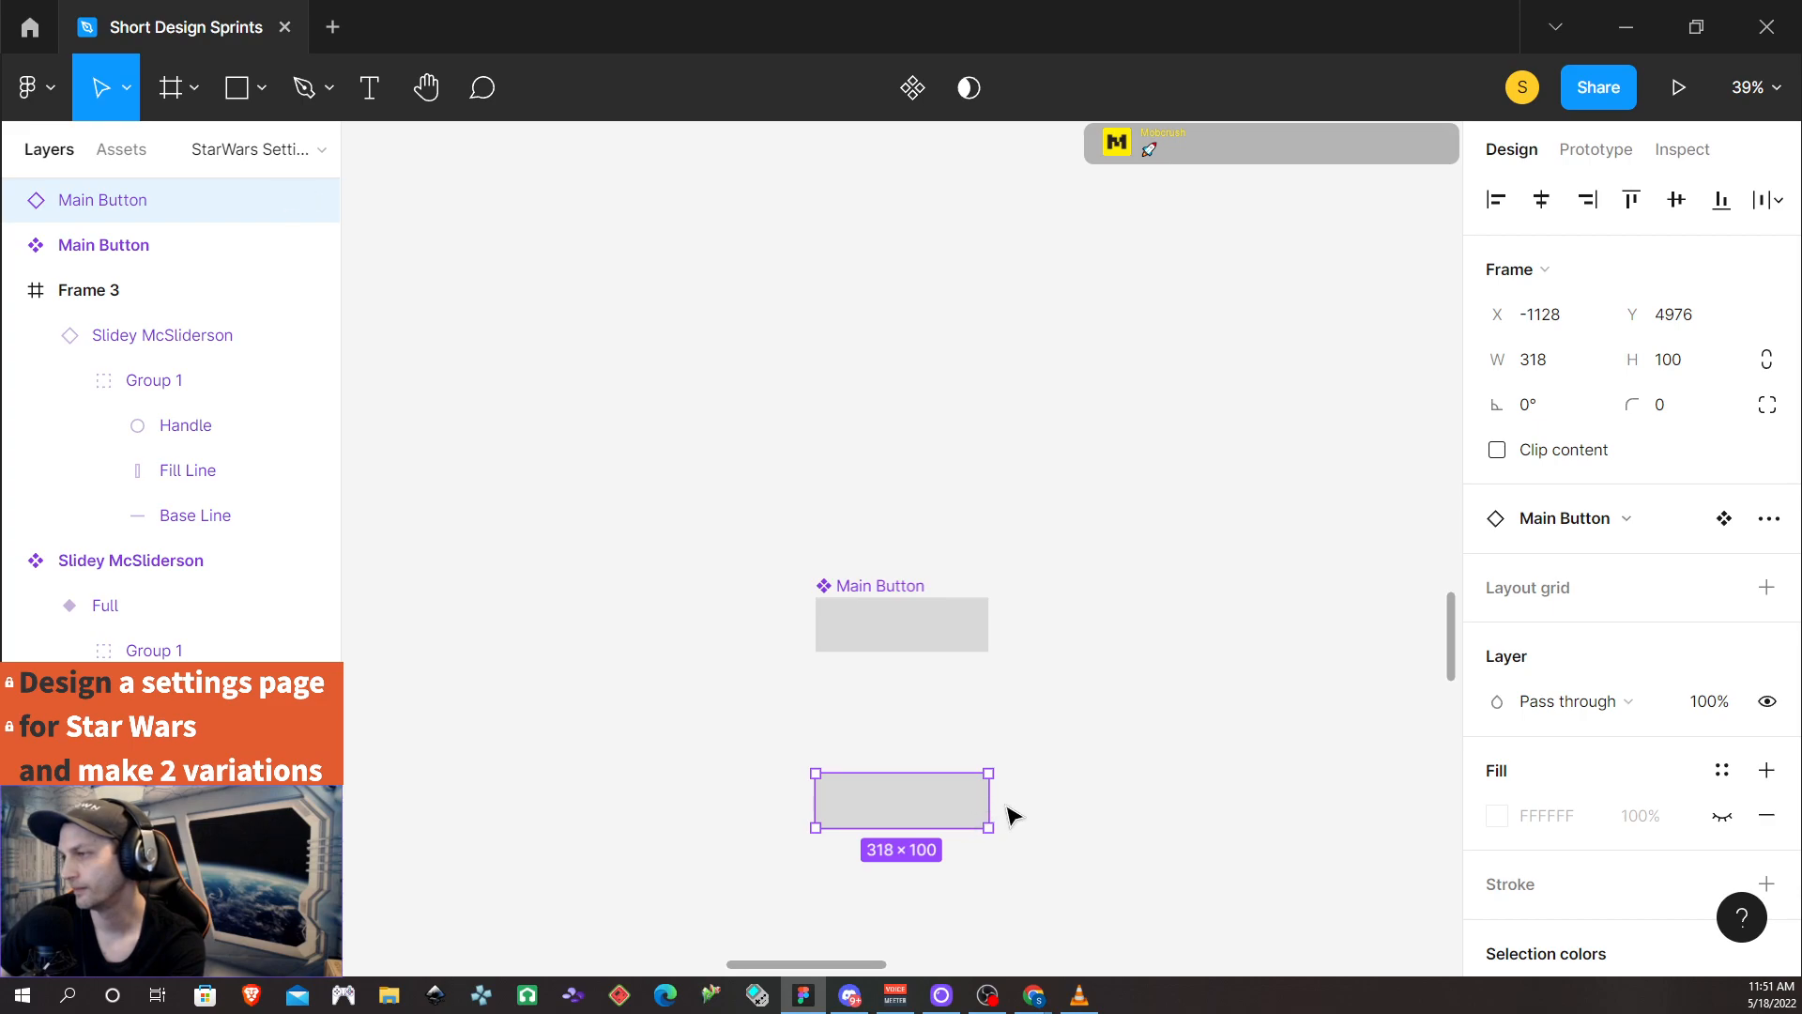
{"action": "scroll", "coordinate": [1117, 732], "scroll_direction": "down", "scroll_amount": 1}
{"action": "scroll", "coordinate": [1117, 733], "scroll_direction": "down", "scroll_amount": 1}
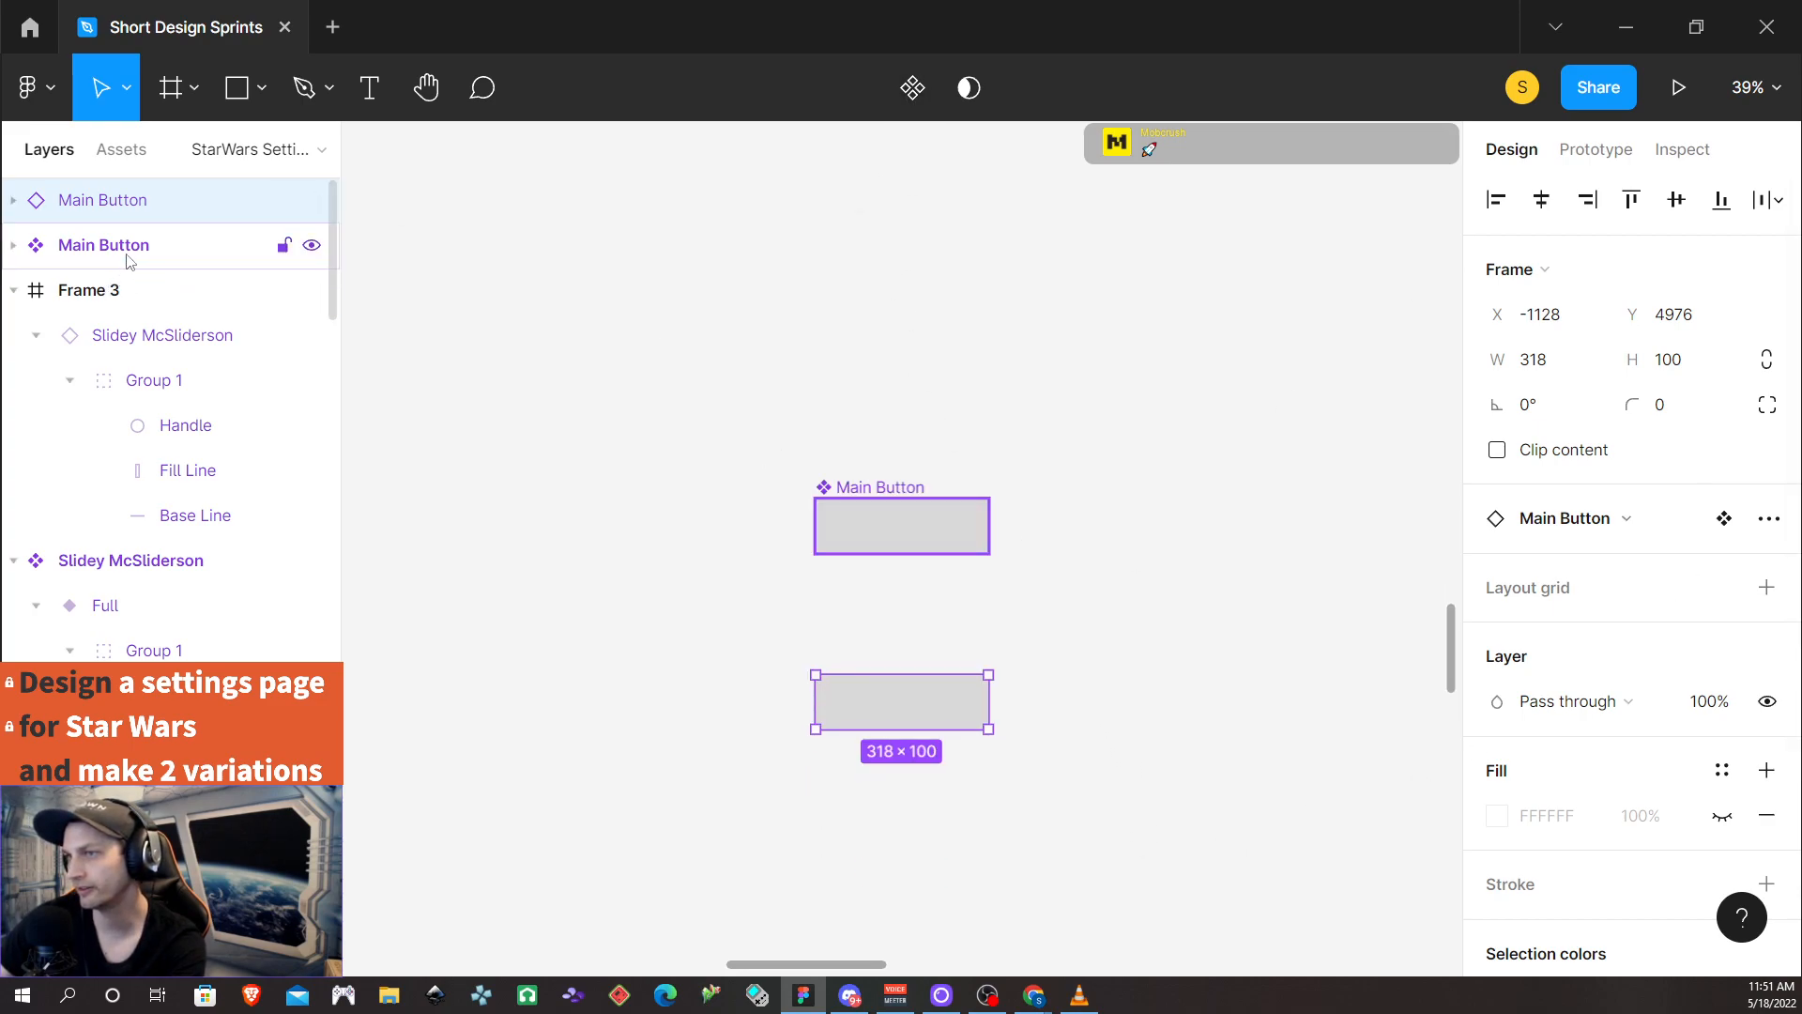
Rename the new Main Button instance as Basic Button
{"action": "scroll", "coordinate": [153, 258], "scroll_direction": "down", "scroll_amount": 3}
{"action": "scroll", "coordinate": [136, 293], "scroll_direction": "up", "scroll_amount": 3}
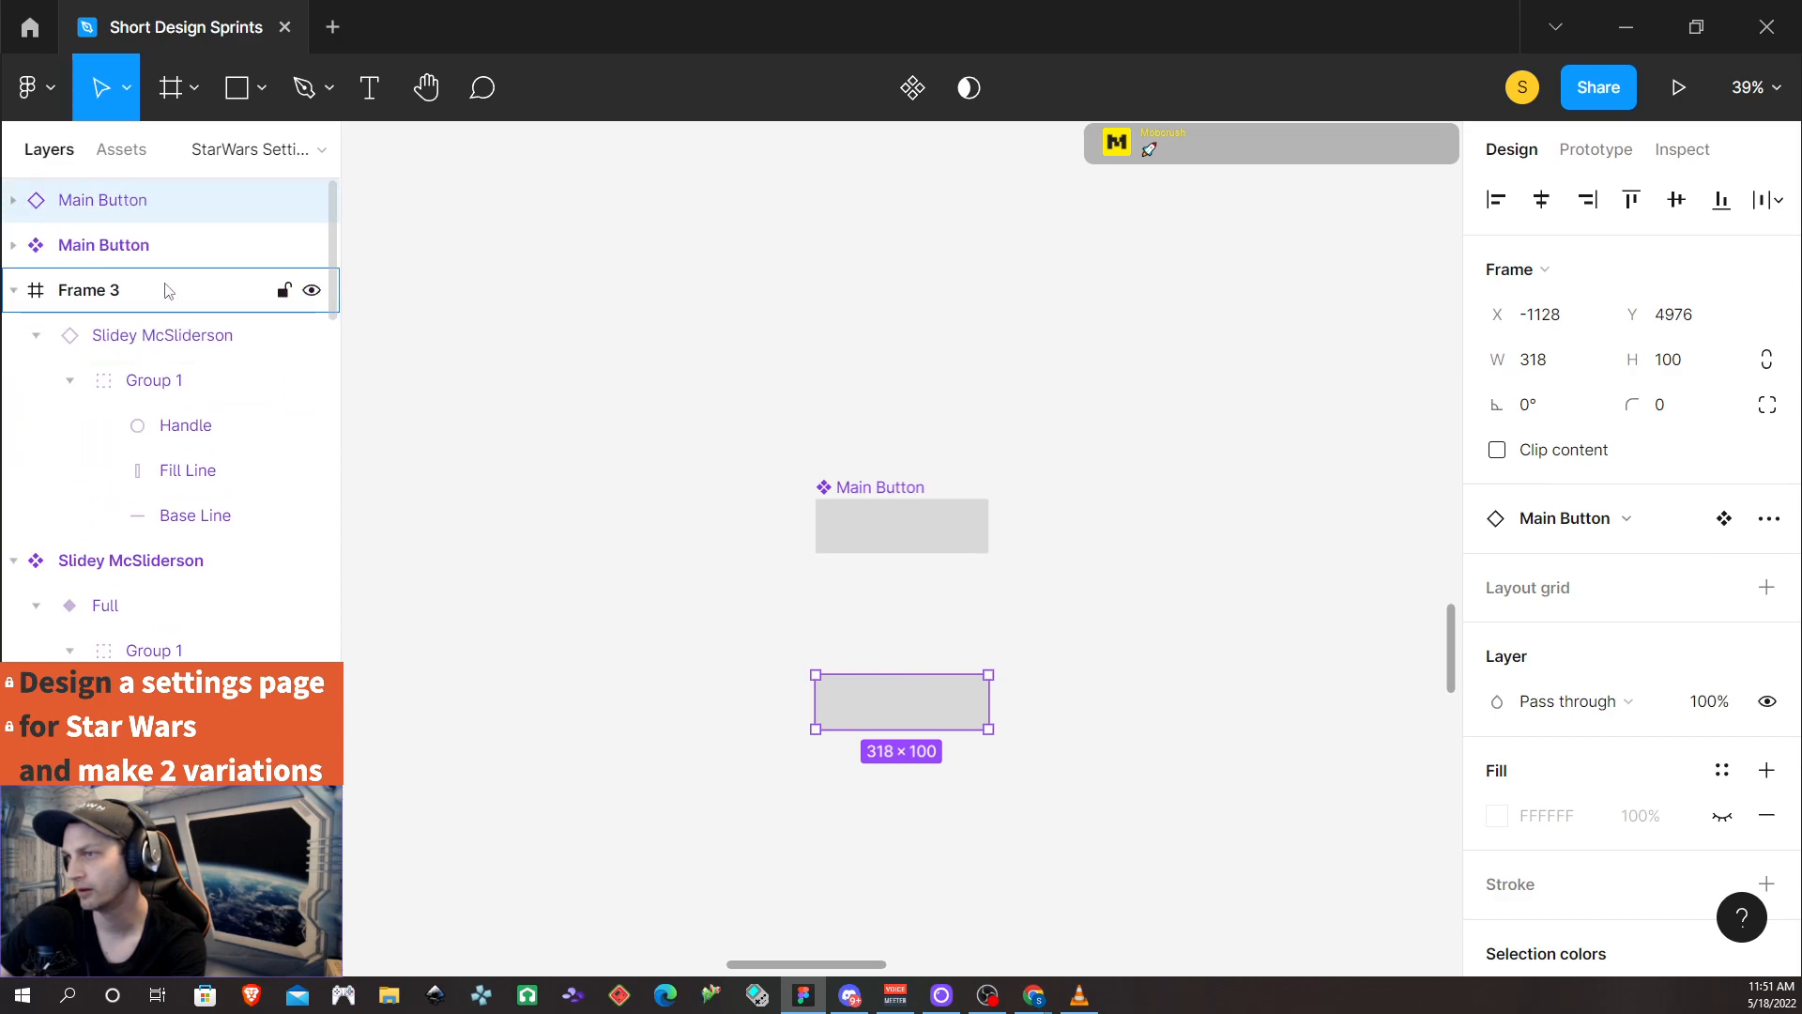
{"action": "double_click", "coordinate": [87, 202]}
{"action": "double_click", "coordinate": [87, 202]}
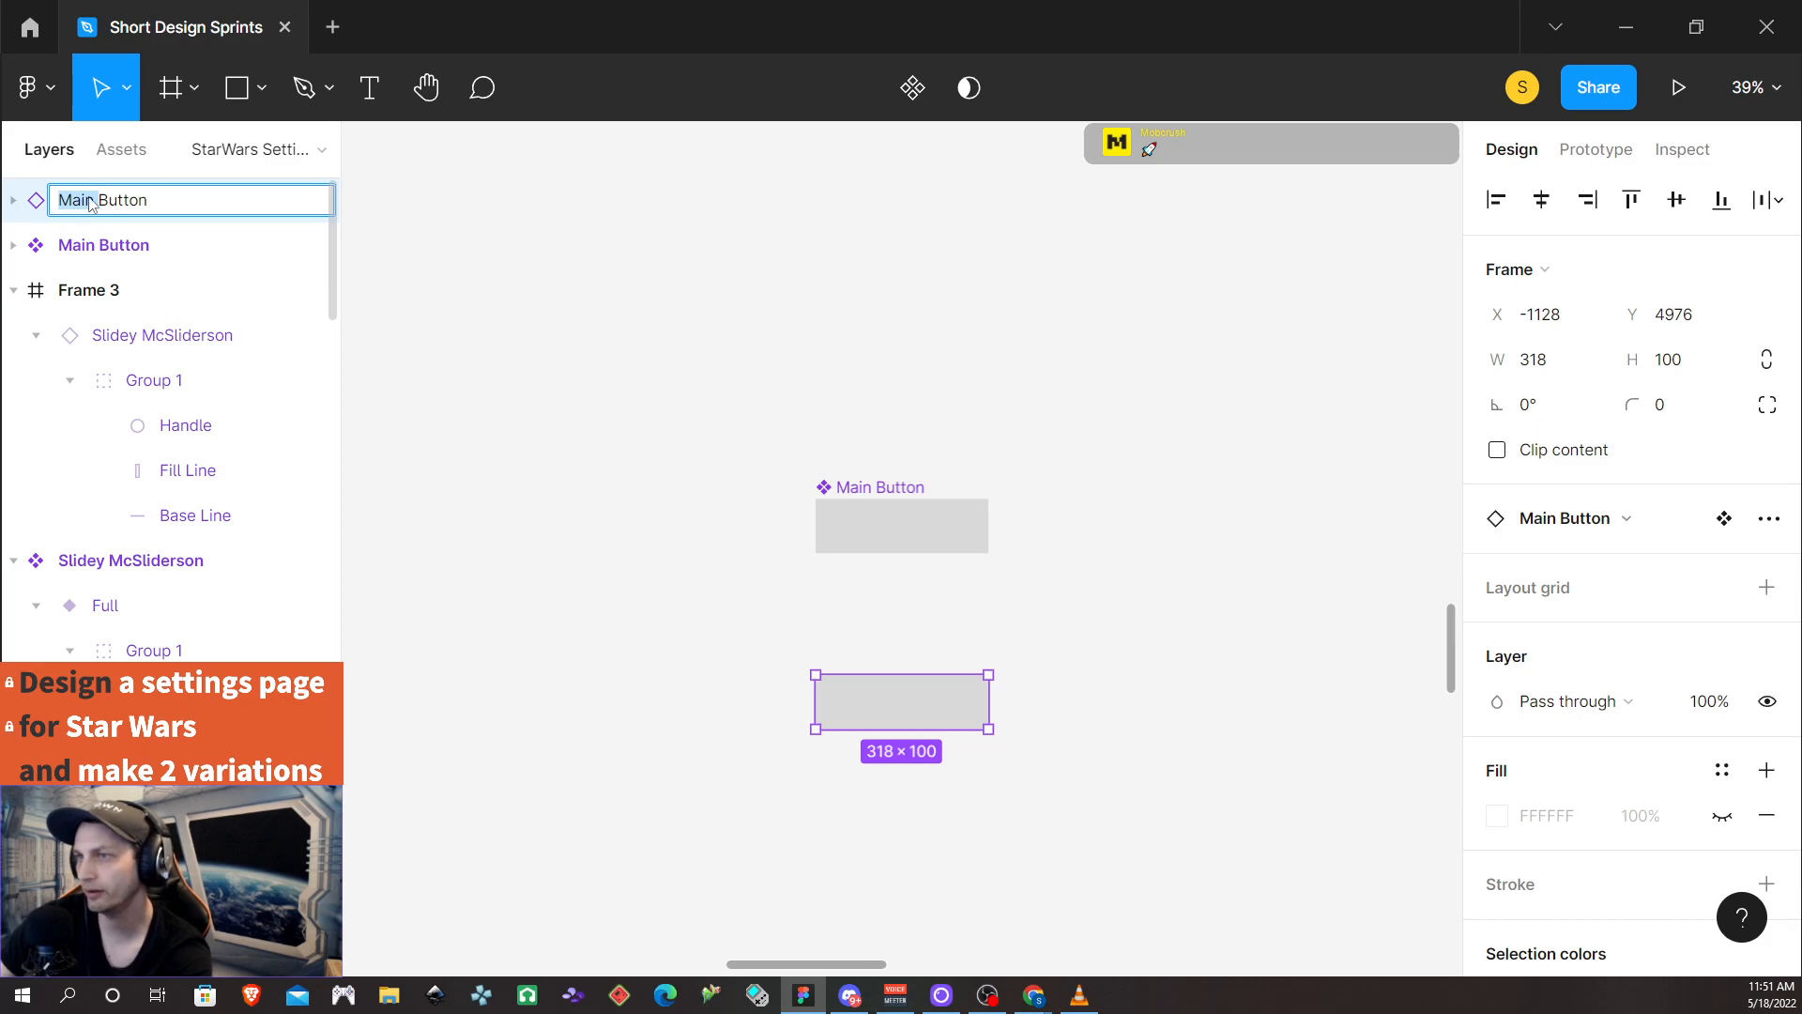
{"action": "type", "text": "Basic"}
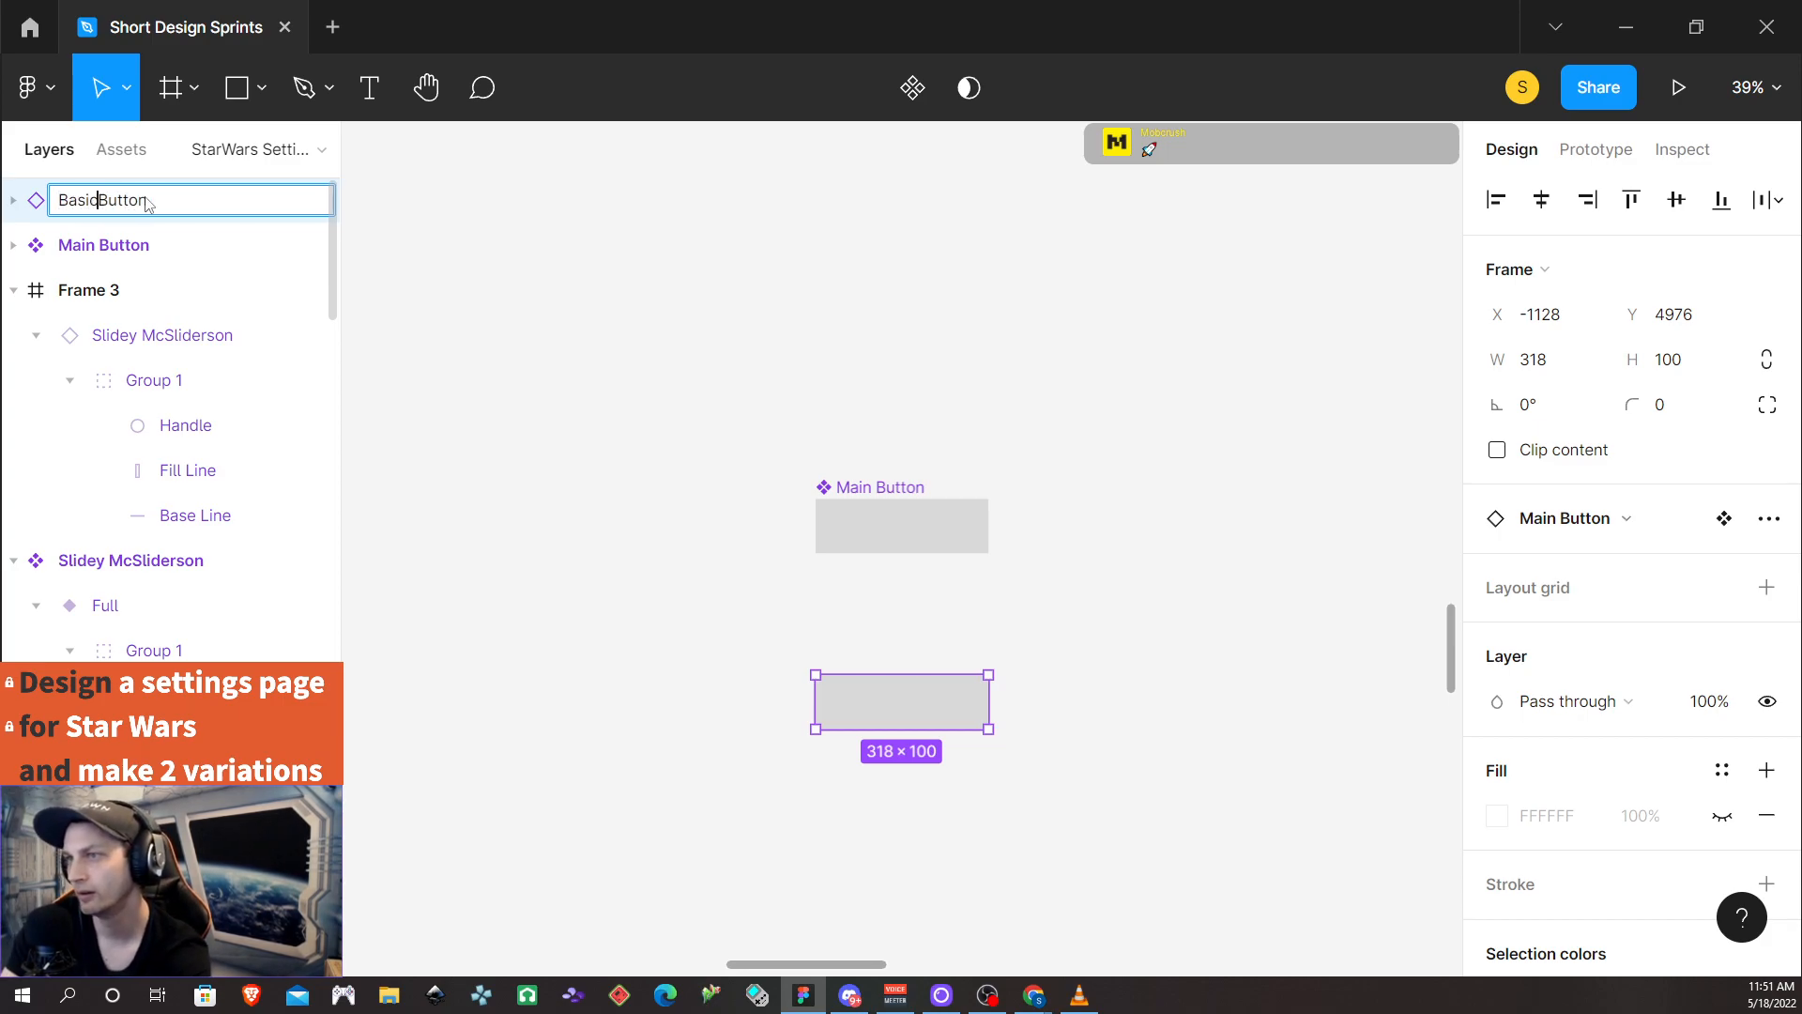
{"action": "key", "text": "Return"}
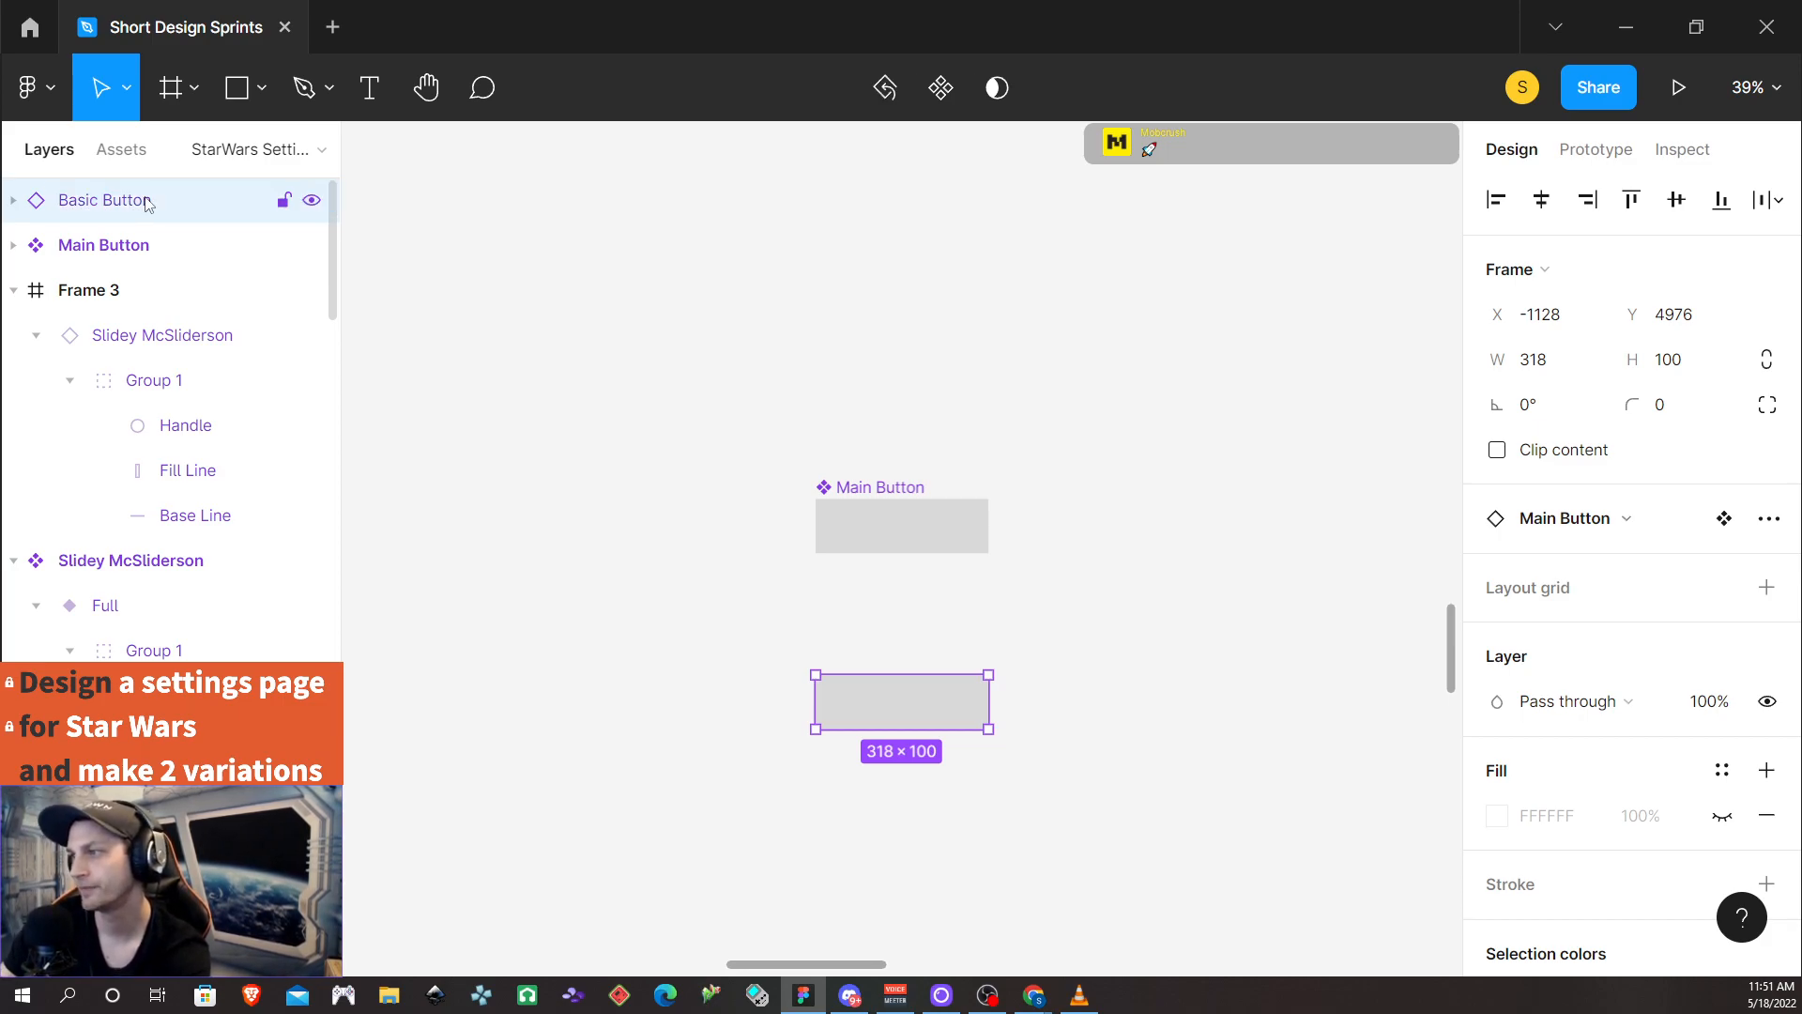
Turn the Basic Button instance into a component and add a second variant named Hover
{"action": "left_click", "coordinate": [941, 87]}
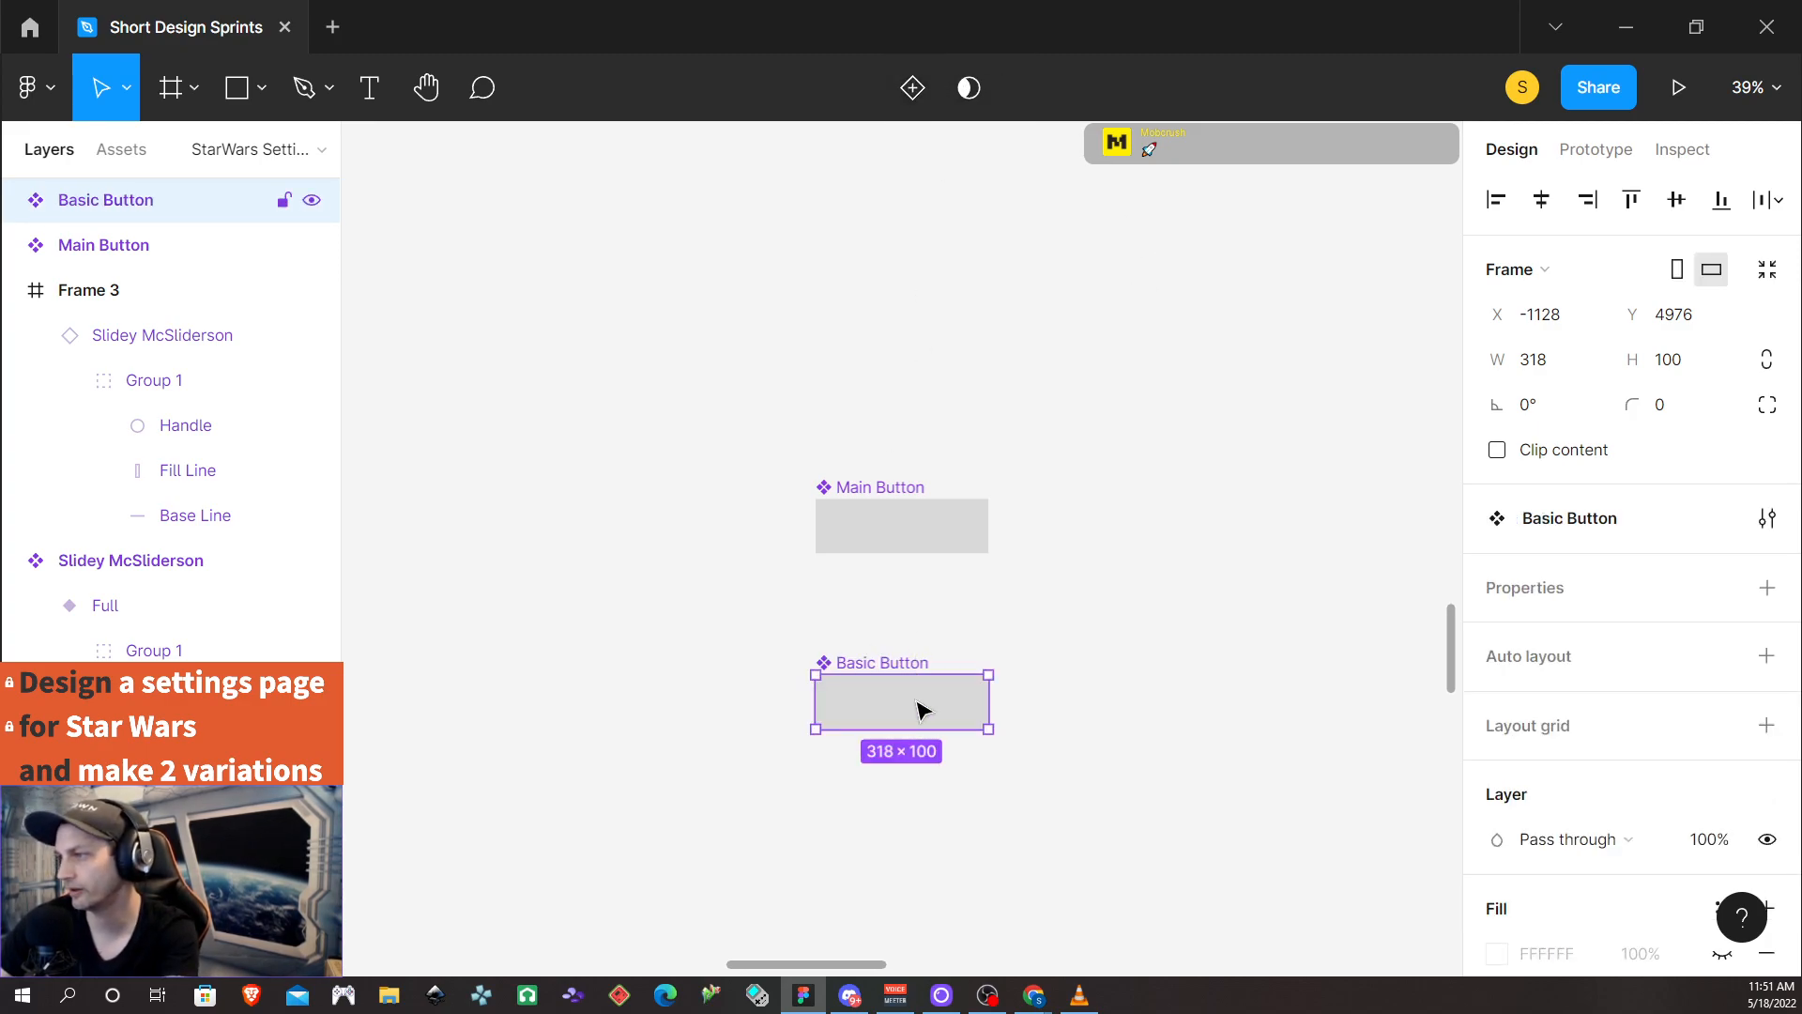
{"action": "left_click", "coordinate": [909, 88]}
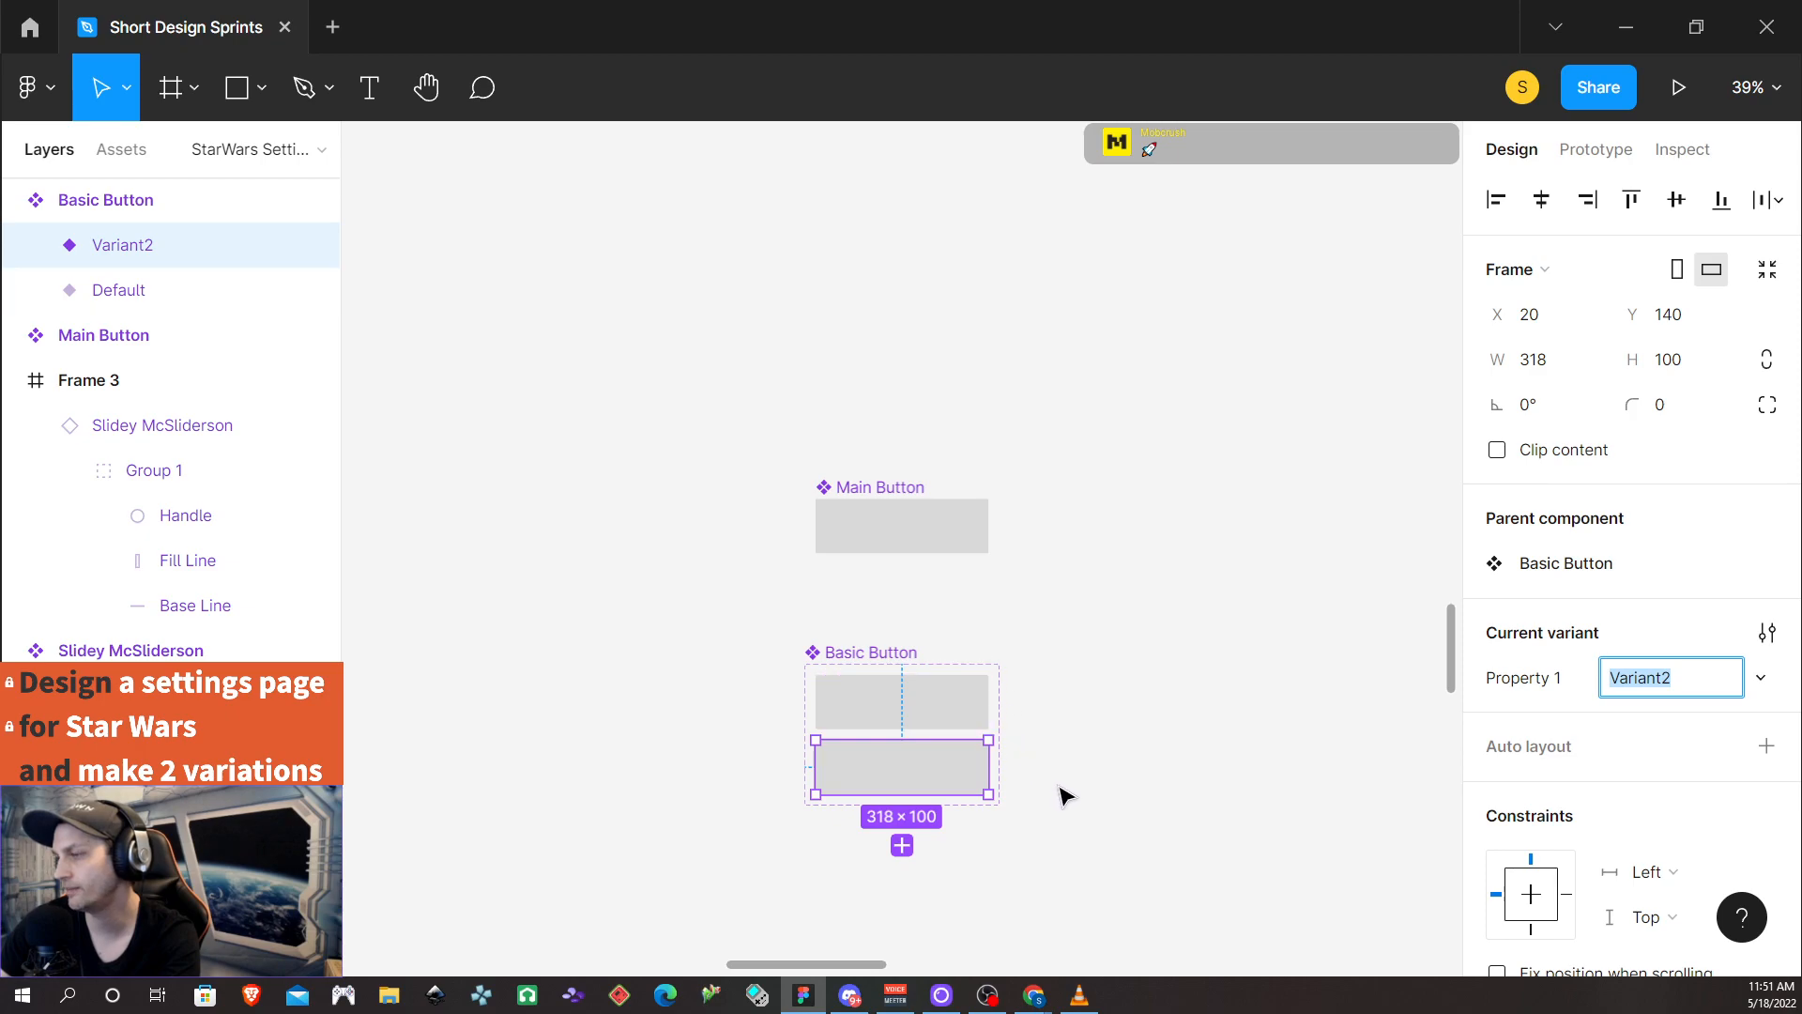
{"action": "scroll", "coordinate": [1065, 795], "scroll_direction": "down", "scroll_amount": 3}
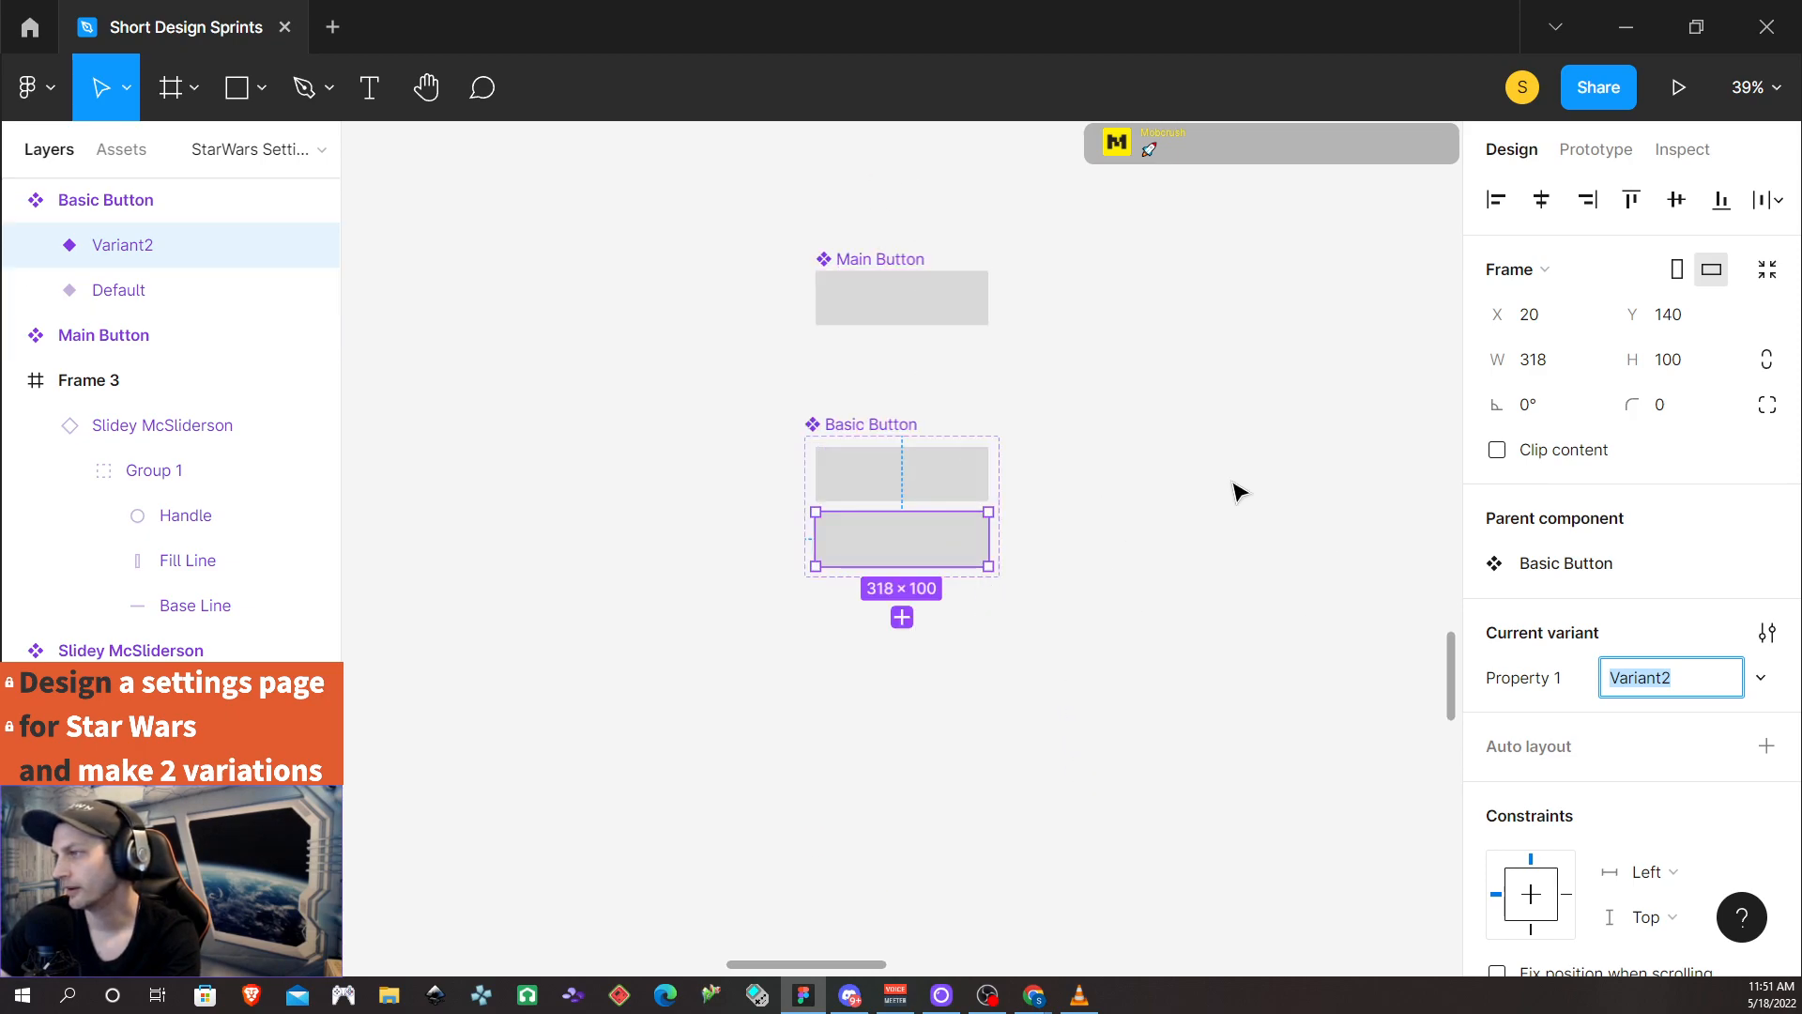
{"action": "type", "text": "Hover"}
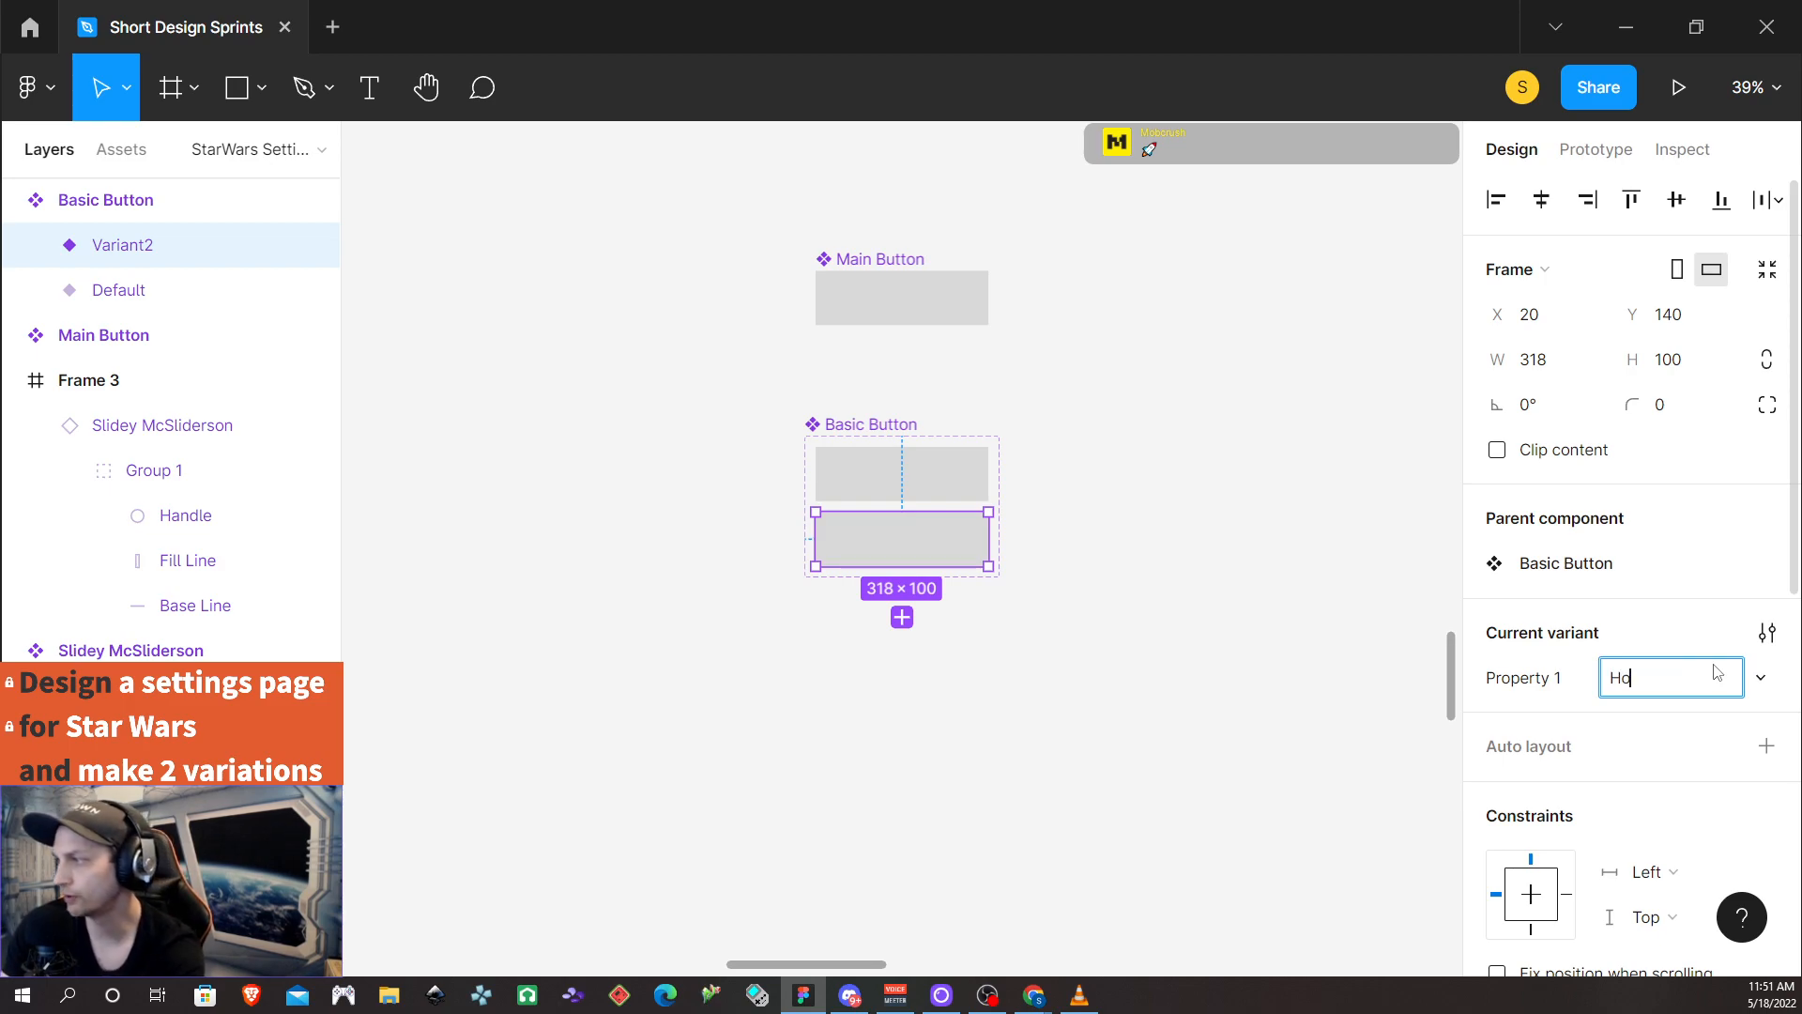
{"action": "left_click", "coordinate": [1349, 787]}
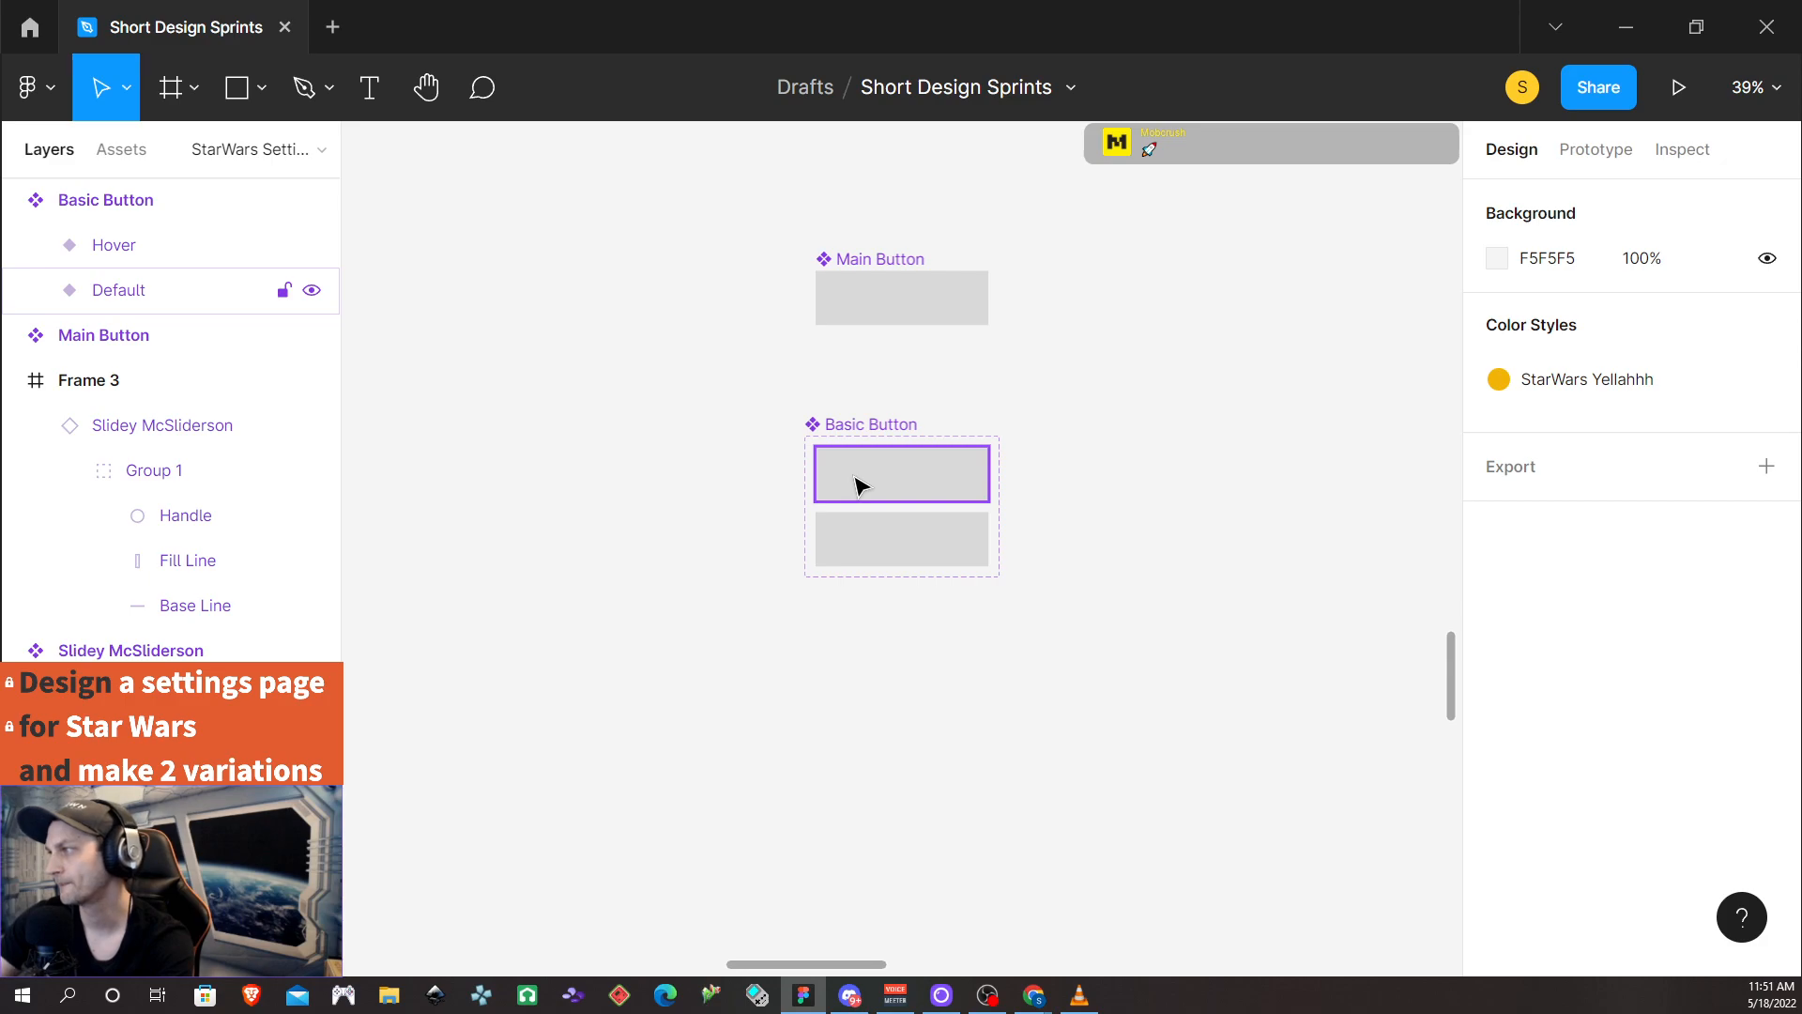
{"action": "left_click", "coordinate": [925, 475]}
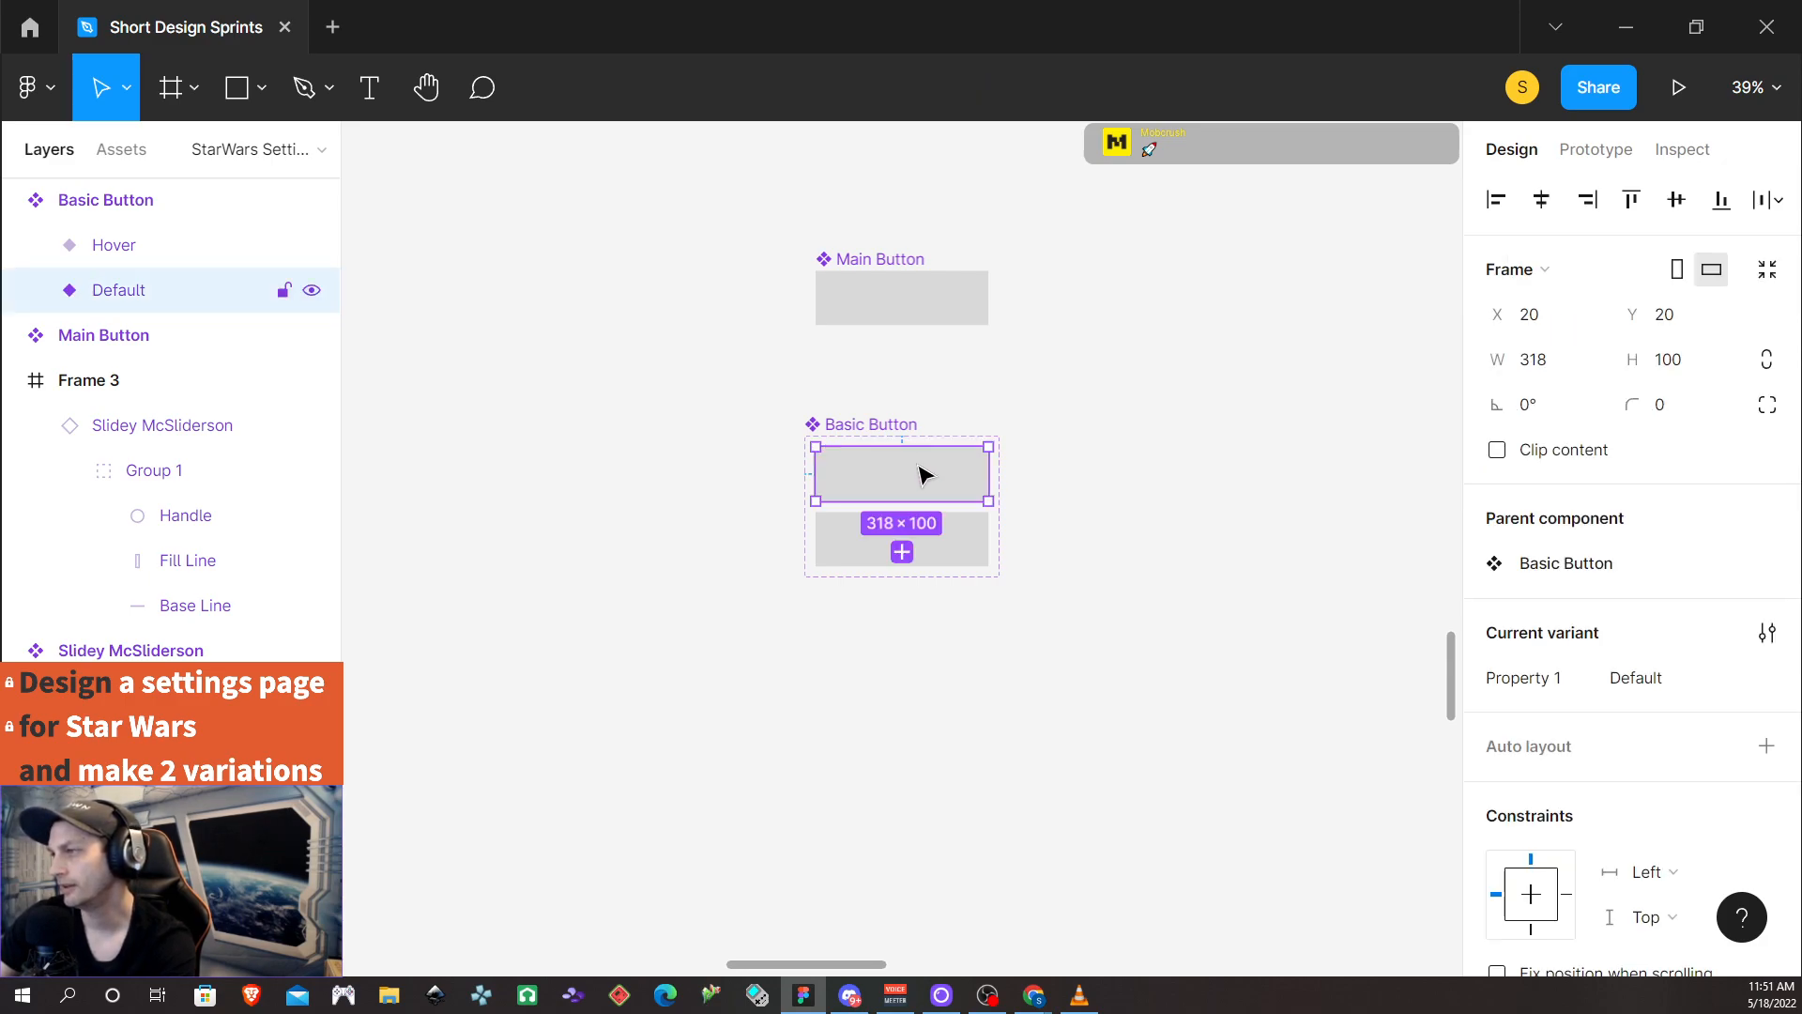
{"action": "left_click", "coordinate": [1679, 688]}
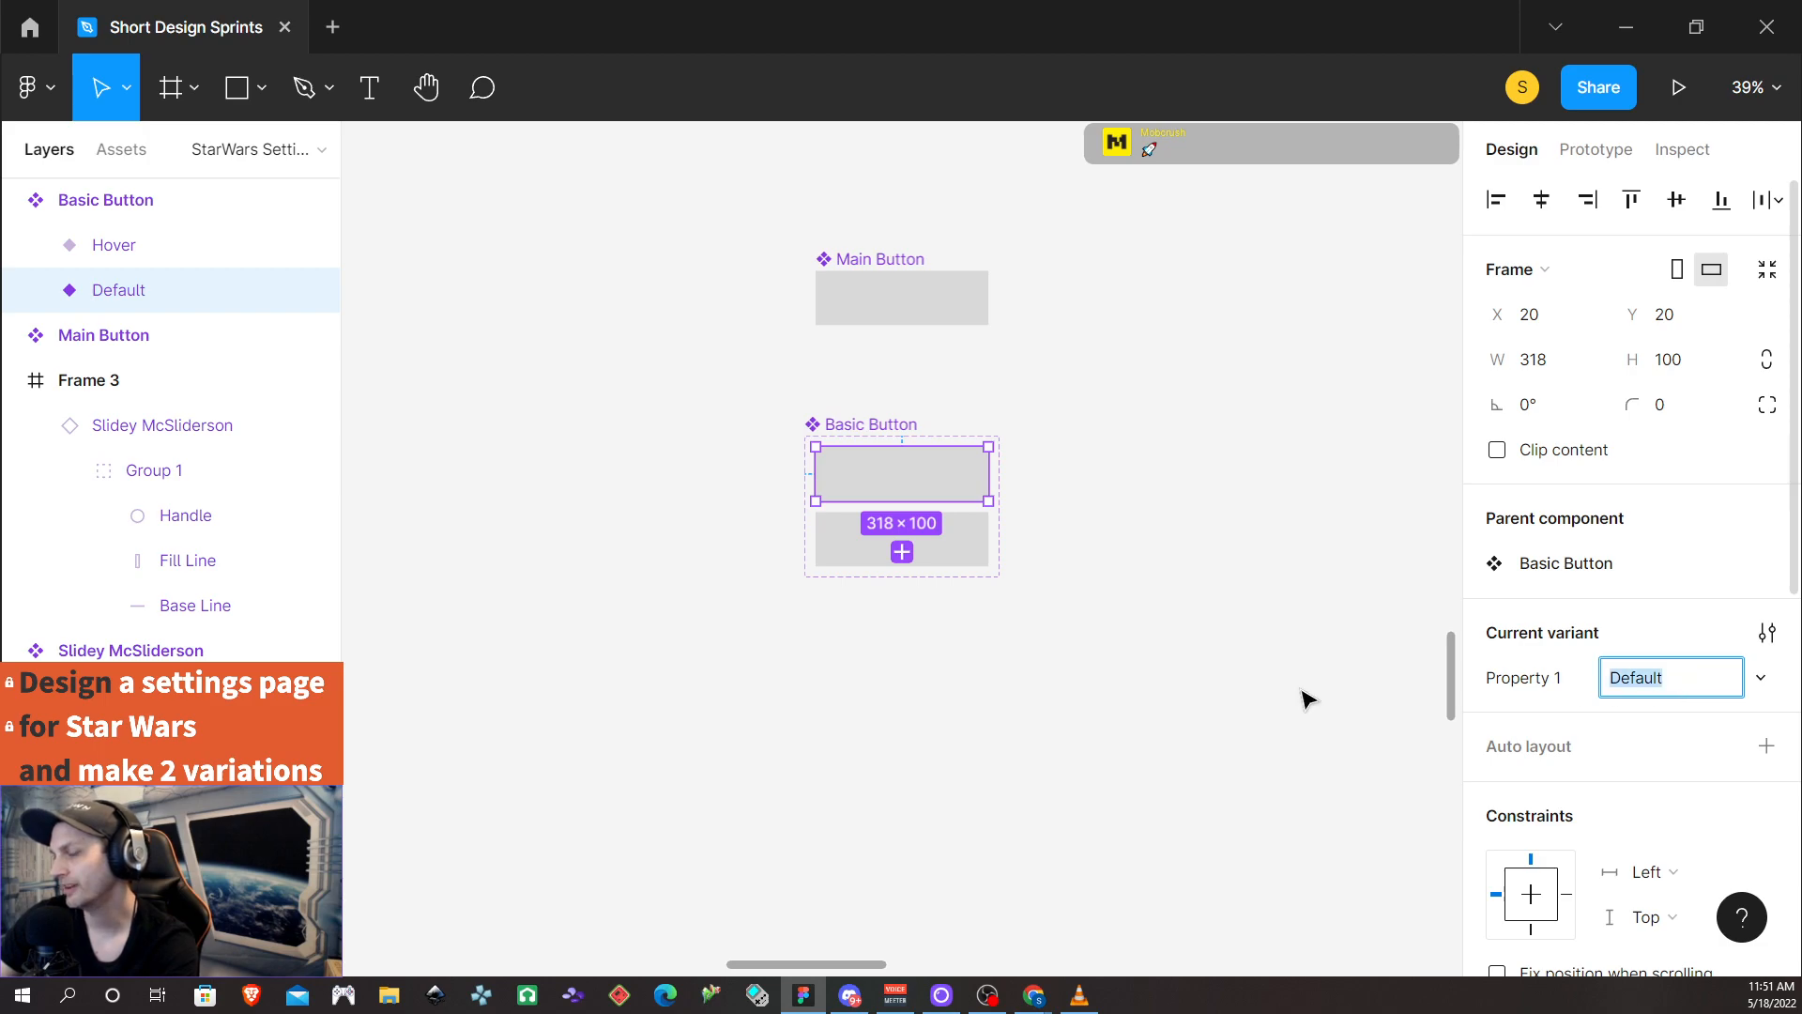
{"action": "left_click", "coordinate": [1090, 667]}
Add a third Basic Button variant below Hover and name it Click
{"action": "left_click", "coordinate": [909, 543]}
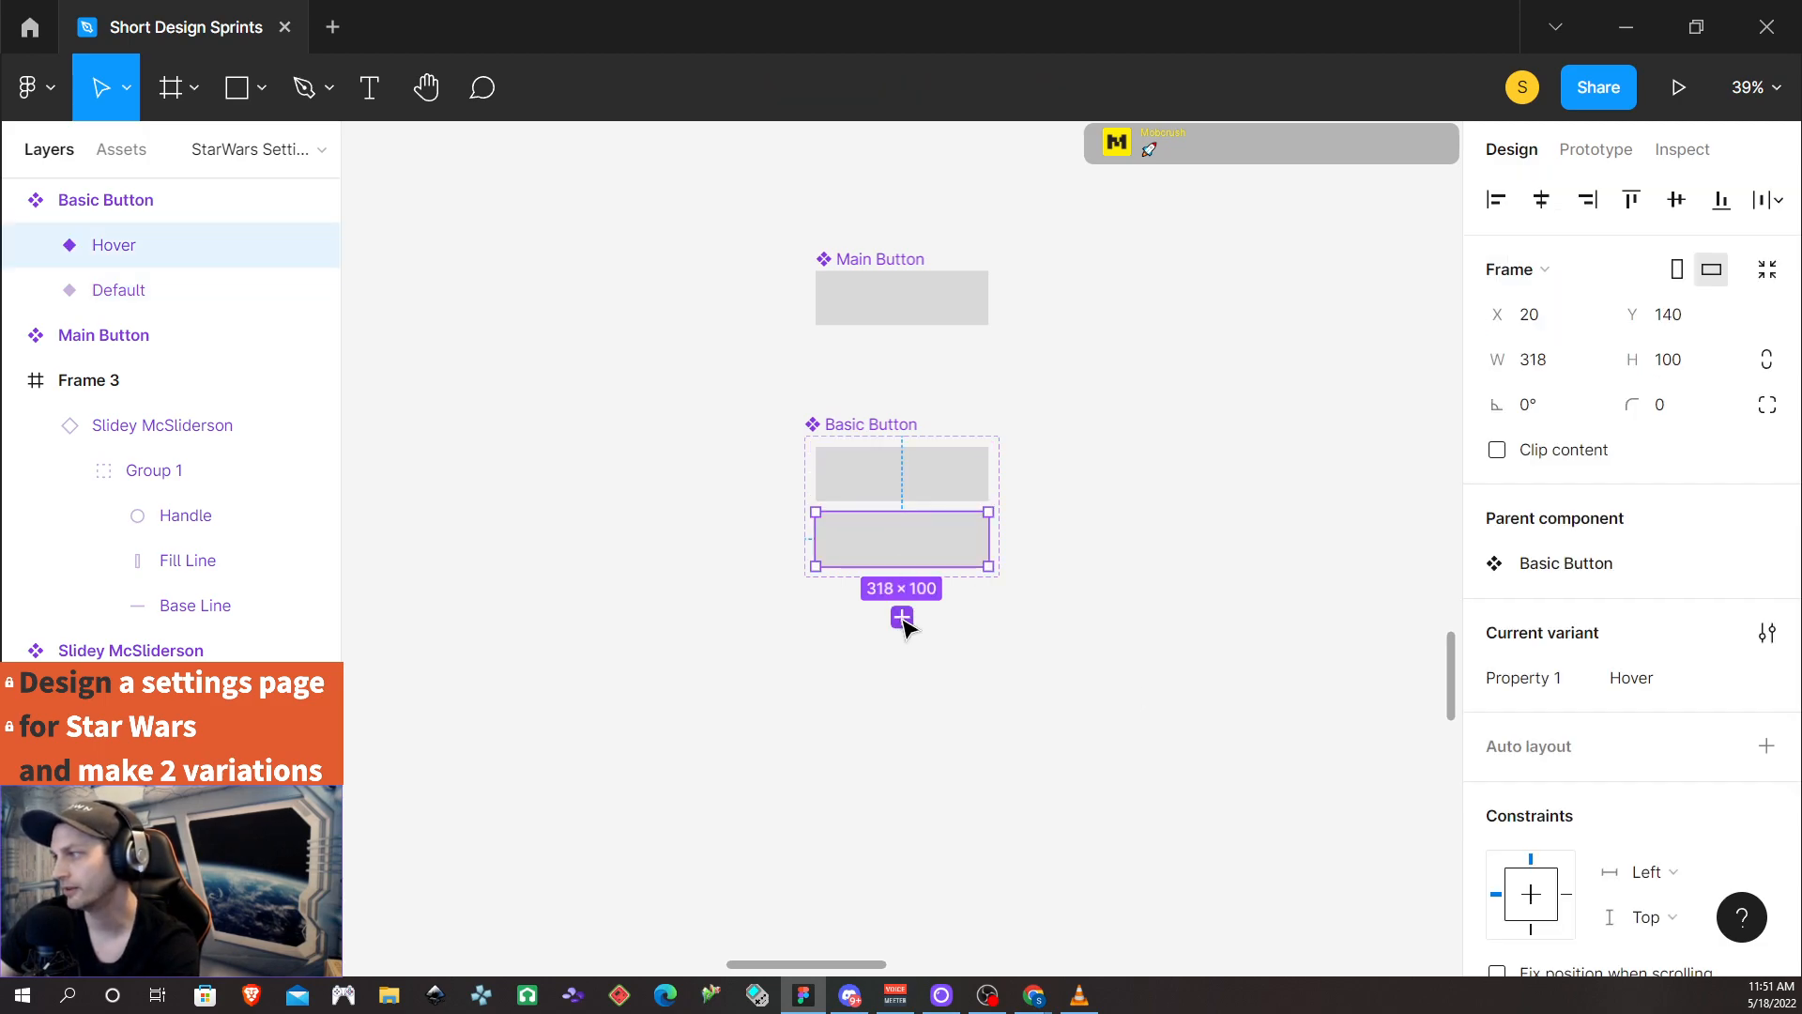
{"action": "left_click", "coordinate": [902, 617]}
{"action": "type", "text": "Click"}
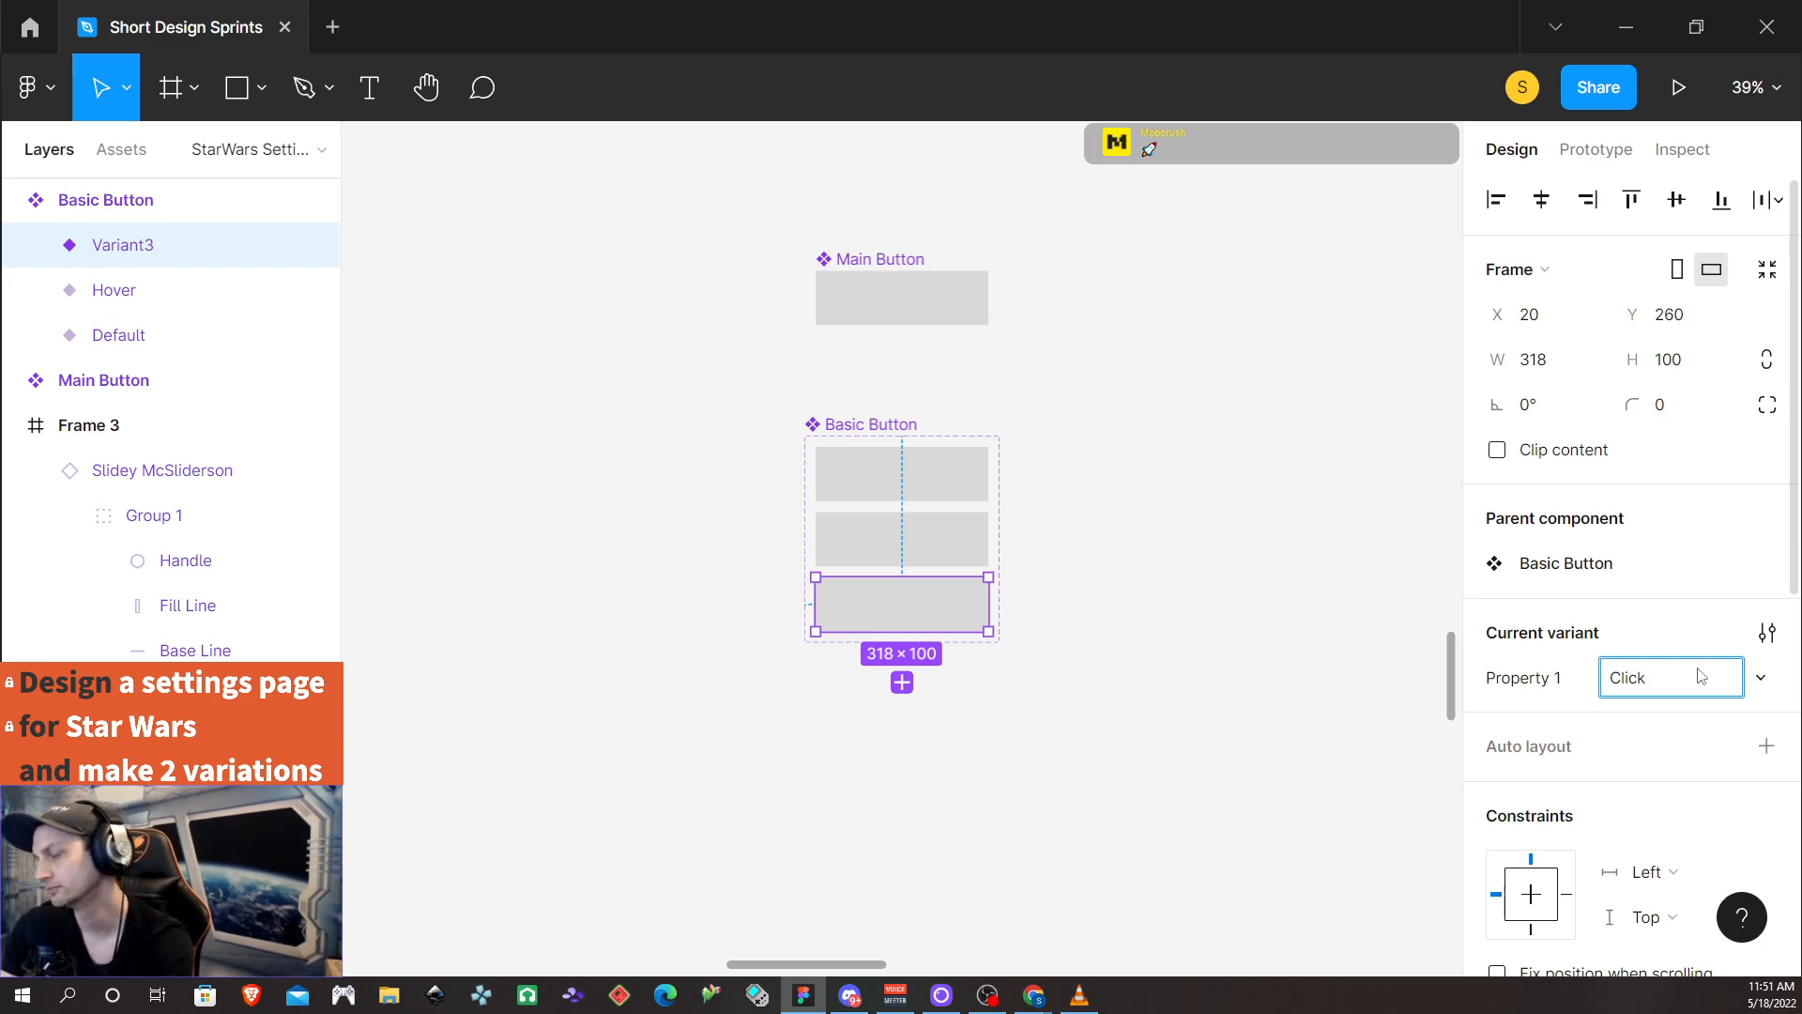
{"action": "key", "text": "Return"}
Recolour the Hover variant to B5B5B5 by sampling the darker grey button in the game settings 3 wireframe
{"action": "left_click", "coordinate": [971, 545]}
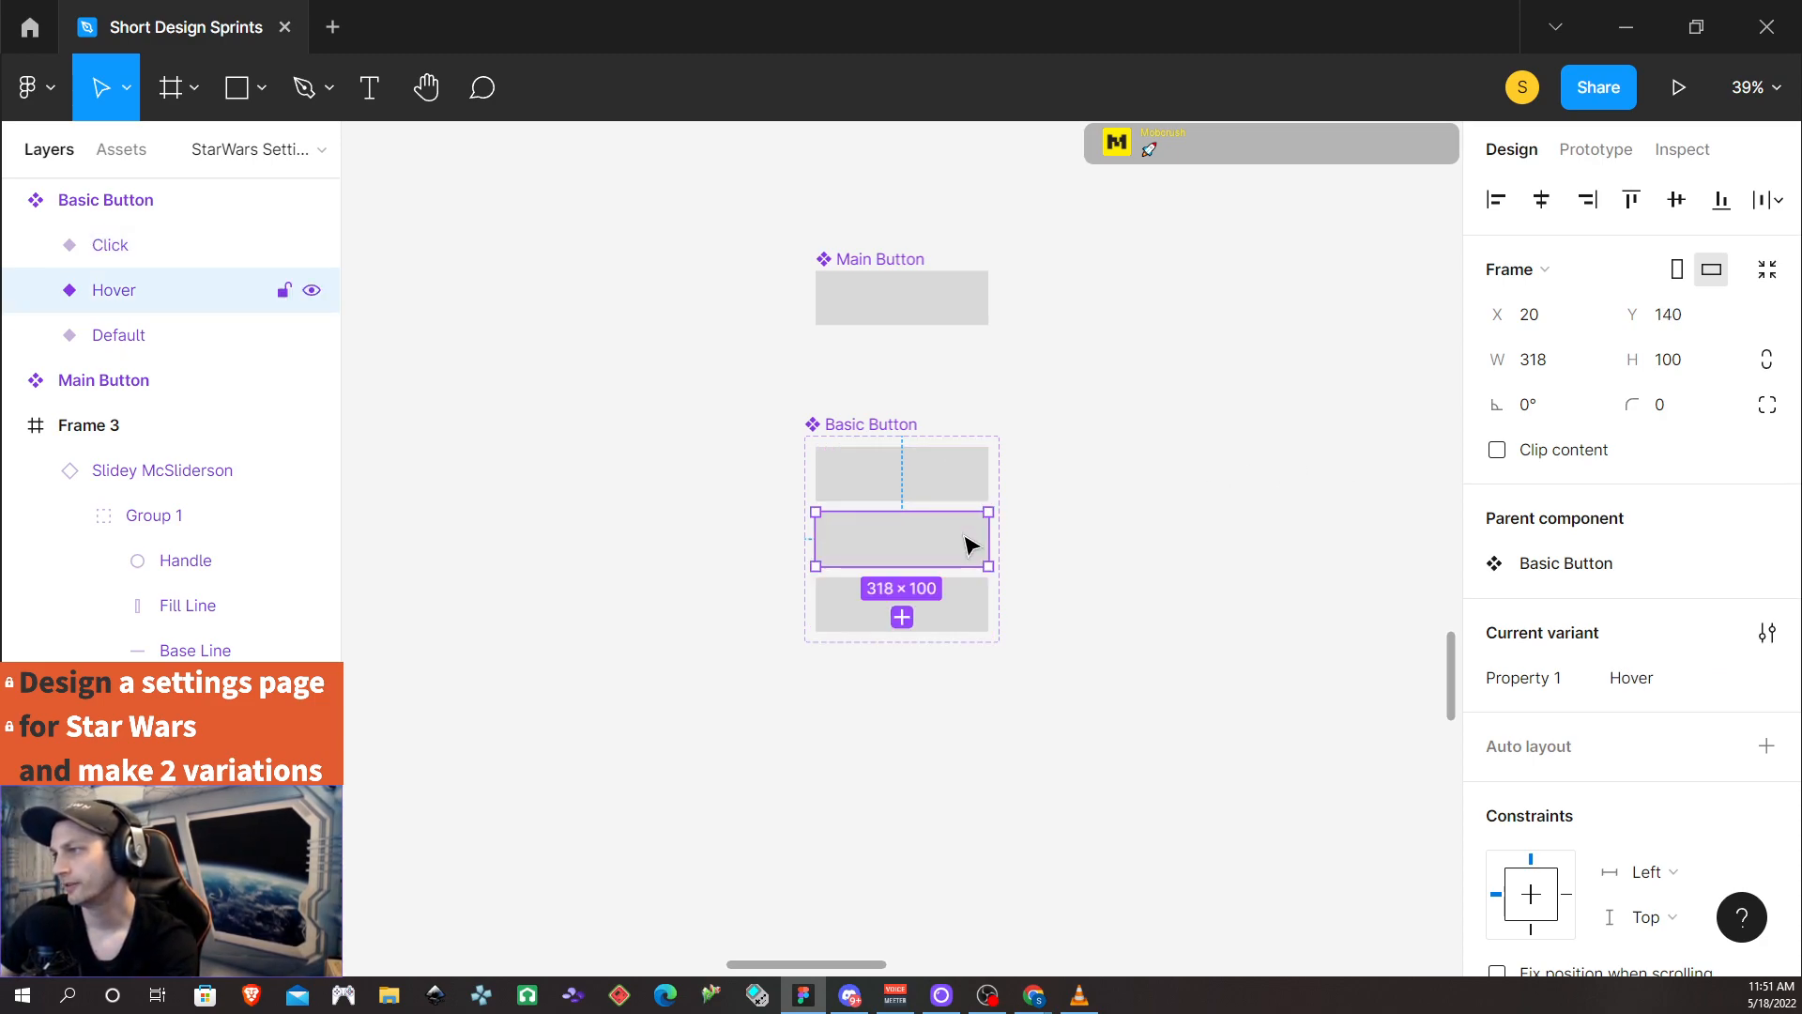
{"action": "scroll", "coordinate": [526, 441], "scroll_direction": "up", "scroll_amount": 3}
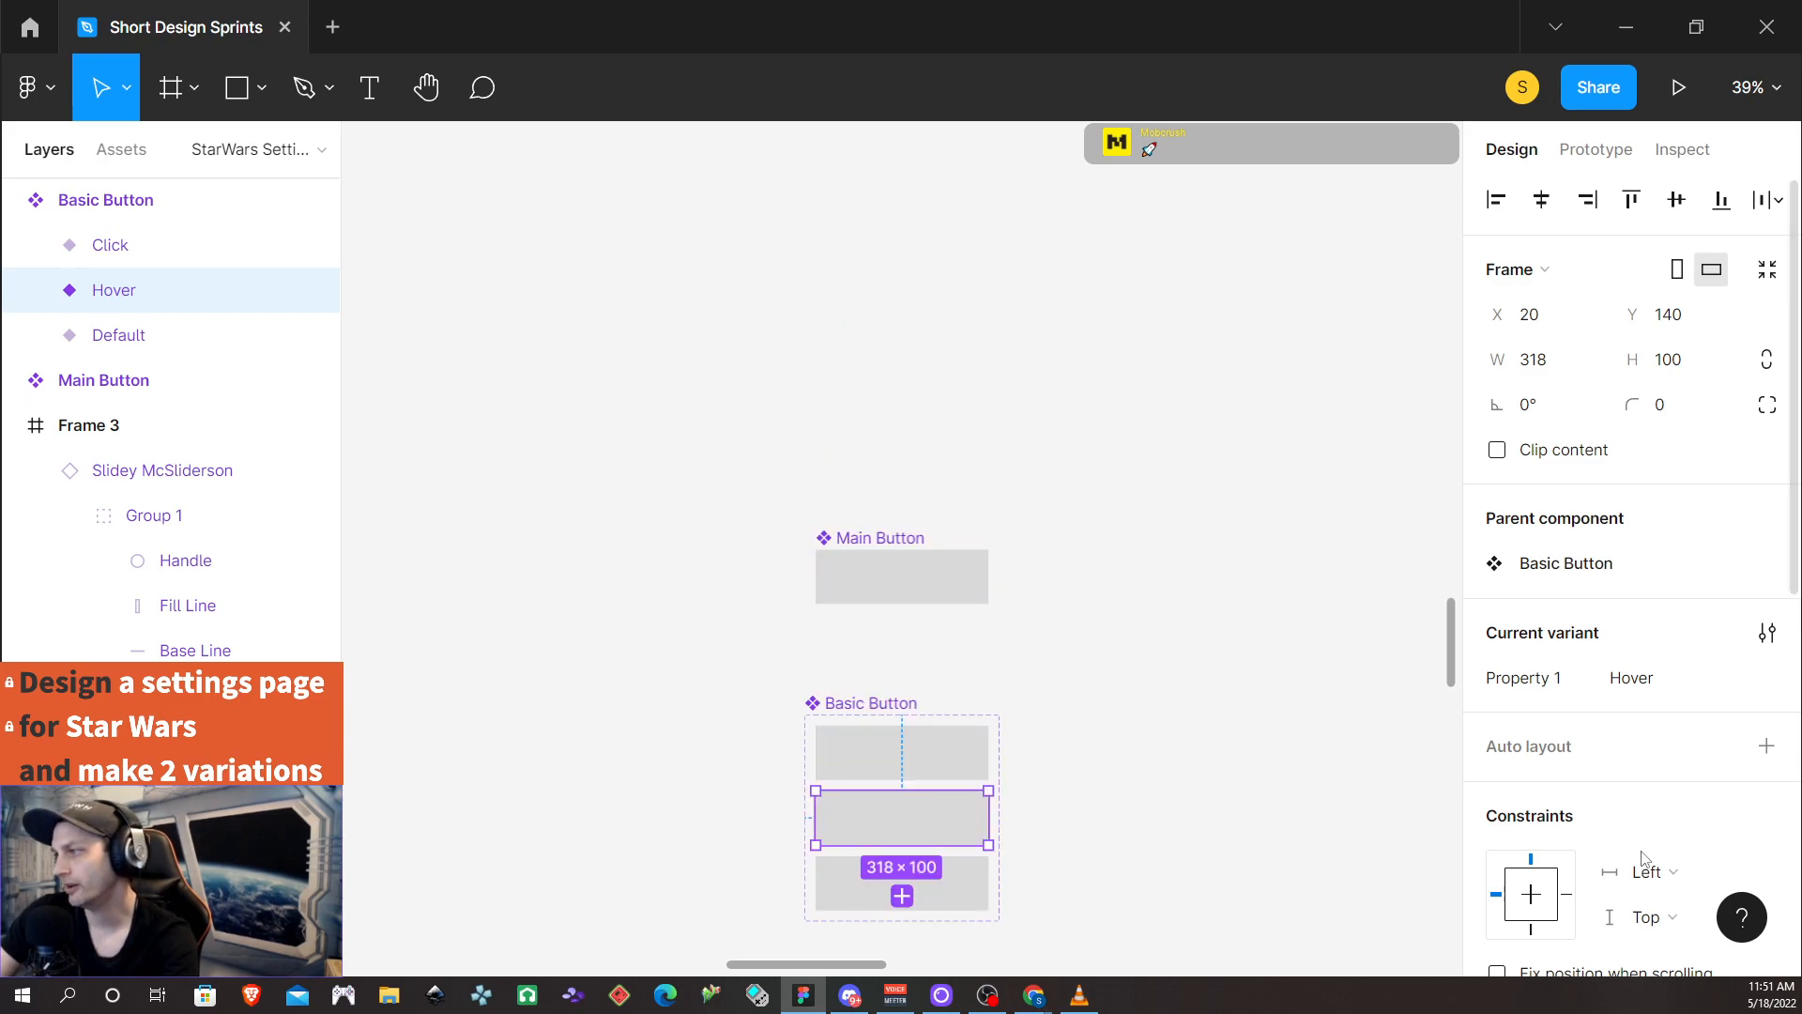
{"action": "scroll", "coordinate": [1083, 600], "scroll_direction": "up", "scroll_amount": 7}
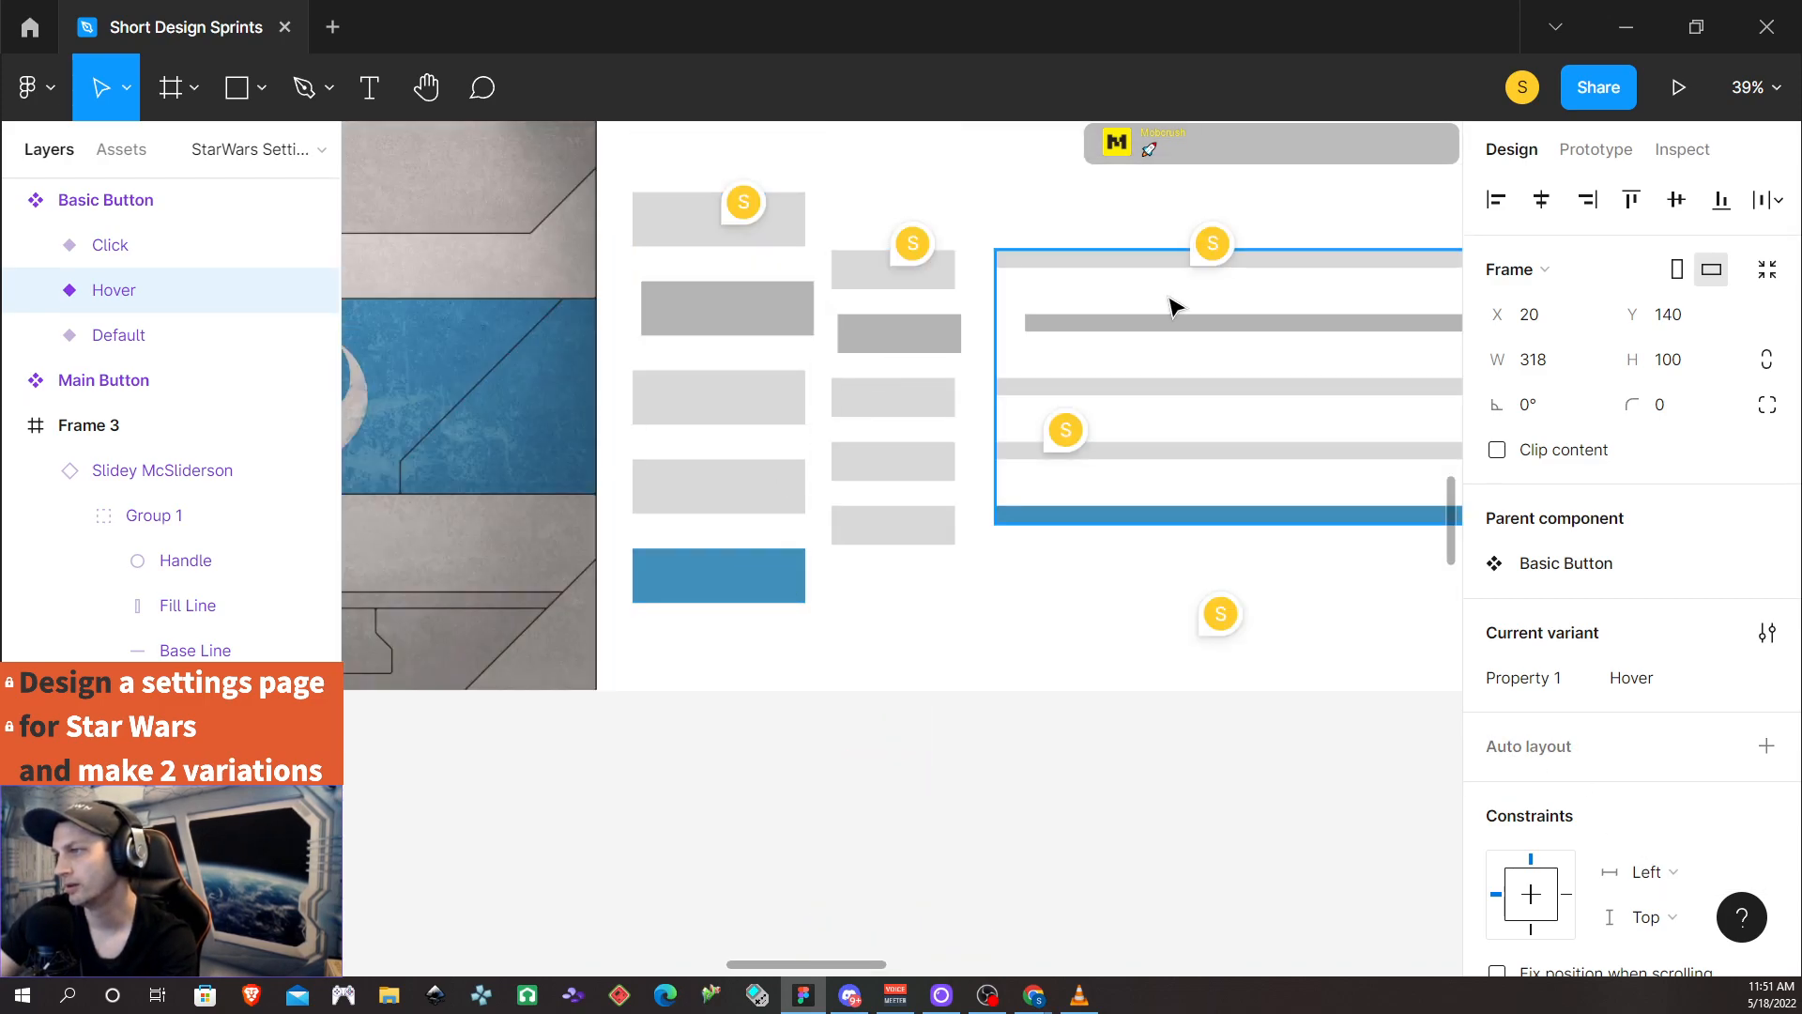
{"action": "scroll", "coordinate": [1581, 777], "scroll_direction": "down", "scroll_amount": 6}
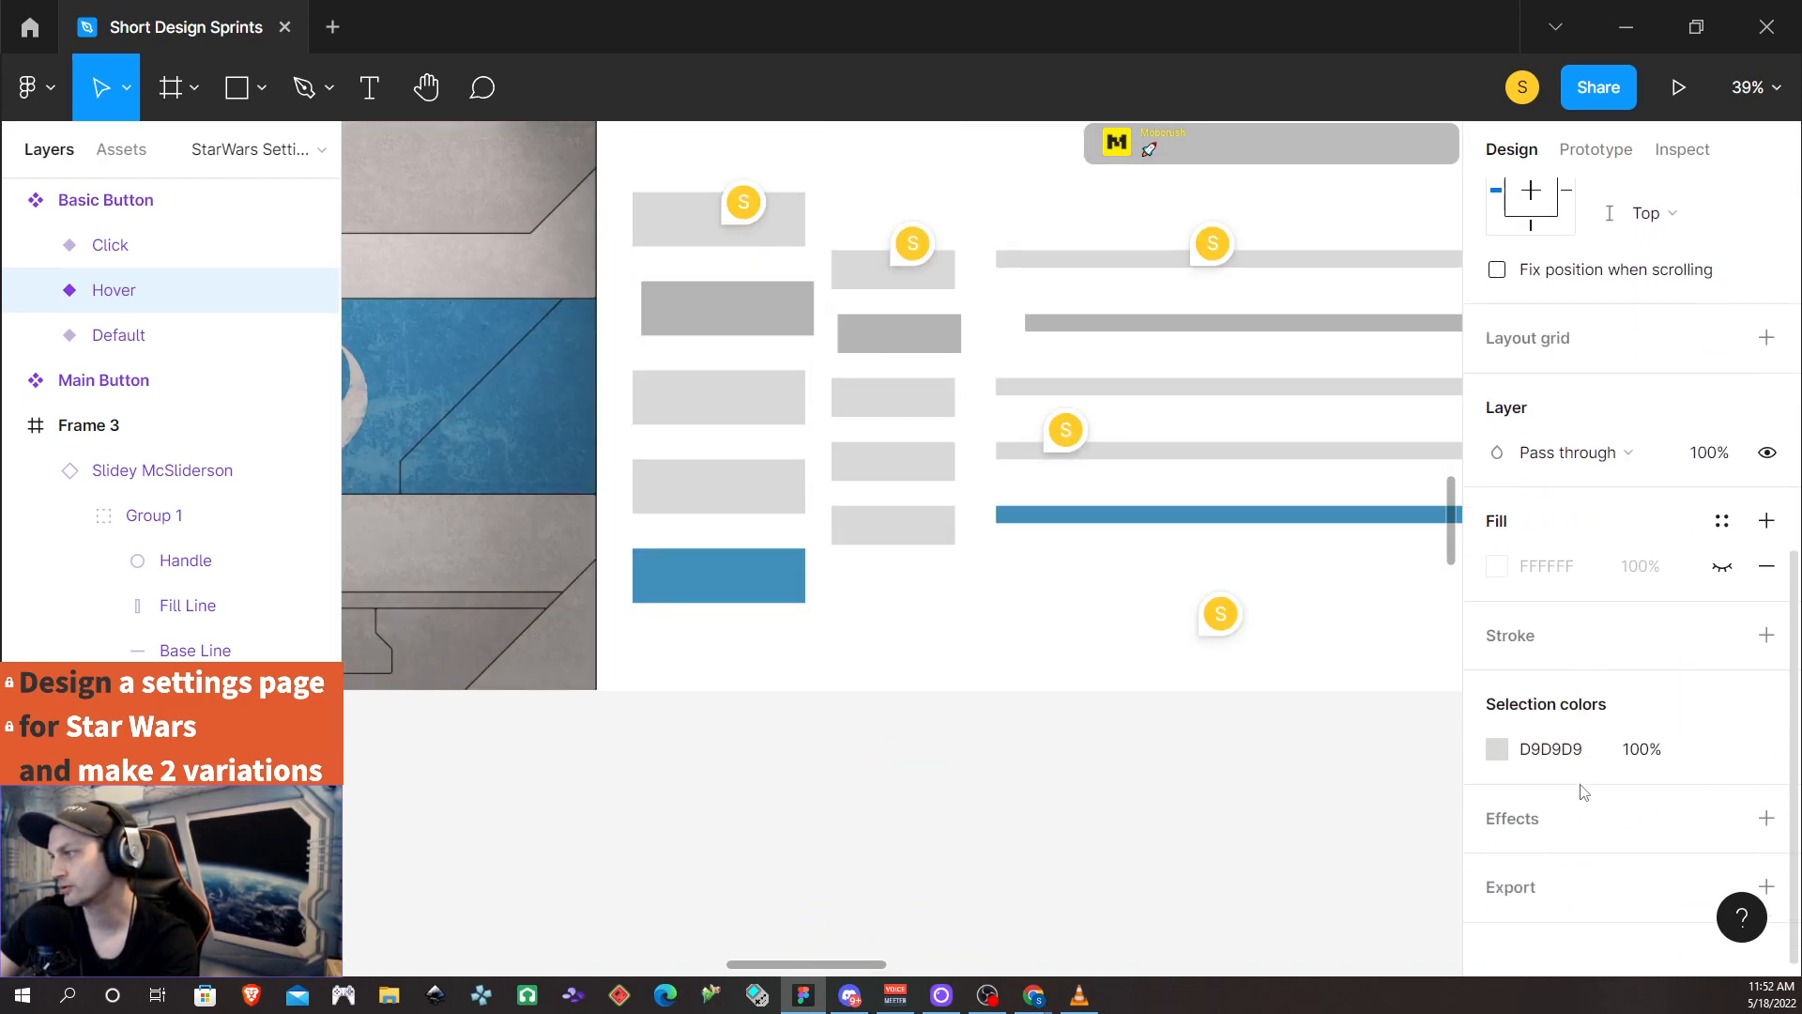
{"action": "left_click", "coordinate": [1497, 751]}
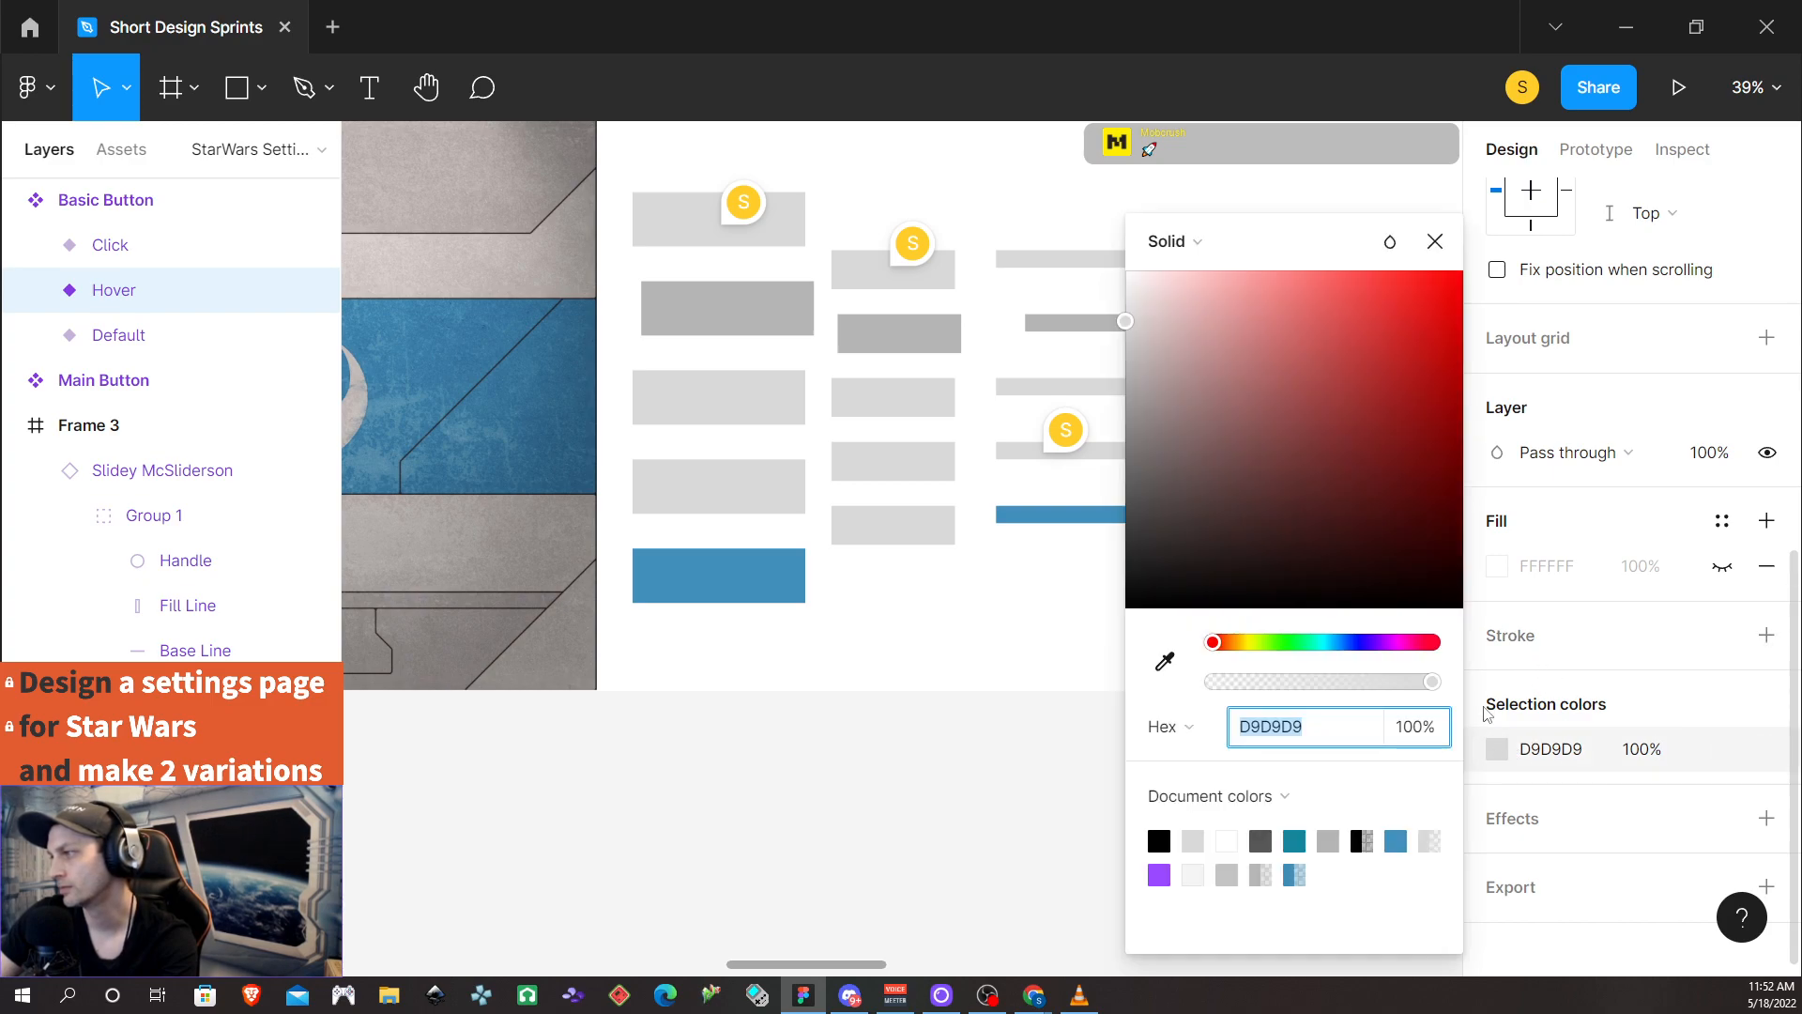
{"action": "left_click", "coordinate": [1164, 662]}
{"action": "left_click", "coordinate": [777, 296]}
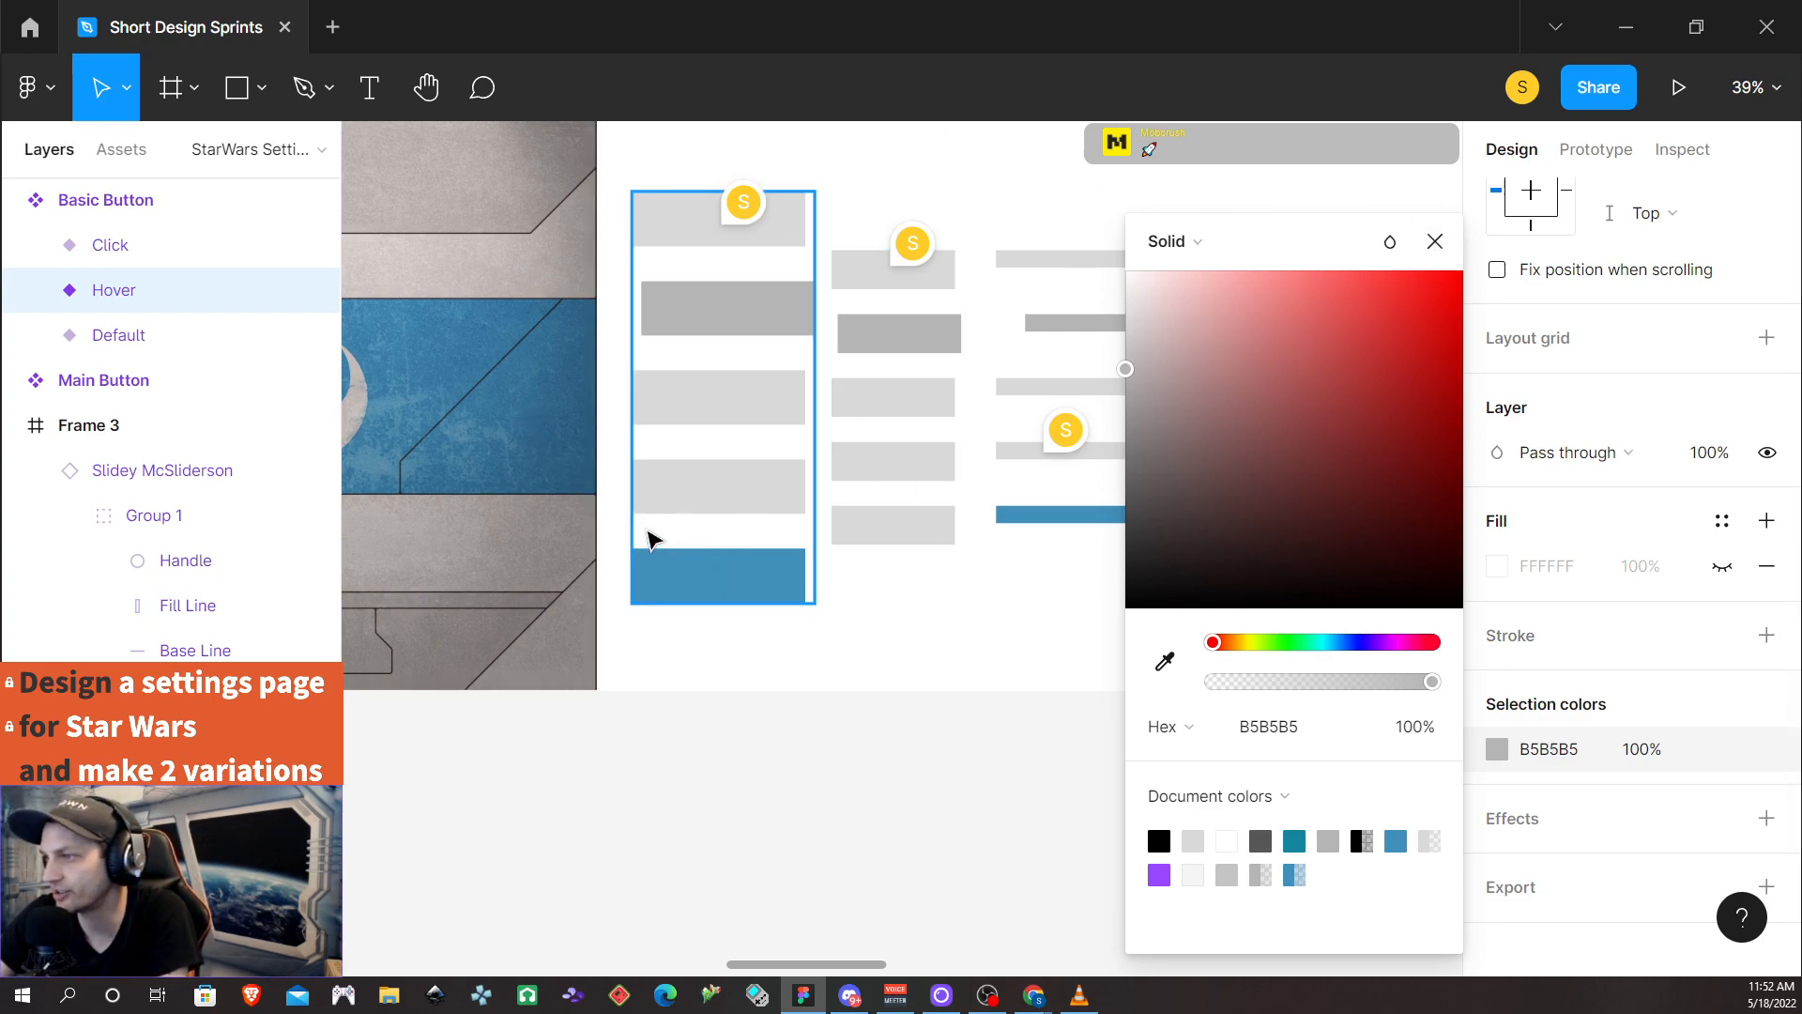
{"action": "left_click", "coordinate": [1435, 242]}
Recolour the Click variant to blue 5F94AE by sampling the blue band of the Star Wars reference image
{"action": "scroll", "coordinate": [1009, 624], "scroll_direction": "down", "scroll_amount": 3}
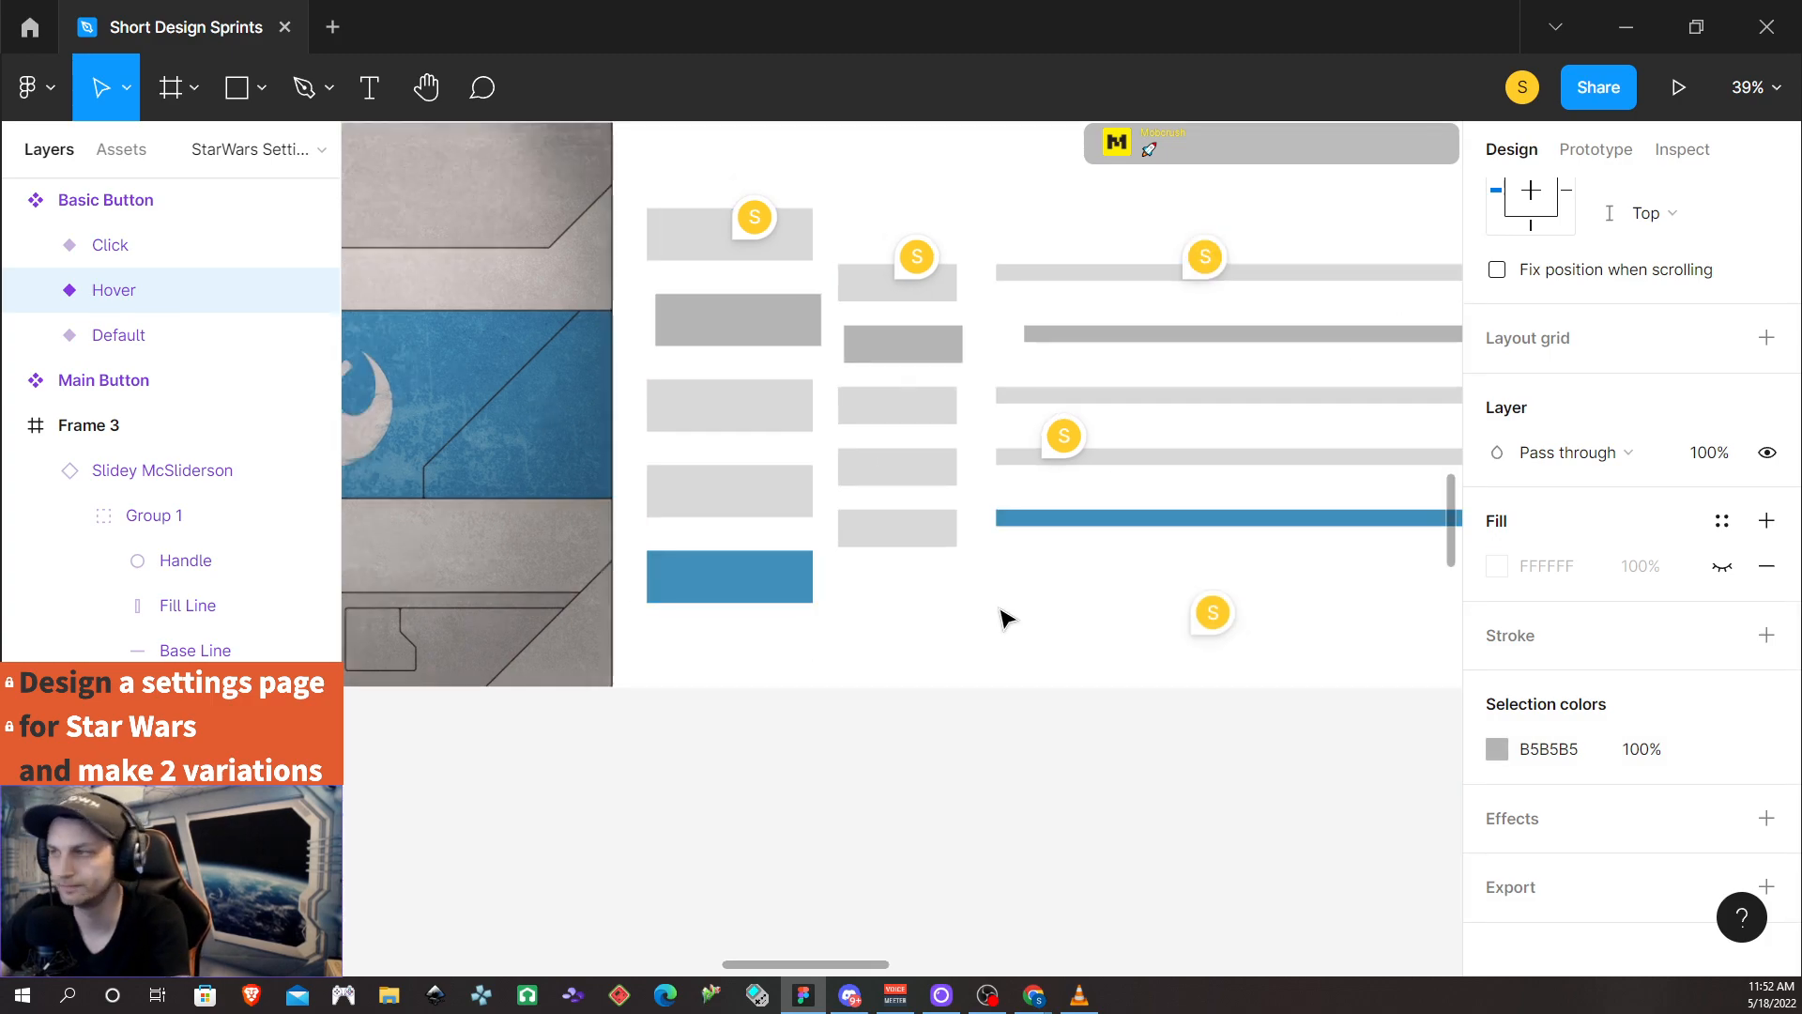
{"action": "scroll", "coordinate": [1011, 629], "scroll_direction": "down", "scroll_amount": 2}
{"action": "scroll", "coordinate": [1014, 646], "scroll_direction": "up", "scroll_amount": 3}
{"action": "scroll", "coordinate": [1014, 652], "scroll_direction": "down", "scroll_amount": 6}
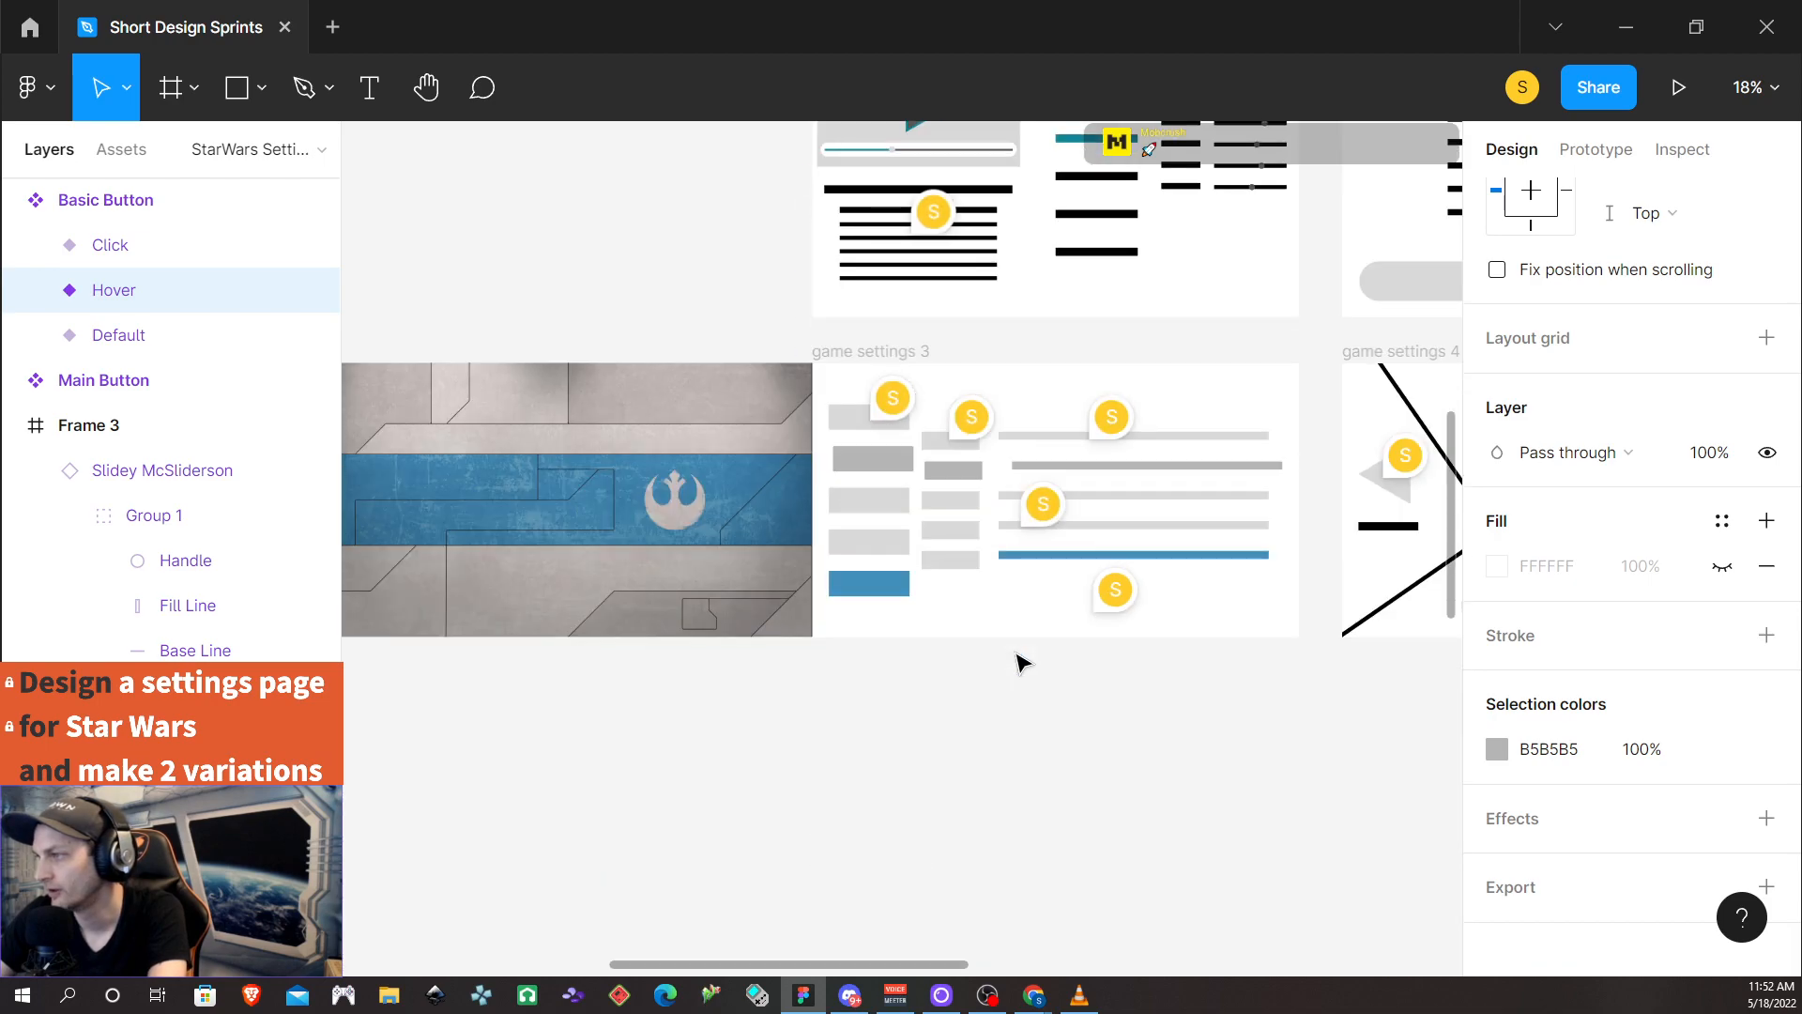
{"action": "scroll", "coordinate": [1019, 660], "scroll_direction": "down", "scroll_amount": 3}
{"action": "scroll", "coordinate": [1019, 660], "scroll_direction": "up", "scroll_amount": 6}
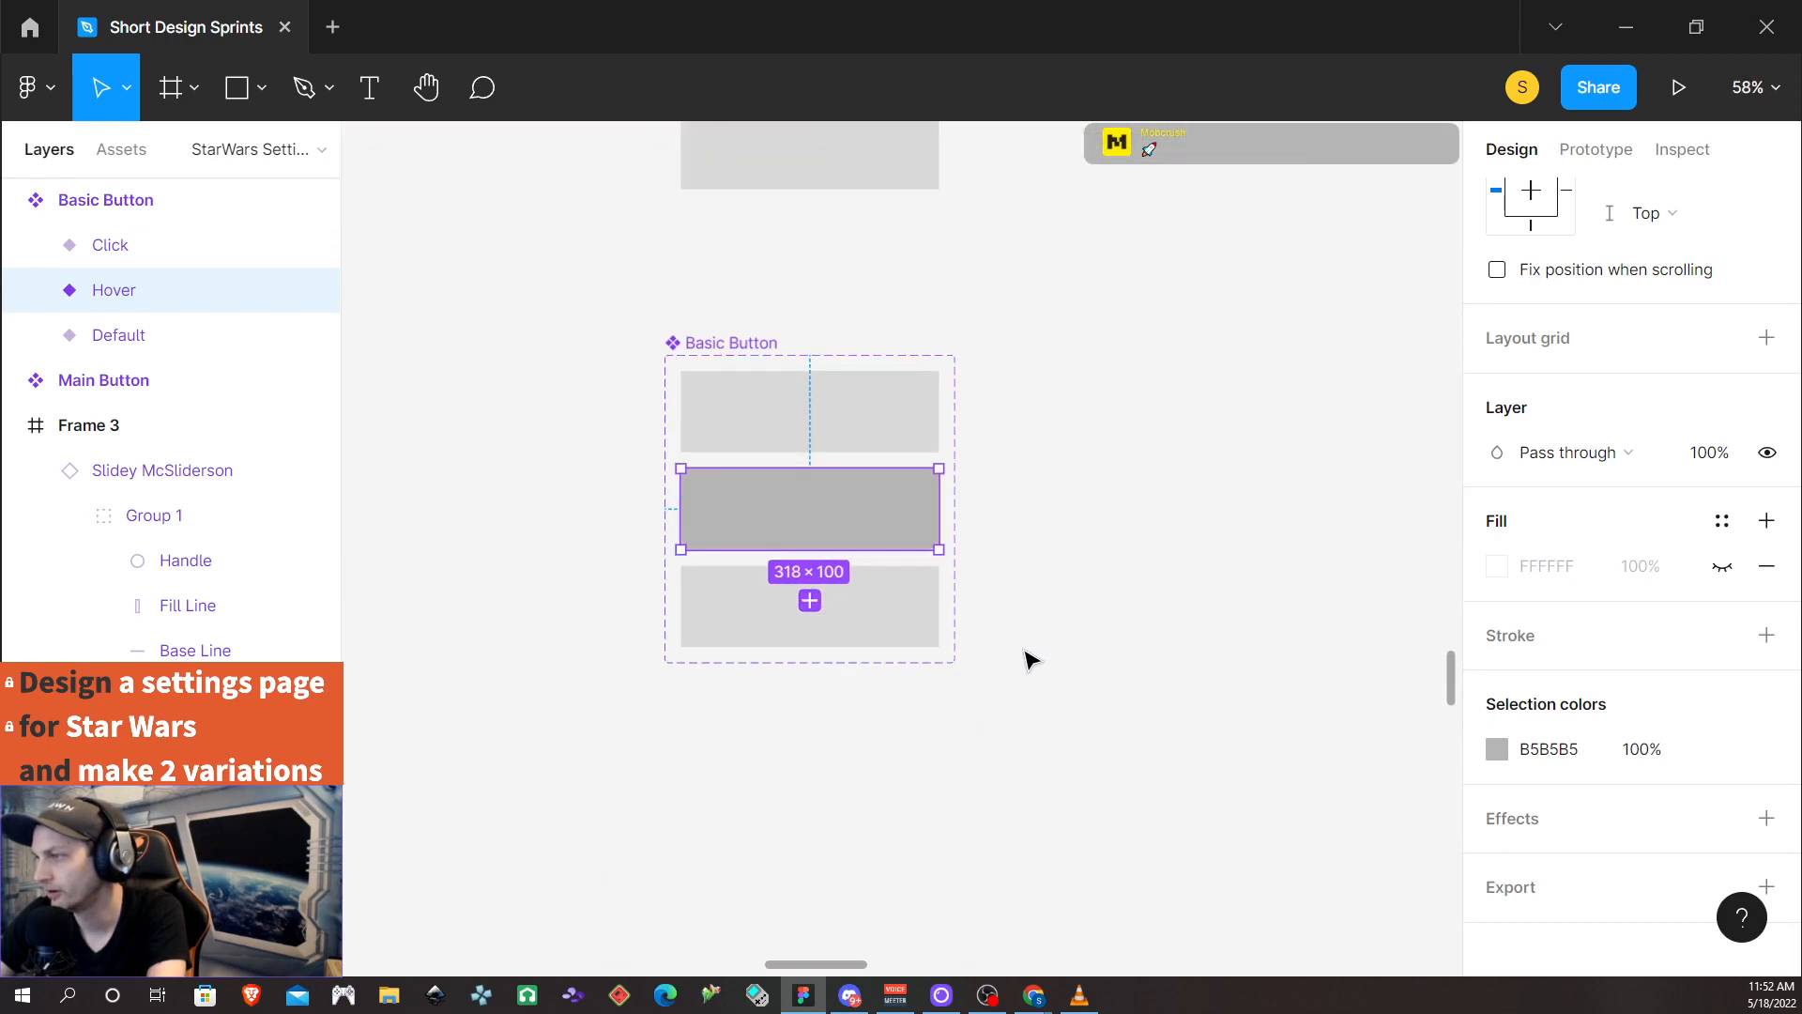
{"action": "scroll", "coordinate": [1011, 652], "scroll_direction": "down", "scroll_amount": 2}
{"action": "scroll", "coordinate": [1004, 646], "scroll_direction": "up", "scroll_amount": 2}
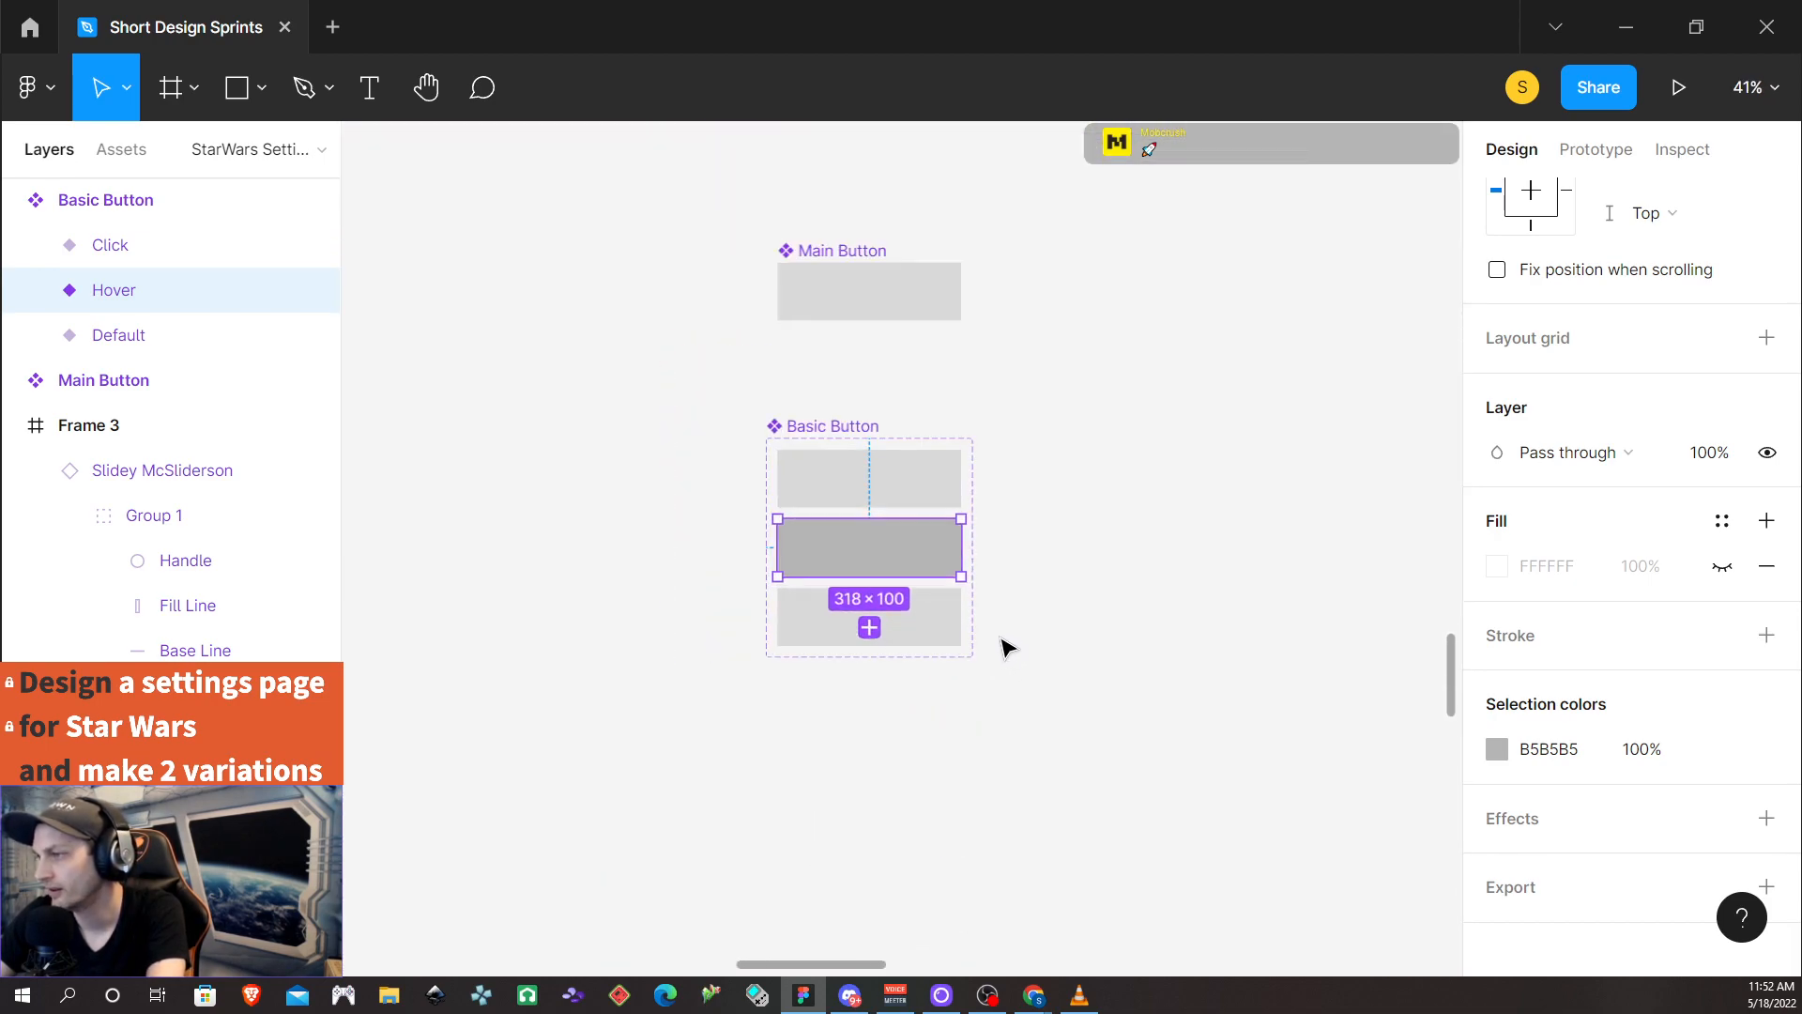
{"action": "left_click", "coordinate": [944, 626]}
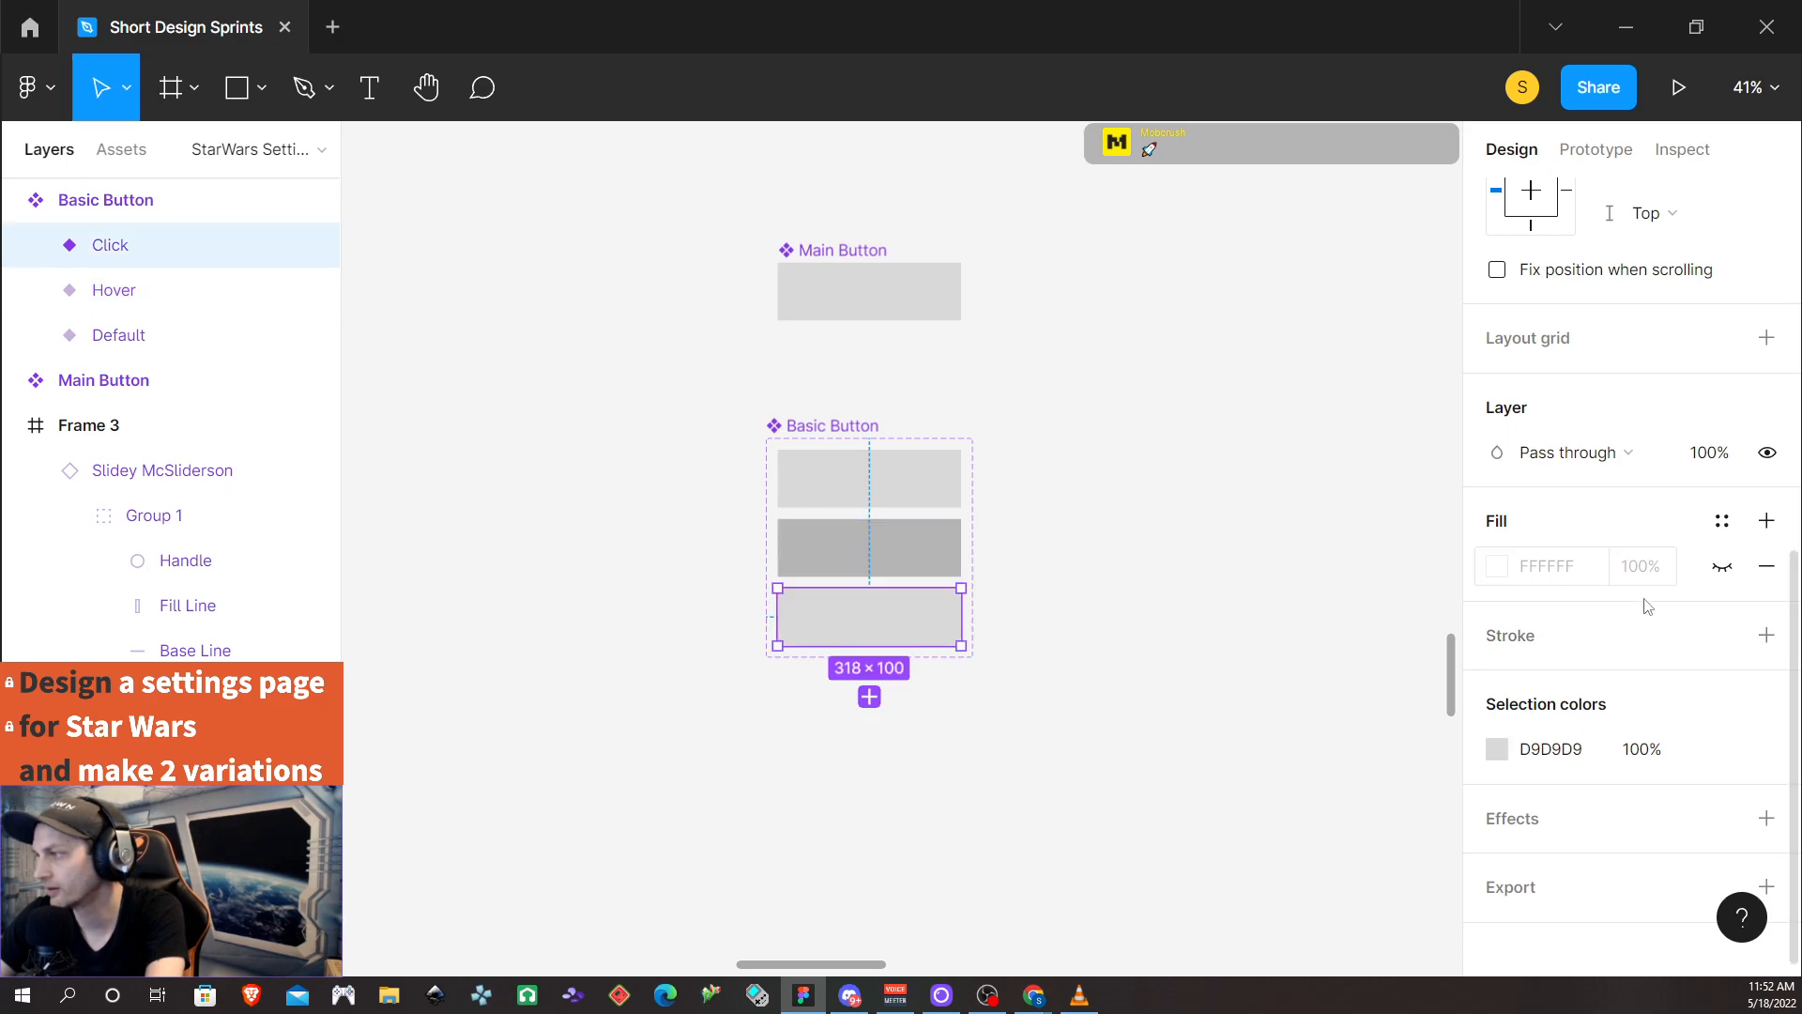
{"action": "left_click", "coordinate": [1498, 750]}
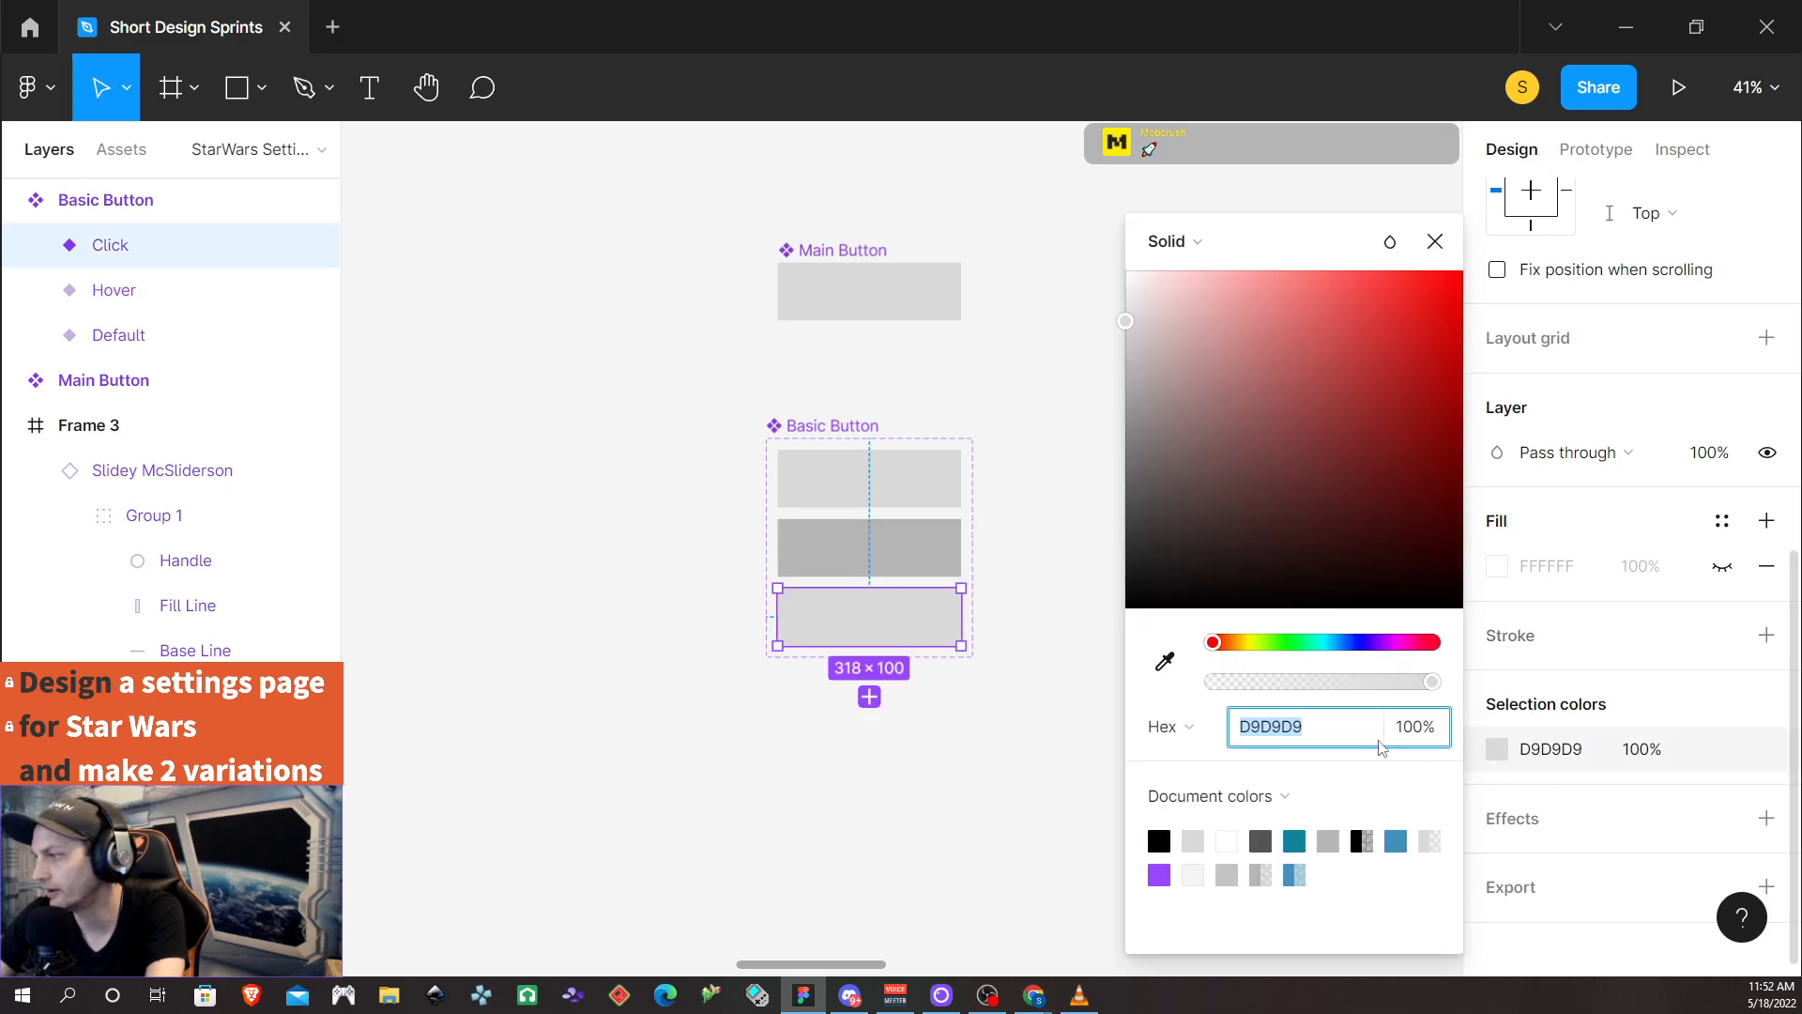
{"action": "left_click", "coordinate": [1165, 661]}
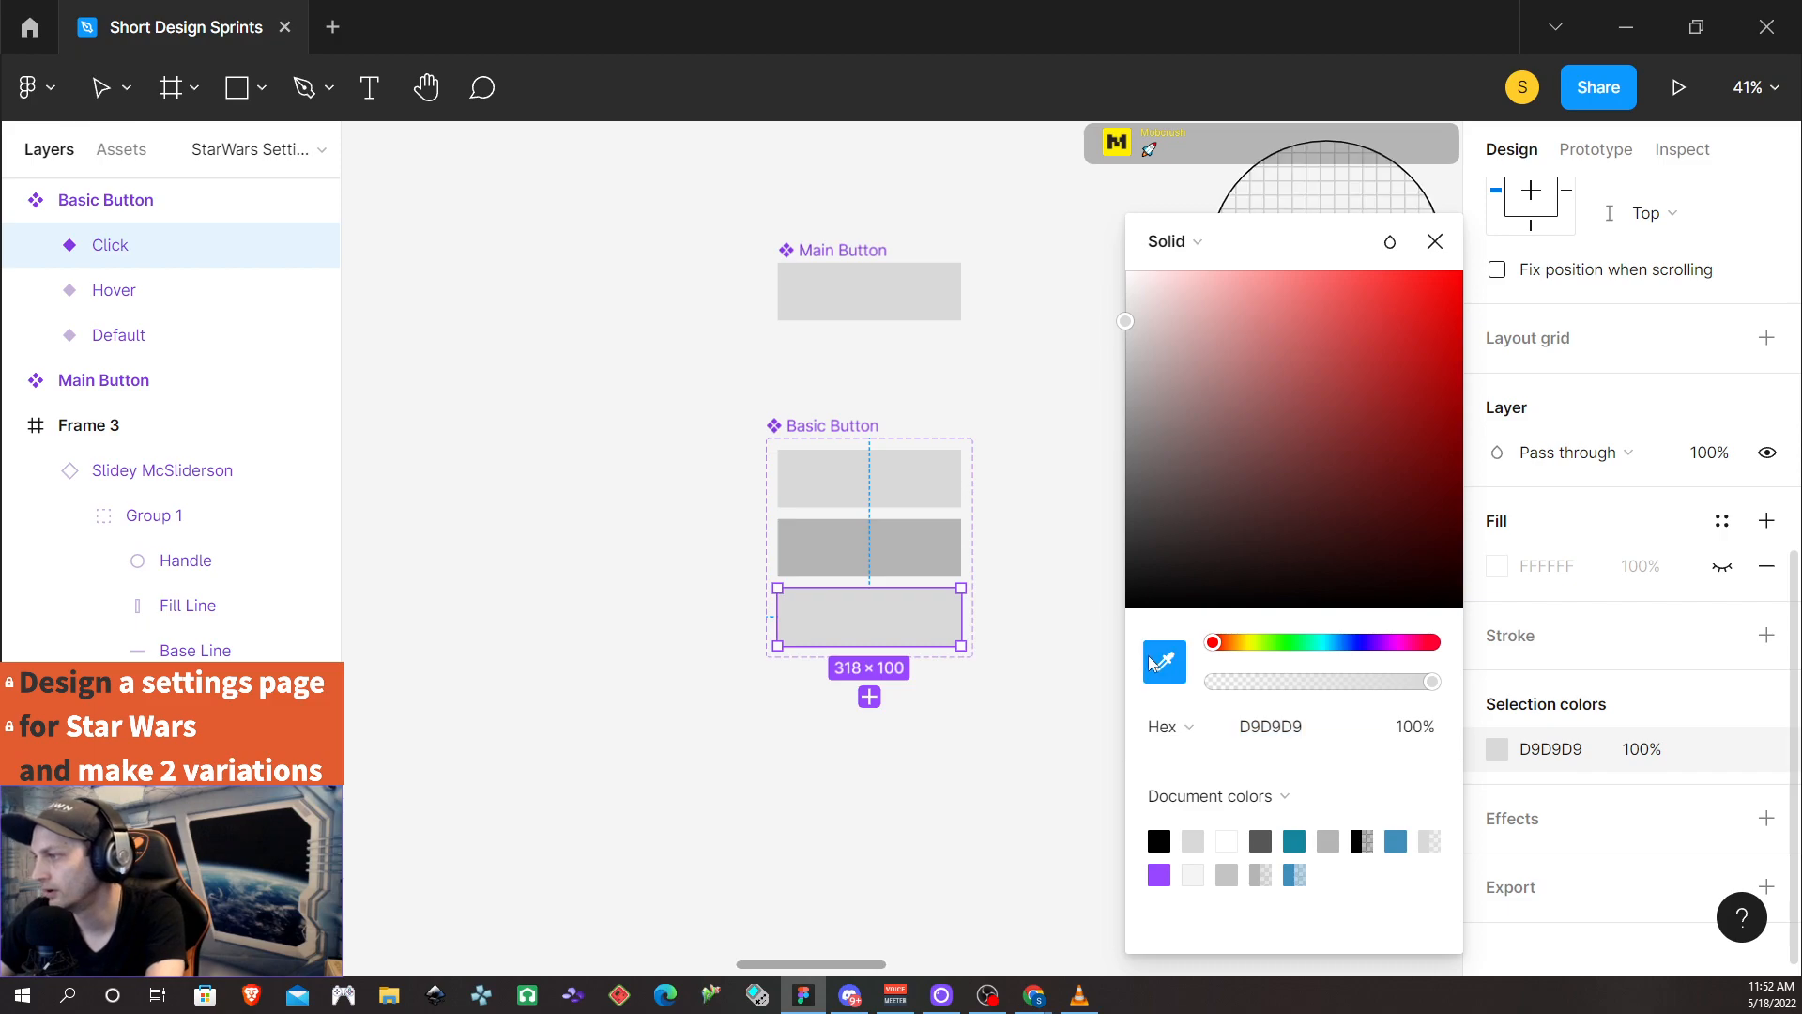
{"action": "scroll", "coordinate": [498, 336], "scroll_direction": "down", "scroll_amount": 3}
{"action": "scroll", "coordinate": [507, 328], "scroll_direction": "up", "scroll_amount": 10}
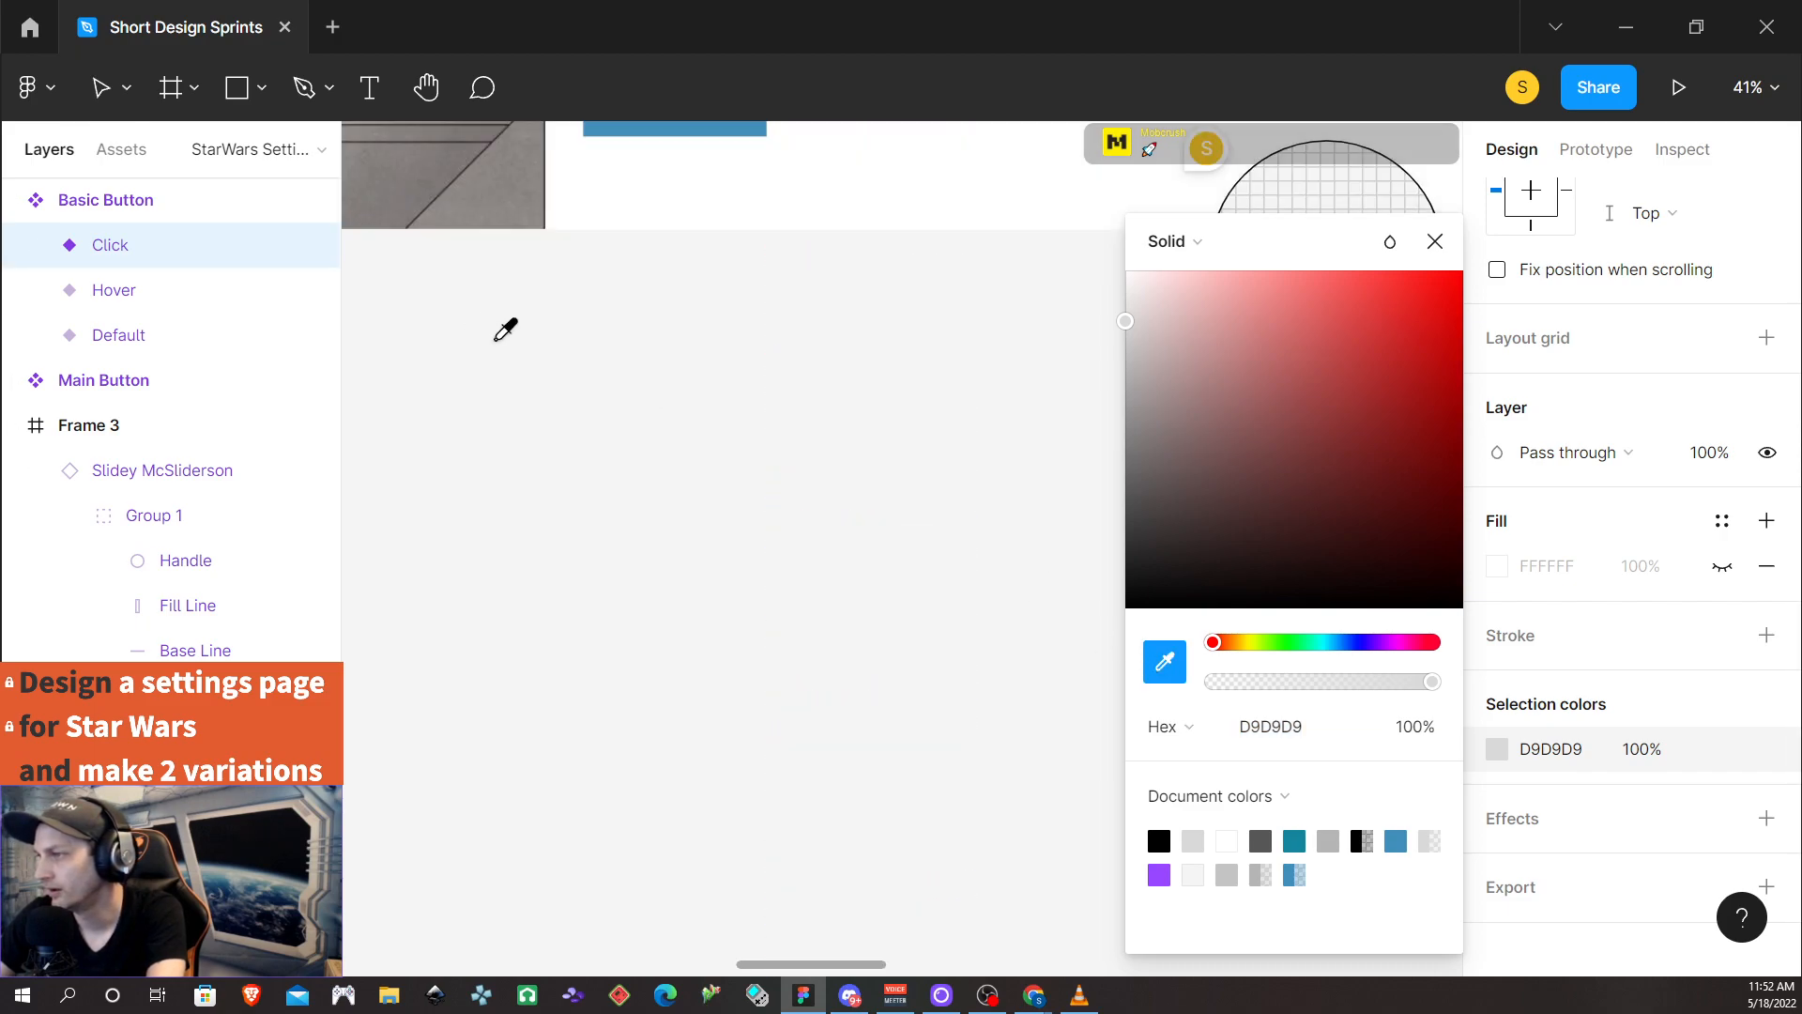
{"action": "scroll", "coordinate": [490, 466], "scroll_direction": "up", "scroll_amount": 2}
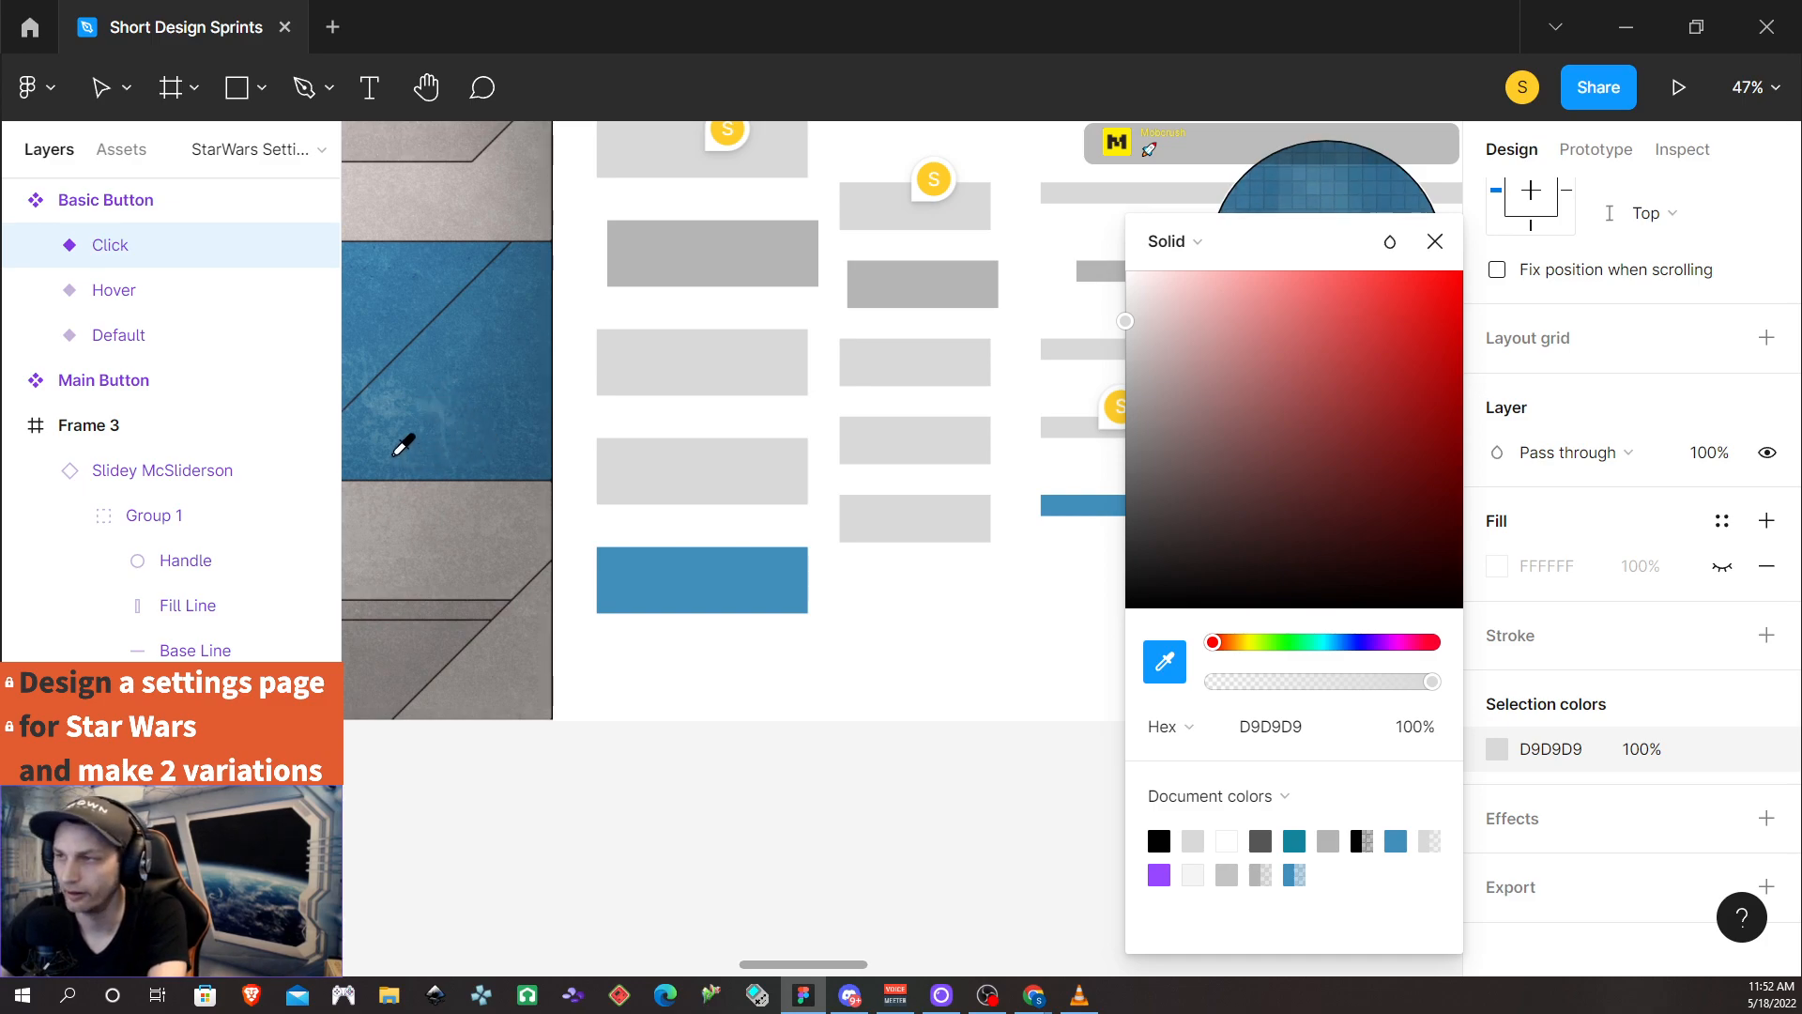
{"action": "scroll", "coordinate": [432, 449], "scroll_direction": "left", "scroll_amount": 10}
{"action": "scroll", "coordinate": [448, 441], "scroll_direction": "left", "scroll_amount": 2}
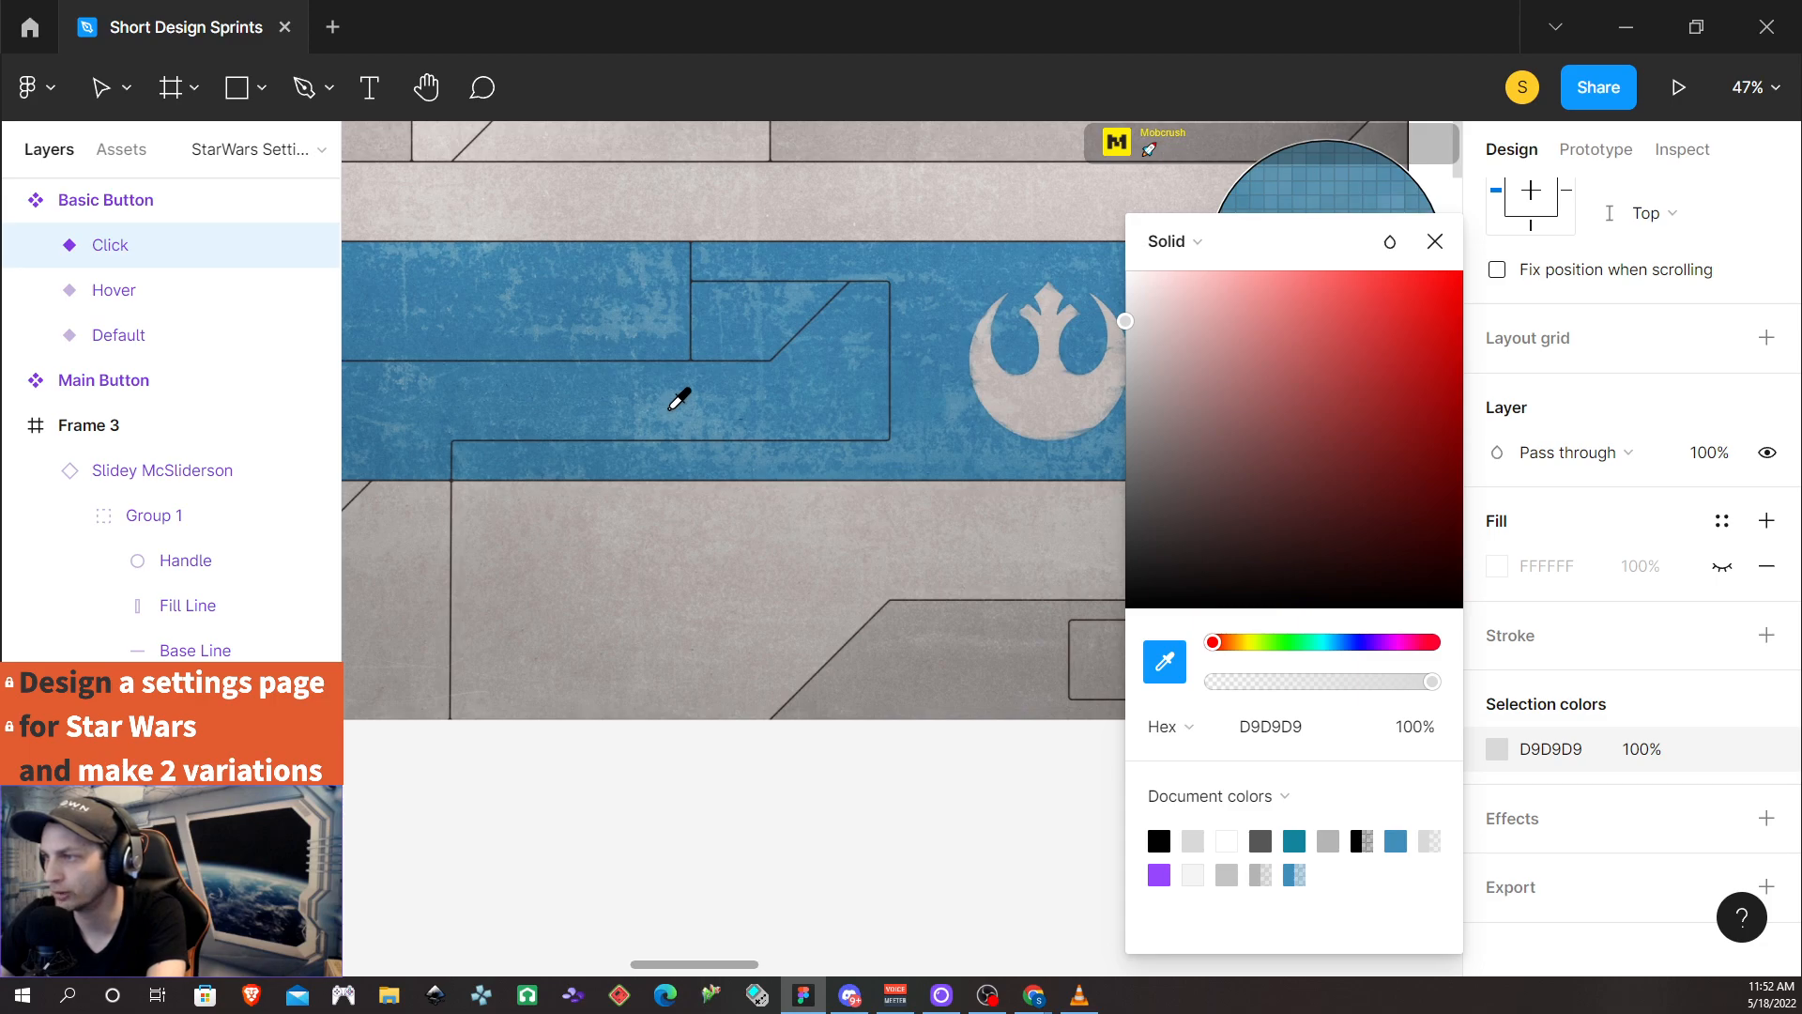
{"action": "left_click", "coordinate": [672, 408]}
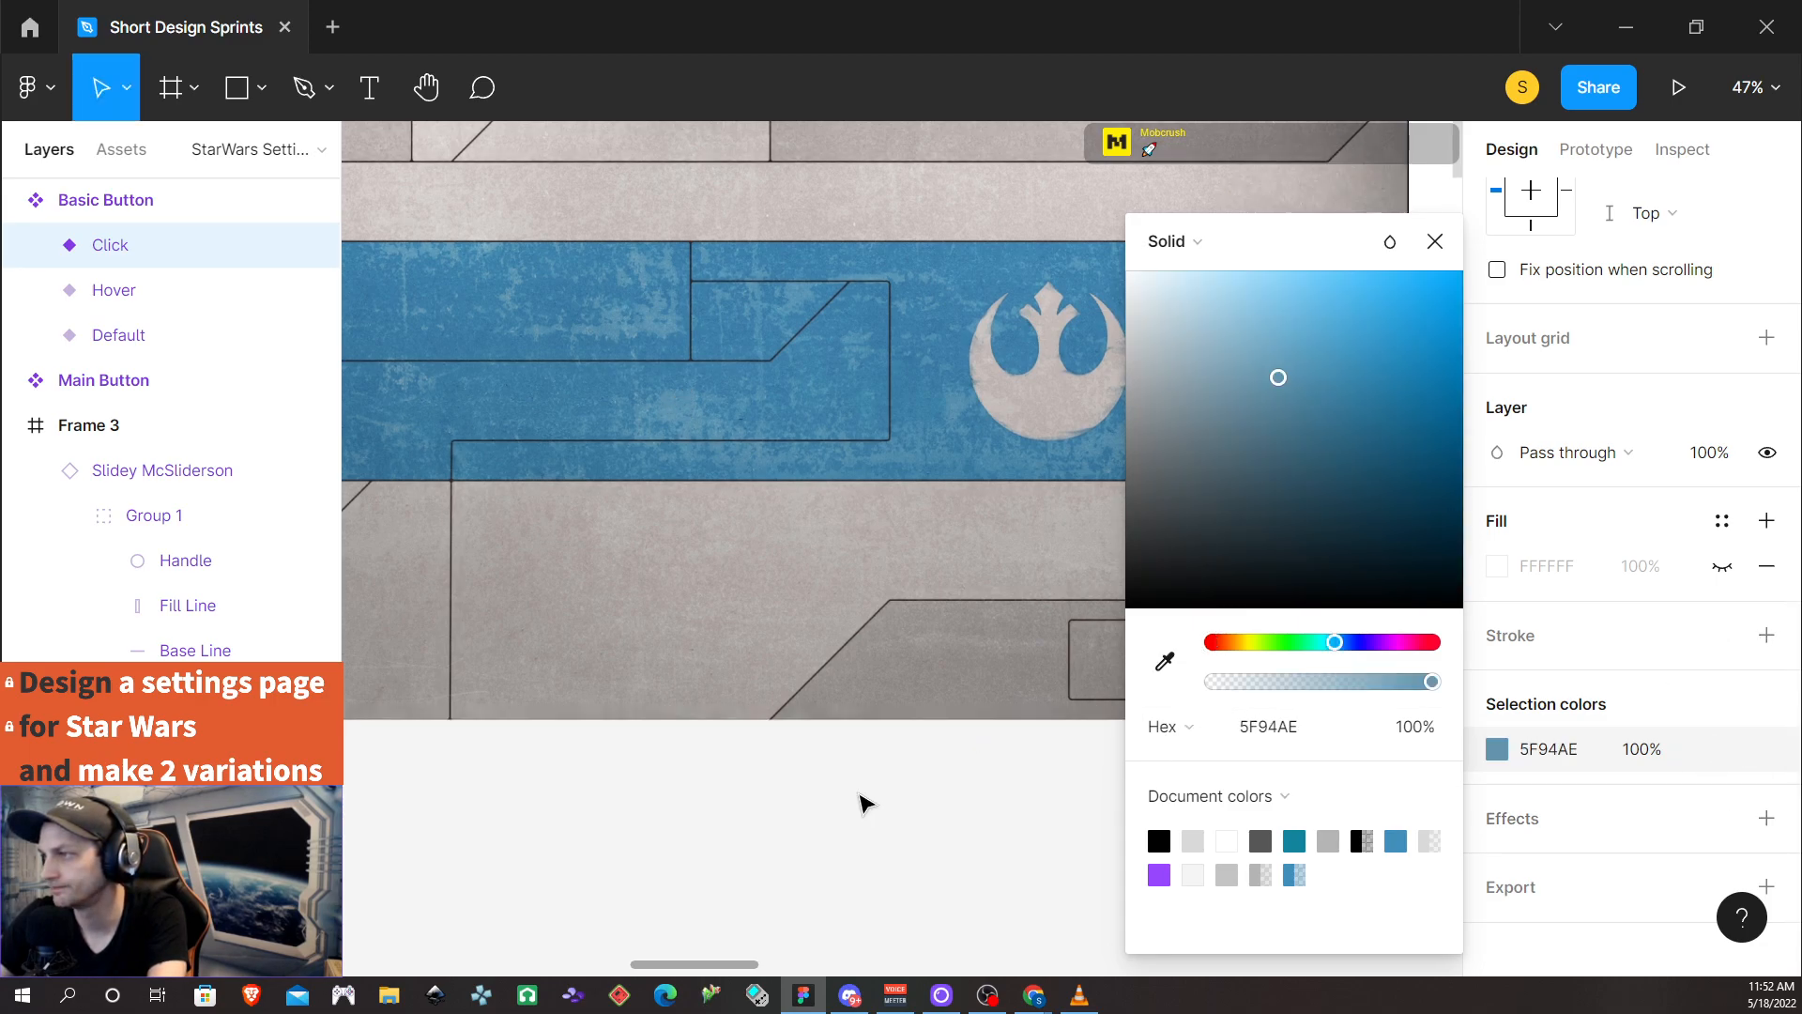
{"action": "scroll", "coordinate": [901, 817], "scroll_direction": "up", "scroll_amount": 1}
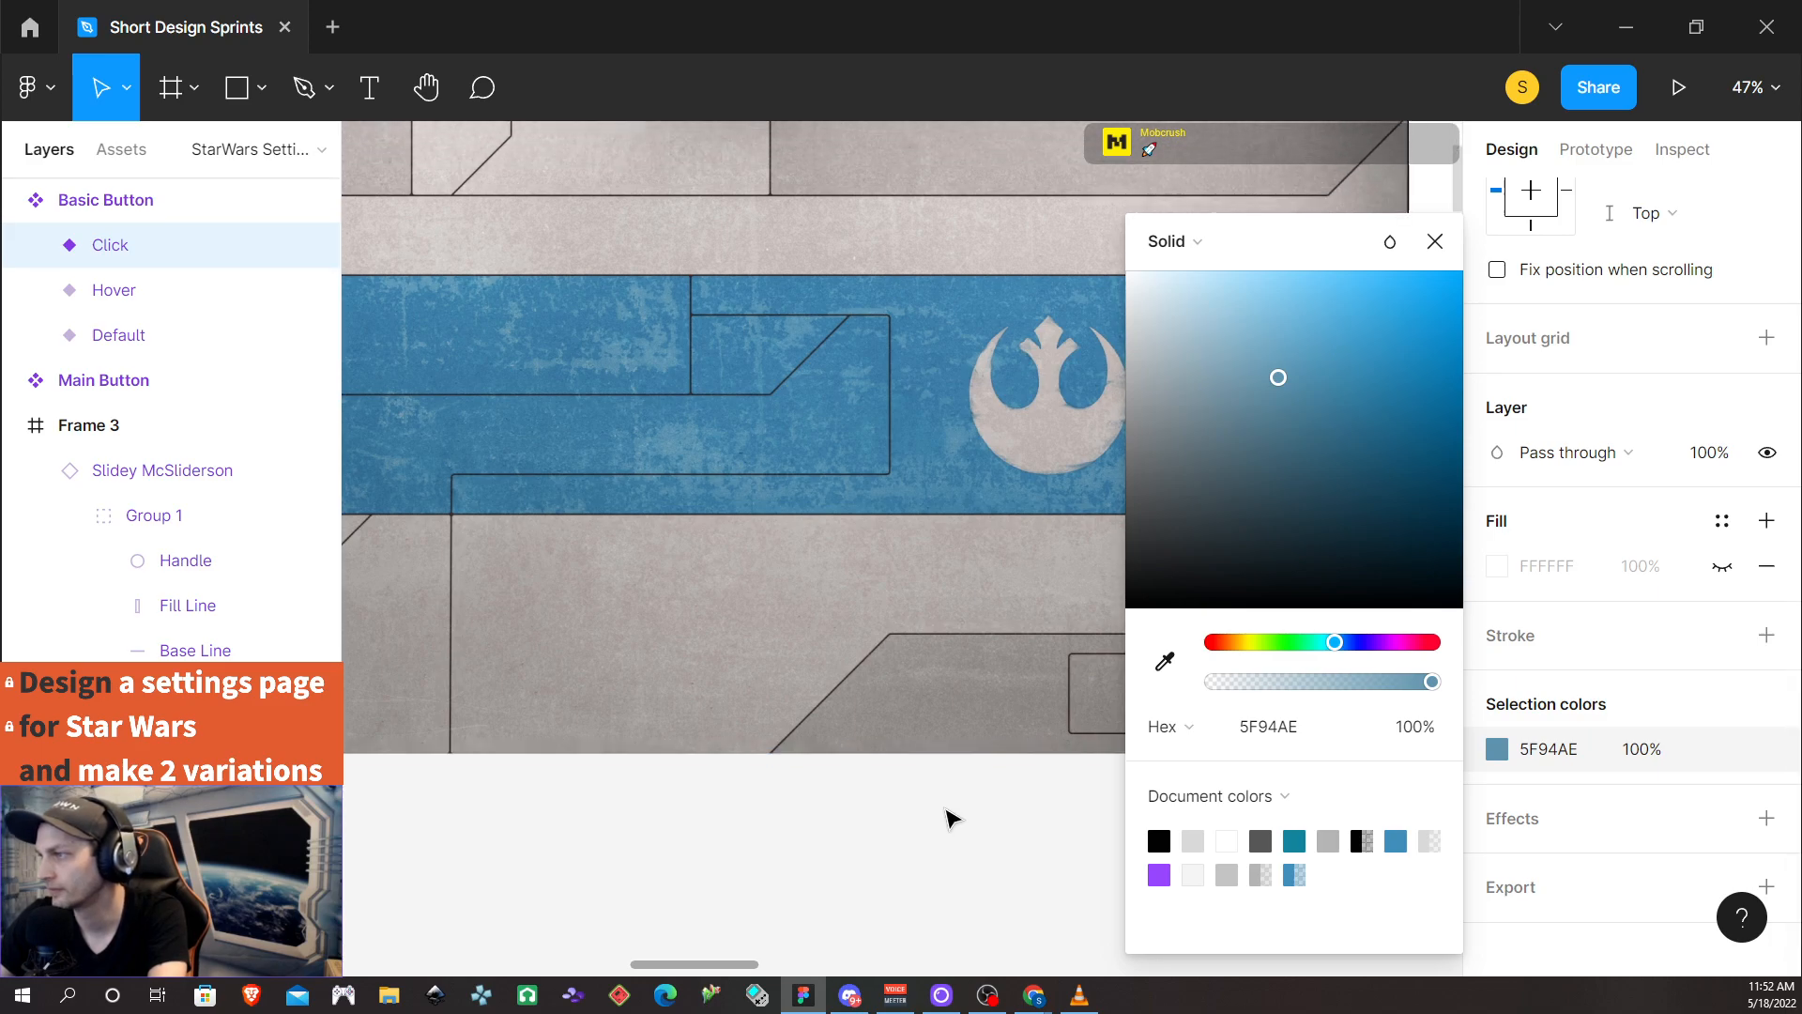
{"action": "scroll", "coordinate": [951, 820], "scroll_direction": "down", "scroll_amount": 2}
{"action": "scroll", "coordinate": [950, 813], "scroll_direction": "down", "scroll_amount": 5}
{"action": "scroll", "coordinate": [951, 799], "scroll_direction": "up", "scroll_amount": 1}
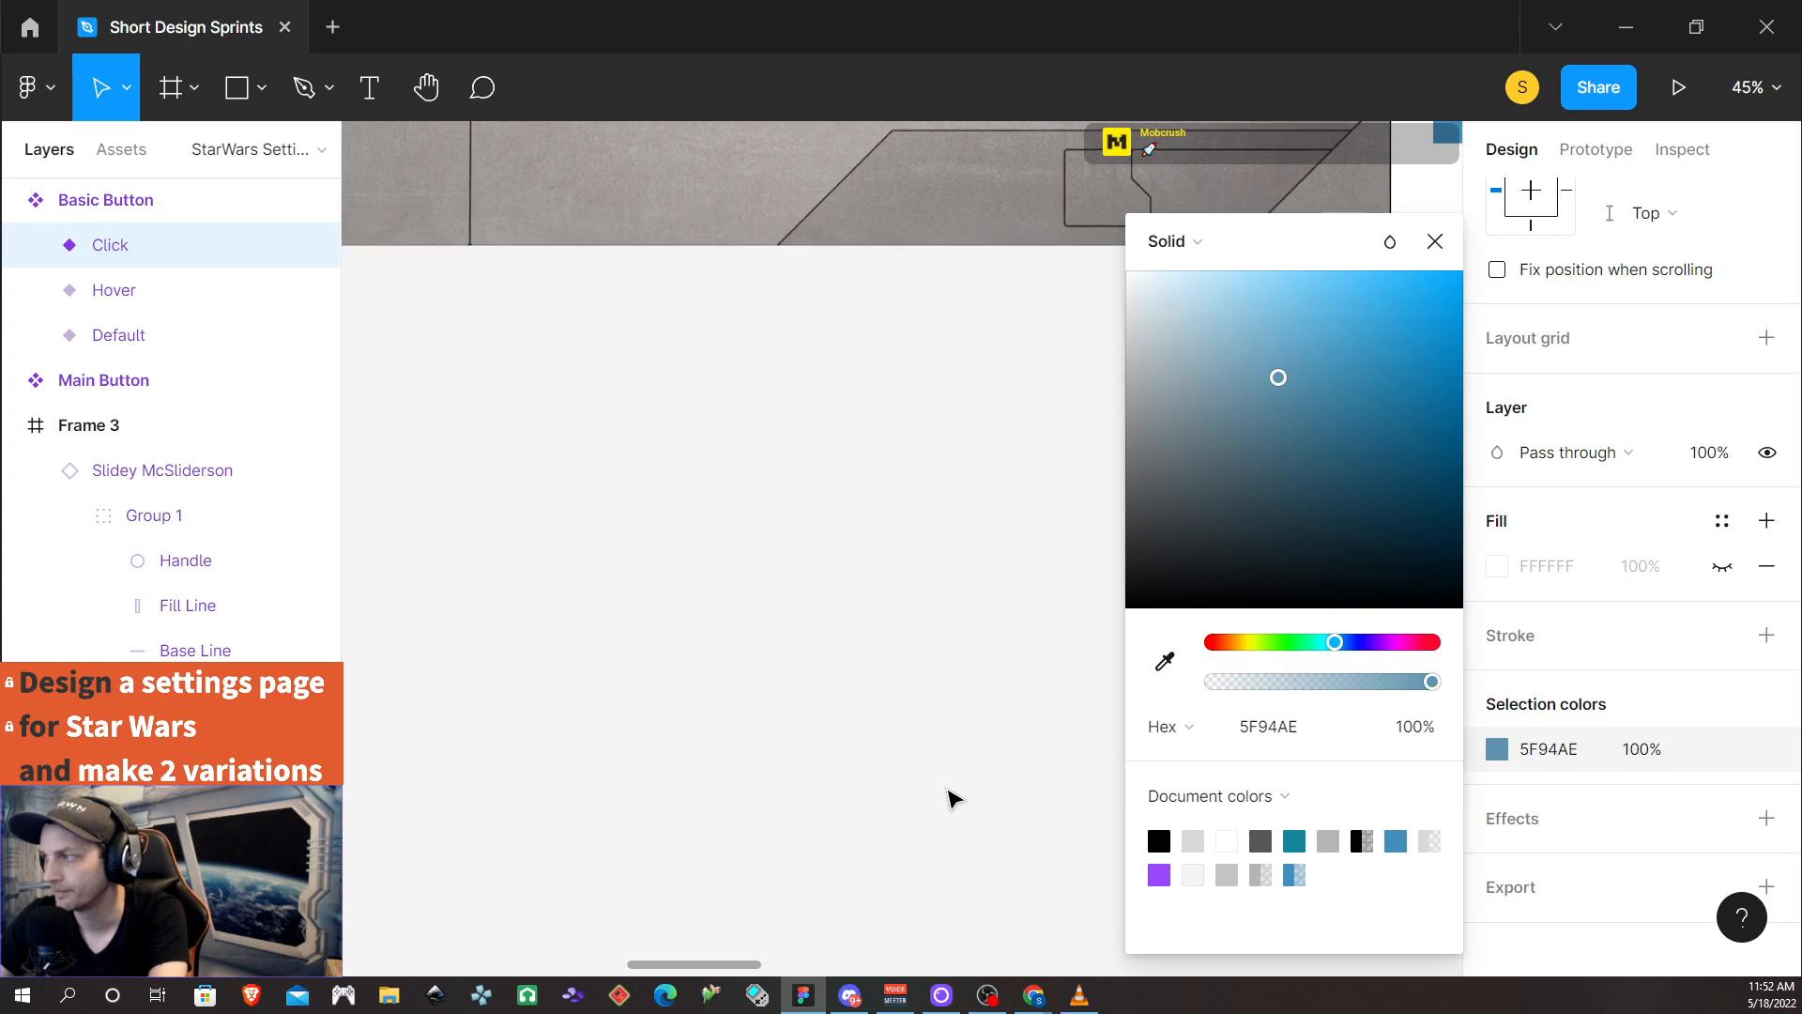
{"action": "scroll", "coordinate": [949, 797], "scroll_direction": "left", "scroll_amount": 3}
{"action": "scroll", "coordinate": [977, 748], "scroll_direction": "down", "scroll_amount": 2}
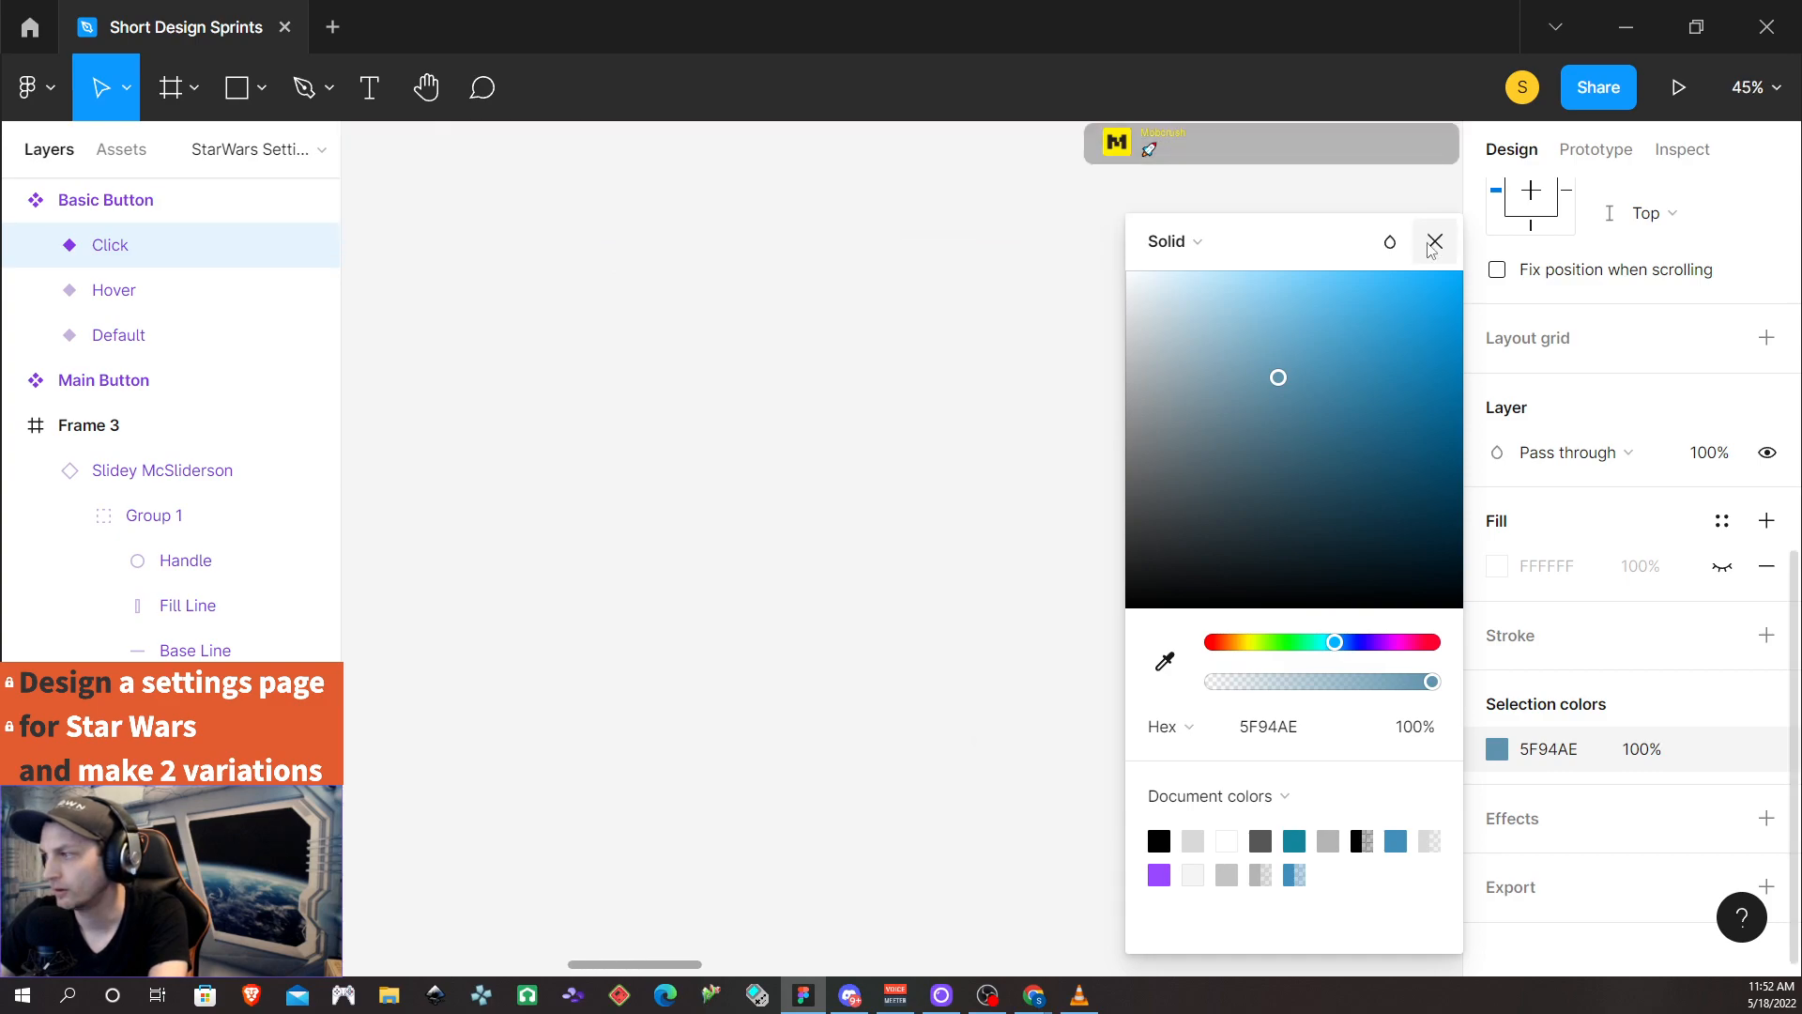
{"action": "left_click", "coordinate": [1433, 242]}
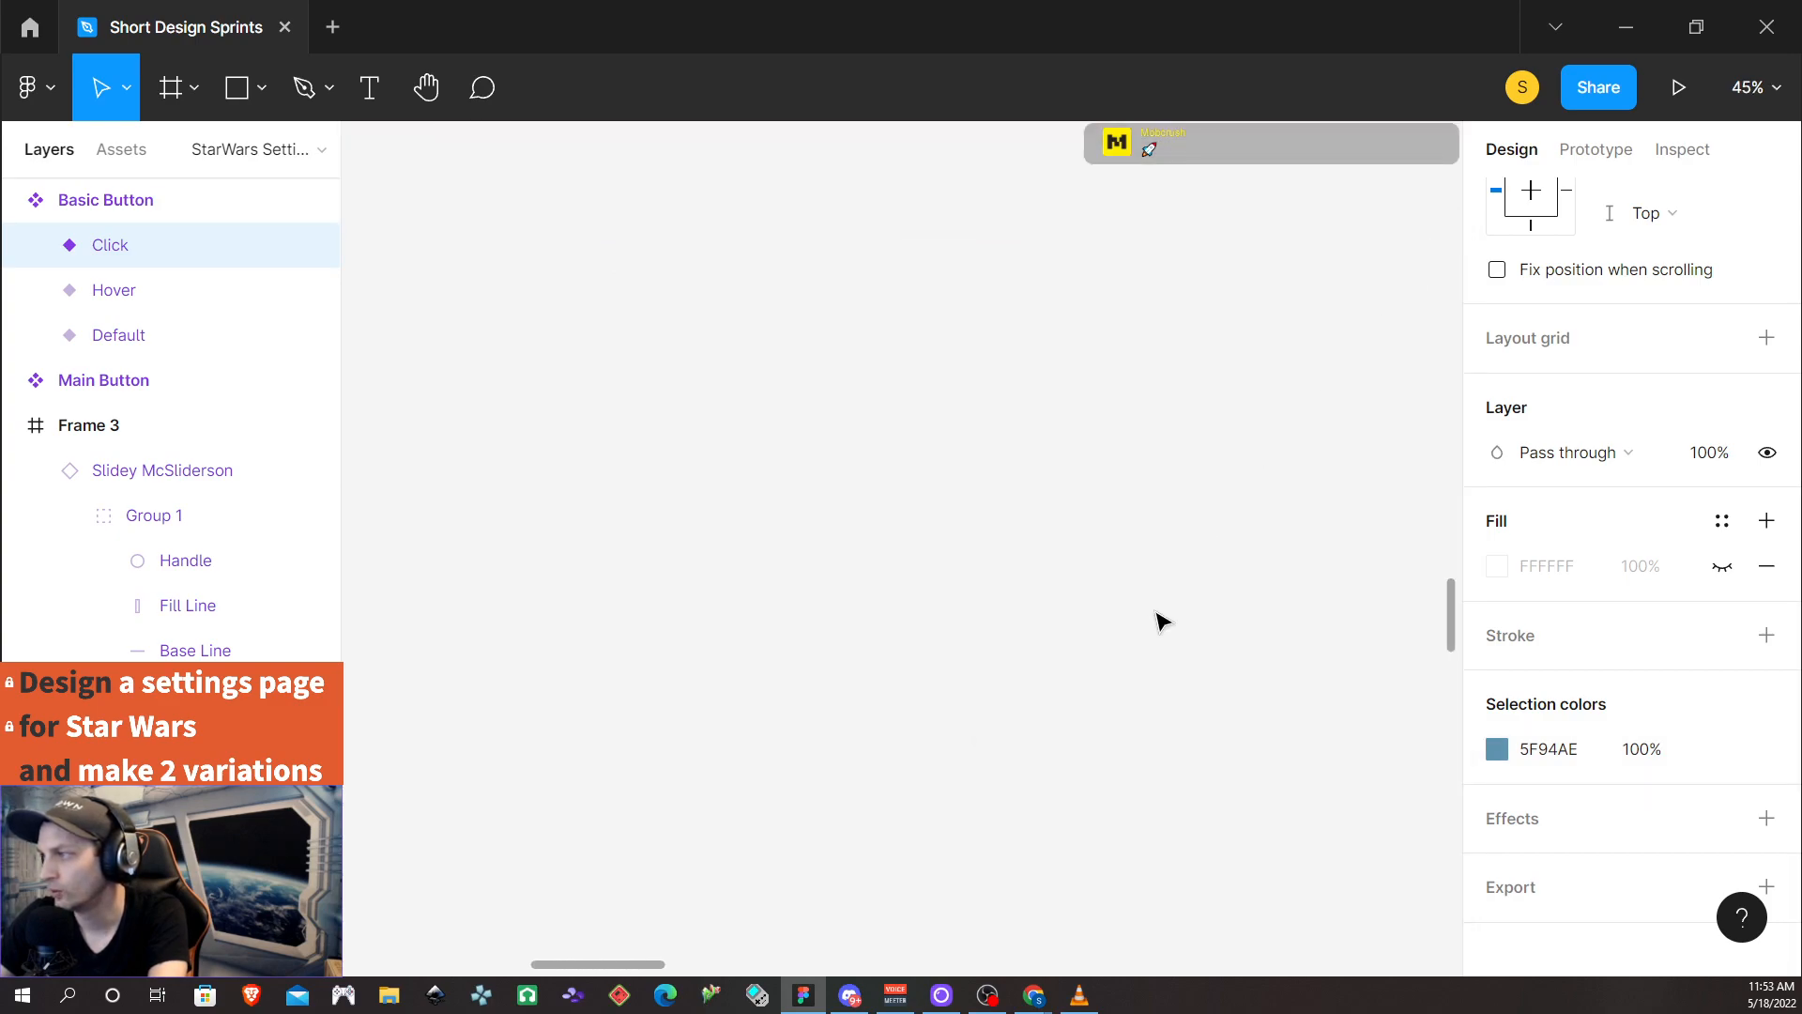
Return to the Basic Button component set and examine the fills of its three variants
{"action": "scroll", "coordinate": [1163, 621], "scroll_direction": "down", "scroll_amount": 5}
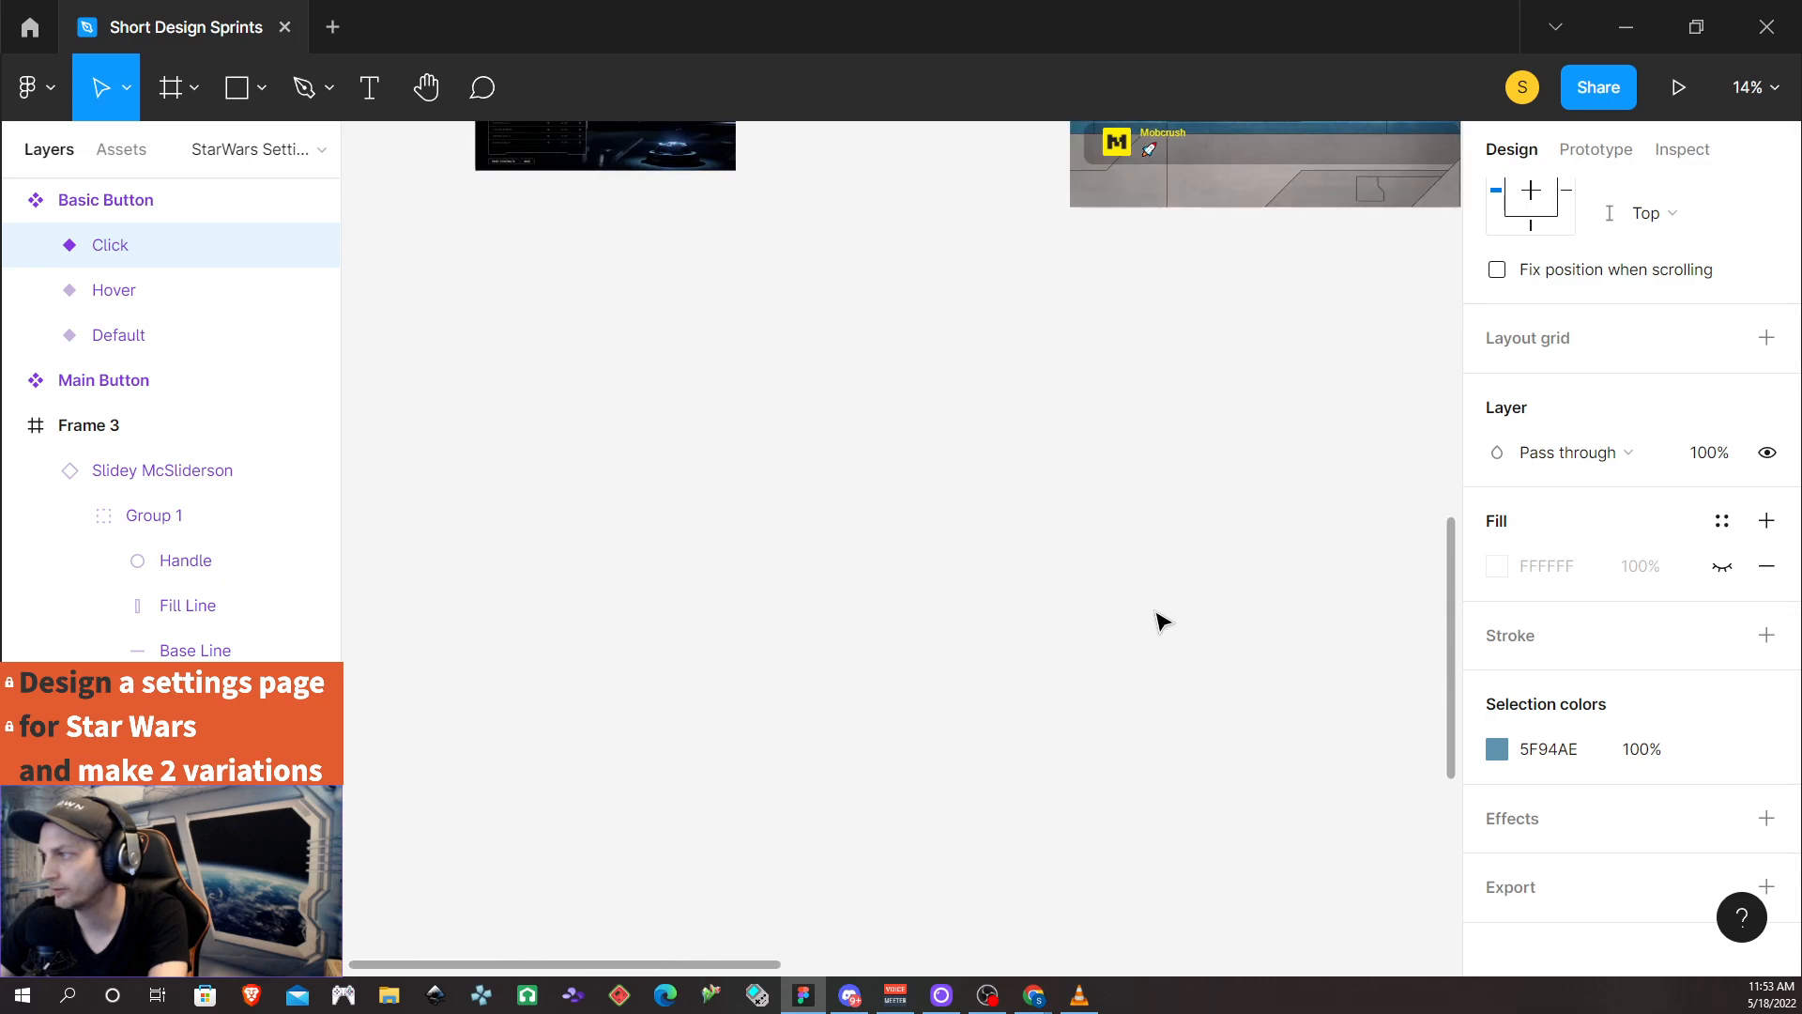
{"action": "scroll", "coordinate": [1163, 621], "scroll_direction": "up", "scroll_amount": 3}
{"action": "scroll", "coordinate": [1162, 621], "scroll_direction": "right", "scroll_amount": 5}
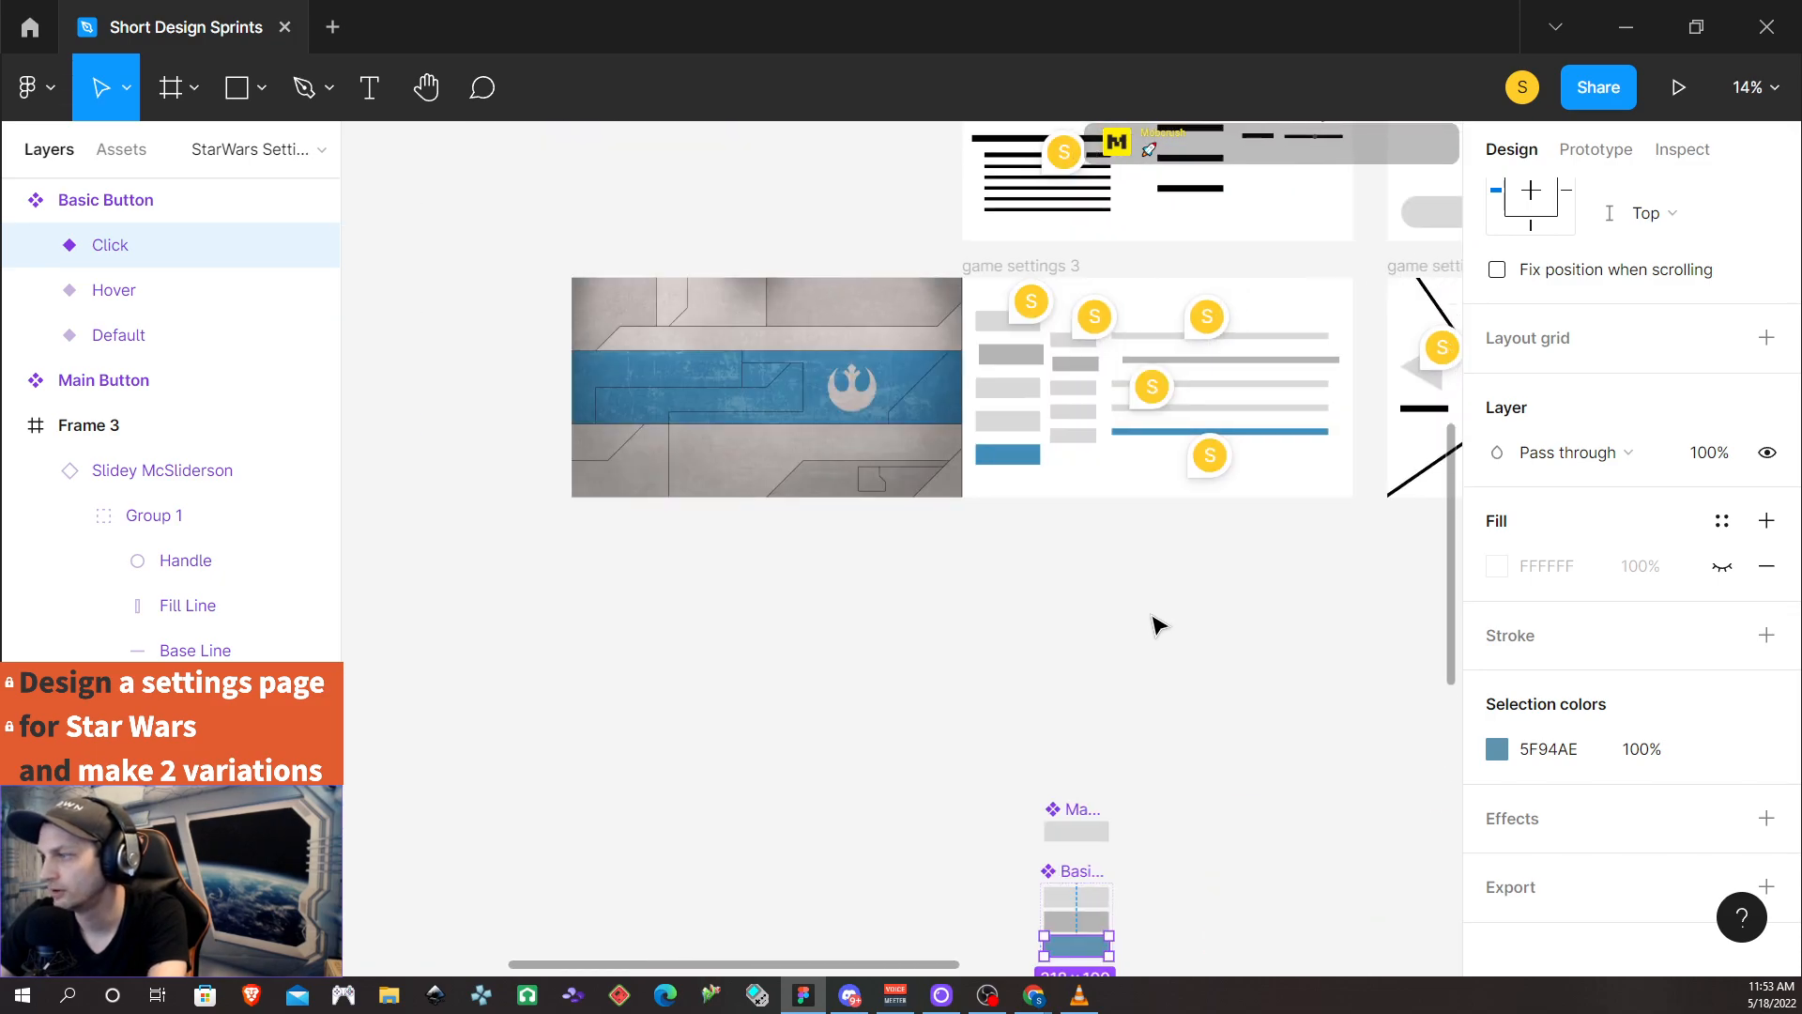
{"action": "scroll", "coordinate": [1080, 646], "scroll_direction": "up", "scroll_amount": 2}
{"action": "scroll", "coordinate": [1077, 638], "scroll_direction": "down", "scroll_amount": 5}
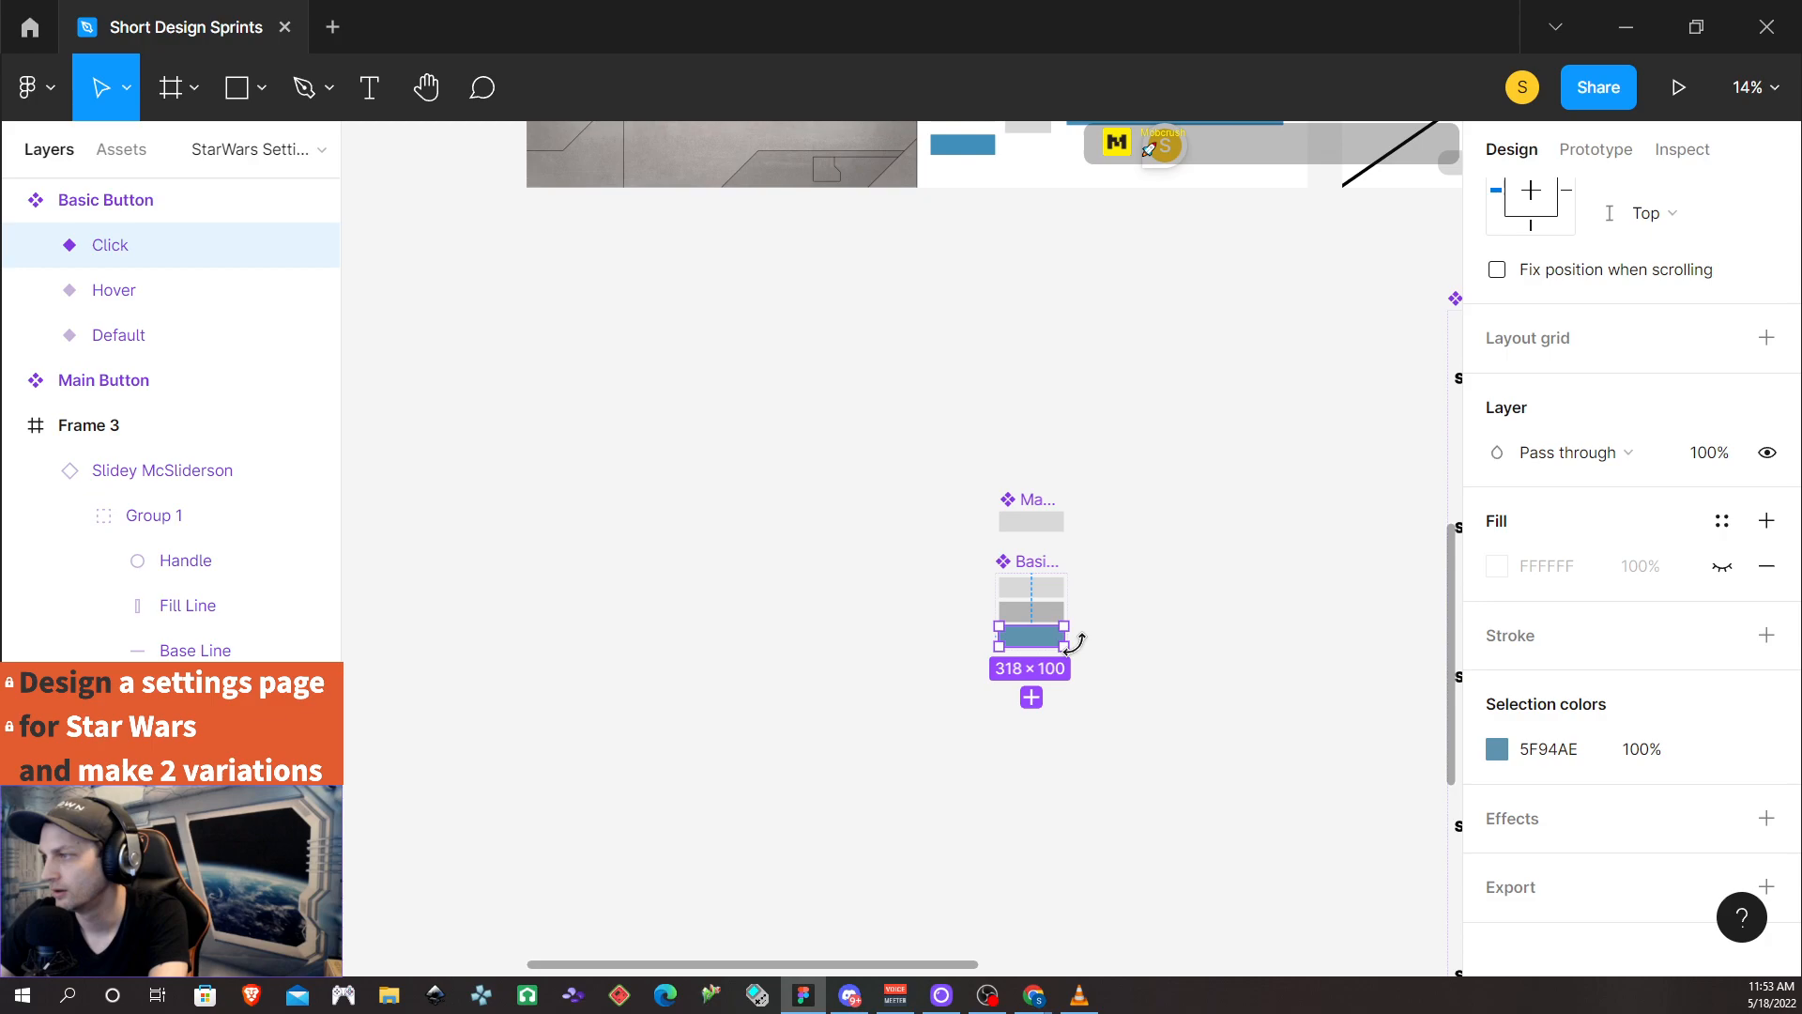
{"action": "scroll", "coordinate": [1078, 619], "scroll_direction": "up", "scroll_amount": 1}
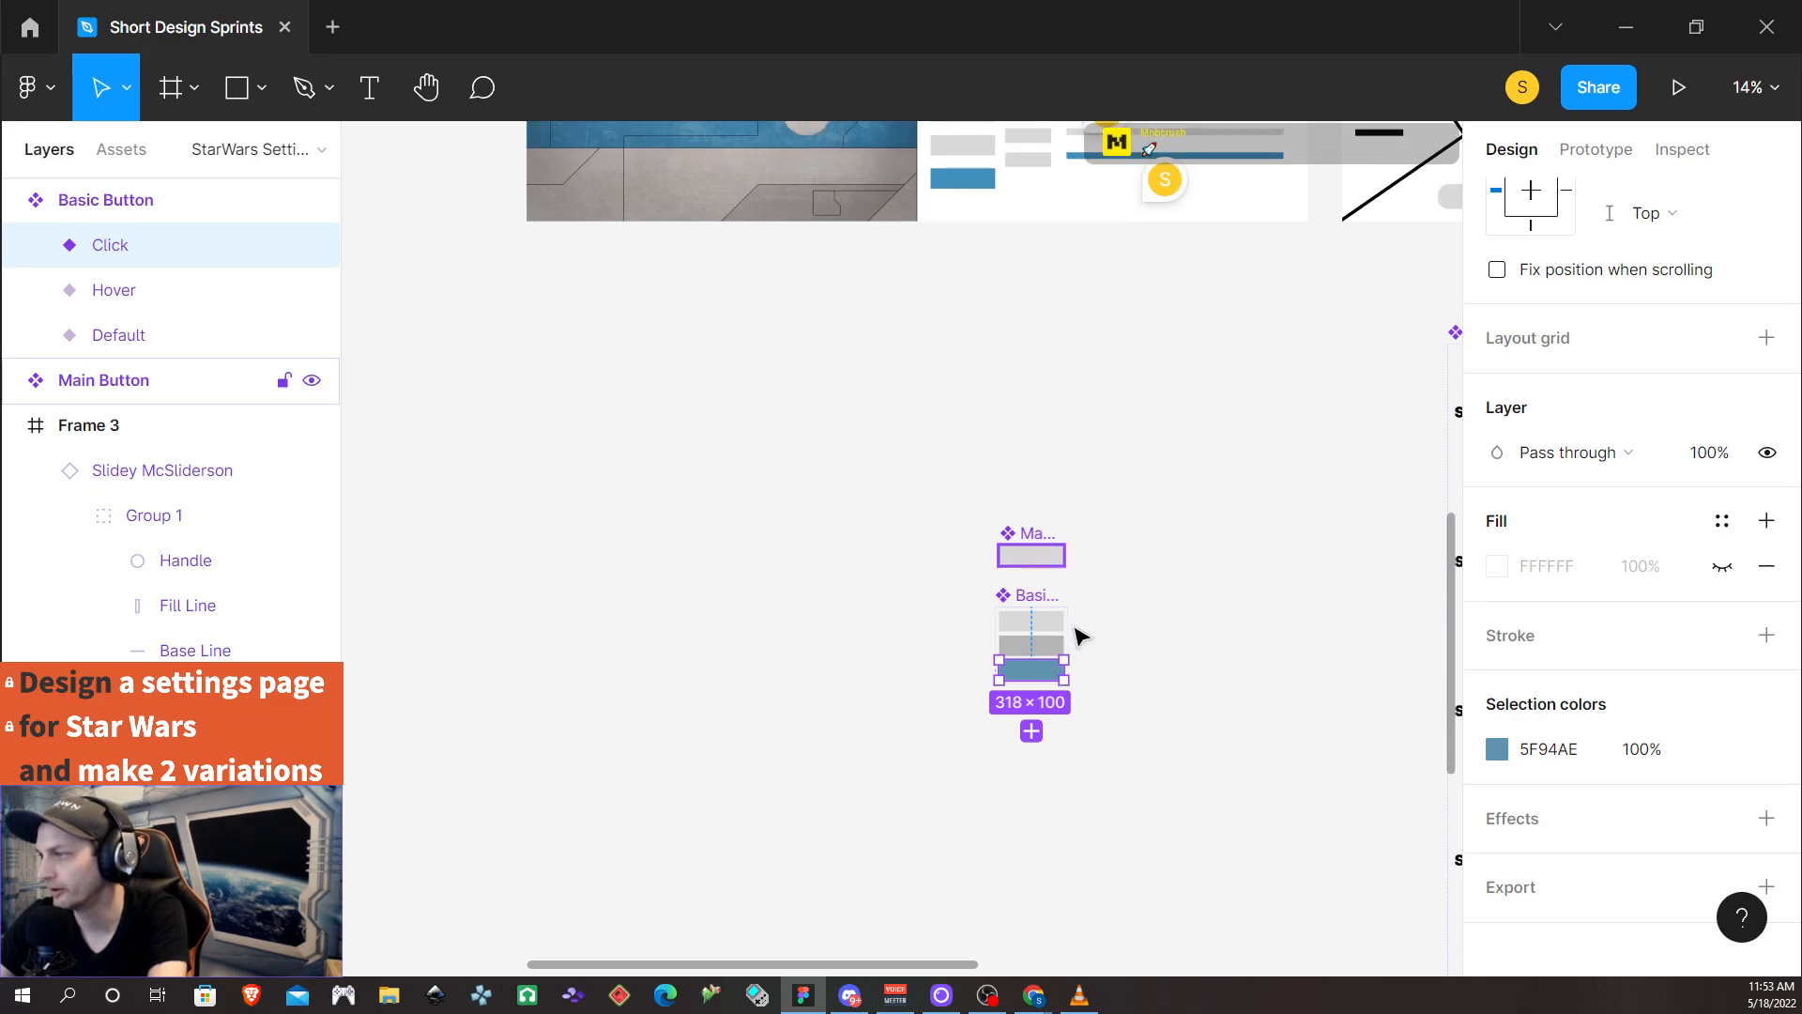
{"action": "scroll", "coordinate": [1080, 713], "scroll_direction": "left", "scroll_amount": 1}
{"action": "scroll", "coordinate": [1127, 728], "scroll_direction": "right", "scroll_amount": 2}
{"action": "scroll", "coordinate": [1039, 704], "scroll_direction": "up", "scroll_amount": 5, "text": "ctrl"}
{"action": "scroll", "coordinate": [1033, 695], "scroll_direction": "down", "scroll_amount": 2}
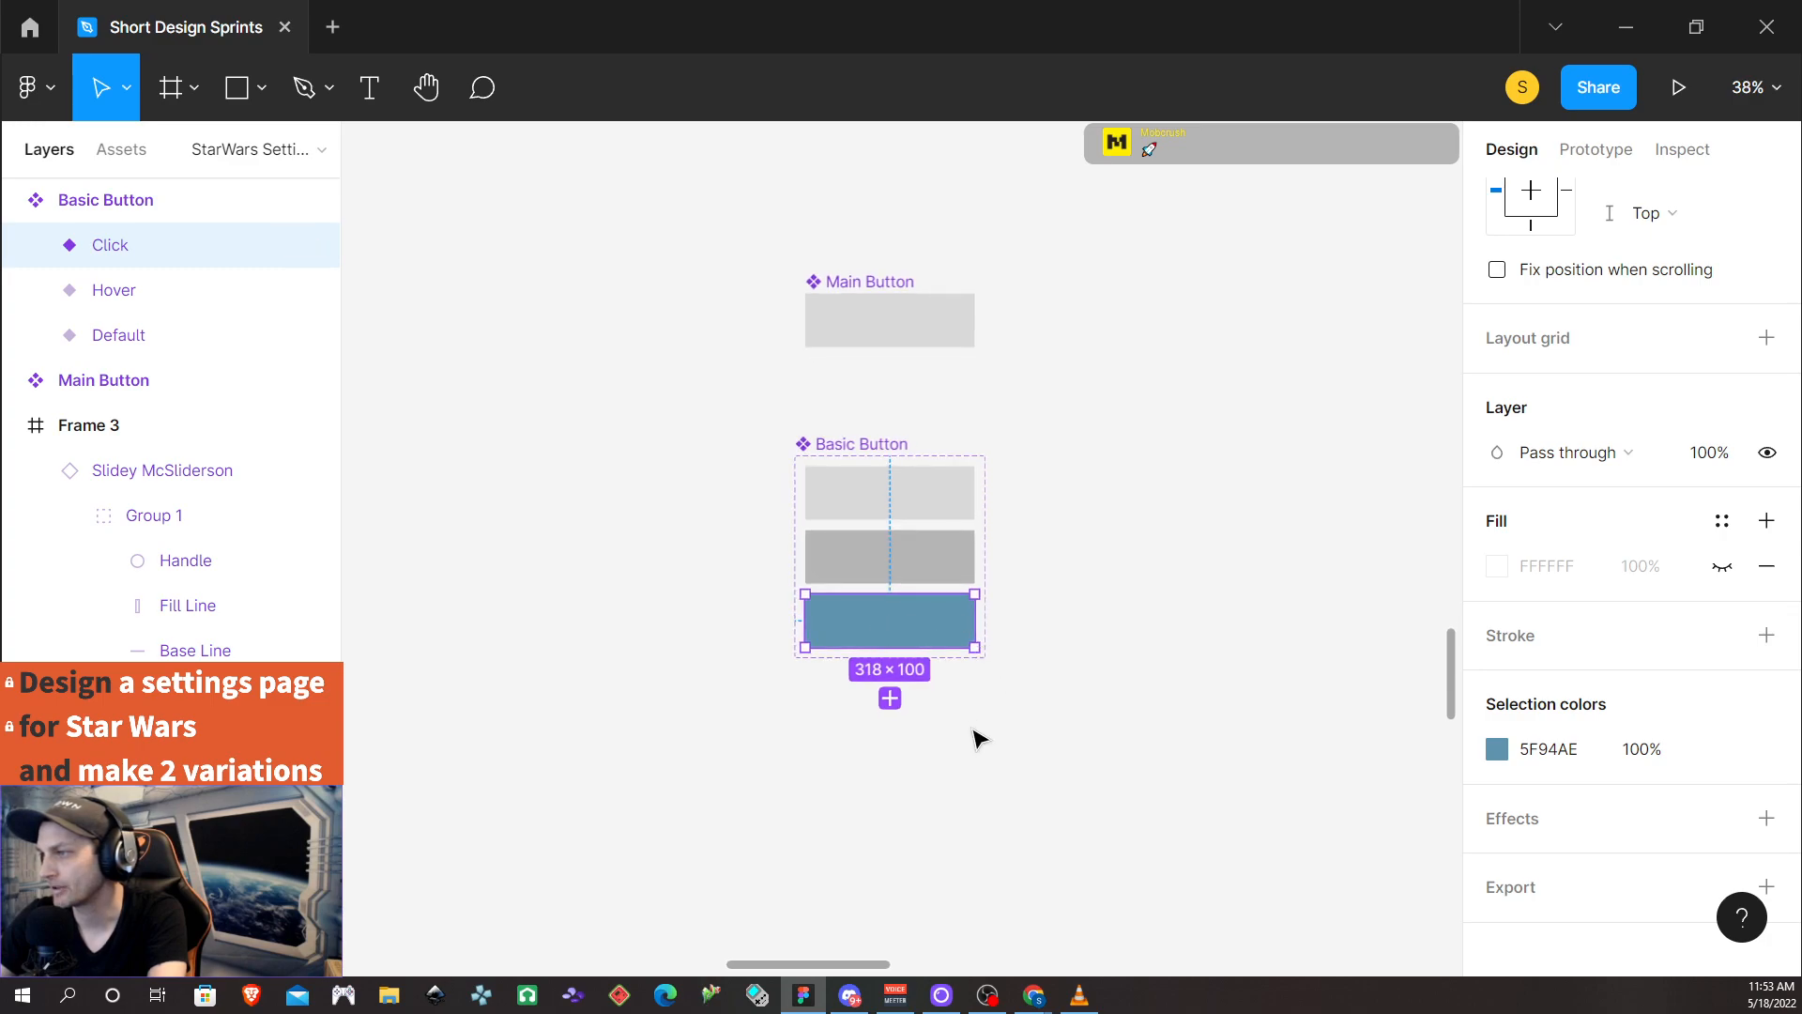
Save the Click variant's 5F94AE blue as a new color style named Selected Blue
{"action": "mouse_move", "coordinate": [1746, 758]}
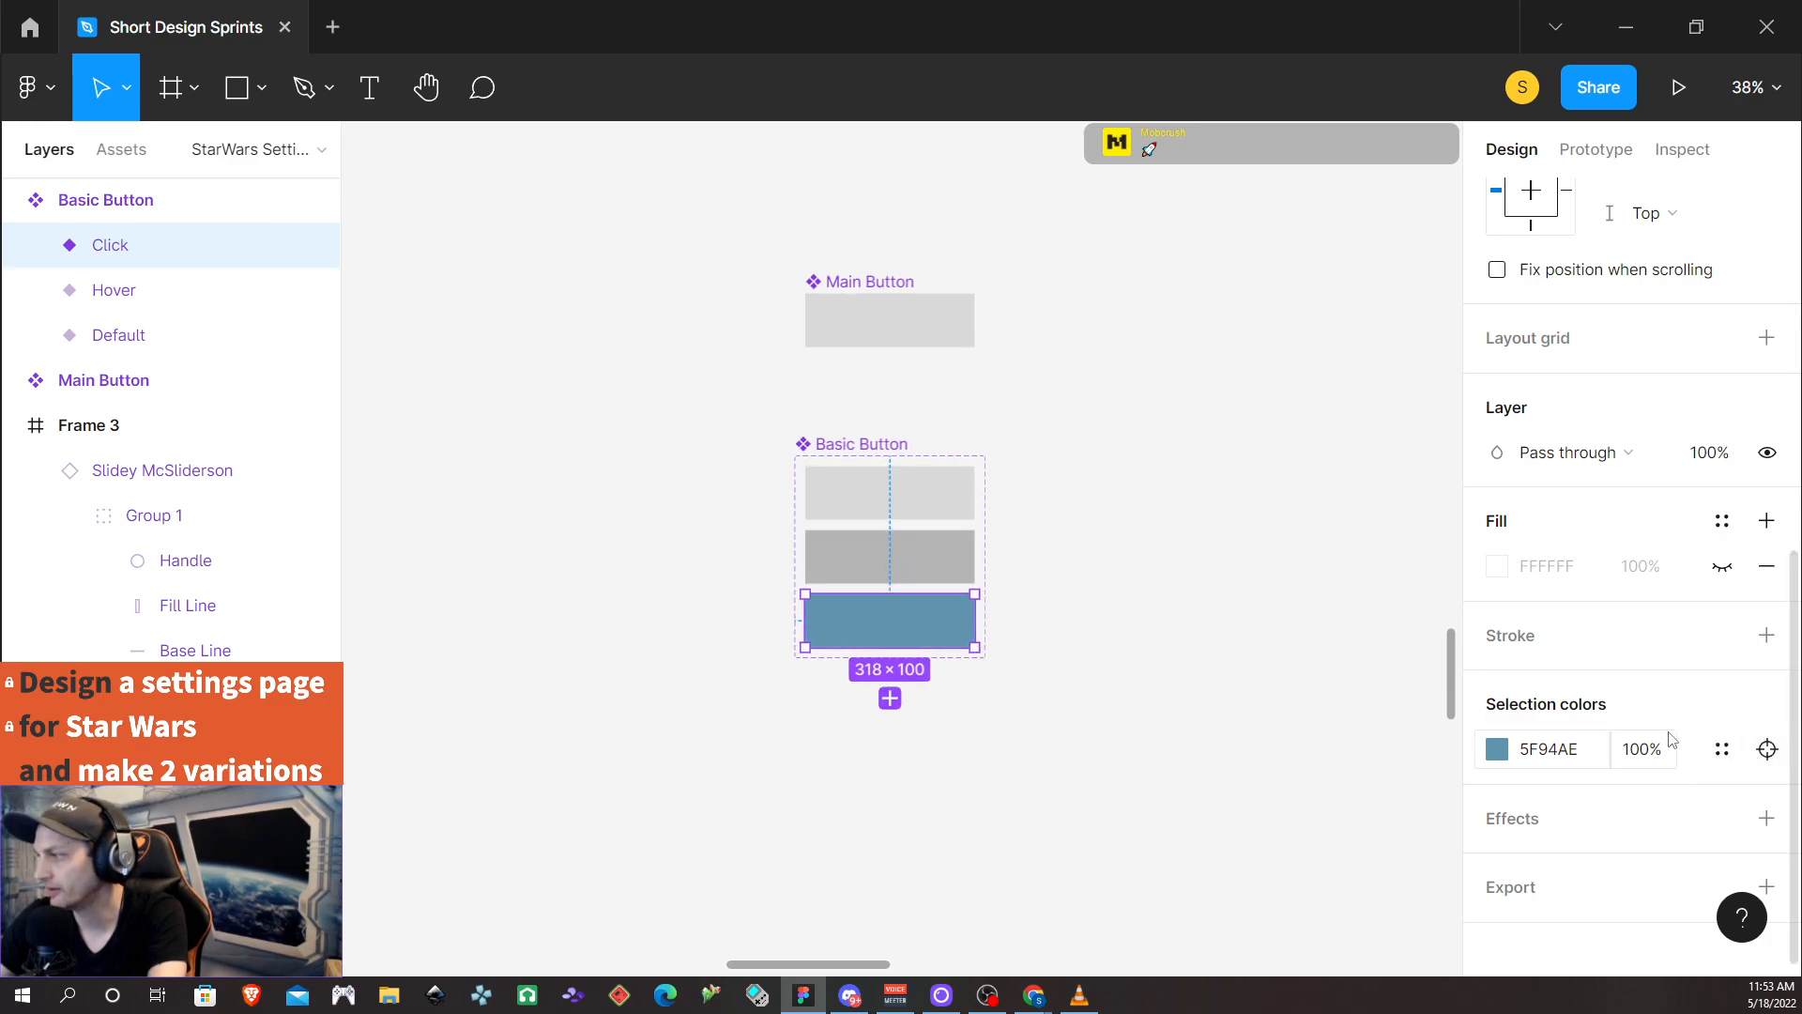
{"action": "left_click", "coordinate": [1723, 750]}
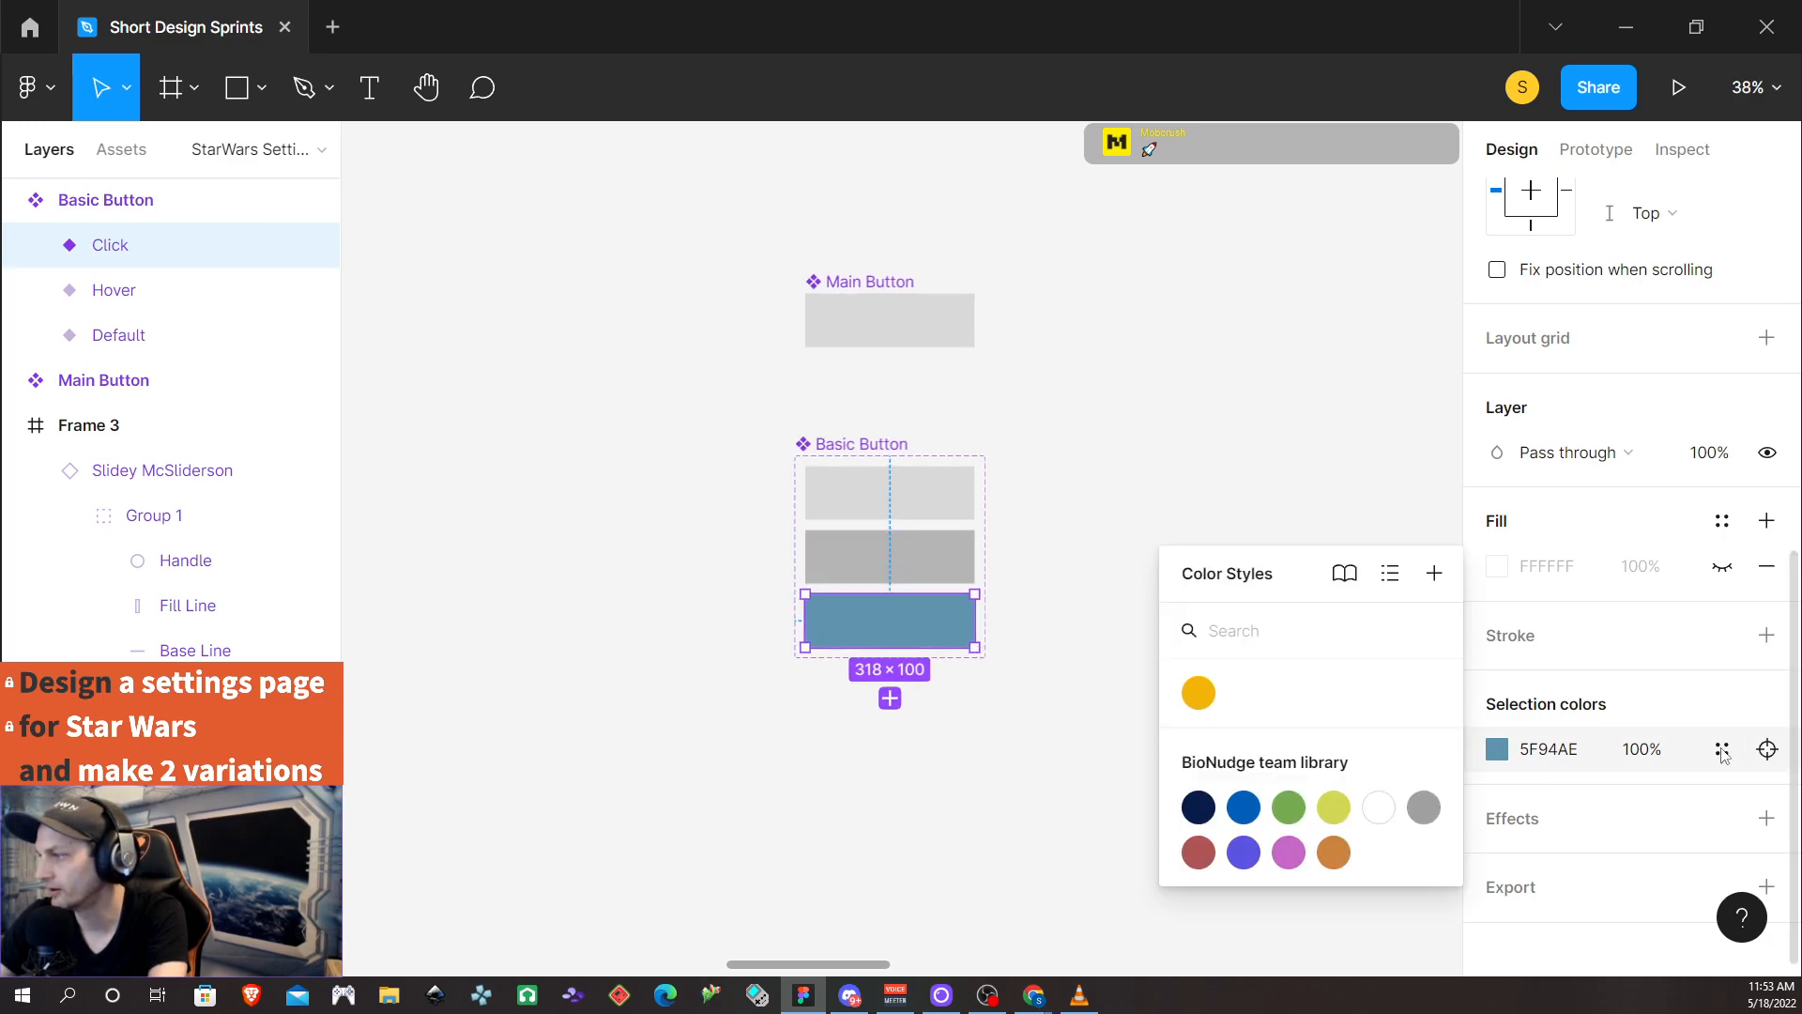
{"action": "left_click", "coordinate": [1434, 575]}
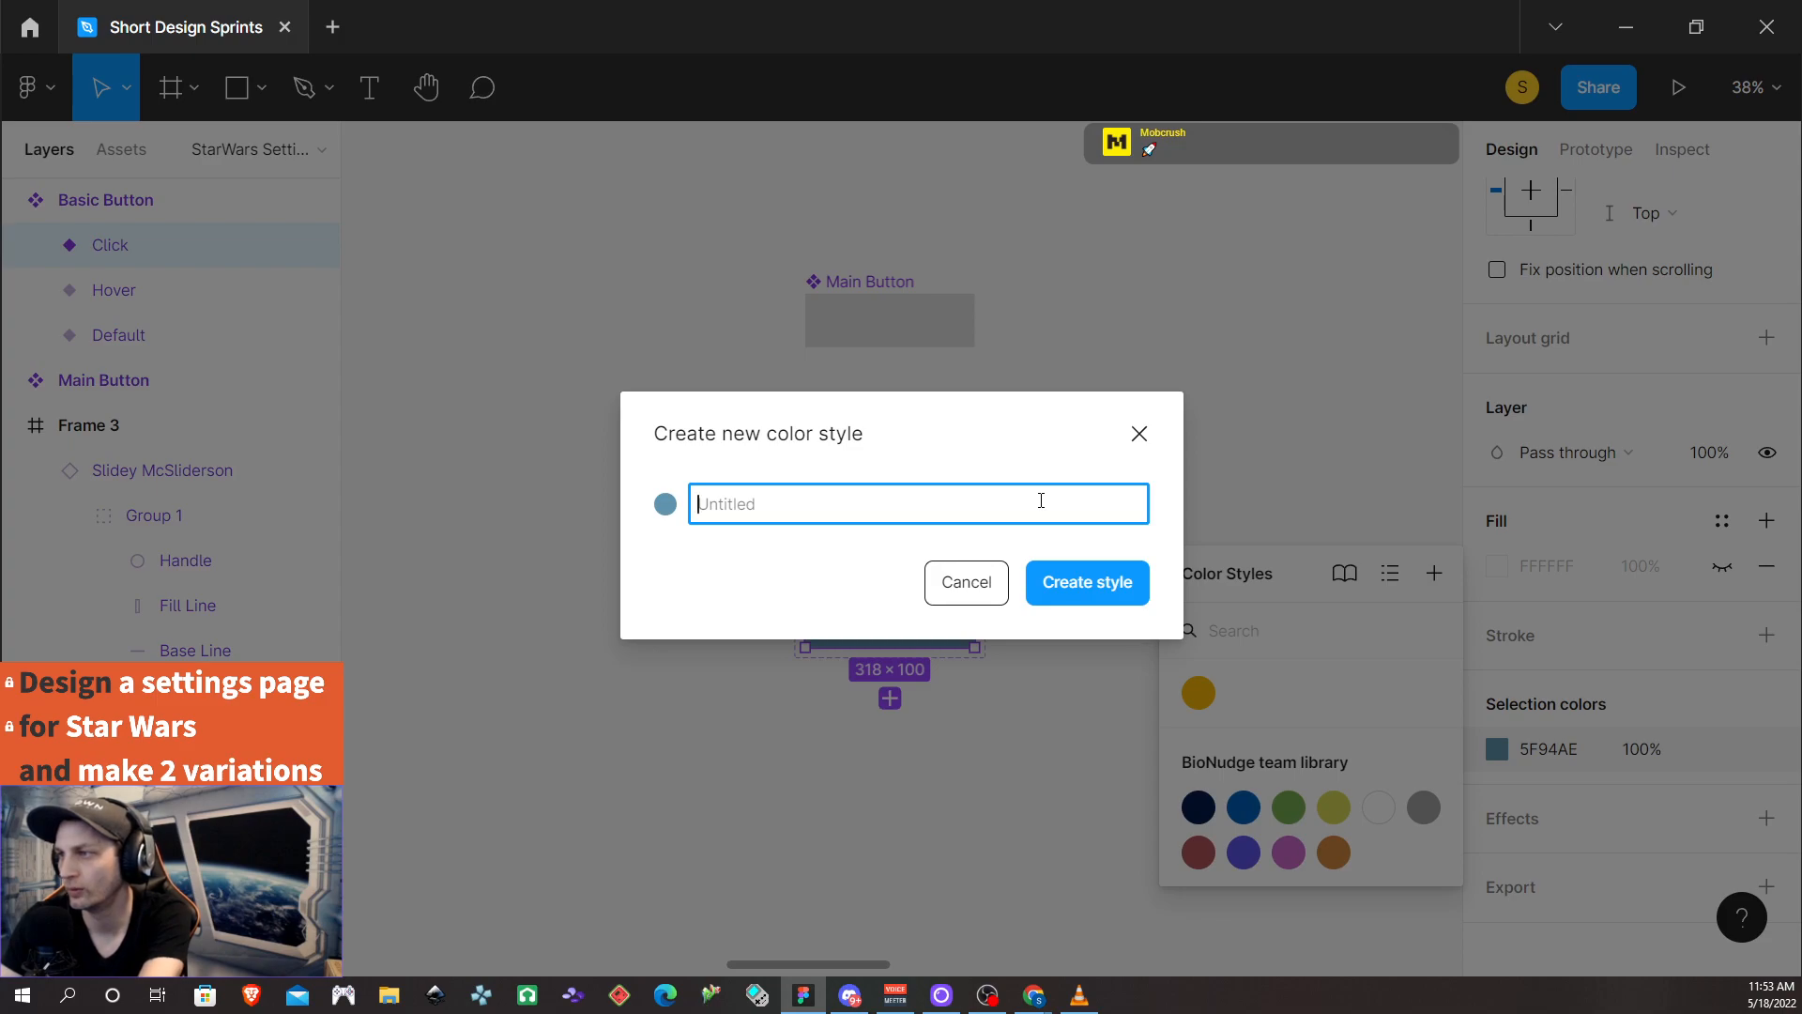
{"action": "type", "text": "Selected Blue"}
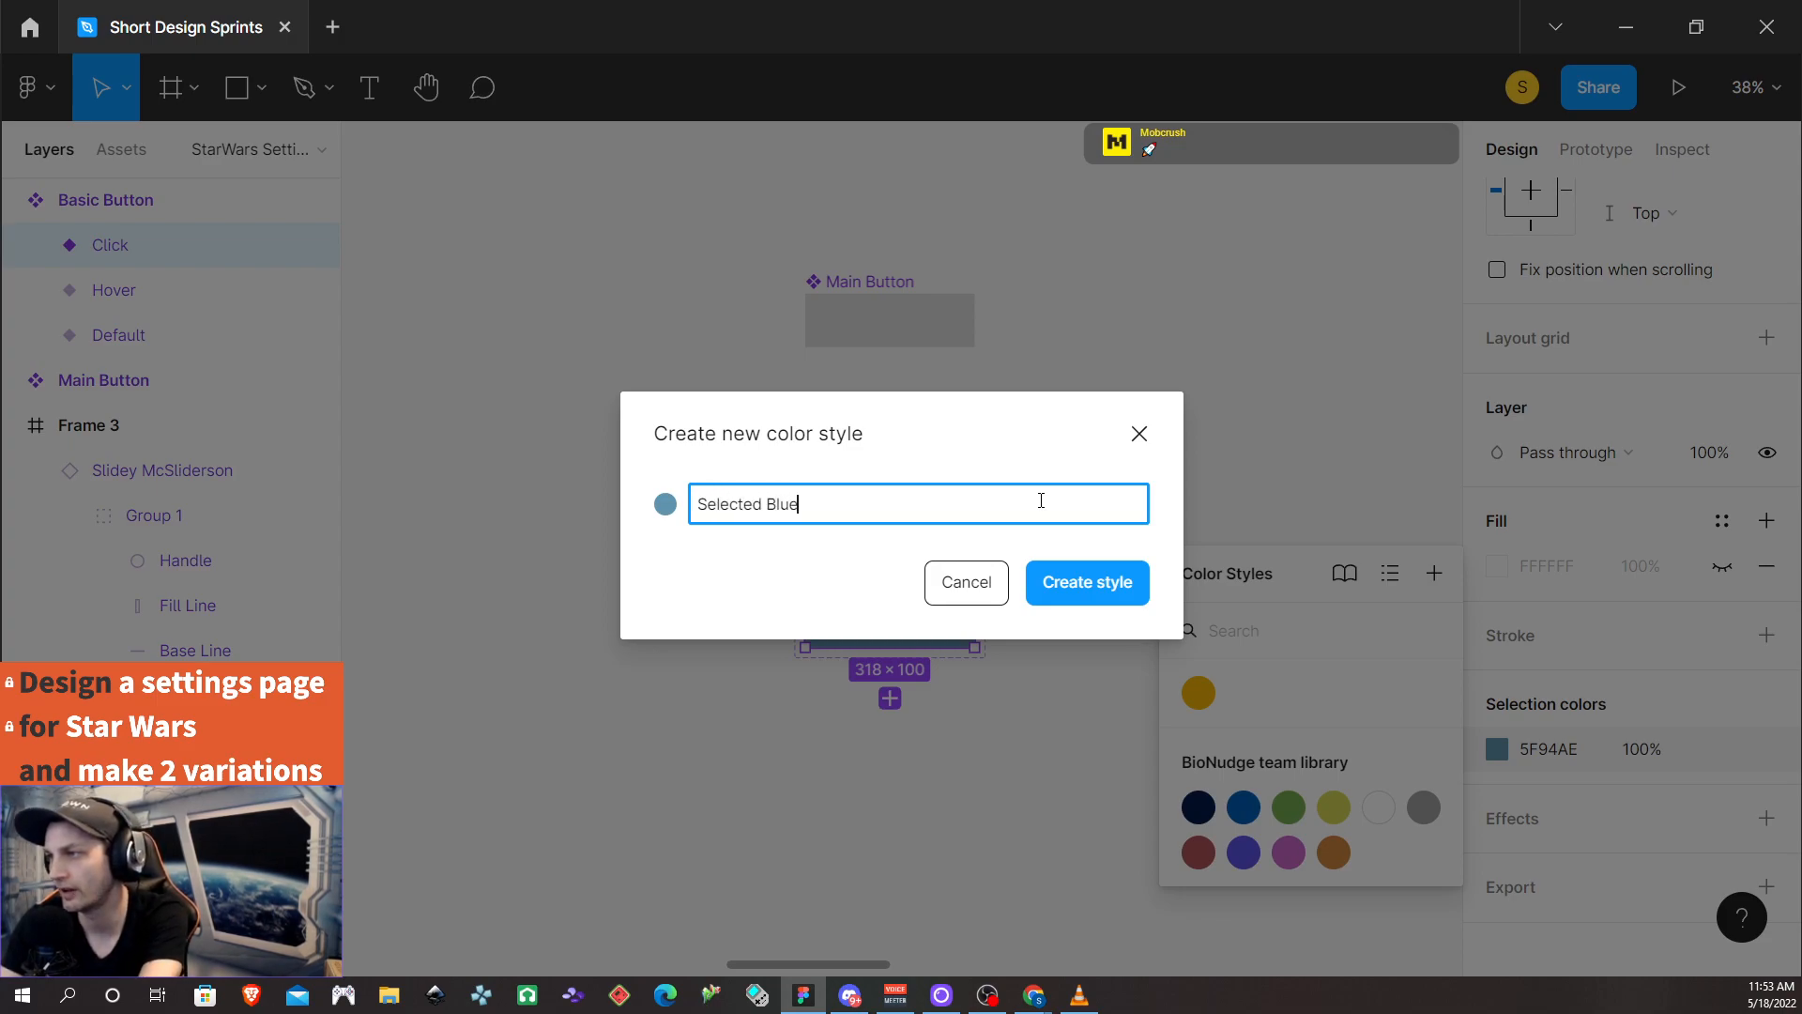
{"action": "left_click", "coordinate": [1084, 581]}
{"action": "left_click", "coordinate": [1001, 482]}
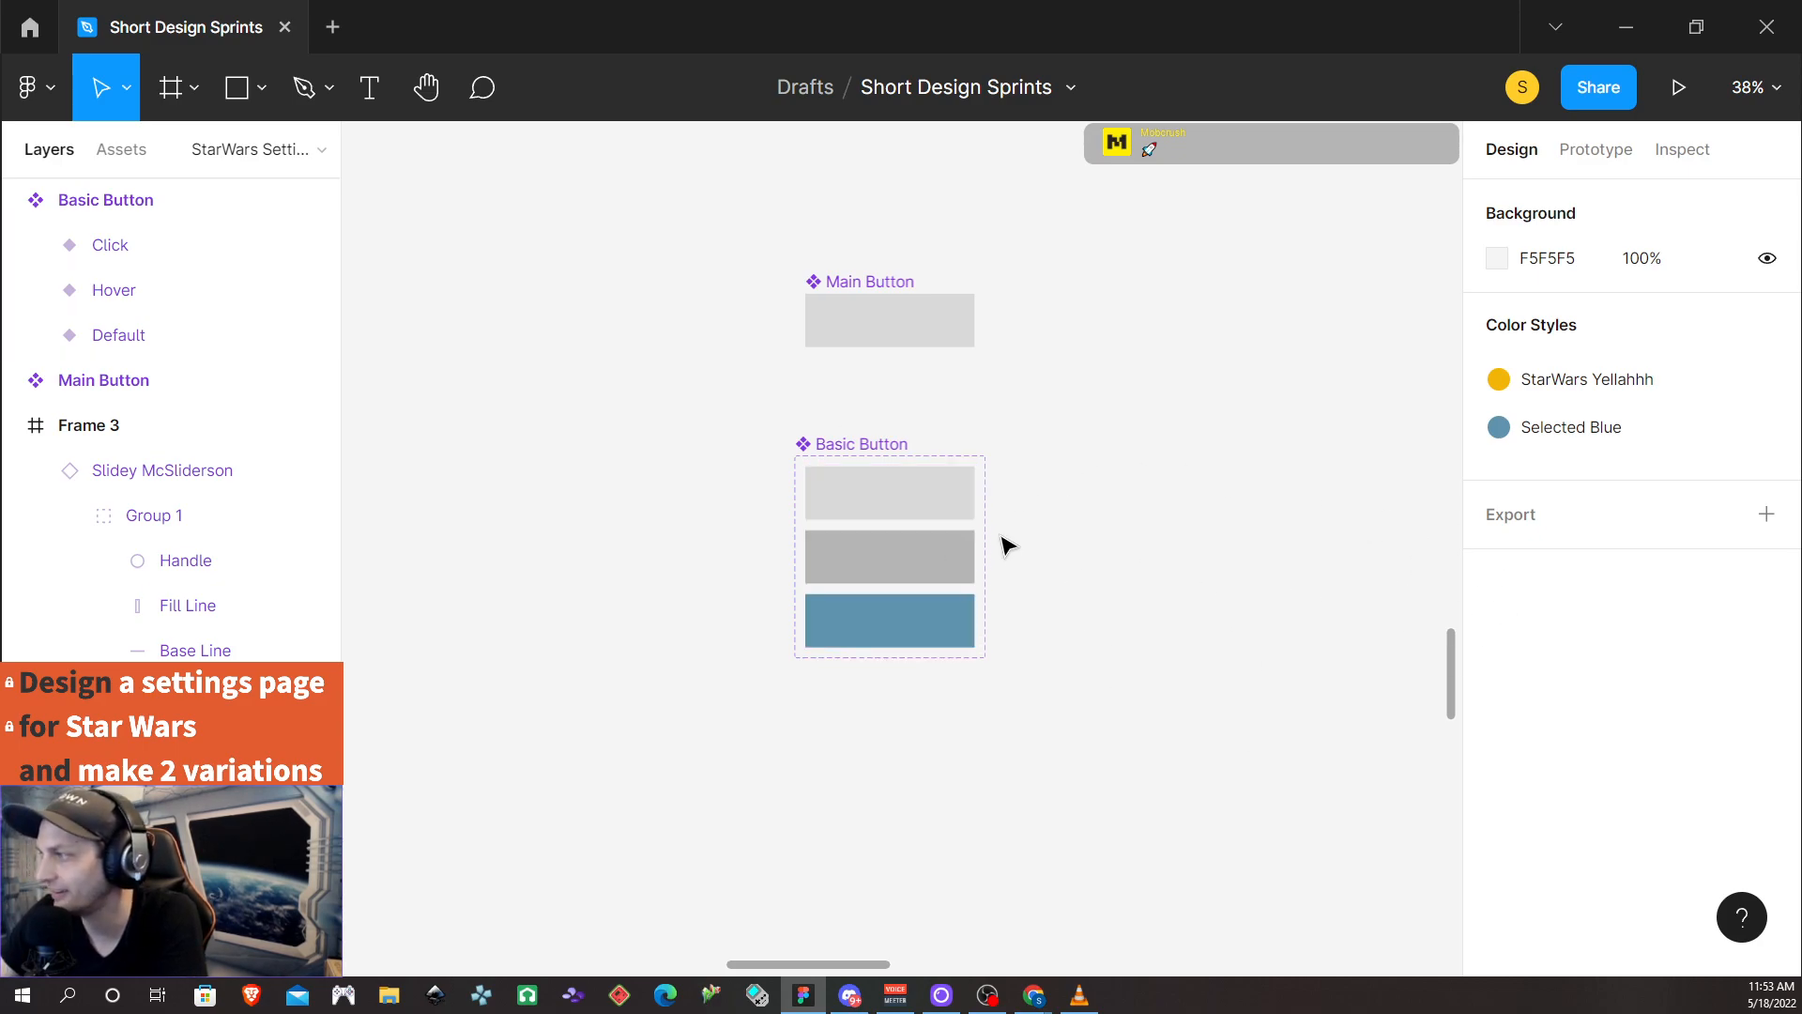
Link the Default variant to Hover with a While hovering, Change to interaction using the Instant animation
{"action": "left_click", "coordinate": [916, 497]}
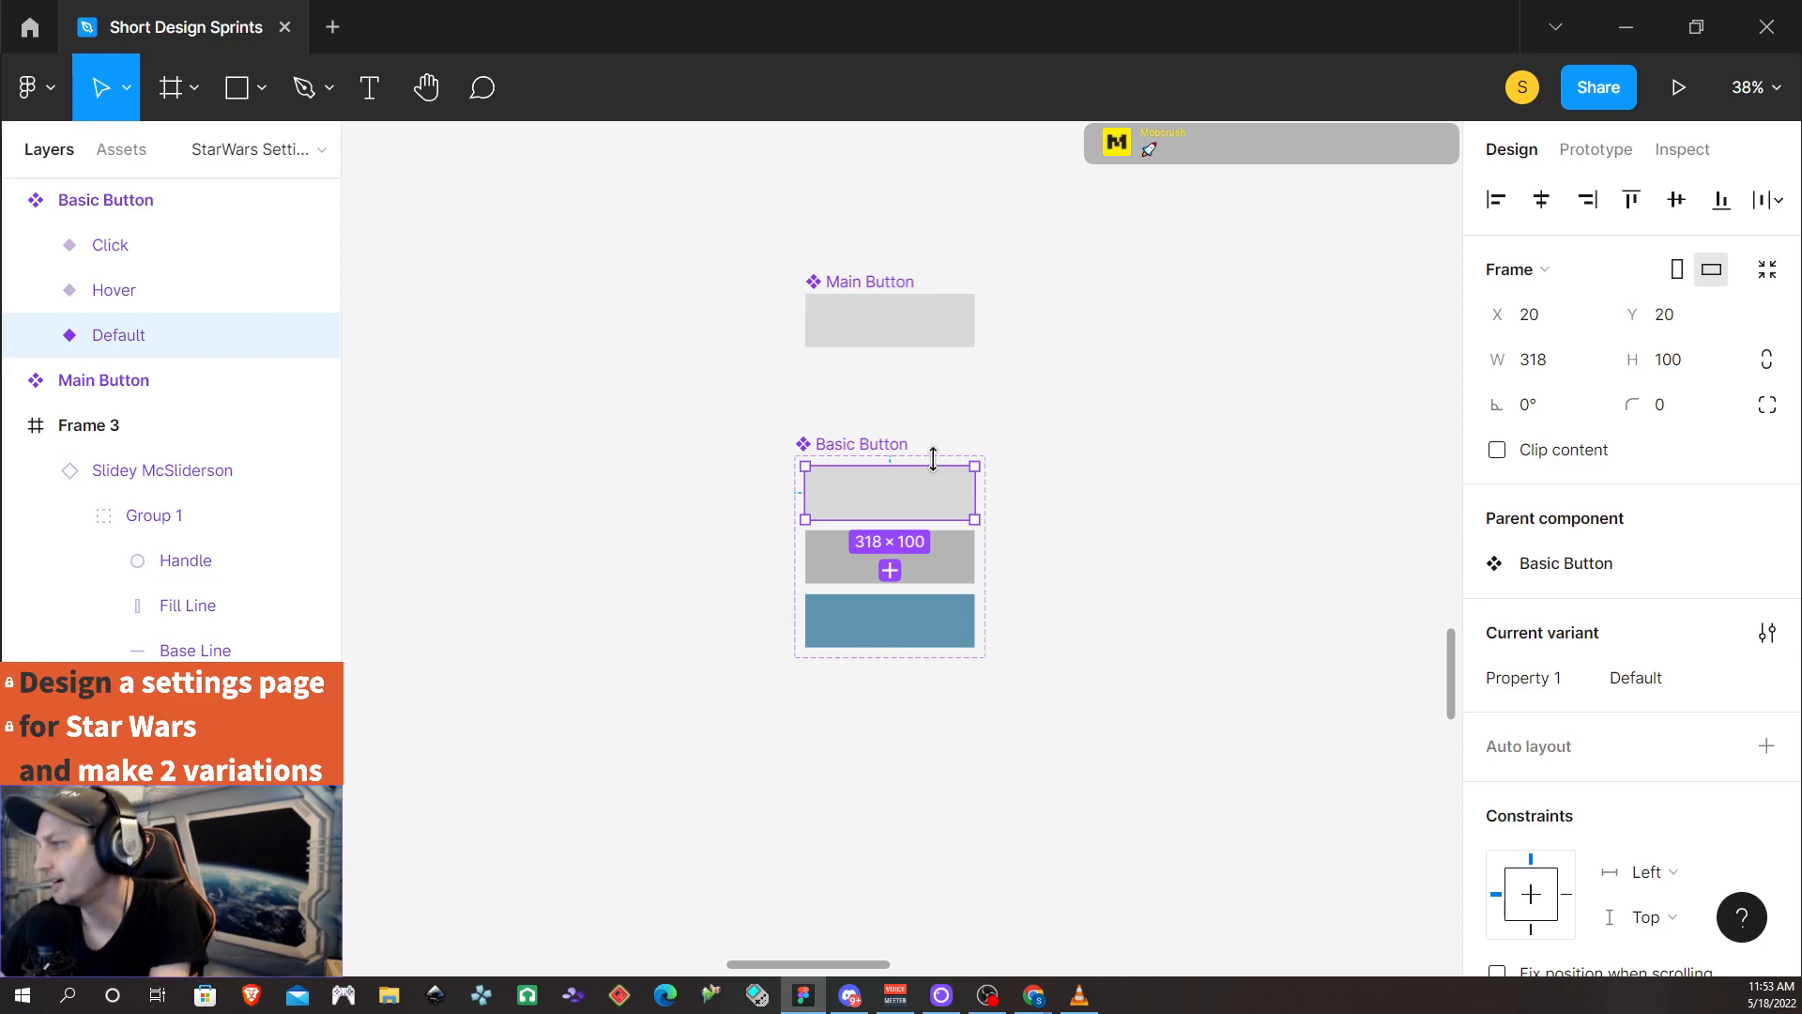
{"action": "left_click", "coordinate": [1596, 151]}
{"action": "left_click_drag", "start_coordinate": [975, 493], "coordinate": [976, 563]}
{"action": "left_click", "coordinate": [1227, 332]}
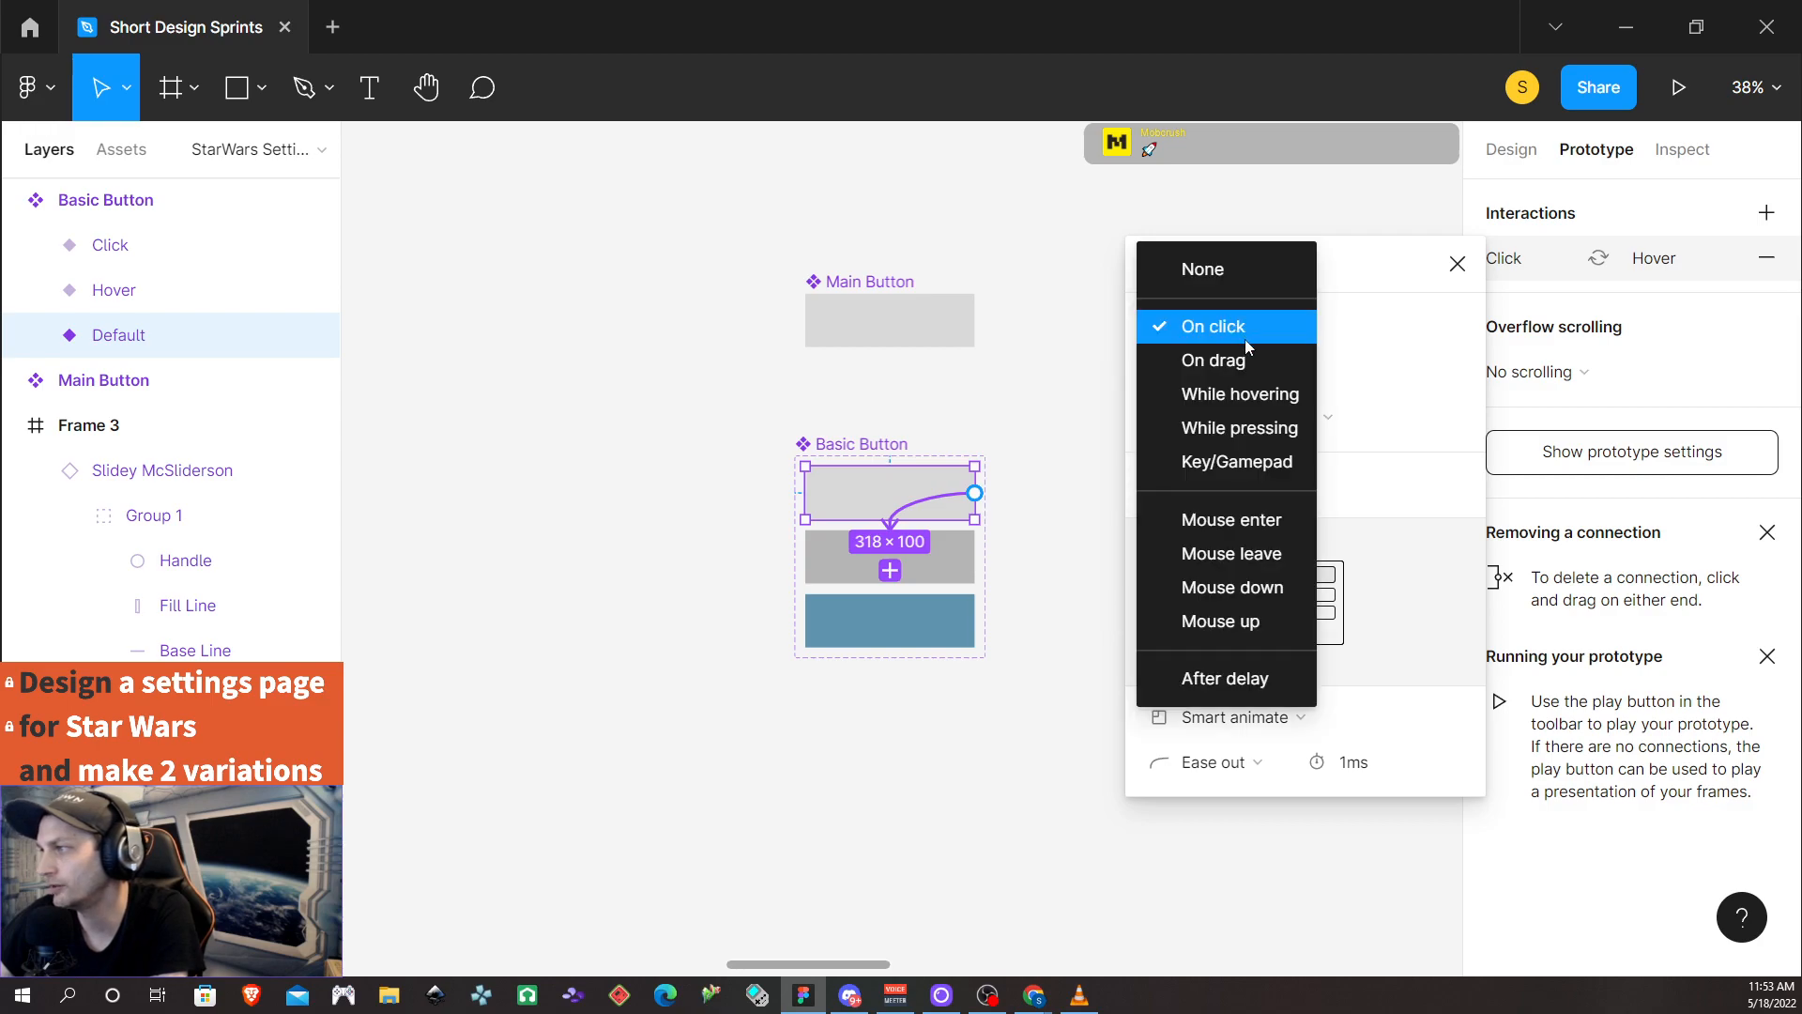
{"action": "left_click", "coordinate": [1256, 396]}
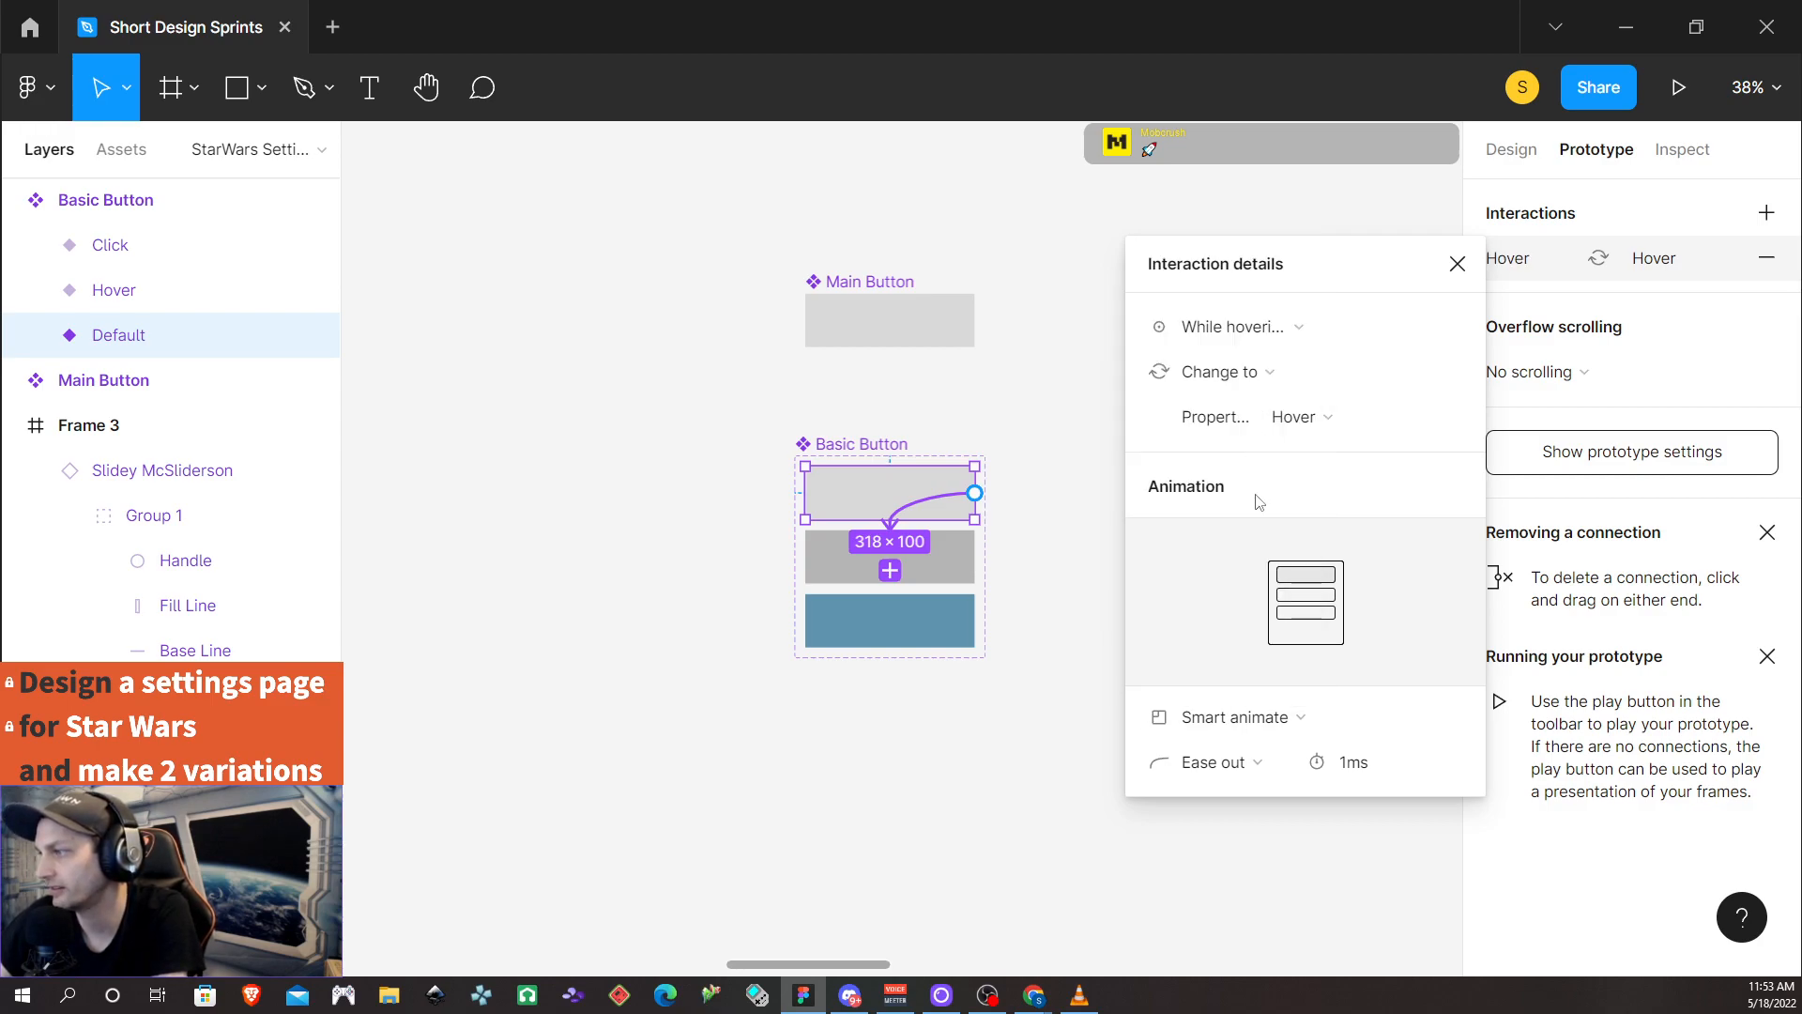
{"action": "left_click", "coordinate": [1240, 725]}
{"action": "left_click", "coordinate": [1231, 646]}
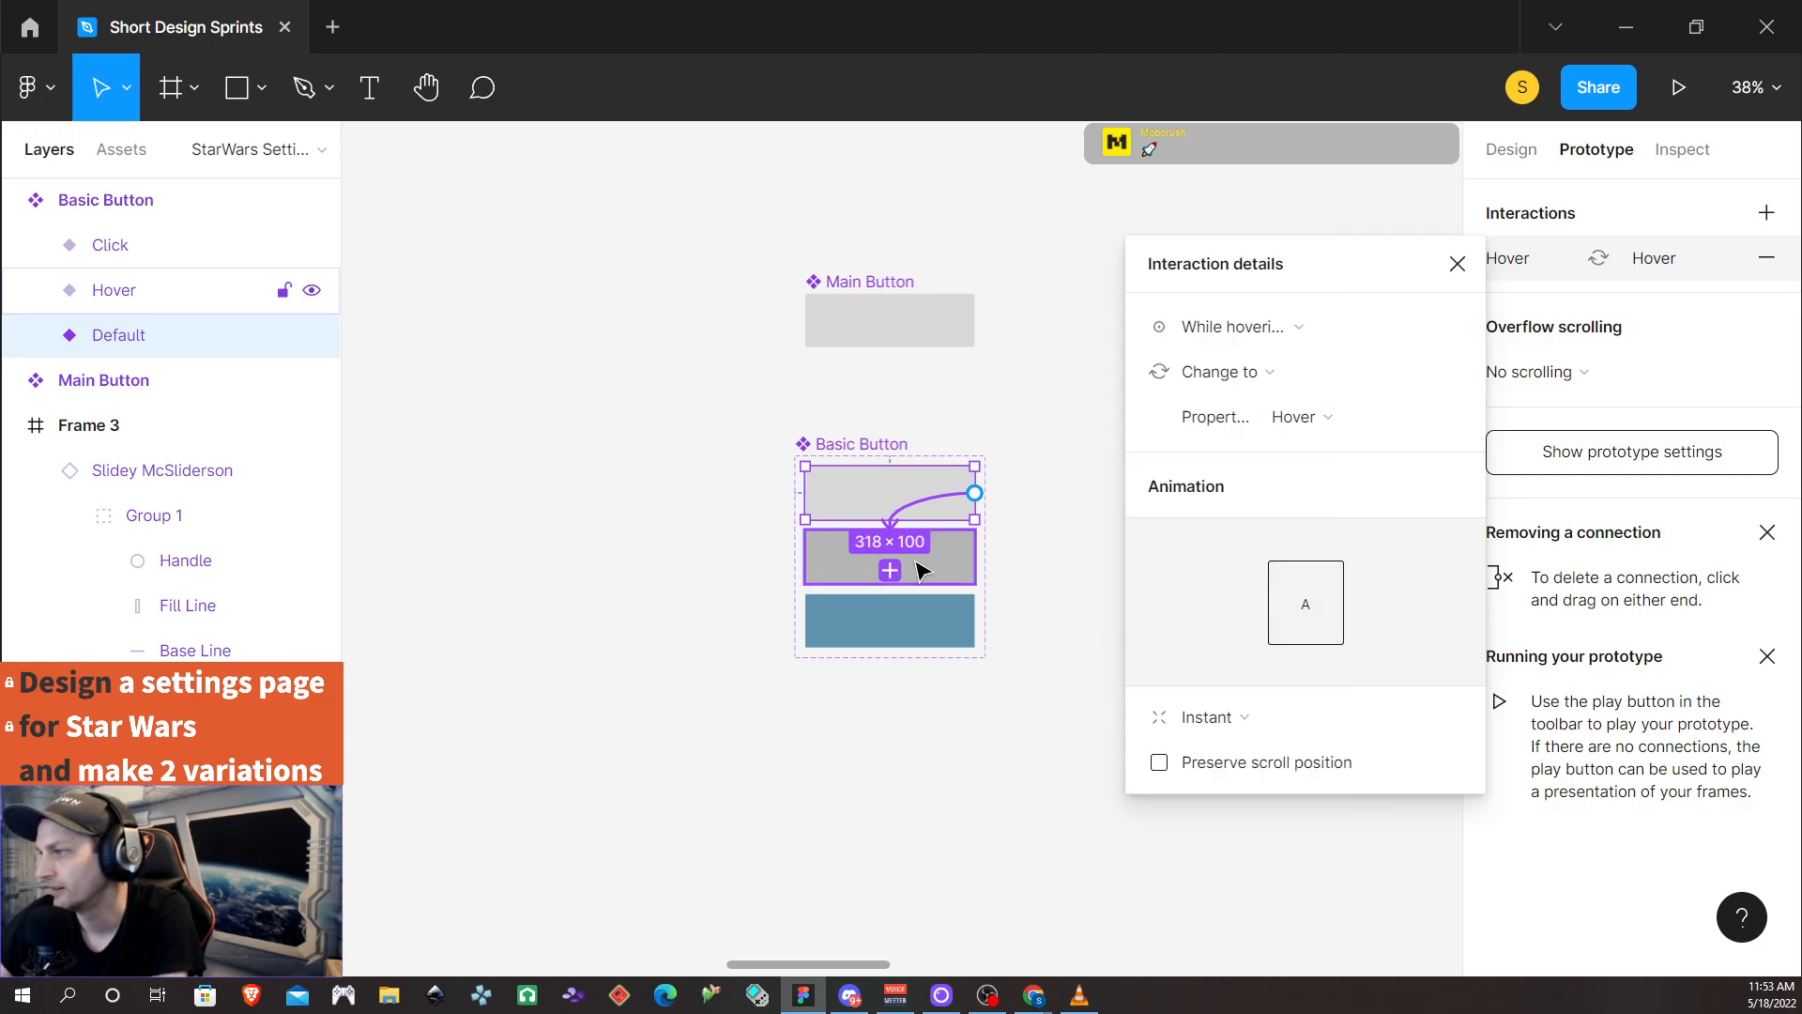
Link the Hover variant to Click with an On click, Change to interaction and Instant animation
{"action": "left_click", "coordinate": [946, 561]}
{"action": "left_click_drag", "start_coordinate": [974, 556], "coordinate": [954, 632]}
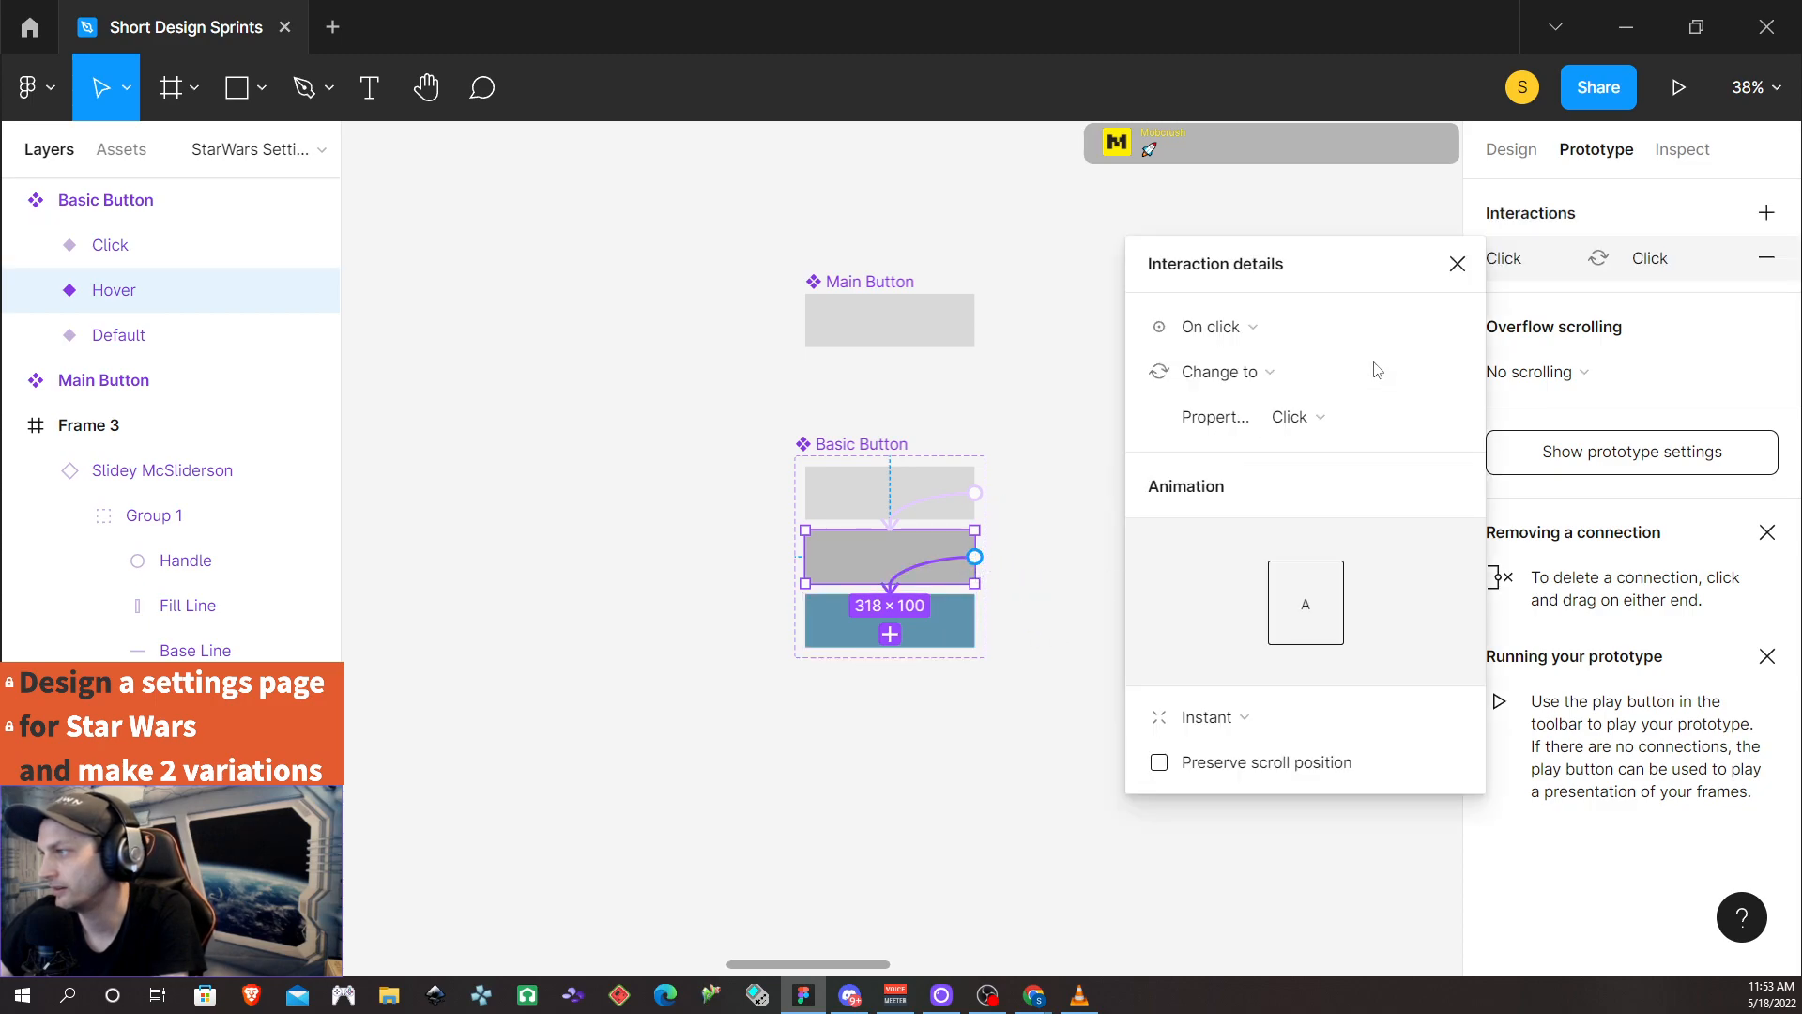
{"action": "left_click", "coordinate": [1279, 327]}
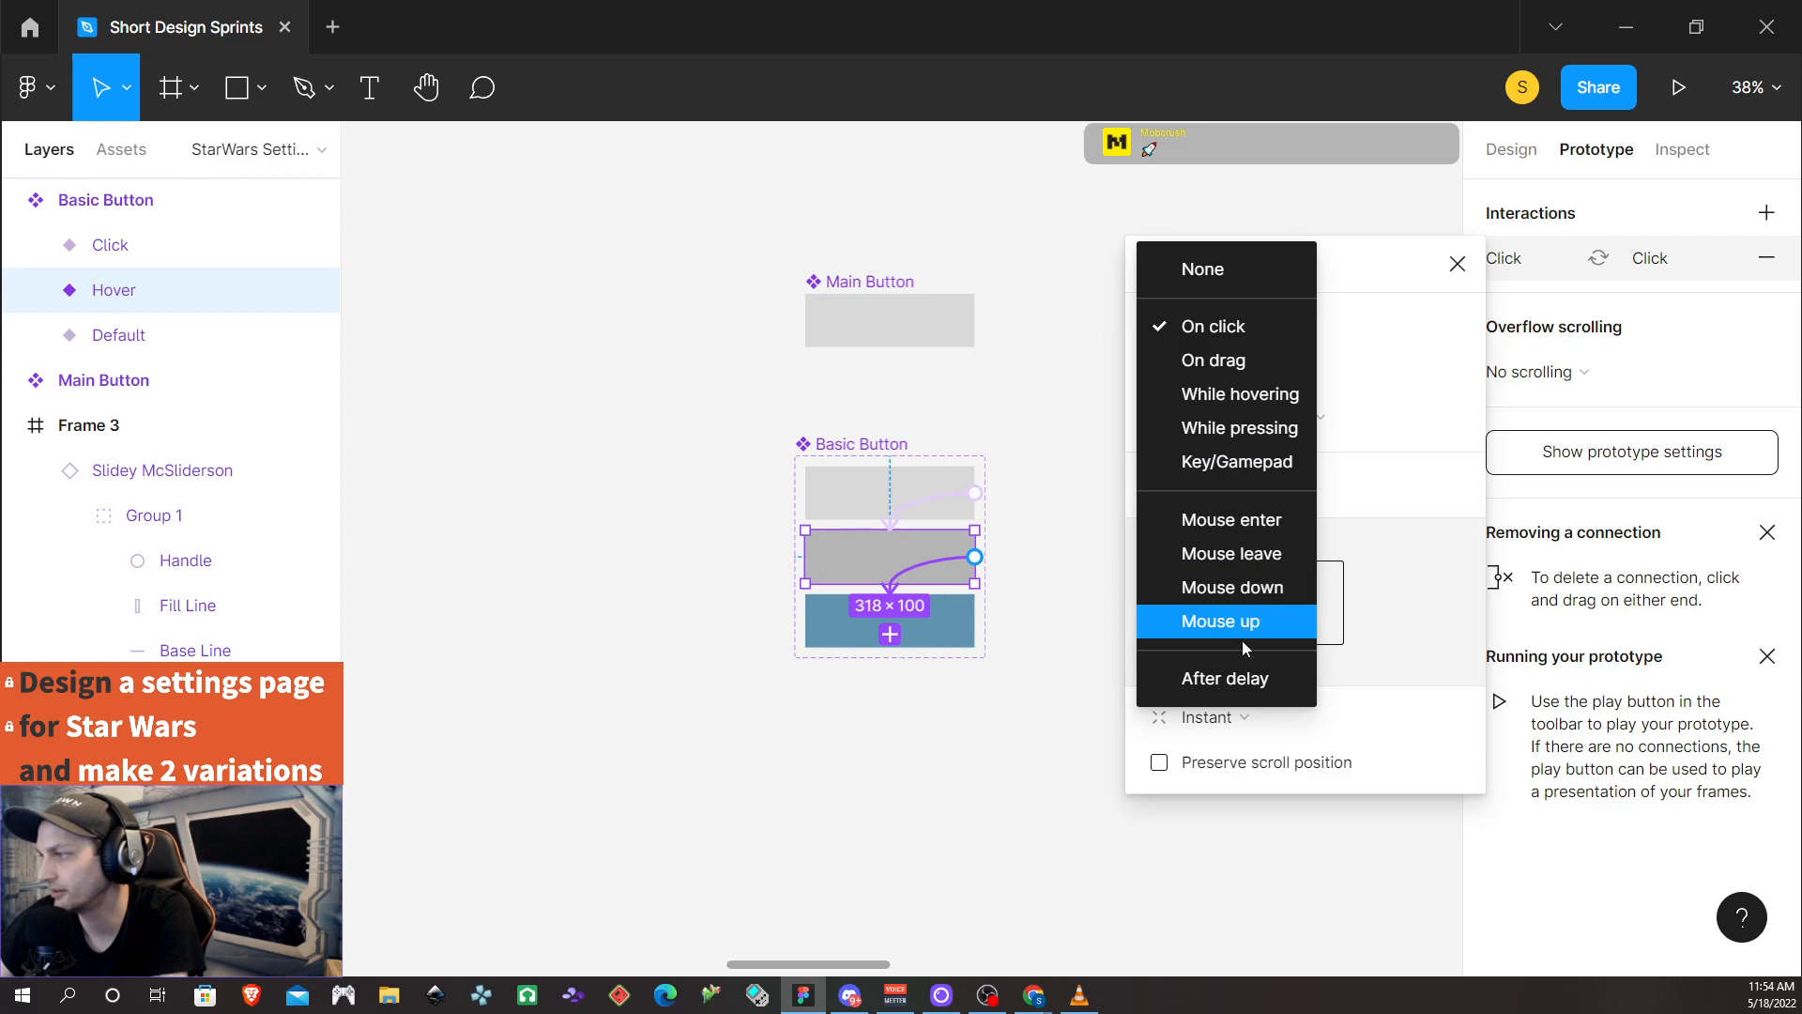
{"action": "left_click", "coordinate": [1359, 260]}
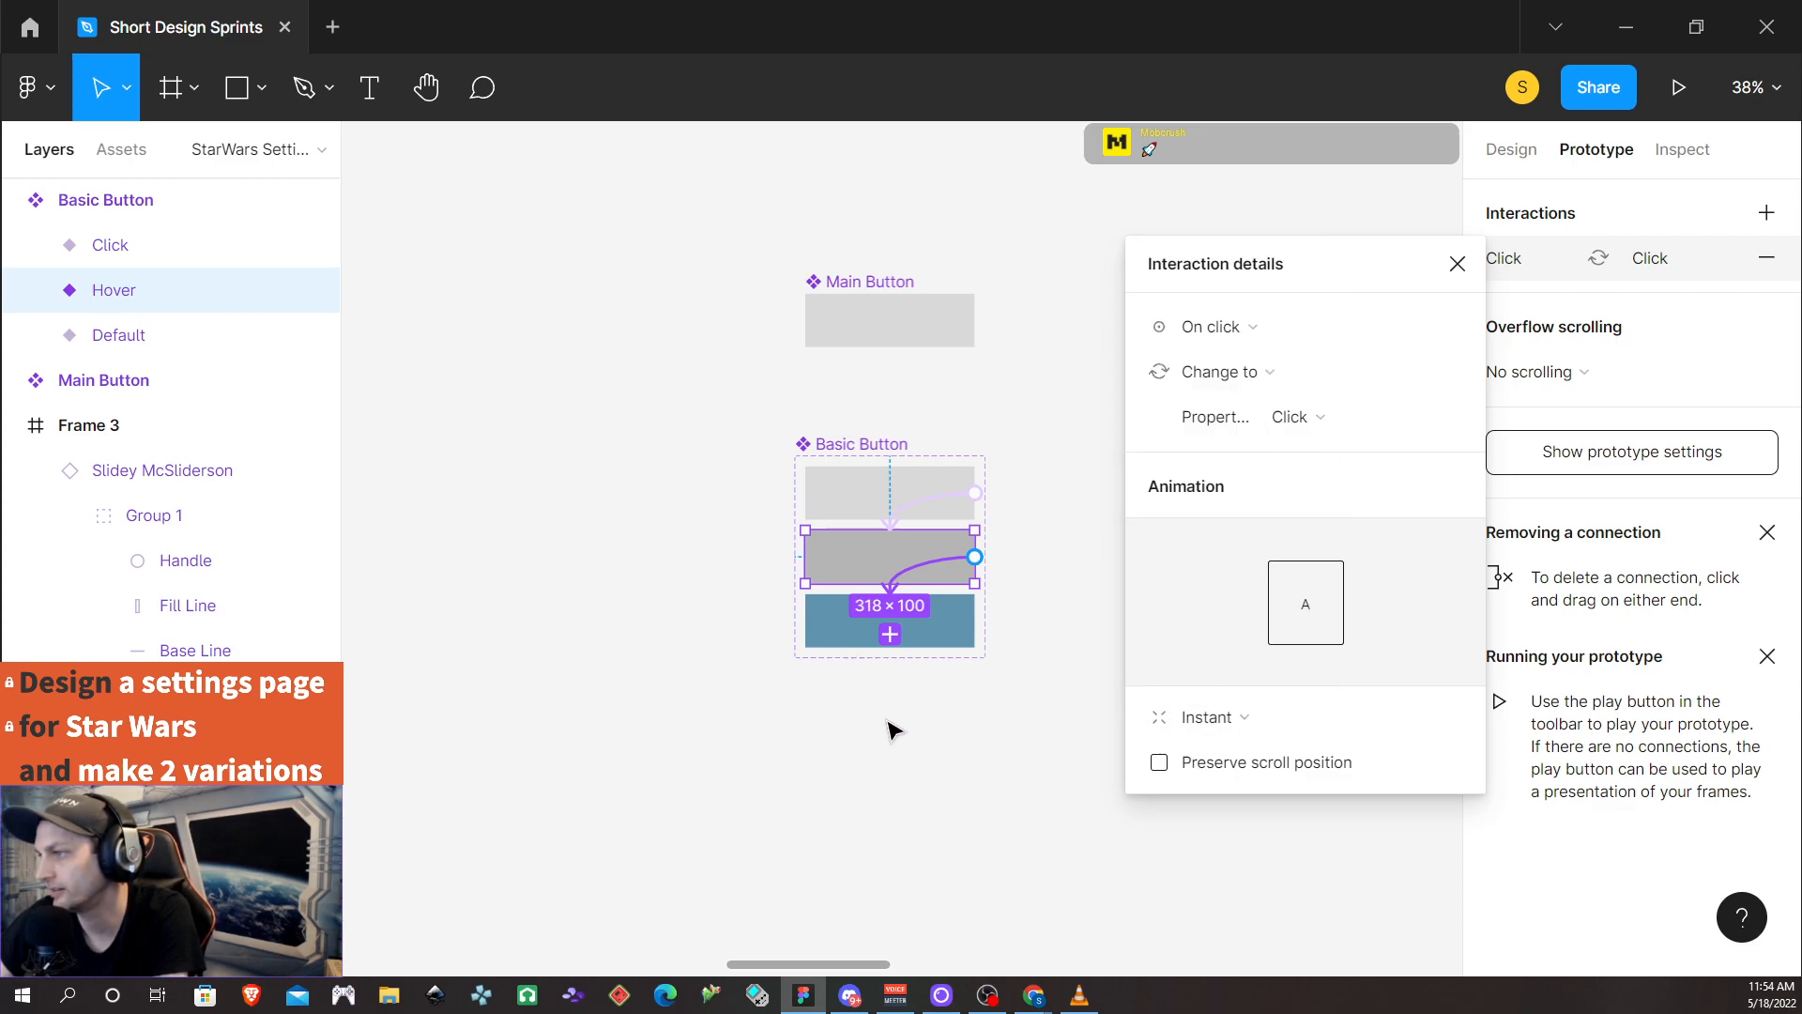
{"action": "left_click", "coordinate": [964, 742]}
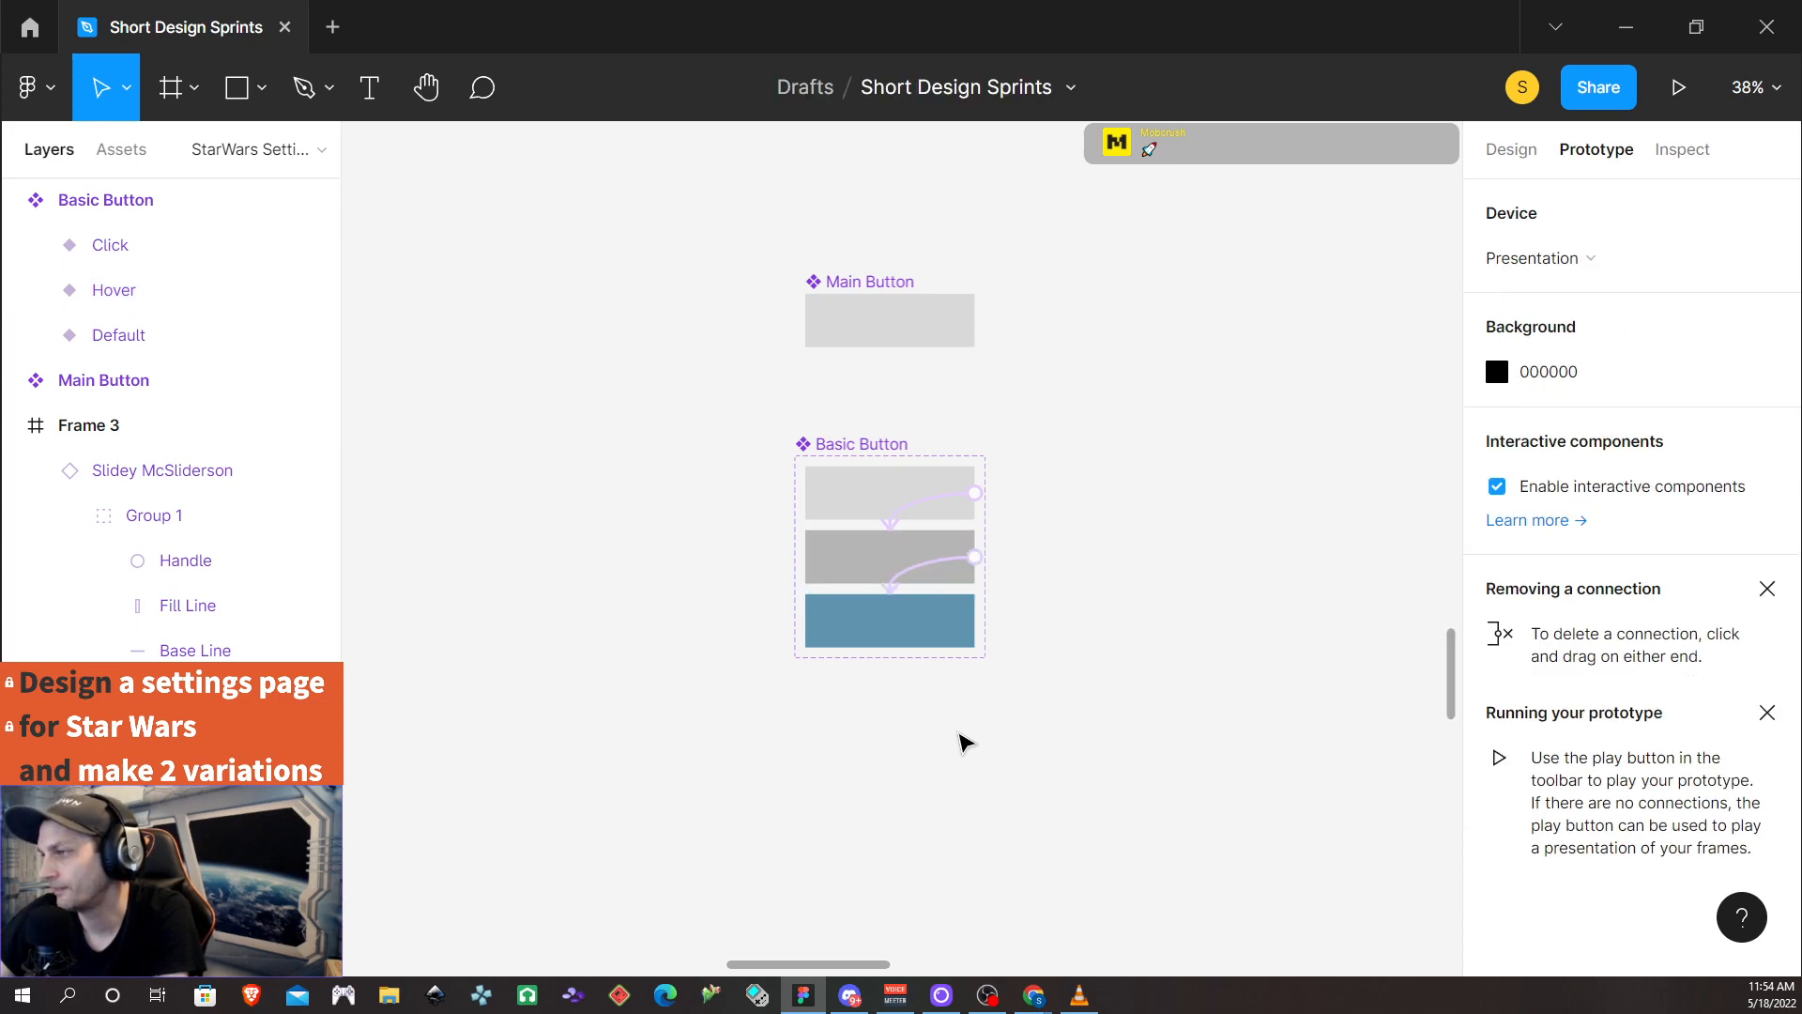
Link the Click variant back to Default with an On click, Change to interaction and Instant animation
{"action": "left_click", "coordinate": [967, 615]}
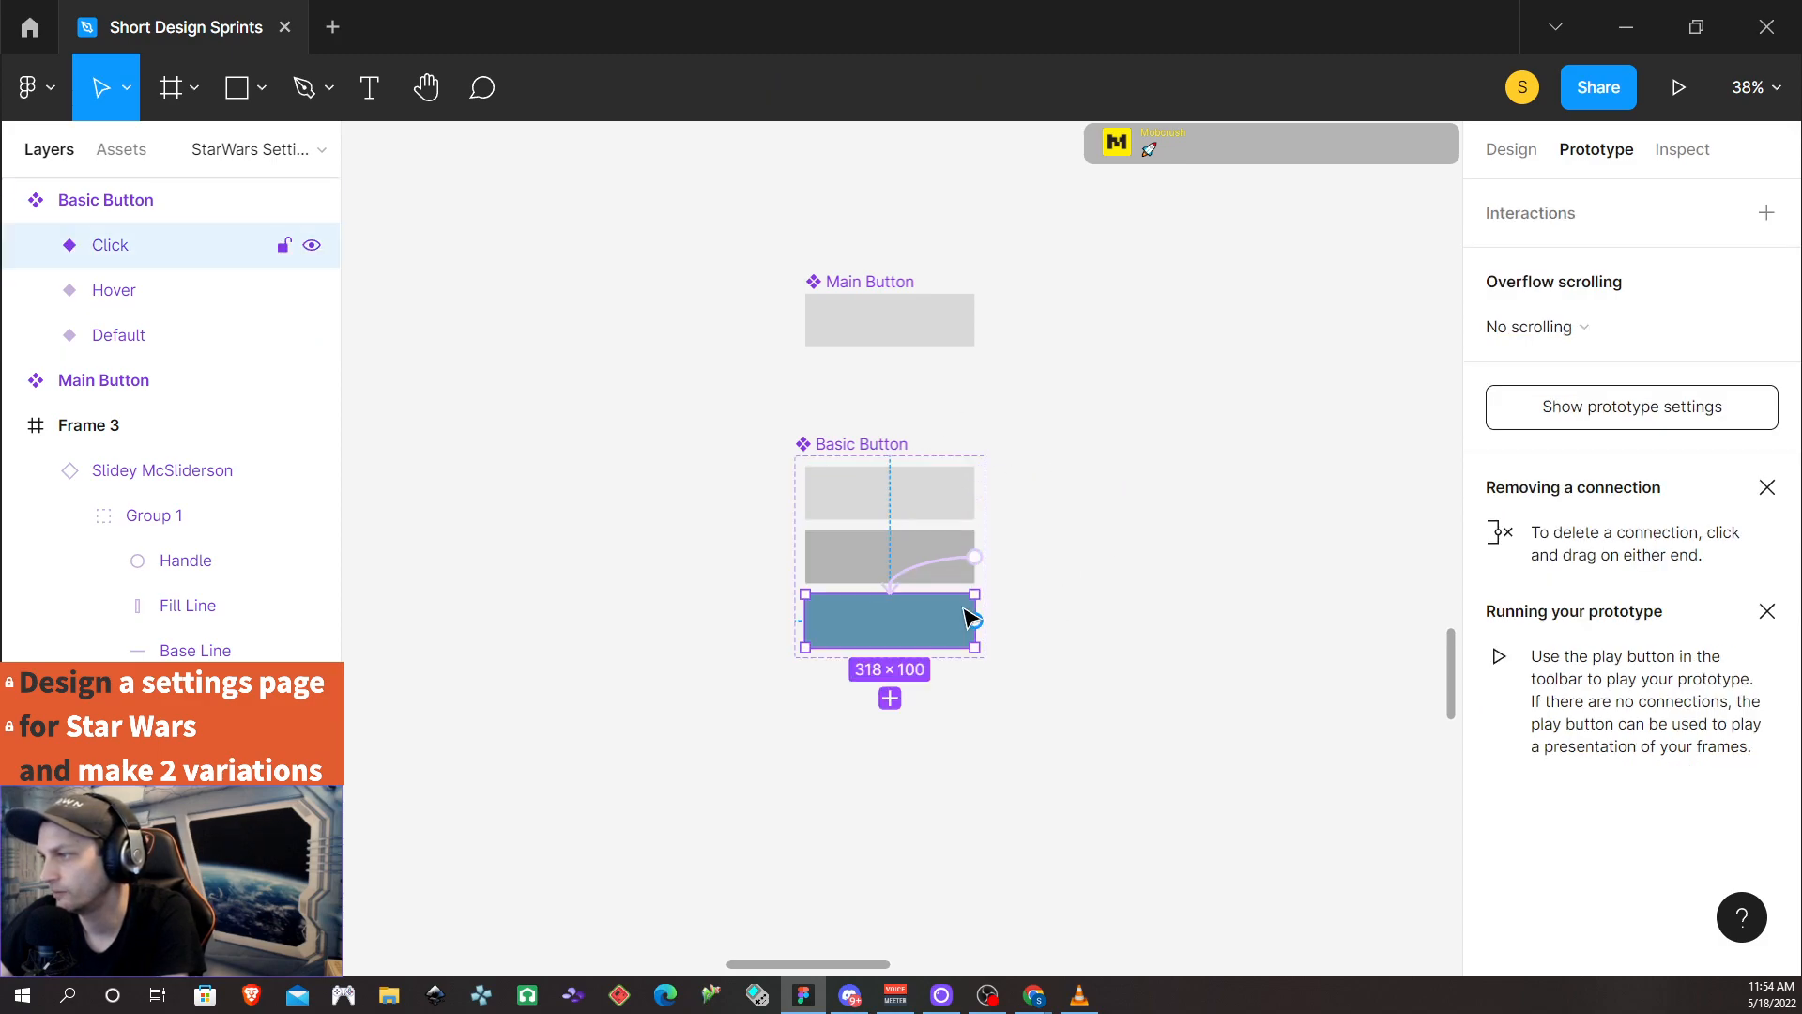
{"action": "left_click_drag", "start_coordinate": [974, 621], "coordinate": [960, 484]}
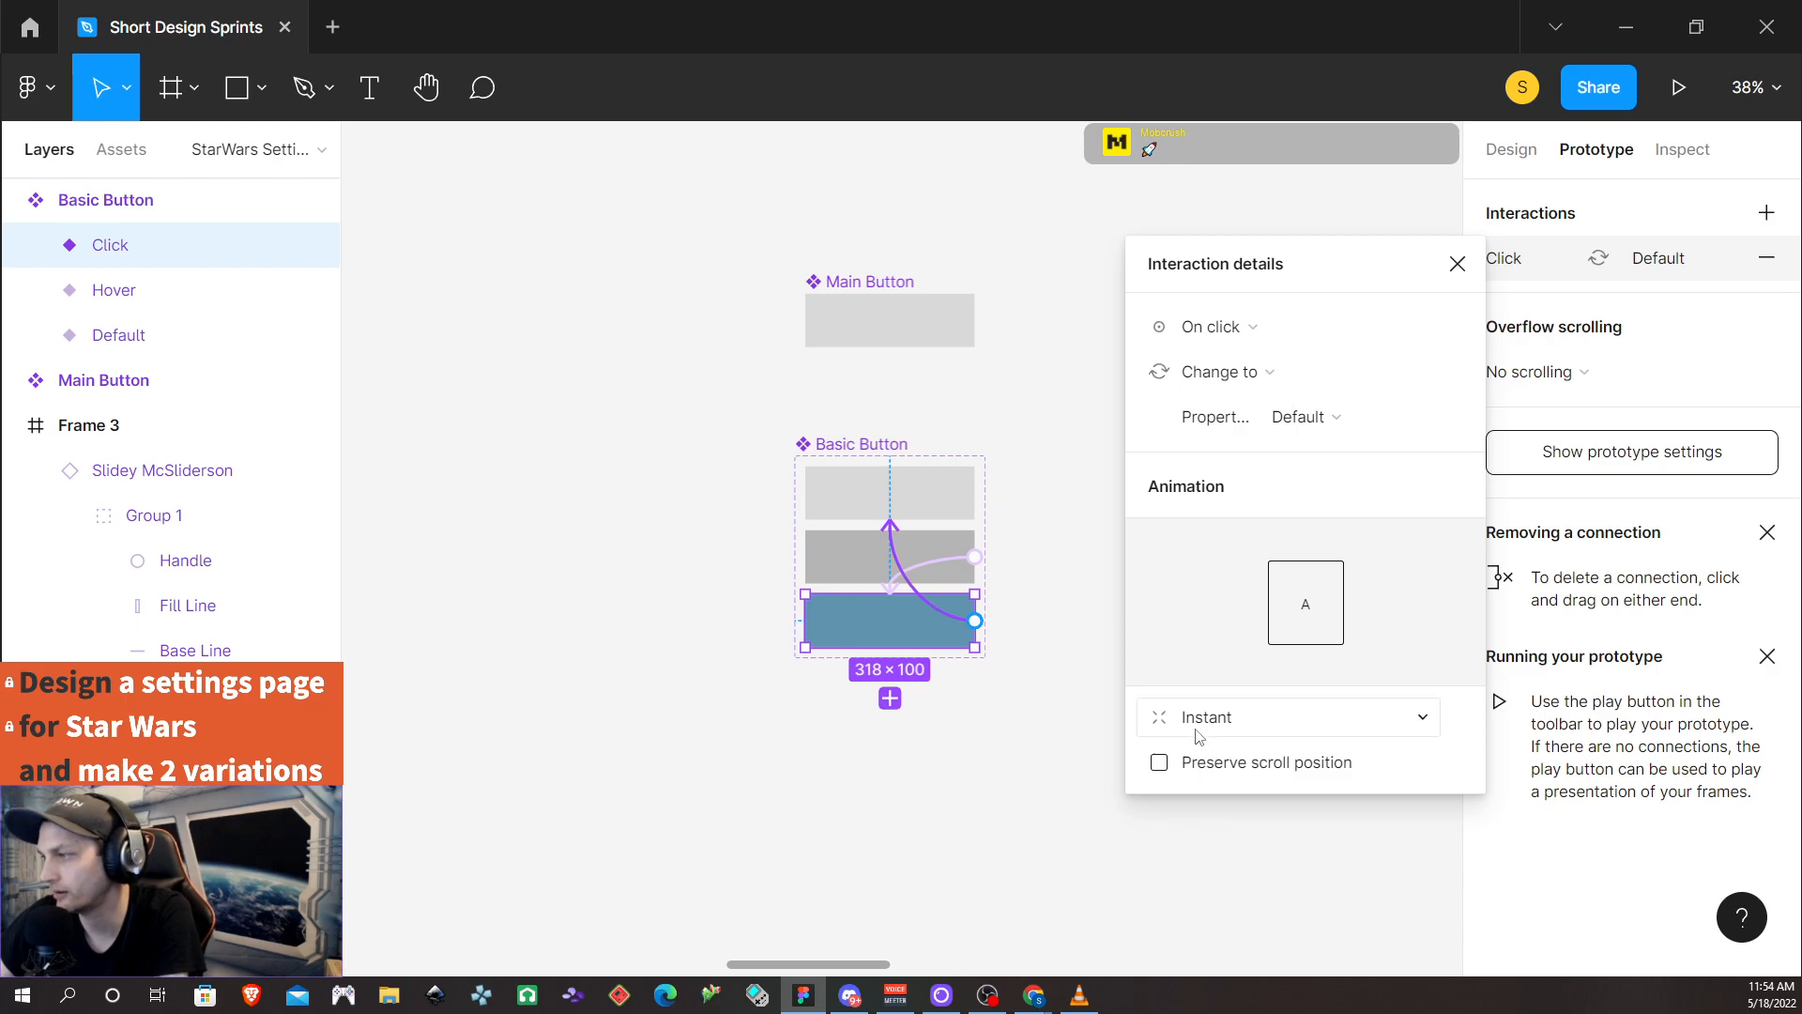
{"action": "left_click", "coordinate": [1455, 264]}
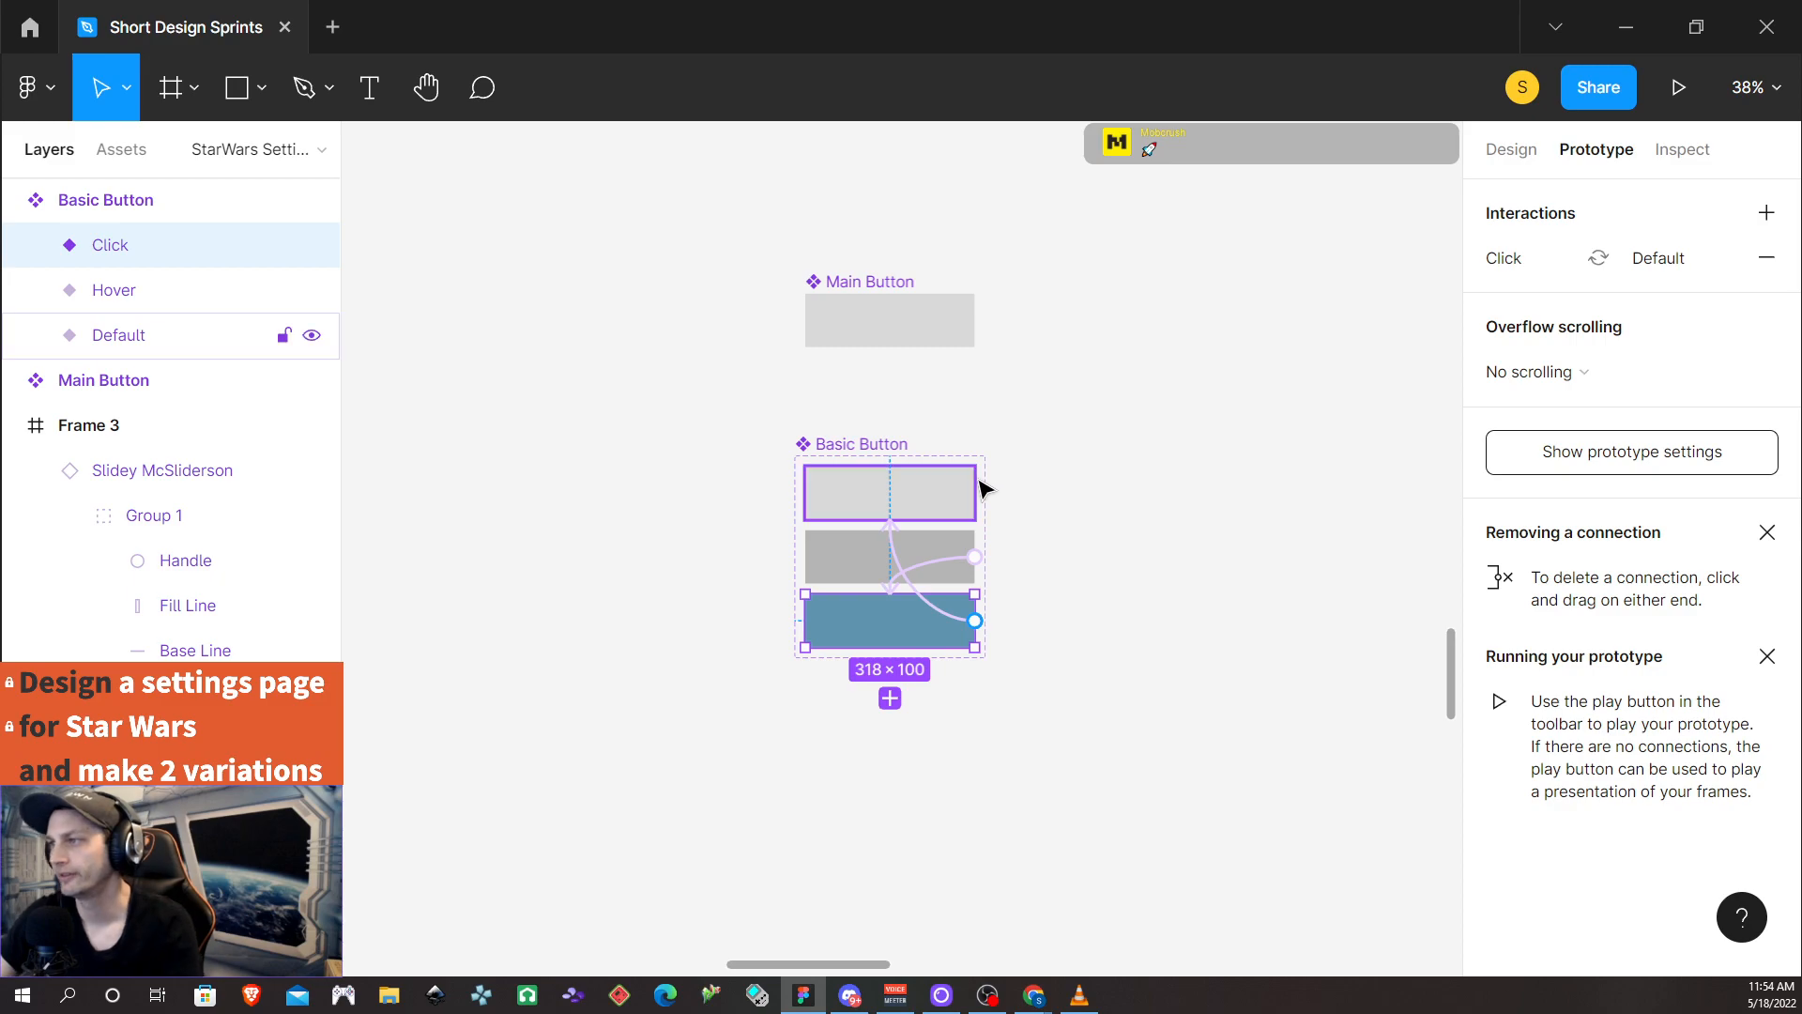
Place a Basic Button instance beside the component set and enclose it in a frame about 423 × 221
{"action": "left_click_drag", "start_coordinate": [938, 498], "coordinate": [1309, 487]}
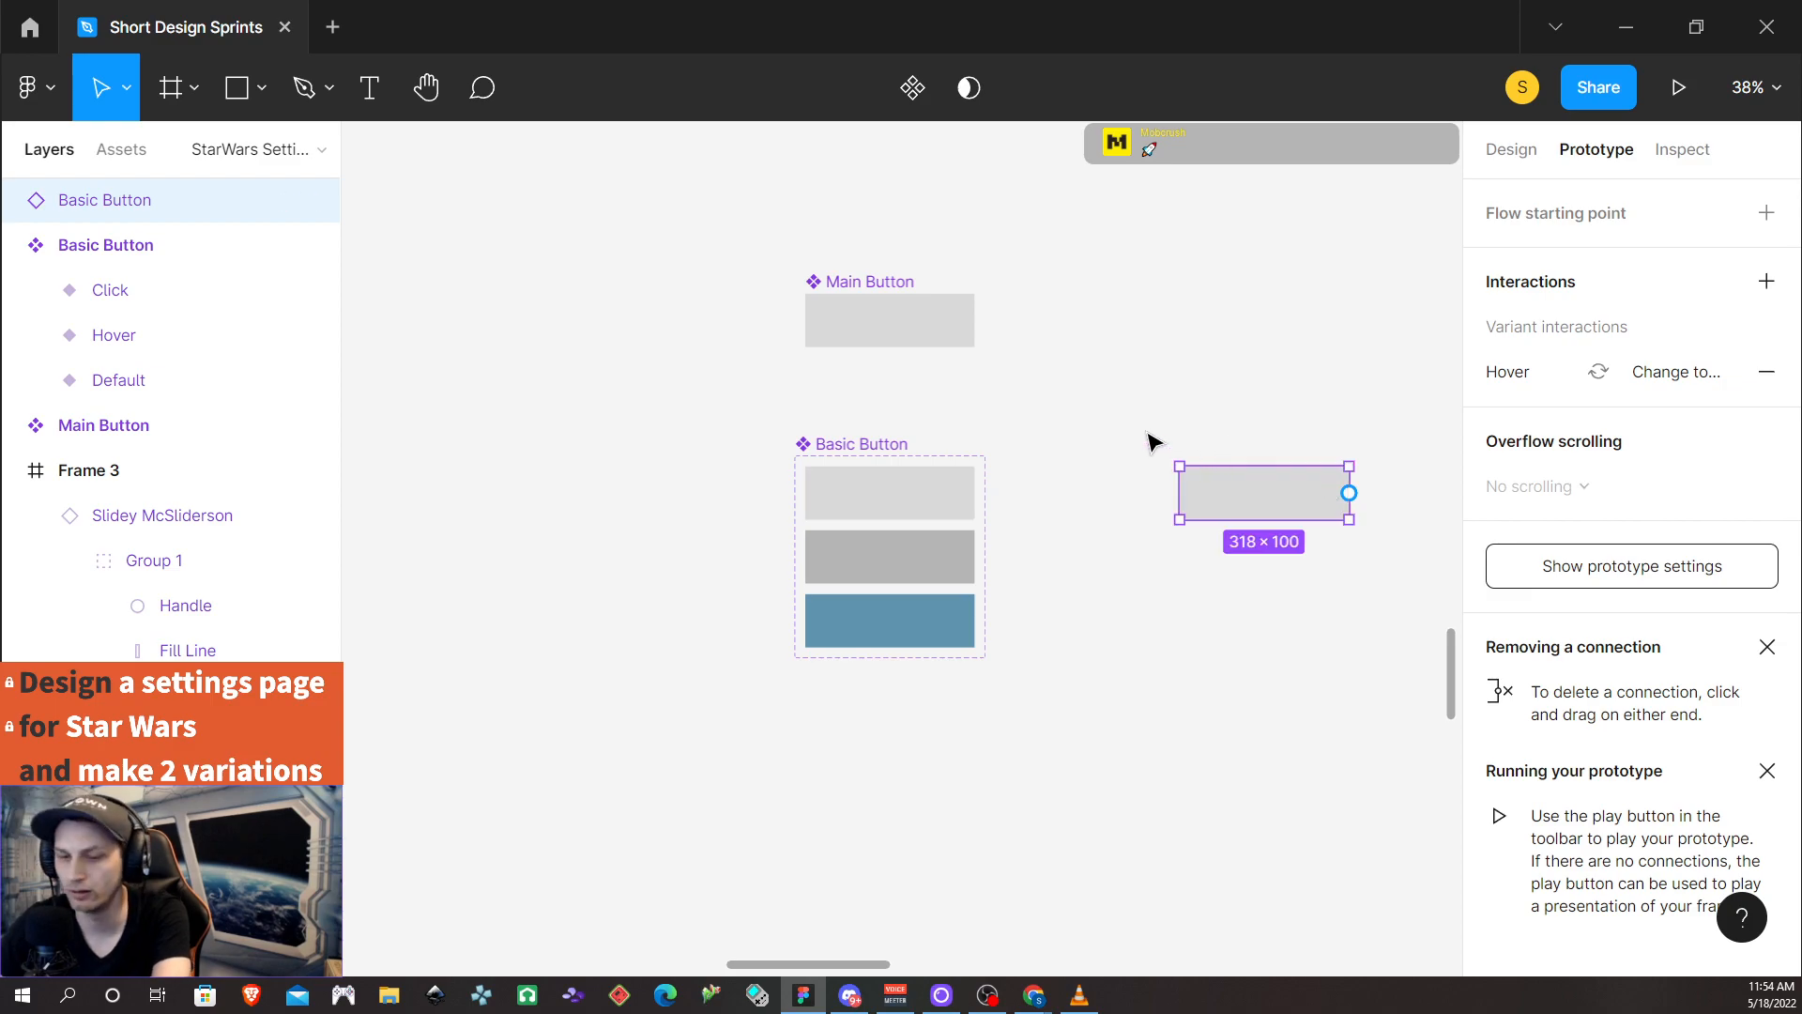
{"action": "key", "text": "f"}
{"action": "left_click_drag", "start_coordinate": [1153, 438], "coordinate": [1378, 558]}
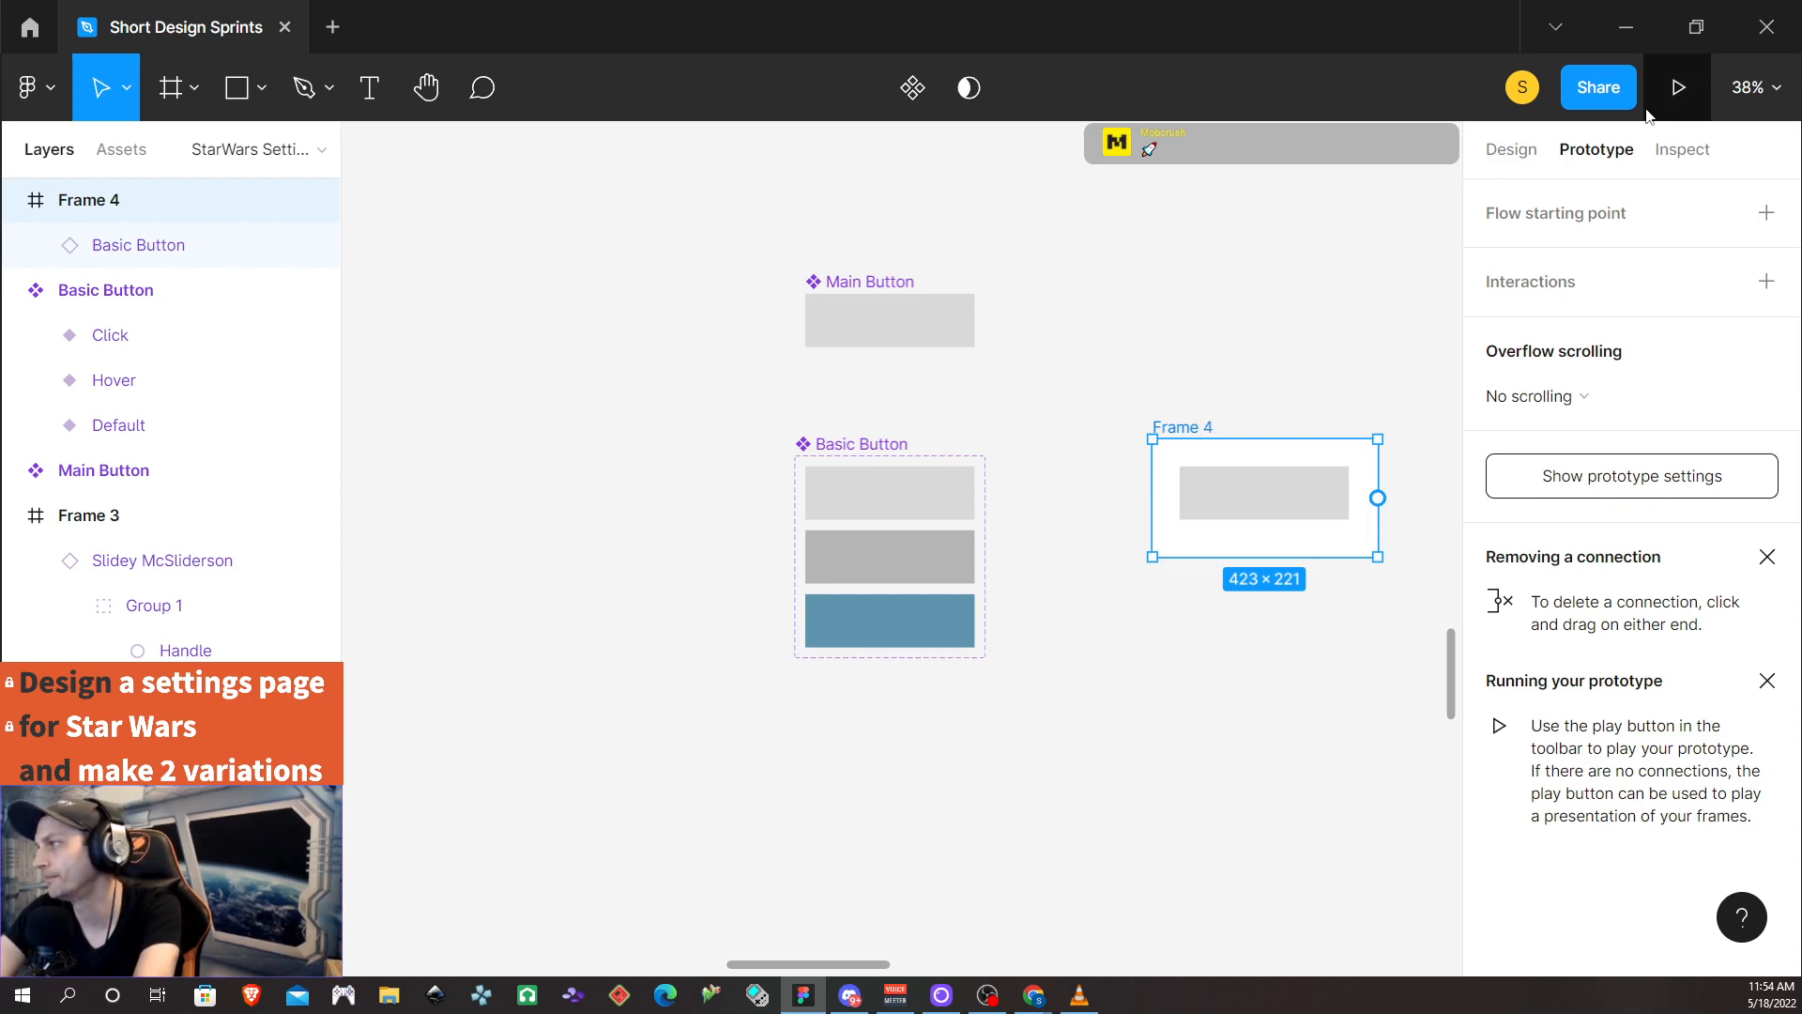
Preview the framed button in the prototype, test its hover state and repeated click toggling, and close the preview
{"action": "left_click", "coordinate": [1672, 87]}
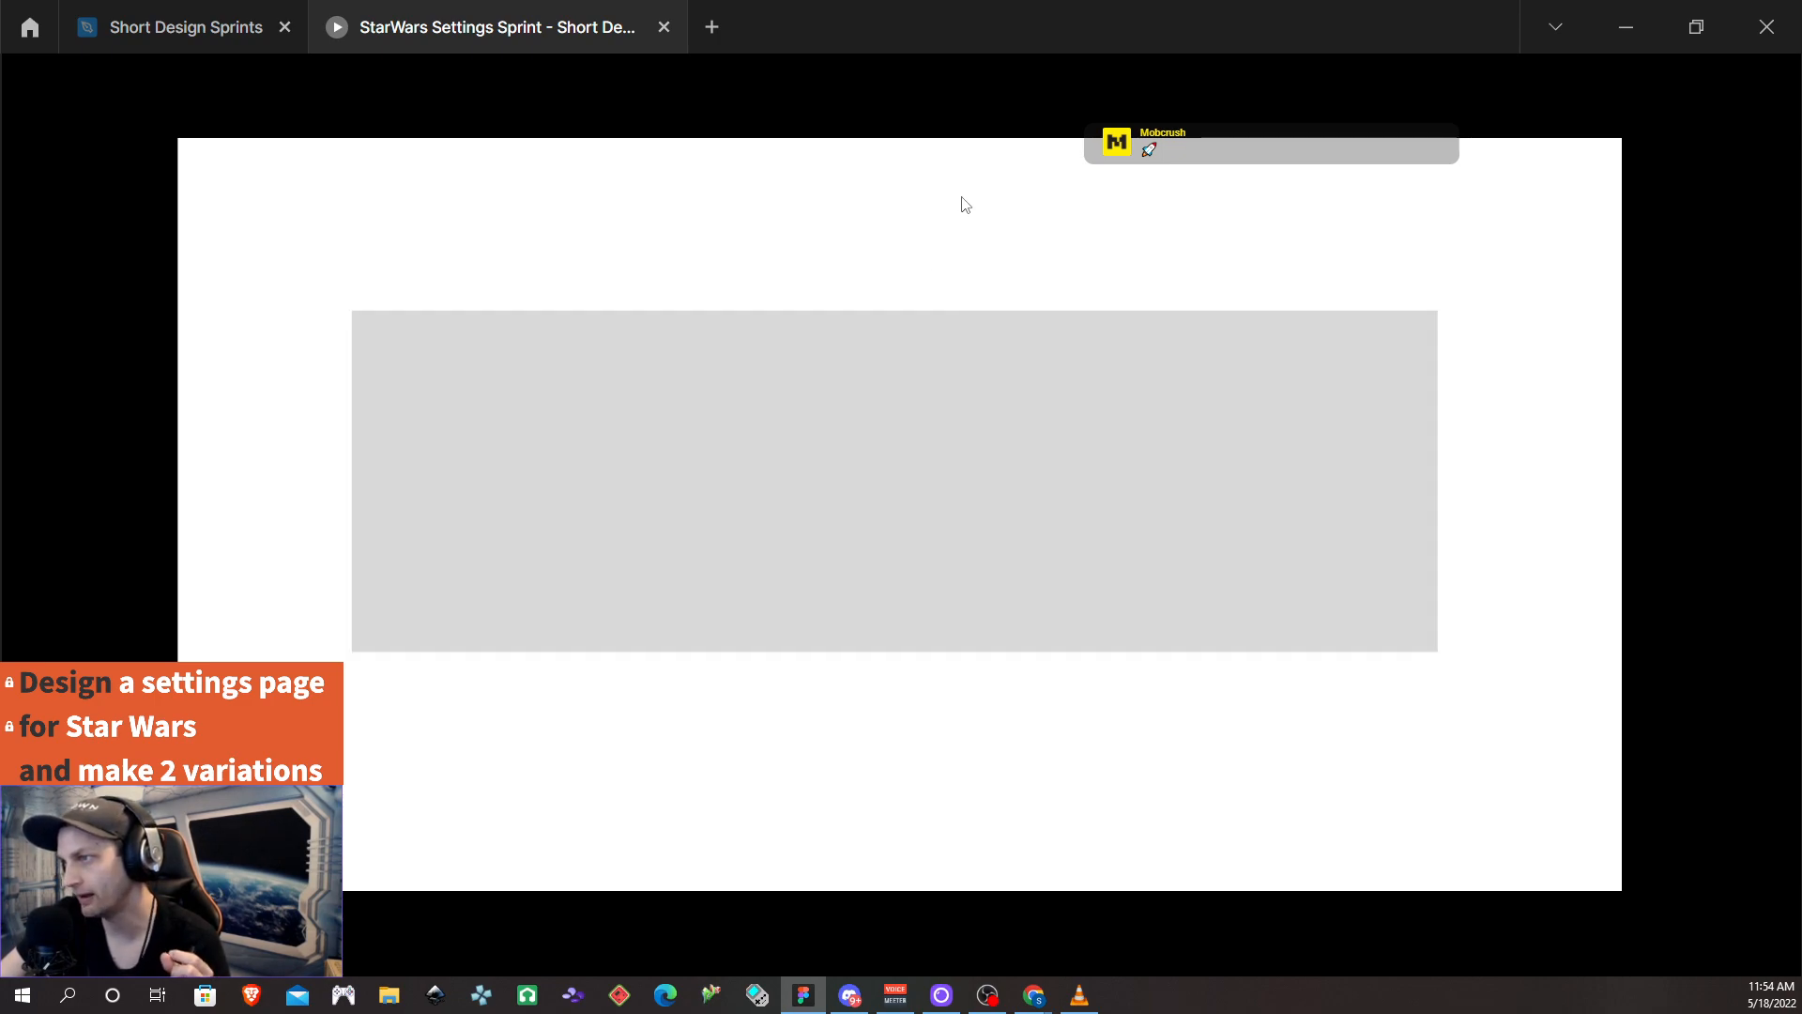
{"action": "left_click", "coordinate": [947, 454]}
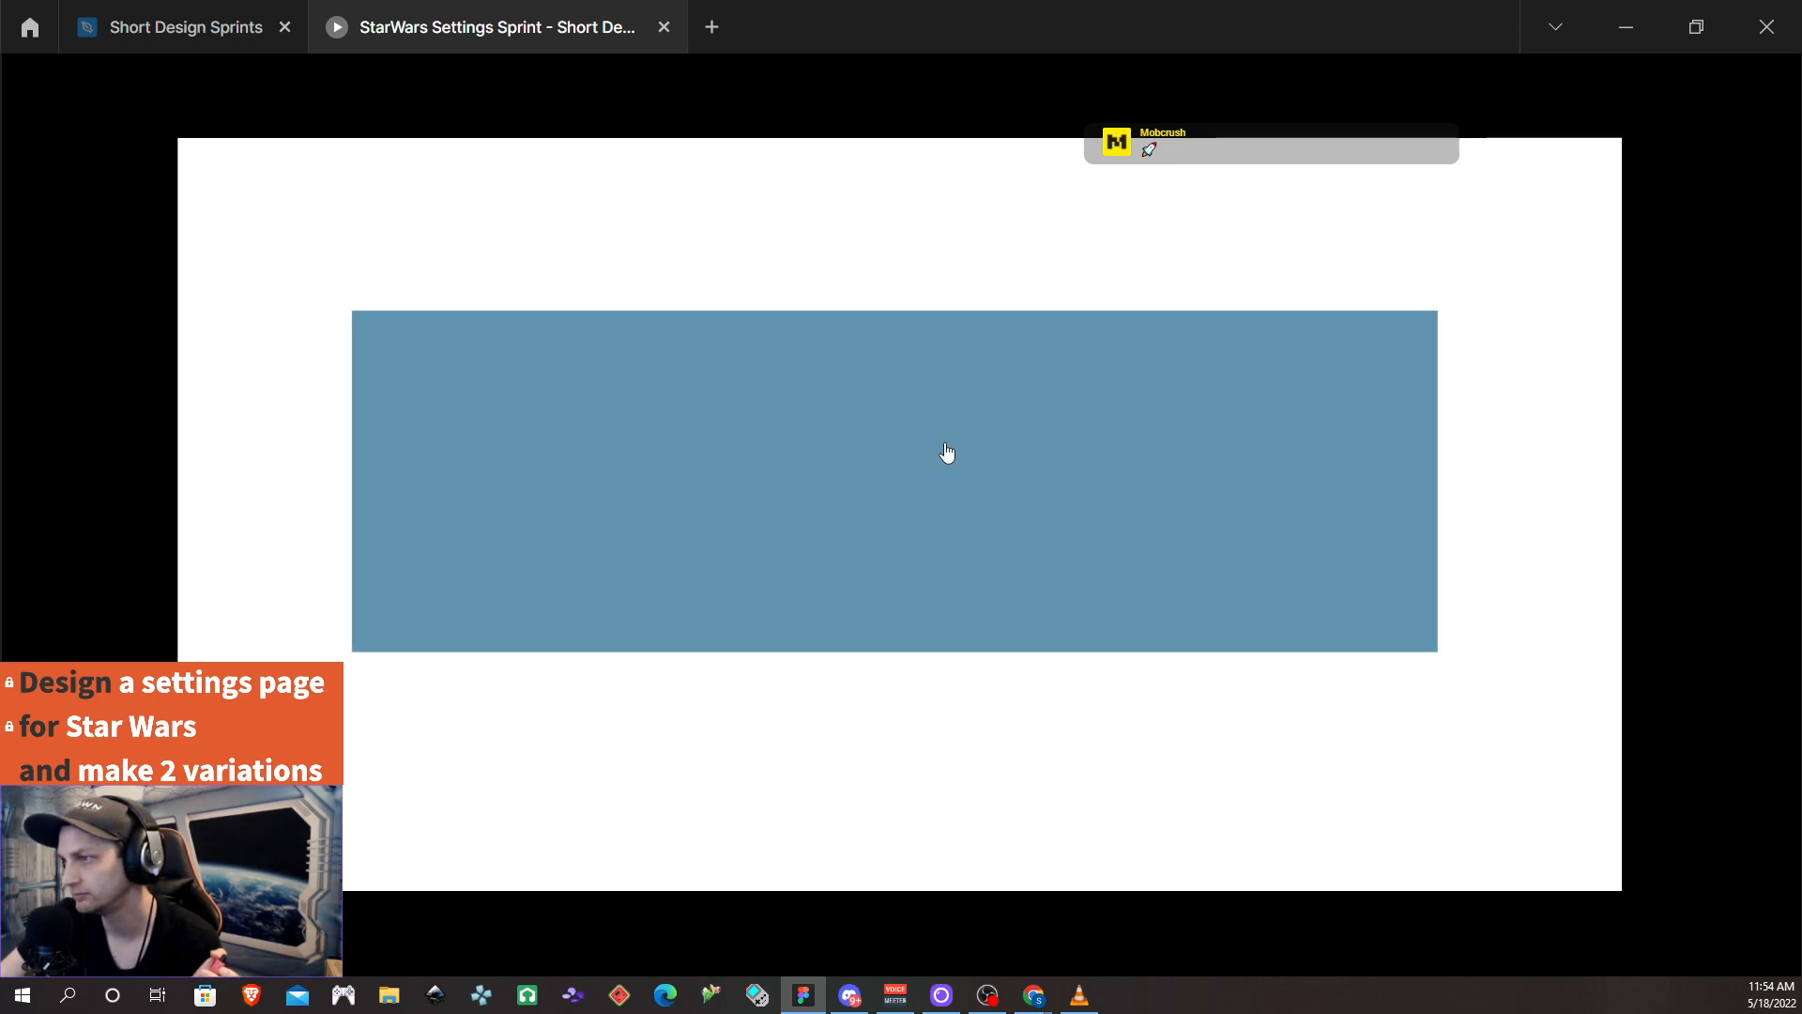
{"action": "left_click", "coordinate": [1021, 522]}
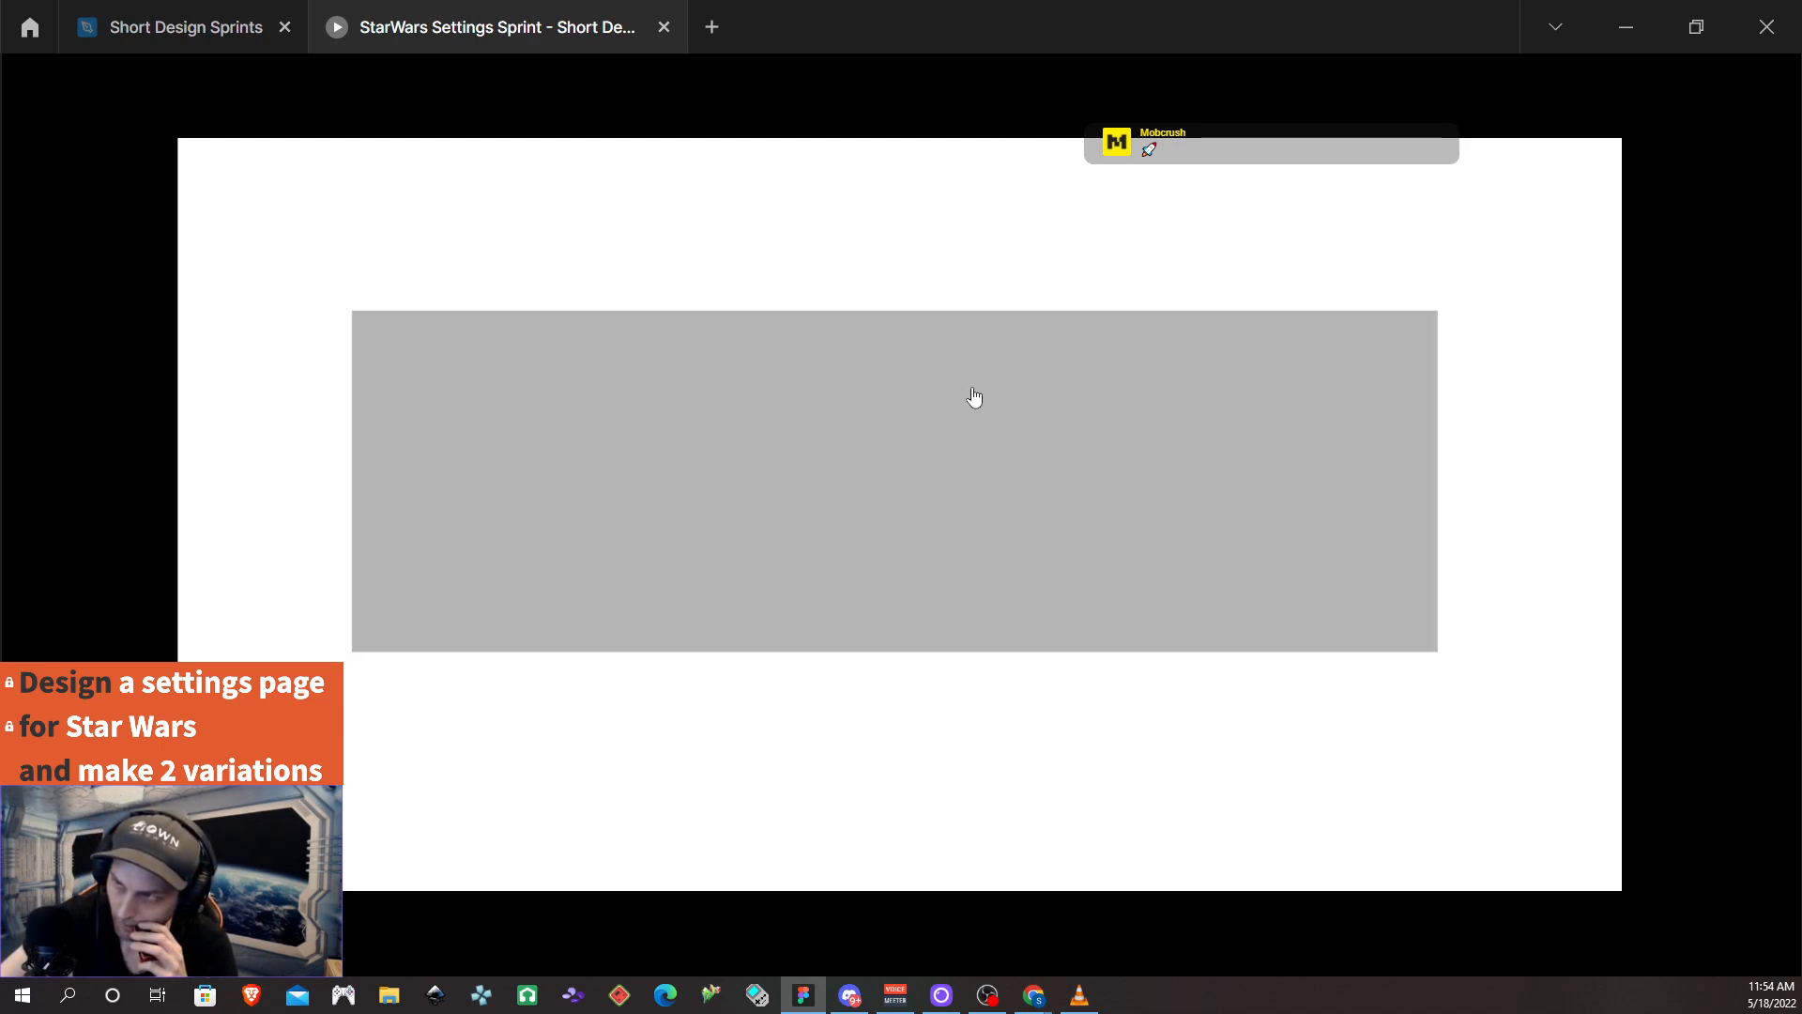
{"action": "left_click", "coordinate": [974, 398]}
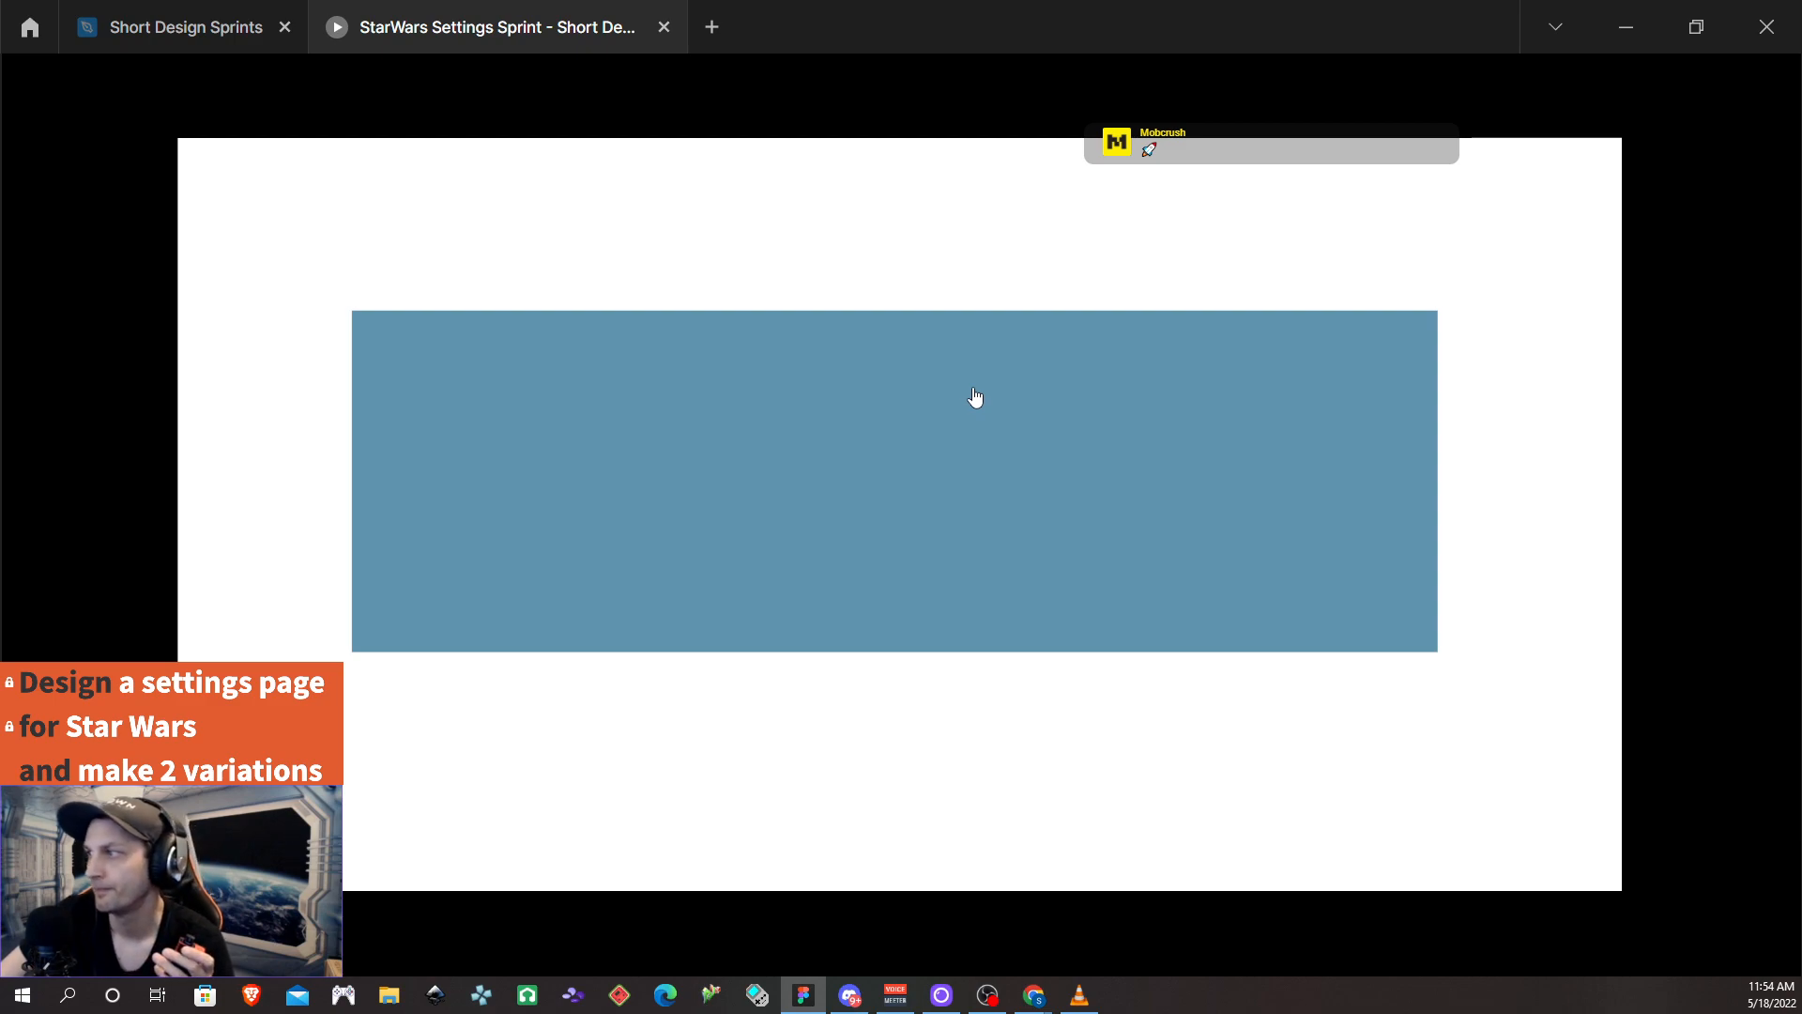
{"action": "left_click", "coordinate": [977, 398]}
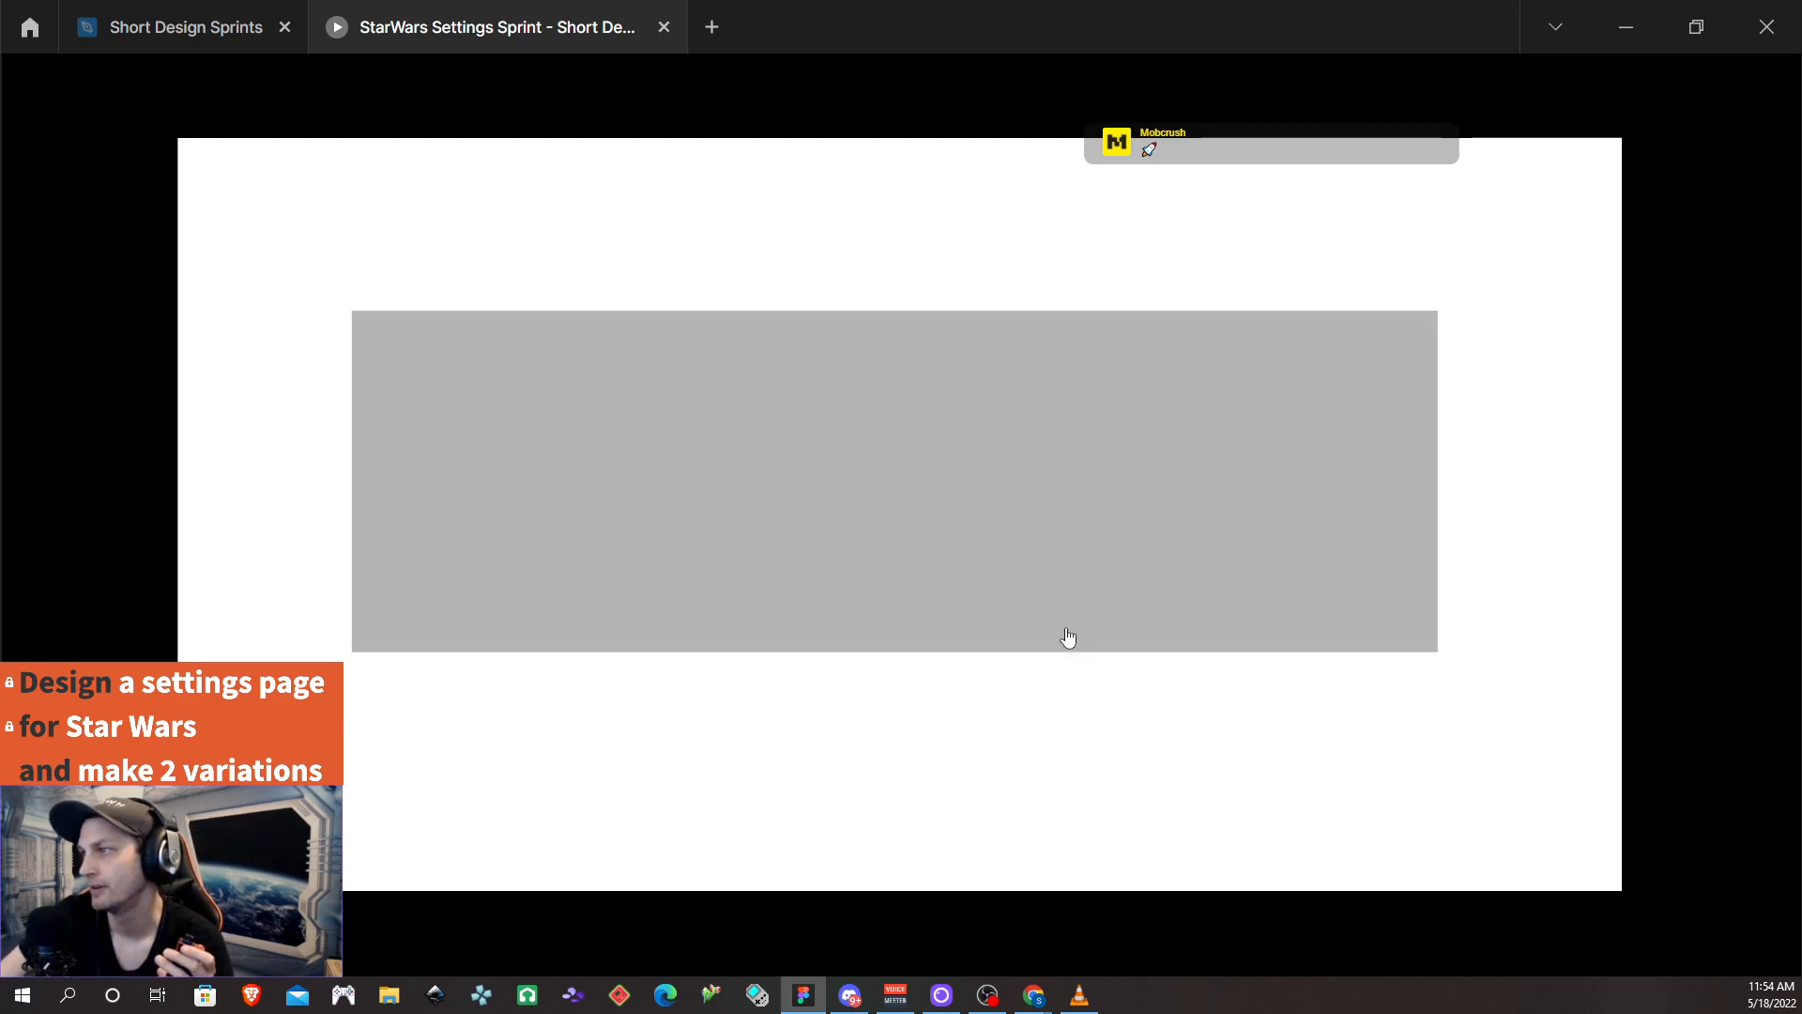
{"action": "left_click", "coordinate": [1059, 471]}
{"action": "left_click", "coordinate": [1059, 471]}
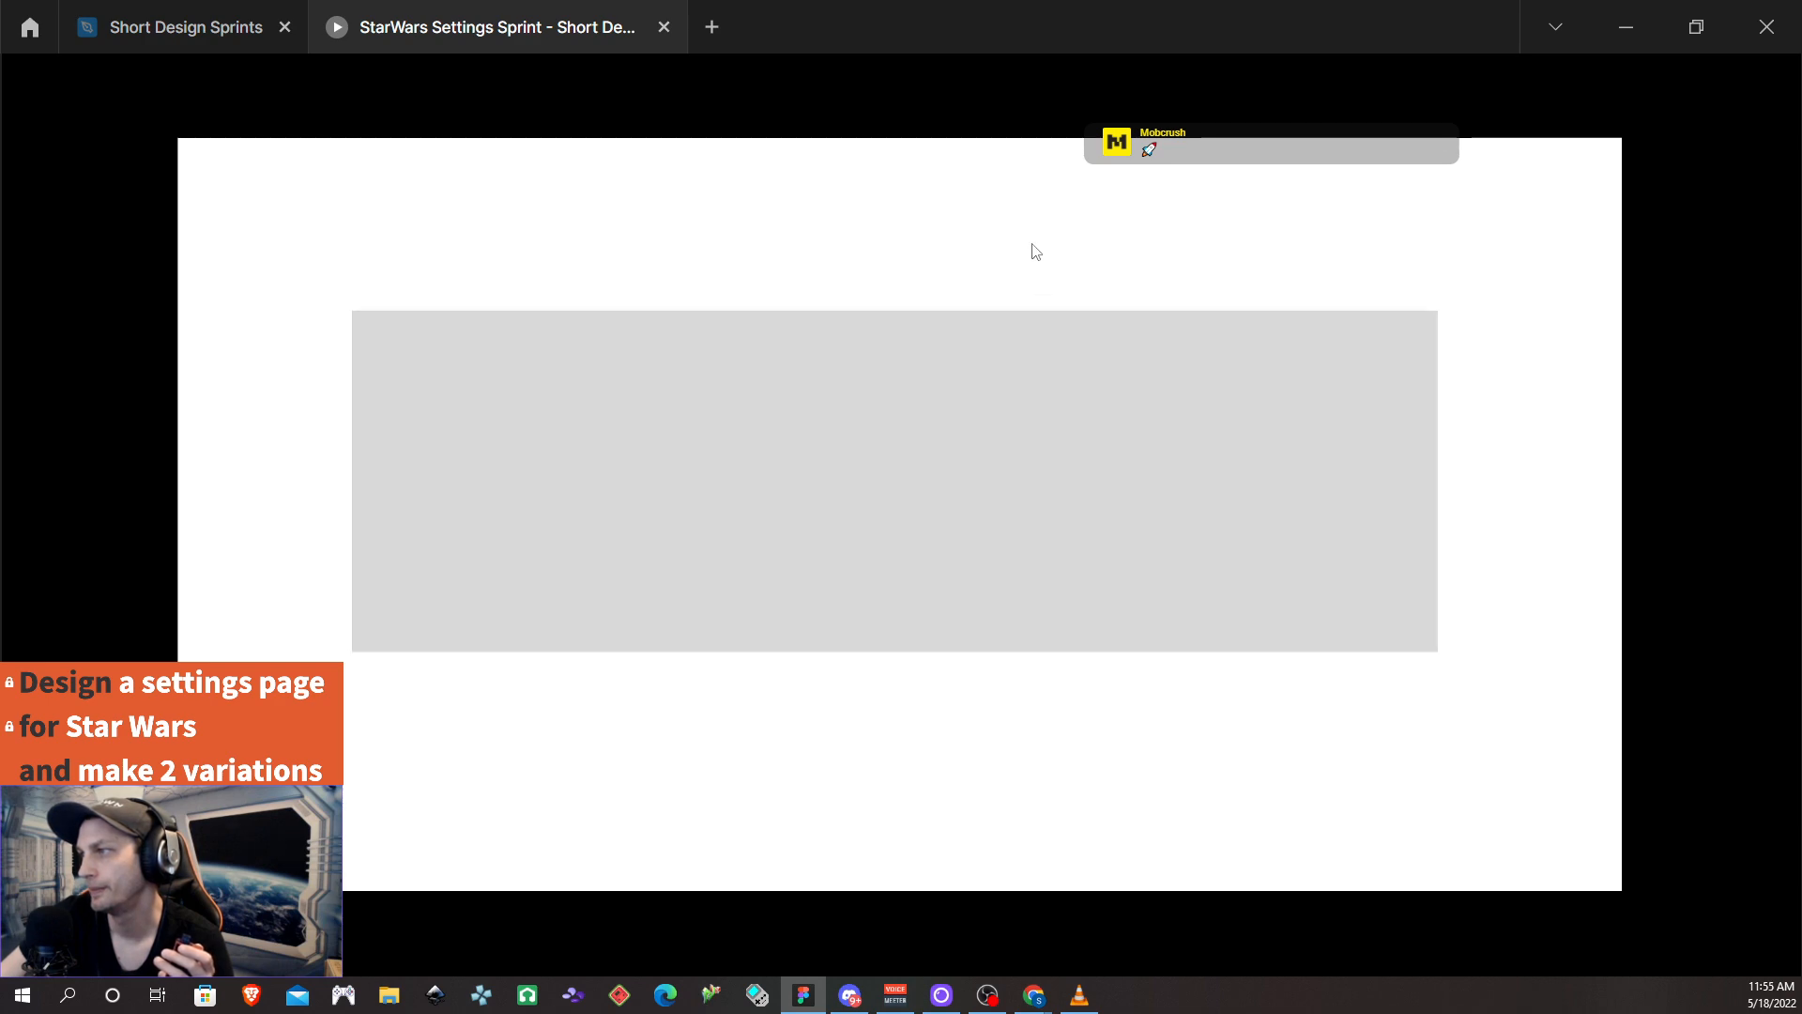
{"action": "left_click", "coordinate": [1017, 491]}
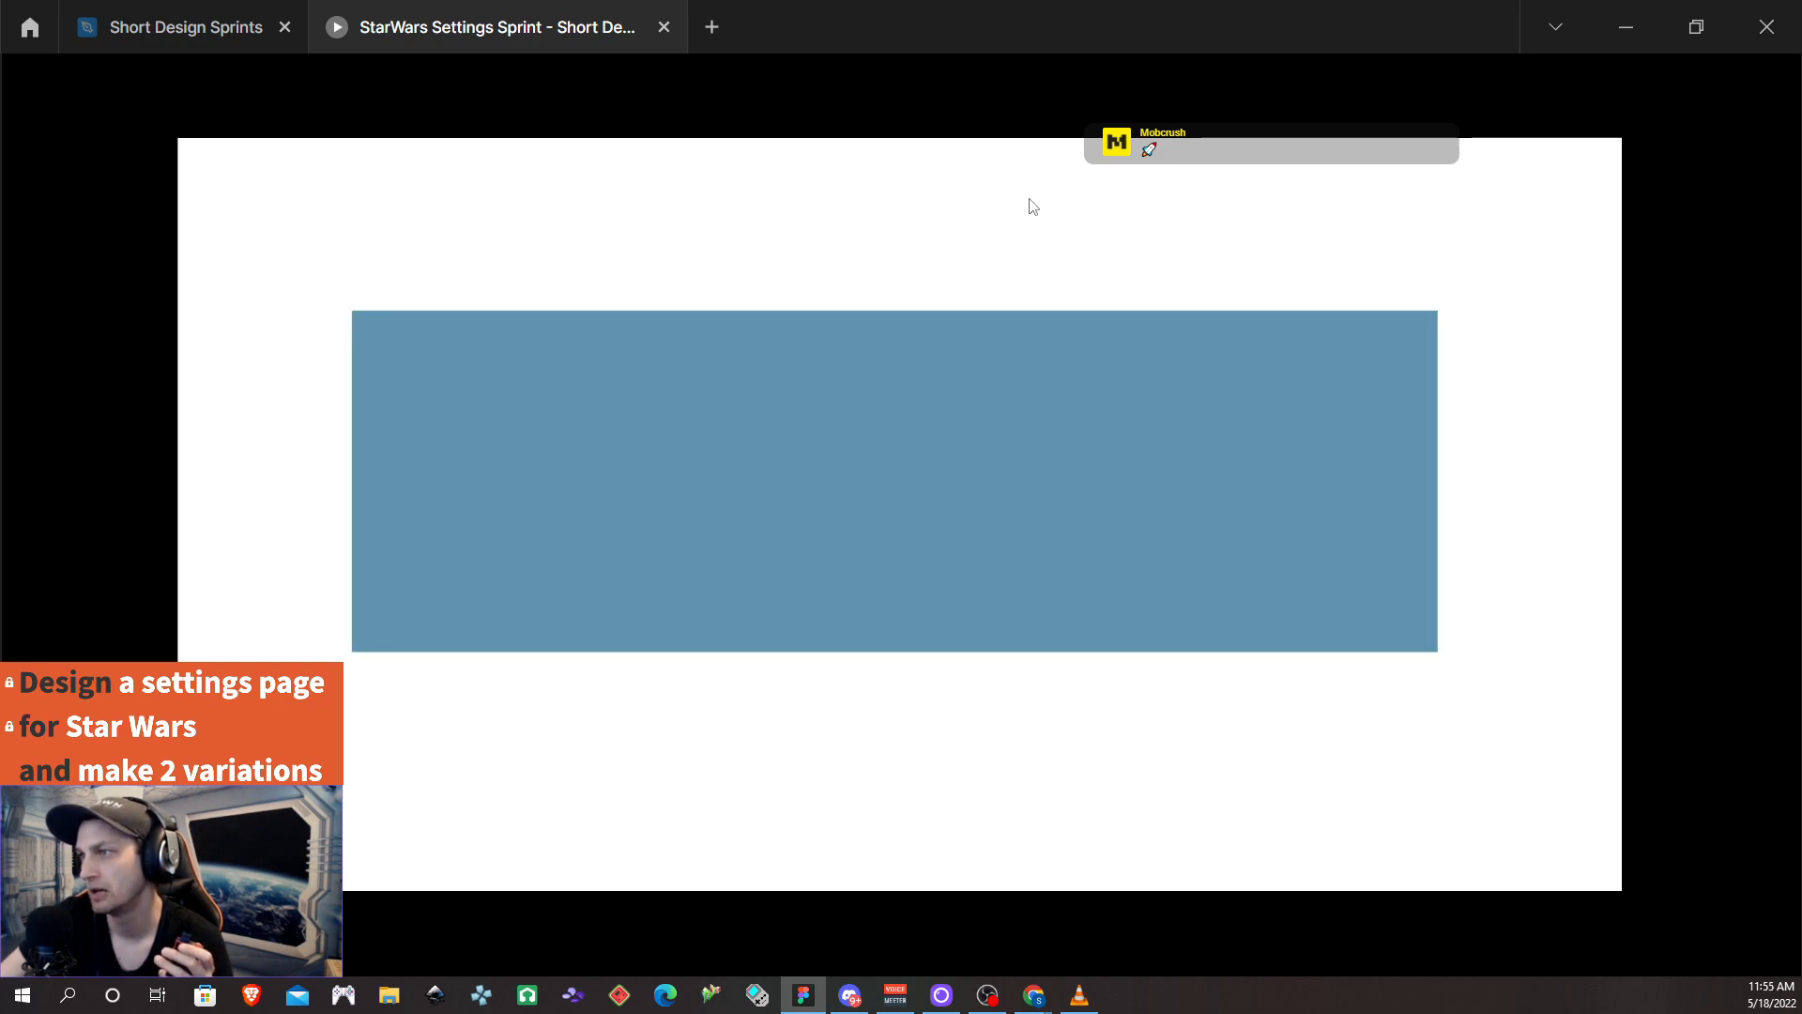
{"action": "left_click", "coordinate": [998, 374]}
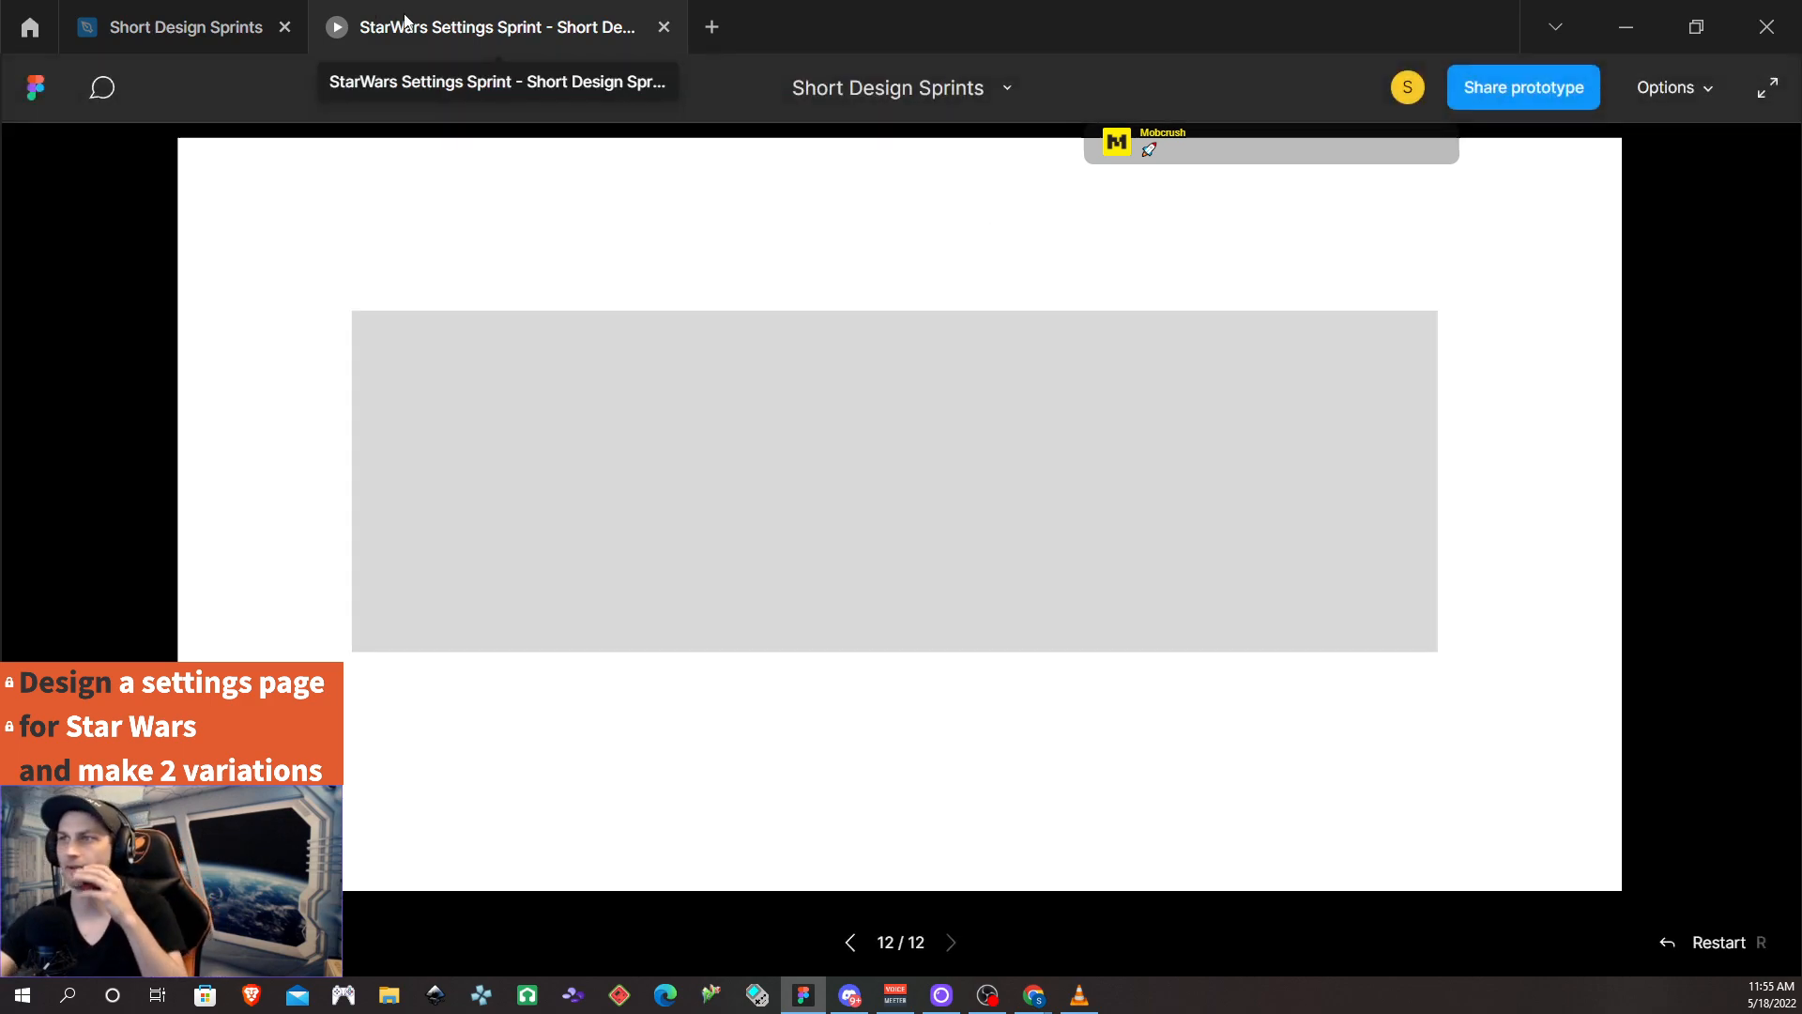
{"action": "left_click", "coordinate": [665, 27]}
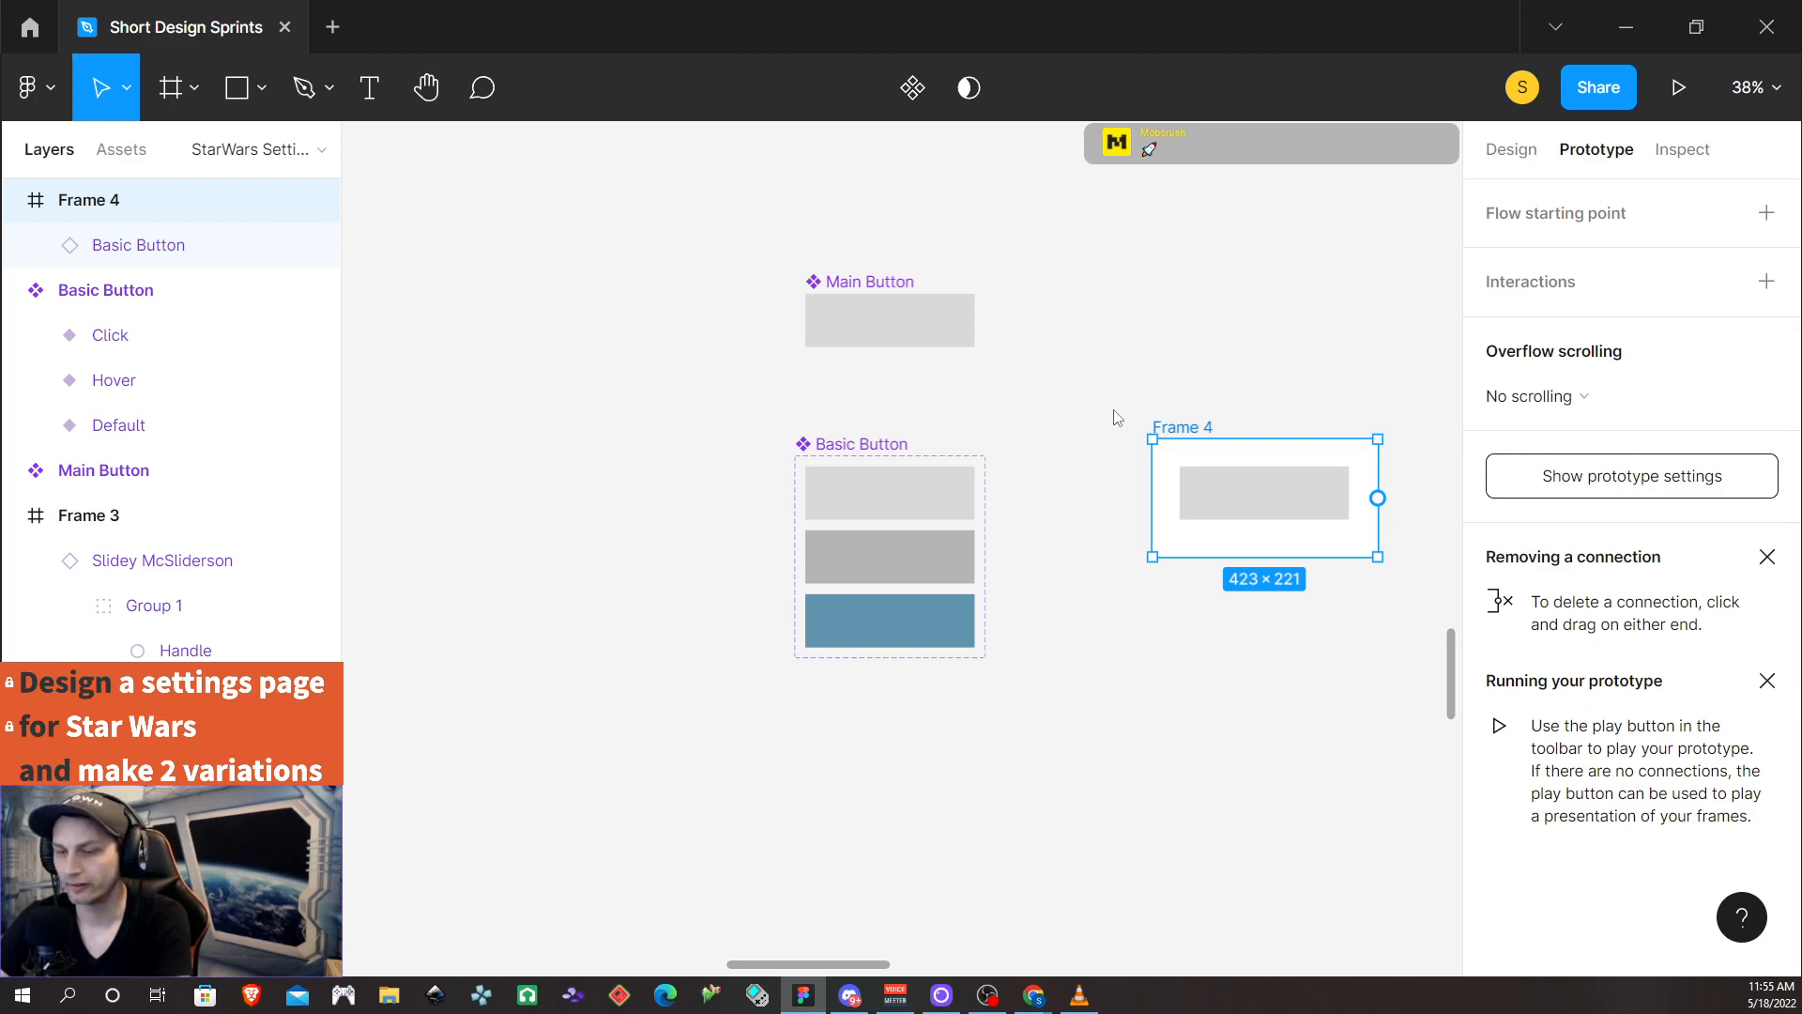
Delete the test frame together with its Basic Button instance
{"action": "left_click_drag", "start_coordinate": [1120, 377], "coordinate": [1420, 631]}
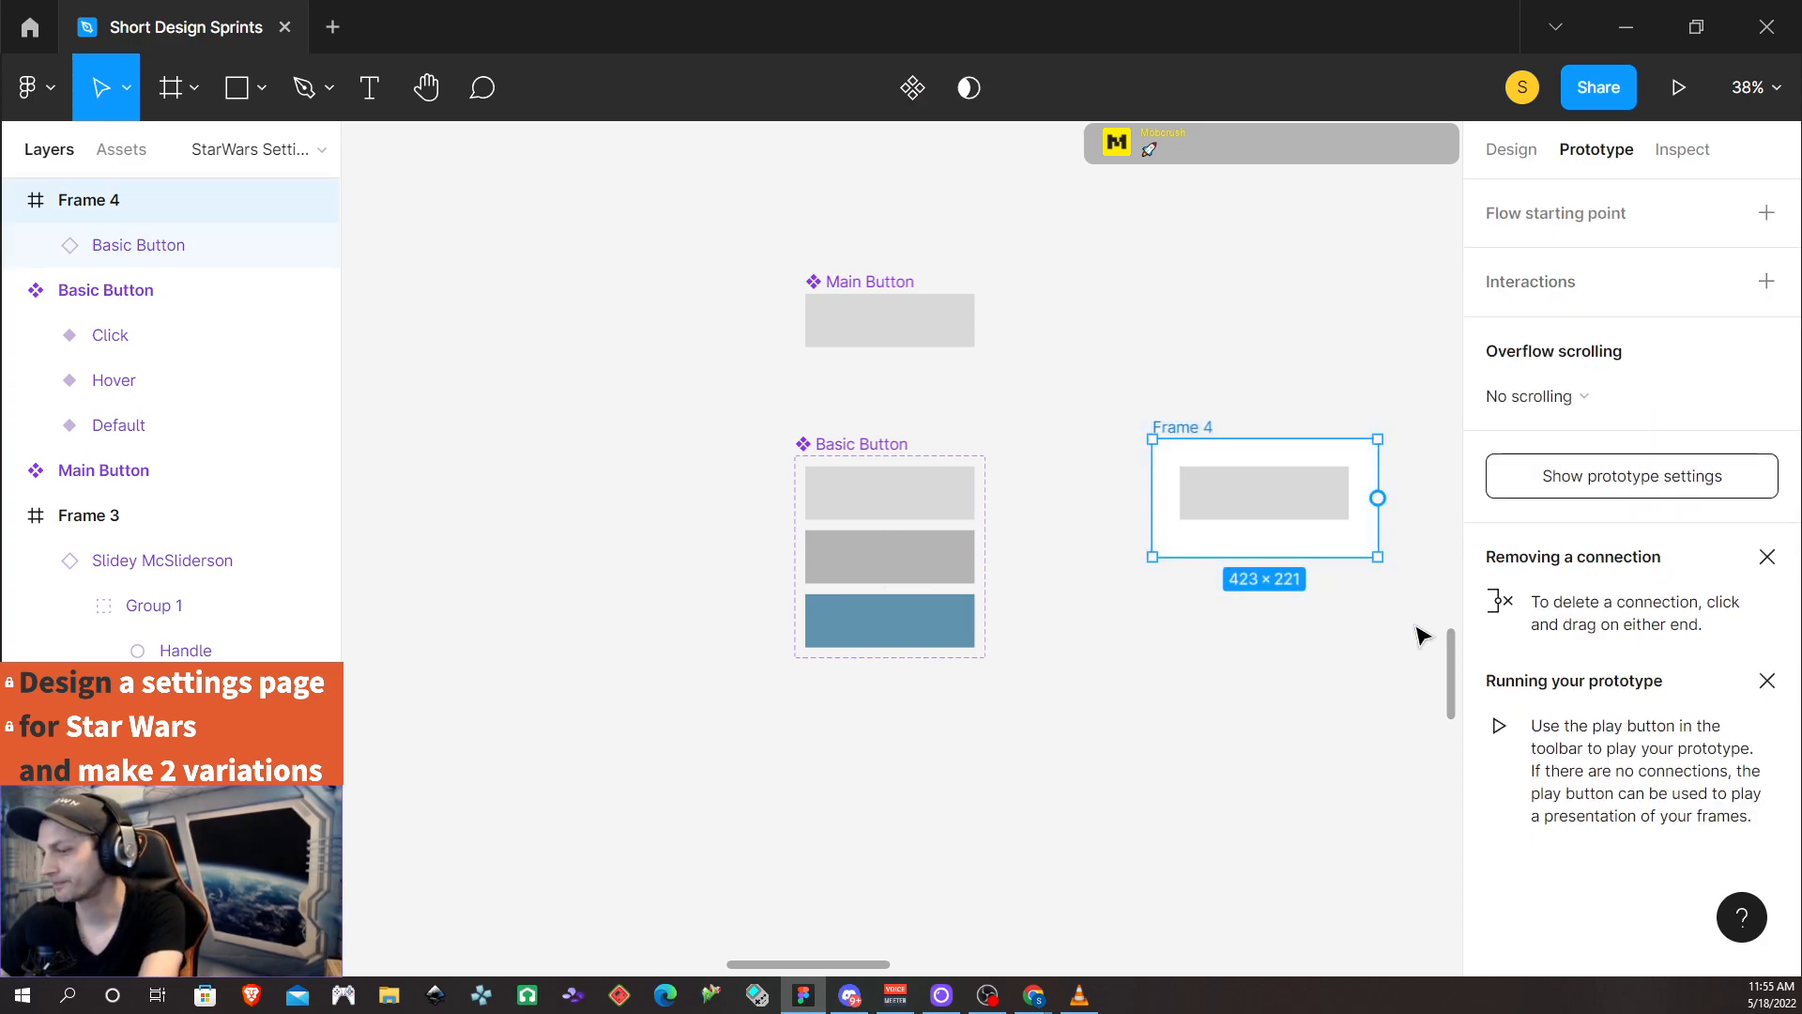
{"action": "key", "text": "Delete"}
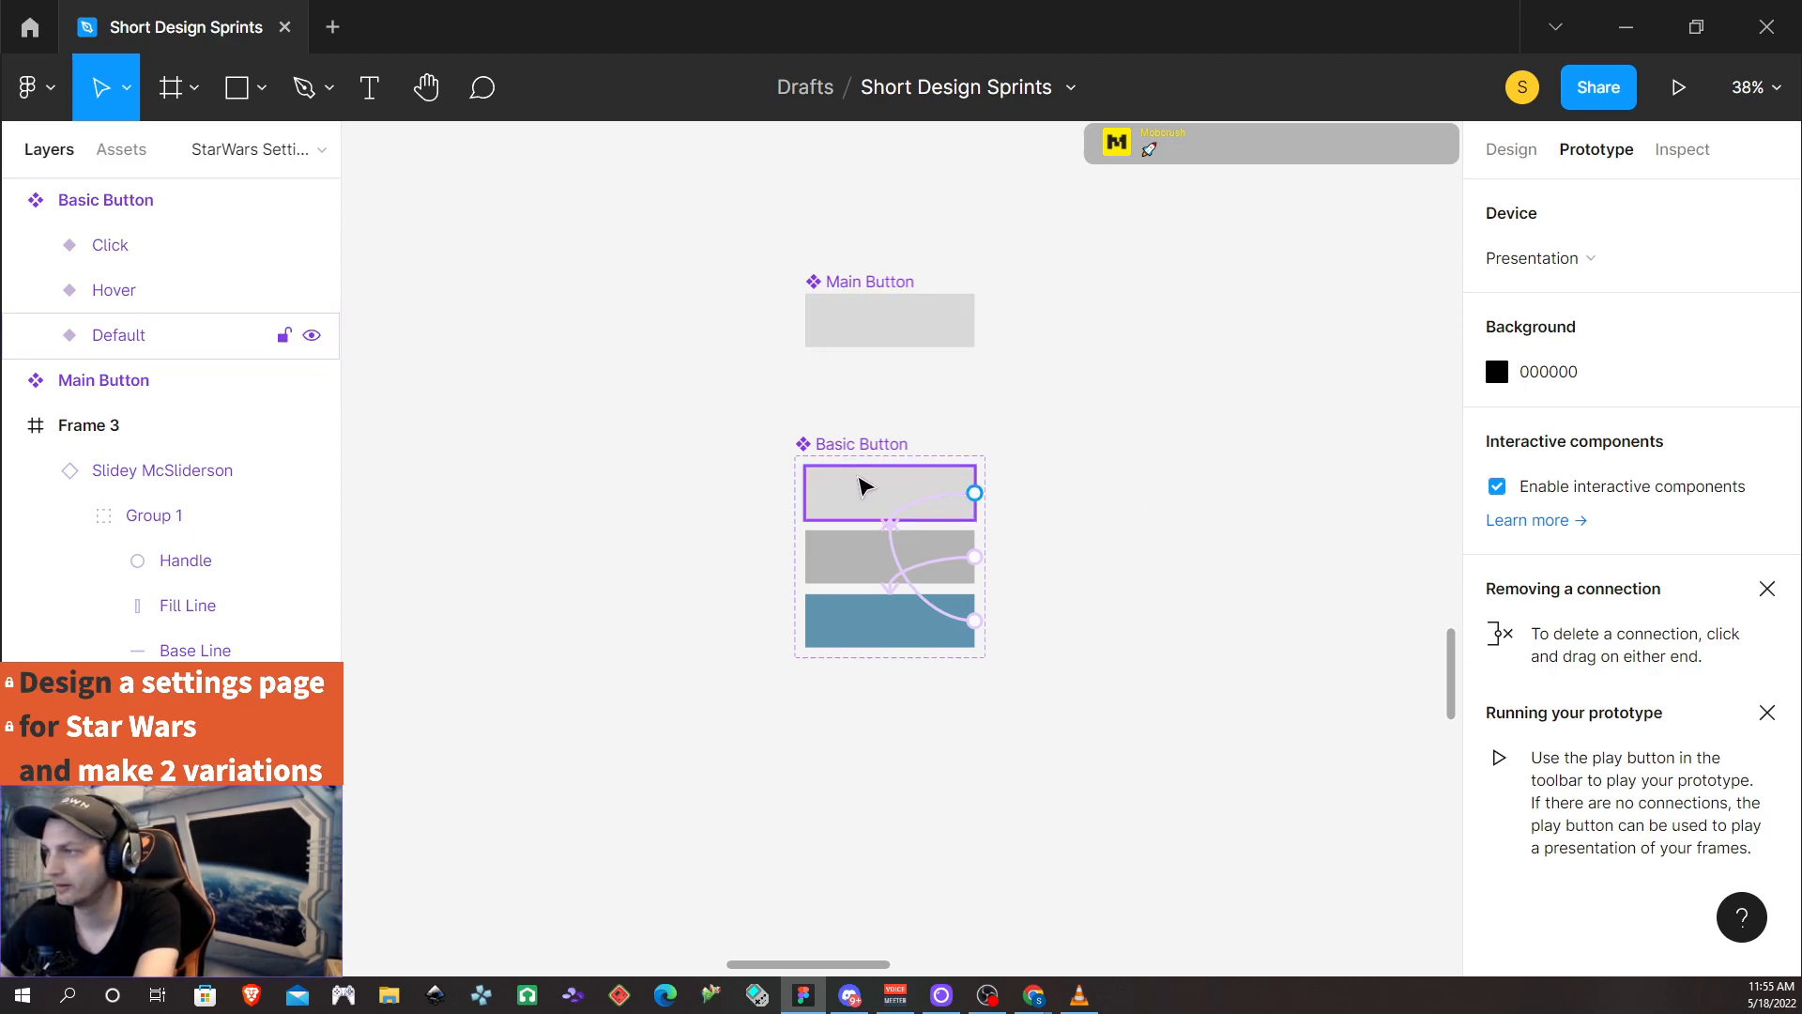
Place a Basic Button instance above and beside the Main Button, group it, and name the group SubCats
{"action": "left_click_drag", "start_coordinate": [864, 485], "coordinate": [1046, 354]}
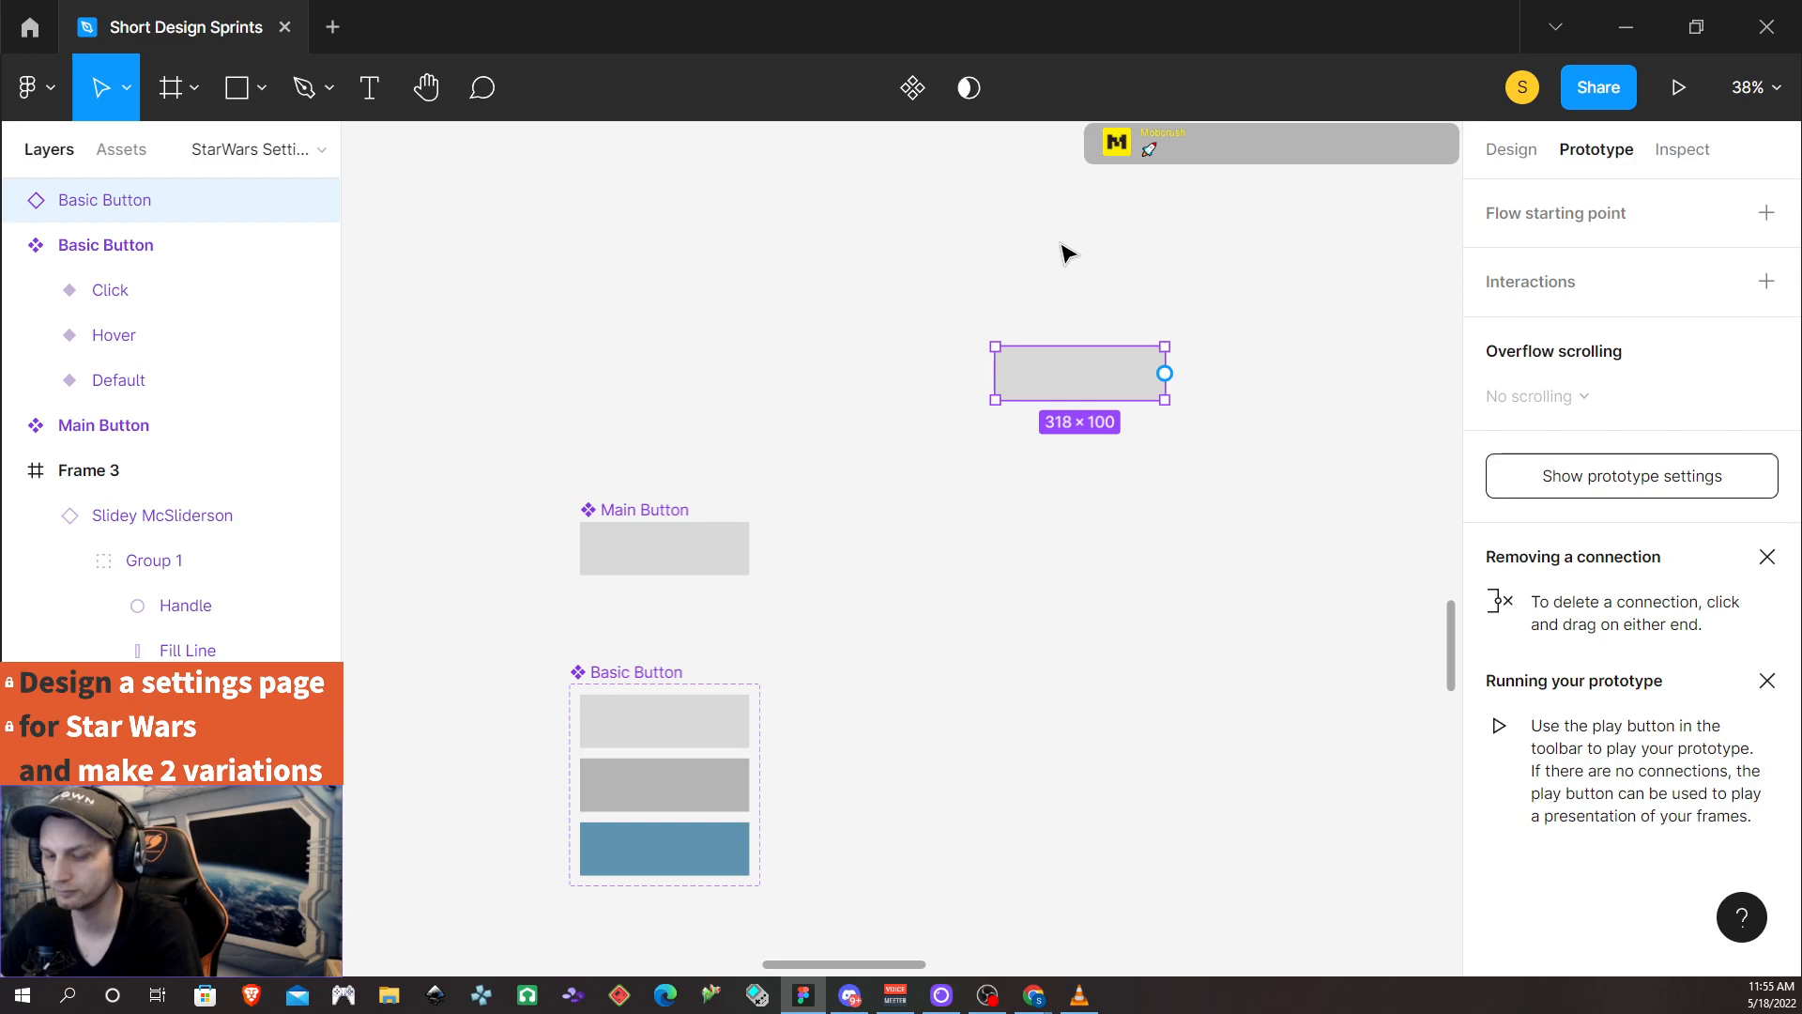
{"action": "key", "text": "ctrl+g"}
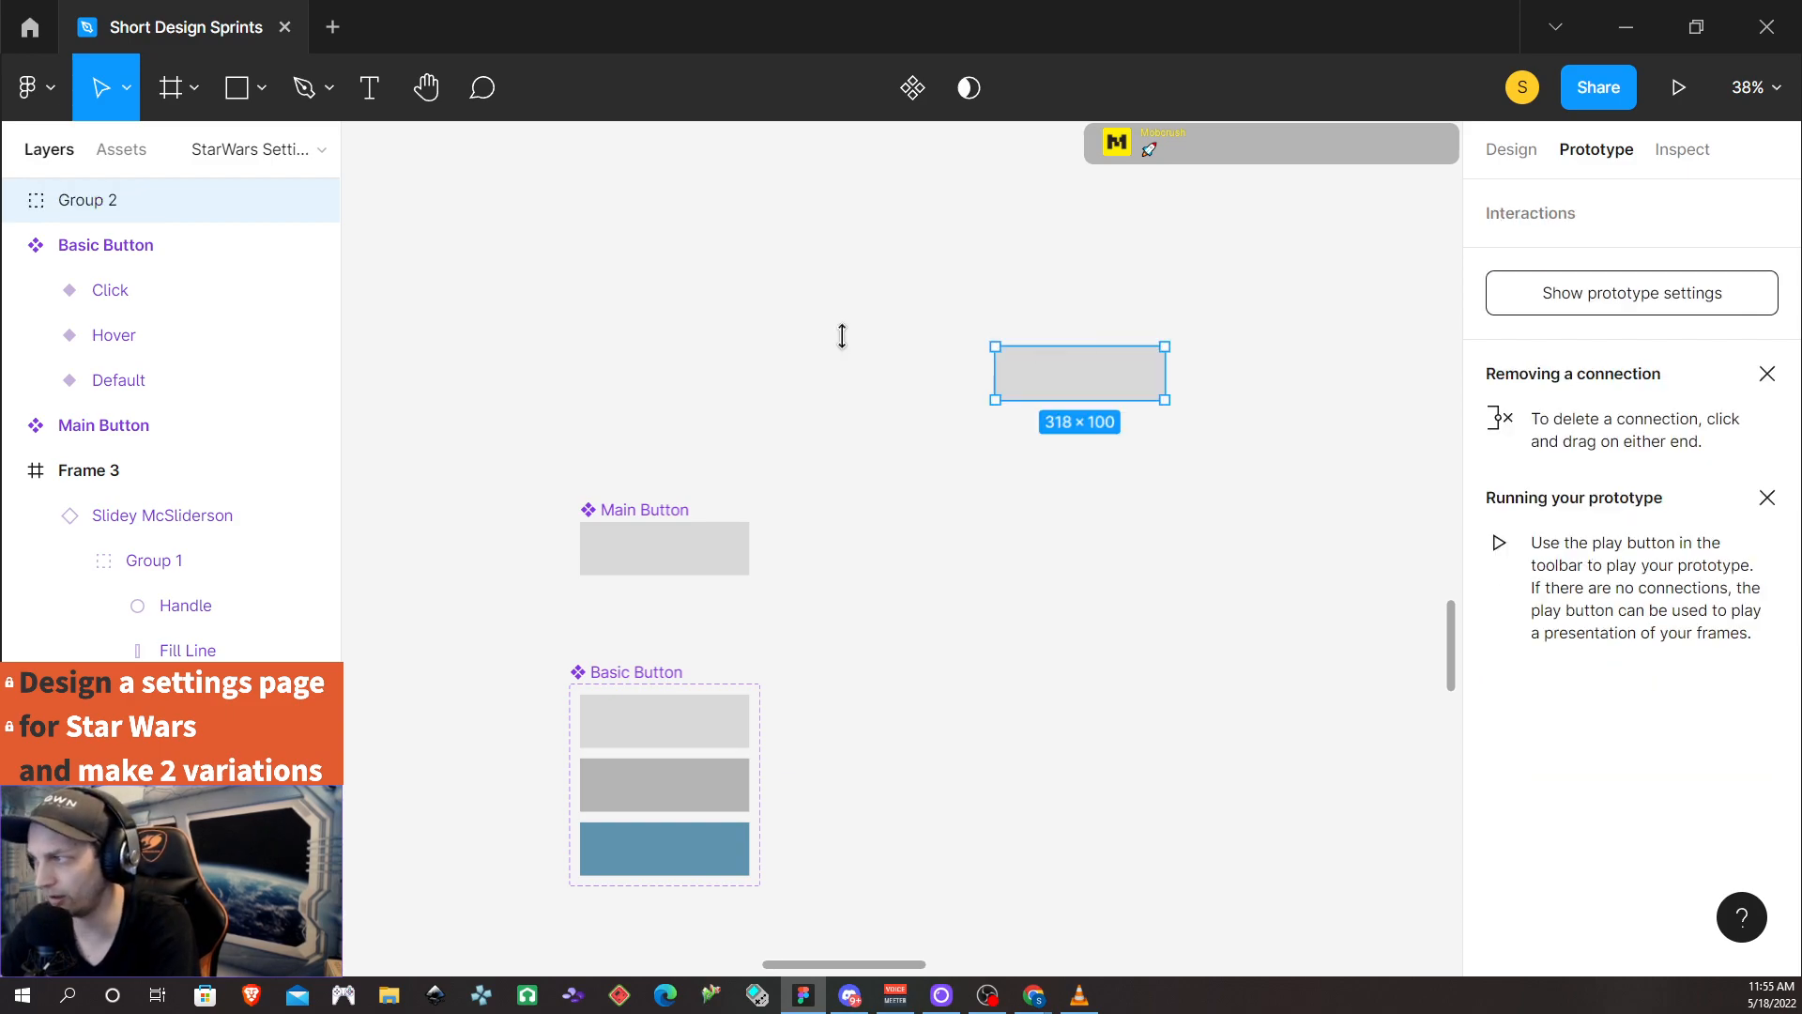
{"action": "double_click", "coordinate": [106, 214]}
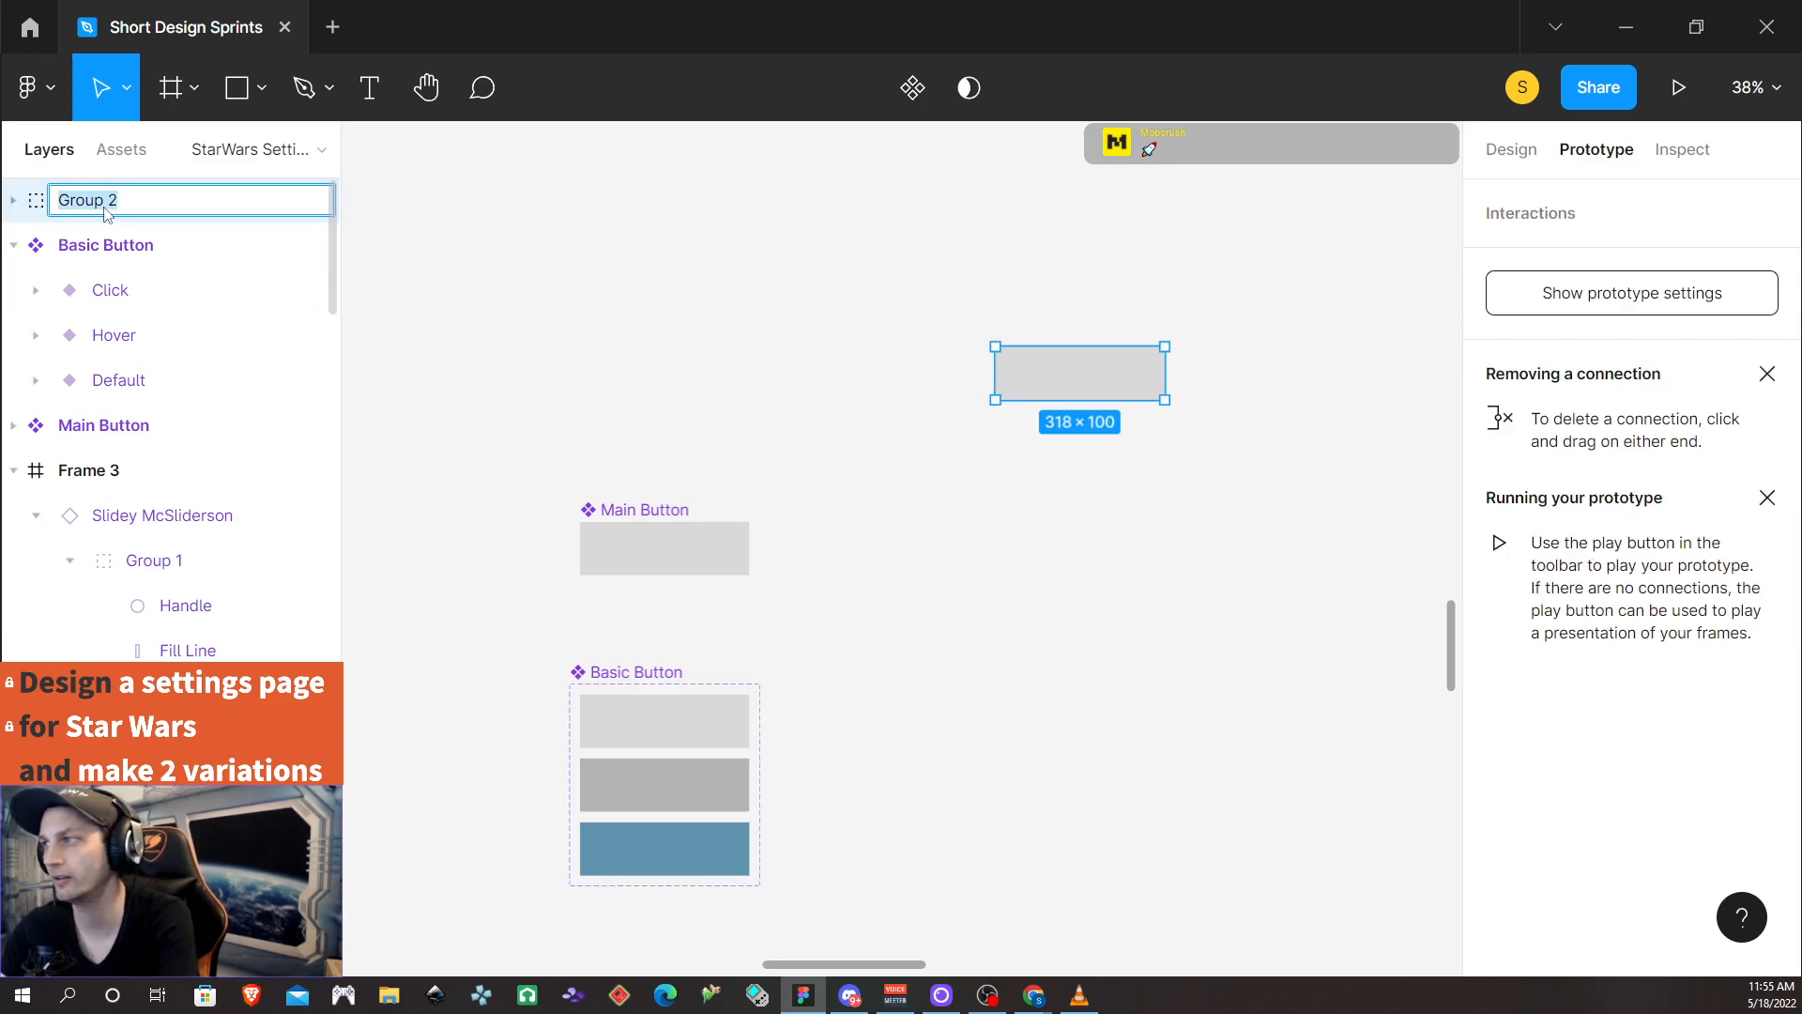
{"action": "type", "text": "SubCats"}
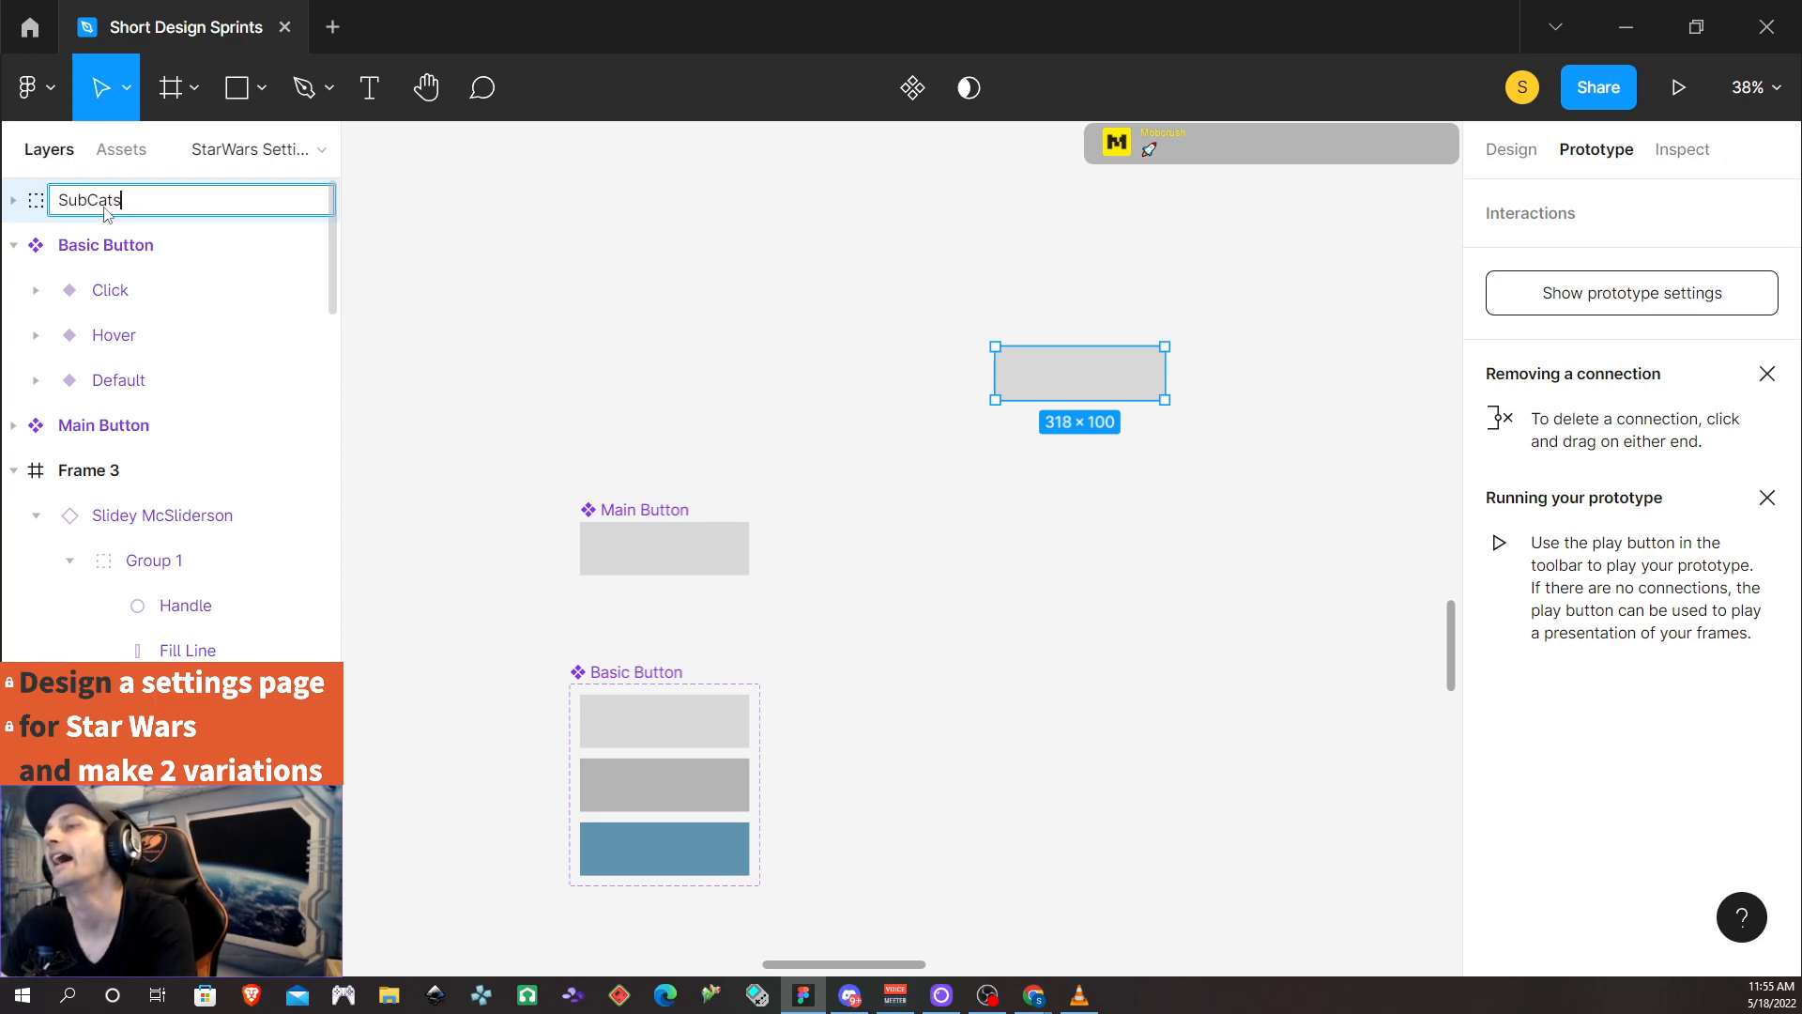
{"action": "key", "text": "Return"}
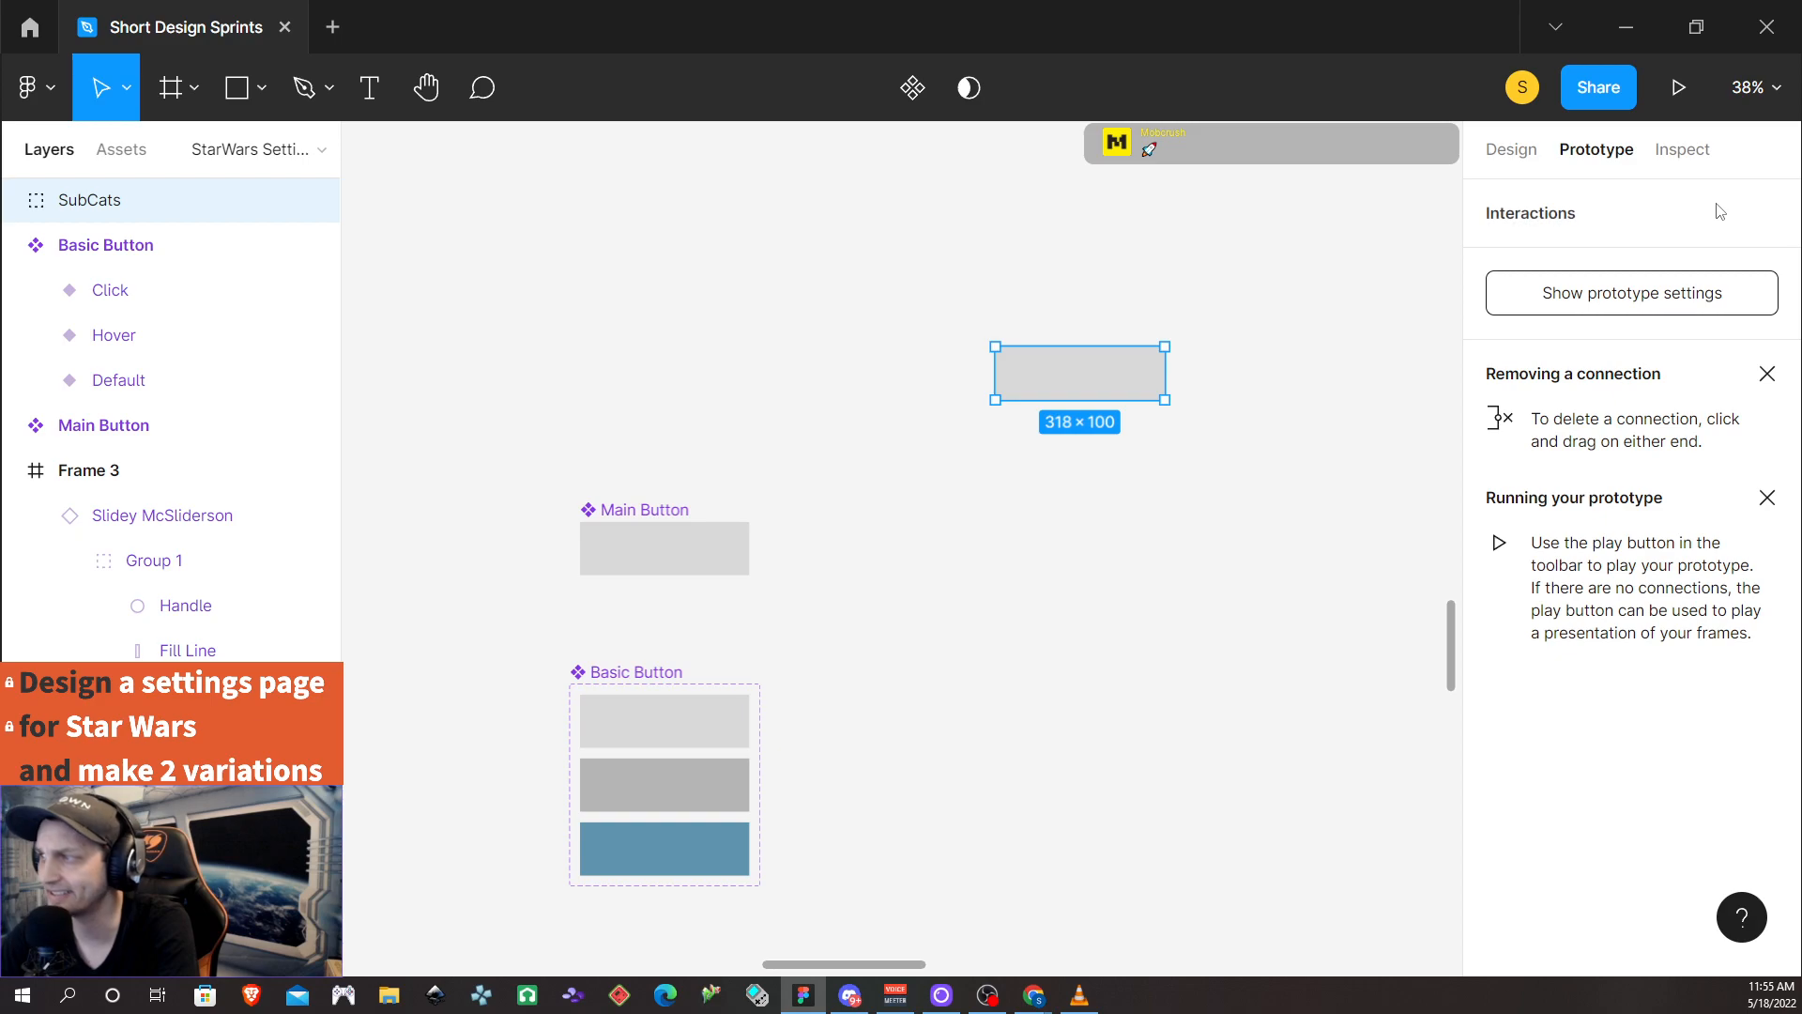
{"action": "left_click", "coordinate": [1380, 499]}
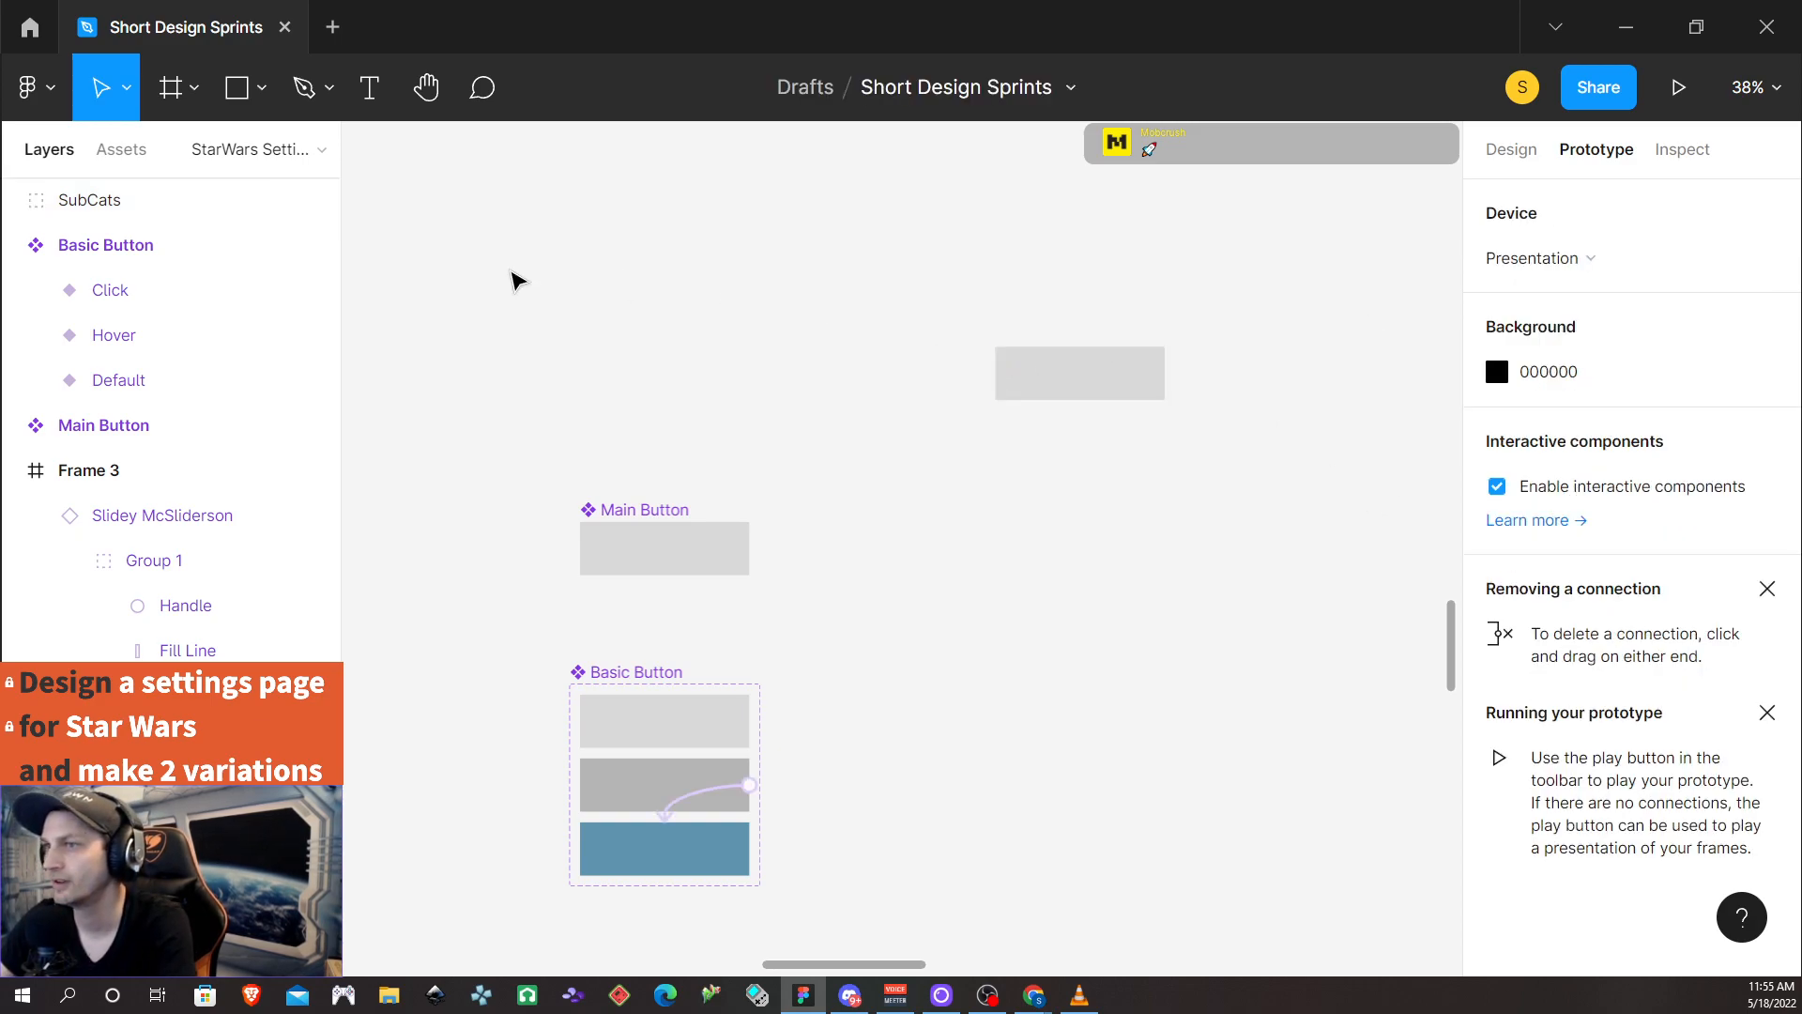
Convert the SubCats group into a vertical auto layout frame, keeping it in its original place
{"action": "left_click", "coordinate": [13, 201]}
{"action": "left_click", "coordinate": [98, 213]}
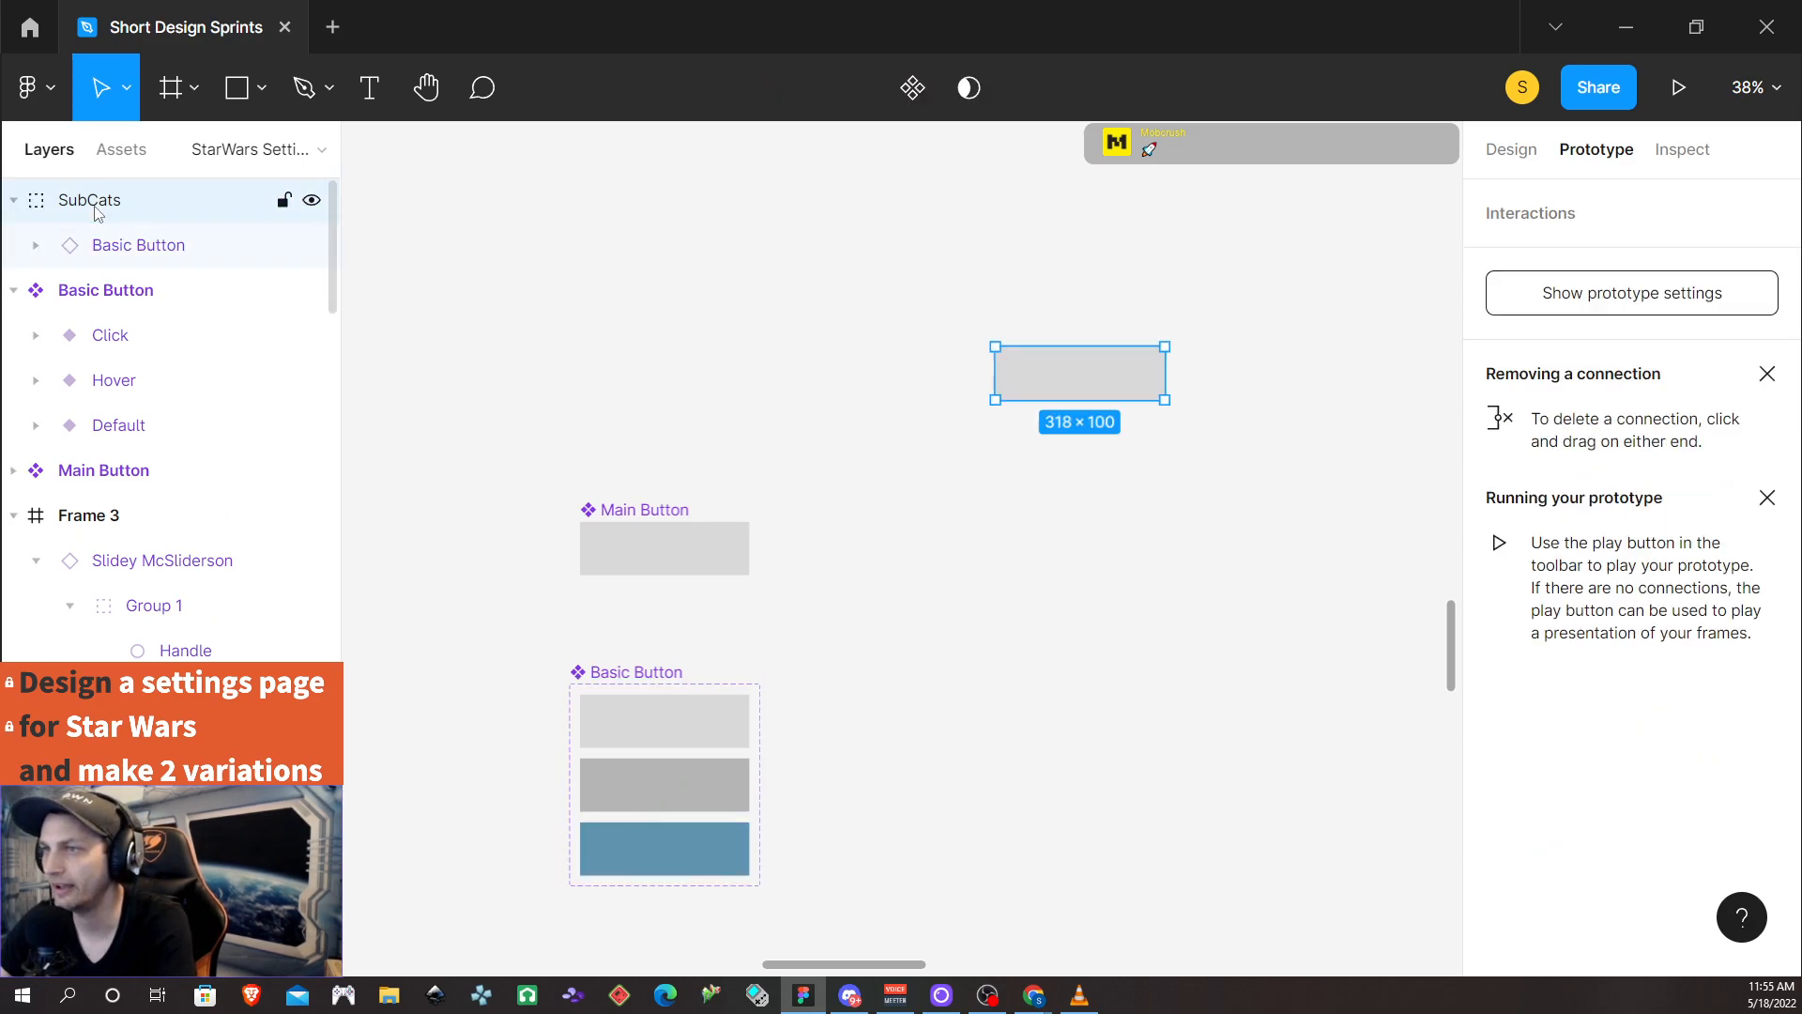
{"action": "left_click", "coordinate": [1511, 150]}
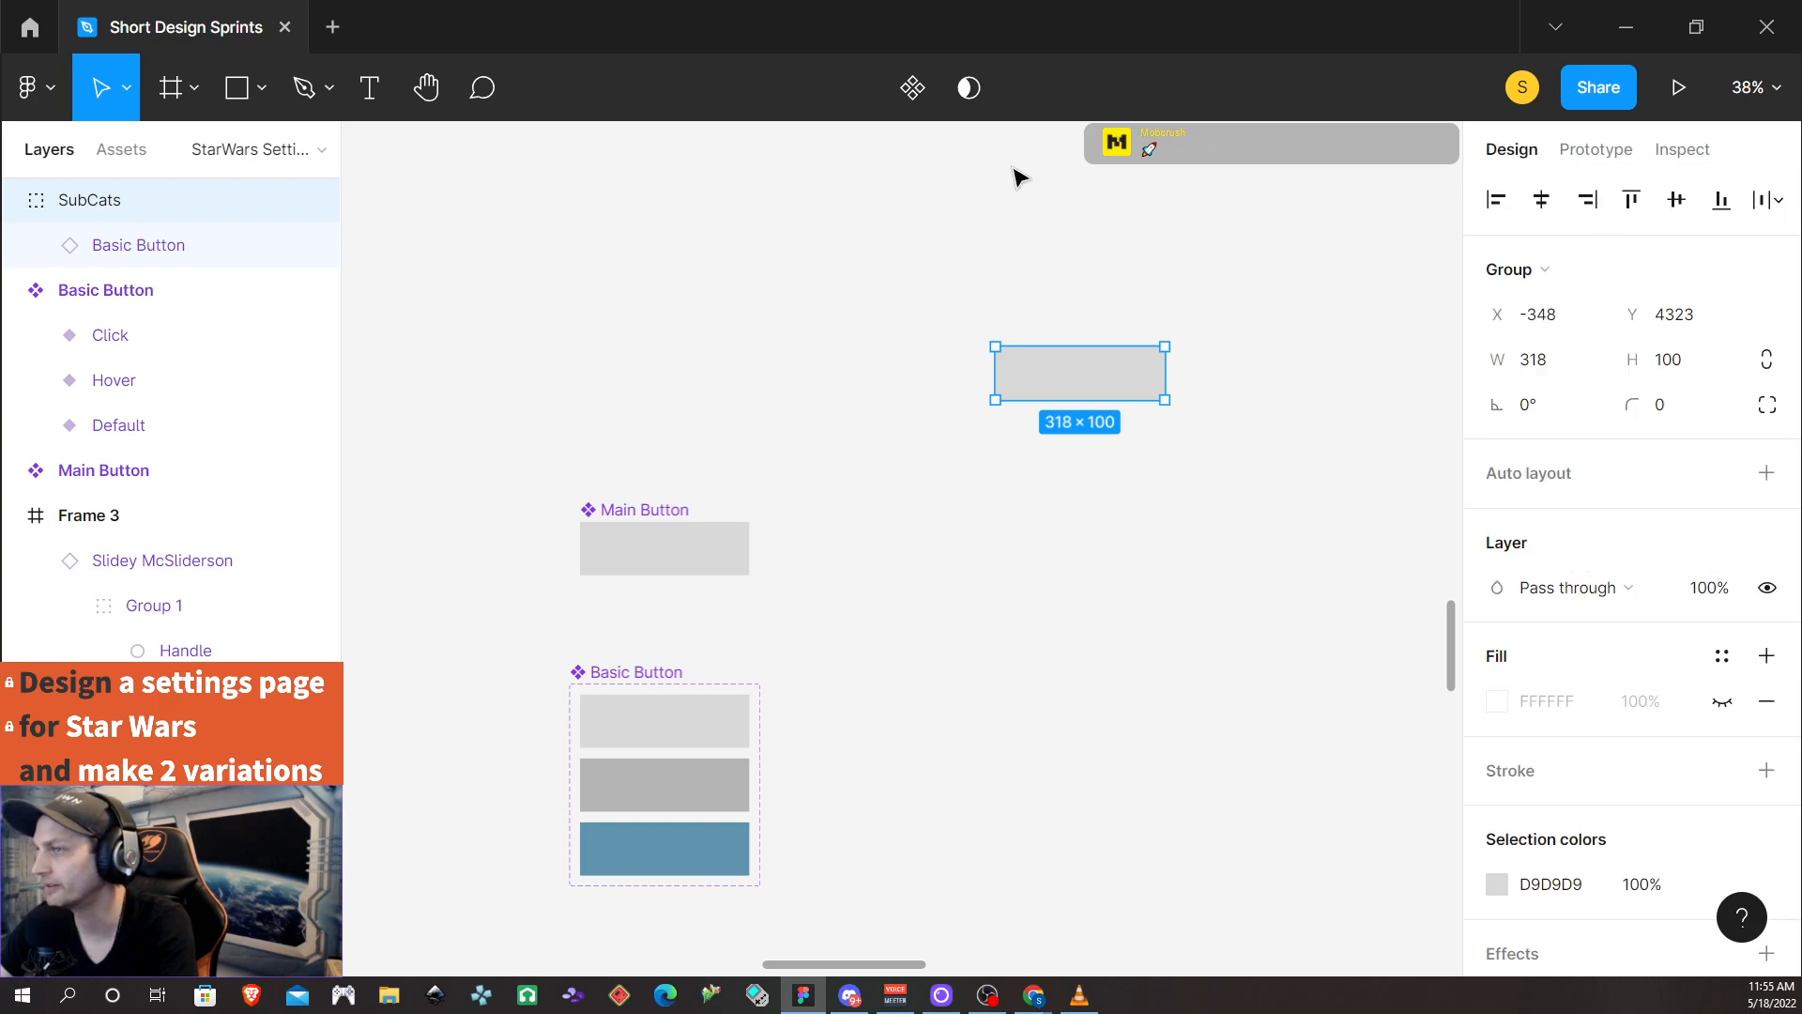
{"action": "left_click", "coordinate": [13, 201]}
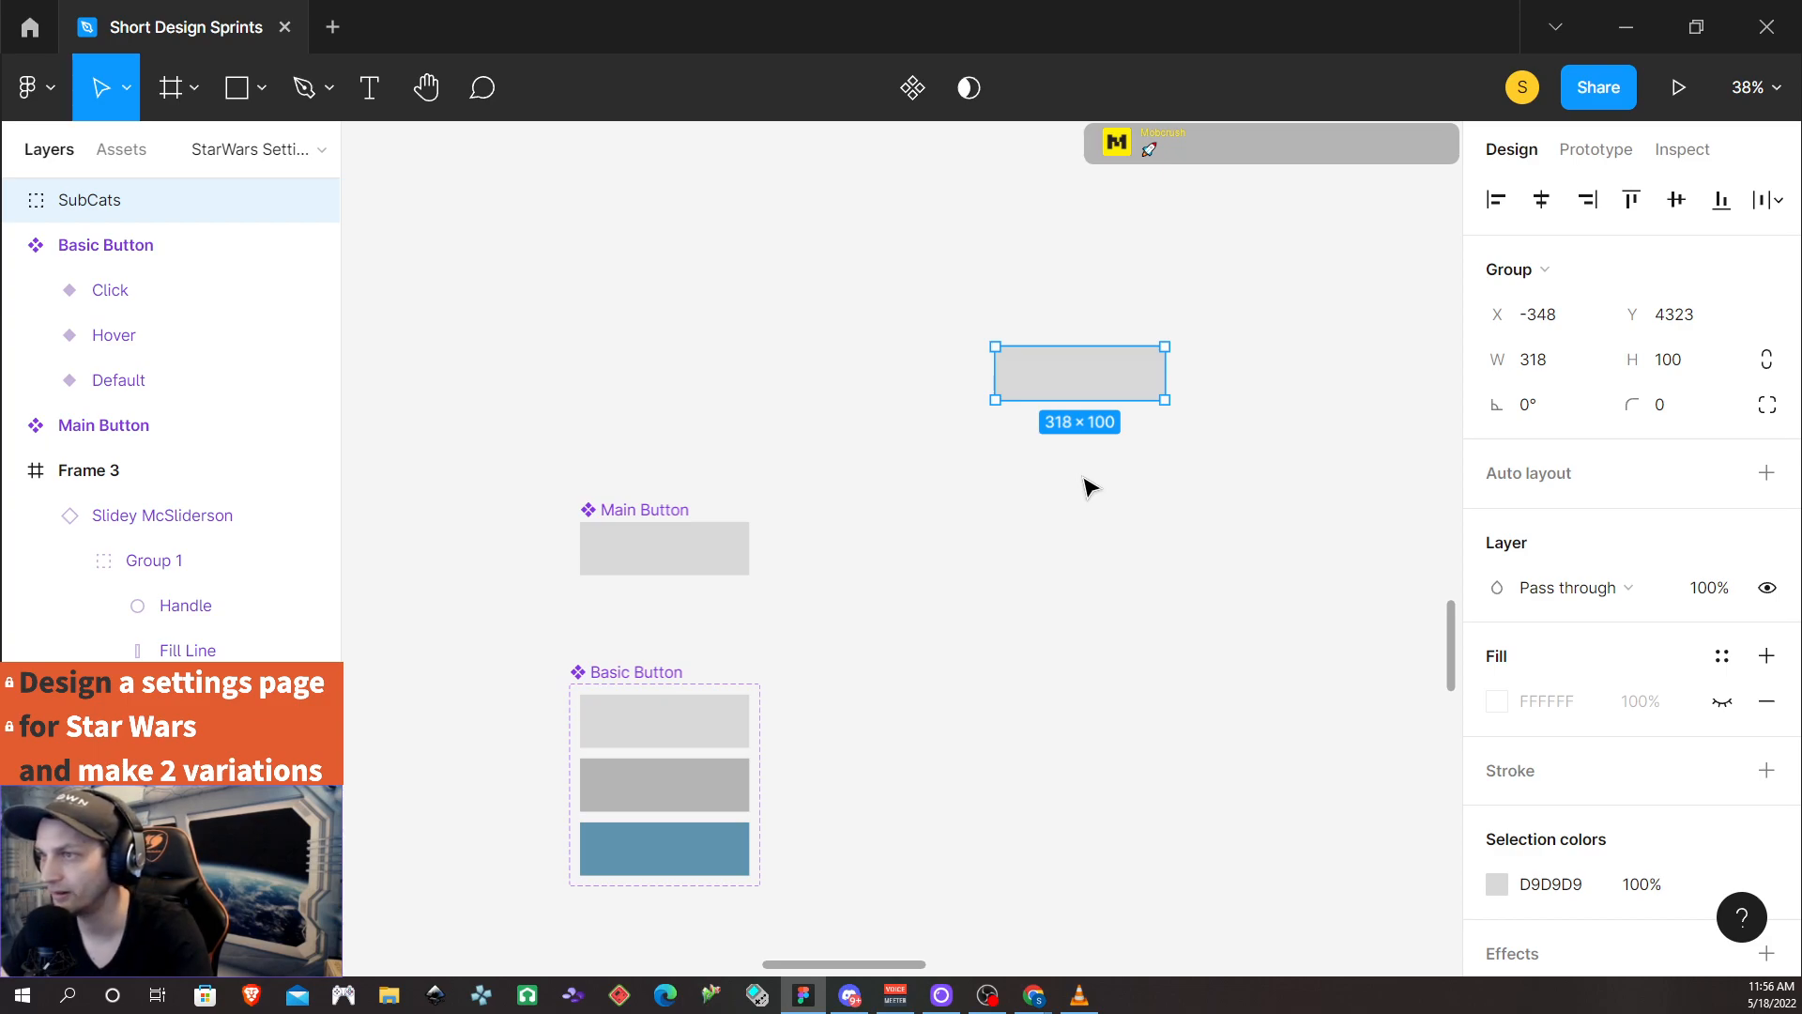
{"action": "key", "text": "shift+a"}
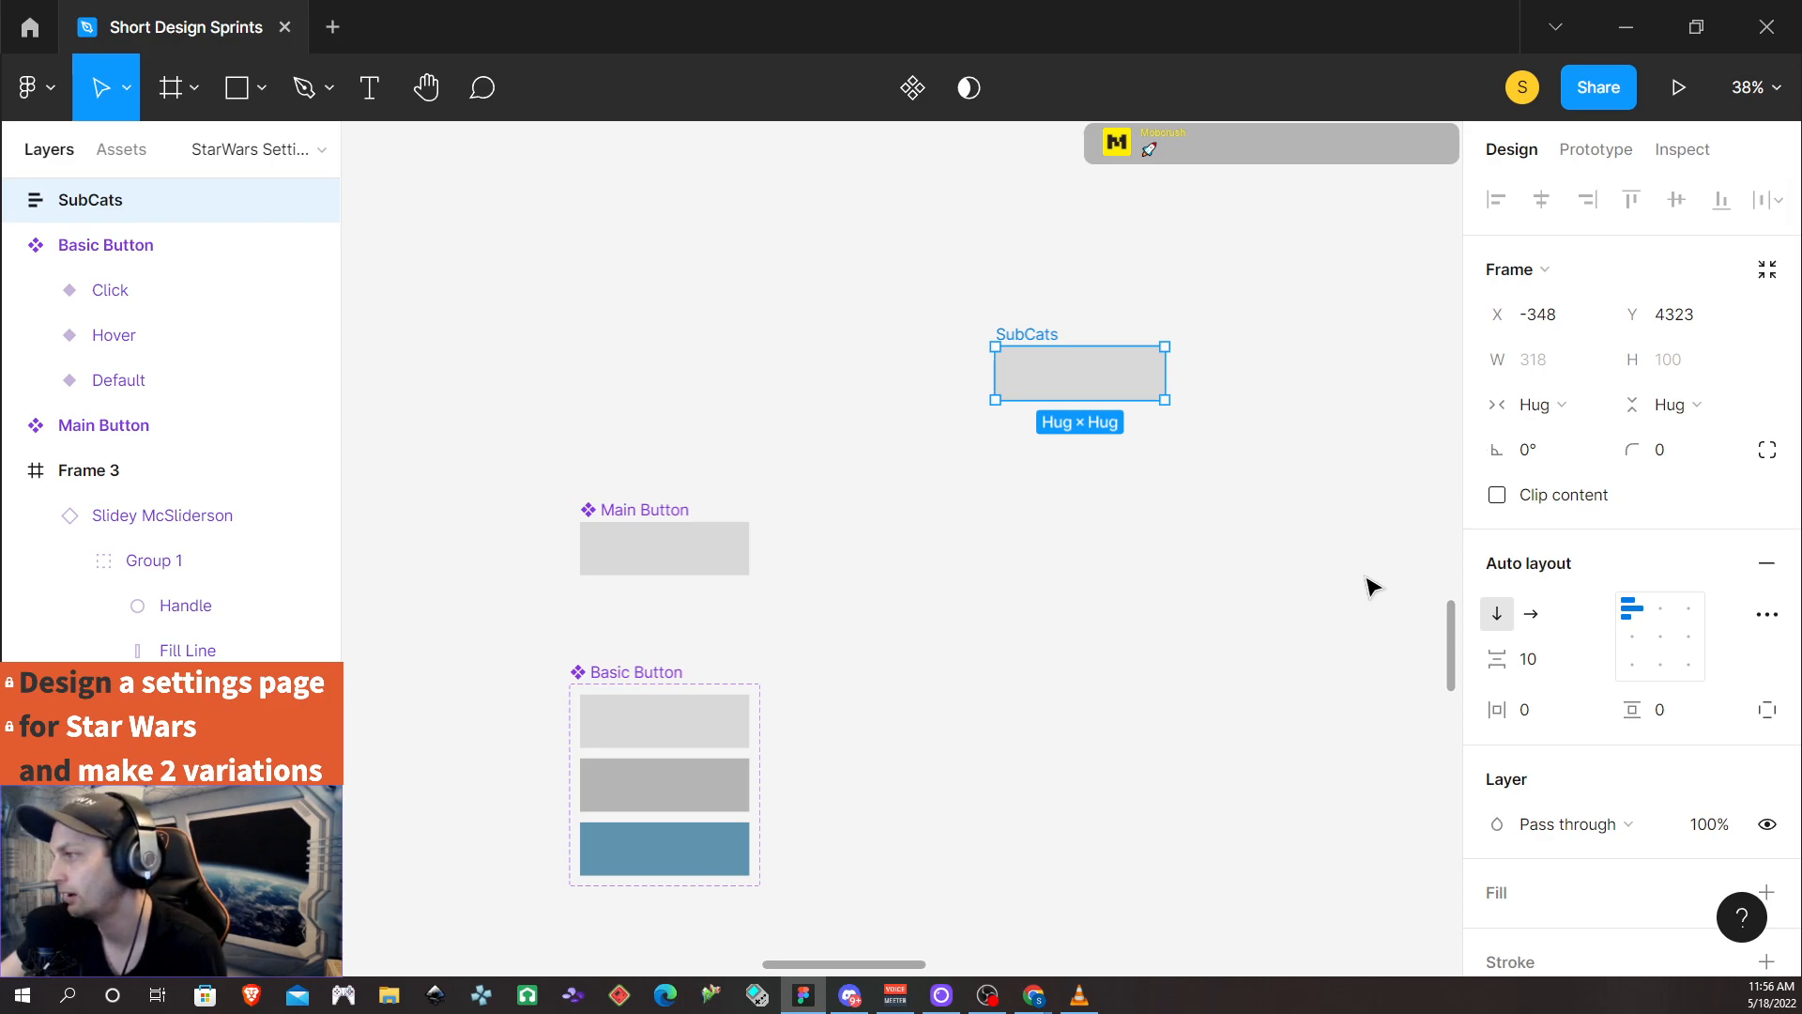
{"action": "scroll", "coordinate": [1038, 338], "scroll_direction": "up", "scroll_amount": 1}
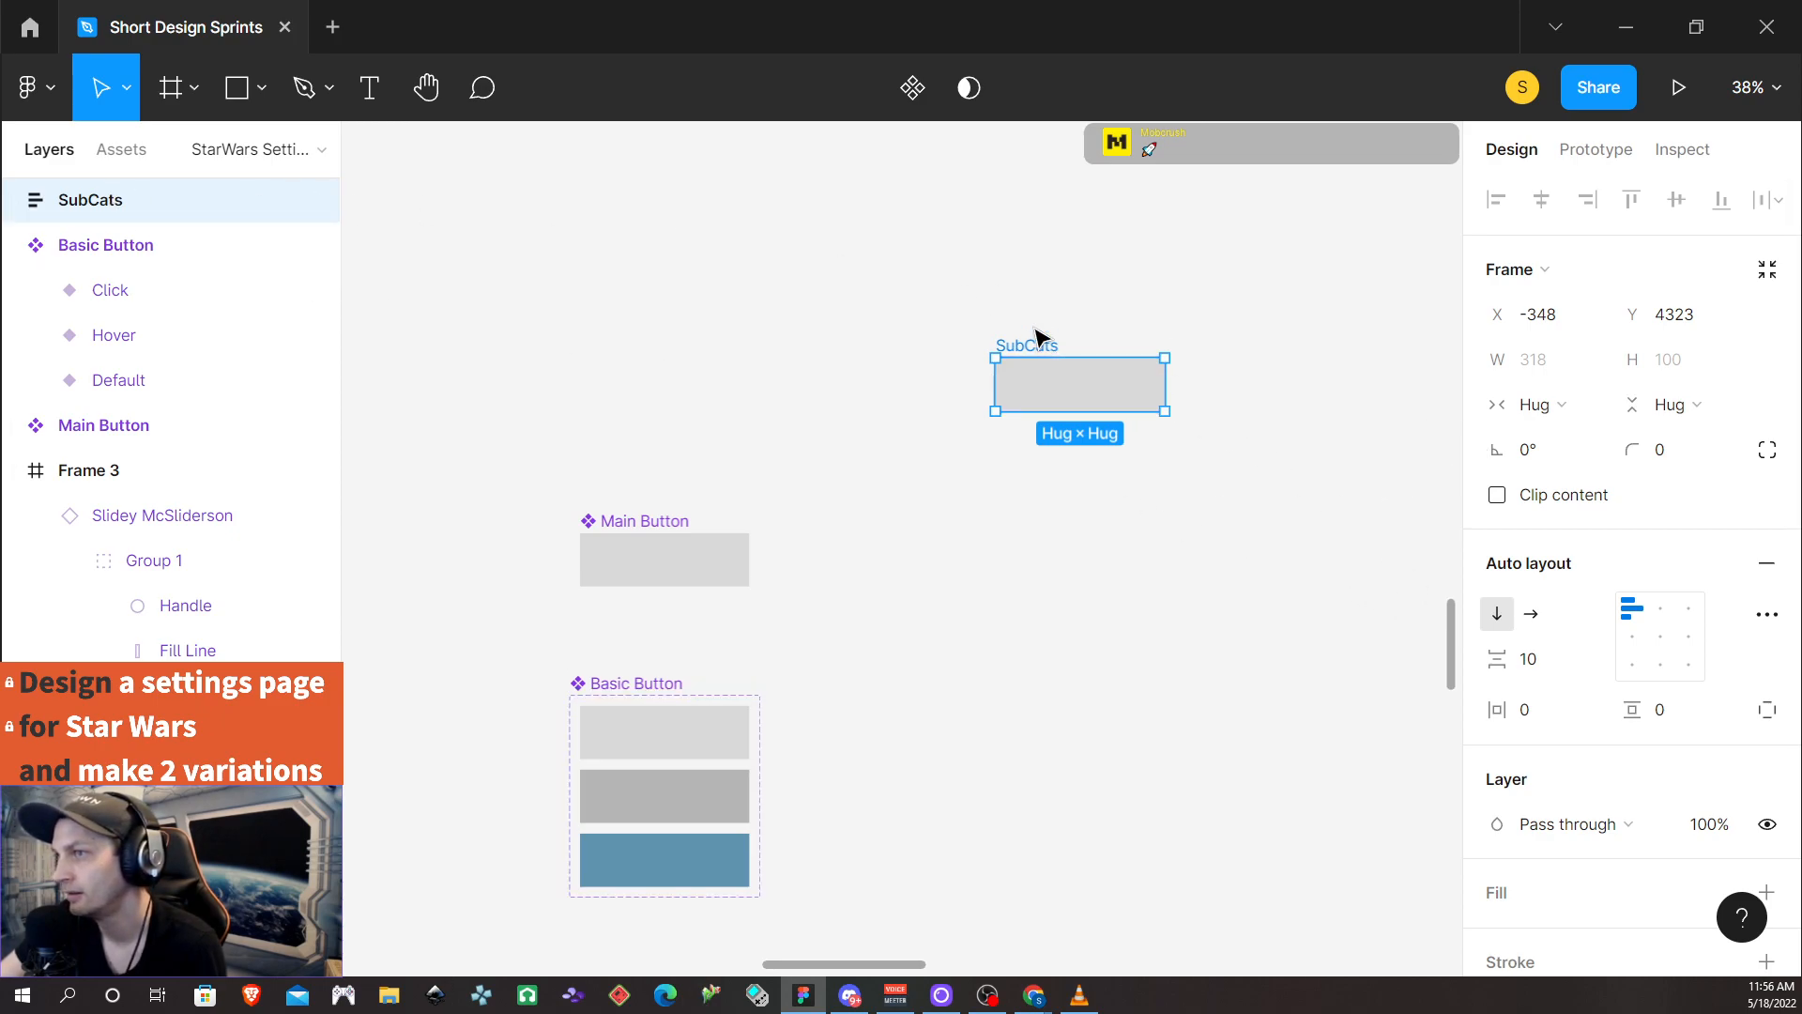
{"action": "mouse_move", "coordinate": [1075, 405]}
{"action": "left_mouse_down"}
{"action": "mouse_move", "coordinate": [1075, 447]}
{"action": "mouse_move", "coordinate": [1080, 429]}
{"action": "left_mouse_up"}
{"action": "key", "text": "ctrl+z"}
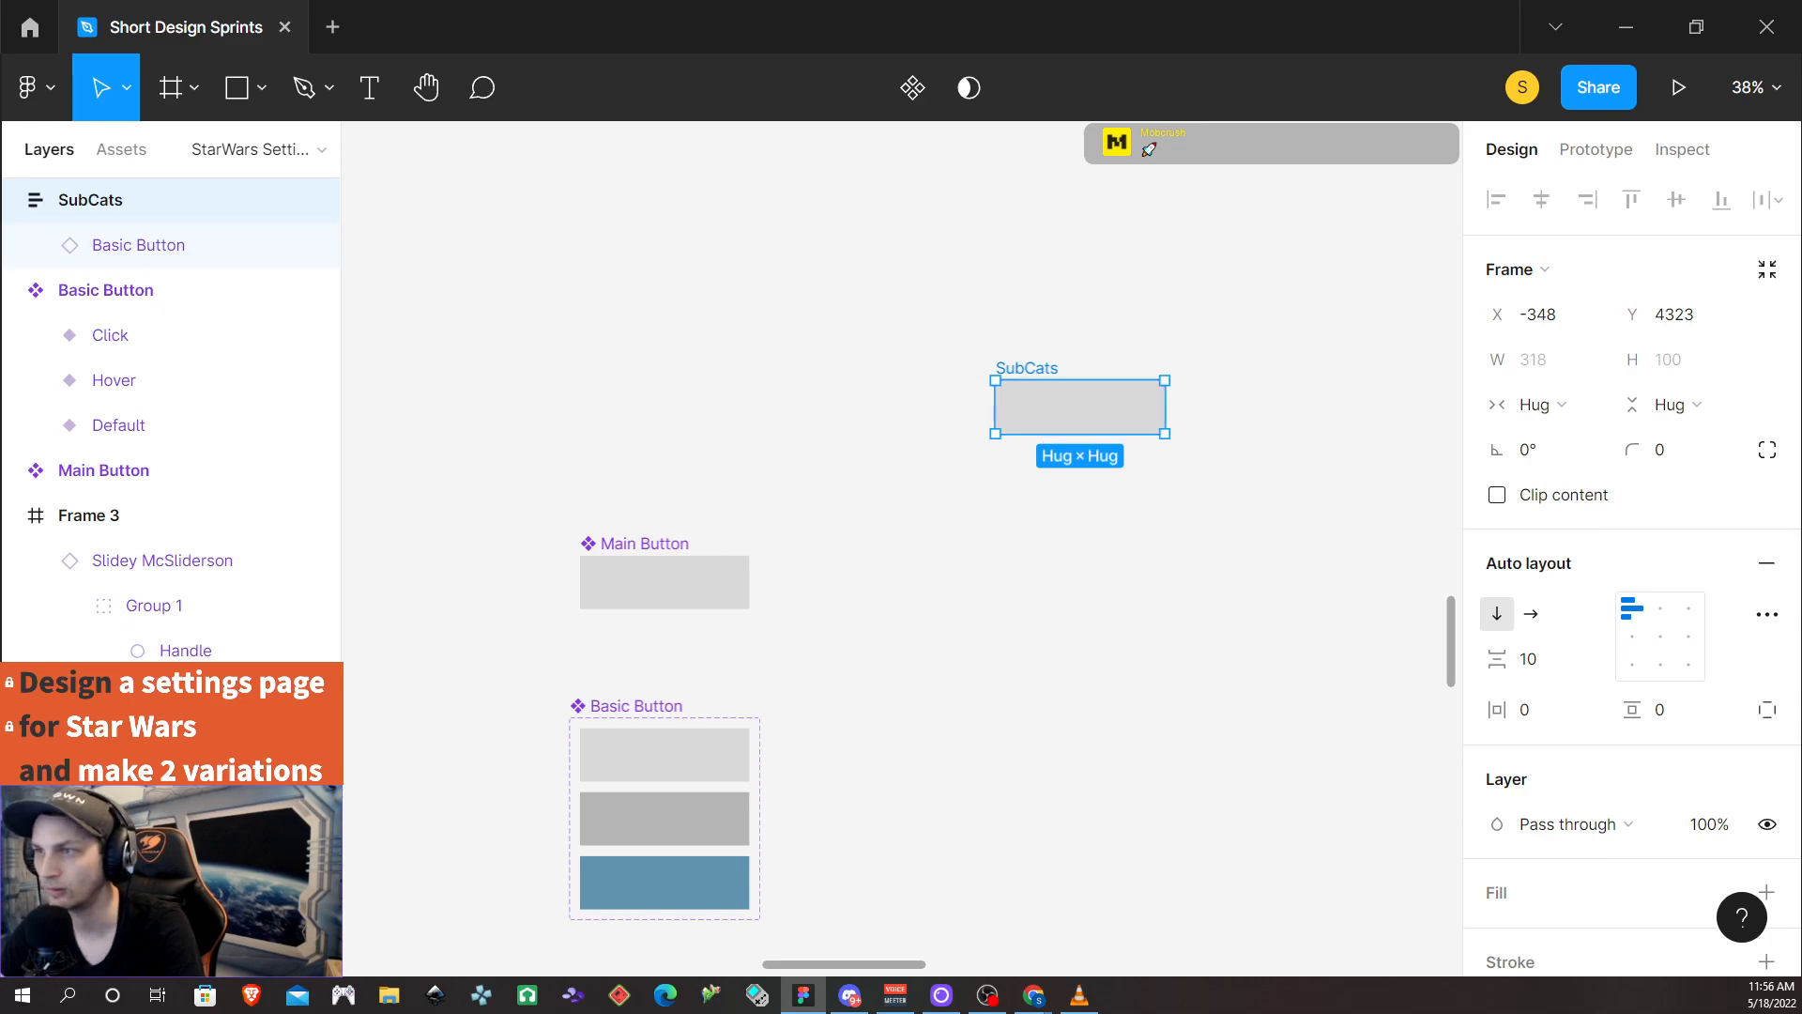
Wrap the Basic Button instance inside SubCats in its own auto layout frame with 64 item spacing and 0 horizontal and vertical padding
{"action": "left_click", "coordinate": [168, 259]}
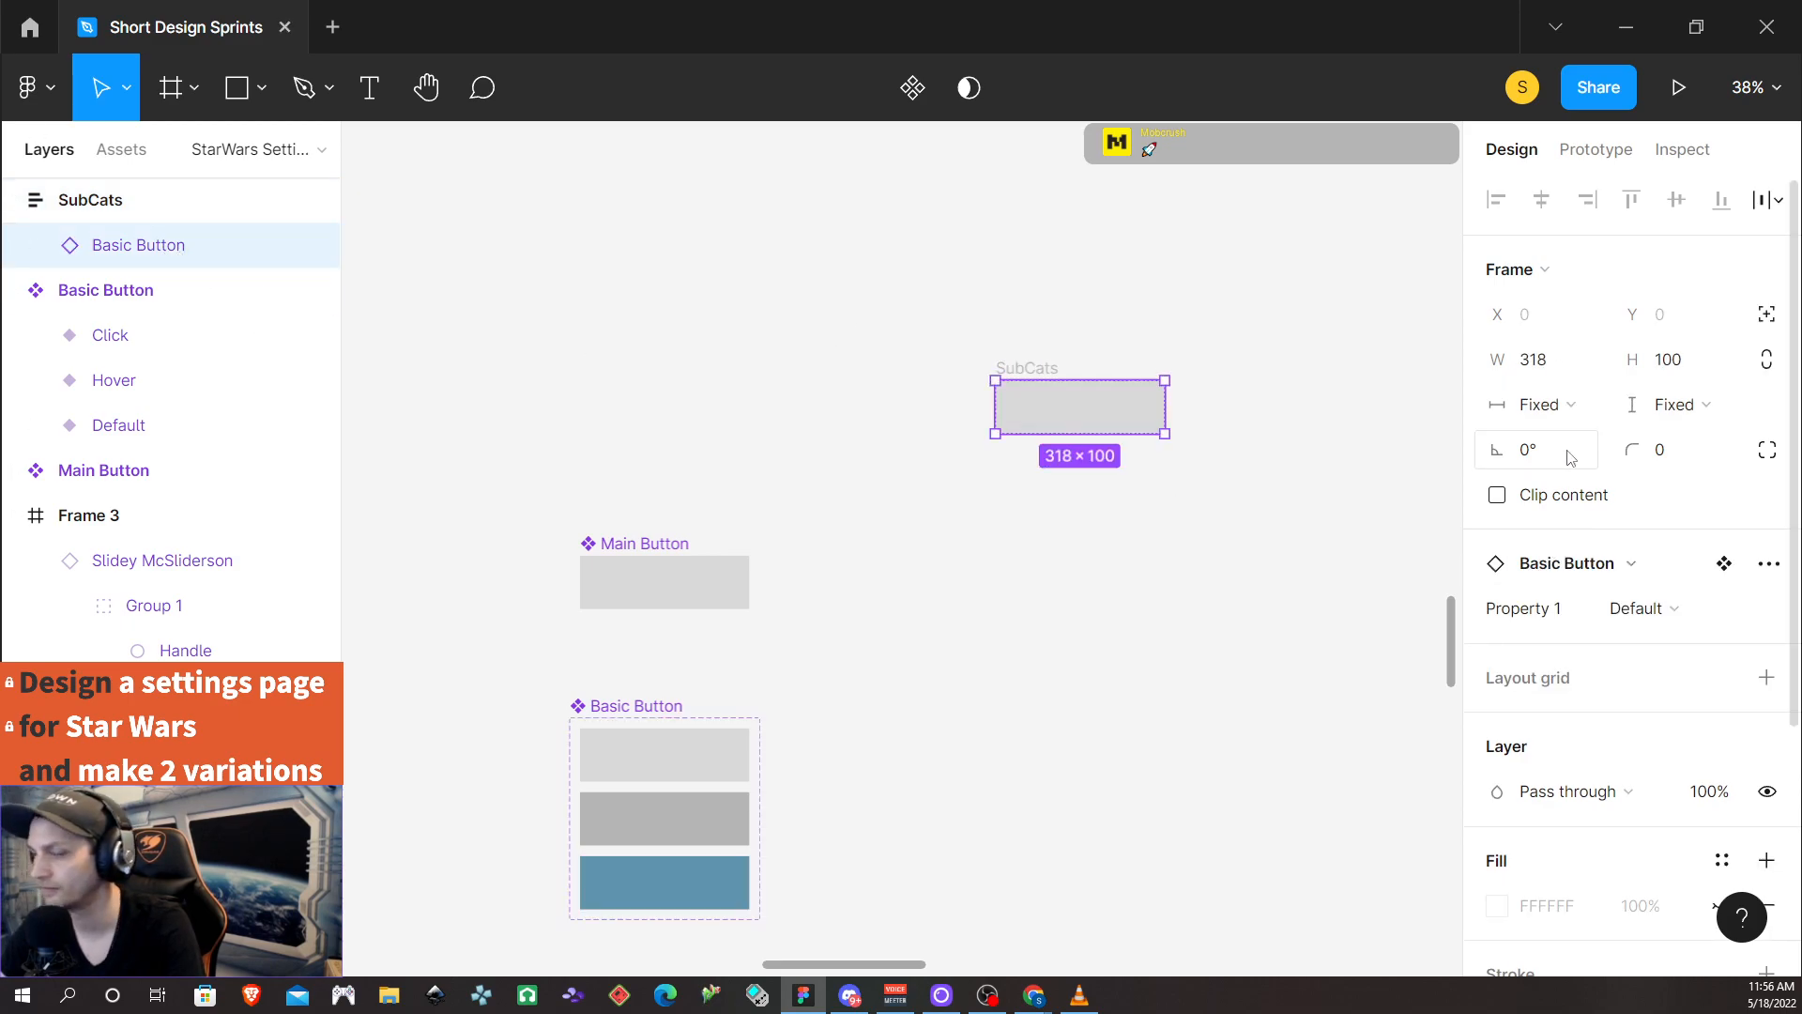
{"action": "key", "text": "shift+a"}
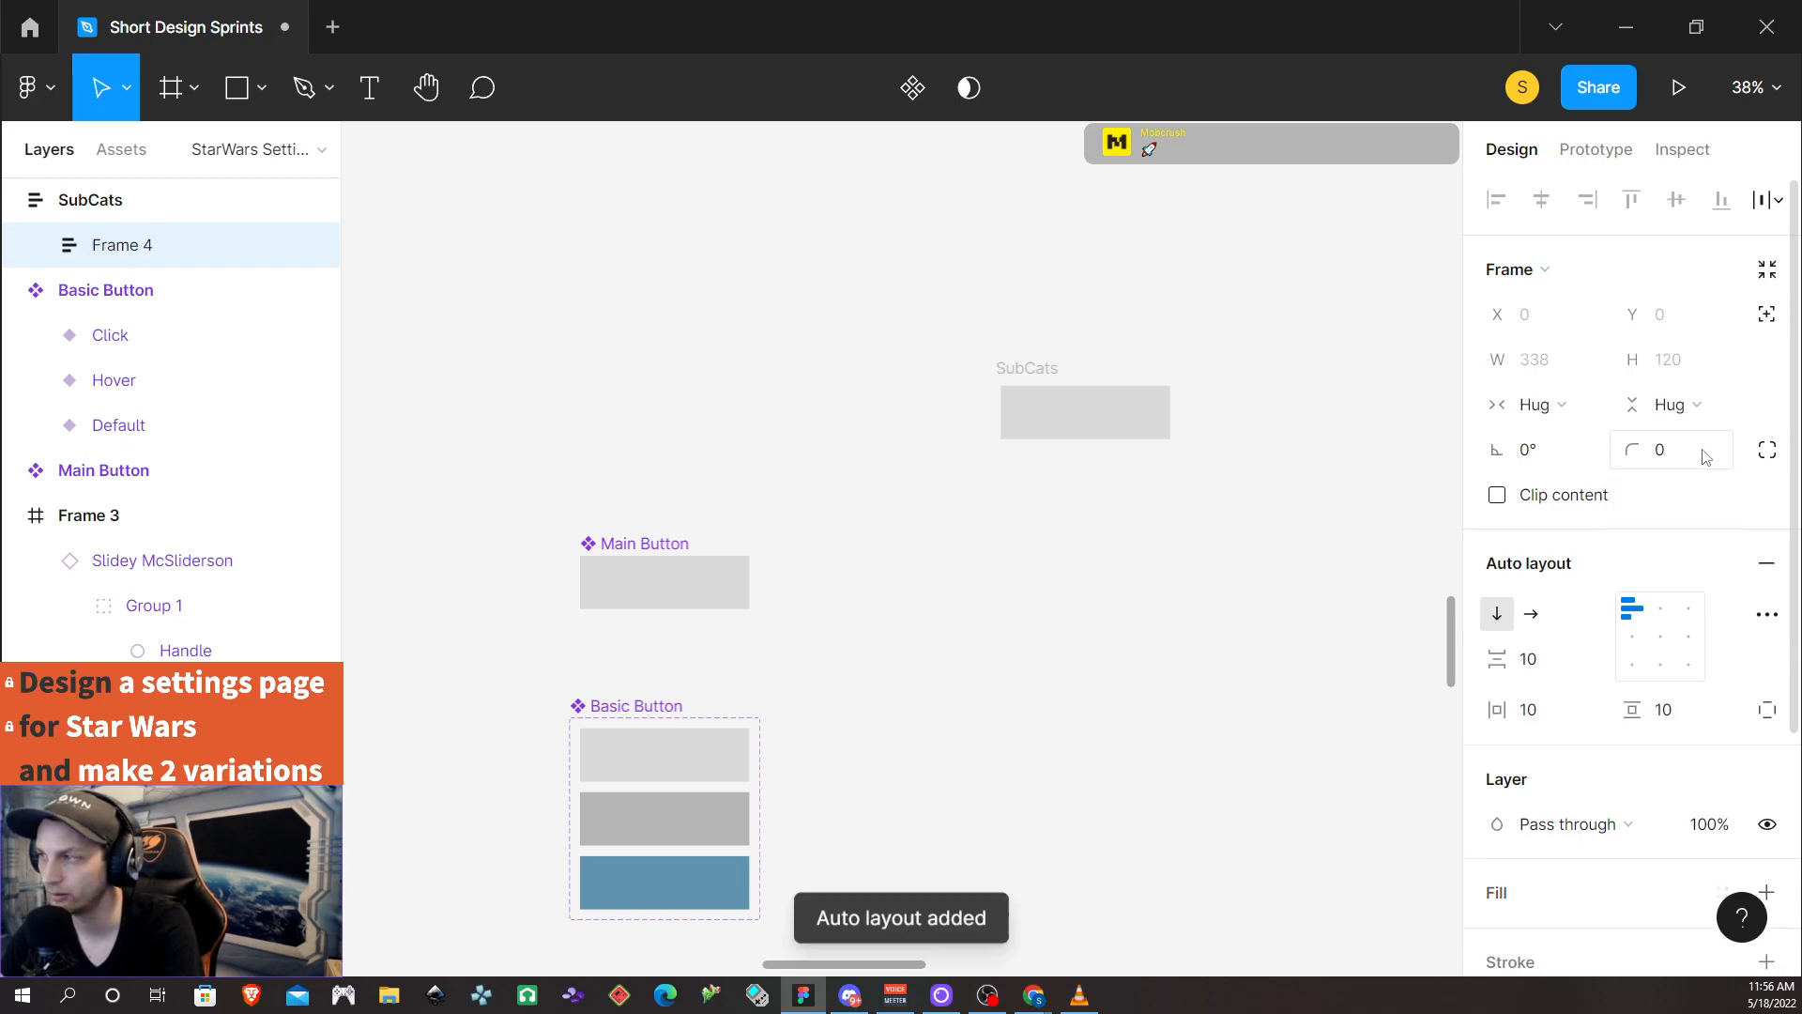
{"action": "left_click", "coordinate": [1547, 657]}
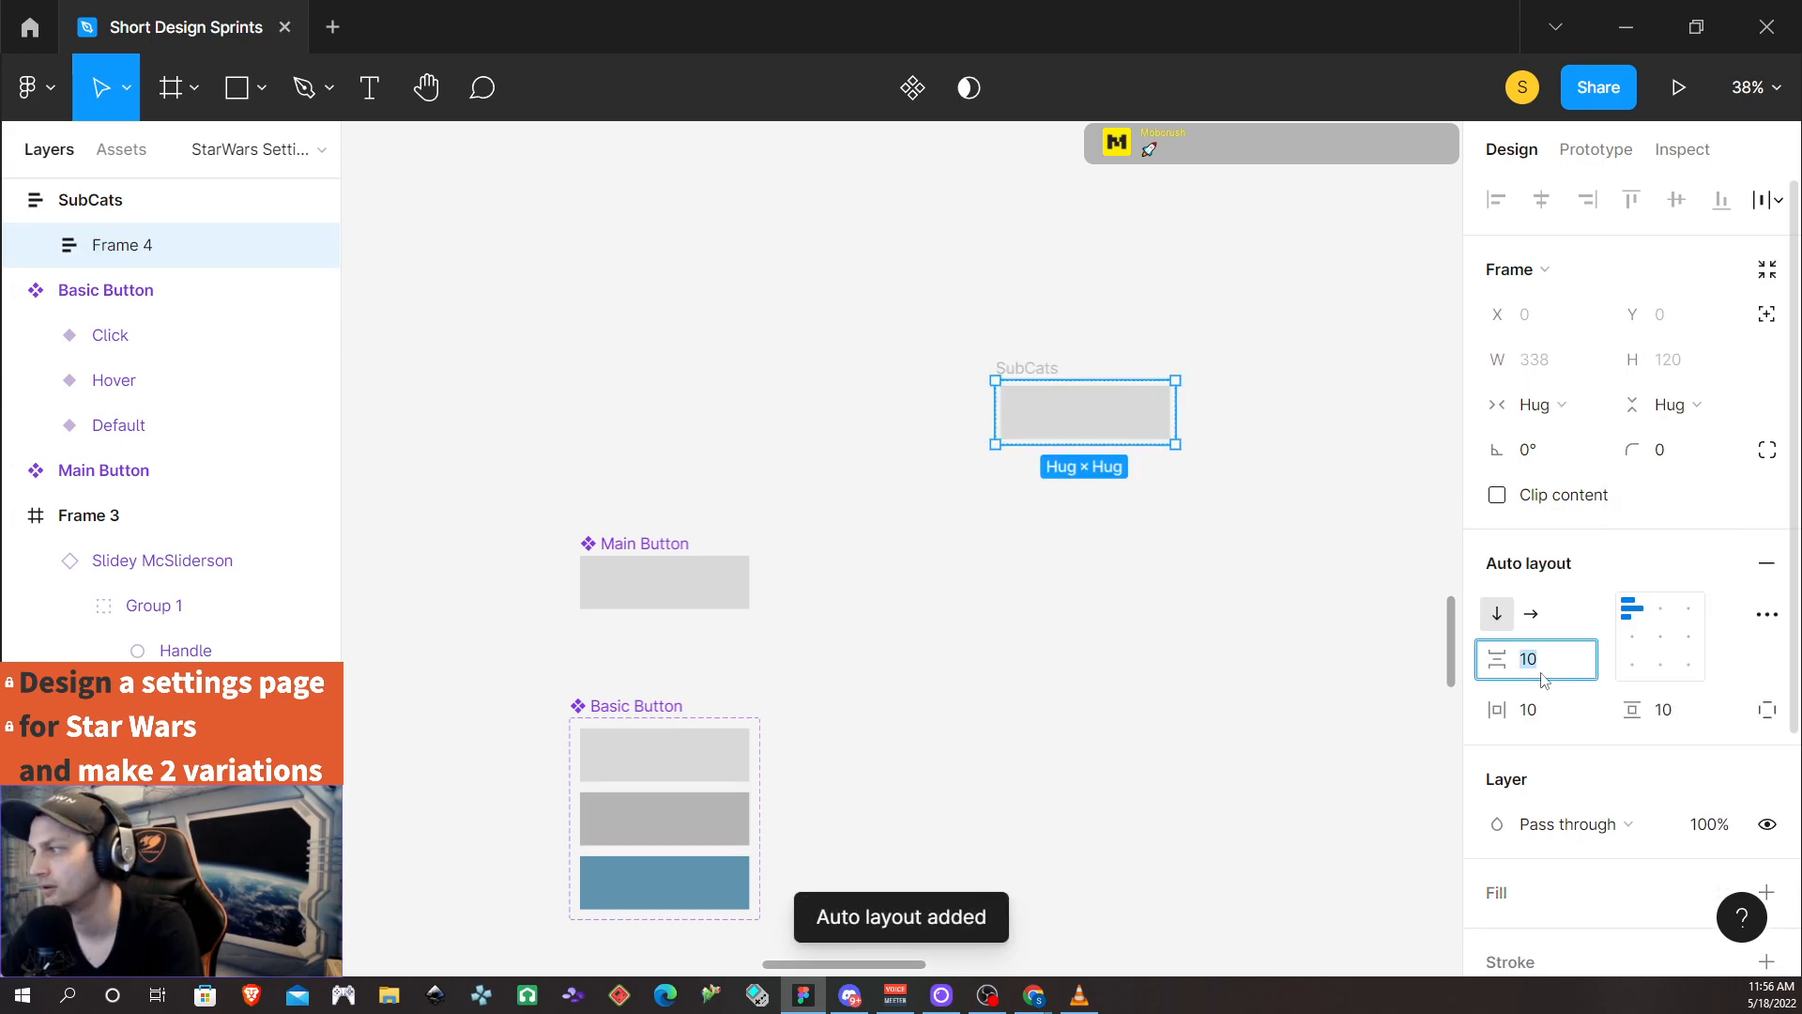
{"action": "type", "text": "0"}
{"action": "left_click", "coordinate": [1552, 716]}
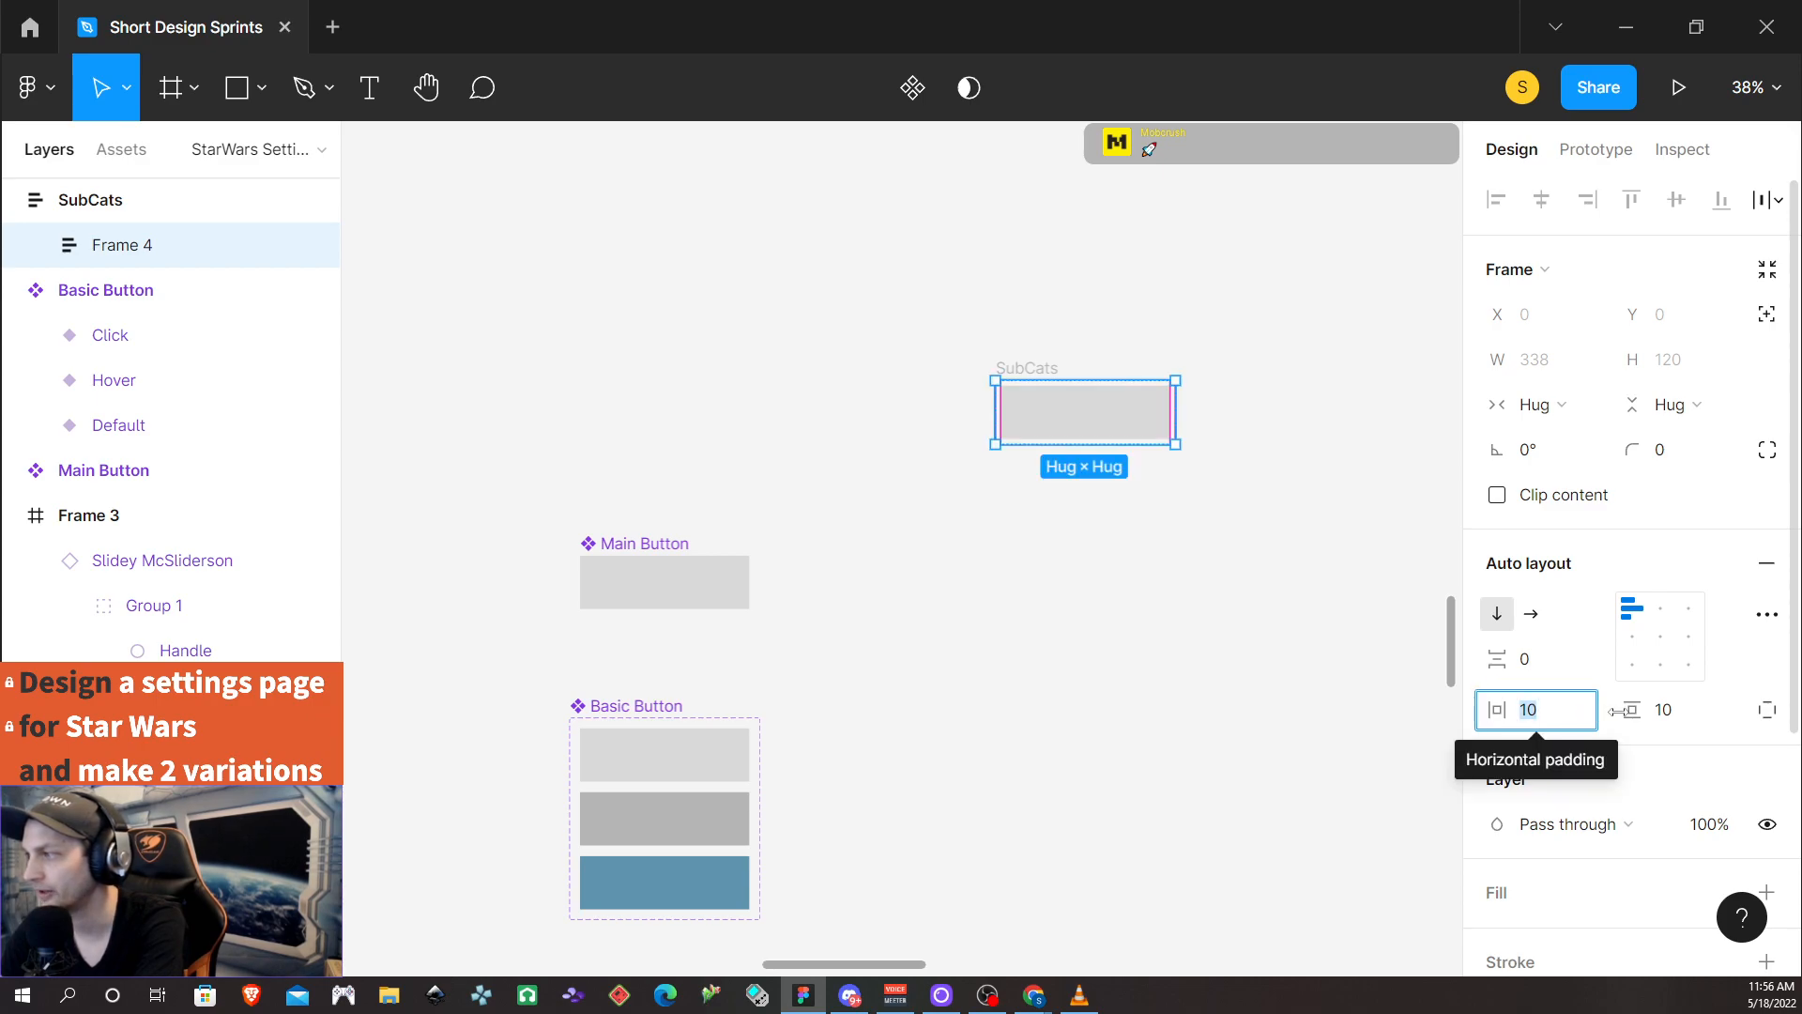
{"action": "type", "text": "0"}
{"action": "left_click", "coordinate": [1678, 719]}
{"action": "type", "text": "0"}
{"action": "left_click", "coordinate": [1549, 666]}
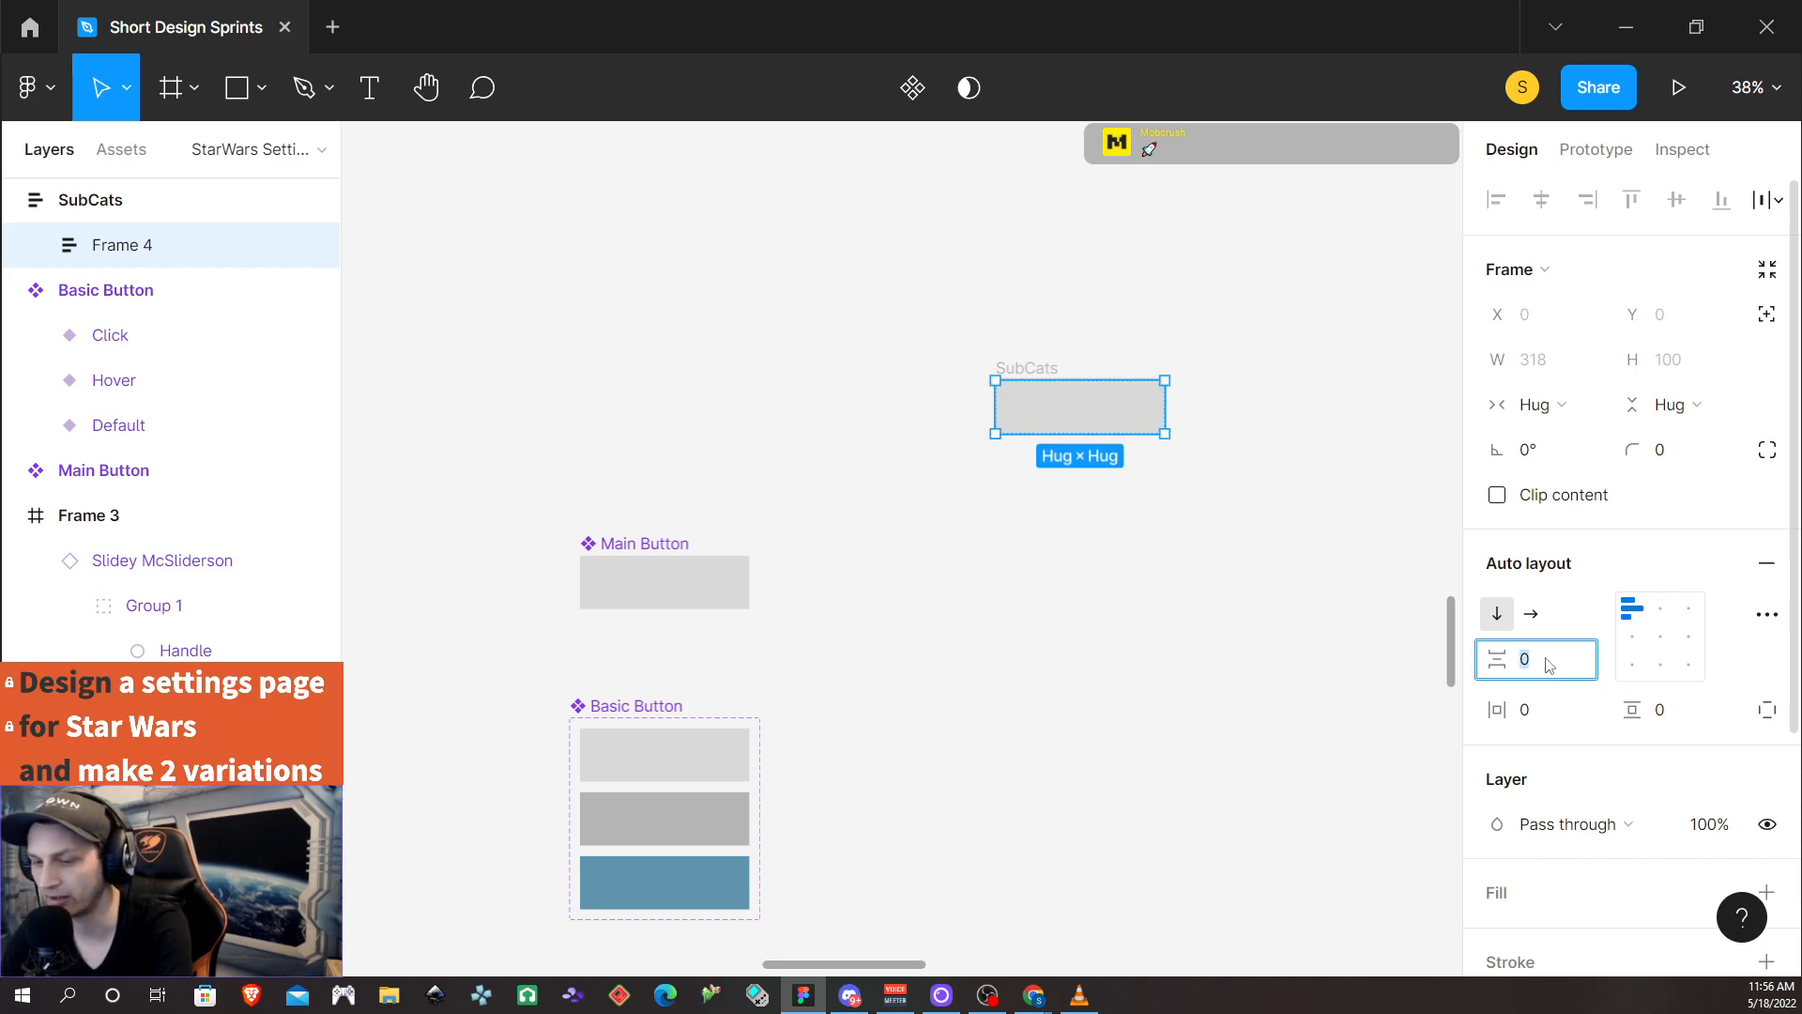
{"action": "key", "text": "Tab"}
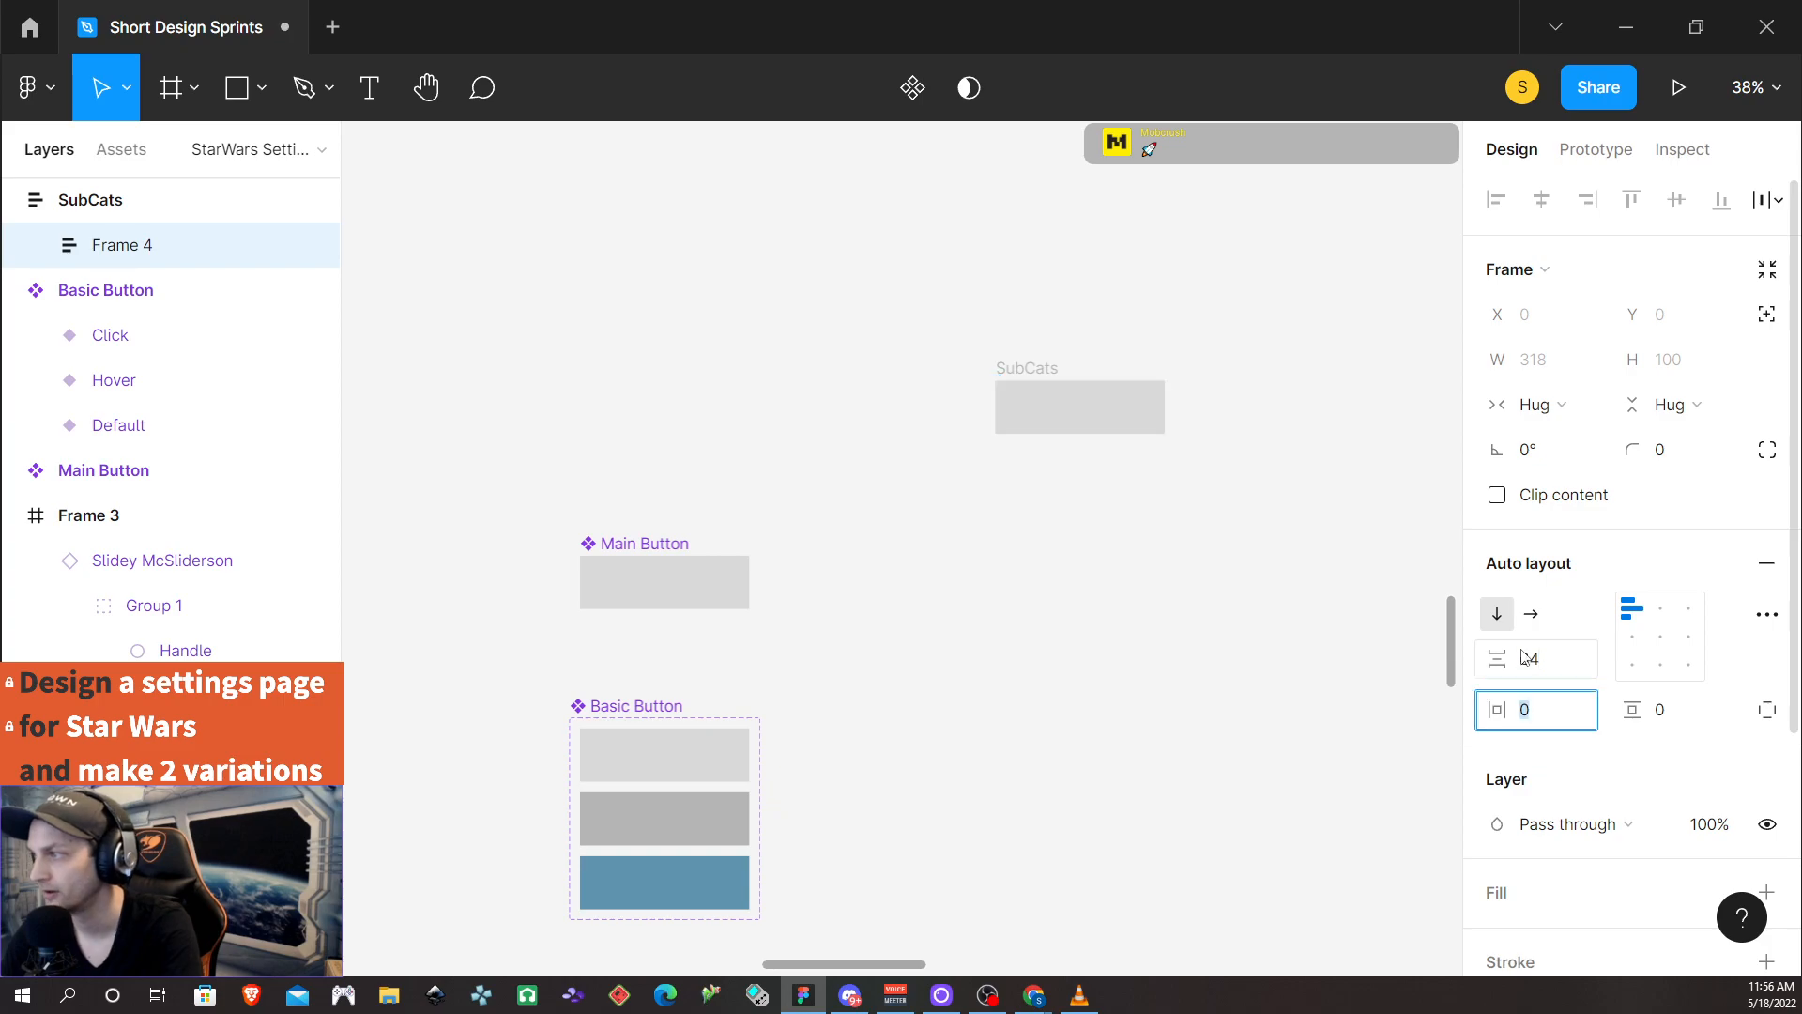
Rename the new auto layout frame inside SubCats as Cat
{"action": "scroll", "coordinate": [139, 258], "scroll_direction": "down", "scroll_amount": 3}
{"action": "scroll", "coordinate": [139, 254], "scroll_direction": "up", "scroll_amount": 3}
{"action": "double_click", "coordinate": [139, 246]}
{"action": "type", "text": "Cat"}
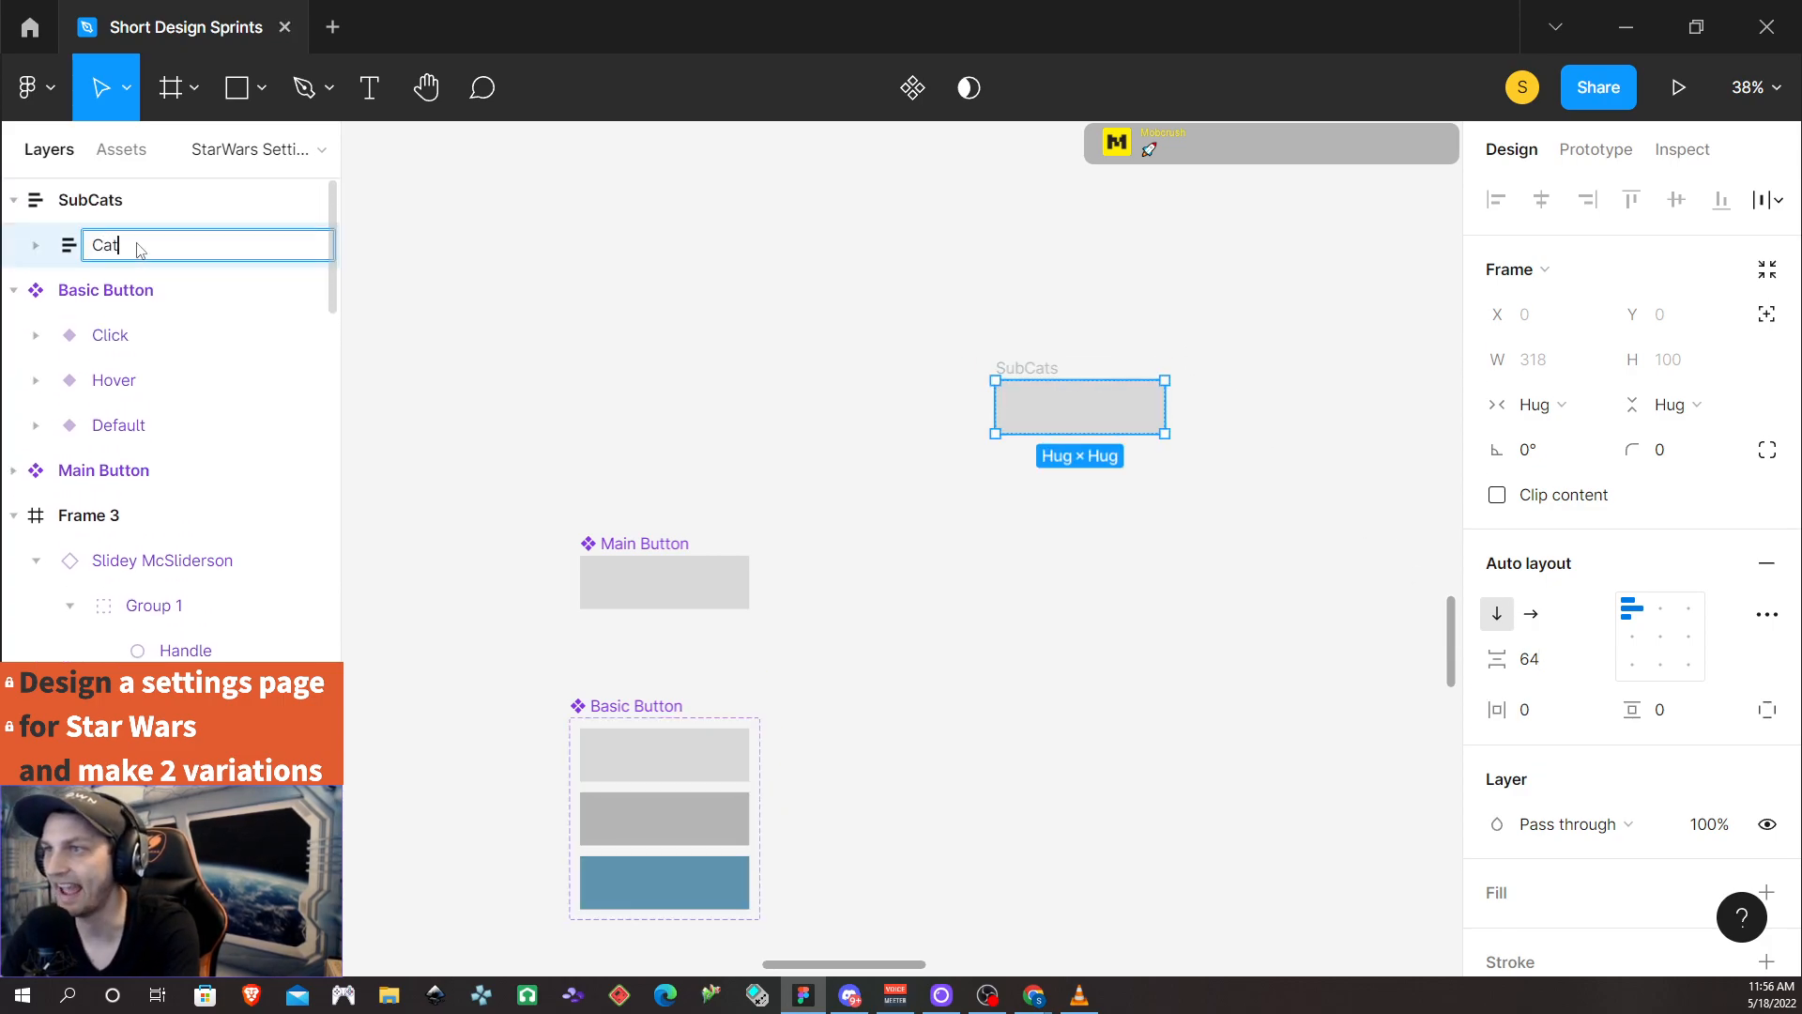
{"action": "key", "text": "Return"}
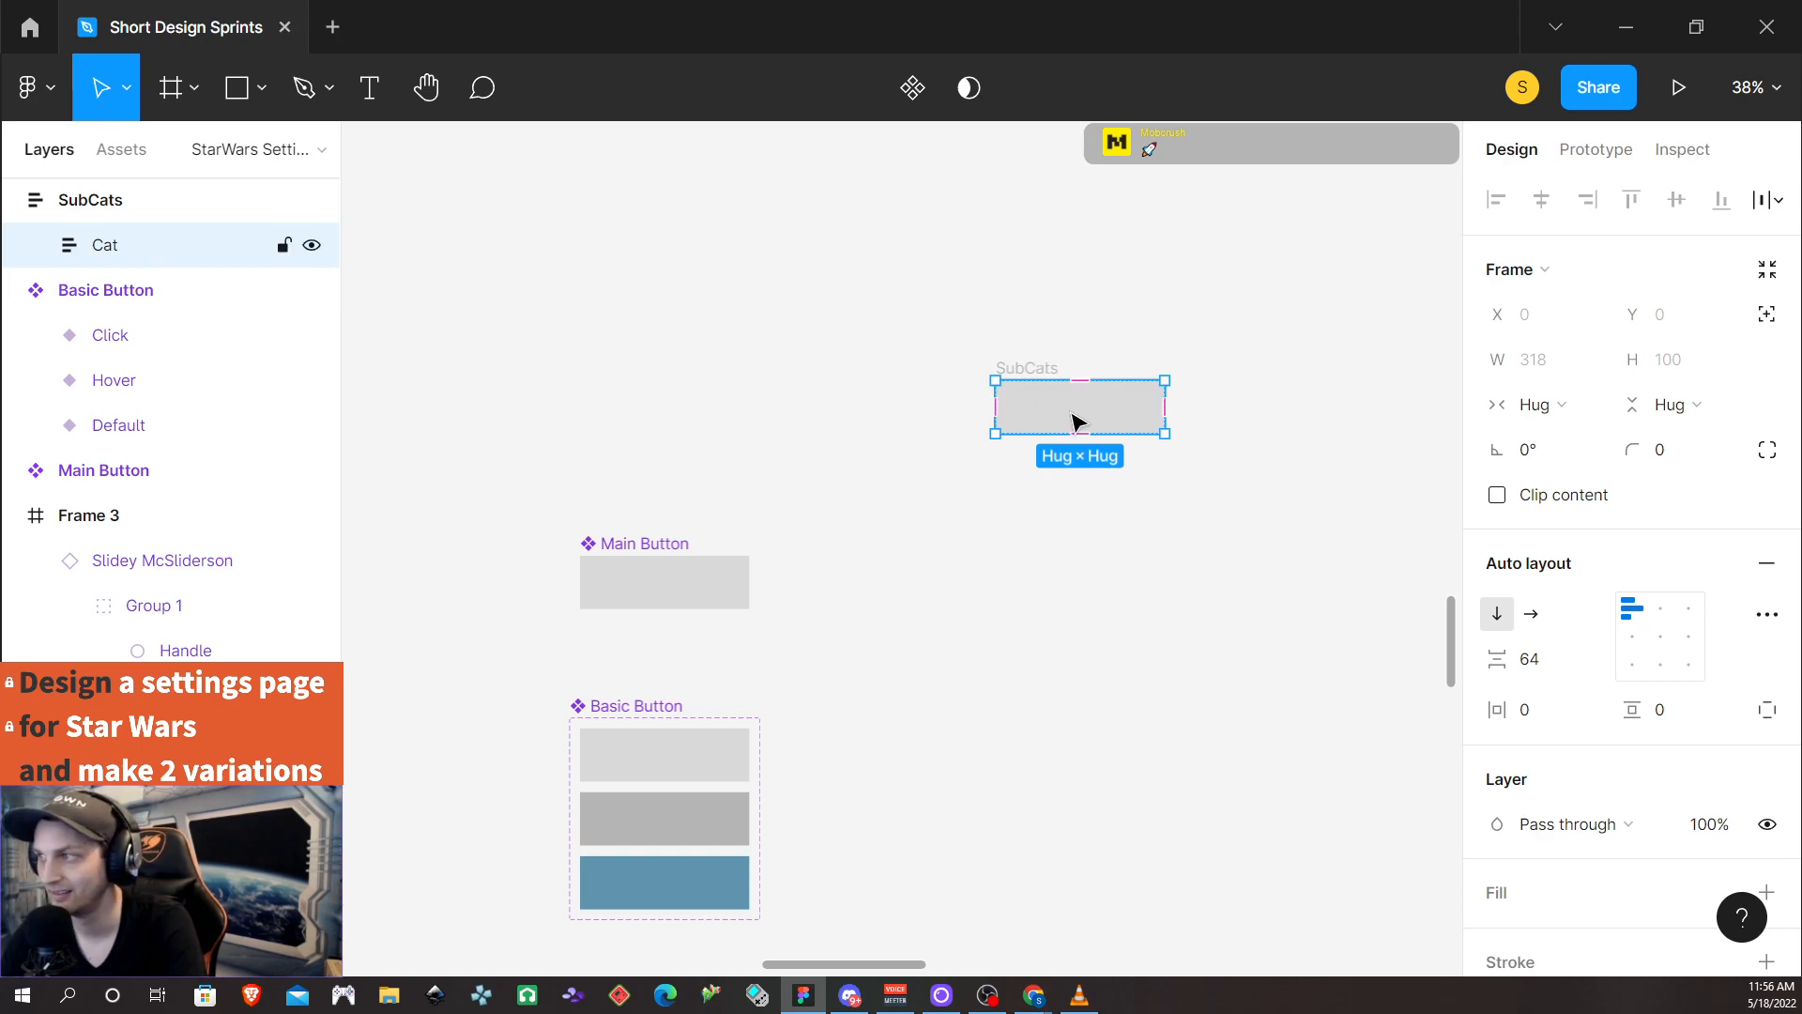
{"action": "scroll", "coordinate": [153, 303], "scroll_direction": "down", "scroll_amount": 3}
{"action": "scroll", "coordinate": [155, 308], "scroll_direction": "up", "scroll_amount": 4}
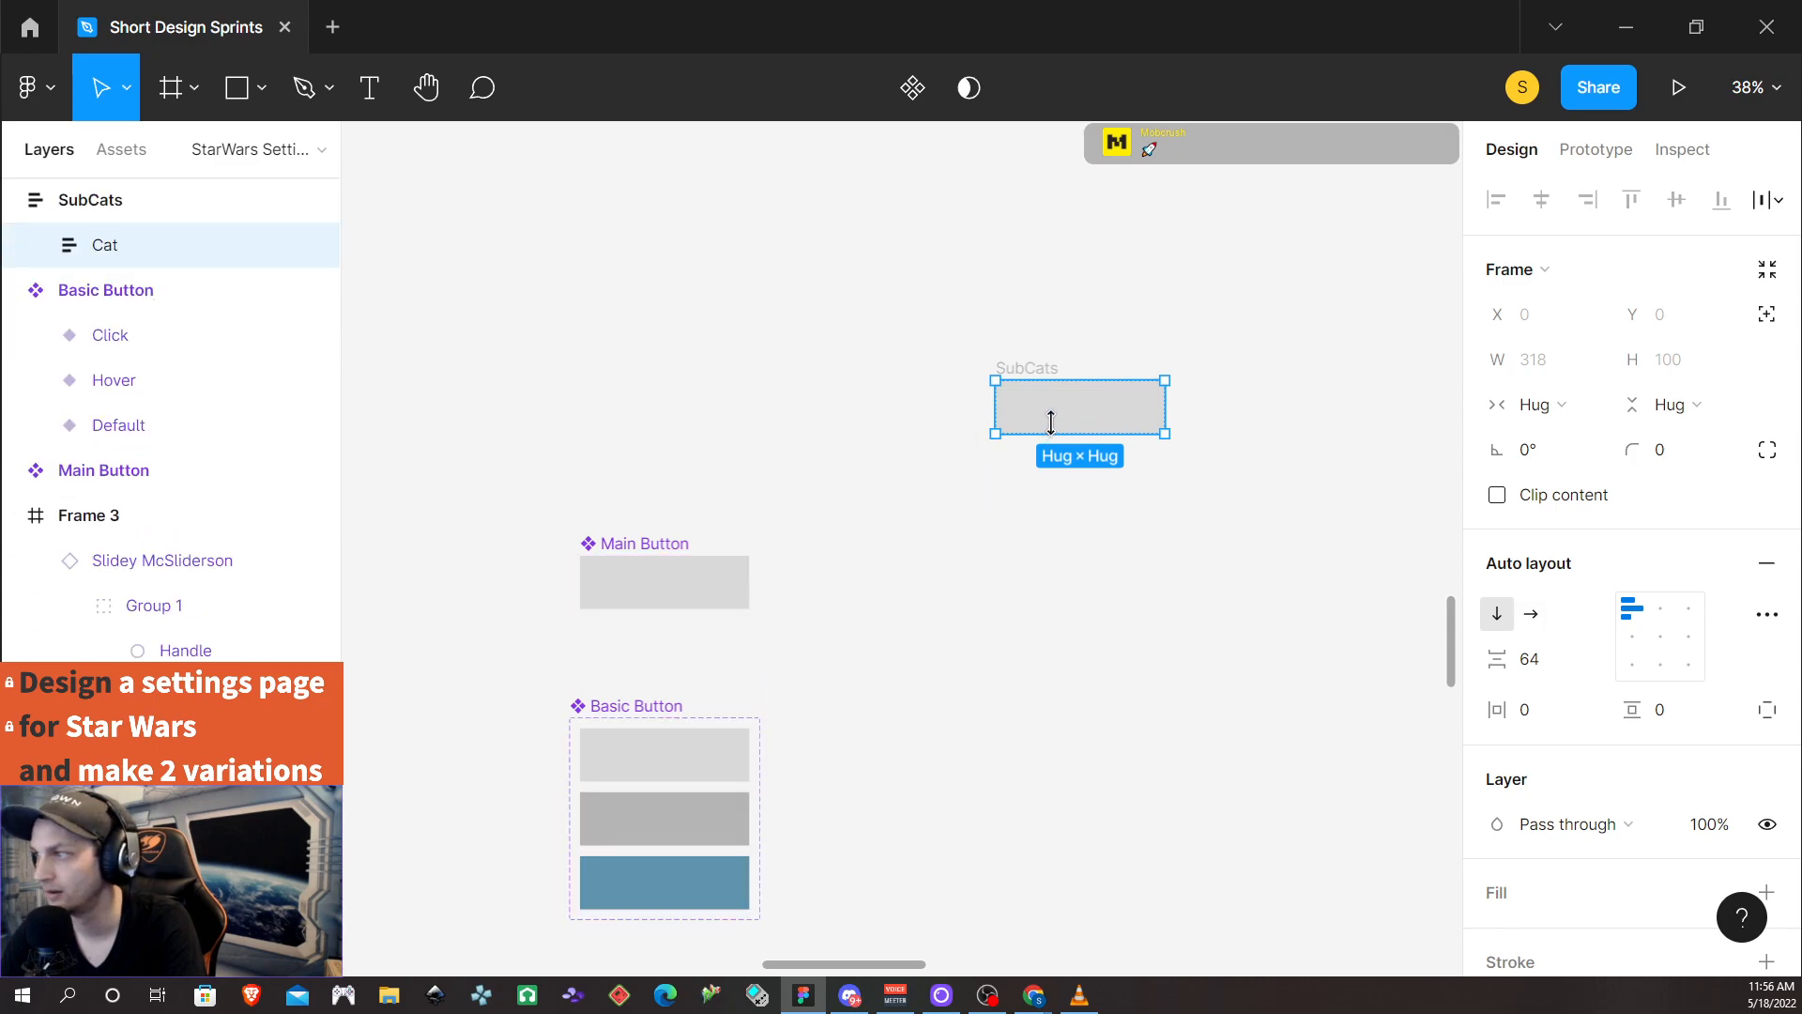
Duplicate the Cat frame downward into a stack of three and clear the item spacing value of each Cat
{"action": "left_click_drag", "start_coordinate": [1077, 422], "coordinate": [1078, 507]}
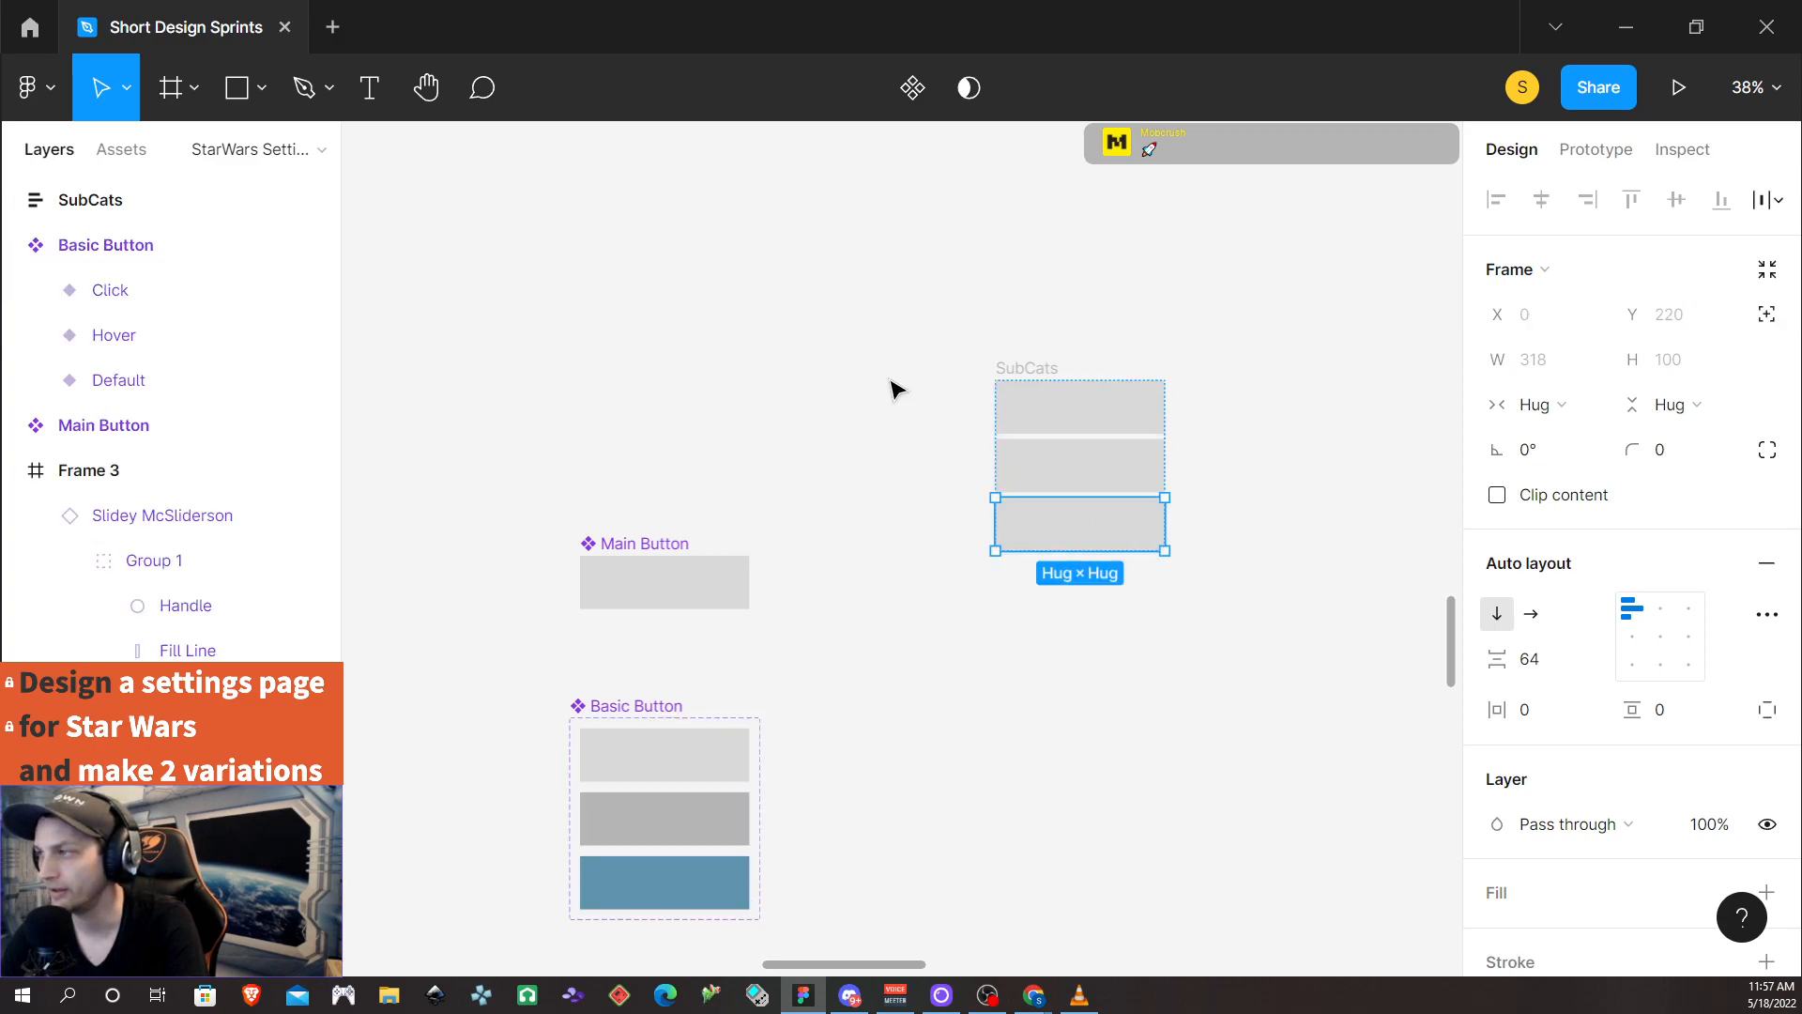
{"action": "left_click", "coordinate": [1541, 669]}
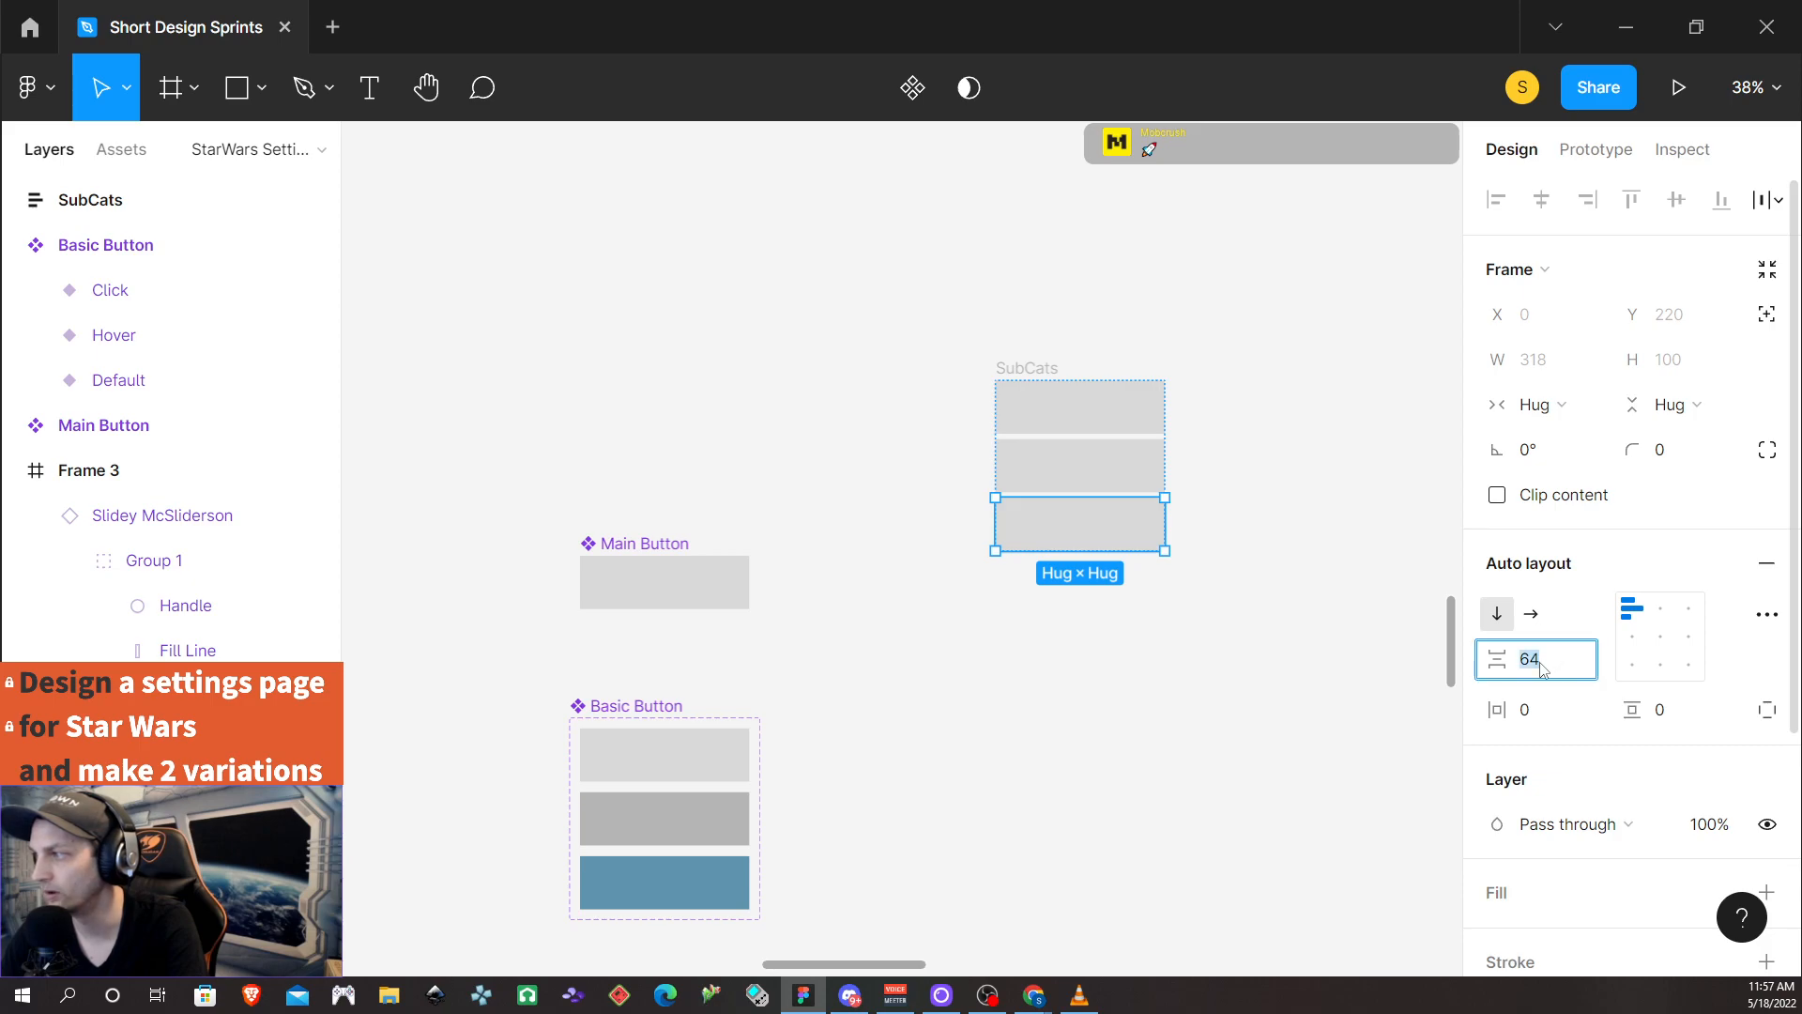
{"action": "key", "text": "BackSpace"}
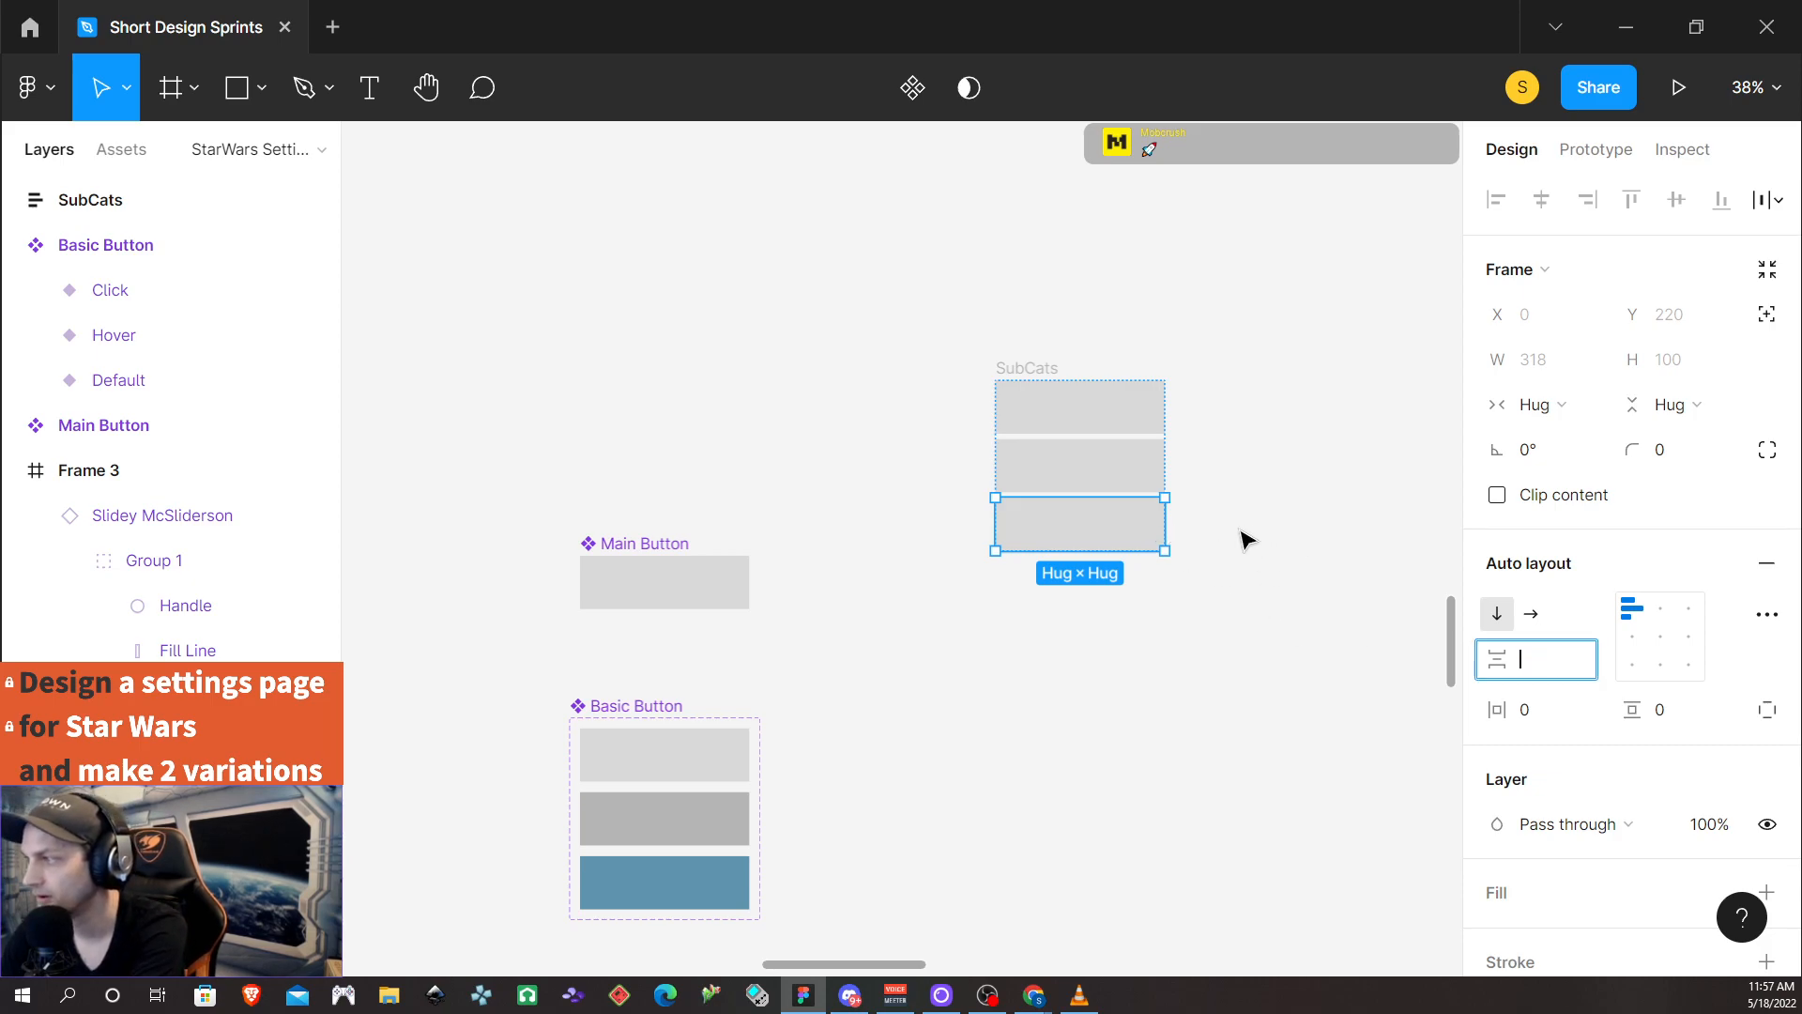
{"action": "left_click", "coordinate": [1112, 480]}
{"action": "left_click", "coordinate": [1544, 659]}
{"action": "key", "text": "BackSpace"}
{"action": "left_click", "coordinate": [1041, 425]}
{"action": "left_click", "coordinate": [1544, 659]}
{"action": "key", "text": "BackSpace"}
Set the item spacing of SubCats to 64 and duplicate the lowest Cat frame to make a stack of five
{"action": "left_click", "coordinate": [141, 200]}
{"action": "left_click", "coordinate": [1556, 669]}
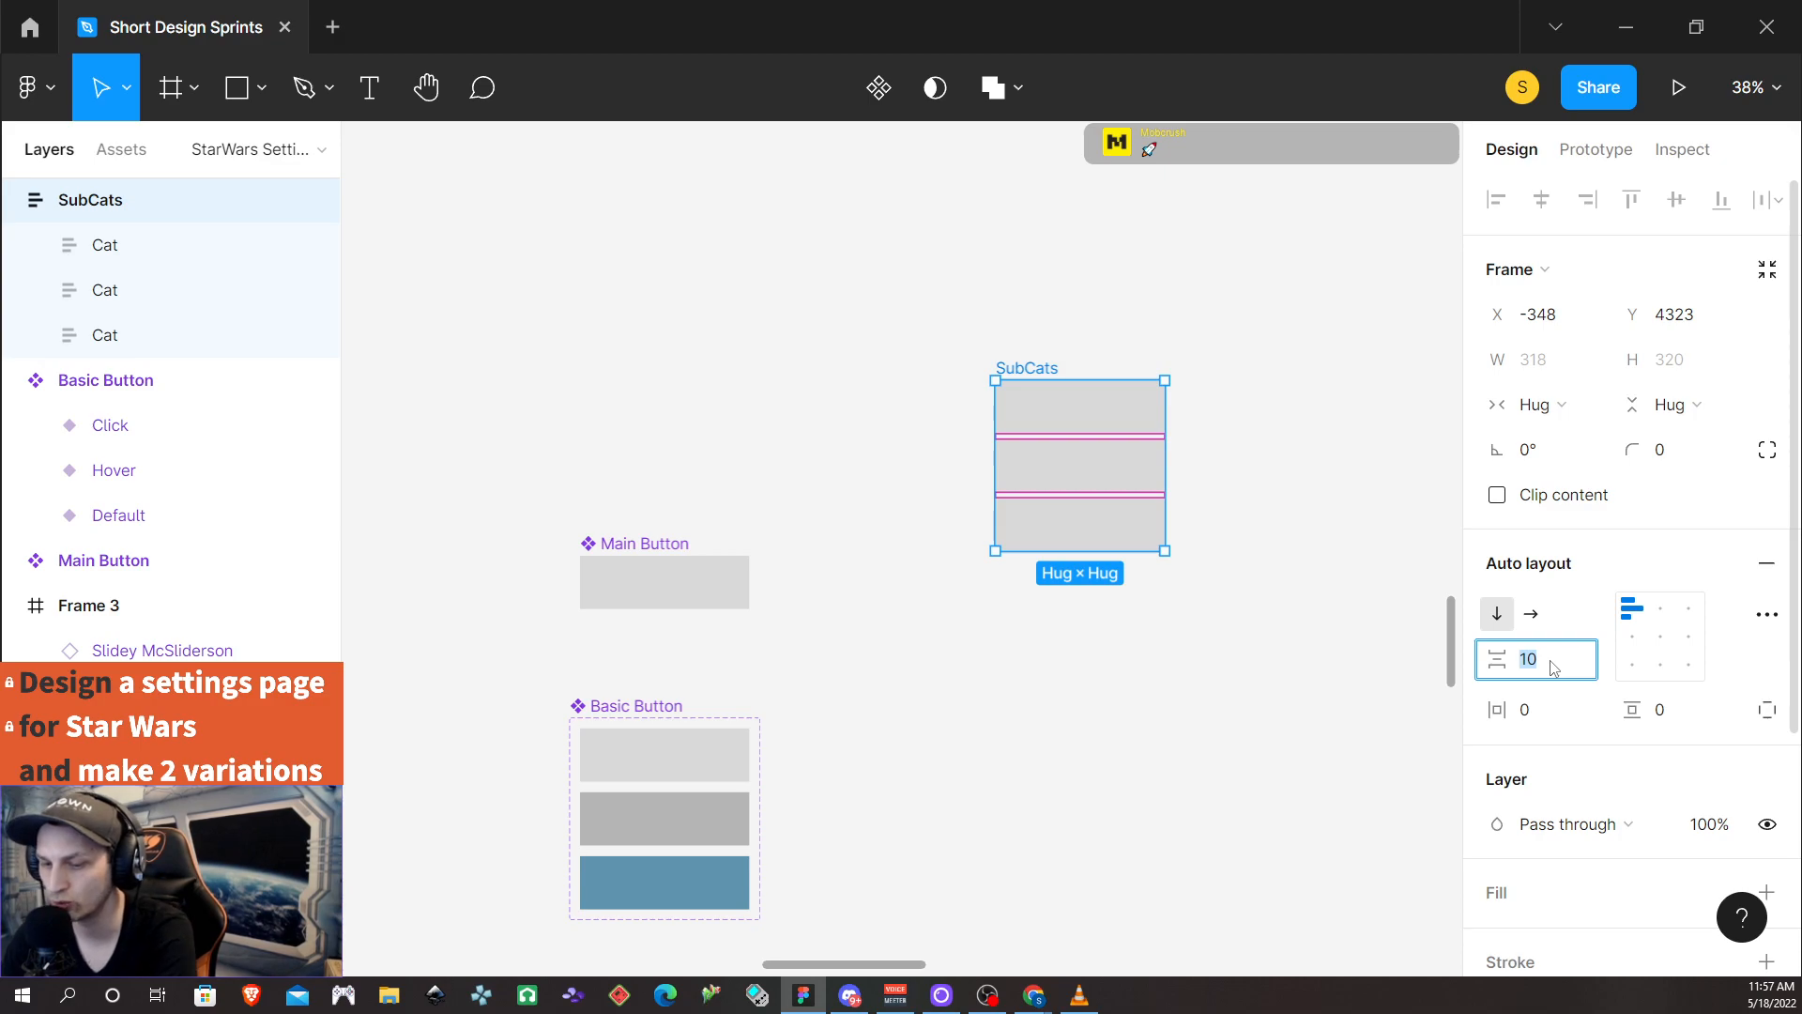
{"action": "type", "text": "64"}
{"action": "key", "text": "Return"}
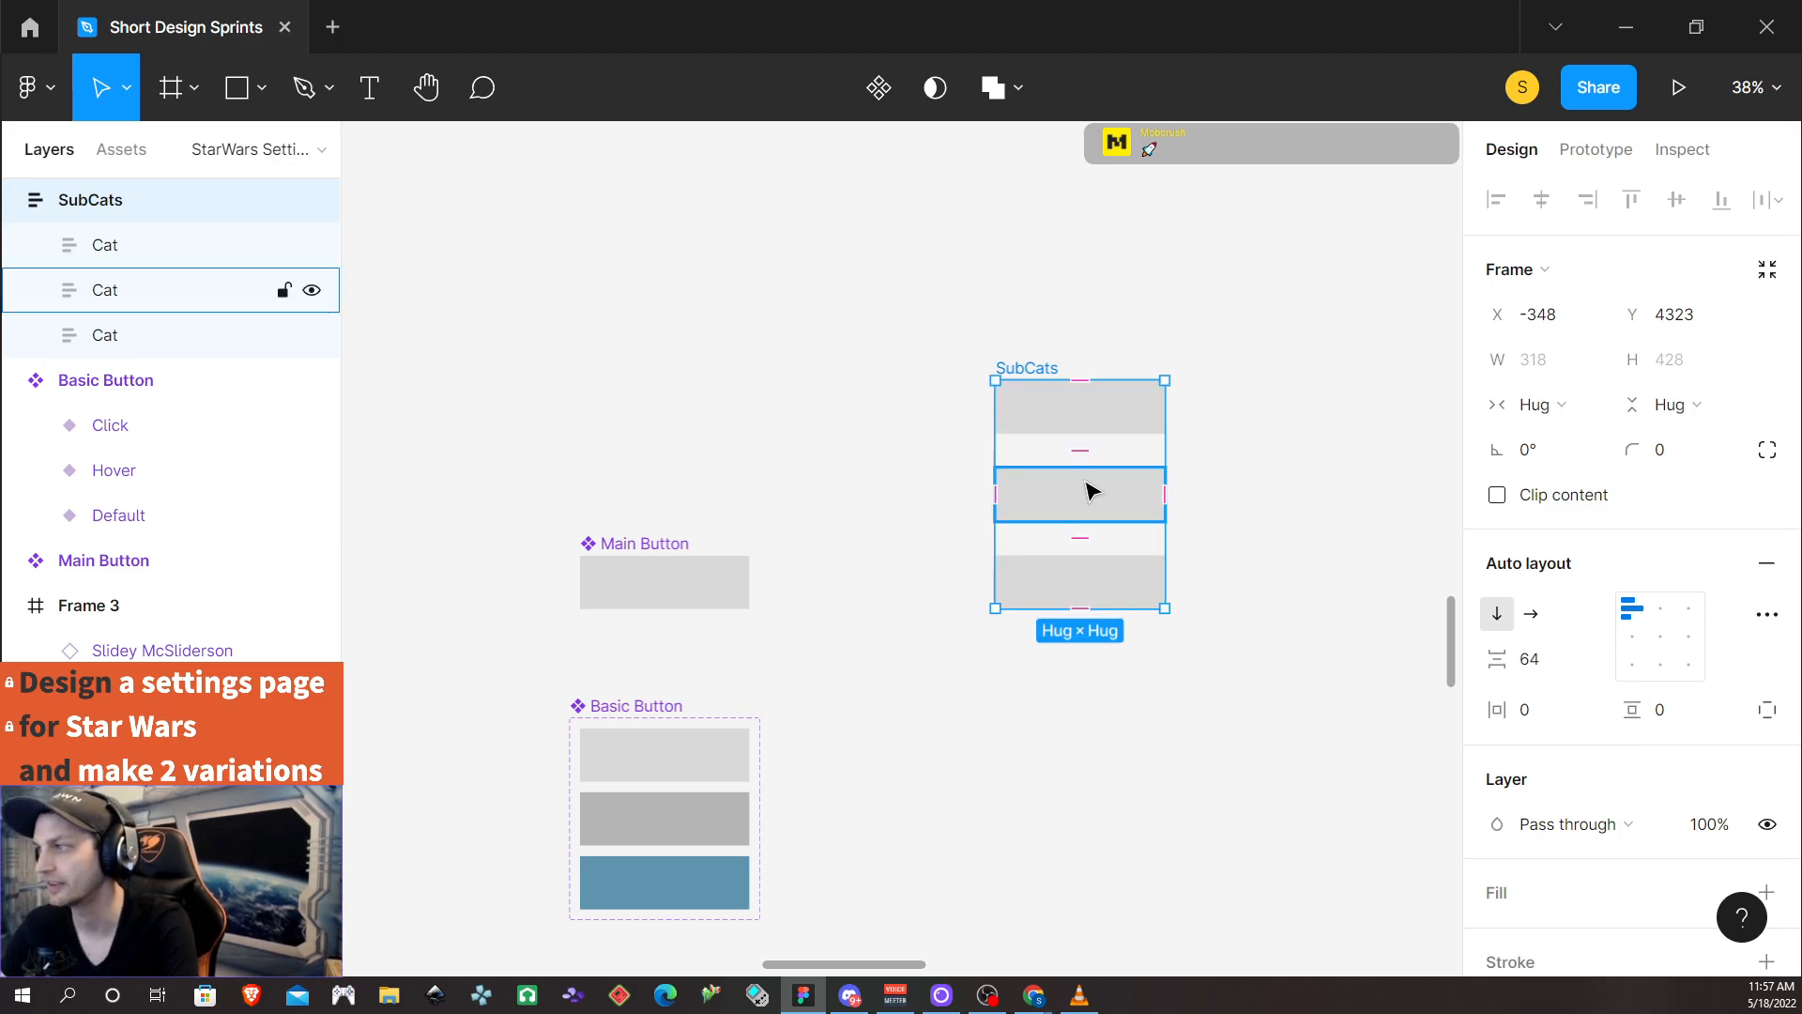
{"action": "left_click", "coordinate": [1099, 578]}
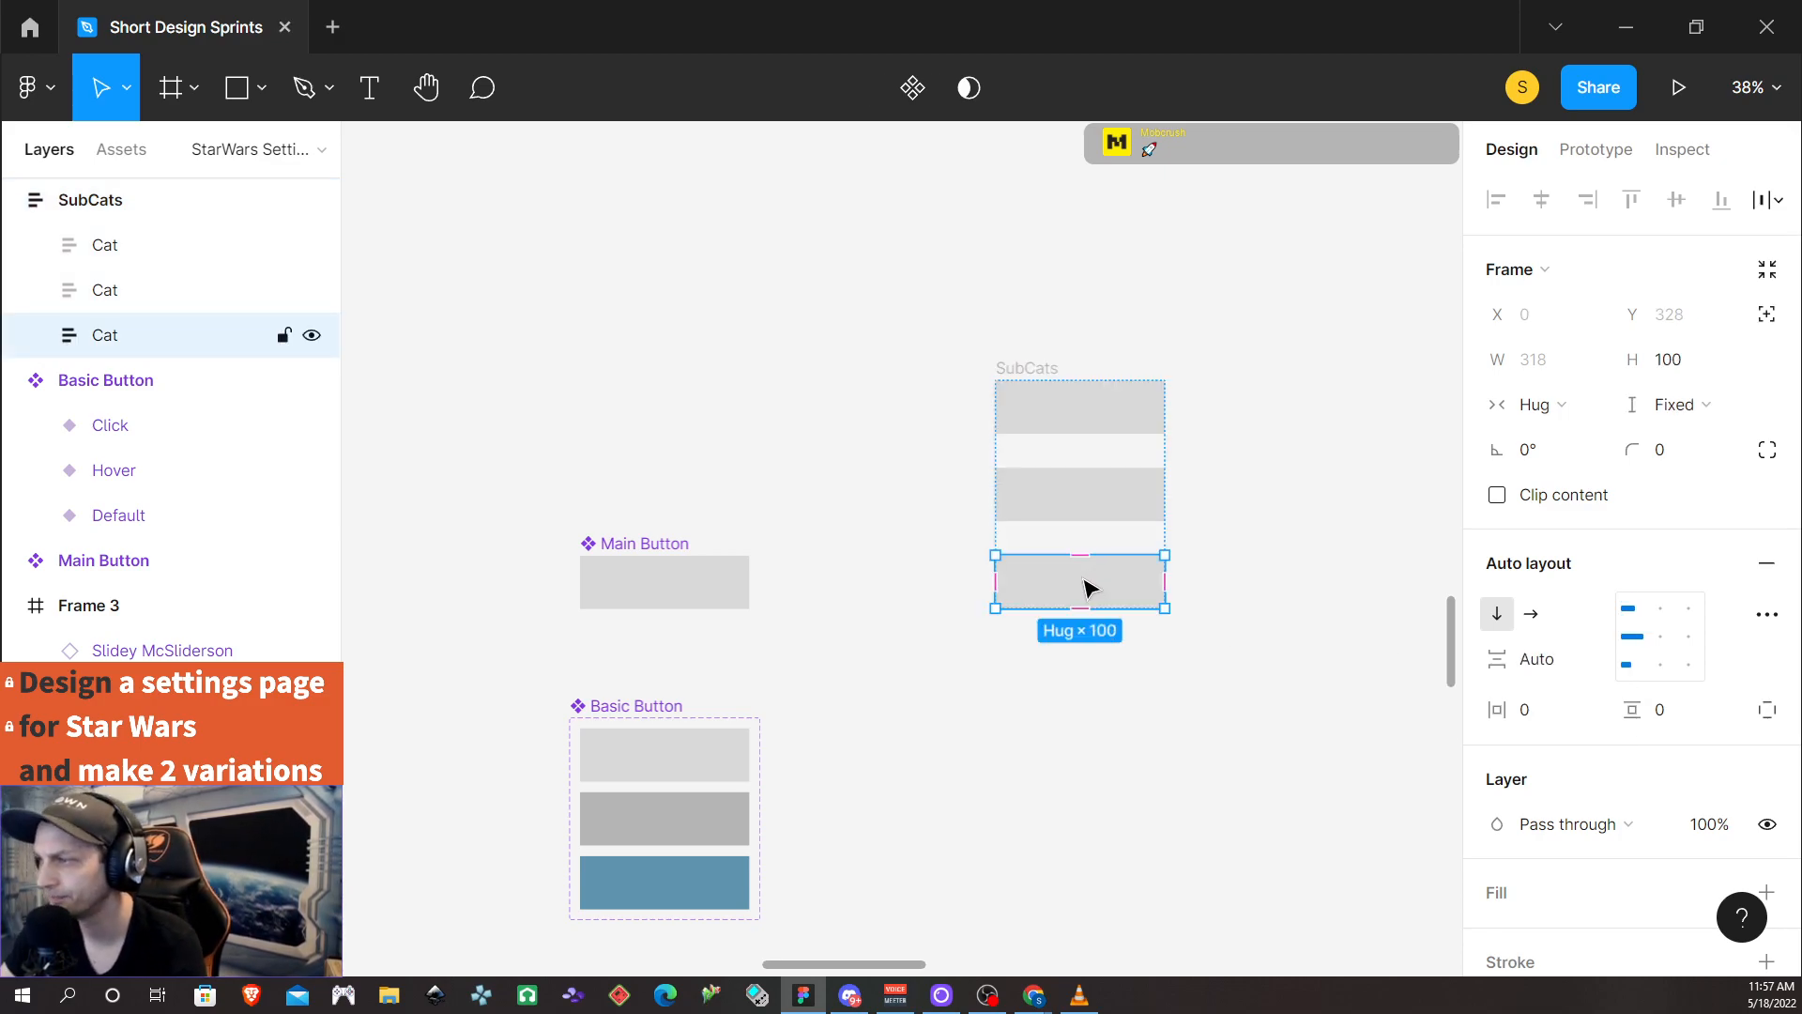
{"action": "left_click_drag", "start_coordinate": [1084, 591], "coordinate": [1095, 704]}
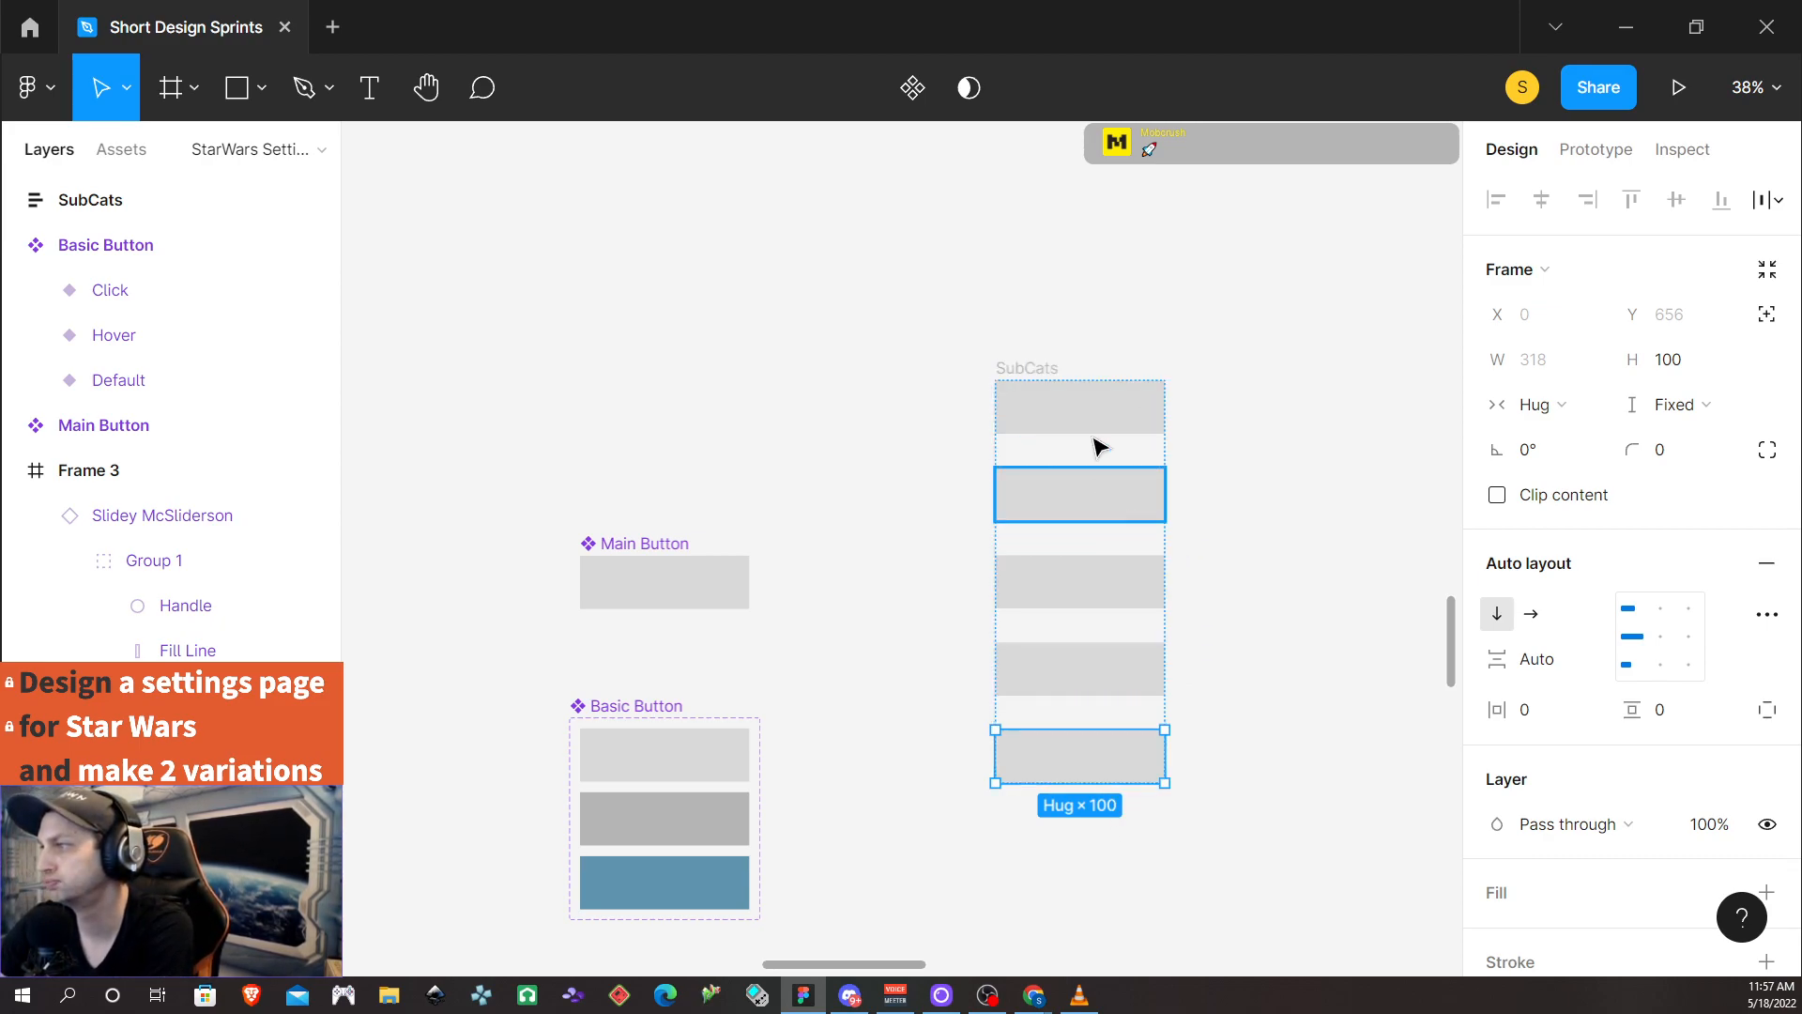
Compare the SubCats stack with the secondary option buttons in game settings 3, checking their overall size, button size, fill and distances
{"action": "scroll", "coordinate": [1128, 657], "scroll_direction": "down", "scroll_amount": 1}
{"action": "scroll", "coordinate": [1129, 728], "scroll_direction": "up", "scroll_amount": 1}
{"action": "scroll", "coordinate": [1073, 623], "scroll_direction": "up", "scroll_amount": 2}
{"action": "scroll", "coordinate": [1074, 591], "scroll_direction": "down", "scroll_amount": 2}
{"action": "scroll", "coordinate": [1096, 589], "scroll_direction": "left", "scroll_amount": 1}
{"action": "scroll", "coordinate": [1097, 587], "scroll_direction": "right", "scroll_amount": 4}
{"action": "scroll", "coordinate": [1100, 596], "scroll_direction": "right", "scroll_amount": 1}
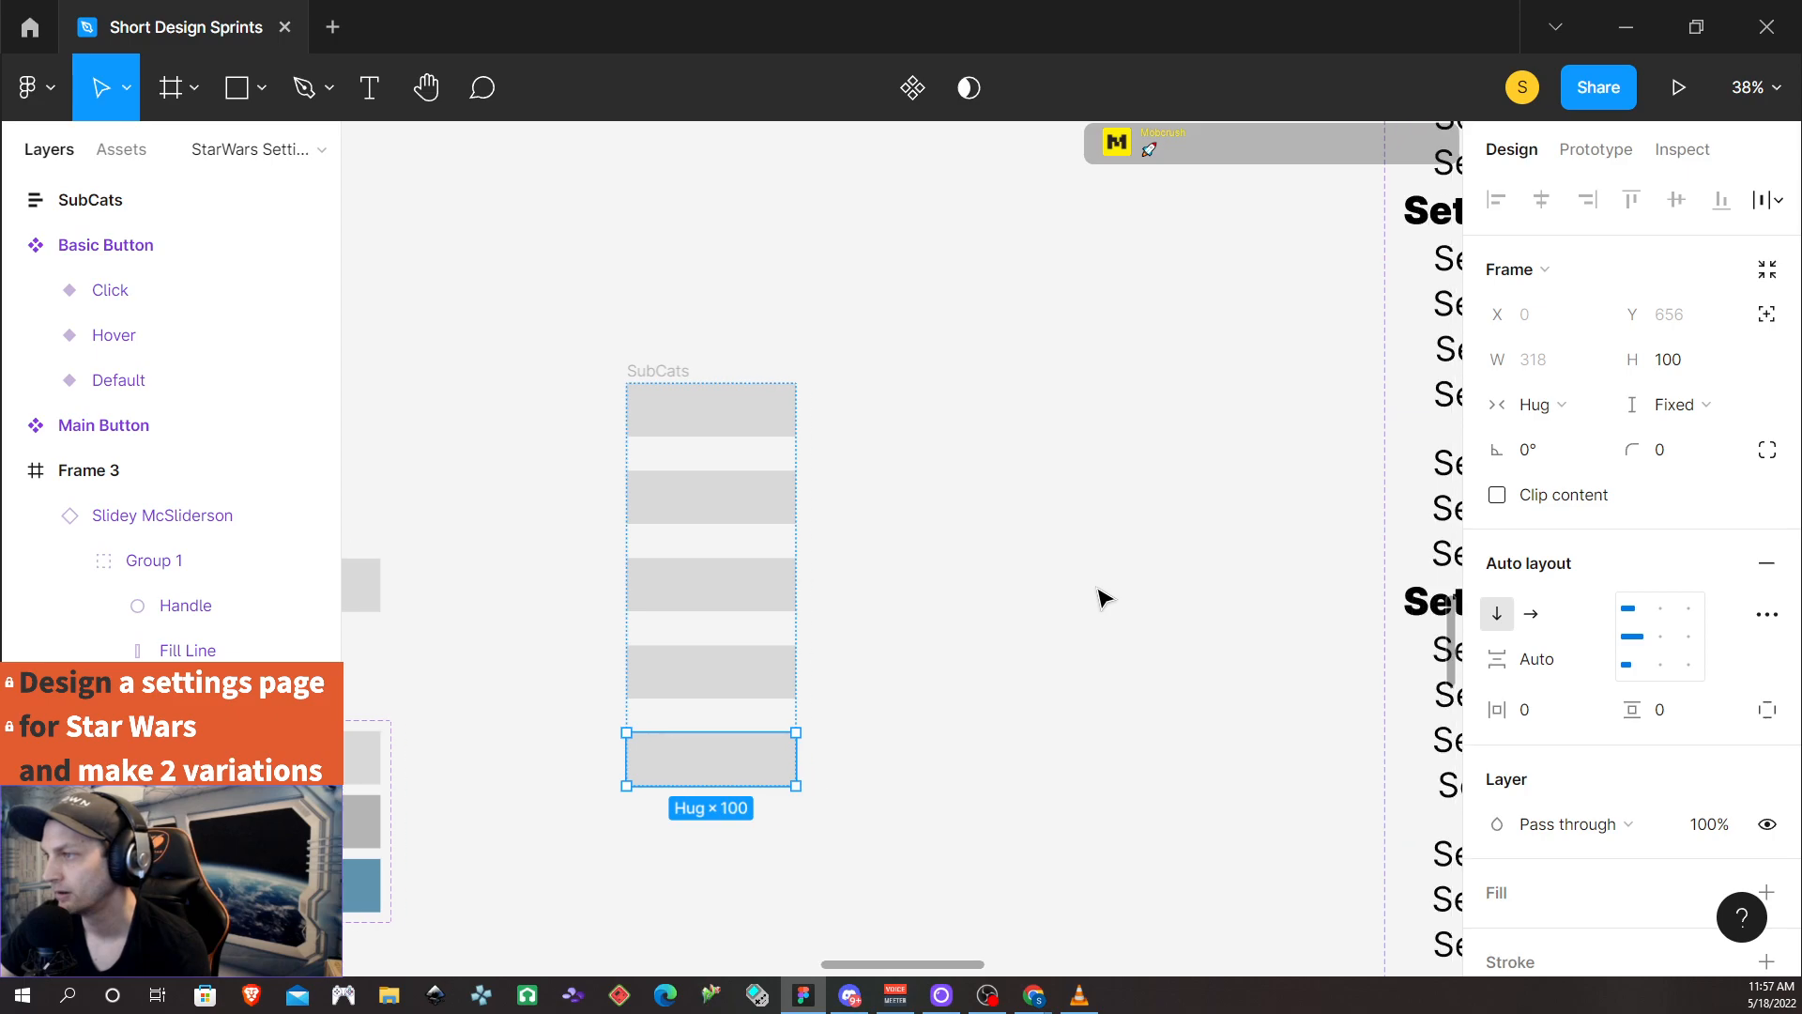
{"action": "scroll", "coordinate": [873, 656], "scroll_direction": "up", "scroll_amount": 1}
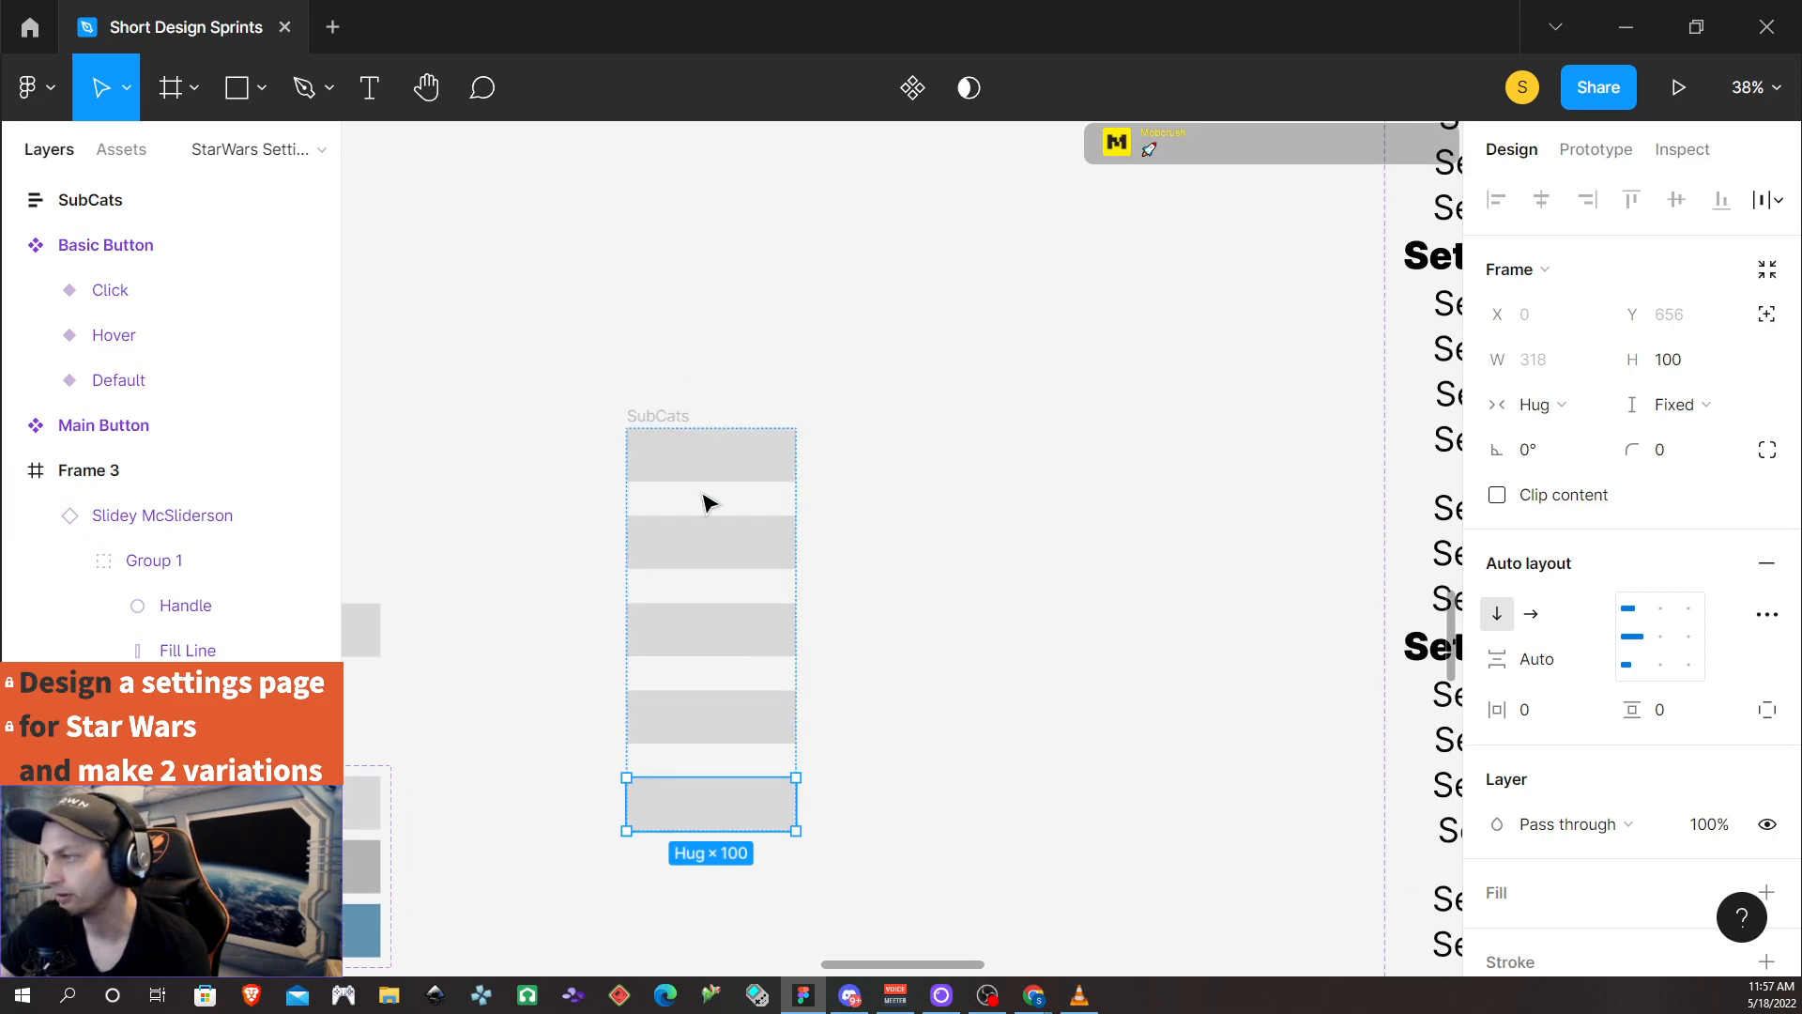
{"action": "left_click", "coordinate": [676, 422]}
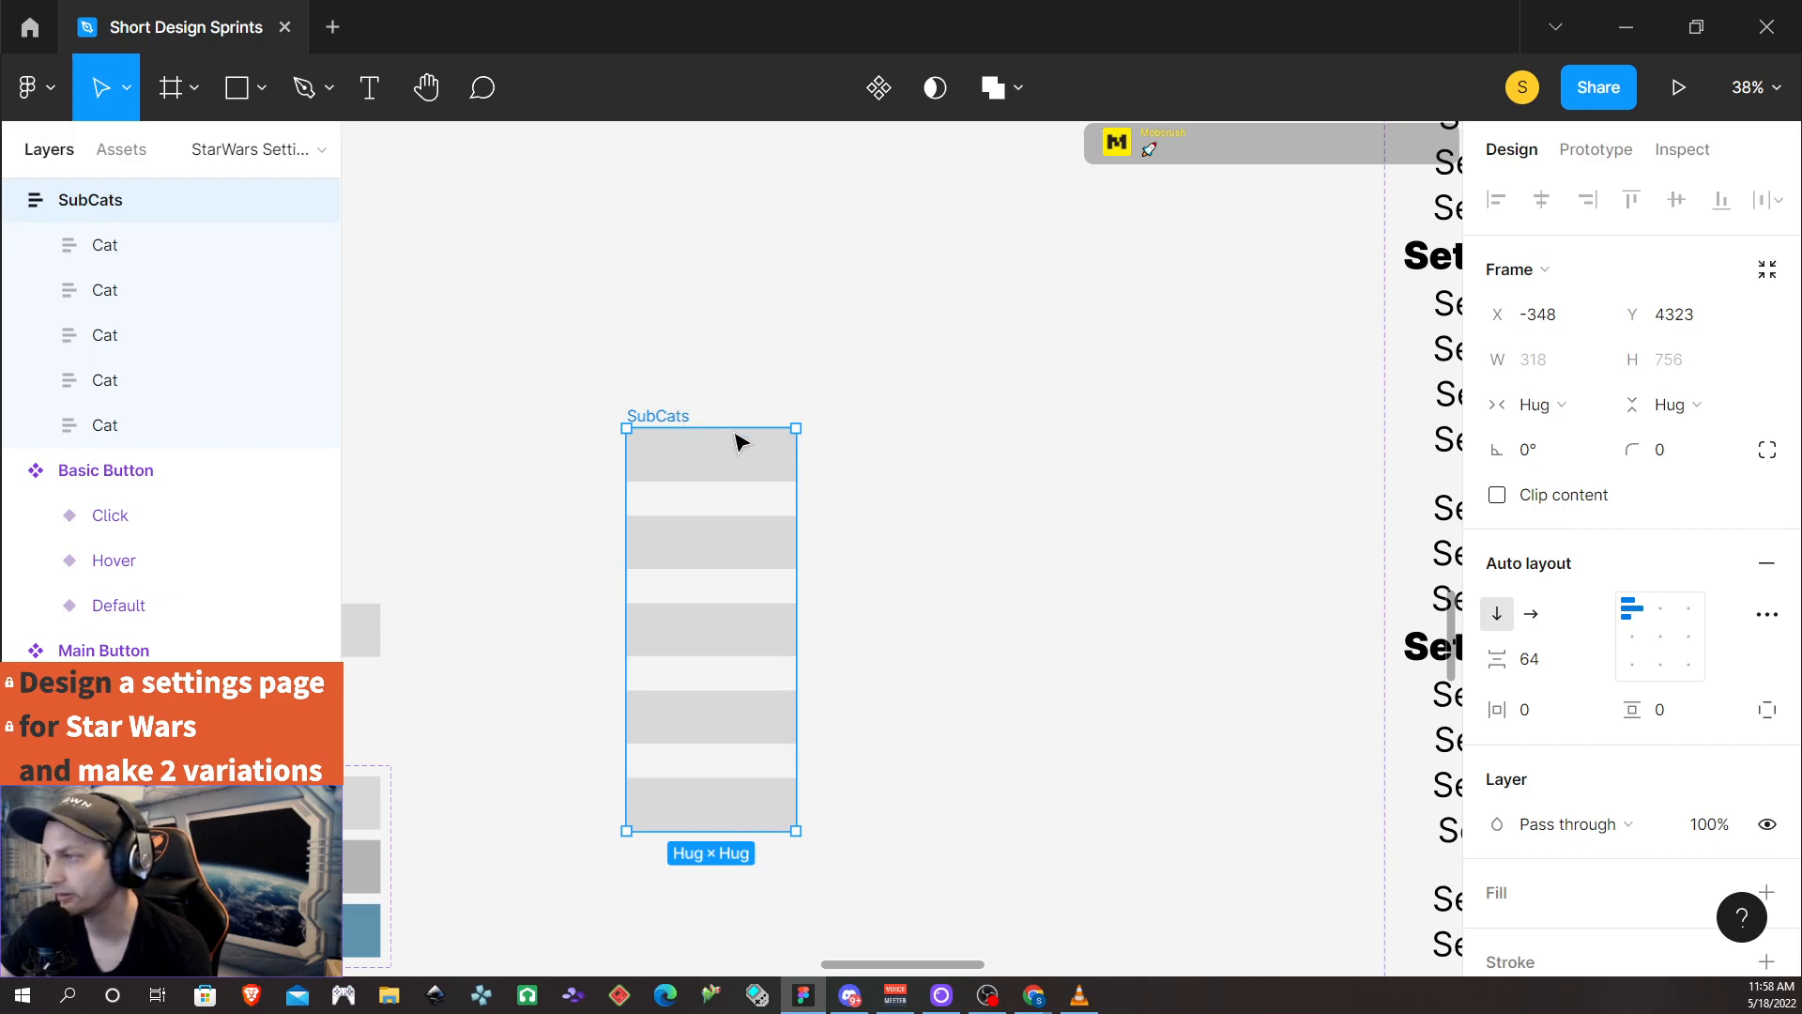
{"action": "scroll", "coordinate": [523, 410], "scroll_direction": "up", "scroll_amount": 1}
{"action": "scroll", "coordinate": [711, 425], "scroll_direction": "right", "scroll_amount": 3}
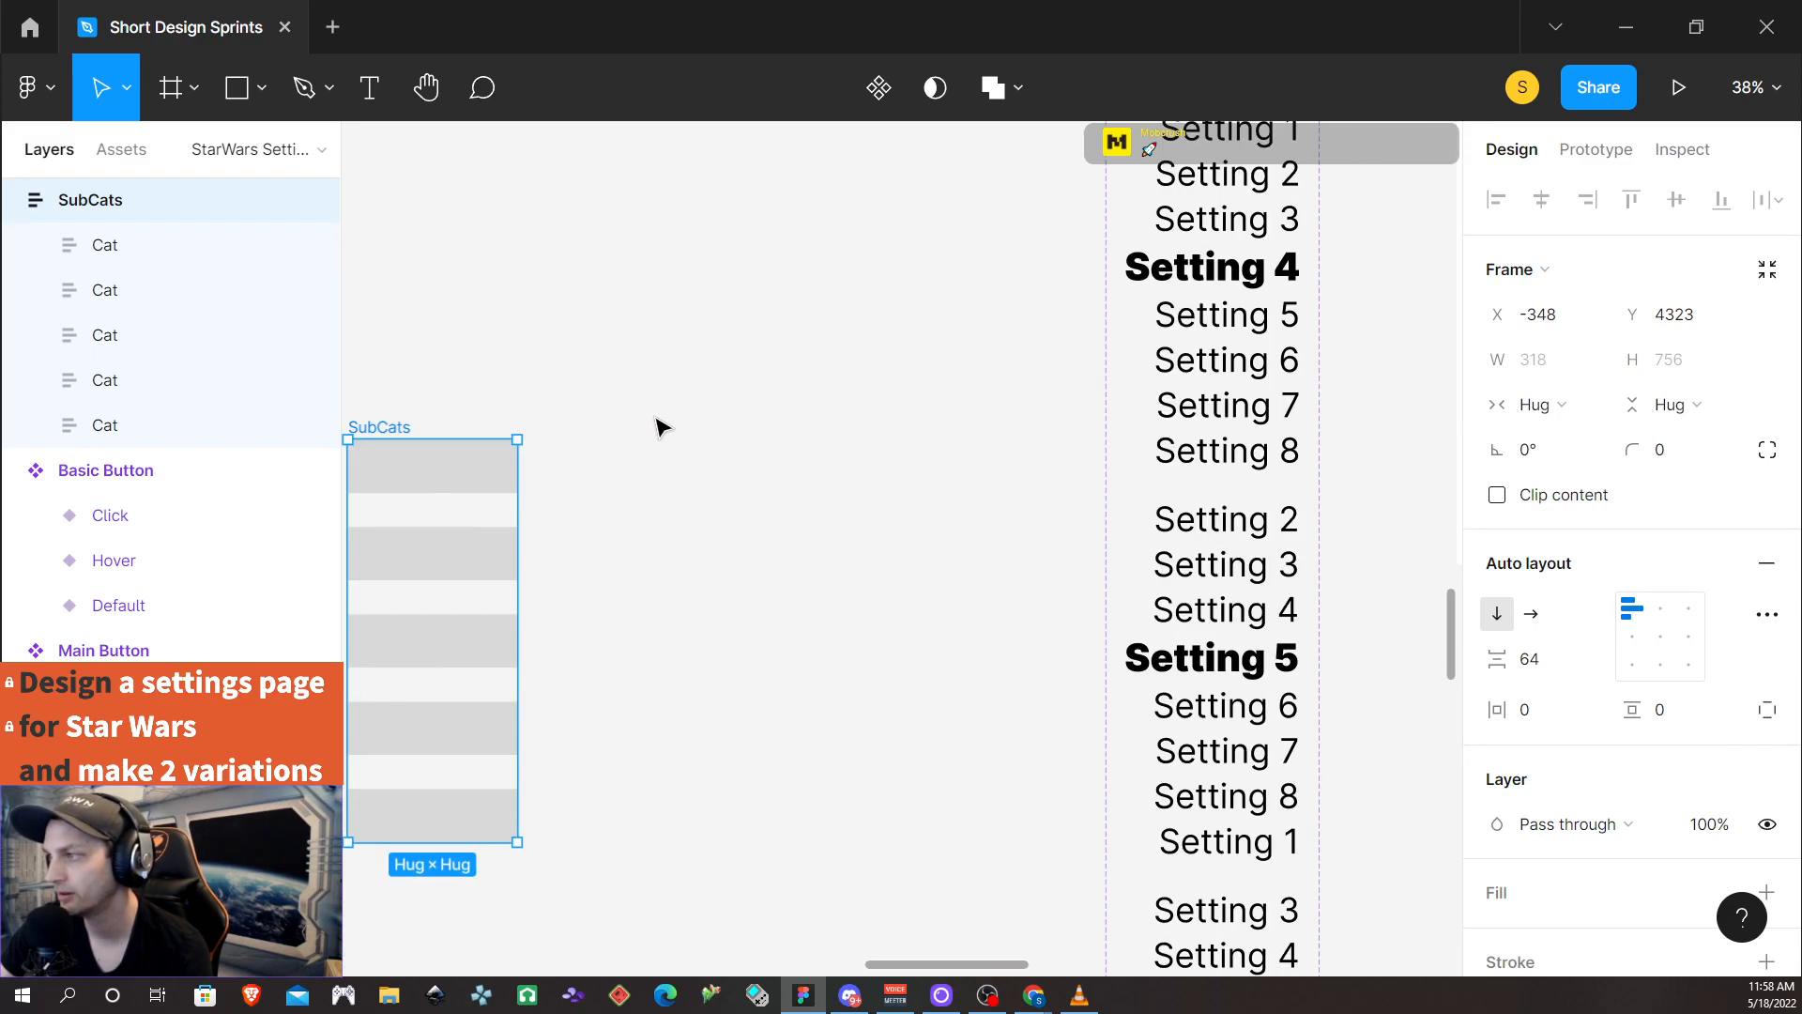
{"action": "scroll", "coordinate": [663, 426], "scroll_direction": "left", "scroll_amount": 8}
{"action": "scroll", "coordinate": [628, 435], "scroll_direction": "down", "scroll_amount": 3, "text": "ctrl"}
{"action": "scroll", "coordinate": [683, 414], "scroll_direction": "up", "scroll_amount": 8}
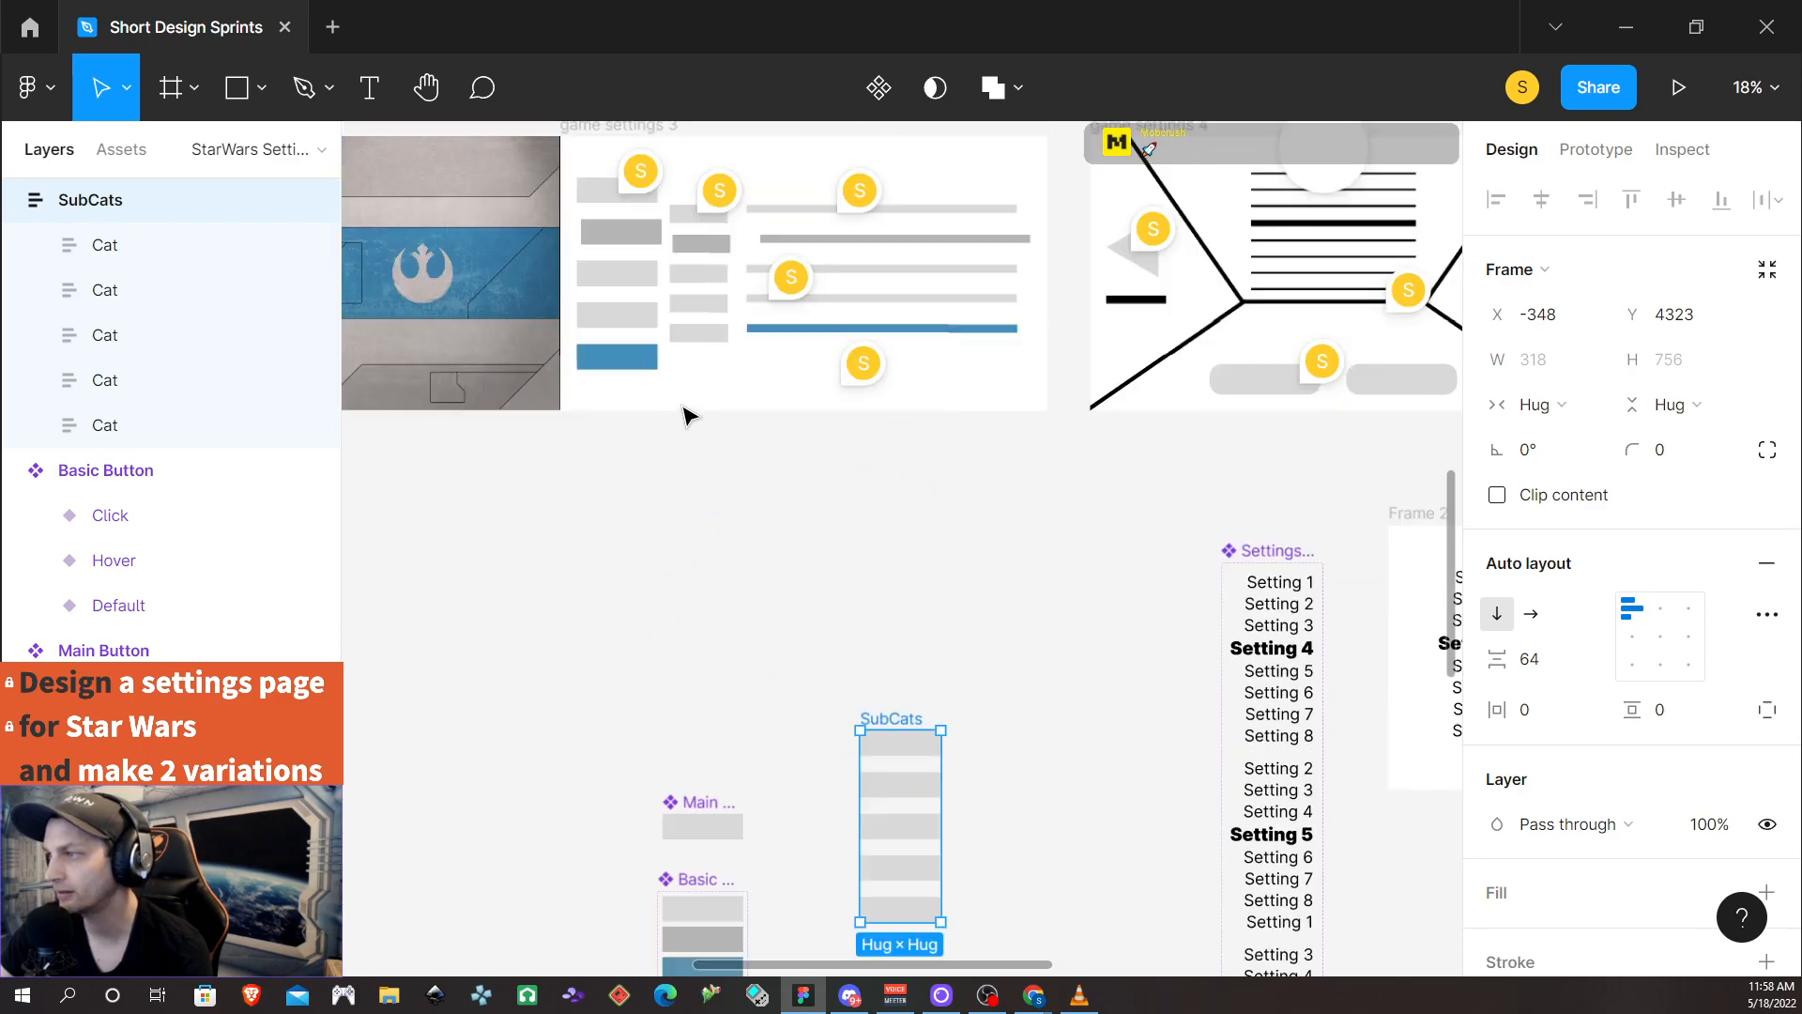
{"action": "scroll", "coordinate": [710, 566], "scroll_direction": "down", "scroll_amount": 1}
{"action": "left_click", "coordinate": [596, 744]}
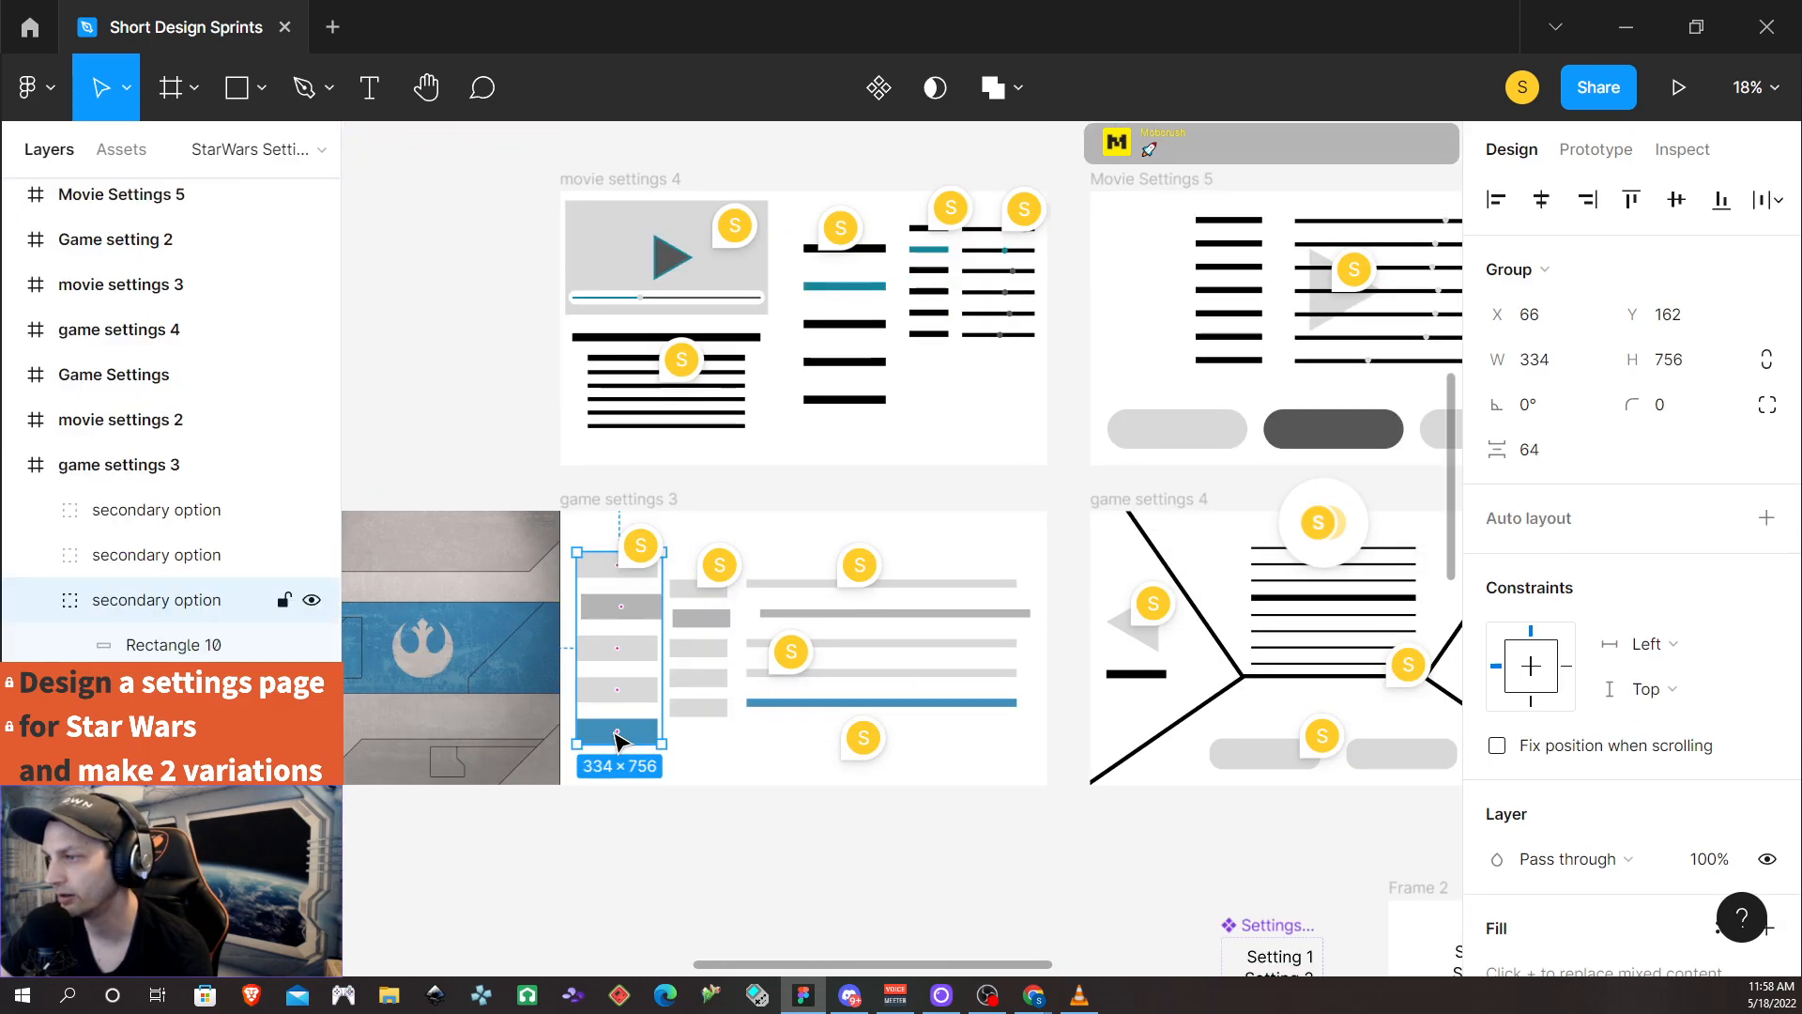
{"action": "left_click", "coordinate": [615, 732]}
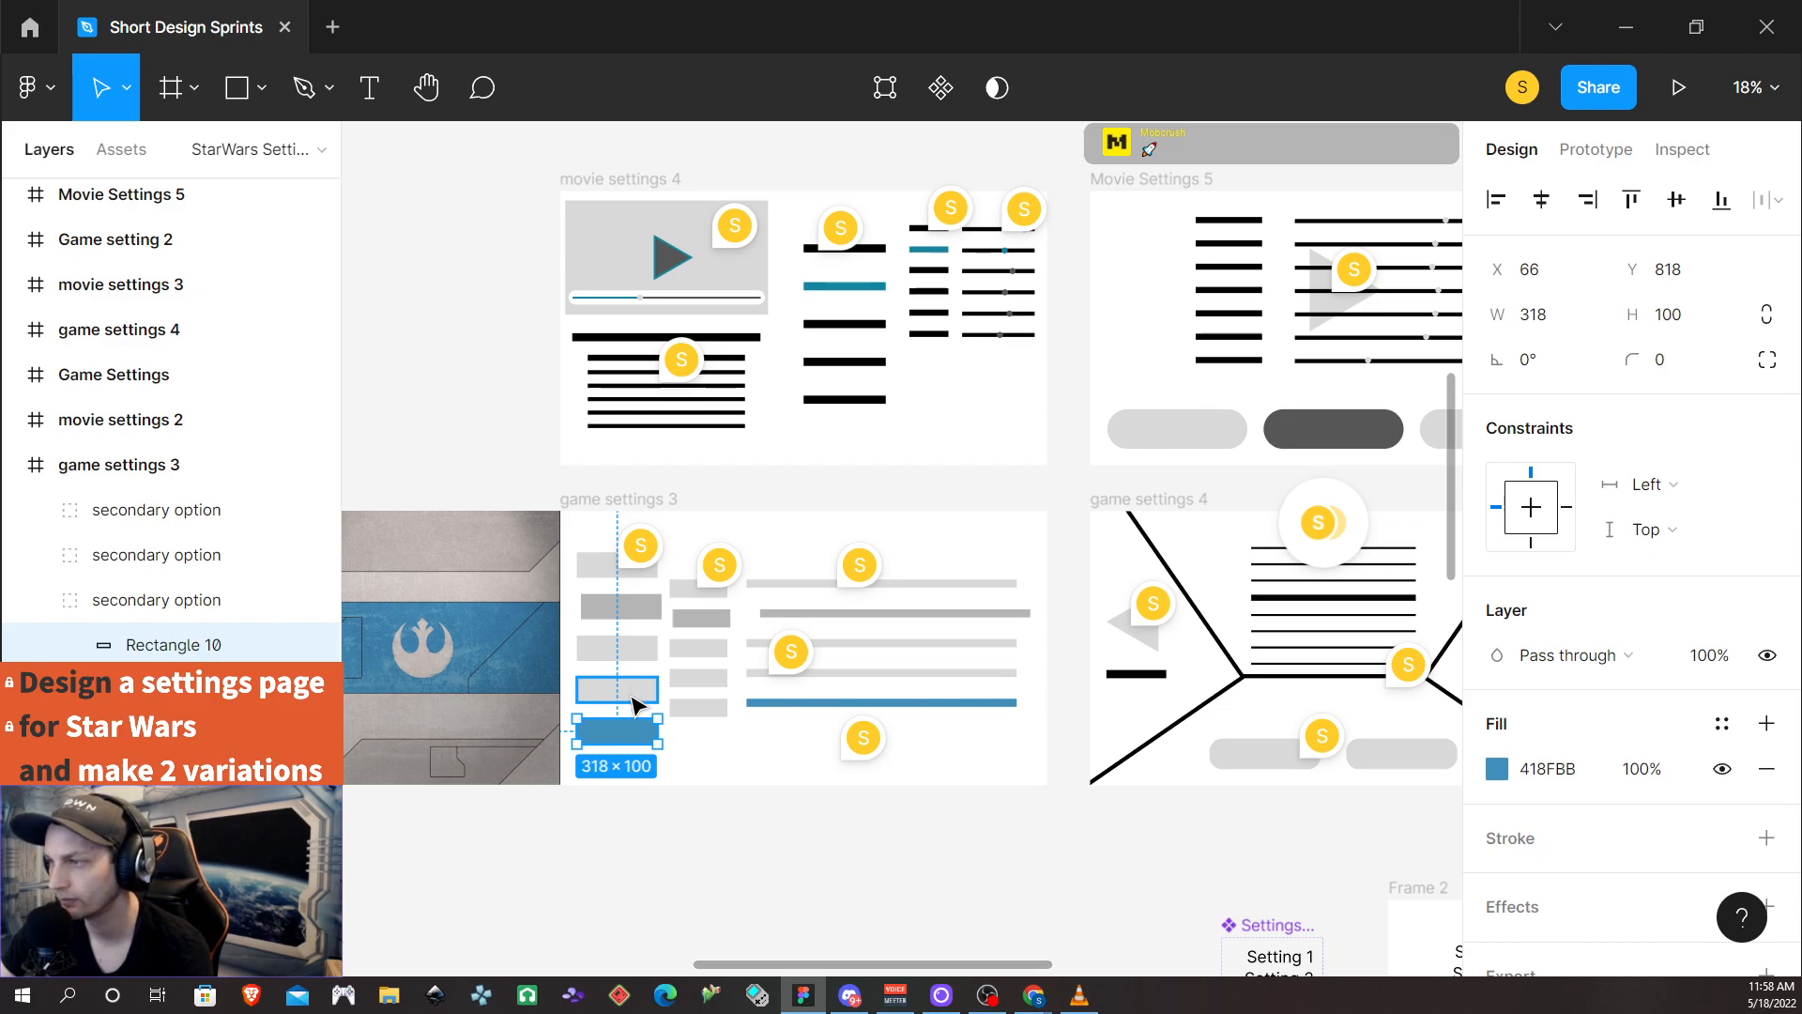
{"action": "key", "text": "alt"}
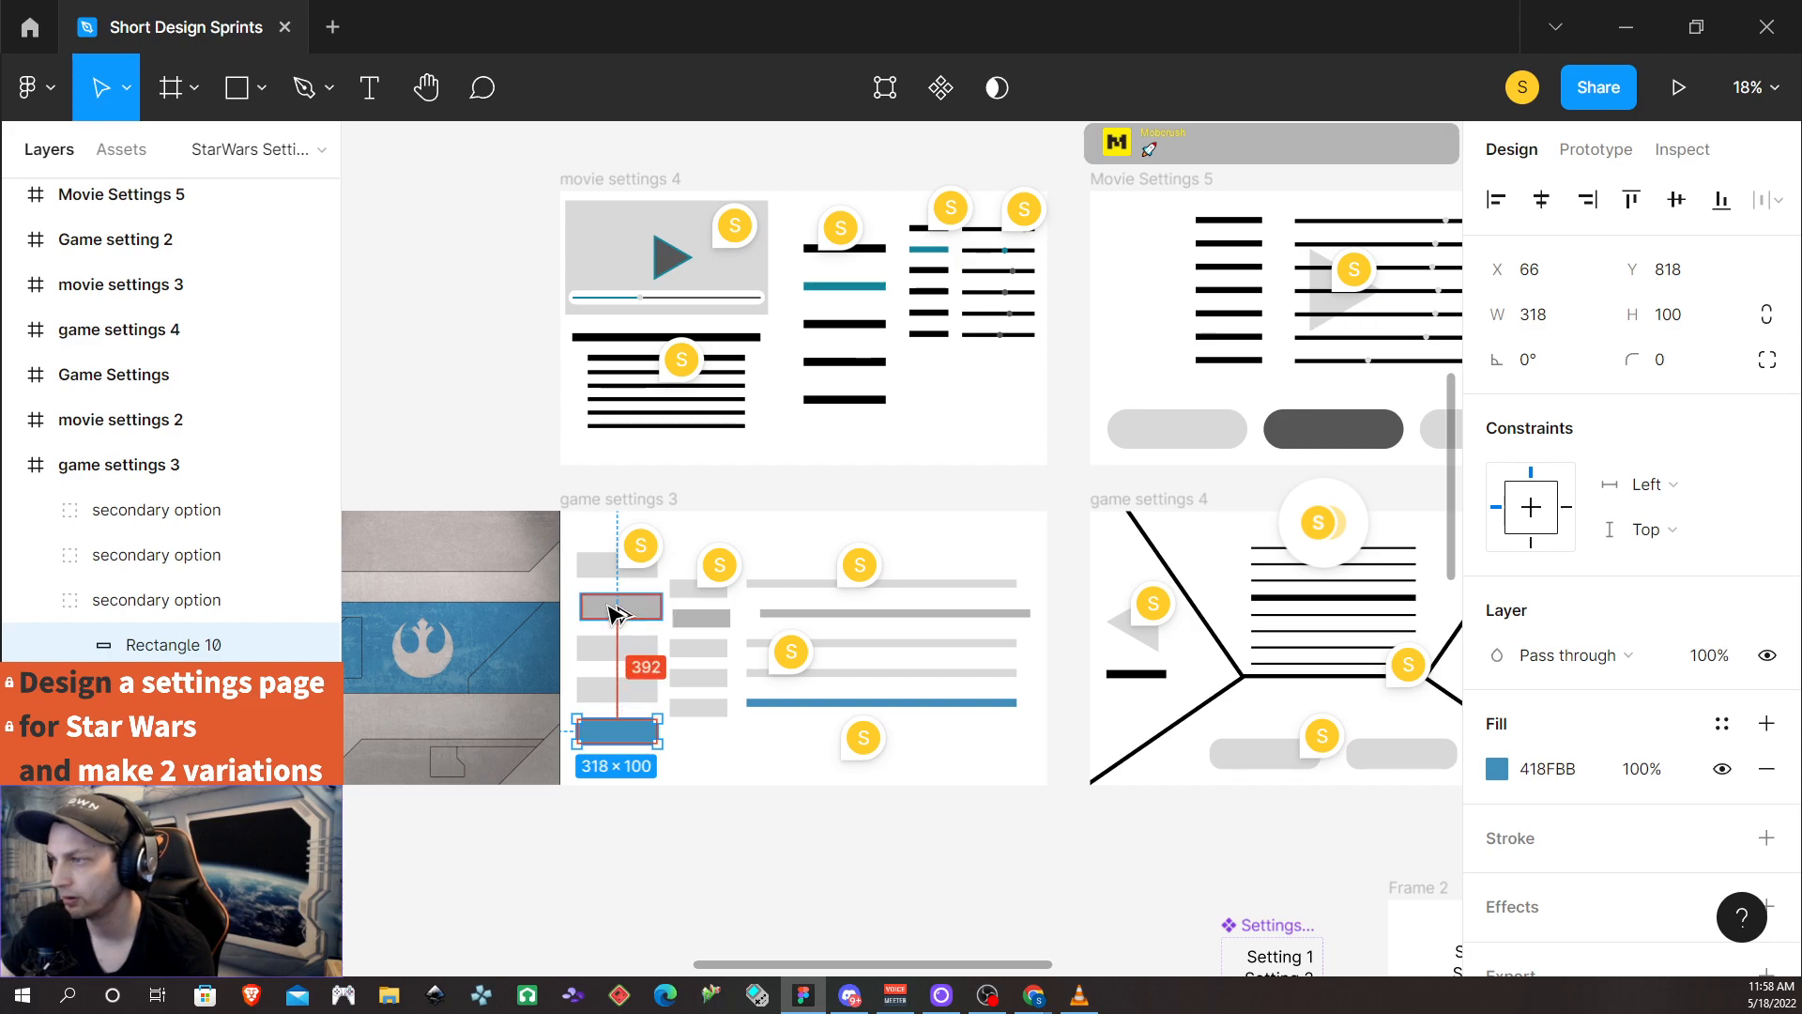
Review the settings mockups, the SubCats frame's layout properties and the Hover variant of the Basic Button set
{"action": "left_click", "coordinate": [823, 909]}
{"action": "scroll", "coordinate": [875, 866], "scroll_direction": "left", "scroll_amount": 5}
{"action": "scroll", "coordinate": [877, 864], "scroll_direction": "right", "scroll_amount": 5}
{"action": "scroll", "coordinate": [878, 854], "scroll_direction": "right", "scroll_amount": 3}
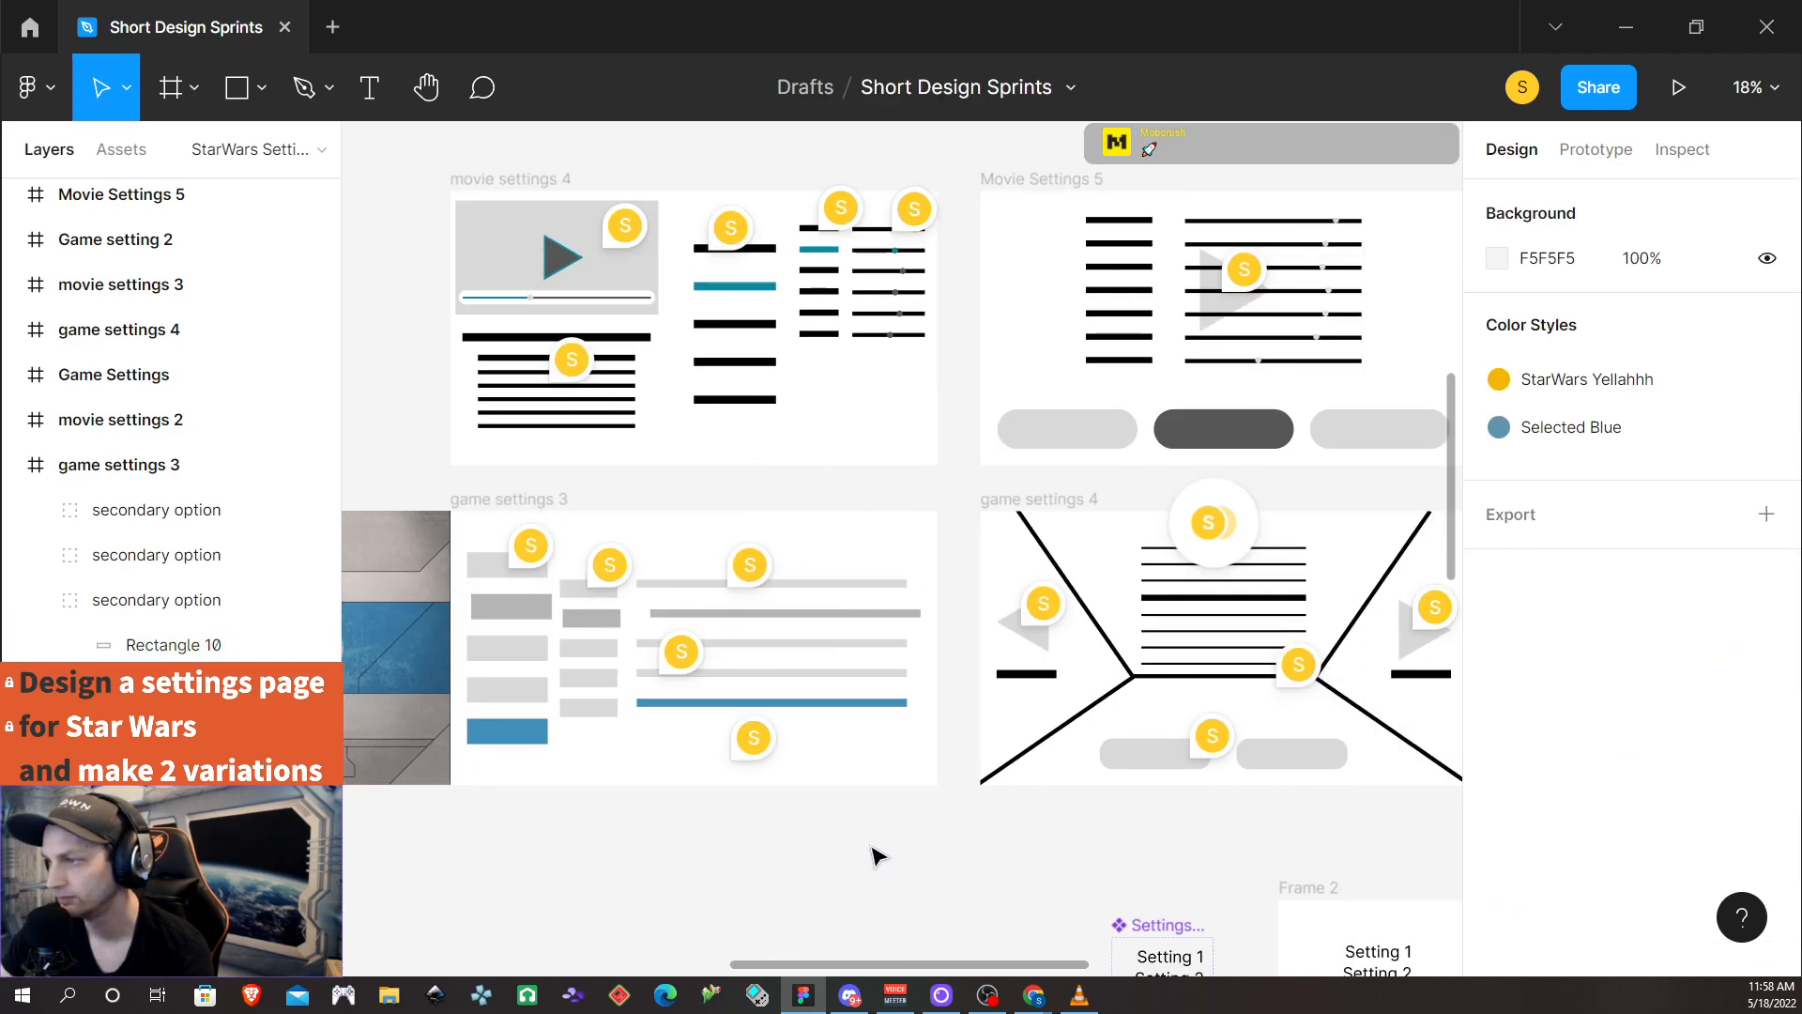
{"action": "scroll", "coordinate": [841, 873], "scroll_direction": "up", "scroll_amount": 5}
{"action": "scroll", "coordinate": [839, 845], "scroll_direction": "down", "scroll_amount": 8}
{"action": "scroll", "coordinate": [838, 844], "scroll_direction": "down", "scroll_amount": 5}
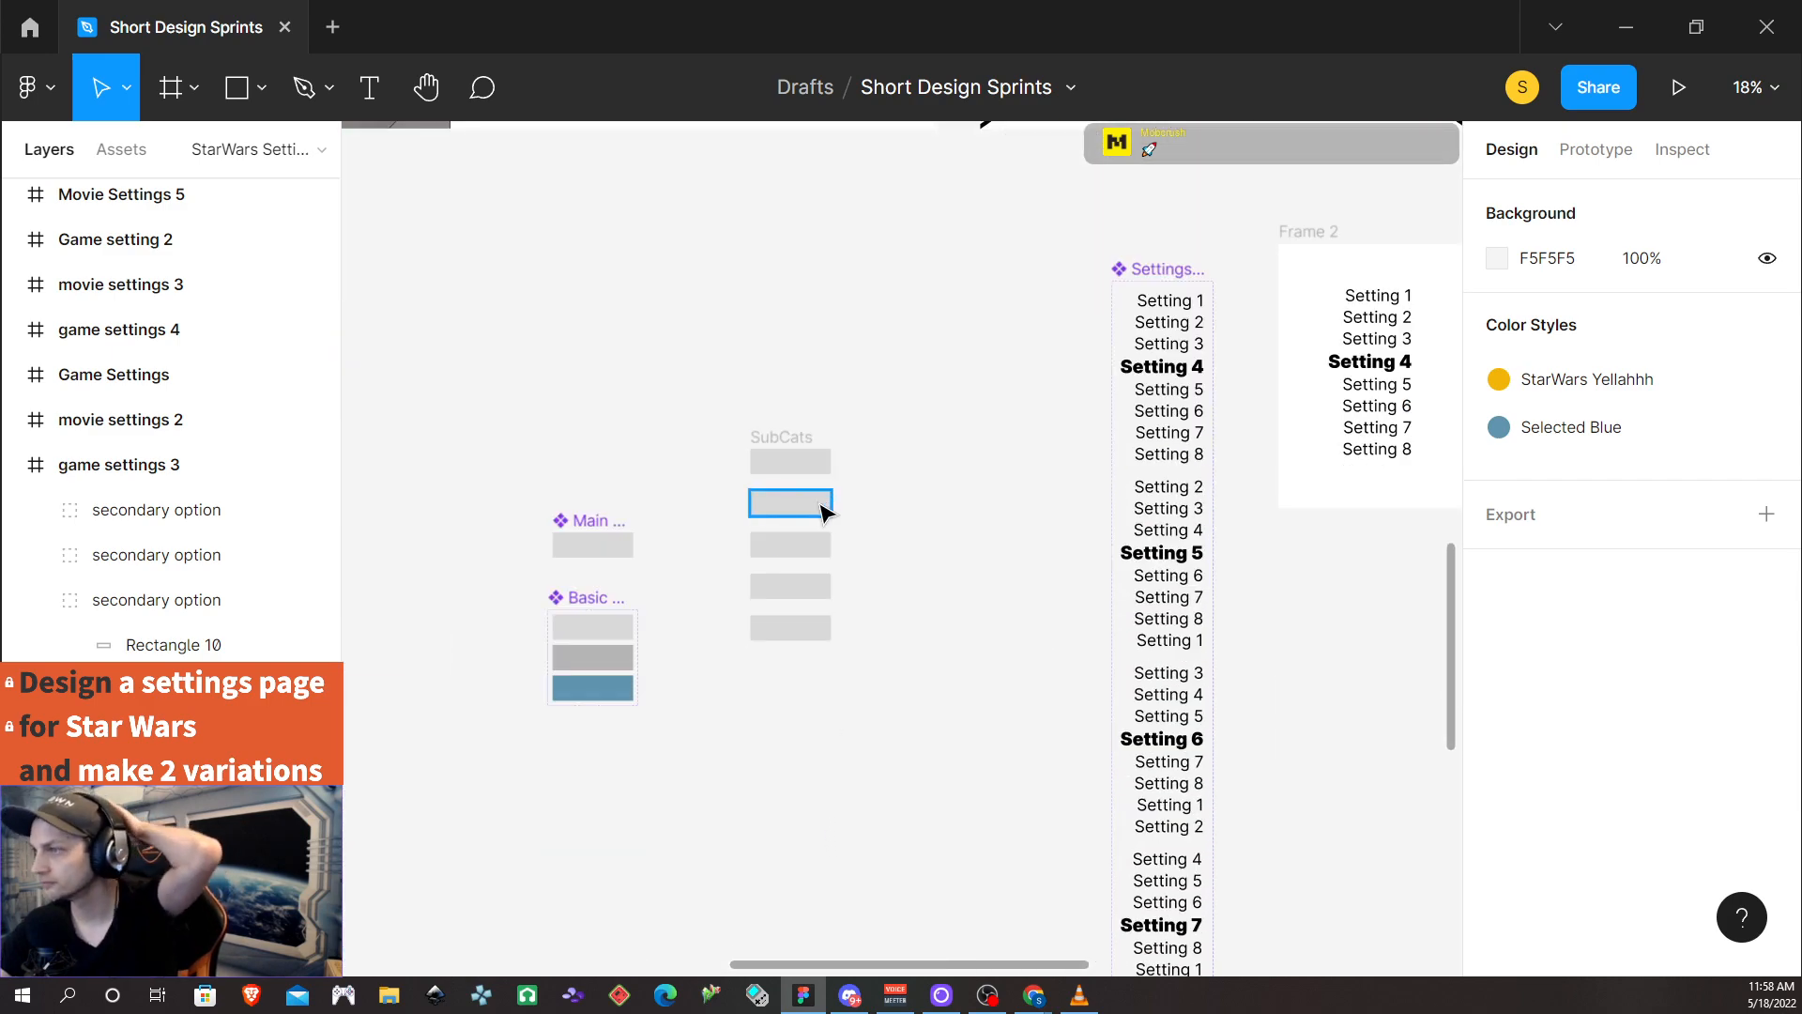
{"action": "left_click", "coordinate": [791, 446]}
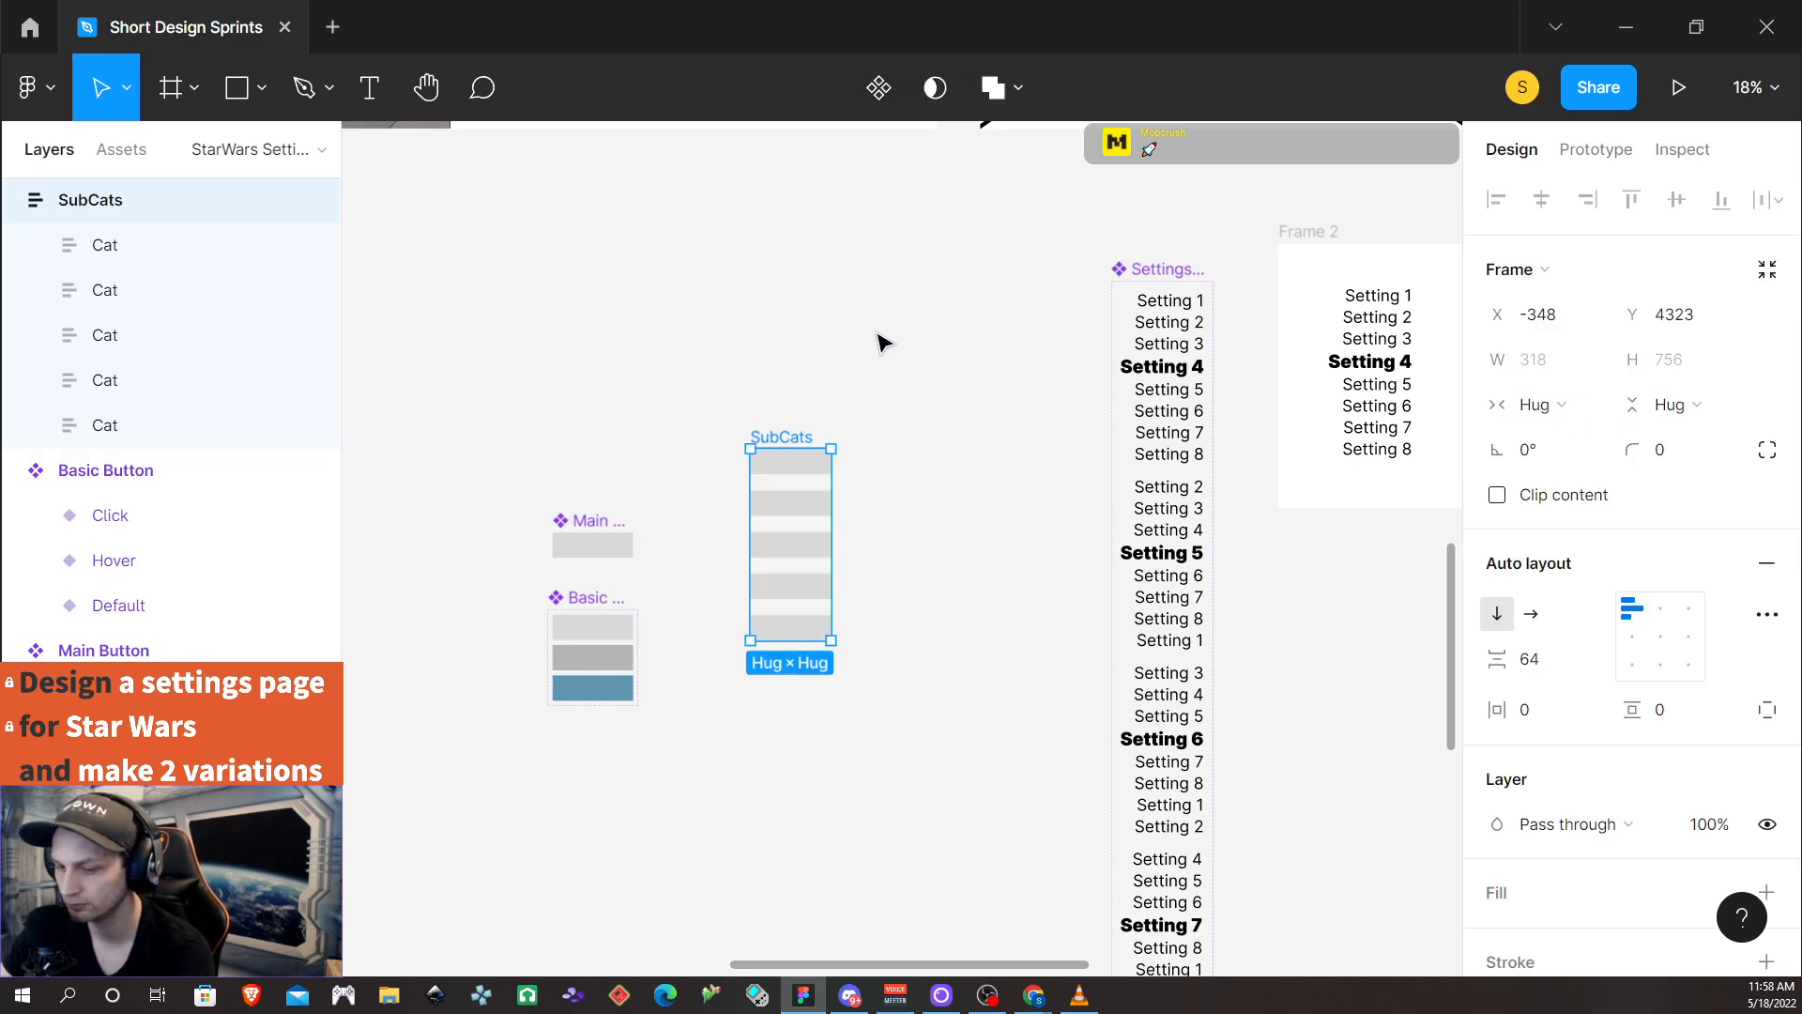
{"action": "left_click", "coordinate": [610, 657]}
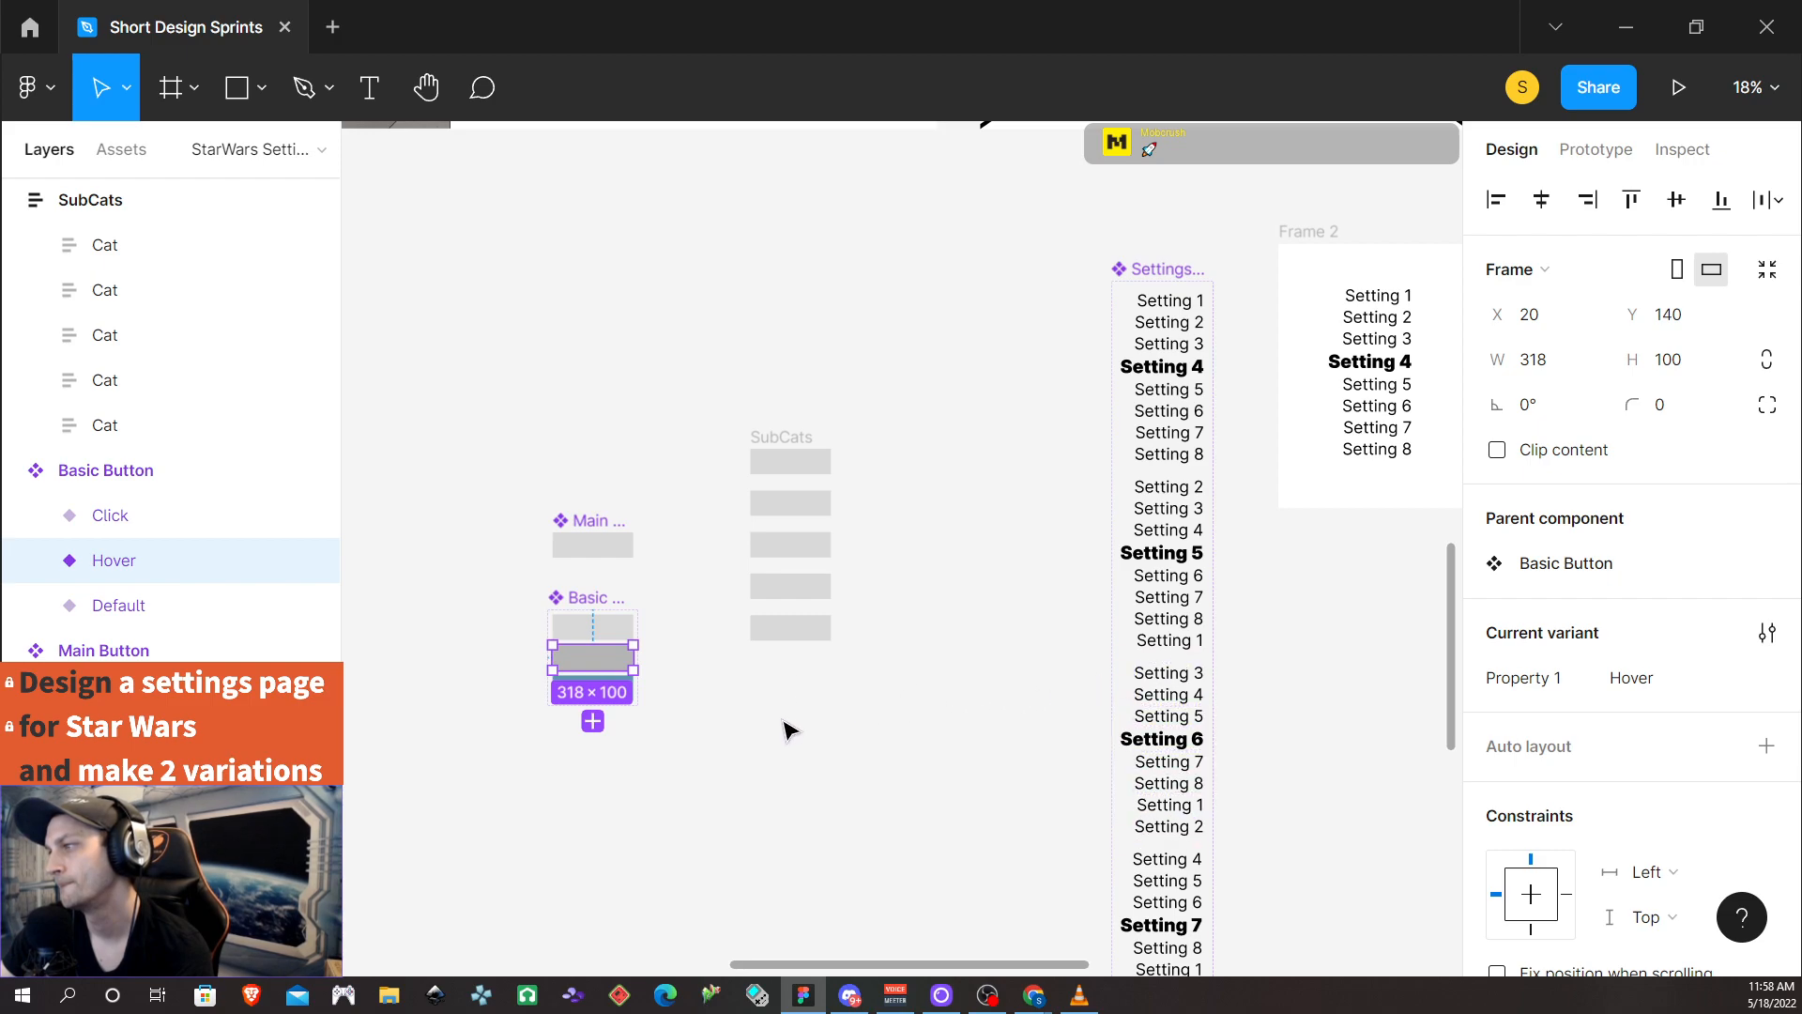
{"action": "scroll", "coordinate": [787, 721], "scroll_direction": "up", "scroll_amount": 1}
{"action": "scroll", "coordinate": [787, 720], "scroll_direction": "down", "scroll_amount": 4}
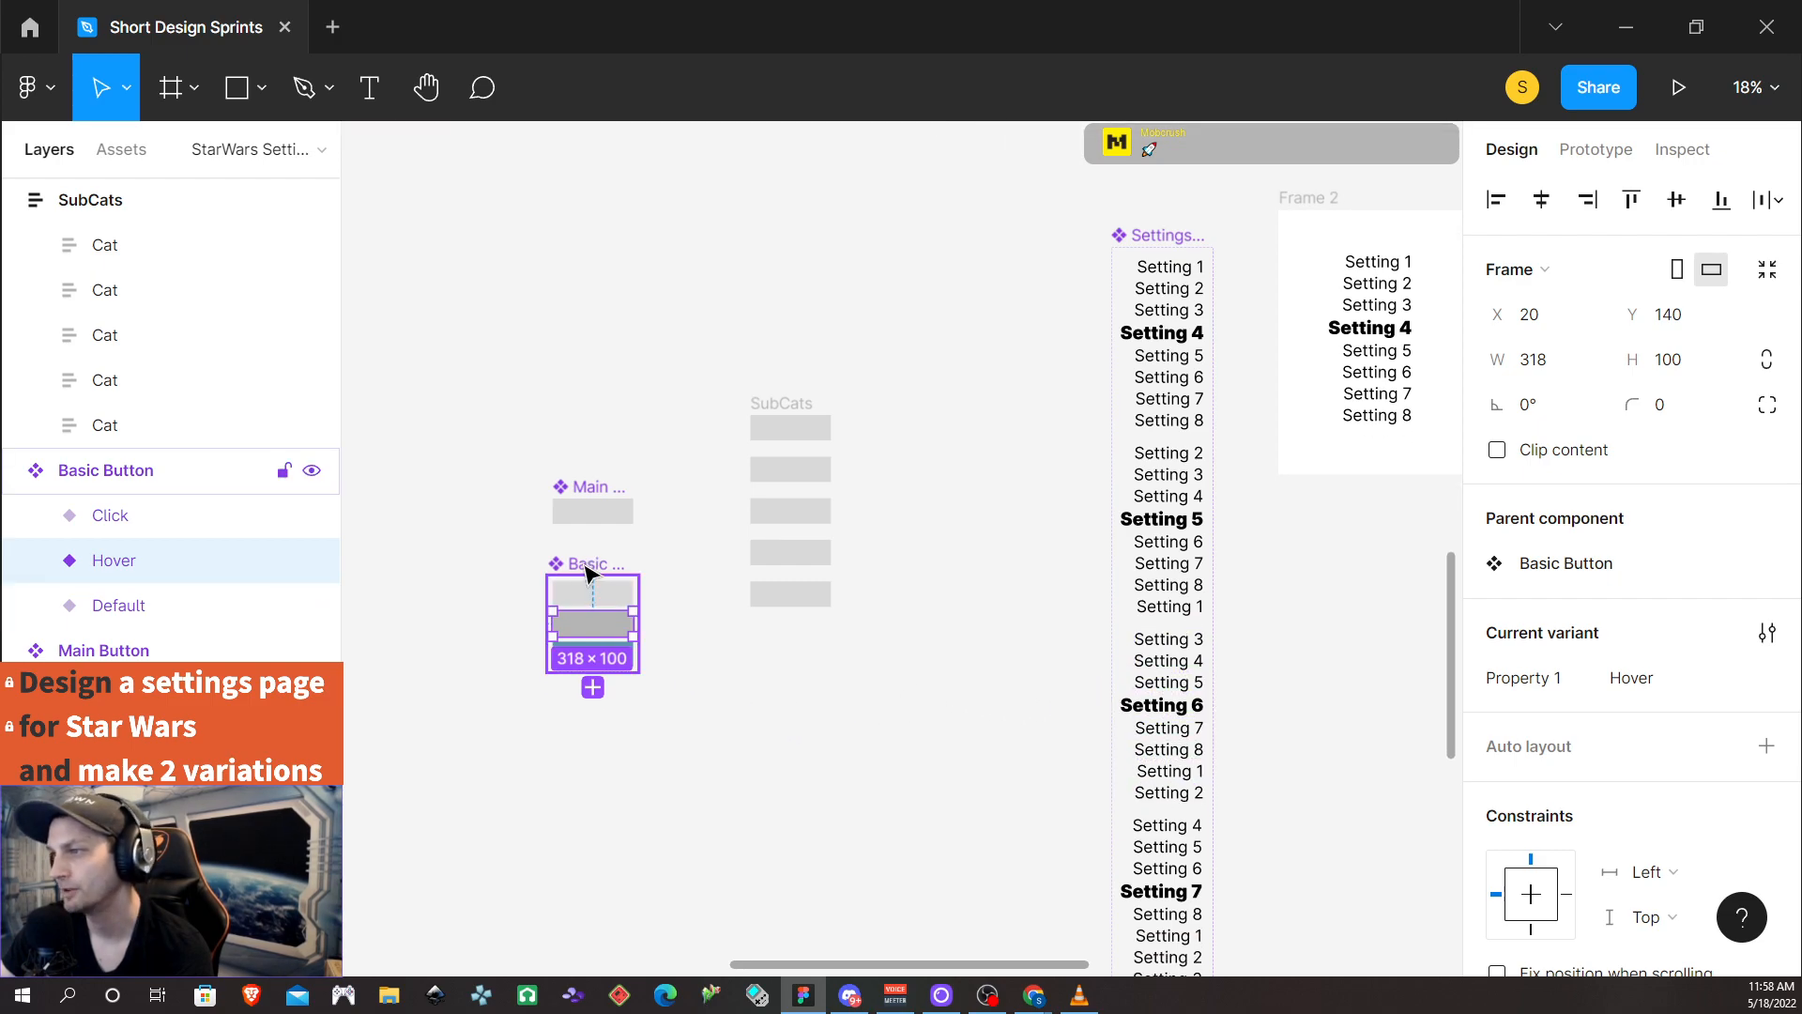
Inspect the Basic Button set and the properties of its Hover variant
{"action": "left_click", "coordinate": [589, 565]}
{"action": "scroll", "coordinate": [620, 699], "scroll_direction": "left", "scroll_amount": 2}
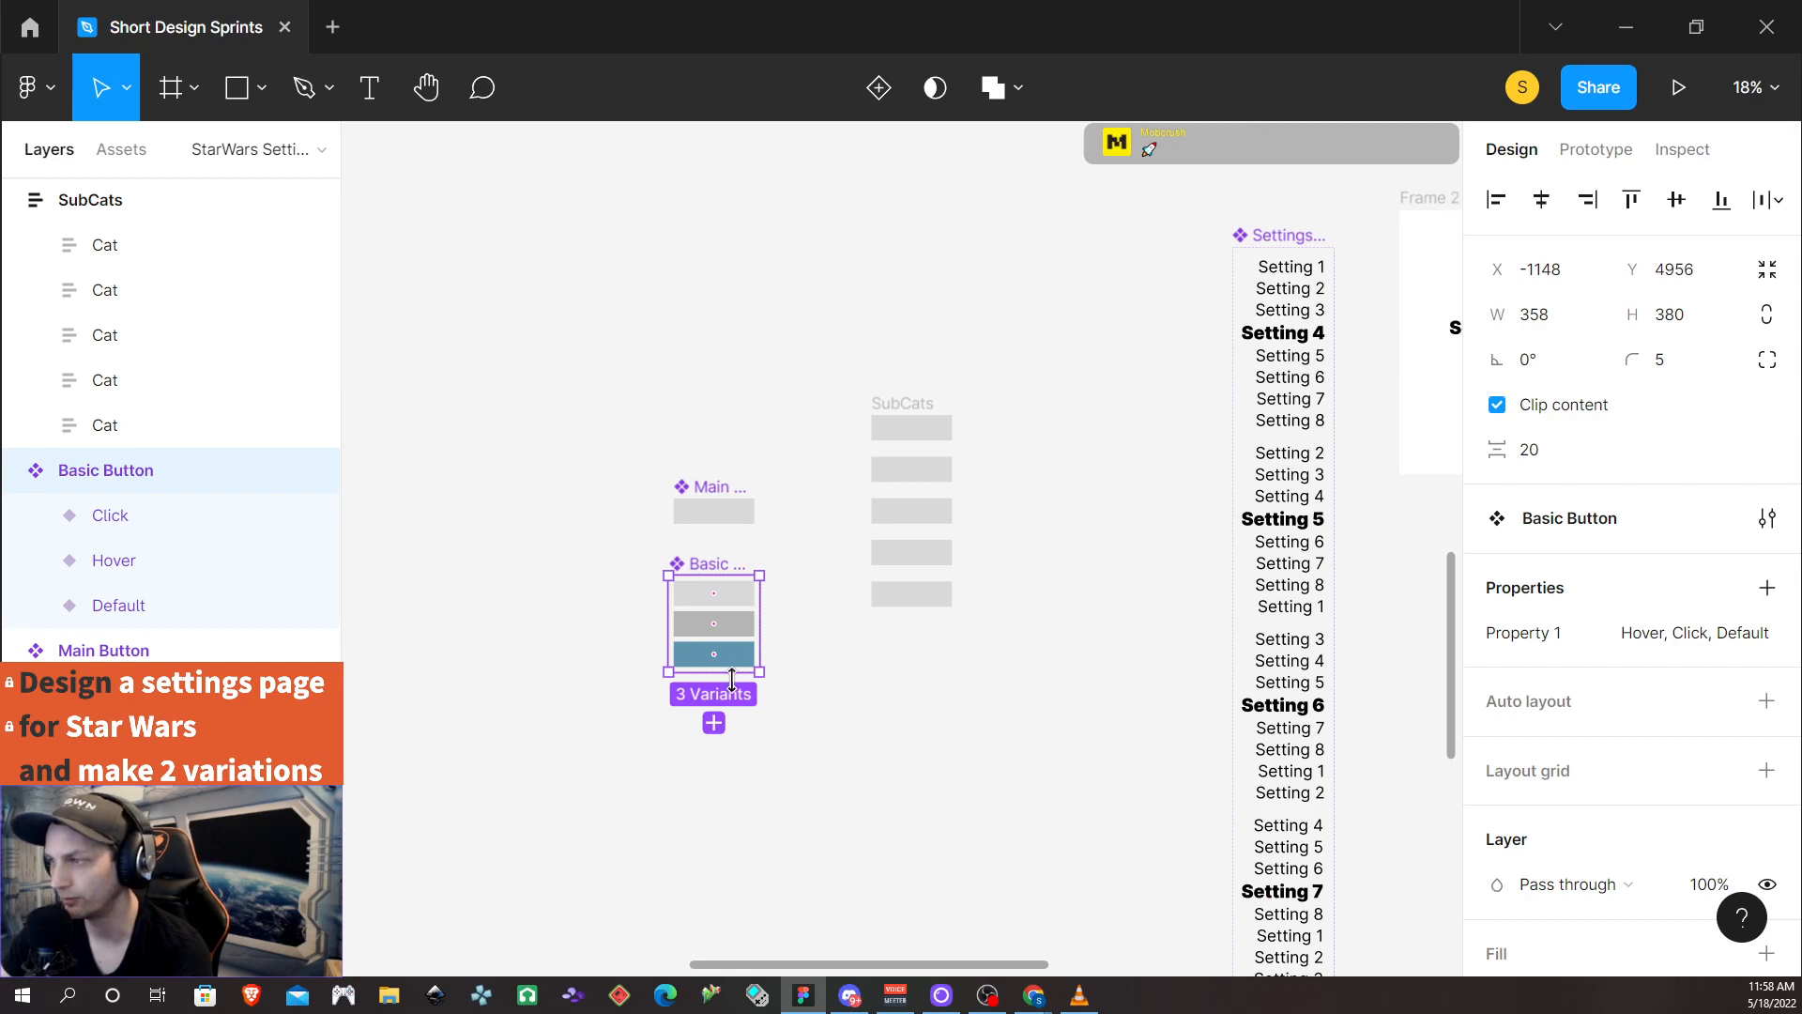
{"action": "scroll", "coordinate": [745, 692], "scroll_direction": "up", "scroll_amount": 6}
{"action": "left_click", "coordinate": [732, 454]}
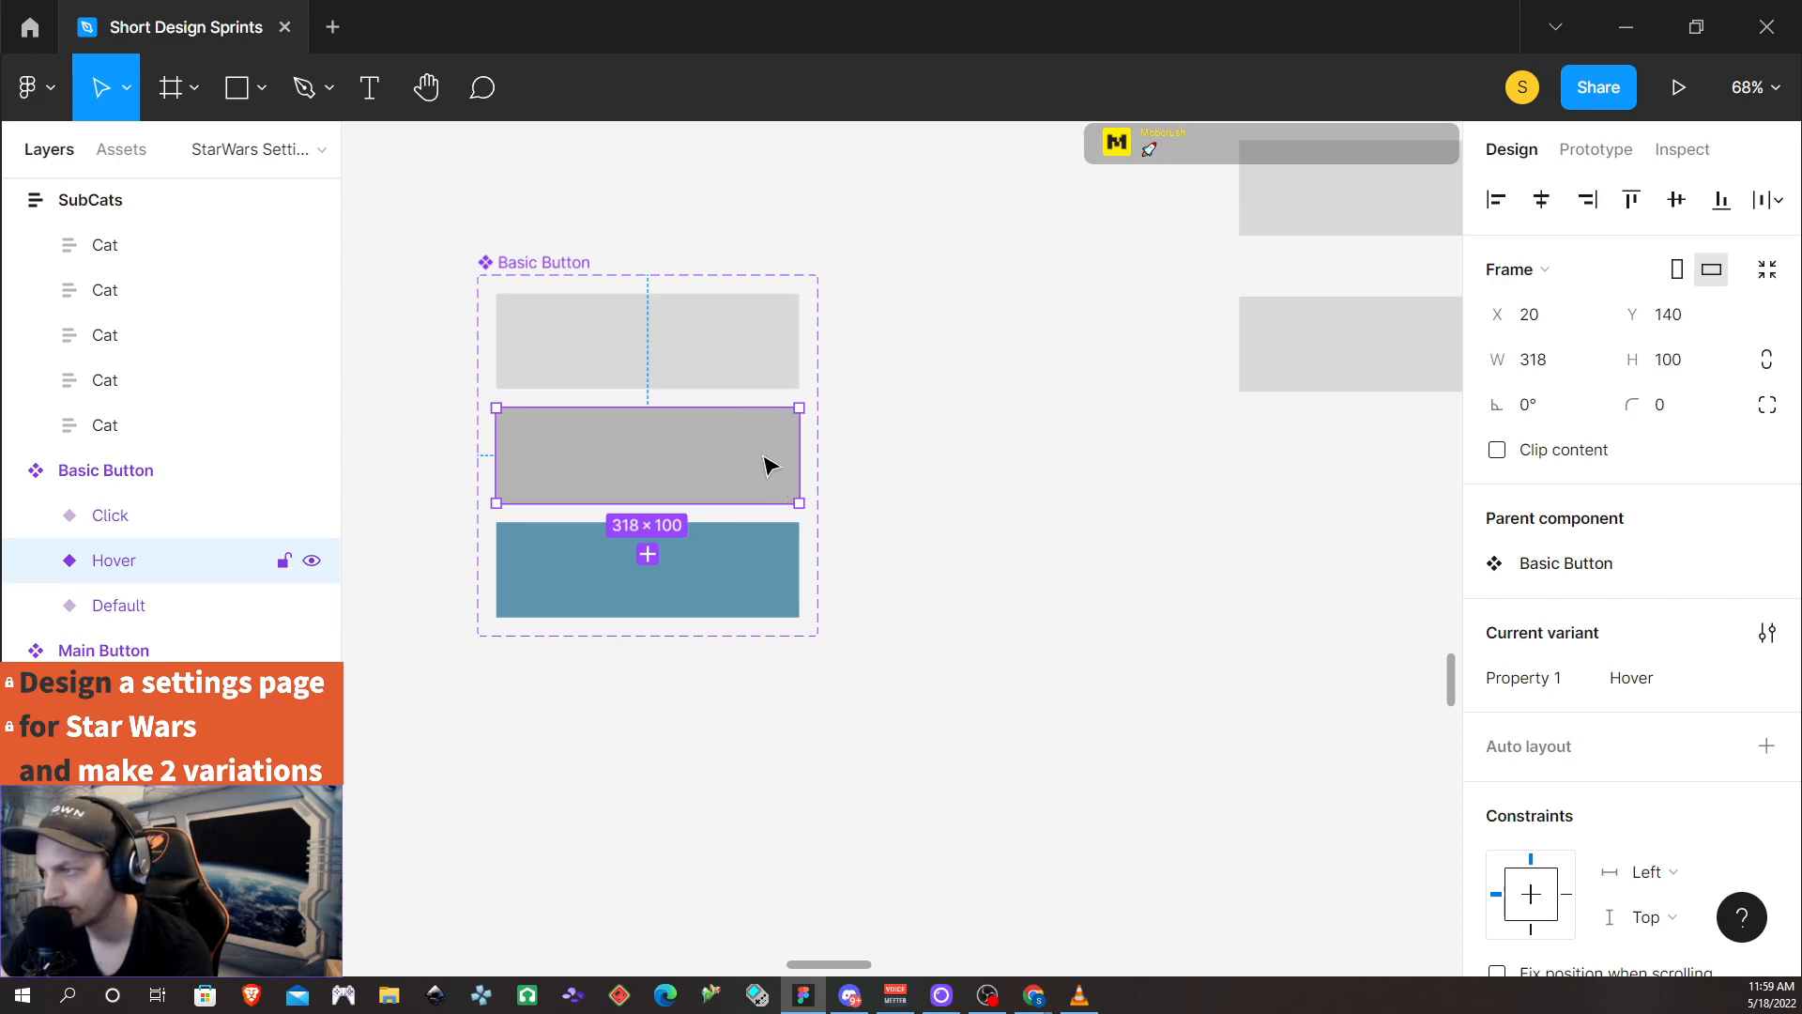
{"action": "scroll", "coordinate": [1179, 531], "scroll_direction": "up", "scroll_amount": 5}
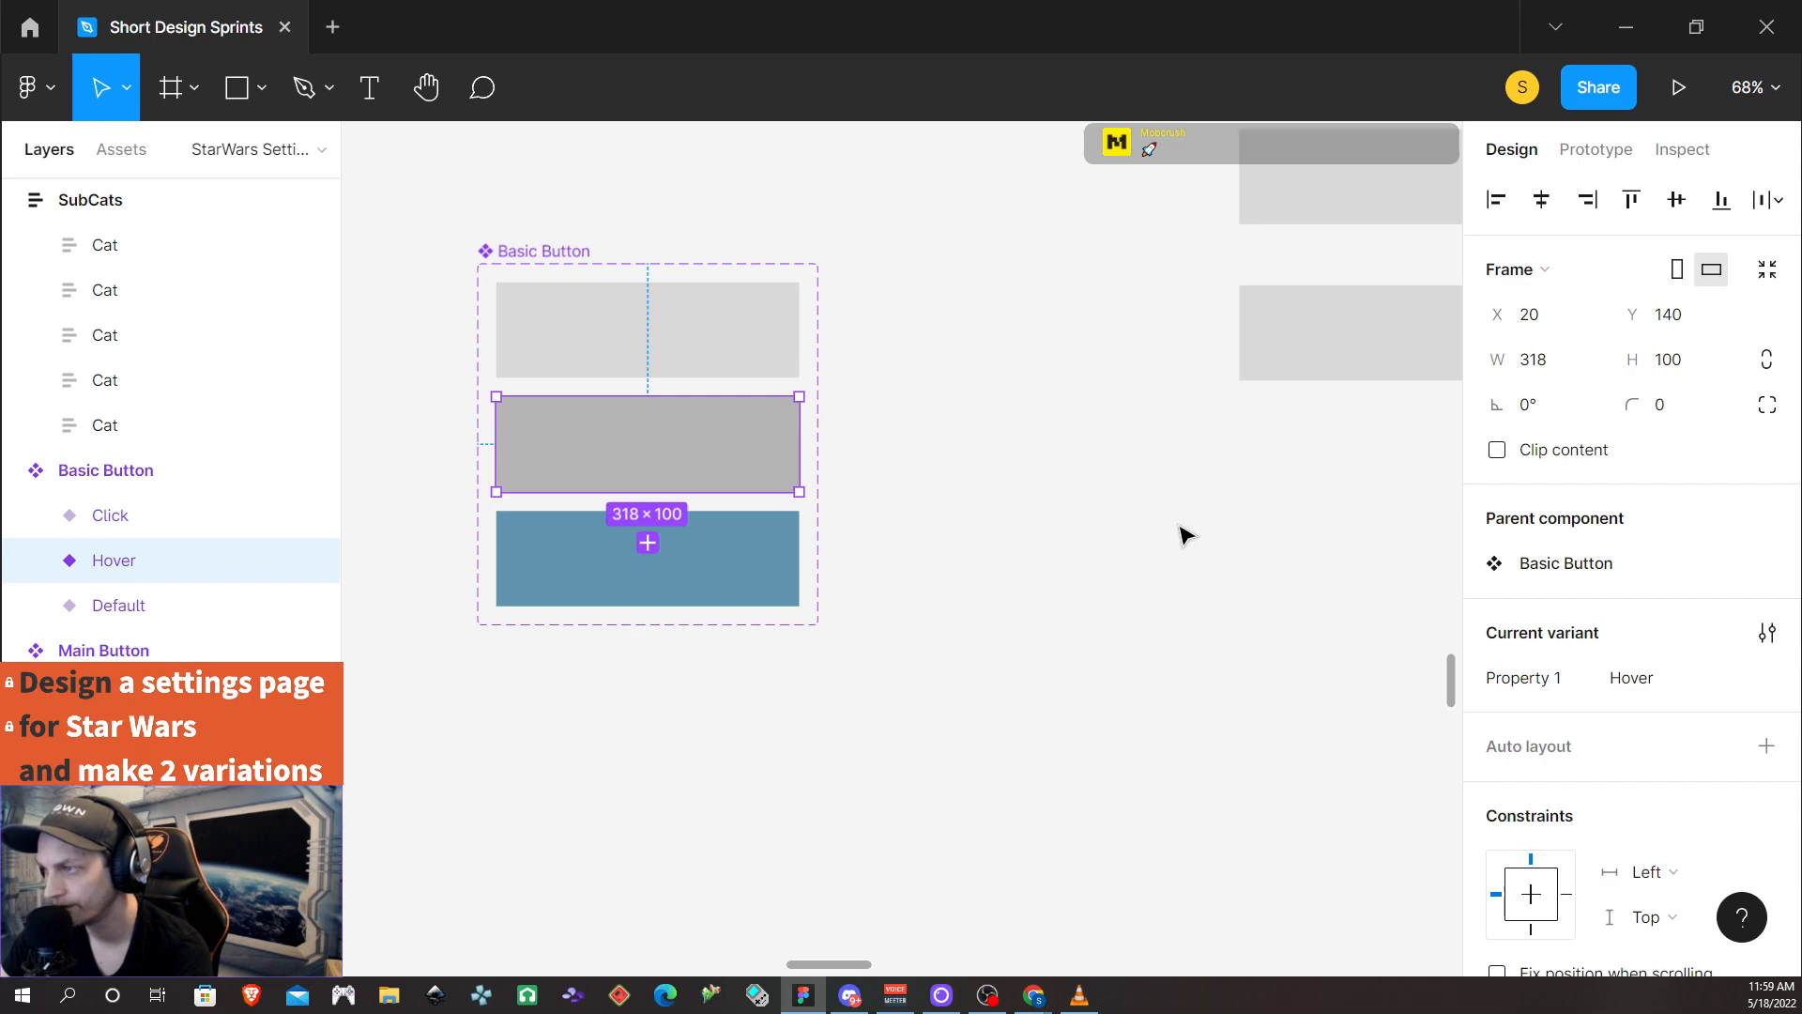
{"action": "scroll", "coordinate": [1188, 535], "scroll_direction": "up", "scroll_amount": 3}
Convert the SubCats auto layout stack into a component
{"action": "left_click", "coordinate": [1276, 306]}
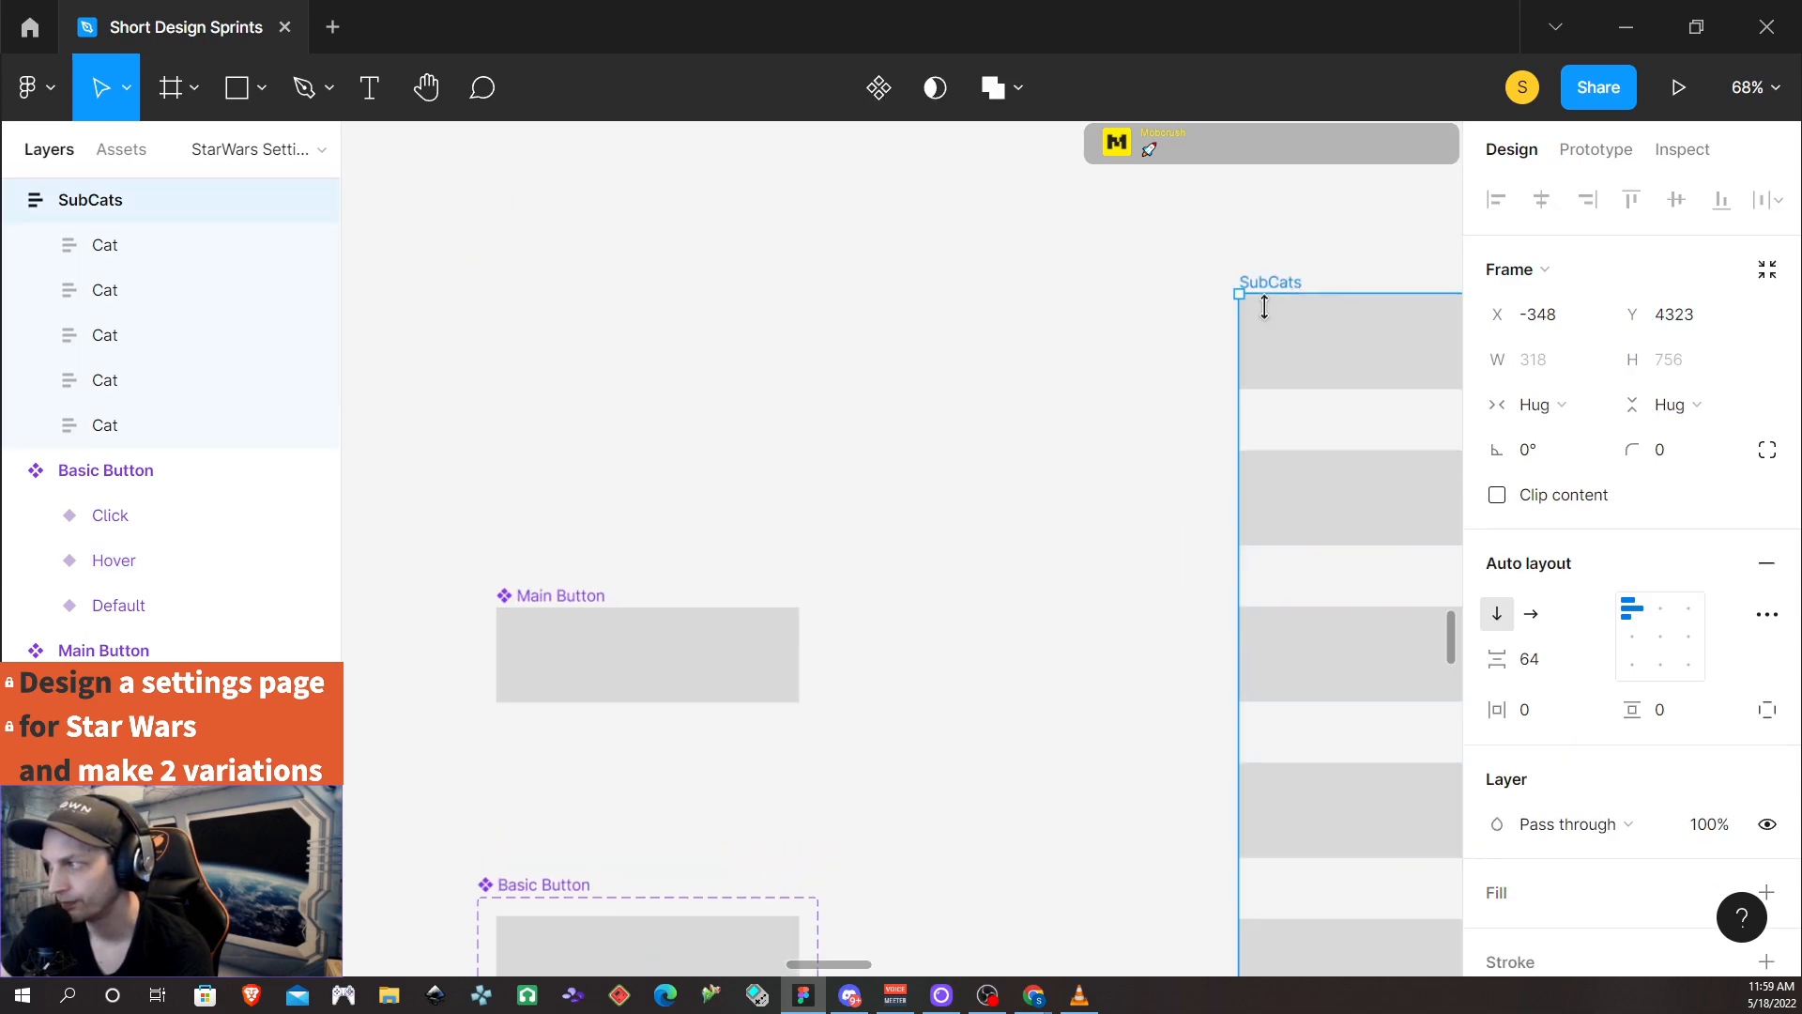
{"action": "scroll", "coordinate": [1004, 634], "scroll_direction": "left", "scroll_amount": 3}
{"action": "scroll", "coordinate": [1005, 632], "scroll_direction": "right", "scroll_amount": 6}
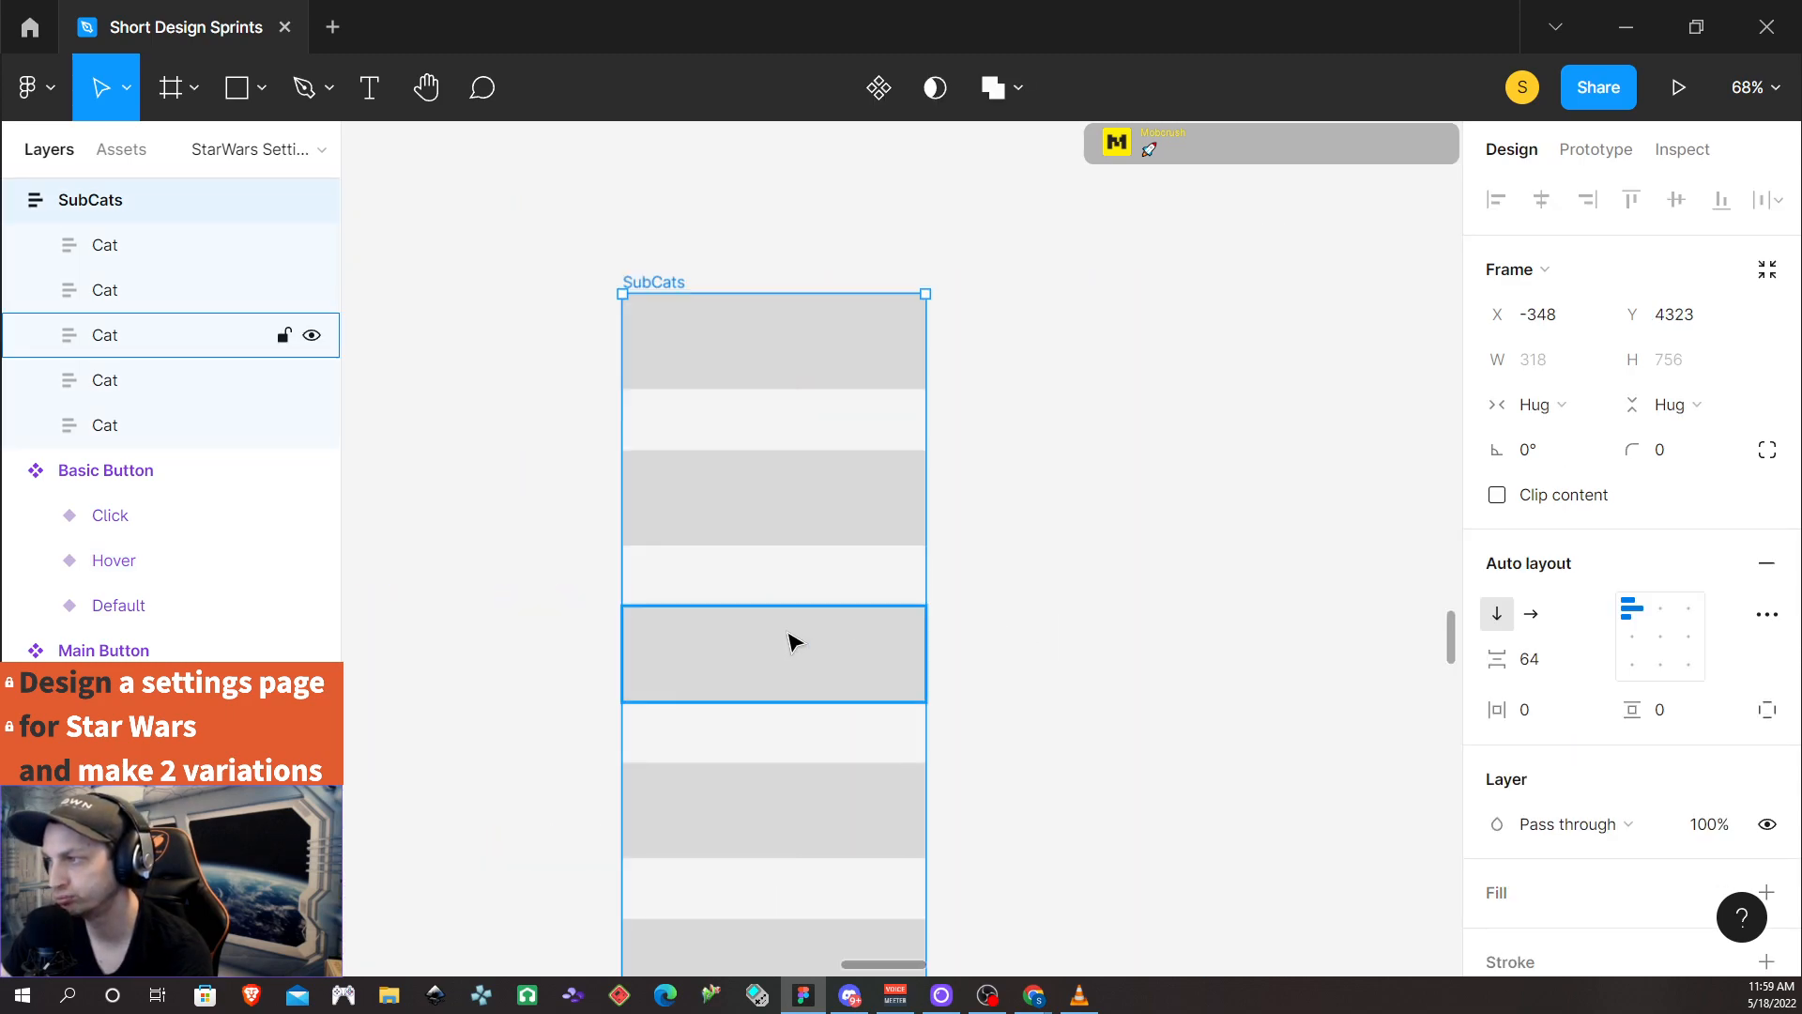
{"action": "scroll", "coordinate": [823, 624], "scroll_direction": "up", "scroll_amount": 1}
{"action": "scroll", "coordinate": [825, 628], "scroll_direction": "down", "scroll_amount": 3}
{"action": "scroll", "coordinate": [825, 628], "scroll_direction": "up", "scroll_amount": 2}
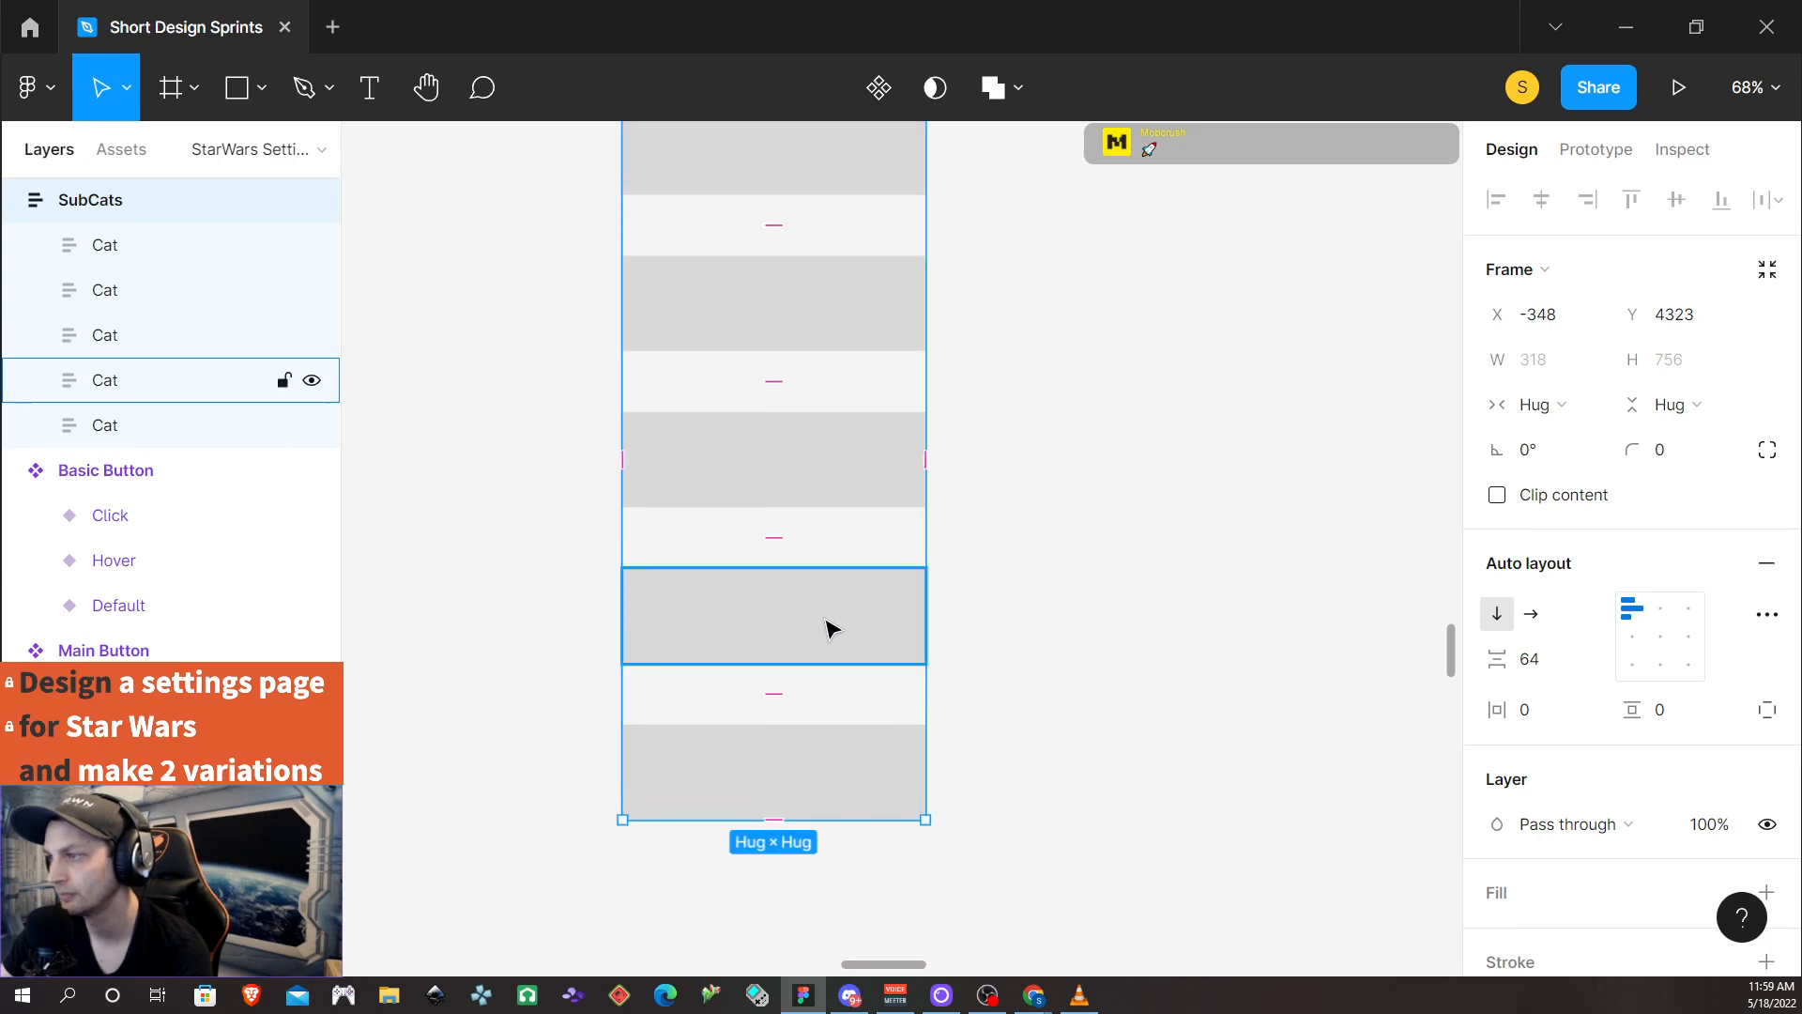
{"action": "scroll", "coordinate": [809, 523], "scroll_direction": "up", "scroll_amount": 4}
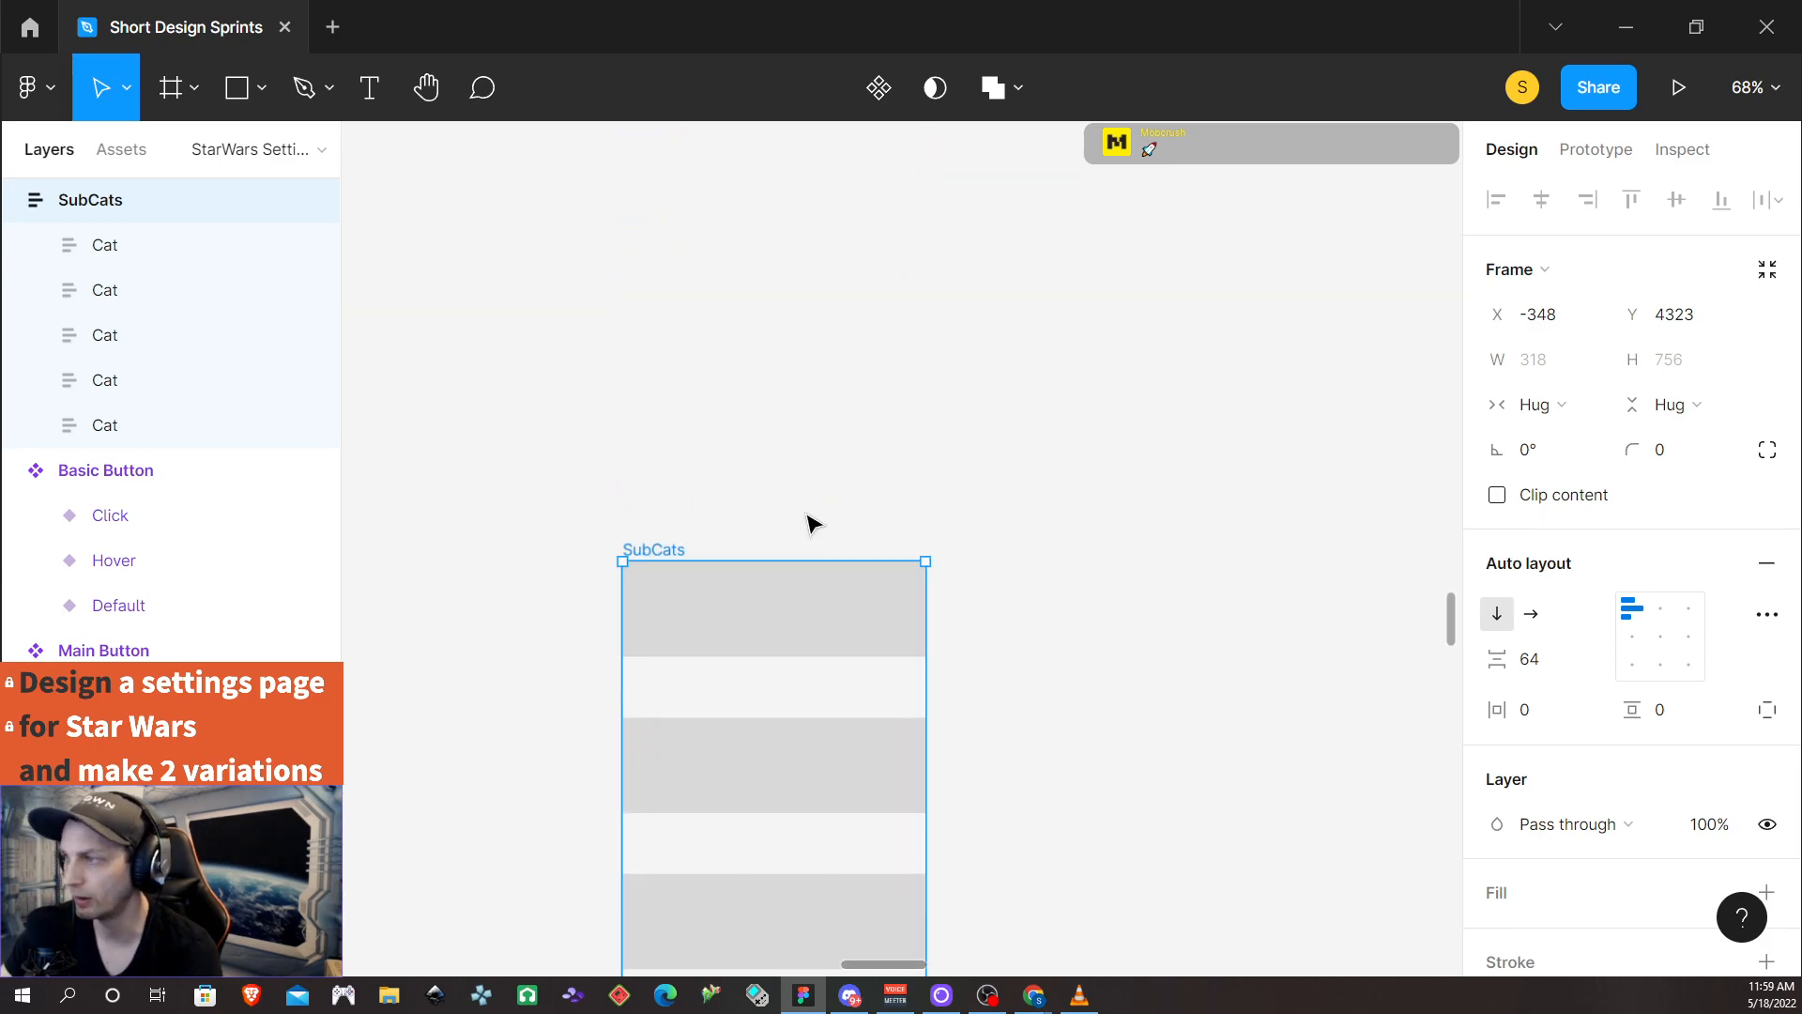
{"action": "scroll", "coordinate": [798, 524], "scroll_direction": "down", "scroll_amount": 1}
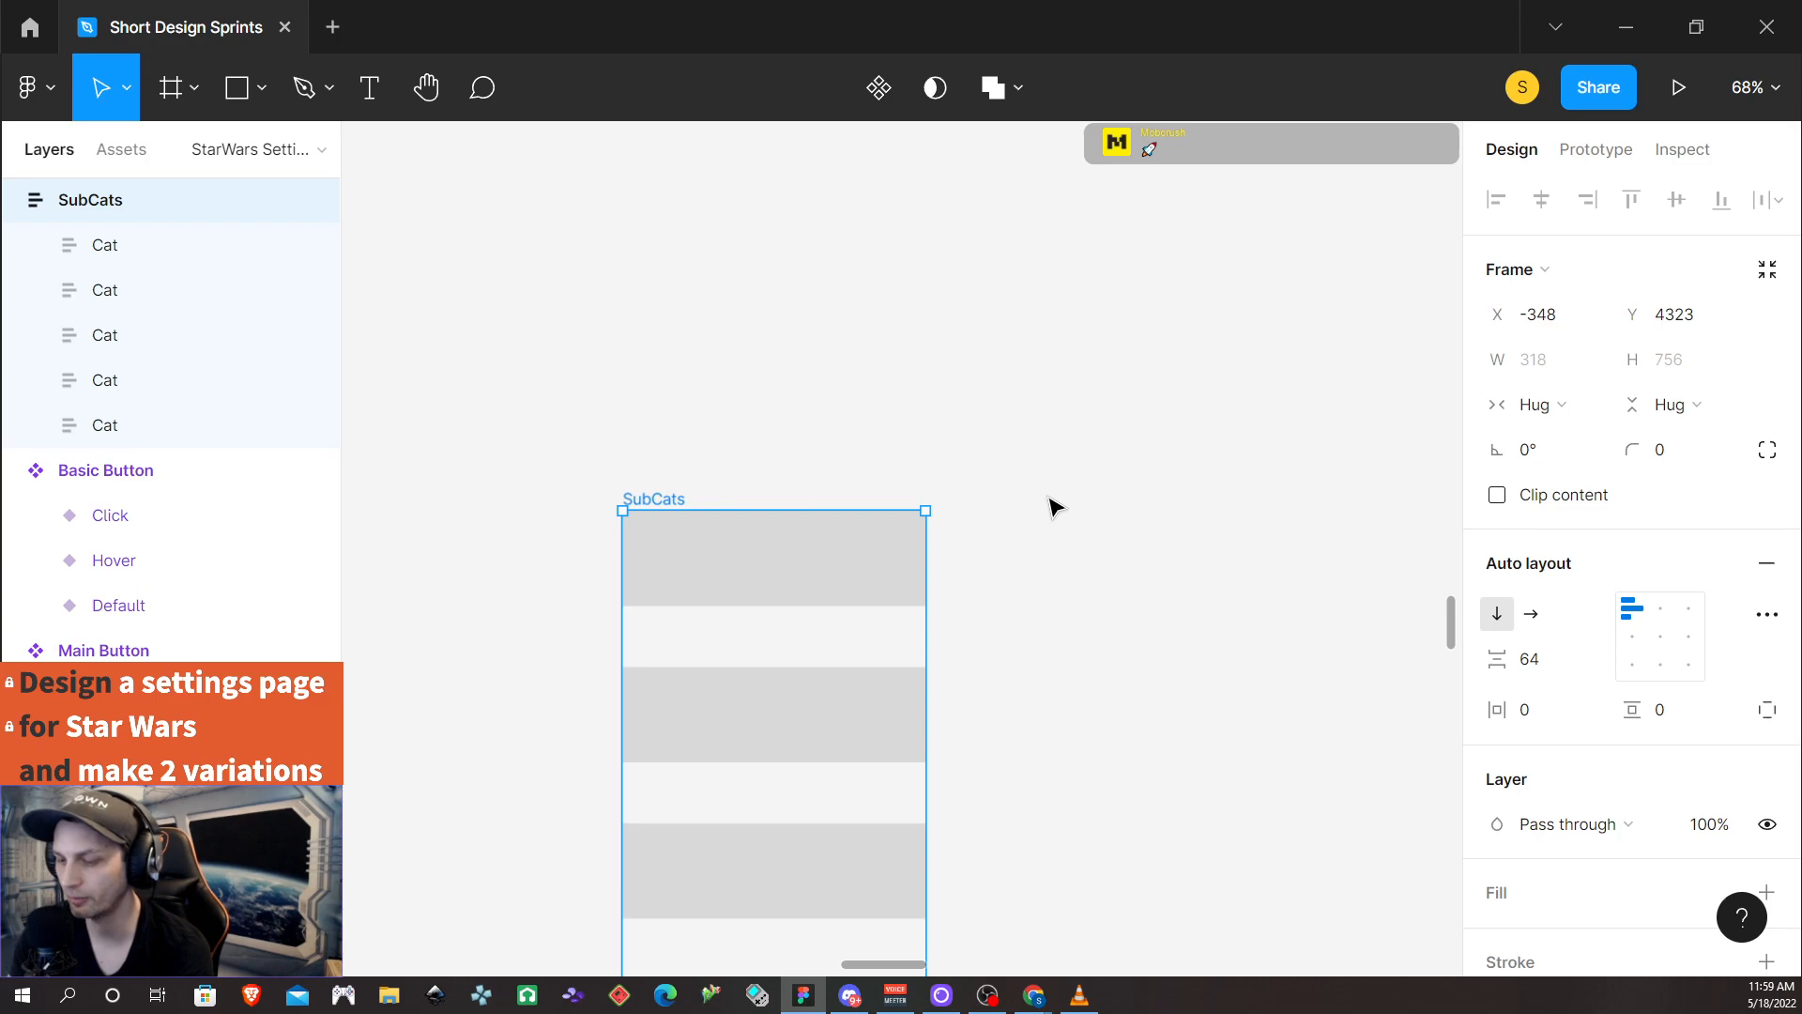
{"action": "key", "text": "ctrl+alt+k"}
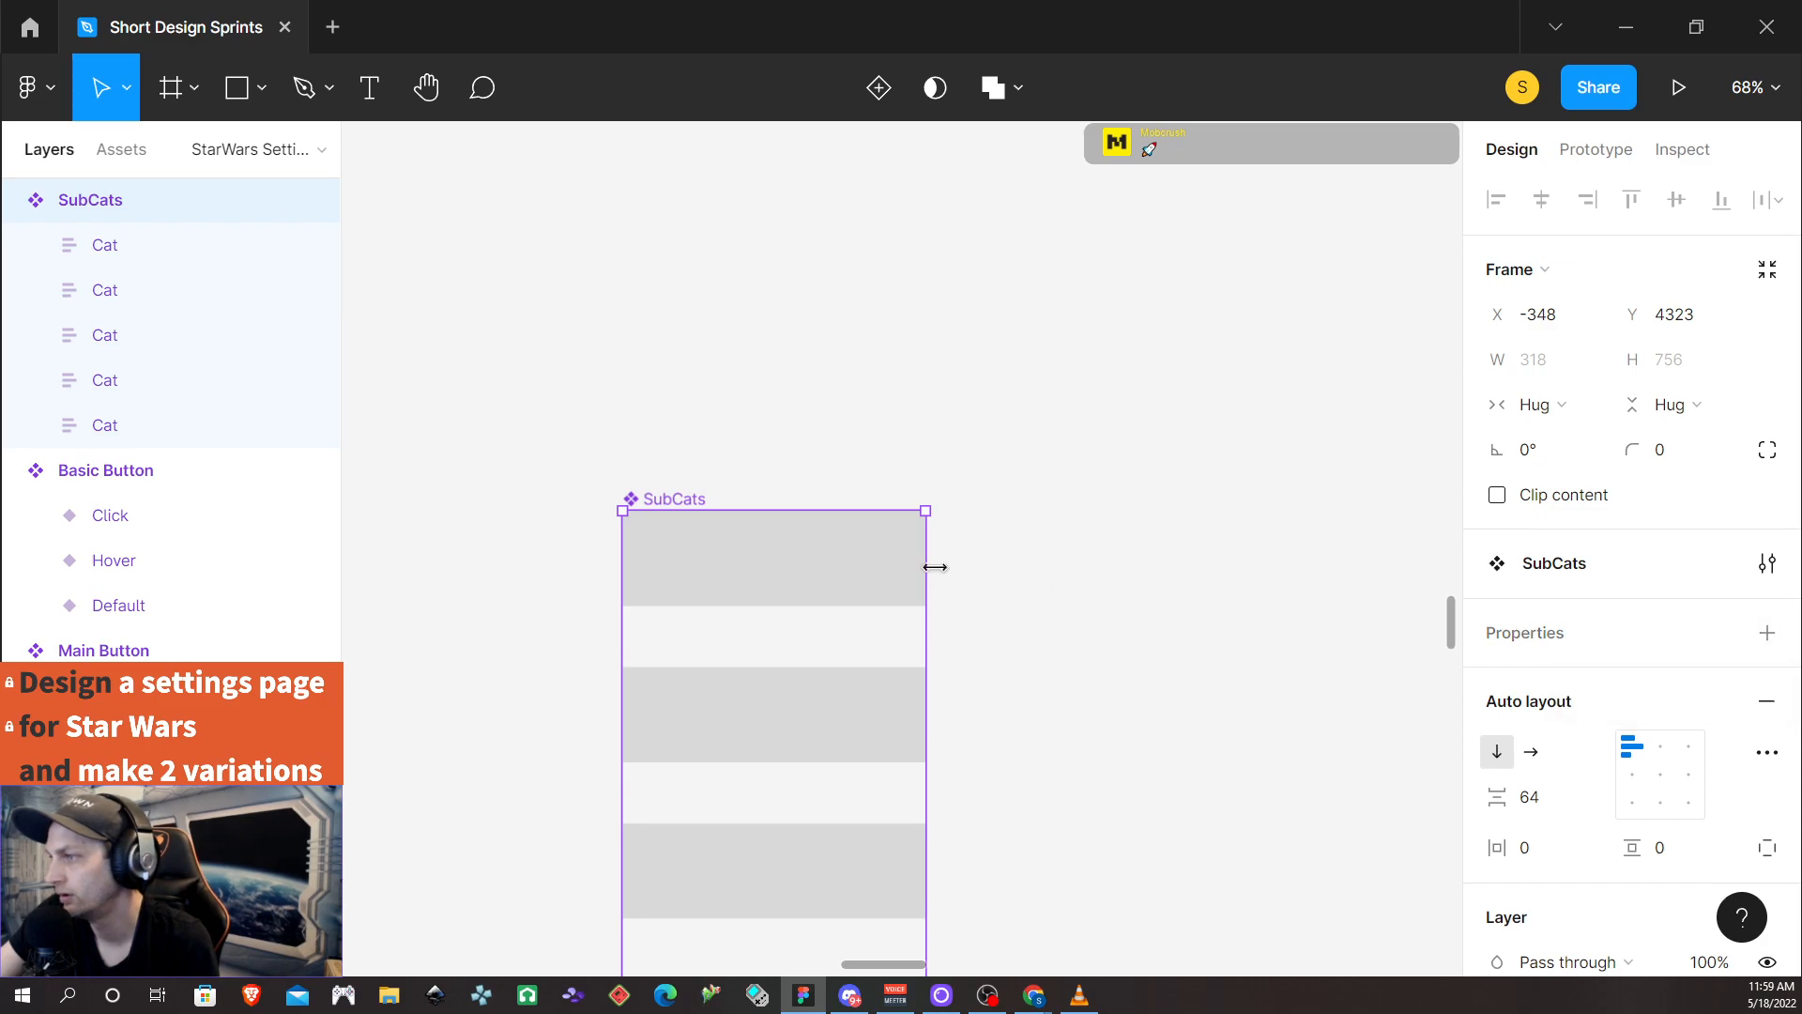
{"action": "scroll", "coordinate": [966, 572], "scroll_direction": "up", "scroll_amount": 3}
{"action": "scroll", "coordinate": [959, 577], "scroll_direction": "down", "scroll_amount": 6}
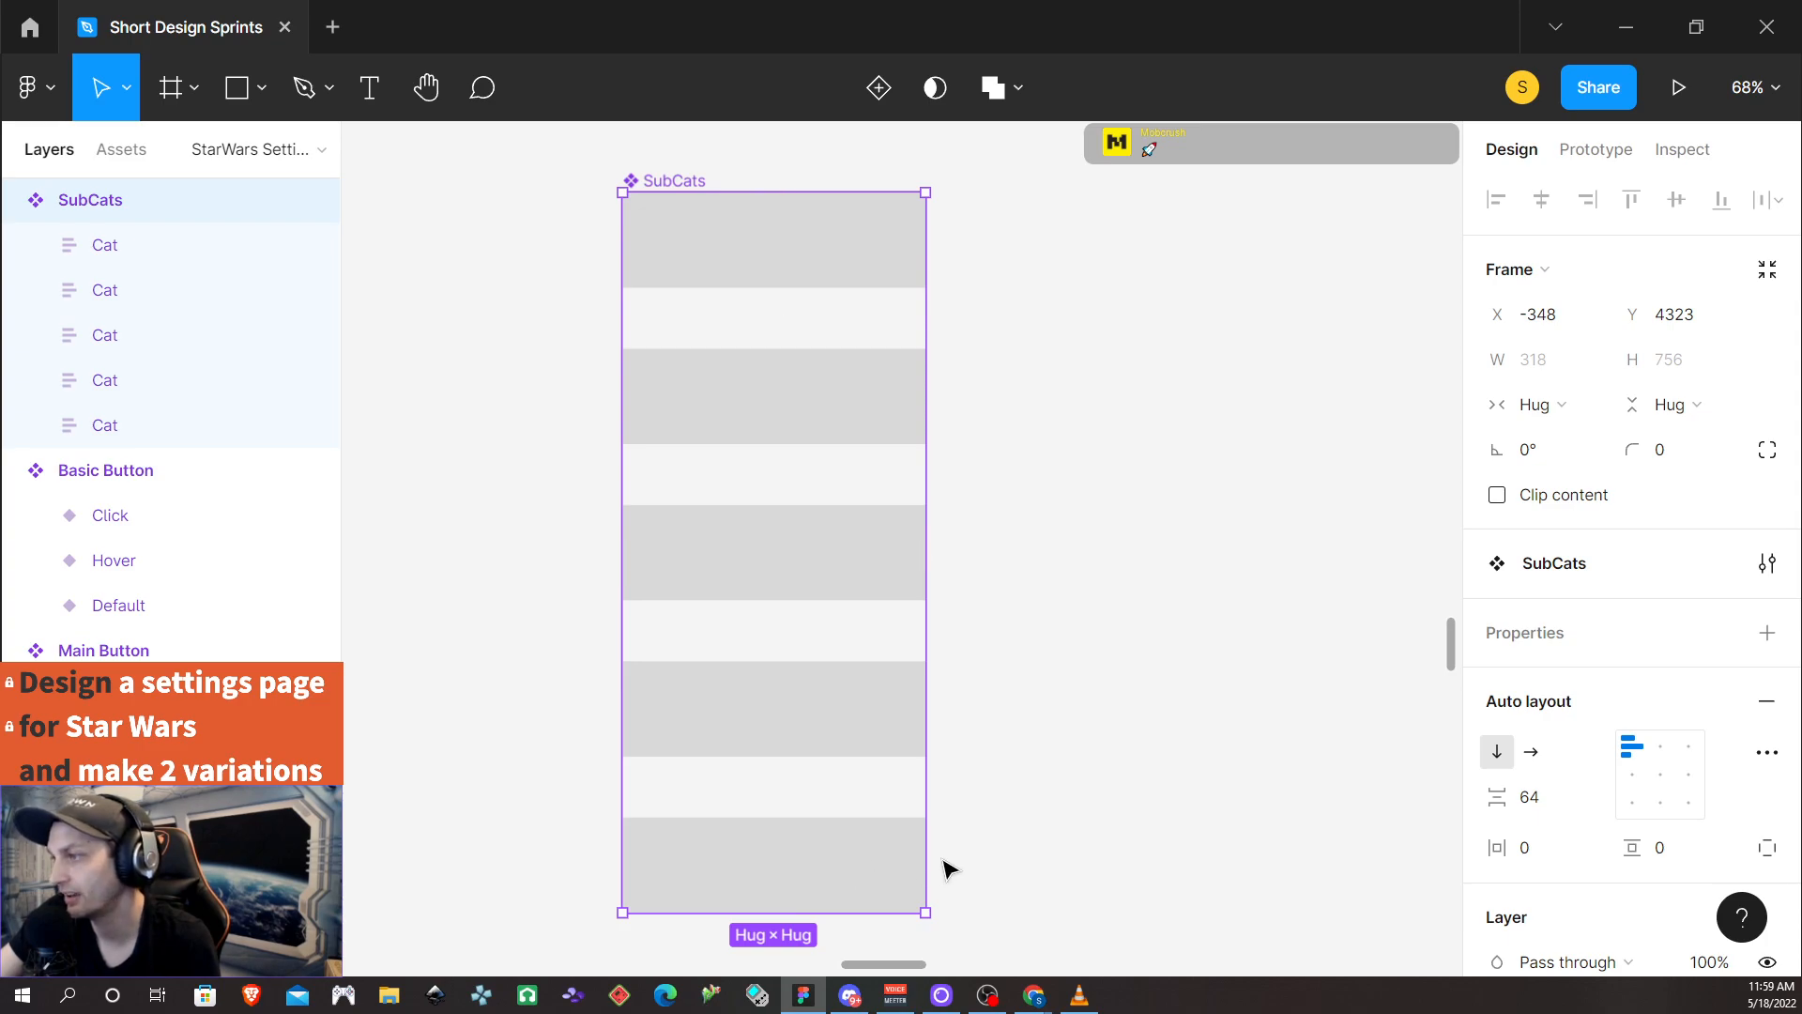
Add a second variant to the SubCats component and name it Hover 1
{"action": "scroll", "coordinate": [1744, 374], "scroll_direction": "down", "scroll_amount": 3}
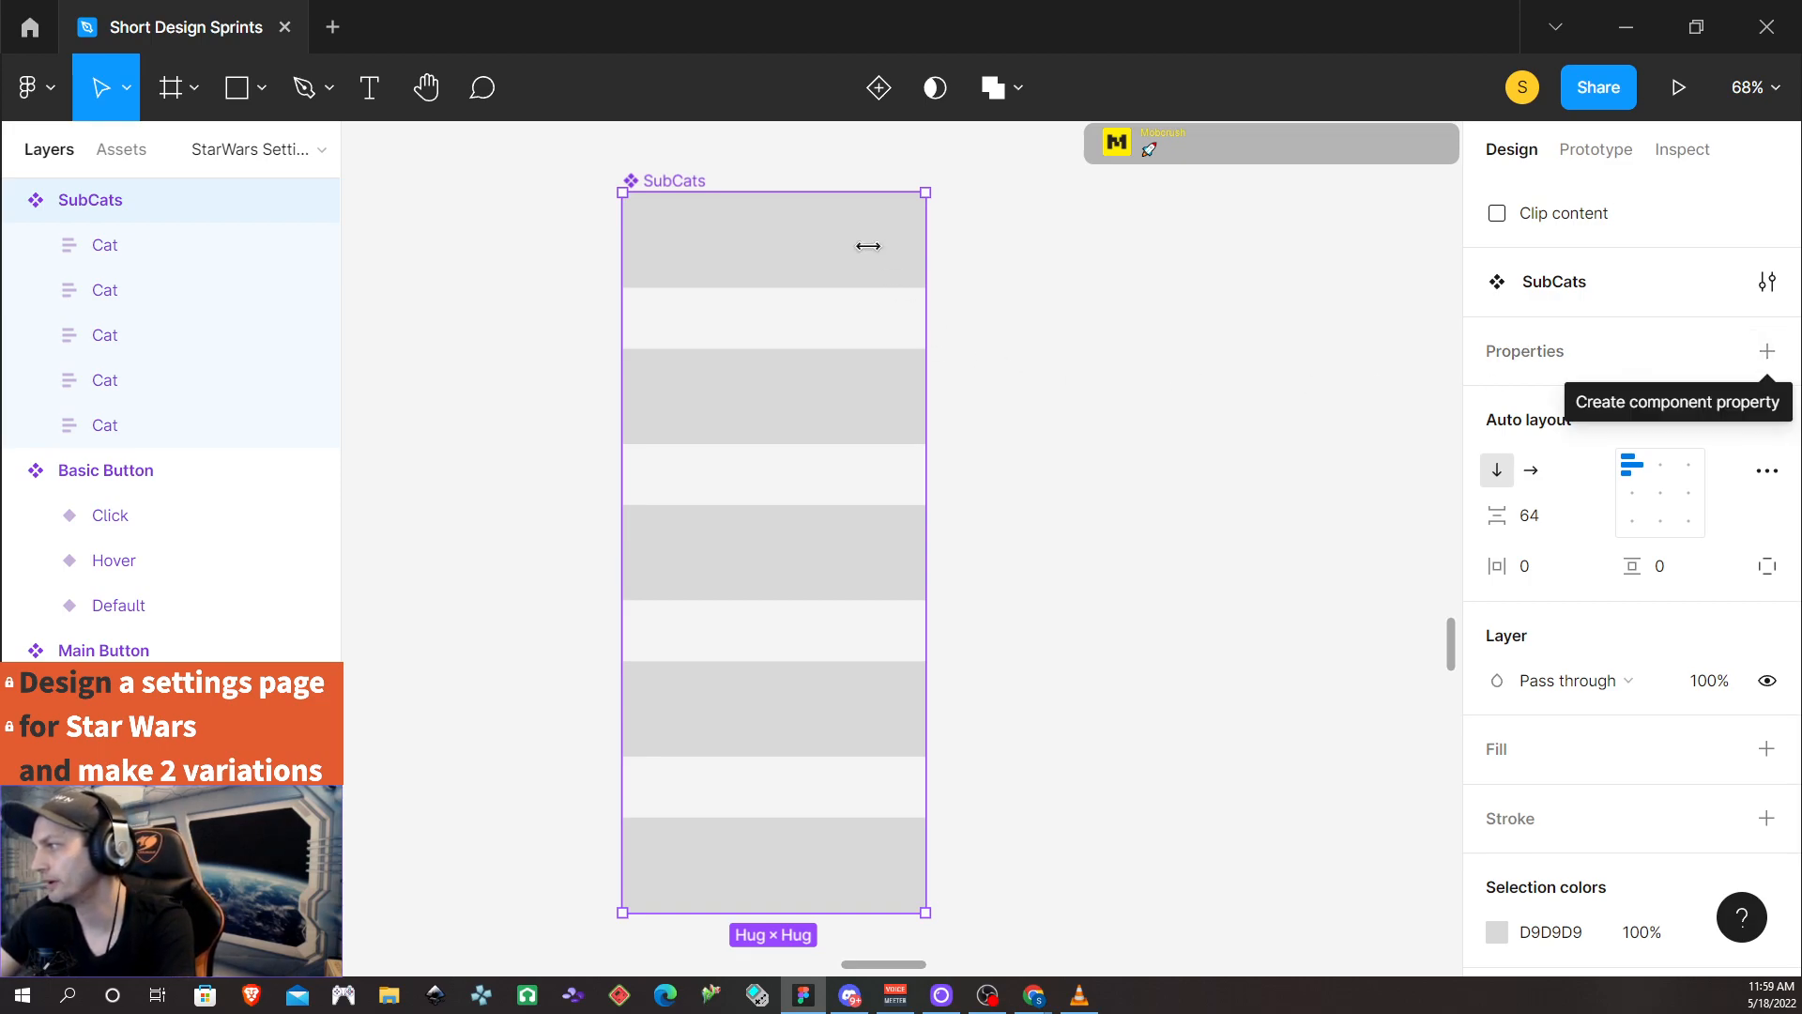
{"action": "left_click", "coordinate": [877, 88]}
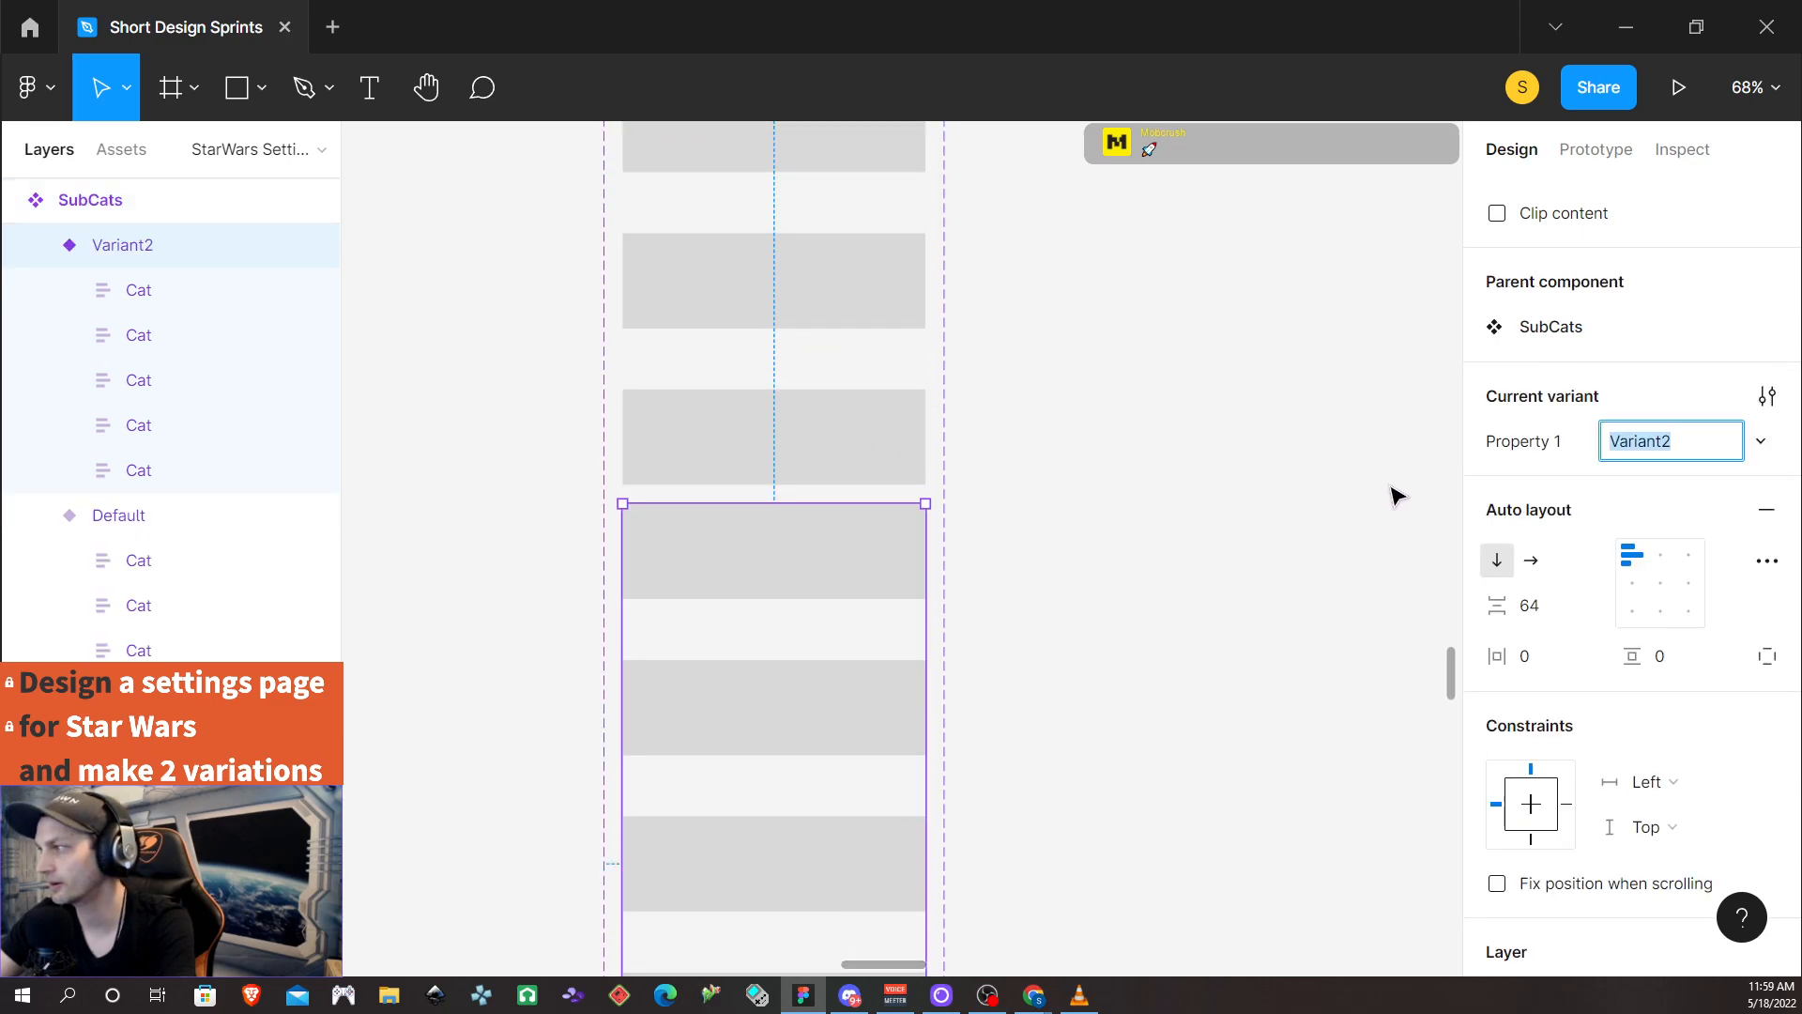
{"action": "type", "text": "Hover 1"}
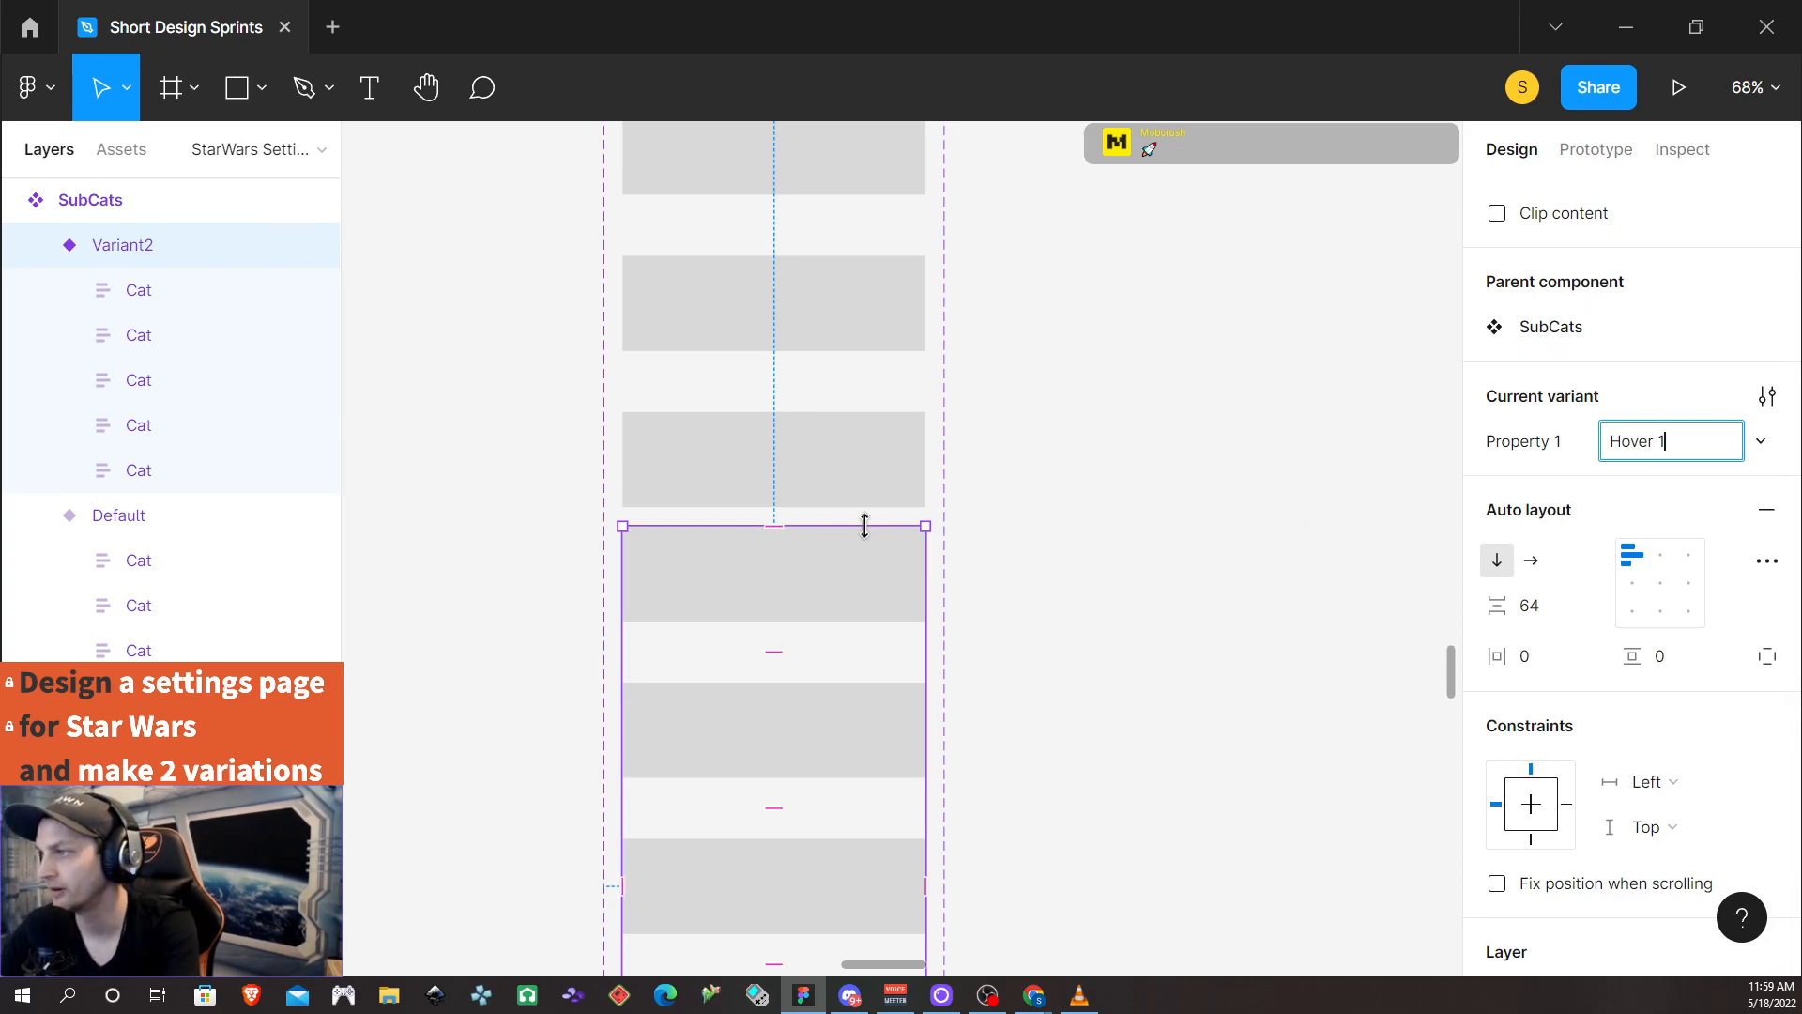
{"action": "scroll", "coordinate": [853, 548], "scroll_direction": "down", "scroll_amount": 5}
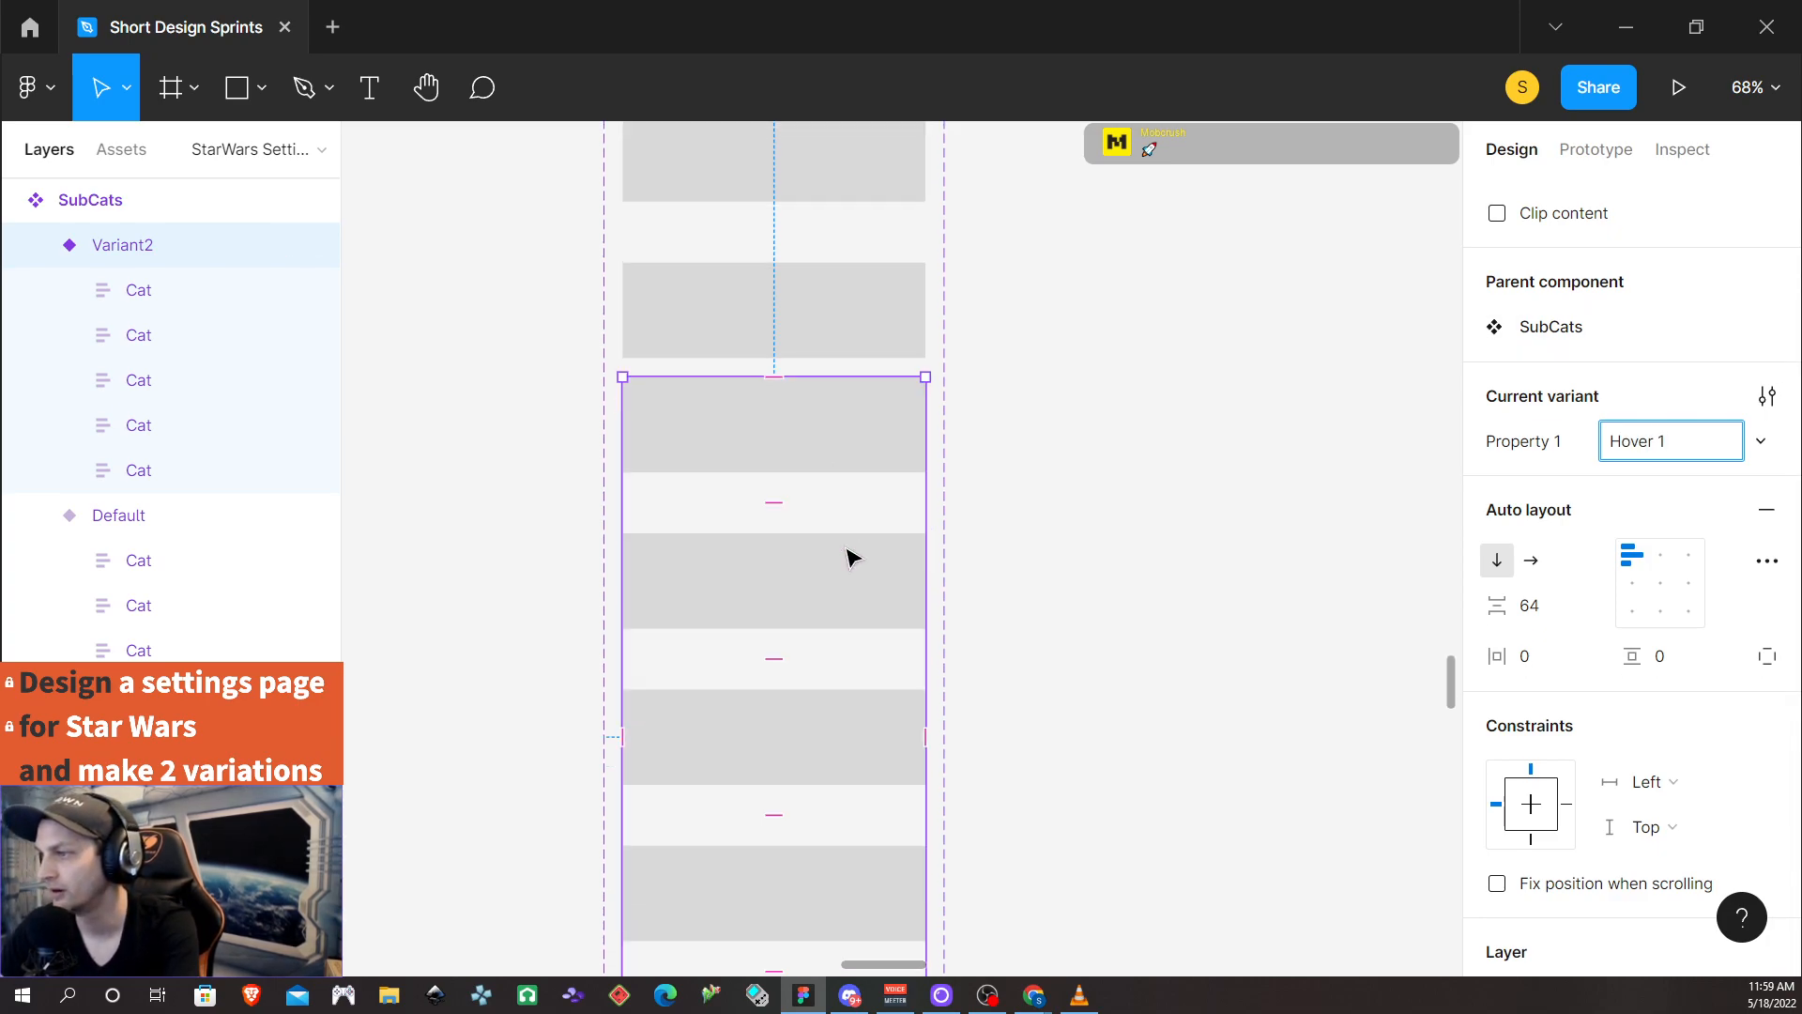
{"action": "scroll", "coordinate": [845, 631], "scroll_direction": "up", "scroll_amount": 5}
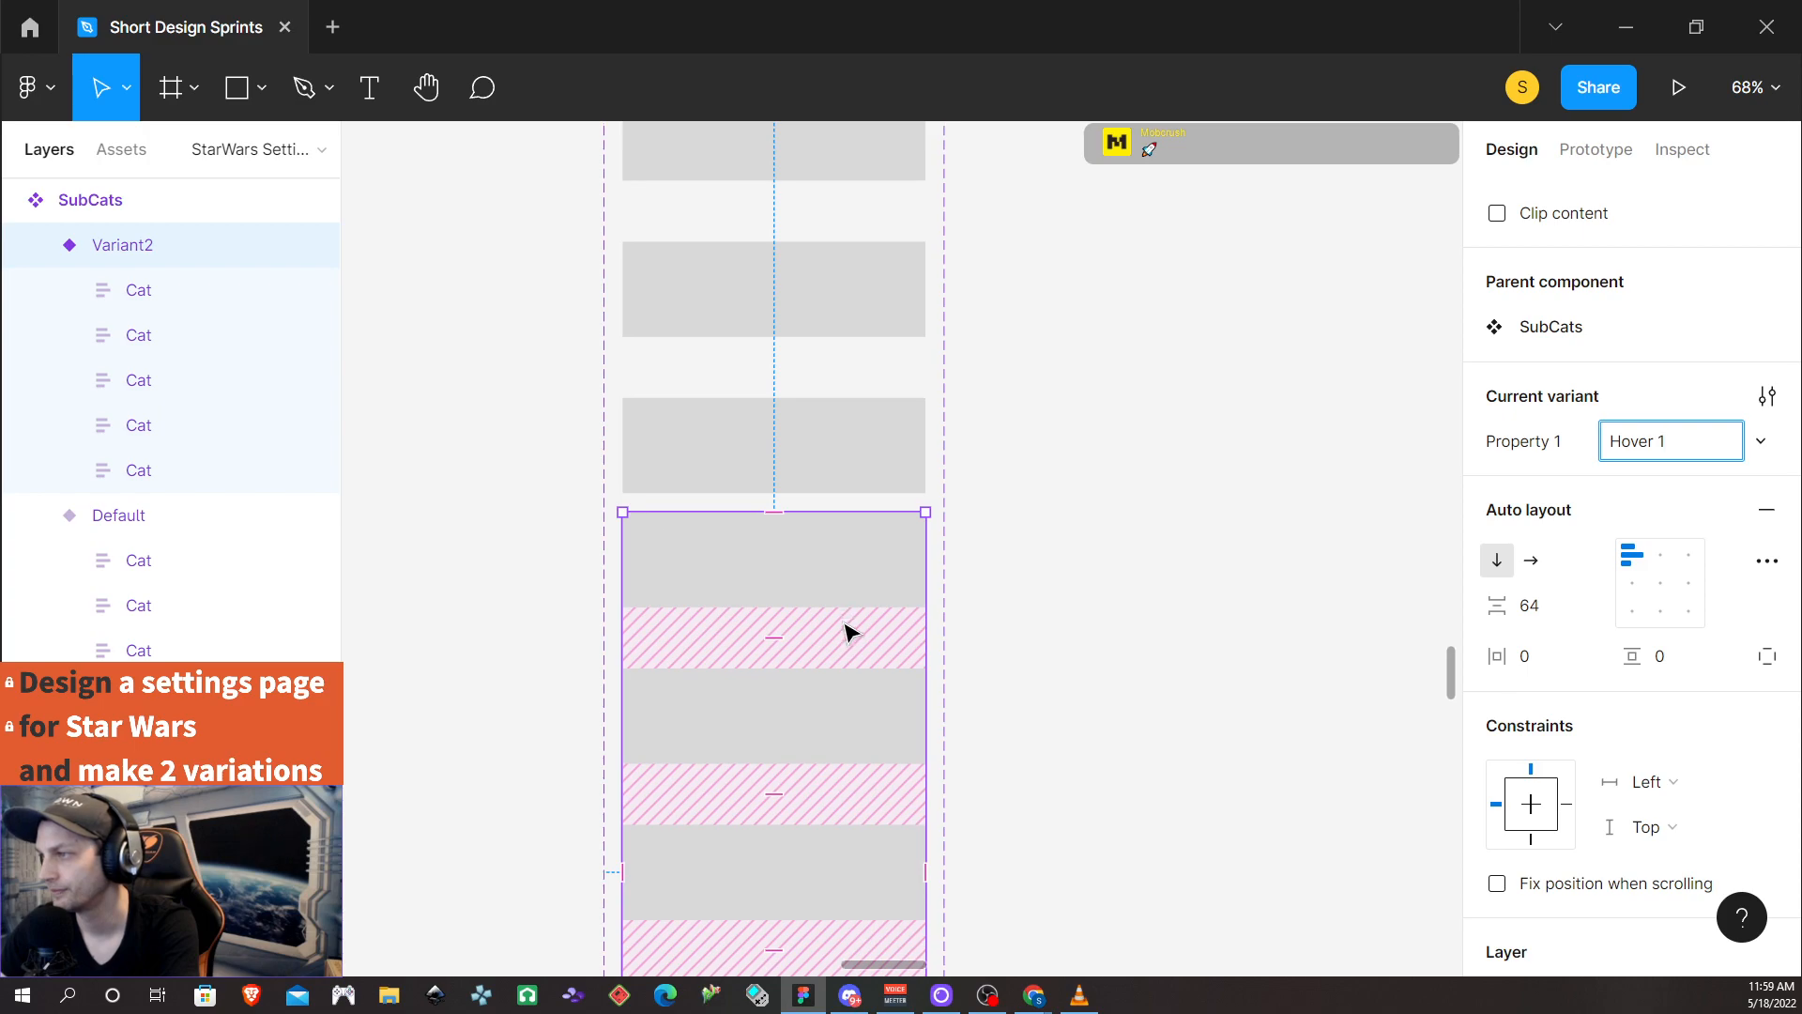
Add two more variants to the SubCats component, naming them Hover 2 and Hover 3
{"action": "scroll", "coordinate": [845, 742], "scroll_direction": "down", "scroll_amount": 8}
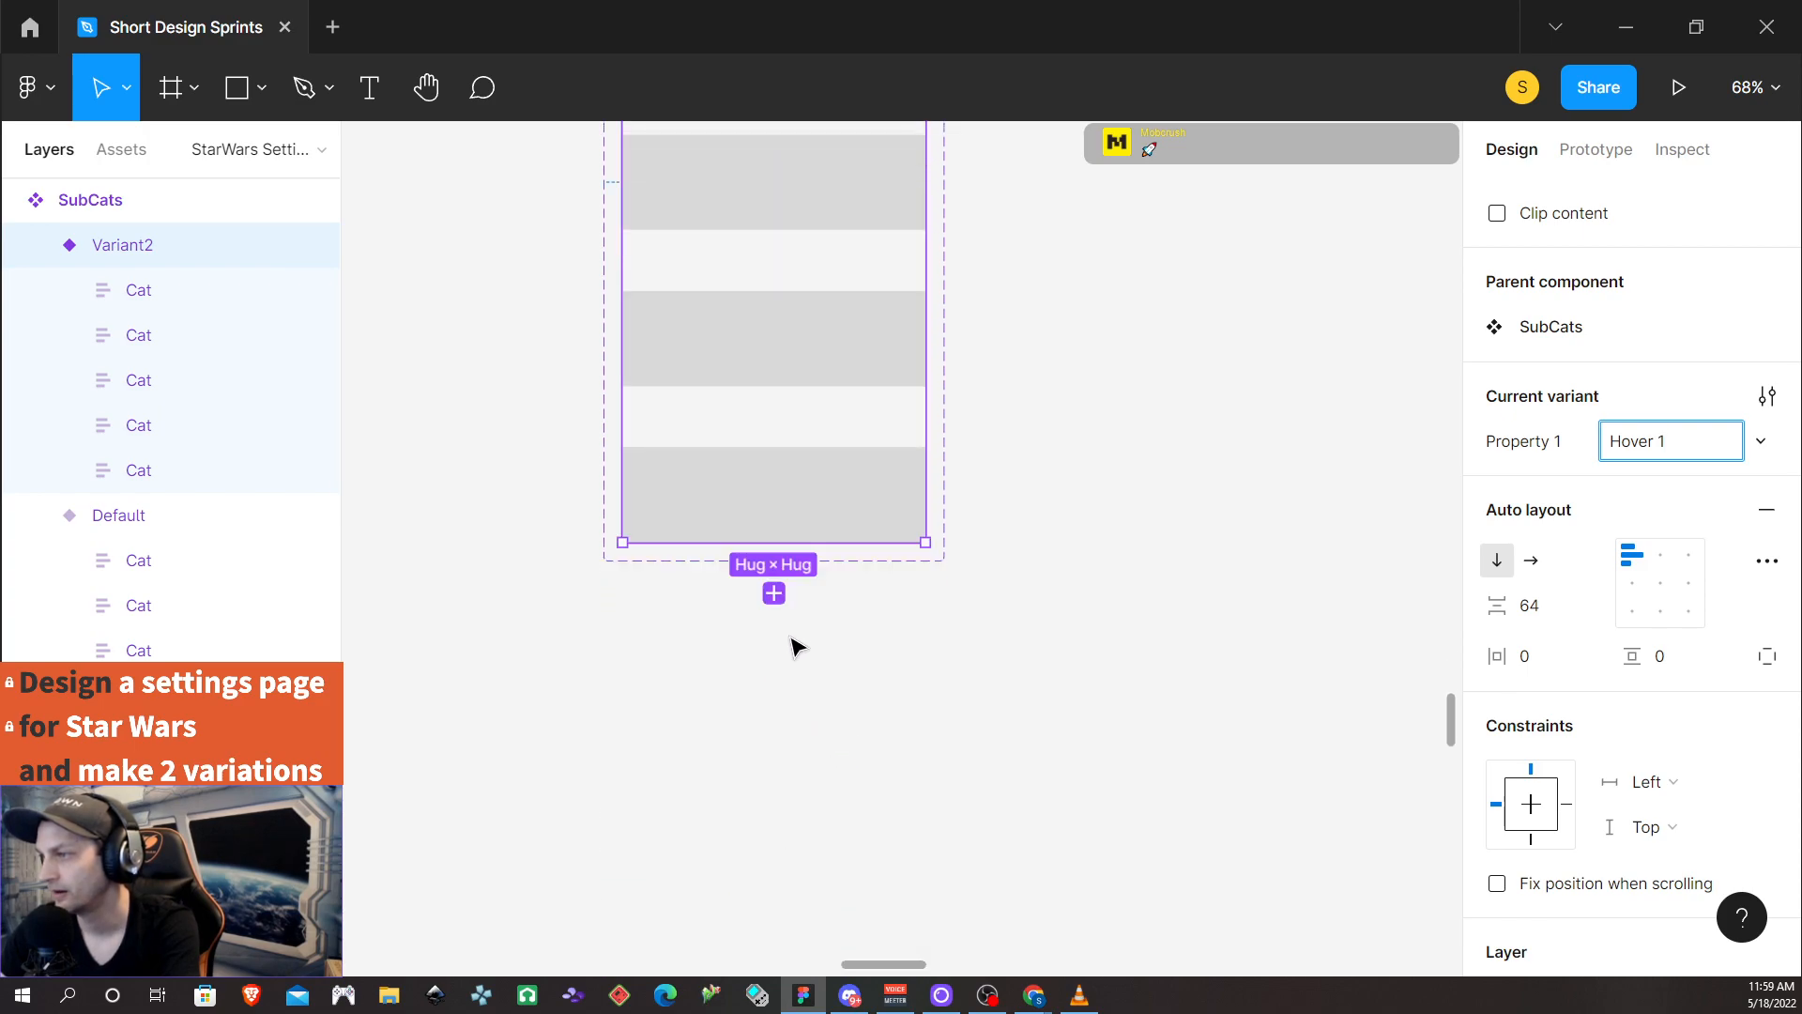
{"action": "left_click", "coordinate": [769, 593]}
{"action": "type", "text": "Hover"}
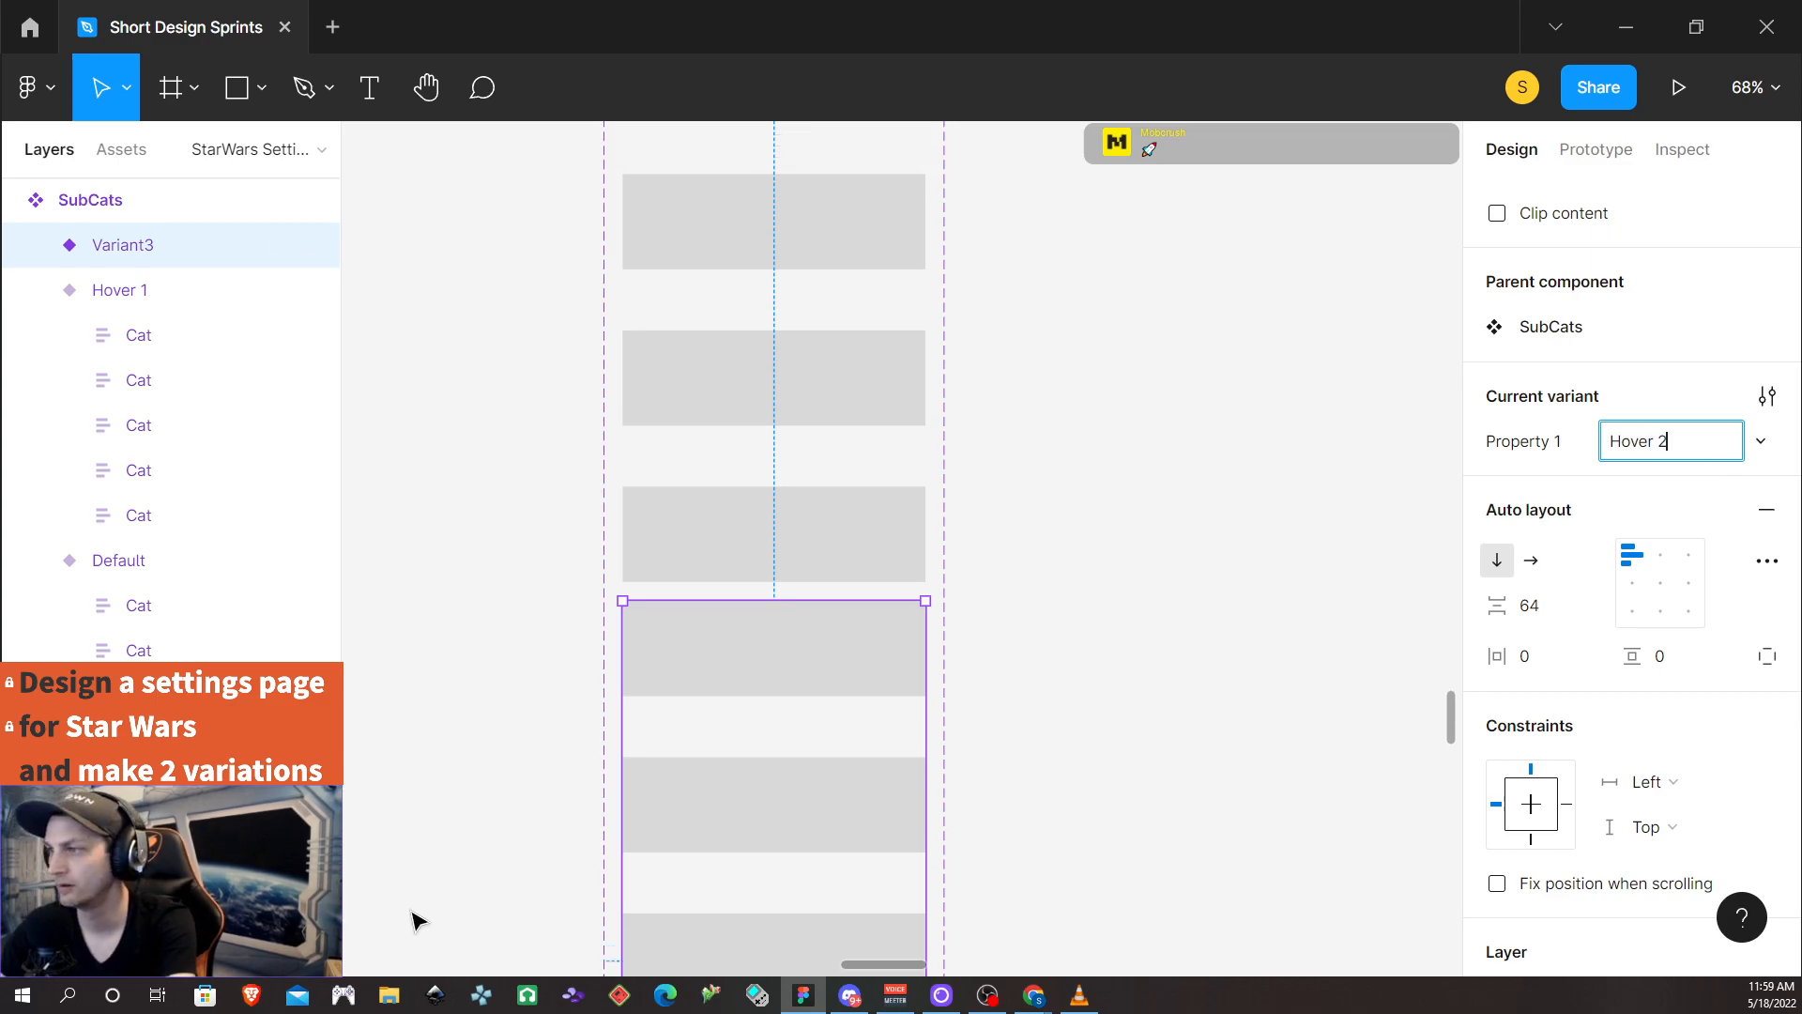
{"action": "scroll", "coordinate": [663, 744], "scroll_direction": "down", "scroll_amount": 7}
{"action": "type", "text": "2"}
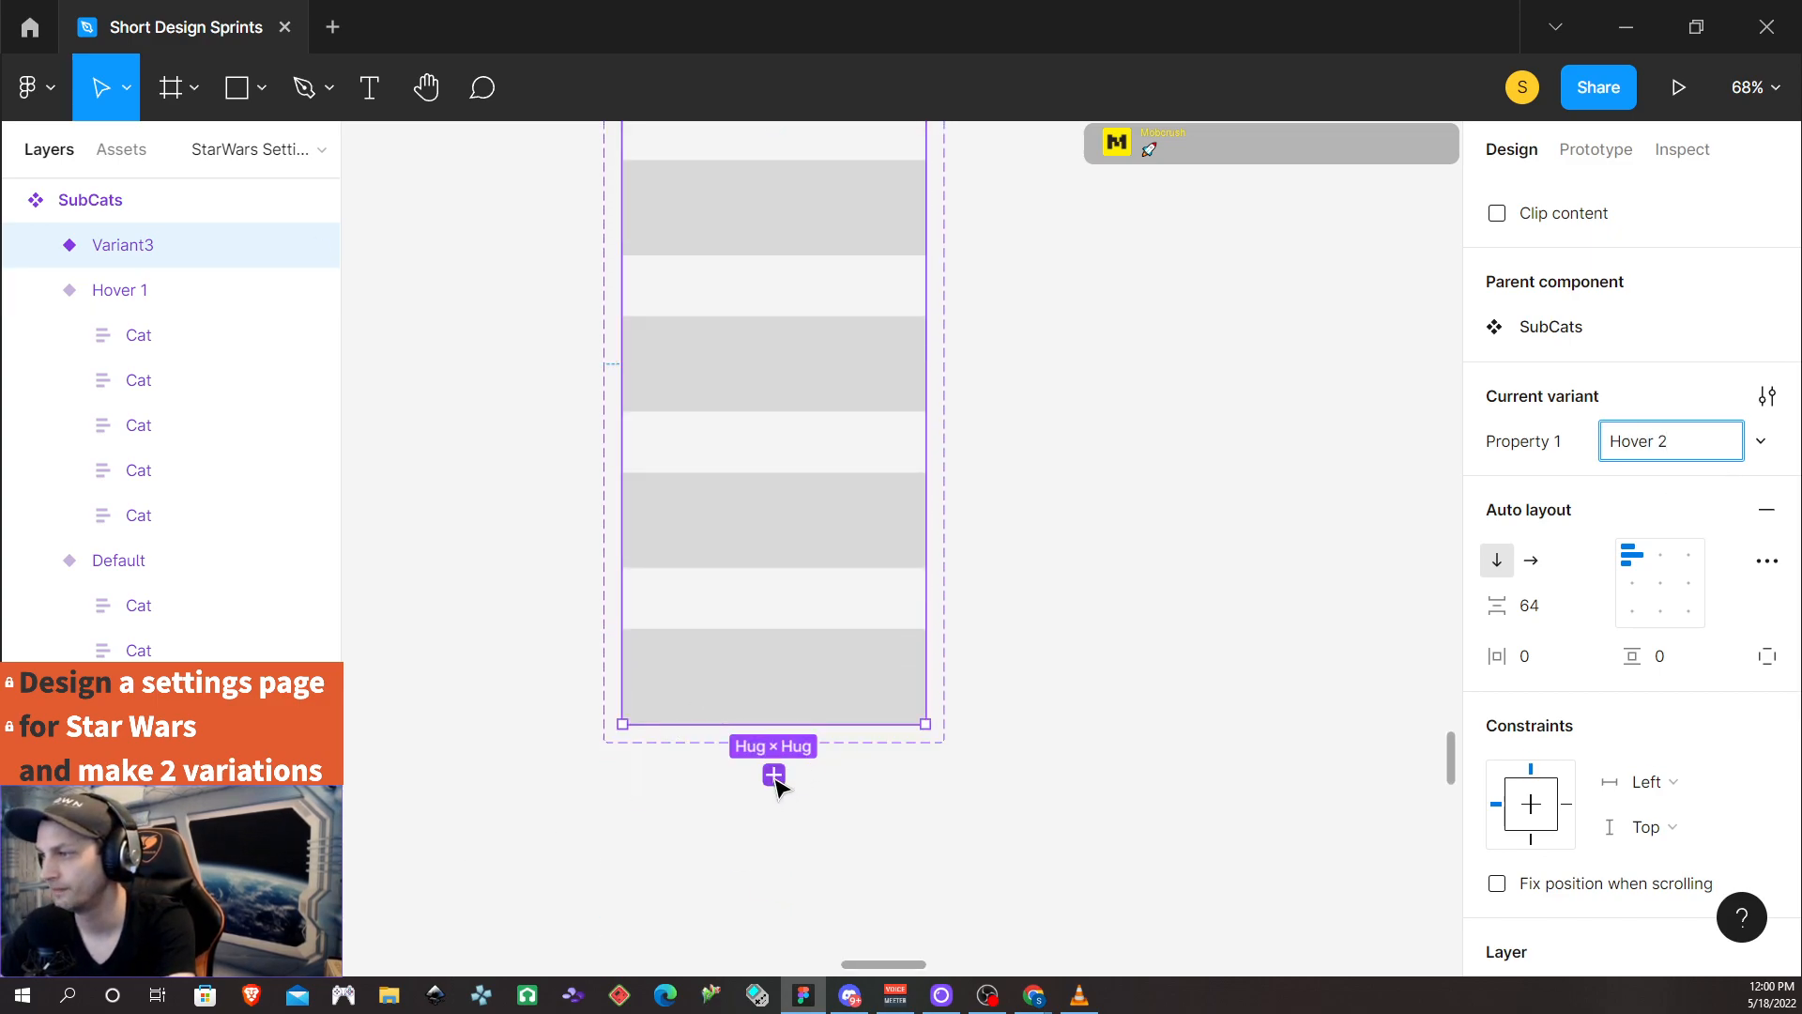
{"action": "left_click", "coordinate": [773, 775]}
{"action": "type", "text": "Hov"}
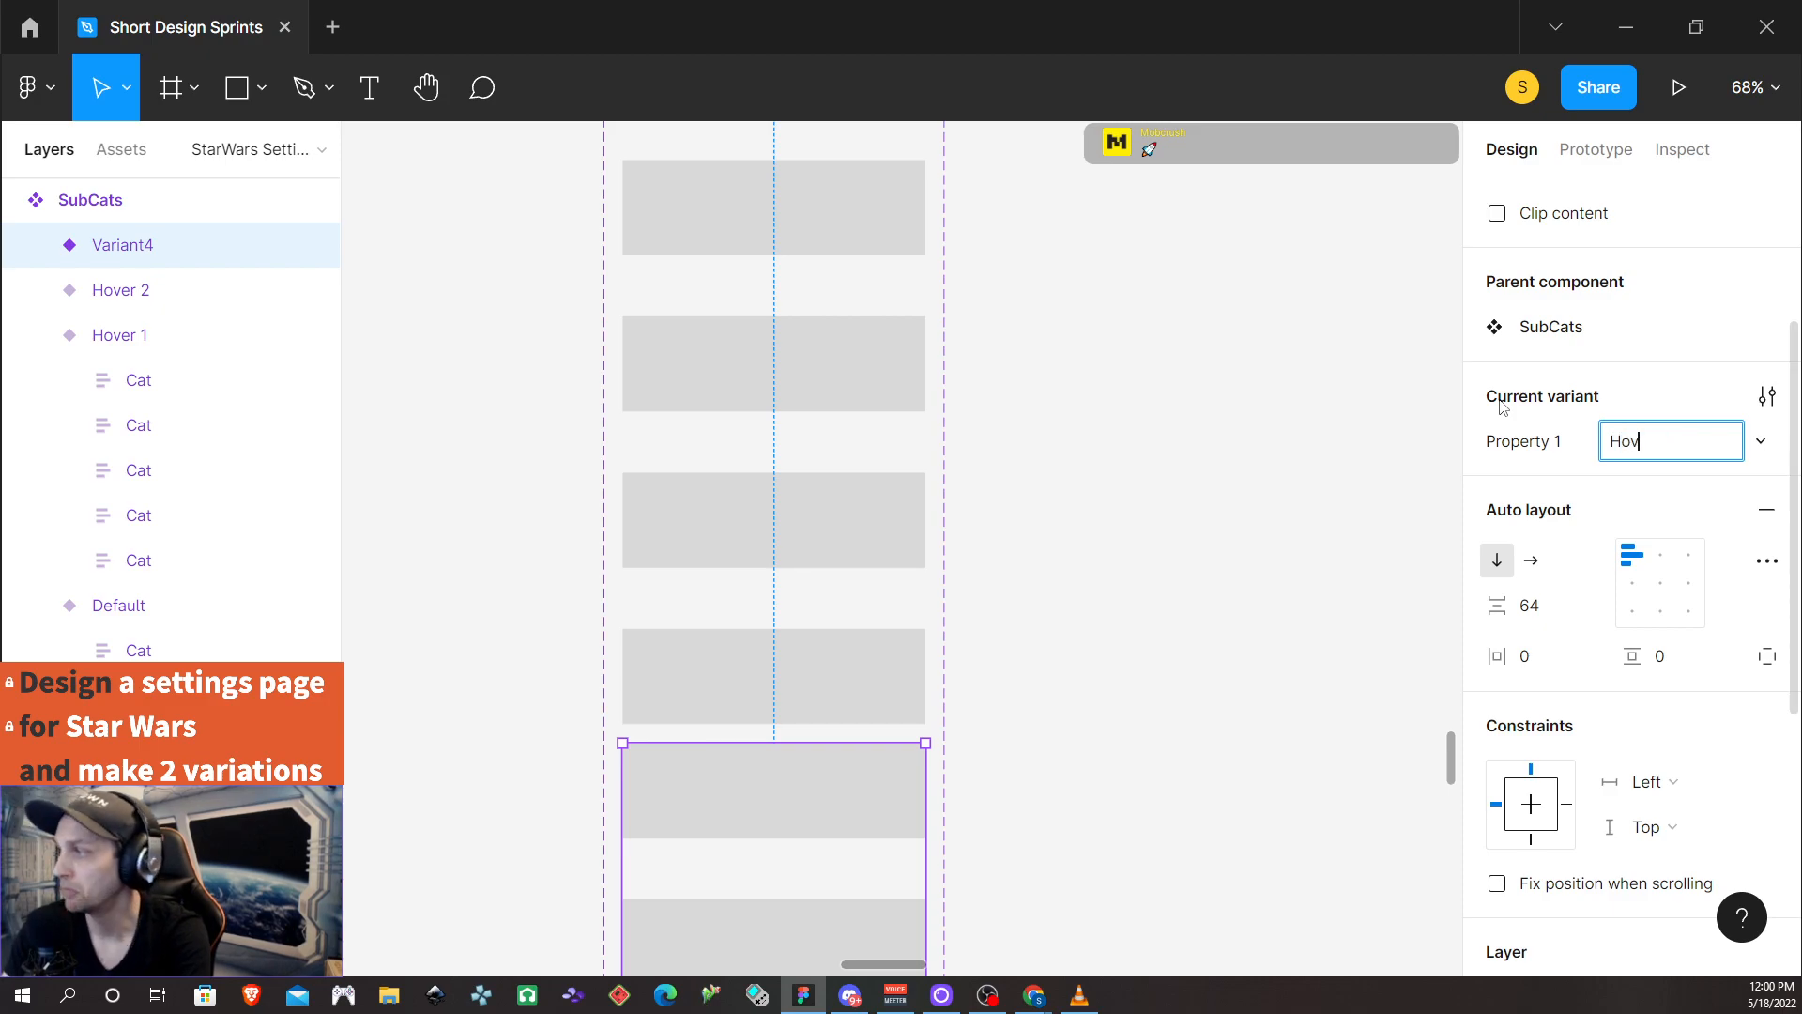
{"action": "scroll", "coordinate": [788, 713], "scroll_direction": "down", "scroll_amount": 6}
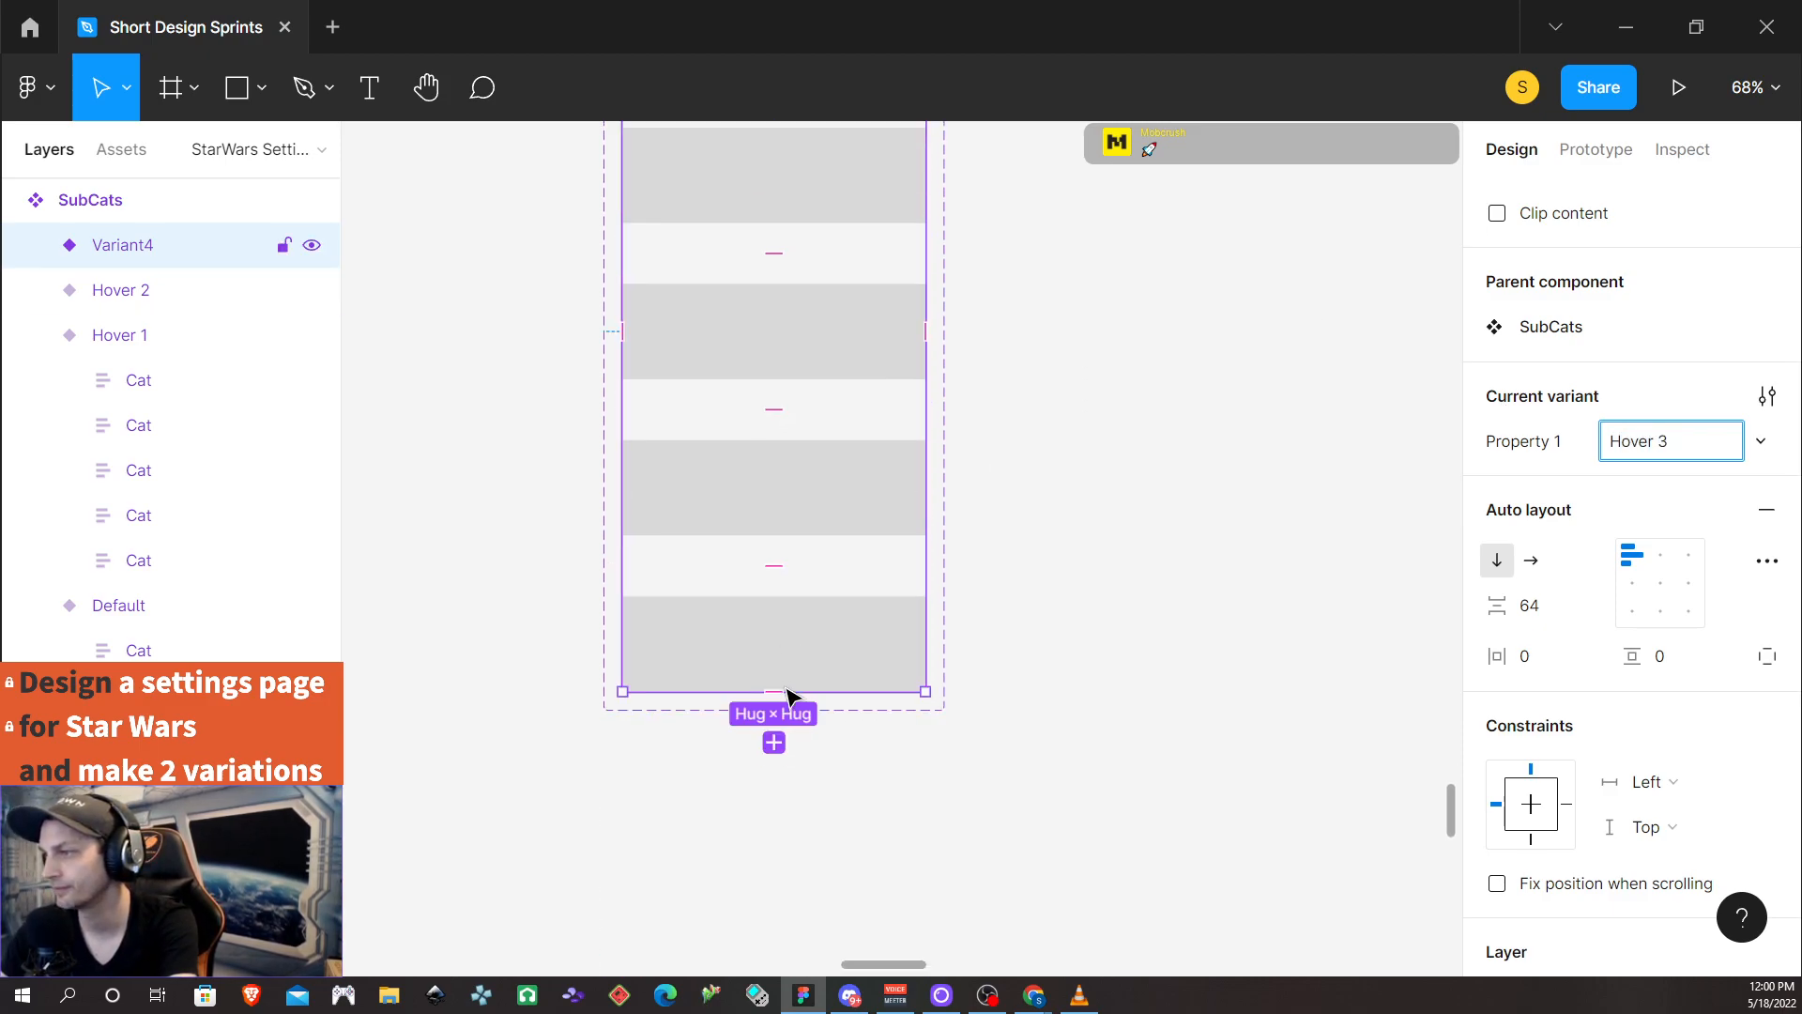
Add another two variants below Hover 3 in the SubCats set, naming them Hover 4 and Hover 5
{"action": "left_click", "coordinate": [774, 742]}
{"action": "type", "text": "H"}
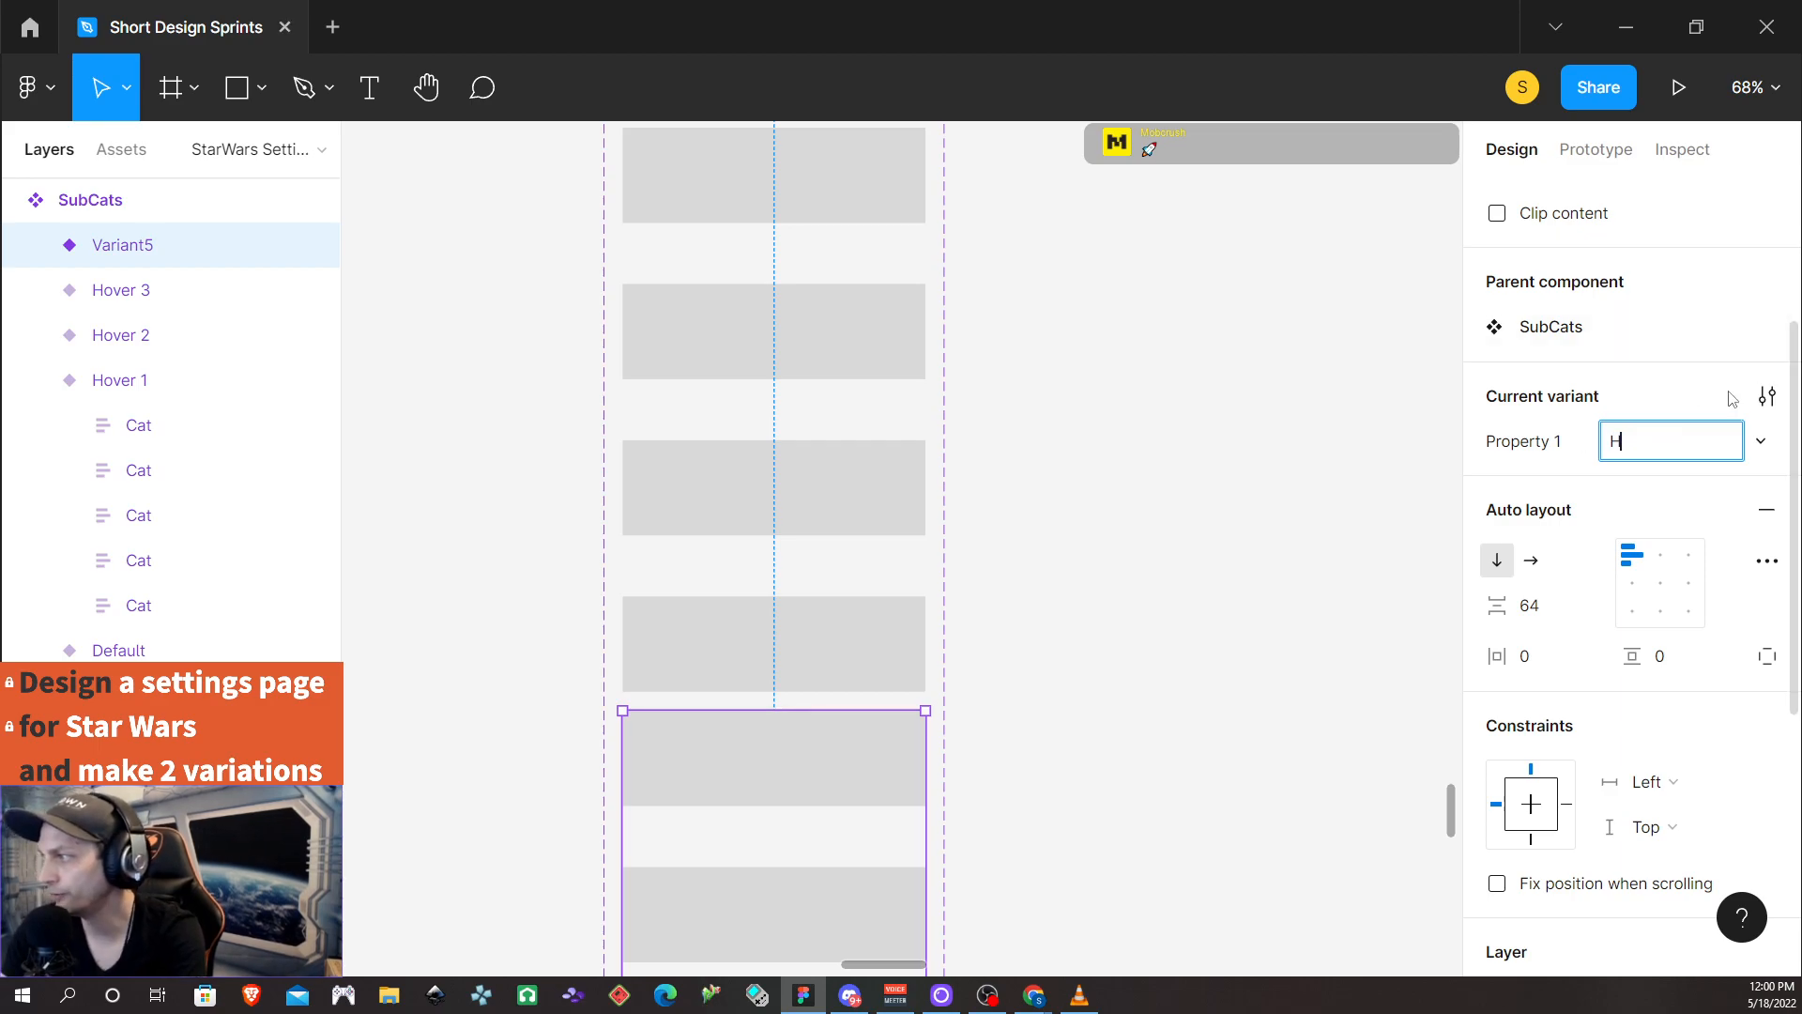
{"action": "type", "text": "over 4"}
{"action": "key", "text": "Return"}
{"action": "scroll", "coordinate": [741, 751], "scroll_direction": "down", "scroll_amount": 3}
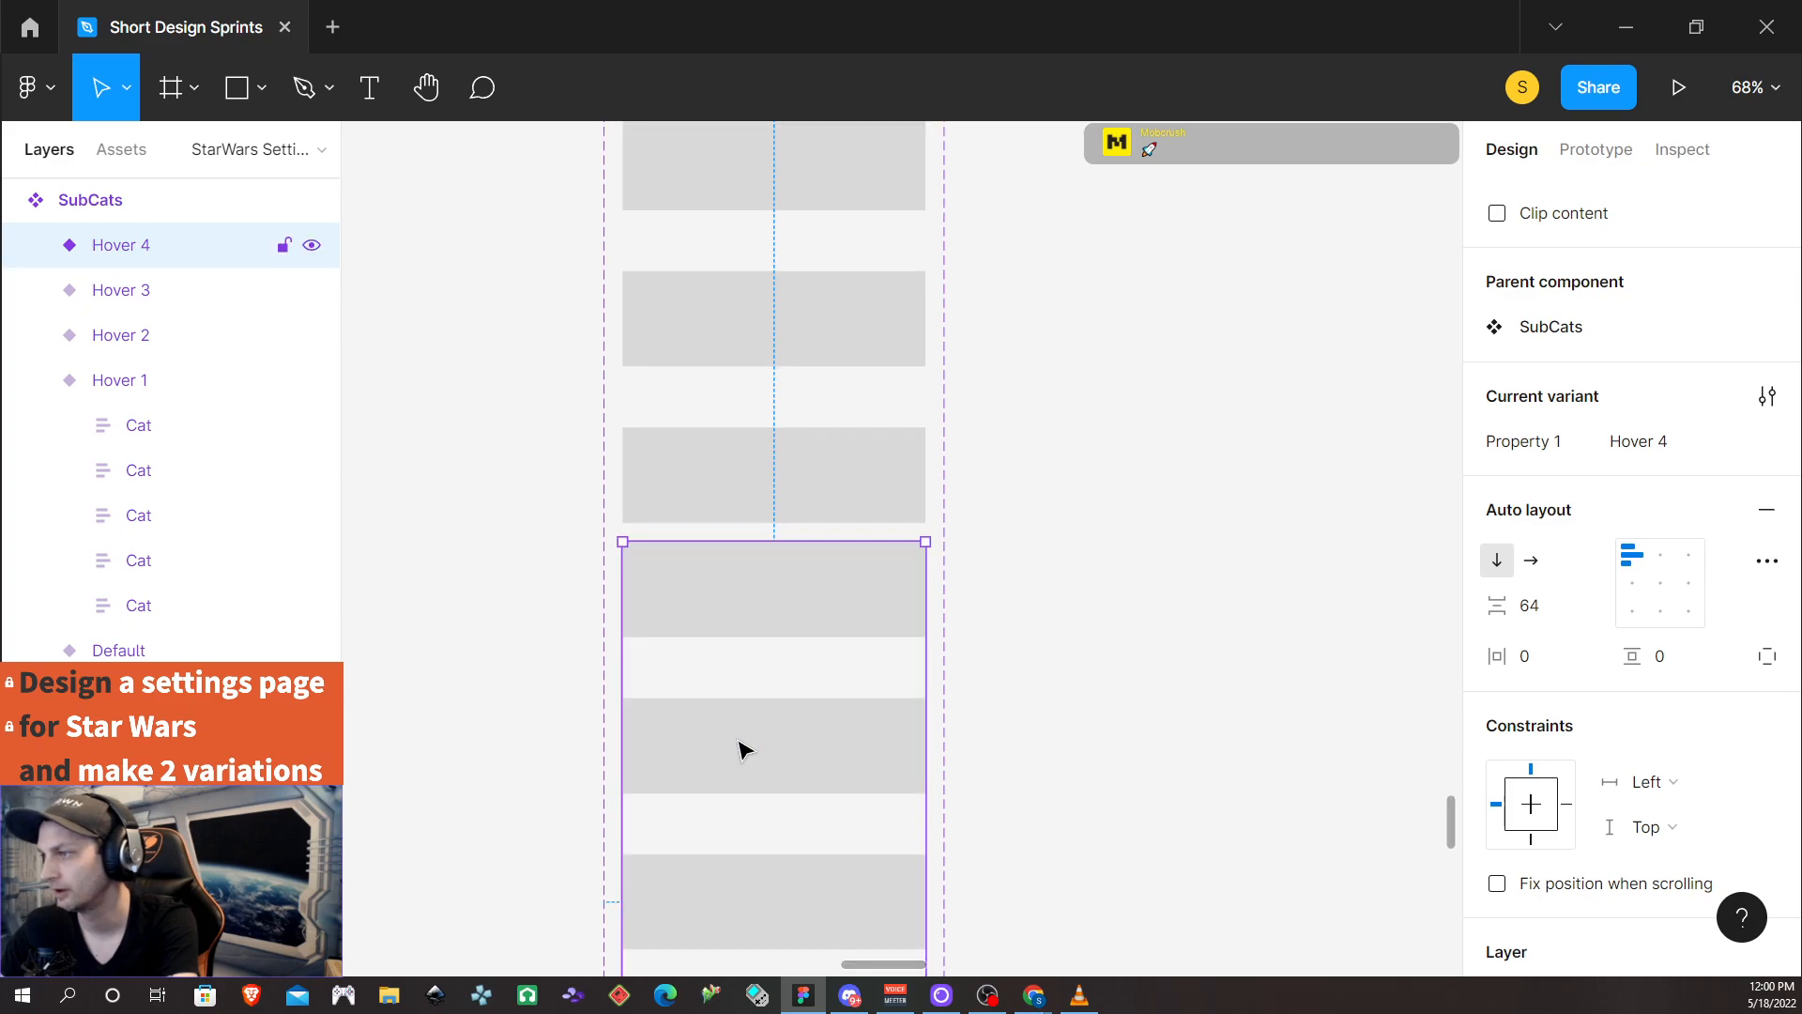
{"action": "scroll", "coordinate": [742, 751], "scroll_direction": "down", "scroll_amount": 5}
{"action": "left_click", "coordinate": [768, 754]}
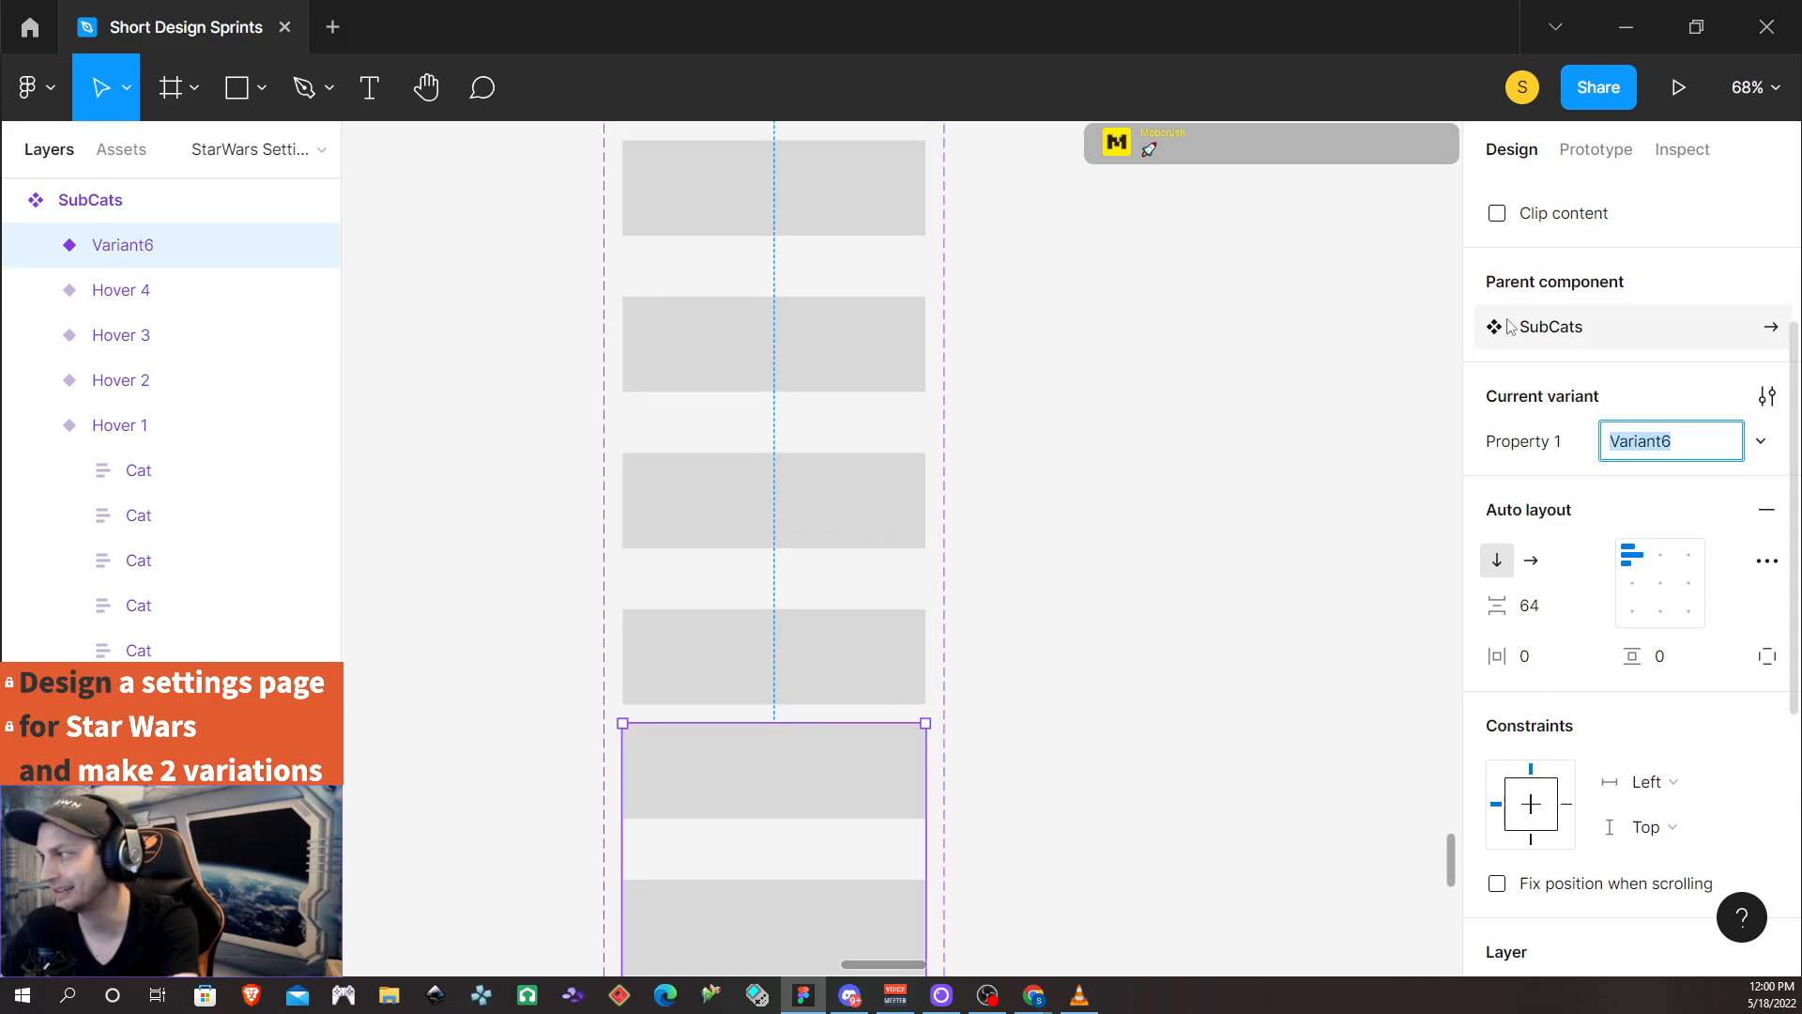
{"action": "type", "text": "Hover 5"}
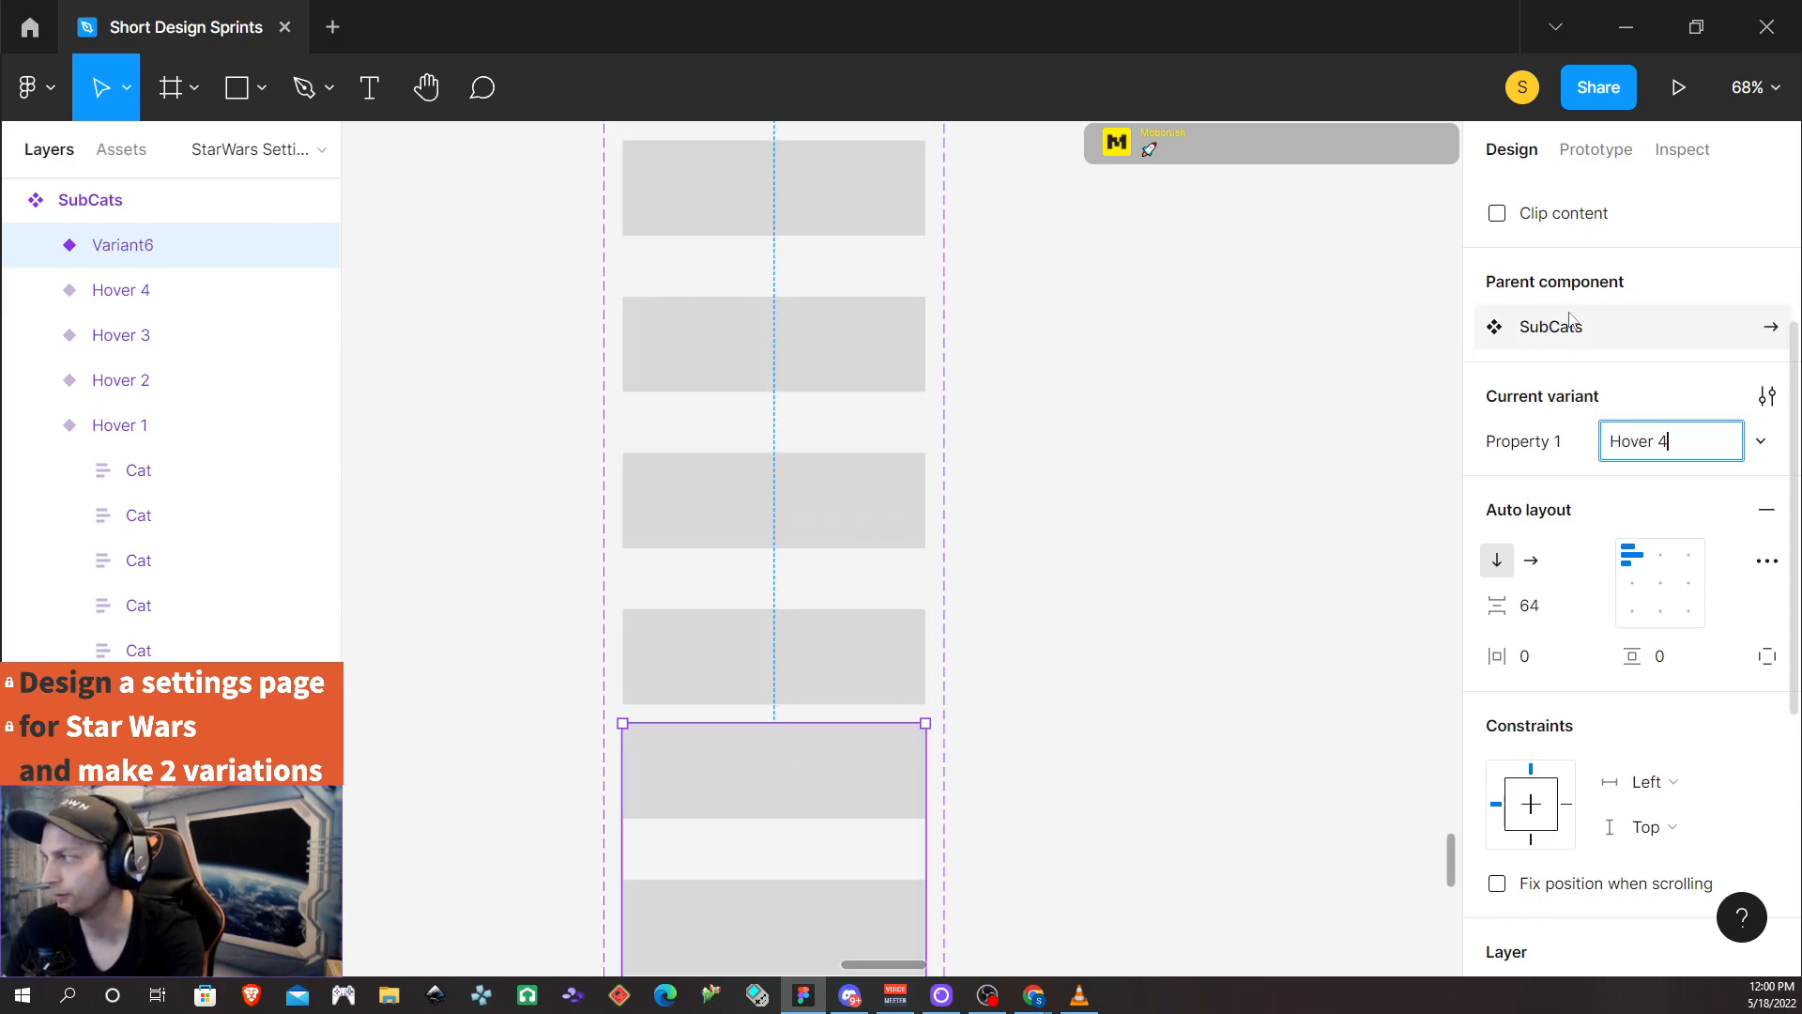
{"action": "key", "text": "Return"}
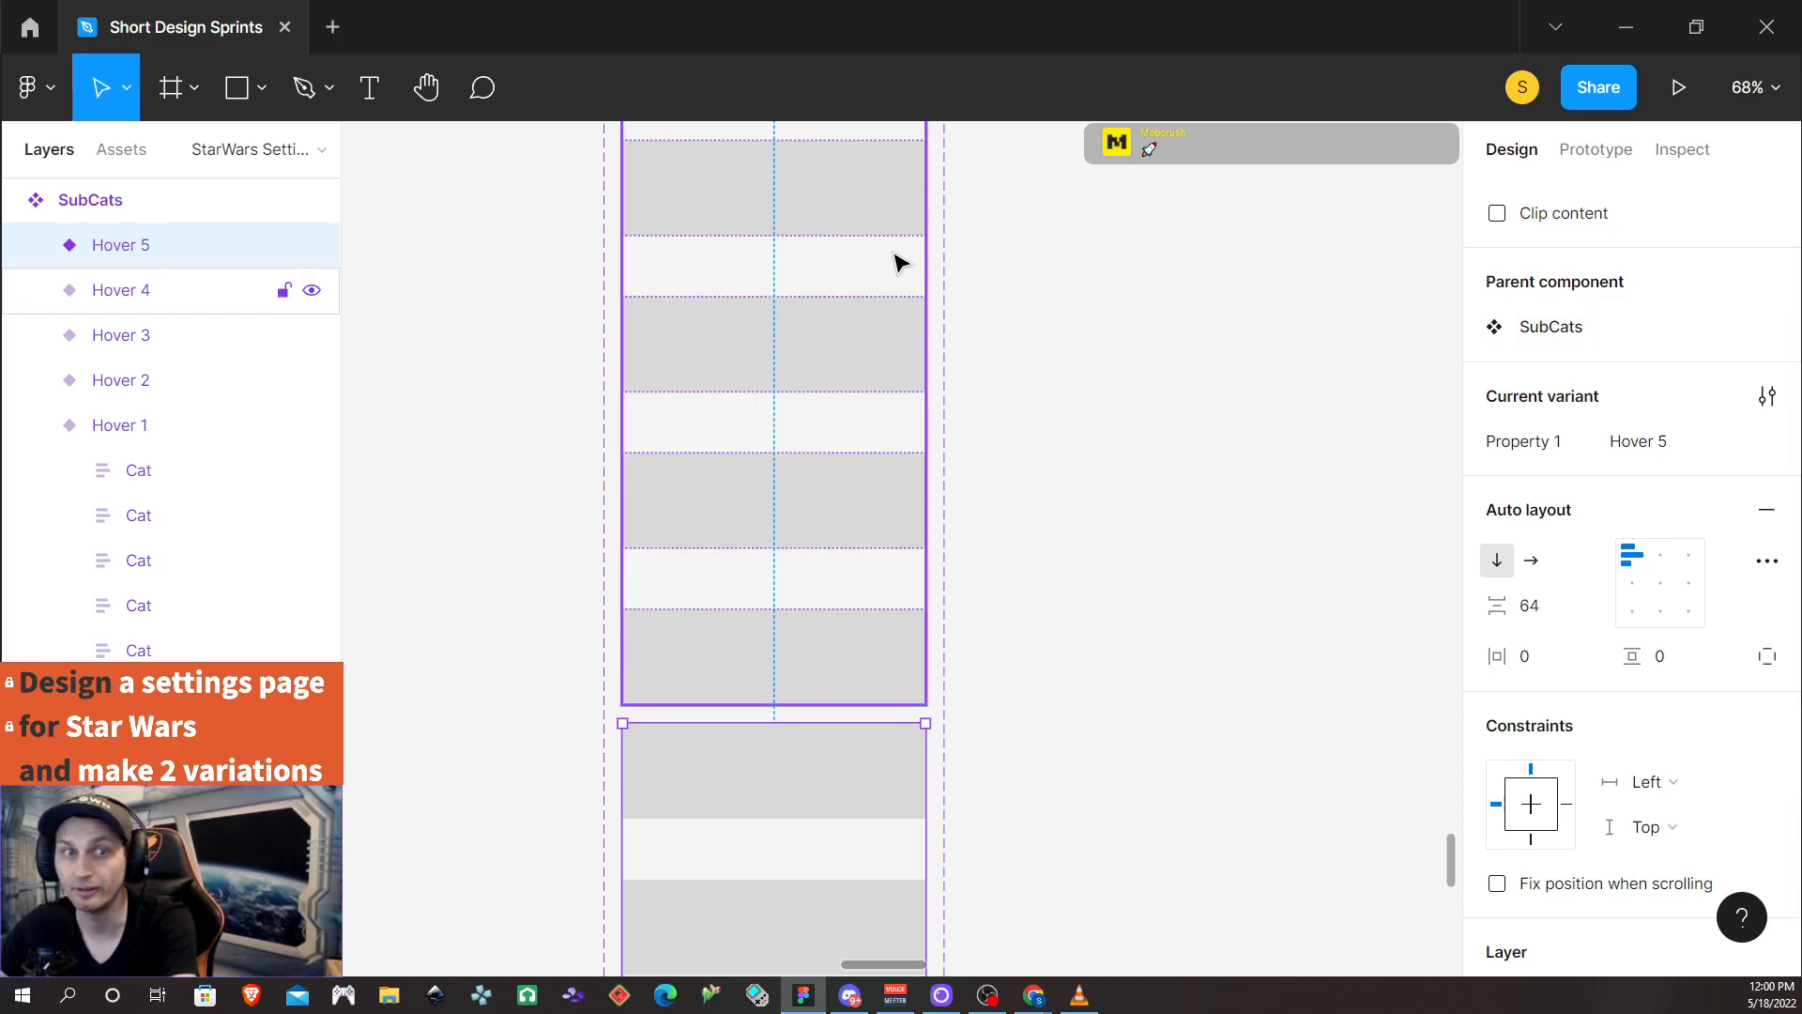
Give the first Cat frame in the SubCats Hover 1 variant an absolute position within its auto layout
{"action": "scroll", "coordinate": [1026, 363], "scroll_direction": "up", "scroll_amount": 5}
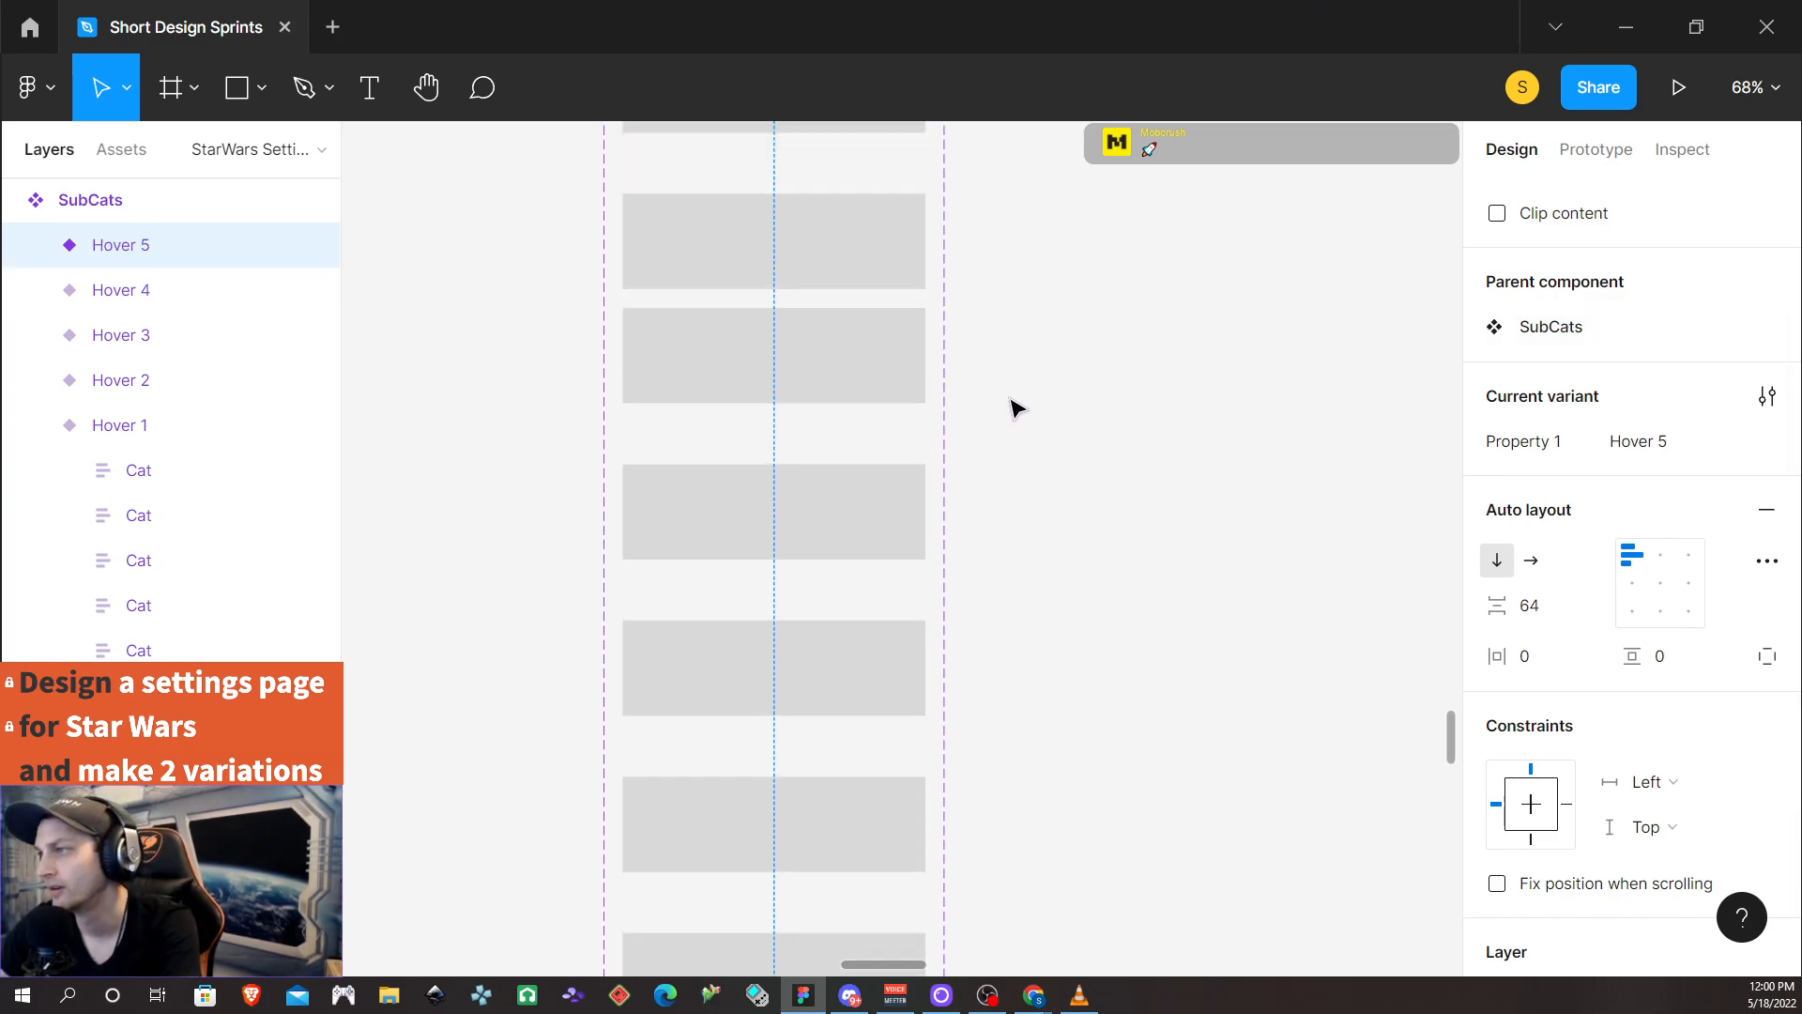
{"action": "scroll", "coordinate": [1014, 407], "scroll_direction": "up", "scroll_amount": 5}
{"action": "scroll", "coordinate": [921, 500], "scroll_direction": "down", "scroll_amount": 7}
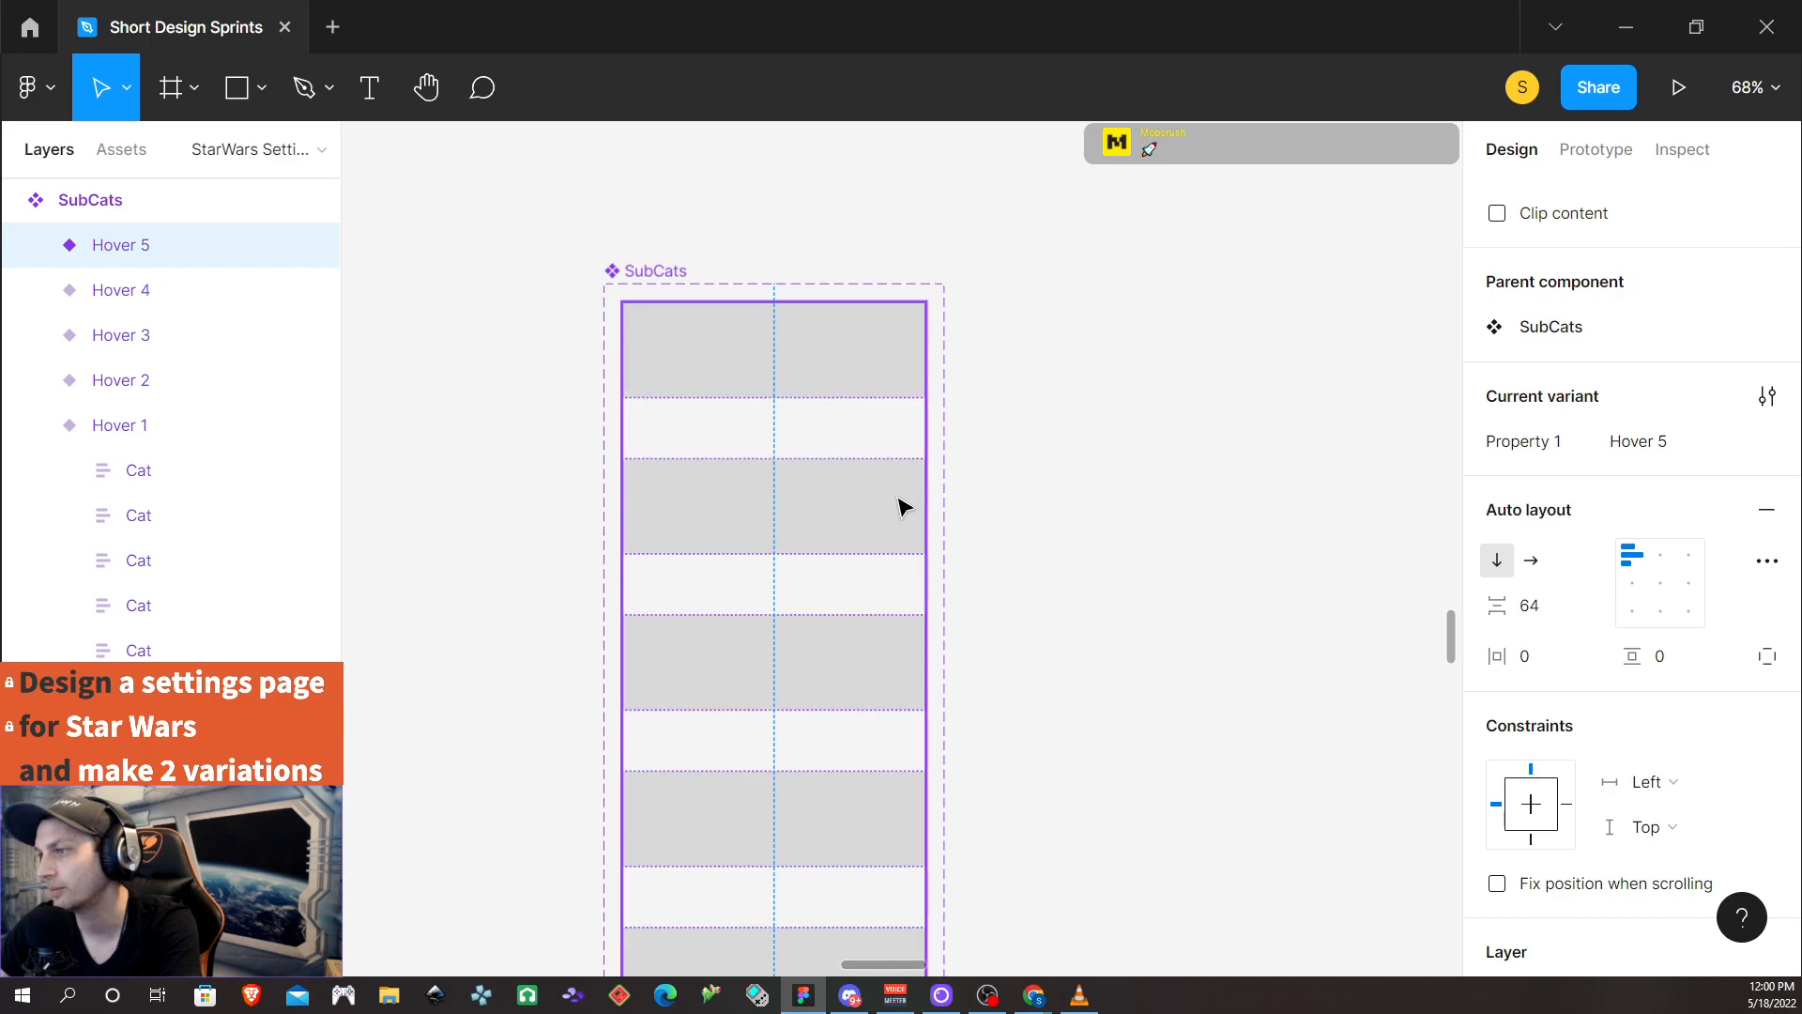
{"action": "scroll", "coordinate": [861, 533], "scroll_direction": "down", "scroll_amount": 5}
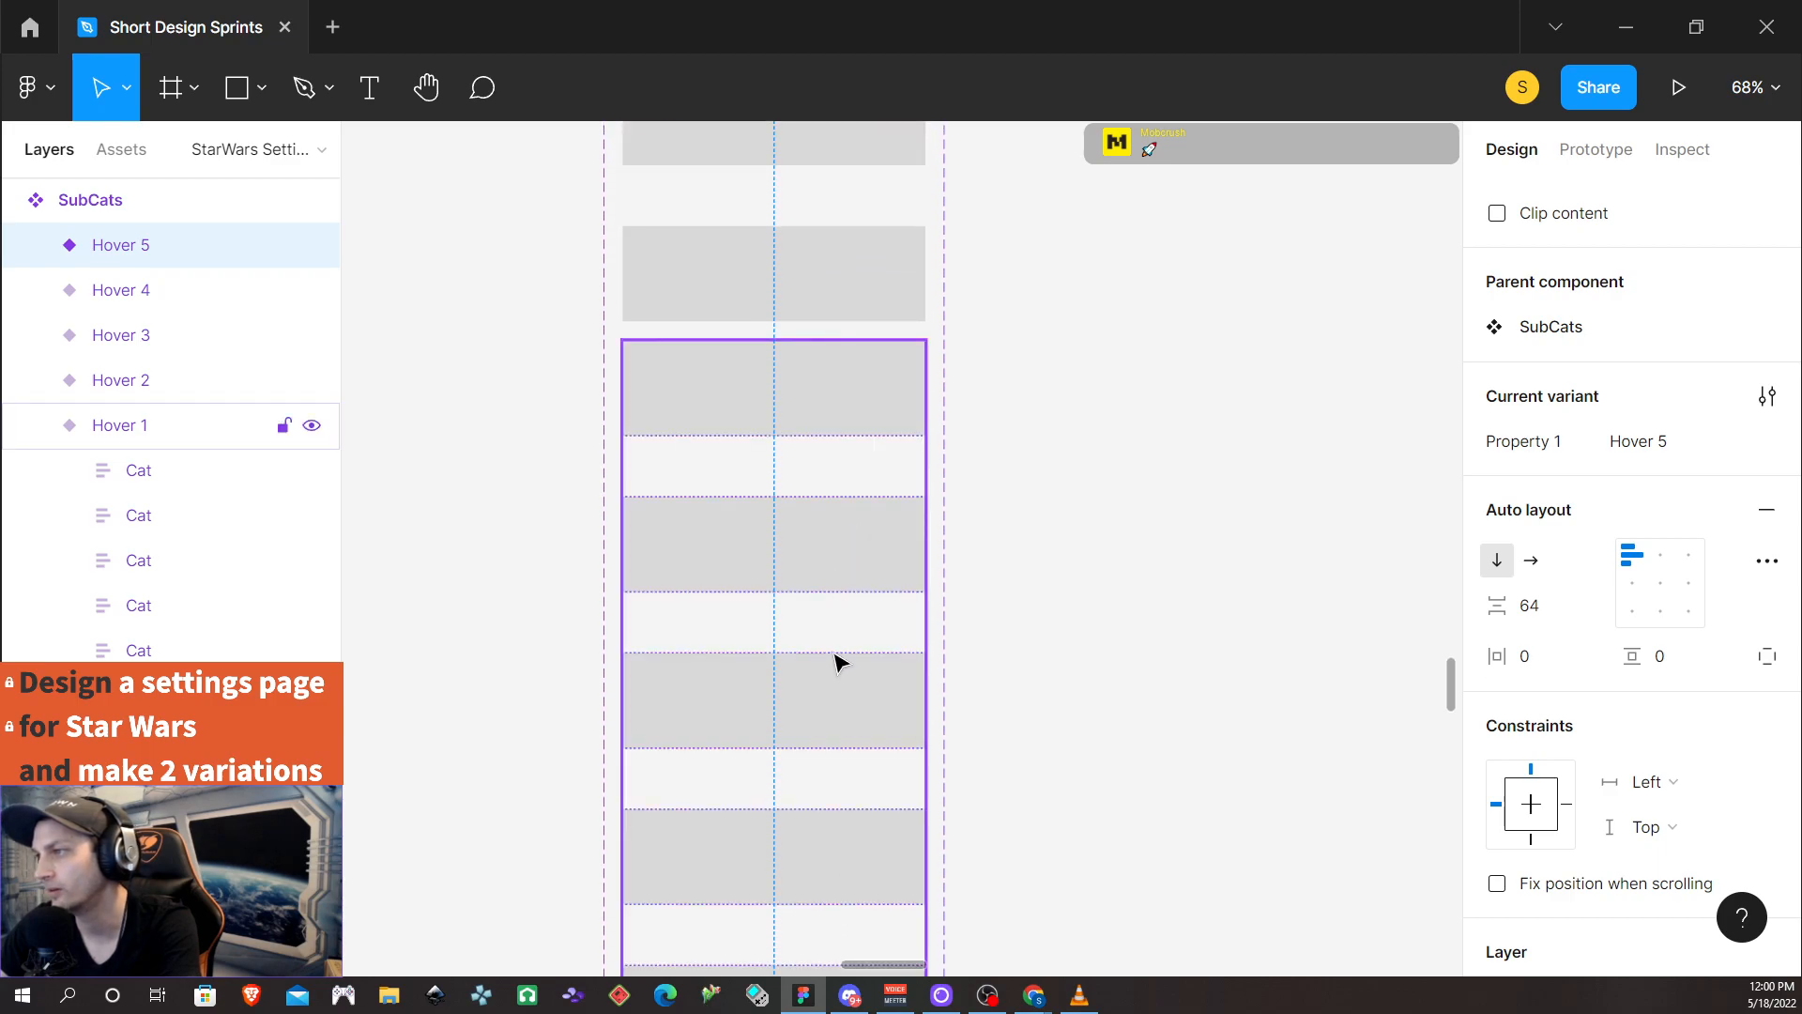
{"action": "left_click", "coordinate": [836, 661]}
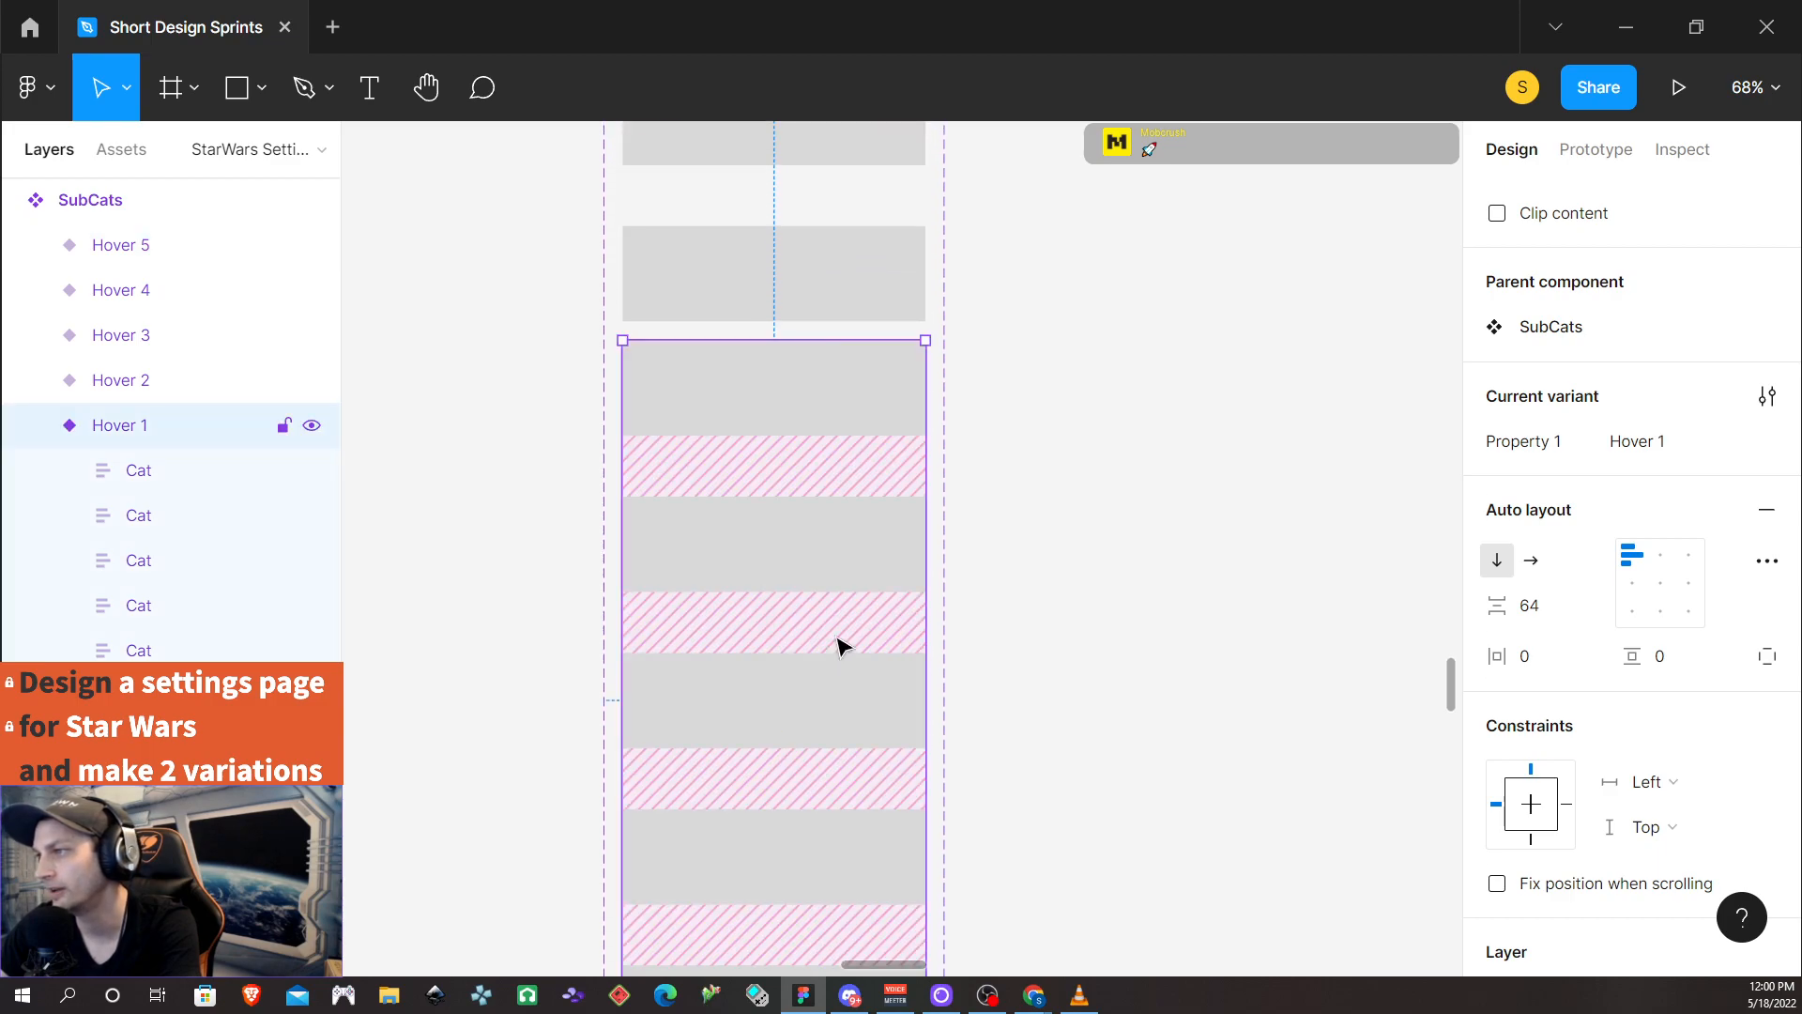
{"action": "left_click", "coordinate": [883, 403]}
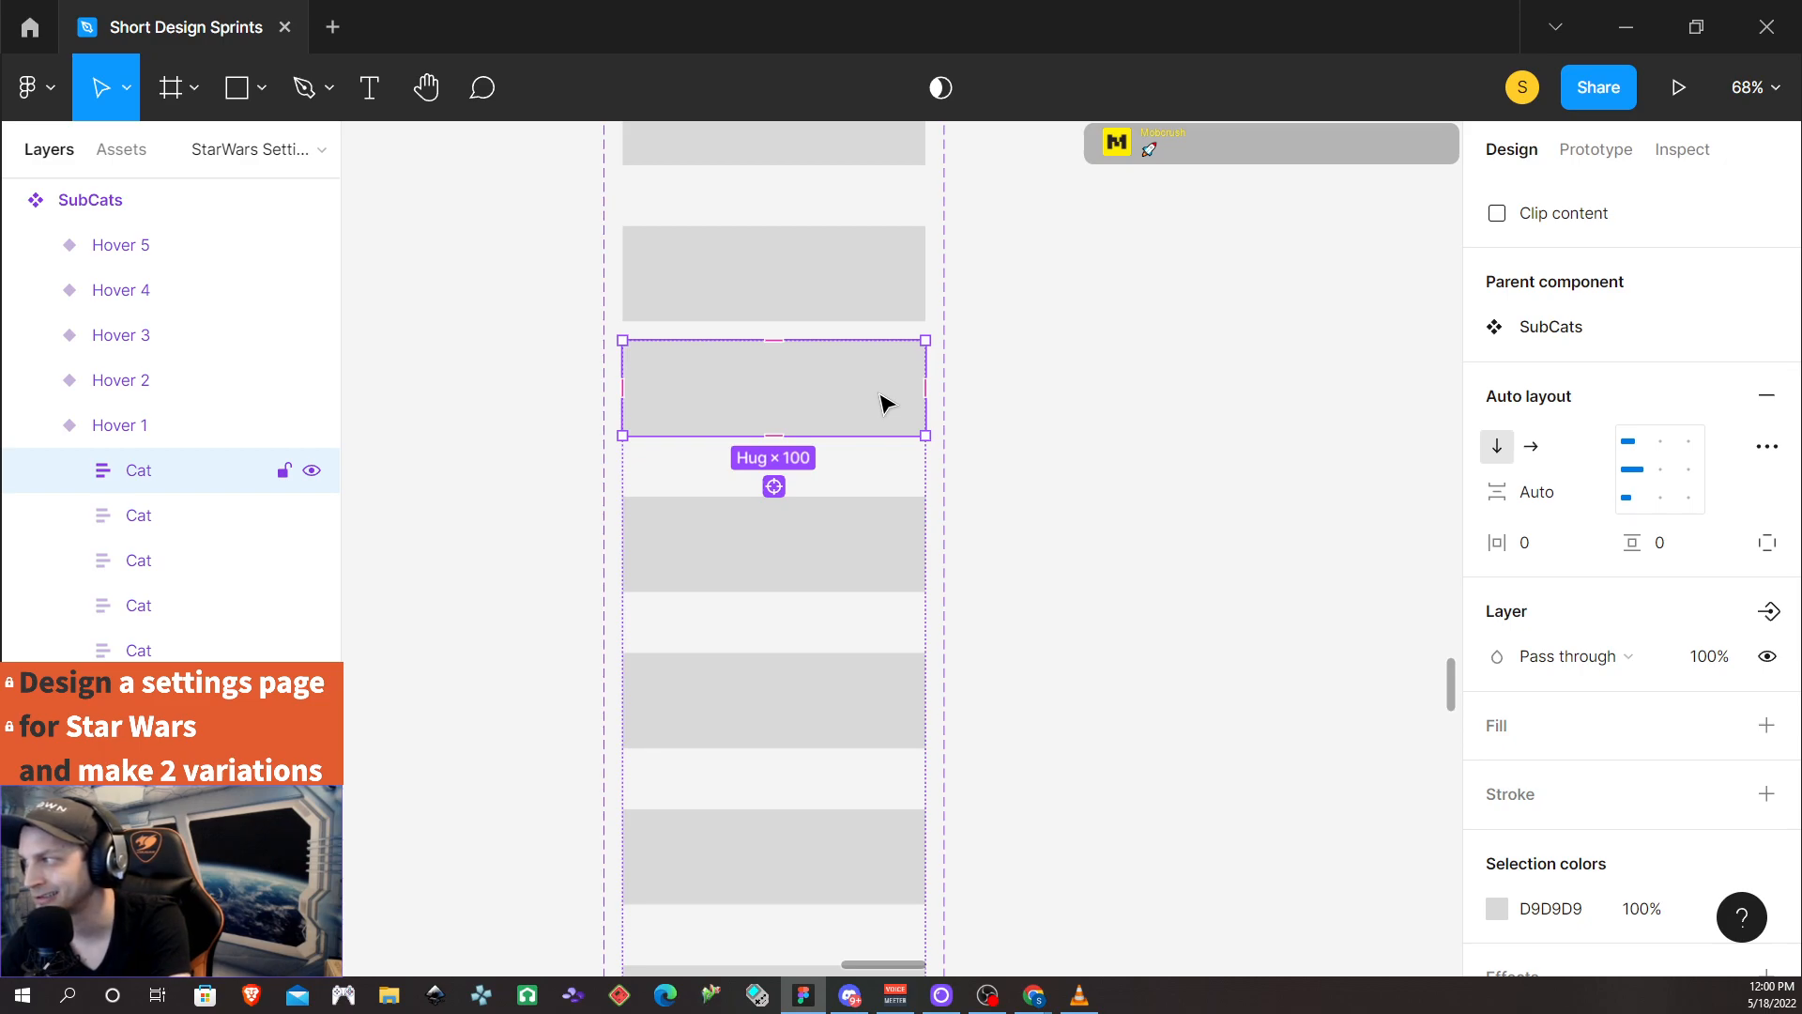
{"action": "scroll", "coordinate": [1584, 519], "scroll_direction": "up", "scroll_amount": 3}
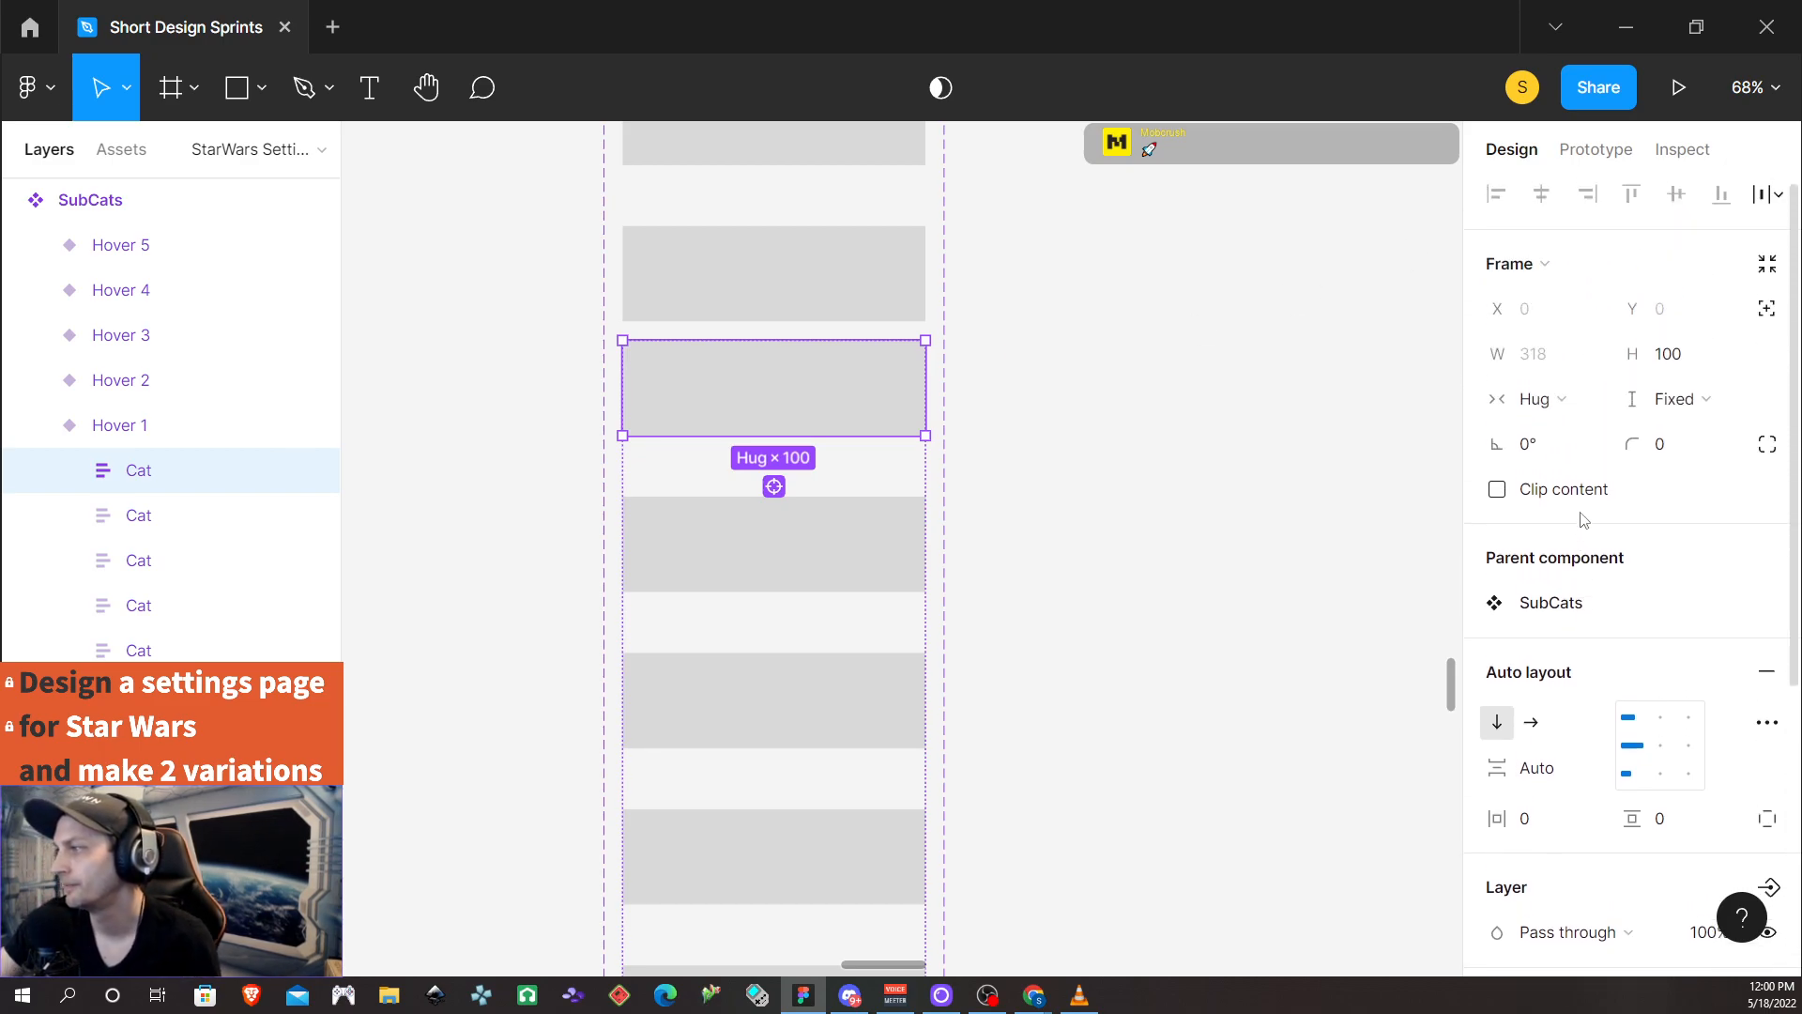
{"action": "scroll", "coordinate": [1584, 519], "scroll_direction": "down", "scroll_amount": 3}
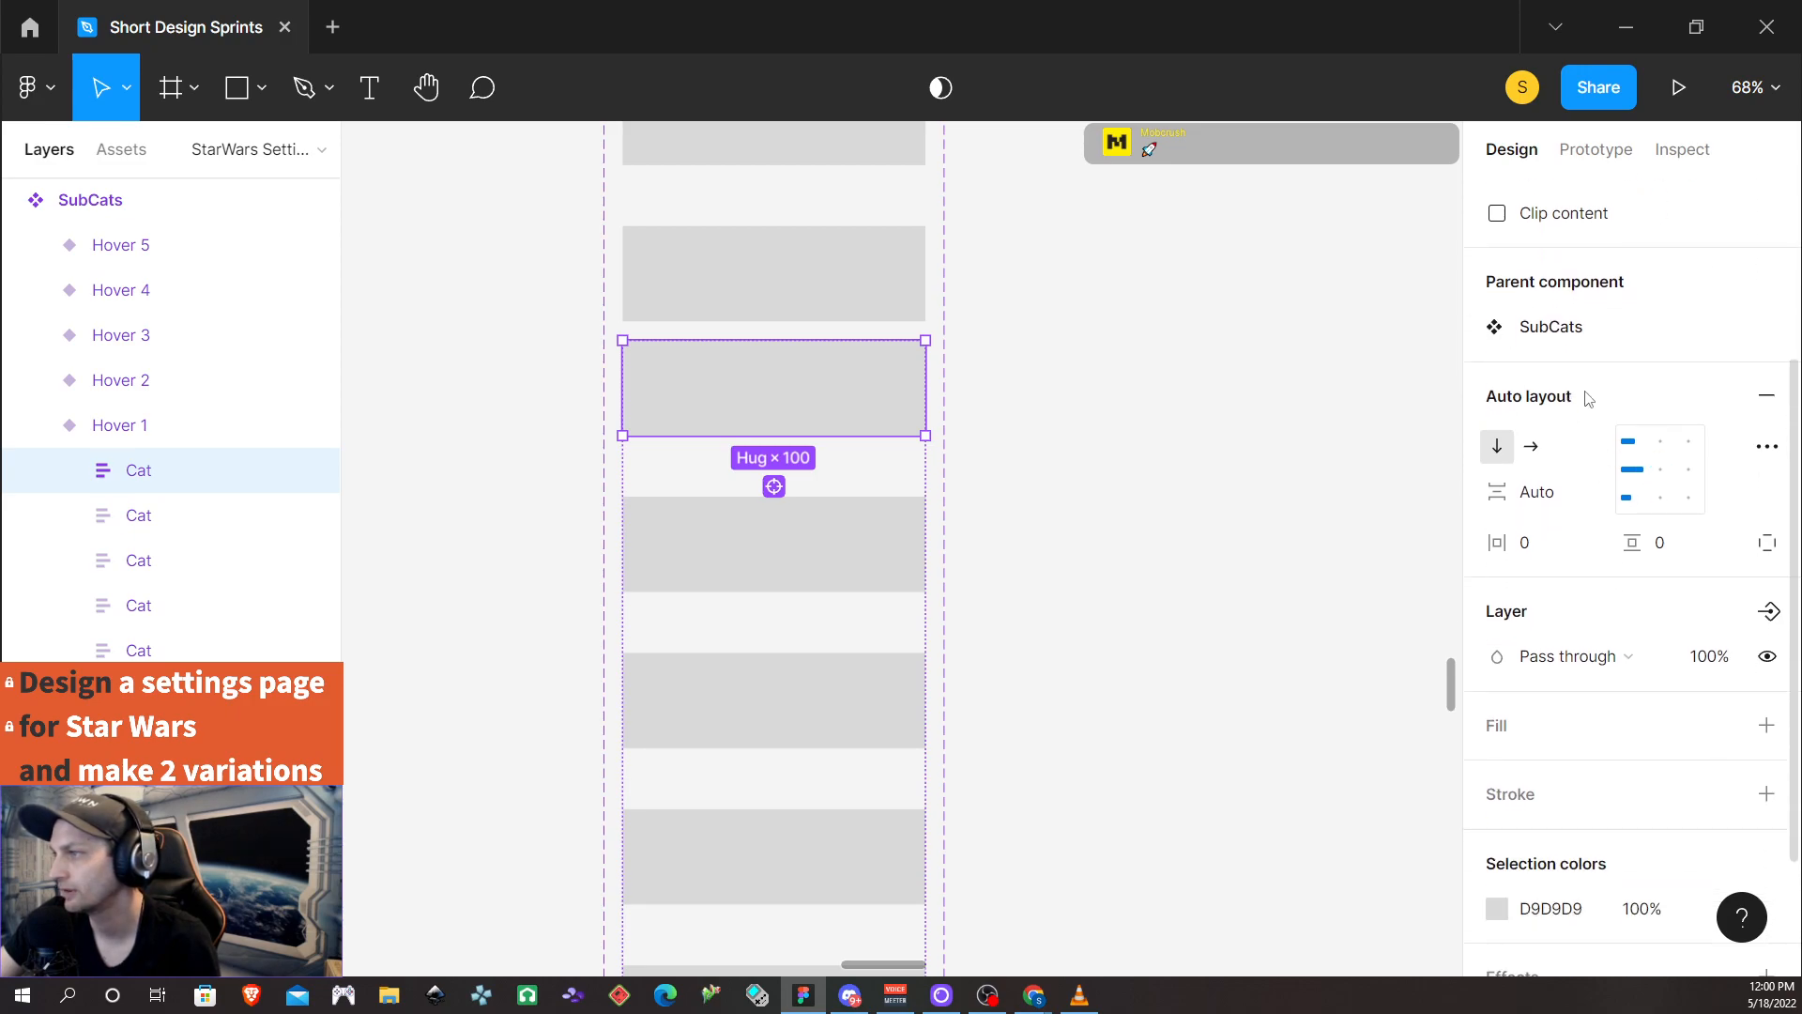
{"action": "left_click_drag", "start_coordinate": [794, 407], "coordinate": [833, 389]}
{"action": "scroll", "coordinate": [1701, 276], "scroll_direction": "up", "scroll_amount": 3}
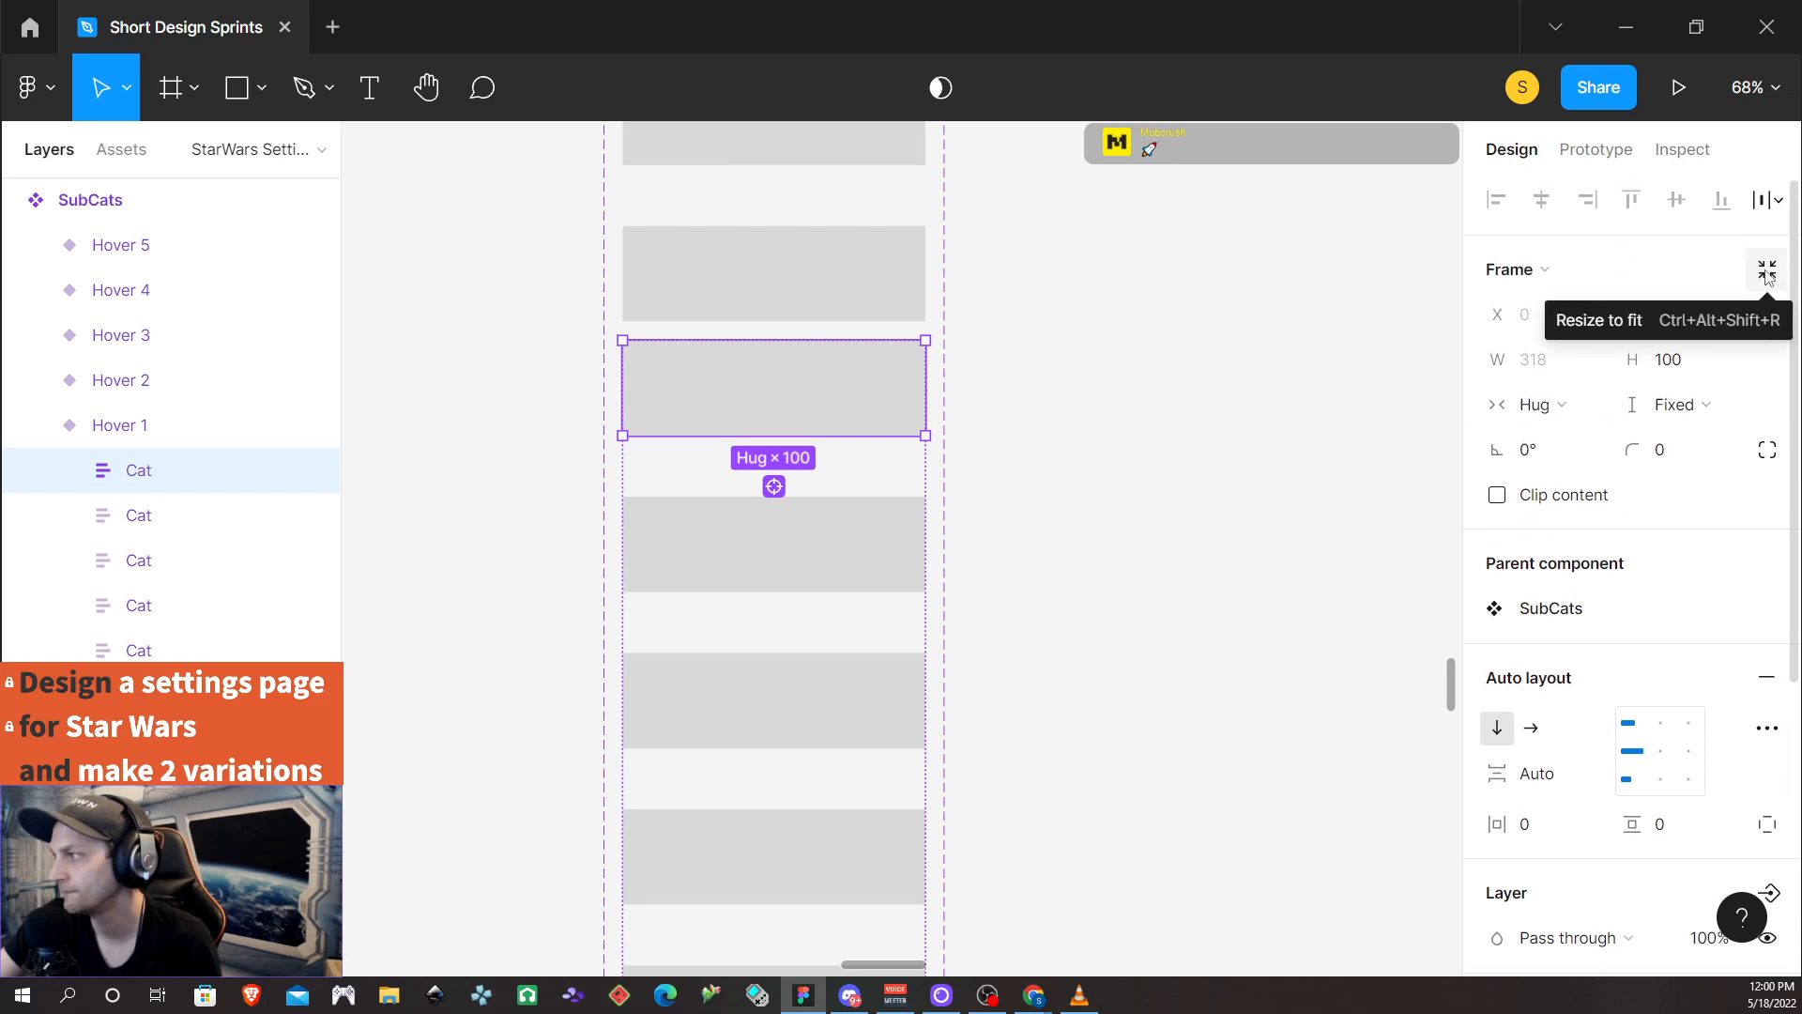
{"action": "left_click", "coordinate": [1767, 315]}
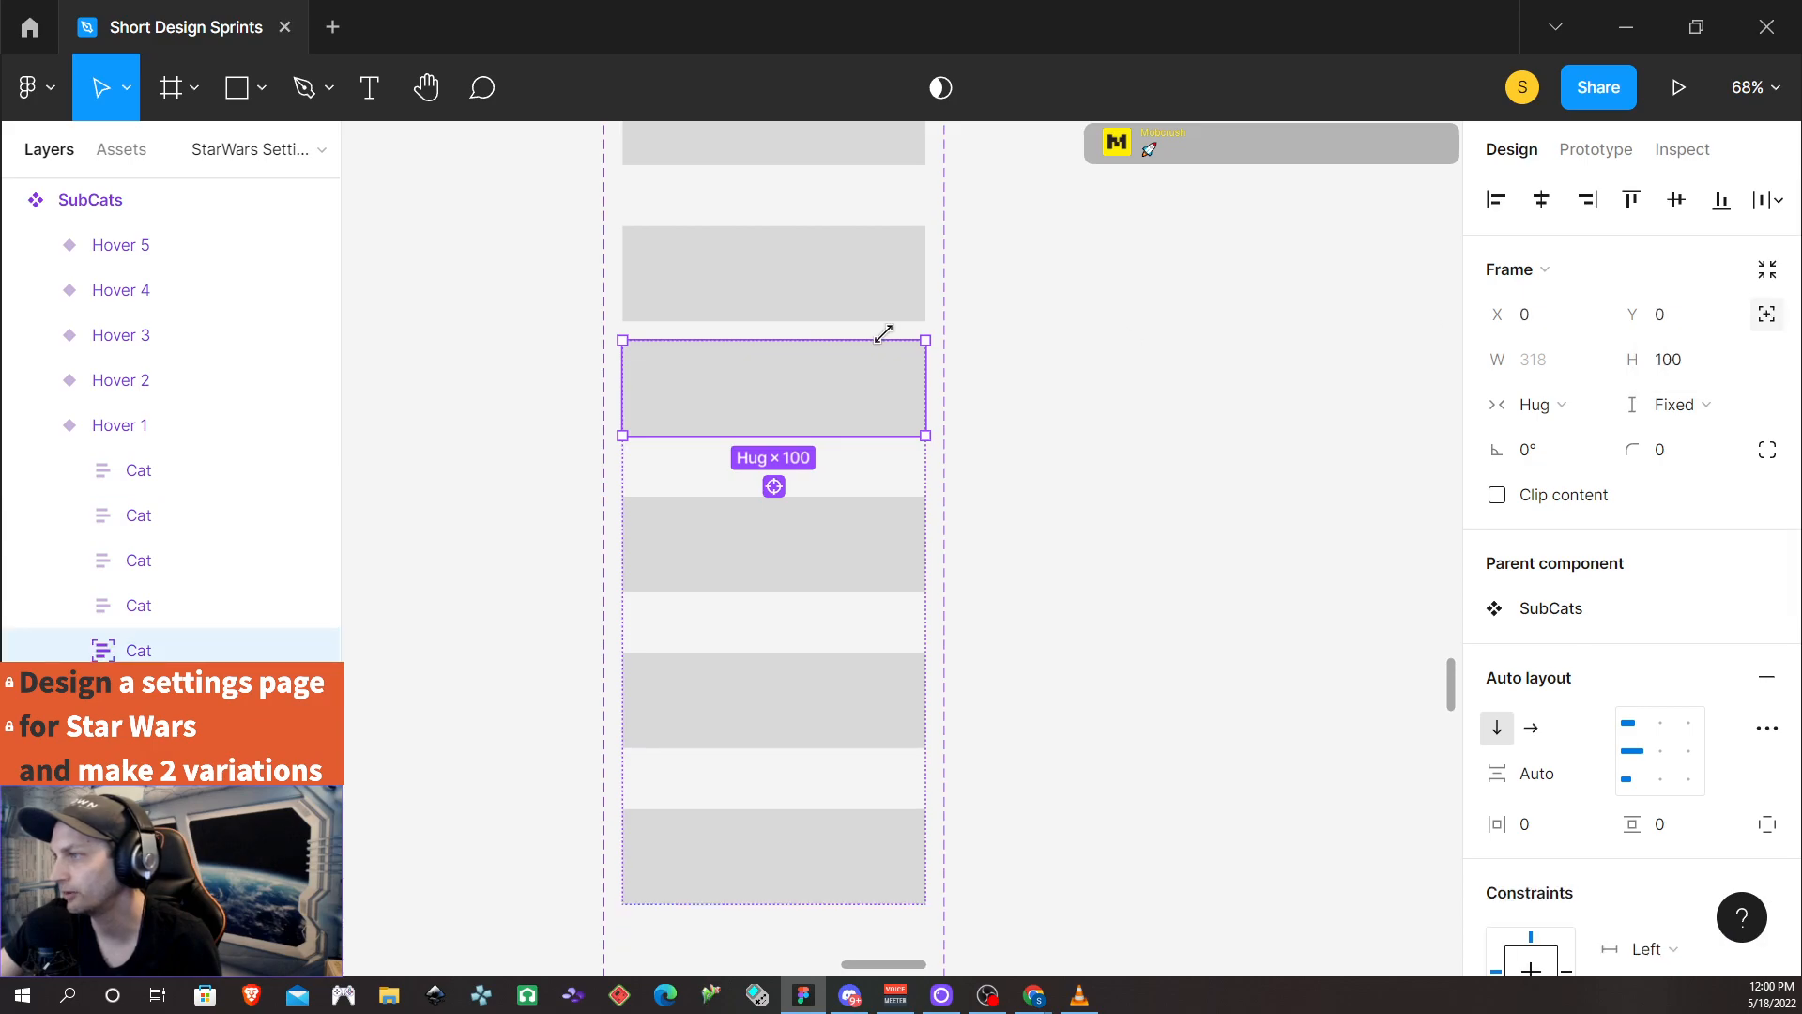
{"action": "left_click_drag", "start_coordinate": [884, 334], "coordinate": [880, 334]}
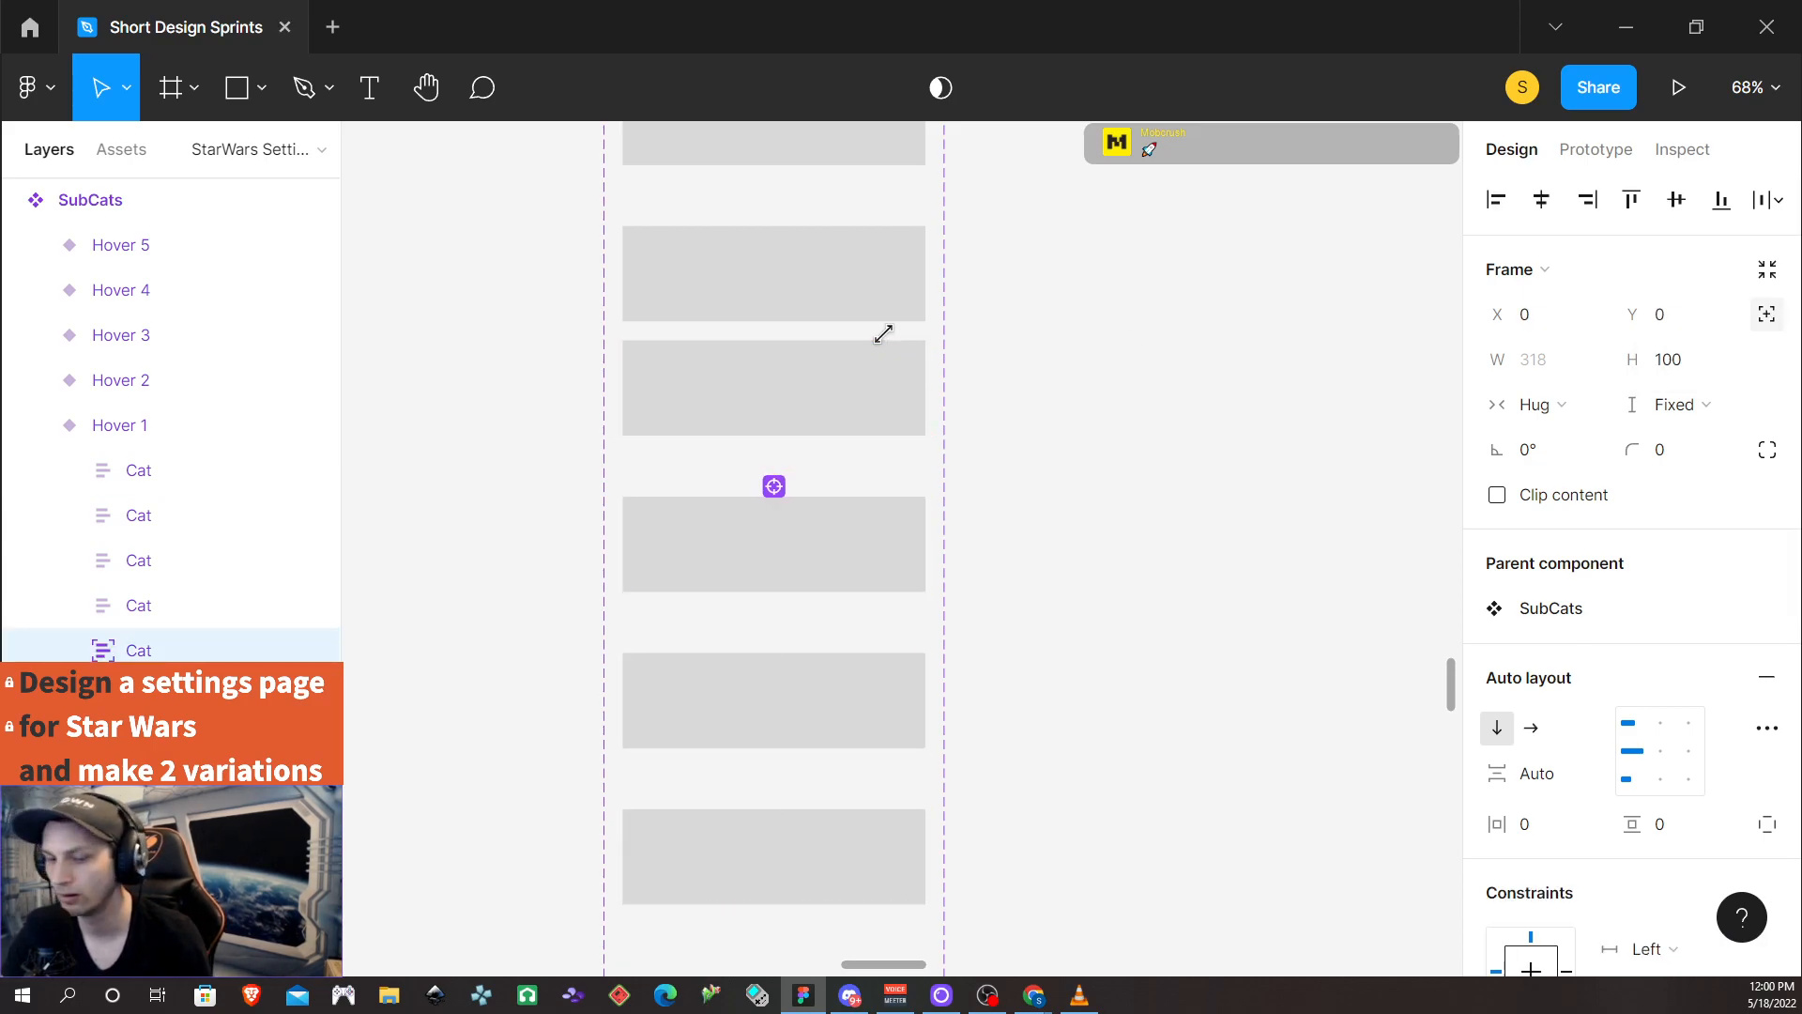
Shift the absolutely positioned Cat frame in the Hover 1 variant horizontally to X 16
{"action": "key", "text": "shift+Right"}
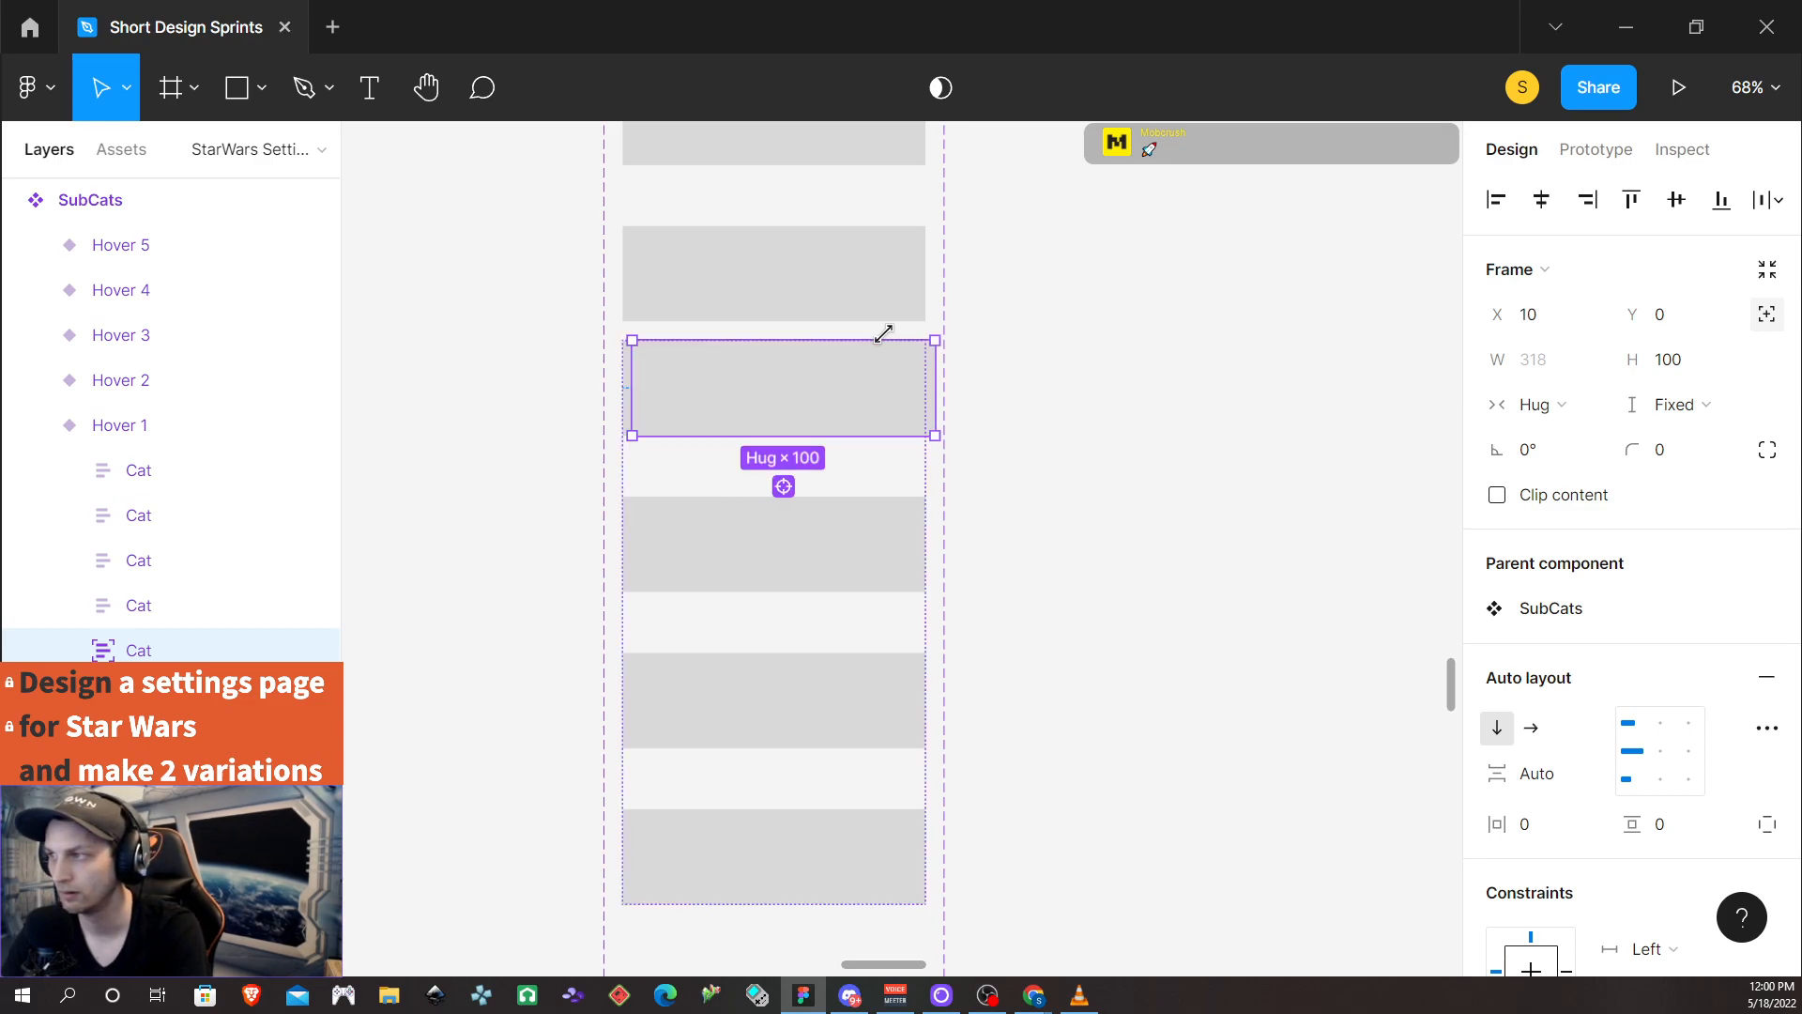
{"action": "key", "text": "shift+Right"}
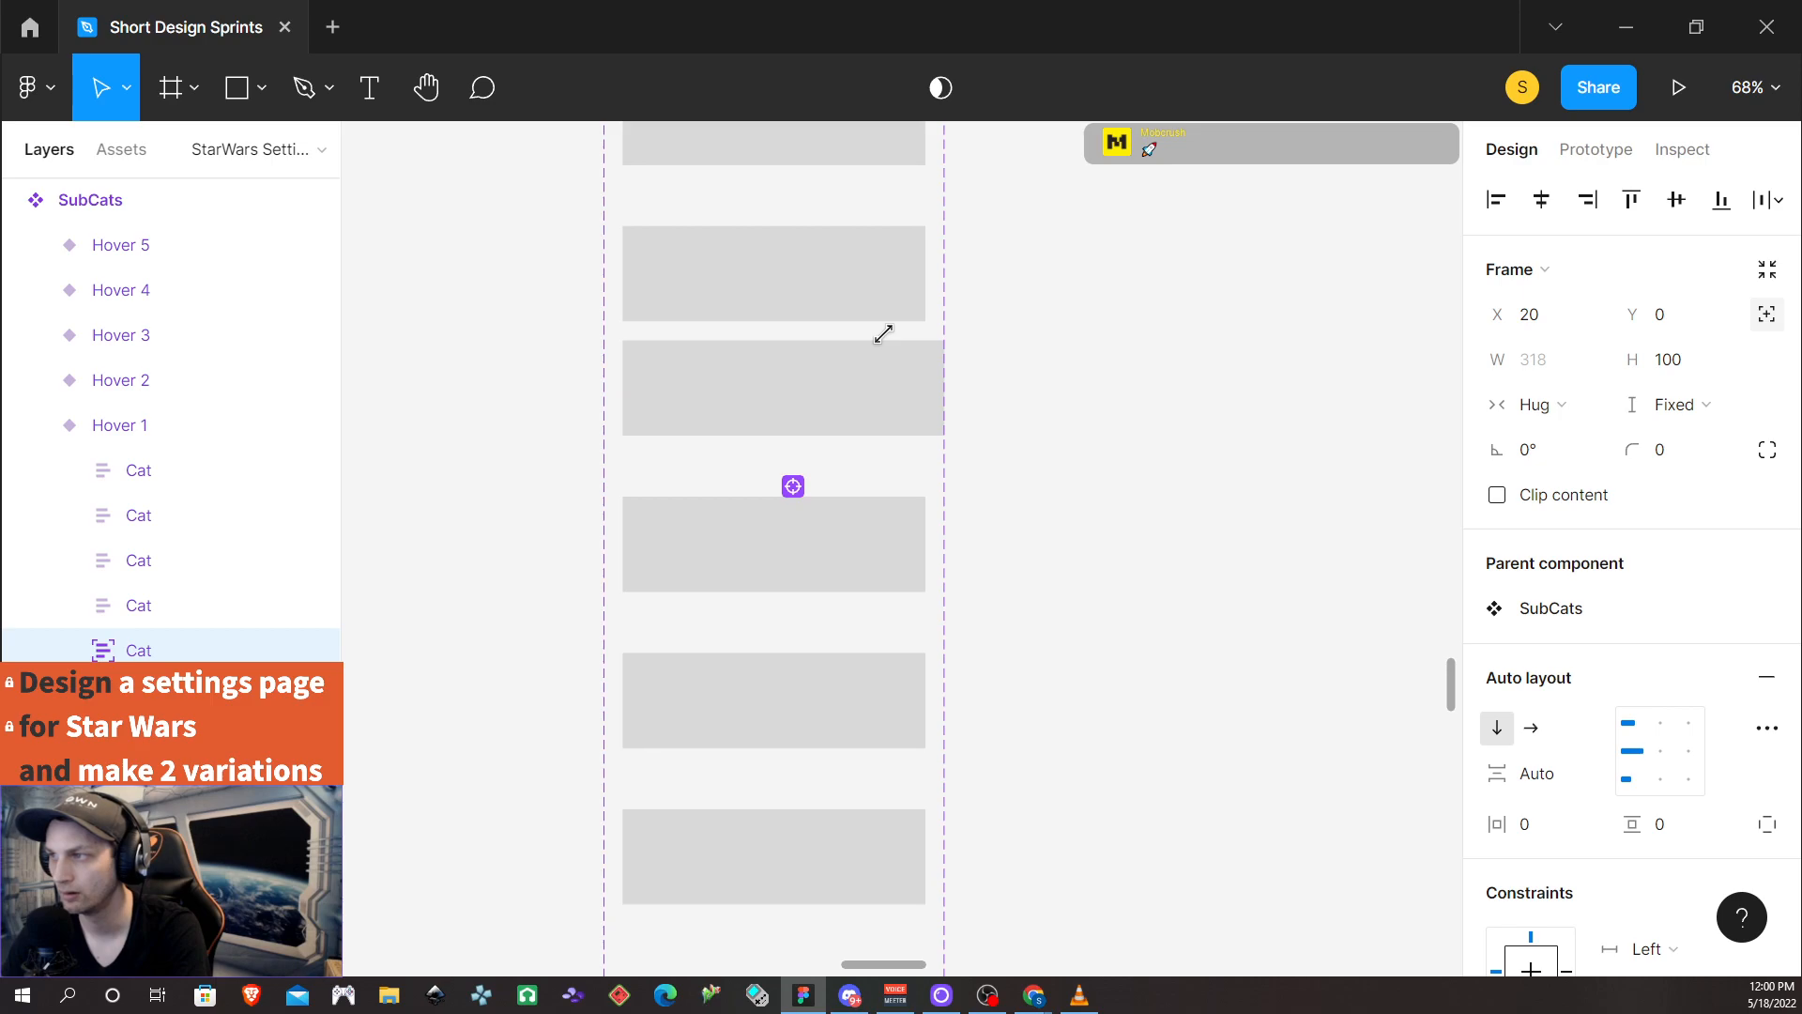
{"action": "key", "text": "Left"}
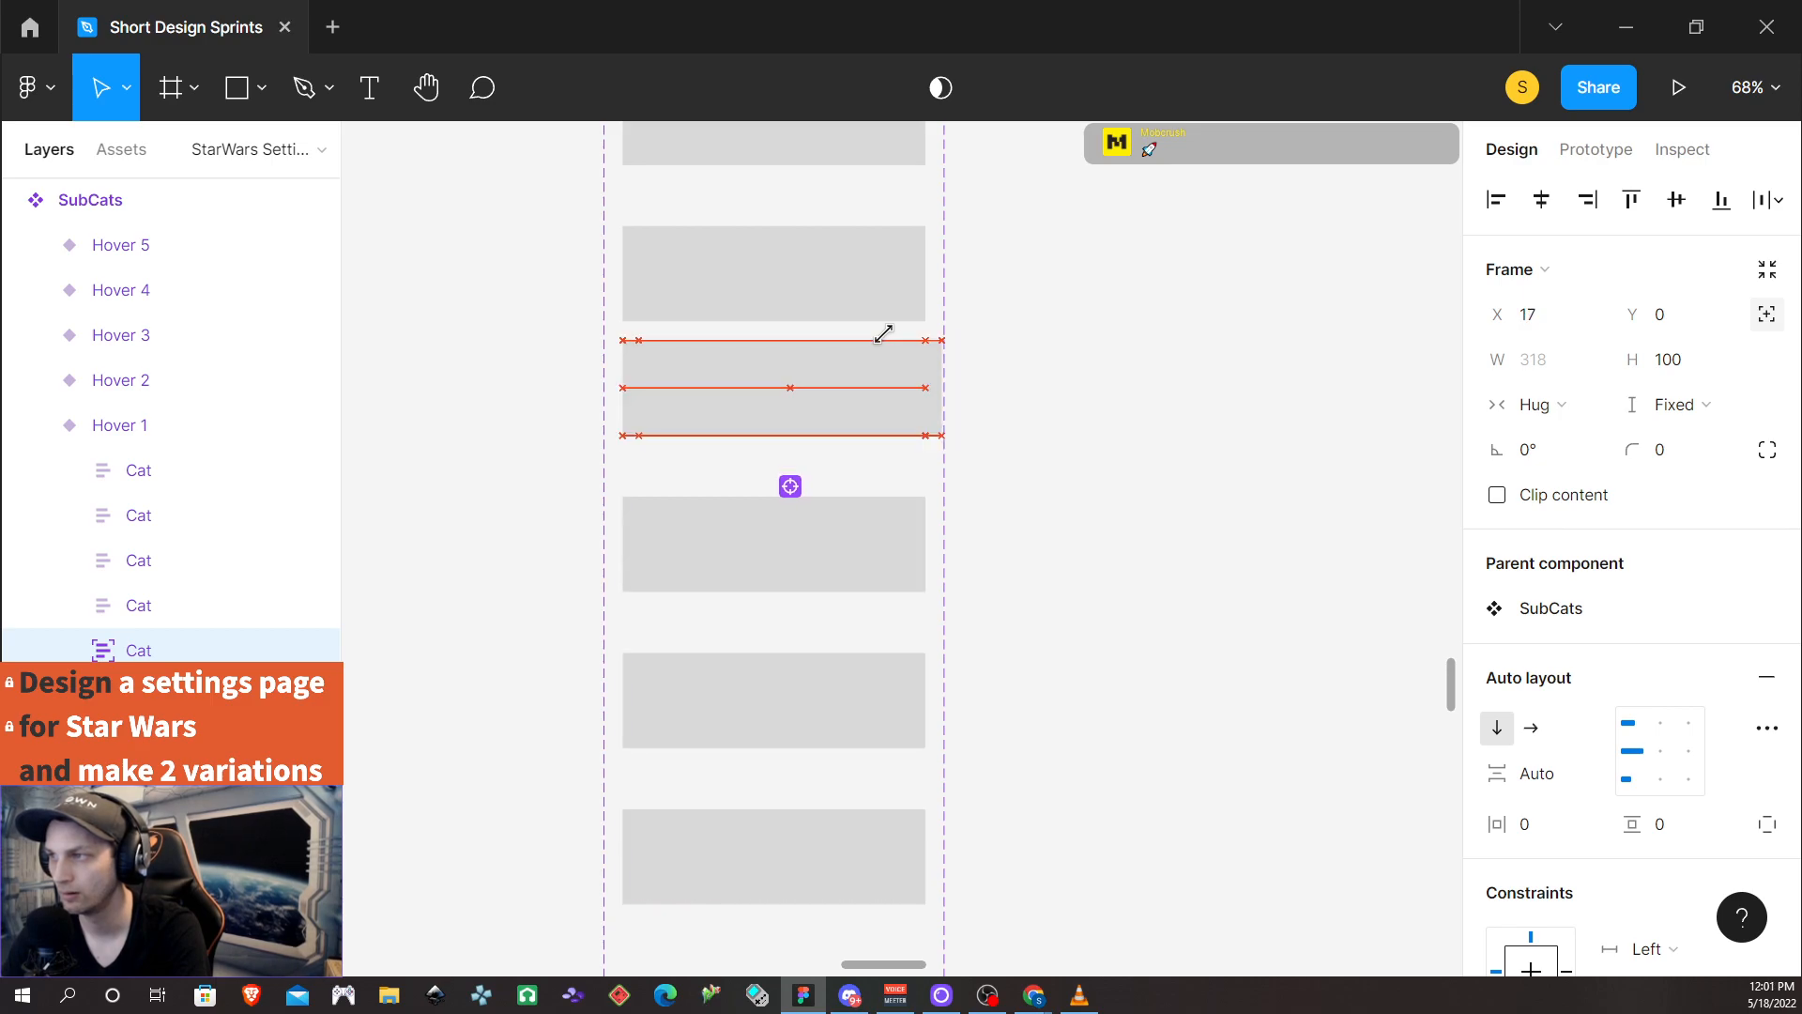
{"action": "key", "text": "Left"}
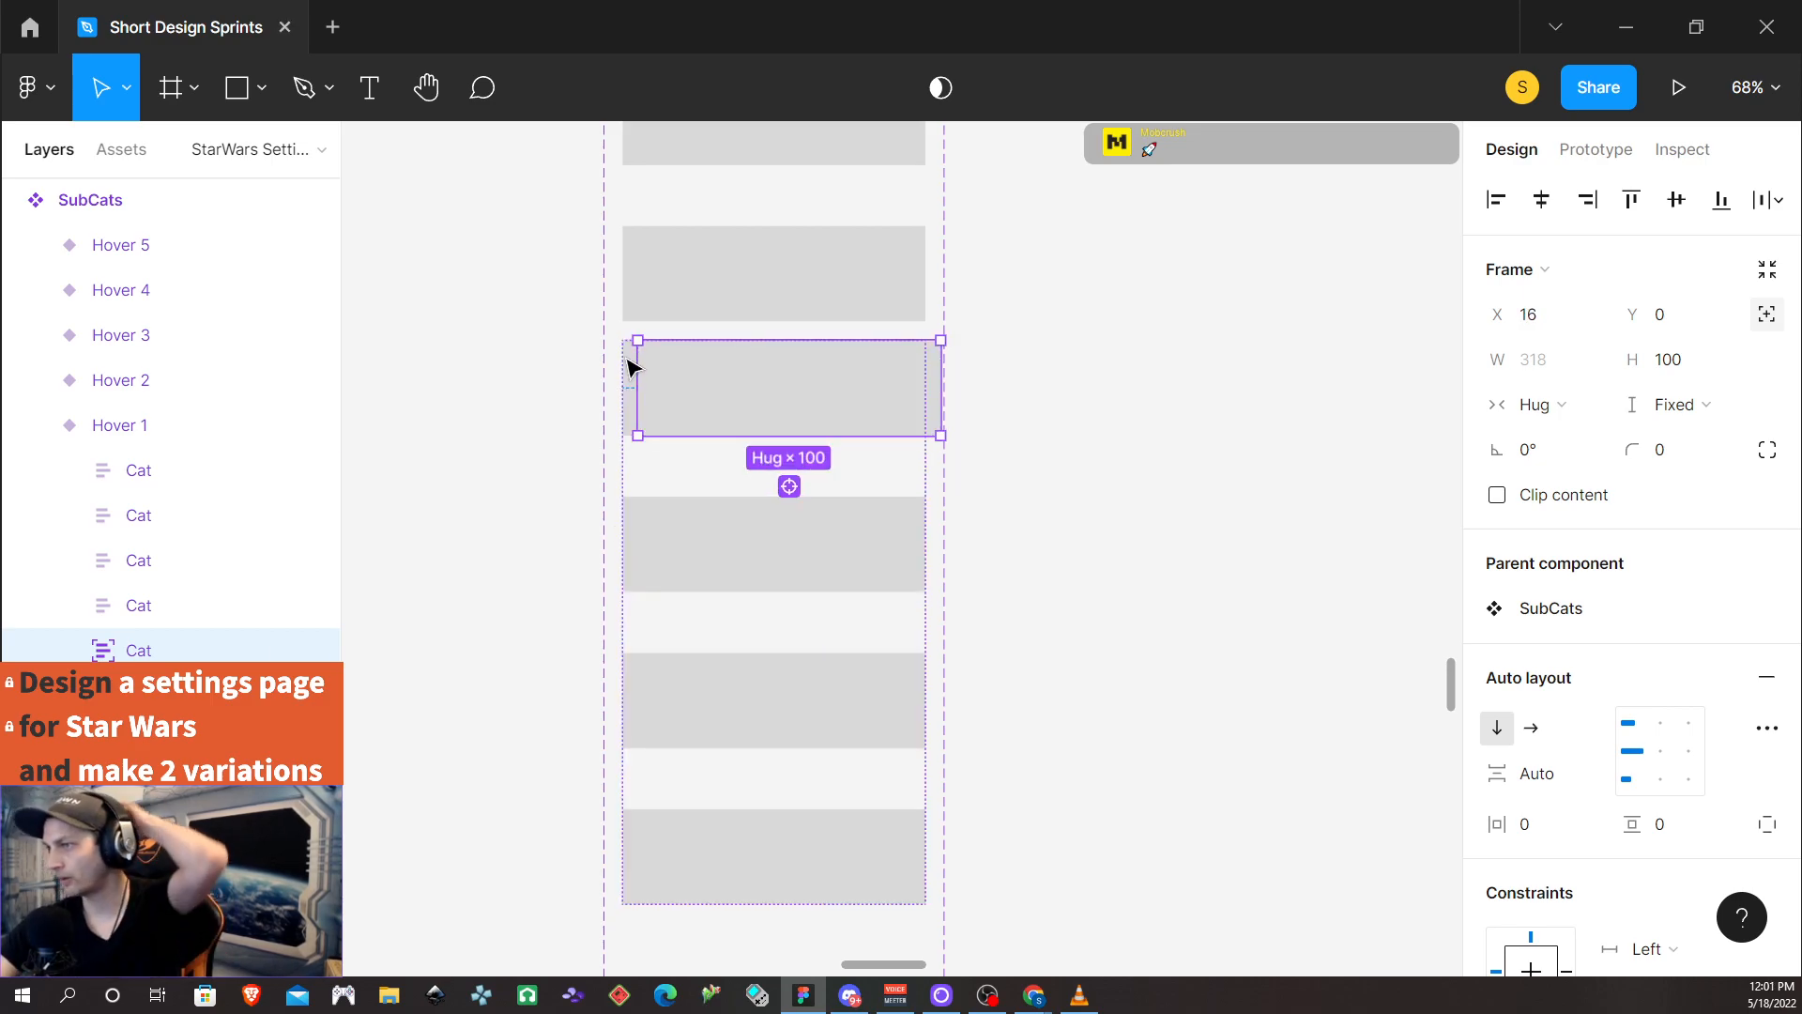
Try deleting the Cat frame behind the shifted one in the Hover 1 variant, and undo the deletion
{"action": "left_click", "coordinate": [632, 410]}
{"action": "left_click", "coordinate": [702, 410]}
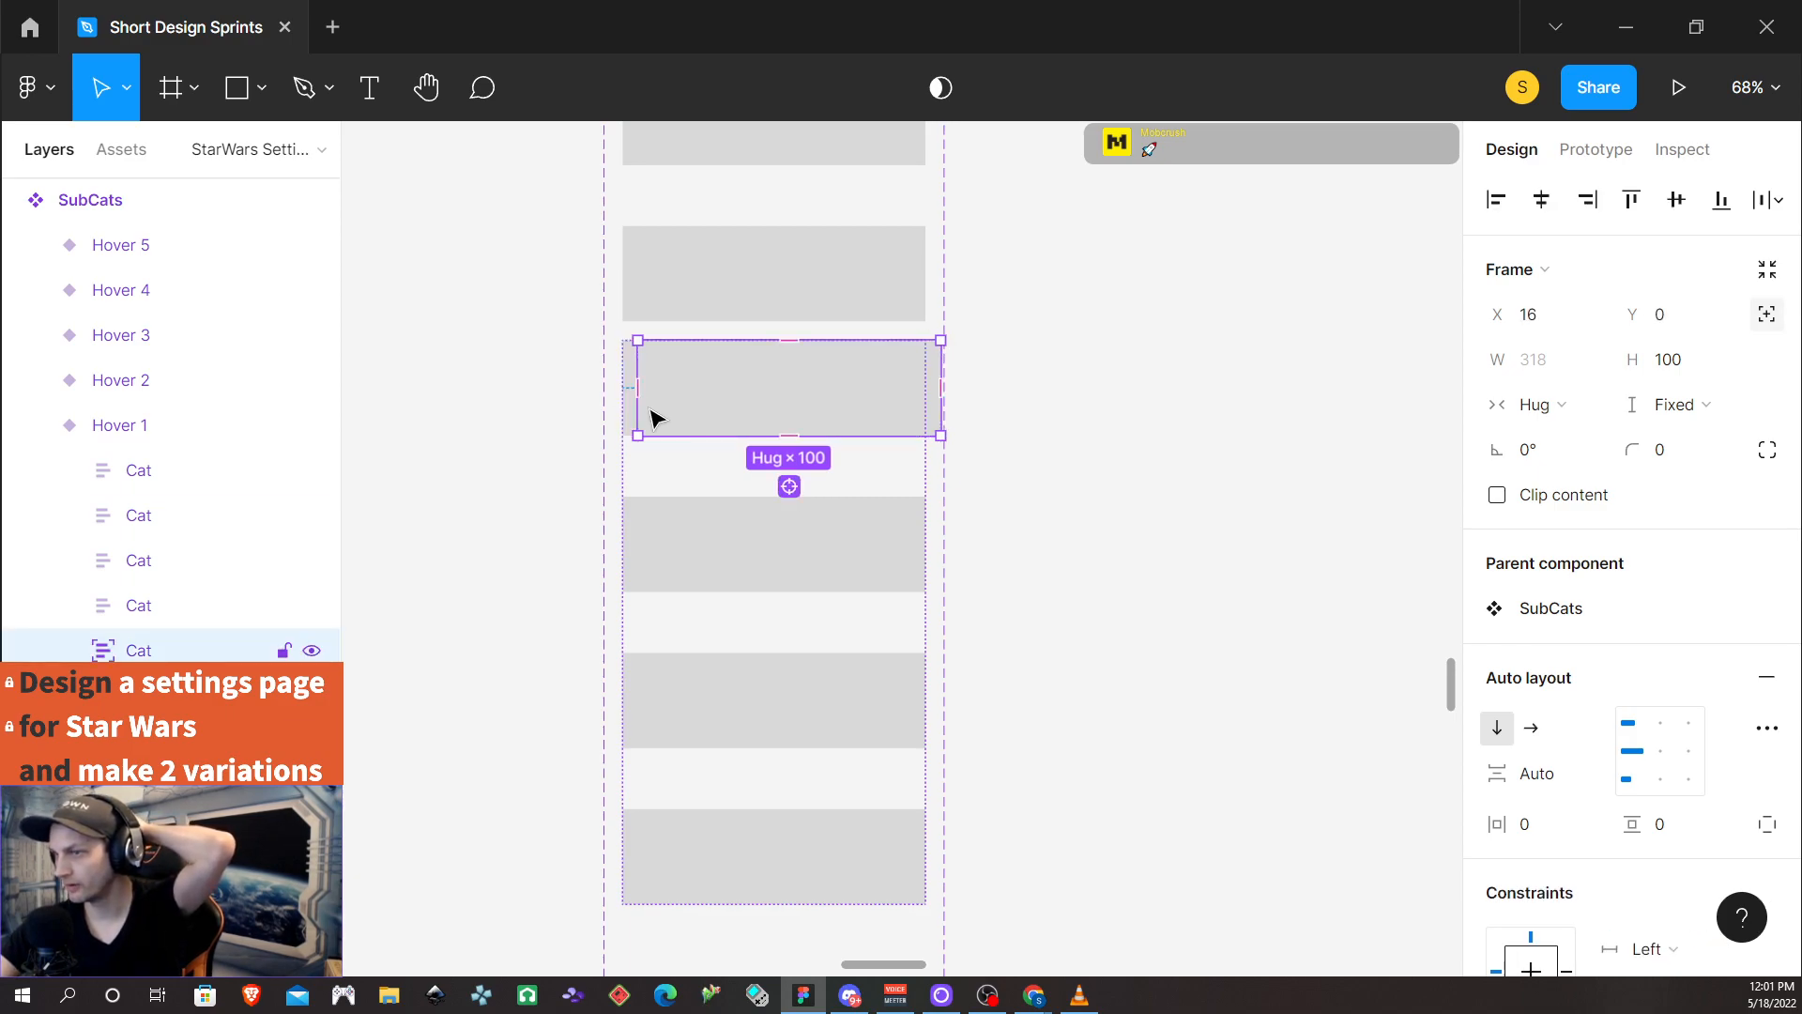
{"action": "left_click", "coordinate": [629, 422]}
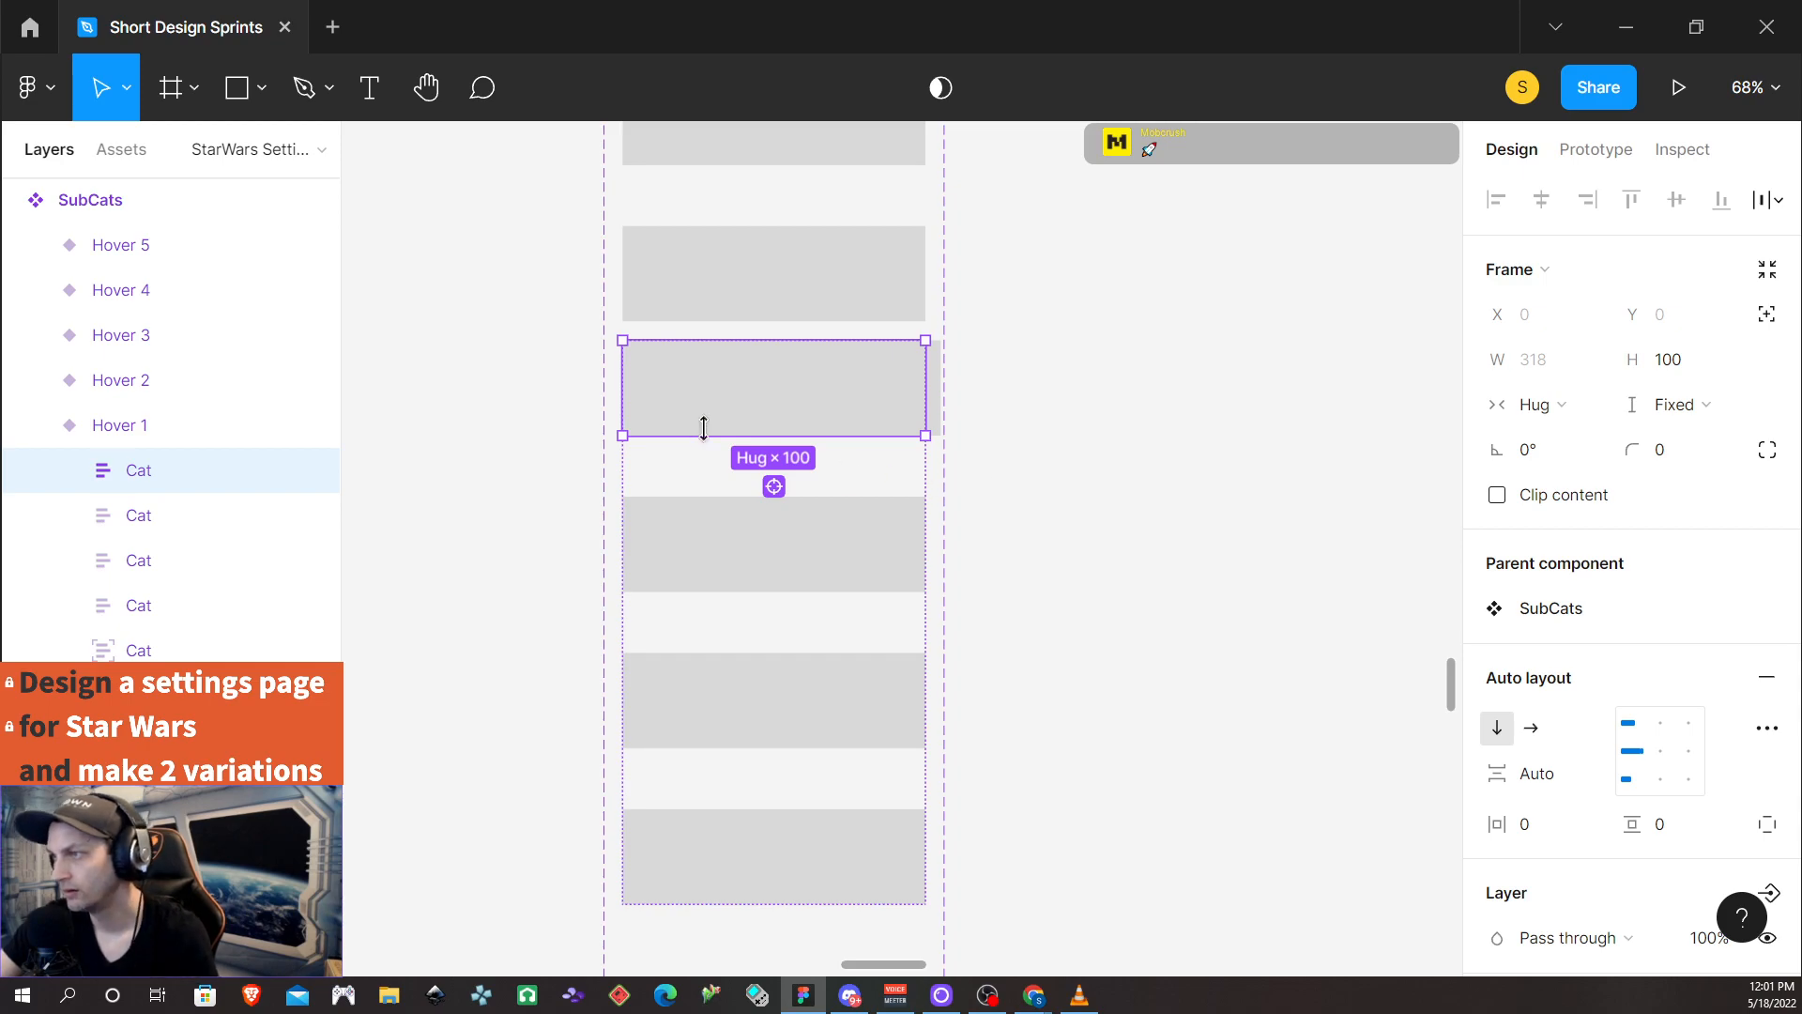
{"action": "key", "text": "Delete"}
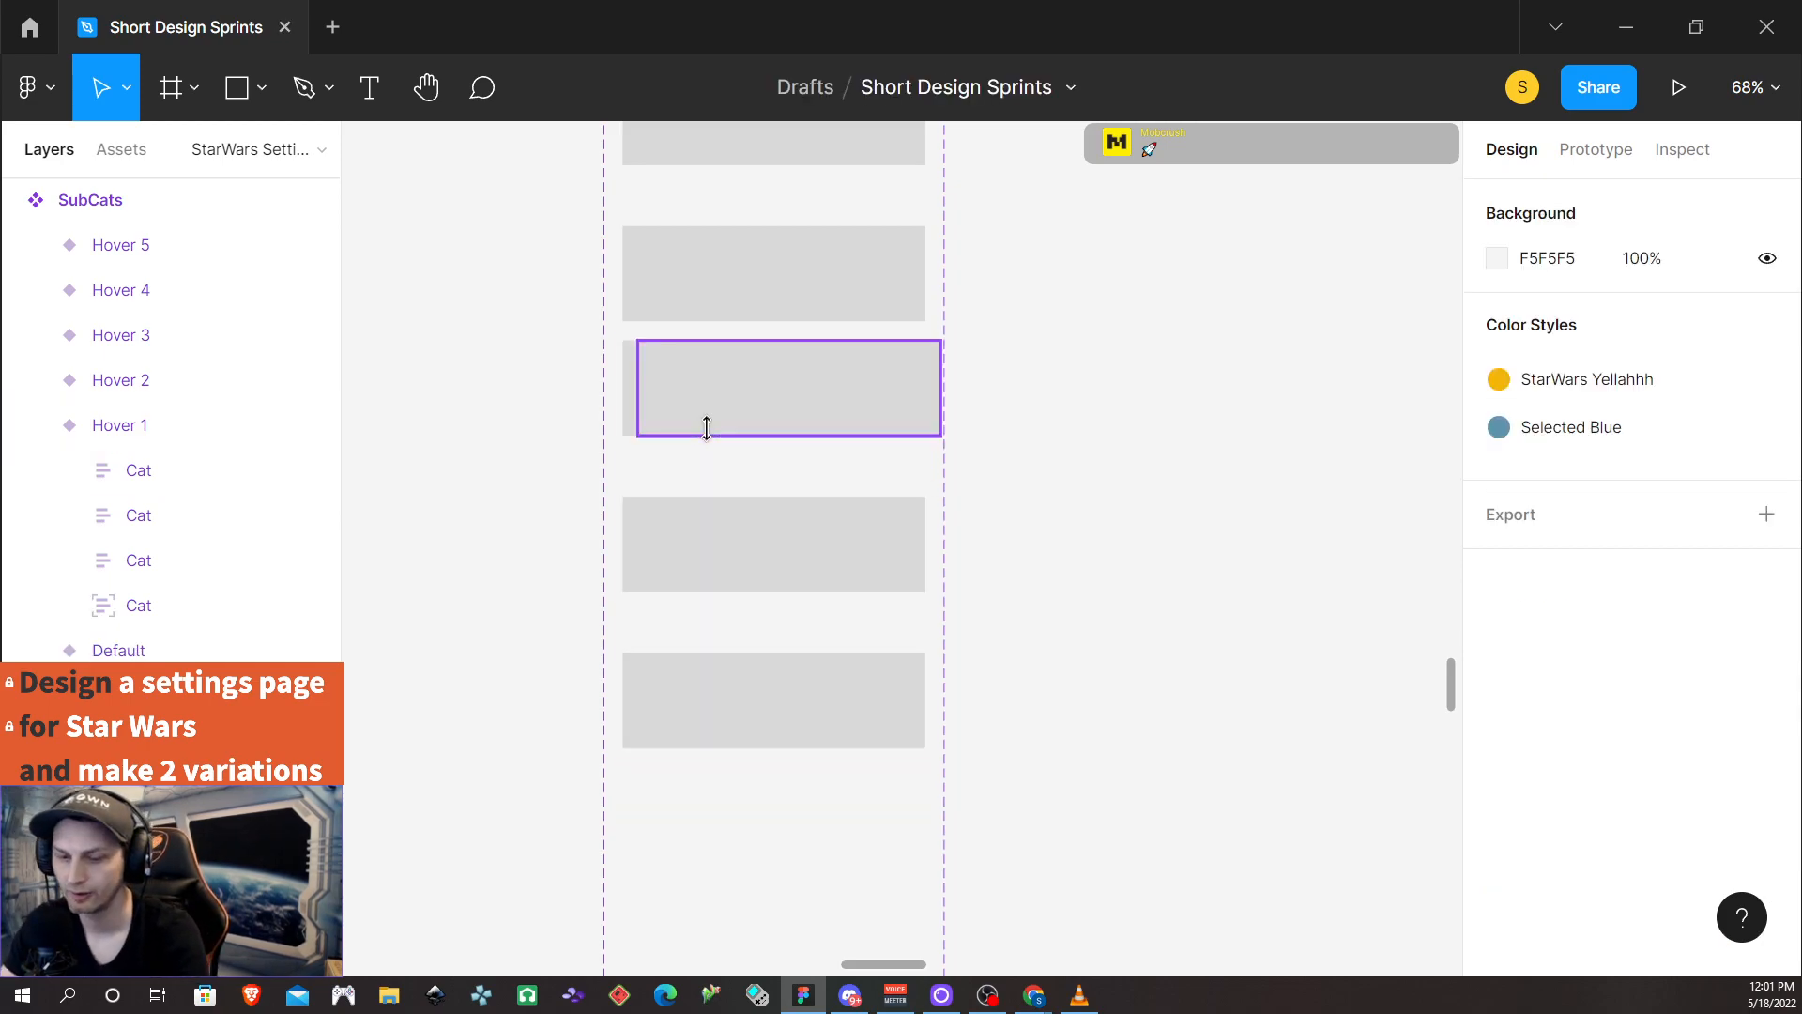
{"action": "key", "text": "ctrl+z"}
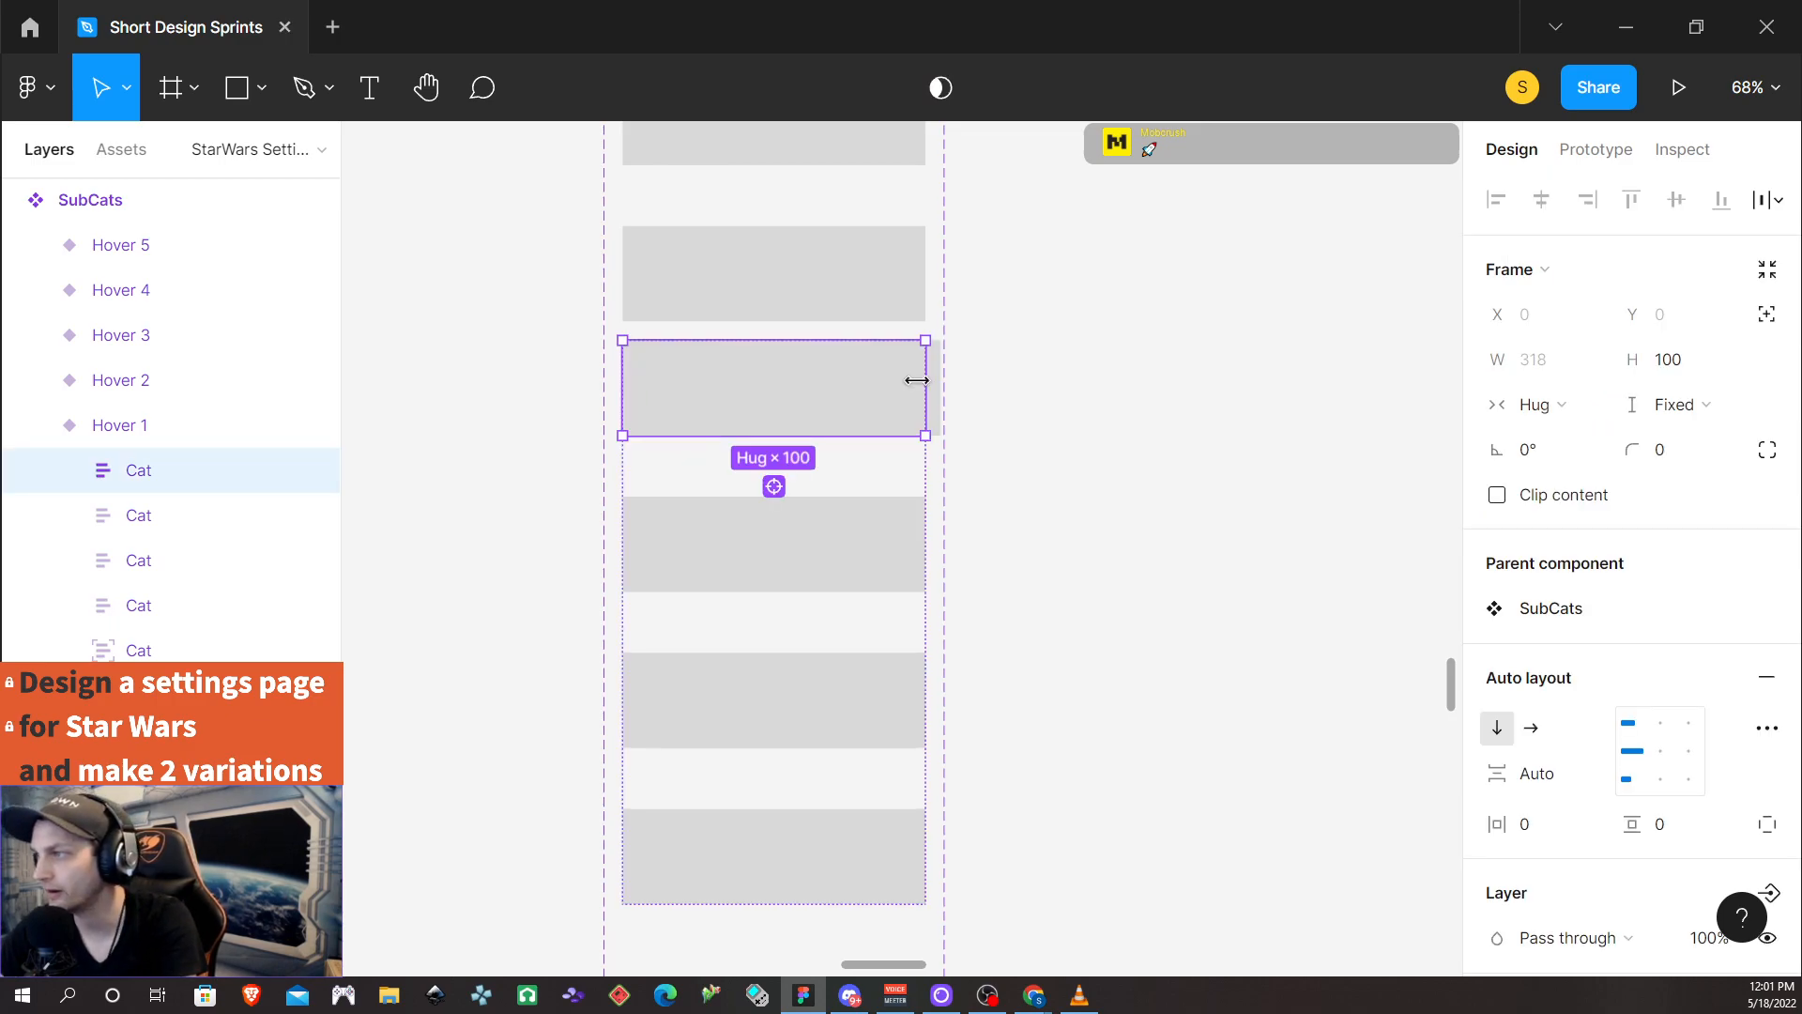
Examine the first listed Cat layer in Hover 1 and its nested Basic Button instance
{"action": "left_click", "coordinate": [69, 471]}
{"action": "left_click", "coordinate": [161, 515]}
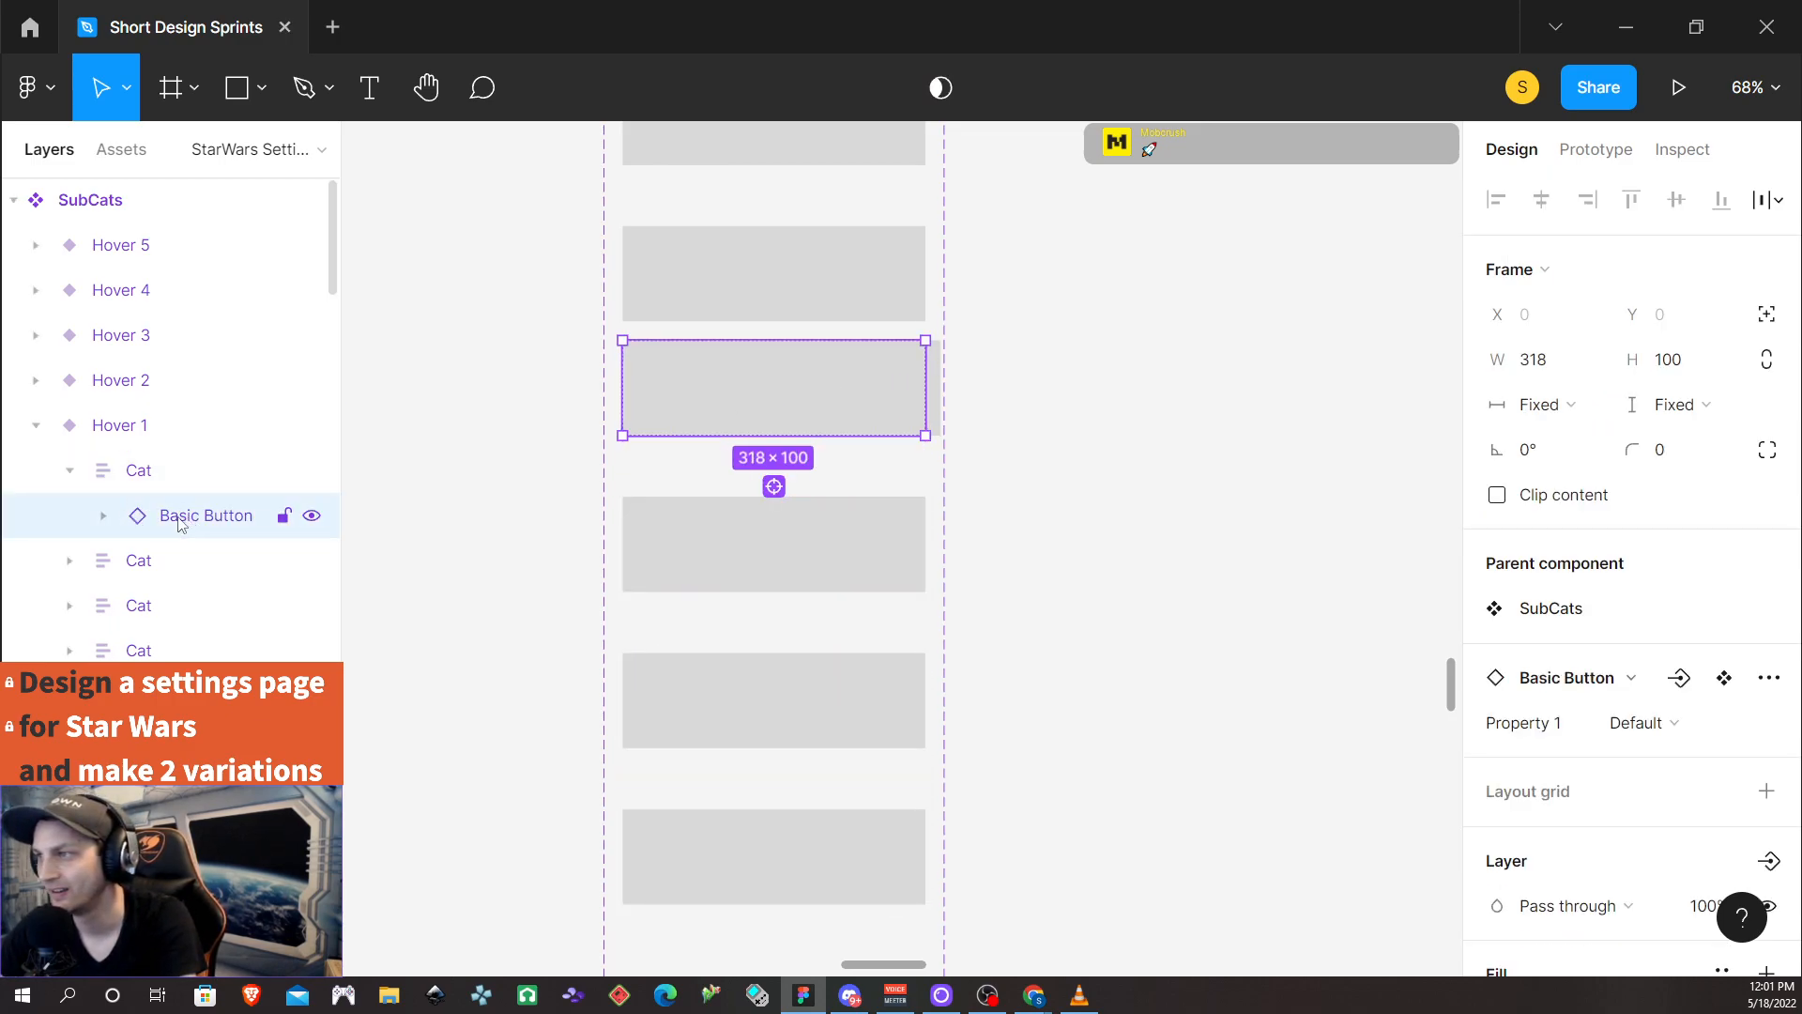
{"action": "left_click", "coordinate": [140, 561]}
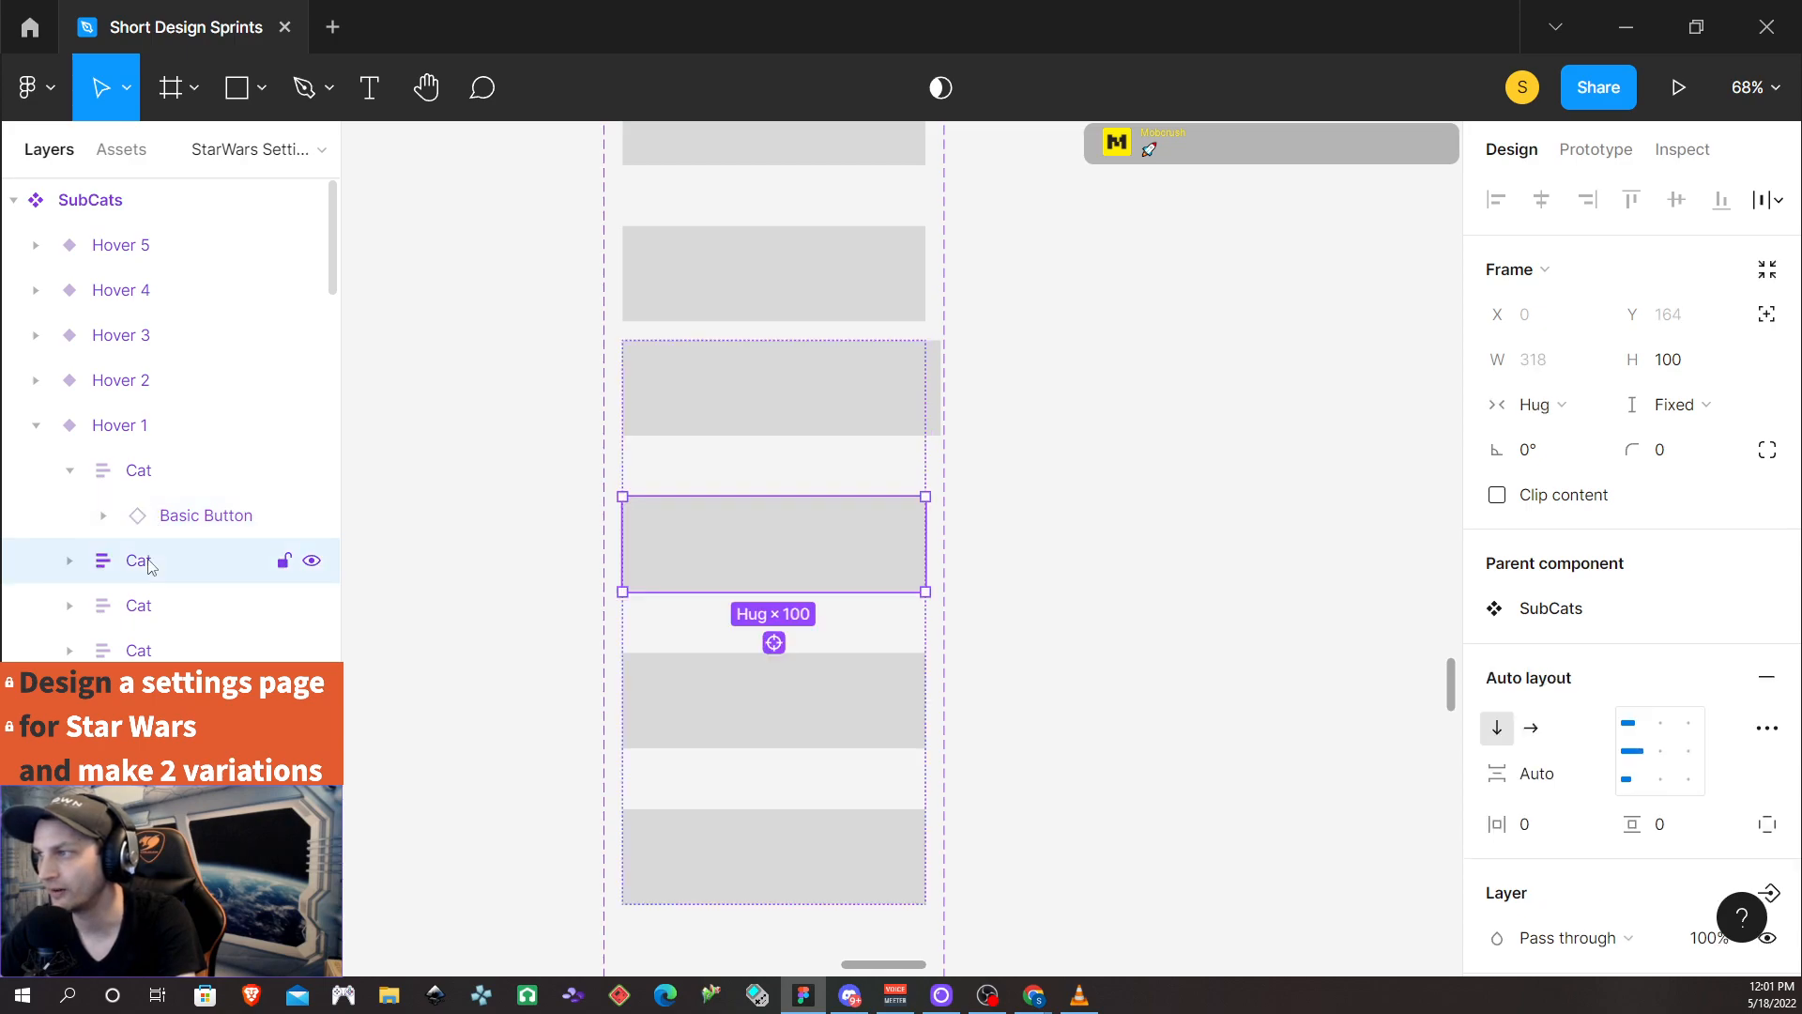
{"action": "left_click", "coordinate": [143, 522]}
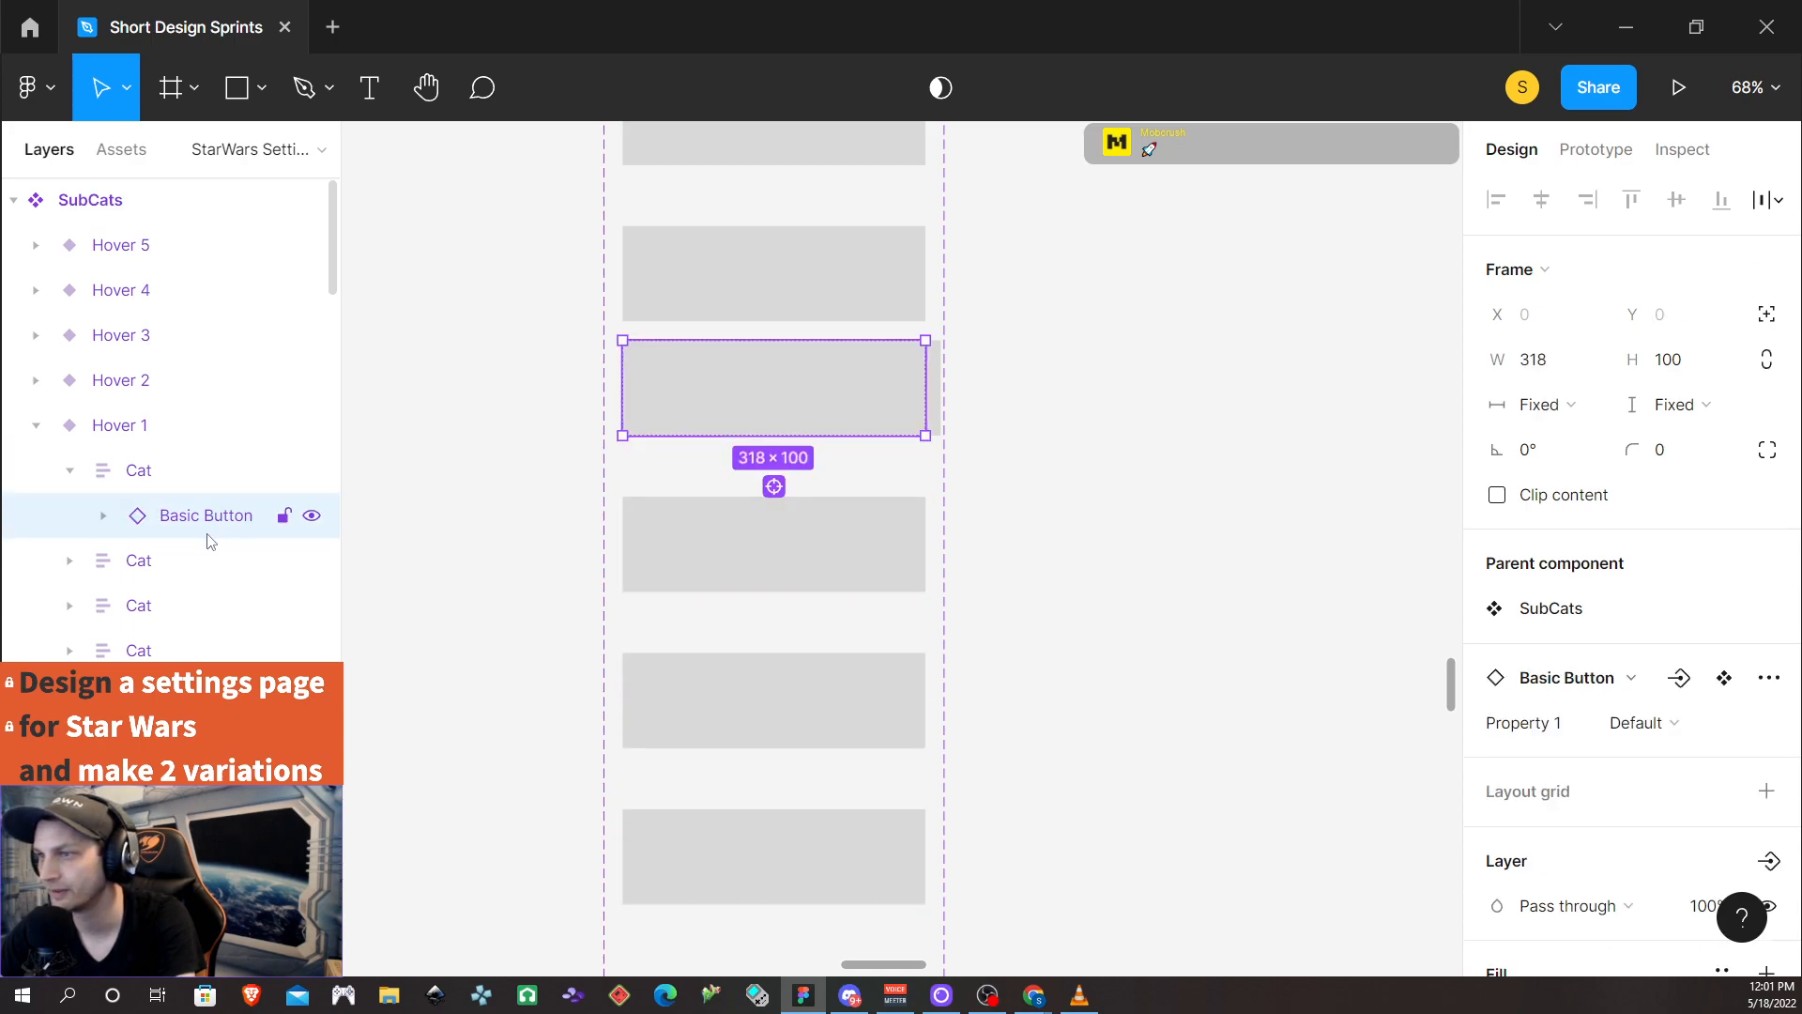
{"action": "left_click", "coordinate": [162, 477]}
{"action": "left_click", "coordinate": [70, 471]}
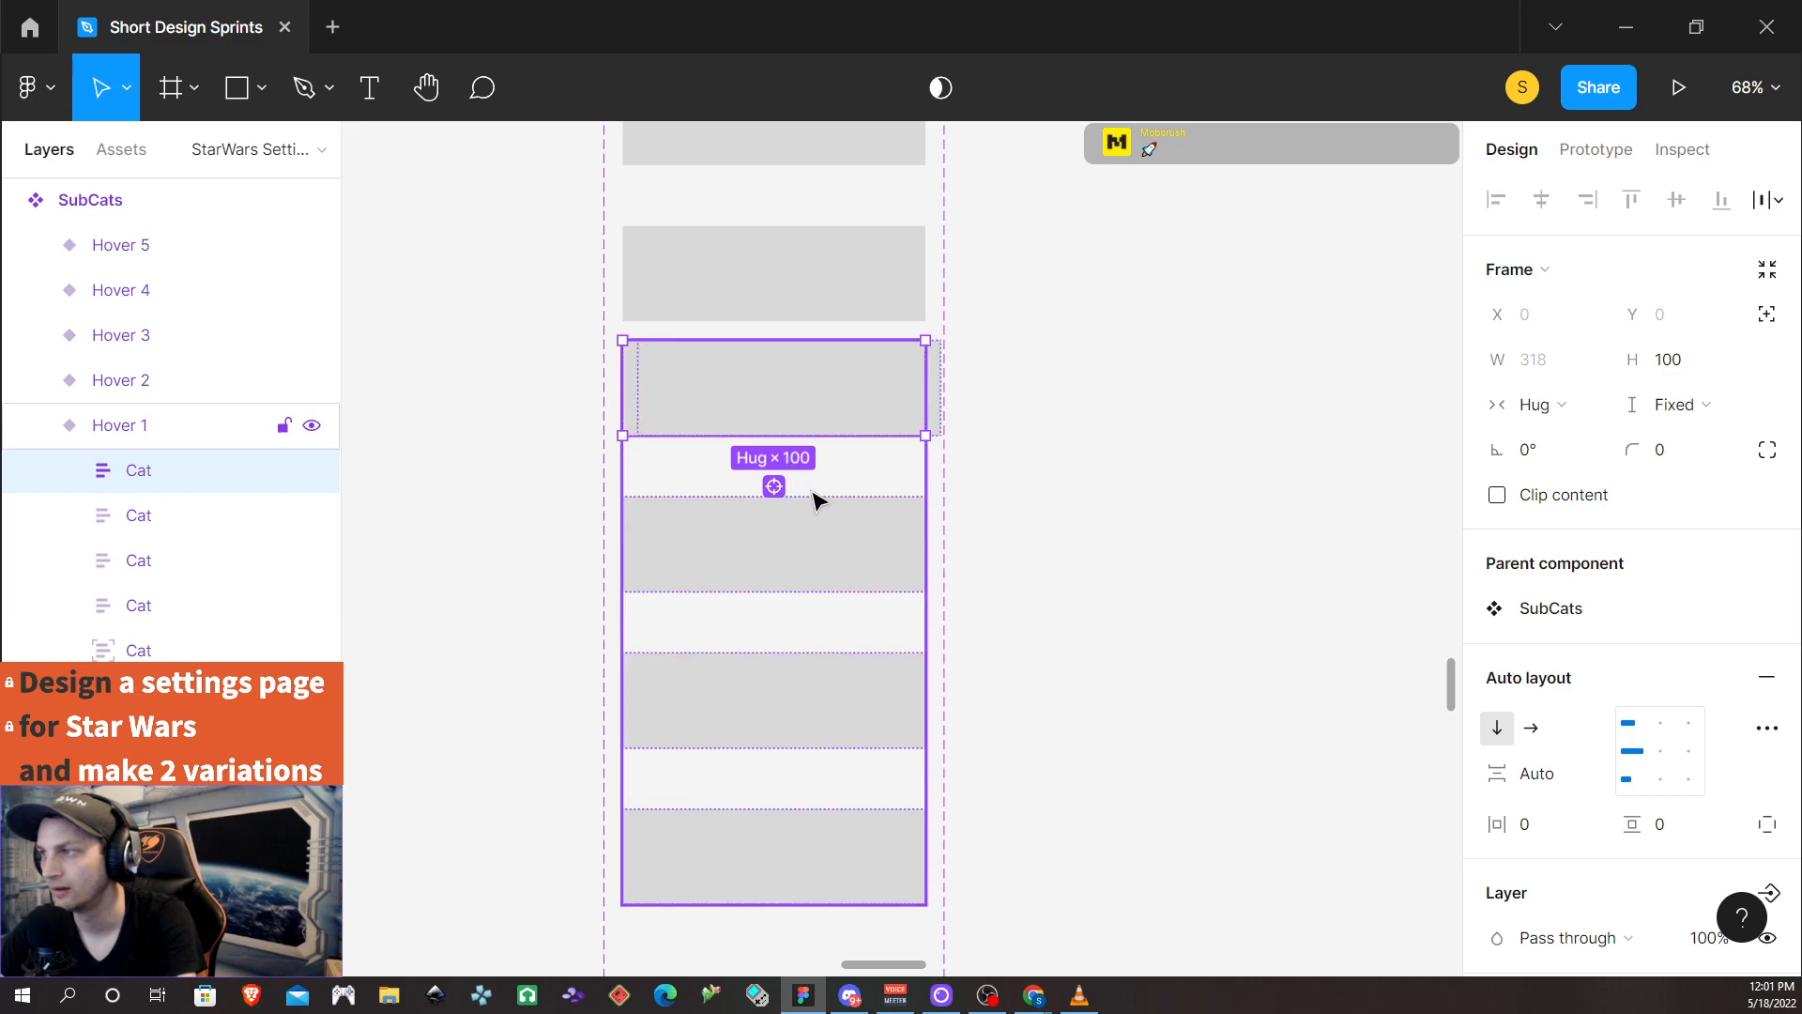
Give the second Cat frame in the SubCats Hover 2 variant an absolute position within its auto layout
{"action": "scroll", "coordinate": [845, 451], "scroll_direction": "up", "scroll_amount": 1}
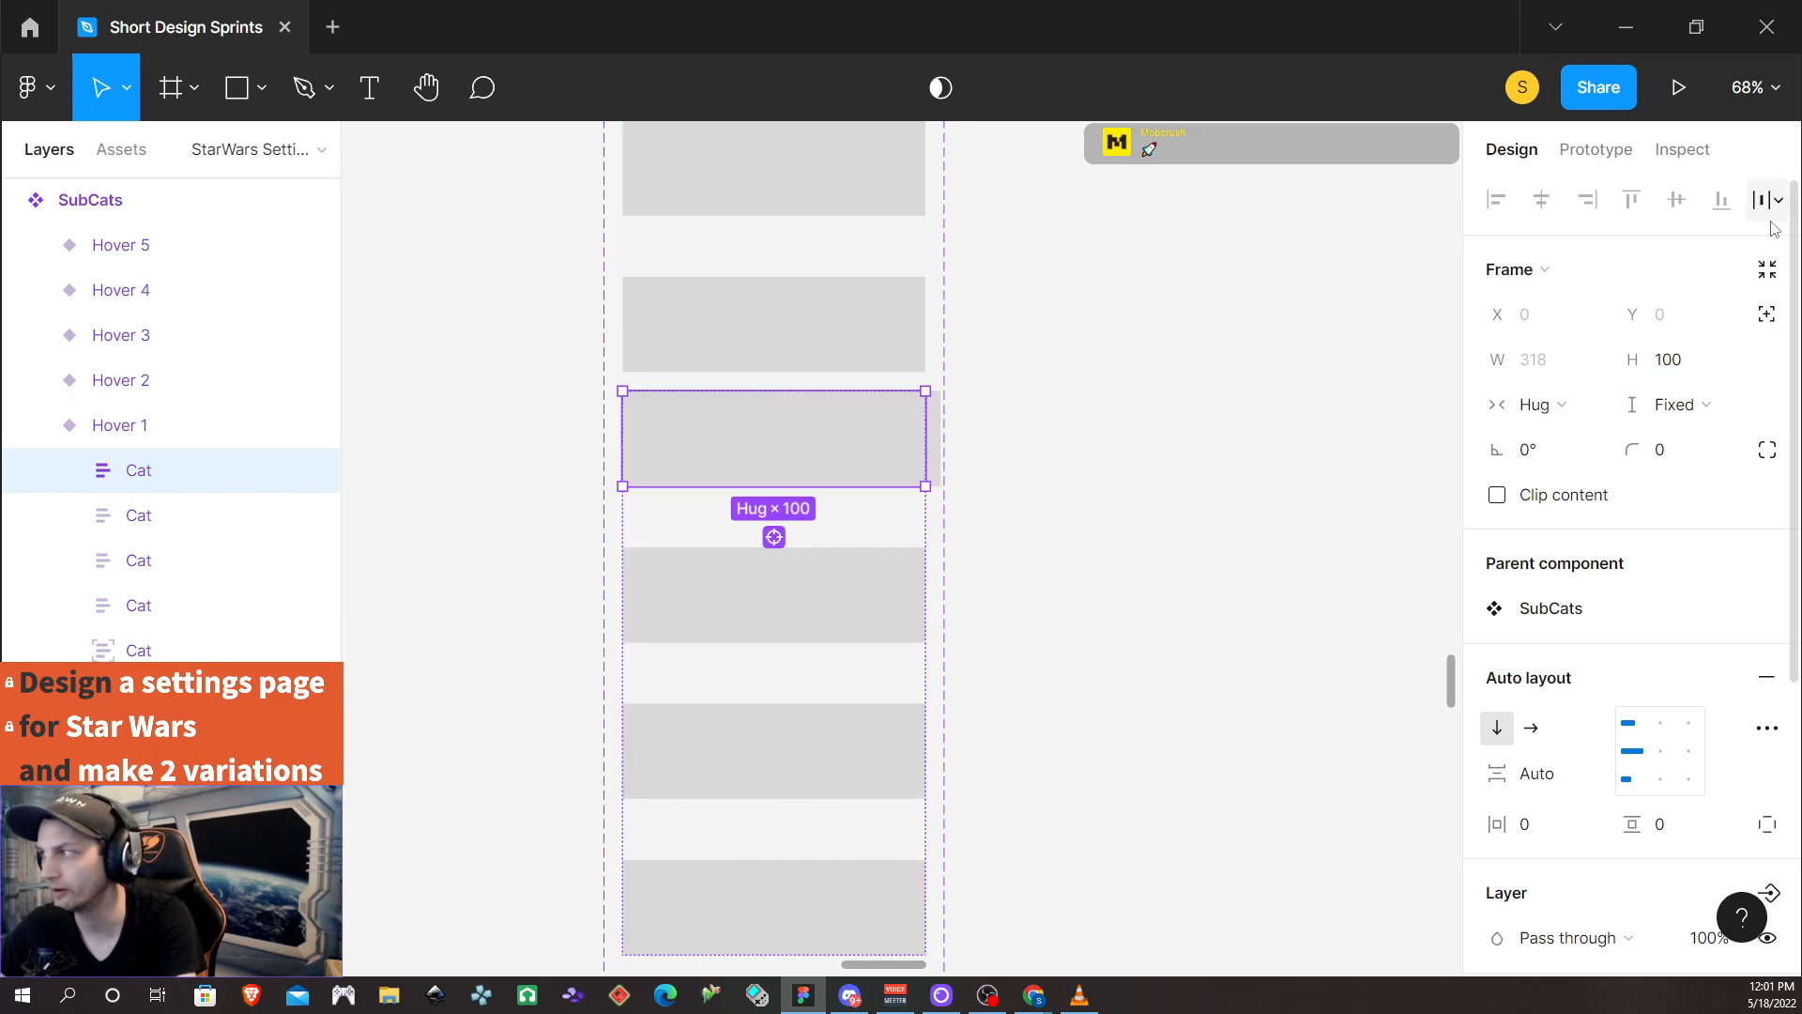
{"action": "scroll", "coordinate": [889, 559], "scroll_direction": "up", "scroll_amount": 1}
{"action": "scroll", "coordinate": [887, 561], "scroll_direction": "down", "scroll_amount": 4}
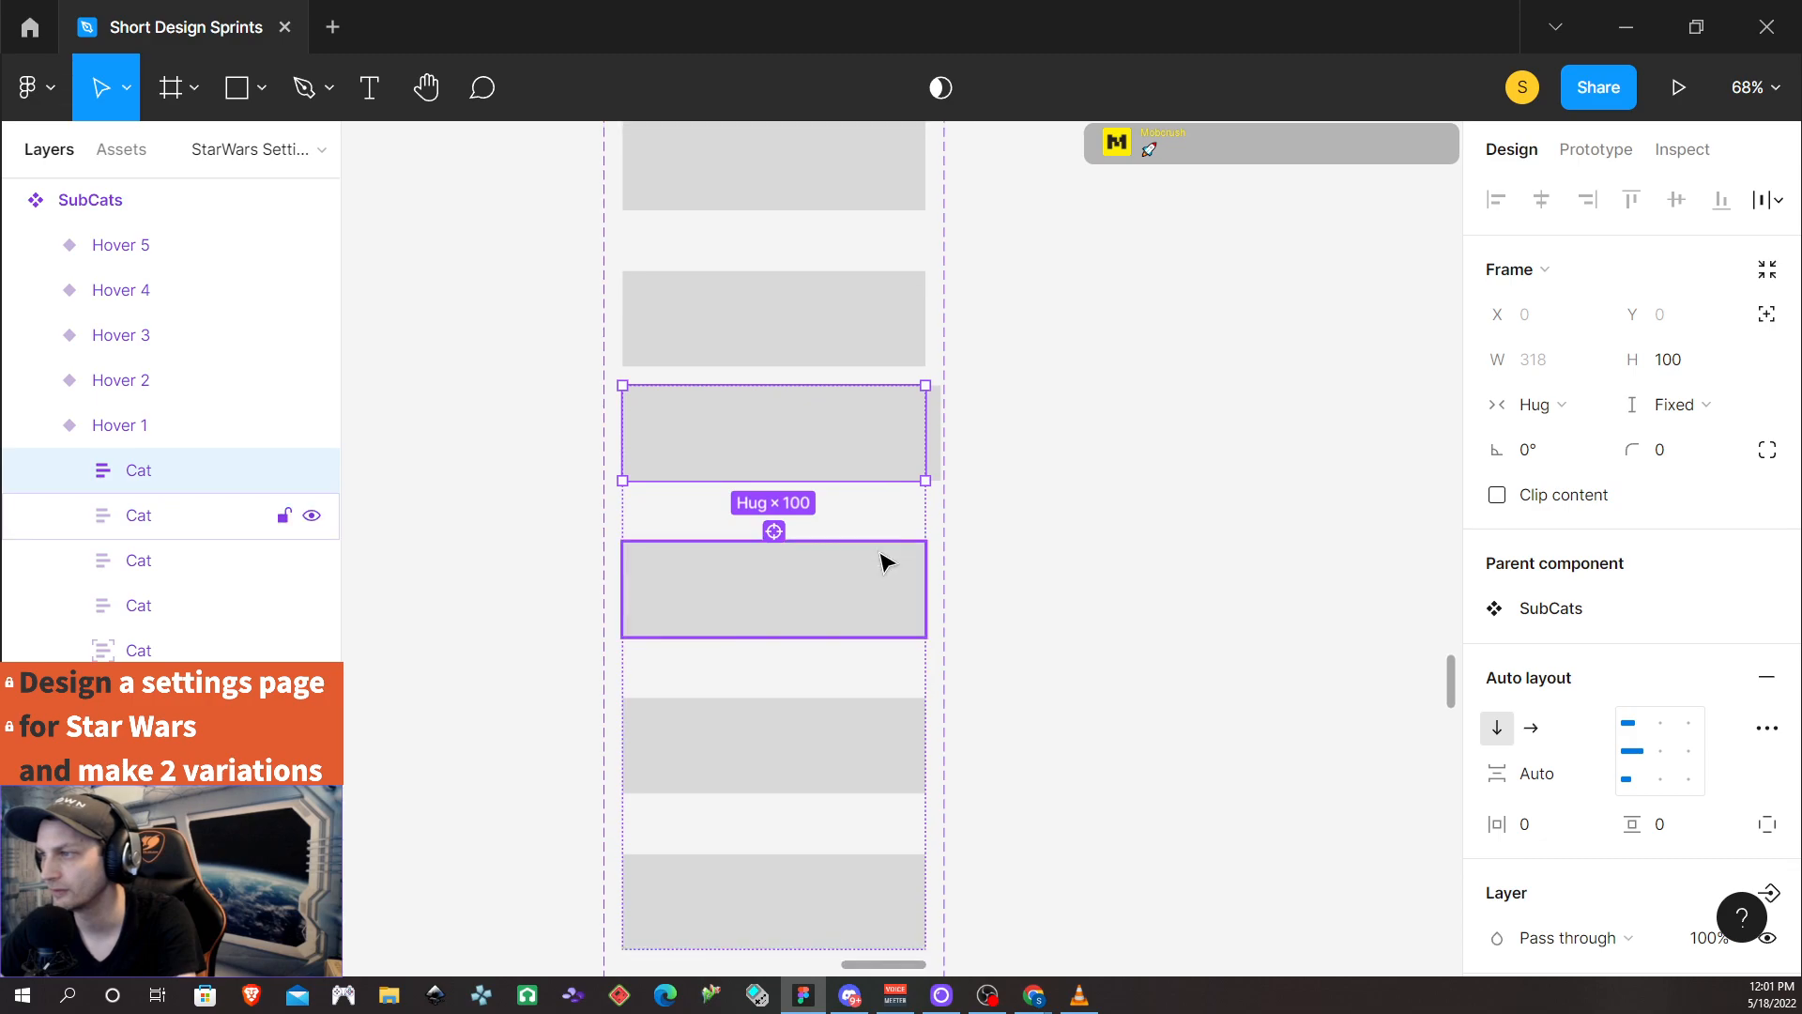
{"action": "left_click", "coordinate": [859, 614]}
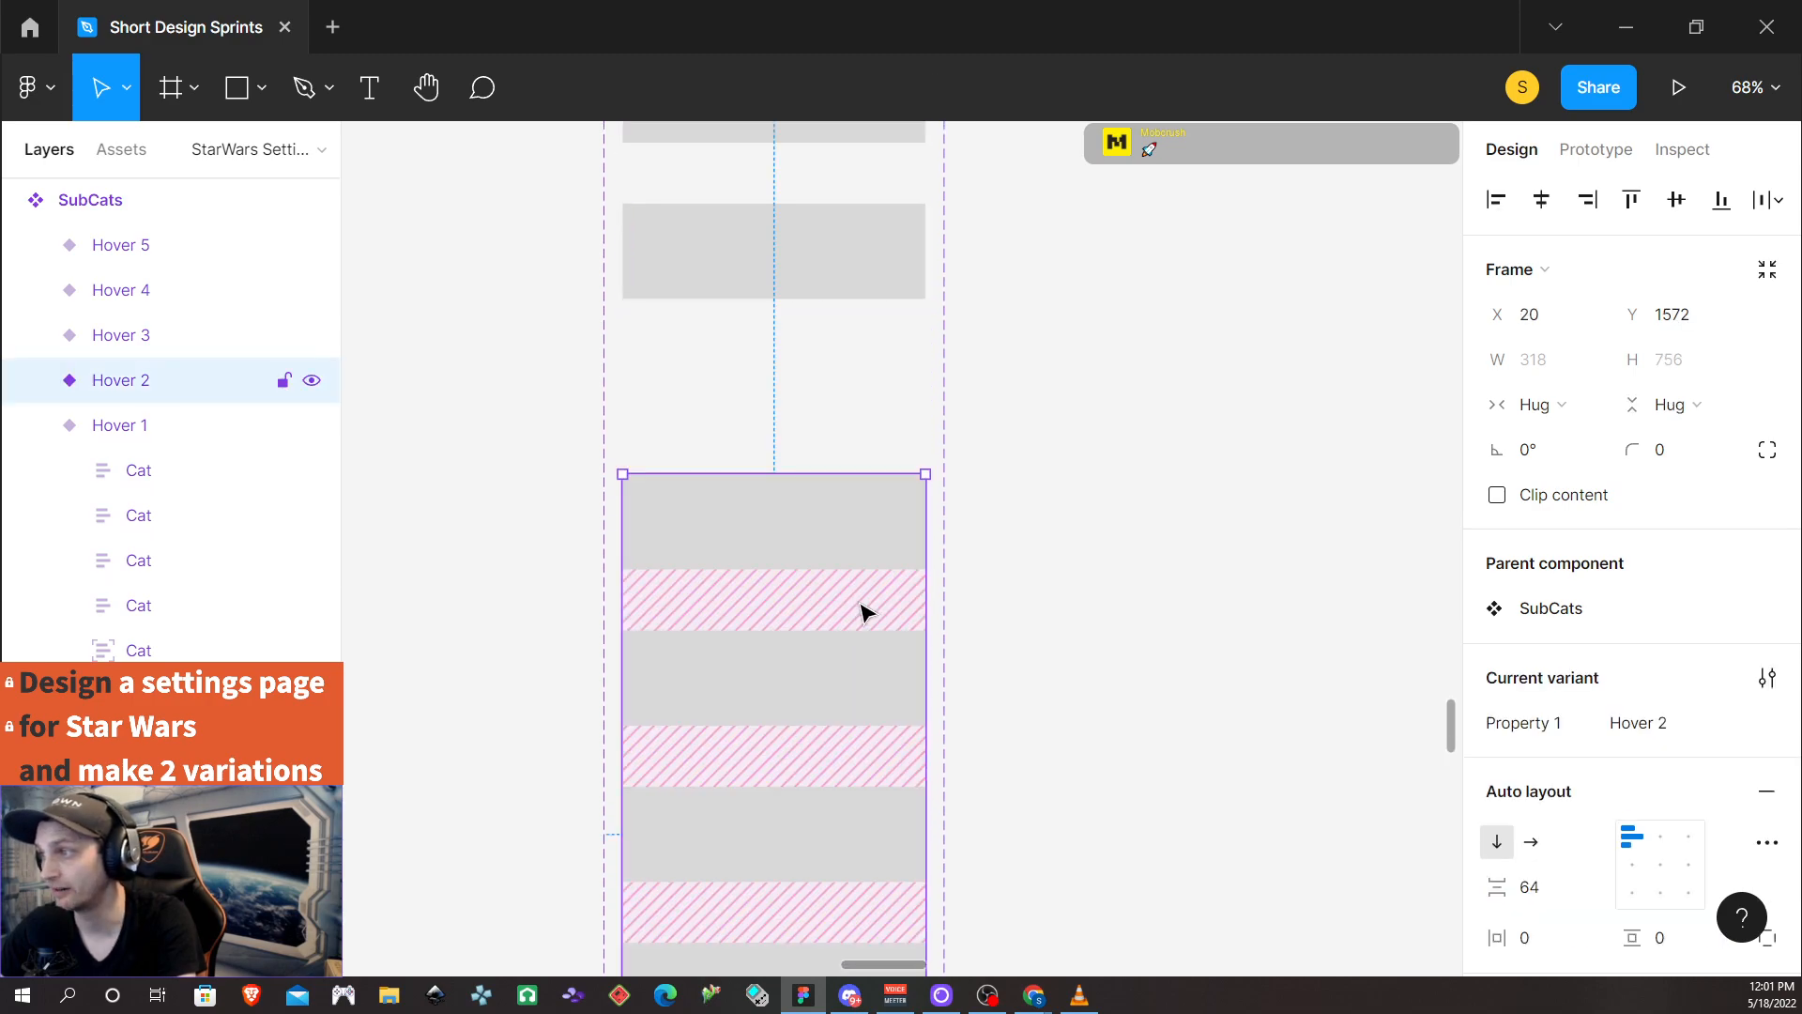
{"action": "scroll", "coordinate": [889, 699], "scroll_direction": "down", "scroll_amount": 1}
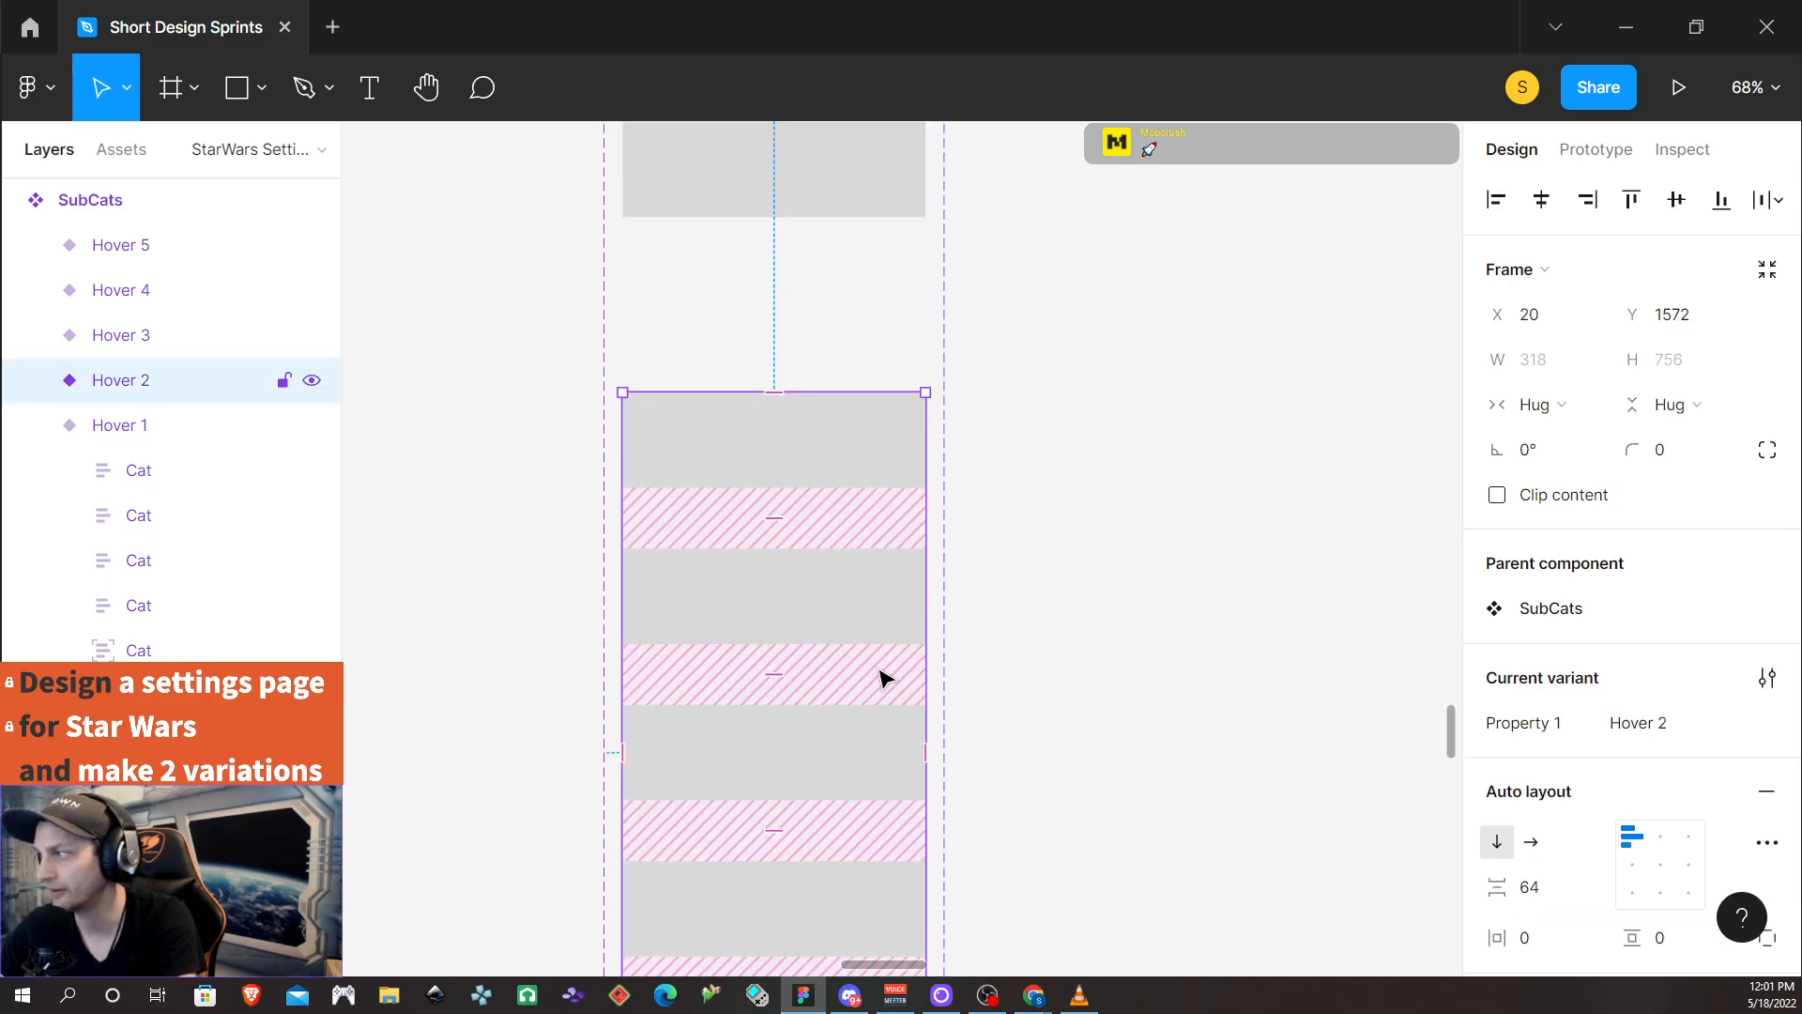
{"action": "left_click", "coordinate": [854, 603]}
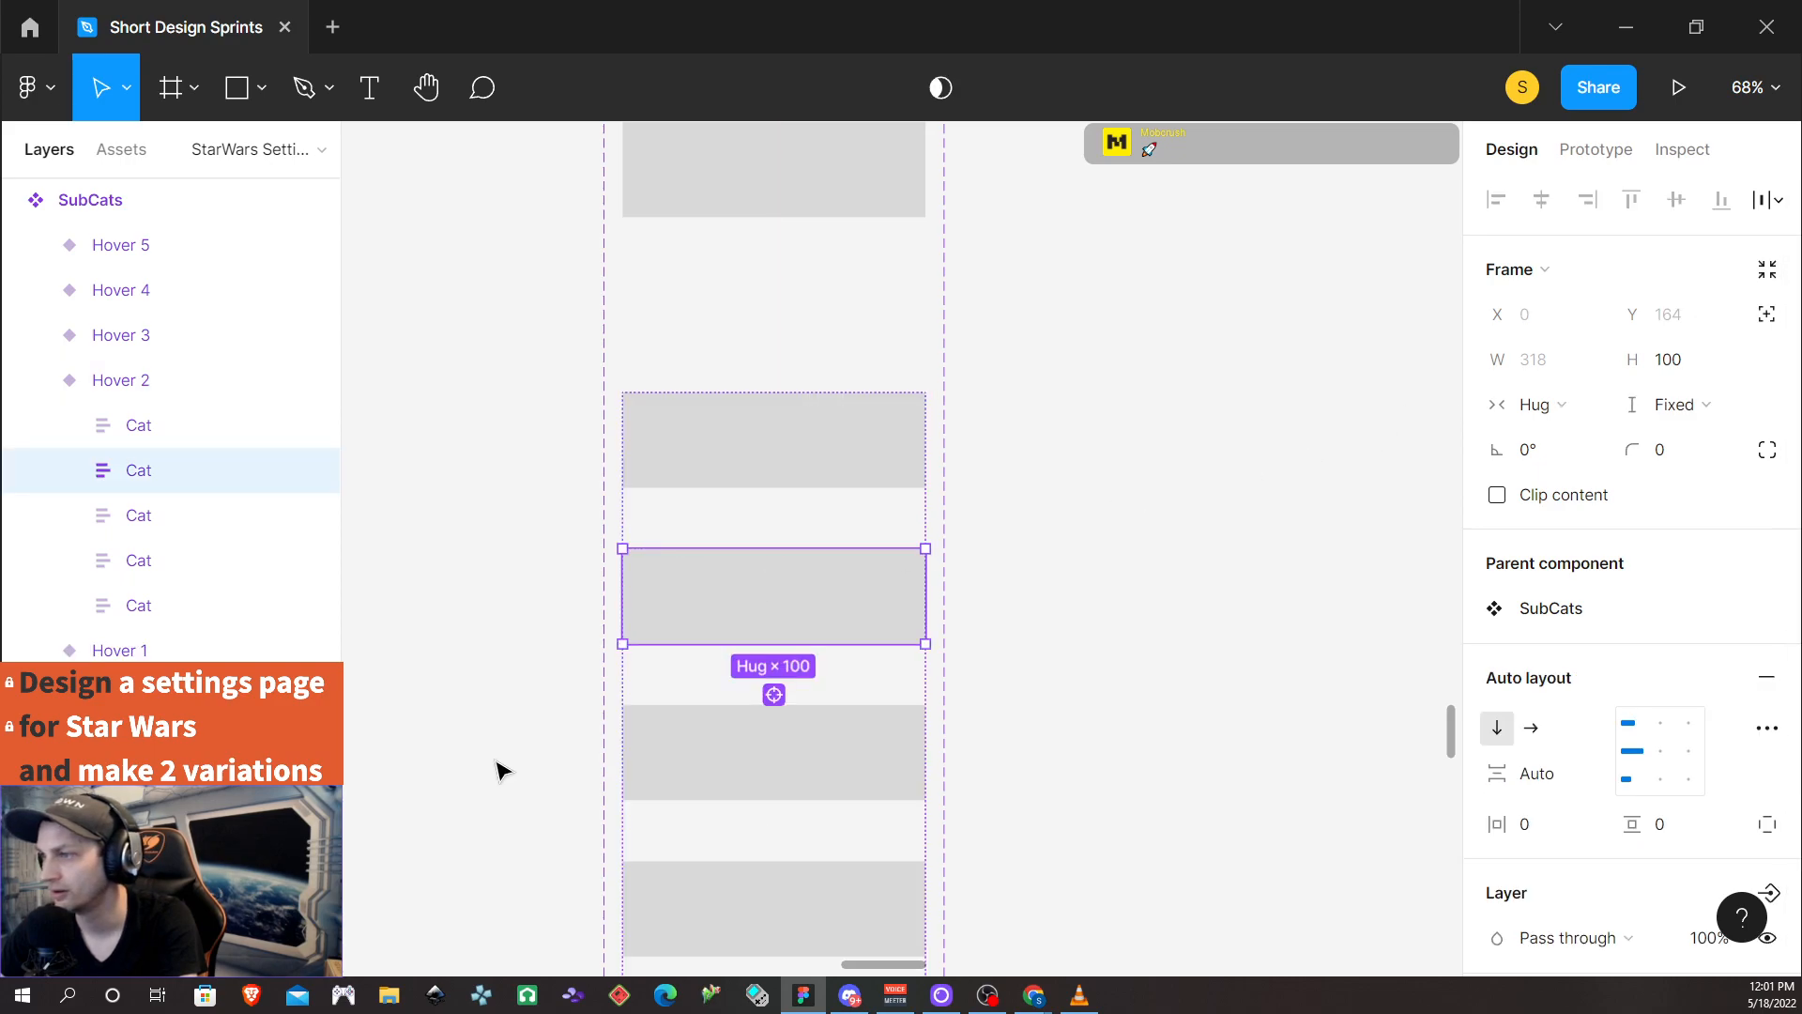
{"action": "left_click", "coordinate": [1765, 316]}
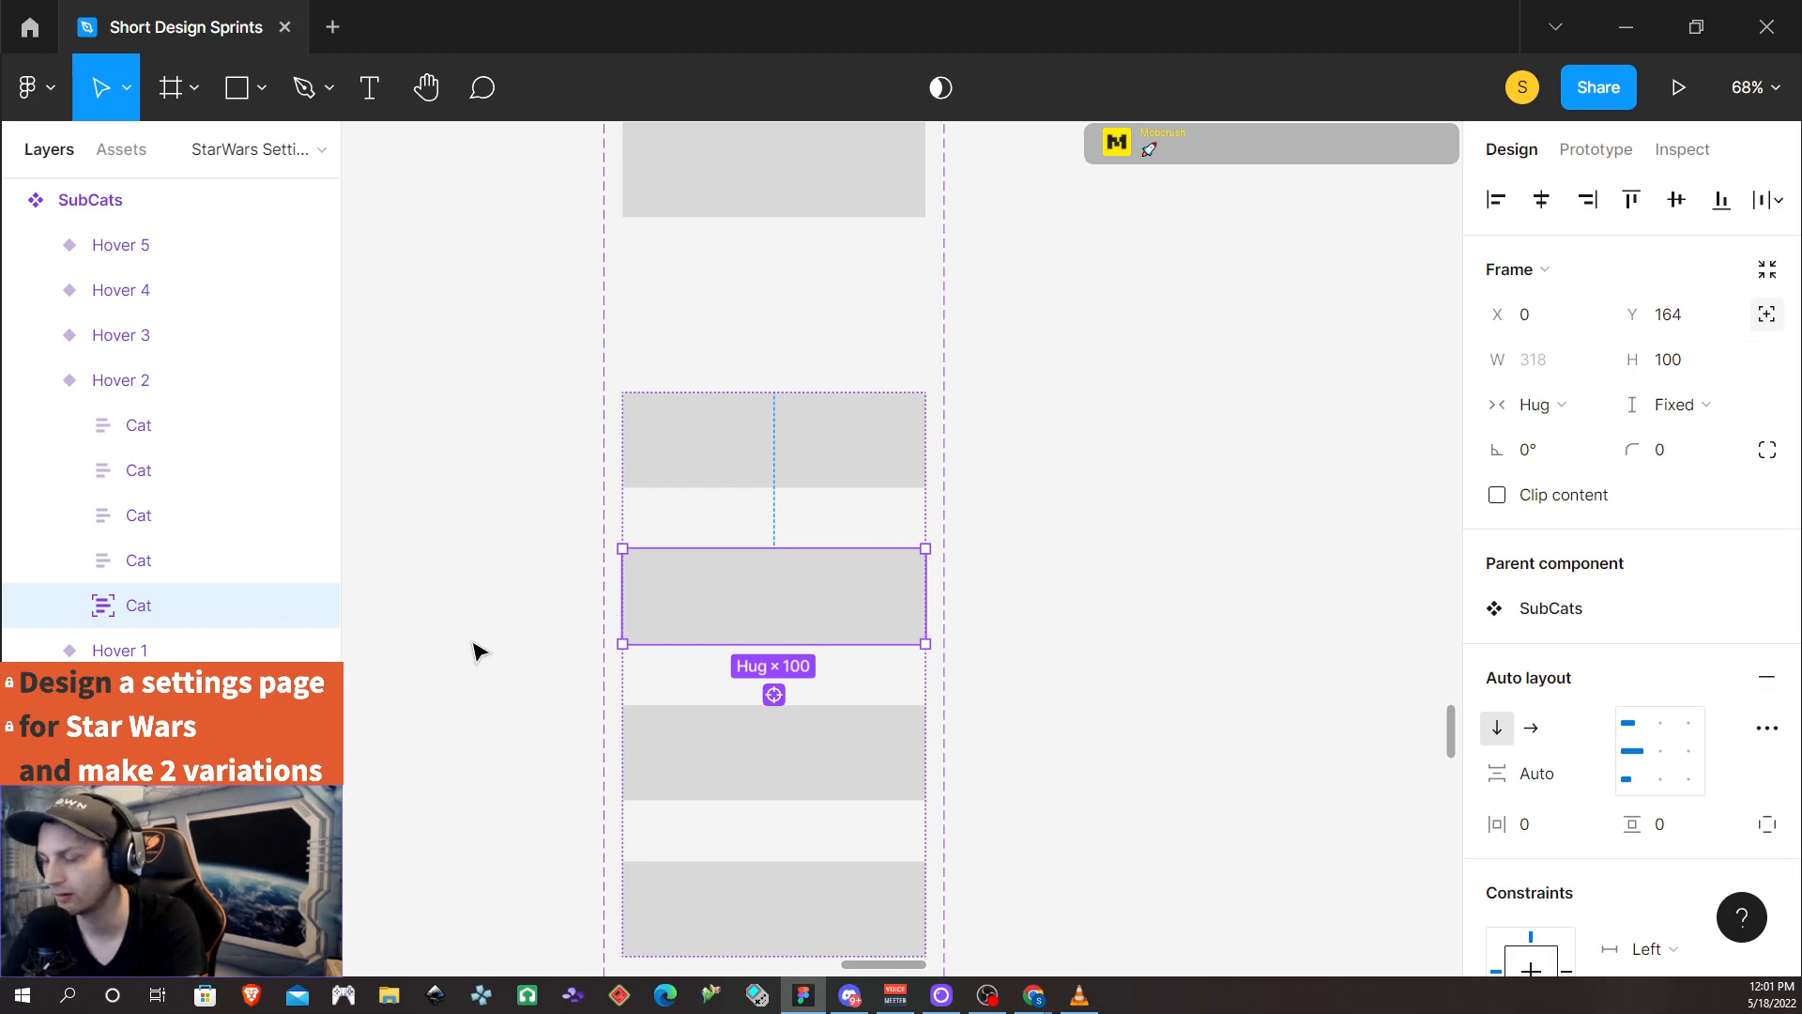
Shift the absolutely positioned second Cat frame in Hover 2 horizontally to X 16
{"action": "key", "text": "shift+Right"}
{"action": "key", "text": "shift+Right"}
{"action": "key", "text": "Left"}
{"action": "key", "text": "Left"}
{"action": "key", "text": "Left"}
{"action": "key", "text": "Left"}
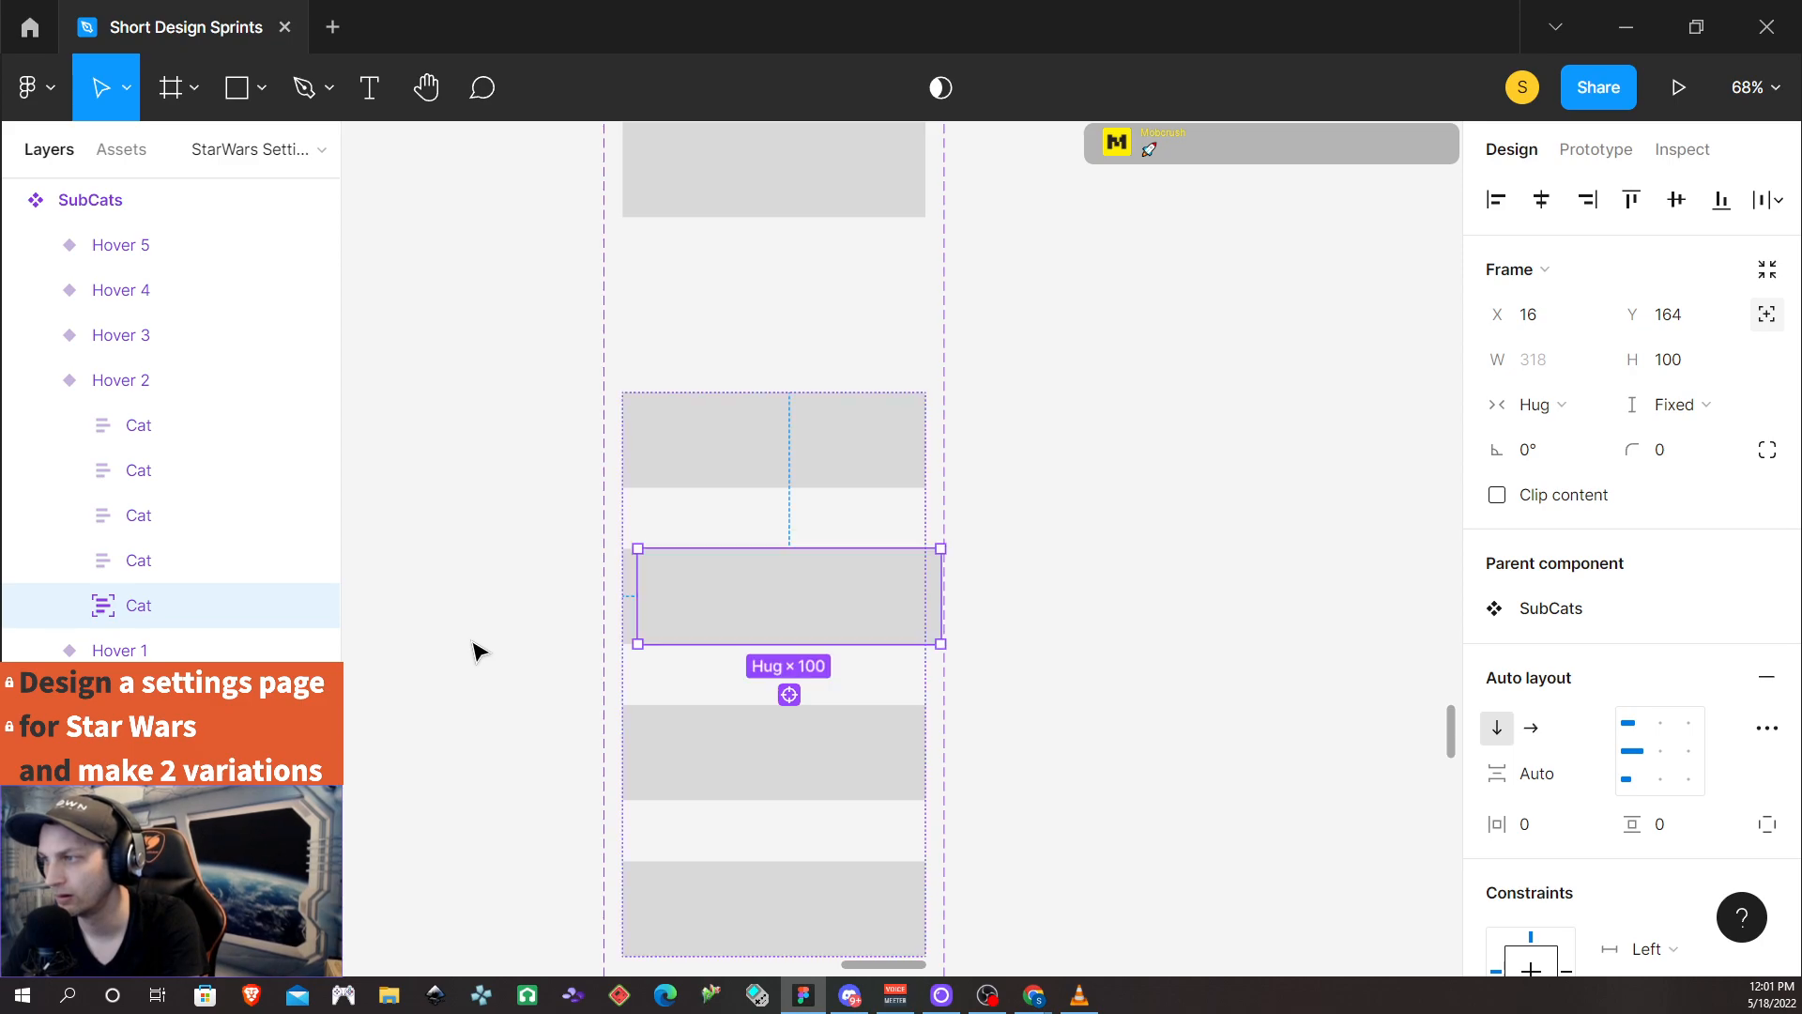
{"action": "key", "text": "Left"}
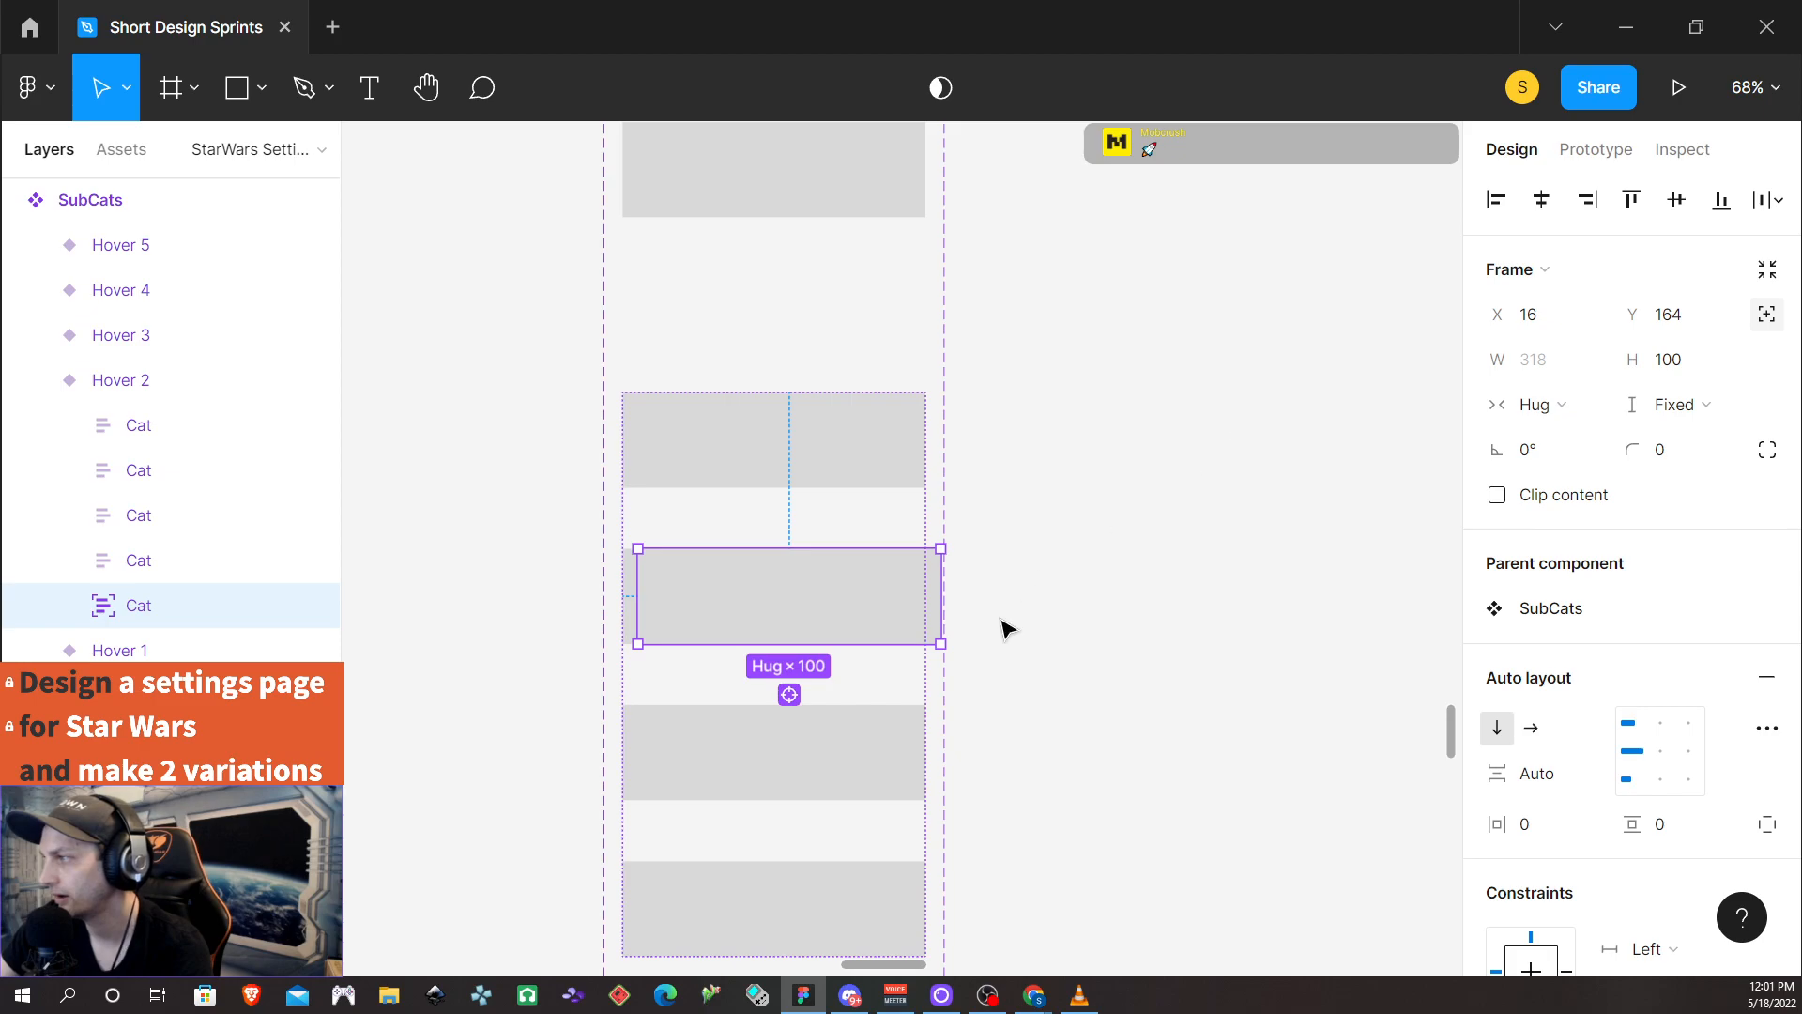
Compare the offset Cat frames and the vertical spacing of the stacks across the SubCats variants
{"action": "scroll", "coordinate": [978, 664], "scroll_direction": "down", "scroll_amount": 2}
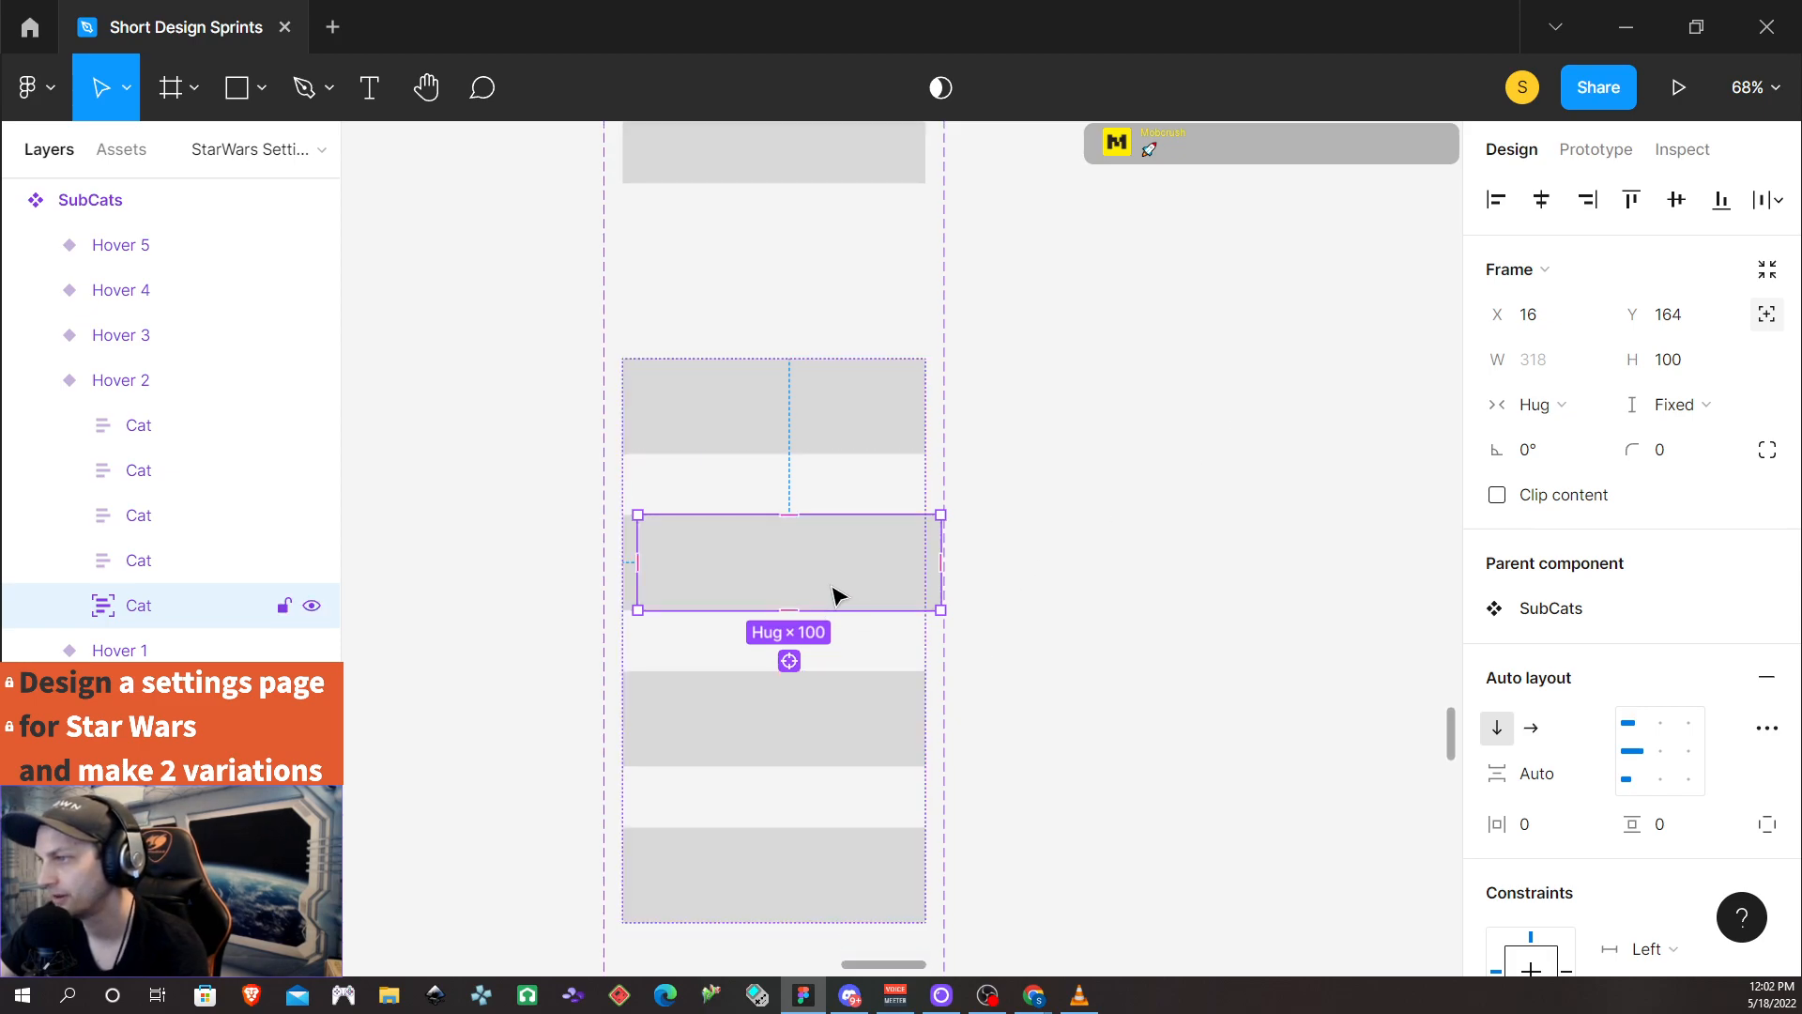
{"action": "scroll", "coordinate": [765, 662], "scroll_direction": "down", "scroll_amount": 2}
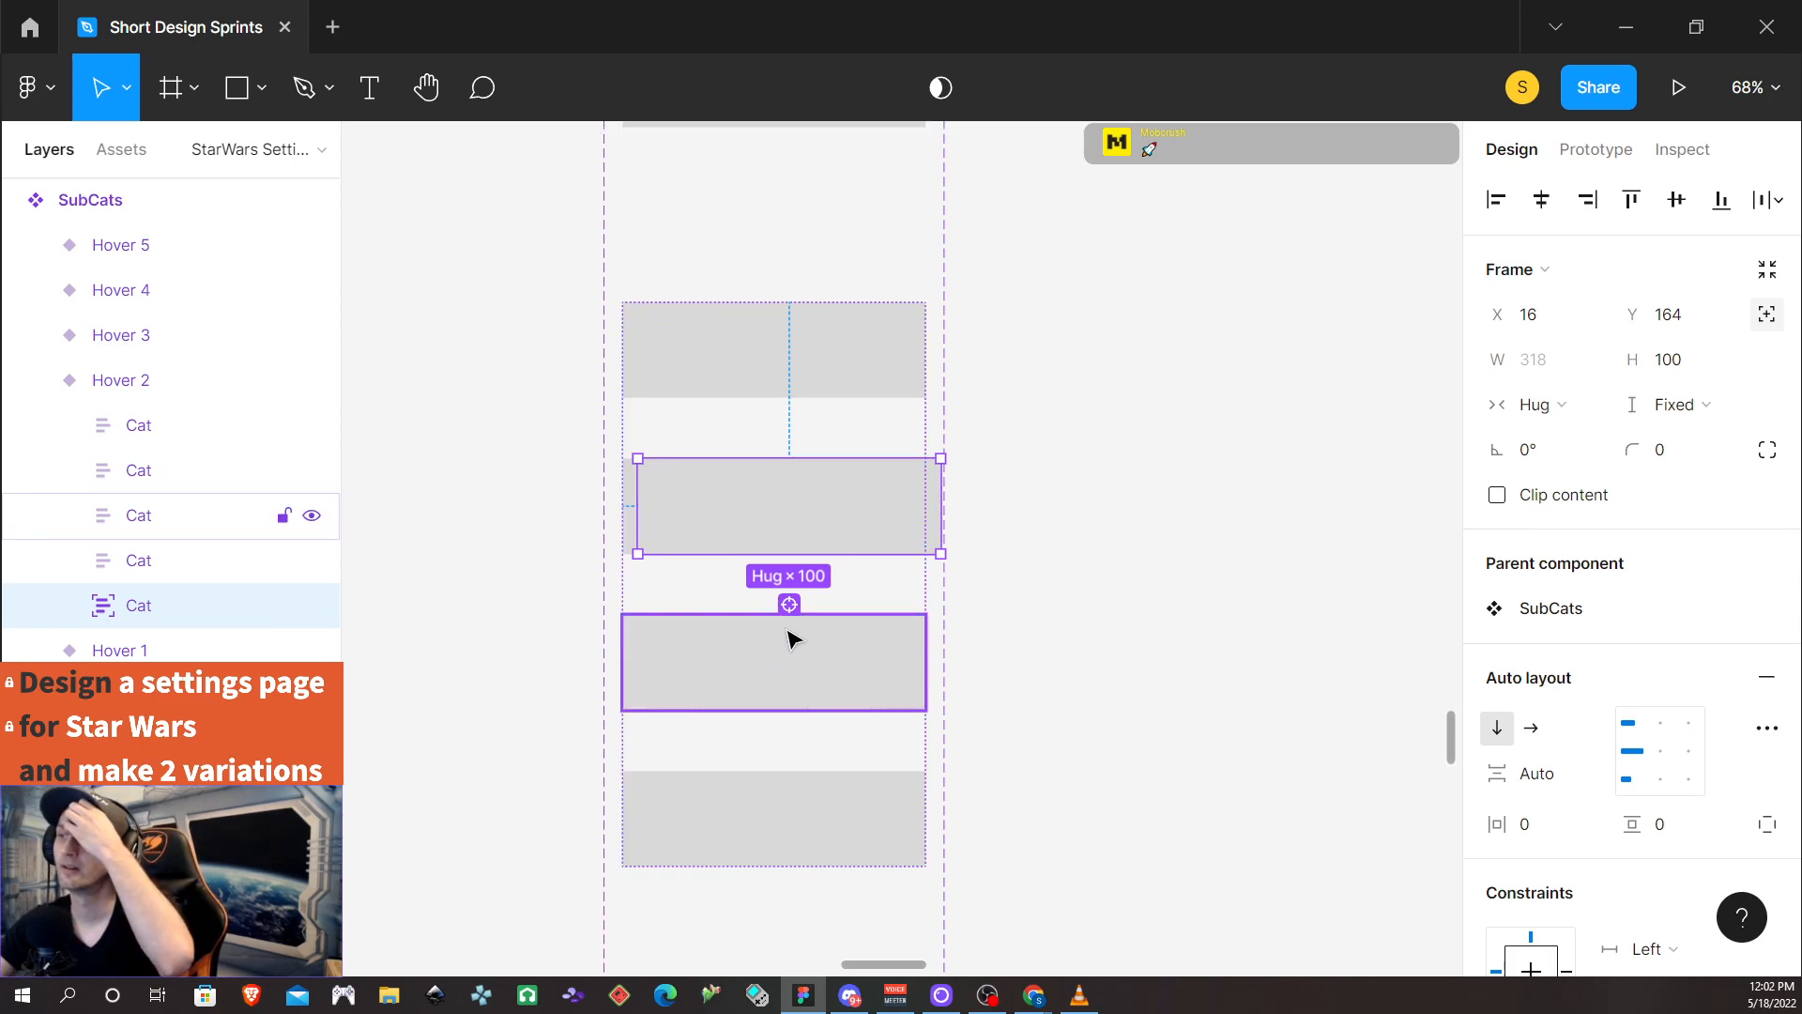
{"action": "scroll", "coordinate": [791, 644], "scroll_direction": "down", "scroll_amount": 5}
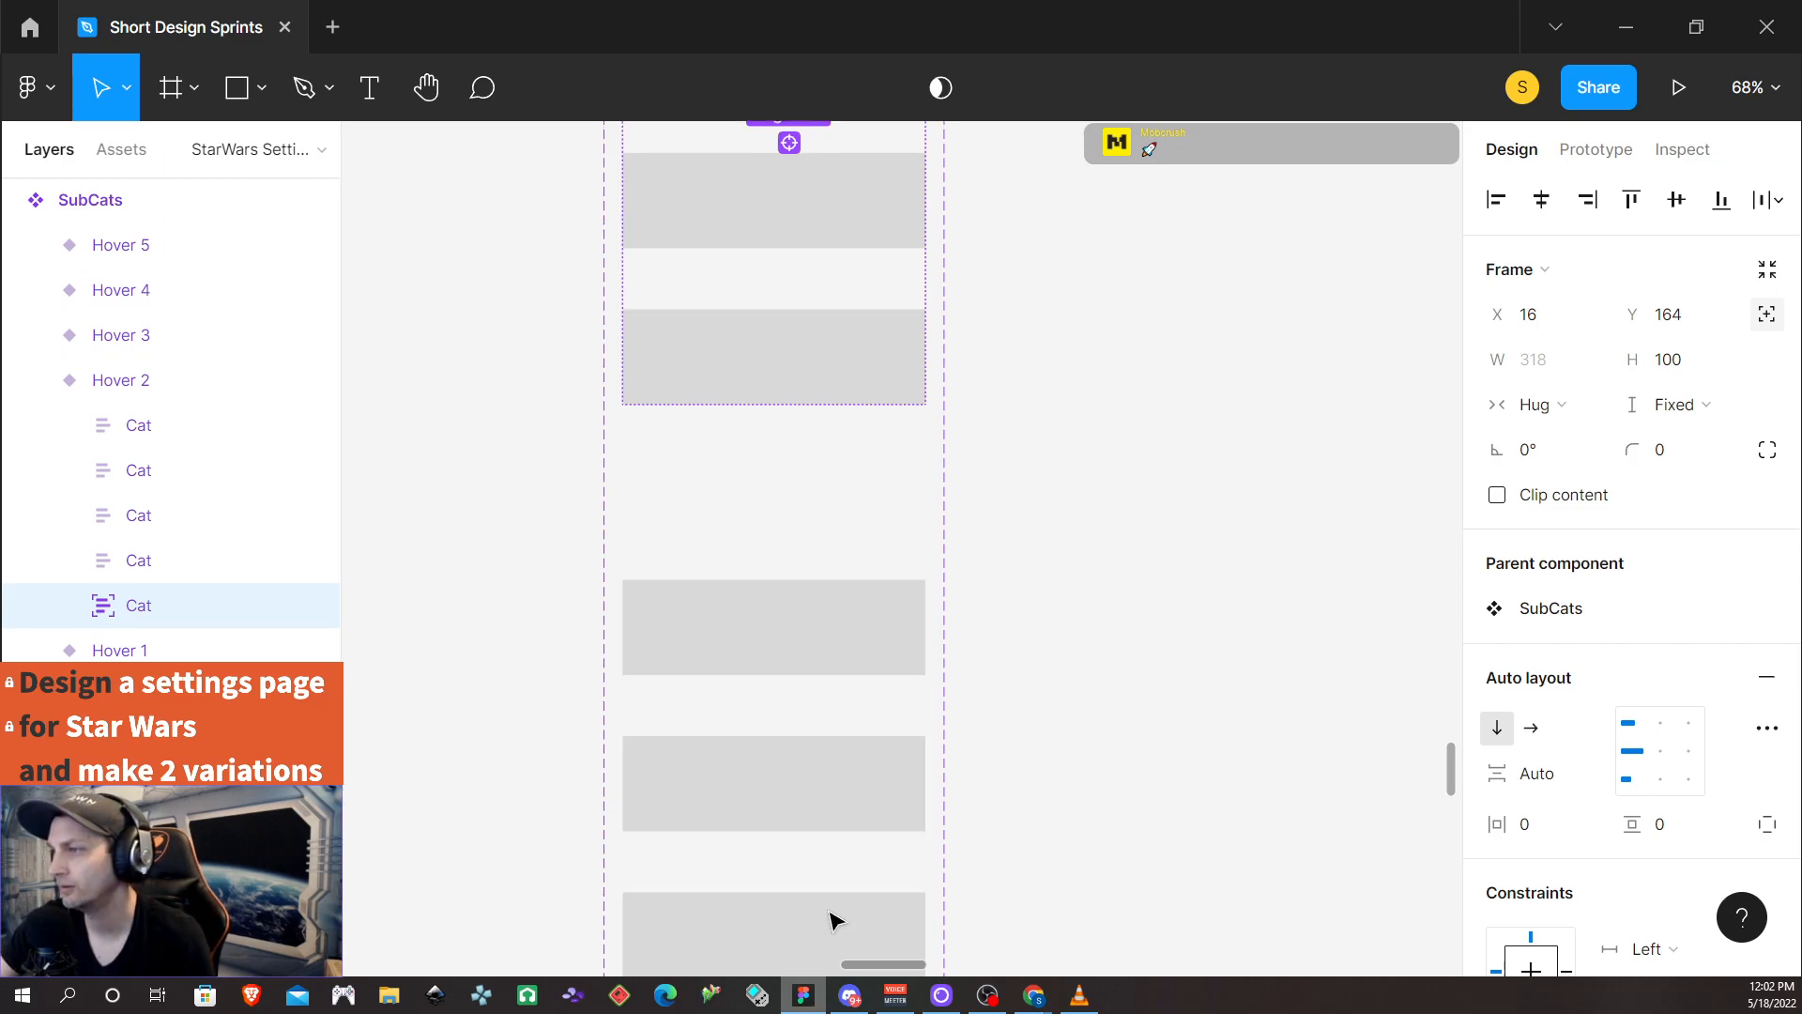
{"action": "scroll", "coordinate": [815, 497], "scroll_direction": "up", "scroll_amount": 2}
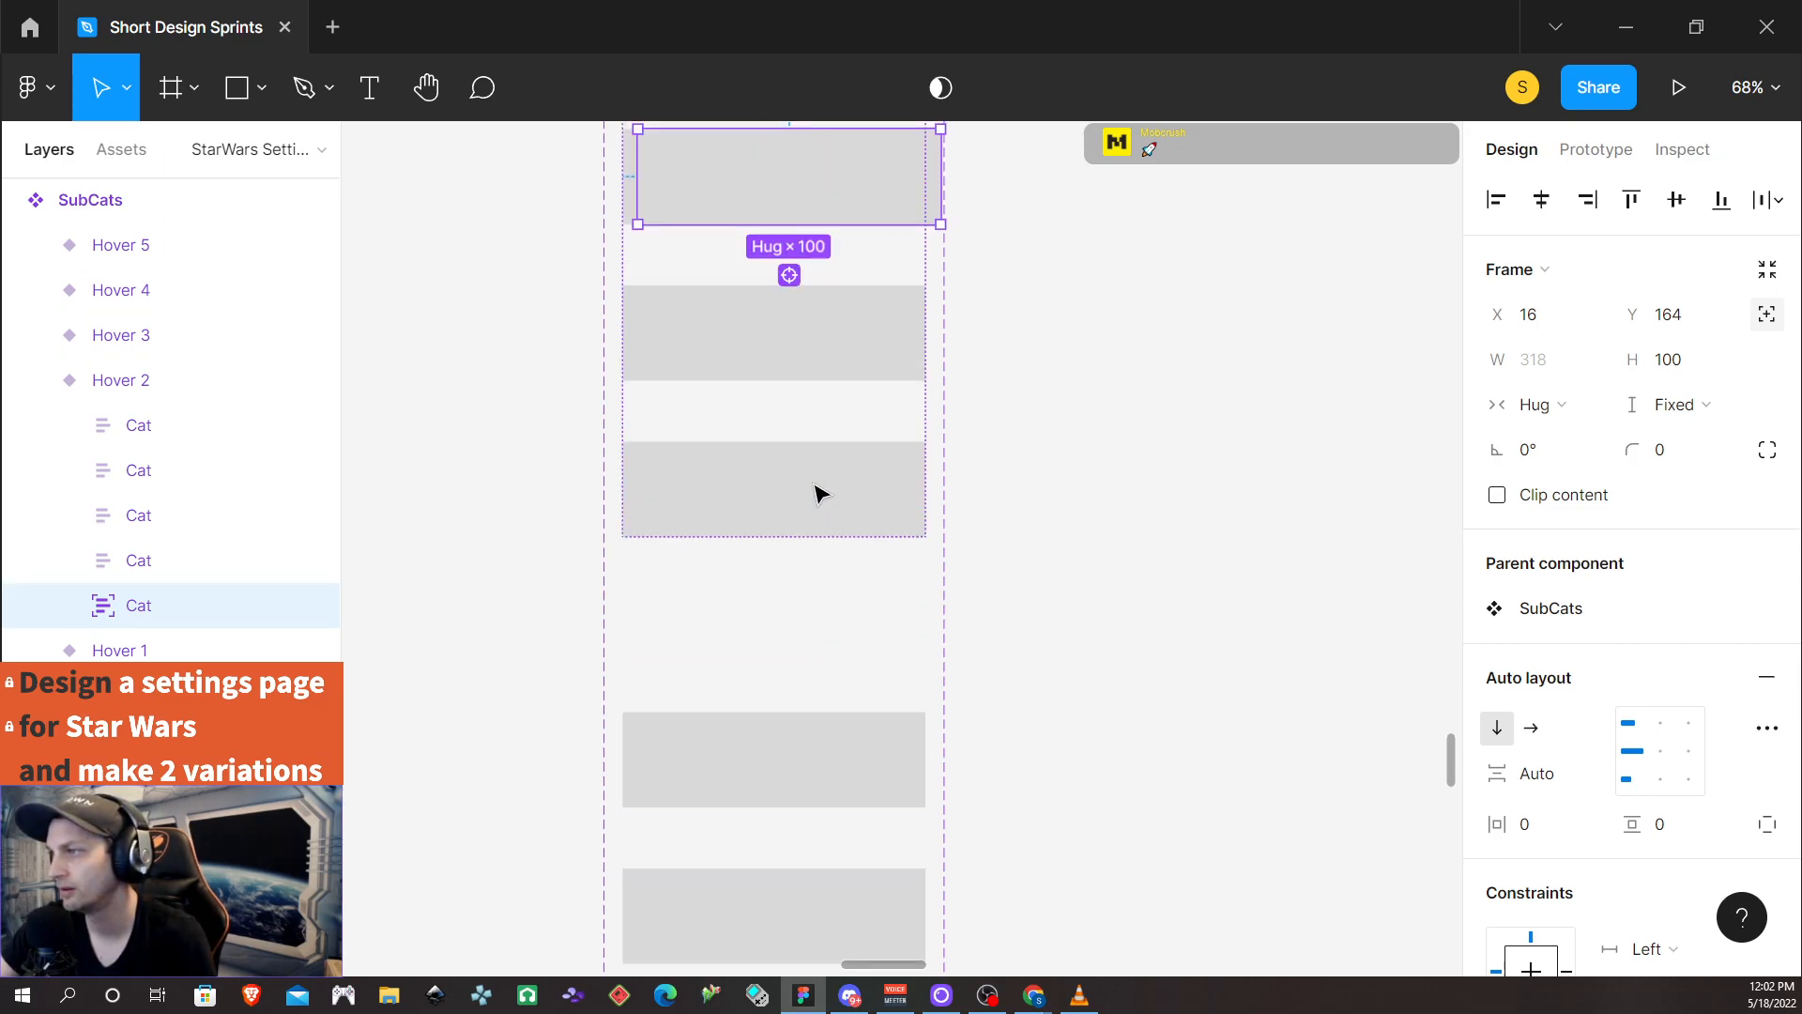
{"action": "scroll", "coordinate": [815, 493], "scroll_direction": "up", "scroll_amount": 4}
{"action": "scroll", "coordinate": [826, 551], "scroll_direction": "down", "scroll_amount": 3}
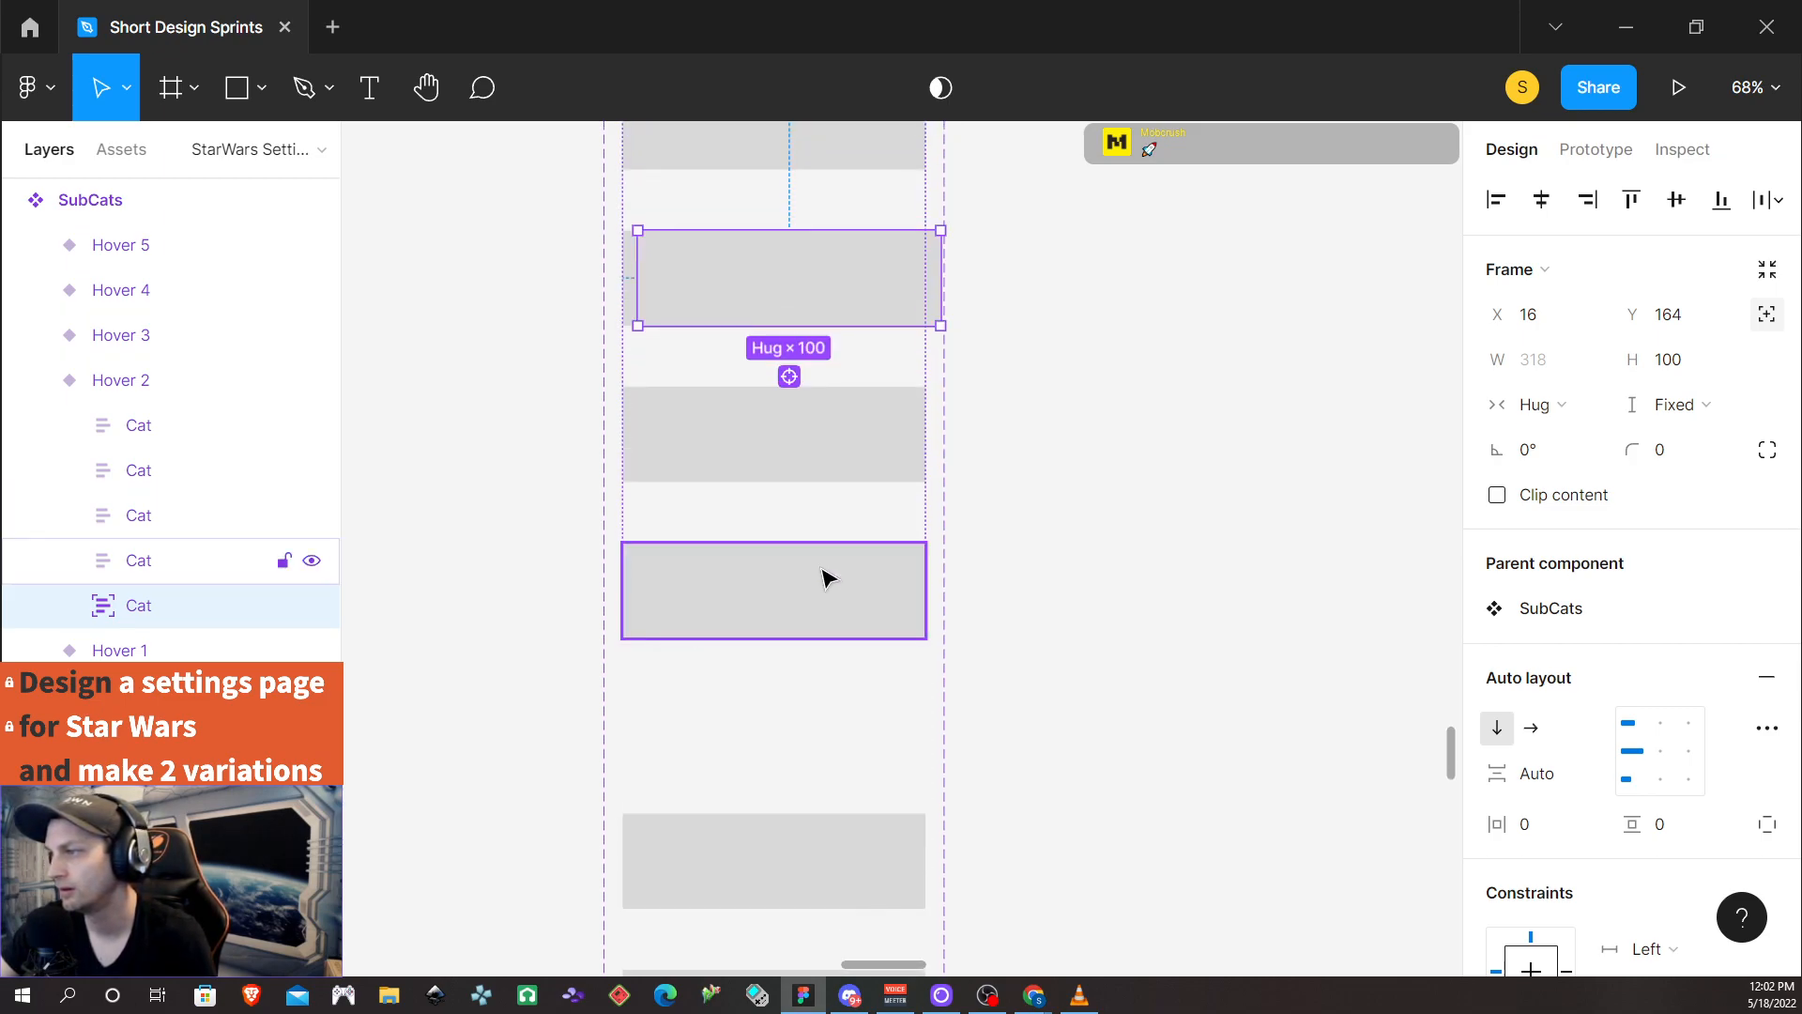
{"action": "scroll", "coordinate": [824, 574], "scroll_direction": "up", "scroll_amount": 6}
{"action": "scroll", "coordinate": [826, 577], "scroll_direction": "down", "scroll_amount": 6}
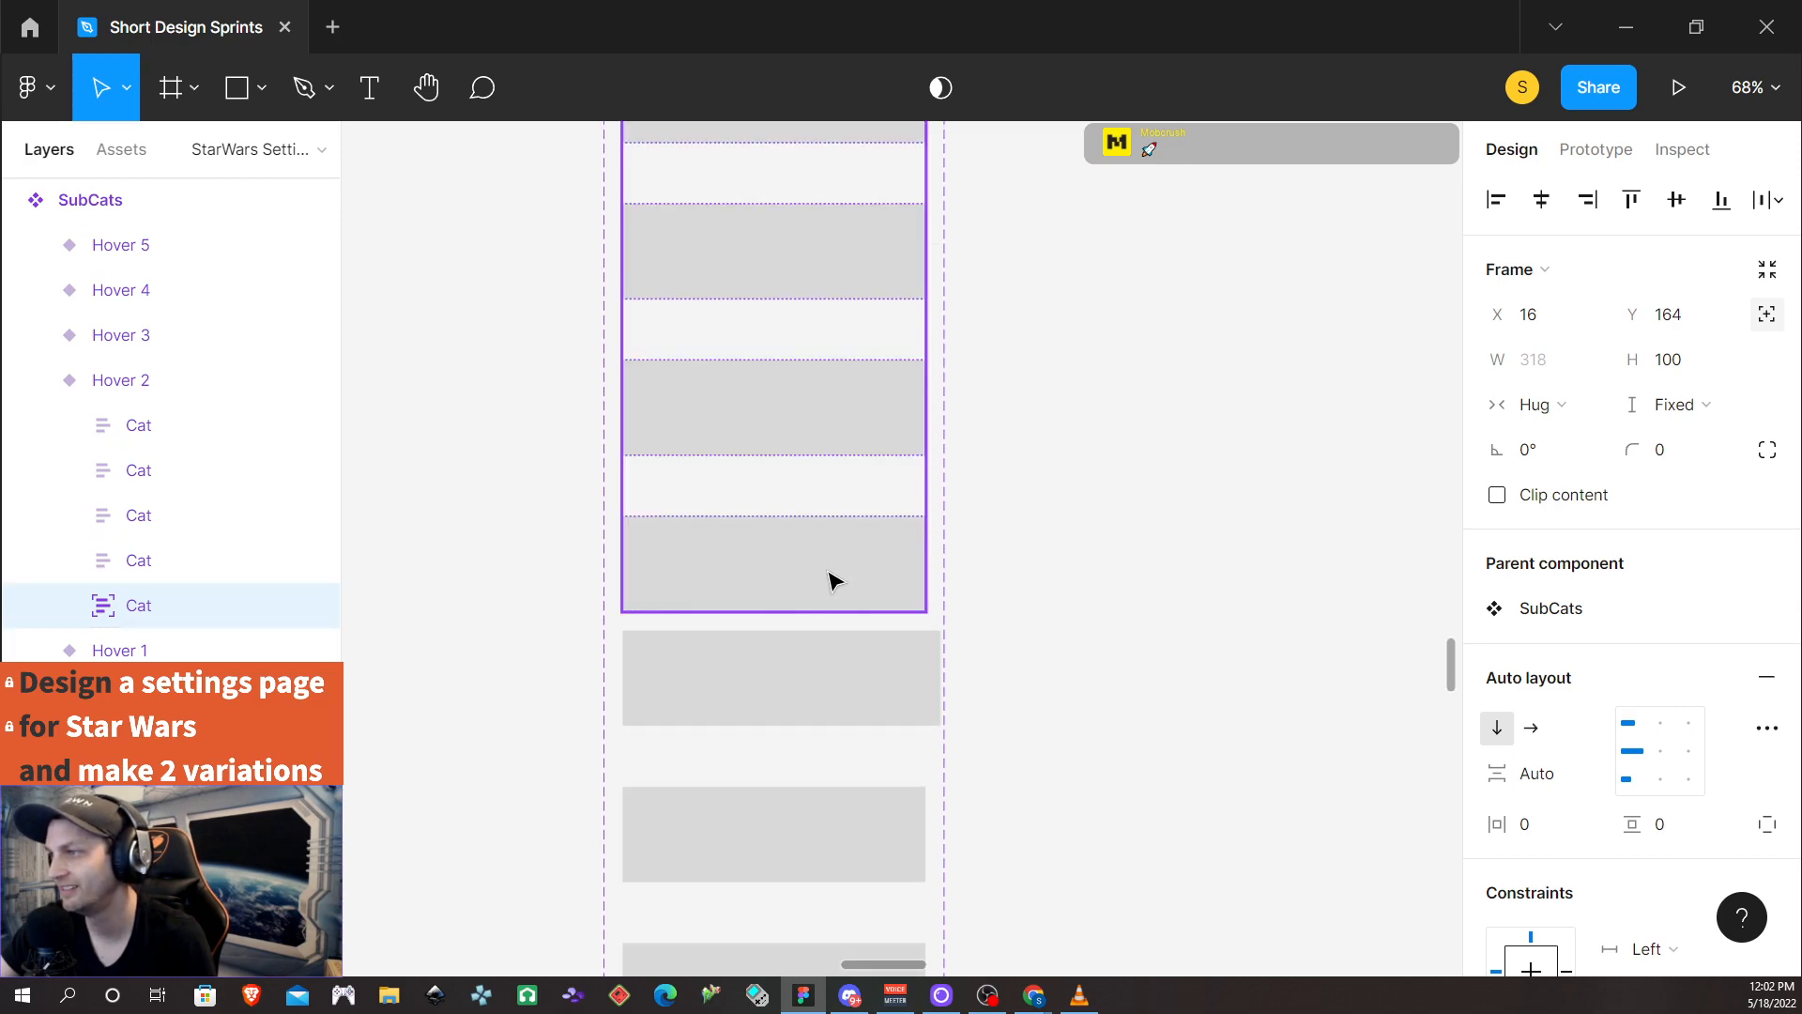
{"action": "scroll", "coordinate": [831, 580], "scroll_direction": "down", "scroll_amount": 3}
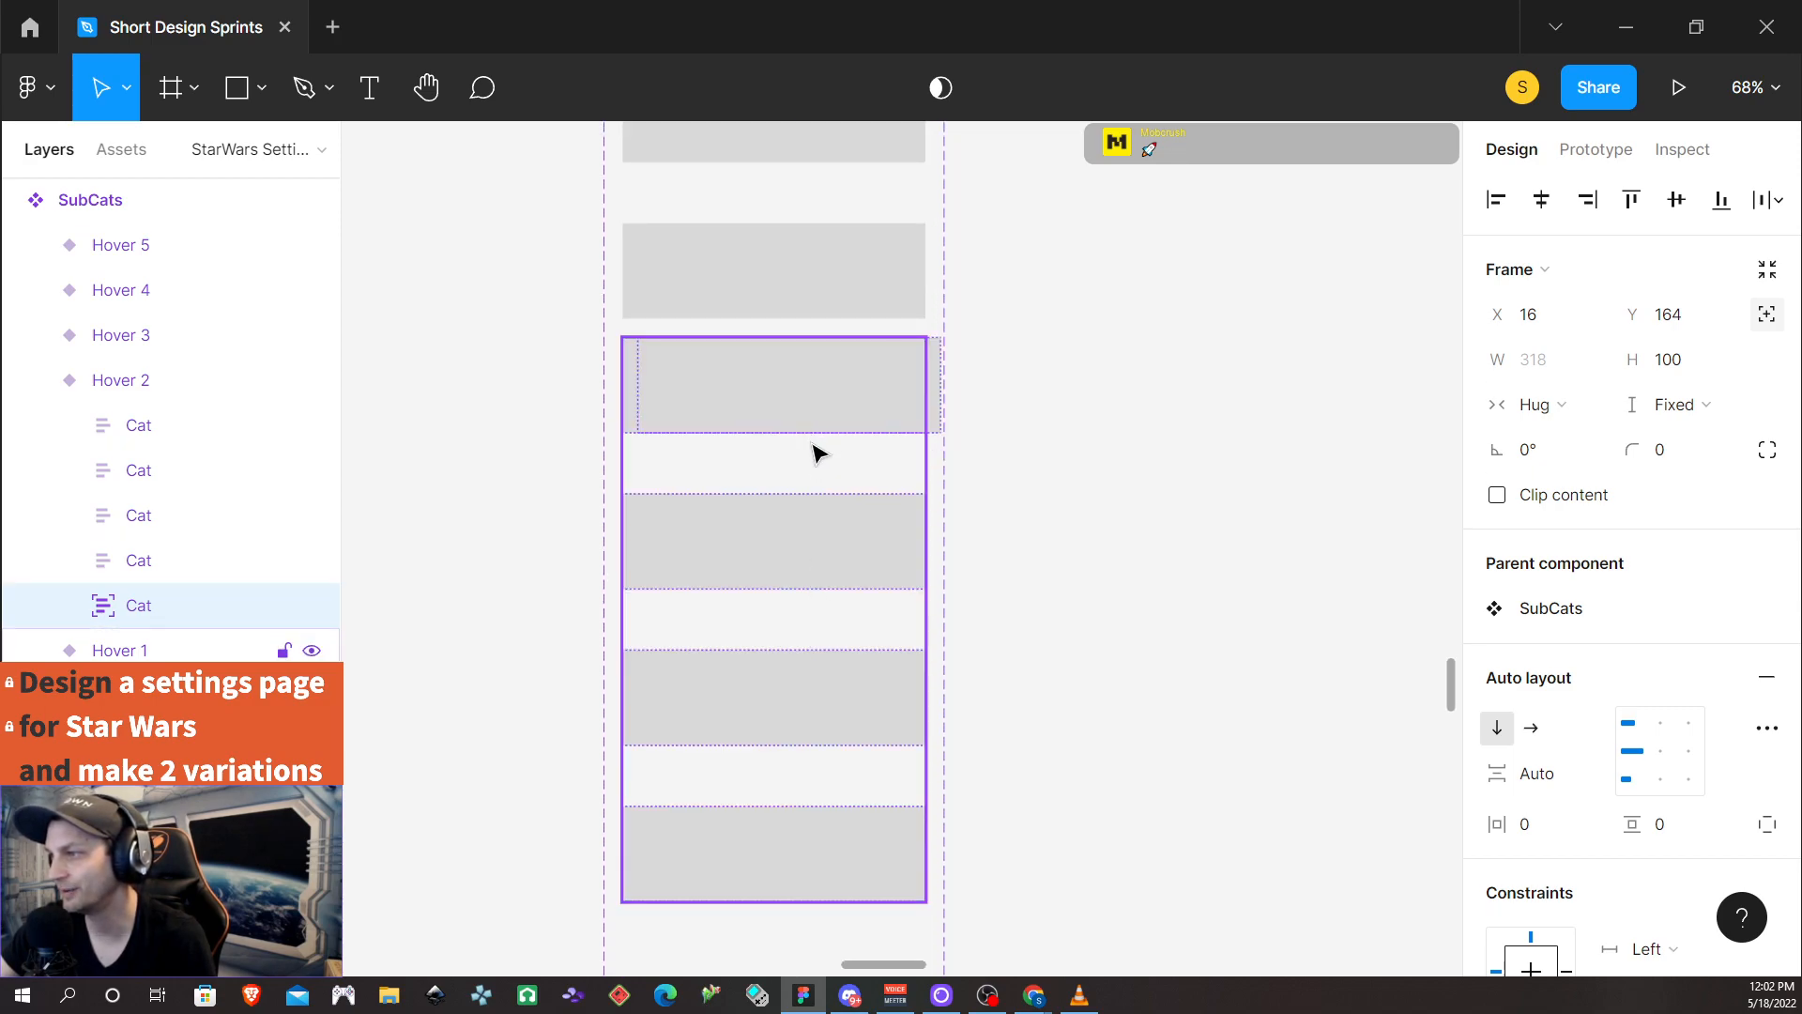
Nudge the absolutely positioned Cat frame in Hover 2 further horizontally to X 20
{"action": "key", "text": "Right"}
{"action": "key", "text": "Right"}
{"action": "key", "text": "Right"}
{"action": "key", "text": "Right"}
{"action": "scroll", "coordinate": [1007, 644], "scroll_direction": "up", "scroll_amount": 1}
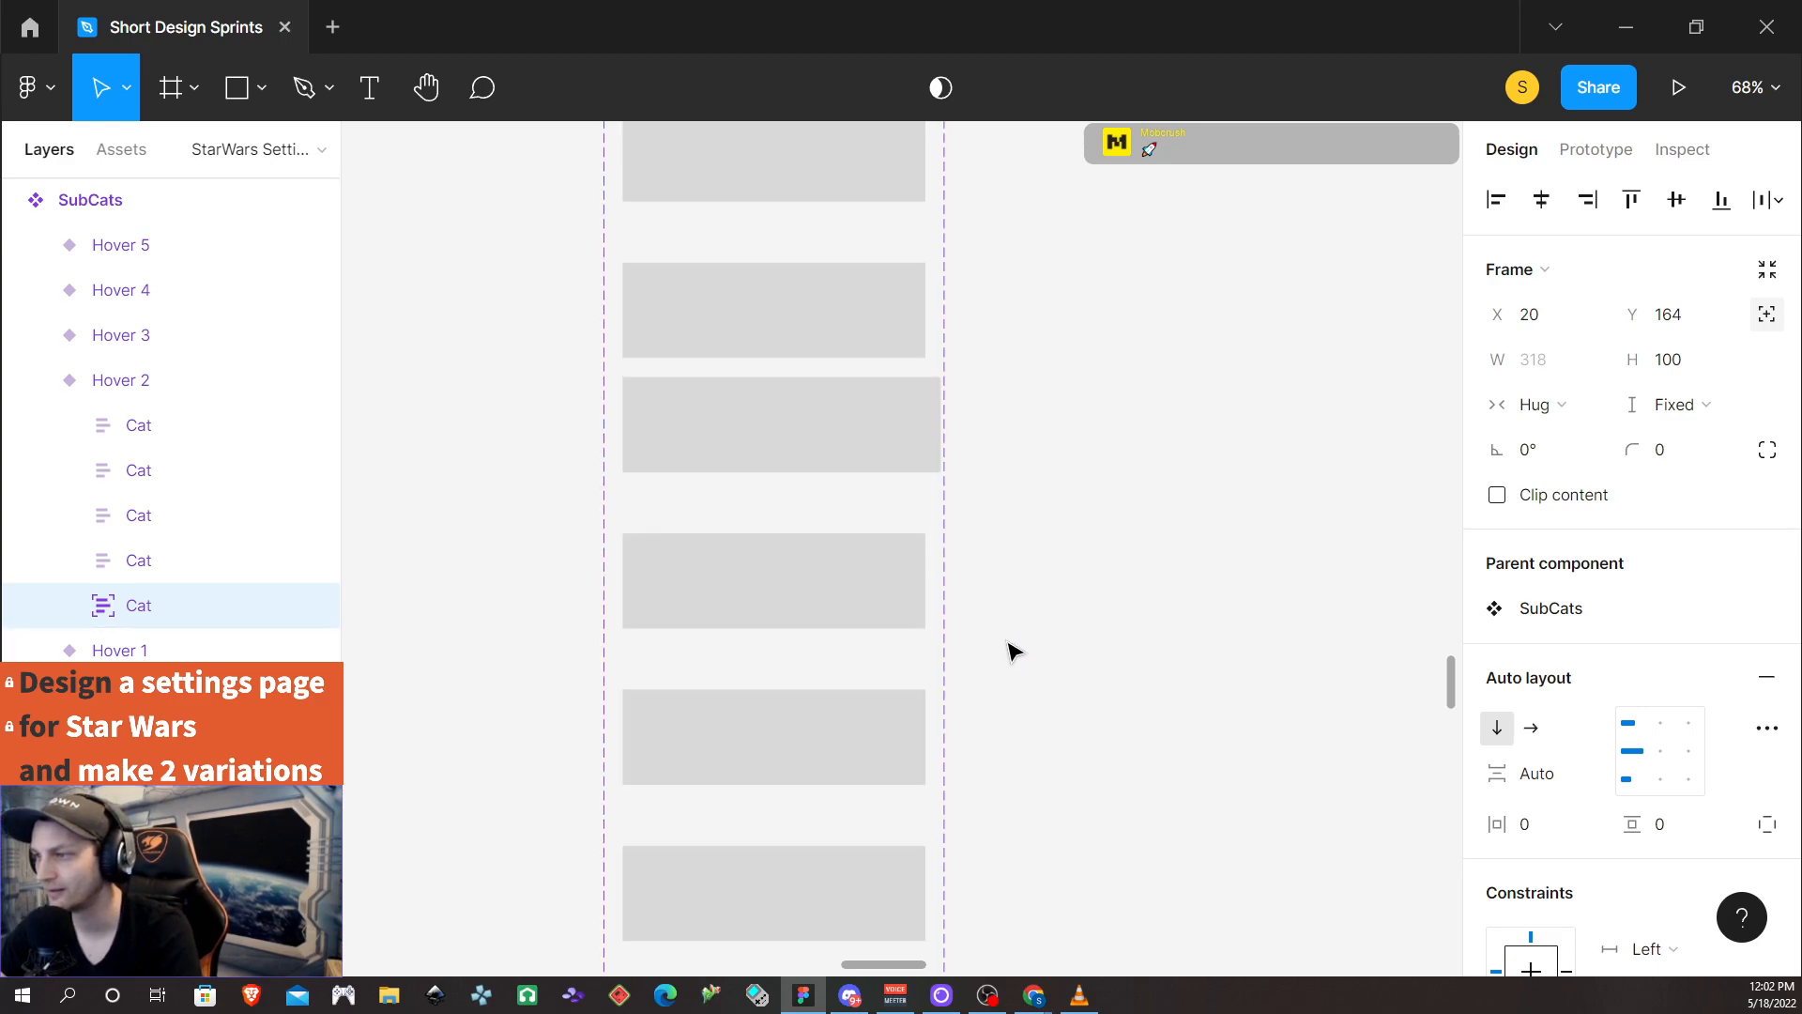
{"action": "scroll", "coordinate": [953, 636], "scroll_direction": "down", "scroll_amount": 3}
Undo the horizontal shifts and absolute positioning of the Cat frames in the Hover 2 and Hover 1 variants
{"action": "key", "text": "ctrl+z"}
{"action": "key", "text": "ctrl+z"}
{"action": "key", "text": "ctrl+z"}
{"action": "key", "text": "ctrl+z"}
{"action": "key", "text": "ctrl+z"}
{"action": "key", "text": "ctrl+z"}
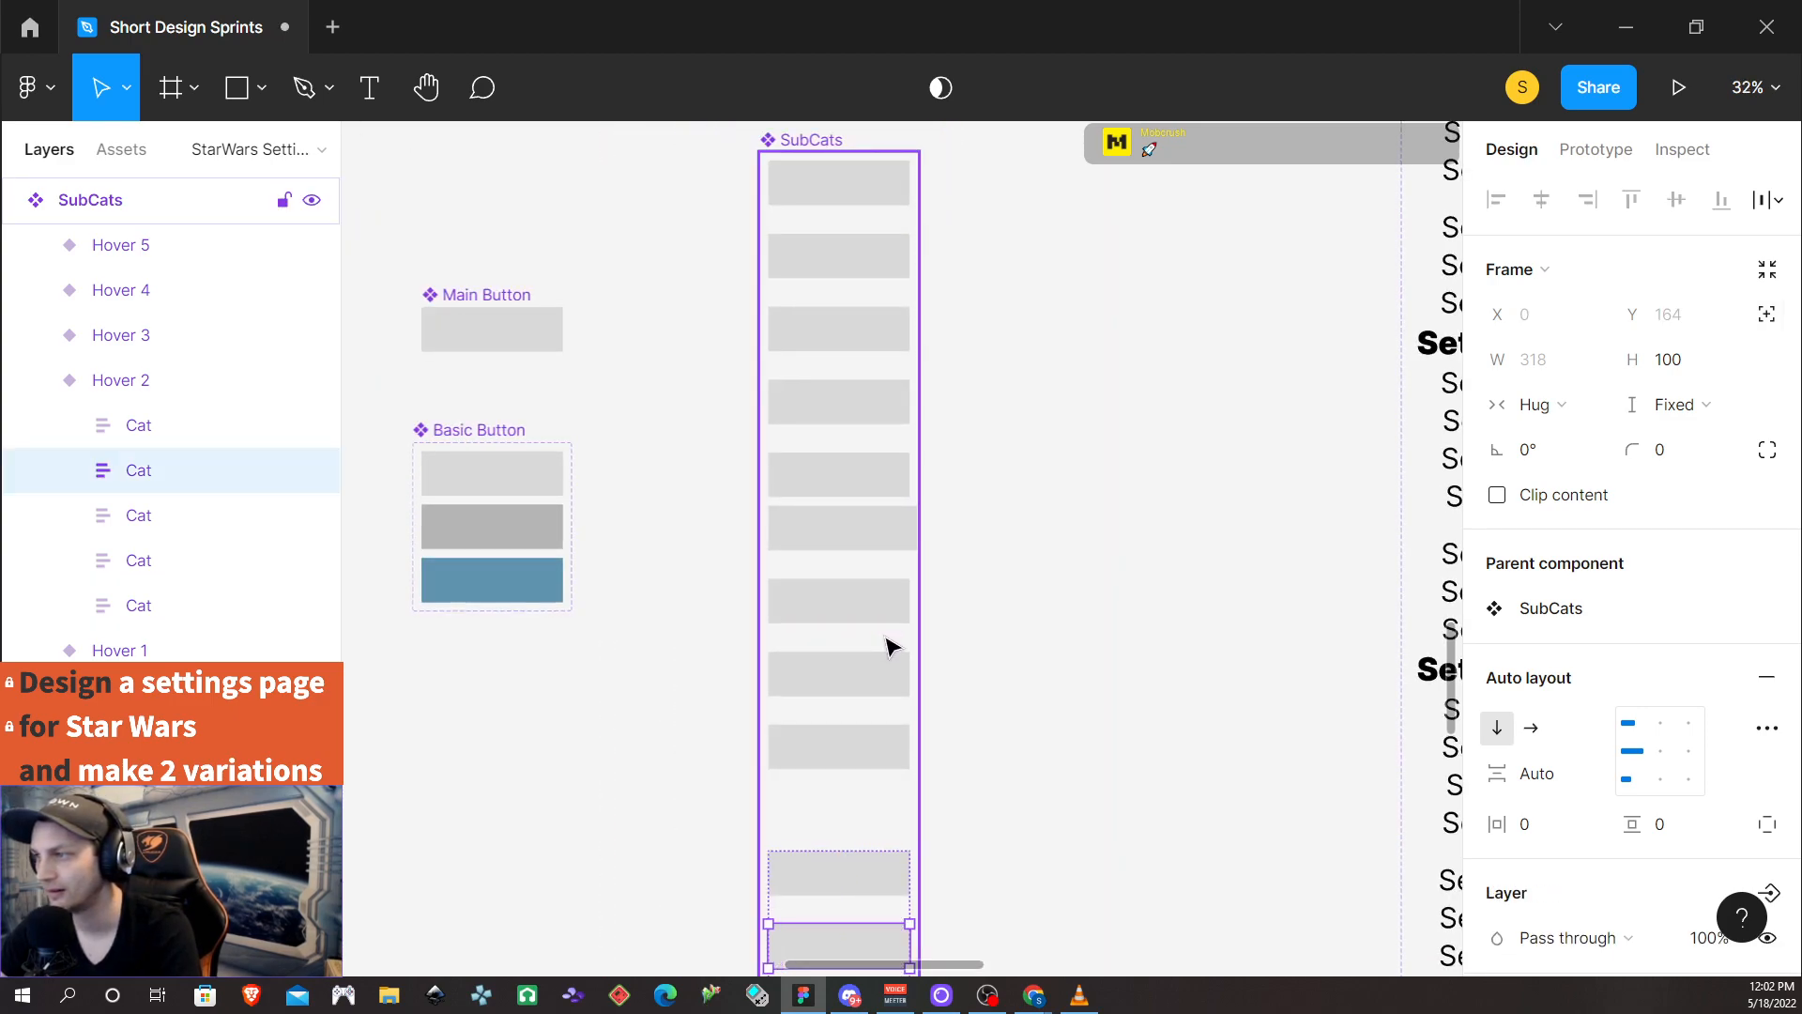
{"action": "key", "text": "ctrl+z"}
{"action": "key", "text": "ctrl+z"}
{"action": "key", "text": "ctrl+z"}
{"action": "key", "text": "ctrl+z"}
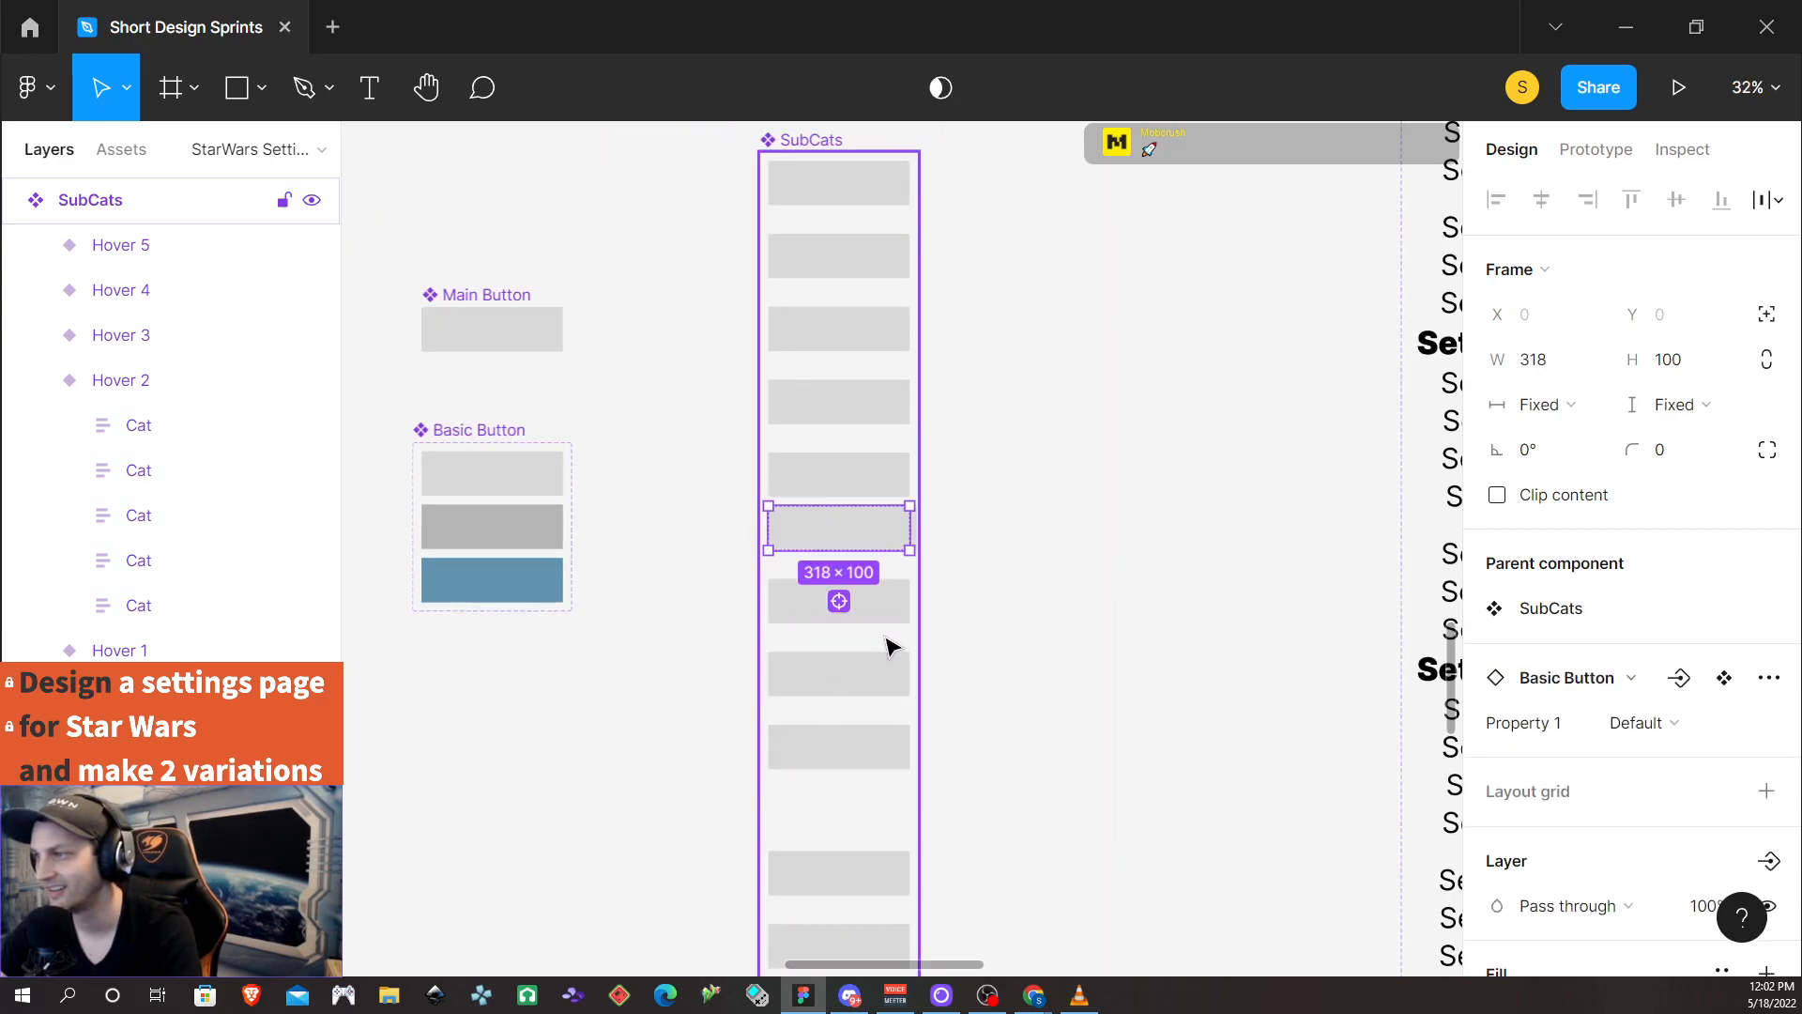
{"action": "key", "text": "ctrl+z"}
{"action": "key", "text": "ctrl+z"}
{"action": "key", "text": "ctrl+z"}
{"action": "key", "text": "ctrl+z"}
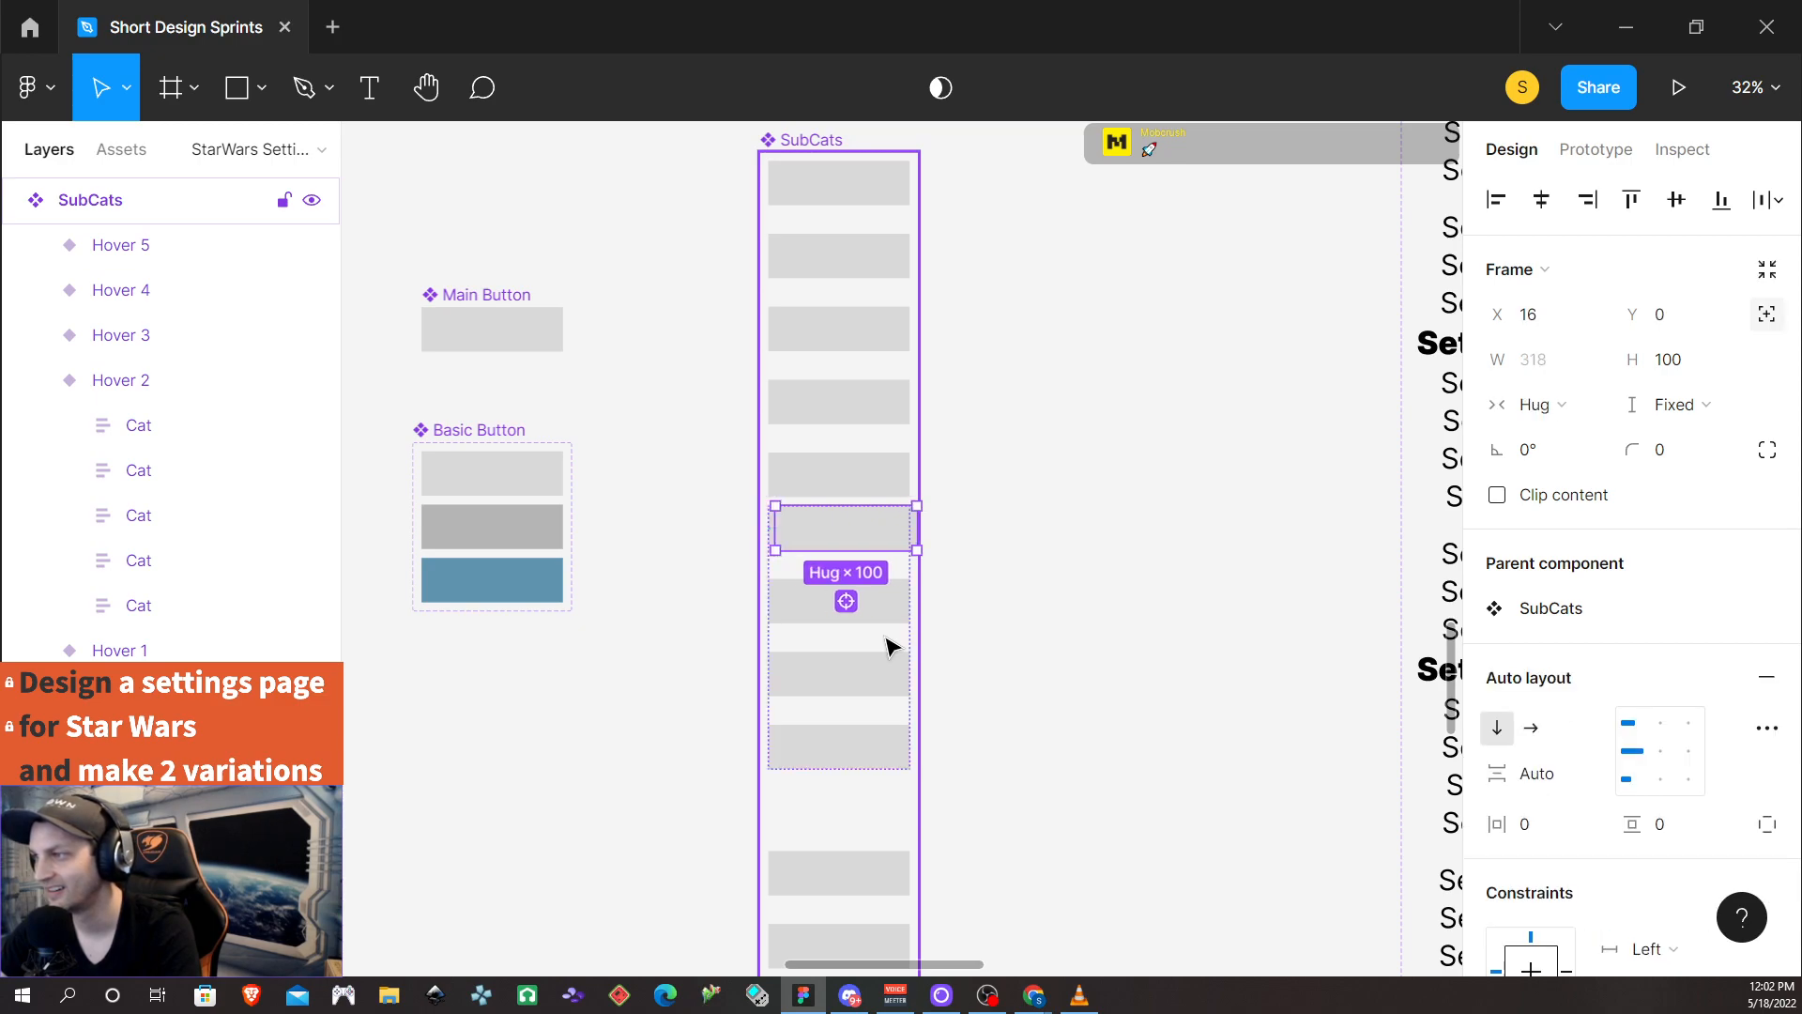
{"action": "key", "text": "ctrl+z"}
{"action": "key", "text": "ctrl+z"}
{"action": "key", "text": "ctrl+z"}
{"action": "key", "text": "ctrl+z"}
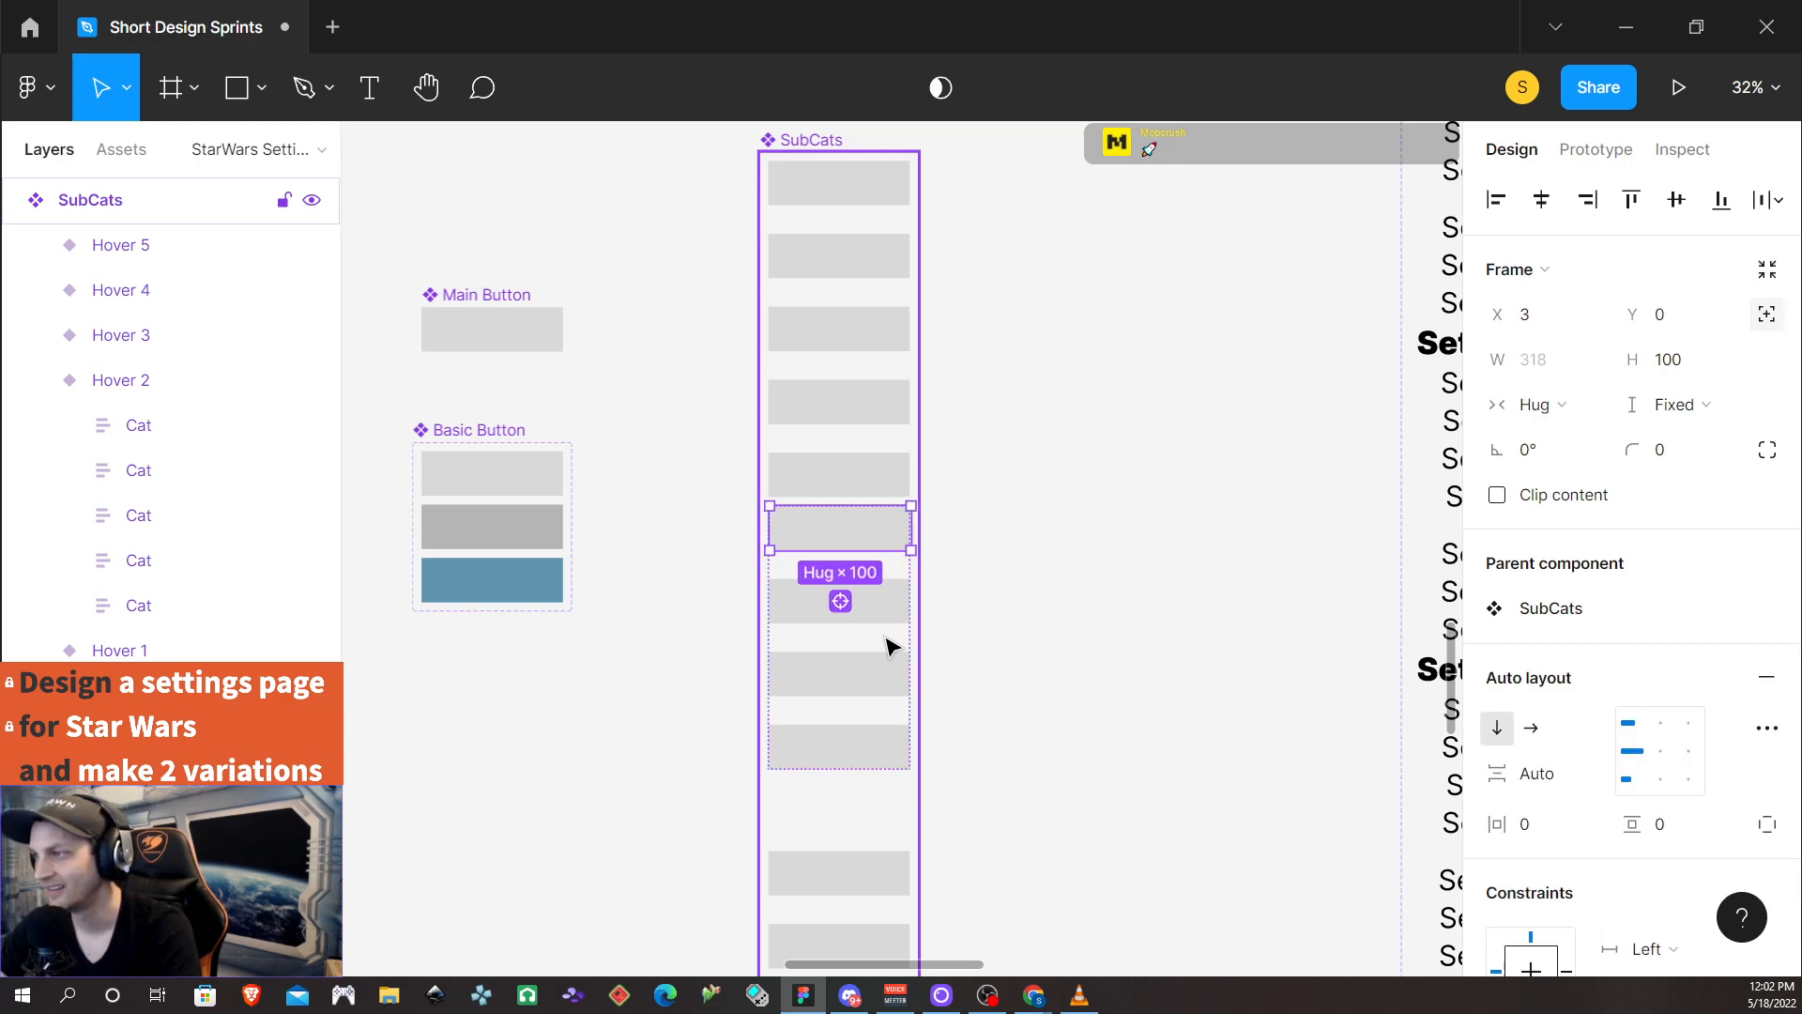
Remove the auto layout from the Hover 1 variant of the SubCats component
{"action": "scroll", "coordinate": [958, 683], "scroll_direction": "down", "scroll_amount": 10}
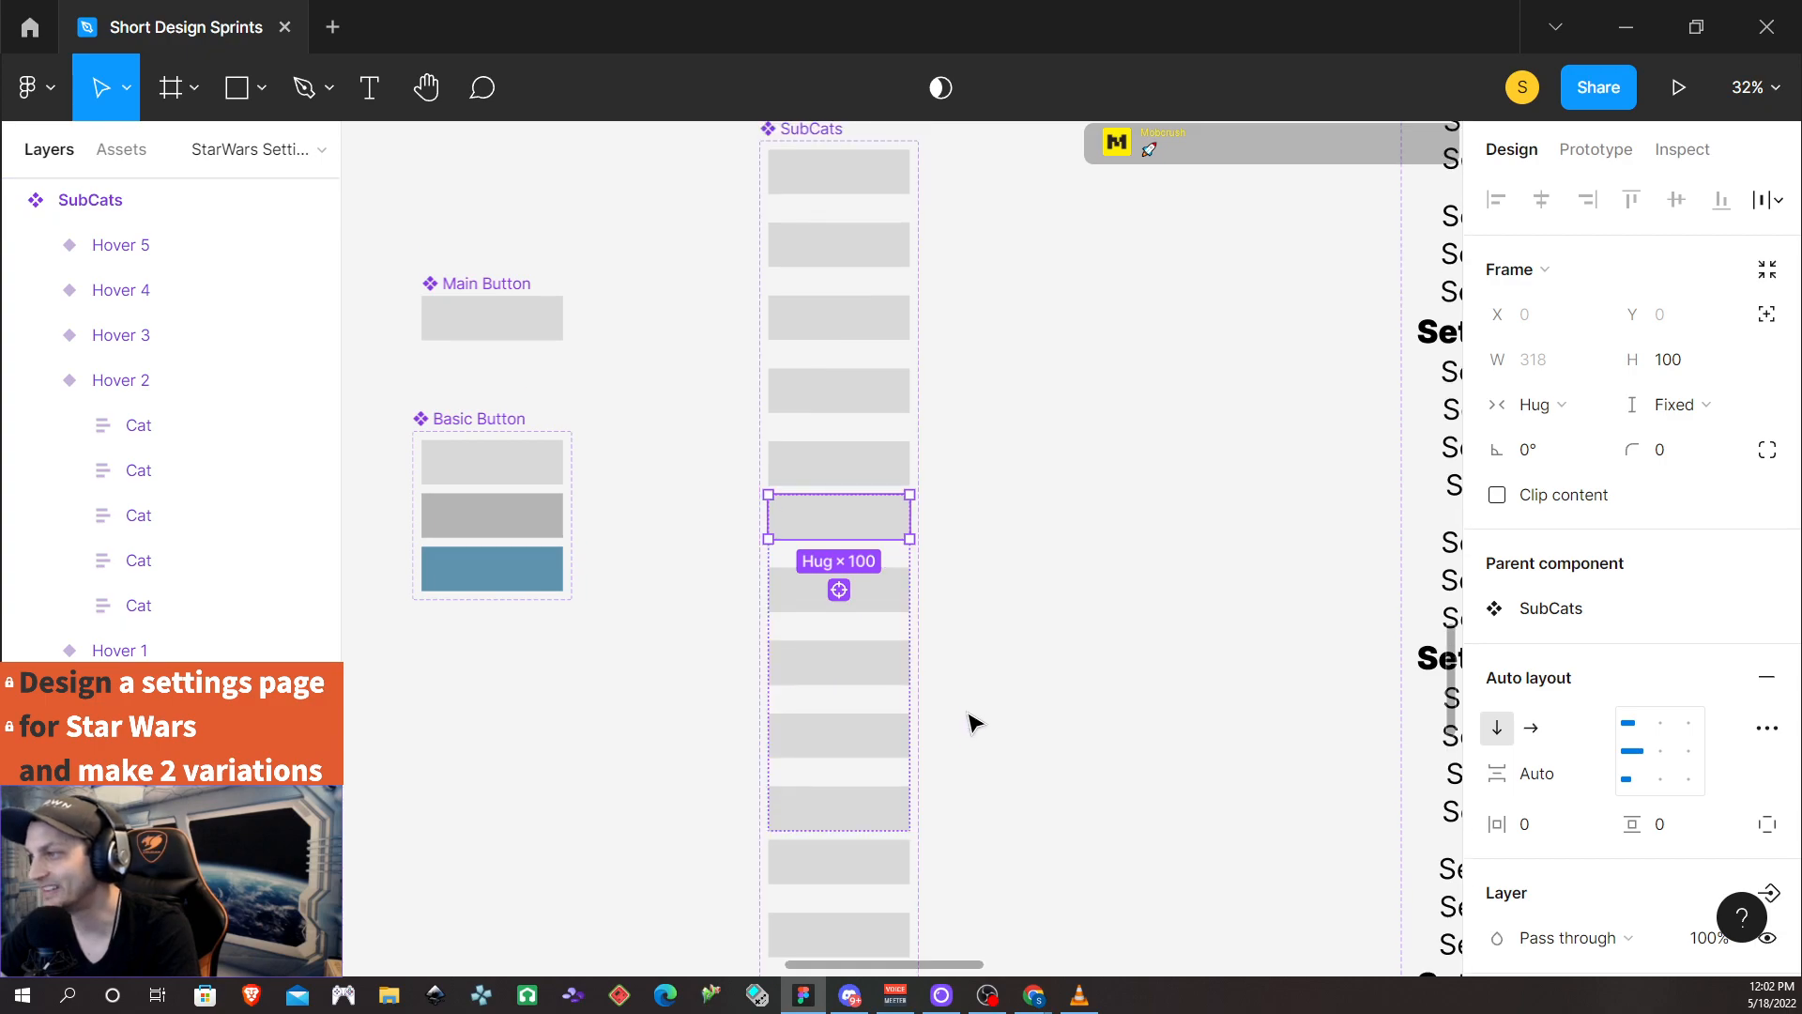
{"action": "scroll", "coordinate": [973, 711], "scroll_direction": "up", "scroll_amount": 10}
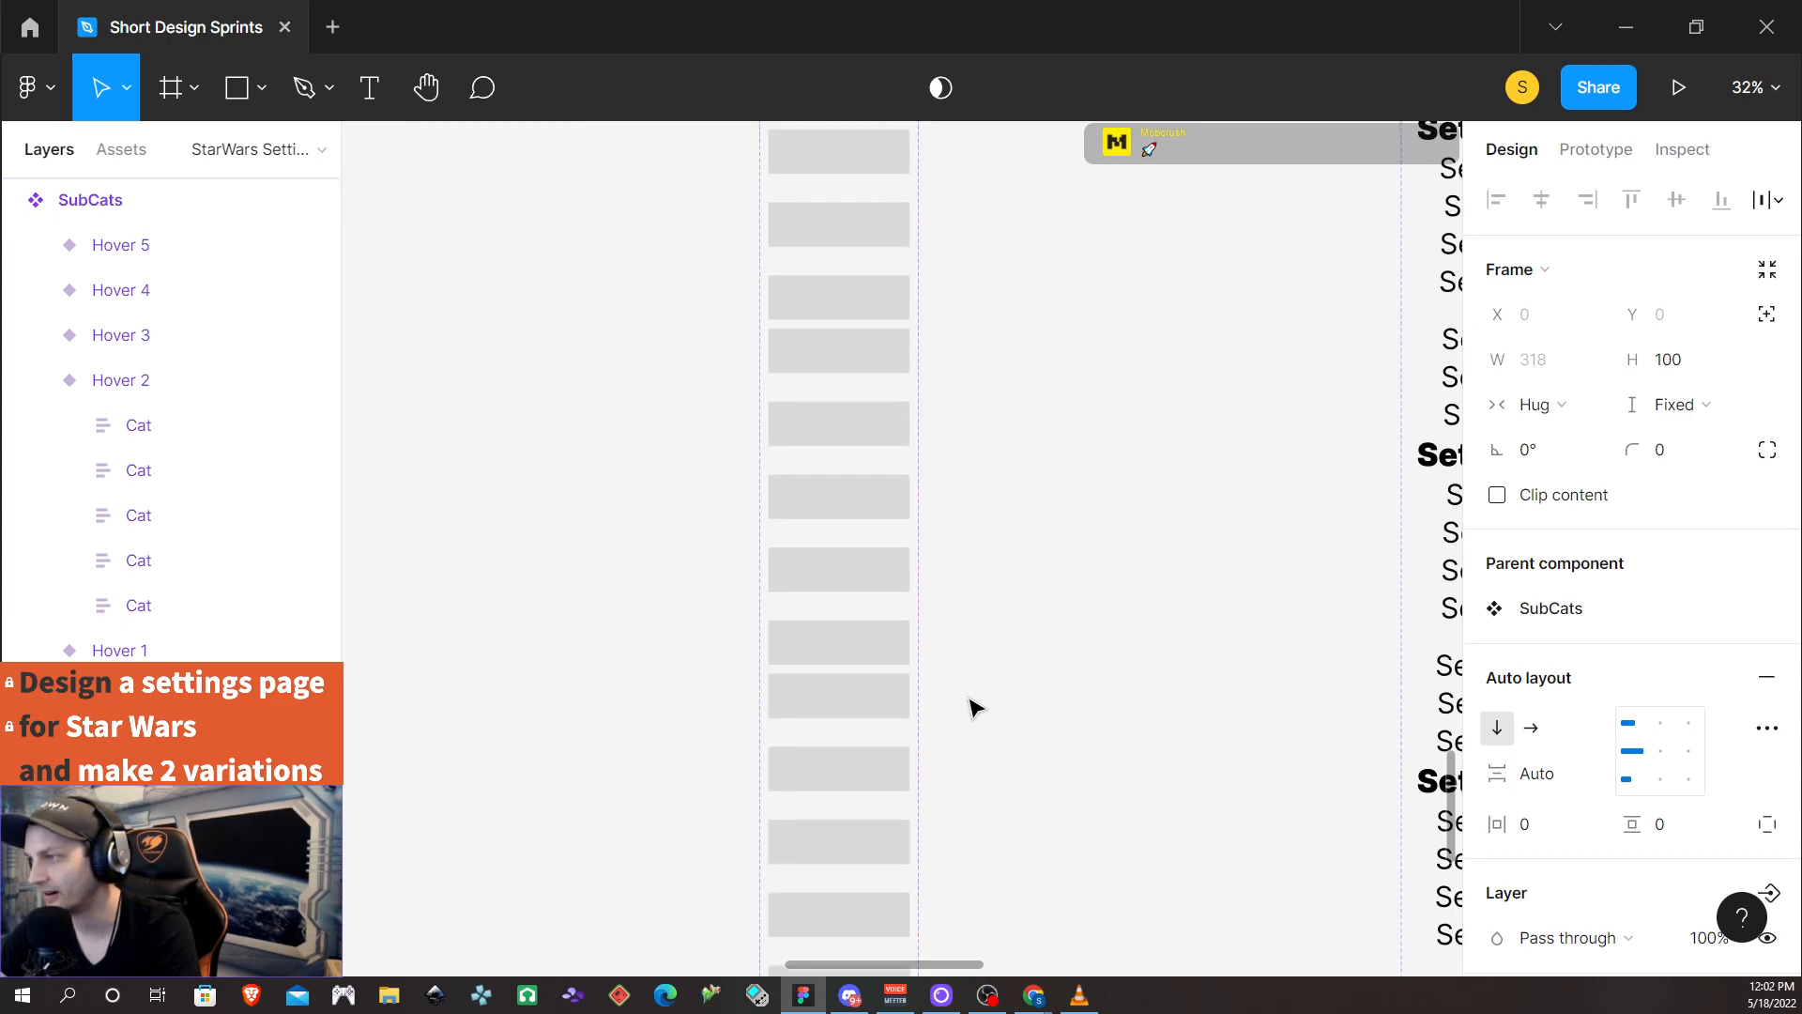
{"action": "left_click", "coordinate": [865, 811]}
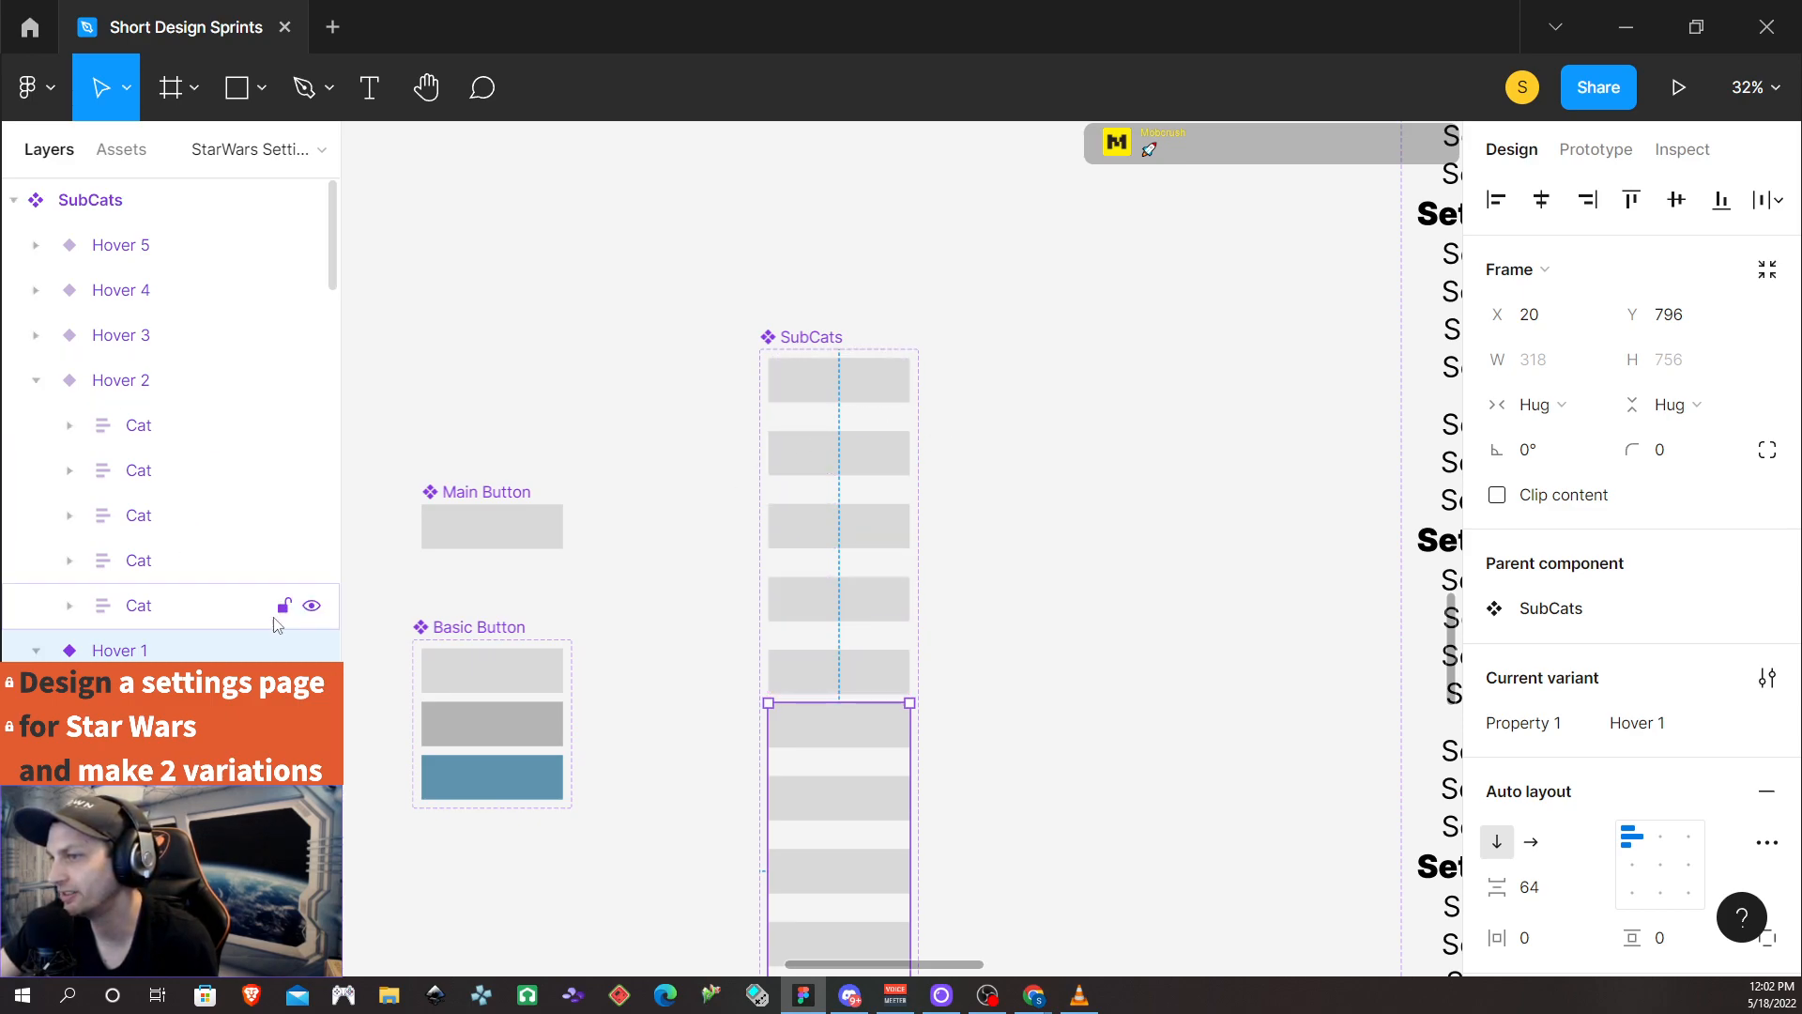
{"action": "scroll", "coordinate": [889, 636], "scroll_direction": "down", "scroll_amount": 4}
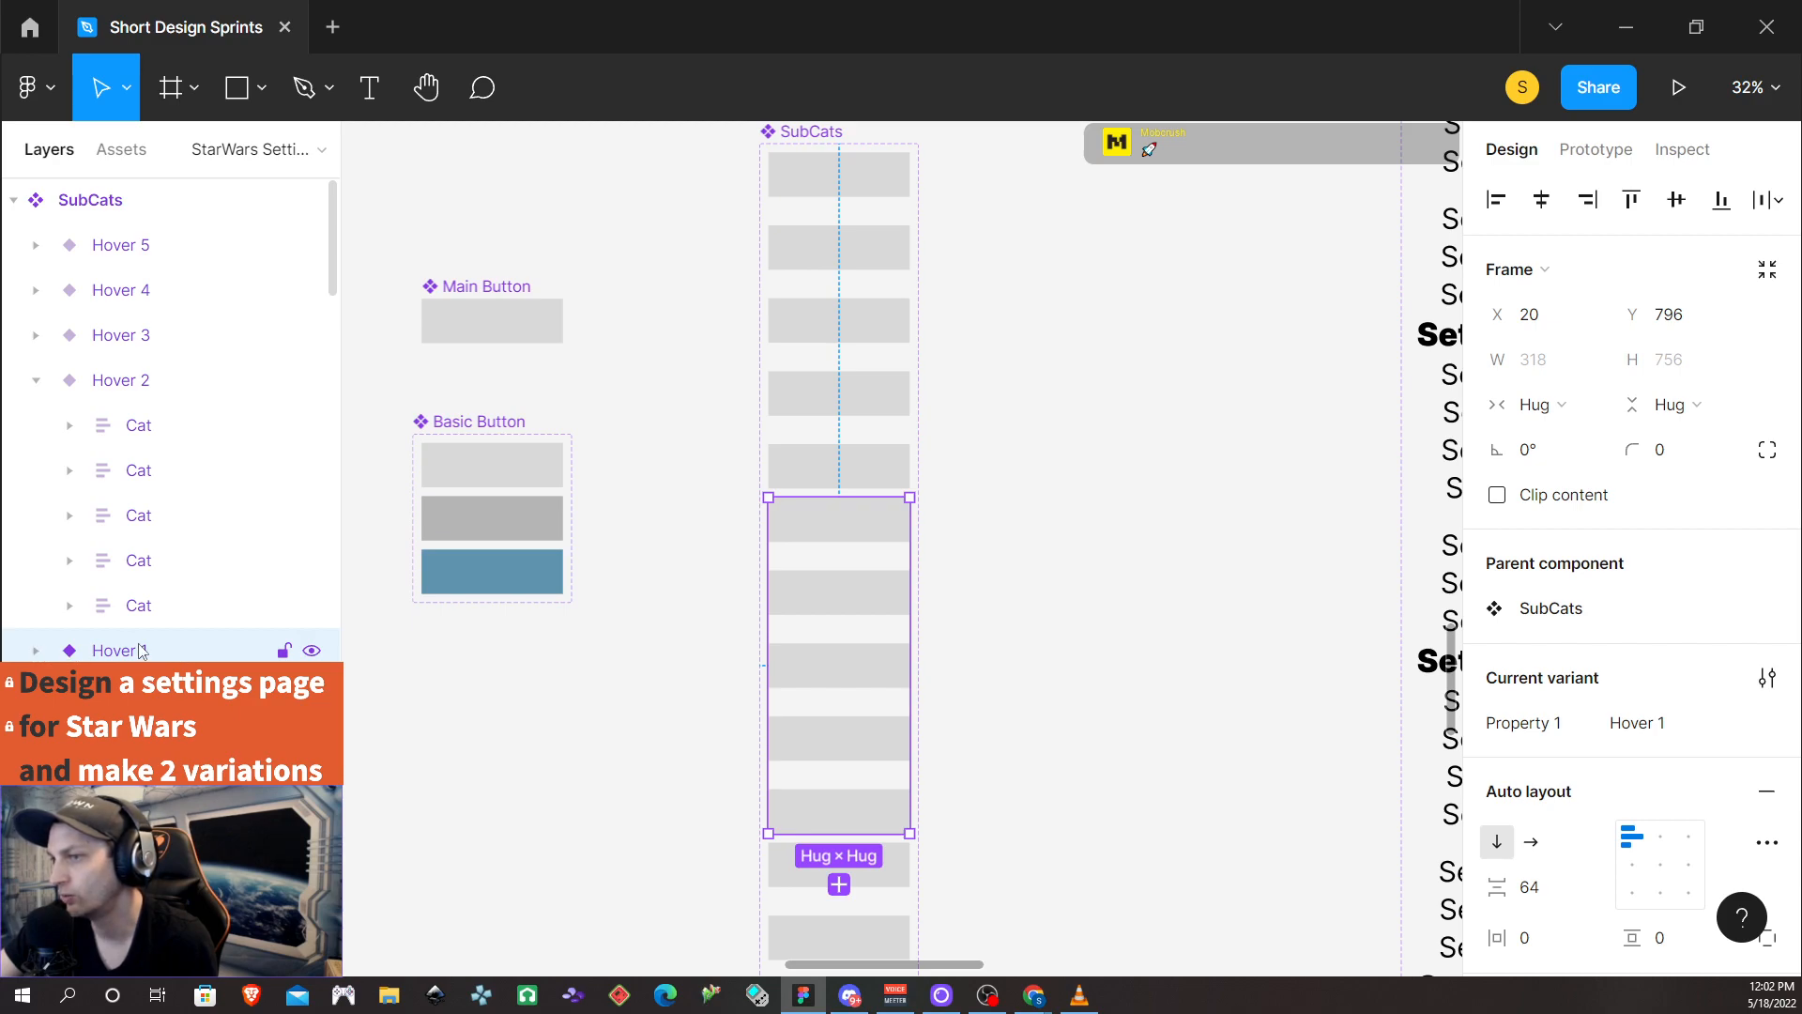
{"action": "left_click", "coordinate": [98, 694]}
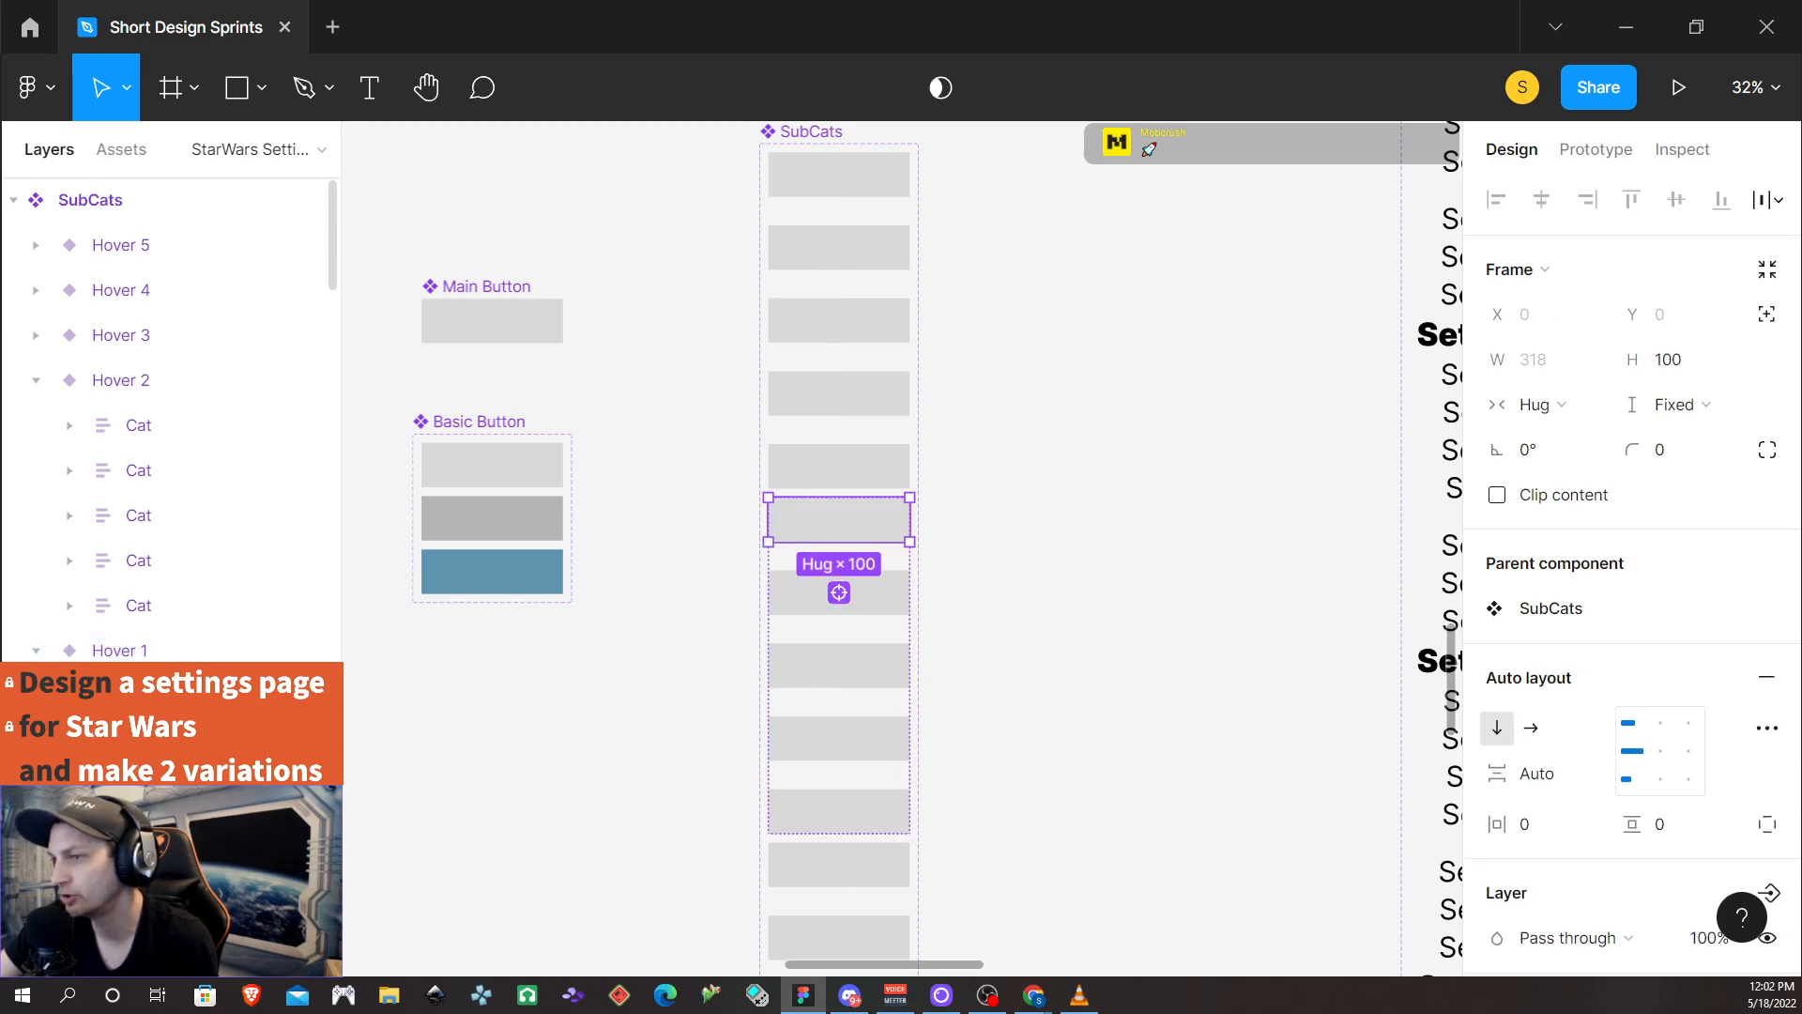
{"action": "left_click", "coordinate": [120, 650]}
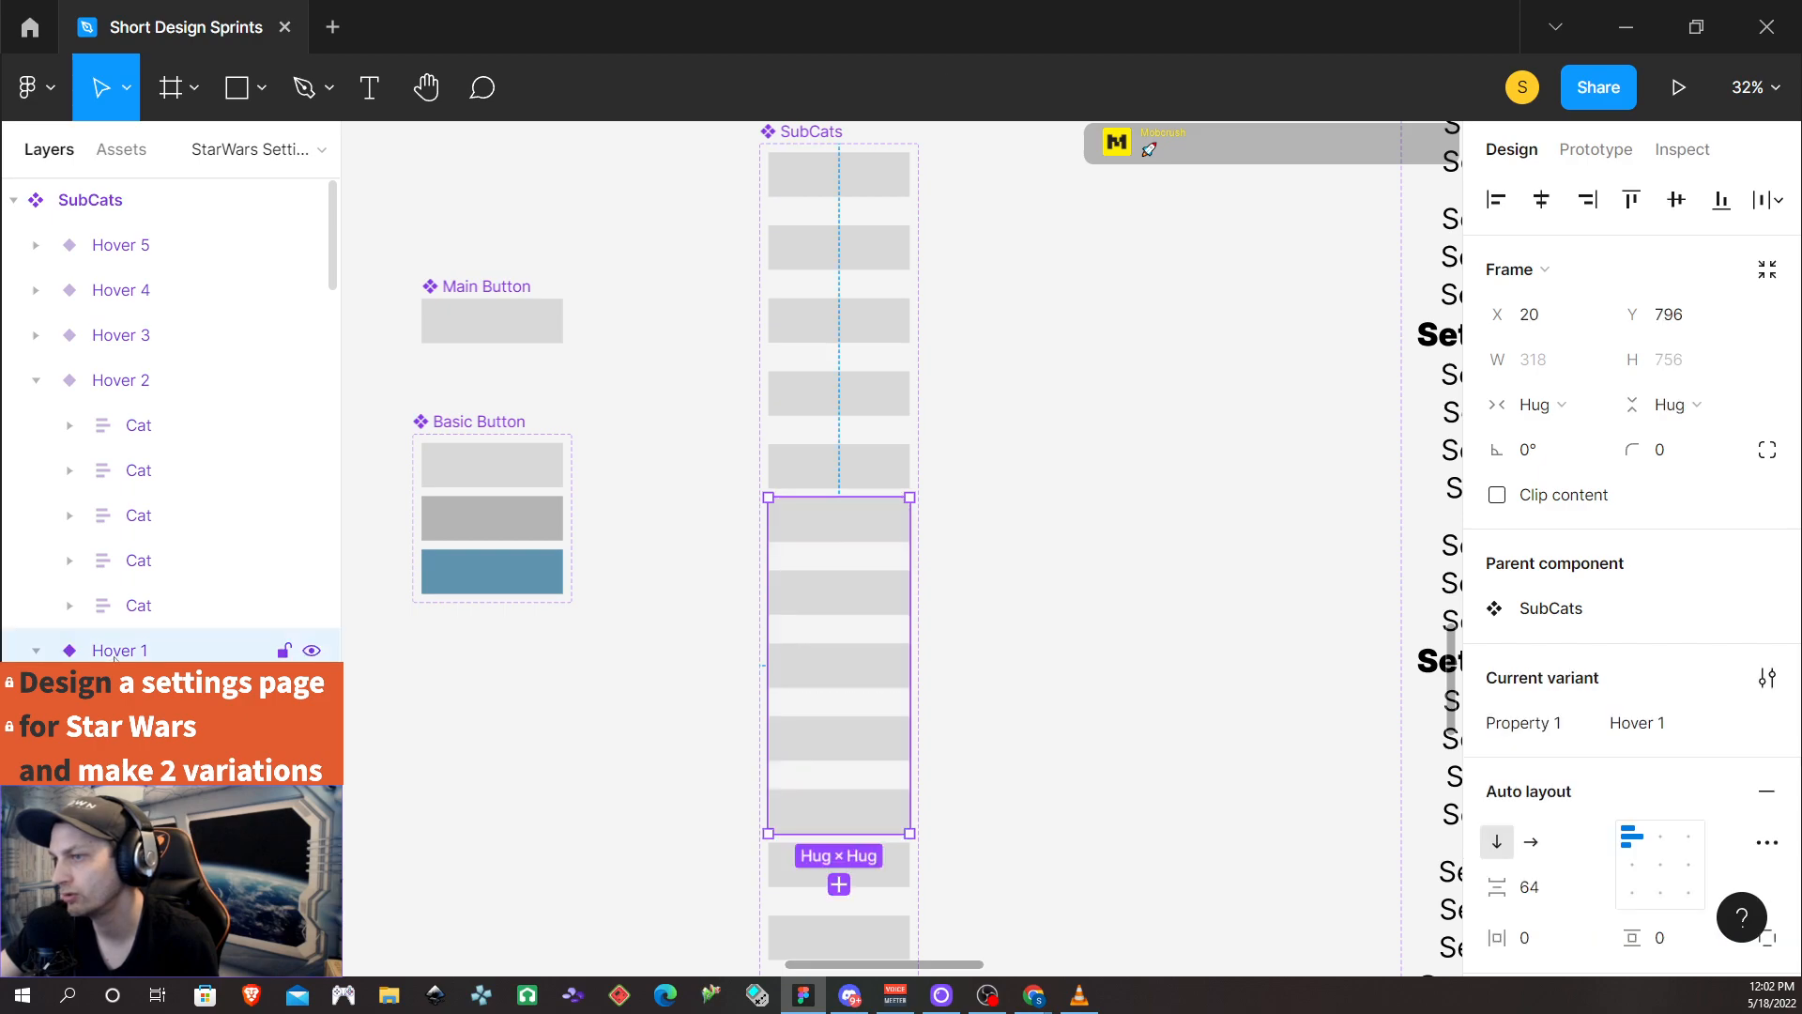
{"action": "scroll", "coordinate": [1665, 624], "scroll_direction": "down", "scroll_amount": 3}
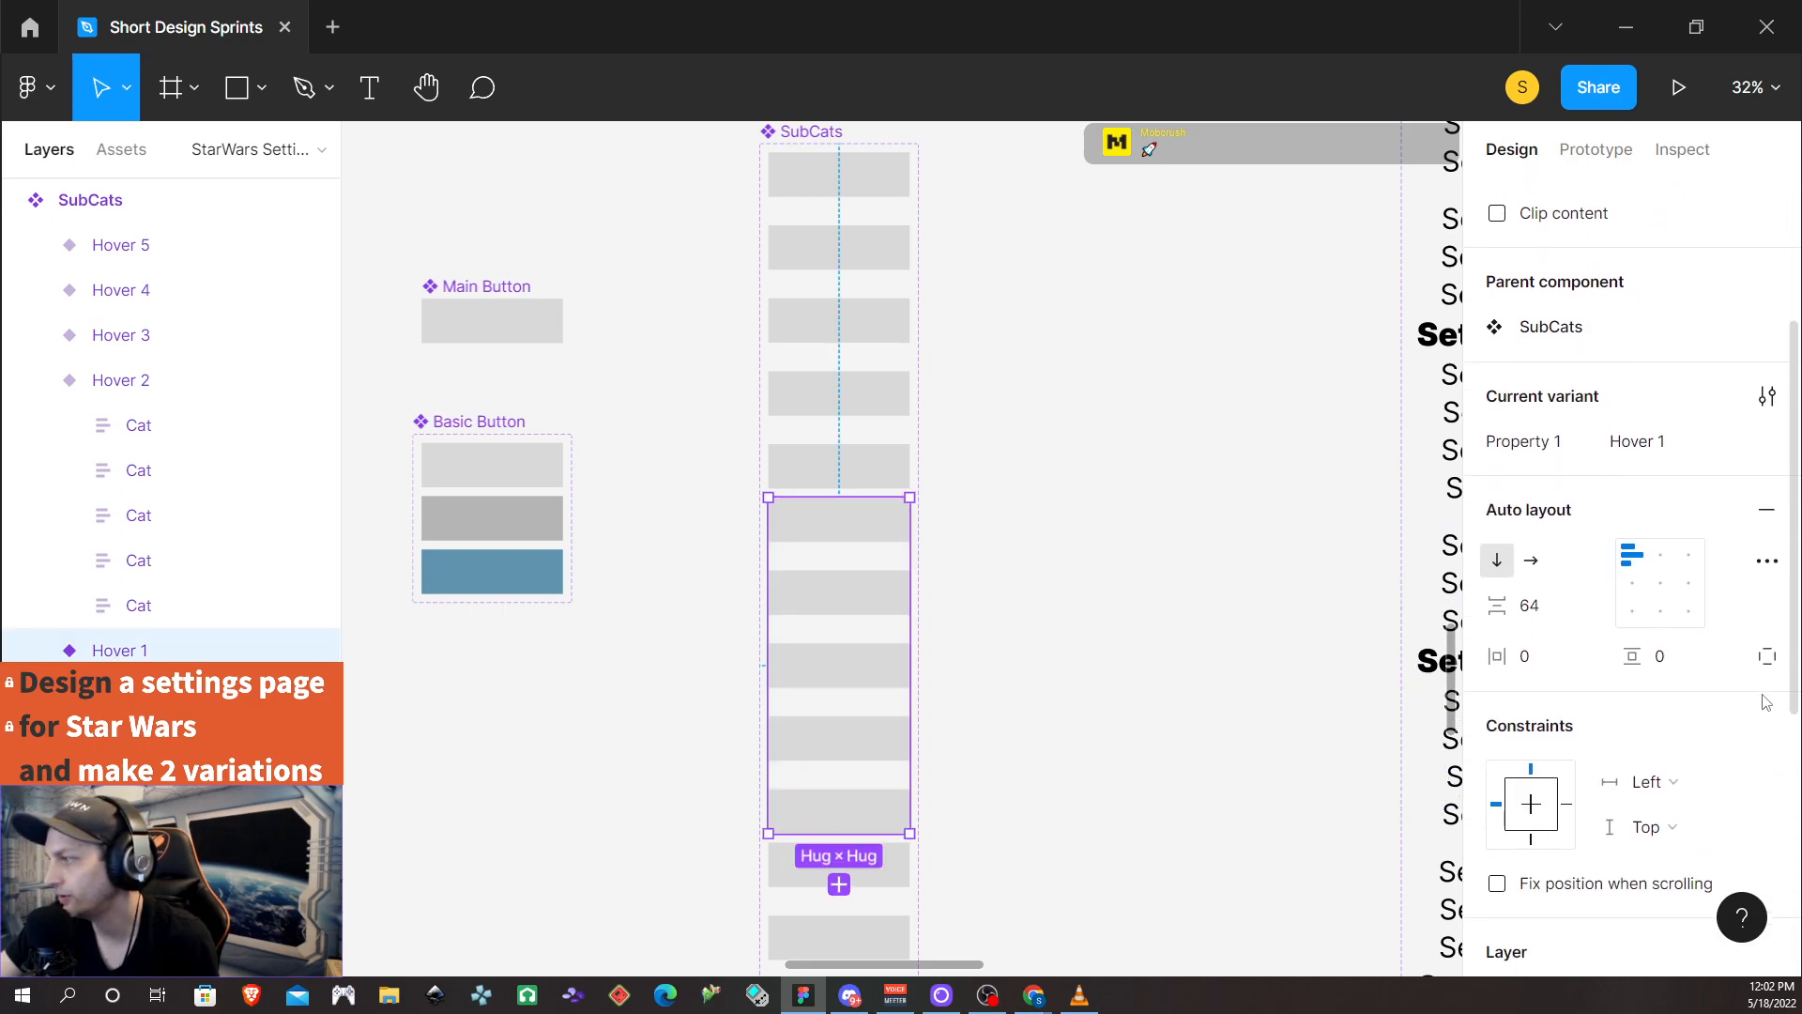
{"action": "left_click", "coordinate": [1767, 510]}
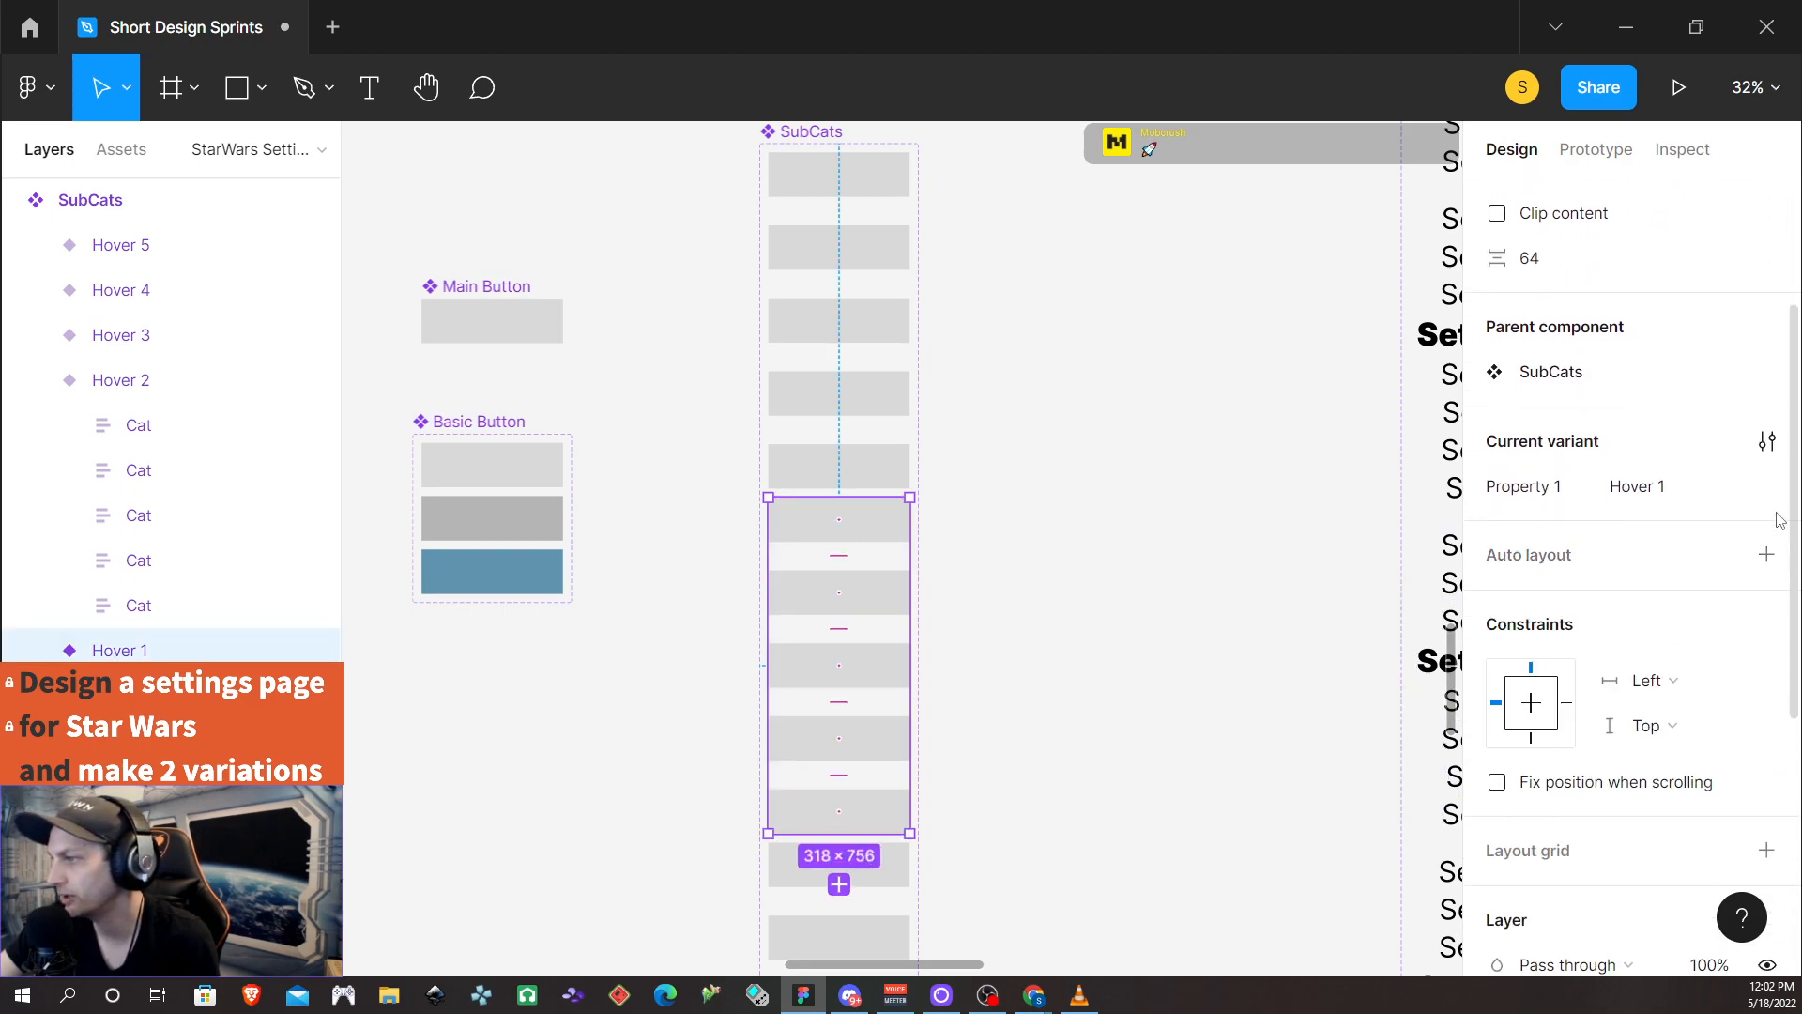
Nudge the first Cat frame in Hover 1 slightly to the right of the other Cat frames
{"action": "double_click", "coordinate": [899, 534]}
{"action": "key", "text": "Right"}
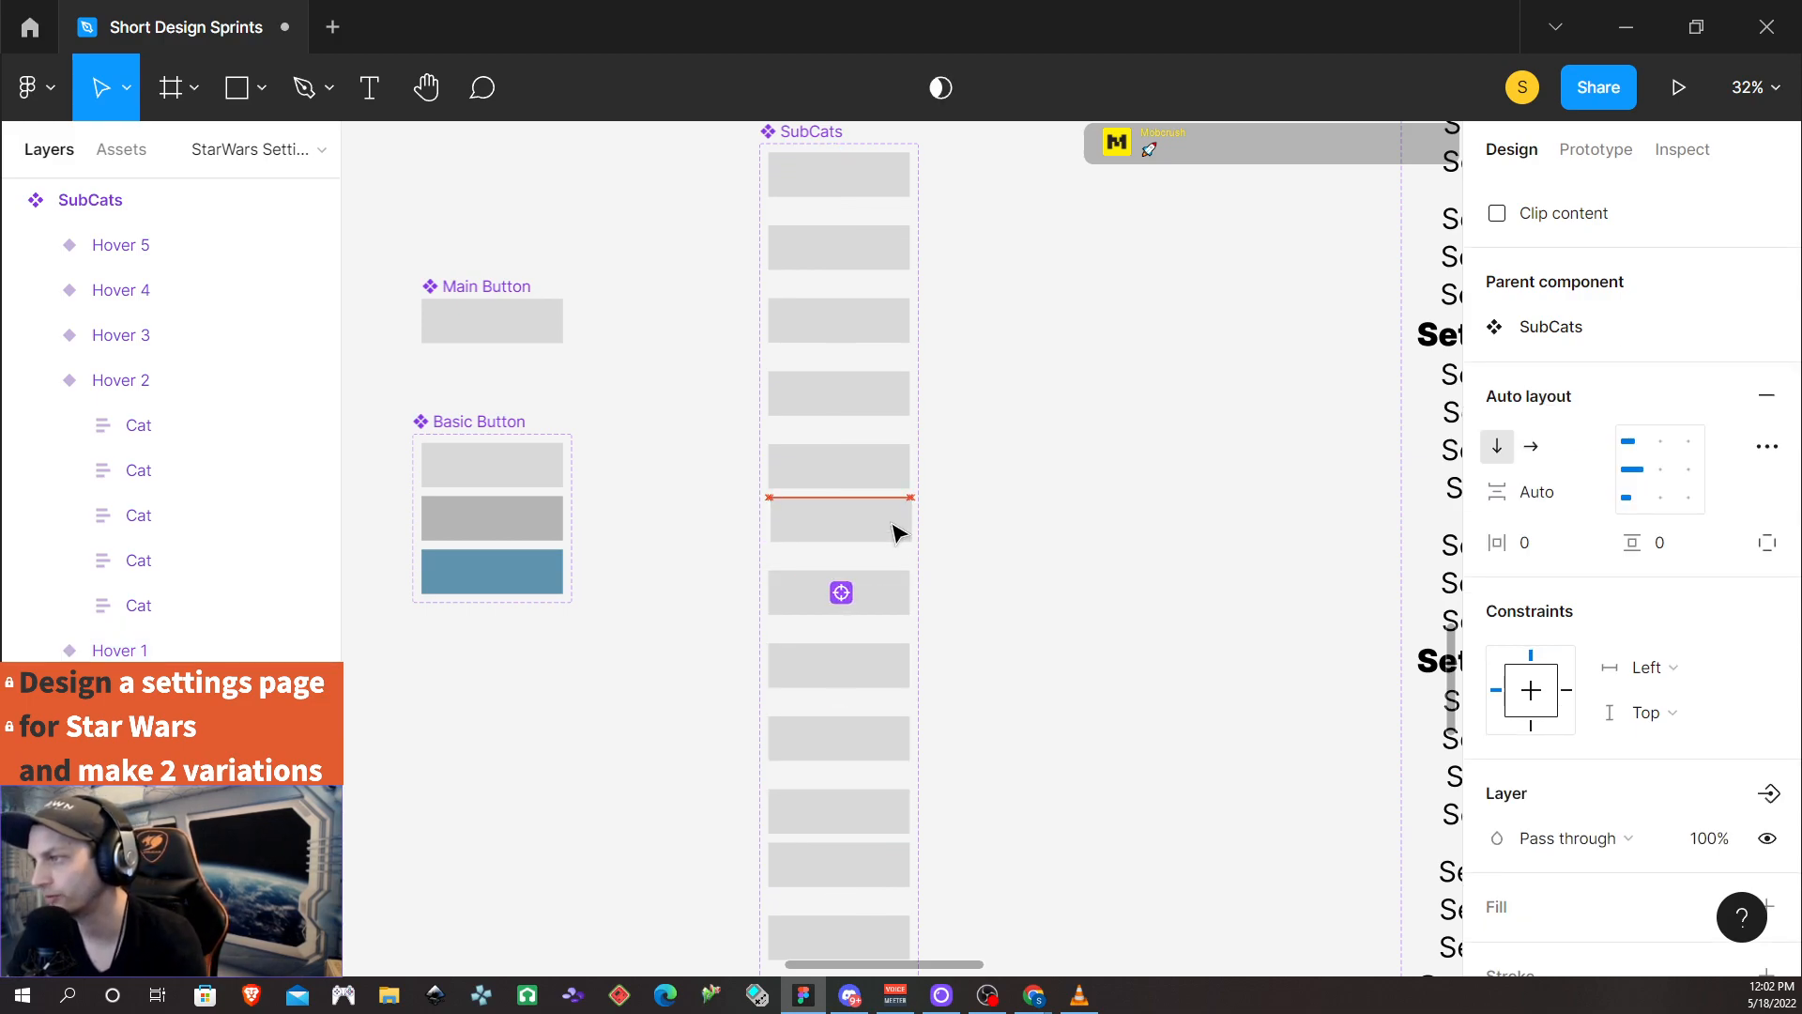
{"action": "key", "text": "Right"}
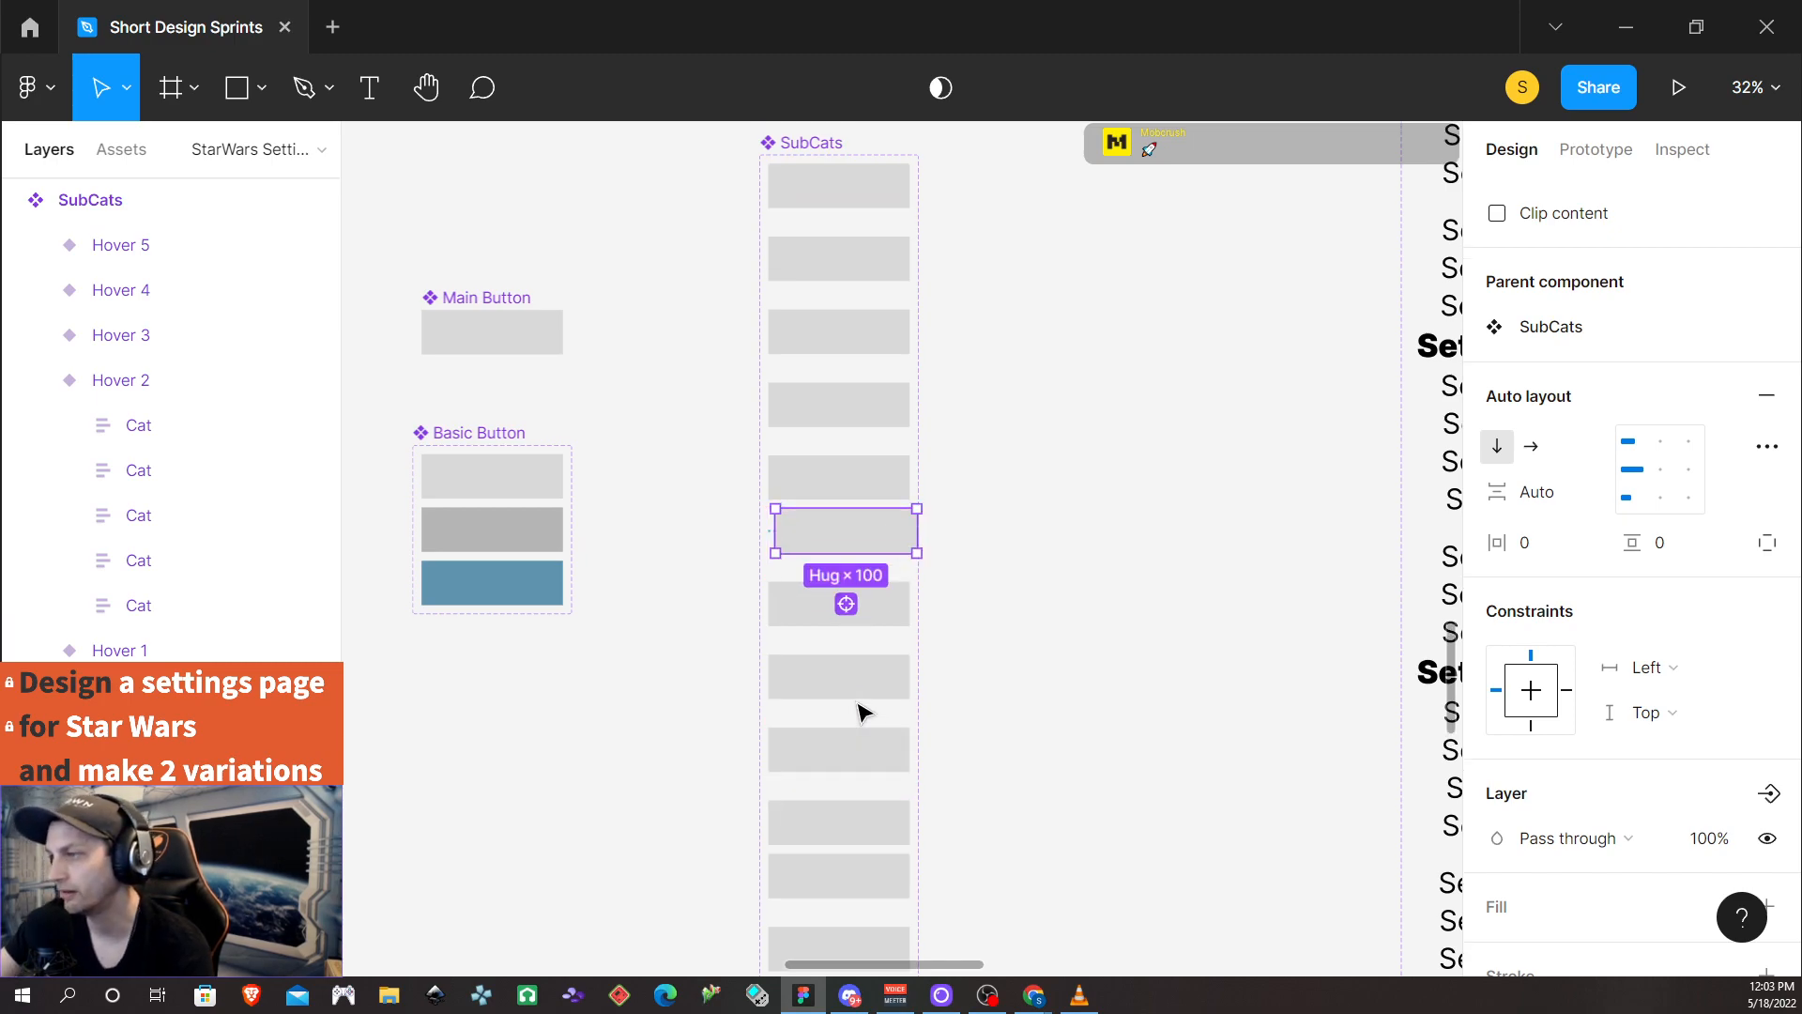
Remove the auto layout from the Hover 2 variant and nudge its second Cat frame slightly to the right
{"action": "scroll", "coordinate": [849, 737], "scroll_direction": "down", "scroll_amount": 3}
{"action": "left_click", "coordinate": [859, 745]}
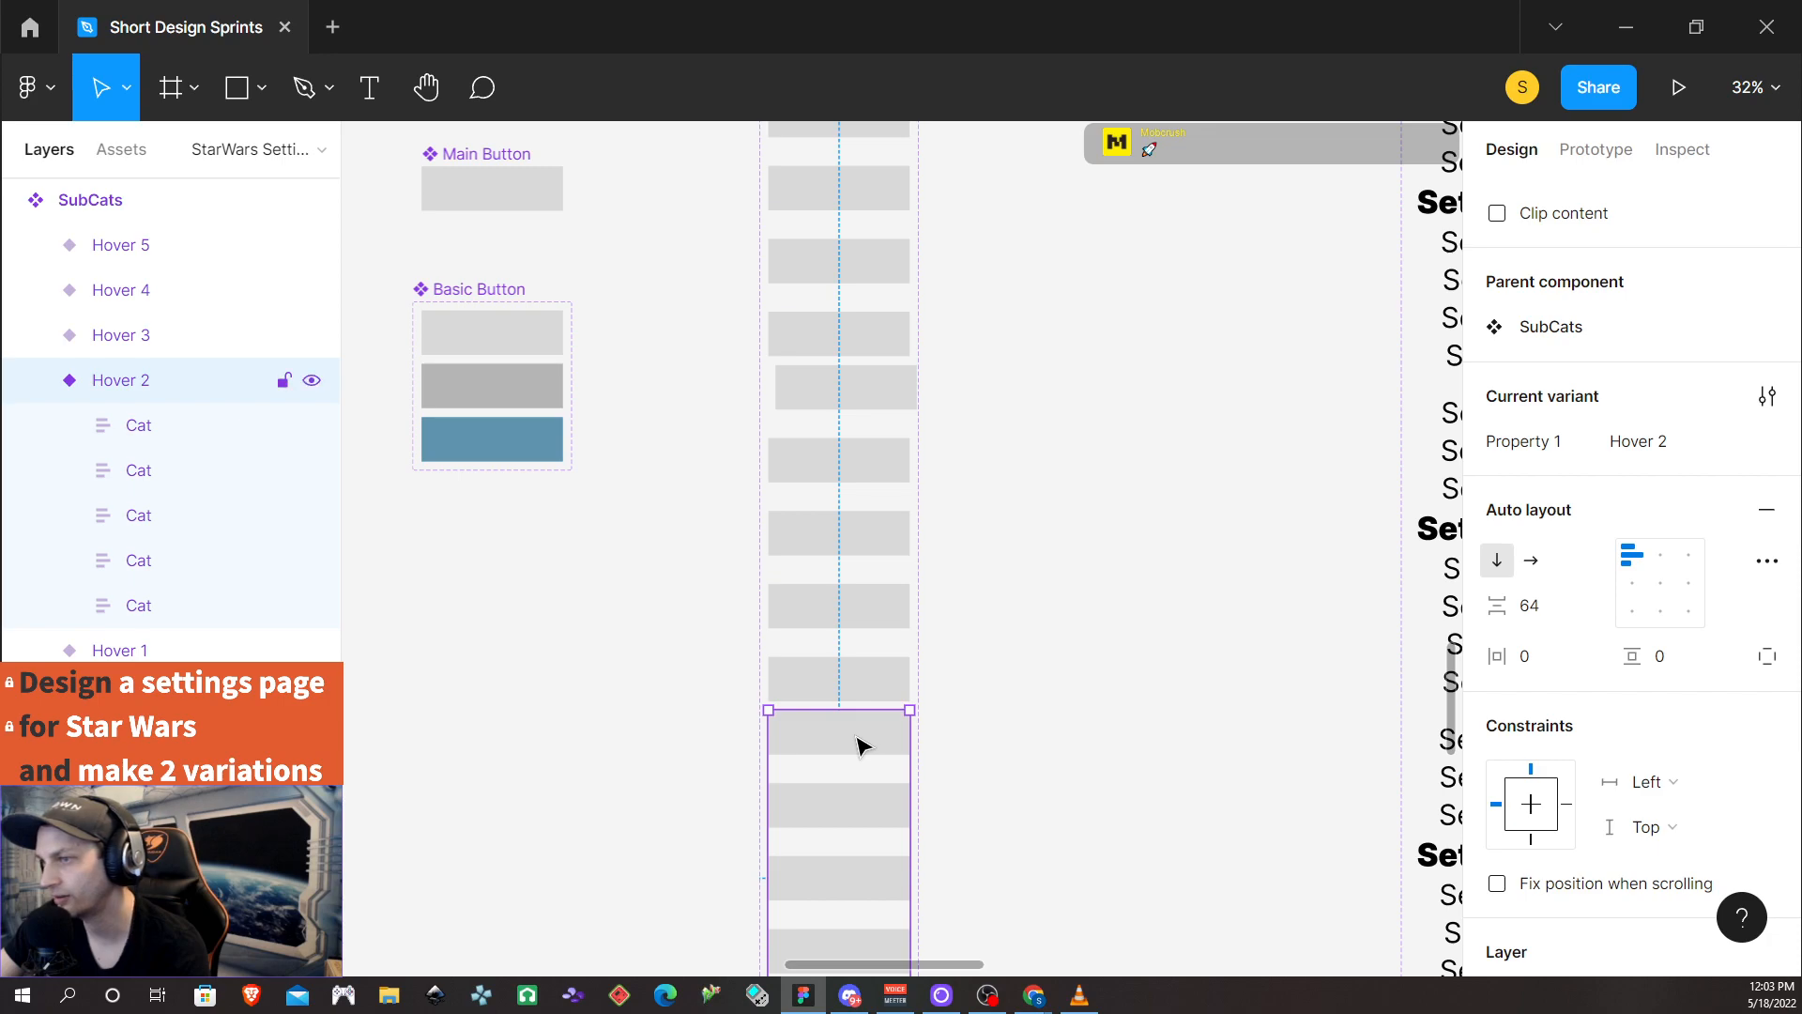
{"action": "left_click", "coordinate": [1766, 509]}
{"action": "scroll", "coordinate": [1199, 735], "scroll_direction": "up", "scroll_amount": 1}
{"action": "scroll", "coordinate": [1179, 728], "scroll_direction": "down", "scroll_amount": 4}
{"action": "left_click", "coordinate": [866, 438]}
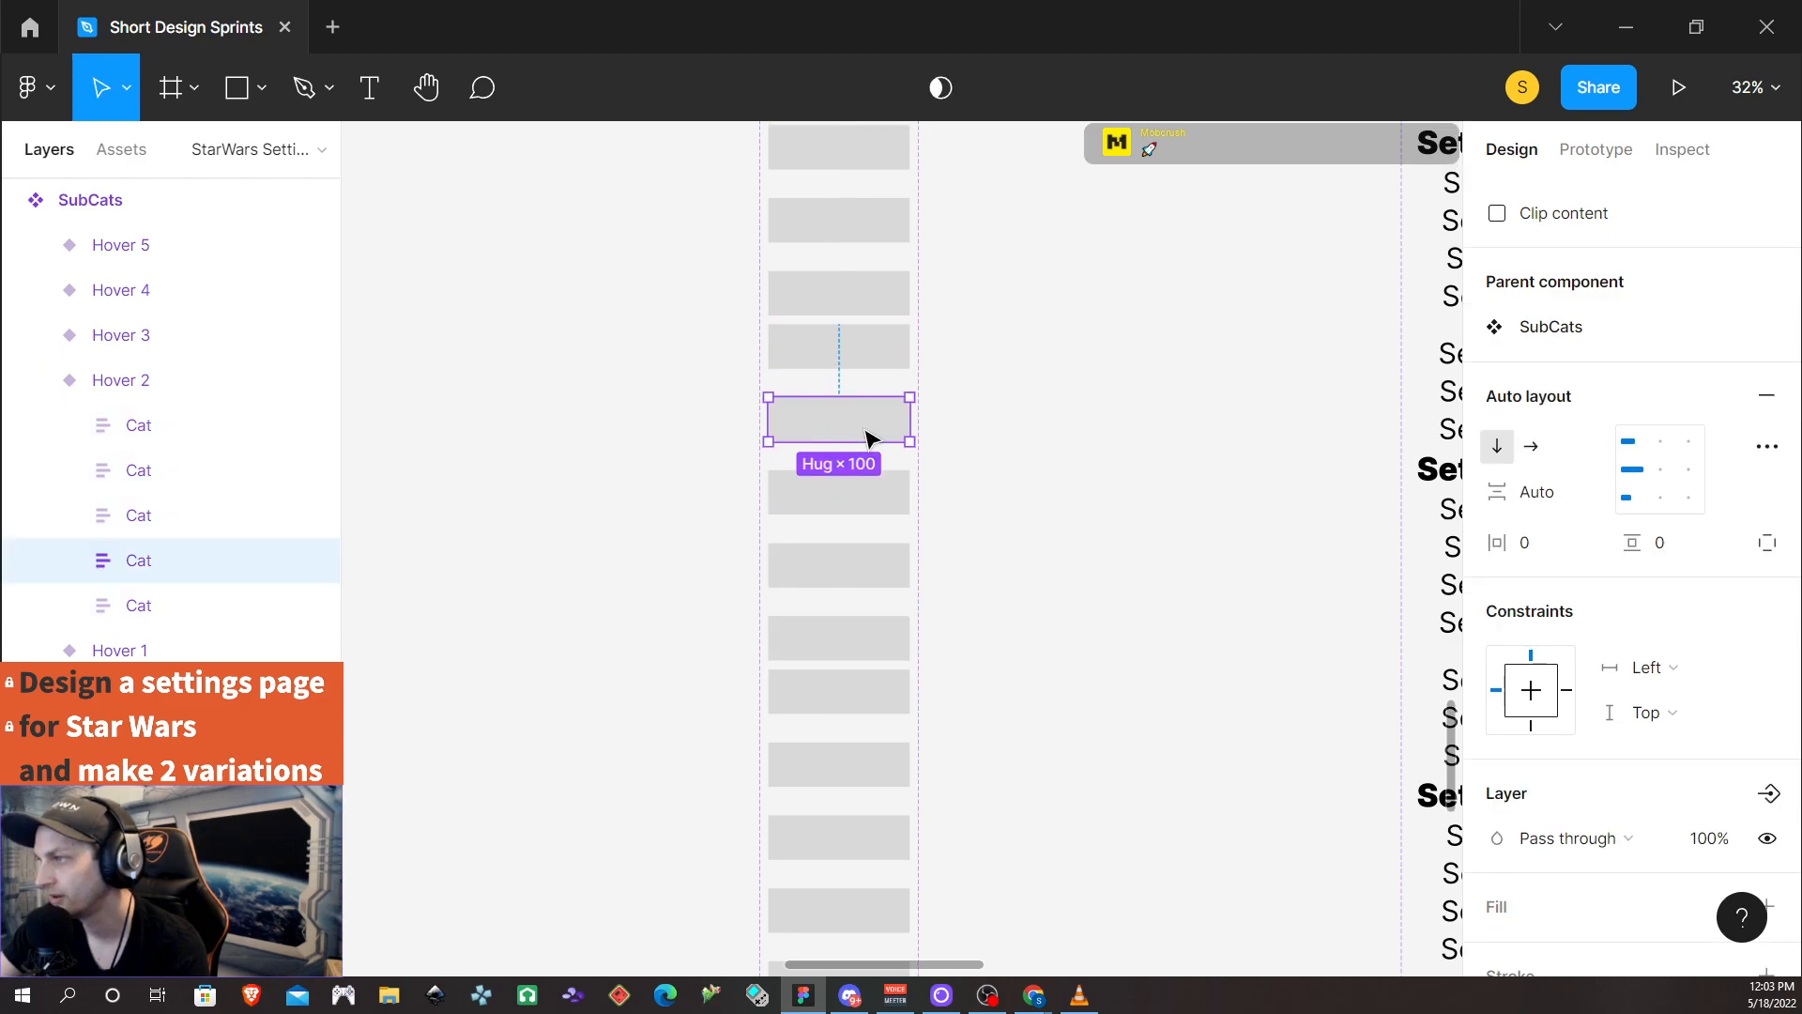
{"action": "key", "text": "shift+Right"}
{"action": "key", "text": "shift+Right"}
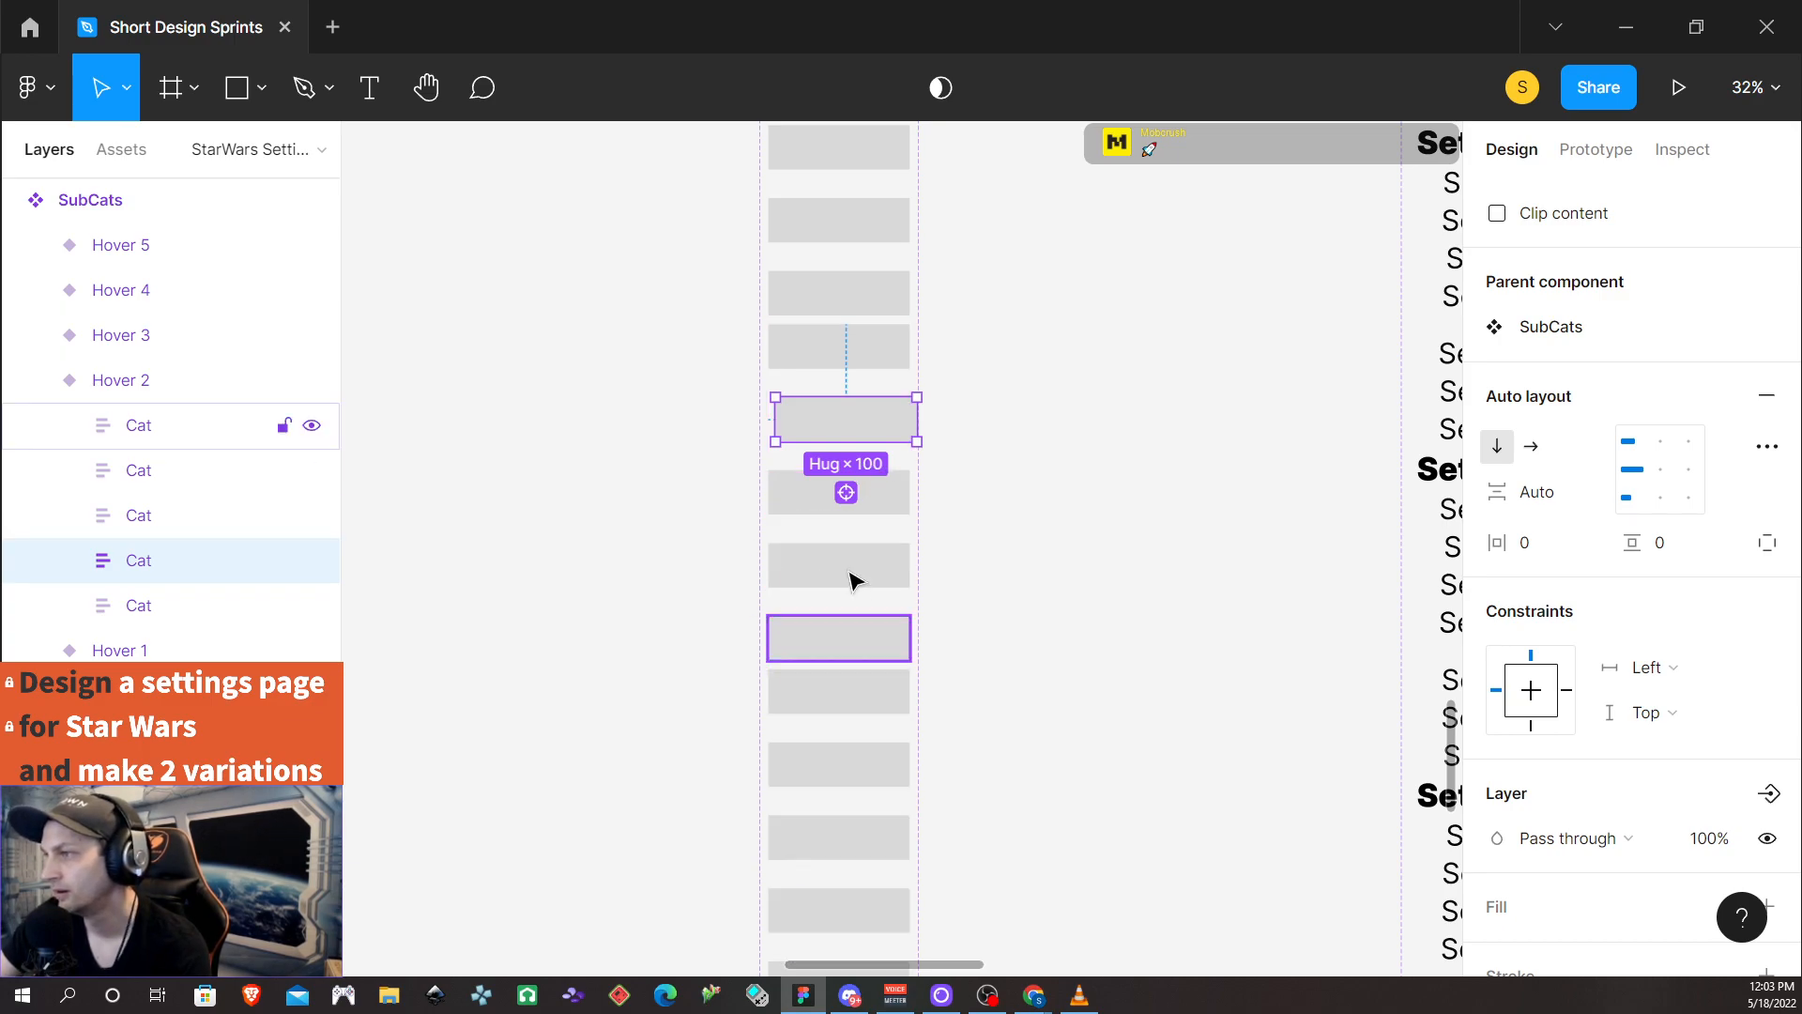
Remove the auto layout from the Hover 3 variant and nudge its third Cat frame slightly to the right
{"action": "left_click", "coordinate": [854, 755]}
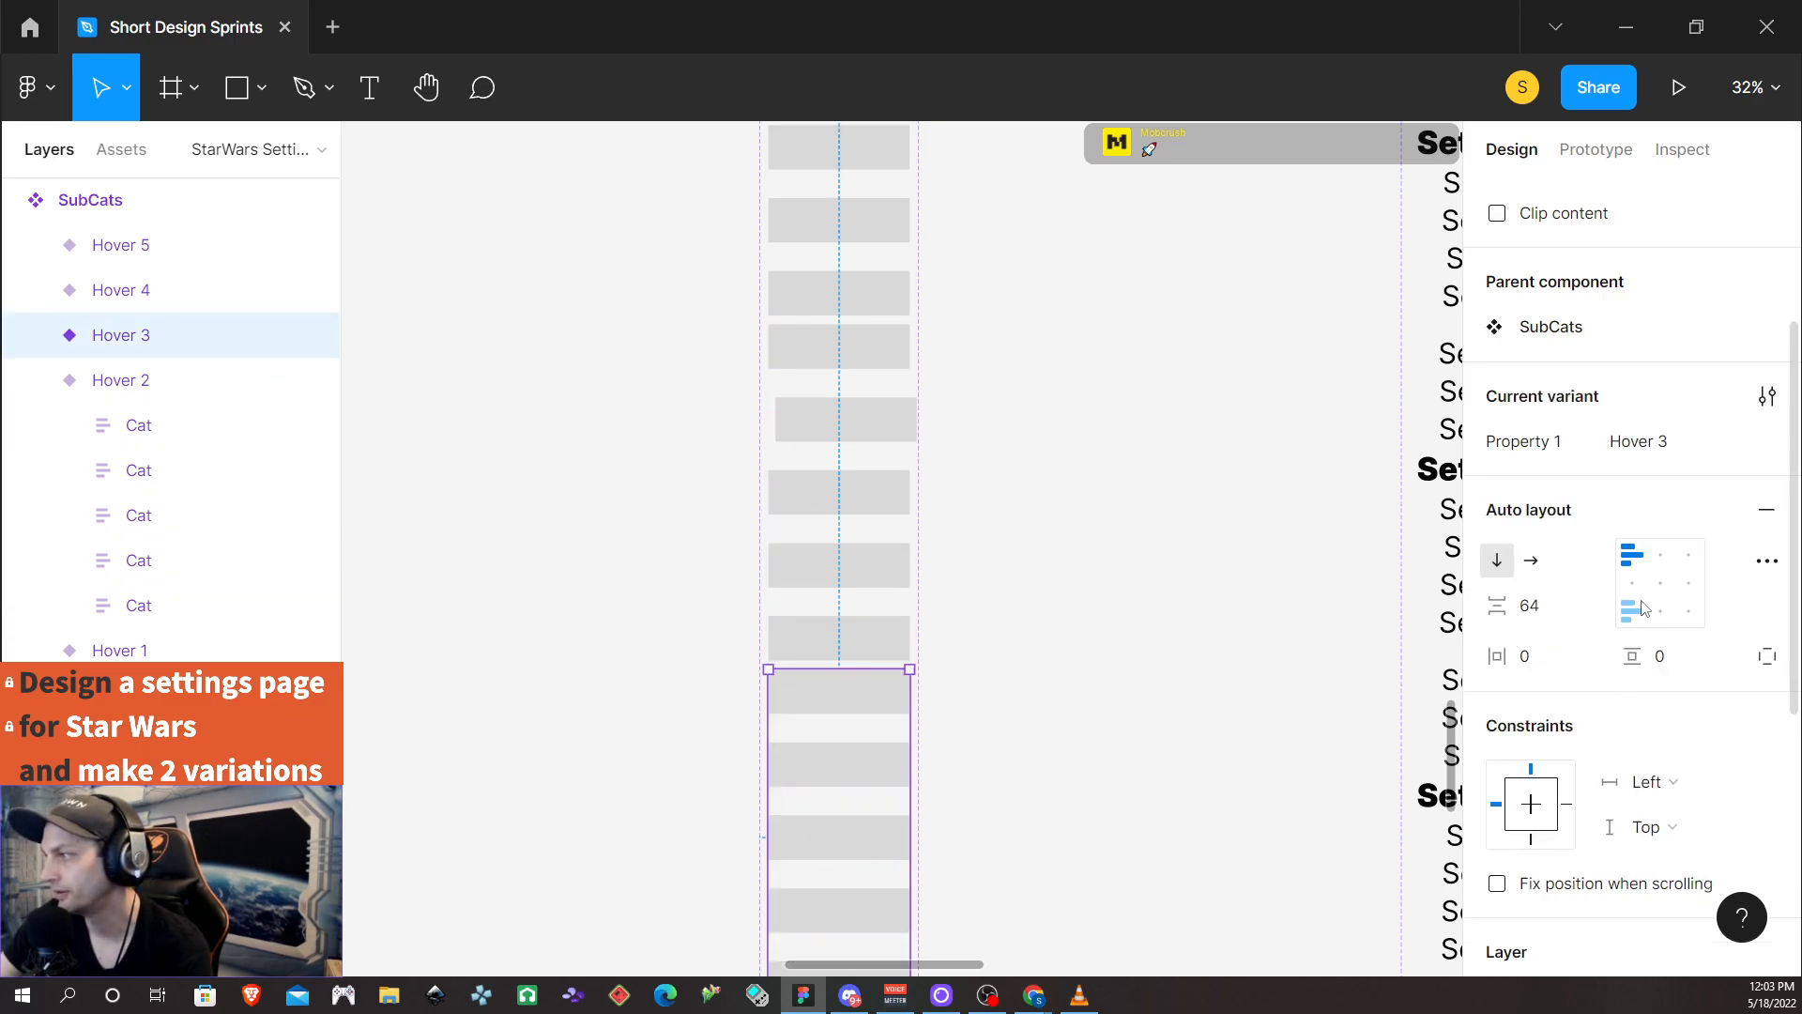
{"action": "left_click", "coordinate": [1766, 509]}
{"action": "scroll", "coordinate": [903, 700], "scroll_direction": "down", "scroll_amount": 2}
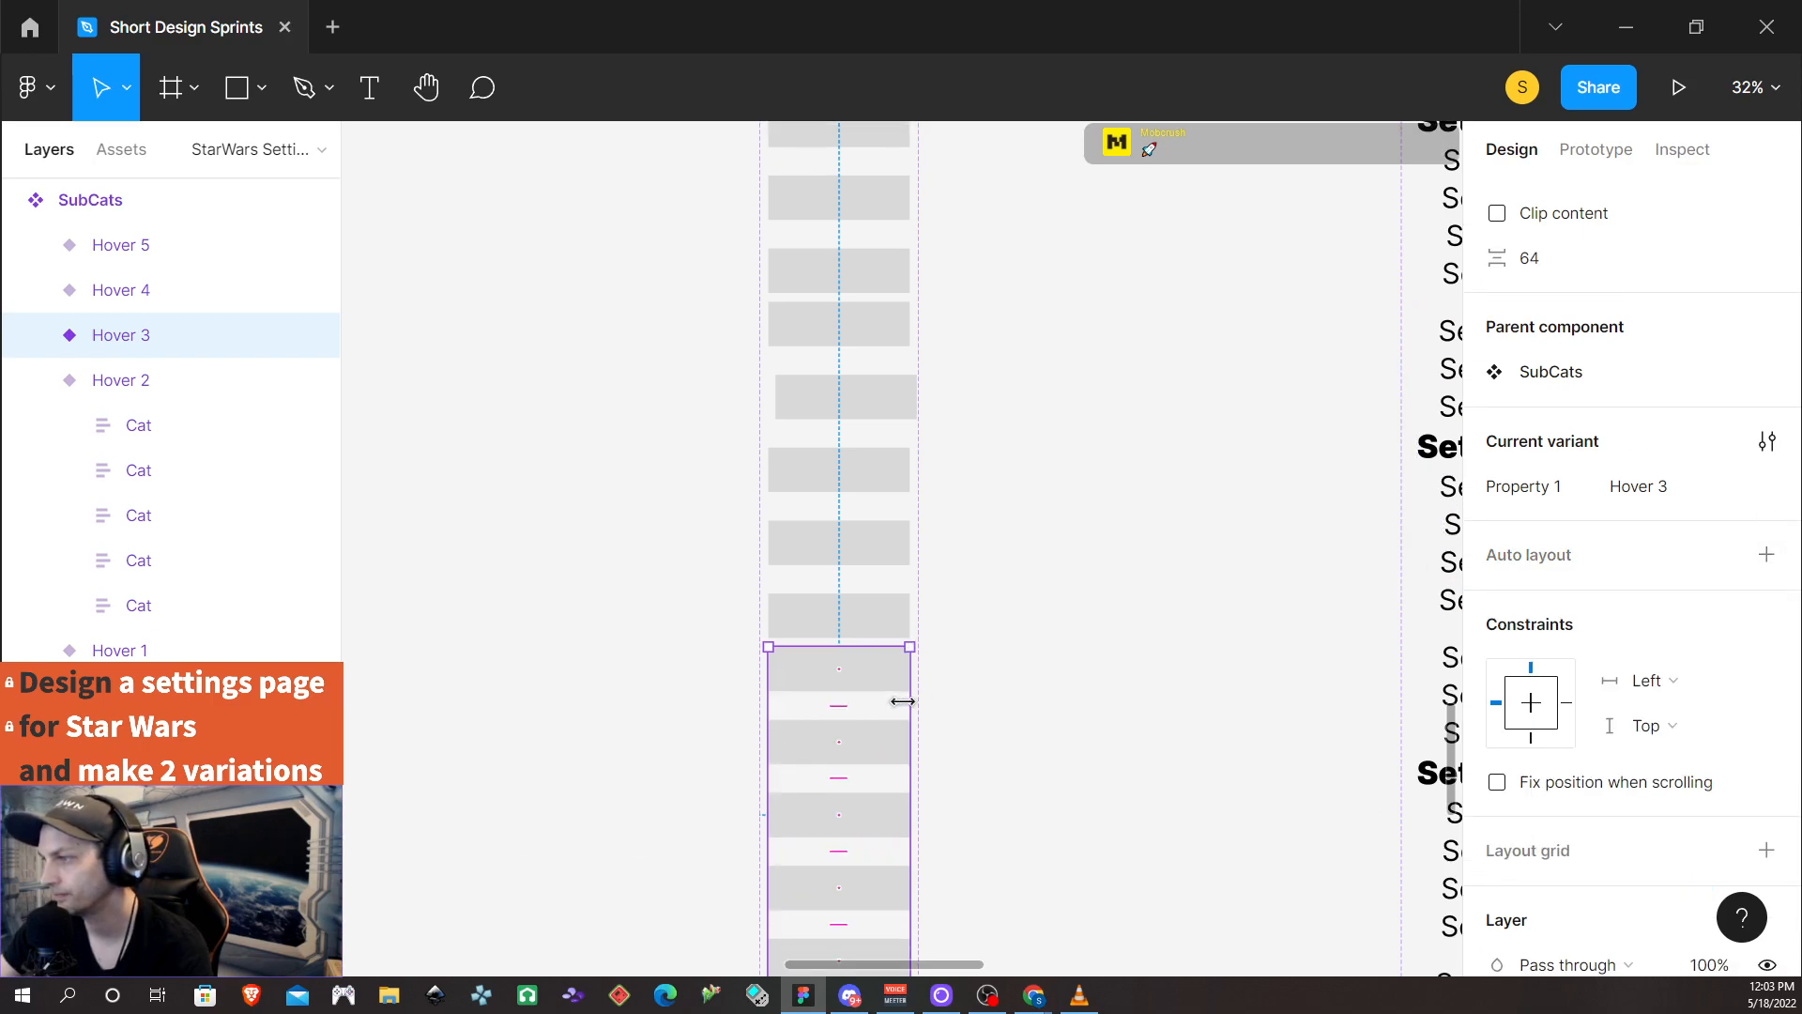
{"action": "left_click", "coordinate": [869, 767]}
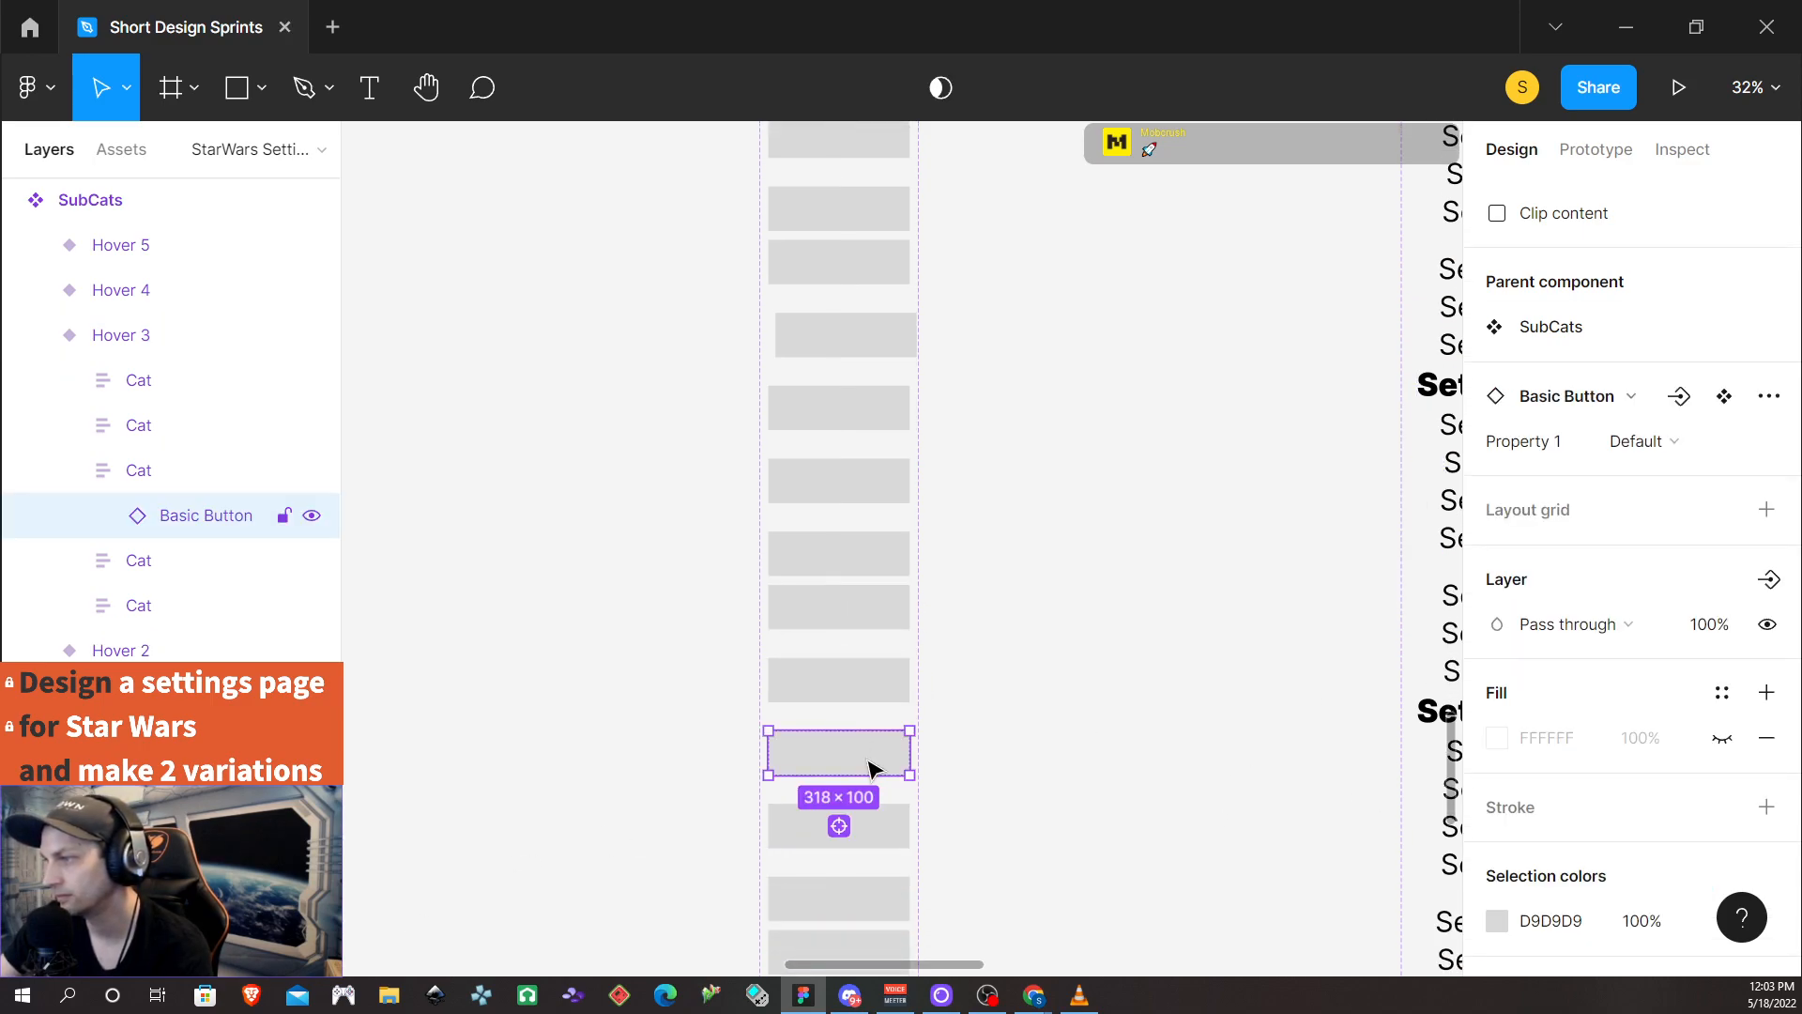
{"action": "left_click", "coordinate": [164, 471]}
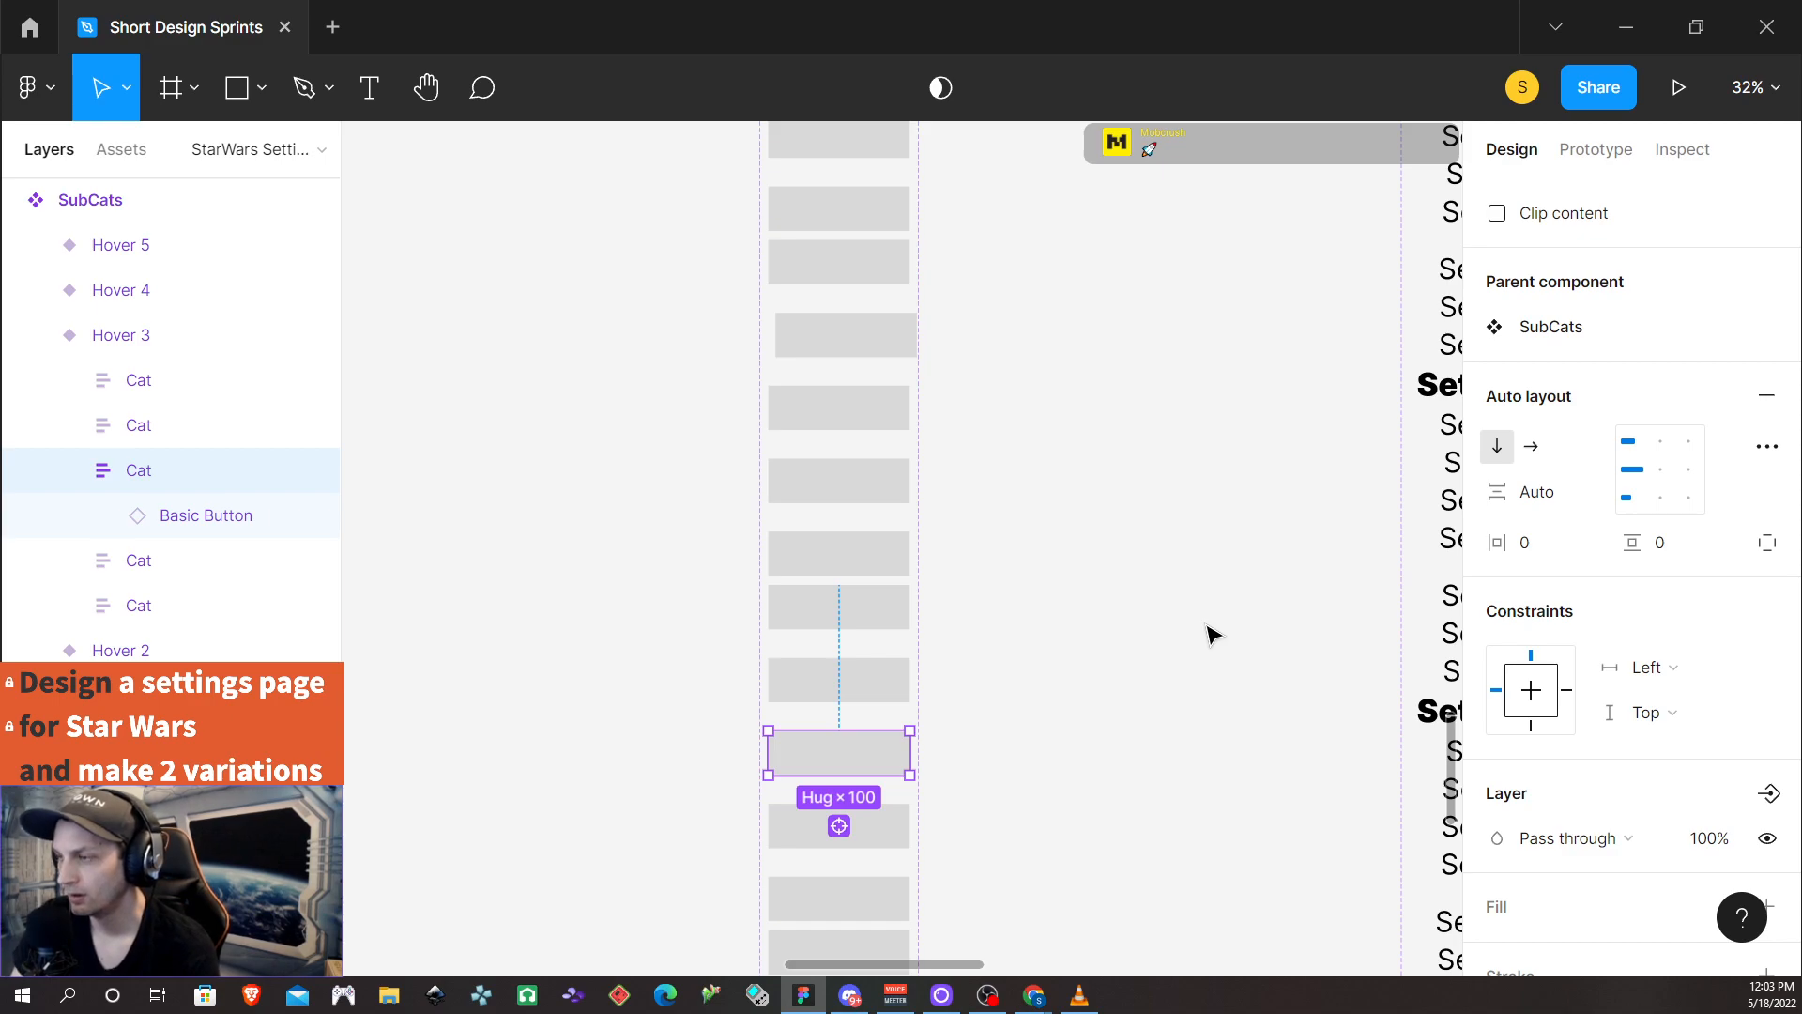
{"action": "key", "text": "shift+Right"}
{"action": "key", "text": "shift+Right"}
{"action": "key", "text": "Left"}
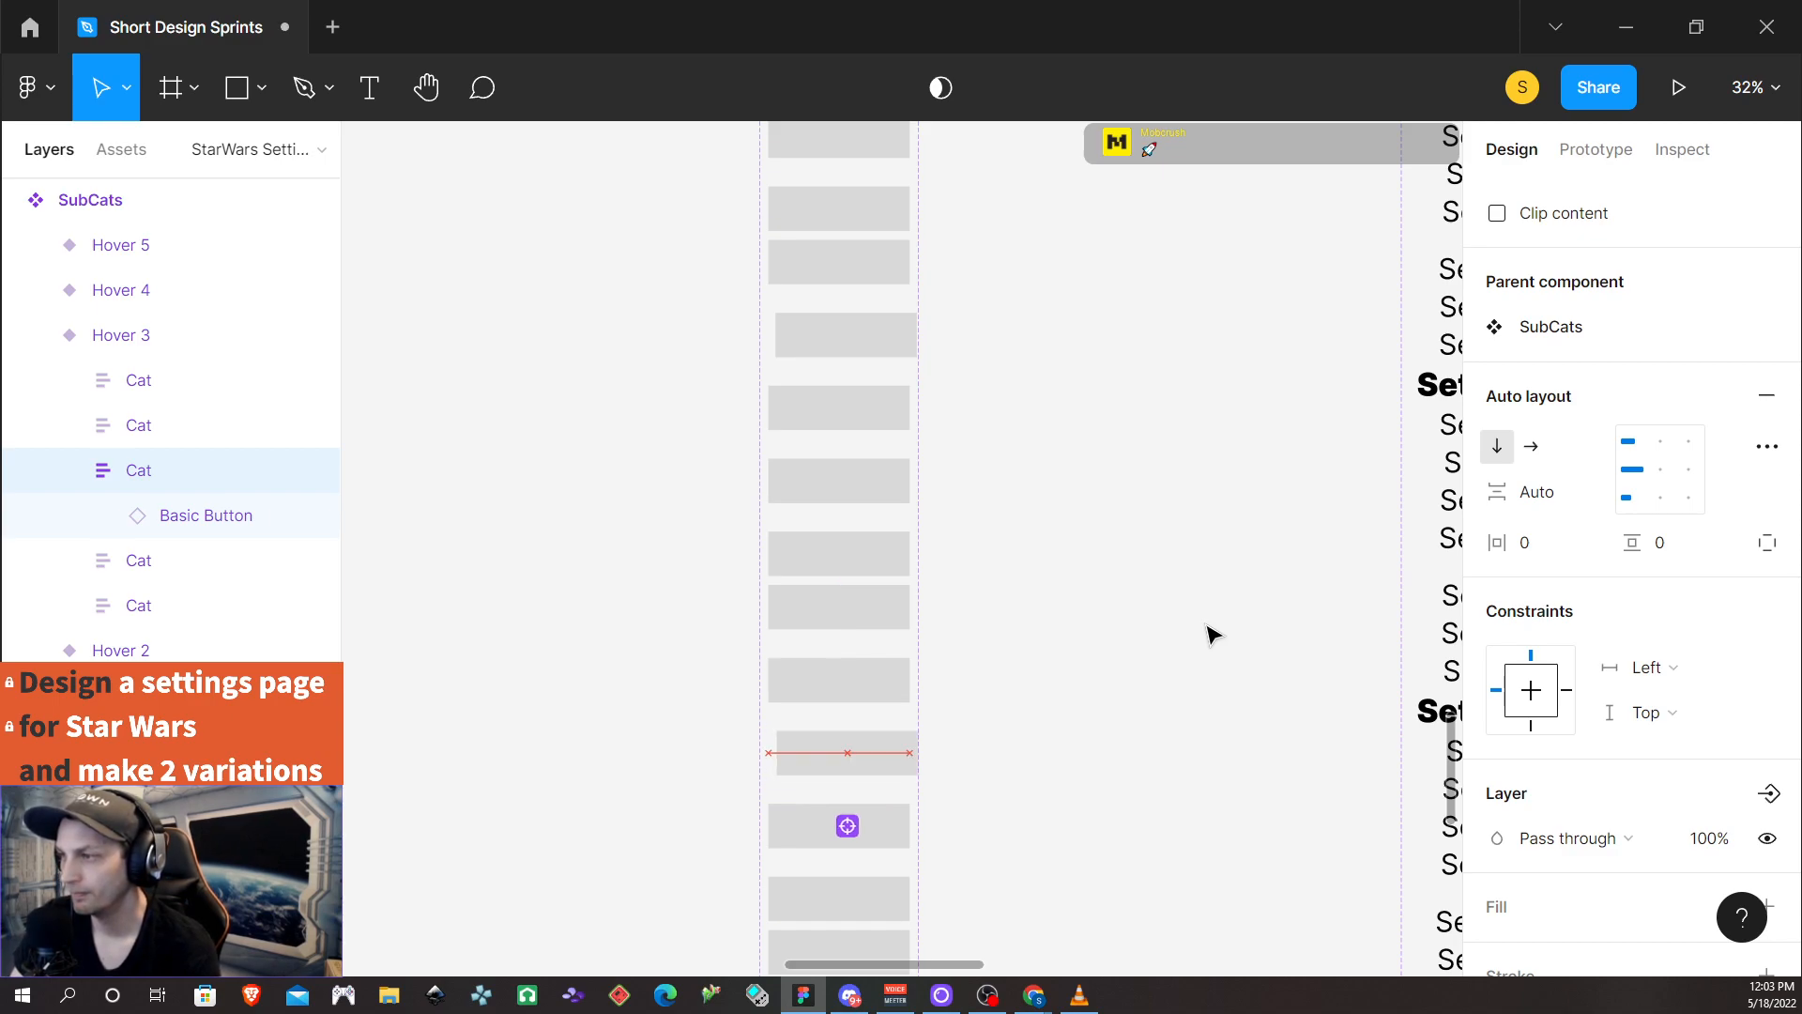
Remove the auto layout from the Hover 4 variant and nudge its fourth Cat frame slightly to the right
{"action": "scroll", "coordinate": [1045, 744], "scroll_direction": "down", "scroll_amount": 3}
{"action": "scroll", "coordinate": [1026, 750], "scroll_direction": "down", "scroll_amount": 9}
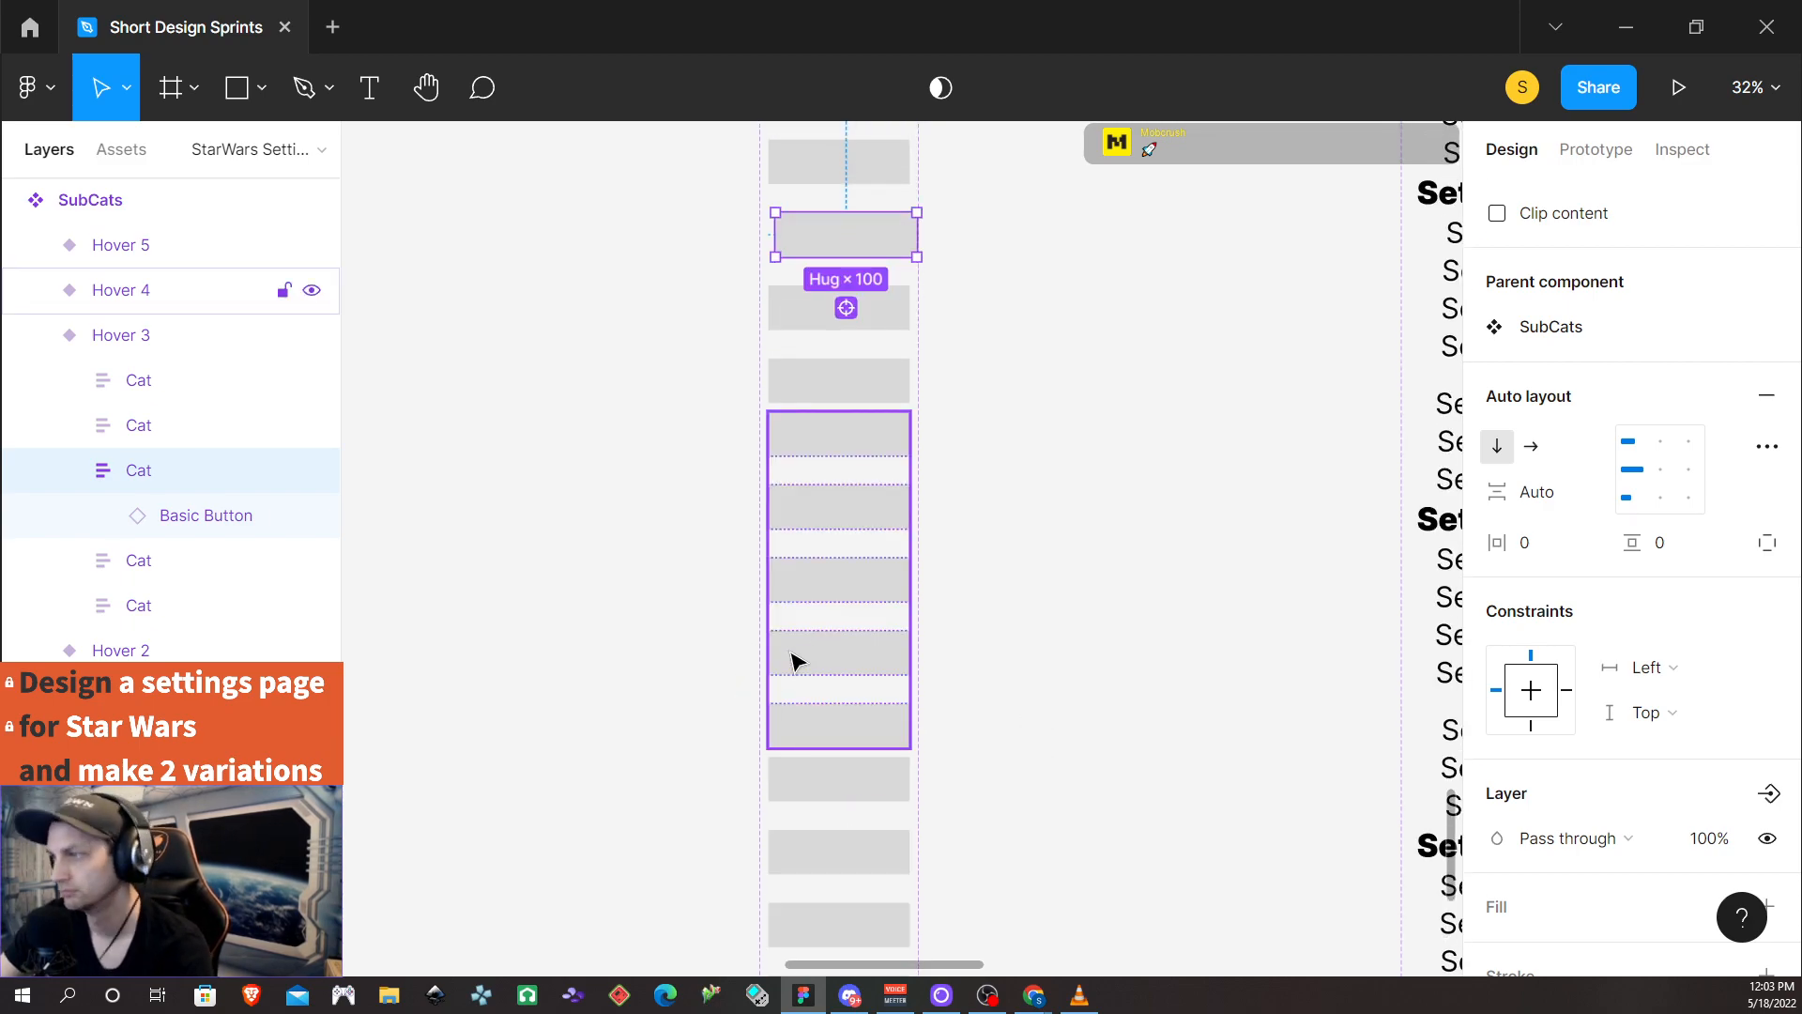
{"action": "left_click", "coordinate": [841, 610]}
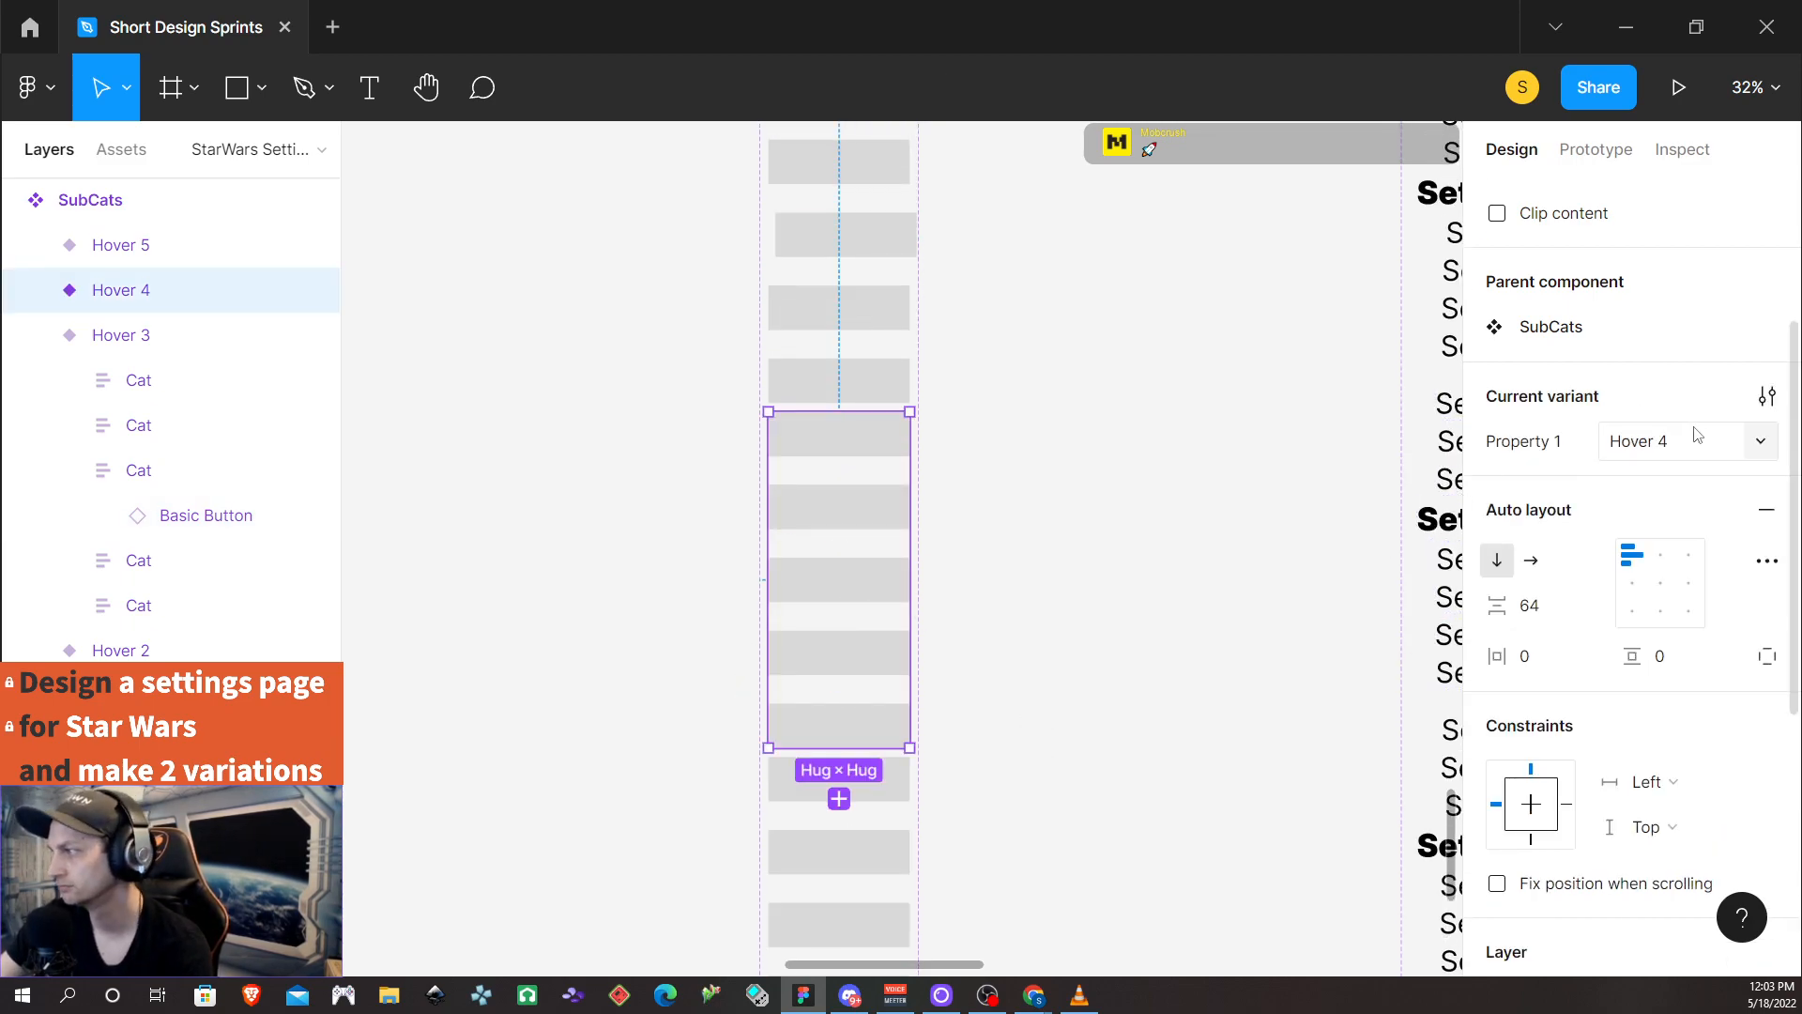
{"action": "left_click", "coordinate": [1767, 509]}
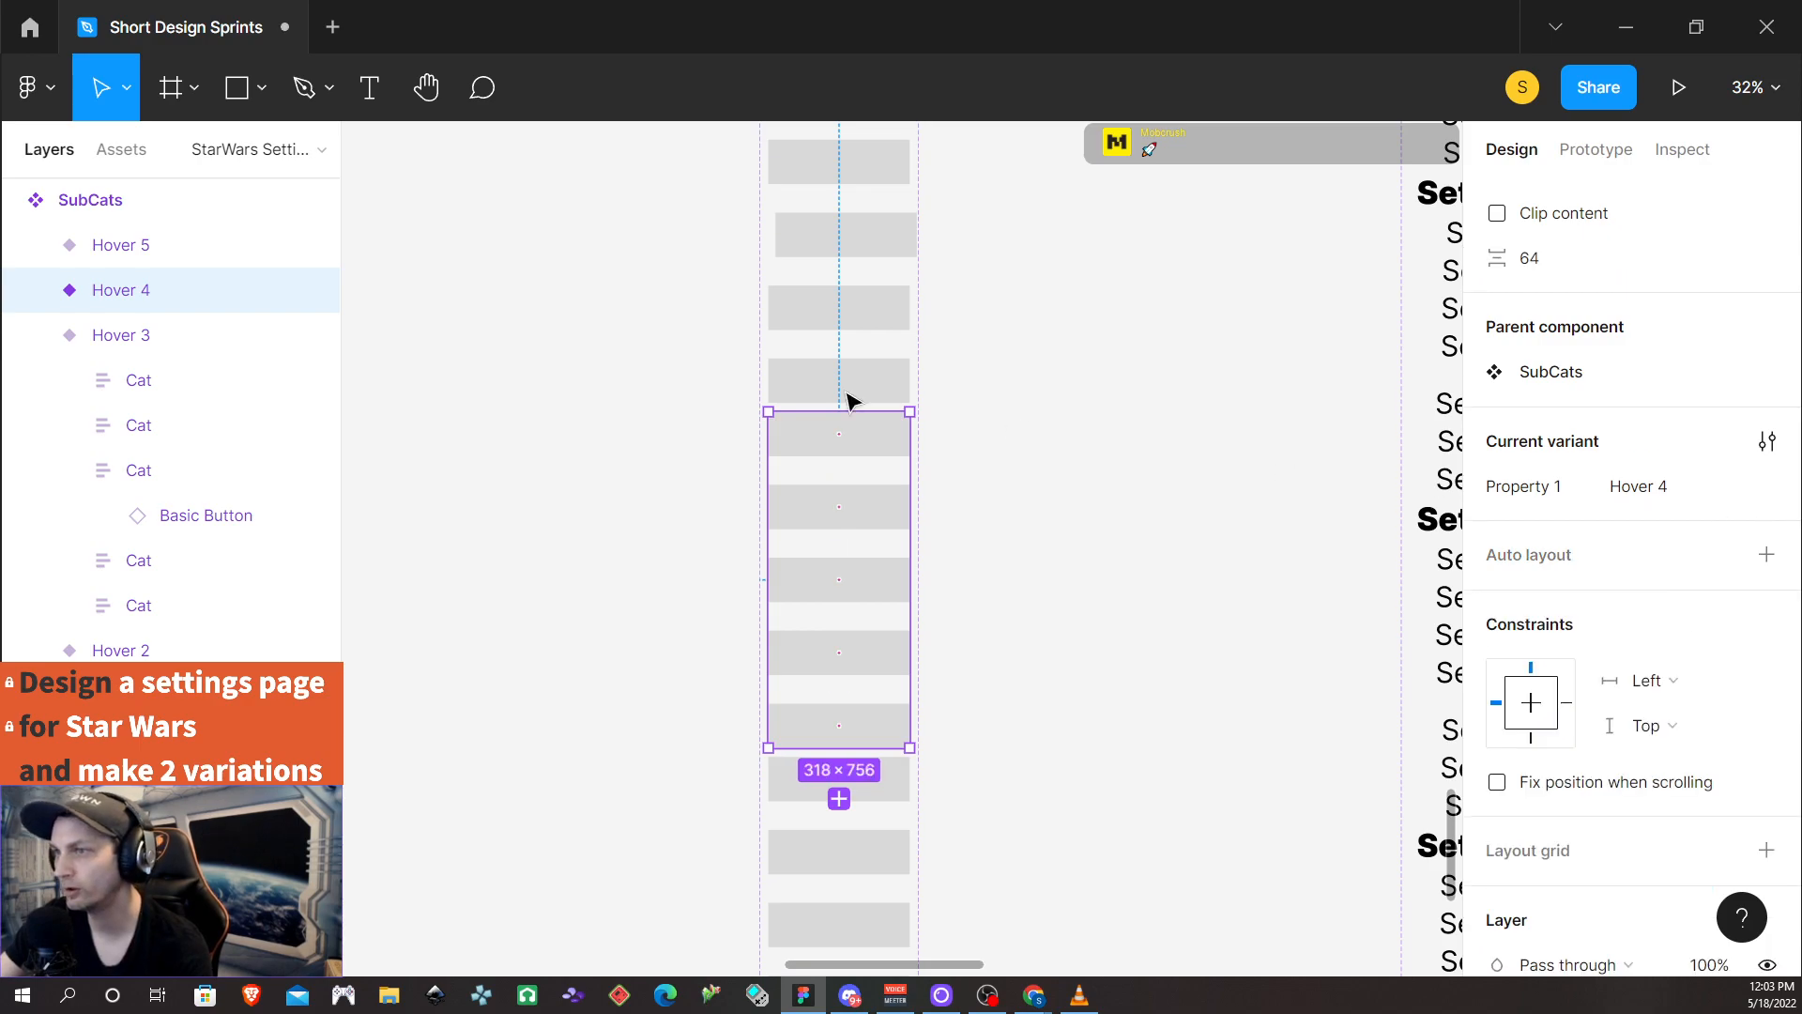
{"action": "double_click", "coordinate": [872, 654]}
{"action": "key", "text": "shift+Right"}
{"action": "key", "text": "shift+Right"}
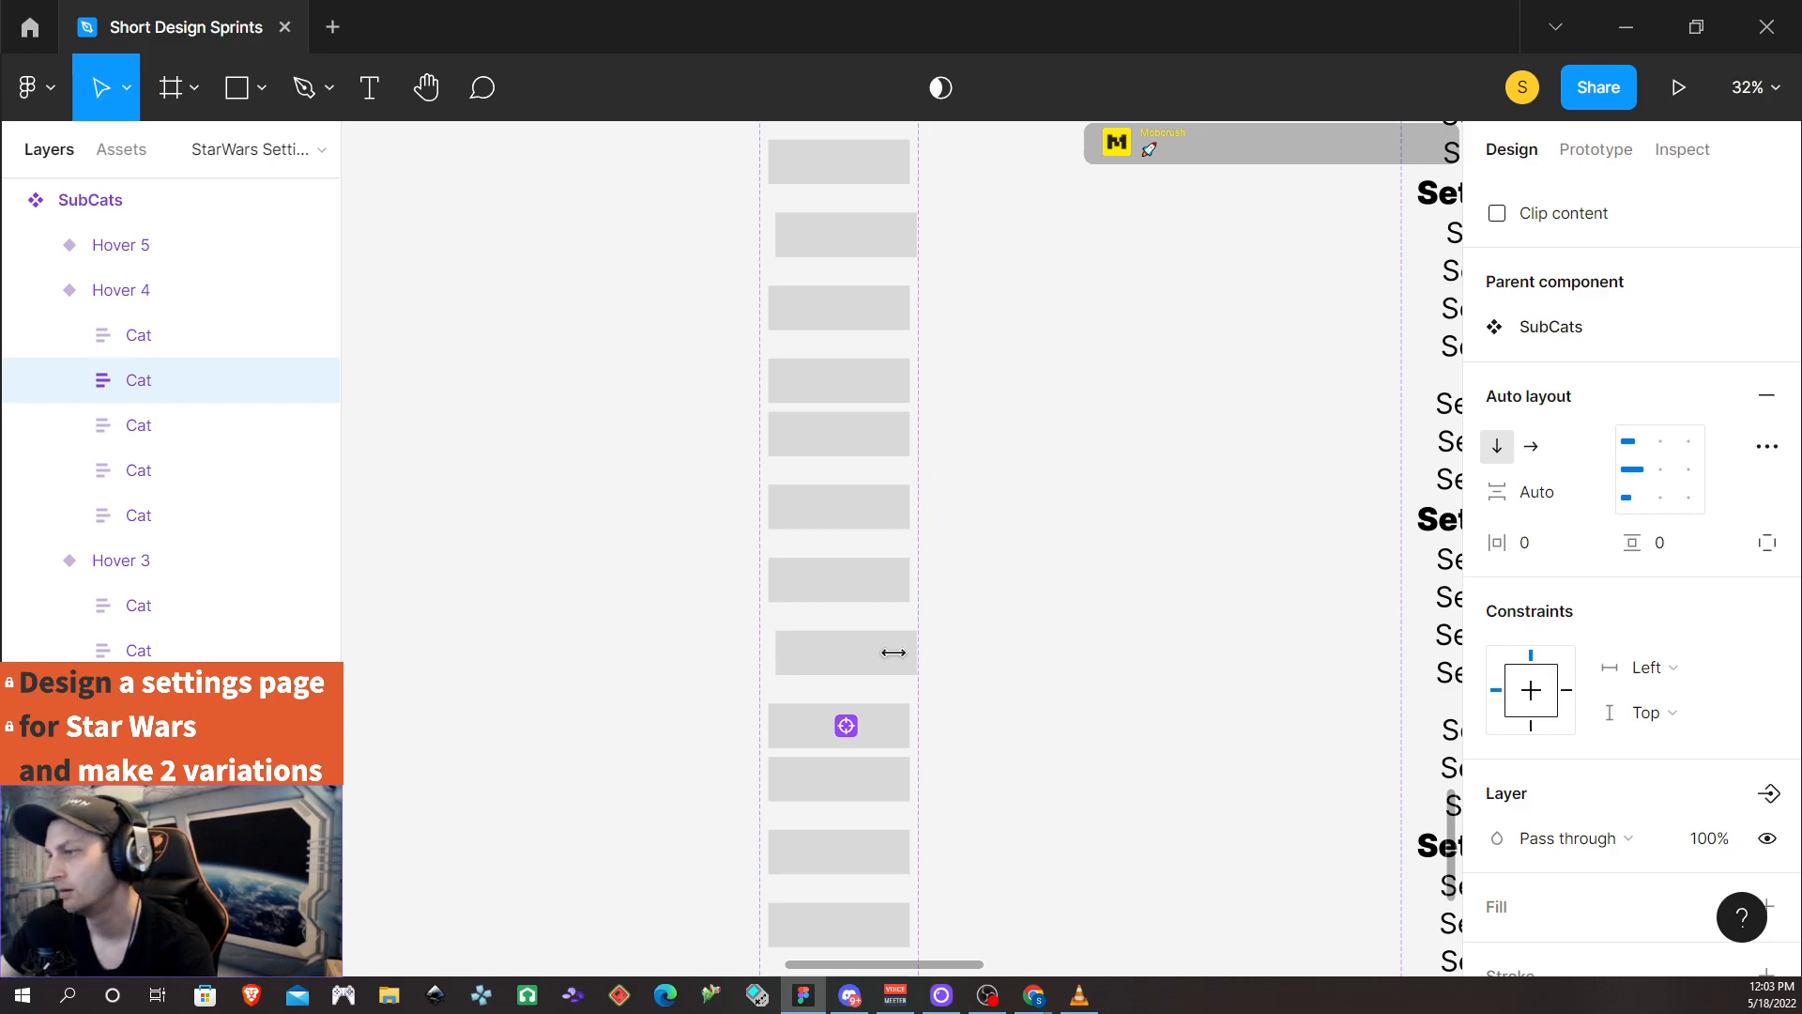
Remove the auto layout from the Hover 5 variant and shift its fifth Cat frame slightly to the right
{"action": "scroll", "coordinate": [836, 761], "scroll_direction": "down", "scroll_amount": 3}
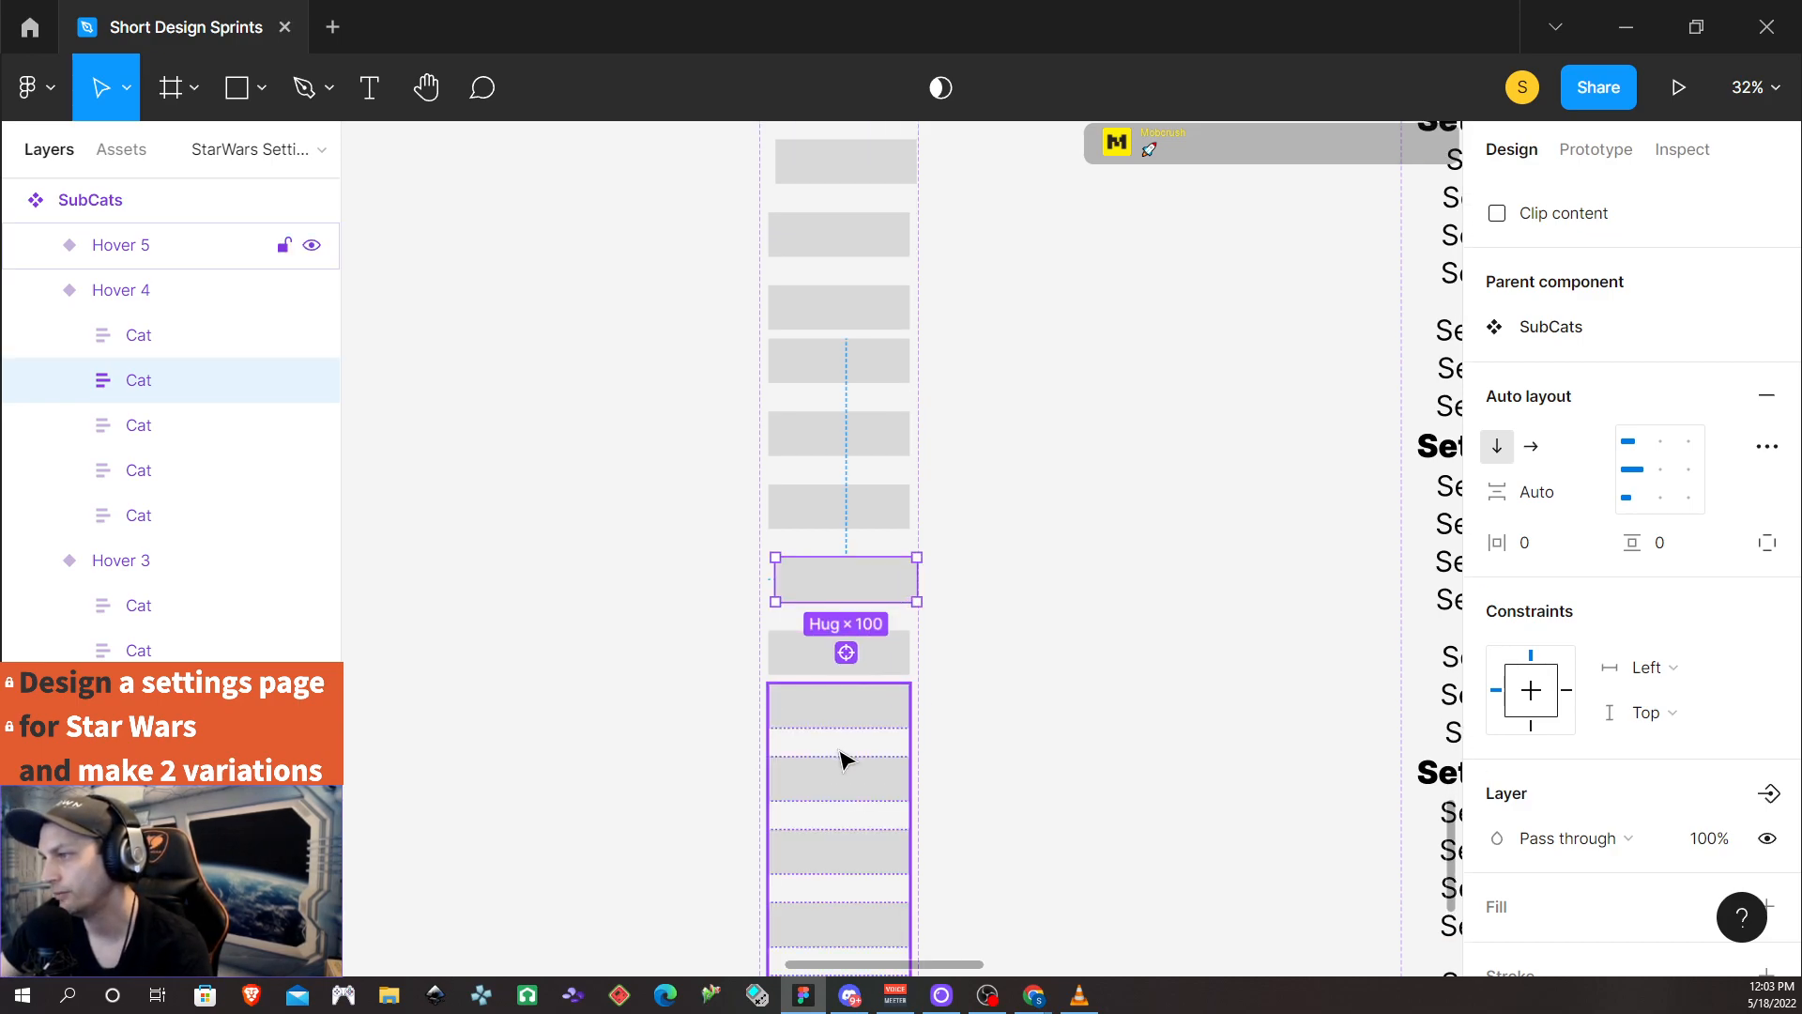
{"action": "left_click", "coordinate": [840, 758]}
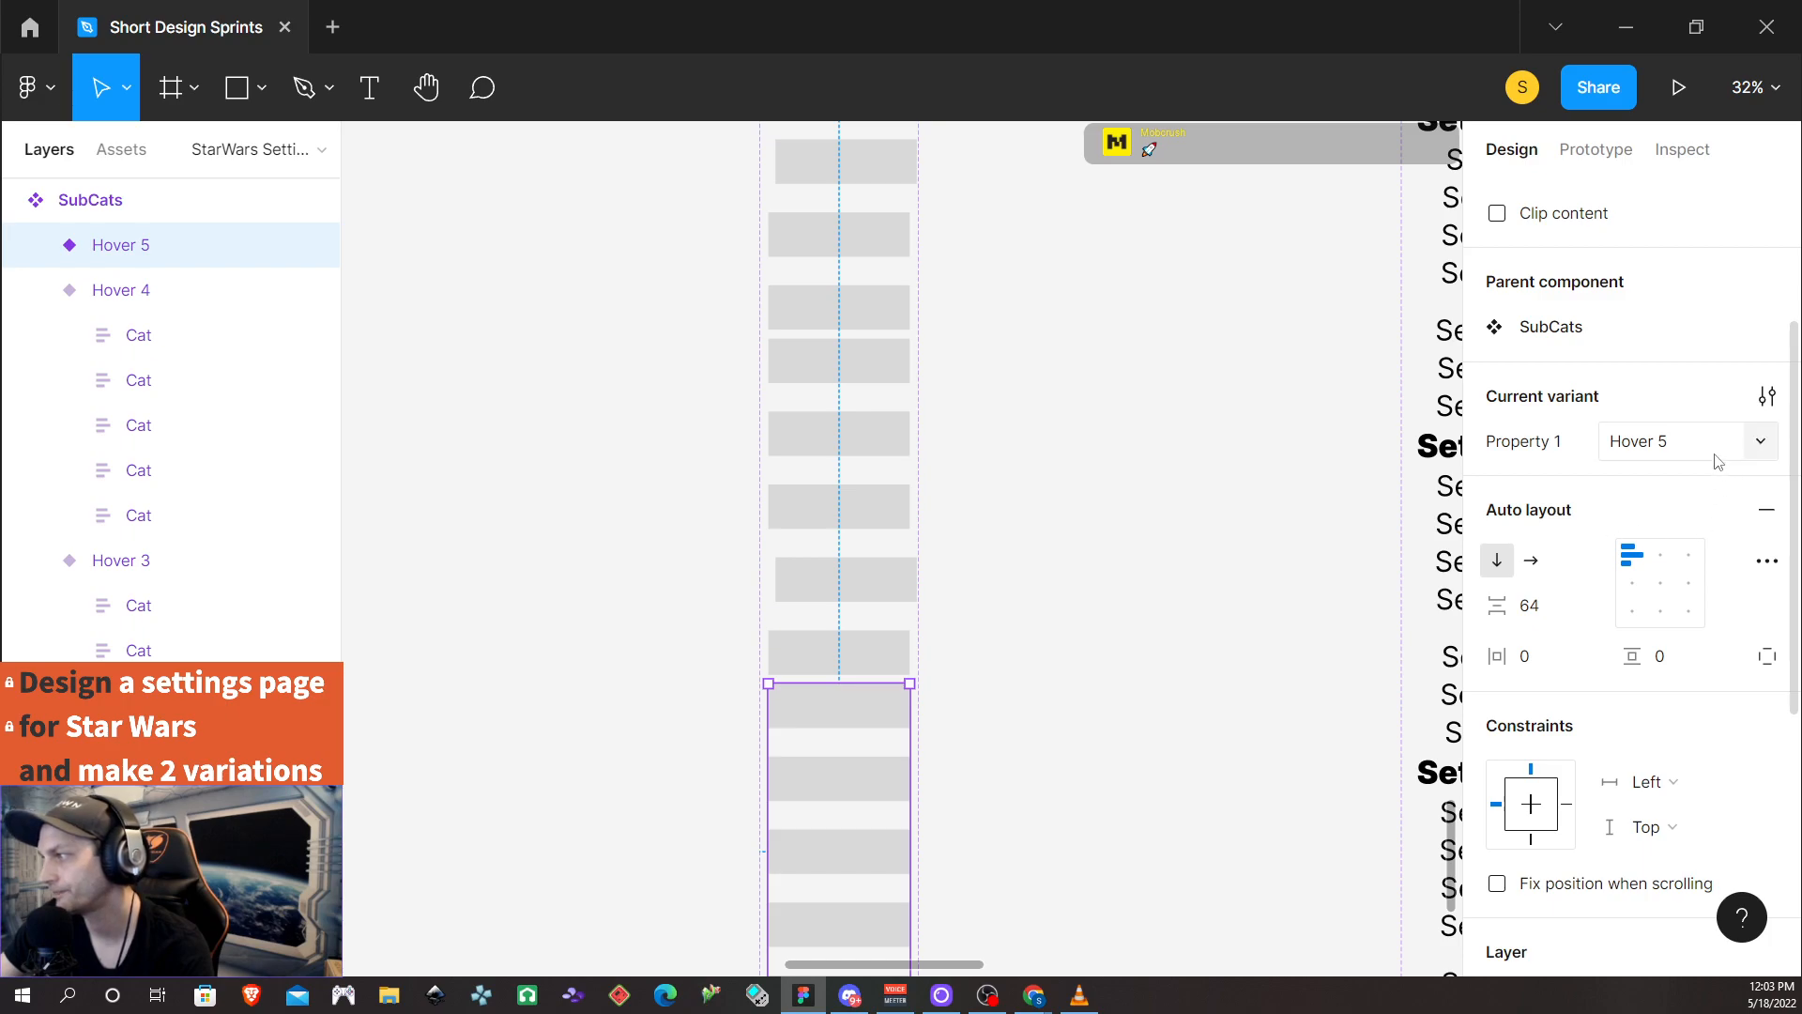
{"action": "left_click", "coordinate": [1754, 447]}
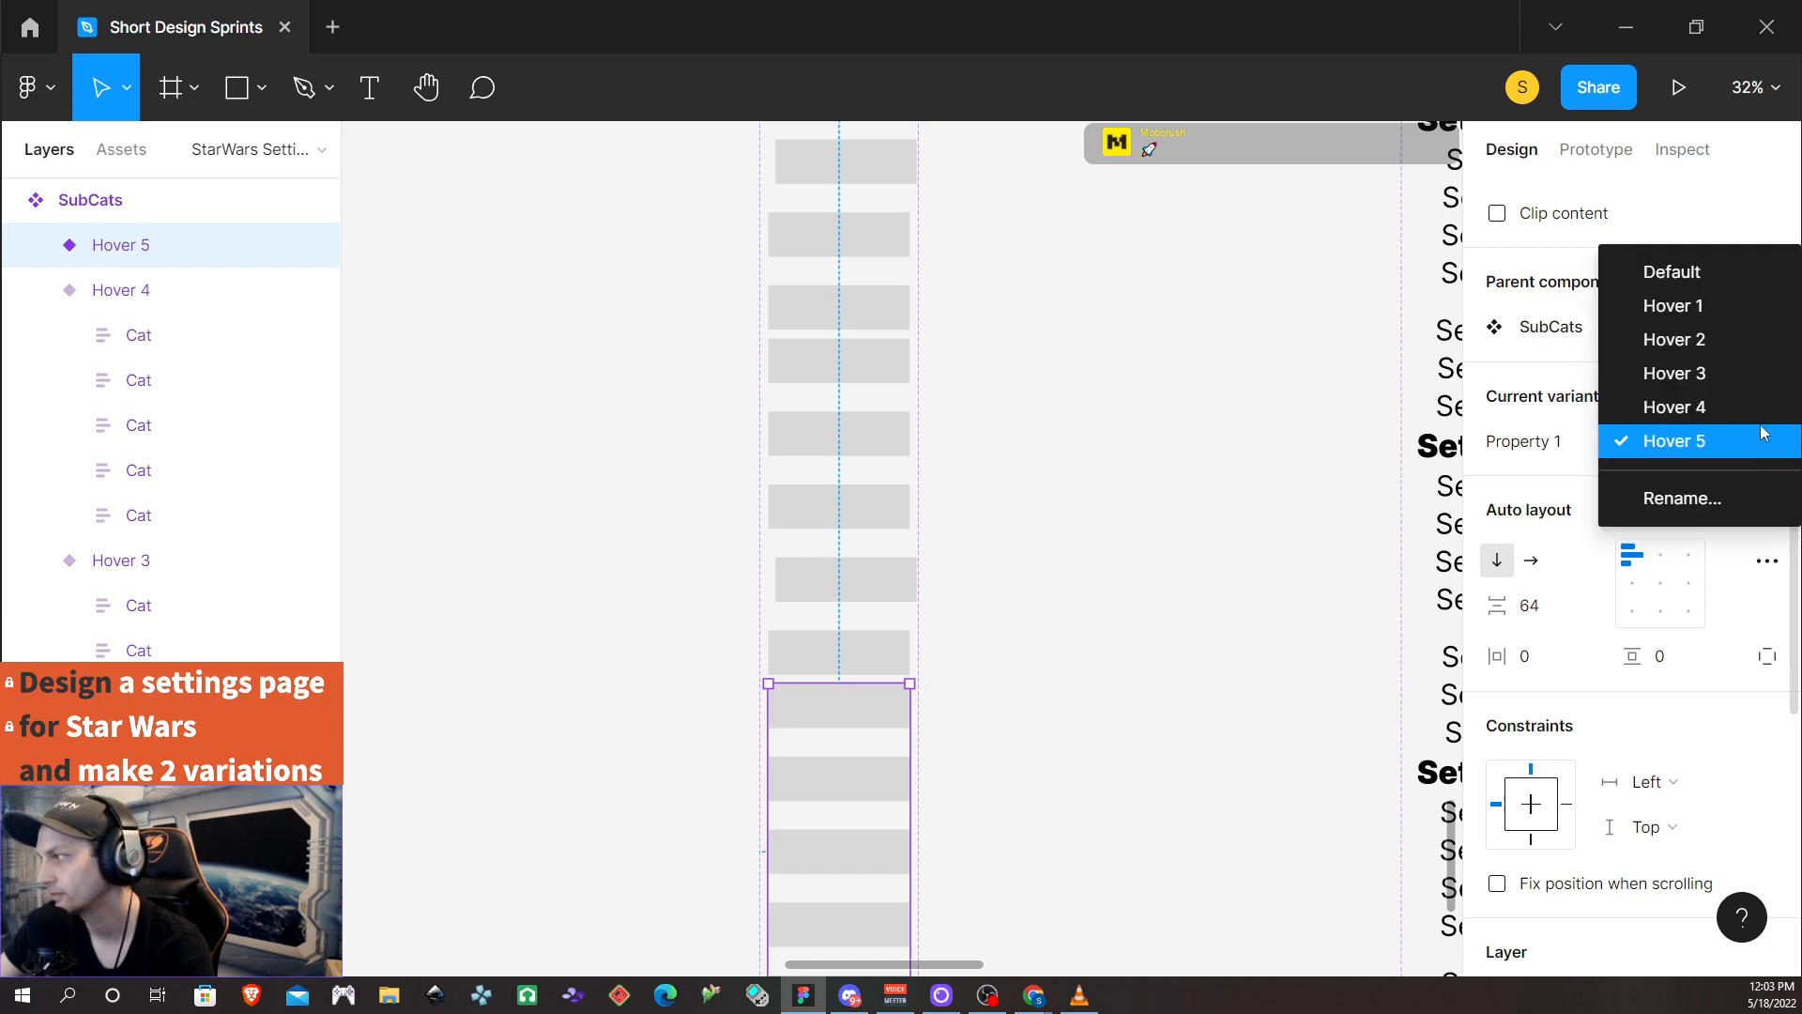
{"action": "key", "text": "Escape"}
{"action": "left_click", "coordinate": [1775, 509]}
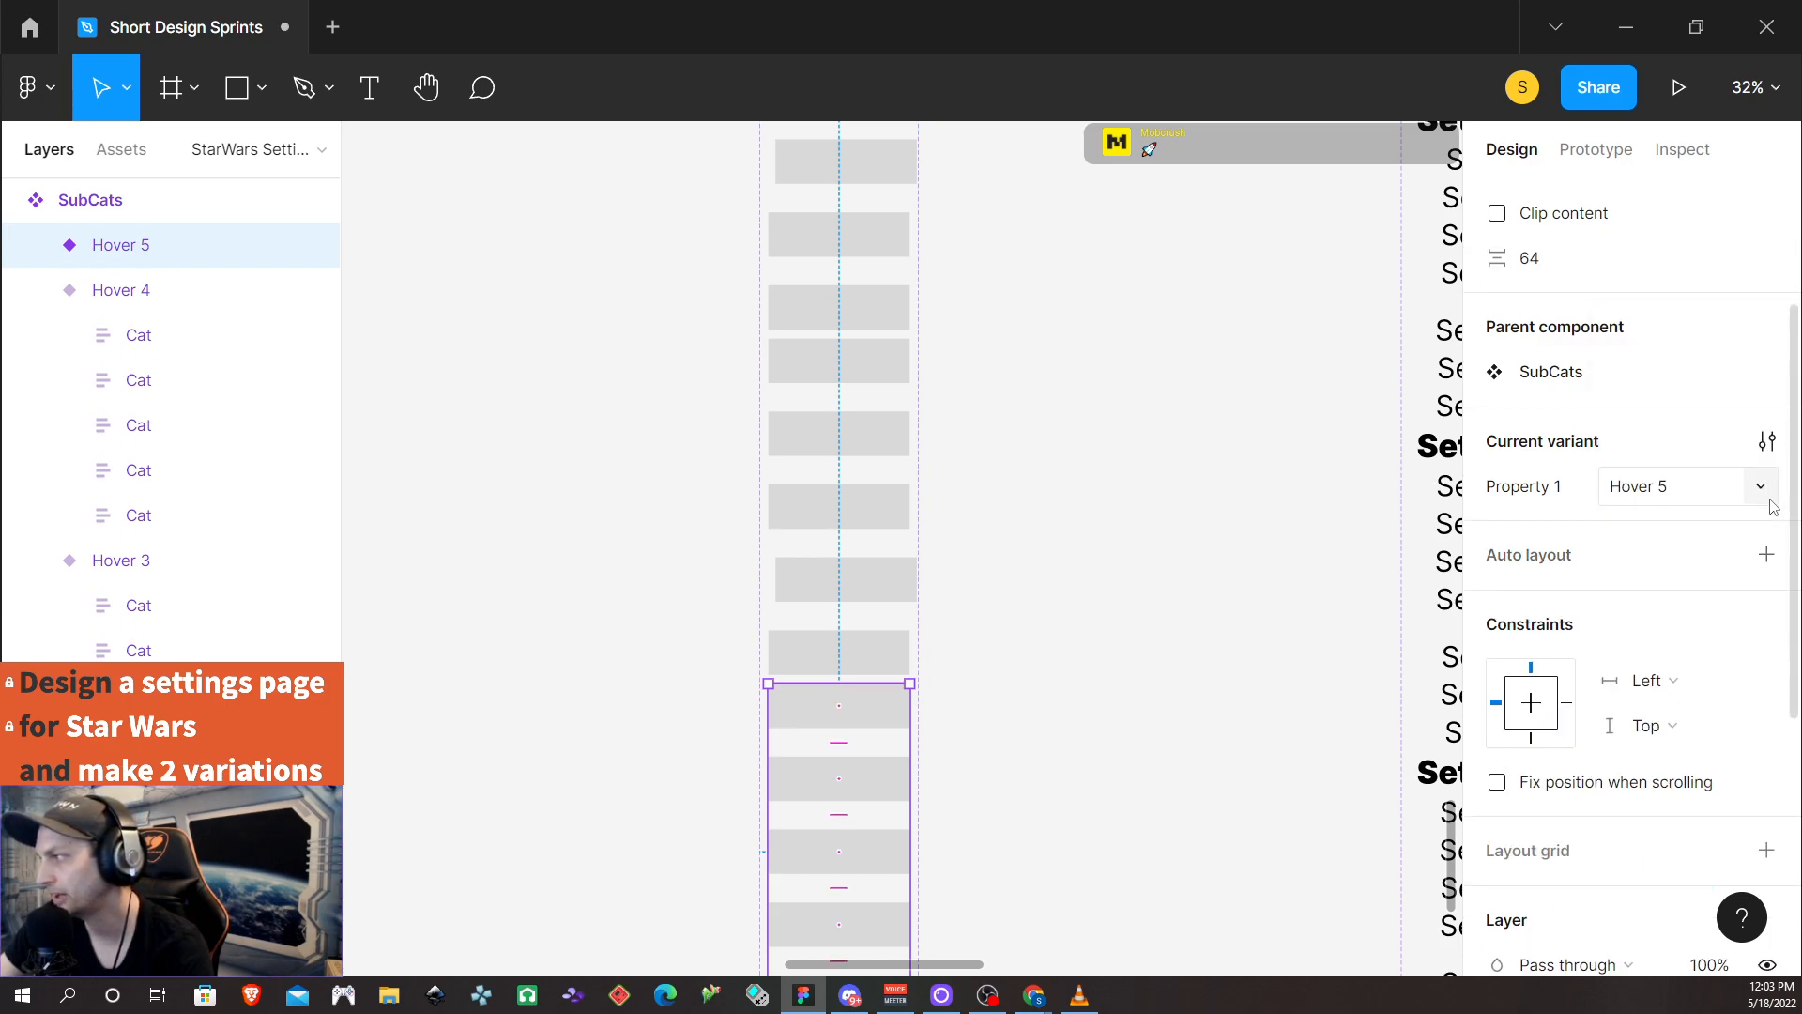
{"action": "scroll", "coordinate": [1032, 807], "scroll_direction": "down", "scroll_amount": 4}
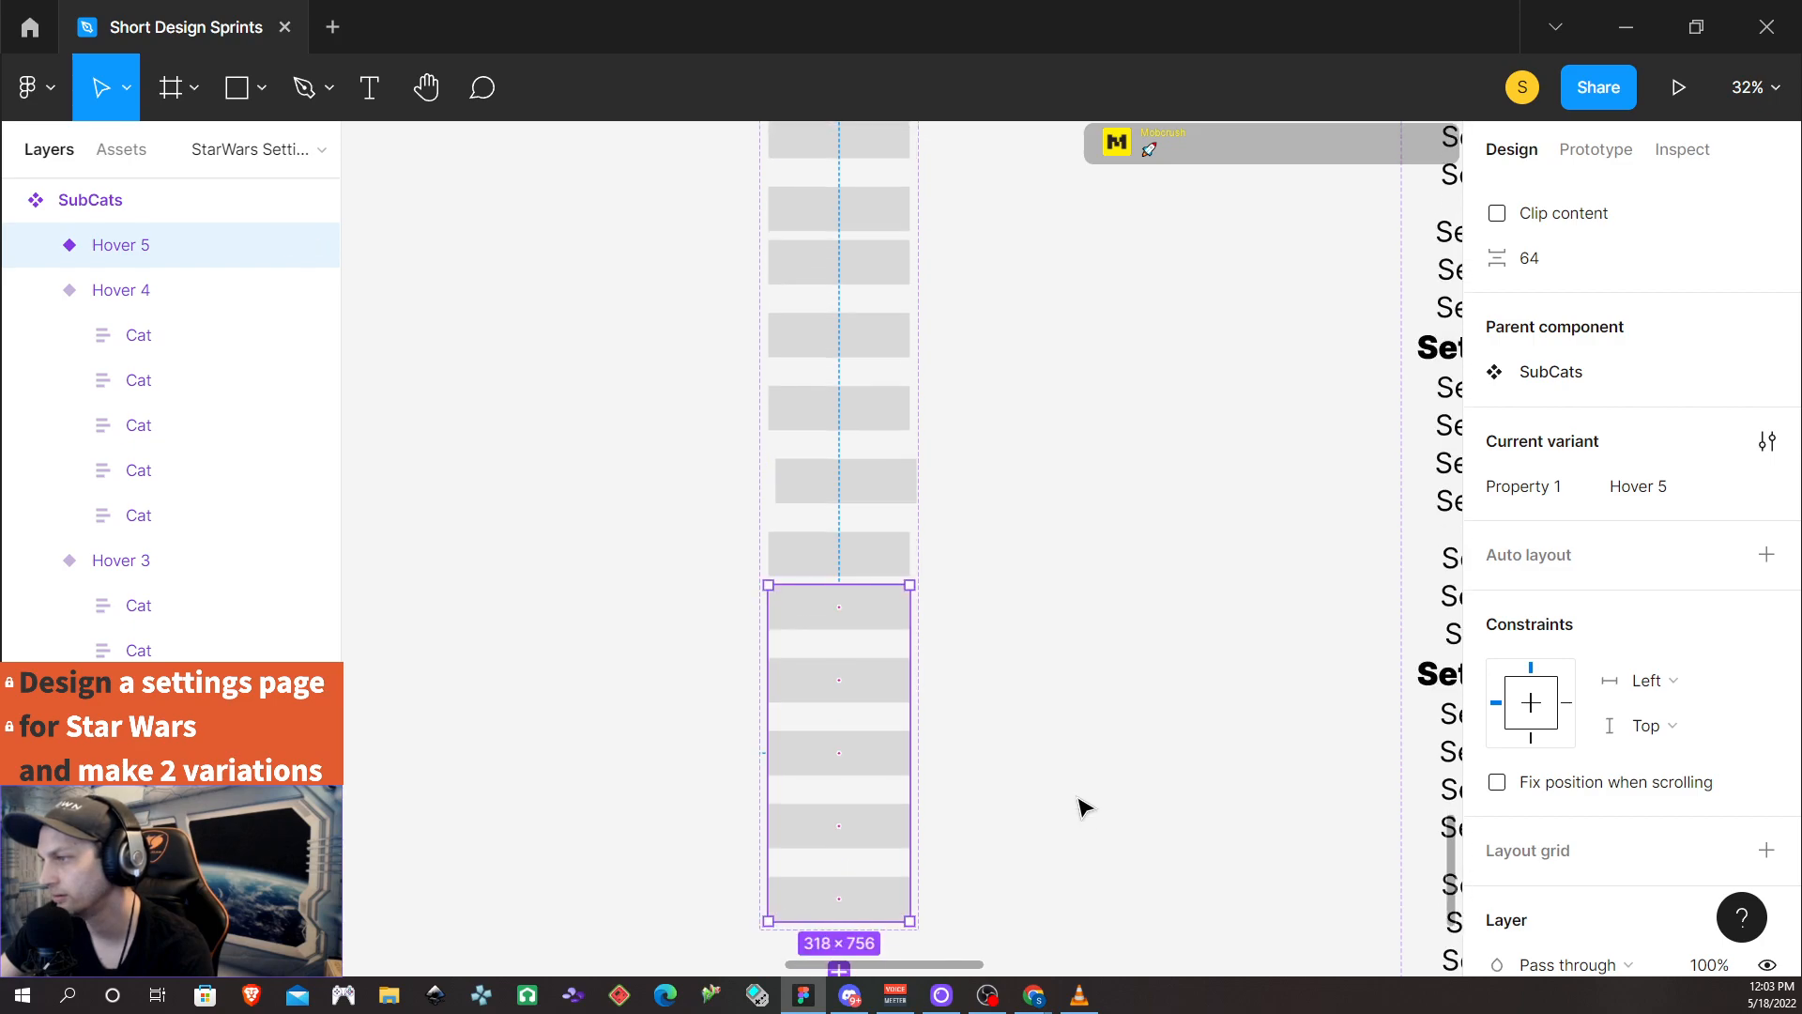
{"action": "left_click", "coordinate": [868, 615]}
{"action": "left_click_drag", "start_coordinate": [888, 612], "coordinate": [894, 614]}
{"action": "scroll", "coordinate": [977, 648], "scroll_direction": "down", "scroll_amount": 1}
Add a prototype interaction to the first Cat frame in the Default variant that changes to Hover 1 while hovering
{"action": "scroll", "coordinate": [995, 639], "scroll_direction": "up", "scroll_amount": 3}
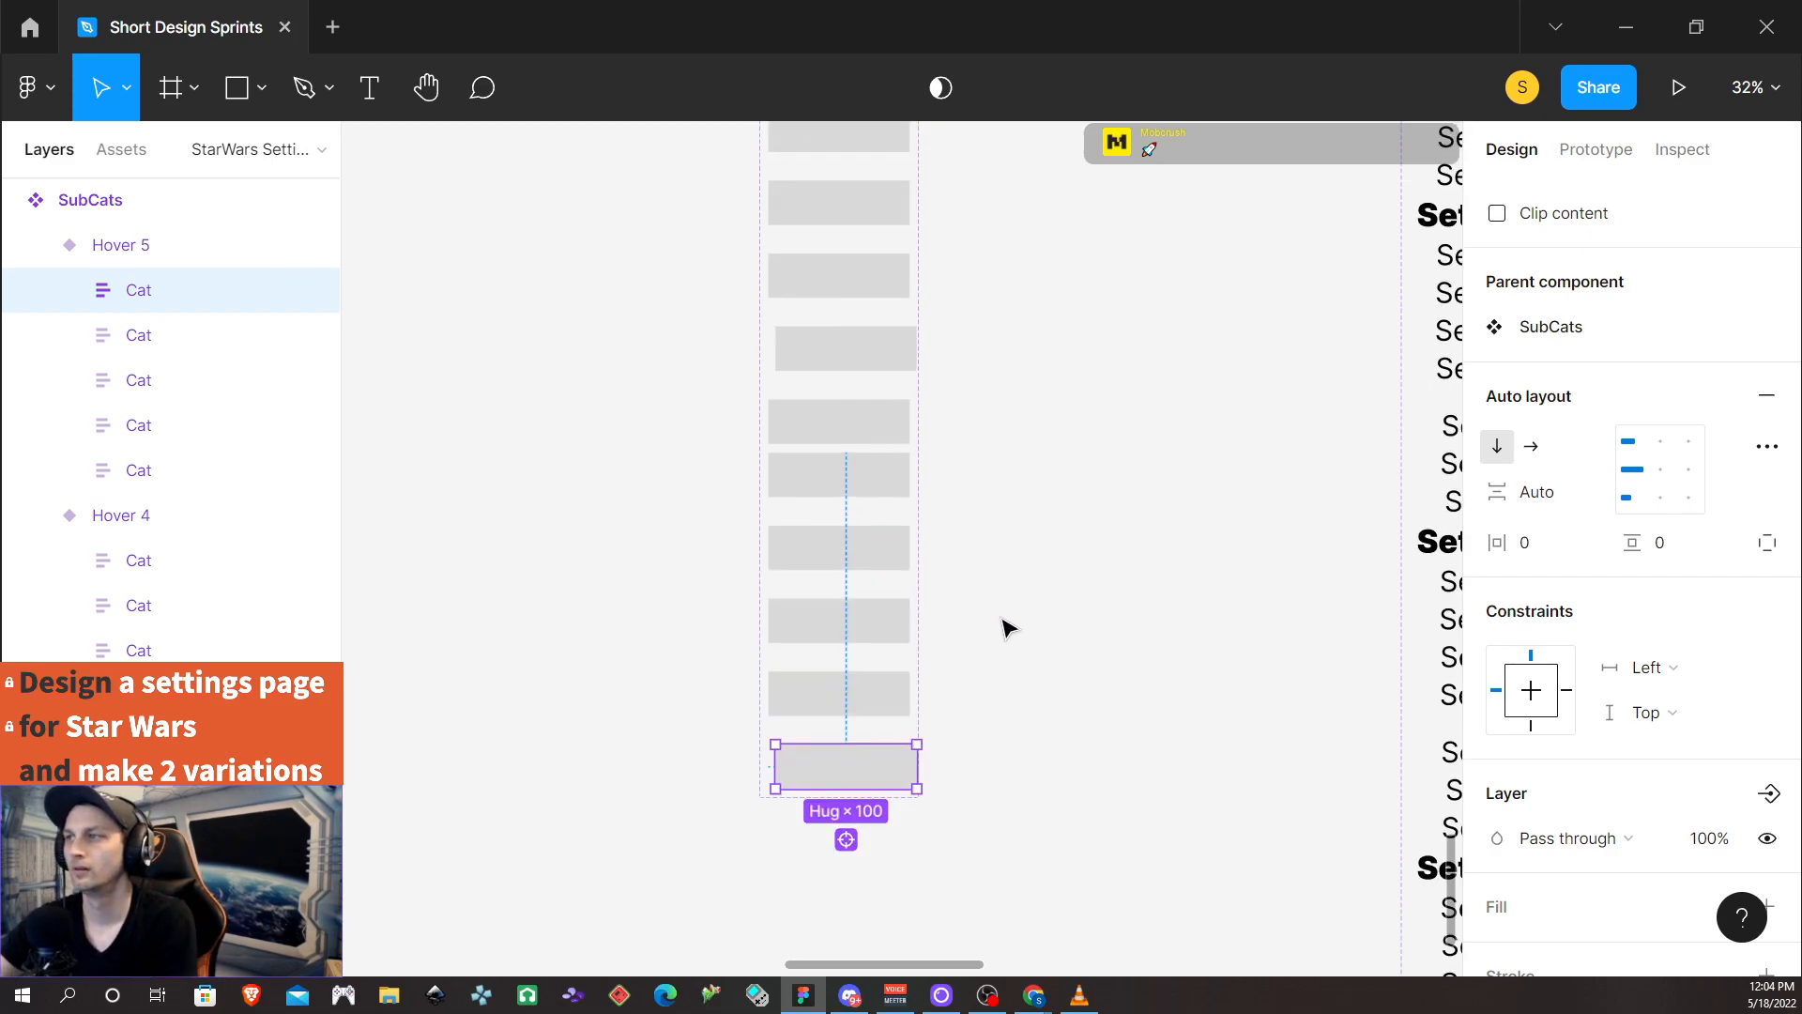
{"action": "scroll", "coordinate": [995, 616], "scroll_direction": "up", "scroll_amount": 5}
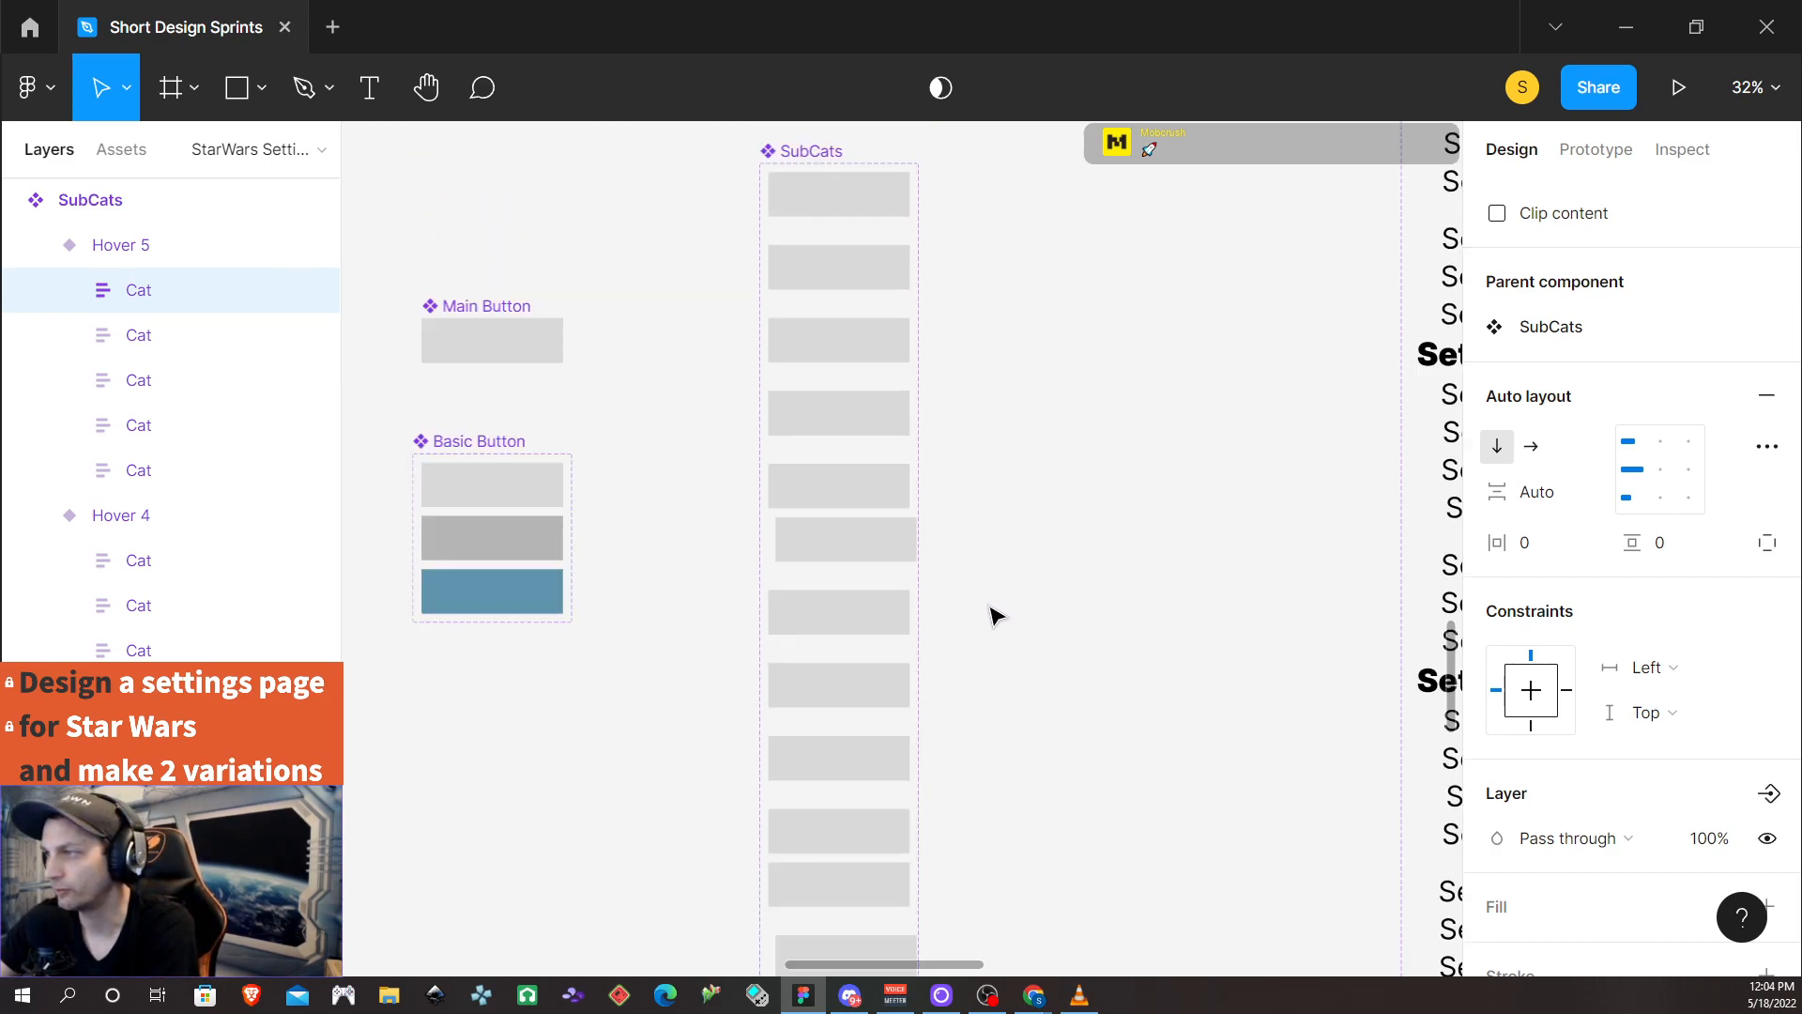
{"action": "scroll", "coordinate": [995, 616], "scroll_direction": "up", "scroll_amount": 2}
{"action": "left_click", "coordinate": [830, 264]}
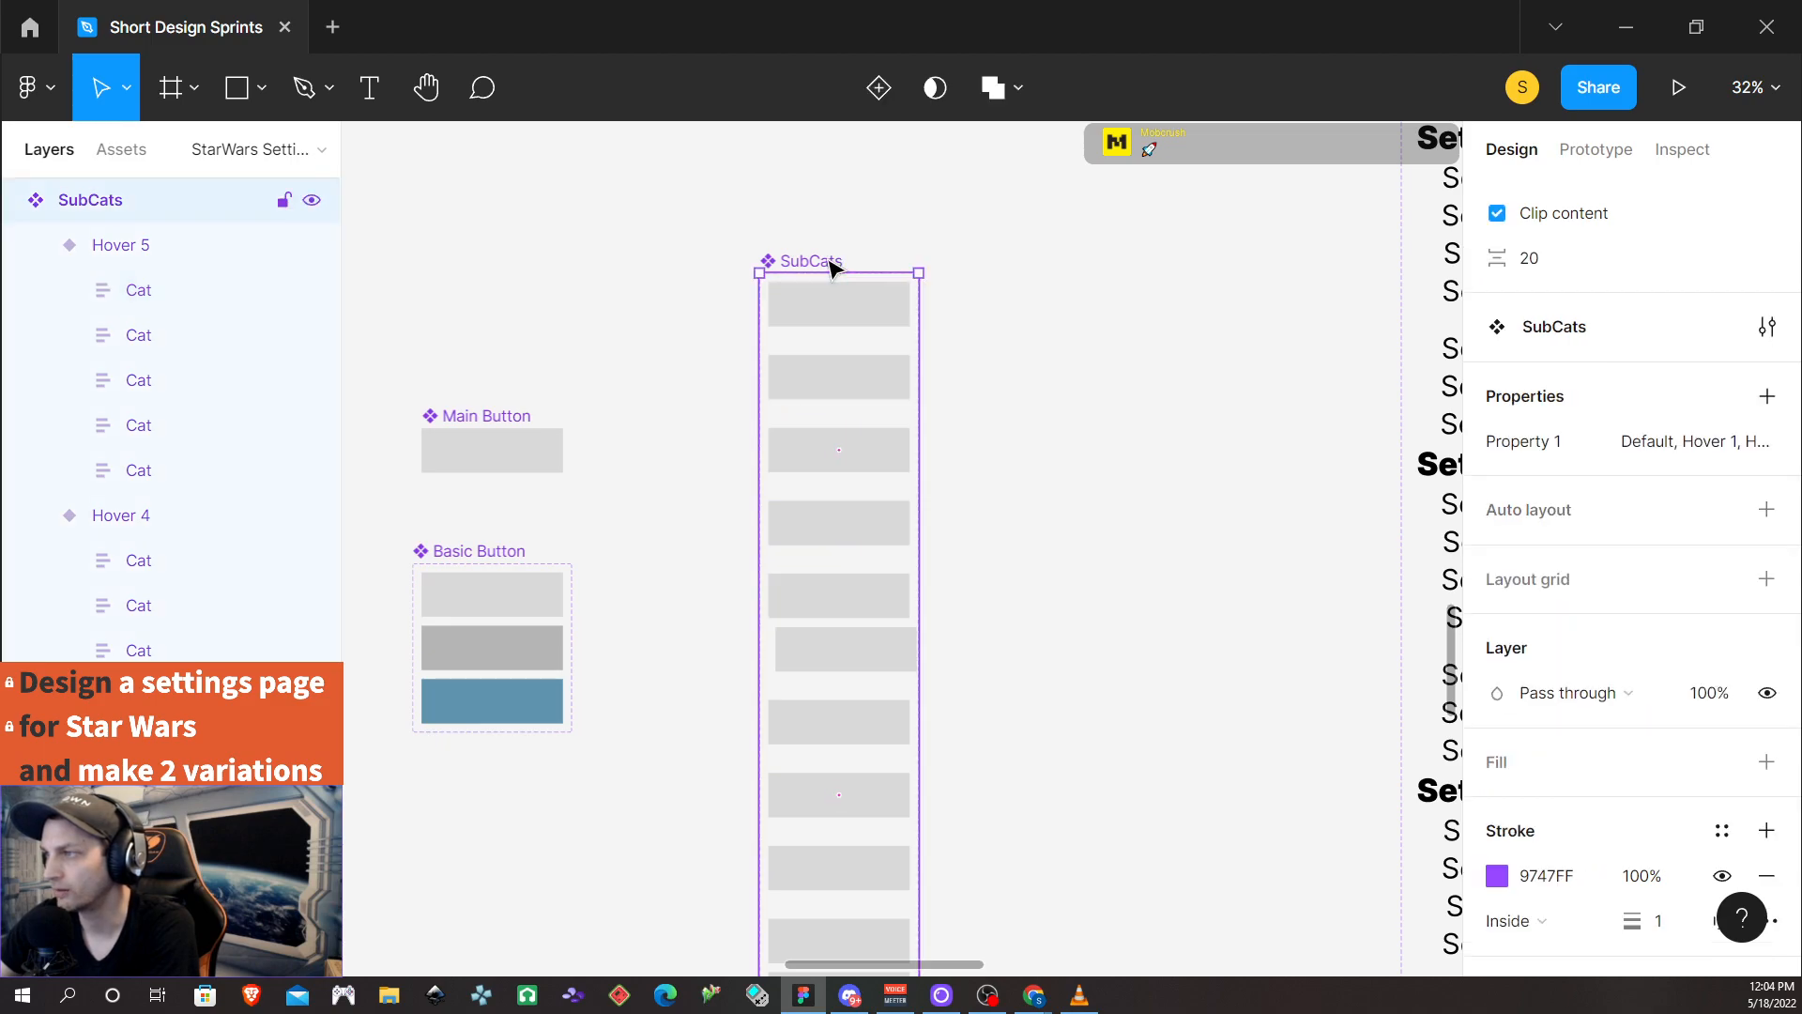
{"action": "left_click", "coordinate": [1596, 149]}
{"action": "left_click", "coordinate": [897, 350]}
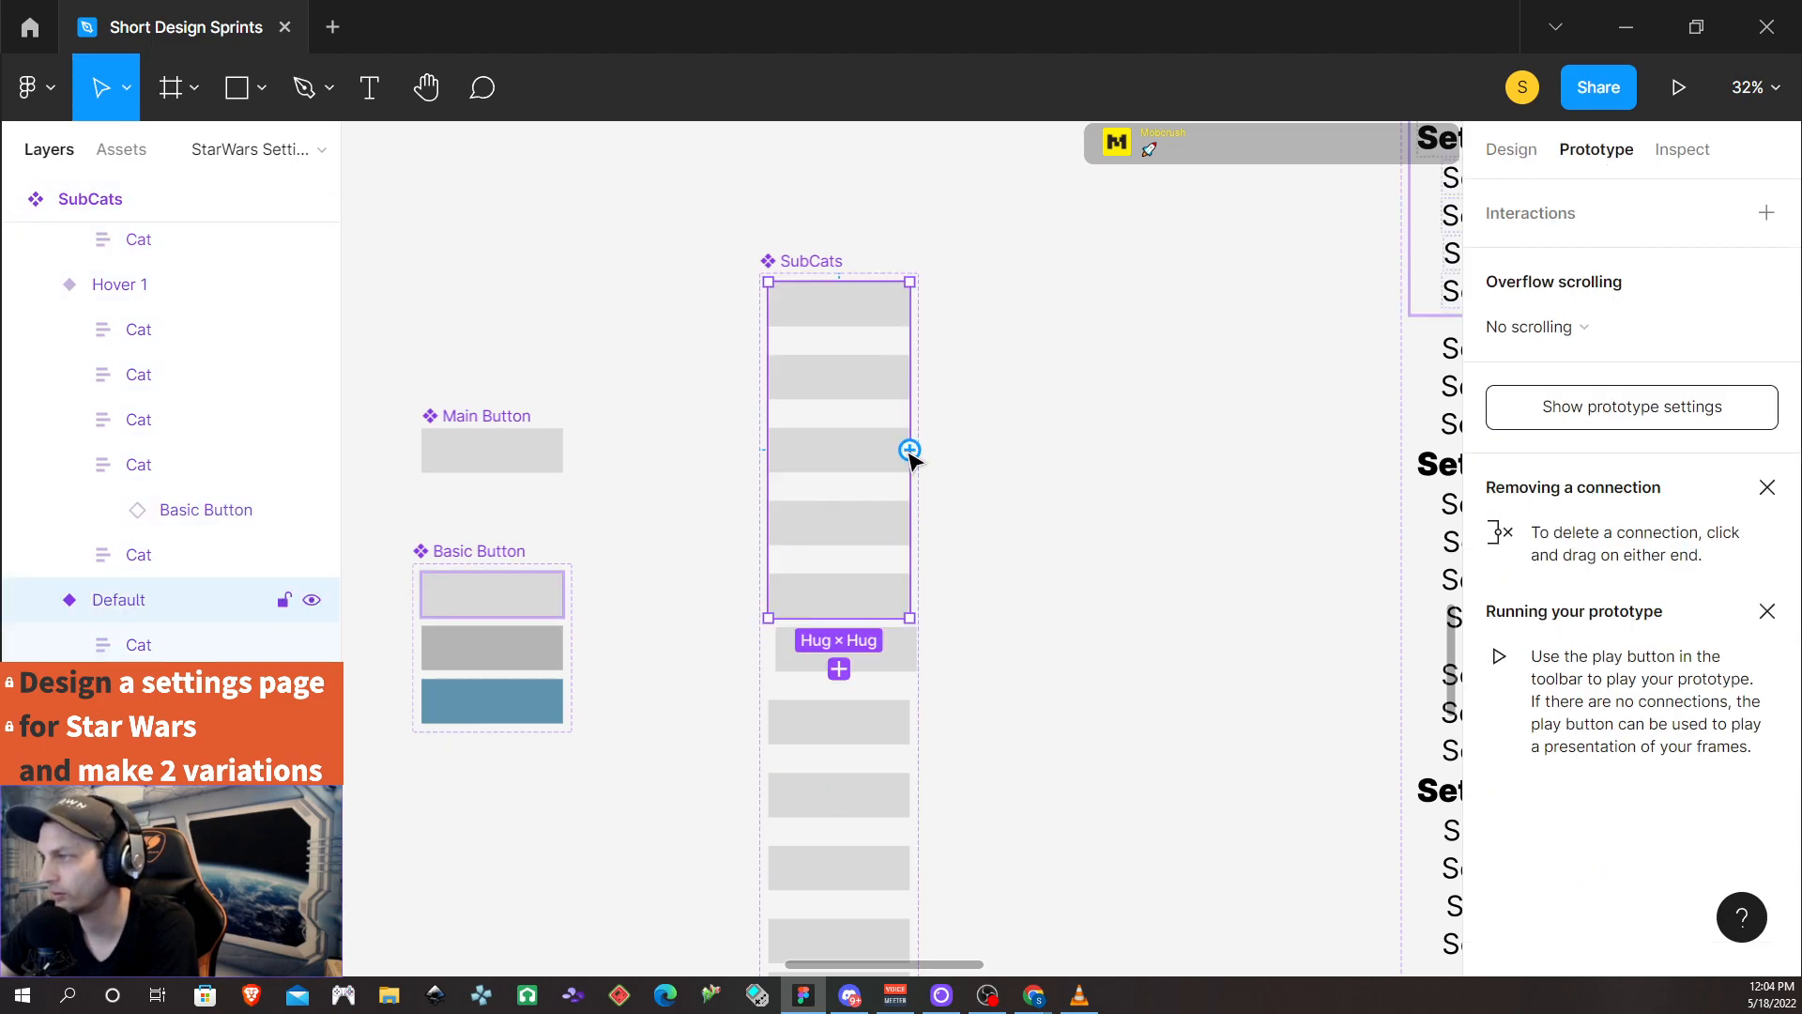
{"action": "left_click", "coordinate": [882, 308]}
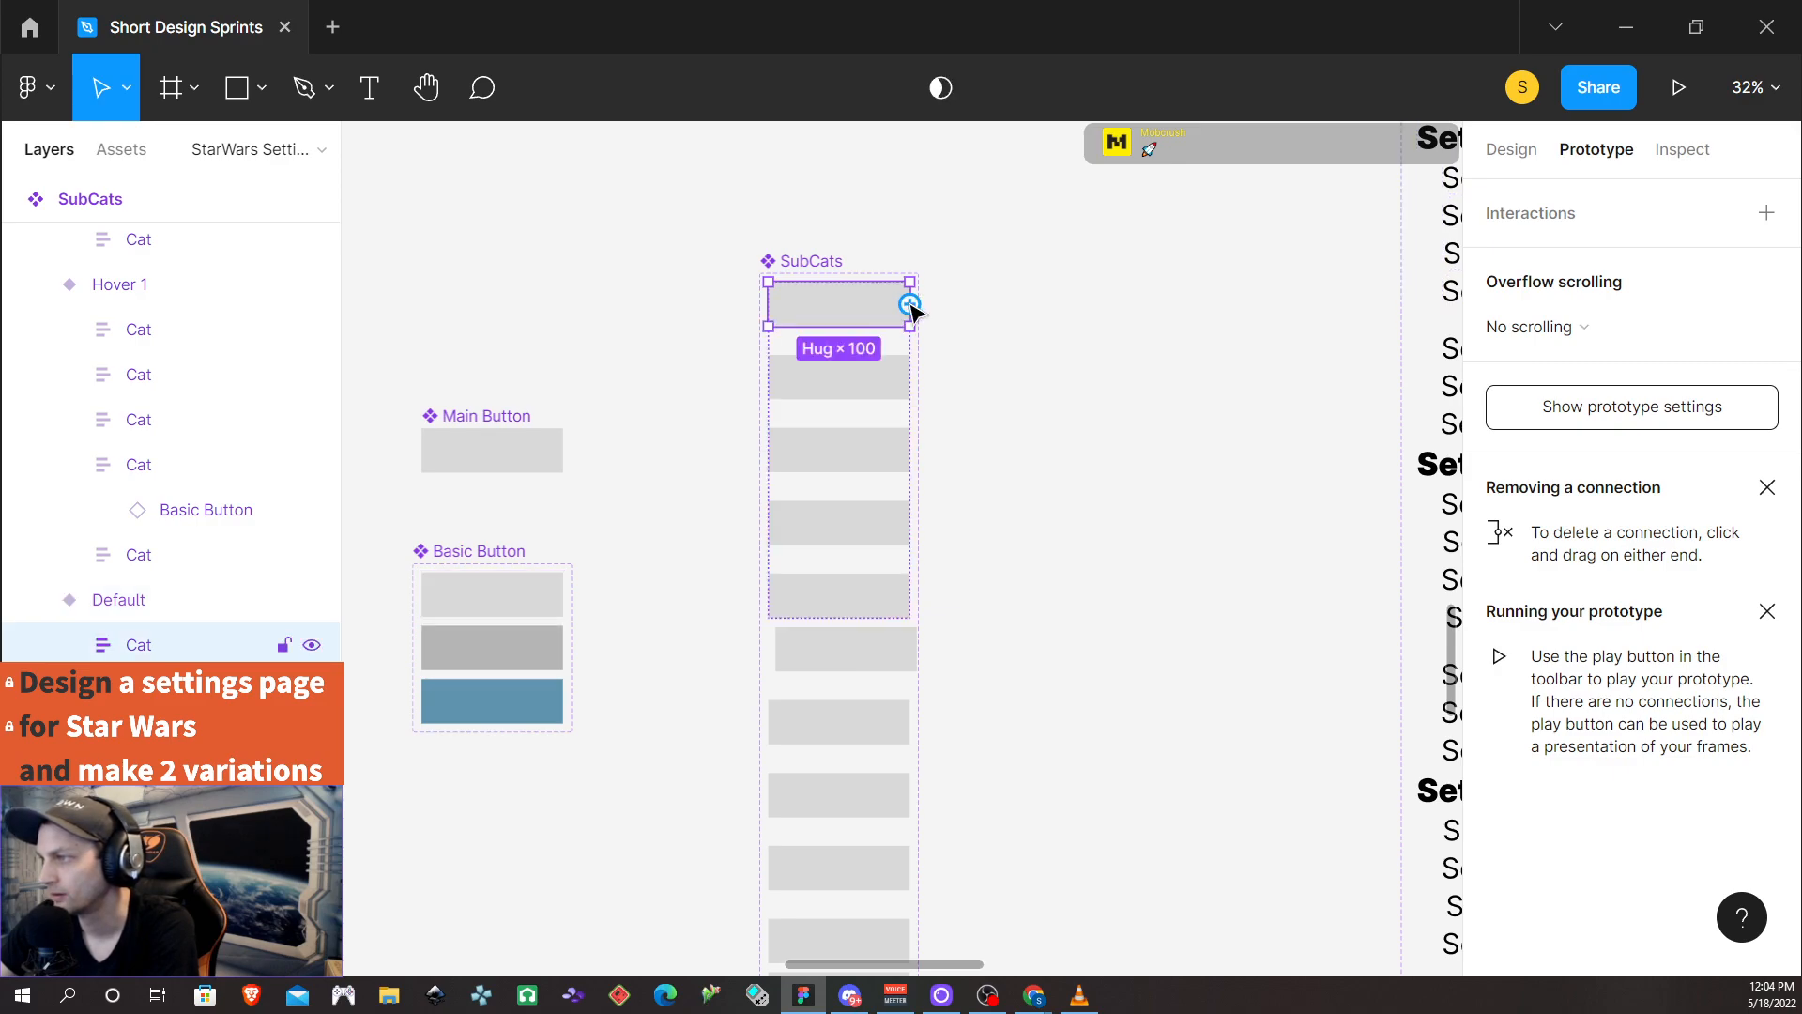
{"action": "left_click_drag", "start_coordinate": [910, 304], "coordinate": [901, 729]}
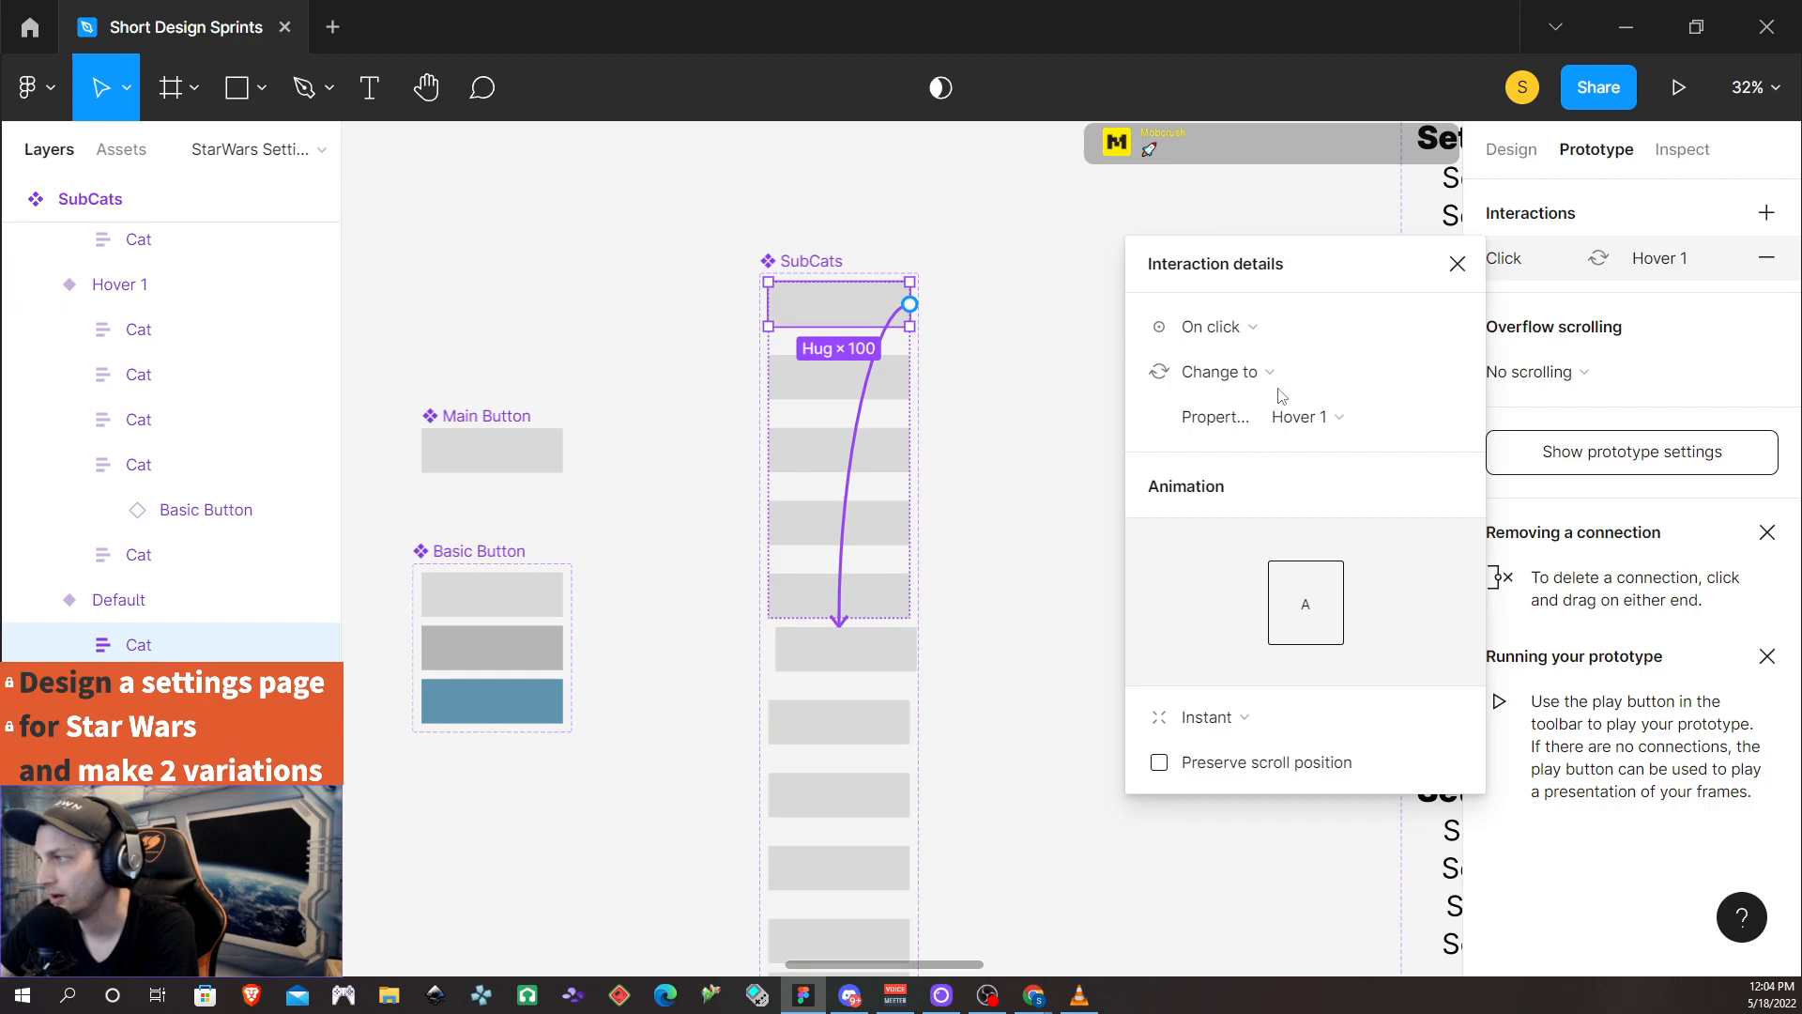
{"action": "left_click", "coordinate": [1299, 326]}
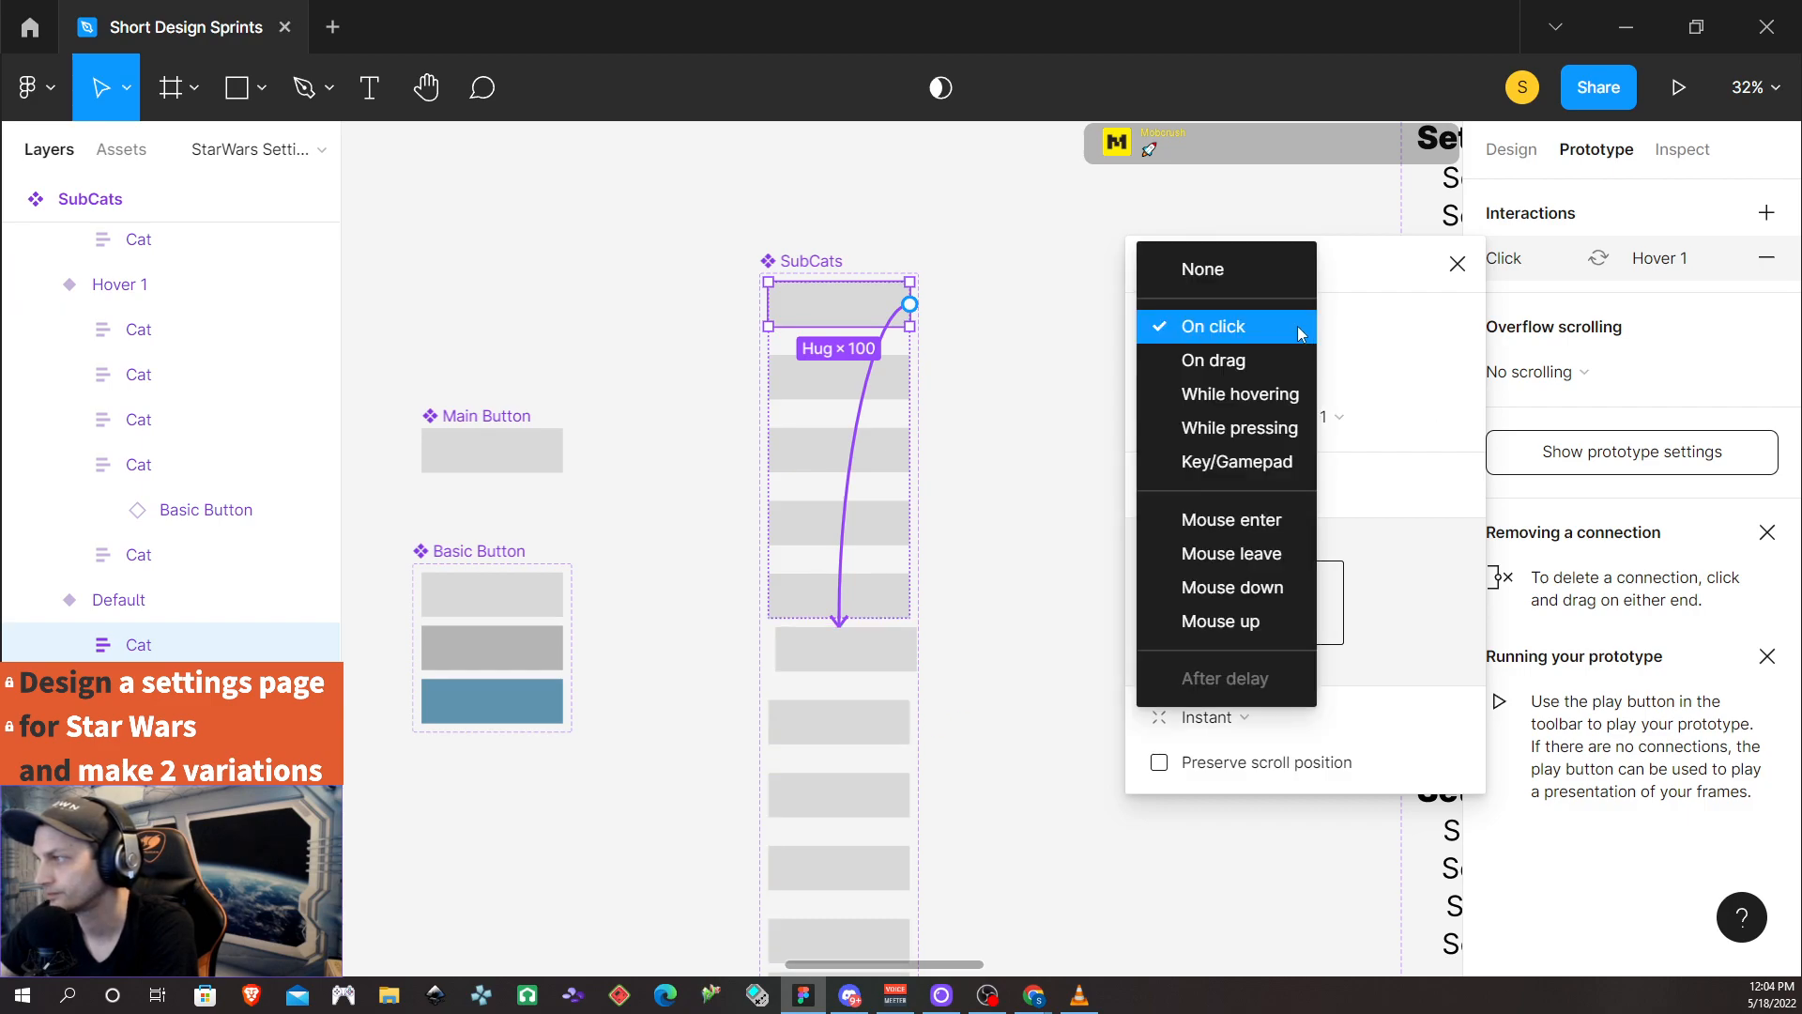
{"action": "left_click", "coordinate": [1252, 397]}
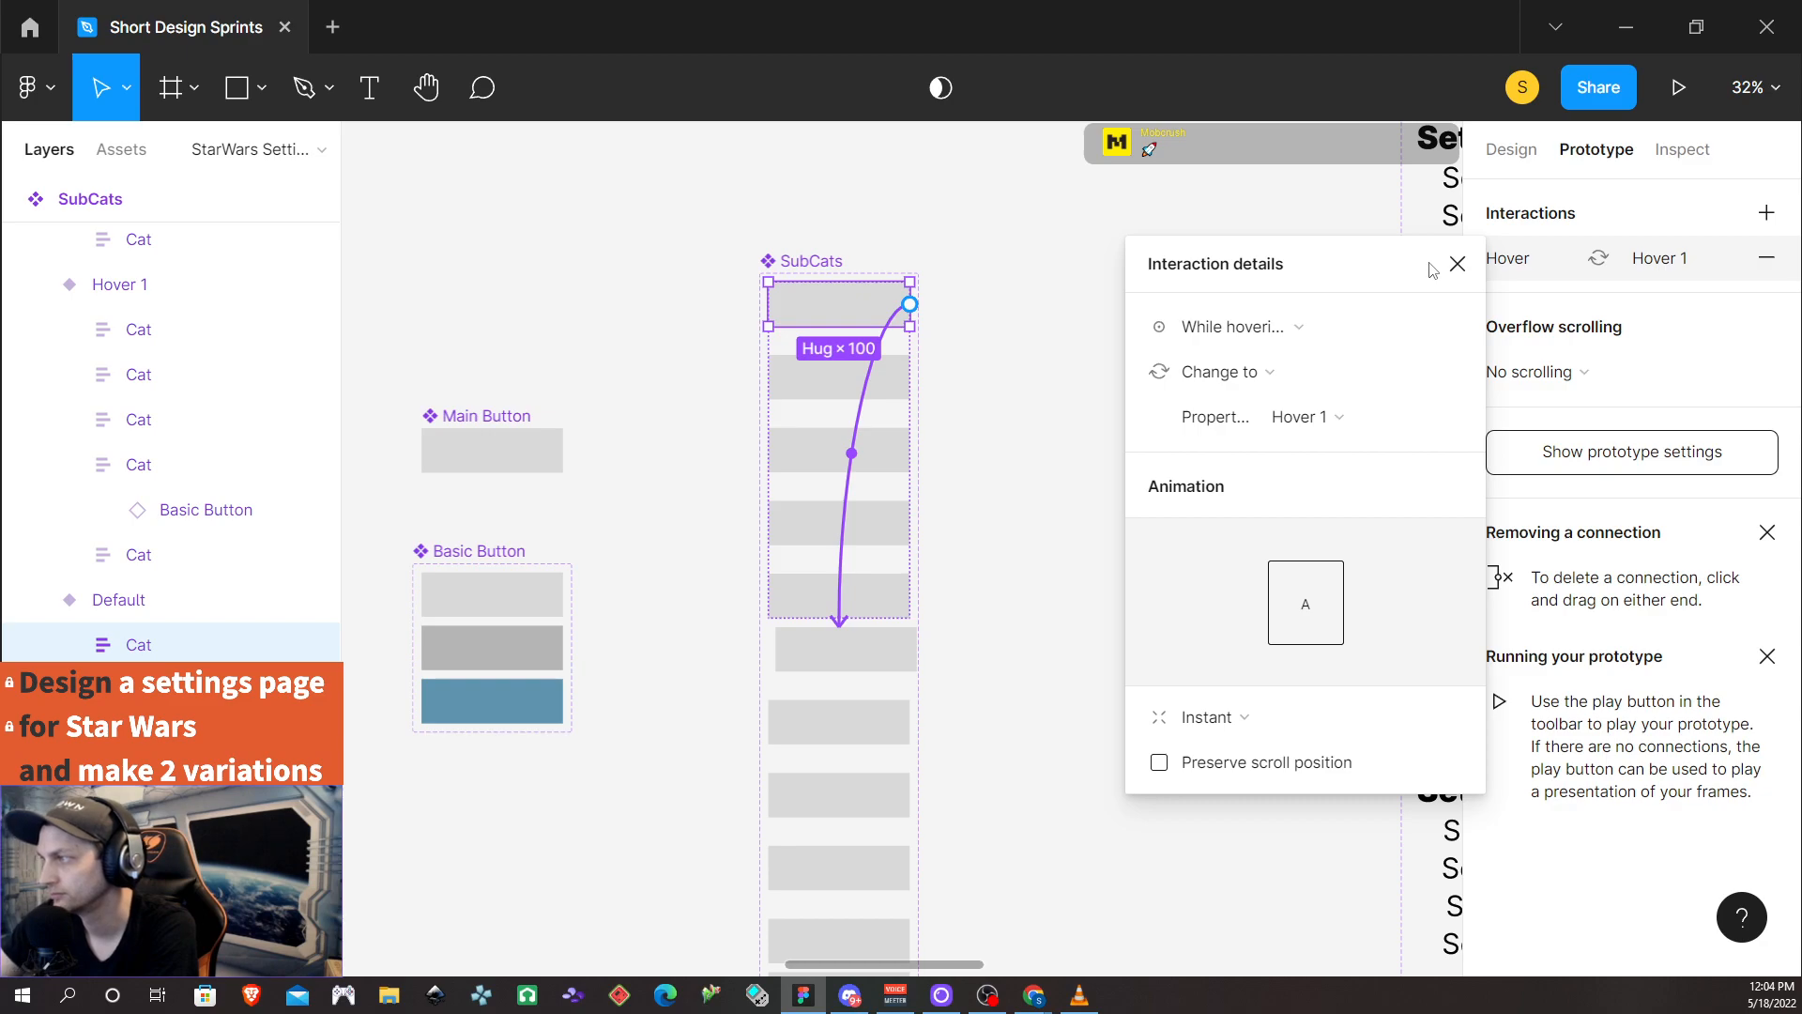
Add a prototype interaction to the second Cat frame in the Default variant that changes to Hover 2 while hovering
{"action": "left_click", "coordinate": [1457, 264]}
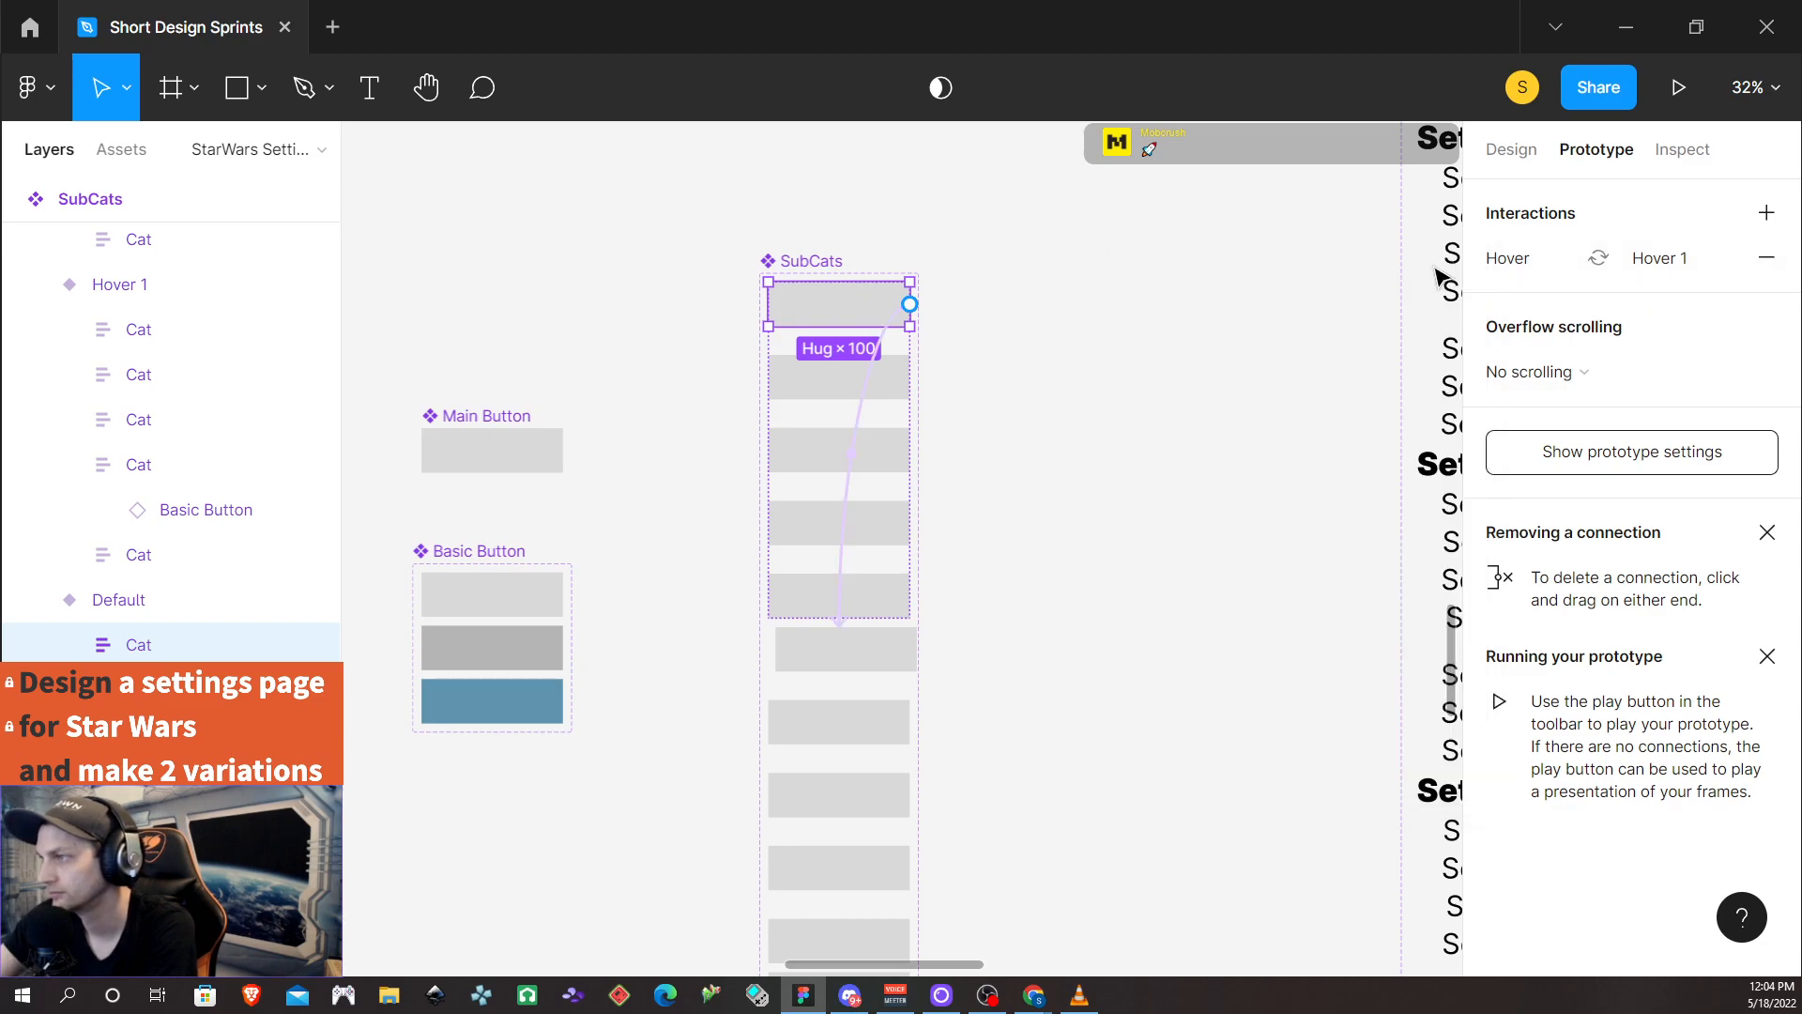
{"action": "left_click", "coordinate": [905, 382]}
{"action": "left_click_drag", "start_coordinate": [916, 380], "coordinate": [842, 796]}
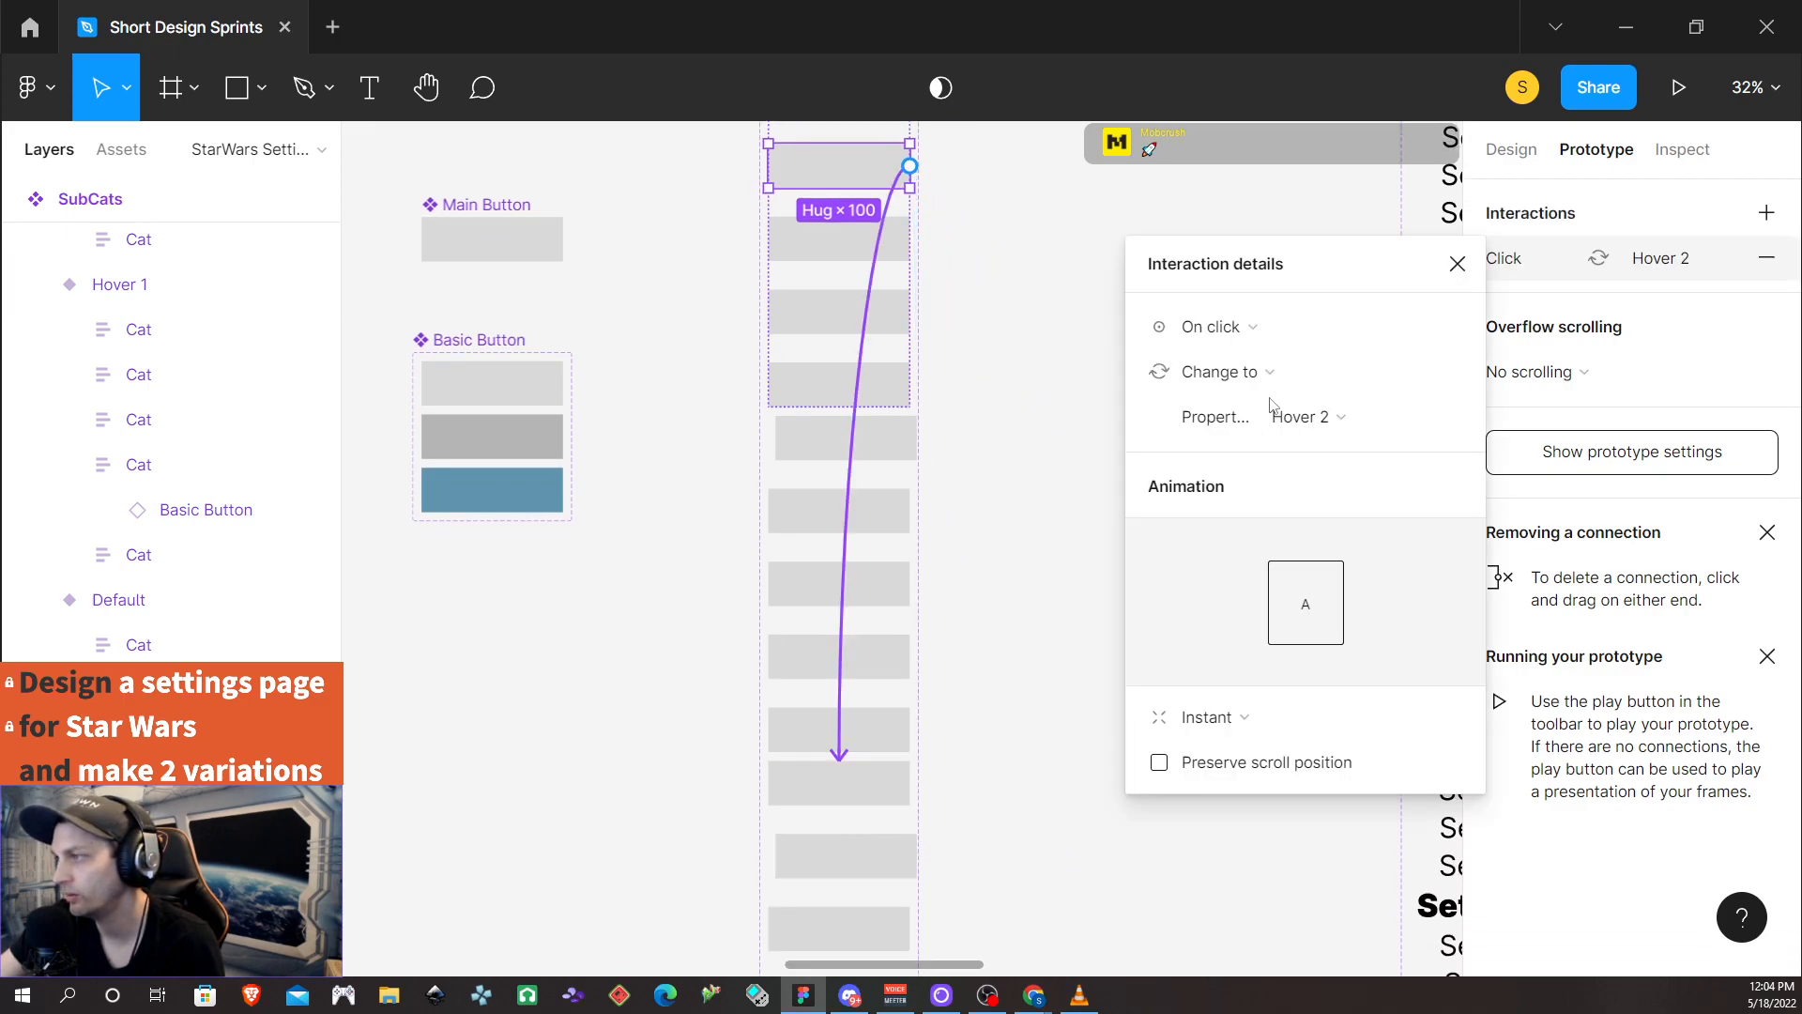
{"action": "left_click", "coordinate": [1274, 328]}
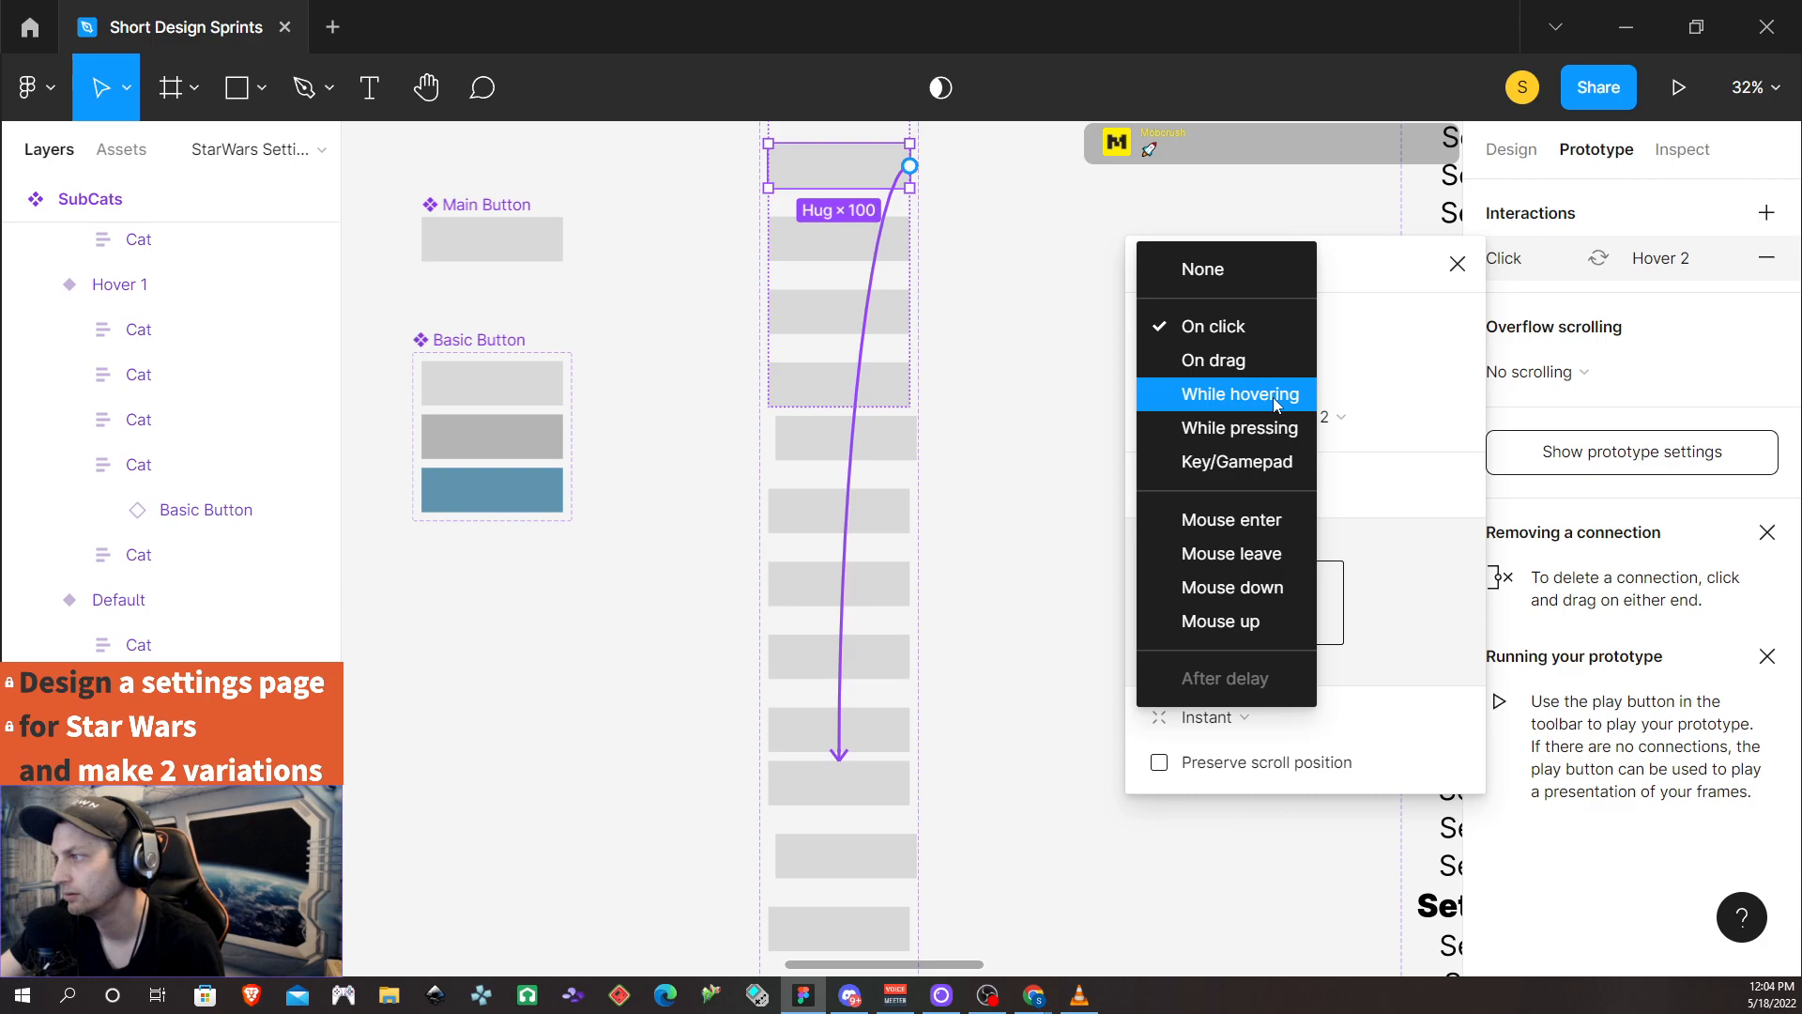
{"action": "left_click", "coordinate": [1274, 394]}
Add a prototype interaction to the third Cat frame in the Default variant that changes to Hover 3 while hovering
{"action": "left_click", "coordinate": [813, 246]}
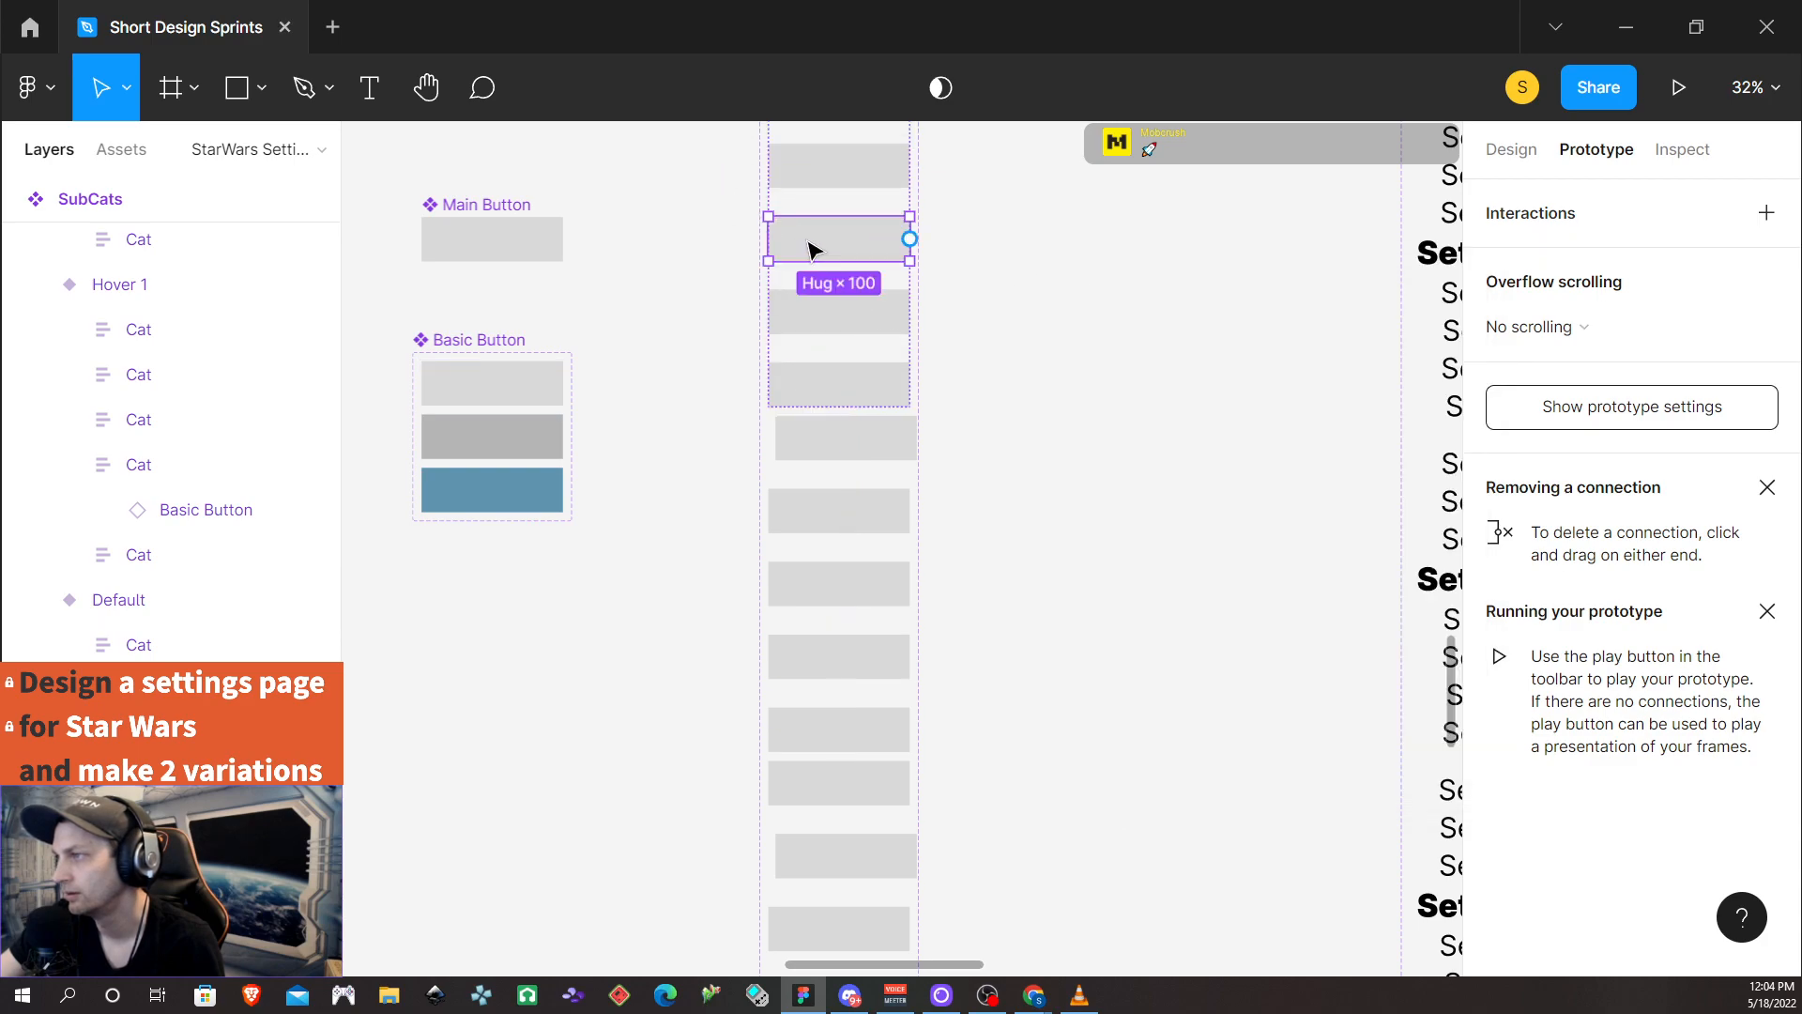
{"action": "left_click_drag", "start_coordinate": [909, 239], "coordinate": [883, 811]}
{"action": "scroll", "coordinate": [896, 882], "scroll_direction": "down", "scroll_amount": 4}
{"action": "left_click_drag", "start_coordinate": [900, 904], "coordinate": [886, 833]}
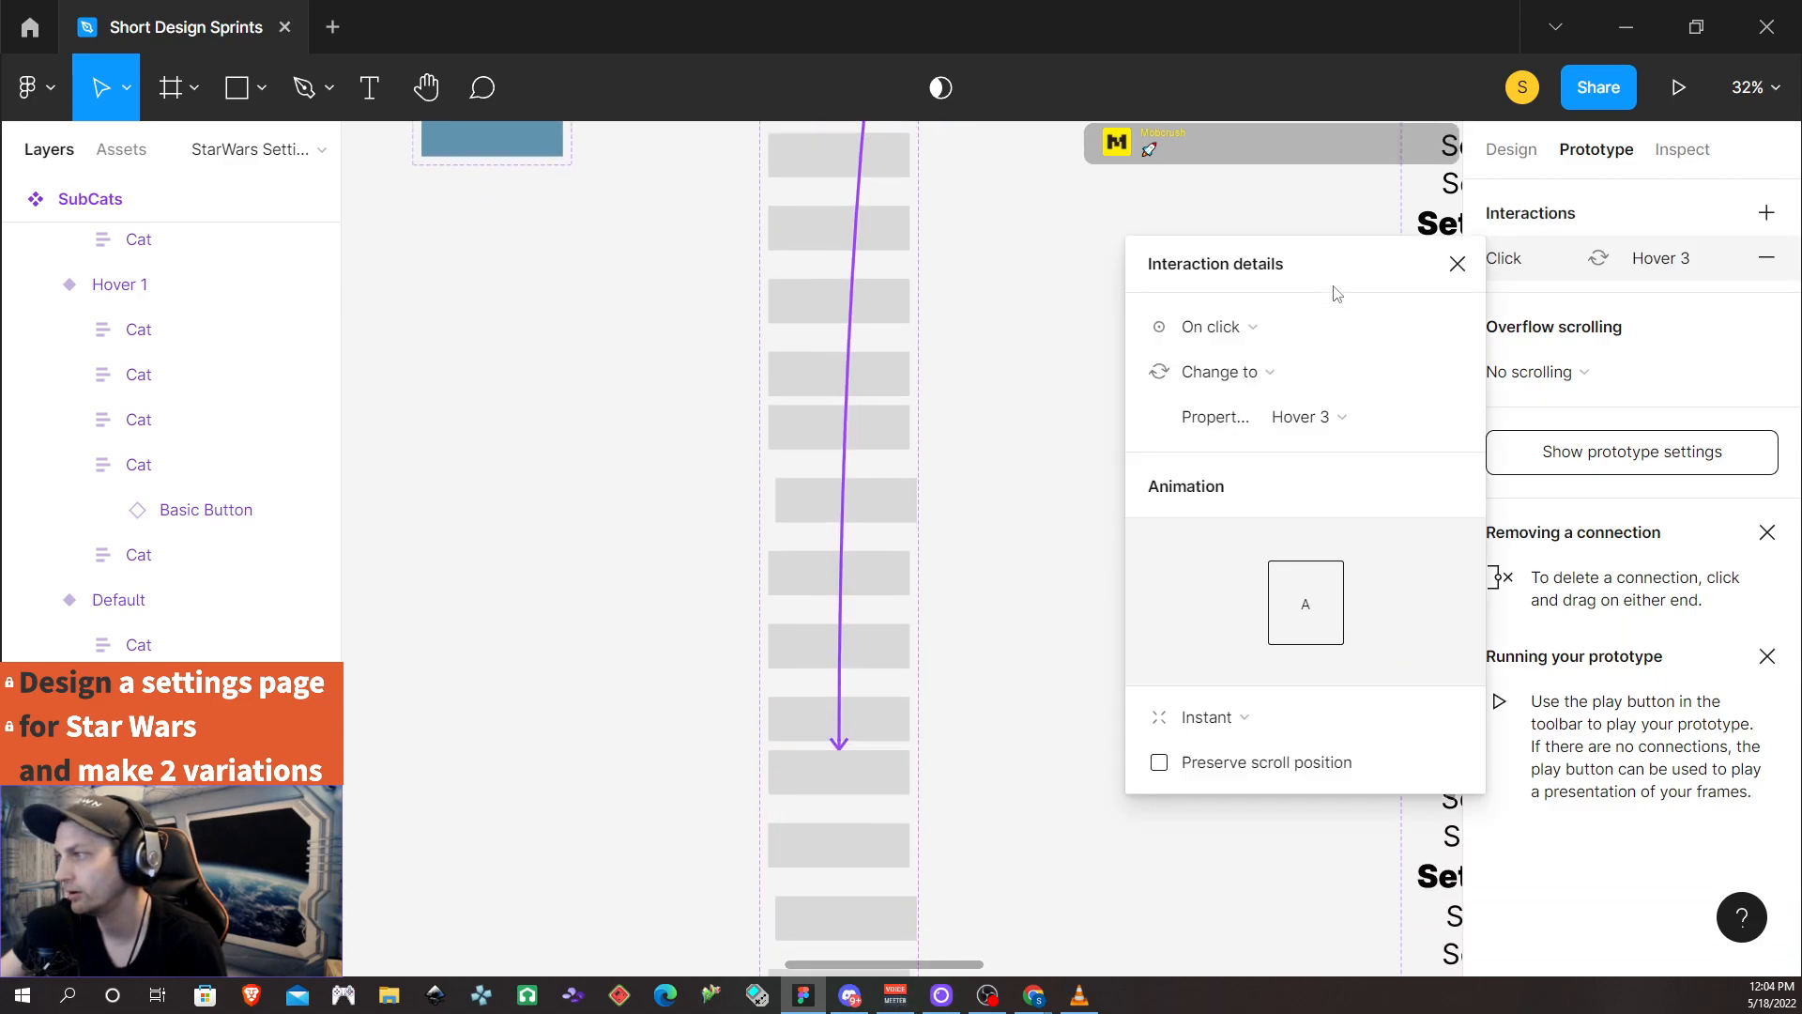
{"action": "left_click", "coordinate": [1271, 321]}
{"action": "left_click", "coordinate": [1240, 393]}
{"action": "scroll", "coordinate": [1066, 395], "scroll_direction": "up", "scroll_amount": 8}
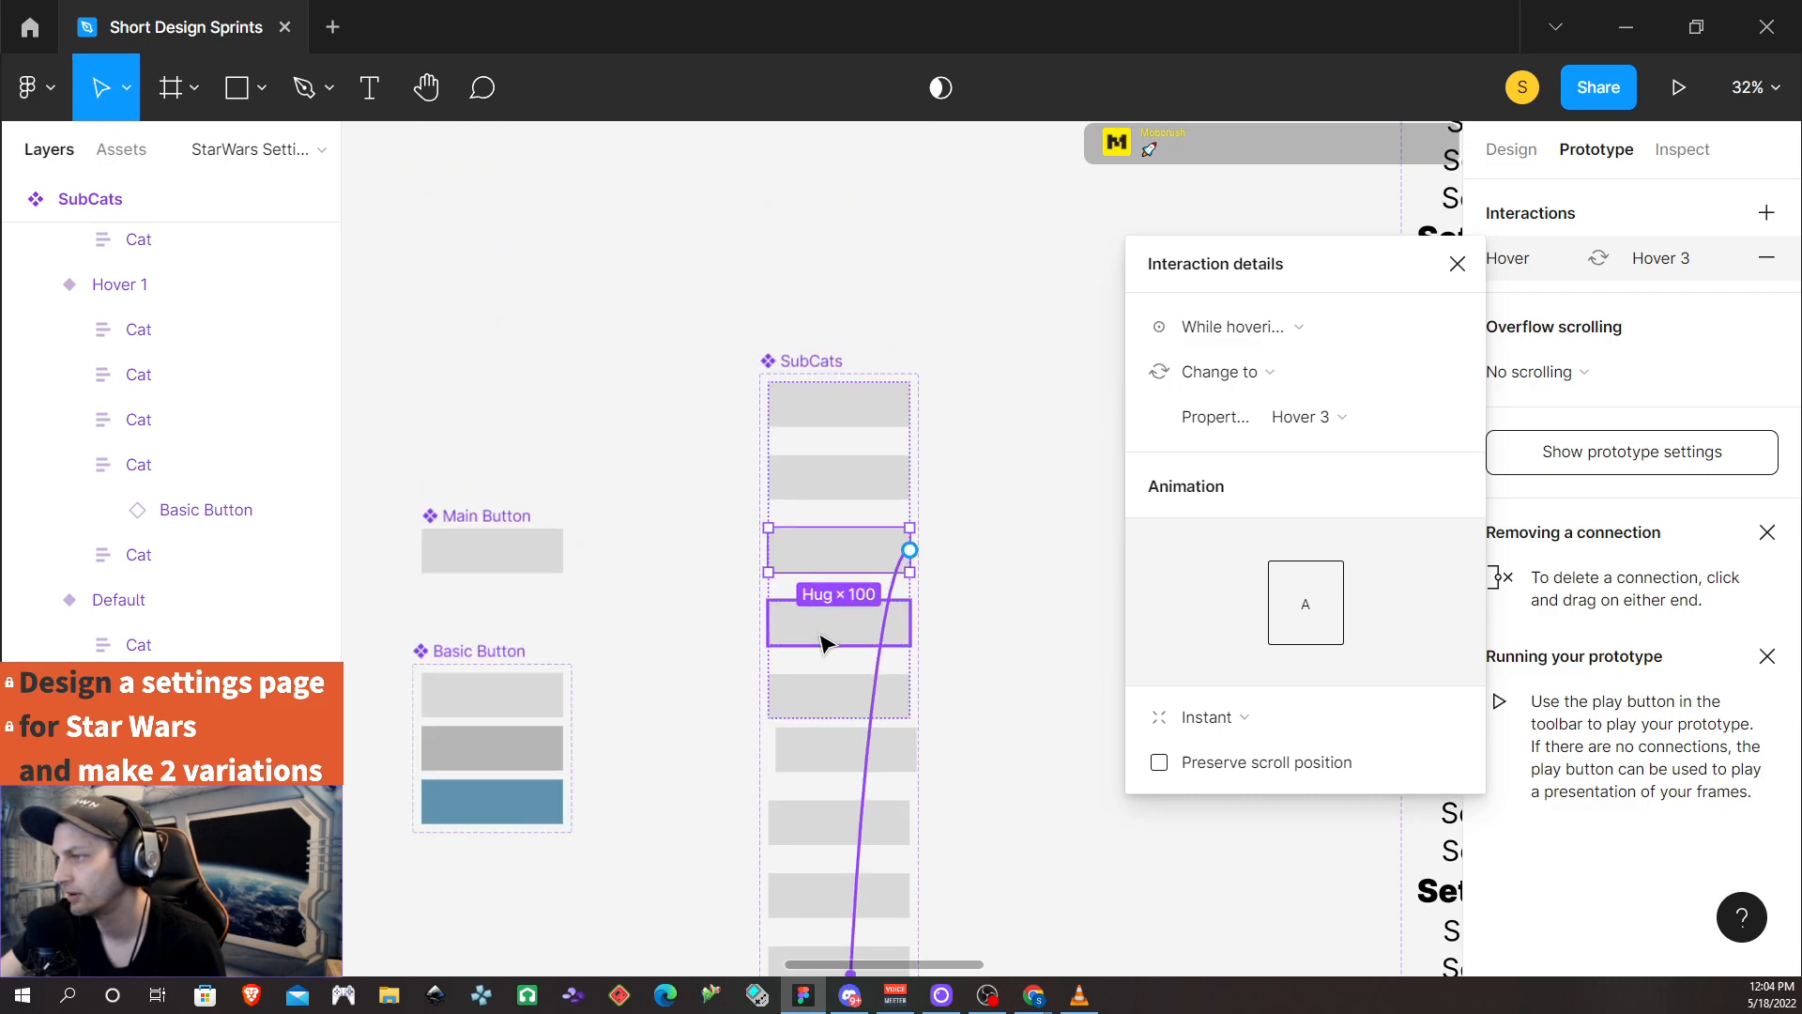
Link the fourth button of the default SubCats variant to the Hover 4 variant with a While hovering trigger
{"action": "left_click", "coordinate": [825, 635]}
{"action": "left_click_drag", "start_coordinate": [910, 622], "coordinate": [878, 502]}
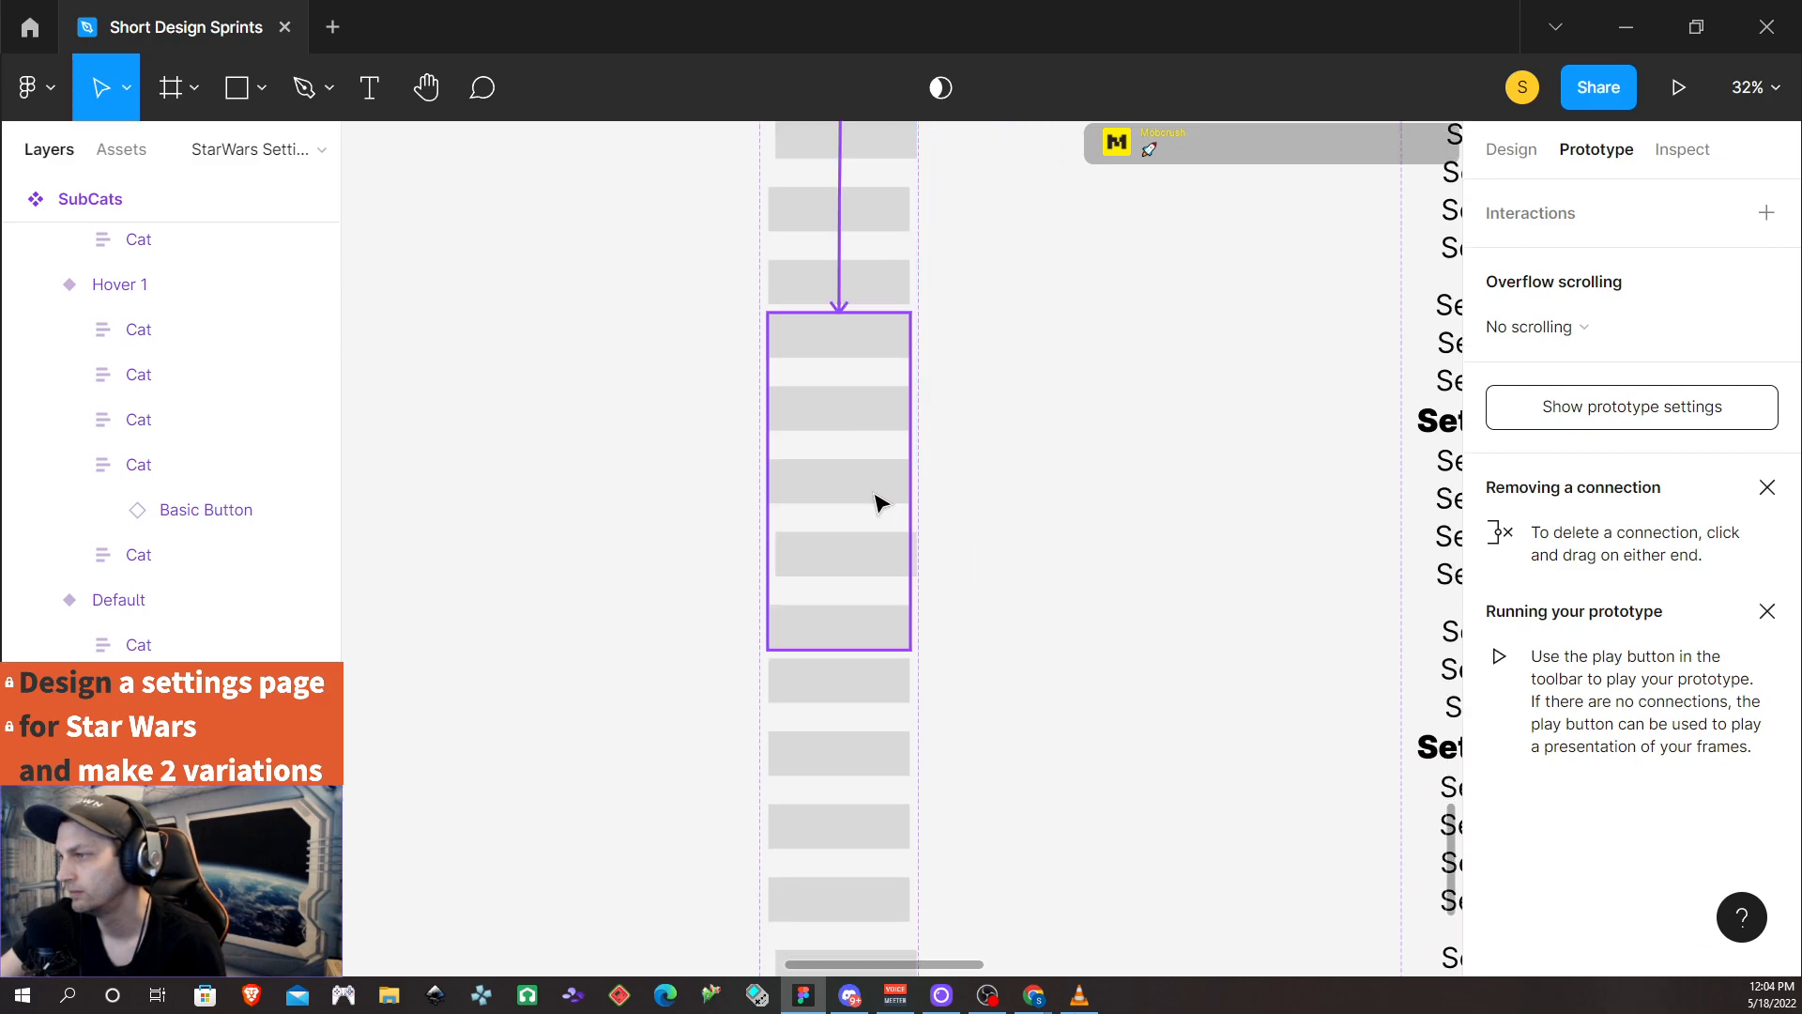
{"action": "left_click", "coordinate": [1275, 330]}
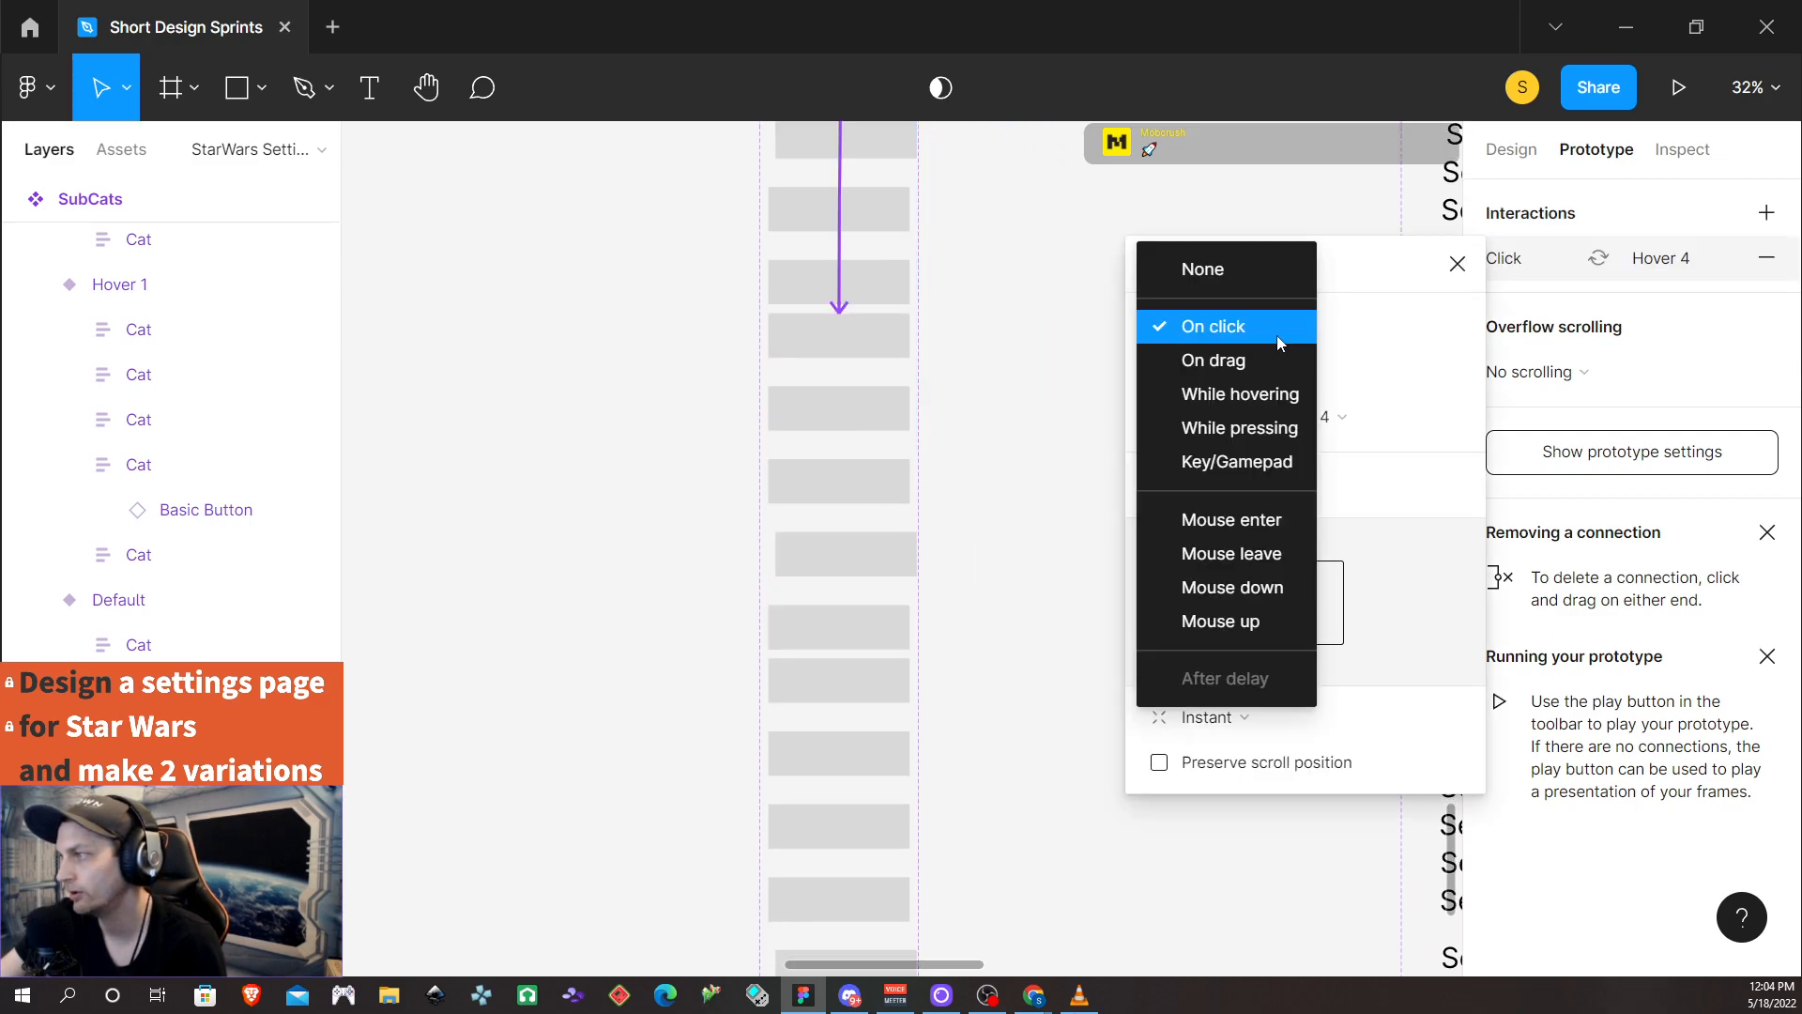
{"action": "left_click", "coordinate": [1240, 393]}
Link the fifth button of the default SubCats variant to the Hover 5 variant with a While hovering trigger
{"action": "scroll", "coordinate": [906, 413], "scroll_direction": "up", "scroll_amount": 5}
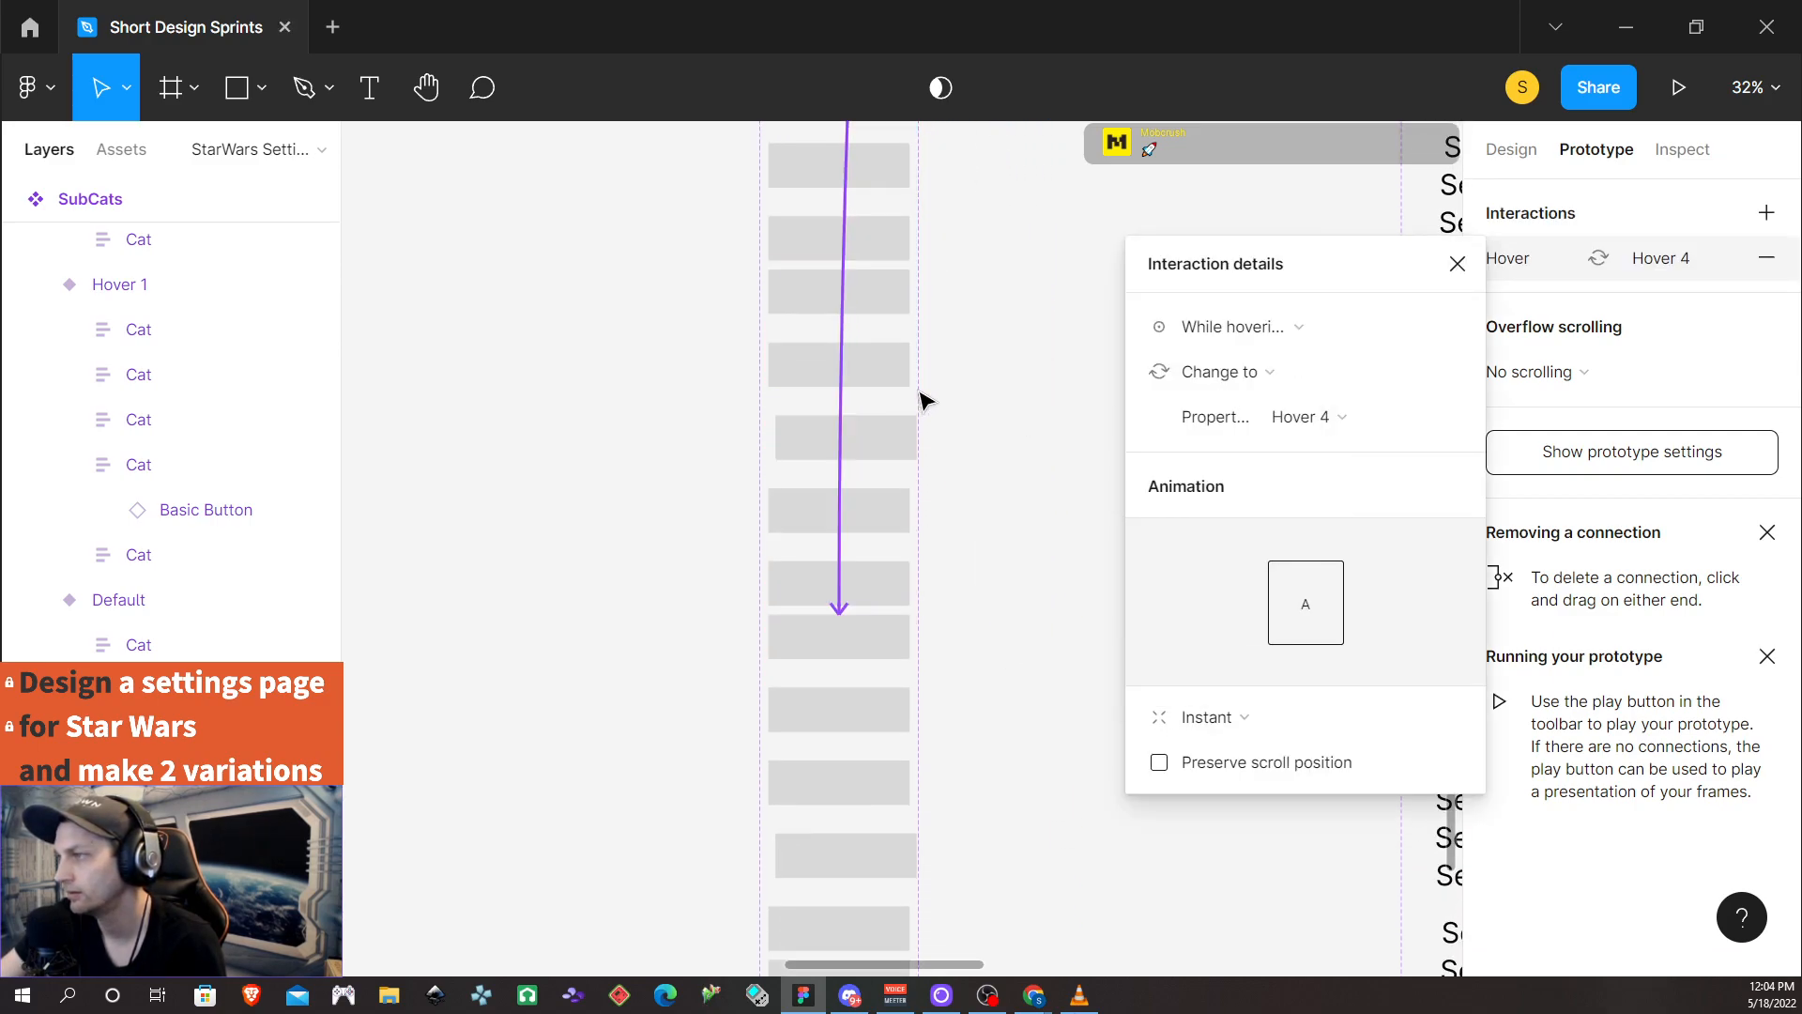
{"action": "scroll", "coordinate": [901, 395], "scroll_direction": "up", "scroll_amount": 4}
{"action": "scroll", "coordinate": [873, 286], "scroll_direction": "up", "scroll_amount": 2}
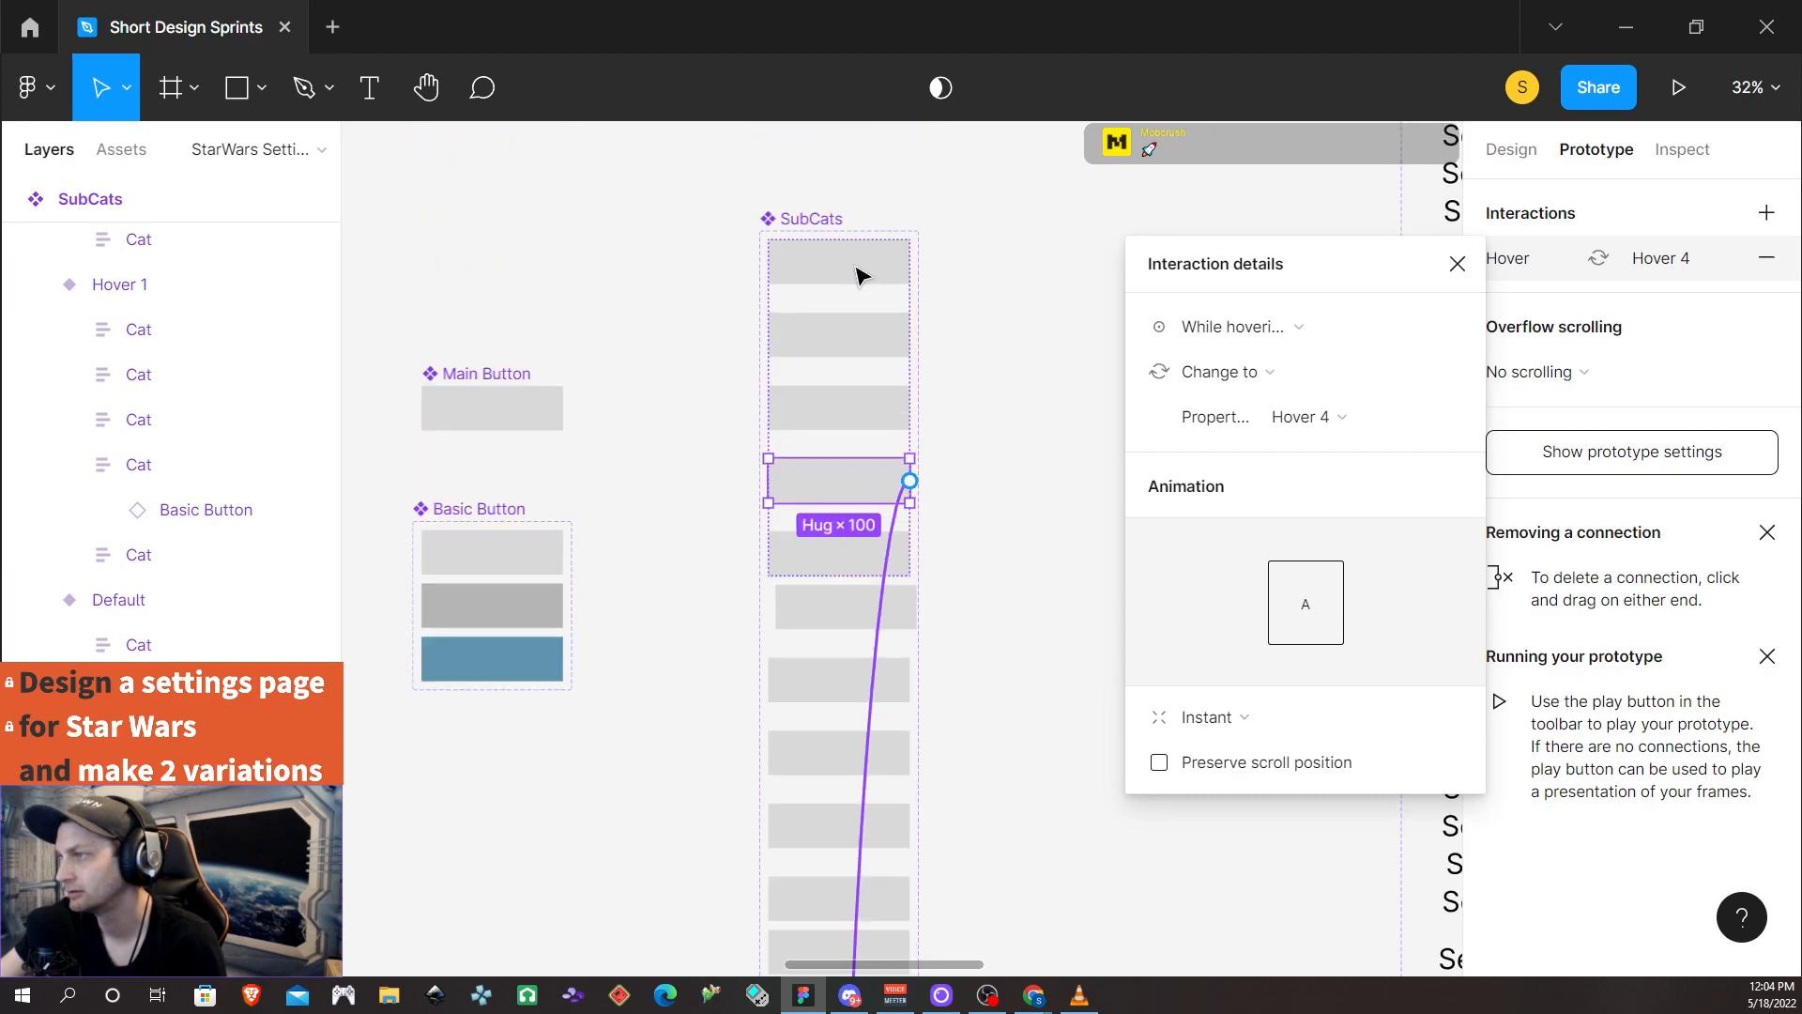
{"action": "left_click", "coordinate": [840, 555]}
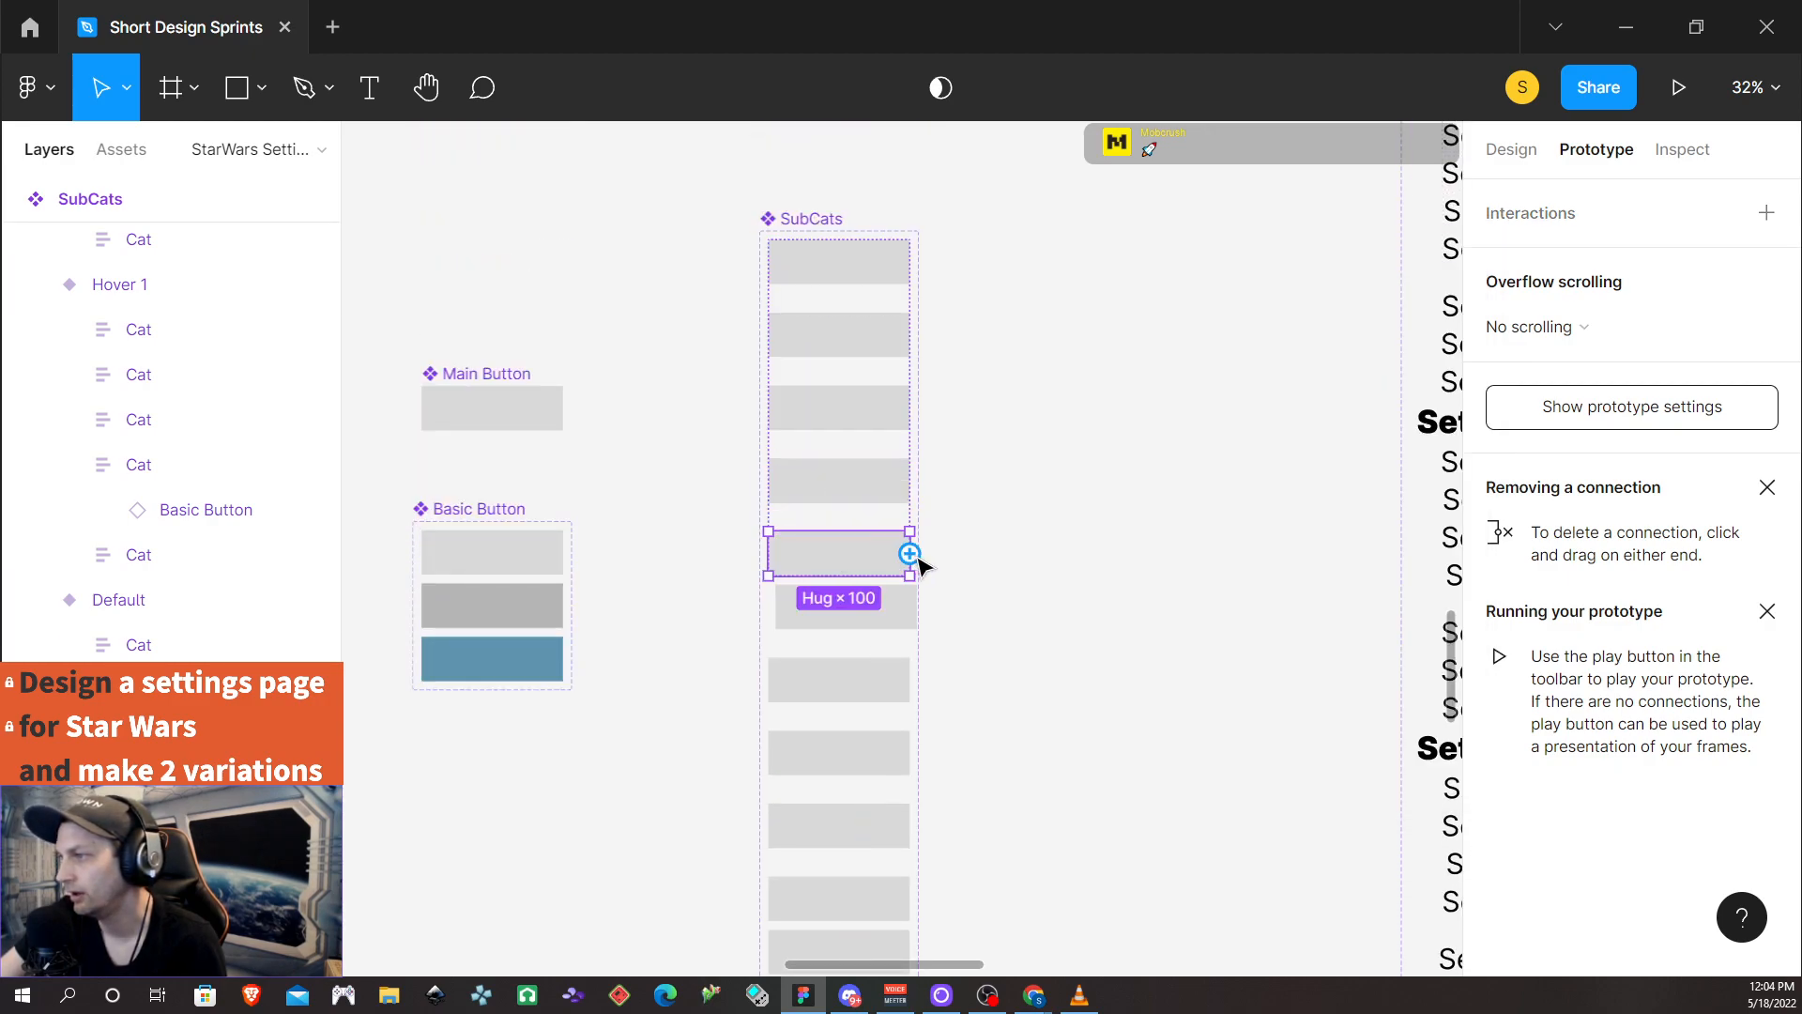
{"action": "left_click_drag", "start_coordinate": [909, 554], "coordinate": [865, 612]}
{"action": "left_click", "coordinate": [1267, 325]}
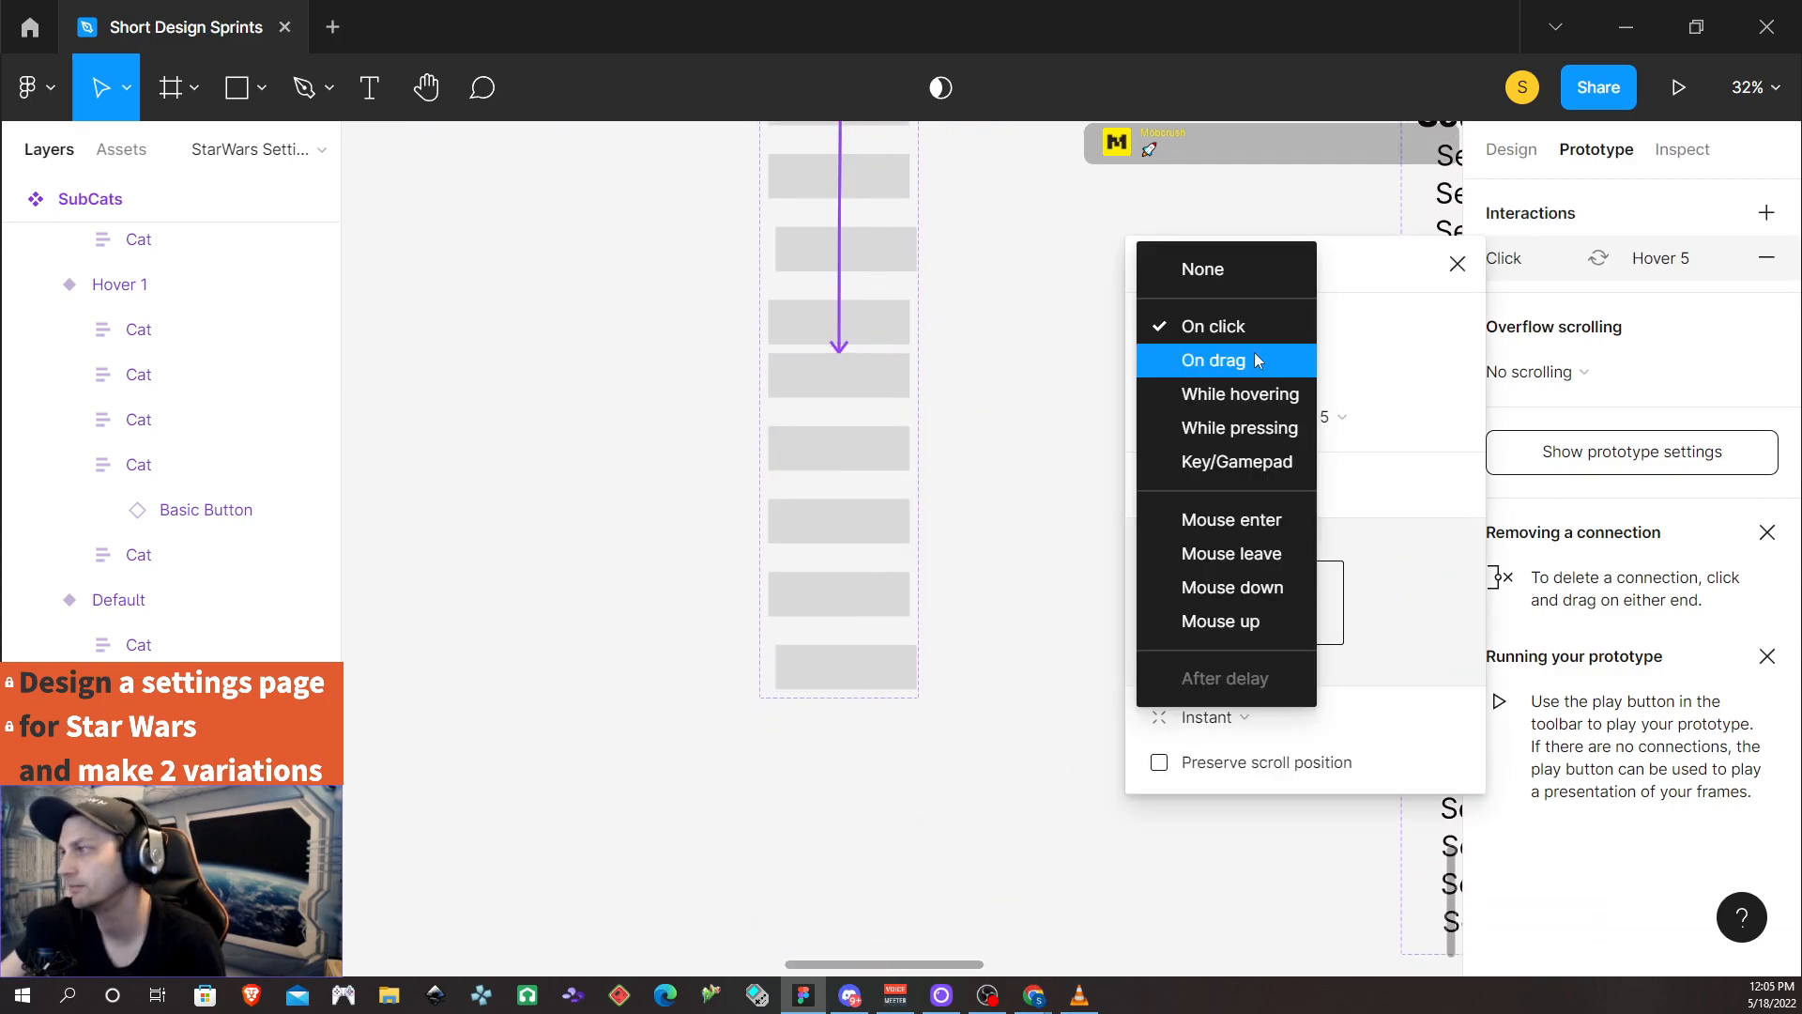
{"action": "left_click", "coordinate": [1259, 390]}
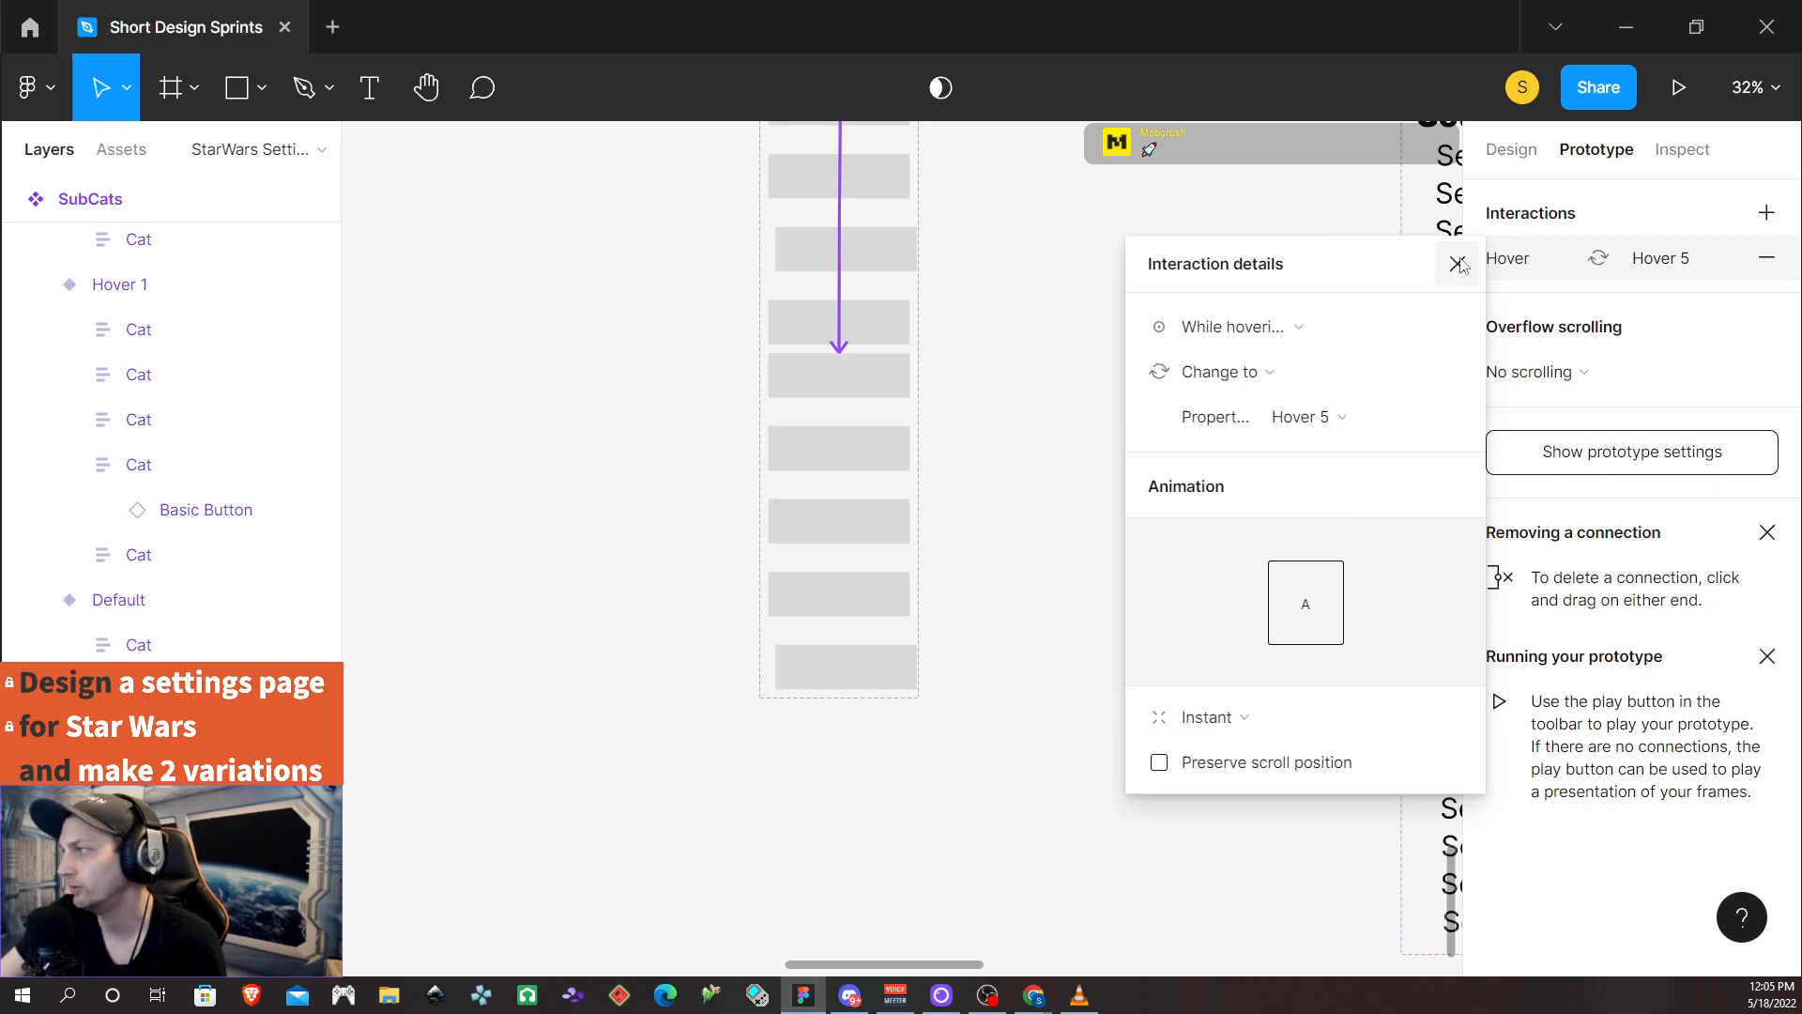
{"action": "left_click", "coordinate": [1457, 264]}
Place an instance of the default SubCats variant in the empty canvas space beside the SubCats component set
{"action": "scroll", "coordinate": [1097, 366], "scroll_direction": "up", "scroll_amount": 2}
{"action": "scroll", "coordinate": [1089, 374], "scroll_direction": "up", "scroll_amount": 10}
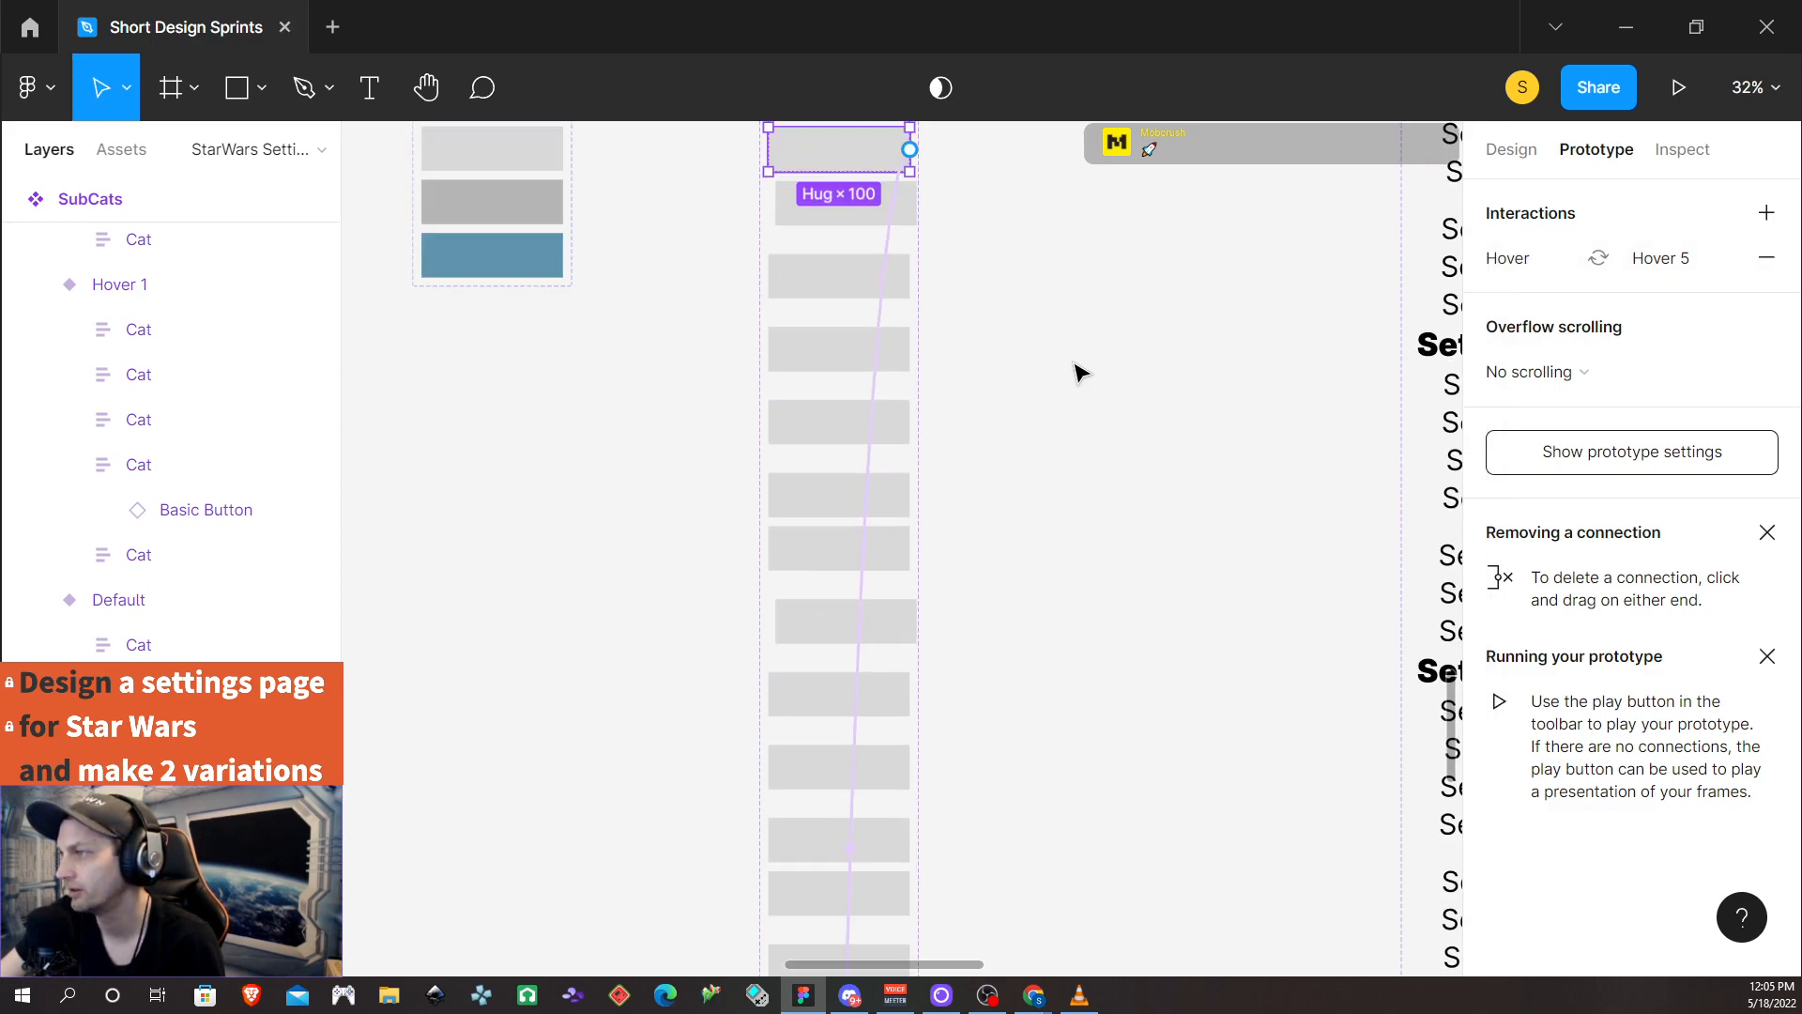
{"action": "left_click", "coordinate": [962, 619]}
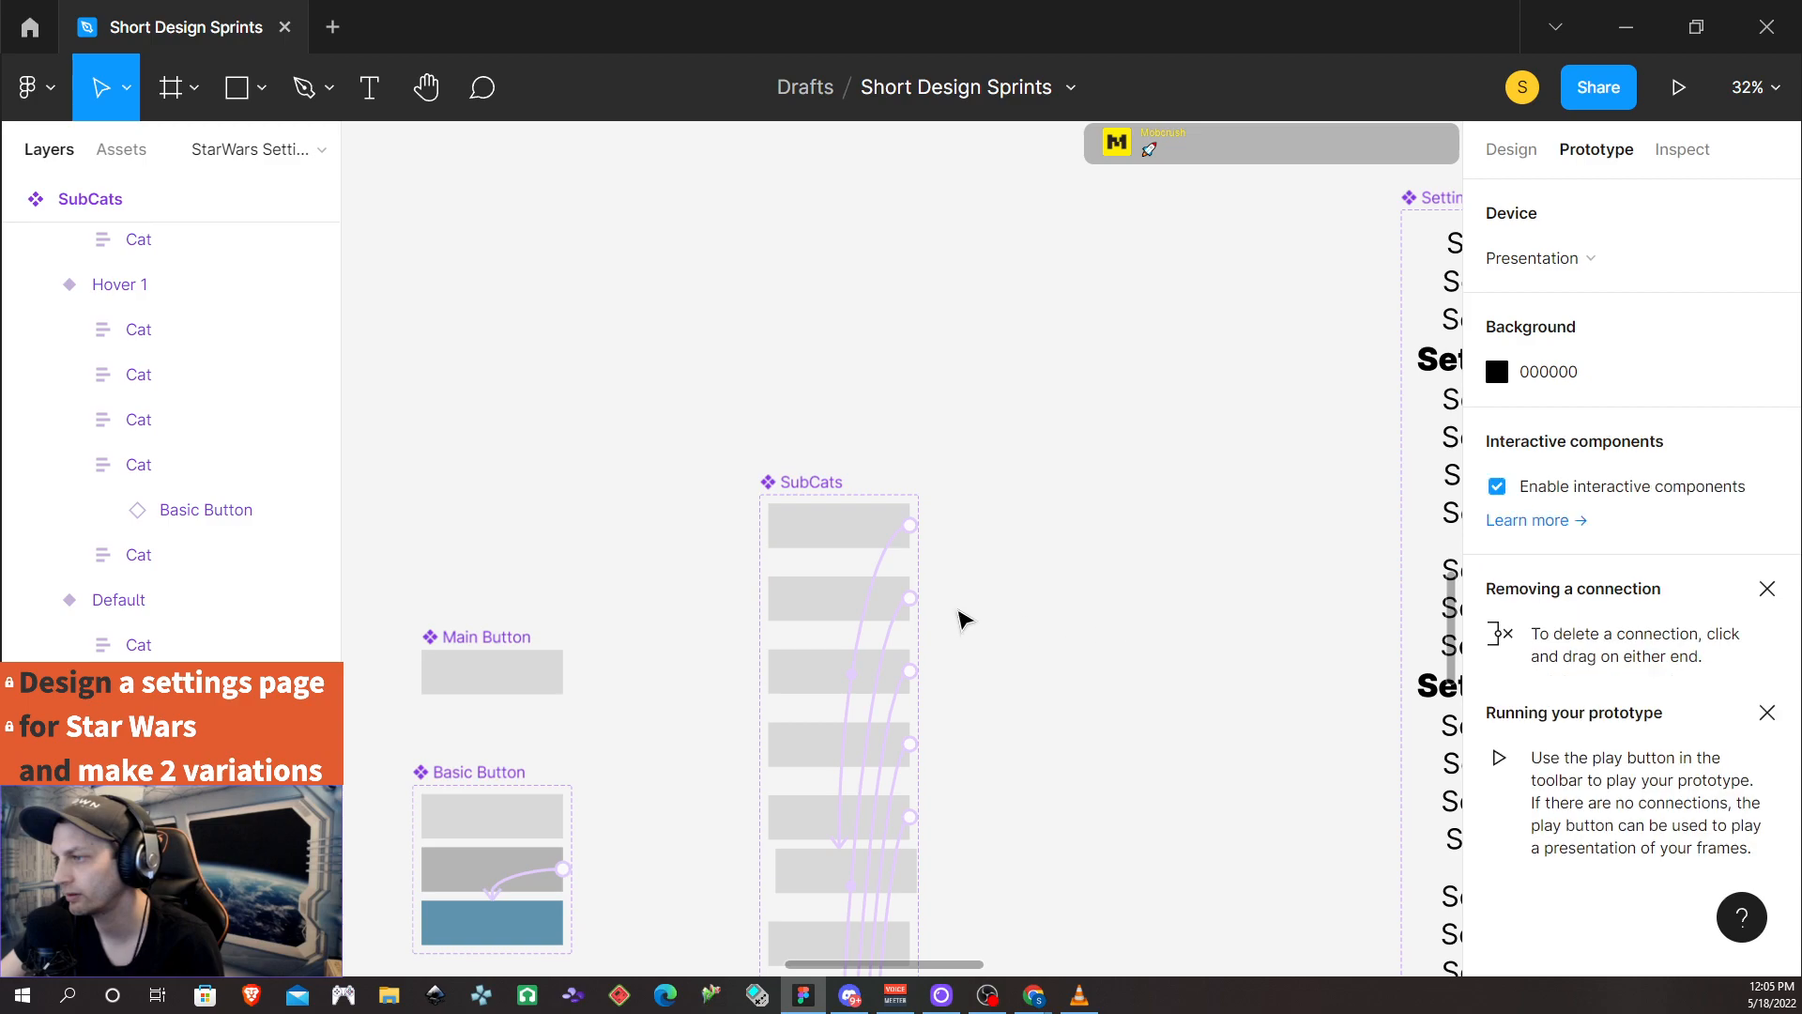
{"action": "left_click", "coordinate": [800, 497]}
{"action": "left_click", "coordinate": [868, 546]}
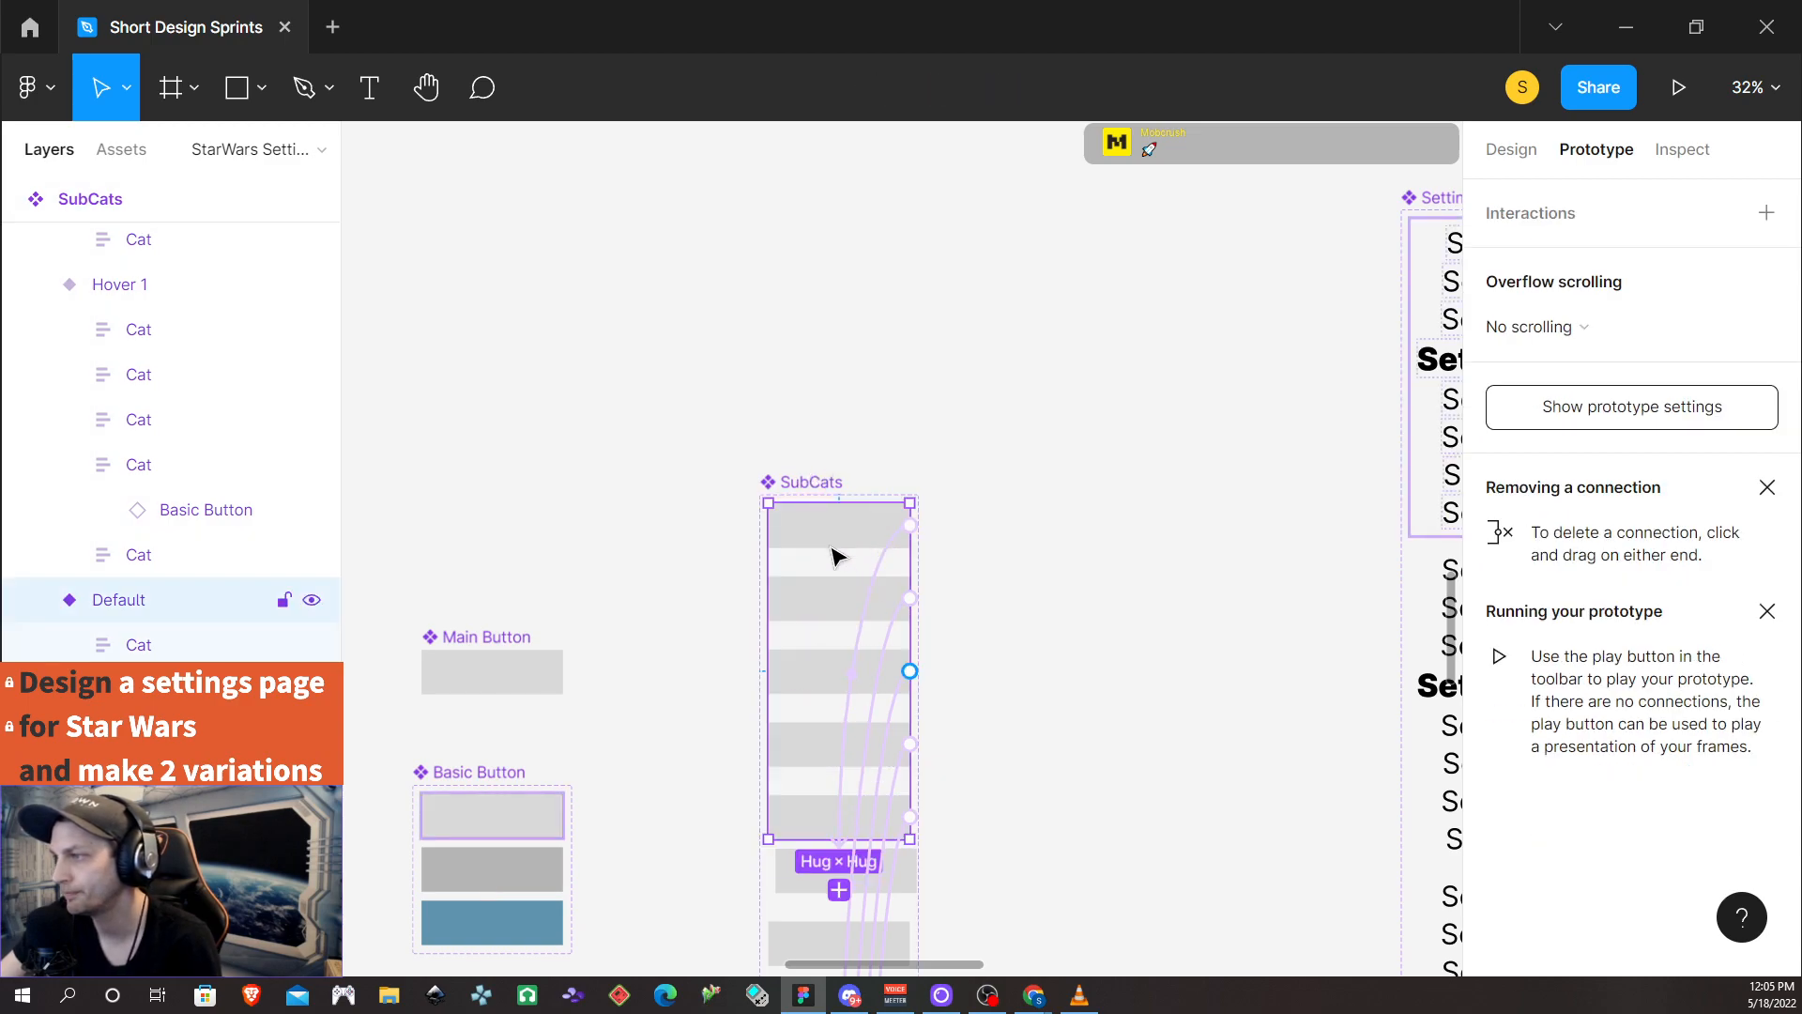
{"action": "left_click", "coordinate": [1511, 150]}
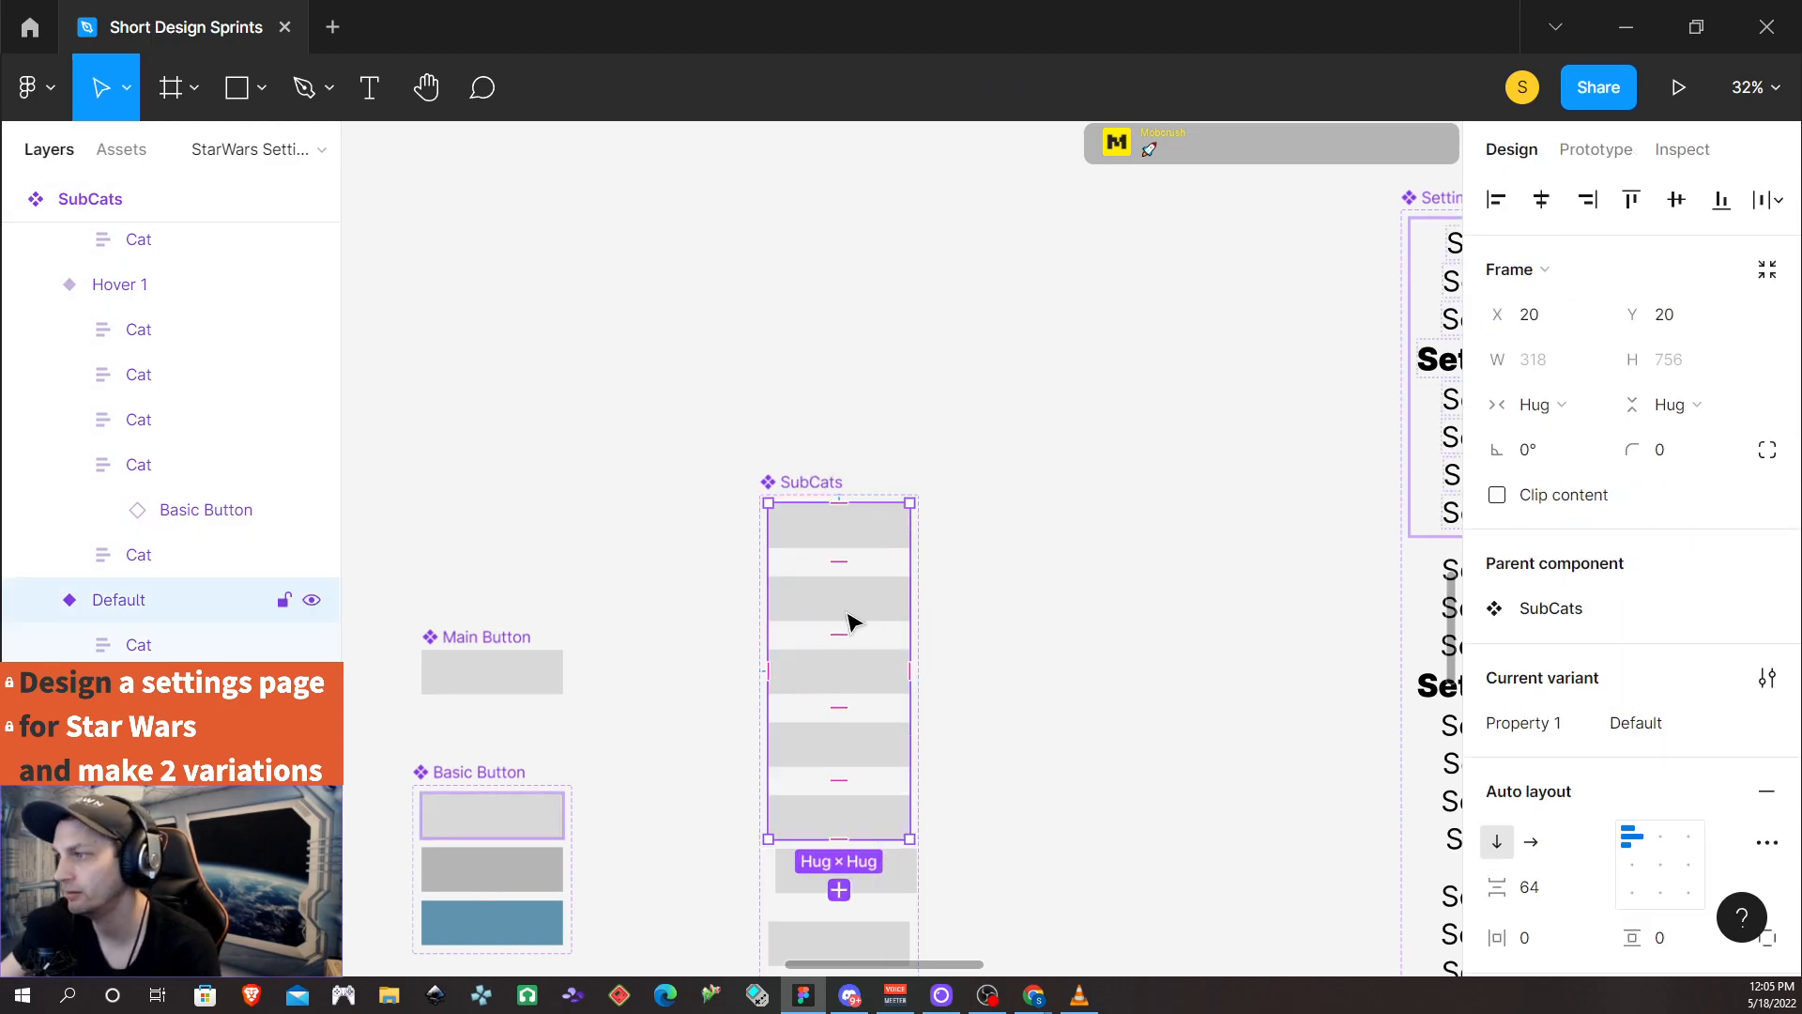
{"action": "left_click_drag", "start_coordinate": [851, 621], "coordinate": [1181, 624]}
Draw a frame of about 659 × 1026 around the SubCats instance and check it in a prototype preview
{"action": "key", "text": "f"}
{"action": "mouse_move", "coordinate": [1049, 465]}
{"action": "left_mouse_down"}
{"action": "mouse_move", "coordinate": [1328, 965]}
{"action": "mouse_move", "coordinate": [1324, 764]}
{"action": "mouse_move", "coordinate": [1337, 708]}
{"action": "mouse_move", "coordinate": [1351, 724]}
{"action": "left_mouse_up"}
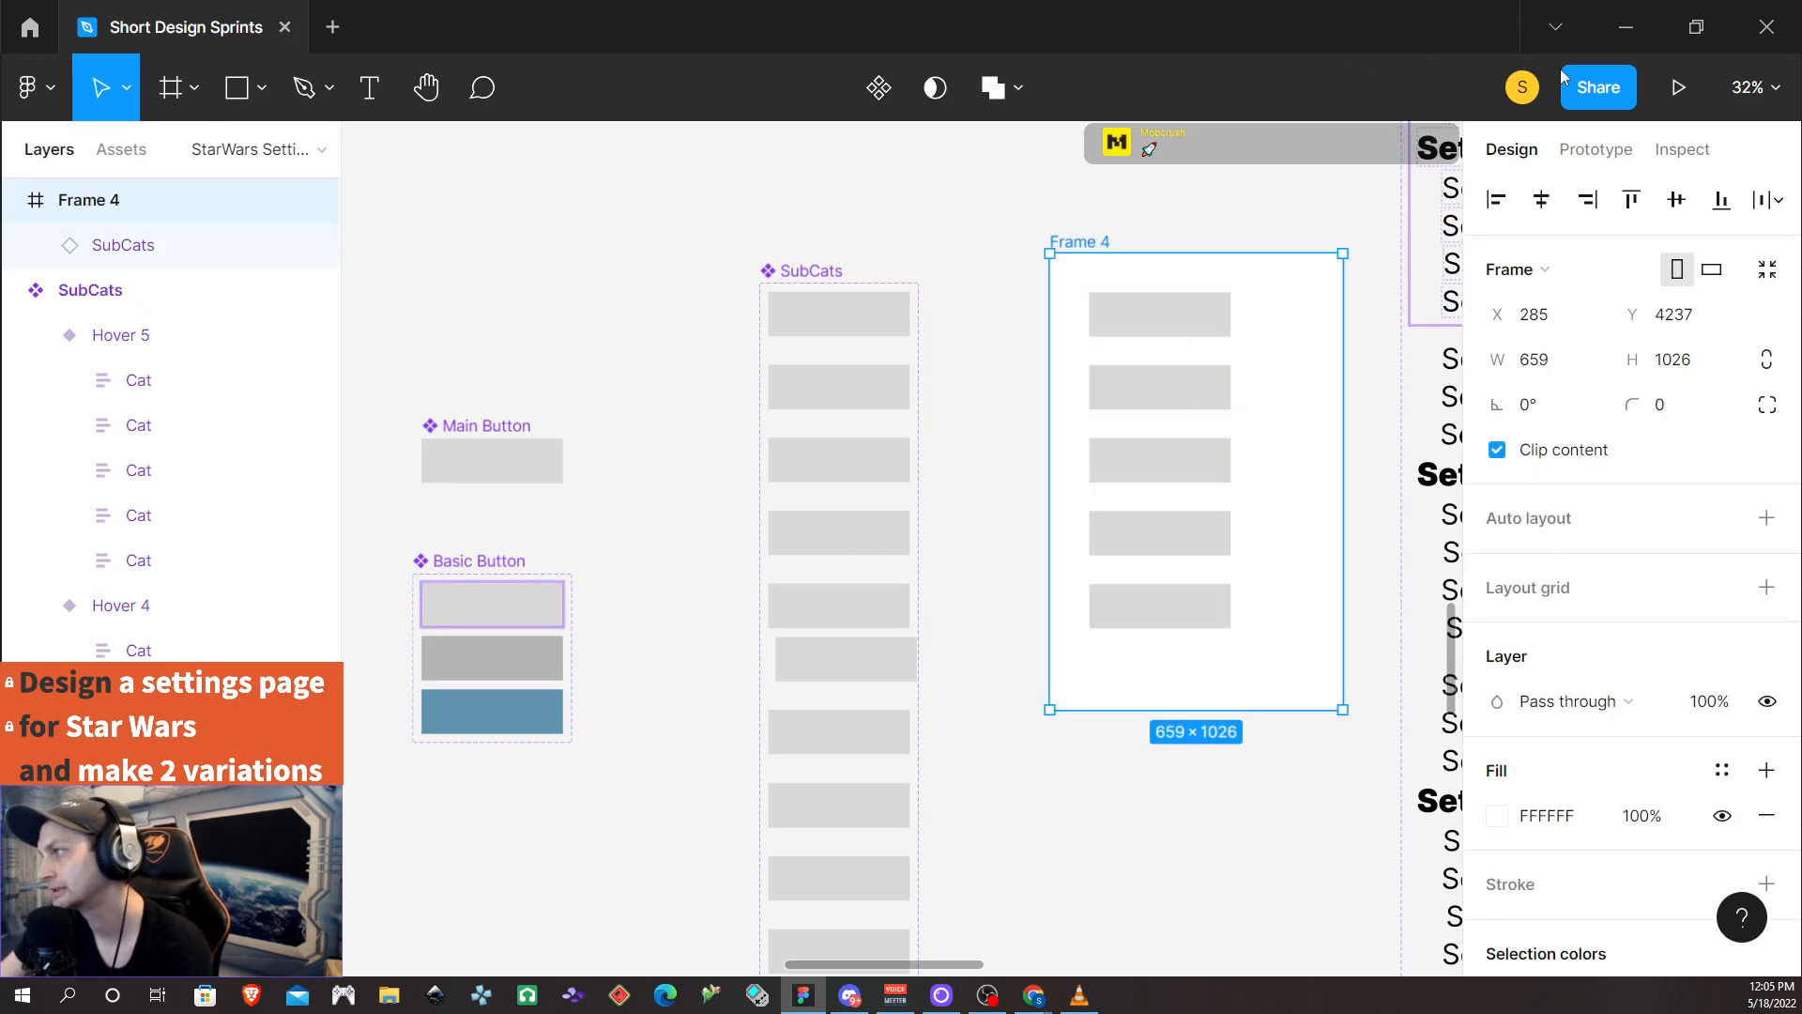
{"action": "left_click", "coordinate": [1675, 87]}
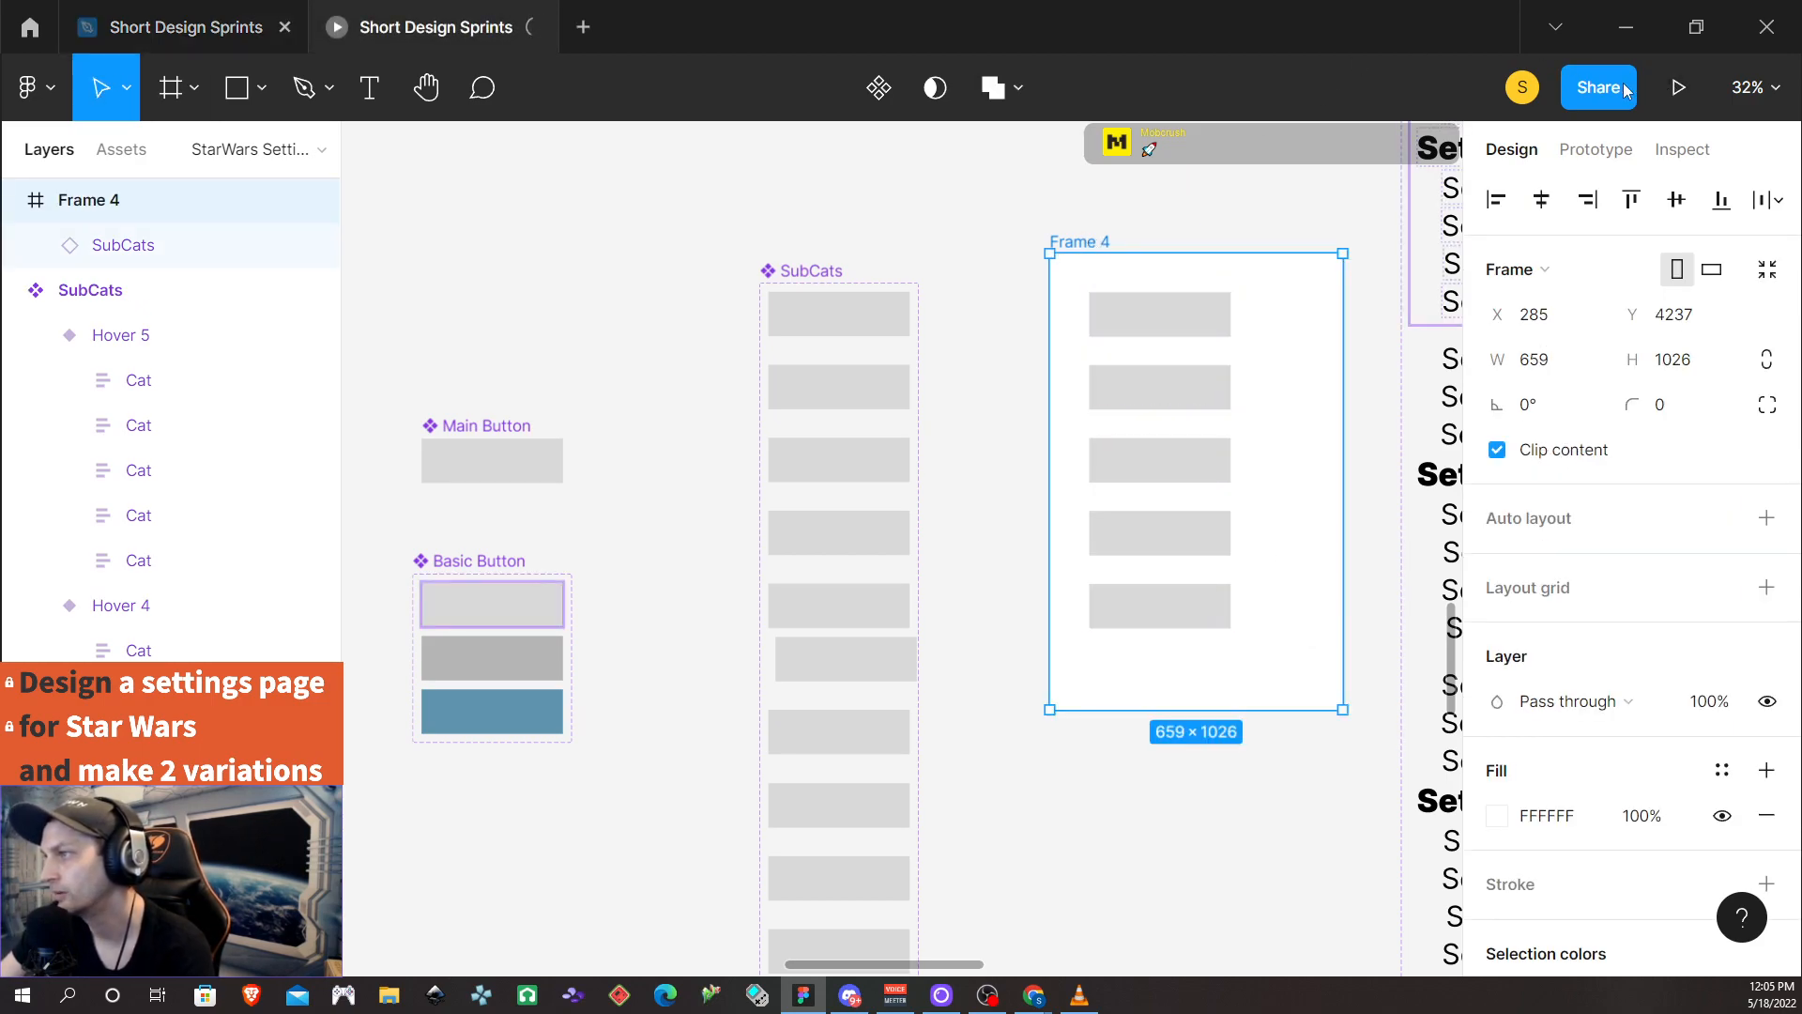
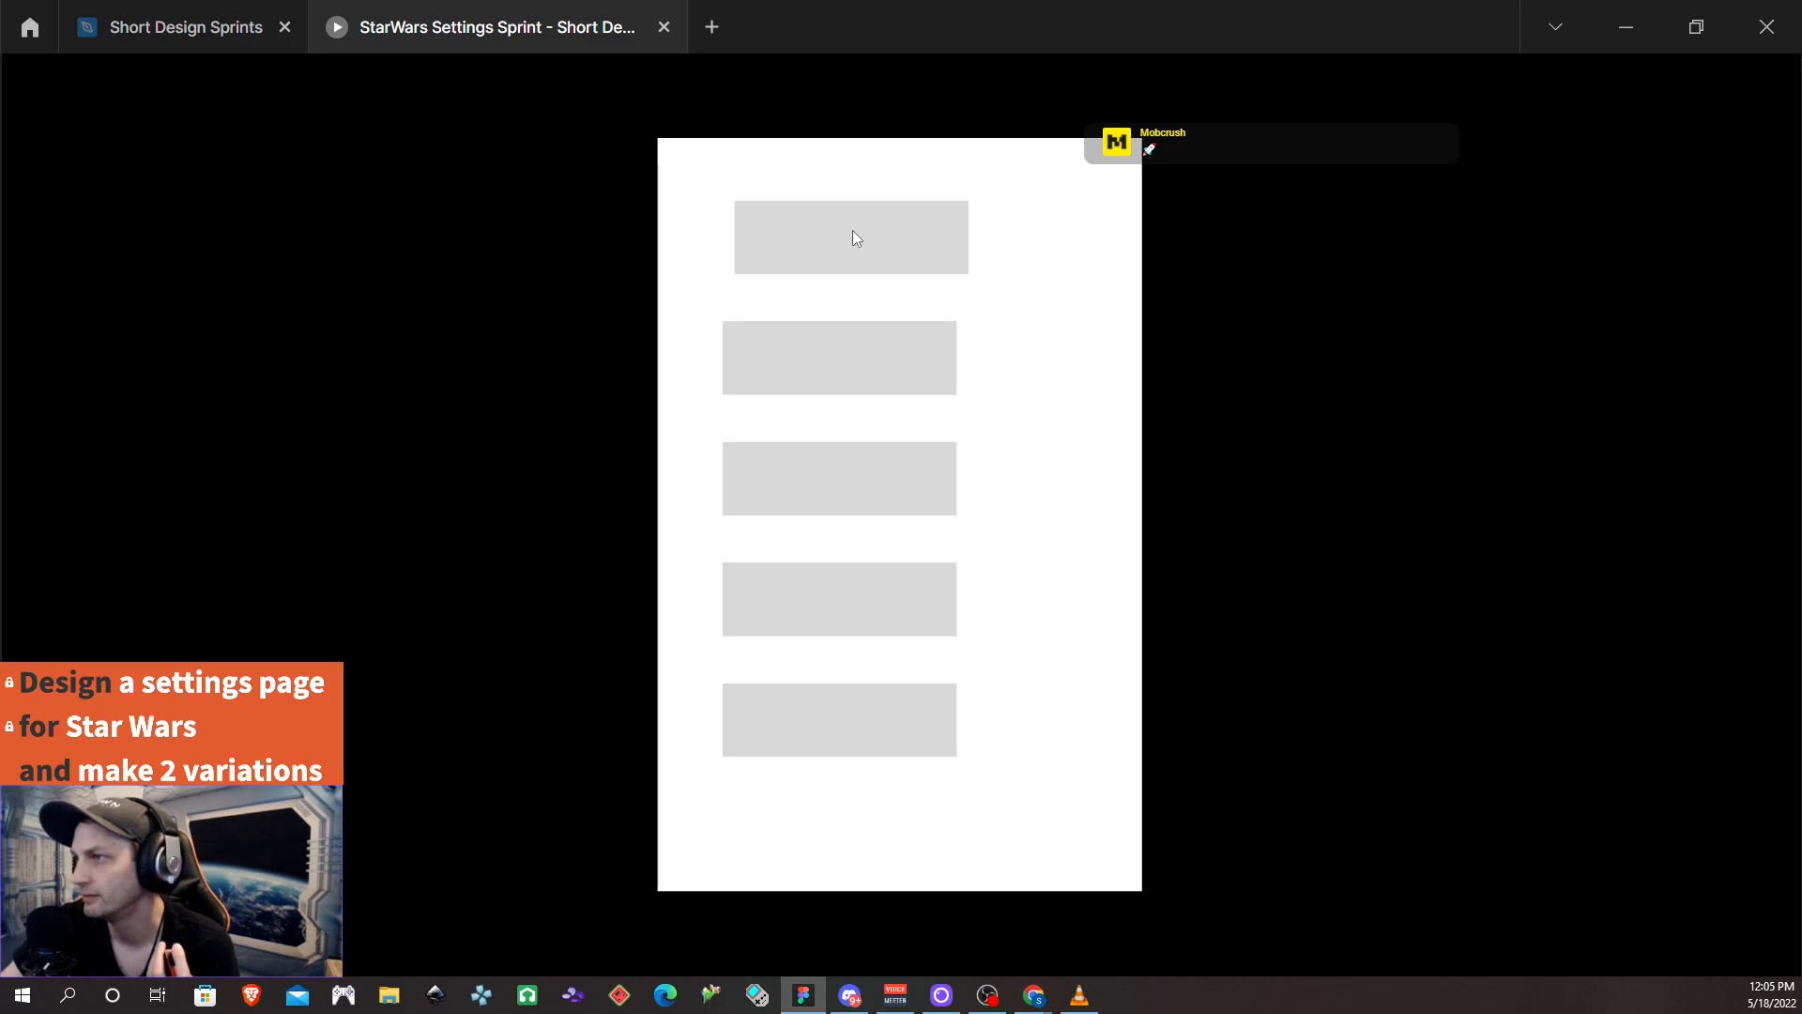
{"action": "left_click", "coordinate": [663, 27]}
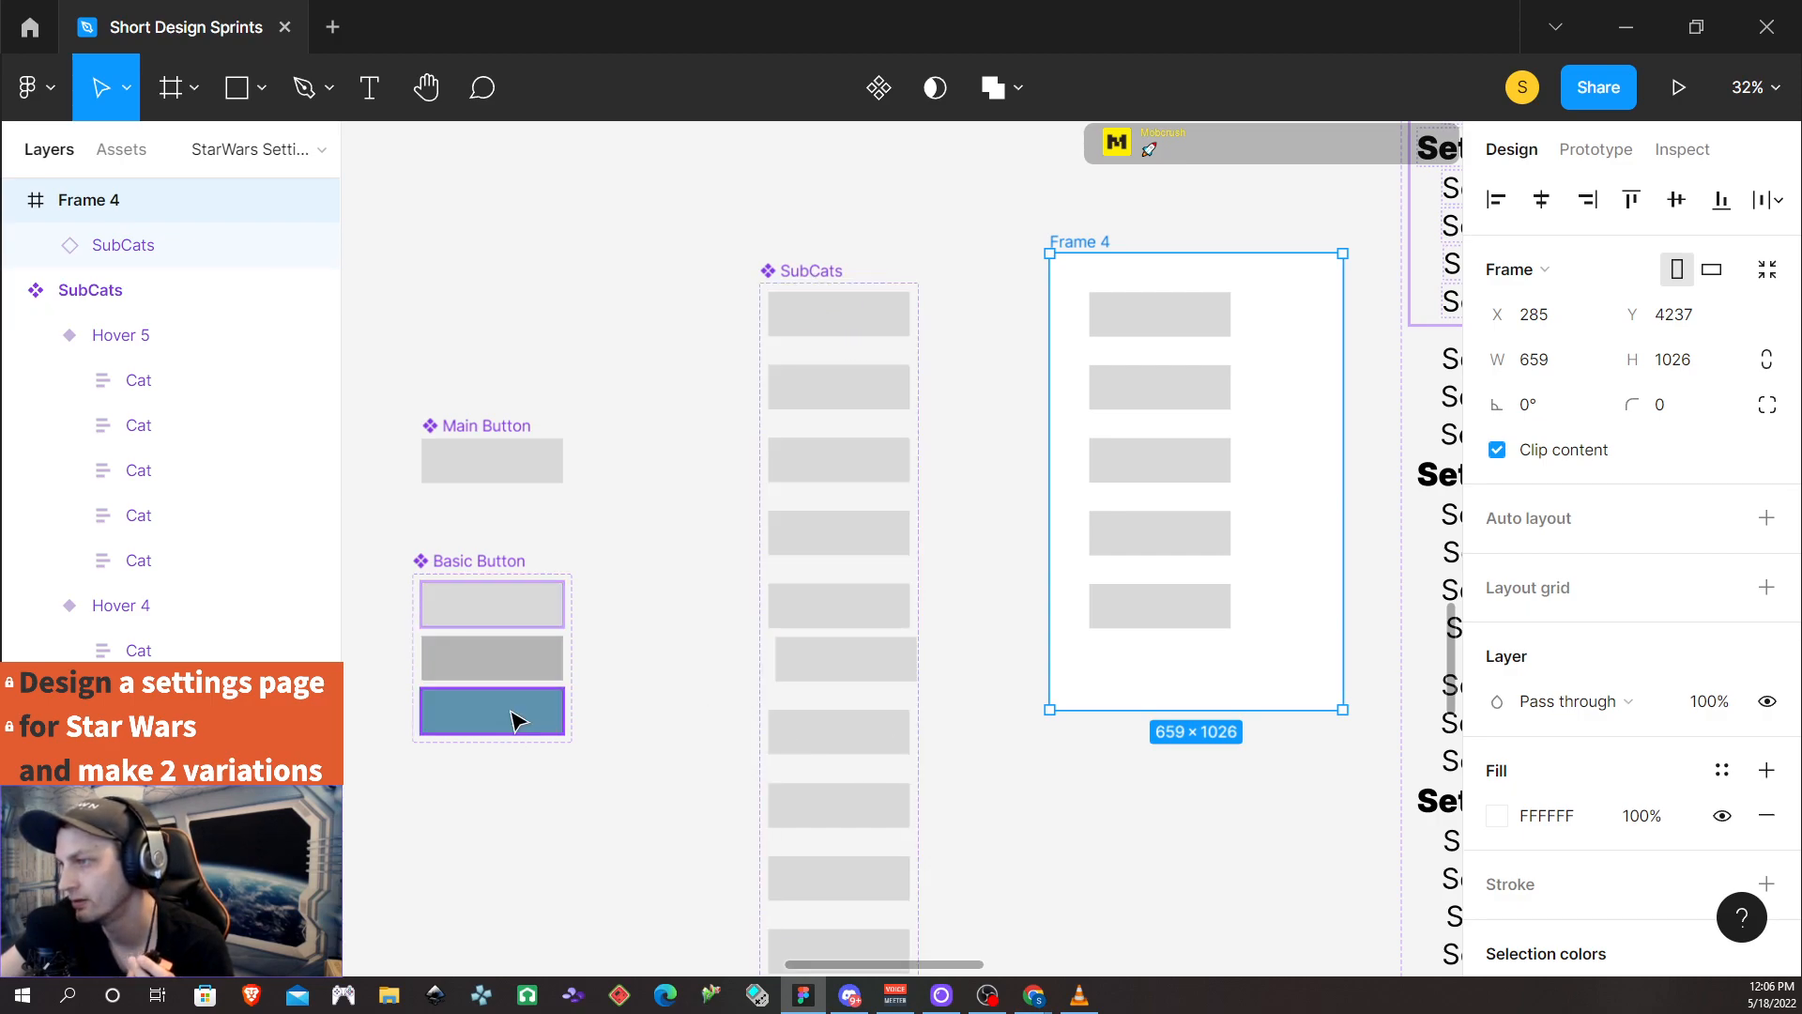
Link the Basic Button's Default variant to its Hover variant with a While hovering trigger
{"action": "left_click", "coordinate": [490, 562]}
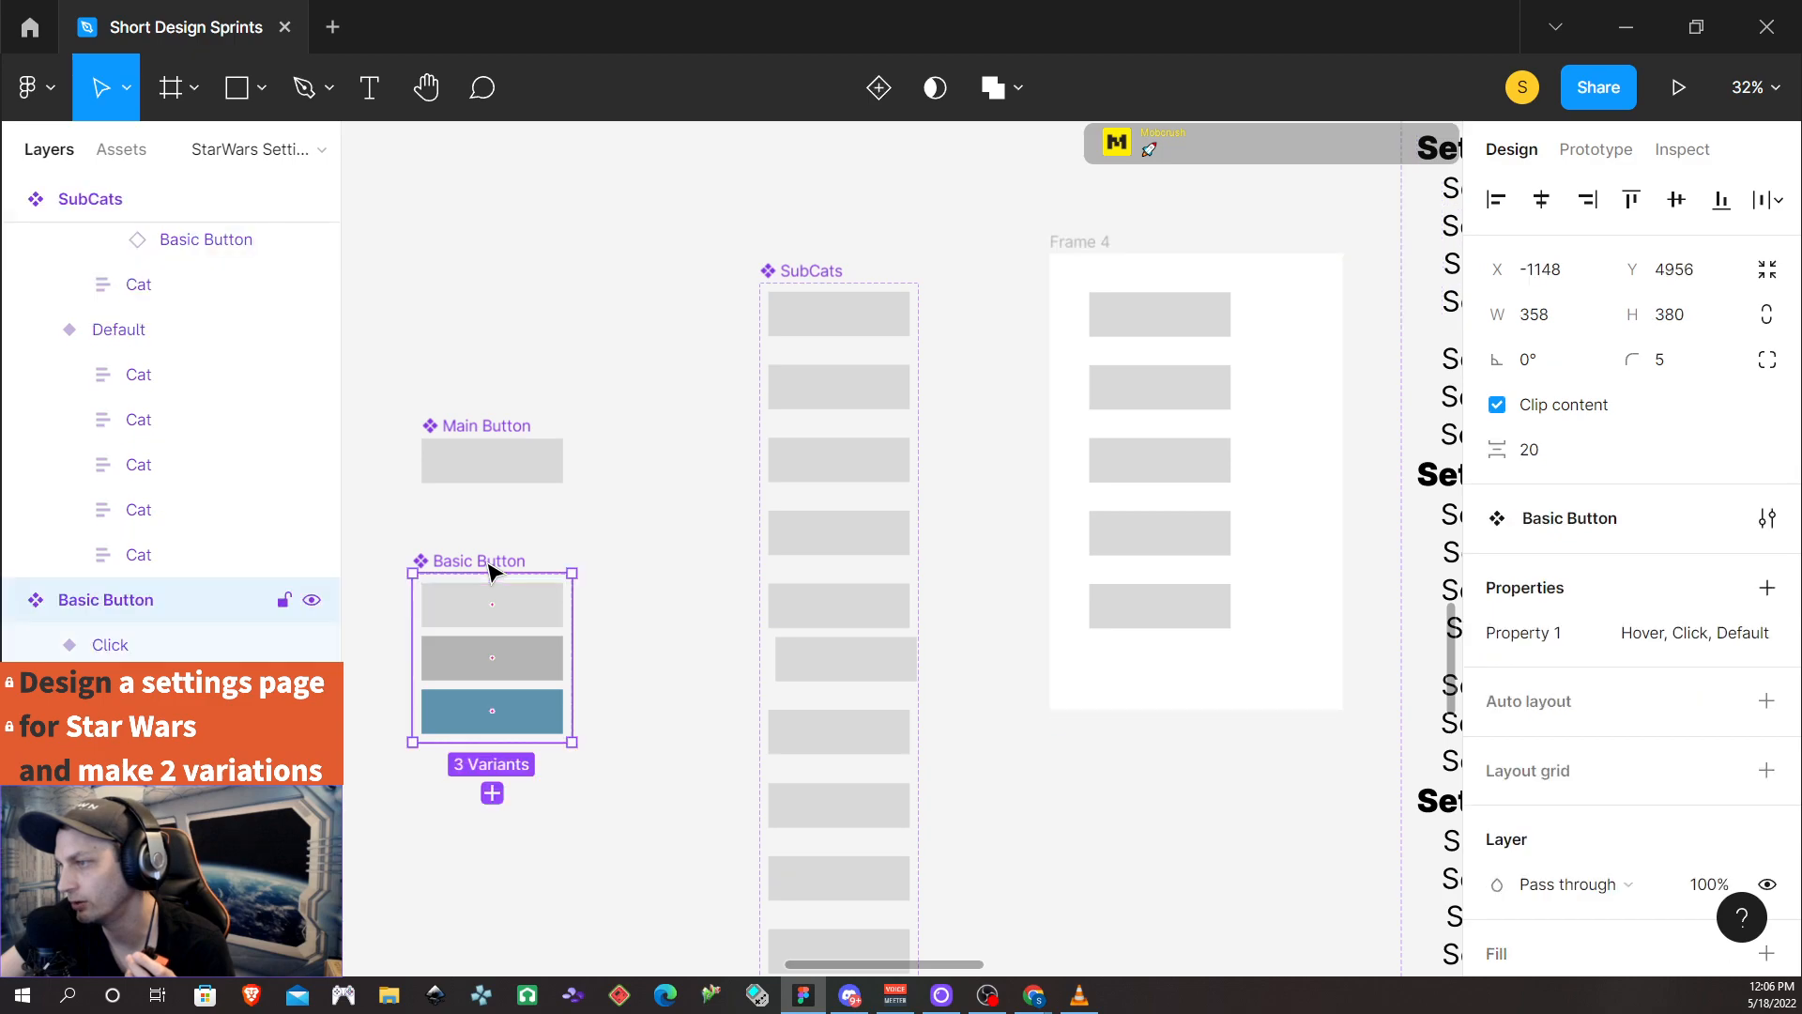
{"action": "left_click", "coordinate": [1596, 150]}
{"action": "scroll", "coordinate": [531, 623], "scroll_direction": "up", "scroll_amount": 1}
{"action": "left_click", "coordinate": [531, 623]}
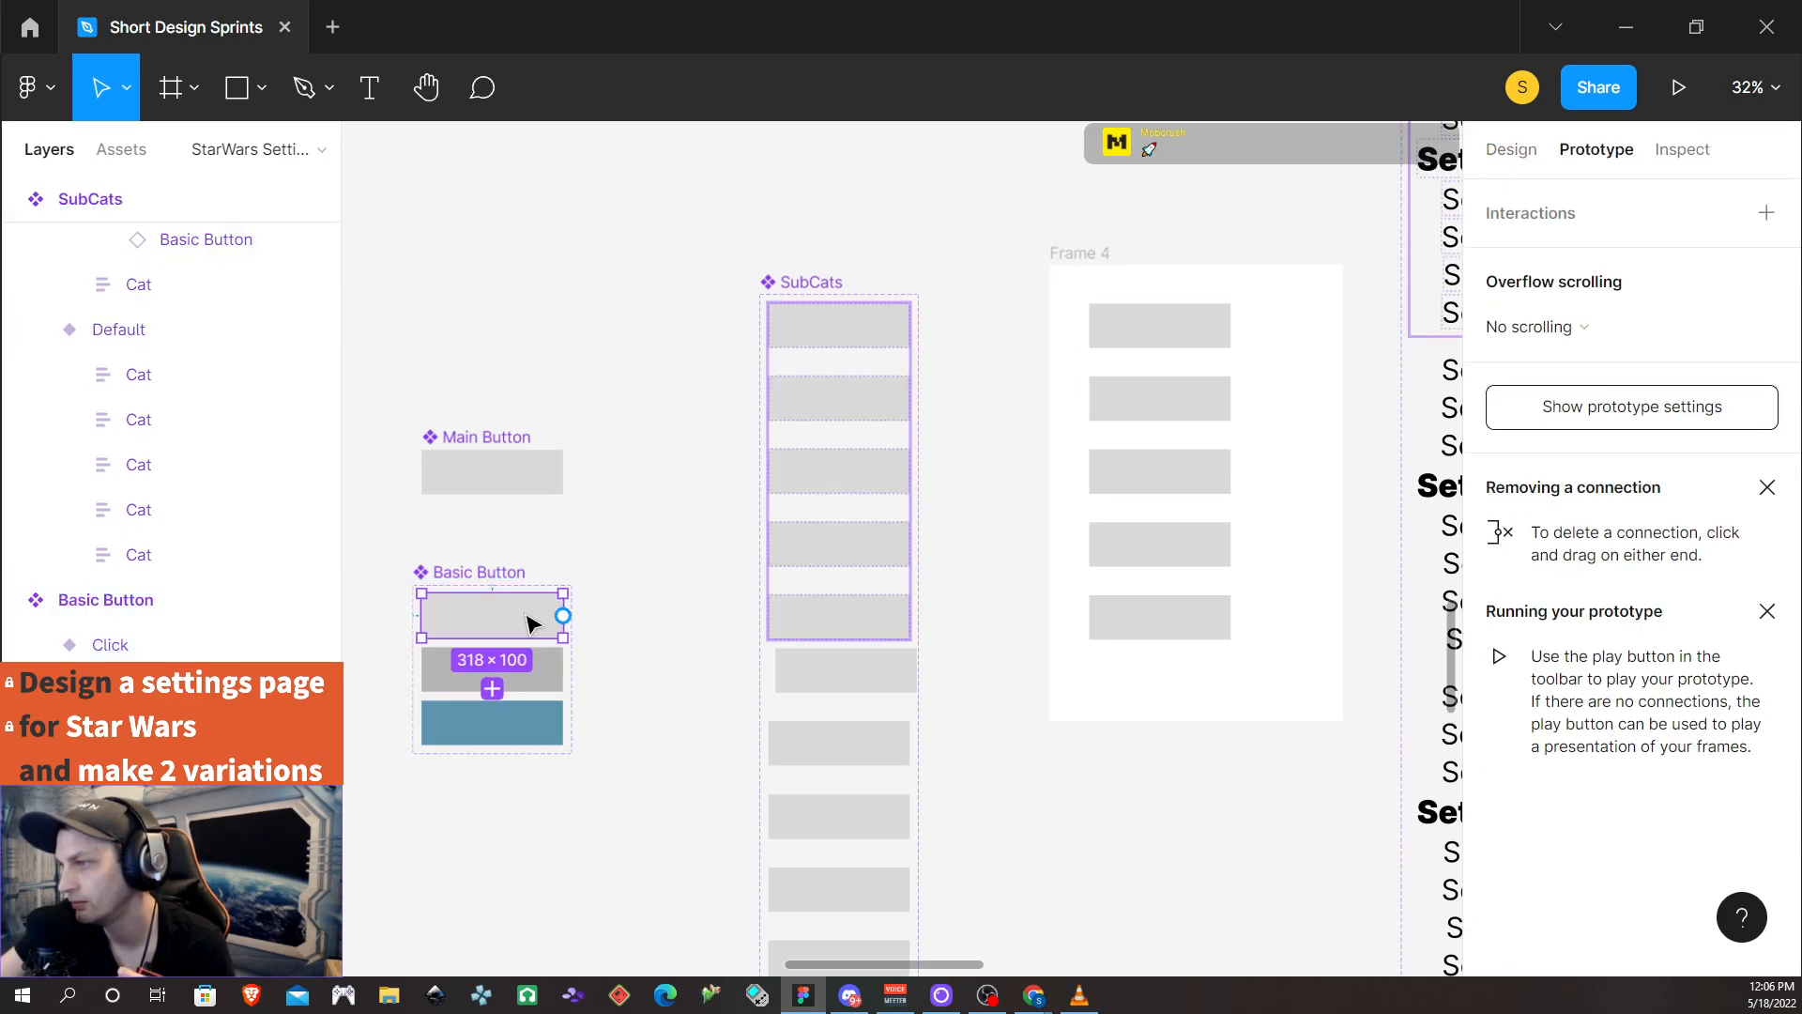
{"action": "left_click_drag", "start_coordinate": [563, 616], "coordinate": [560, 690]}
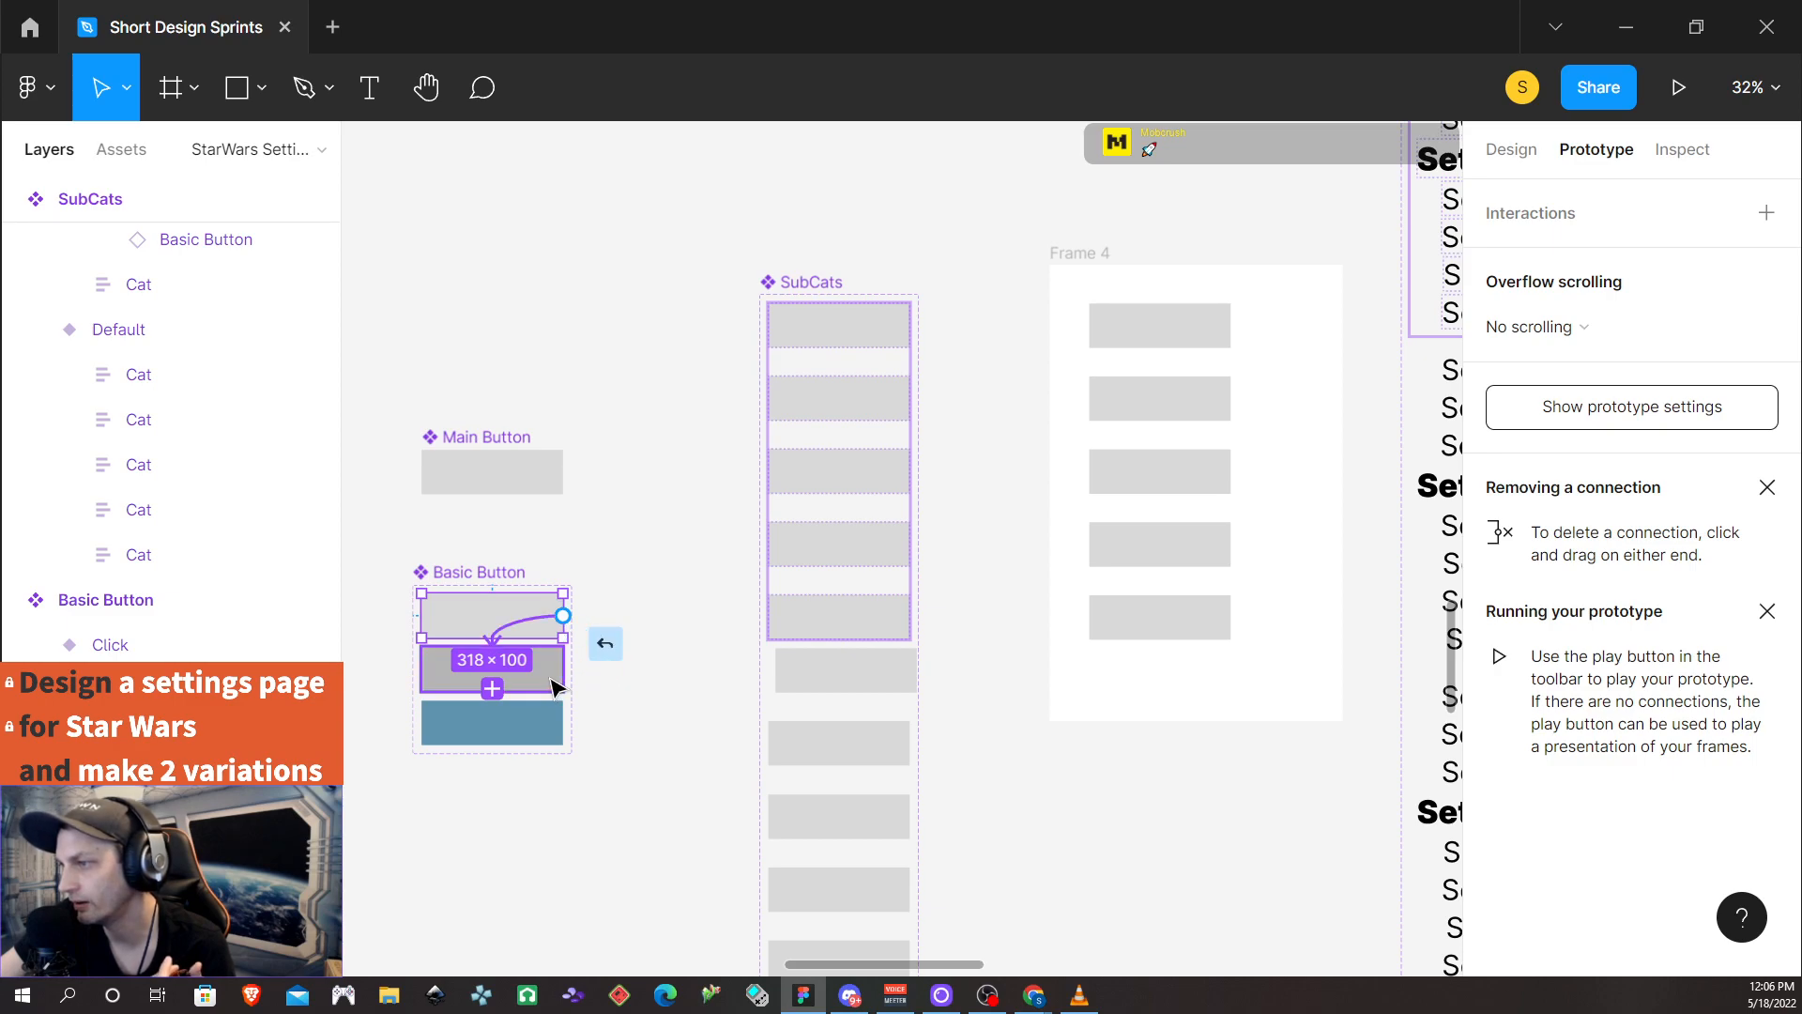
{"action": "left_click", "coordinate": [1240, 328]}
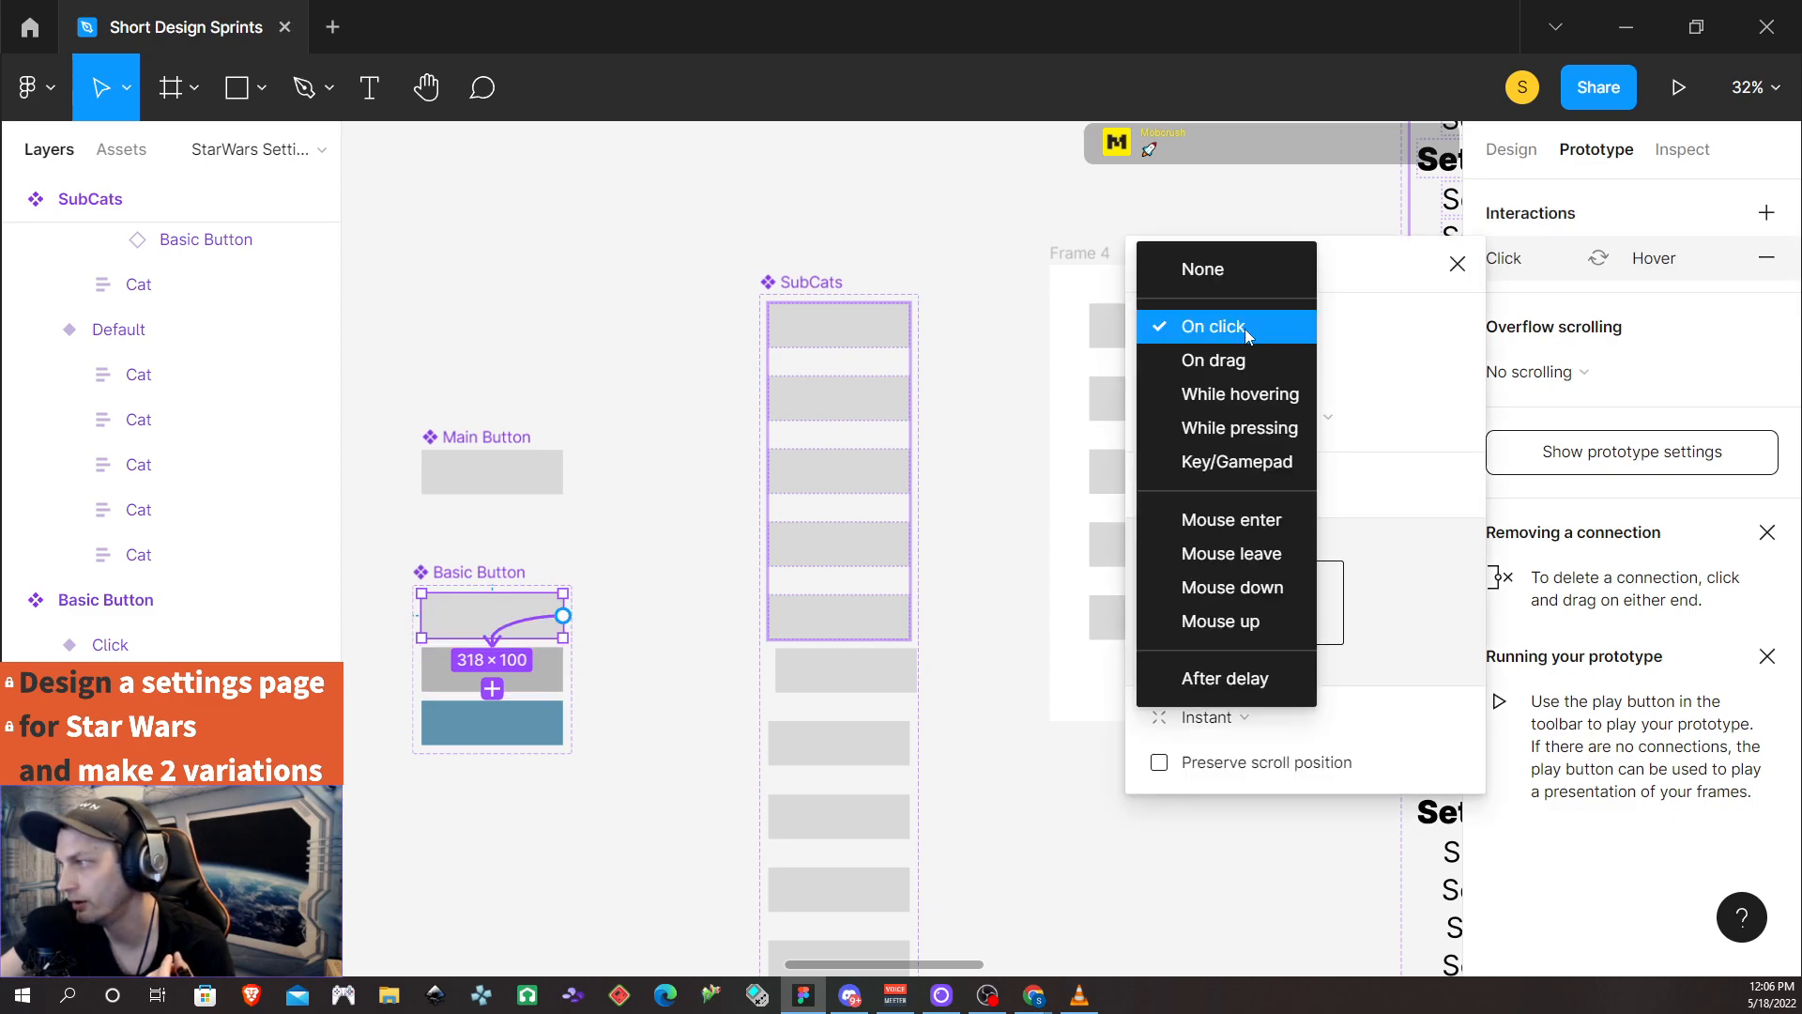
{"action": "left_click", "coordinate": [1240, 394]}
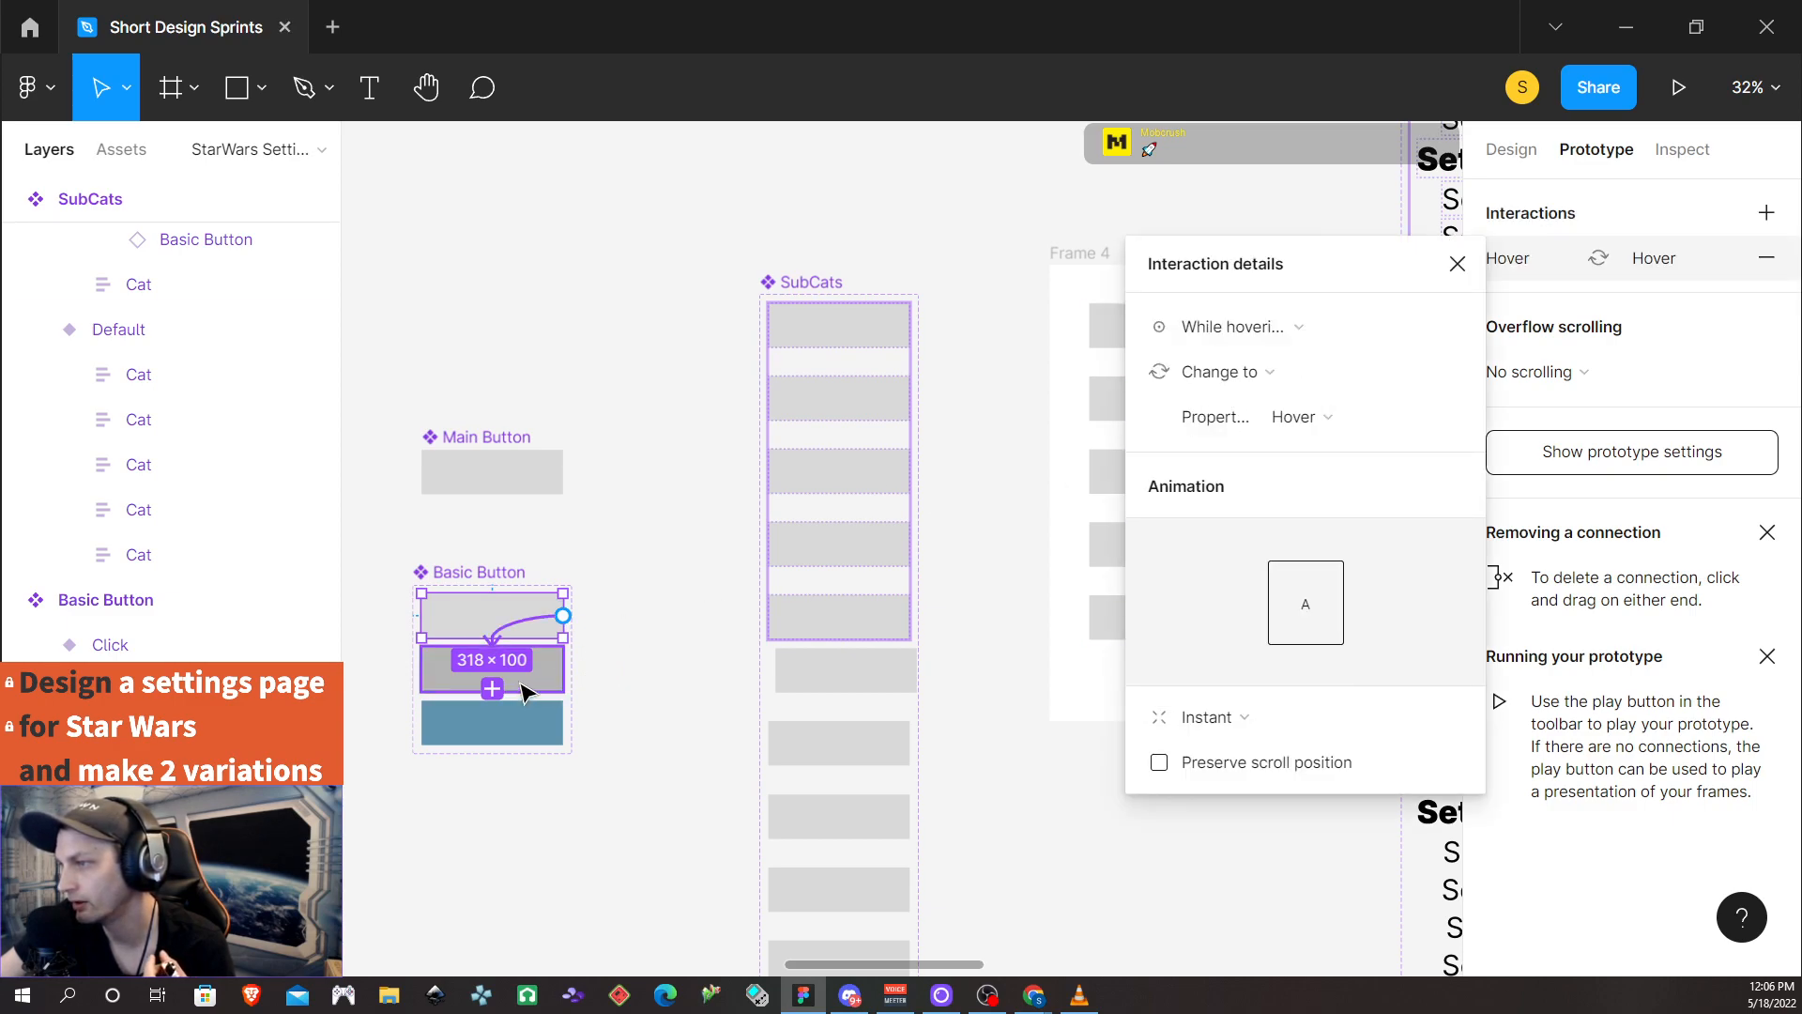
Link the Basic Button's blue Click variant back to its Default variant with an On click trigger
{"action": "left_click", "coordinate": [549, 673]}
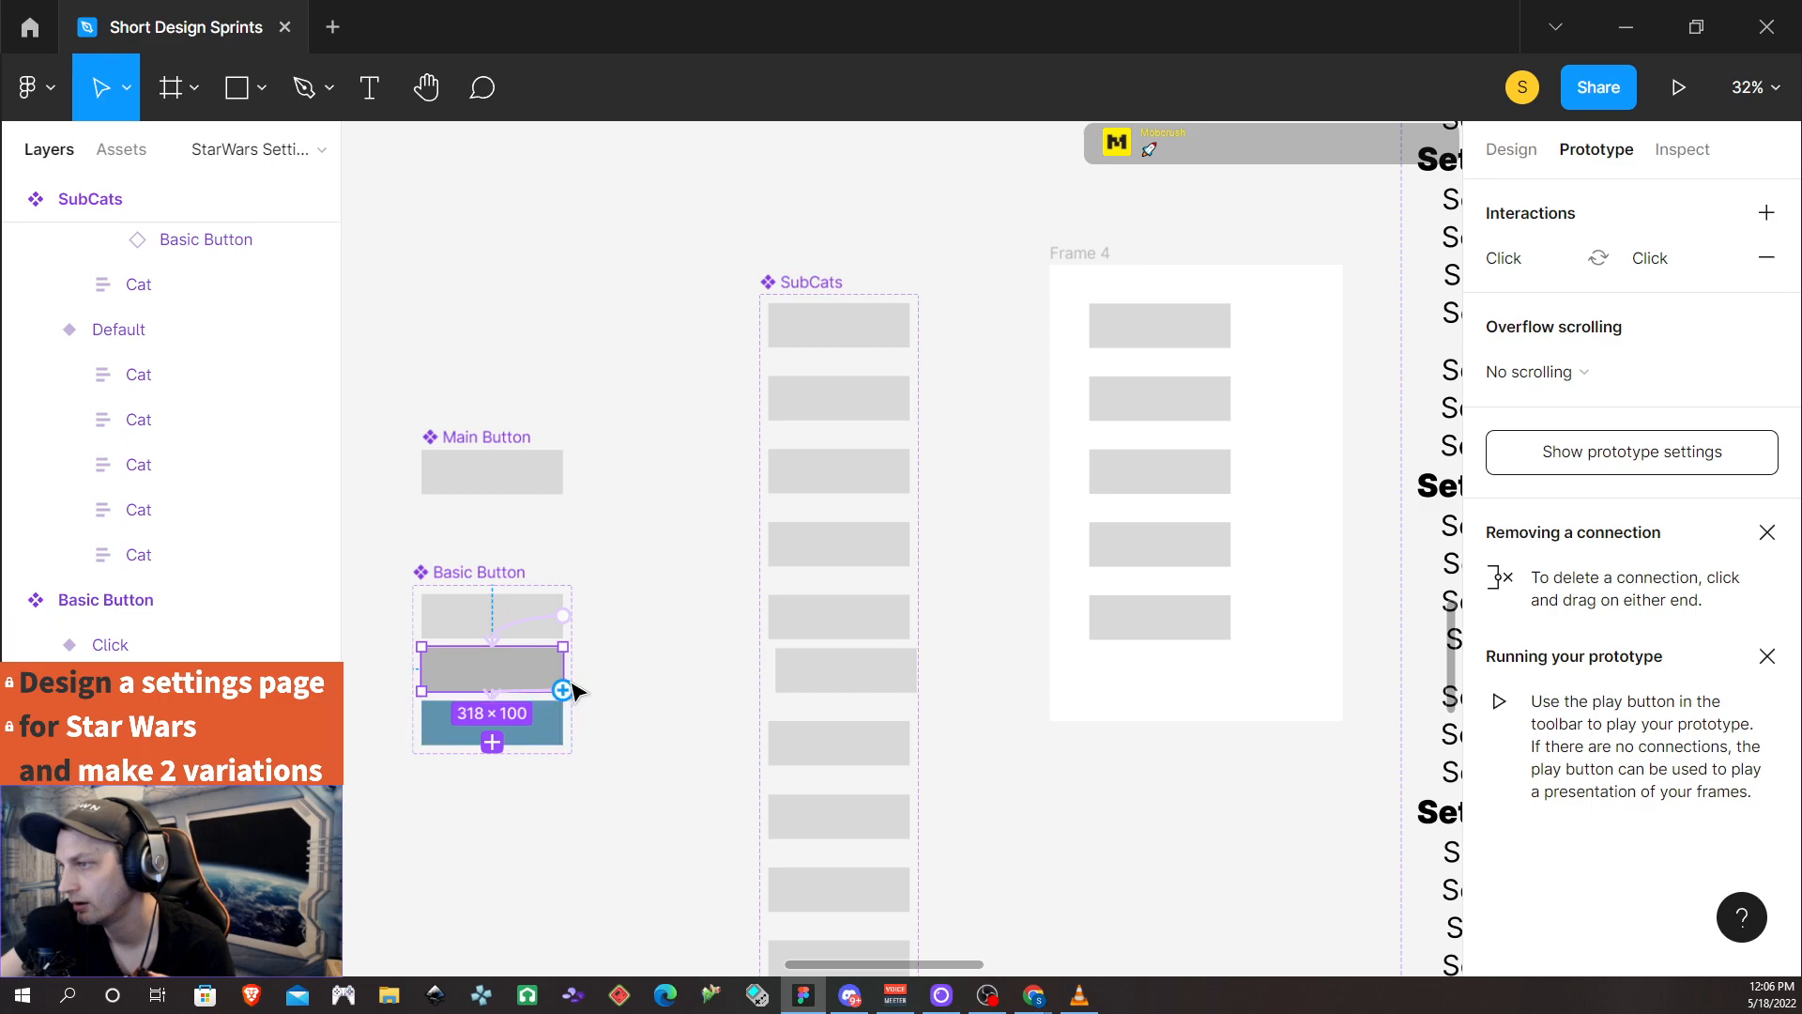
{"action": "left_click_drag", "start_coordinate": [563, 692], "coordinate": [523, 700]}
{"action": "left_click", "coordinate": [523, 723]}
{"action": "left_click_drag", "start_coordinate": [605, 639], "coordinate": [526, 625]}
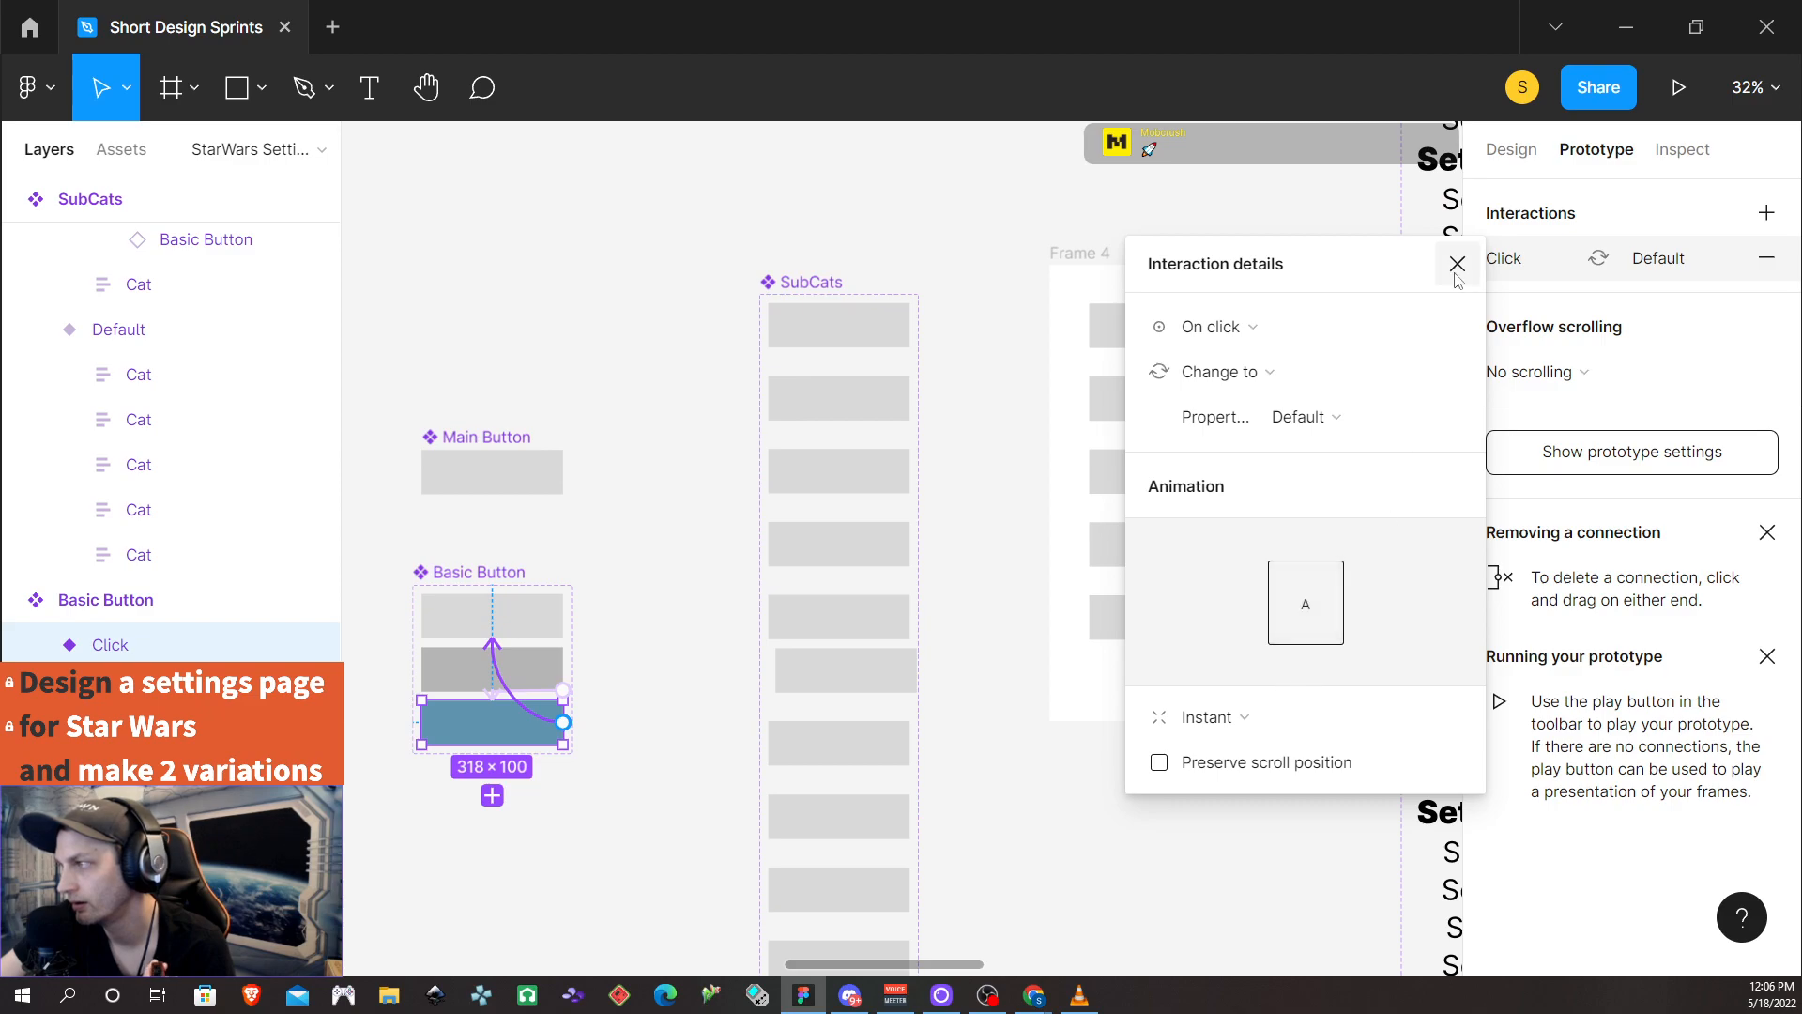
{"action": "key", "text": "Escape"}
Preview the new frame as a prototype and test the hover and click states of the first two buttons
{"action": "left_click", "coordinate": [822, 323]}
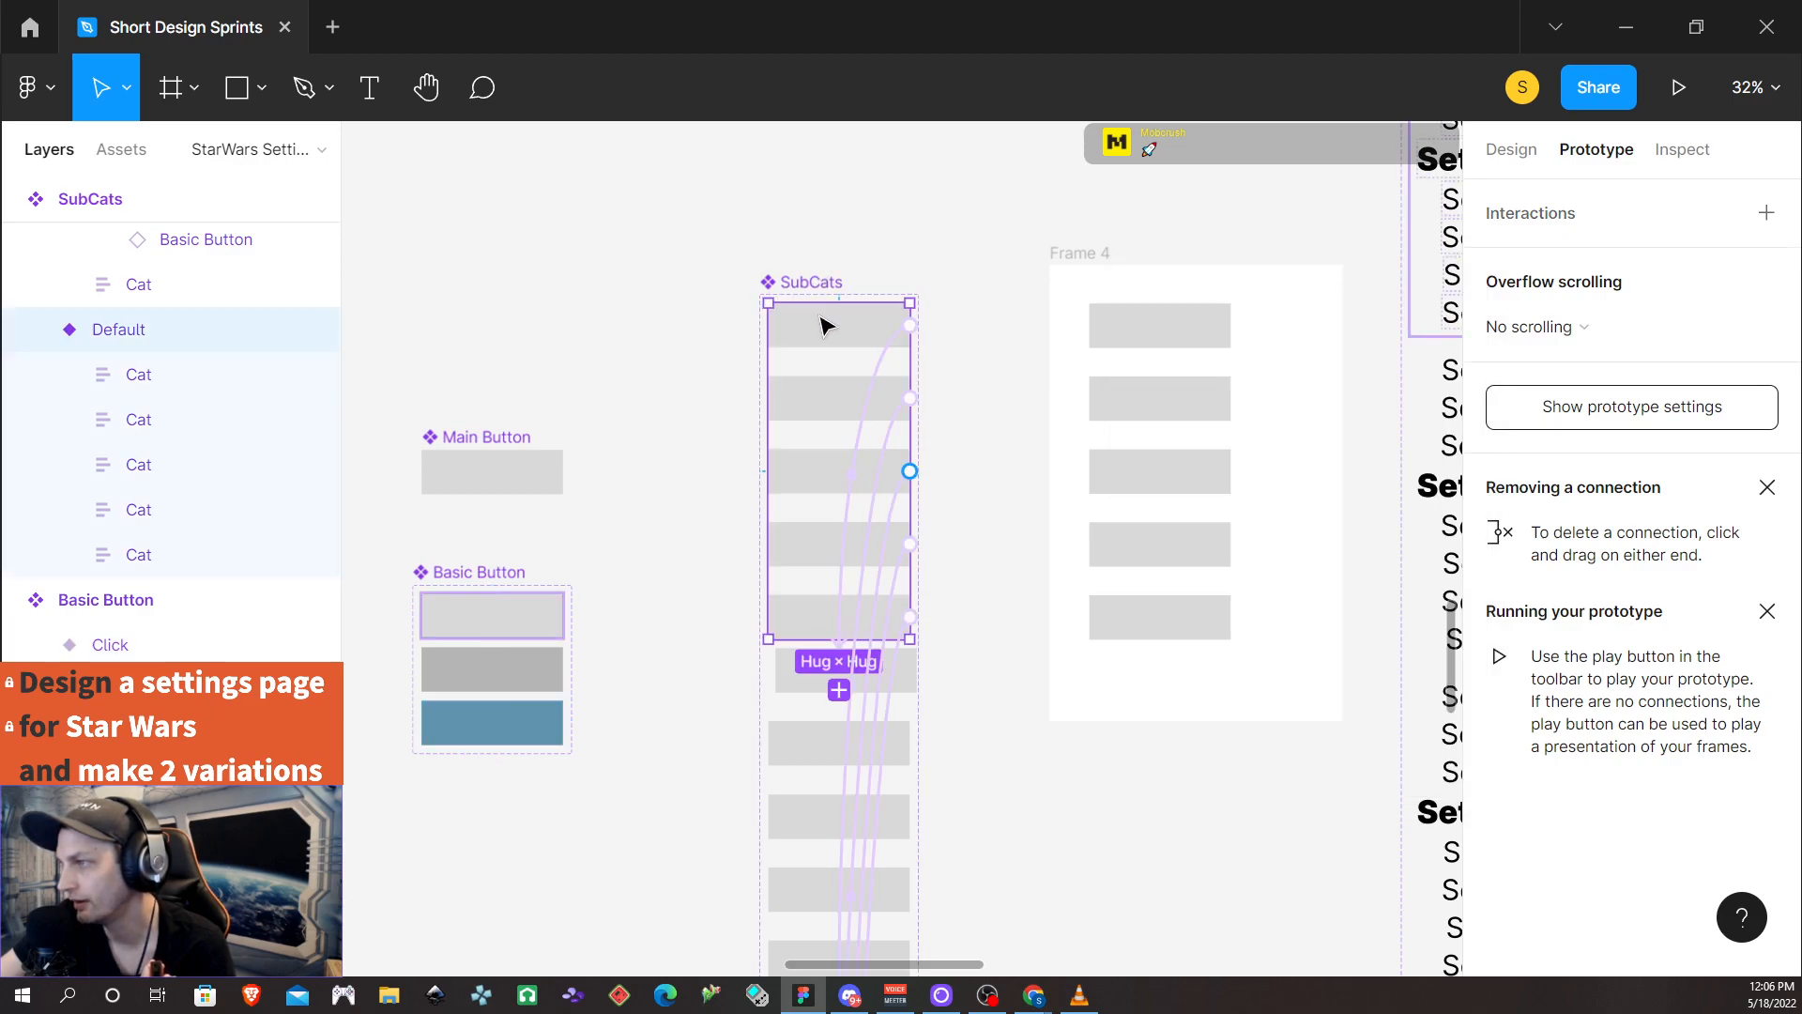
{"action": "left_click", "coordinate": [1120, 270]}
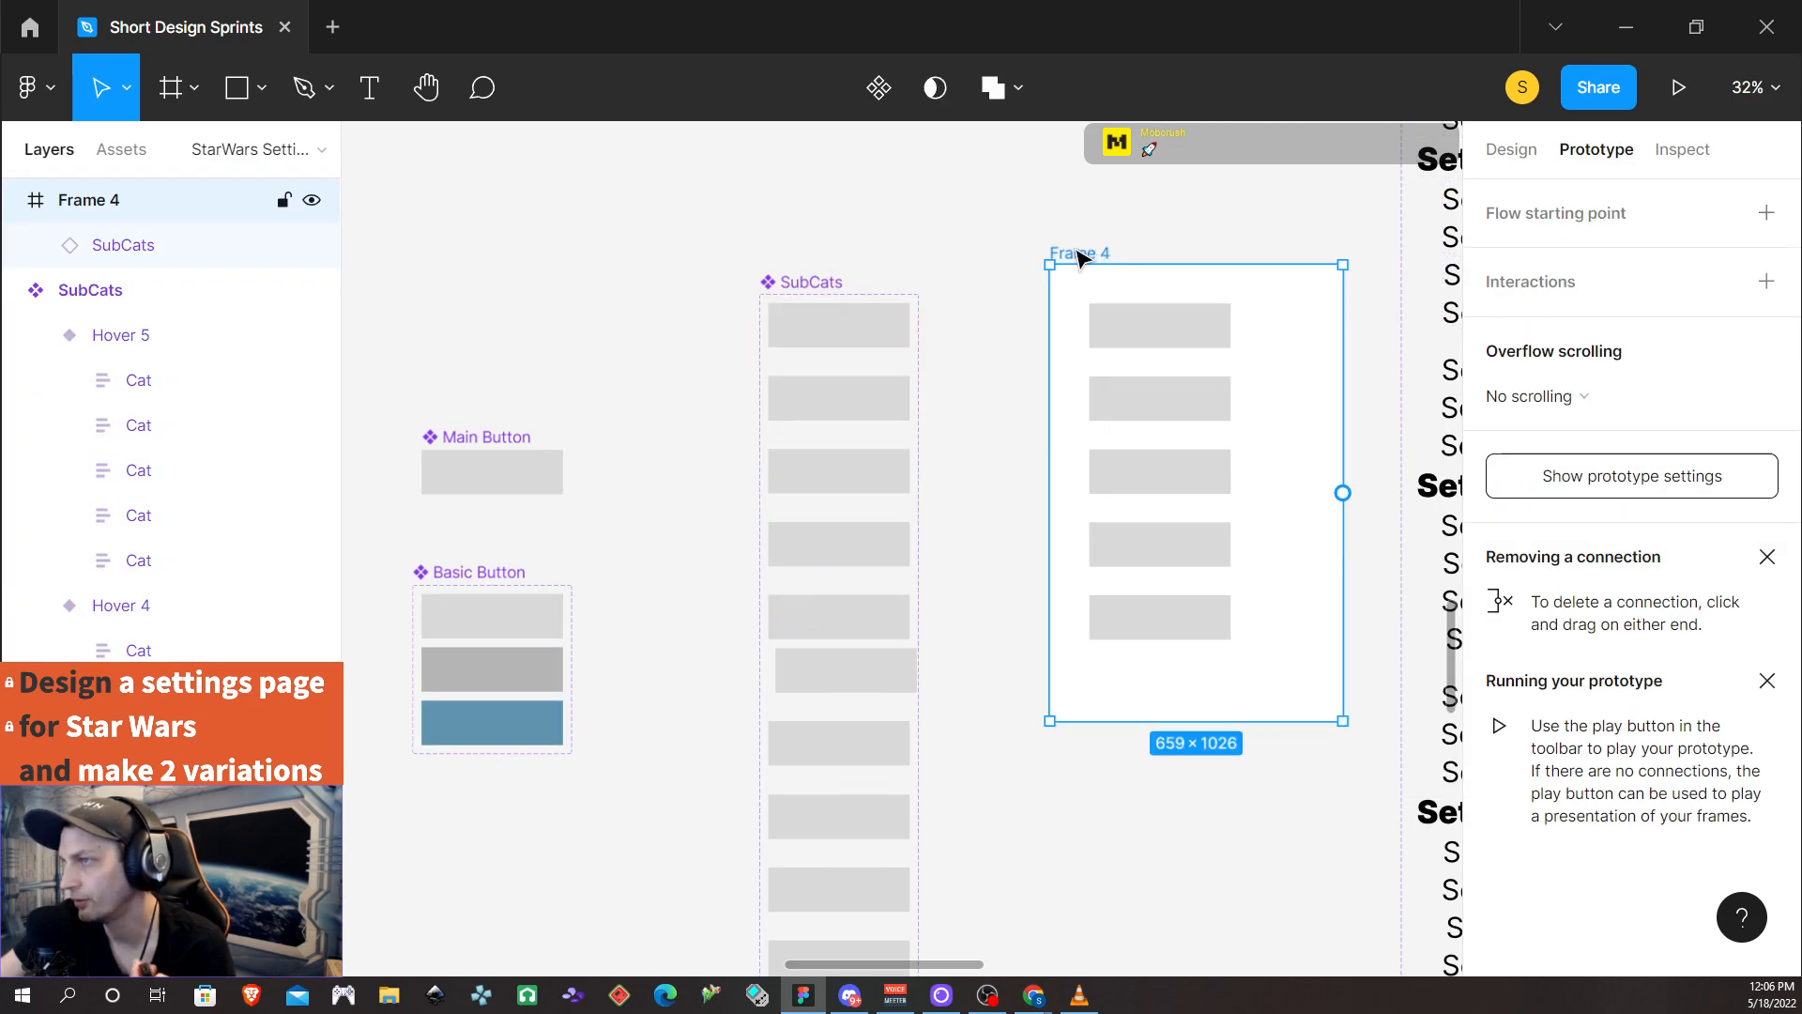
{"action": "left_click", "coordinate": [1679, 86]}
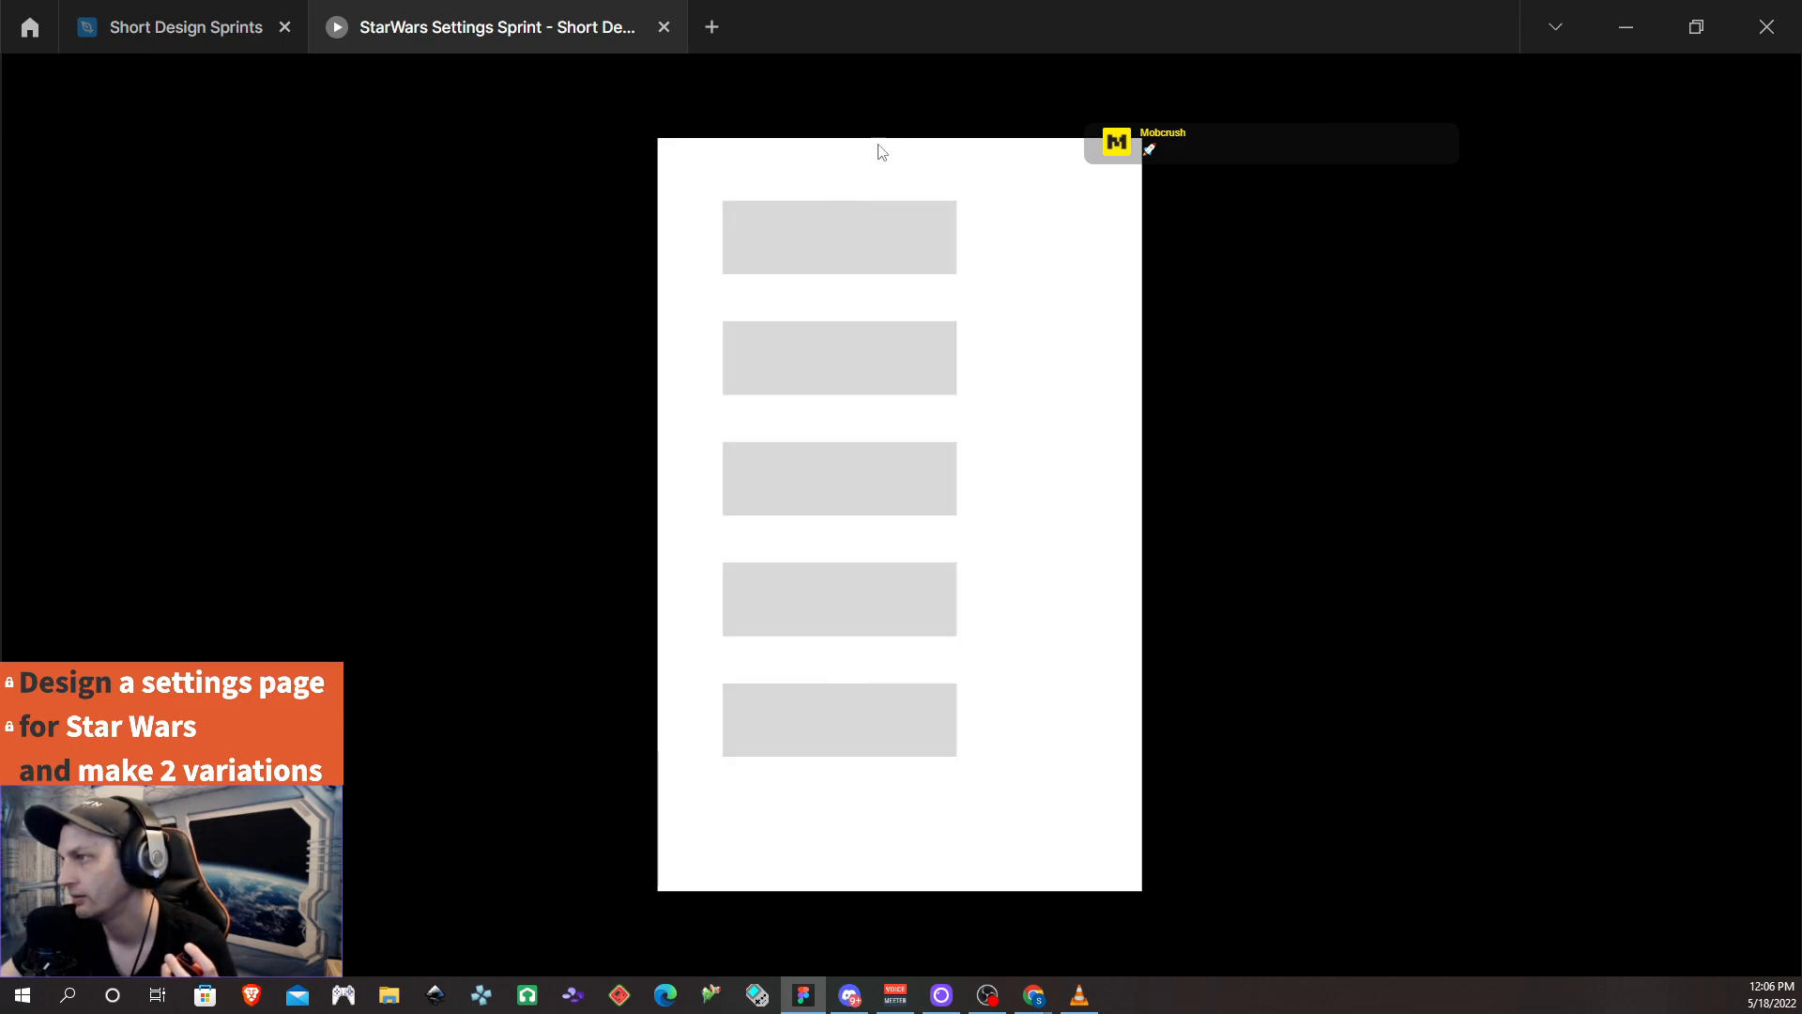
{"action": "left_click", "coordinate": [883, 235]}
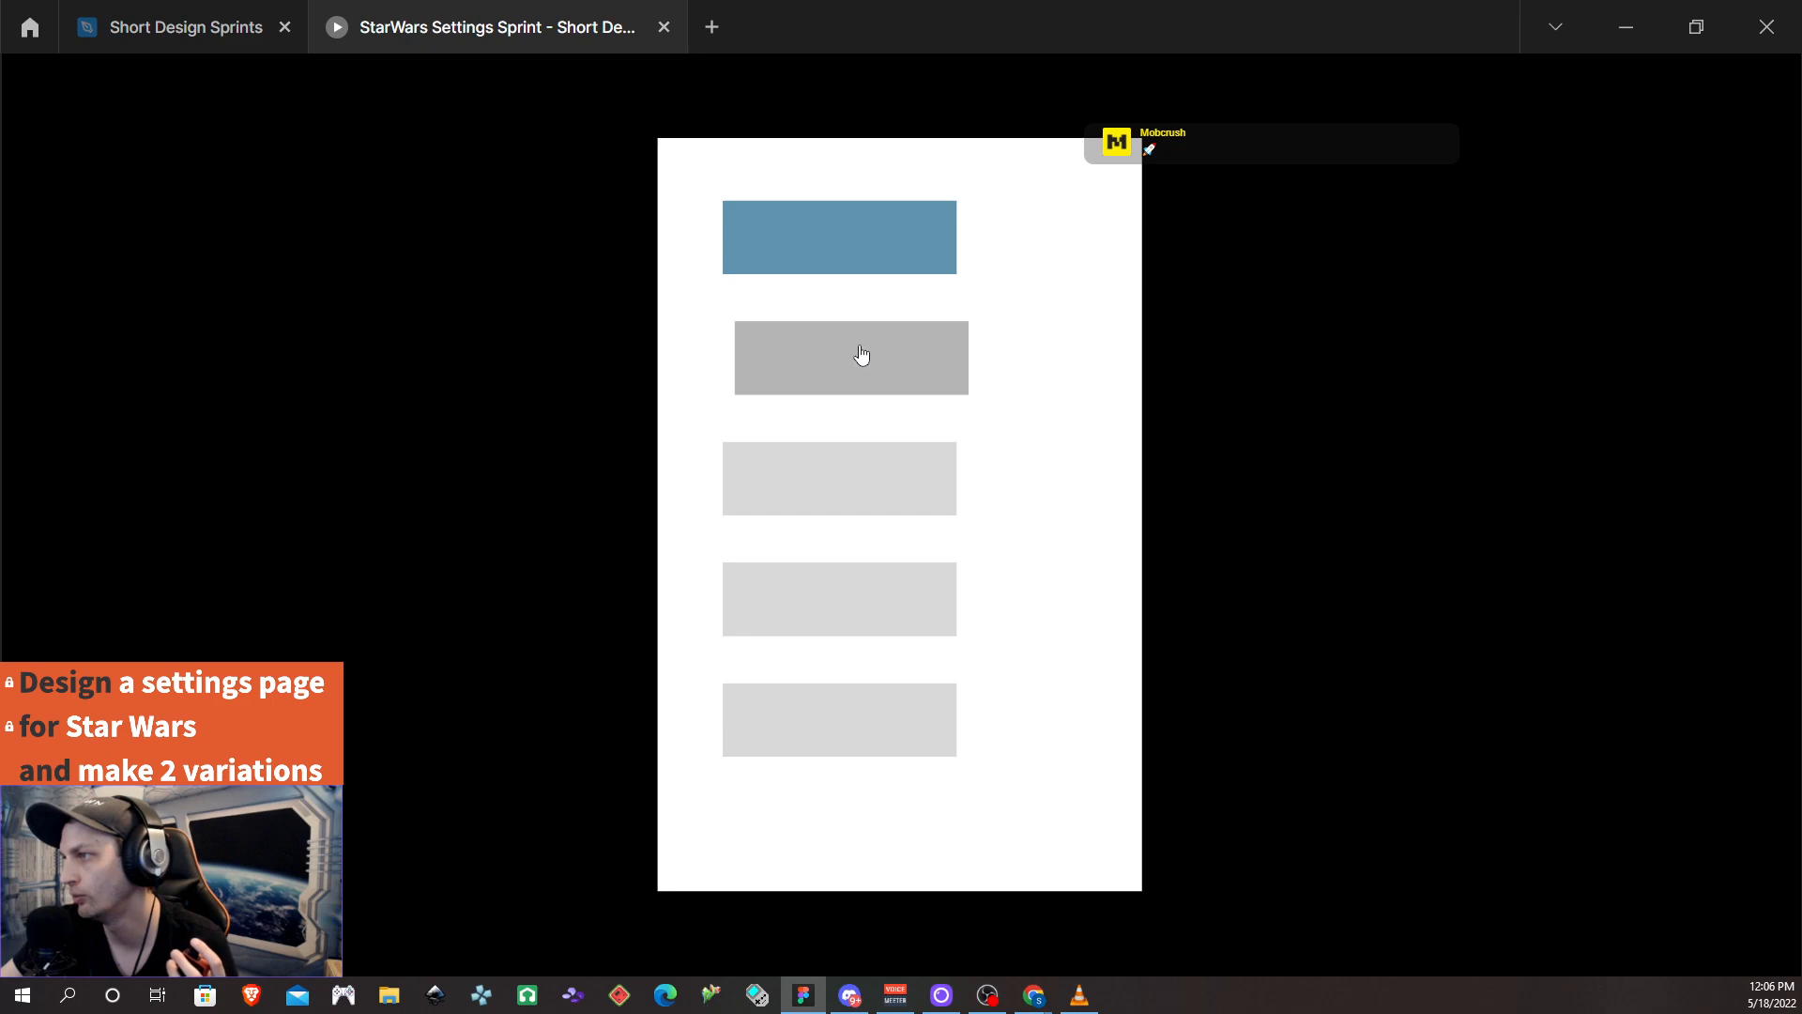
{"action": "left_click", "coordinate": [871, 263]}
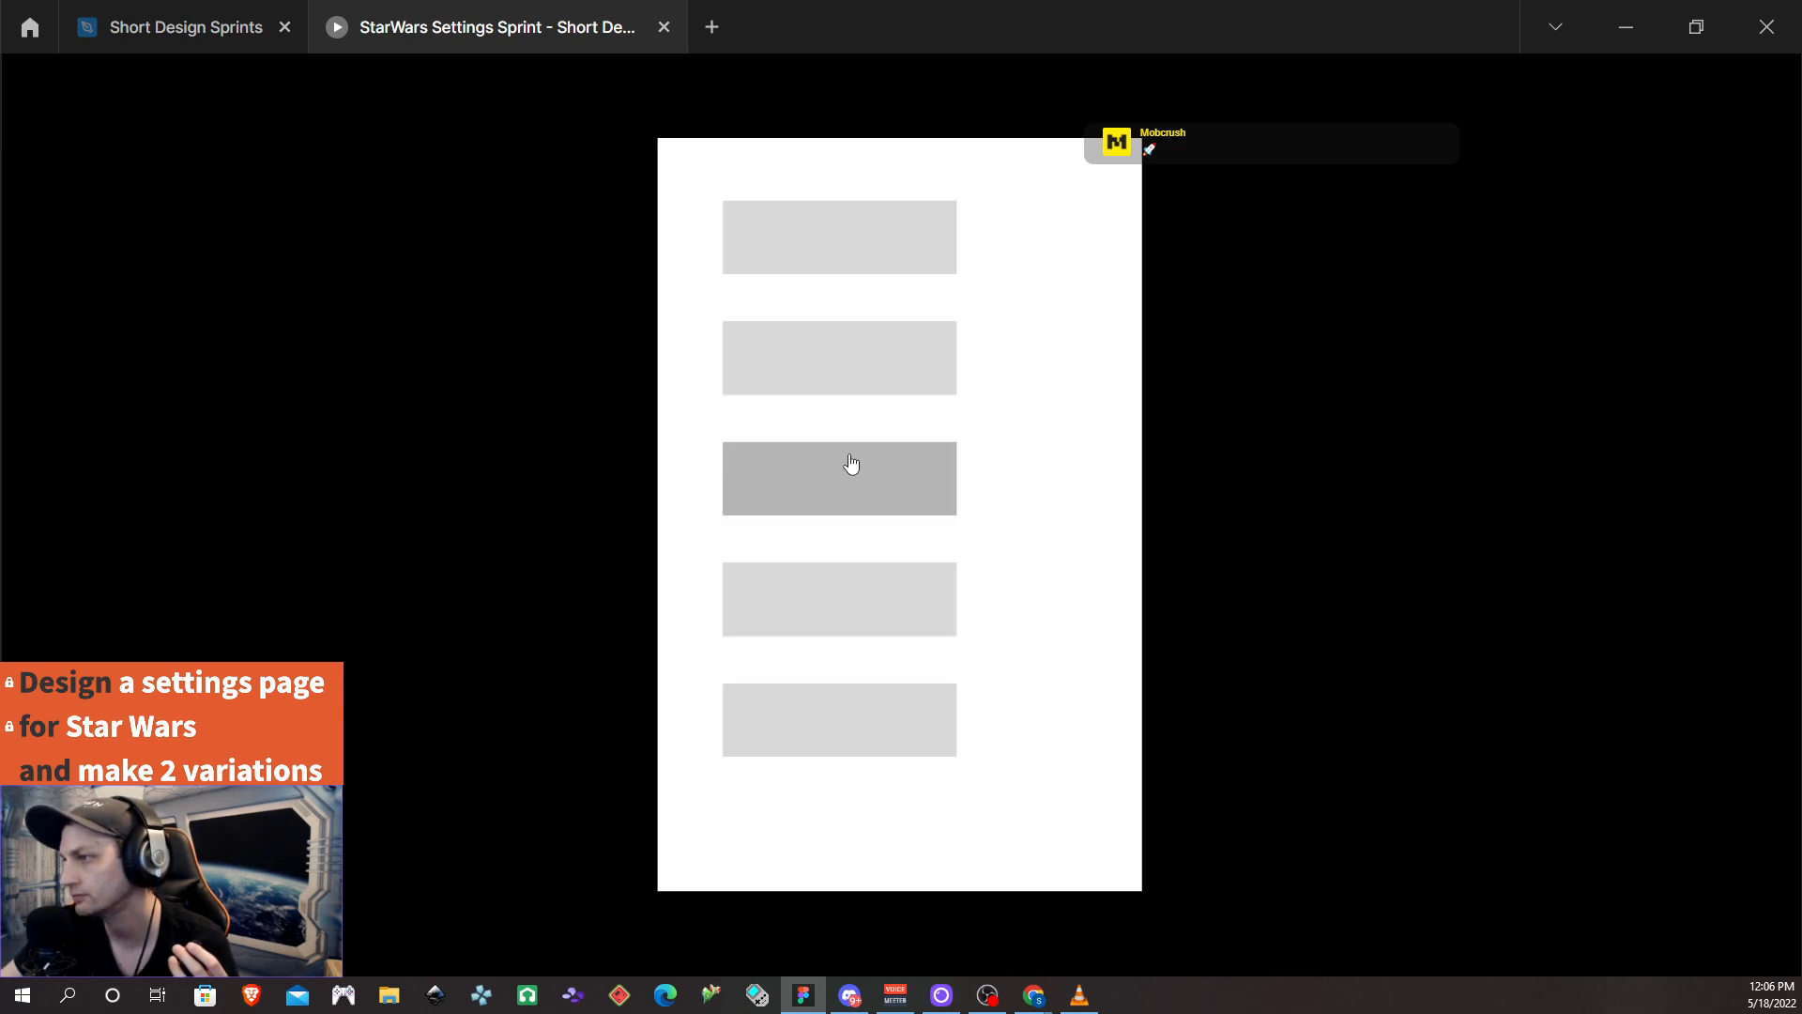
{"action": "left_click", "coordinate": [861, 260]}
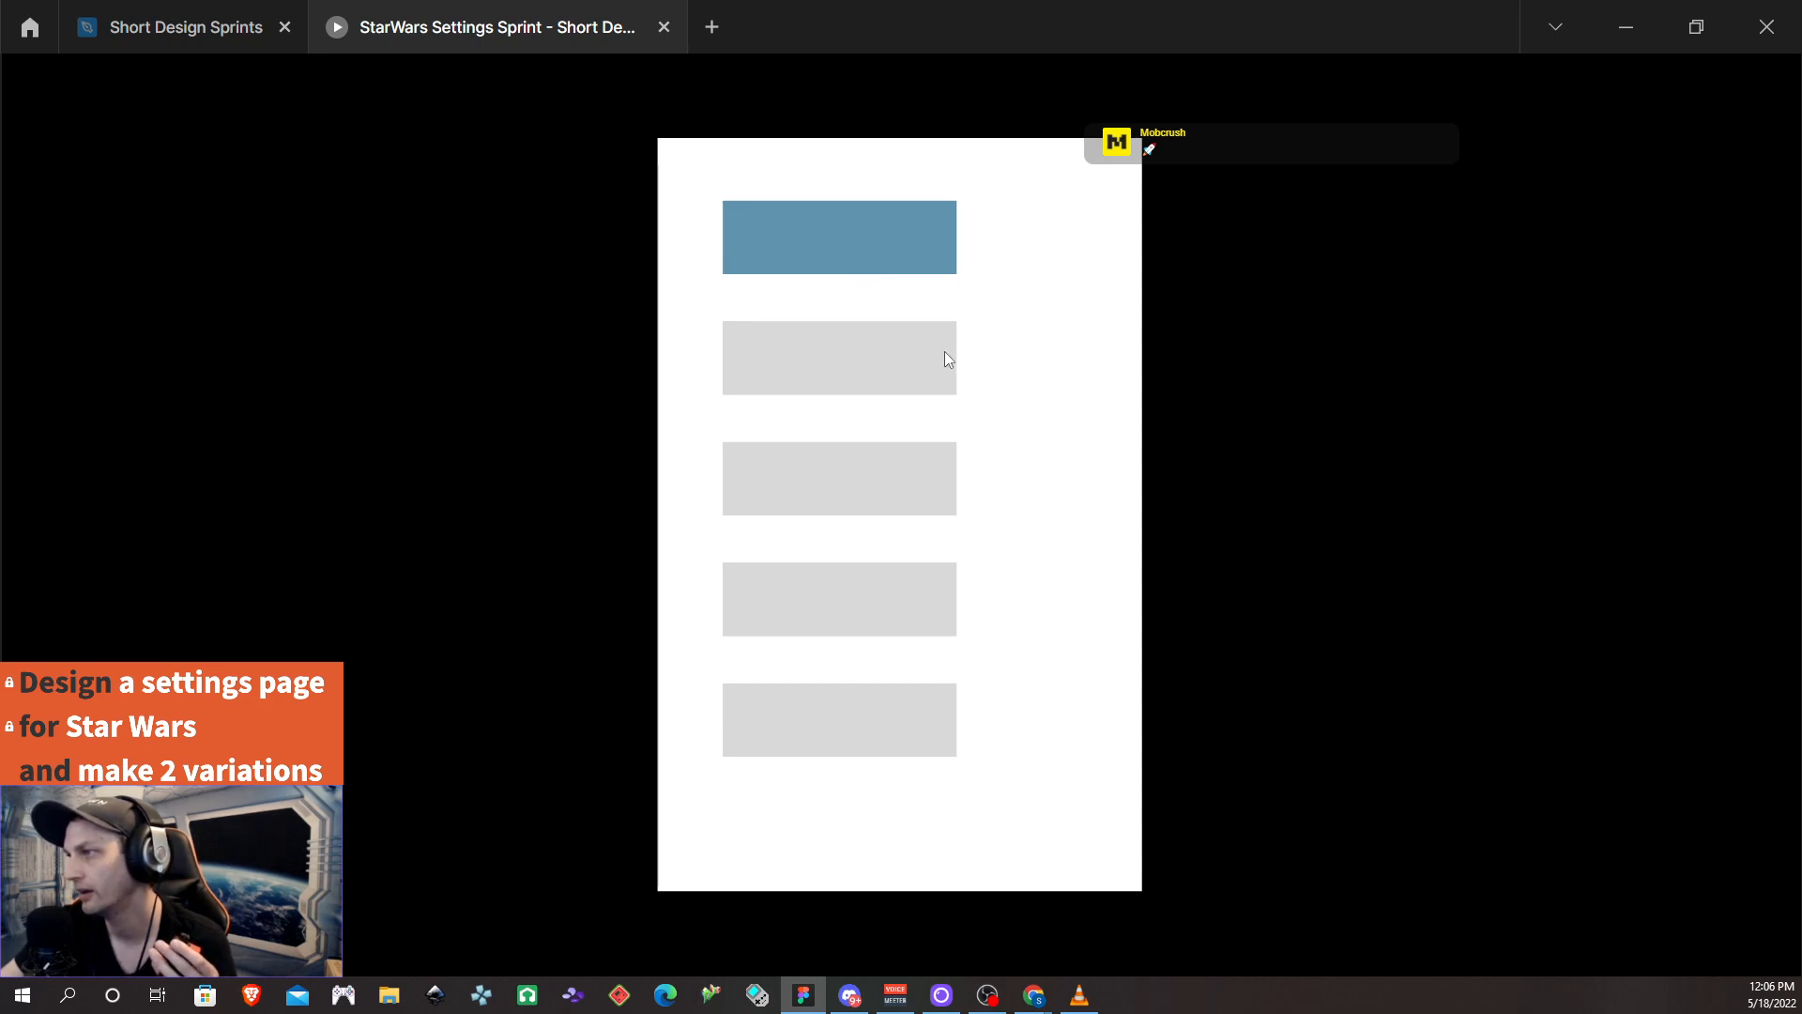
{"action": "left_click", "coordinate": [897, 243]}
{"action": "left_click", "coordinate": [851, 383]}
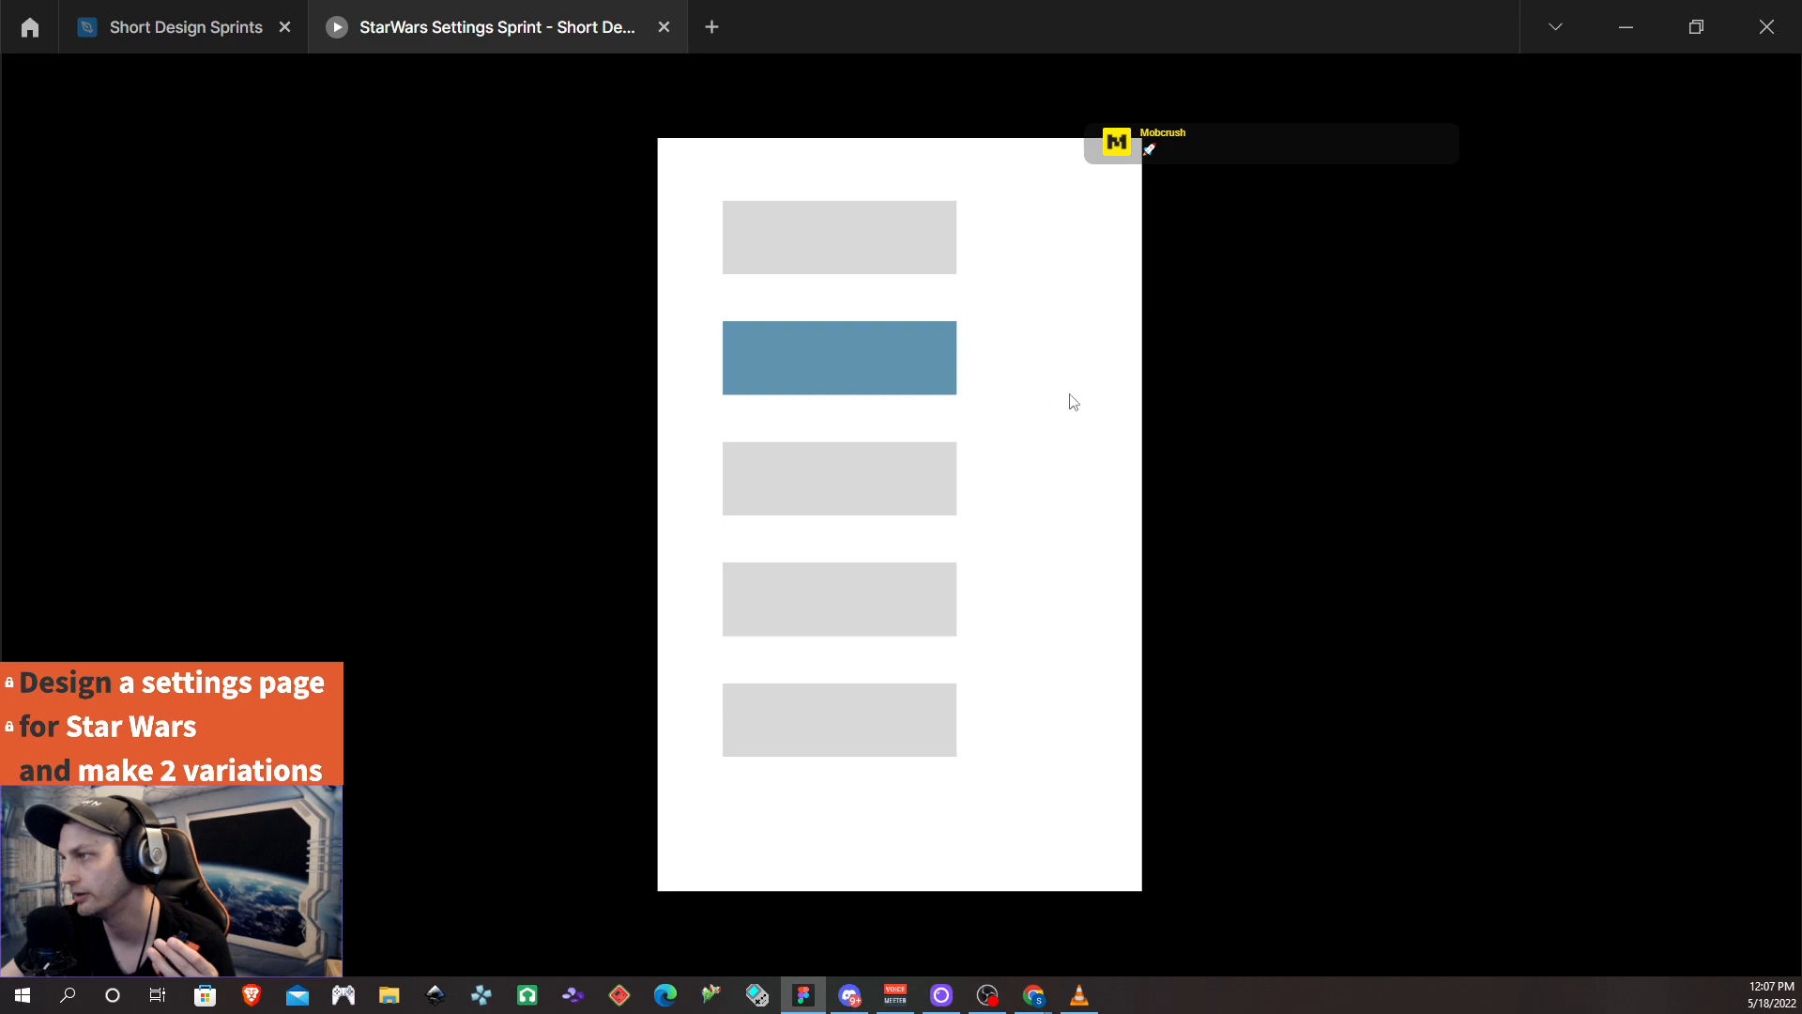
{"action": "left_click", "coordinate": [878, 383]}
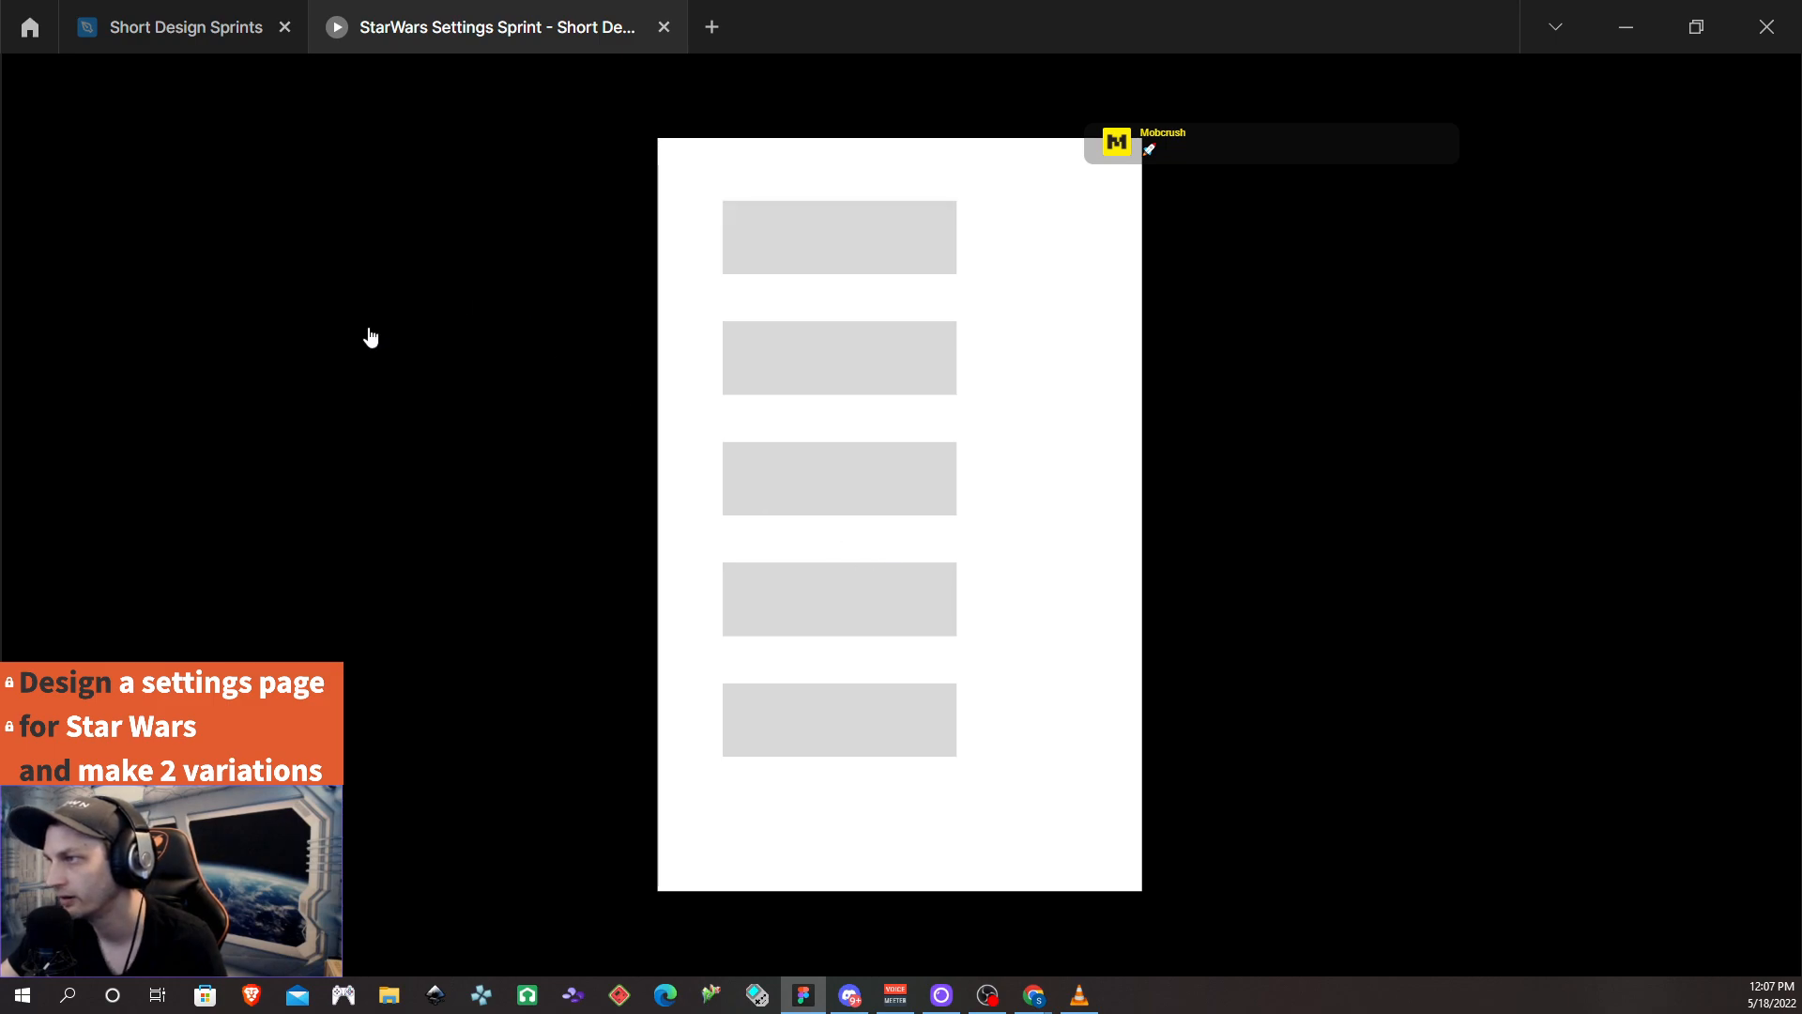
Test the click toggling of all five buttons in the prototype by switching them on and off in varying order
{"action": "left_click", "coordinate": [868, 270]}
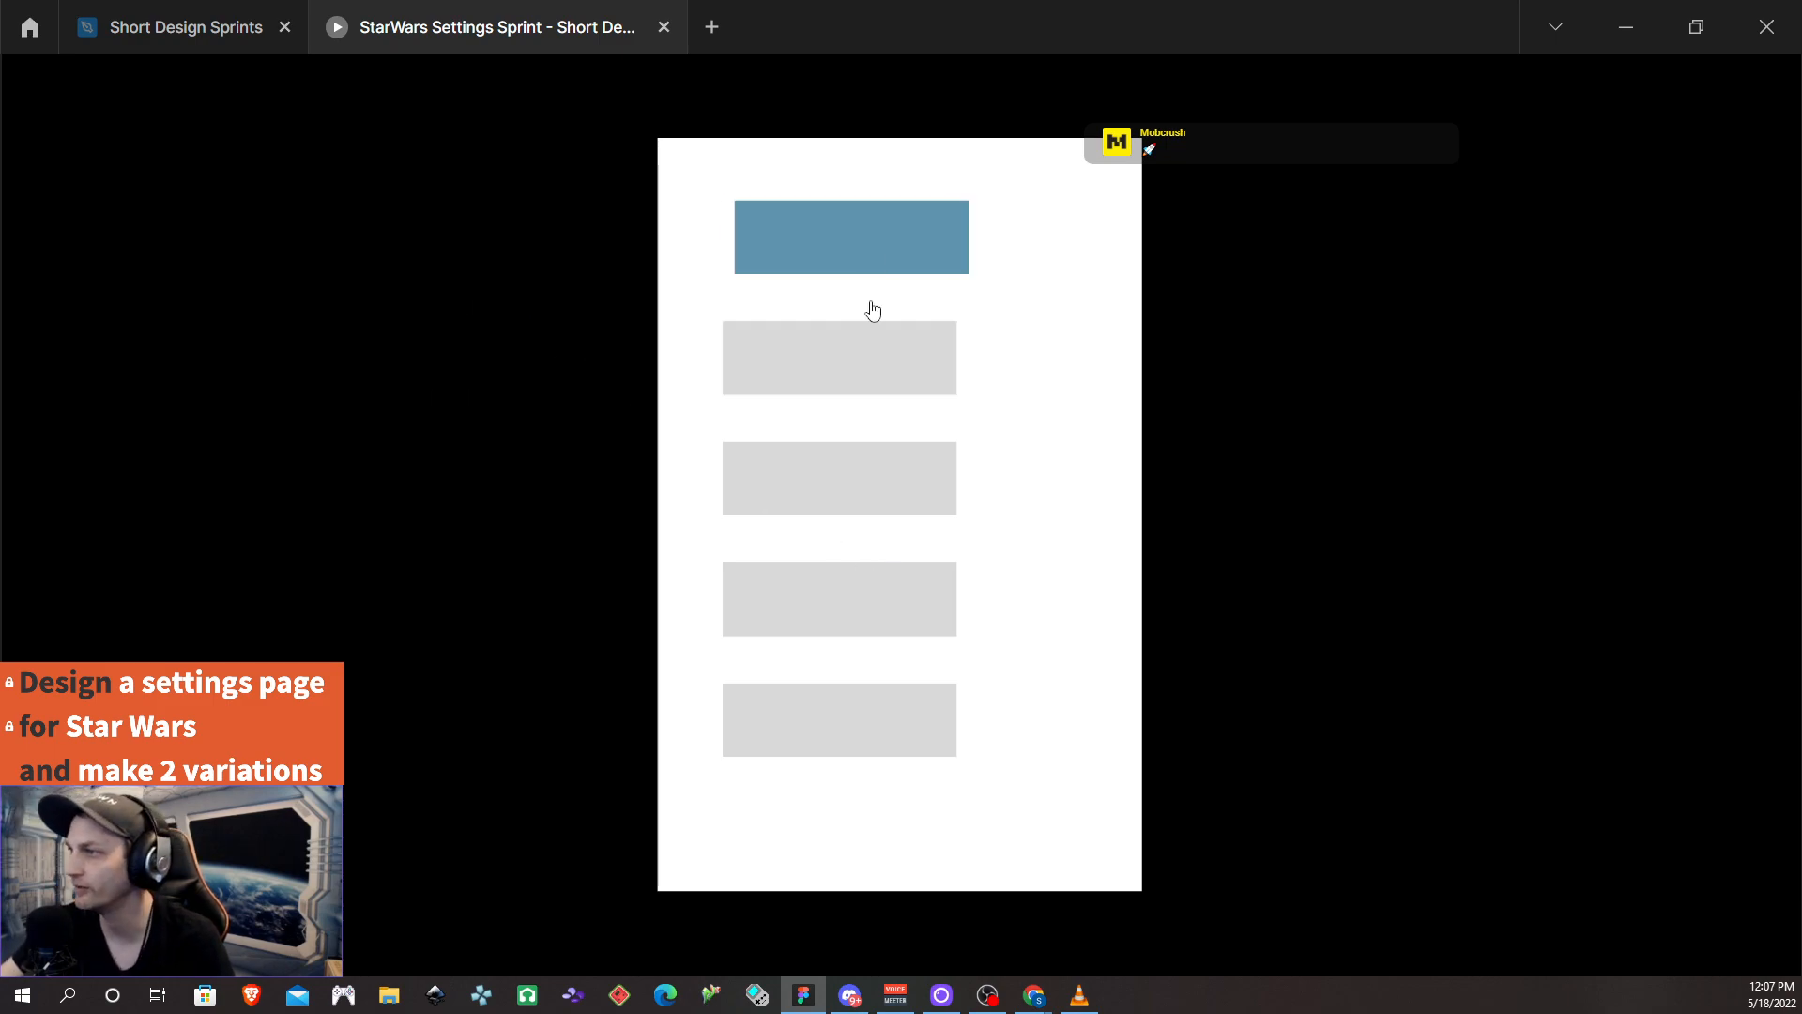
{"action": "left_click", "coordinate": [839, 704]}
{"action": "left_click", "coordinate": [833, 371]}
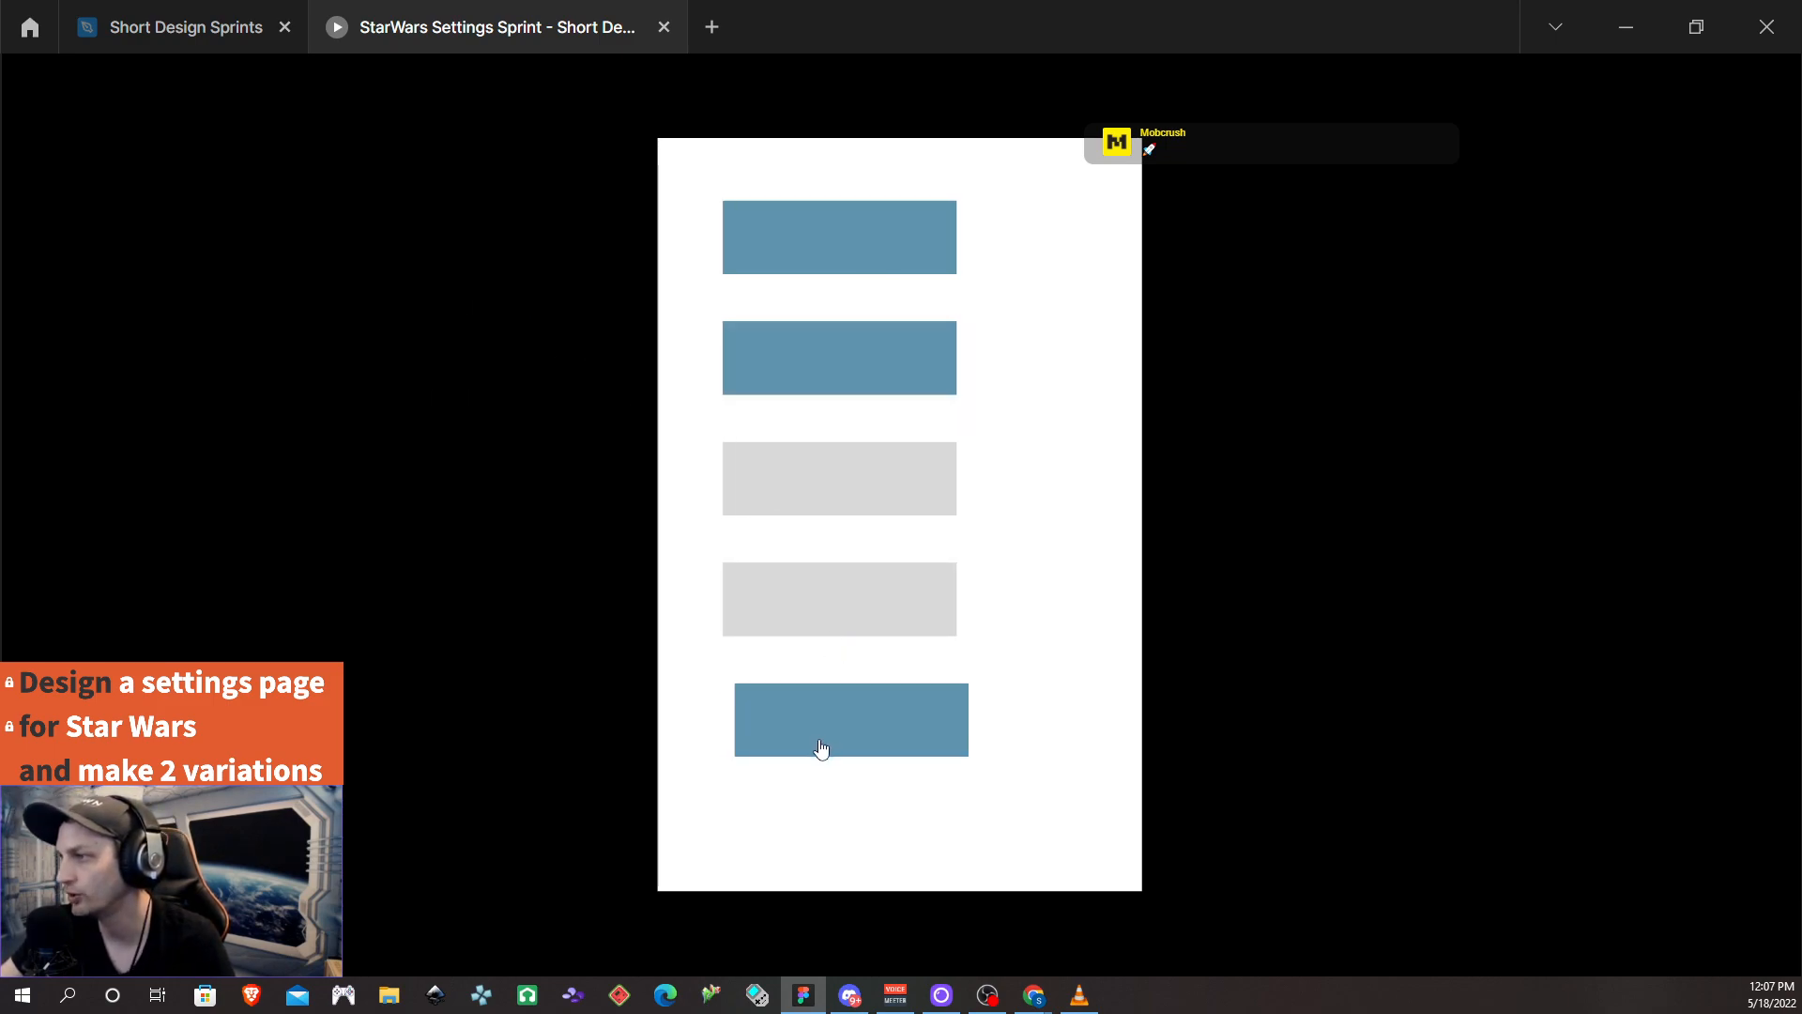
{"action": "left_click", "coordinate": [847, 610]}
{"action": "left_click", "coordinate": [842, 480]}
{"action": "left_click", "coordinate": [852, 602]}
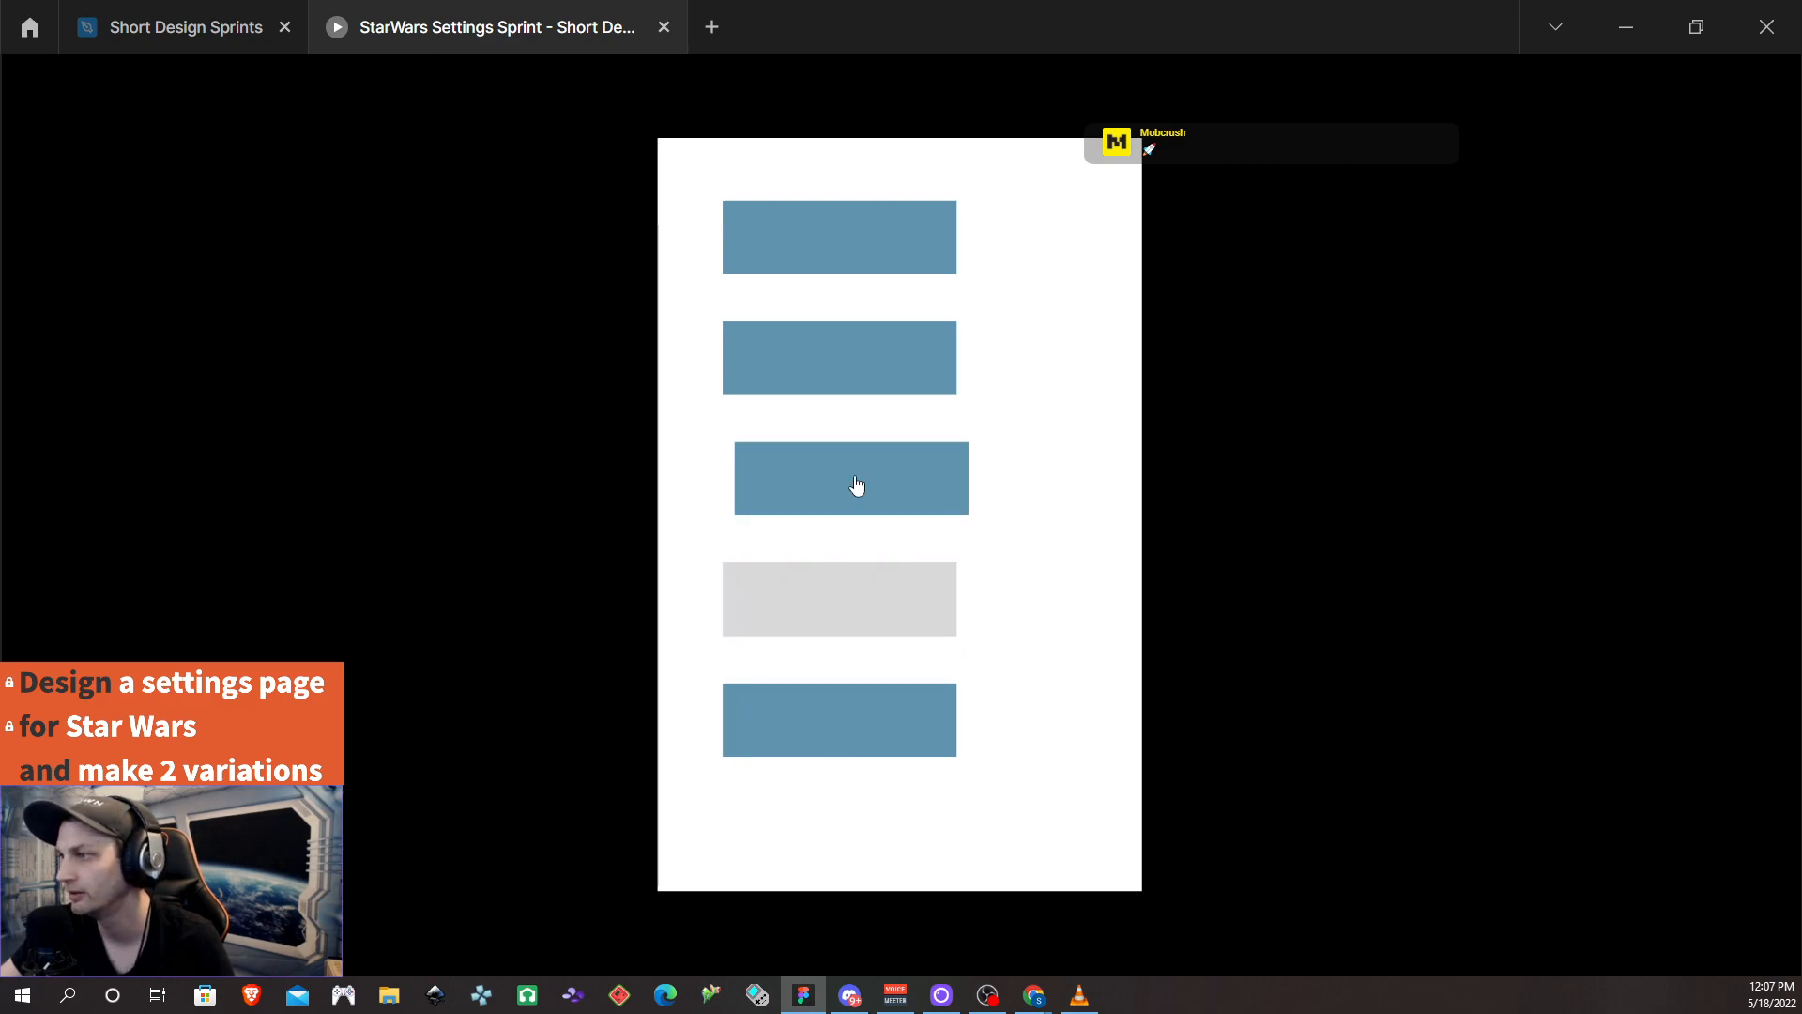
{"action": "left_click", "coordinate": [856, 486]}
{"action": "left_click", "coordinate": [846, 374]}
{"action": "left_click", "coordinate": [836, 258]}
{"action": "left_click", "coordinate": [838, 714]}
{"action": "left_click", "coordinate": [840, 601]}
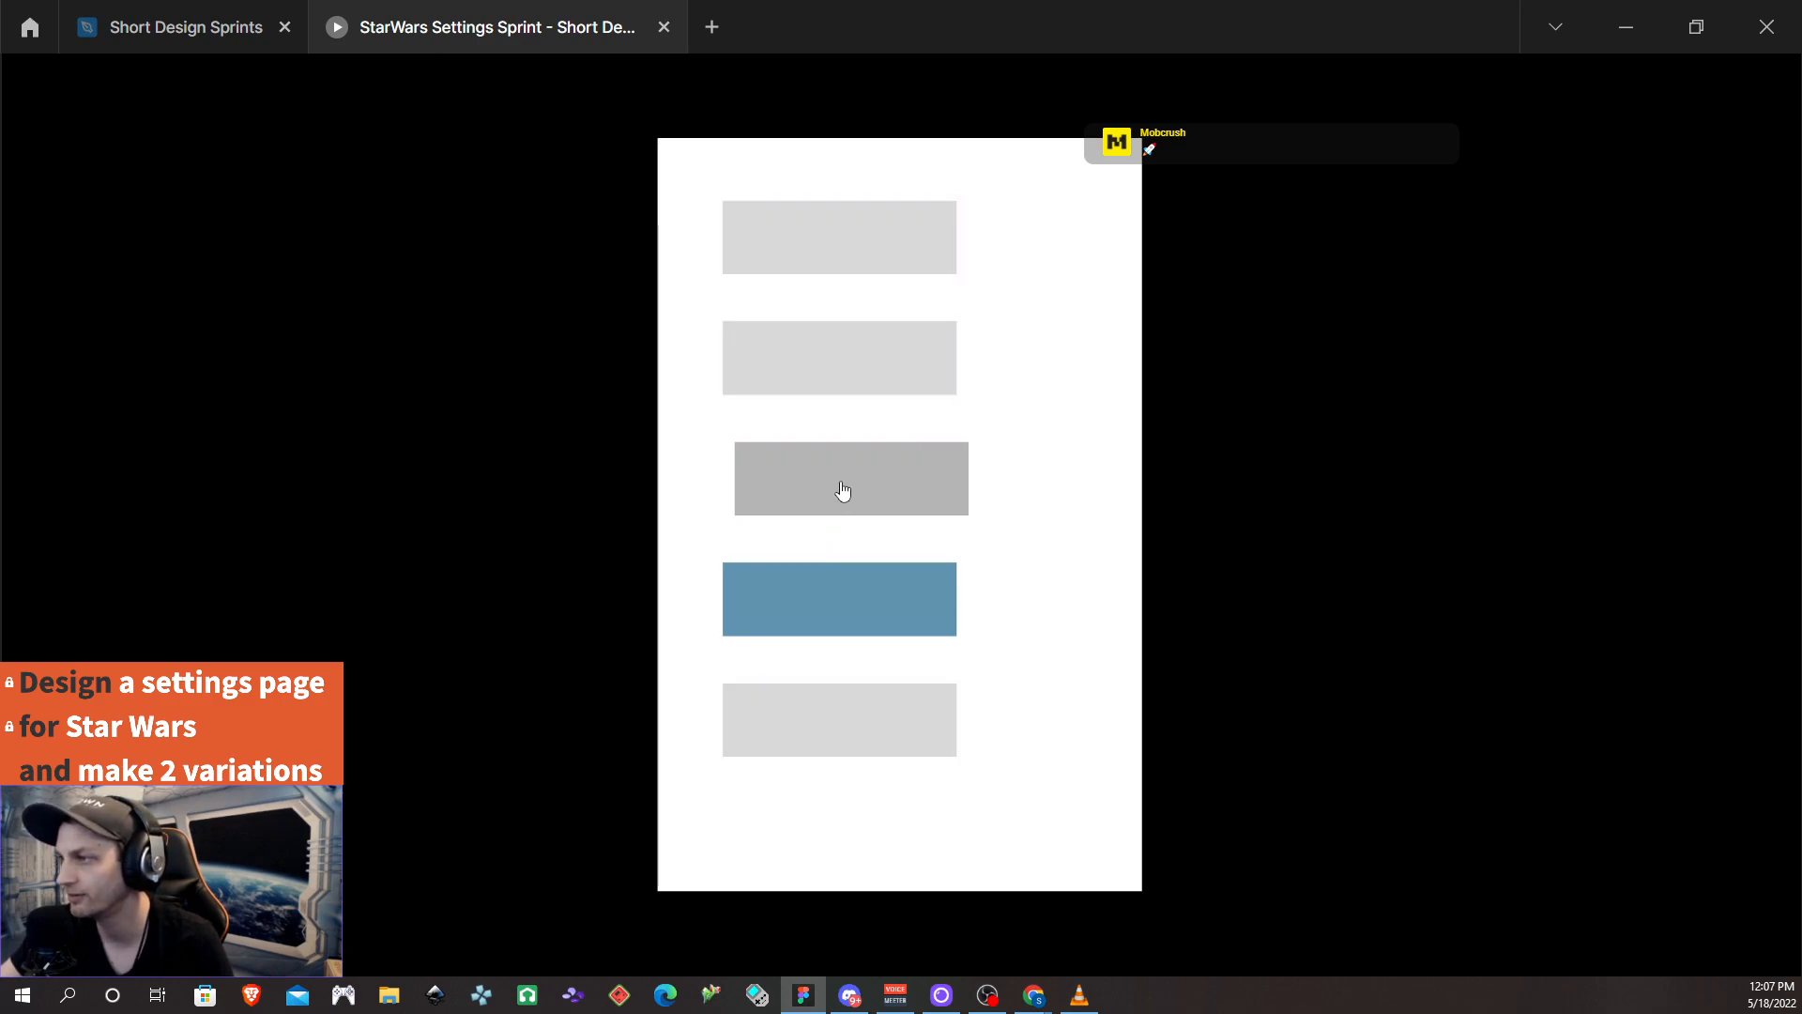
{"action": "left_click", "coordinate": [841, 488]}
{"action": "left_click", "coordinate": [838, 366]}
{"action": "left_click", "coordinate": [837, 254]}
{"action": "left_click", "coordinate": [821, 350]}
{"action": "left_click", "coordinate": [788, 474]}
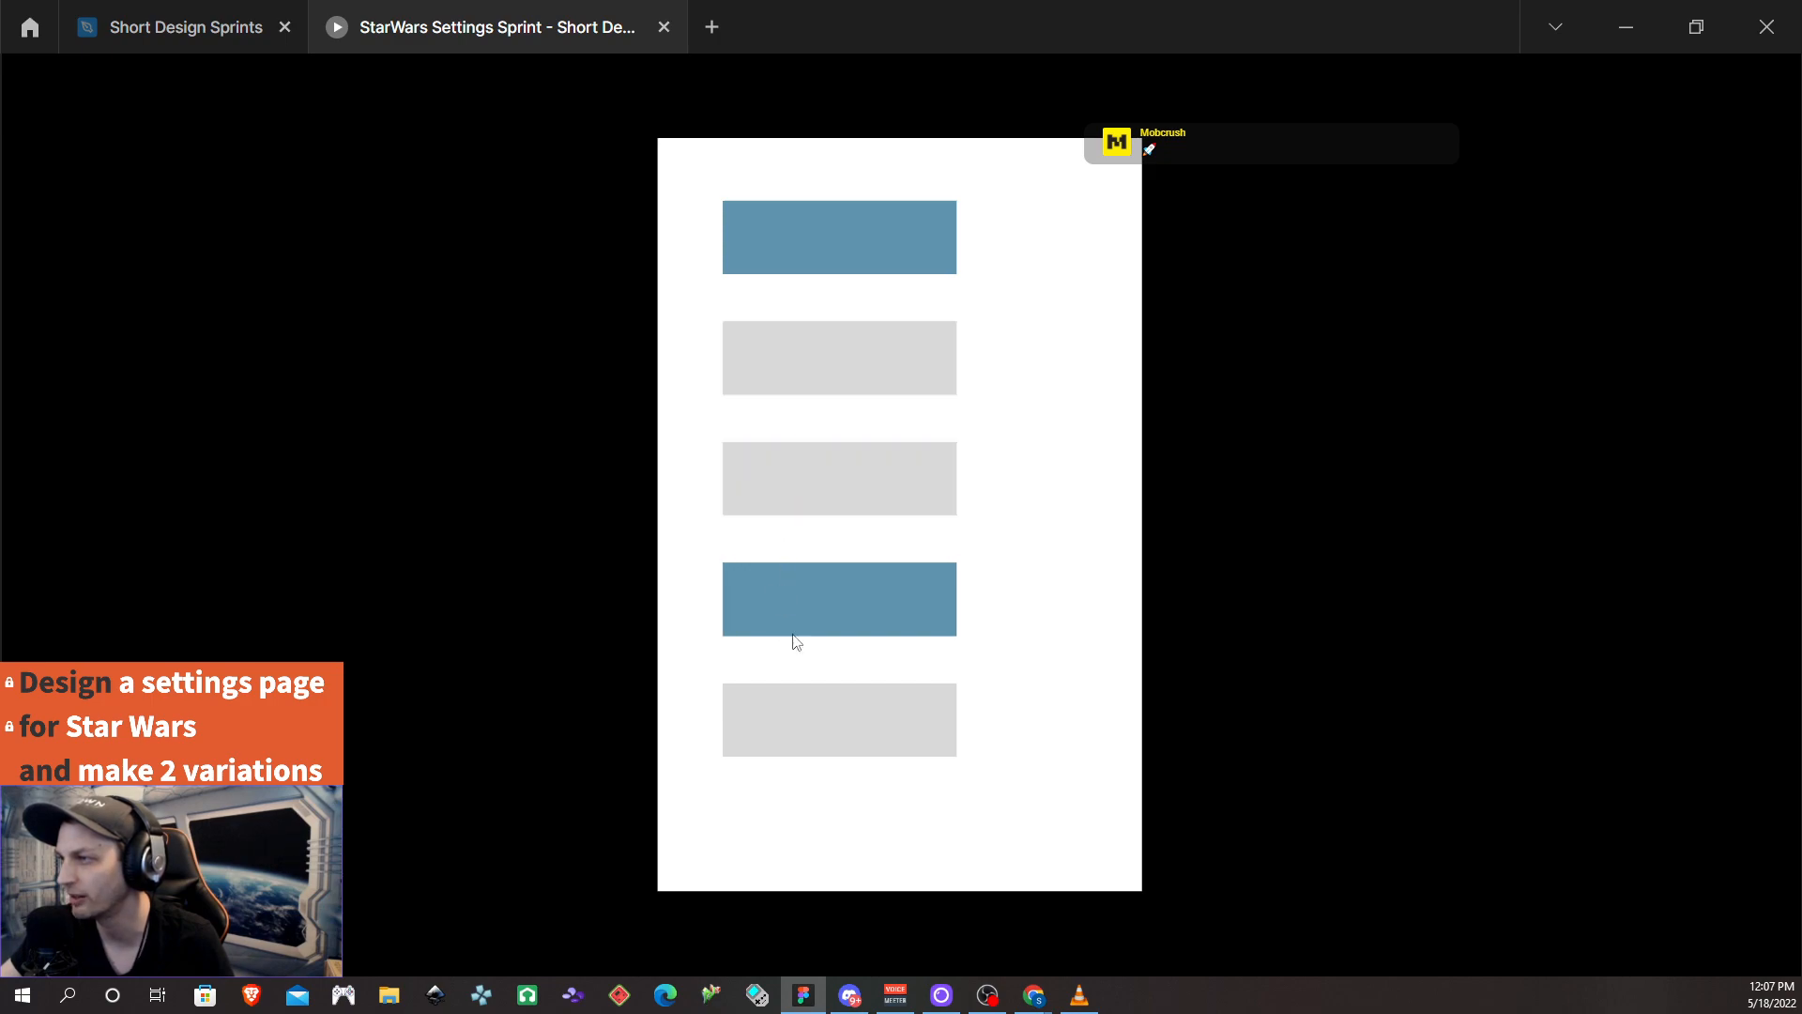
Toggle the five buttons repeatedly in the prototype, working up and down the column to test their hover and click states
{"action": "left_click", "coordinate": [791, 601]}
{"action": "left_click", "coordinate": [797, 477]}
{"action": "left_click", "coordinate": [816, 377]}
{"action": "left_click", "coordinate": [836, 263]}
{"action": "left_click", "coordinate": [827, 366]}
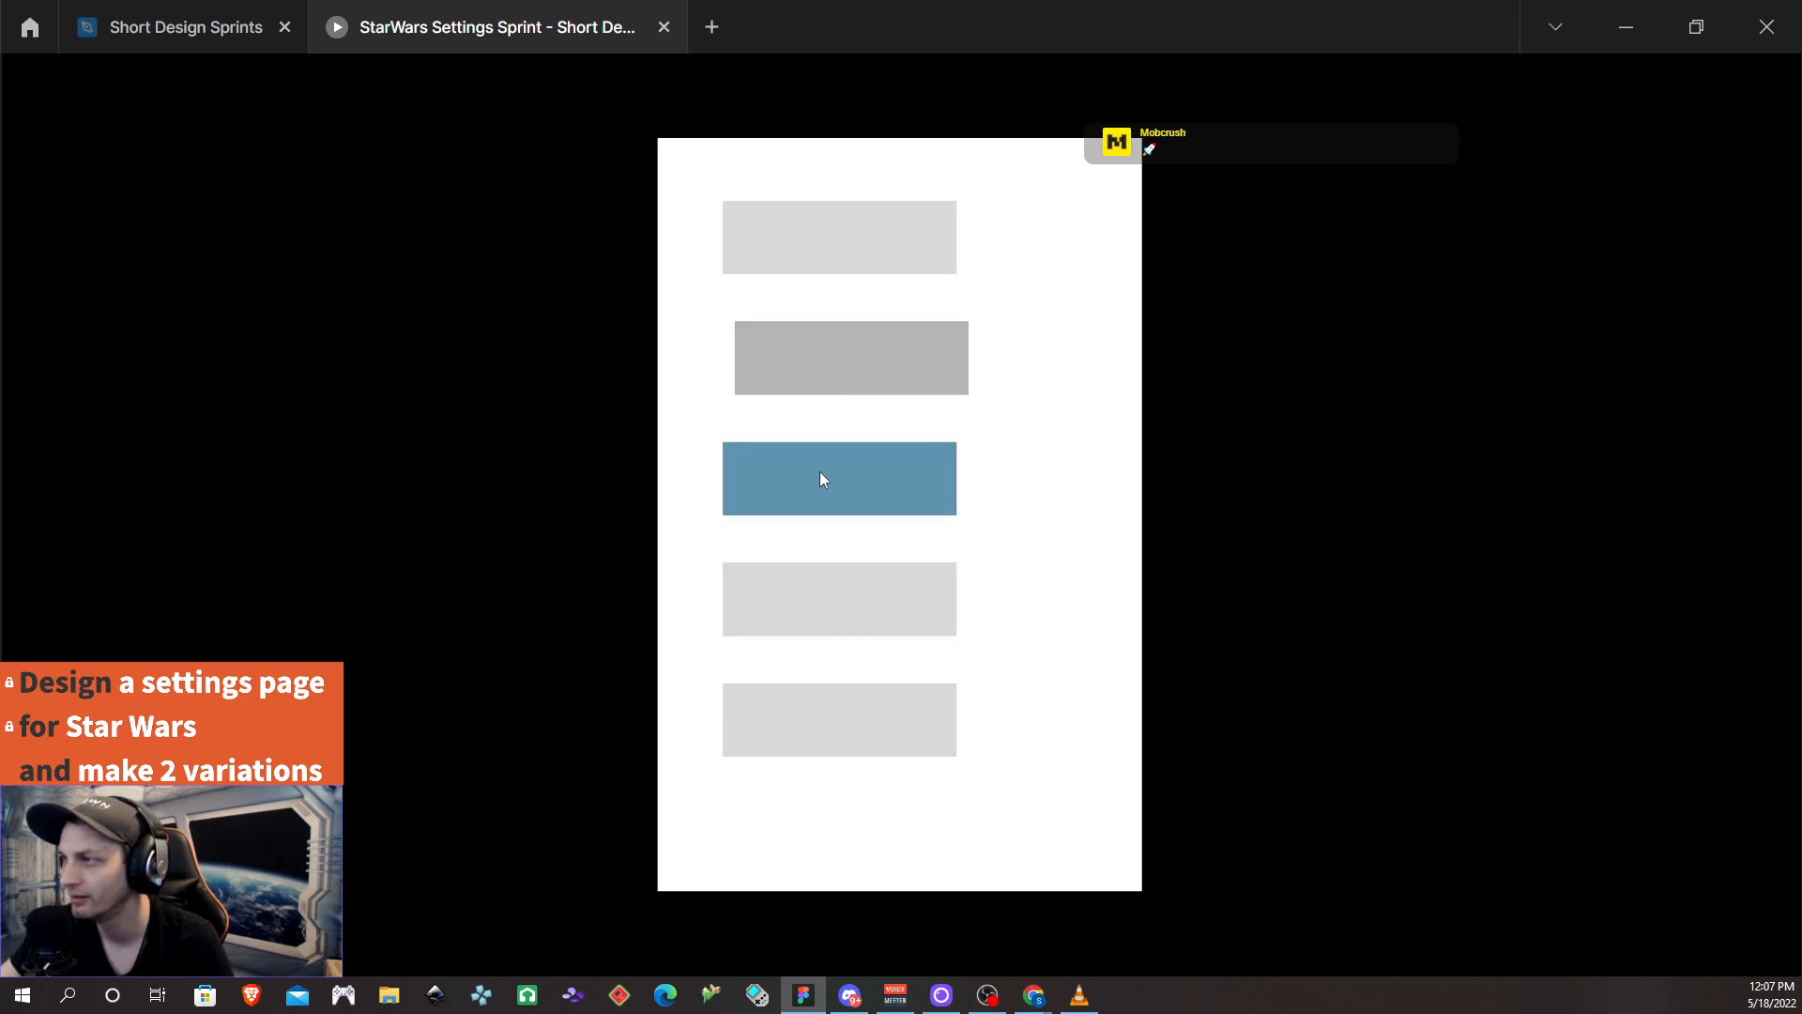
{"action": "left_click", "coordinate": [828, 489]}
{"action": "left_click", "coordinate": [826, 593]}
{"action": "left_click", "coordinate": [849, 694]}
{"action": "left_click", "coordinate": [845, 600]}
{"action": "left_click", "coordinate": [865, 481]}
{"action": "left_click", "coordinate": [845, 361]}
{"action": "left_click", "coordinate": [847, 244]}
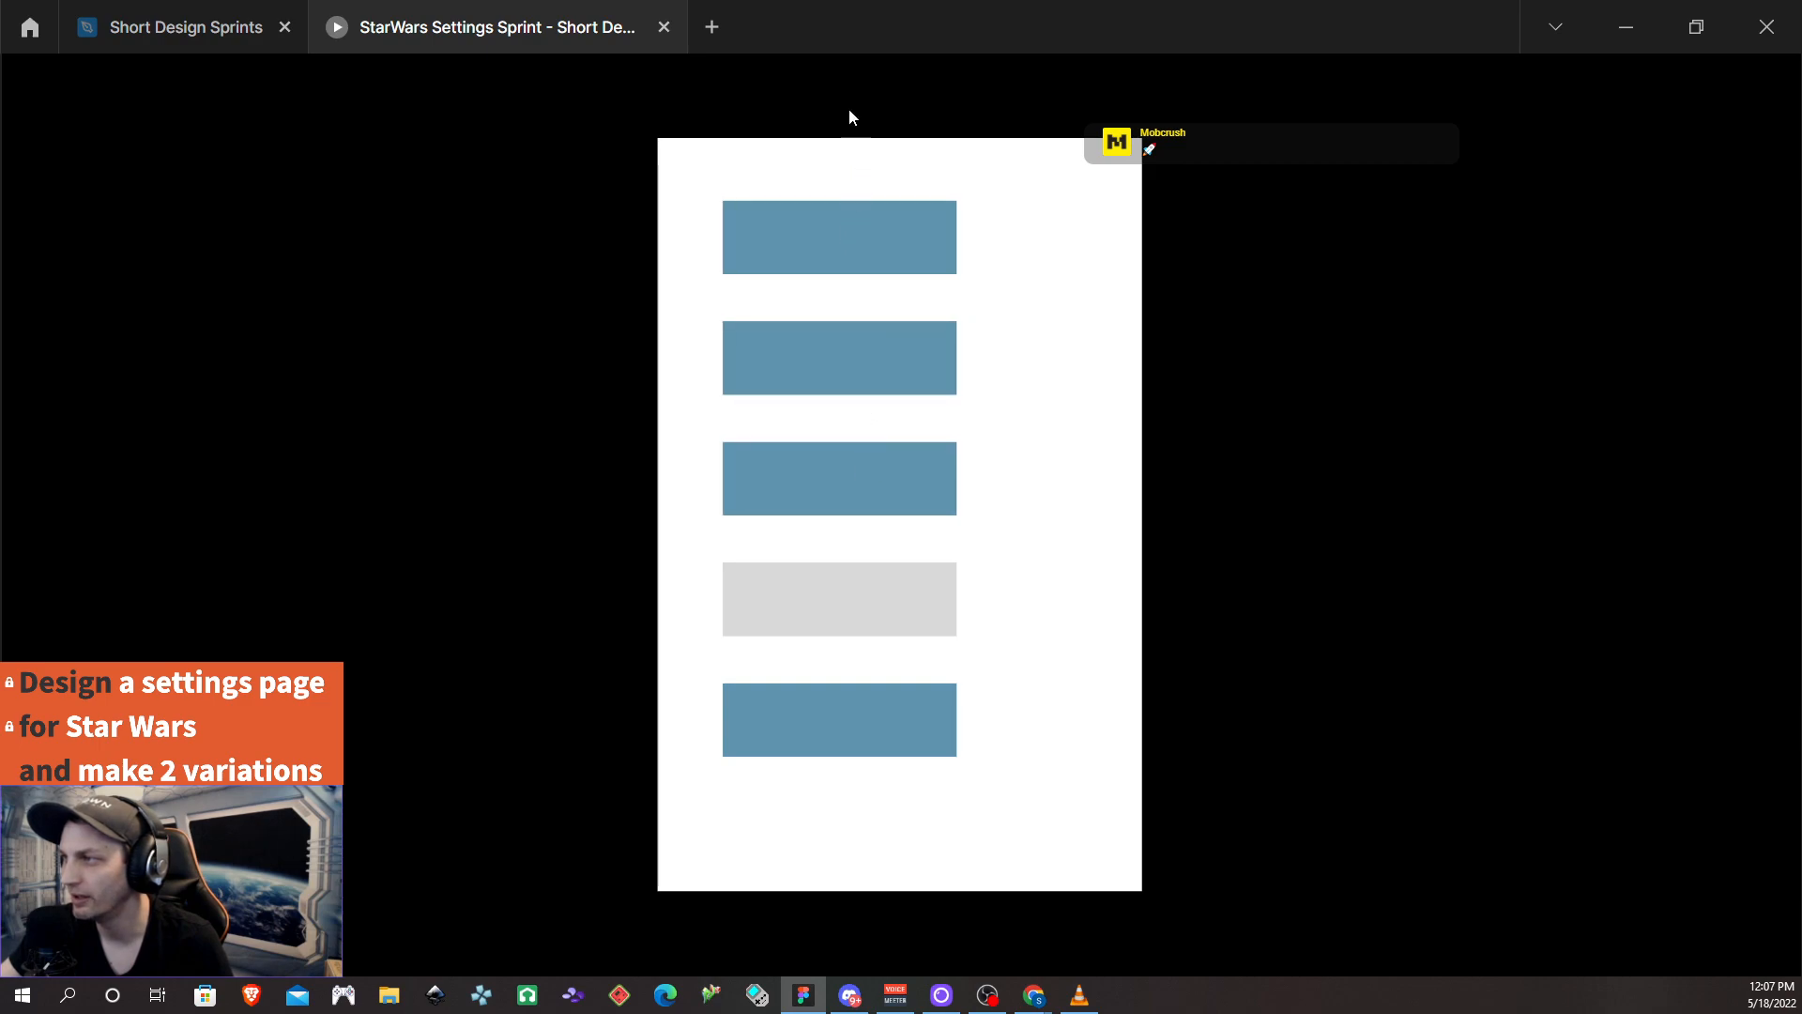
Switch the four blue buttons back to their default state and close the prototype preview
{"action": "left_click", "coordinate": [850, 230]}
{"action": "left_click", "coordinate": [834, 357]}
{"action": "left_click", "coordinate": [817, 497]}
{"action": "left_click", "coordinate": [817, 711]}
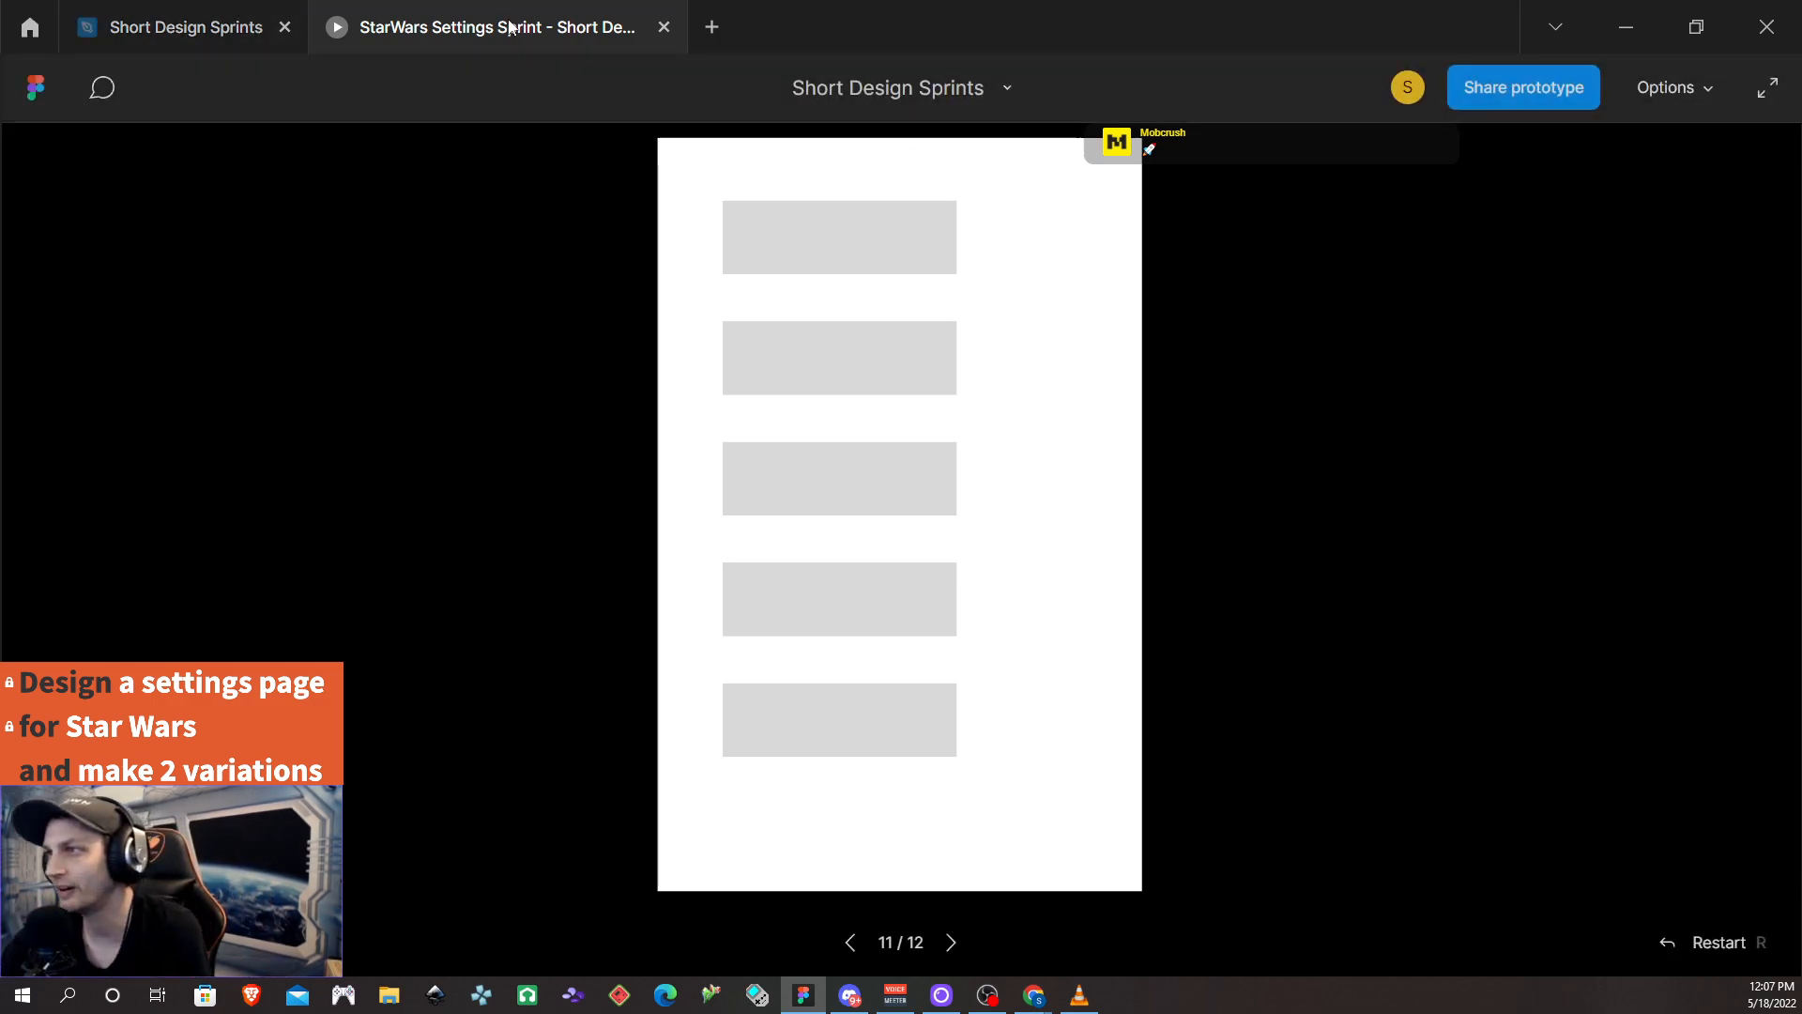
{"action": "left_click", "coordinate": [663, 28]}
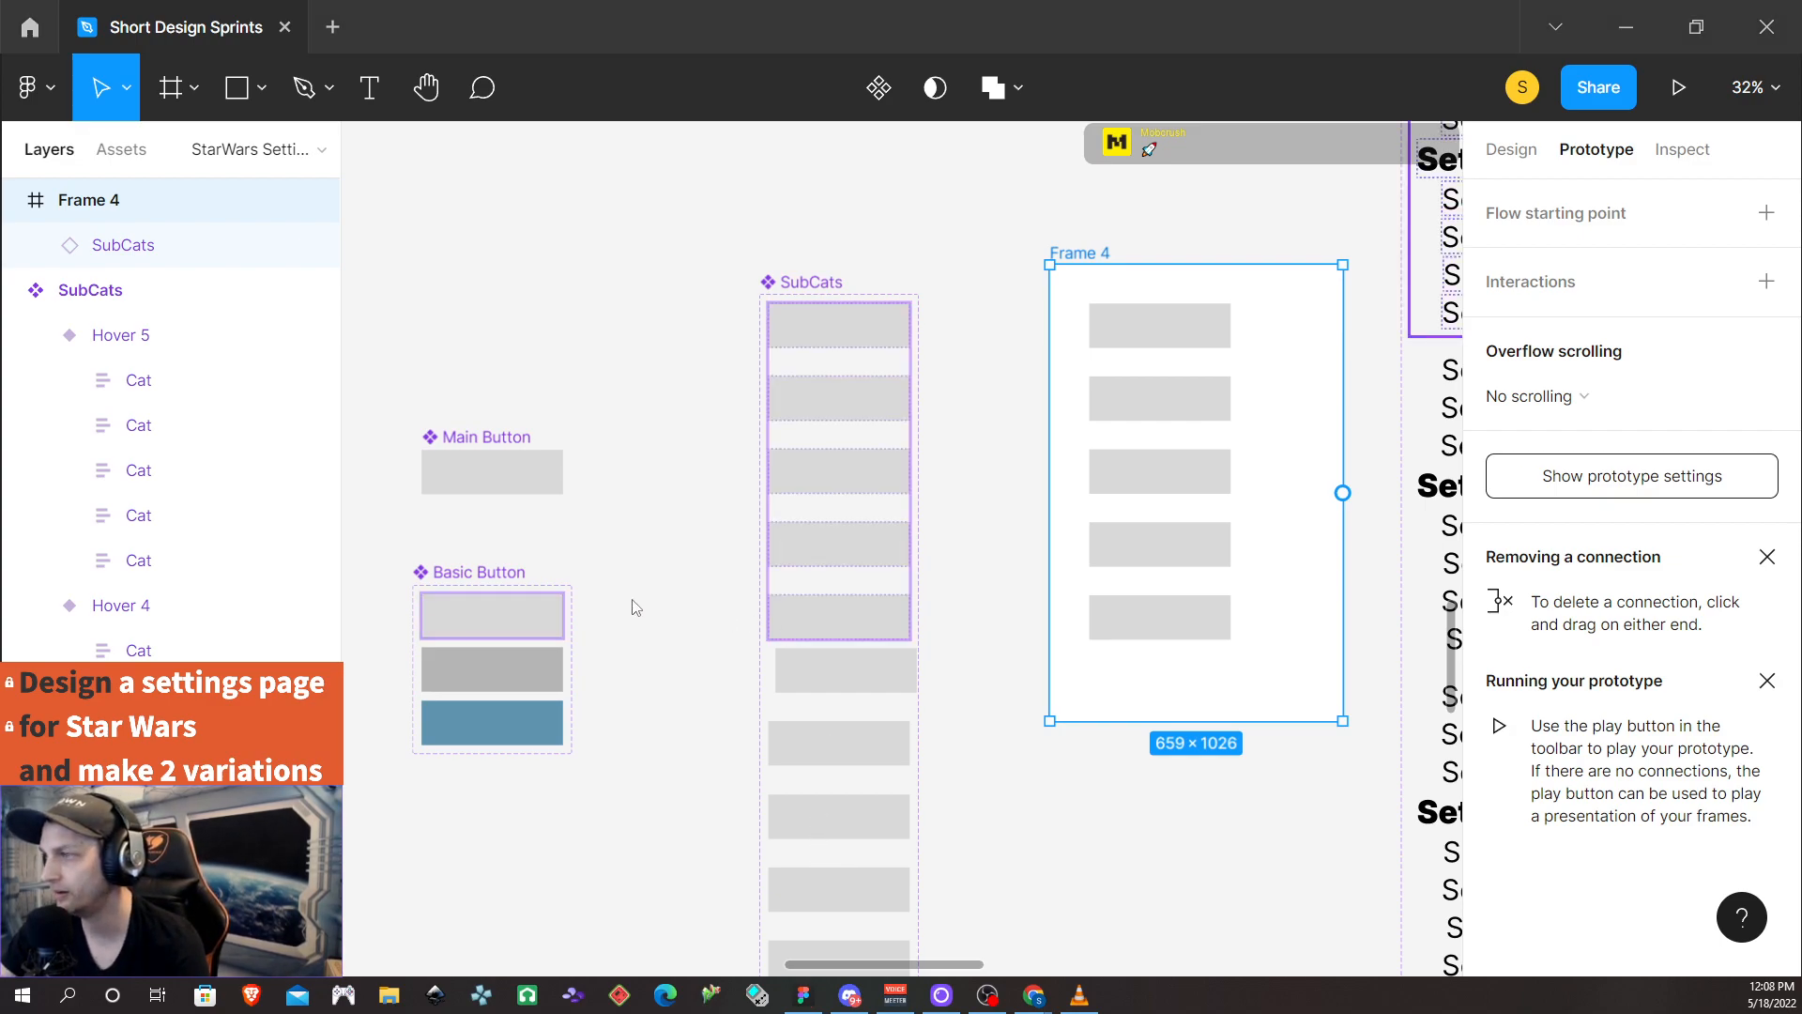
Move Frame 4 beneath the Rebel emblem artwork and widen it to about 2048 px
{"action": "scroll", "coordinate": [715, 522], "scroll_direction": "down", "scroll_amount": 1}
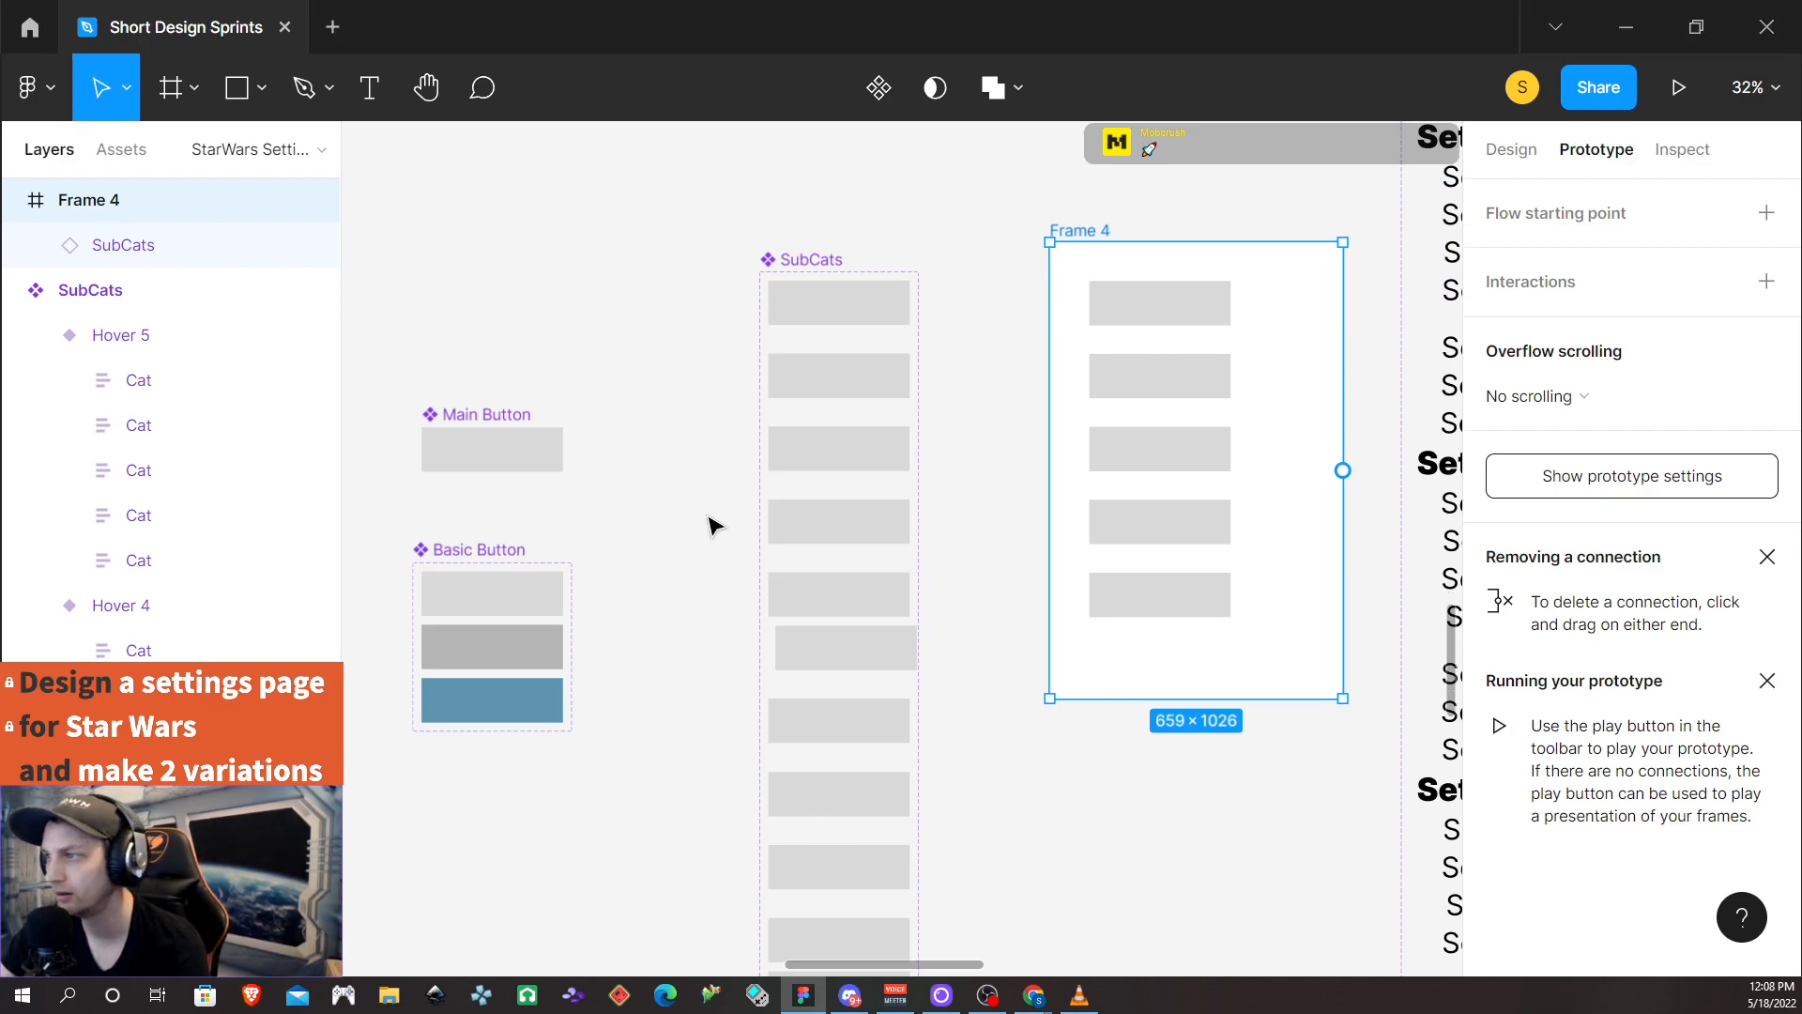
{"action": "scroll", "coordinate": [715, 523], "scroll_direction": "down", "scroll_amount": 3}
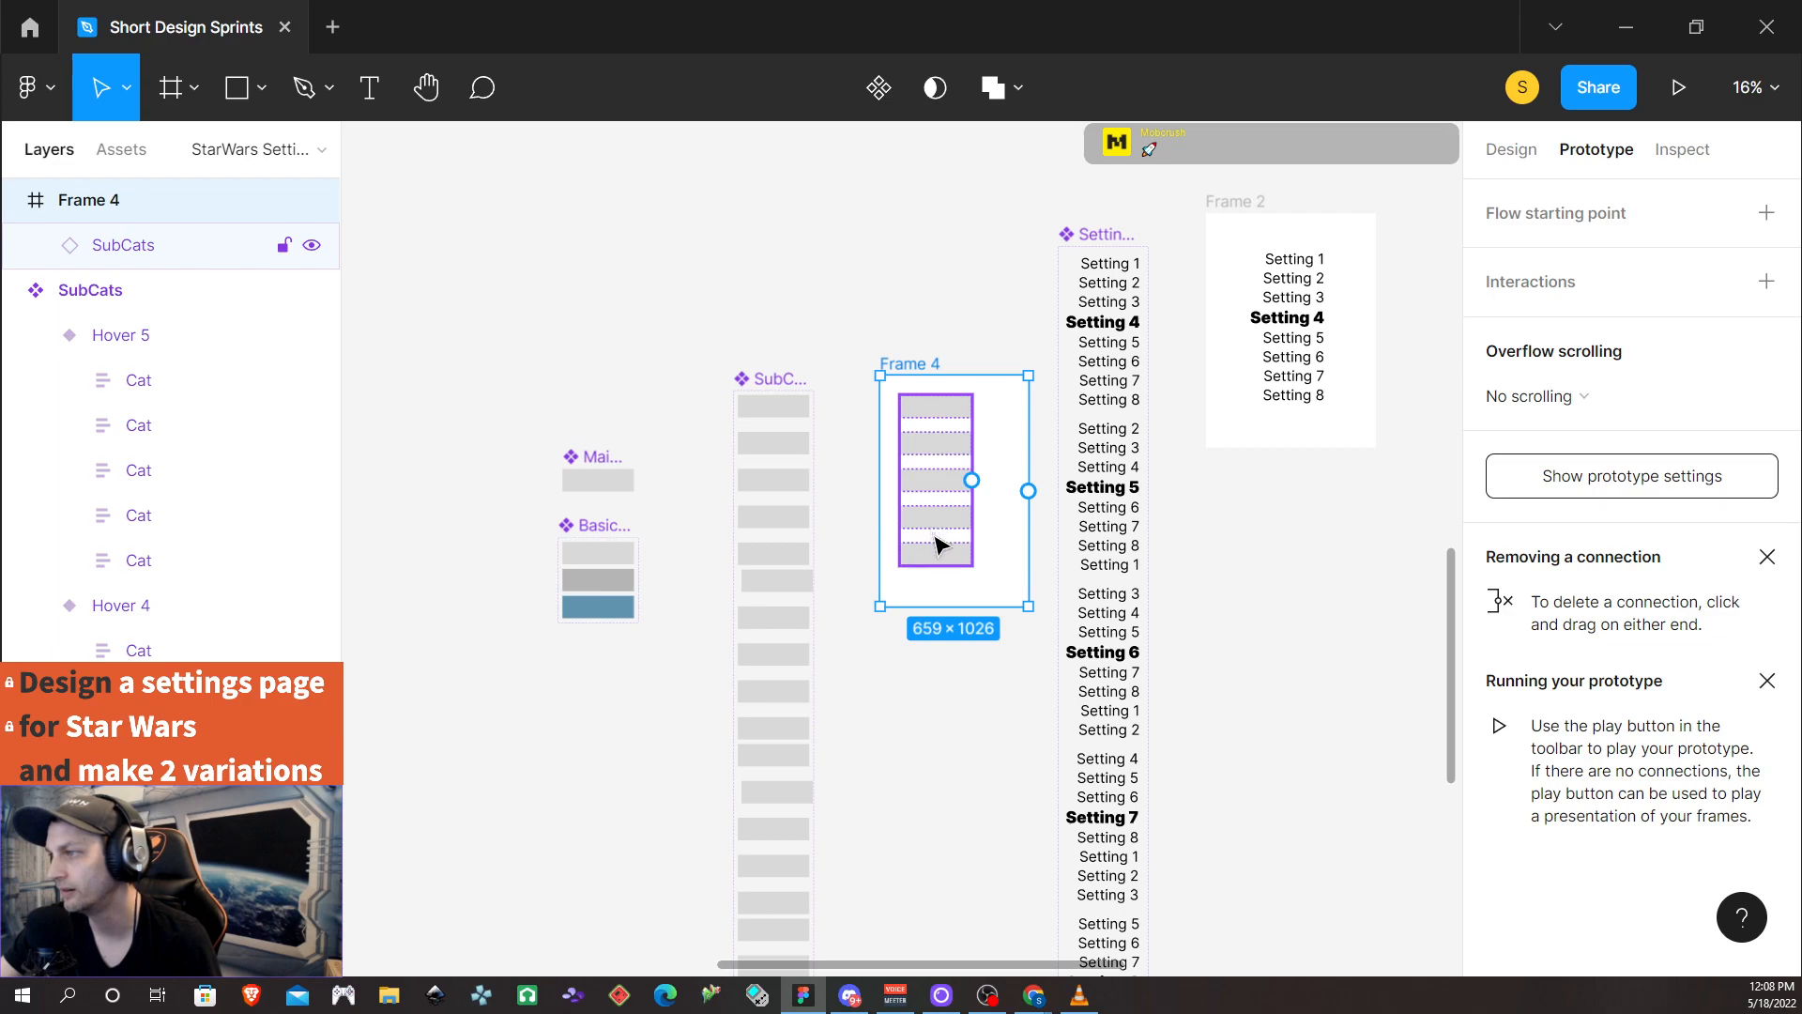
{"action": "left_click_drag", "start_coordinate": [929, 511], "coordinate": [756, 708]}
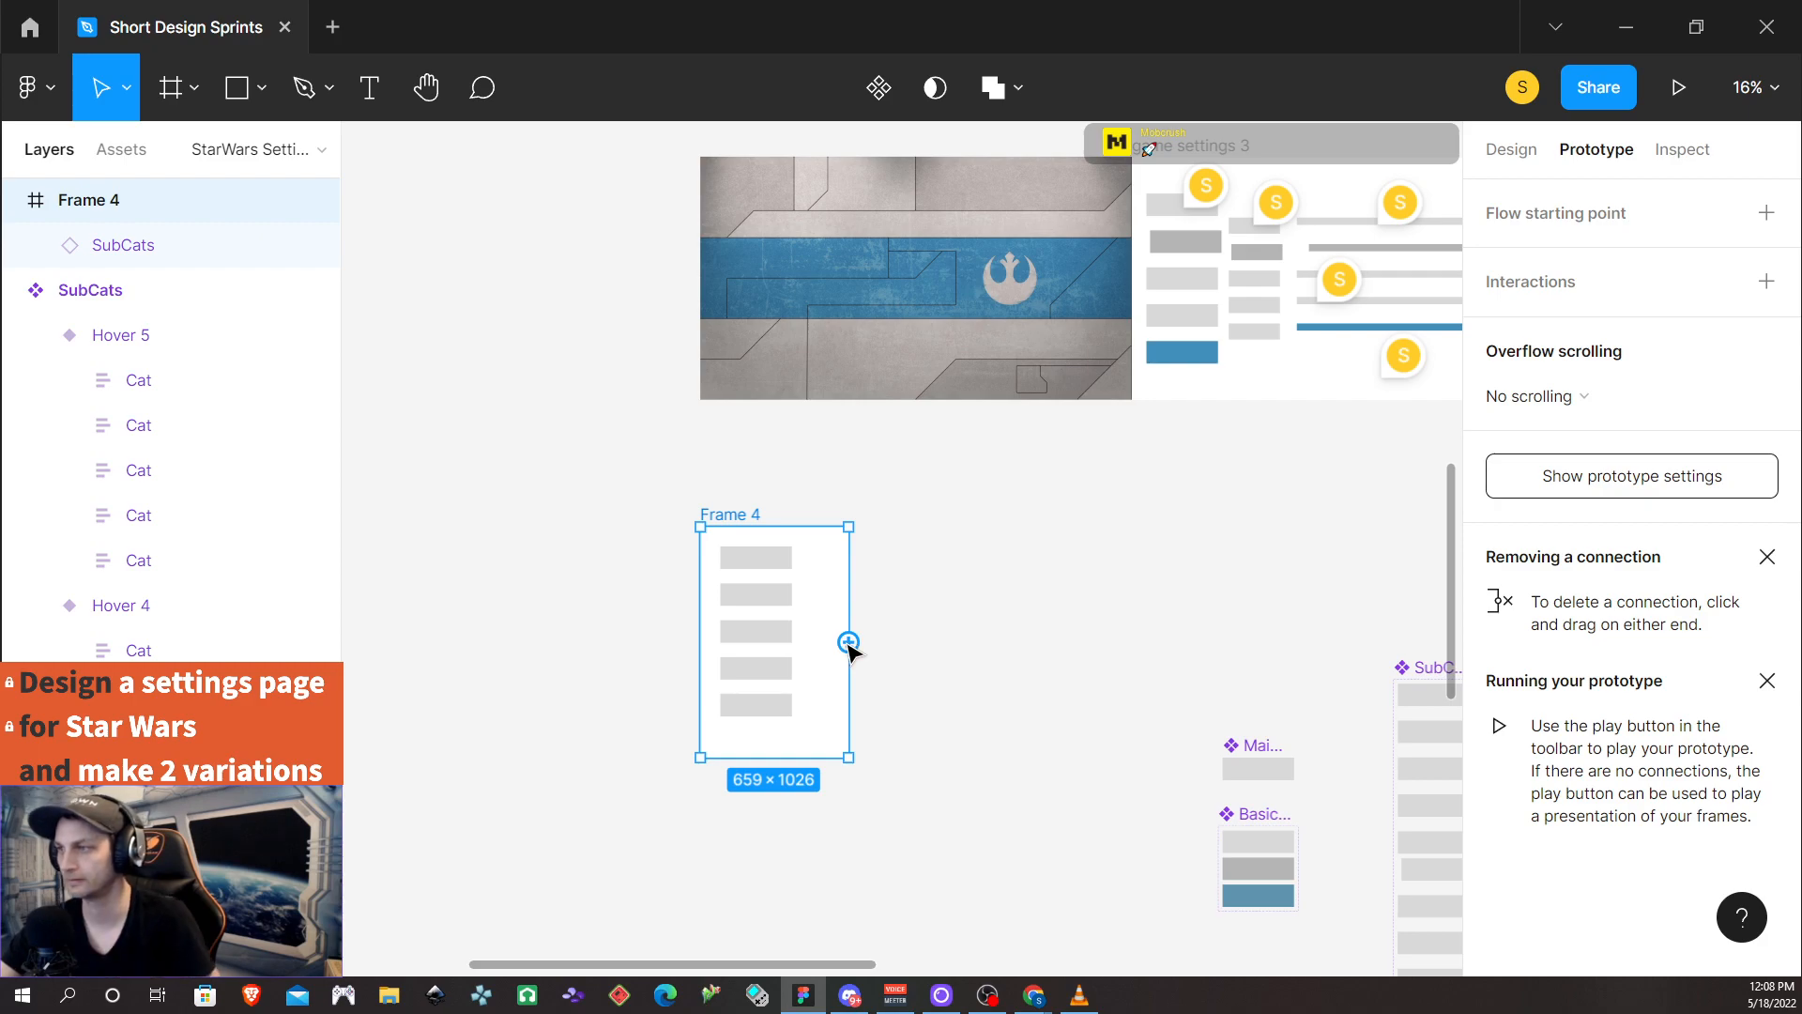
{"action": "left_click_drag", "start_coordinate": [853, 687], "coordinate": [1161, 690]}
{"action": "left_click", "coordinate": [748, 554]}
{"action": "left_click", "coordinate": [755, 570]}
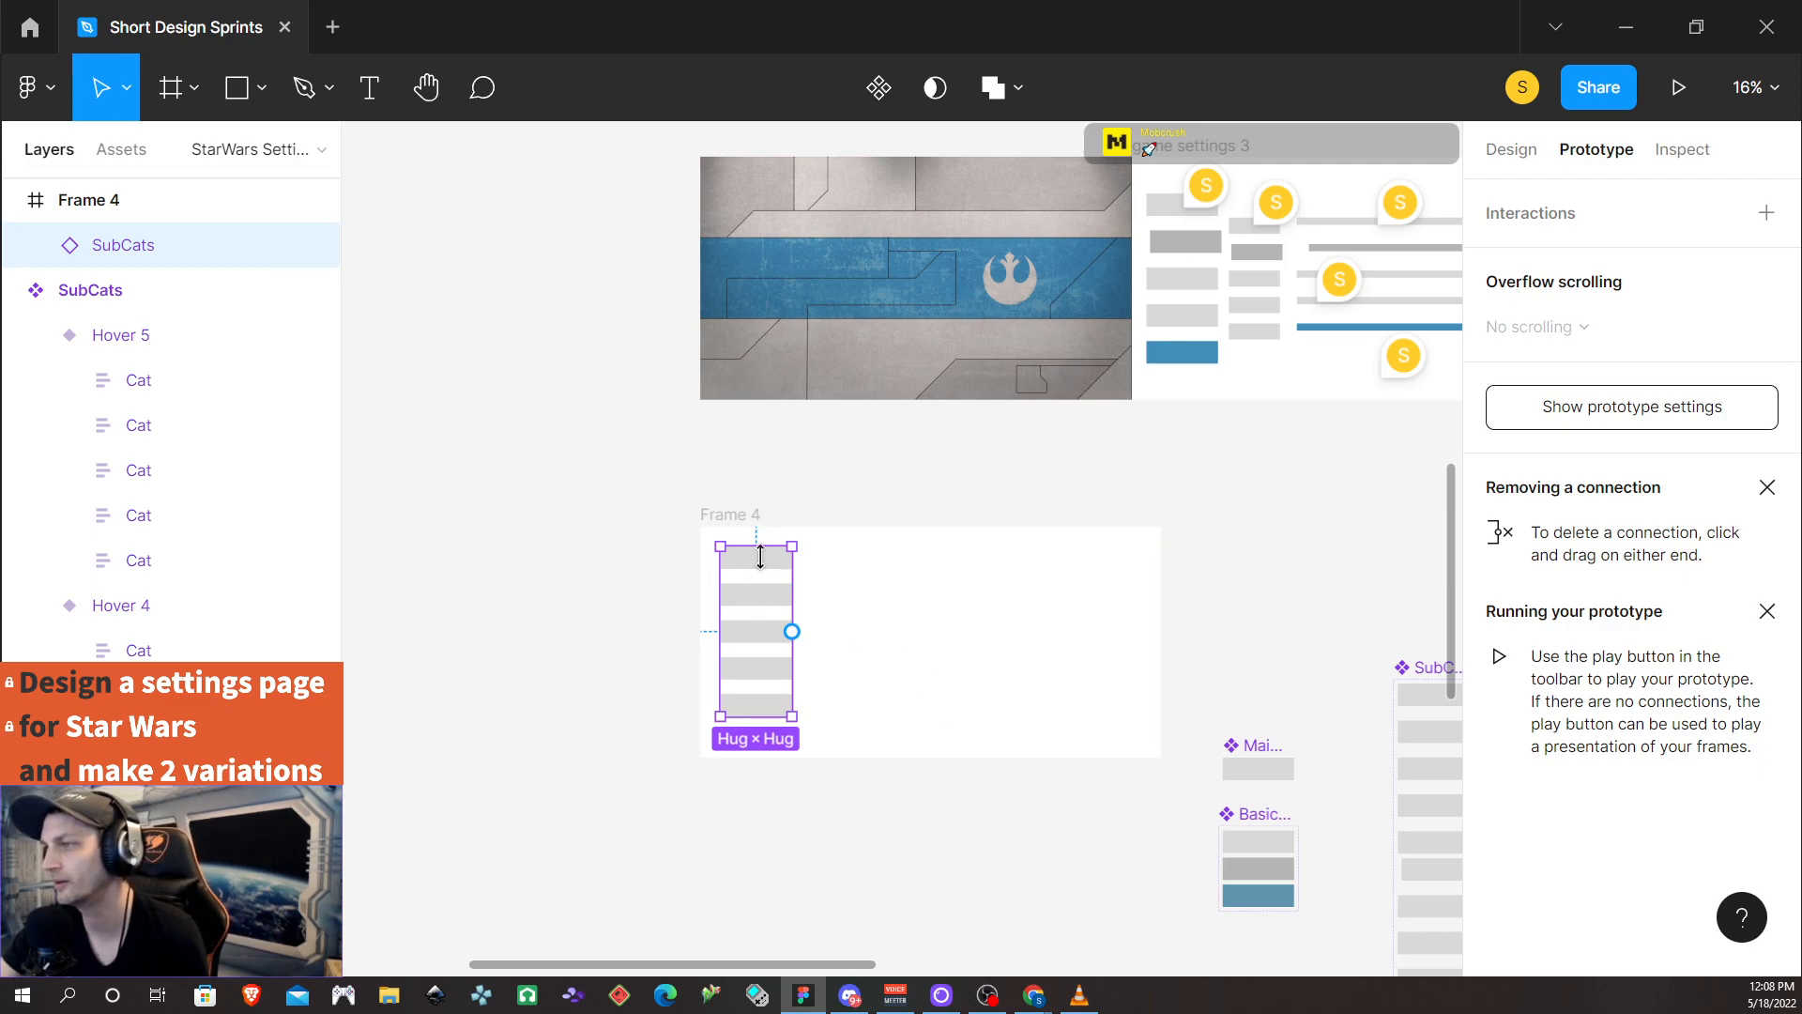
Centre the SubCats buttons vertically within Frame 4
{"action": "scroll", "coordinate": [741, 619], "scroll_direction": "up", "scroll_amount": 5}
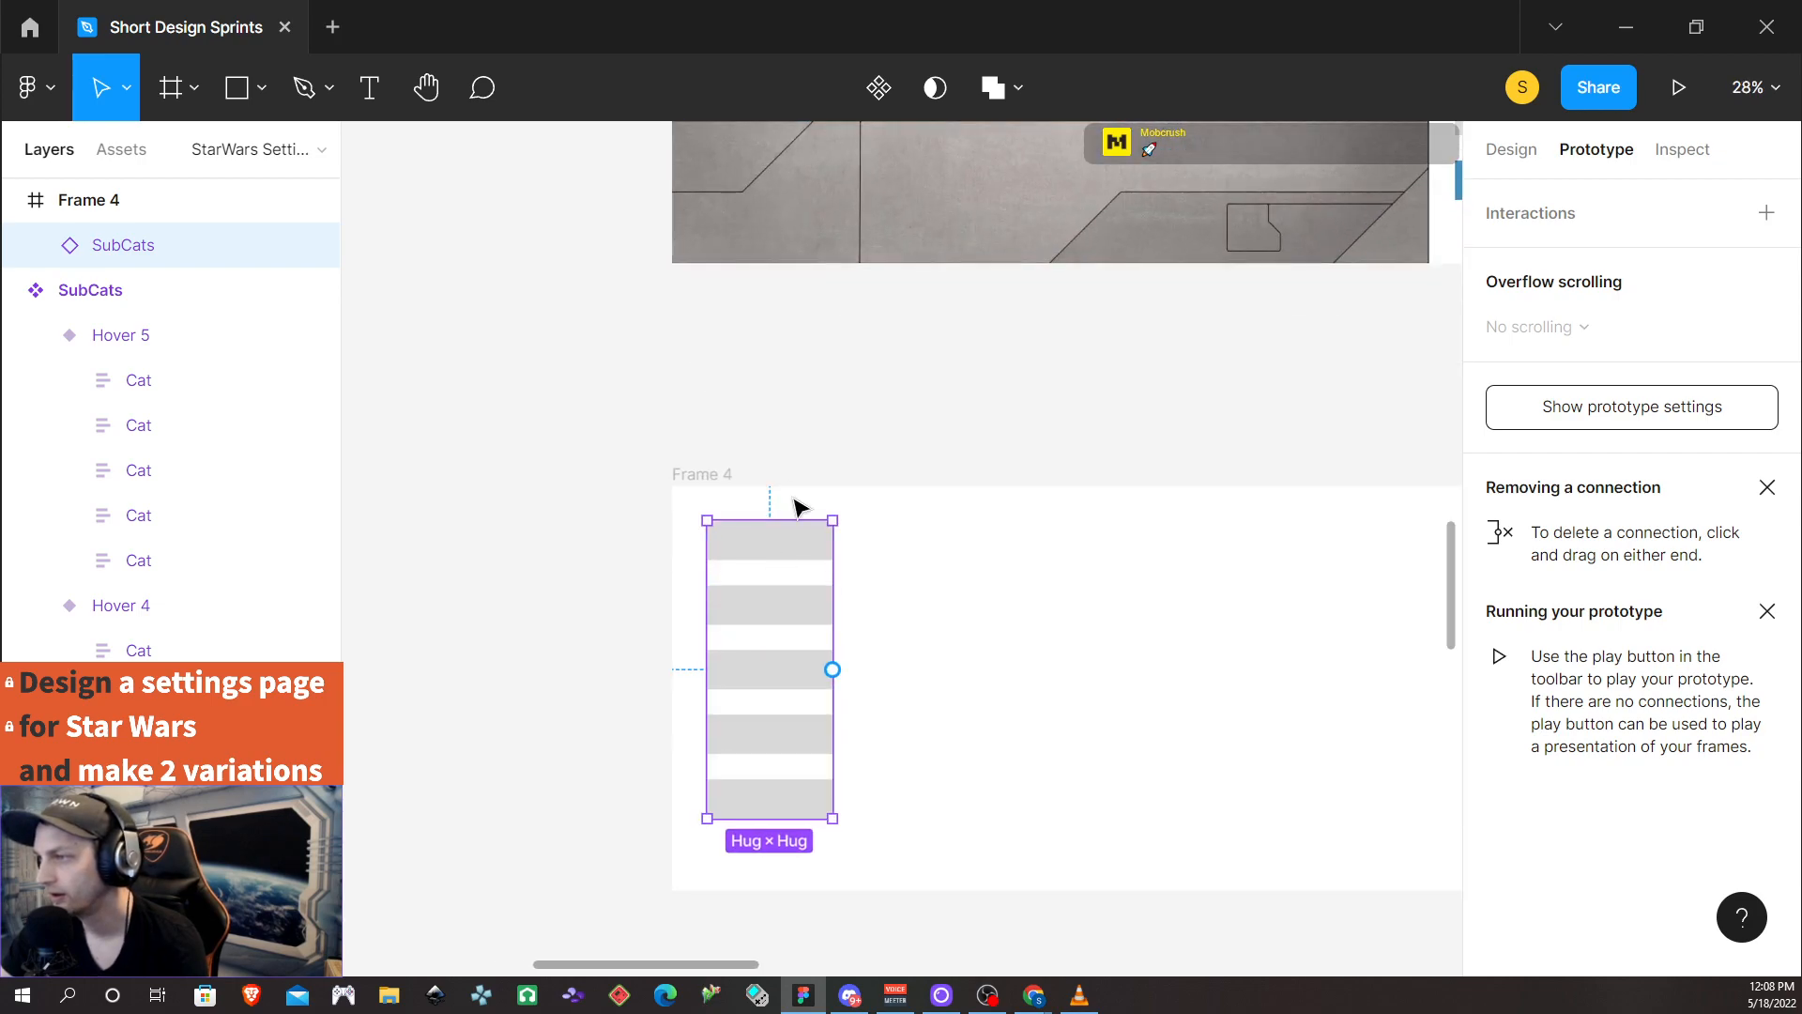
{"action": "scroll", "coordinate": [1102, 829], "scroll_direction": "down", "scroll_amount": 1}
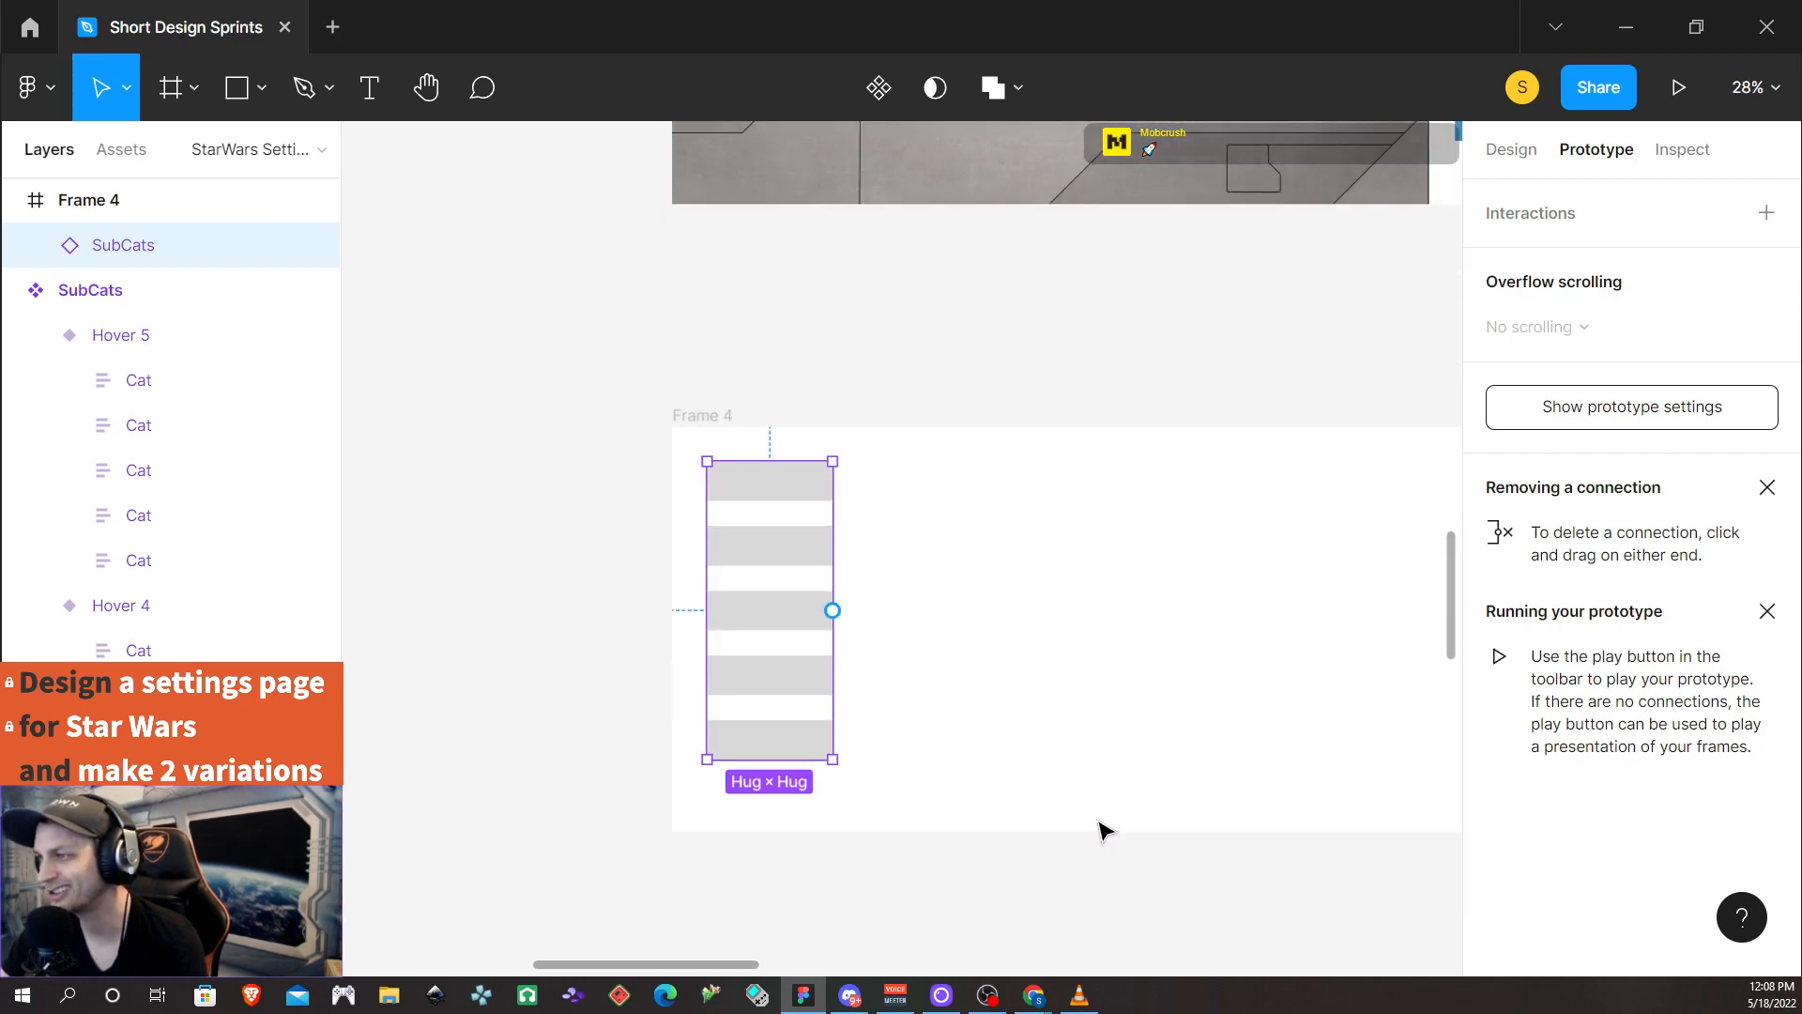
{"action": "scroll", "coordinate": [1081, 809], "scroll_direction": "down", "scroll_amount": 2}
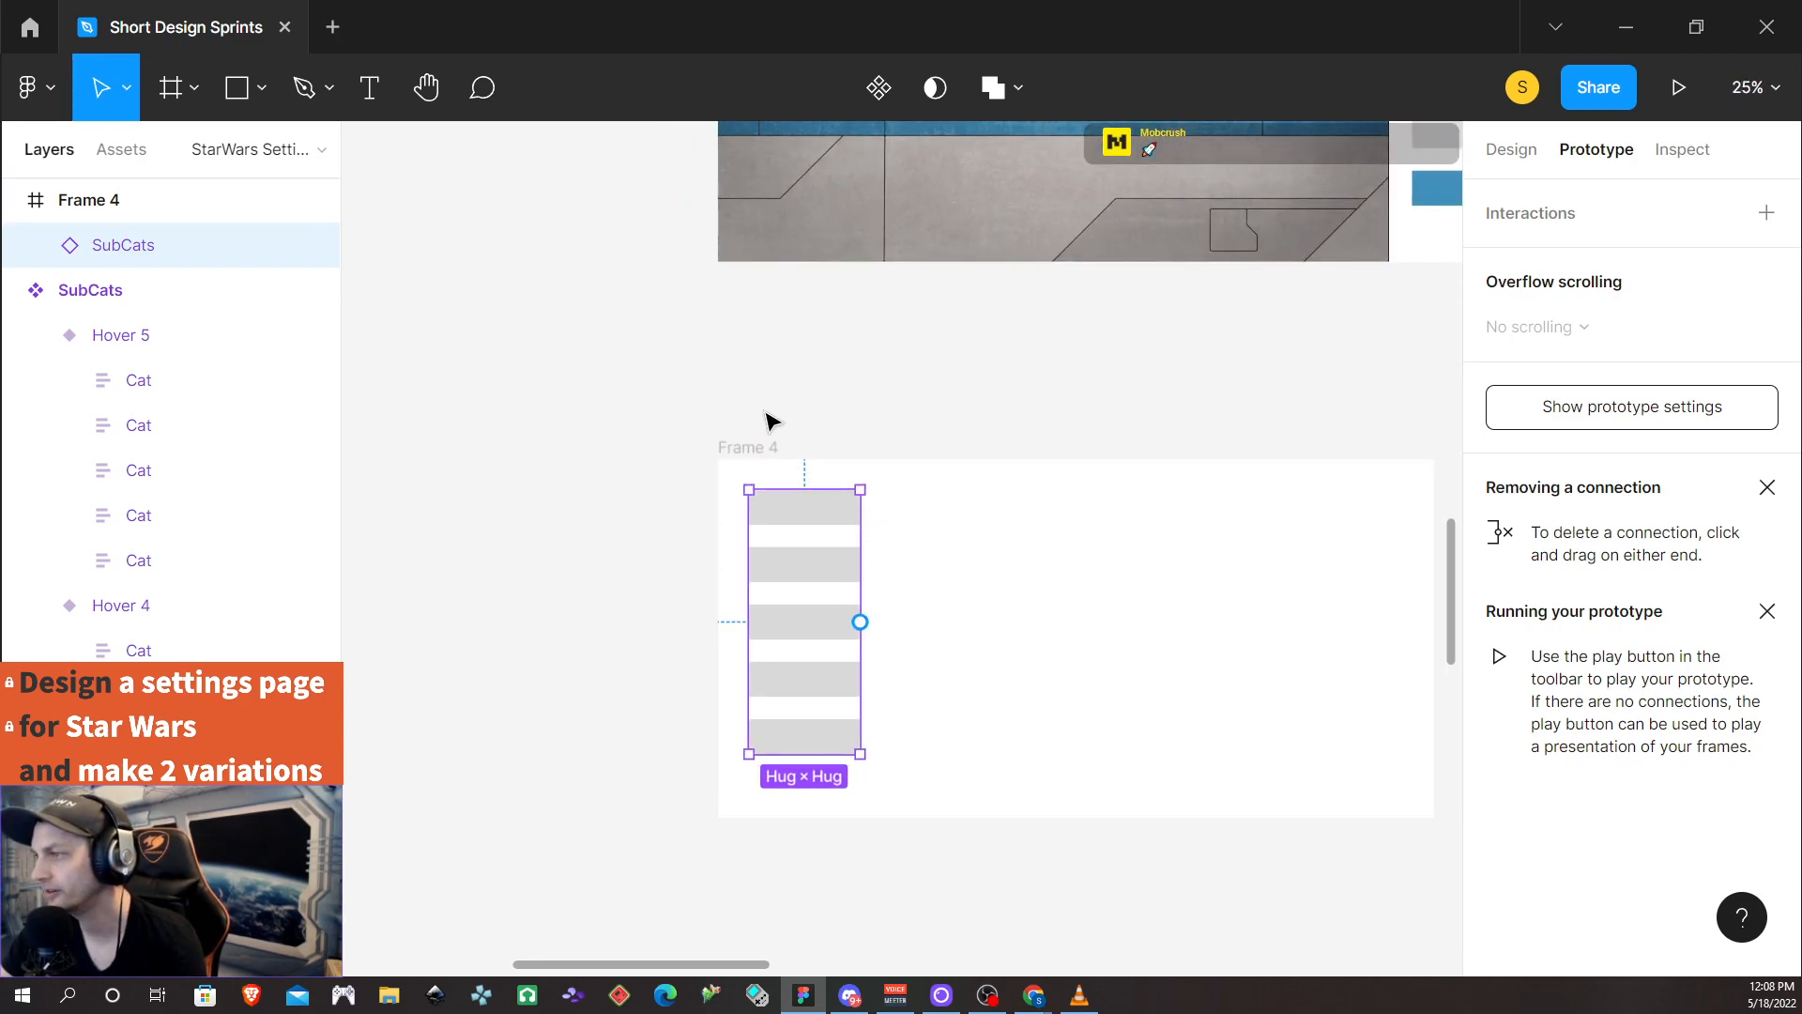
{"action": "left_click", "coordinate": [743, 451]}
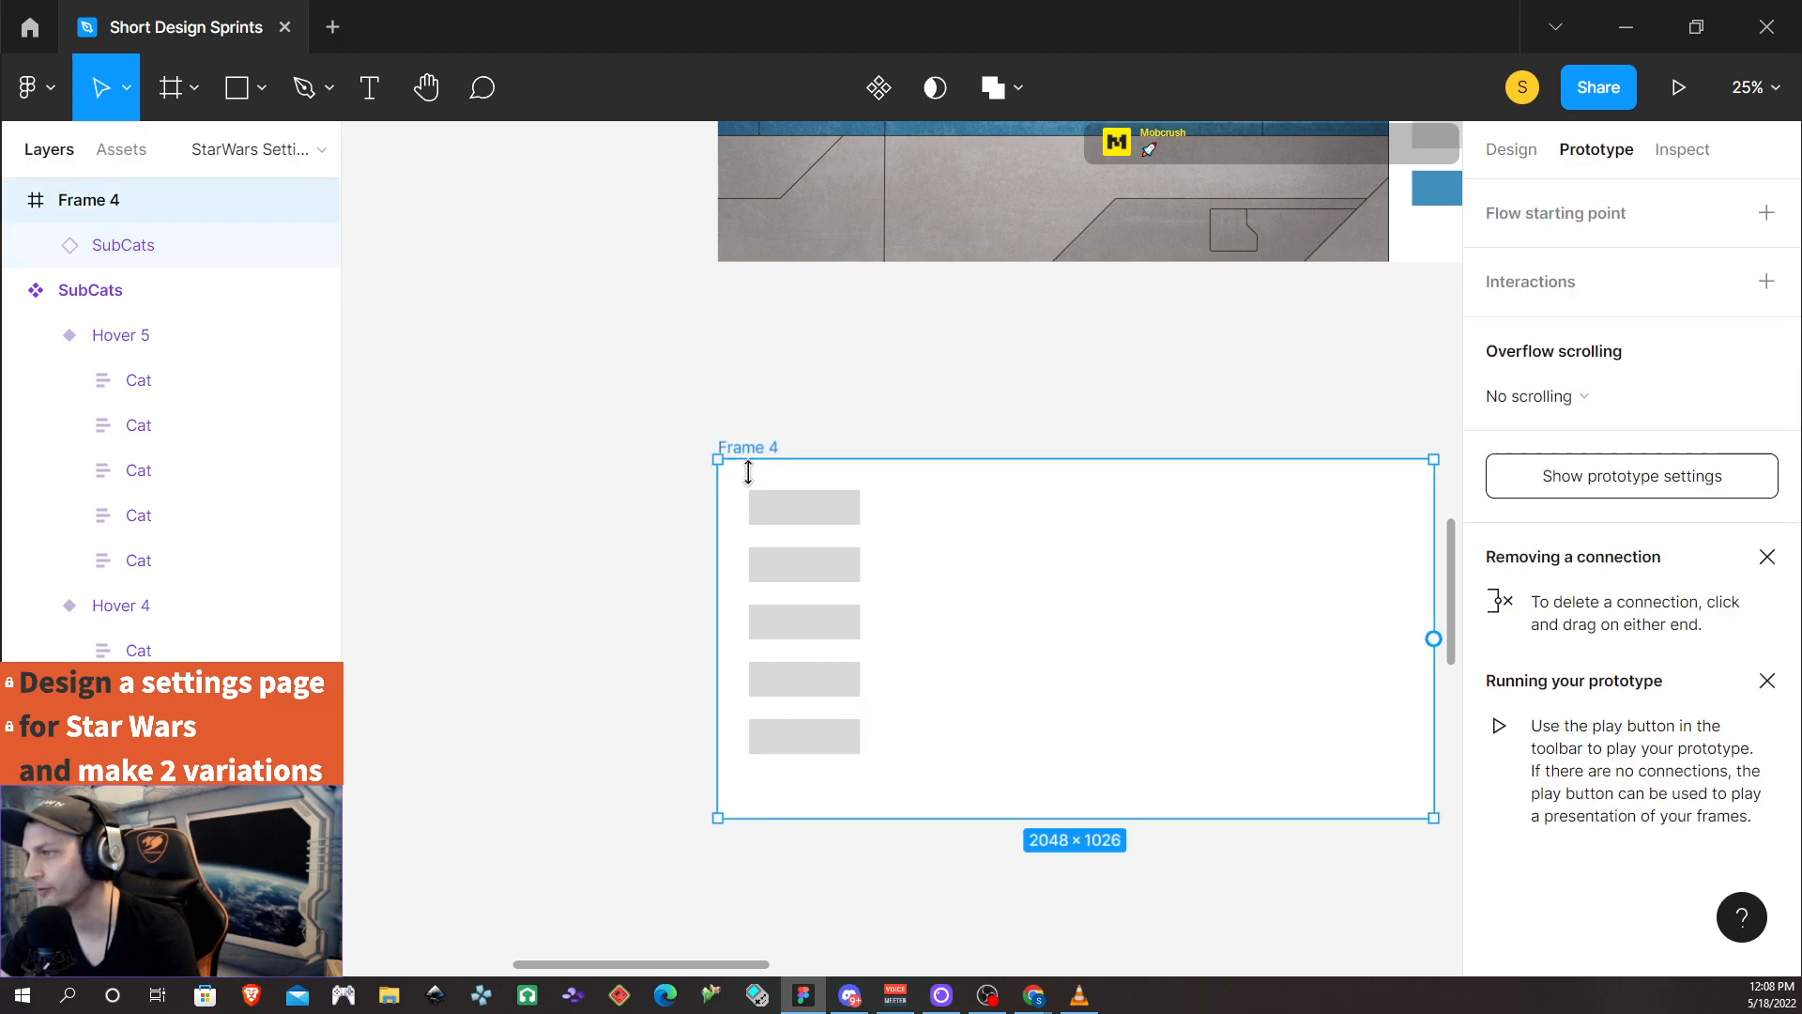
{"action": "left_click", "coordinate": [768, 533]}
{"action": "left_click", "coordinate": [762, 451]}
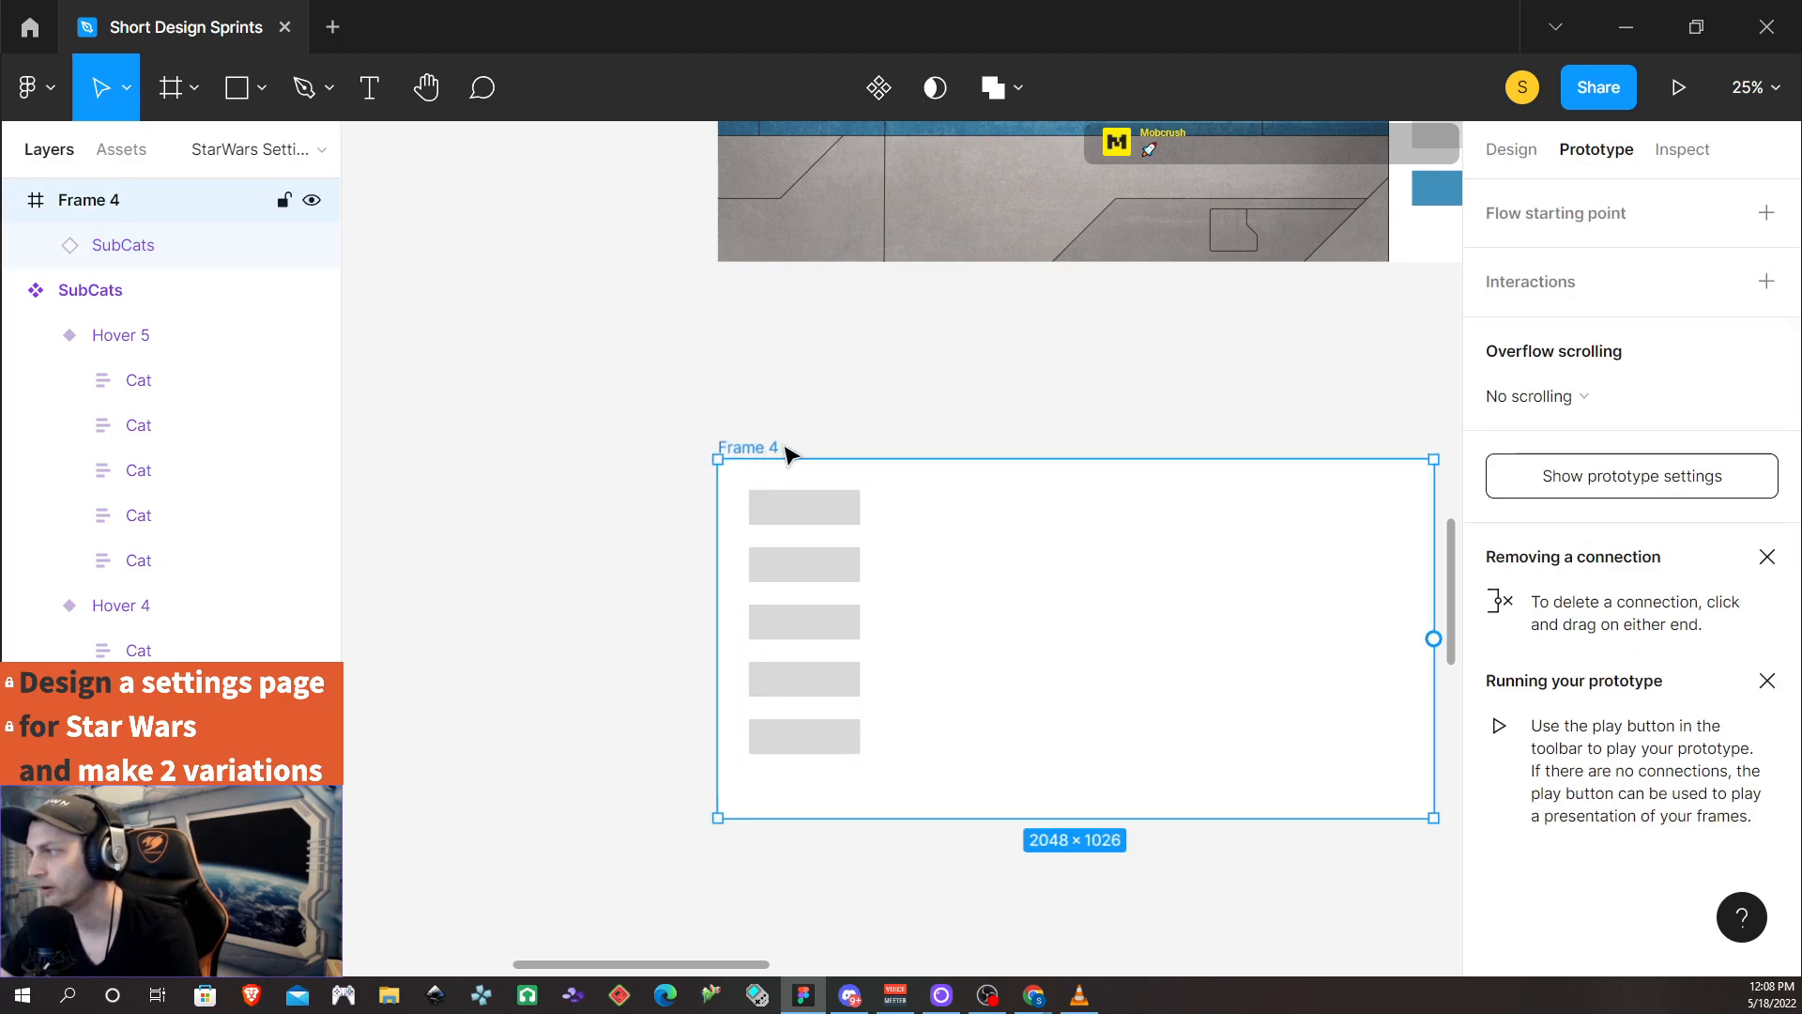
{"action": "left_click", "coordinate": [1513, 153]}
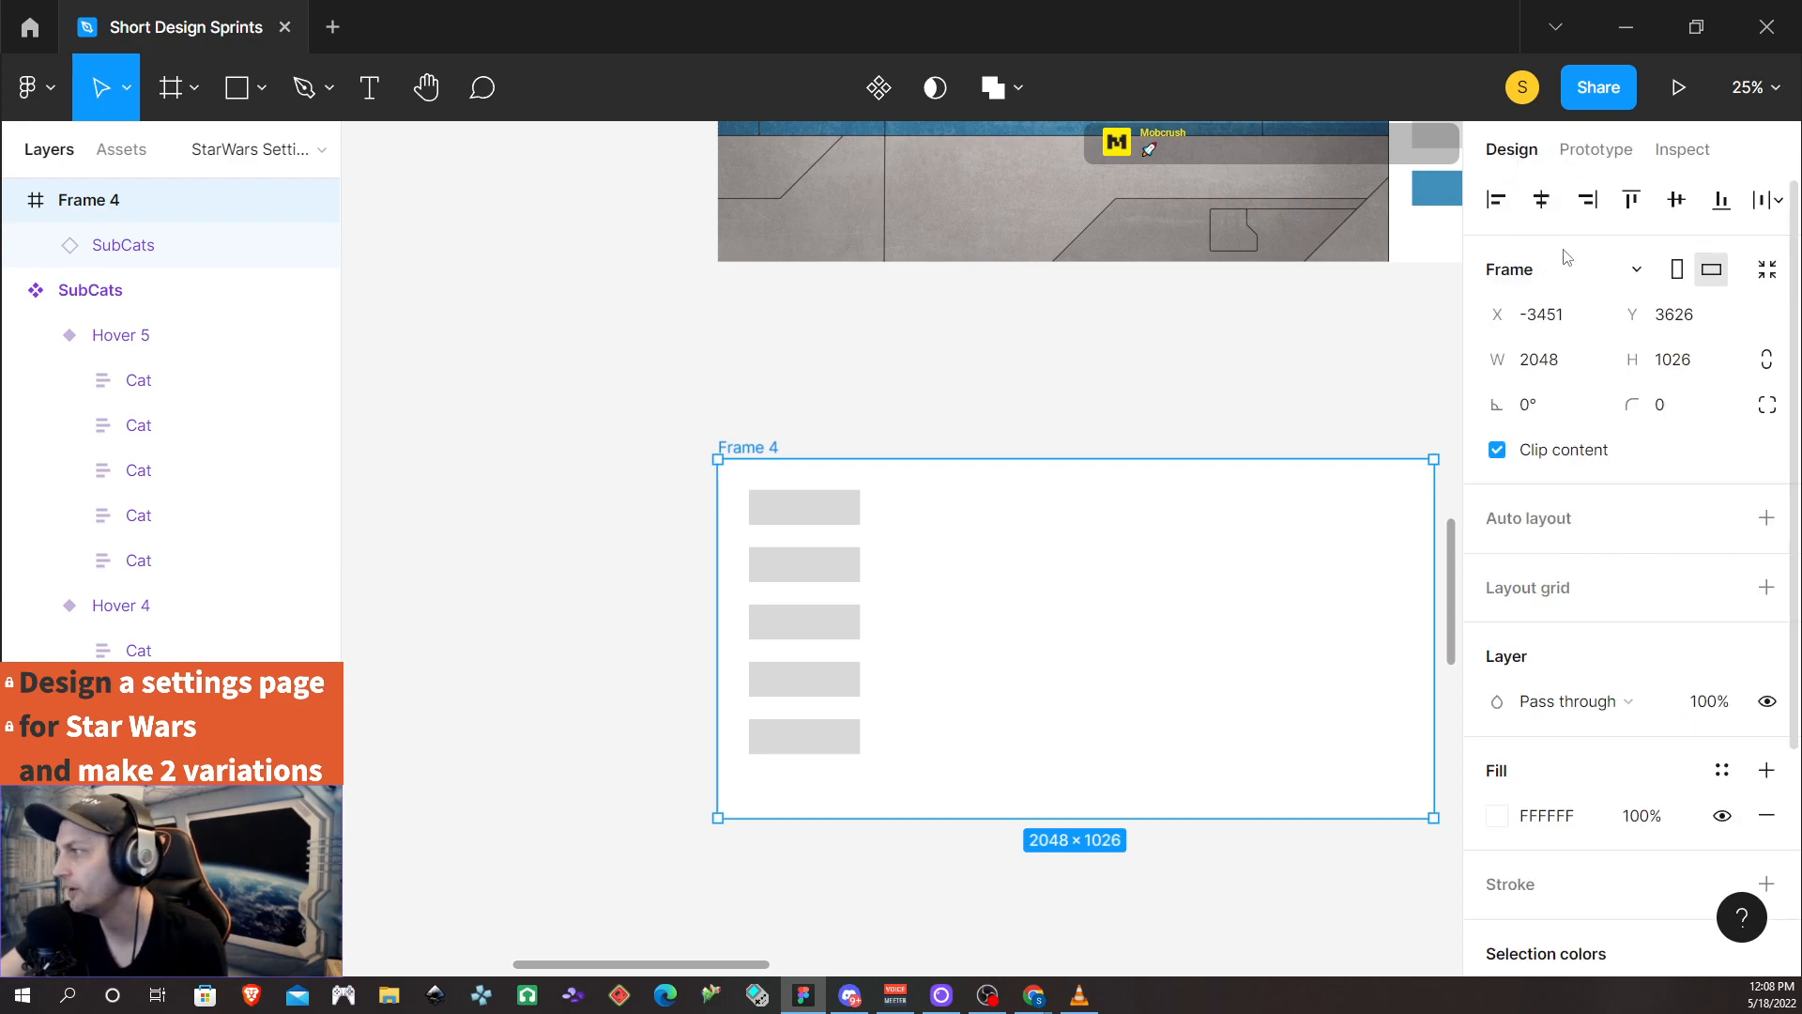
{"action": "left_click", "coordinate": [1677, 199]}
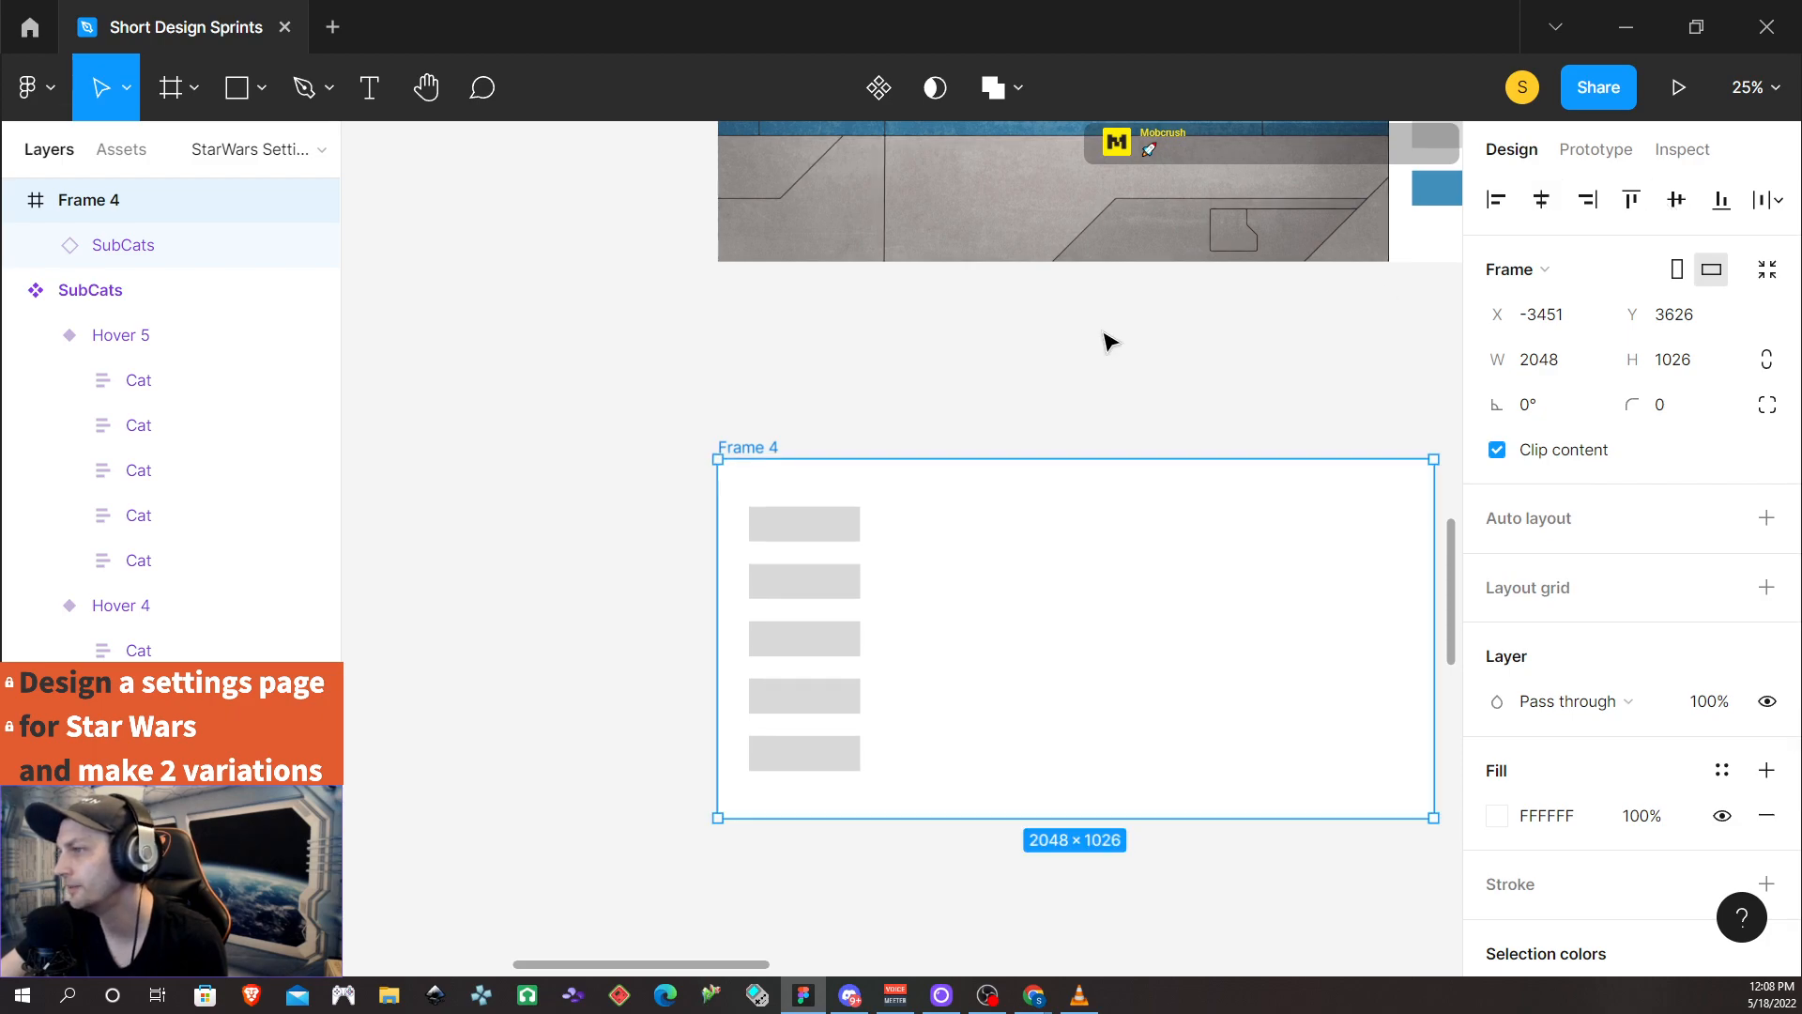
{"action": "left_click", "coordinate": [1055, 526]}
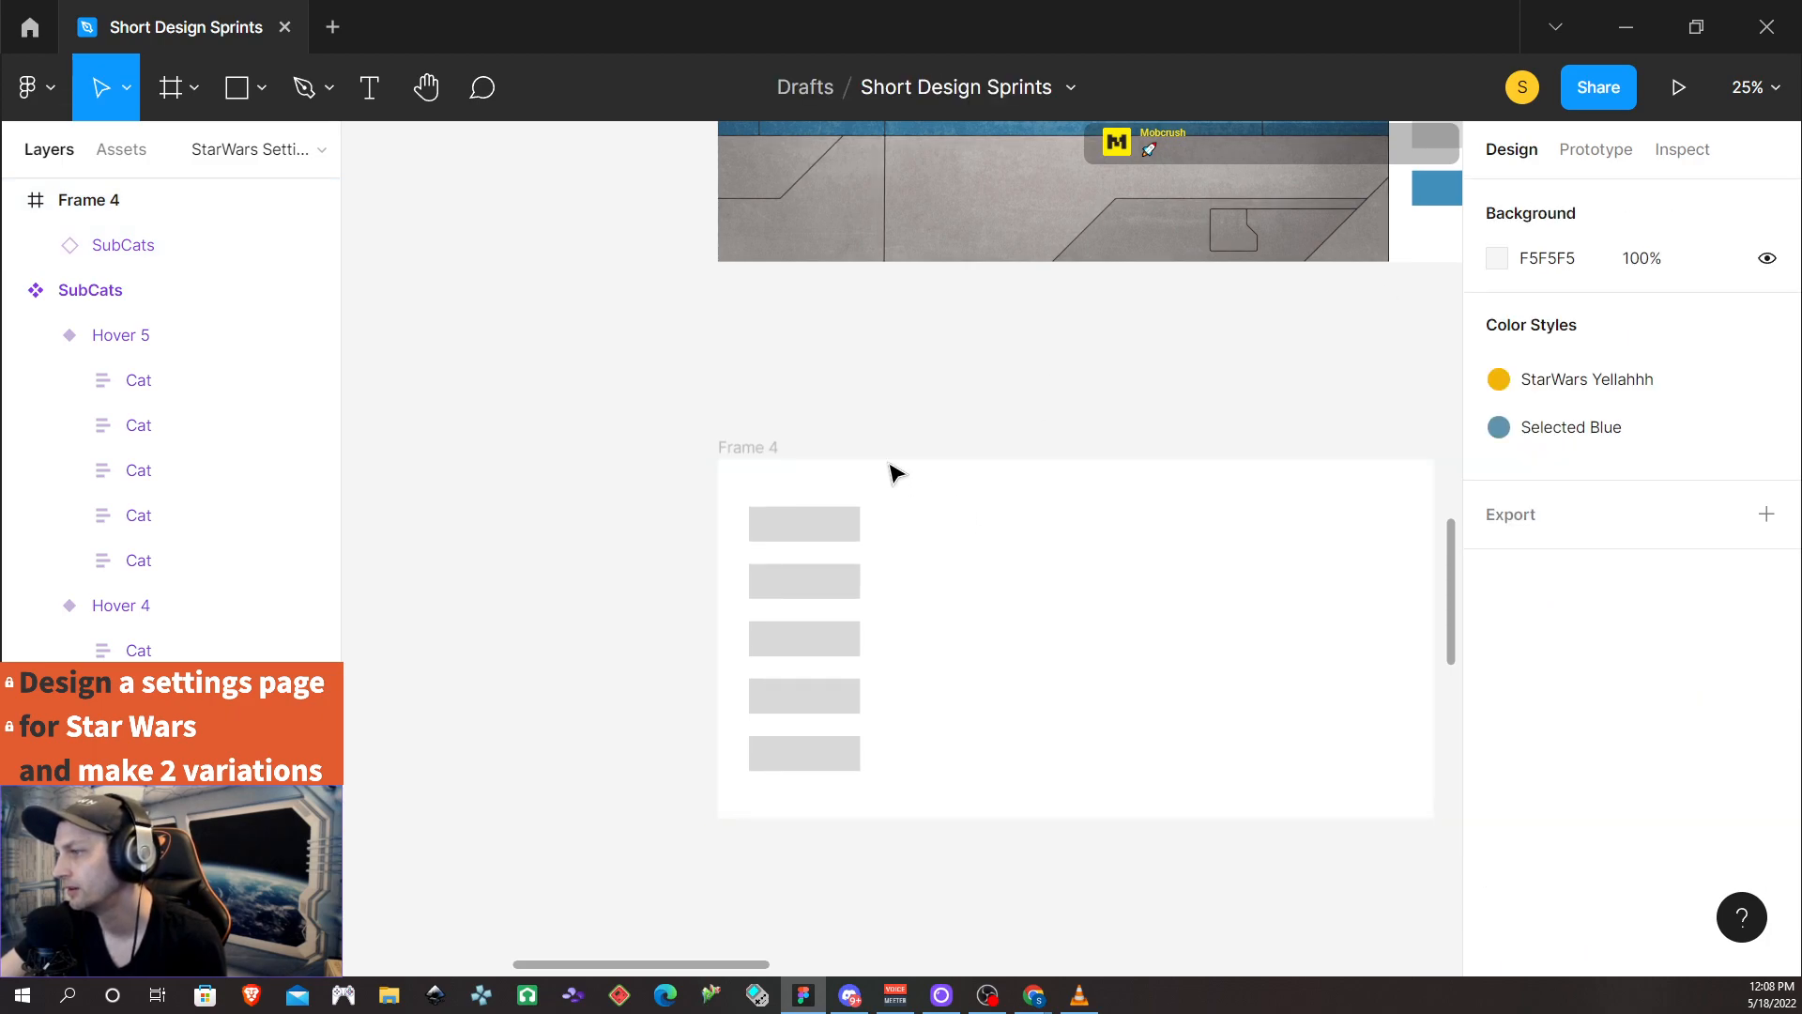
Set Frame 4's size to 1920 by 1080
{"action": "left_click", "coordinate": [760, 463]}
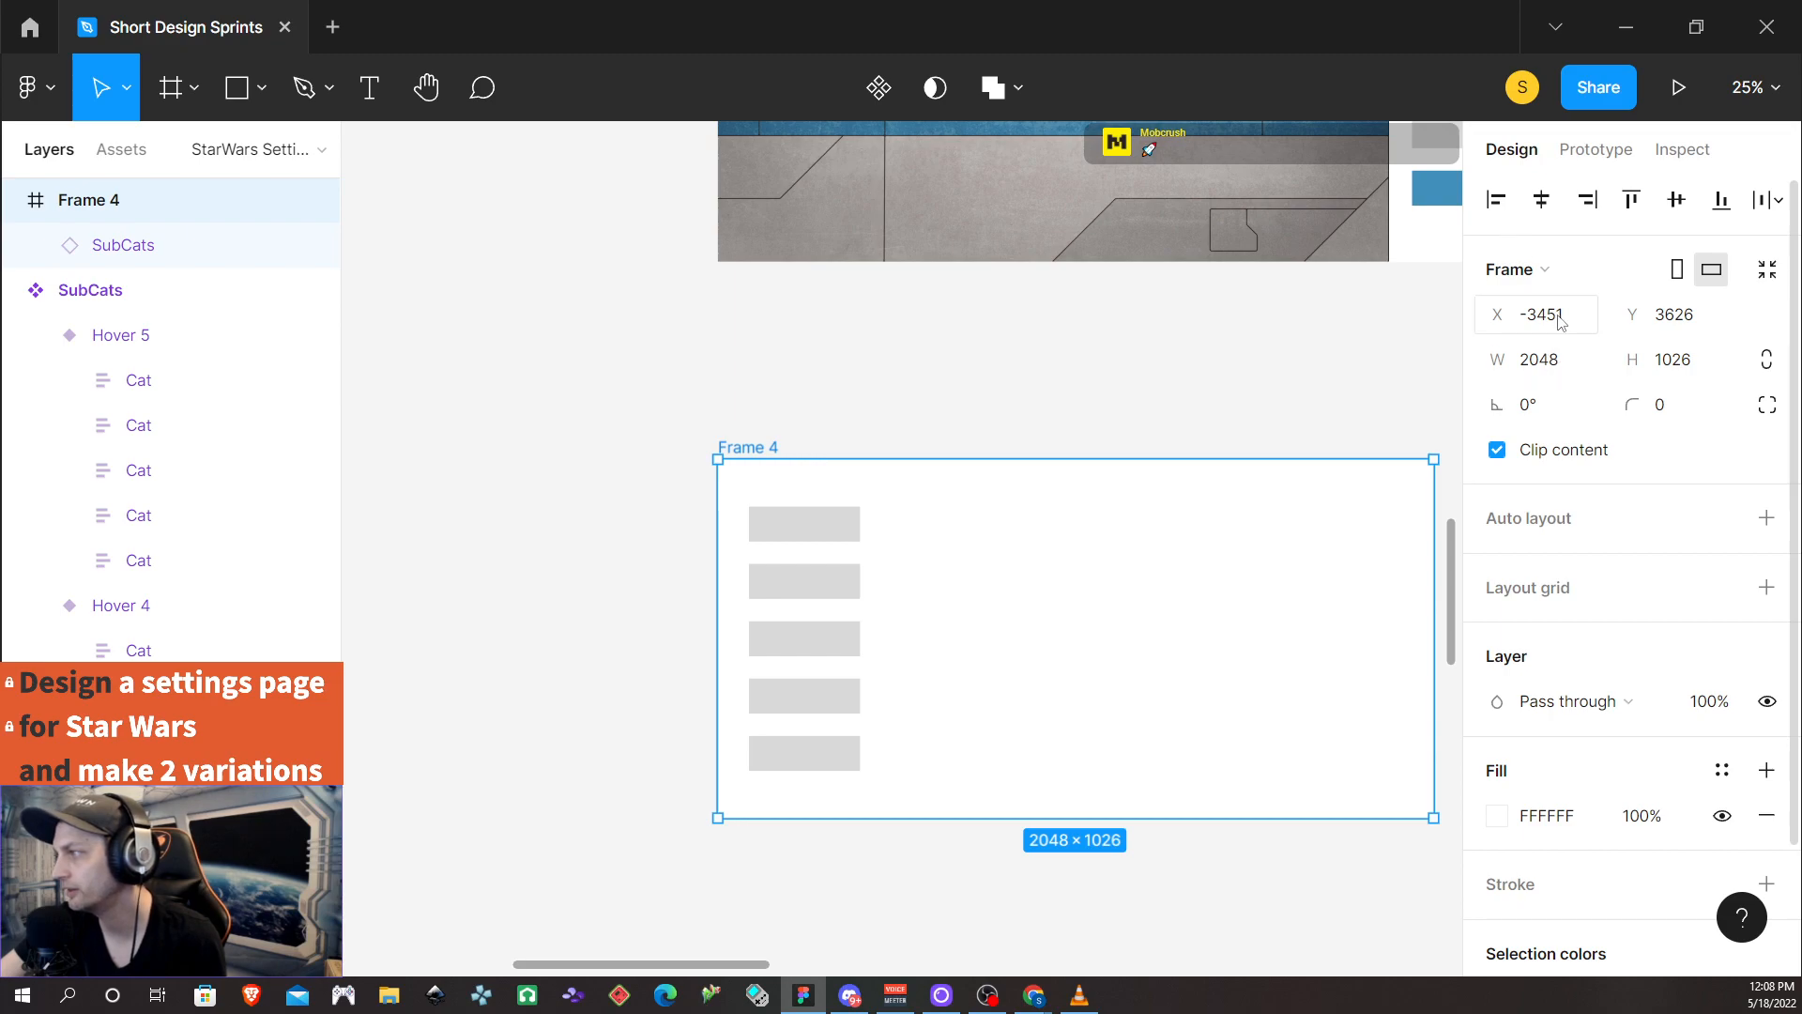
{"action": "left_click", "coordinate": [1560, 378]}
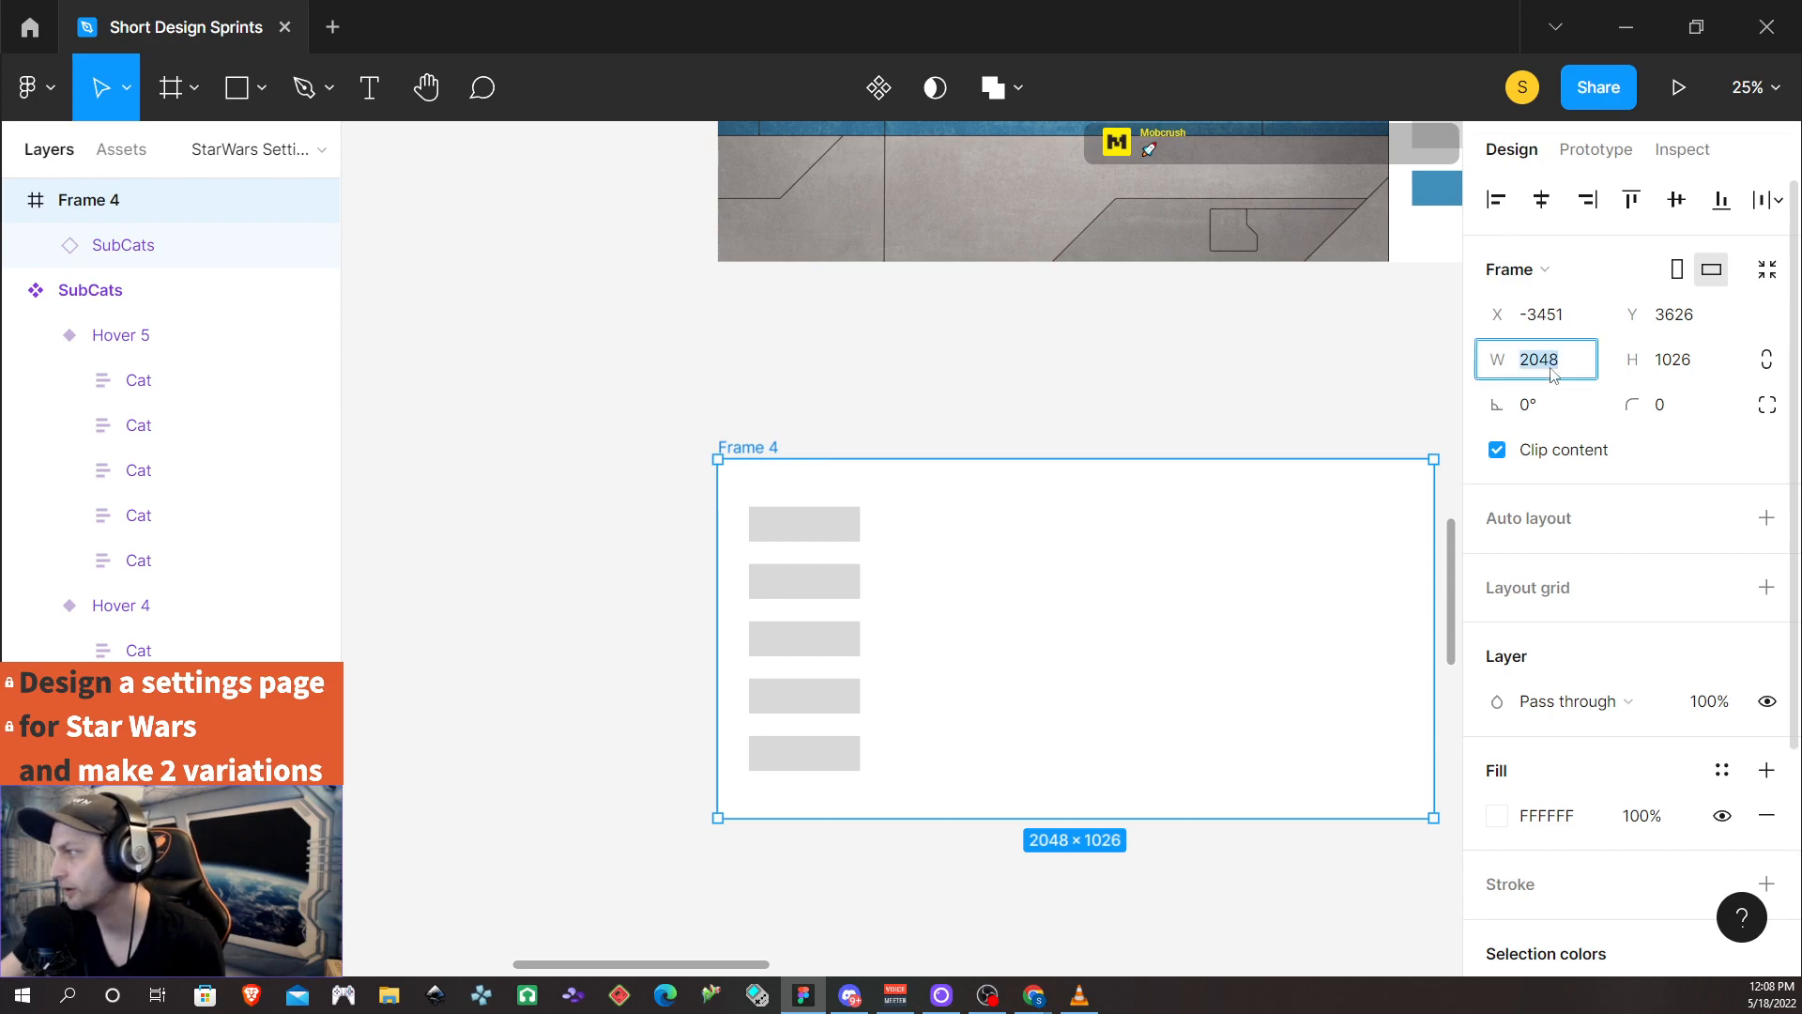
{"action": "type", "text": "1920"}
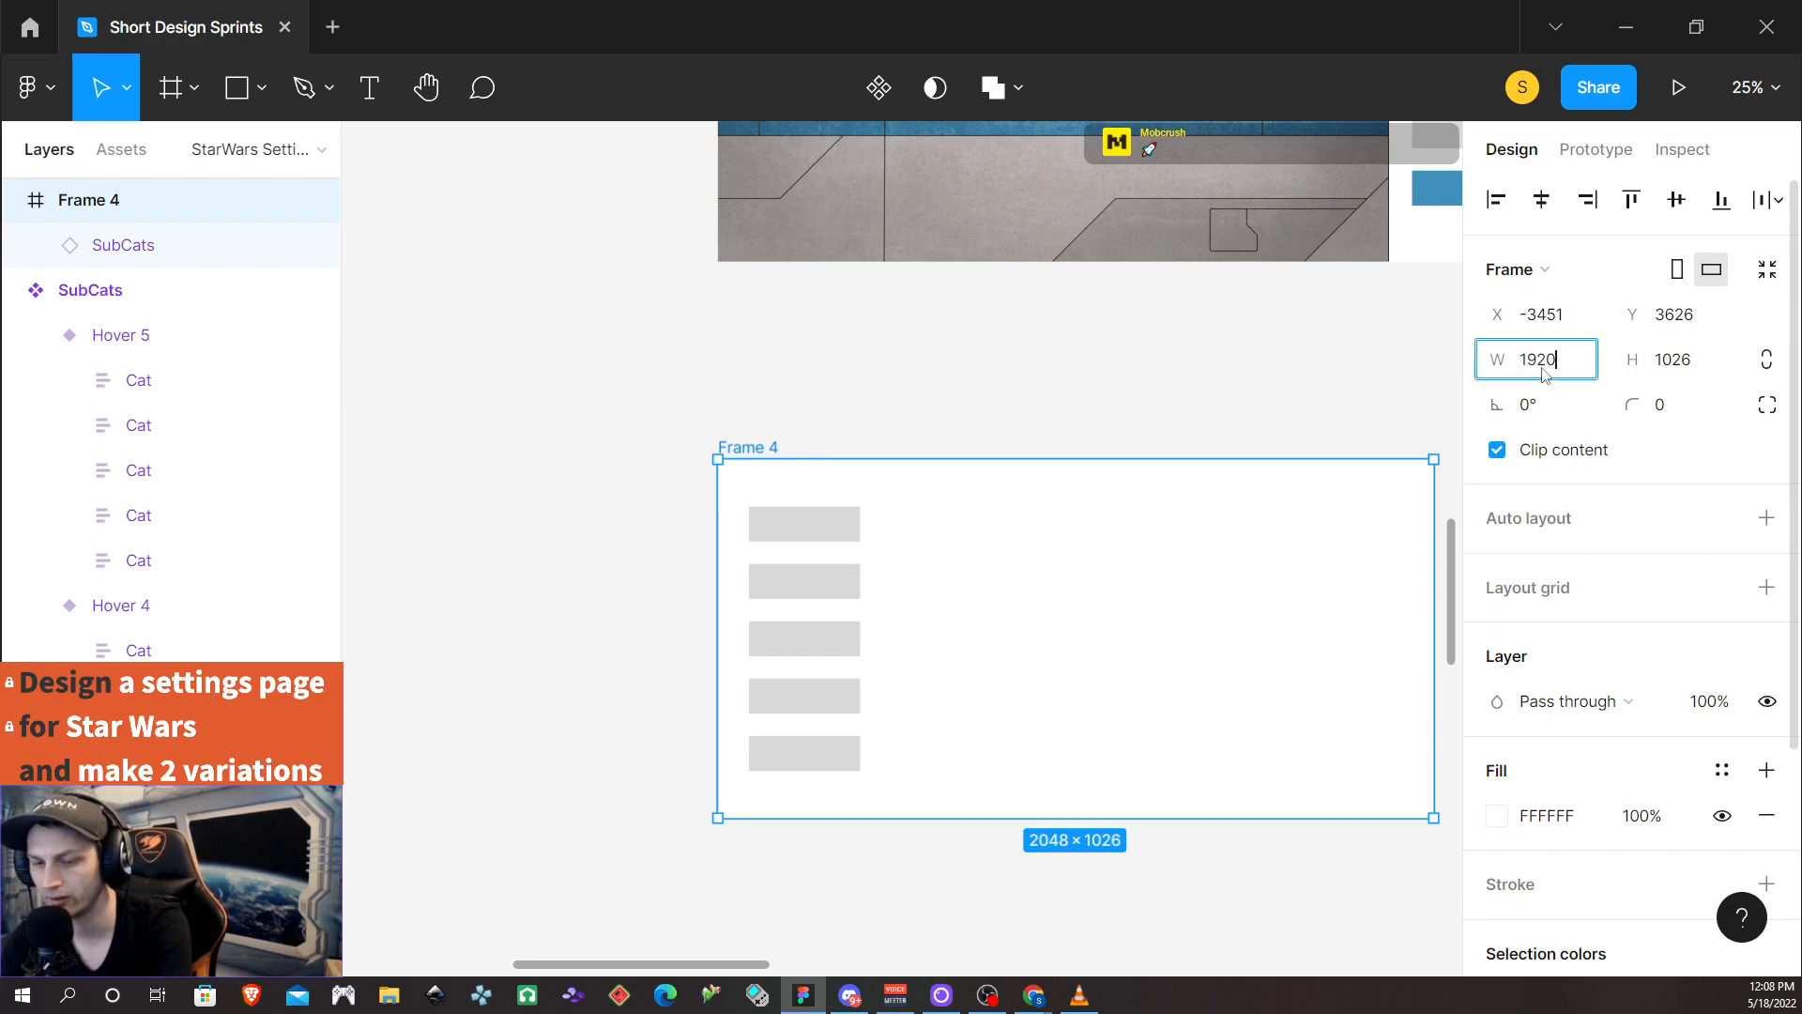
{"action": "key", "text": "Tab"}
{"action": "type", "text": "1080"}
{"action": "key", "text": "Return"}
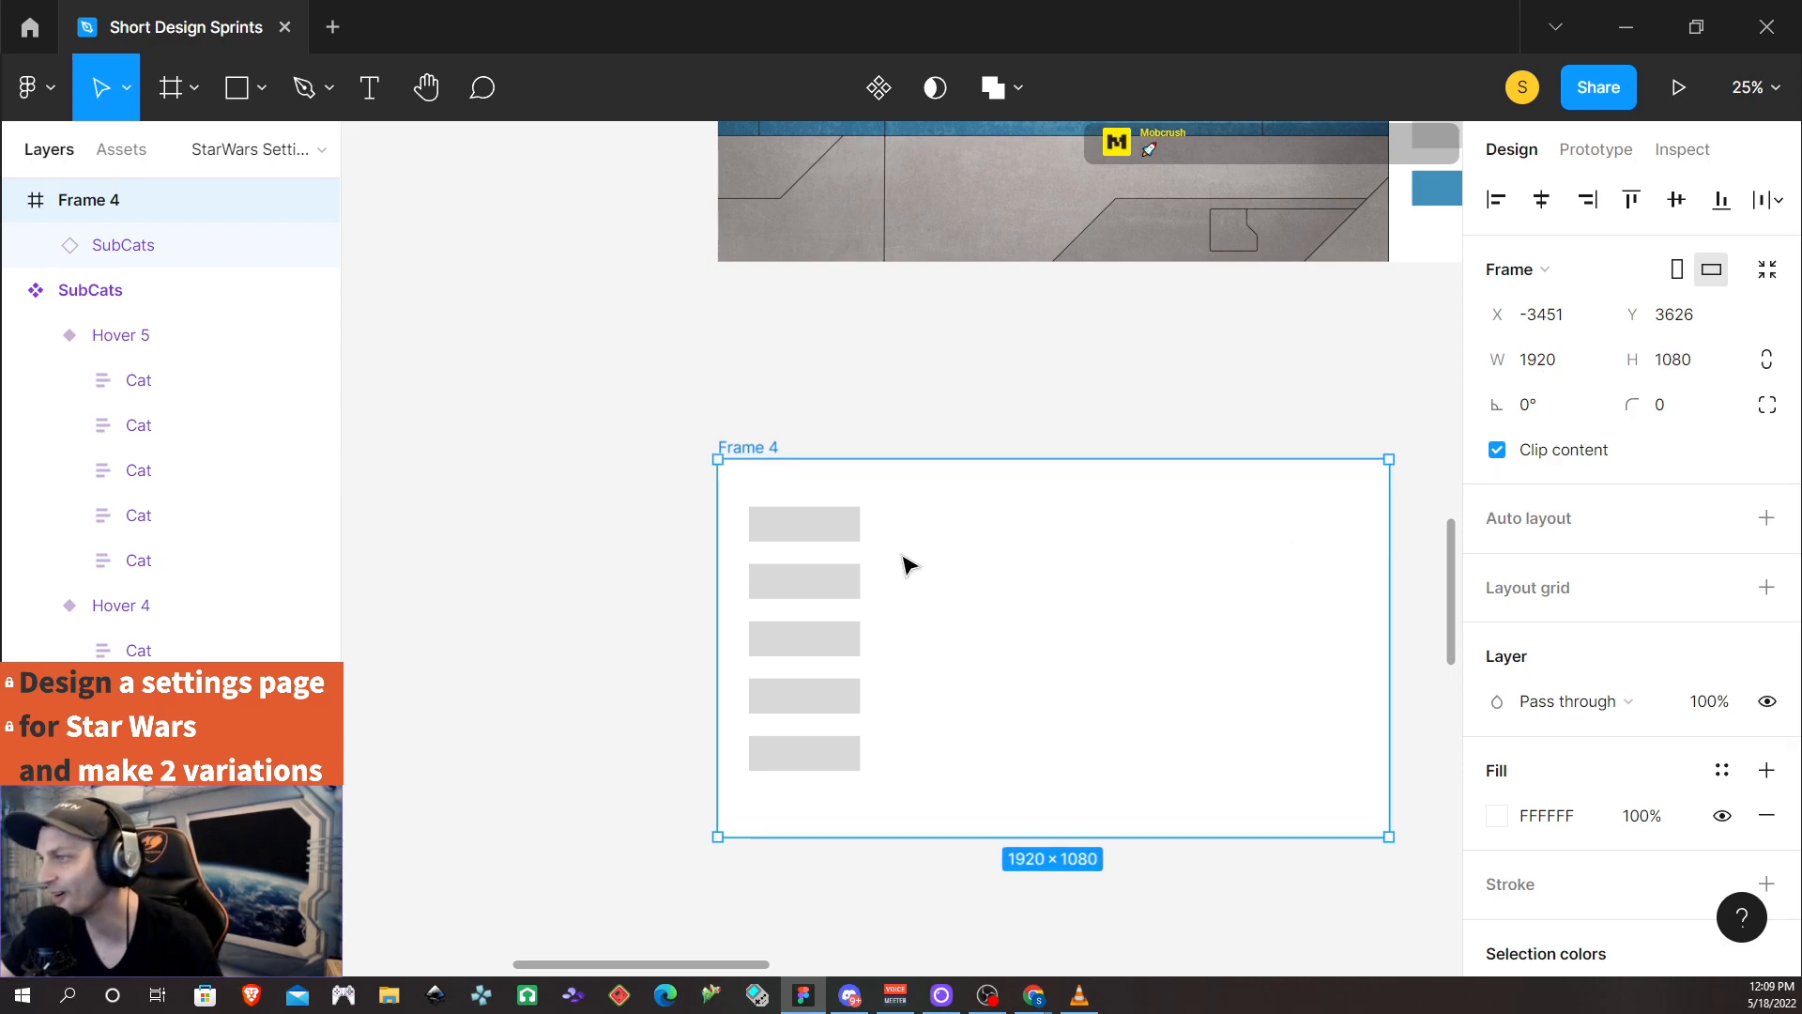
Try centring the SubCats buttons horizontally in Frame 4, undo that, and centre them vertically in the resized frame
{"action": "left_click", "coordinate": [804, 565]}
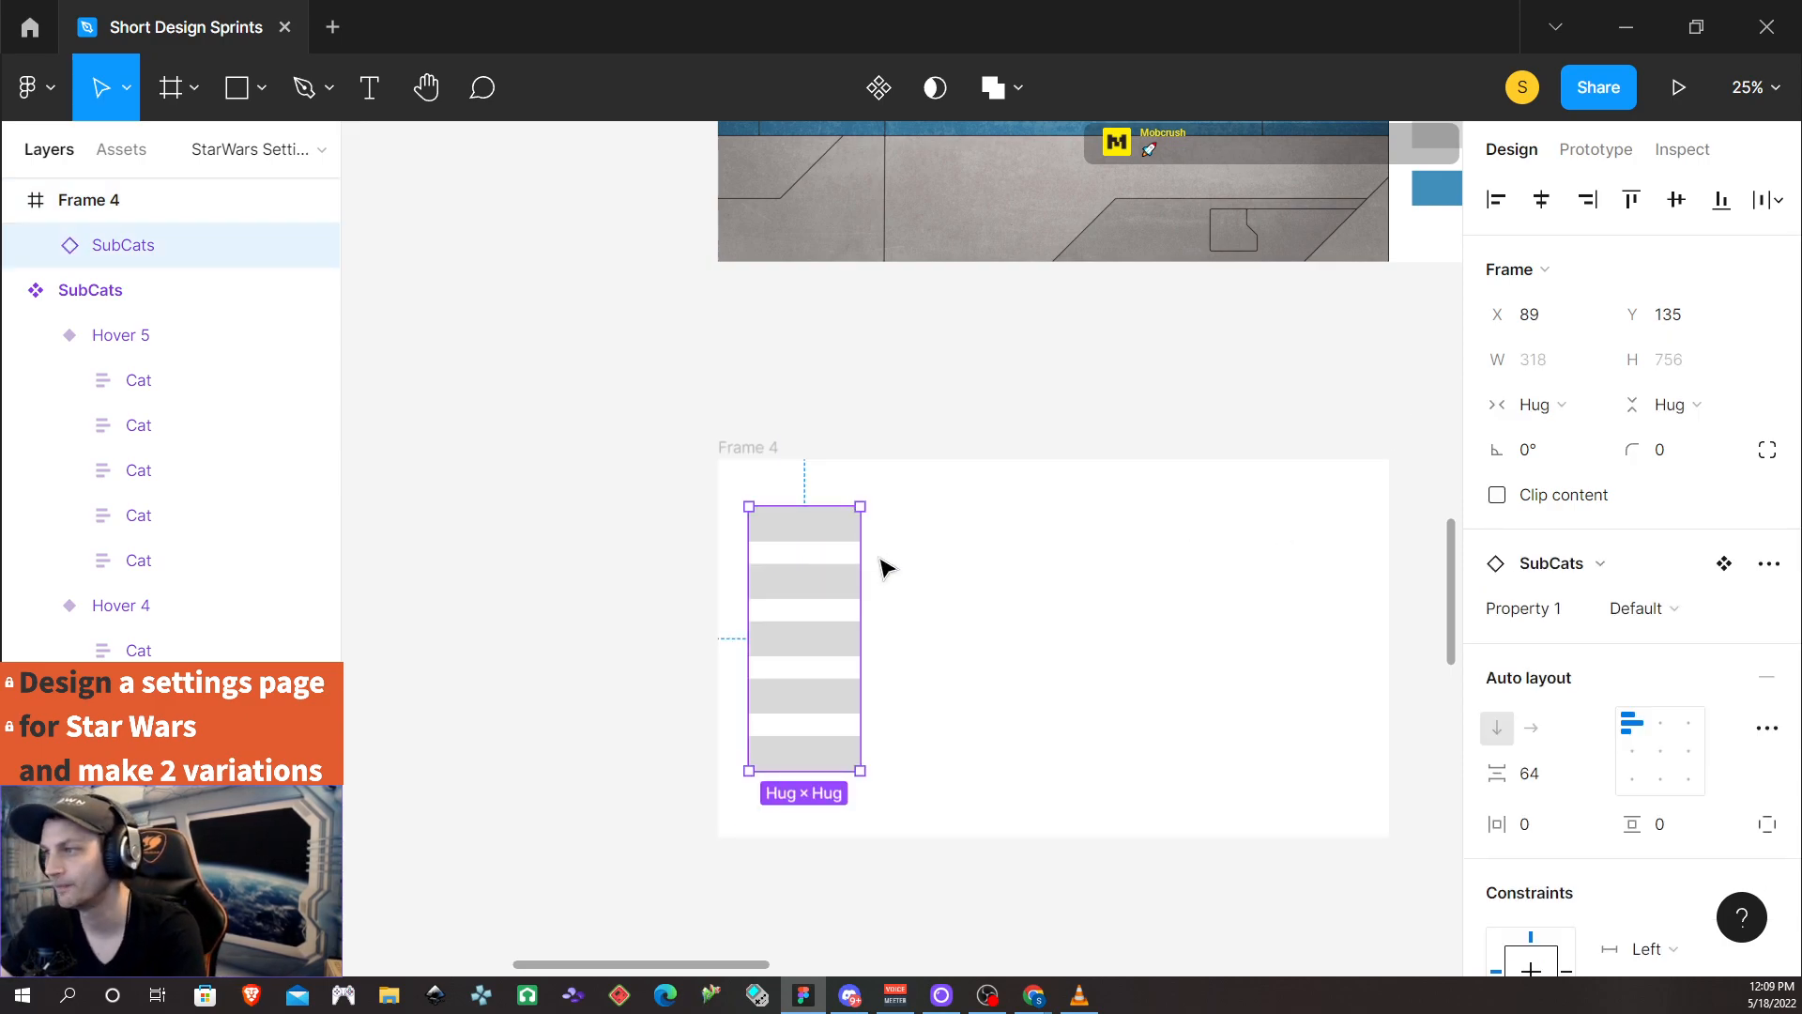
{"action": "left_click", "coordinate": [764, 471]}
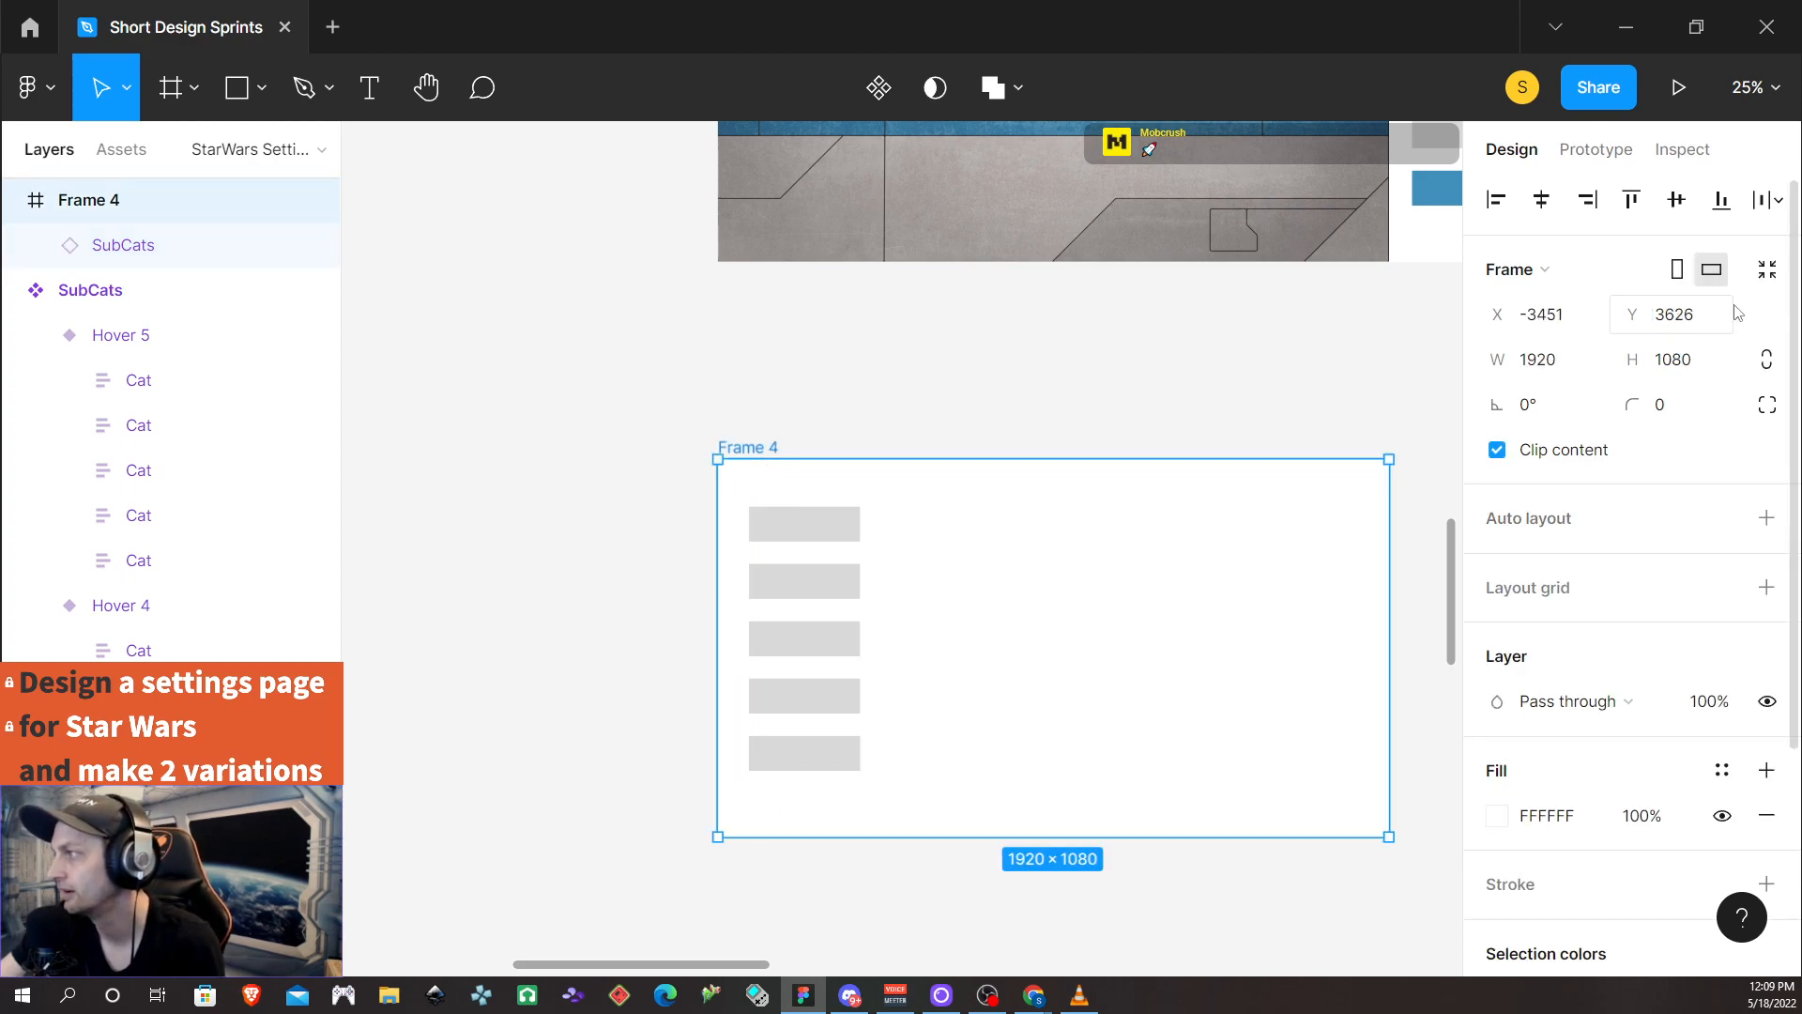
{"action": "left_click", "coordinate": [1542, 201]}
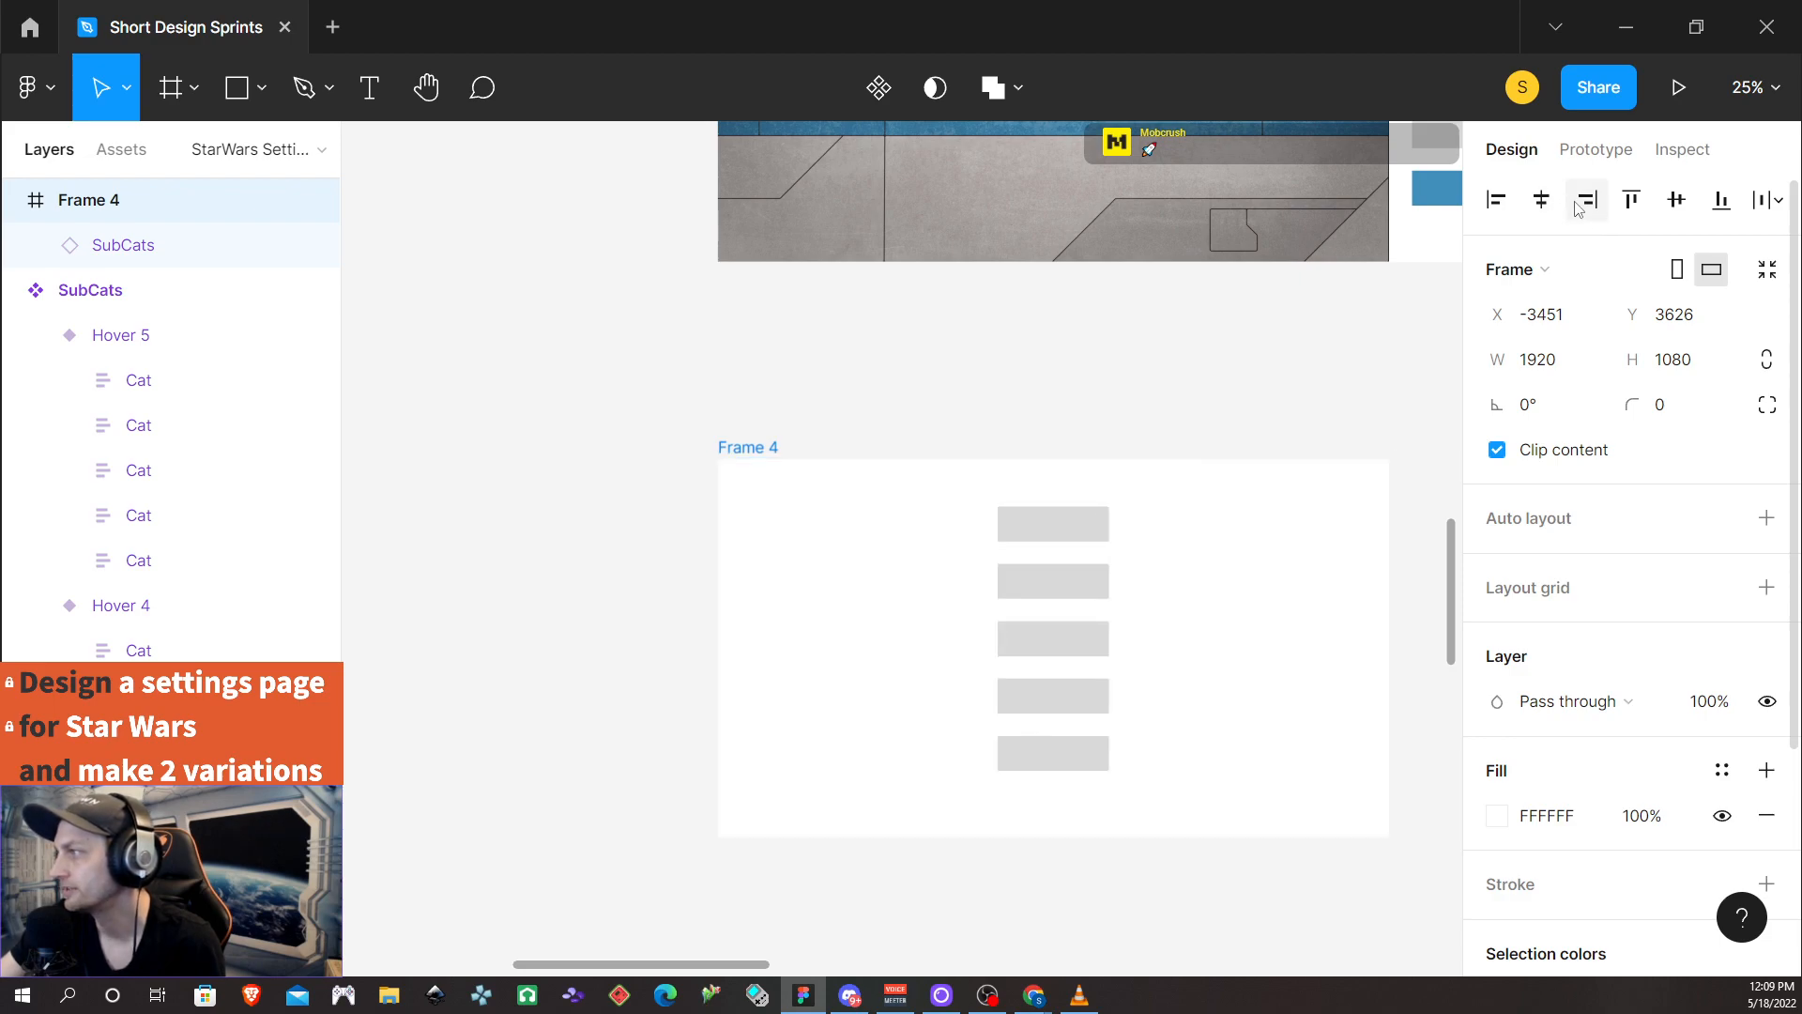
{"action": "key", "text": "ctrl+z"}
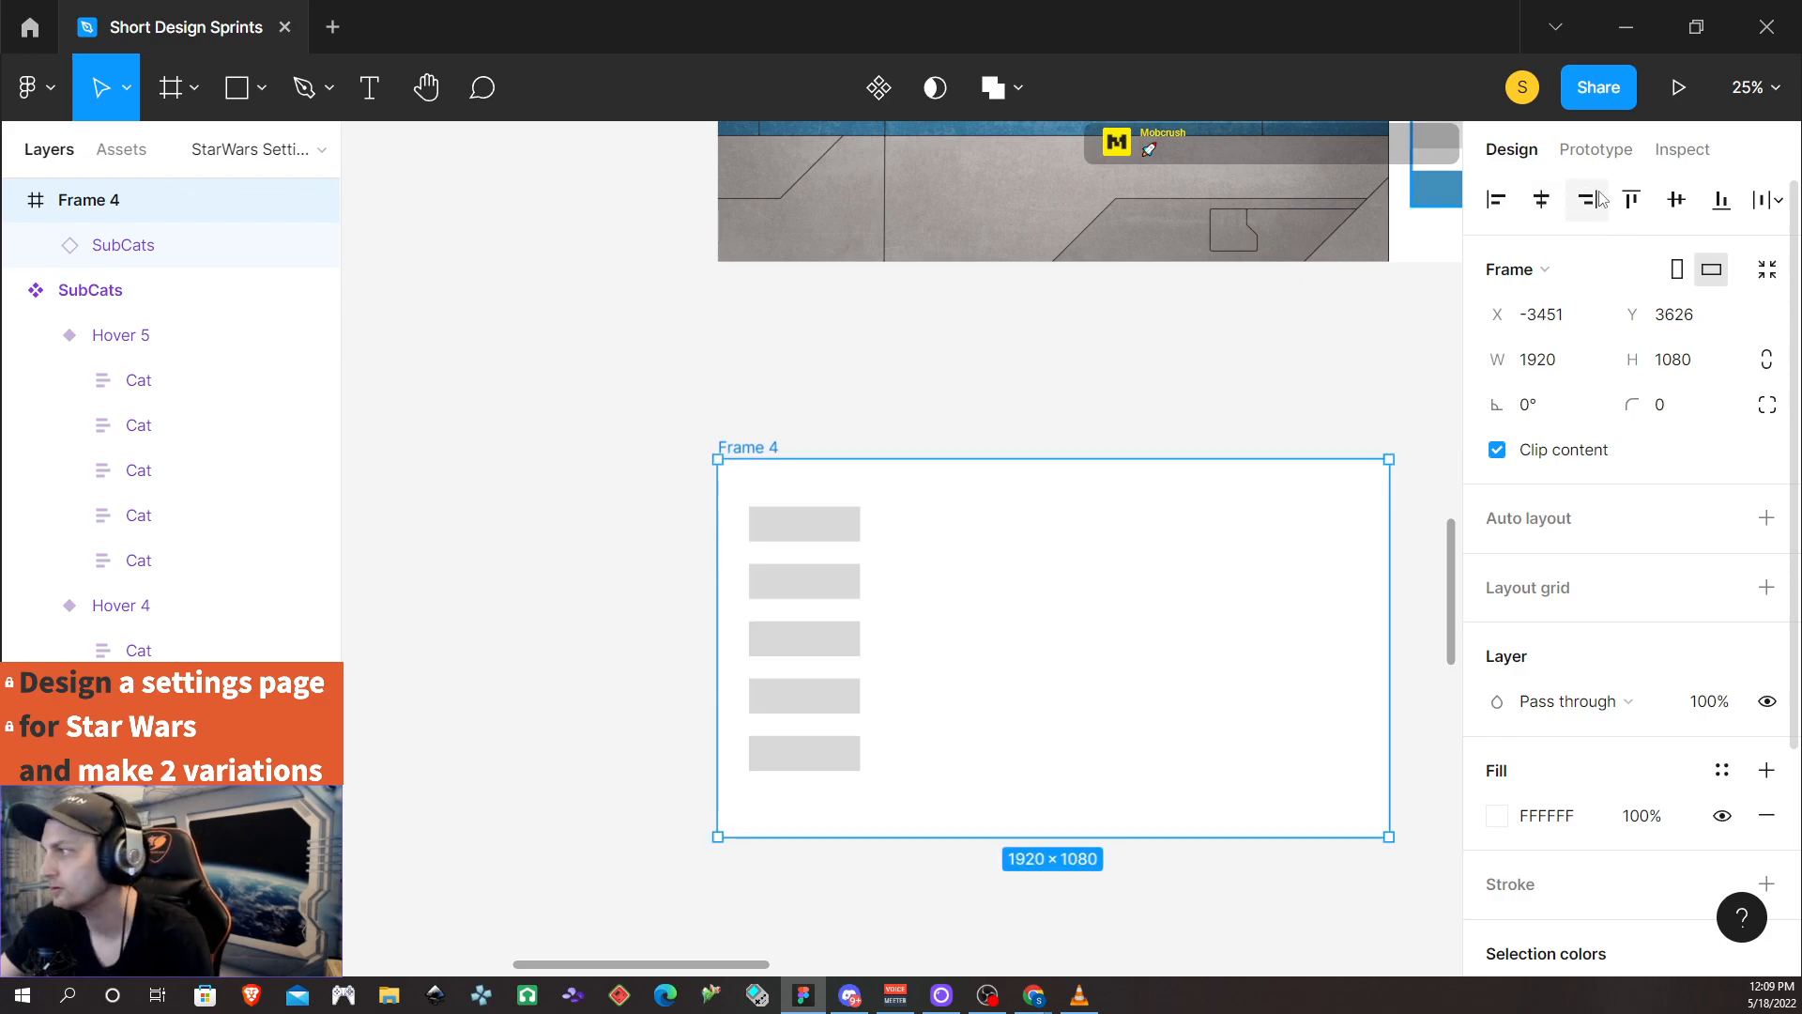
{"action": "left_click", "coordinate": [1033, 325]}
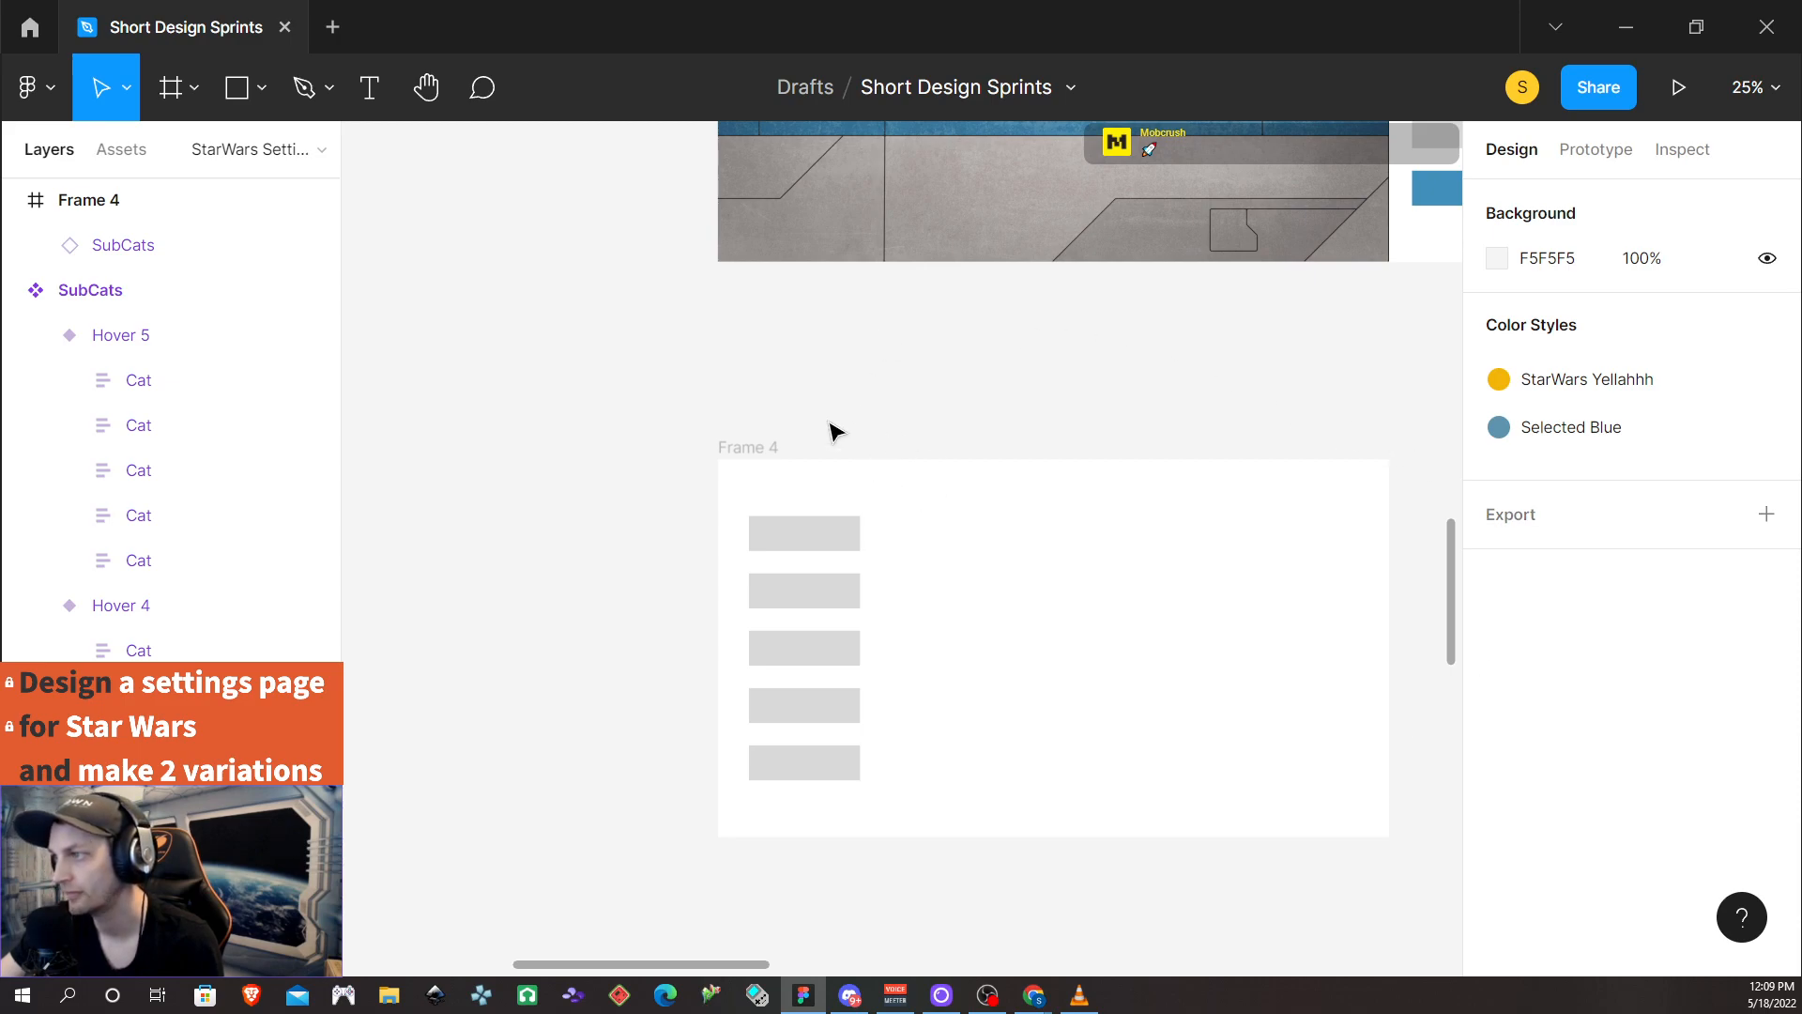
Move the SubCats instance out of Frame 4 onto the empty canvas beside the first movie settings frame
{"action": "left_click", "coordinate": [744, 448]}
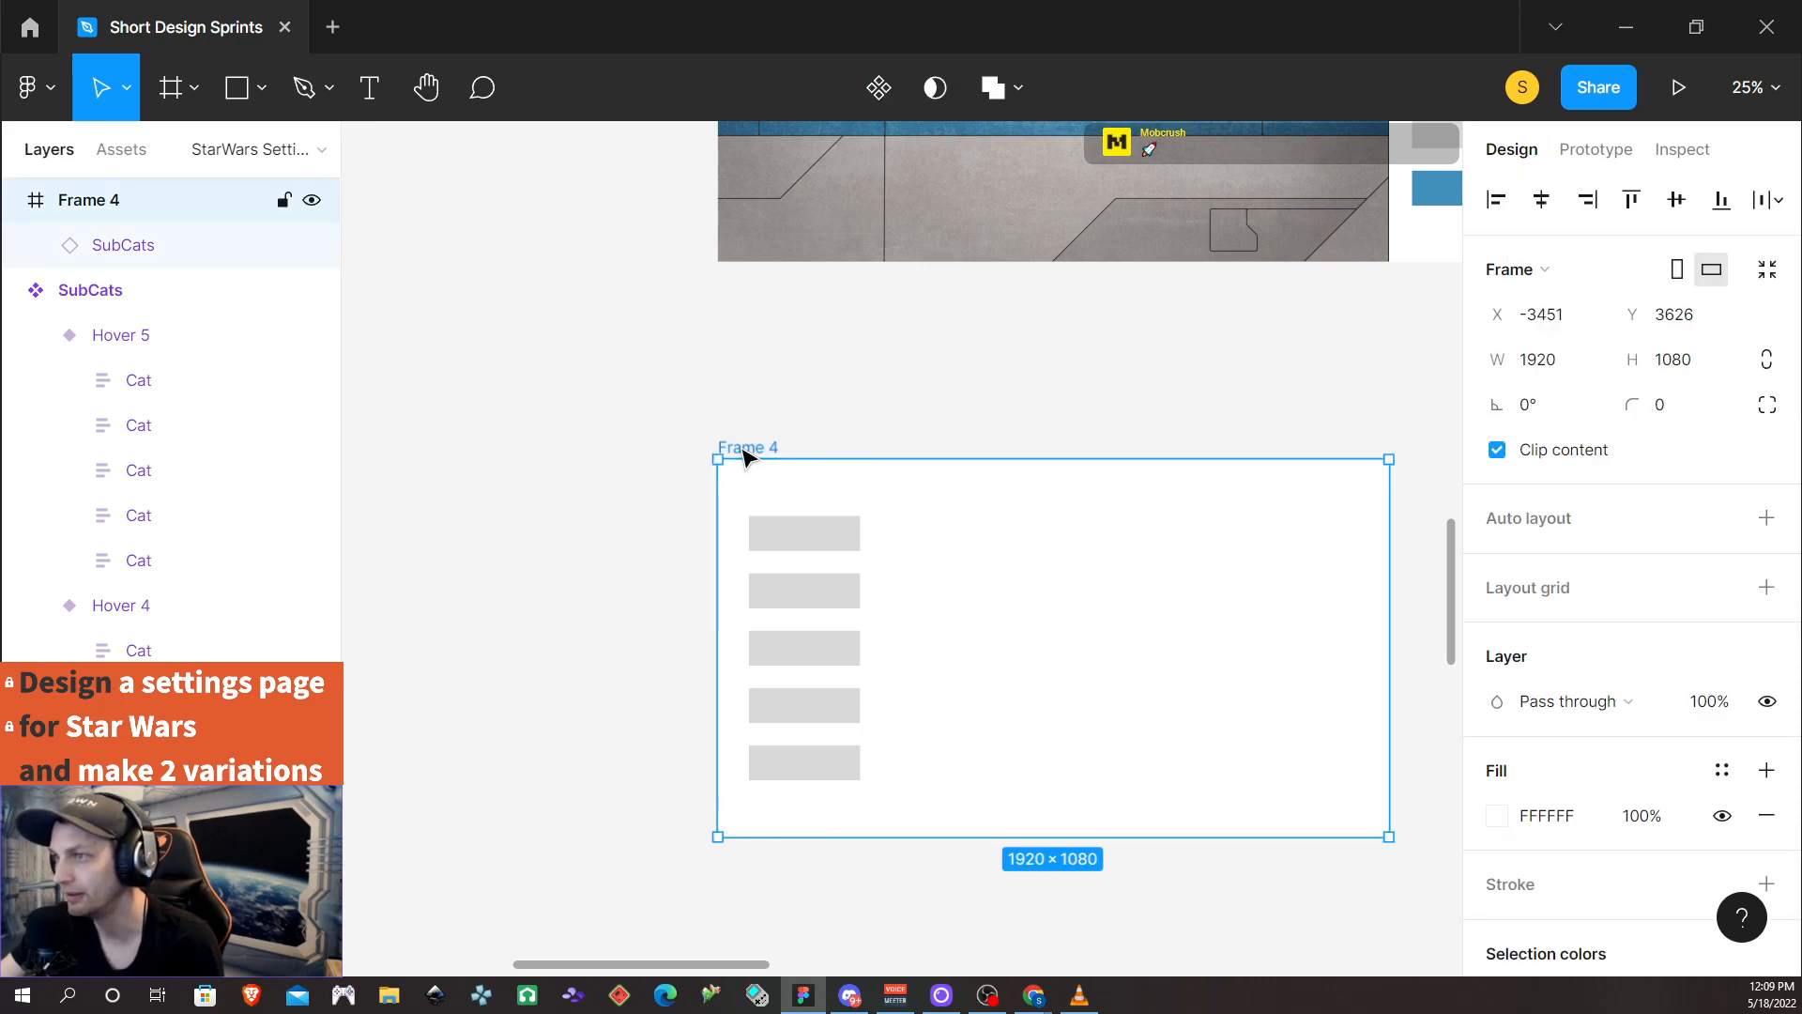
{"action": "scroll", "coordinate": [197, 347], "scroll_direction": "down", "scroll_amount": 8}
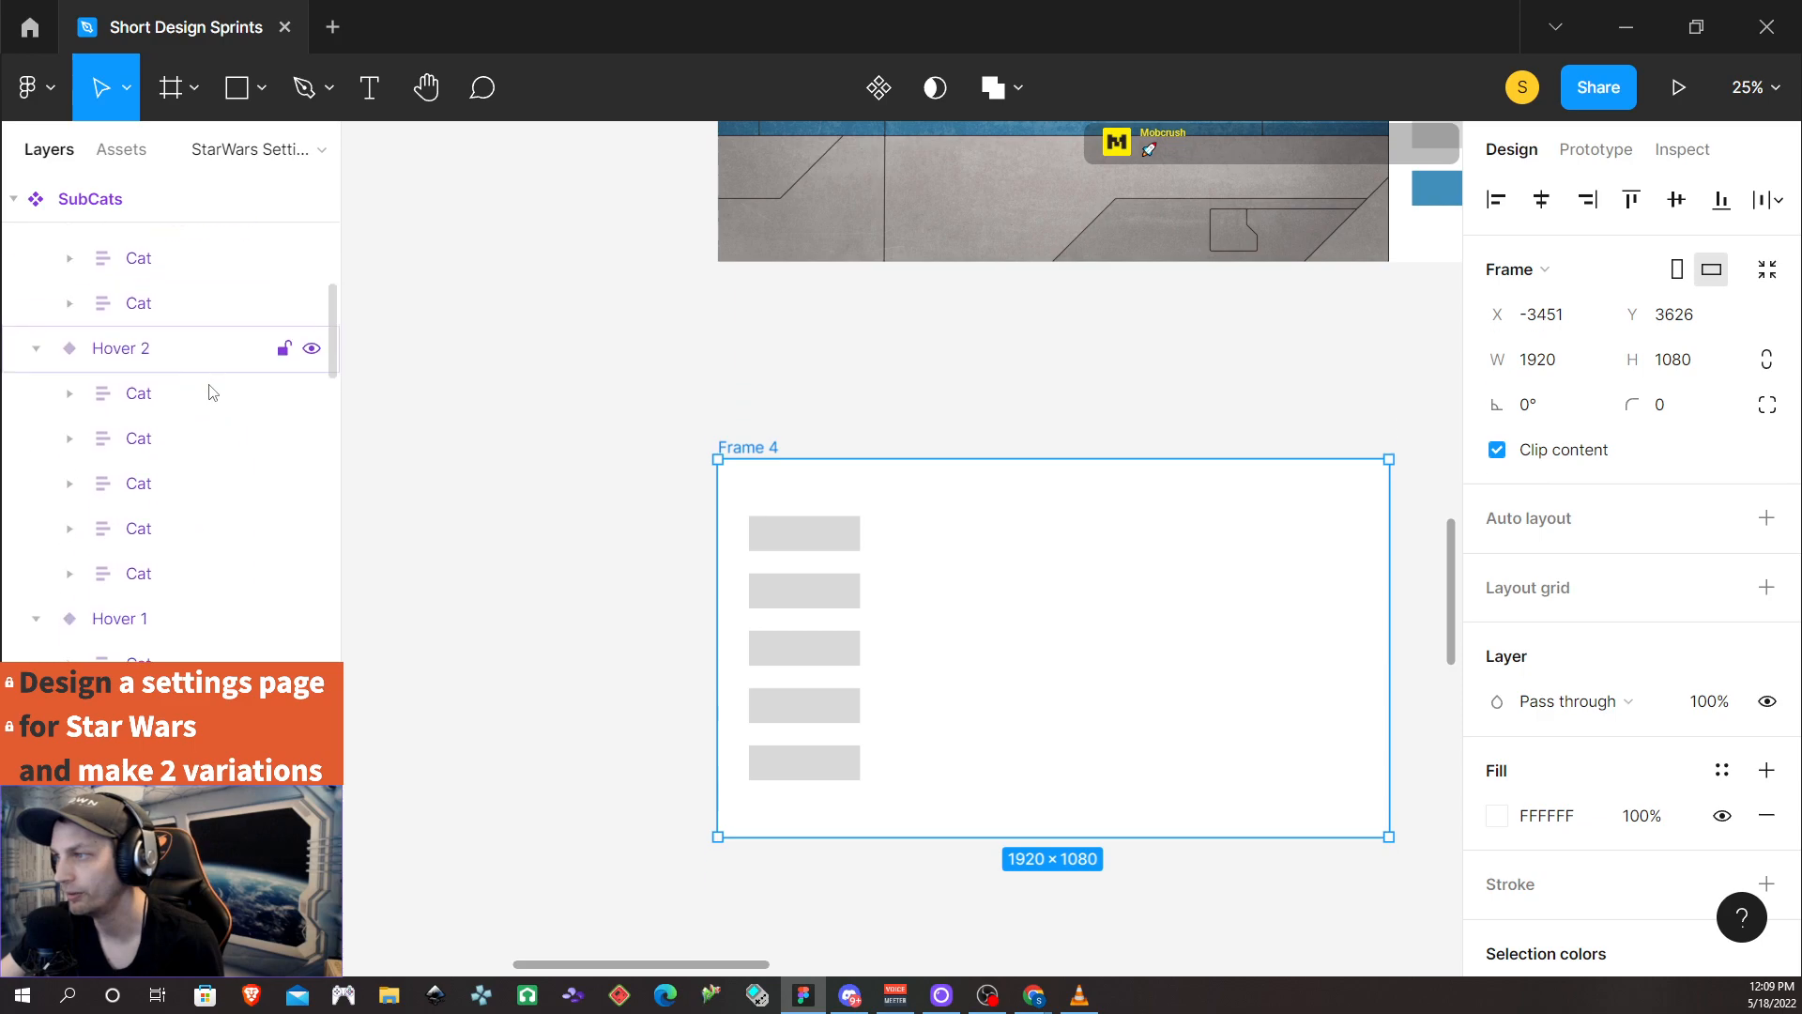
{"action": "scroll", "coordinate": [854, 722], "scroll_direction": "down", "scroll_amount": 3}
{"action": "scroll", "coordinate": [856, 726], "scroll_direction": "up", "scroll_amount": 5}
{"action": "scroll", "coordinate": [861, 734], "scroll_direction": "down", "scroll_amount": 5}
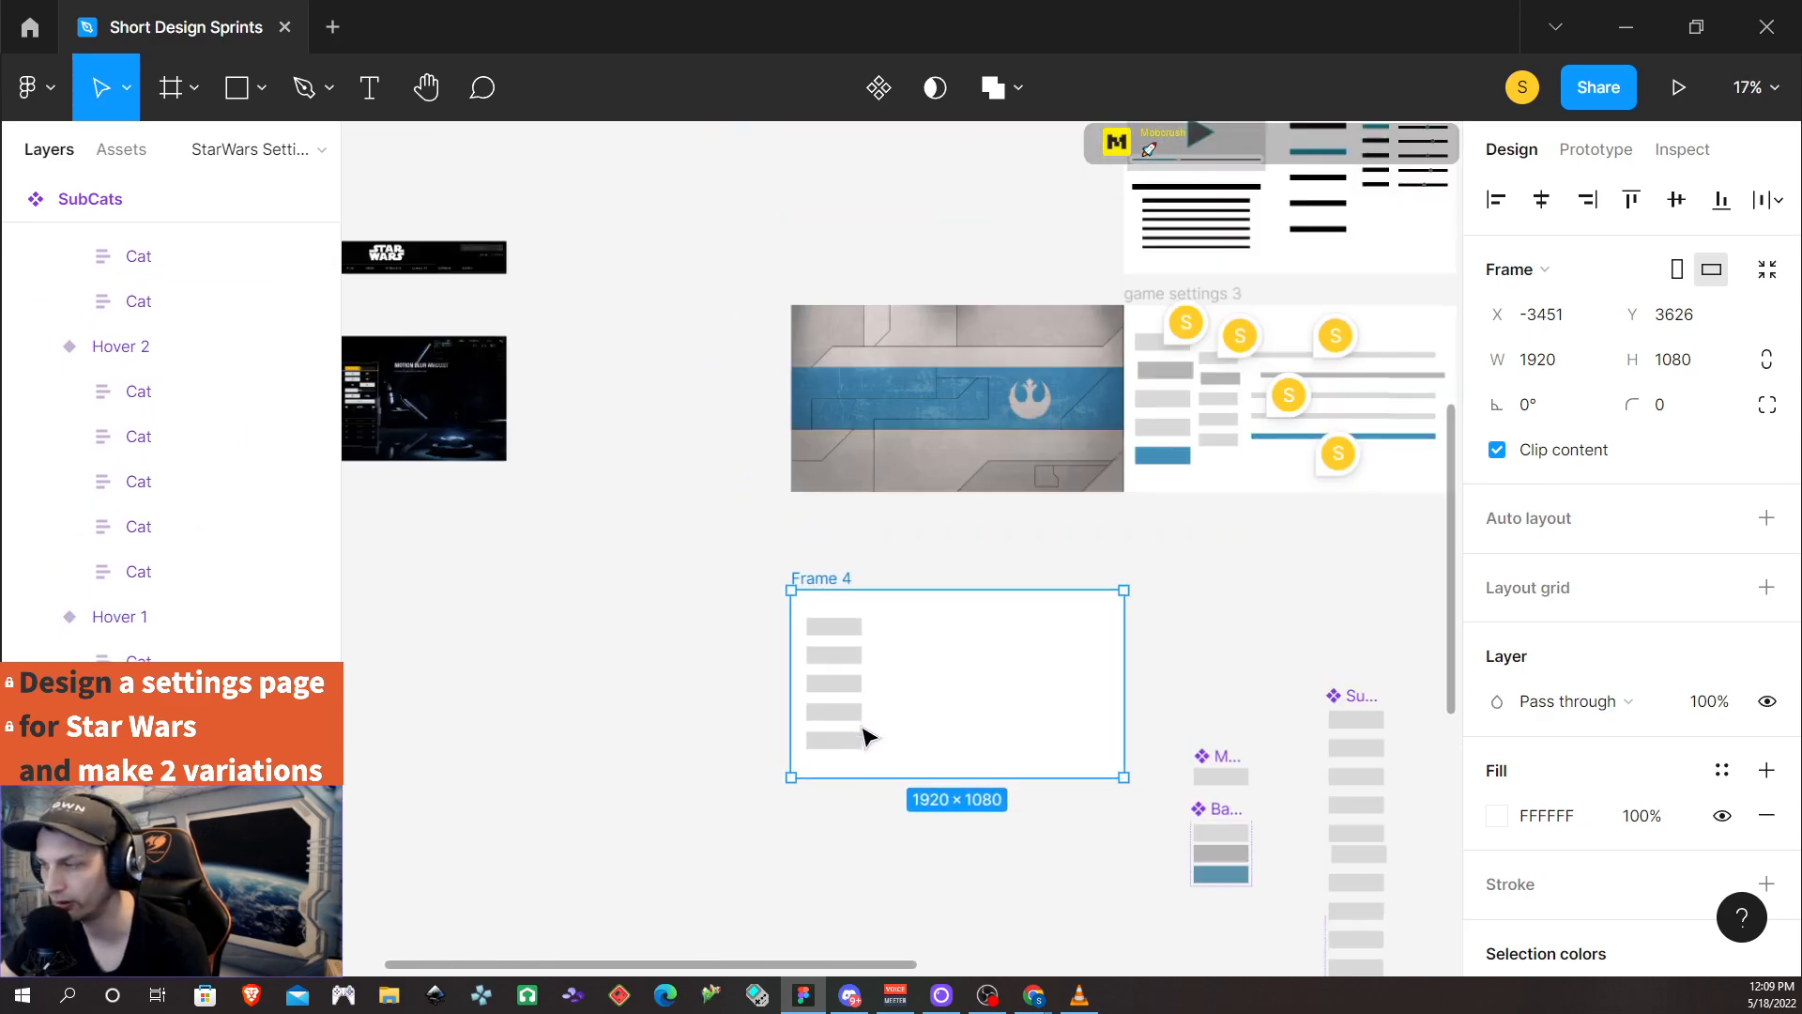
{"action": "scroll", "coordinate": [864, 735], "scroll_direction": "down", "scroll_amount": 2}
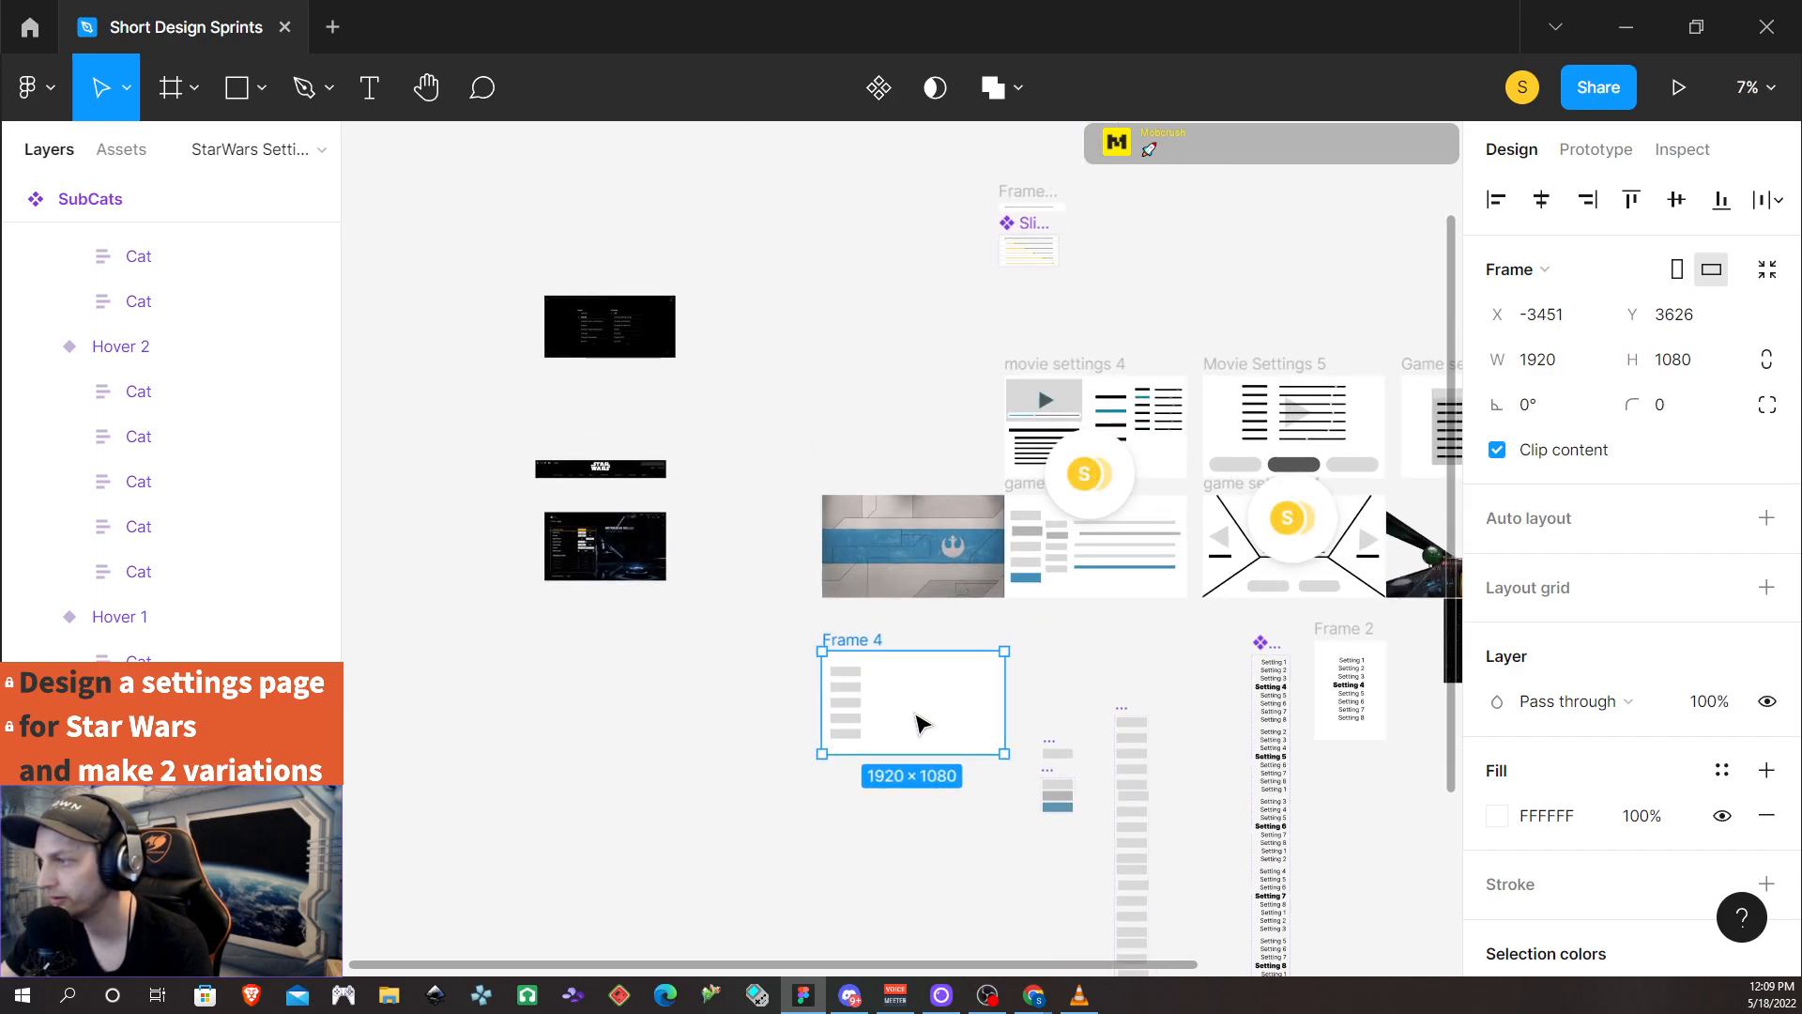
{"action": "left_click_drag", "start_coordinate": [848, 723], "coordinate": [767, 467]}
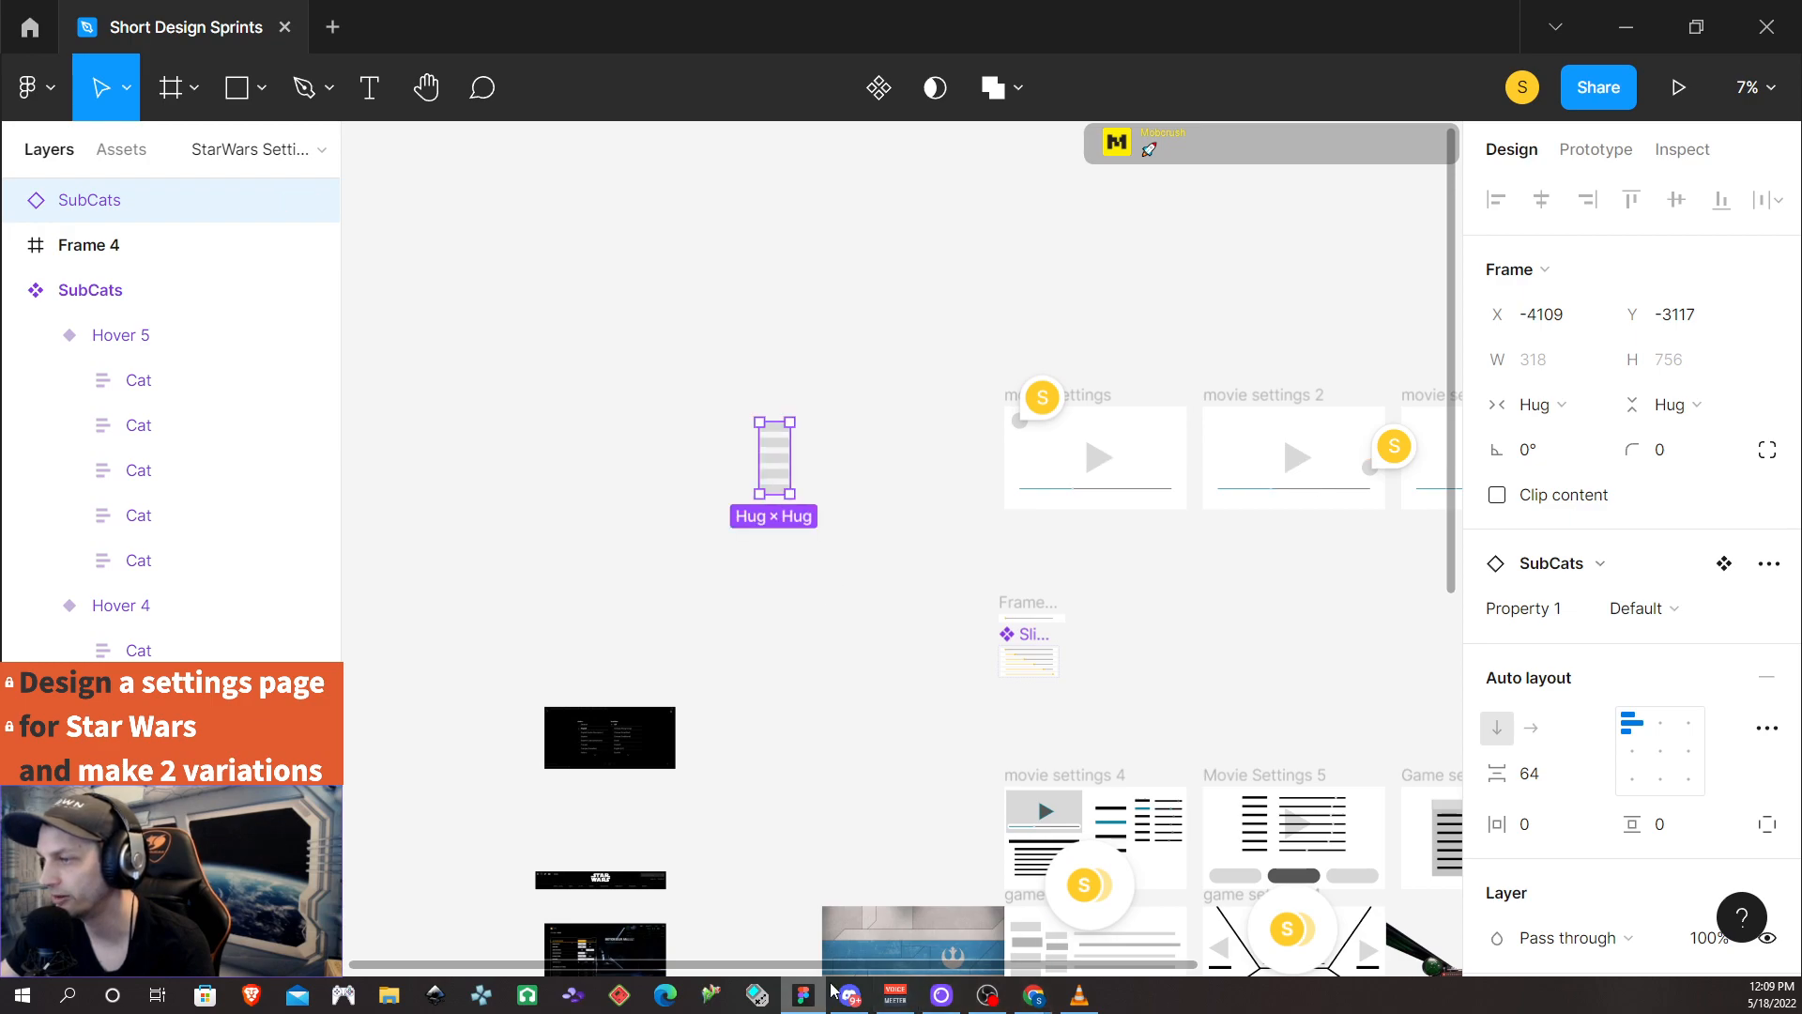
Delete the emptied Frame 4 beneath the Rebel emblem artwork
{"action": "scroll", "coordinate": [859, 848], "scroll_direction": "down", "scroll_amount": 1}
{"action": "scroll", "coordinate": [859, 848], "scroll_direction": "down", "scroll_amount": 10}
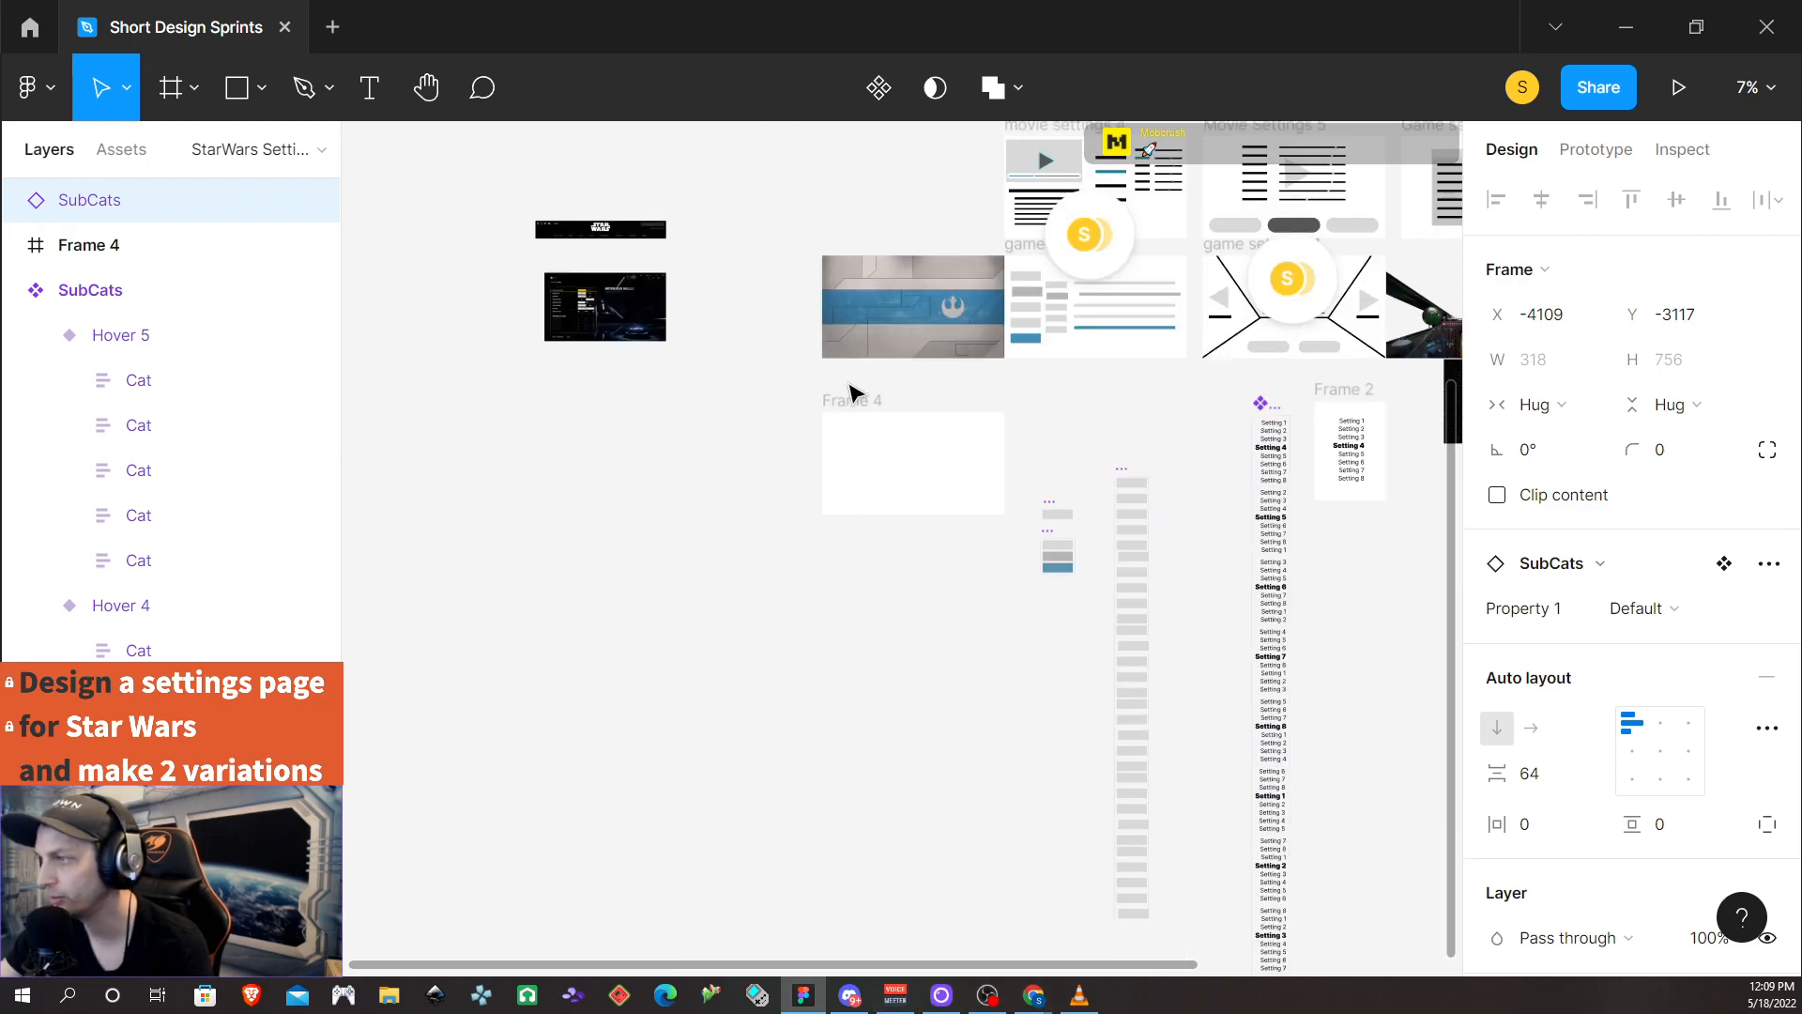
{"action": "left_click", "coordinate": [851, 402]}
{"action": "key", "text": "Delete"}
Place a copy of the Empty Slidey McSliderson slider on the canvas beside the SubCats buttons
{"action": "scroll", "coordinate": [845, 419], "scroll_direction": "up", "scroll_amount": 9}
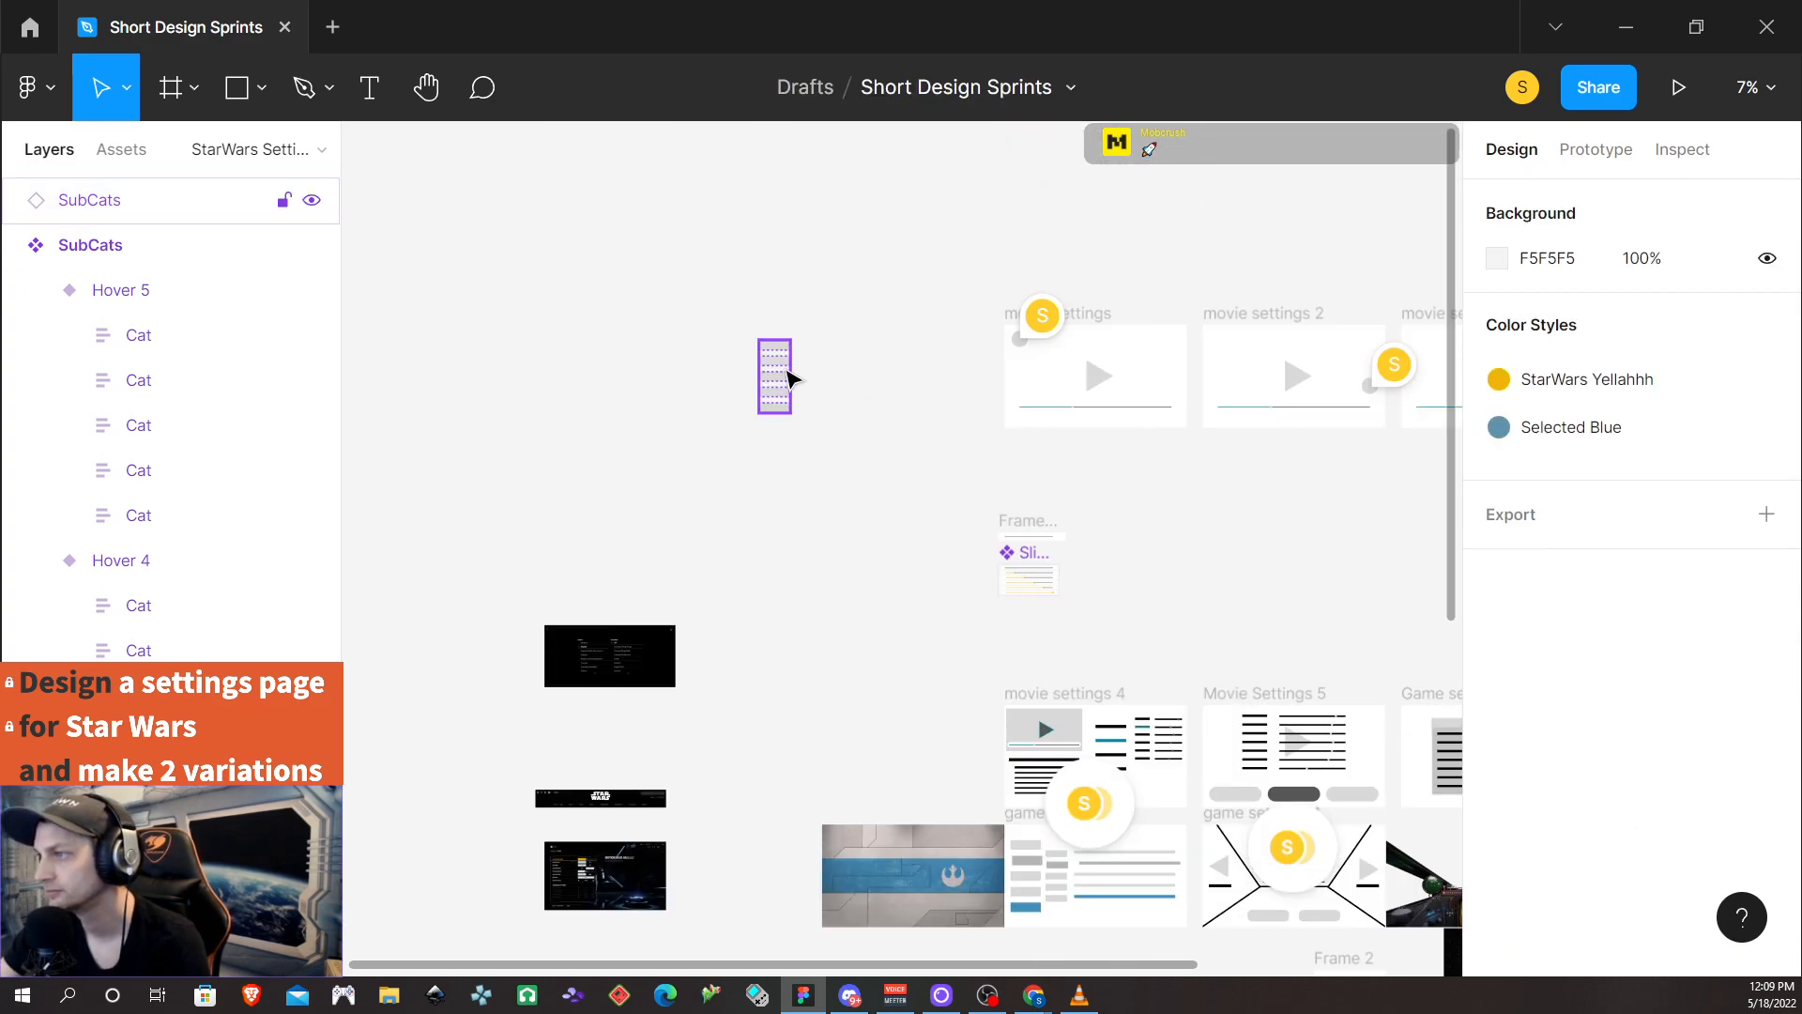
{"action": "left_click", "coordinate": [774, 387]}
{"action": "left_click", "coordinate": [849, 437]}
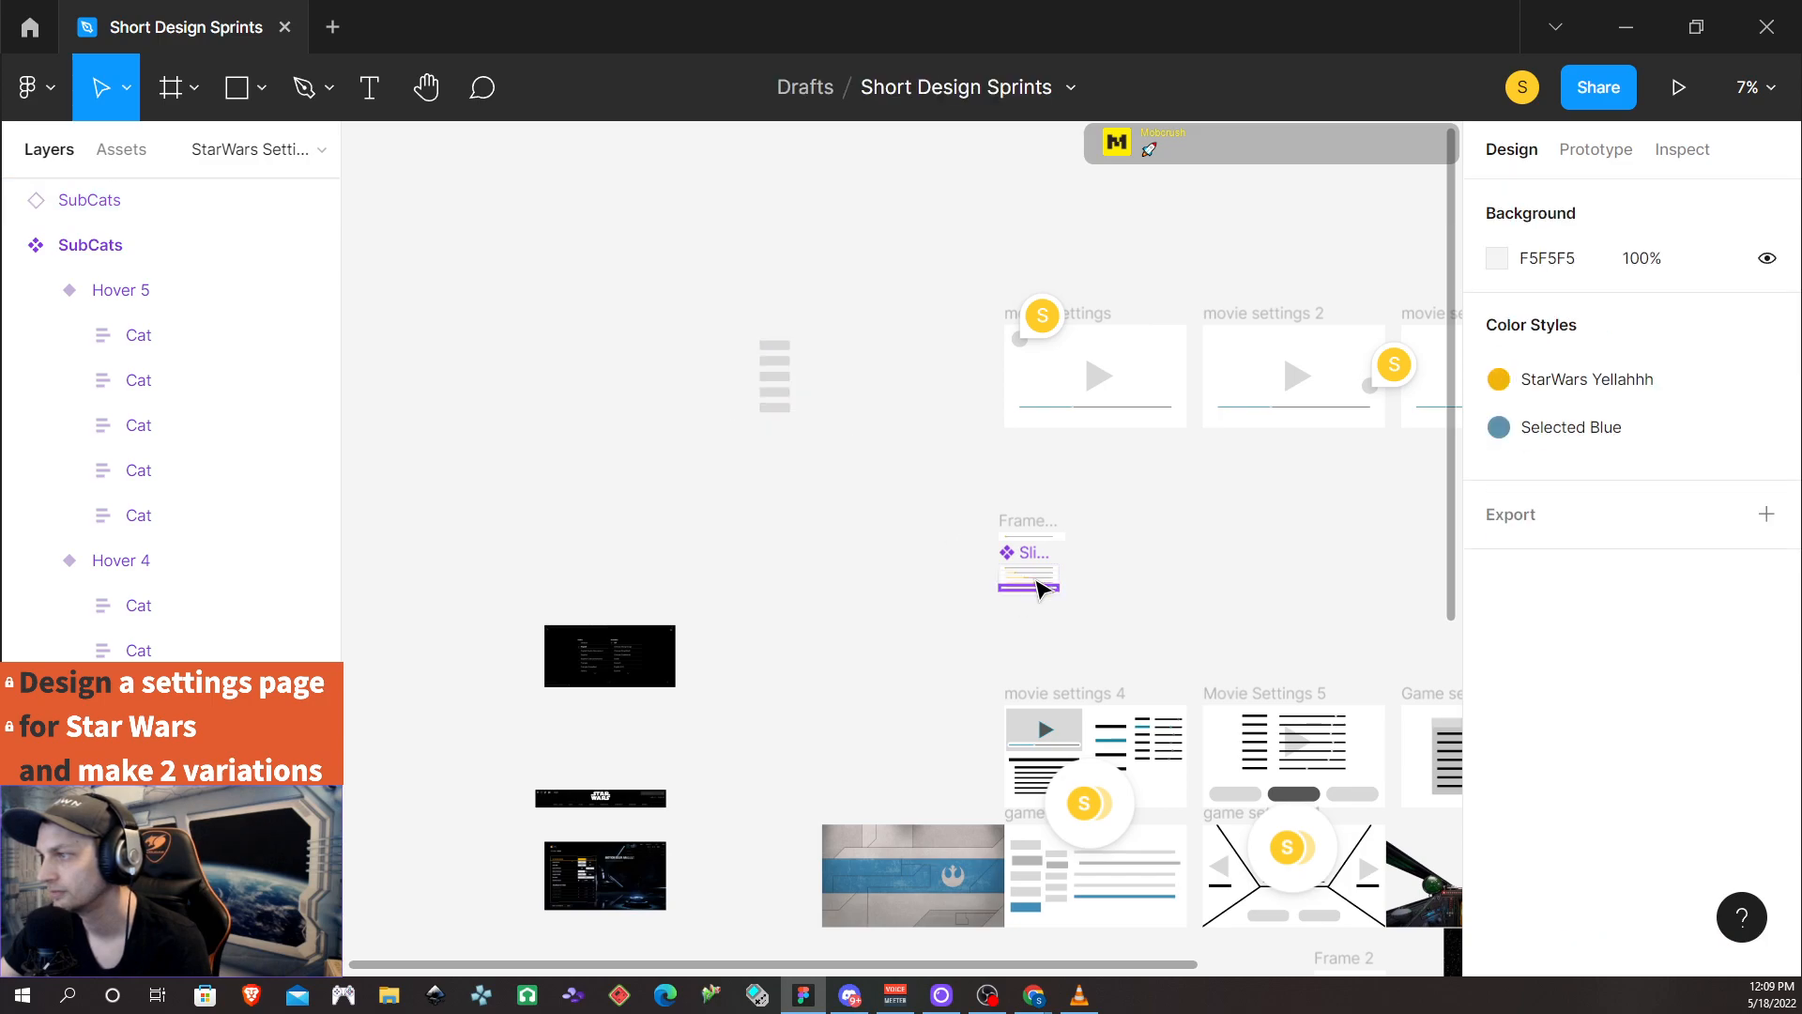
{"action": "left_click", "coordinate": [1024, 563]}
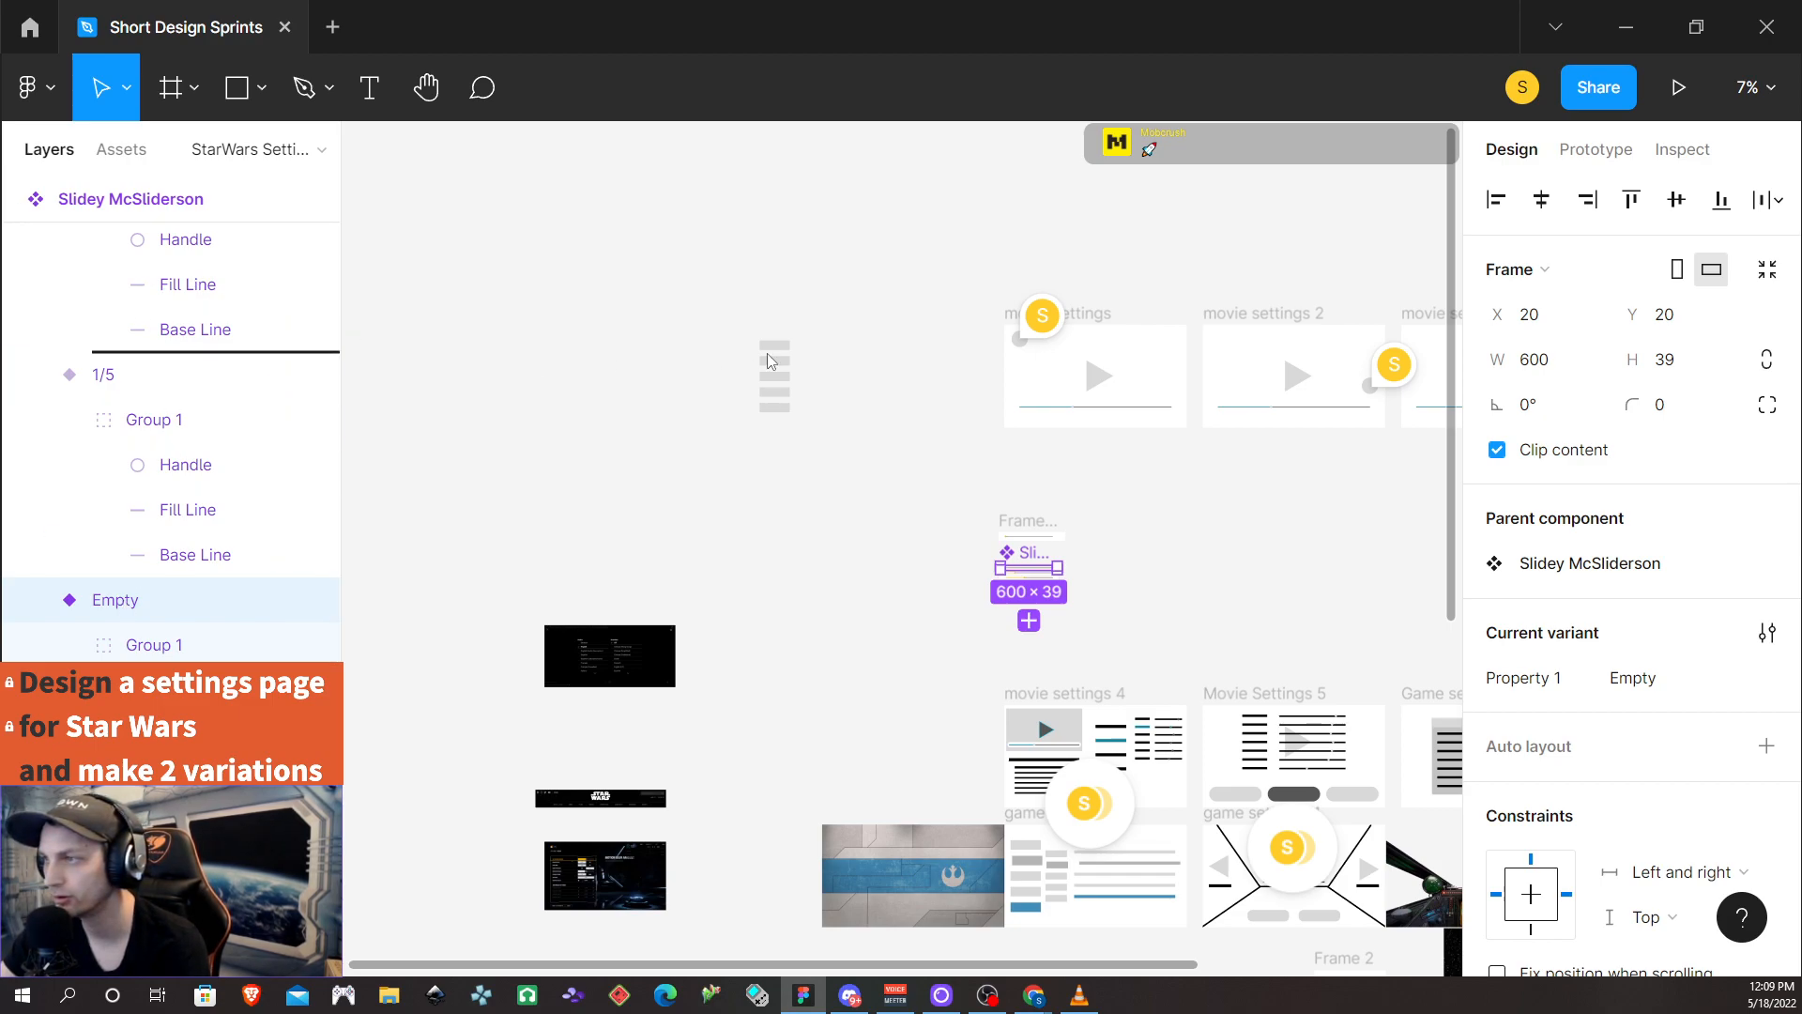
{"action": "scroll", "coordinate": [1107, 624], "scroll_direction": "up", "scroll_amount": 4}
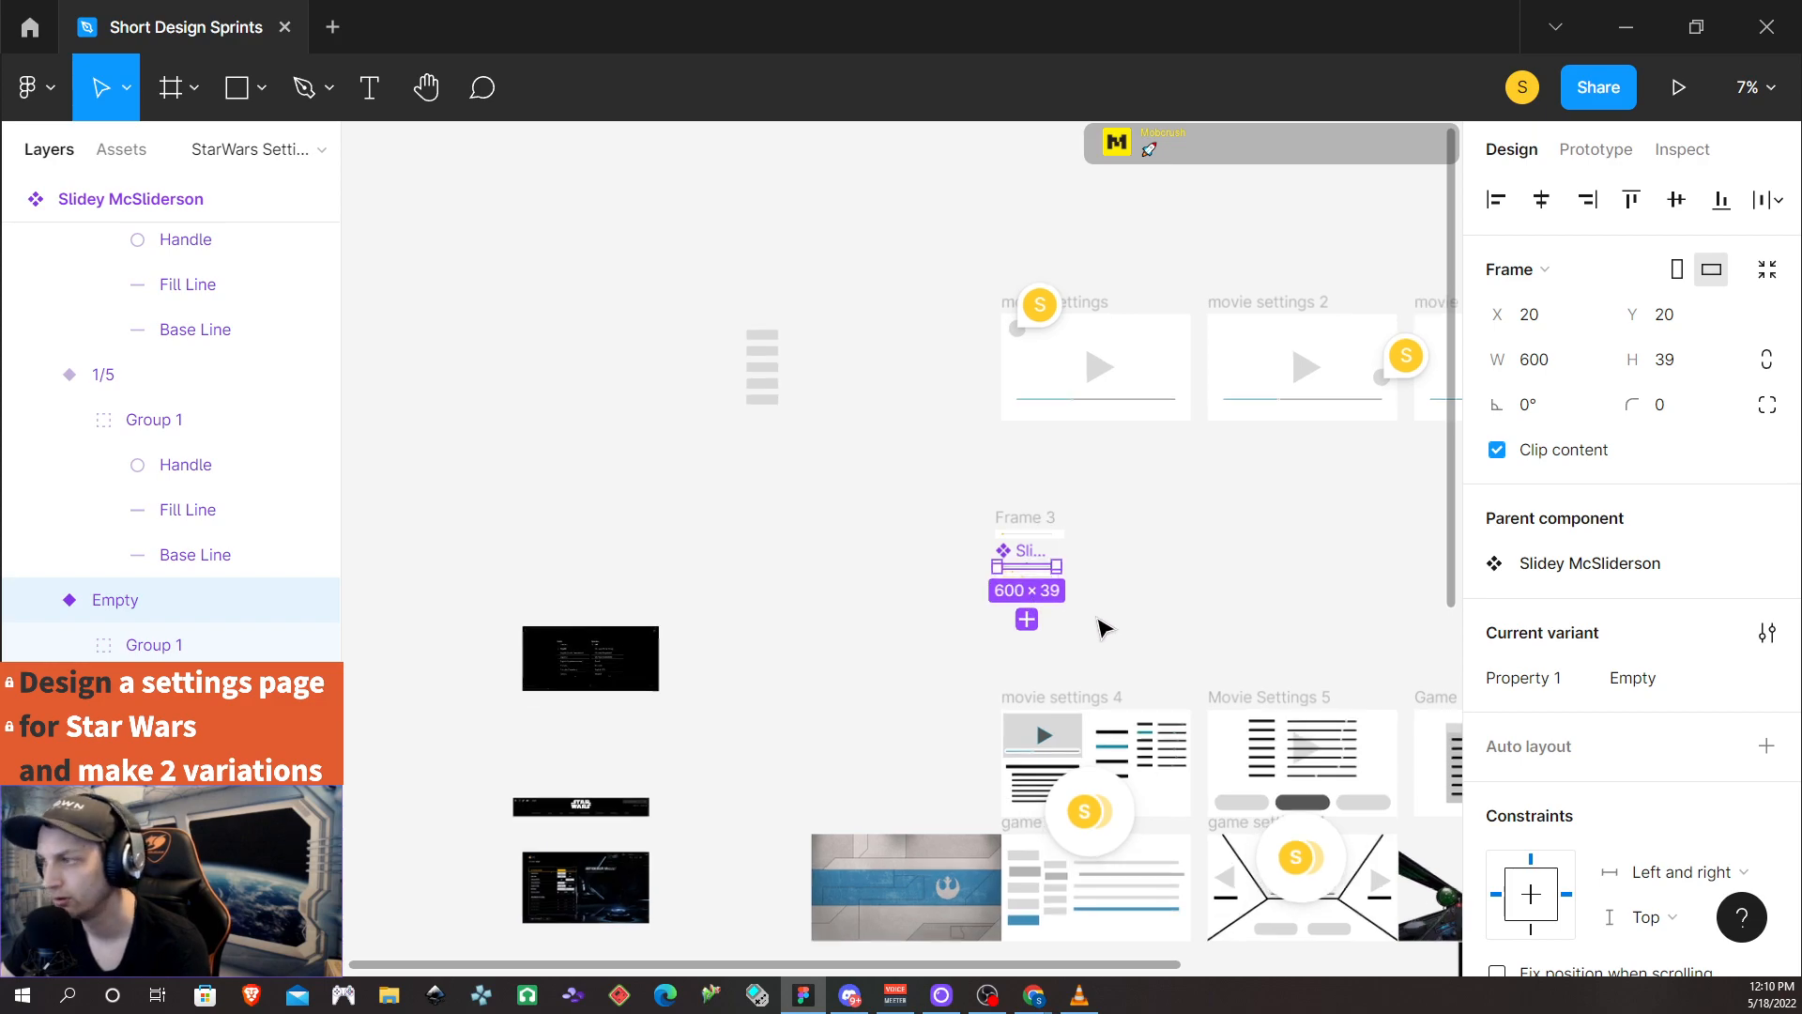
{"action": "scroll", "coordinate": [924, 568], "scroll_direction": "up", "scroll_amount": 5}
{"action": "scroll", "coordinate": [920, 601], "scroll_direction": "down", "scroll_amount": 2}
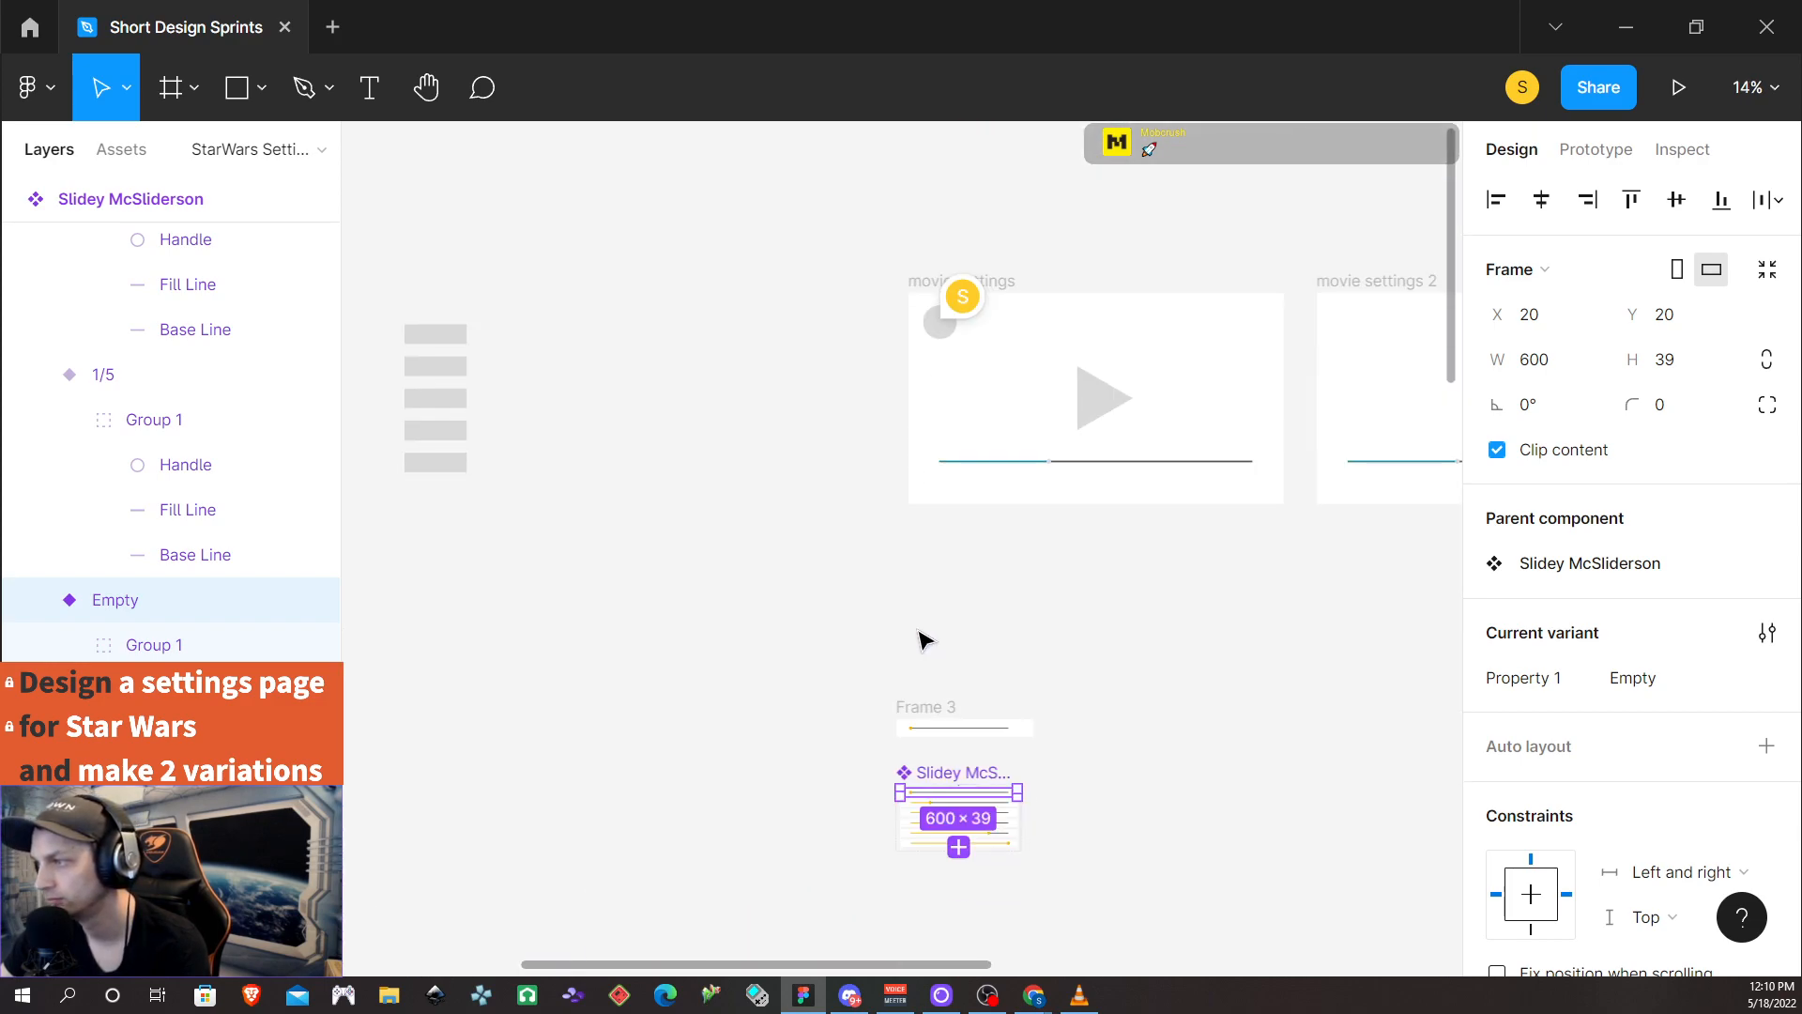
{"action": "left_click_drag", "start_coordinate": [951, 803], "coordinate": [576, 345]}
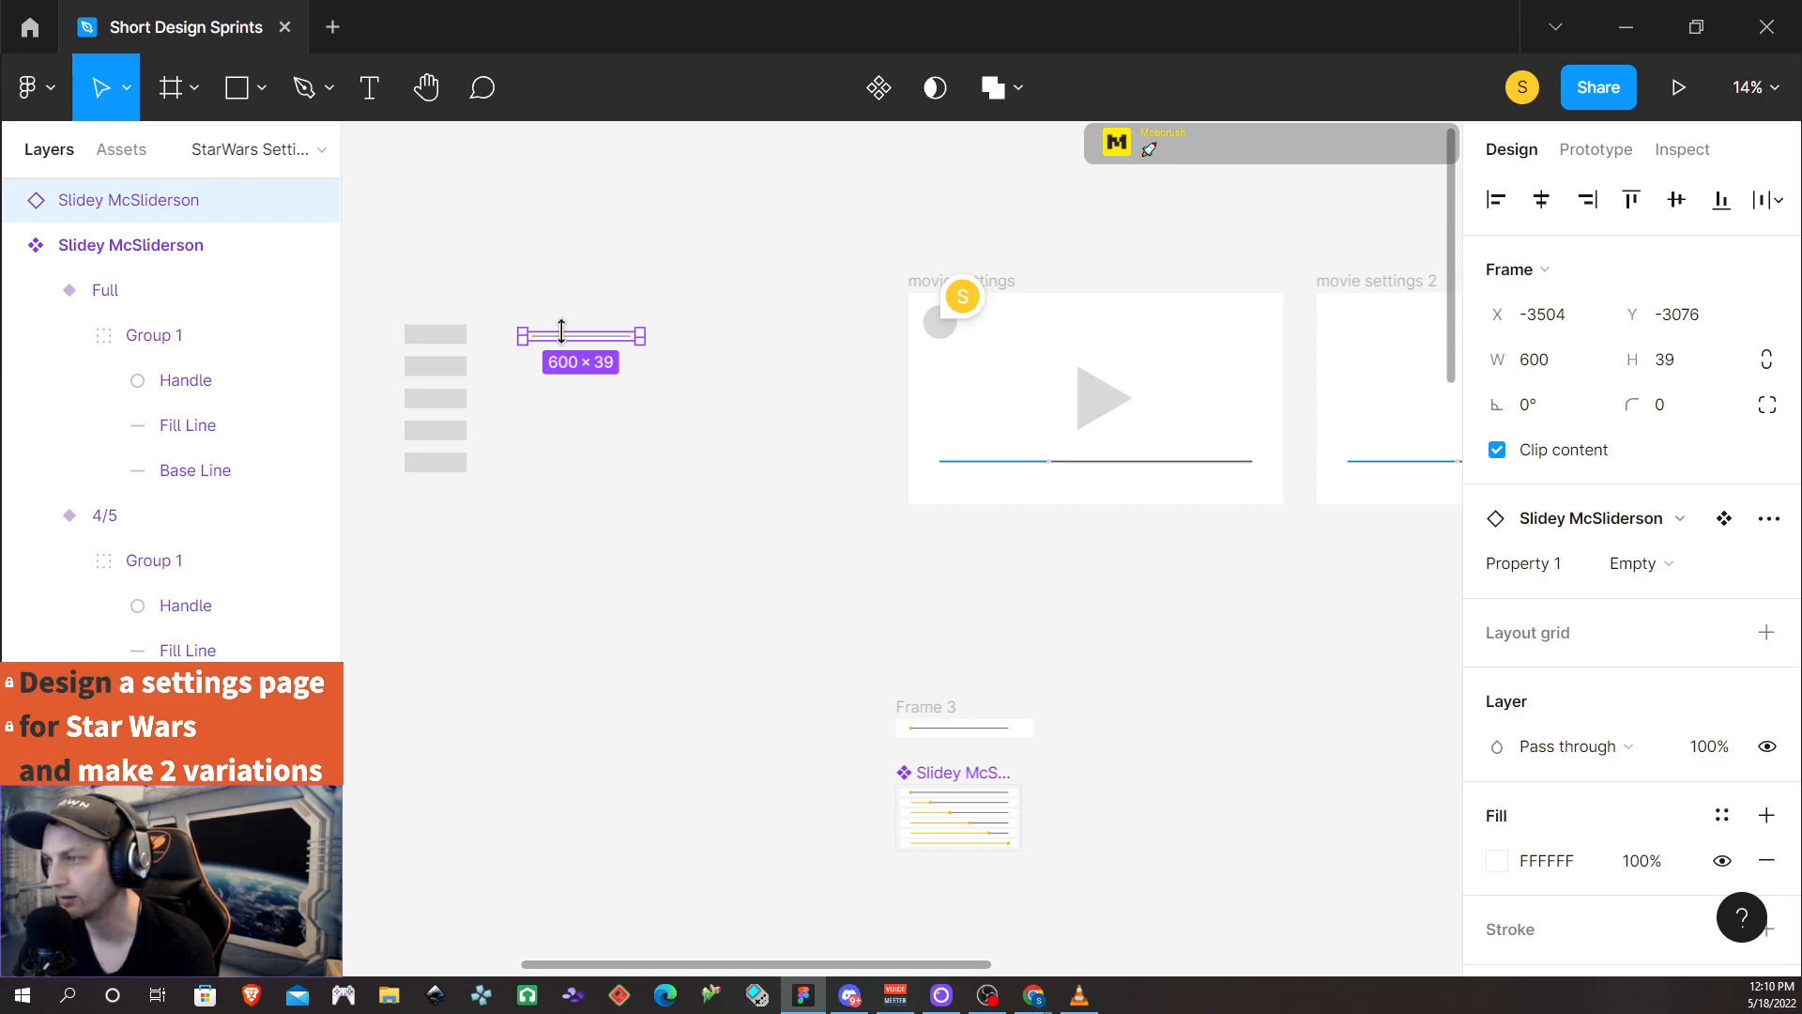
Nudge the slider copy vertically until it lines up with the first SubCats button
{"action": "key", "text": "Up"}
{"action": "key", "text": "Up"}
{"action": "key", "text": "Up"}
{"action": "key", "text": "Up"}
{"action": "key", "text": "Up"}
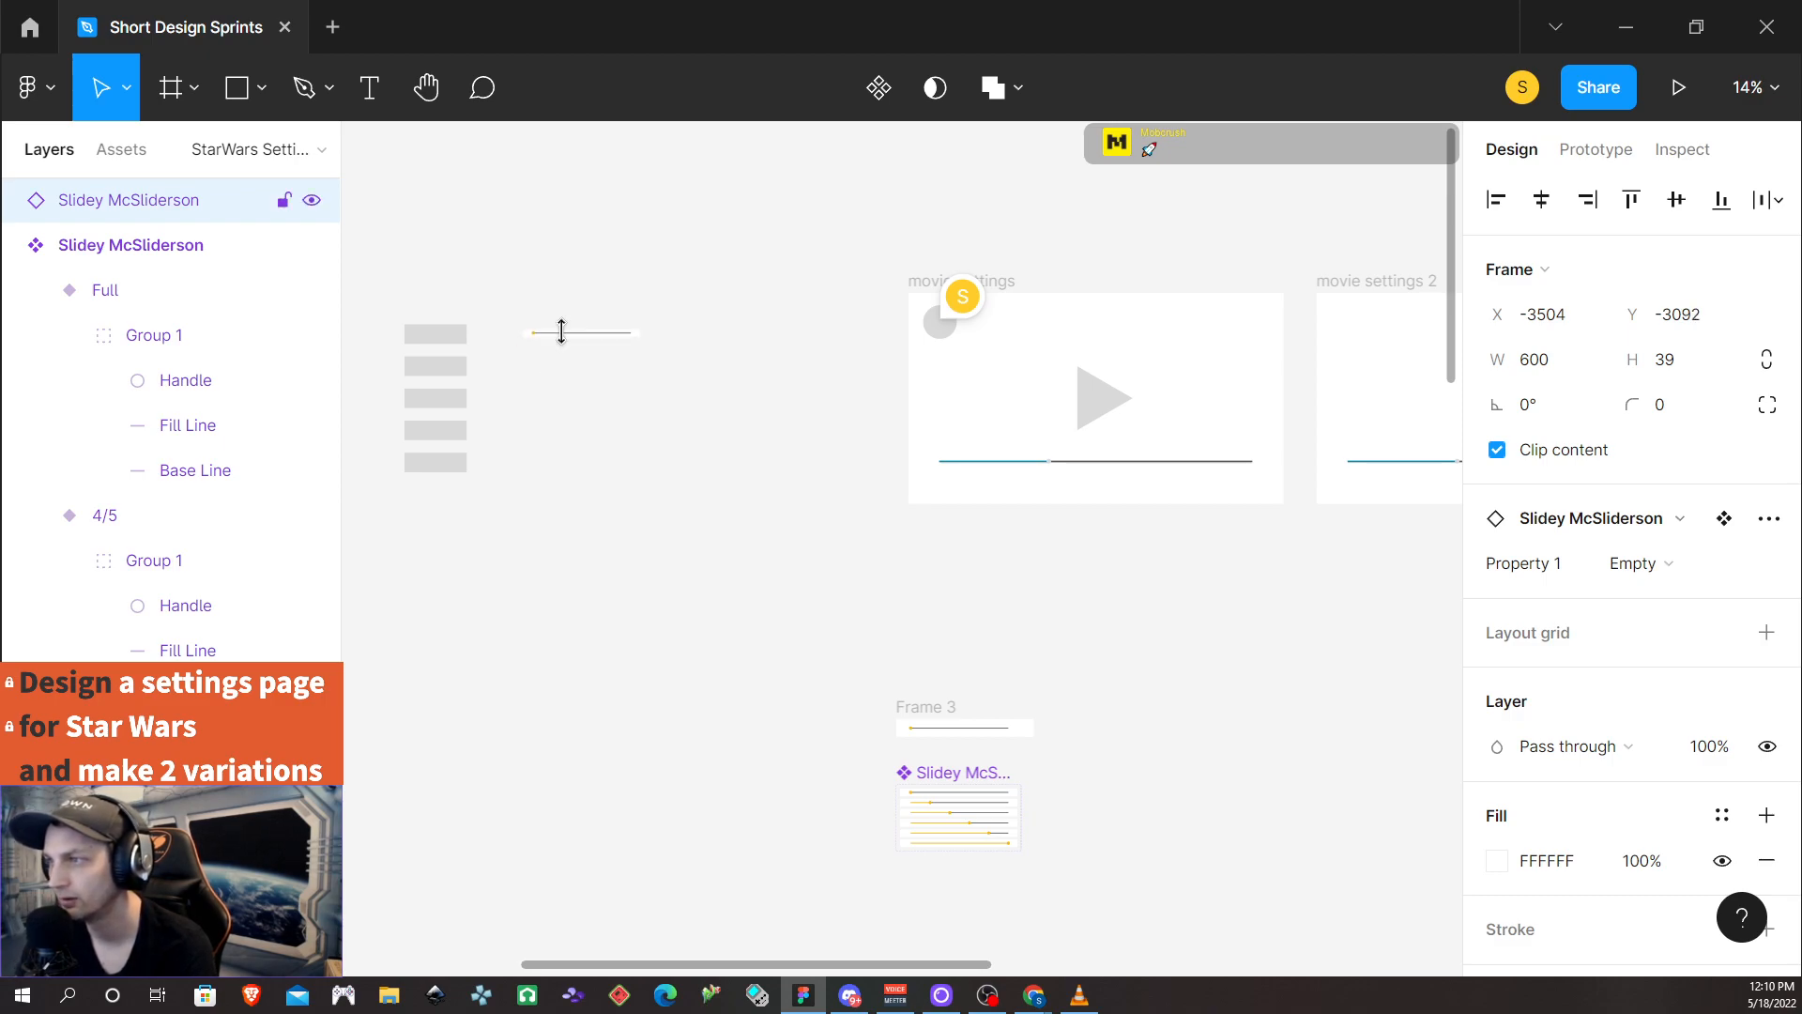
{"action": "key", "text": "Down"}
{"action": "key", "text": "Down"}
{"action": "key", "text": "Down"}
{"action": "key", "text": "Down"}
{"action": "key", "text": "Down"}
{"action": "key", "text": "Down"}
{"action": "key", "text": "Down"}
{"action": "key", "text": "Down"}
{"action": "key", "text": "Down"}
{"action": "key", "text": "Down"}
{"action": "key", "text": "Down"}
{"action": "key", "text": "Down"}
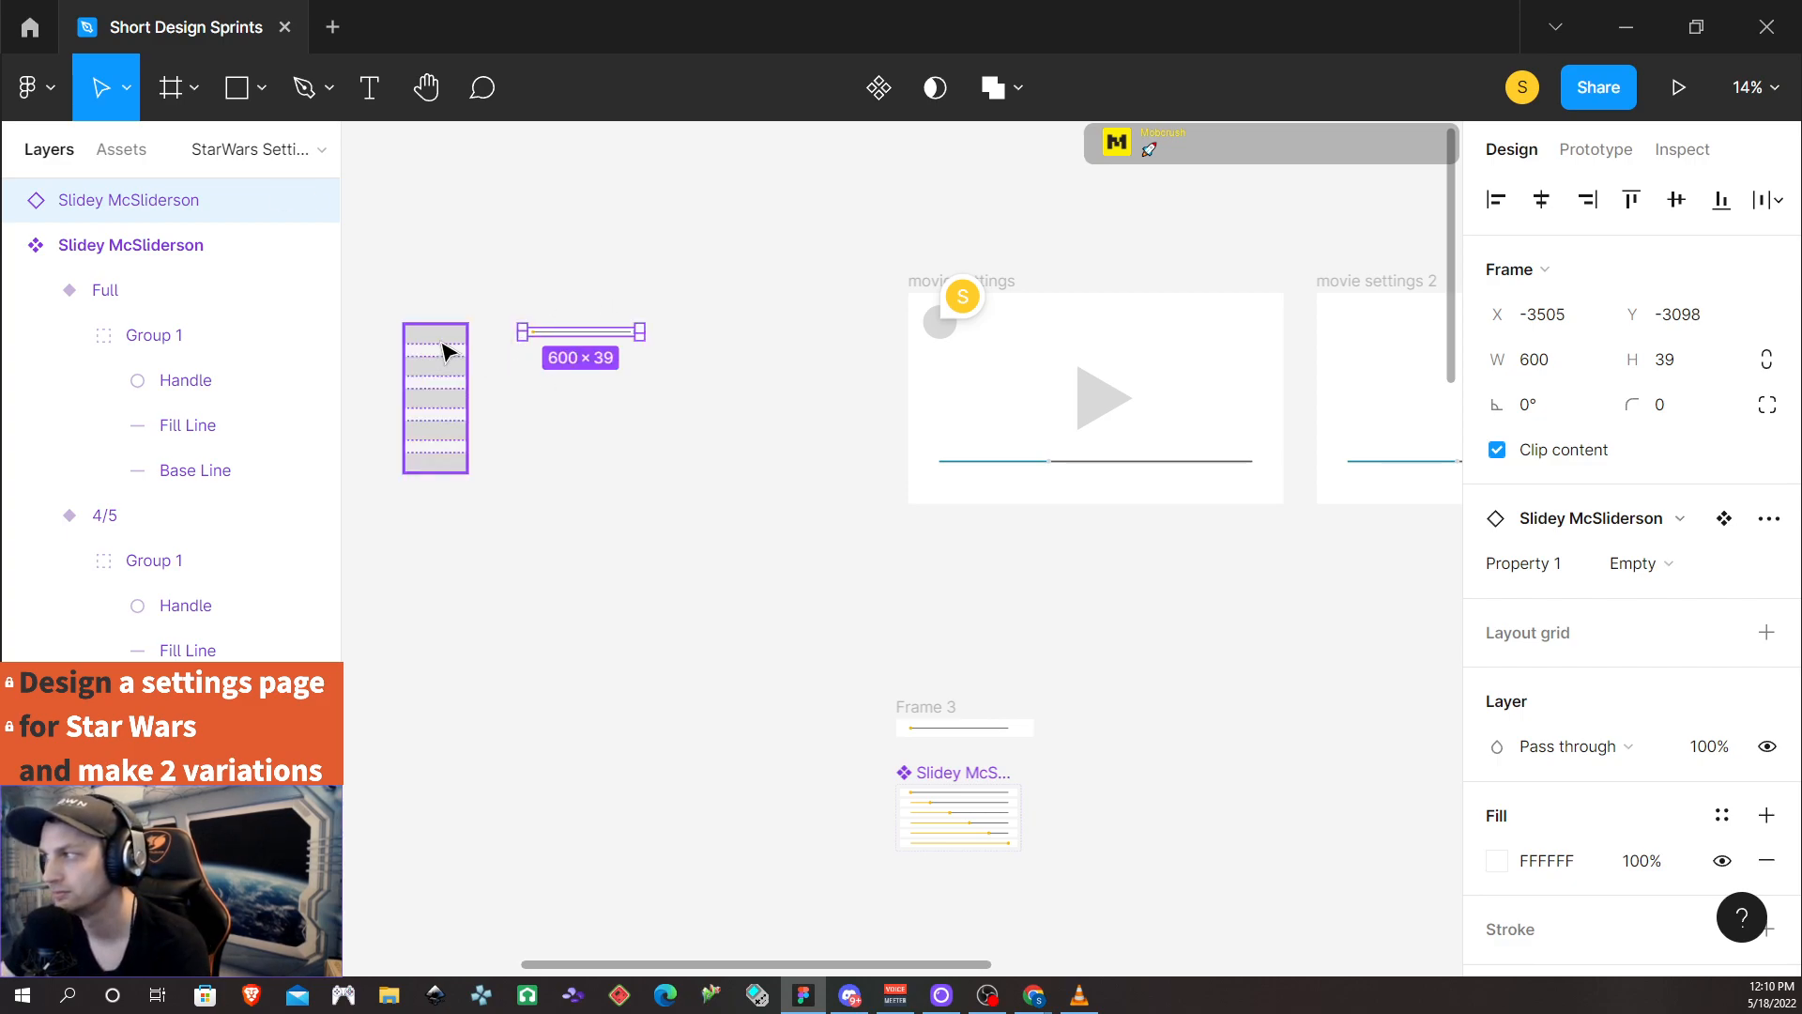
{"action": "left_click", "coordinate": [589, 434]}
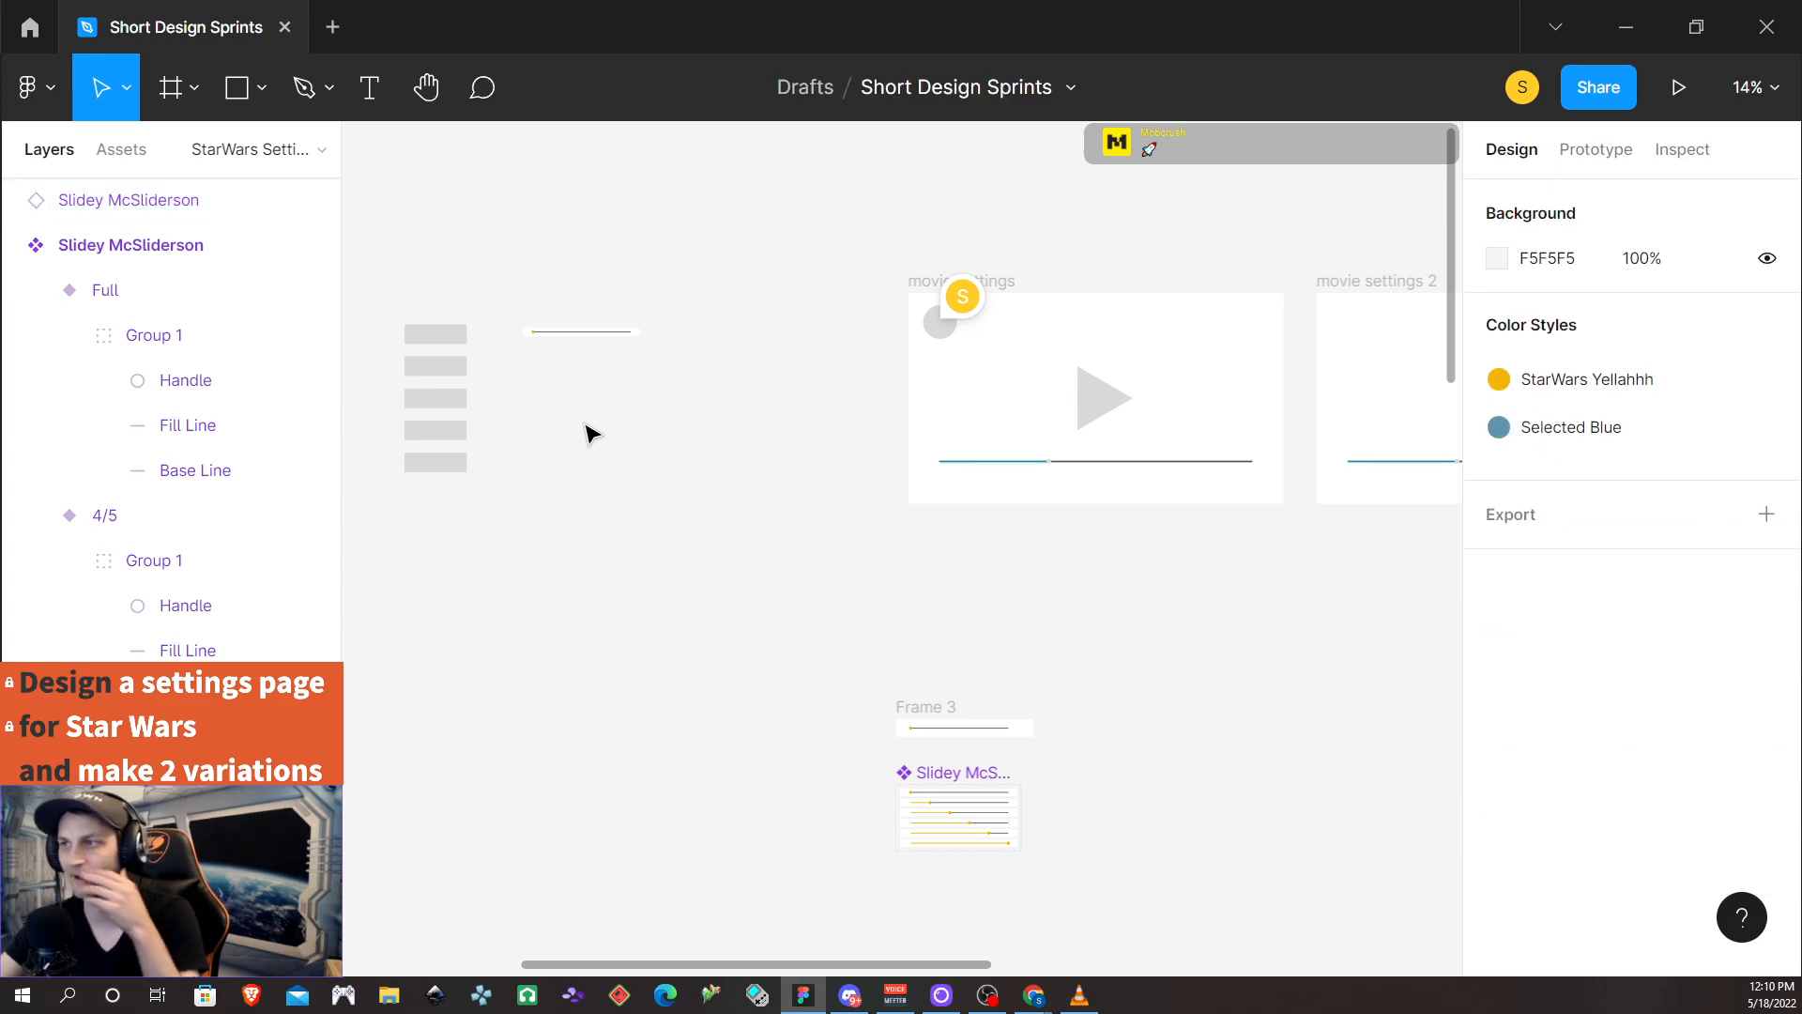
Stack two more slider copies below the first, about 55 apart, and move all three further from the SubCats buttons
{"action": "left_click", "coordinate": [582, 334]}
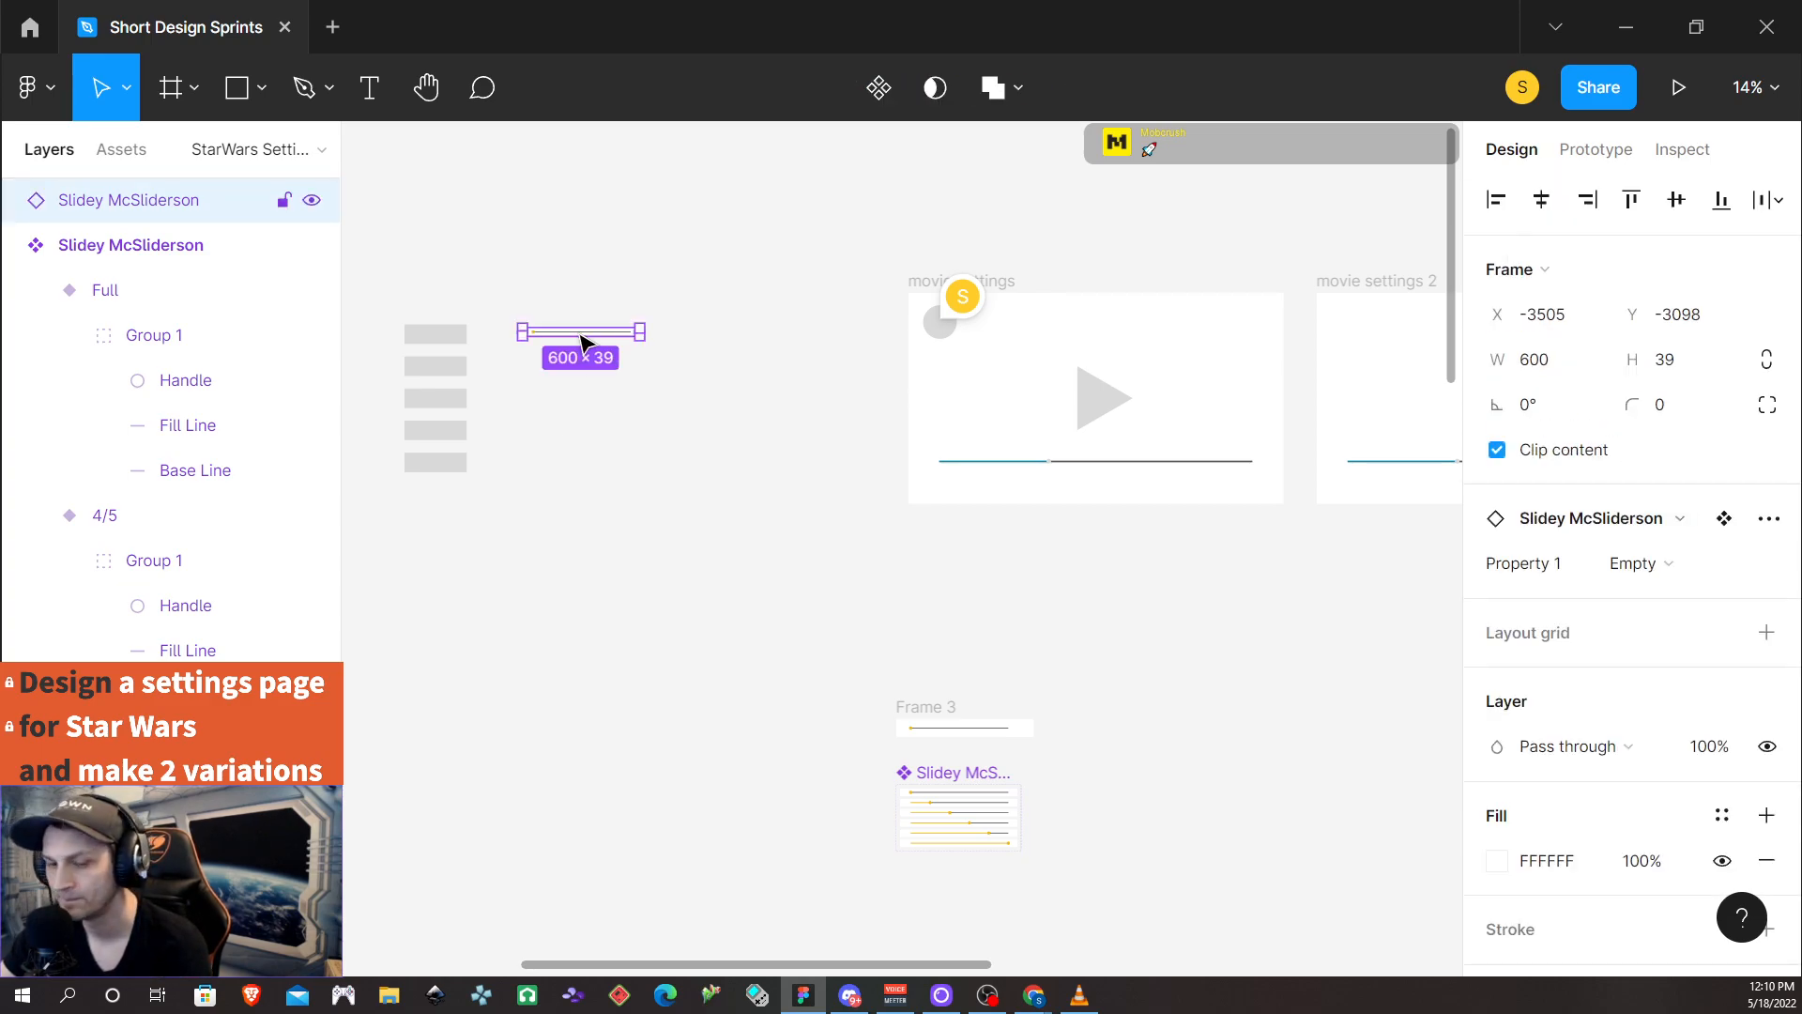
{"action": "left_click_drag", "start_coordinate": [583, 338], "coordinate": [590, 378]}
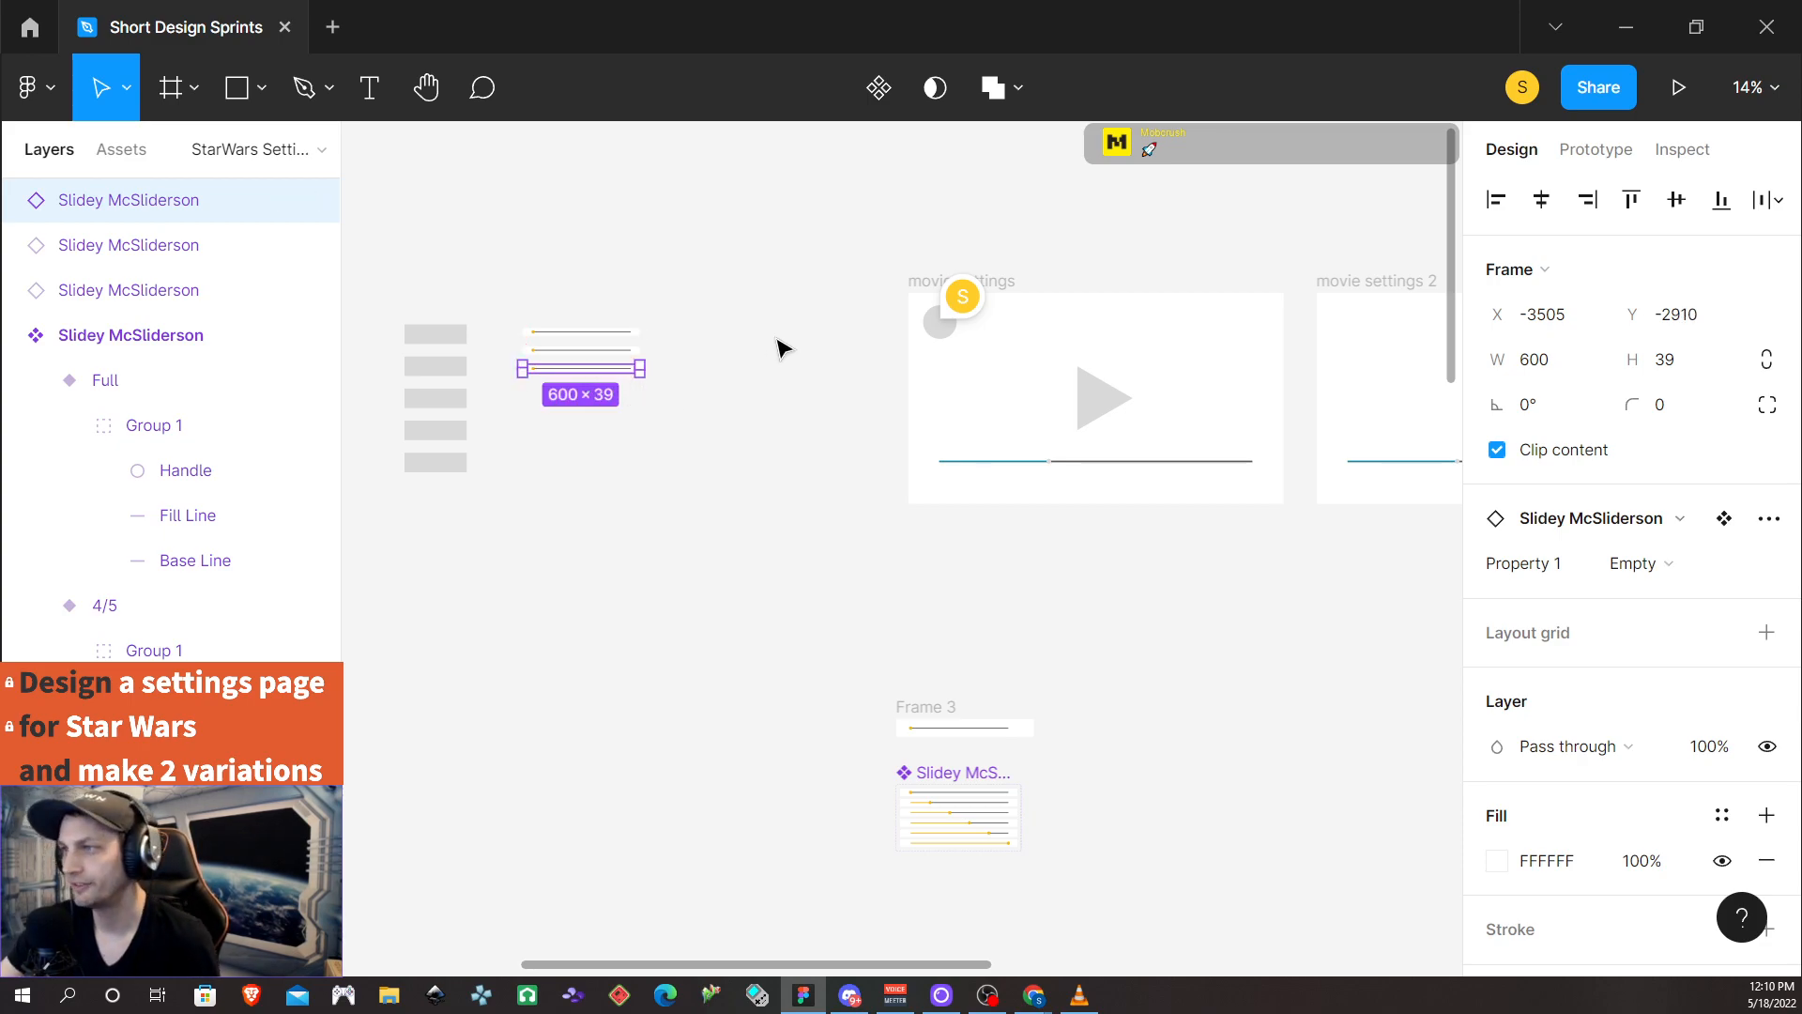
{"action": "left_click_drag", "start_coordinate": [666, 444], "coordinate": [593, 306]}
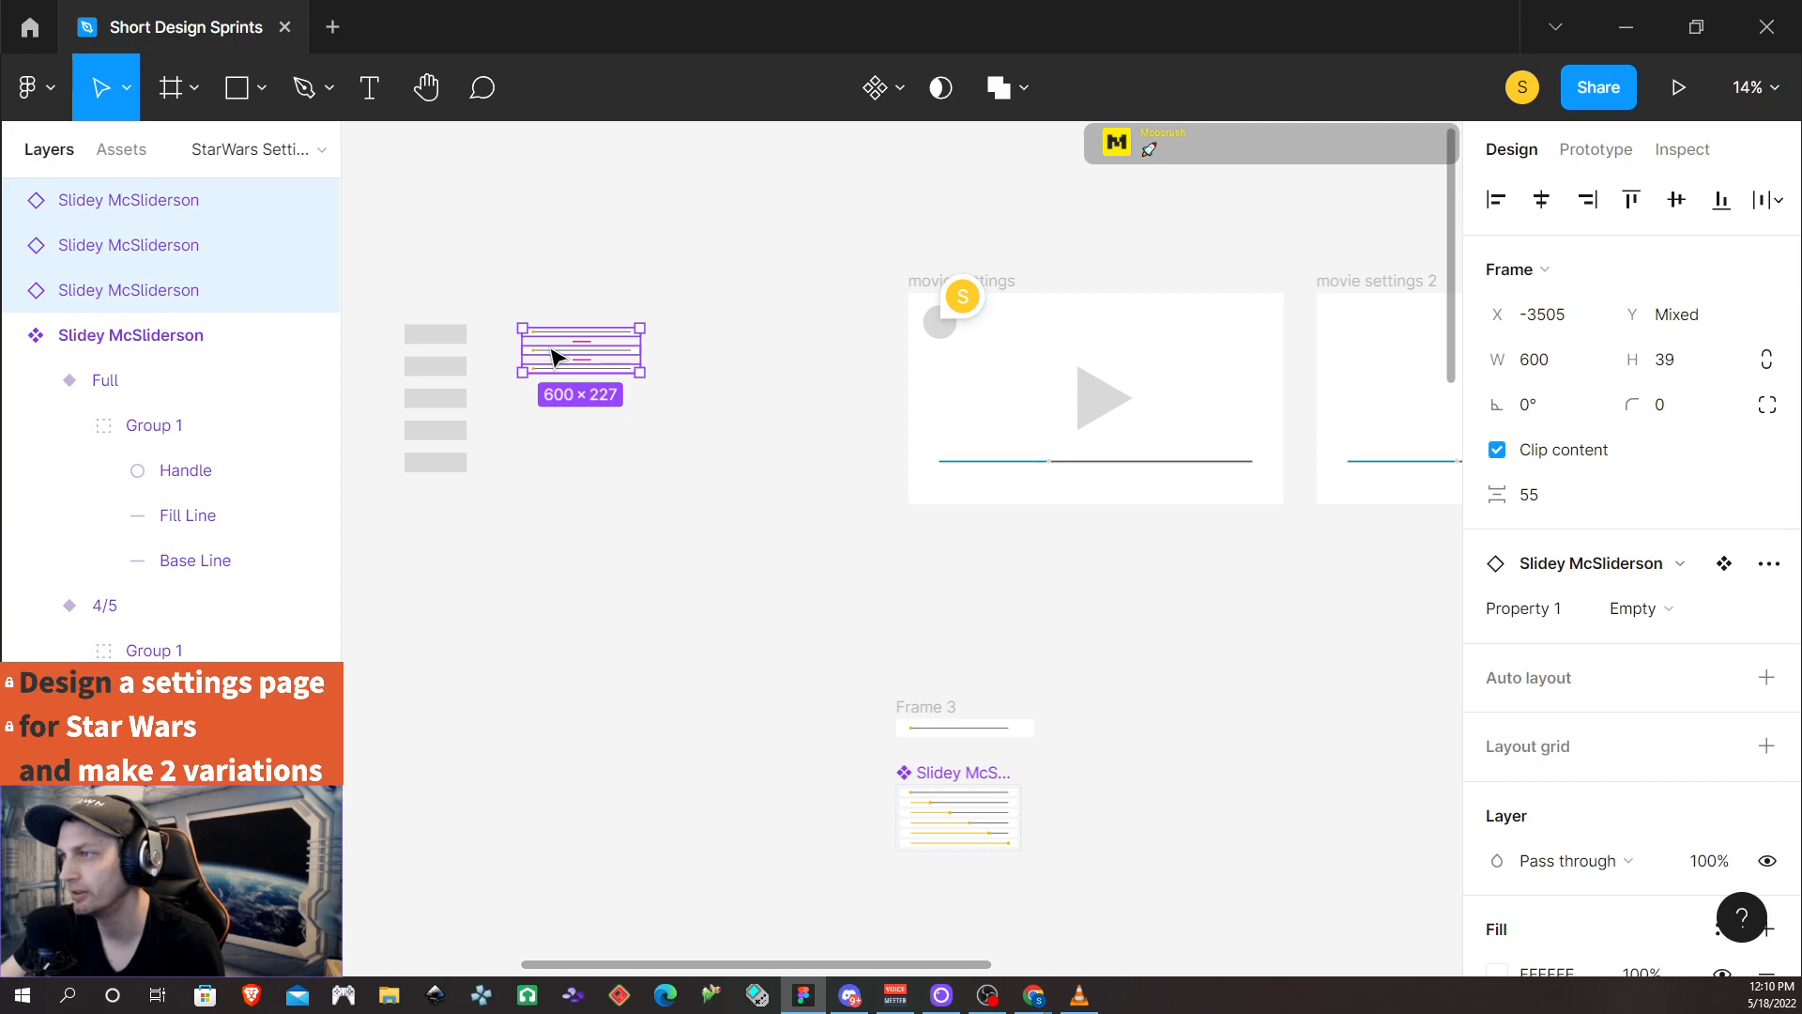
{"action": "left_click_drag", "start_coordinate": [554, 358], "coordinate": [636, 355]}
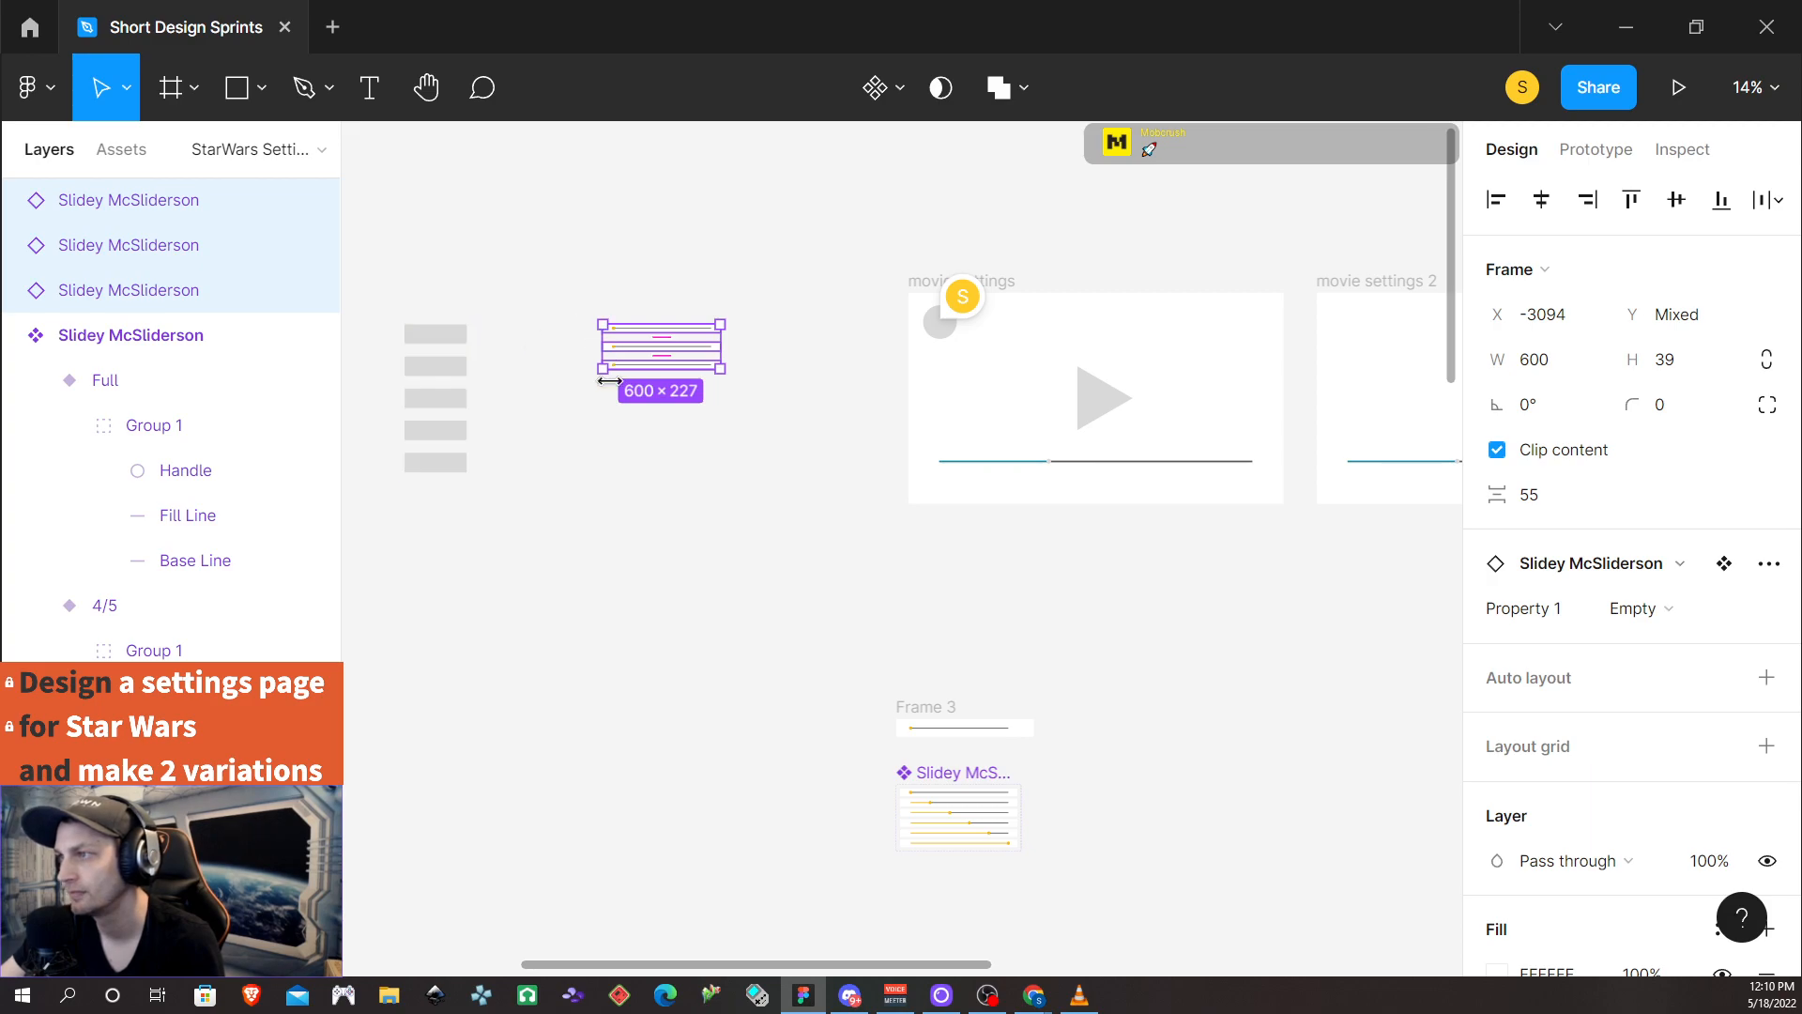
{"action": "left_click", "coordinate": [615, 458]}
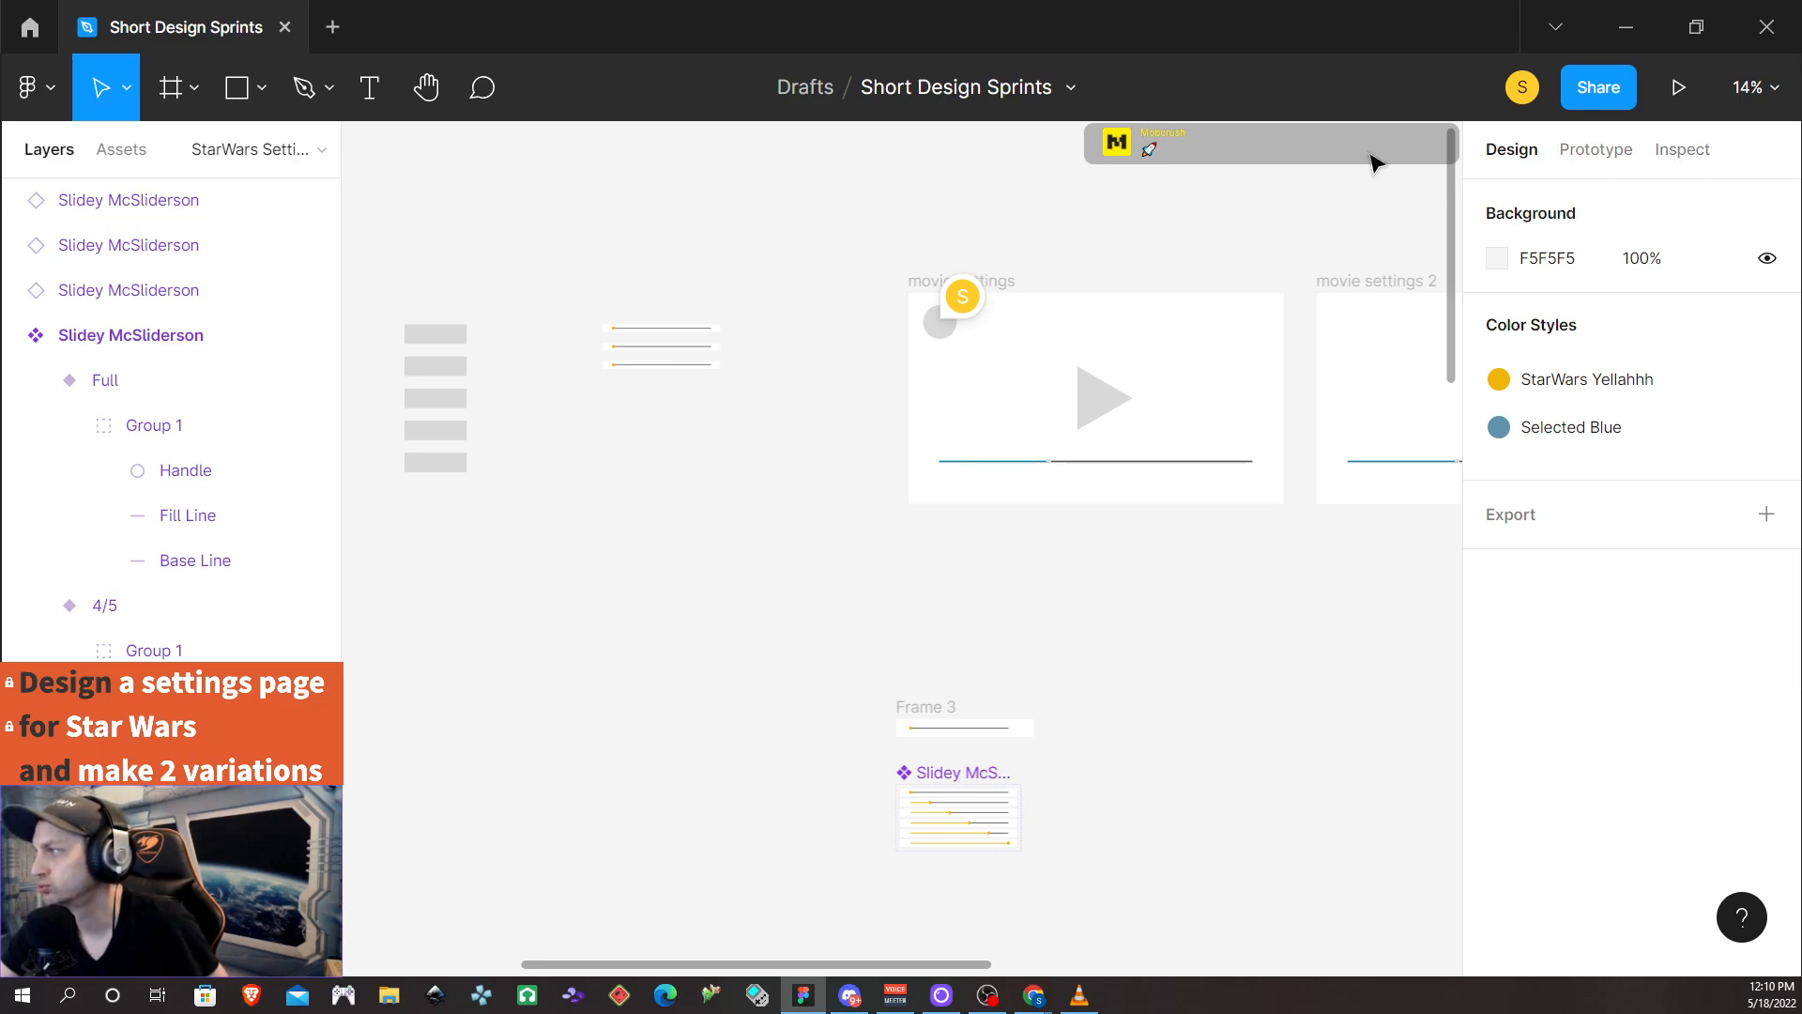
Add an "Option 1" text label between the SubCats buttons and the sliders, with font size 24
{"action": "left_click", "coordinate": [371, 93]}
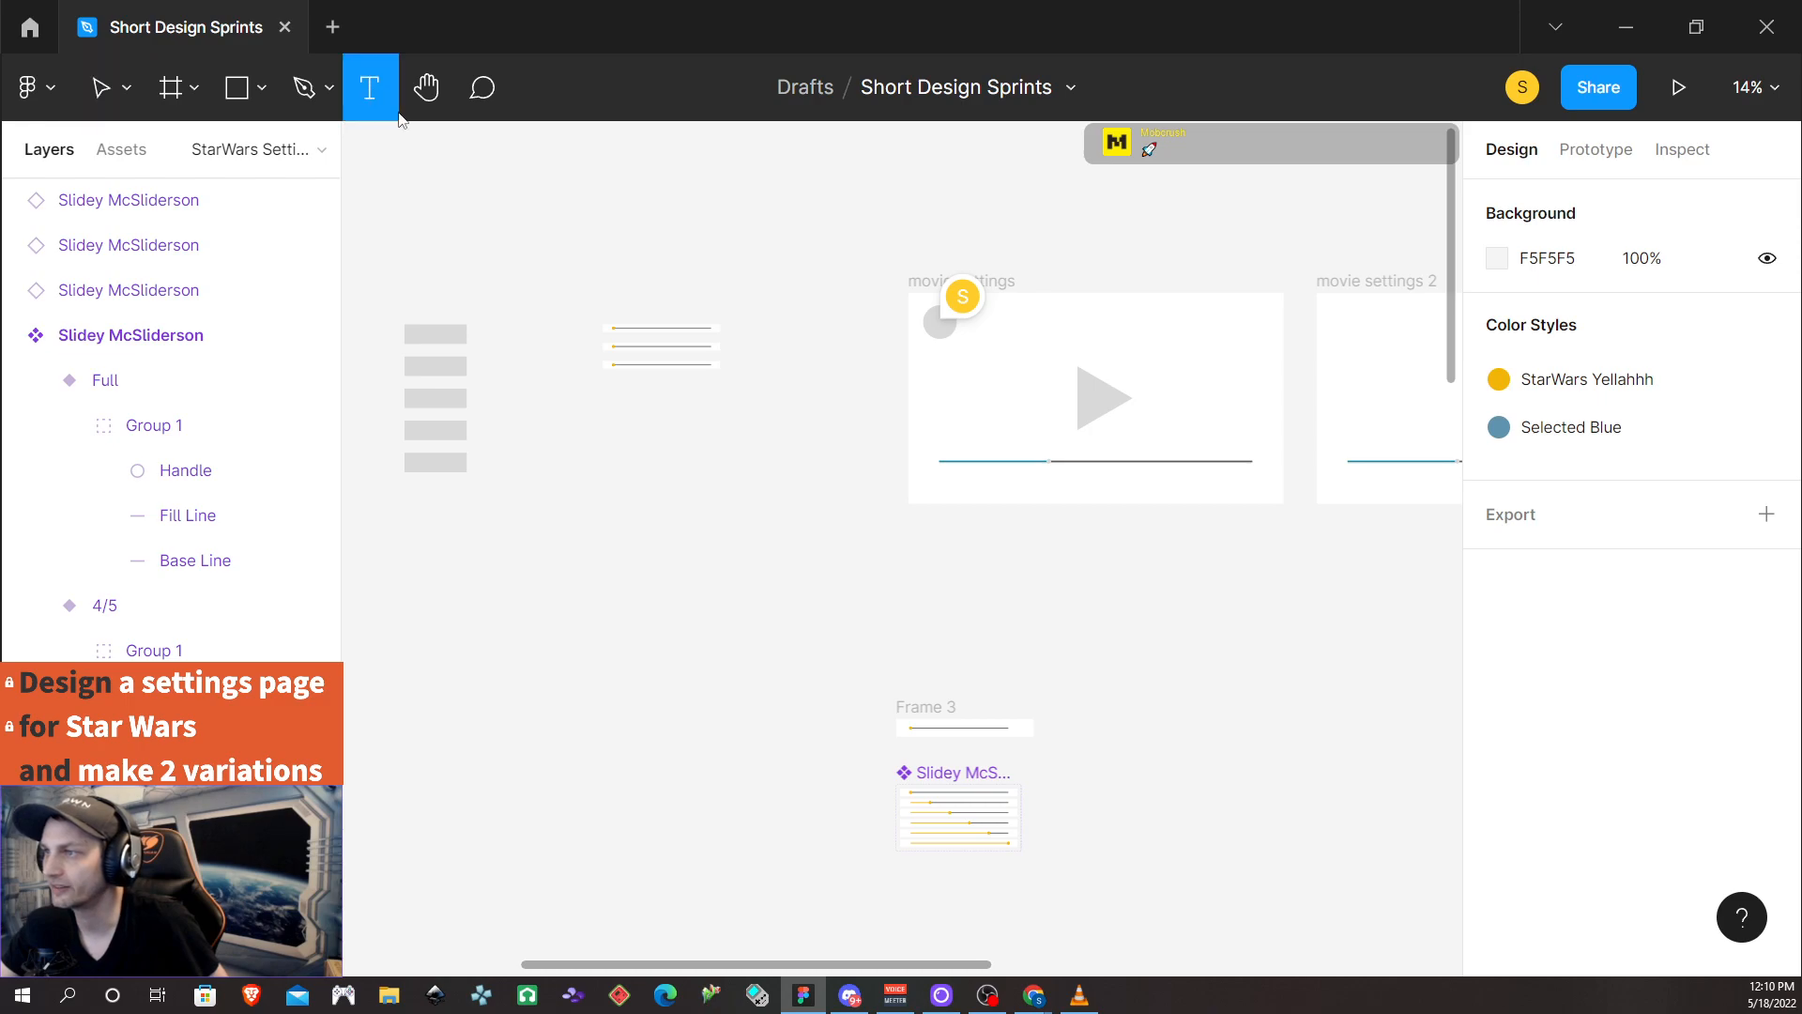
{"action": "left_click", "coordinate": [515, 323]}
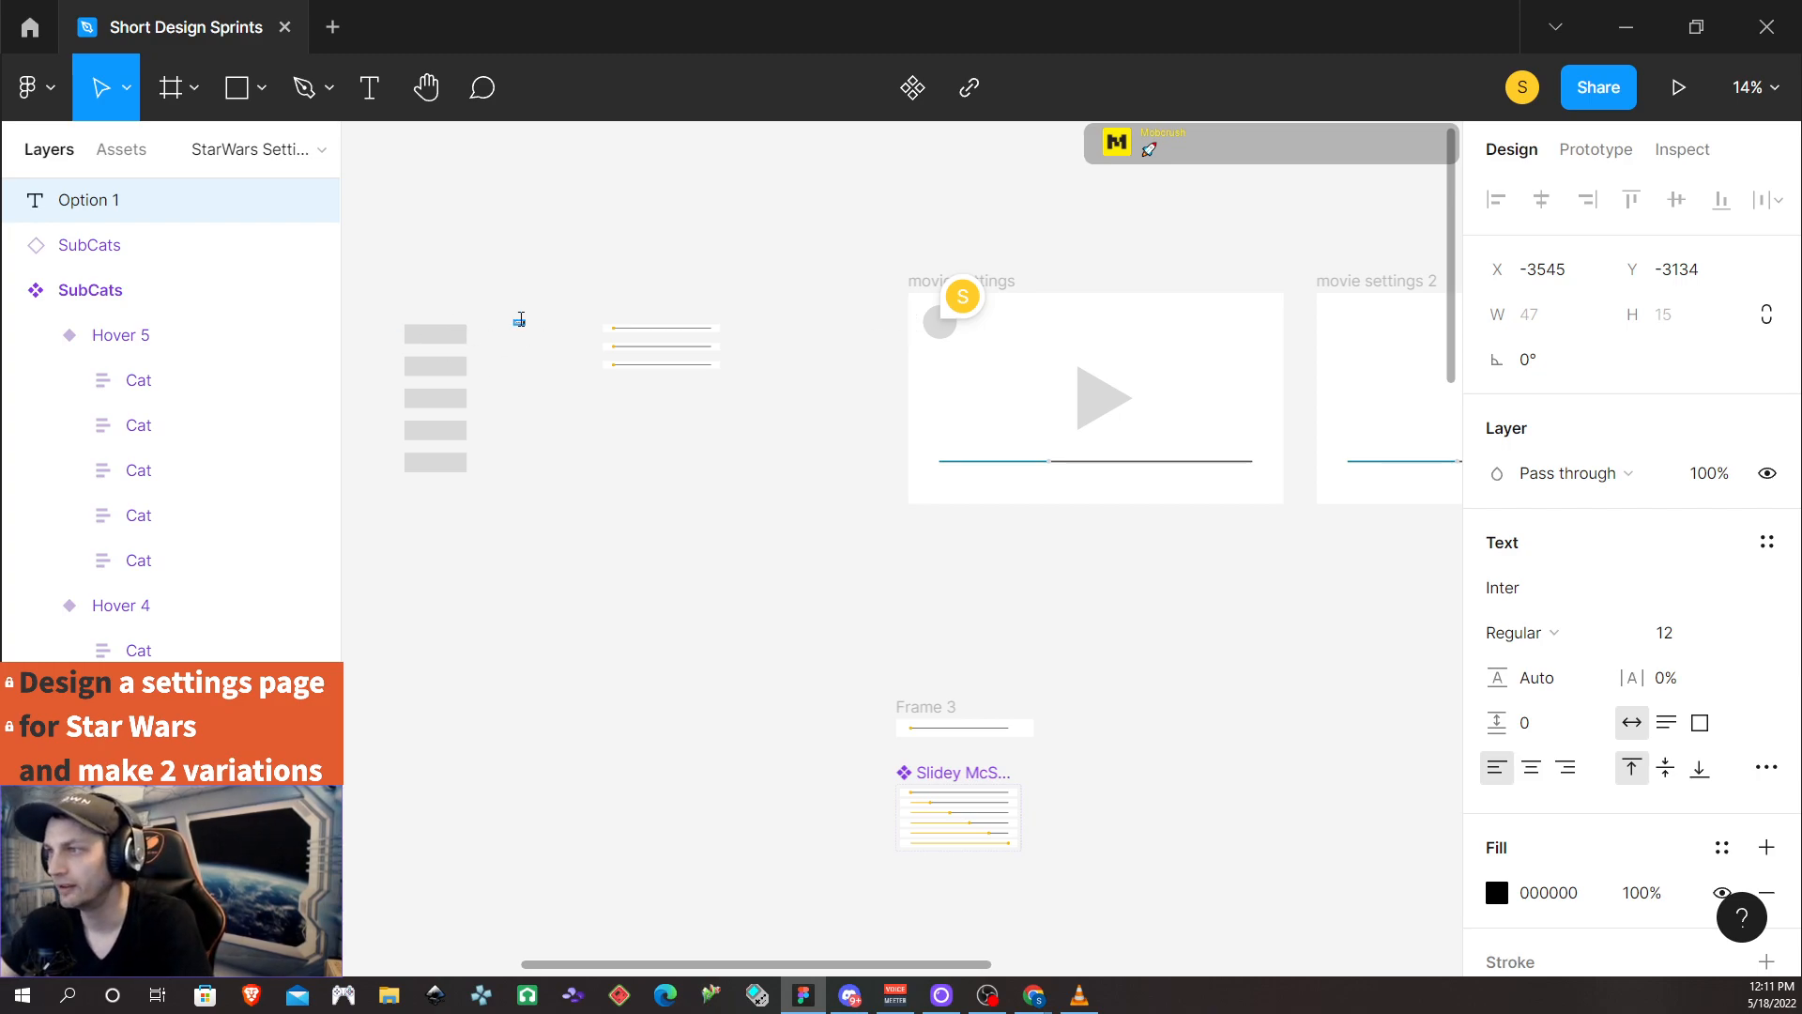
{"action": "key", "text": "Escape"}
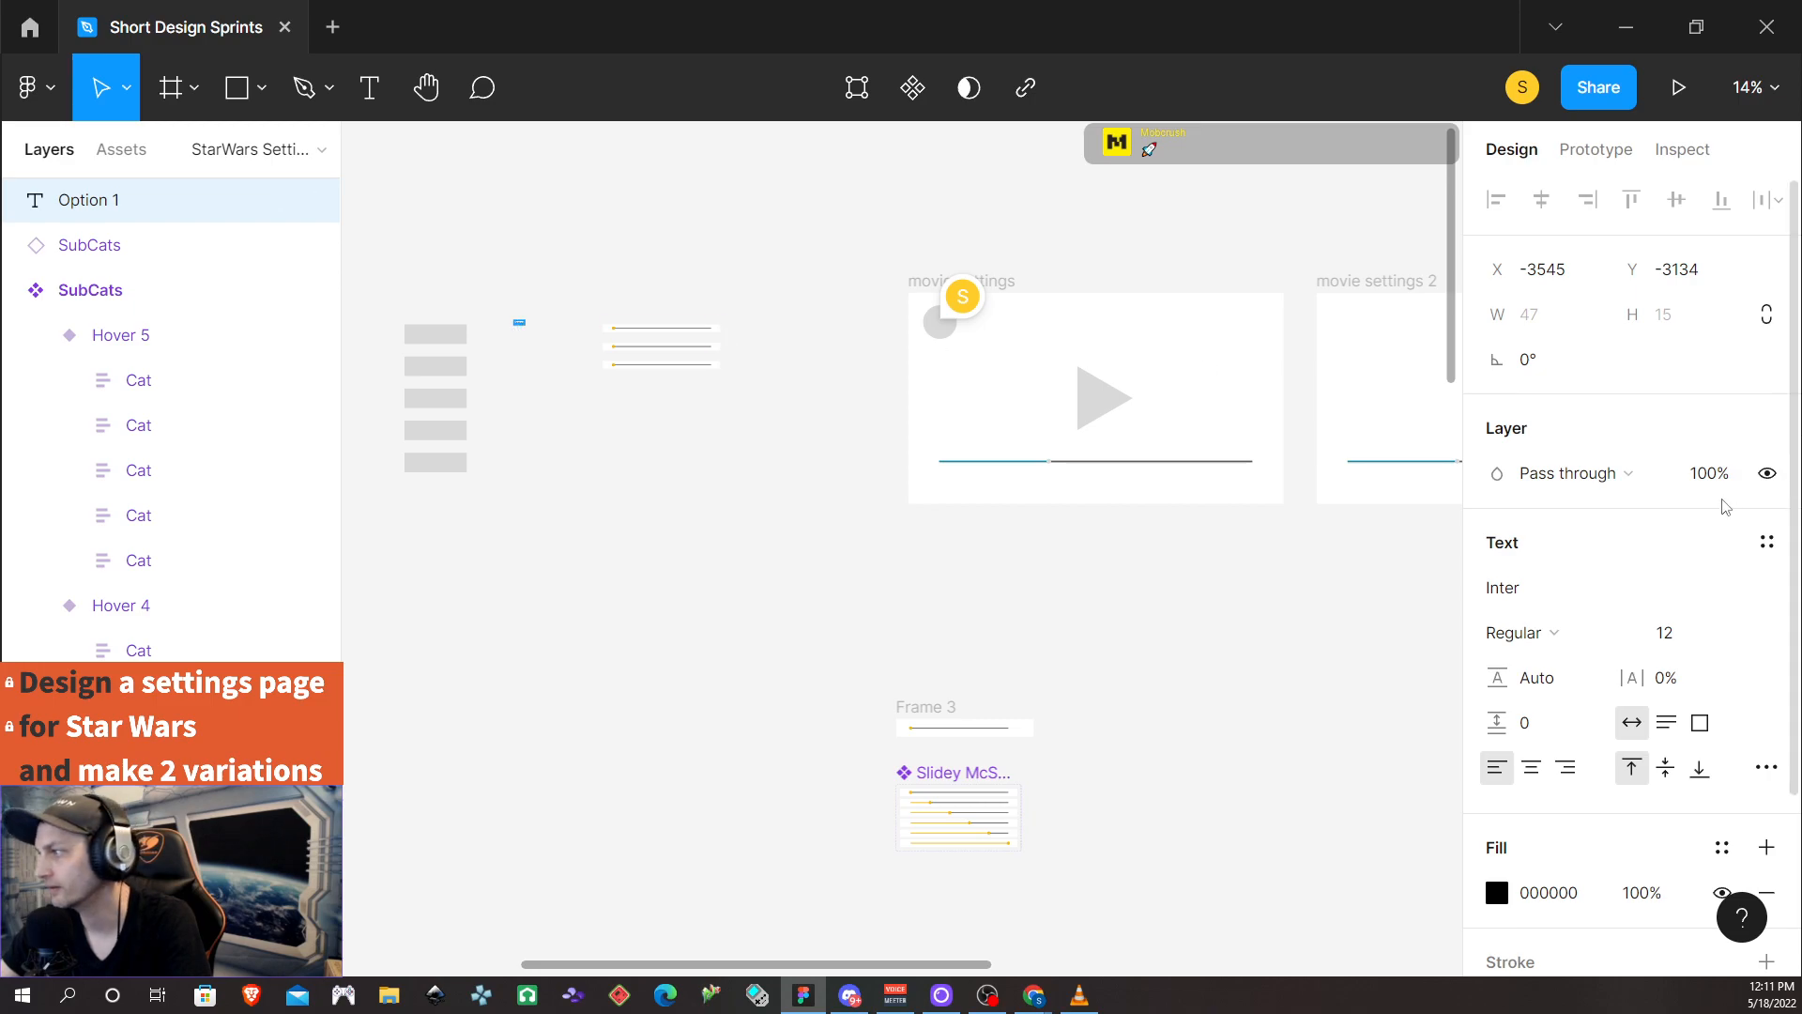
{"action": "left_click", "coordinate": [1689, 637]}
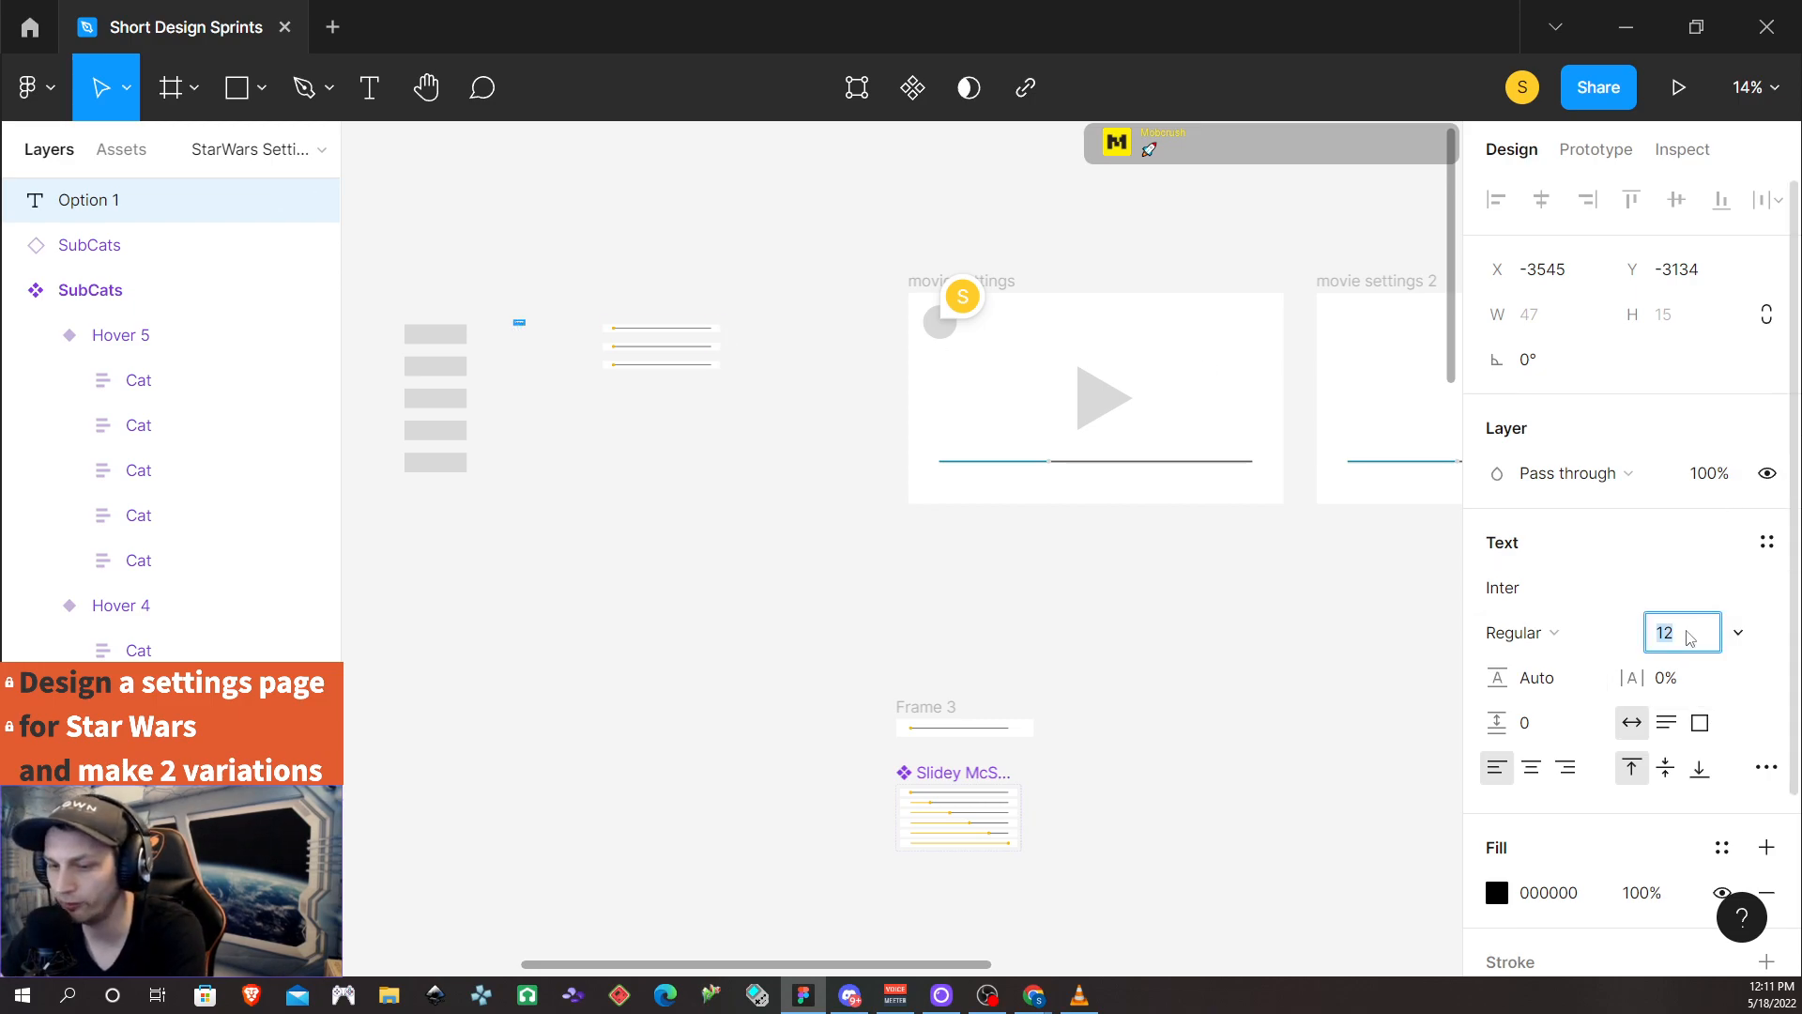
{"action": "key", "text": "Return"}
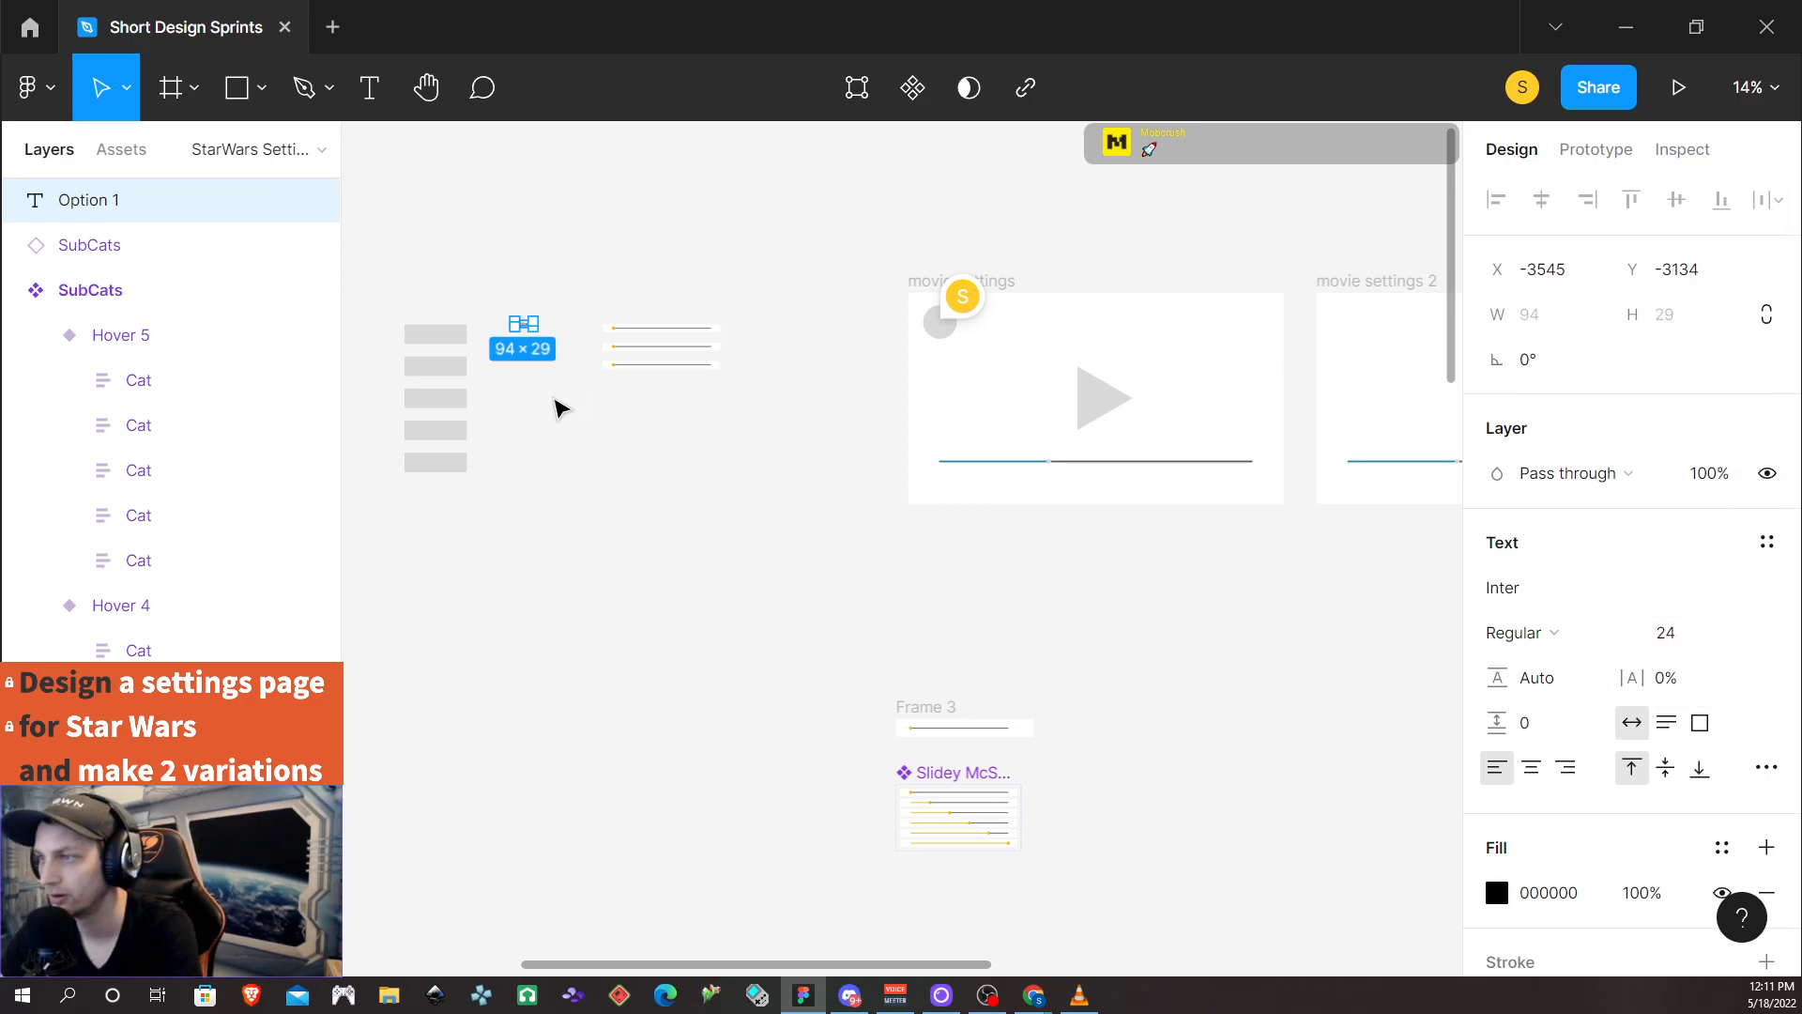
Set the "Option 1" label to font size 32 and the Star Jedi typeface
{"action": "scroll", "coordinate": [560, 413], "scroll_direction": "up", "scroll_amount": 2}
{"action": "scroll", "coordinate": [560, 422], "scroll_direction": "up", "scroll_amount": 2}
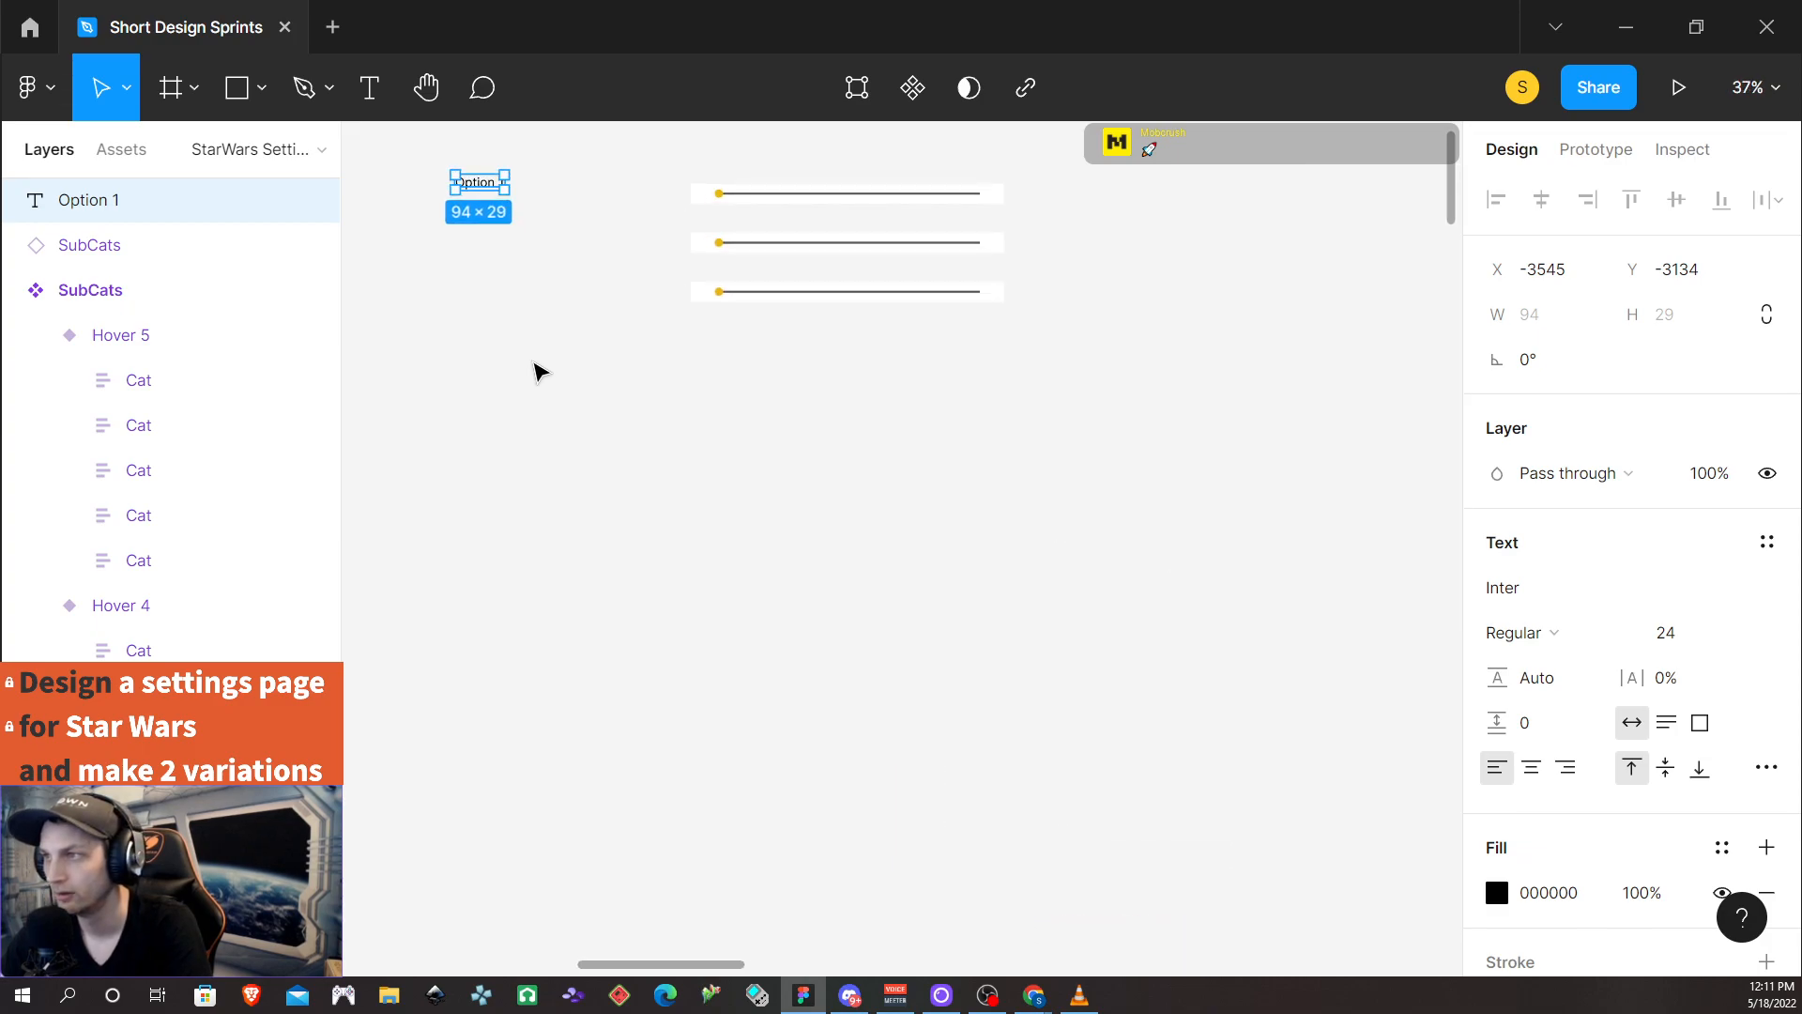
{"action": "double_click", "coordinate": [475, 181]}
{"action": "left_click", "coordinate": [1694, 648]}
{"action": "key", "text": "Return"}
{"action": "double_click", "coordinate": [465, 182]}
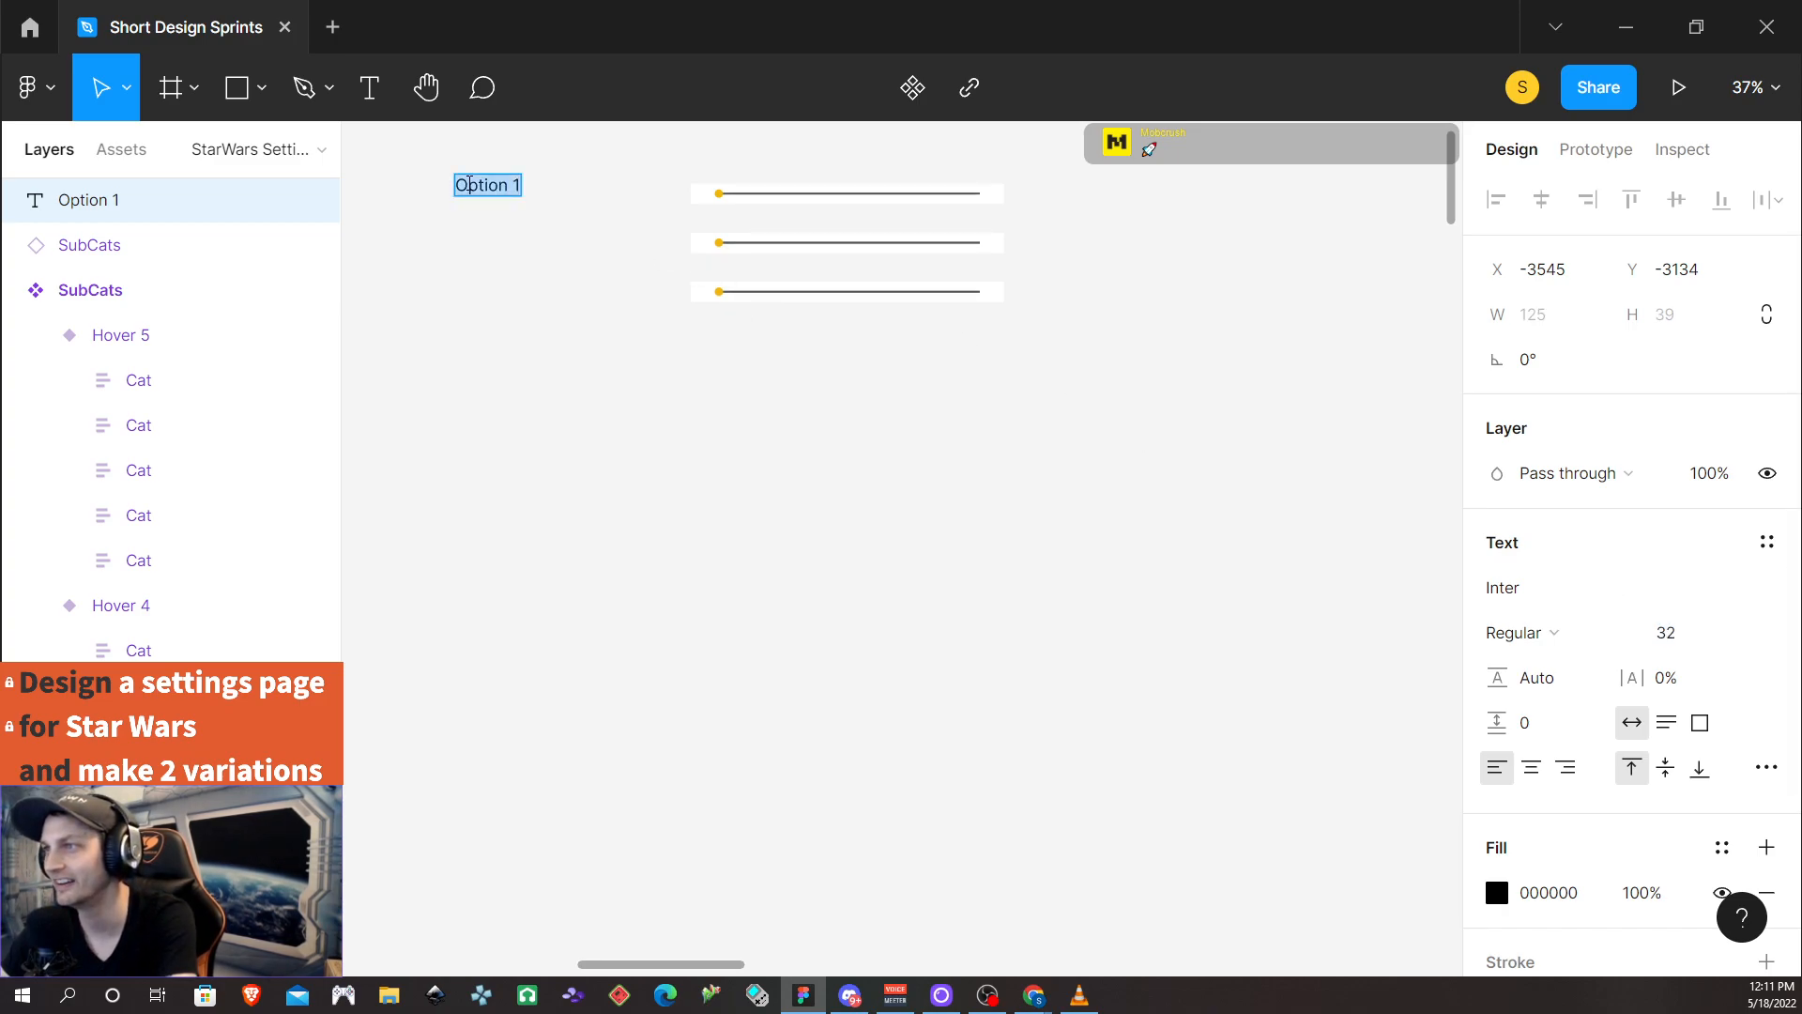
{"action": "left_click", "coordinate": [1557, 593]}
{"action": "type", "text": "js"}
{"action": "type", "text": "tar Jedi"}
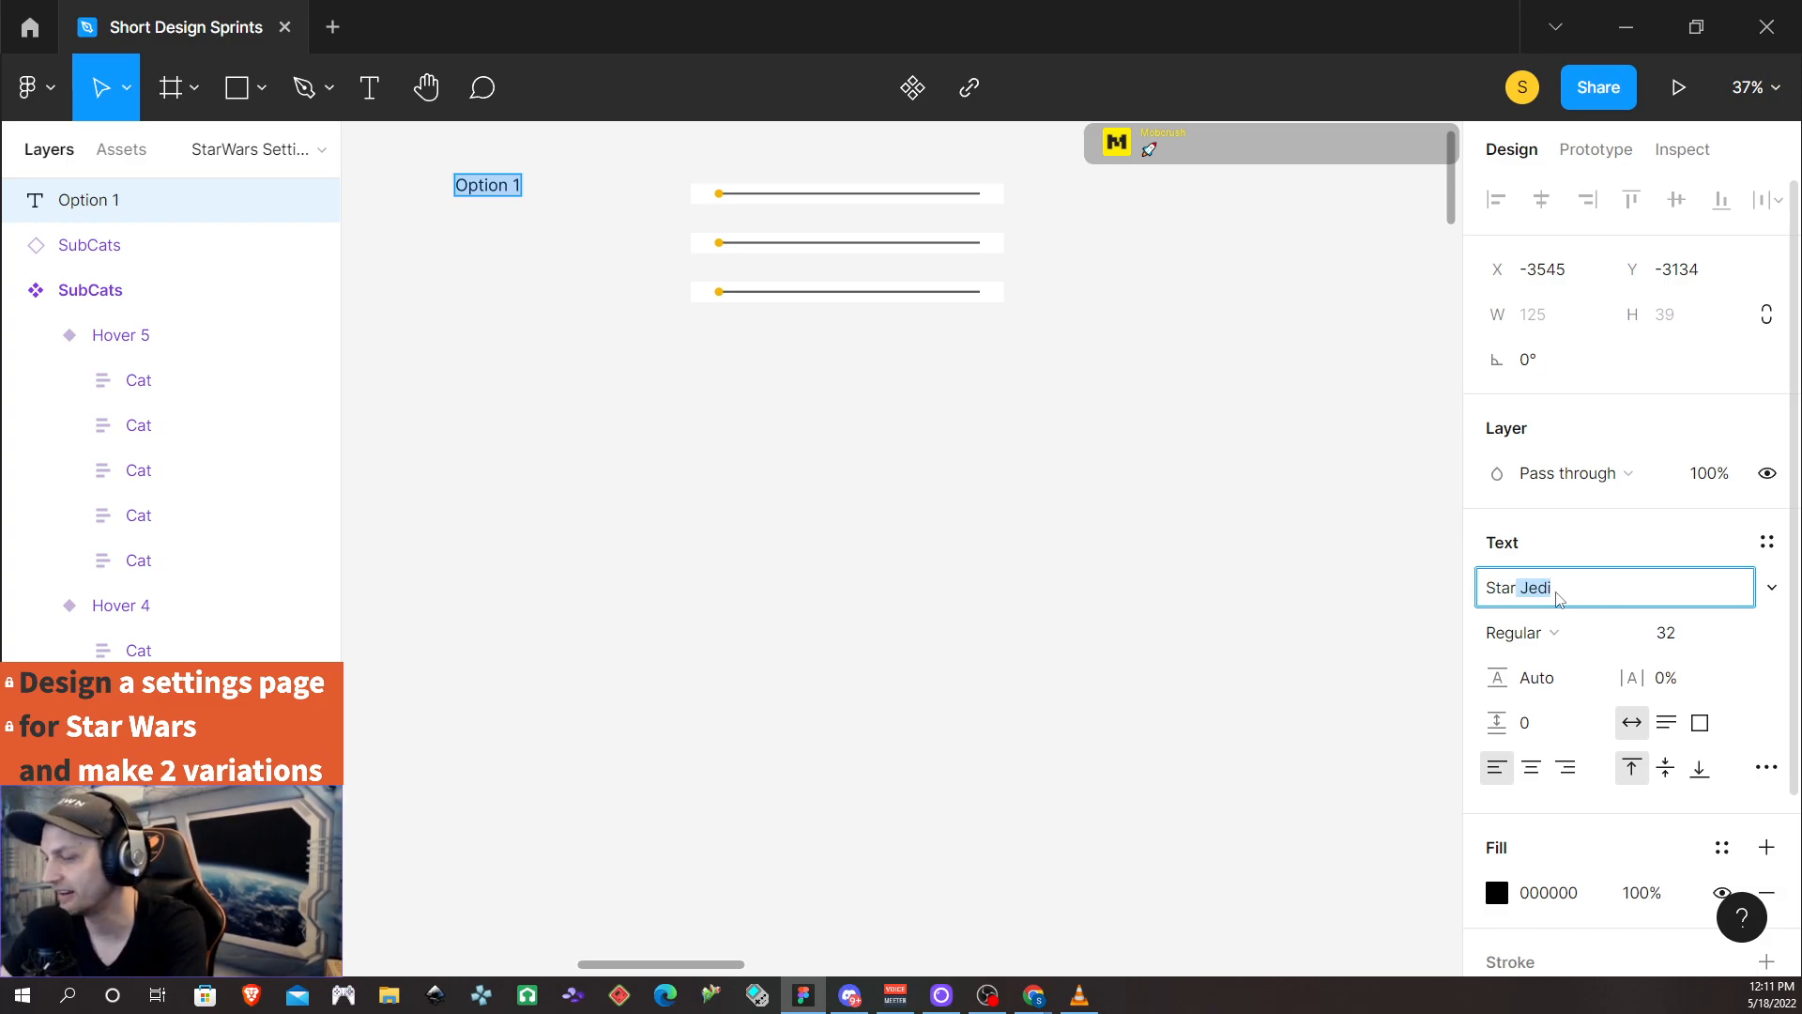
{"action": "key", "text": "Return"}
Replace the label's text with "Options"
{"action": "double_click", "coordinate": [457, 193]}
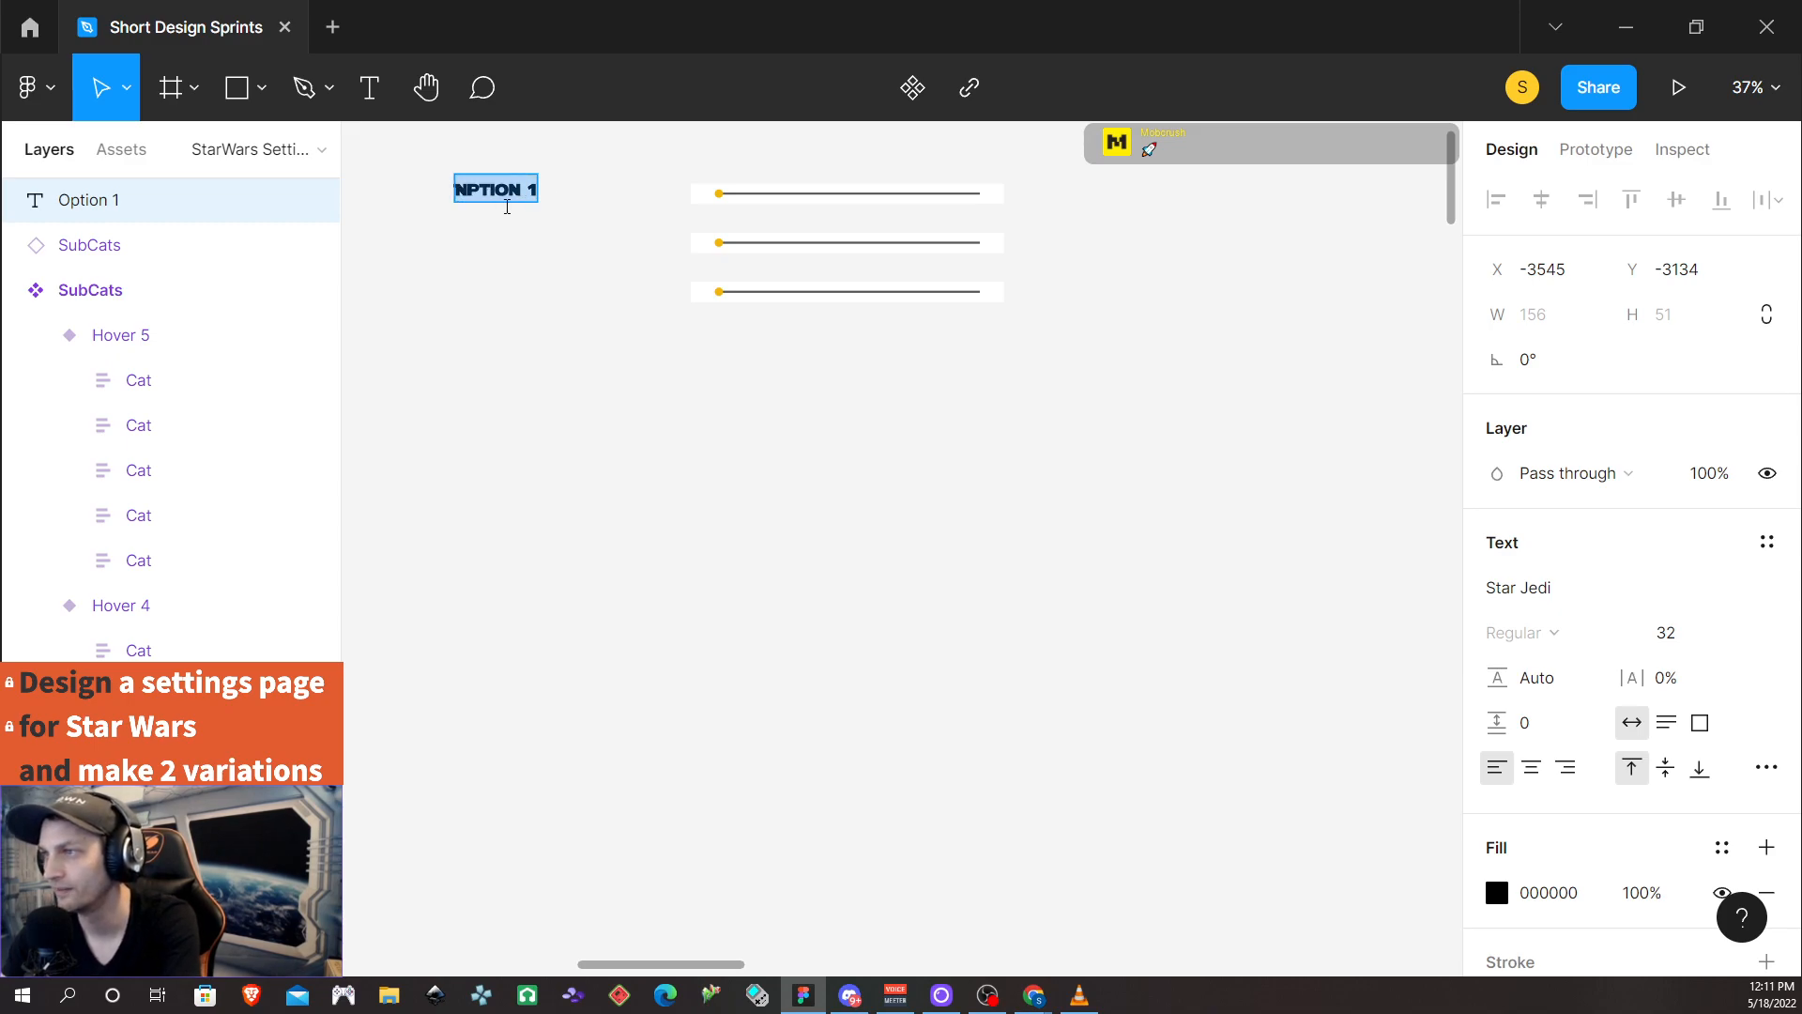
{"action": "type", "text": "Op"}
{"action": "key", "text": "BackSpace"}
{"action": "key", "text": "BackSpace"}
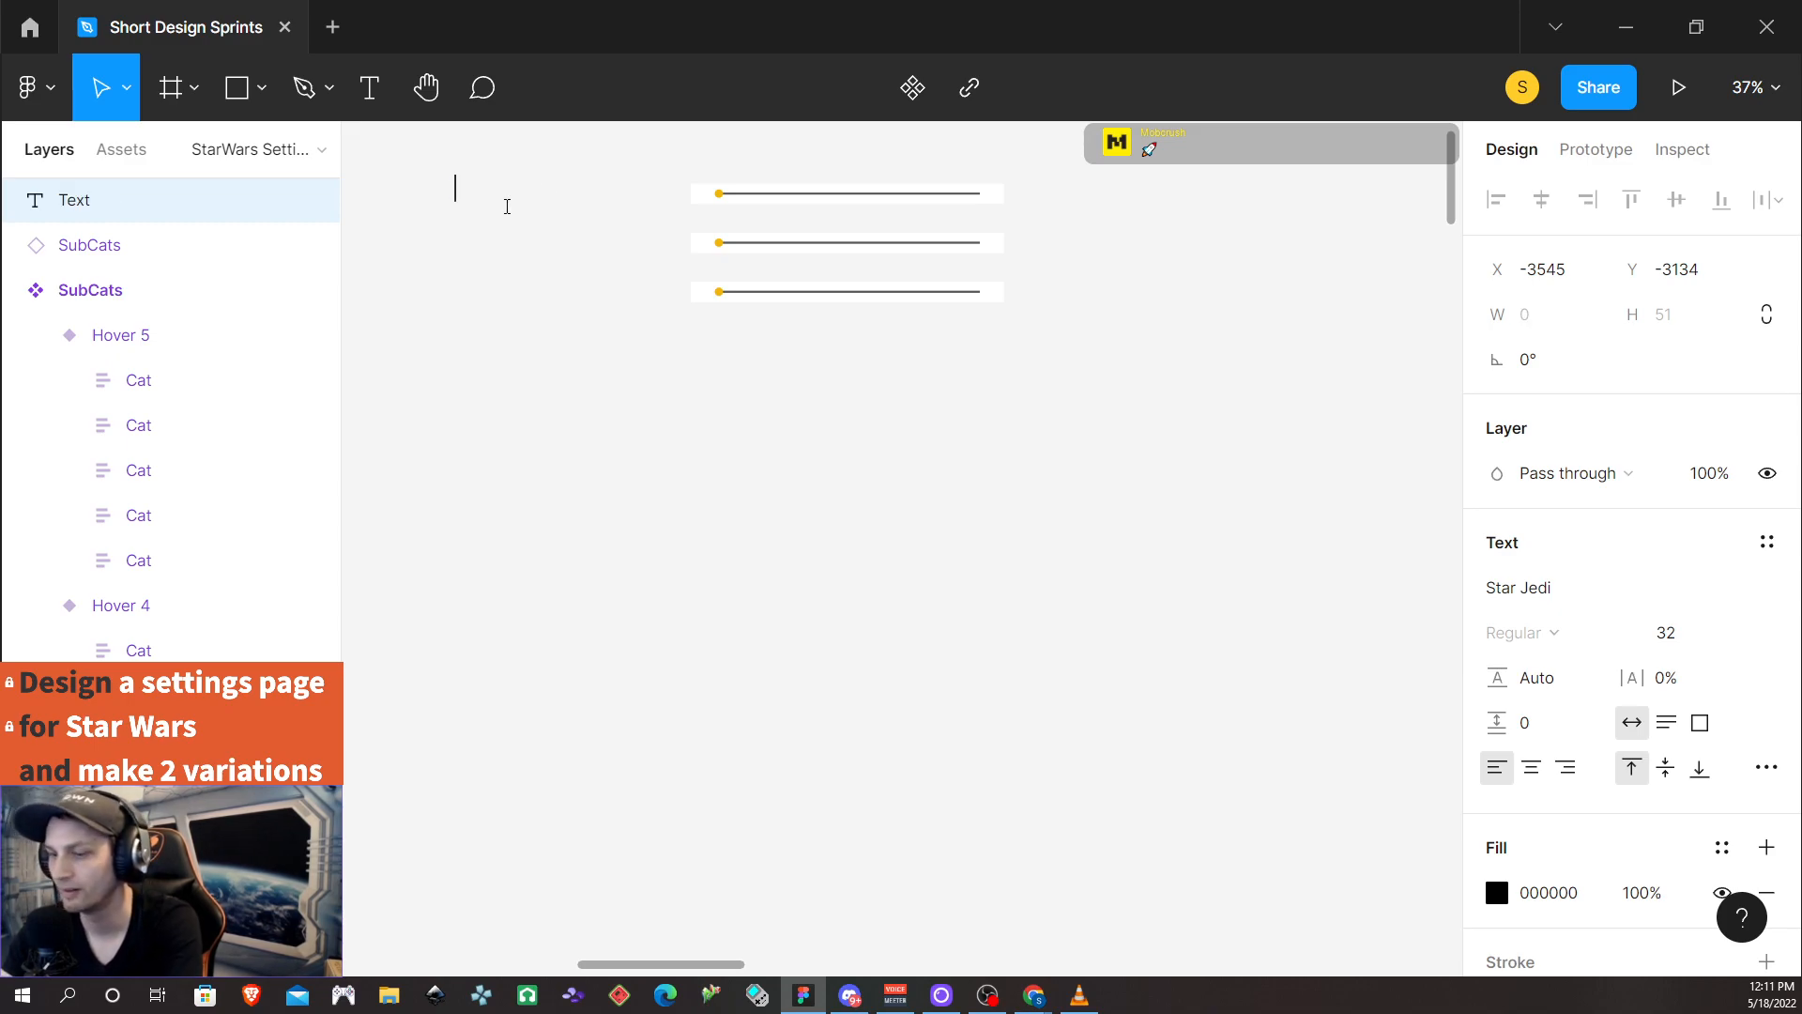
{"action": "type", "text": "Options"}
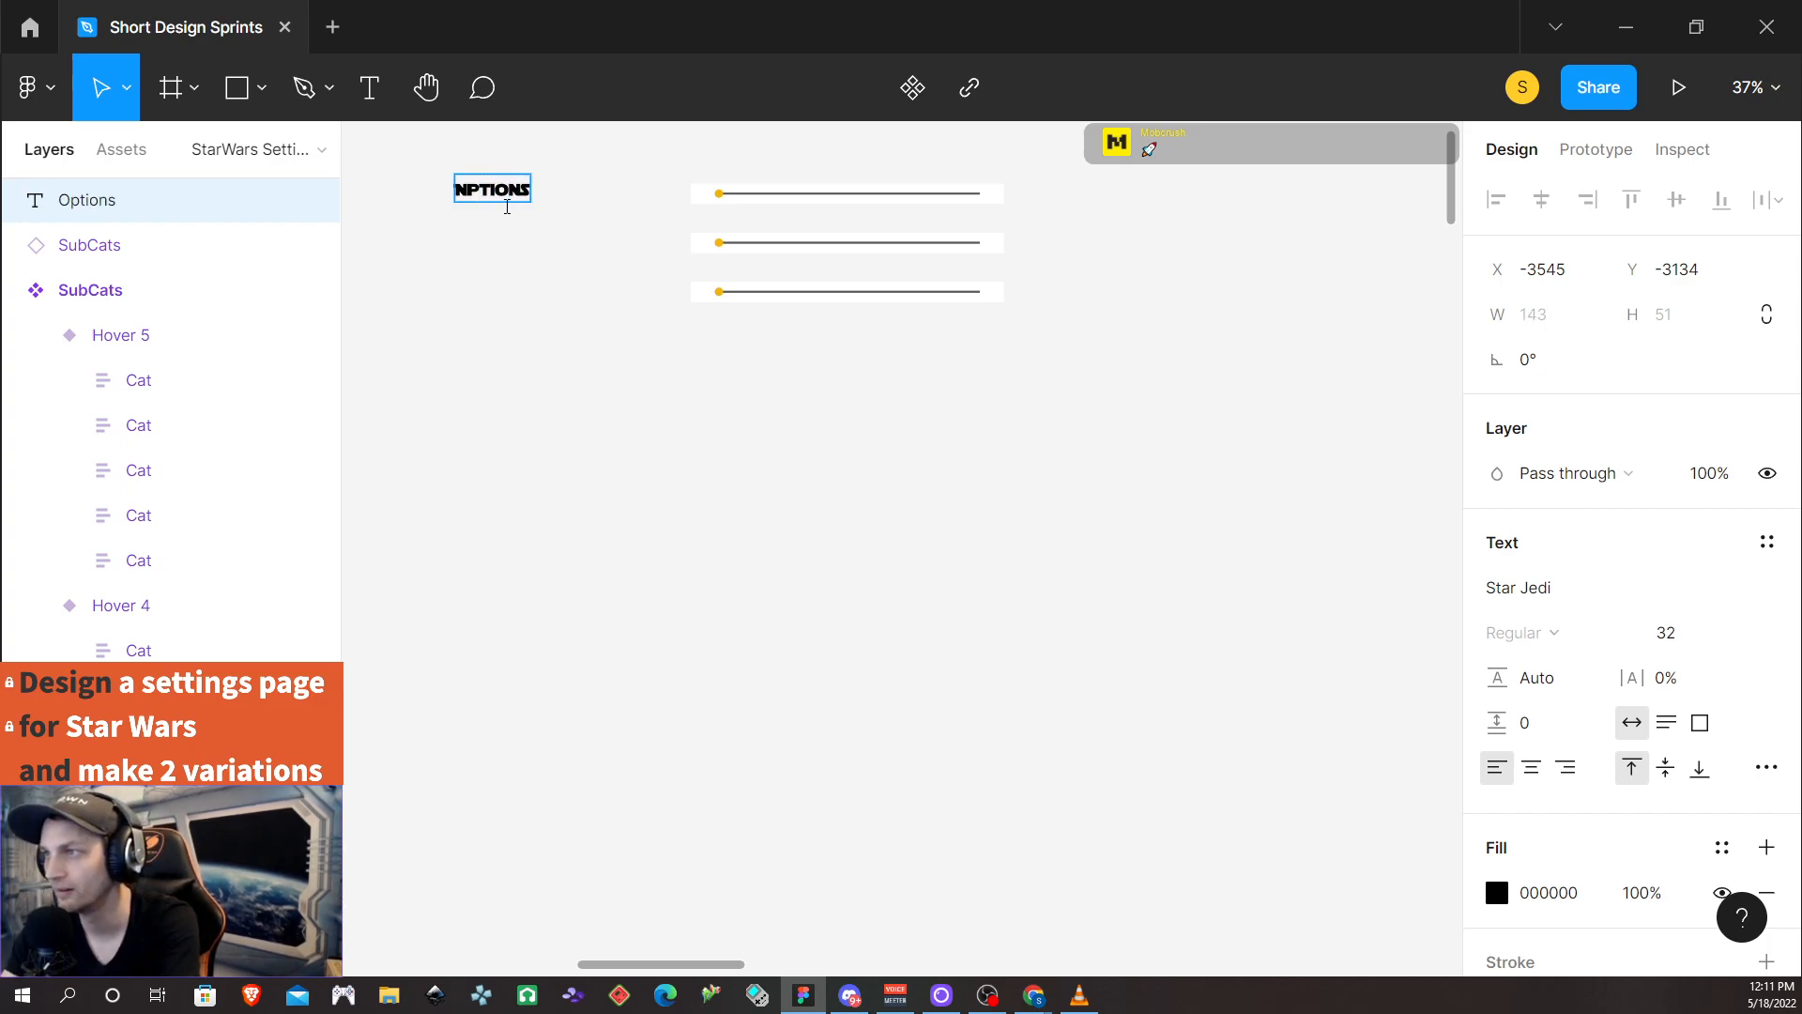
{"action": "type", "text": "s"}
{"action": "key", "text": "Escape"}
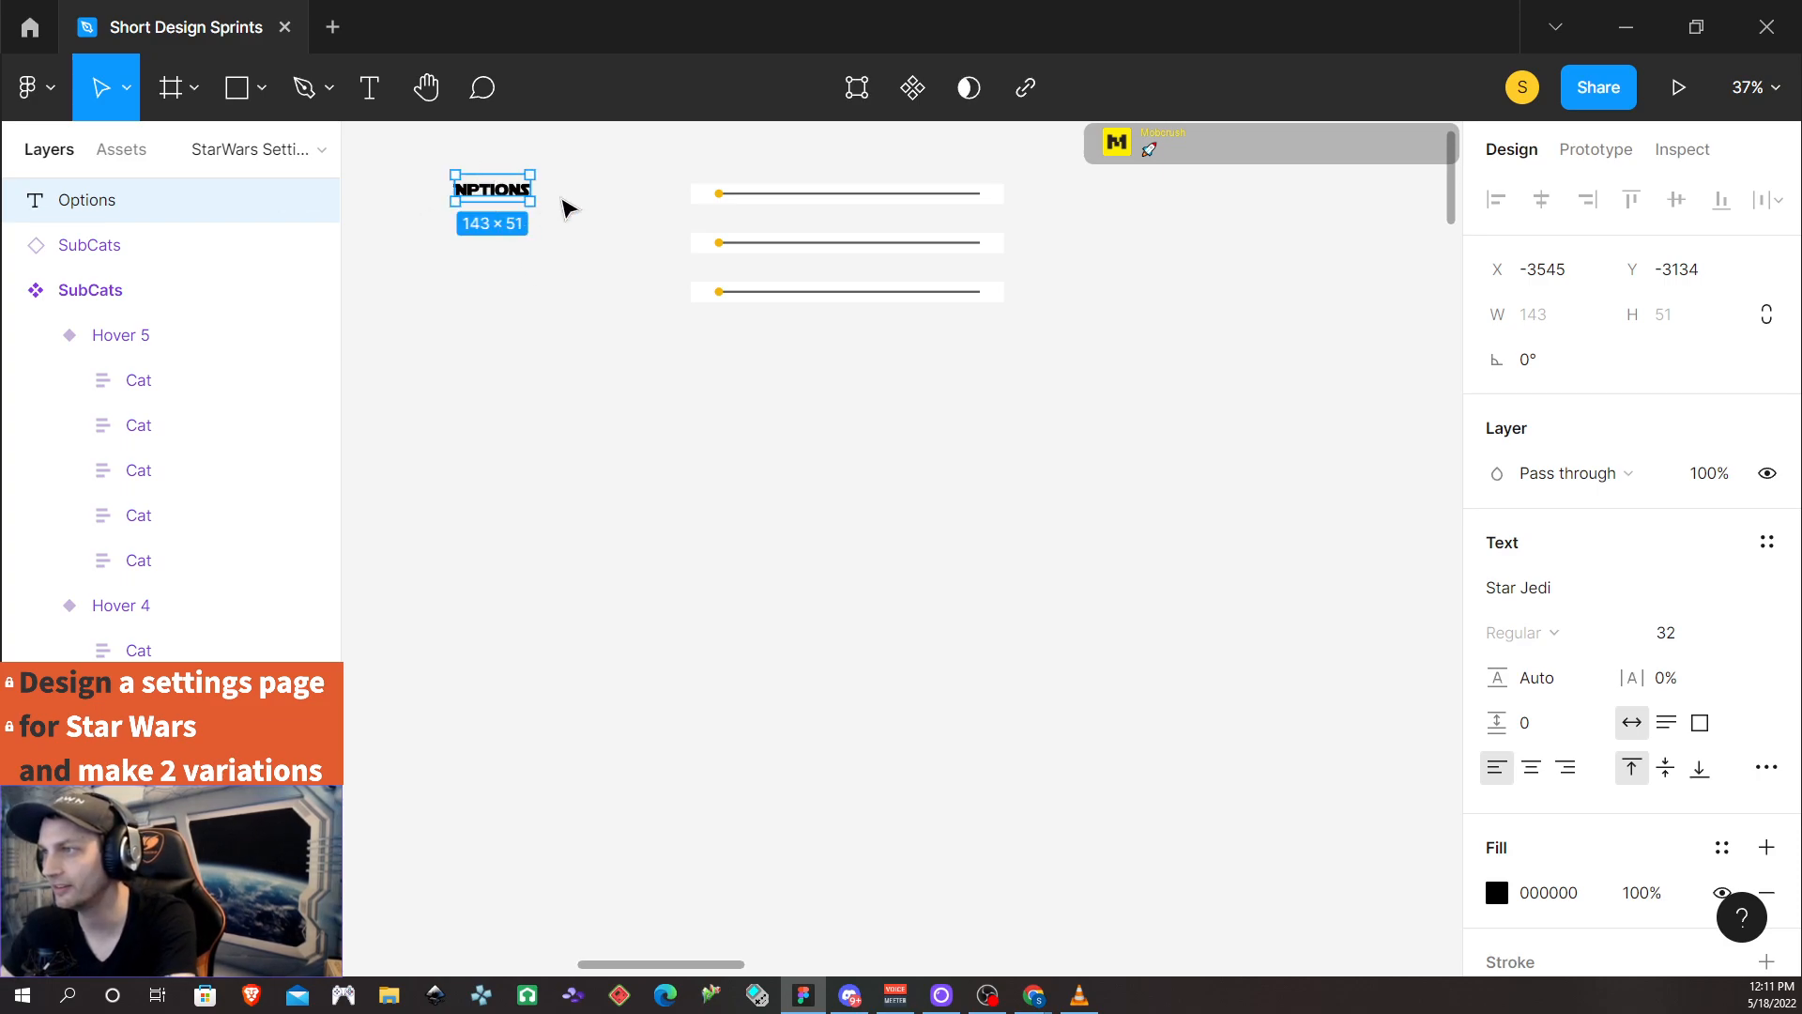
Widen the label's text box to 226 and change its text to lowercase "option 1"
{"action": "left_click_drag", "start_coordinate": [527, 192], "coordinate": [458, 195]}
{"action": "double_click", "coordinate": [511, 199]}
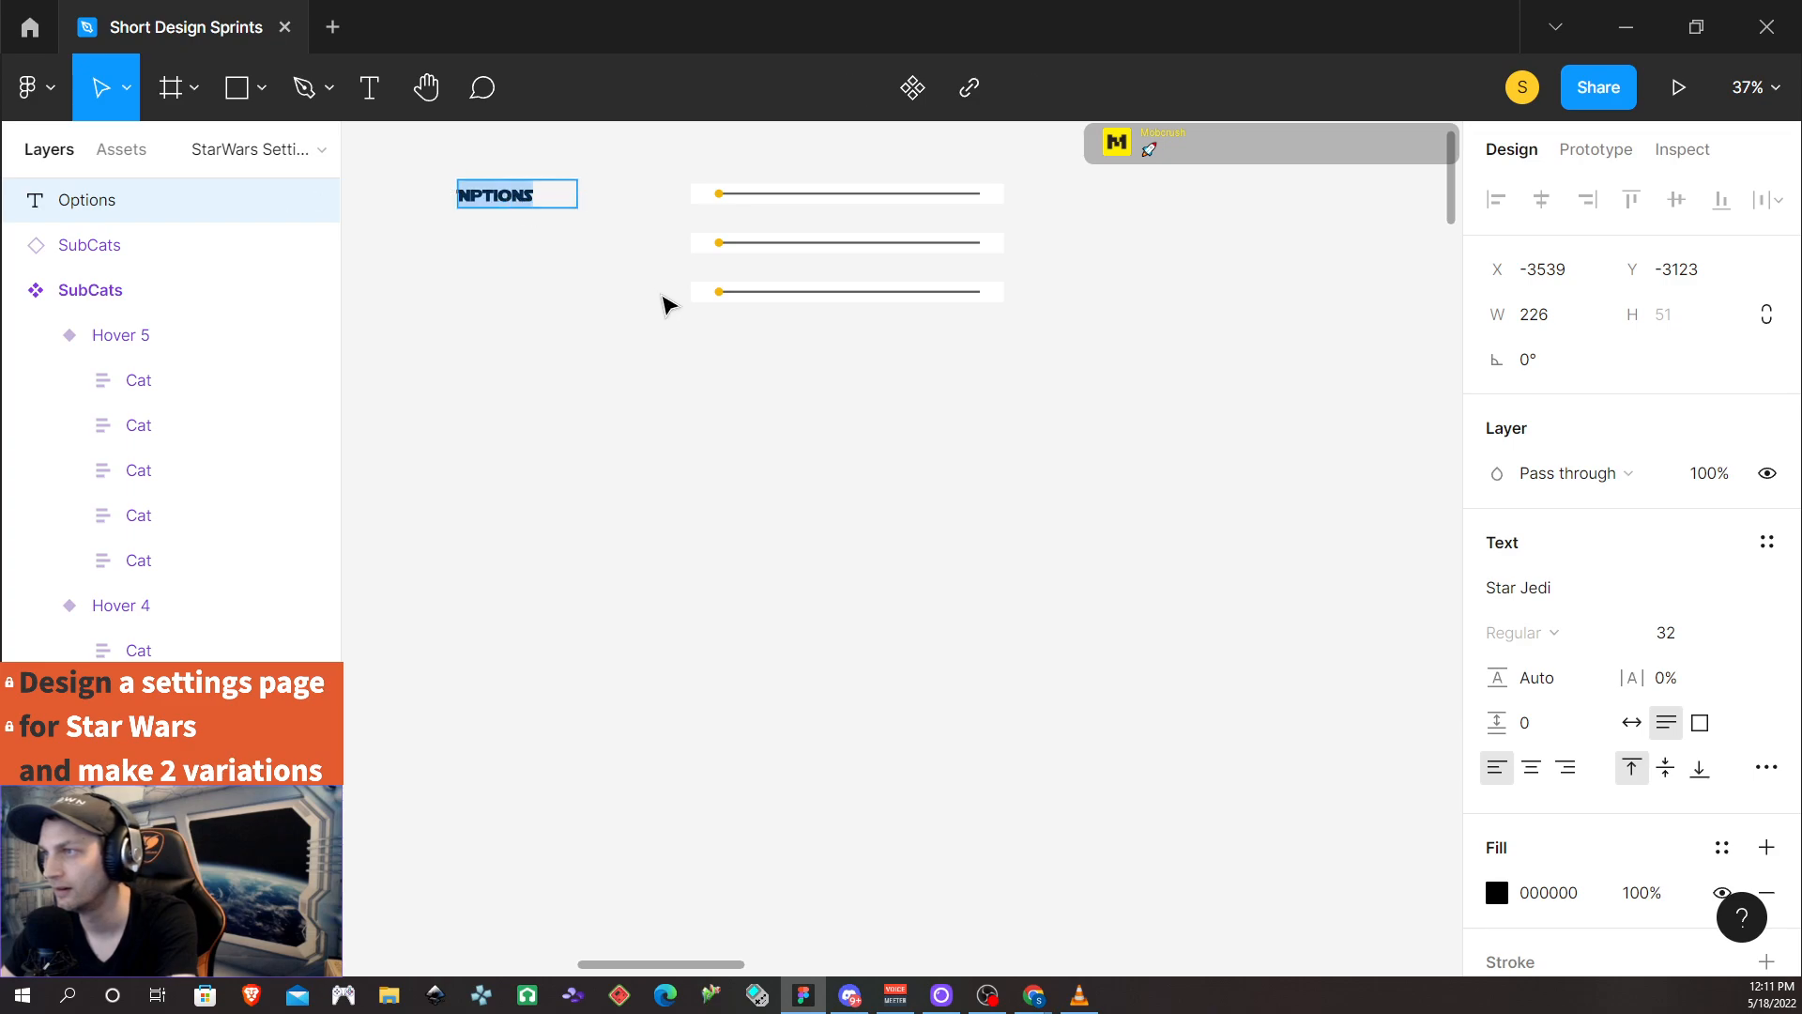
{"action": "key", "text": "Left"}
{"action": "key", "text": "Delete"}
{"action": "type", "text": "o"}
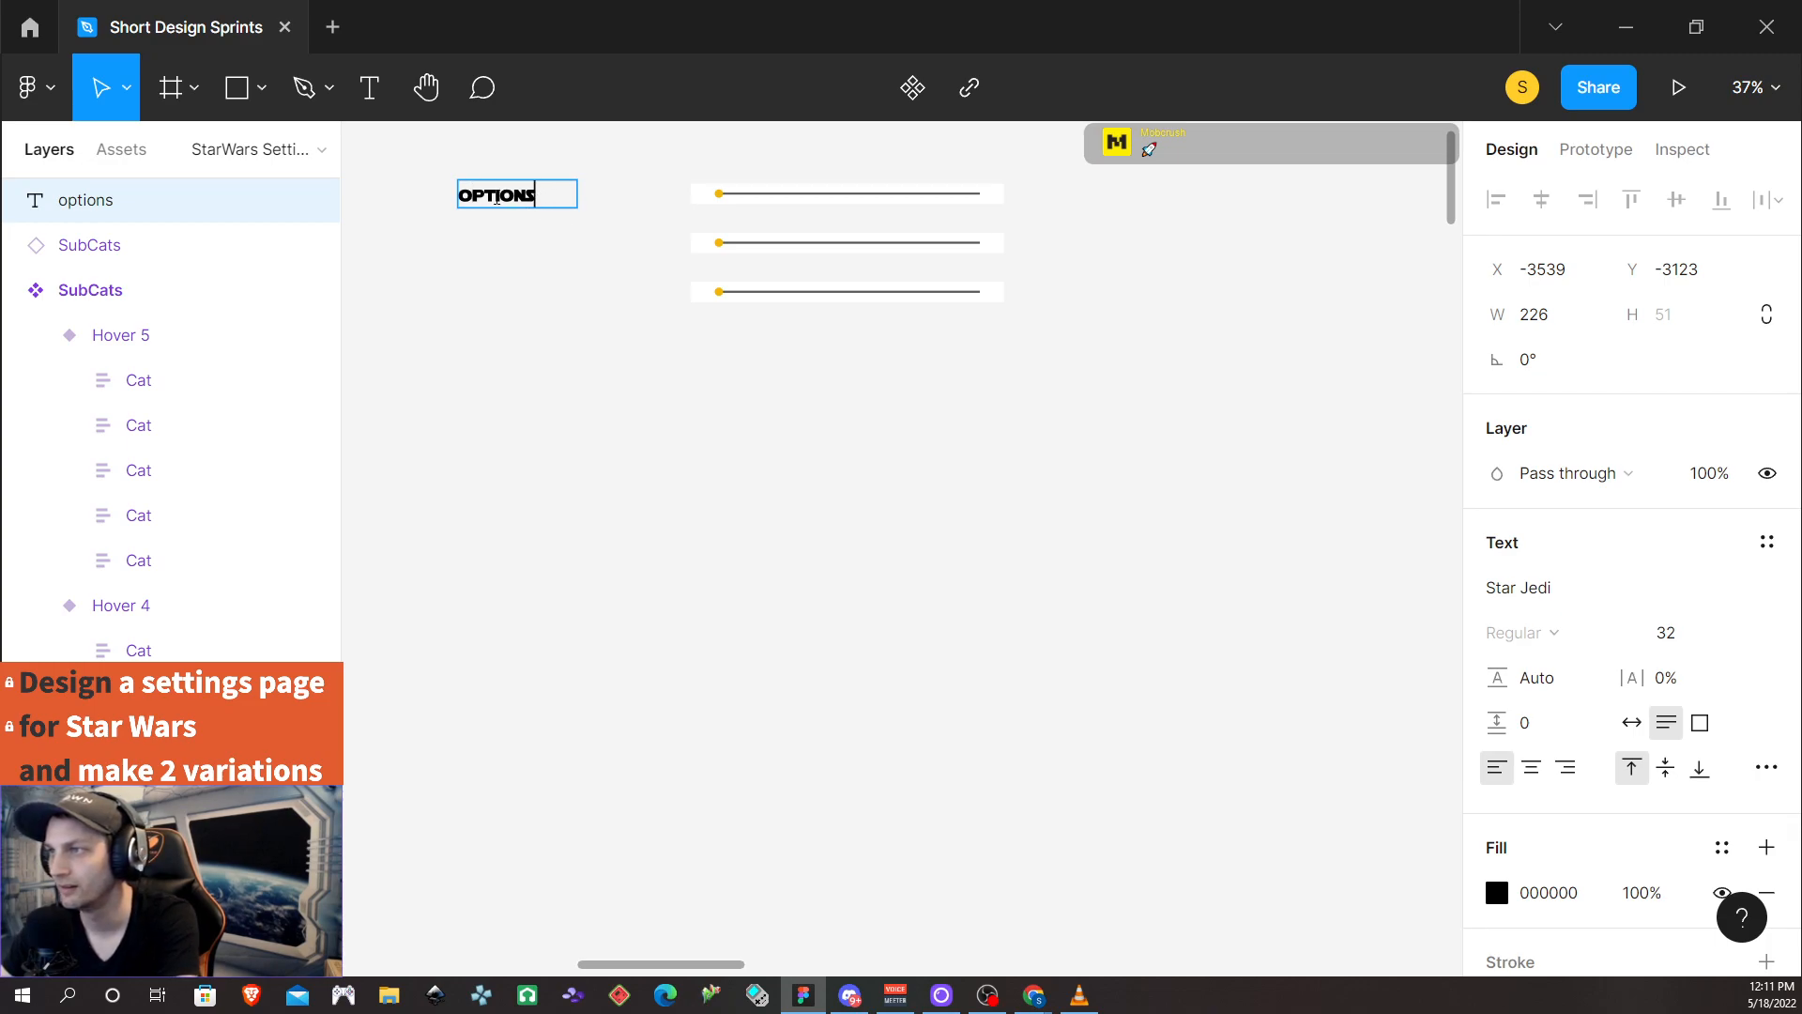
{"action": "type", "text": "O"}
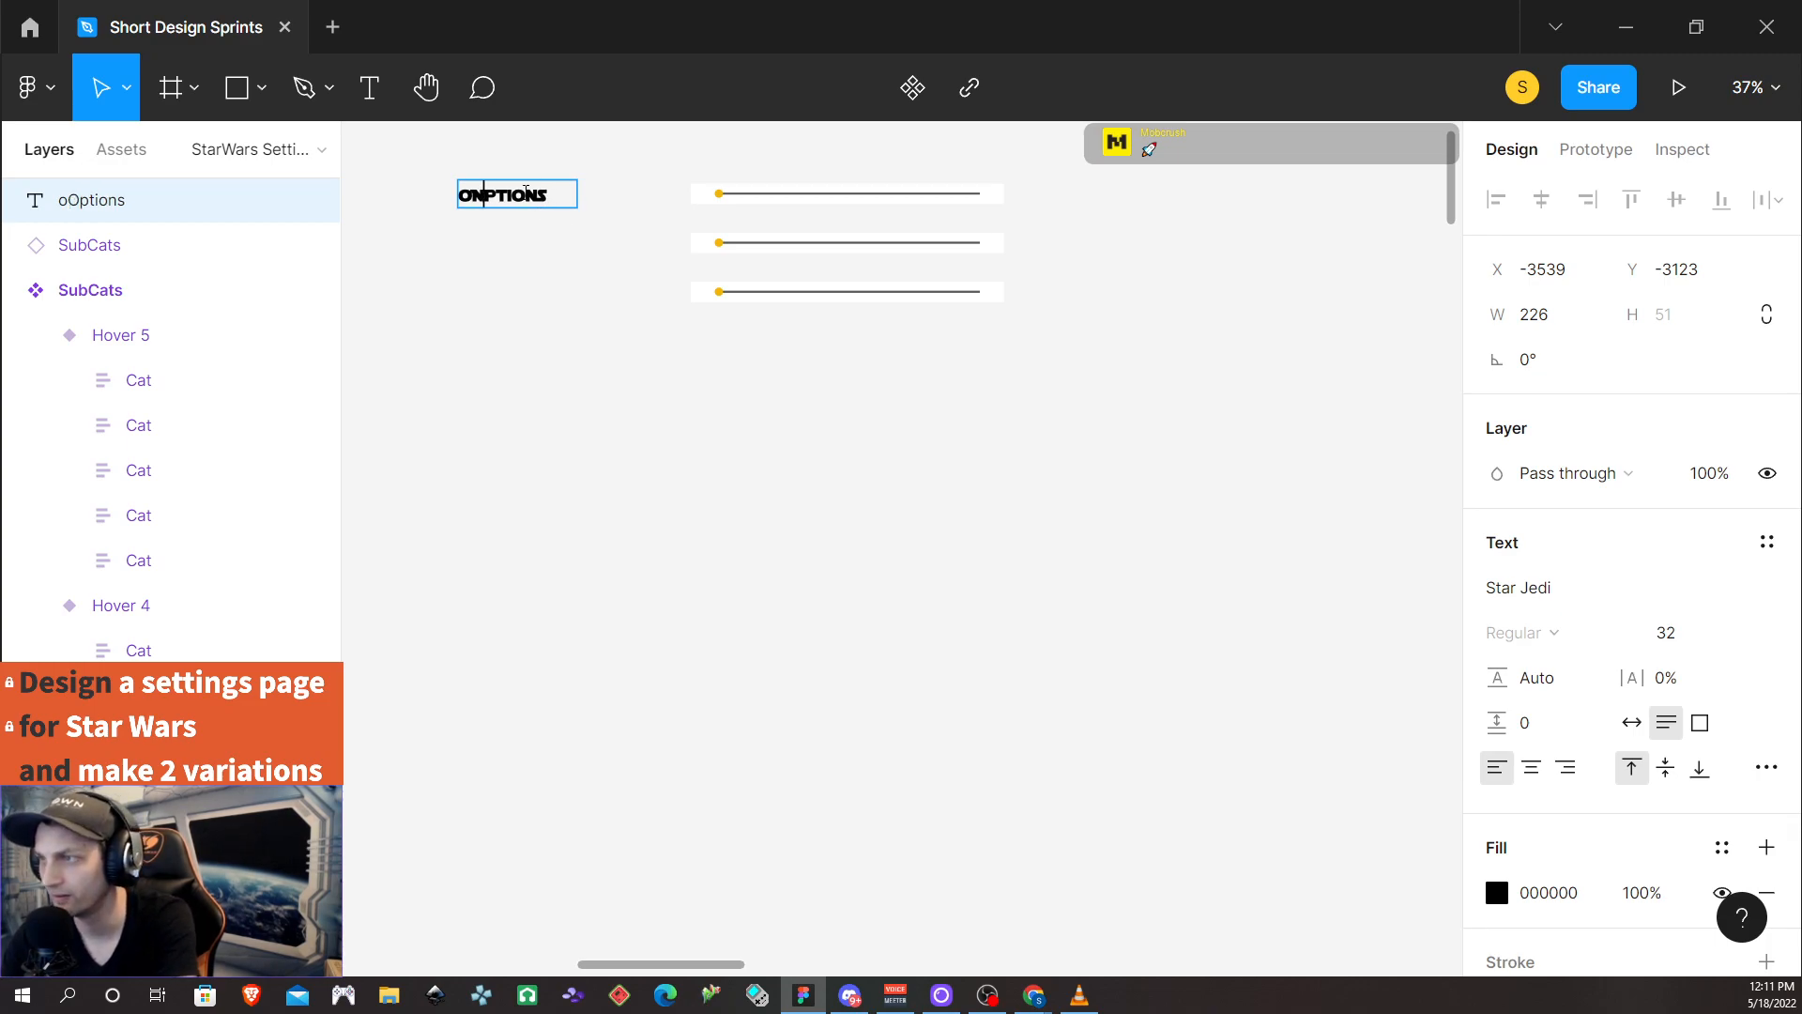
{"action": "key", "text": "BackSpace"}
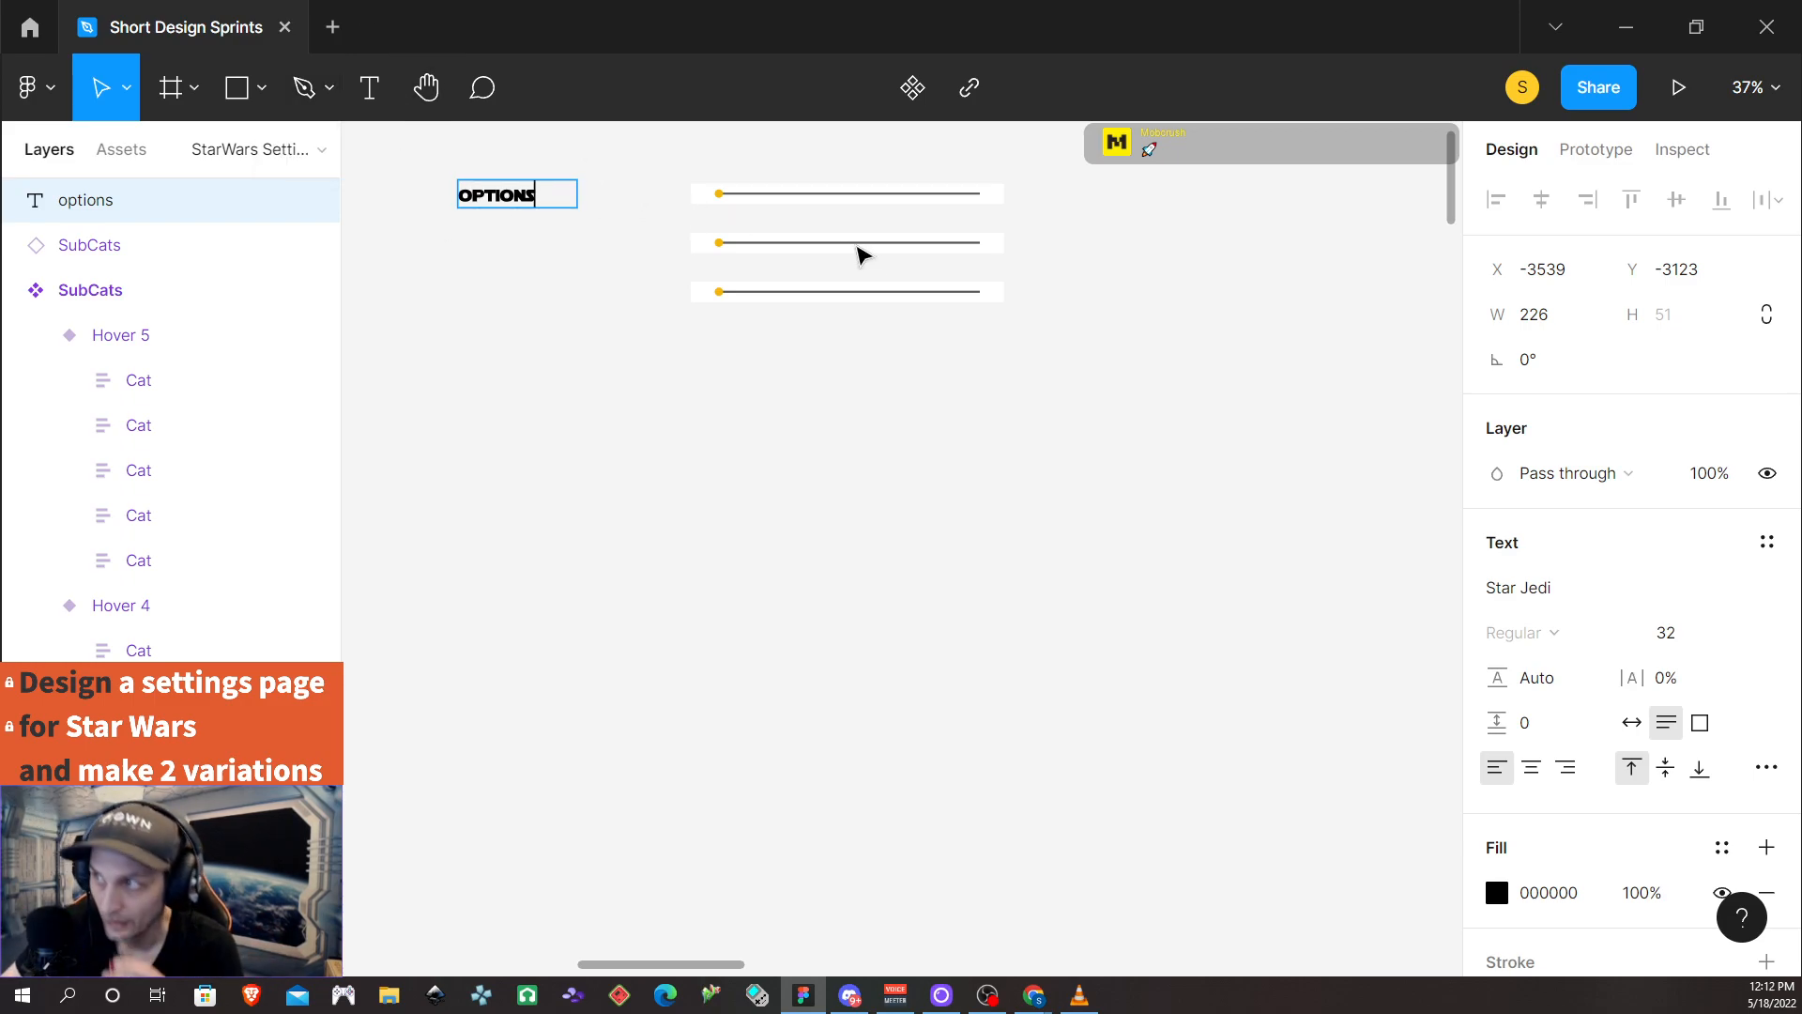
{"action": "left_click", "coordinate": [539, 188]}
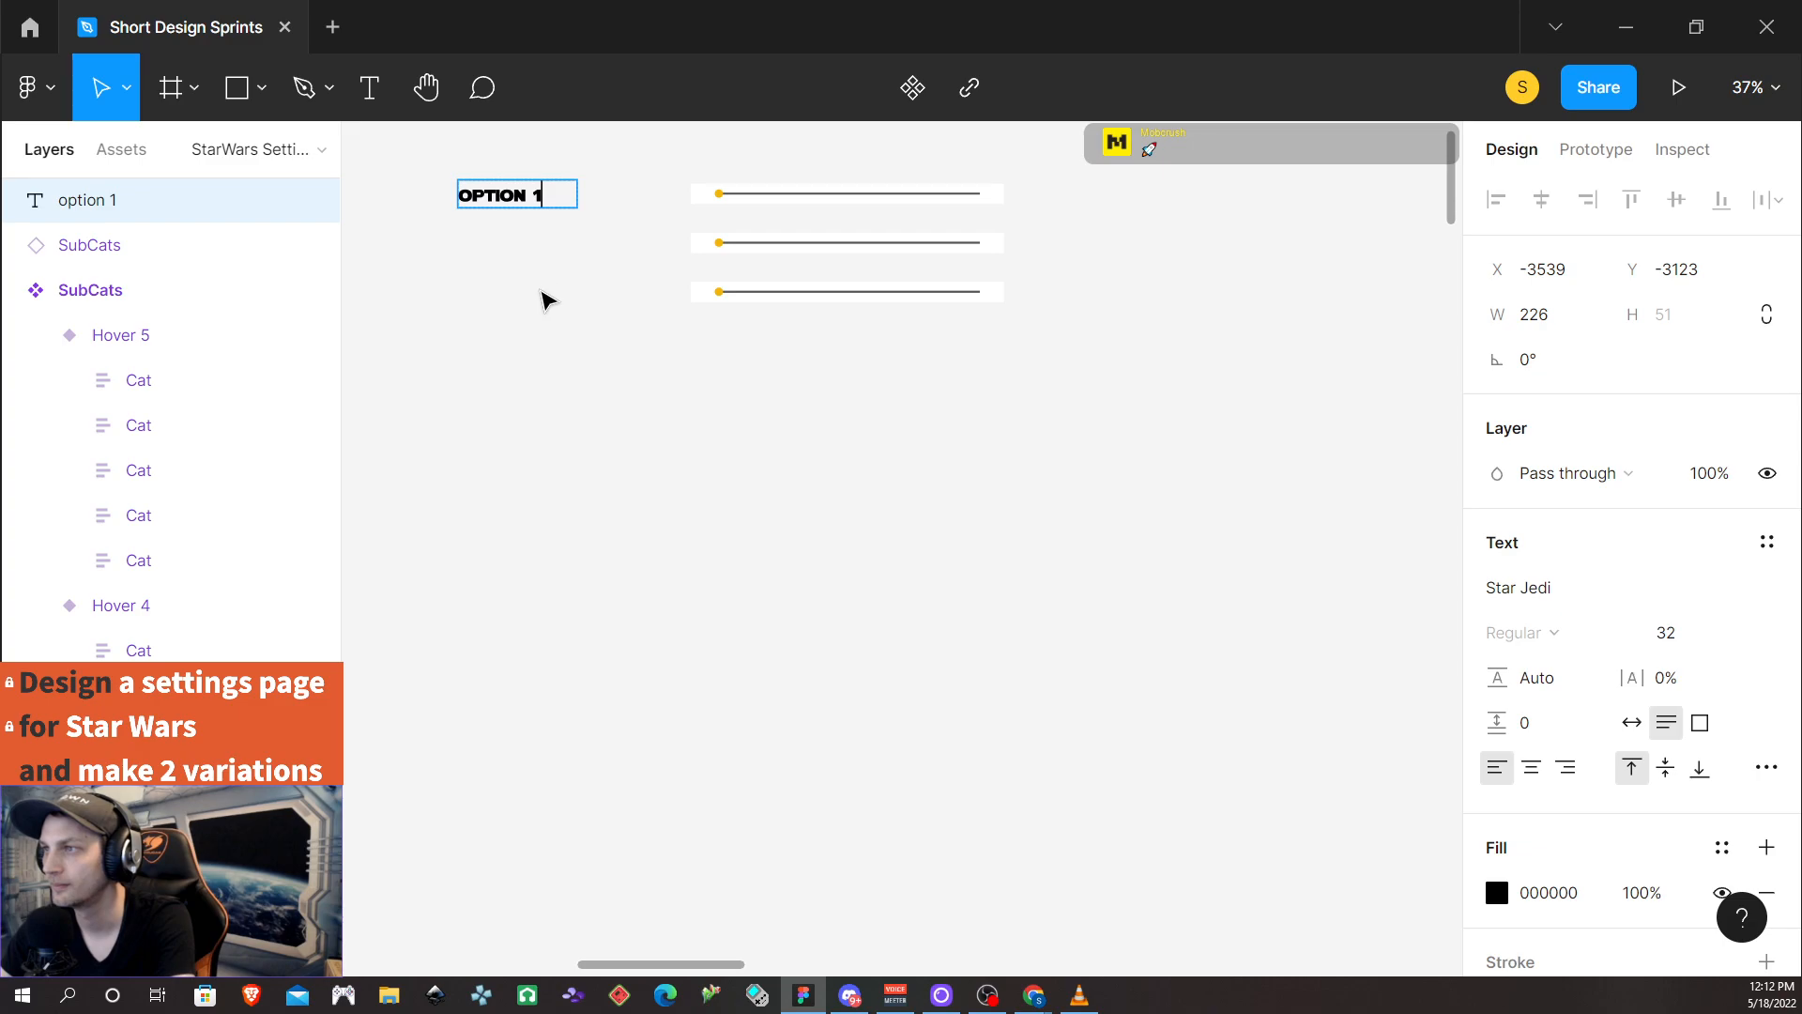
Move the "option 1" label directly beside the first slider
{"action": "key", "text": "Escape"}
{"action": "left_click_drag", "start_coordinate": [503, 200], "coordinate": [609, 197]}
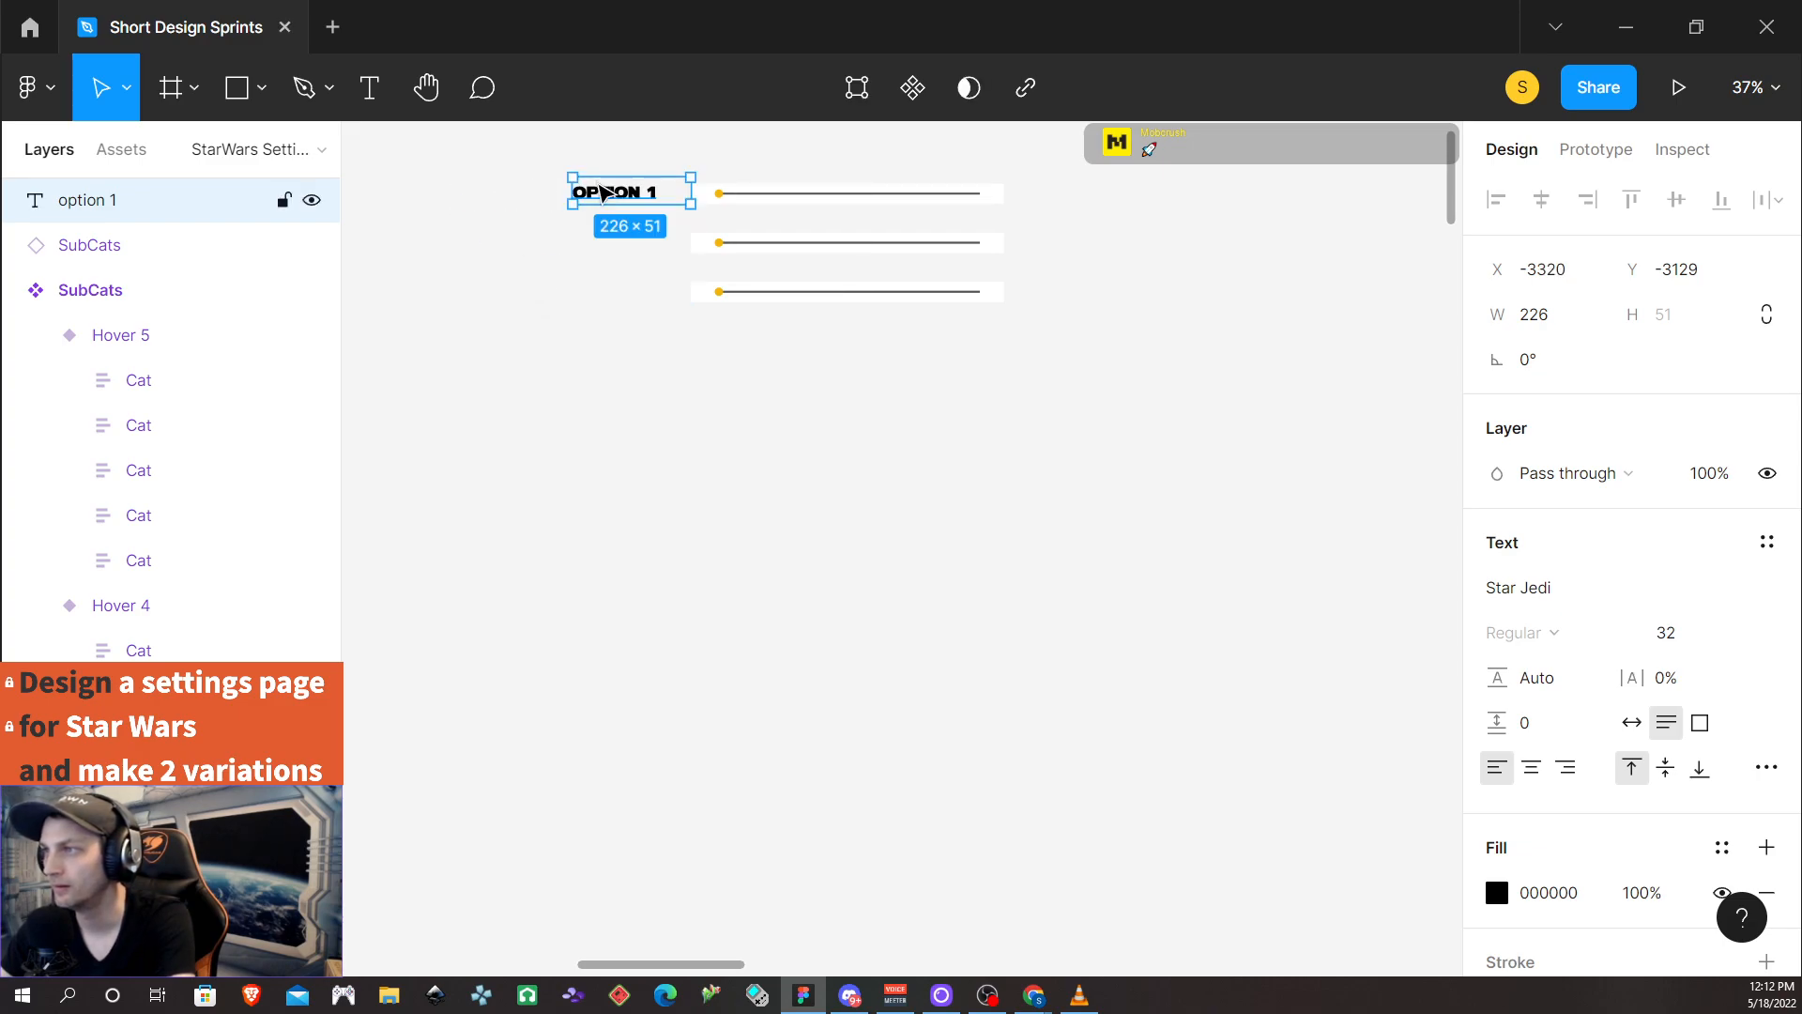
{"action": "double_click", "coordinate": [664, 201]}
{"action": "key", "text": "Escape"}
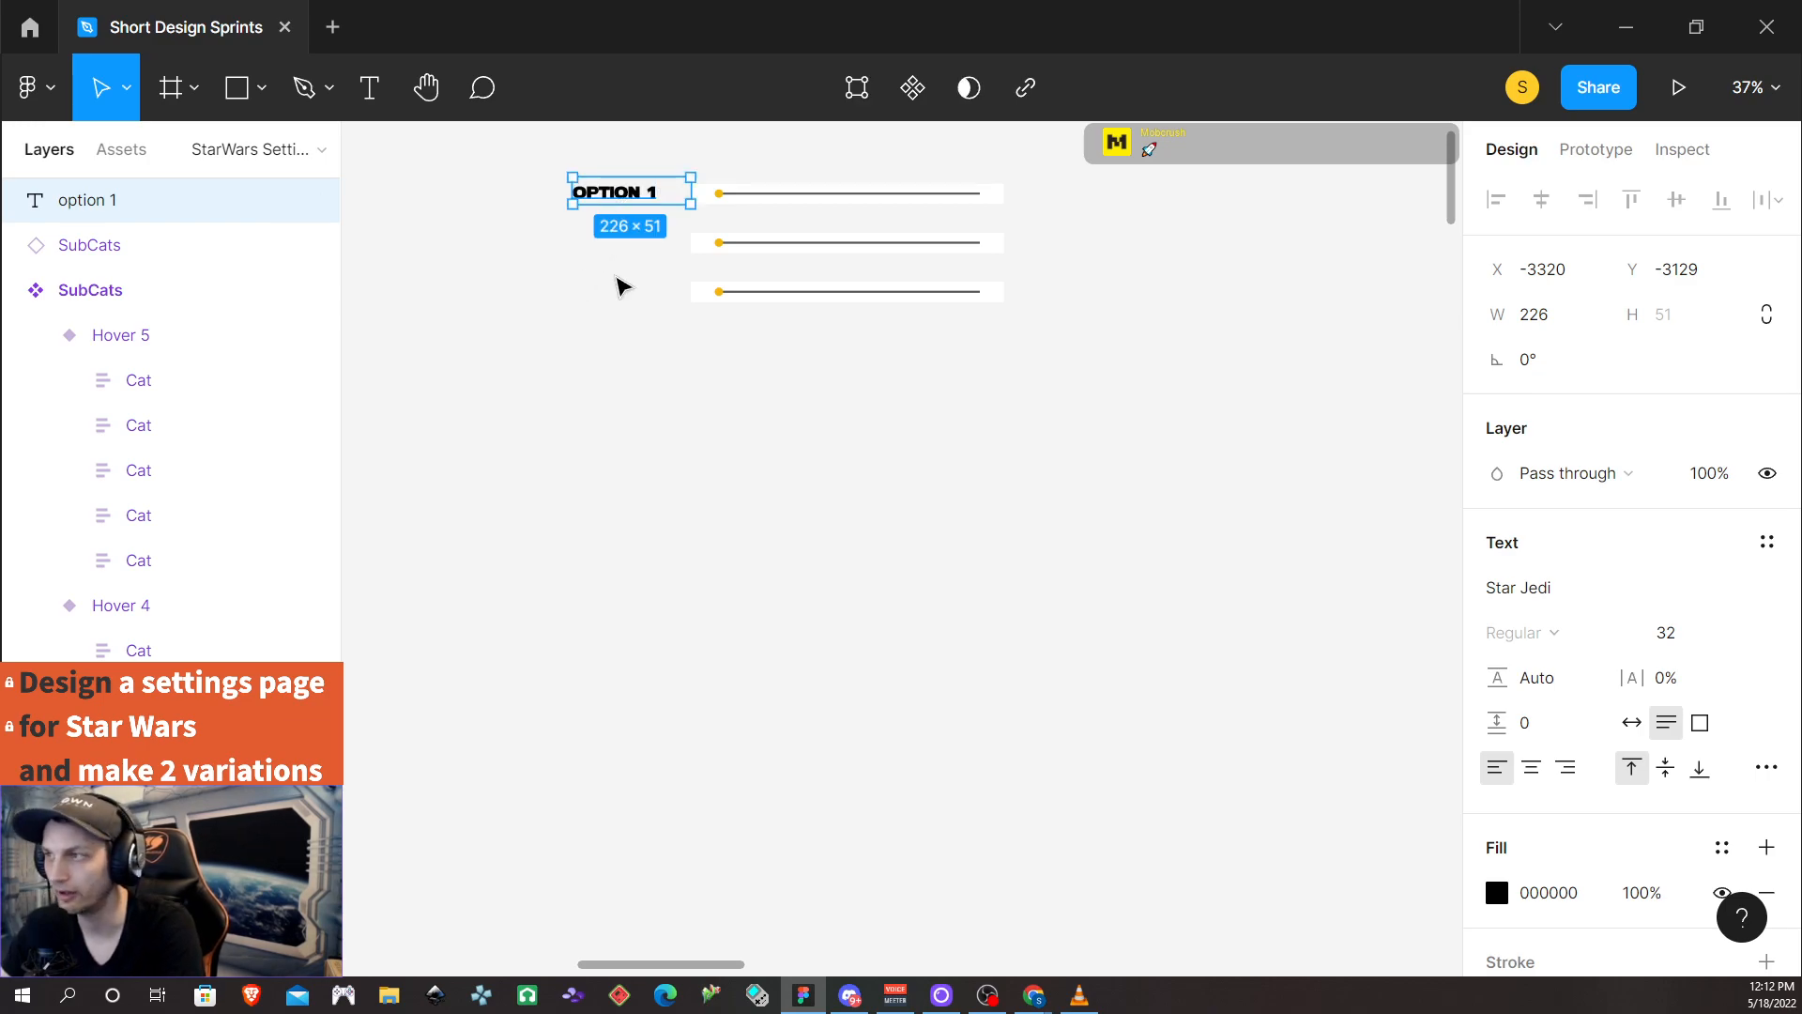
Wrap the "option 1" label in an auto layout frame and rename the frame "Option"
{"action": "key", "text": "shift+a"}
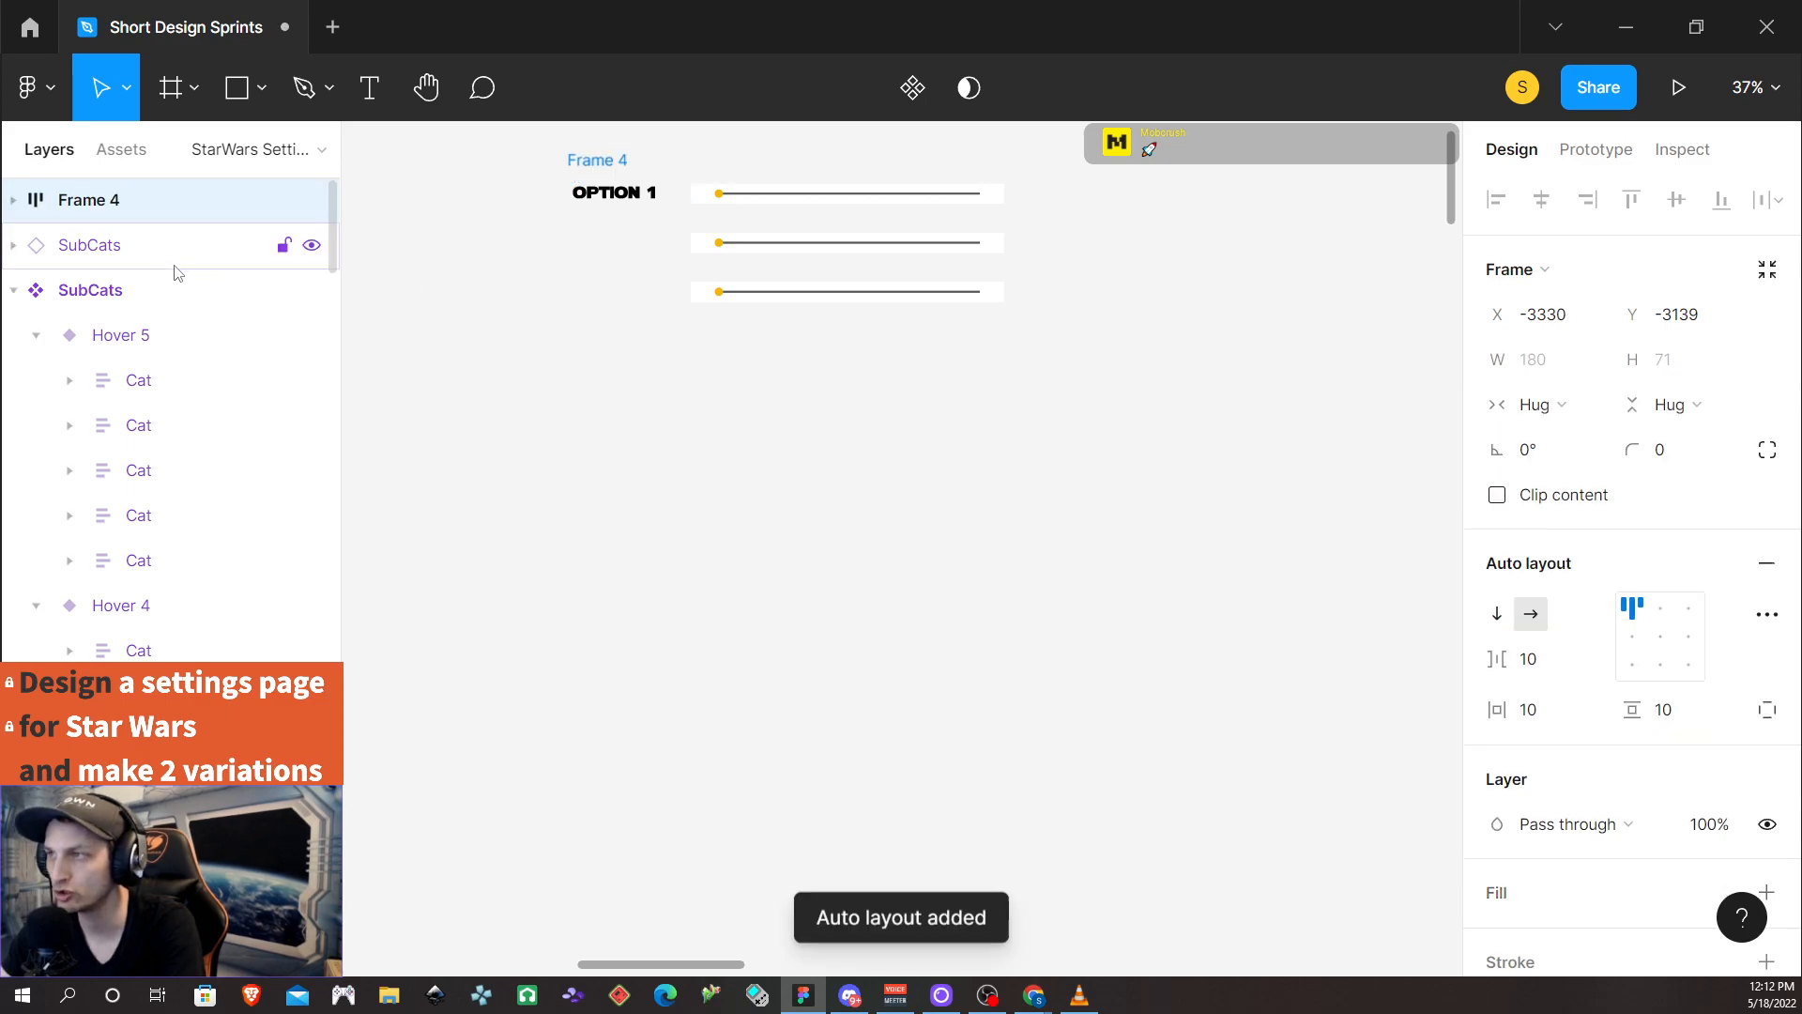
{"action": "double_click", "coordinate": [117, 201]}
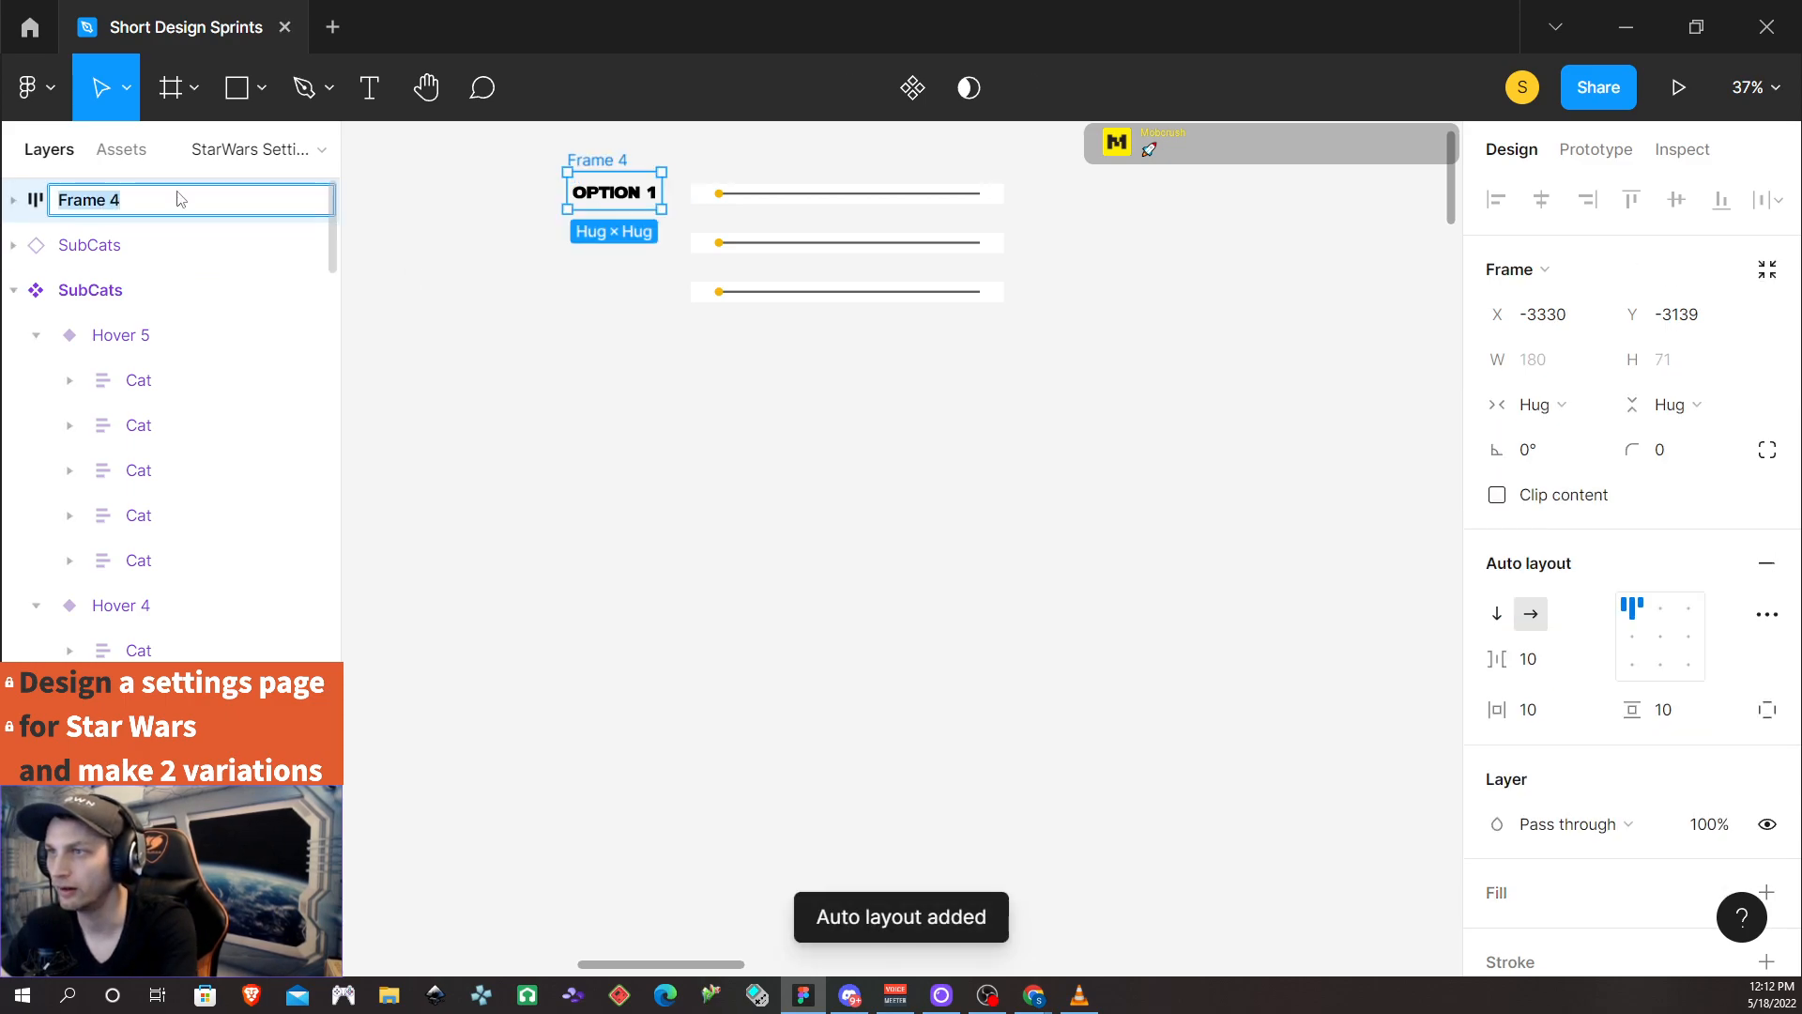
{"action": "type", "text": "S"}
{"action": "key", "text": "BackSpace"}
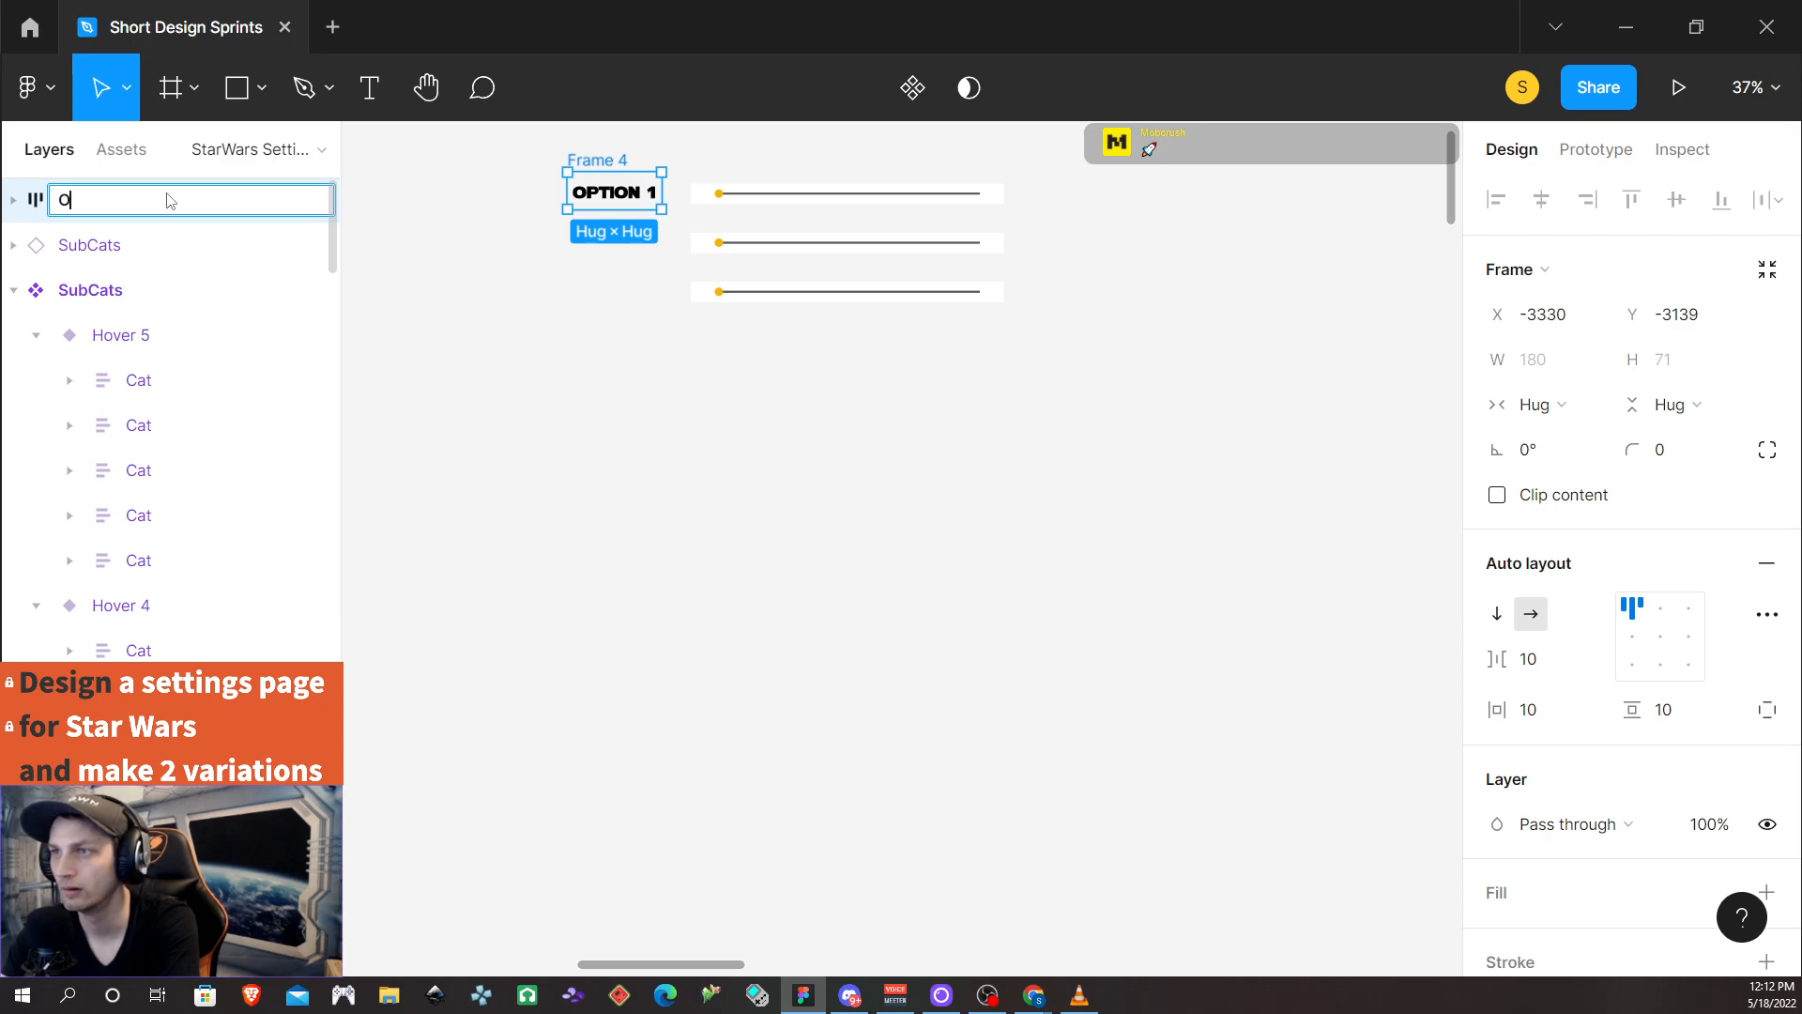
{"action": "key", "text": "Return"}
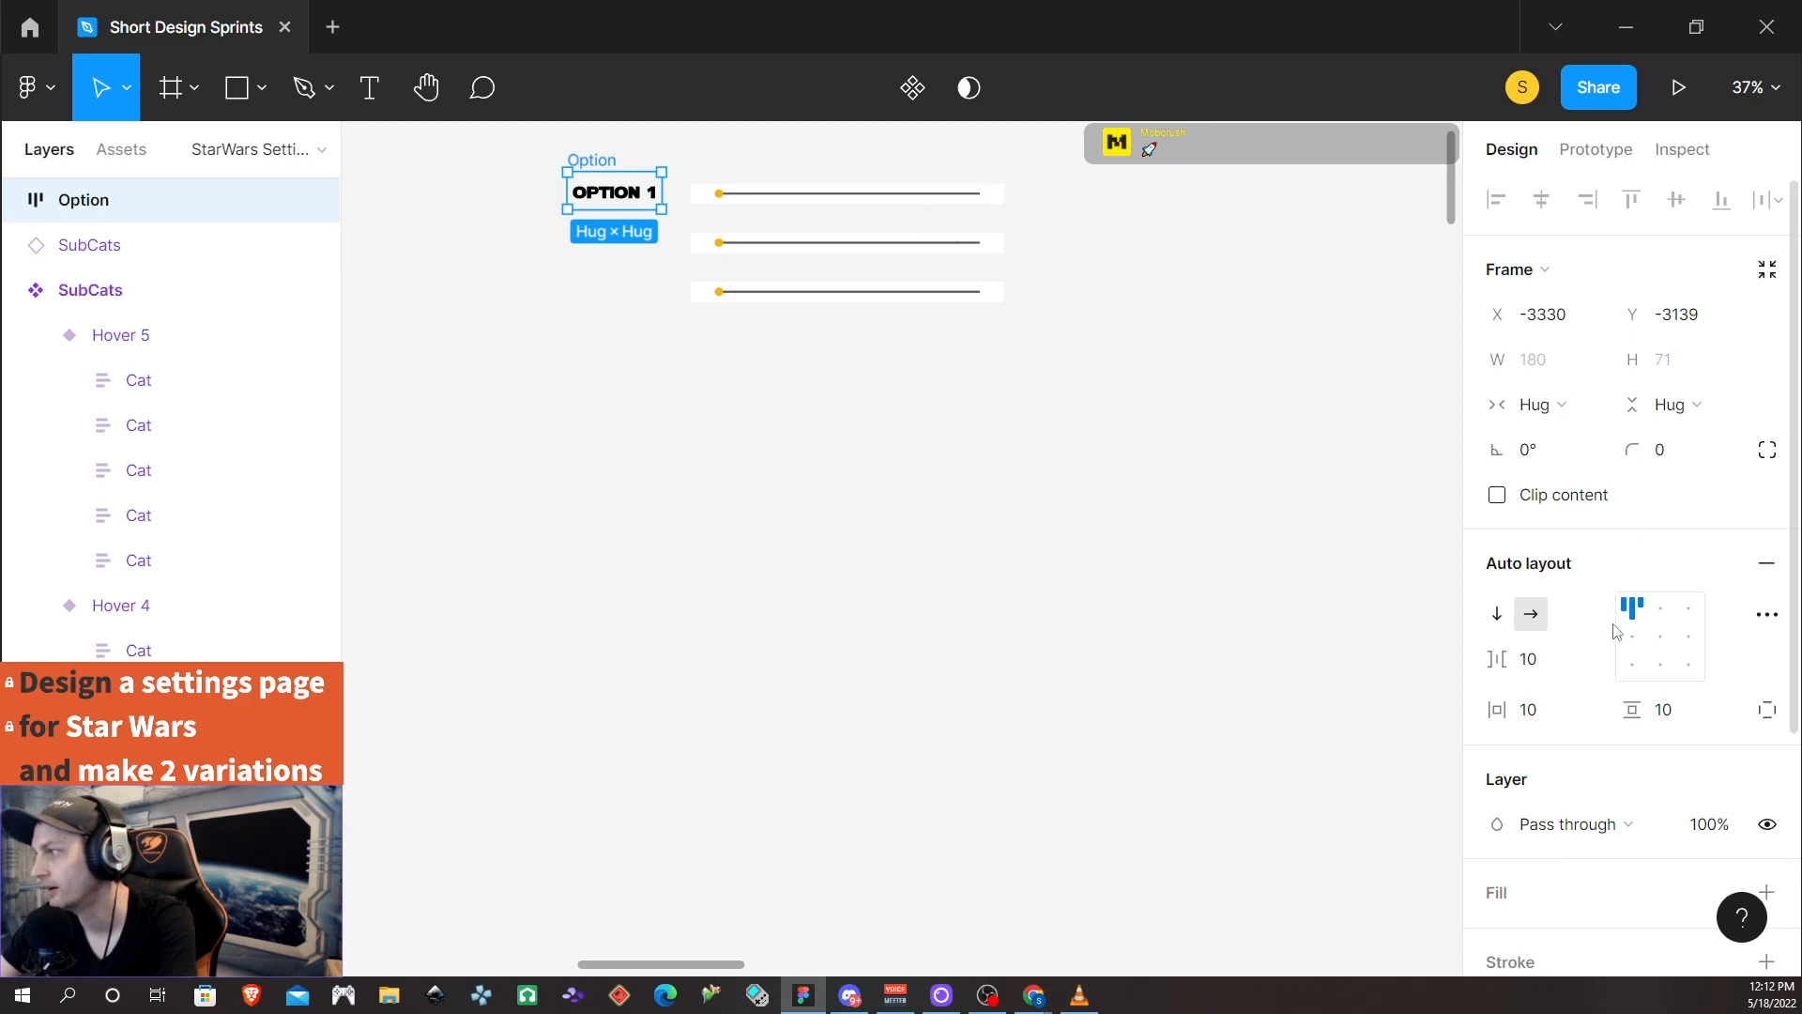
Set the Option frame's horizontal padding to 64
{"action": "left_click", "coordinate": [1570, 716]}
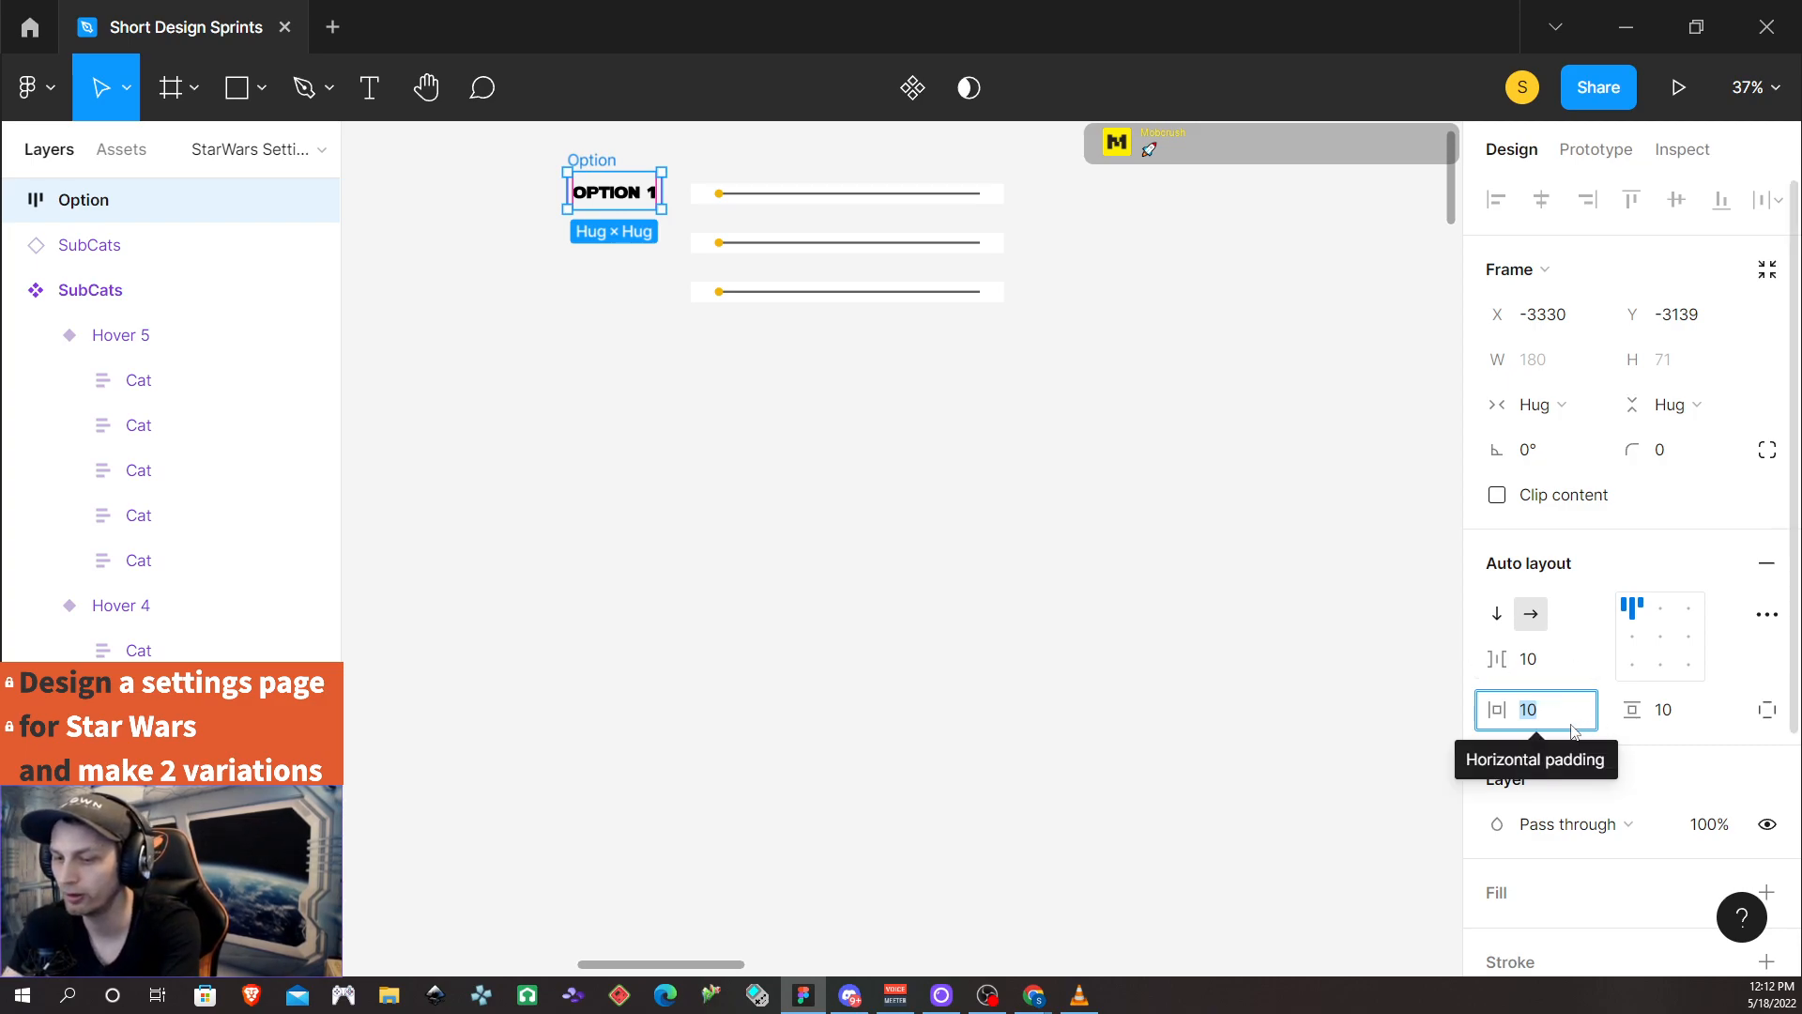
{"action": "type", "text": "64"}
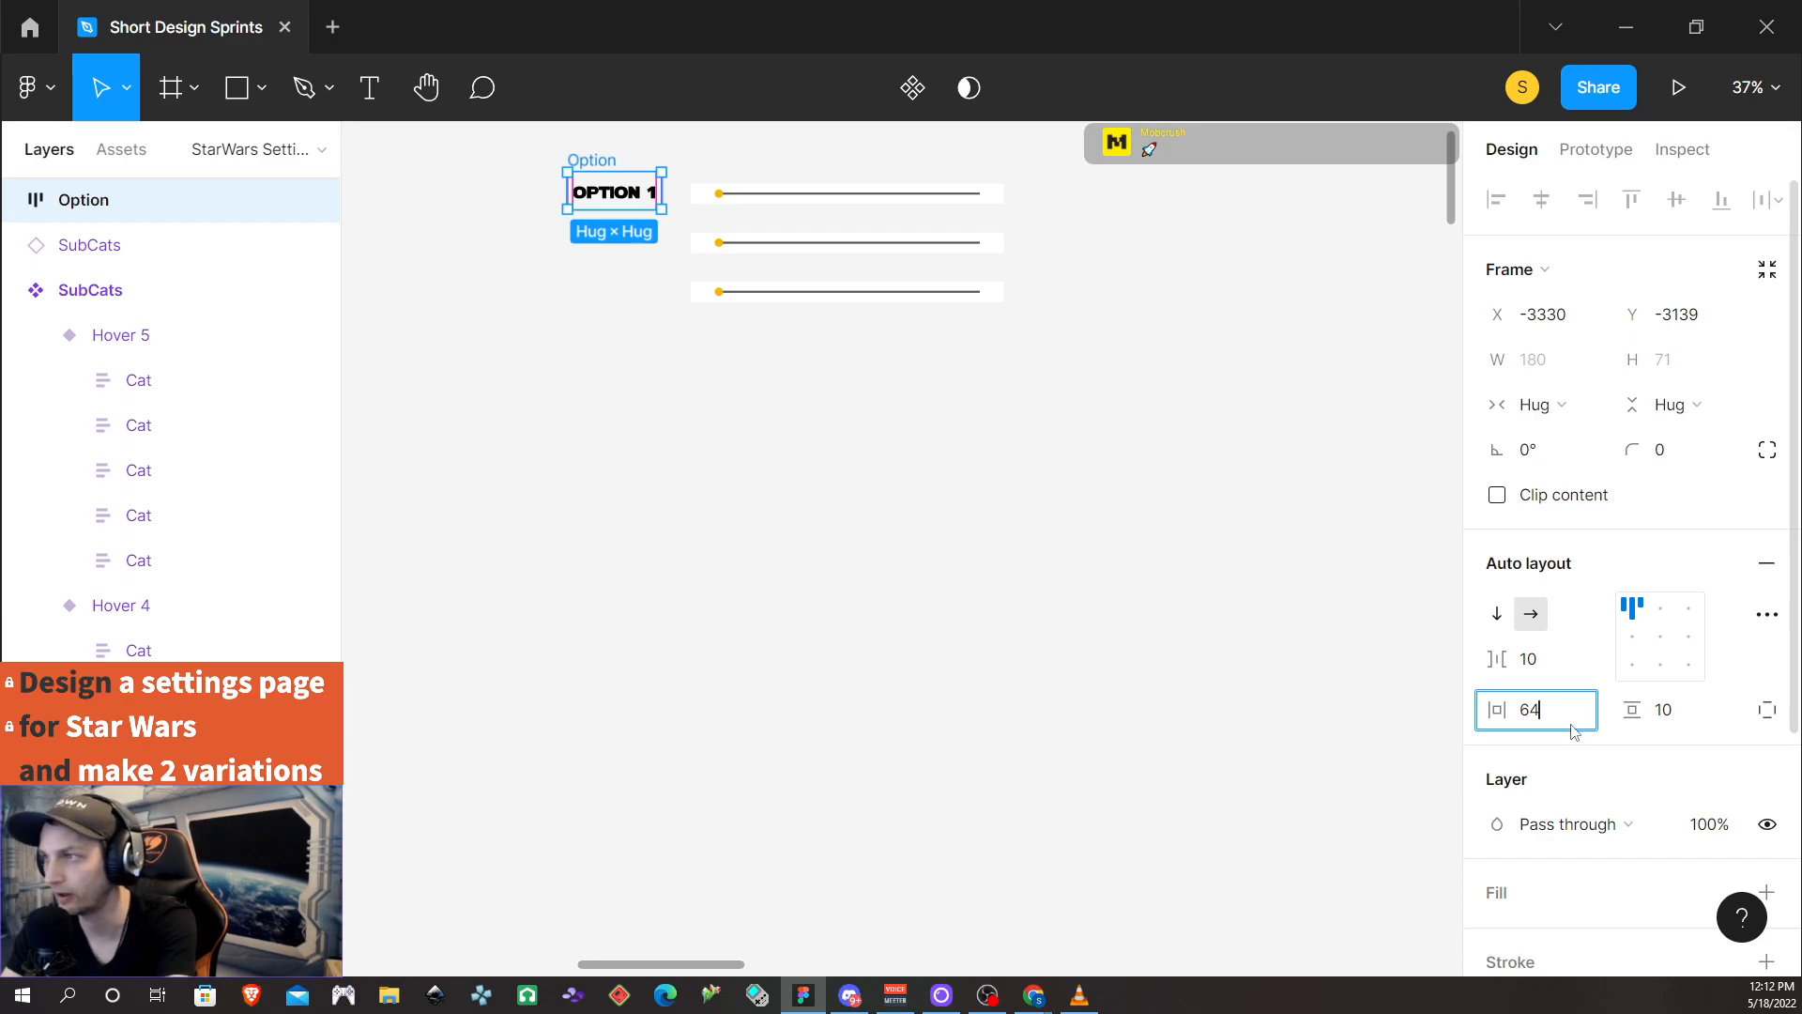
{"action": "key", "text": "Tab"}
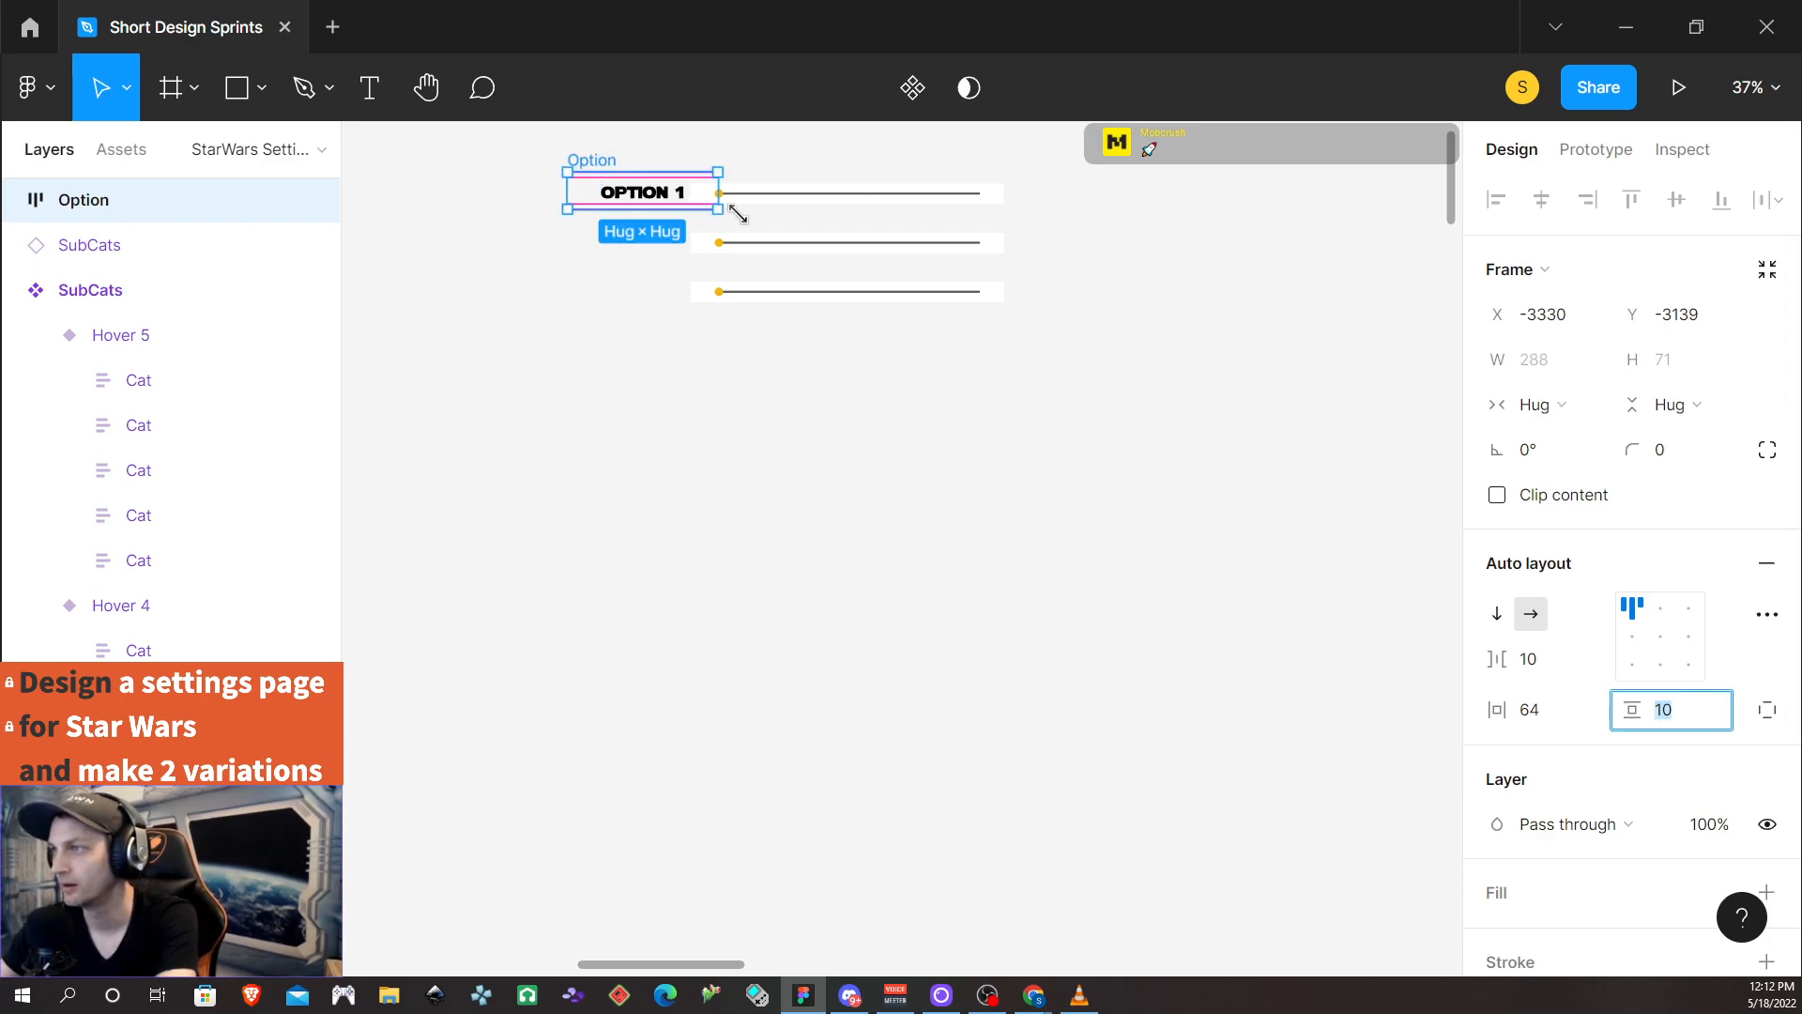
Move the Option frame so its edge meets the first slider, at X -3382, Y -3139
{"action": "mouse_move", "coordinate": [593, 165]}
{"action": "left_mouse_down"}
{"action": "mouse_move", "coordinate": [555, 161]}
{"action": "mouse_move", "coordinate": [567, 171]}
{"action": "left_mouse_up"}
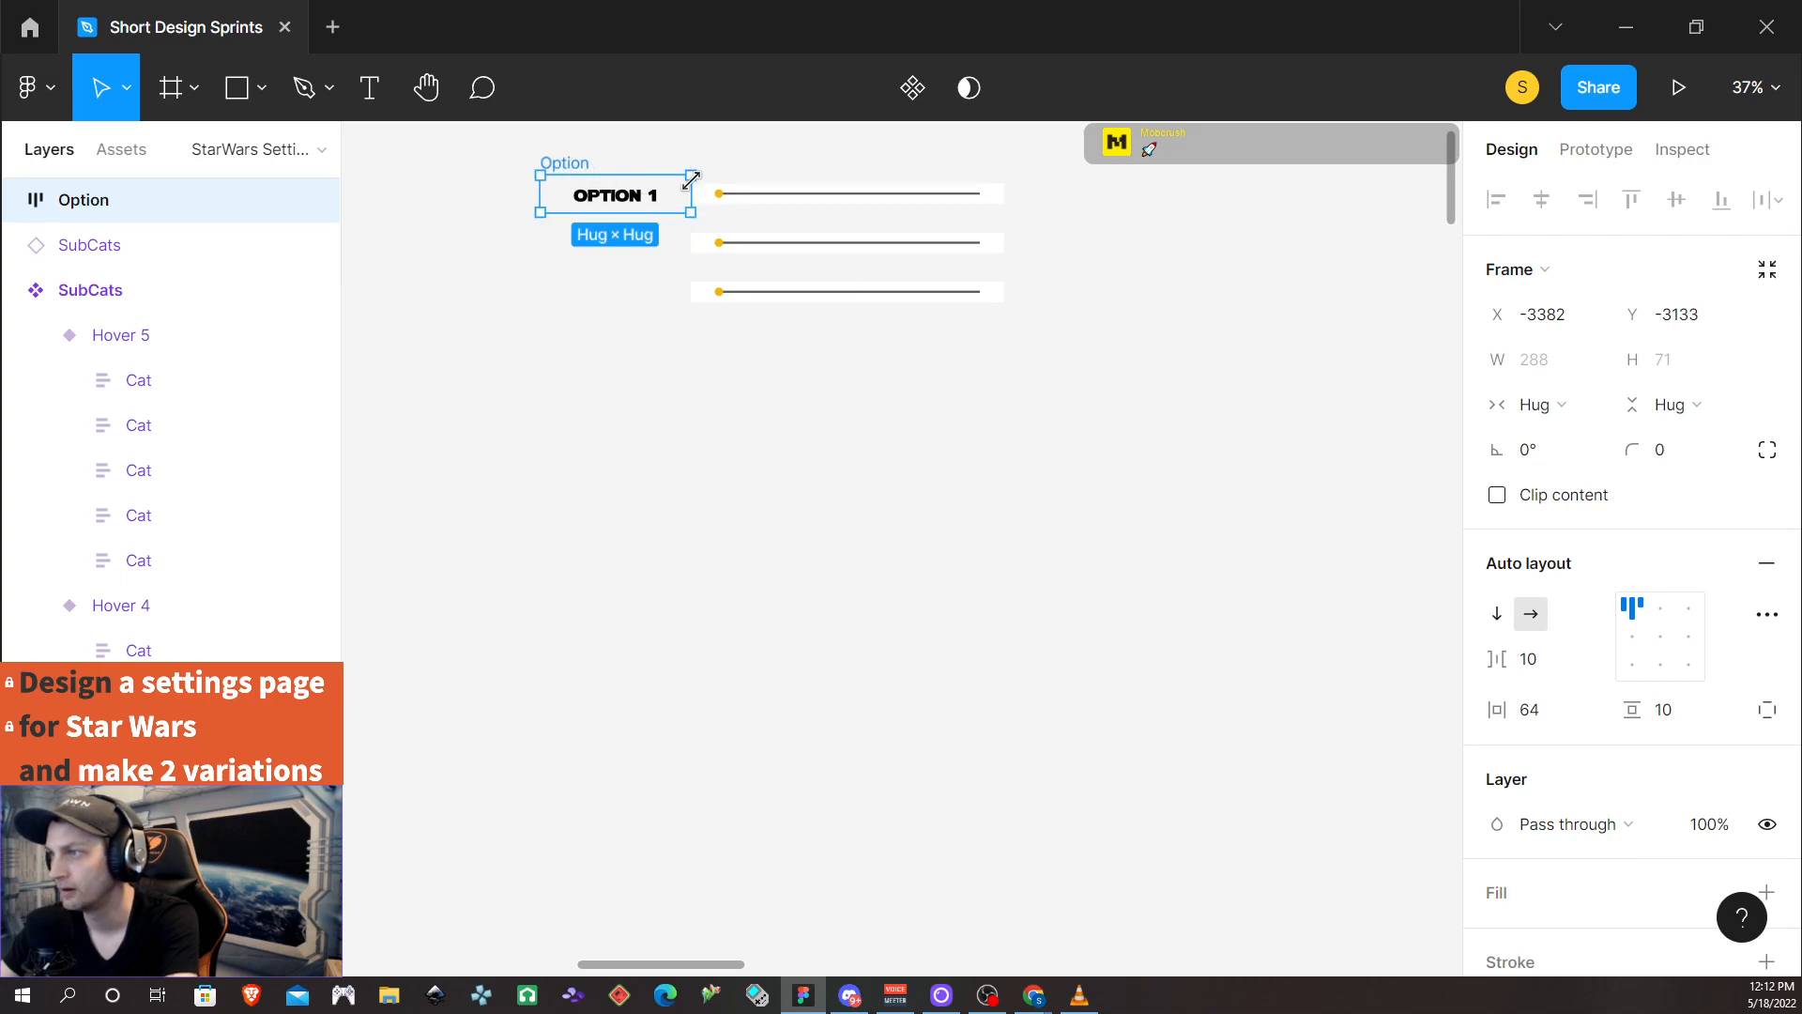
{"action": "key", "text": "Up"}
{"action": "key", "text": "Up"}
{"action": "key", "text": "Up"}
{"action": "key", "text": "Up"}
{"action": "key", "text": "Up"}
{"action": "key", "text": "Up"}
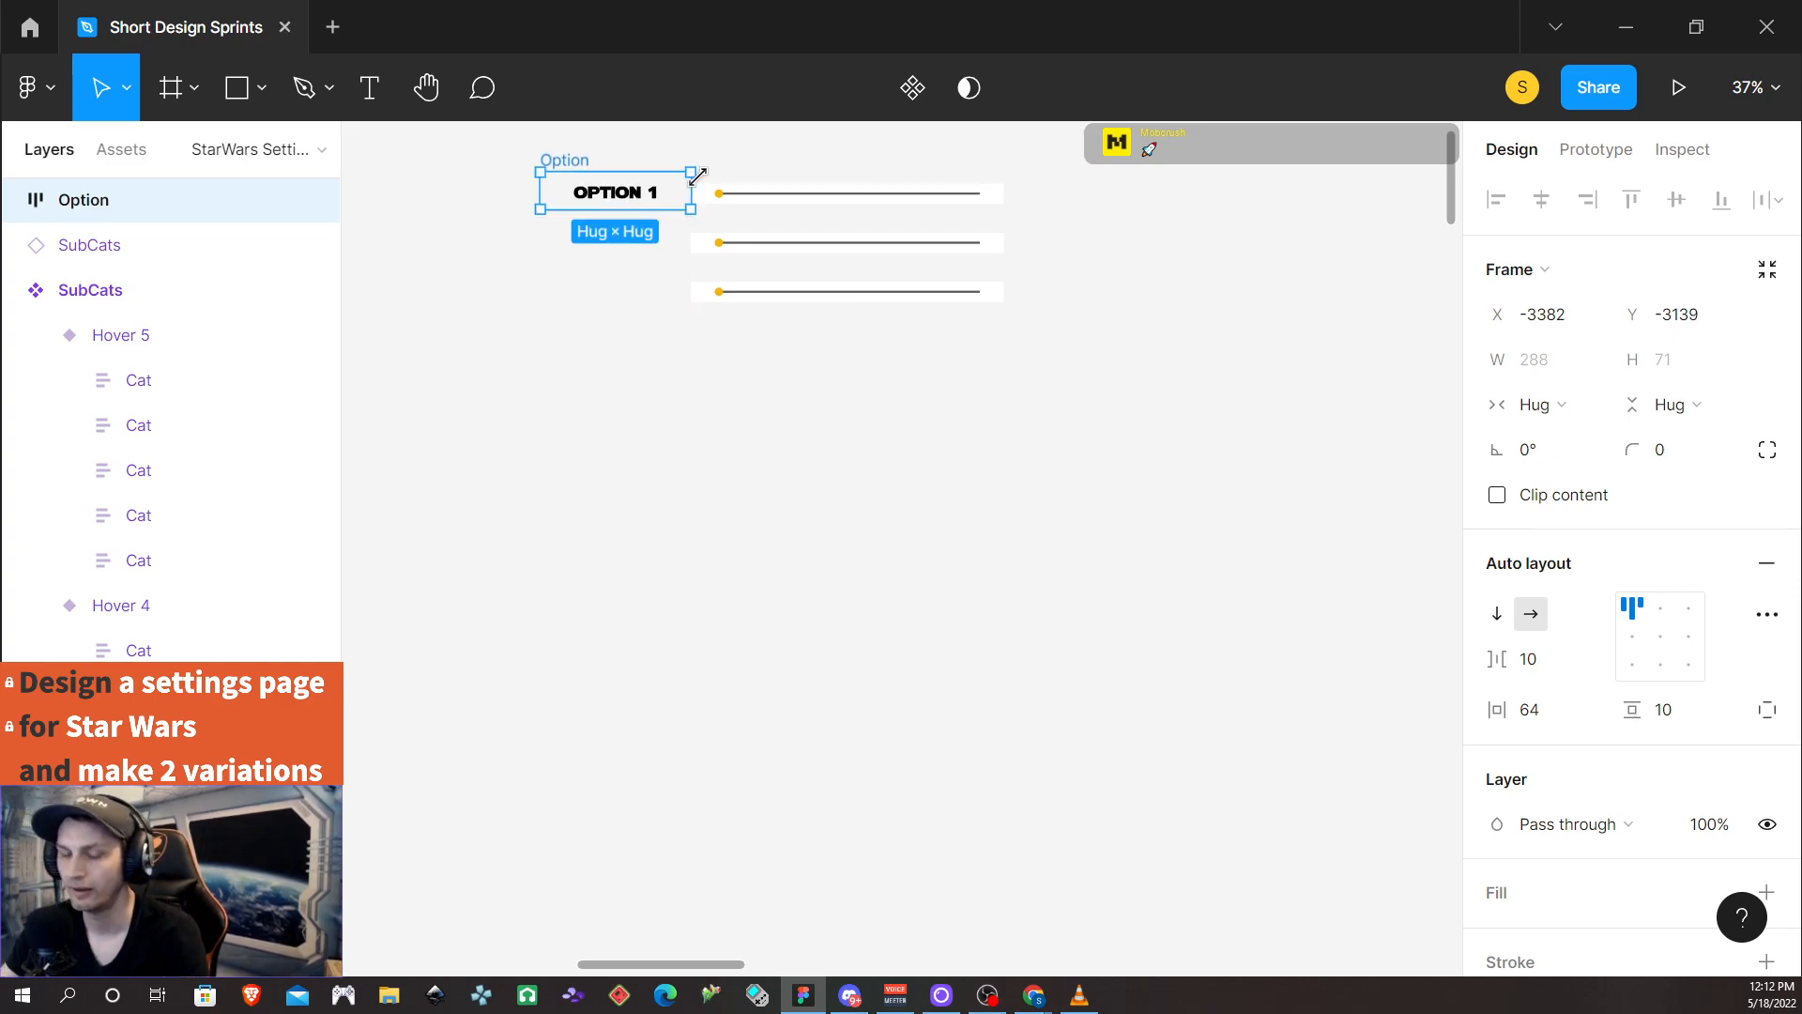
Reposition the Option frame flush against the first slider's edge at X -3382, Y -3137
{"action": "scroll", "coordinate": [785, 286], "scroll_direction": "up", "scroll_amount": 5}
{"action": "scroll", "coordinate": [557, 229], "scroll_direction": "up", "scroll_amount": 7}
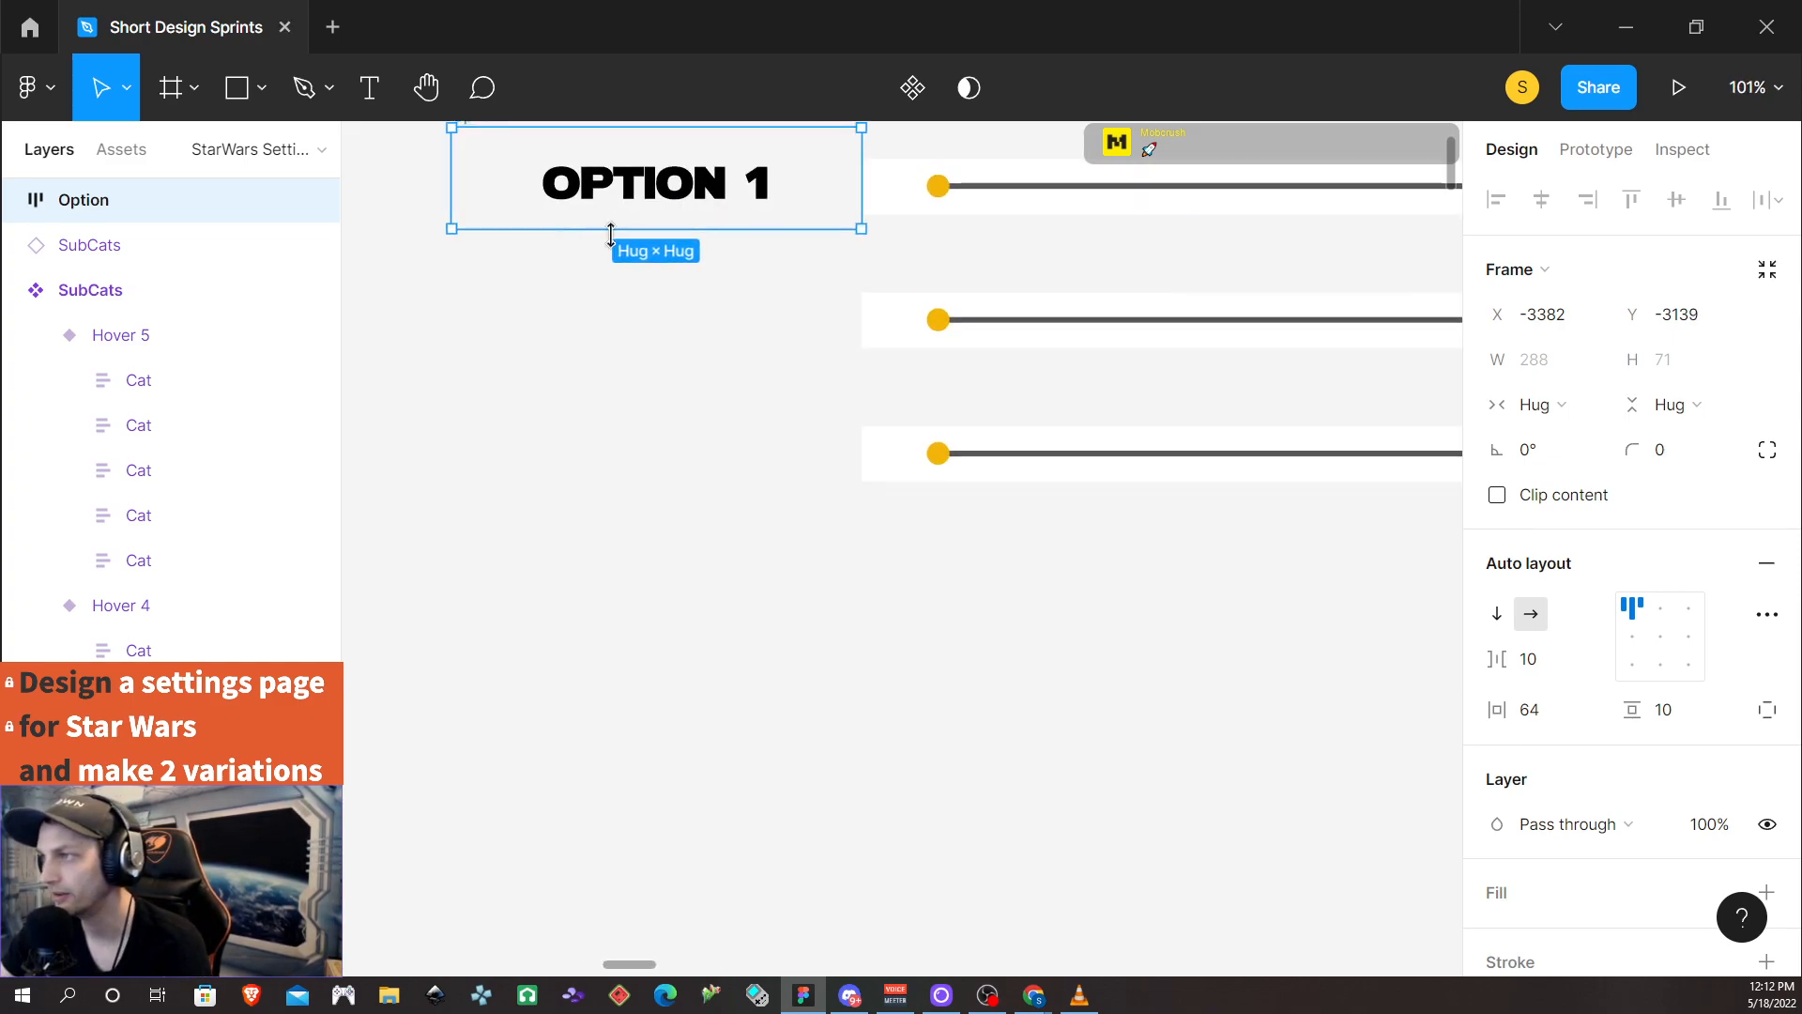
{"action": "left_click_drag", "start_coordinate": [481, 178], "coordinate": [937, 181]}
{"action": "scroll", "coordinate": [1061, 223], "scroll_direction": "up", "scroll_amount": 3}
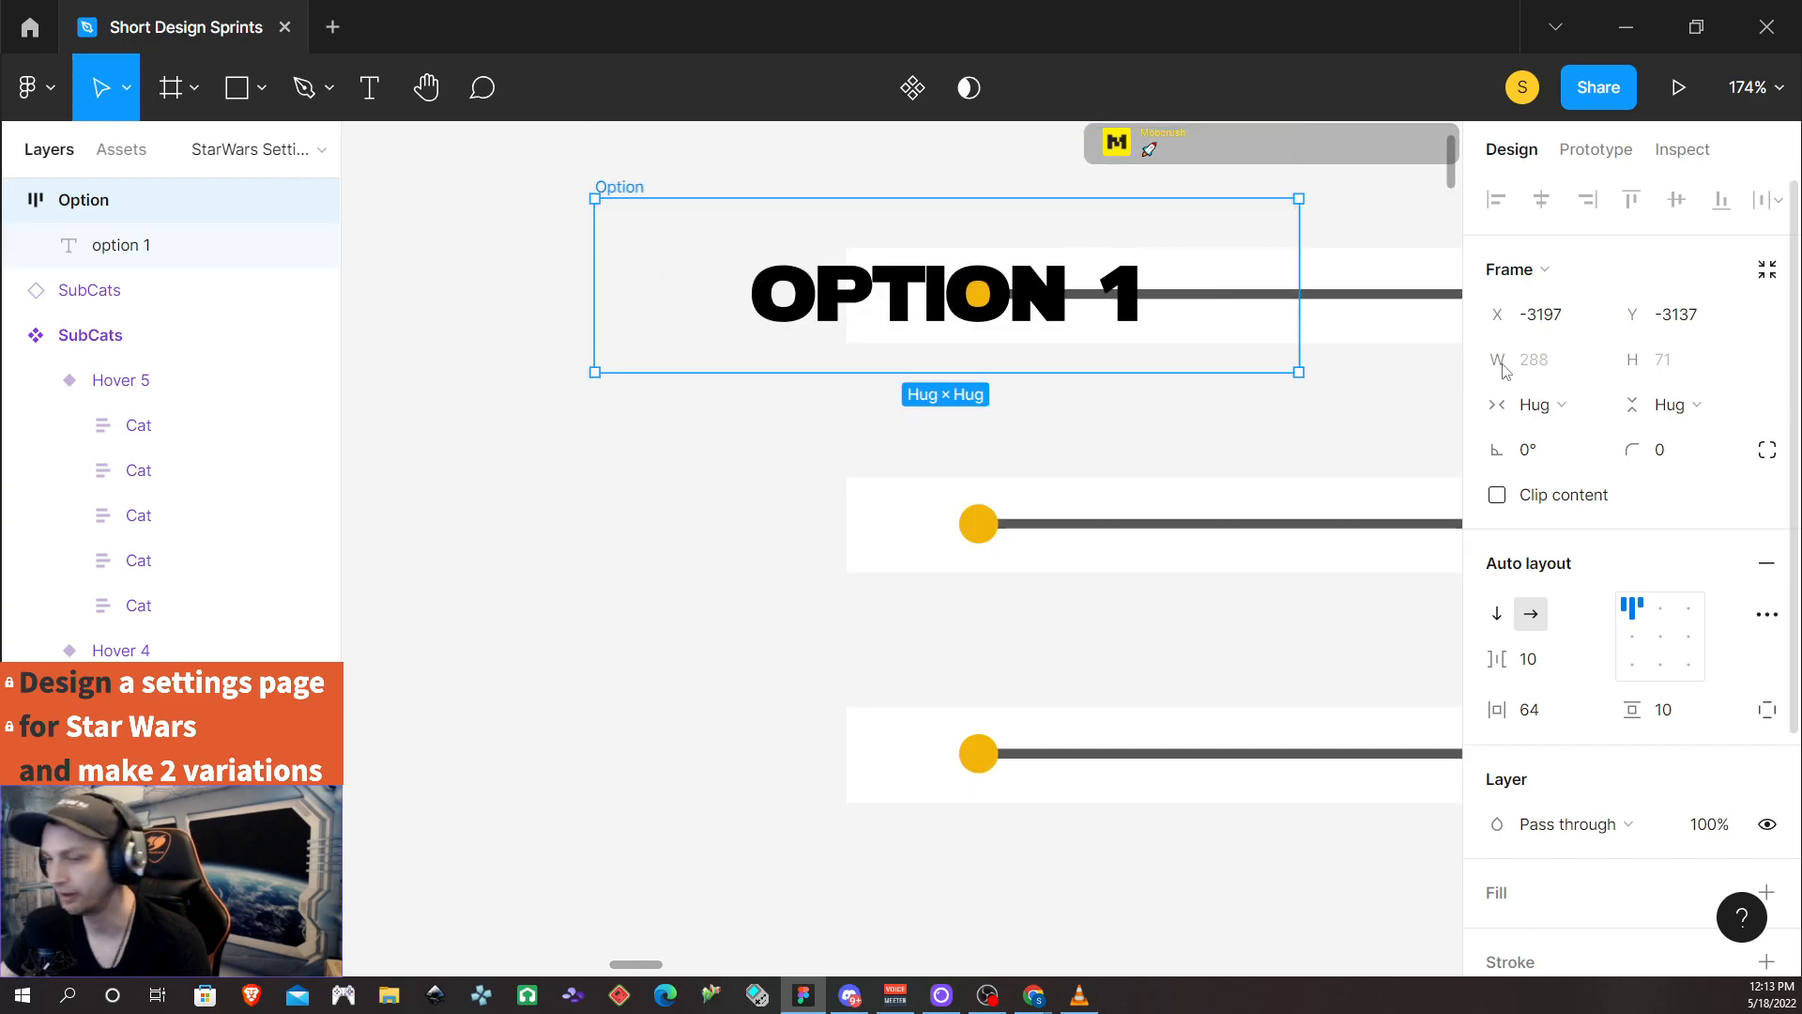
{"action": "key", "text": "shift+Left"}
{"action": "key", "text": "shift+Left"}
{"action": "key", "text": "shift+Left"}
{"action": "key", "text": "shift+Left"}
{"action": "key", "text": "shift+Left"}
{"action": "key", "text": "shift+Left"}
{"action": "key", "text": "shift+Left"}
{"action": "key", "text": "shift+Left"}
{"action": "key", "text": "shift+Left"}
{"action": "key", "text": "shift+Left"}
{"action": "key", "text": "shift+Left"}
{"action": "key", "text": "shift+Left"}
{"action": "key", "text": "shift+Left"}
{"action": "key", "text": "shift+Left"}
{"action": "key", "text": "shift+Left"}
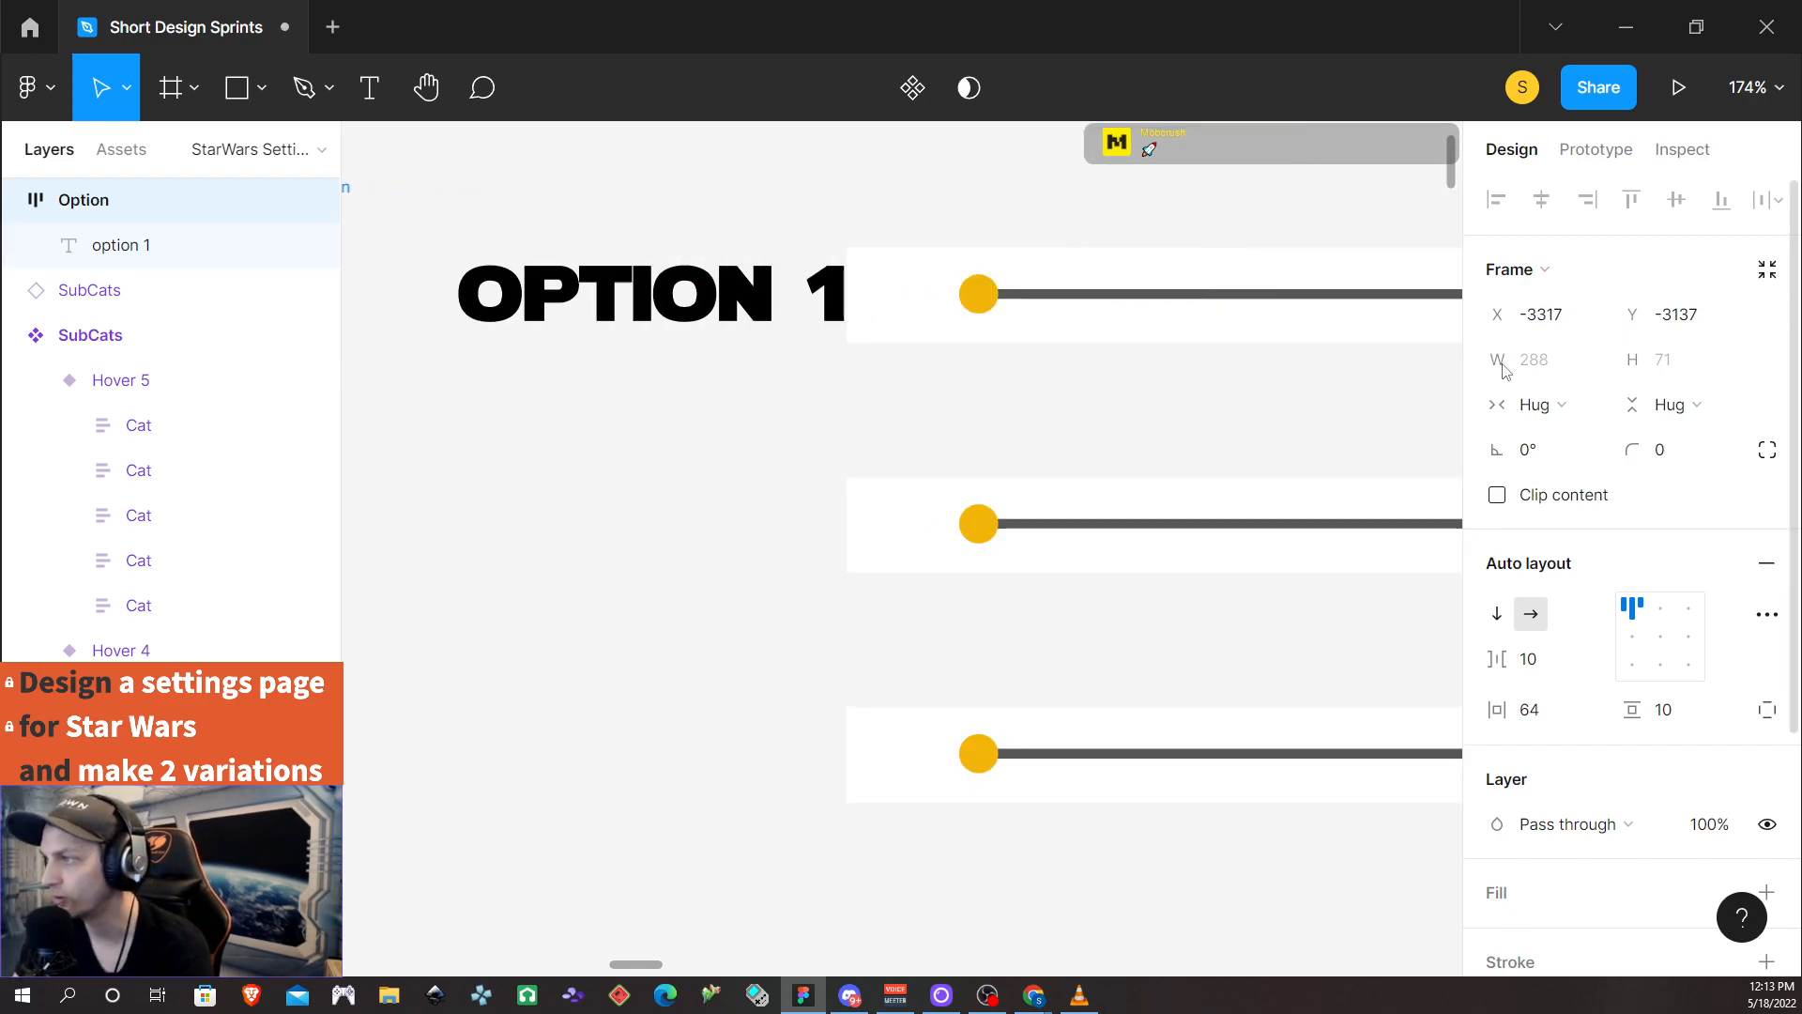
{"action": "key", "text": "shift+Left"}
{"action": "key", "text": "shift+Left"}
{"action": "key", "text": "shift+Left"}
{"action": "key", "text": "Left"}
{"action": "key", "text": "Left"}
{"action": "key", "text": "Left"}
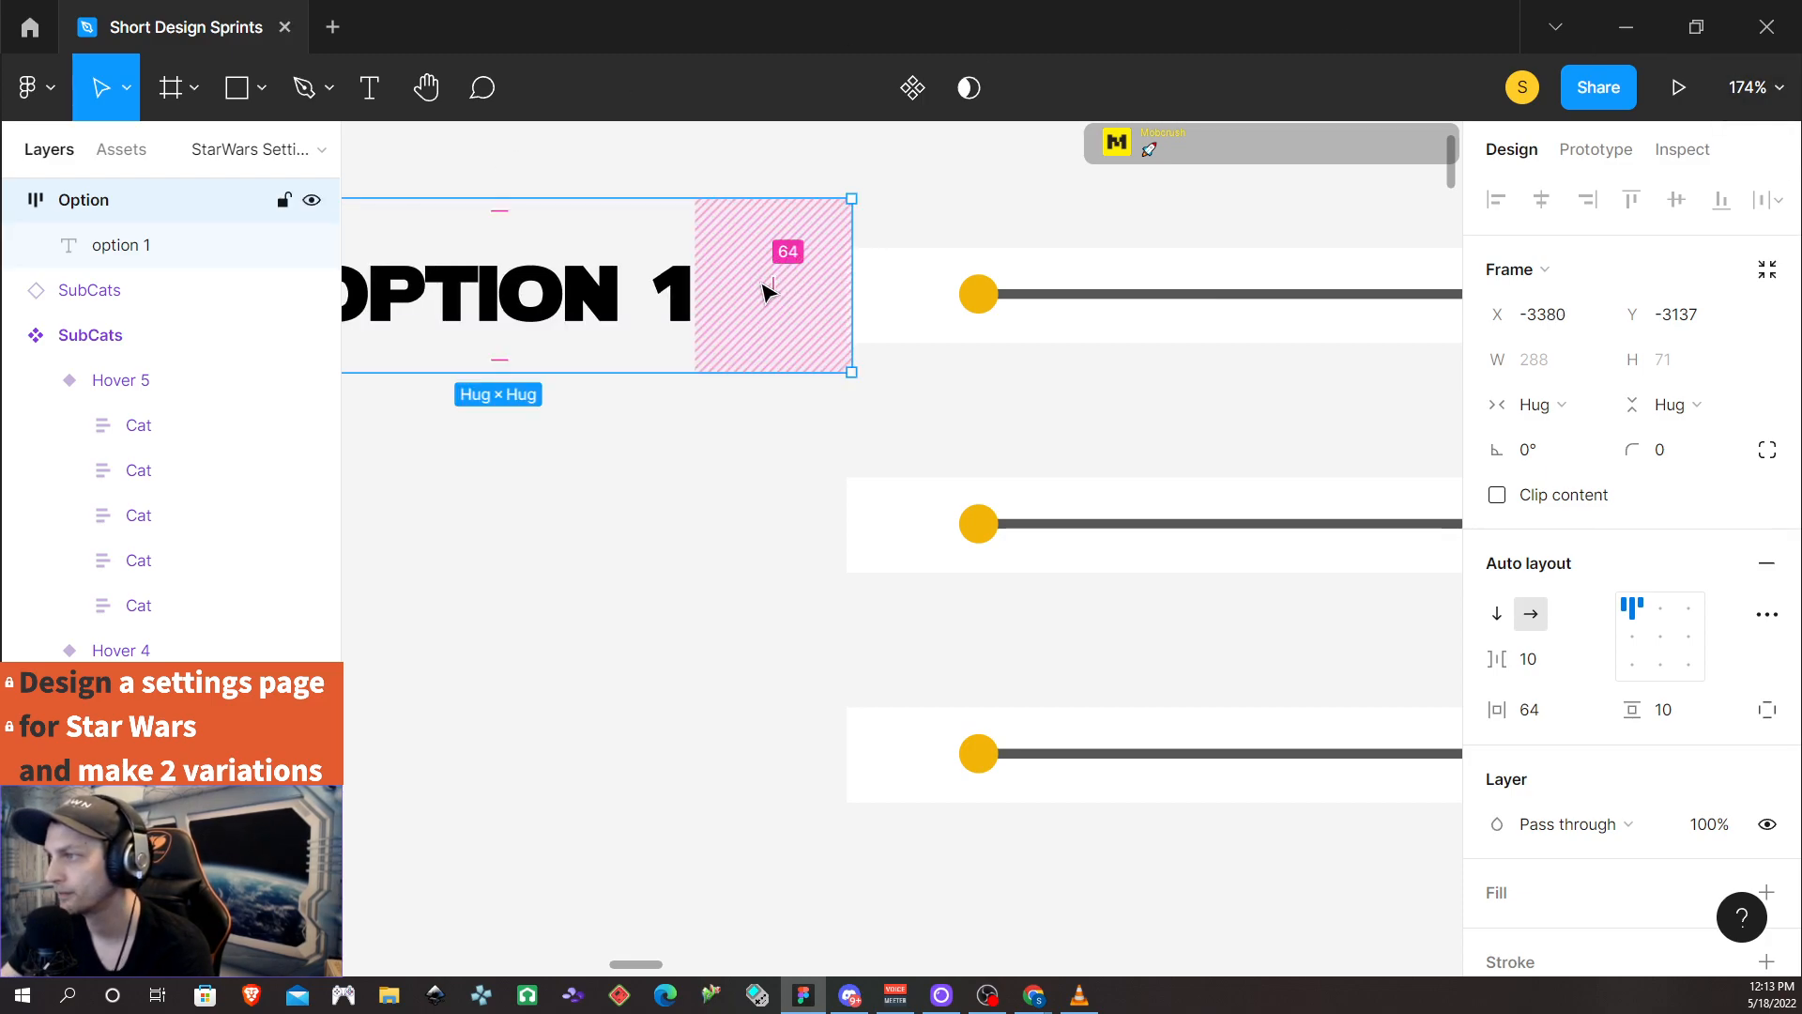
{"action": "key", "text": "Left"}
{"action": "key", "text": "Left"}
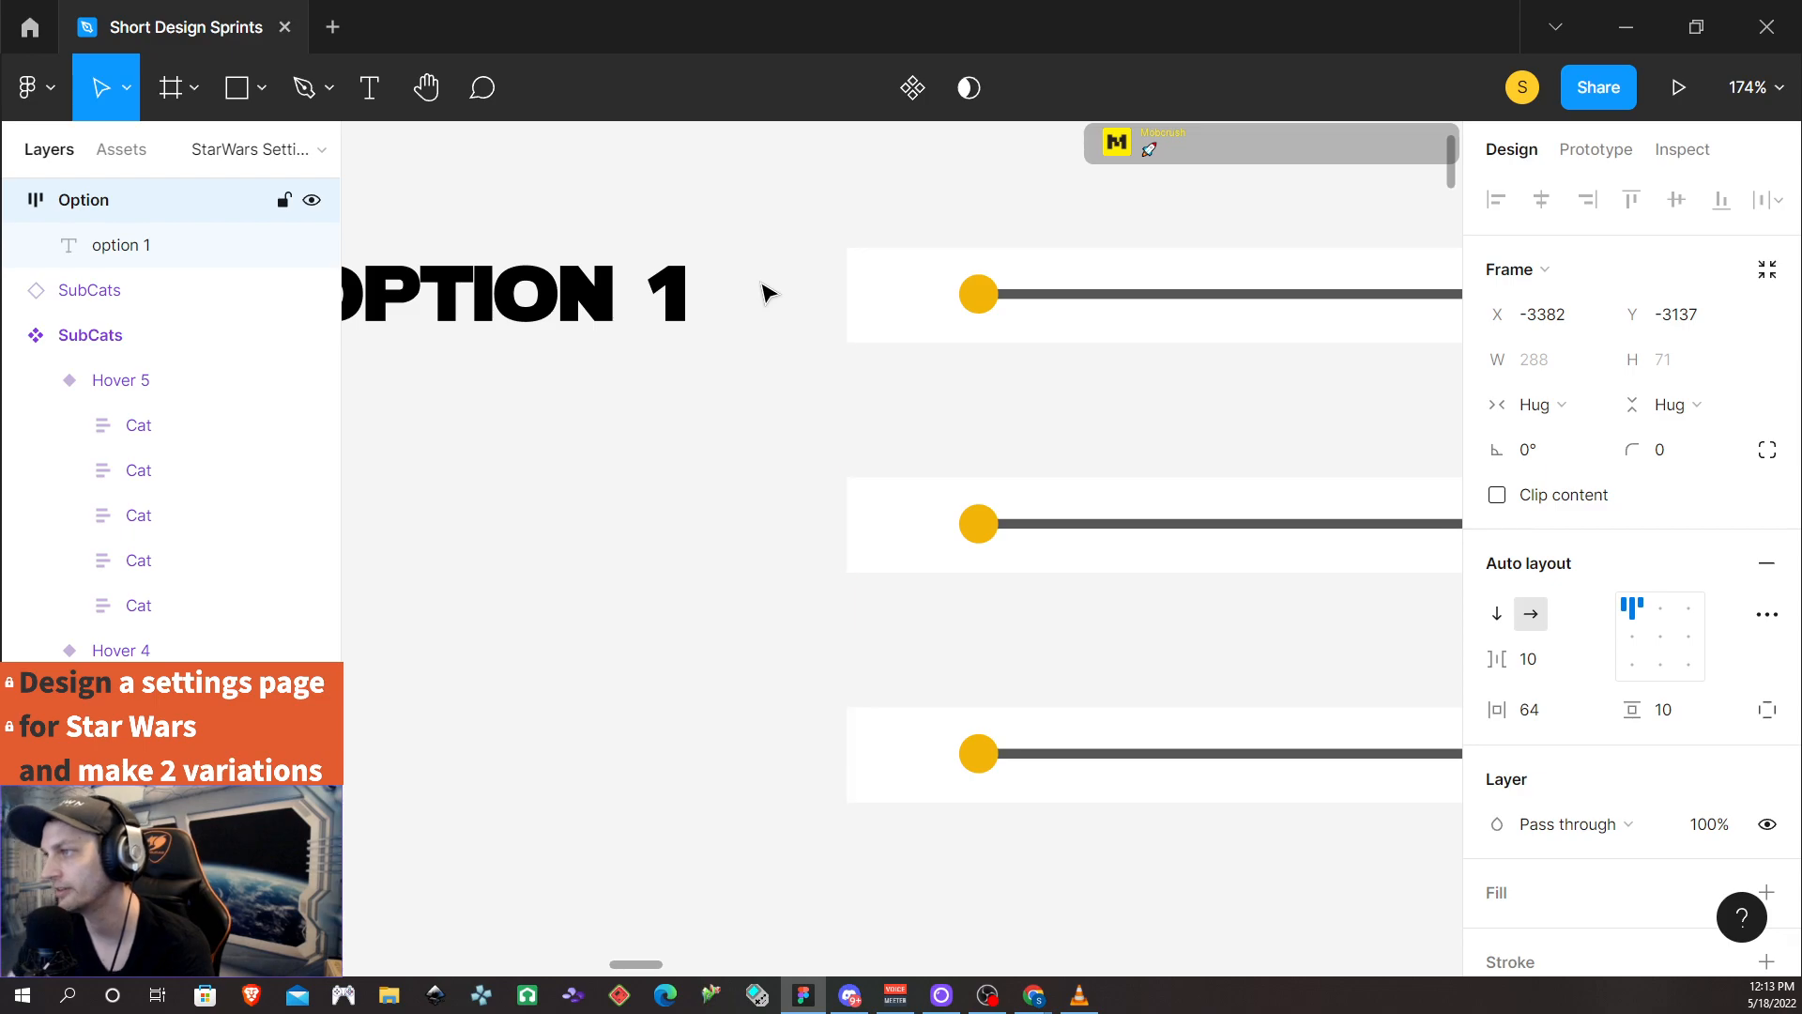
Measure the vertical gap between the first and second sliders
{"action": "left_click", "coordinate": [674, 469]}
{"action": "scroll", "coordinate": [674, 469], "scroll_direction": "up", "scroll_amount": 1}
{"action": "scroll", "coordinate": [674, 469], "scroll_direction": "down", "scroll_amount": 2}
{"action": "scroll", "coordinate": [639, 375], "scroll_direction": "up", "scroll_amount": 1}
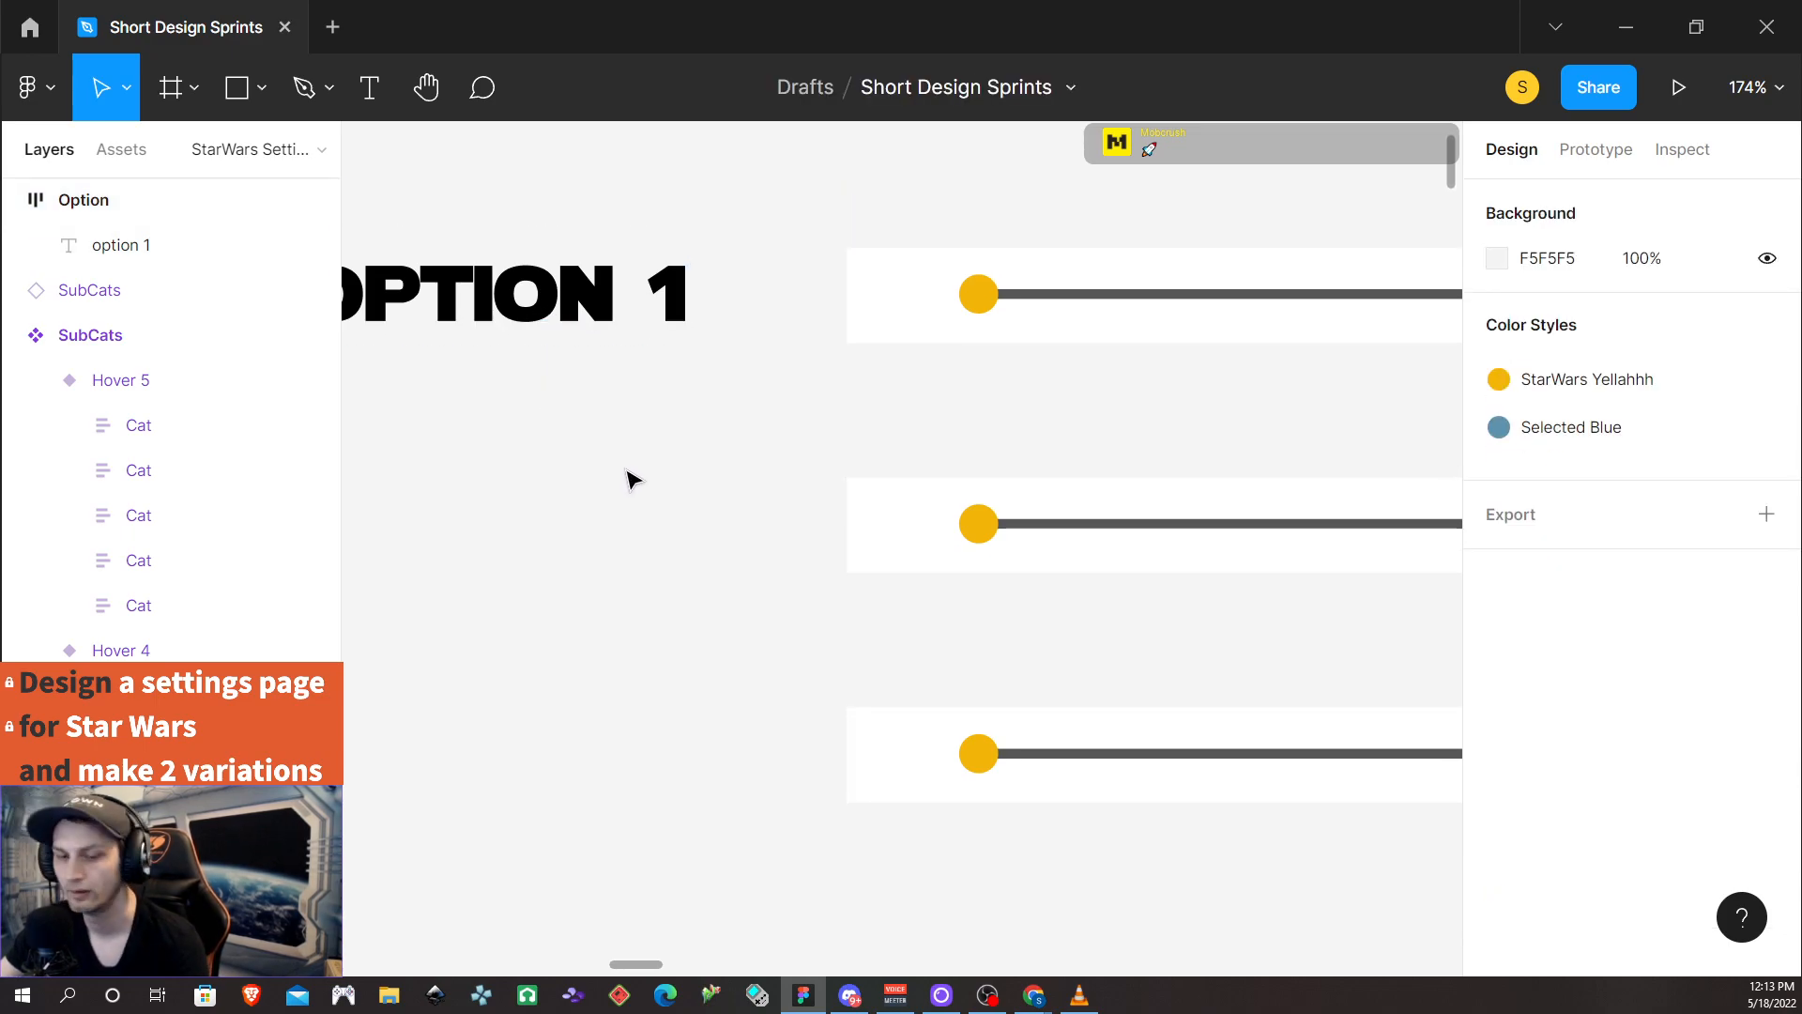
{"action": "scroll", "coordinate": [624, 471], "scroll_direction": "down", "scroll_amount": 1}
{"action": "scroll", "coordinate": [608, 439], "scroll_direction": "down", "scroll_amount": 5}
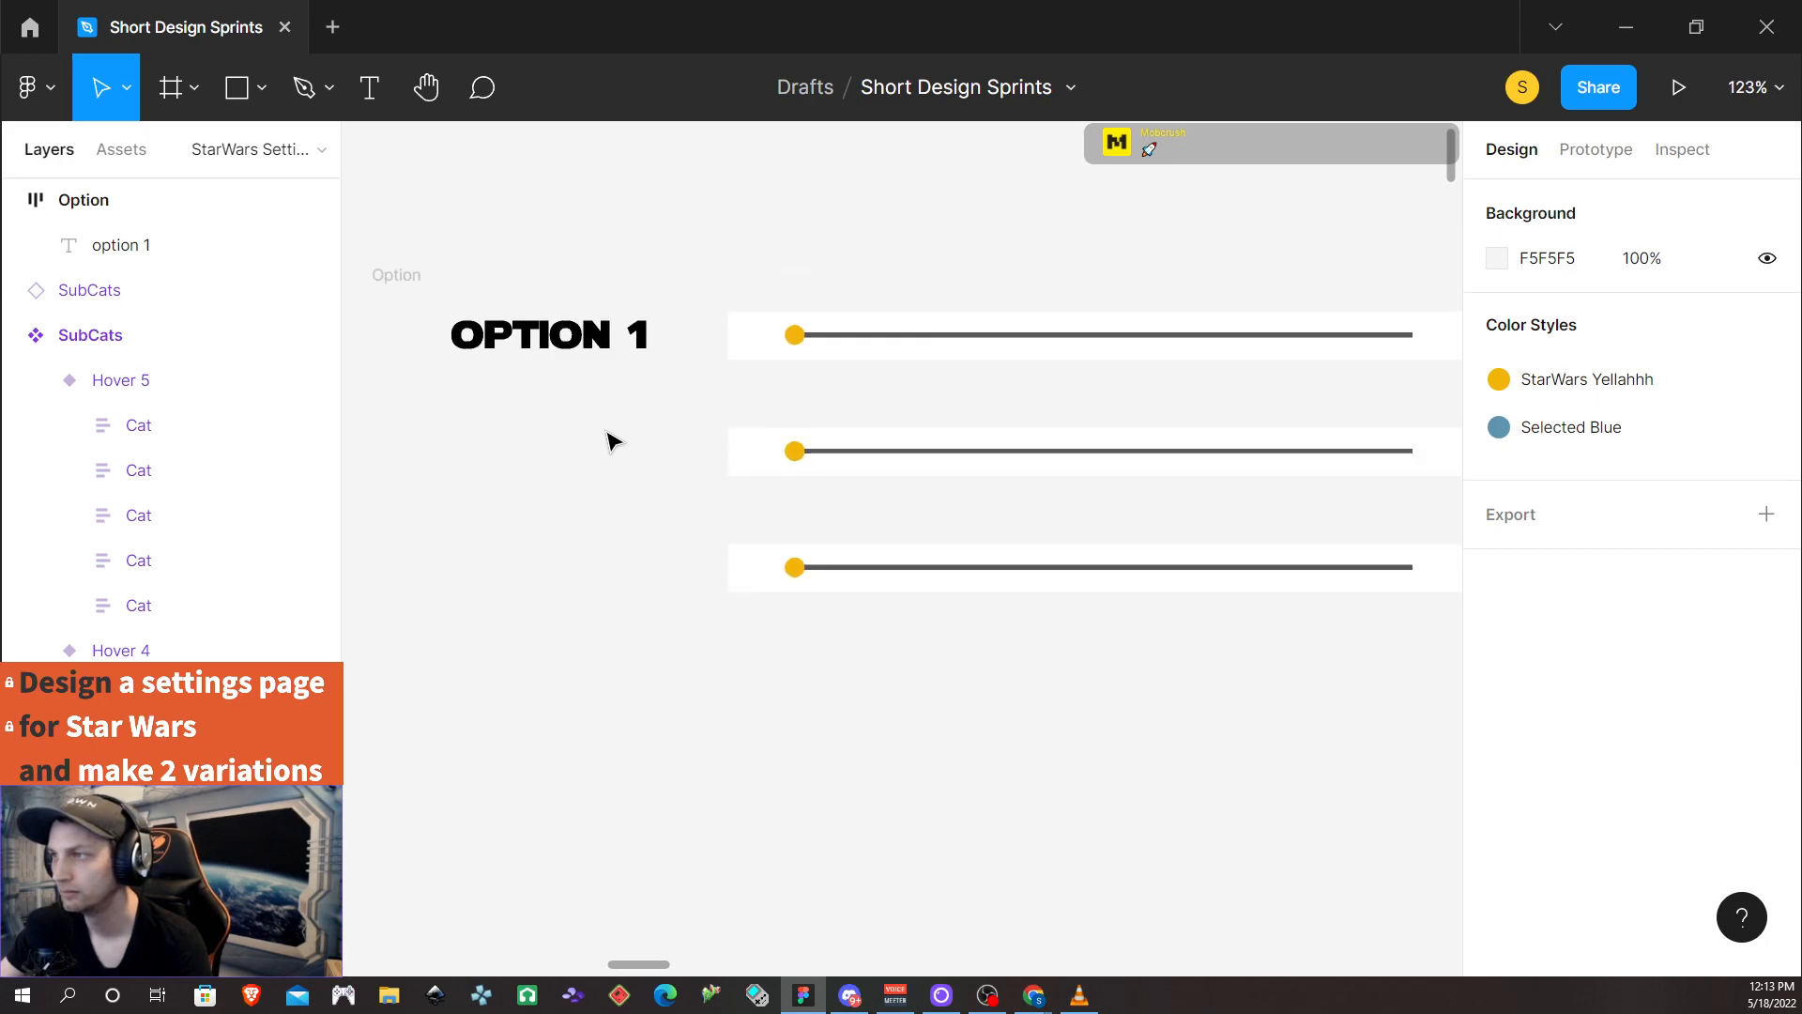
{"action": "left_click", "coordinate": [751, 354]}
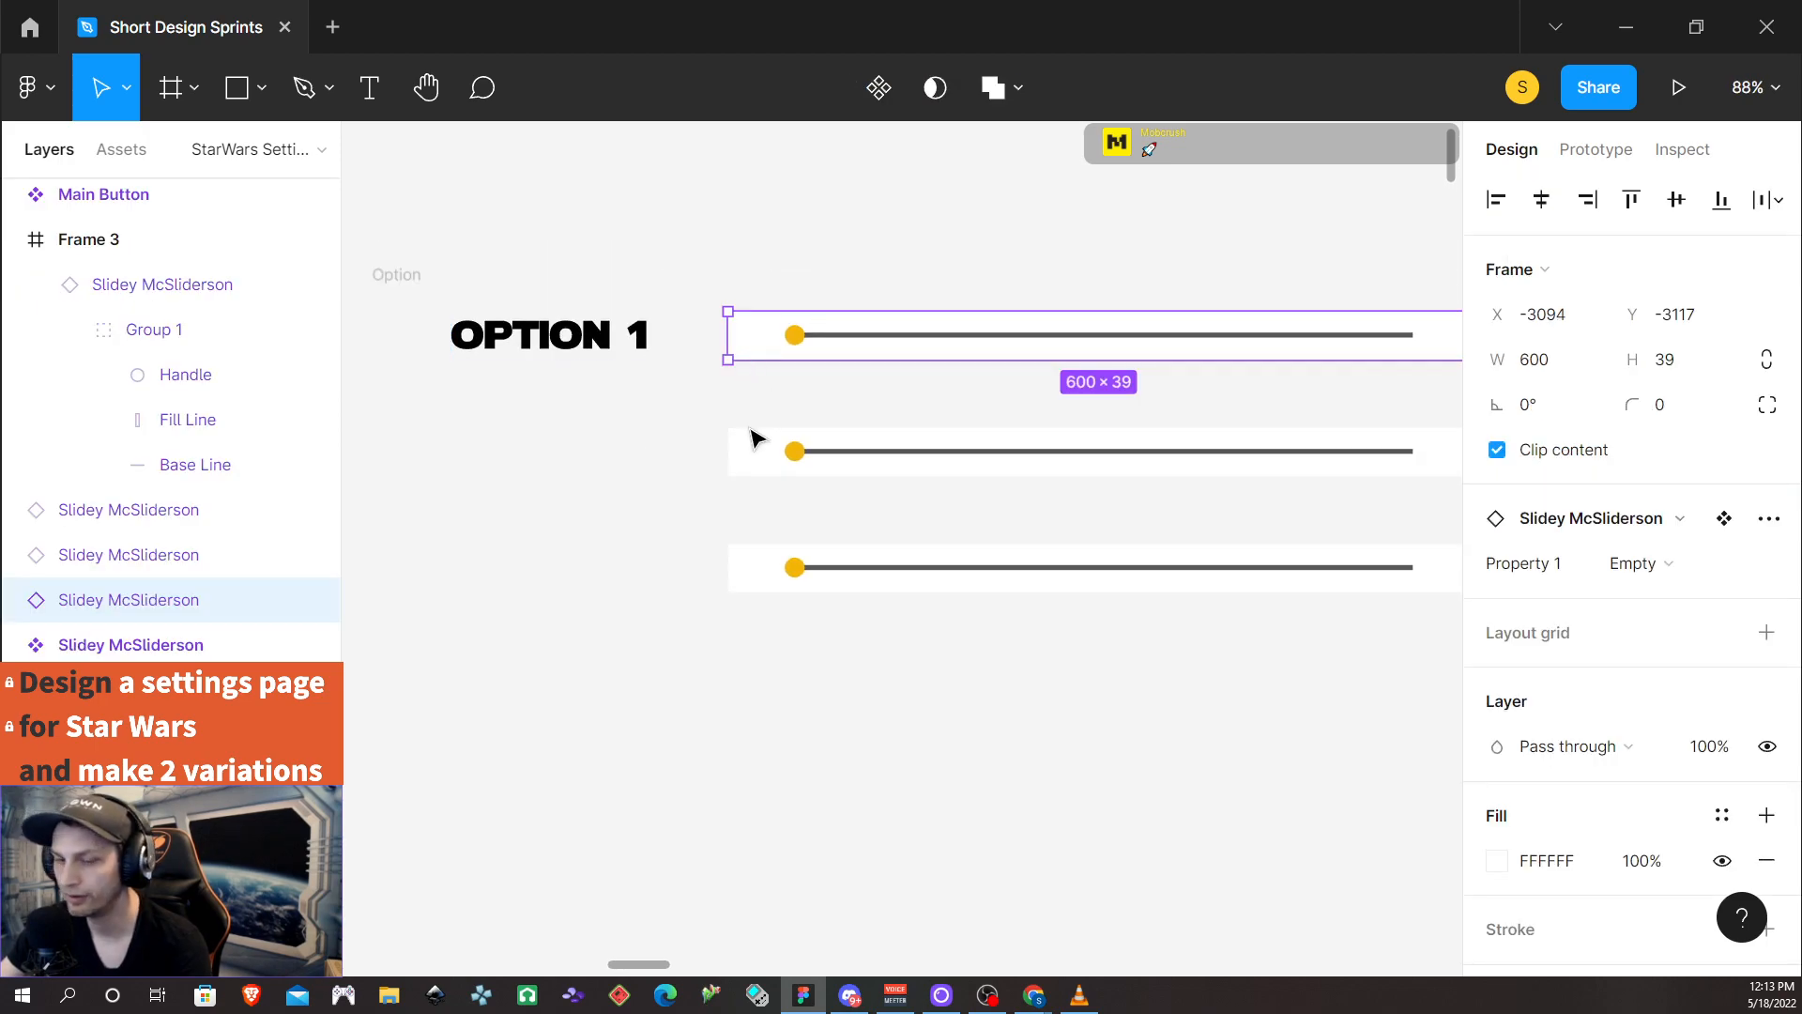
{"action": "key", "text": "alt"}
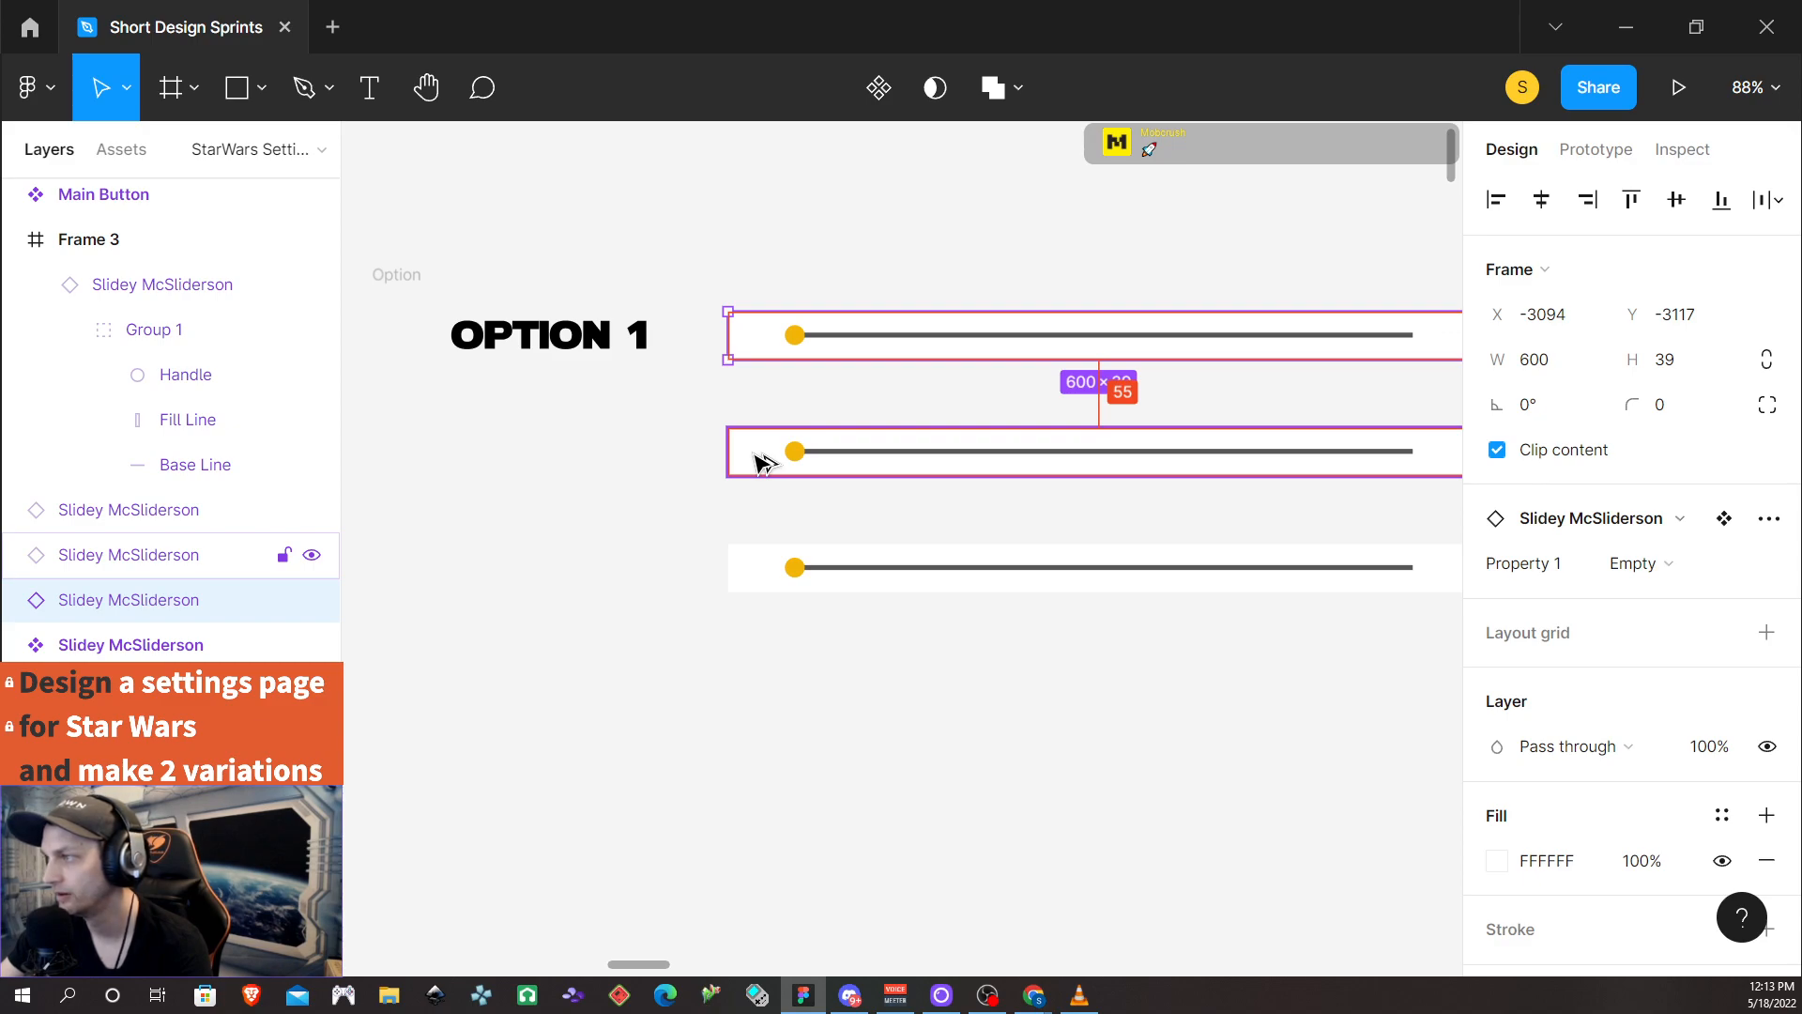
Try a vertical padding of 0 on the Option frame, and undo it
{"action": "left_click", "coordinate": [531, 348]}
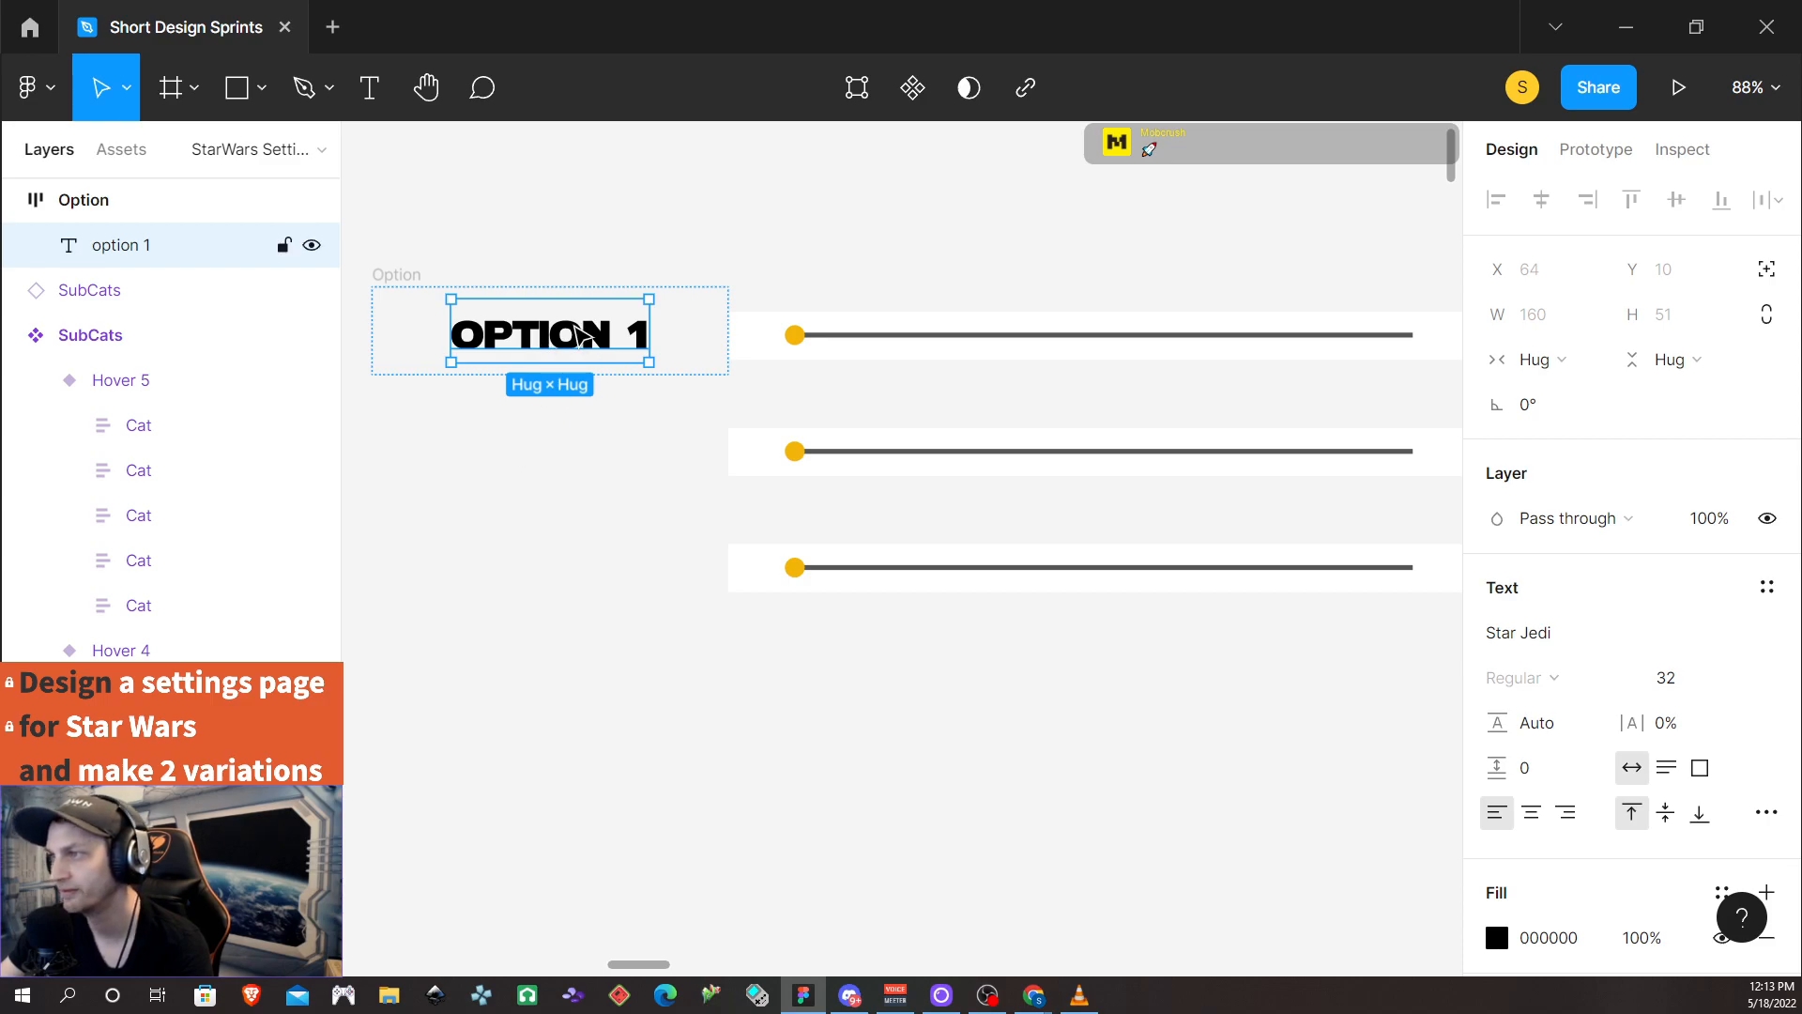
{"action": "left_click", "coordinate": [413, 281]}
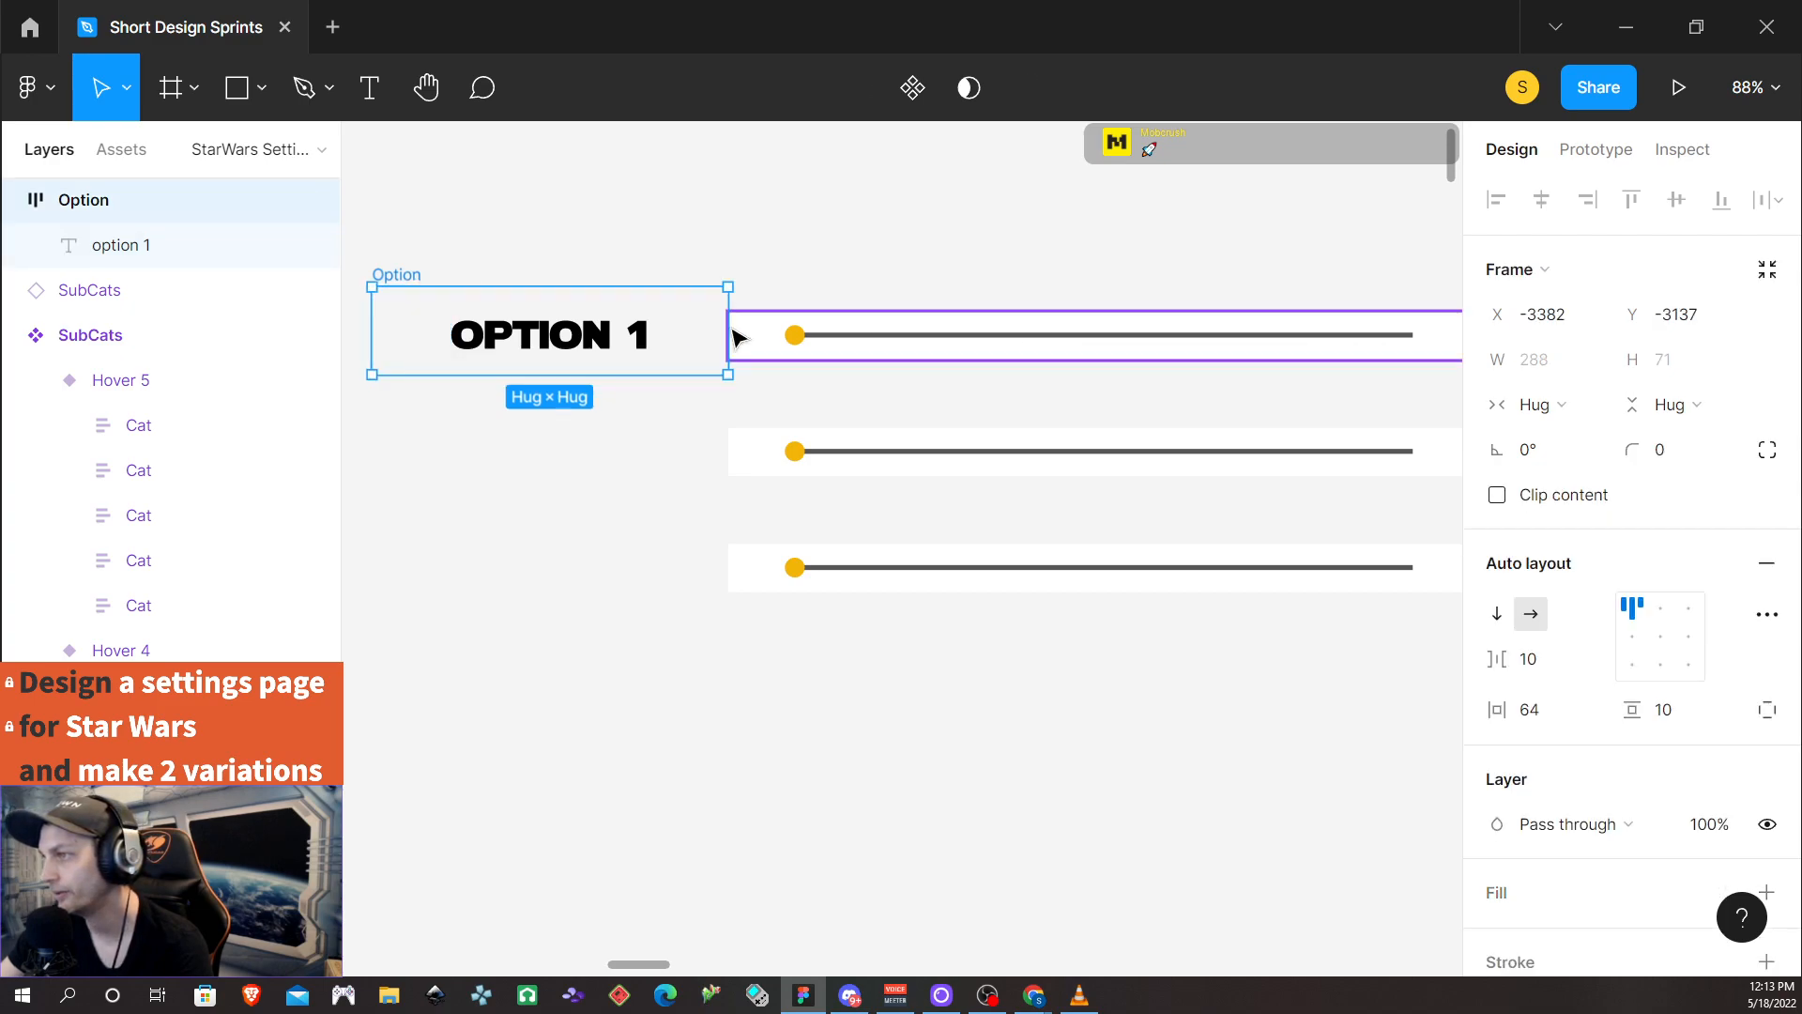
{"action": "left_click", "coordinate": [1672, 718]}
{"action": "type", "text": "0"}
{"action": "key", "text": "Return"}
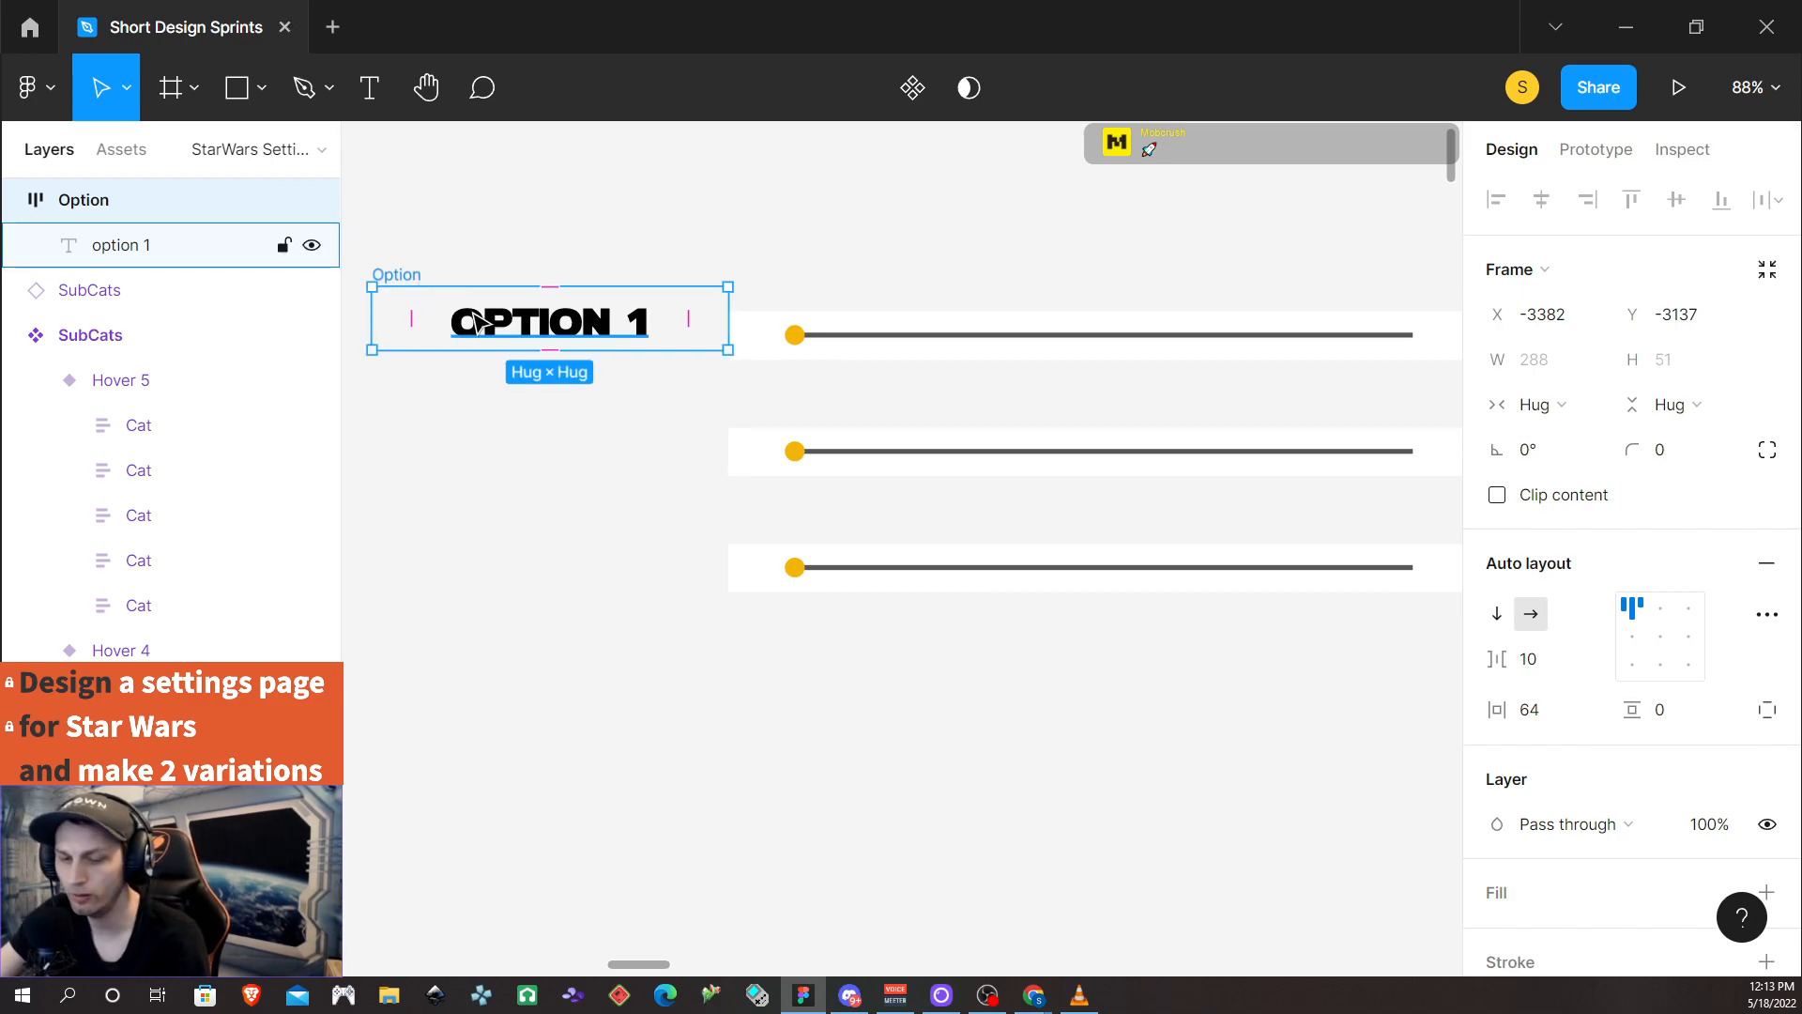
{"action": "left_click", "coordinate": [676, 491]}
{"action": "double_click", "coordinate": [577, 340]}
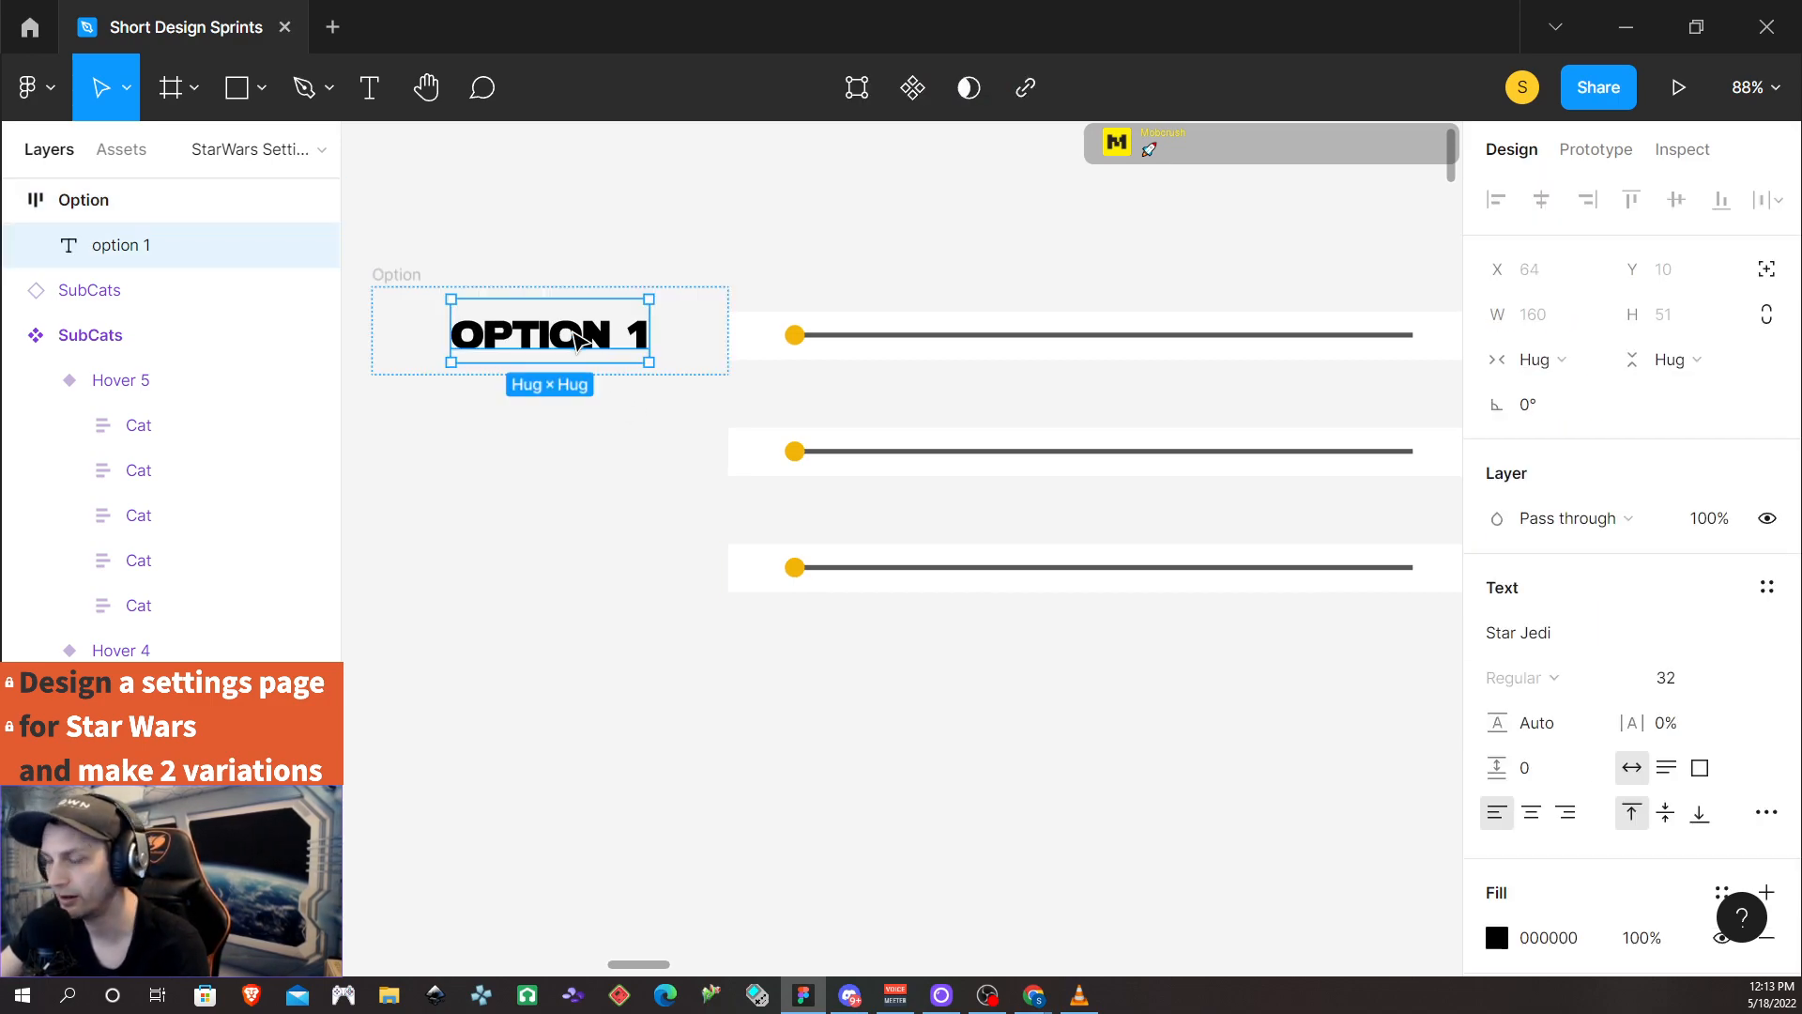
Undo the accidental horizontal padding change made while trying to move the Option frame
{"action": "left_click", "coordinate": [567, 503]}
{"action": "left_click", "coordinate": [402, 274]}
{"action": "left_click_drag", "start_coordinate": [409, 316], "coordinate": [421, 428]}
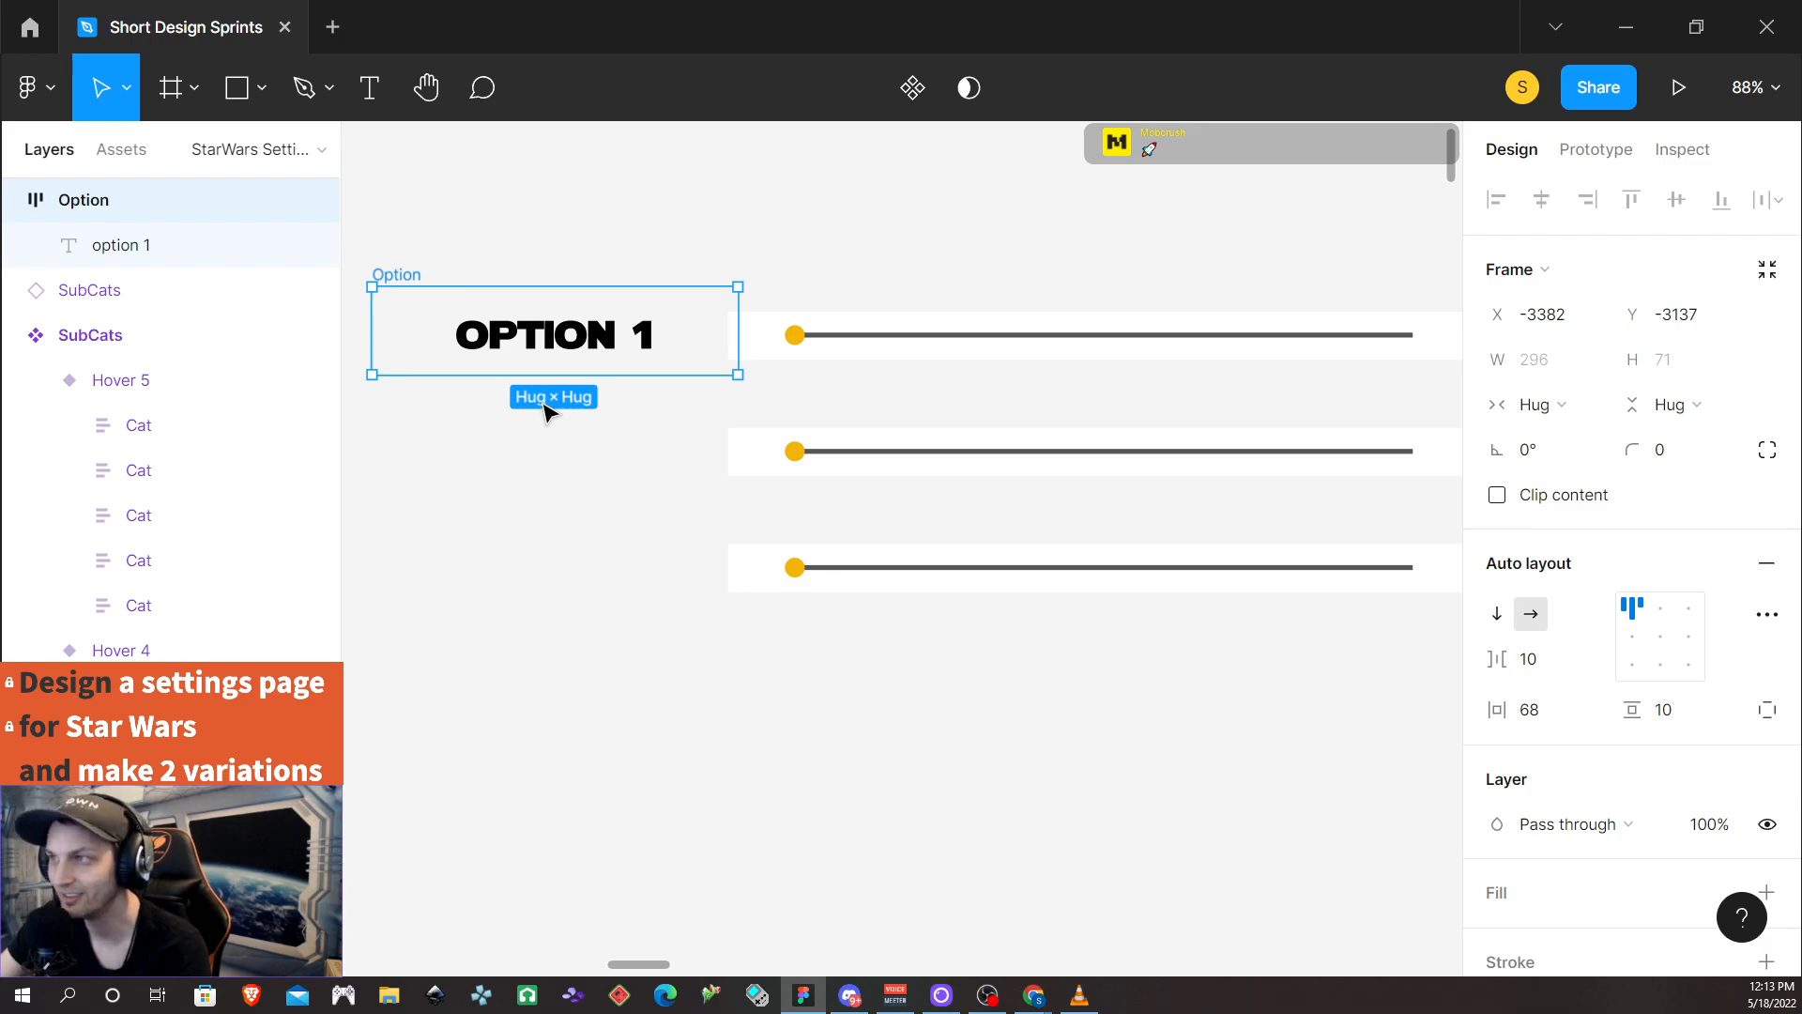
{"action": "key", "text": "ctrl+z"}
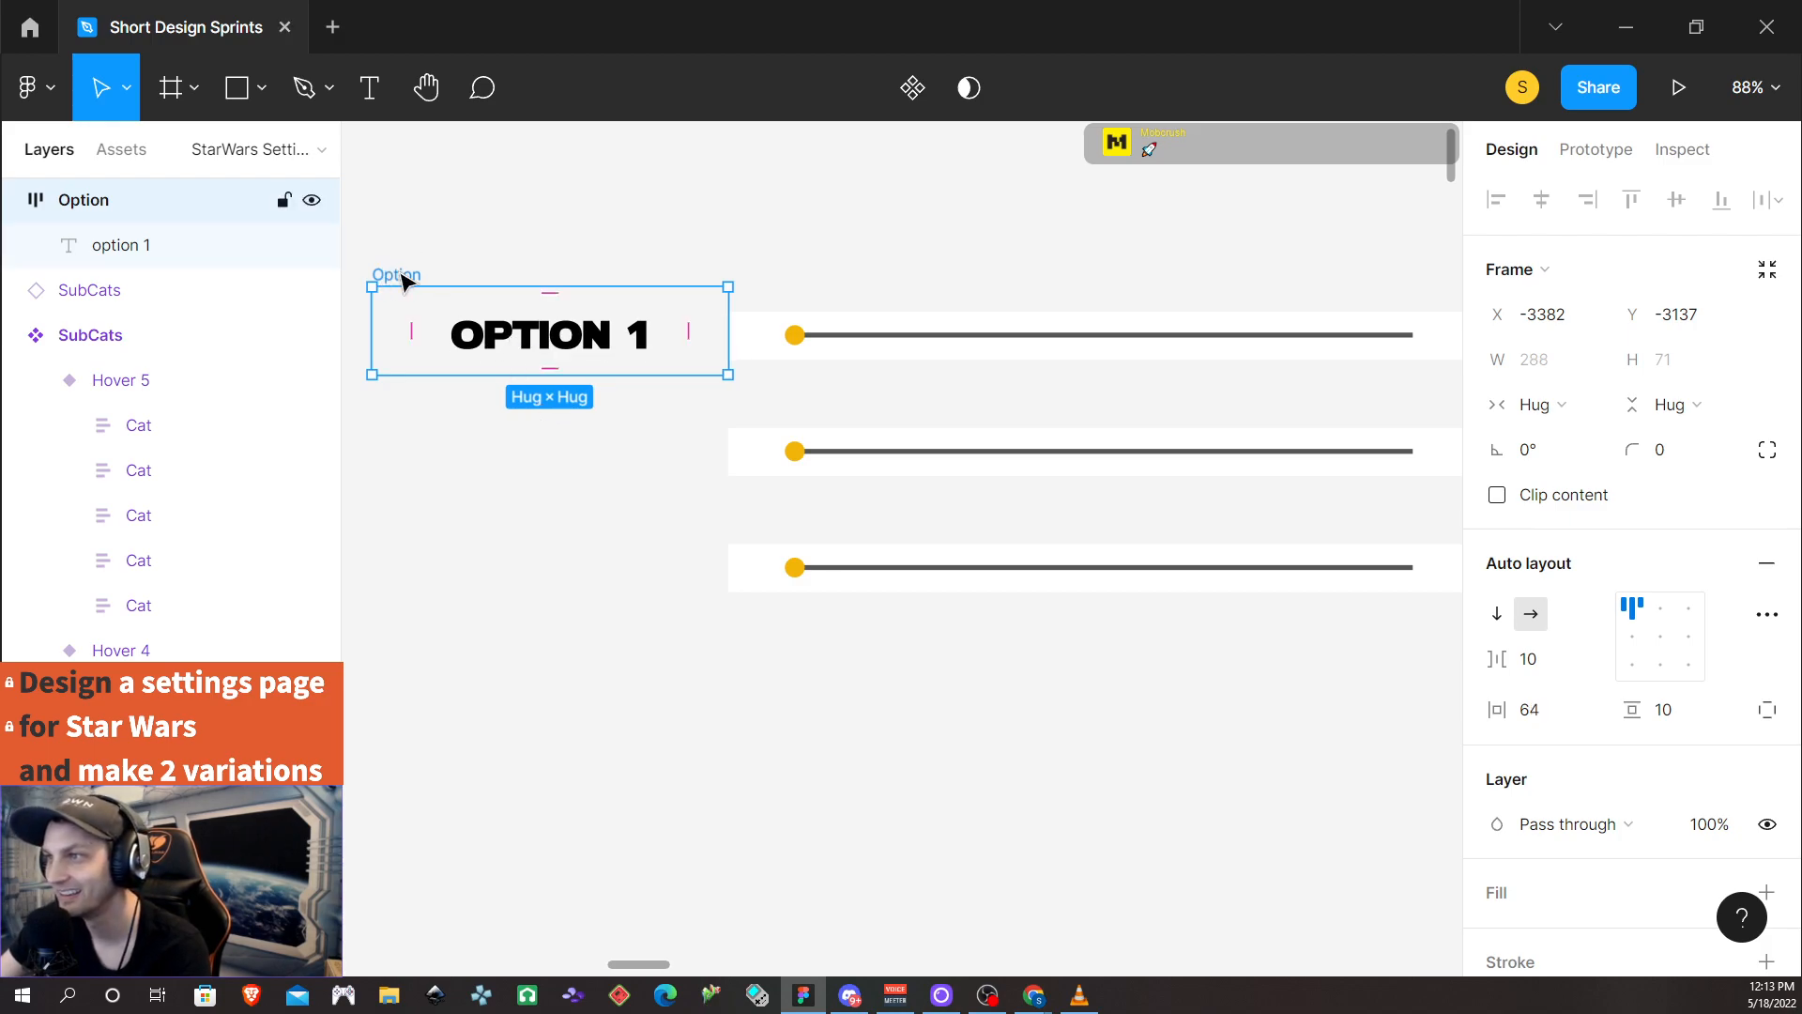
Duplicate the Option frame beside the second slider and shift the original frame slightly down beside the first slider
{"action": "left_click_drag", "start_coordinate": [404, 280], "coordinate": [404, 397]}
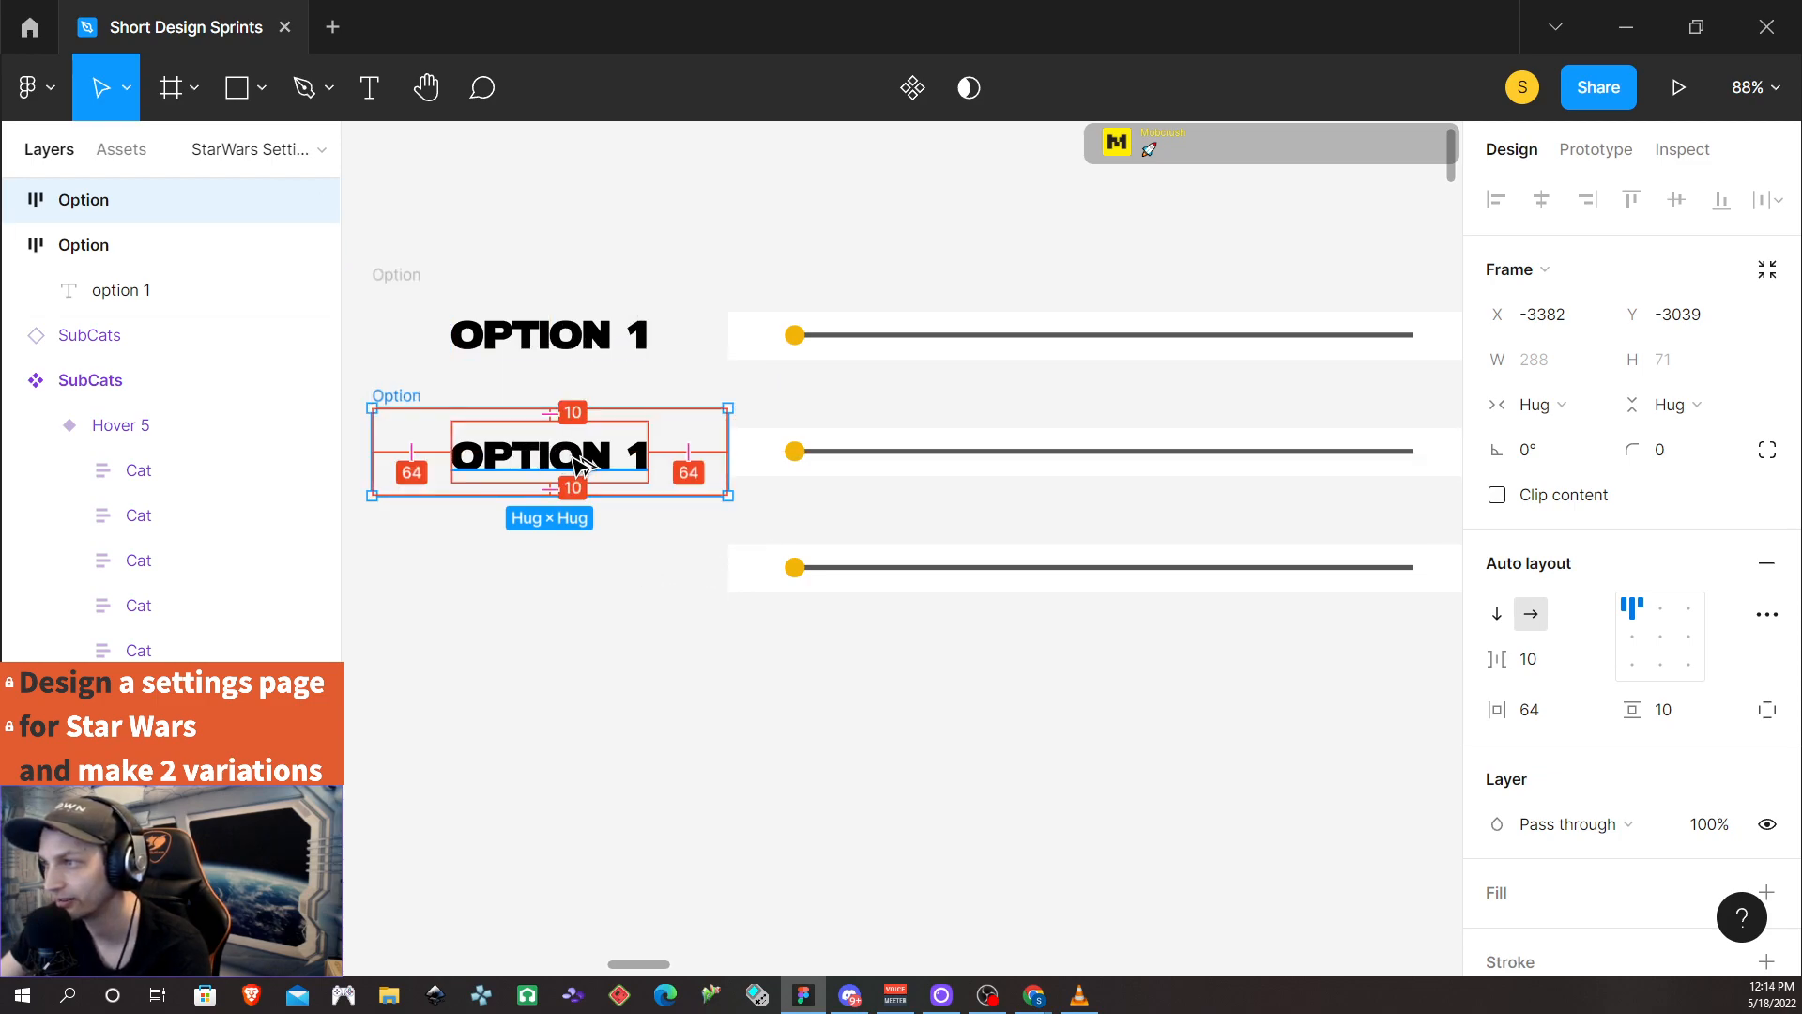
{"action": "left_click", "coordinate": [588, 336]}
{"action": "left_click", "coordinate": [419, 293]}
{"action": "left_click", "coordinate": [404, 278]}
{"action": "double_click", "coordinate": [388, 281]}
{"action": "left_click_drag", "start_coordinate": [398, 279], "coordinate": [400, 284]}
Duplicate the second Option frame beside the third slider, at X -3382, Y -2945
{"action": "left_click", "coordinate": [502, 448]}
{"action": "left_click", "coordinate": [411, 398]}
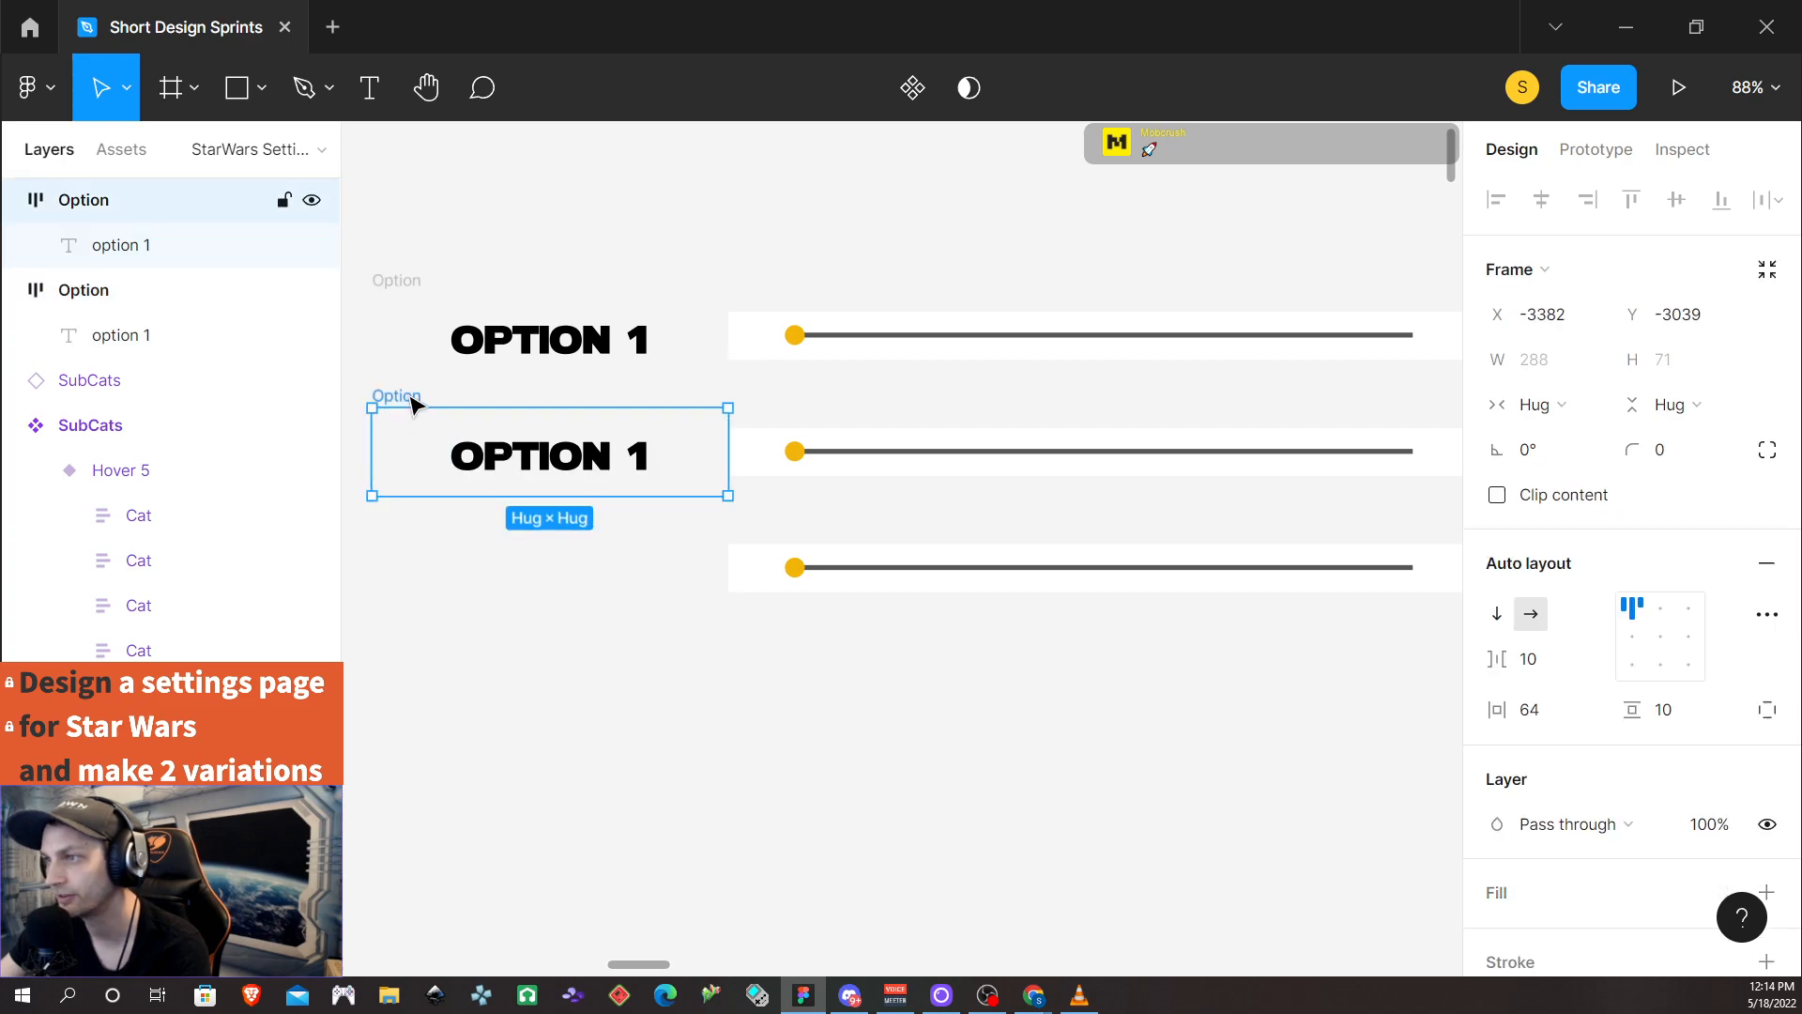
{"action": "left_click_drag", "start_coordinate": [410, 401], "coordinate": [419, 513]}
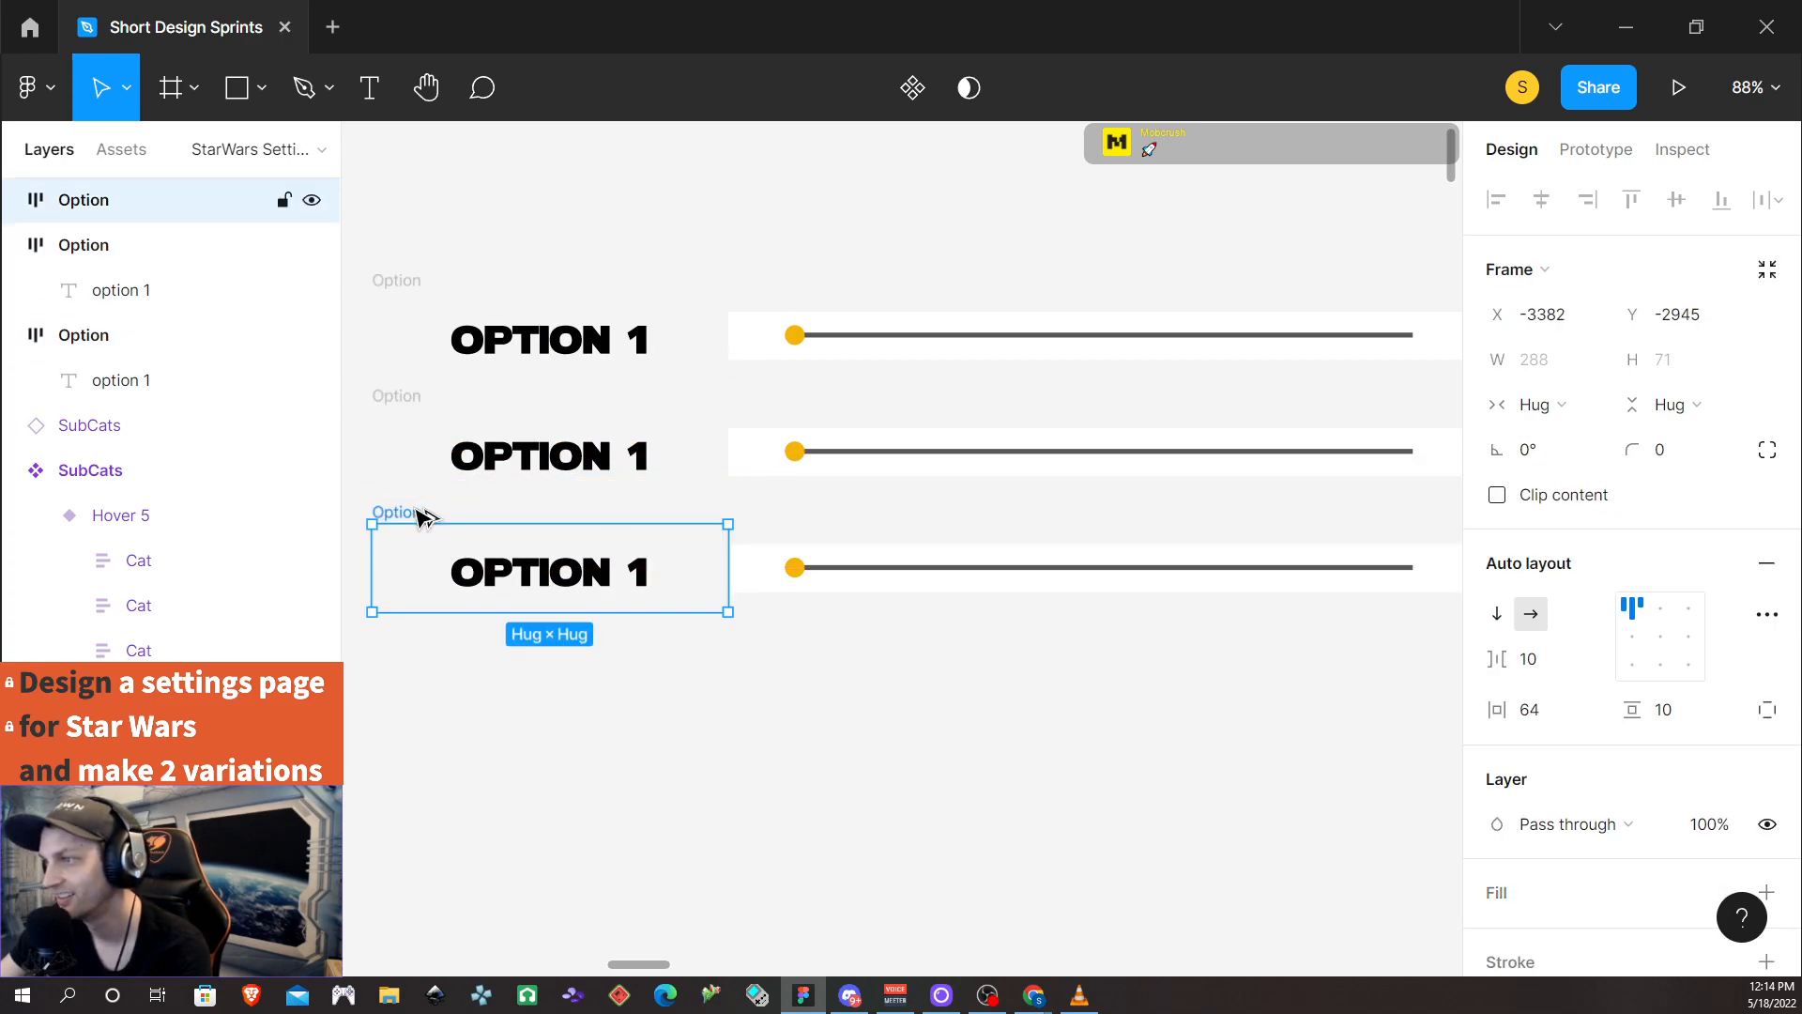
{"action": "left_click", "coordinate": [594, 714]}
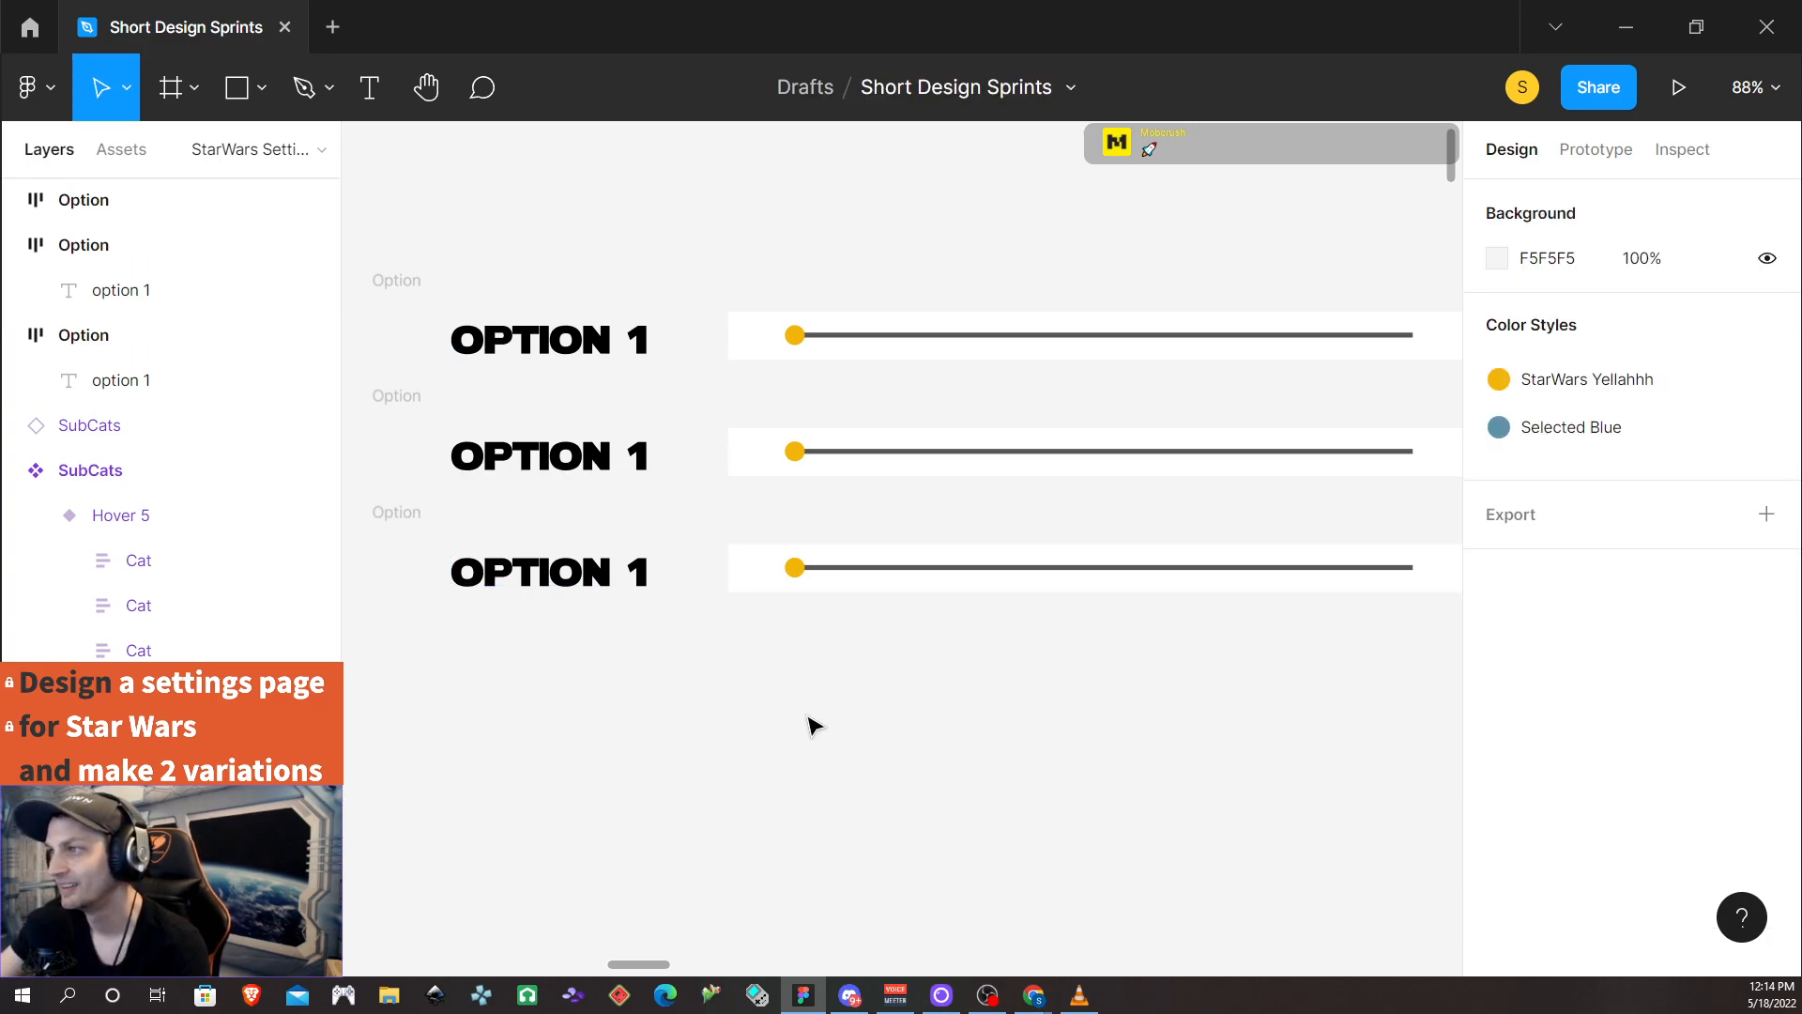
Change the label beside the second slider to "option 2"
{"action": "left_click", "coordinate": [642, 458]}
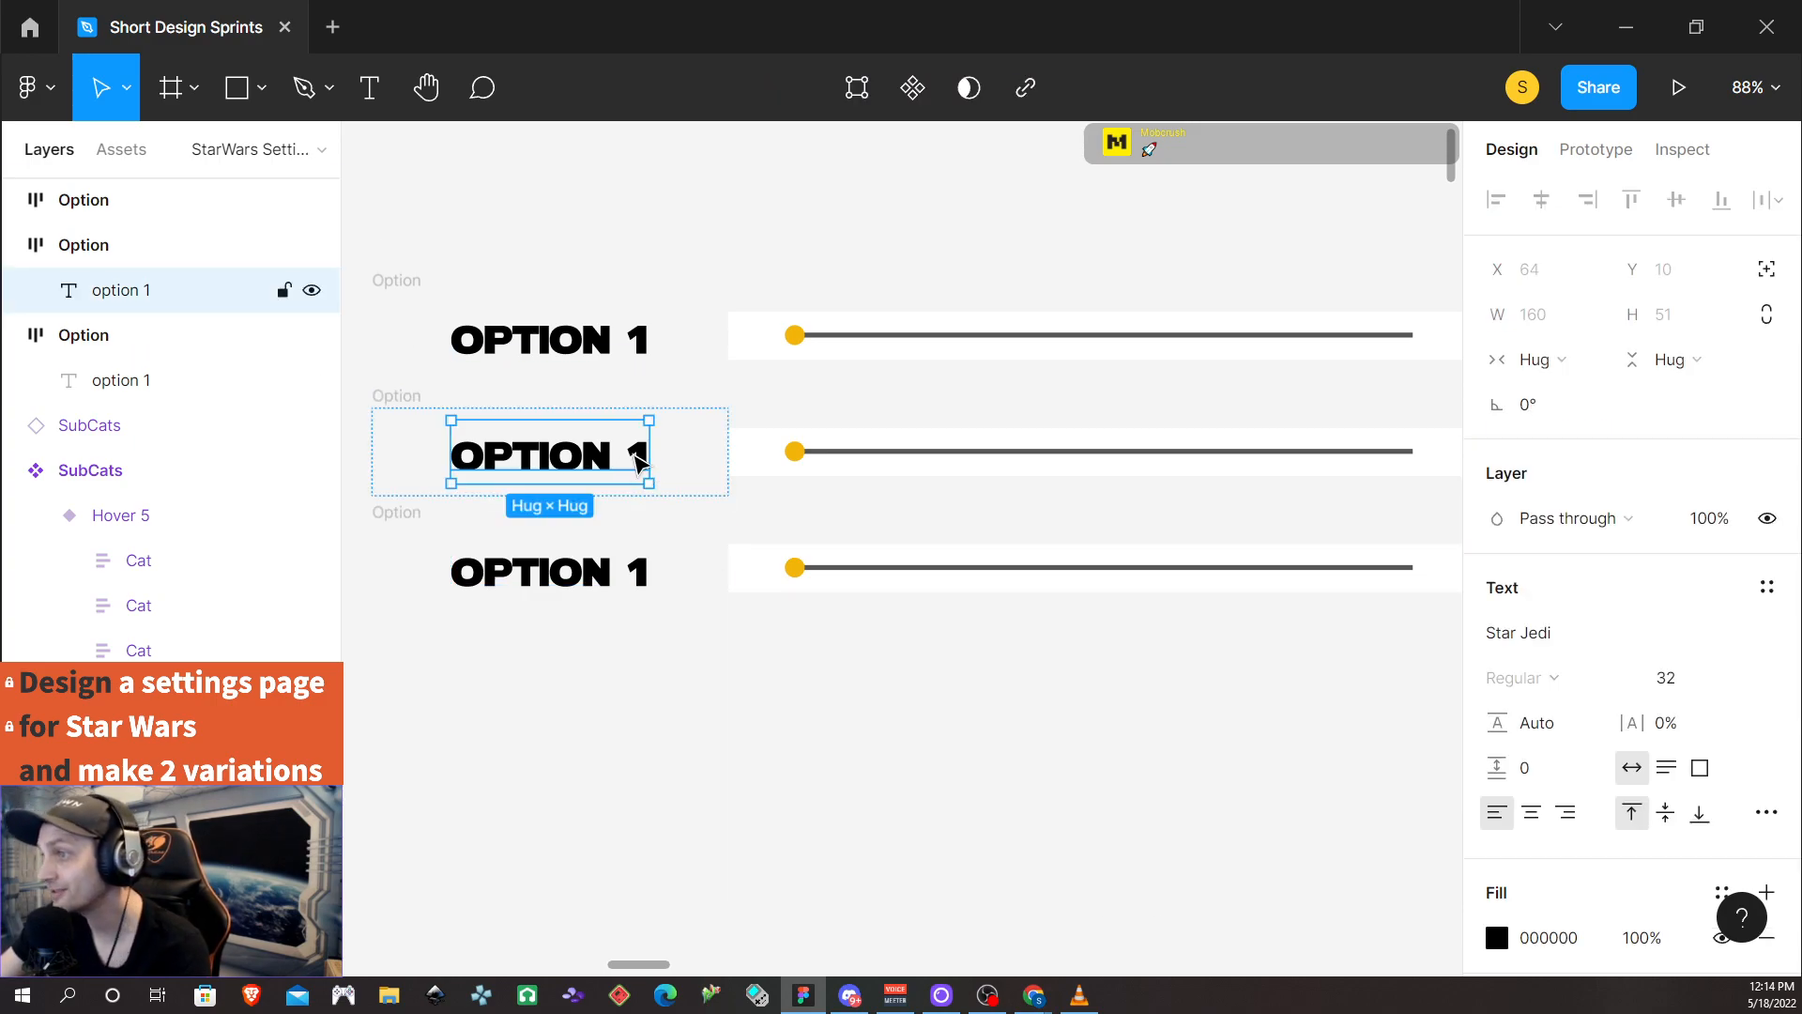
{"action": "double_click", "coordinate": [639, 460]}
{"action": "double_click", "coordinate": [639, 460]}
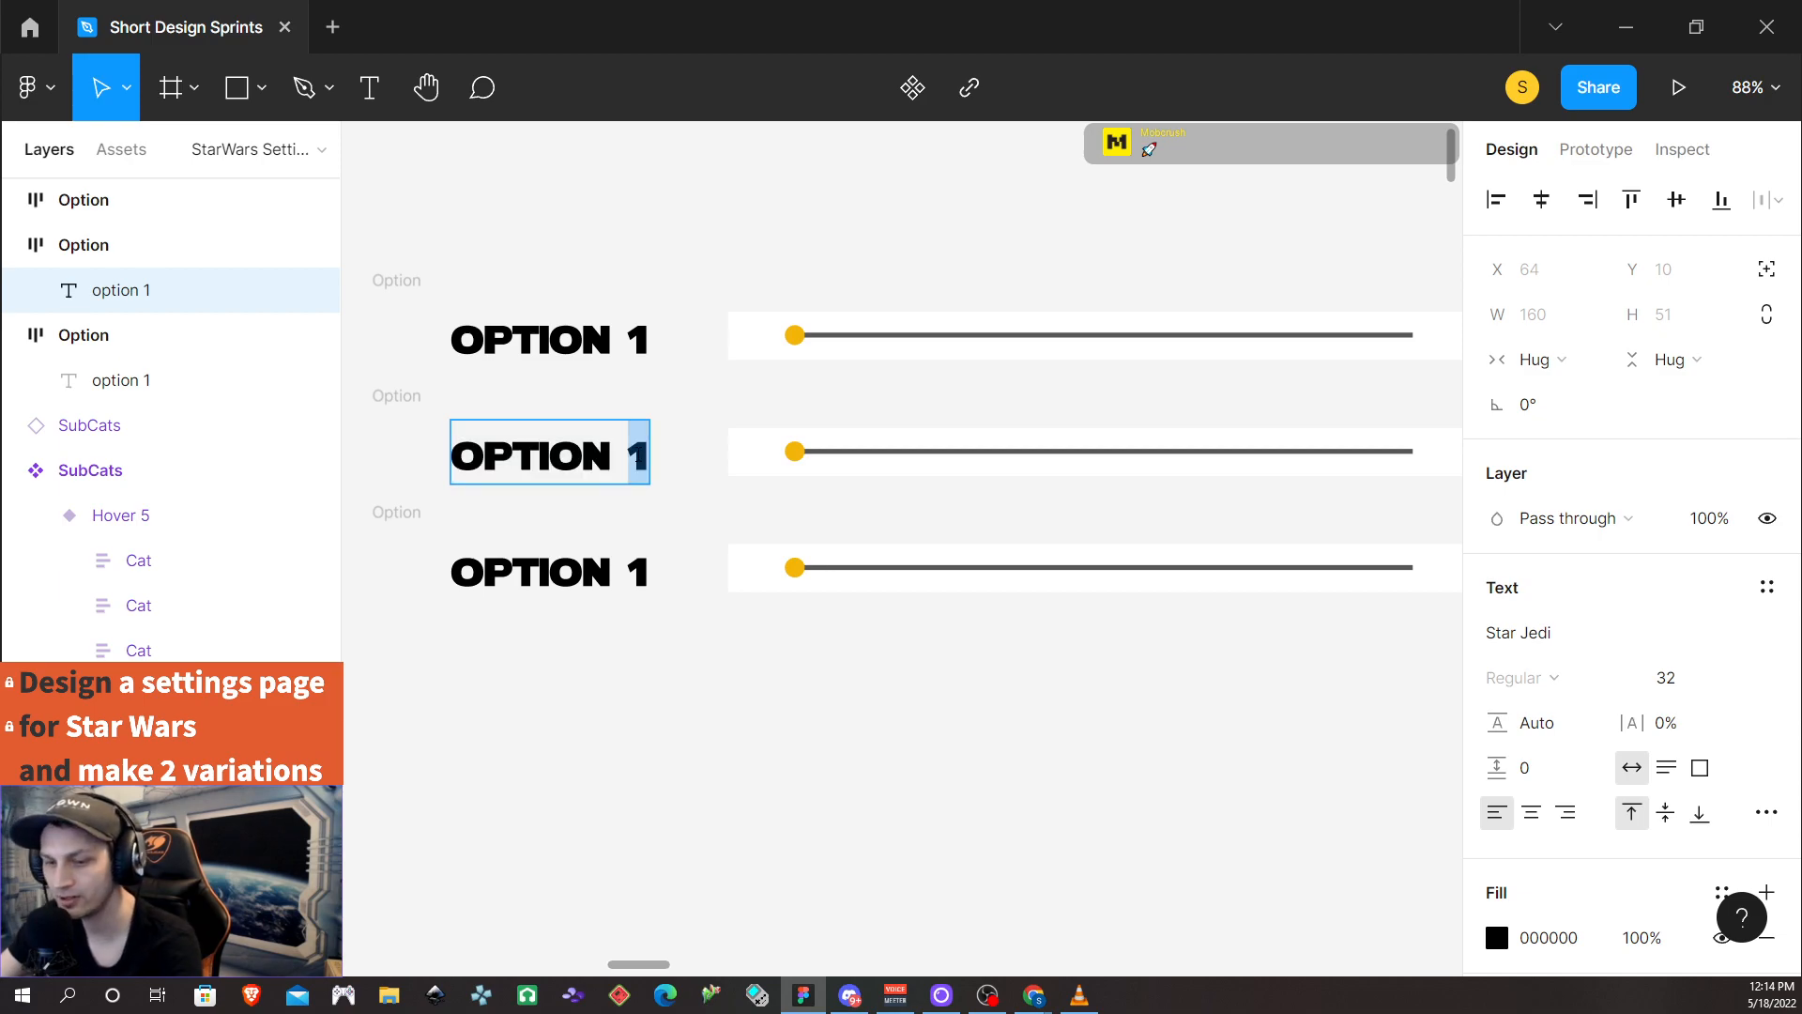
{"action": "type", "text": "2"}
Change the label beside the third slider to "option 3"
{"action": "double_click", "coordinate": [637, 572]}
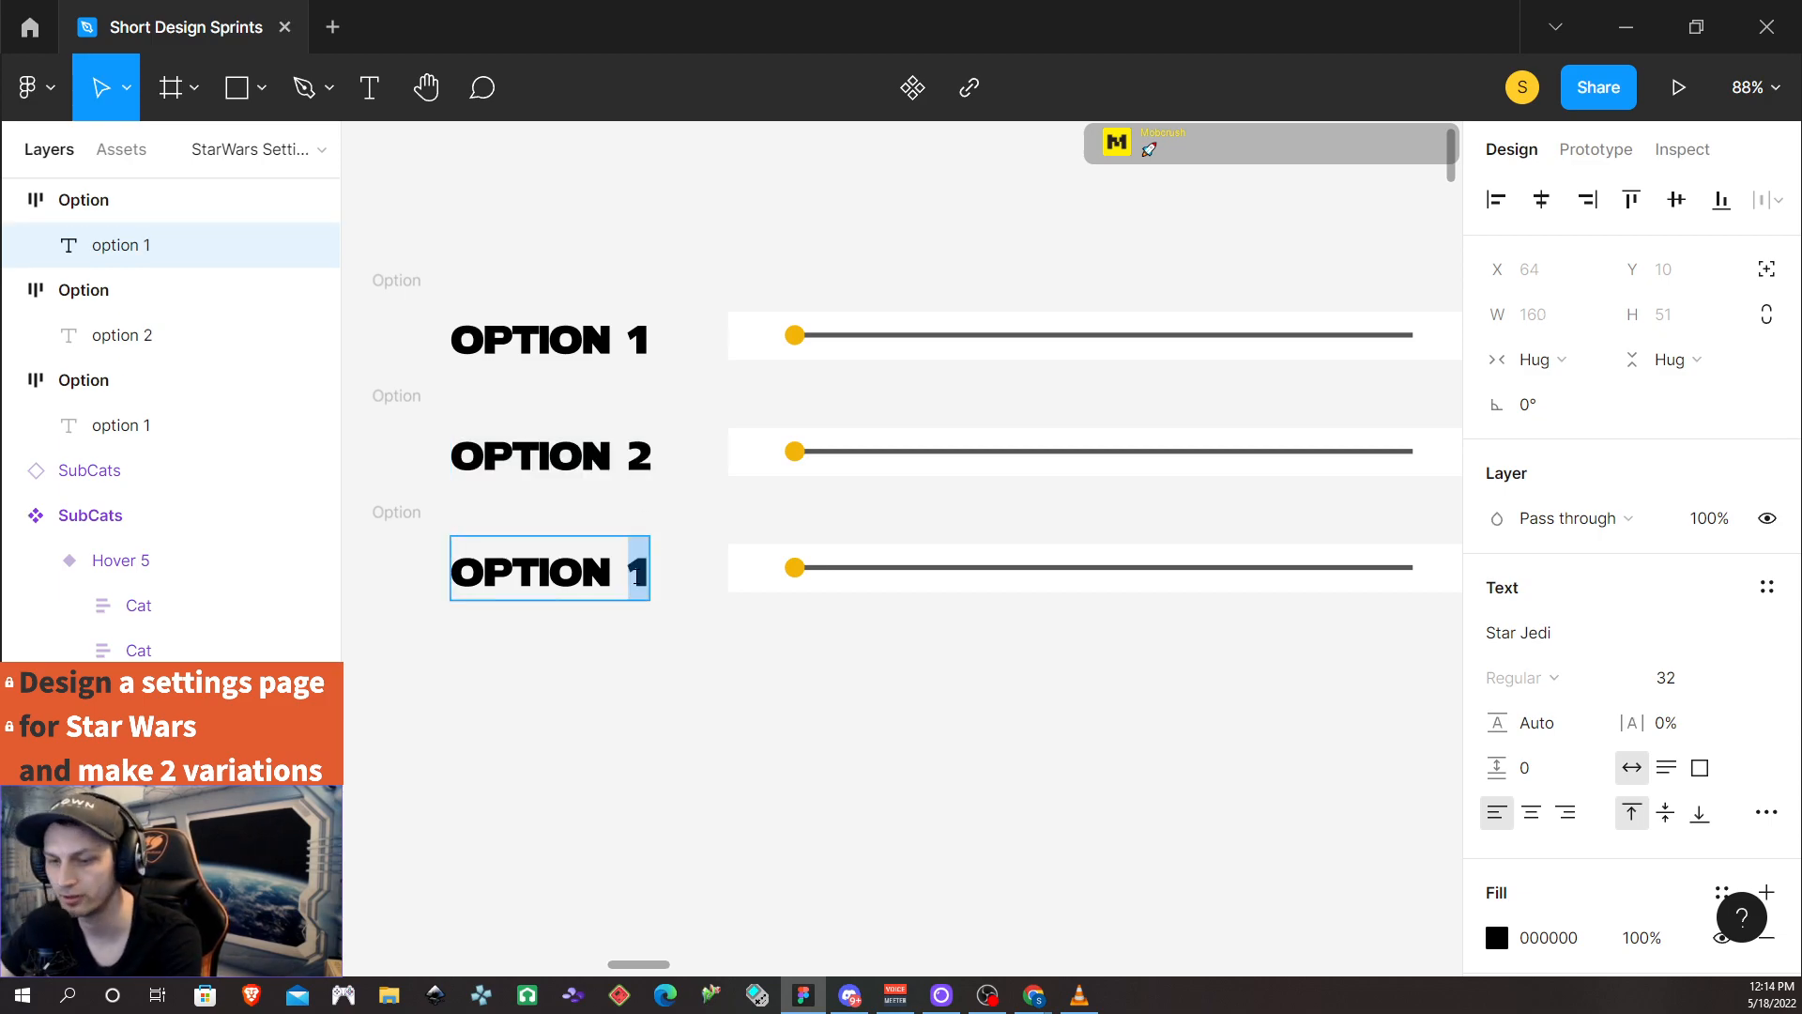
{"action": "type", "text": "3"}
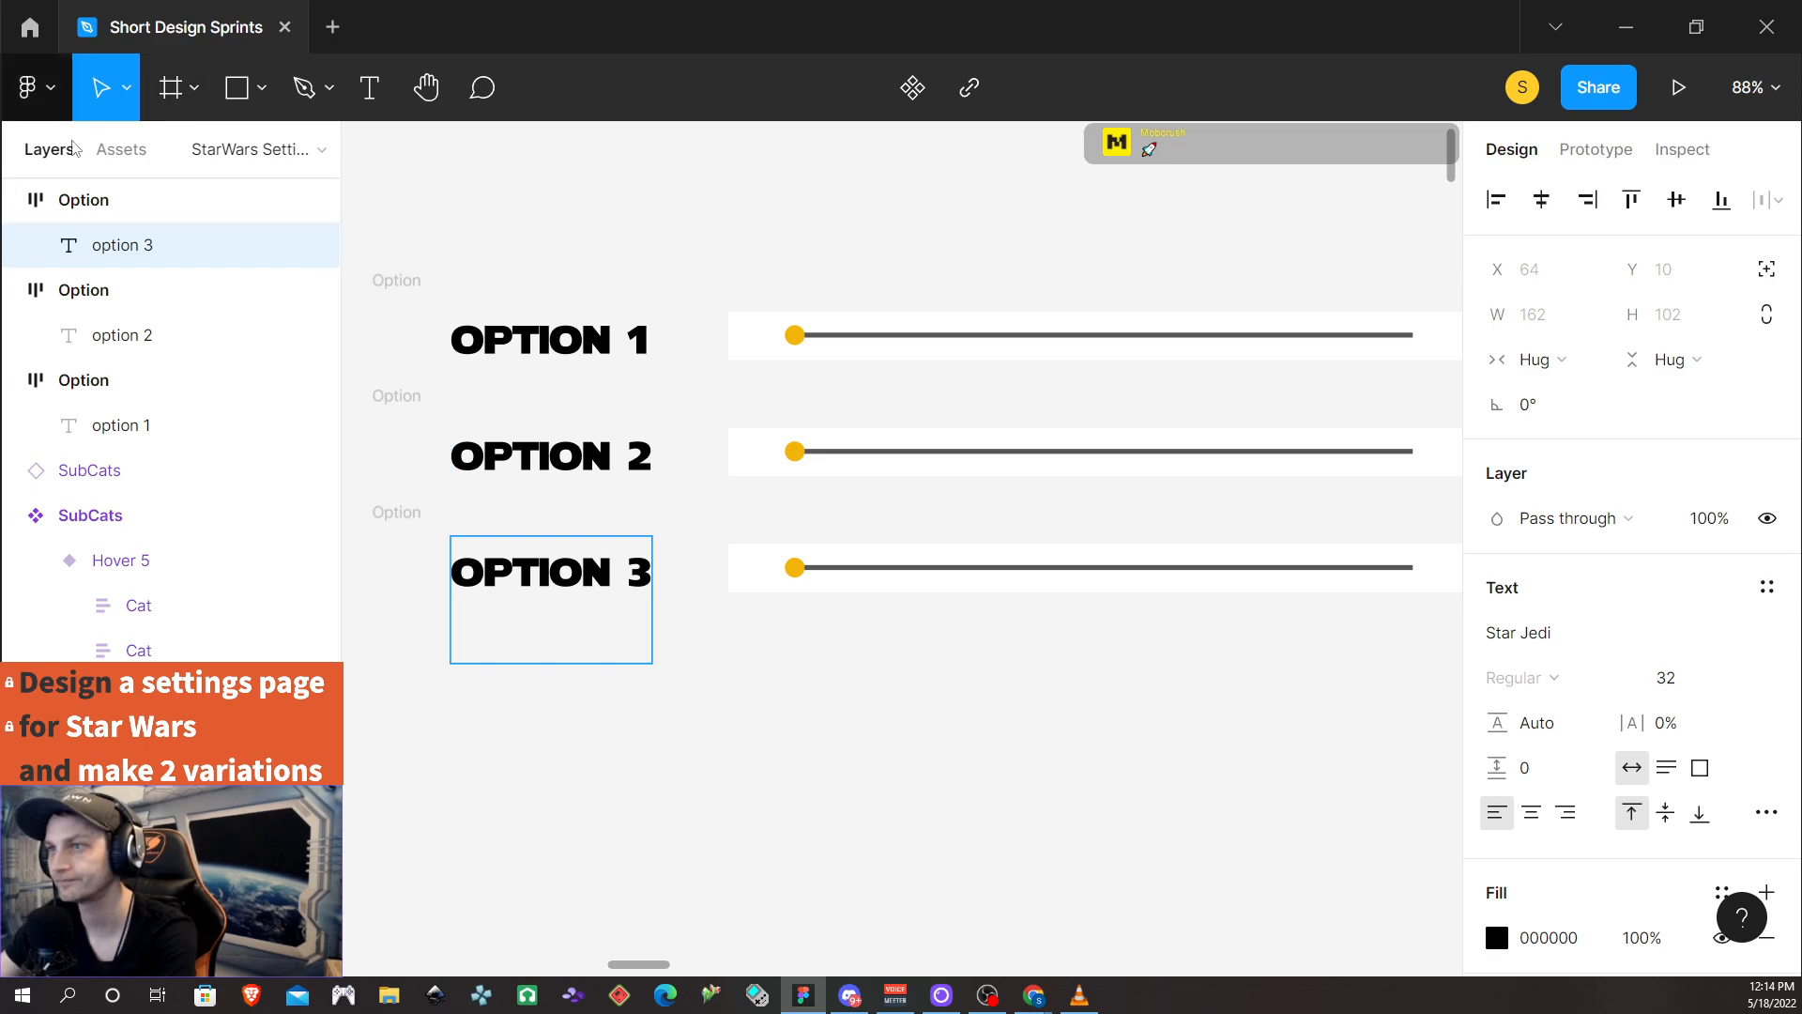
{"action": "key", "text": "BackSpace"}
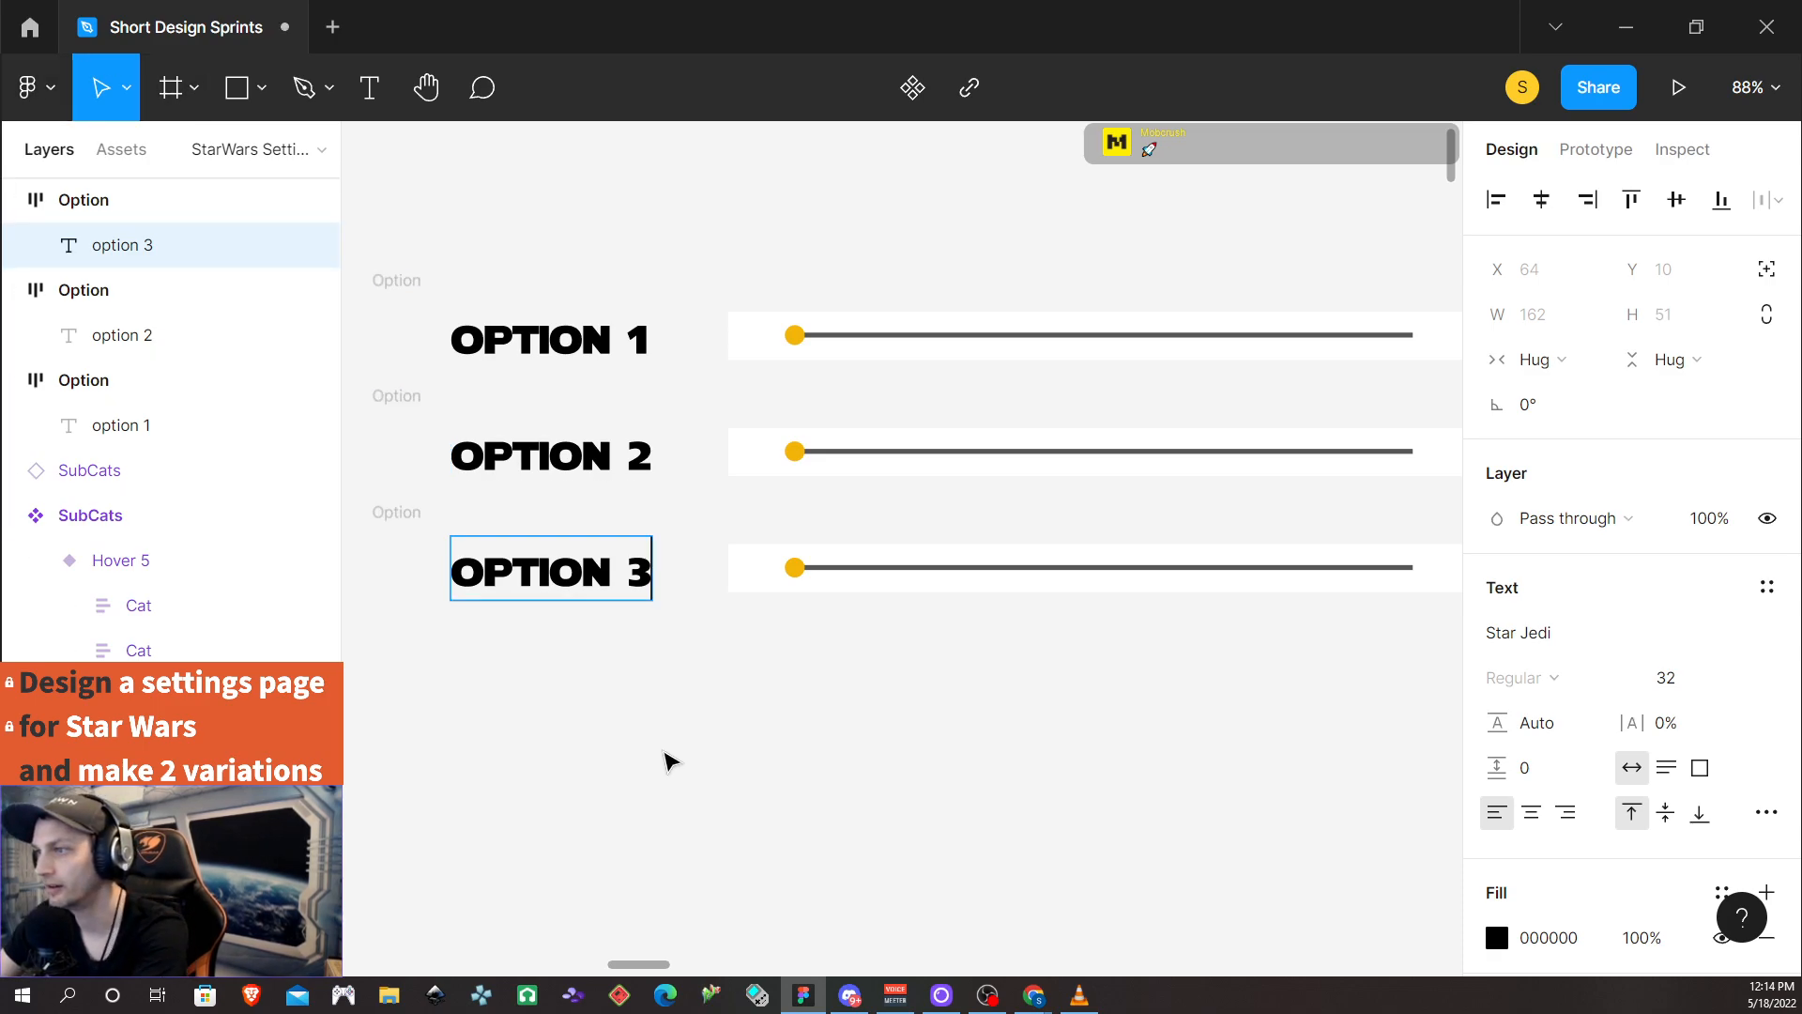
{"action": "key", "text": "Escape"}
{"action": "scroll", "coordinate": [903, 747], "scroll_direction": "down", "scroll_amount": 5, "text": "ctrl"}
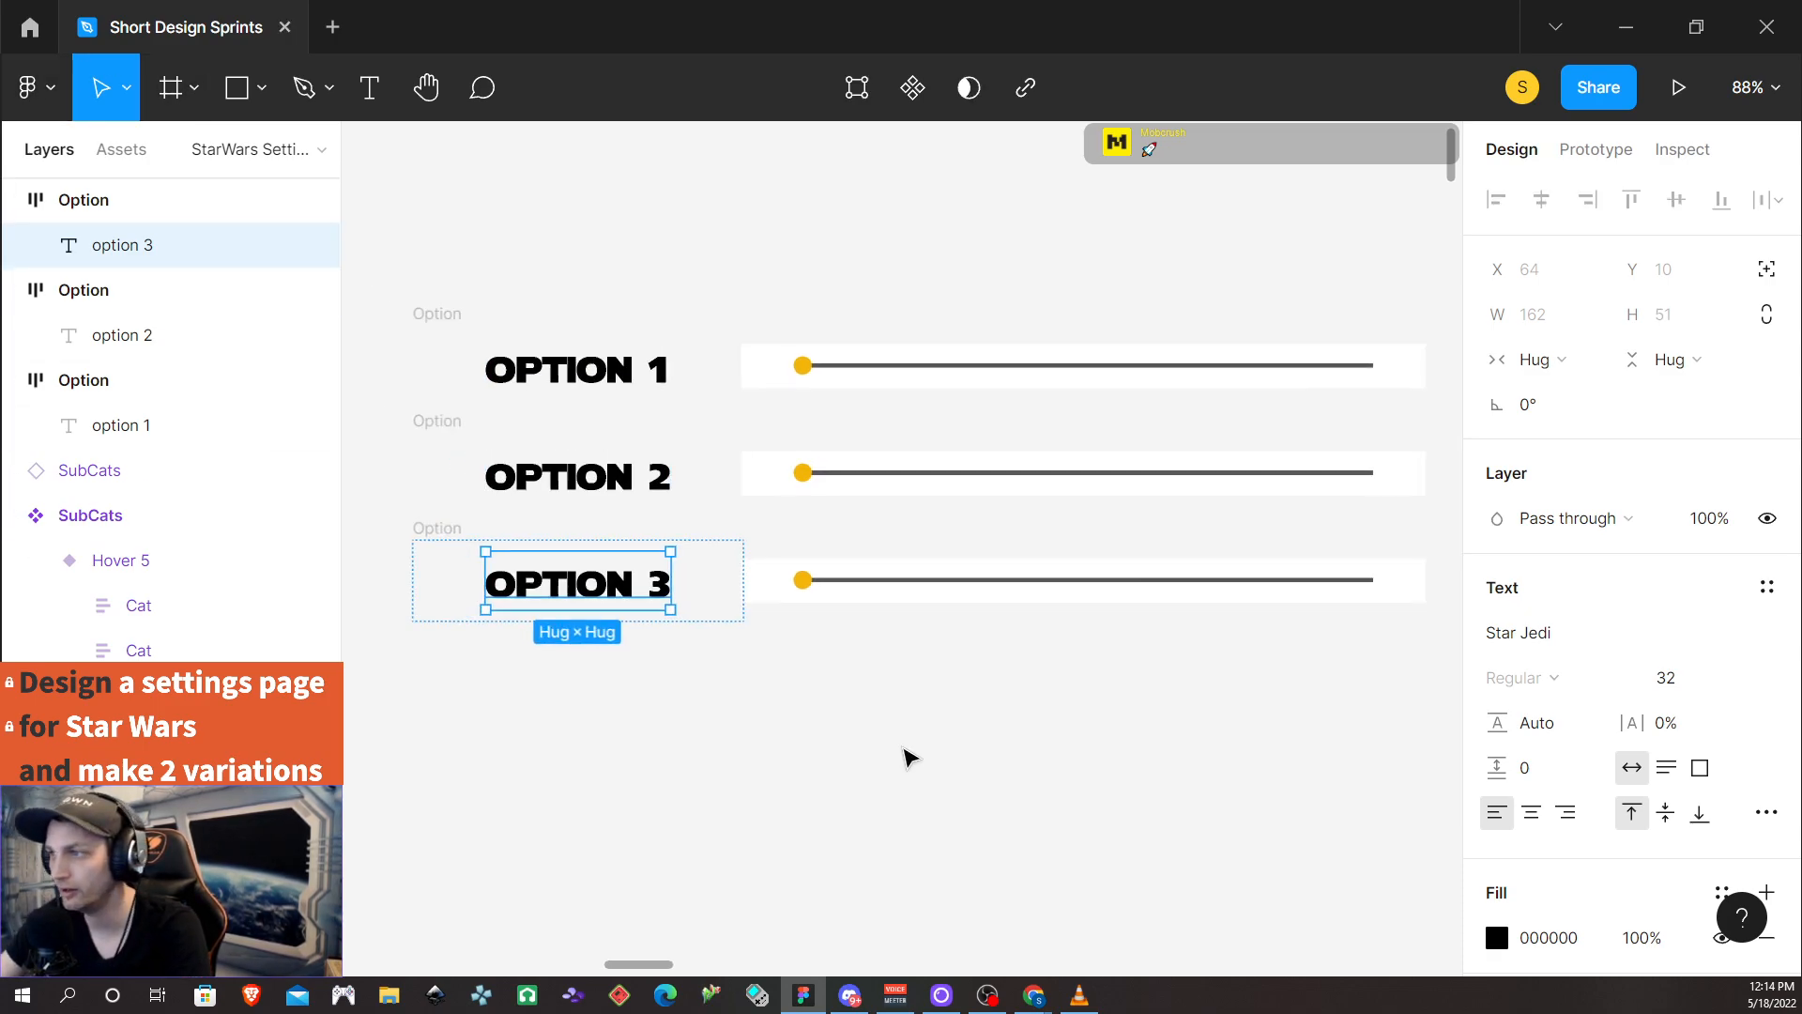
{"action": "scroll", "coordinate": [906, 756], "scroll_direction": "down", "scroll_amount": 3, "text": "ctrl"}
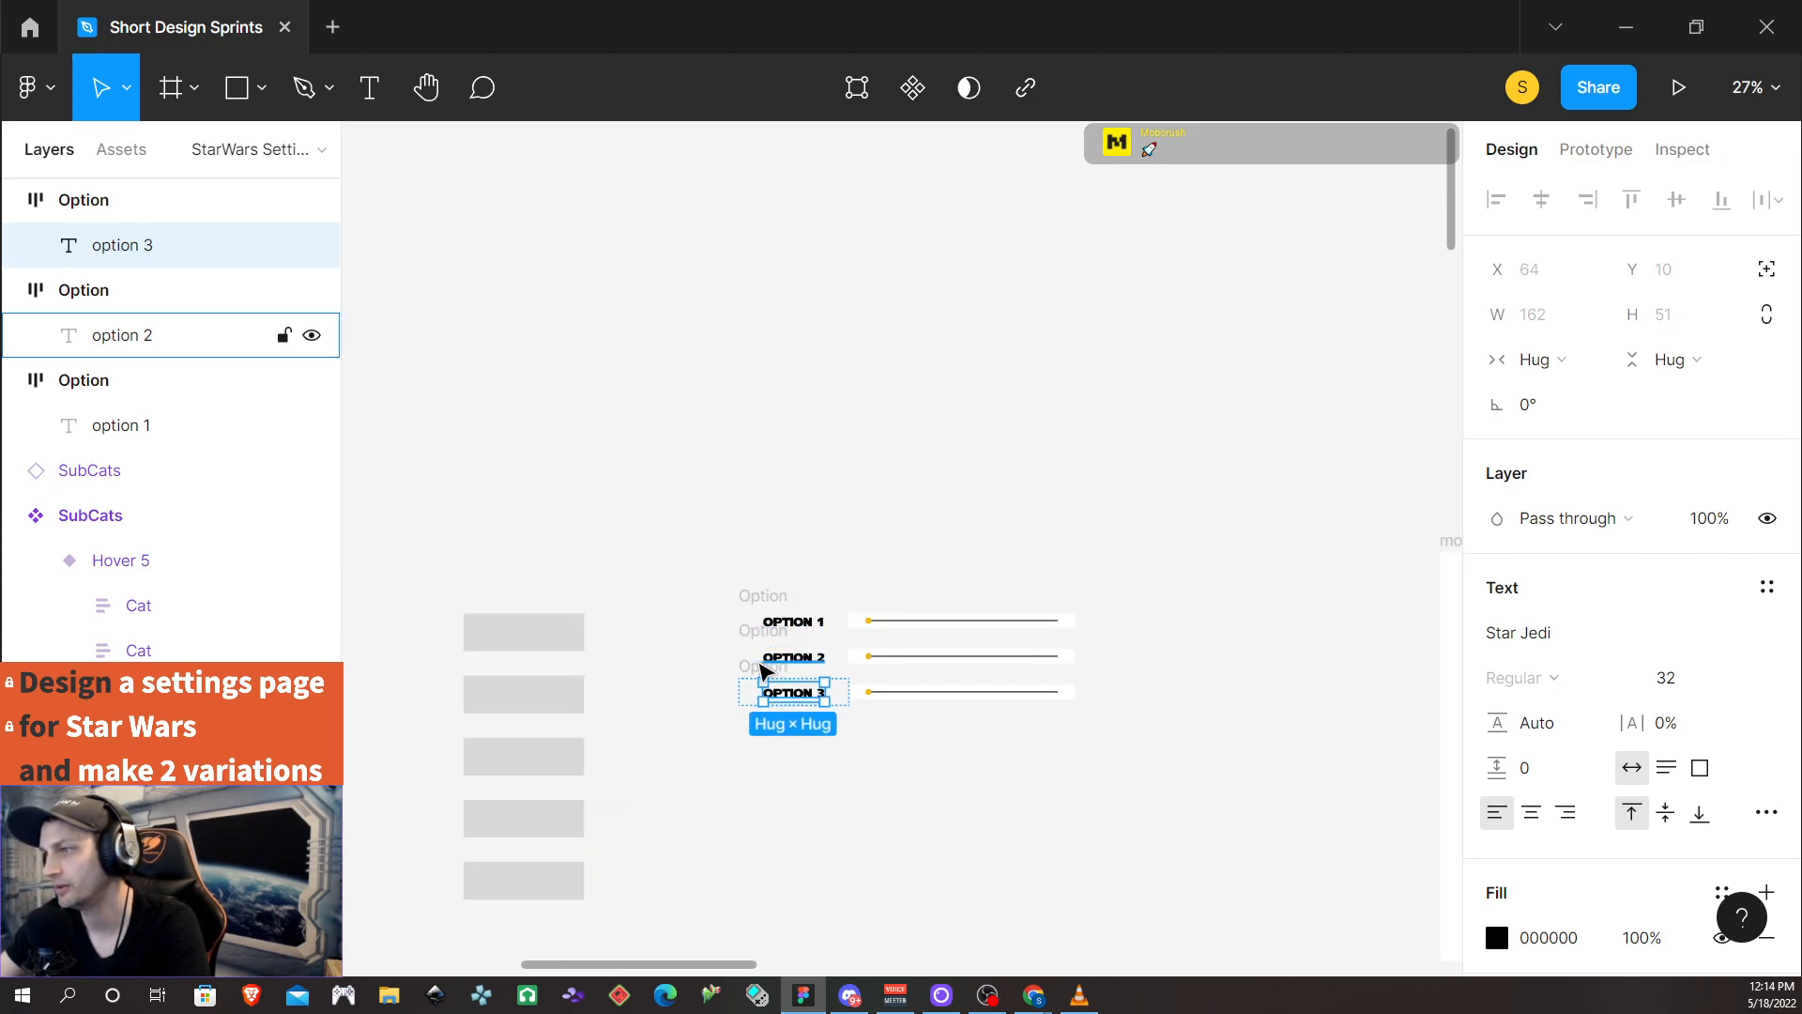
Move the three Option frames and their sliders together so they sit directly against the column of grey boxes, aligned with its upper edge
{"action": "left_click", "coordinate": [690, 488]}
{"action": "left_click", "coordinate": [770, 621]}
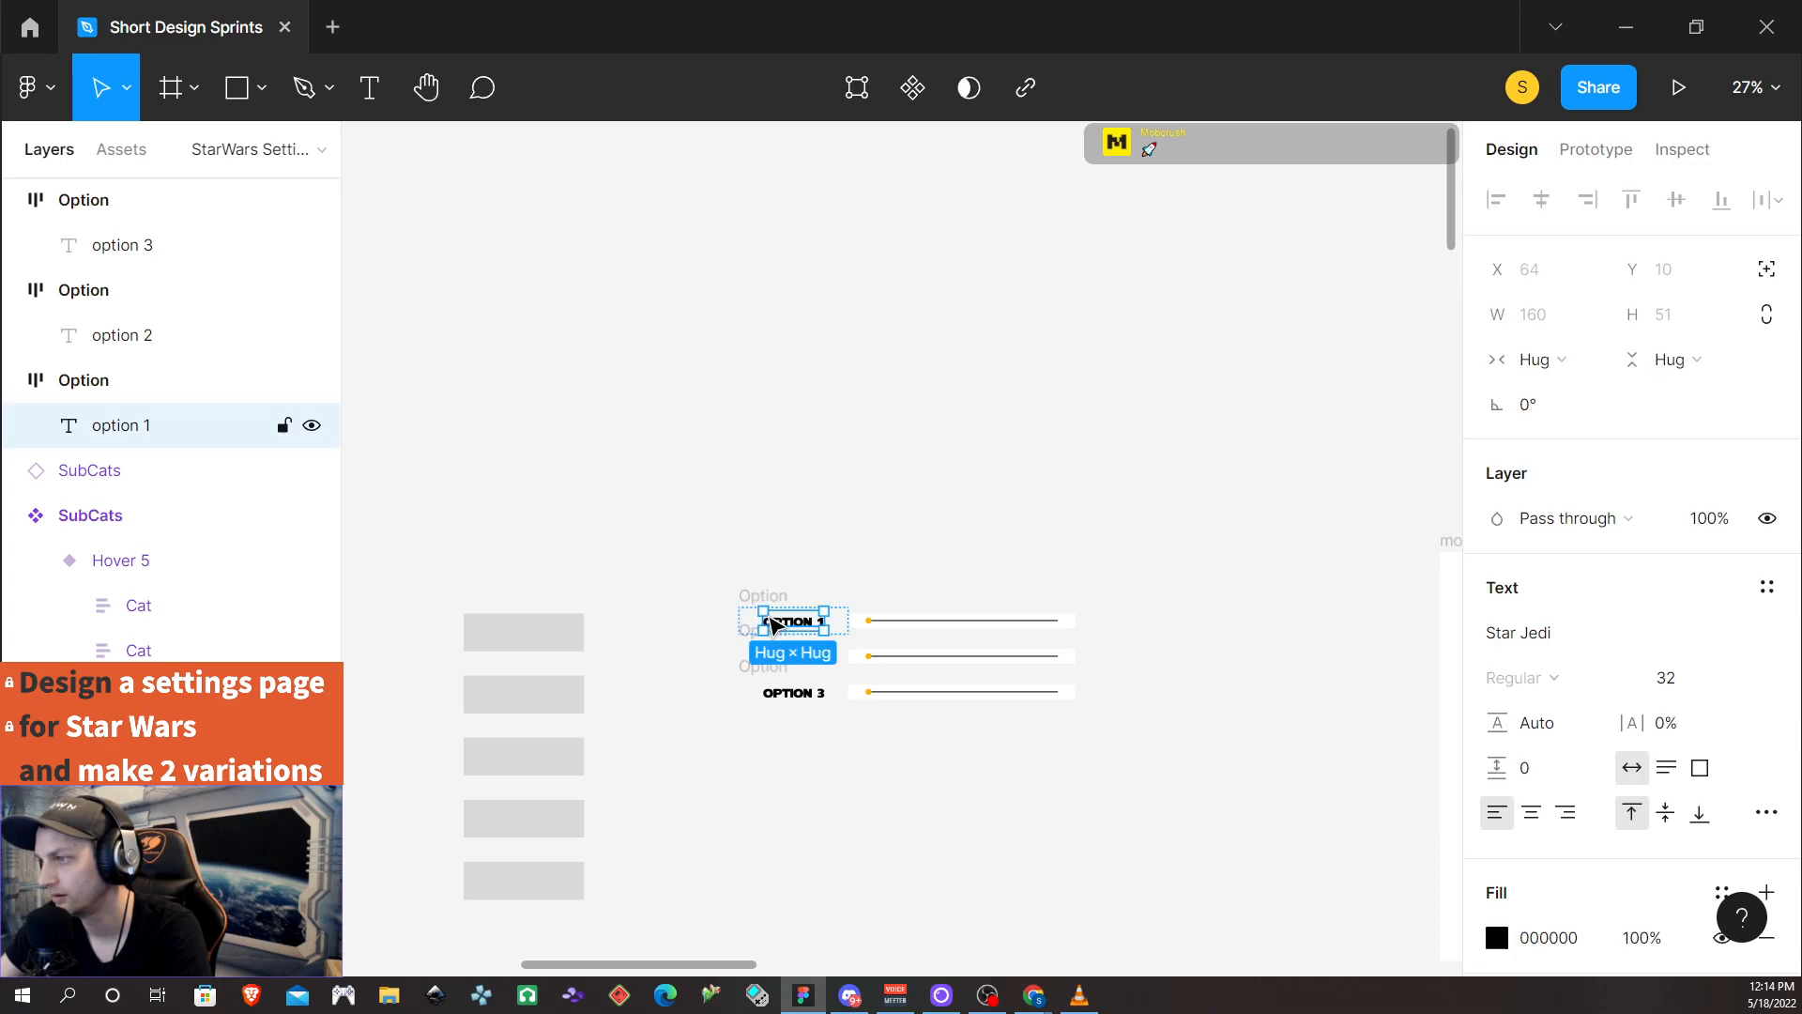
{"action": "left_click", "coordinate": [769, 592]}
{"action": "left_click", "coordinate": [711, 533]}
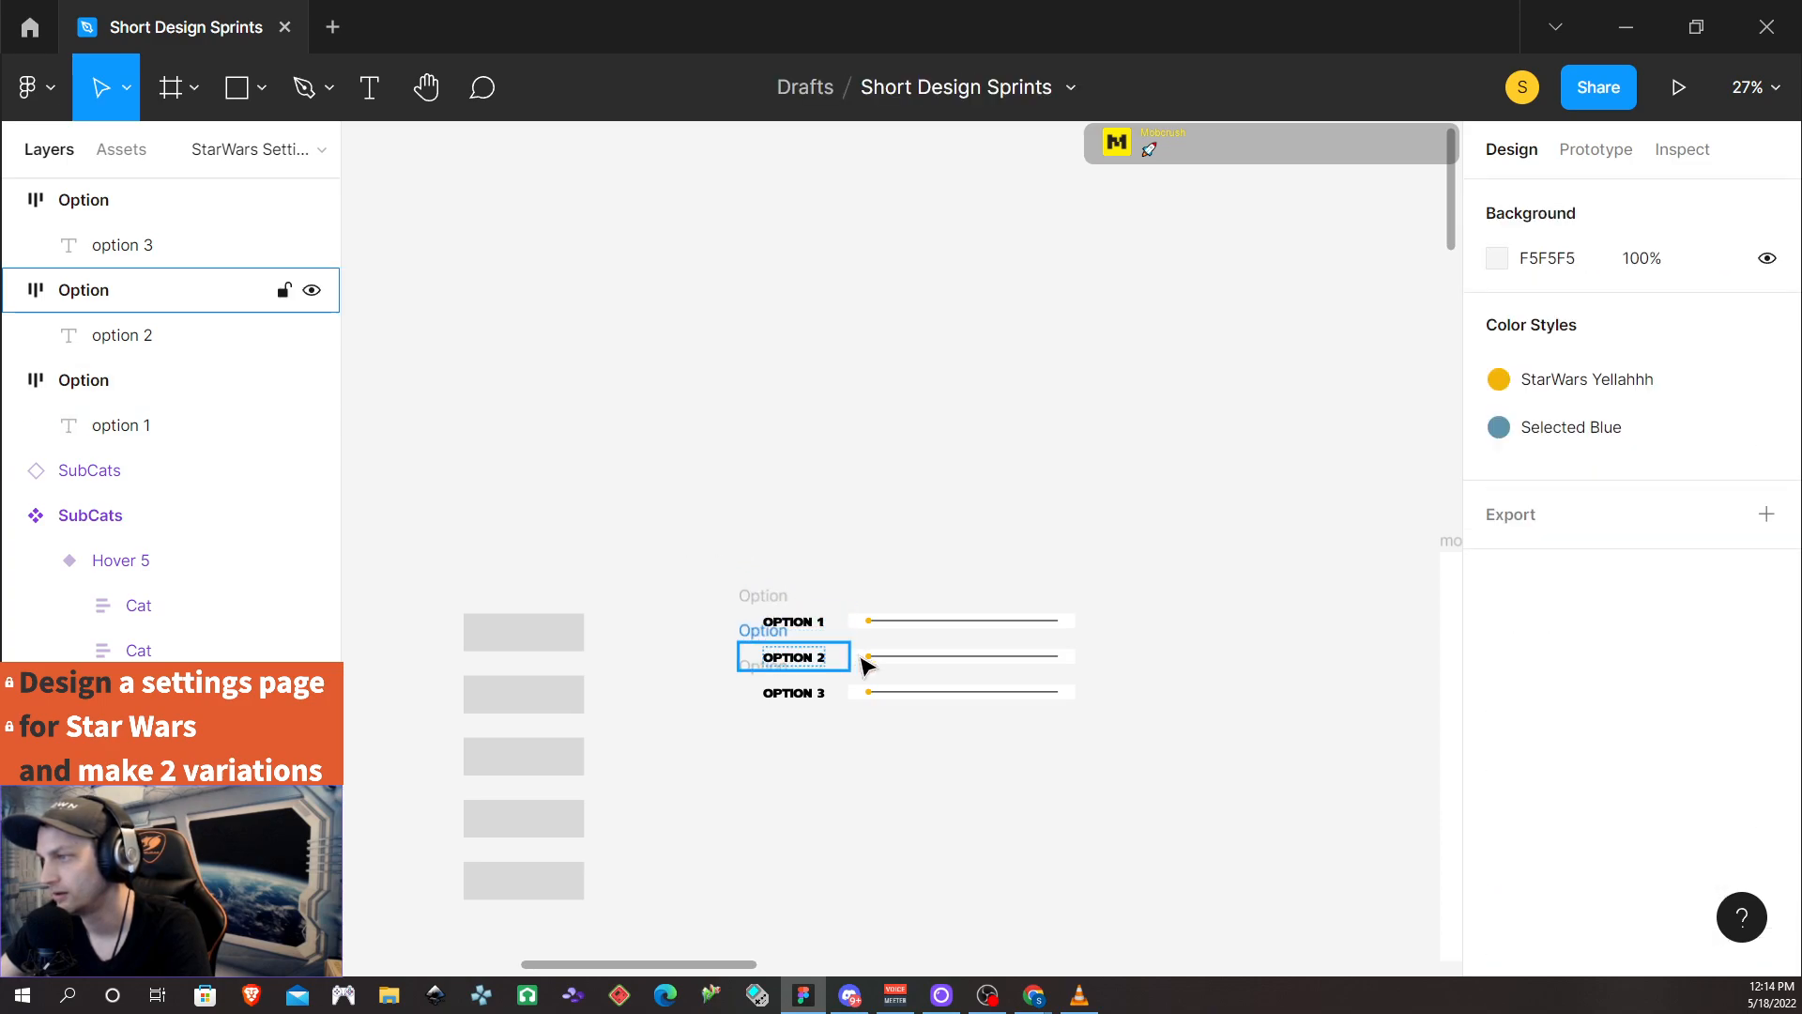
{"action": "left_click_drag", "start_coordinate": [1098, 779], "coordinate": [620, 414]}
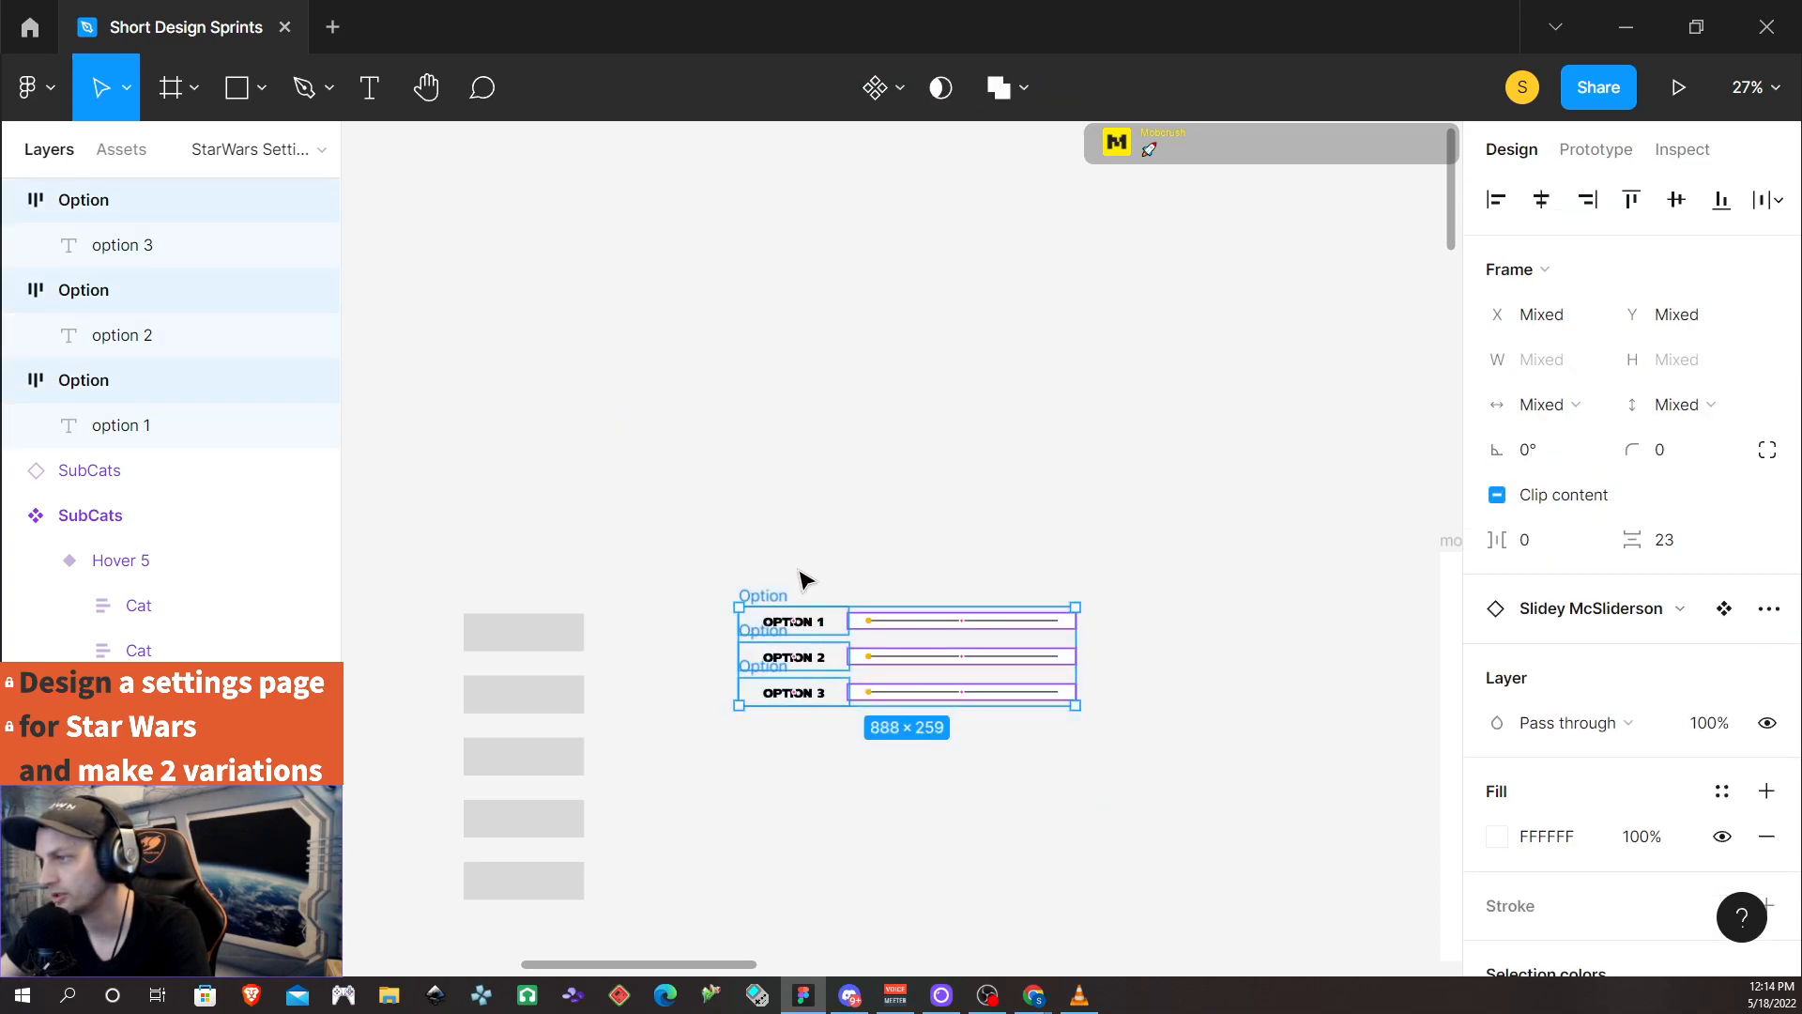
{"action": "left_click_drag", "start_coordinate": [939, 638], "coordinate": [778, 650]}
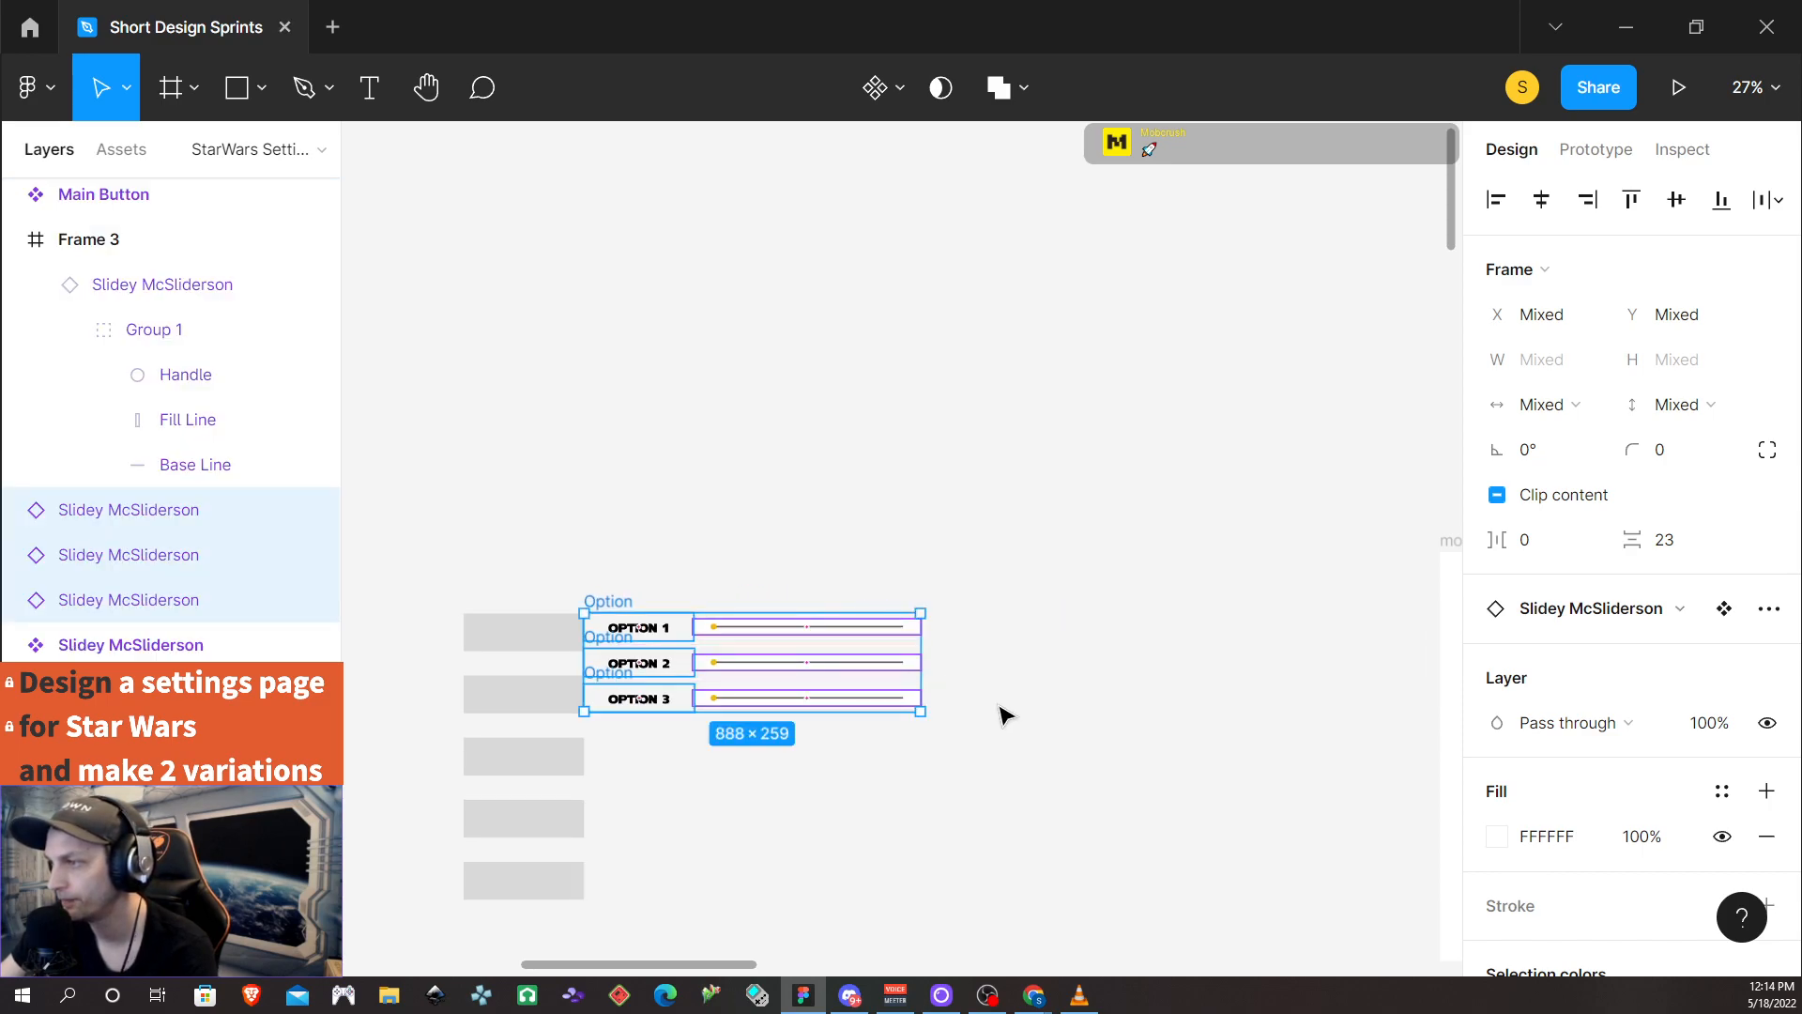
{"action": "left_click", "coordinate": [972, 709]}
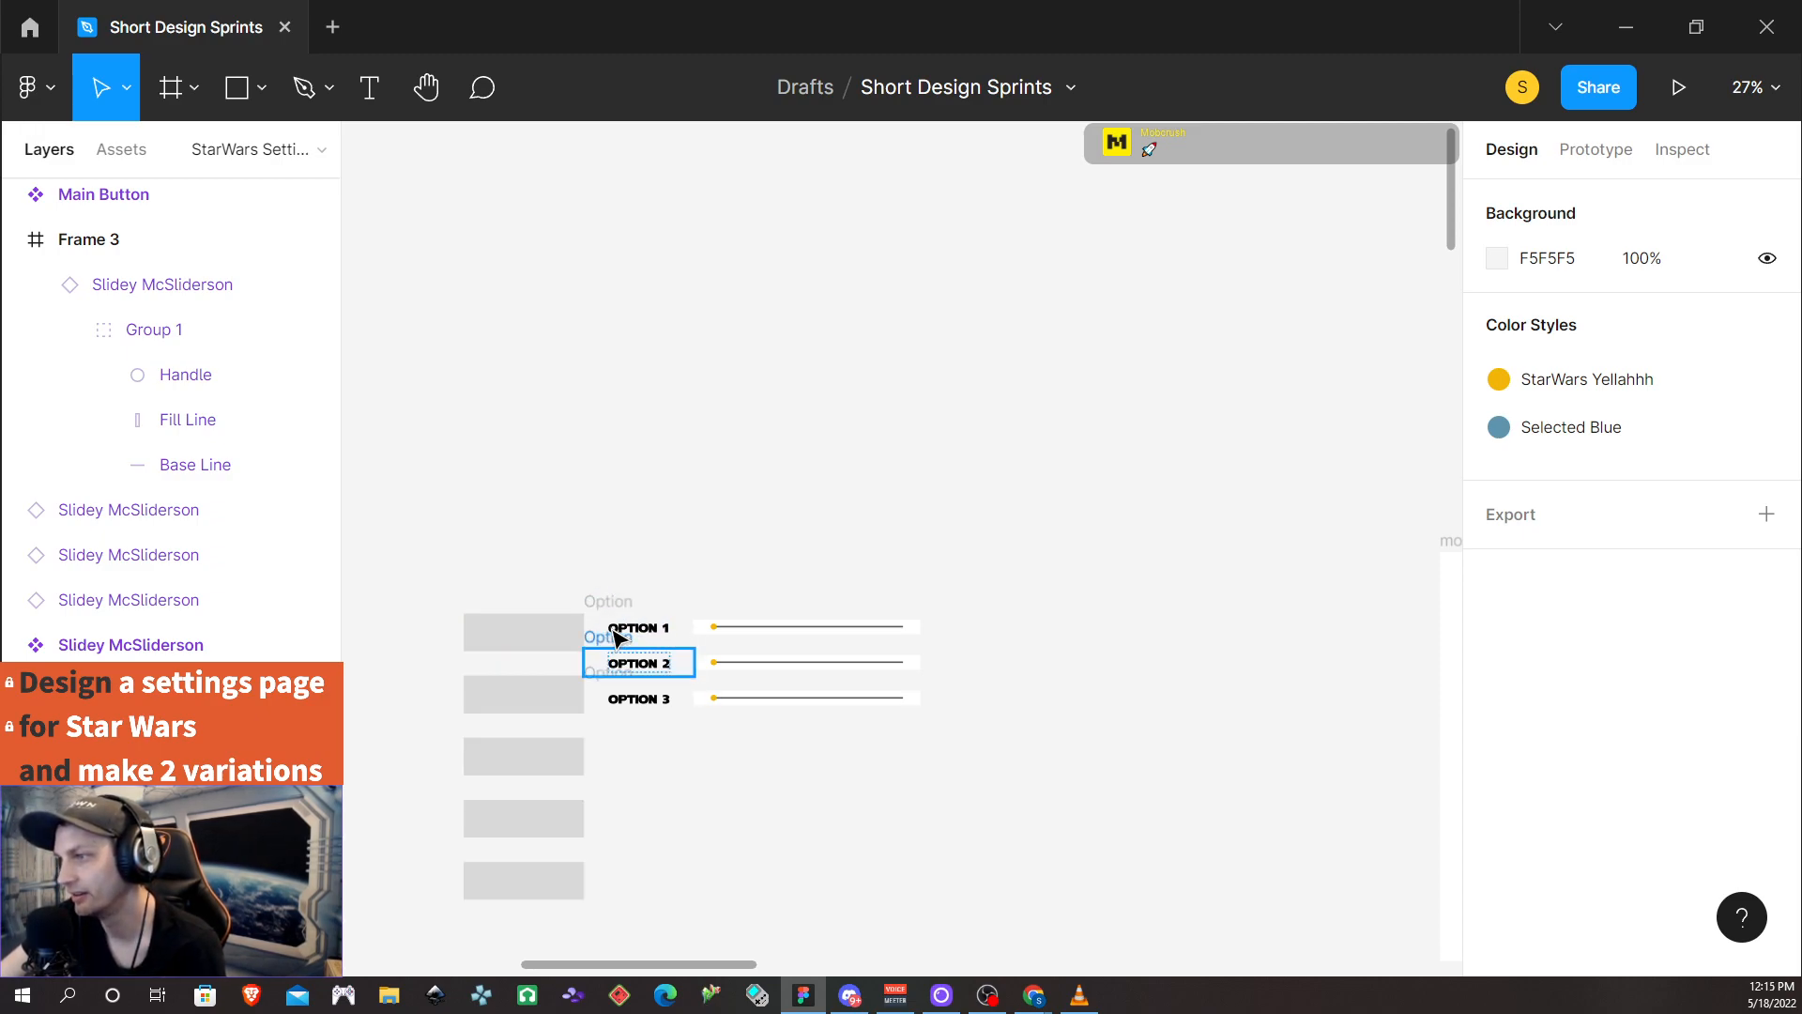
Shift all three Option frames and their sliders horizontally away from the grey boxes, placing the set at X -3471, Y -3117
{"action": "left_click_drag", "start_coordinate": [593, 528], "coordinate": [953, 854]}
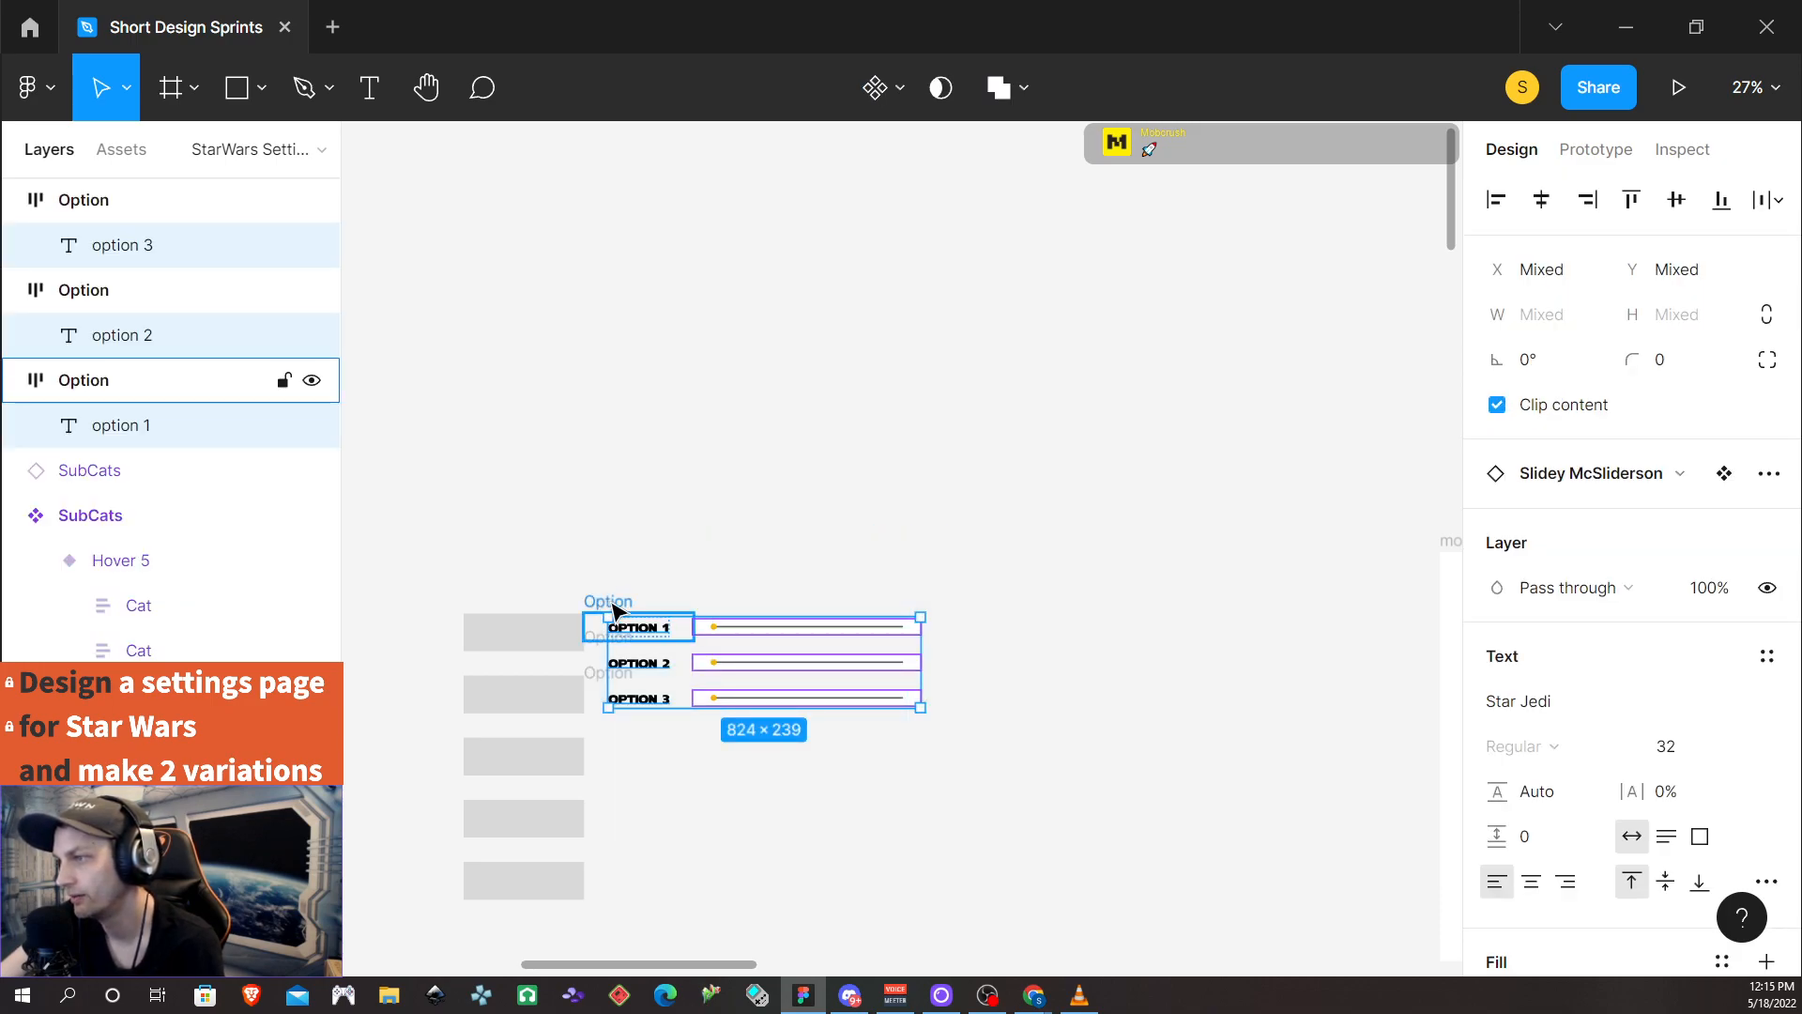
{"action": "left_click_drag", "start_coordinate": [711, 663], "coordinate": [809, 688]}
{"action": "left_click_drag", "start_coordinate": [937, 893], "coordinate": [588, 556]}
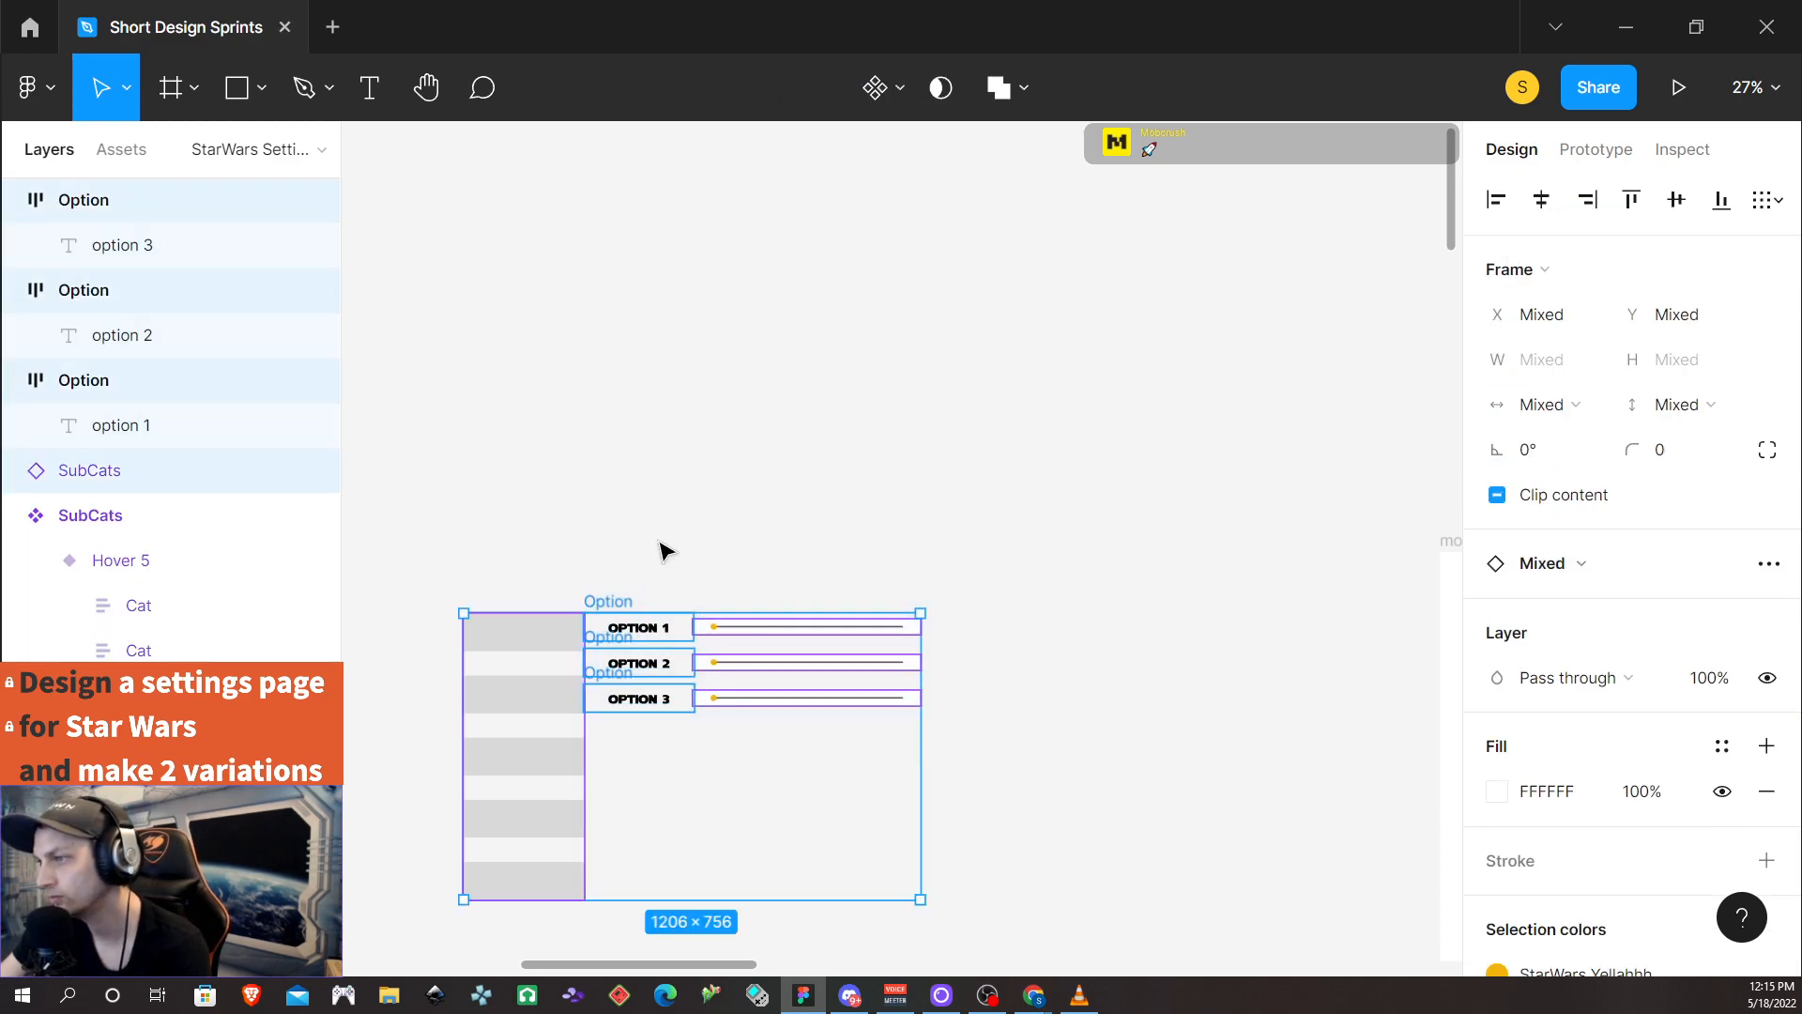
{"action": "left_click", "coordinate": [663, 559]}
{"action": "left_click", "coordinate": [620, 605]}
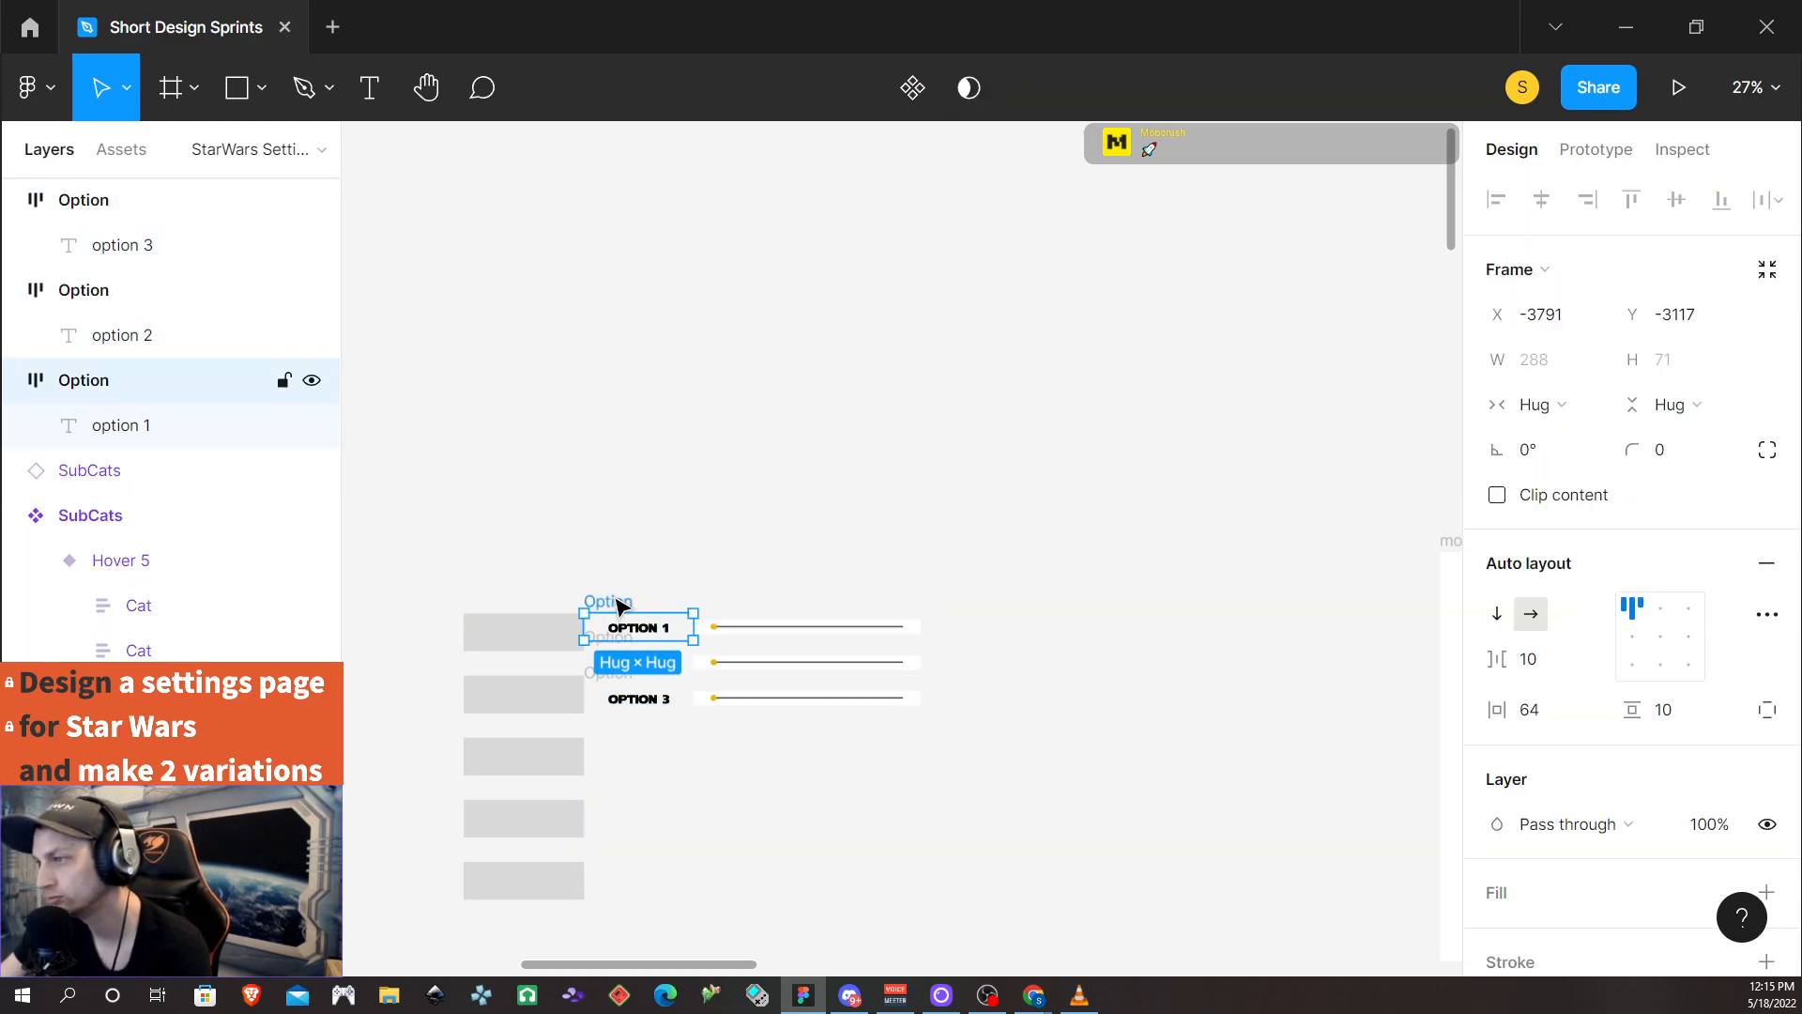
{"action": "left_click", "coordinate": [600, 645], "text": "shift"}
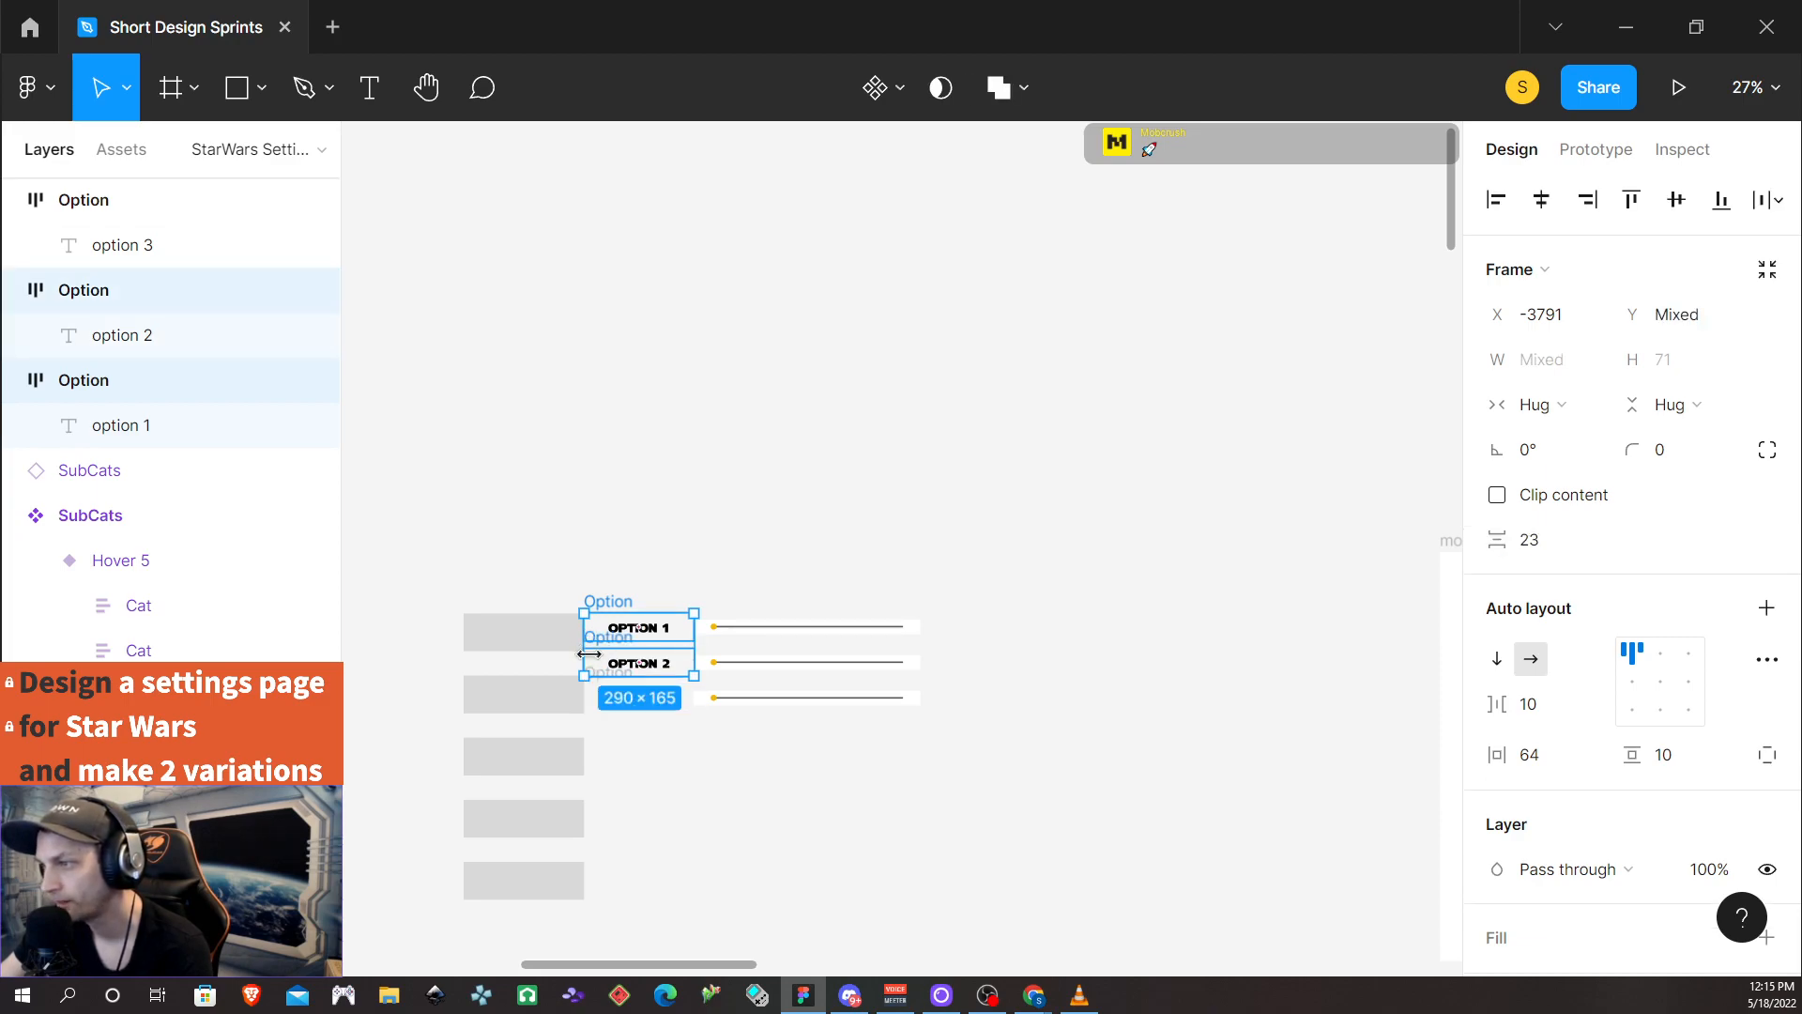
{"action": "left_click", "coordinate": [607, 703], "text": "ctrl+shift"}
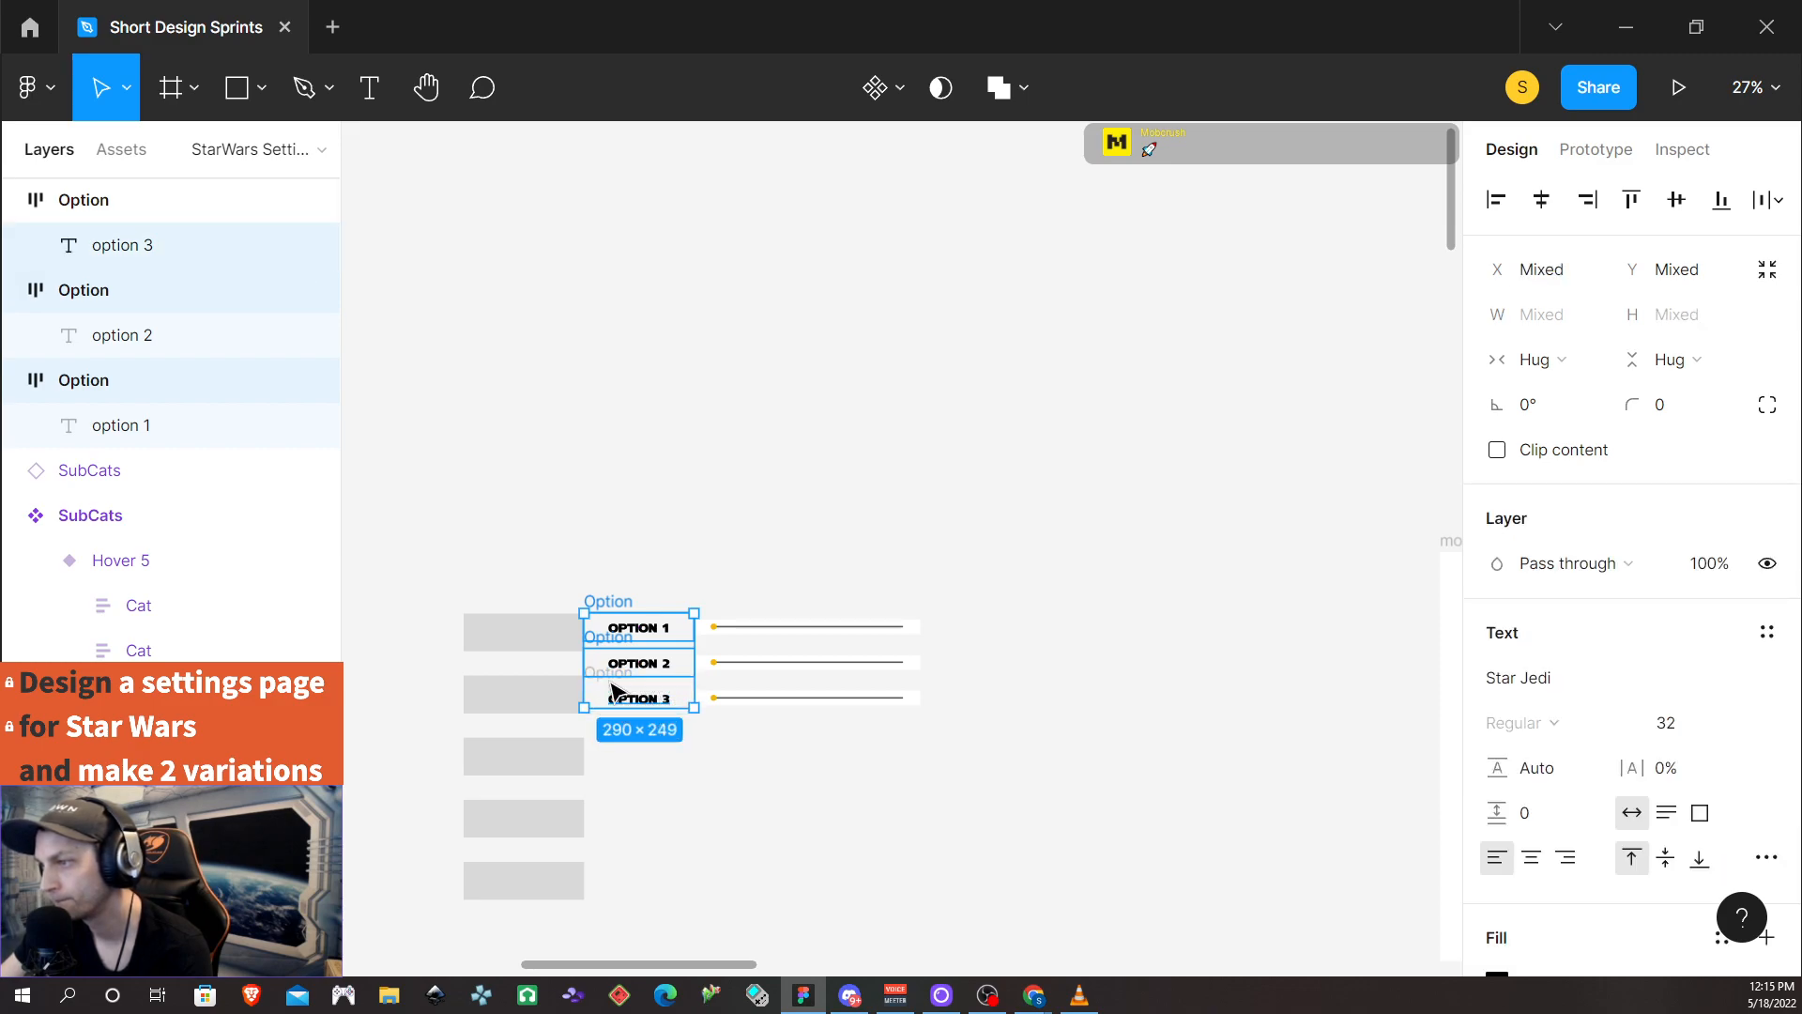
{"action": "left_click", "coordinate": [691, 688], "text": "shift"}
{"action": "left_click", "coordinate": [746, 699], "text": "shift"}
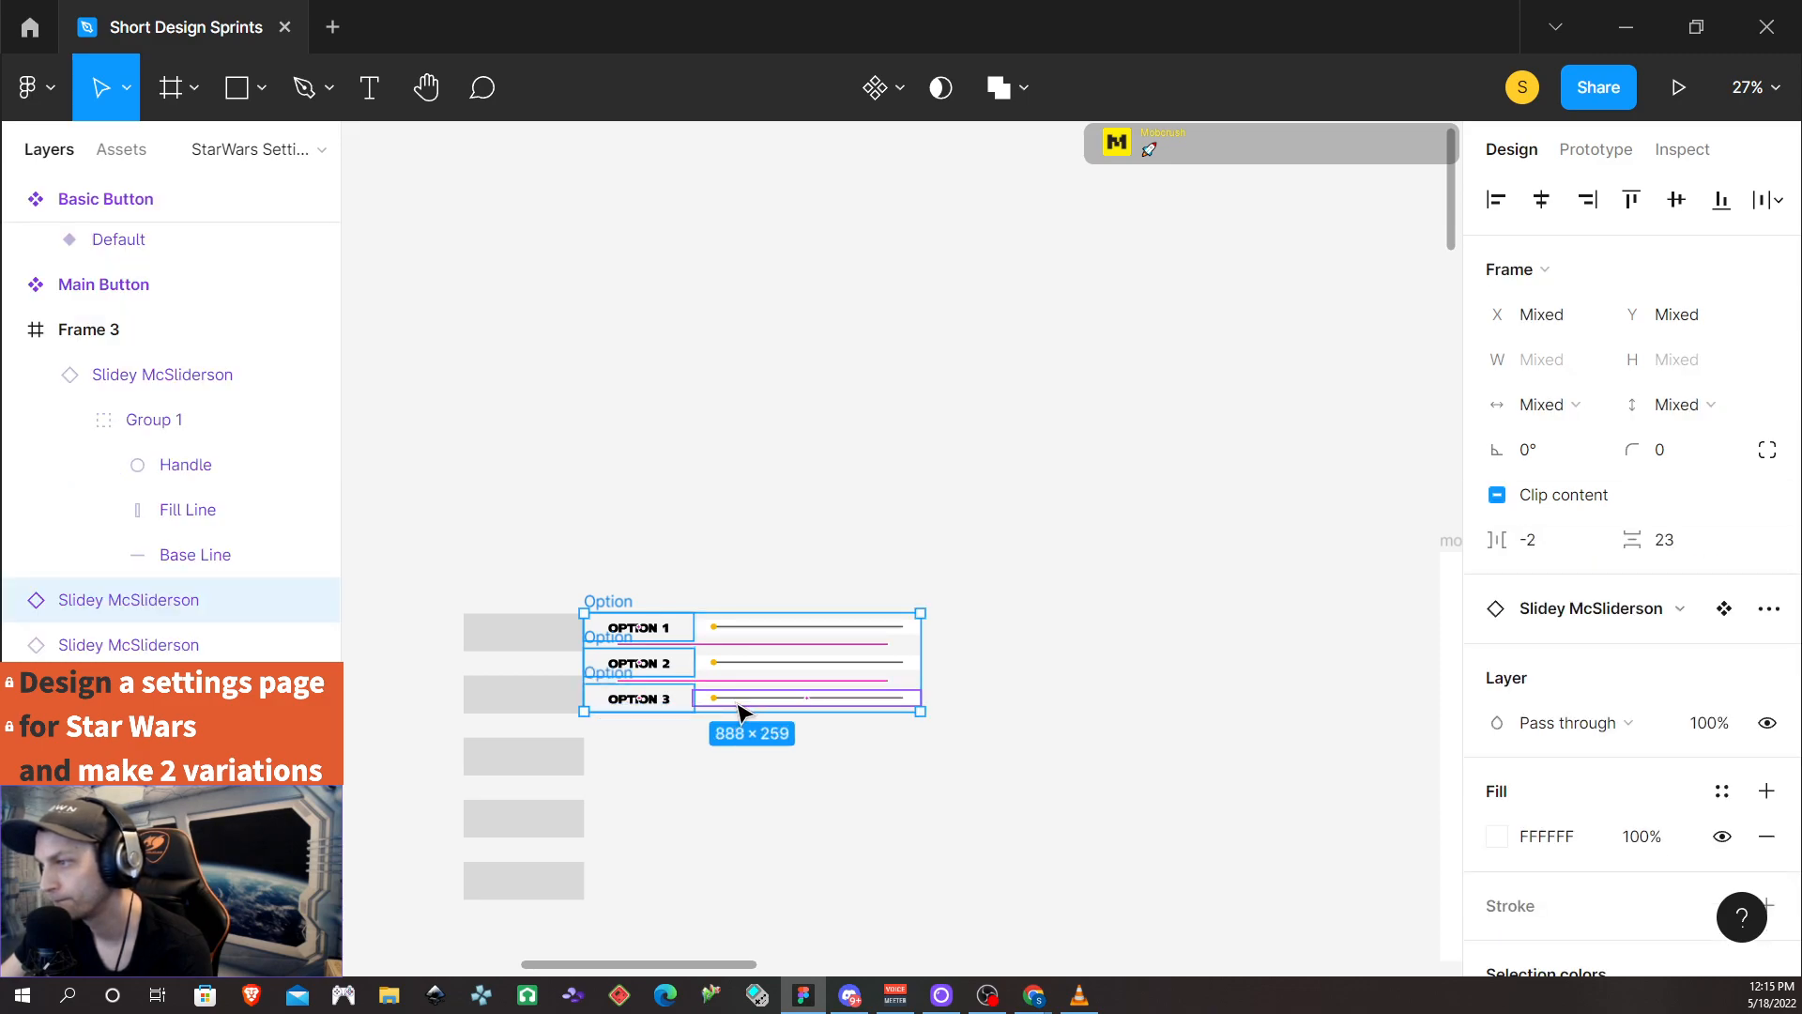
{"action": "left_click", "coordinate": [748, 630], "text": "shift"}
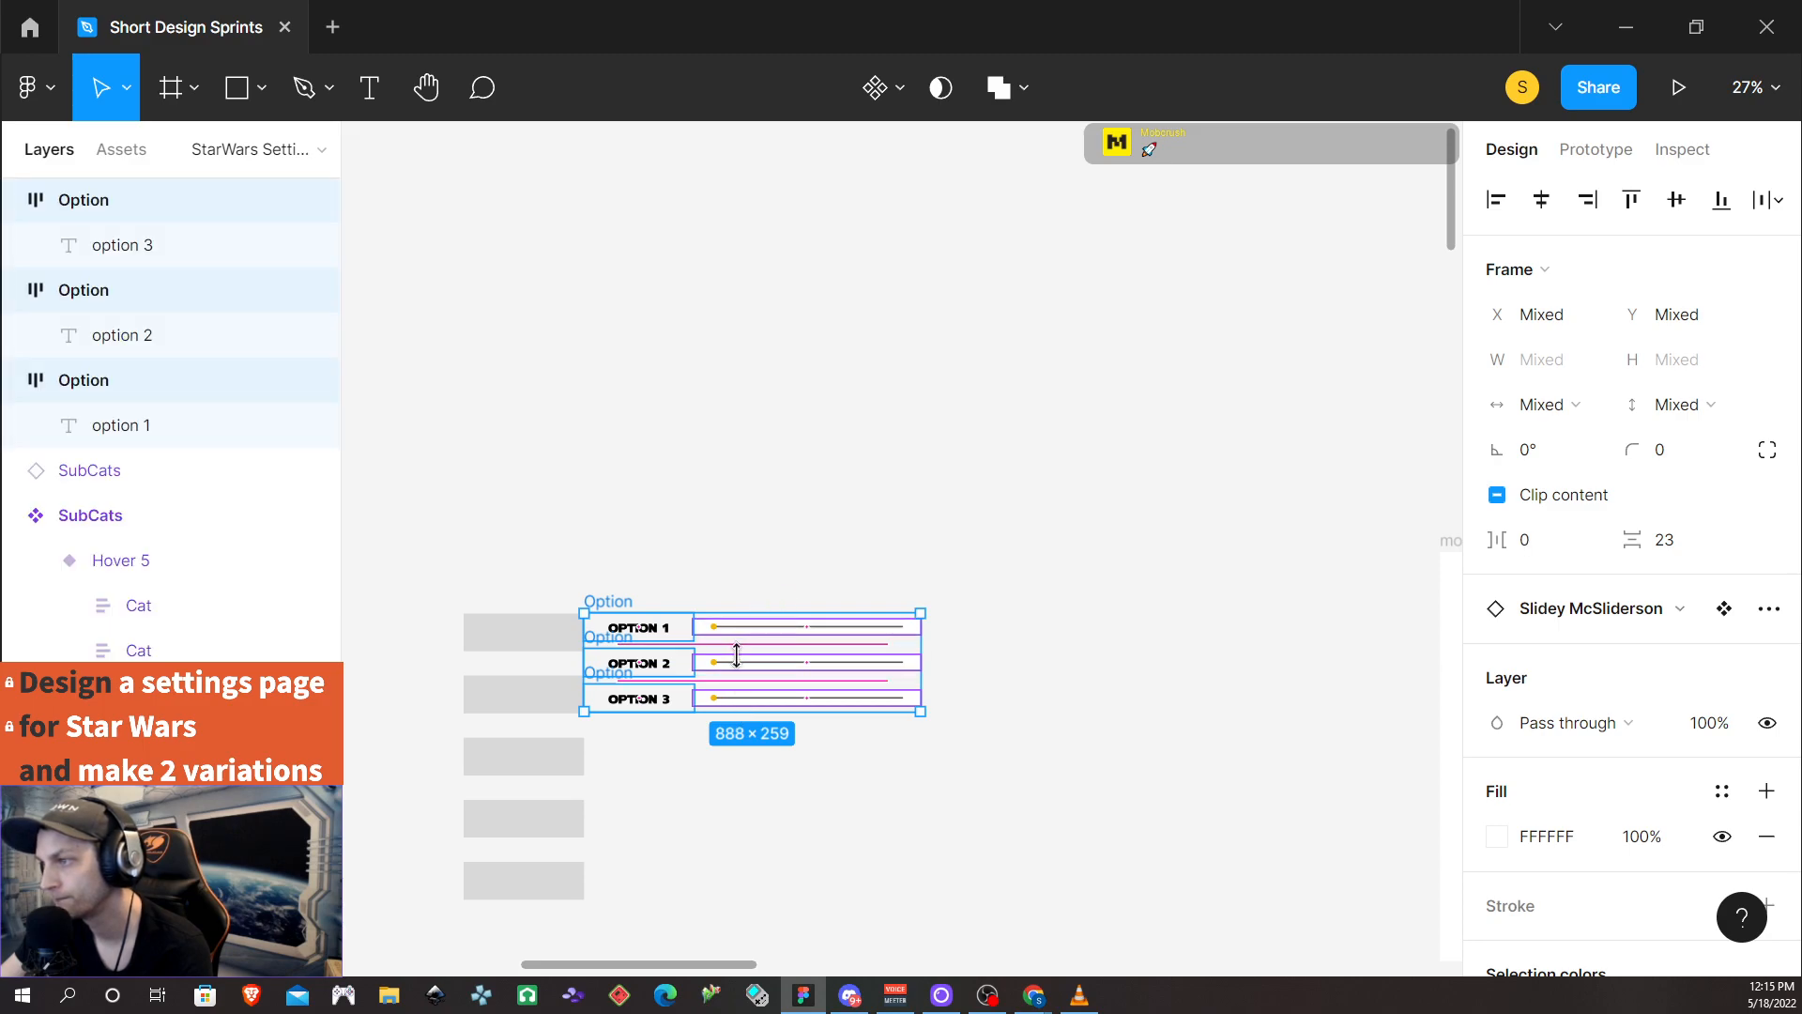
{"action": "left_click_drag", "start_coordinate": [746, 673], "coordinate": [866, 670]}
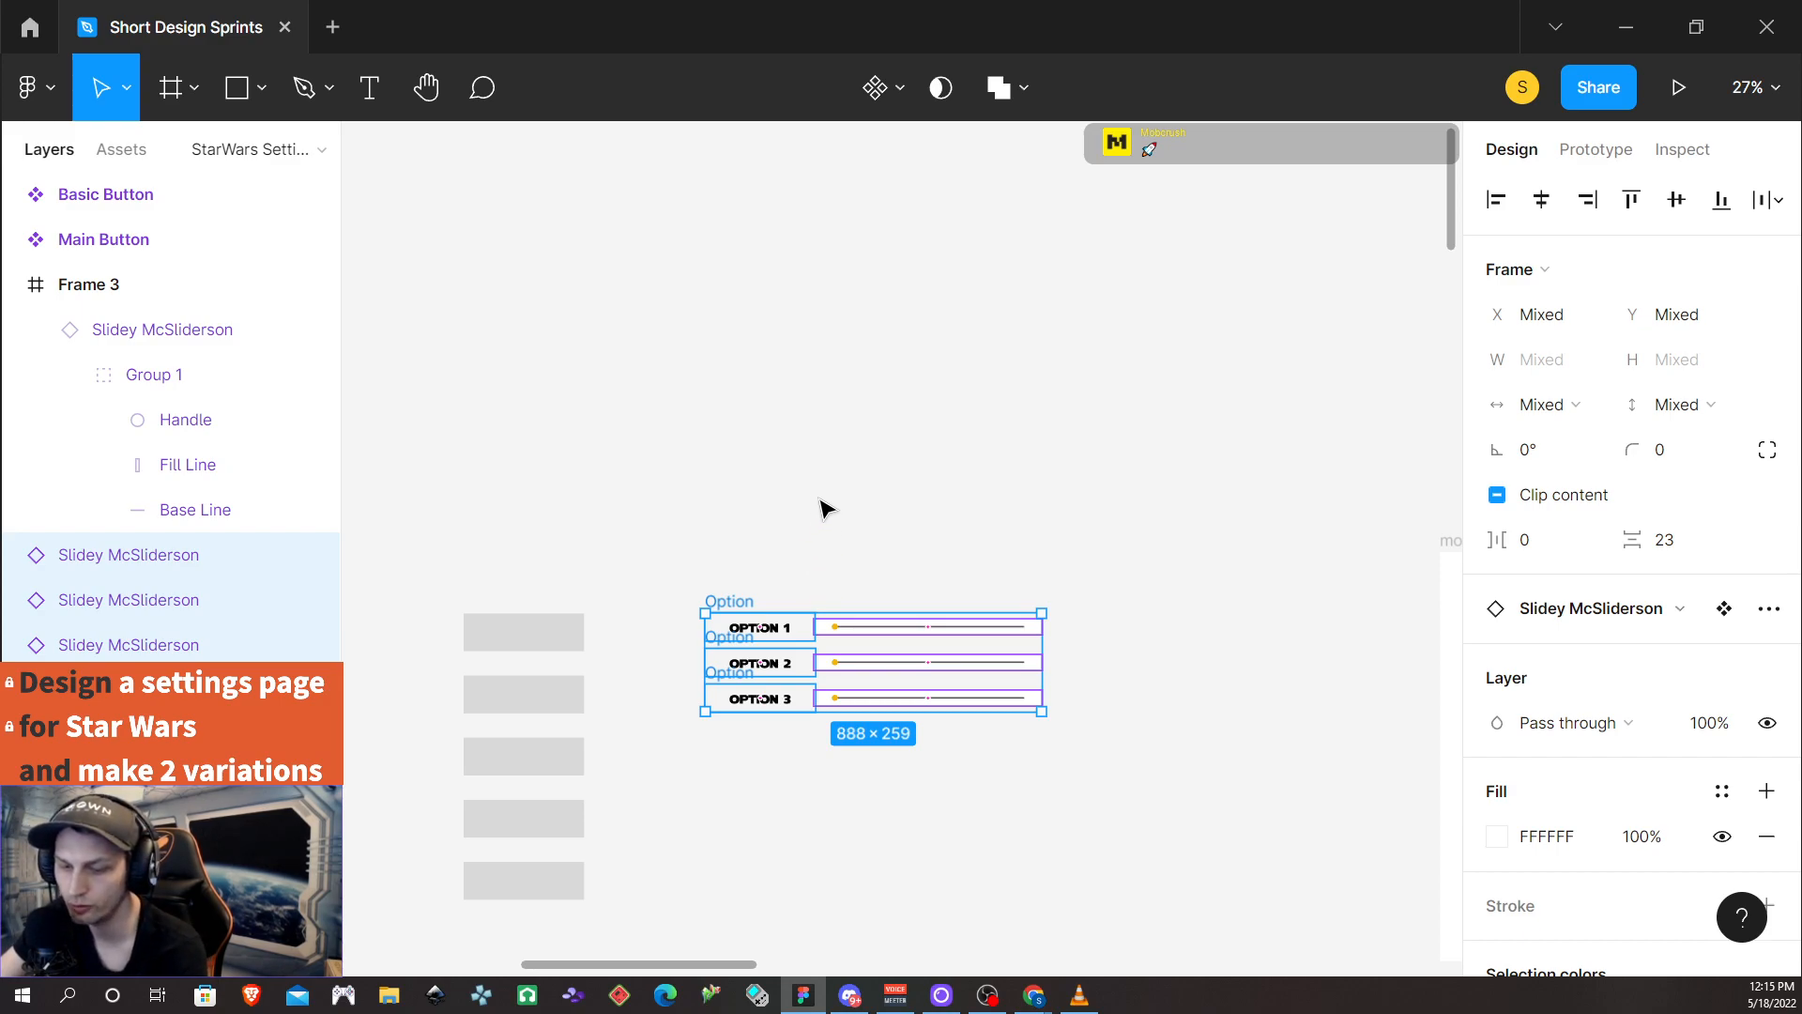
Group the three option labels and sliders and name the group "Settings Options"
{"action": "key", "text": "ctrl+g"}
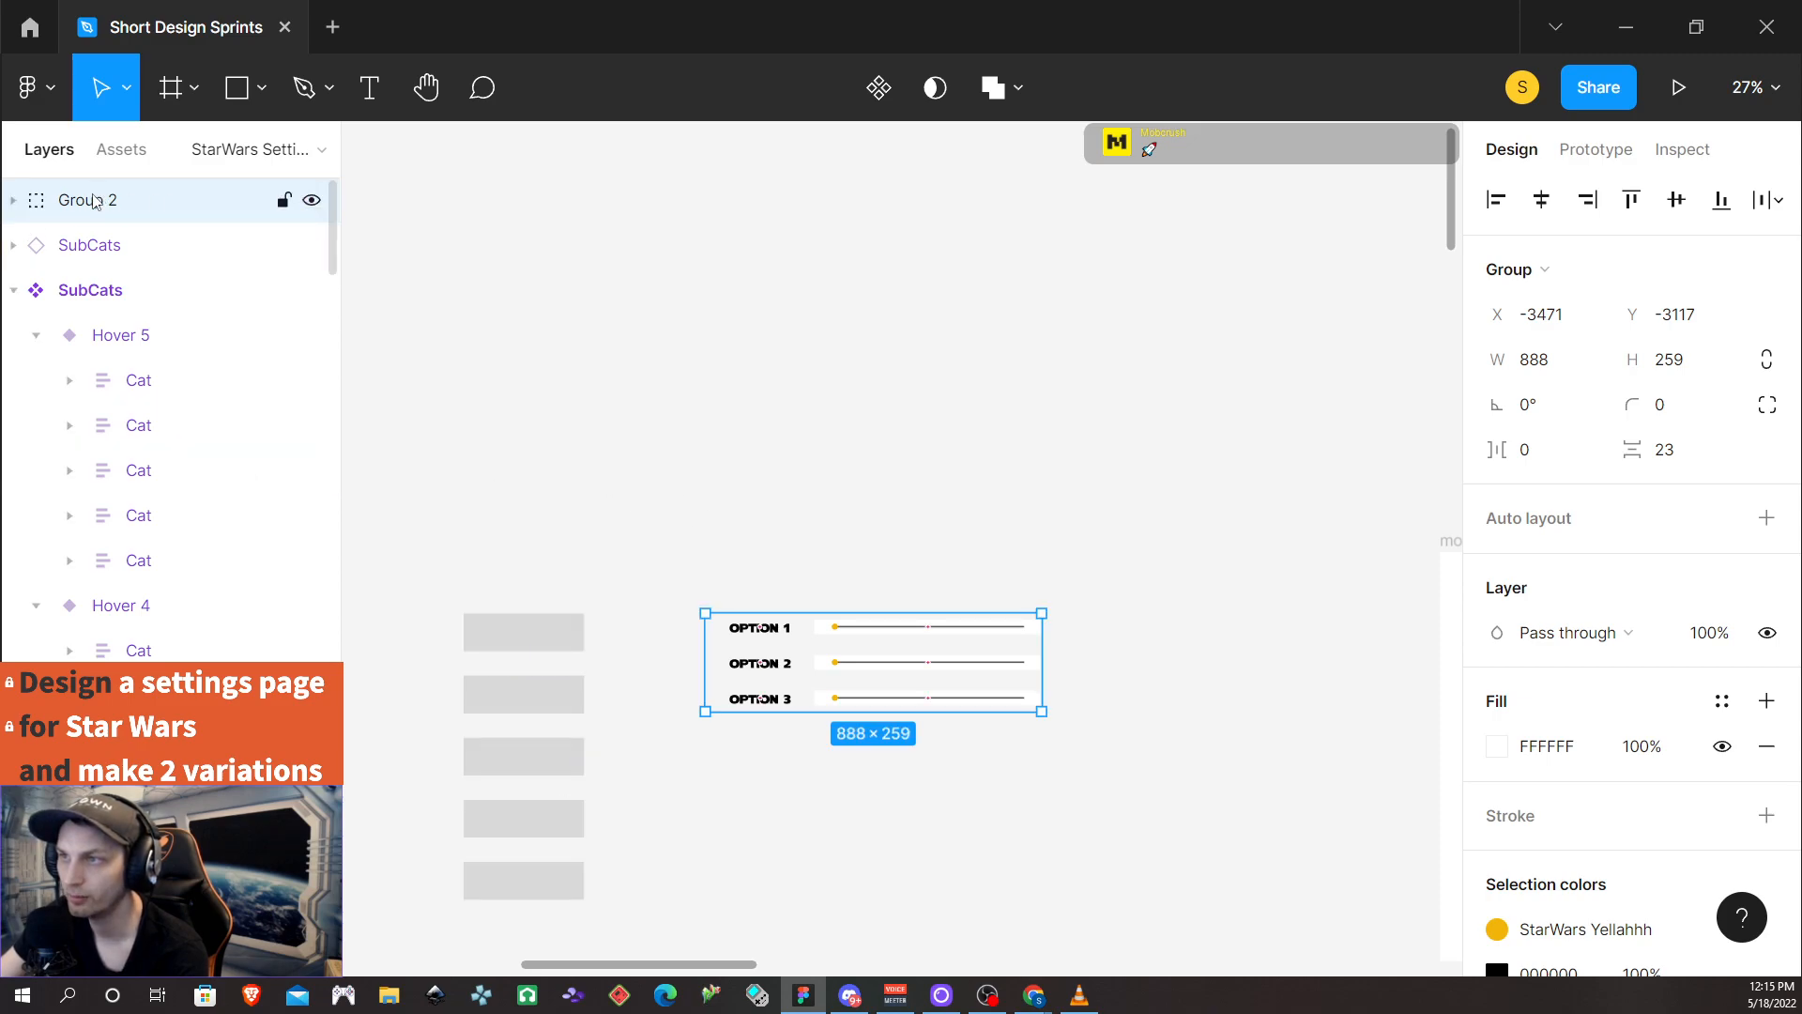
{"action": "double_click", "coordinate": [94, 201]}
{"action": "type", "text": "Settings Options"}
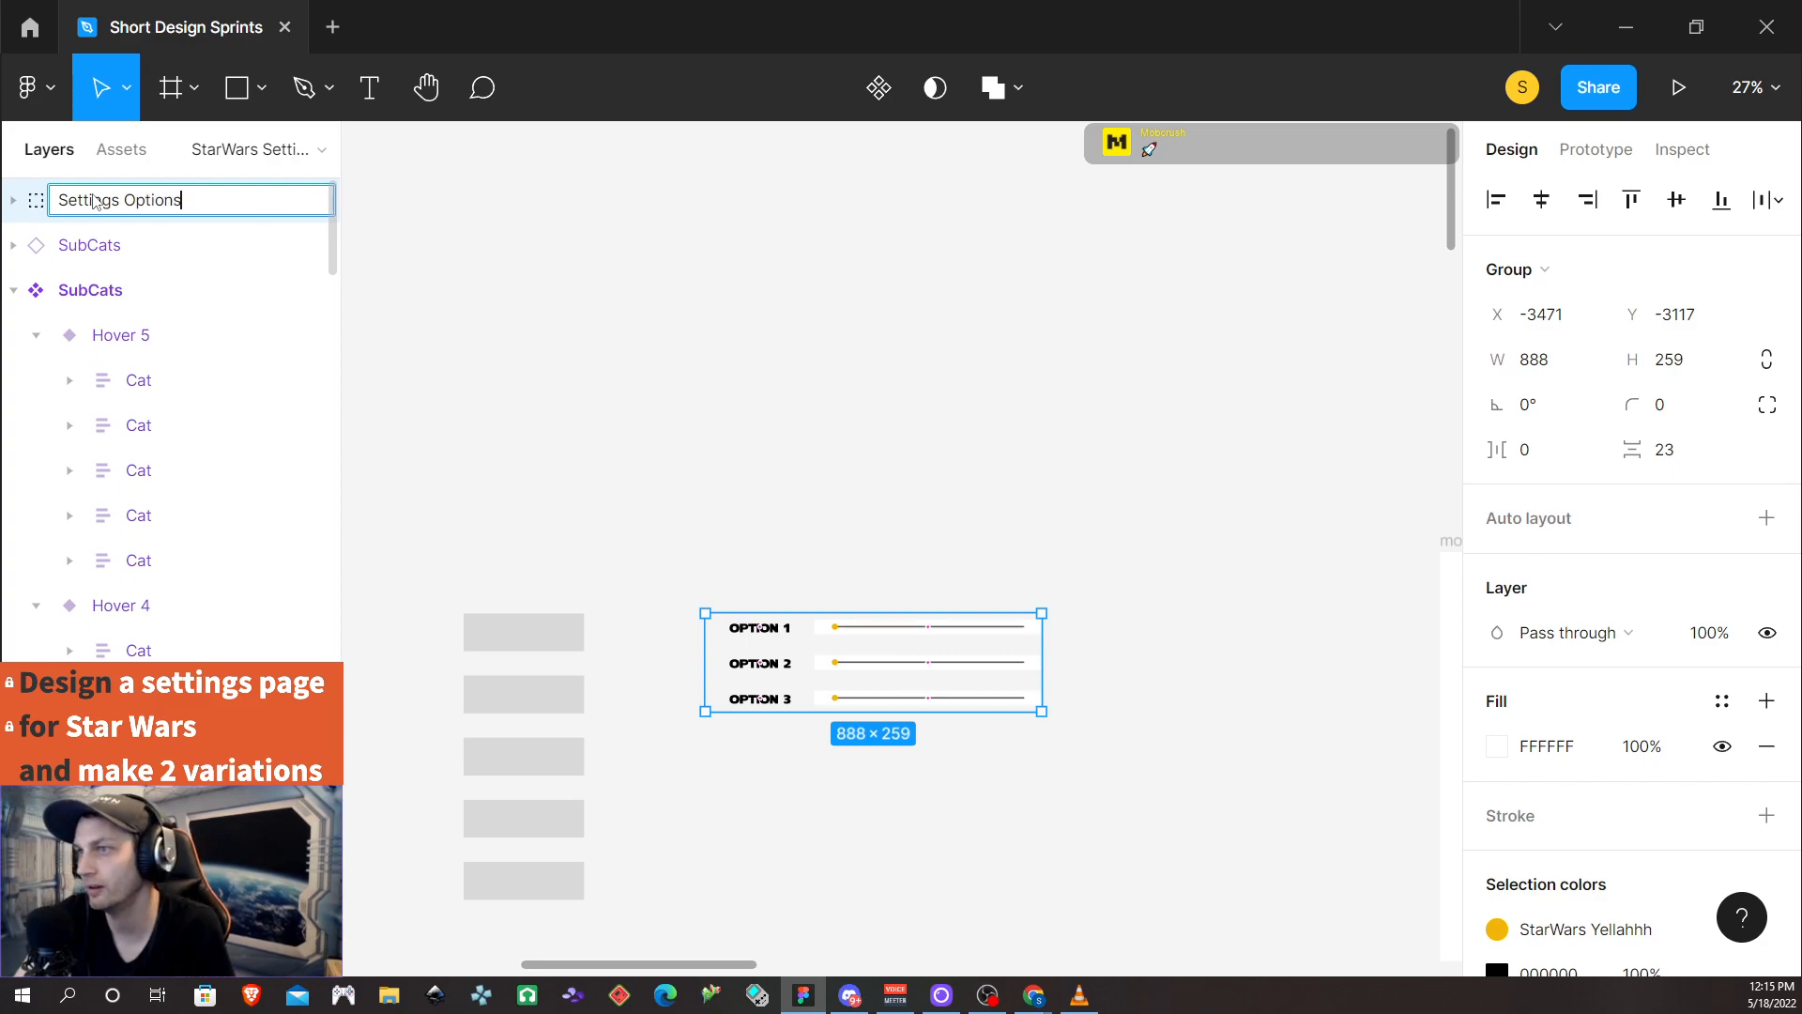
{"action": "left_click", "coordinate": [535, 362]}
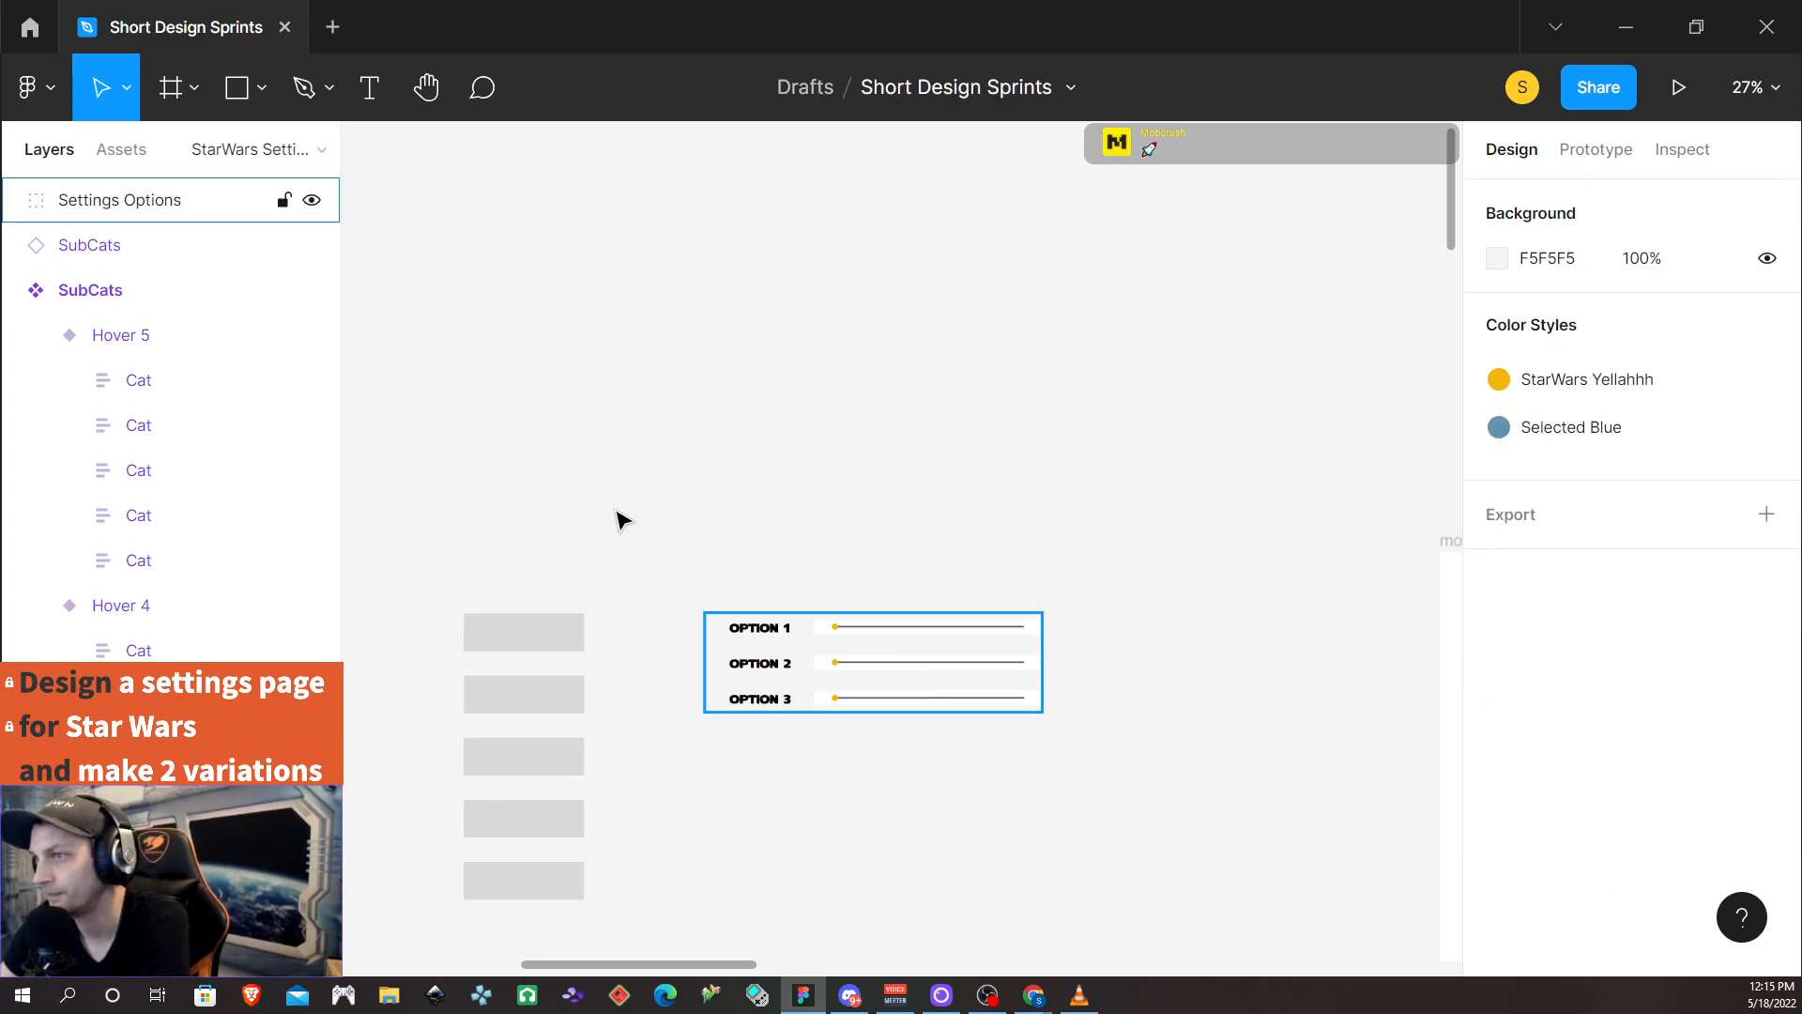
Try to apply auto layout directly to the whole Settings Options group
{"action": "left_click", "coordinate": [94, 201]}
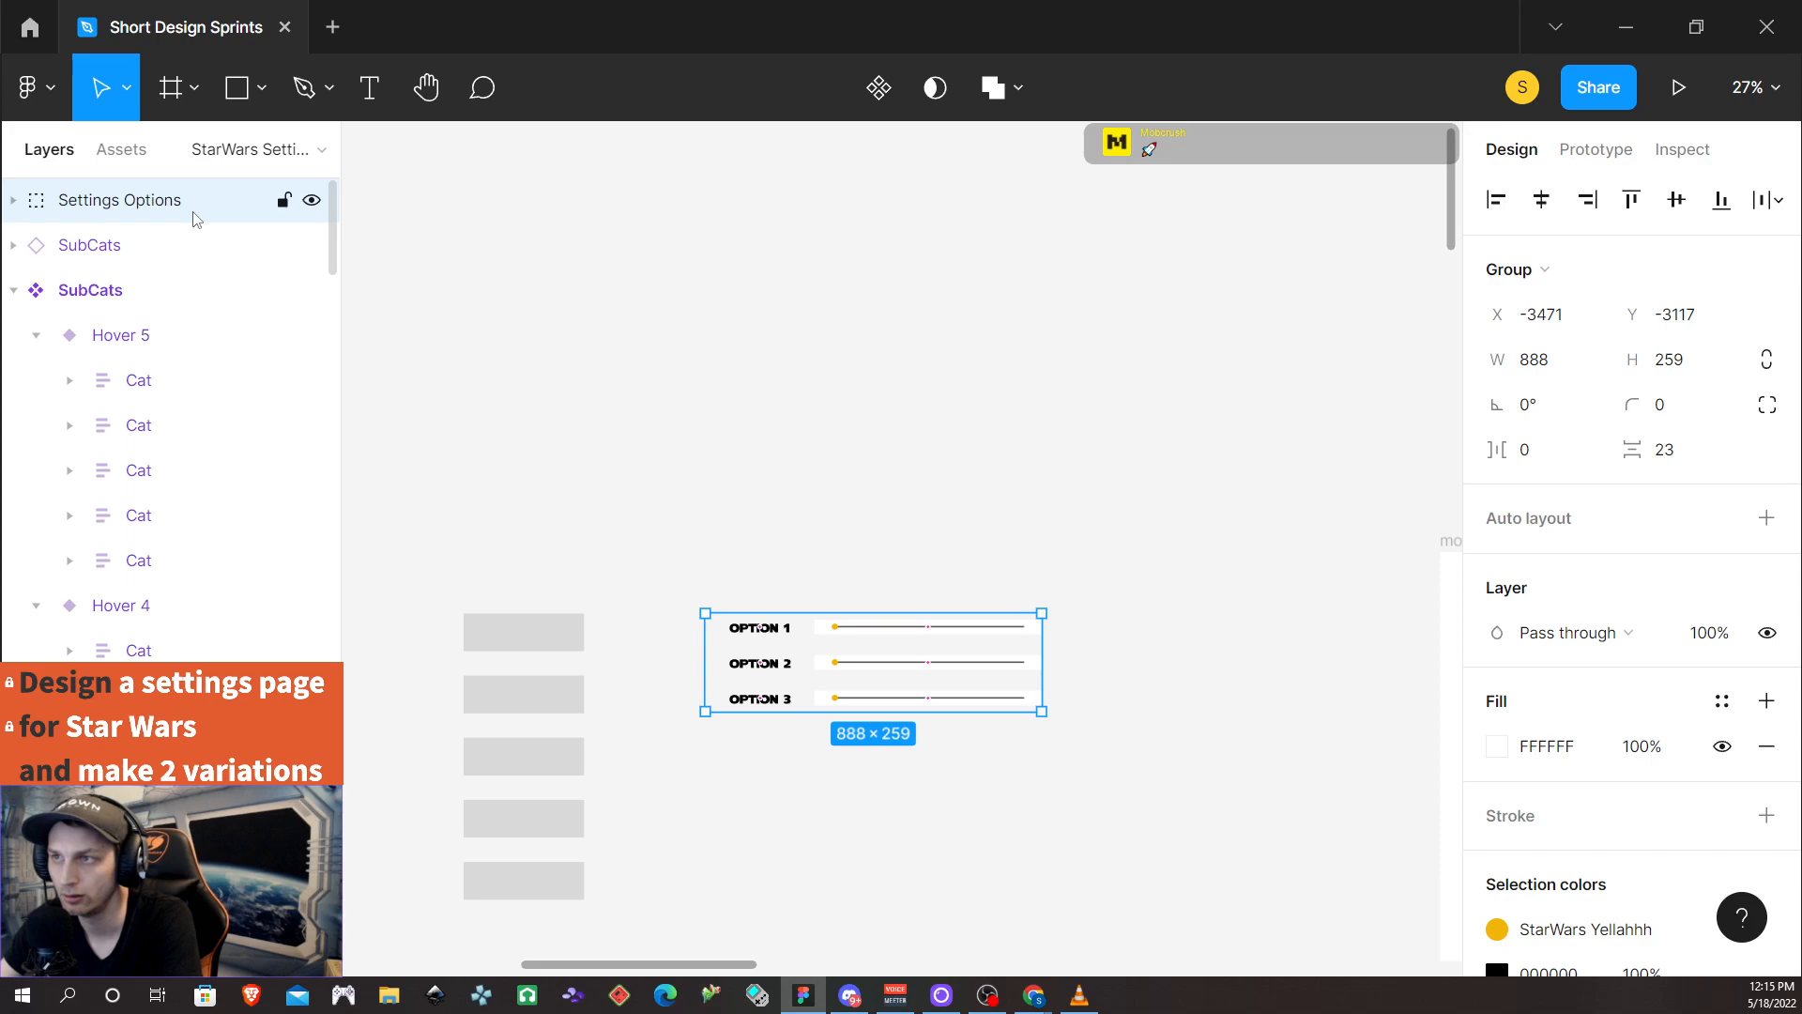
{"action": "key", "text": "shift+a"}
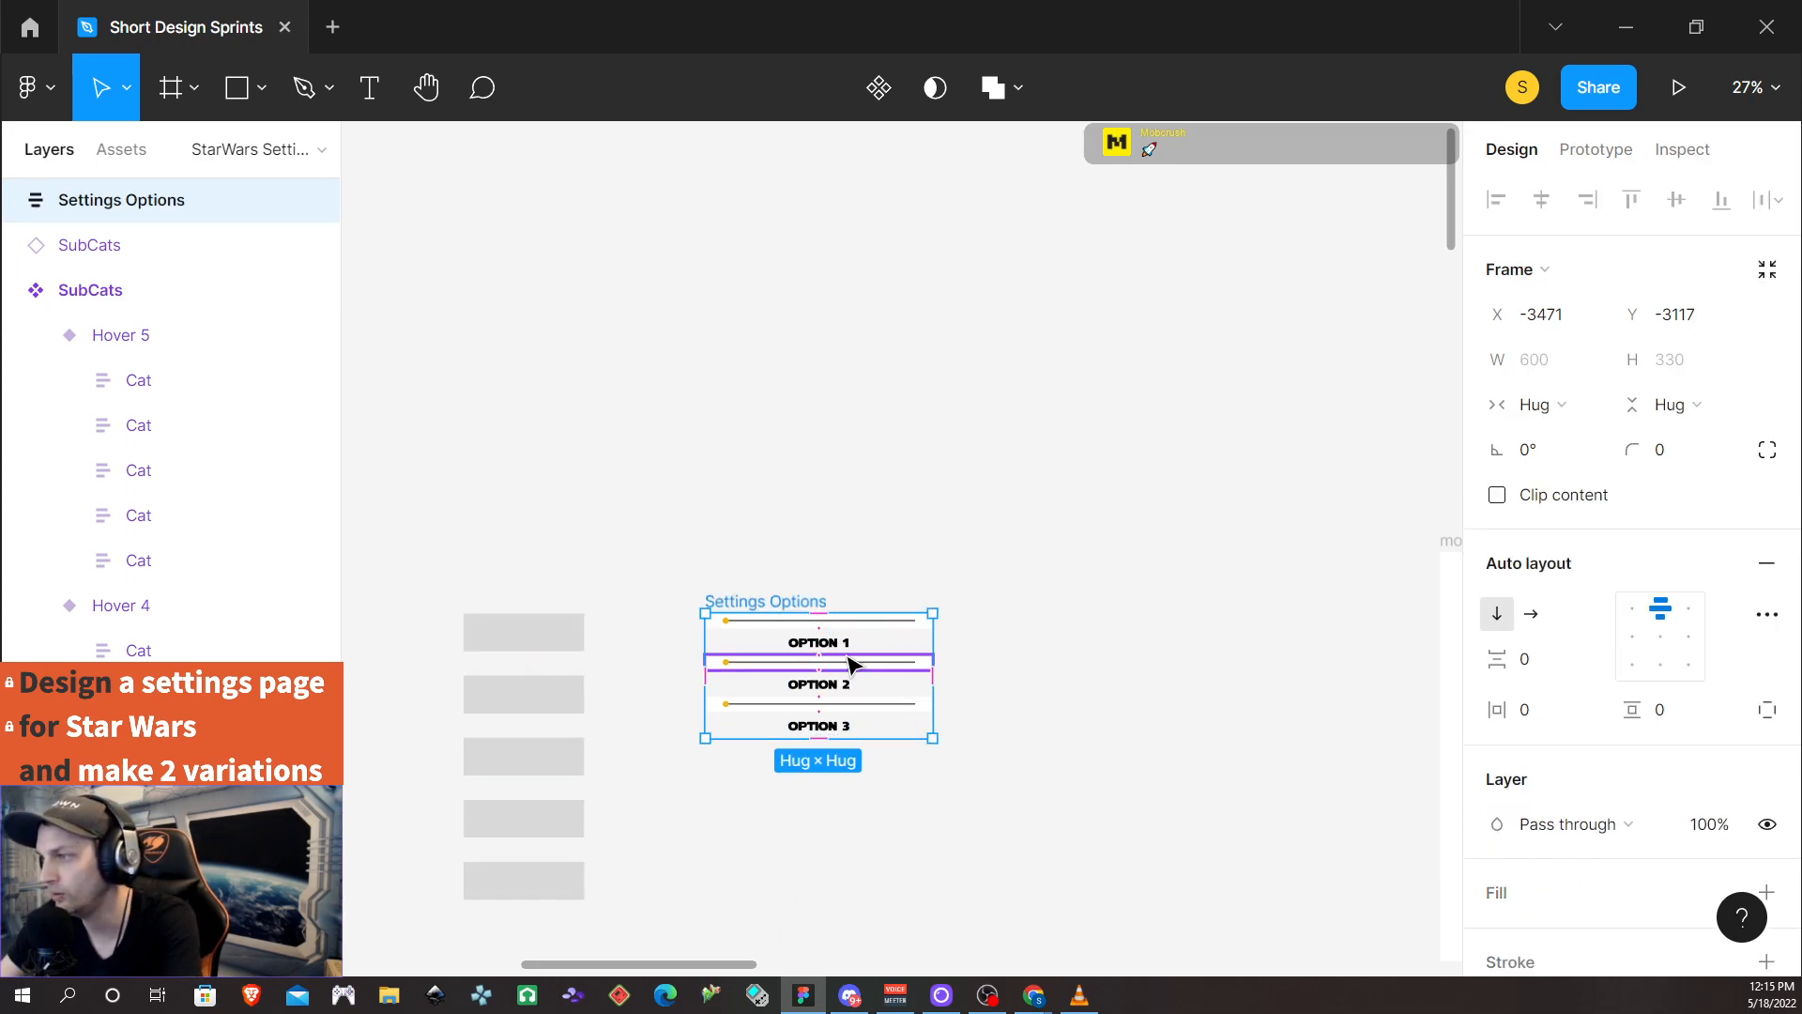
{"action": "key", "text": "ctrl+z"}
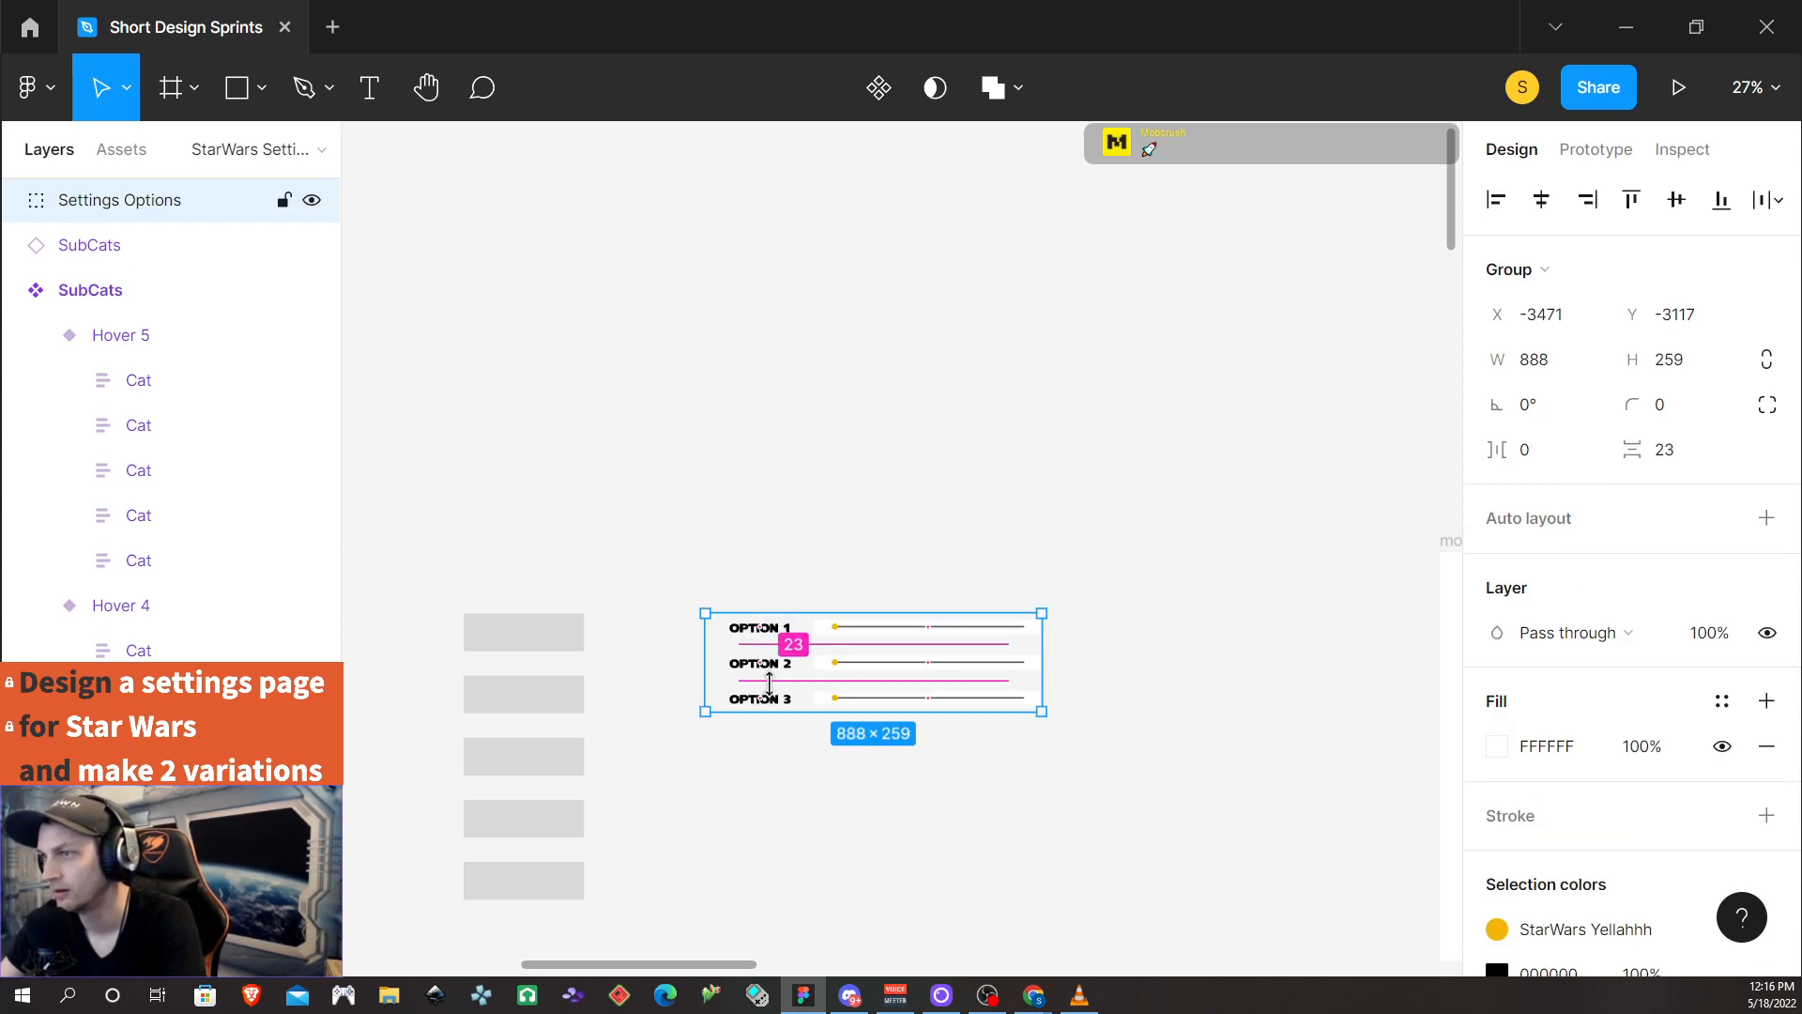
Wrap each of the three option labels with its matching slider in its own horizontal auto layout frame
{"action": "scroll", "coordinate": [815, 715], "scroll_direction": "up", "scroll_amount": 3}
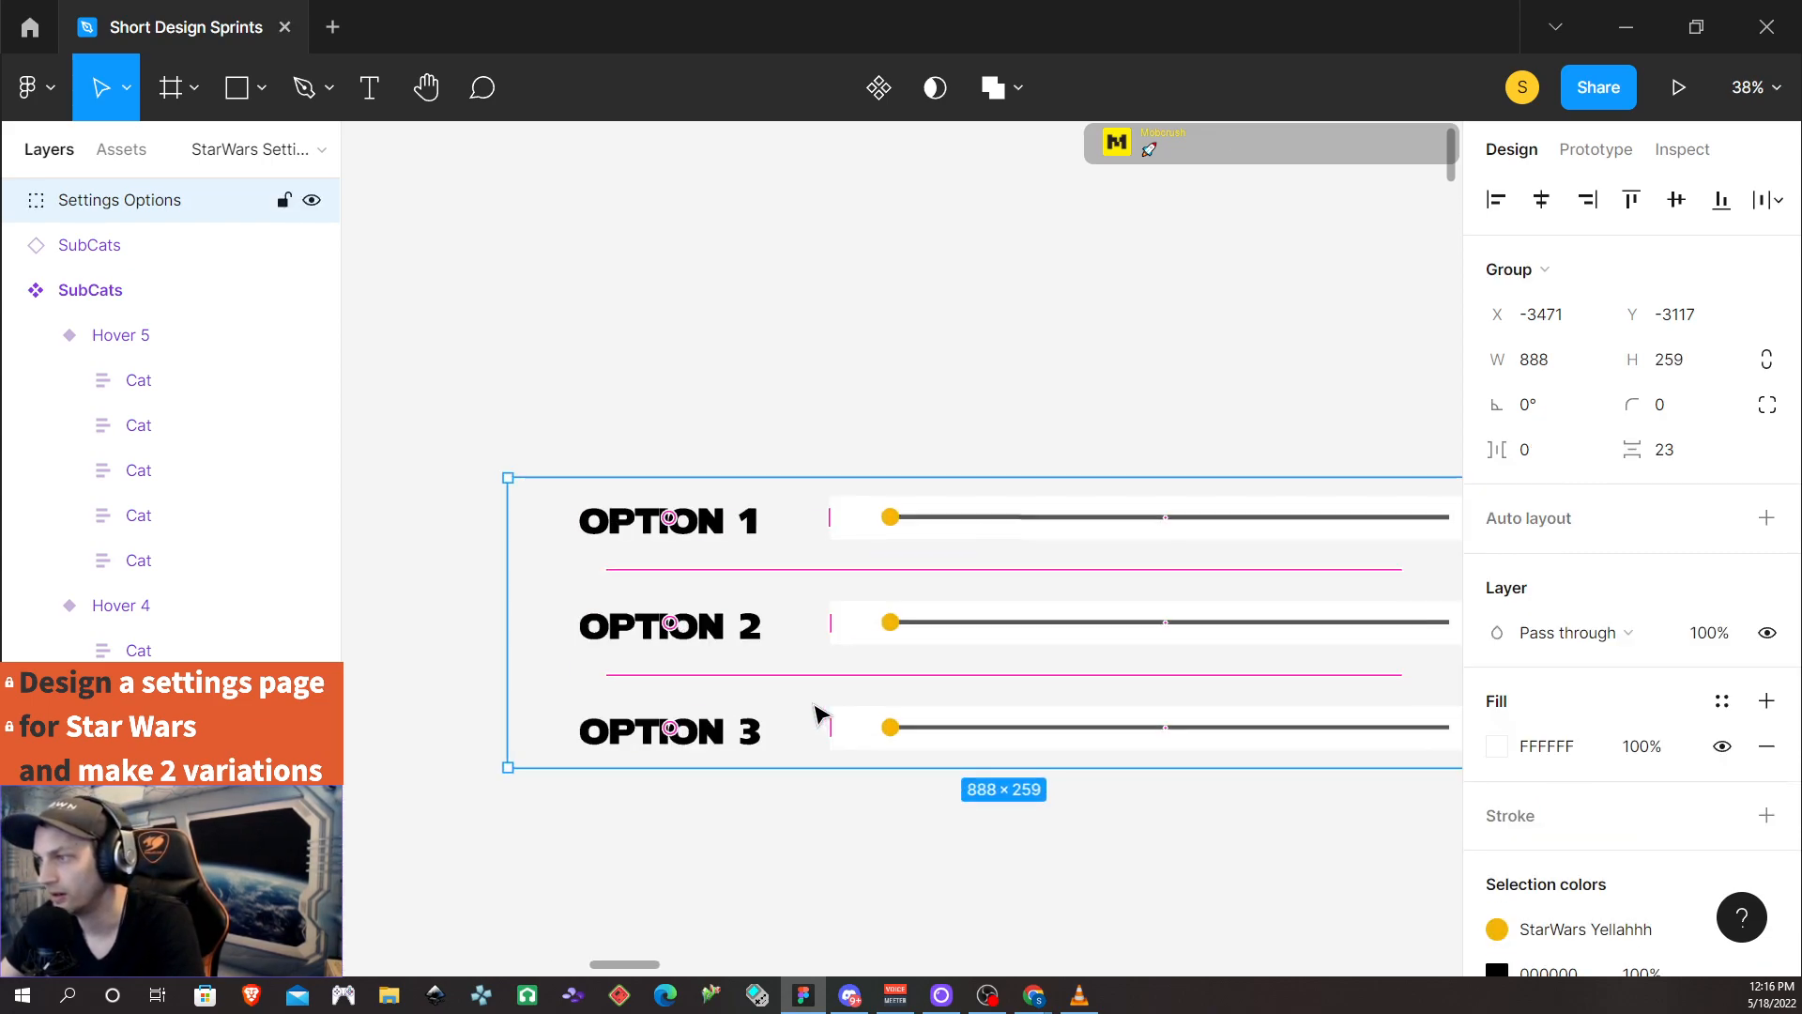
{"action": "double_click", "coordinate": [731, 528]}
{"action": "left_click", "coordinate": [936, 524], "text": "shift"}
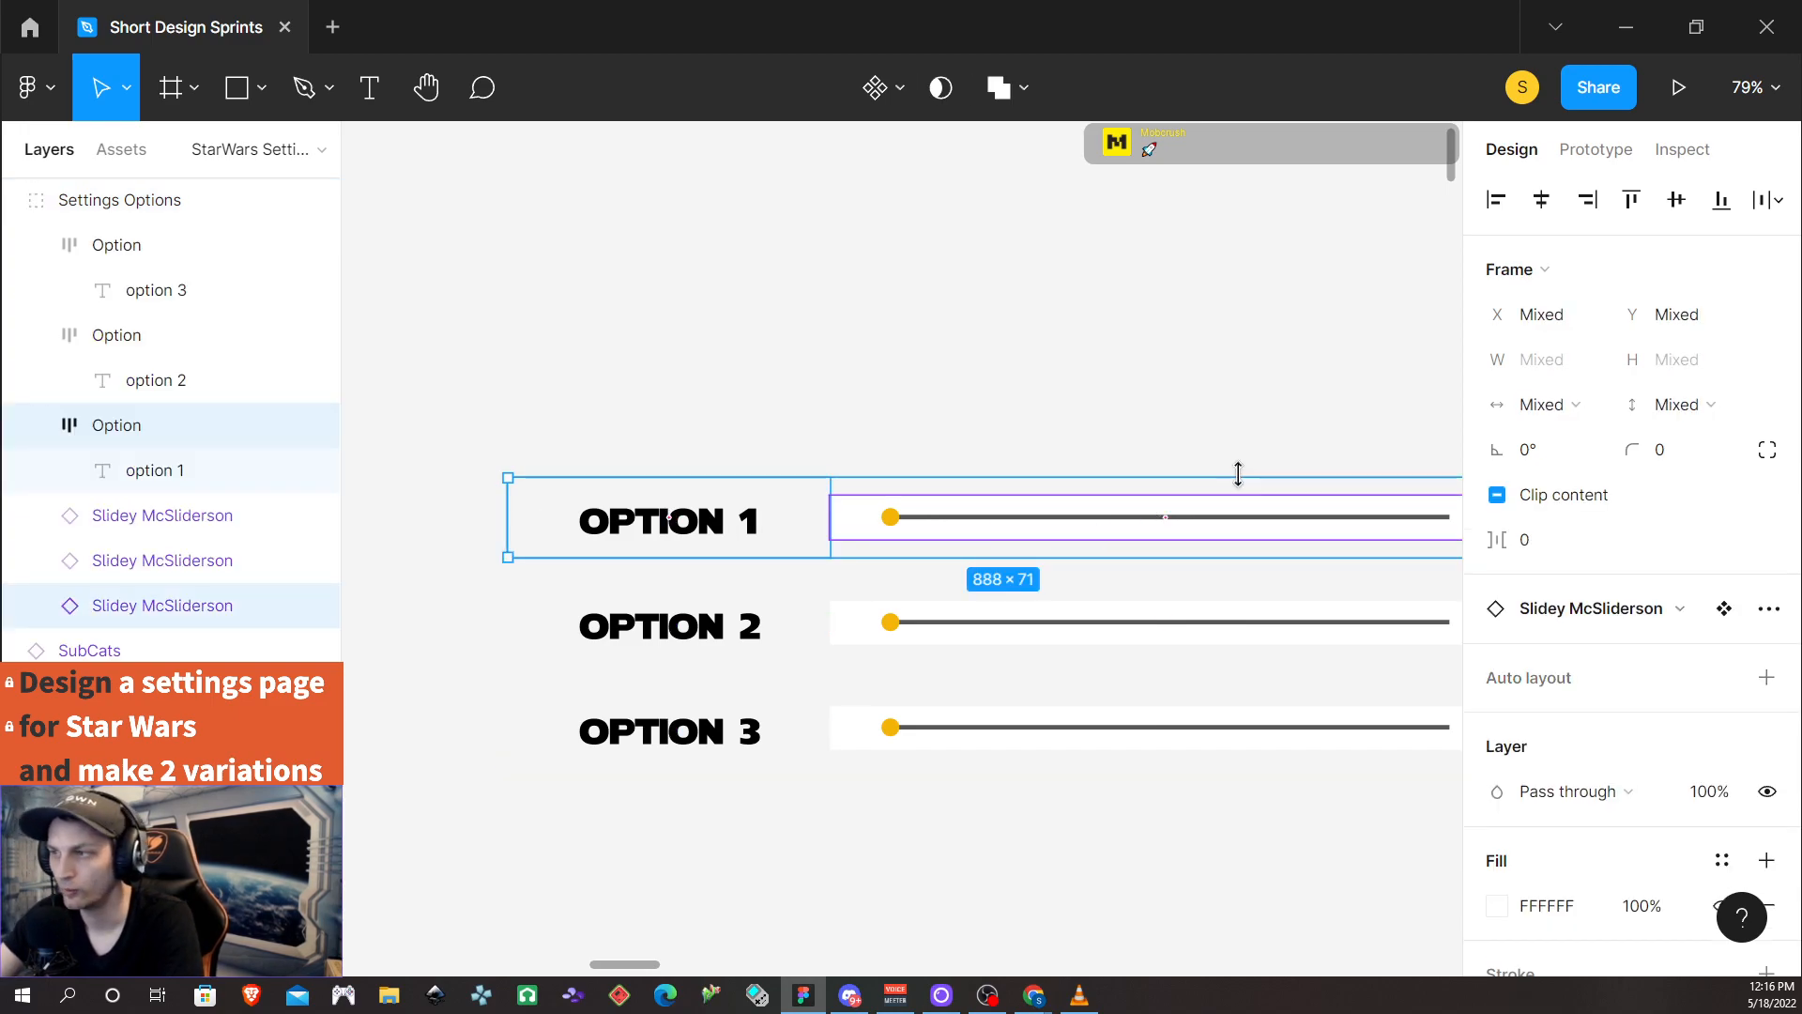
{"action": "key", "text": "shift+a"}
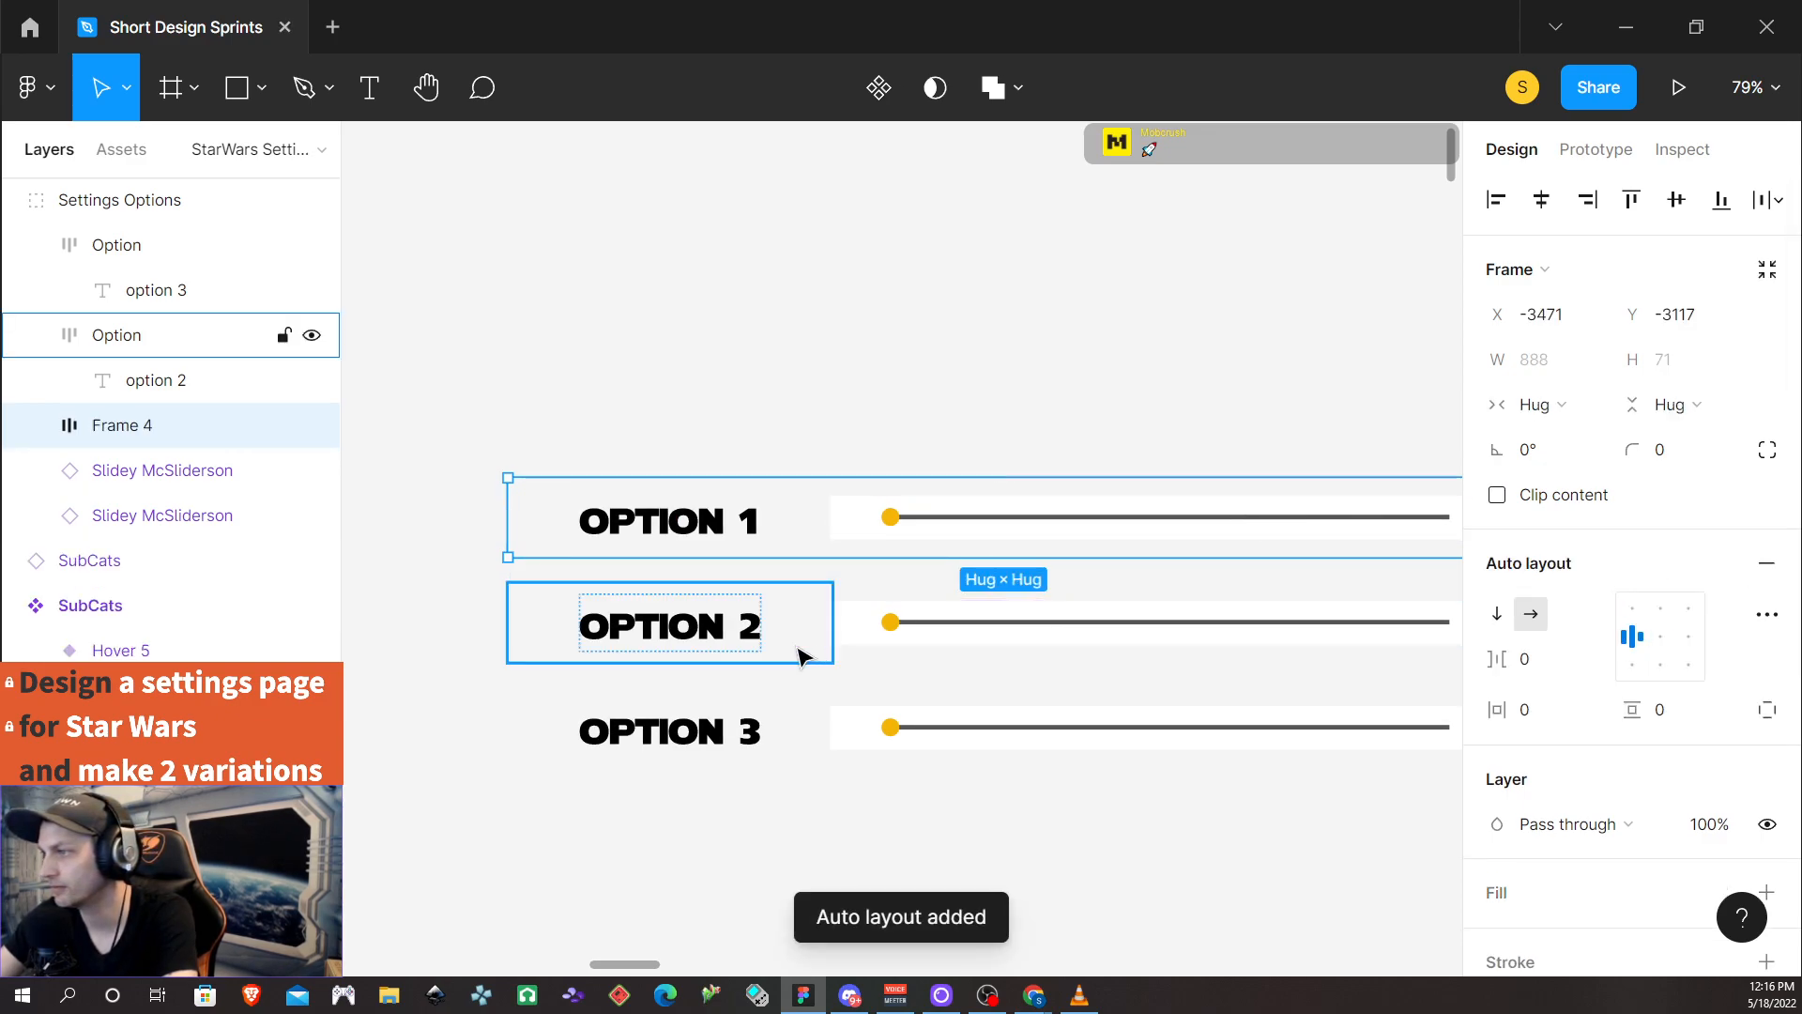
{"action": "left_click", "coordinate": [702, 620]}
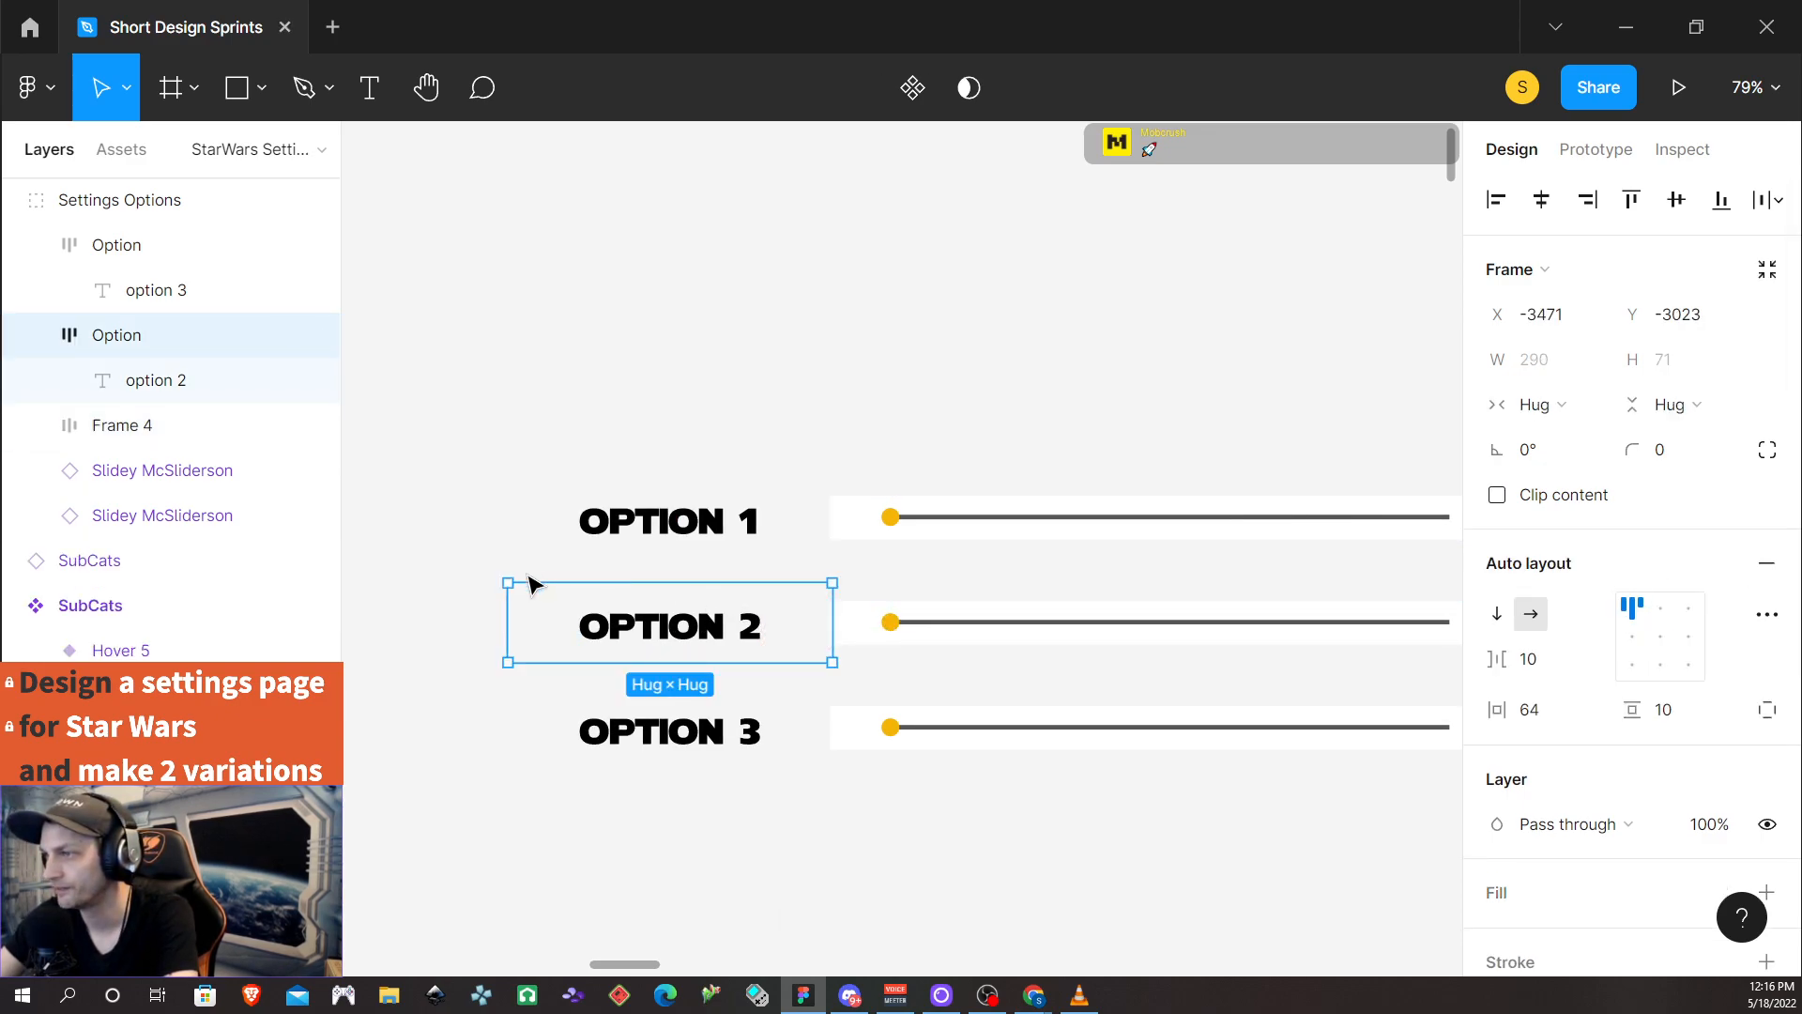
{"action": "left_click", "coordinate": [858, 631], "text": "shift"}
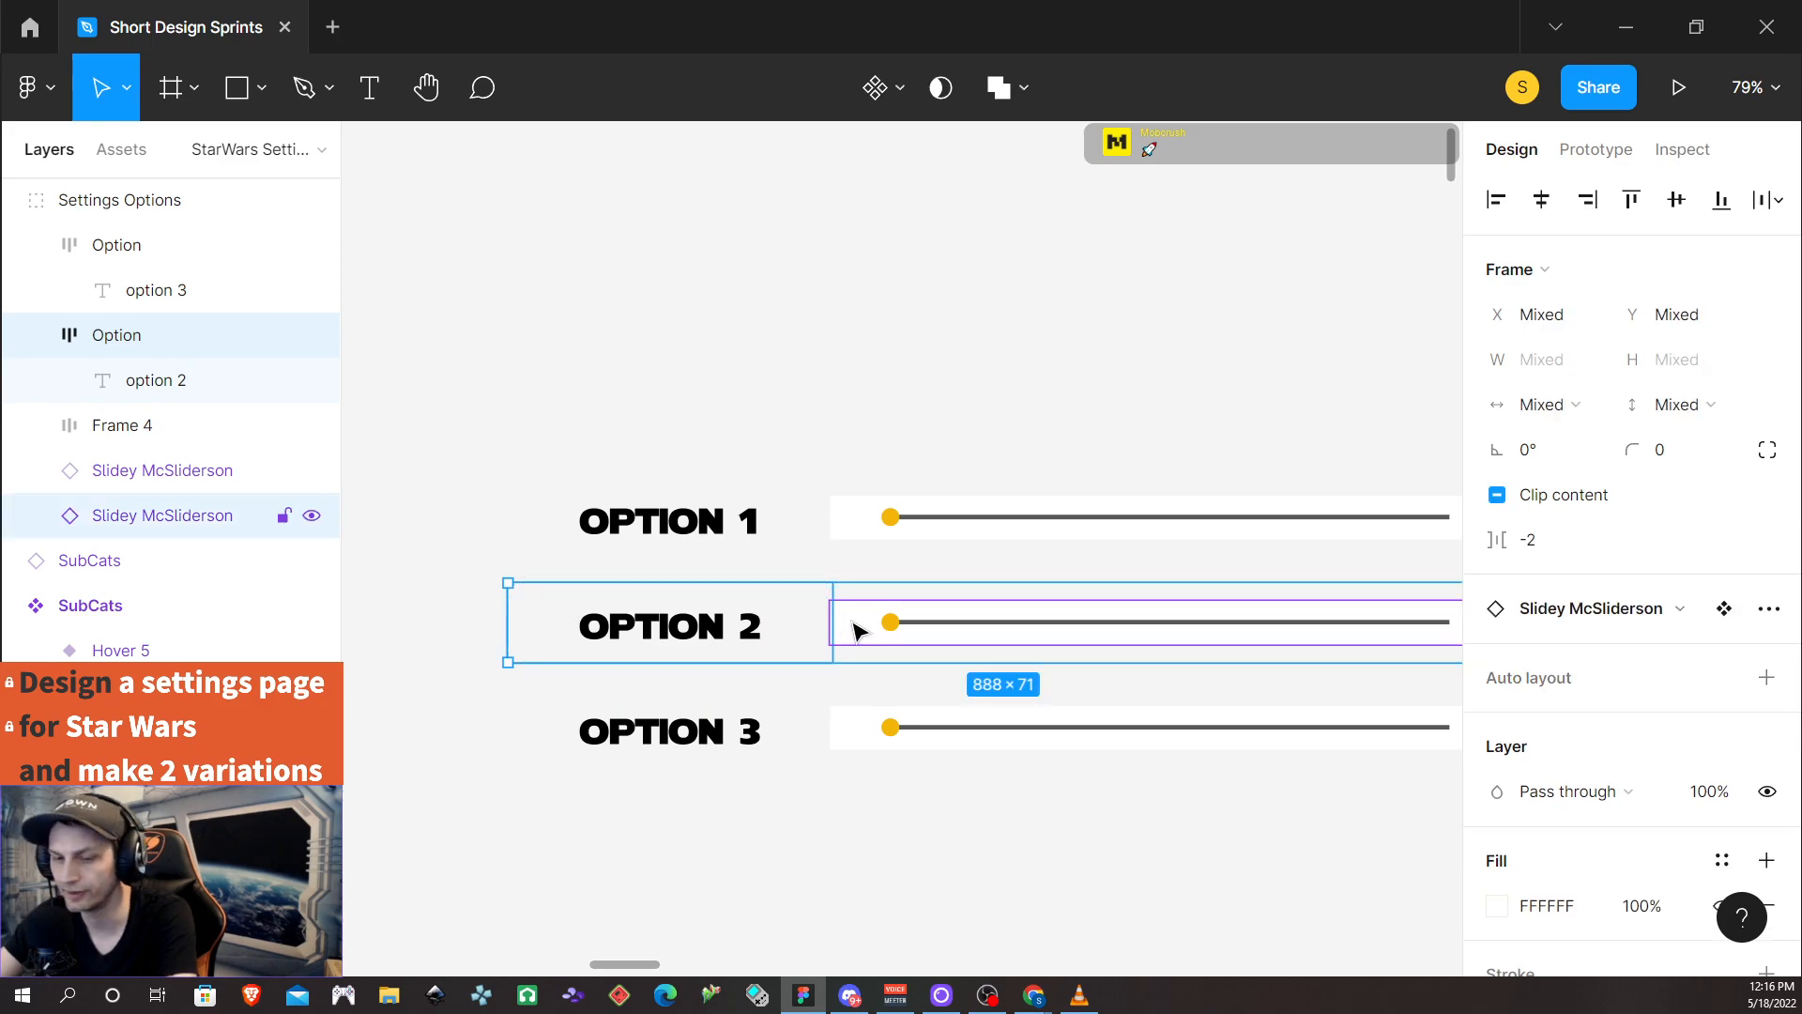
{"action": "key", "text": "shift+a"}
{"action": "left_click", "coordinate": [746, 729]}
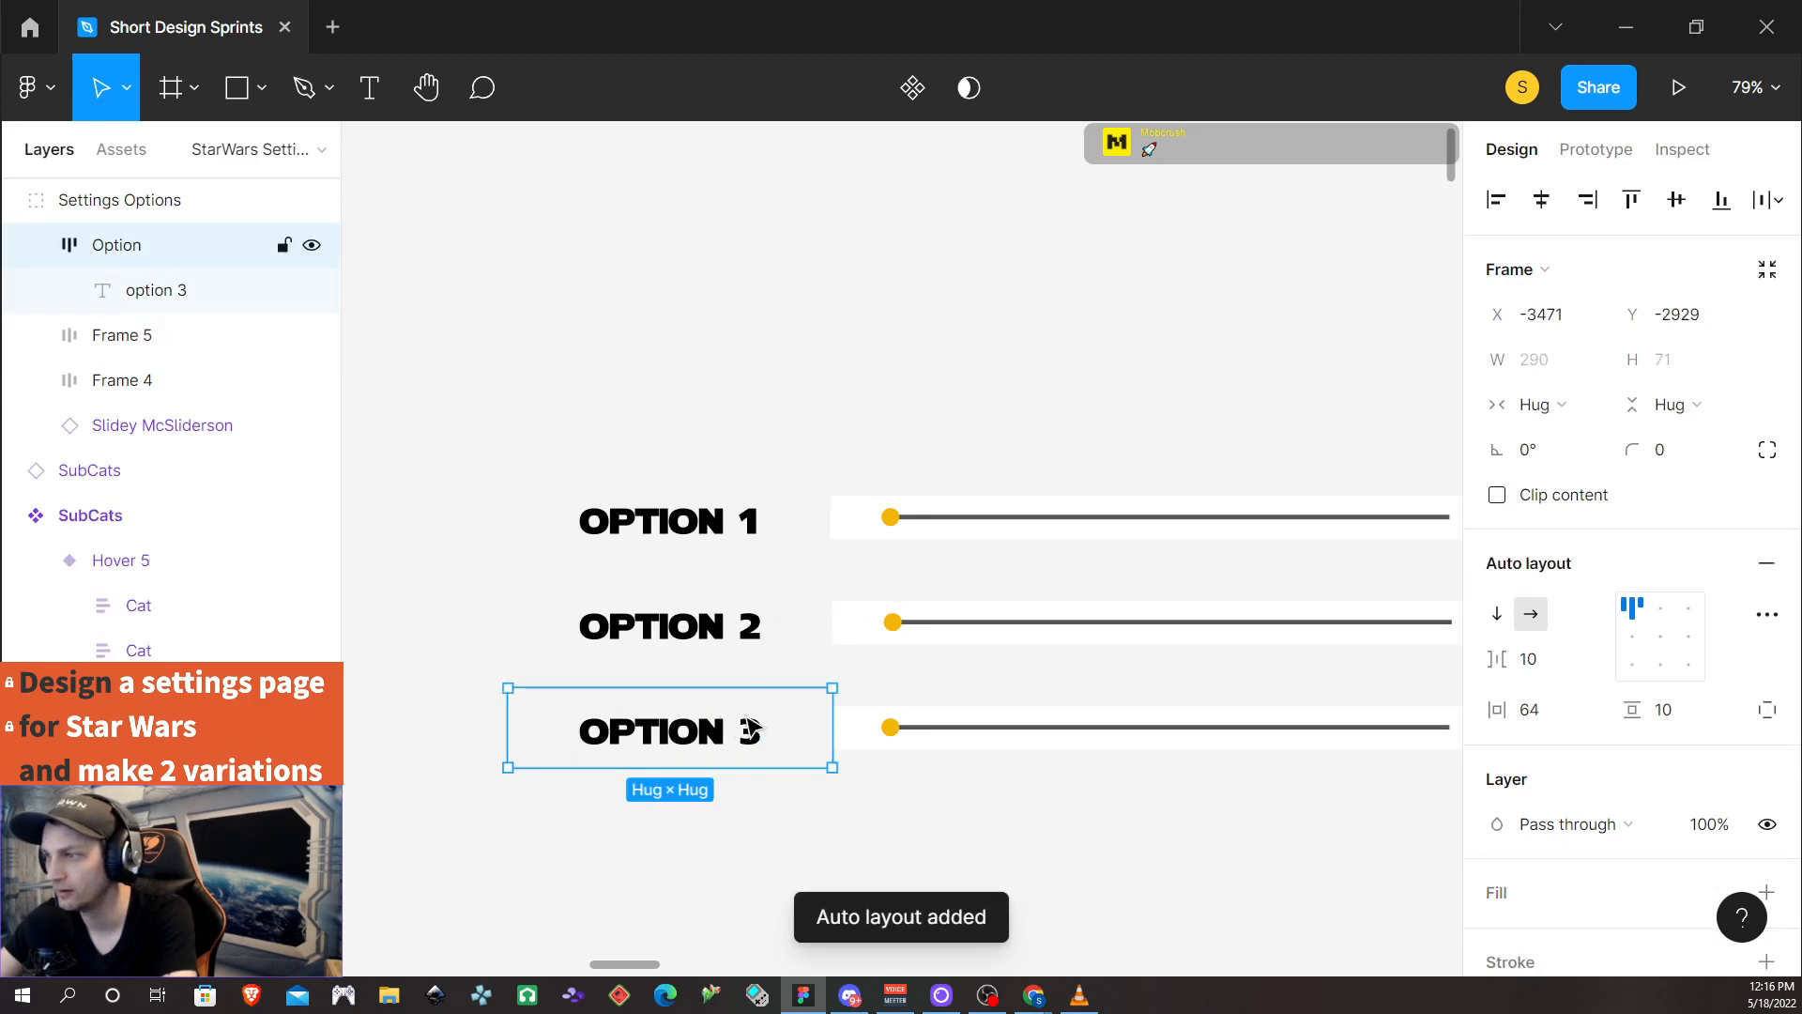
{"action": "left_click", "coordinate": [937, 730], "text": "shift"}
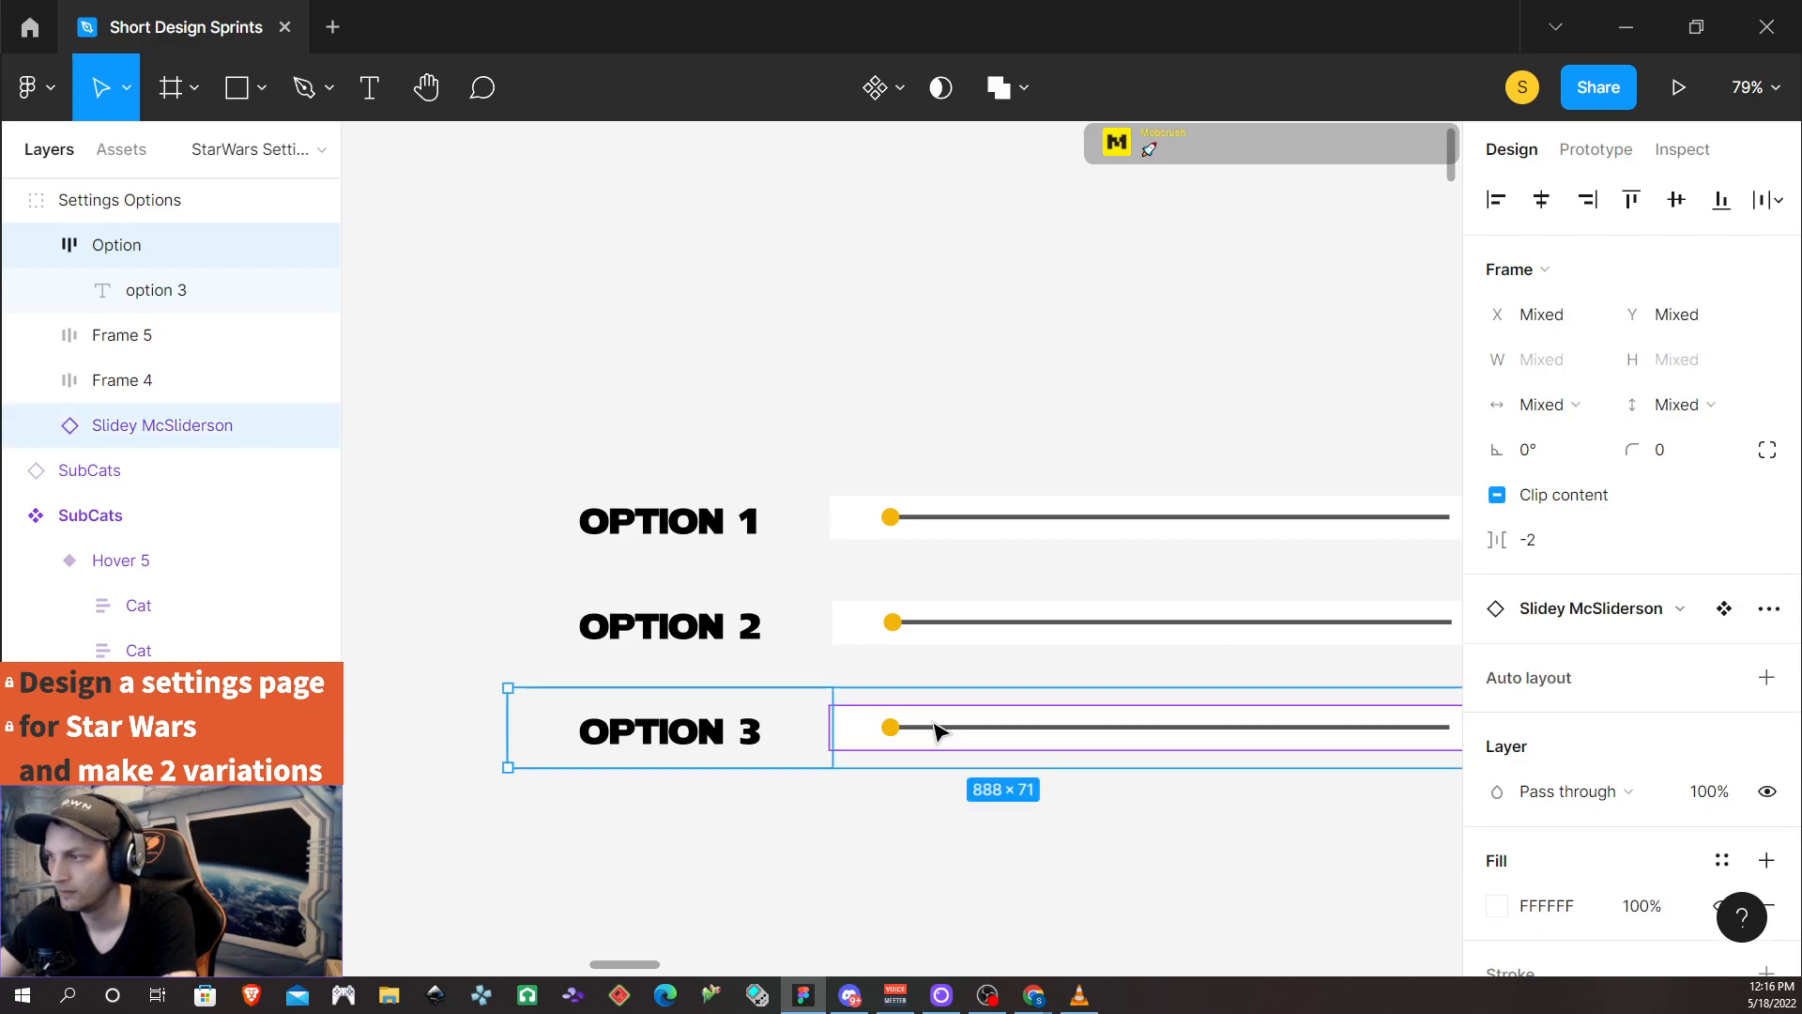
{"action": "key", "text": "shift+a"}
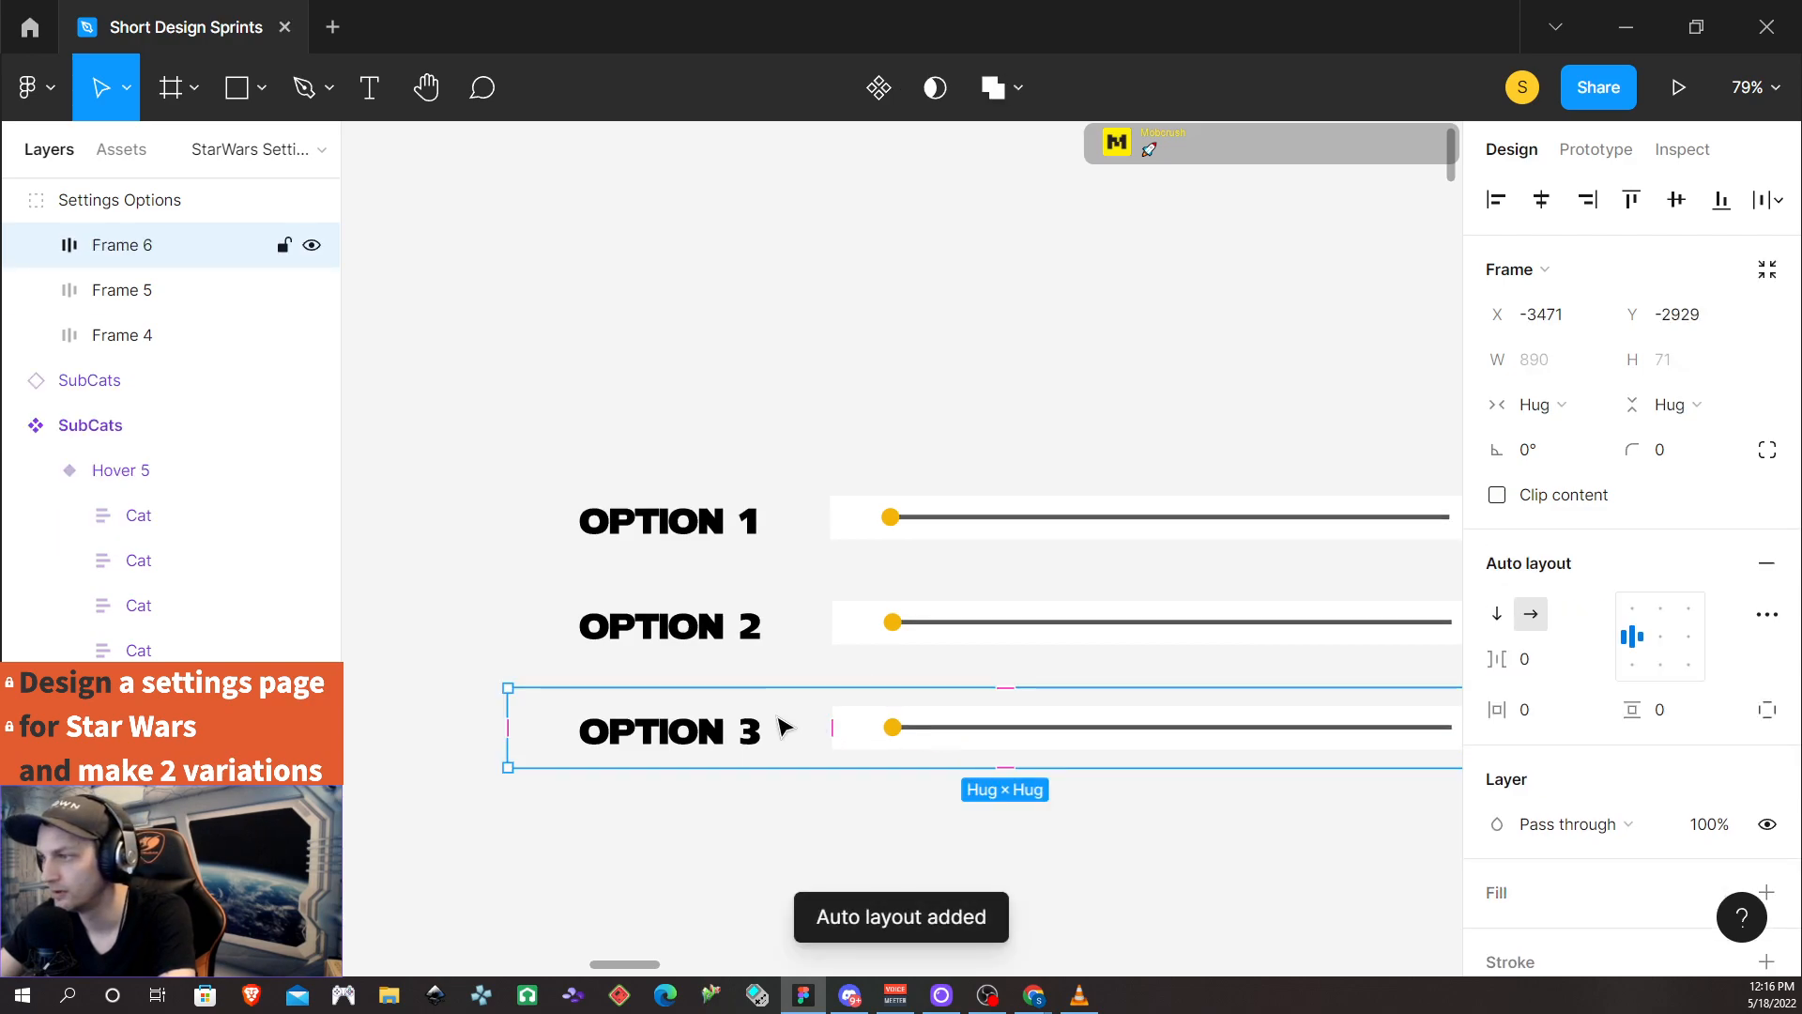
{"action": "left_click", "coordinate": [820, 328]}
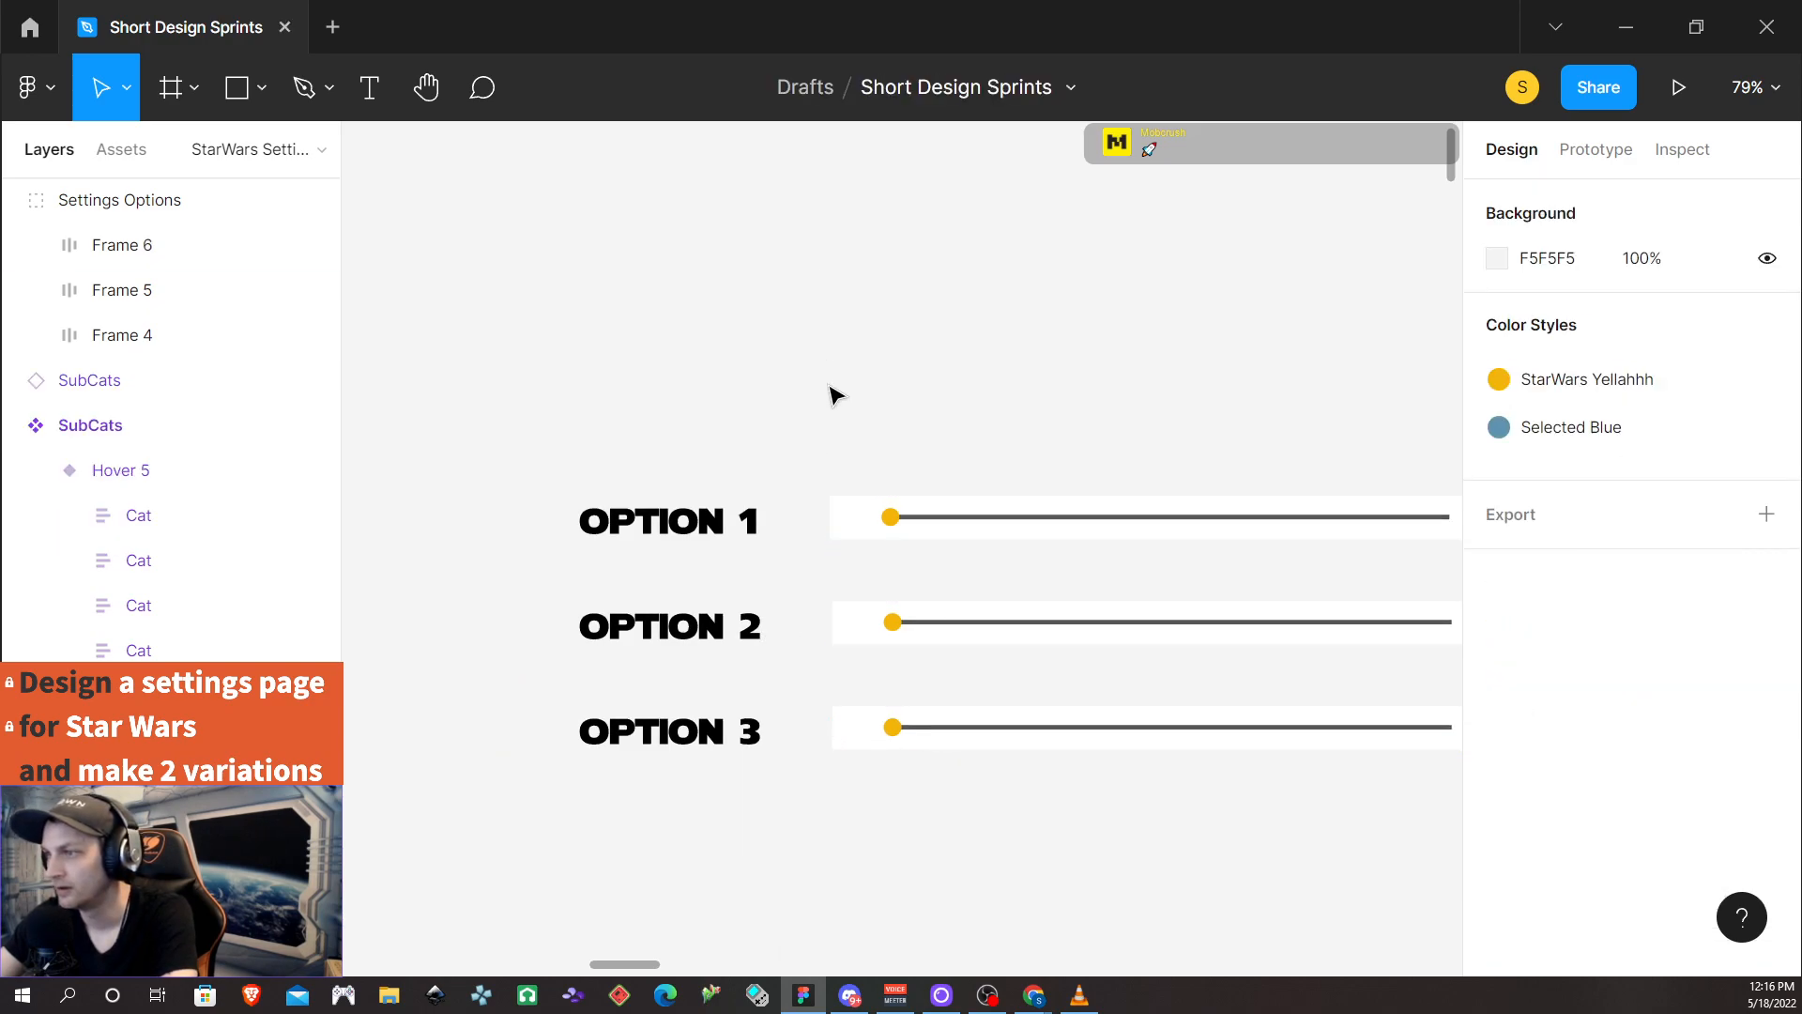
Apply vertical auto layout to the Settings Options group so its three rows stack with 23 spacing
{"action": "scroll", "coordinate": [934, 574], "scroll_direction": "down", "scroll_amount": 5}
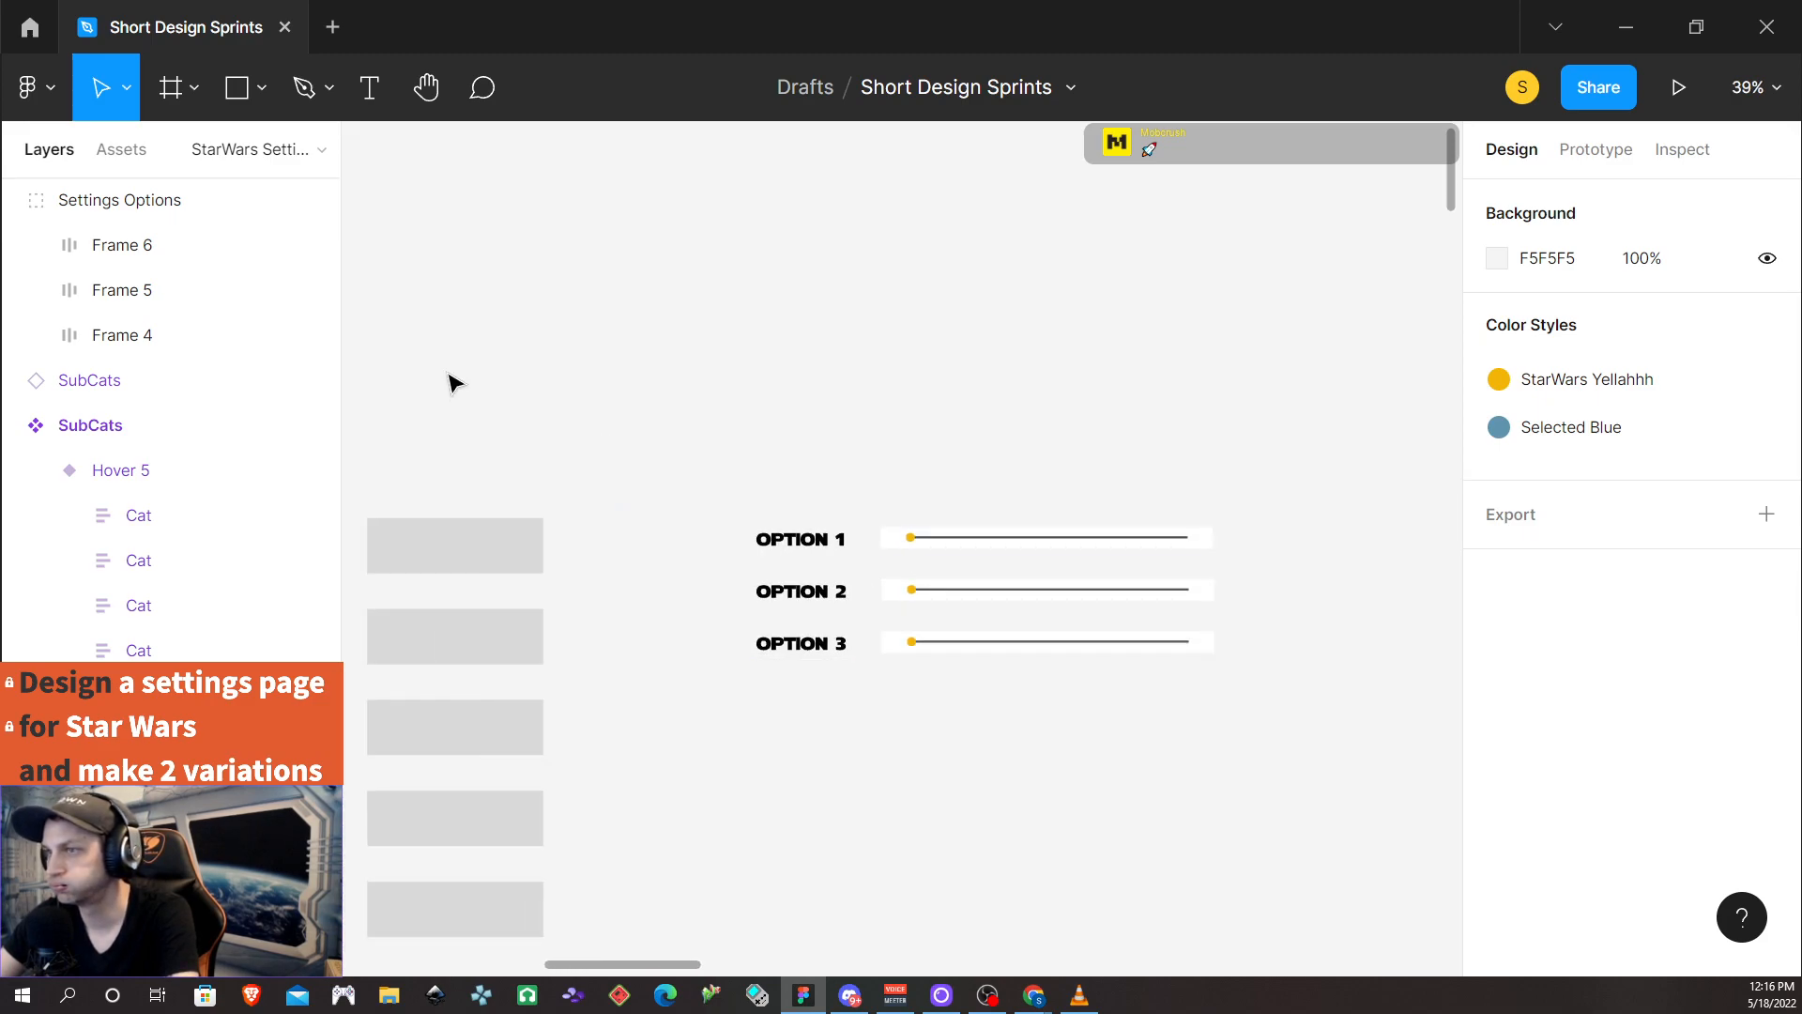
{"action": "left_click", "coordinate": [120, 199]}
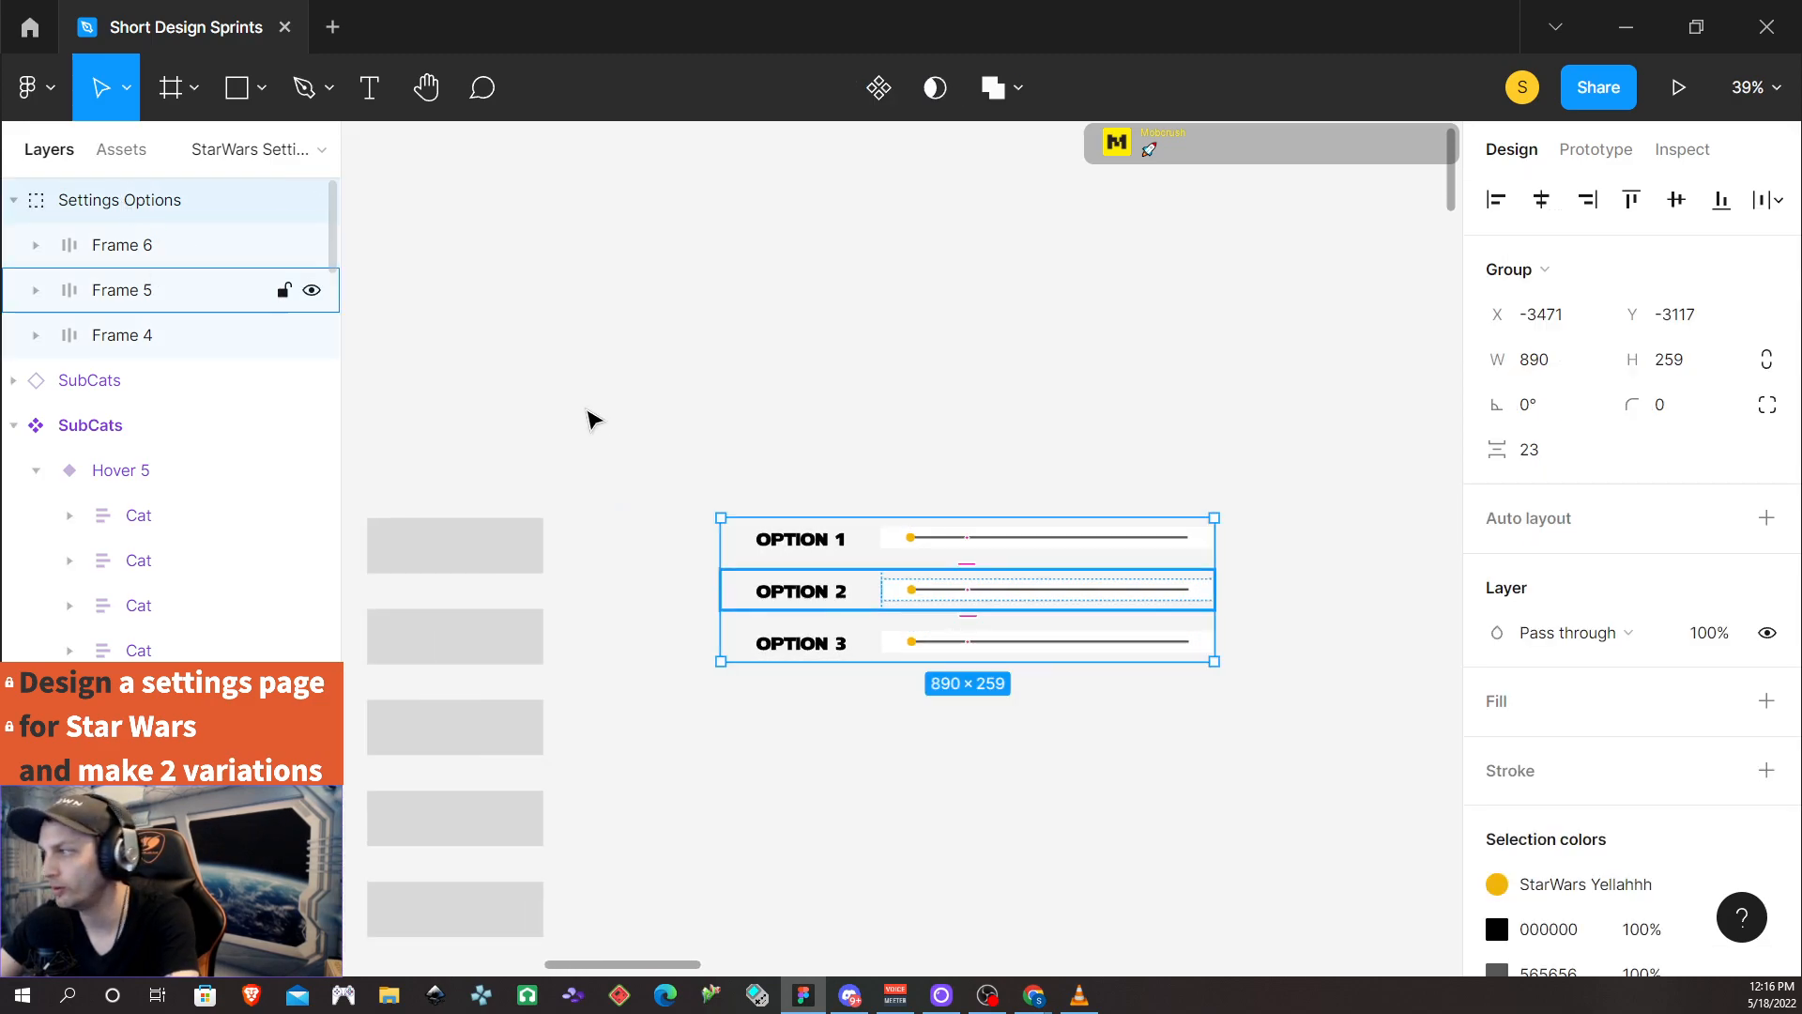
{"action": "left_click", "coordinate": [1766, 519]}
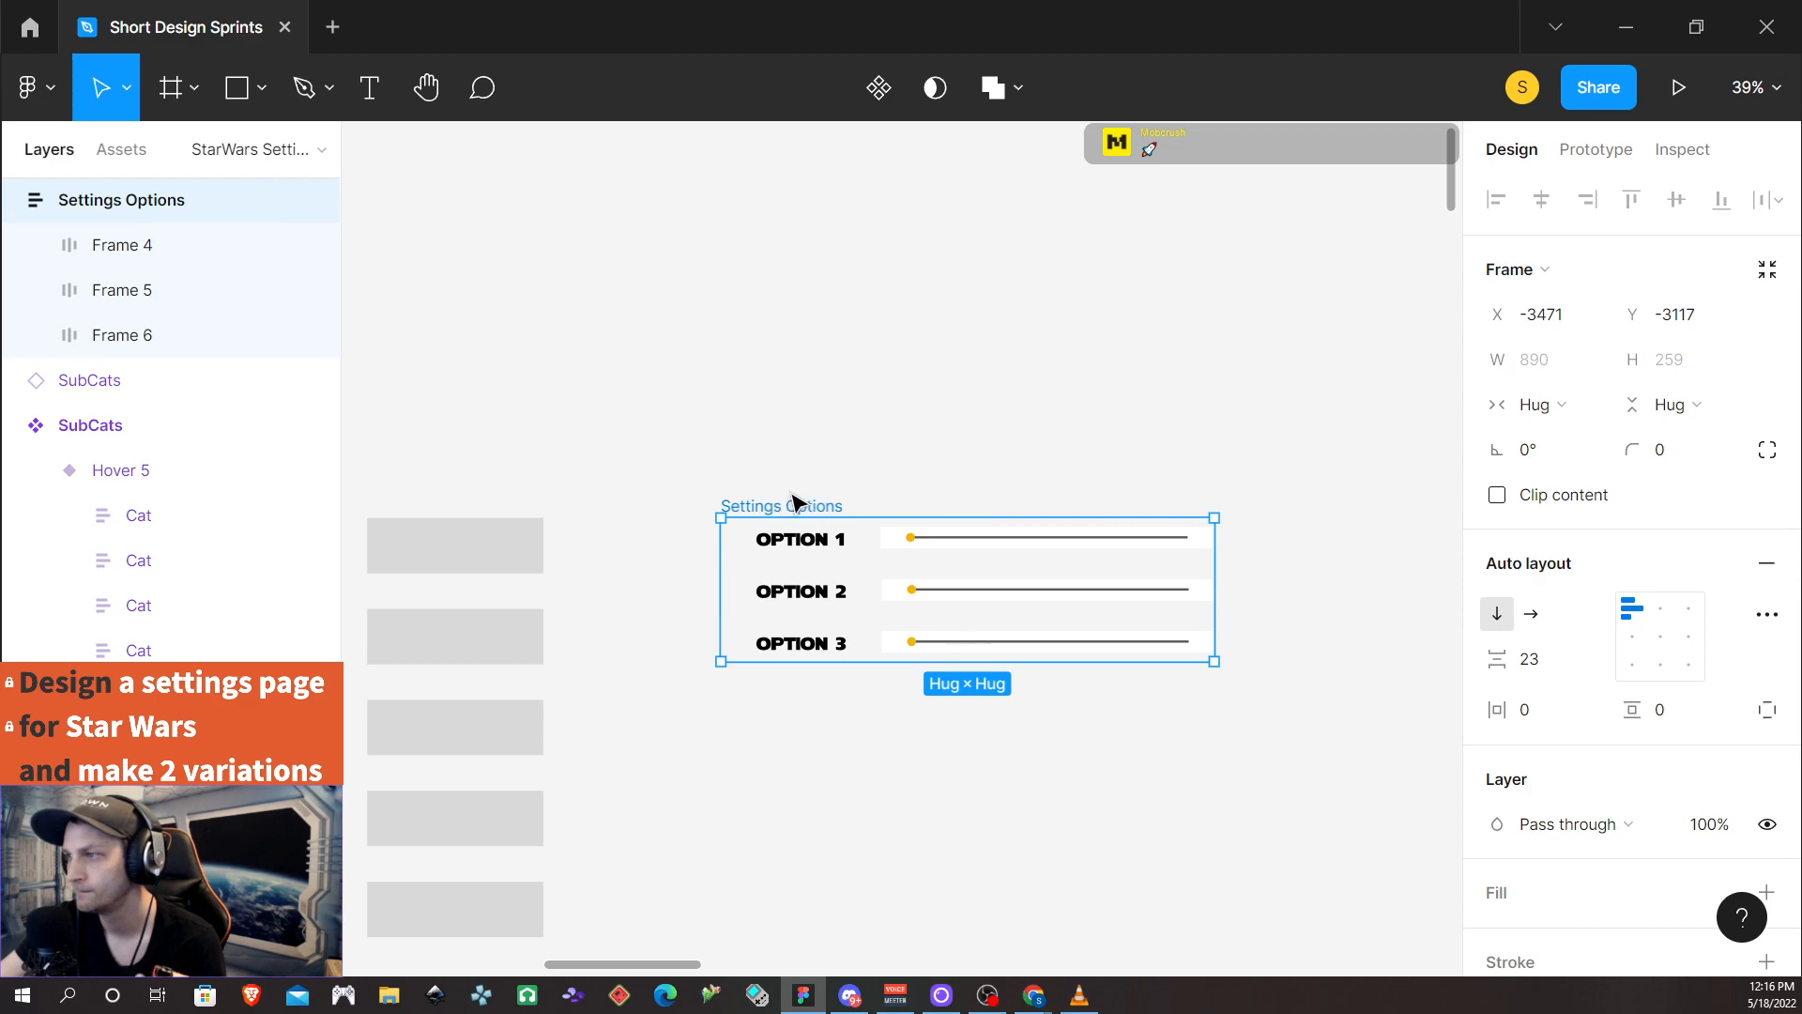
Shift the Settings Options frame slightly toward the grey boxes, to X -3494, keeping Y at -3117
{"action": "scroll", "coordinate": [871, 663], "scroll_direction": "up", "scroll_amount": 1}
{"action": "scroll", "coordinate": [872, 663], "scroll_direction": "down", "scroll_amount": 7}
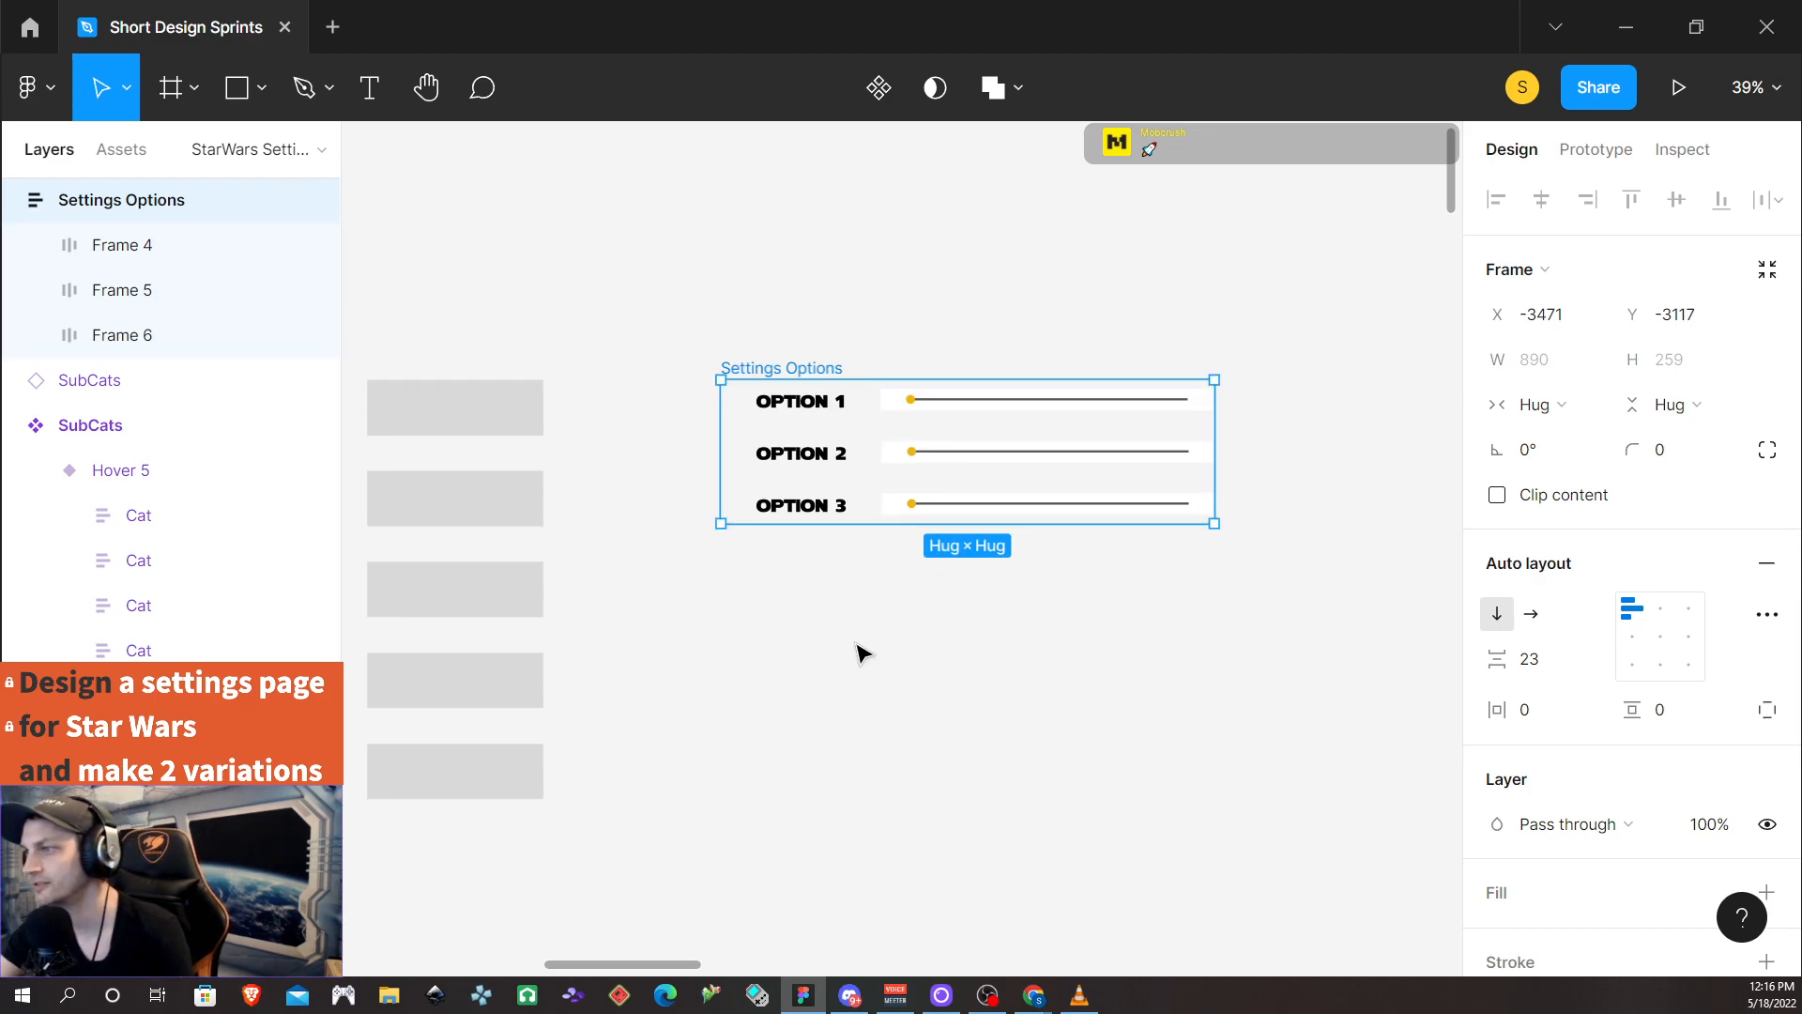
{"action": "scroll", "coordinate": [861, 652], "scroll_direction": "up", "scroll_amount": 5}
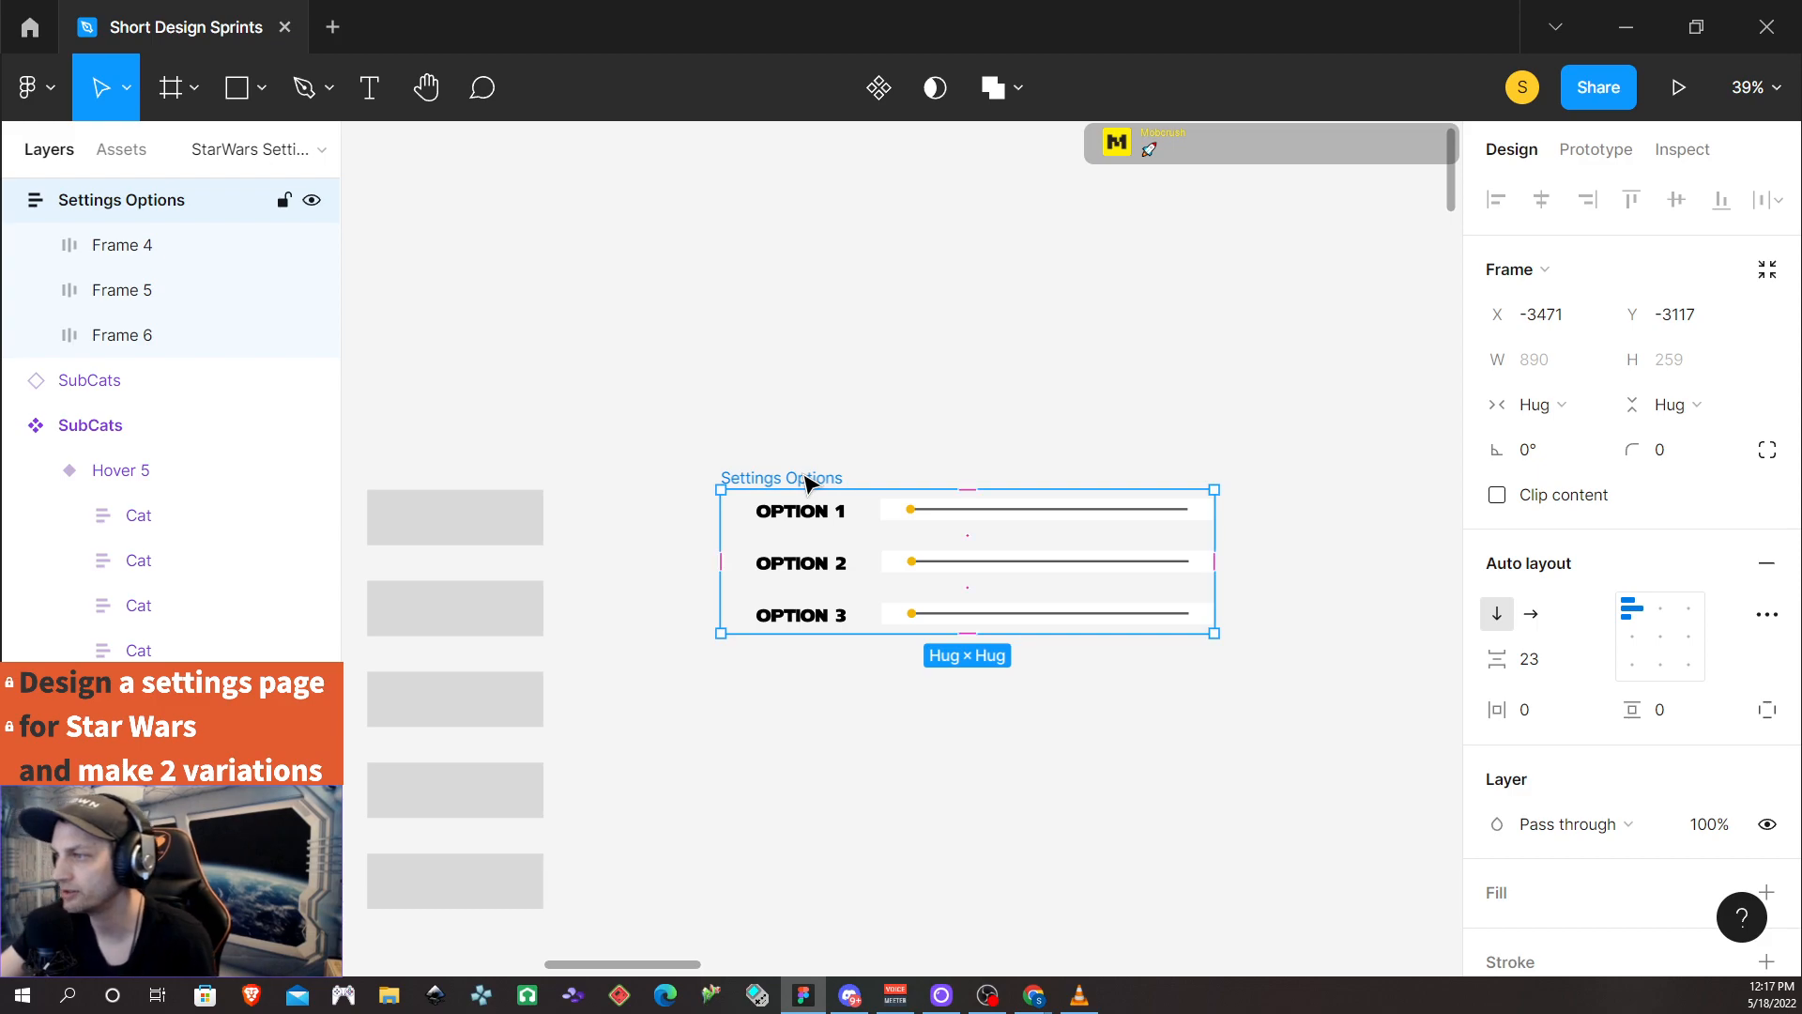
{"action": "scroll", "coordinate": [841, 503], "scroll_direction": "up", "scroll_amount": 1}
{"action": "scroll", "coordinate": [813, 484], "scroll_direction": "down", "scroll_amount": 1}
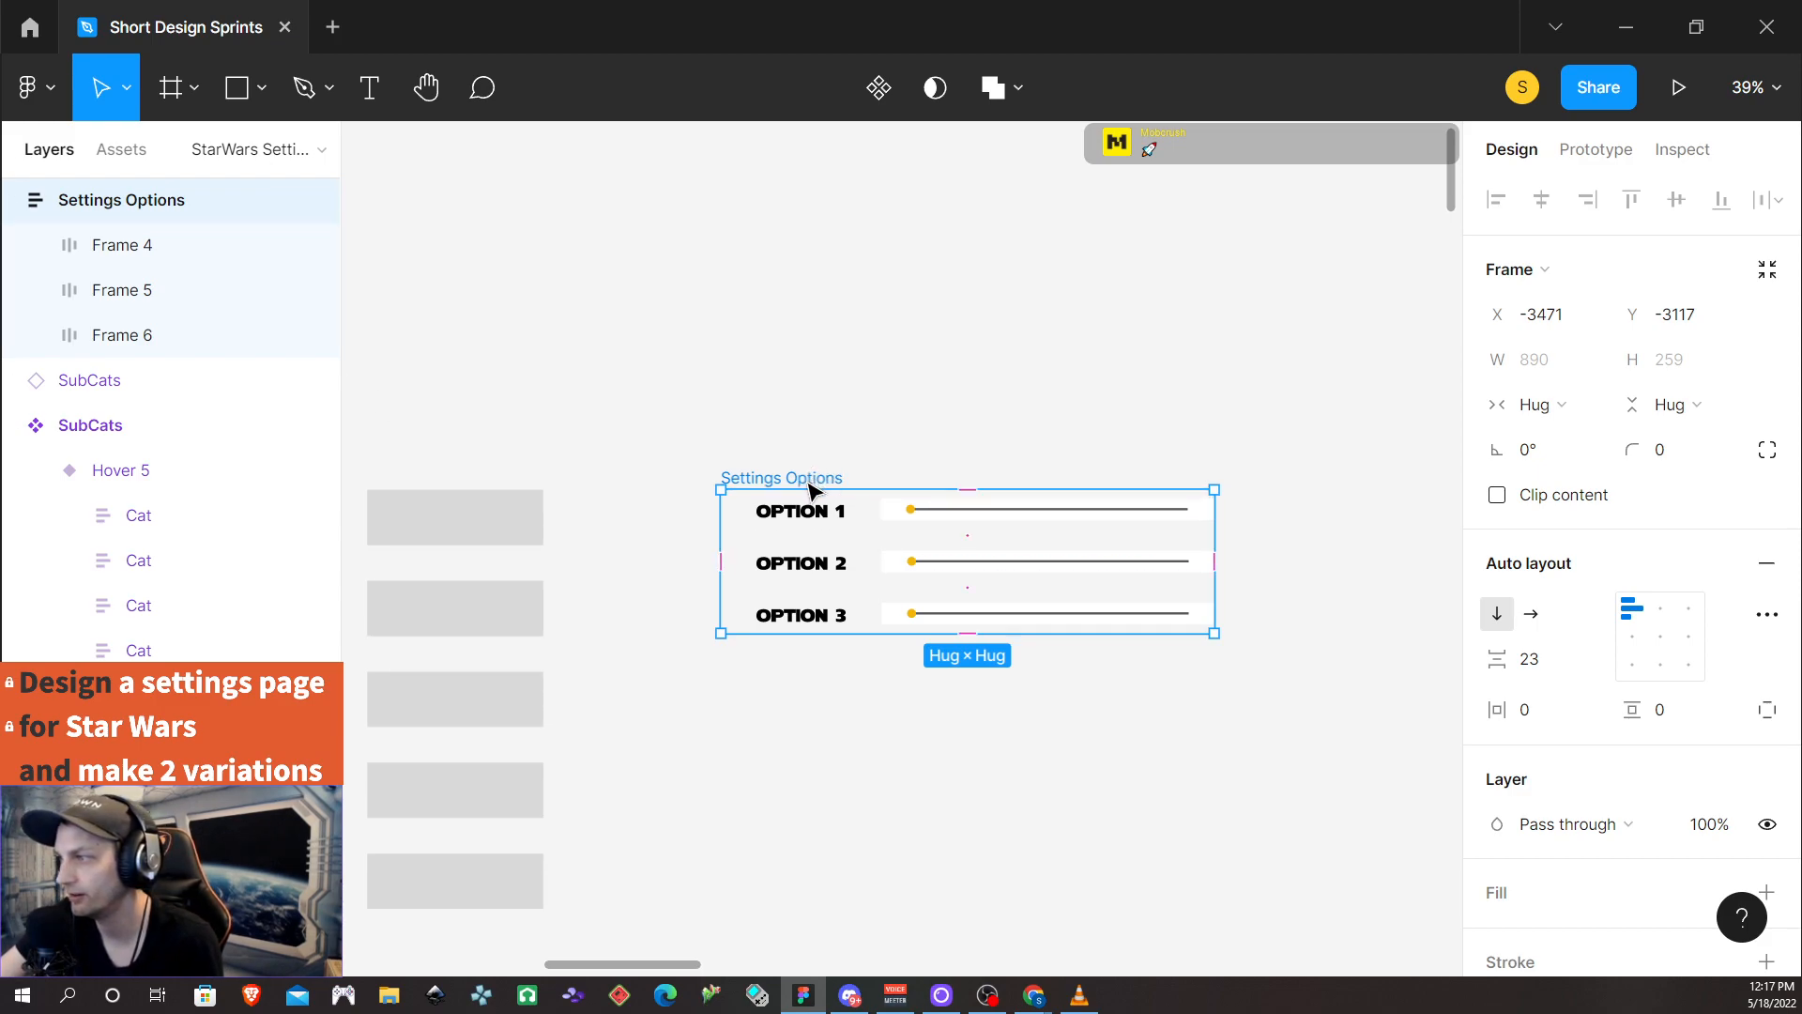
{"action": "mouse_move", "coordinate": [799, 484]}
{"action": "left_mouse_down"}
{"action": "mouse_move", "coordinate": [772, 484]}
{"action": "mouse_move", "coordinate": [791, 482]}
{"action": "left_mouse_up"}
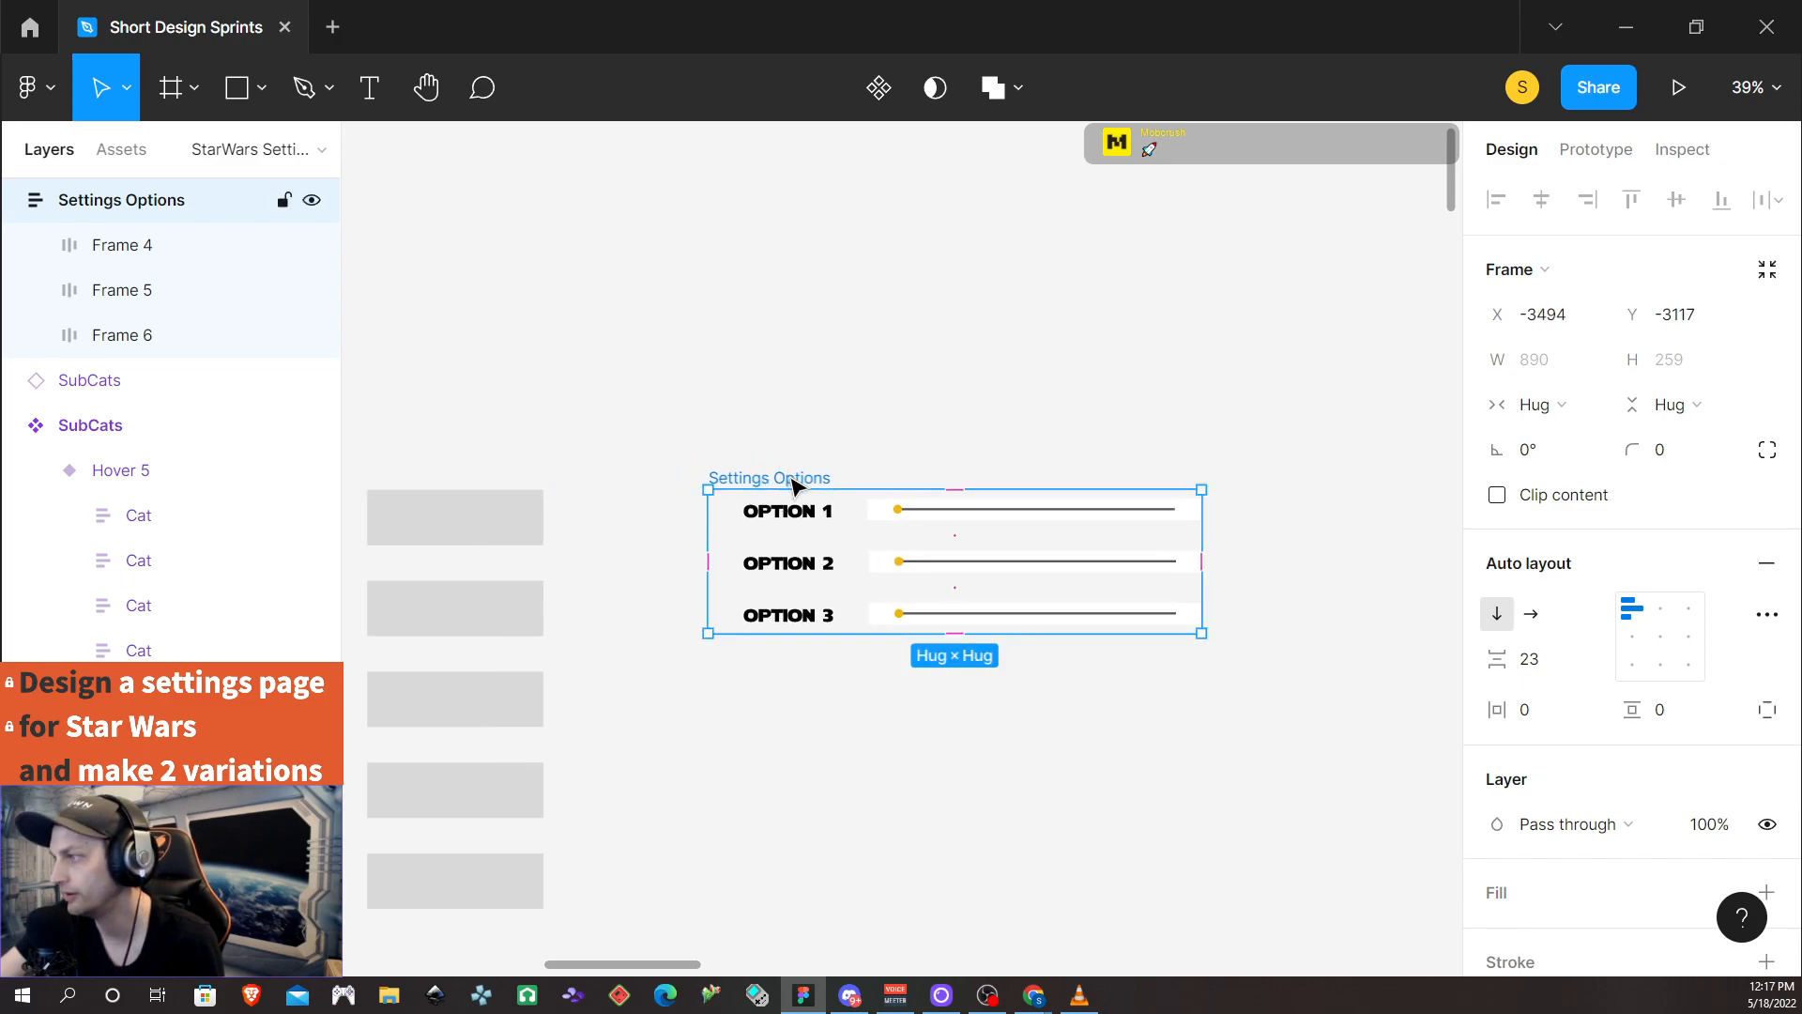
Set the Settings Options auto layout to 24 row spacing and 256 padding before the option labels
{"action": "left_click", "coordinate": [1549, 668]}
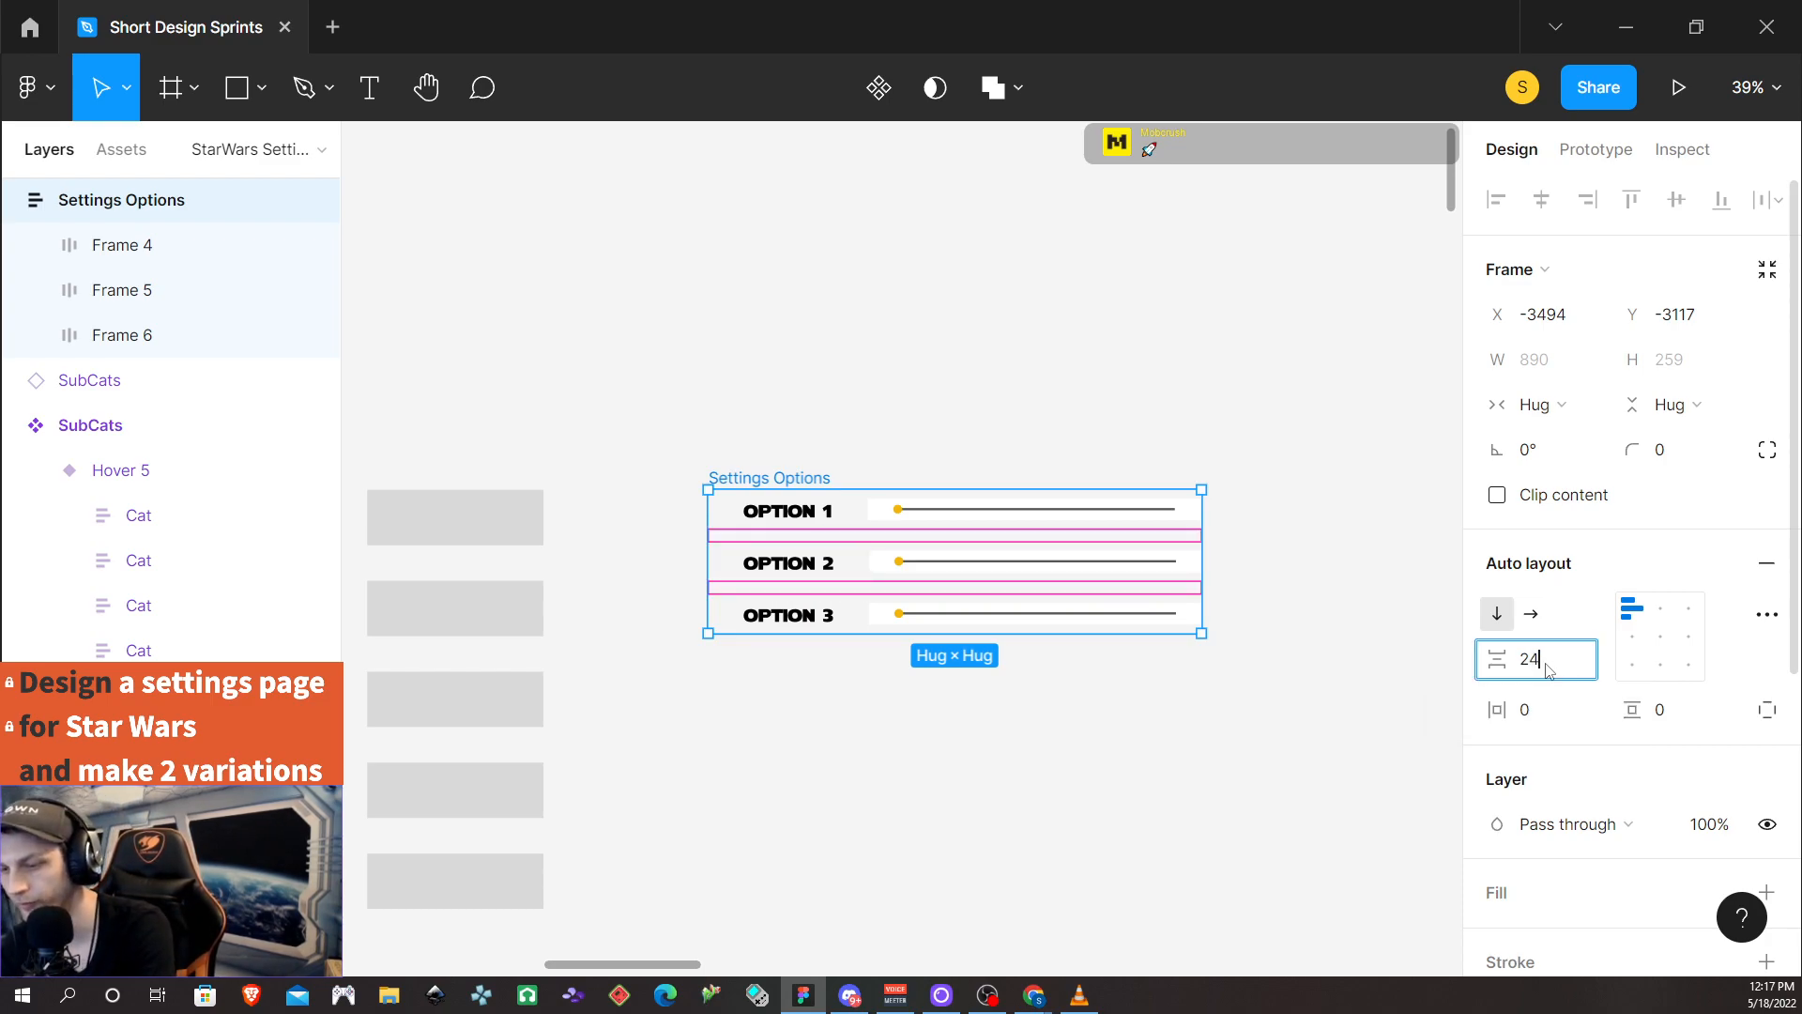
{"action": "key", "text": "Return"}
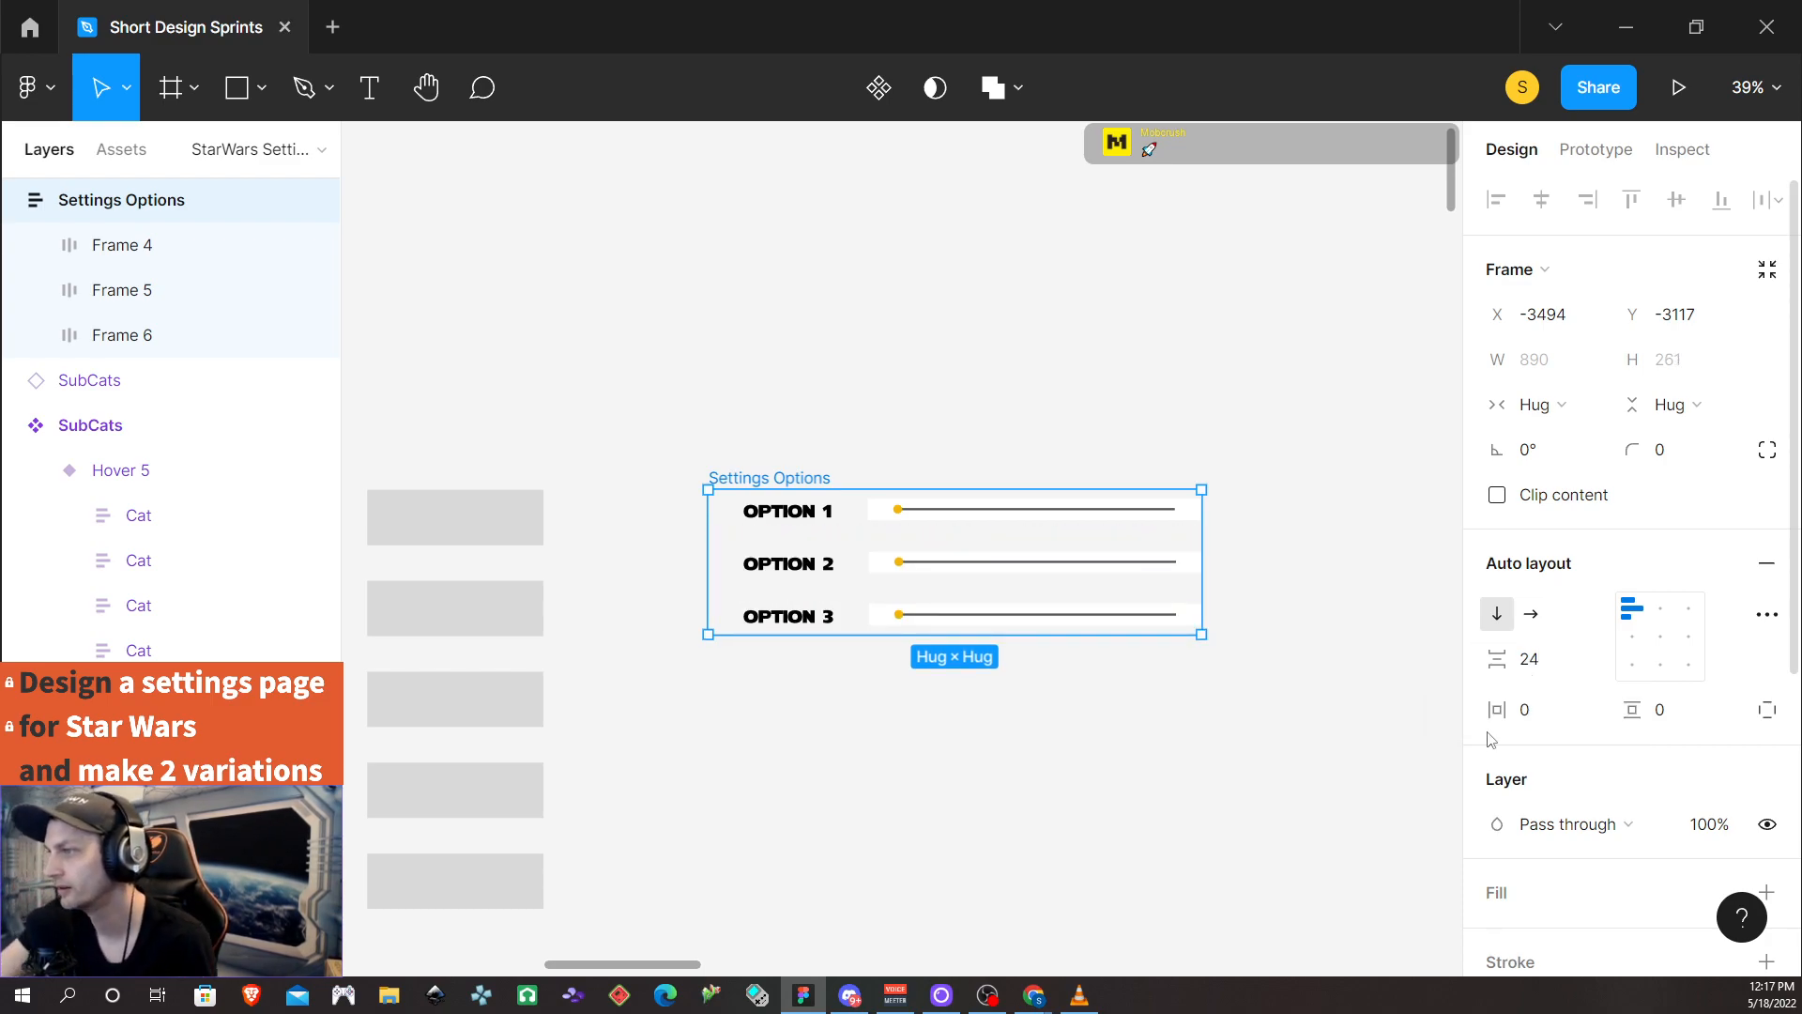
{"action": "left_click", "coordinate": [1767, 710]}
{"action": "left_click", "coordinate": [1536, 711]}
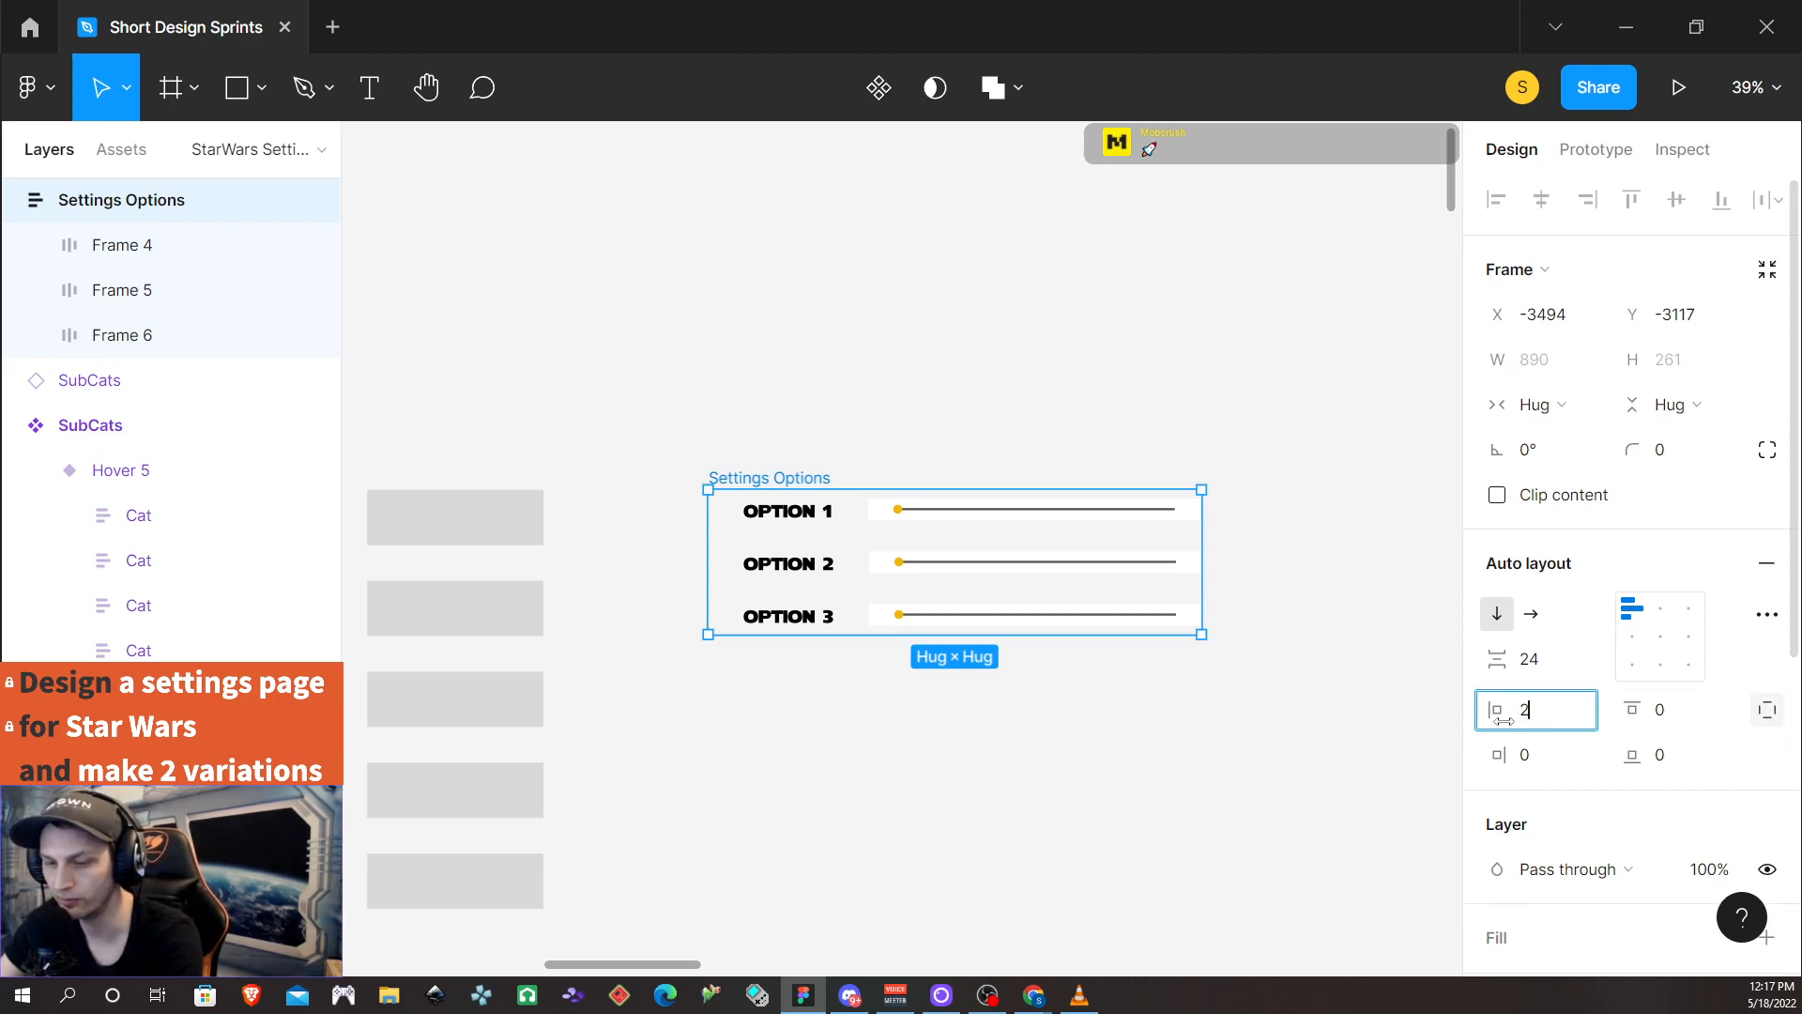
{"action": "key", "text": "Return"}
Move the Settings Options frame flush against the column of grey boxes, at X -3791 and Y -3117
{"action": "left_click", "coordinate": [919, 512]}
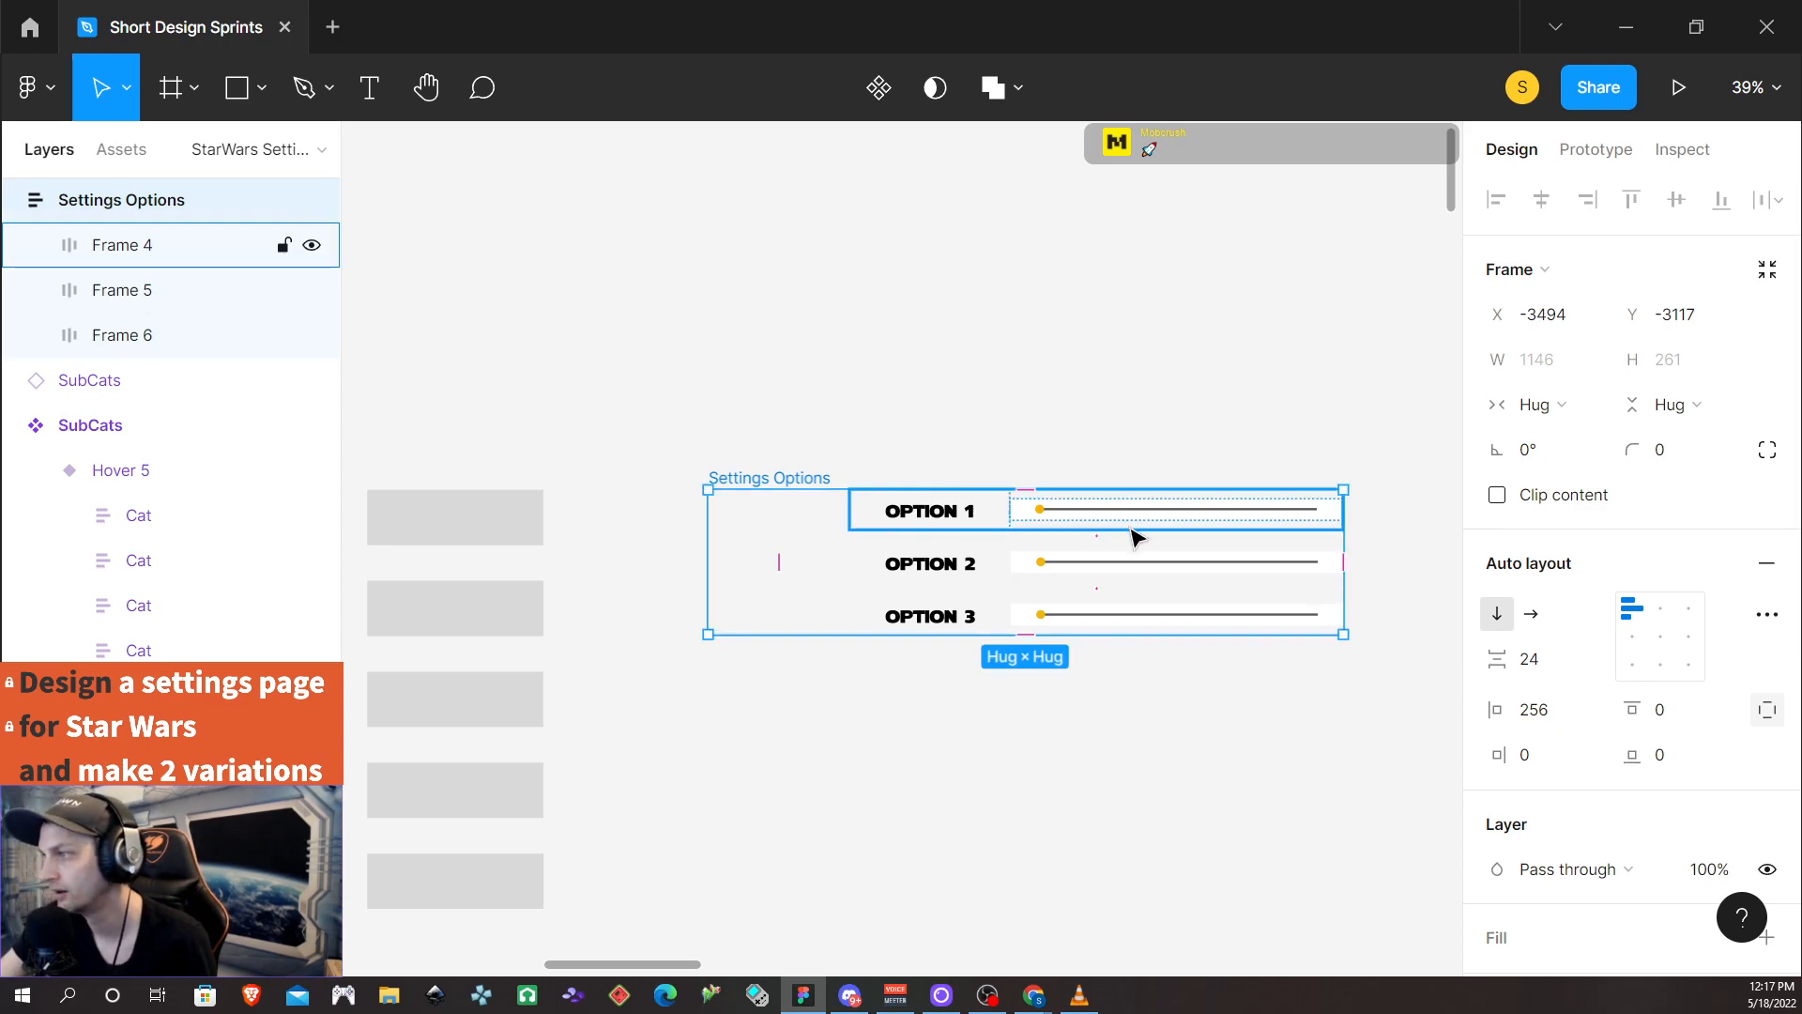
{"action": "left_click", "coordinate": [1139, 566]}
{"action": "left_click_drag", "start_coordinate": [804, 481], "coordinate": [638, 483]}
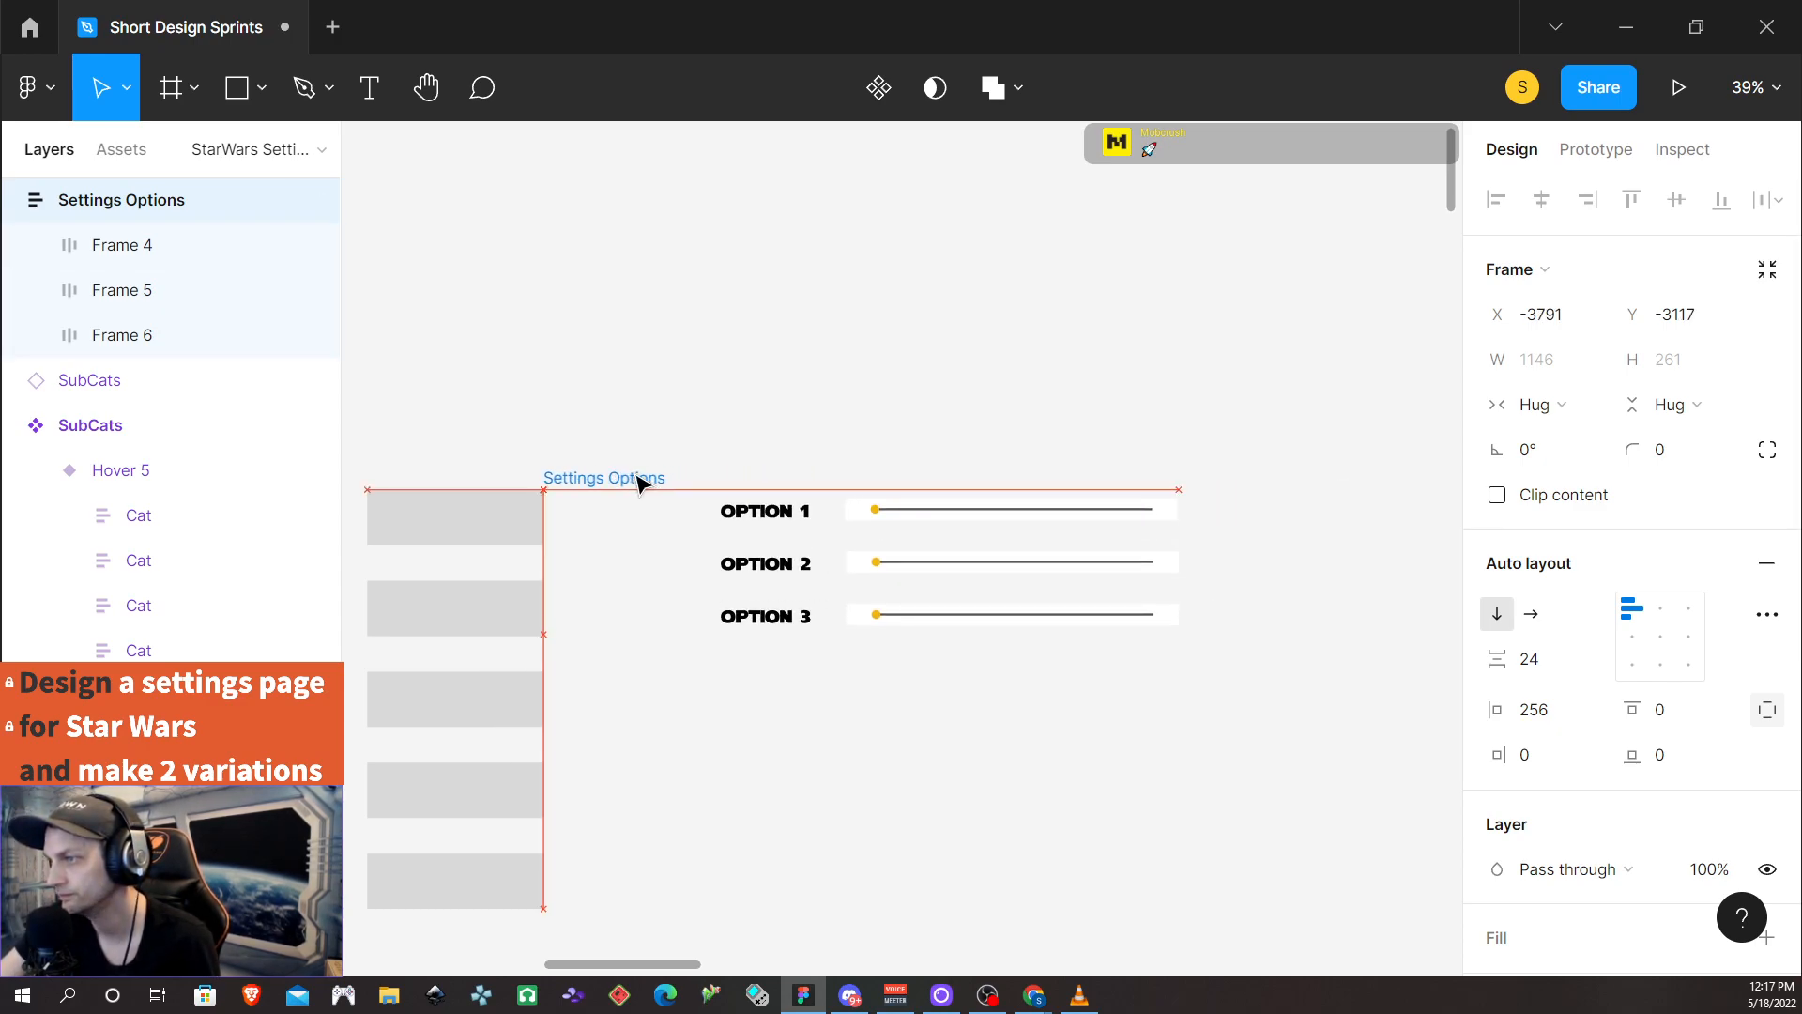
{"action": "scroll", "coordinate": [791, 743], "scroll_direction": "down", "scroll_amount": 5}
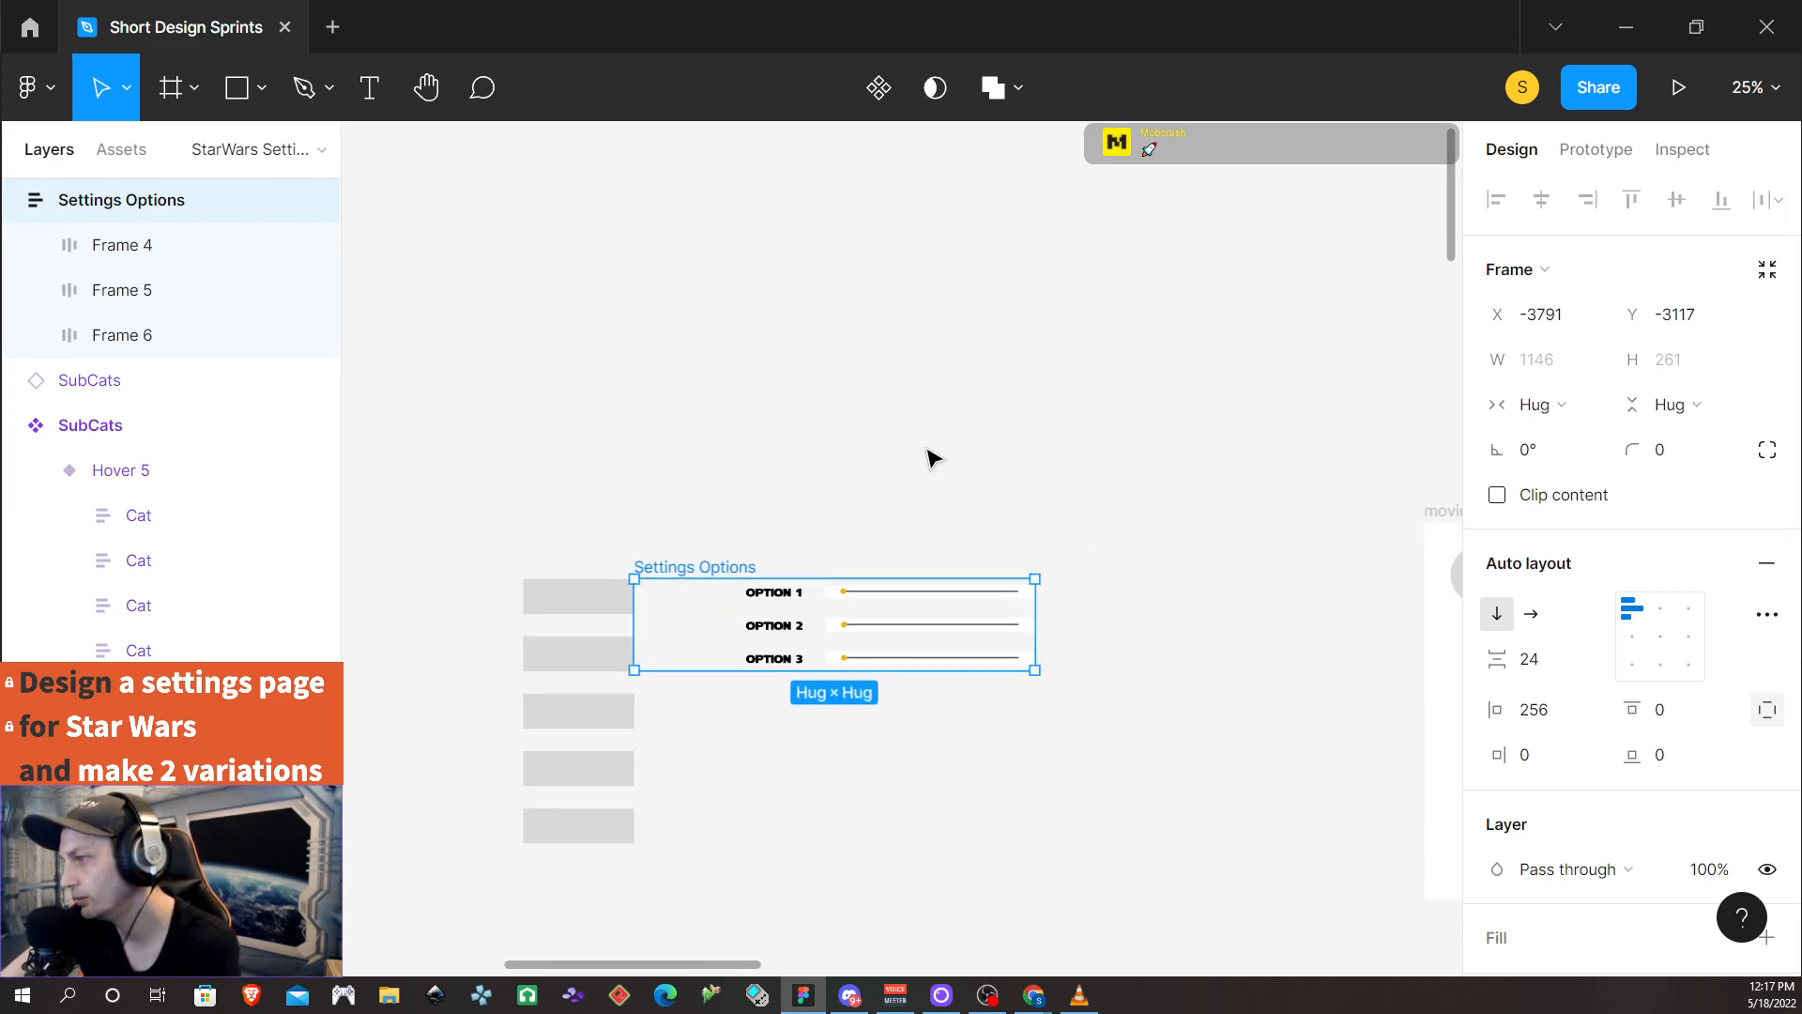
{"action": "left_click", "coordinate": [1081, 839]}
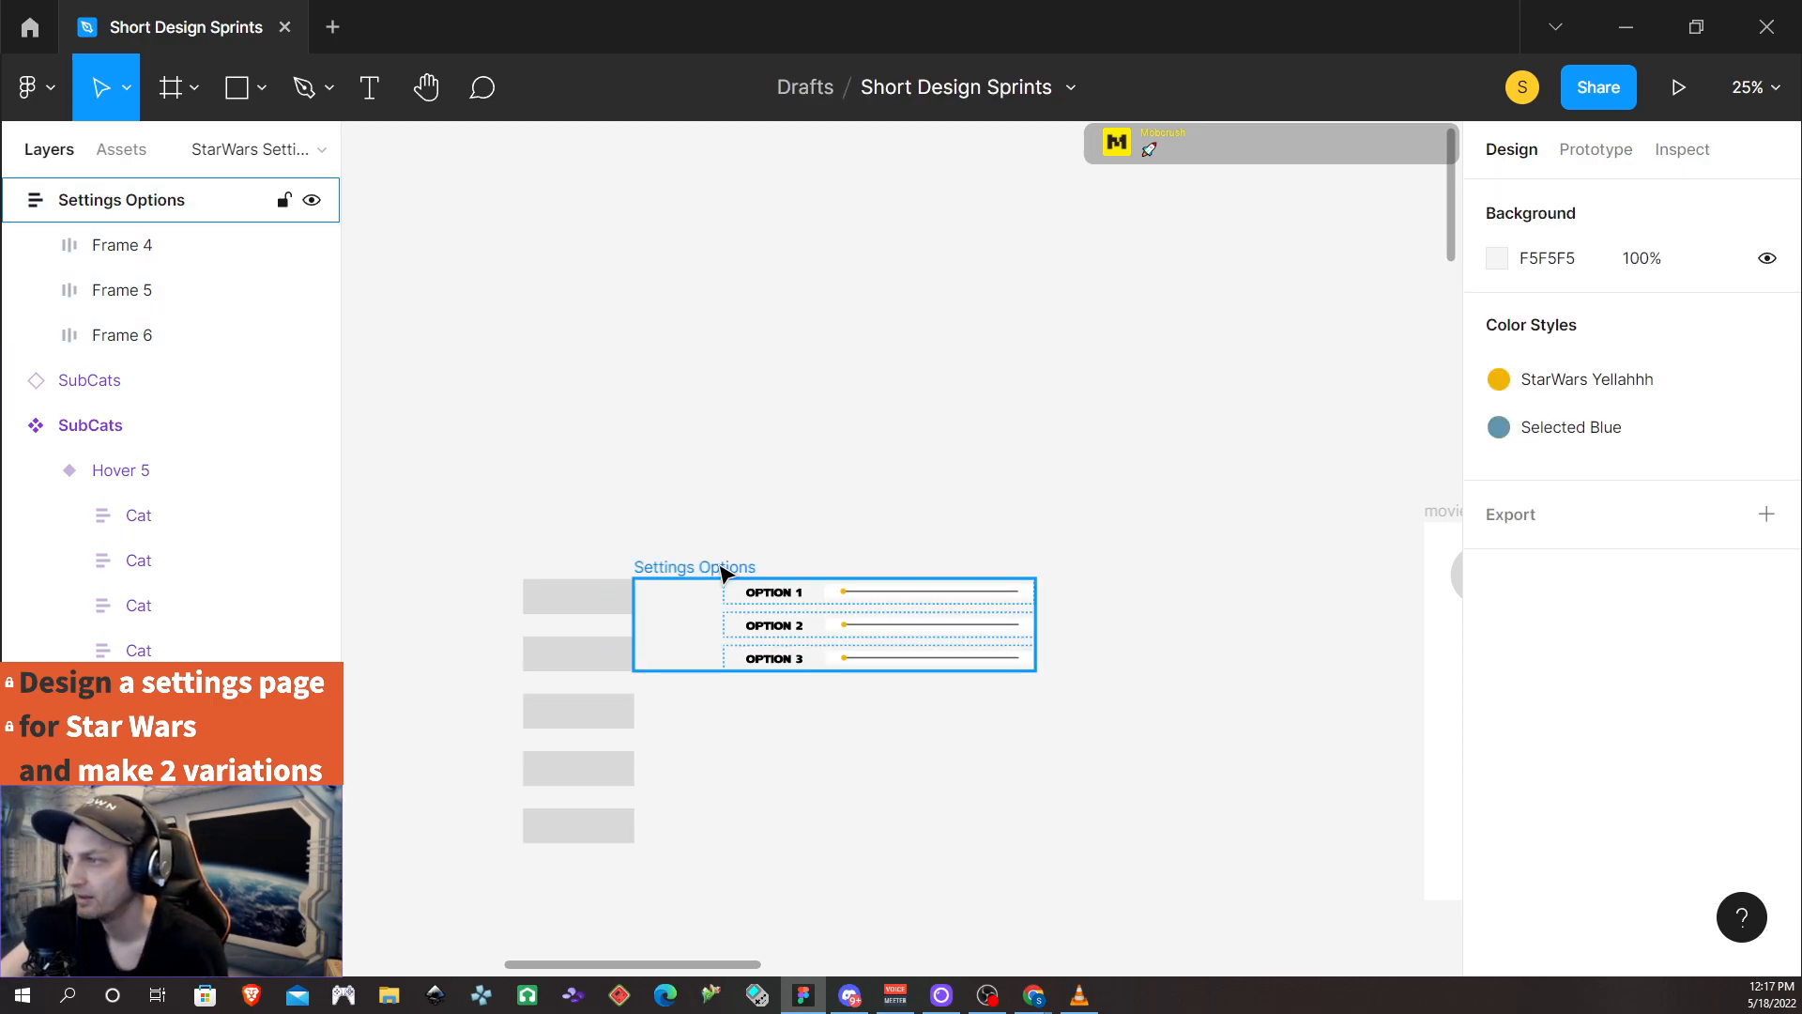
Rename the Settings Options frame to Settings Options 01
{"action": "left_click", "coordinate": [724, 570]}
{"action": "double_click", "coordinate": [198, 206]}
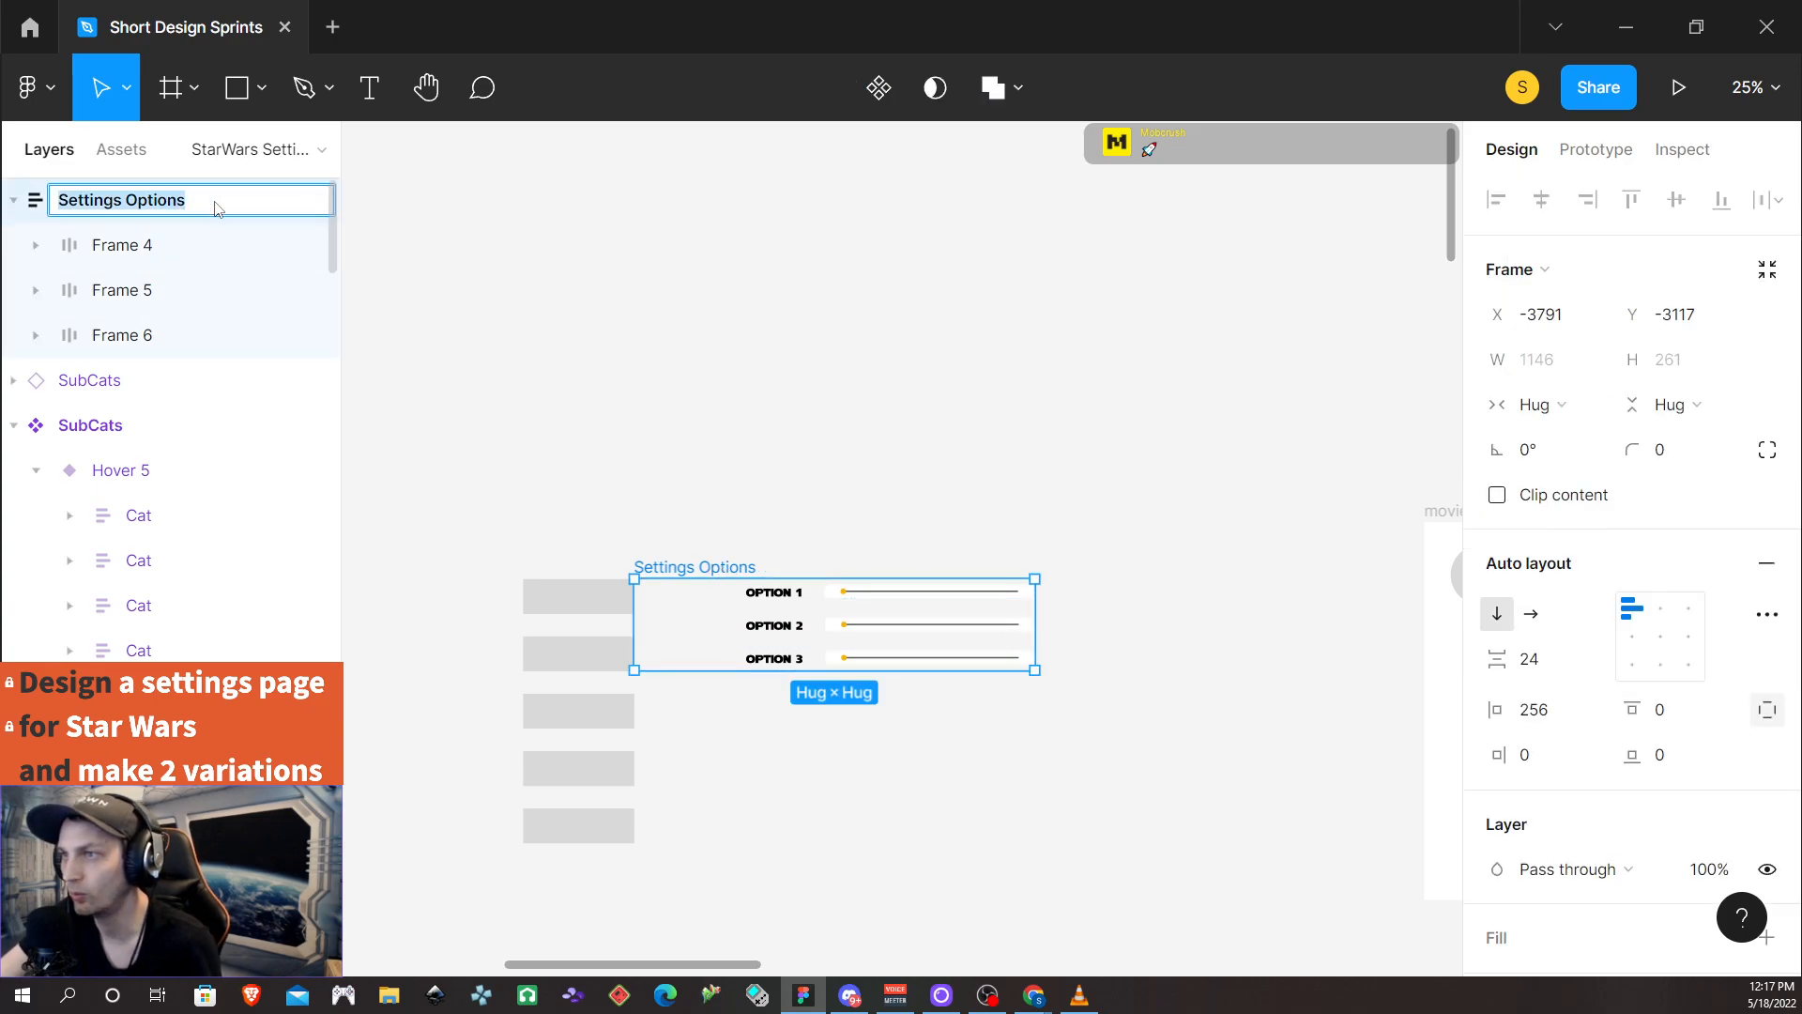
{"action": "key", "text": "End"}
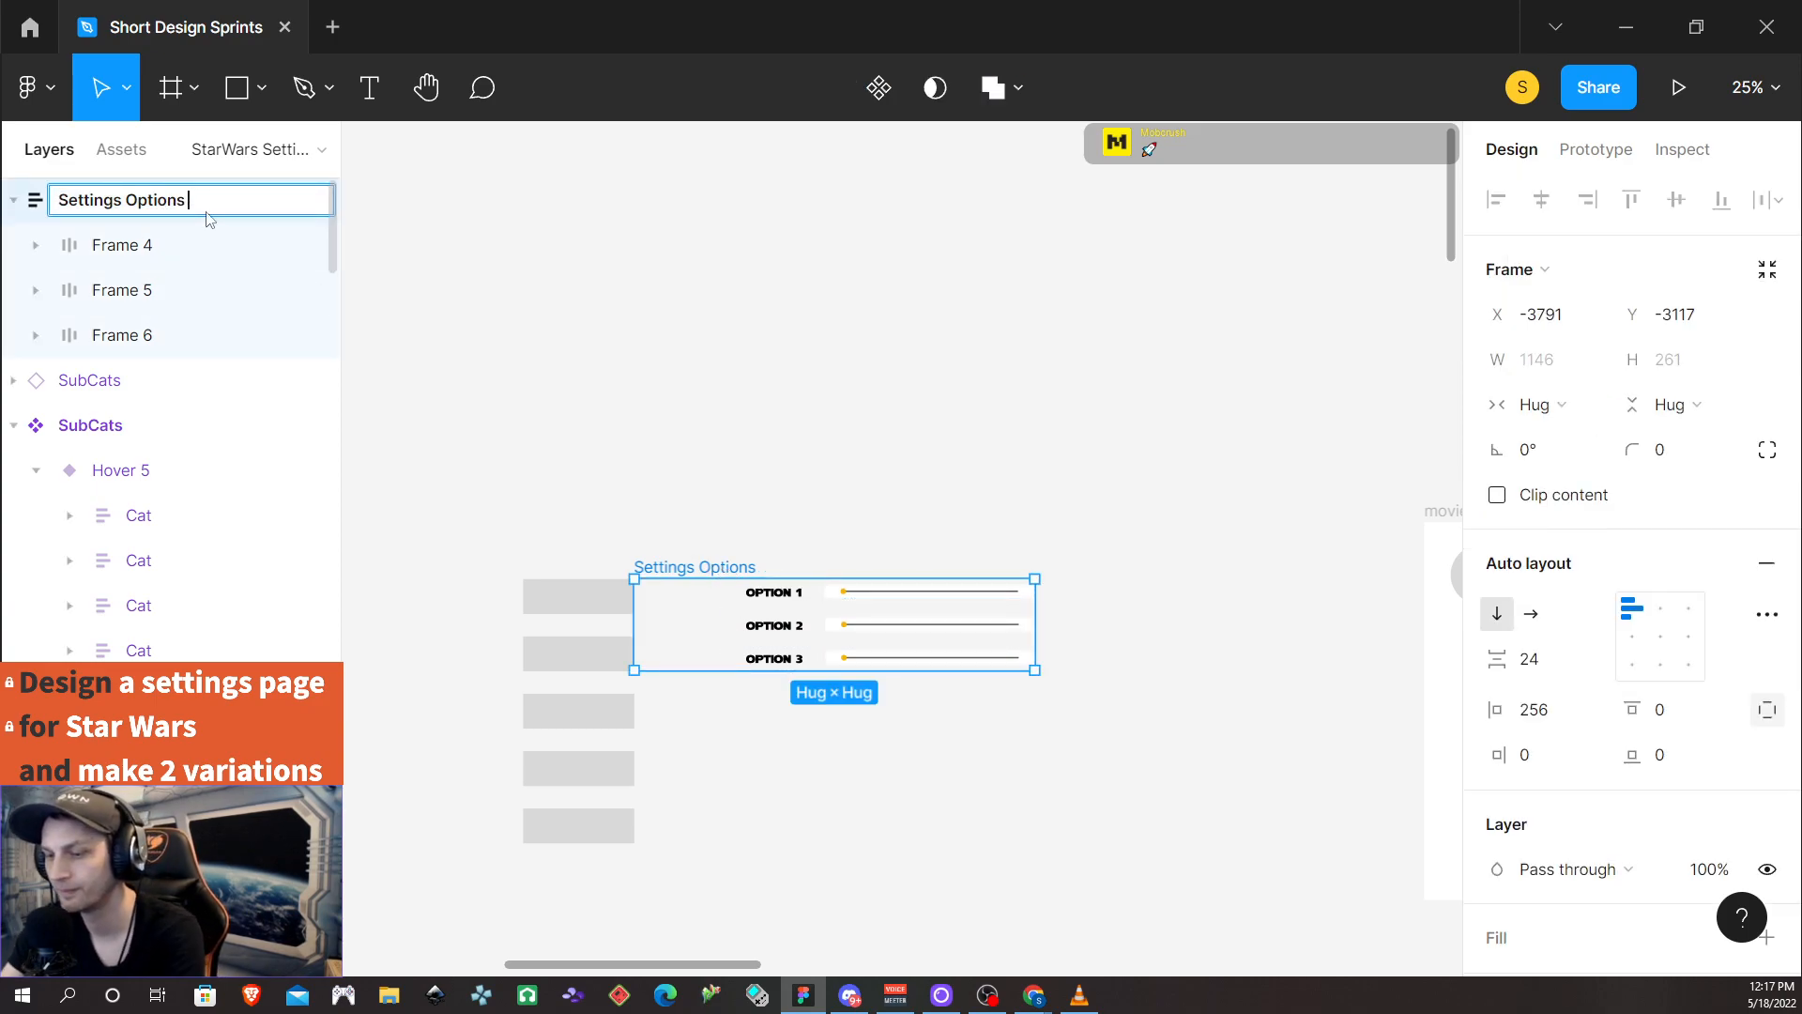
{"action": "type", "text": "01"}
{"action": "key", "text": "Return"}
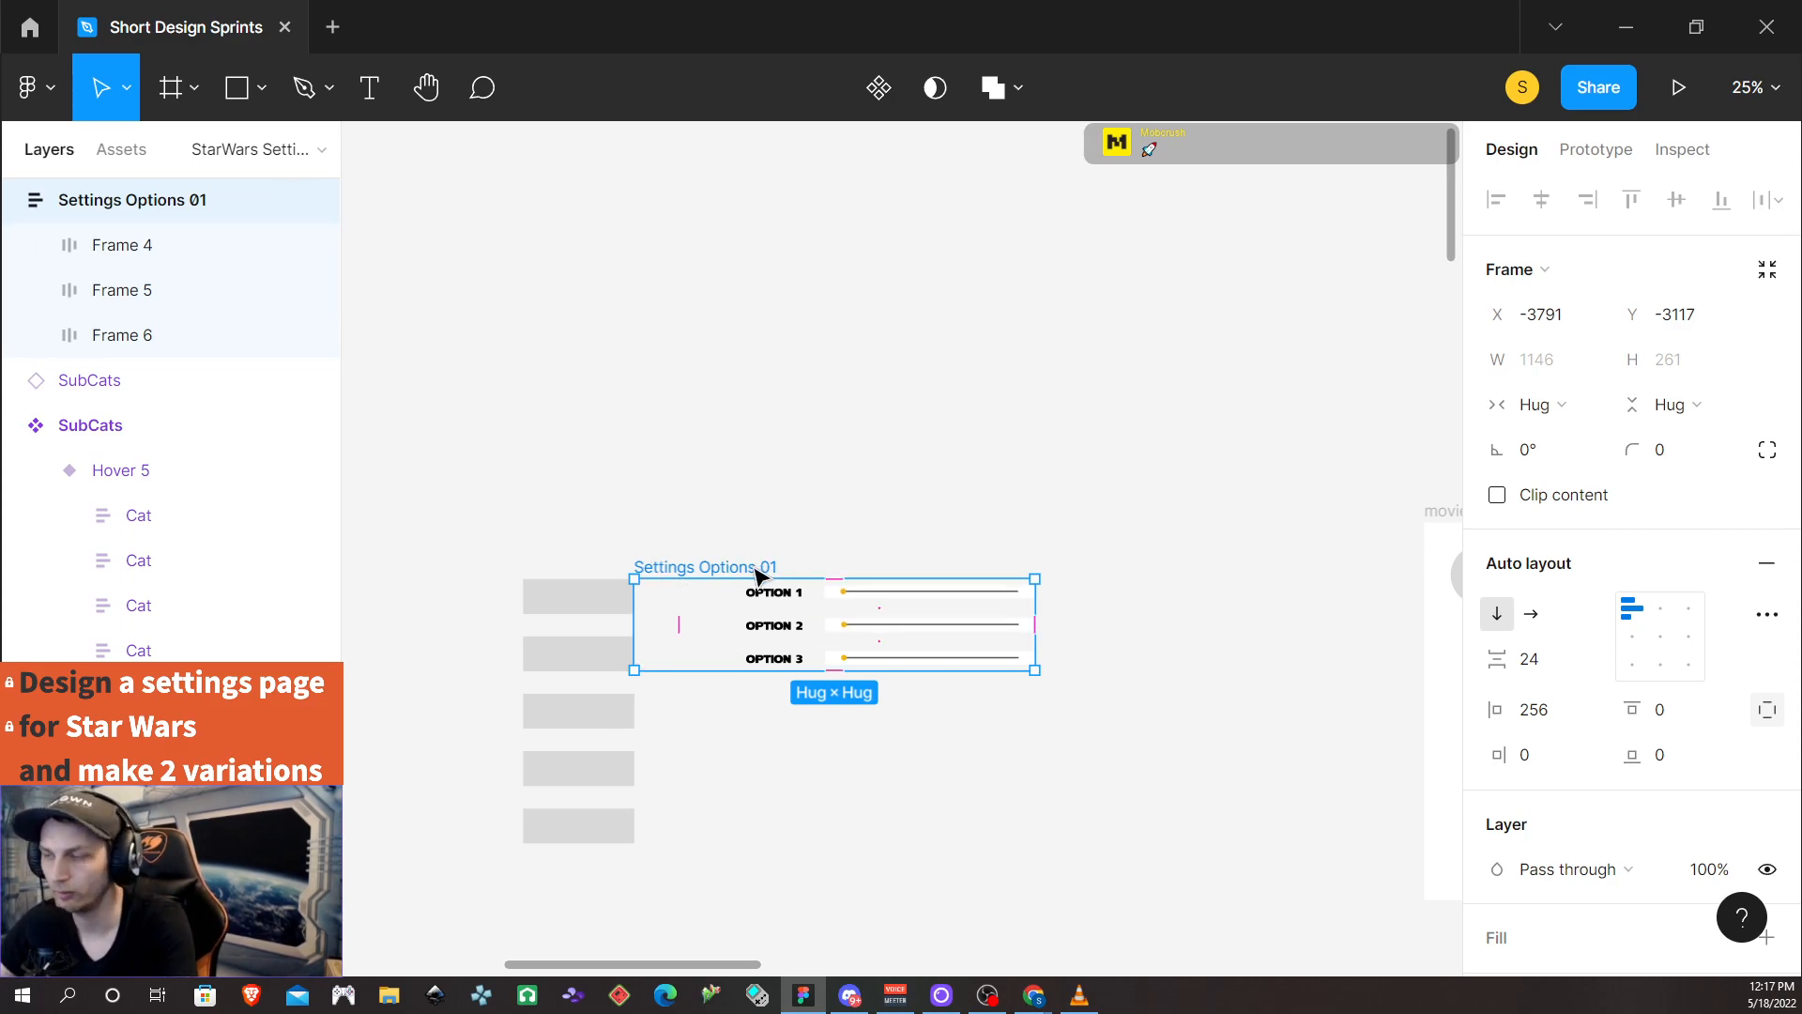
Duplicate Settings Options 01 beneath itself and move both frames up and clear of the grey boxes, the copy at X -3324, Y -3452
{"action": "left_click_drag", "start_coordinate": [756, 575], "coordinate": [807, 545]}
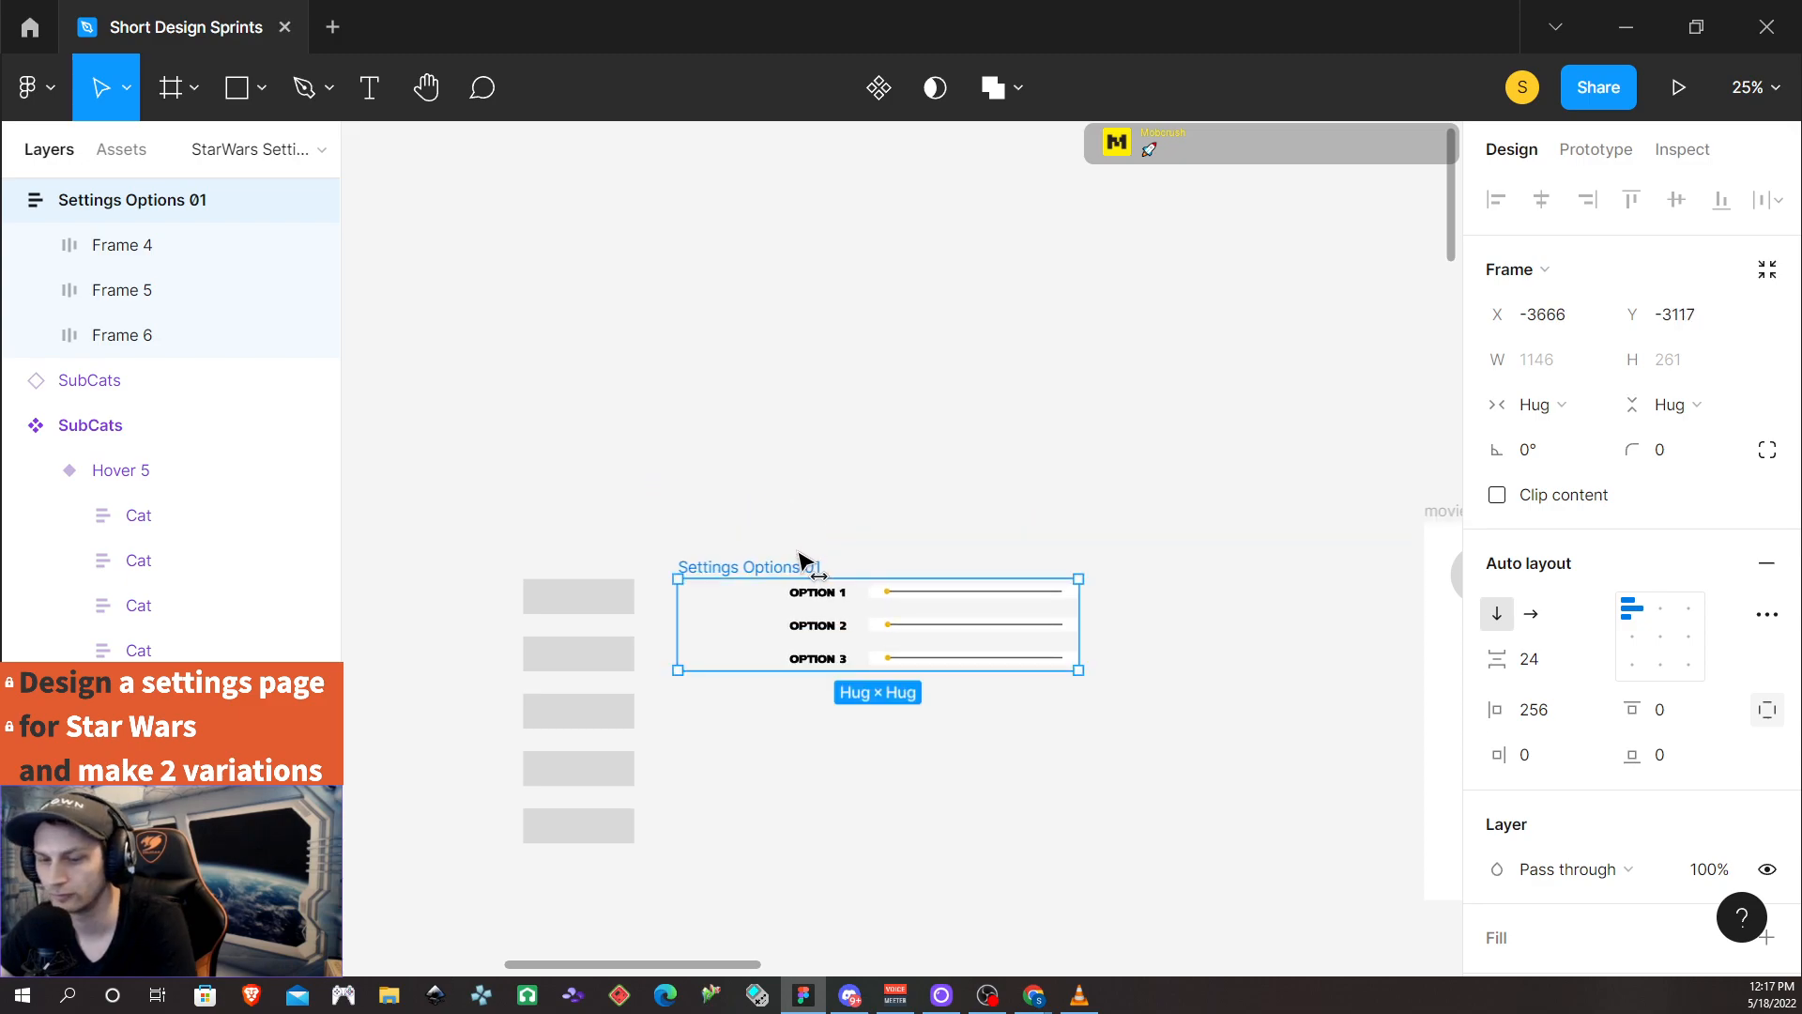
{"action": "key", "text": "ctrl+z"}
{"action": "left_click_drag", "start_coordinate": [718, 575], "coordinate": [488, 682]}
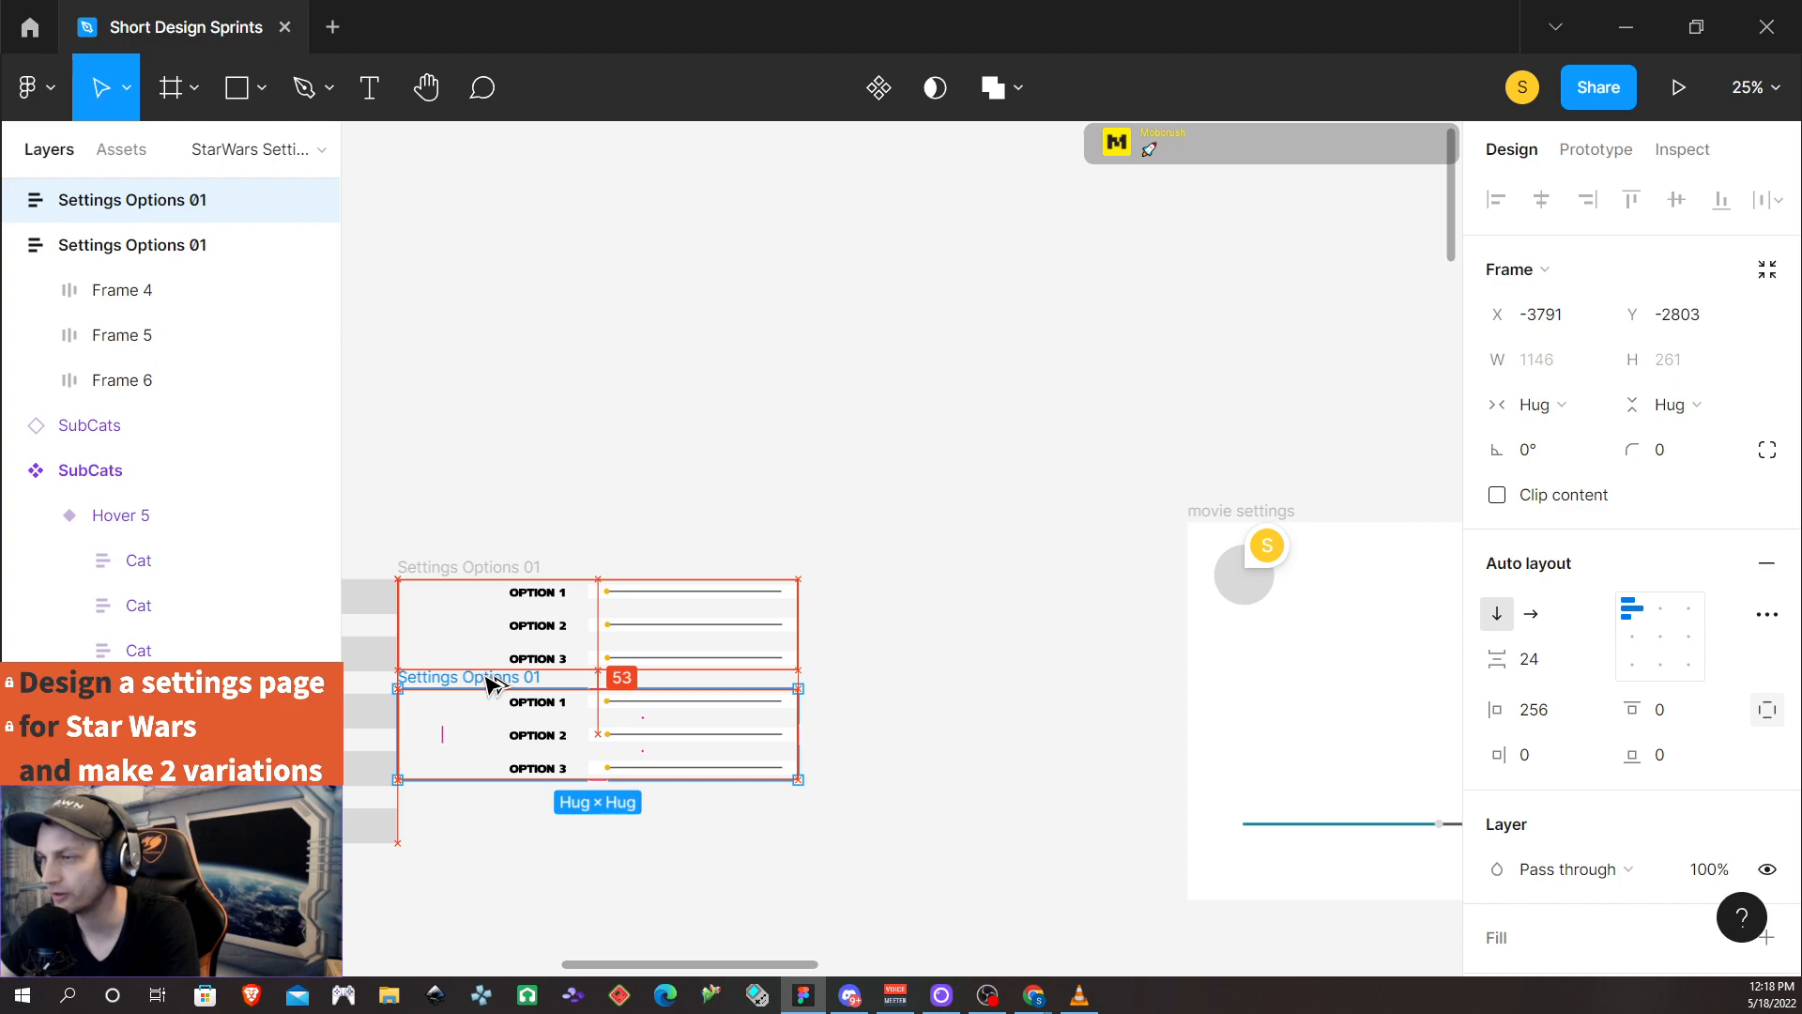
{"action": "left_click_drag", "start_coordinate": [487, 677], "coordinate": [486, 677]}
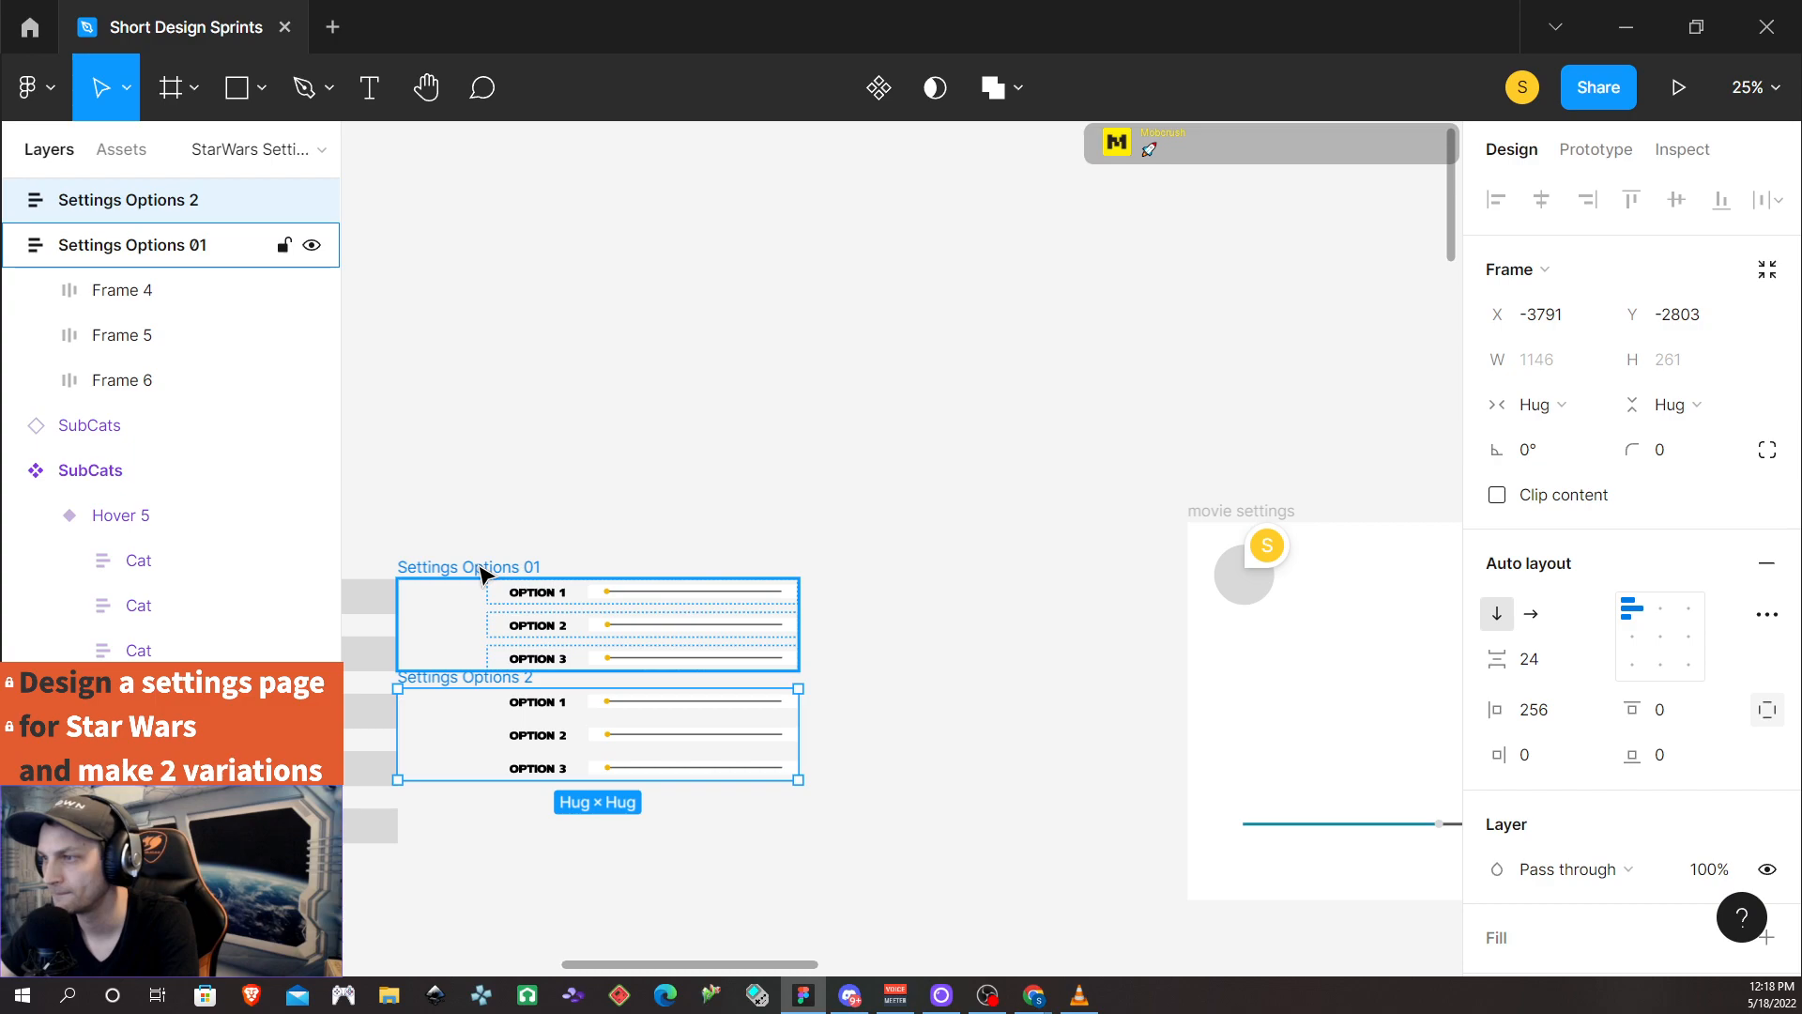
{"action": "left_click_drag", "start_coordinate": [480, 572], "coordinate": [646, 306]}
{"action": "left_click_drag", "start_coordinate": [489, 680], "coordinate": [656, 453]}
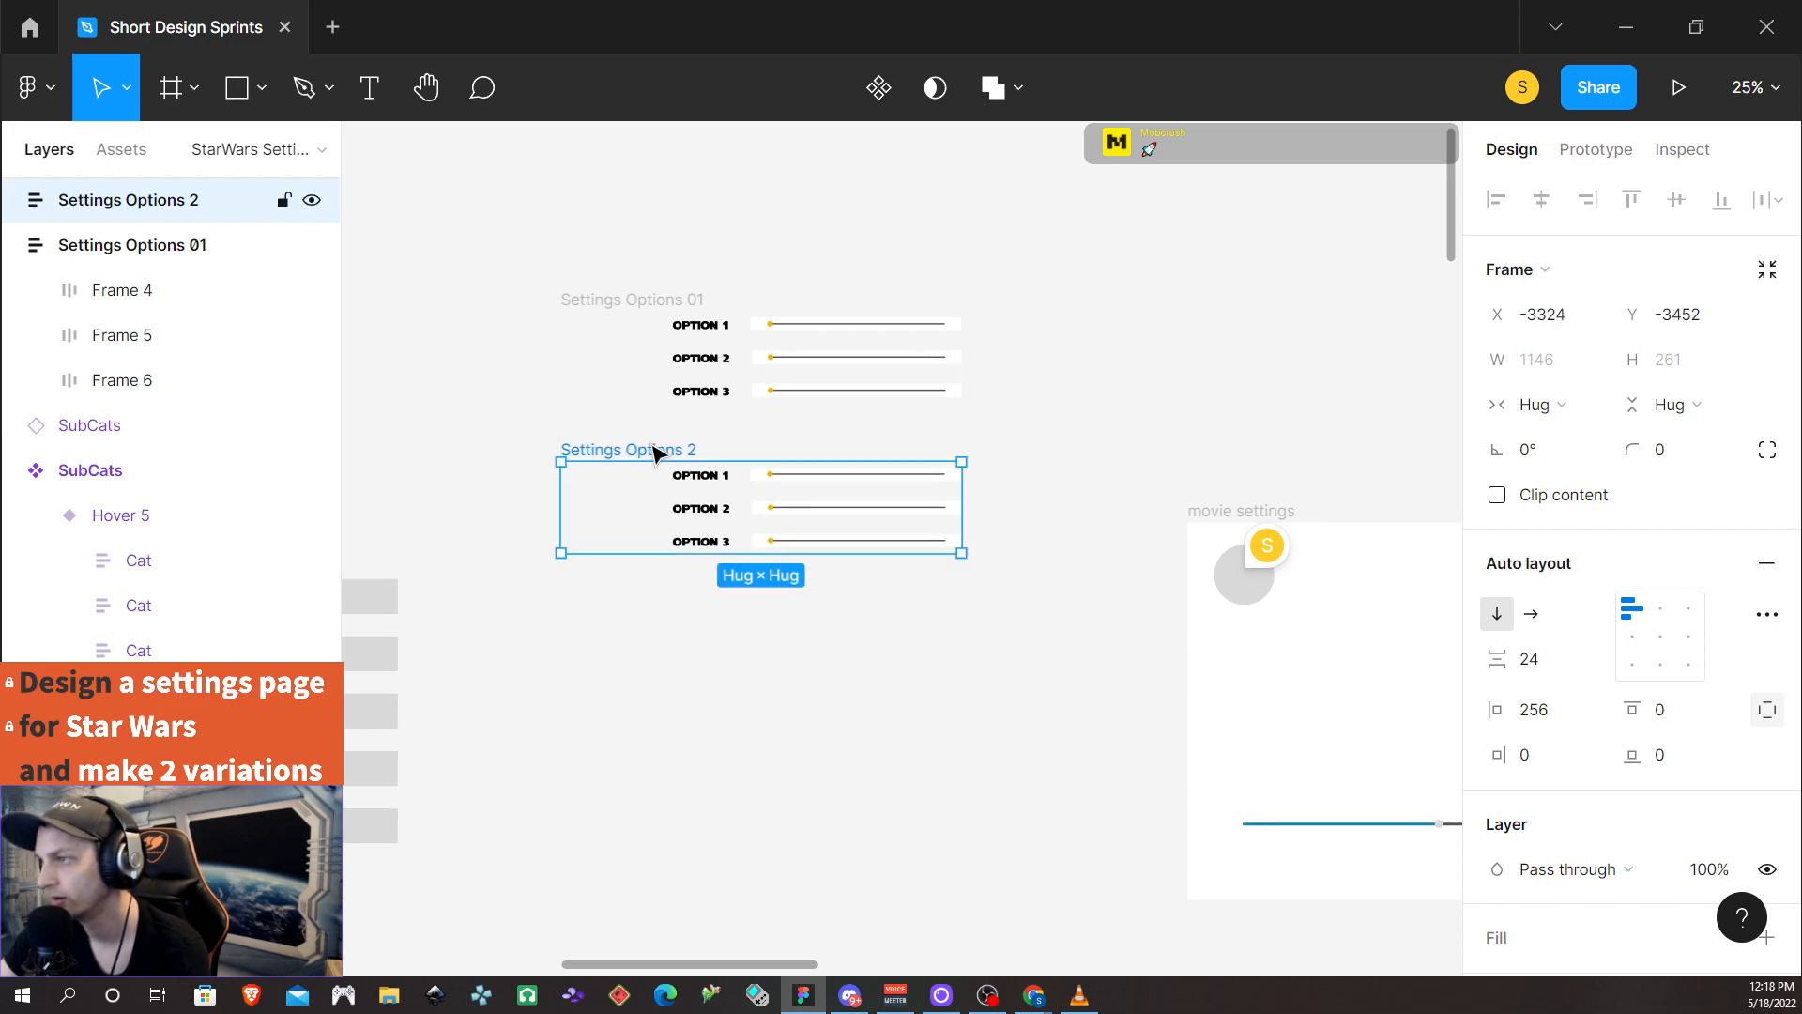
Add two duplicated slider rows at the end of Settings Options 2 and label them Option 4 and Option 5
{"action": "left_click", "coordinate": [832, 544]}
{"action": "left_click_drag", "start_coordinate": [833, 544], "coordinate": [795, 587]}
{"action": "double_click", "coordinate": [726, 575]}
{"action": "double_click", "coordinate": [727, 574]}
{"action": "double_click", "coordinate": [727, 575]}
{"action": "type", "text": "4"}
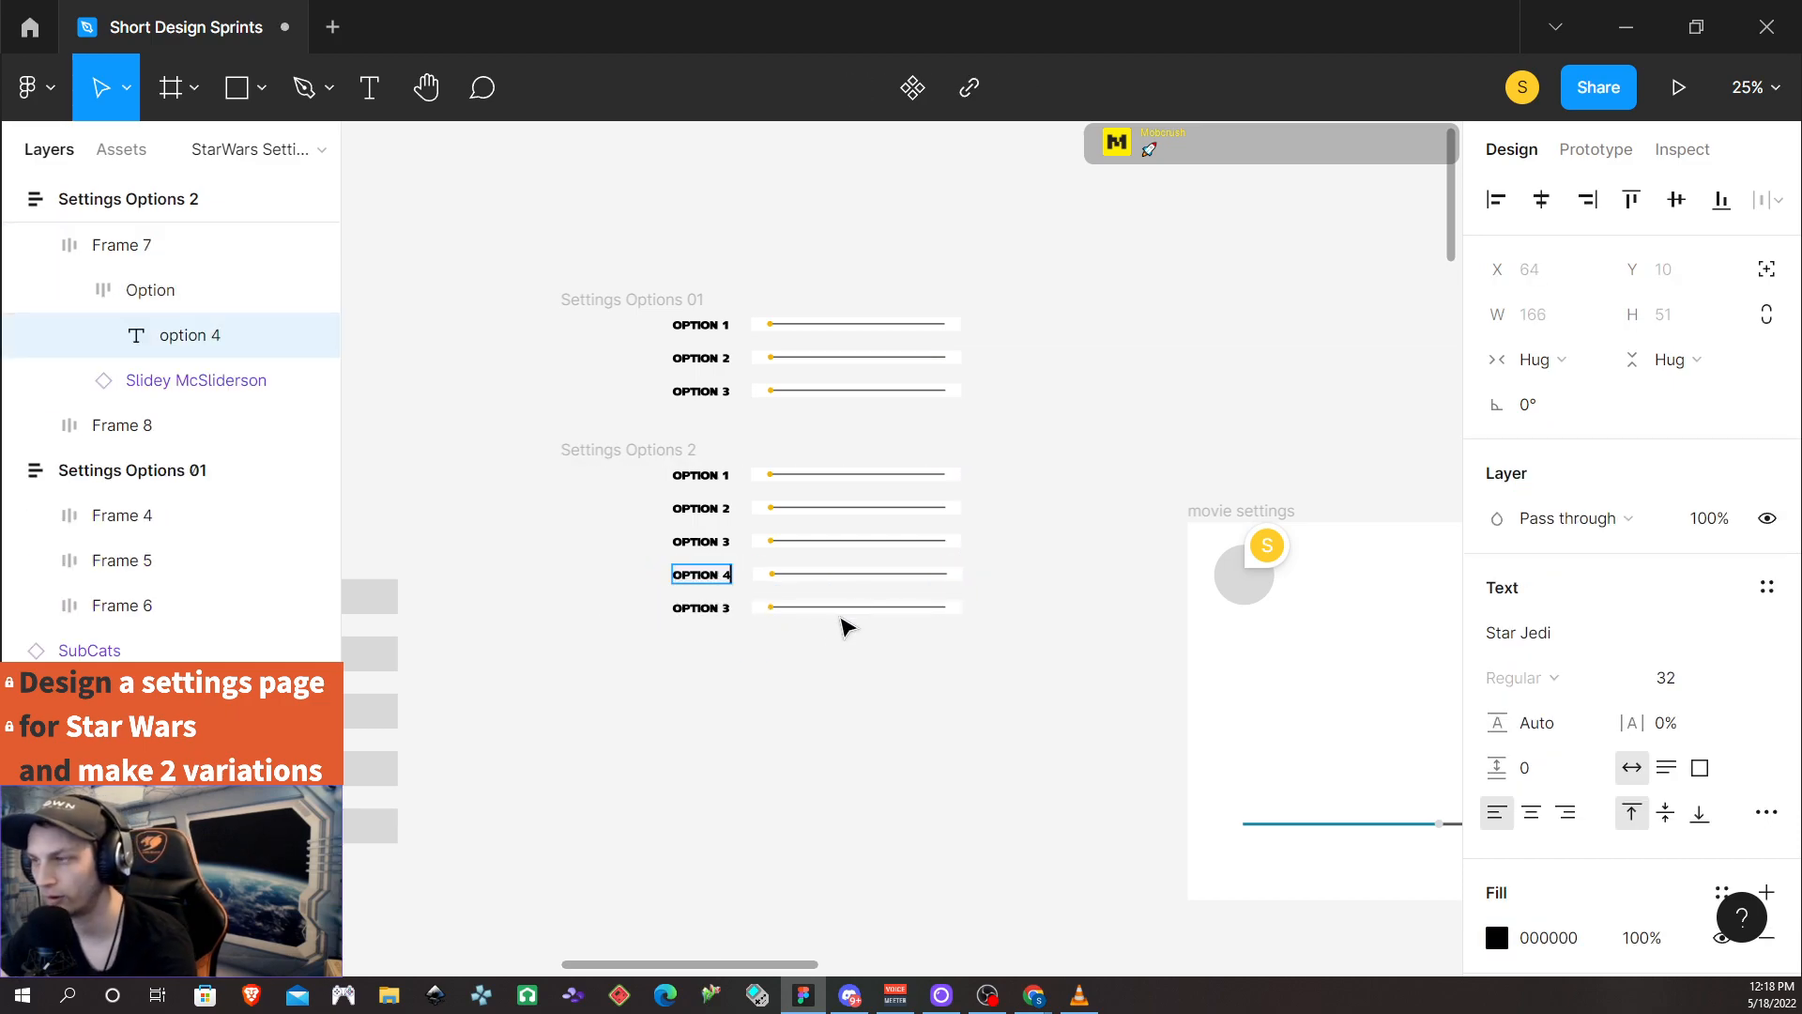
{"action": "double_click", "coordinate": [727, 610]}
{"action": "type", "text": "5"}
{"action": "key", "text": "Escape"}
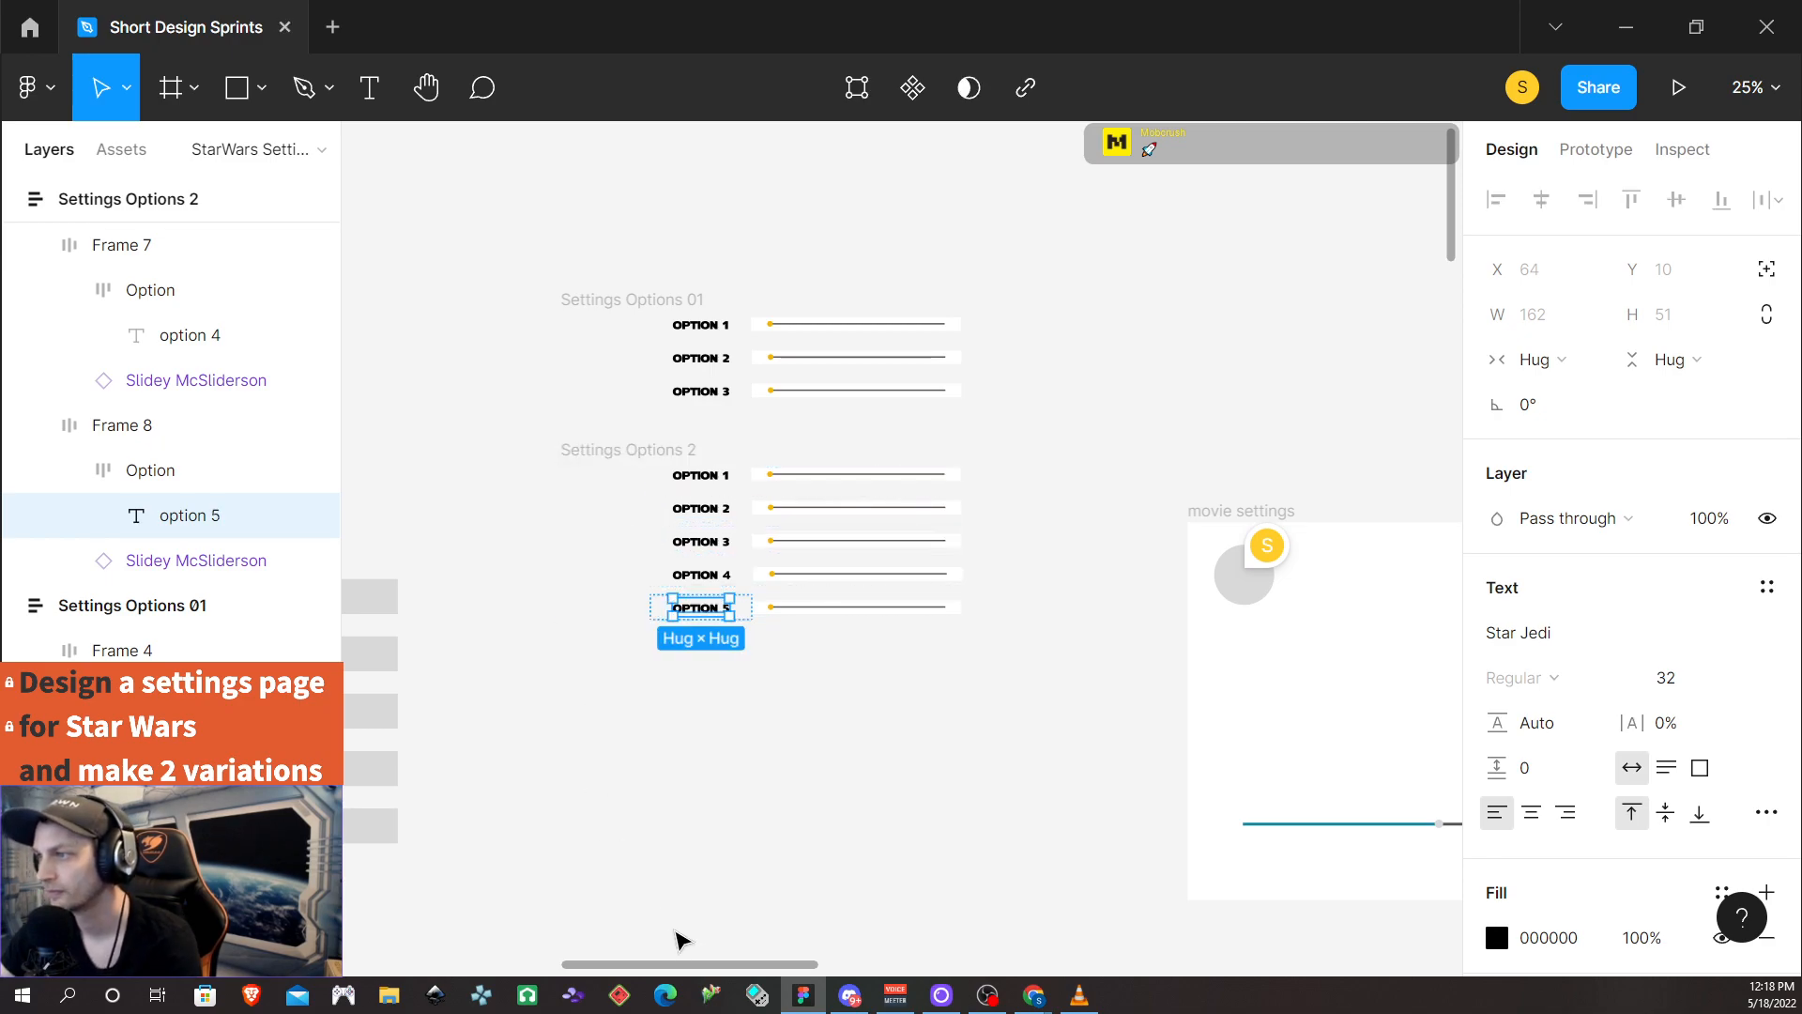
{"action": "left_click", "coordinate": [675, 835]}
Duplicate the five-row Settings Options 2 frame and place the copy directly below it at Y -2832
{"action": "left_click", "coordinate": [648, 448]}
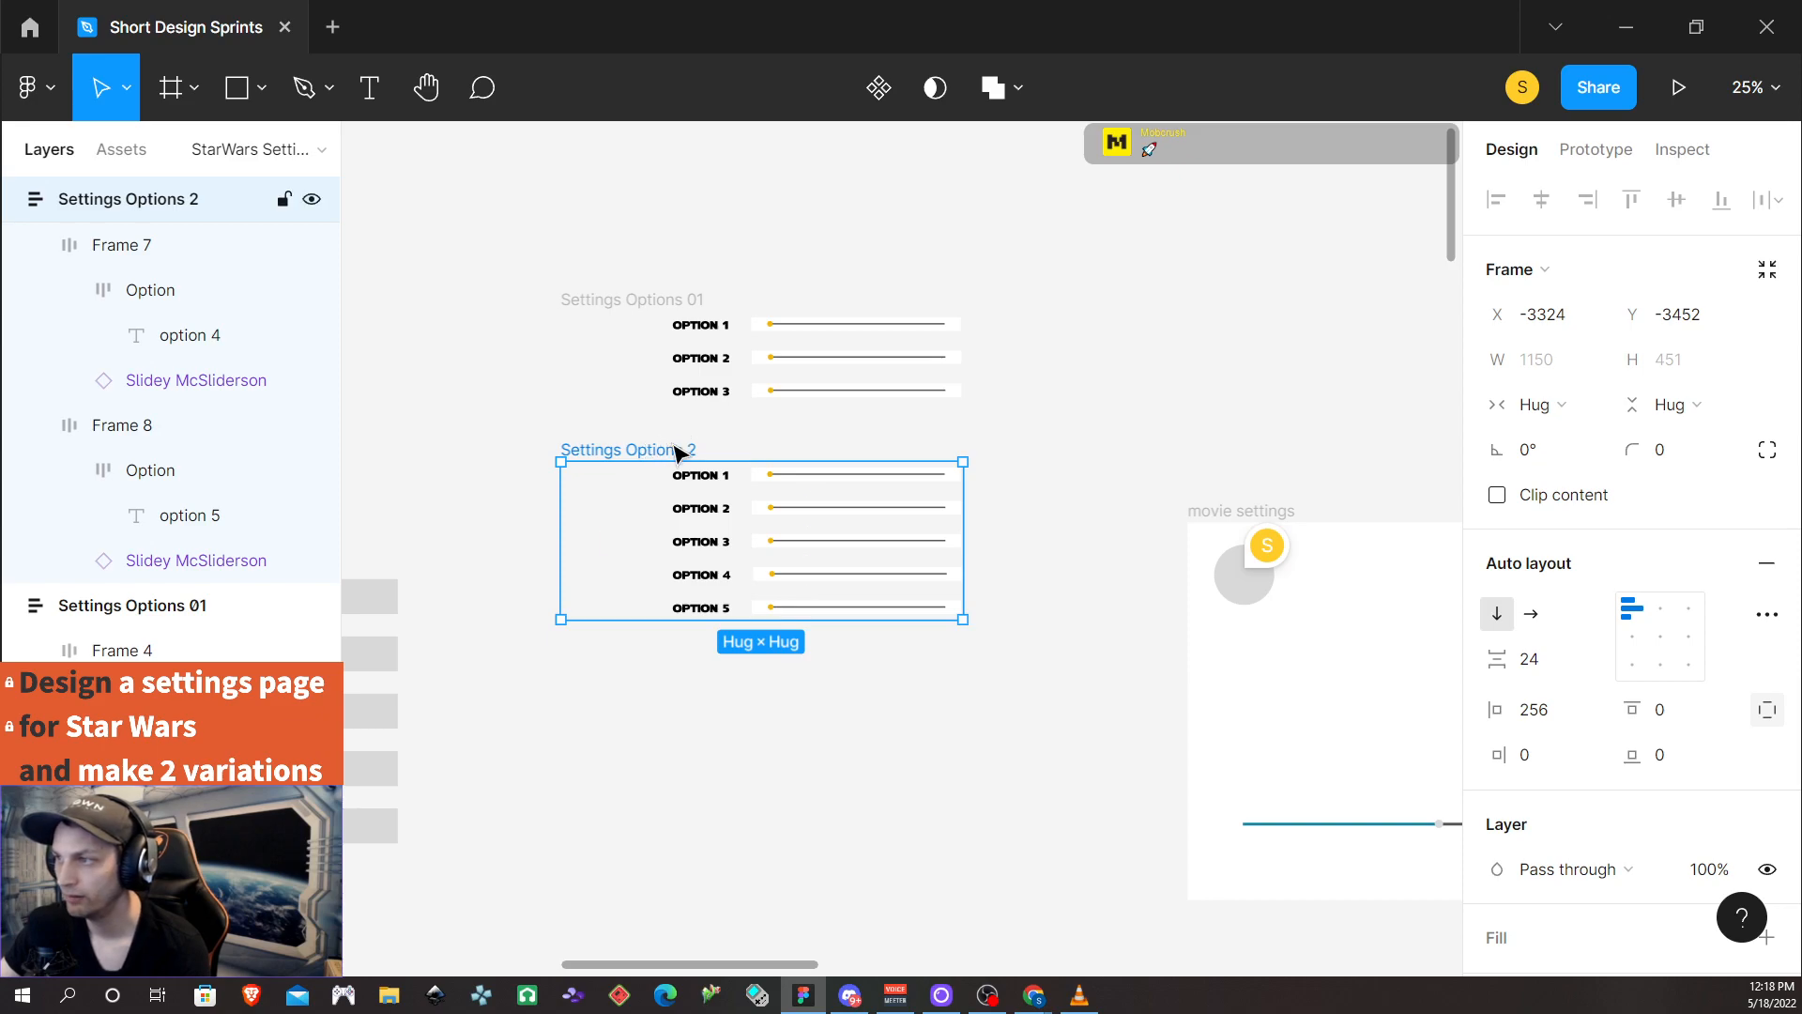
{"action": "left_click", "coordinate": [529, 428]}
{"action": "left_click", "coordinate": [644, 451]}
{"action": "left_click_drag", "start_coordinate": [661, 458], "coordinate": [672, 665]}
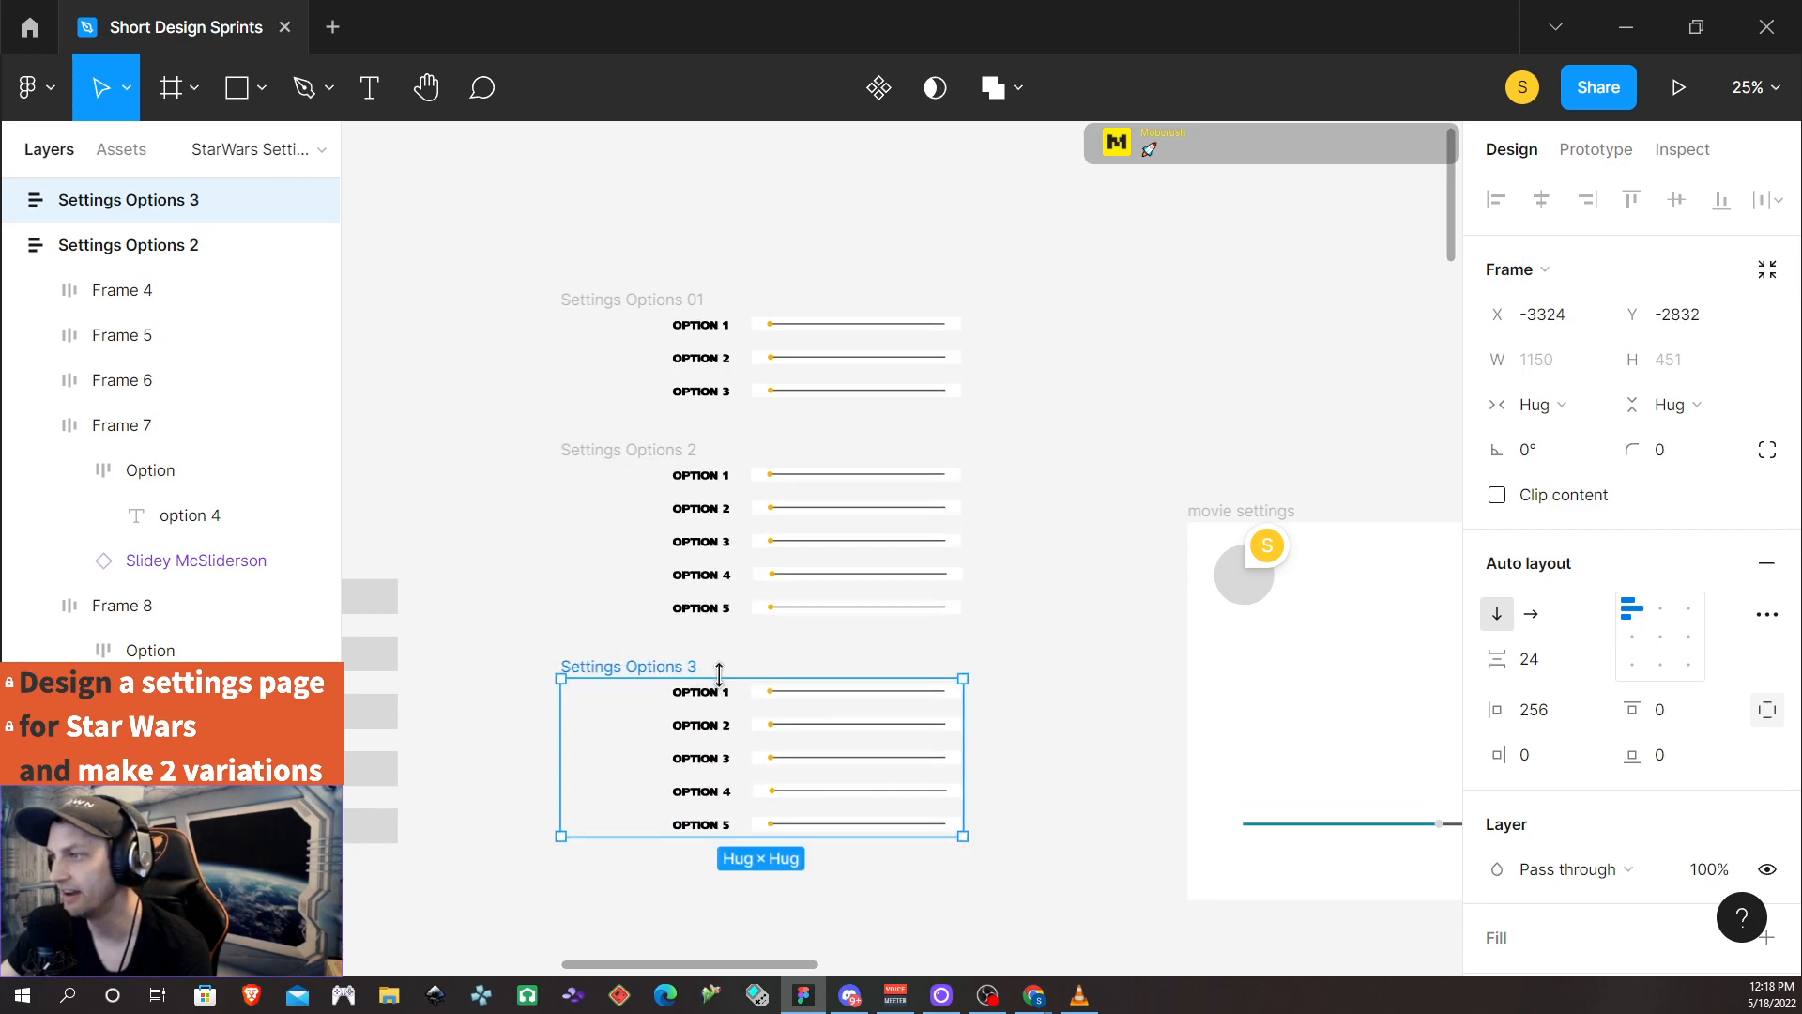
Delete the Option 5 row from Settings Options 3
{"action": "scroll", "coordinate": [694, 666], "scroll_direction": "up", "scroll_amount": 1}
{"action": "scroll", "coordinate": [704, 668], "scroll_direction": "down", "scroll_amount": 2}
{"action": "scroll", "coordinate": [702, 646], "scroll_direction": "down", "scroll_amount": 2}
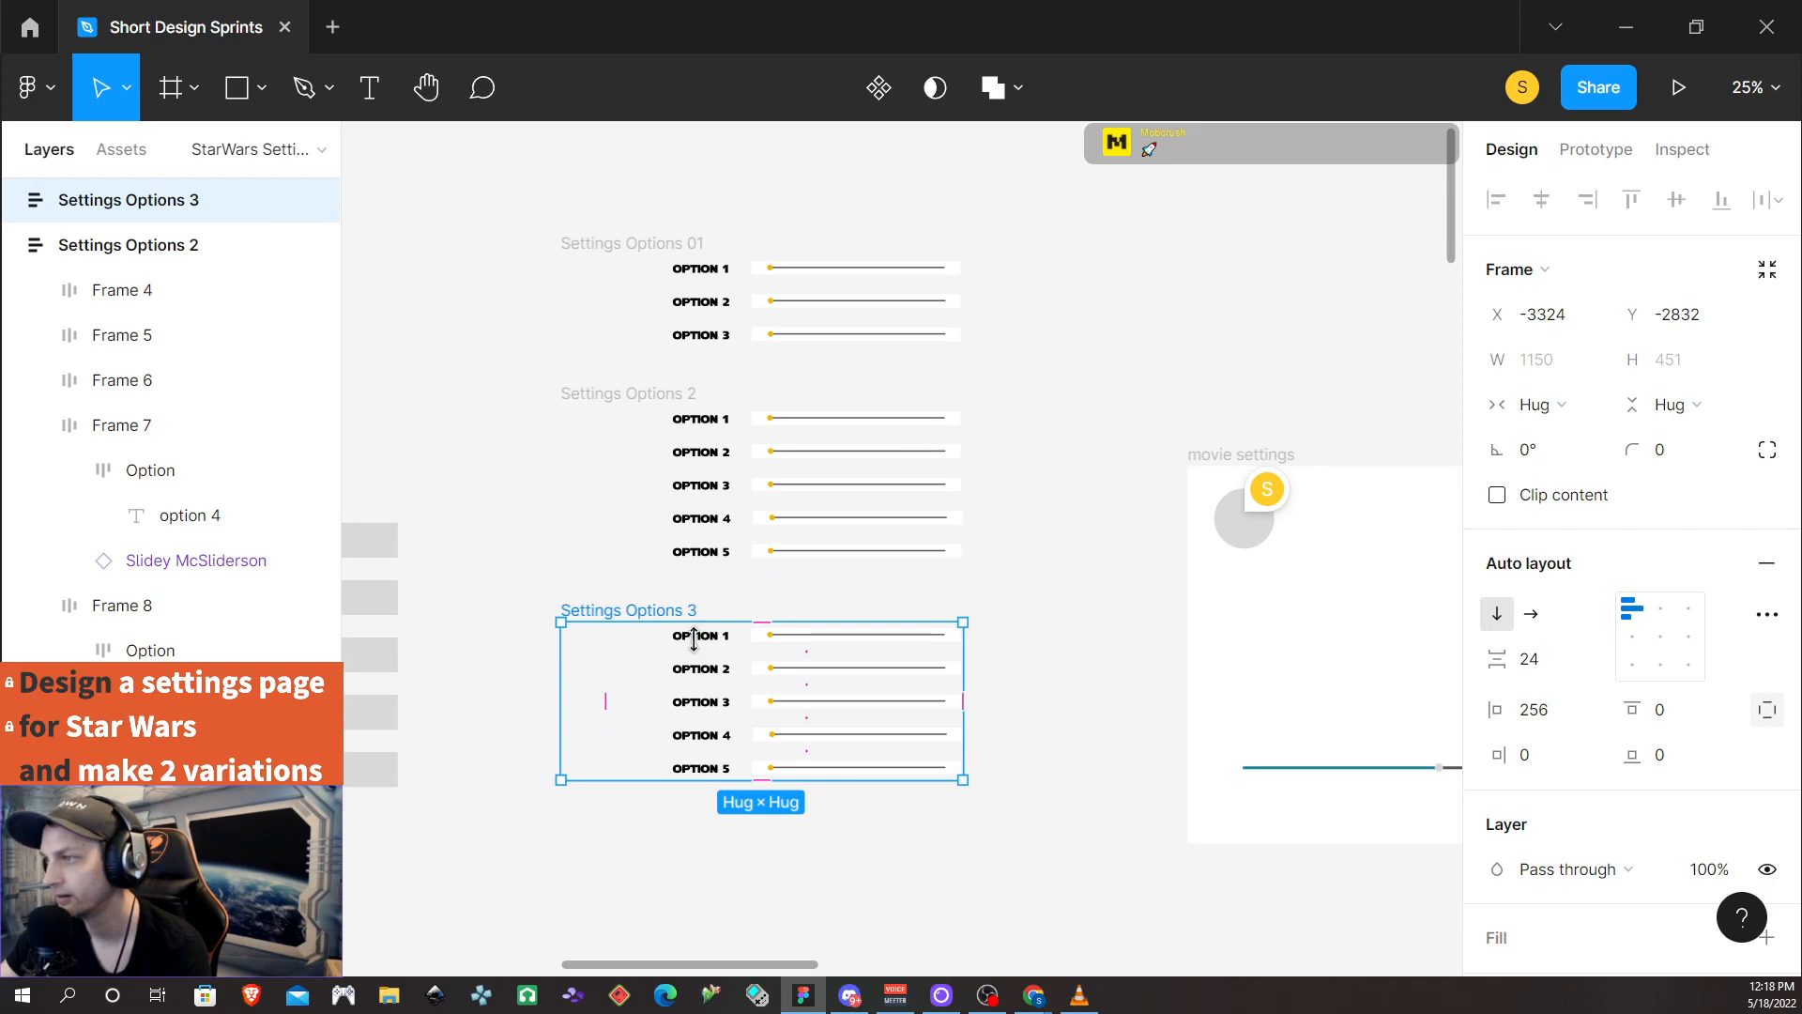
{"action": "scroll", "coordinate": [751, 695], "scroll_direction": "down", "scroll_amount": 2}
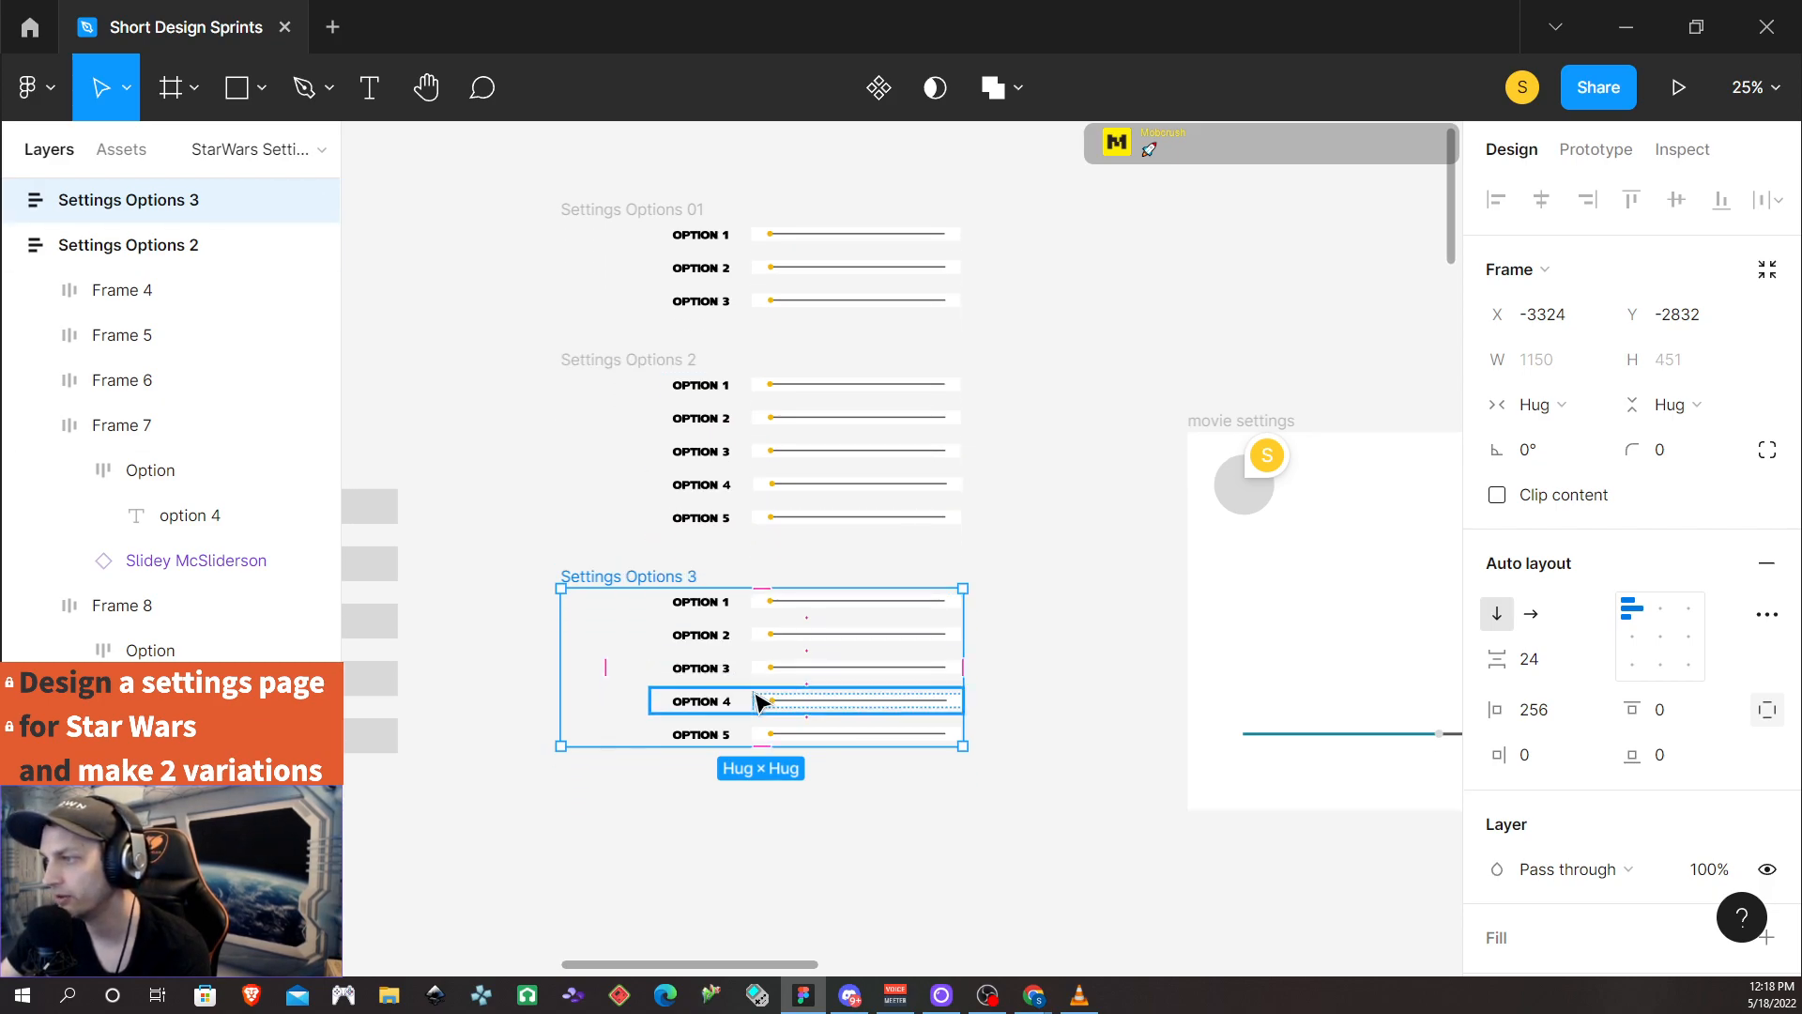
{"action": "scroll", "coordinate": [813, 665], "scroll_direction": "down", "scroll_amount": 1}
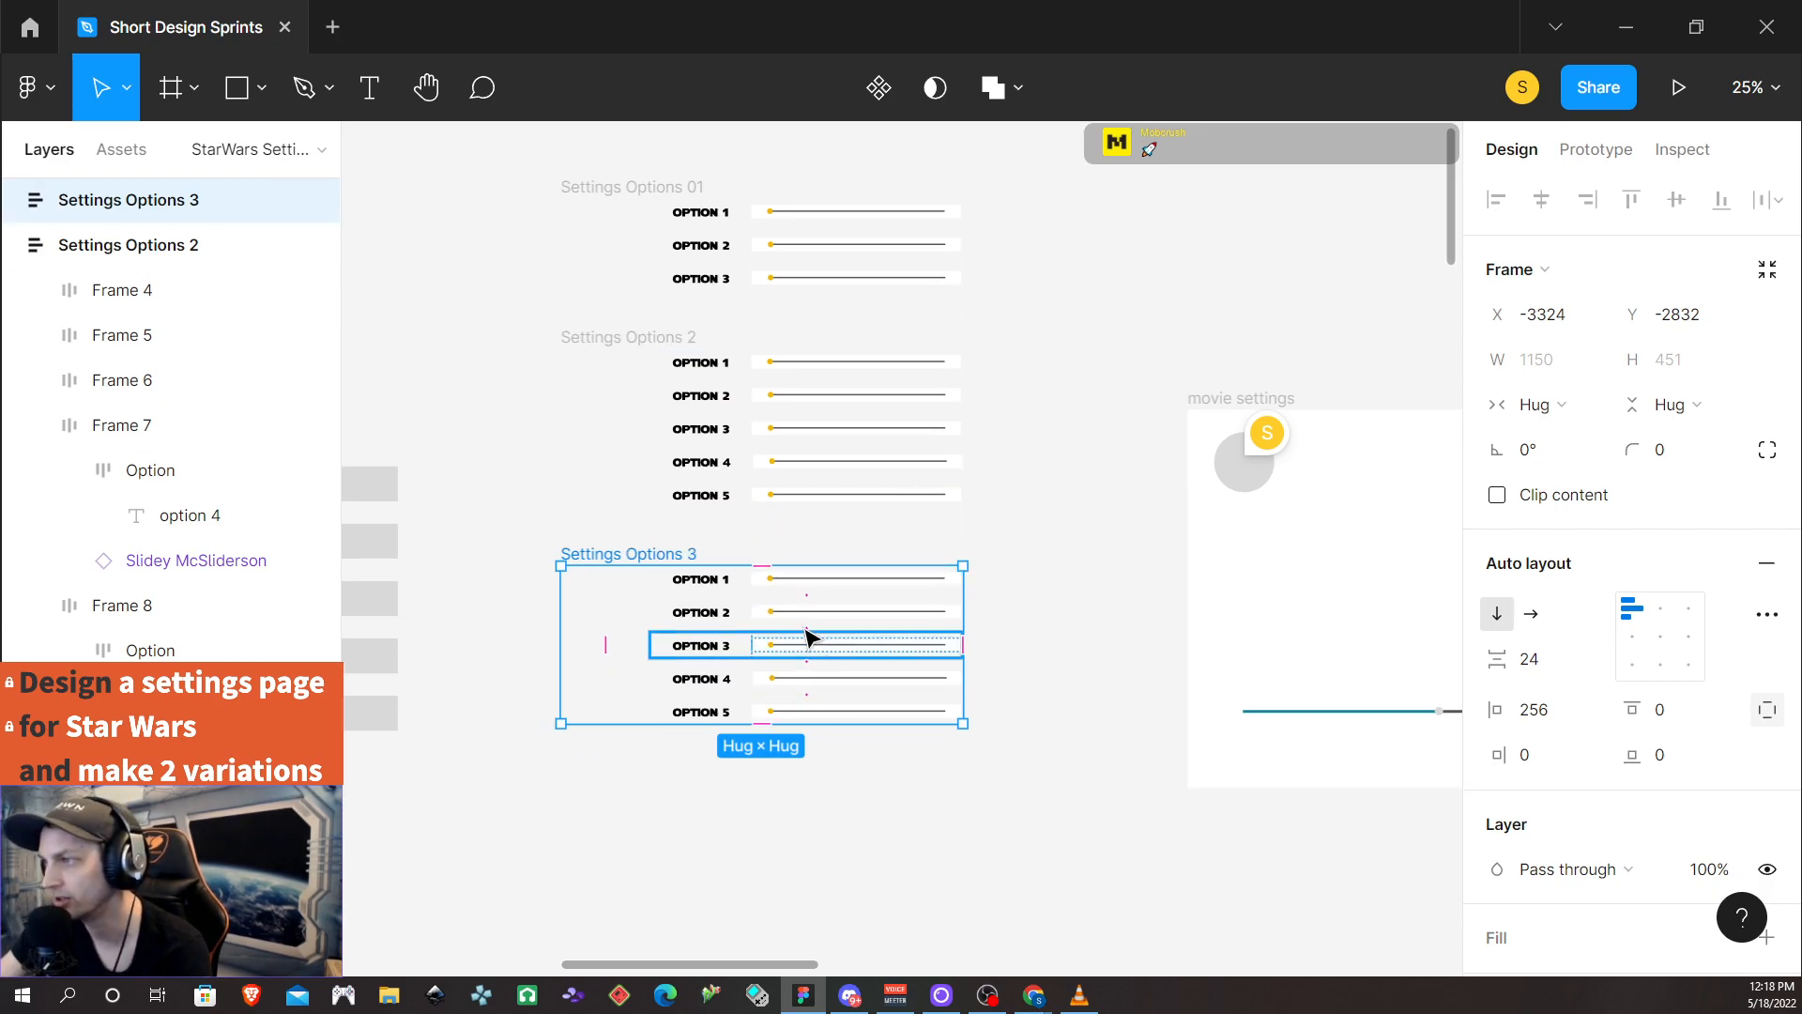
{"action": "left_click", "coordinate": [853, 714]}
{"action": "key", "text": "Delete"}
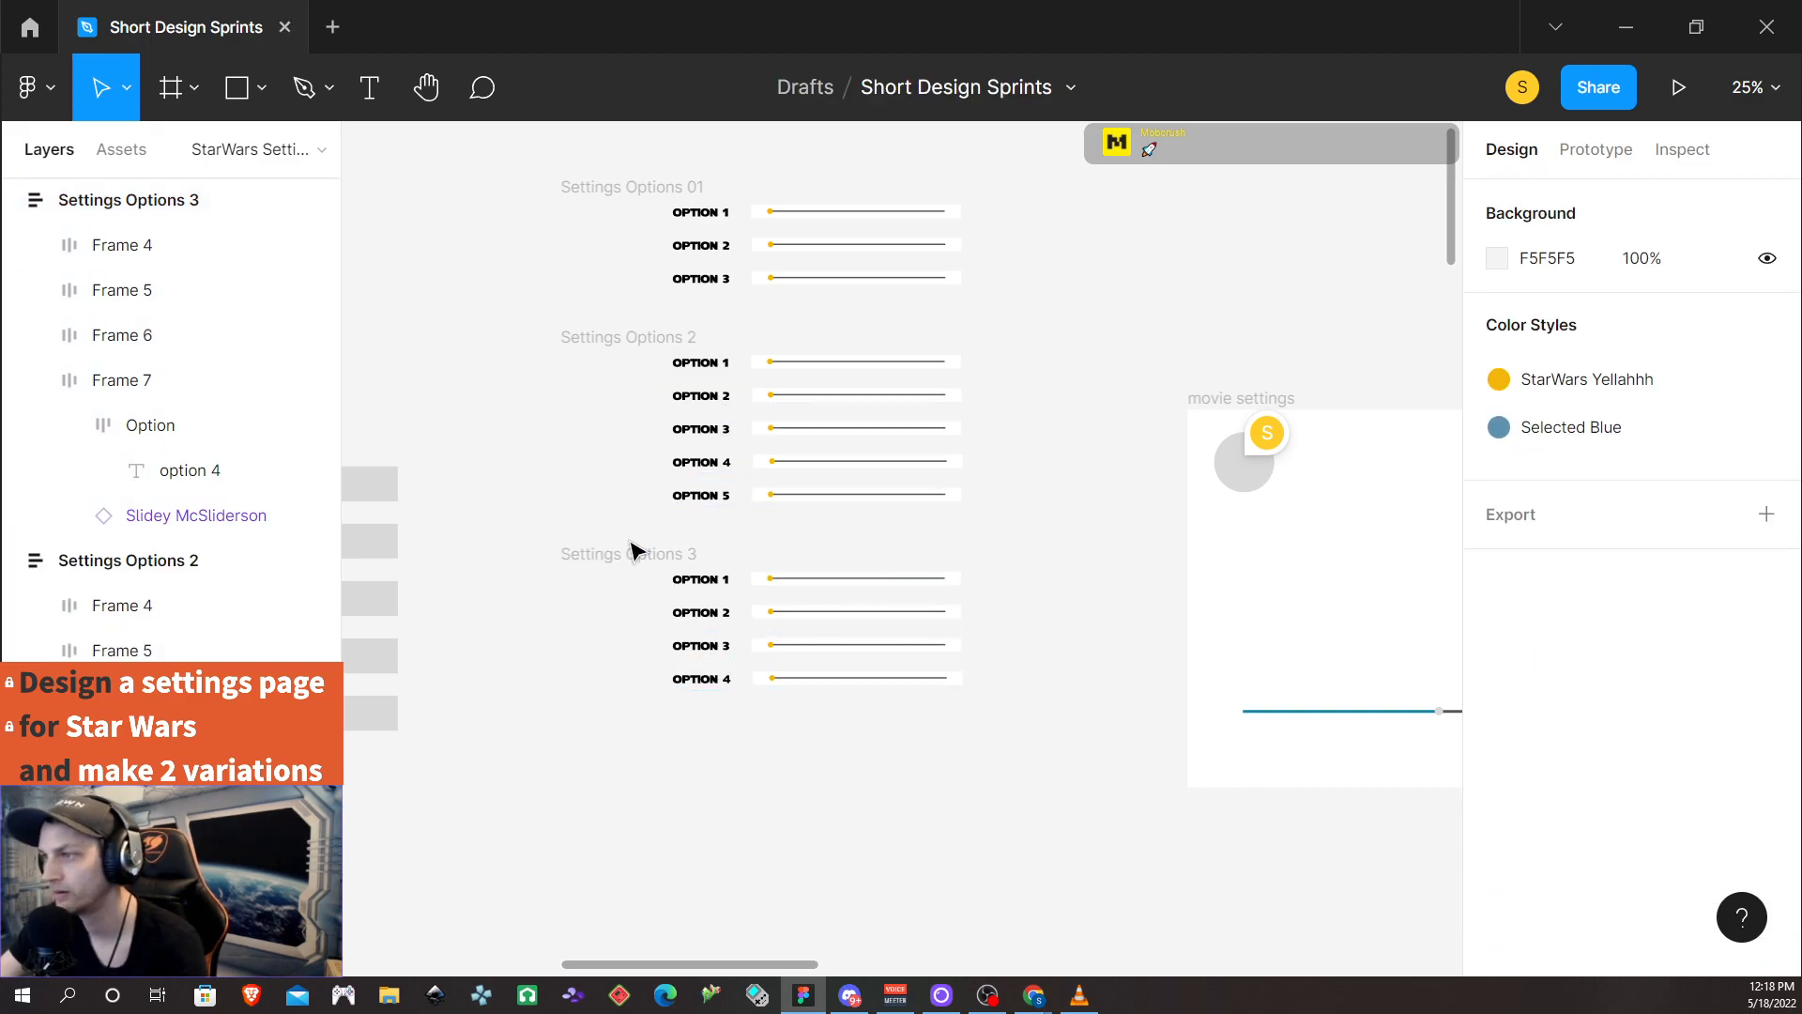
Duplicate the four-row Settings Options 3 frame and place the copy directly below it at Y -2307
{"action": "left_click", "coordinate": [635, 561]}
{"action": "left_click_drag", "start_coordinate": [635, 561], "coordinate": [637, 744]}
{"action": "scroll", "coordinate": [833, 814], "scroll_direction": "down", "scroll_amount": 2}
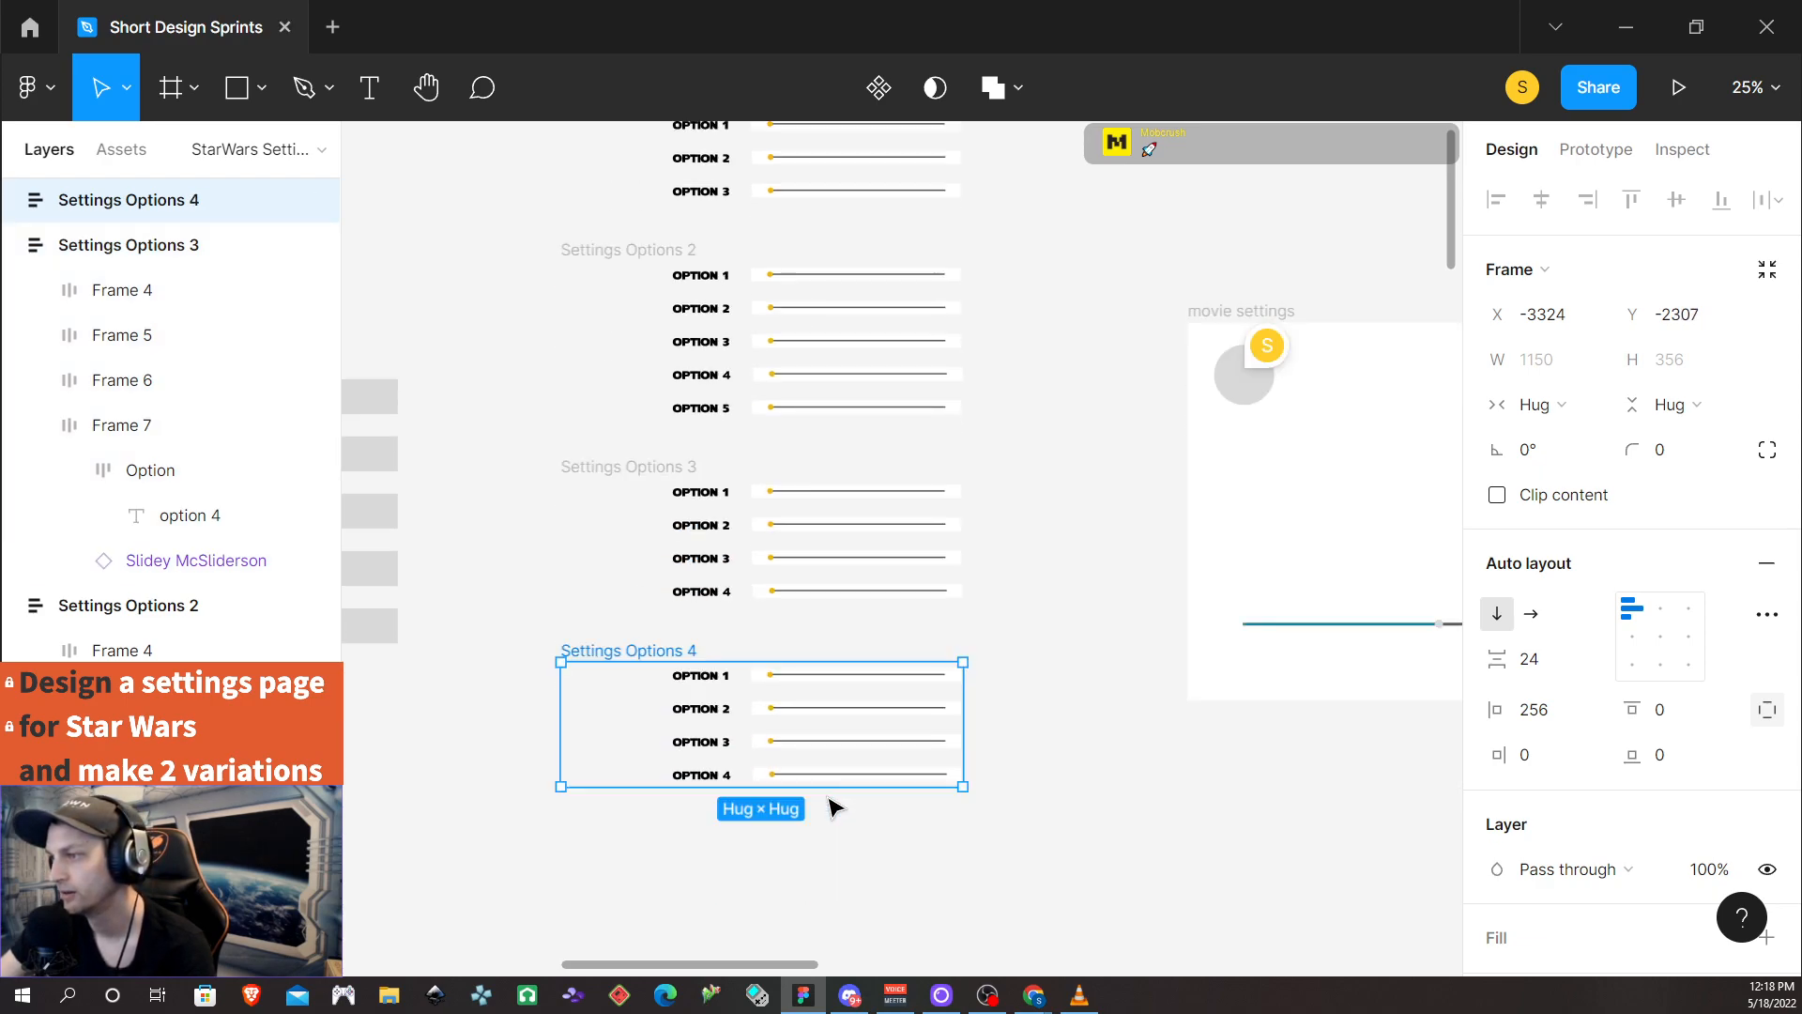
Duplicate all four option rows of Settings Options 4 inside the same frame, beneath the existing Option 4 row
{"action": "left_click", "coordinate": [816, 694]}
{"action": "left_click", "coordinate": [869, 716], "text": "shift"}
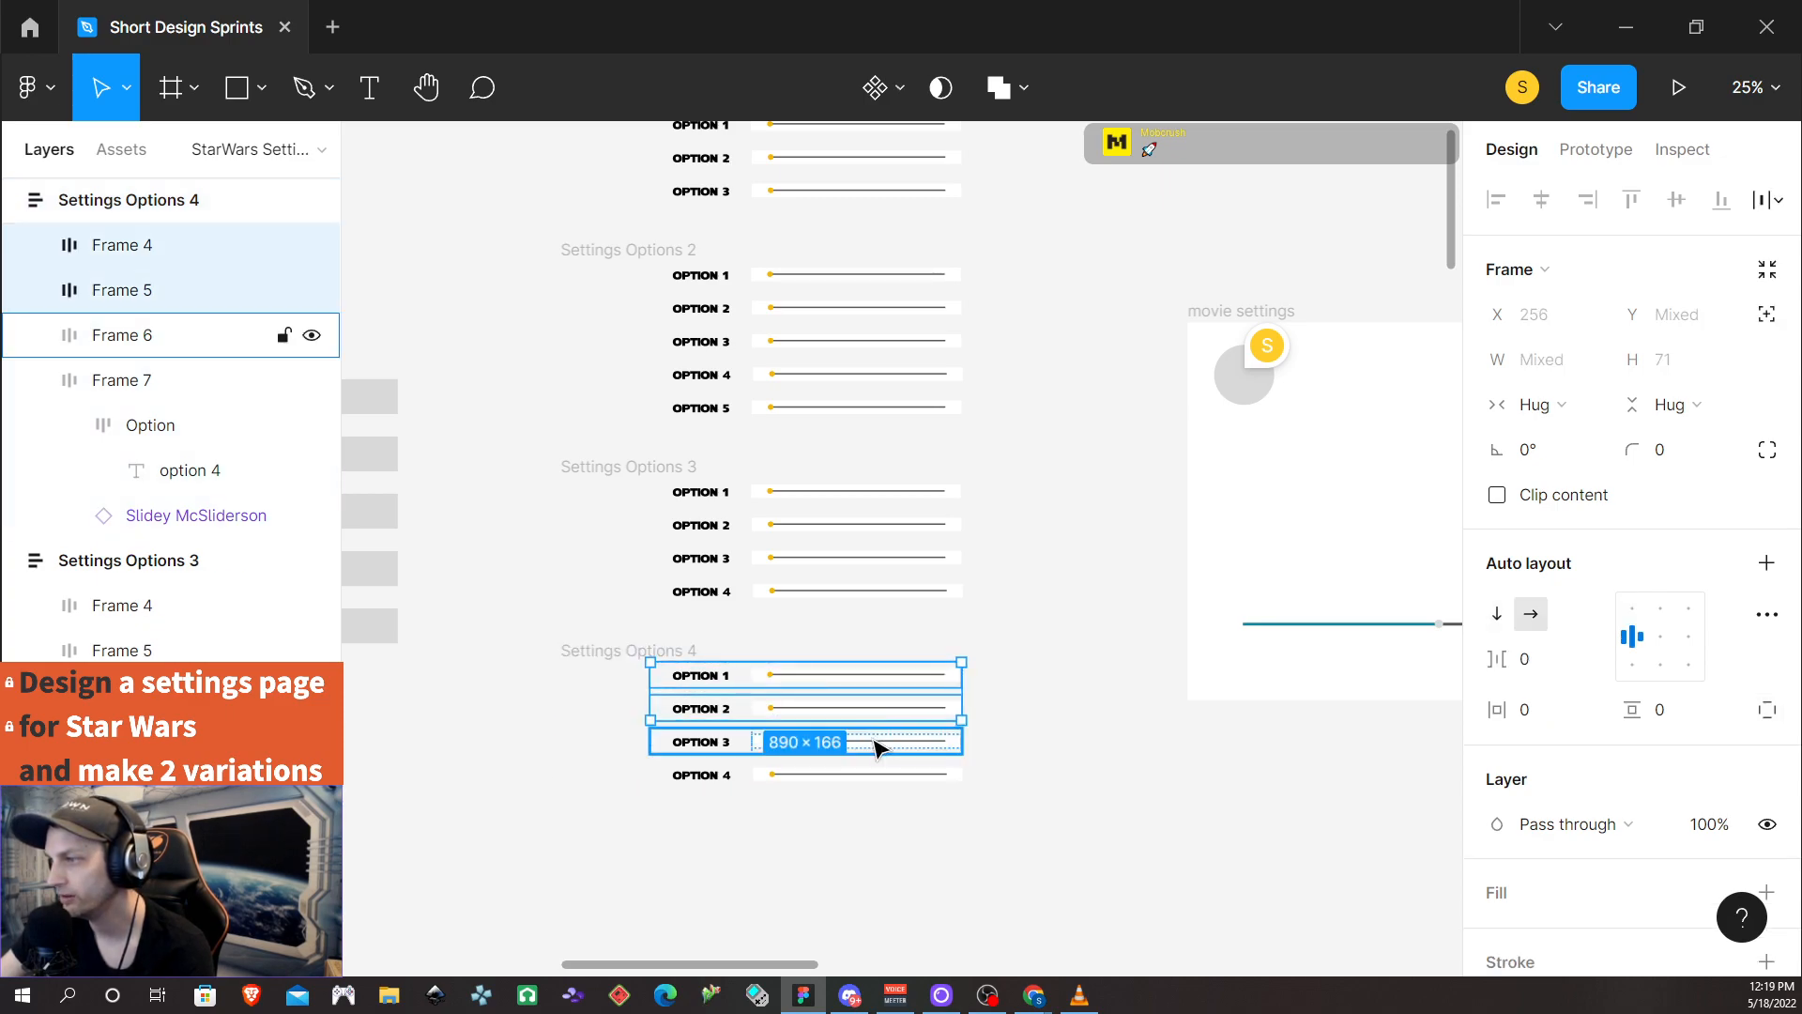
{"action": "left_click", "coordinate": [876, 748], "text": "shift"}
{"action": "left_click", "coordinate": [876, 775], "text": "shift"}
{"action": "scroll", "coordinate": [856, 771], "scroll_direction": "up", "scroll_amount": 1}
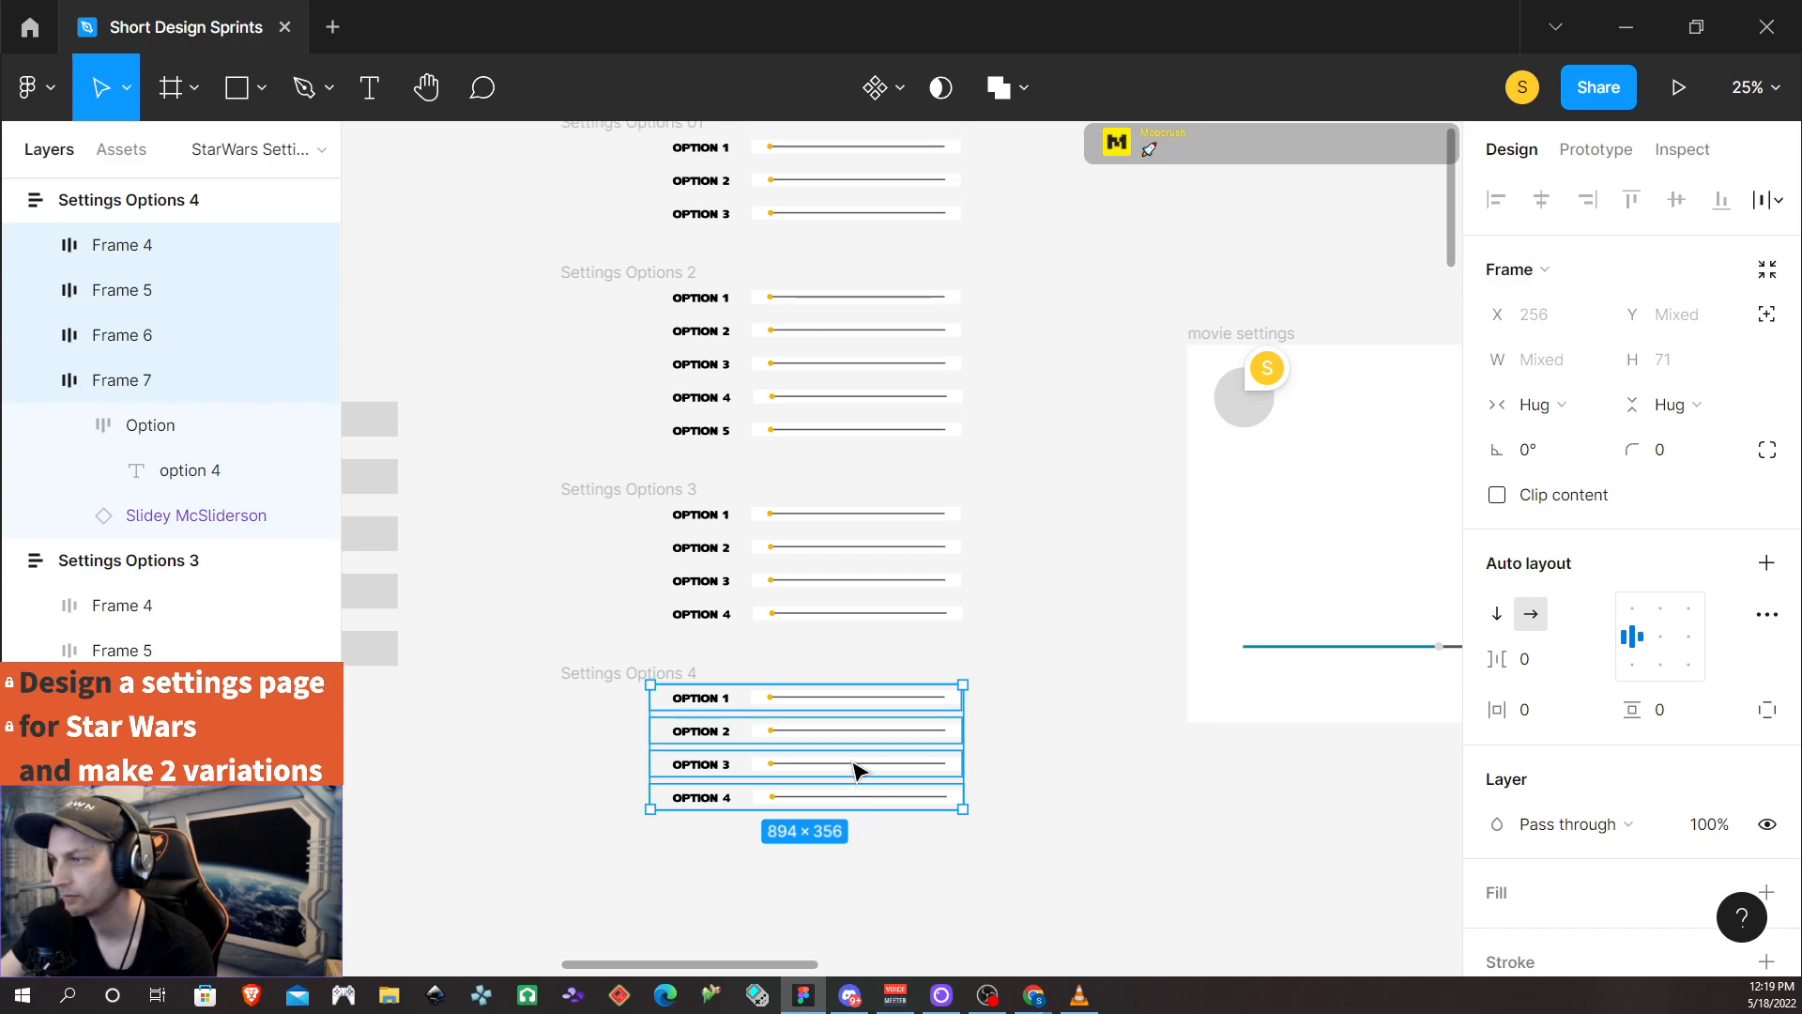
{"action": "scroll", "coordinate": [856, 771], "scroll_direction": "down", "scroll_amount": 5}
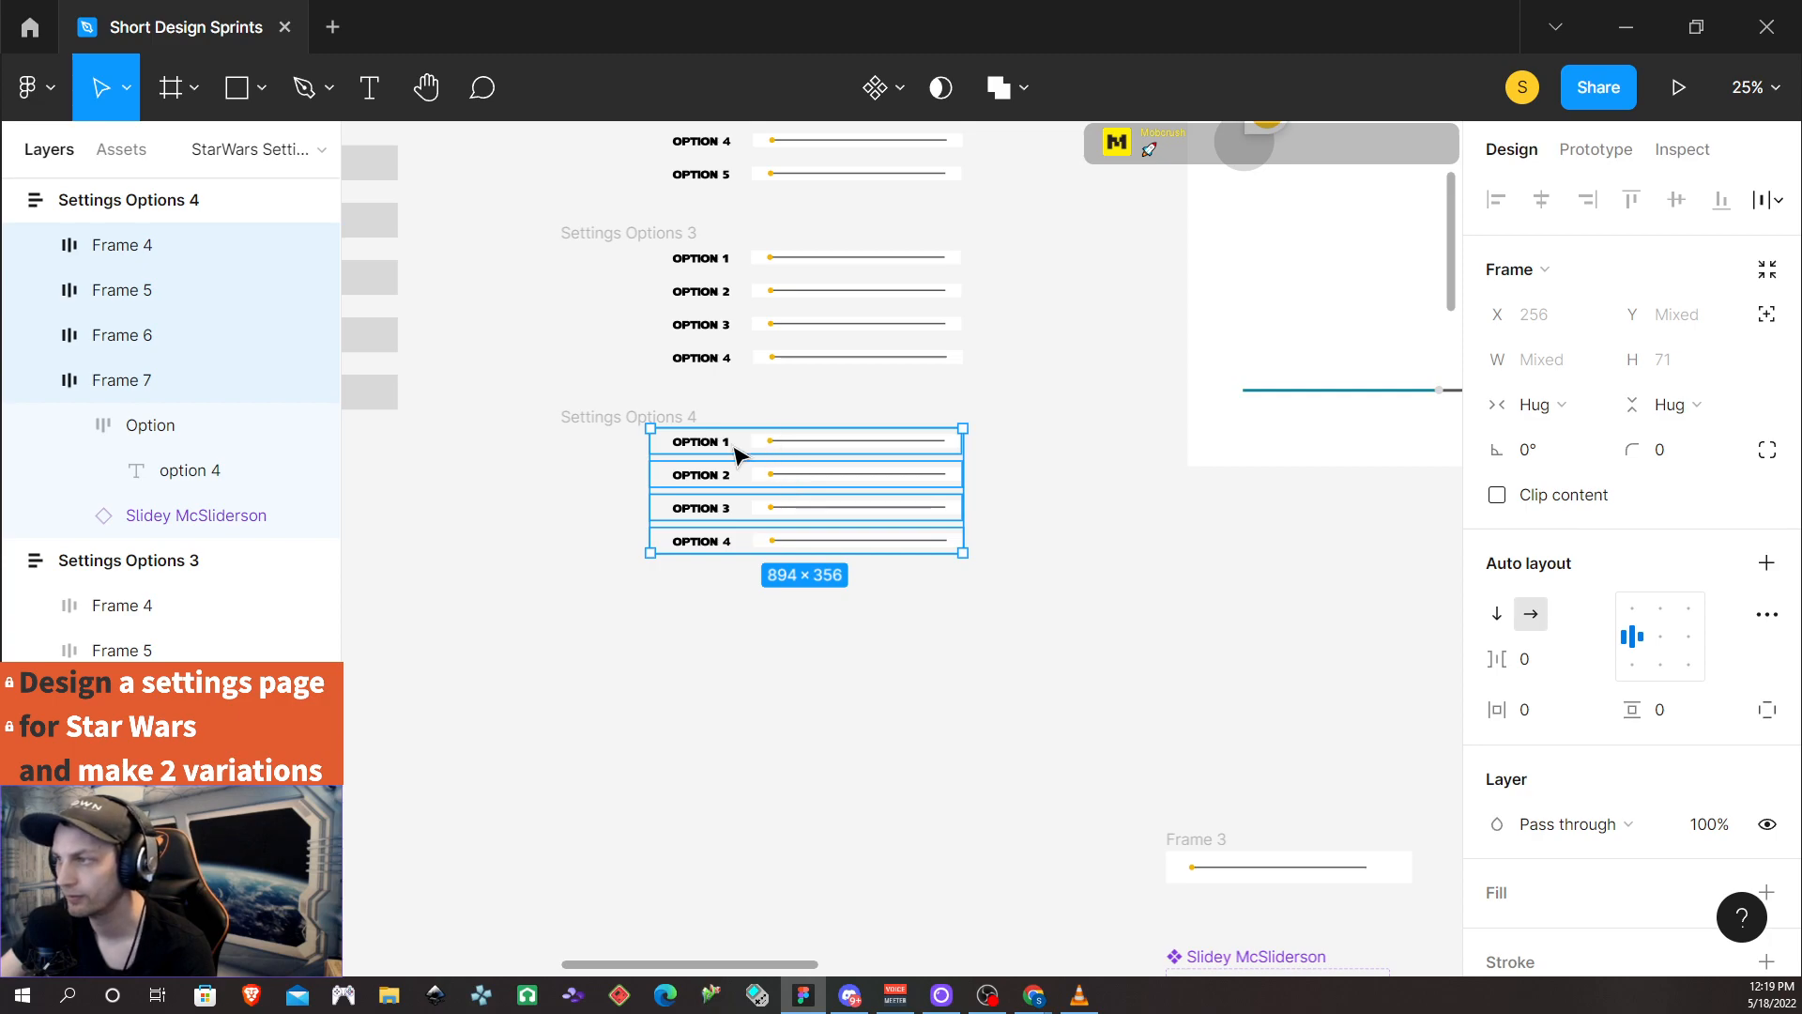
{"action": "left_click_drag", "start_coordinate": [736, 455], "coordinate": [740, 556]}
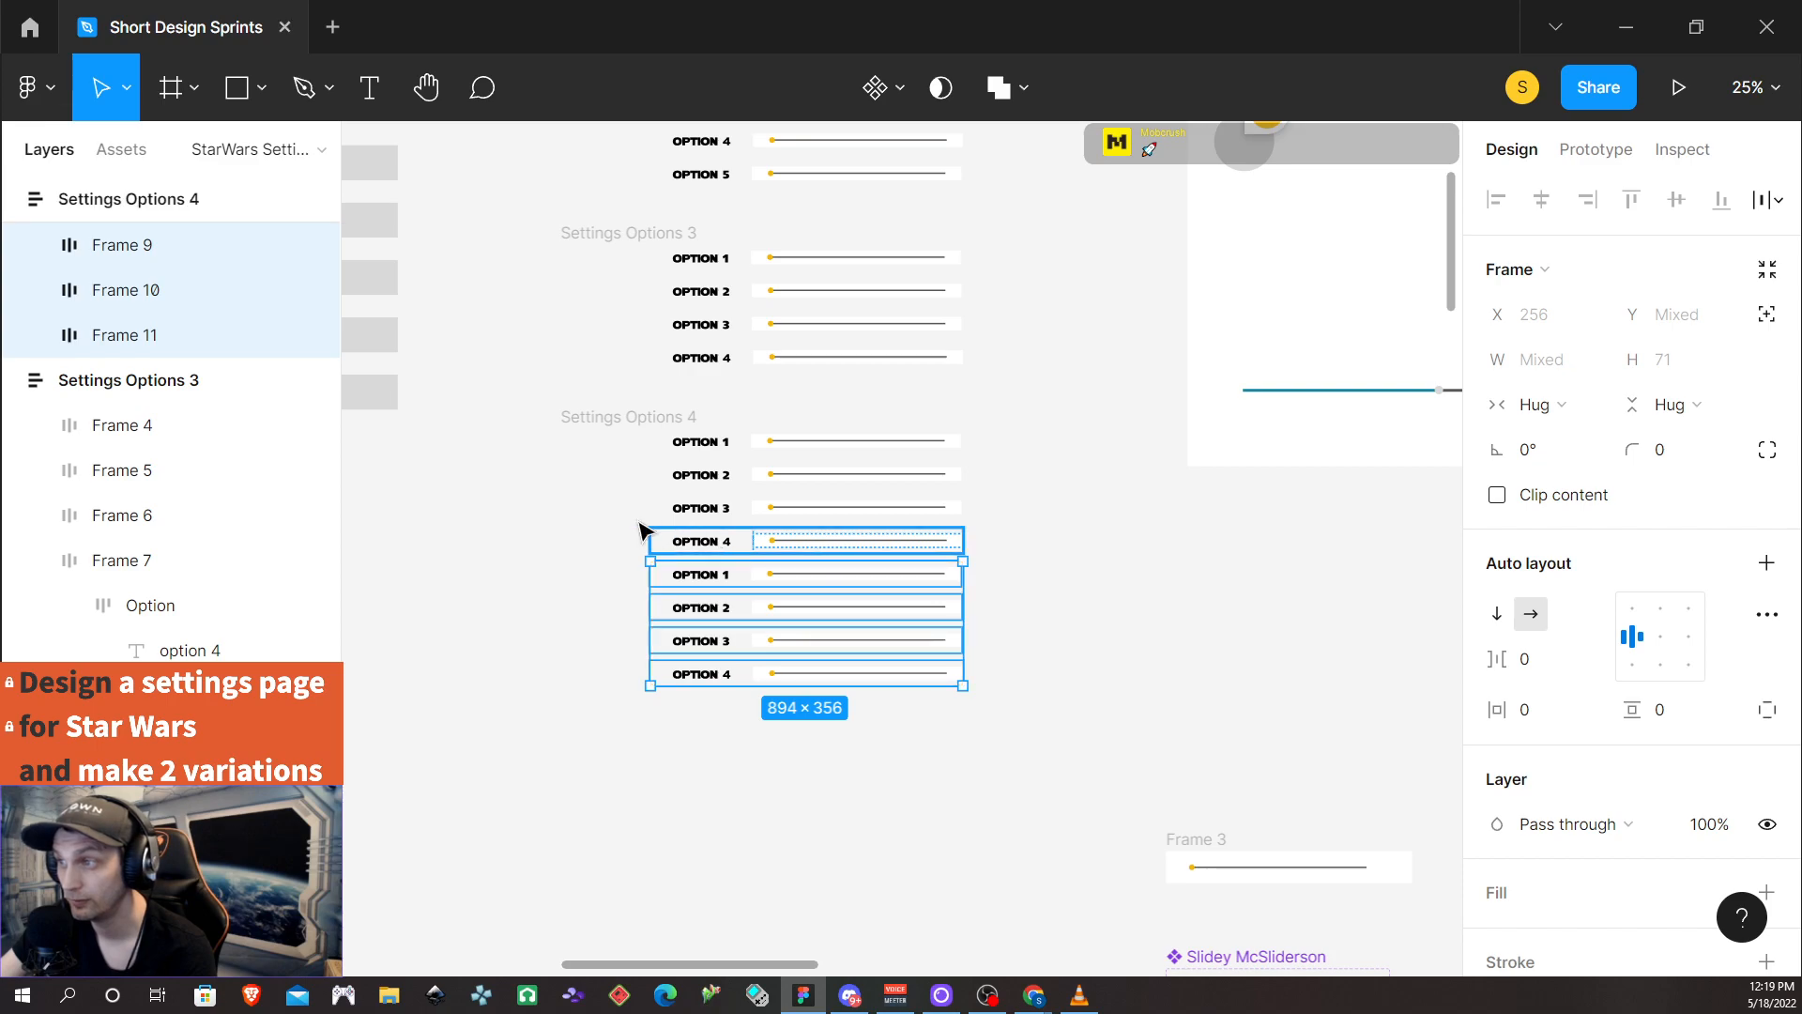
Relabel the first two duplicated rows in Settings Options 4 as Option 5 and Option 6
{"action": "scroll", "coordinate": [422, 500], "scroll_direction": "up", "scroll_amount": 1}
{"action": "scroll", "coordinate": [282, 495], "scroll_direction": "up", "scroll_amount": 3}
{"action": "scroll", "coordinate": [477, 497], "scroll_direction": "up", "scroll_amount": 1}
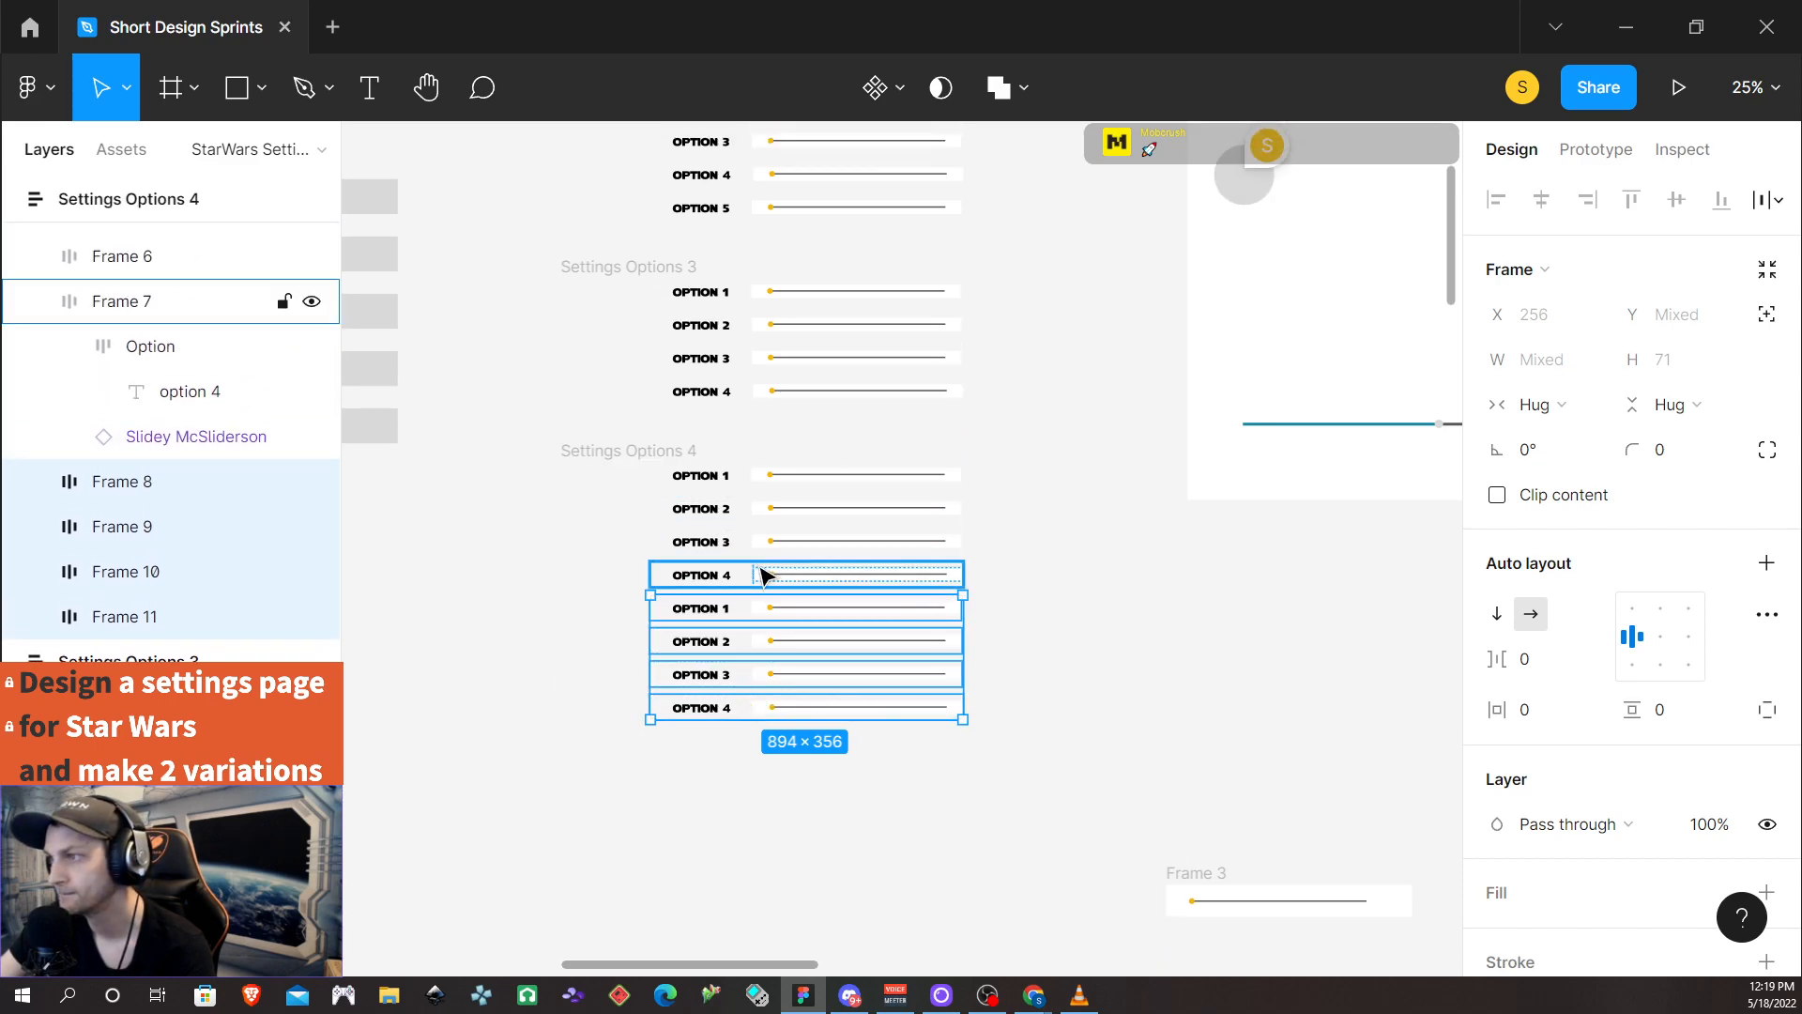
{"action": "double_click", "coordinate": [734, 615]}
{"action": "double_click", "coordinate": [732, 619]}
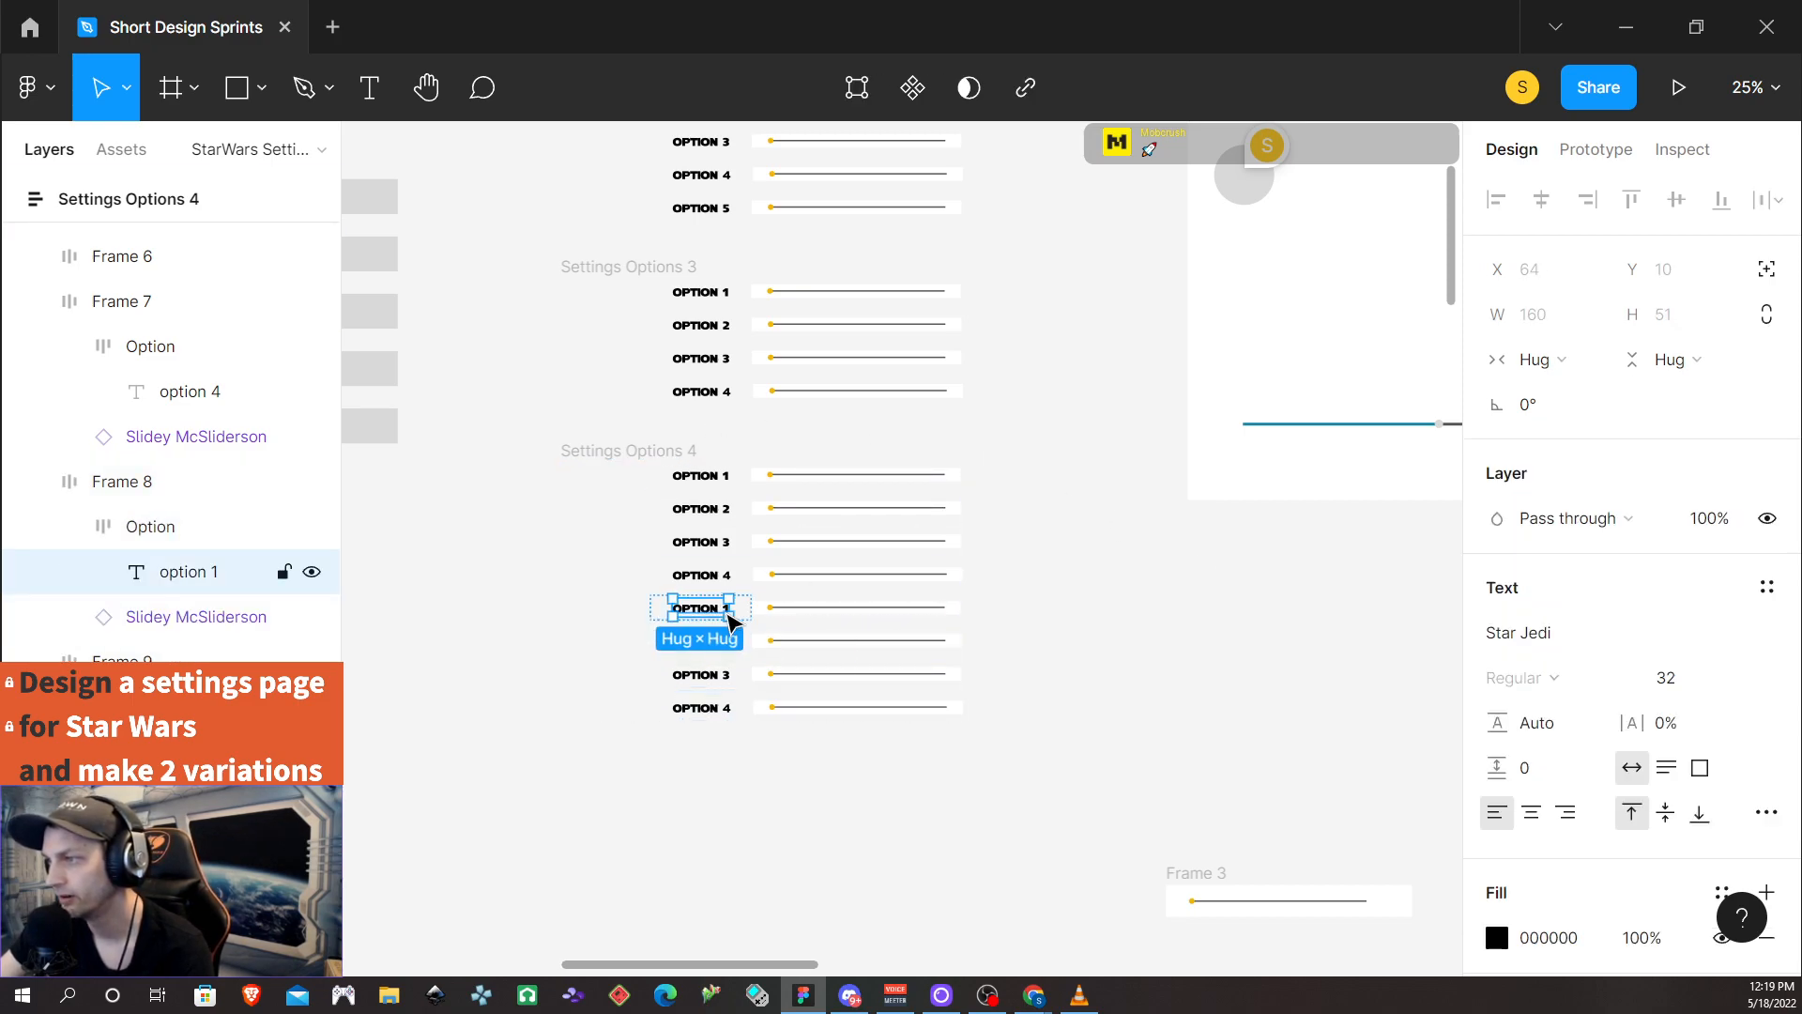
{"action": "double_click", "coordinate": [731, 615]}
{"action": "left_click", "coordinate": [726, 610]}
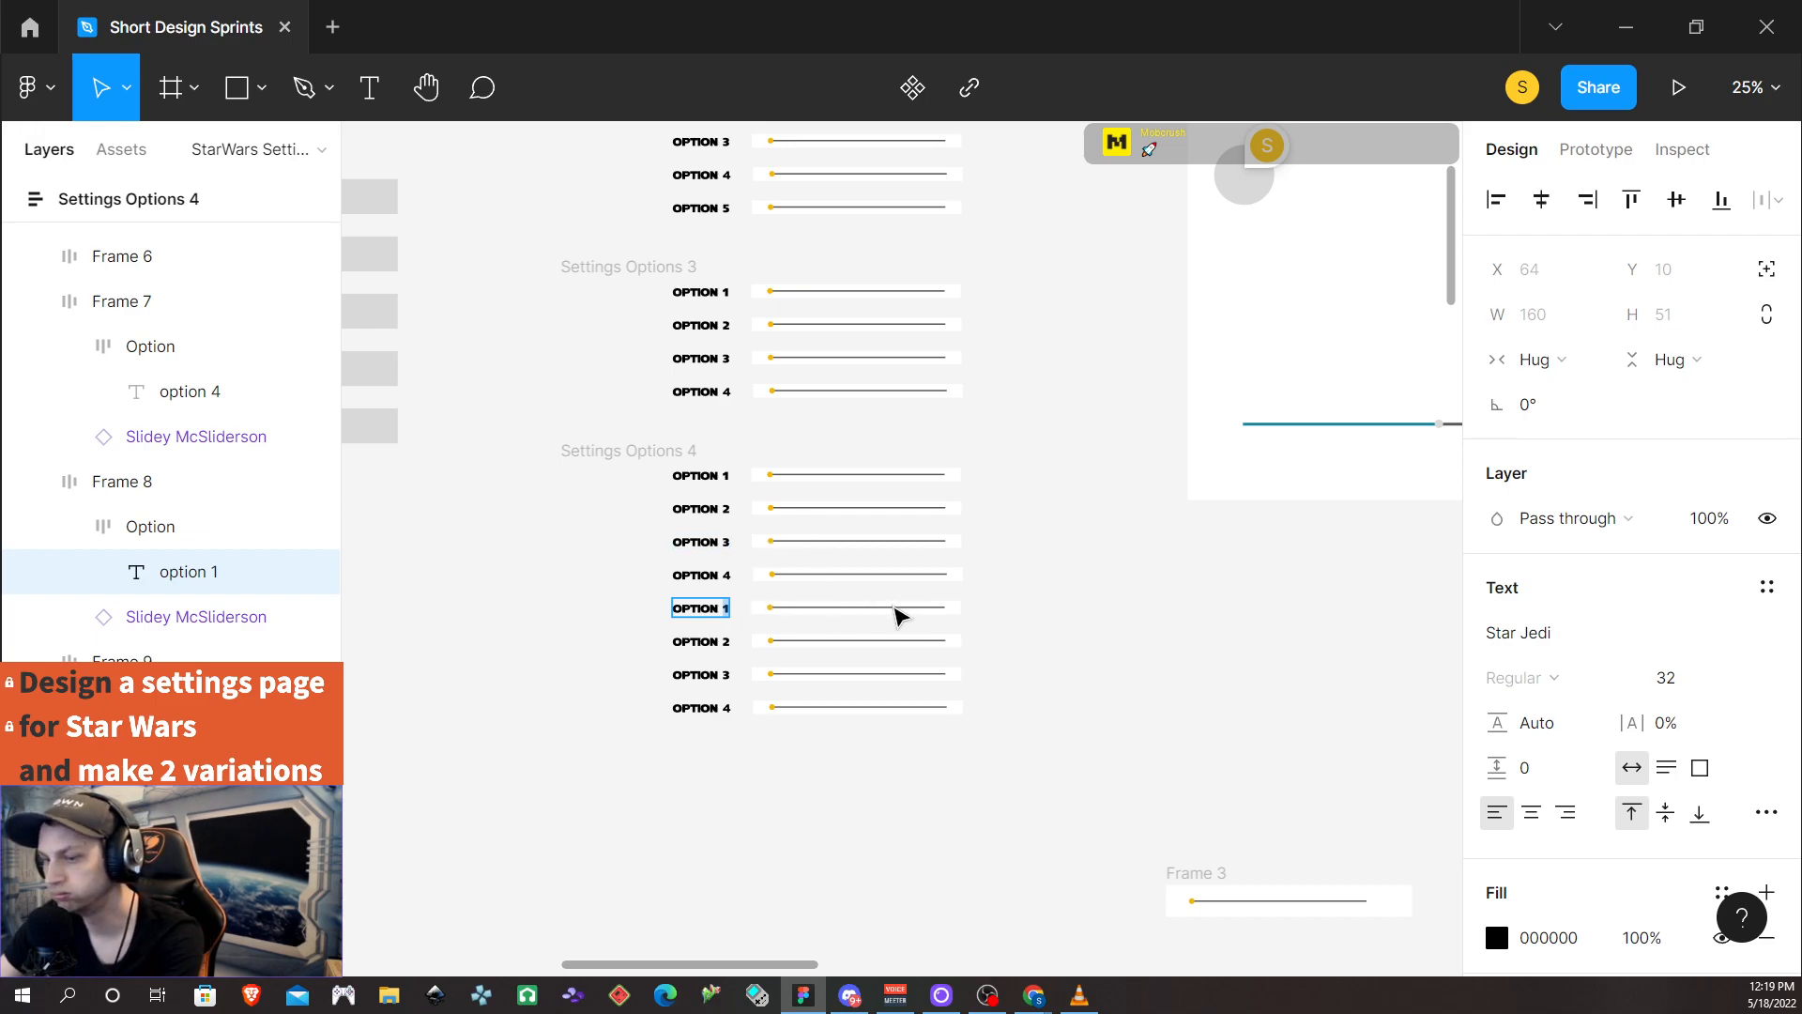
{"action": "key", "text": "BackSpace"}
{"action": "type", "text": "5"}
{"action": "double_click", "coordinate": [720, 644]}
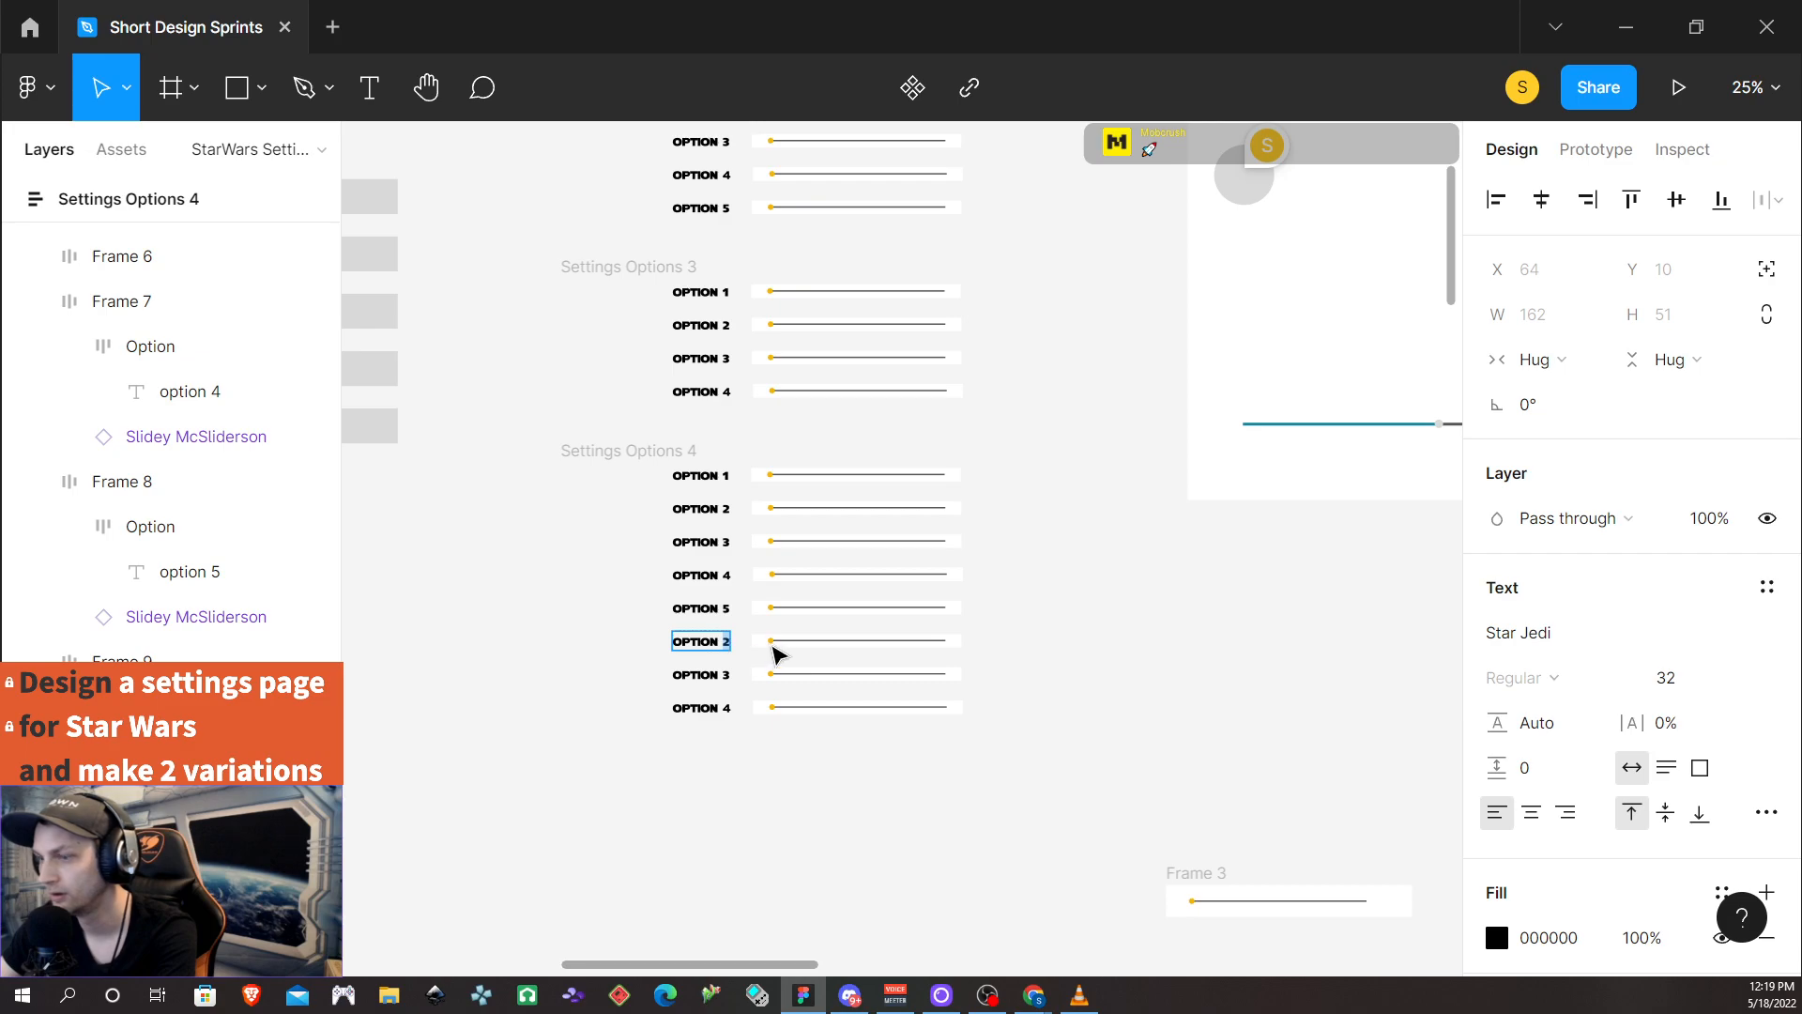
{"action": "key", "text": "BackSpace"}
{"action": "type", "text": "6"}
Relabel the last two duplicated rows in Settings Options 4 as Option 7 and Option 8
{"action": "double_click", "coordinate": [729, 678]}
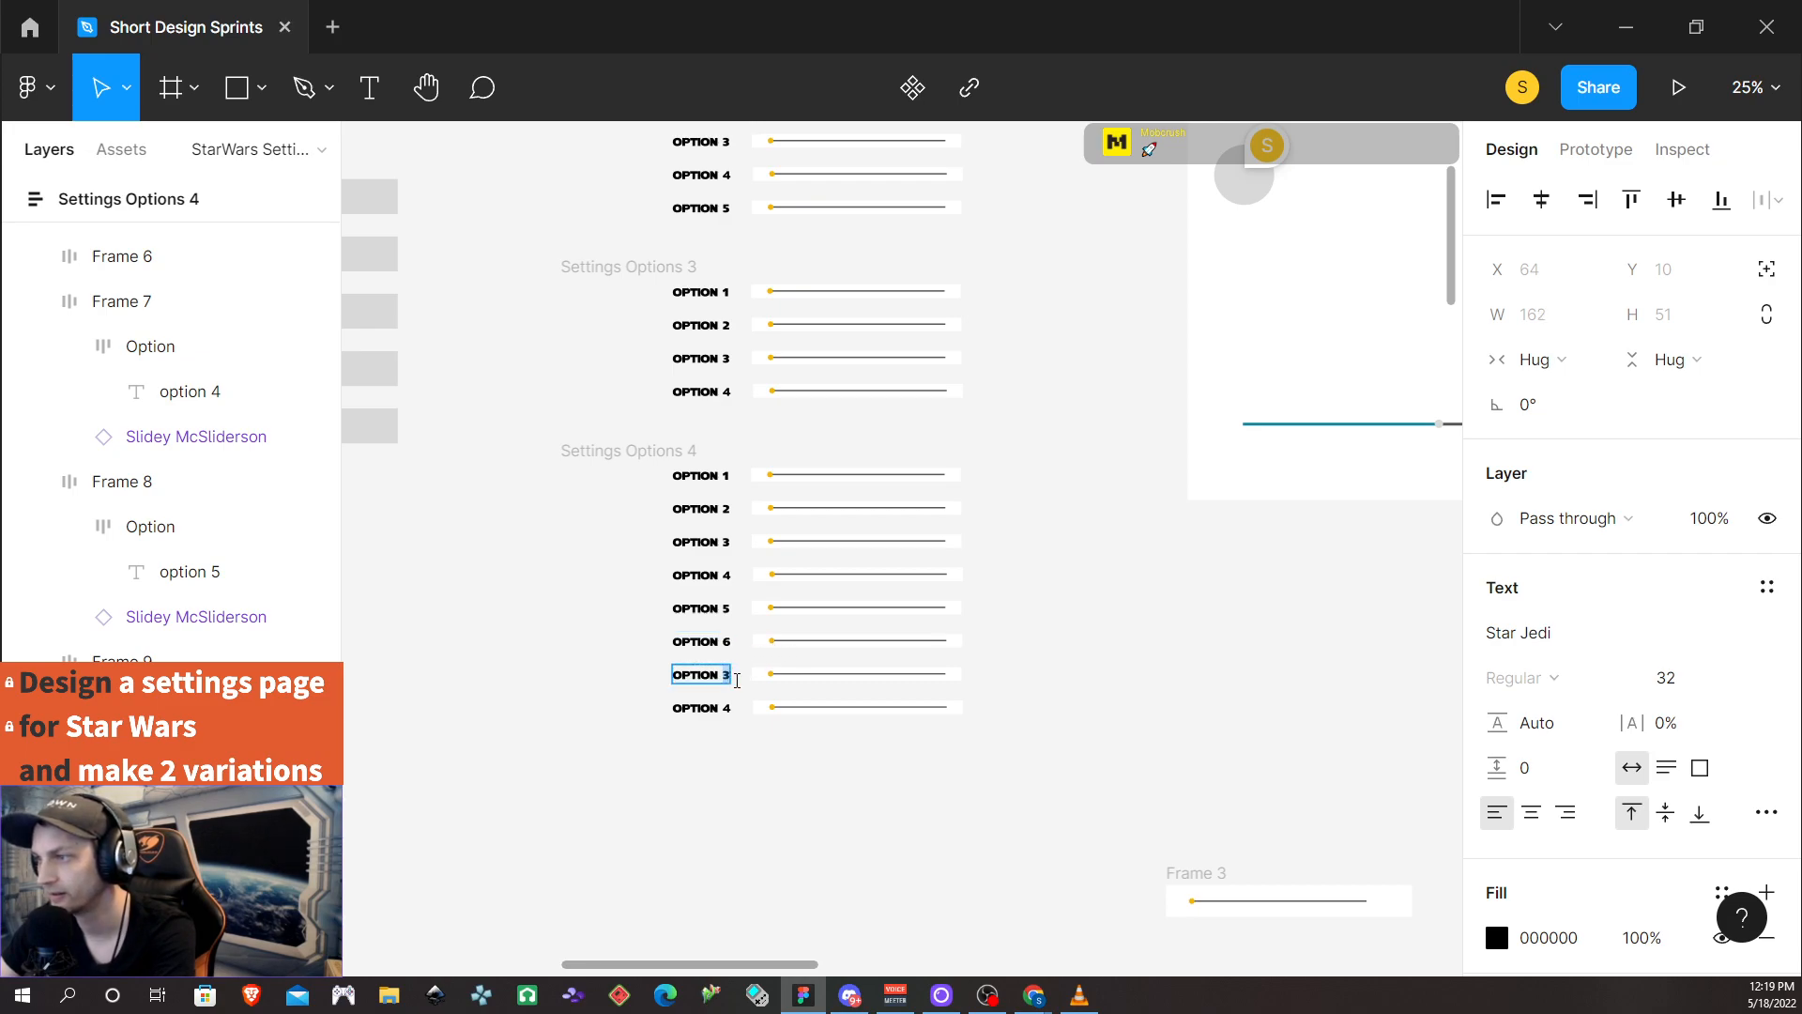
{"action": "key", "text": "BackSpace"}
{"action": "type", "text": "7"}
{"action": "double_click", "coordinate": [729, 709]}
{"action": "key", "text": "BackSpace"}
{"action": "type", "text": "8"}
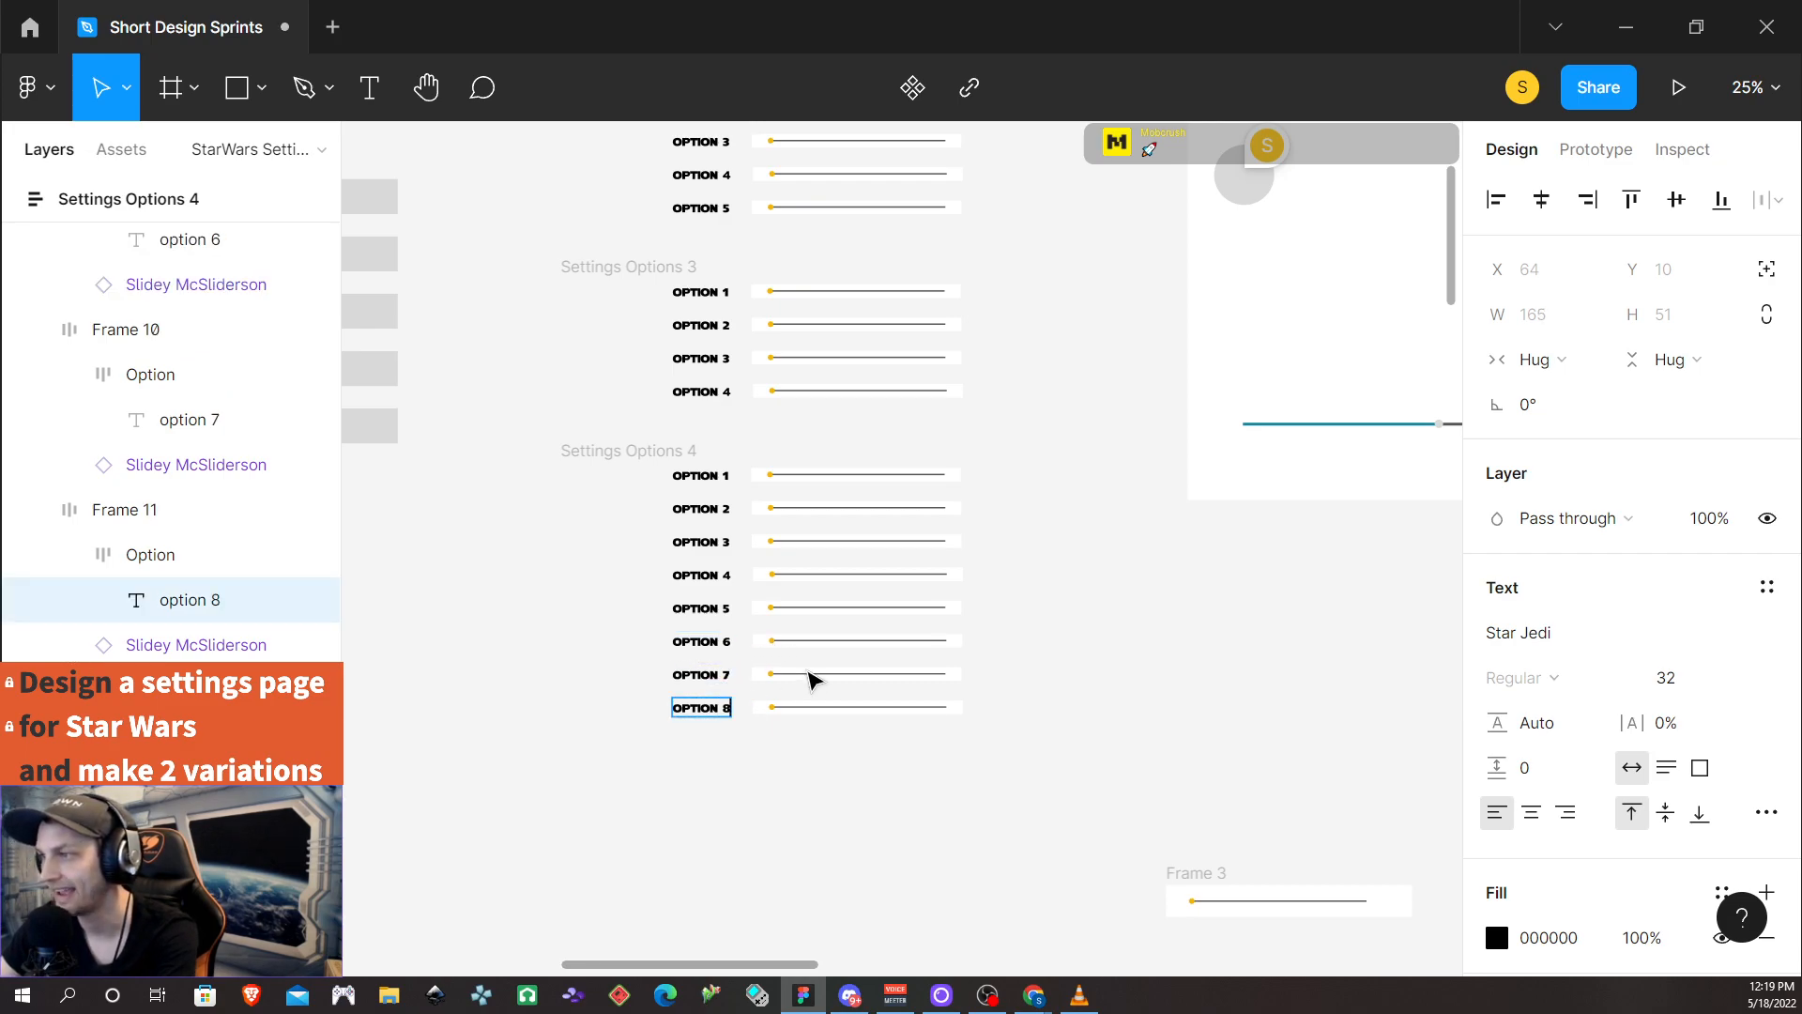
{"action": "key", "text": "Escape"}
Duplicate the eight-row Settings Options 4 frame and place the copy directly below it at Y -1402
{"action": "left_click", "coordinate": [648, 454]}
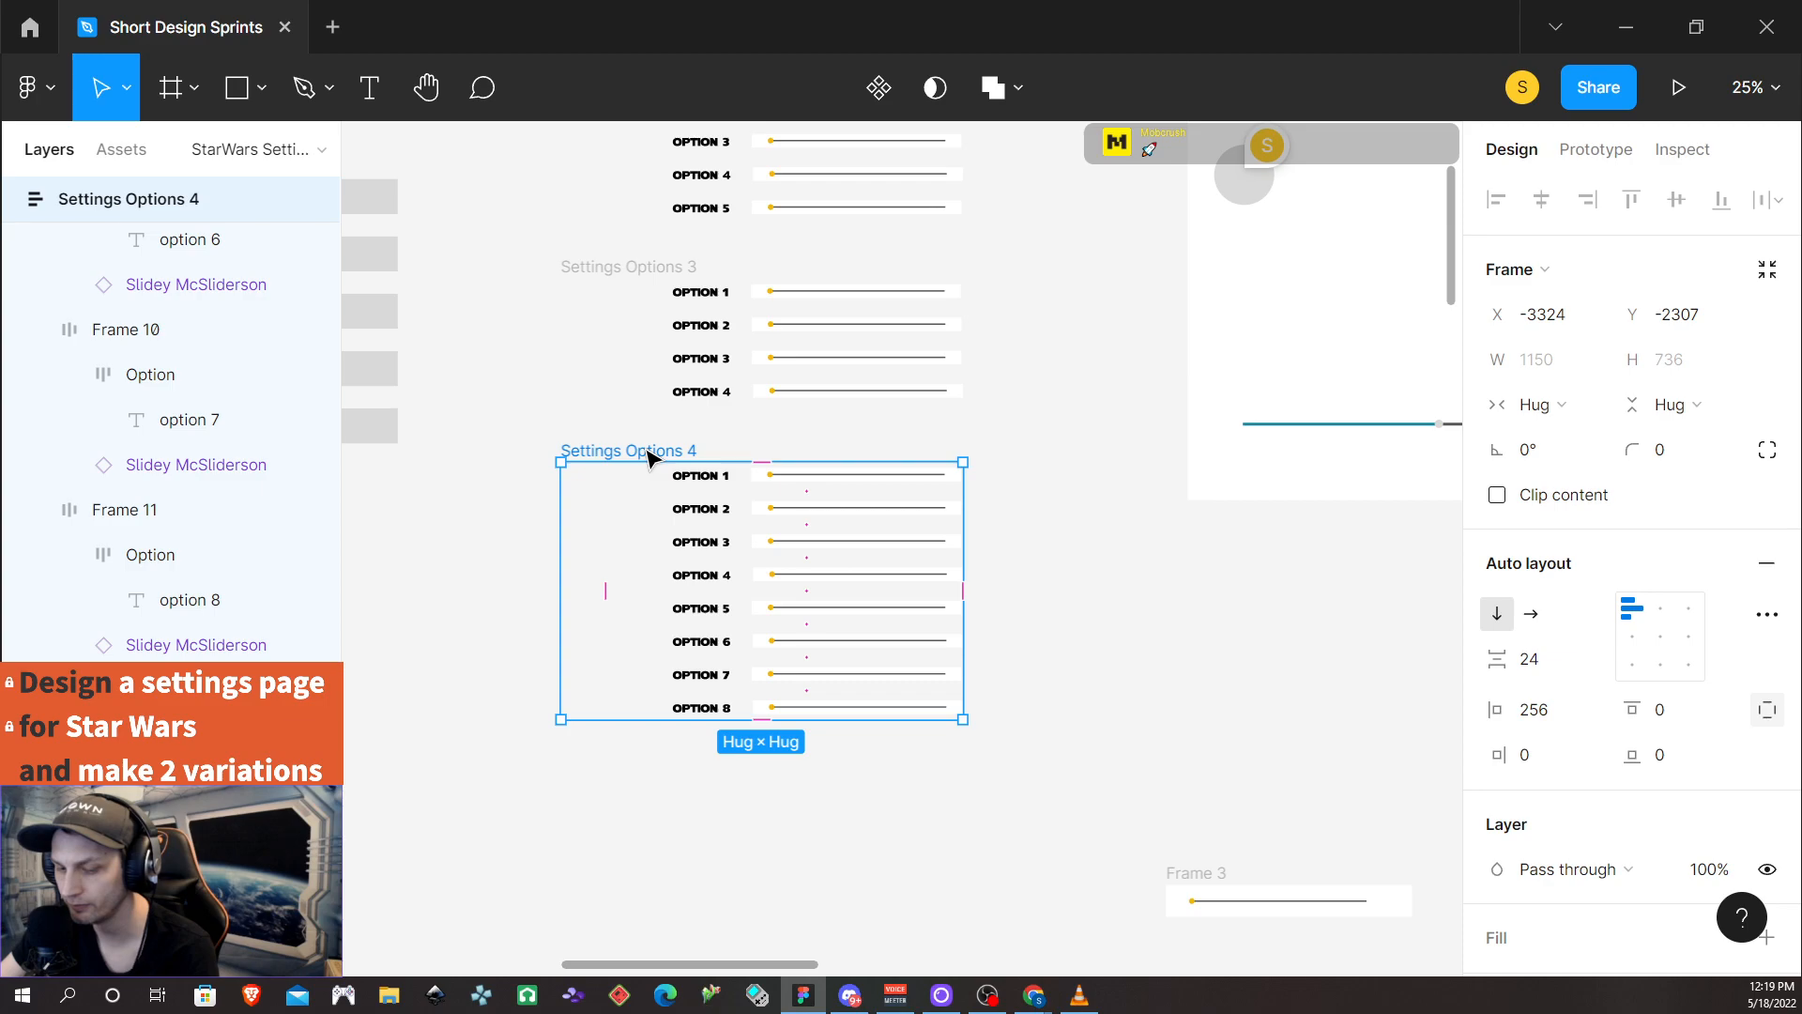
{"action": "left_click_drag", "start_coordinate": [648, 457], "coordinate": [655, 766]}
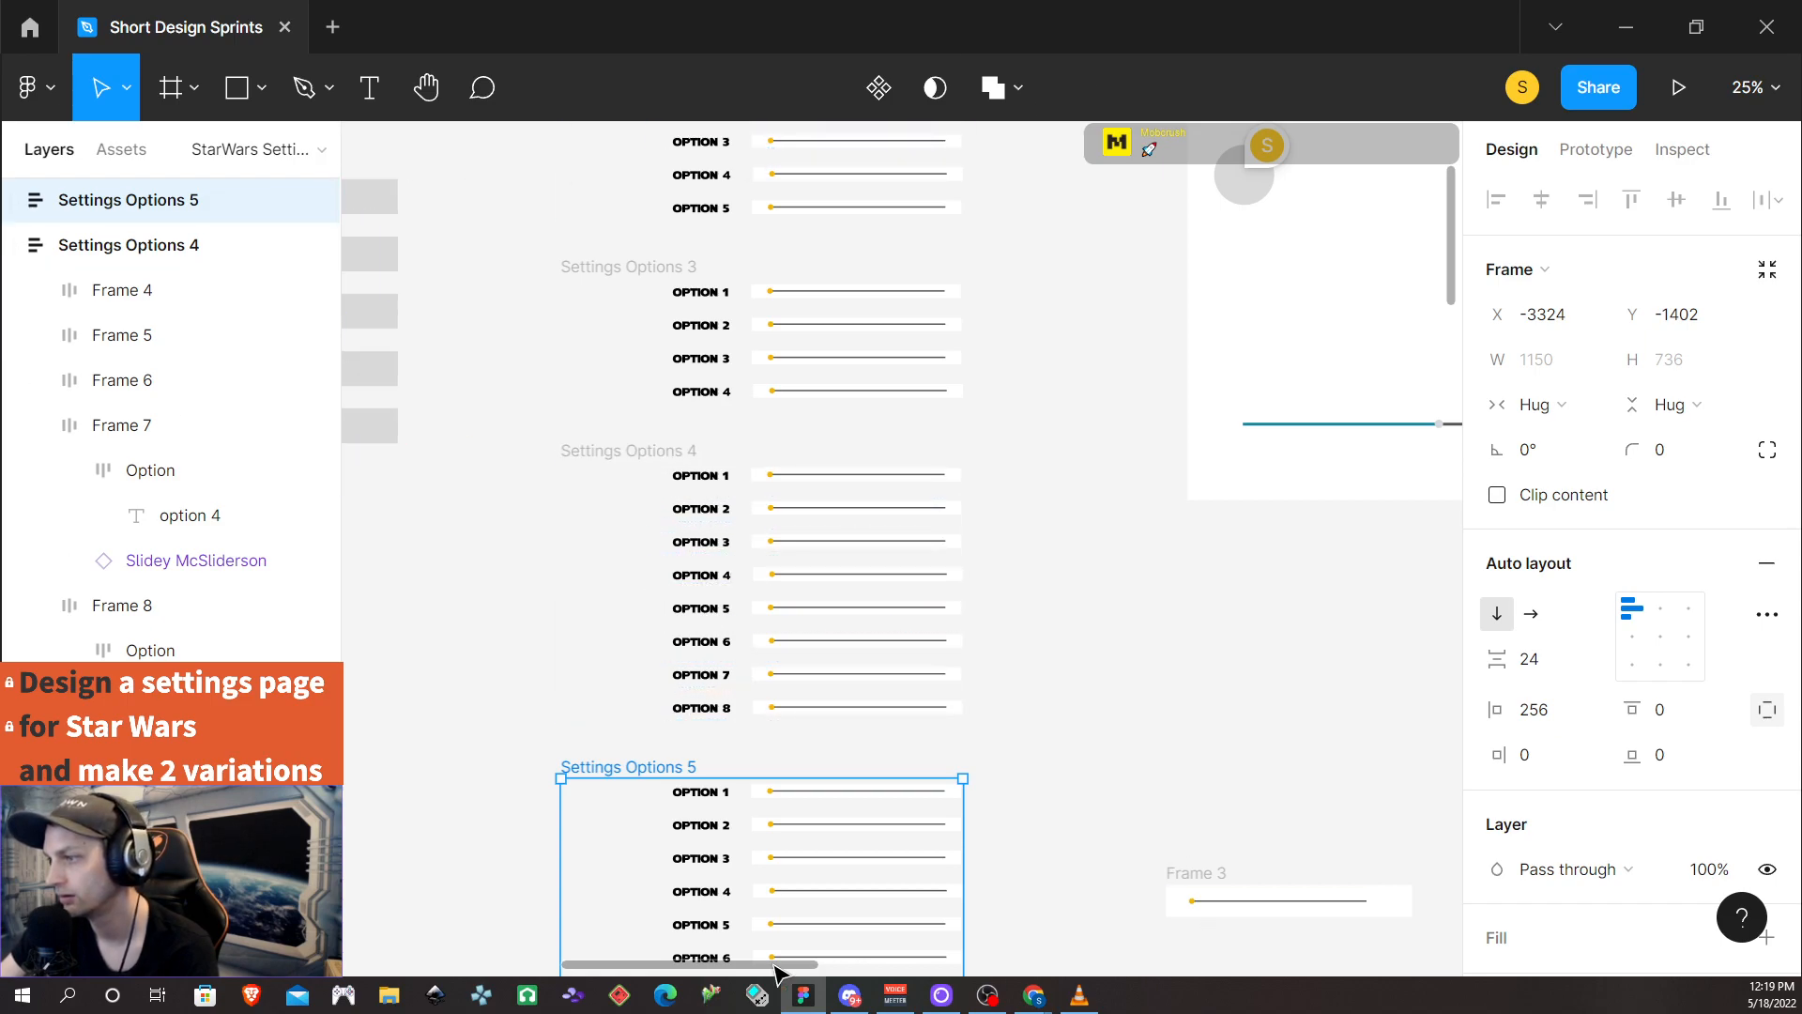
Review the SubCats instance and the Settings Options frames, checking the Settings Options 5 copy against the frames above it
{"action": "left_click_drag", "start_coordinate": [772, 974], "coordinate": [580, 971]}
{"action": "left_click", "coordinate": [1156, 187]}
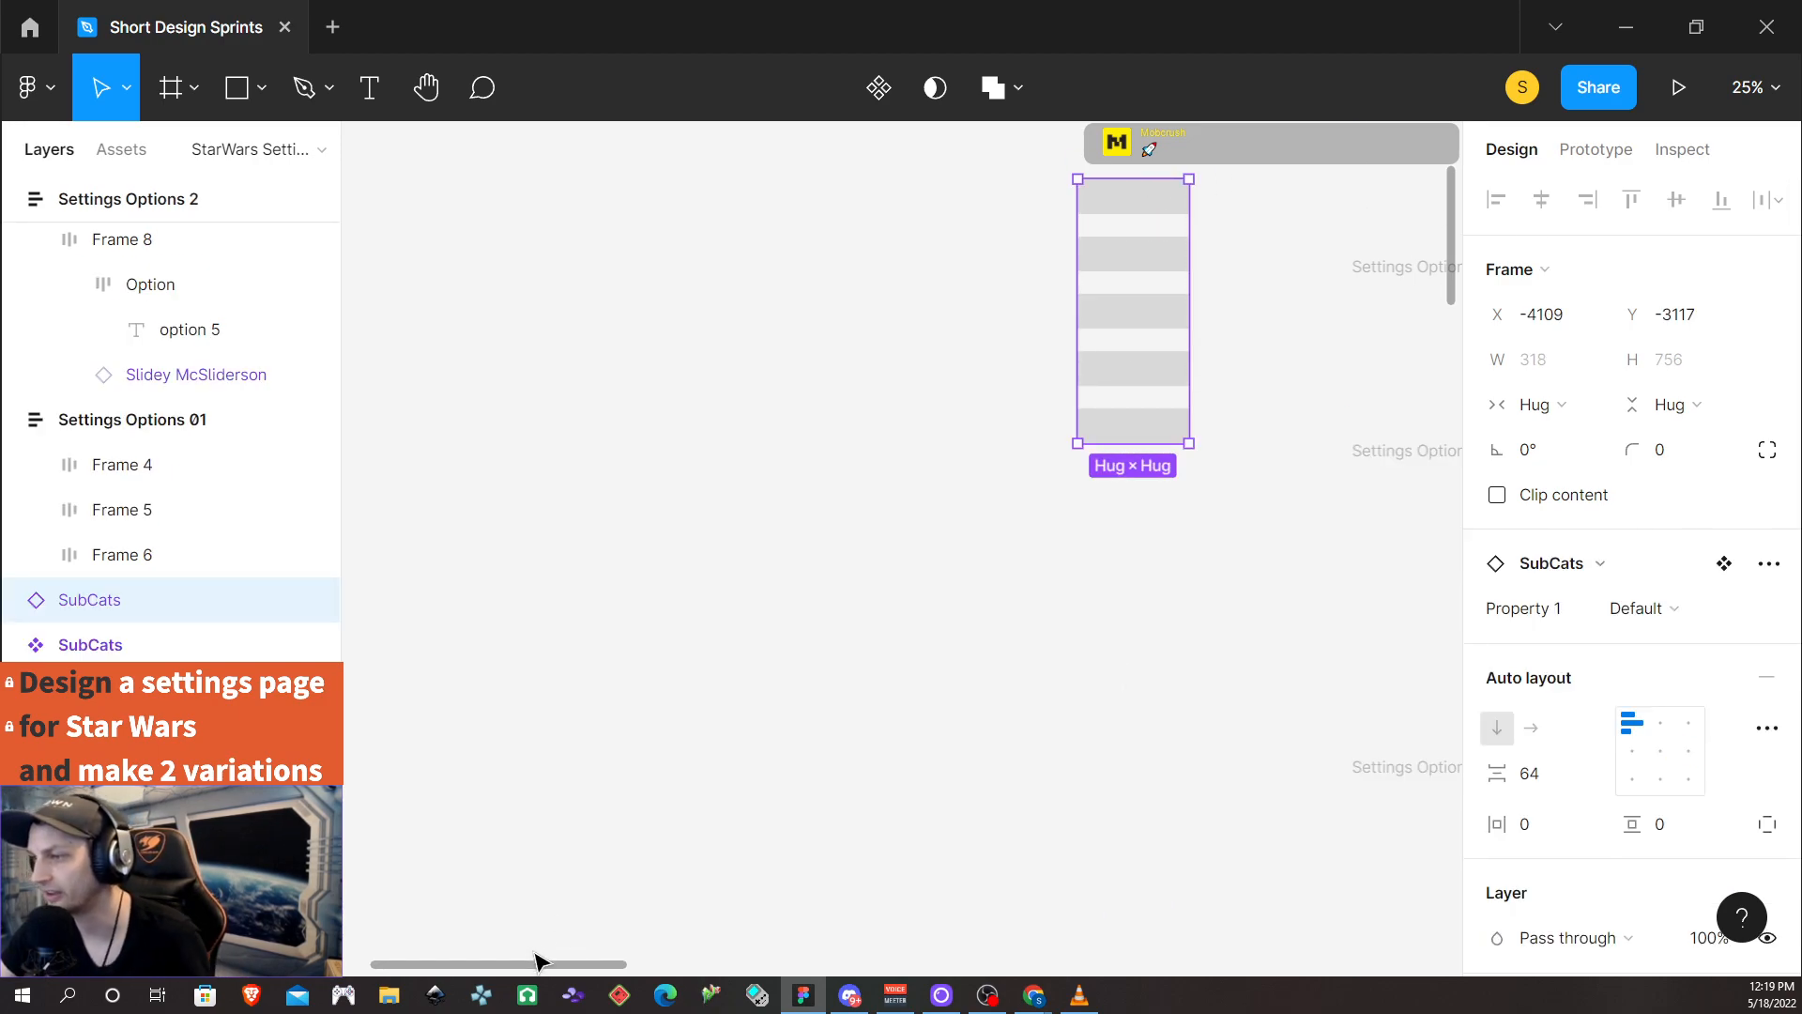
{"action": "left_click_drag", "start_coordinate": [544, 967], "coordinate": [770, 953]}
{"action": "scroll", "coordinate": [769, 733], "scroll_direction": "down", "scroll_amount": 5}
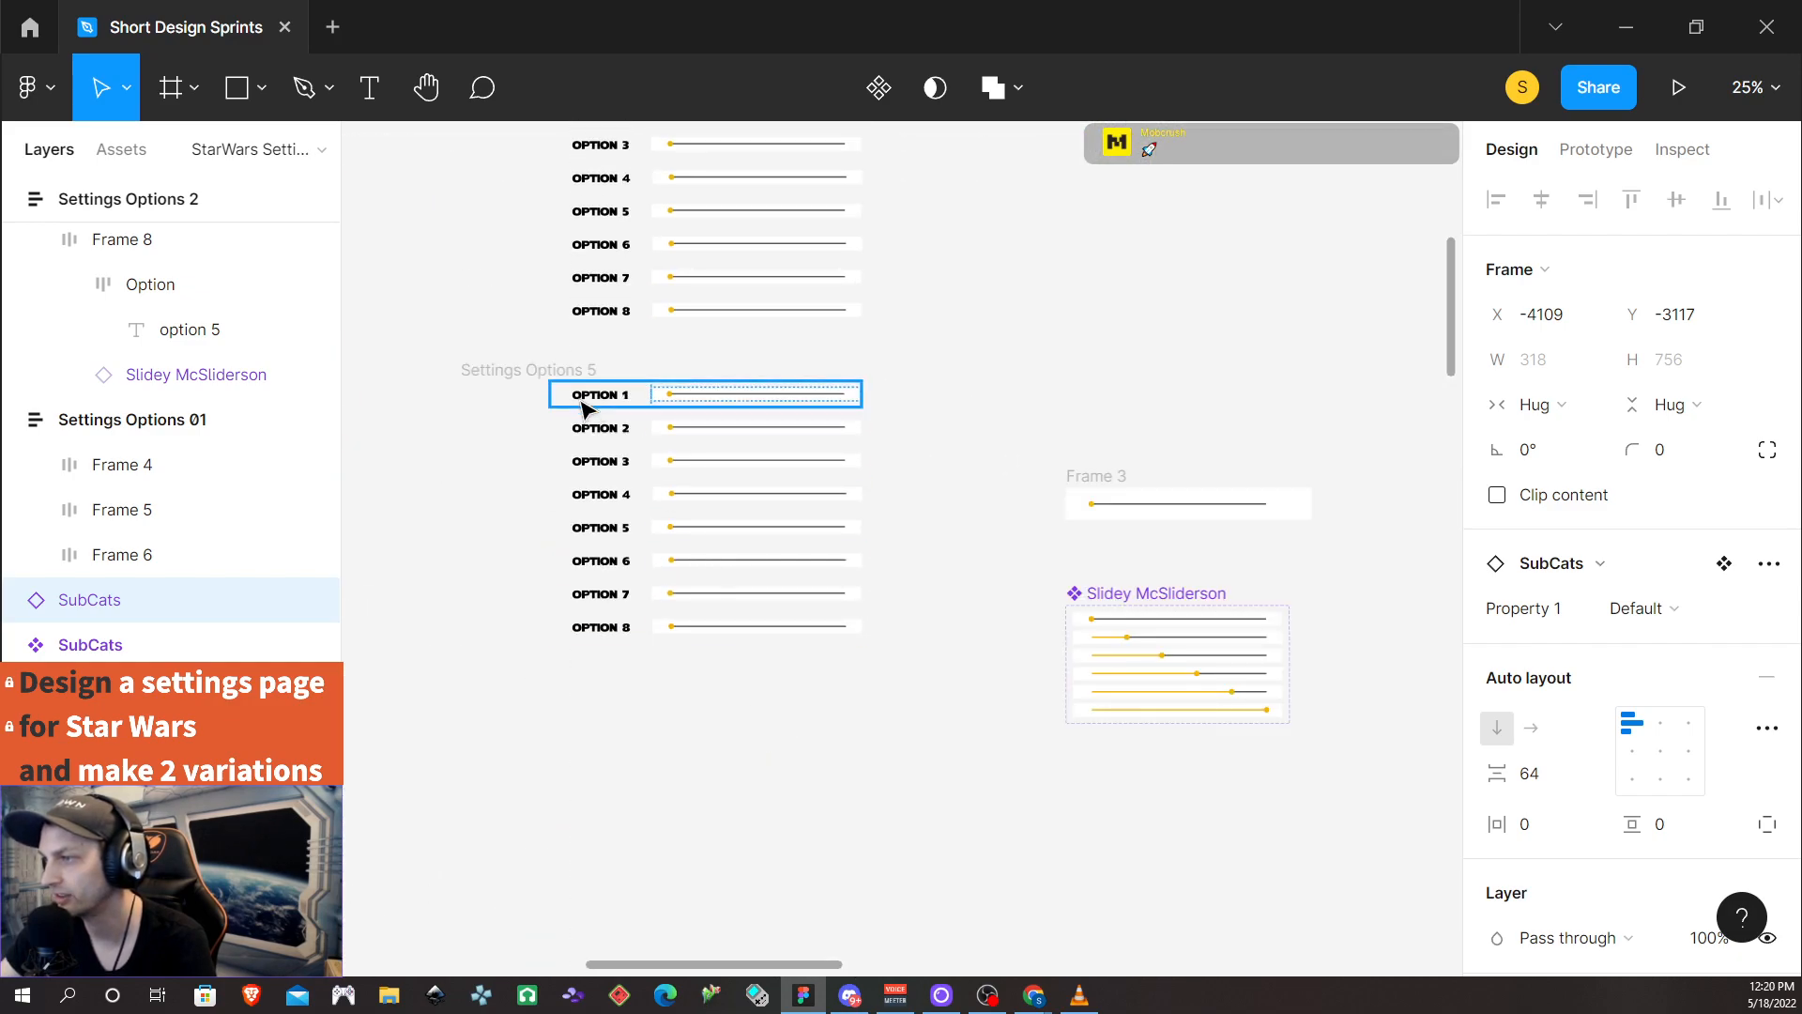
{"action": "left_click", "coordinate": [546, 370]}
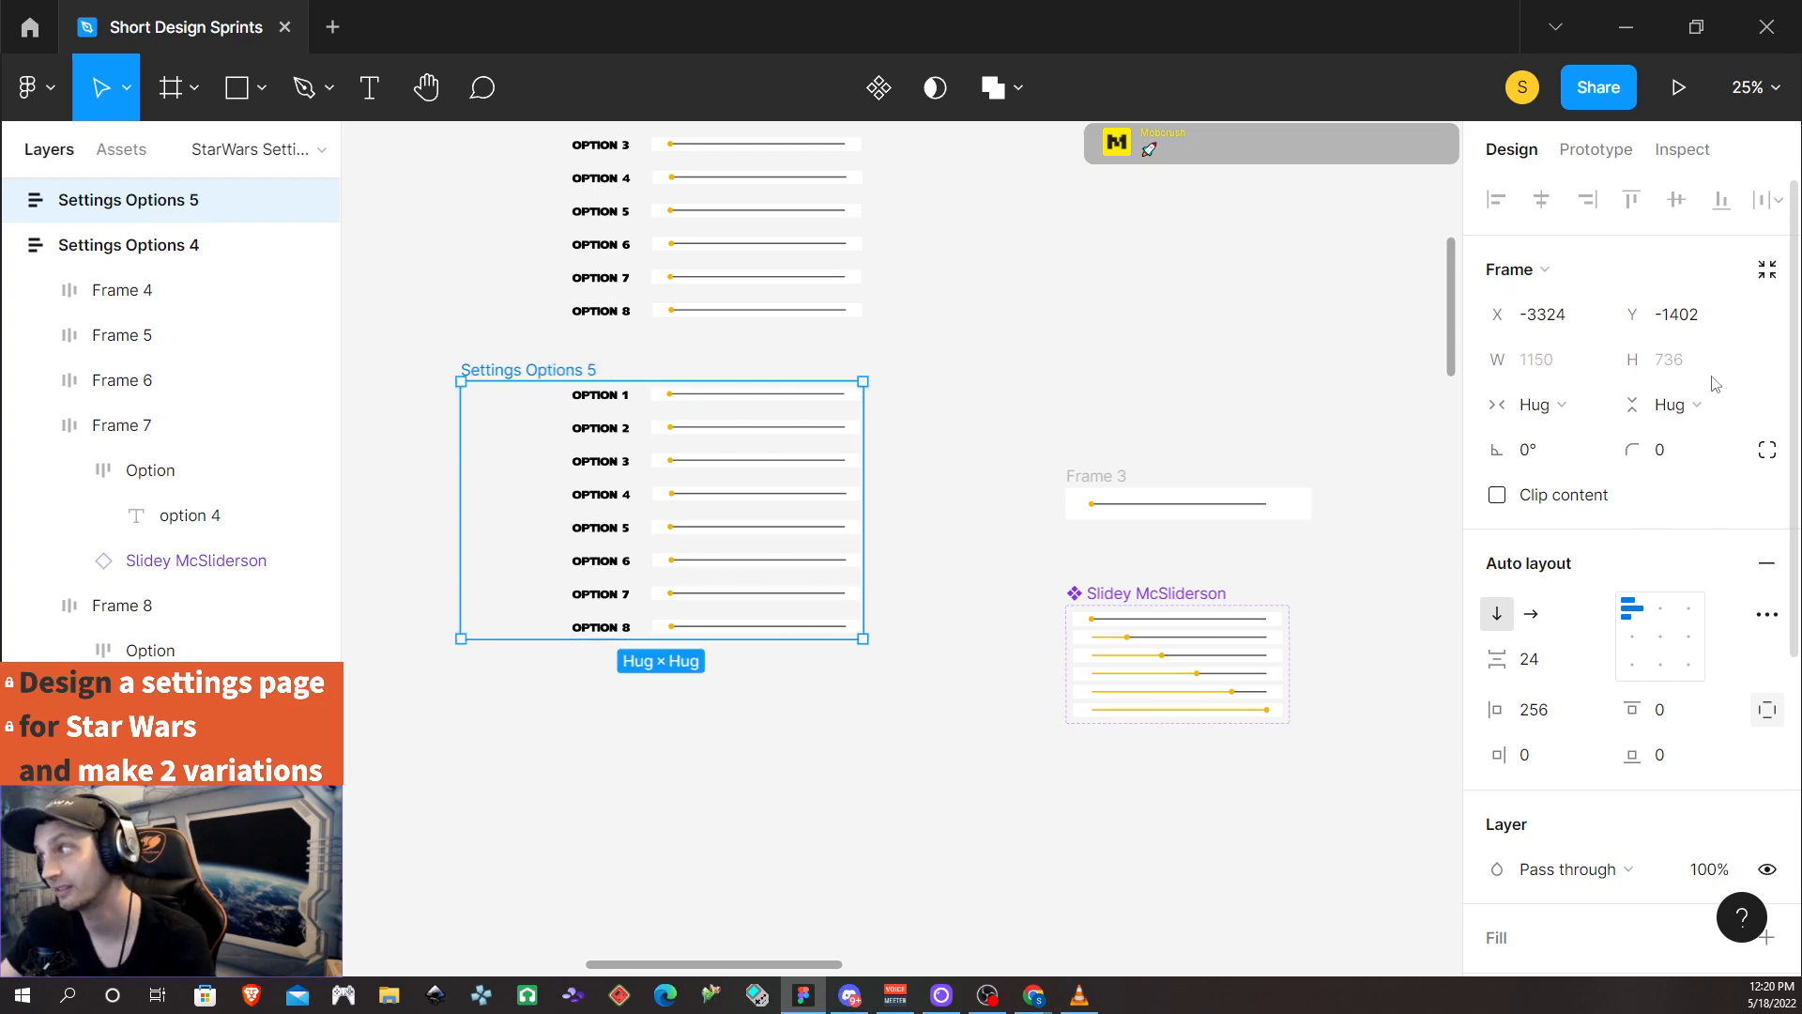
{"action": "scroll", "coordinate": [754, 603], "scroll_direction": "up", "scroll_amount": 1}
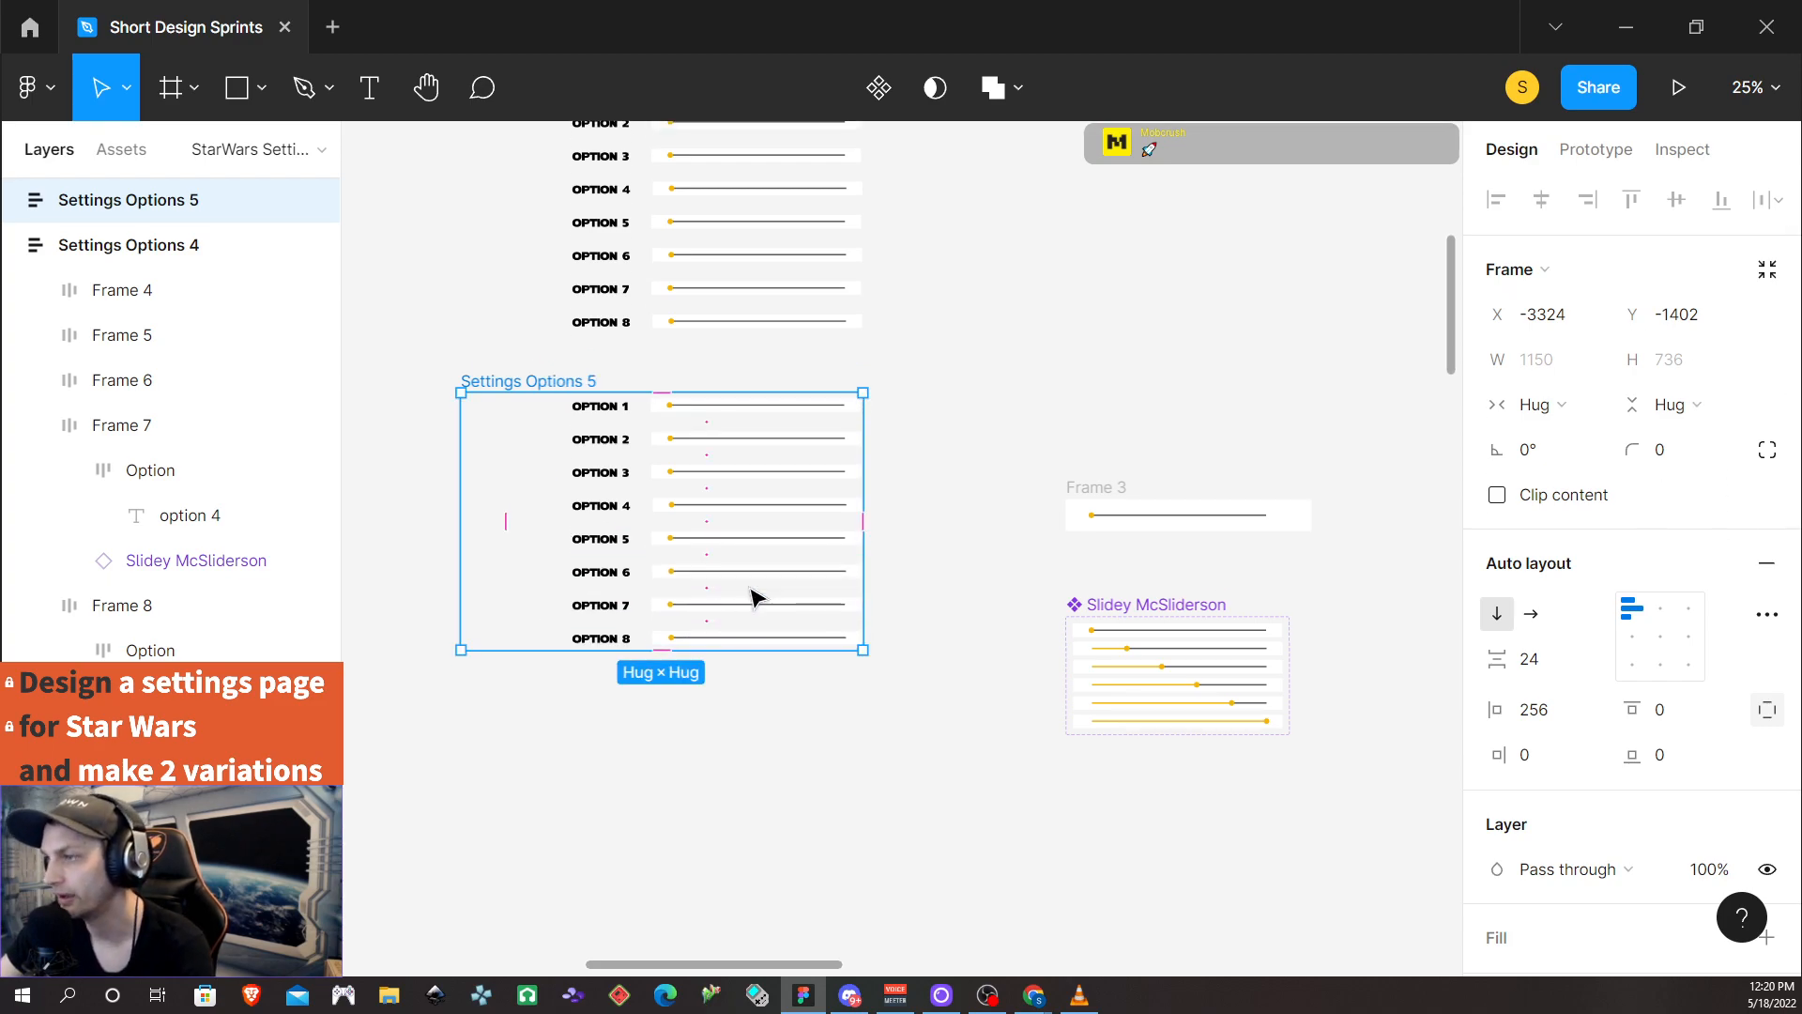
{"action": "scroll", "coordinate": [753, 592], "scroll_direction": "down", "scroll_amount": 5}
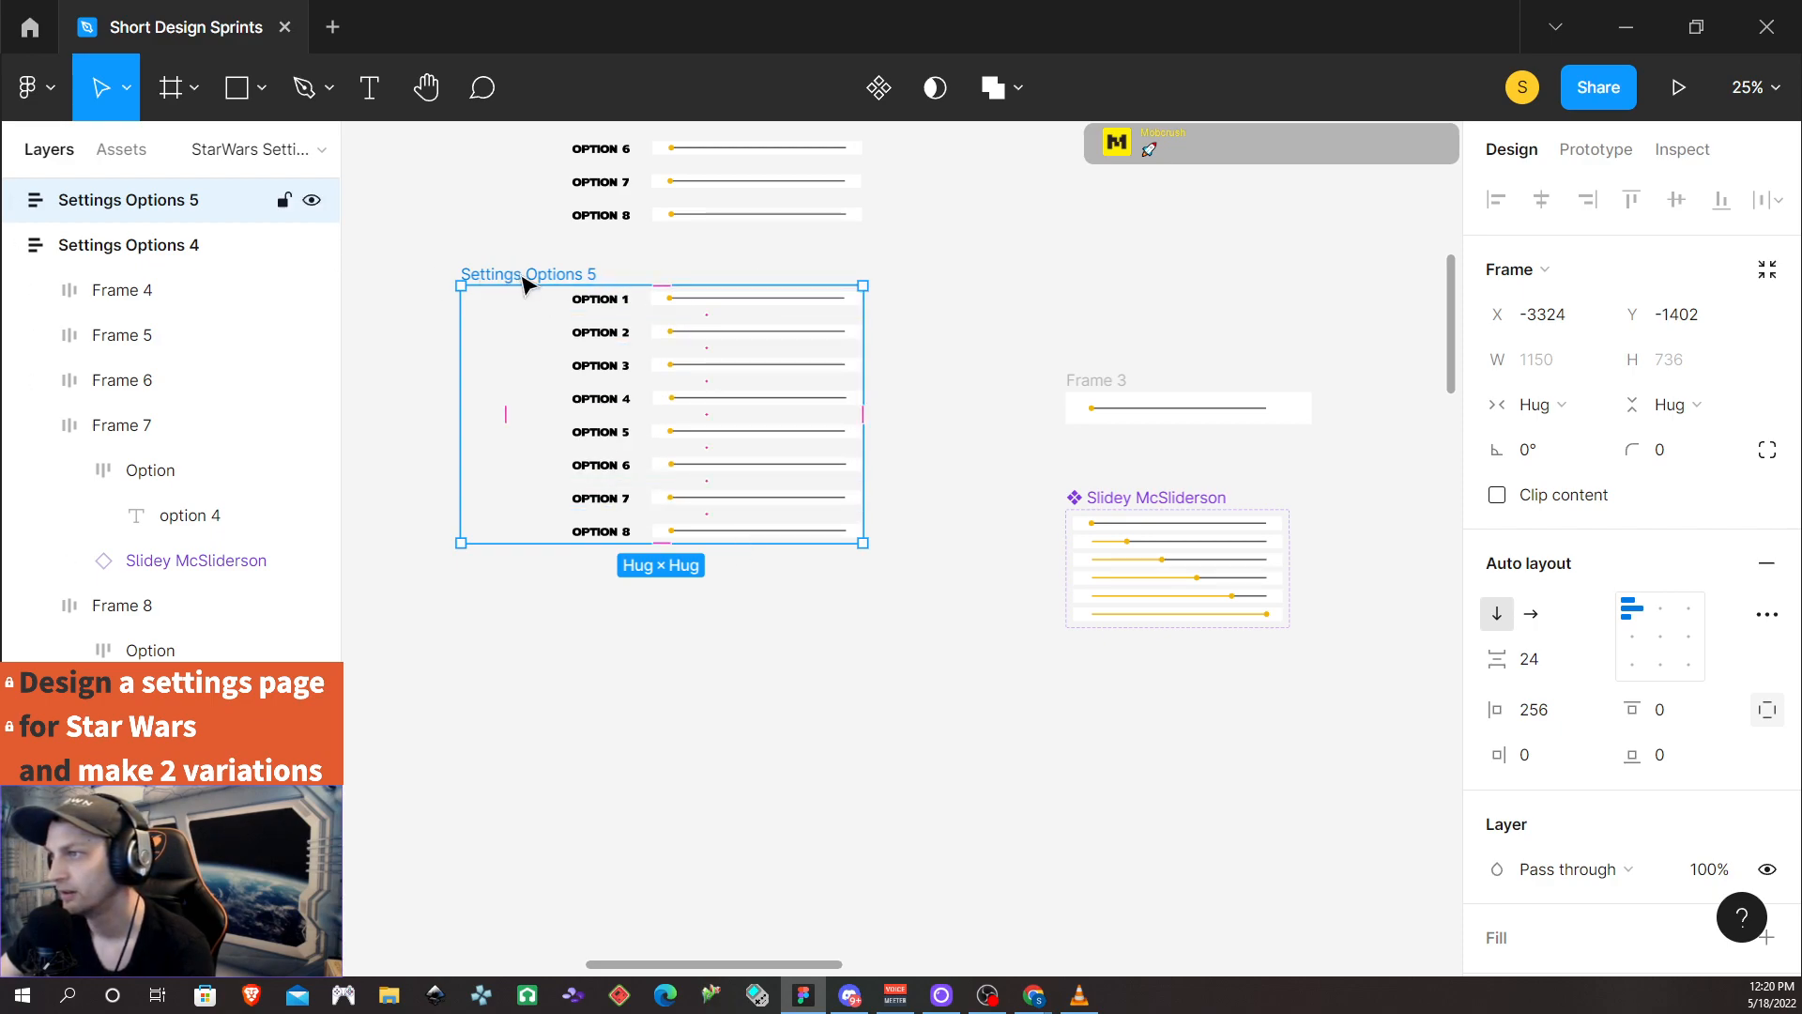
{"action": "scroll", "coordinate": [784, 422], "scroll_direction": "up", "scroll_amount": 1}
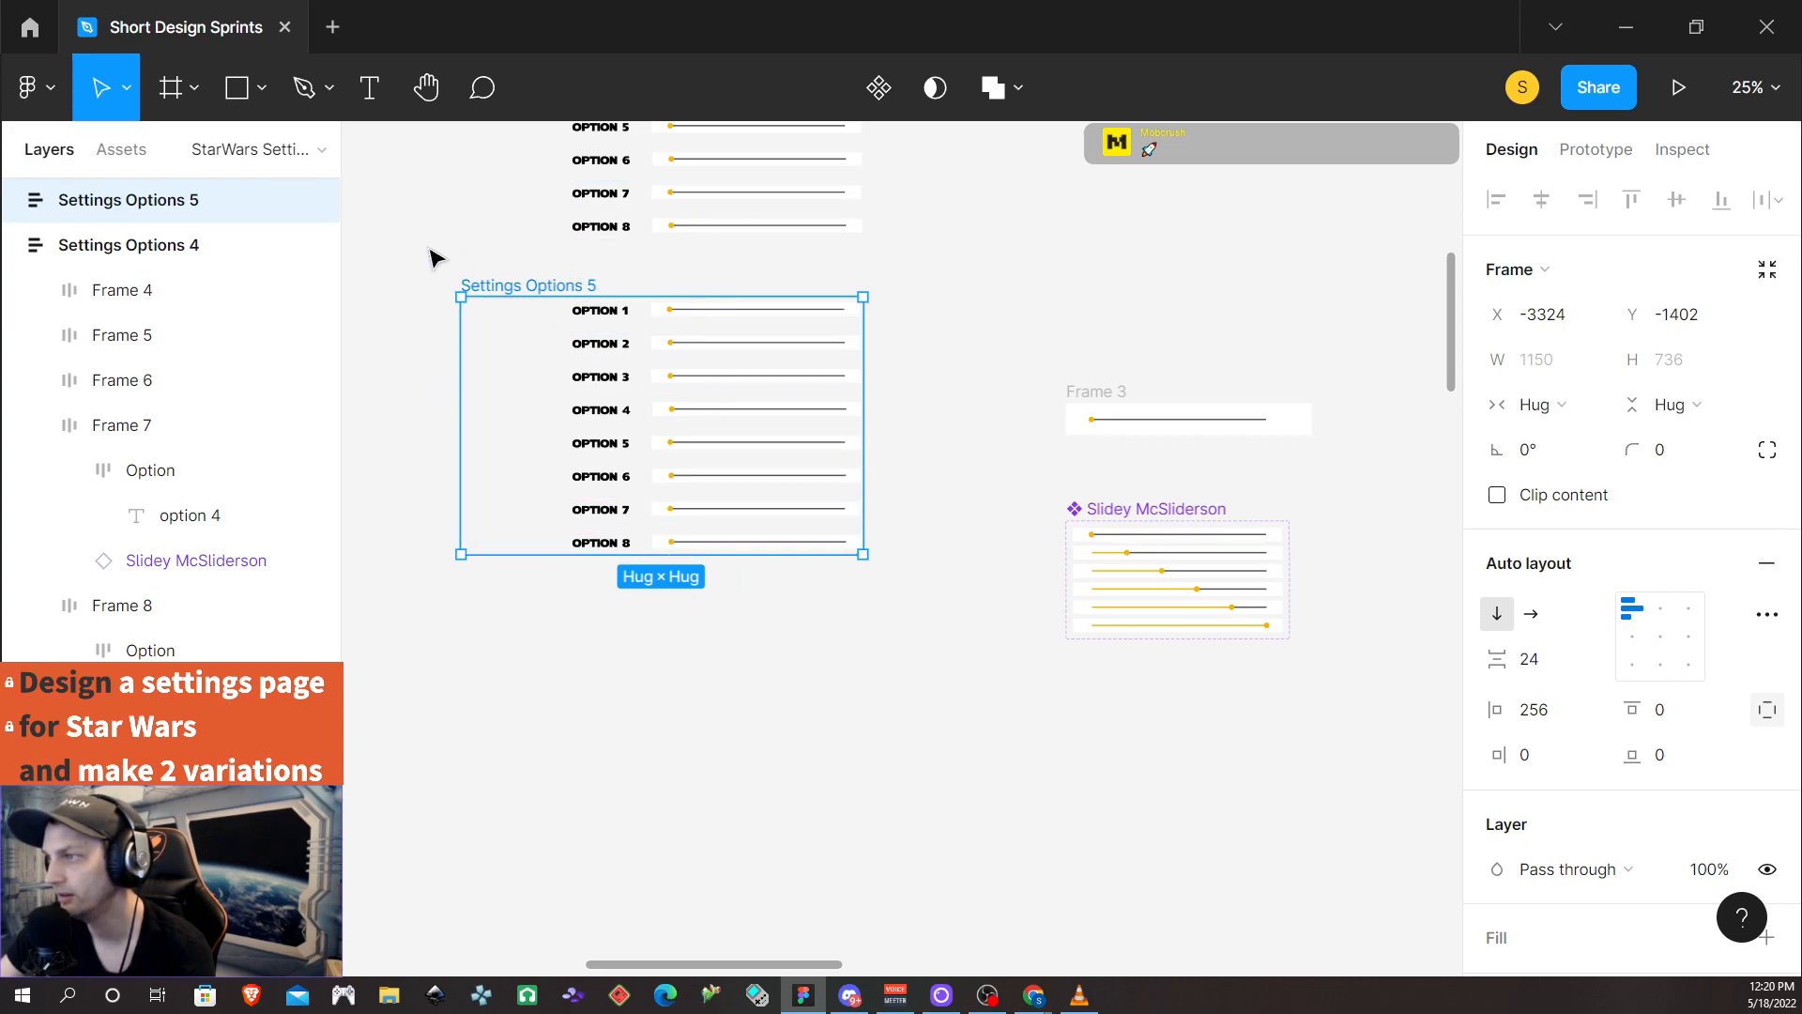
{"action": "scroll", "coordinate": [588, 723], "scroll_direction": "down", "scroll_amount": 2}
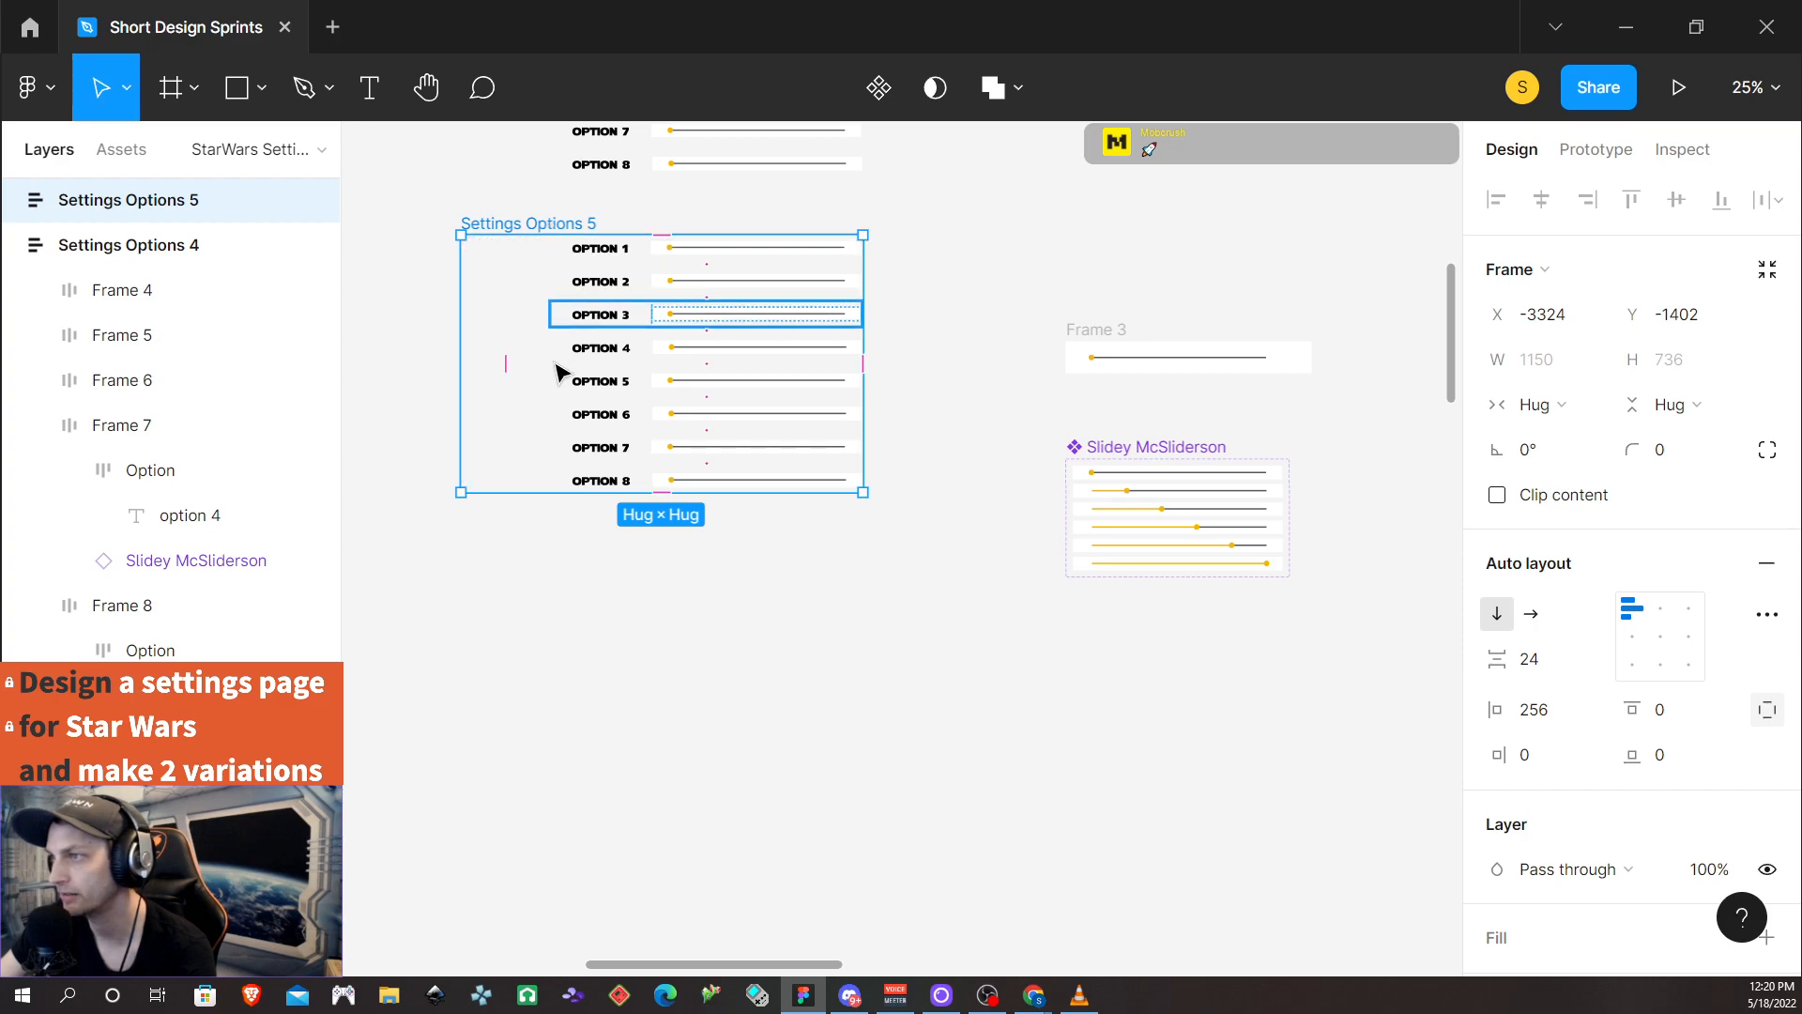
{"action": "scroll", "coordinate": [572, 535], "scroll_direction": "down", "scroll_amount": 1}
{"action": "scroll", "coordinate": [572, 535], "scroll_direction": "up", "scroll_amount": 10}
{"action": "scroll", "coordinate": [577, 533], "scroll_direction": "down", "scroll_amount": 3}
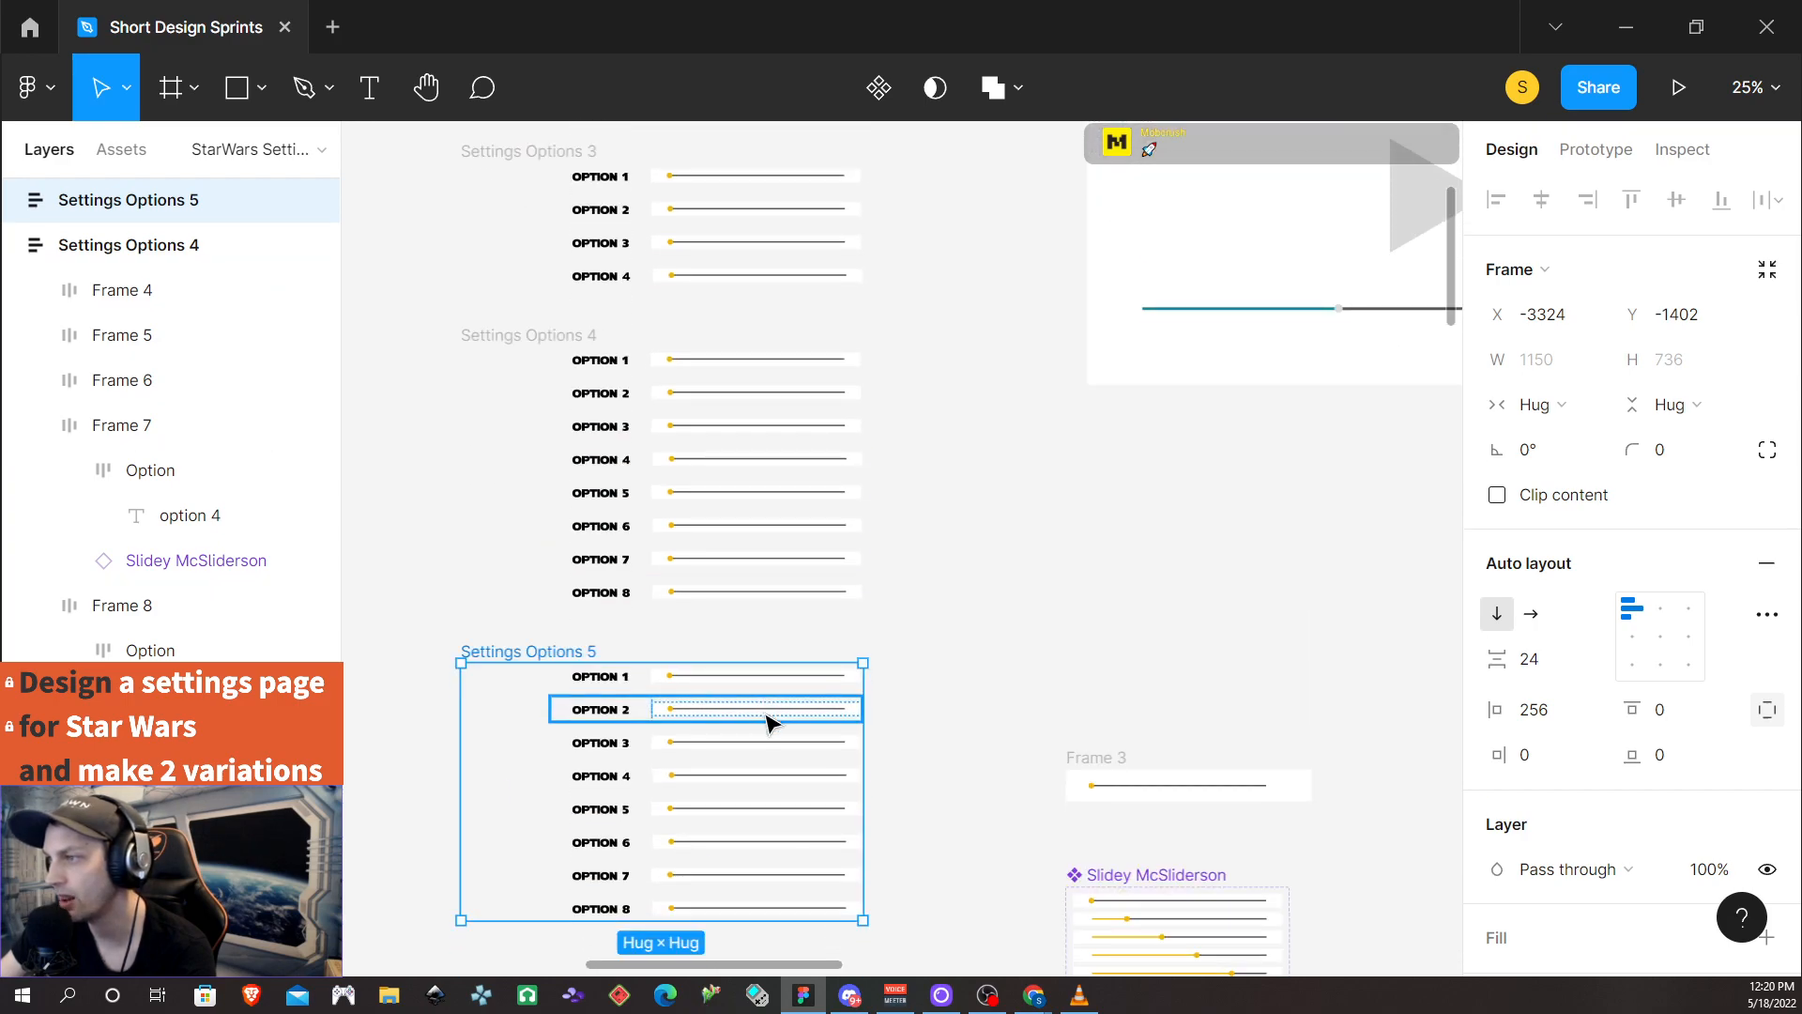
Duplicate all eight option rows of Settings Options 5 inside the same frame, beneath the existing Option 8 row
{"action": "left_click", "coordinate": [616, 574]}
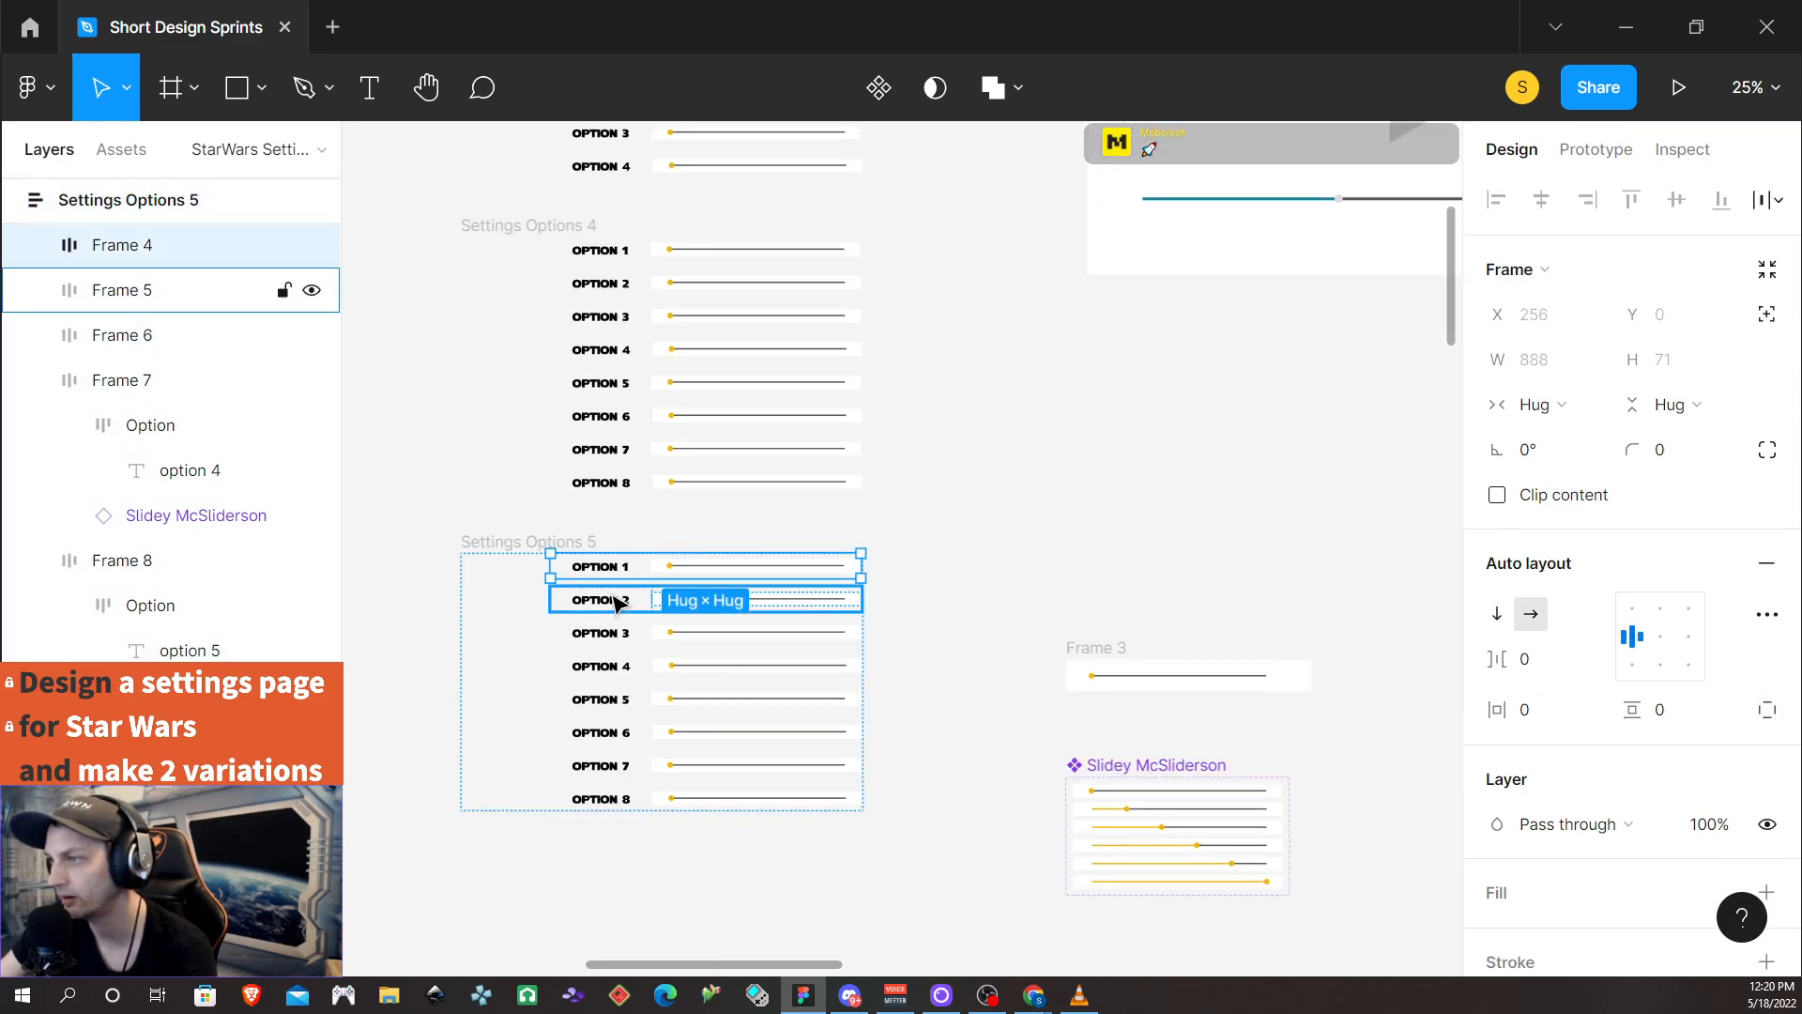
{"action": "left_click", "coordinate": [616, 600], "text": "shift"}
{"action": "left_click", "coordinate": [616, 632], "text": "shift"}
{"action": "left_click", "coordinate": [612, 665], "text": "shift"}
{"action": "left_click", "coordinate": [607, 702], "text": "shift"}
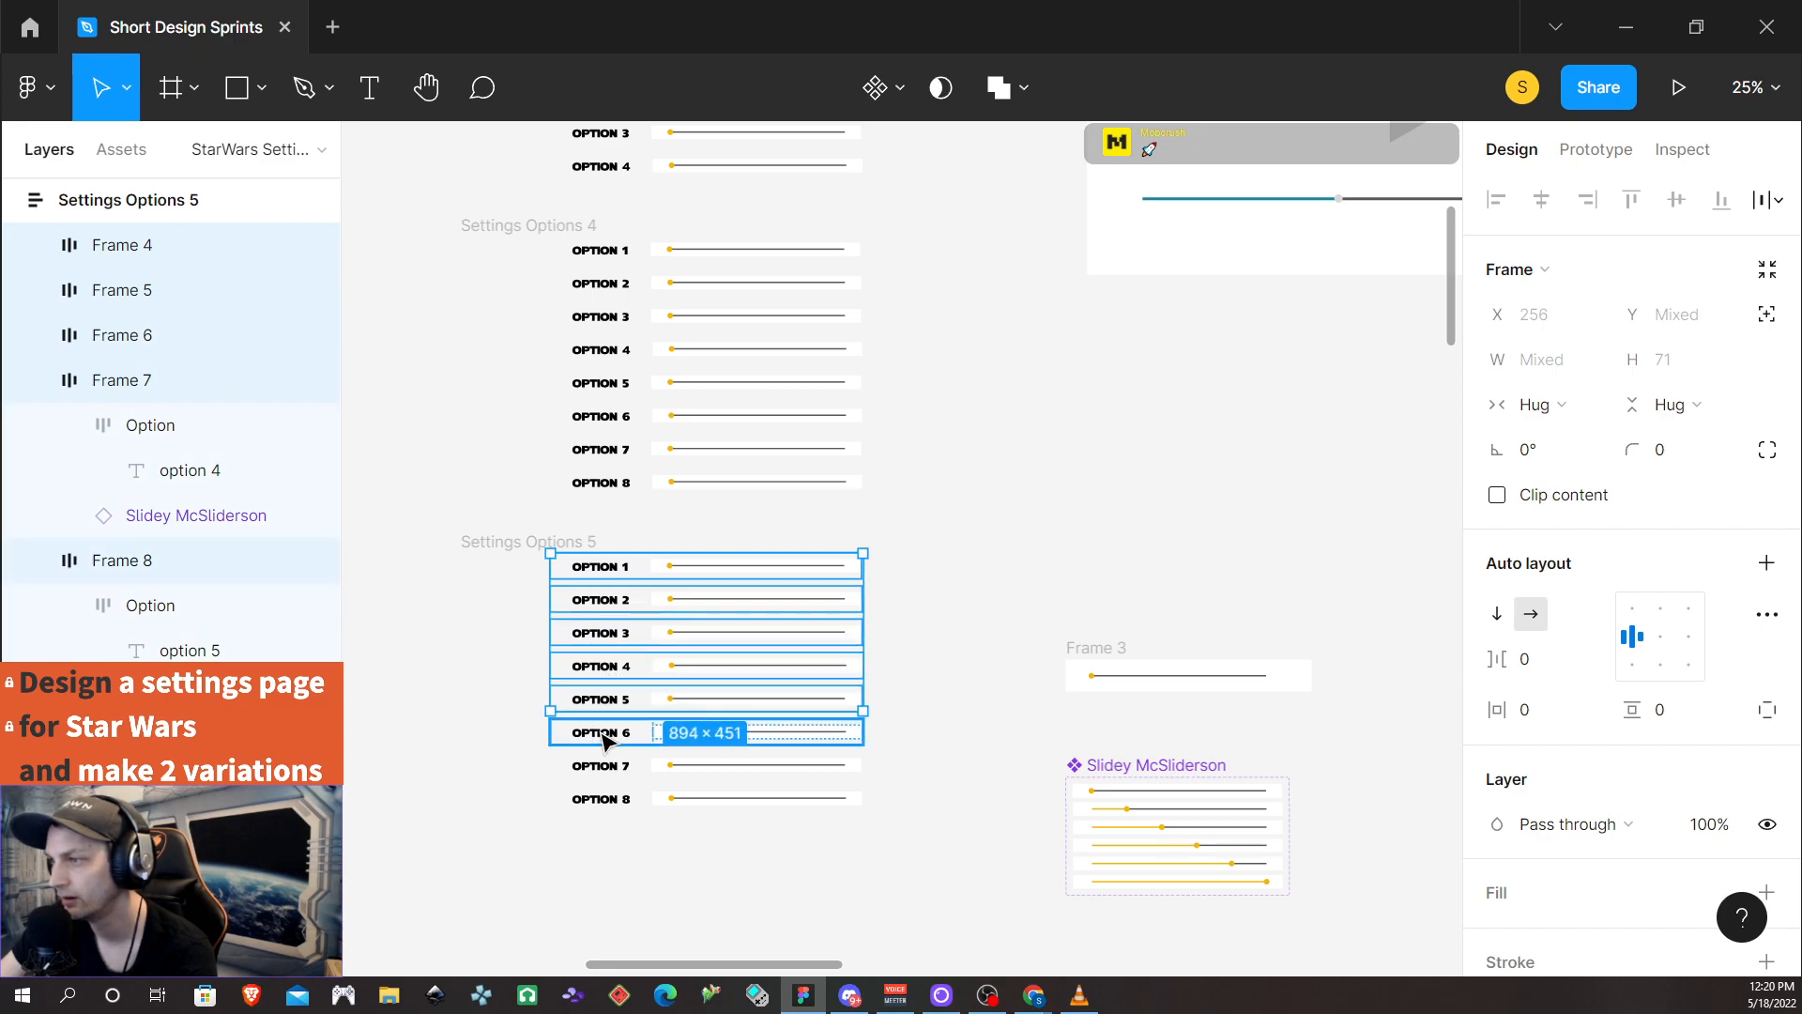
{"action": "left_click", "coordinate": [604, 733], "text": "shift"}
{"action": "left_click", "coordinate": [601, 766], "text": "shift"}
{"action": "left_click", "coordinate": [601, 798], "text": "shift"}
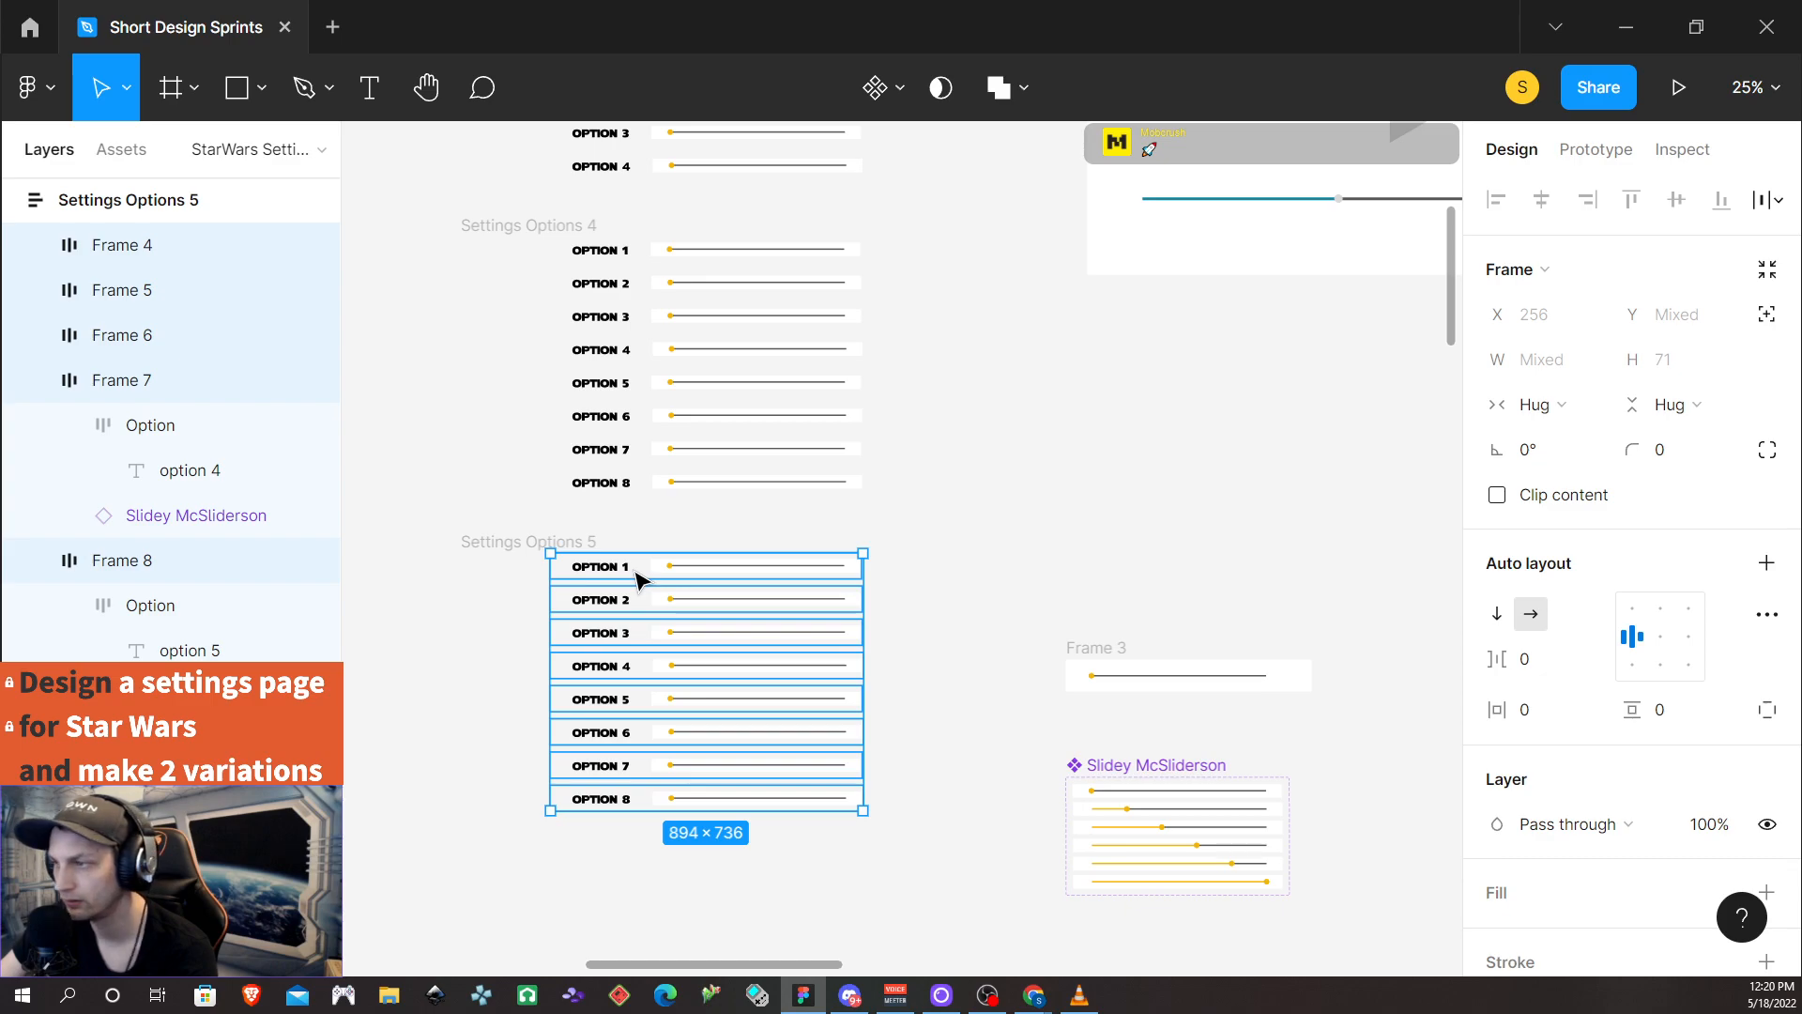
{"action": "left_click_drag", "start_coordinate": [635, 579], "coordinate": [647, 818]}
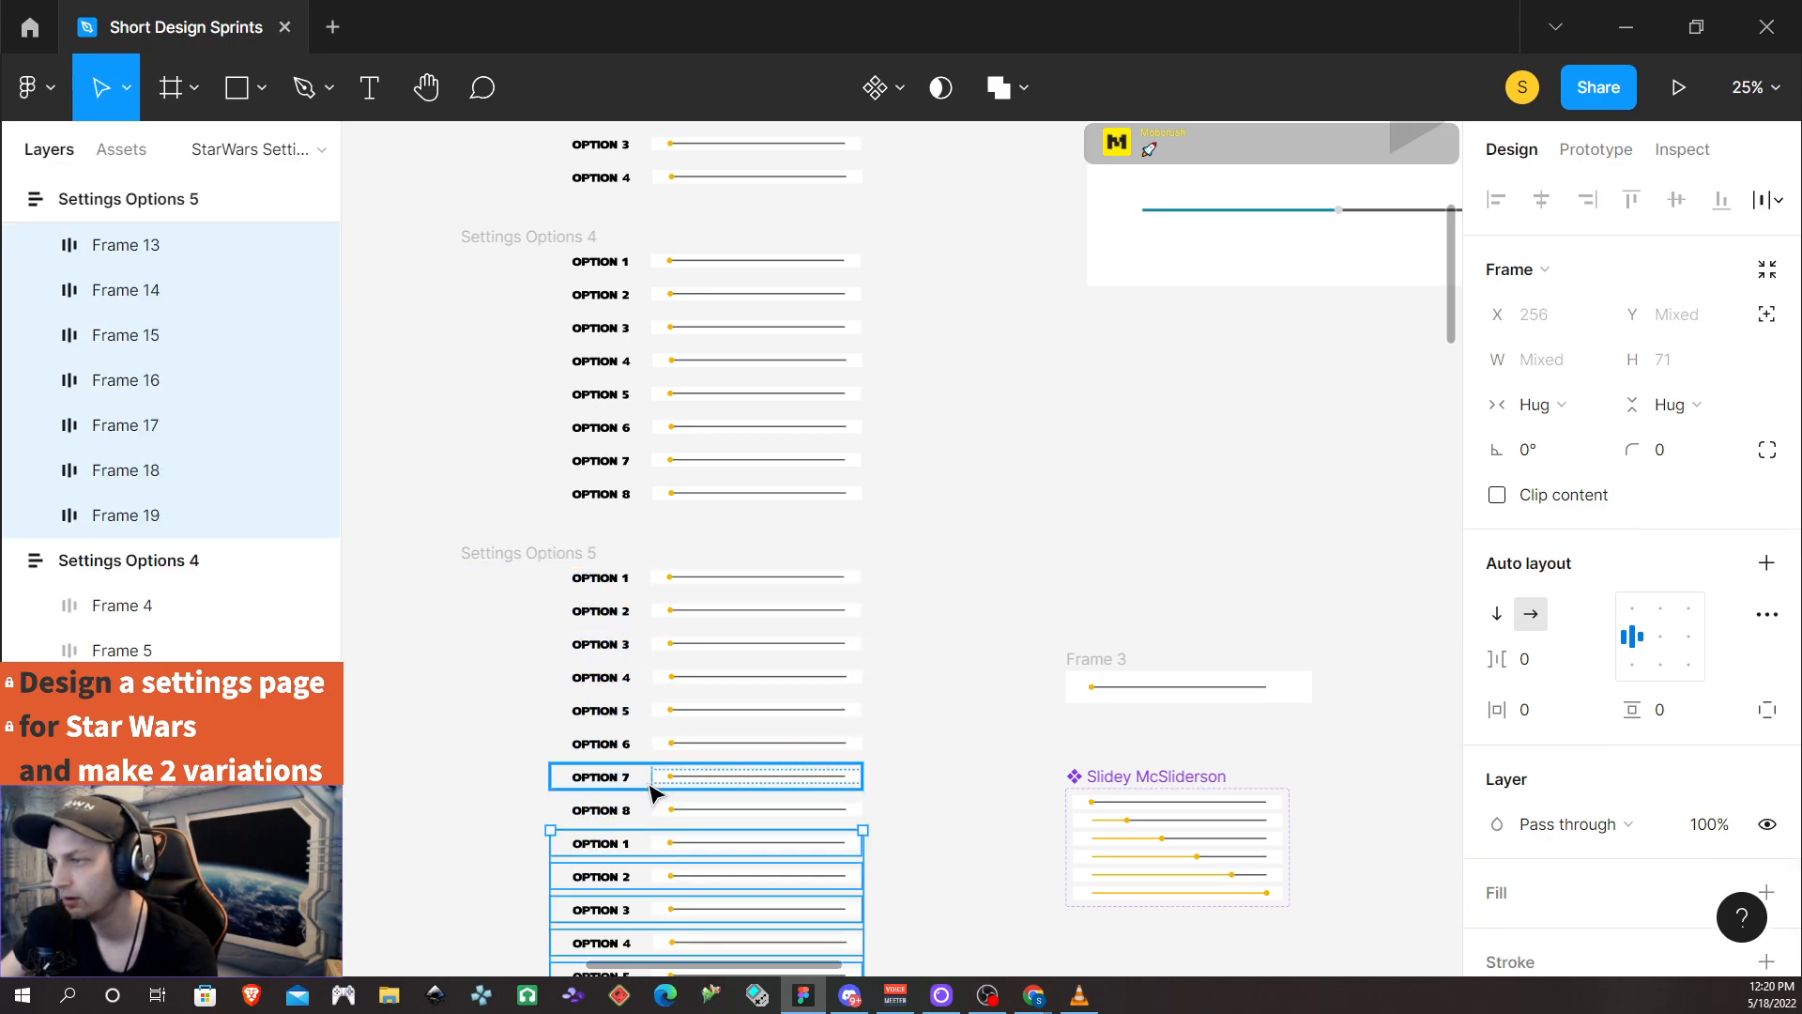
Relabel the first two duplicated rows in Settings Options 5 as Option 9 and Option 10
{"action": "scroll", "coordinate": [647, 780], "scroll_direction": "down", "scroll_amount": 3}
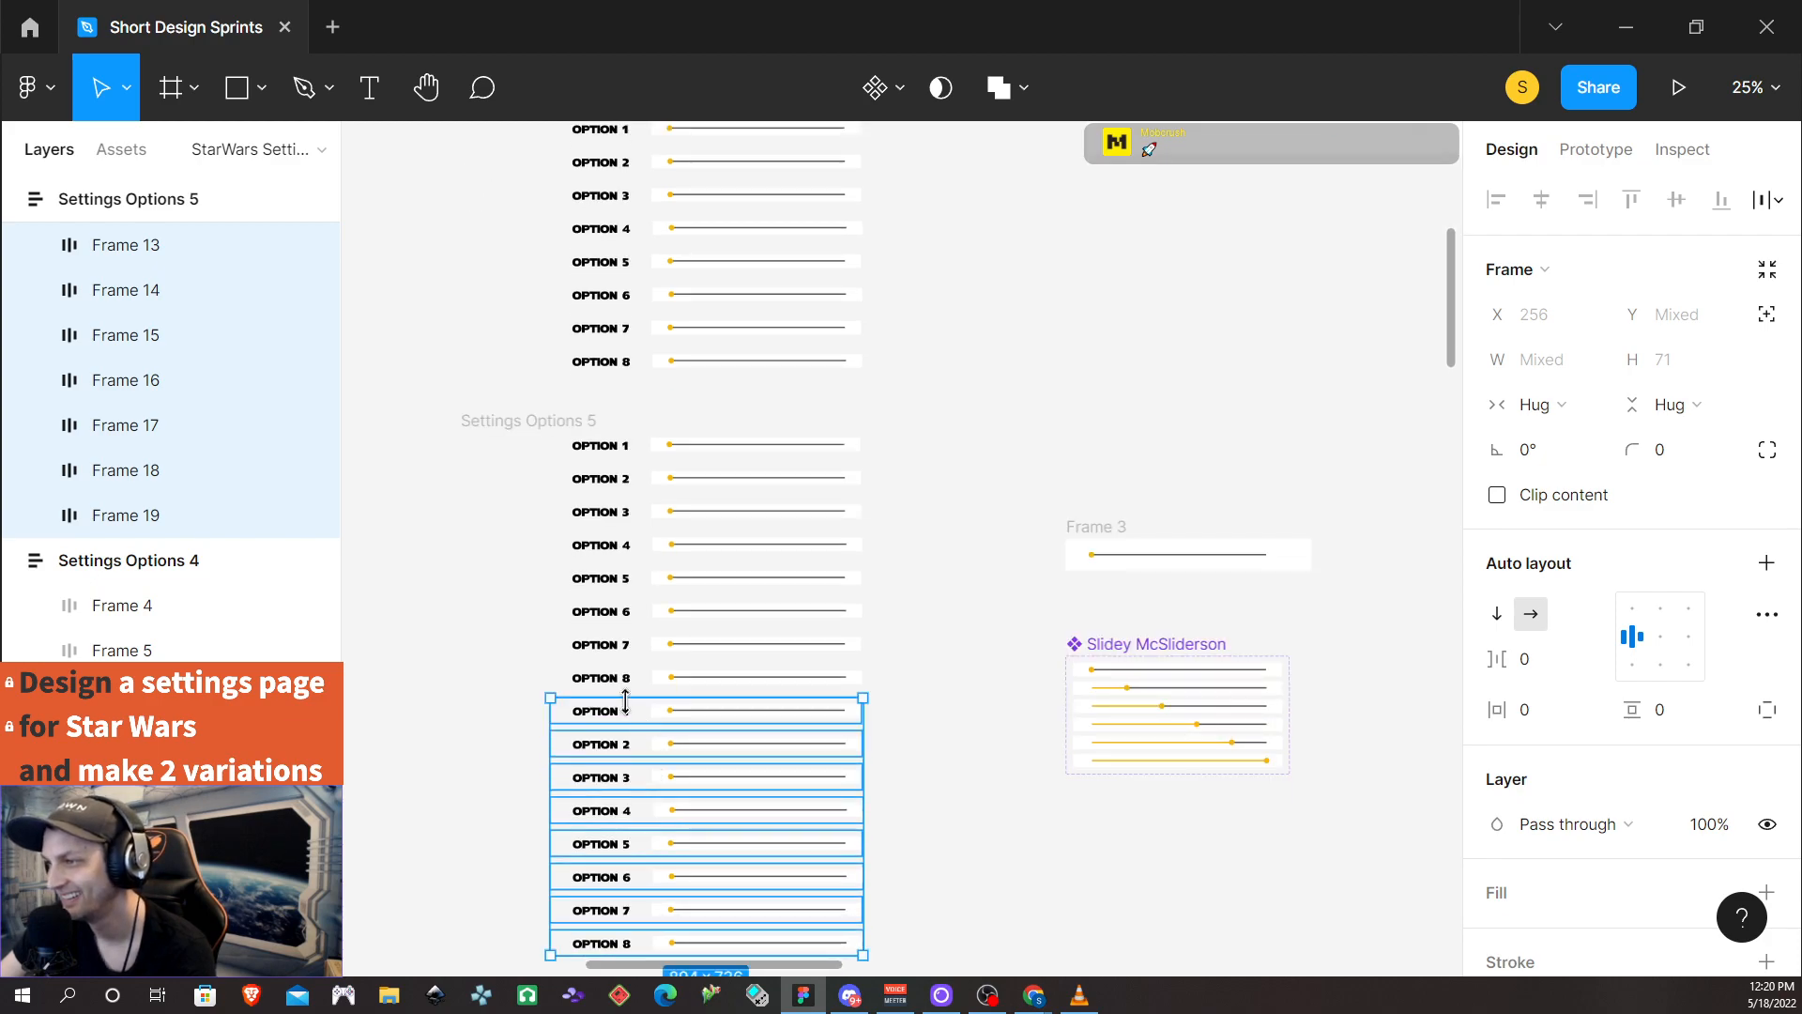
{"action": "left_click", "coordinate": [630, 708]}
{"action": "left_click", "coordinate": [630, 714]}
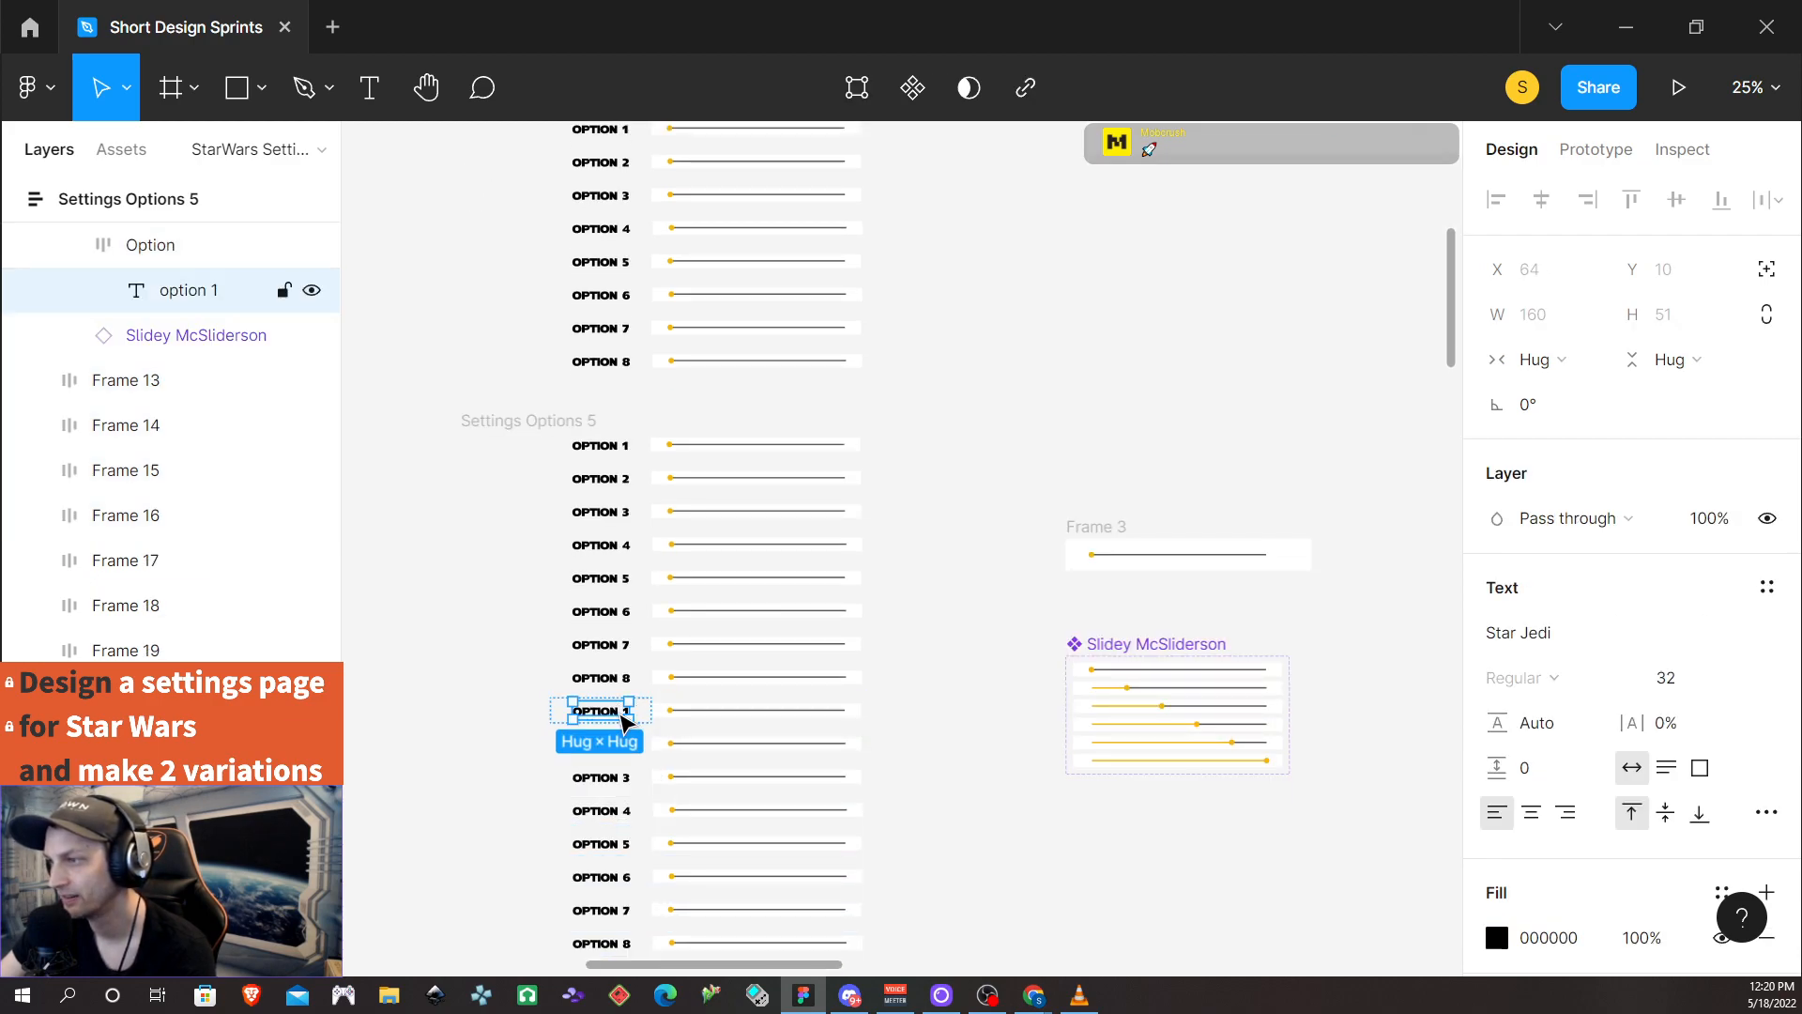
{"action": "double_click", "coordinate": [623, 713]}
{"action": "left_click", "coordinate": [624, 710]}
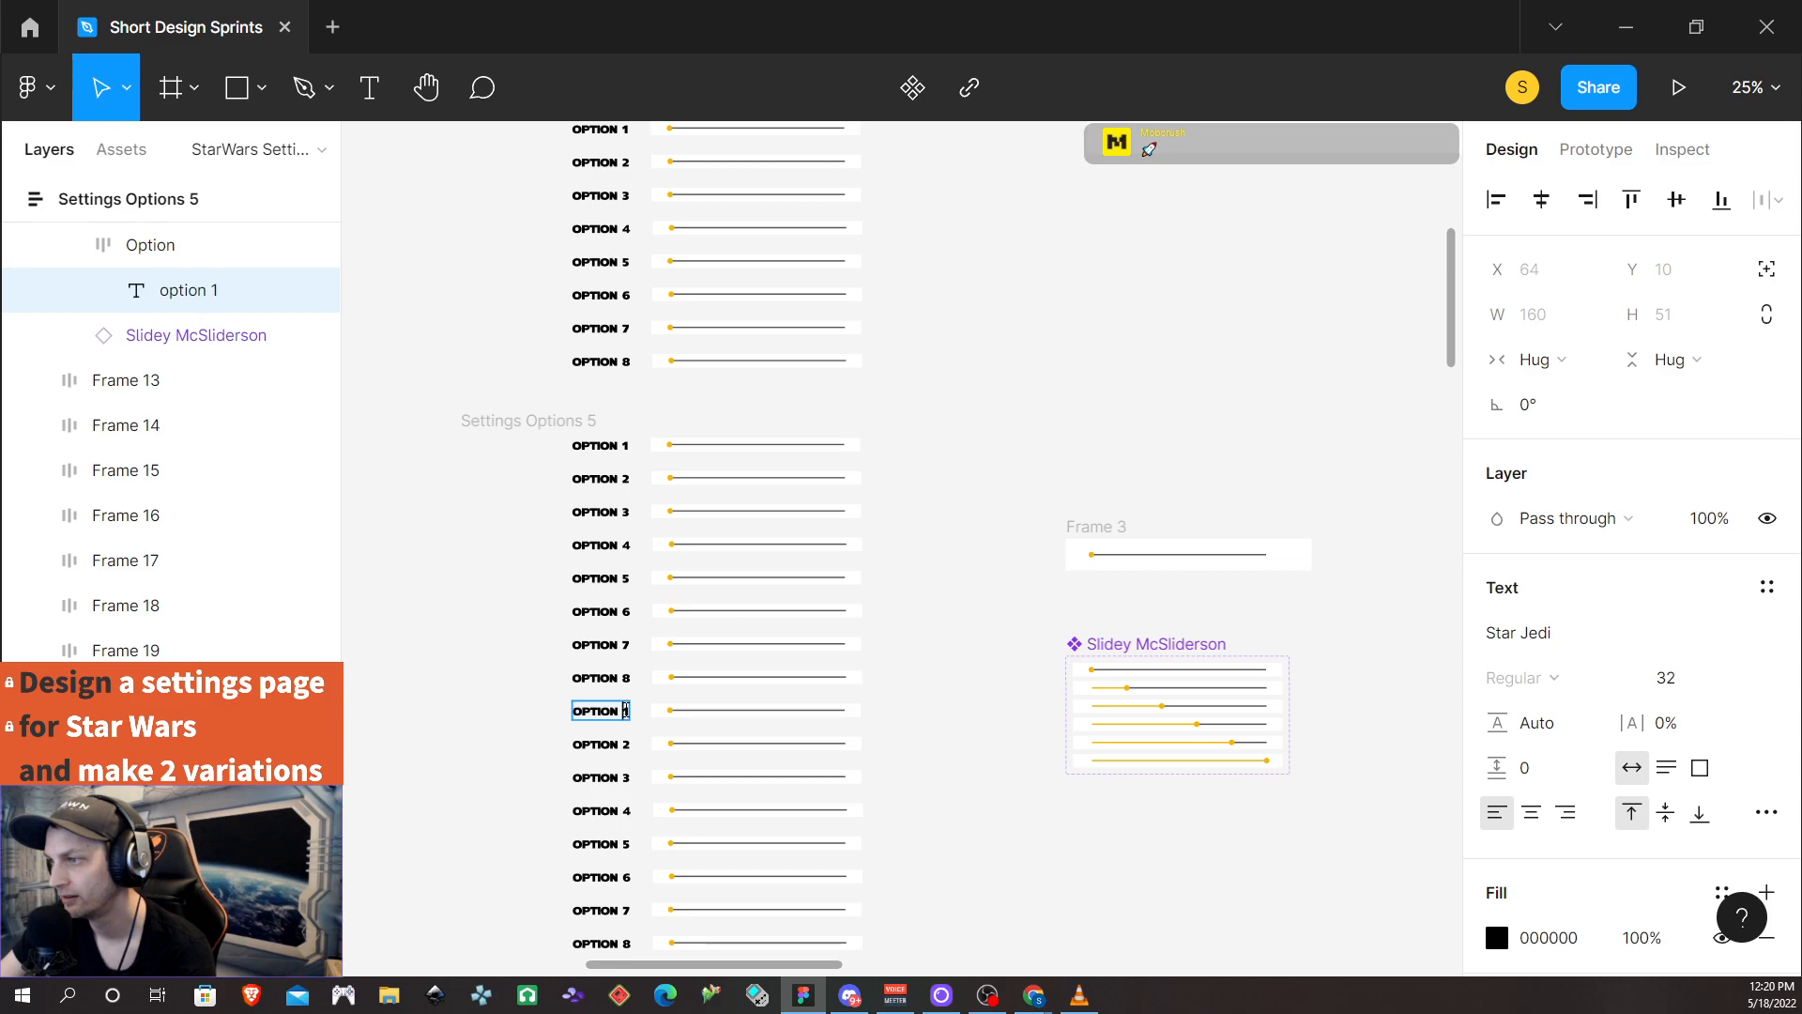
{"action": "key", "text": "BackSpace"}
{"action": "type", "text": "9"}
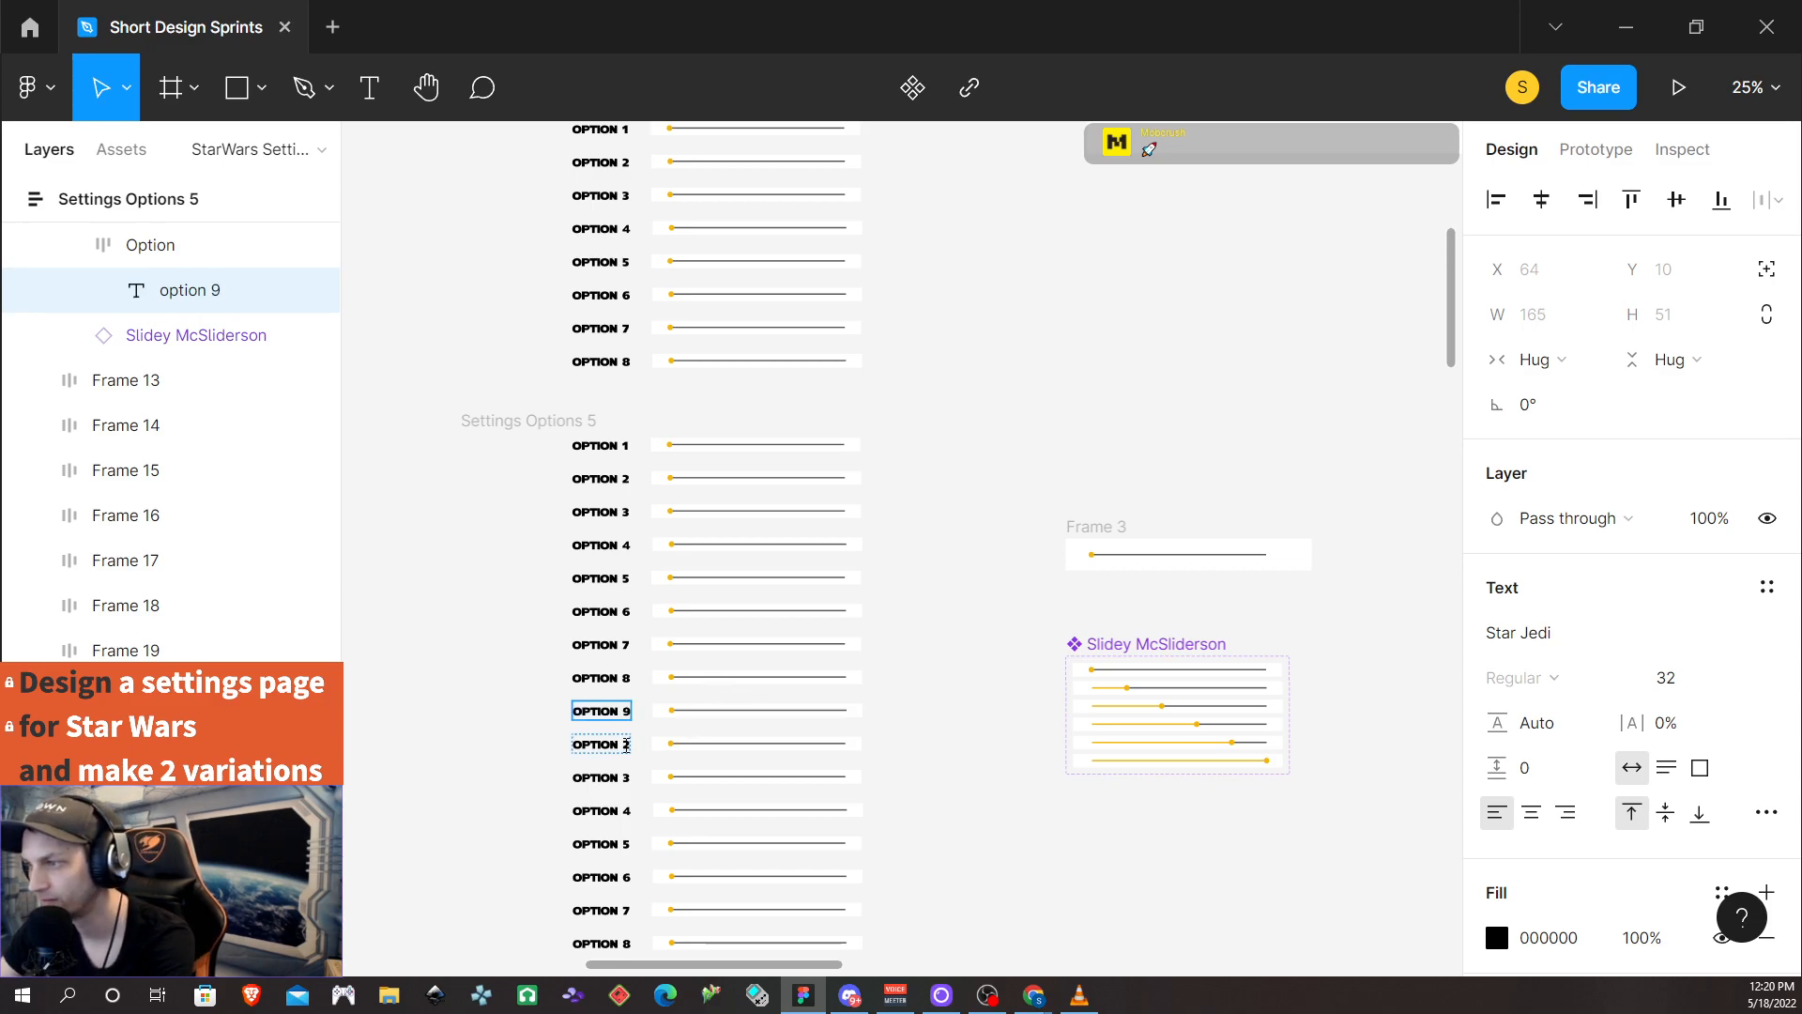
{"action": "left_click", "coordinate": [626, 744]}
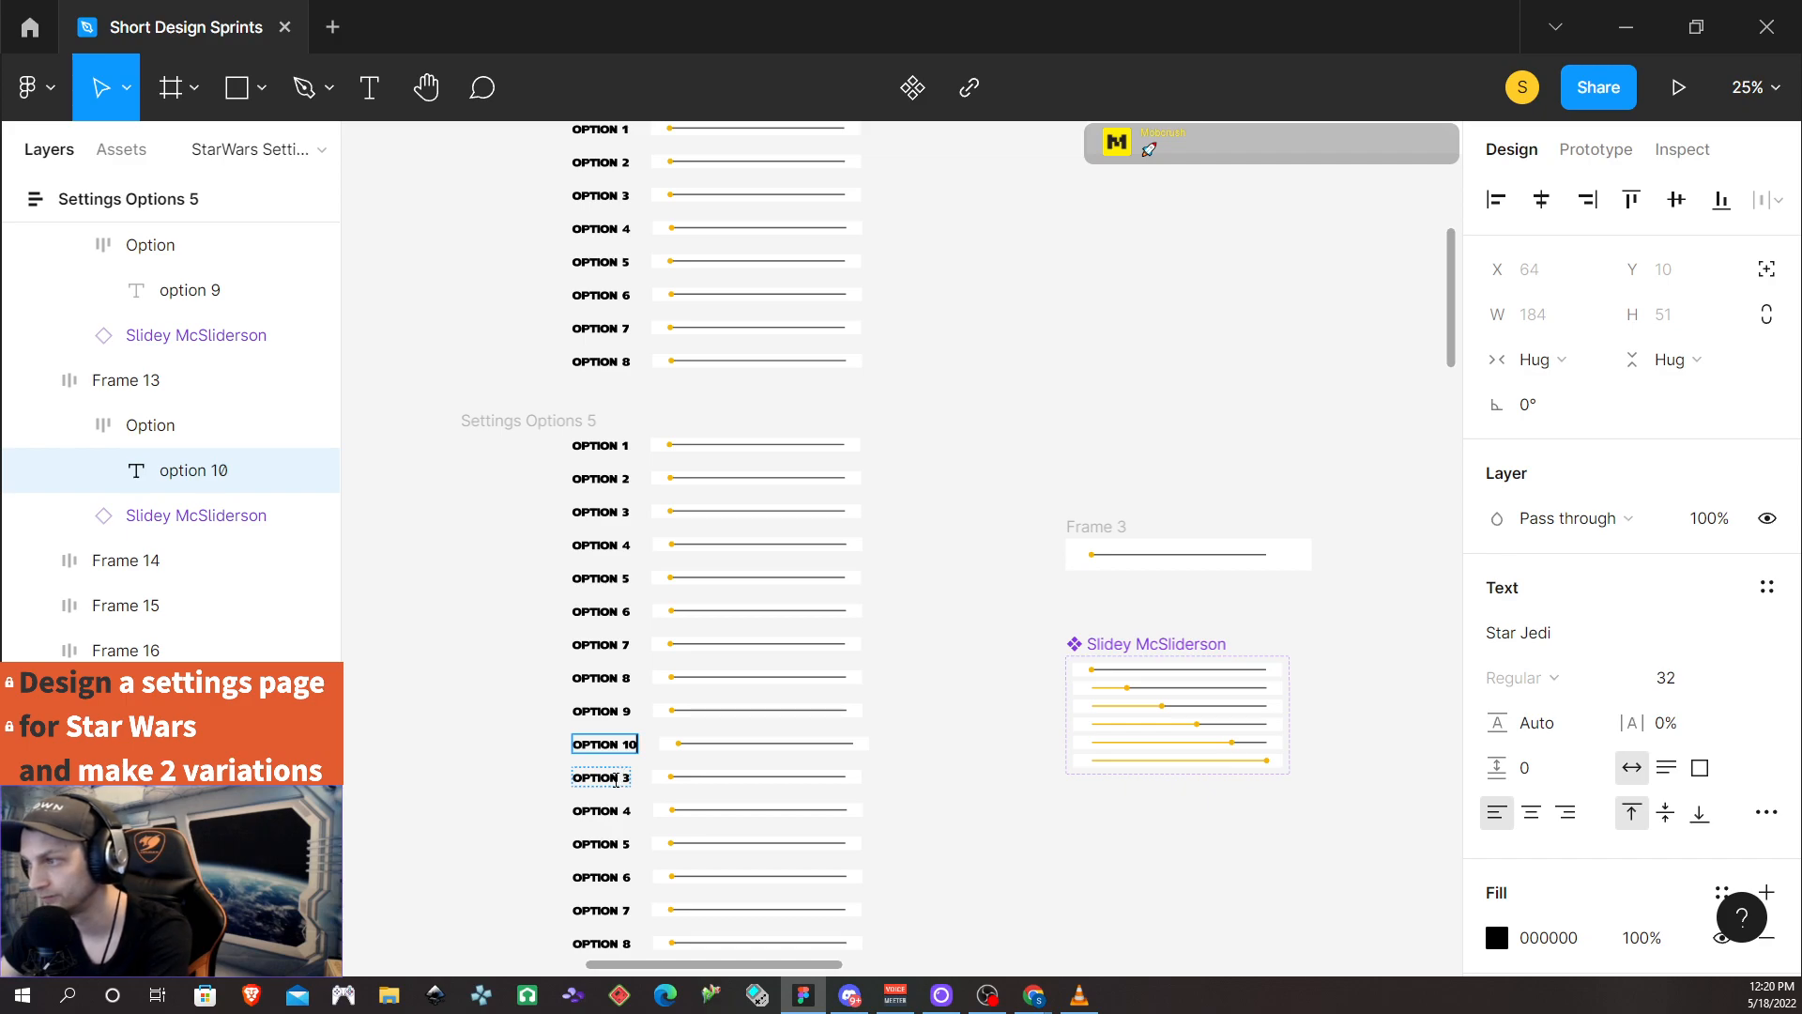
Relabel the next three duplicated rows in Settings Options 5 as Option 11, Option 12 and Option 13
{"action": "left_click", "coordinate": [623, 781]}
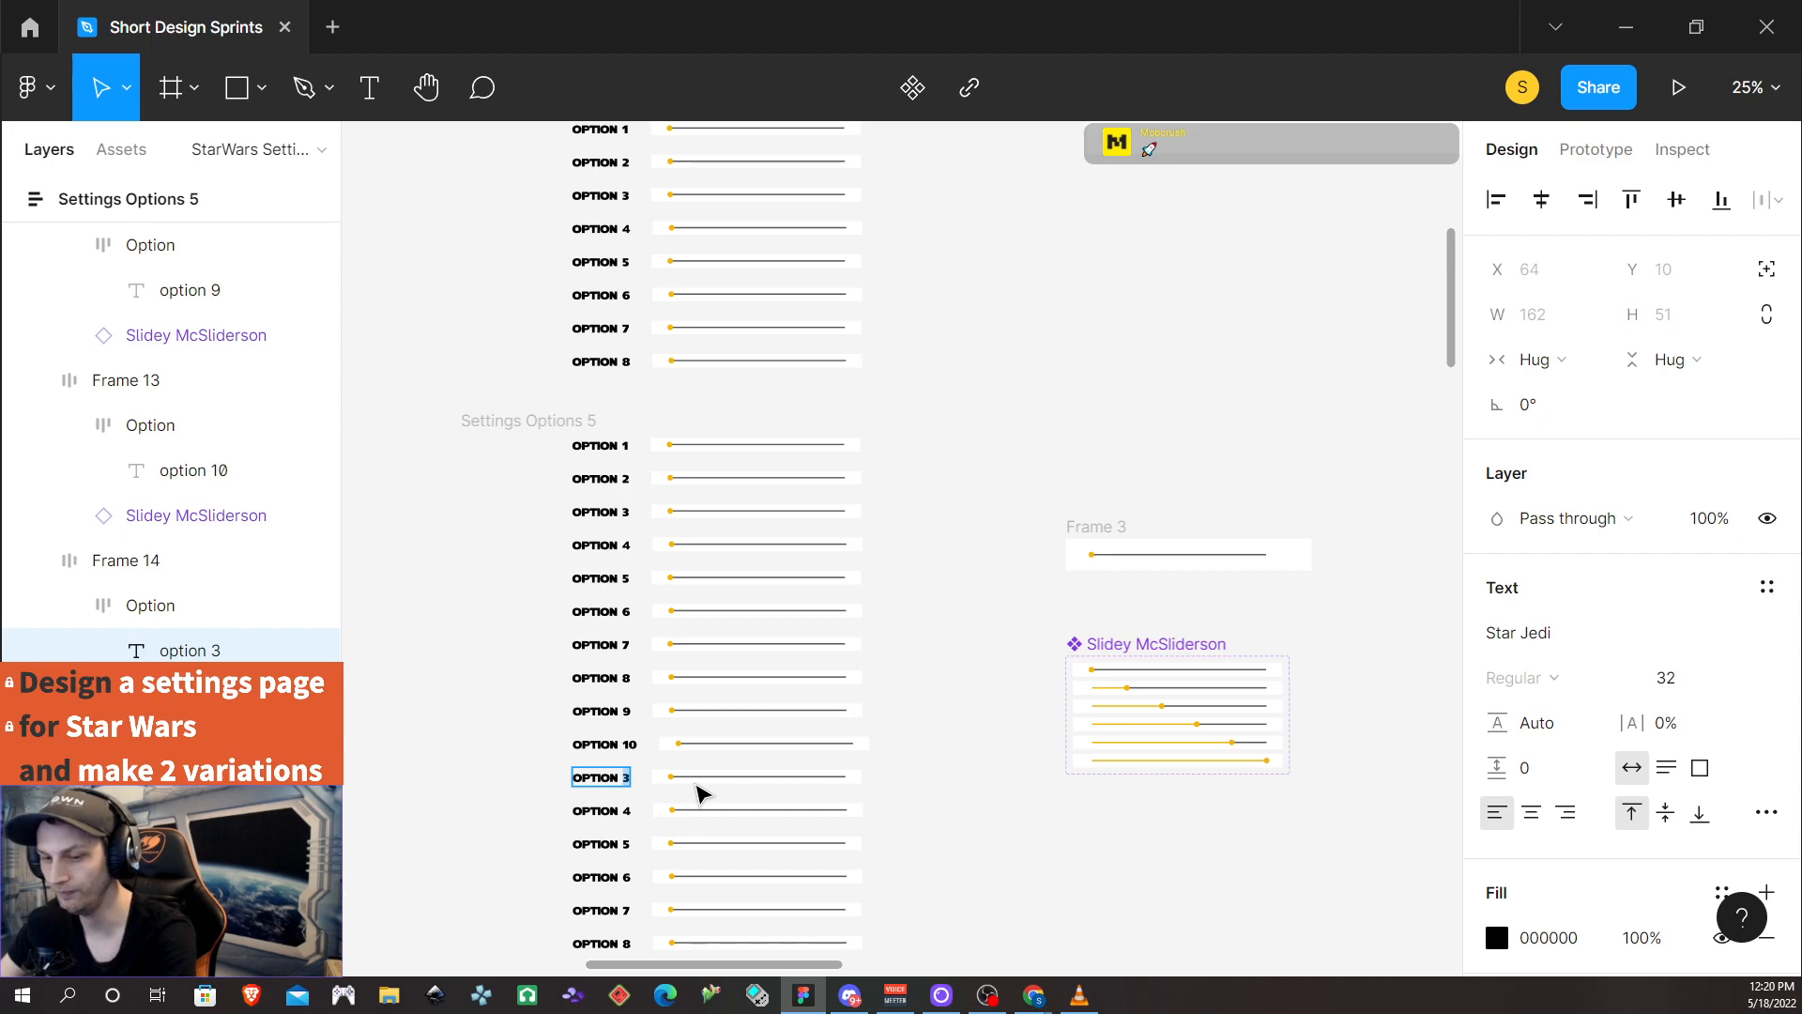
{"action": "type", "text": "11"}
{"action": "double_click", "coordinate": [625, 809]}
{"action": "type", "text": "12"}
{"action": "double_click", "coordinate": [627, 842]}
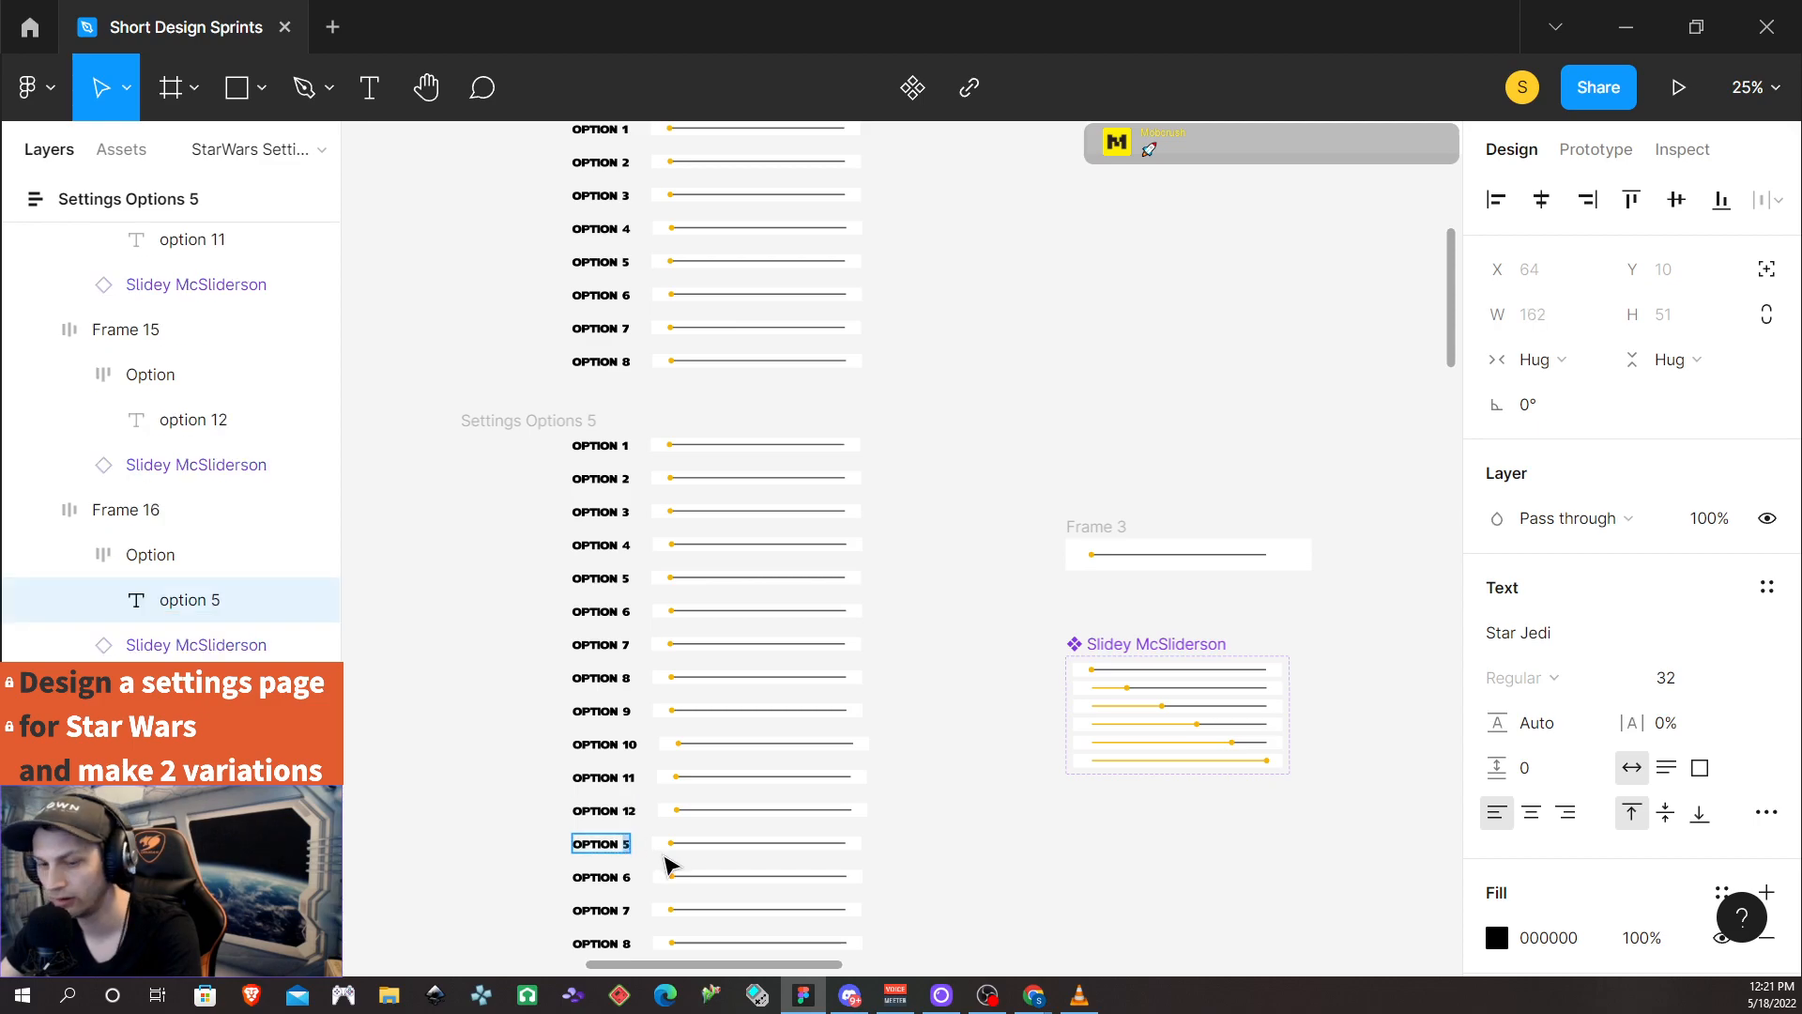
{"action": "type", "text": "13"}
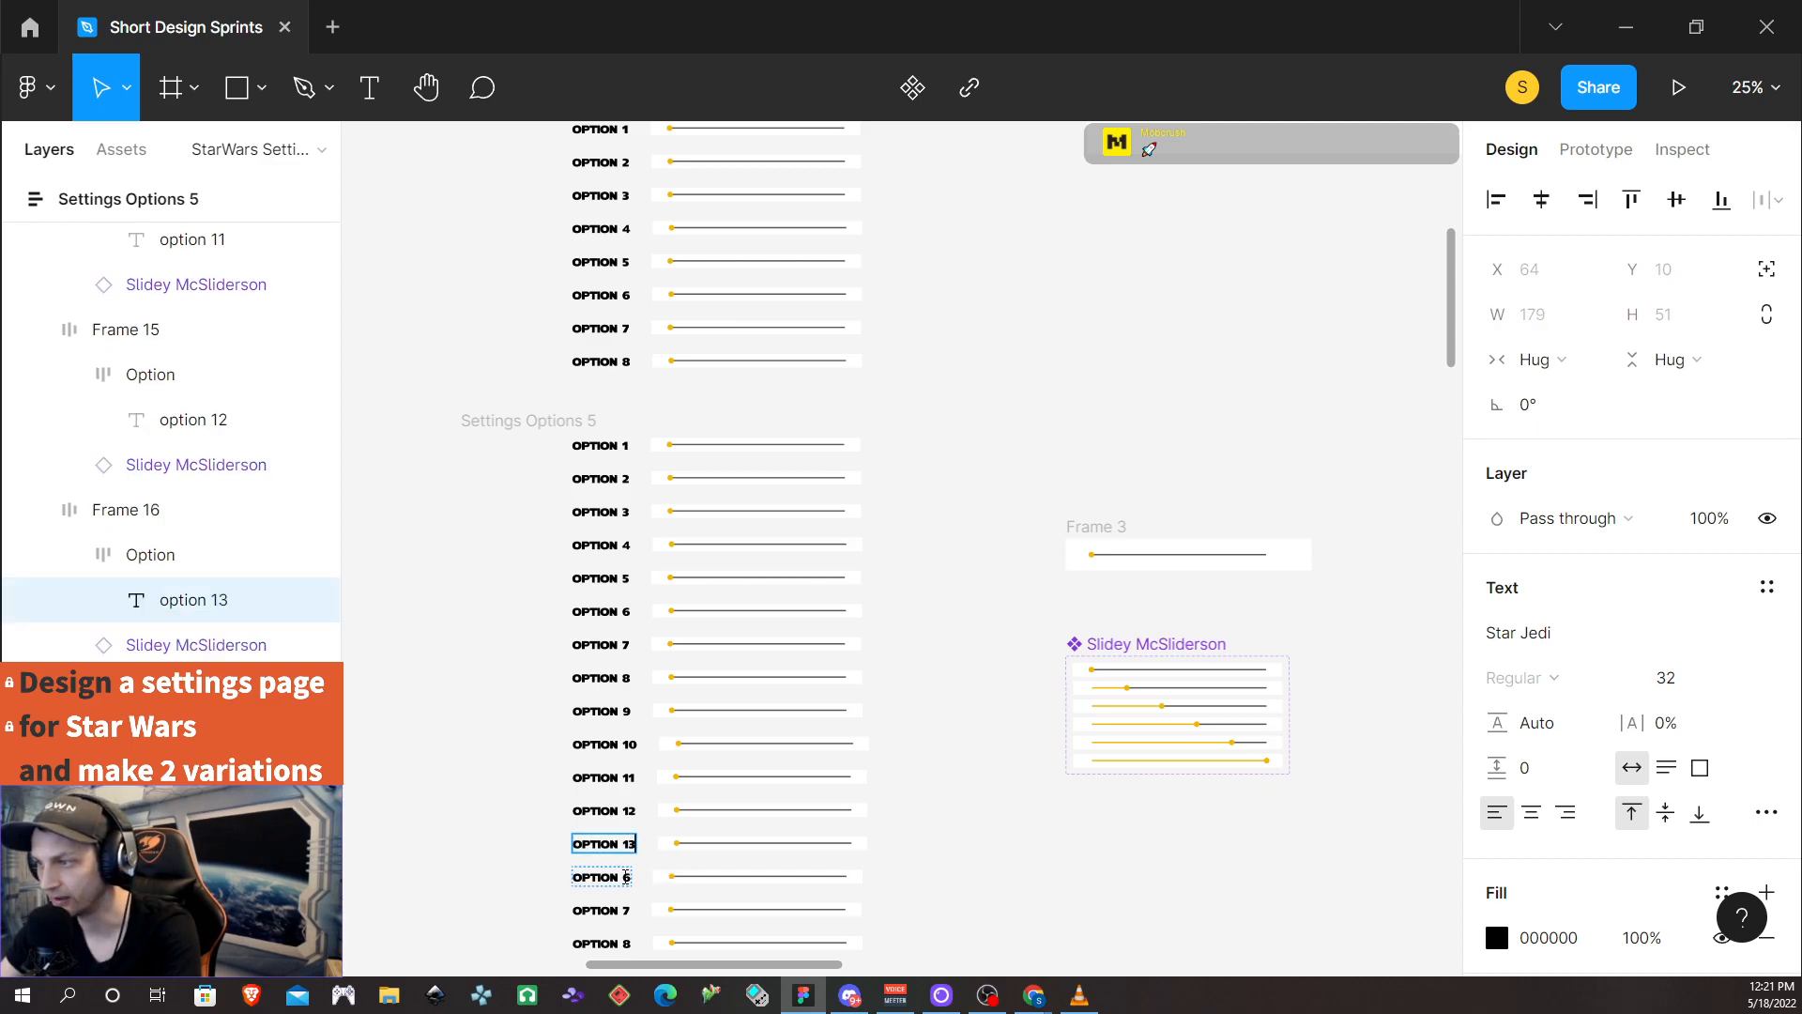
Relabel the last three duplicated rows in Settings Options 5 as Option 14, Option 15 and Option 16
{"action": "double_click", "coordinate": [627, 877]}
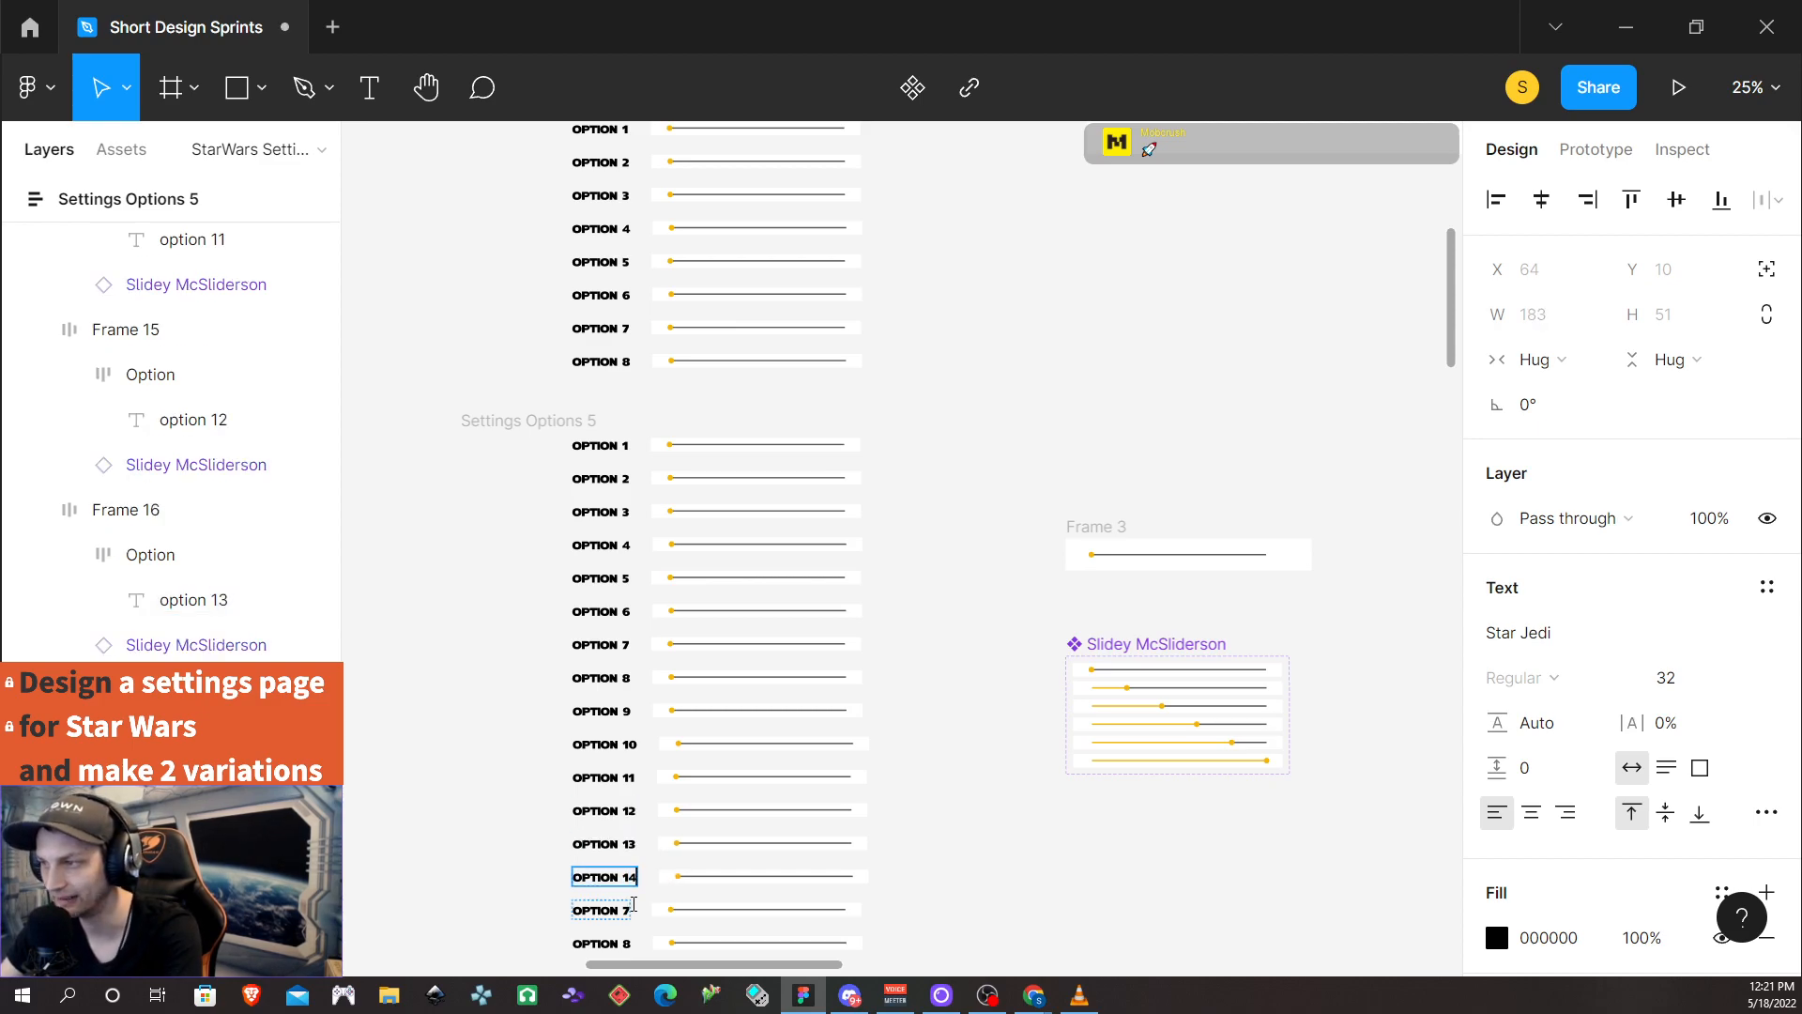
{"action": "left_click", "coordinate": [626, 911]}
{"action": "type", "text": "15"}
{"action": "scroll", "coordinate": [633, 928], "scroll_direction": "down", "scroll_amount": 1}
{"action": "double_click", "coordinate": [627, 921]}
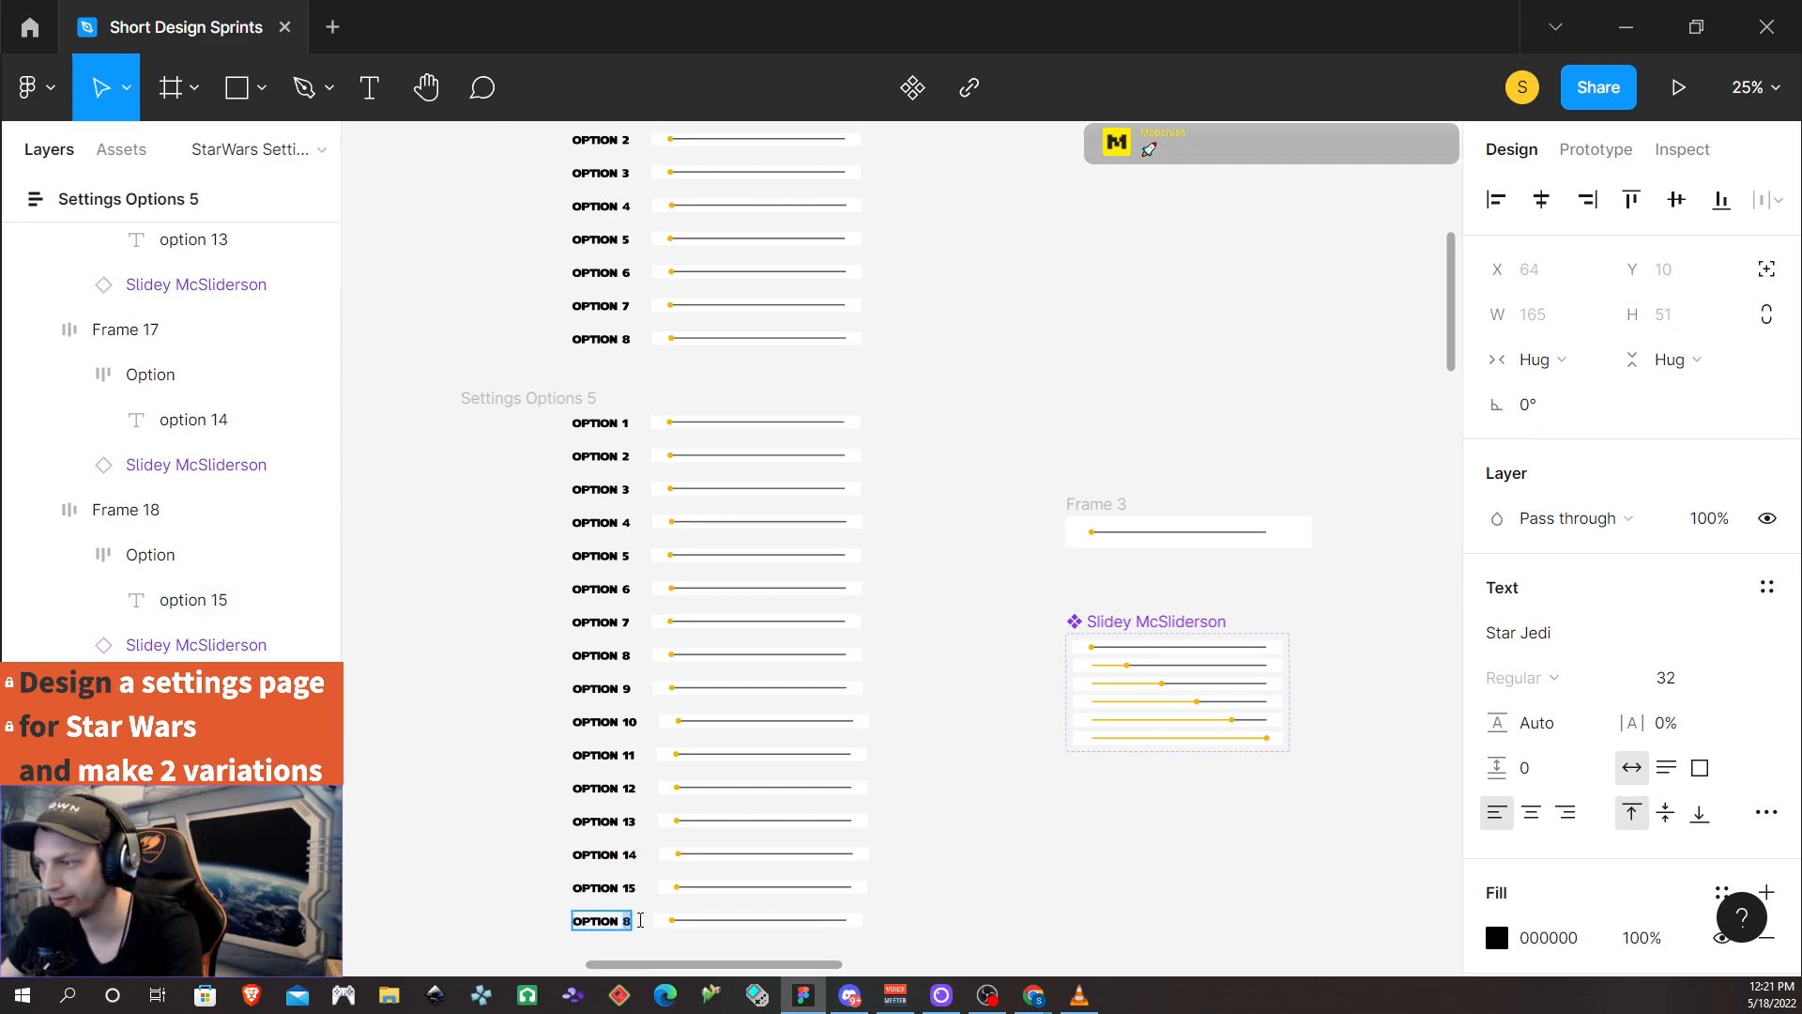
{"action": "type", "text": "16"}
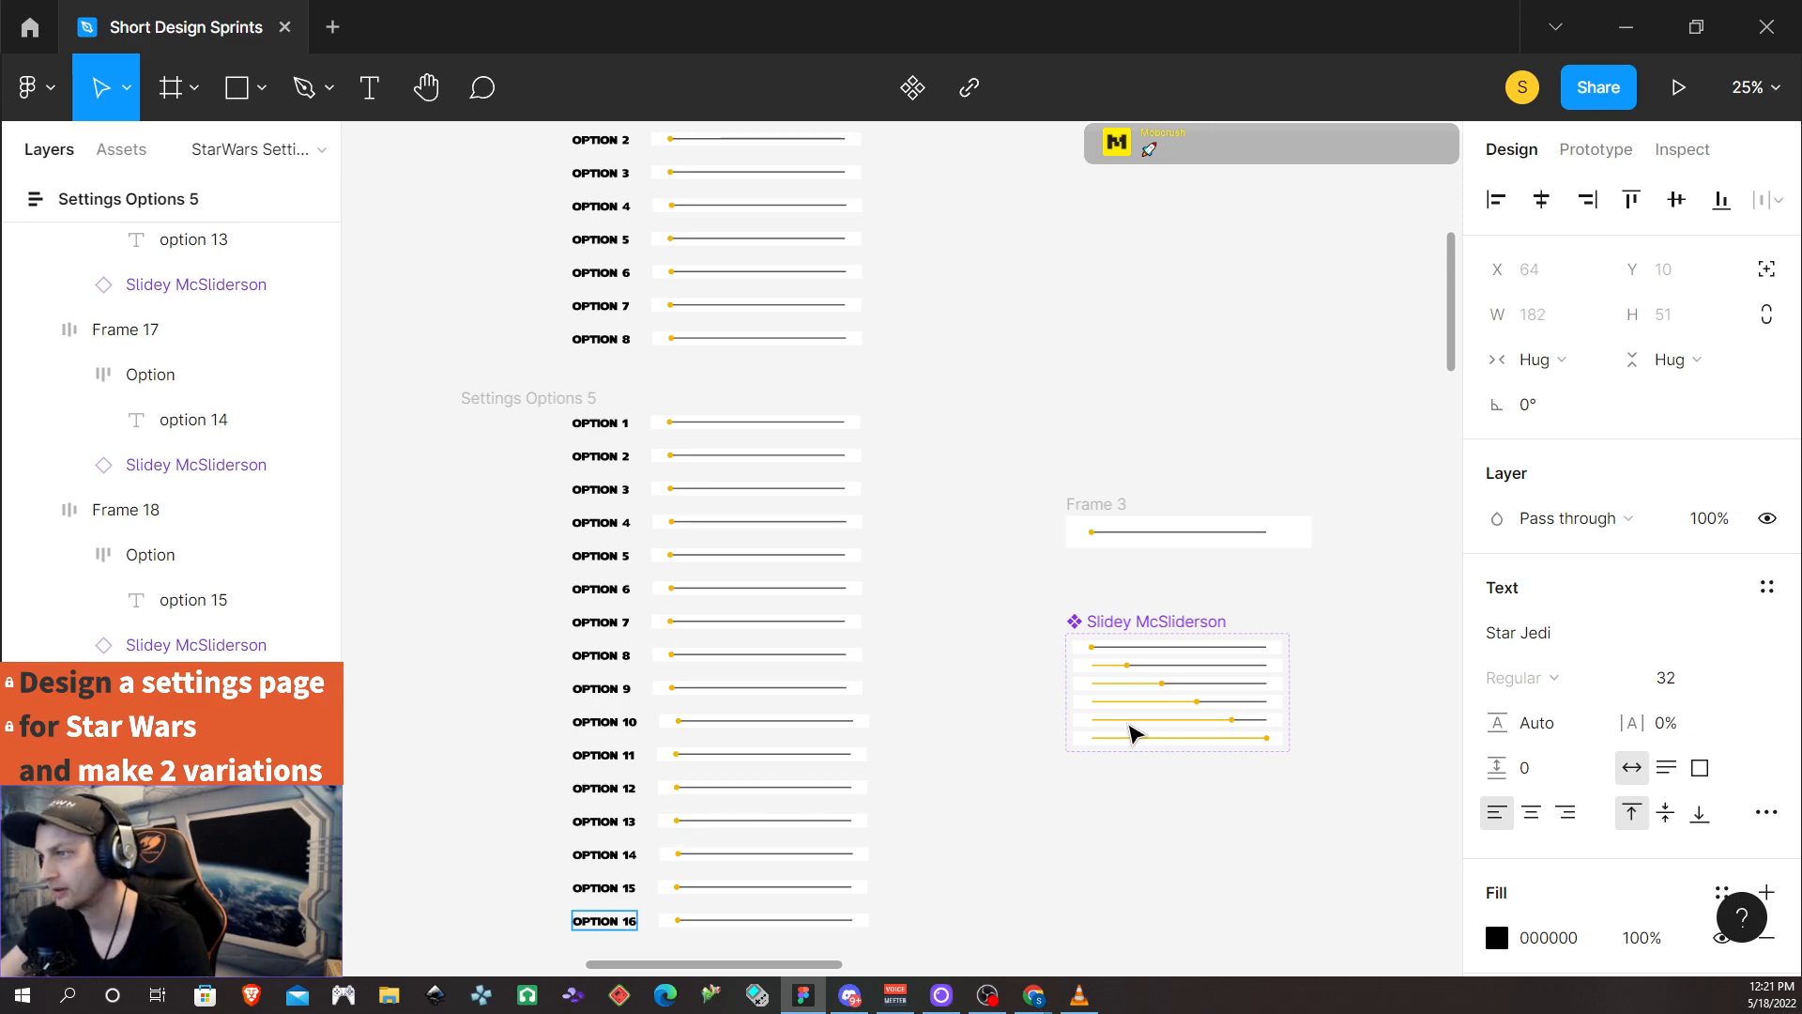
Add a leading zero to the Option 9 through Option 5 labels in Settings Options 5, making them 09 to 05
{"action": "scroll", "coordinate": [908, 712], "scroll_direction": "up", "scroll_amount": 1}
{"action": "scroll", "coordinate": [899, 712], "scroll_direction": "down", "scroll_amount": 3}
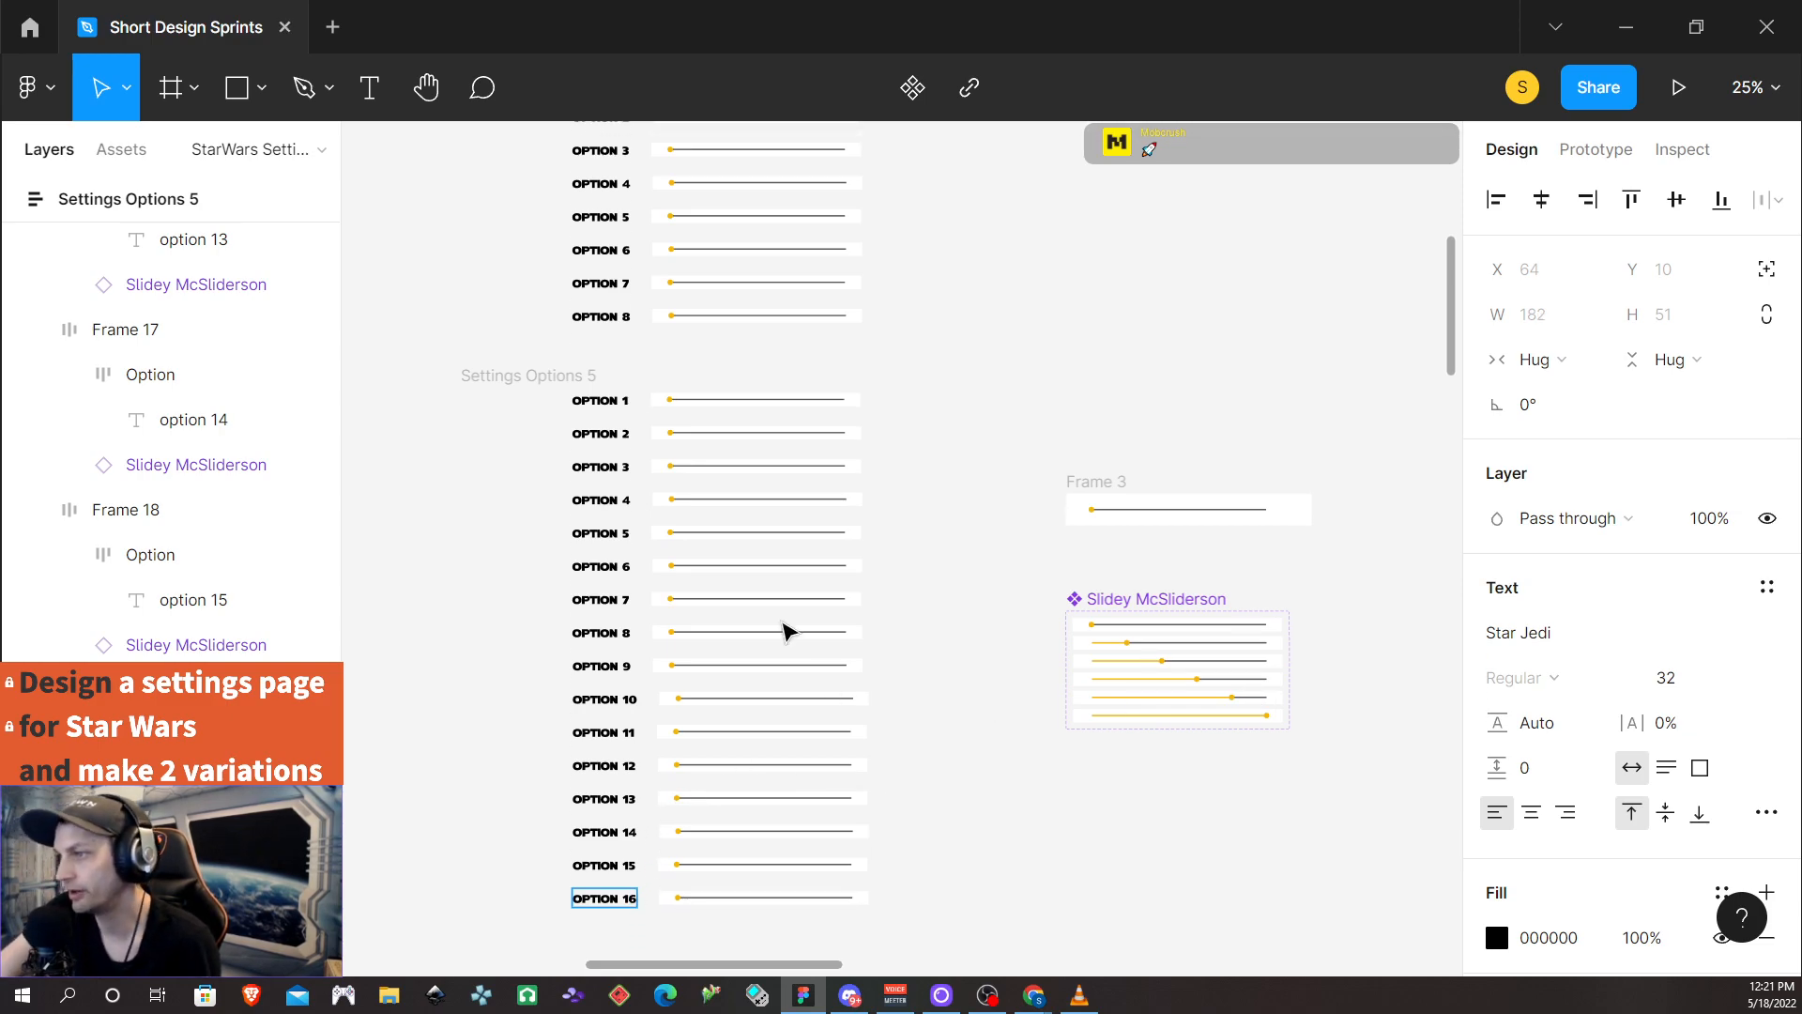
{"action": "left_click", "coordinate": [625, 668]}
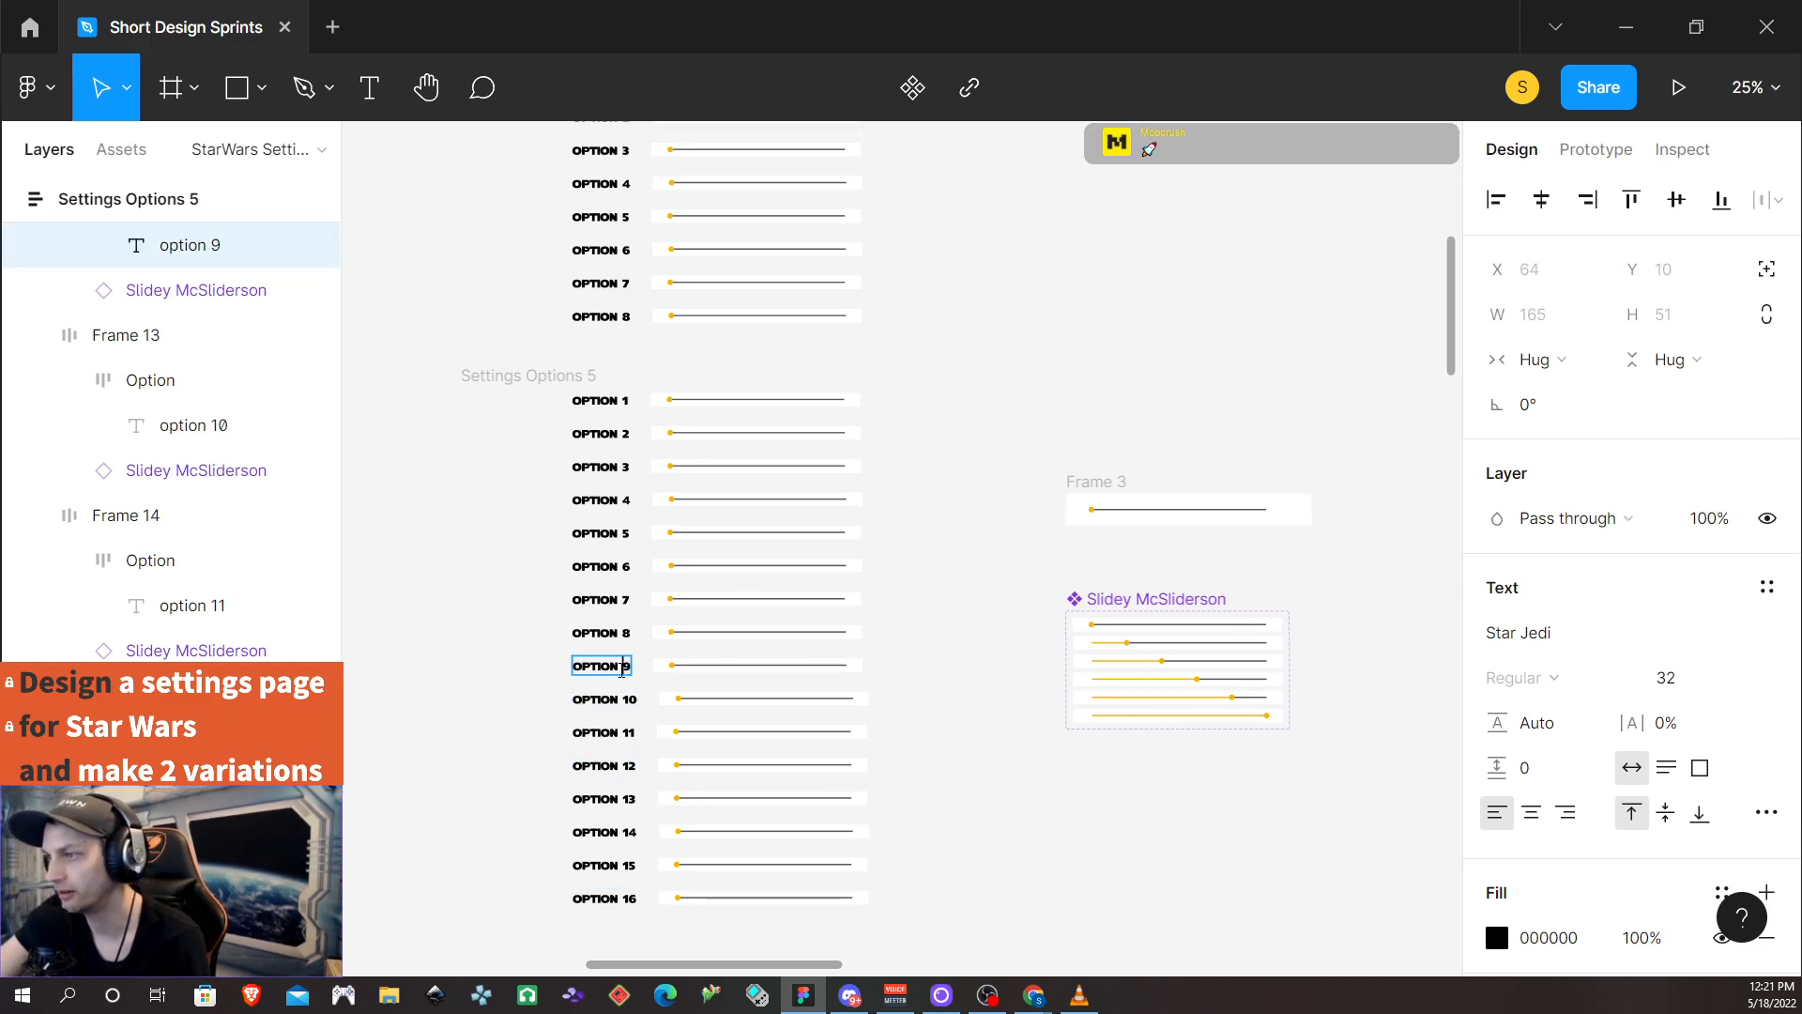
{"action": "type", "text": "0"}
{"action": "left_click", "coordinate": [626, 633]}
{"action": "type", "text": "0"}
{"action": "left_click", "coordinate": [622, 598]}
{"action": "type", "text": "0"}
{"action": "left_click", "coordinate": [626, 566]}
{"action": "type", "text": "0"}
{"action": "left_click", "coordinate": [626, 533]}
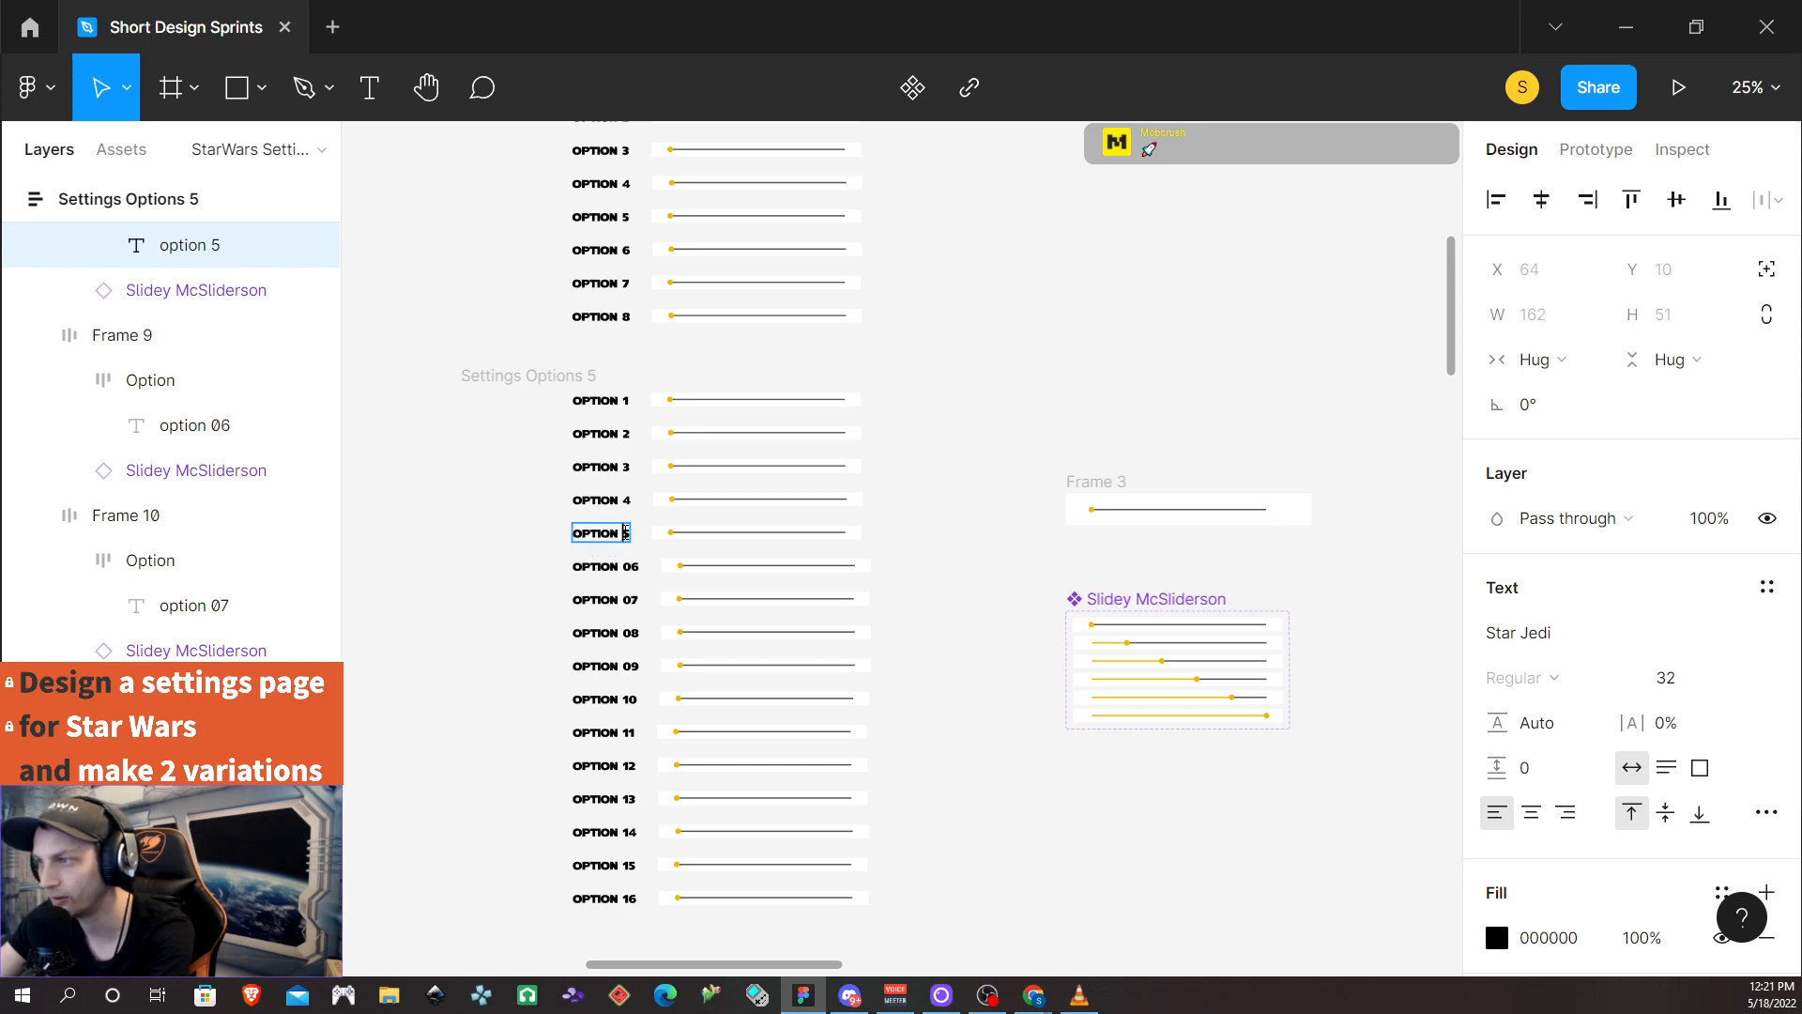
Add a leading zero to the Option 4 through Option 1 labels in Settings Options 5, making them 04 to 01
{"action": "left_click", "coordinate": [625, 501]}
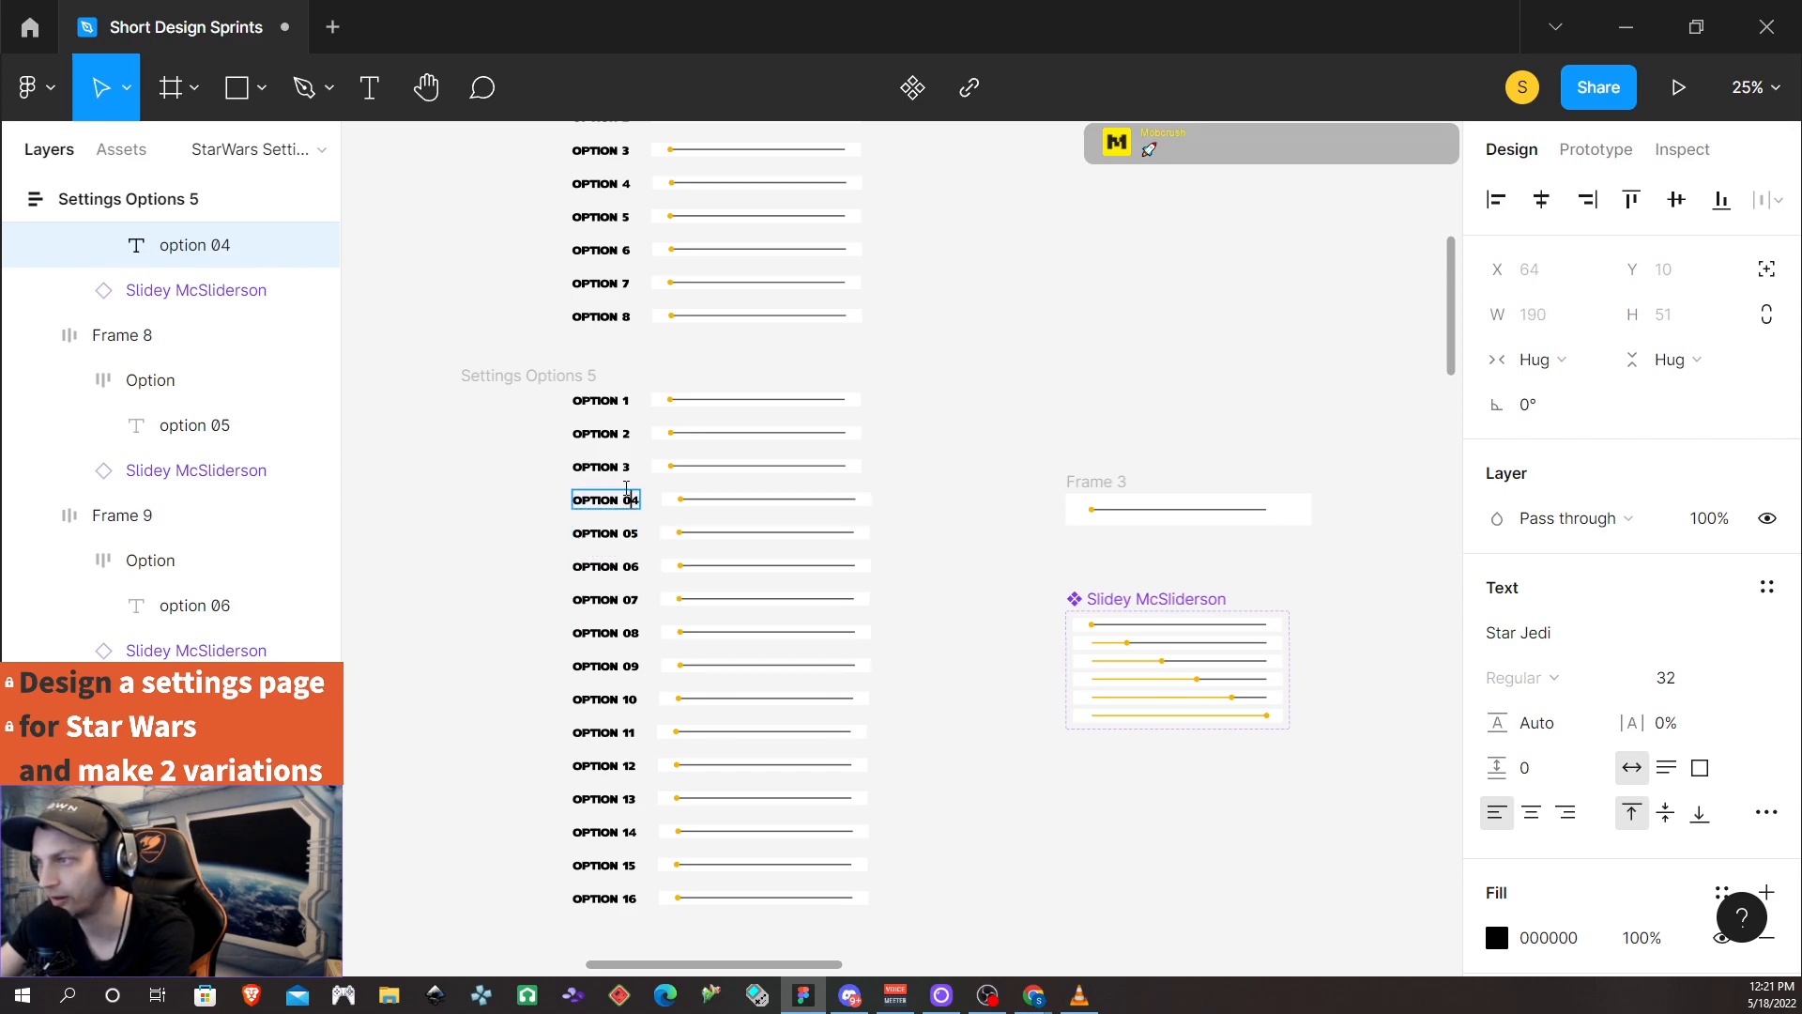
{"action": "left_click", "coordinate": [625, 471]}
{"action": "type", "text": "0"}
{"action": "left_click", "coordinate": [622, 432]}
{"action": "left_click", "coordinate": [623, 432]}
{"action": "type", "text": "0"}
{"action": "left_click", "coordinate": [622, 399]}
{"action": "left_click", "coordinate": [622, 399]}
{"action": "type", "text": "0"}
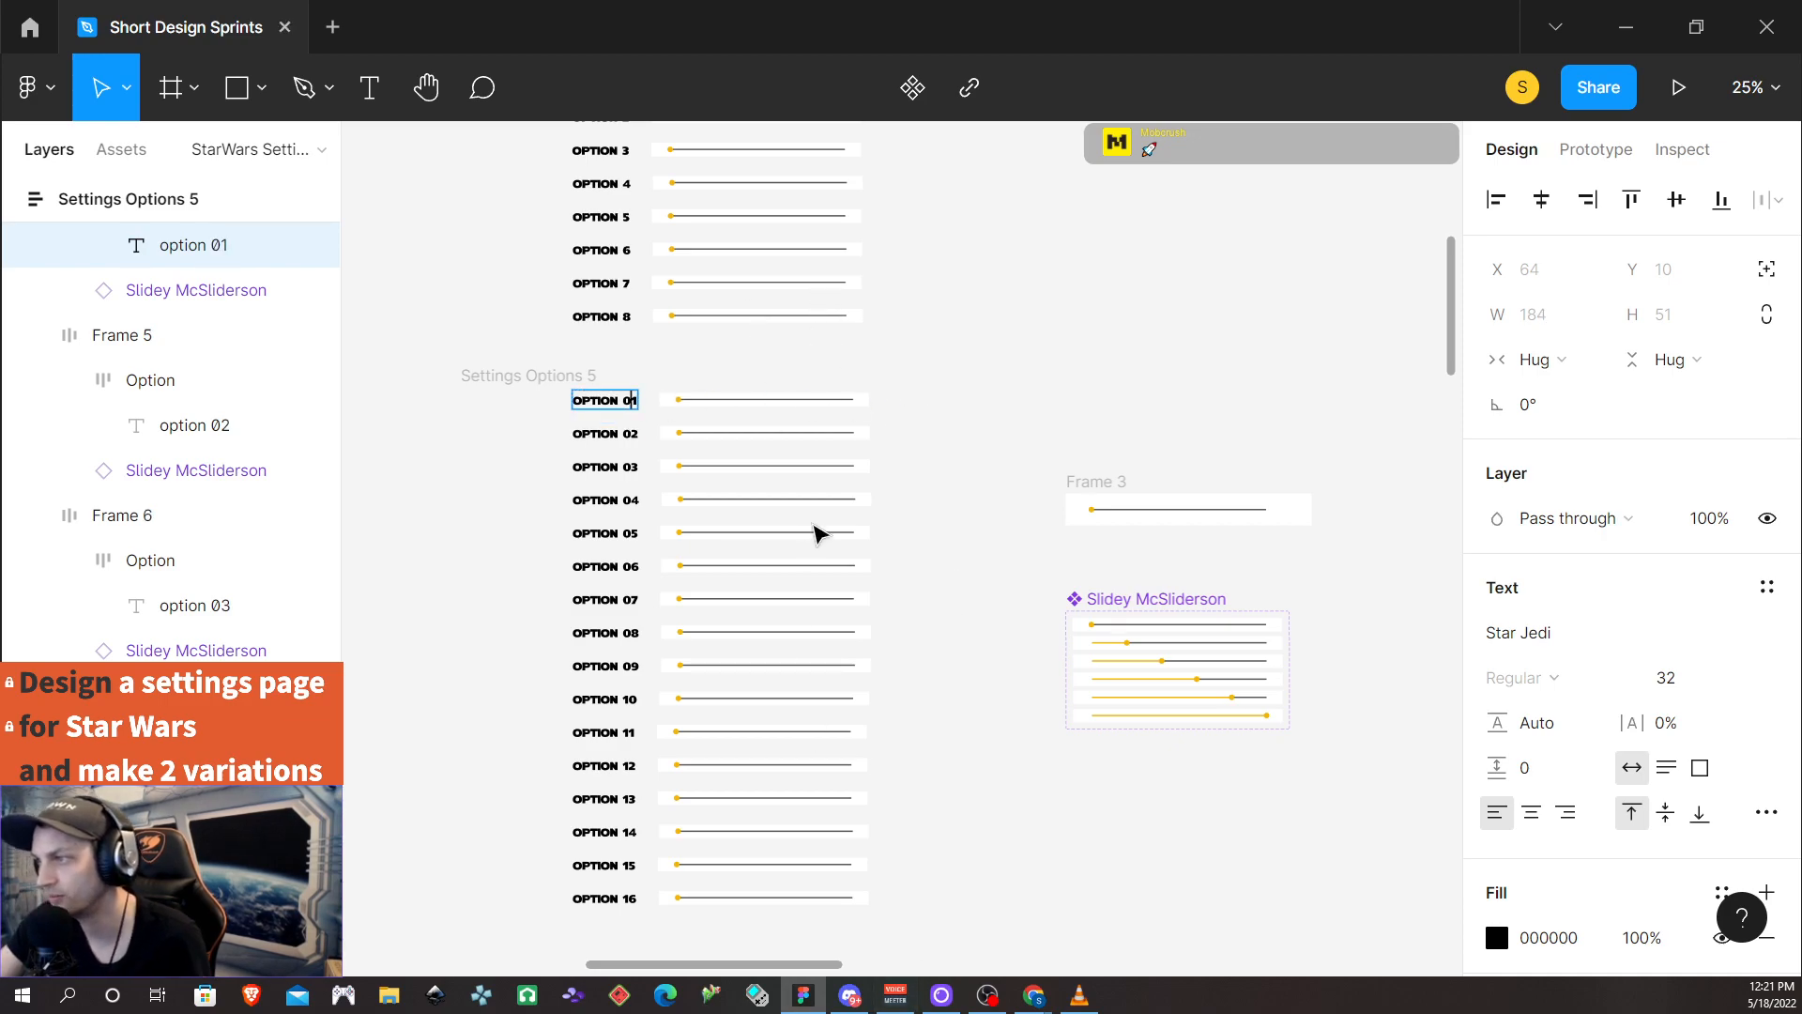
{"action": "scroll", "coordinate": [845, 777], "scroll_direction": "down", "scroll_amount": 3}
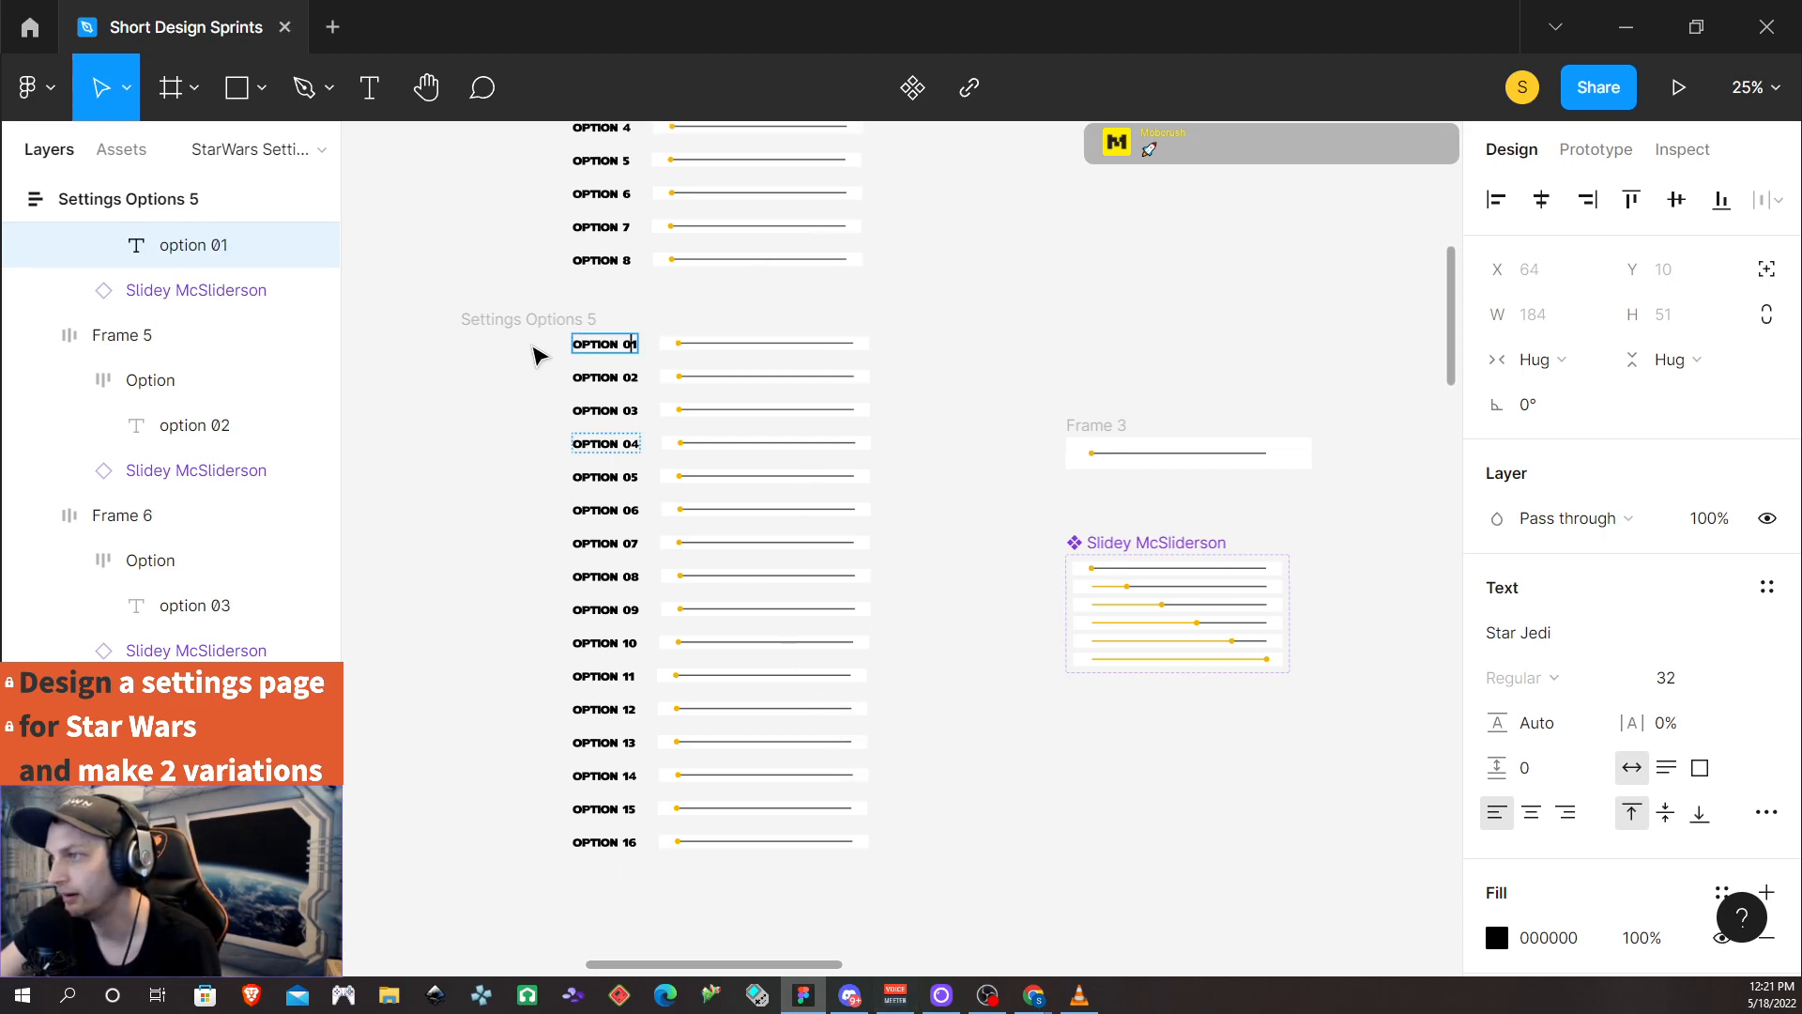
{"action": "key", "text": "Escape"}
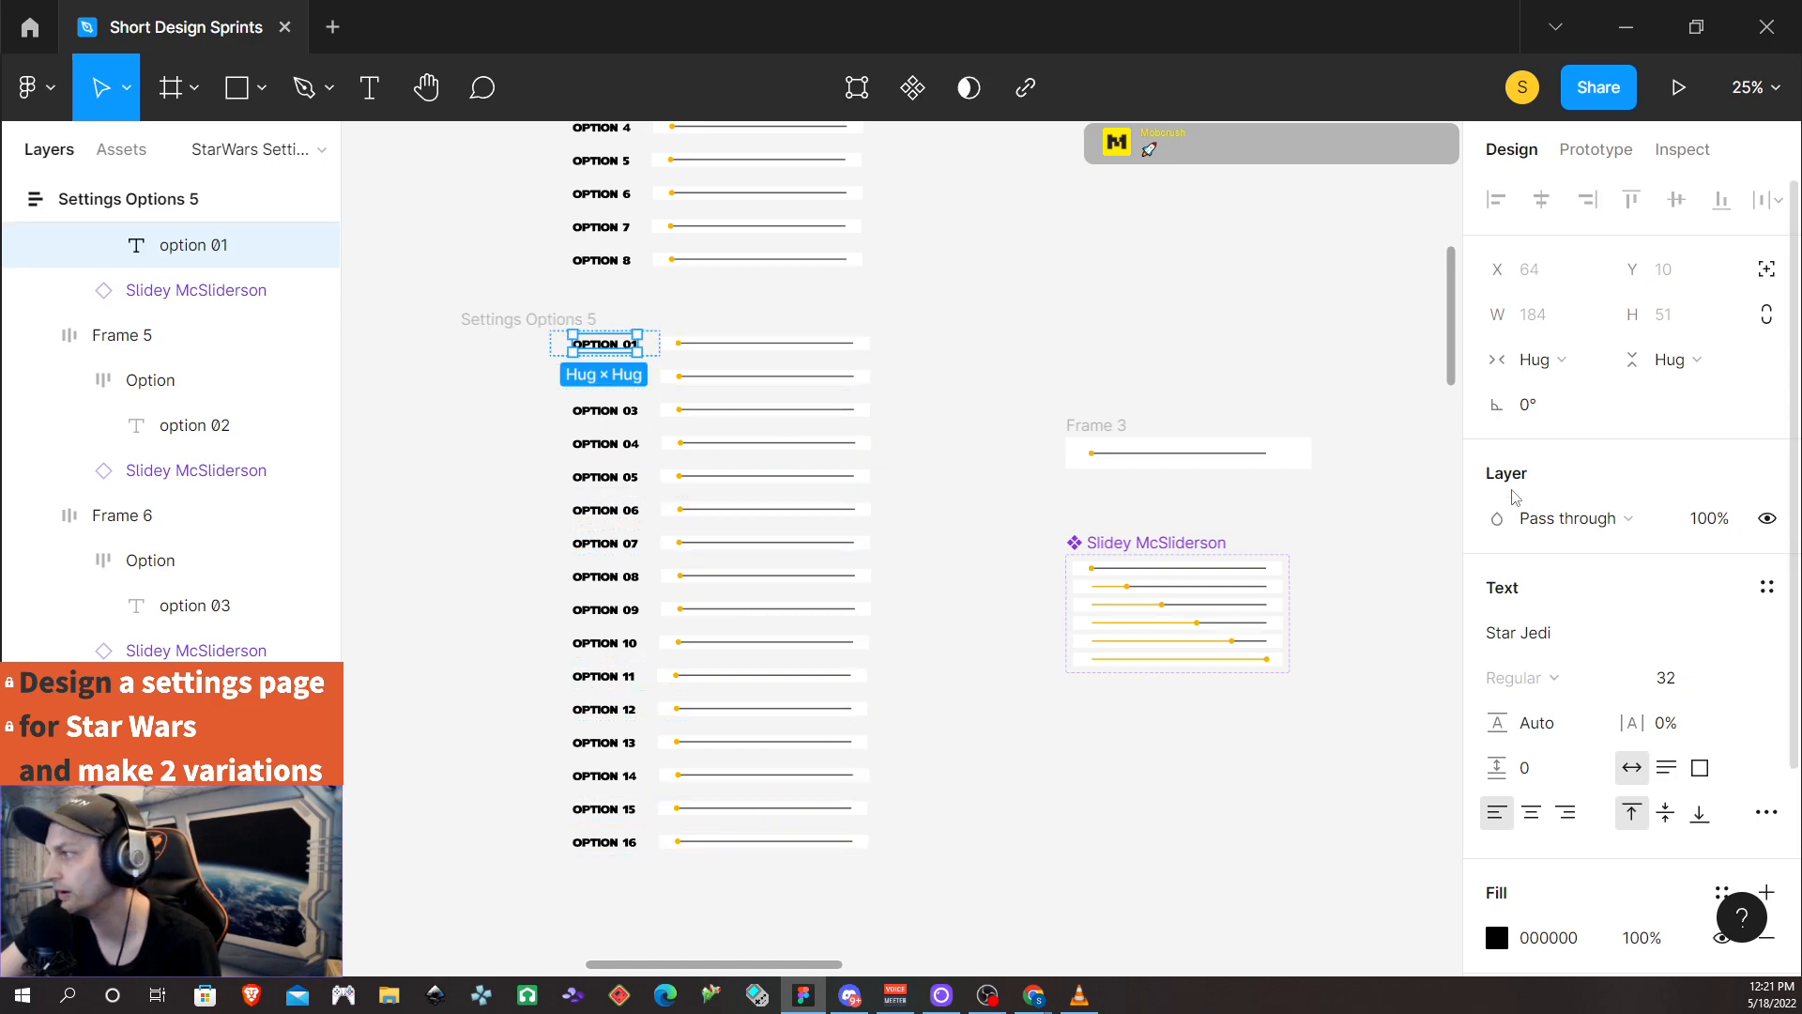
Turn on content clipping for the Settings Options 5 frame and shorten its height to 760 so it ends just below Option 08
{"action": "scroll", "coordinate": [1541, 599], "scroll_direction": "down", "scroll_amount": 3}
{"action": "scroll", "coordinate": [1544, 598], "scroll_direction": "up", "scroll_amount": 3}
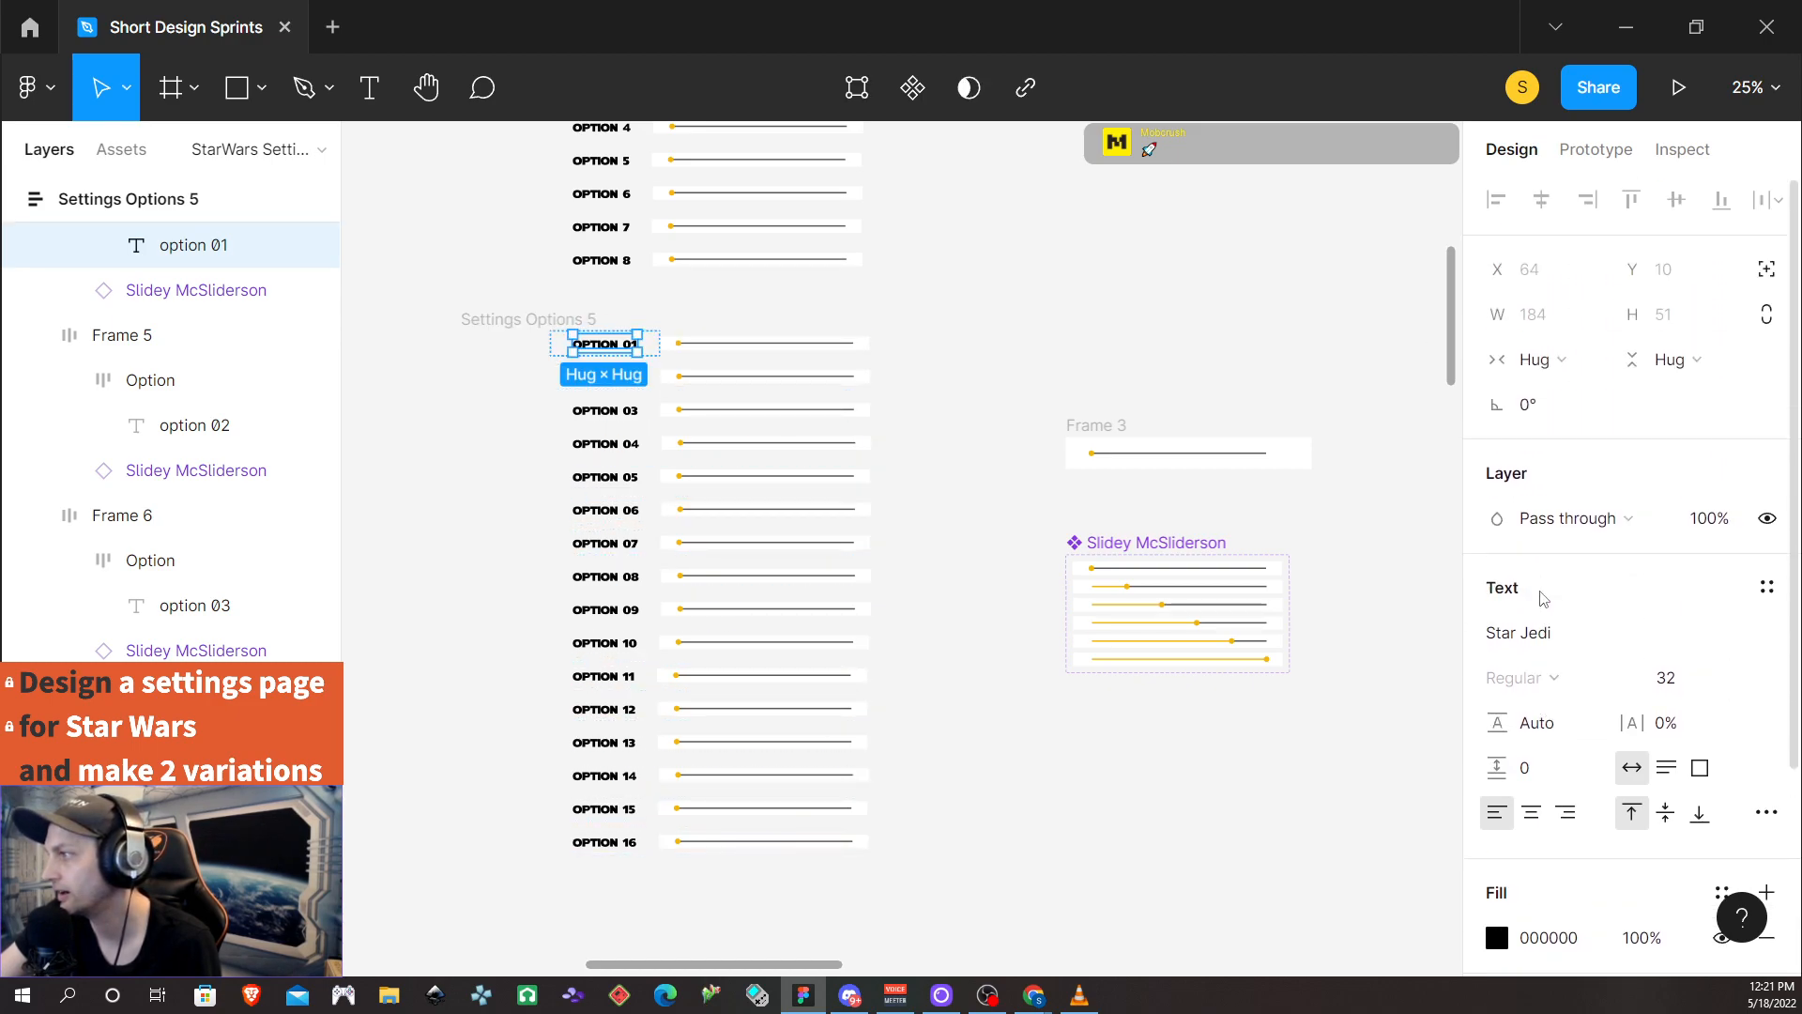
{"action": "left_click", "coordinate": [519, 324]}
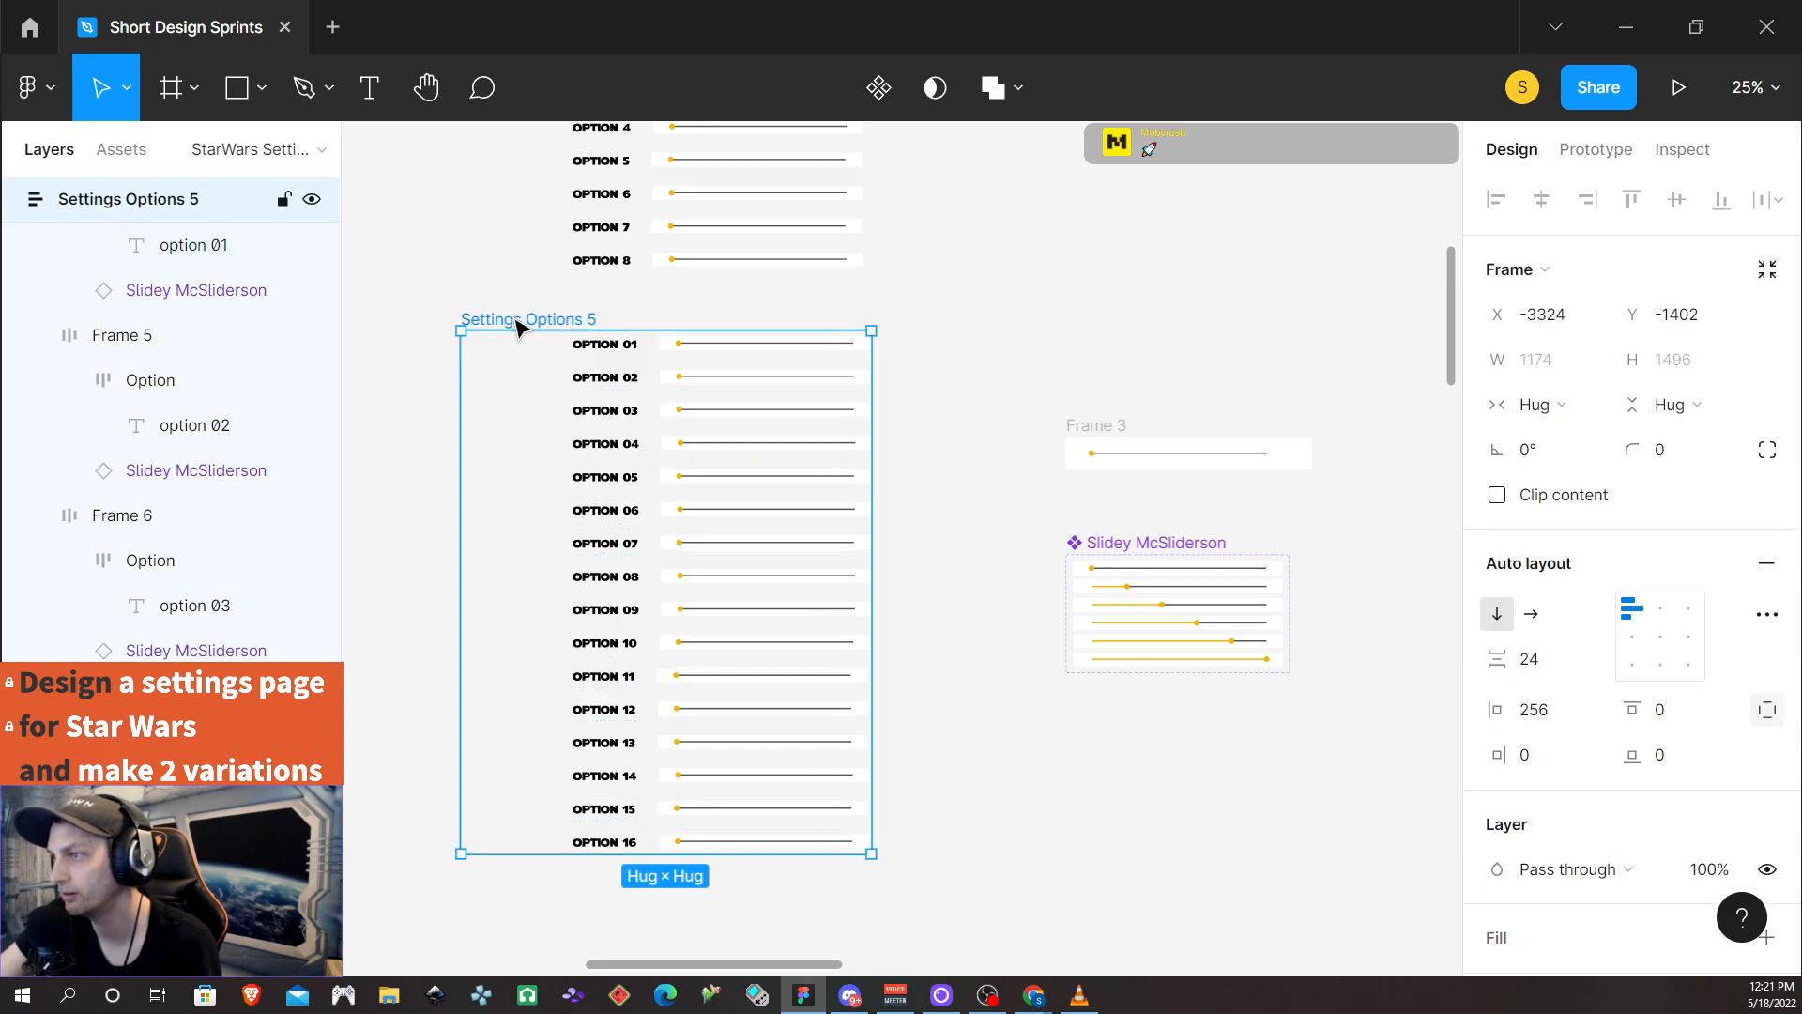
{"action": "left_click", "coordinate": [1498, 497]}
{"action": "left_click_drag", "start_coordinate": [564, 853], "coordinate": [573, 595]}
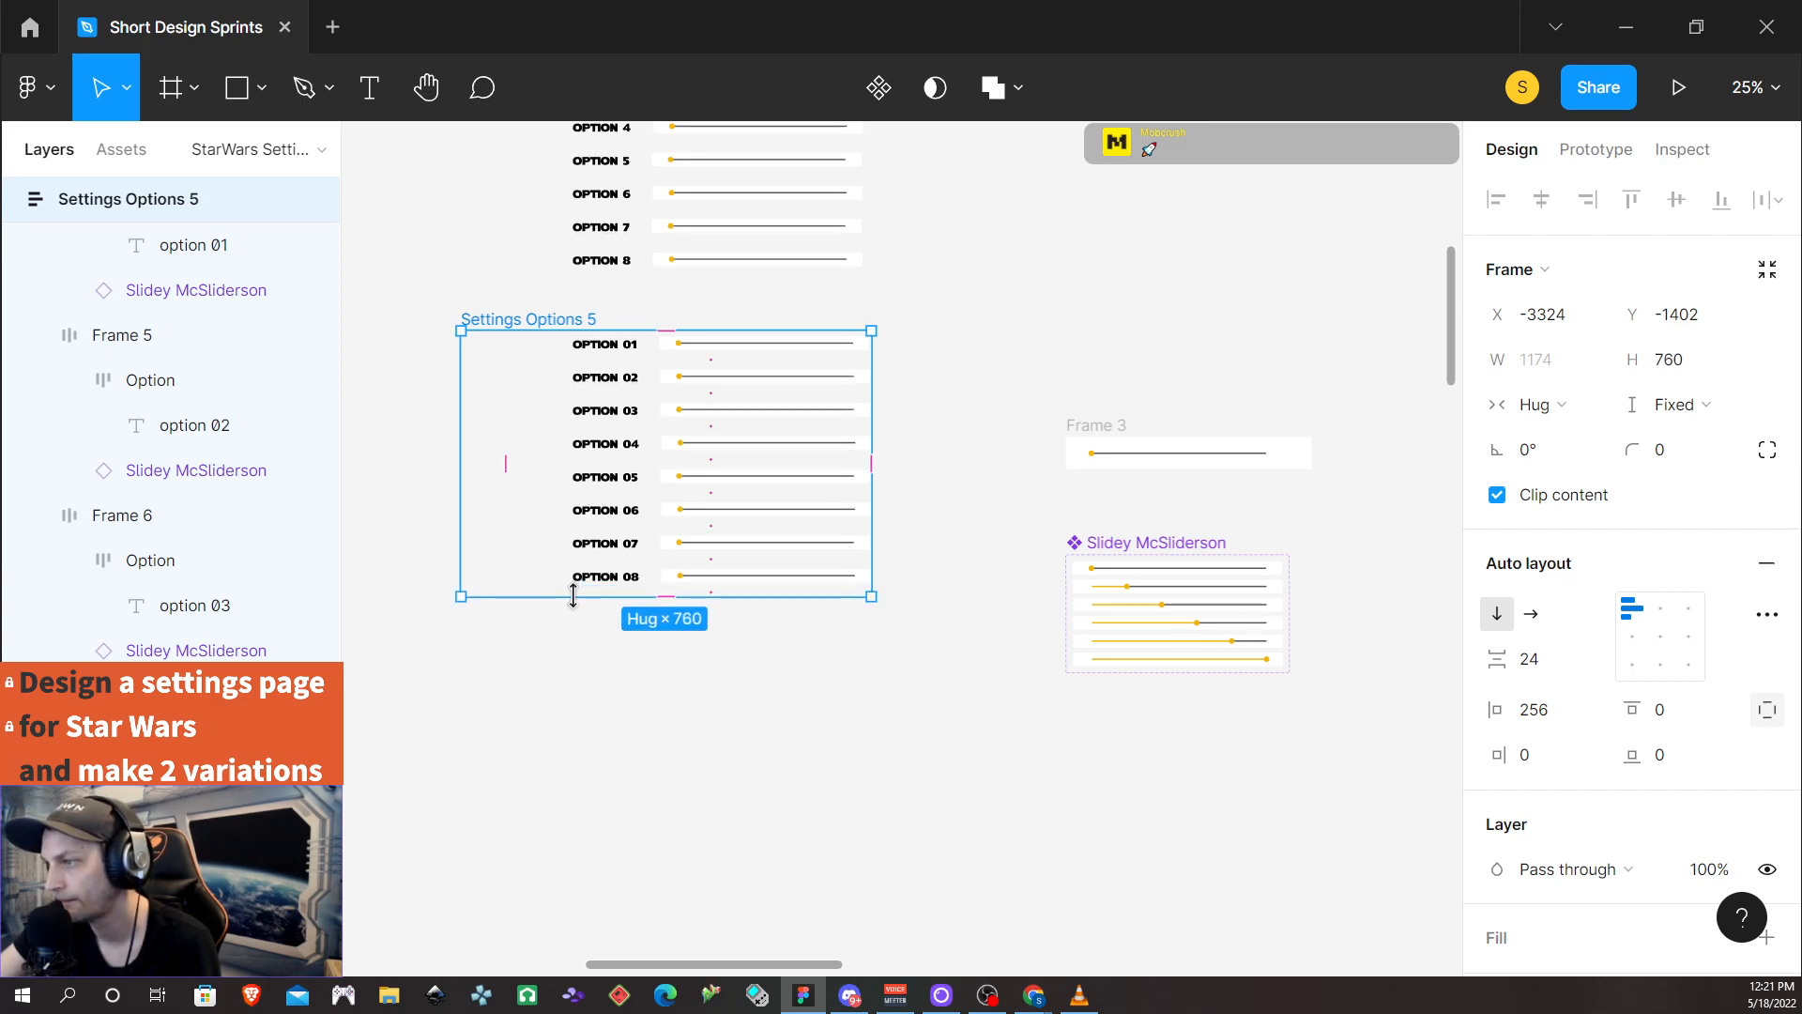
{"action": "scroll", "coordinate": [676, 845], "scroll_direction": "up", "scroll_amount": 5}
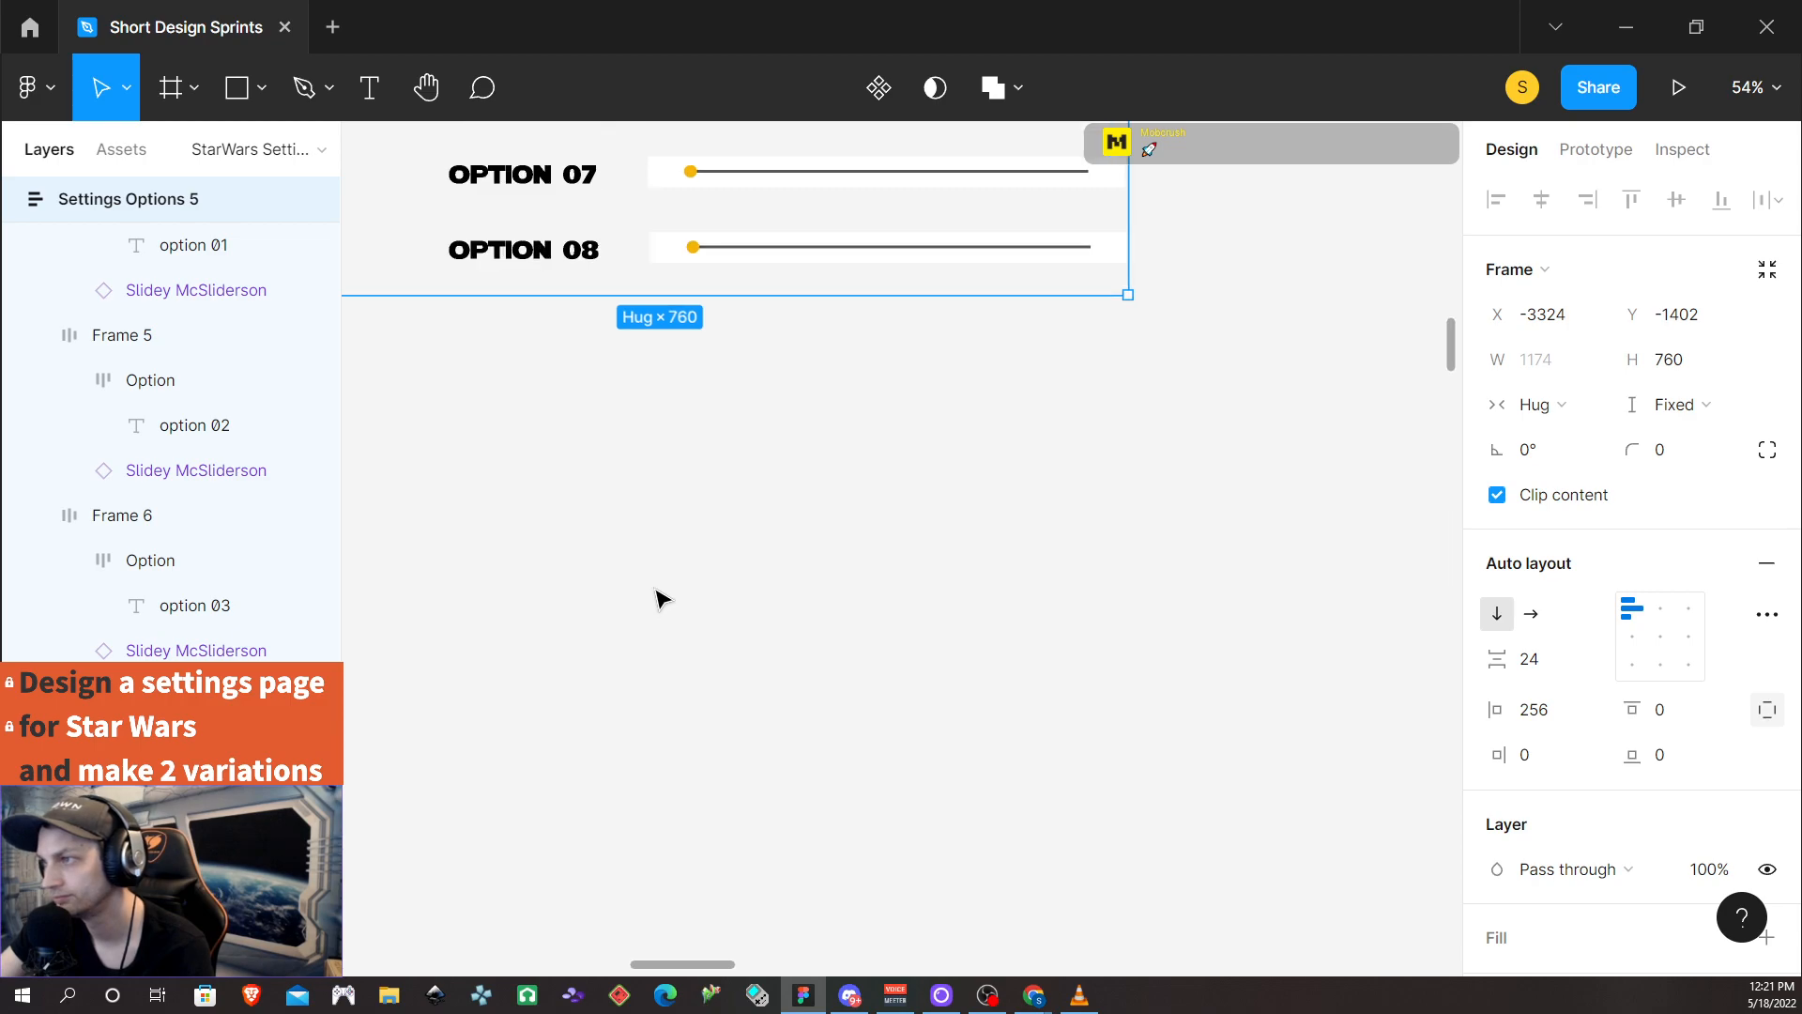
{"action": "scroll", "coordinate": [693, 490], "scroll_direction": "up", "scroll_amount": 3}
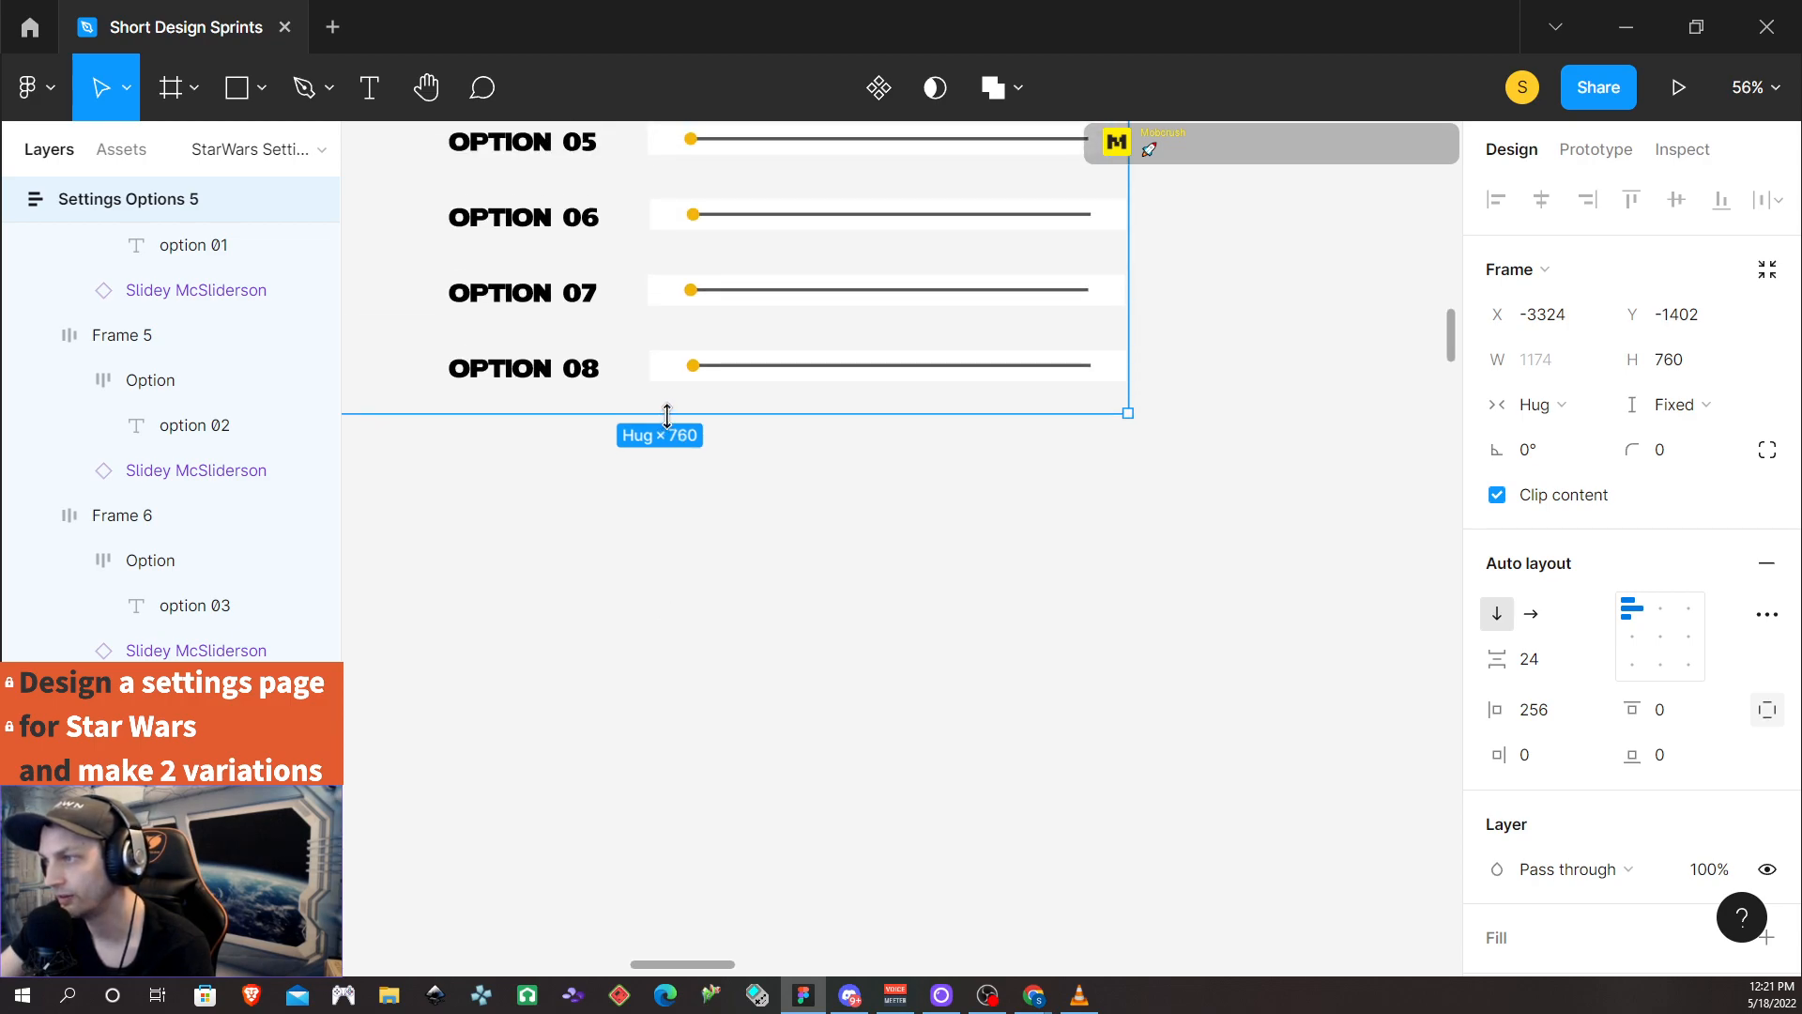
Extend the Settings Options 5 frame's height to about 803 so its lower edge cuts through the Option 09 row
{"action": "mouse_move", "coordinate": [668, 414]}
{"action": "left_mouse_down"}
{"action": "mouse_move", "coordinate": [682, 381]}
{"action": "mouse_move", "coordinate": [675, 416]}
{"action": "left_mouse_up"}
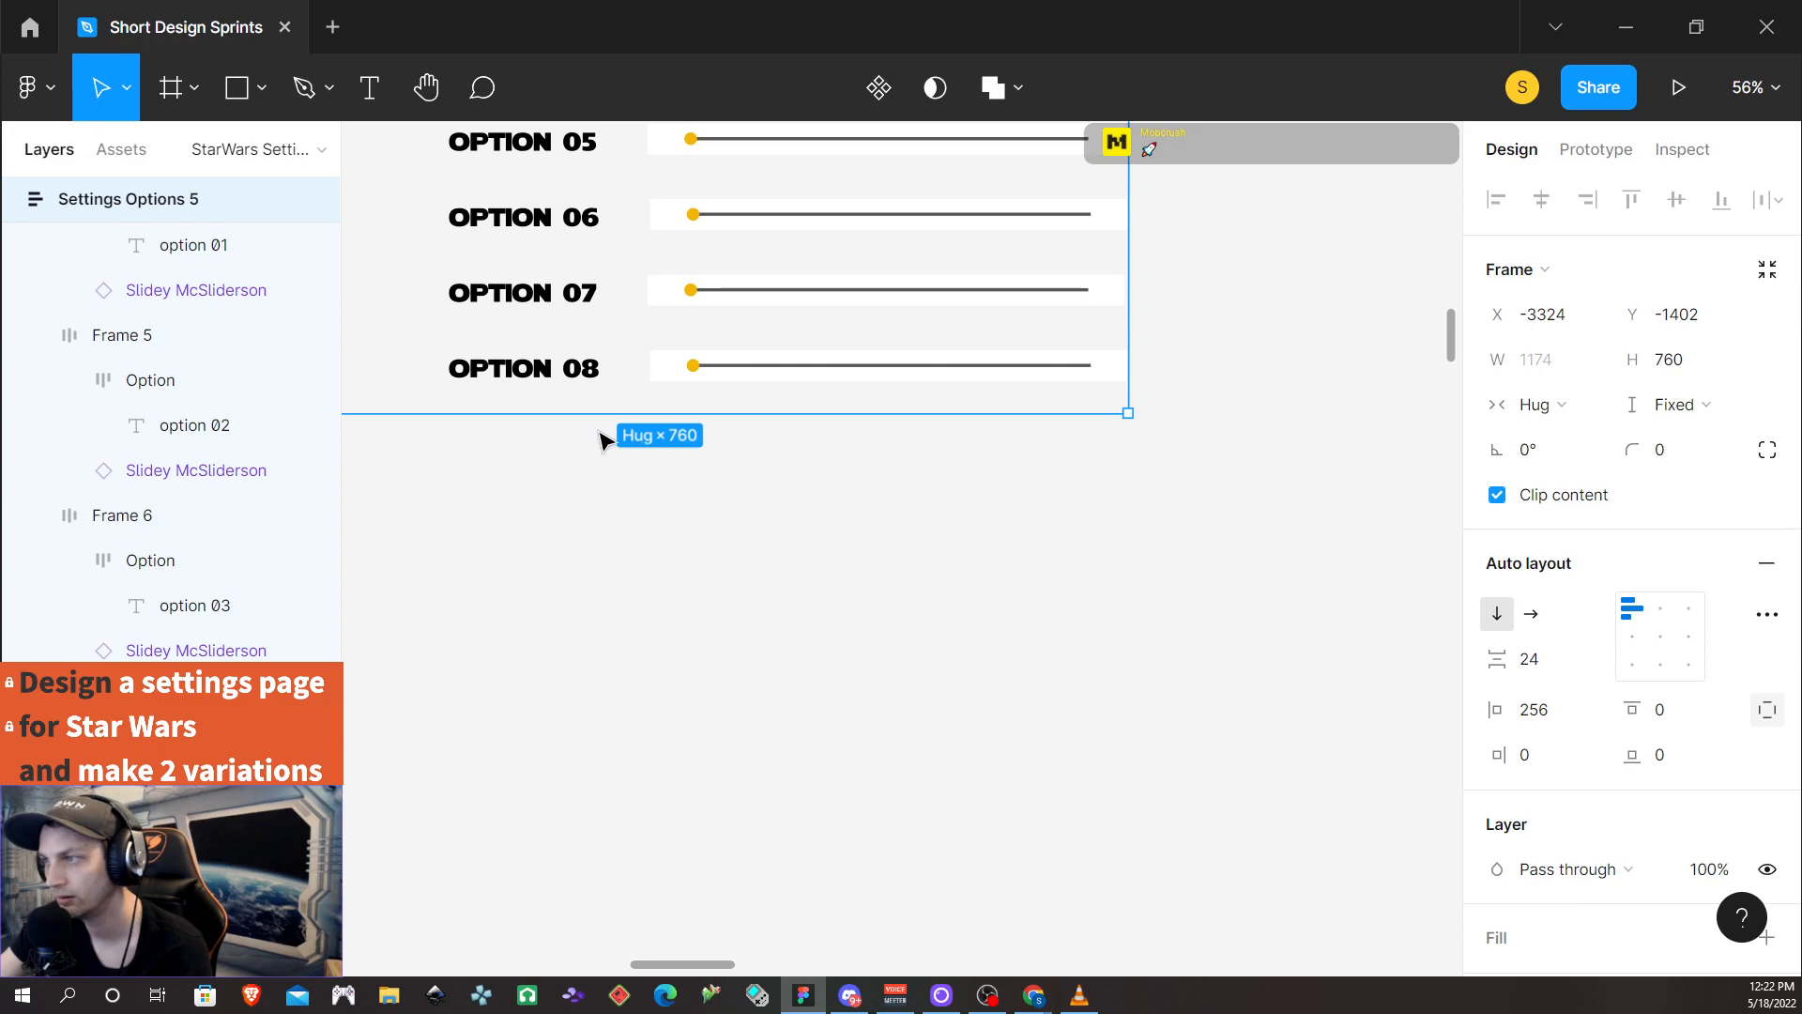
{"action": "mouse_move", "coordinate": [522, 416]}
{"action": "left_mouse_down"}
{"action": "mouse_move", "coordinate": [520, 462]}
{"action": "mouse_move", "coordinate": [531, 418]}
{"action": "mouse_move", "coordinate": [536, 449]}
{"action": "left_mouse_up"}
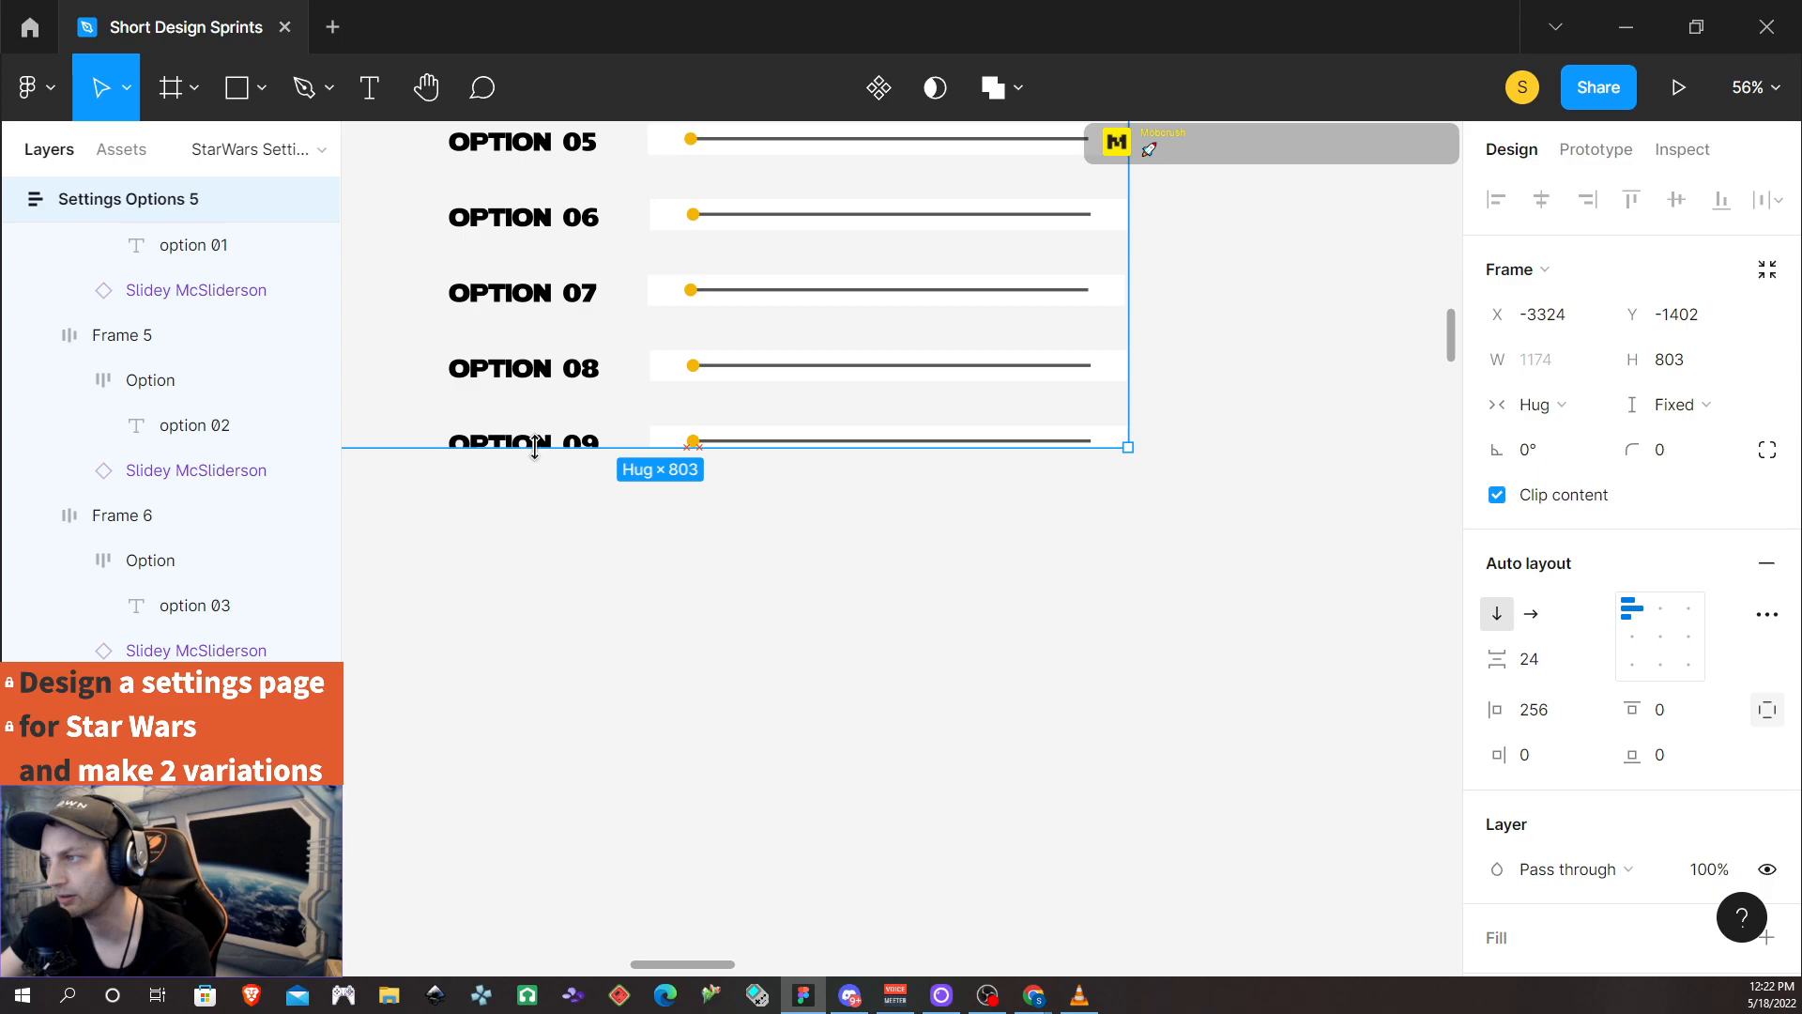
{"action": "scroll", "coordinate": [544, 443], "scroll_direction": "up", "scroll_amount": 5}
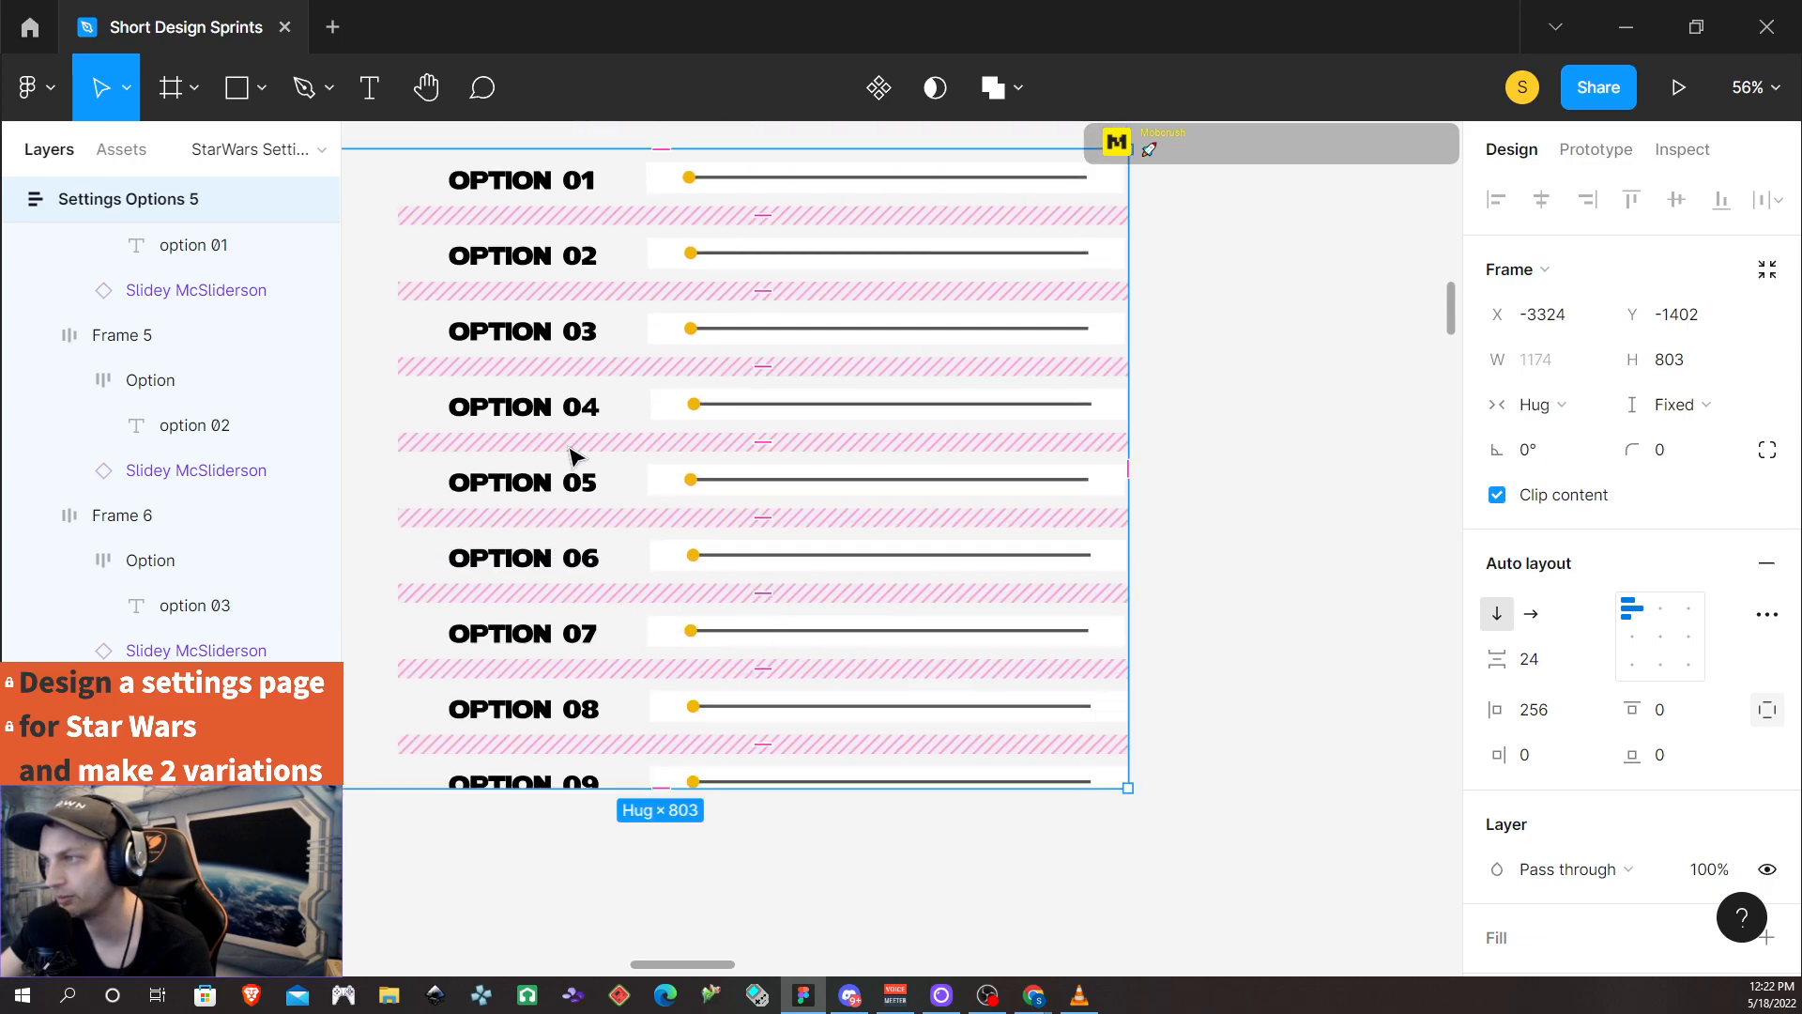
{"action": "scroll", "coordinate": [575, 458], "scroll_direction": "up", "scroll_amount": 1}
{"action": "scroll", "coordinate": [575, 458], "scroll_direction": "down", "scroll_amount": 2}
{"action": "scroll", "coordinate": [574, 460], "scroll_direction": "down", "scroll_amount": 1}
{"action": "scroll", "coordinate": [704, 587], "scroll_direction": "up", "scroll_amount": 1}
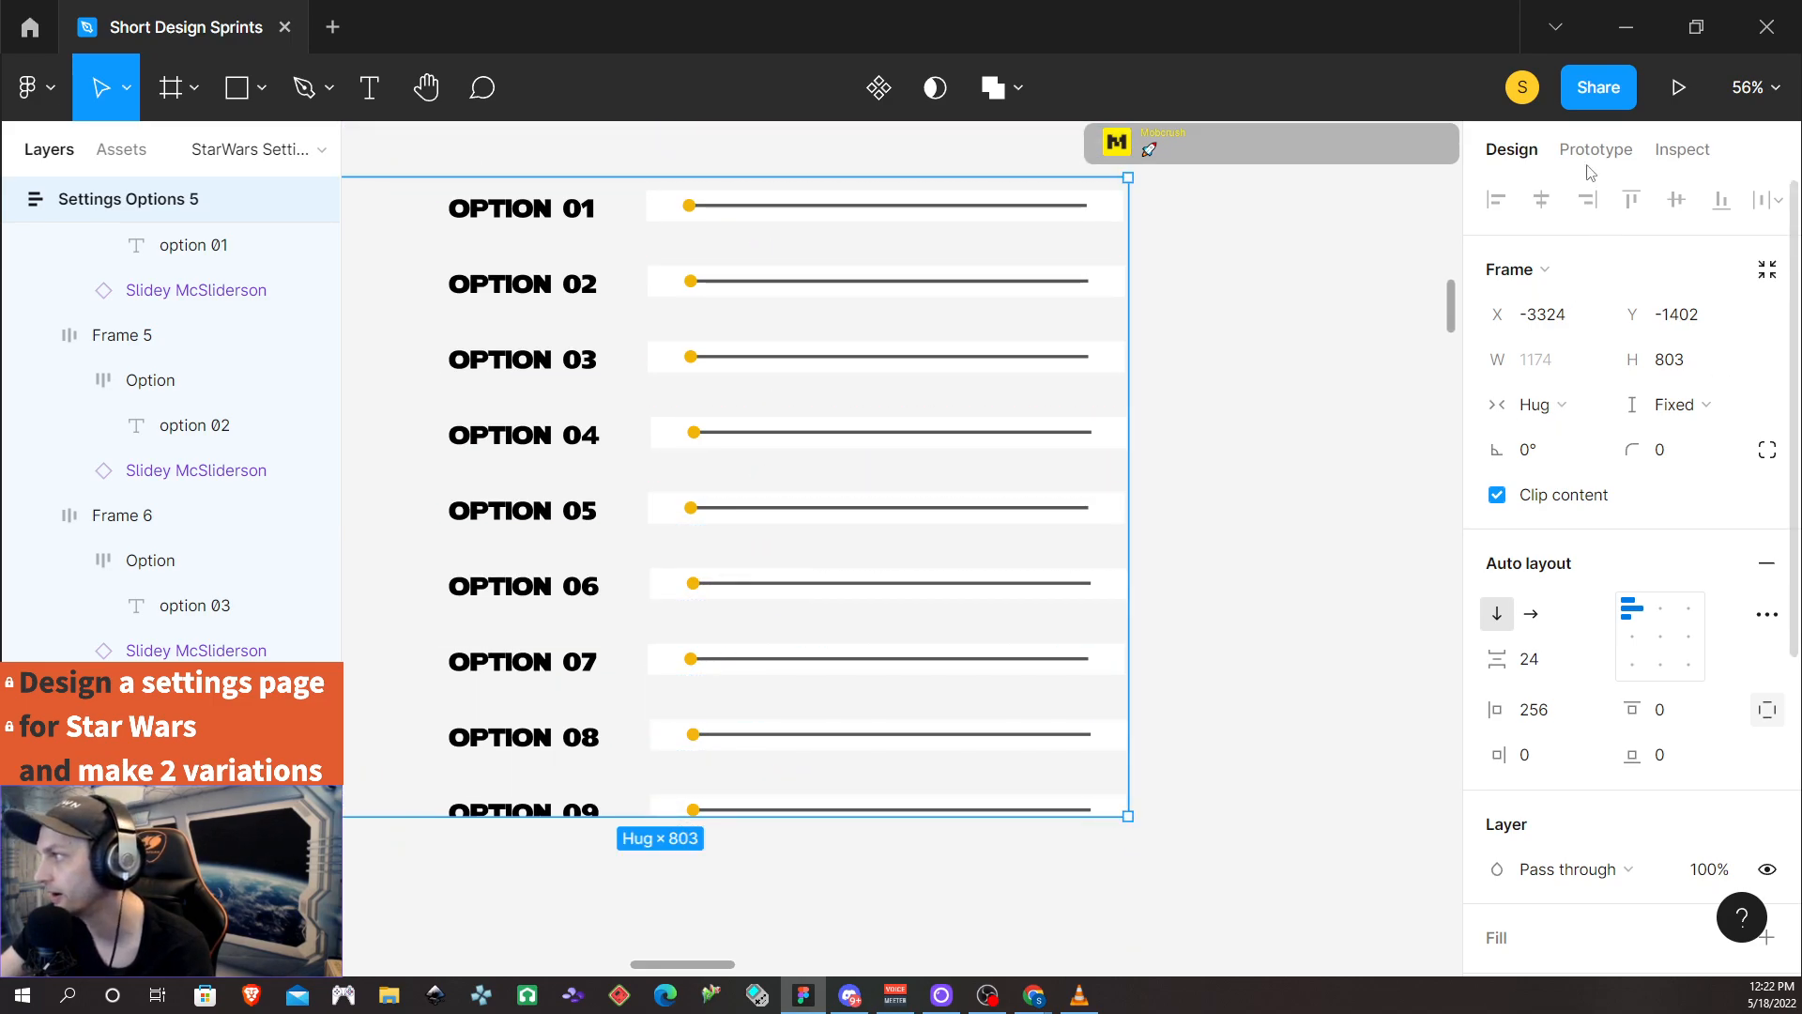
Set the Settings Options 5 frame's overflow scrolling to vertical scrolling for the prototype
{"action": "scroll", "coordinate": [1595, 159], "scroll_direction": "down", "scroll_amount": 1}
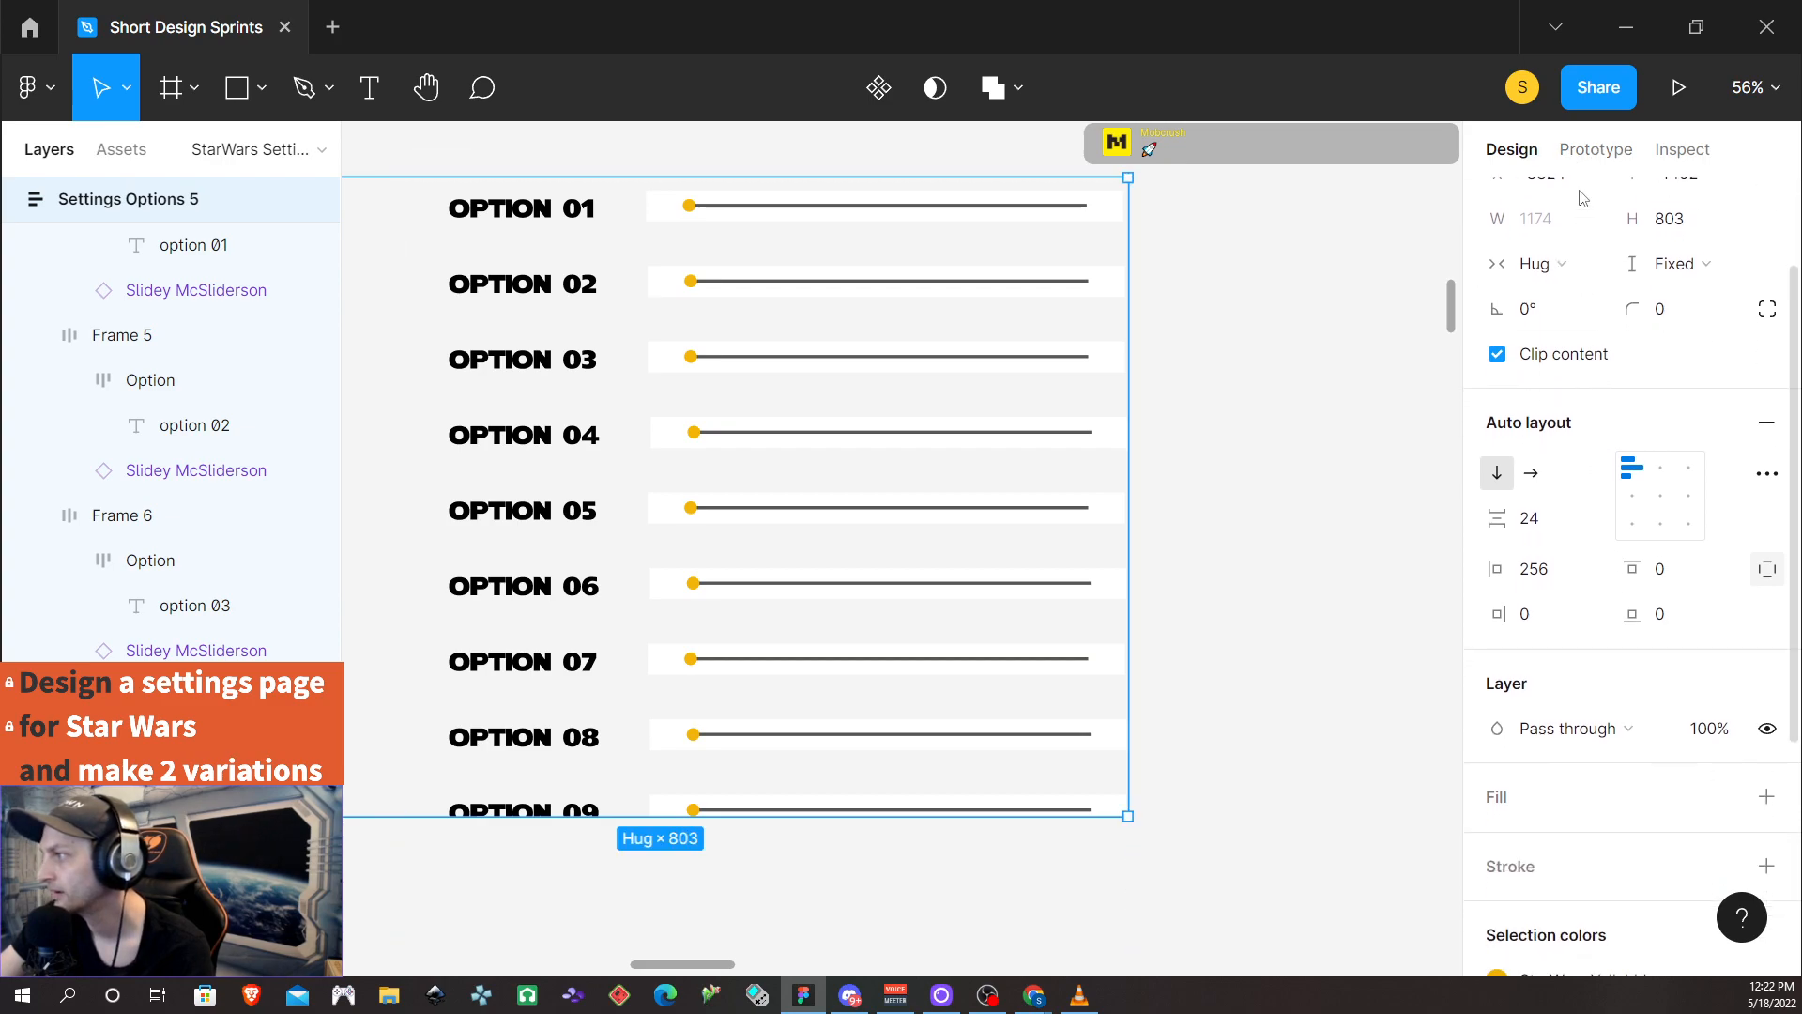
{"action": "left_click", "coordinate": [1595, 150]}
{"action": "left_click", "coordinate": [1581, 402]}
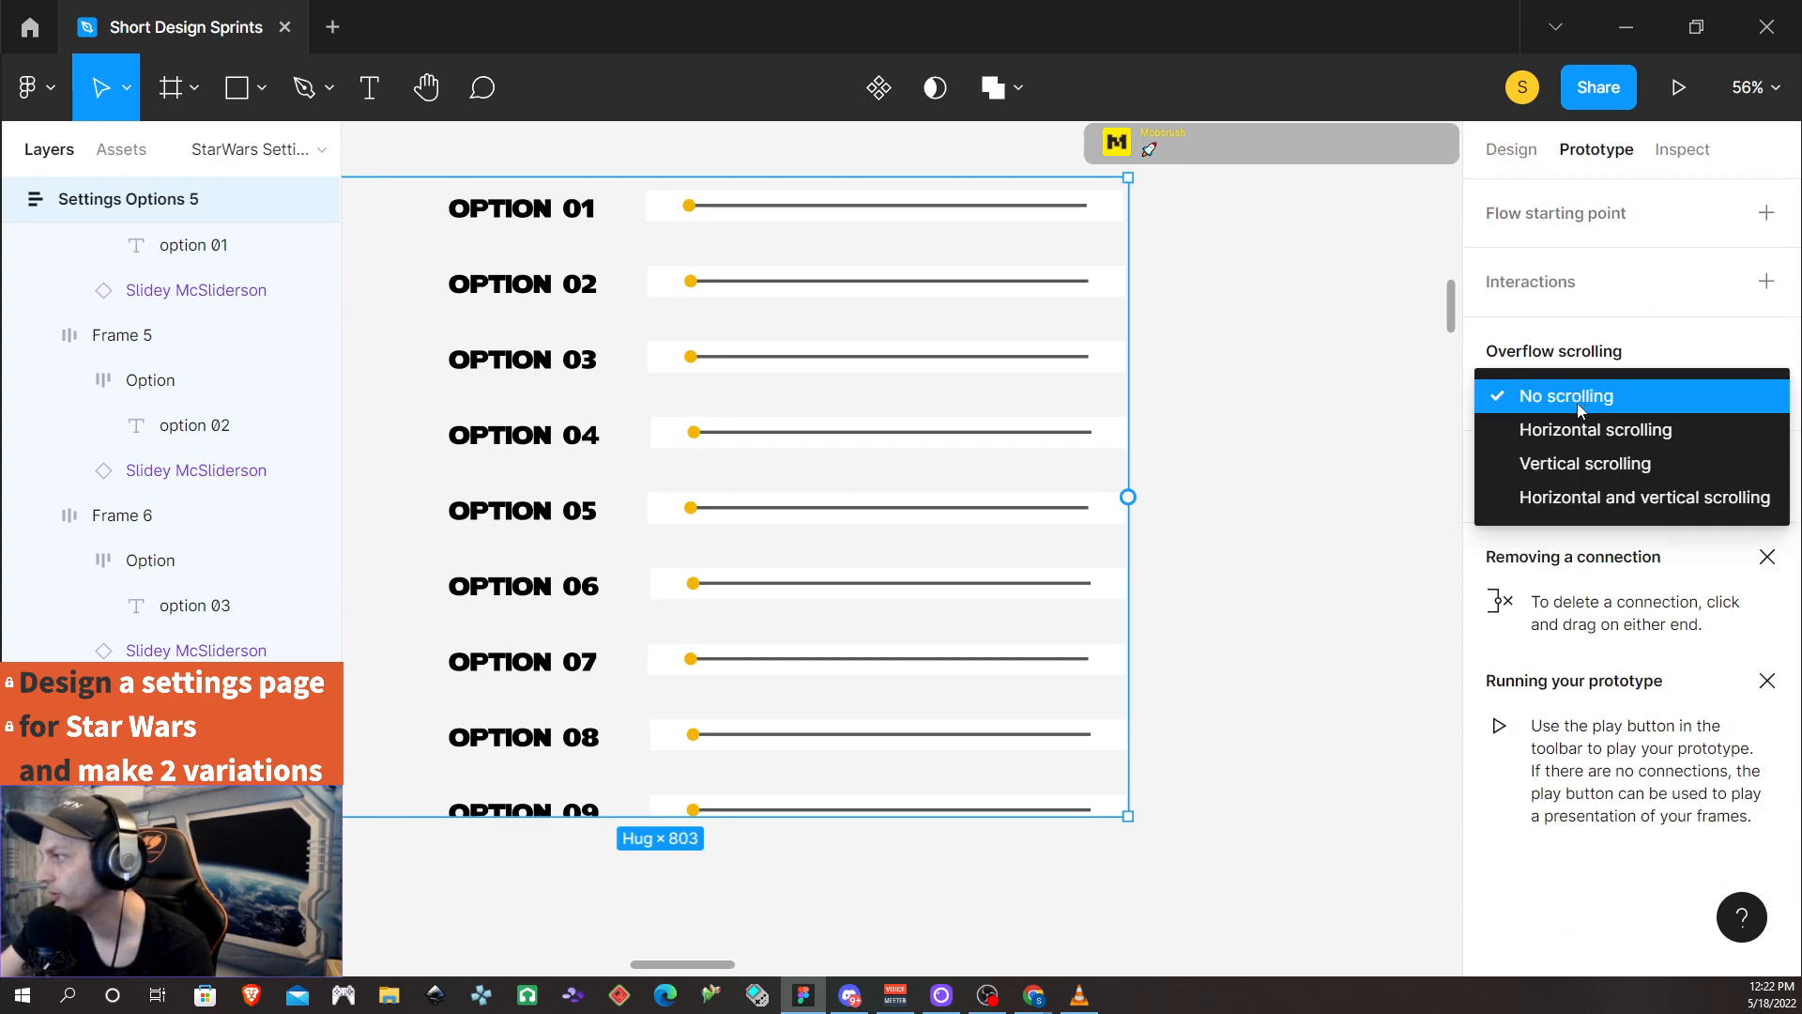
{"action": "left_click", "coordinate": [1561, 461]}
{"action": "left_click", "coordinate": [1341, 451]}
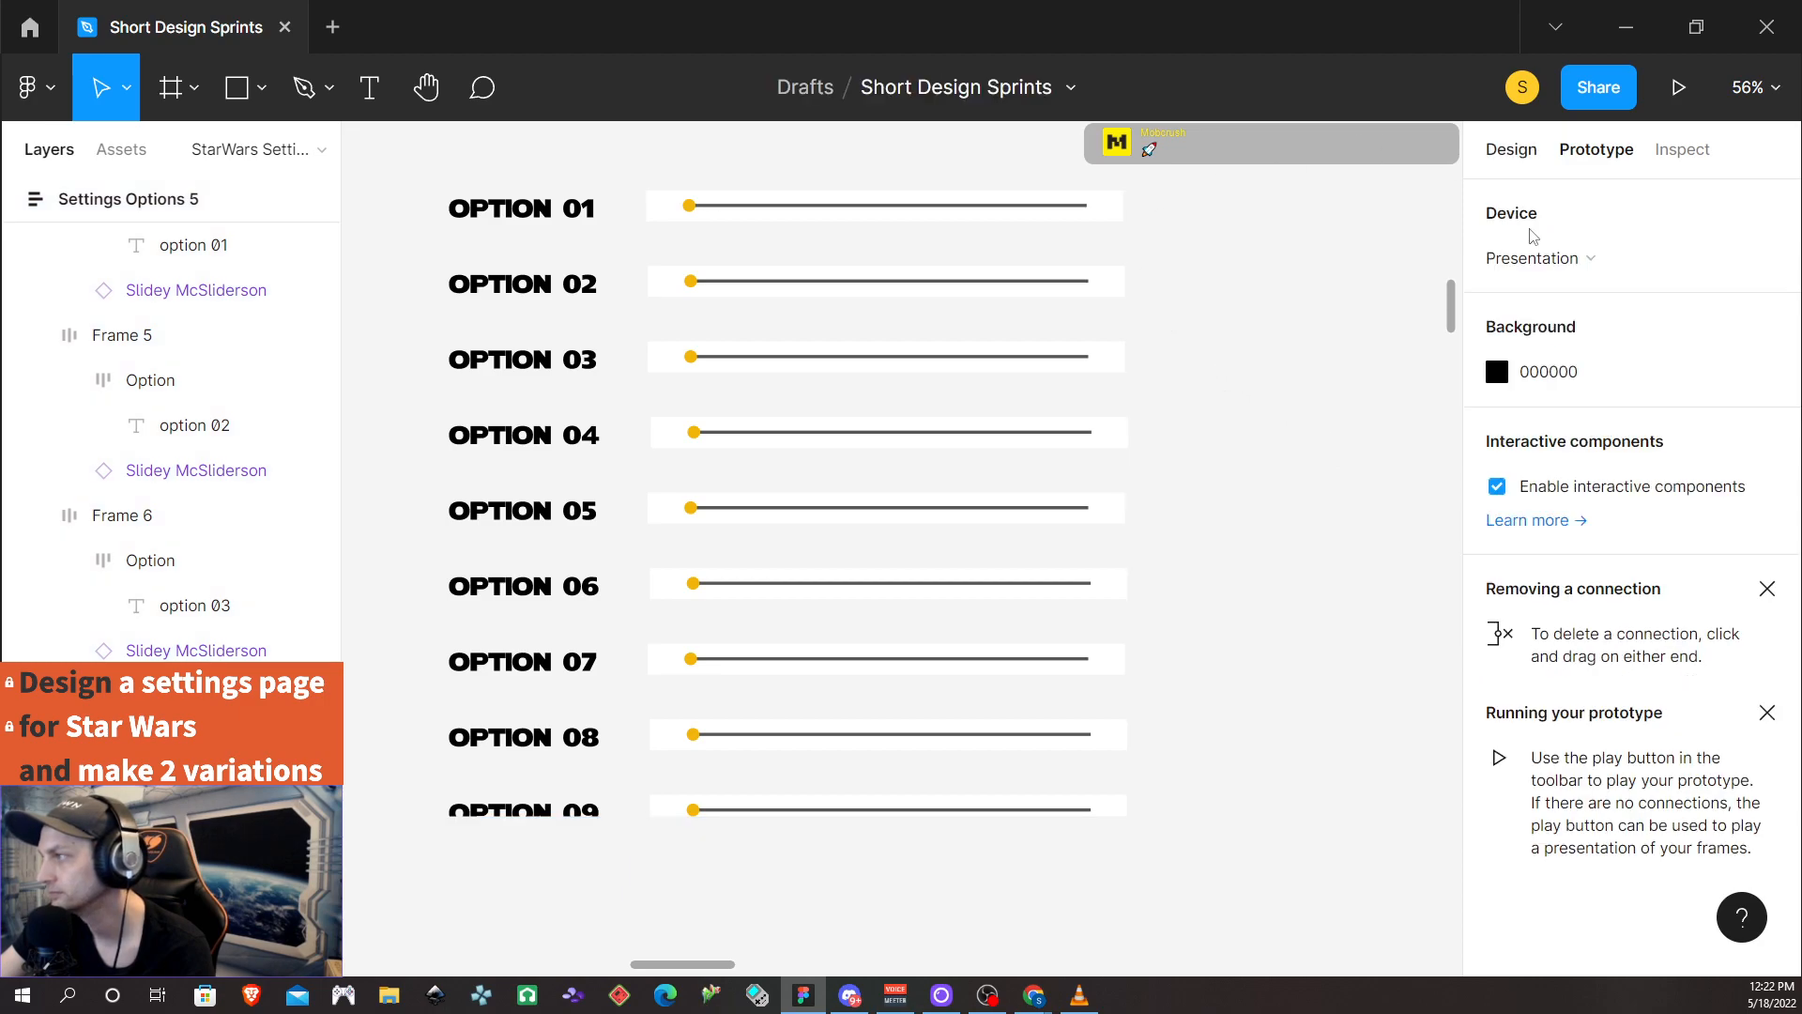
{"action": "scroll", "coordinate": [997, 667], "scroll_direction": "down", "scroll_amount": 3}
{"action": "scroll", "coordinate": [997, 668], "scroll_direction": "down", "scroll_amount": 5}
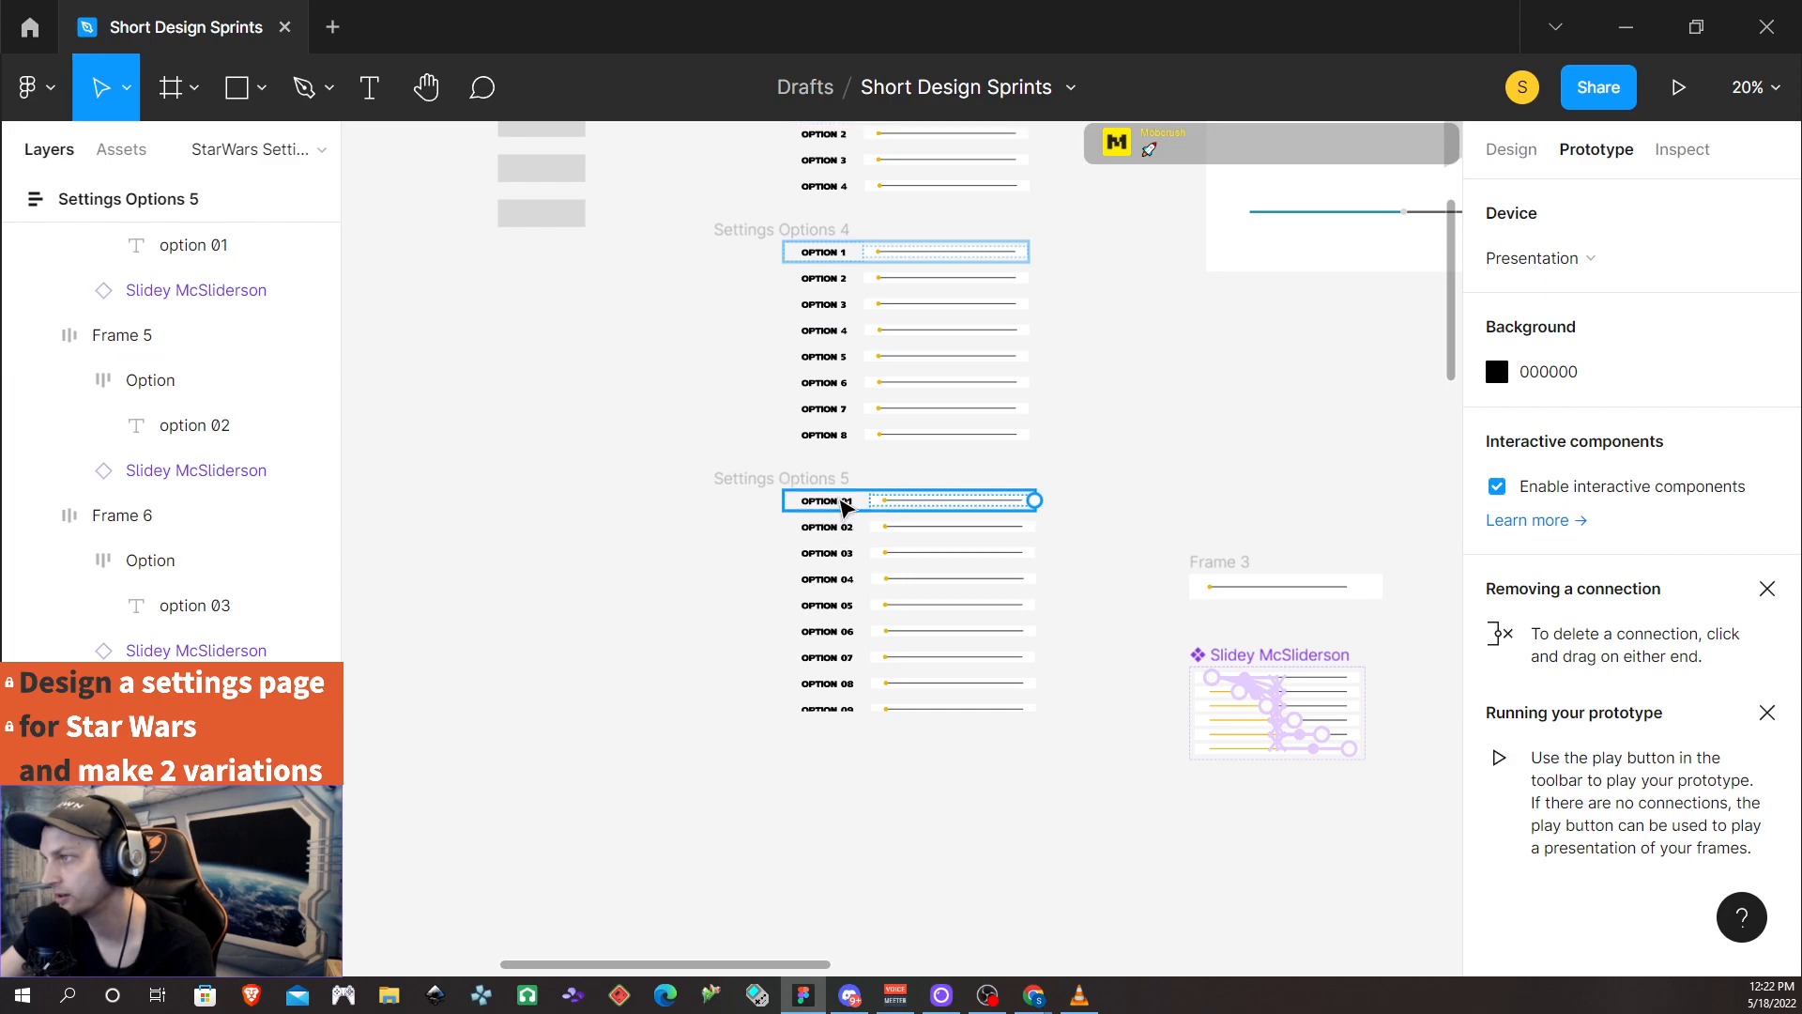
{"action": "scroll", "coordinate": [844, 507], "scroll_direction": "up", "scroll_amount": 3}
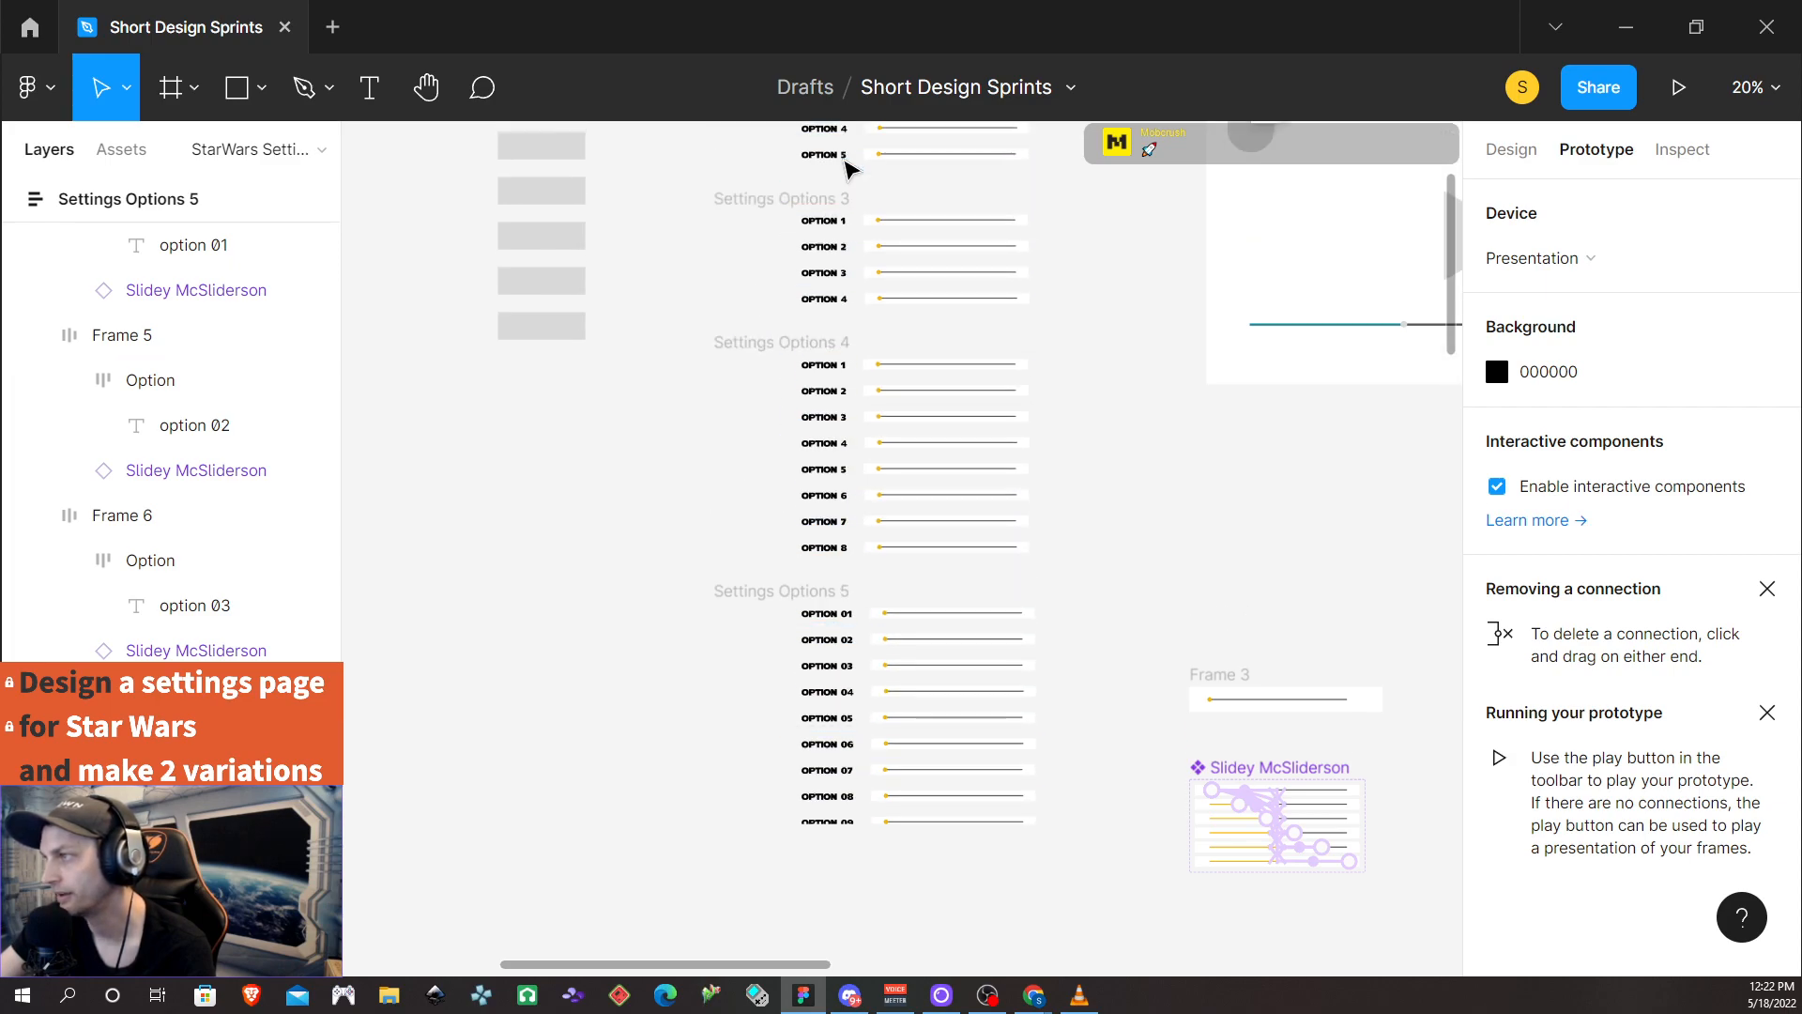
{"action": "scroll", "coordinate": [845, 169], "scroll_direction": "up", "scroll_amount": 8}
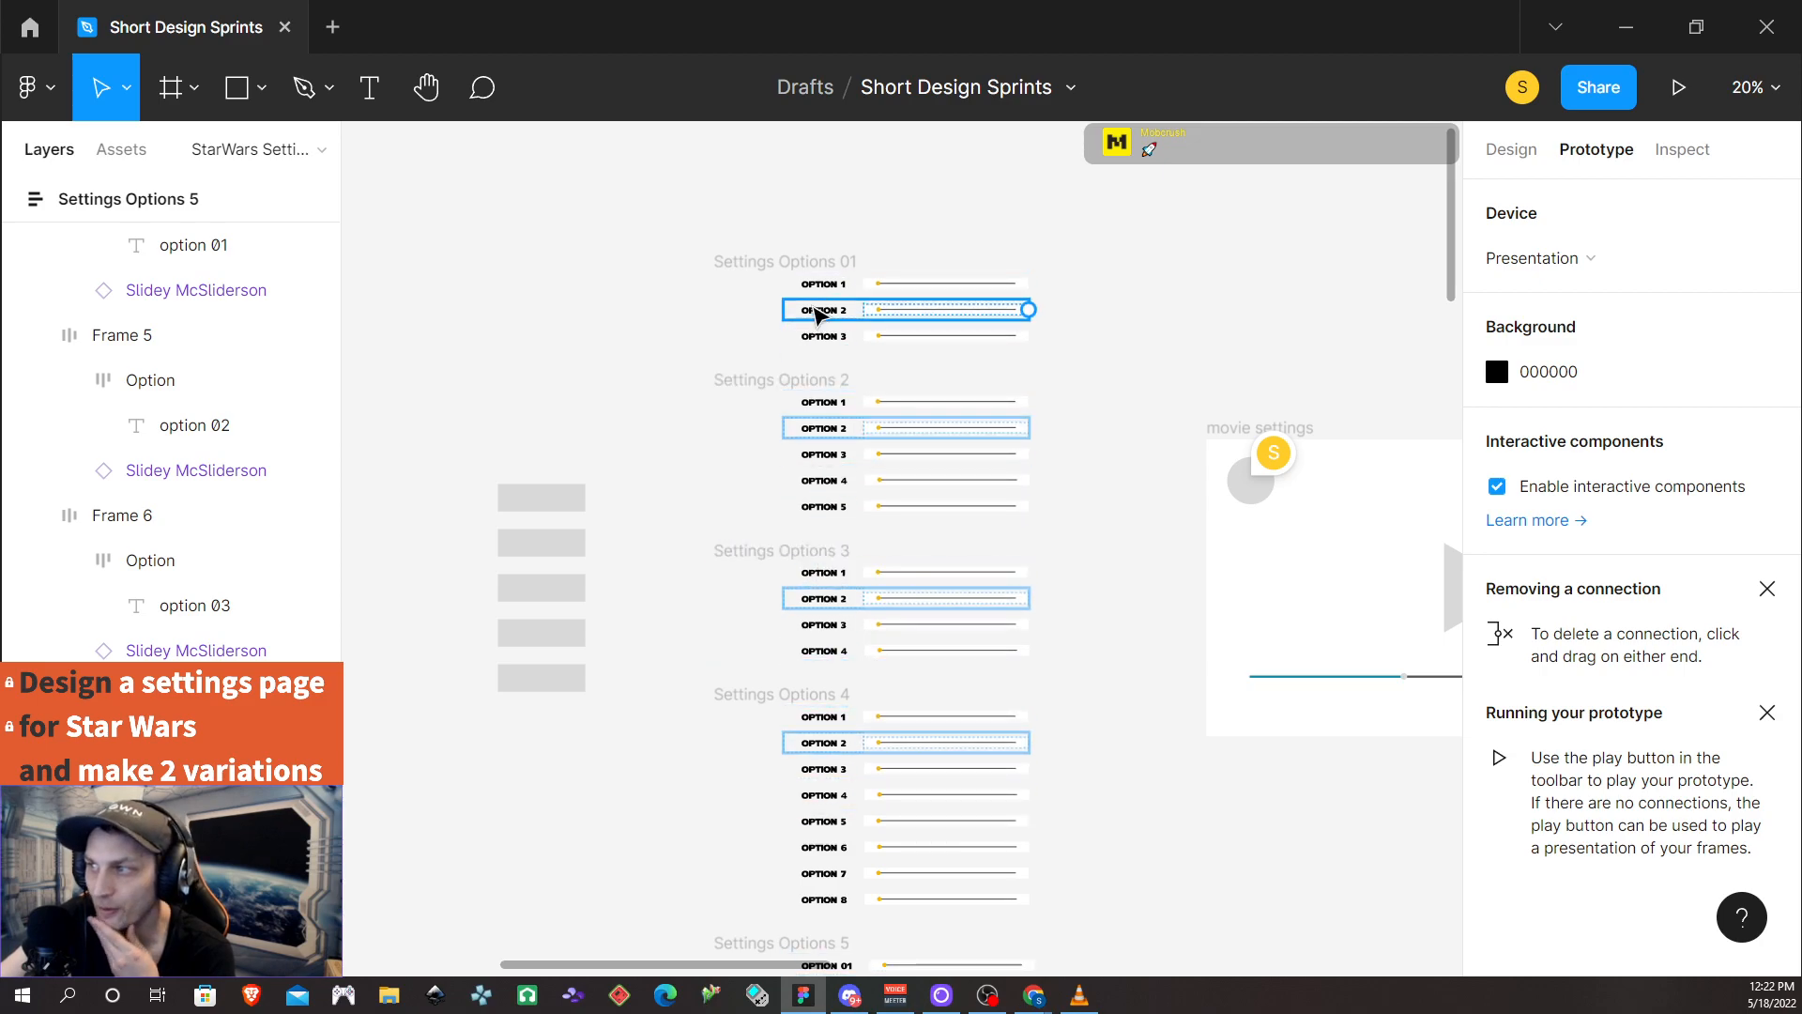
{"action": "left_click", "coordinate": [813, 385]}
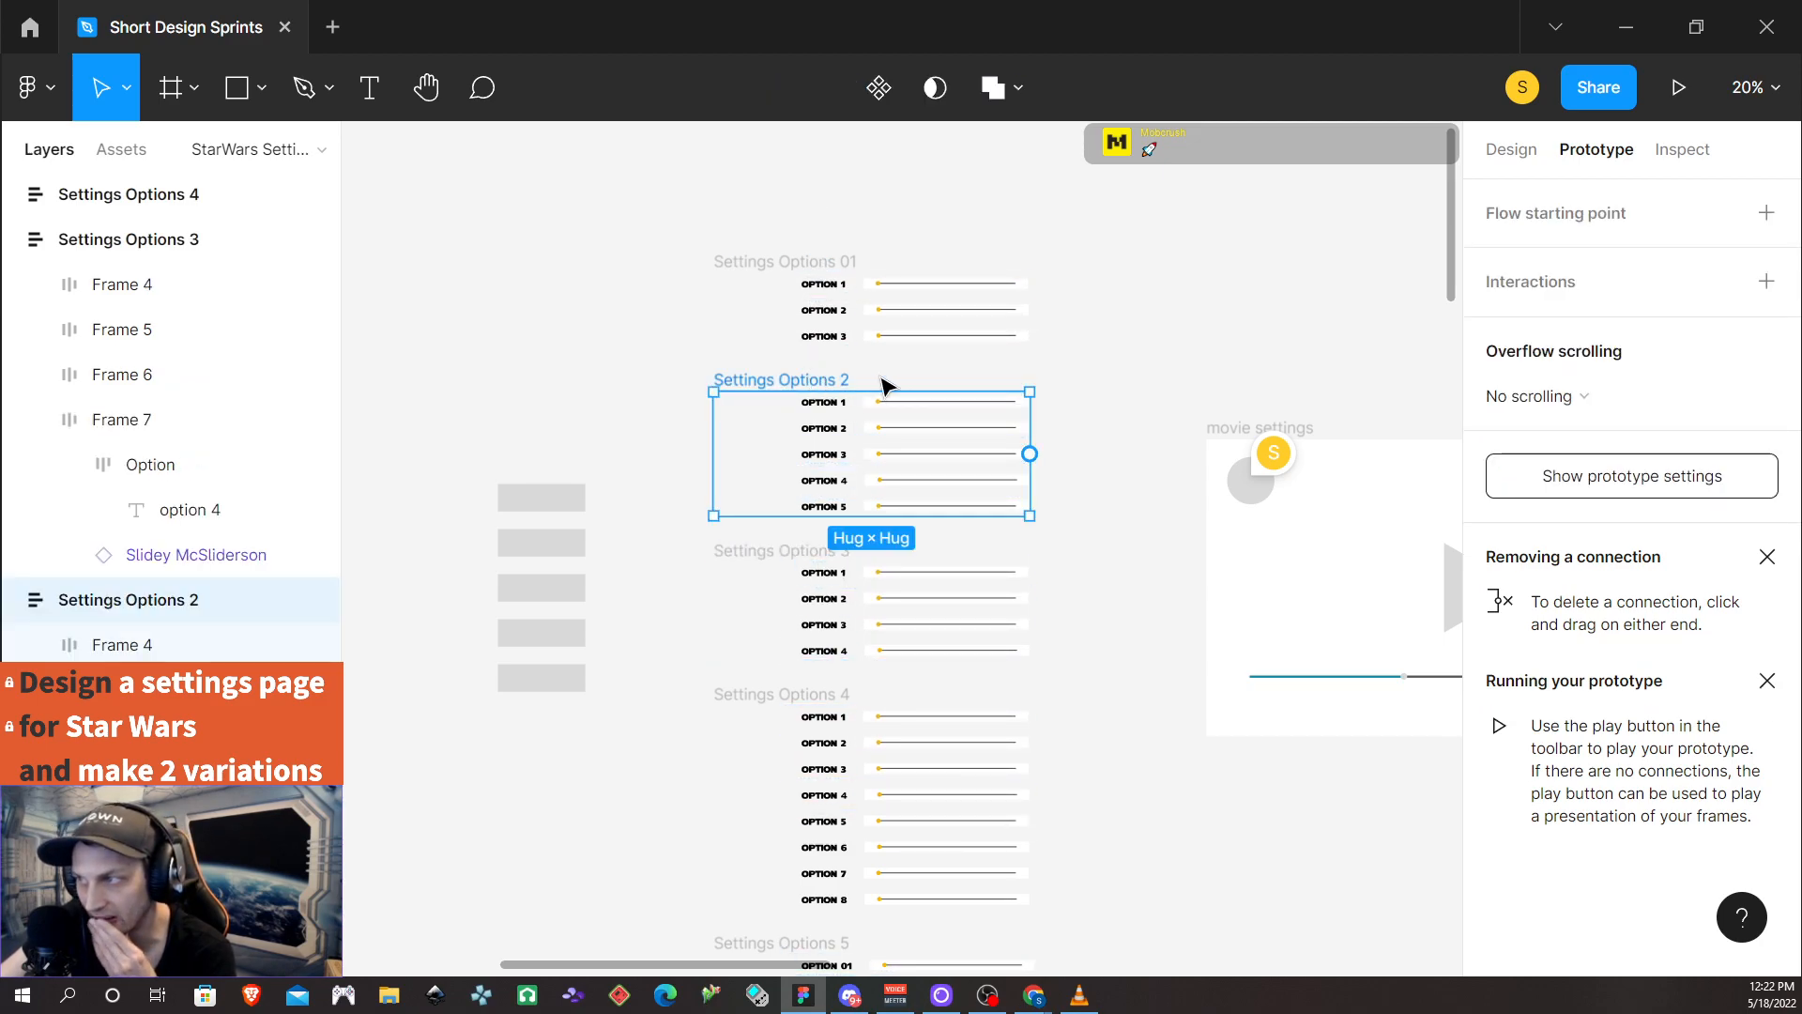
{"action": "right_click", "coordinate": [793, 380]}
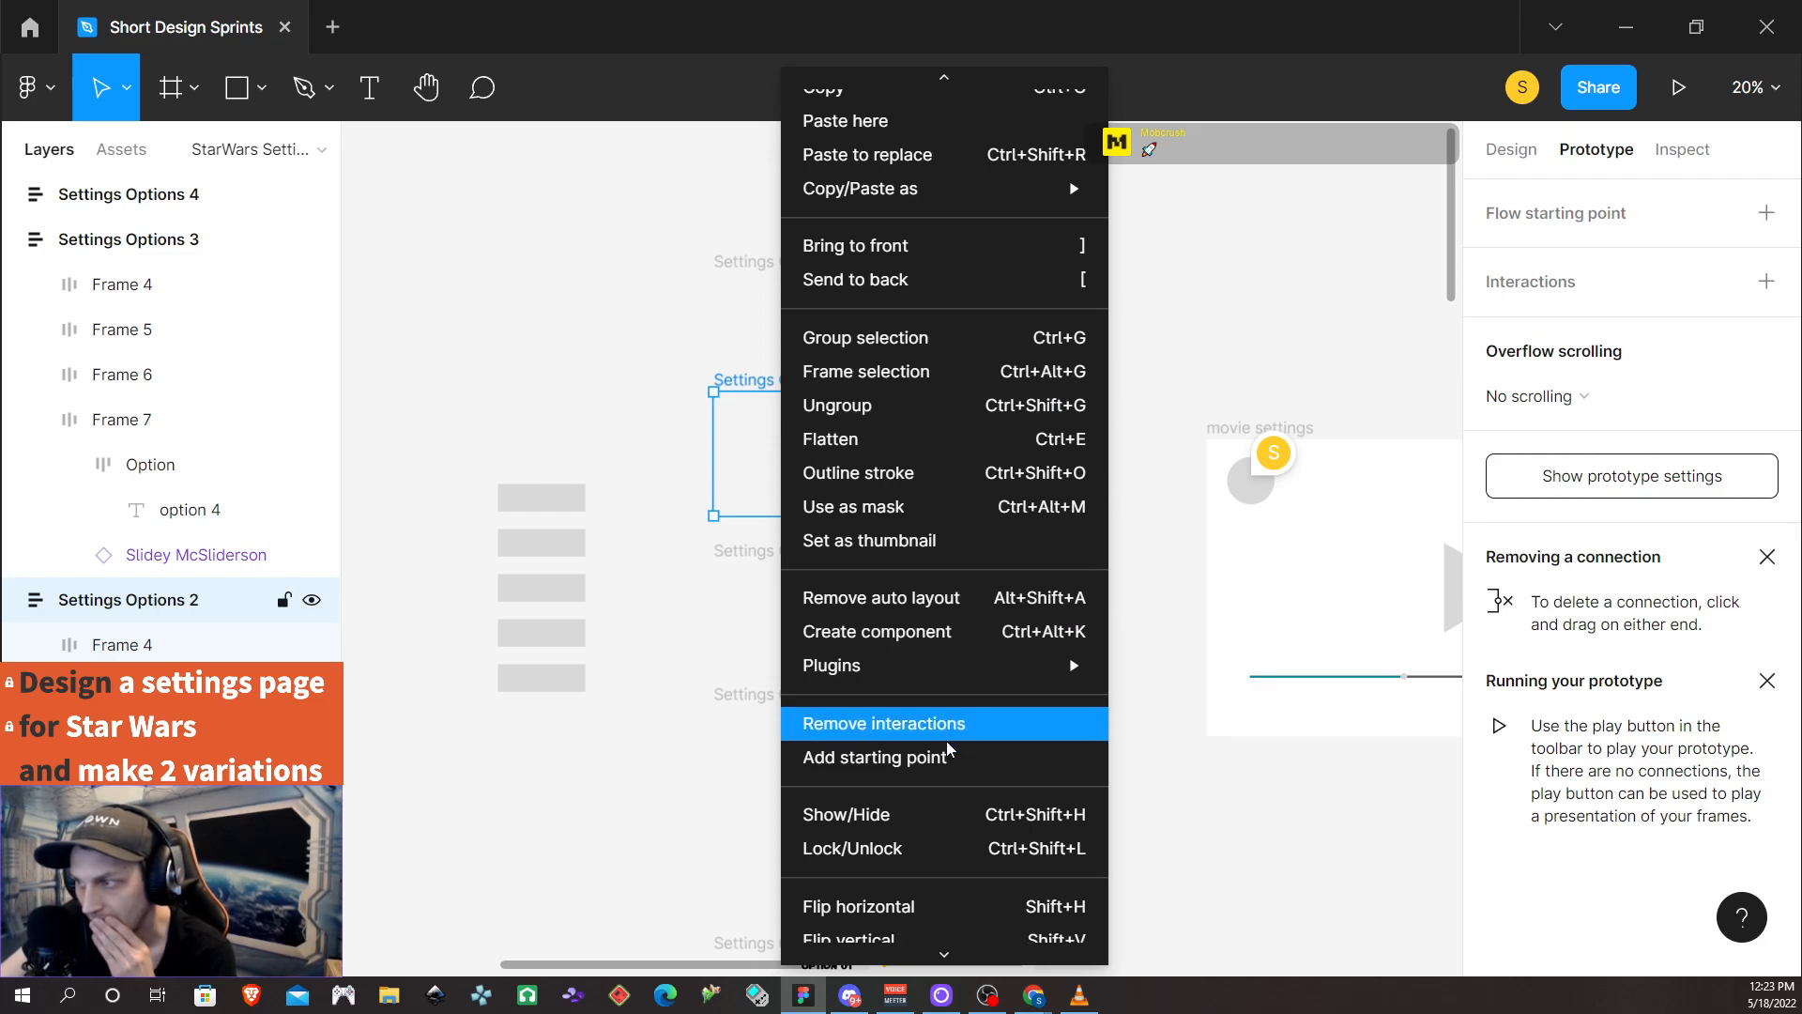
{"action": "scroll", "coordinate": [947, 744], "scroll_direction": "down", "scroll_amount": 1}
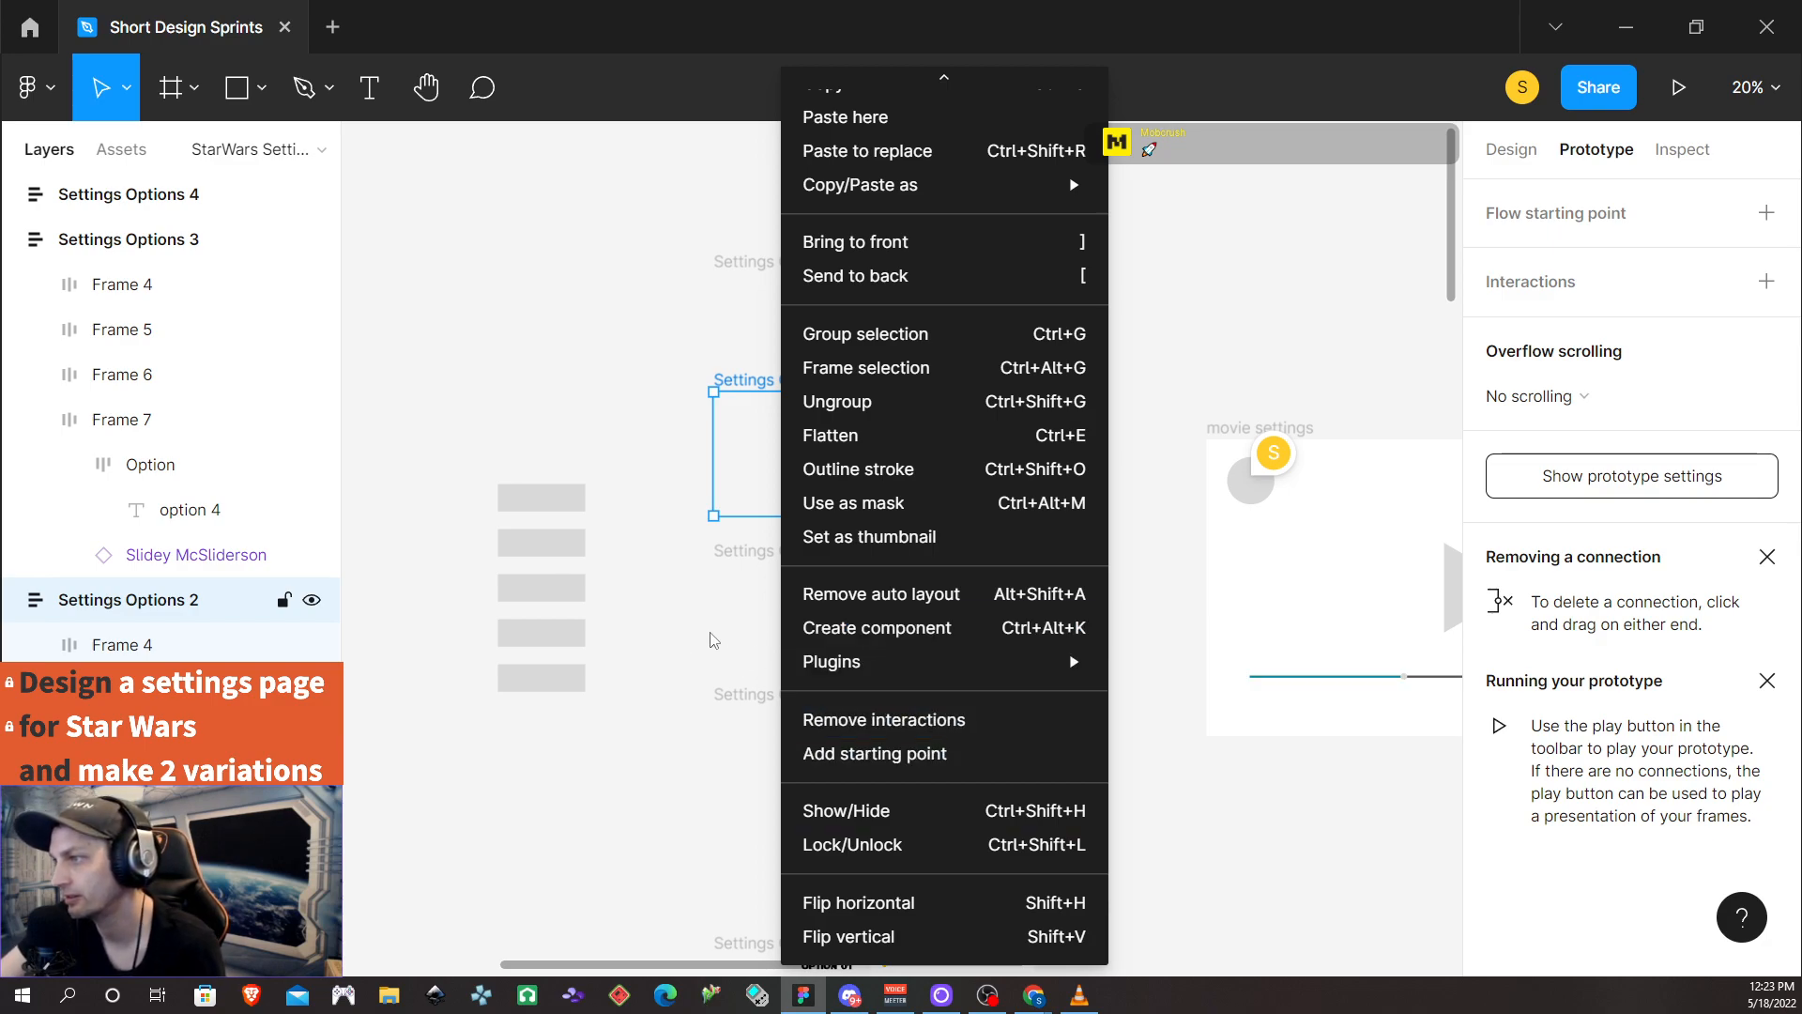
{"action": "left_click", "coordinate": [673, 723]}
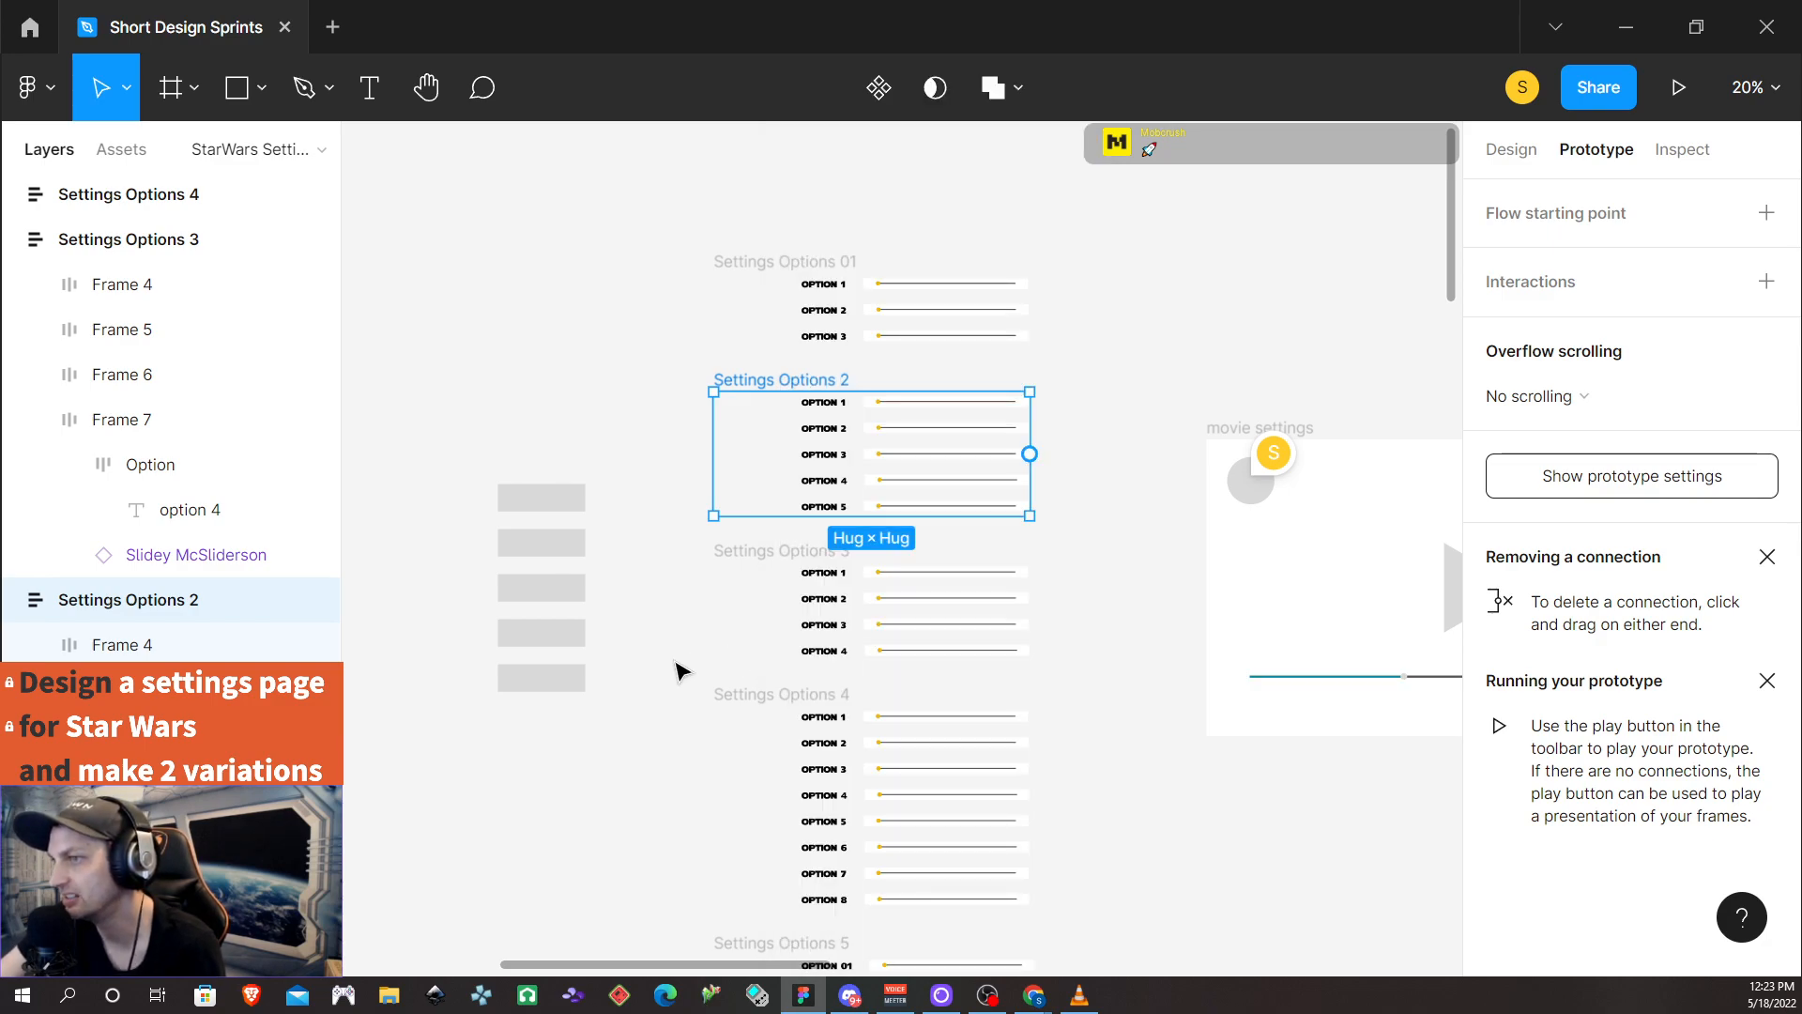
{"action": "left_click", "coordinate": [826, 419]}
{"action": "right_click", "coordinate": [830, 416]}
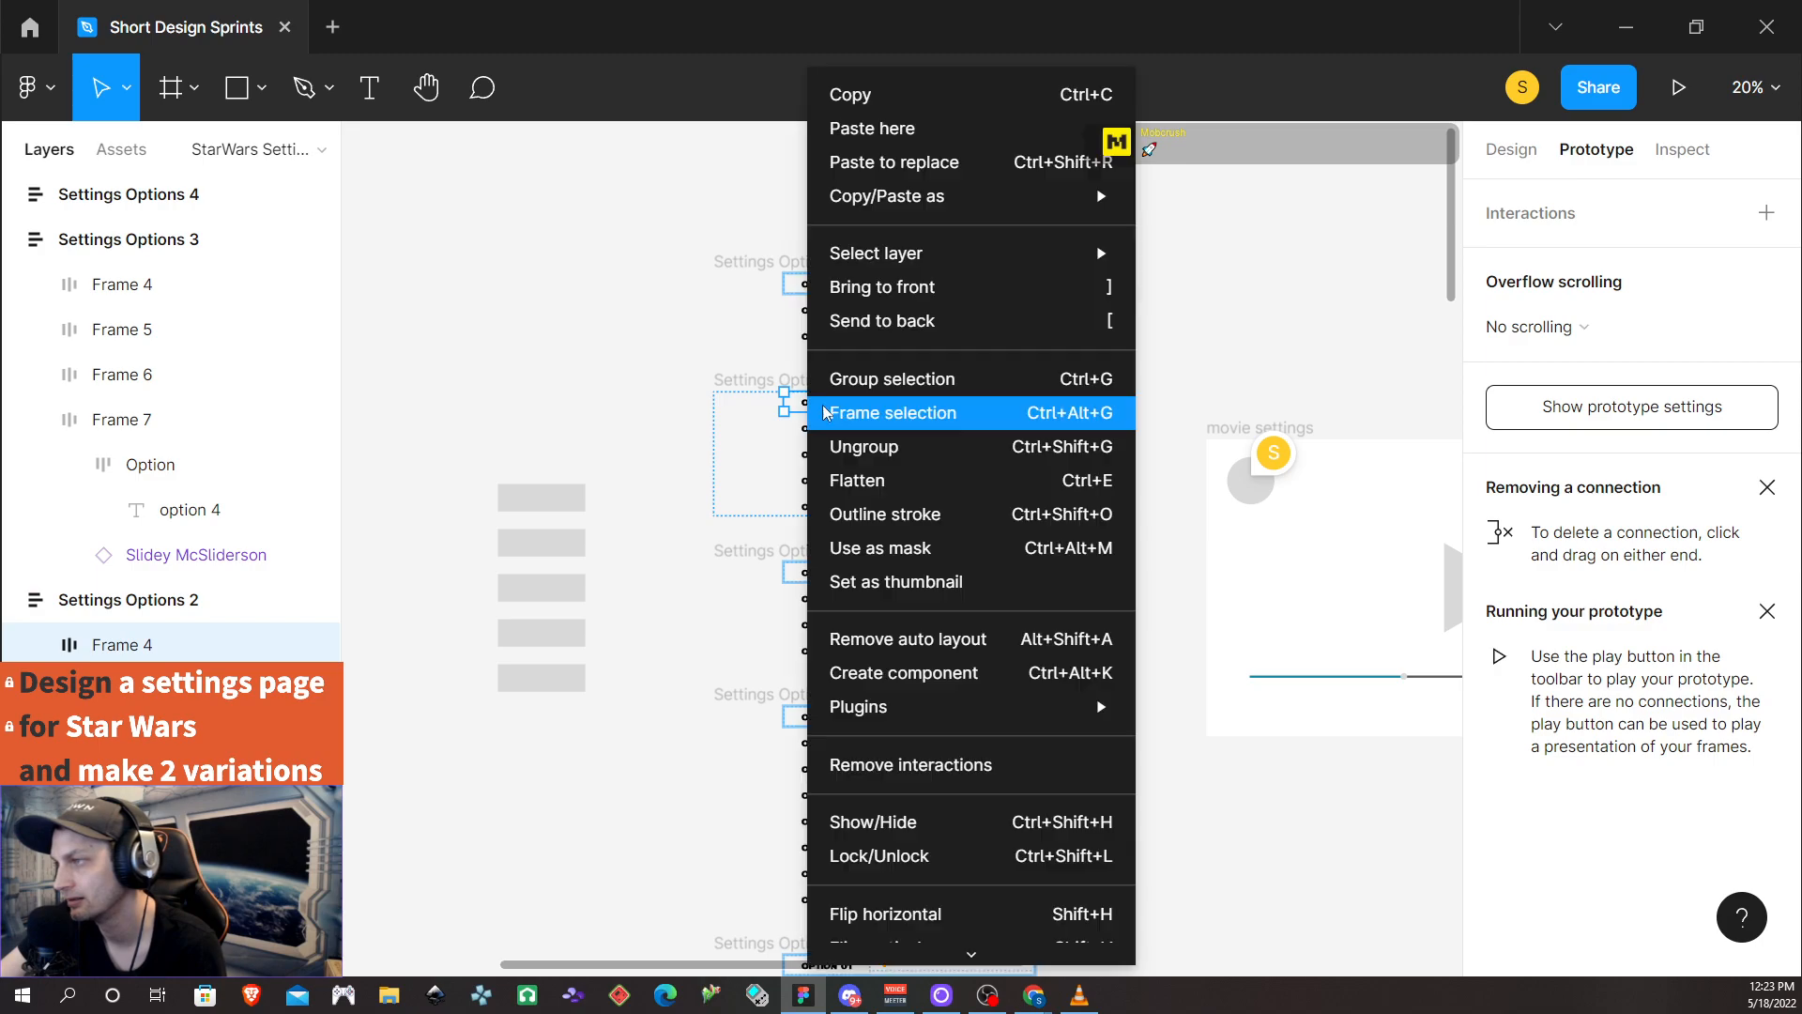
{"action": "scroll", "coordinate": [884, 764], "scroll_direction": "down", "scroll_amount": 1}
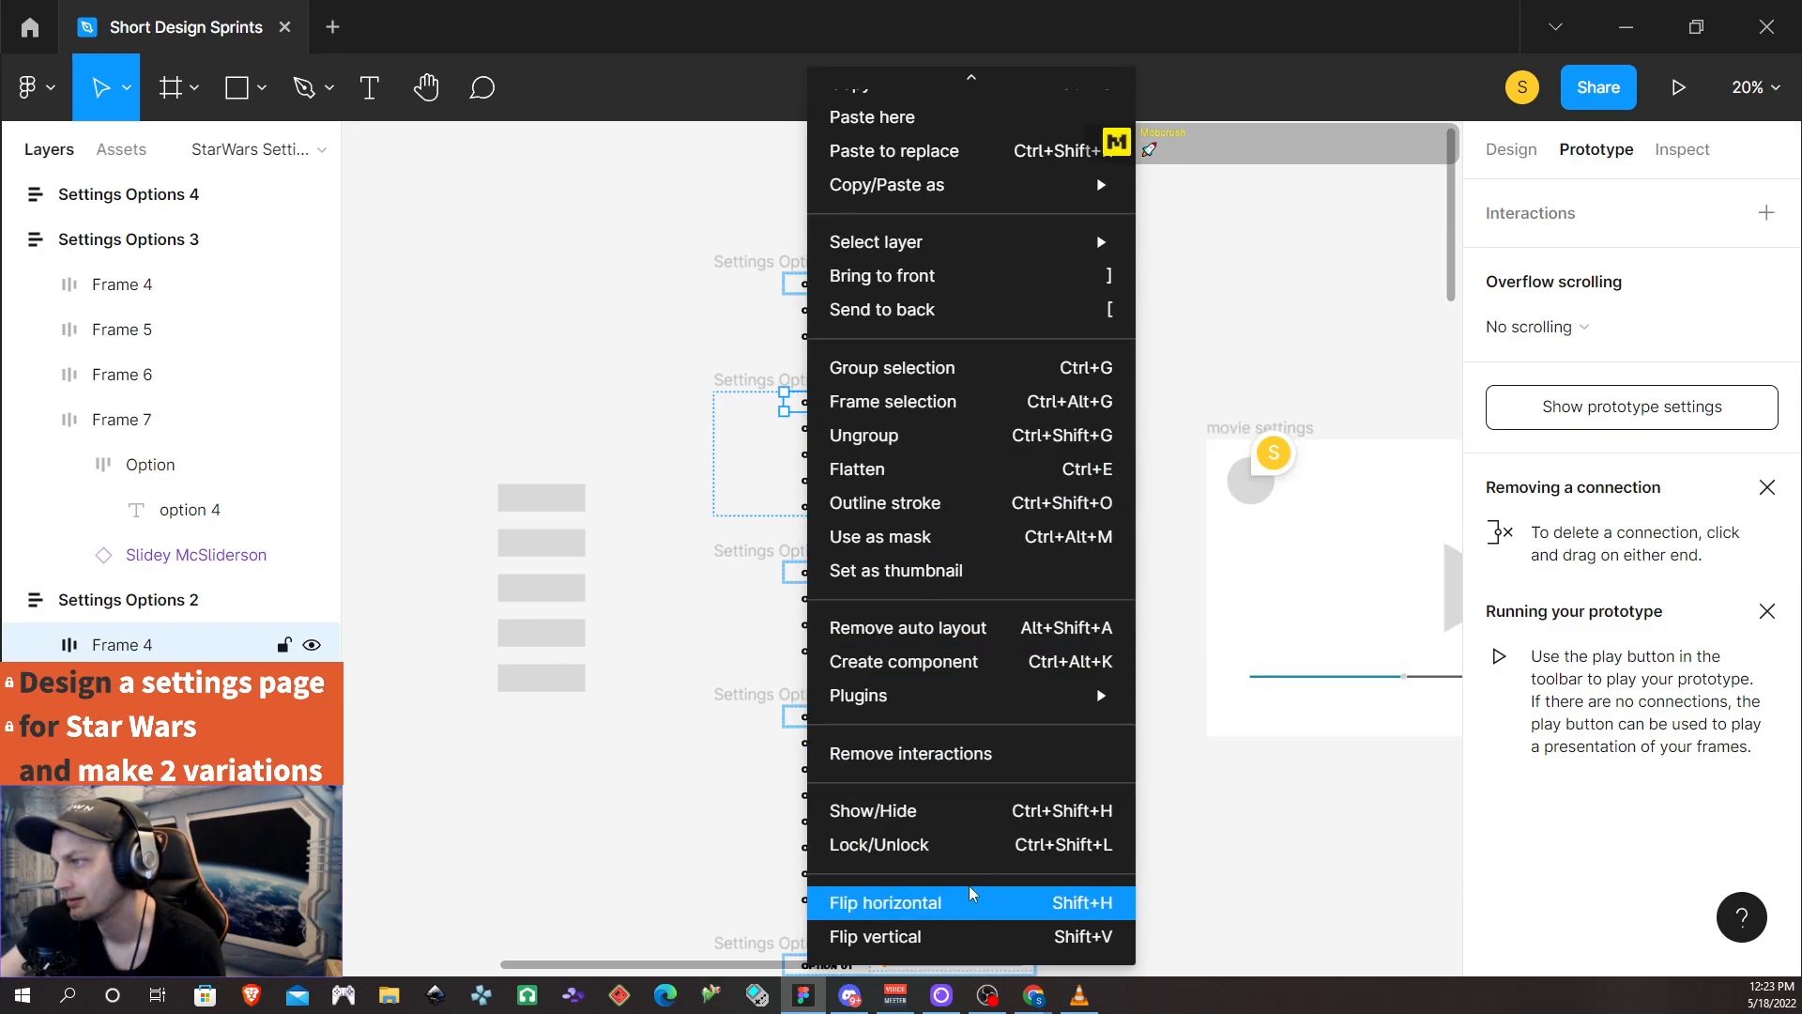
{"action": "scroll", "coordinate": [937, 763], "scroll_direction": "up", "scroll_amount": 1}
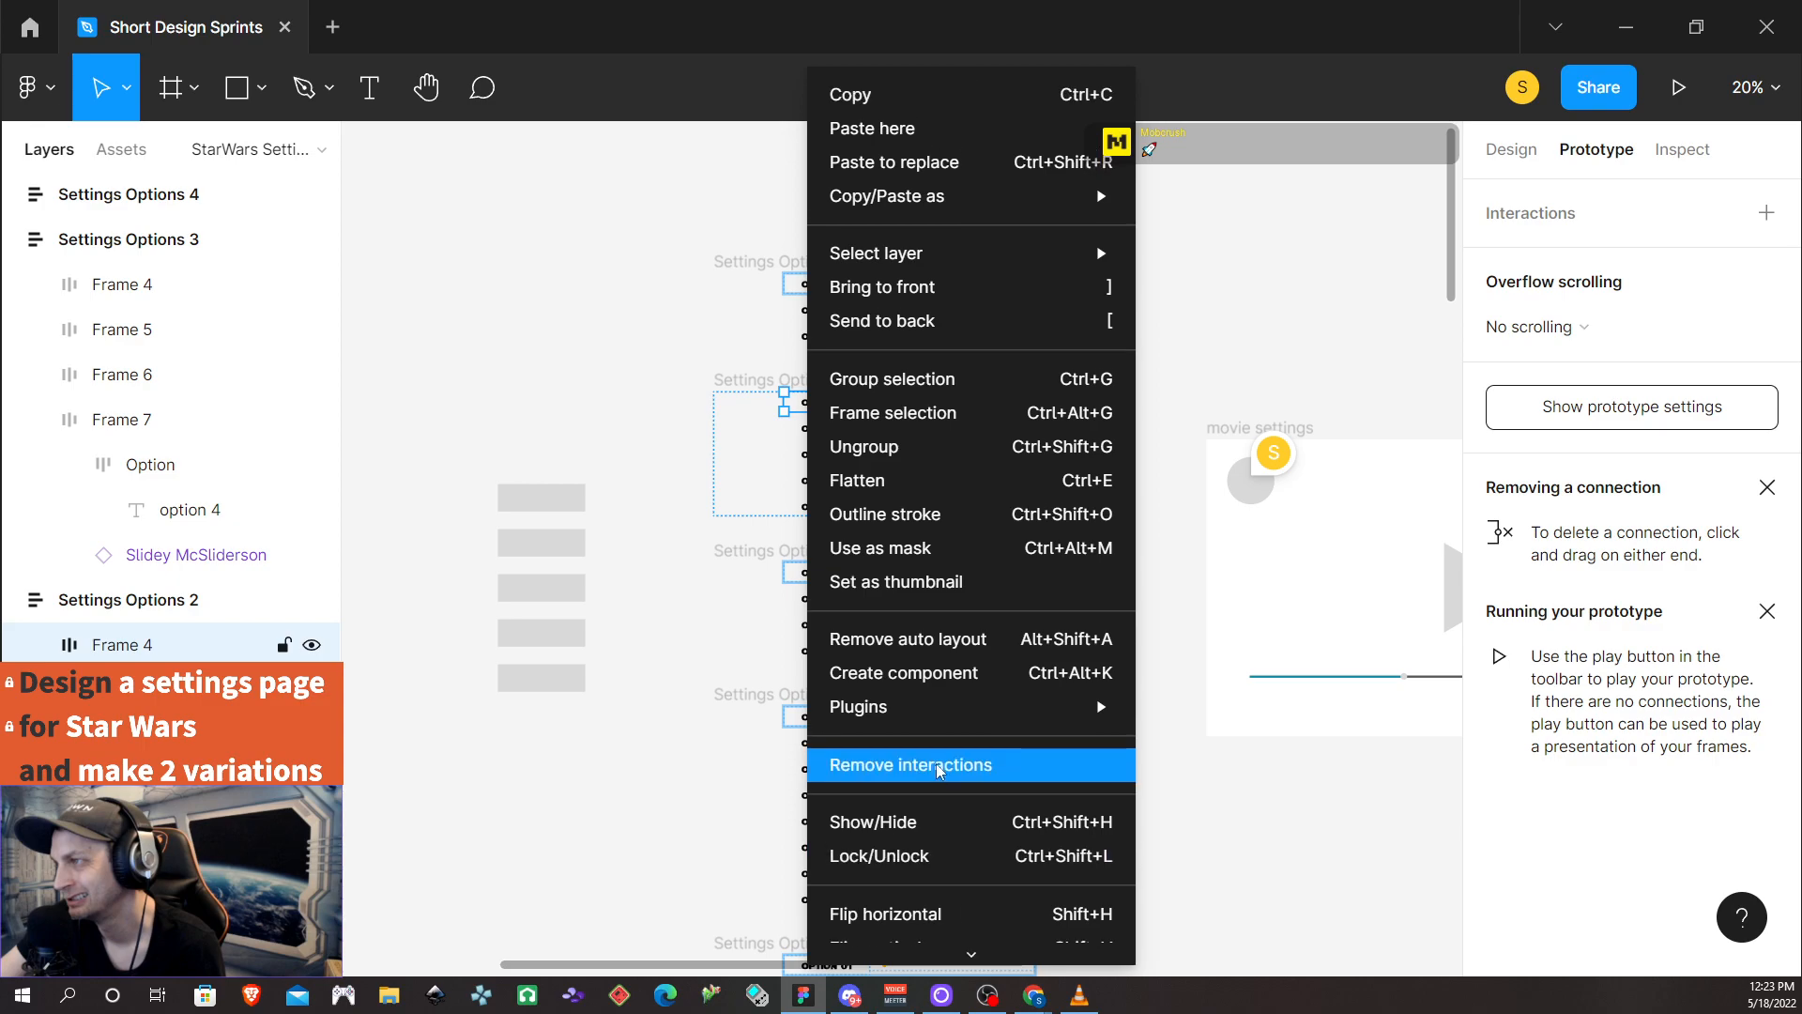
{"action": "left_click", "coordinate": [704, 728]}
{"action": "left_click", "coordinate": [755, 410]}
{"action": "left_click", "coordinate": [759, 379]}
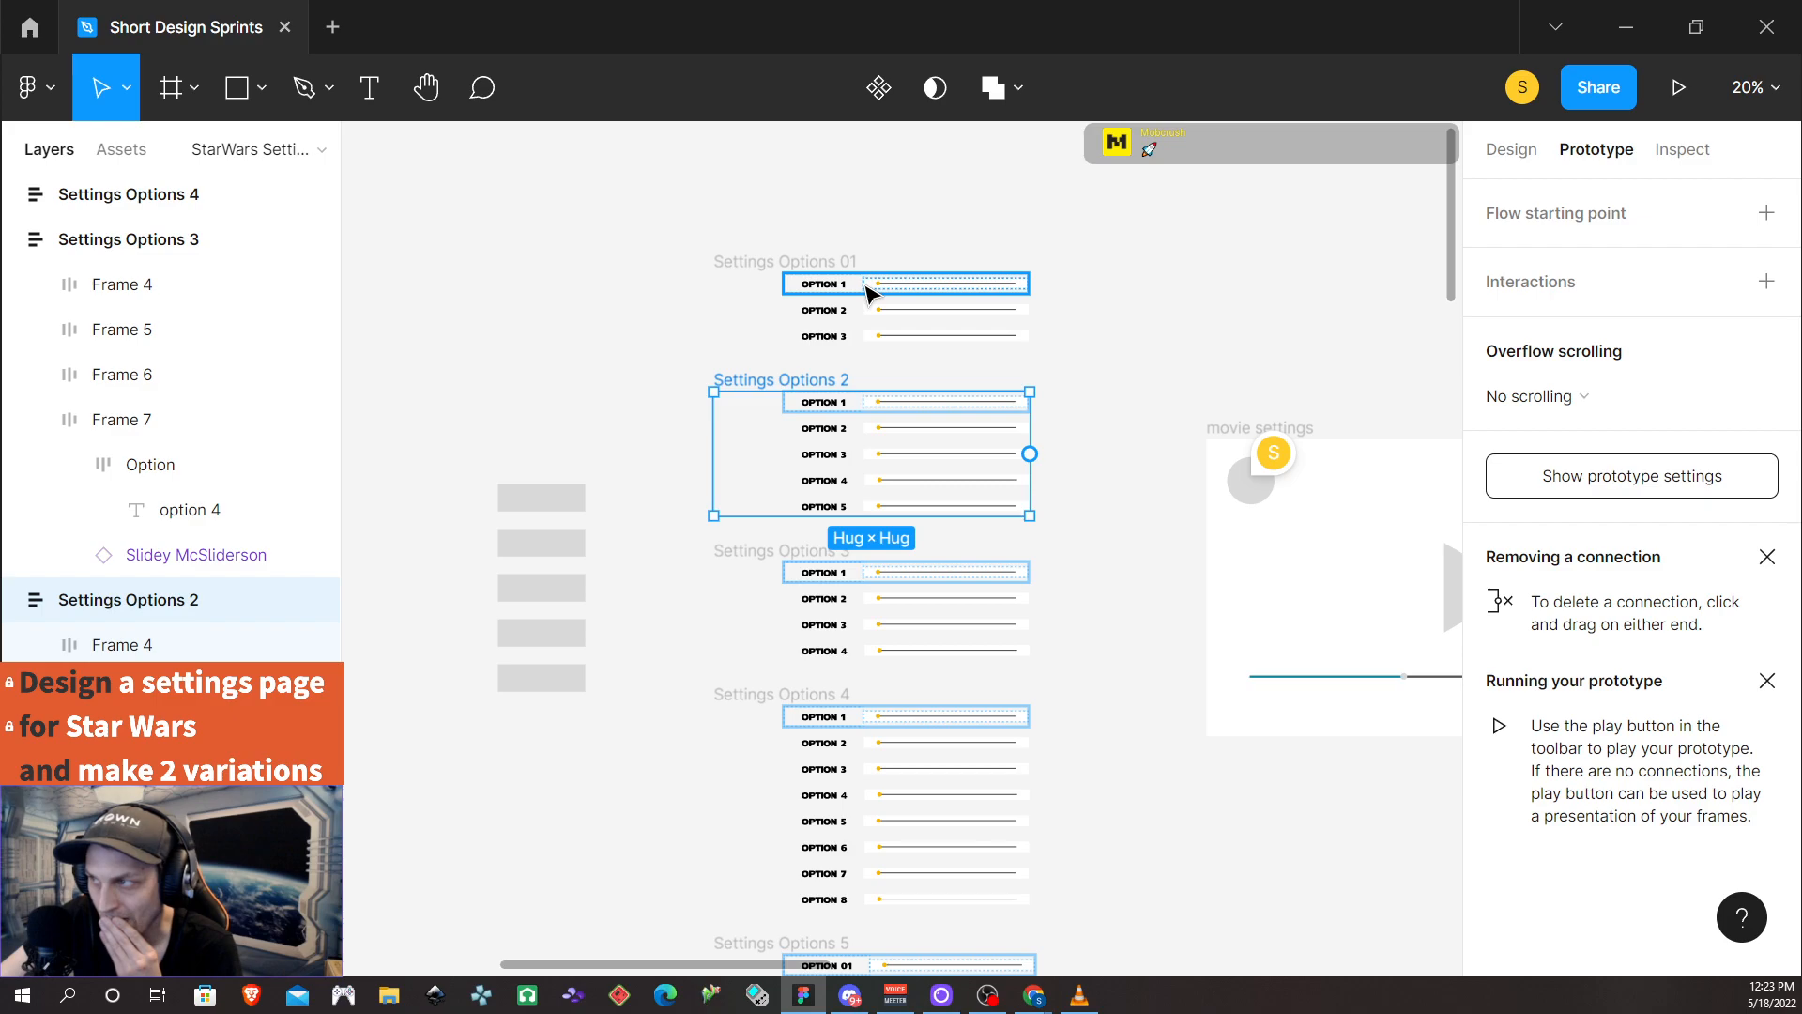
{"action": "left_click", "coordinate": [868, 292]}
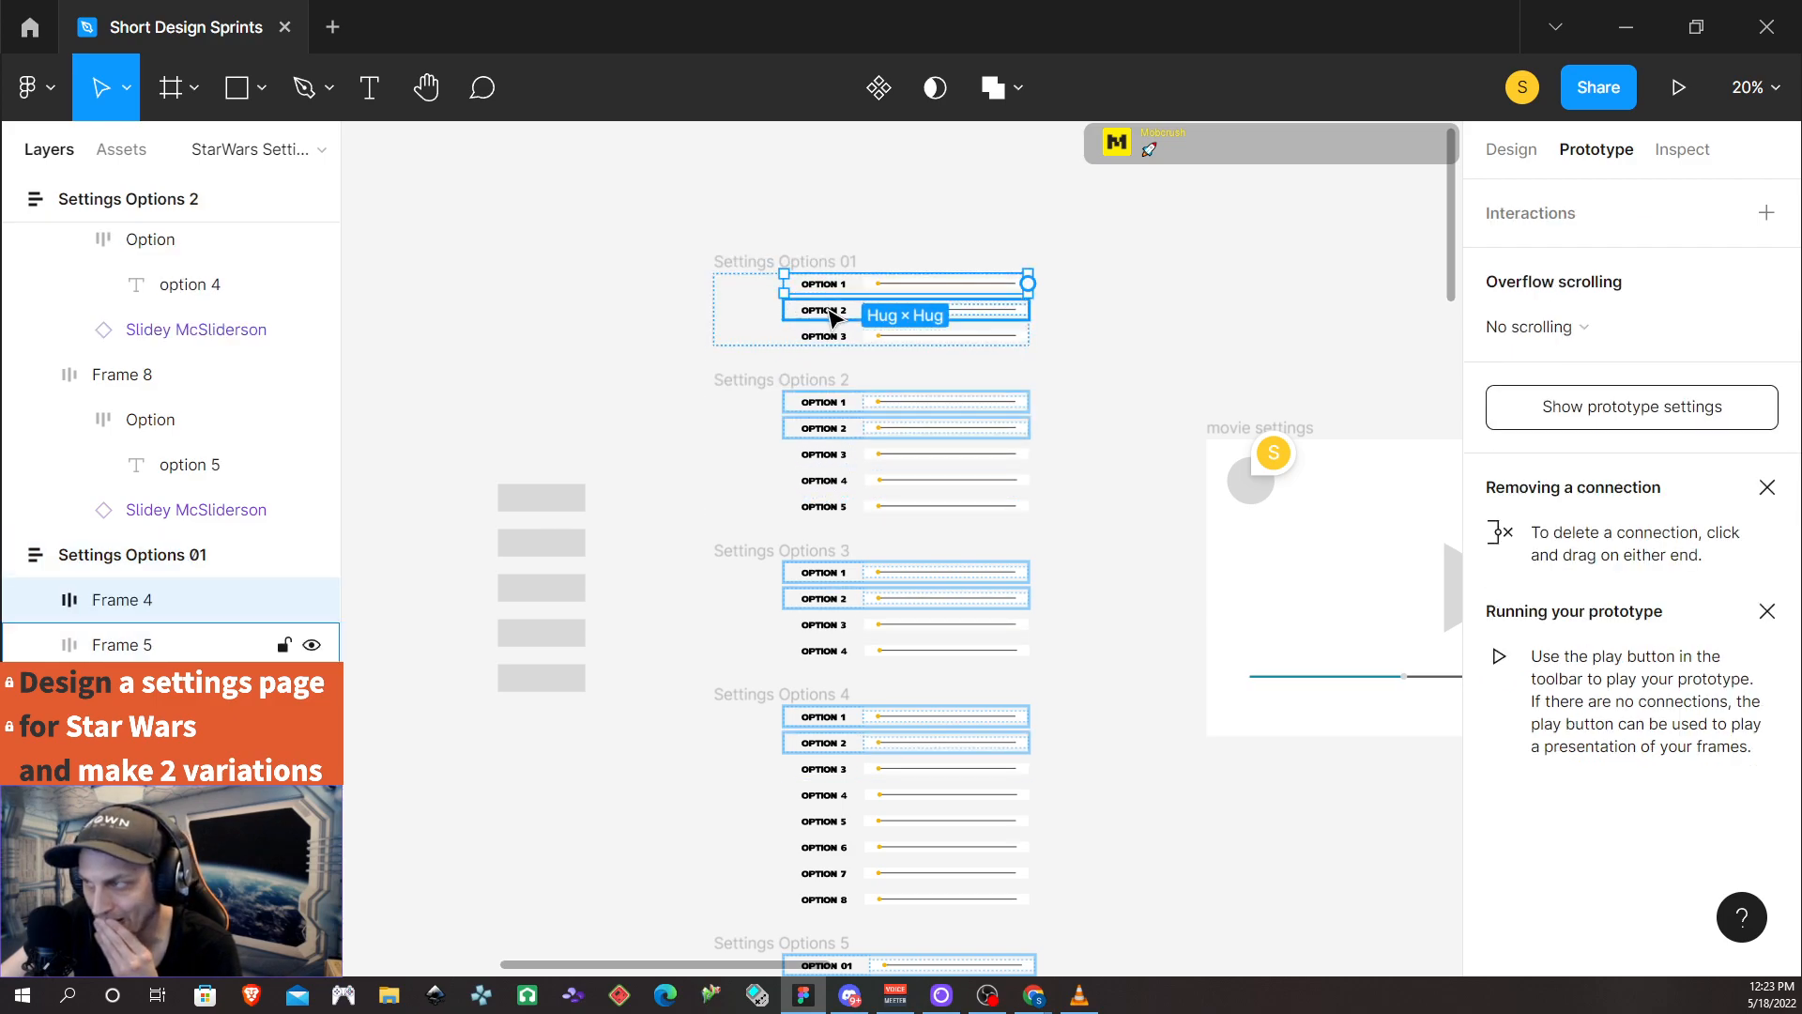
{"action": "left_click", "coordinate": [827, 404]}
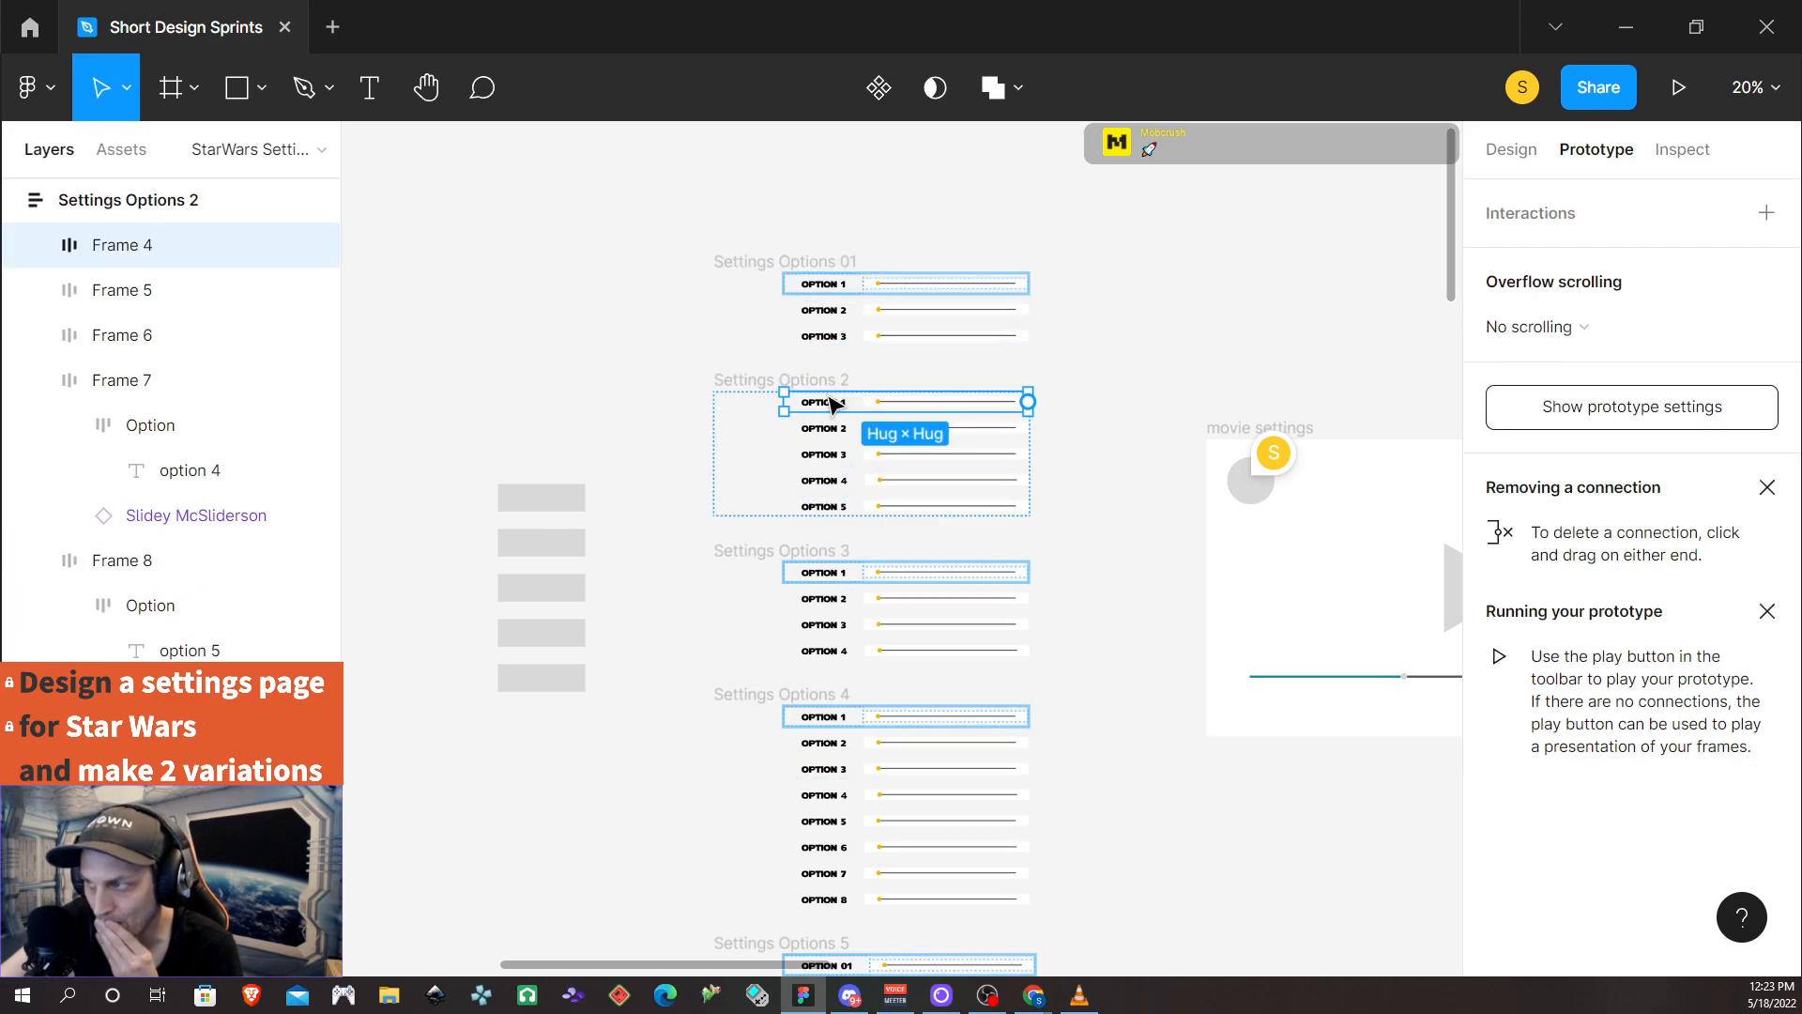
{"action": "left_click", "coordinate": [818, 460]}
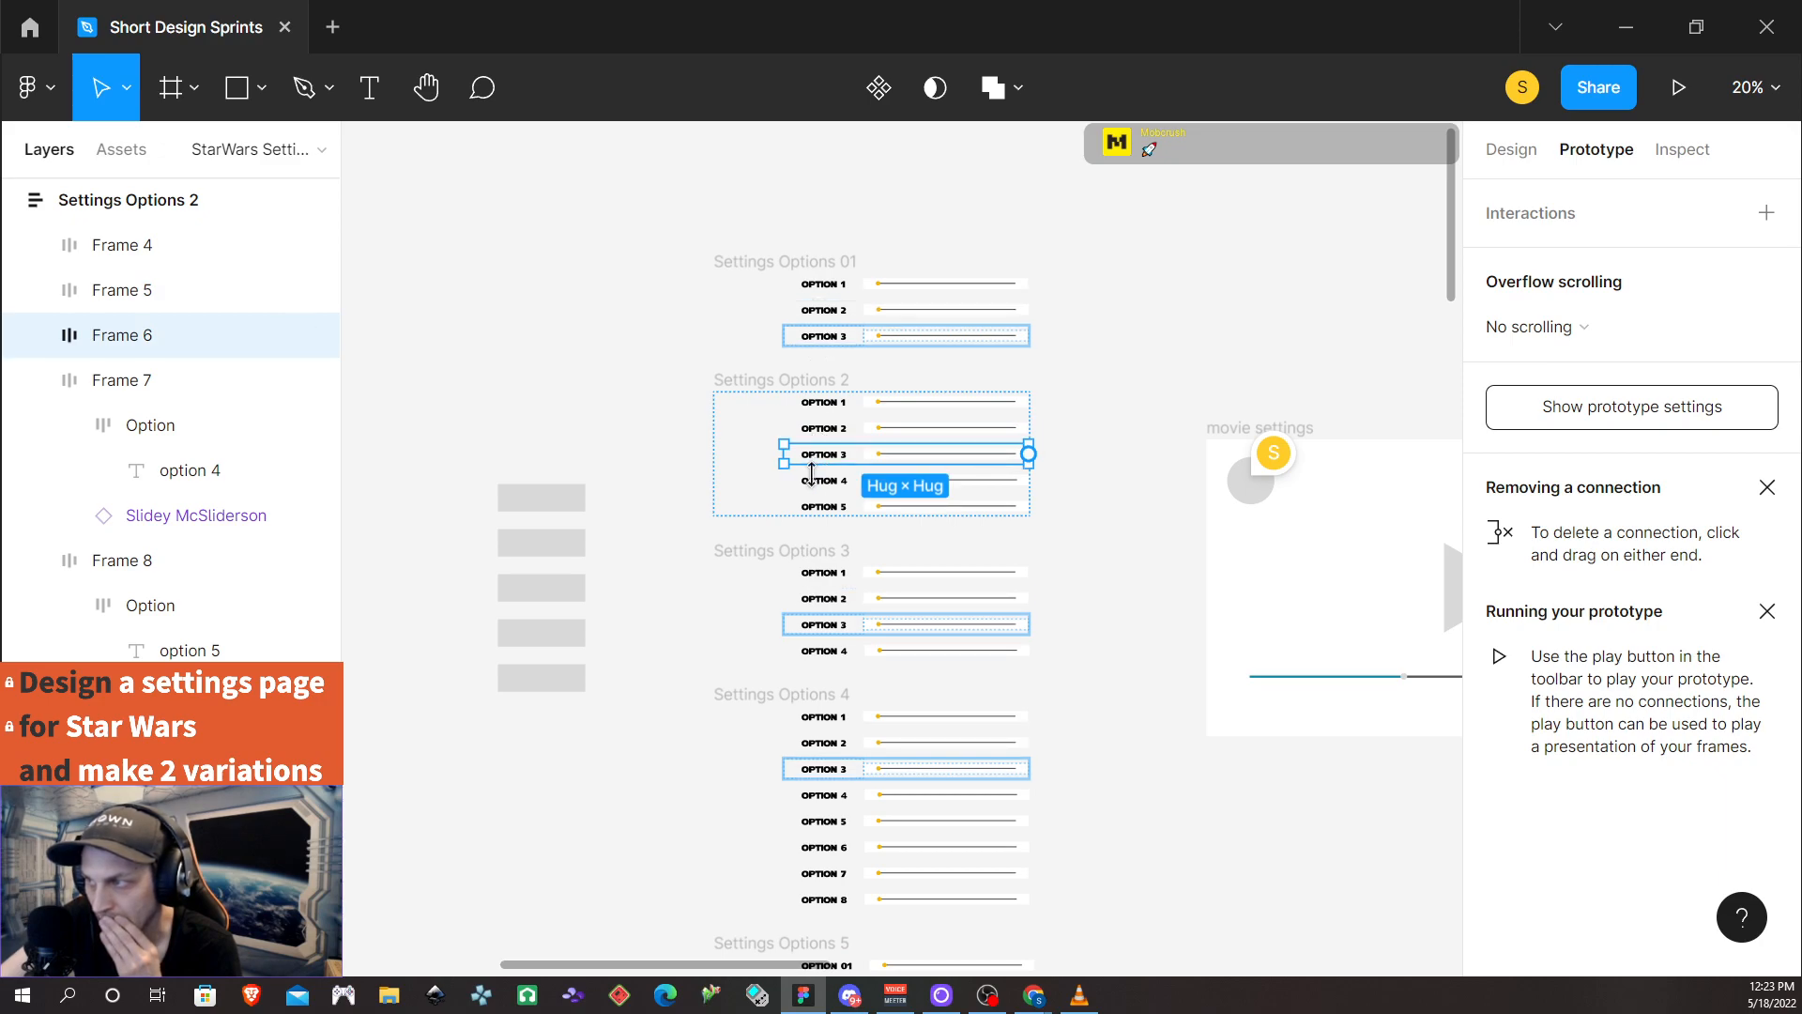
{"action": "left_click", "coordinate": [813, 480]}
{"action": "left_click", "coordinate": [815, 506]}
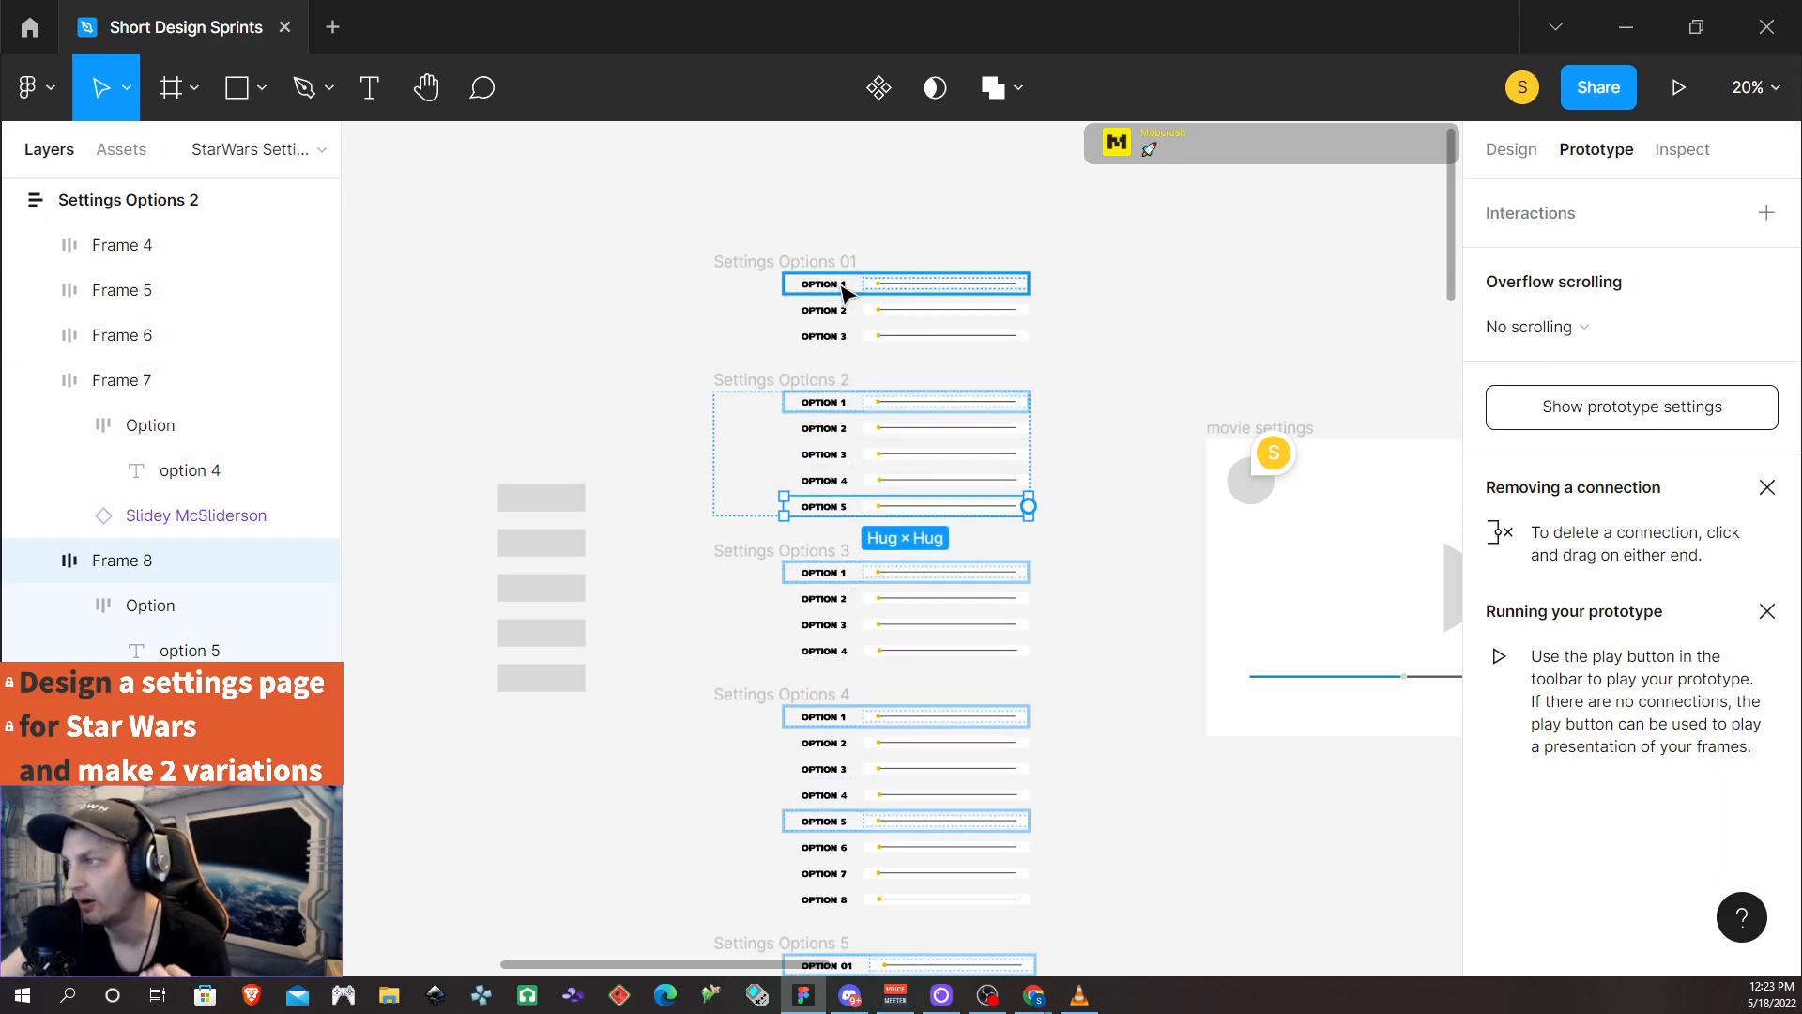
{"action": "scroll", "coordinate": [1005, 857], "scroll_direction": "down", "scroll_amount": 2}
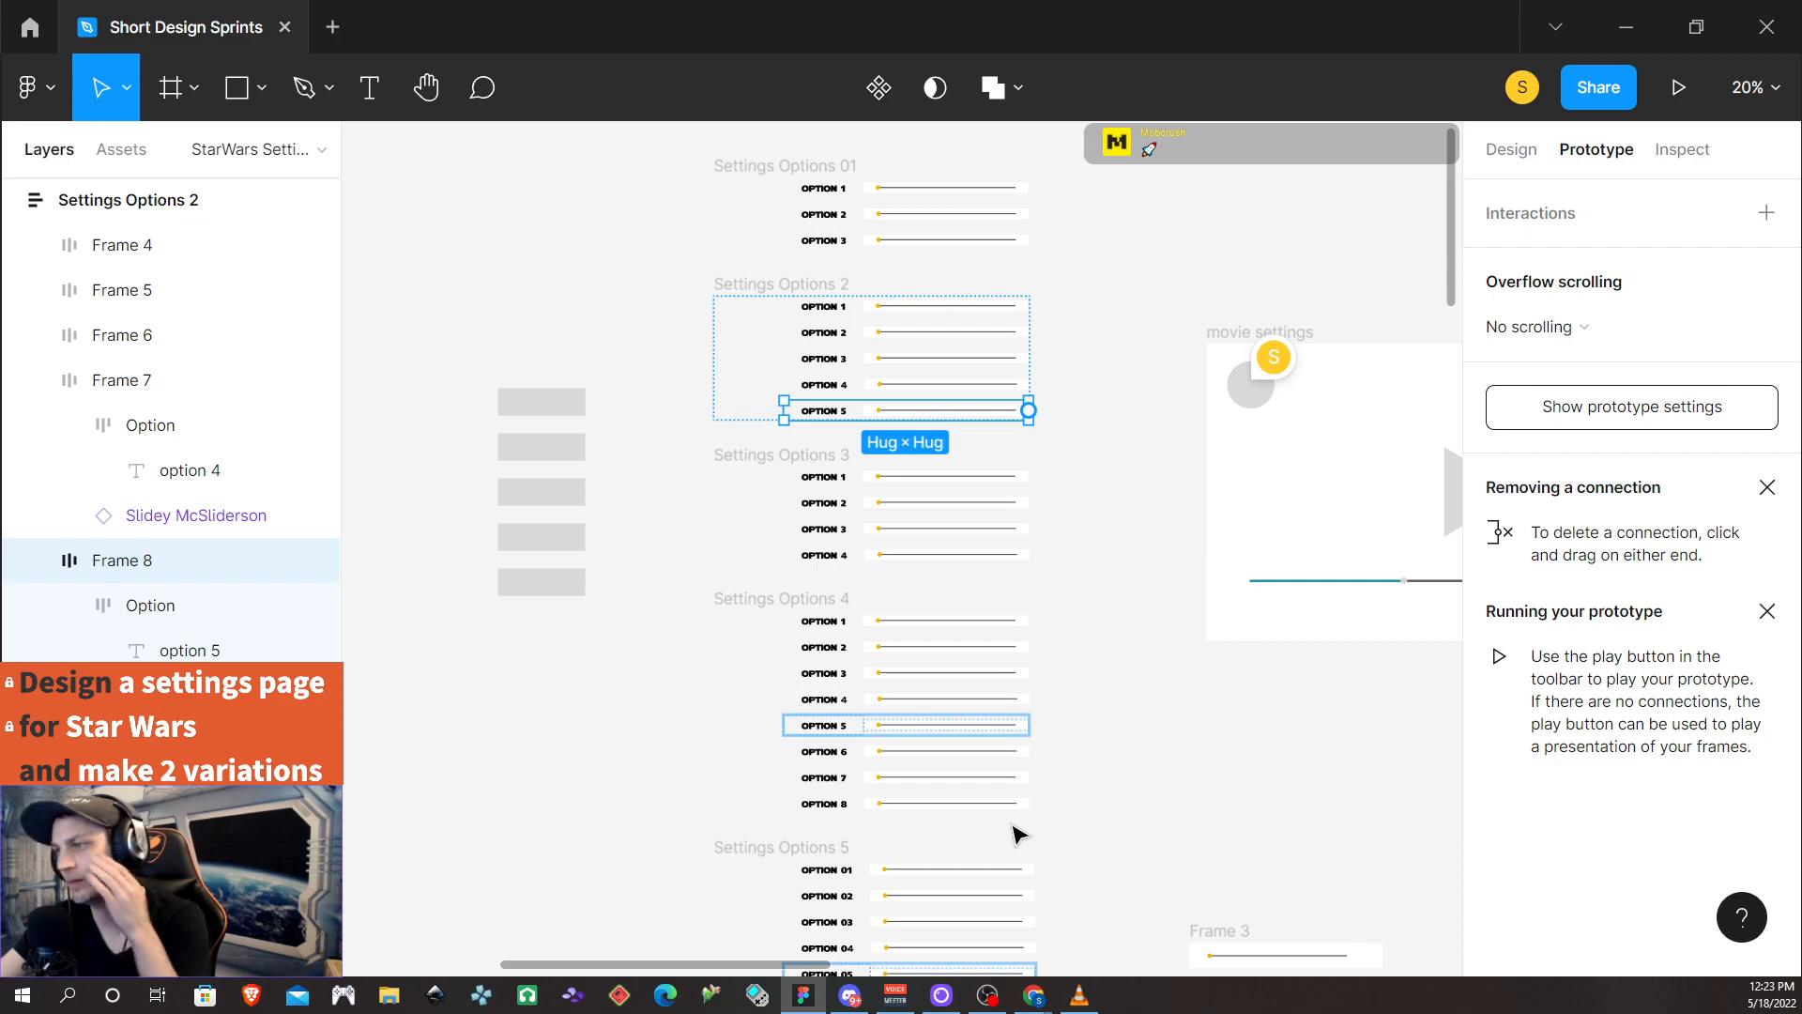
{"action": "scroll", "coordinate": [1009, 831], "scroll_direction": "down", "scroll_amount": 5}
{"action": "scroll", "coordinate": [973, 579], "scroll_direction": "up", "scroll_amount": 6}
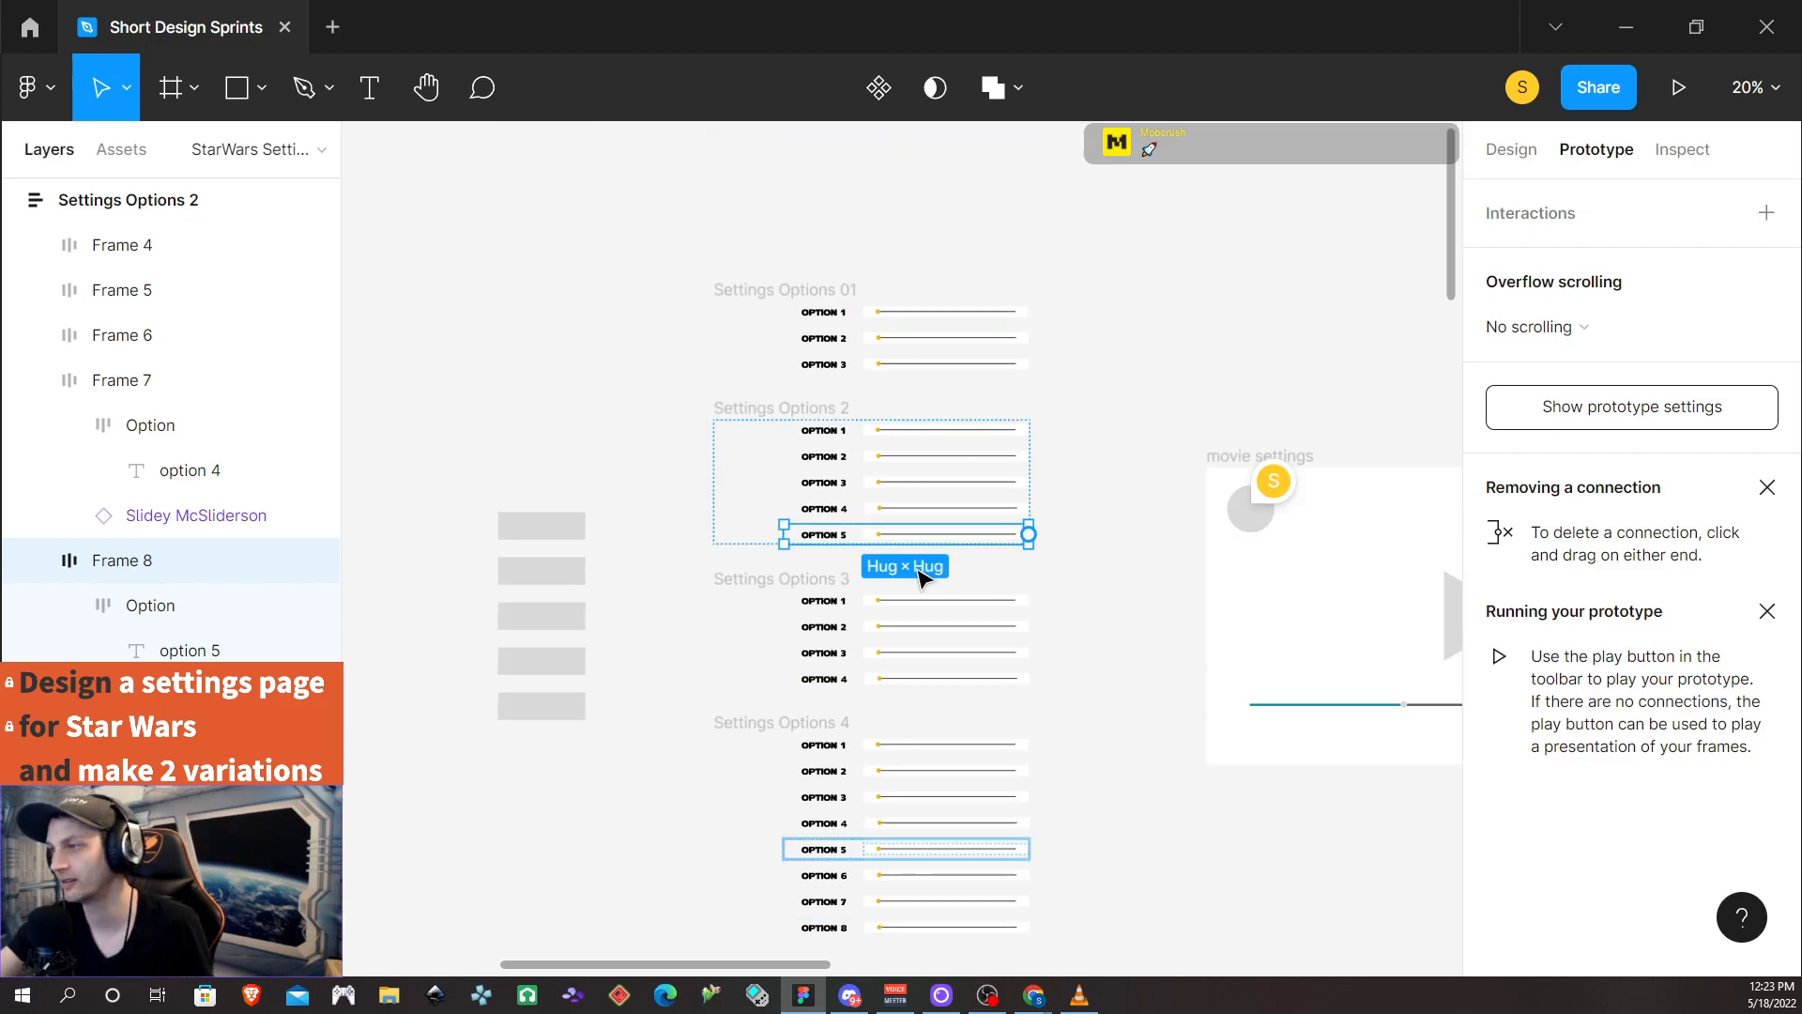
Wrap the Settings Options 01, 2, 3, 4 and 5 frames together in one new auto layout frame
{"action": "left_click", "coordinate": [768, 293]}
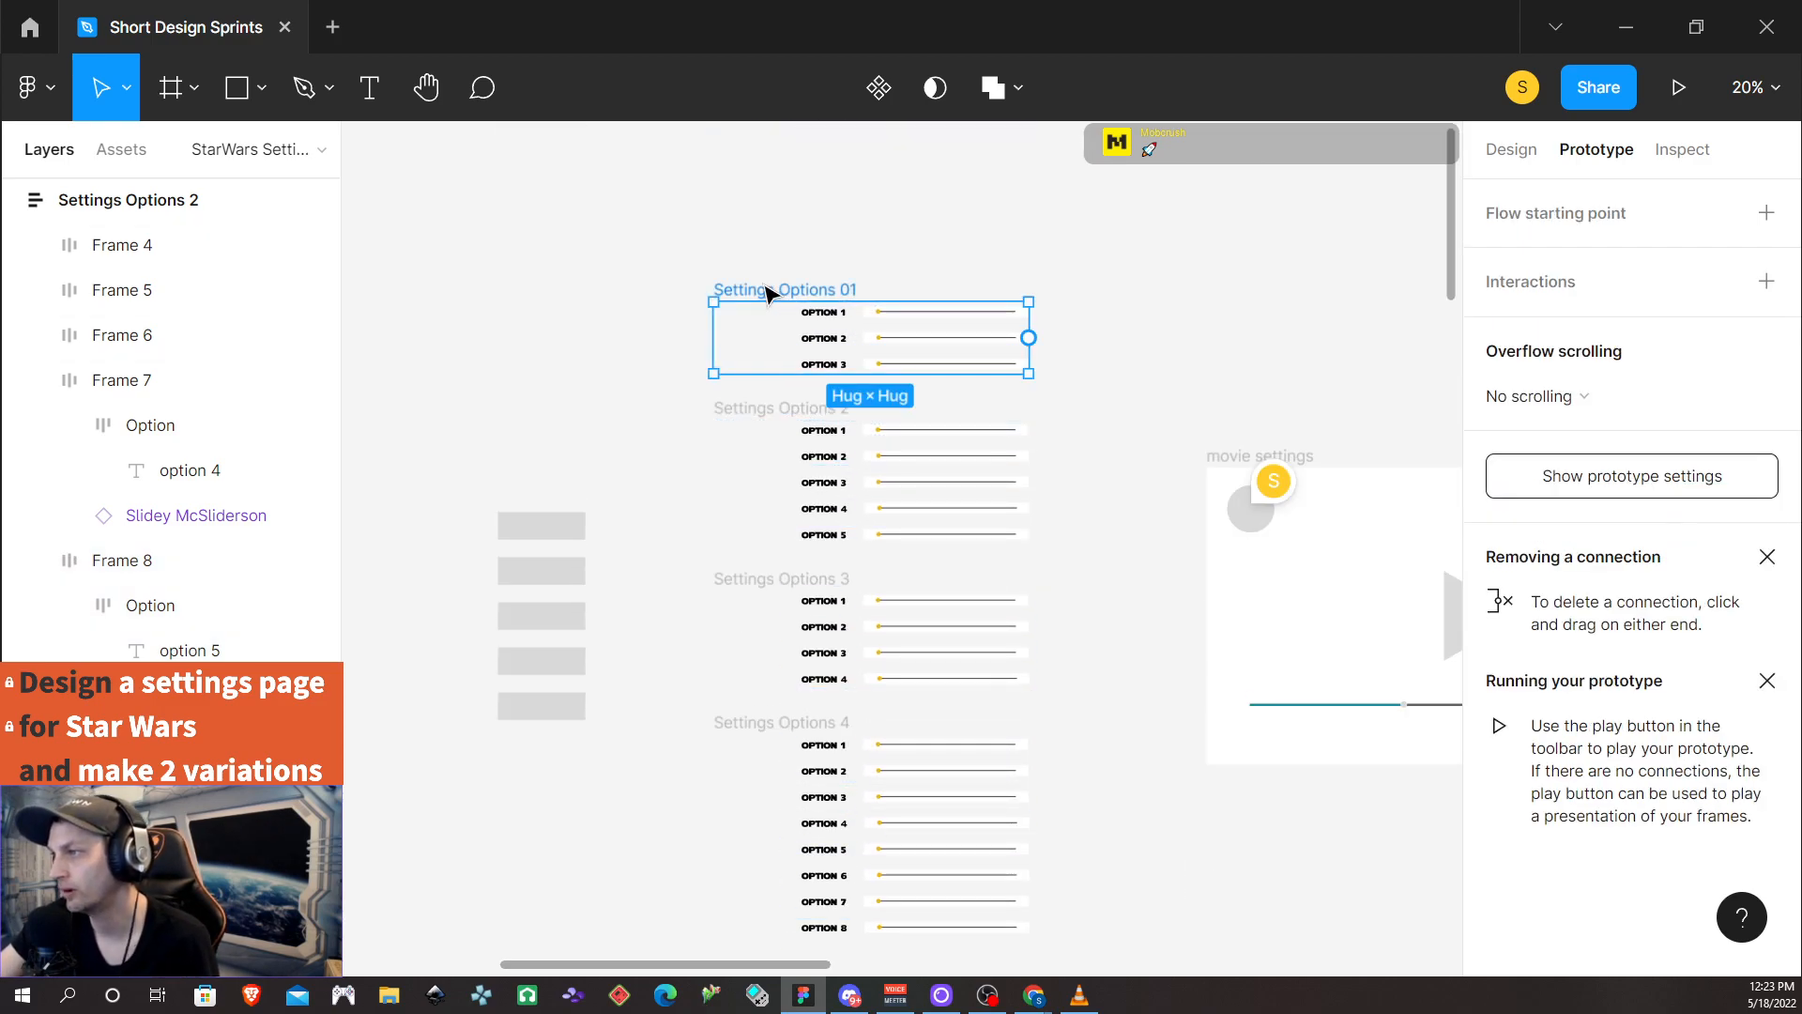
{"action": "left_click", "coordinate": [768, 414], "text": "shift"}
{"action": "left_click", "coordinate": [766, 589], "text": "shift"}
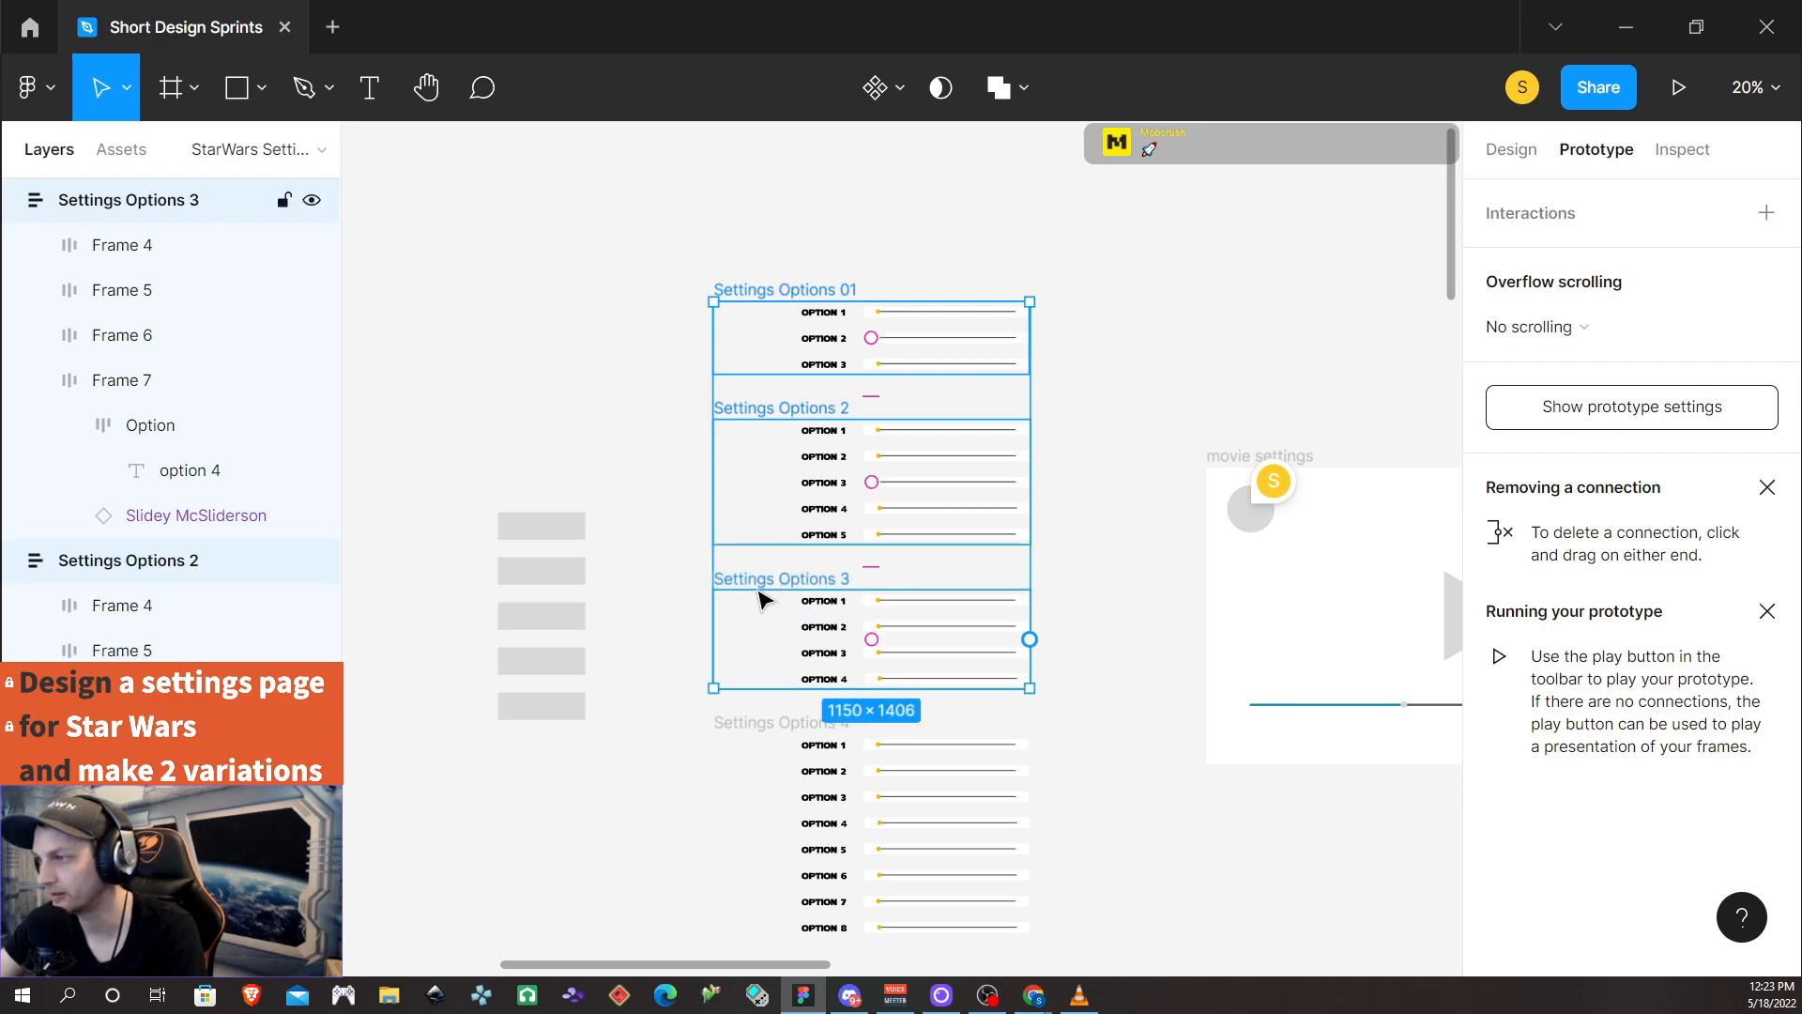
{"action": "left_click", "coordinate": [748, 735], "text": "shift"}
{"action": "scroll", "coordinate": [779, 564], "scroll_direction": "down", "scroll_amount": 5}
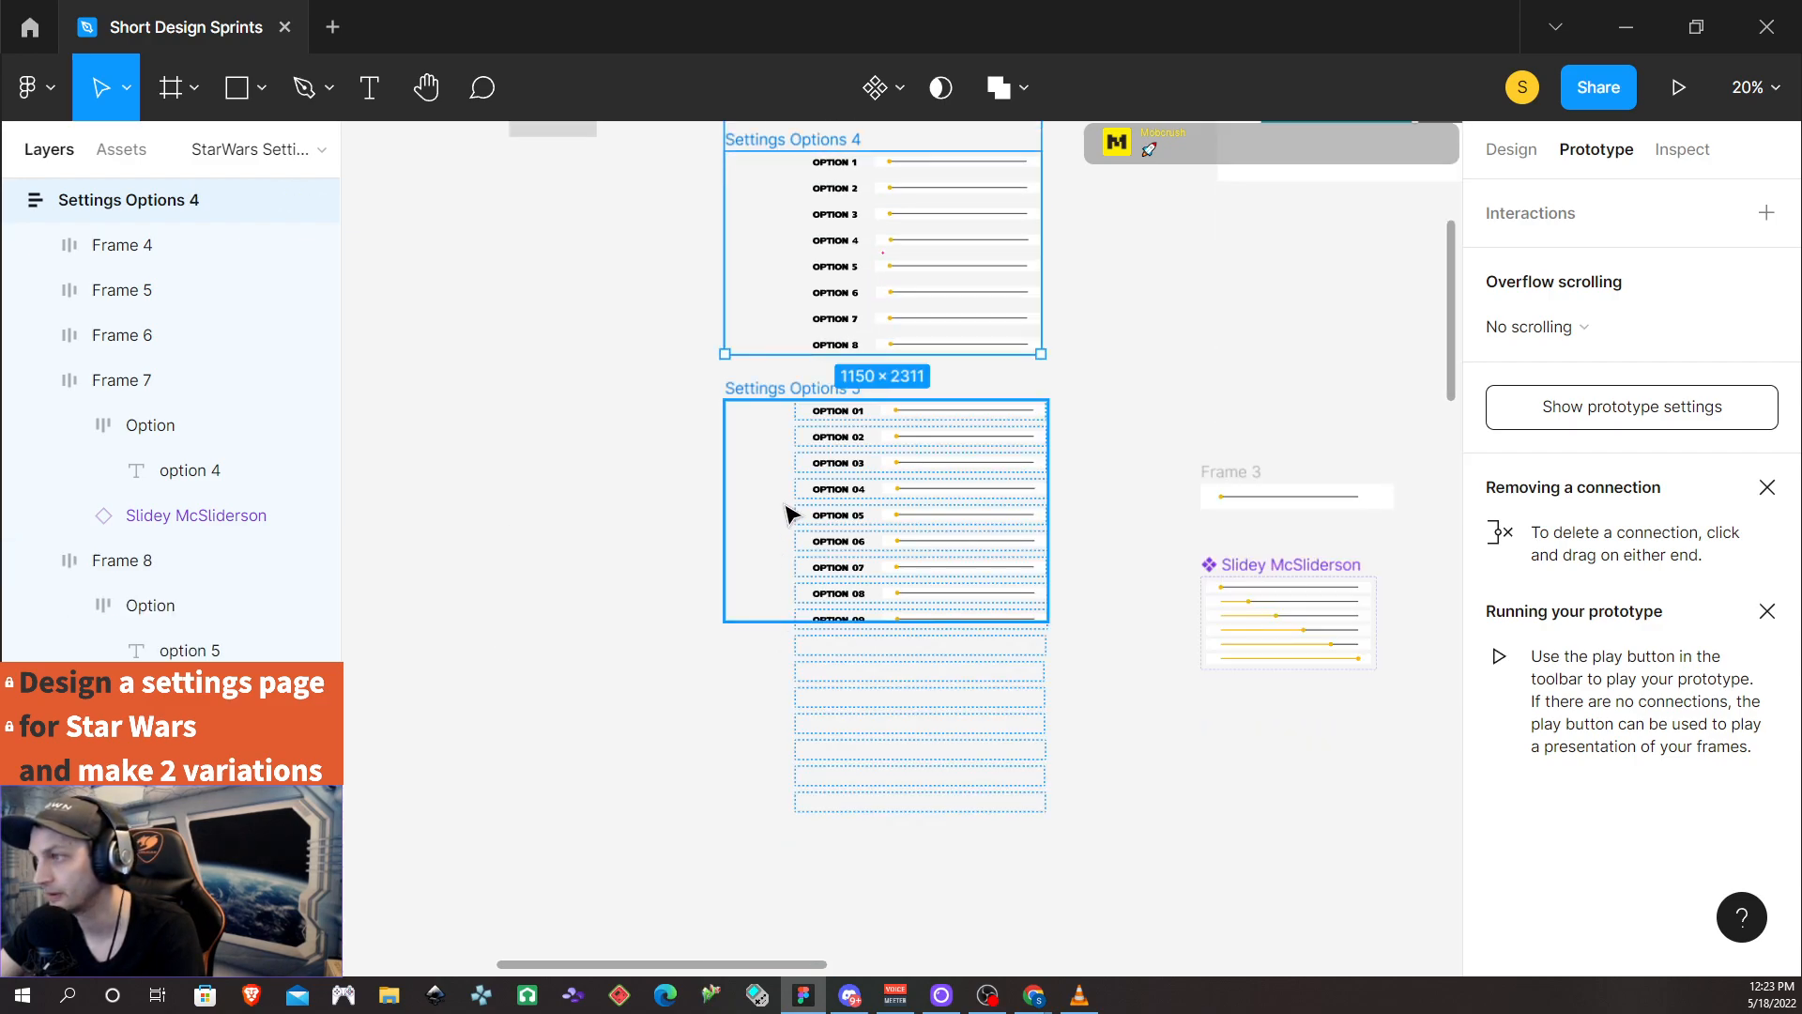
{"action": "left_click", "coordinate": [776, 394], "text": "shift"}
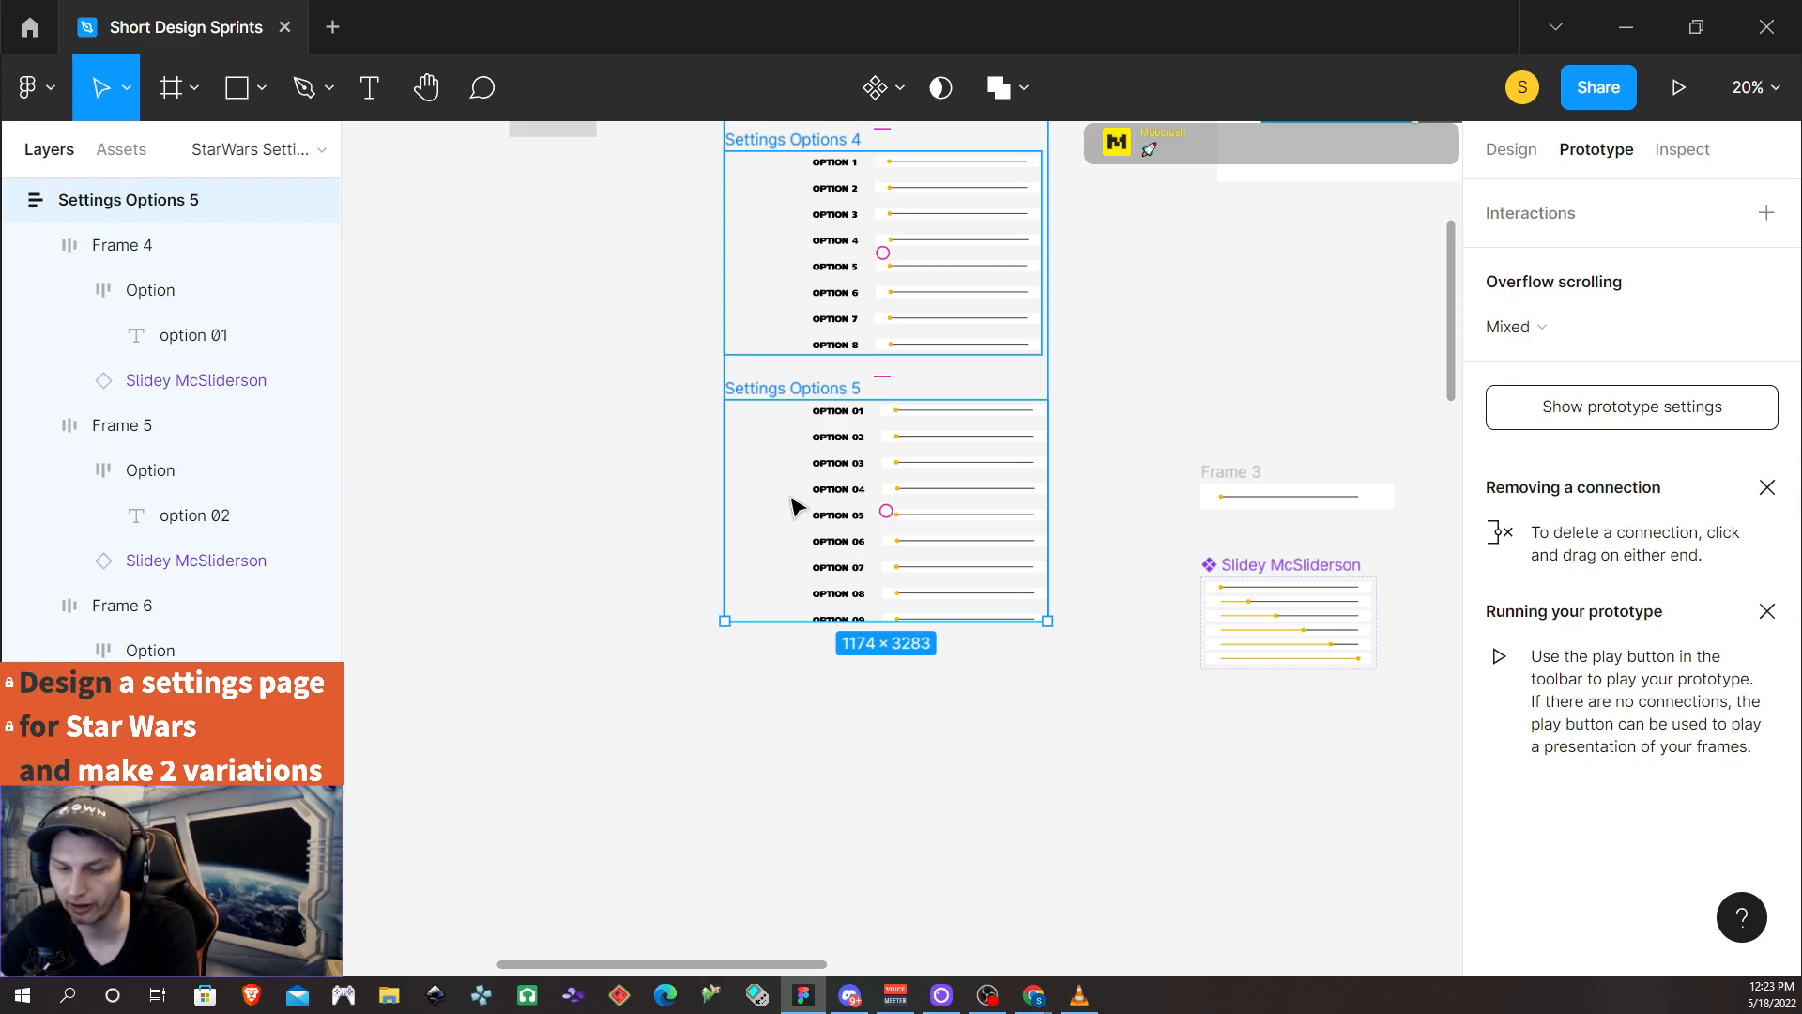
{"action": "key", "text": "shift+a"}
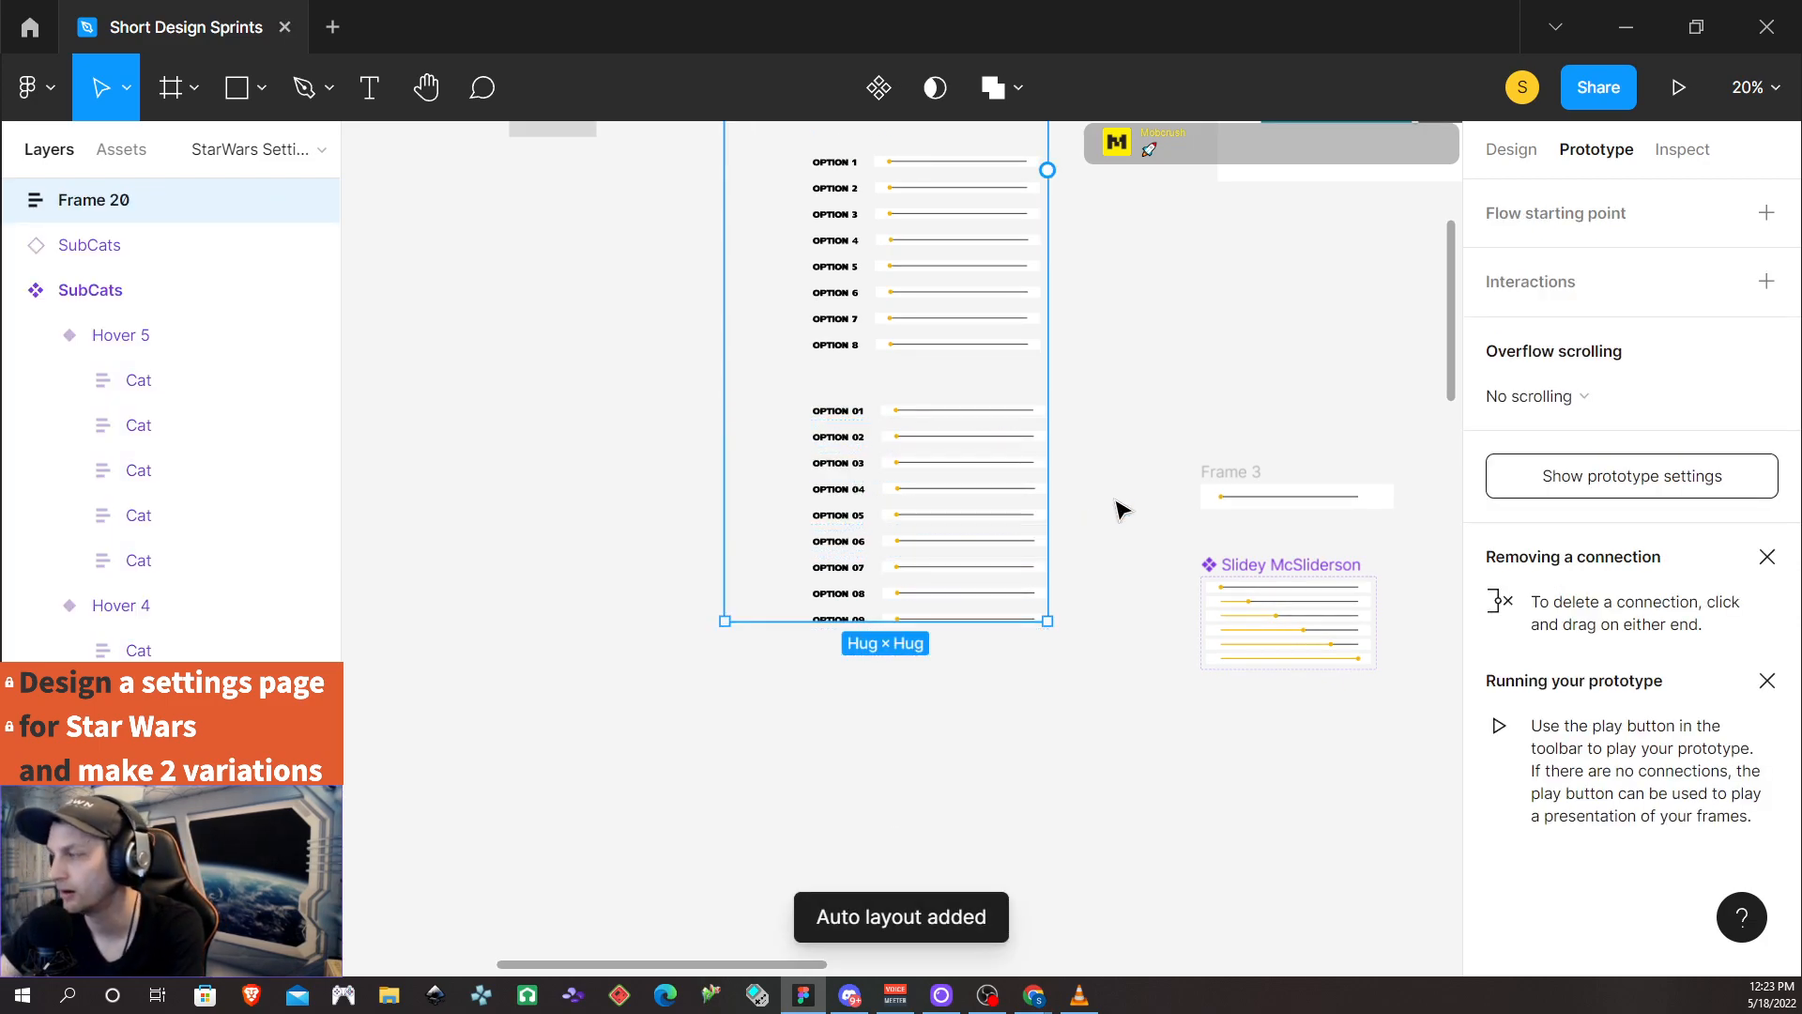
Rename the new auto layout frame holding all option groups as Every Setting Option and expand its layers
{"action": "scroll", "coordinate": [1126, 503], "scroll_direction": "up", "scroll_amount": 1}
{"action": "scroll", "coordinate": [784, 329], "scroll_direction": "down", "scroll_amount": 5}
{"action": "scroll", "coordinate": [784, 343], "scroll_direction": "up", "scroll_amount": 8}
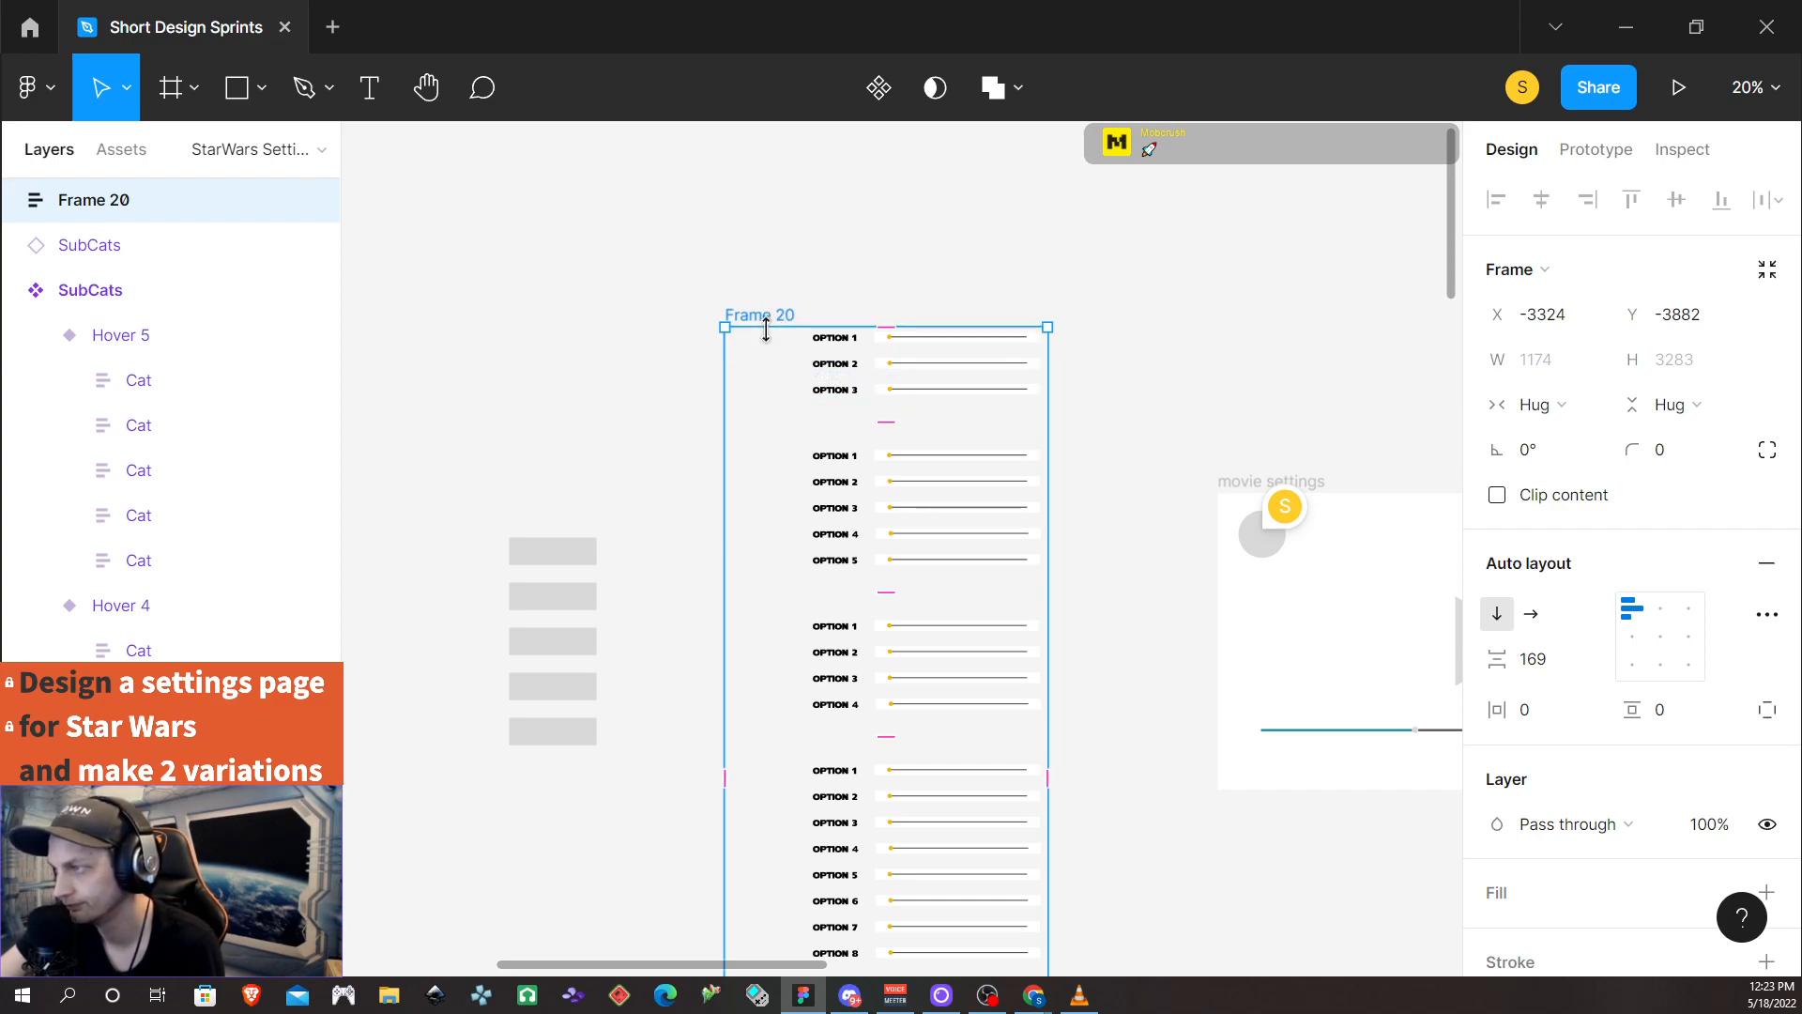
{"action": "scroll", "coordinate": [857, 463], "scroll_direction": "down", "scroll_amount": 2}
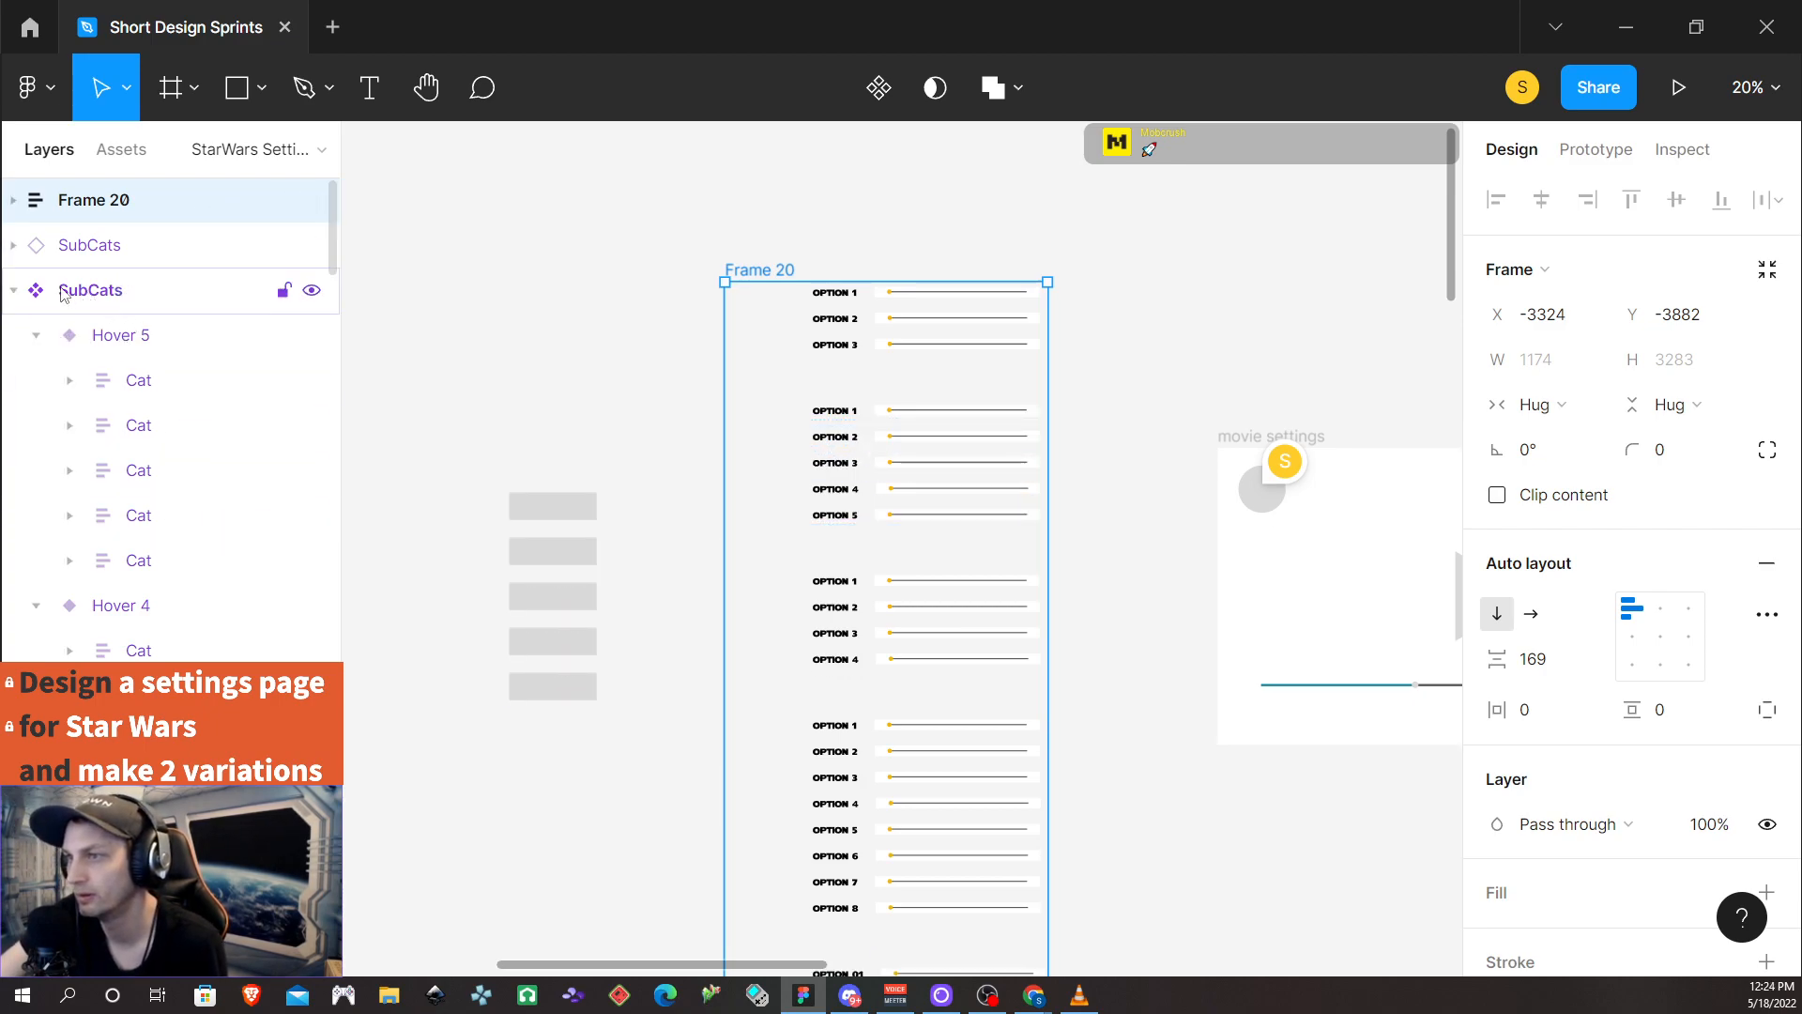
{"action": "double_click", "coordinate": [97, 203]}
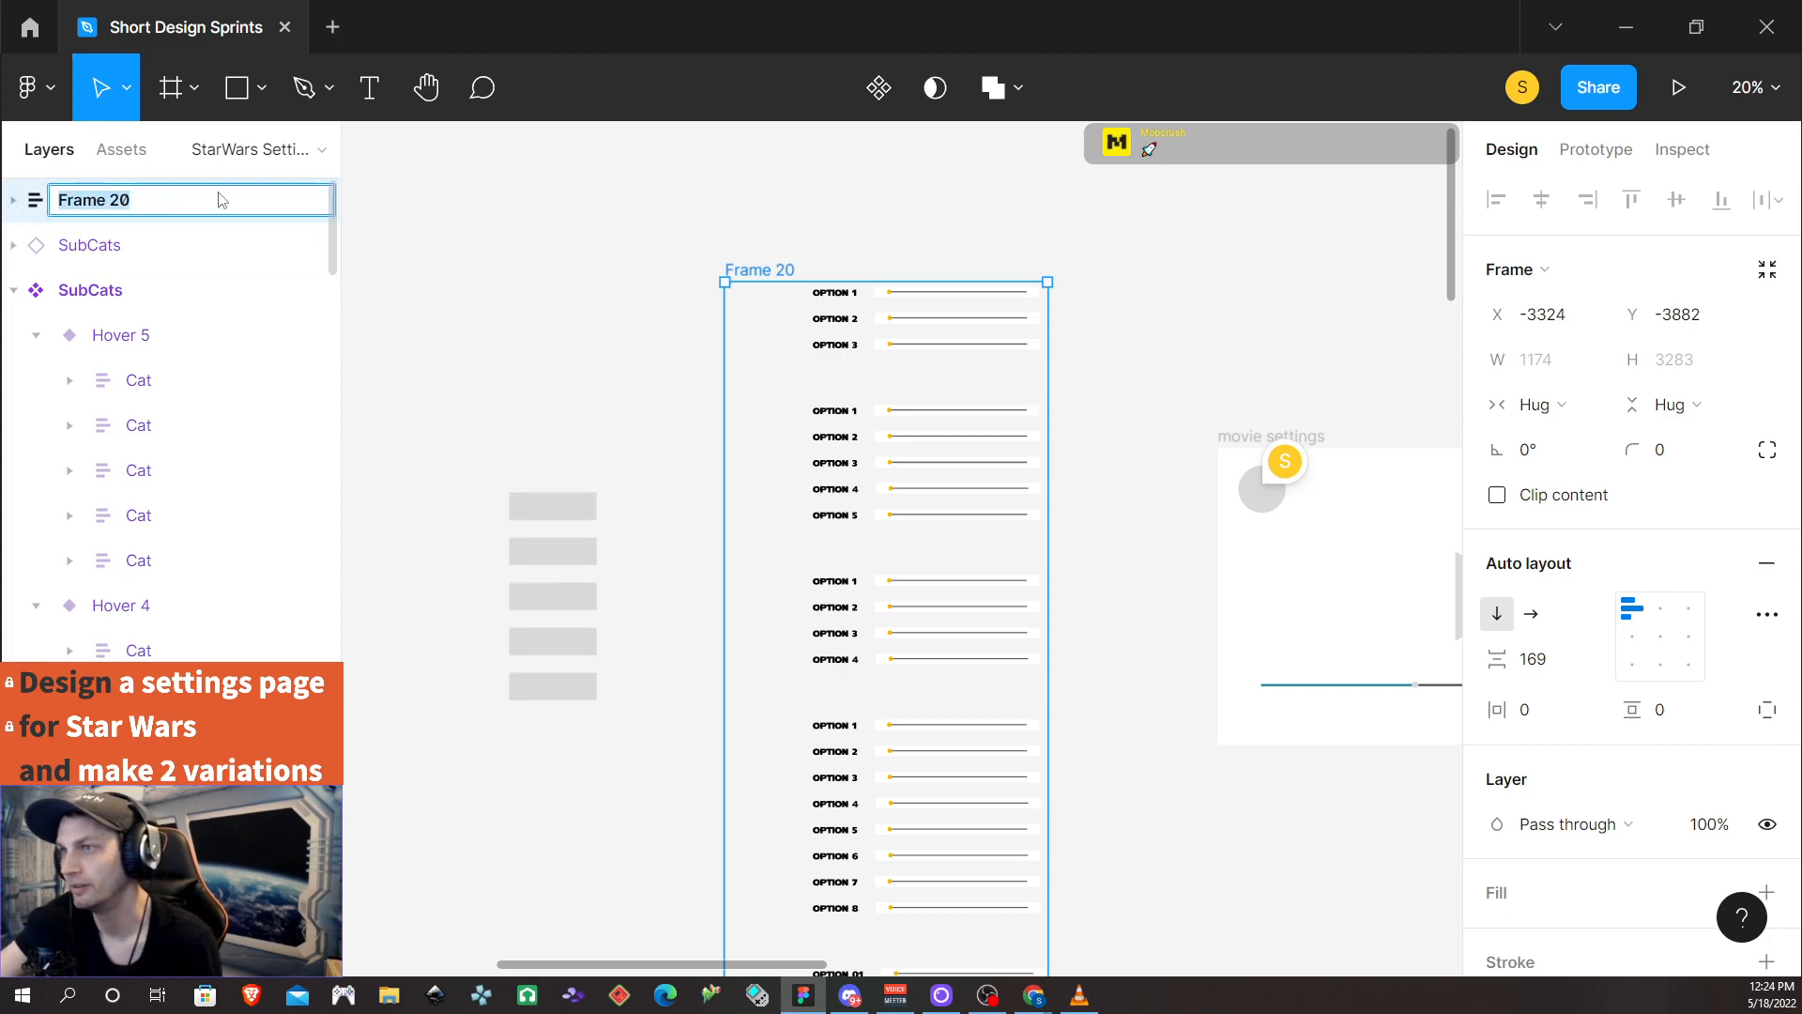
{"action": "type", "text": "Every Setting"}
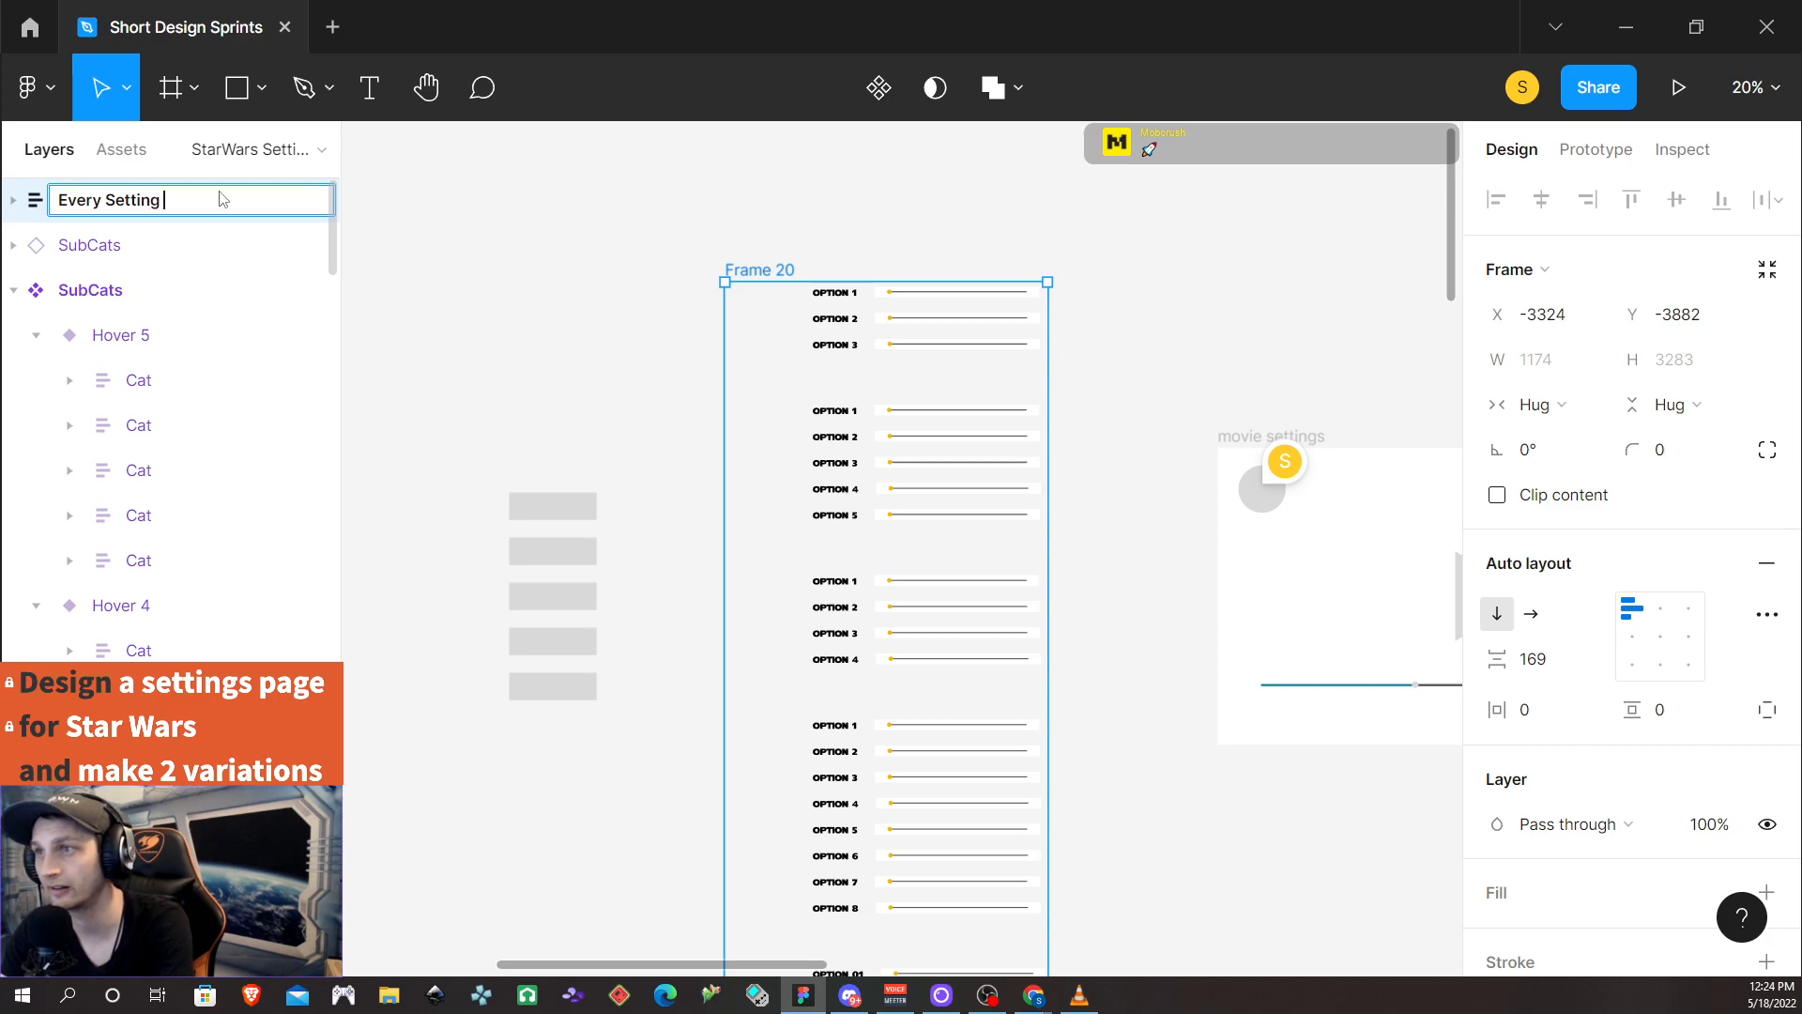
{"action": "type", "text": " Option"}
{"action": "key", "text": "Return"}
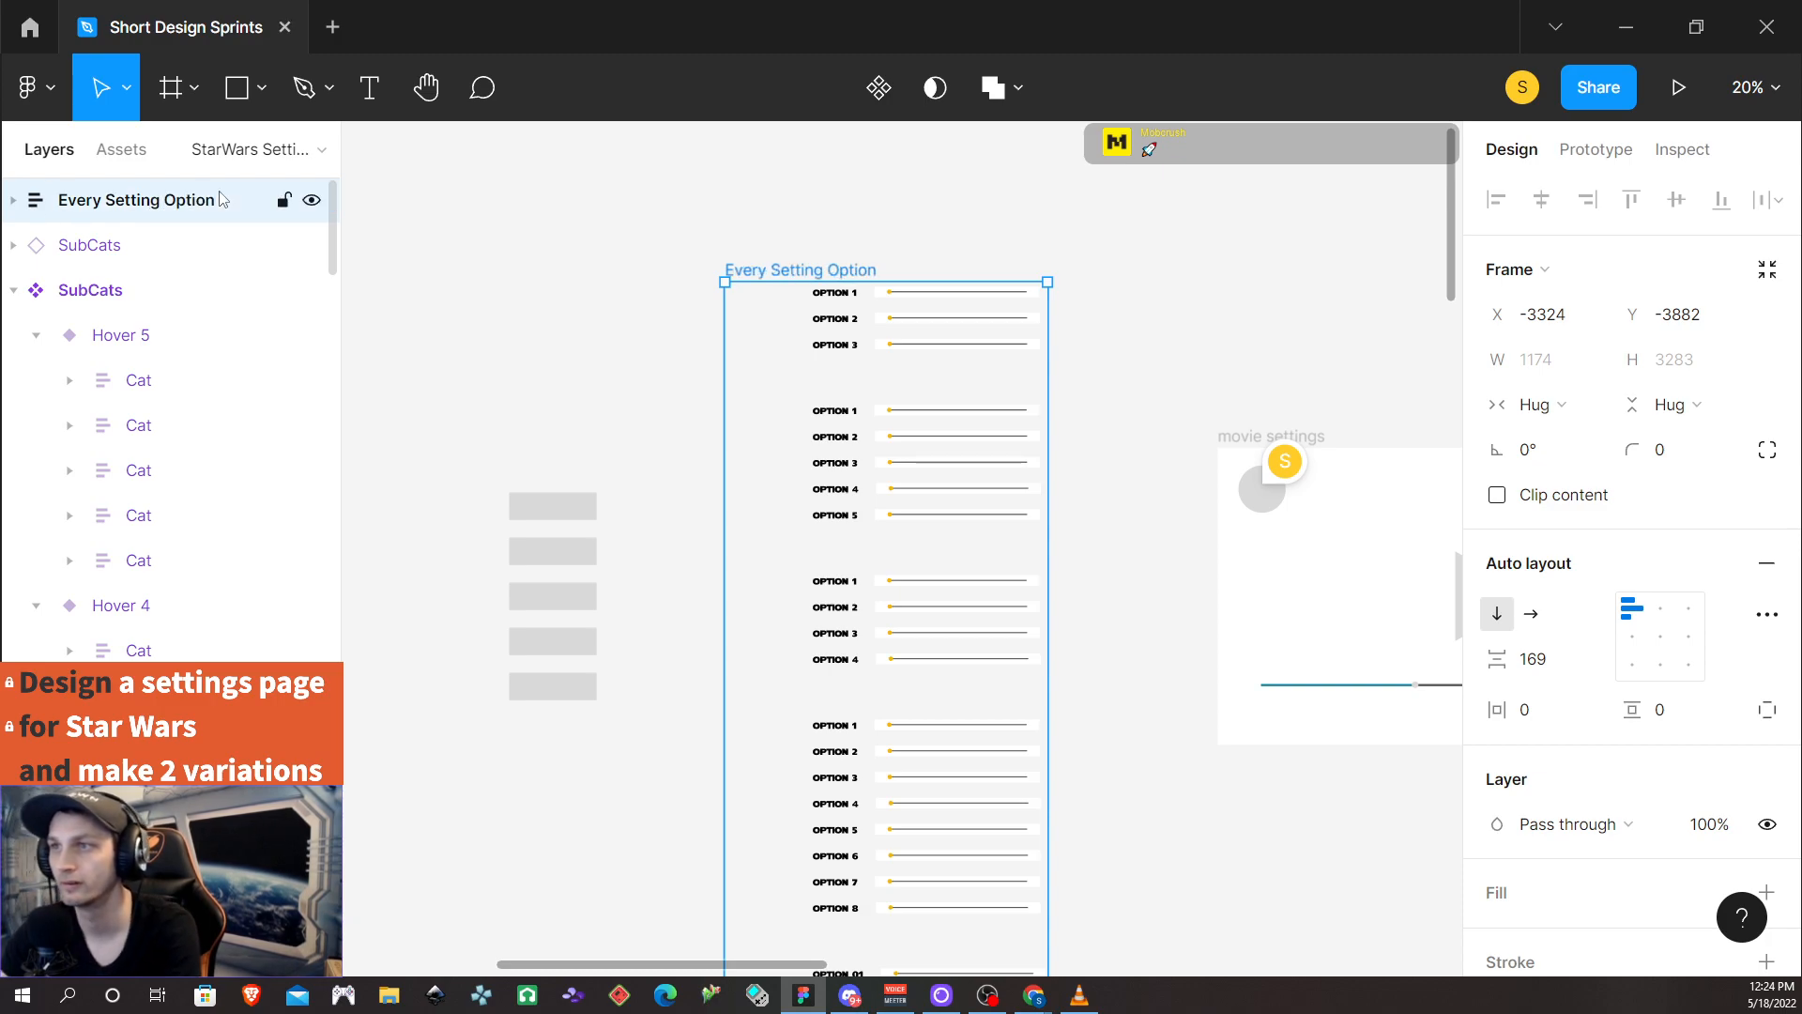
{"action": "left_click", "coordinate": [15, 200]}
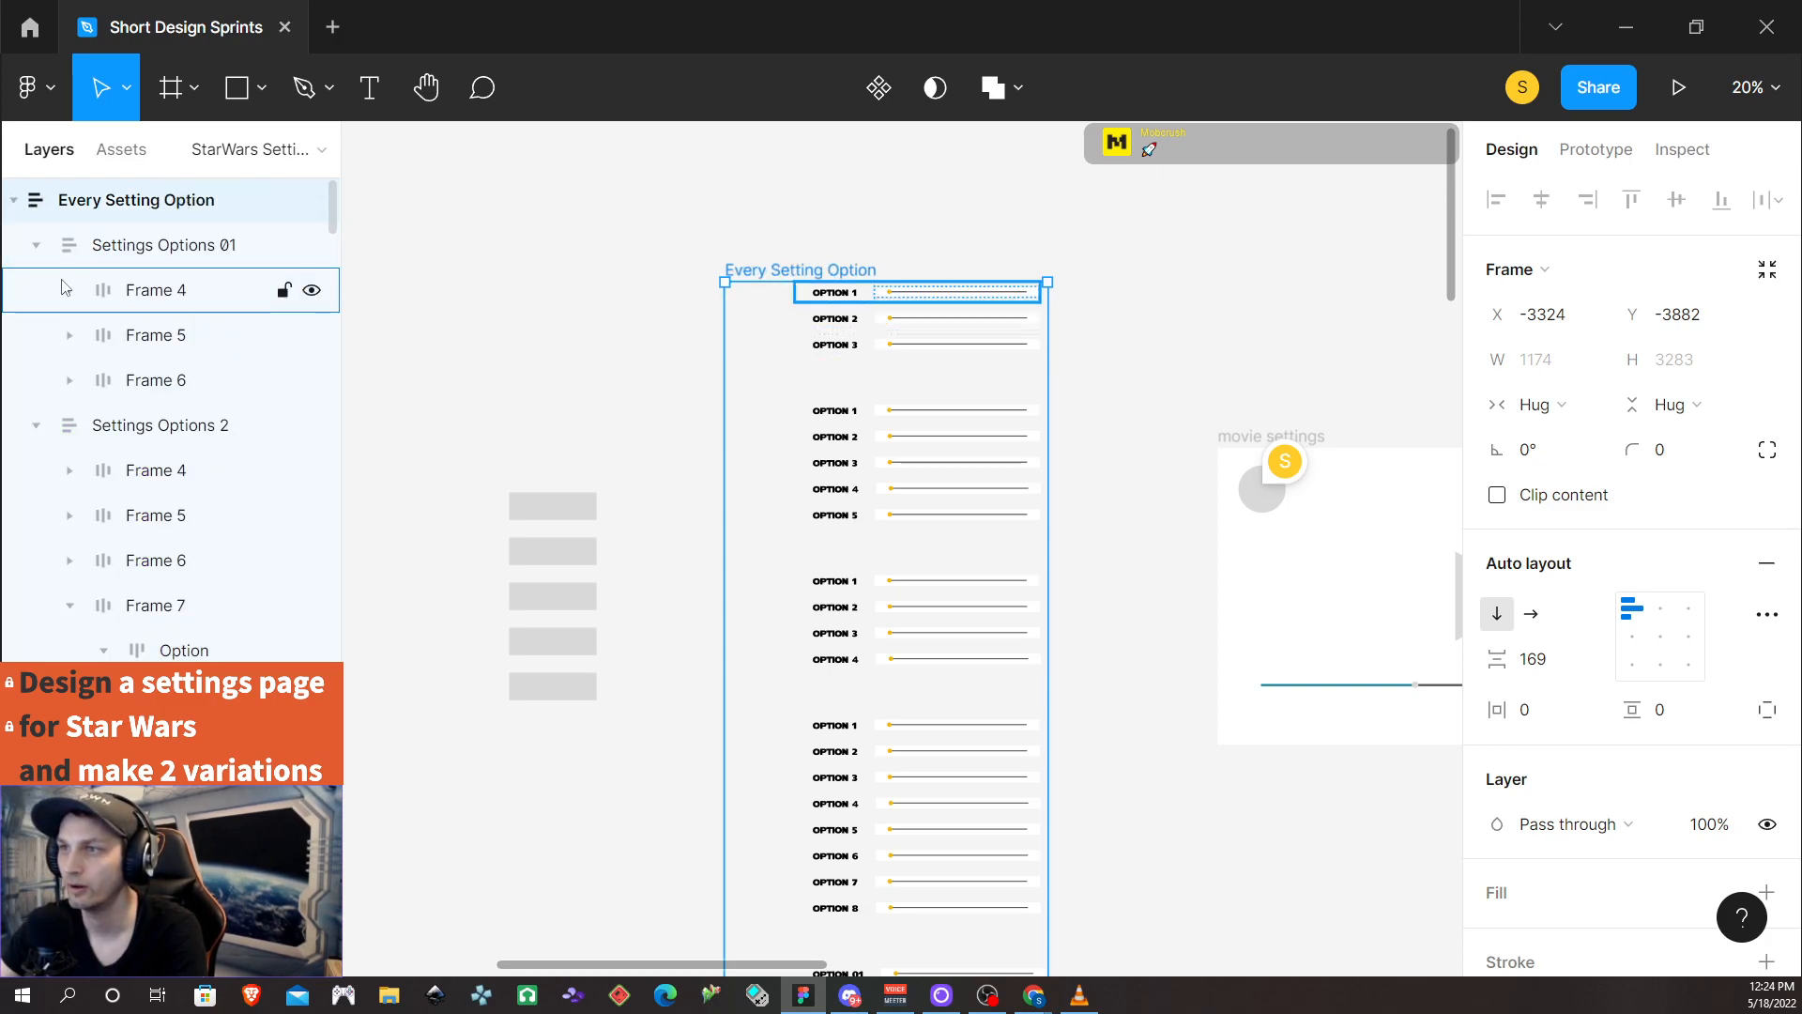
Collapse the layers inside Every Setting Option and hide Settings Options 2, 3, 4 and 5, leaving only Settings Options 01 shown
{"action": "left_click", "coordinate": [36, 245]}
{"action": "left_click", "coordinate": [36, 290]}
{"action": "left_click", "coordinate": [35, 335]}
{"action": "left_click", "coordinate": [36, 380]}
{"action": "left_click", "coordinate": [36, 425]}
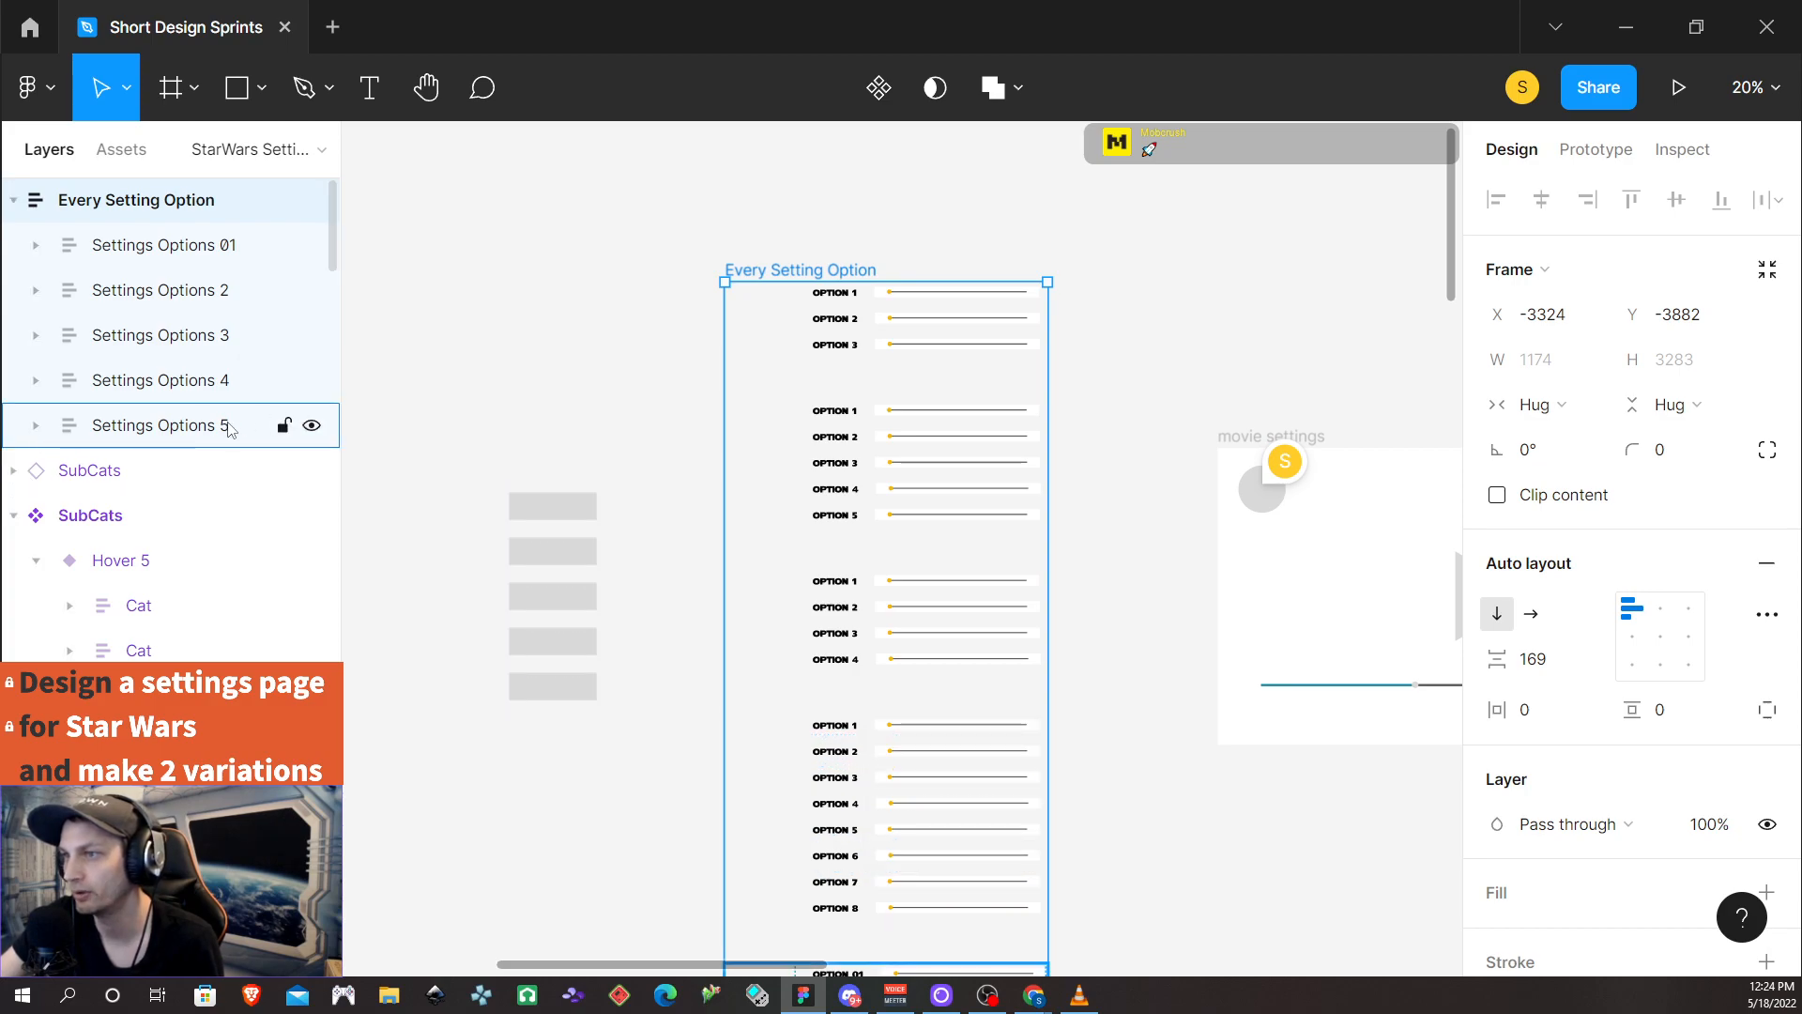
{"action": "left_click", "coordinate": [312, 426]}
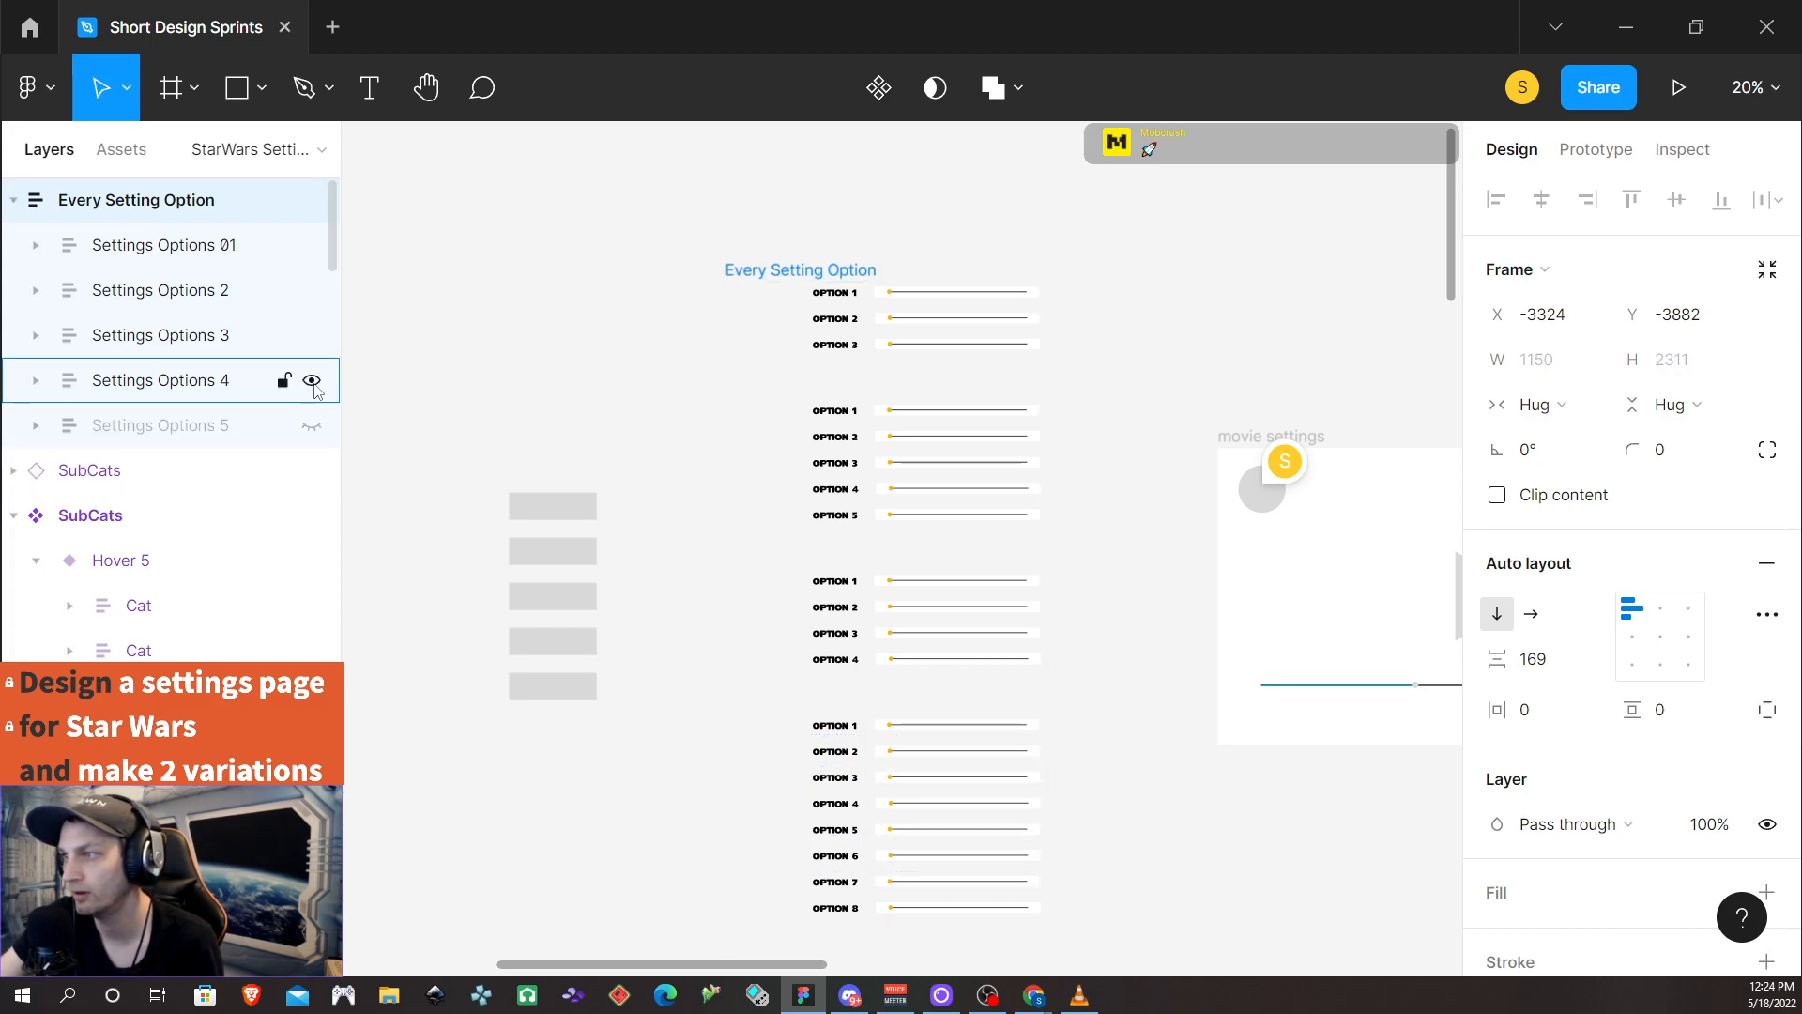
{"action": "left_click", "coordinate": [311, 380]}
{"action": "left_click", "coordinate": [311, 335]}
{"action": "left_click", "coordinate": [312, 290]}
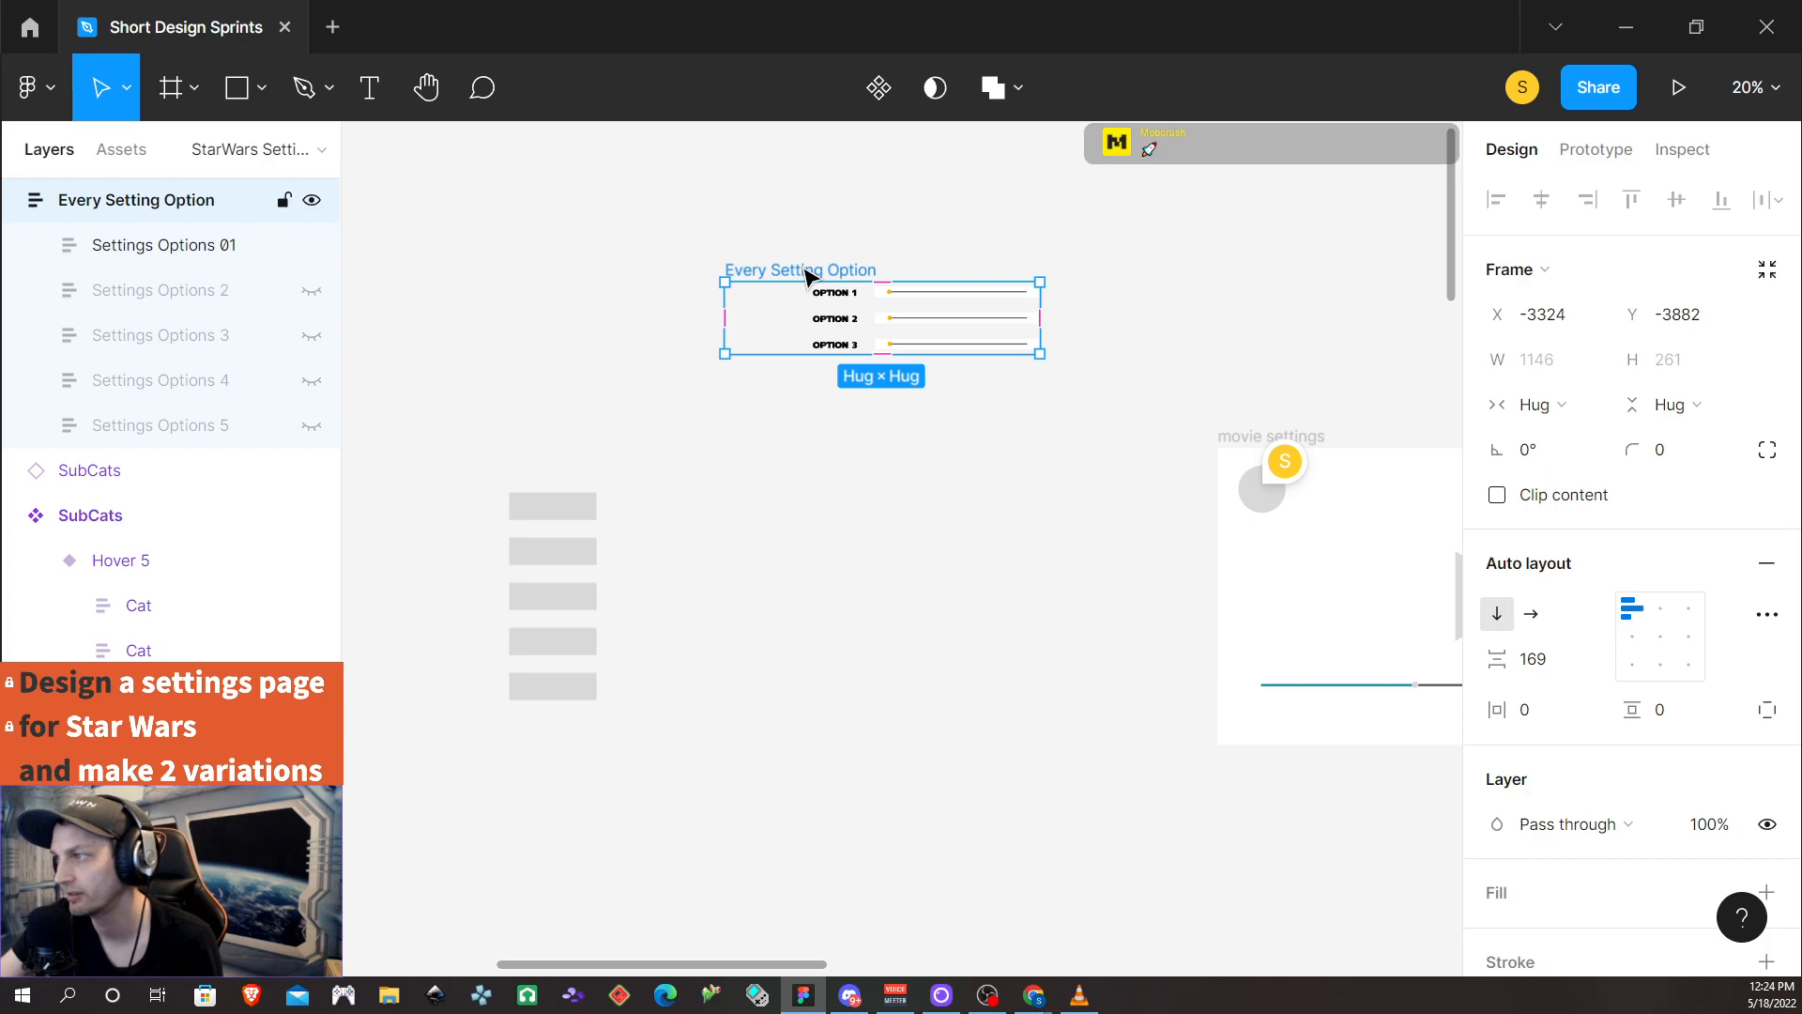
Move the Every Setting Option frame flush beside the grey SubCats instance with tops aligned, and group the two together
{"action": "left_click_drag", "start_coordinate": [702, 427], "coordinate": [675, 485]}
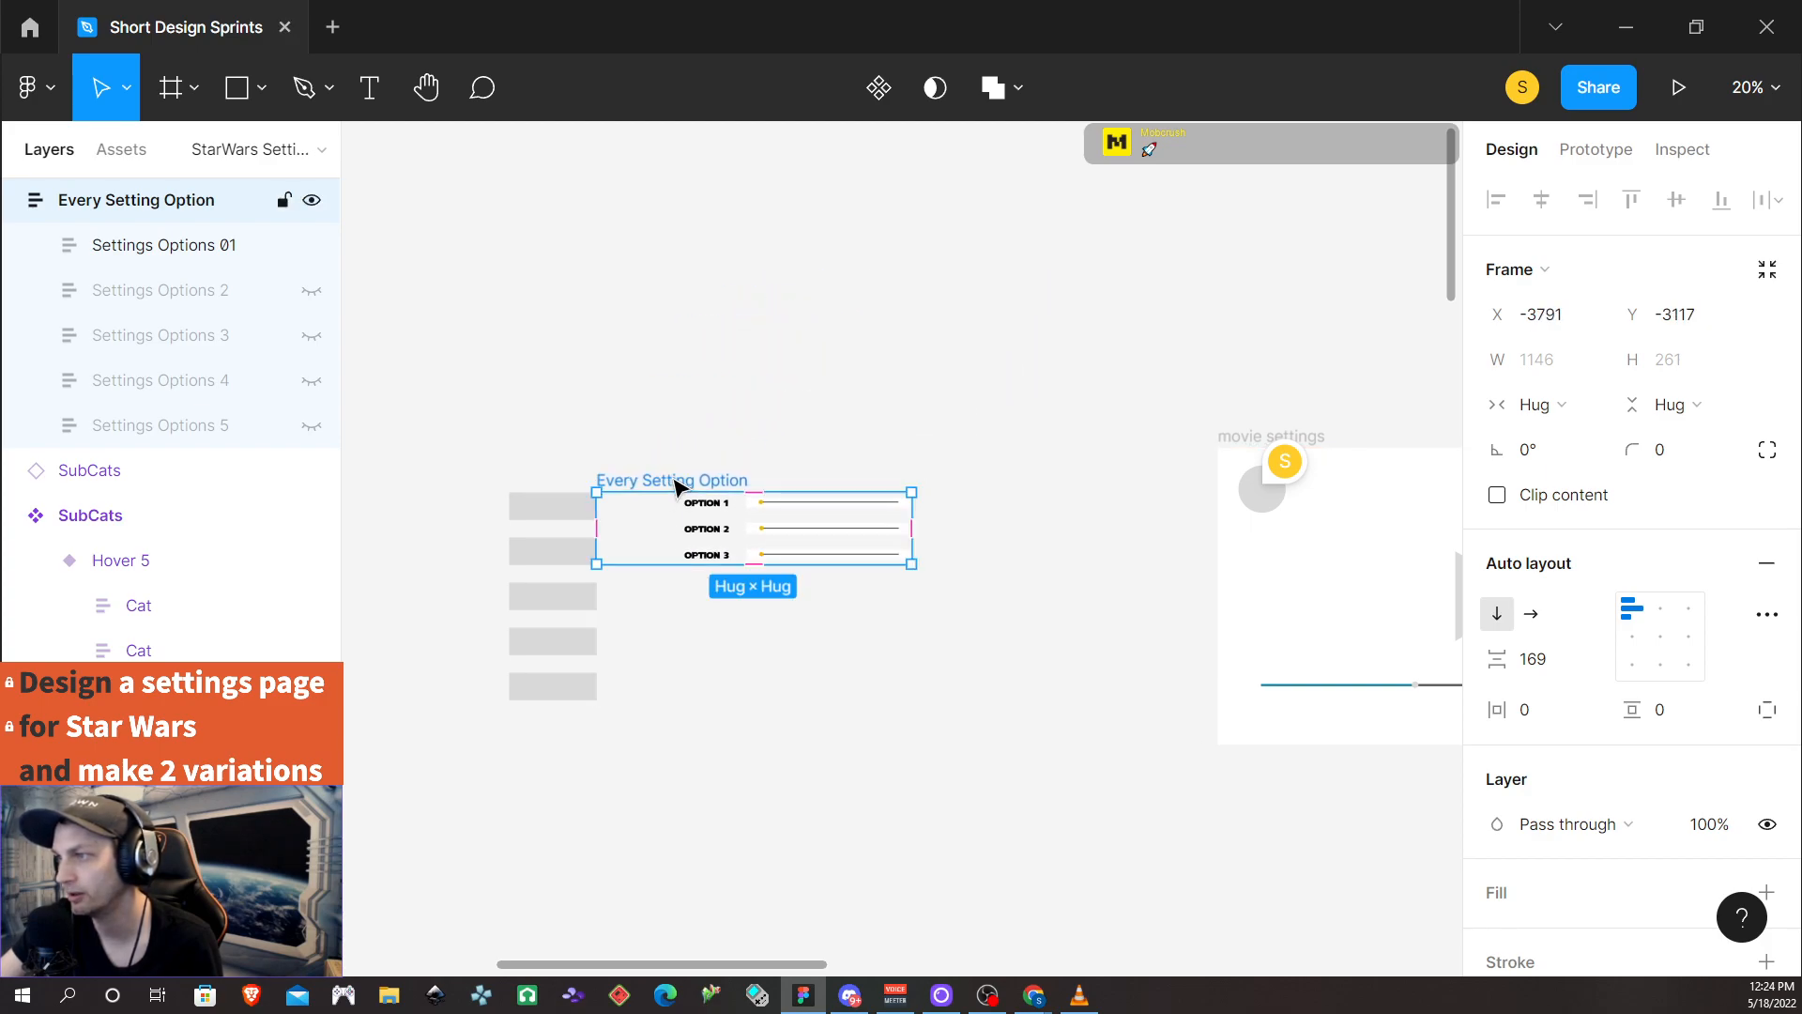
{"action": "left_click", "coordinate": [941, 720]}
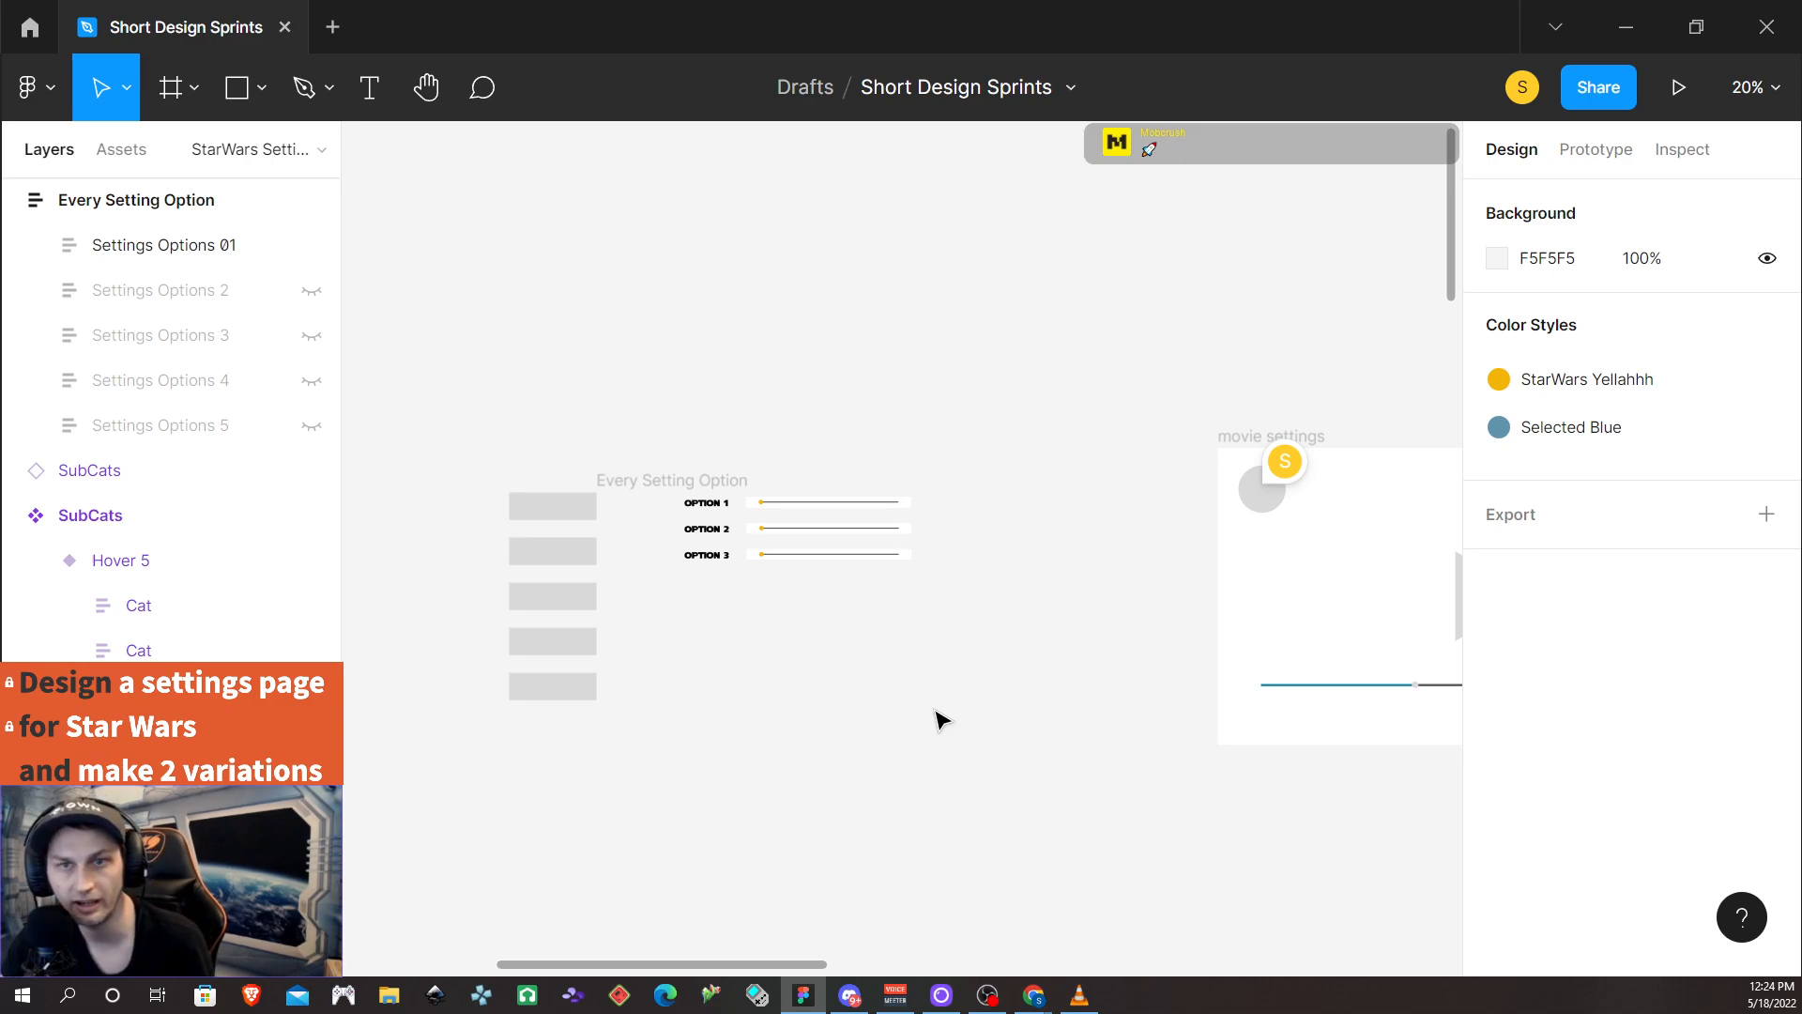
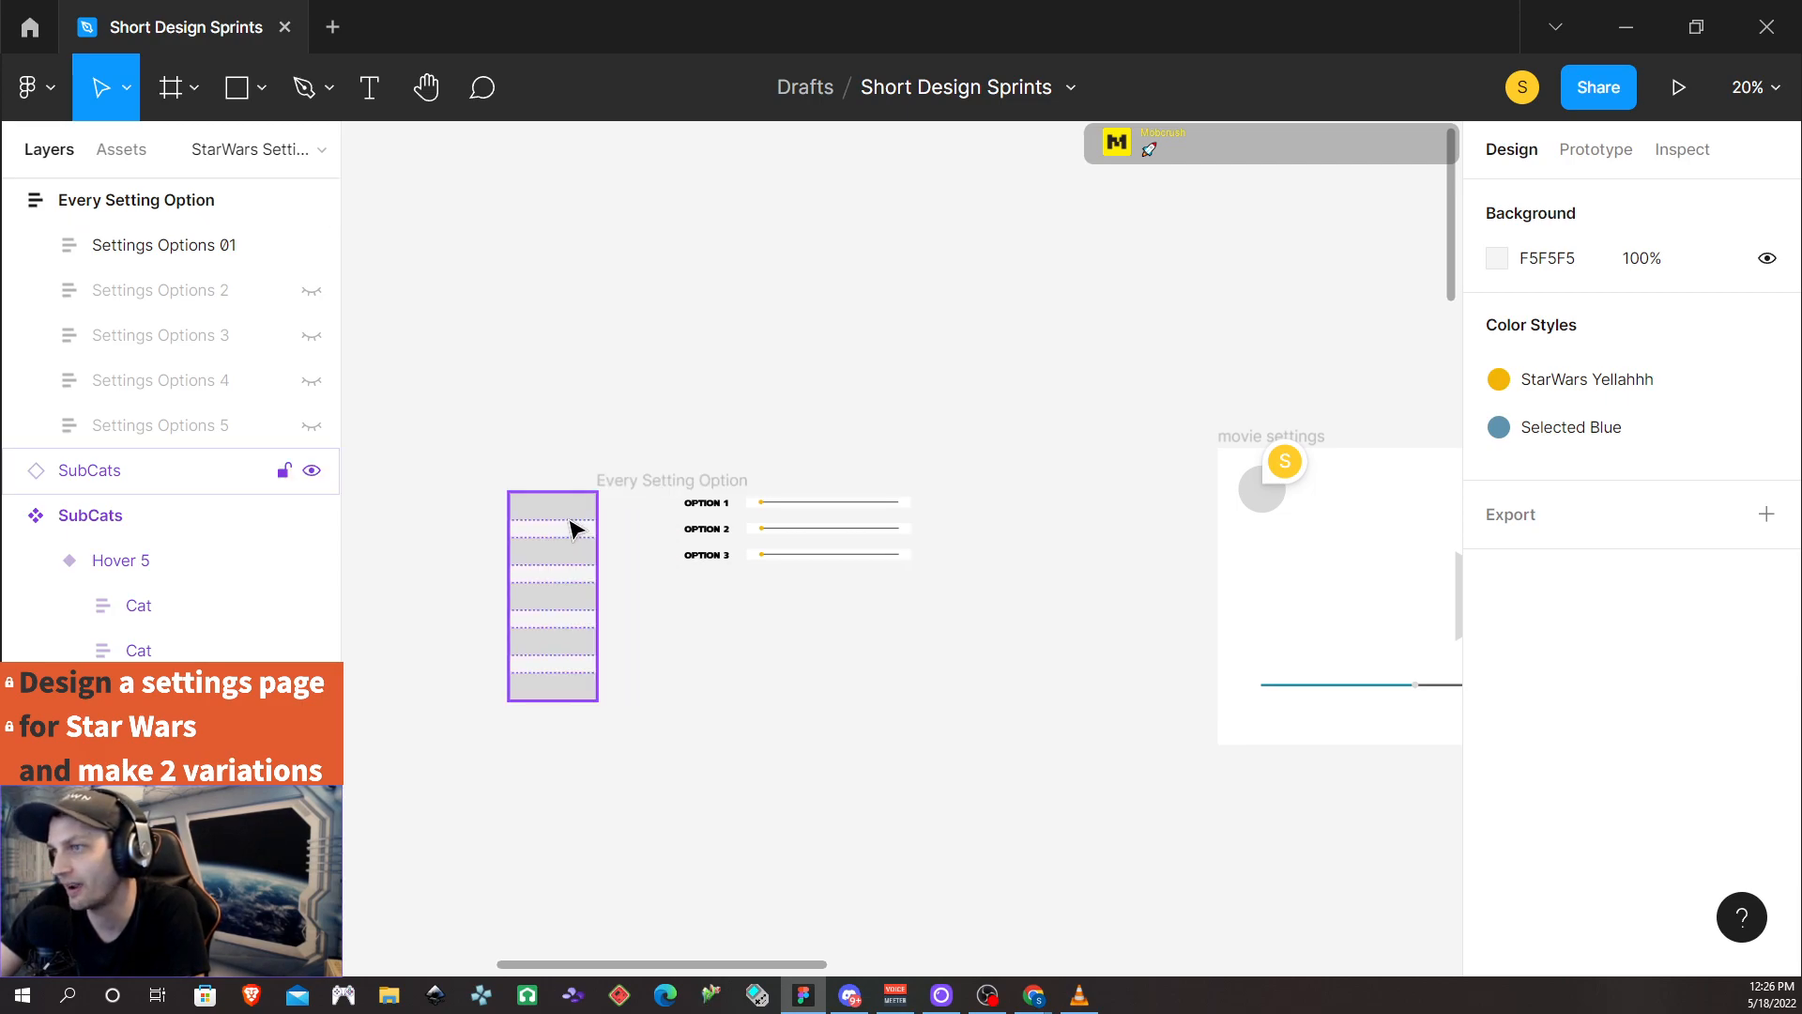
{"action": "left_click", "coordinate": [569, 523]}
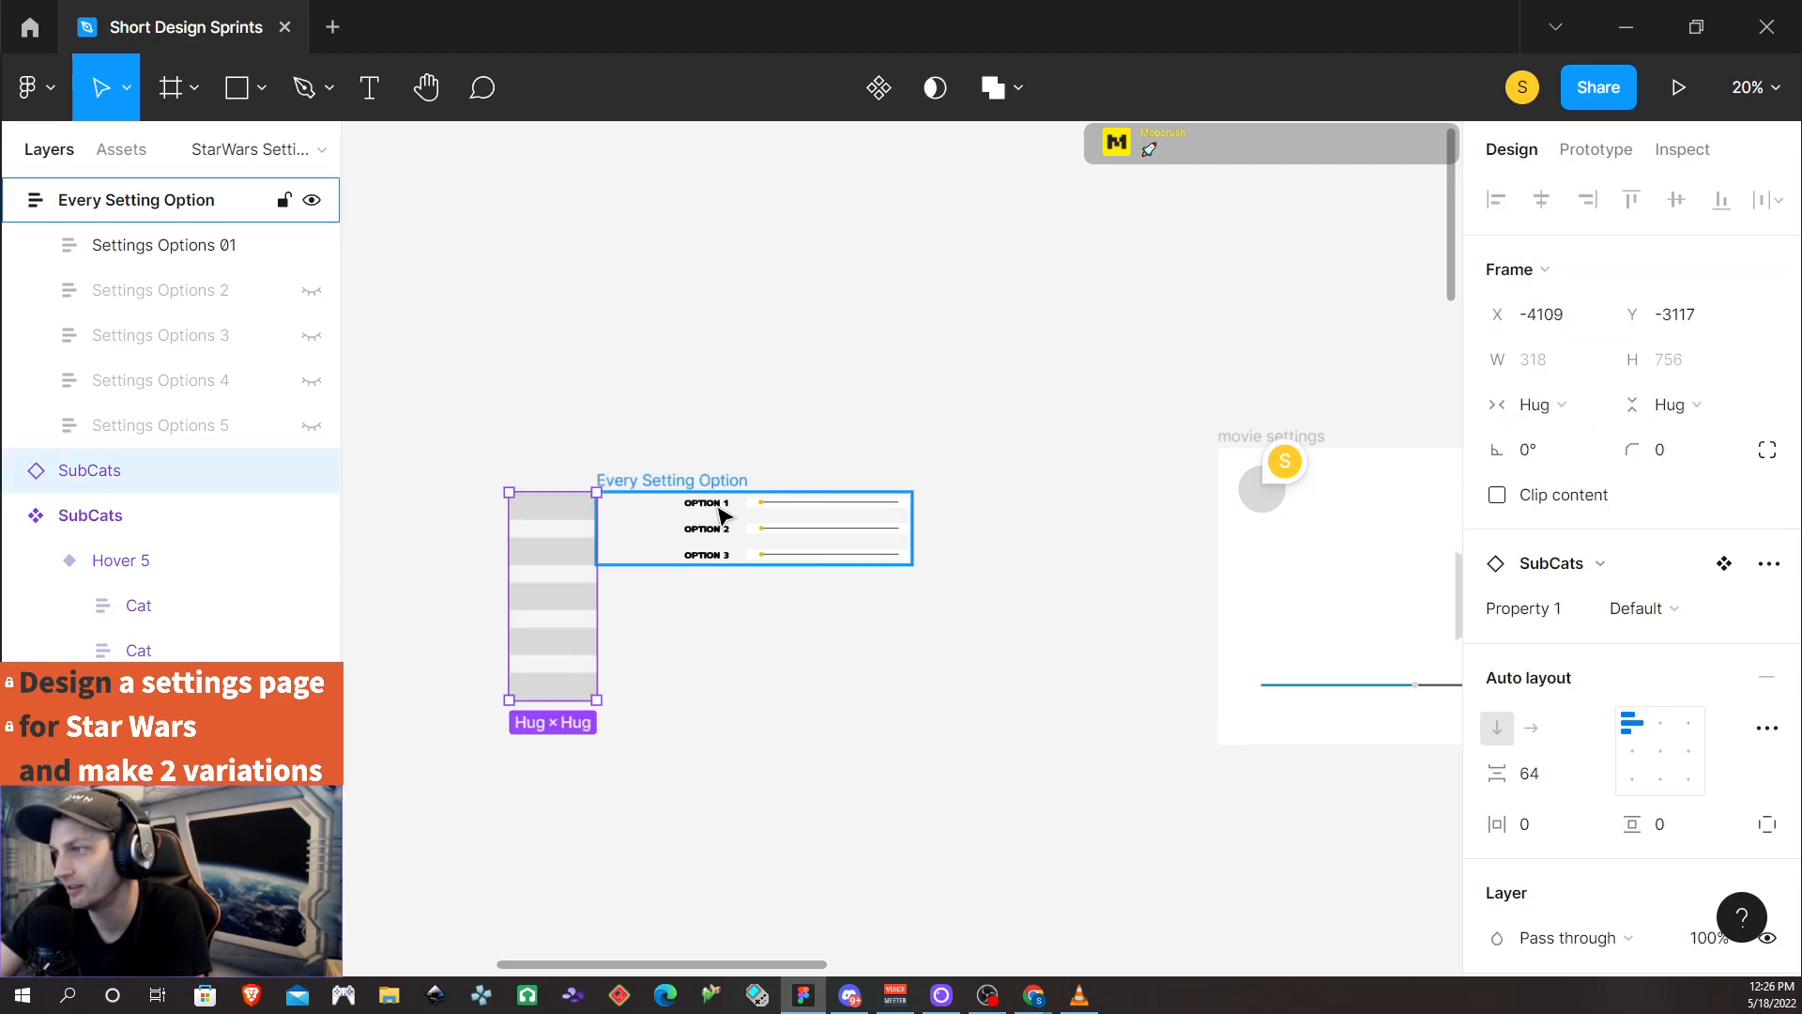
{"action": "left_click", "coordinate": [723, 514]}
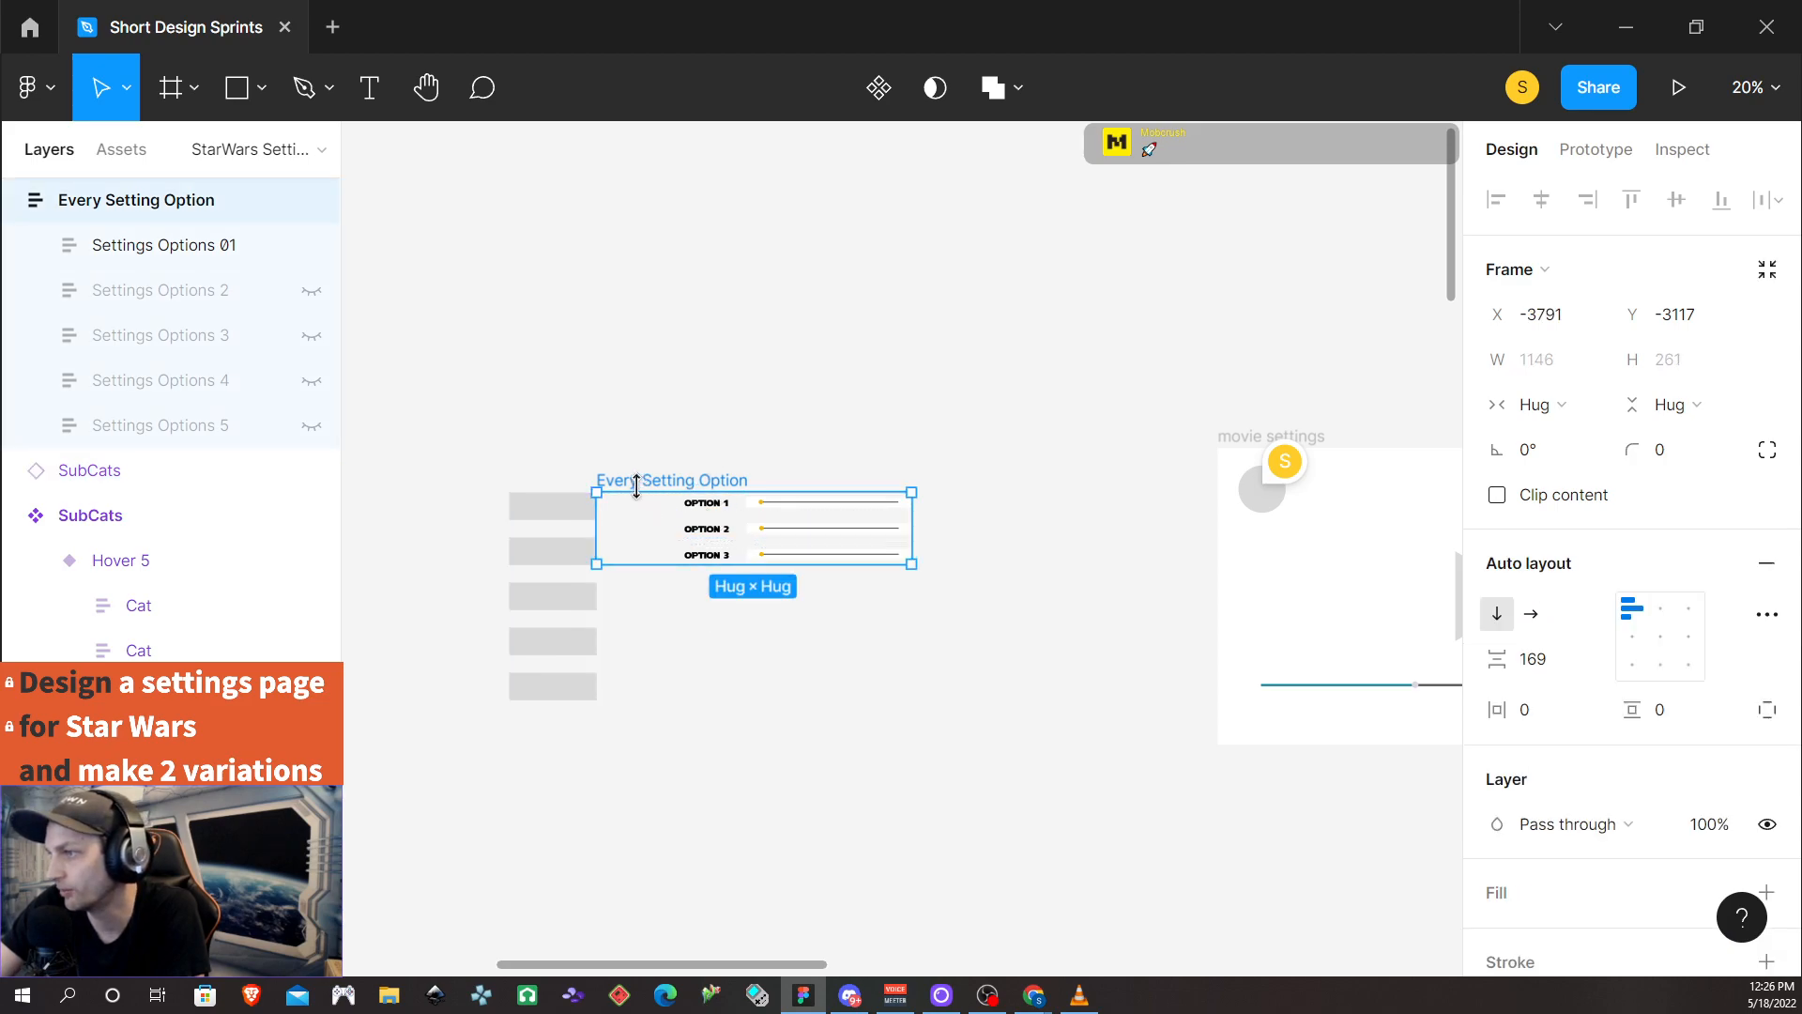
{"action": "left_click", "coordinate": [544, 522]}
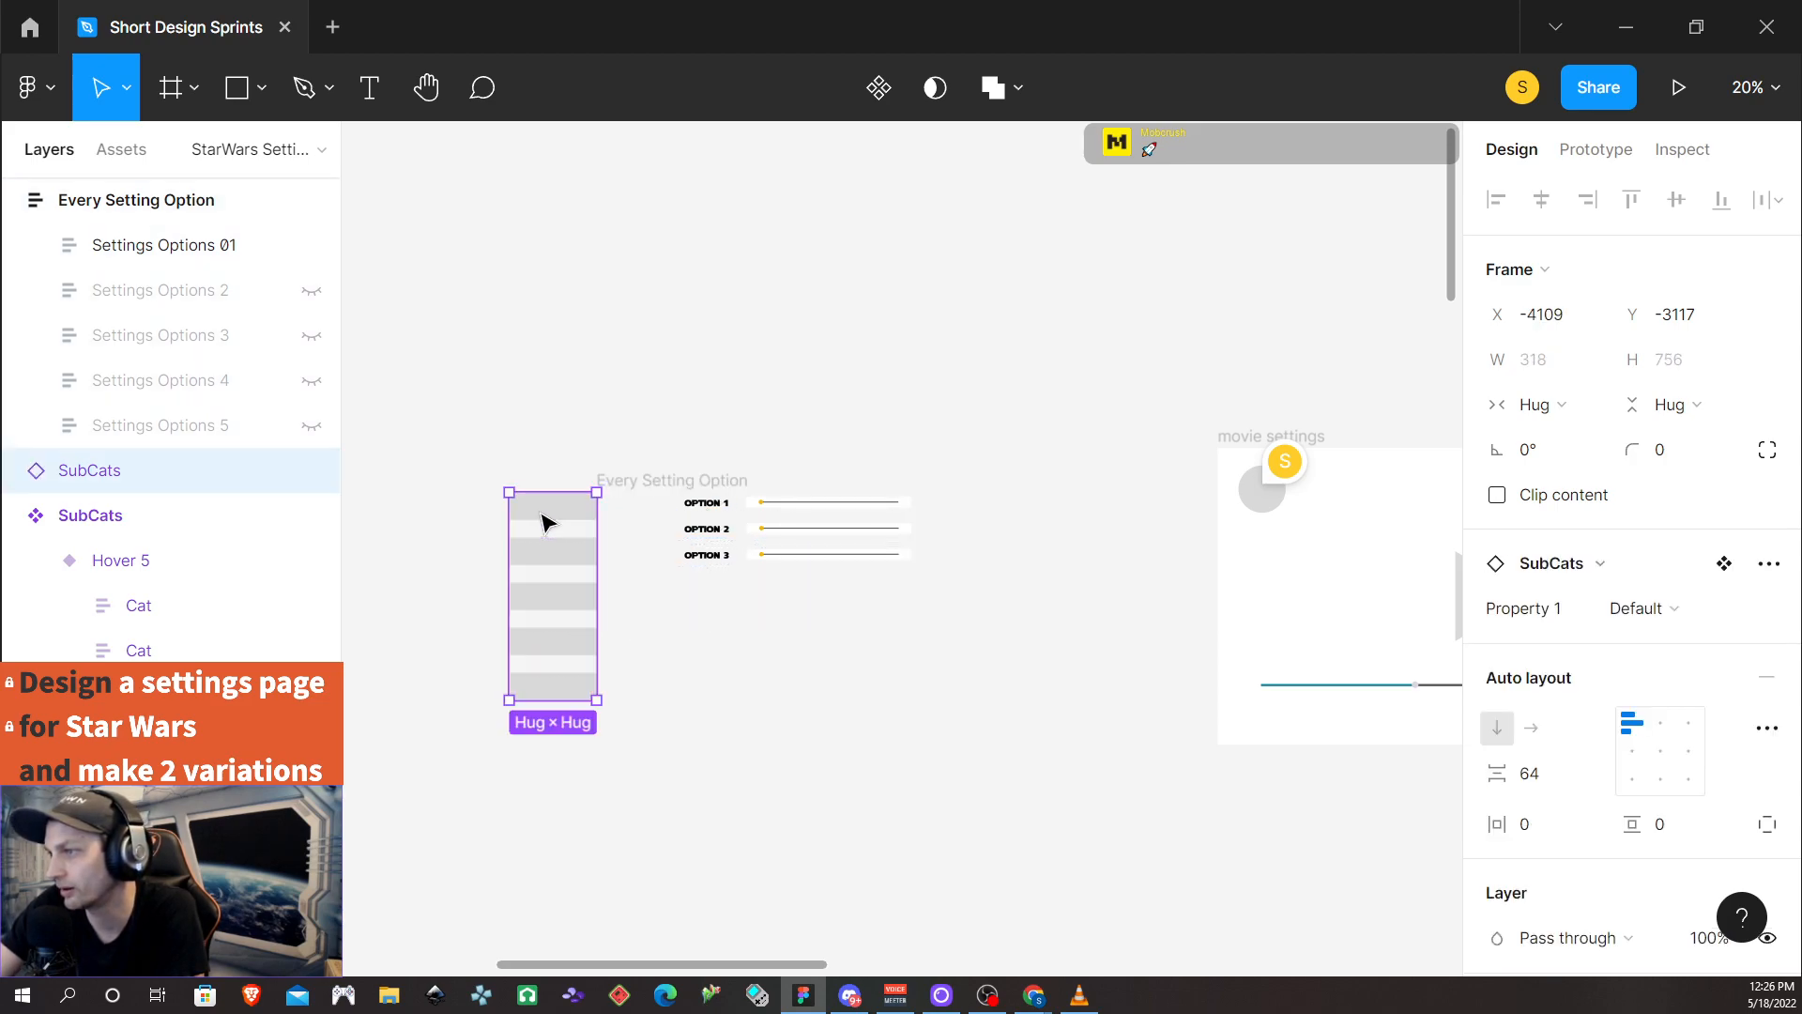
{"action": "left_click", "coordinate": [715, 507], "text": "shift"}
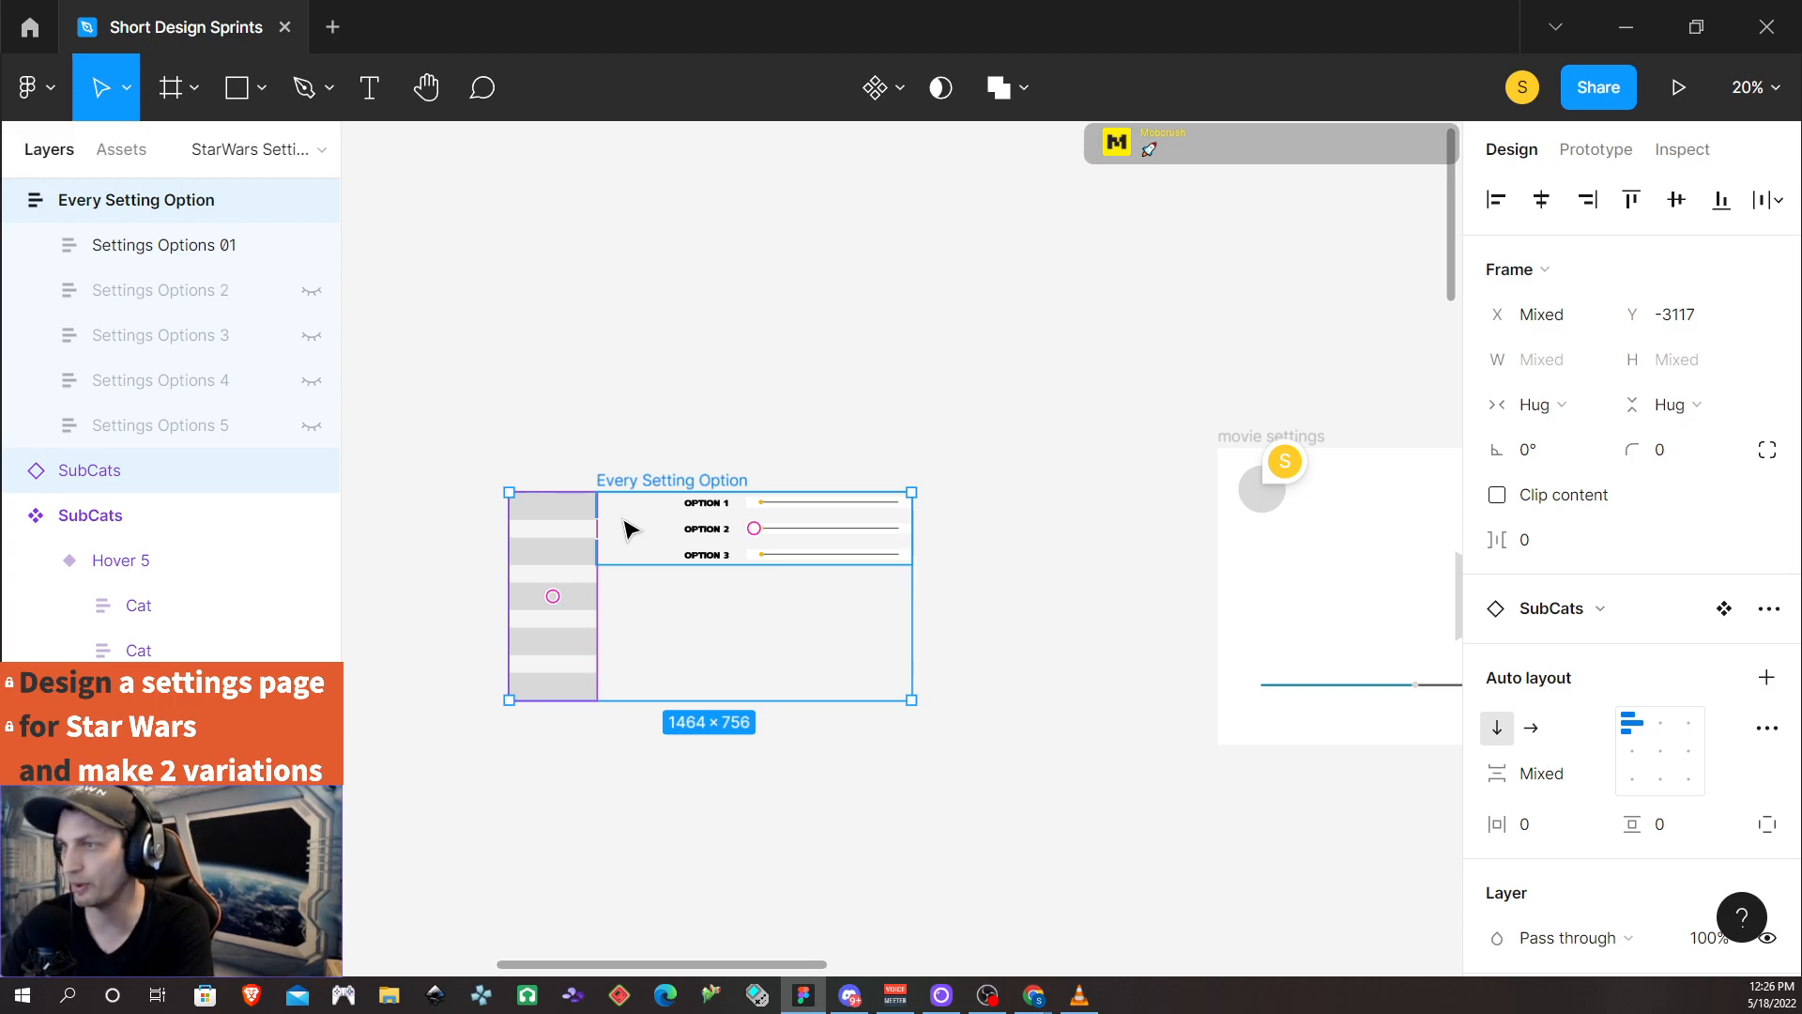
{"action": "key", "text": "ctrl+g"}
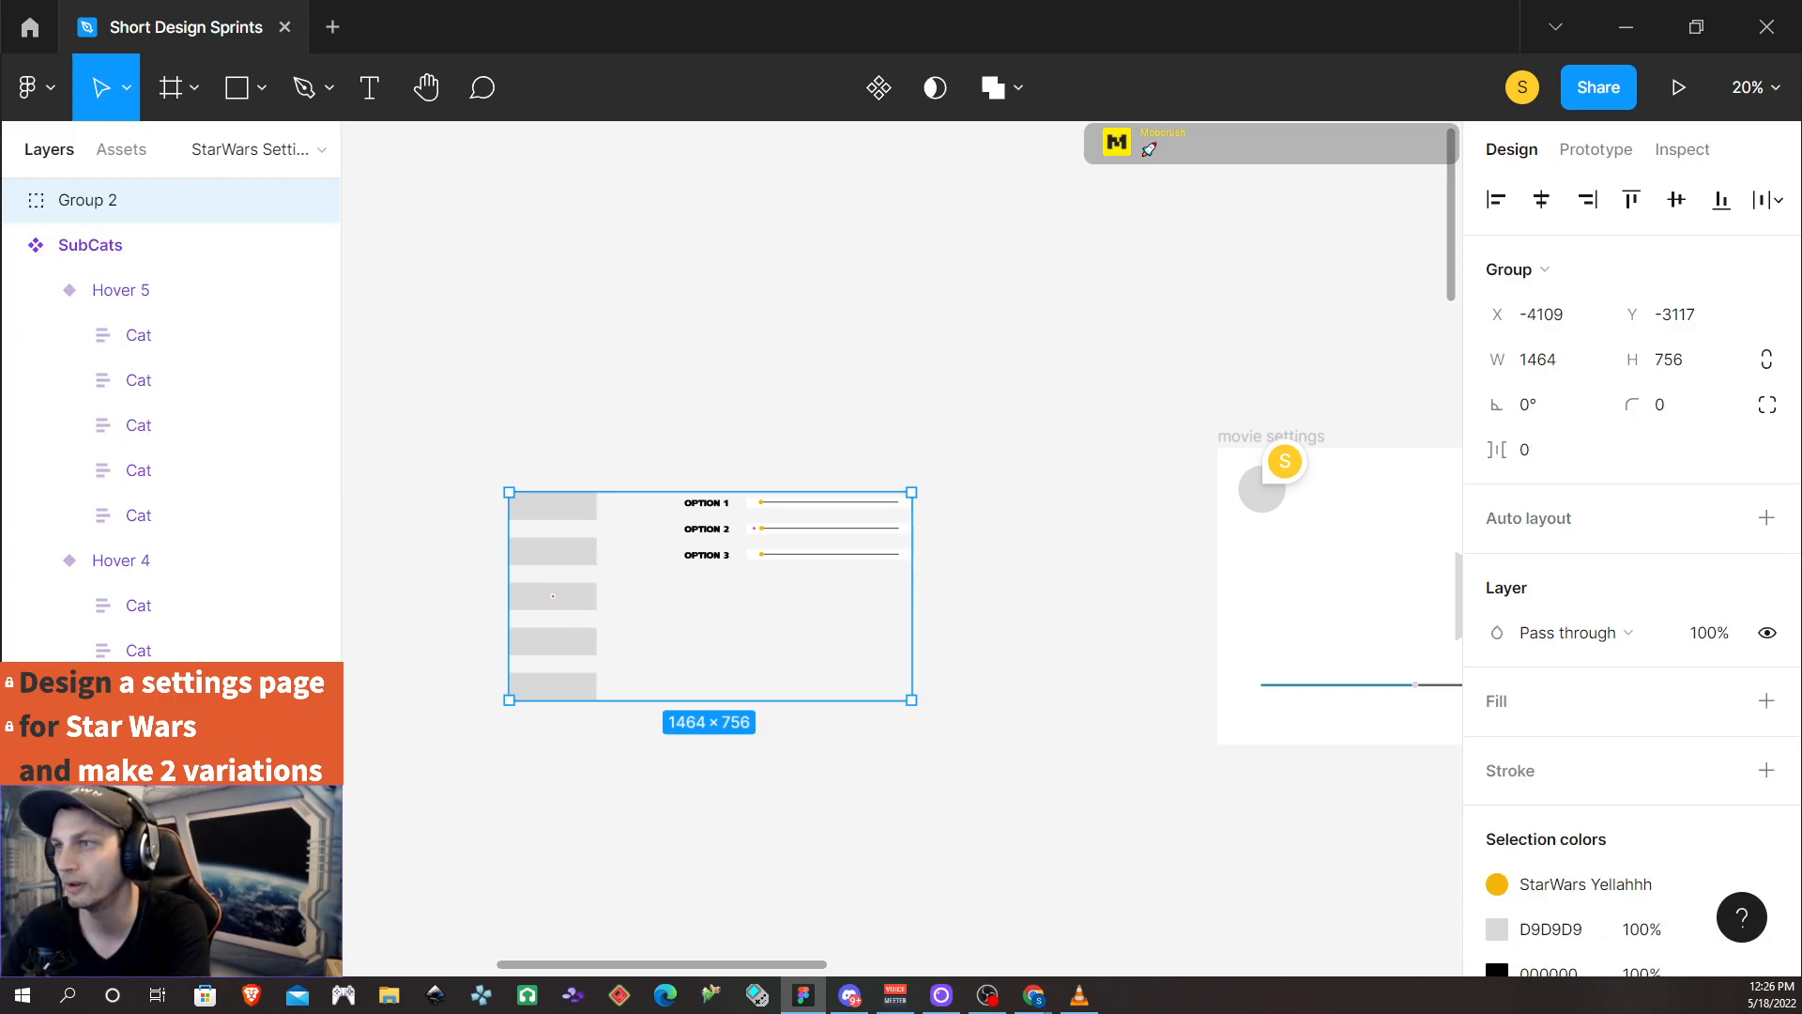
Rename the new group of SubCats and setting options as Complete Menu System
{"action": "double_click", "coordinate": [120, 203]}
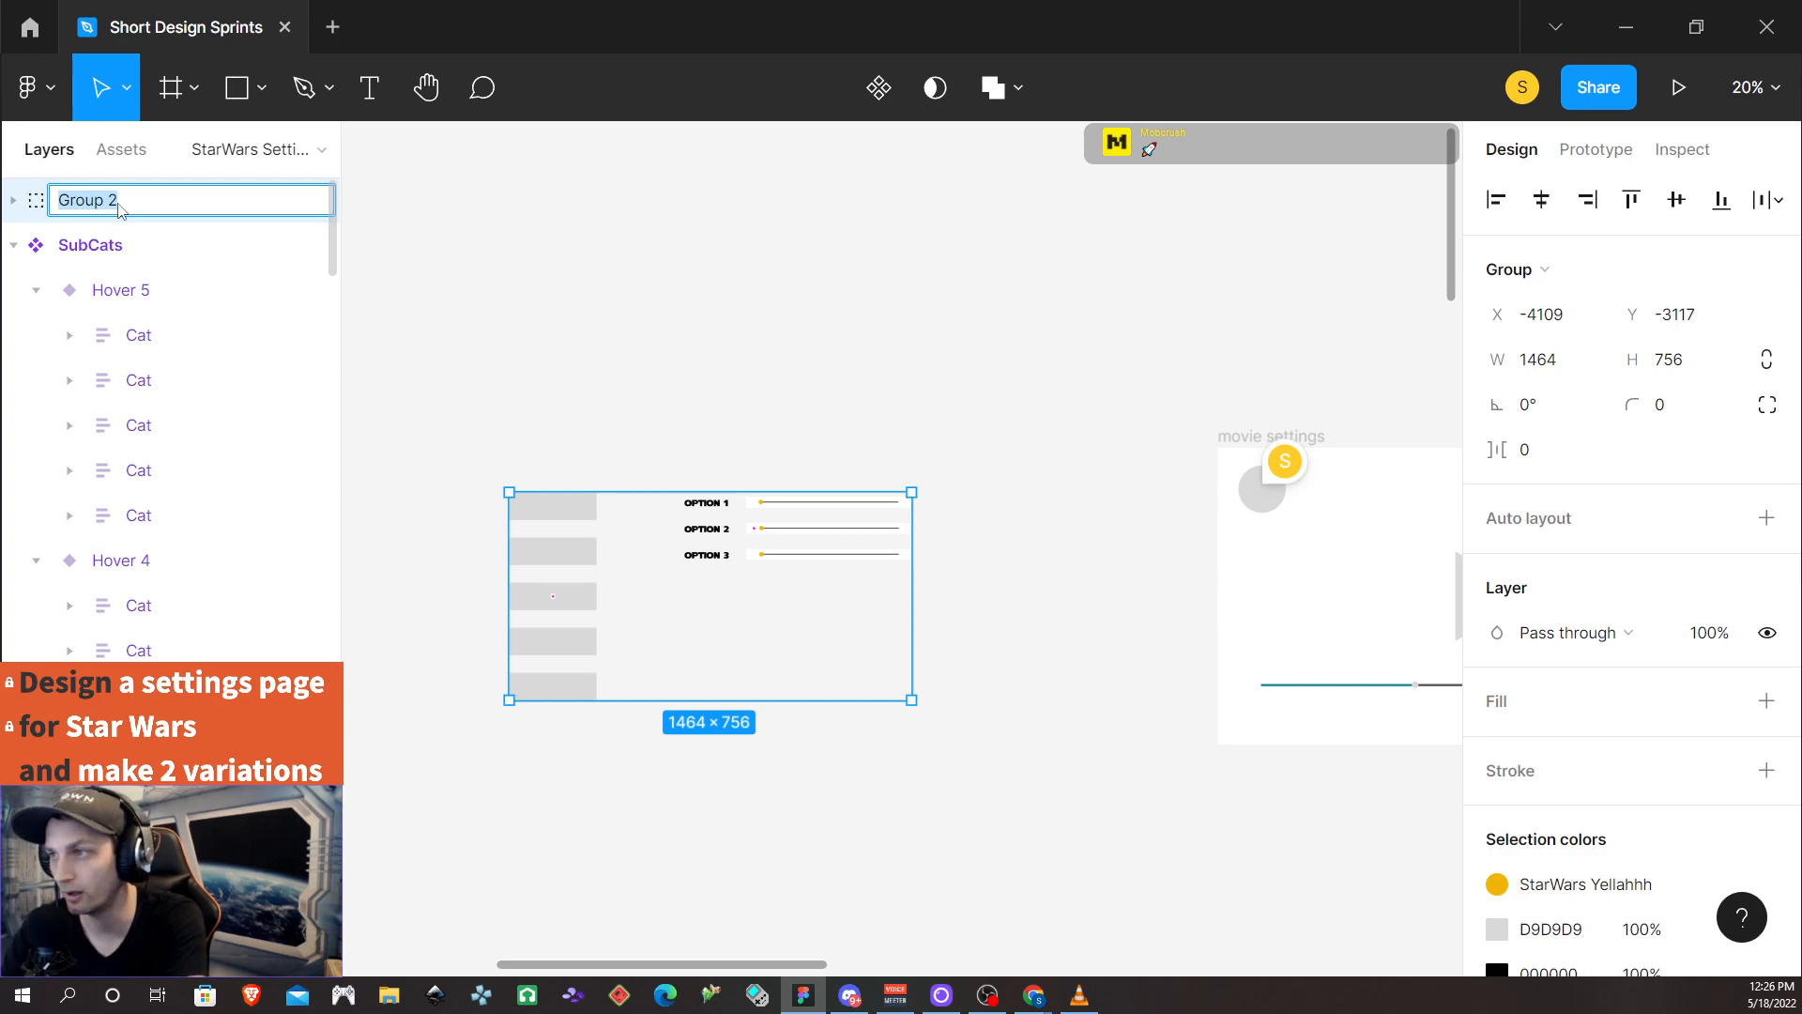
{"action": "type", "text": "Com"}
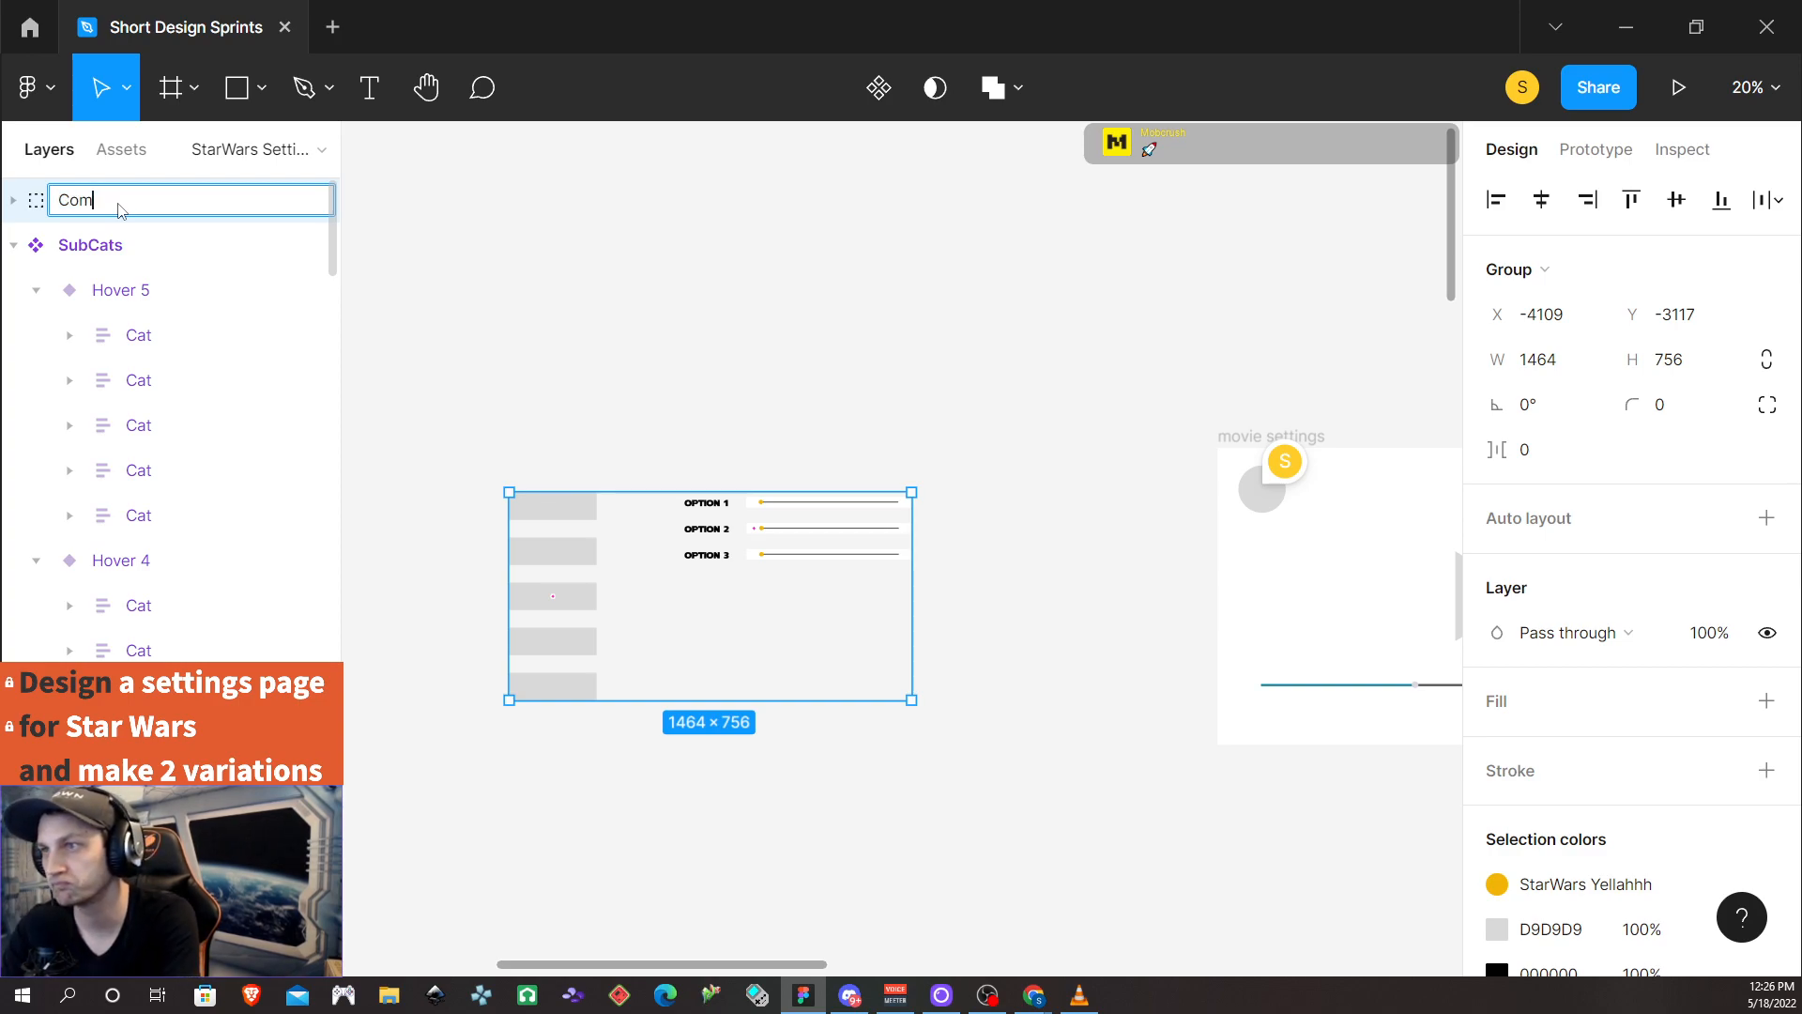
{"action": "type", "text": "plete "}
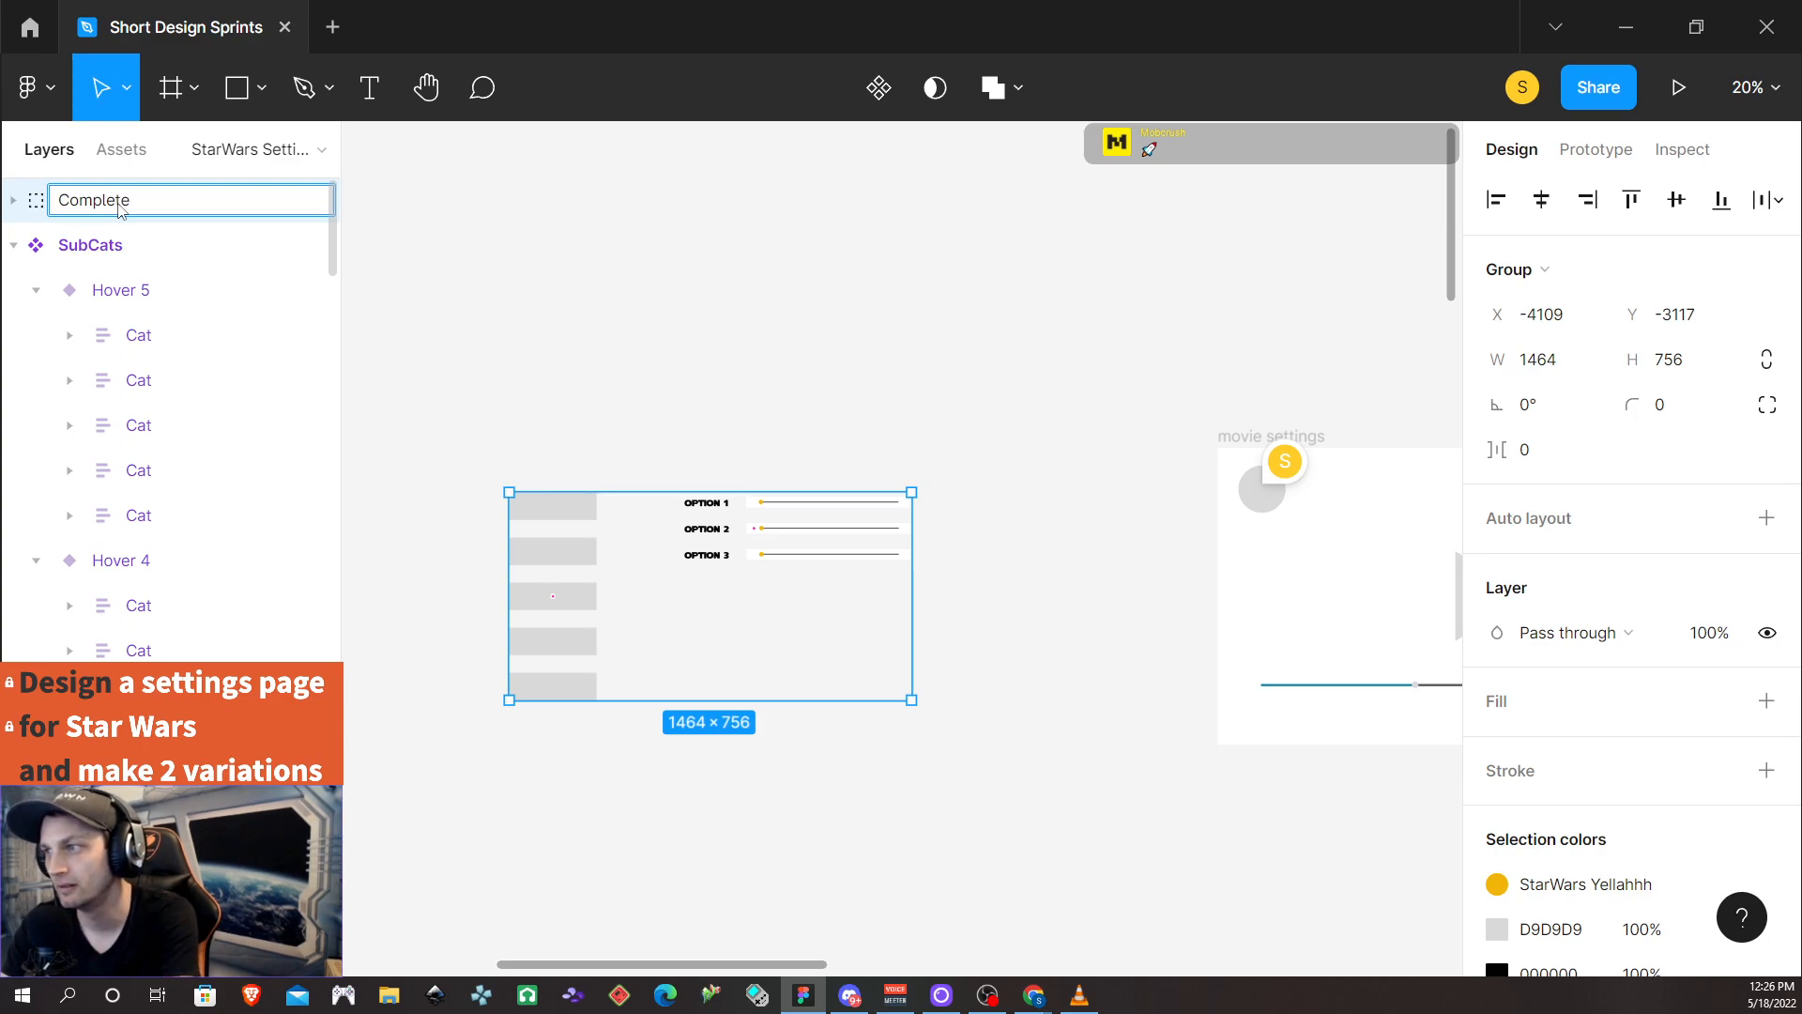
{"action": "type", "text": "Men"}
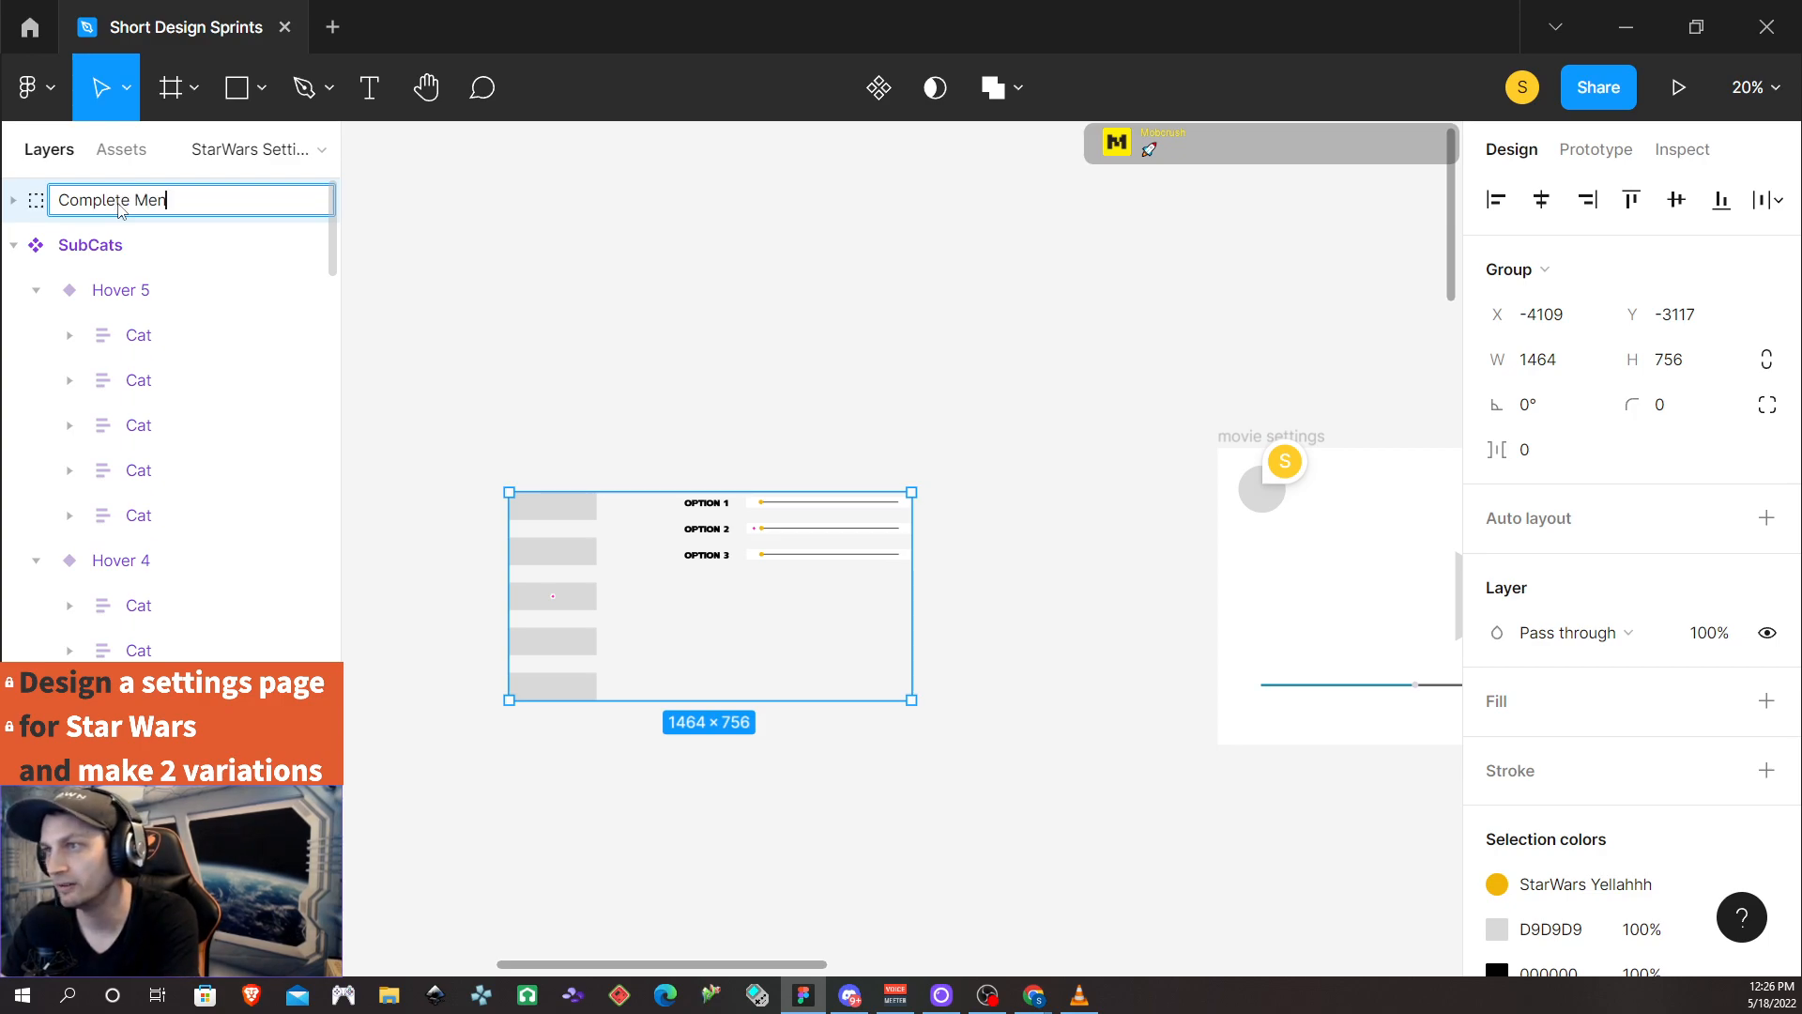
{"action": "type", "text": "u "}
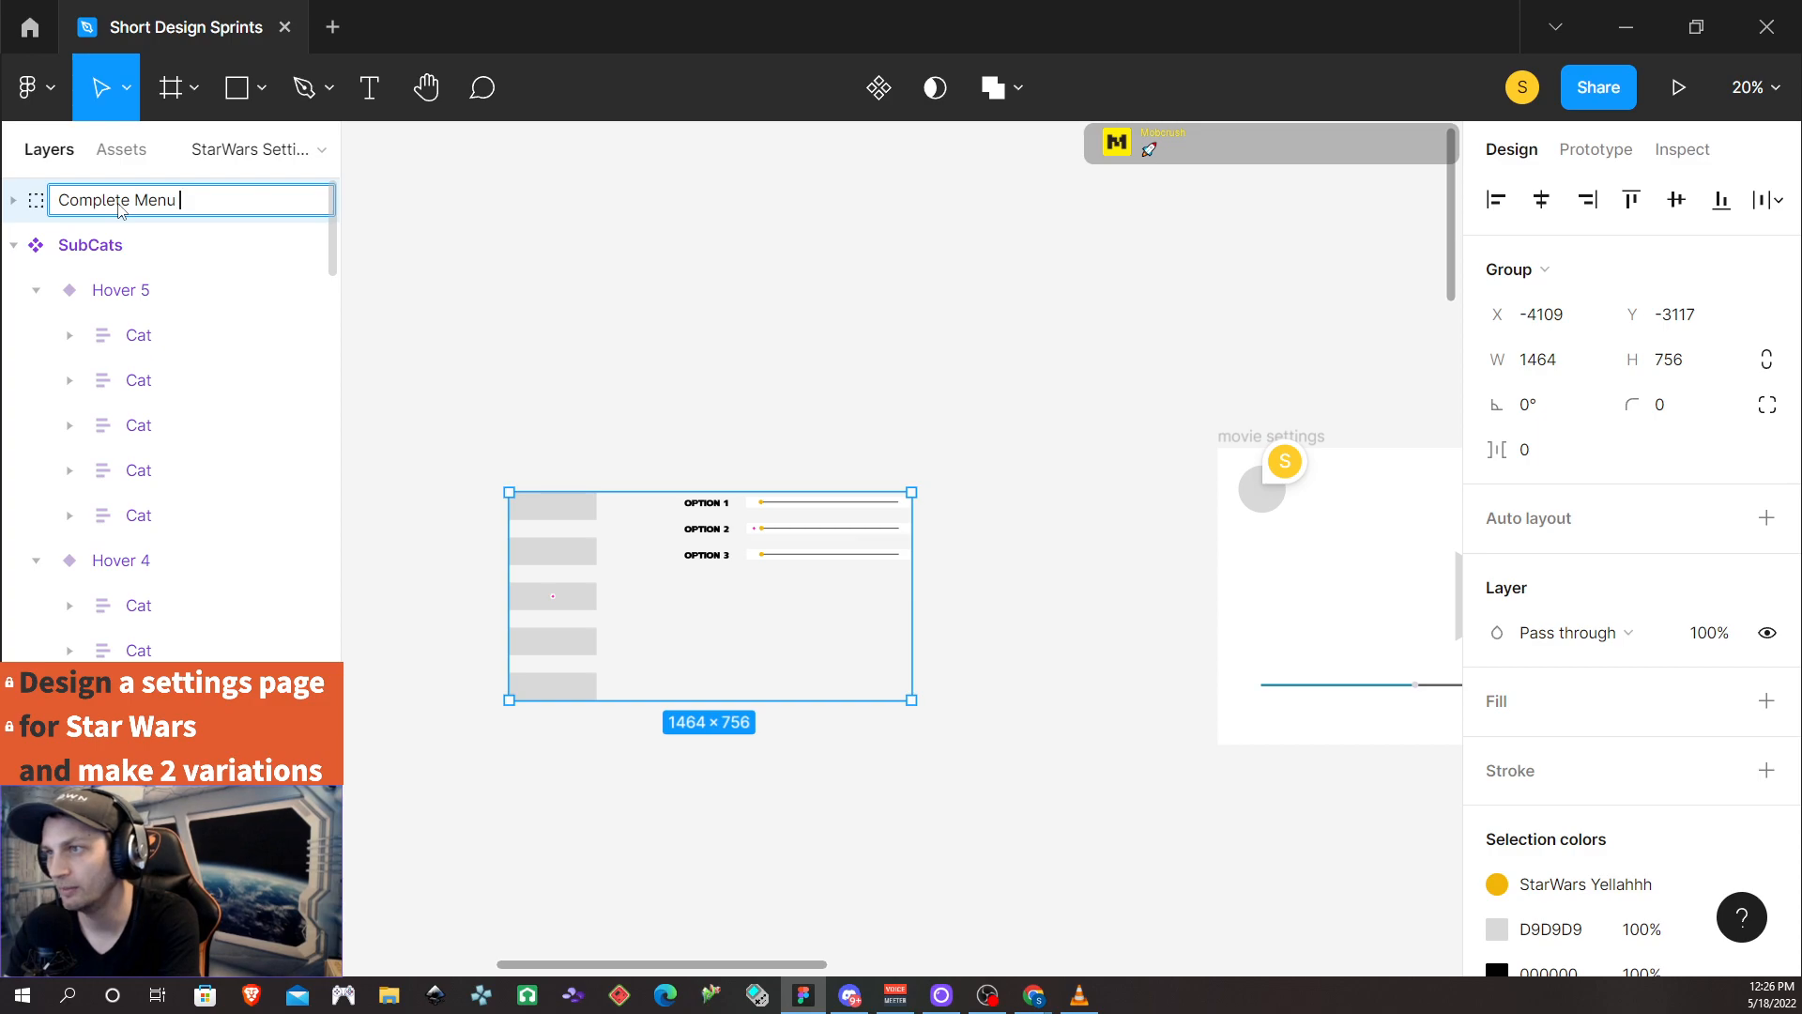
{"action": "type", "text": "Sye"}
{"action": "type", "text": "tem"}
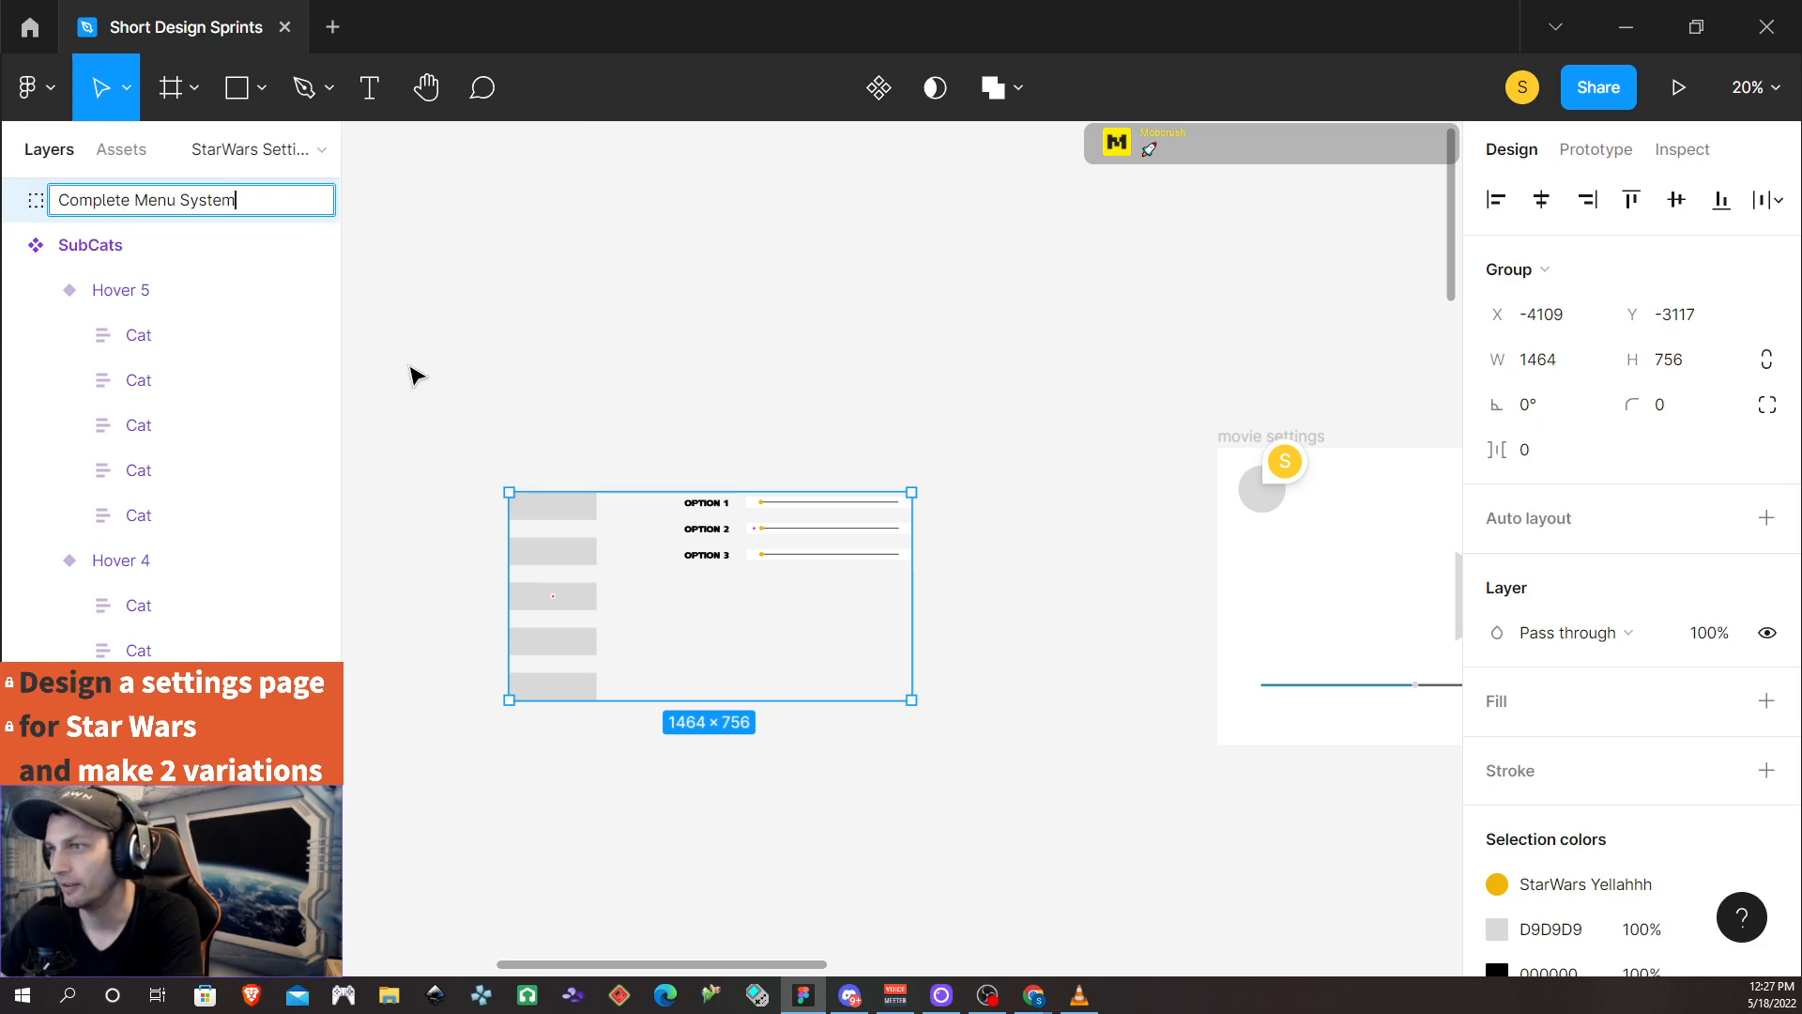
{"action": "left_click", "coordinate": [398, 336]}
Turn the Complete Menu System group into a component and add a second variant to it
{"action": "left_click", "coordinate": [204, 204]}
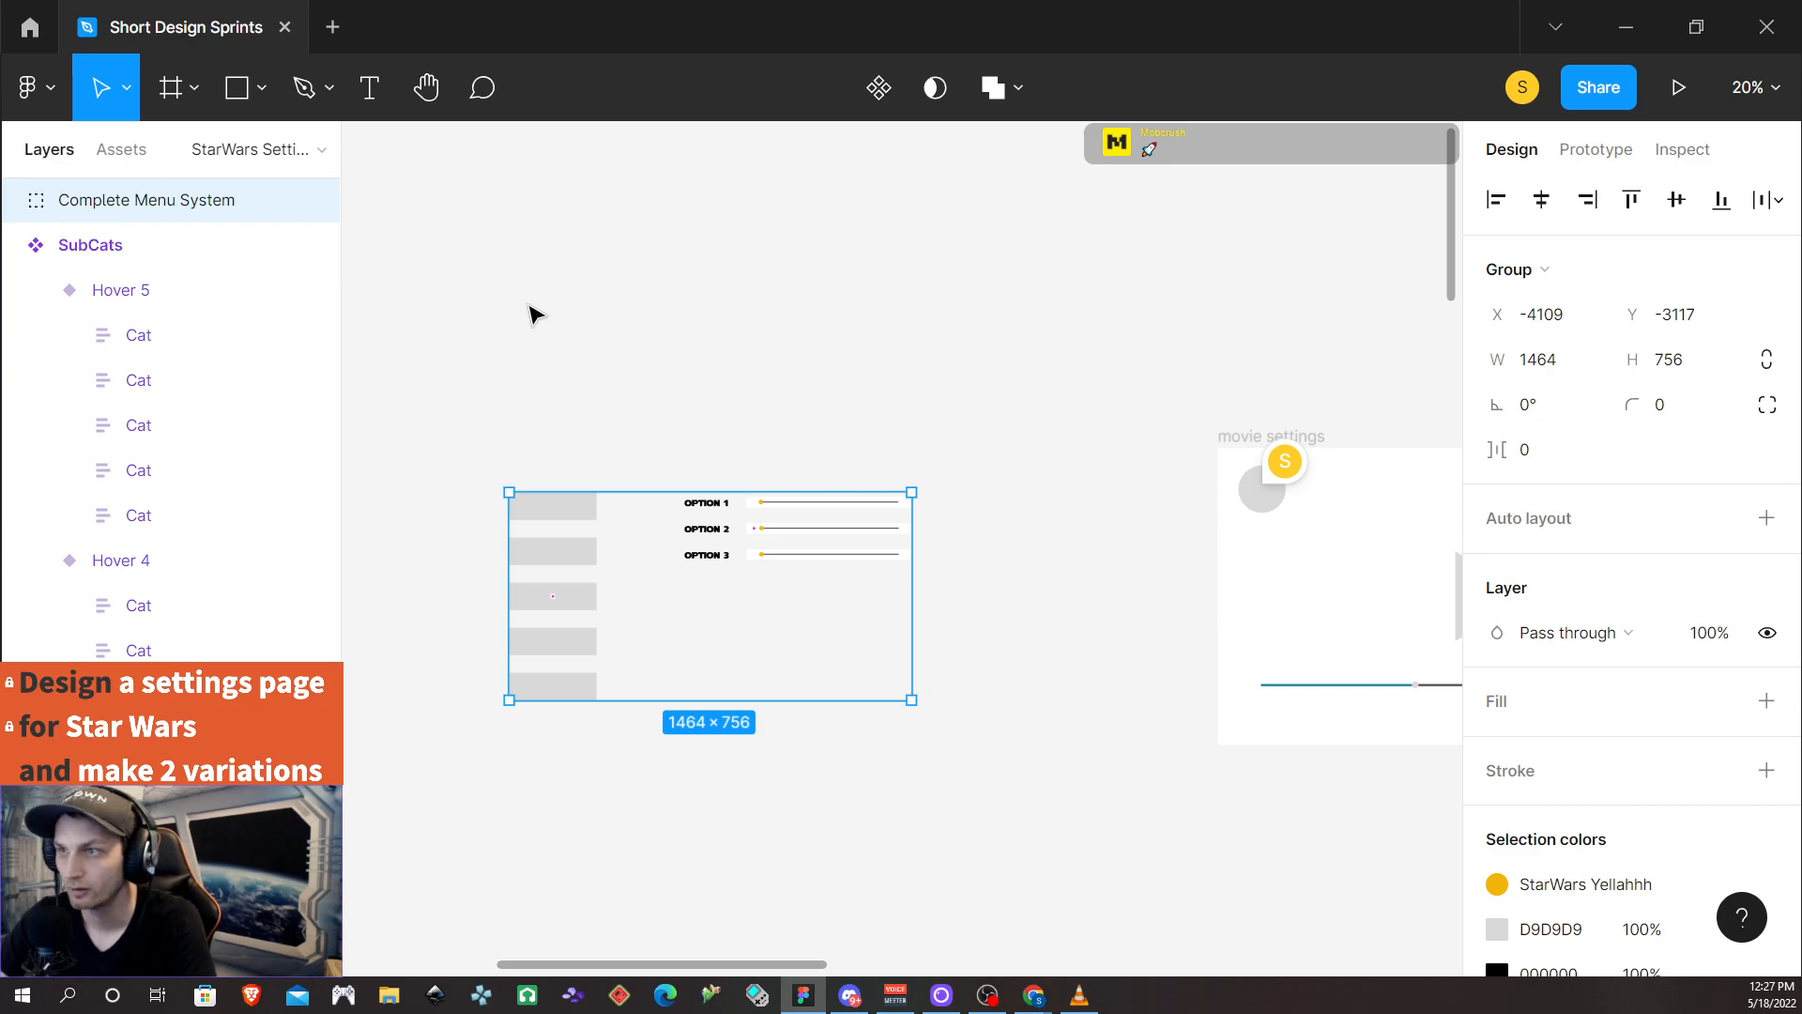
{"action": "left_click", "coordinate": [878, 88]}
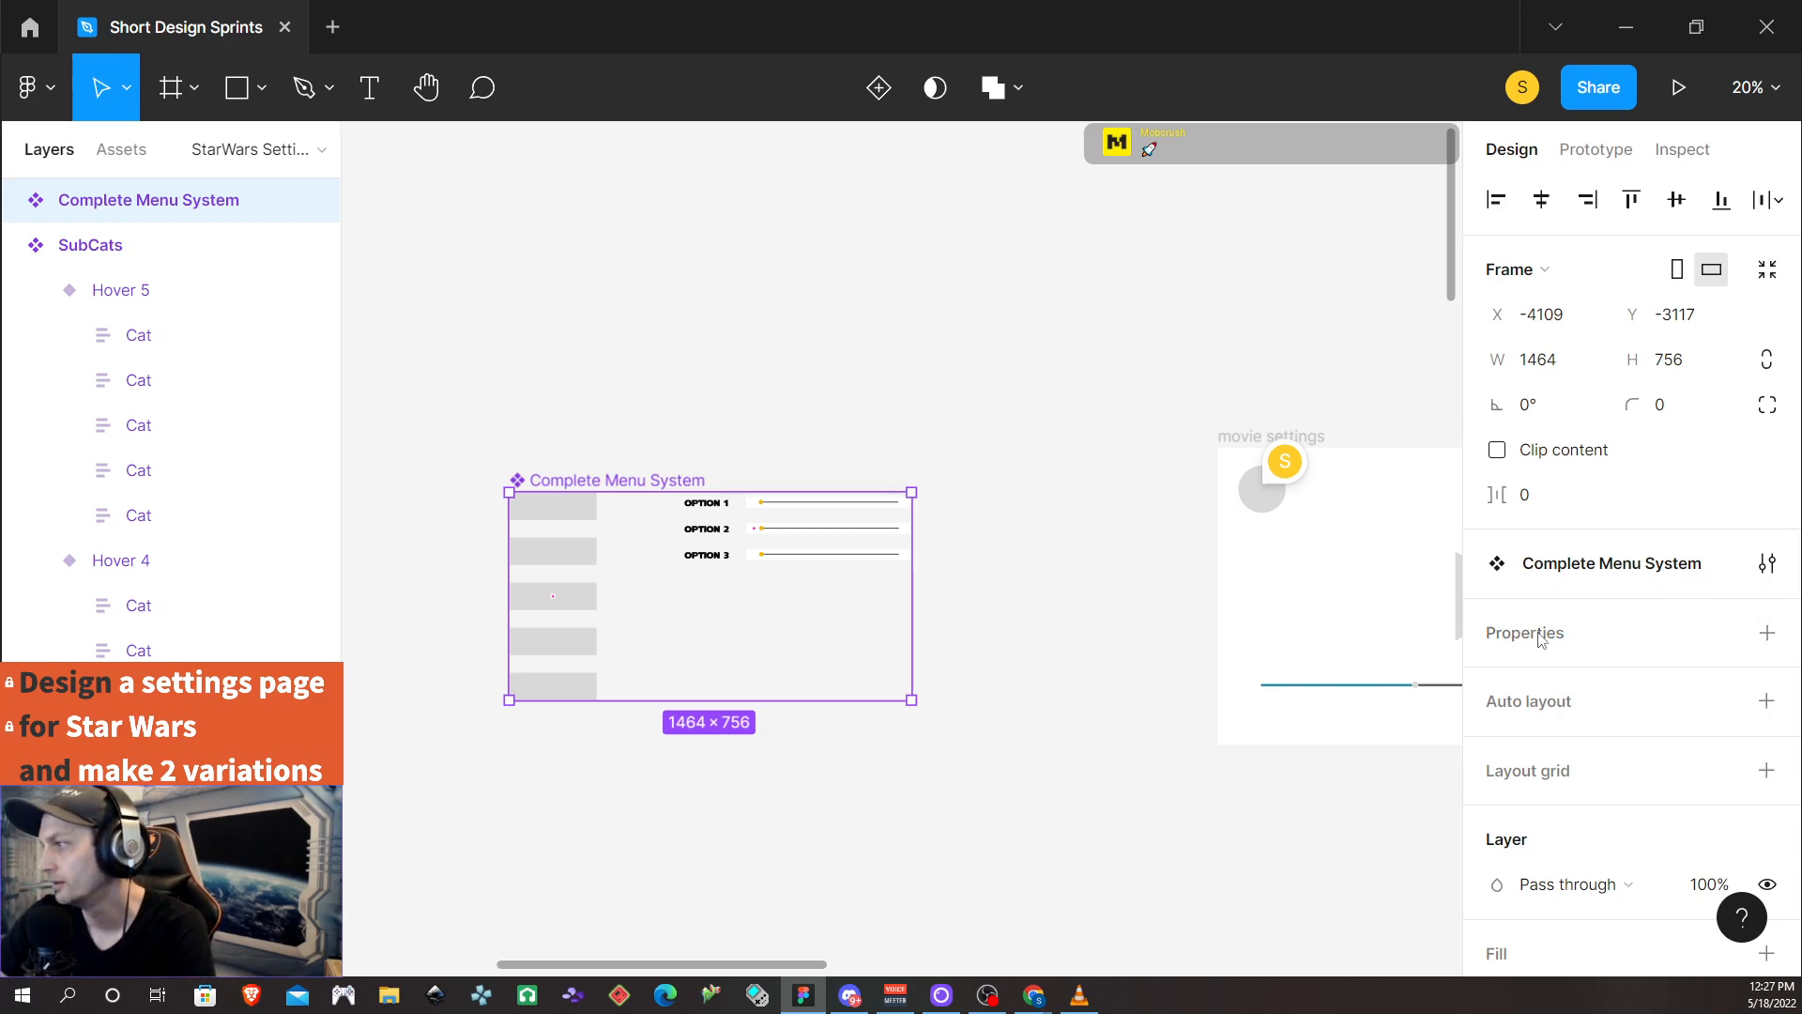
{"action": "left_click", "coordinate": [879, 87]}
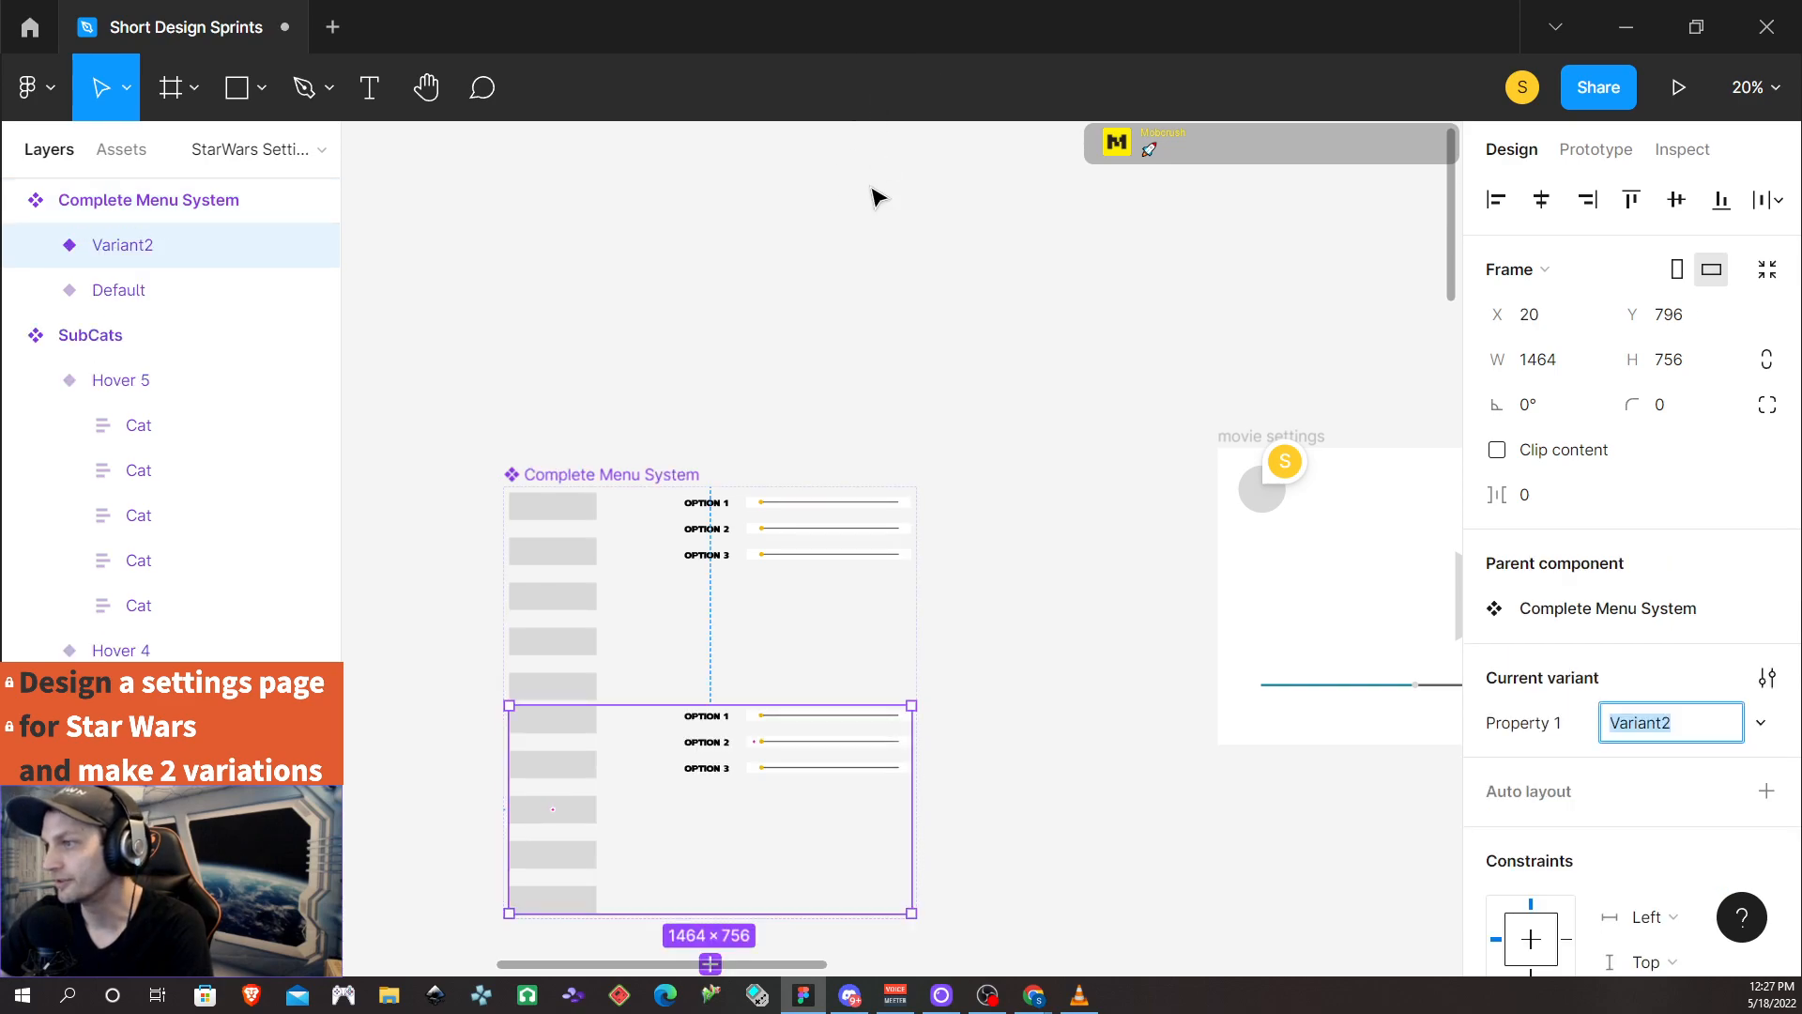
Set the Property 1 value of the Complete Menu System's default variant to unselected
{"action": "left_click", "coordinate": [654, 483]}
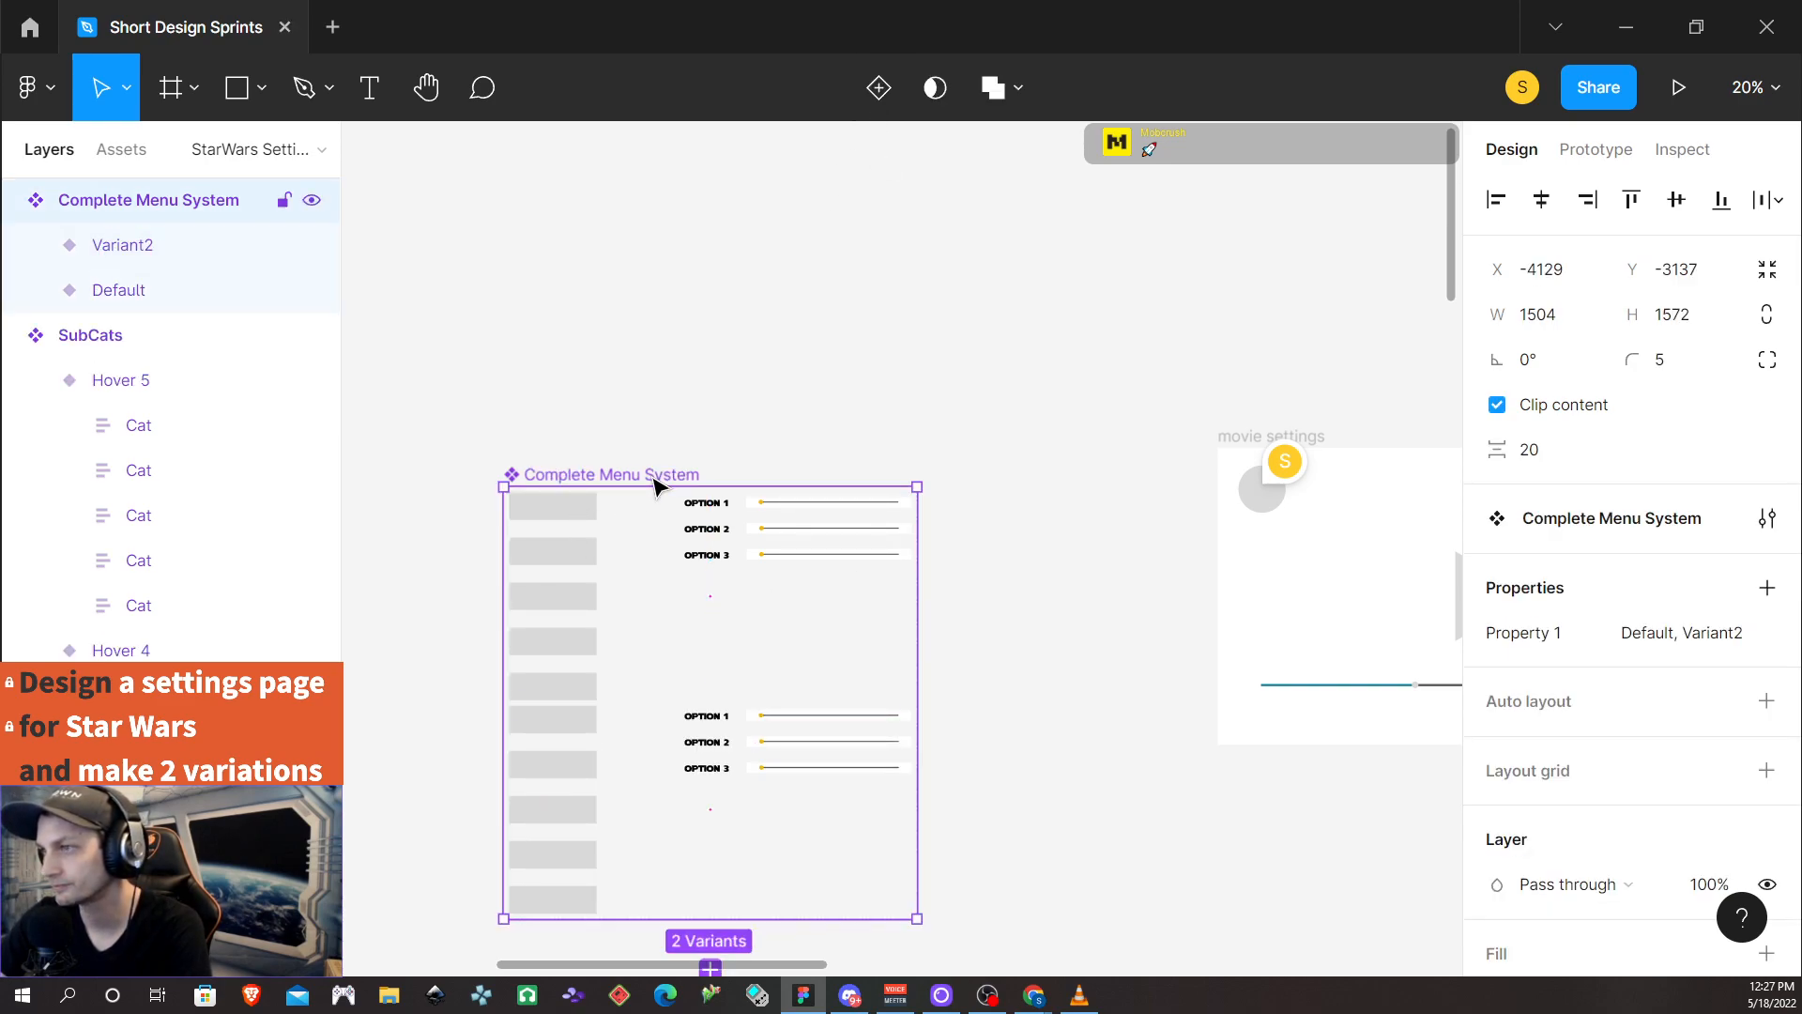
{"action": "left_click", "coordinate": [639, 555]}
{"action": "left_click", "coordinate": [1685, 738]}
{"action": "type", "text": "unselected"}
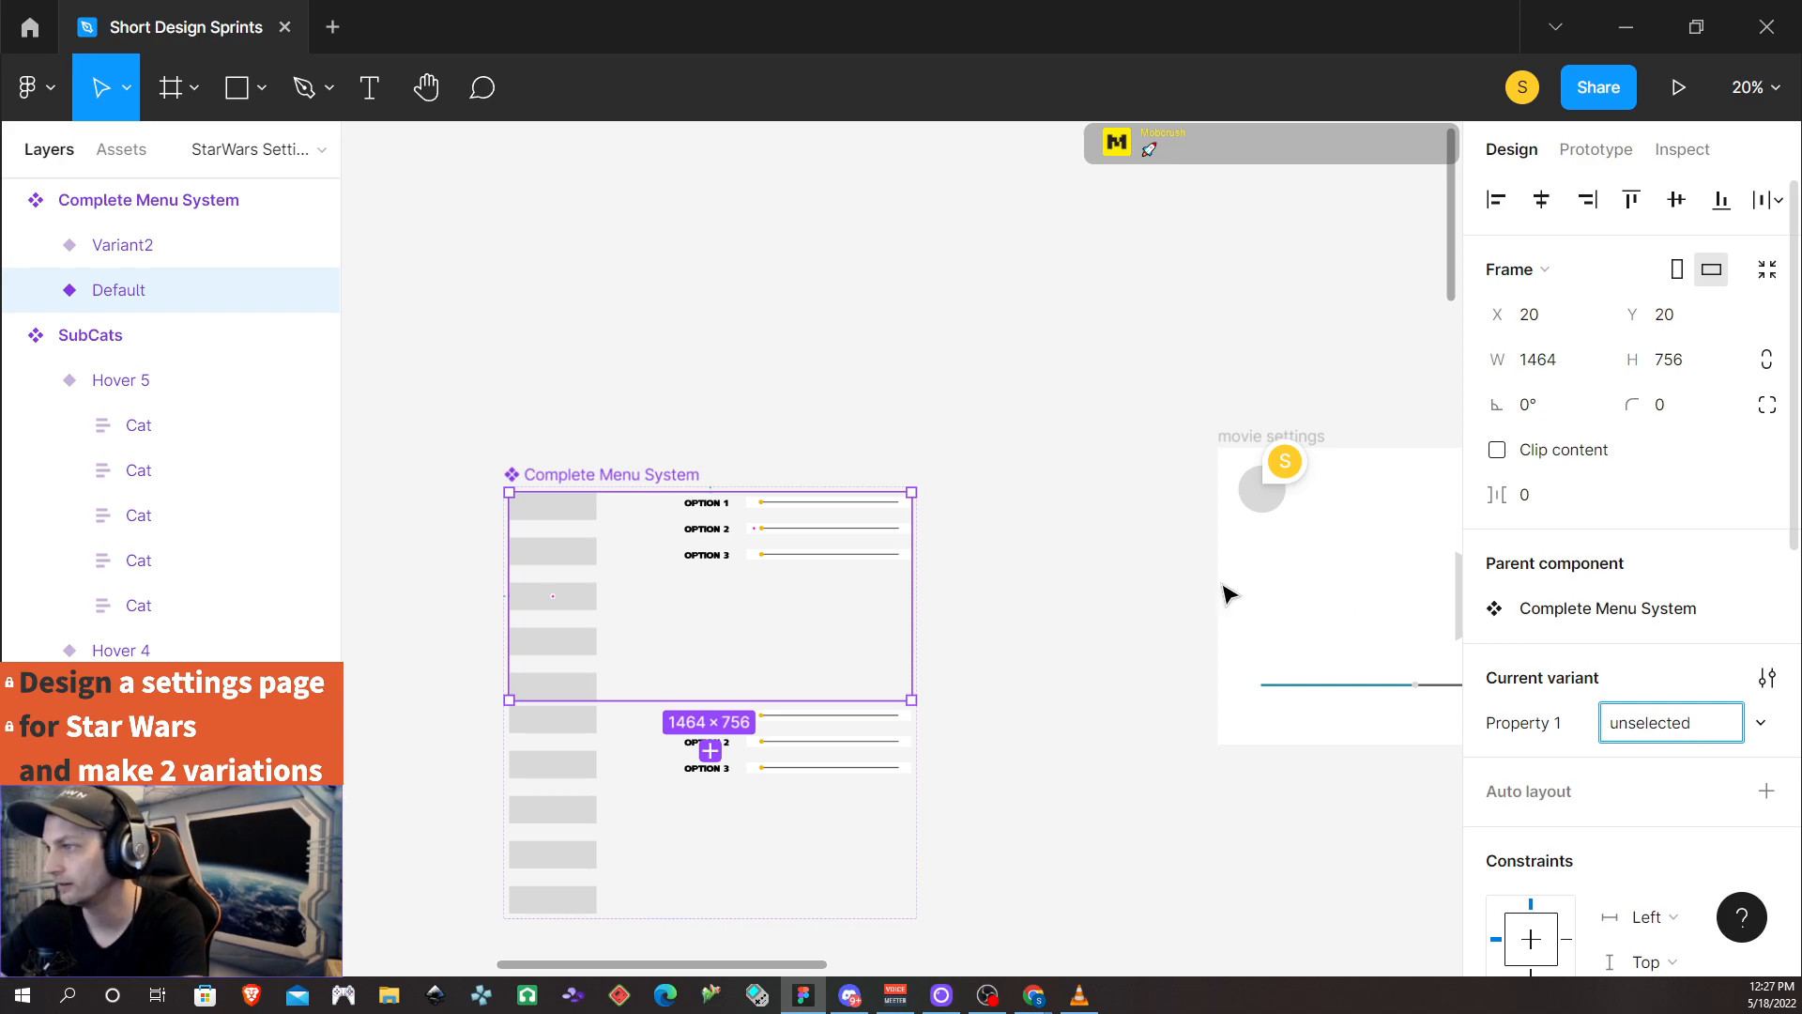
{"action": "key", "text": "Return"}
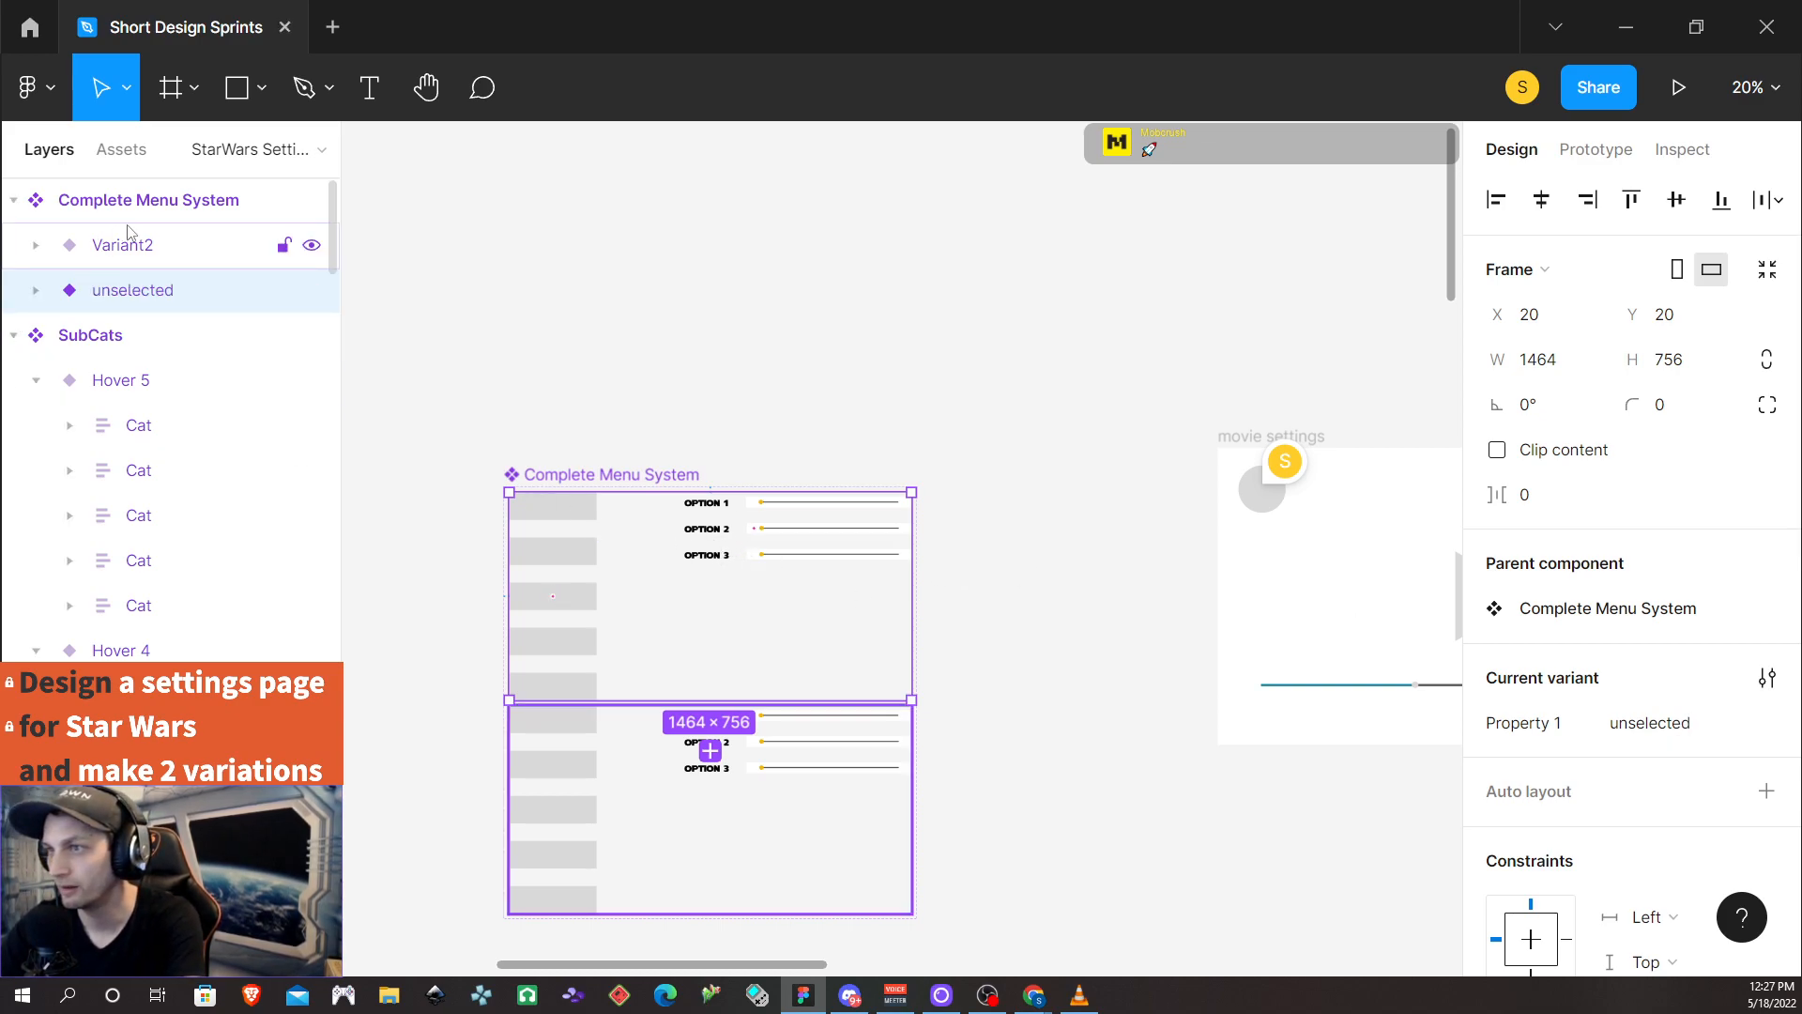
Set the Property 1 value of the Complete Menu System's second variant to First Selection
{"action": "left_click", "coordinate": [122, 252]}
{"action": "left_click", "coordinate": [1671, 736]}
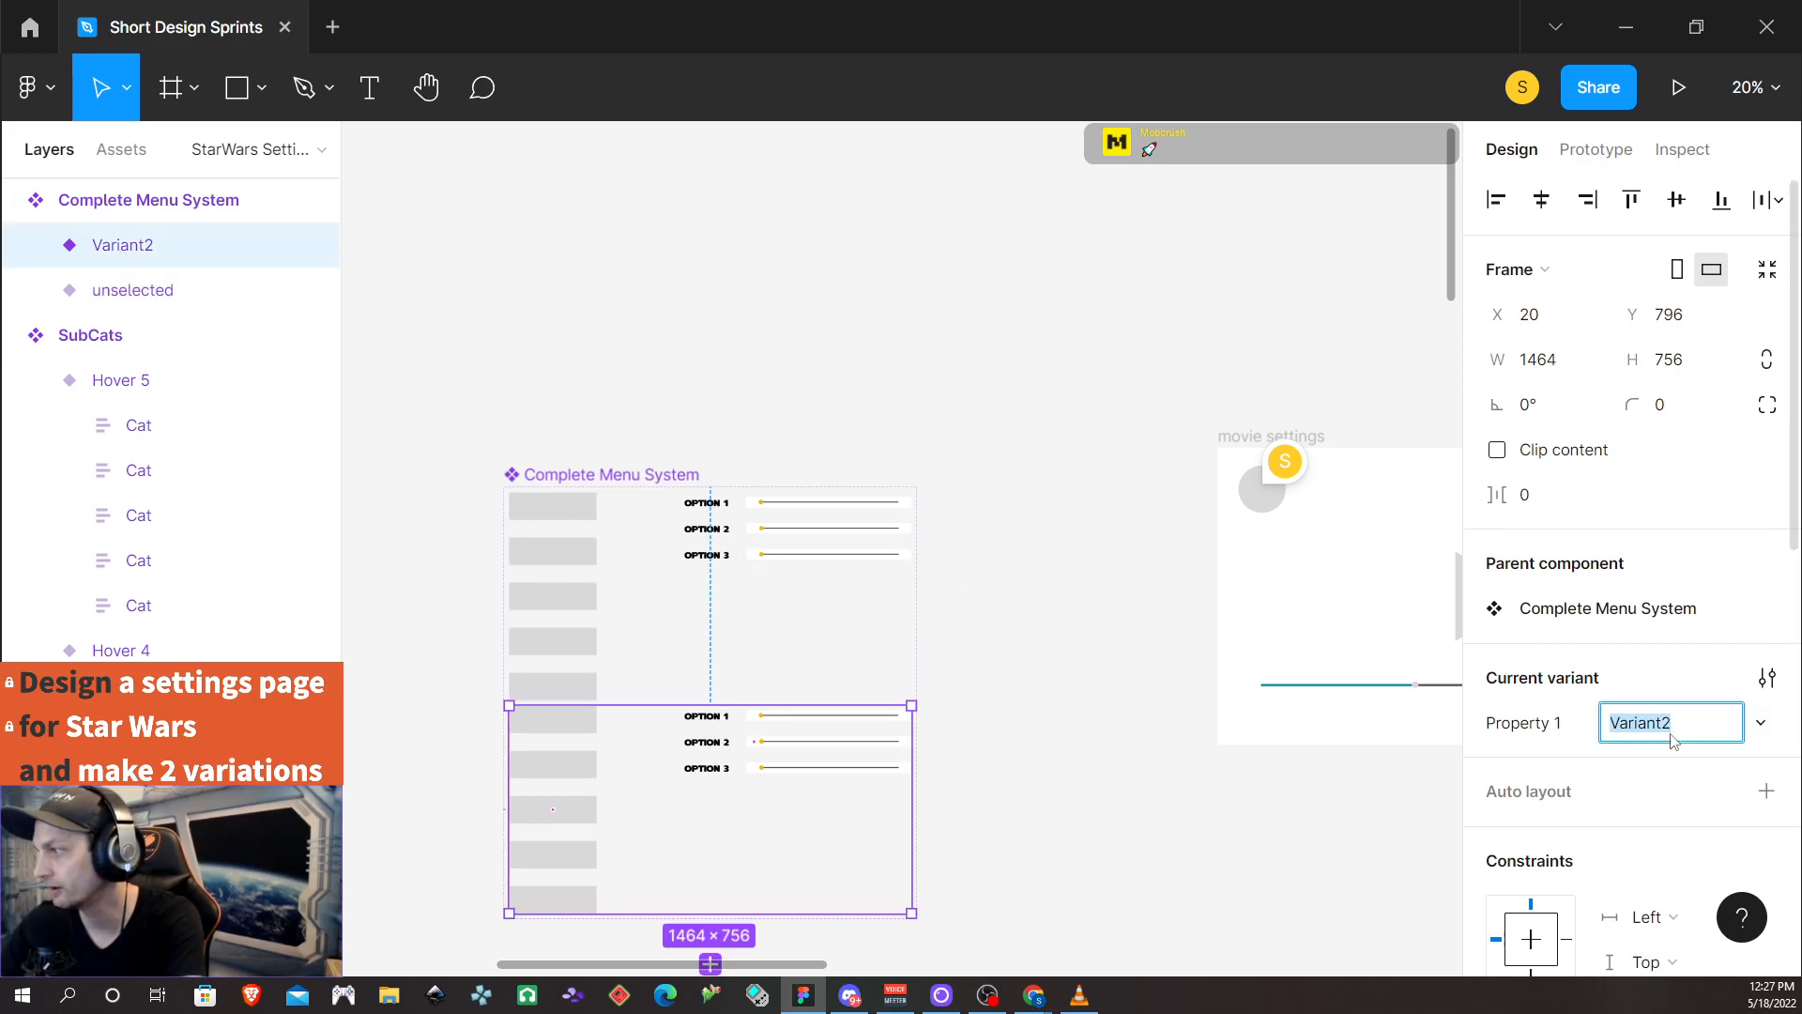
{"action": "type", "text": "F"}
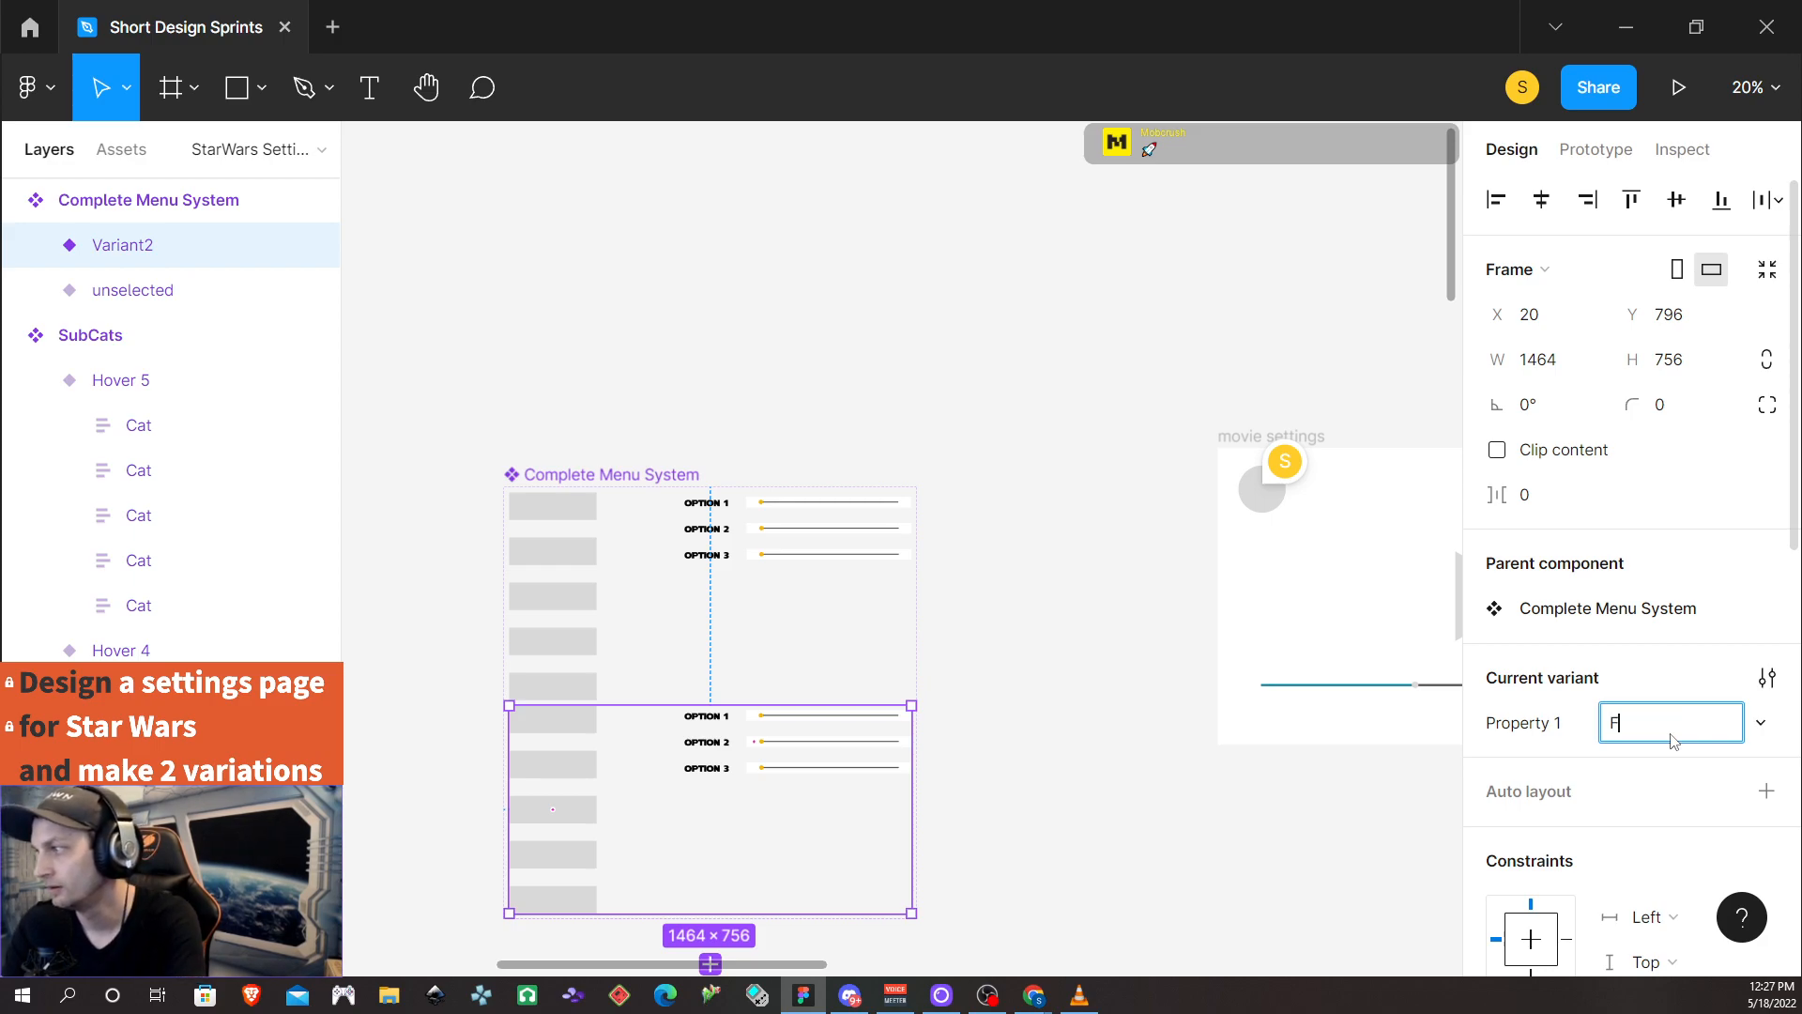
{"action": "type", "text": "irst Selection"}
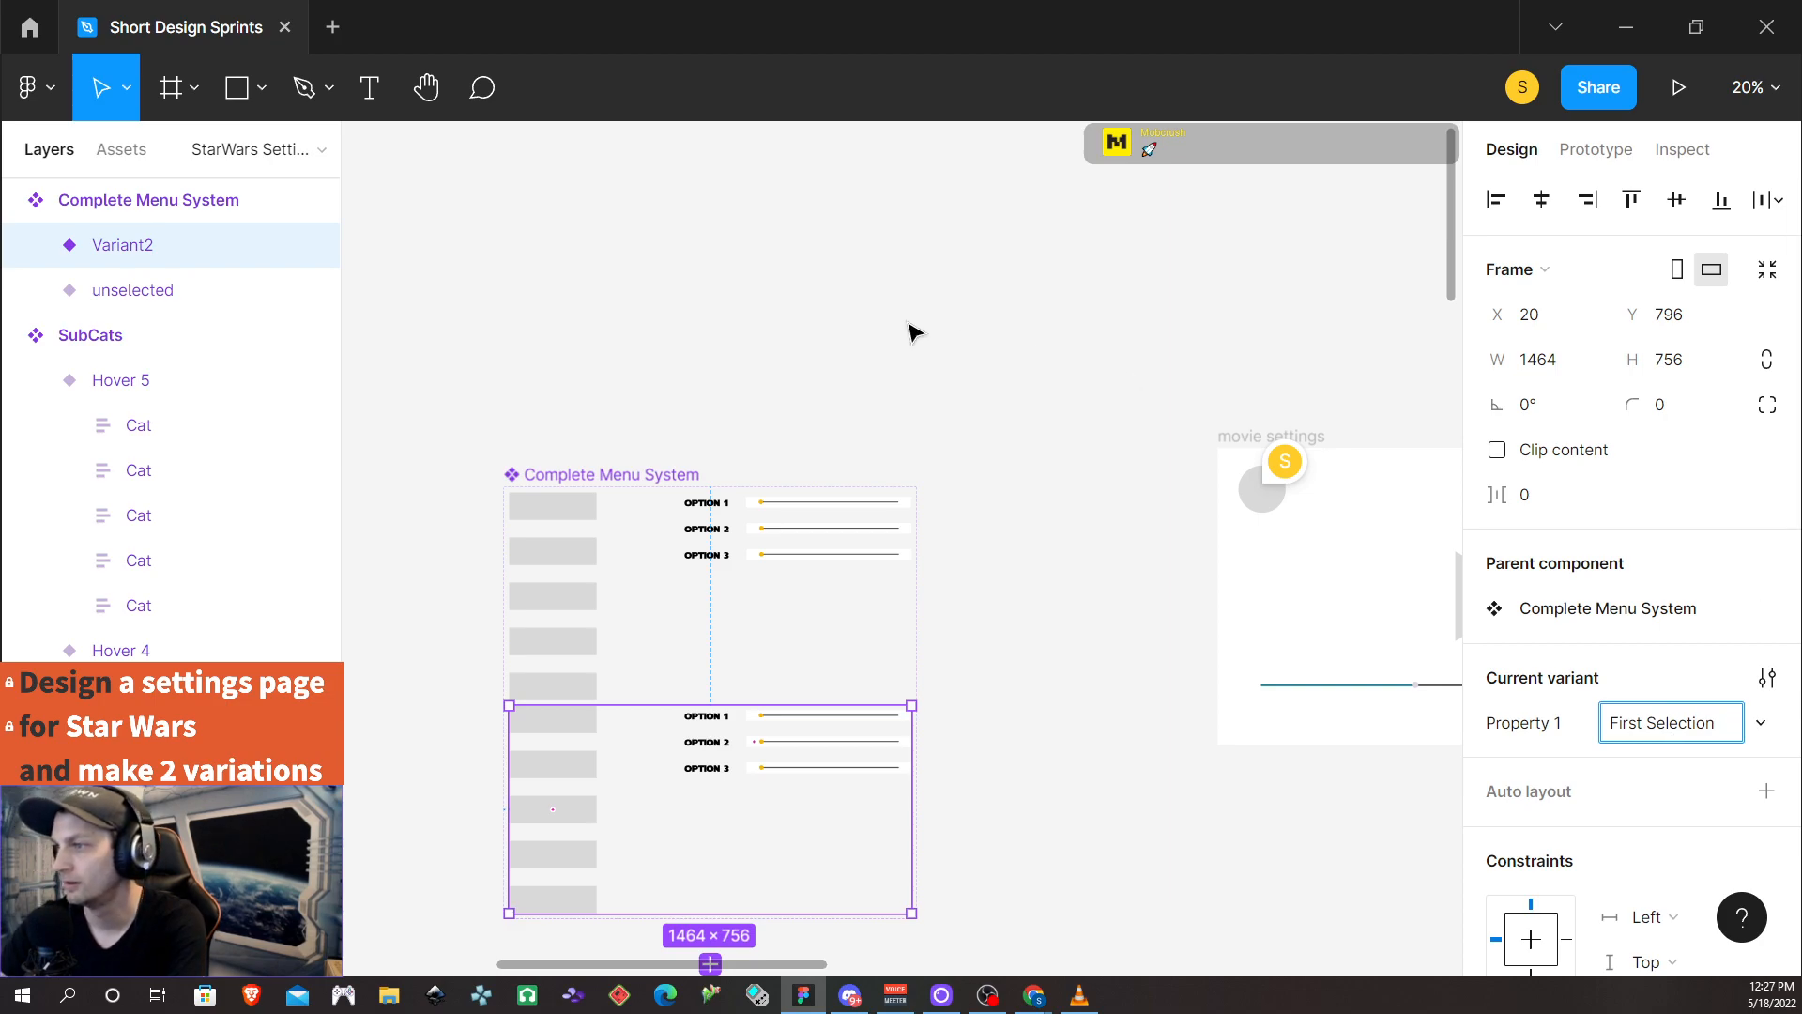
{"action": "left_click", "coordinate": [780, 579]}
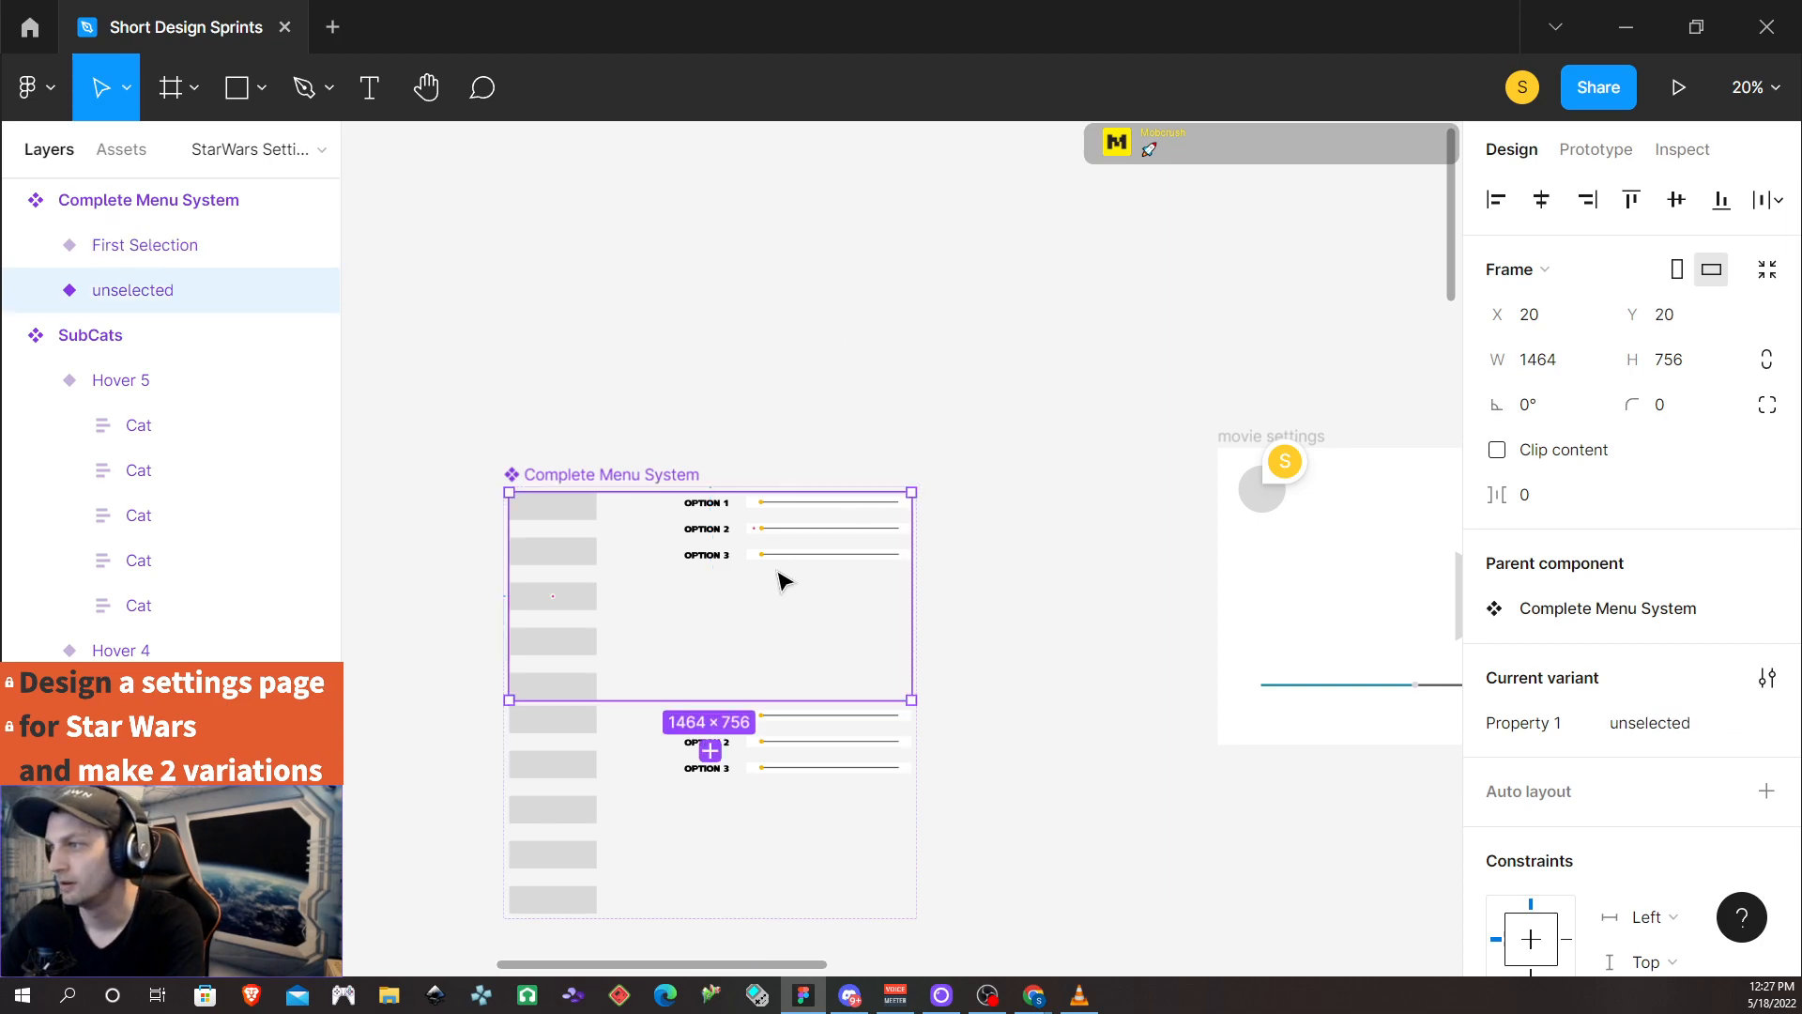
Hide Settings Options 01 inside the unselected variant so no option group shows, and collapse the variant's layers
{"action": "left_click", "coordinate": [35, 290]}
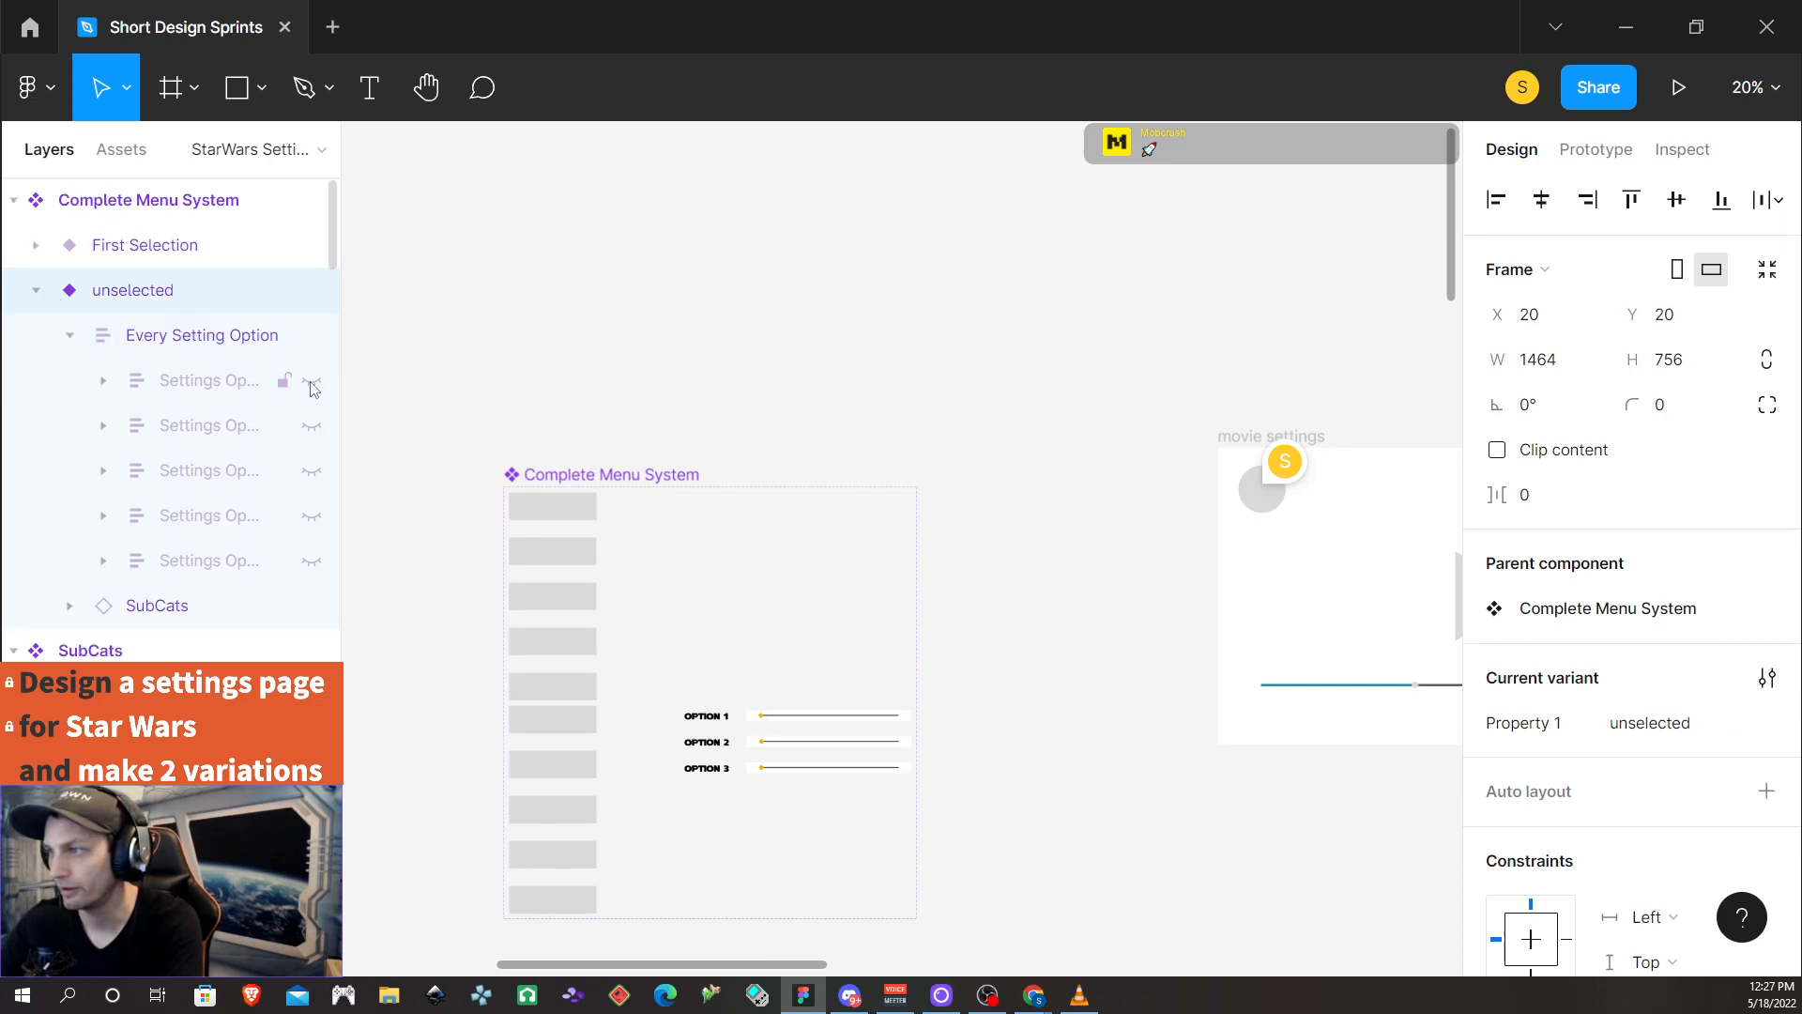
{"action": "left_click", "coordinate": [69, 335]}
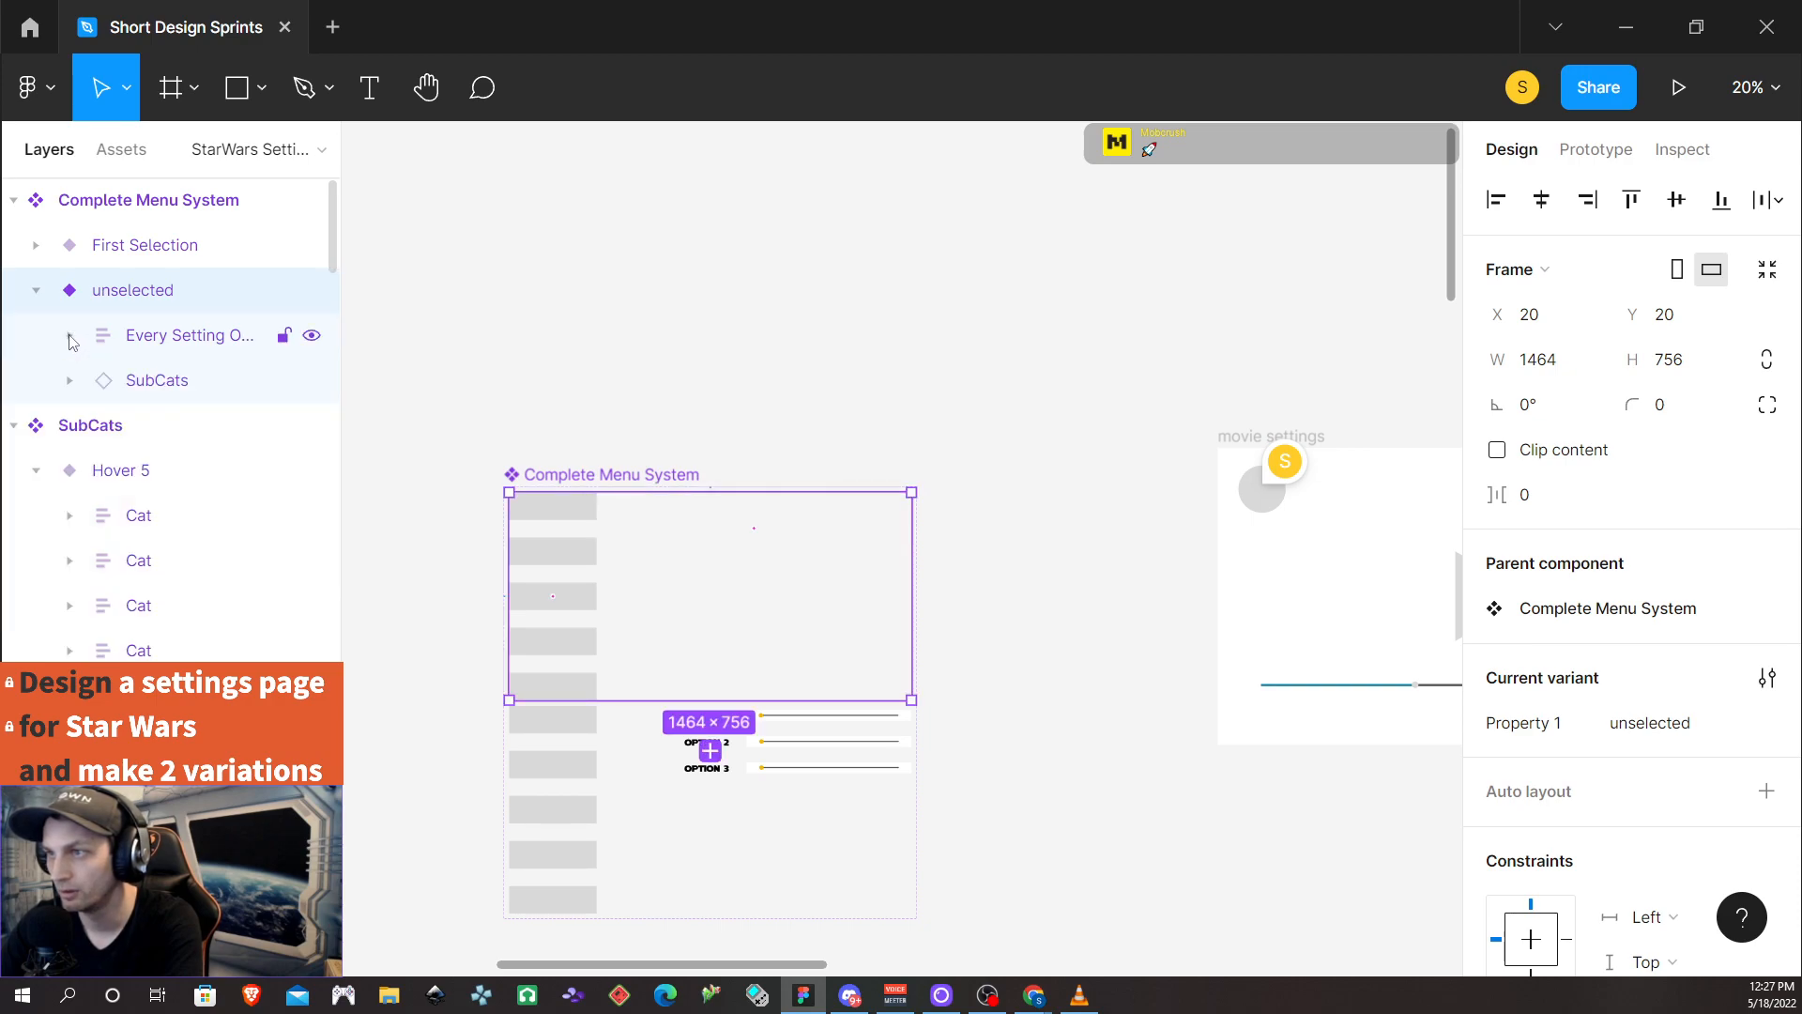
{"action": "left_click", "coordinate": [36, 290]}
Add a third variant below First Selection in Complete Menu System and set its Property 1 value to Second Selection
{"action": "left_click", "coordinate": [231, 252]}
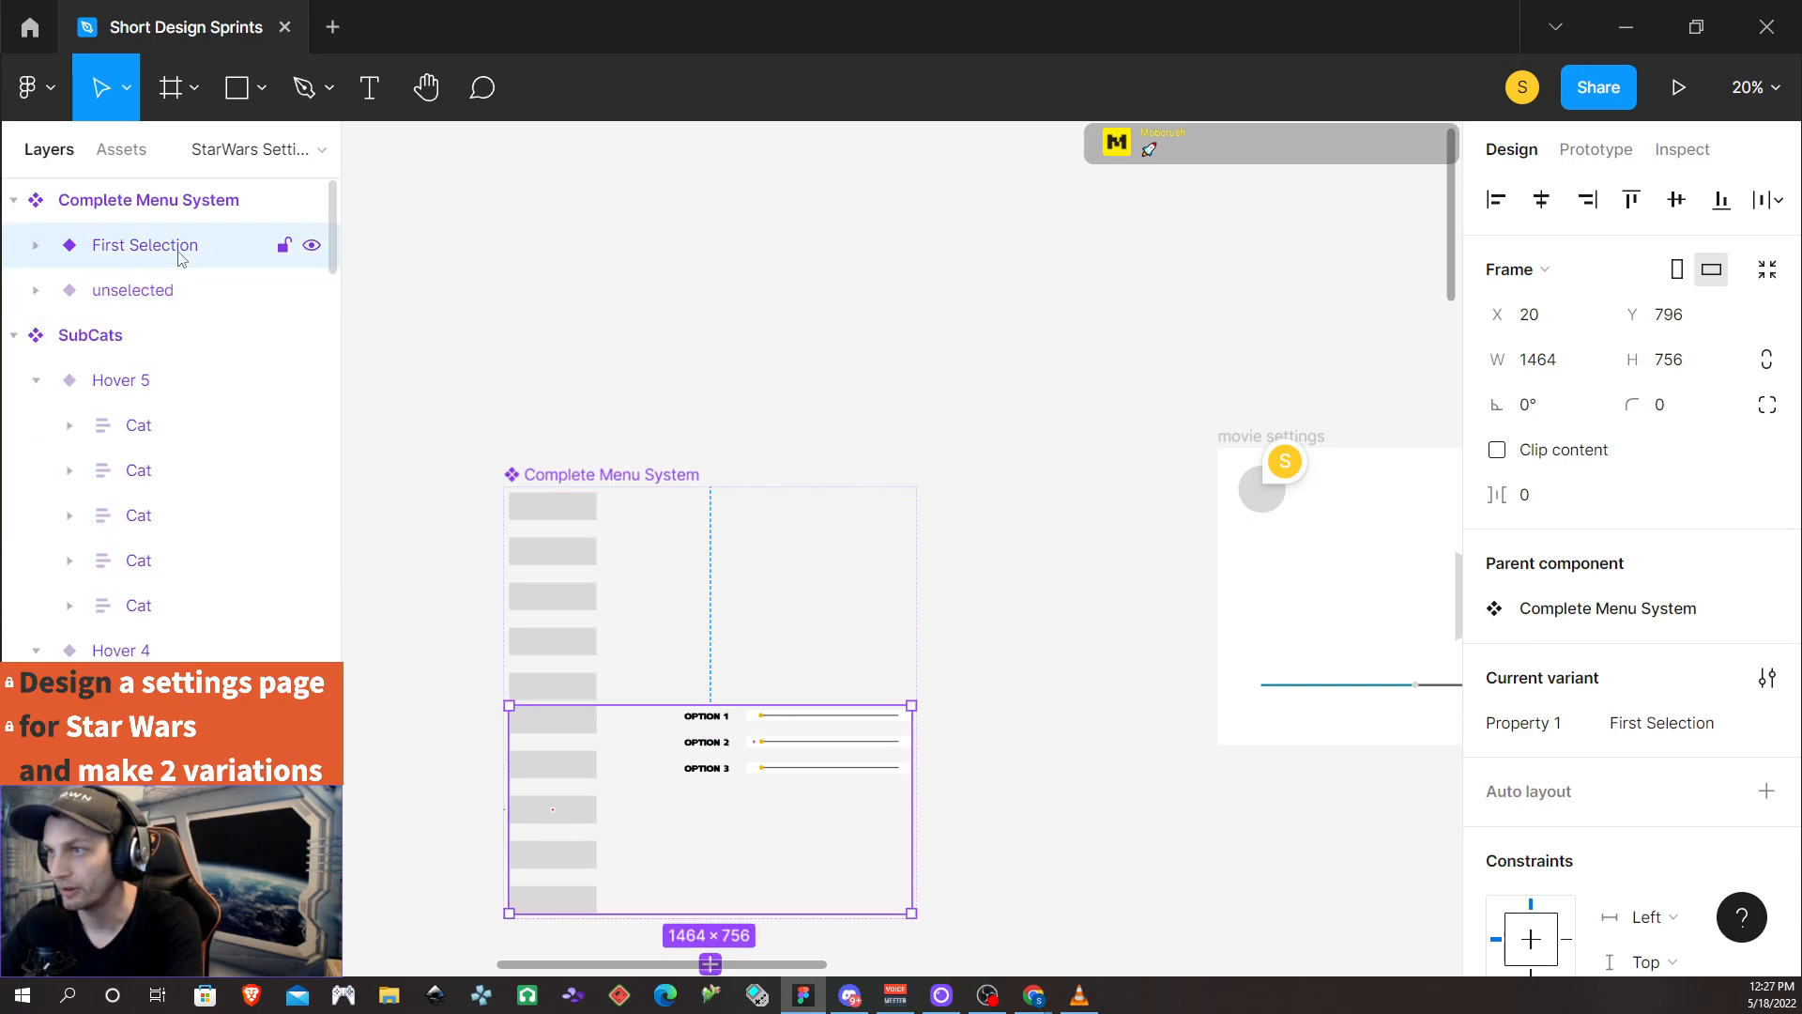
{"action": "scroll", "coordinate": [1042, 748], "scroll_direction": "down", "scroll_amount": 4}
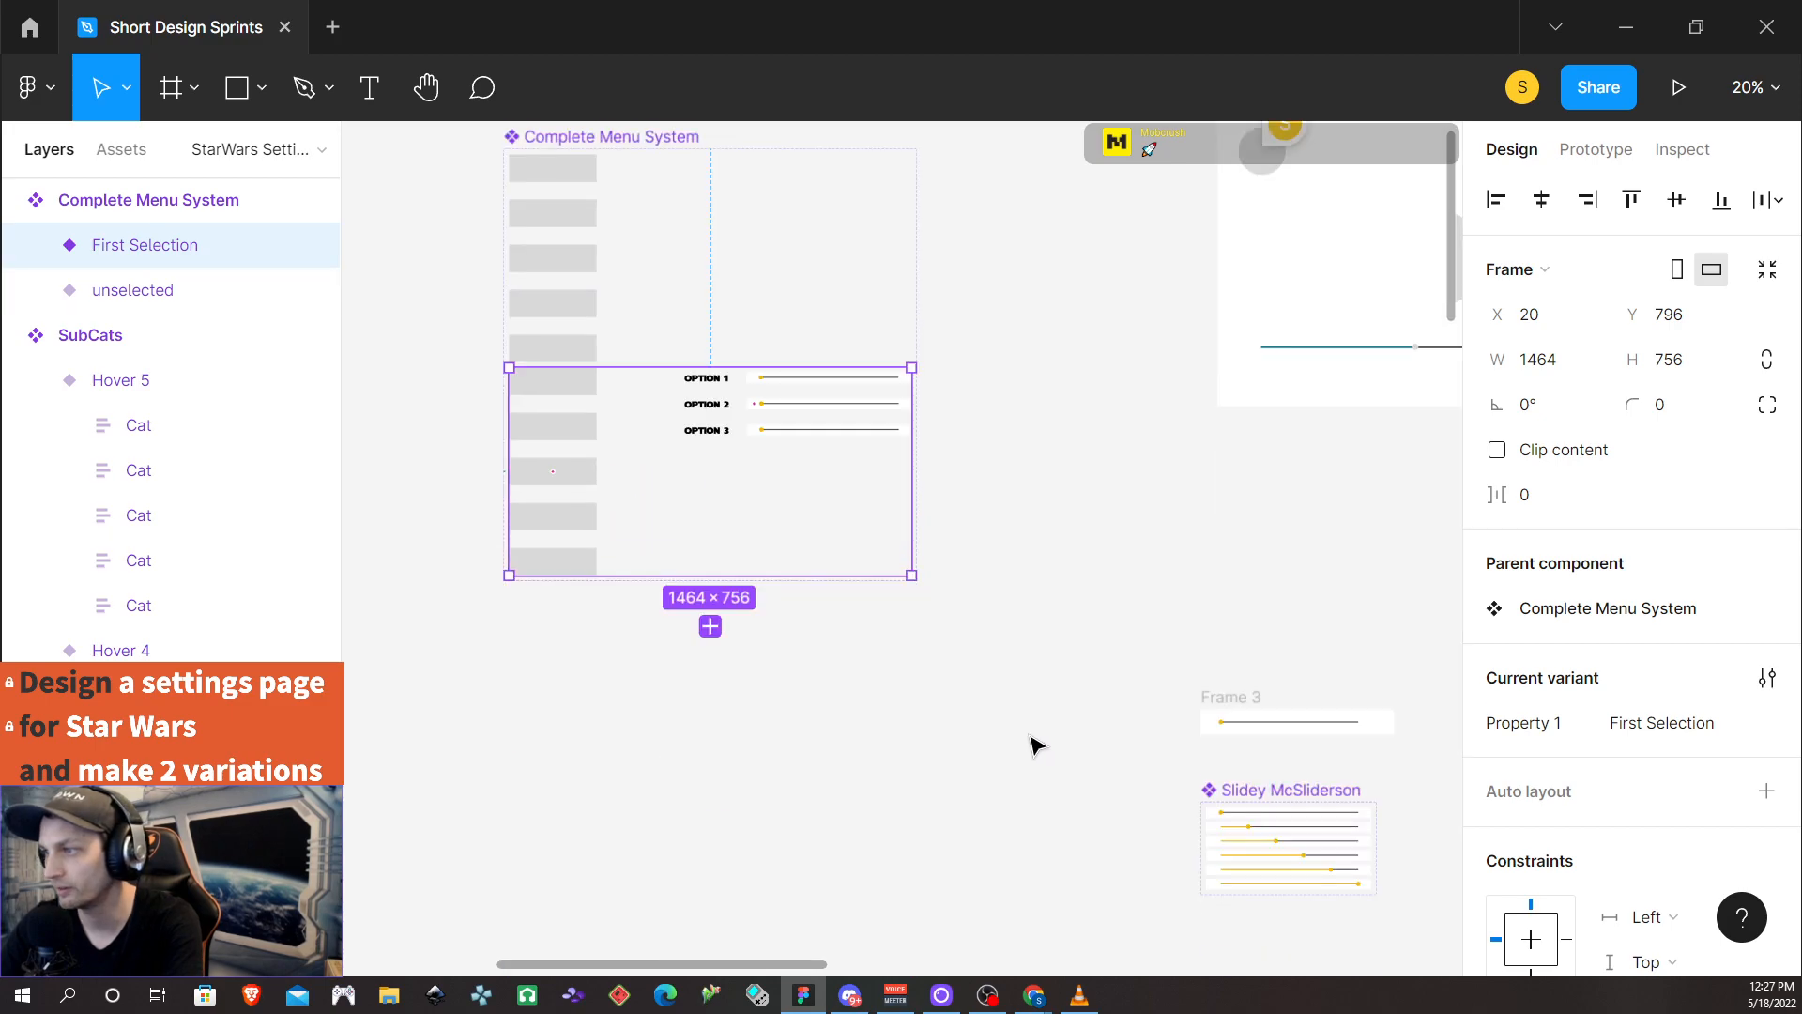
{"action": "left_click", "coordinate": [709, 608]}
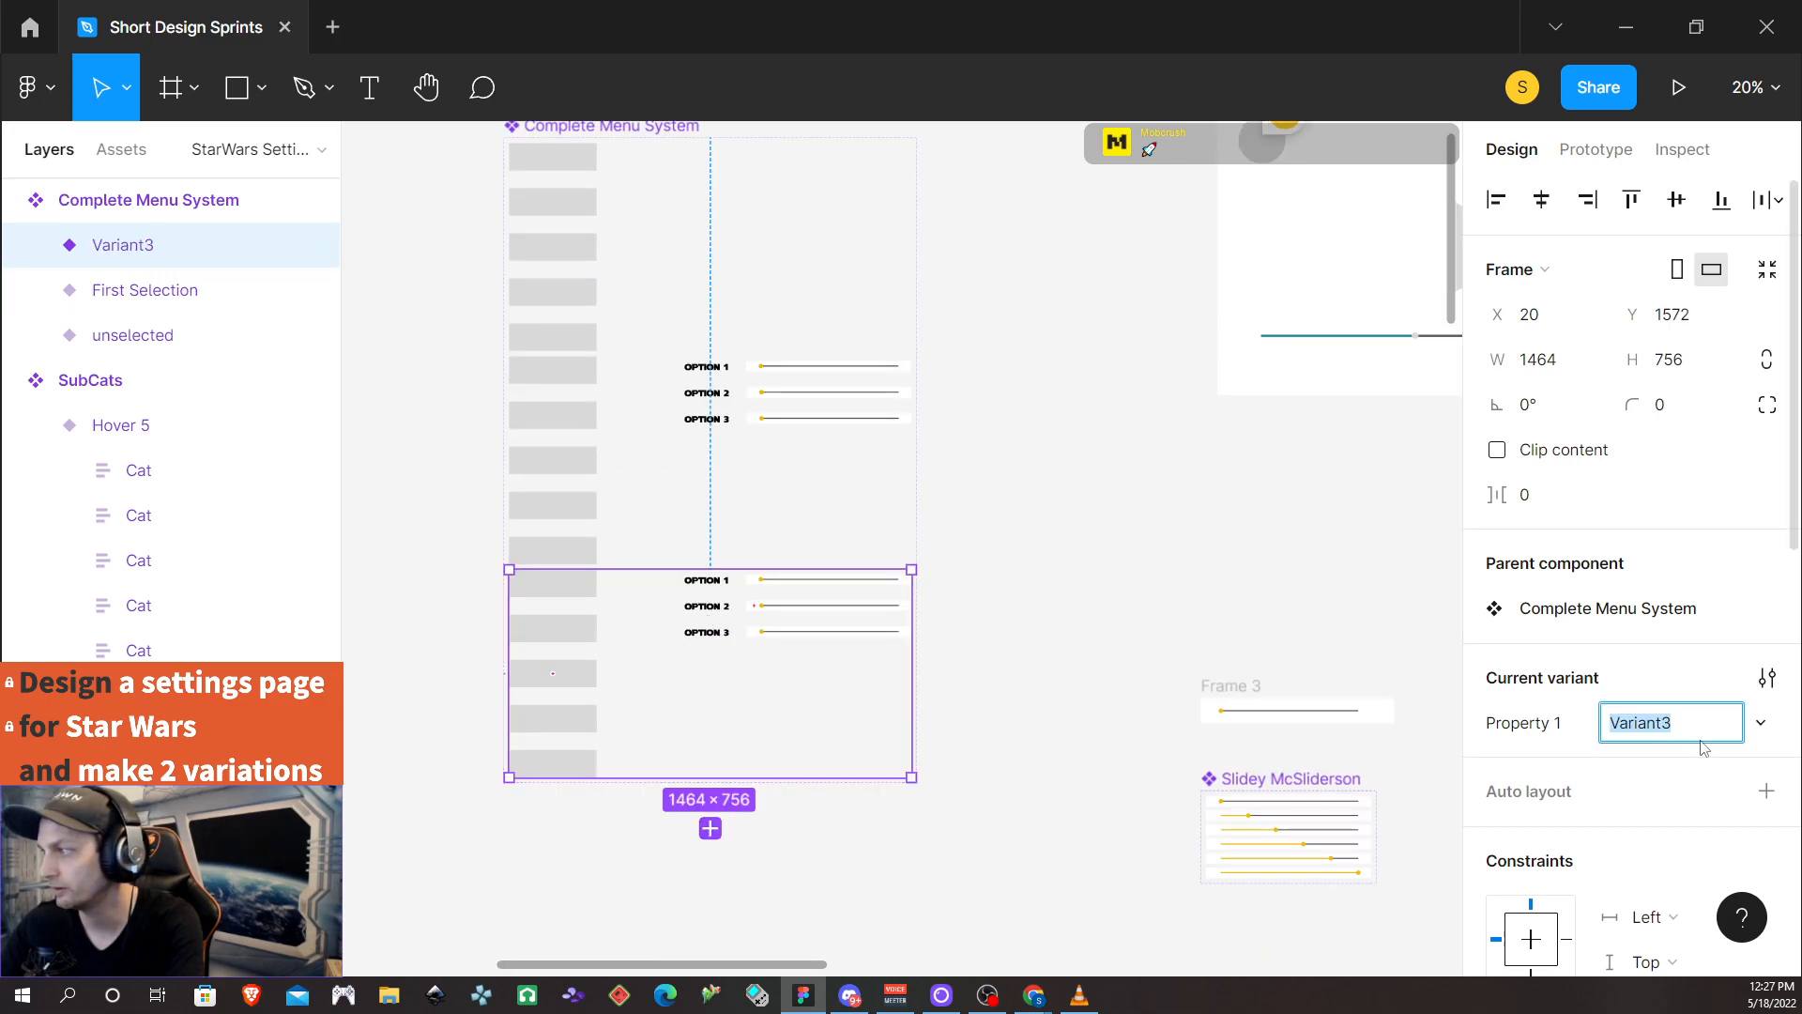
{"action": "type", "text": "2"}
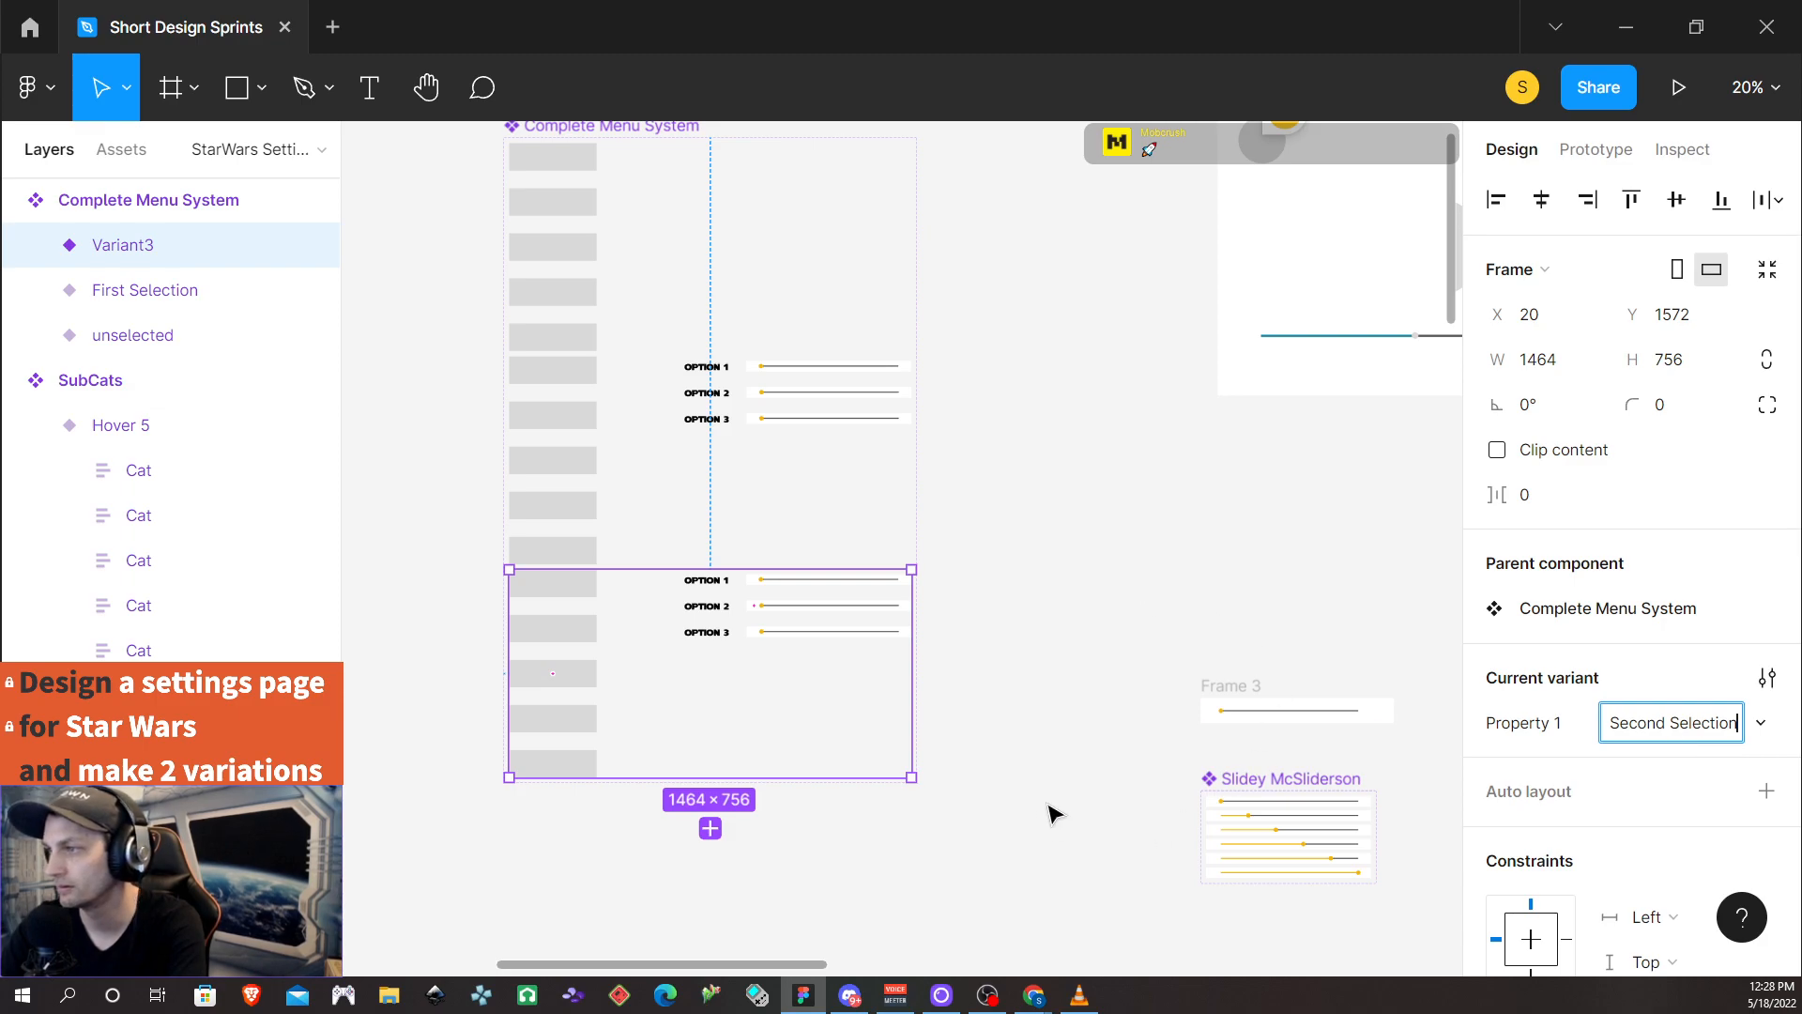
{"action": "left_click", "coordinate": [1022, 789]}
In the Second Selection variant, show Settings Options 2, hide Settings Options 01, and collapse the variant's layers
{"action": "left_click", "coordinate": [766, 621]}
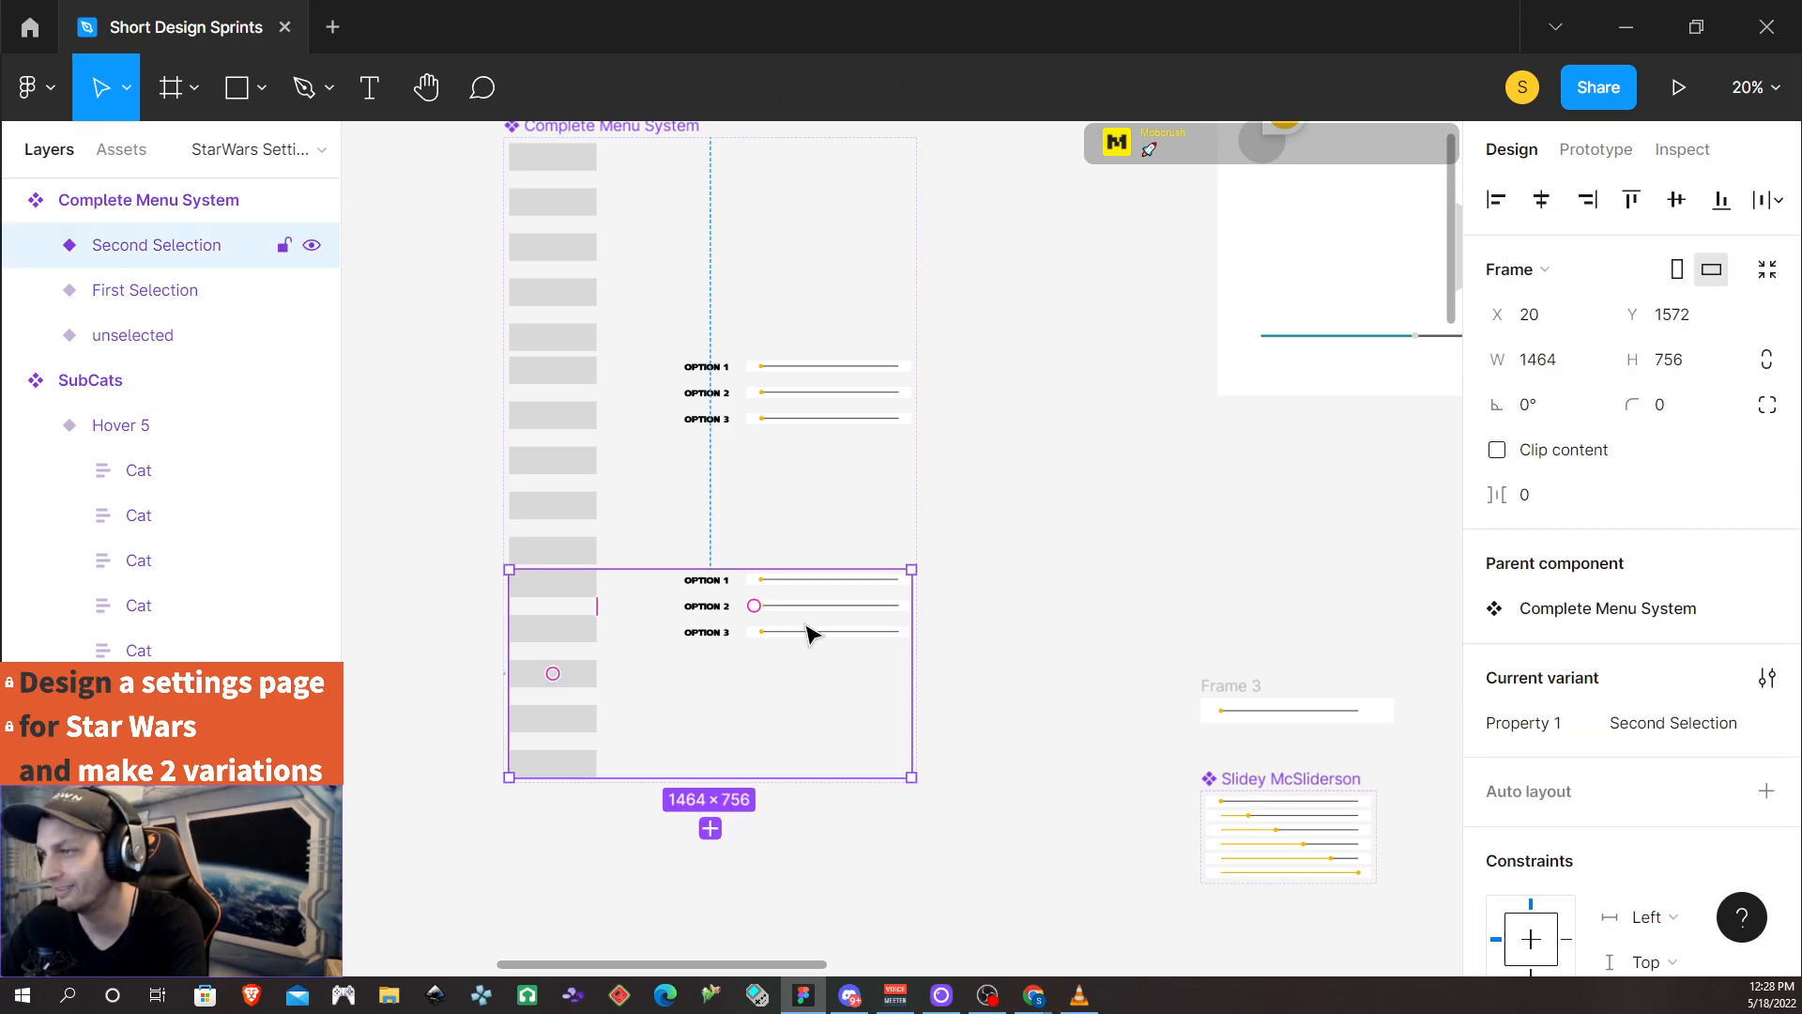
{"action": "left_click", "coordinate": [35, 246]}
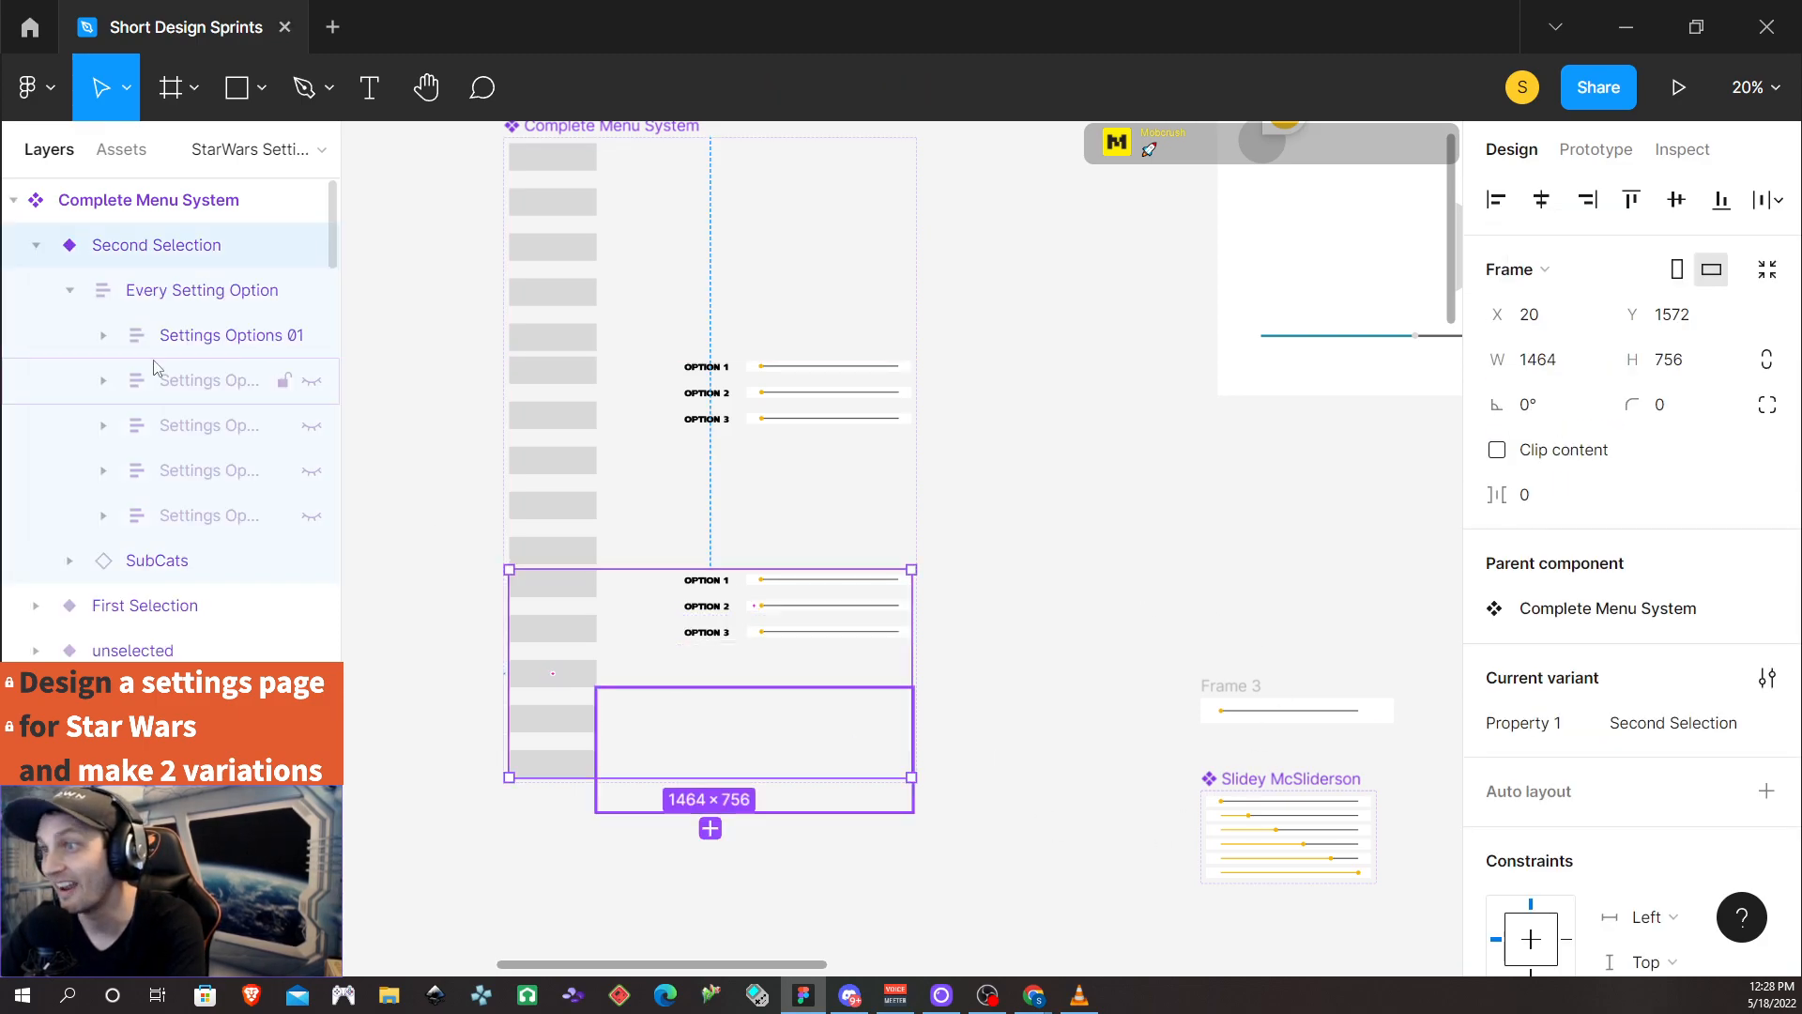
{"action": "left_click", "coordinate": [314, 381]}
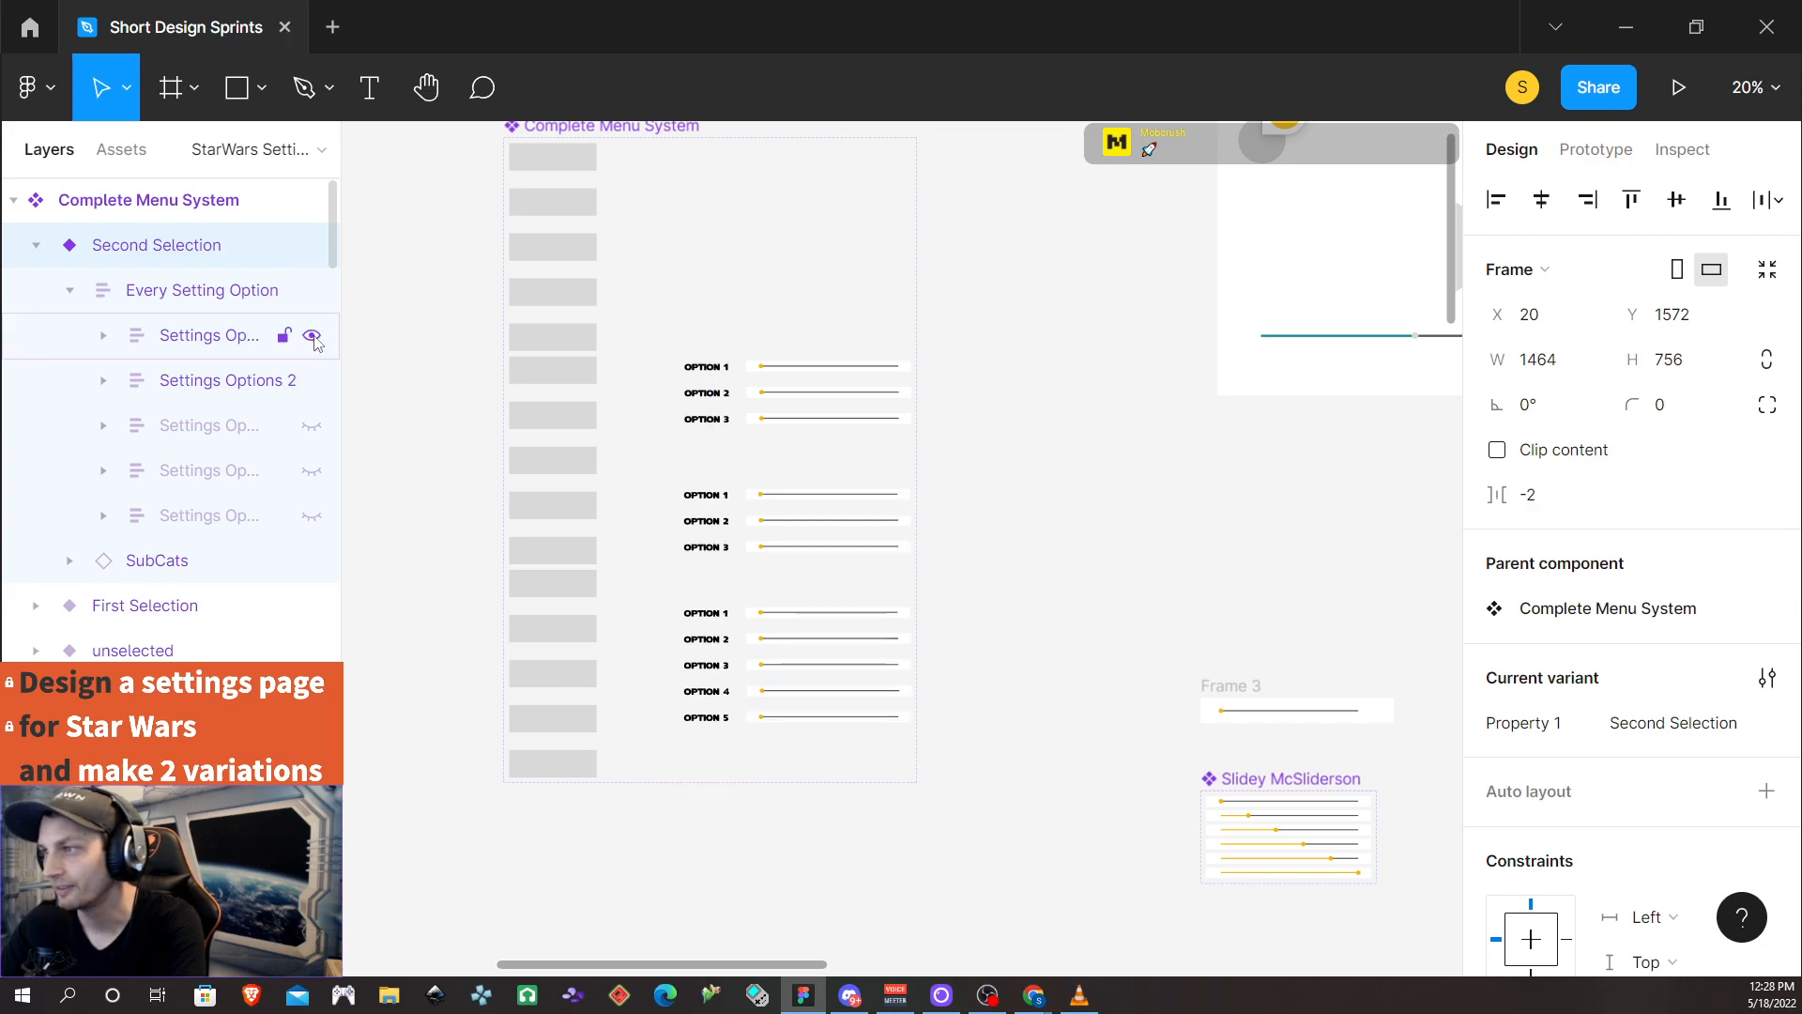
{"action": "left_click", "coordinate": [313, 336]}
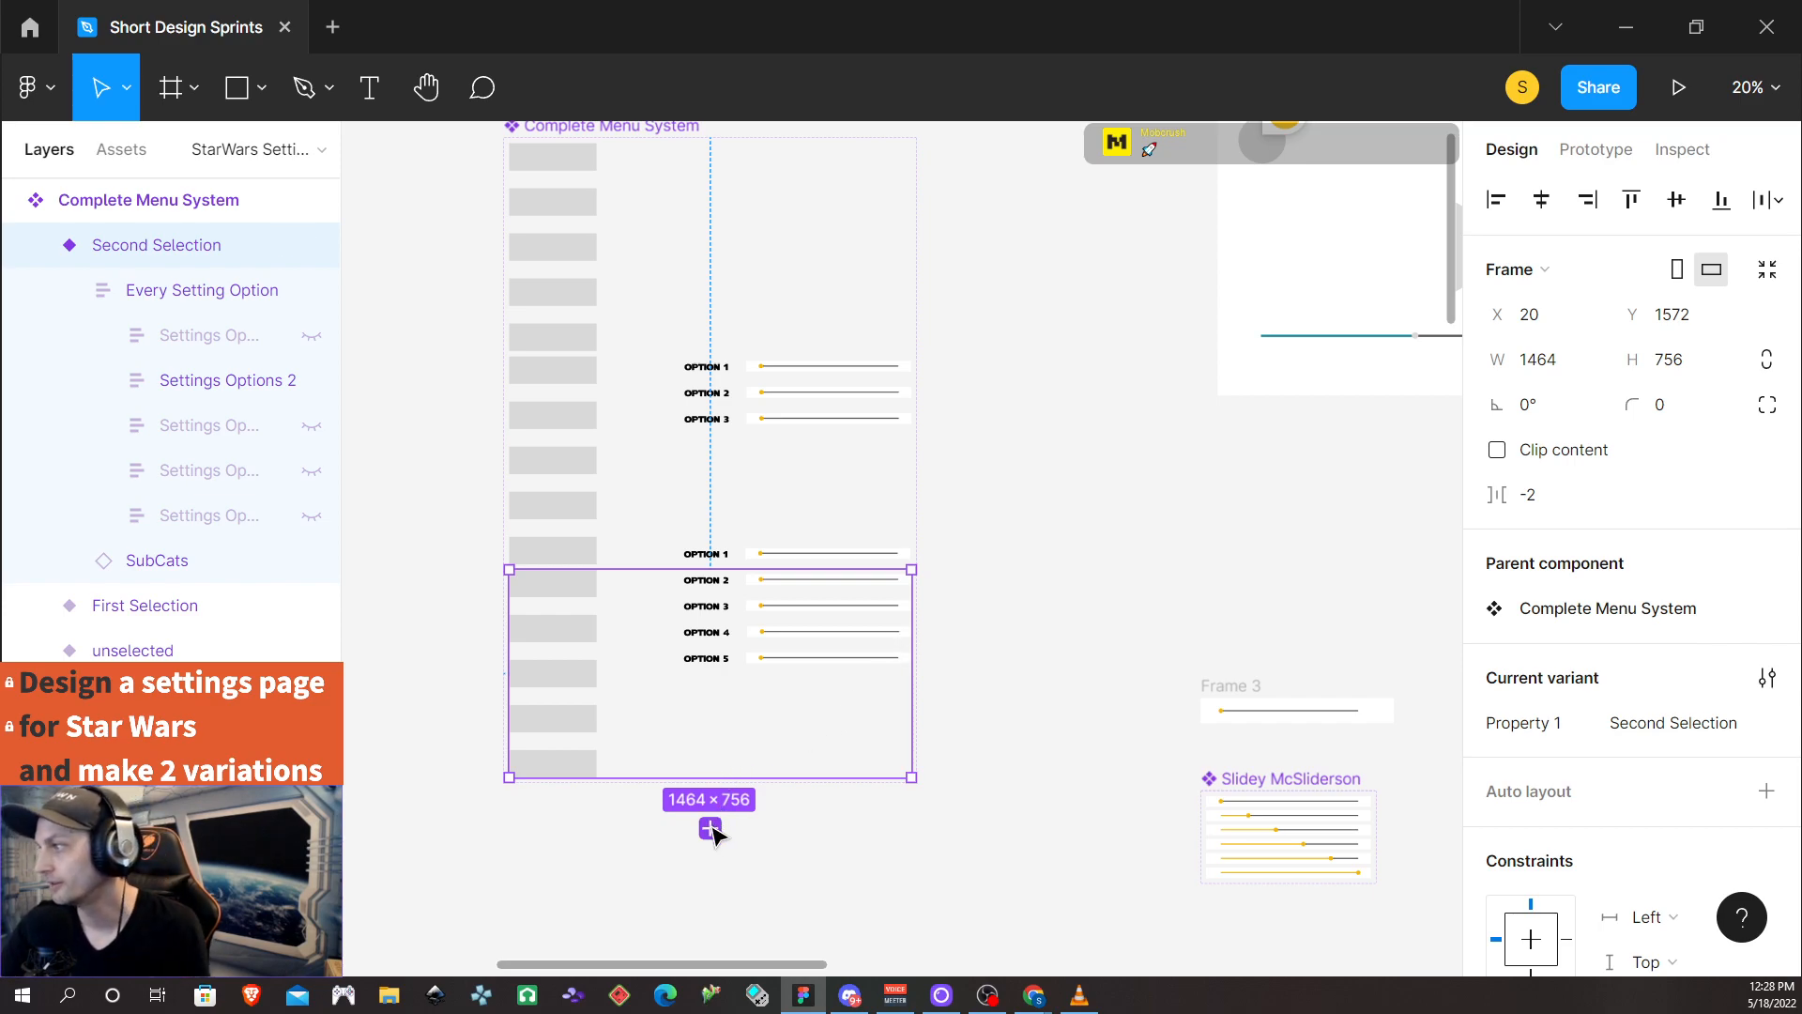
{"action": "left_click", "coordinate": [38, 246]}
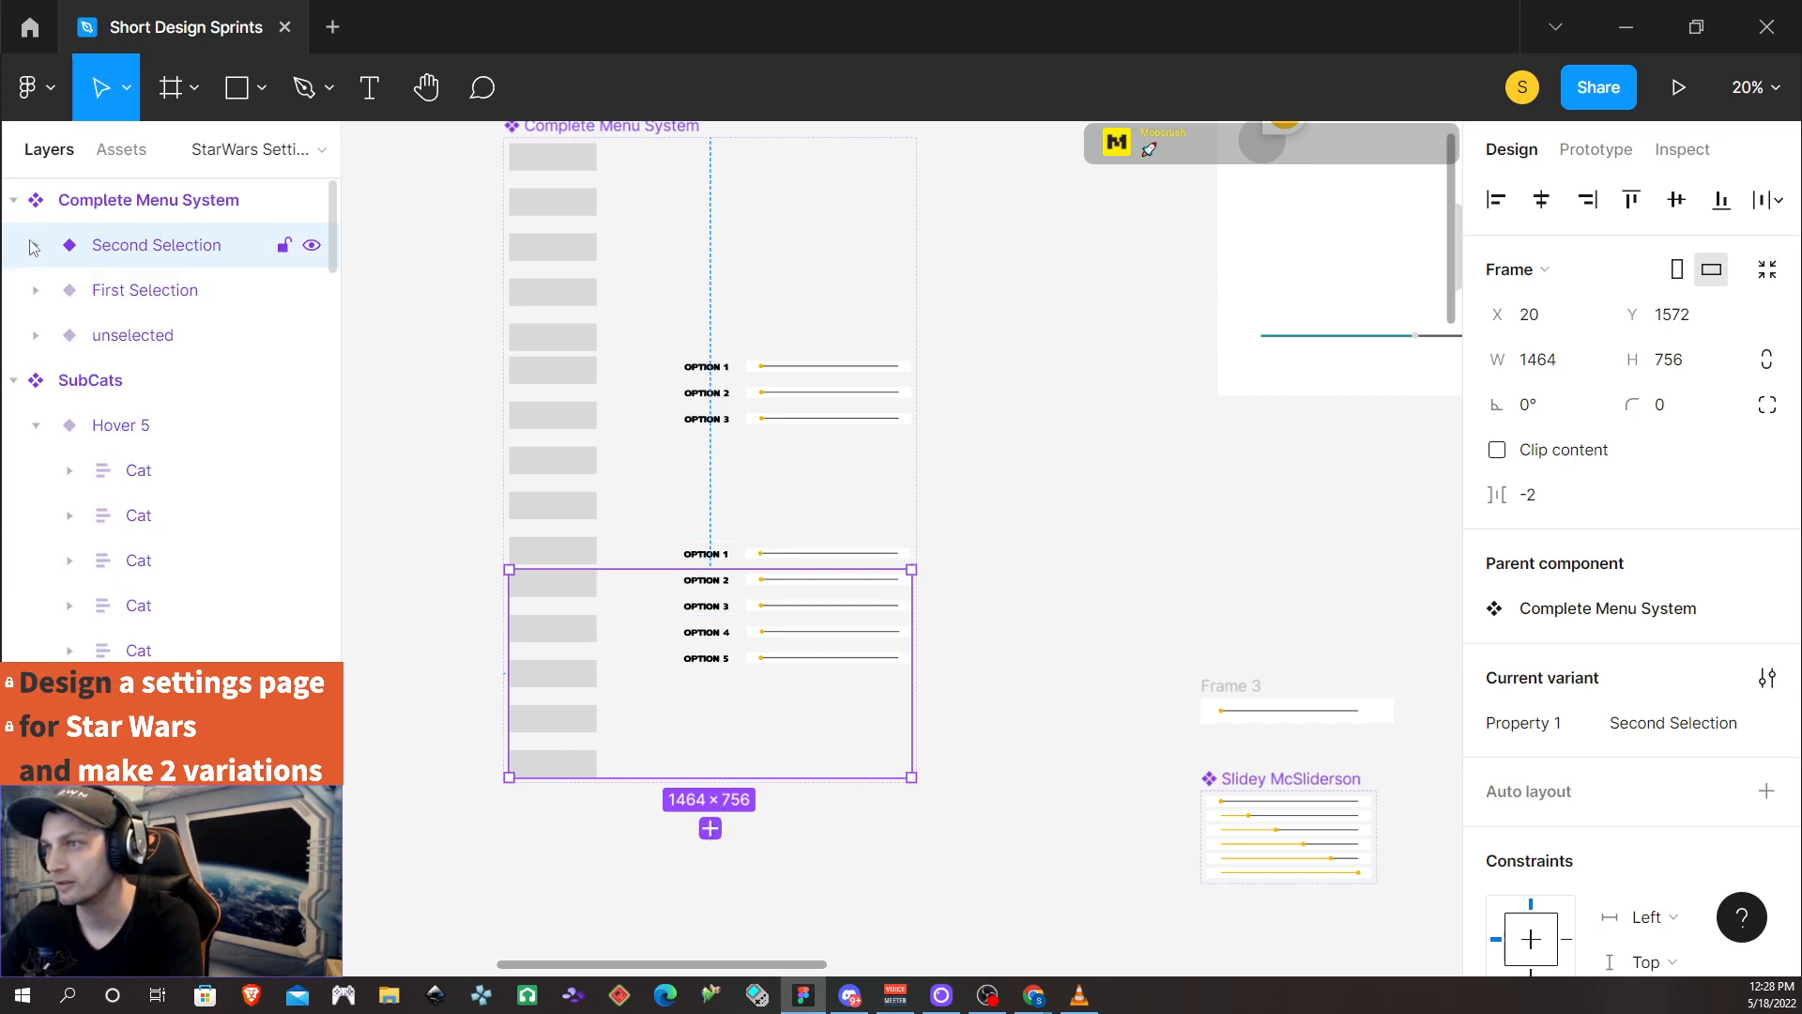
Add a fourth variant below Second Selection in Complete Menu System and set its Property 1 value to Third Selection
{"action": "left_click", "coordinate": [710, 827]}
{"action": "type", "text": "Third Se"}
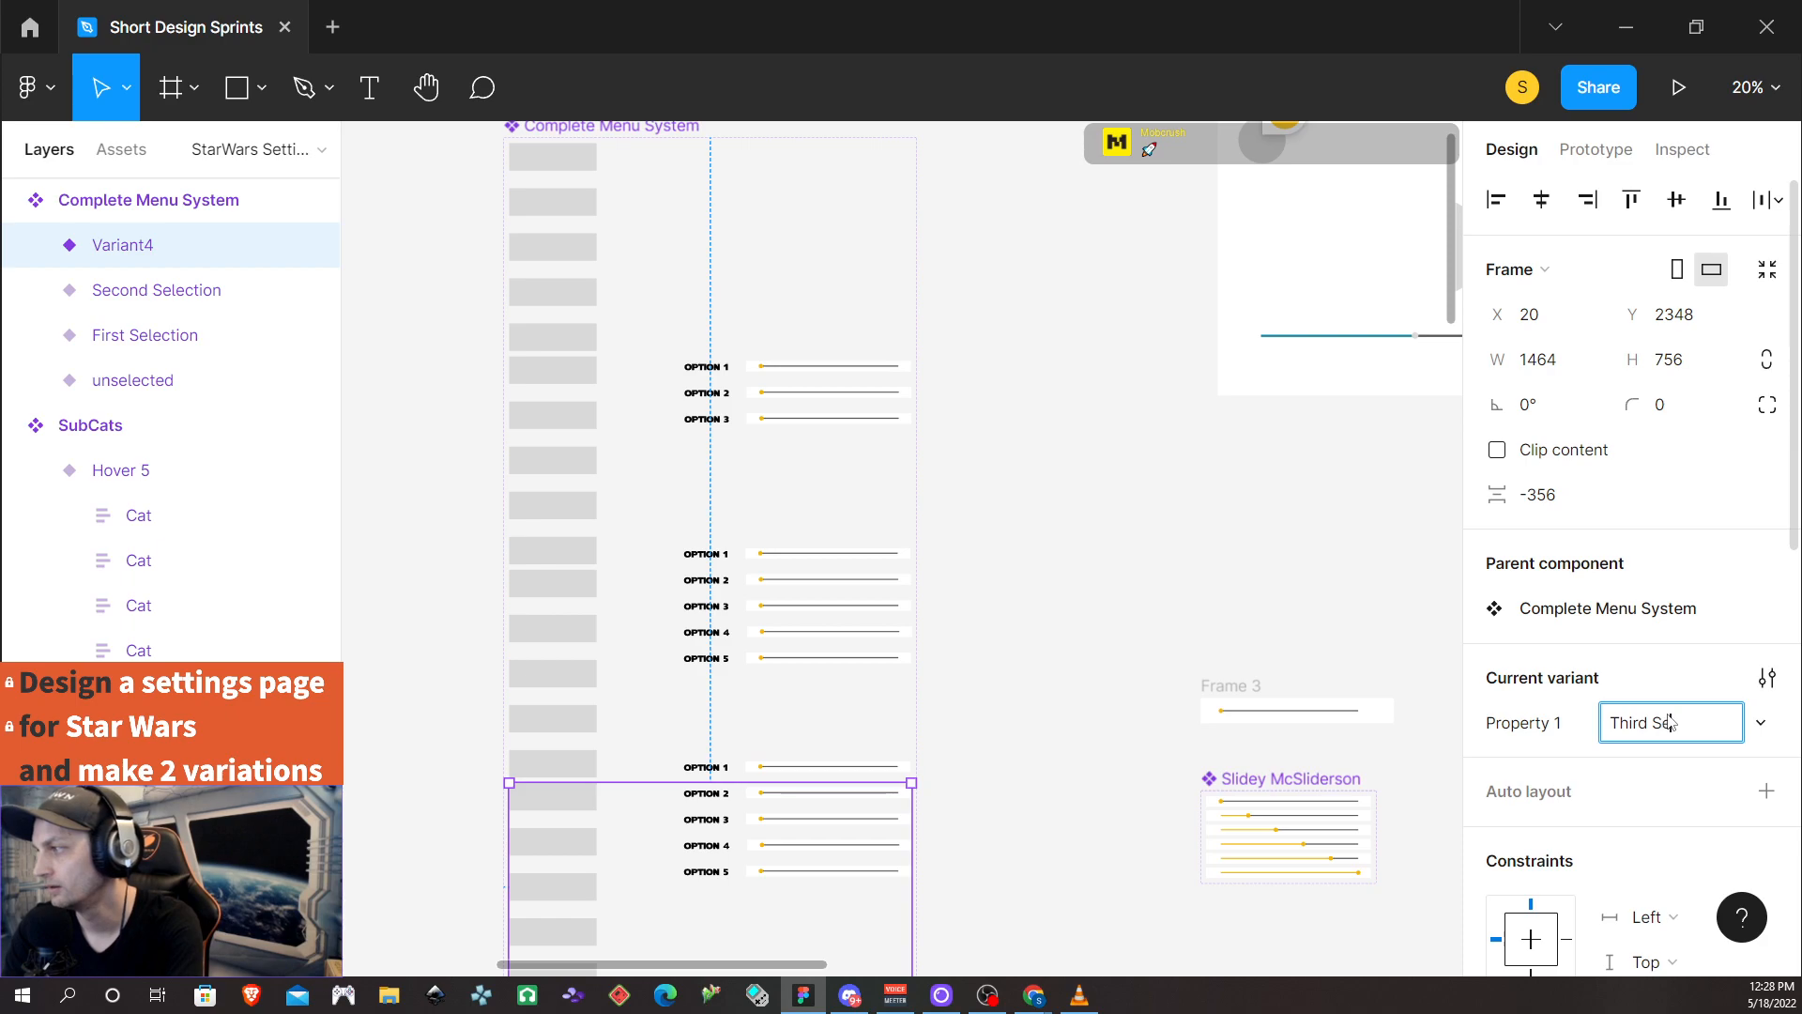
{"action": "key", "text": "Return"}
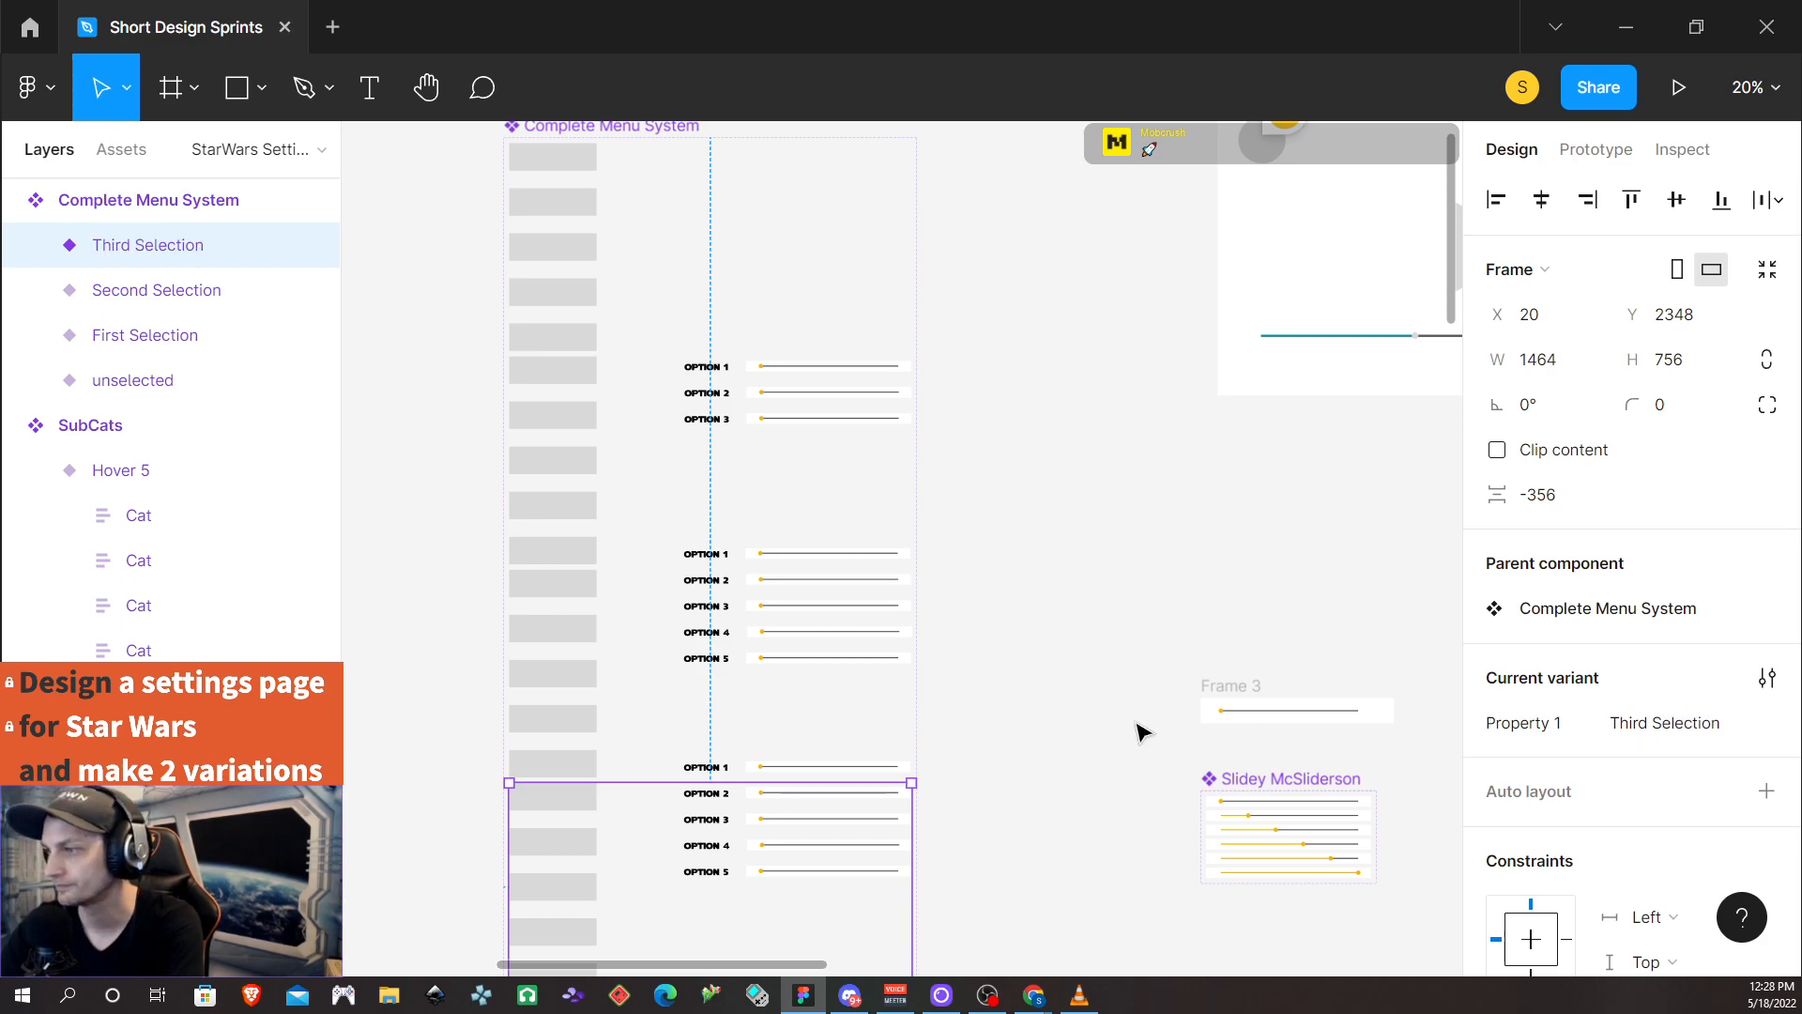
In the Third Selection variant, hide Settings Options 2 and show Settings Options 3
{"action": "scroll", "coordinate": [845, 704], "scroll_direction": "down", "scroll_amount": 2}
{"action": "double_click", "coordinate": [794, 724]}
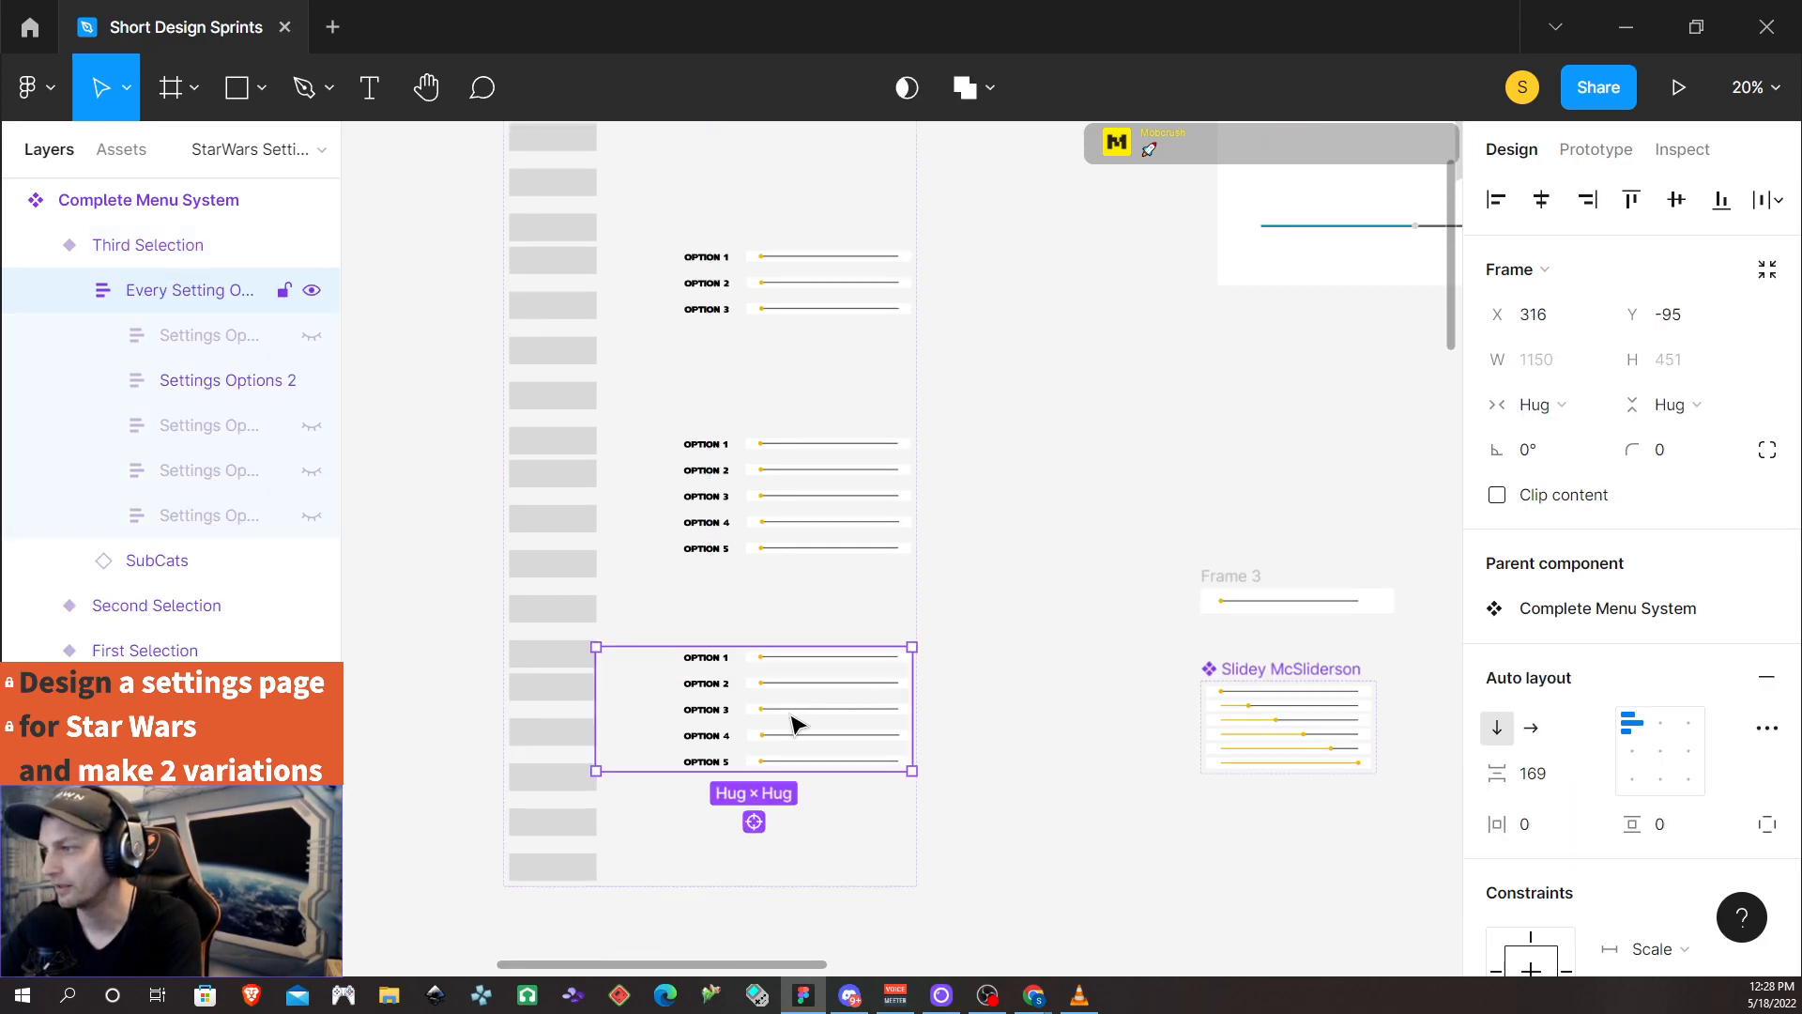
{"action": "left_click", "coordinate": [313, 382]}
{"action": "left_click", "coordinate": [312, 425]}
{"action": "scroll", "coordinate": [964, 748], "scroll_direction": "down", "scroll_amount": 1}
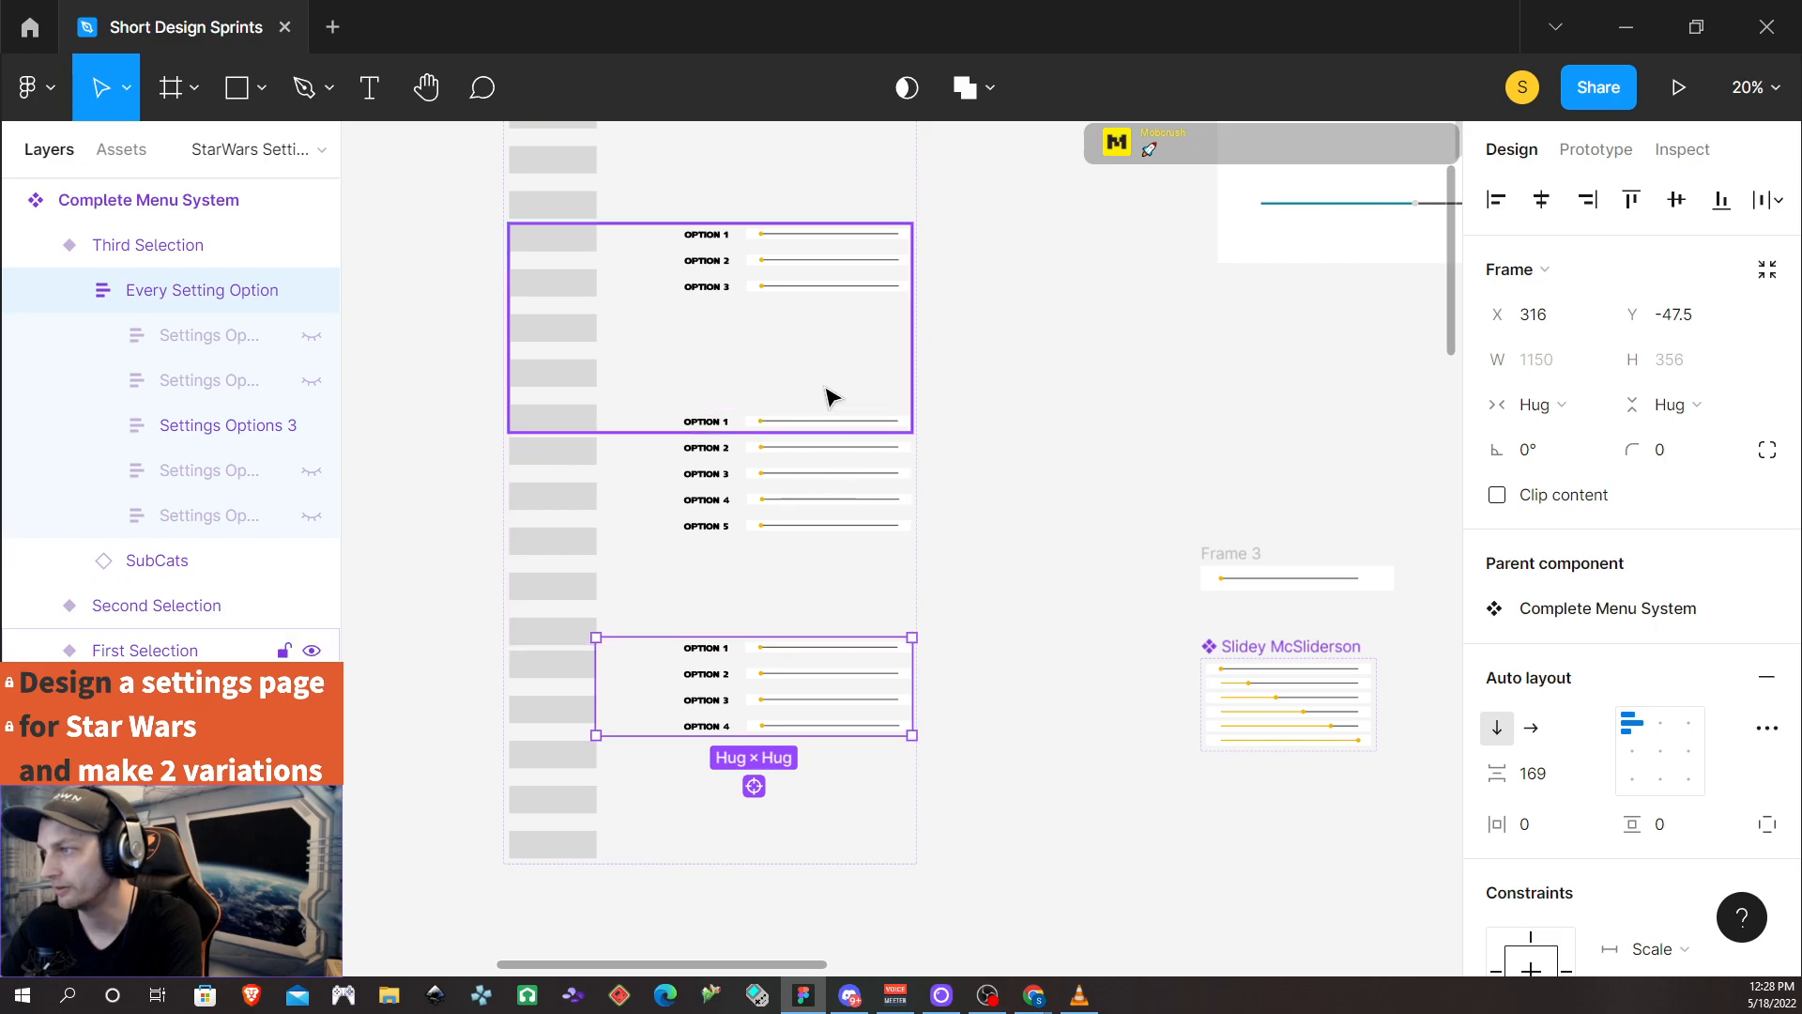
Move the Every Setting Option group inside Second Selection down to the variant's top edge at X 318, Y 0
{"action": "left_click", "coordinate": [822, 472]}
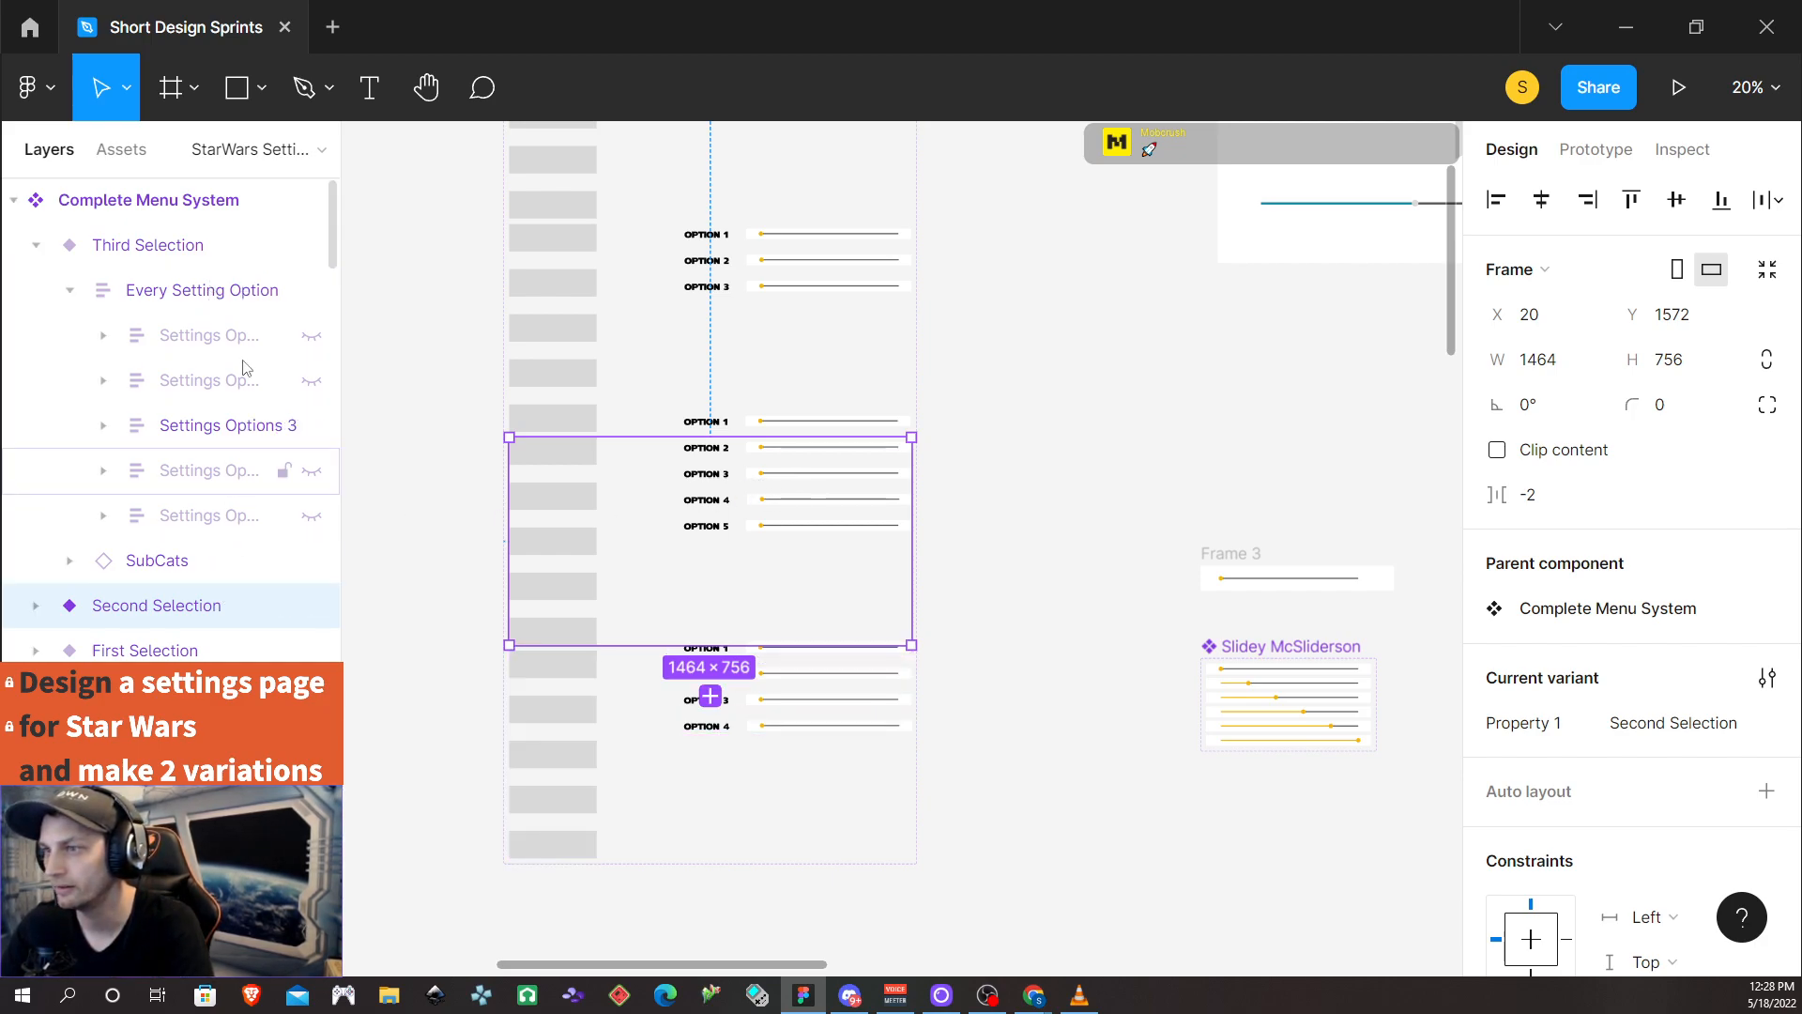
{"action": "double_click", "coordinate": [822, 252]}
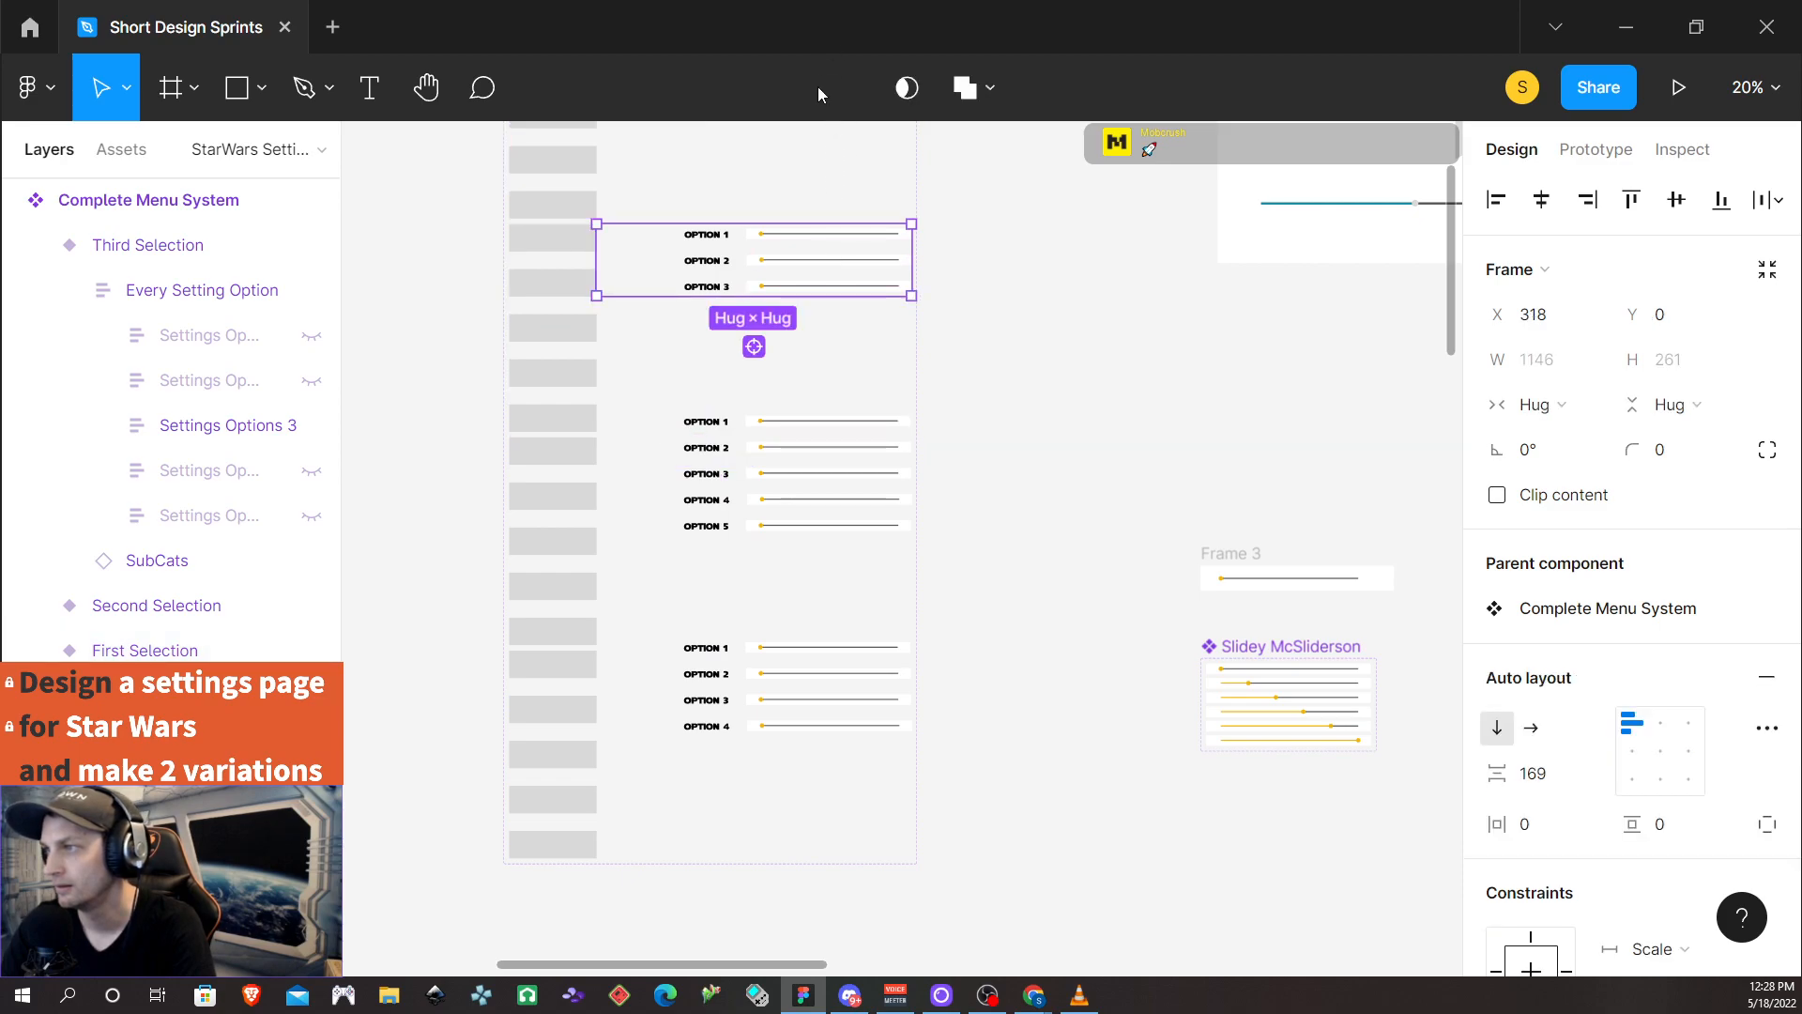
{"action": "left_click", "coordinate": [804, 457]}
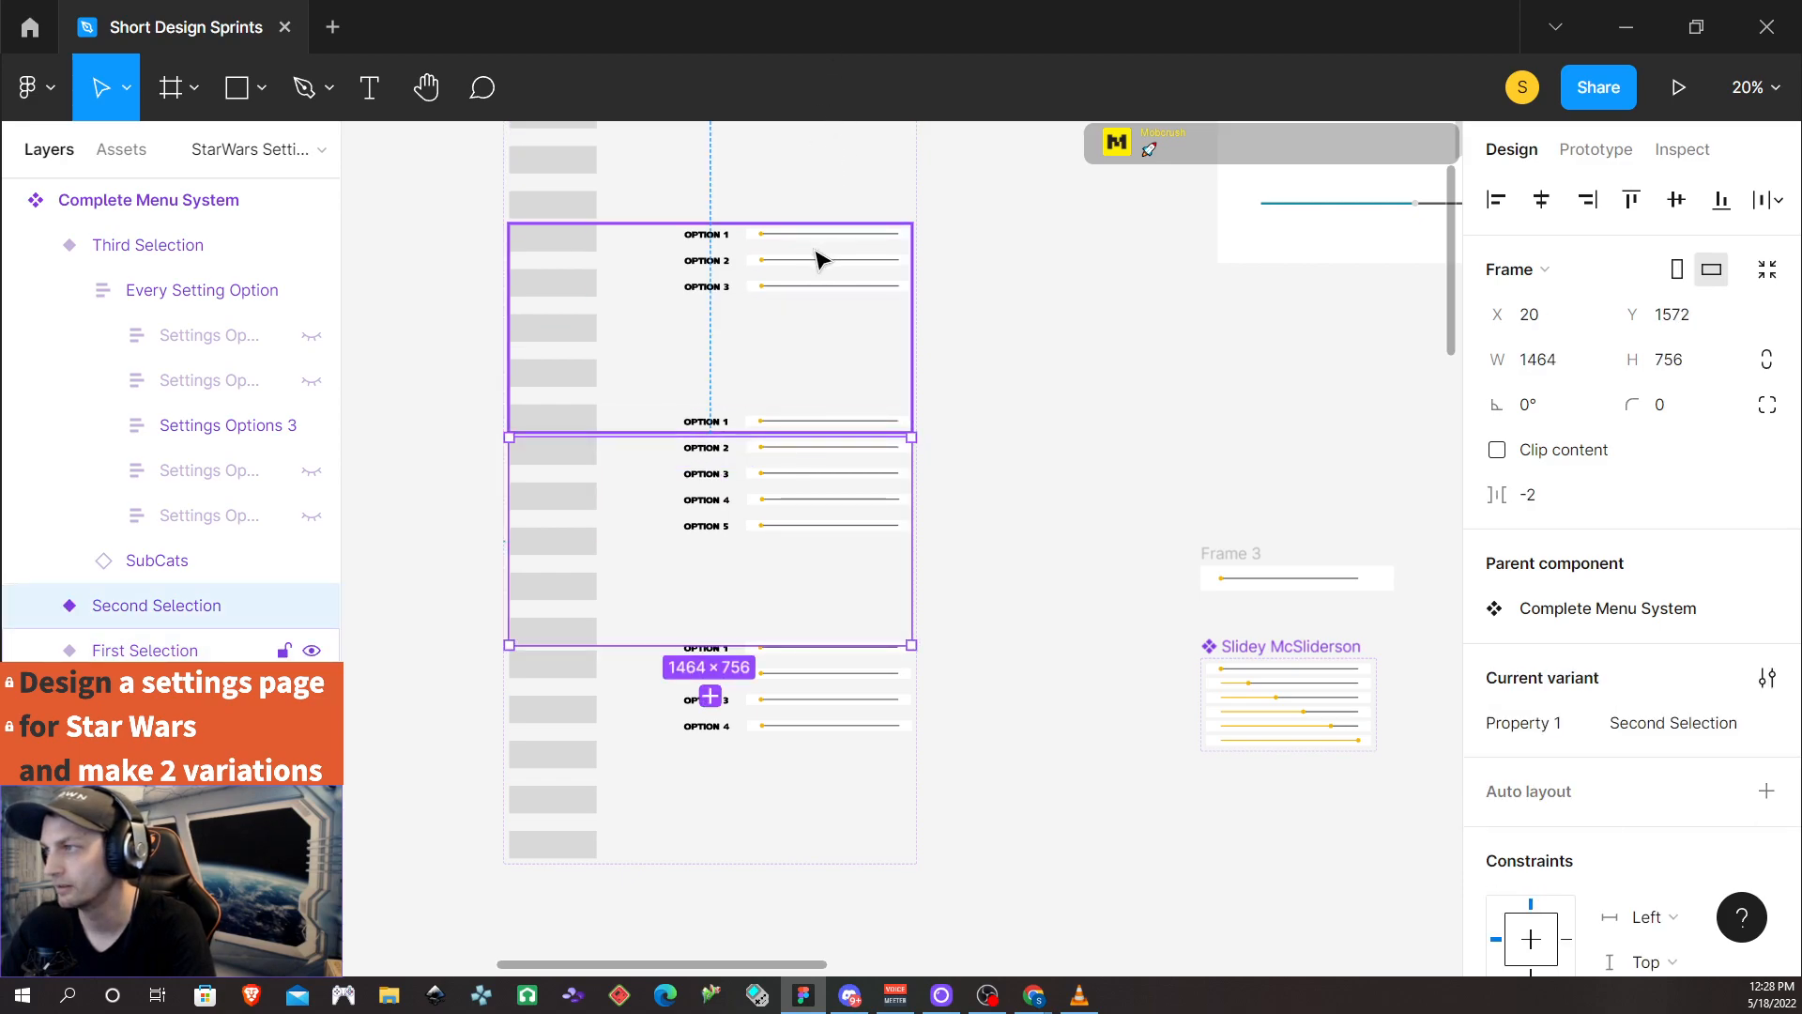
{"action": "double_click", "coordinate": [825, 495]}
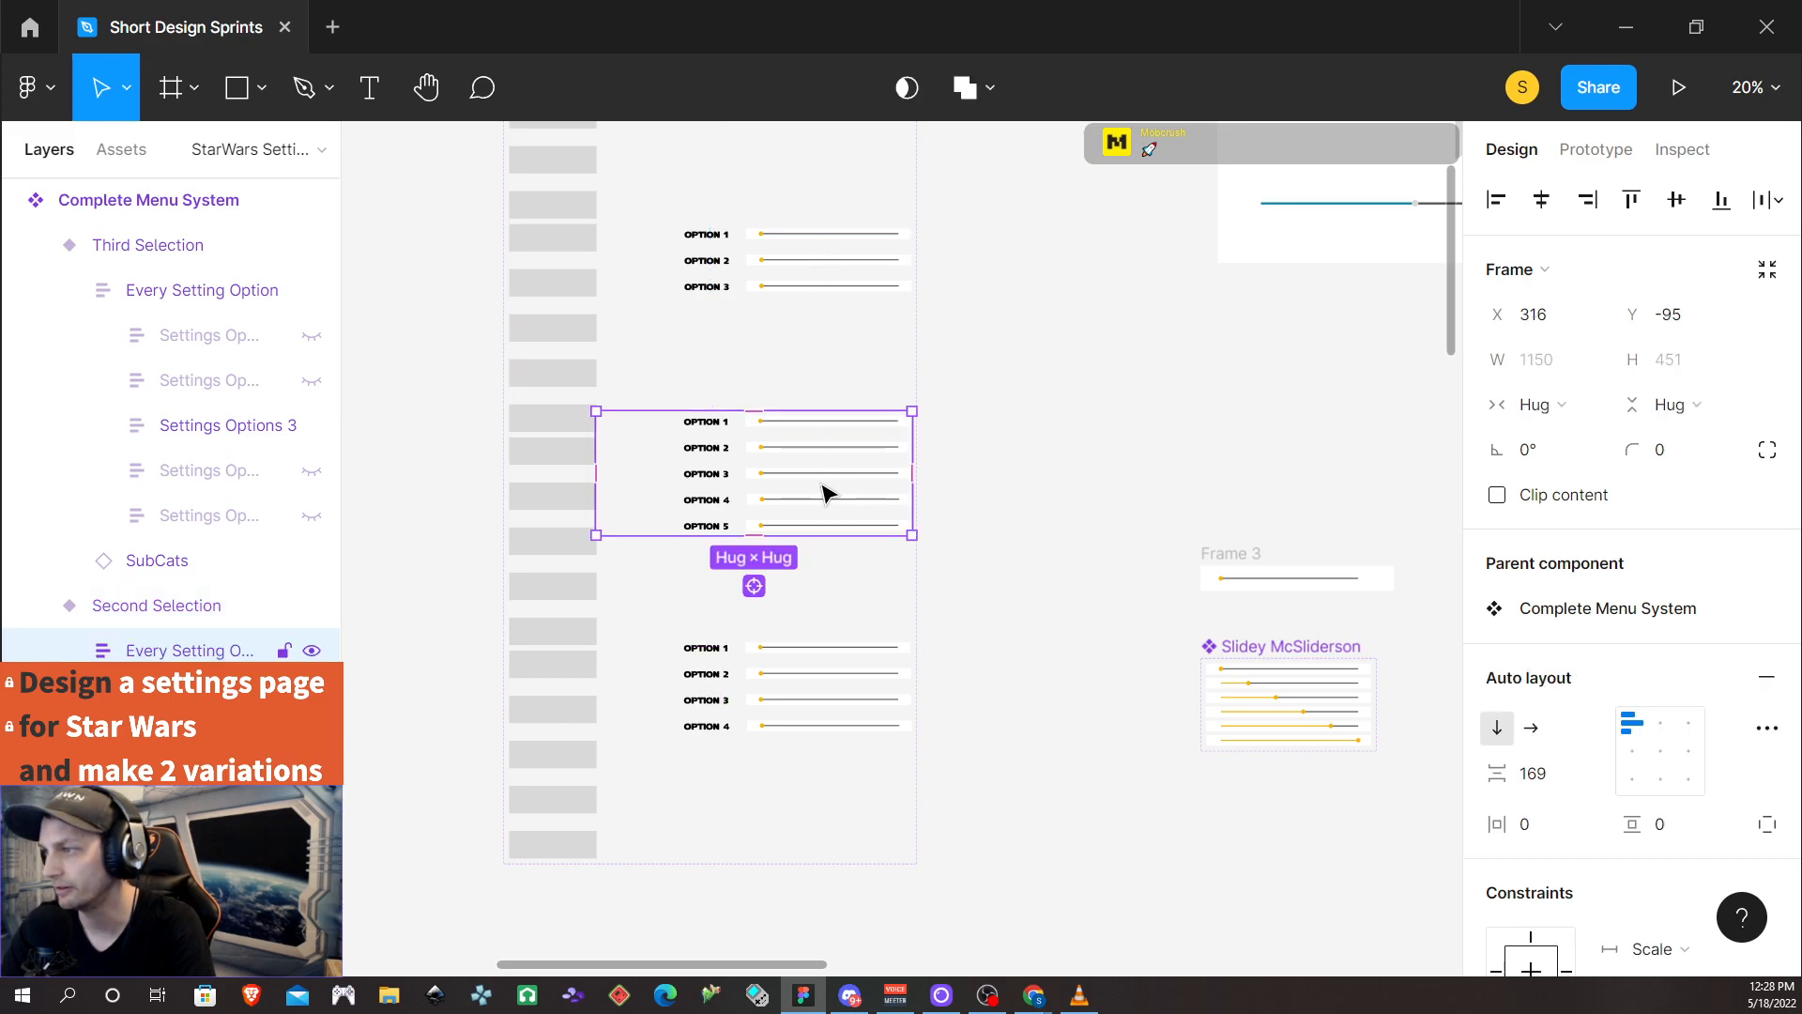
{"action": "left_click_drag", "start_coordinate": [825, 494], "coordinate": [829, 515]}
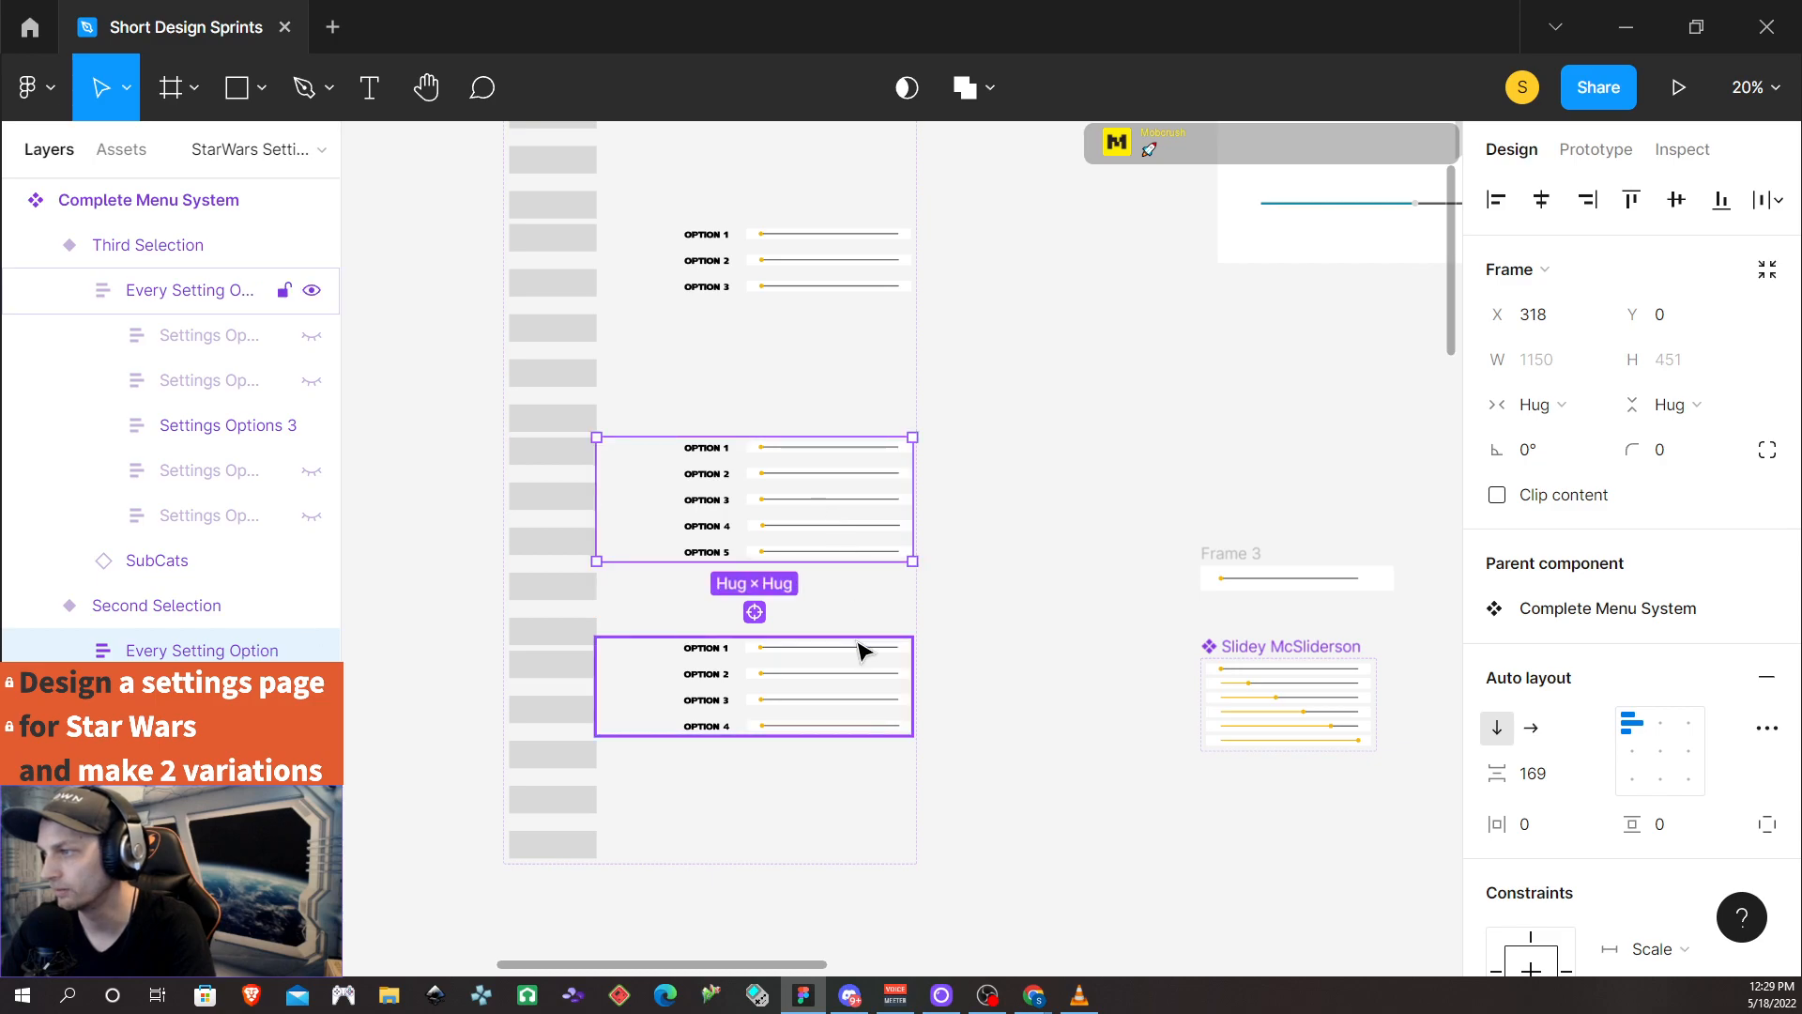
Move the Every Setting Option group inside Third Selection to X 318, Y 0 and collapse the layers of the expanded variants
{"action": "double_click", "coordinate": [845, 675]}
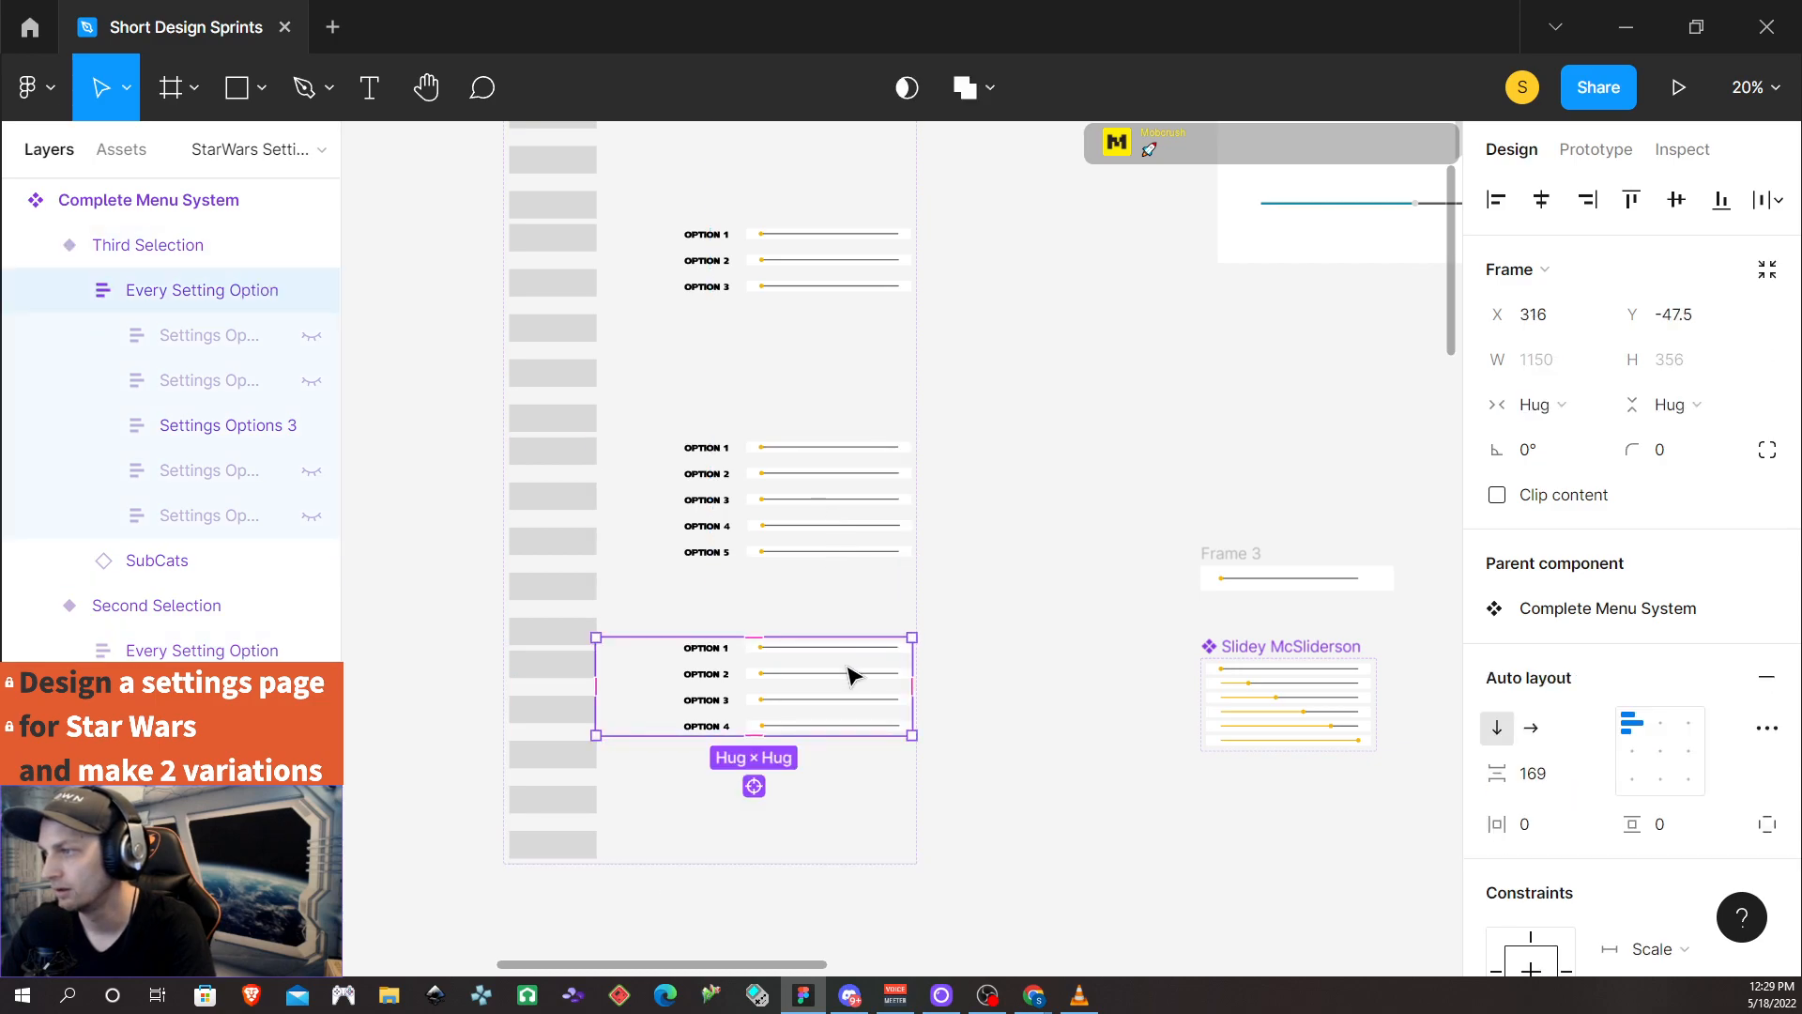
{"action": "left_click_drag", "start_coordinate": [849, 678], "coordinate": [852, 689]}
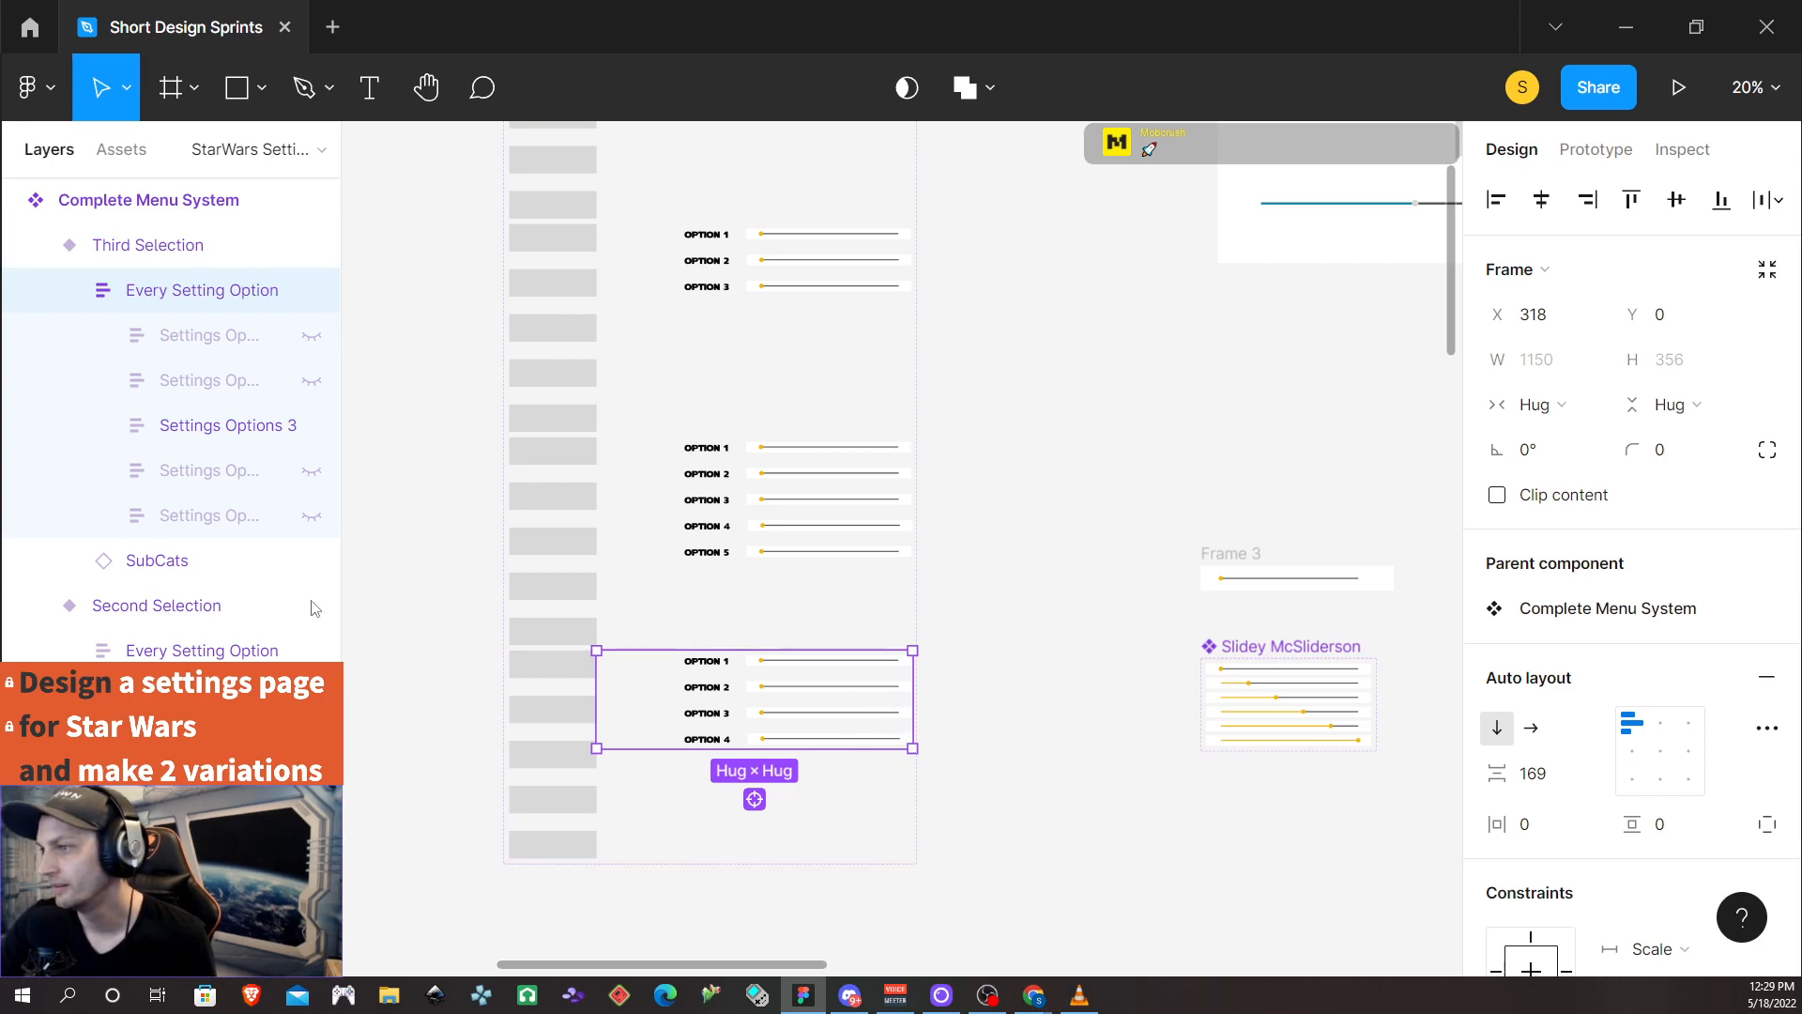
{"action": "left_click", "coordinate": [553, 754]}
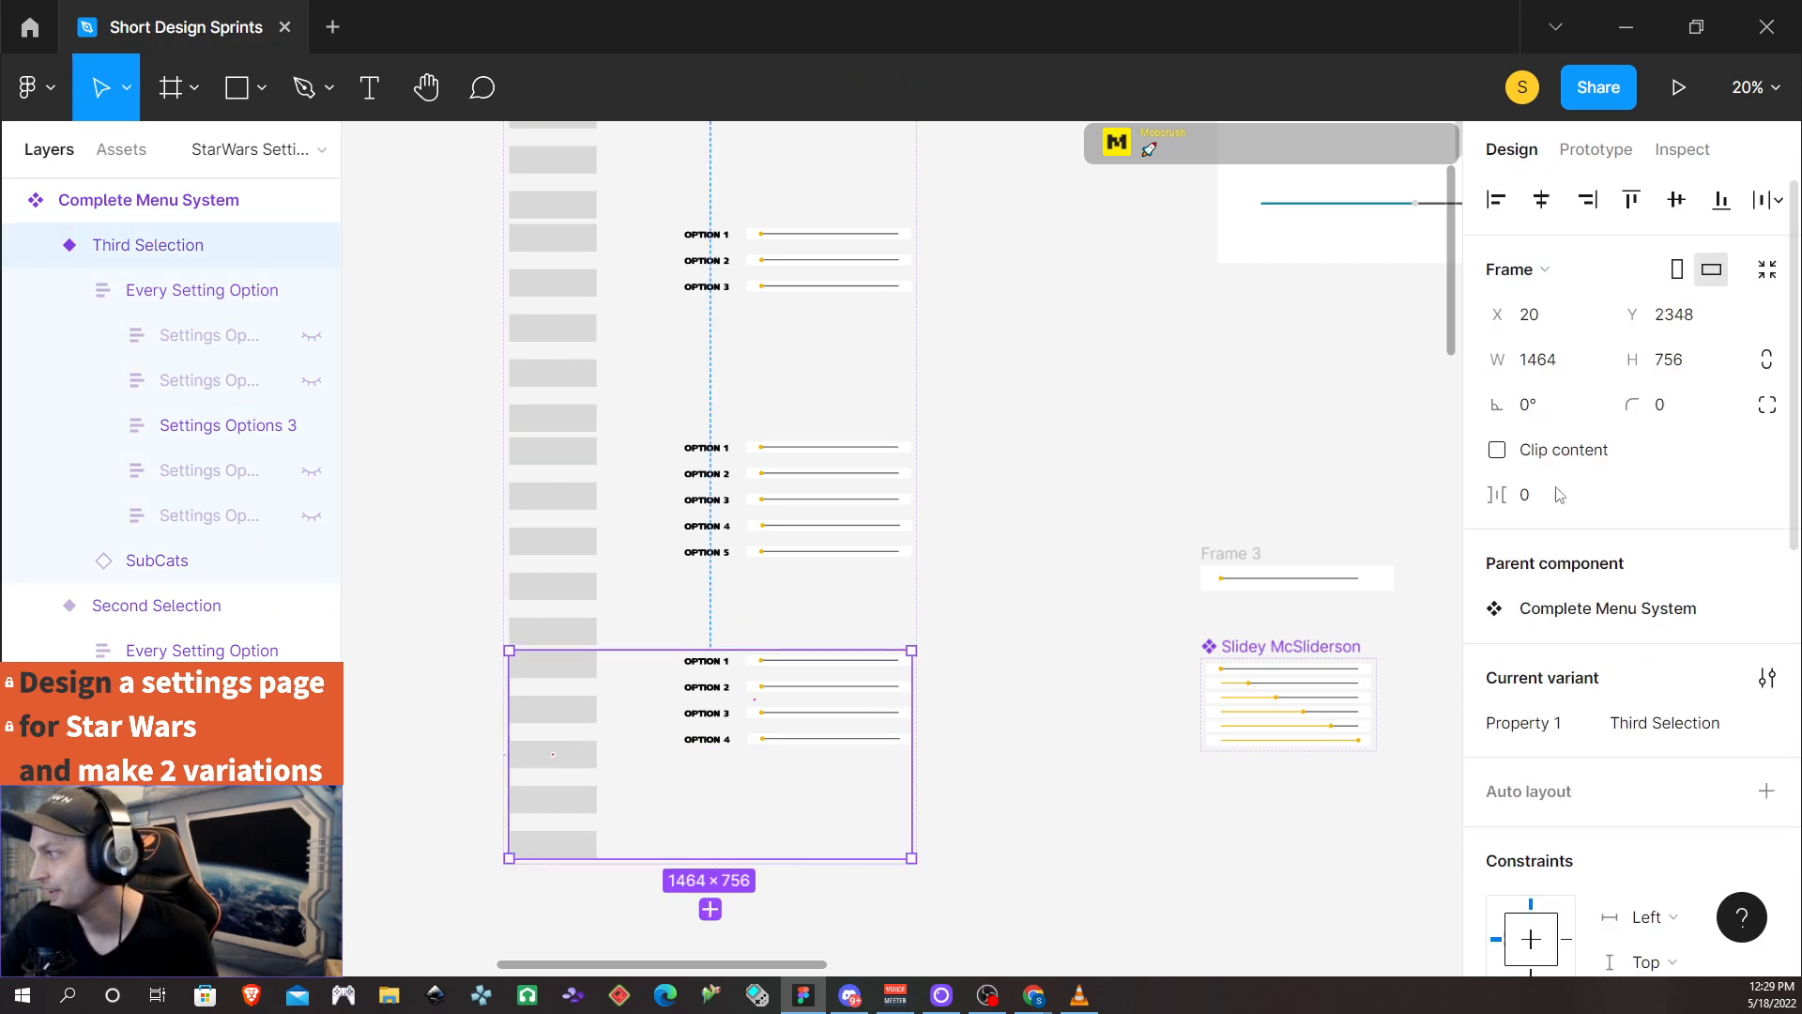
{"action": "left_click", "coordinate": [36, 246]}
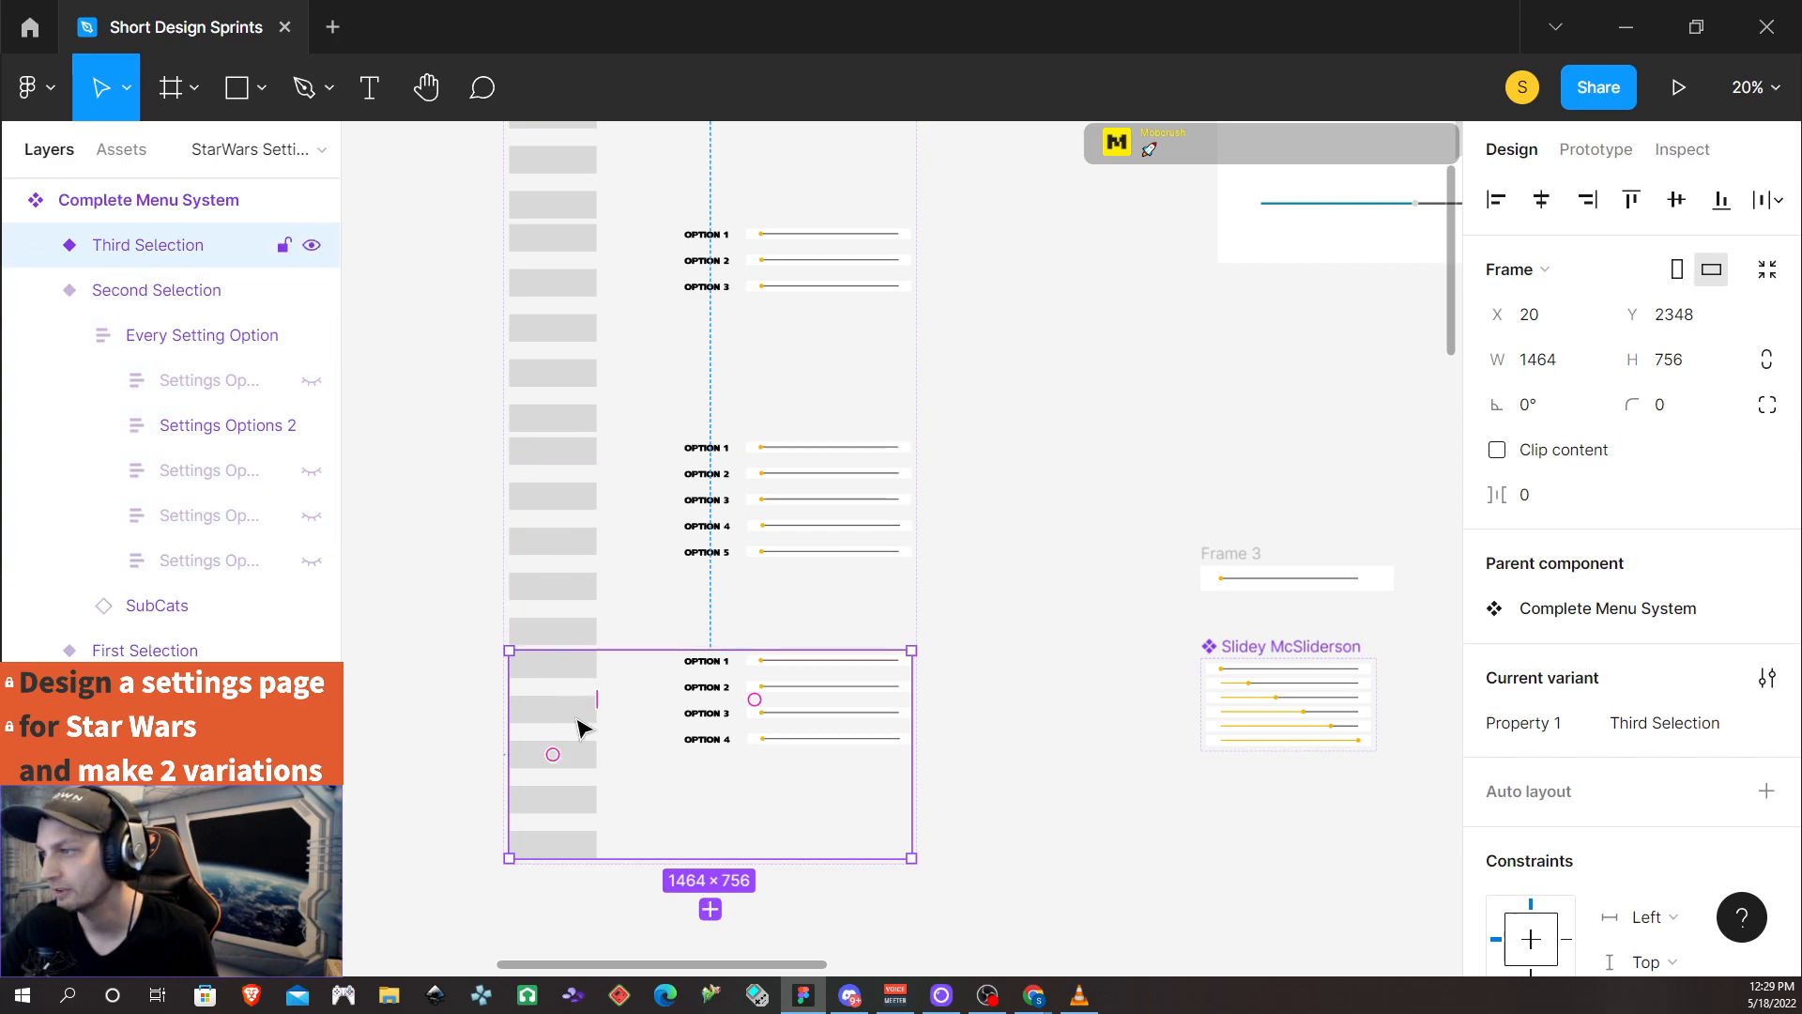
{"action": "left_click", "coordinate": [36, 291]}
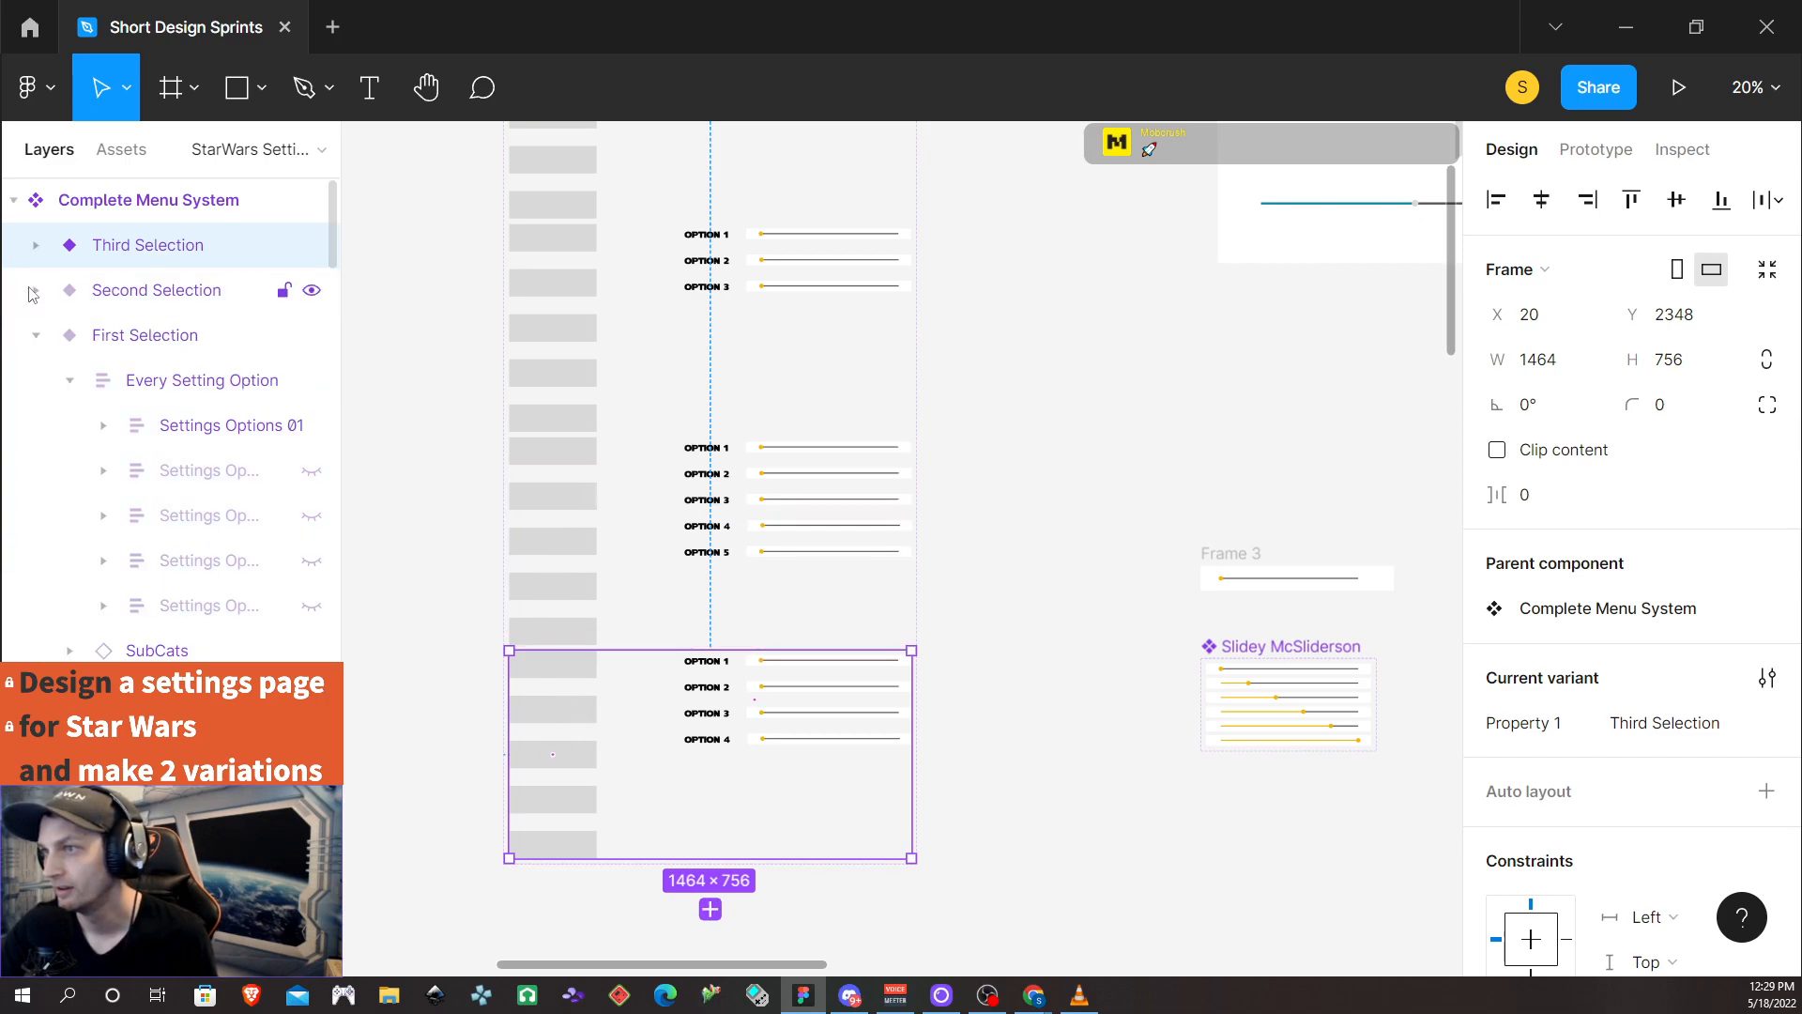
{"action": "left_click", "coordinate": [36, 336]}
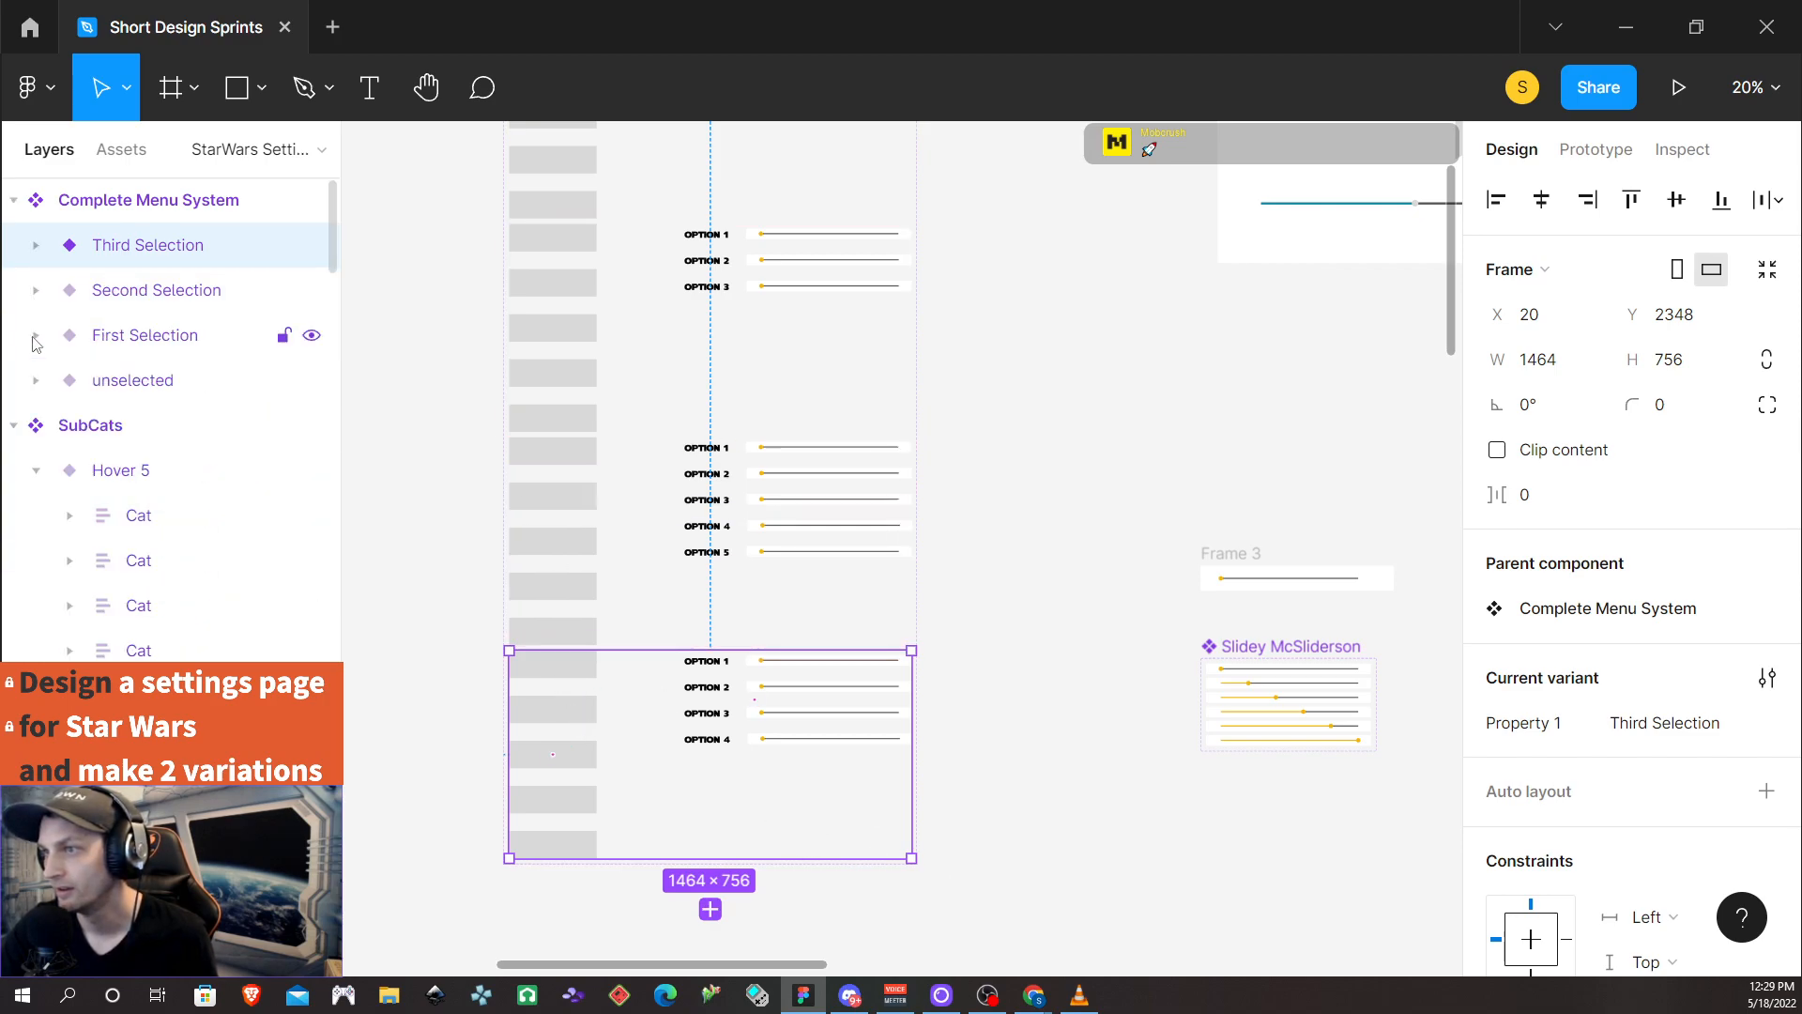
Add a fifth variant below Third Selection in Complete Menu System and set its Property 1 value to Fourth Selection
{"action": "left_click", "coordinate": [709, 911]}
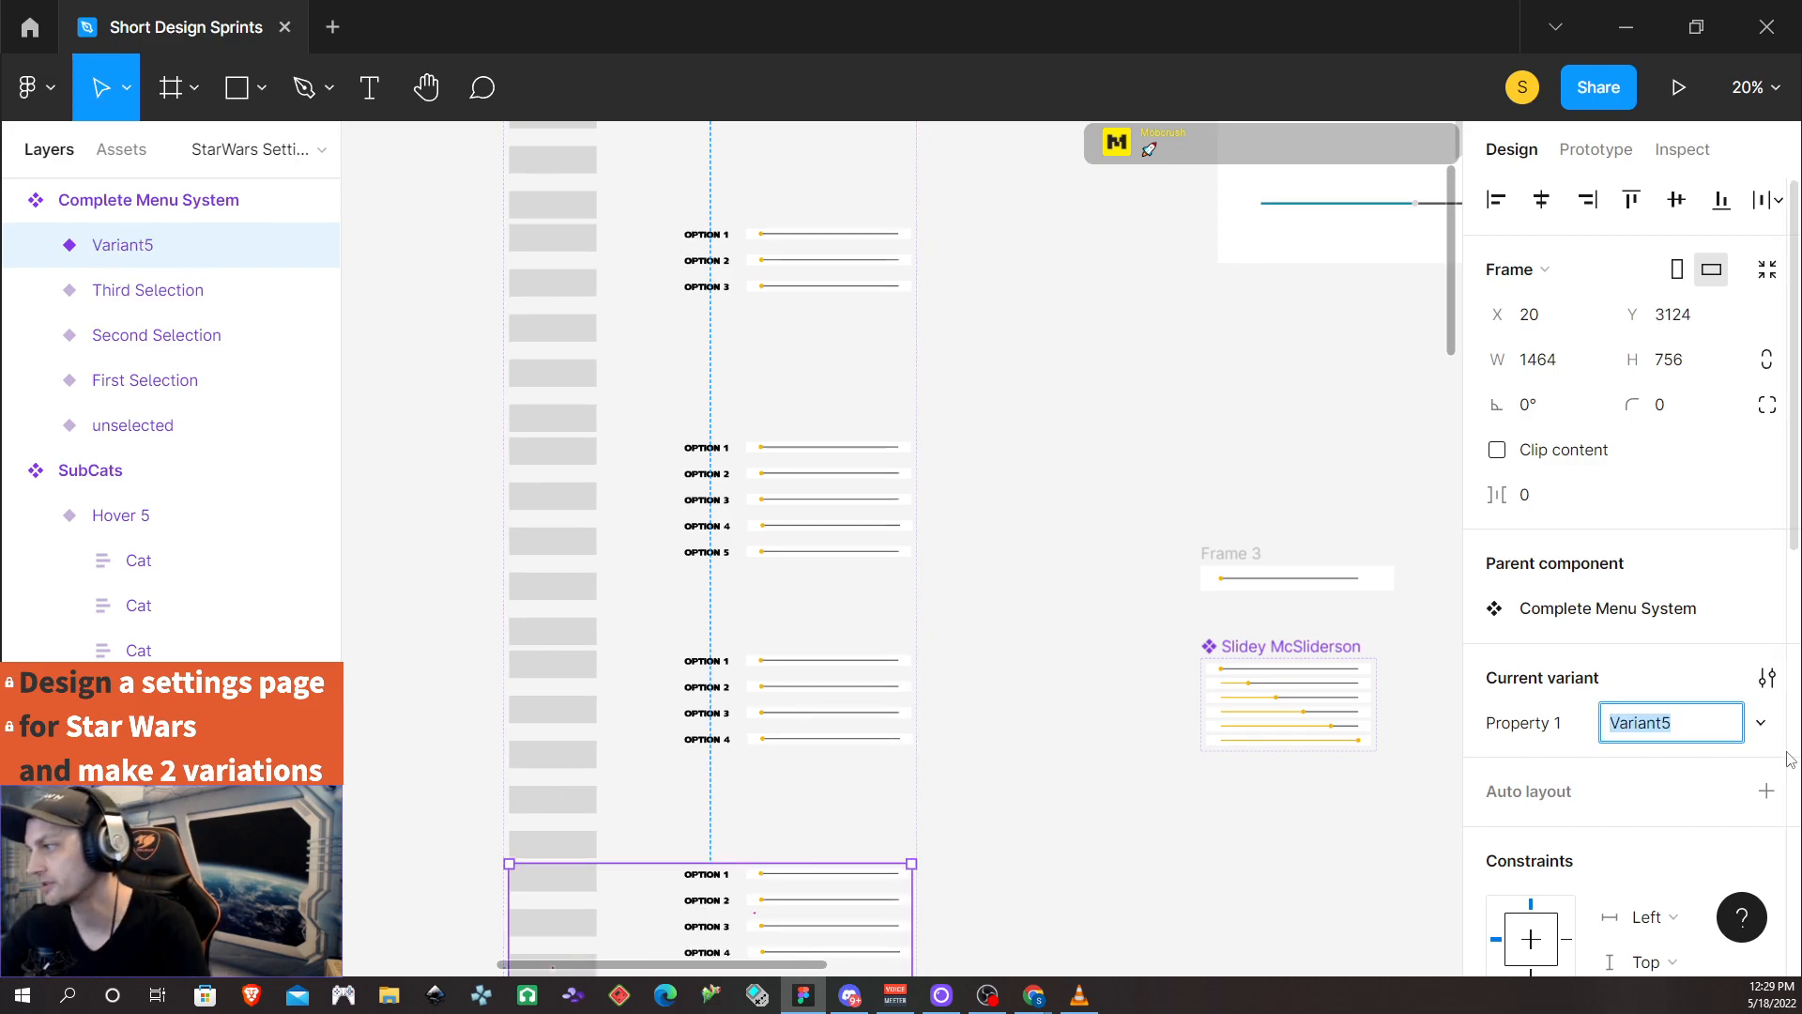
{"action": "type", "text": "Fourth Selection"}
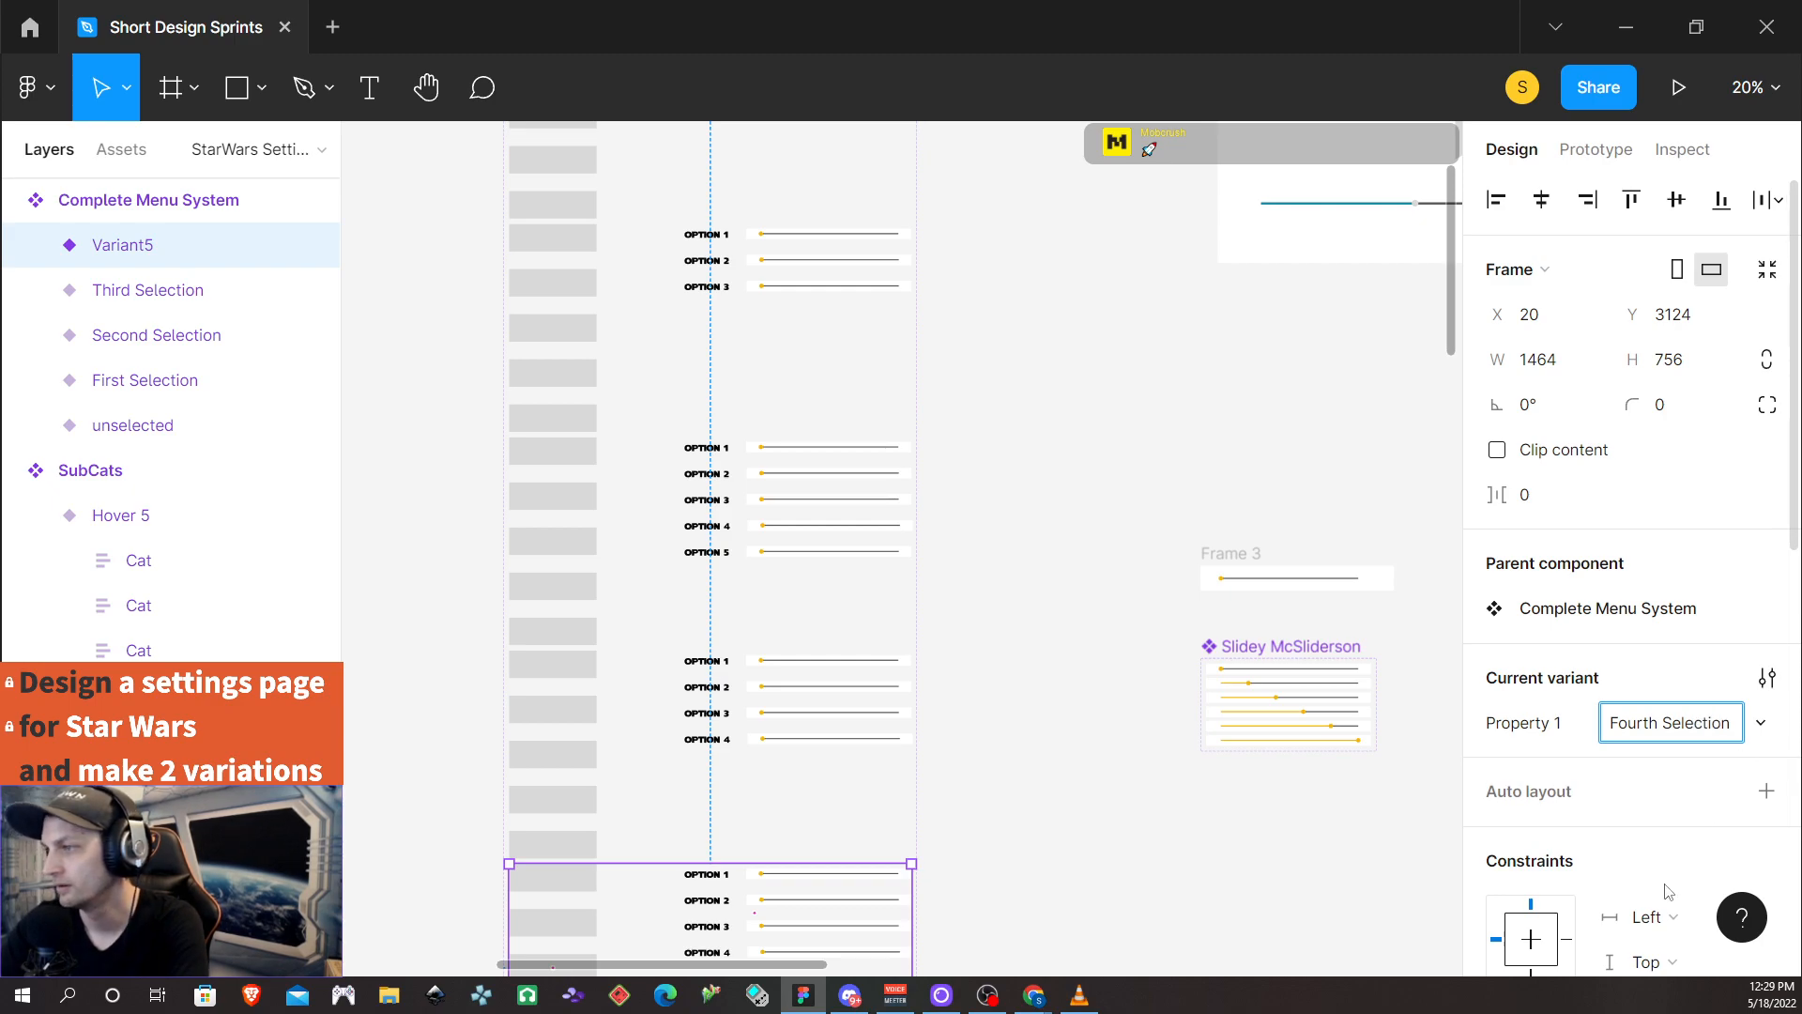
{"action": "left_click", "coordinate": [1231, 781]}
In Fourth Selection, show Settings Options 4 instead of Settings Options 3 and move the Every Setting Option group to X 318, Y 0
{"action": "scroll", "coordinate": [1087, 865], "scroll_direction": "up", "scroll_amount": 1}
{"action": "scroll", "coordinate": [1086, 865], "scroll_direction": "down", "scroll_amount": 3}
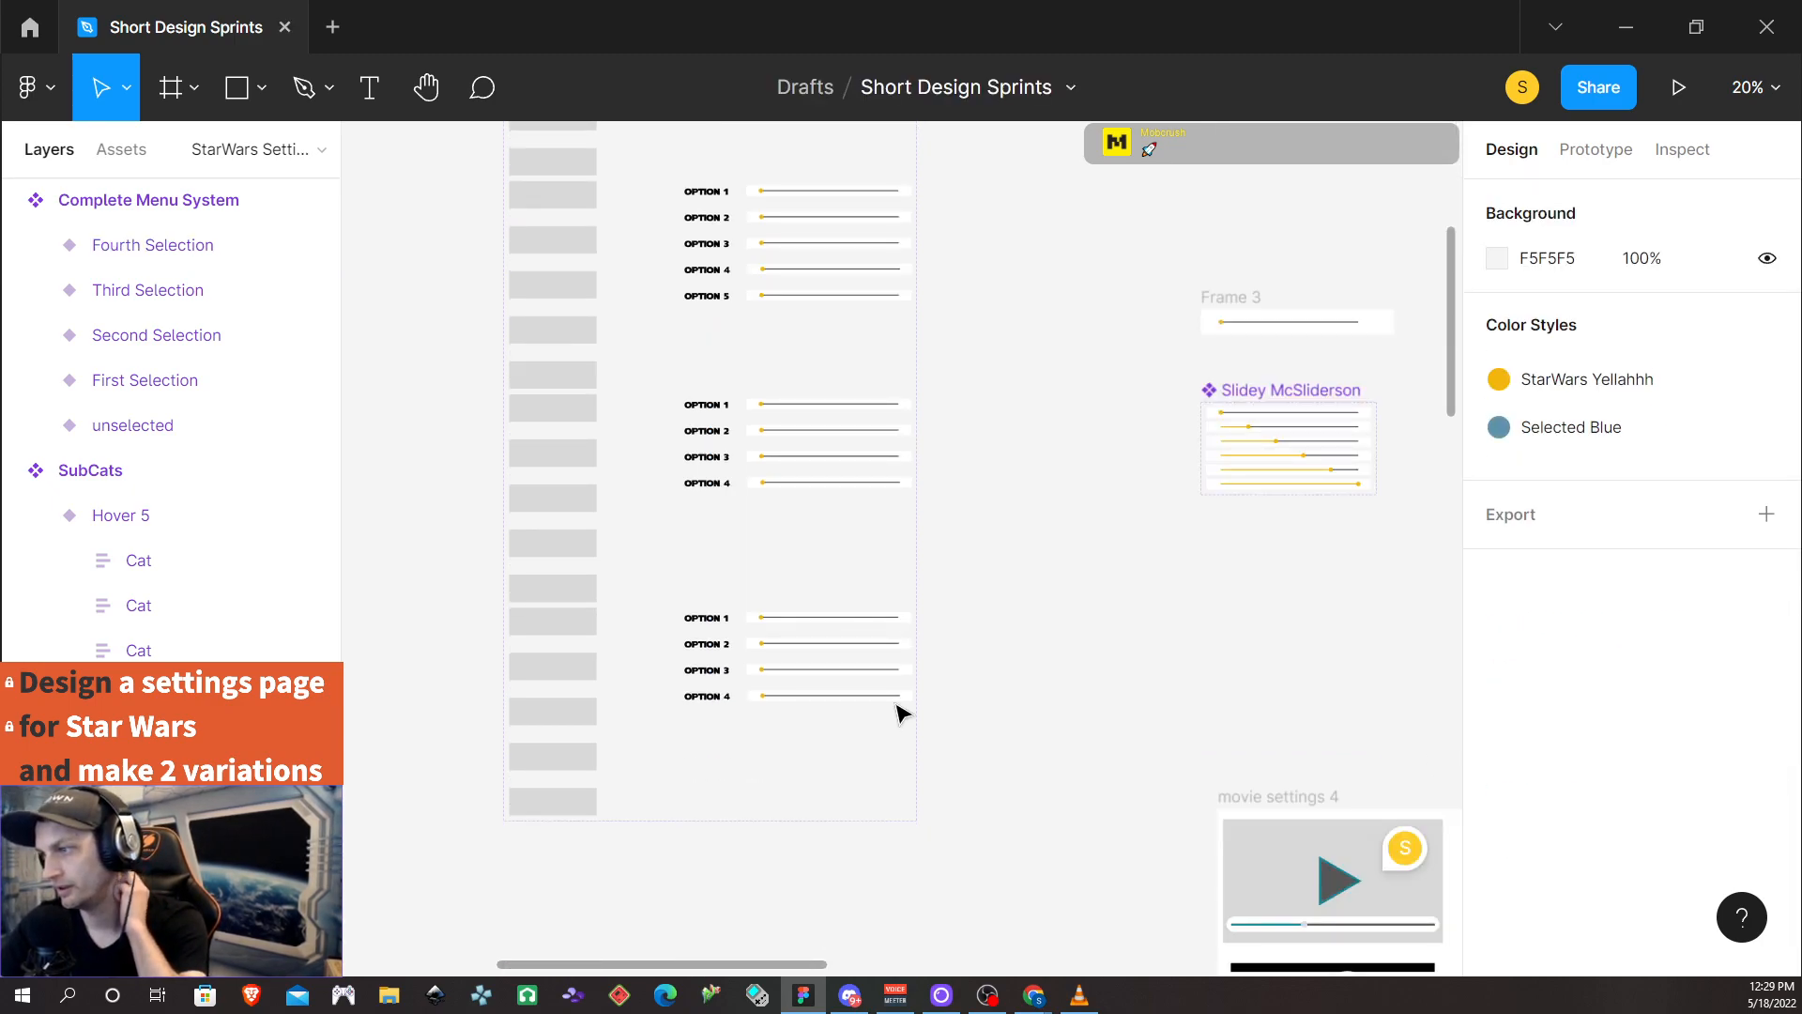
{"action": "left_click", "coordinate": [809, 641]}
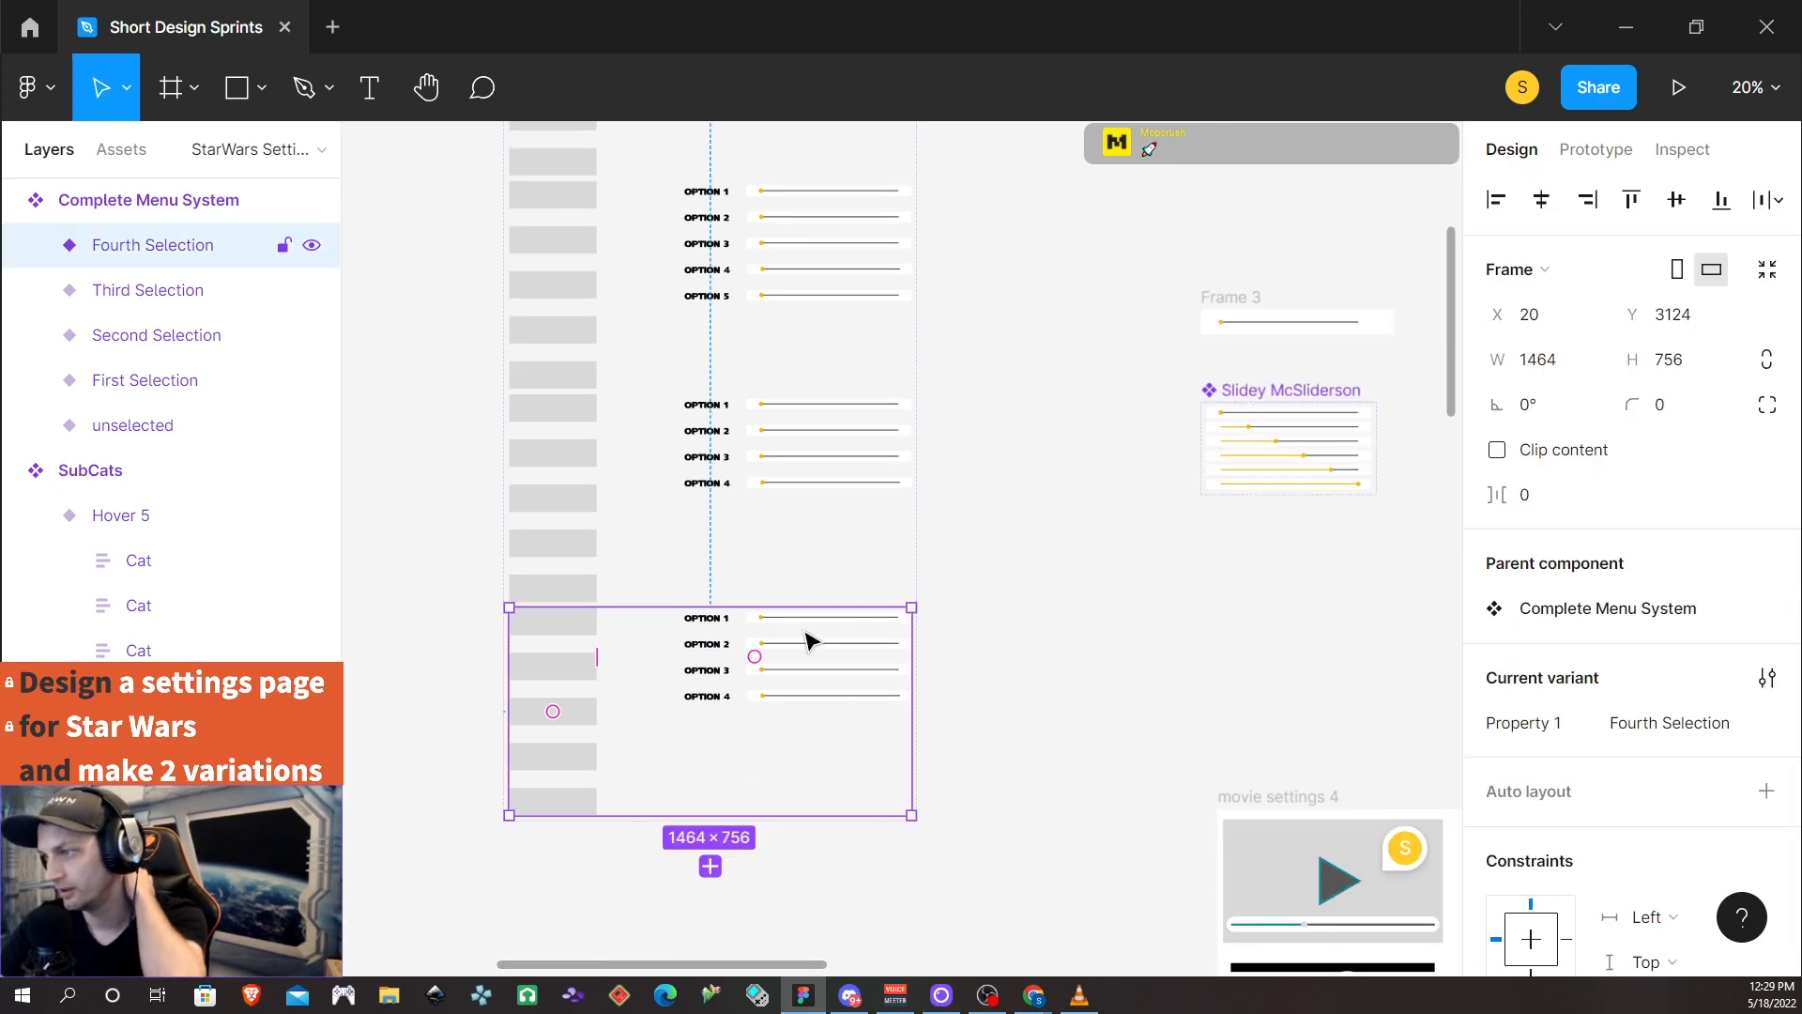
{"action": "left_click", "coordinate": [36, 245]}
{"action": "left_click", "coordinate": [311, 426]}
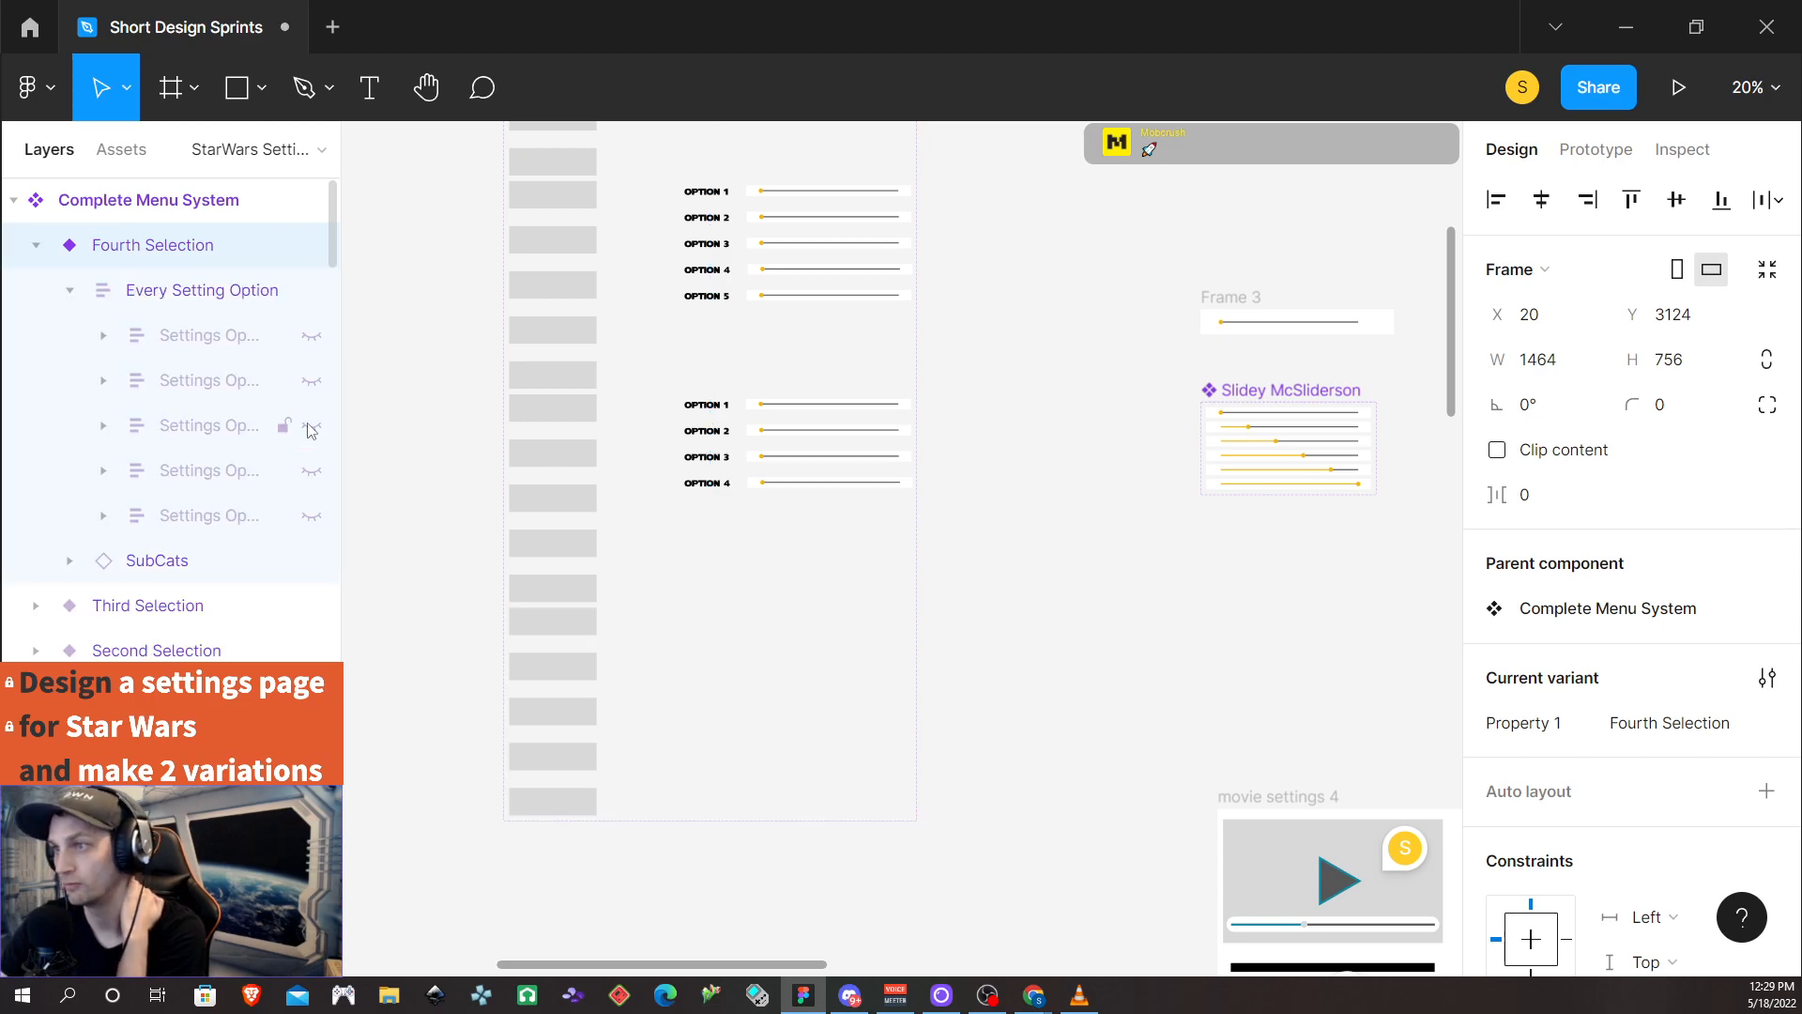
{"action": "left_click", "coordinate": [311, 470]}
{"action": "left_click_drag", "start_coordinate": [805, 588], "coordinate": [808, 637]}
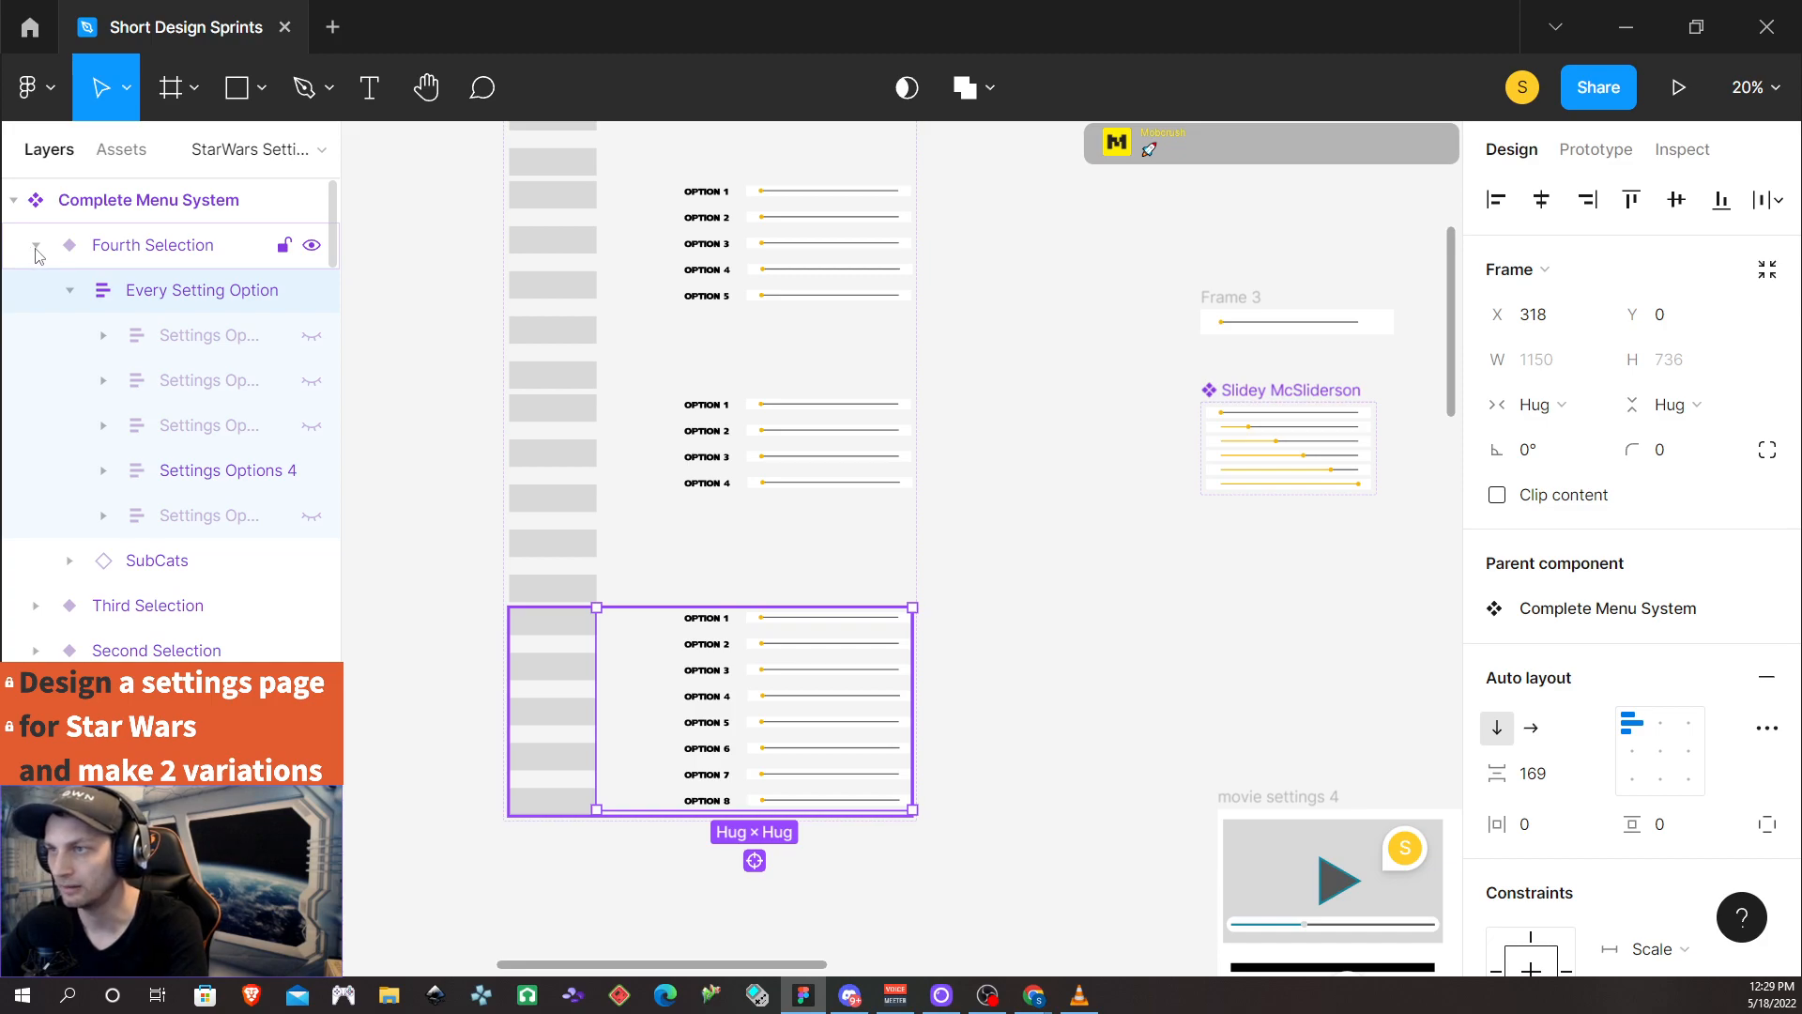
{"action": "left_click", "coordinate": [36, 247]}
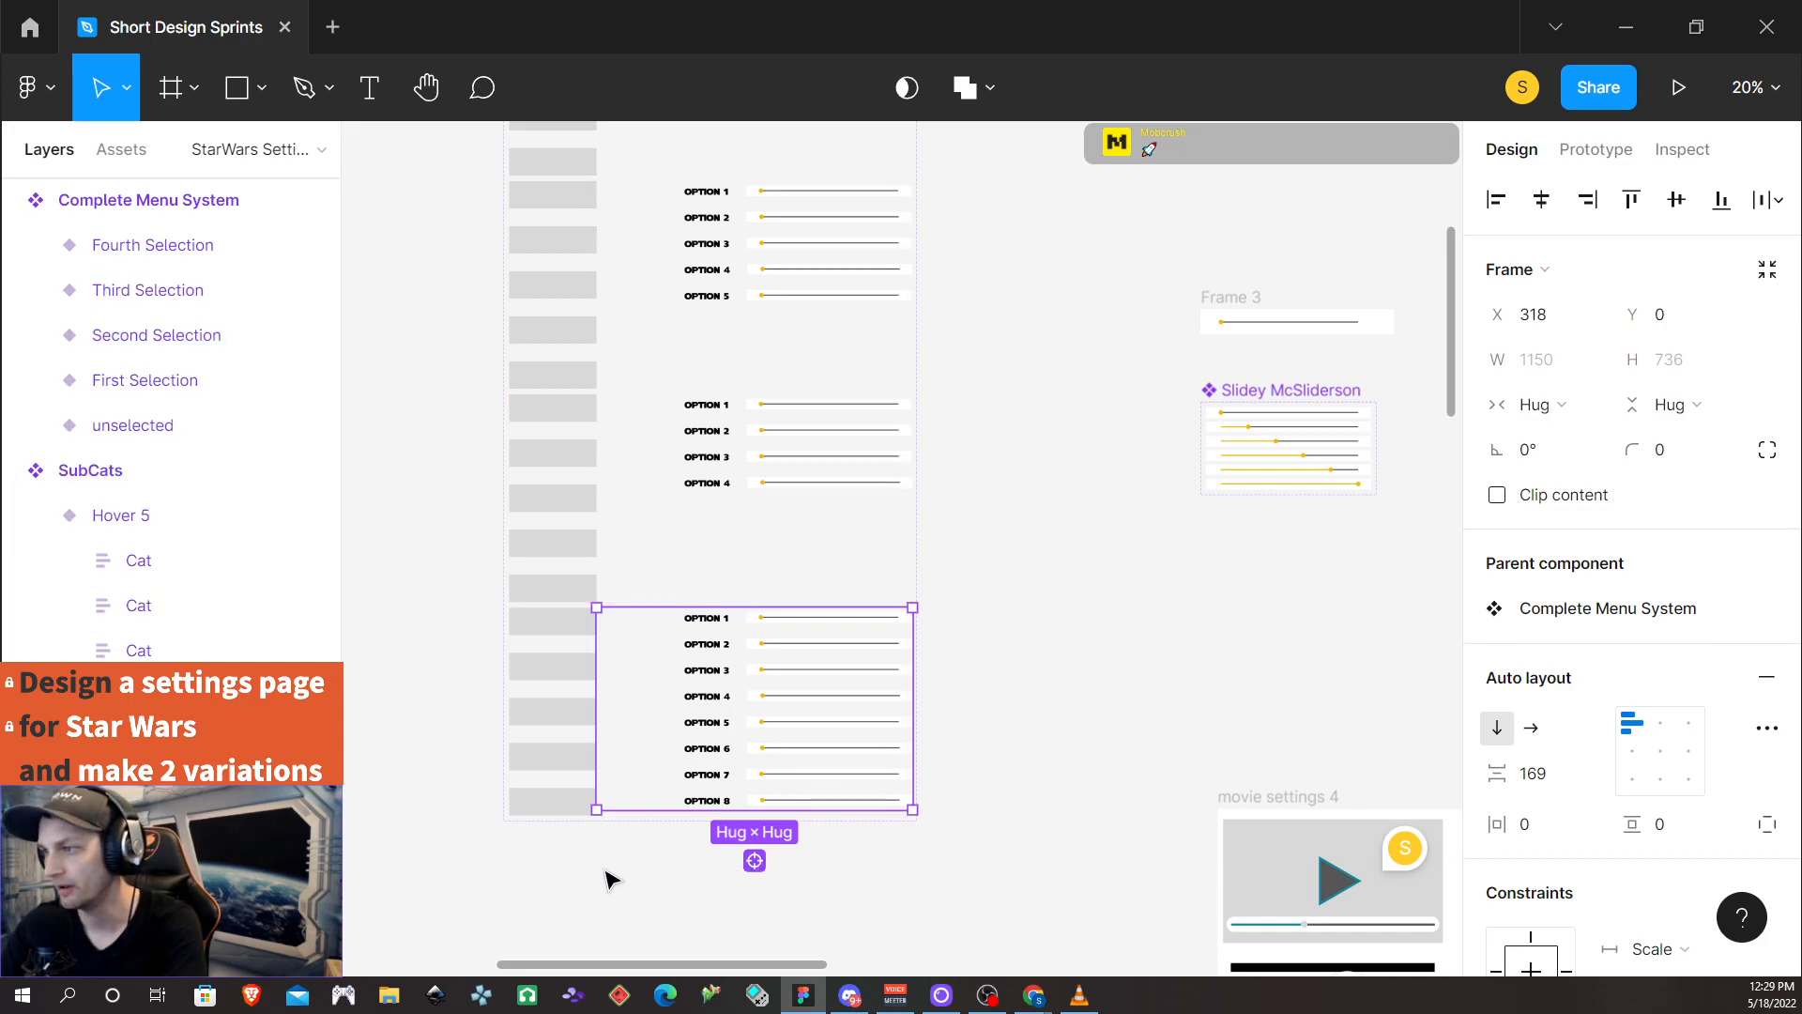
Add a sixth variant below Fourth Selection in Complete Menu System and set its Property 1 value to Fifth Selection
{"action": "left_click", "coordinate": [576, 833]}
{"action": "left_click", "coordinate": [566, 744]}
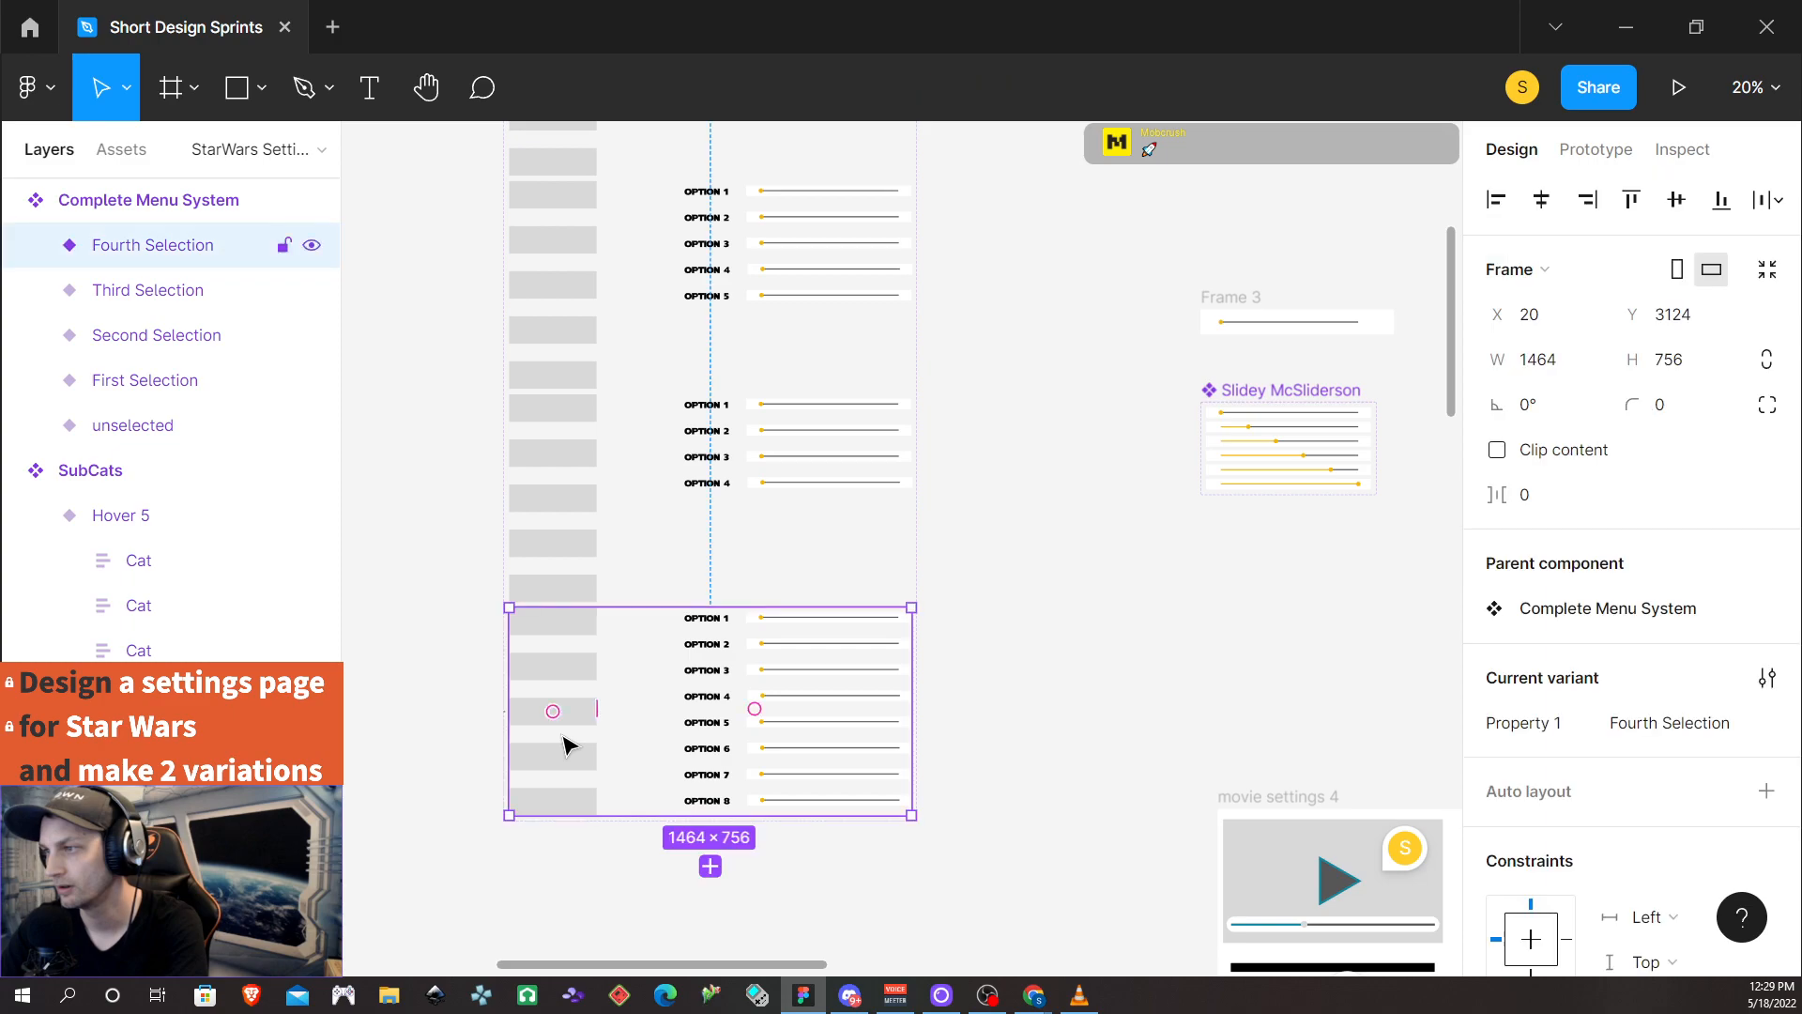
{"action": "left_click", "coordinate": [711, 866]}
{"action": "type", "text": "F"}
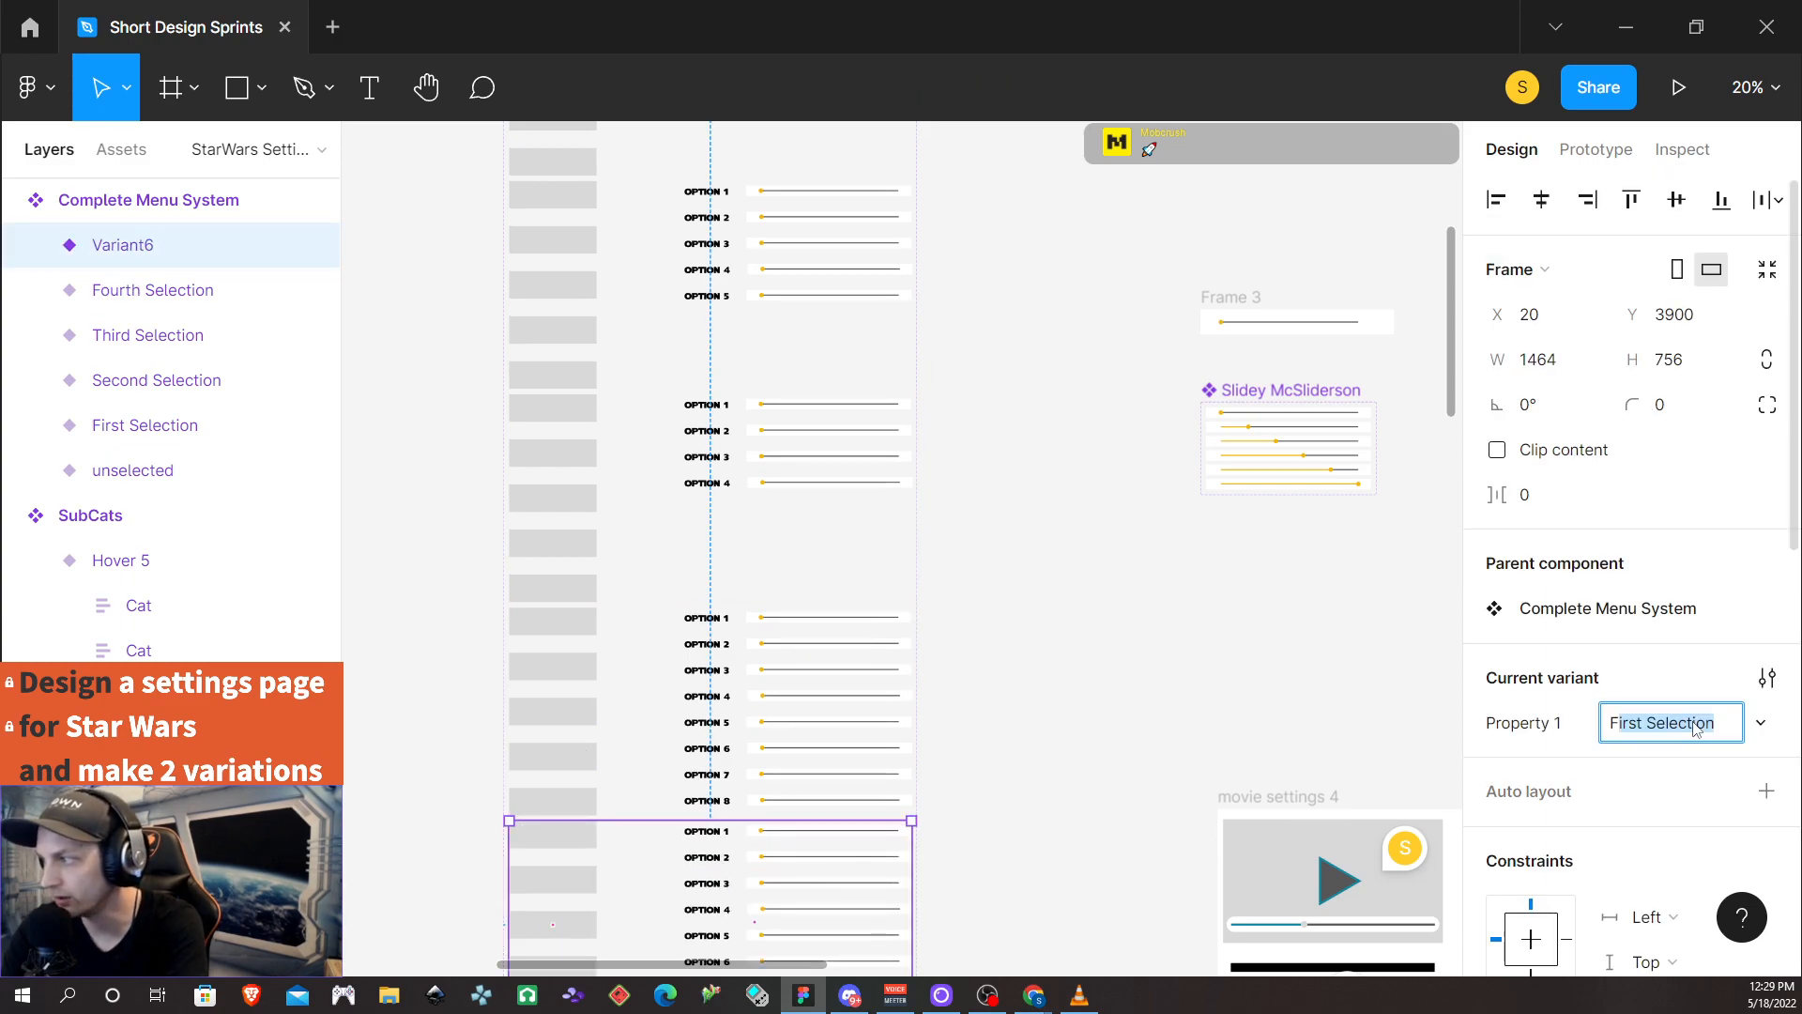
{"action": "type", "text": "ifth Selection"}
{"action": "key", "text": "Return"}
In the Fifth Selection variant, hide Settings Options 4 and show Settings Options 5
{"action": "scroll", "coordinate": [1003, 765], "scroll_direction": "down", "scroll_amount": 1}
{"action": "scroll", "coordinate": [1005, 765], "scroll_direction": "down", "scroll_amount": 3}
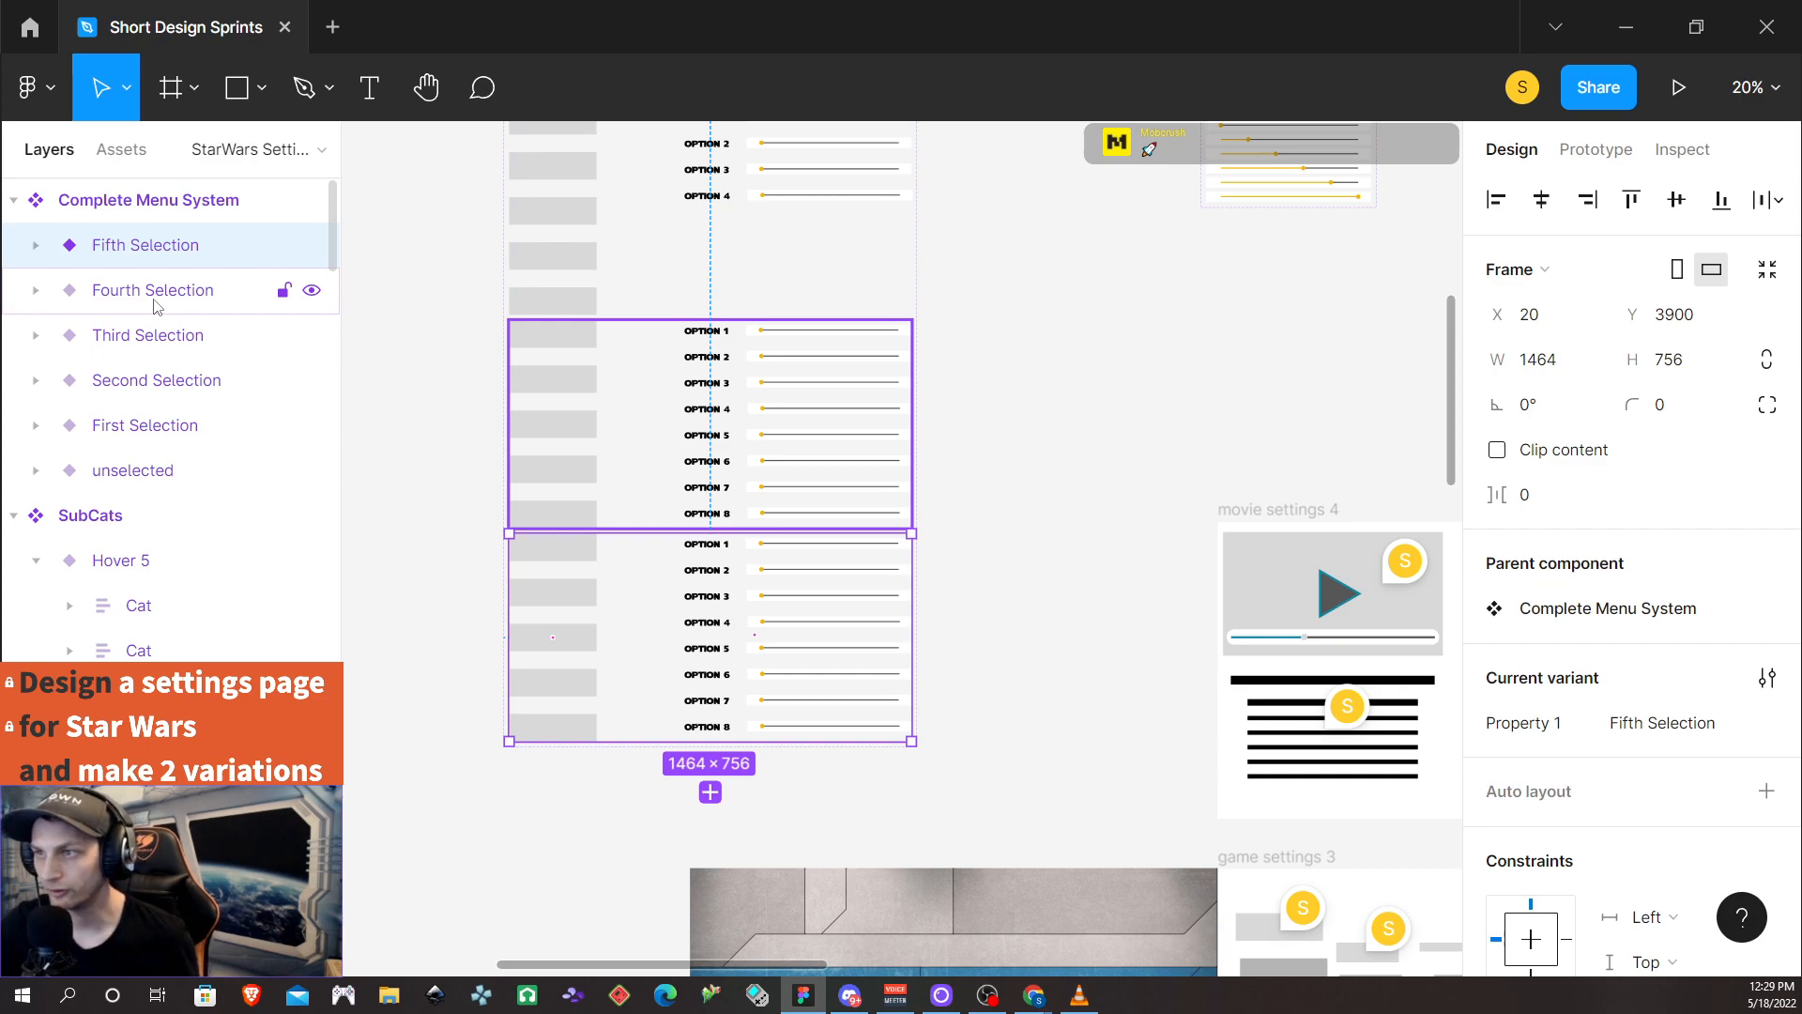
{"action": "left_click", "coordinate": [36, 245]}
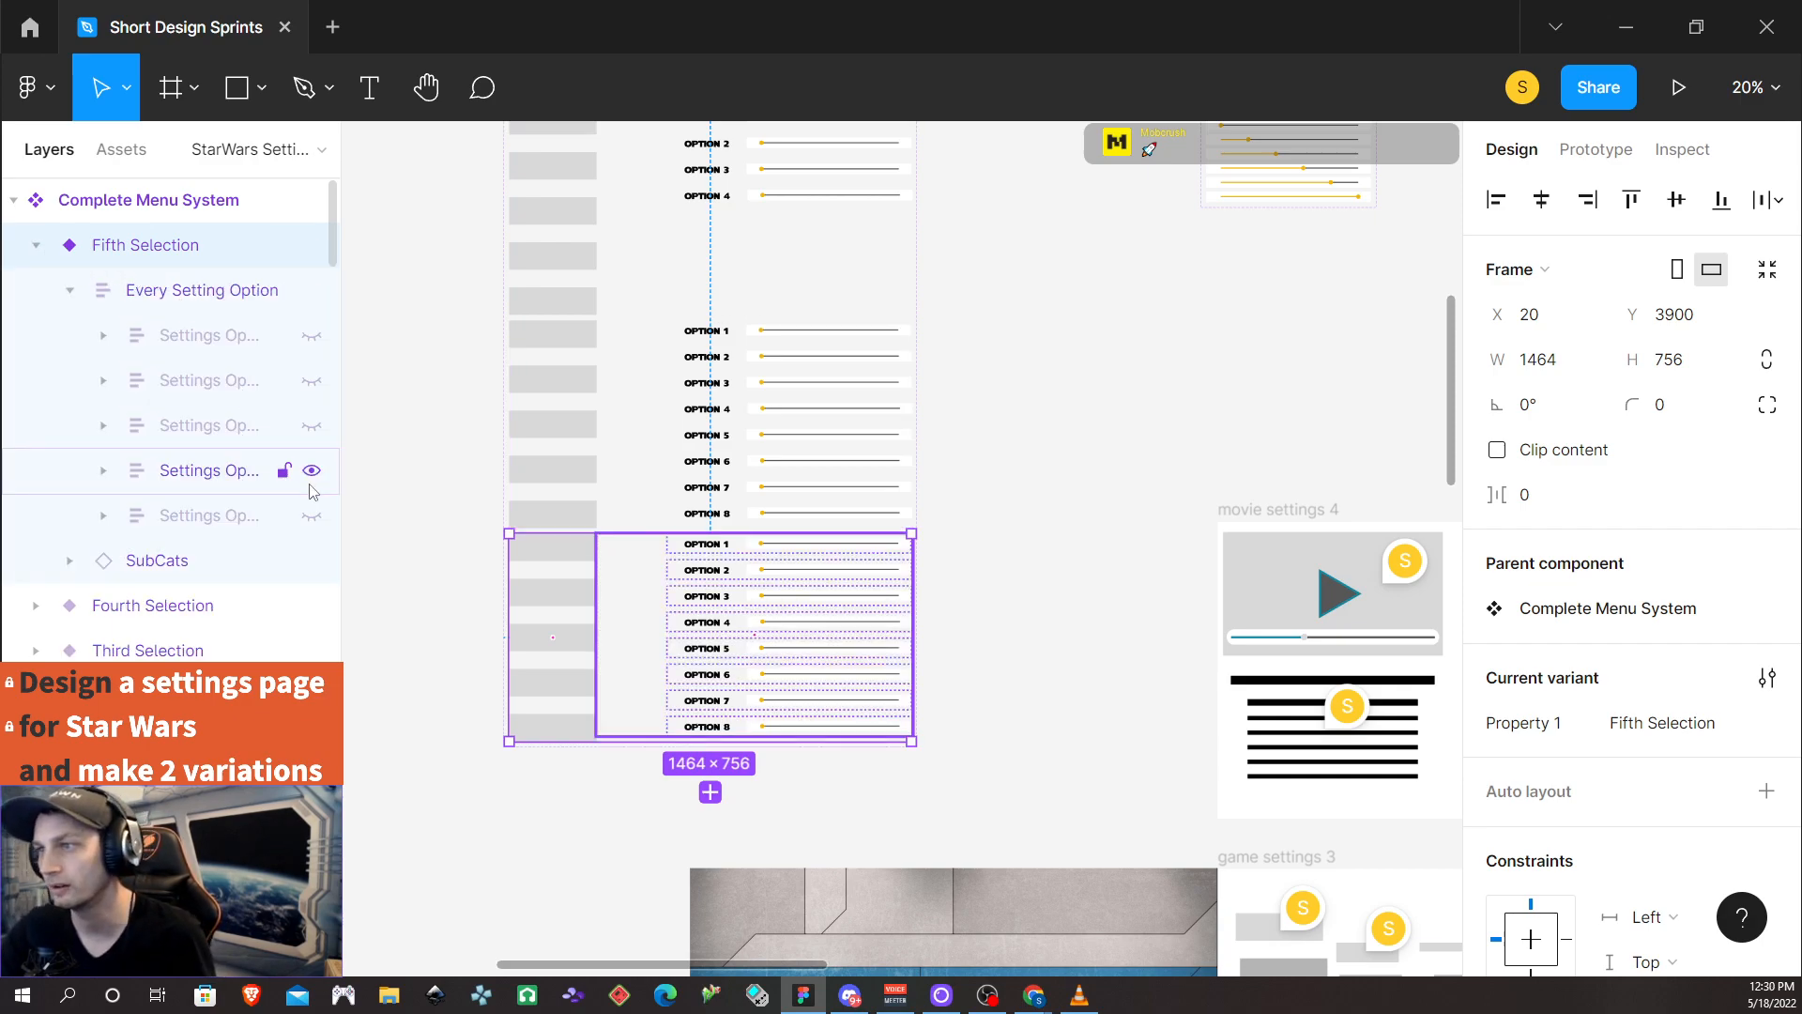
{"action": "left_click", "coordinate": [311, 470]}
{"action": "left_click", "coordinate": [313, 515]}
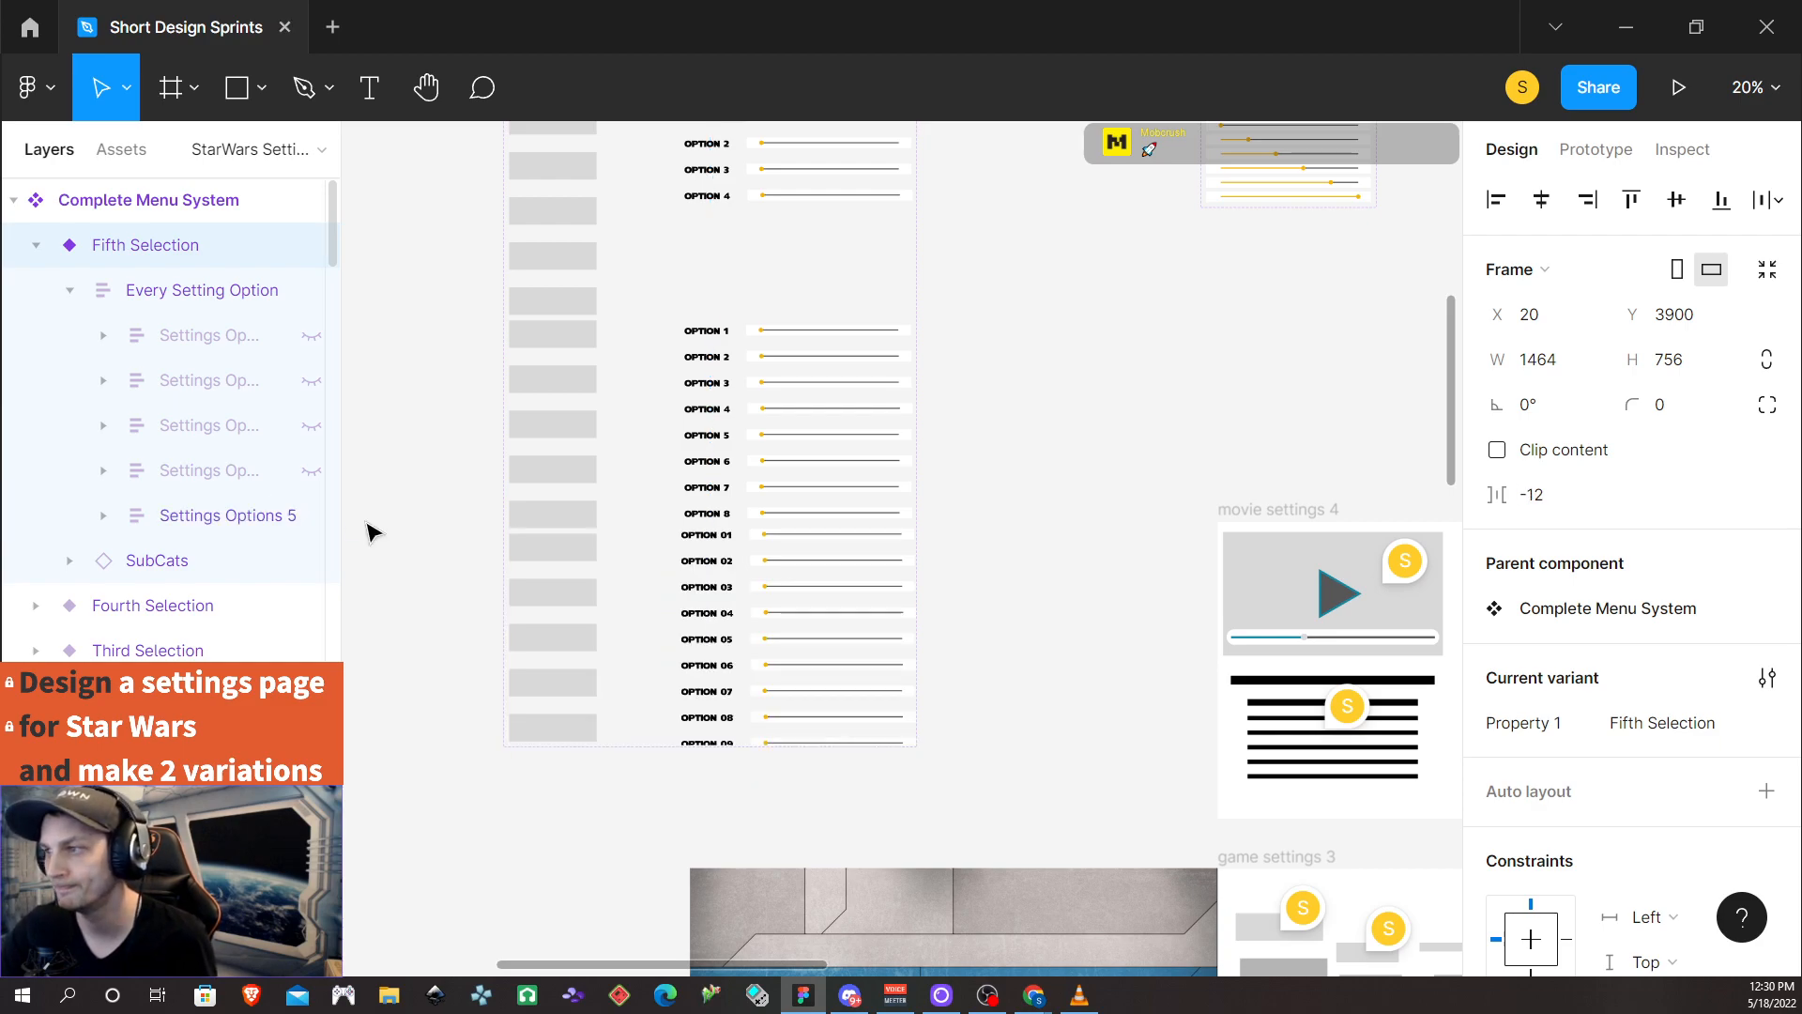
In the Fifth Selection variant, move the Every Setting Option group to X 318, Y 0
{"action": "left_click", "coordinate": [207, 522]}
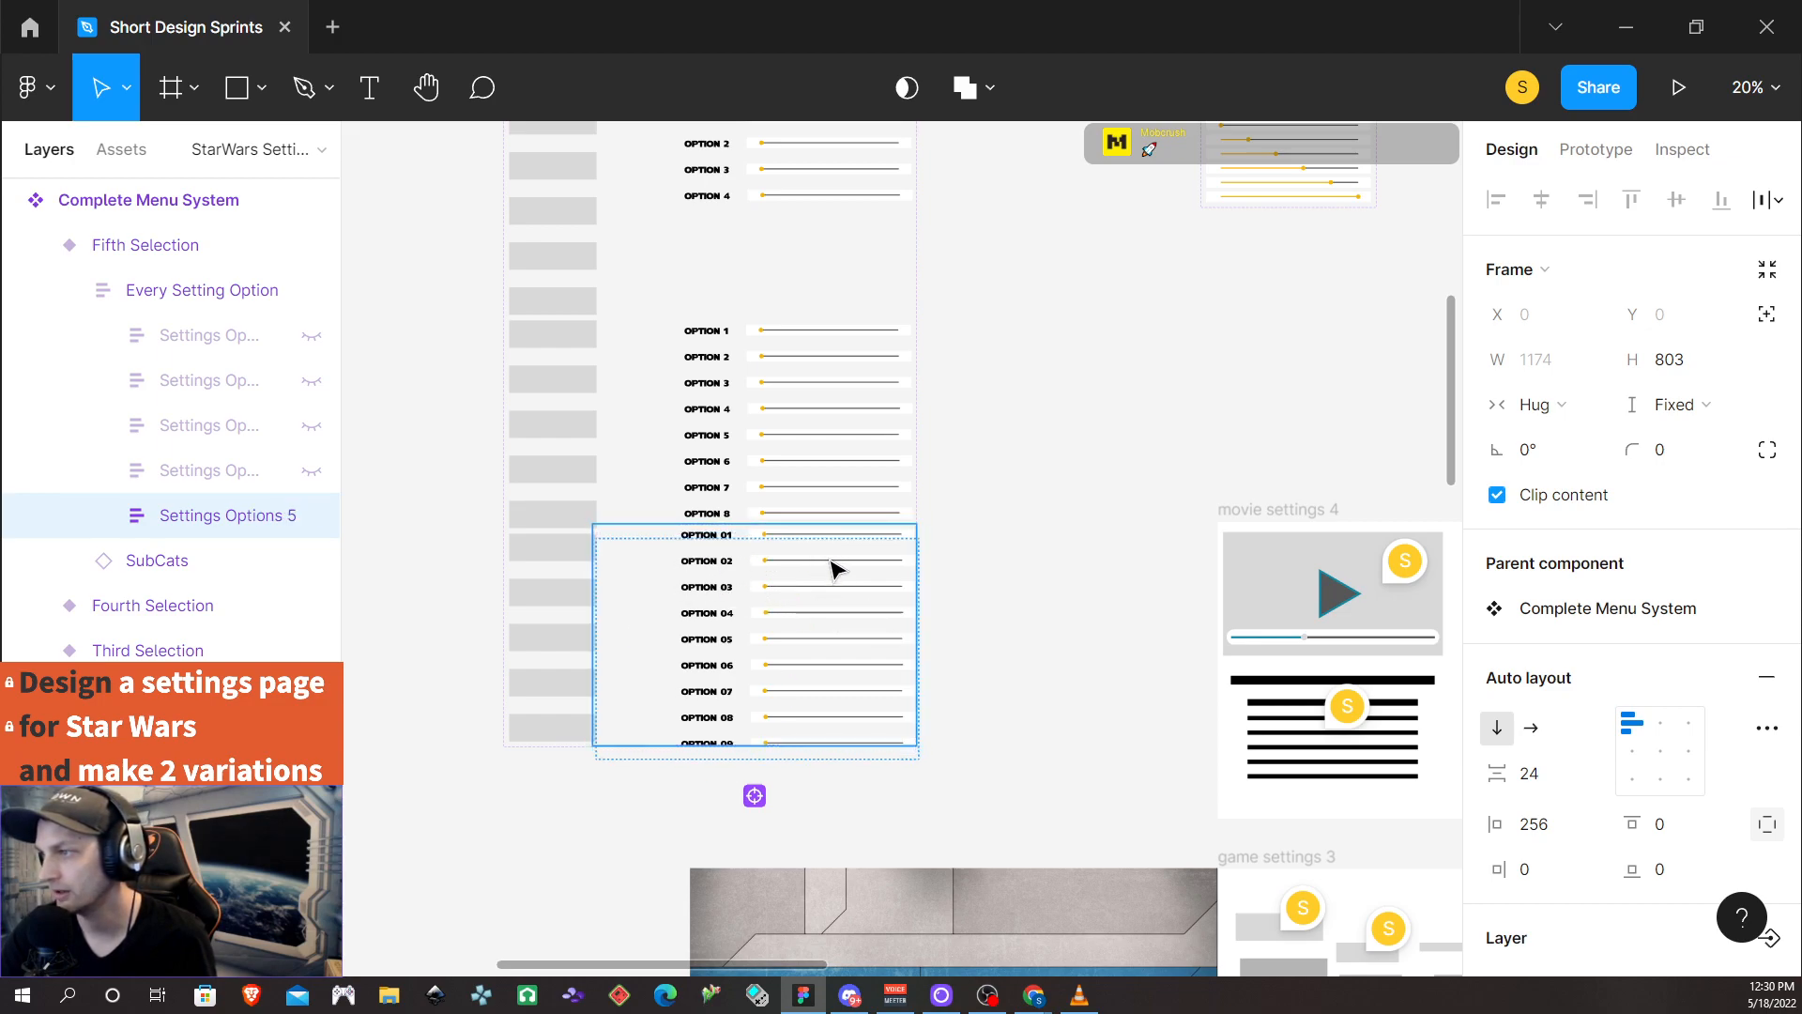
{"action": "left_click", "coordinate": [106, 517]}
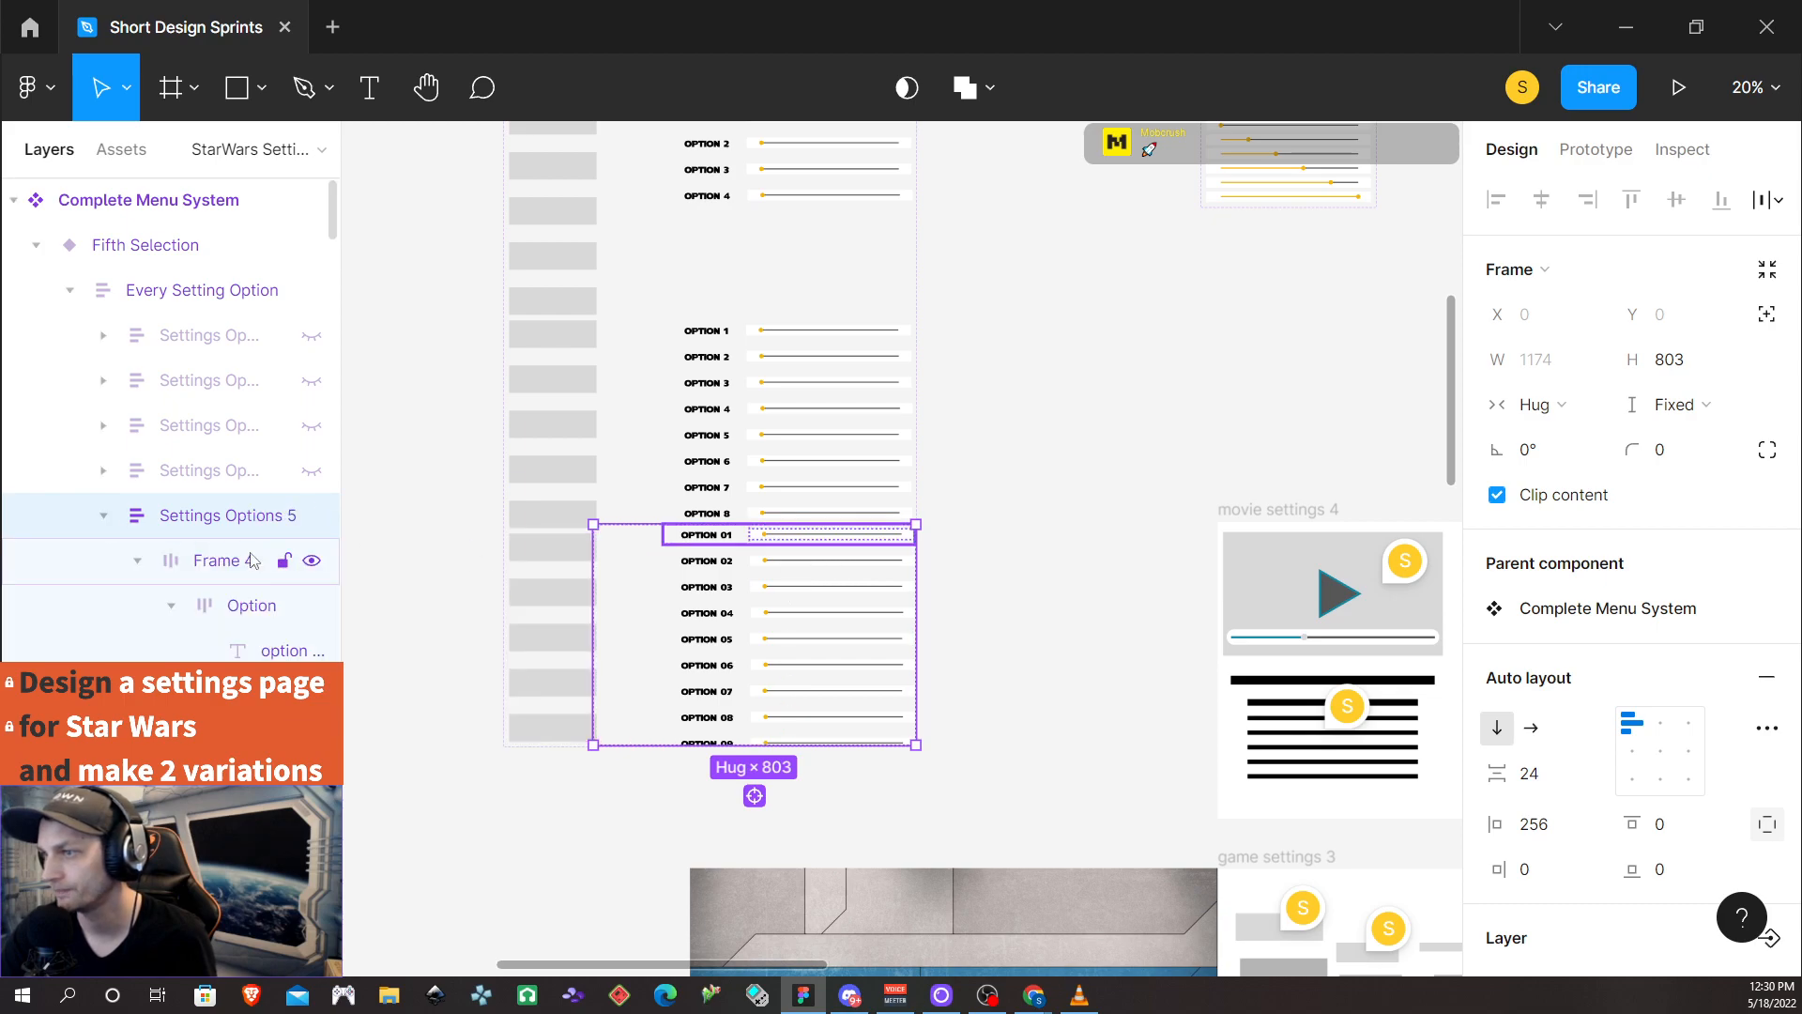
{"action": "left_click", "coordinate": [193, 479]}
{"action": "left_click", "coordinate": [186, 514]}
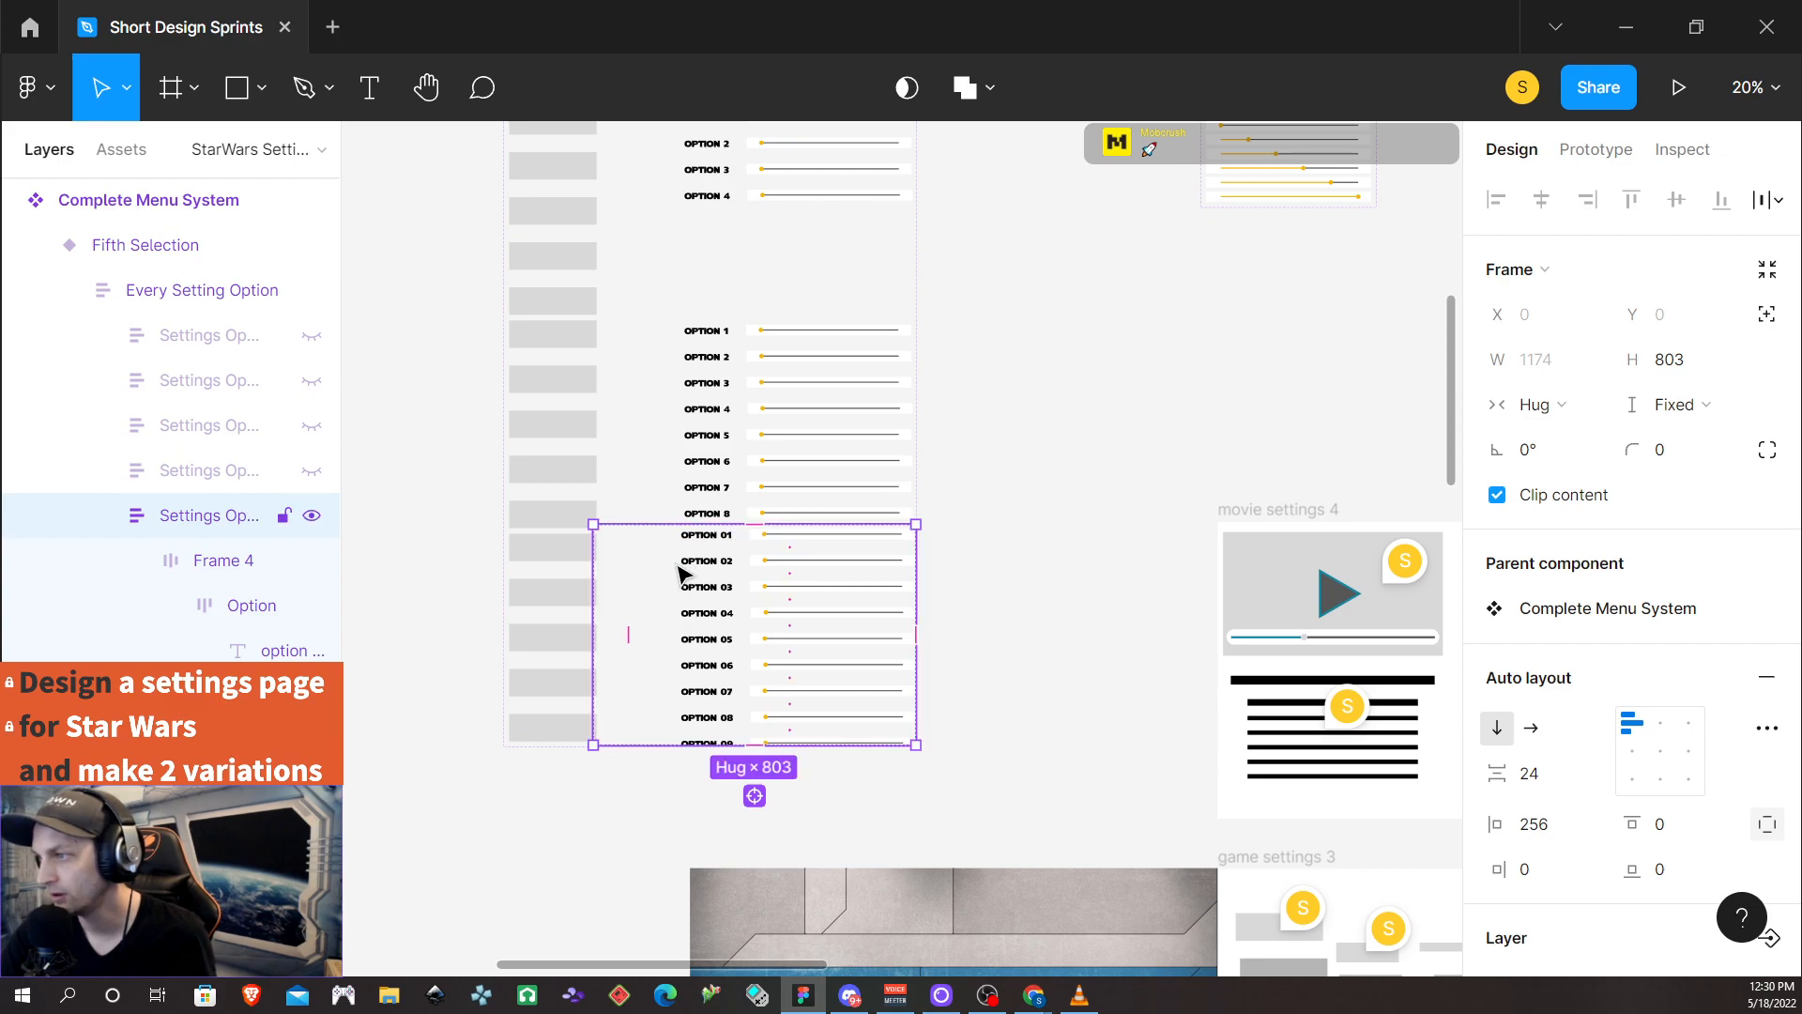
{"action": "scroll", "coordinate": [878, 674], "scroll_direction": "up", "scroll_amount": 5, "text": "ctrl"}
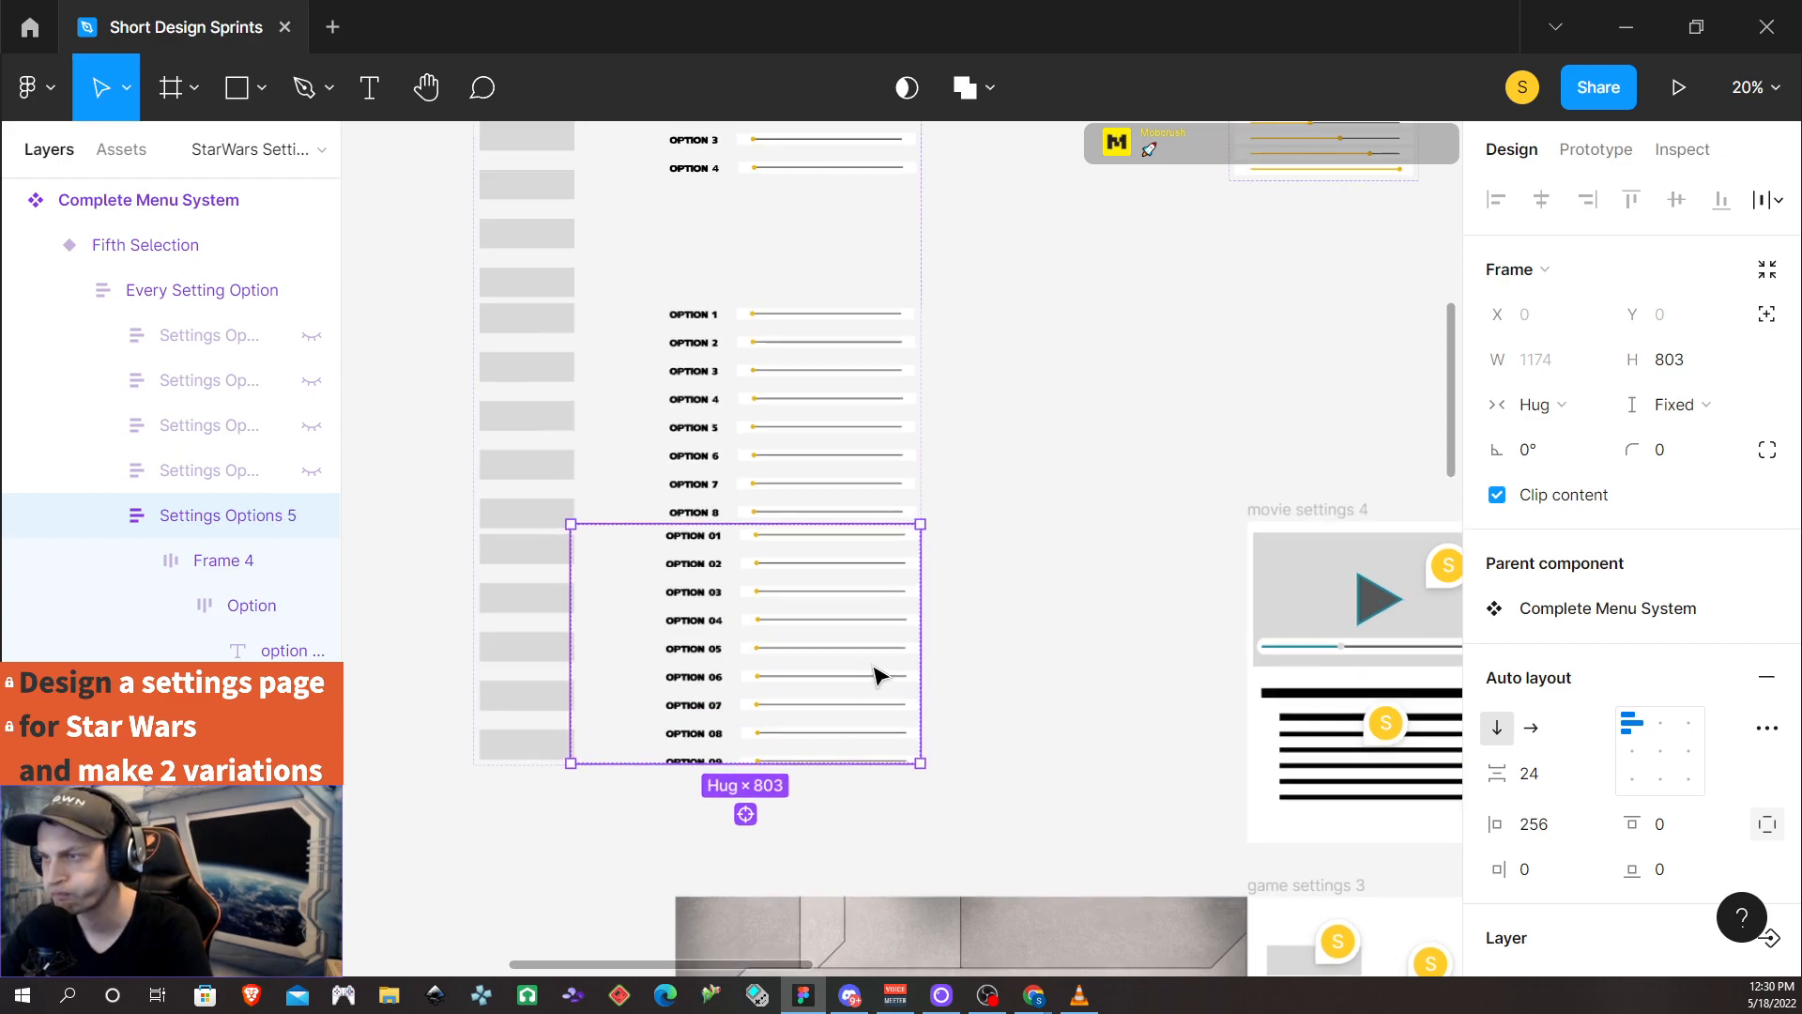
{"action": "double_click", "coordinate": [662, 378]}
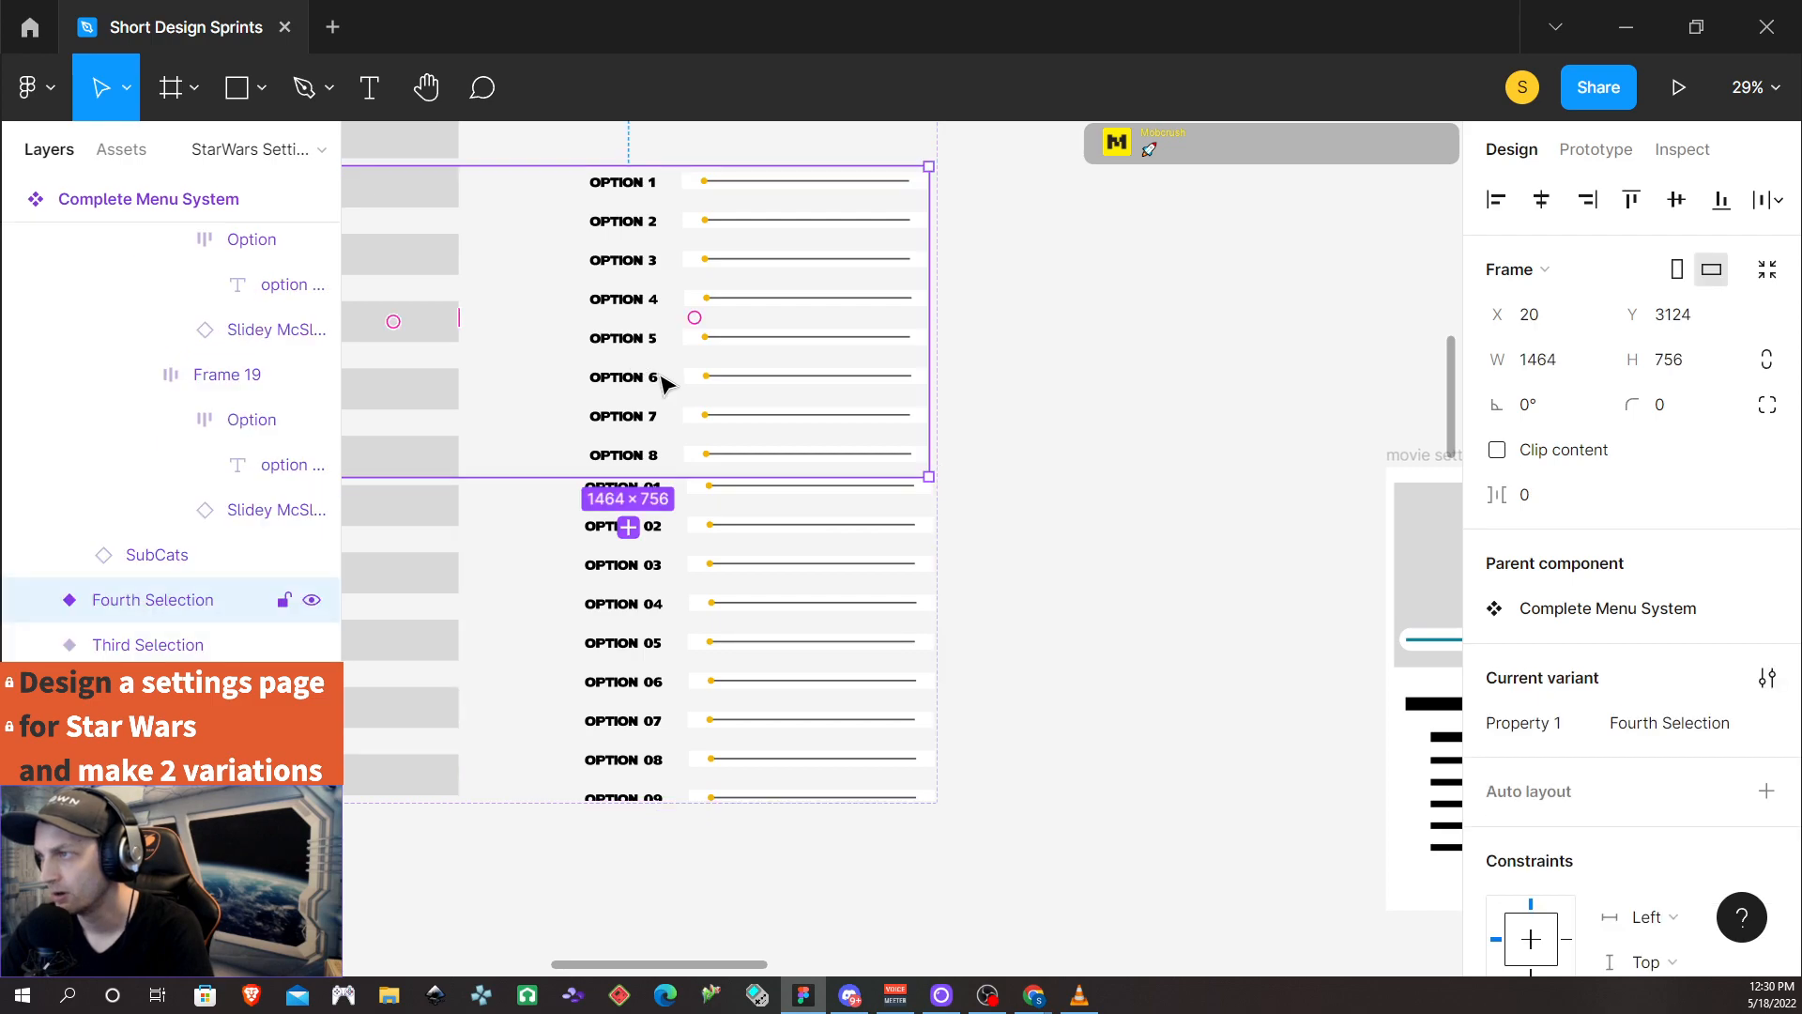
{"action": "left_click", "coordinate": [622, 546]}
{"action": "left_click", "coordinate": [623, 552]}
{"action": "left_click_drag", "start_coordinate": [690, 552], "coordinate": [695, 564]}
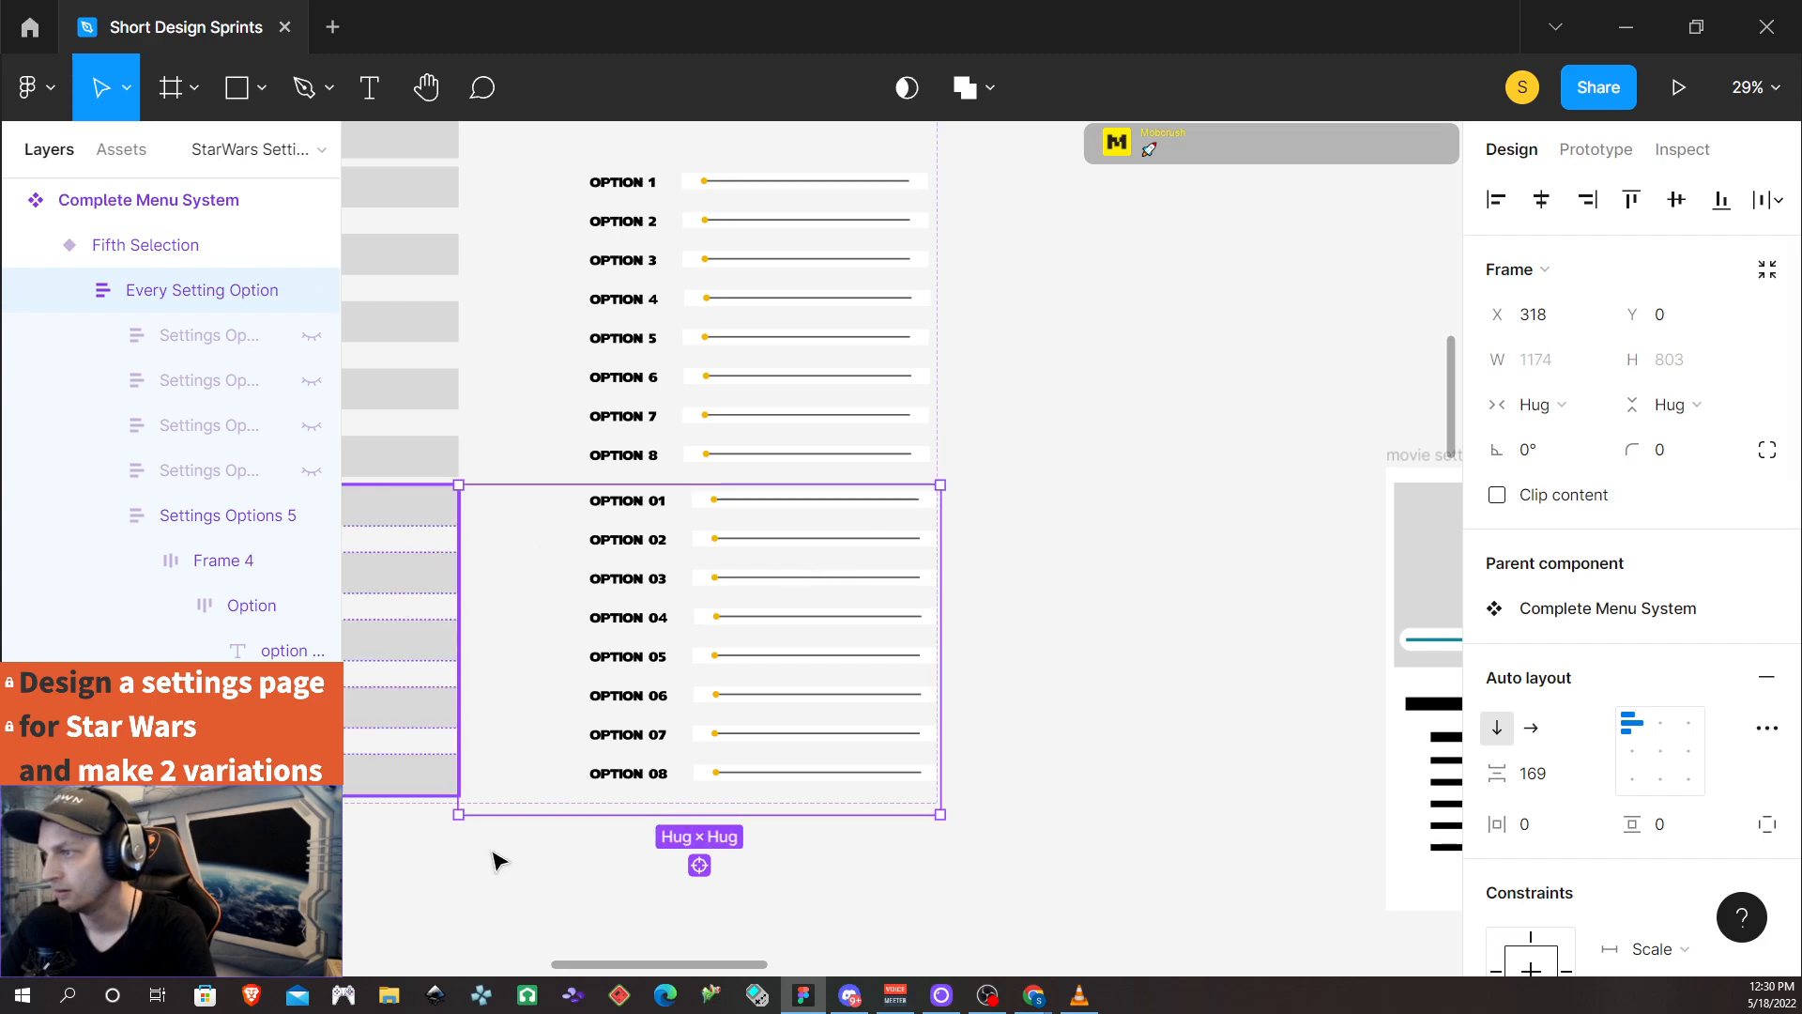
{"action": "left_click", "coordinate": [977, 864]}
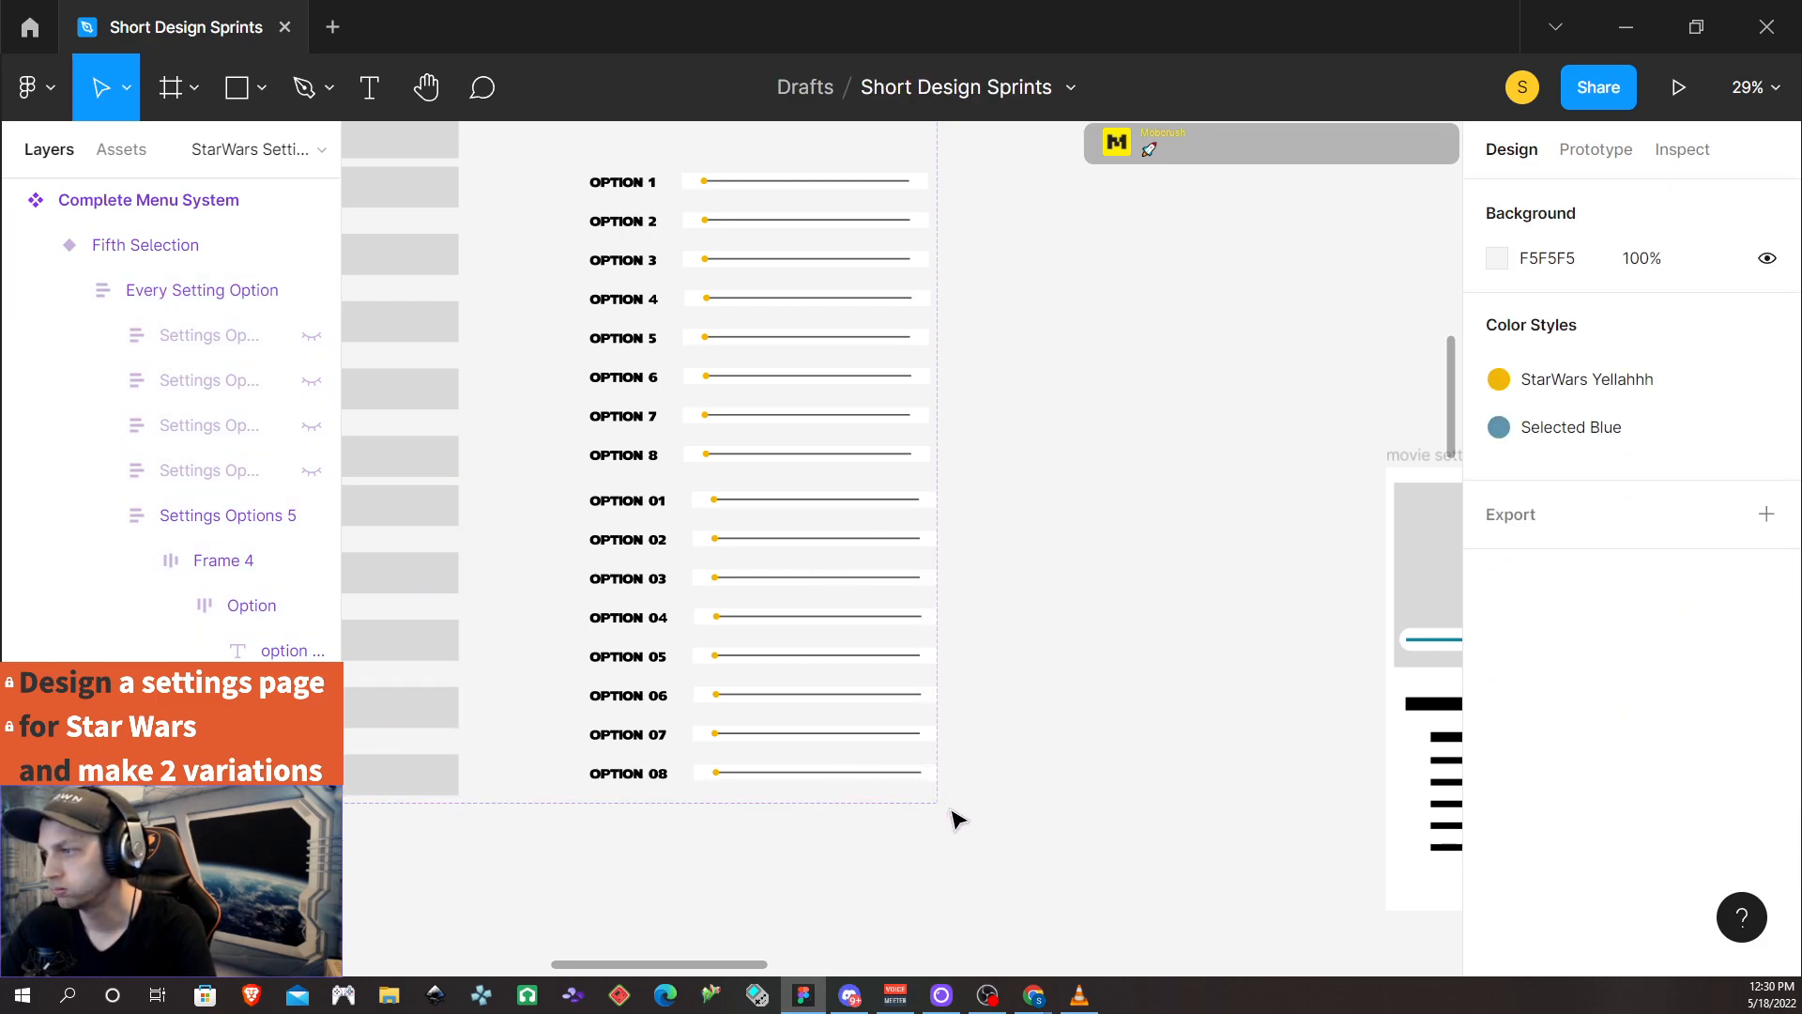
Examine the option rows of Settings Options 5 in the Fifth Selection variant and how they fit beneath the other variants
{"action": "left_click", "coordinate": [741, 684]}
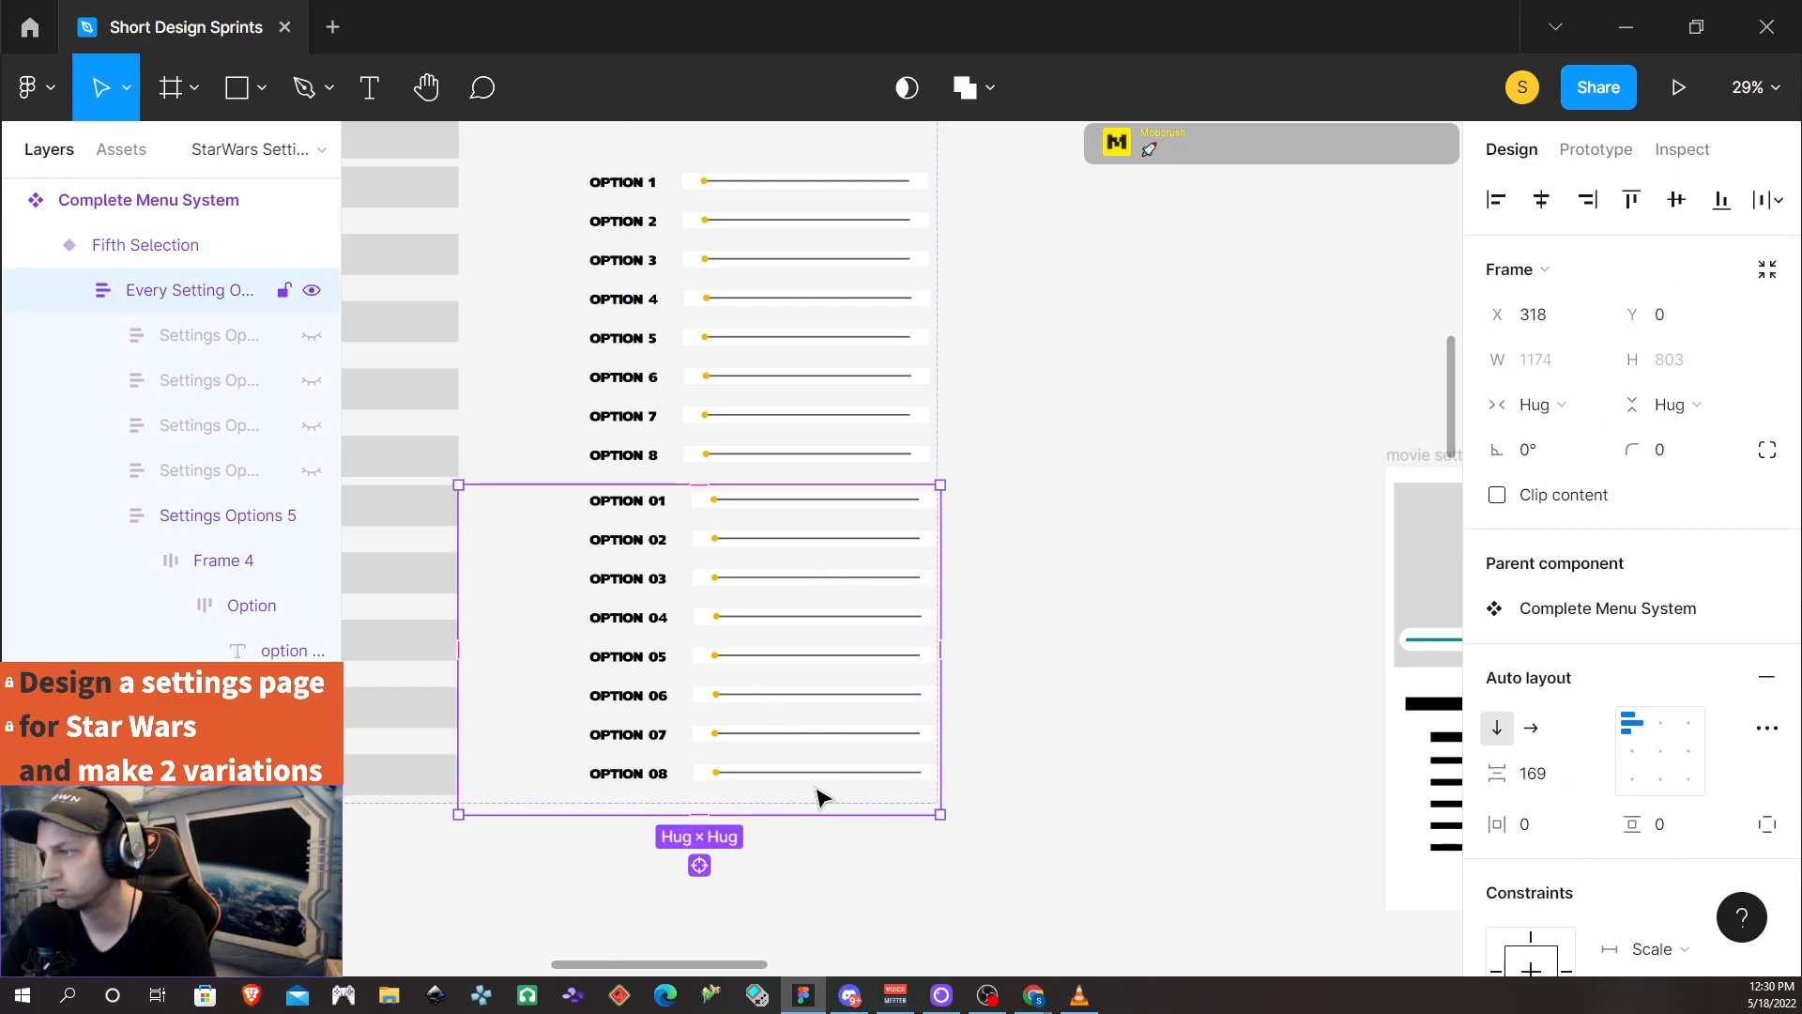
{"action": "left_click", "coordinate": [699, 629]}
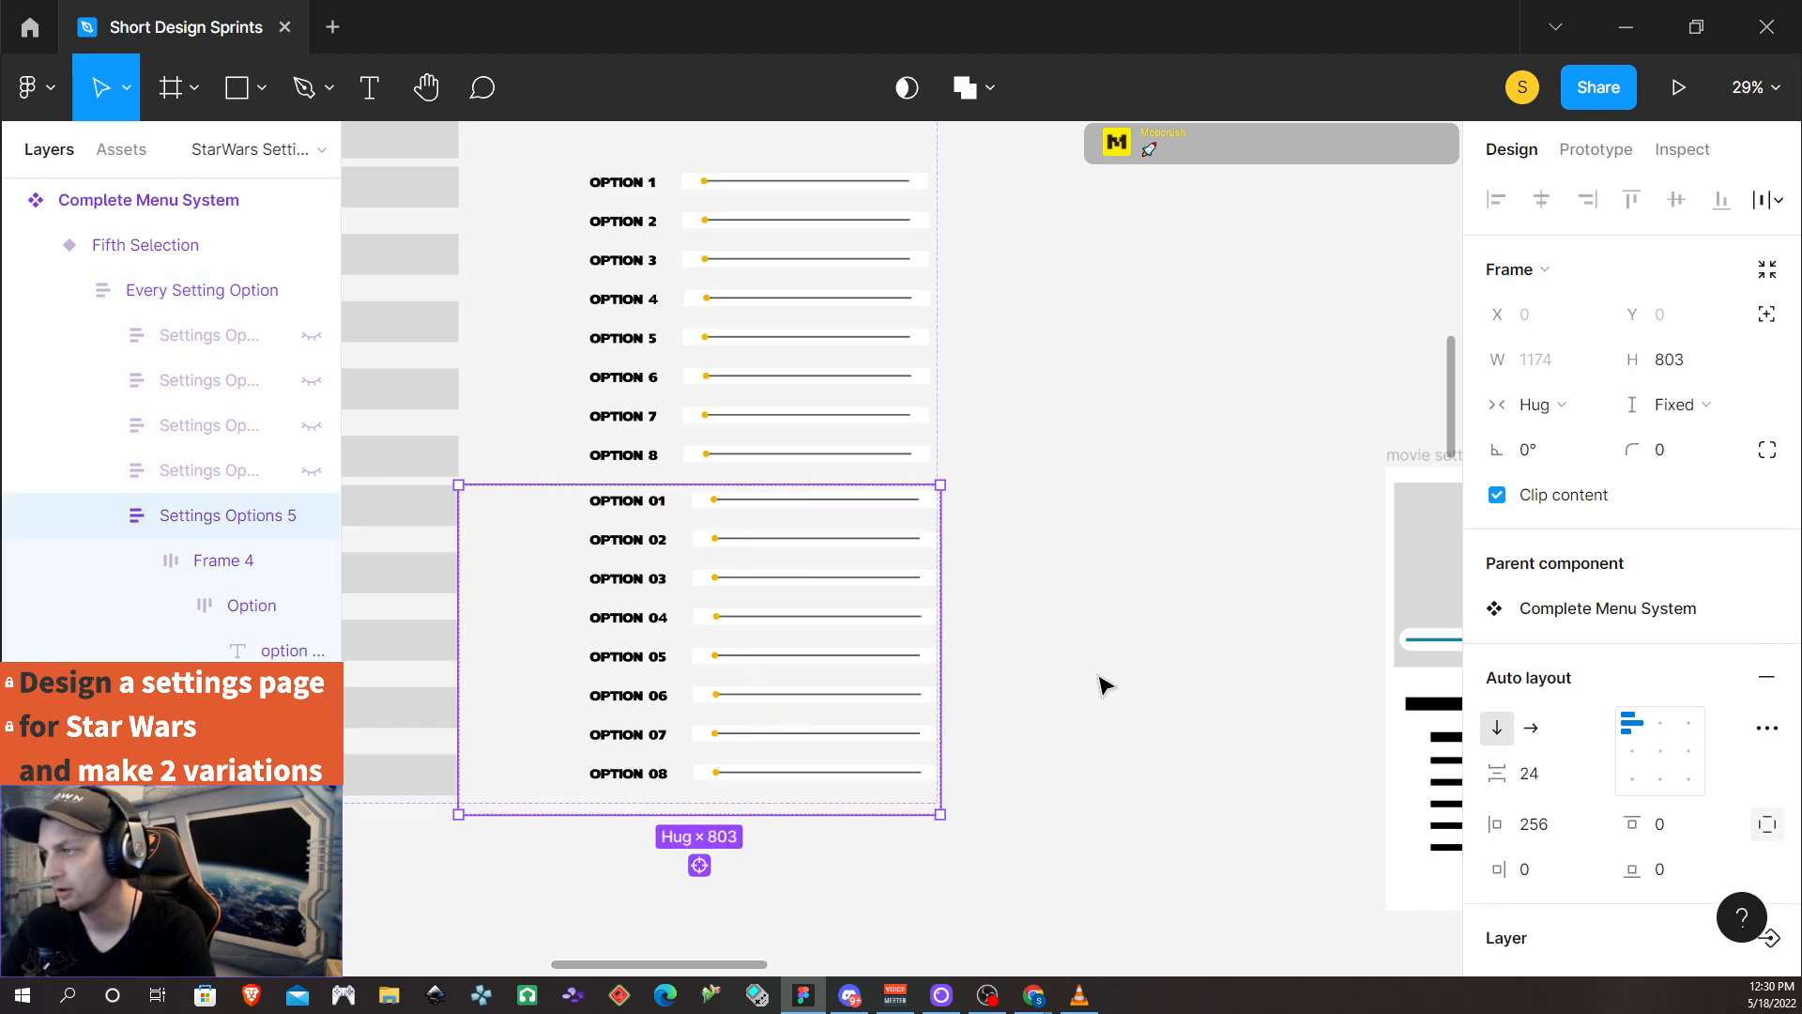
{"action": "scroll", "coordinate": [1033, 676], "scroll_direction": "down", "scroll_amount": 8}
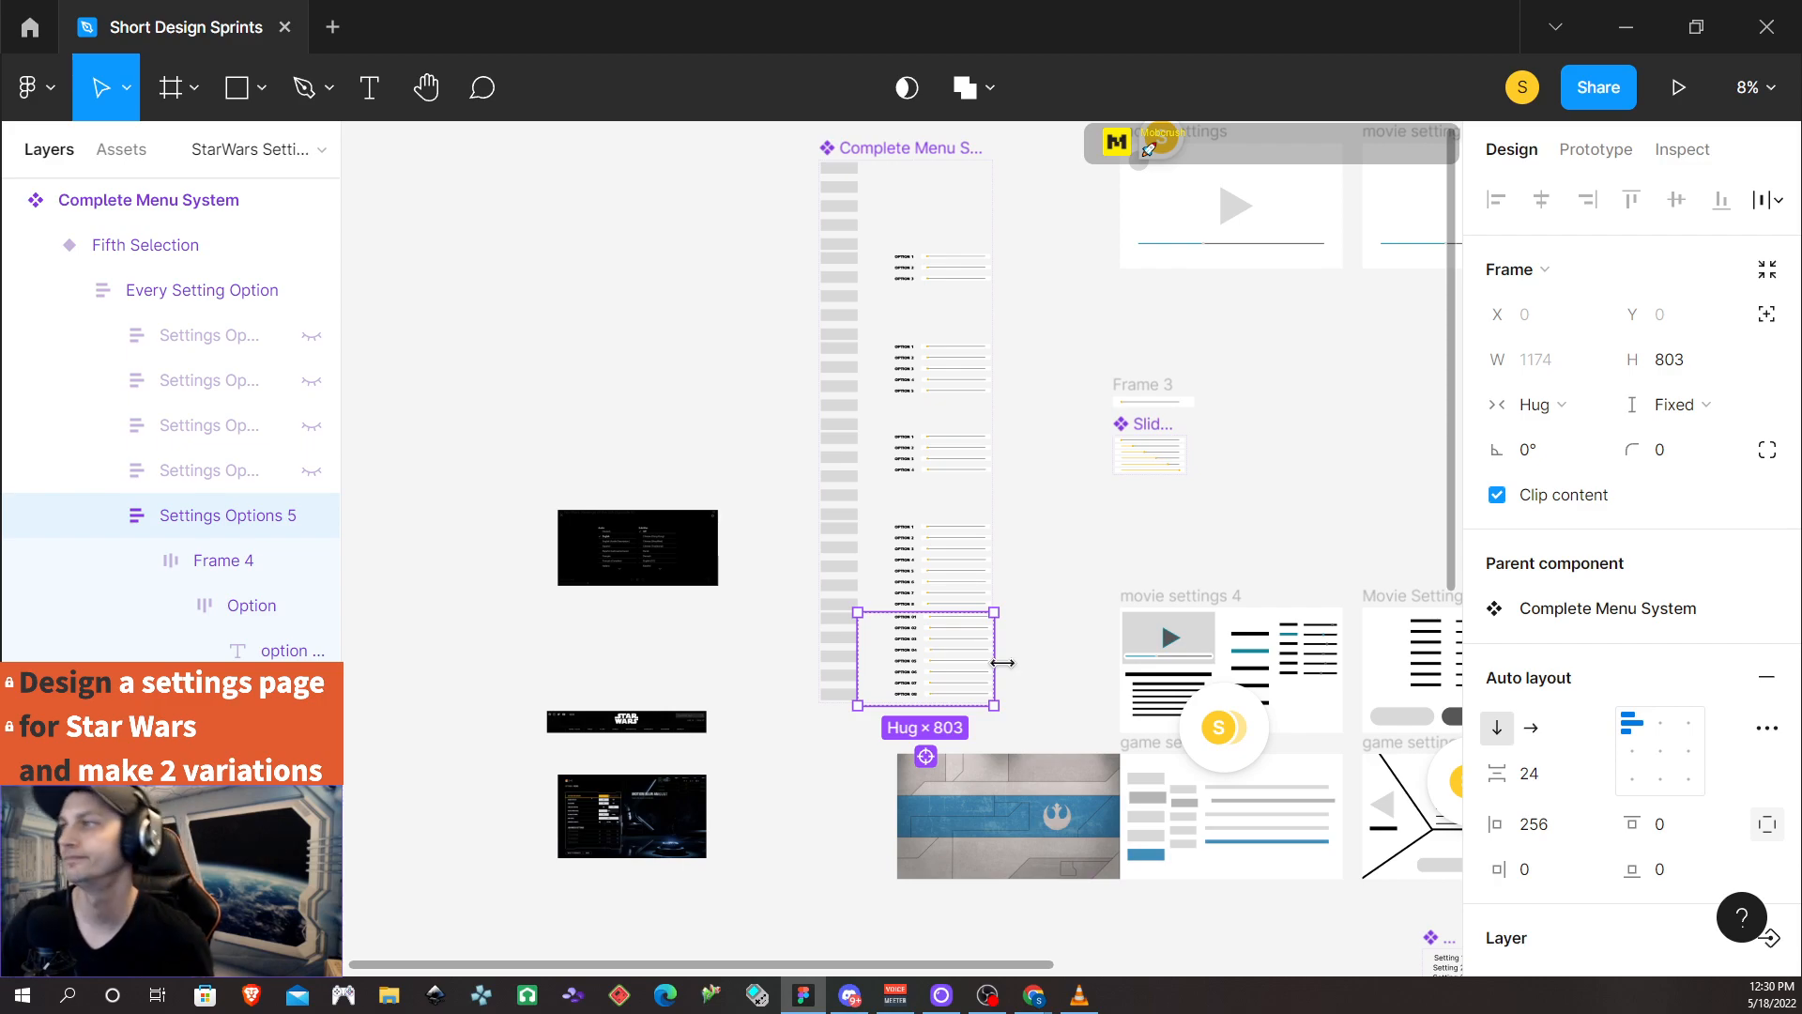
{"action": "scroll", "coordinate": [1044, 349], "scroll_direction": "up", "scroll_amount": 2}
{"action": "scroll", "coordinate": [1036, 355], "scroll_direction": "up", "scroll_amount": 1}
{"action": "scroll", "coordinate": [1028, 361], "scroll_direction": "down", "scroll_amount": 2}
{"action": "scroll", "coordinate": [1019, 364], "scroll_direction": "up", "scroll_amount": 3}
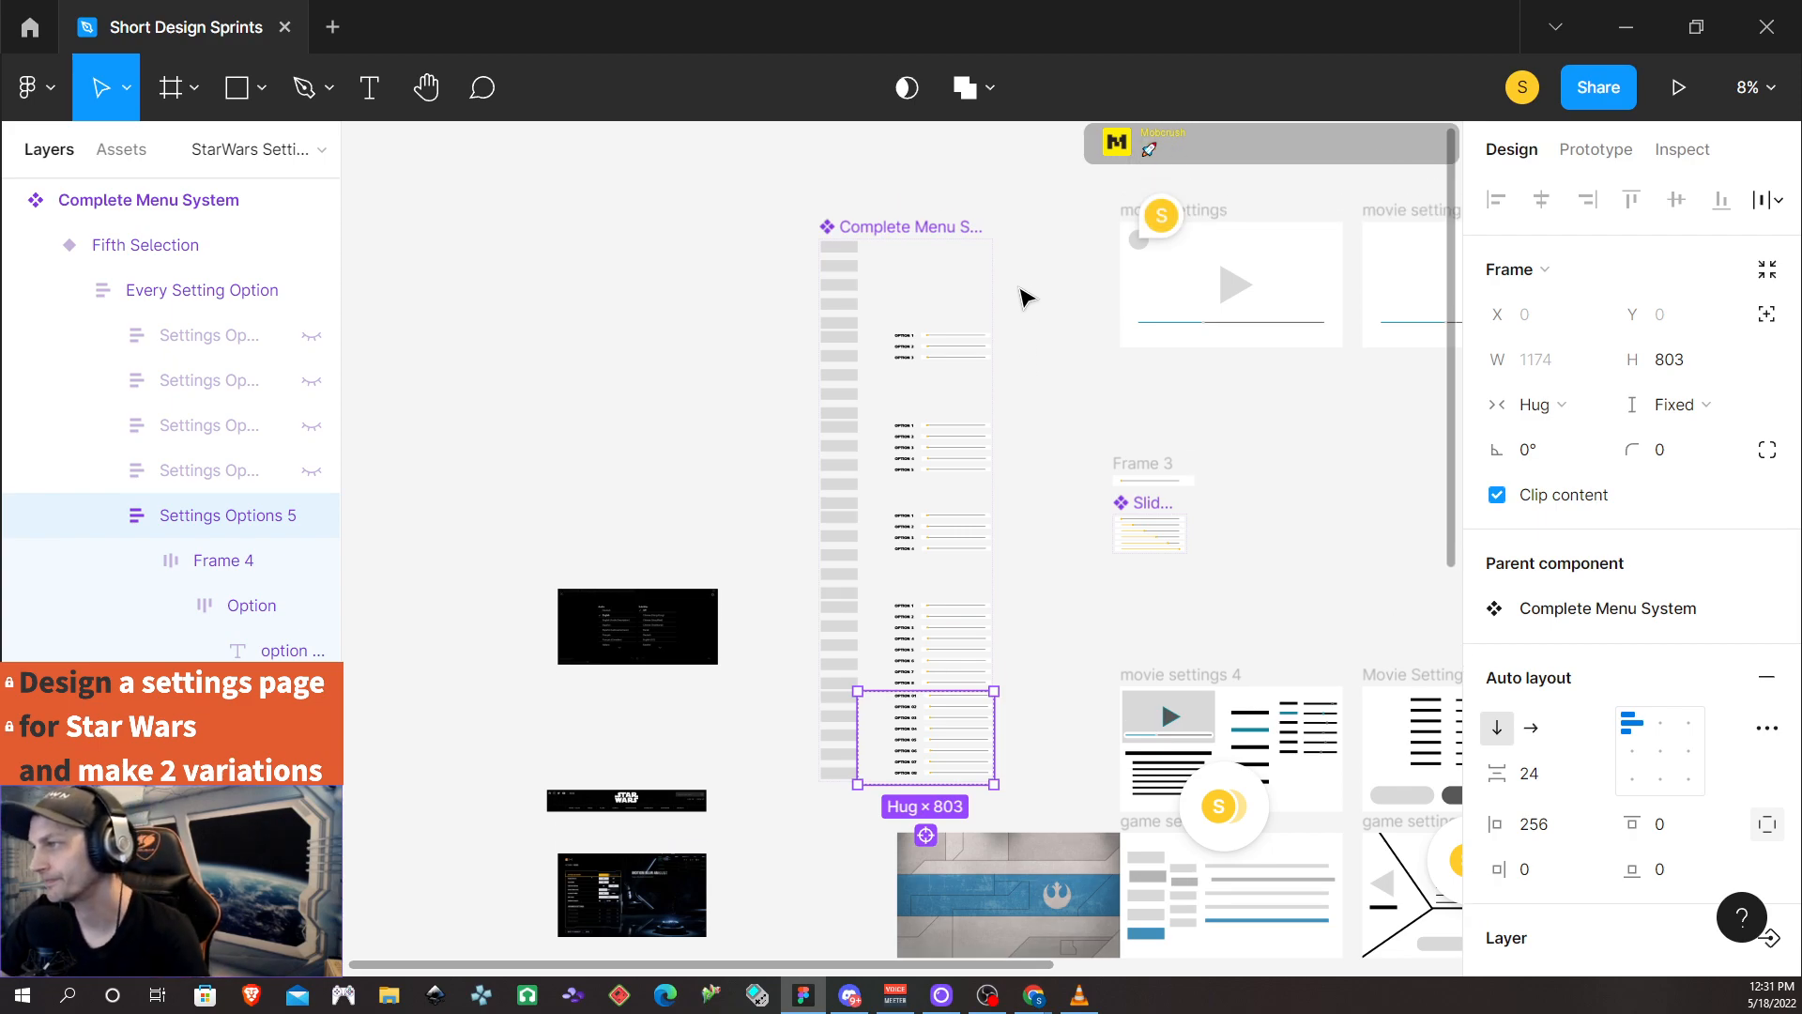
{"action": "scroll", "coordinate": [1001, 317], "scroll_direction": "up", "scroll_amount": 2}
{"action": "scroll", "coordinate": [999, 317], "scroll_direction": "down", "scroll_amount": 2}
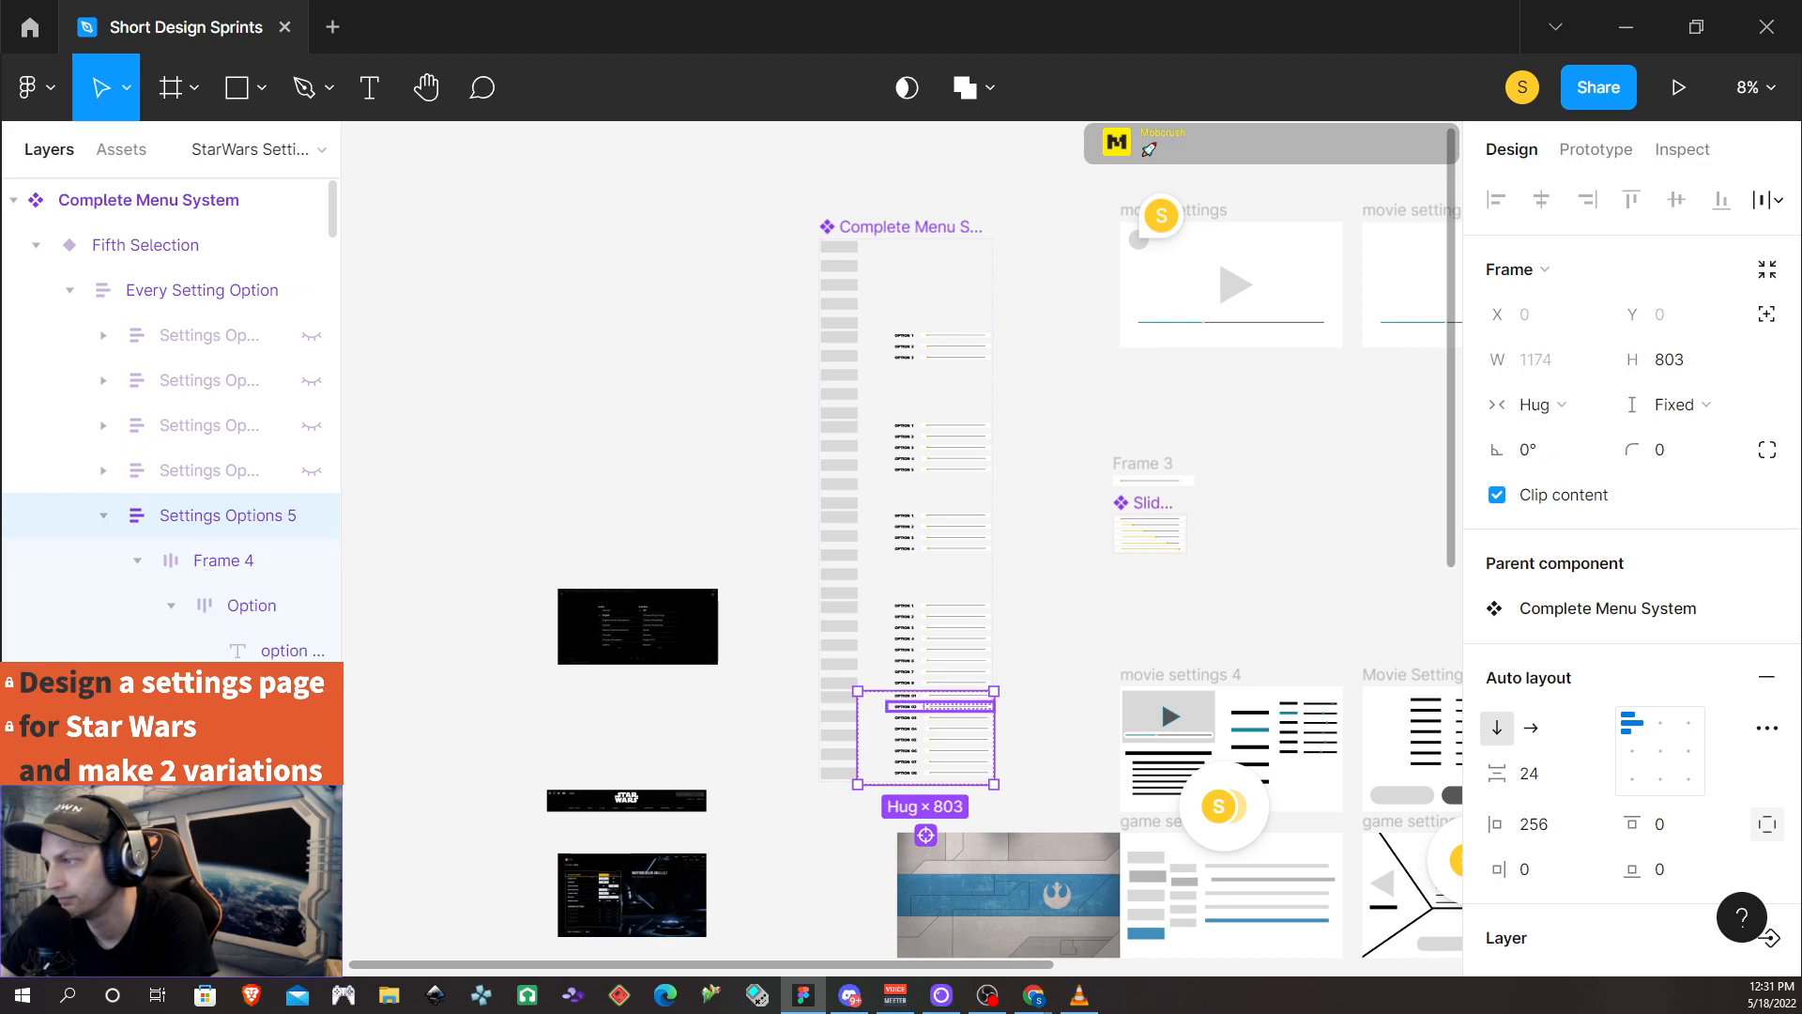
{"action": "left_click", "coordinate": [892, 706]}
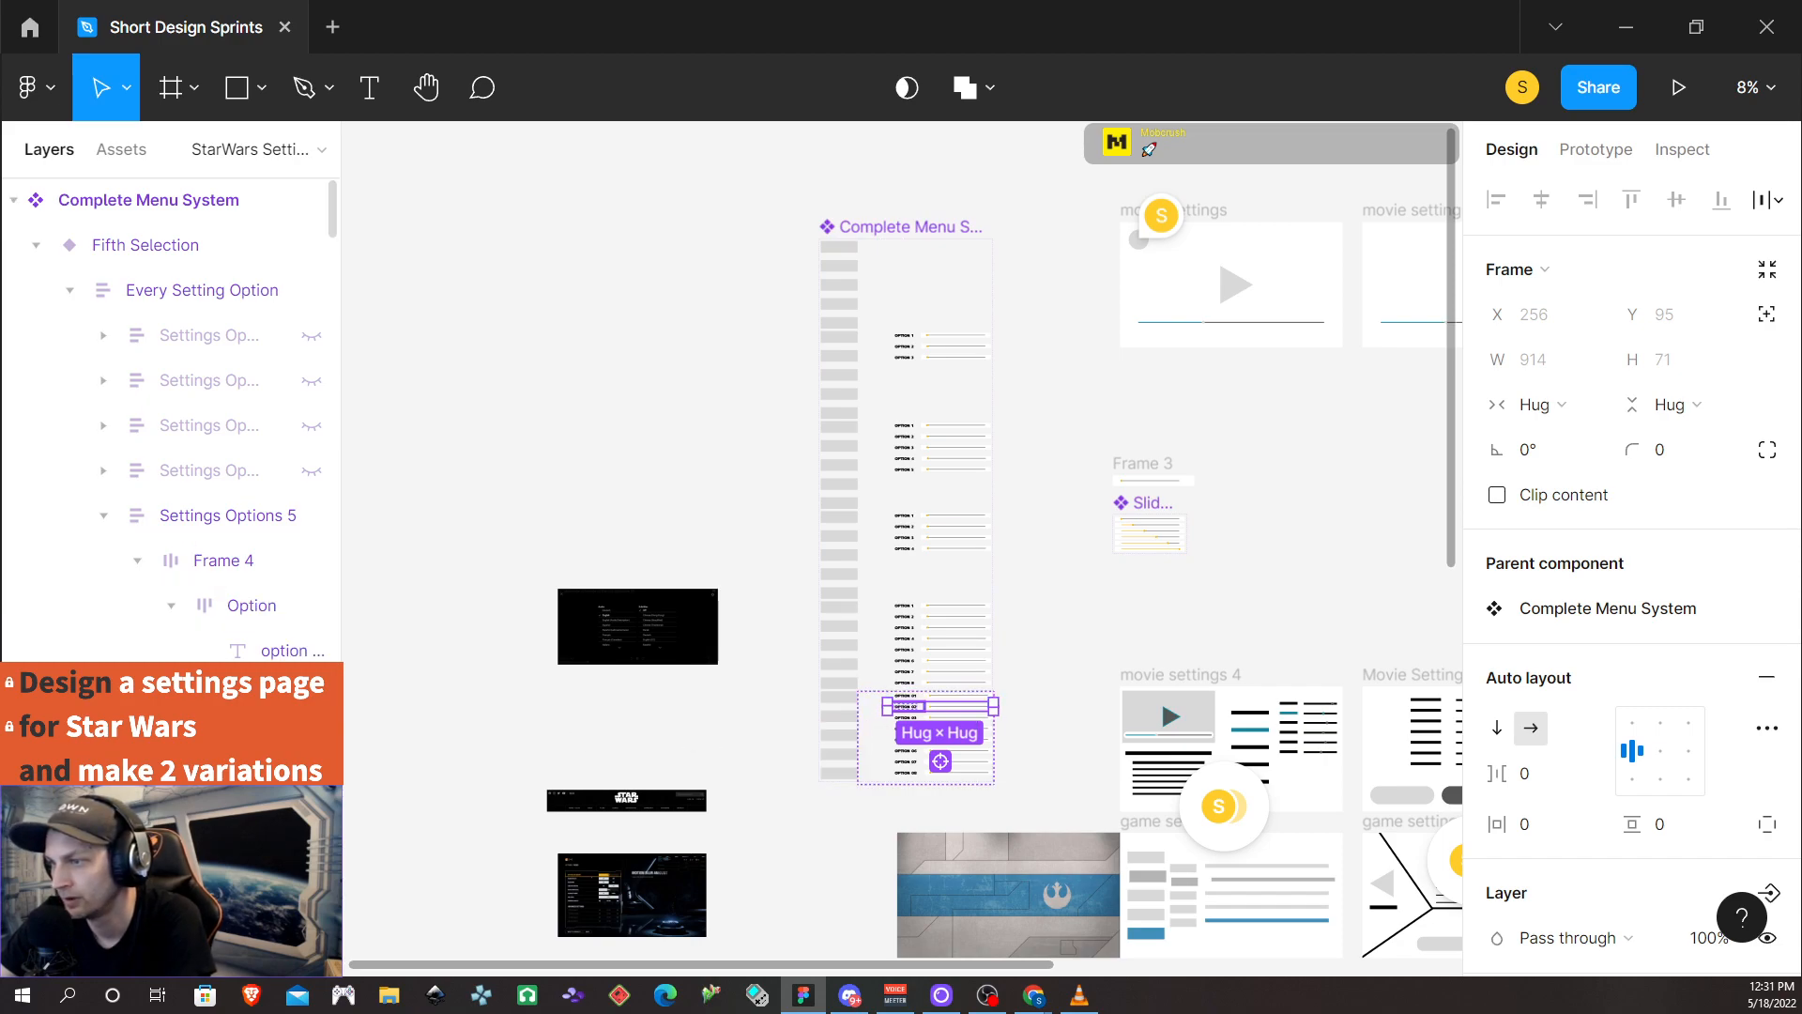
{"action": "scroll", "coordinate": [922, 727], "scroll_direction": "up", "scroll_amount": 5}
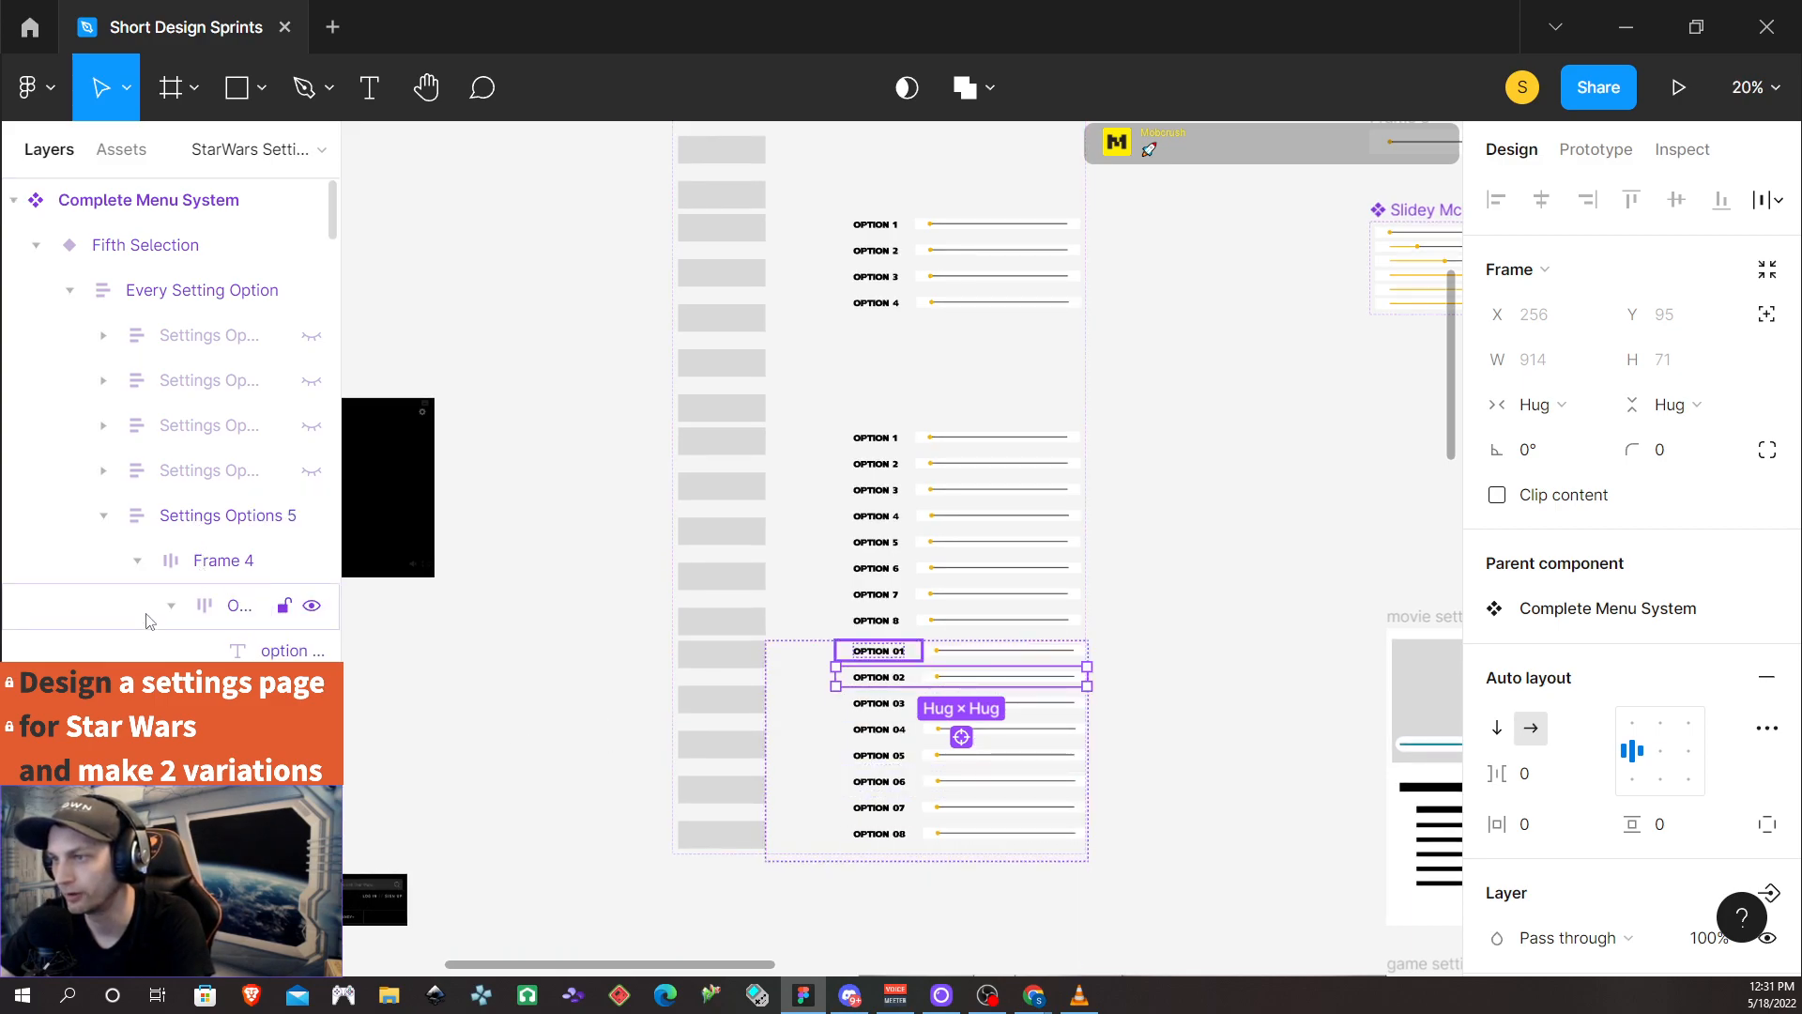
{"action": "left_click", "coordinate": [138, 561]}
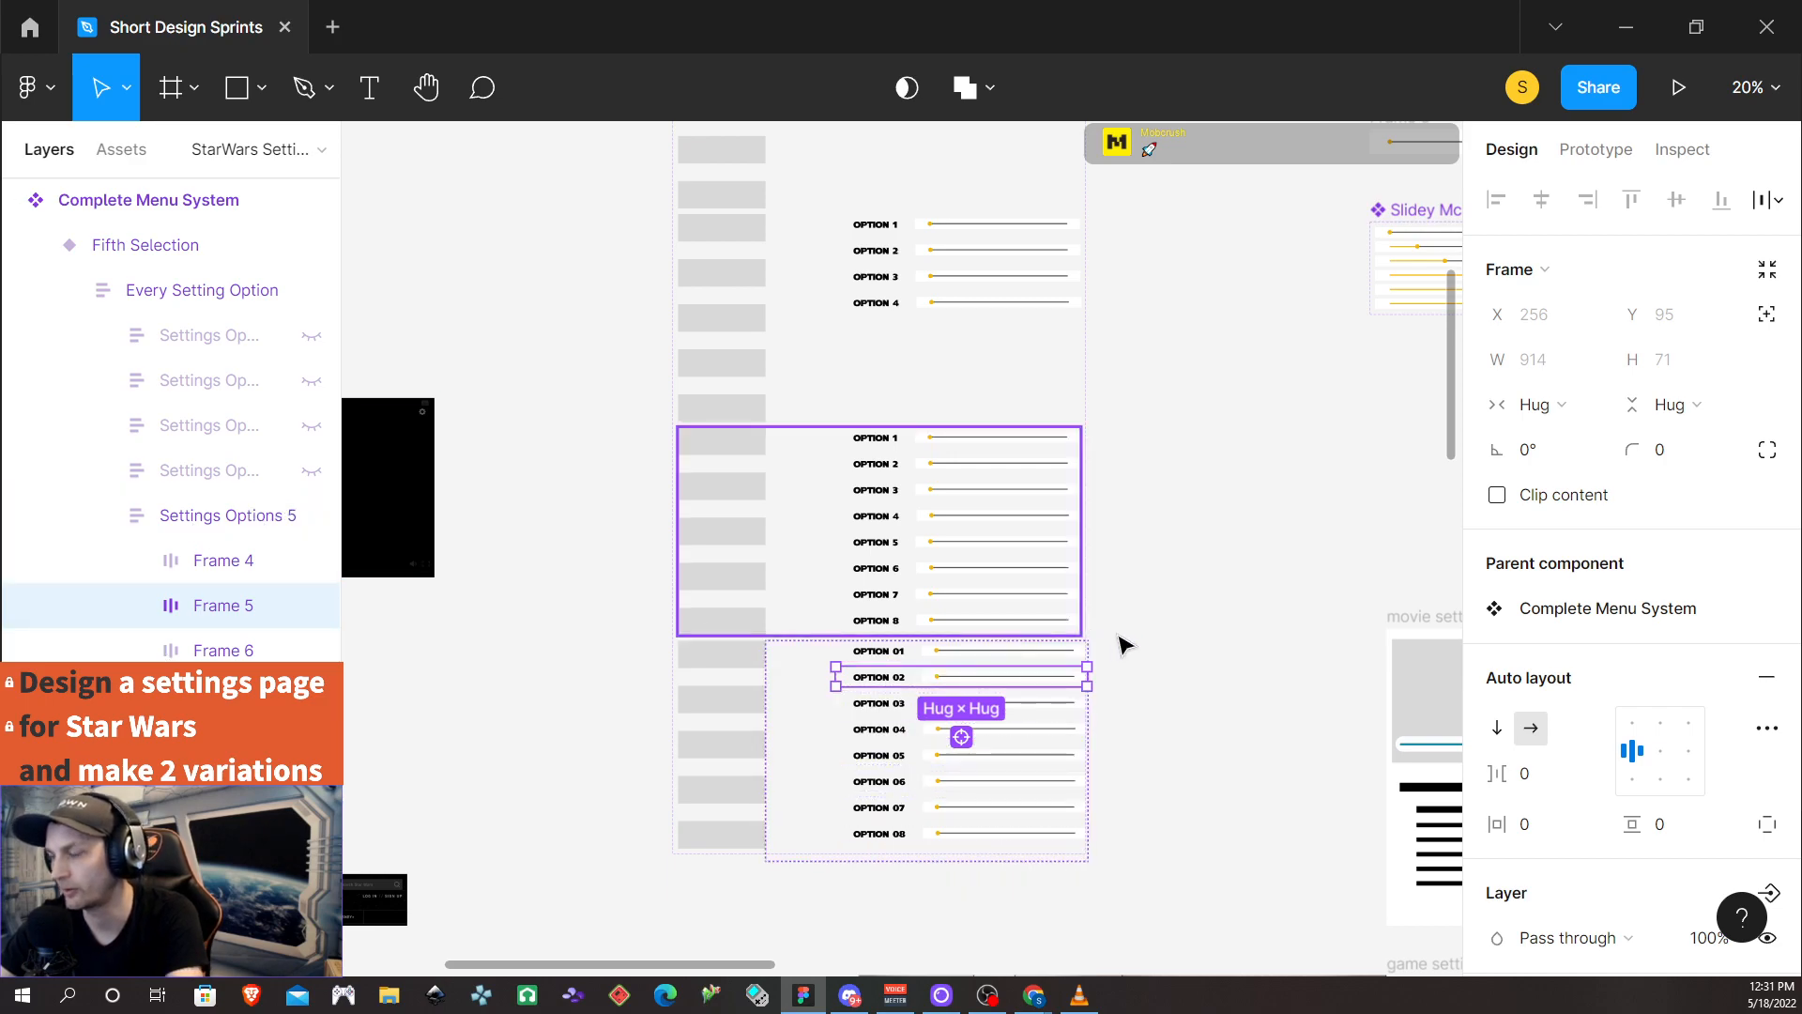
Review all stacked variants of Complete Menu System from unselected to Fifth Selection
{"action": "left_click", "coordinate": [1202, 676]}
{"action": "scroll", "coordinate": [1185, 651], "scroll_direction": "down", "scroll_amount": 3}
{"action": "scroll", "coordinate": [1183, 646], "scroll_direction": "down", "scroll_amount": 1}
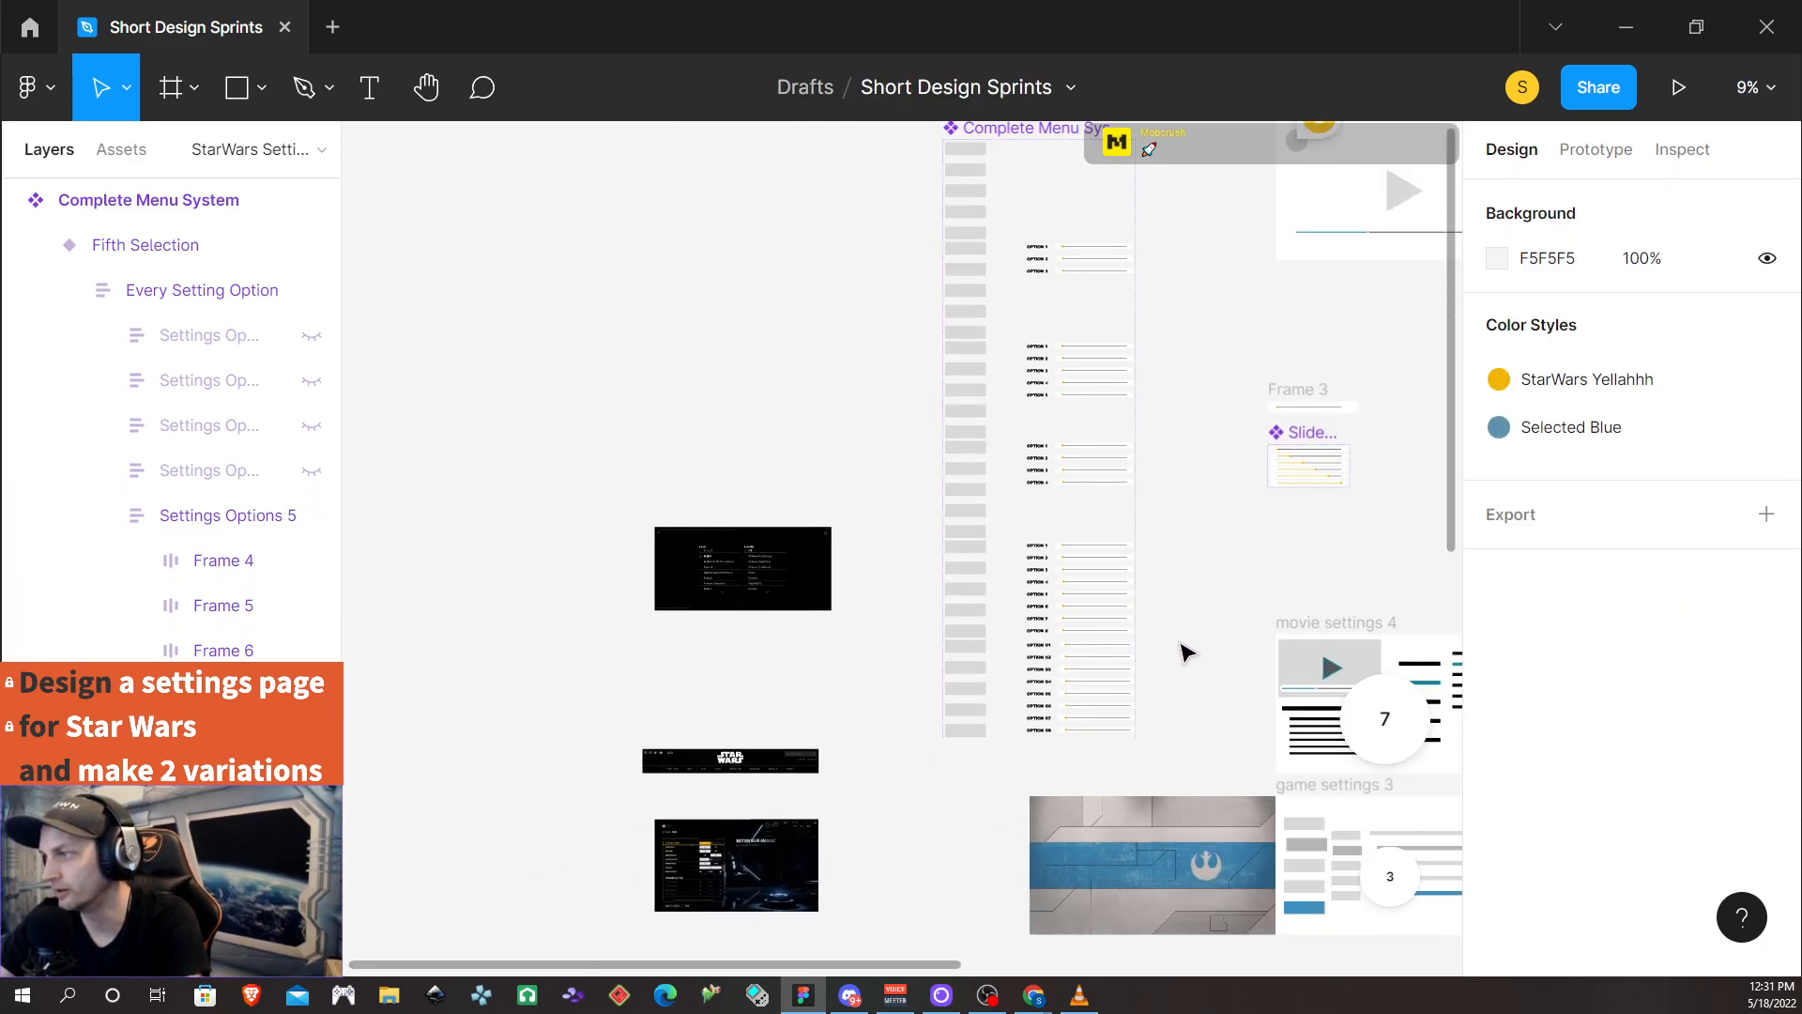
{"action": "scroll", "coordinate": [1164, 525], "scroll_direction": "up", "scroll_amount": 3}
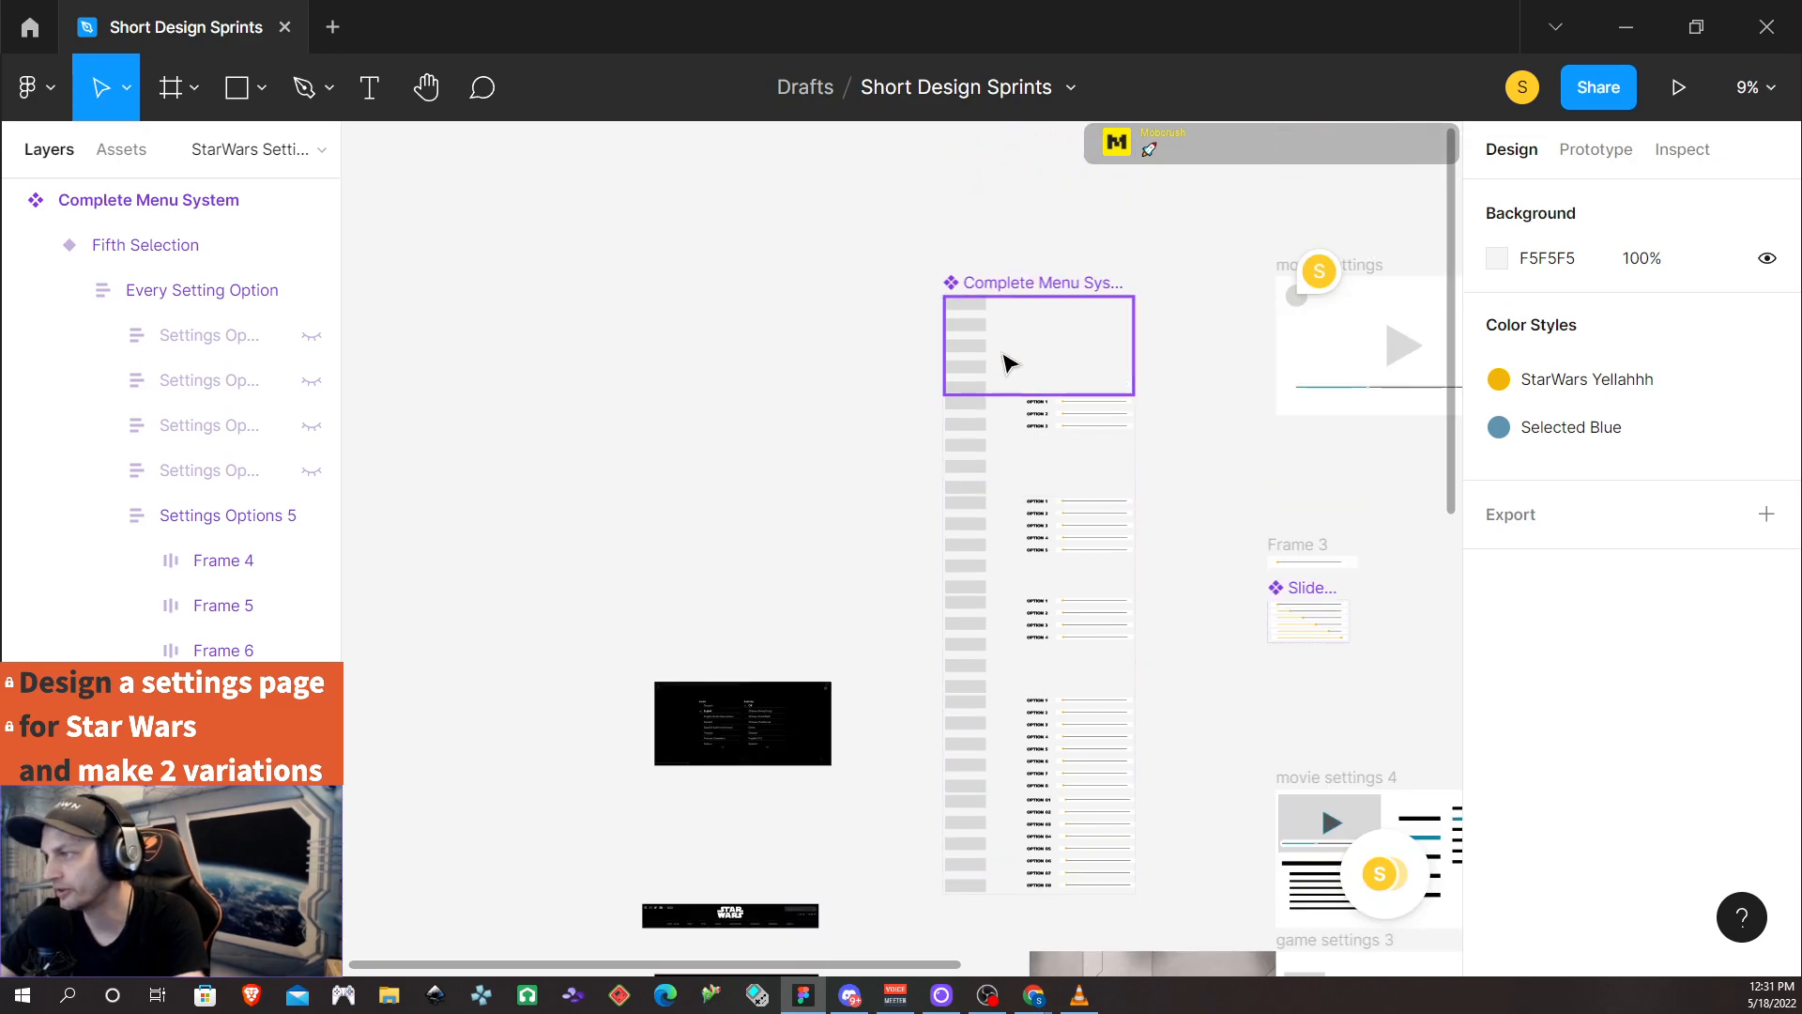
{"action": "scroll", "coordinate": [1201, 490], "scroll_direction": "left", "scroll_amount": 2}
{"action": "scroll", "coordinate": [1206, 490], "scroll_direction": "right", "scroll_amount": 5}
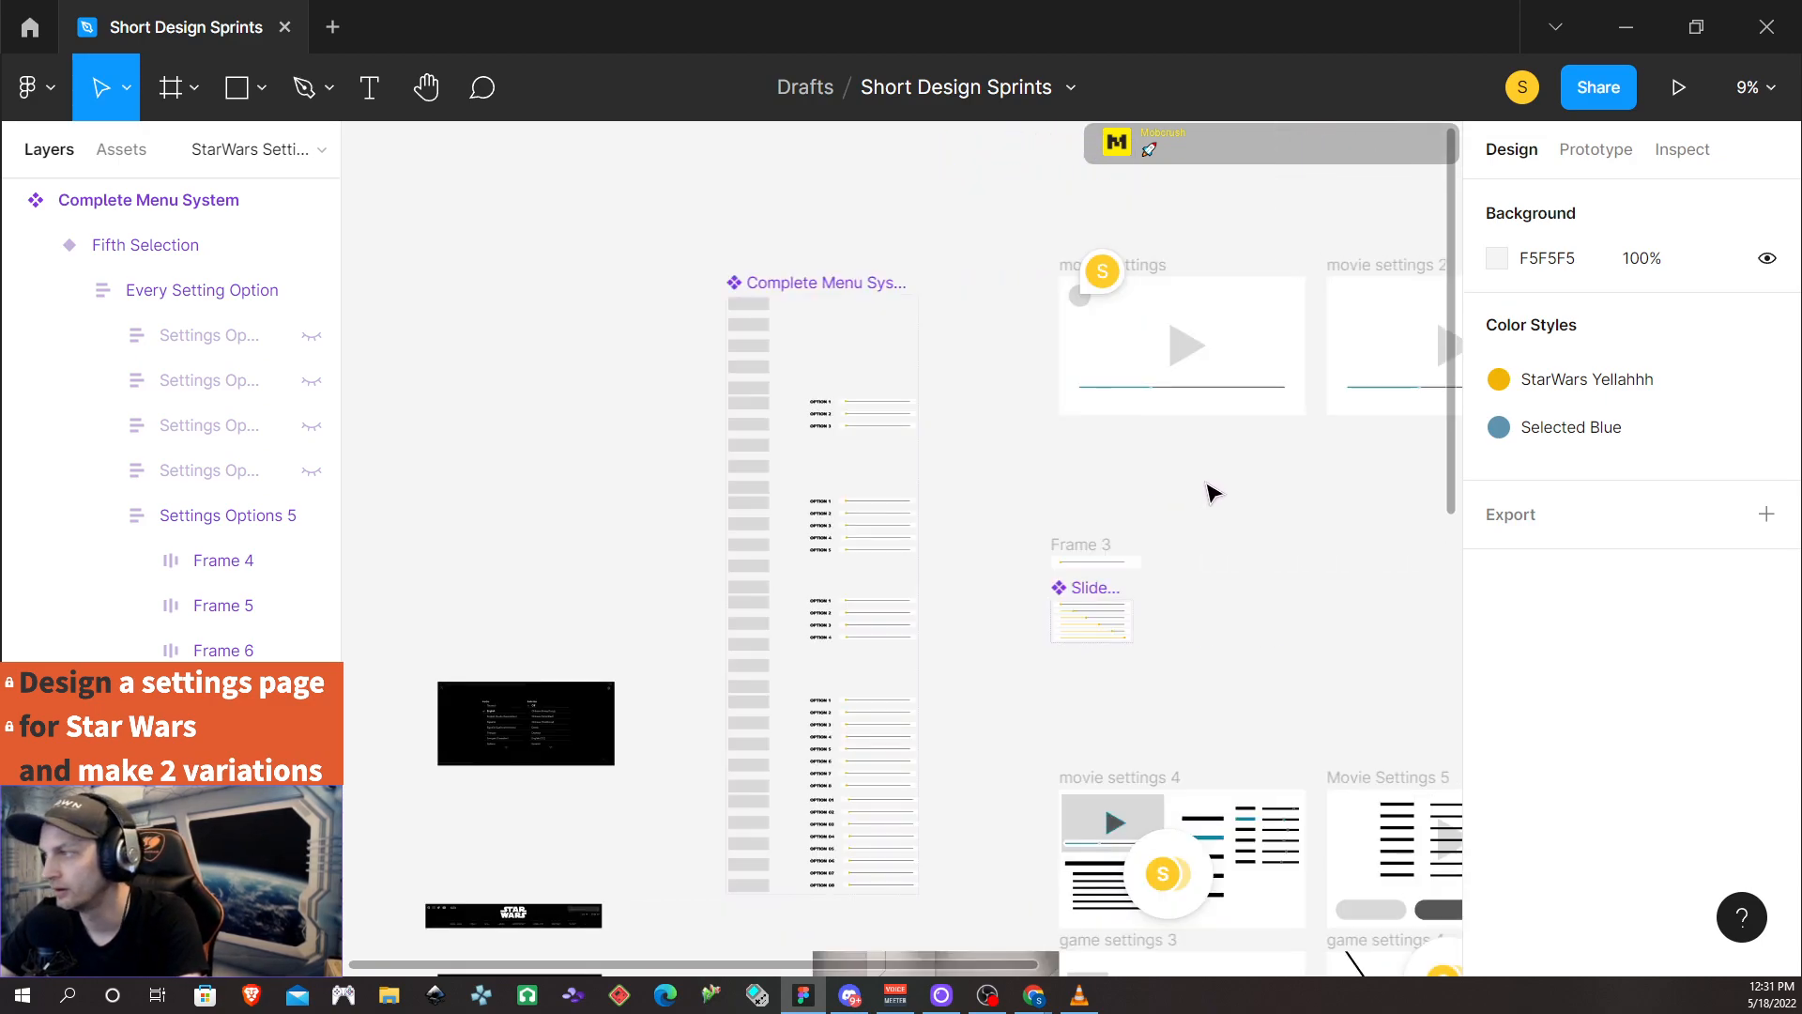
{"action": "scroll", "coordinate": [1026, 462], "scroll_direction": "up", "scroll_amount": 2}
{"action": "scroll", "coordinate": [997, 492], "scroll_direction": "down", "scroll_amount": 3}
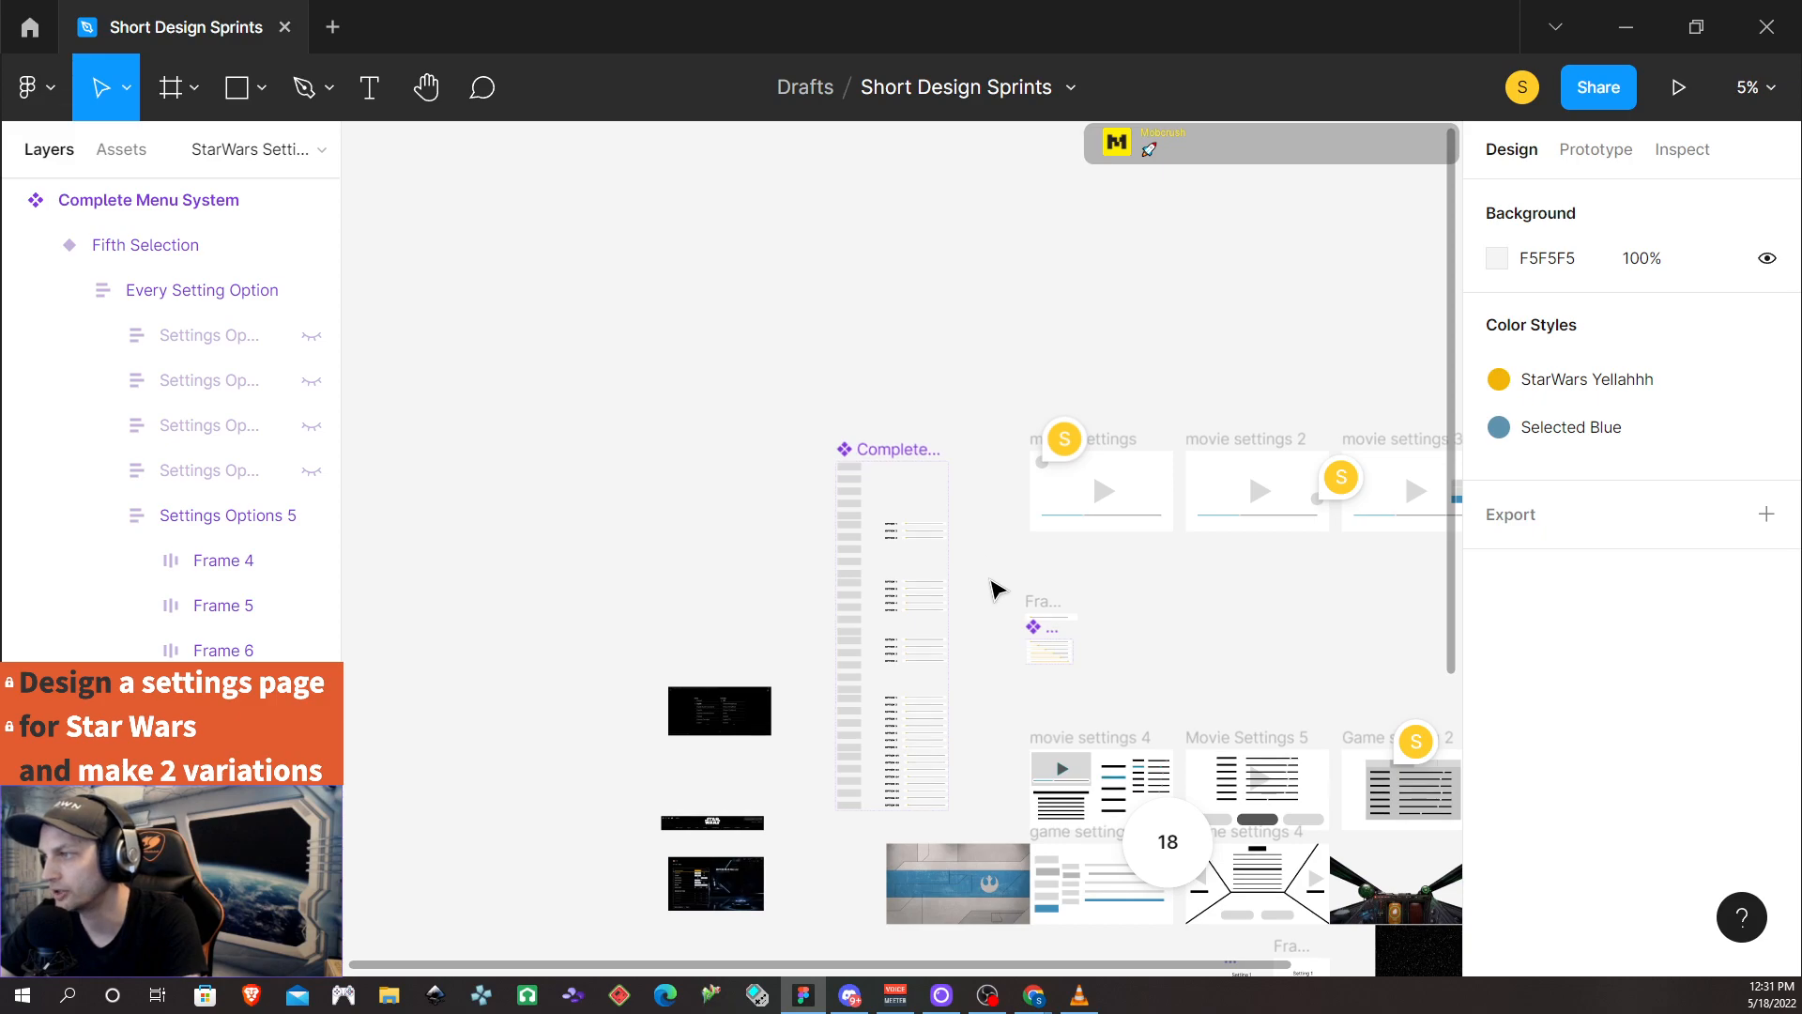
{"action": "scroll", "coordinate": [998, 663], "scroll_direction": "up", "scroll_amount": 5}
{"action": "scroll", "coordinate": [850, 509], "scroll_direction": "left", "scroll_amount": 3}
{"action": "scroll", "coordinate": [850, 509], "scroll_direction": "up", "scroll_amount": 1}
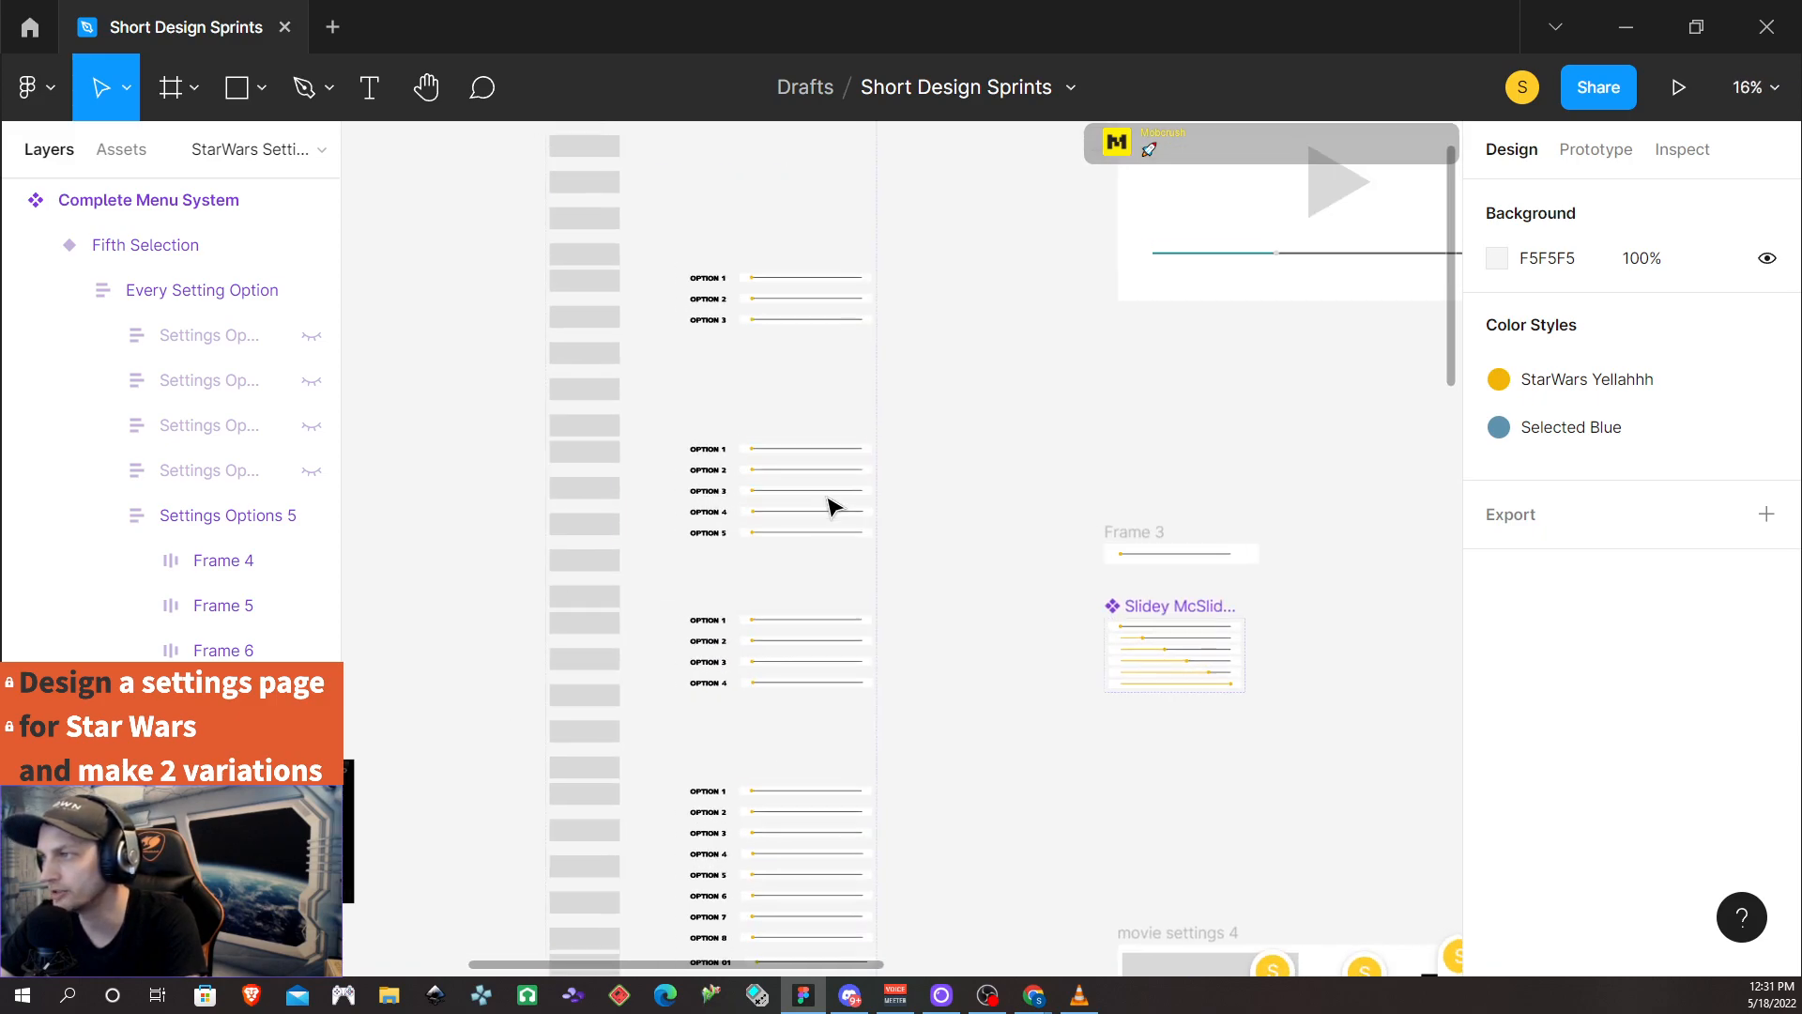
{"action": "scroll", "coordinate": [857, 508], "scroll_direction": "up", "scroll_amount": 2}
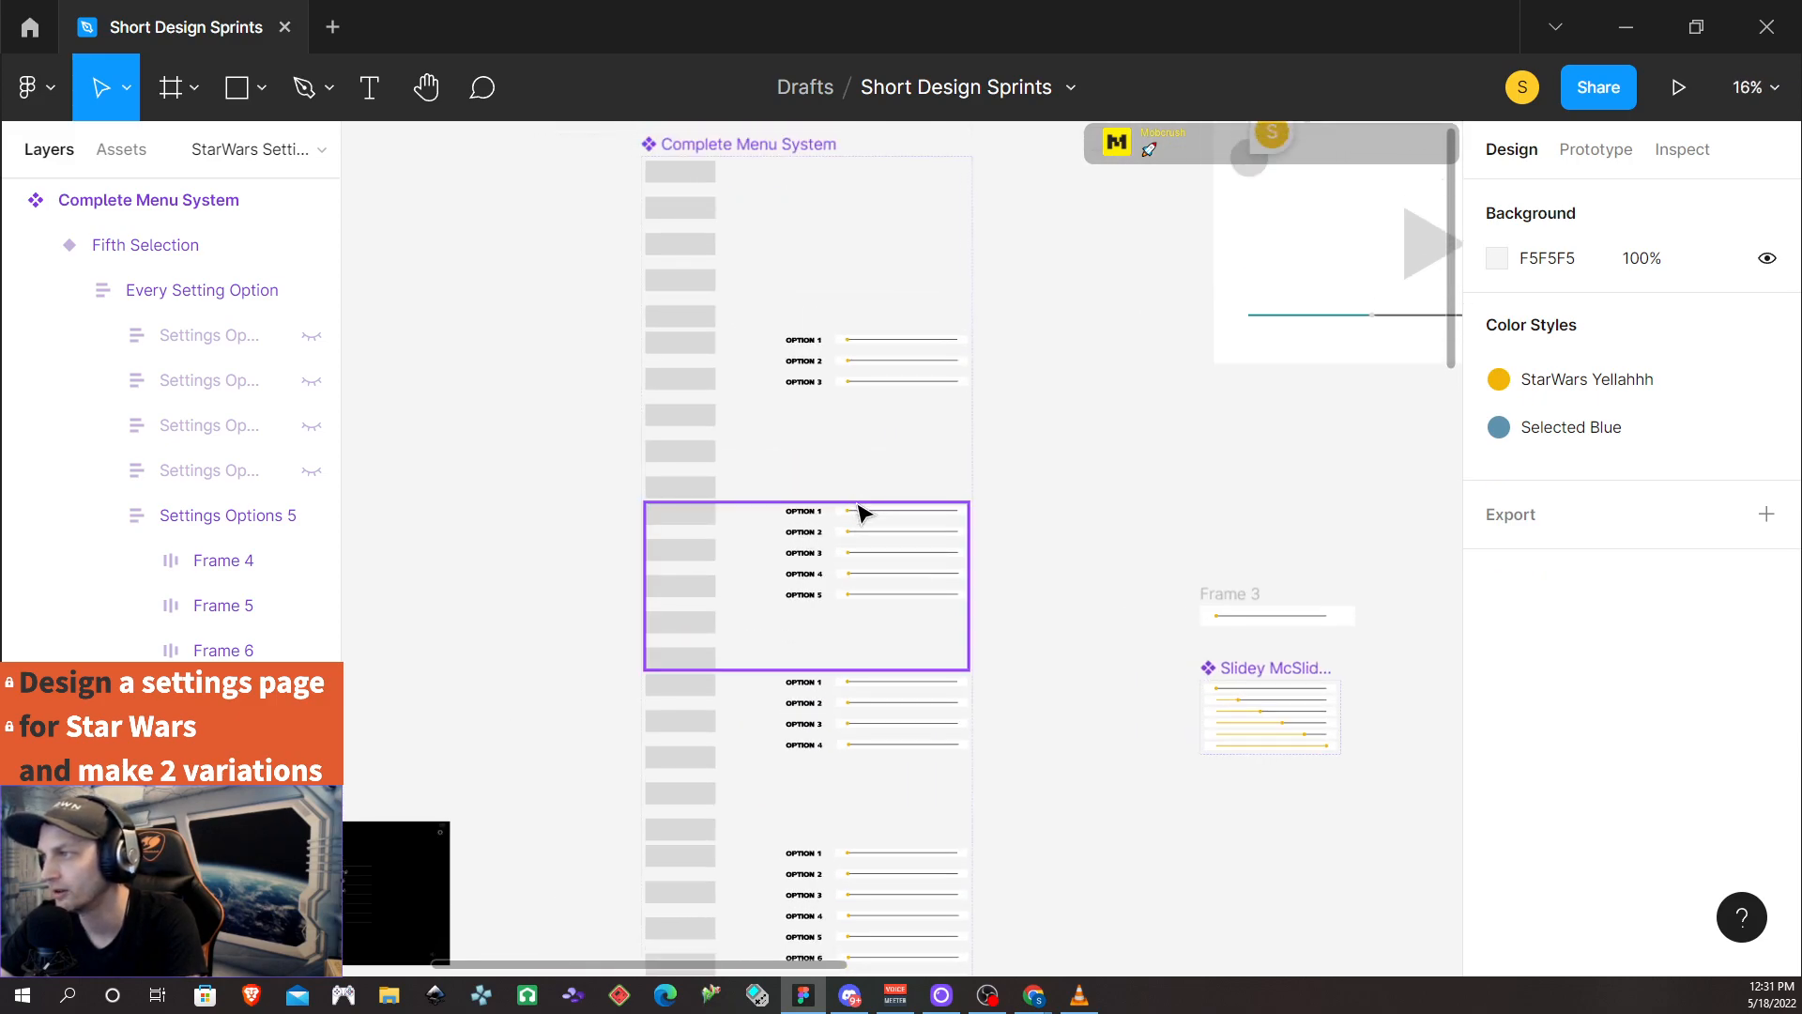
Add an on-click prototype interaction from the first category in the unselected variant that changes to First Selection
{"action": "left_click", "coordinate": [1596, 149]}
{"action": "left_click", "coordinate": [696, 214]}
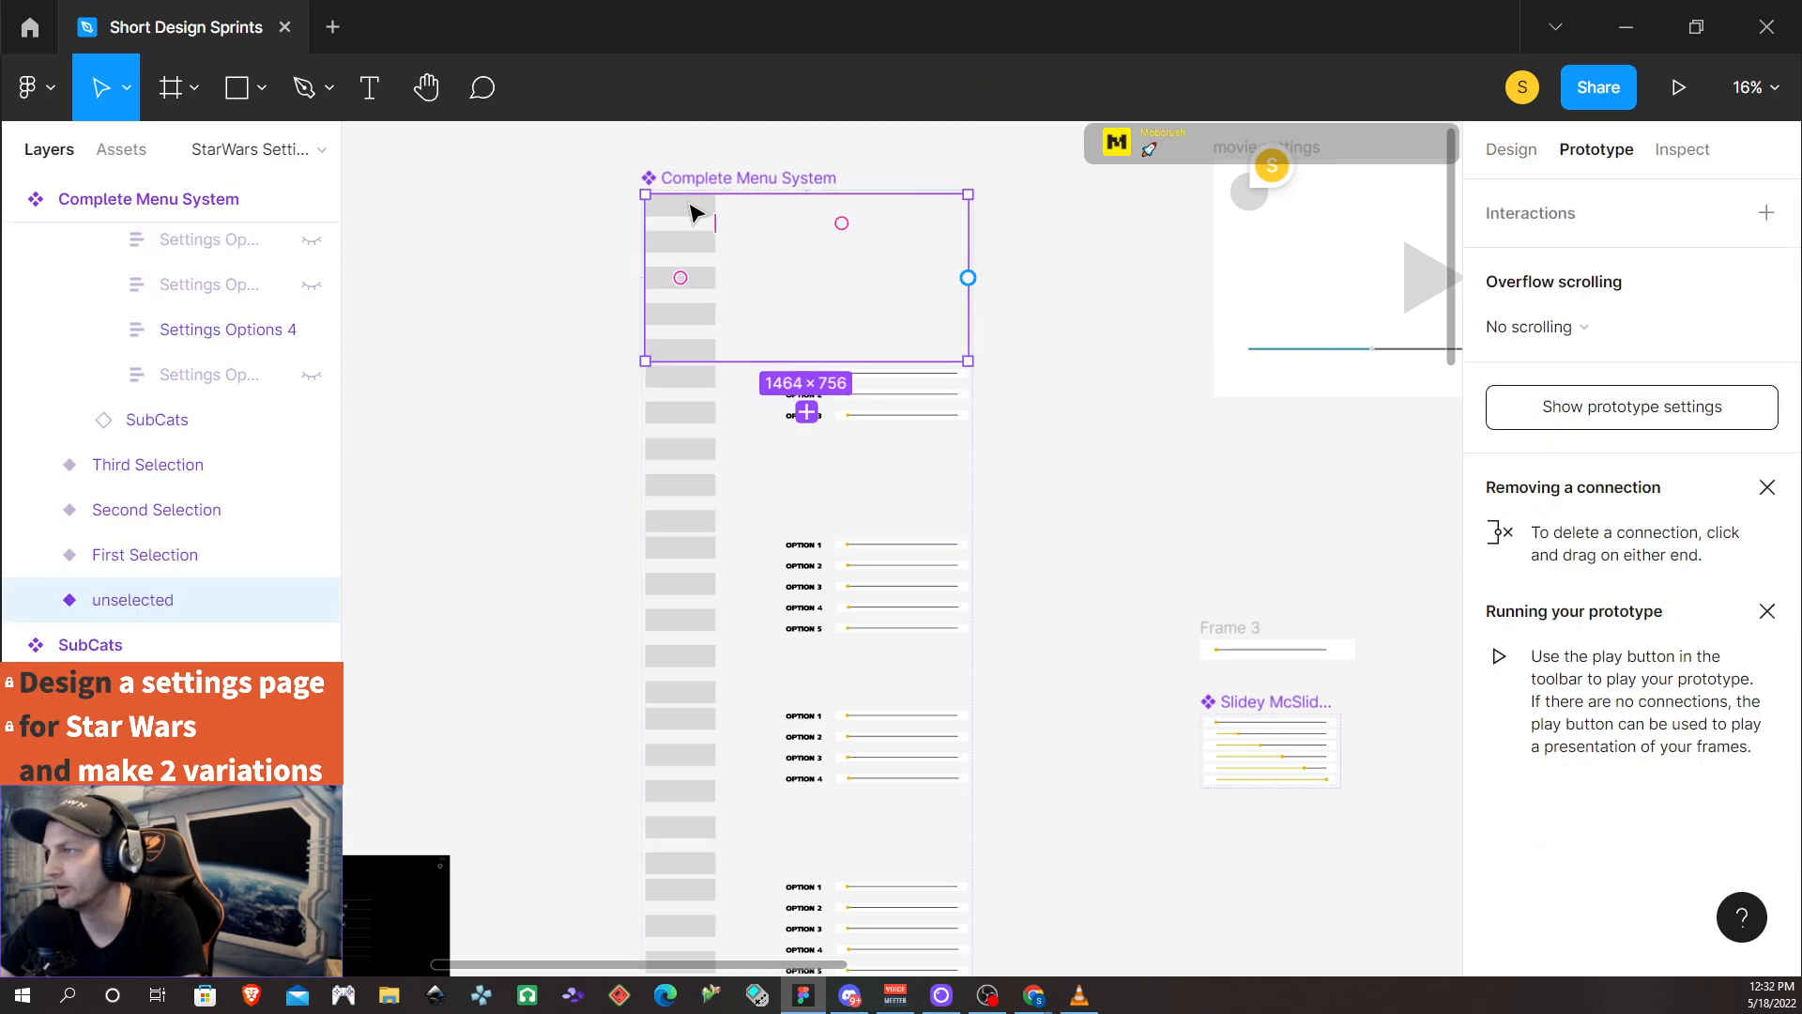
{"action": "double_click", "coordinate": [686, 204]}
{"action": "double_click", "coordinate": [686, 204]}
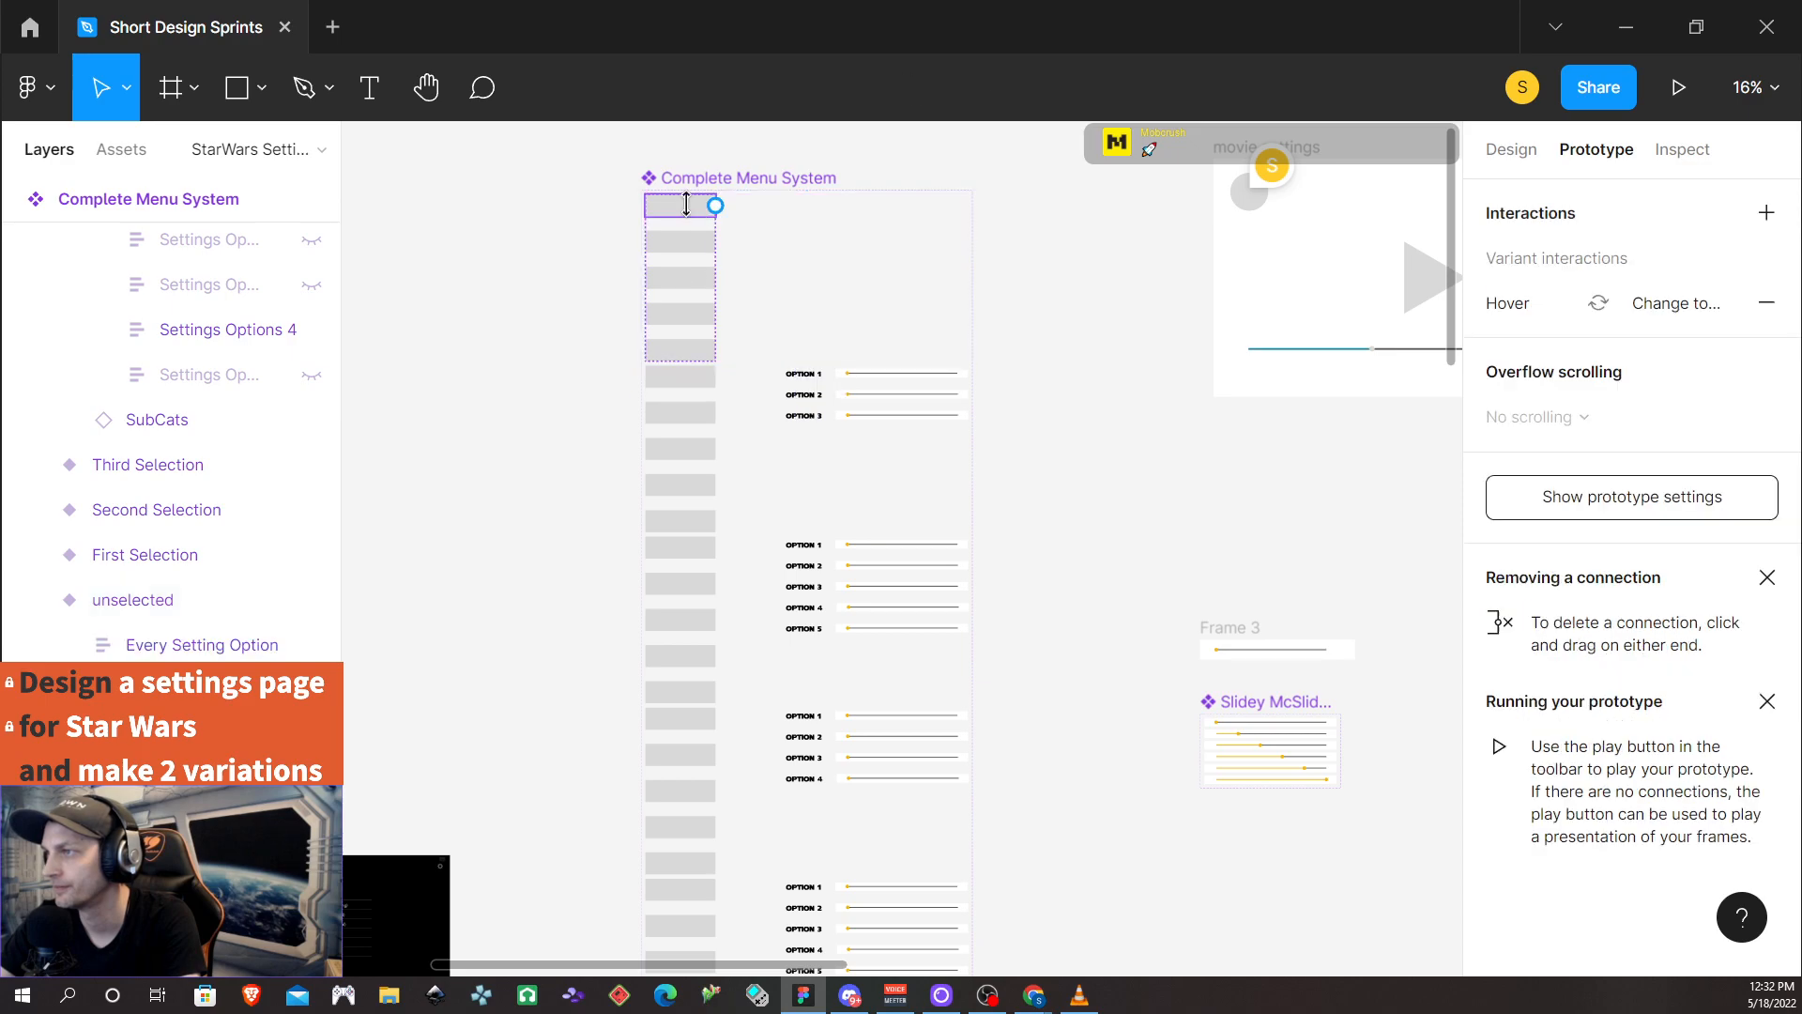
{"action": "left_click_drag", "start_coordinate": [715, 205], "coordinate": [753, 408]}
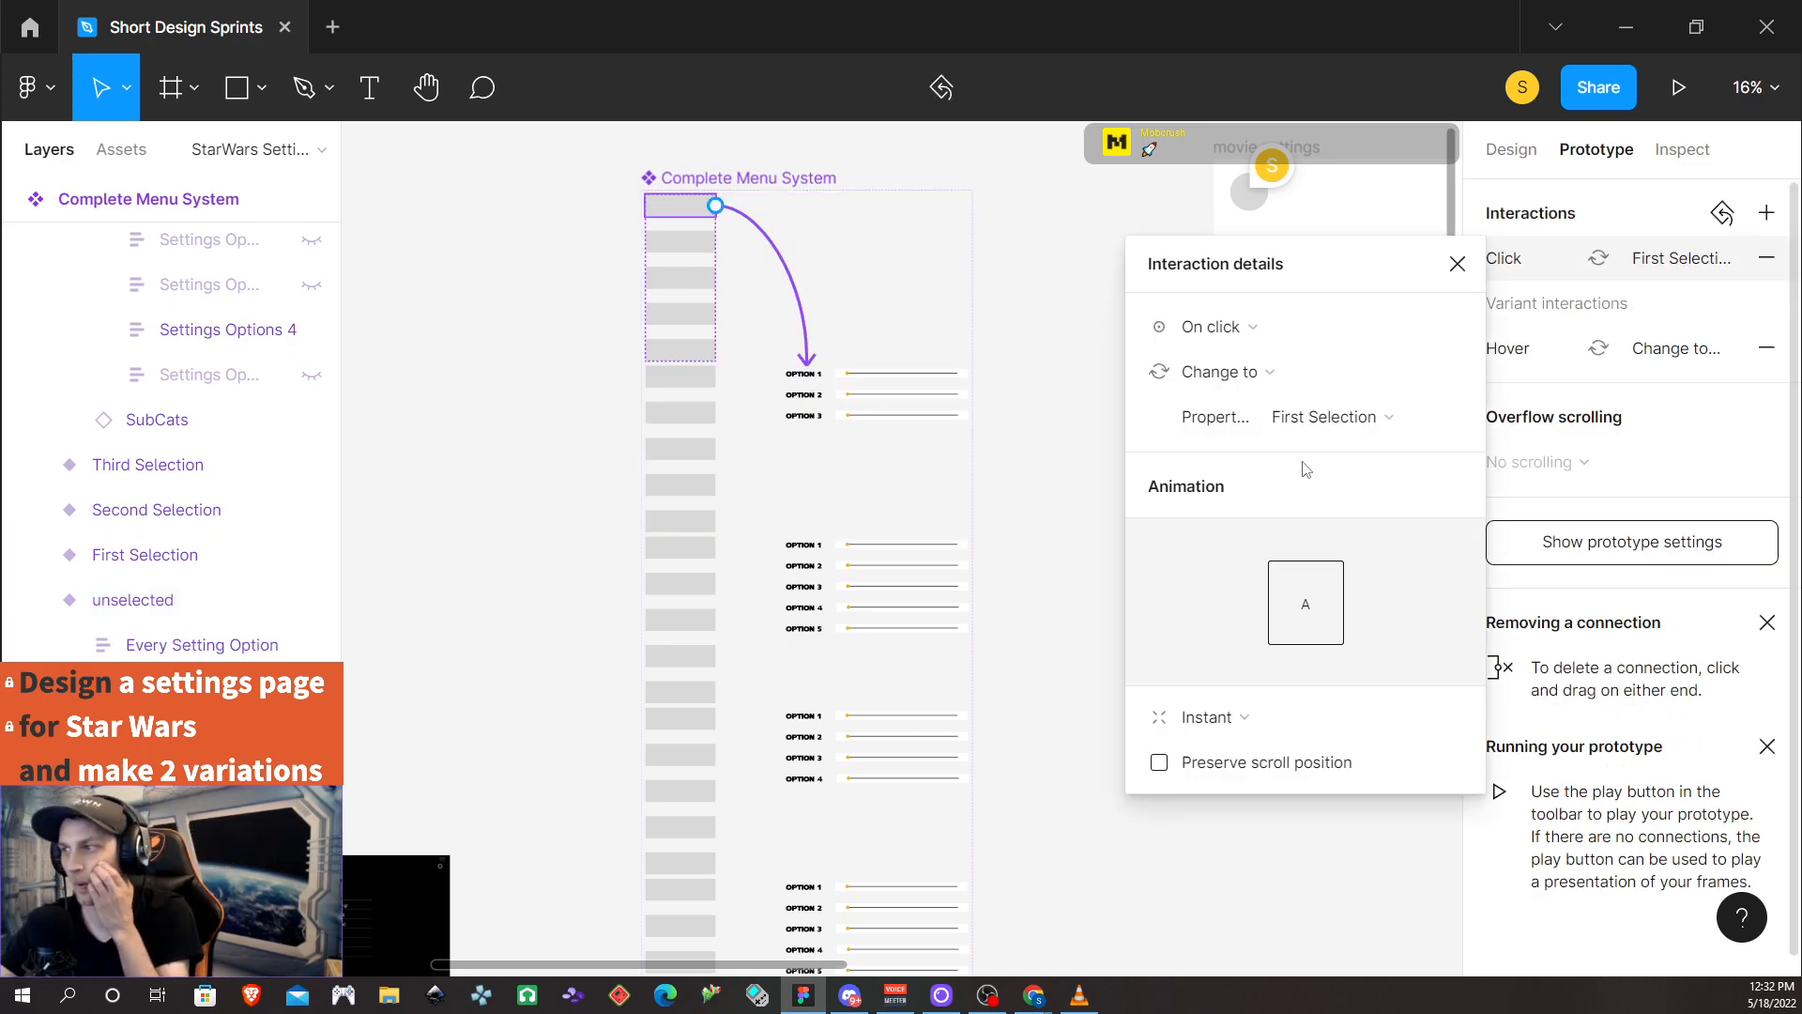
Set the first category's click interaction animation to Dissolve with a duration of 300 ms
{"action": "left_click", "coordinate": [1263, 718]}
{"action": "left_click", "coordinate": [1263, 718]}
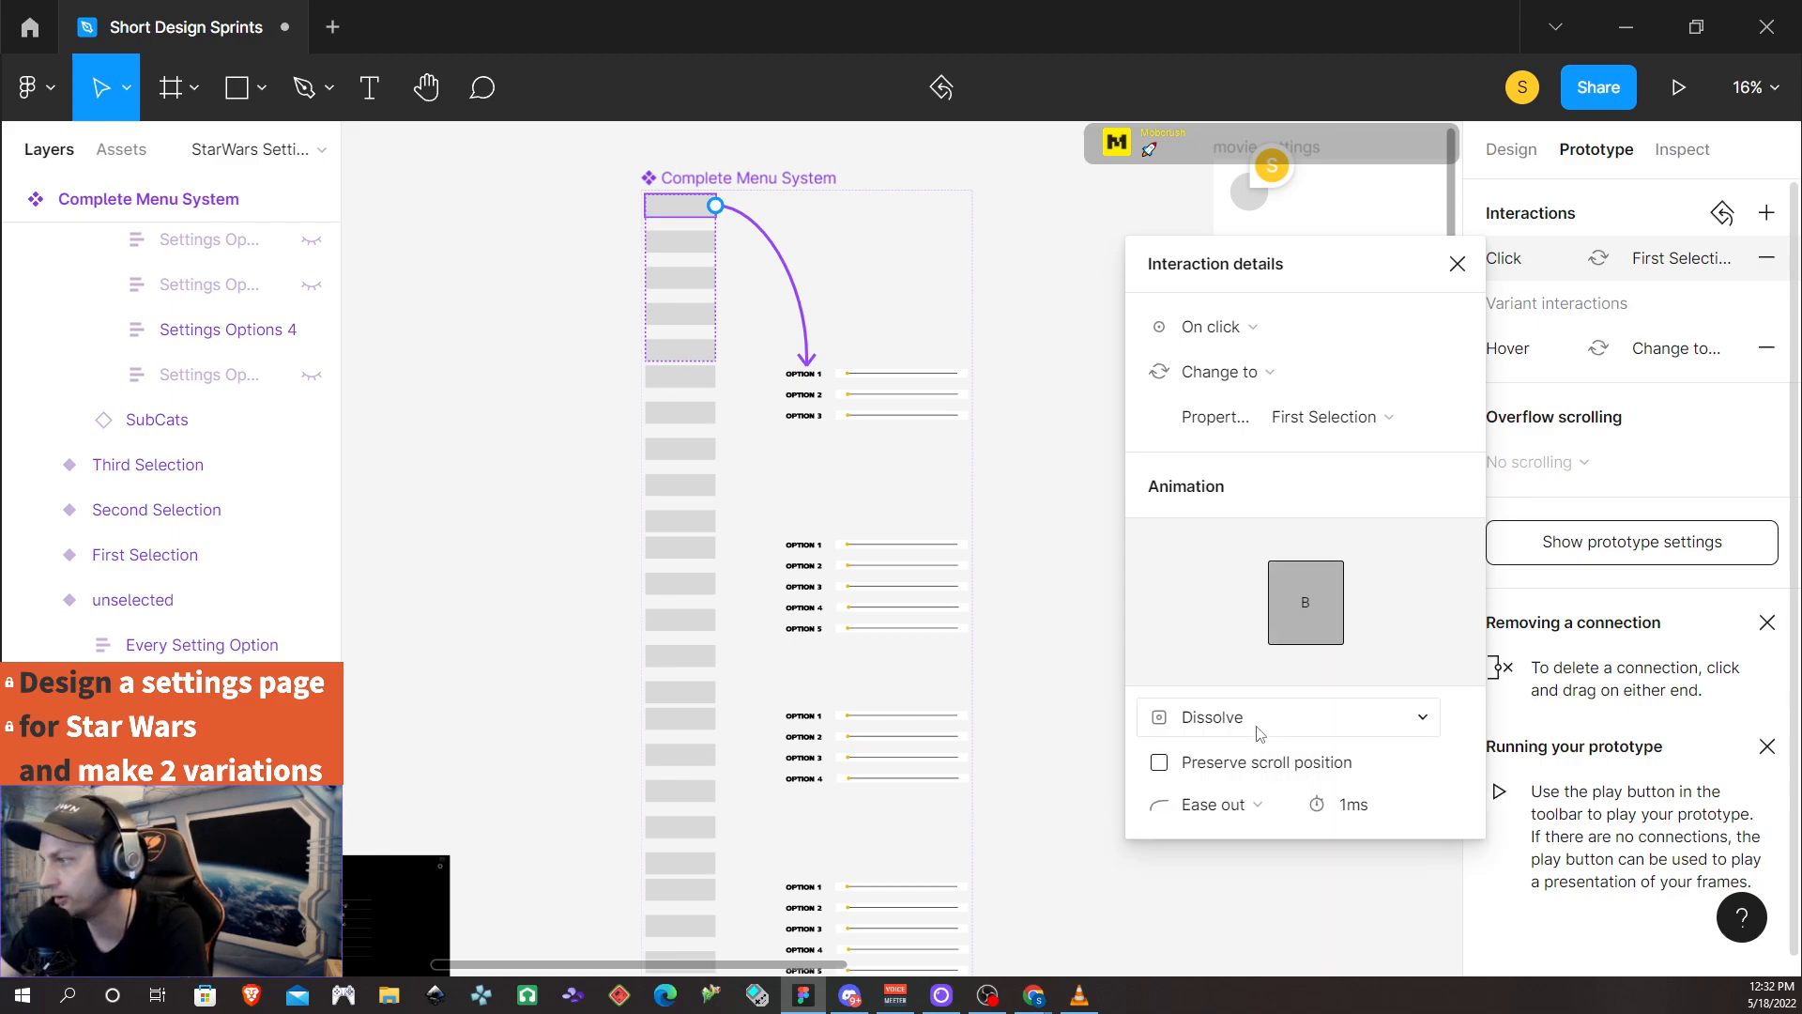
{"action": "left_click", "coordinate": [1422, 723]}
{"action": "left_click", "coordinate": [1451, 729]}
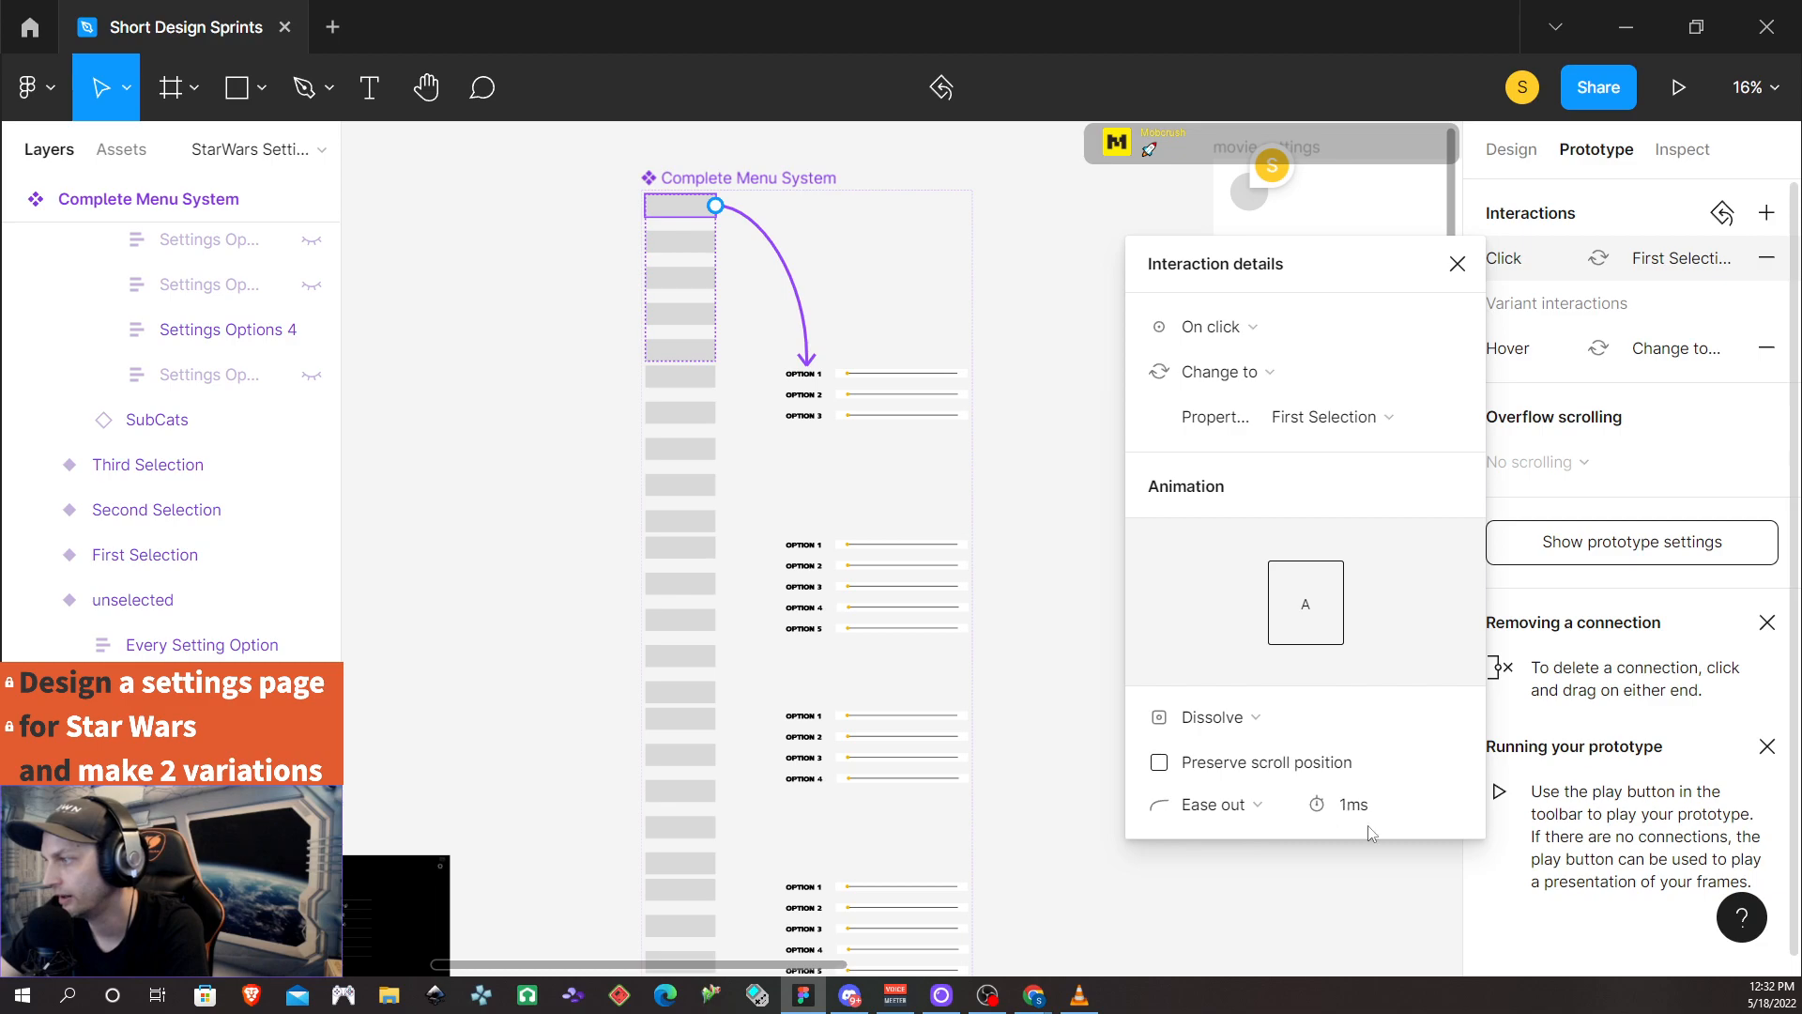
{"action": "left_click", "coordinate": [1380, 807]}
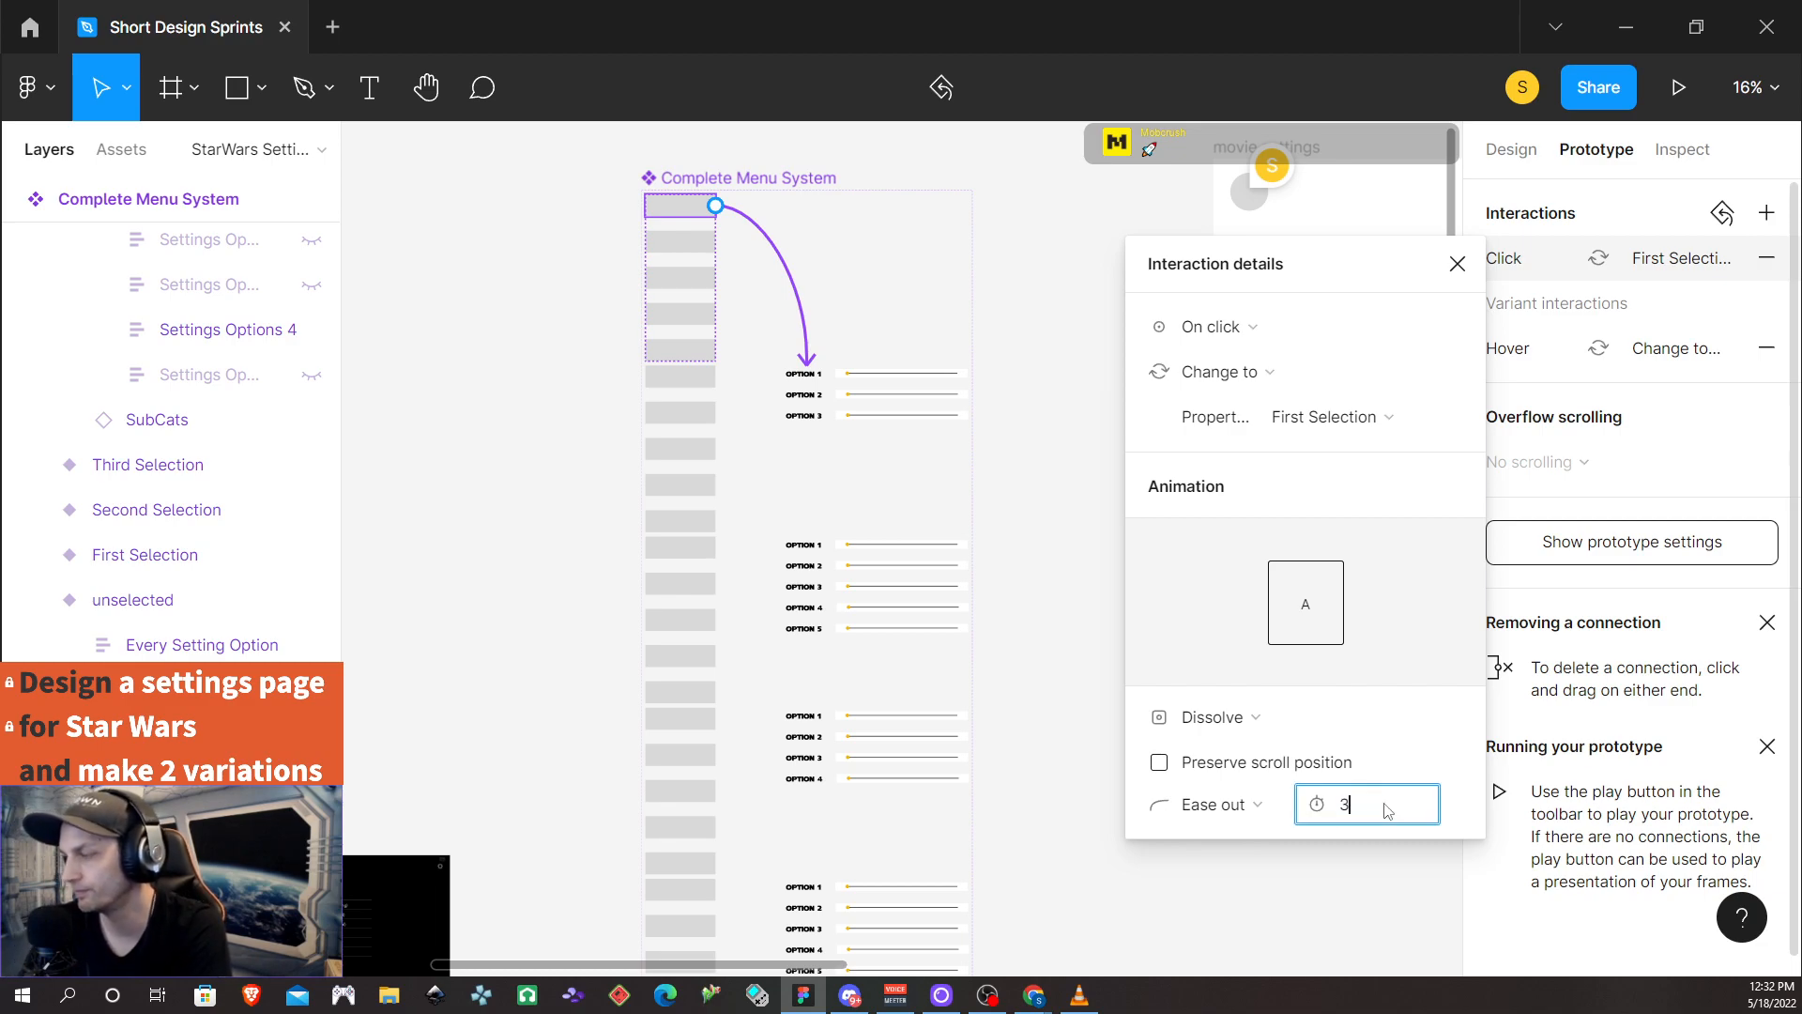
{"action": "key", "text": "Return"}
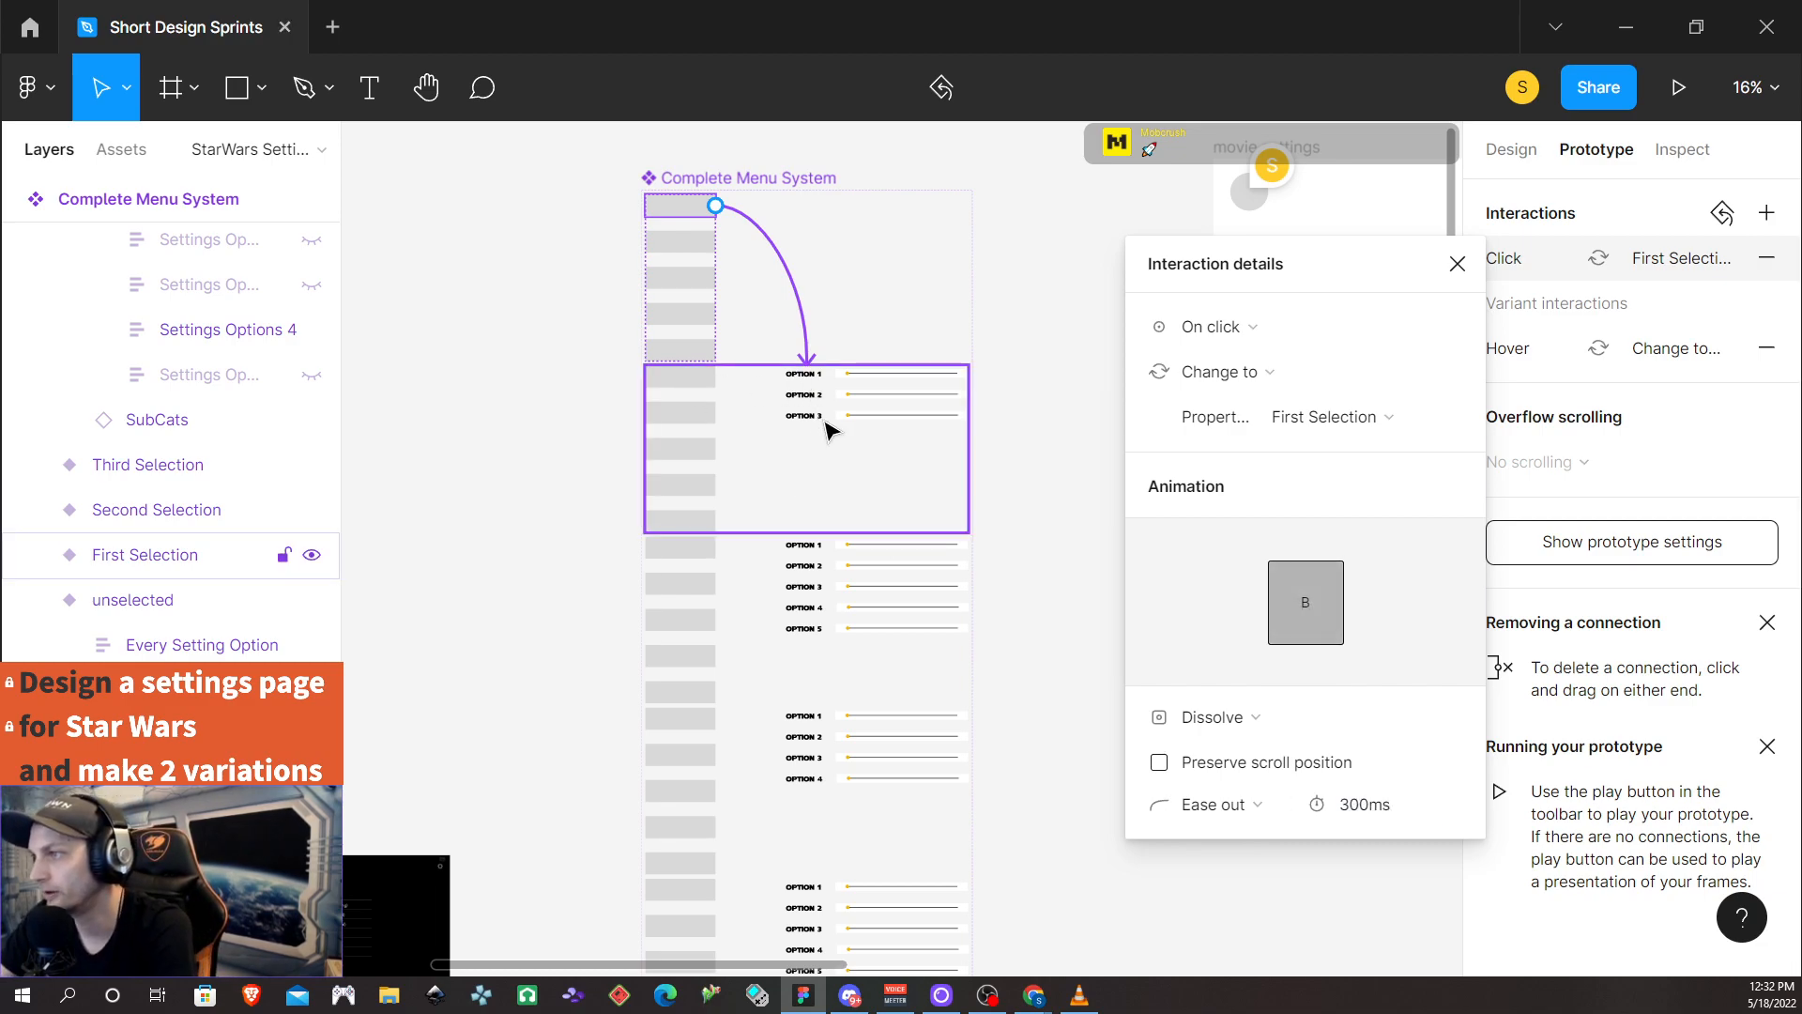
Add an on-click interaction from the first category in First Selection that changes back to the unselected variant
{"action": "left_click", "coordinate": [708, 391]}
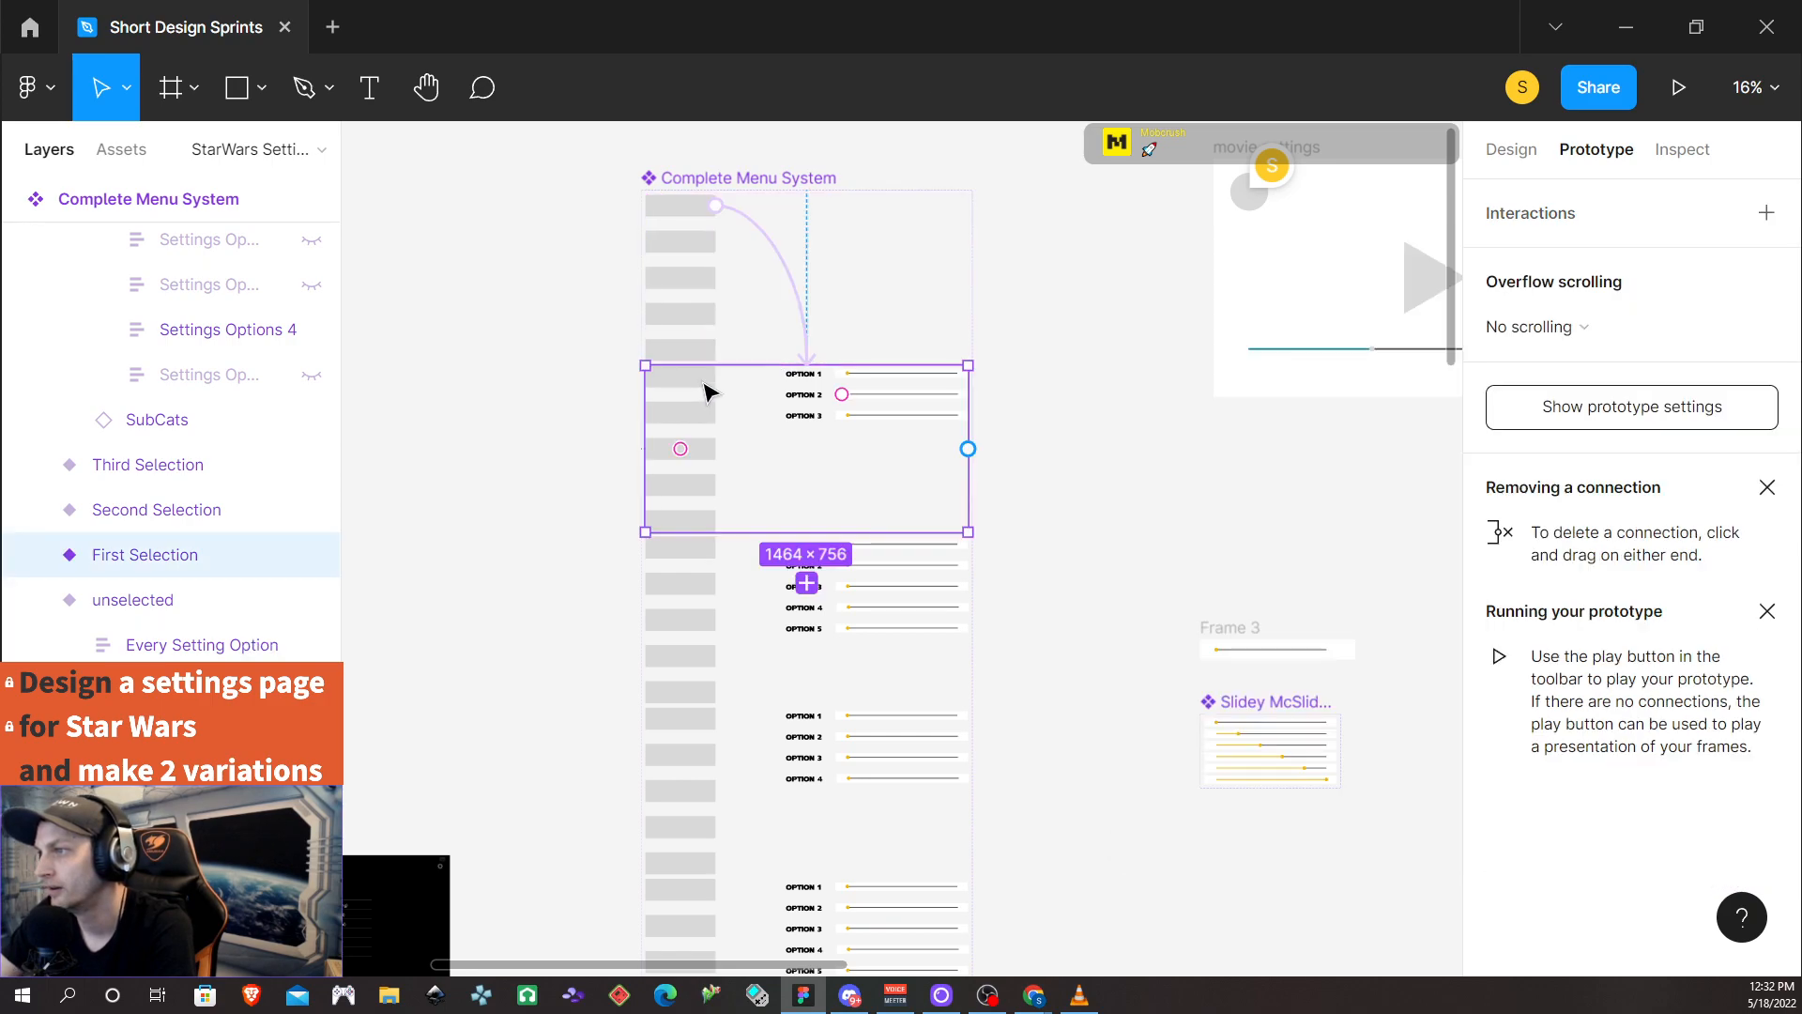
{"action": "left_click", "coordinate": [709, 392]}
{"action": "left_click", "coordinate": [710, 385]}
{"action": "left_click_drag", "start_coordinate": [716, 378], "coordinate": [710, 225]}
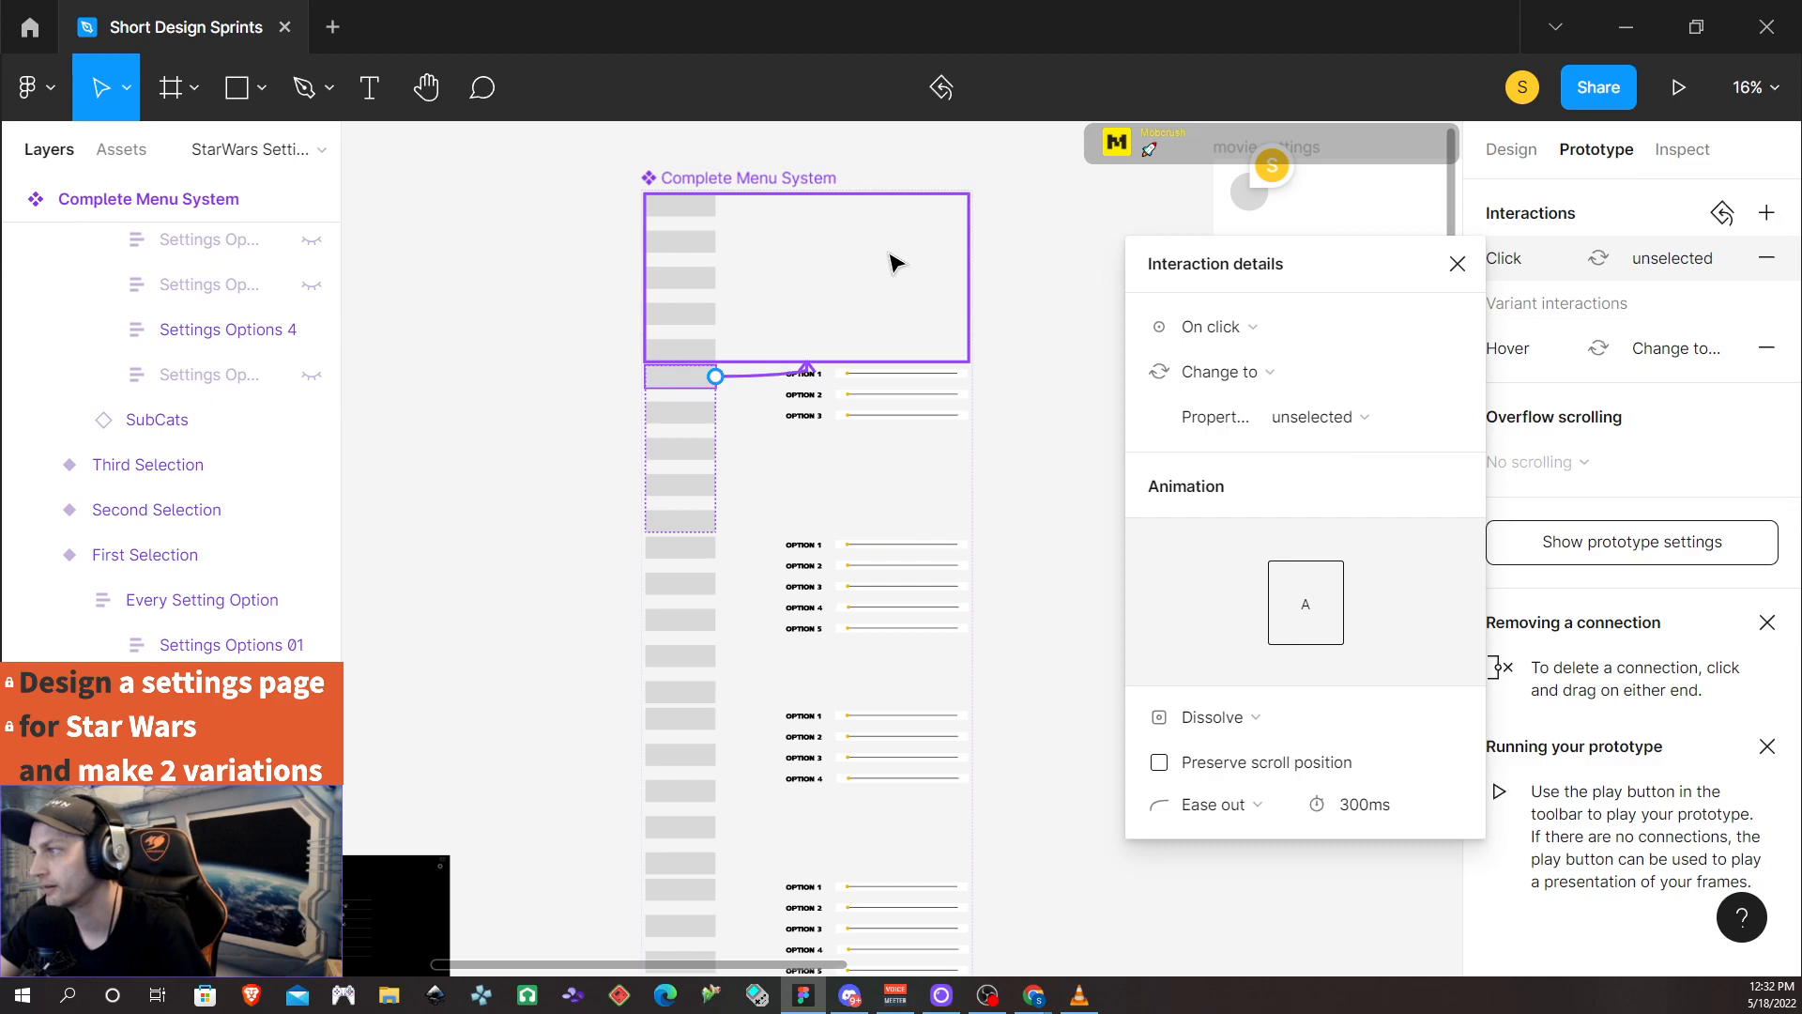
{"action": "left_click", "coordinate": [1458, 266]}
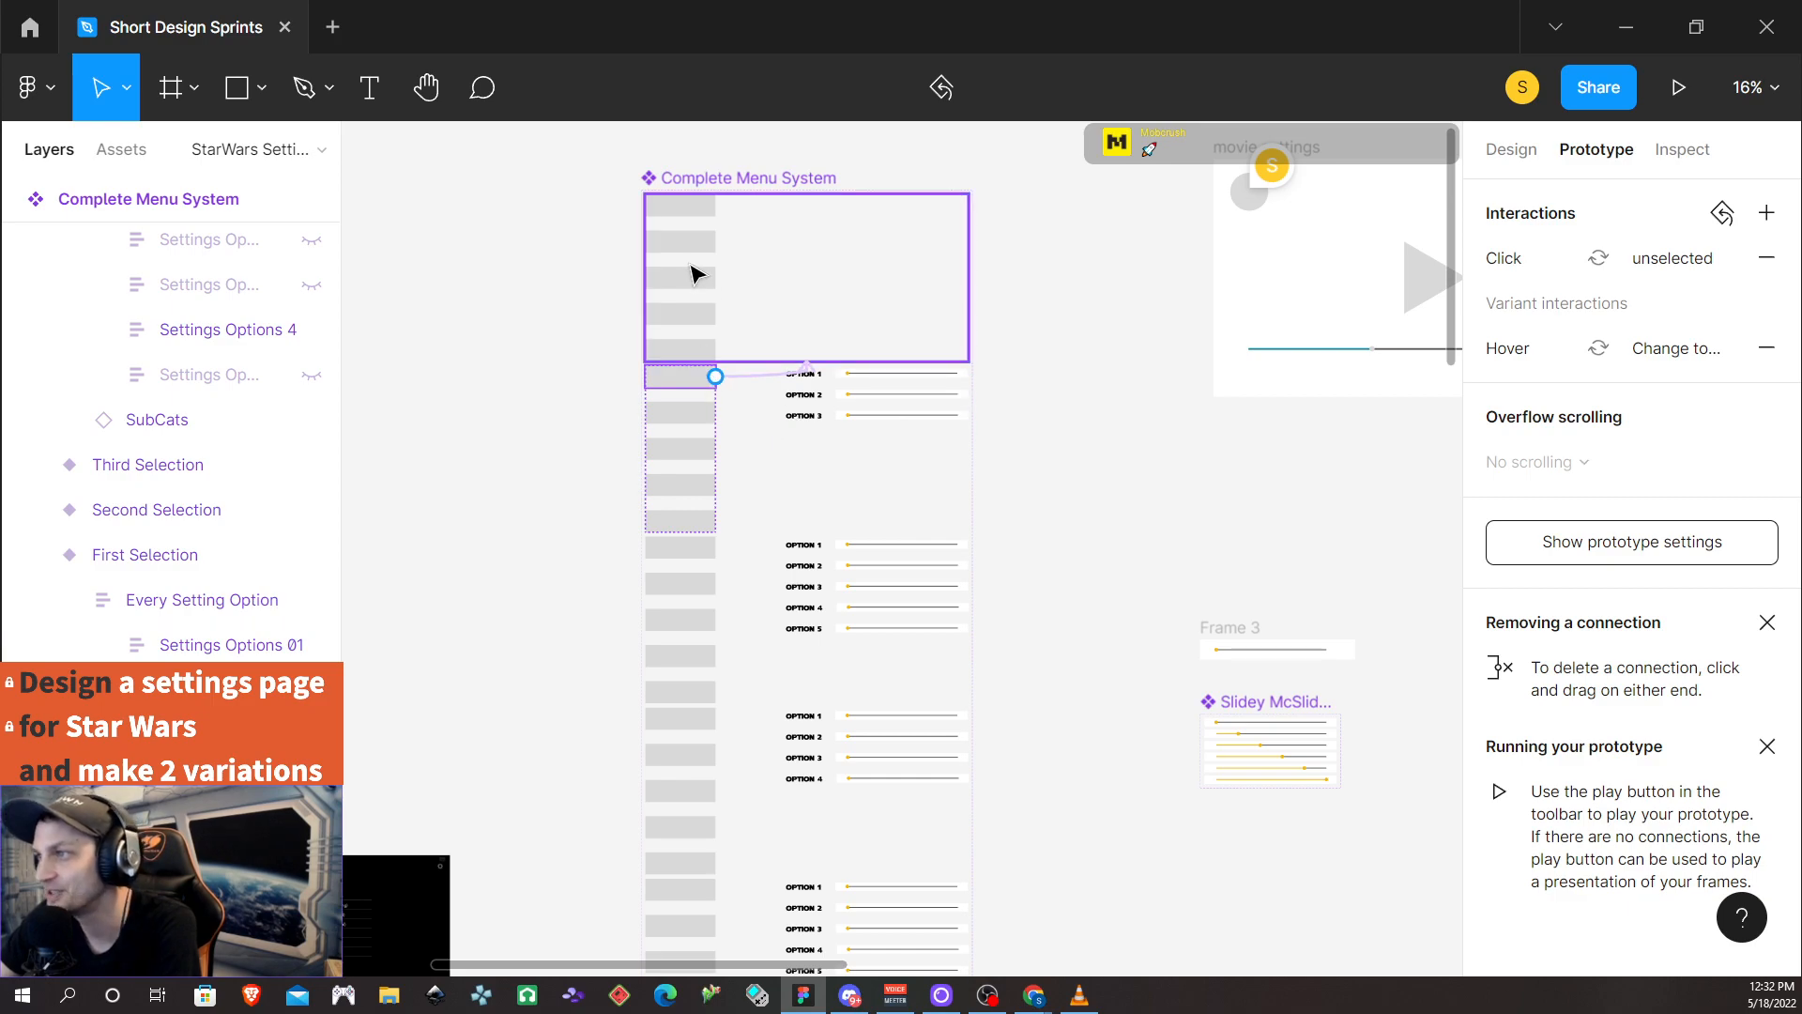
Add an on-click interaction from the second category in the unselected variant that changes to Second Selection
{"action": "left_click", "coordinate": [711, 291]}
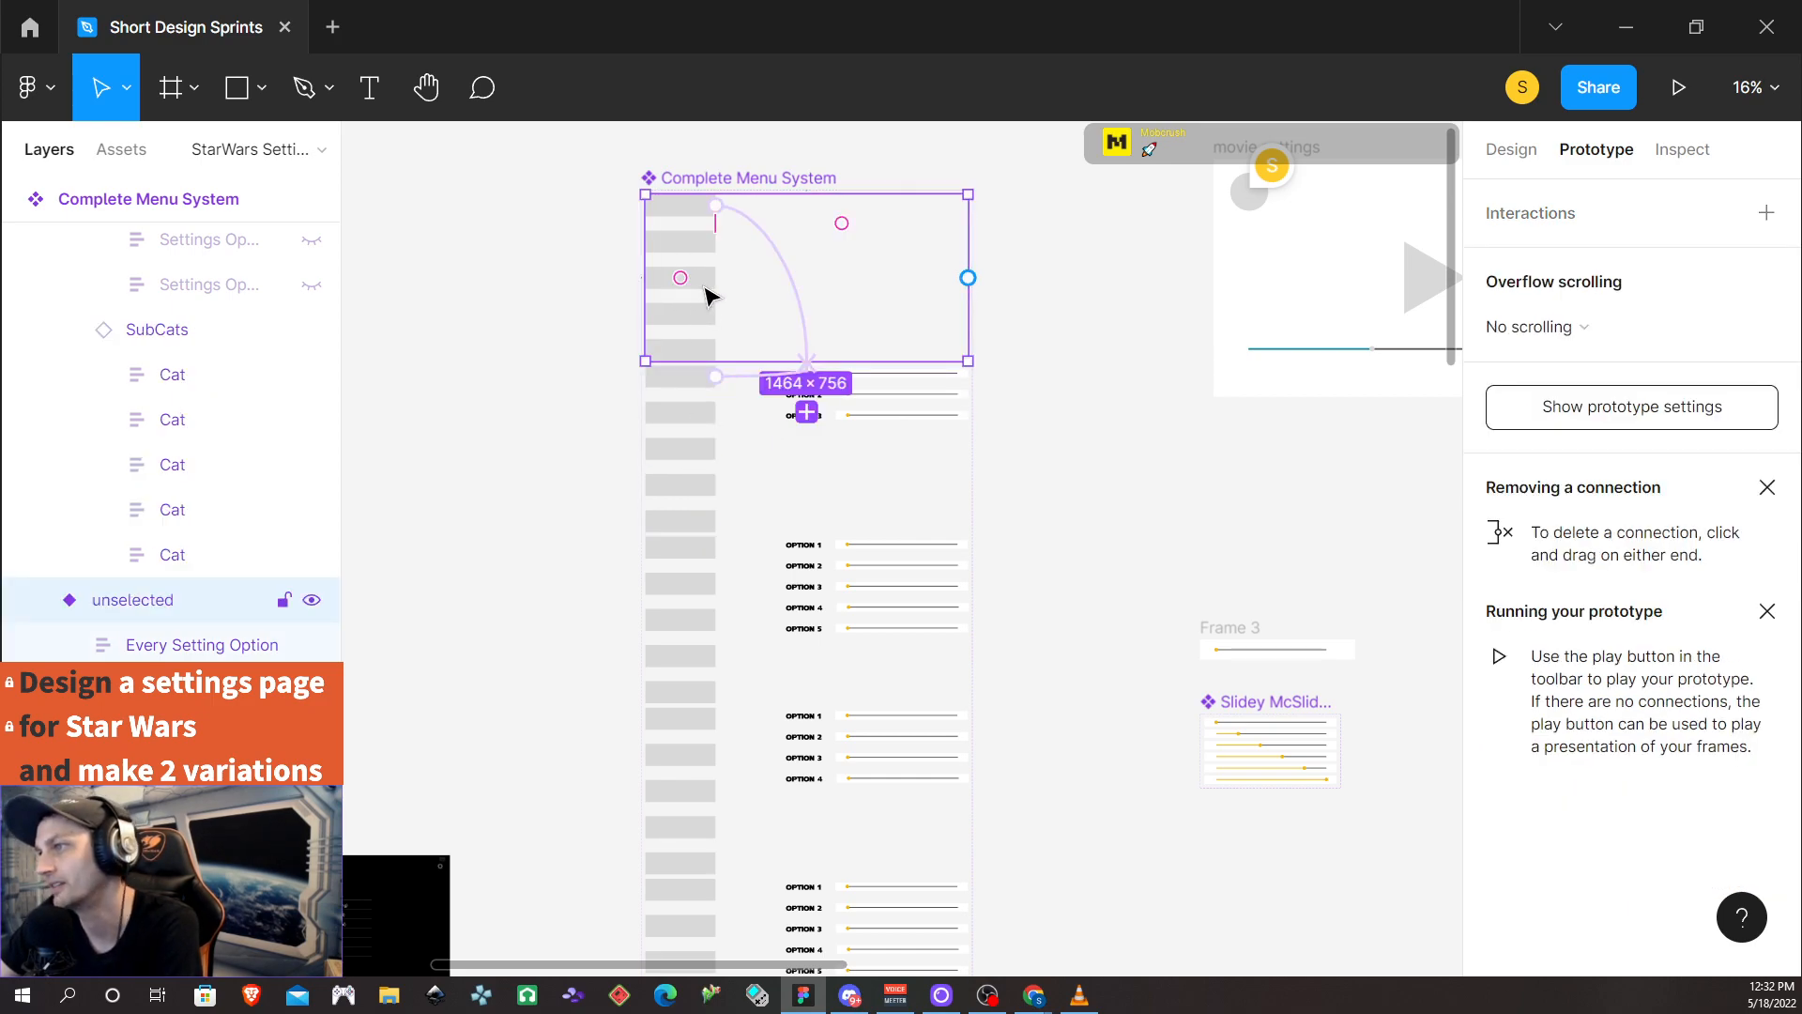
{"action": "left_click", "coordinate": [711, 253]}
{"action": "left_click", "coordinate": [693, 249]}
{"action": "left_click_drag", "start_coordinate": [715, 241], "coordinate": [793, 580]}
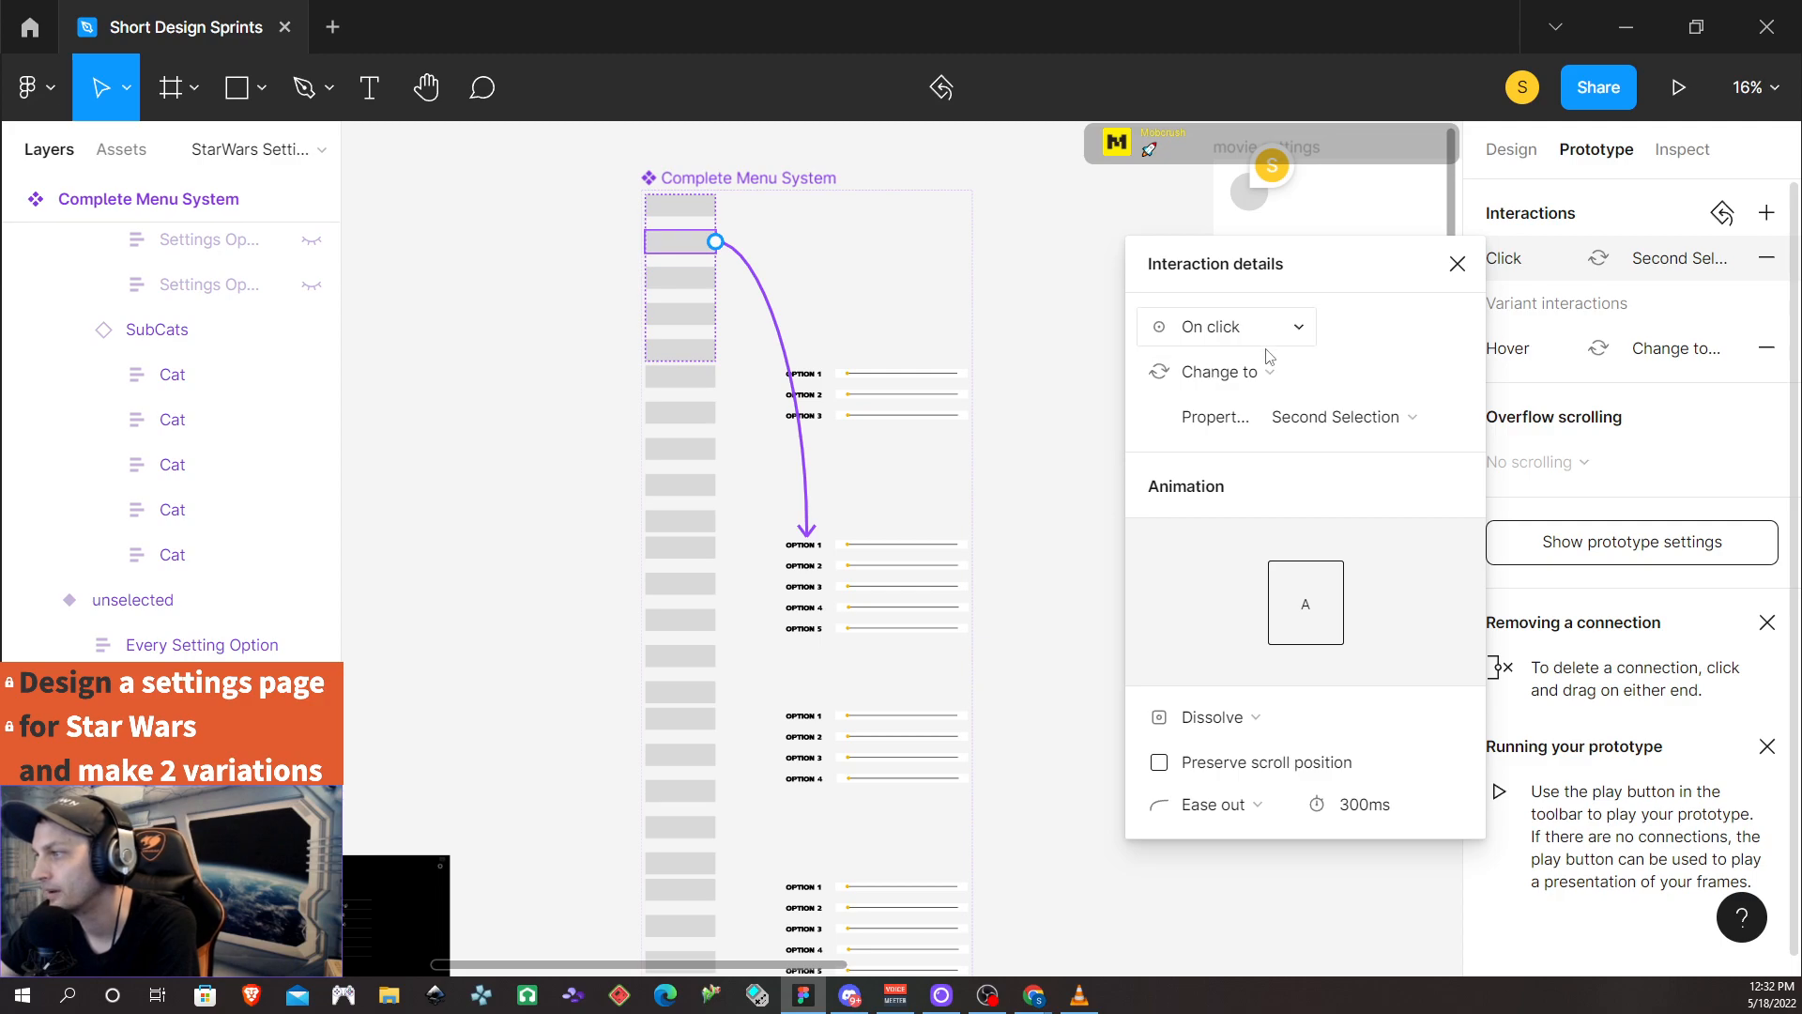
{"action": "left_click", "coordinate": [1457, 264]}
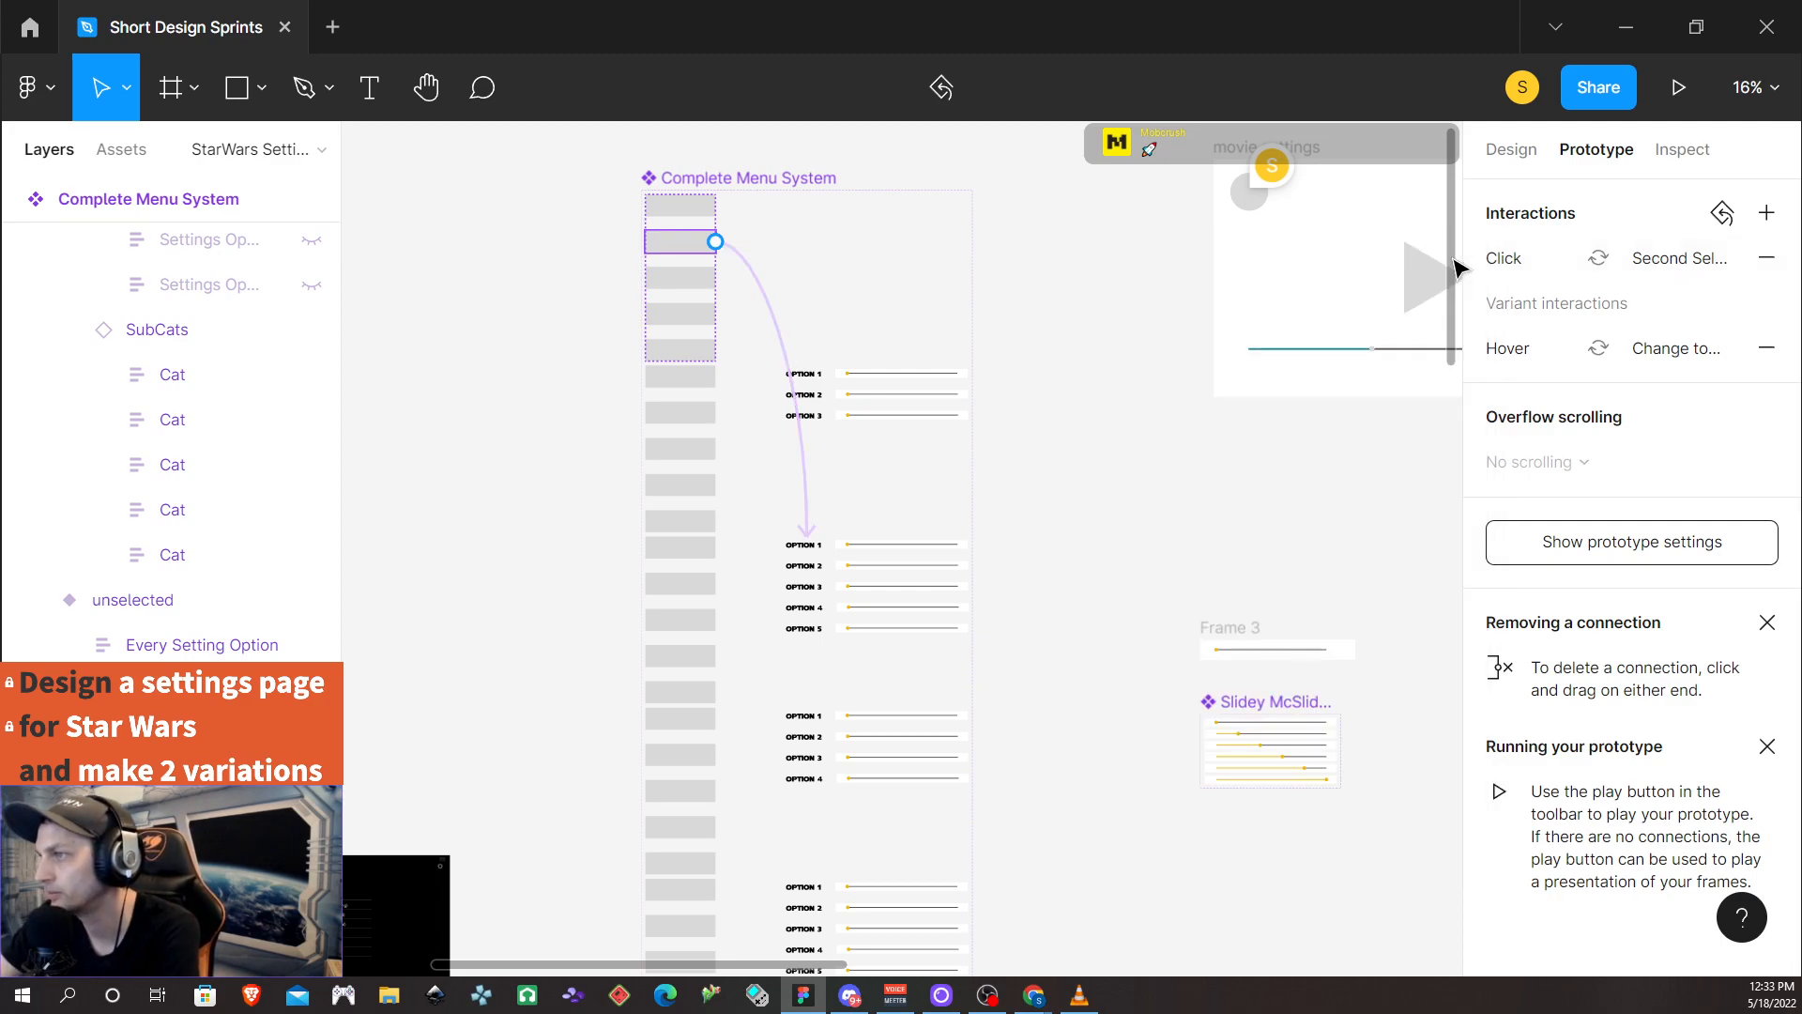
Add an on-click interaction from the second category in Second Selection that changes back to the unselected variant
{"action": "left_click", "coordinate": [689, 574]}
{"action": "double_click", "coordinate": [699, 589]}
{"action": "double_click", "coordinate": [702, 586]}
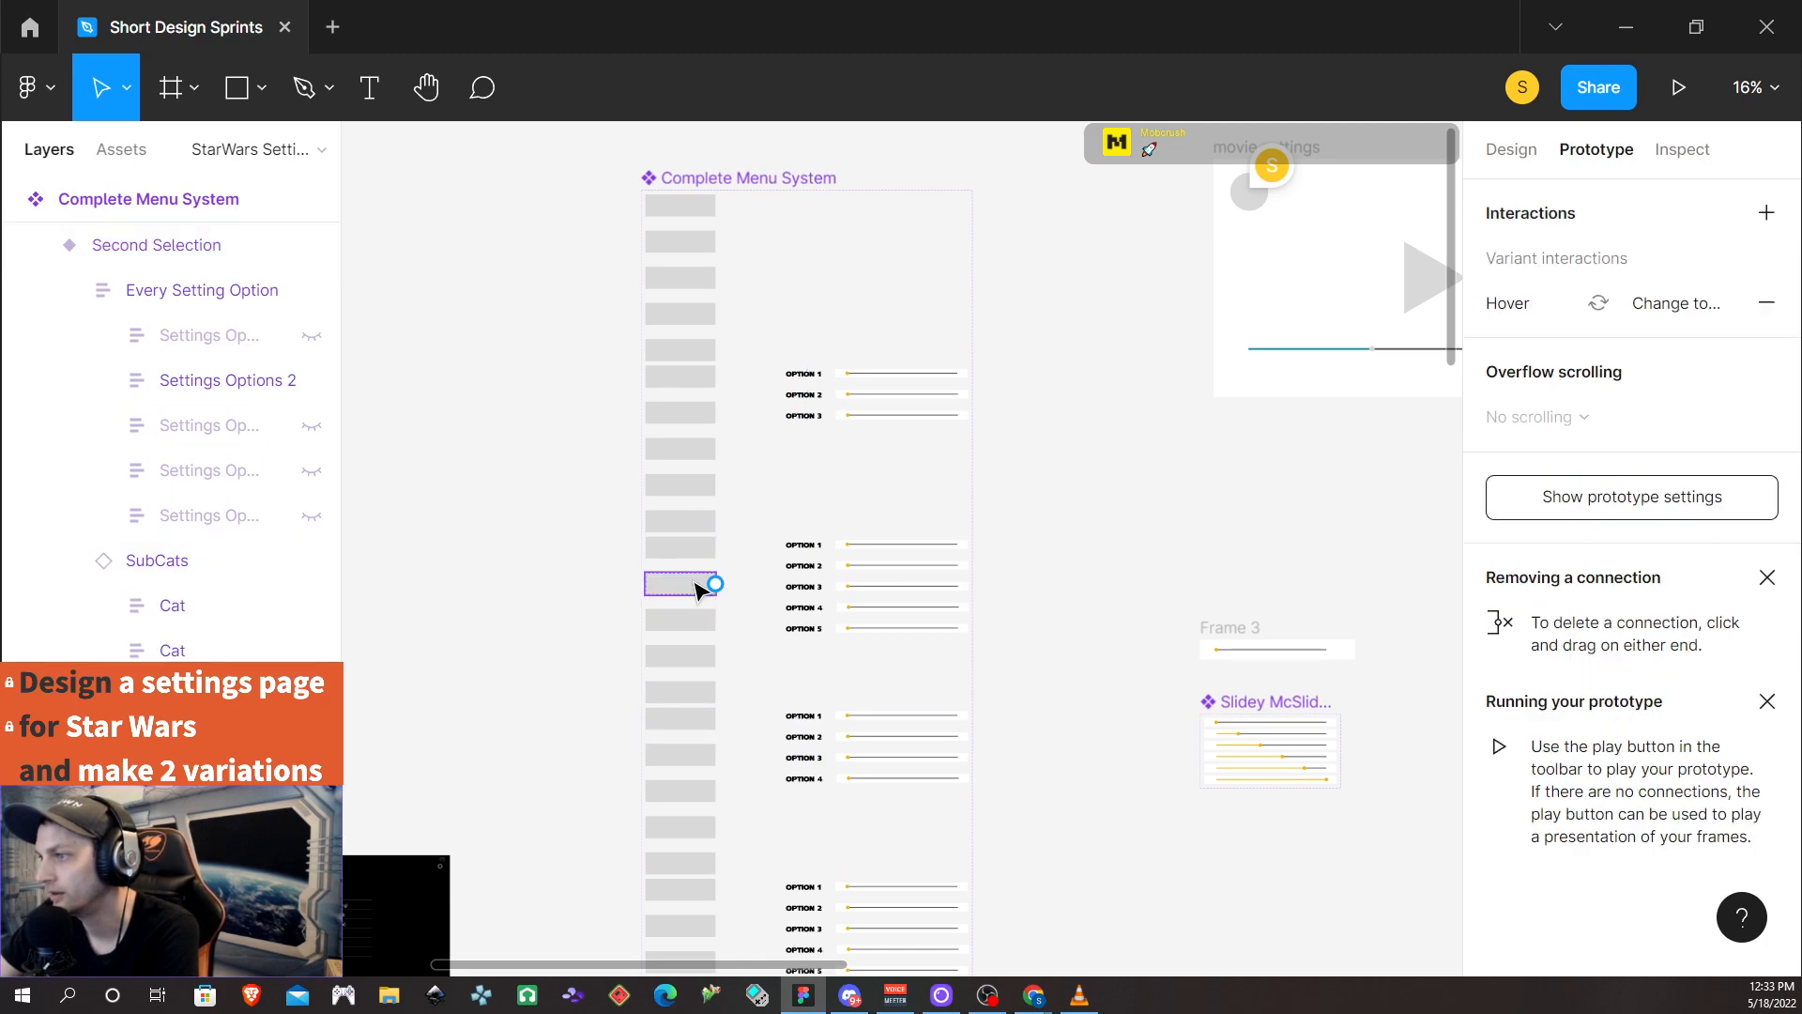
{"action": "left_click", "coordinate": [225, 650]}
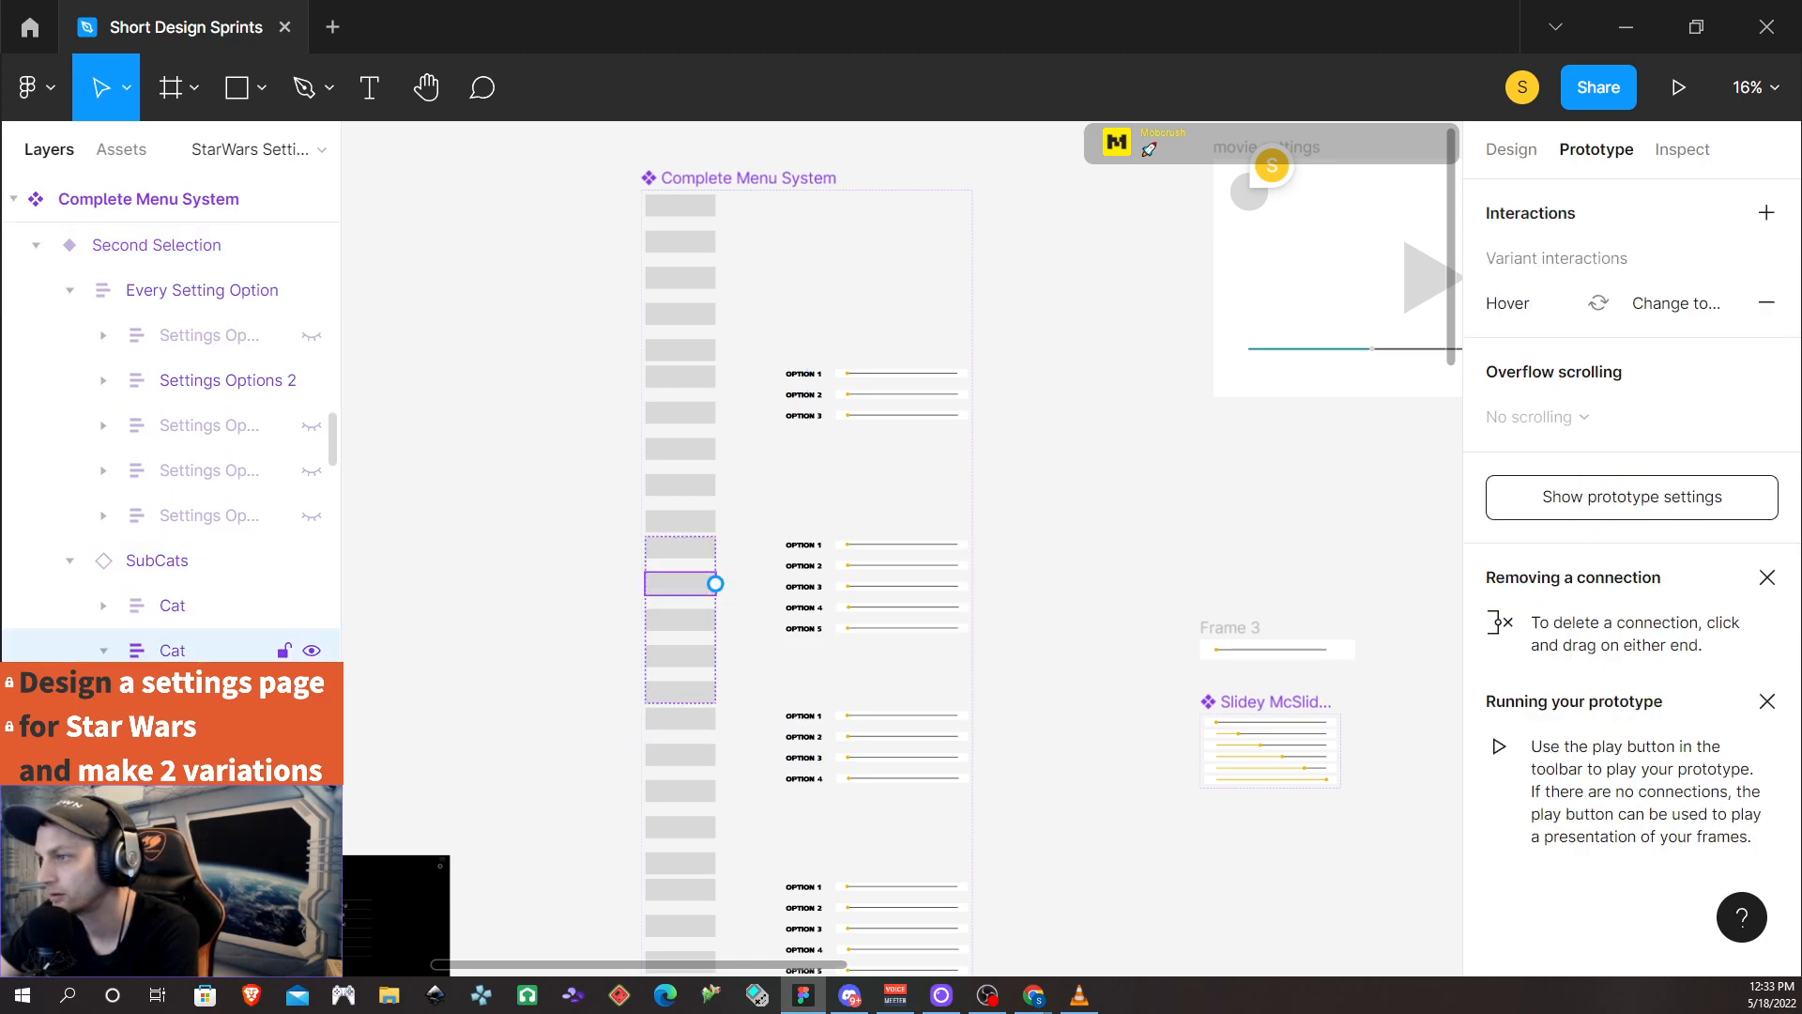
{"action": "left_click_drag", "start_coordinate": [718, 589], "coordinate": [709, 241]}
{"action": "key", "text": "Escape"}
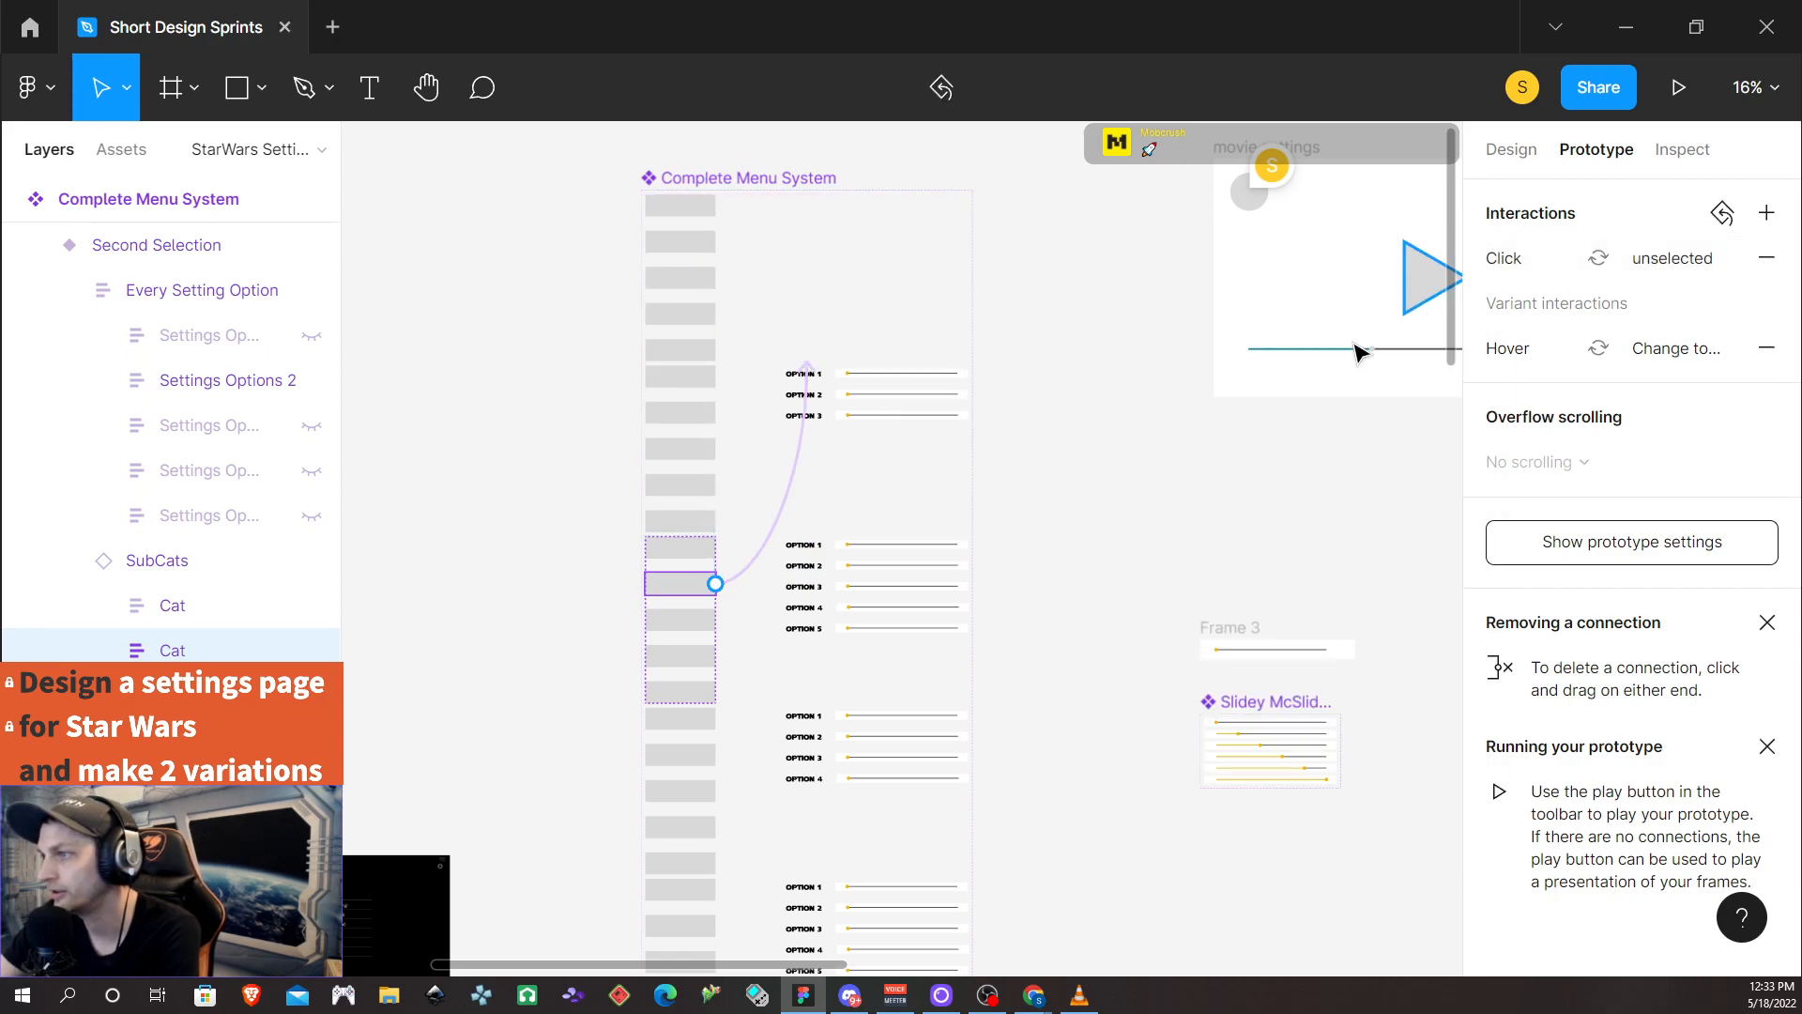
Add an on-click interaction from the SubCats category group in the unselected variant that changes to Third Selection
{"action": "left_click", "coordinate": [699, 275]}
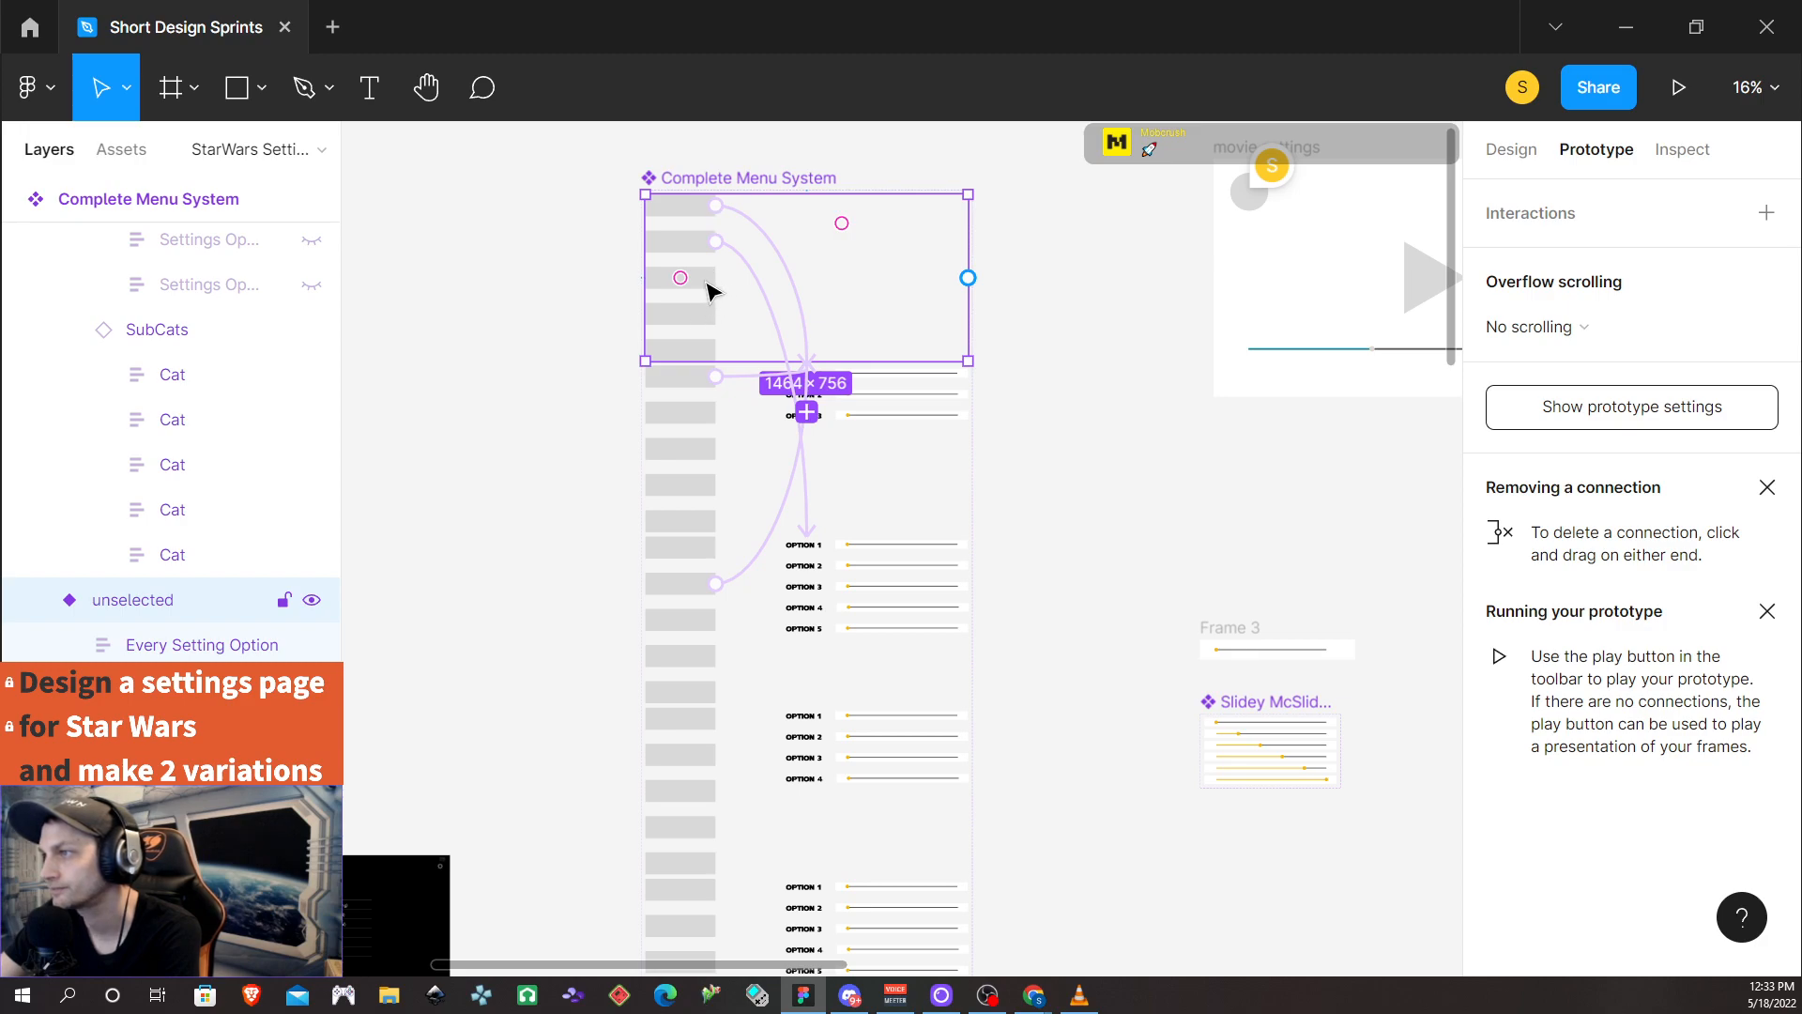
{"action": "double_click", "coordinate": [709, 291]}
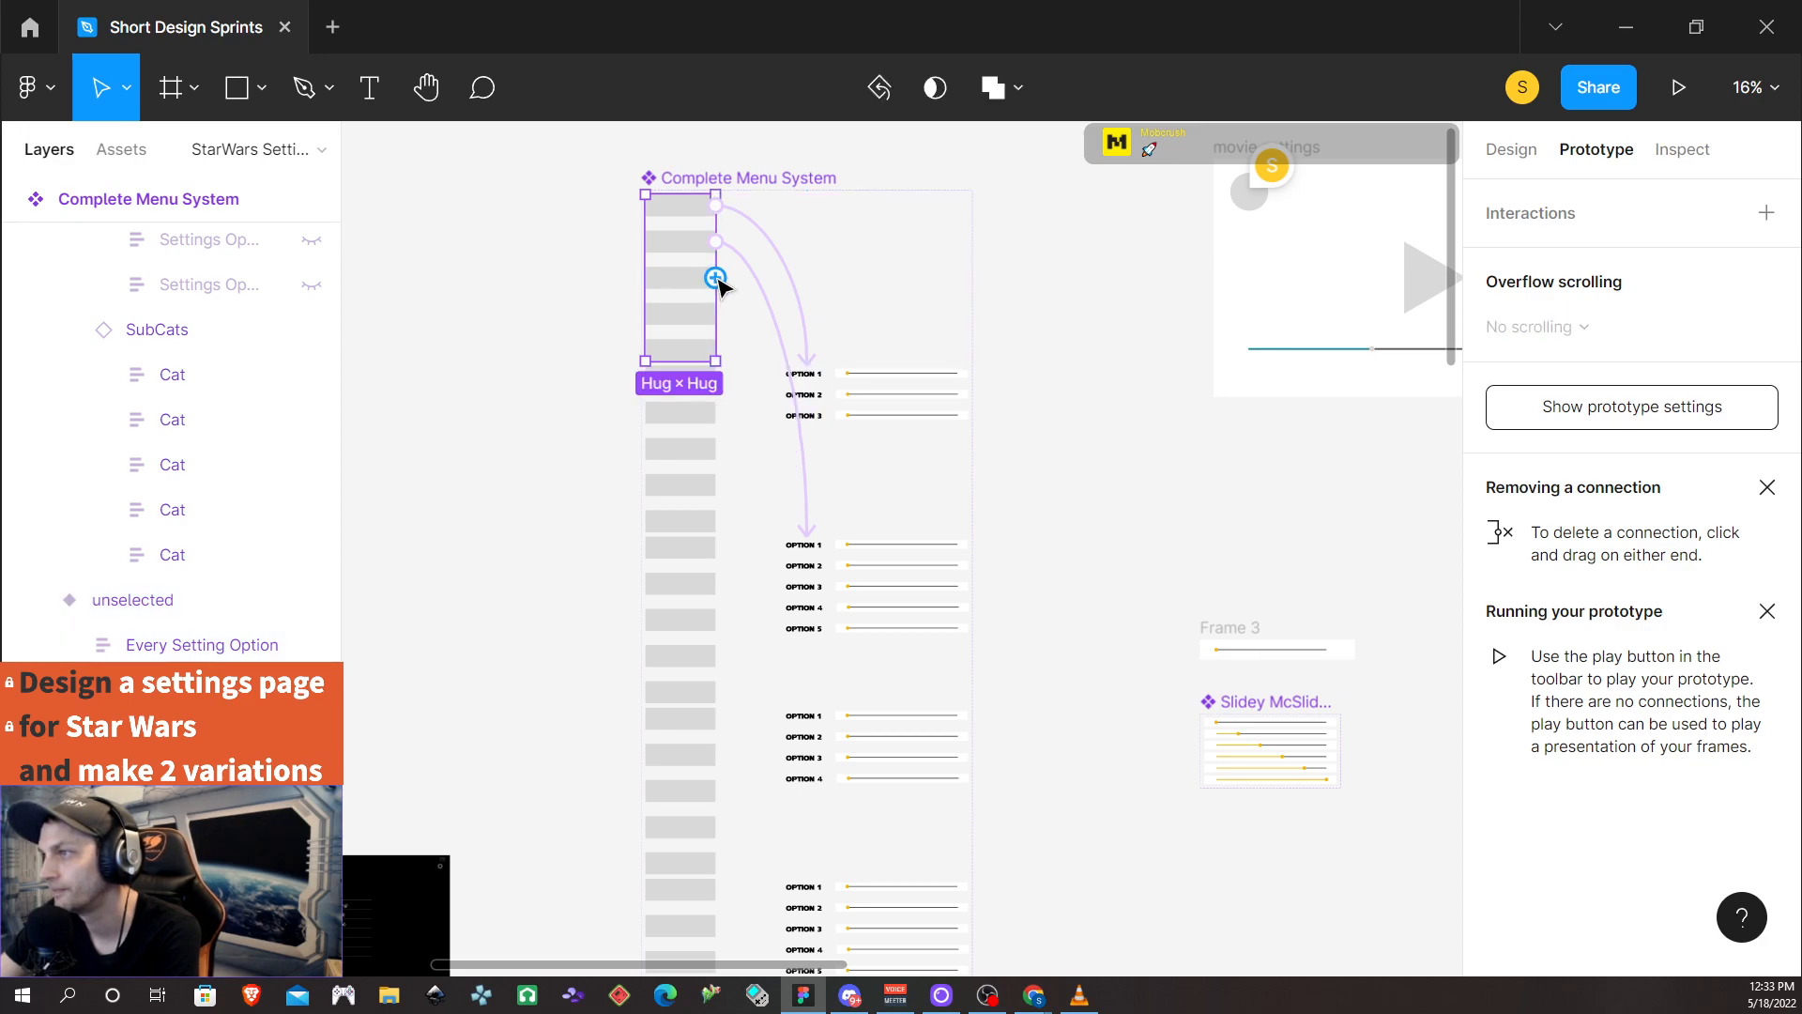
{"action": "left_click_drag", "start_coordinate": [715, 278], "coordinate": [834, 762]}
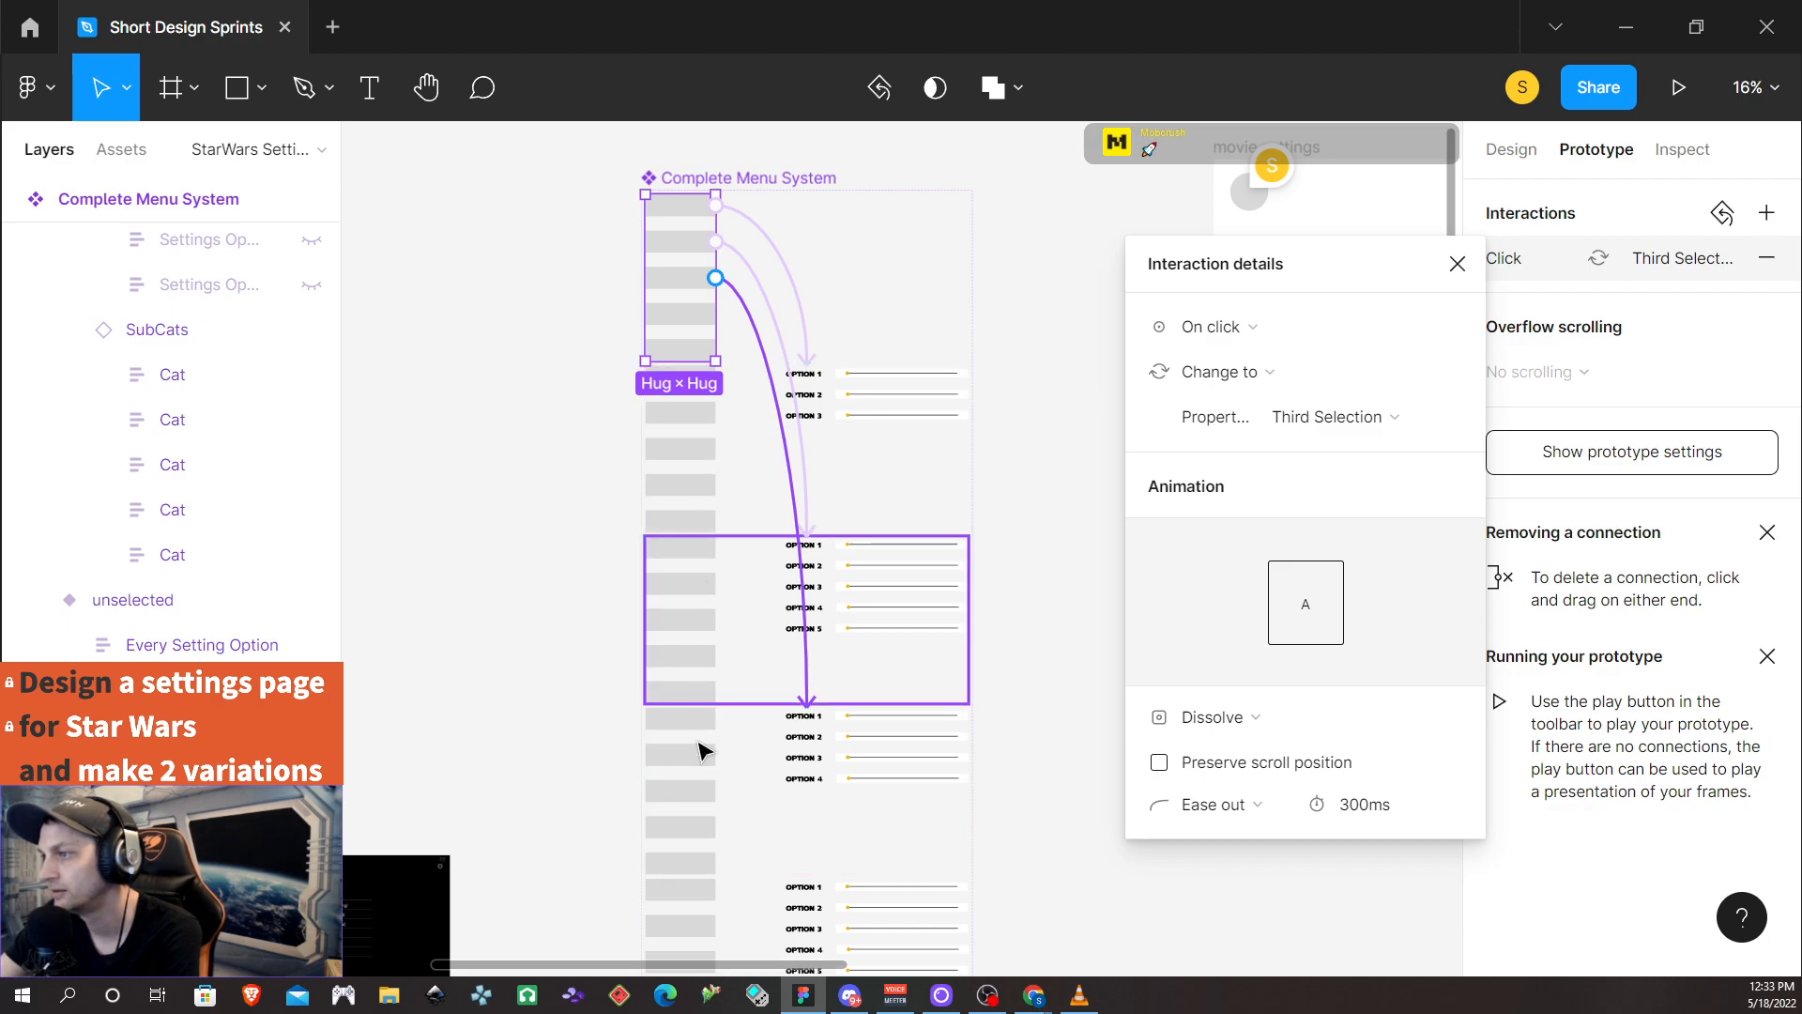
Add an on-click interaction from the third category in Third Selection that changes back to the unselected variant
{"action": "double_click", "coordinate": [690, 794]}
{"action": "left_click", "coordinate": [695, 798]}
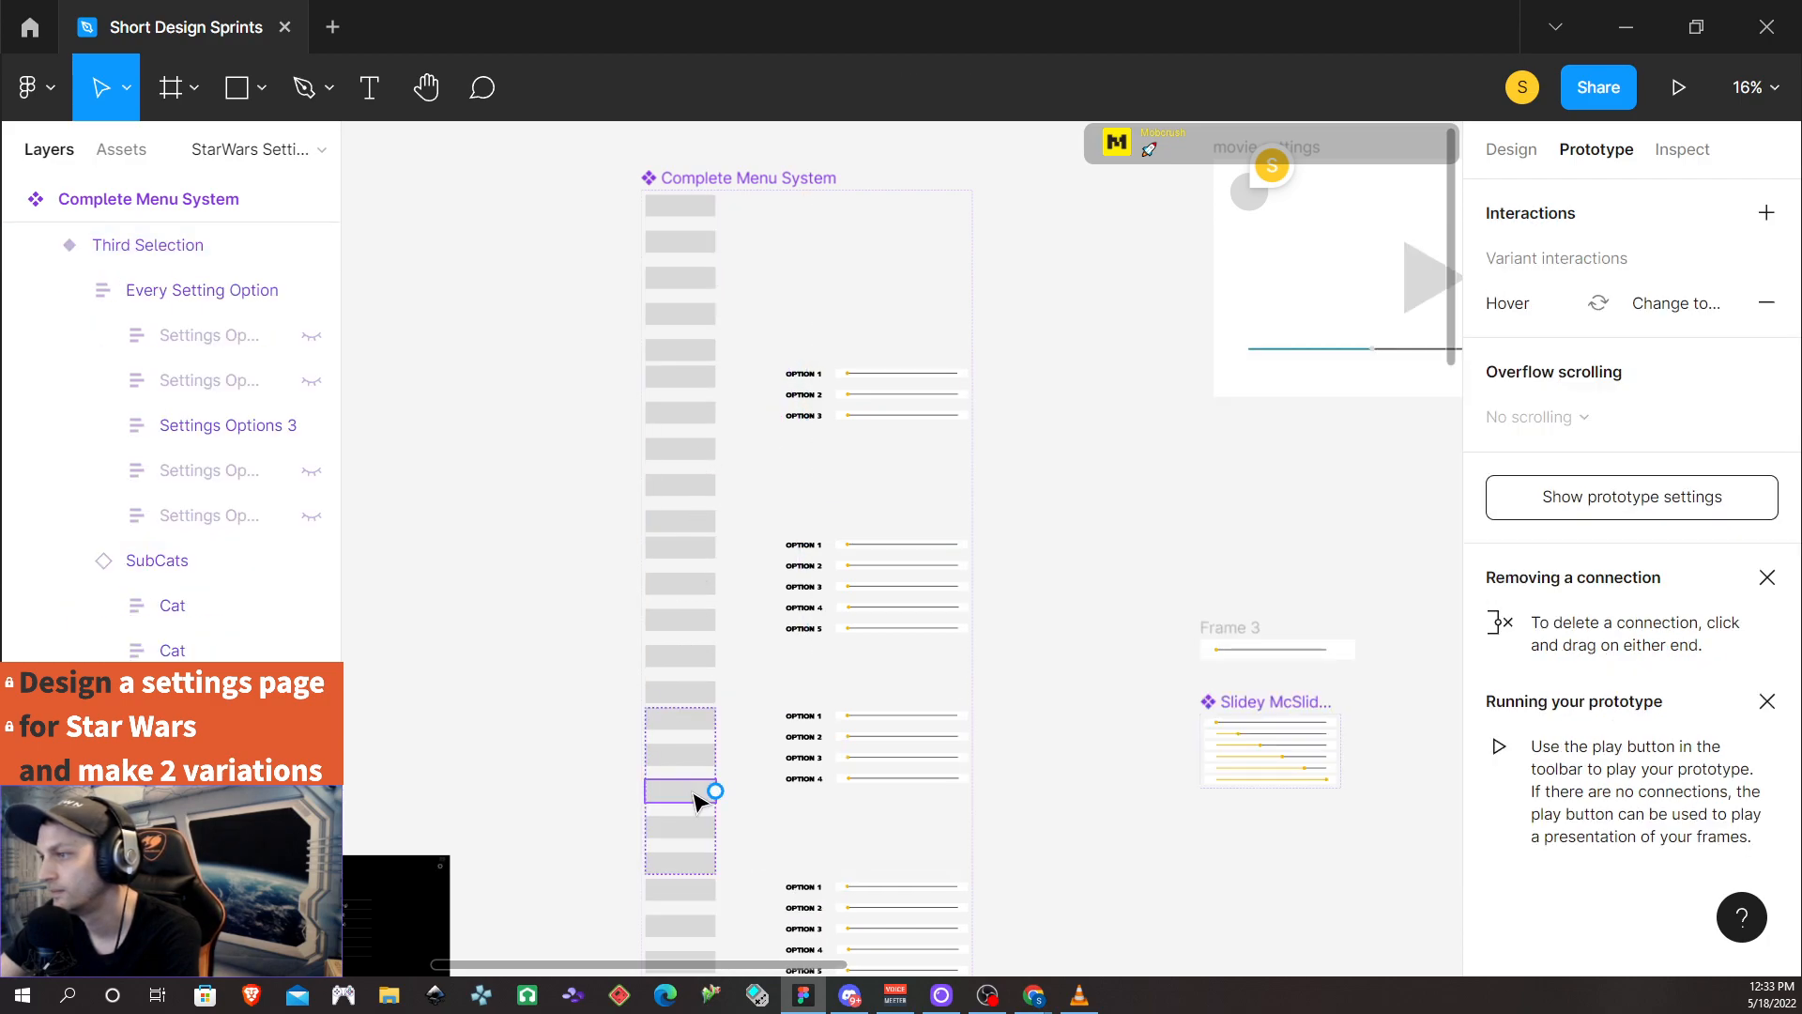
{"action": "left_click_drag", "start_coordinate": [718, 794], "coordinate": [817, 301]}
{"action": "left_click", "coordinate": [1457, 264]}
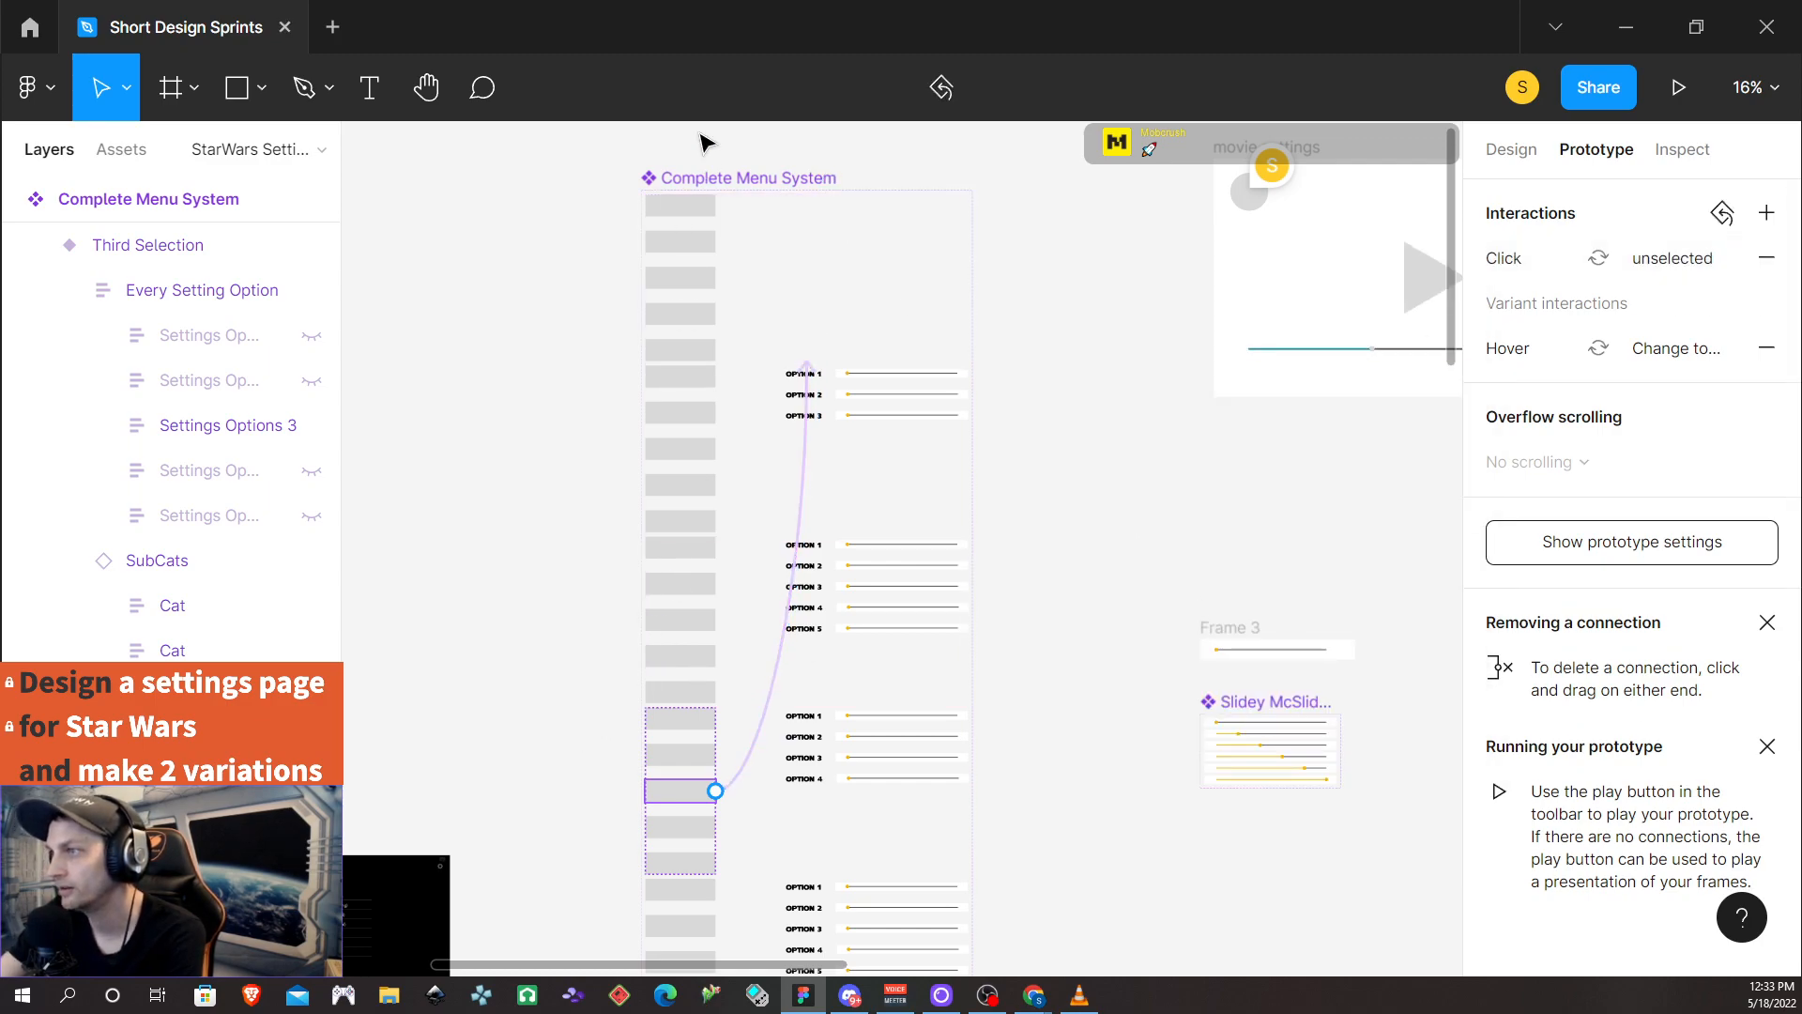
Add an on-click interaction from the fourth category in the unselected variant that changes to Fourth Selection
{"action": "left_click", "coordinate": [696, 257]}
{"action": "left_click", "coordinate": [696, 318]}
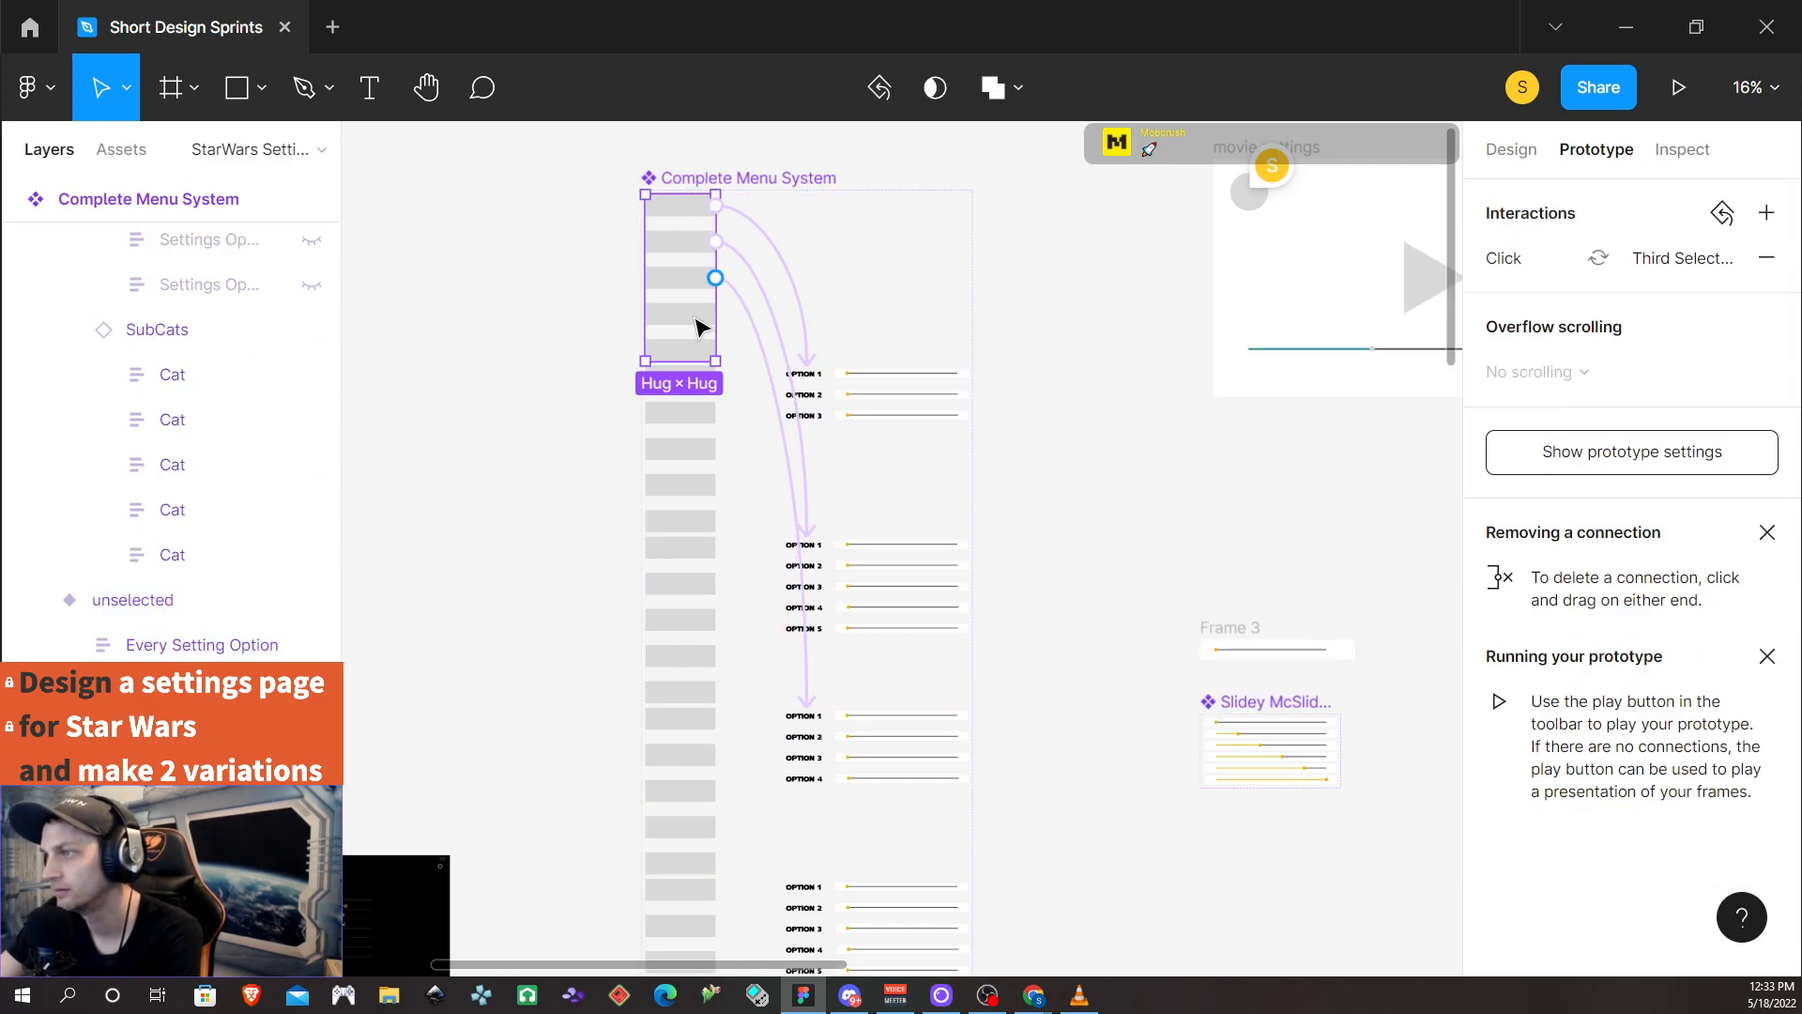
{"action": "left_click", "coordinate": [703, 323]}
{"action": "left_click_drag", "start_coordinate": [715, 310], "coordinate": [794, 717]}
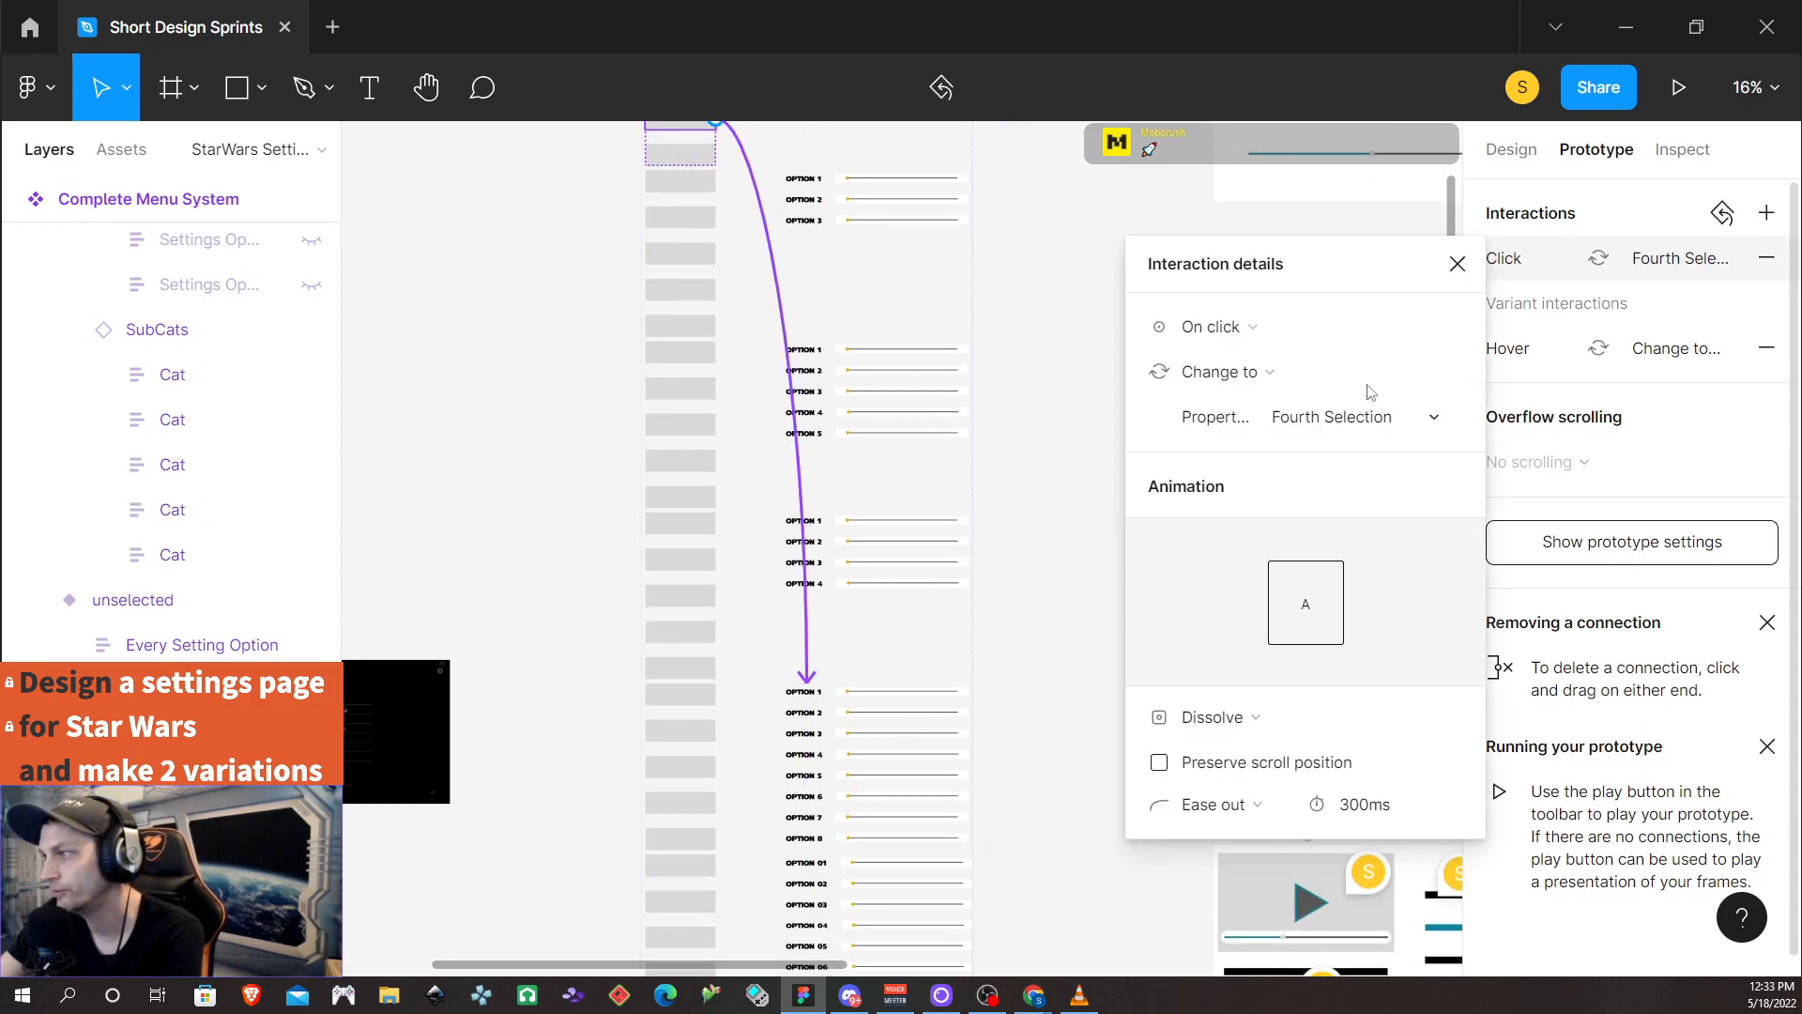
Add an on-click interaction from the fourth category in Fourth Selection that changes back to the unselected variant
{"action": "double_click", "coordinate": [704, 793]}
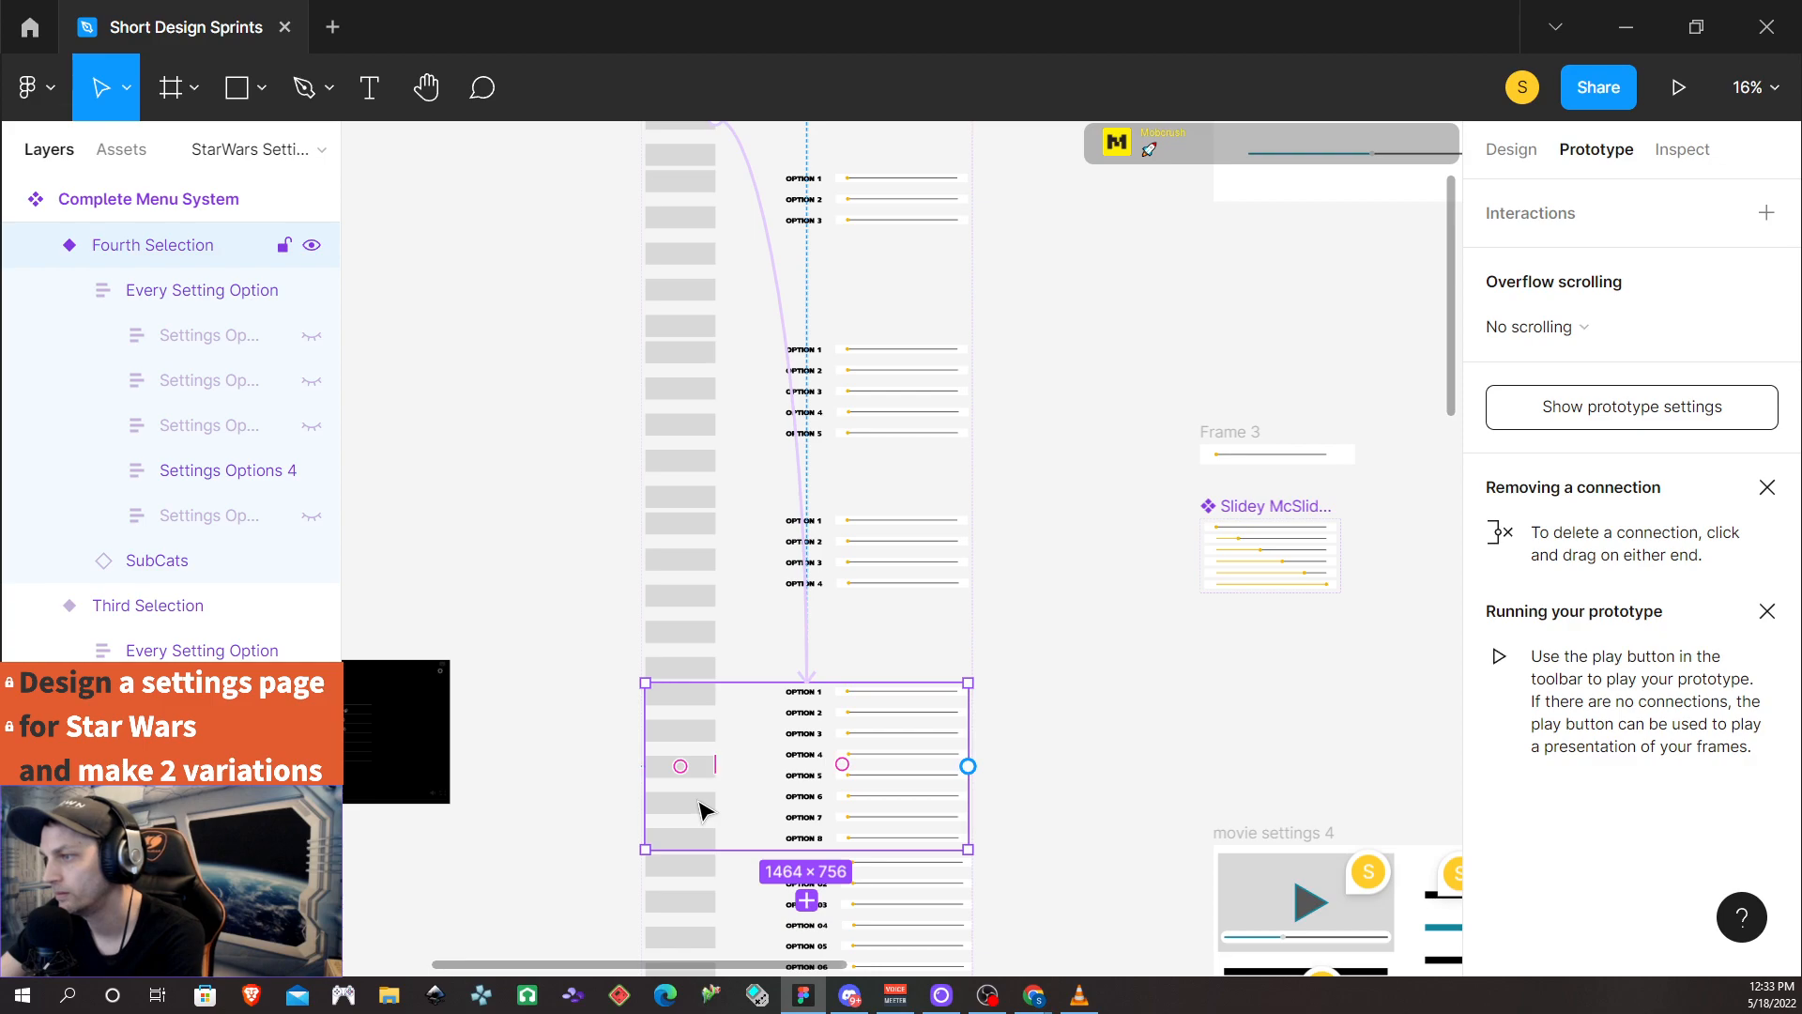
{"action": "left_click", "coordinate": [704, 802]}
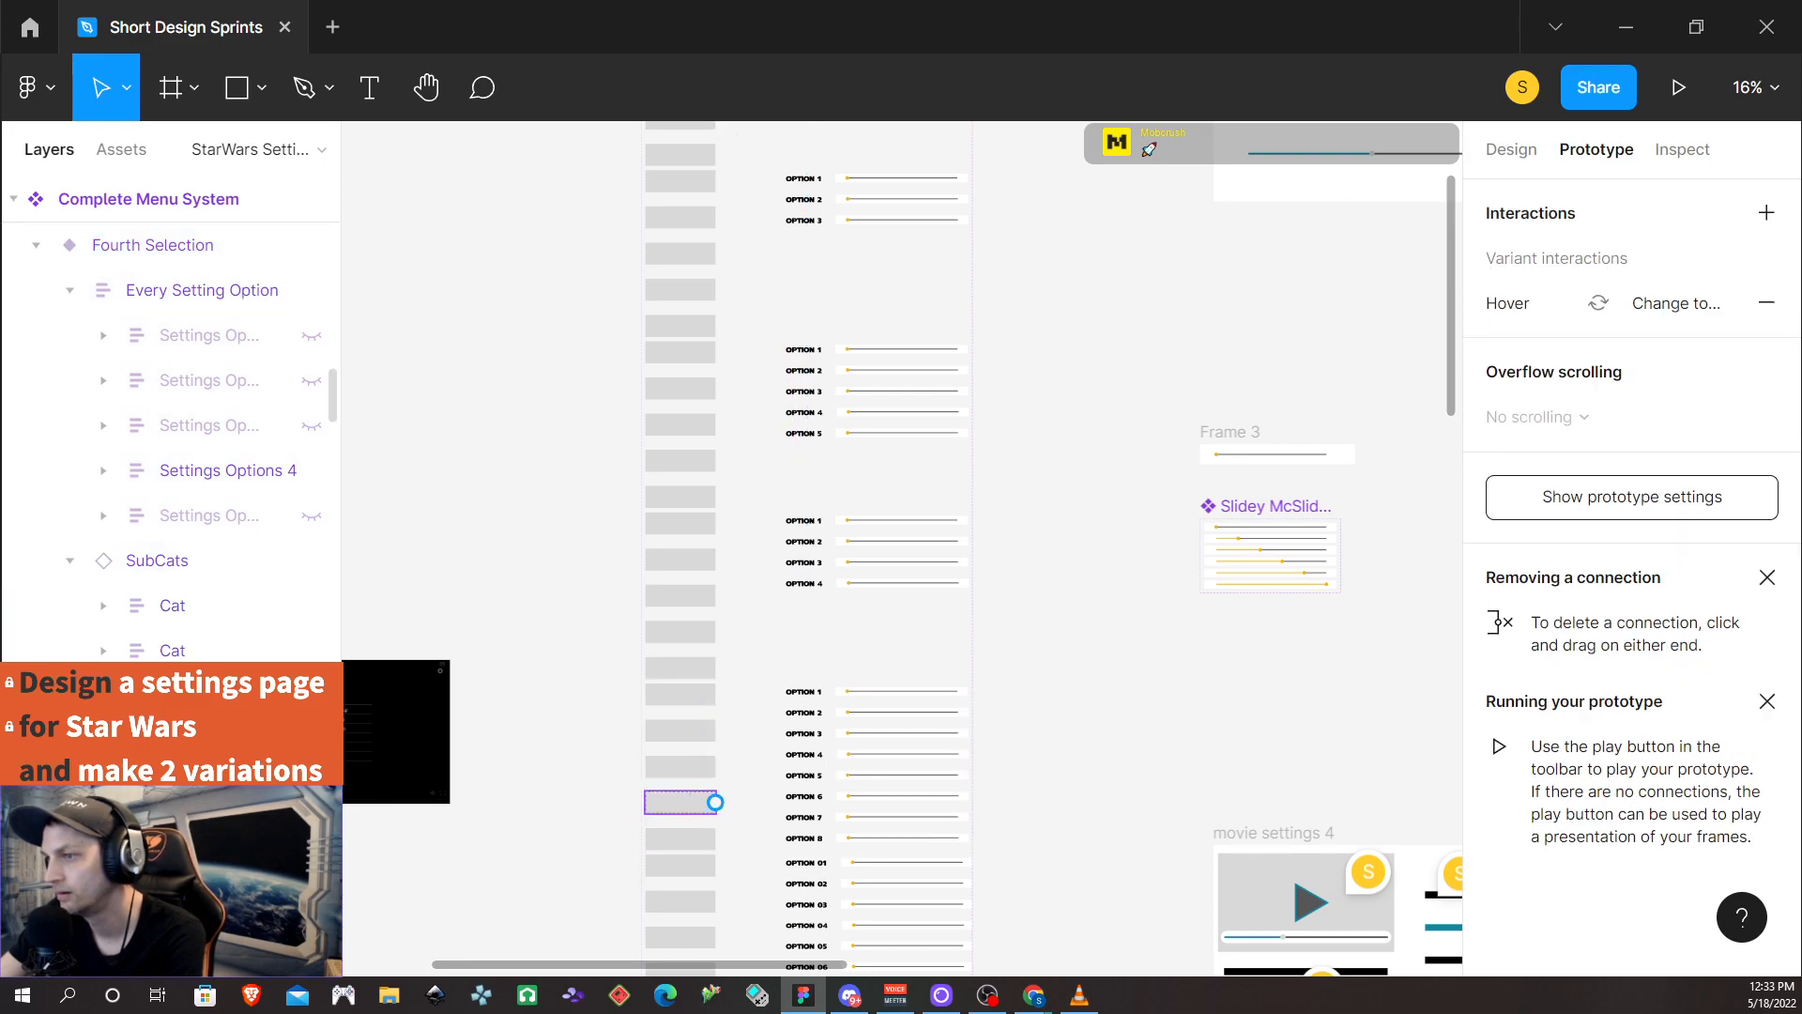
{"action": "left_click_drag", "start_coordinate": [715, 805], "coordinate": [796, 380]}
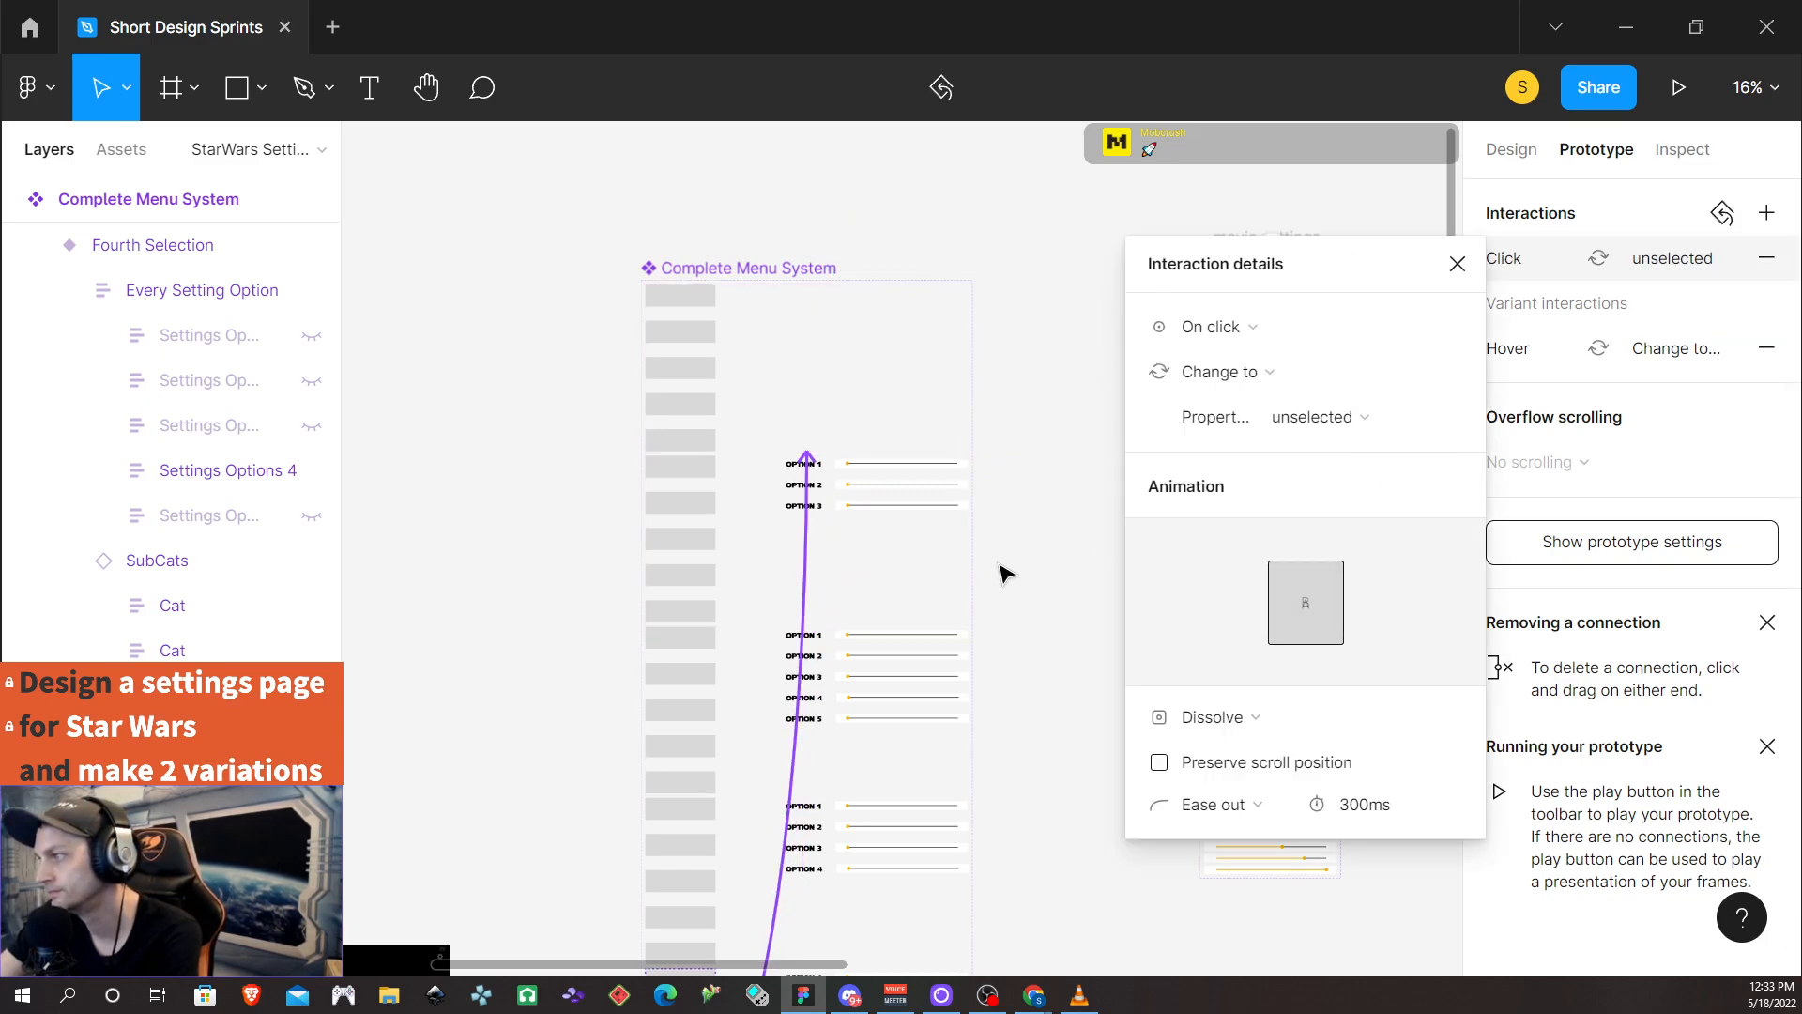
{"action": "scroll", "coordinate": [1003, 577], "scroll_direction": "up", "scroll_amount": 1}
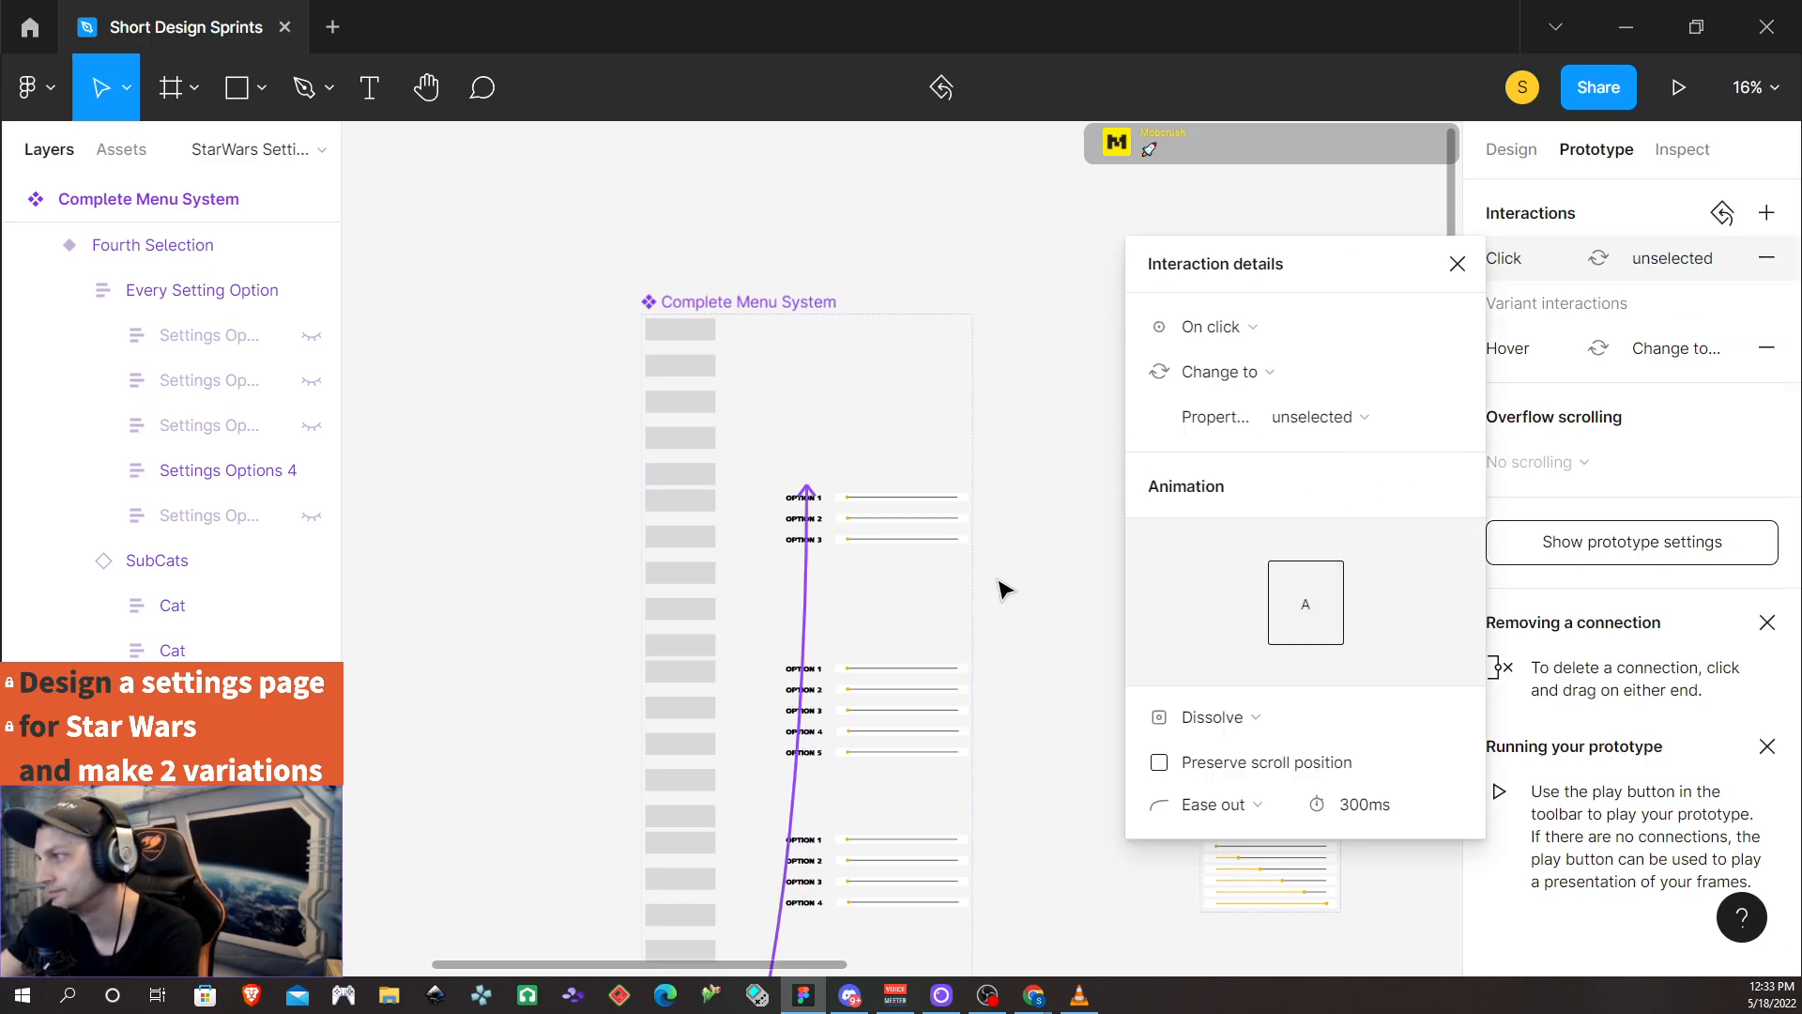
Connect the fifth category of the unselected menu variant to the Fifth Selection variant with an on-click Change to interaction
{"action": "scroll", "coordinate": [1002, 580], "scroll_direction": "down", "scroll_amount": 3}
{"action": "scroll", "coordinate": [1003, 586], "scroll_direction": "down", "scroll_amount": 5}
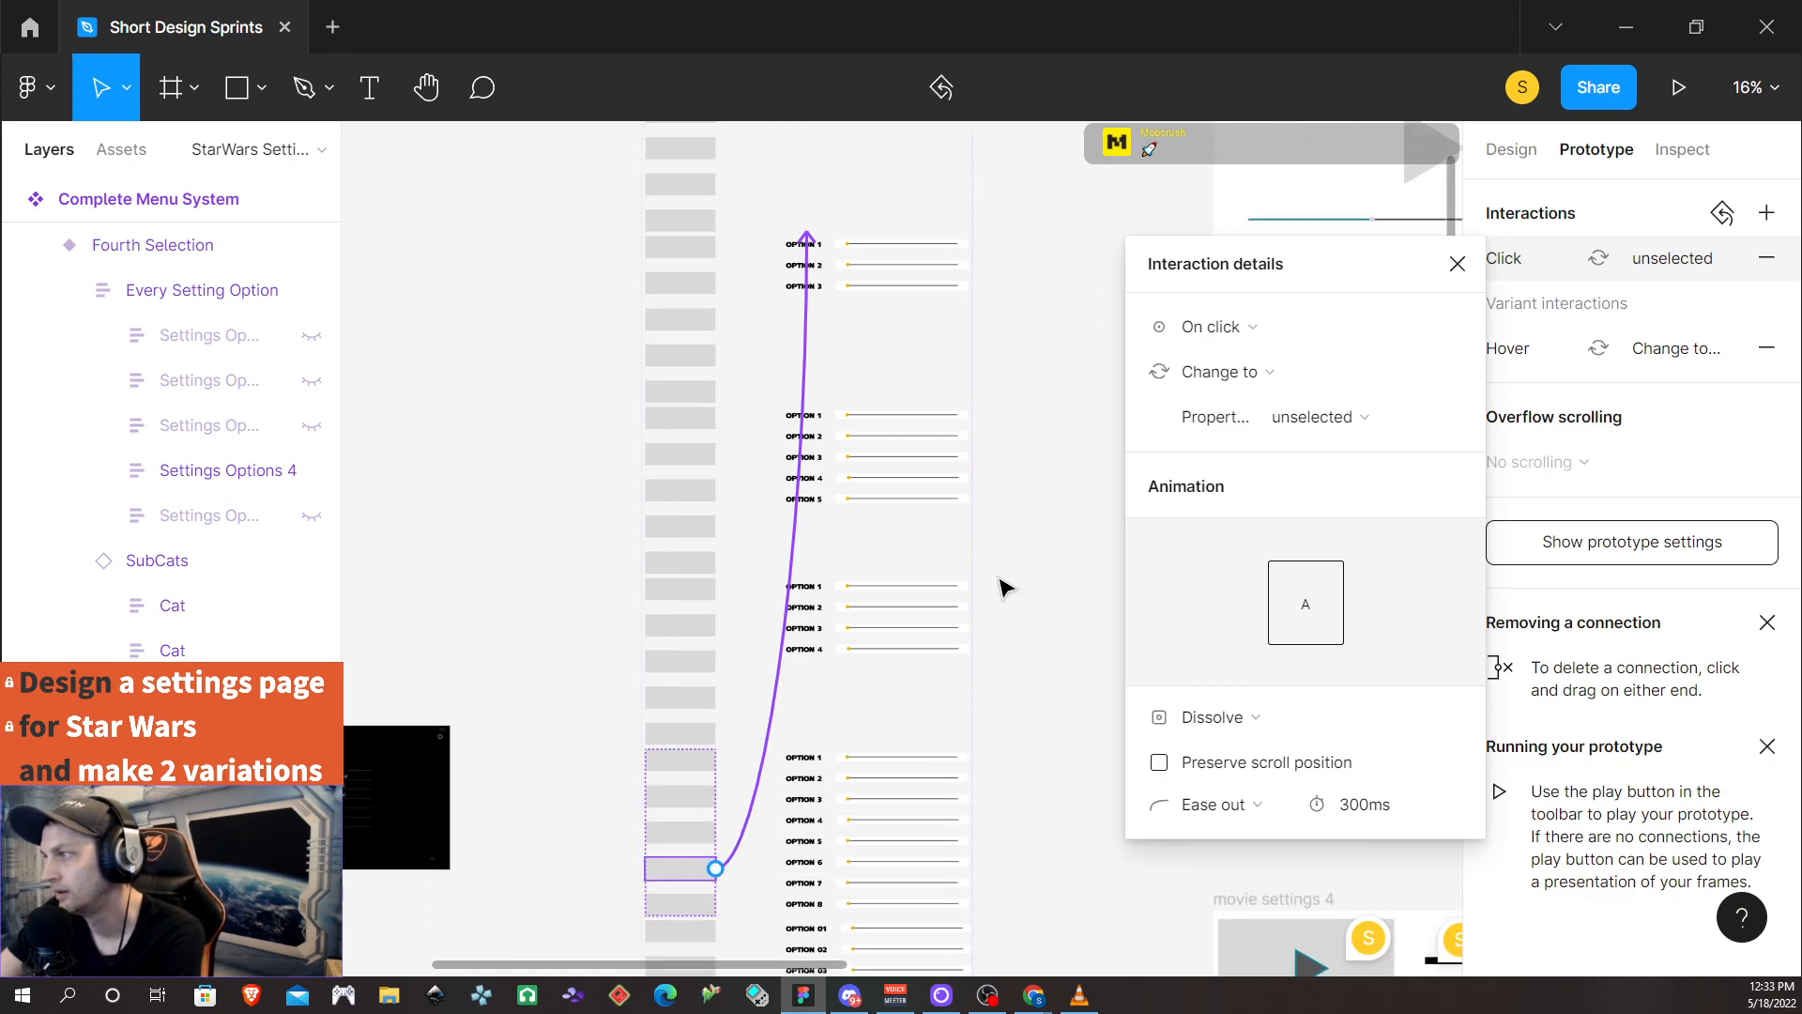
{"action": "scroll", "coordinate": [1003, 586], "scroll_direction": "up", "scroll_amount": 10}
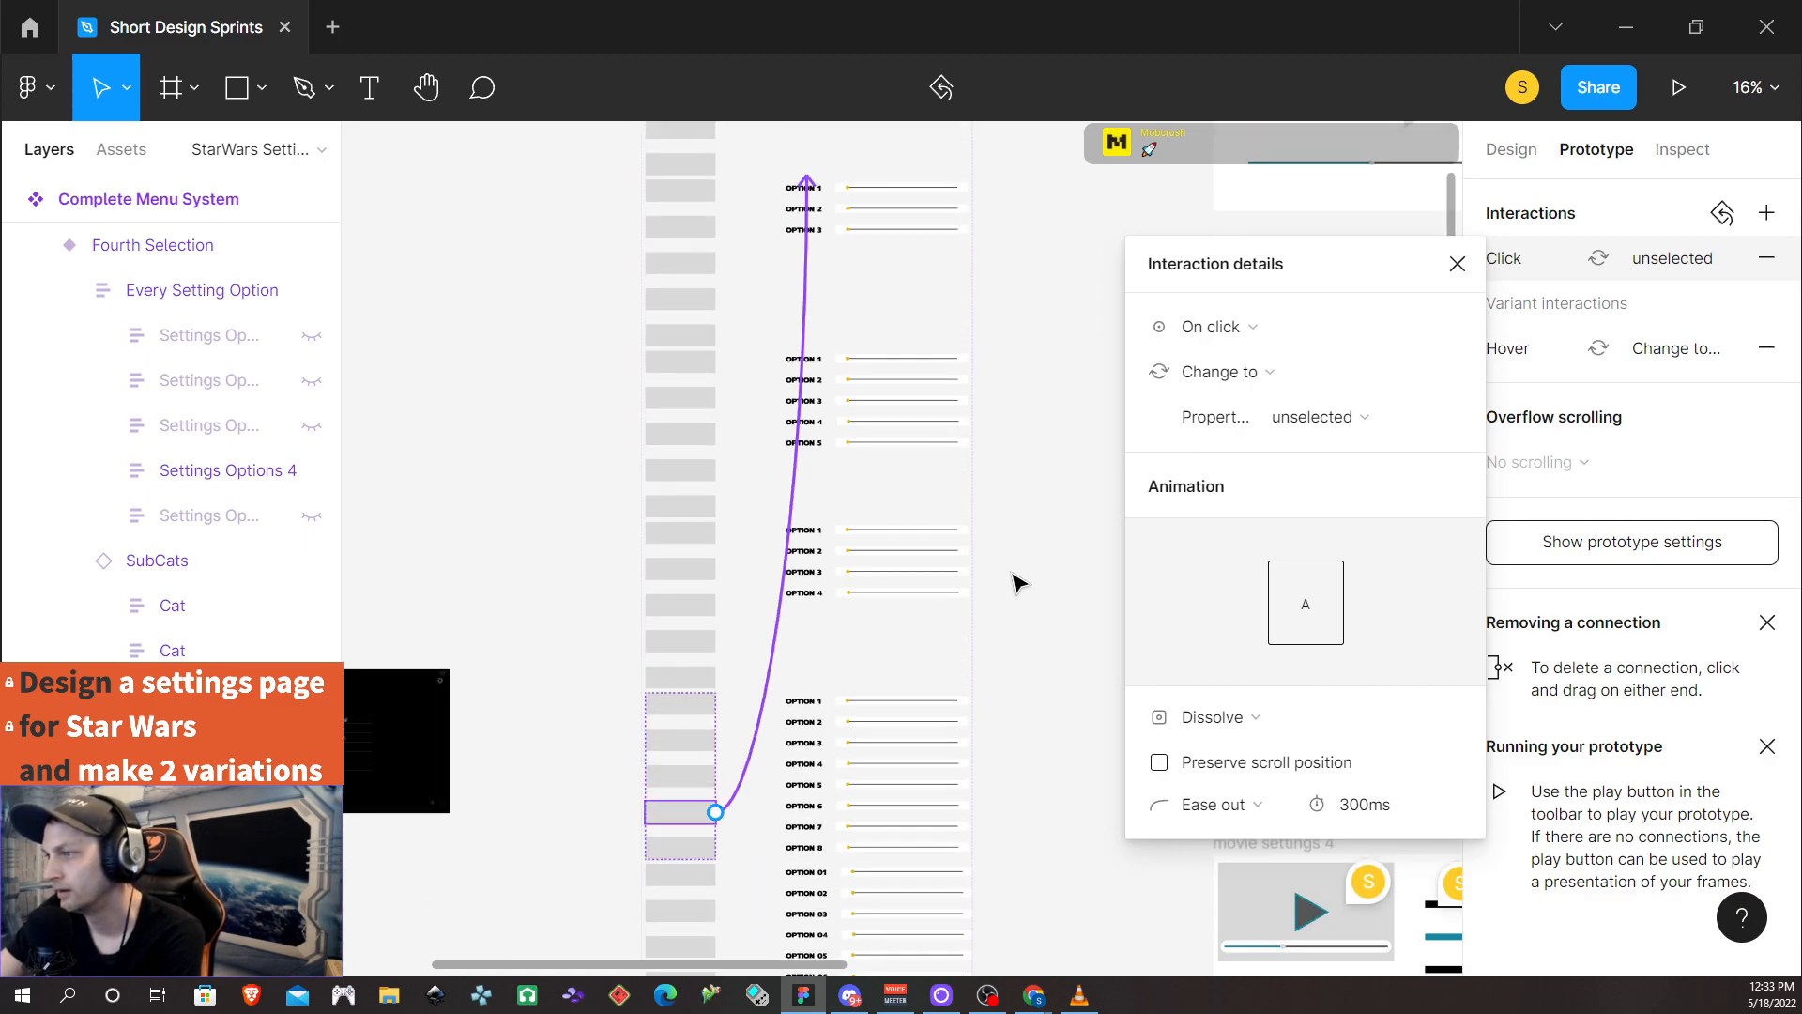
{"action": "left_click", "coordinate": [708, 582]}
{"action": "double_click", "coordinate": [699, 619]}
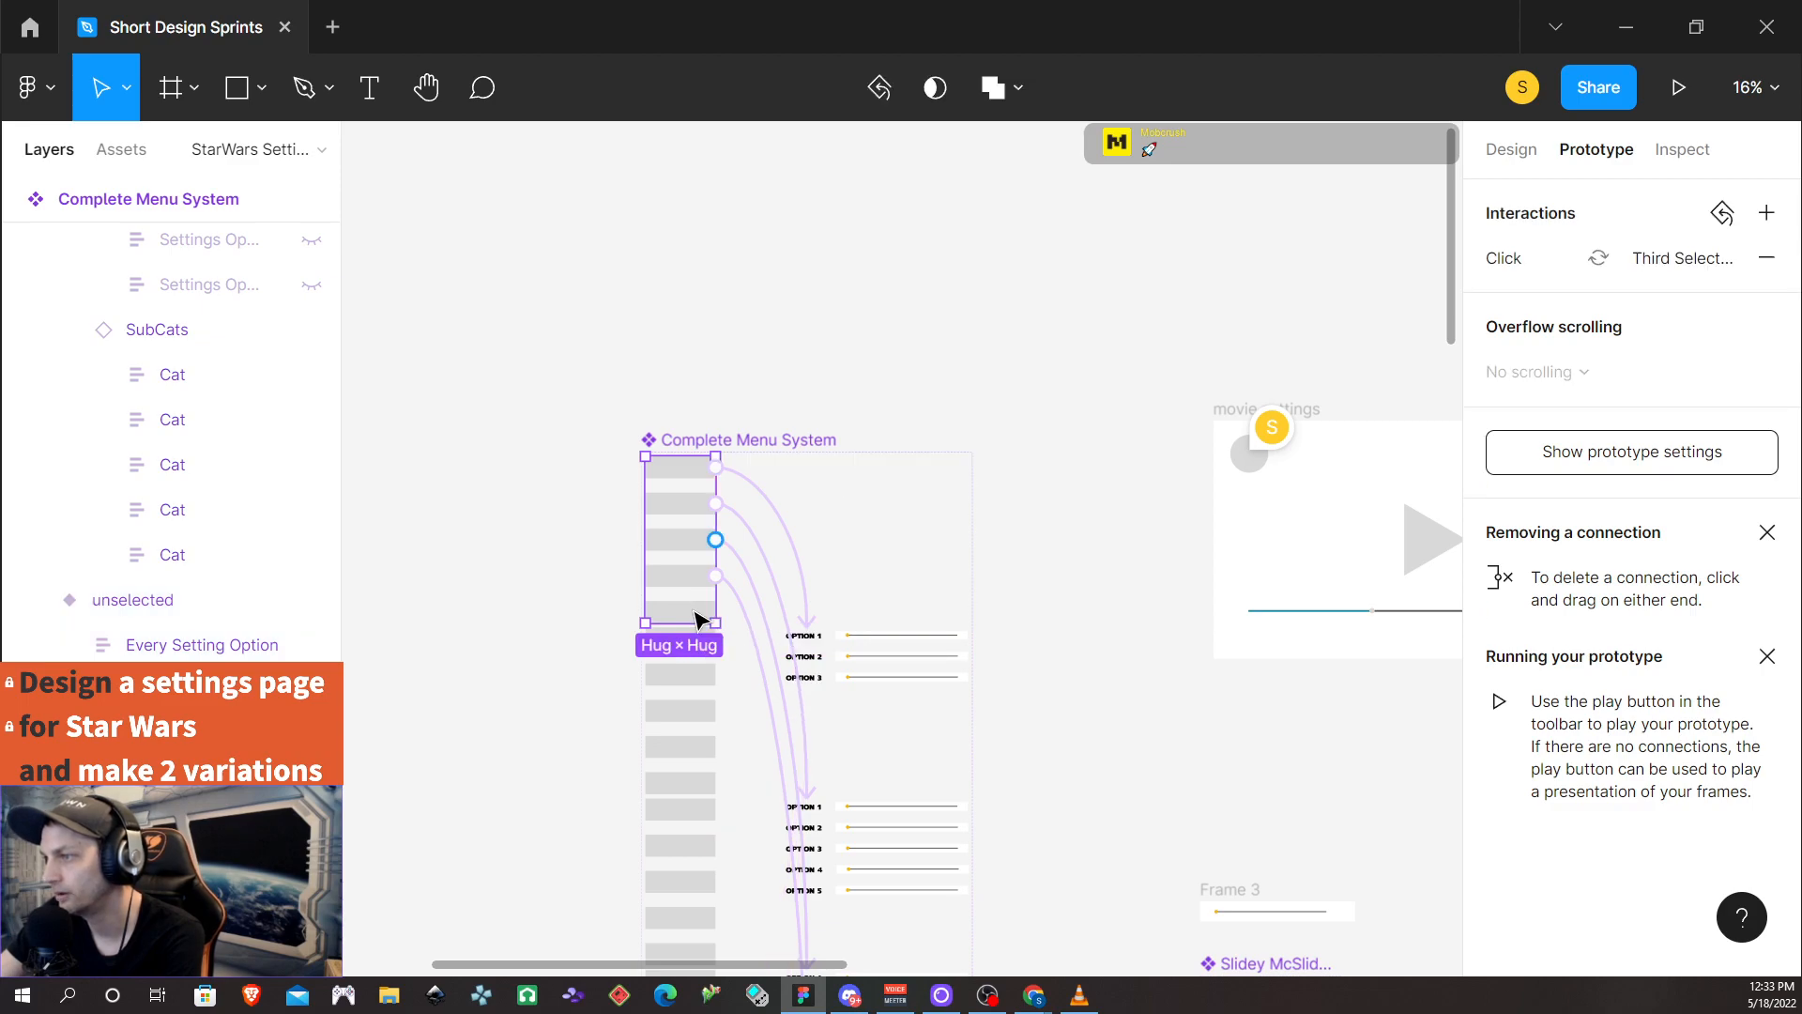
{"action": "double_click", "coordinate": [700, 620]}
{"action": "left_click_drag", "start_coordinate": [715, 612], "coordinate": [775, 615]}
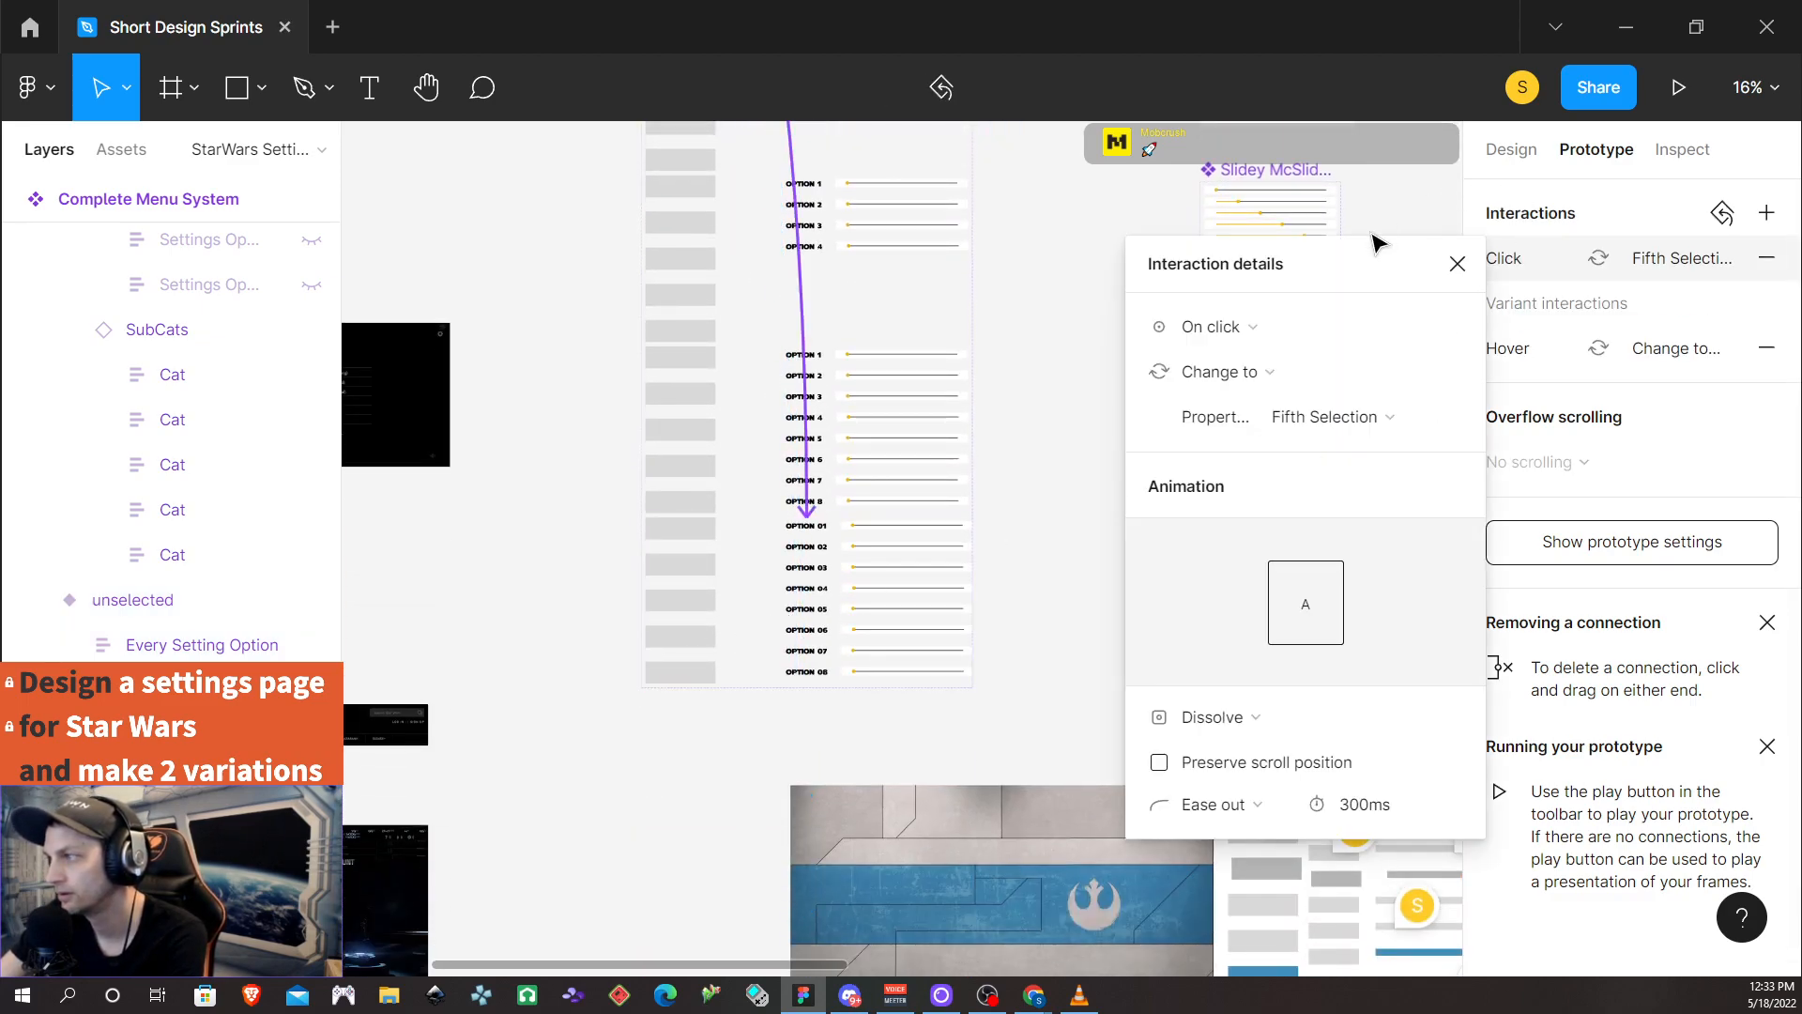
{"action": "left_click", "coordinate": [1457, 264]}
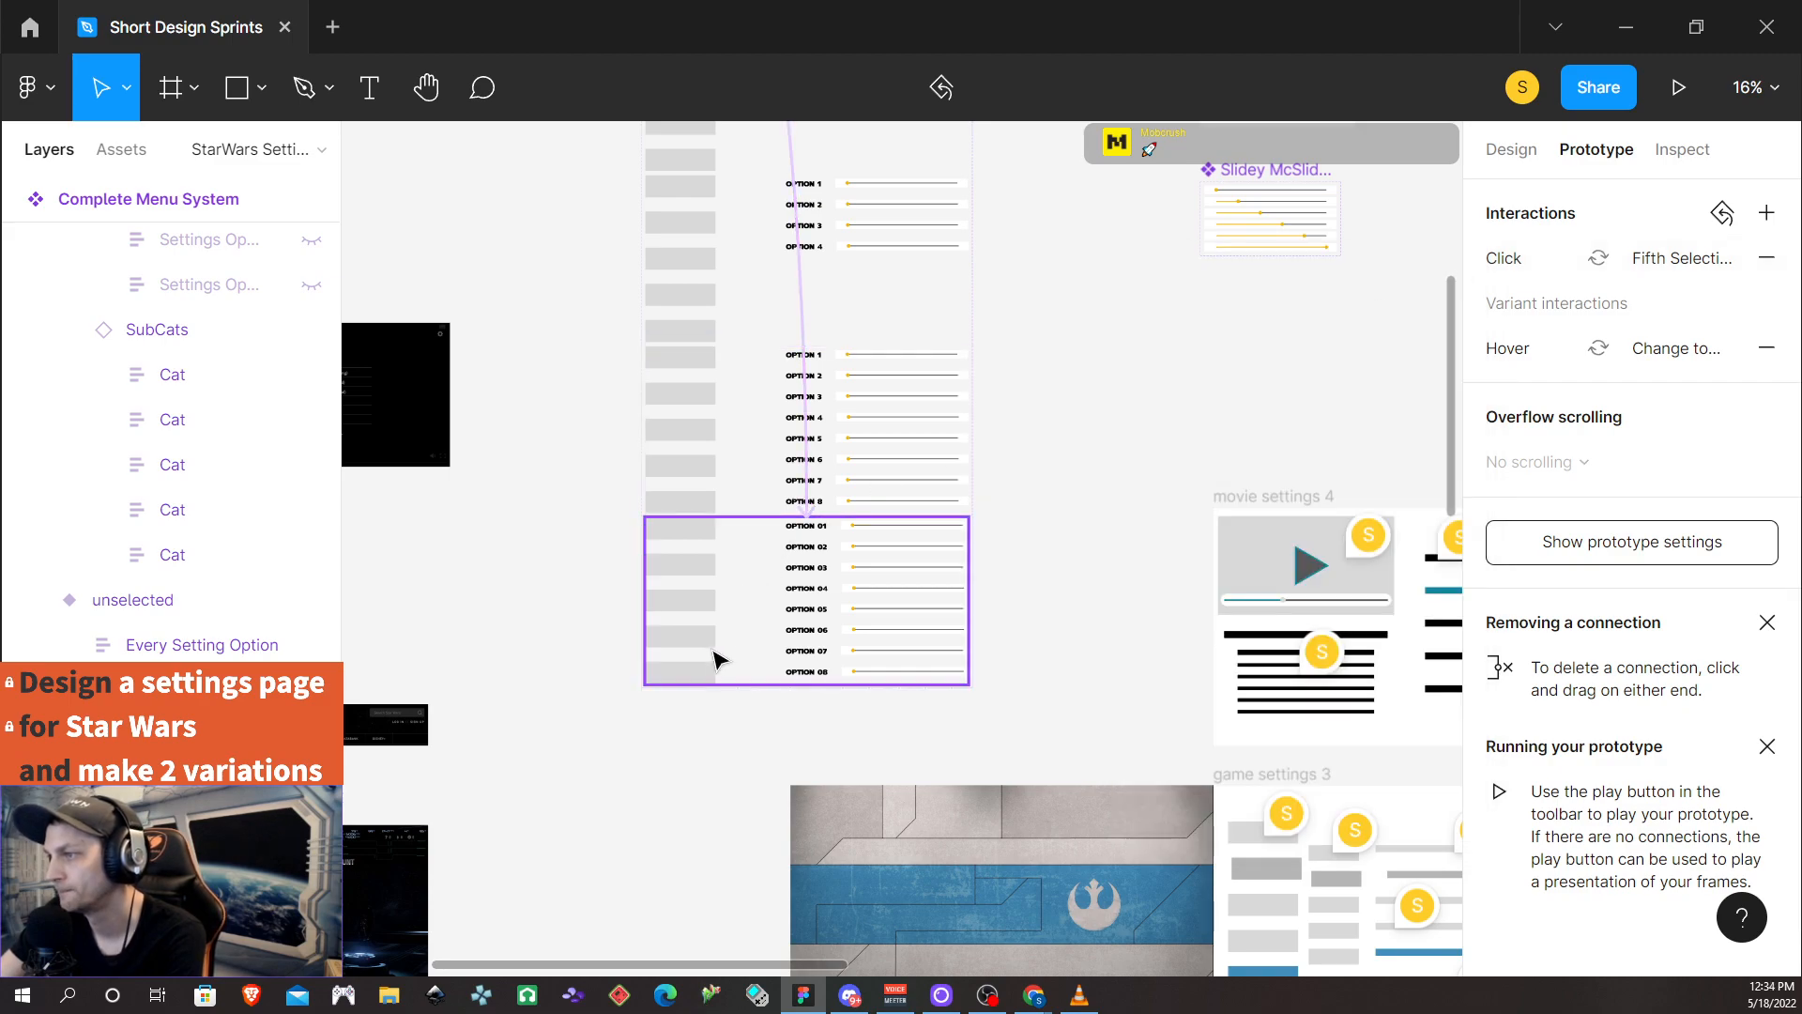
Link the fifth category of the Fifth Selection variant back to the unselected variant with an on-click Change to interaction
{"action": "double_click", "coordinate": [690, 673]}
{"action": "left_click_drag", "start_coordinate": [715, 673], "coordinate": [797, 290]}
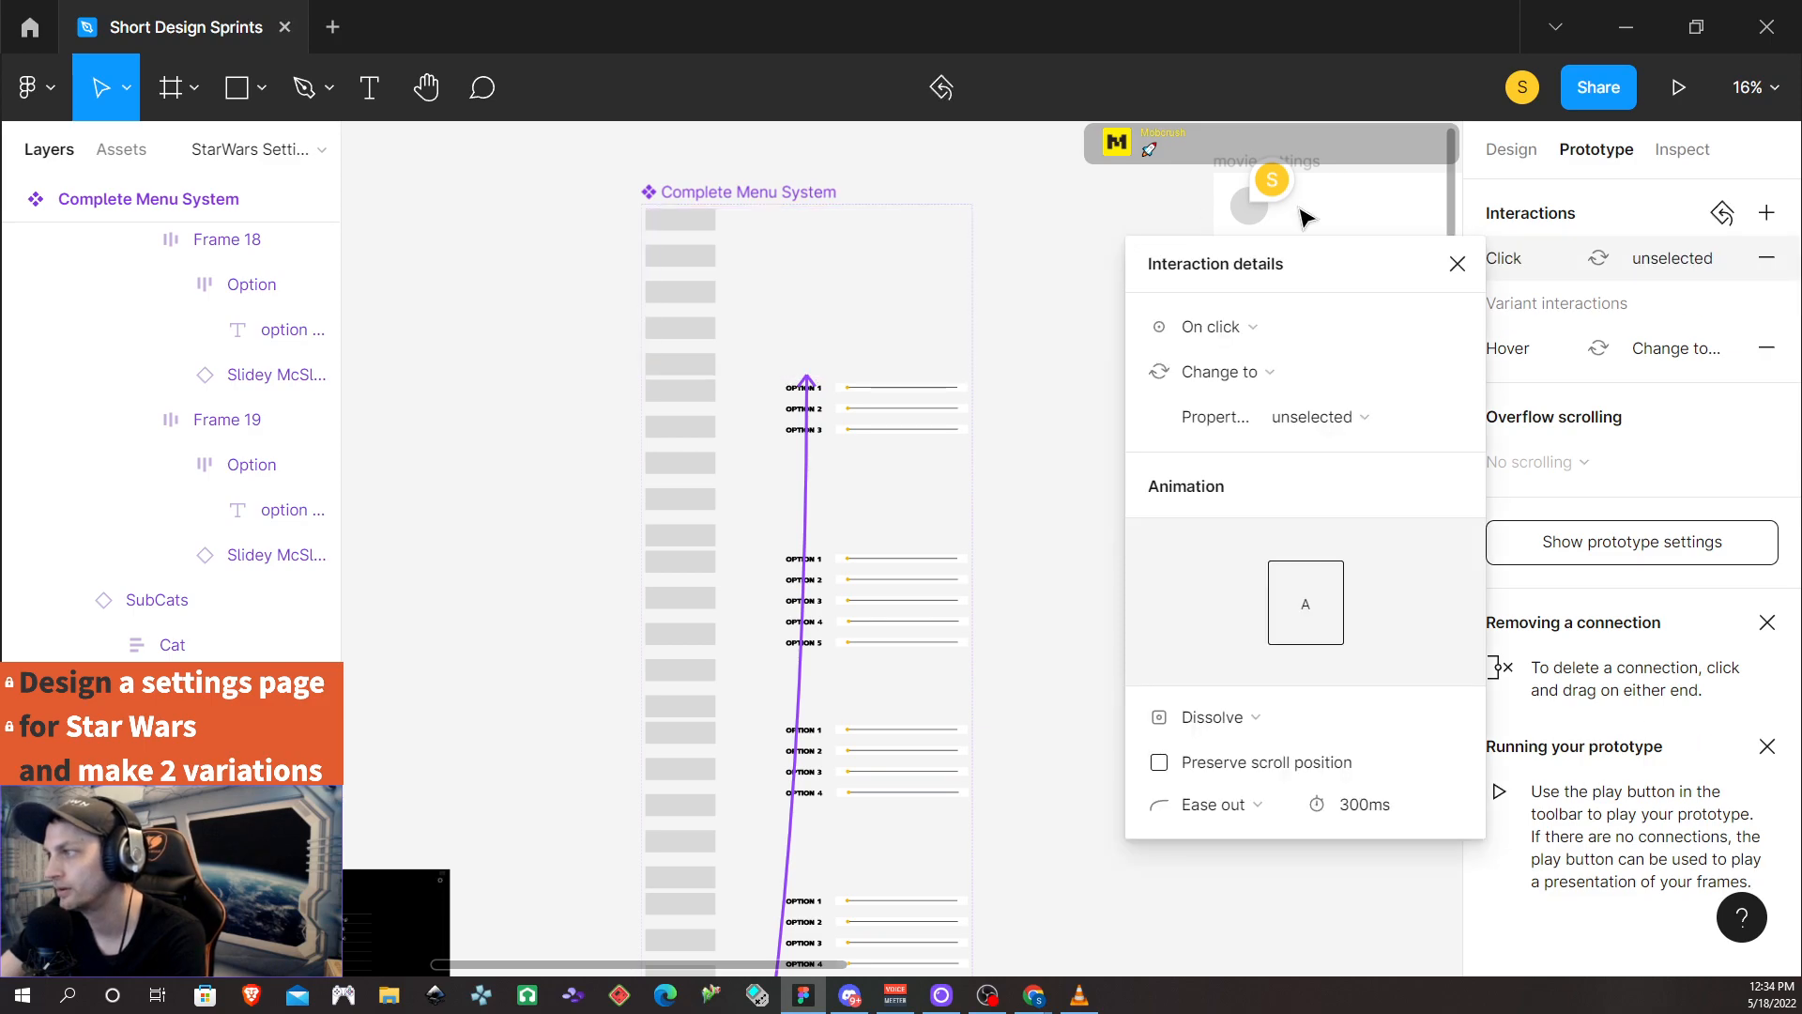
{"action": "left_click", "coordinate": [1457, 264]}
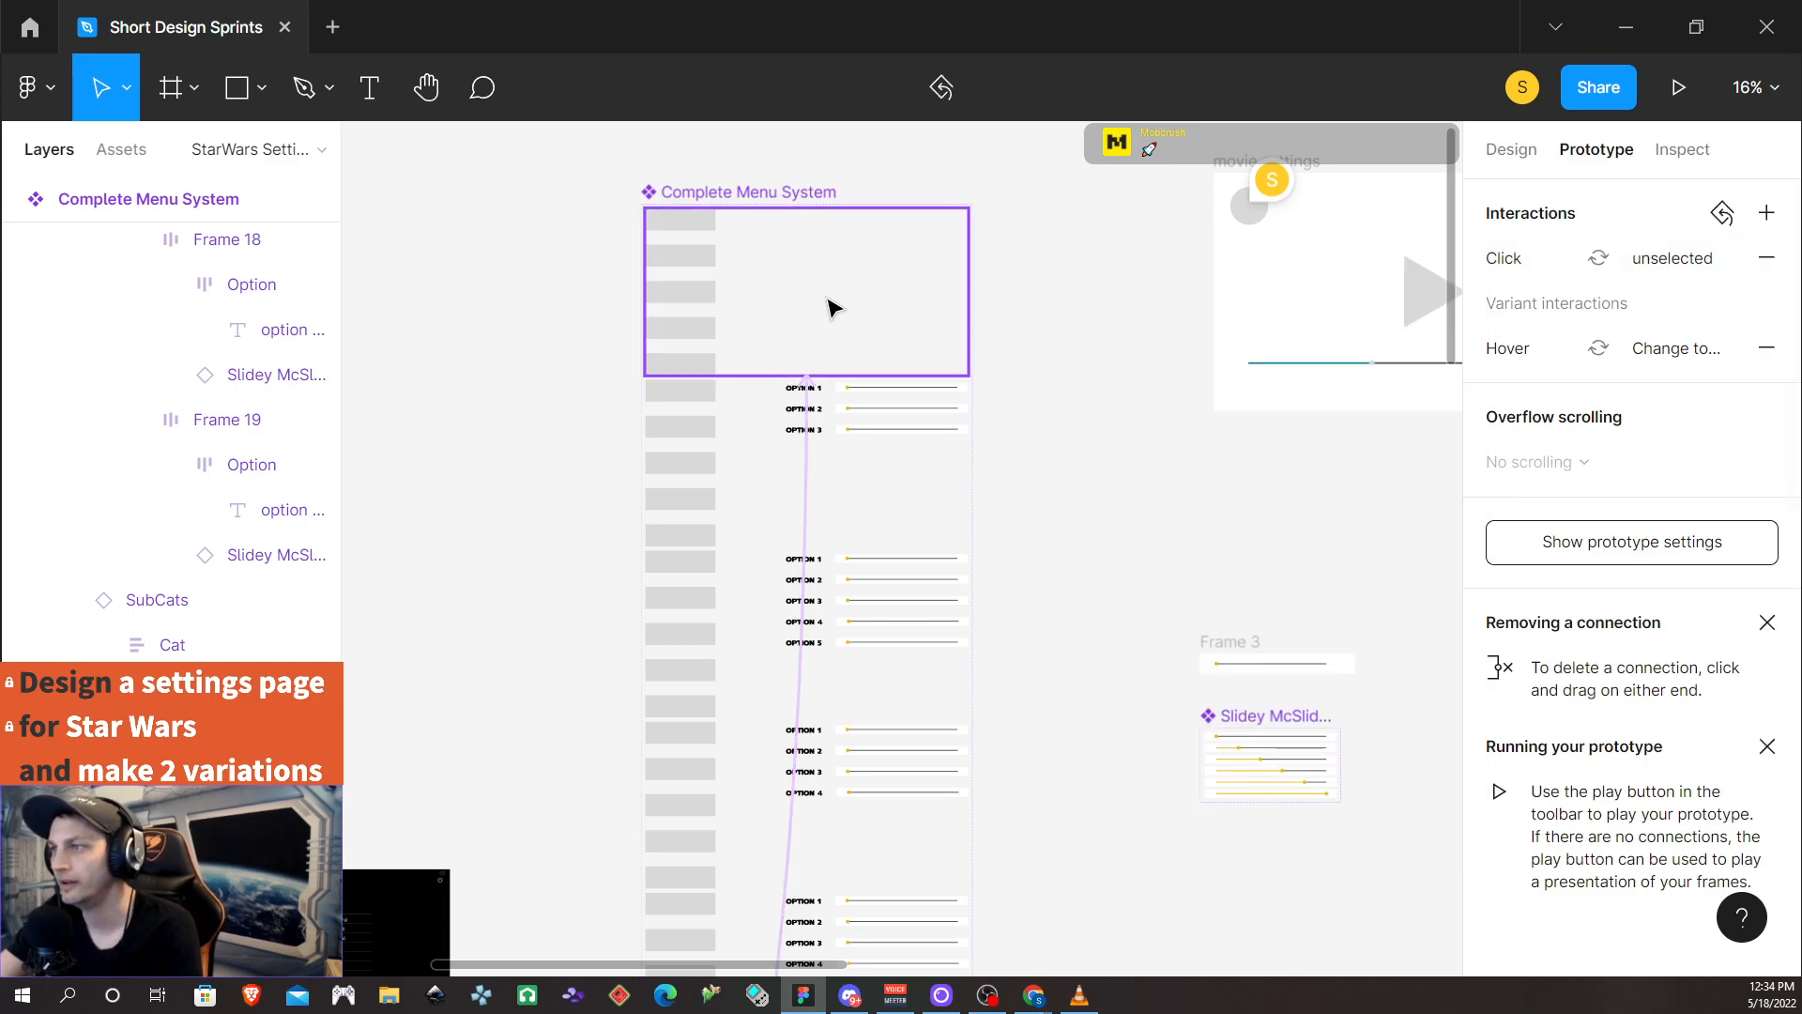
Place an unselected Complete Menu System instance beside the component set and draw a frame of about 2369 × 1169 around it
{"action": "left_click_drag", "start_coordinate": [829, 301], "coordinate": [605, 664]}
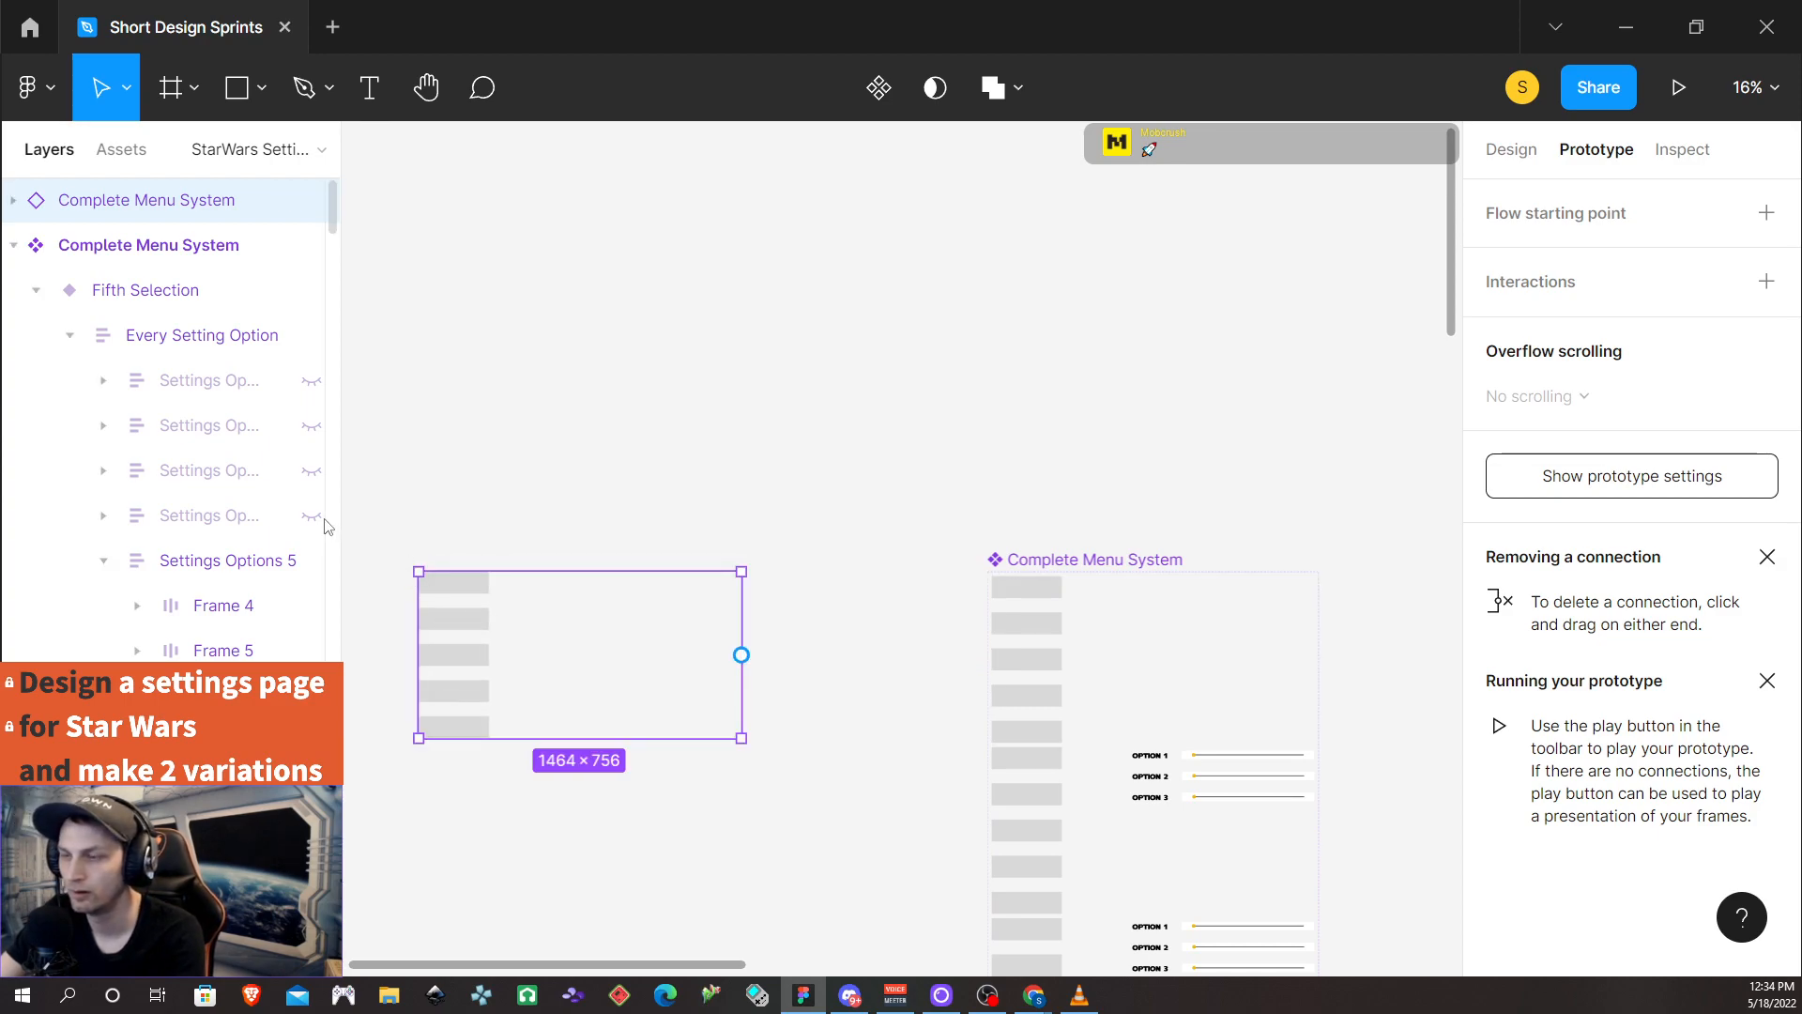
{"action": "key", "text": "f"}
{"action": "left_click_drag", "start_coordinate": [357, 528], "coordinate": [879, 787]}
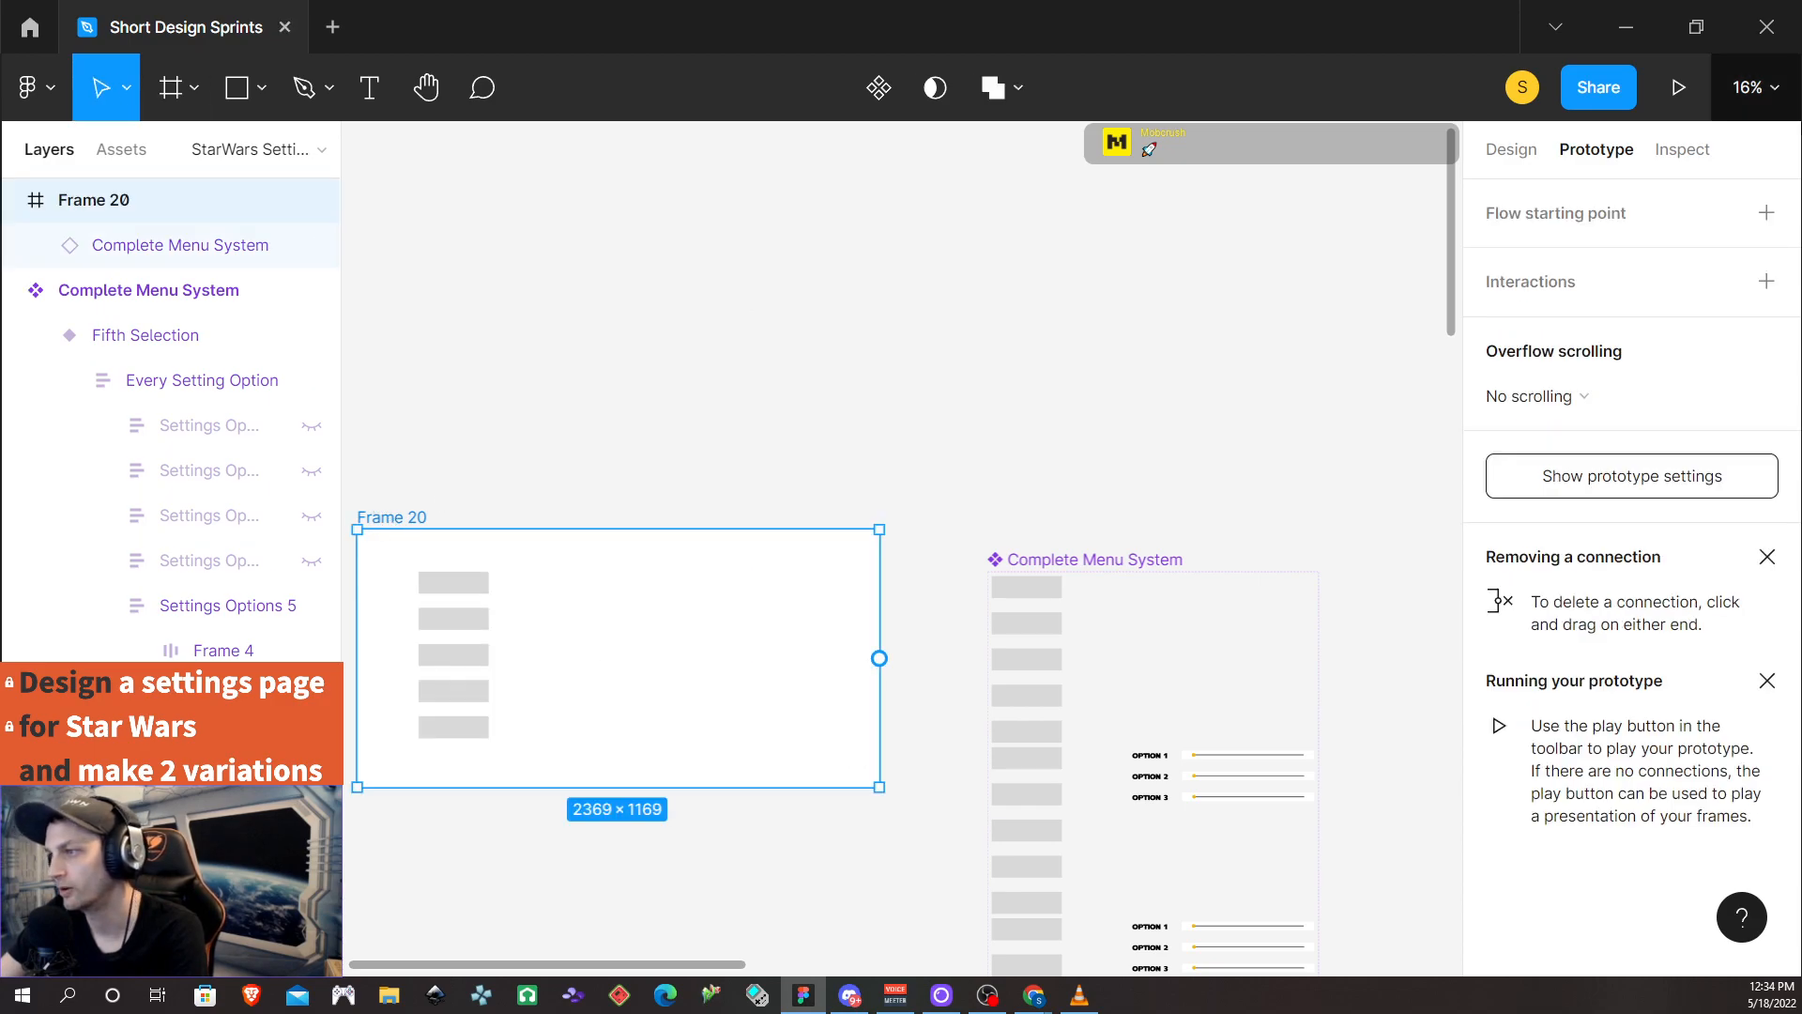
Run the prototype and test toggling the first and second category buttons of the menu
{"action": "left_click", "coordinate": [1678, 87]}
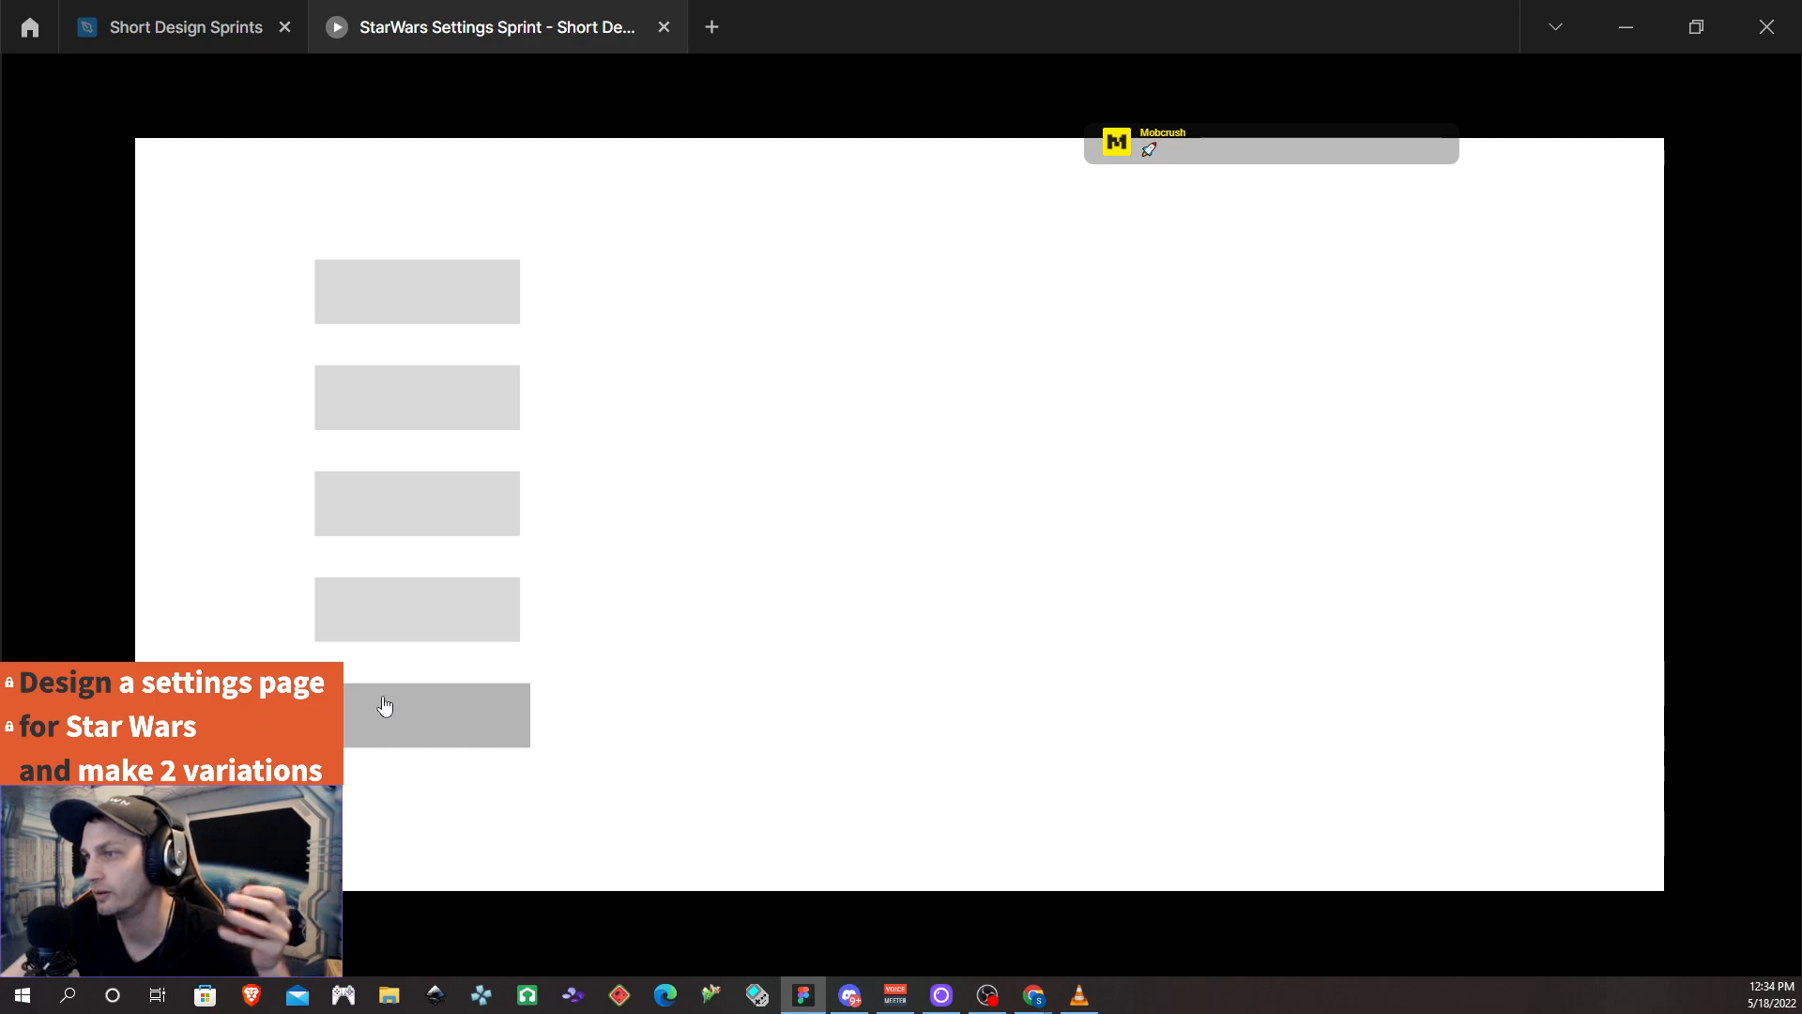
{"action": "left_click", "coordinate": [429, 300]}
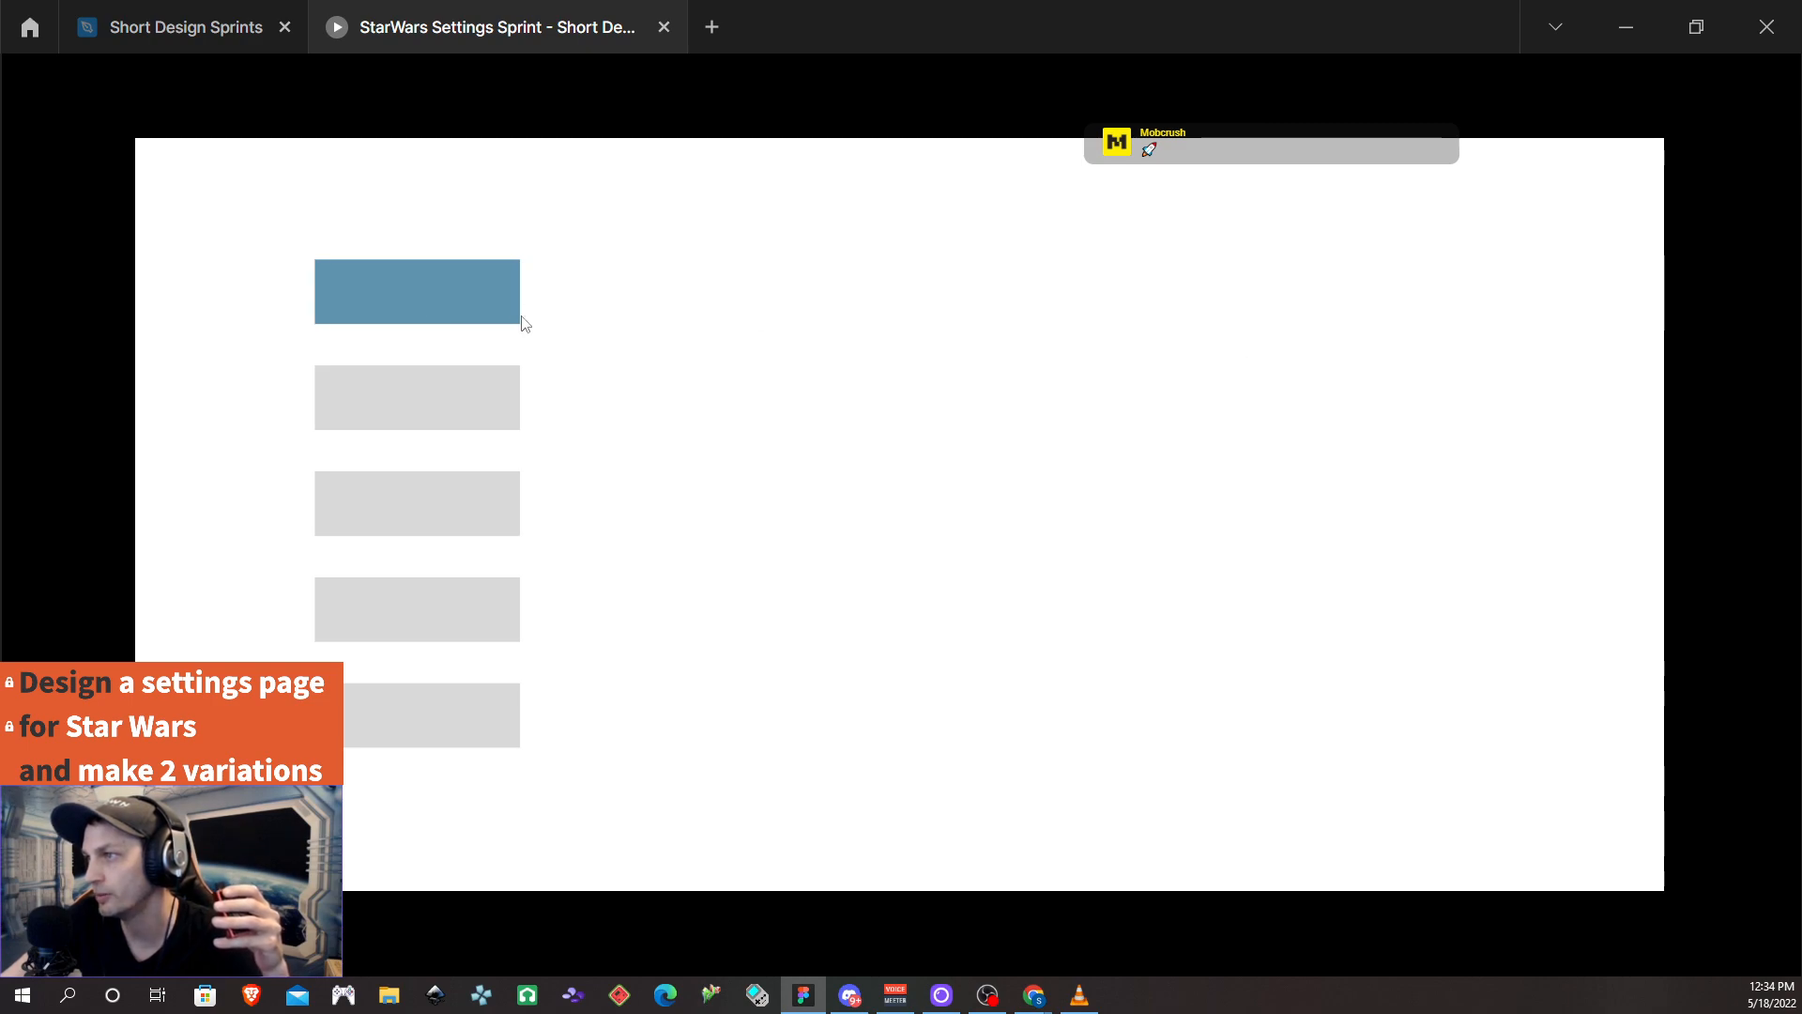
{"action": "left_click", "coordinate": [454, 416]}
{"action": "left_click", "coordinate": [453, 318]}
{"action": "left_click", "coordinate": [453, 318]}
{"action": "left_click", "coordinate": [452, 318]}
{"action": "left_click", "coordinate": [486, 309]}
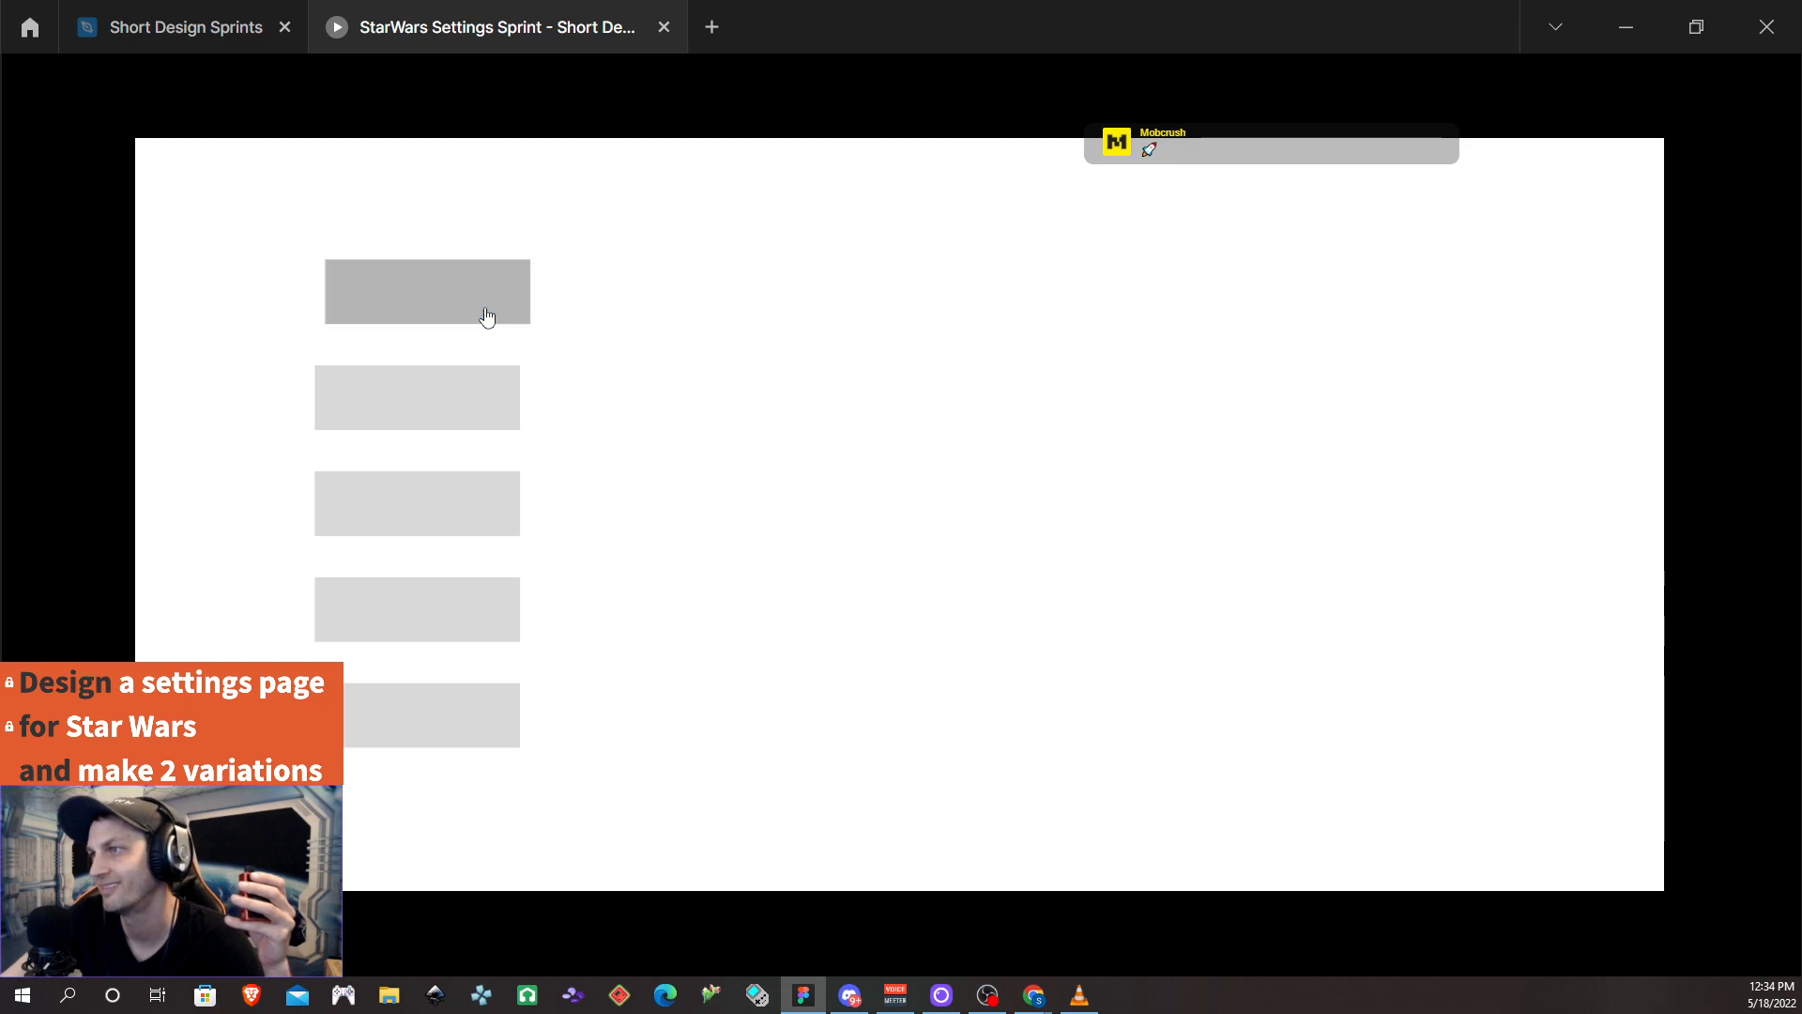
{"action": "left_click", "coordinate": [479, 394]}
{"action": "left_click", "coordinate": [477, 319]}
{"action": "left_click", "coordinate": [467, 417]}
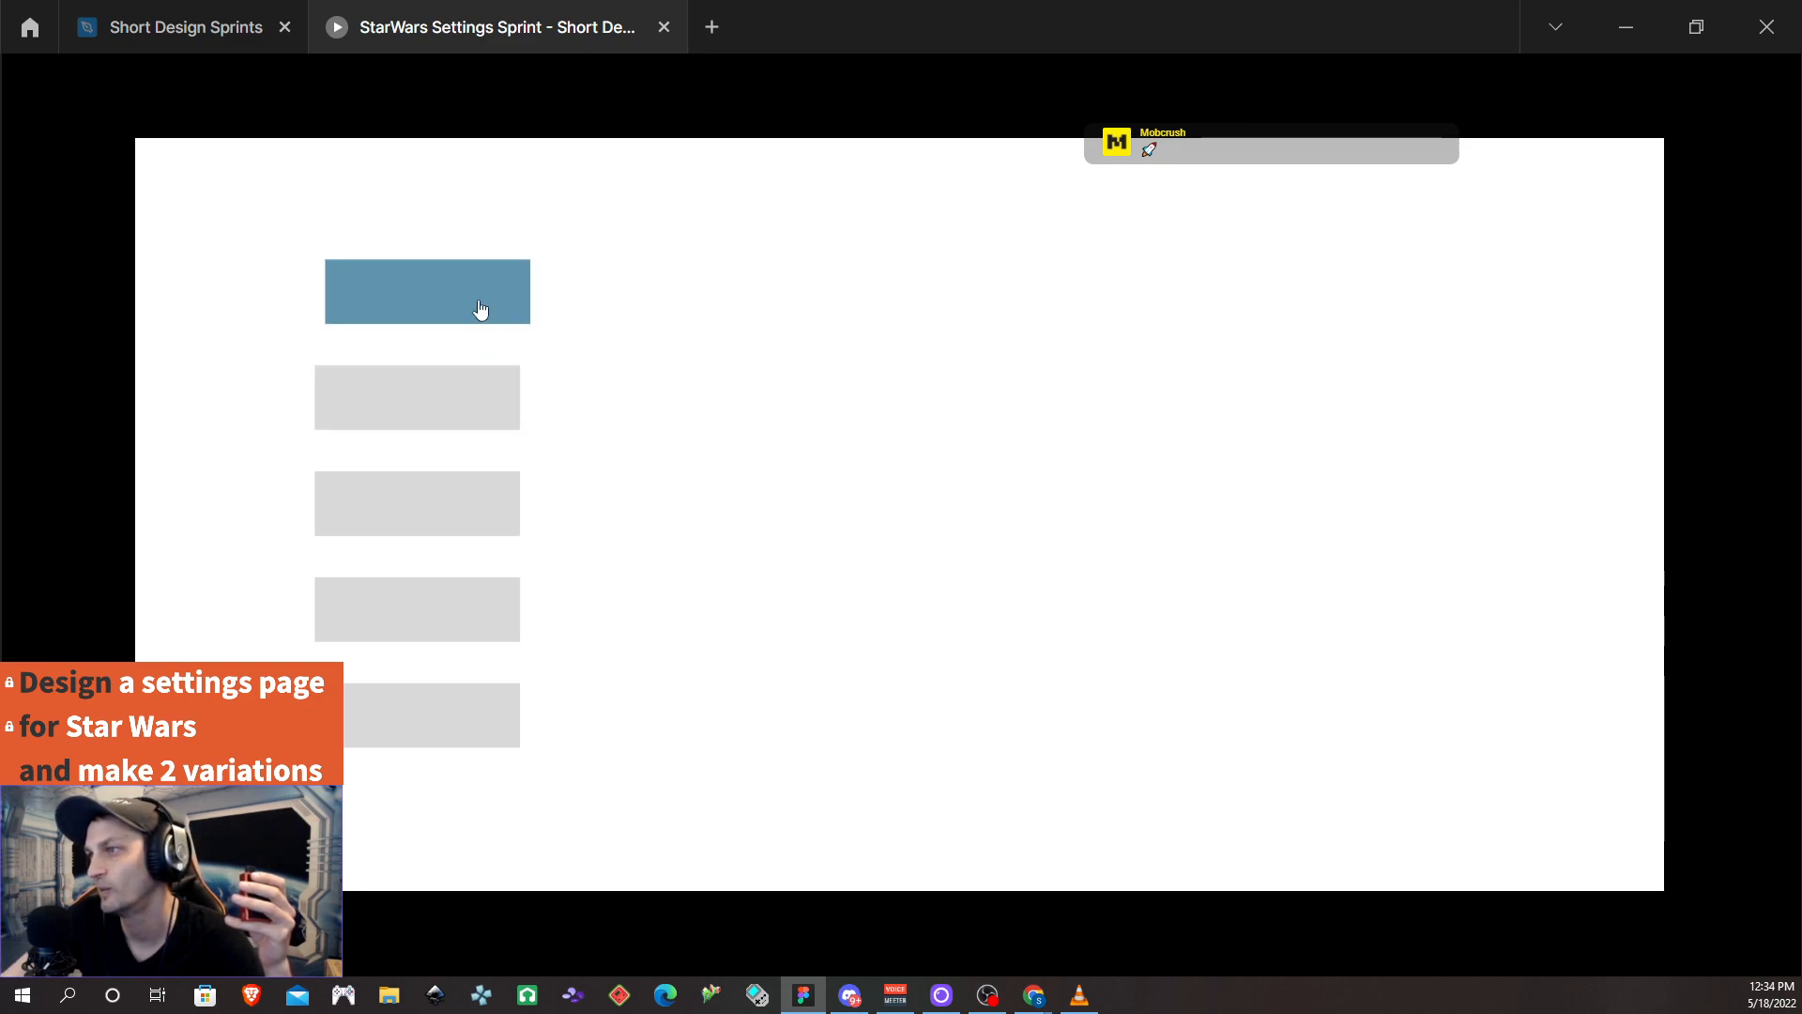
Test the third, fourth and fifth category buttons in the prototype, and recheck the first two
{"action": "left_click", "coordinate": [457, 507]}
{"action": "left_click", "coordinate": [442, 615]}
{"action": "left_click", "coordinate": [437, 708]}
{"action": "left_click", "coordinate": [437, 709]}
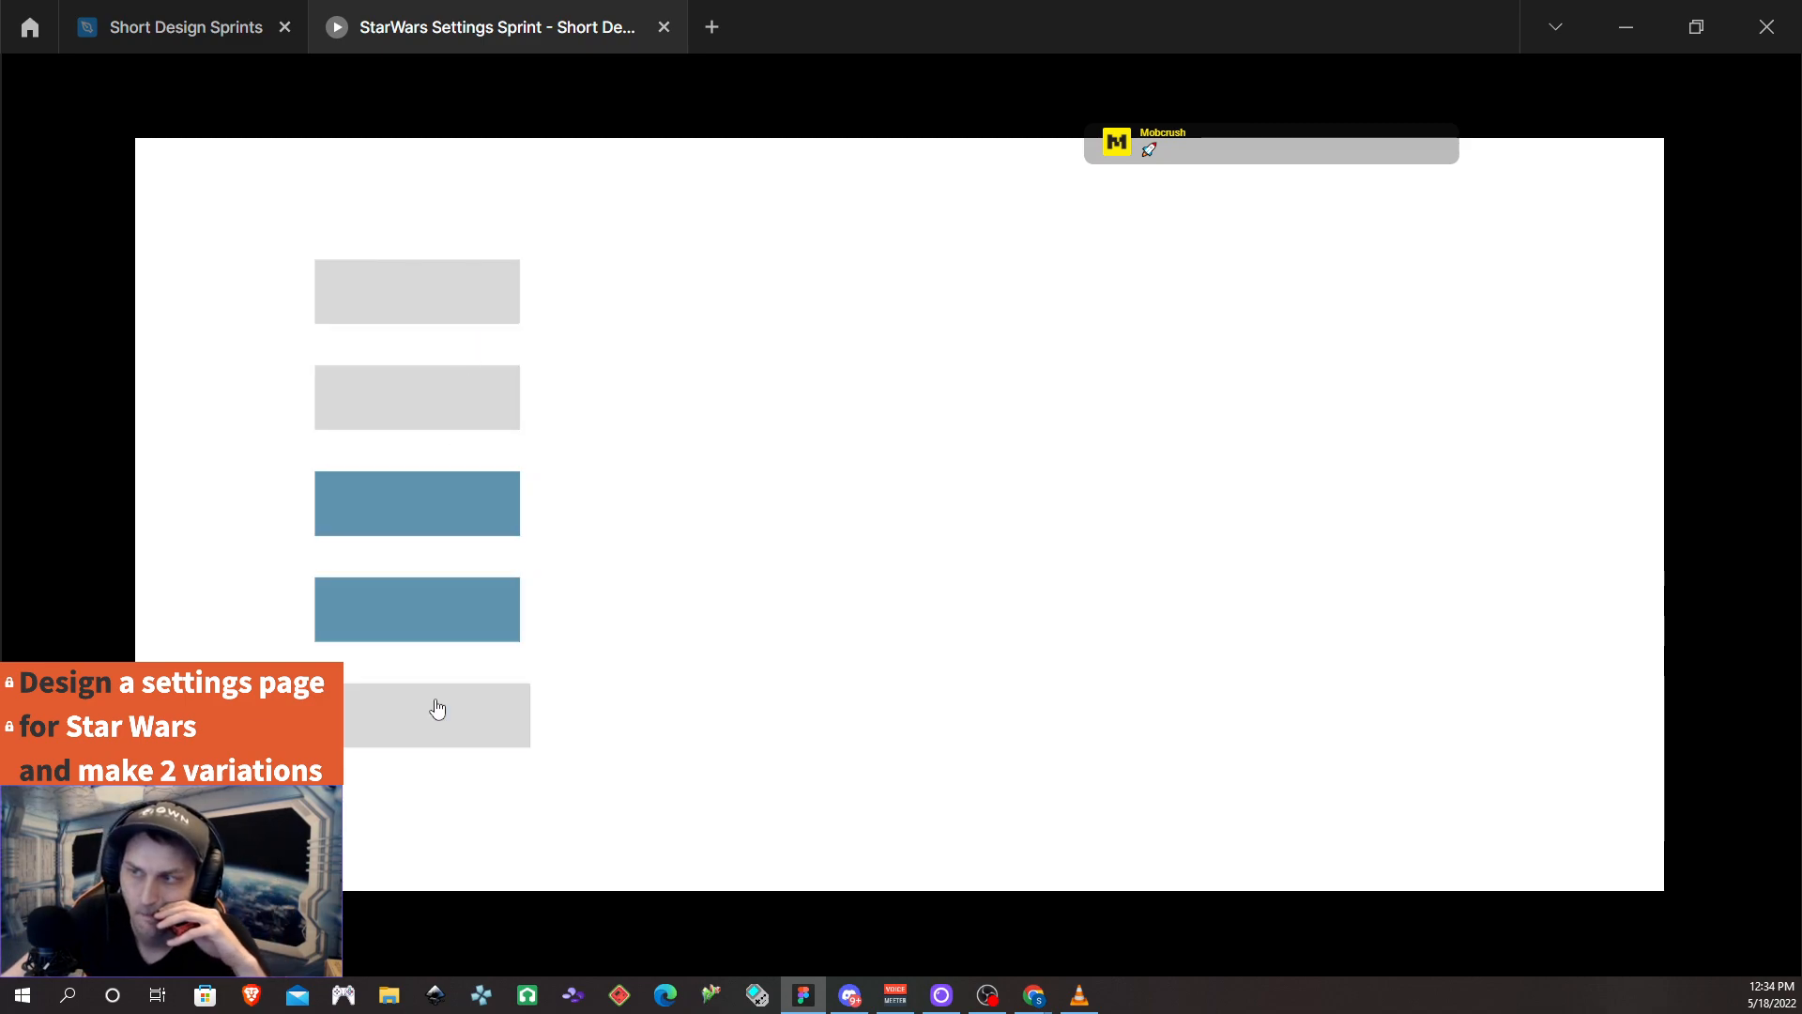
{"action": "left_click", "coordinate": [441, 615]}
{"action": "left_click", "coordinate": [447, 524]}
{"action": "left_click", "coordinate": [439, 607]}
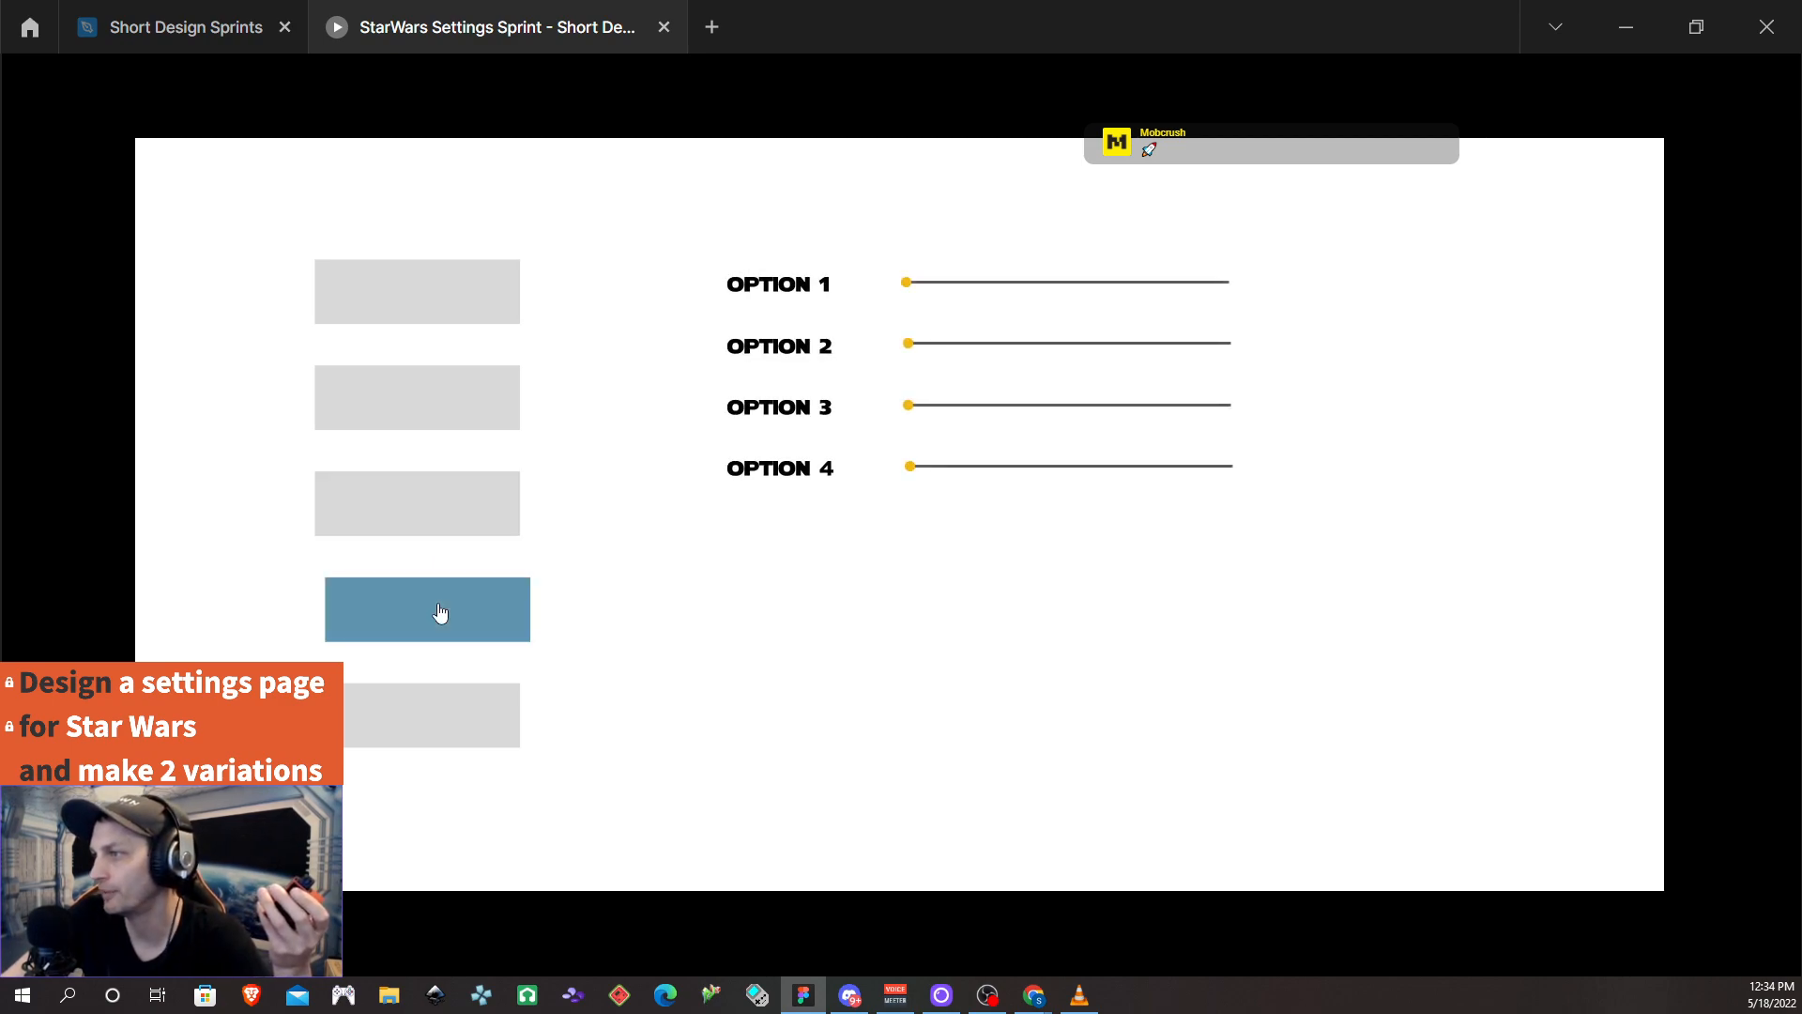
{"action": "left_click", "coordinate": [439, 608]}
{"action": "left_click", "coordinate": [434, 505]}
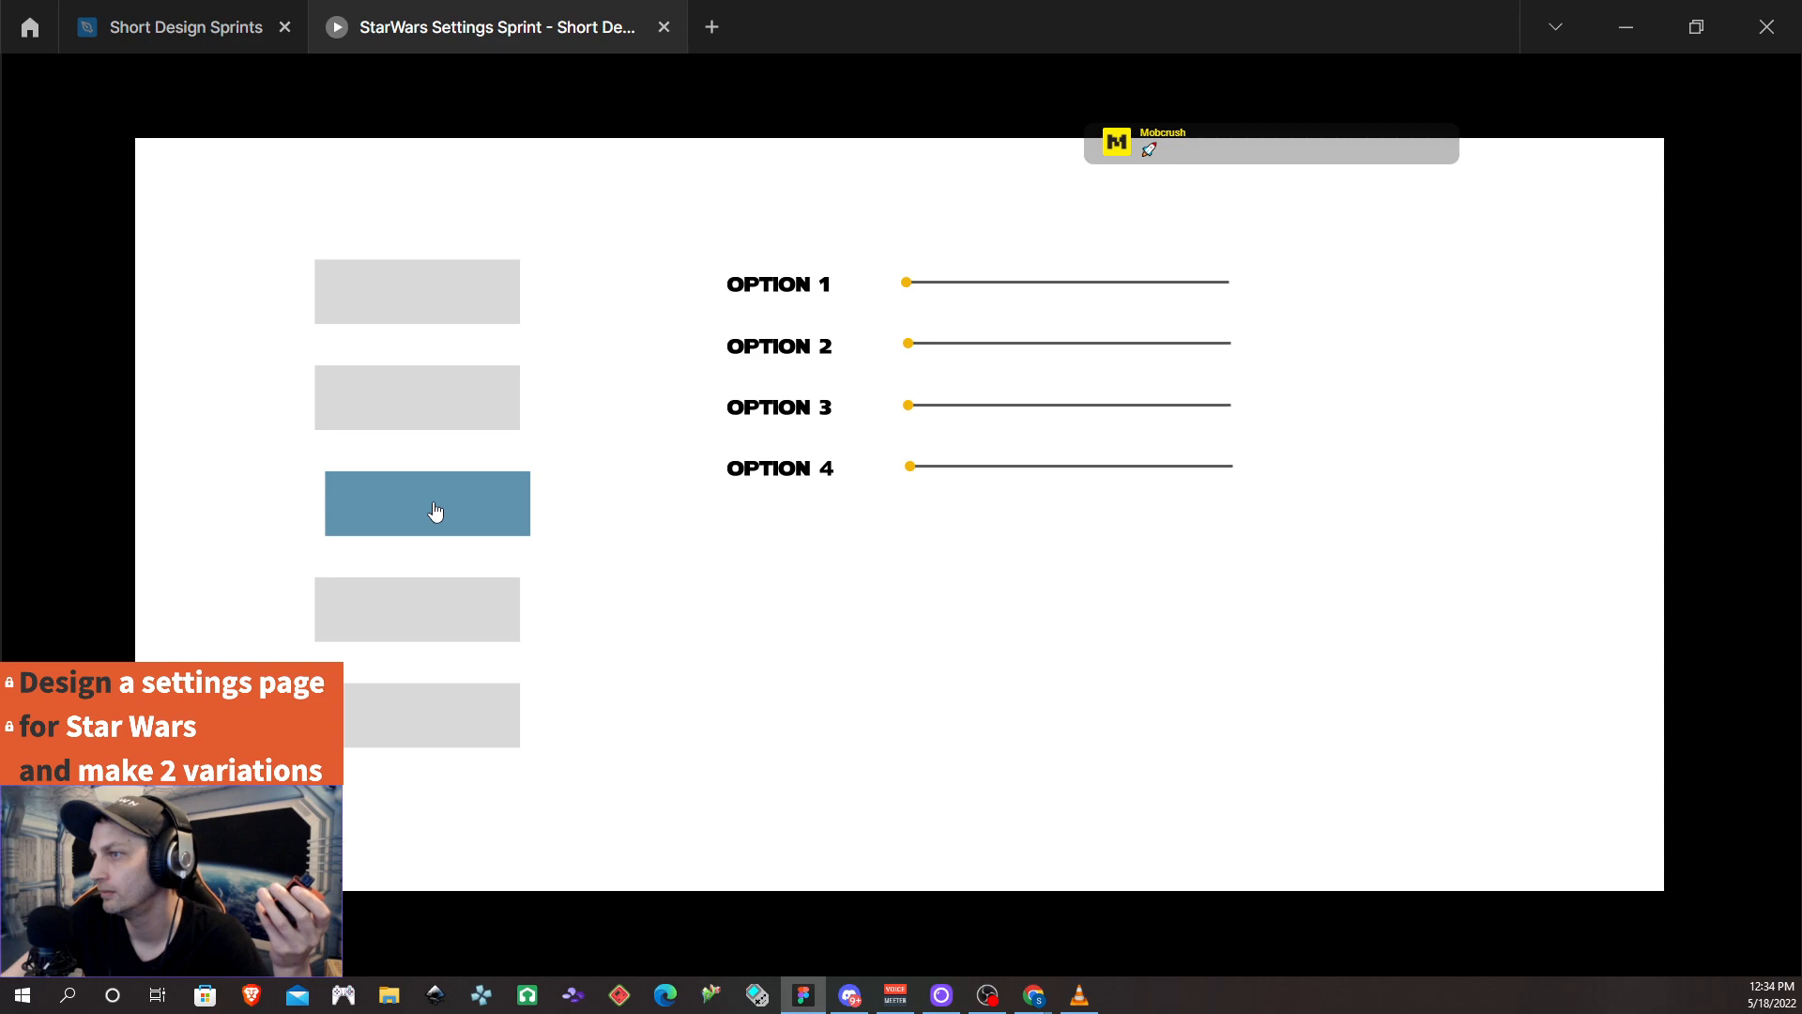
{"action": "left_click", "coordinate": [428, 424]}
{"action": "left_click", "coordinate": [455, 302]}
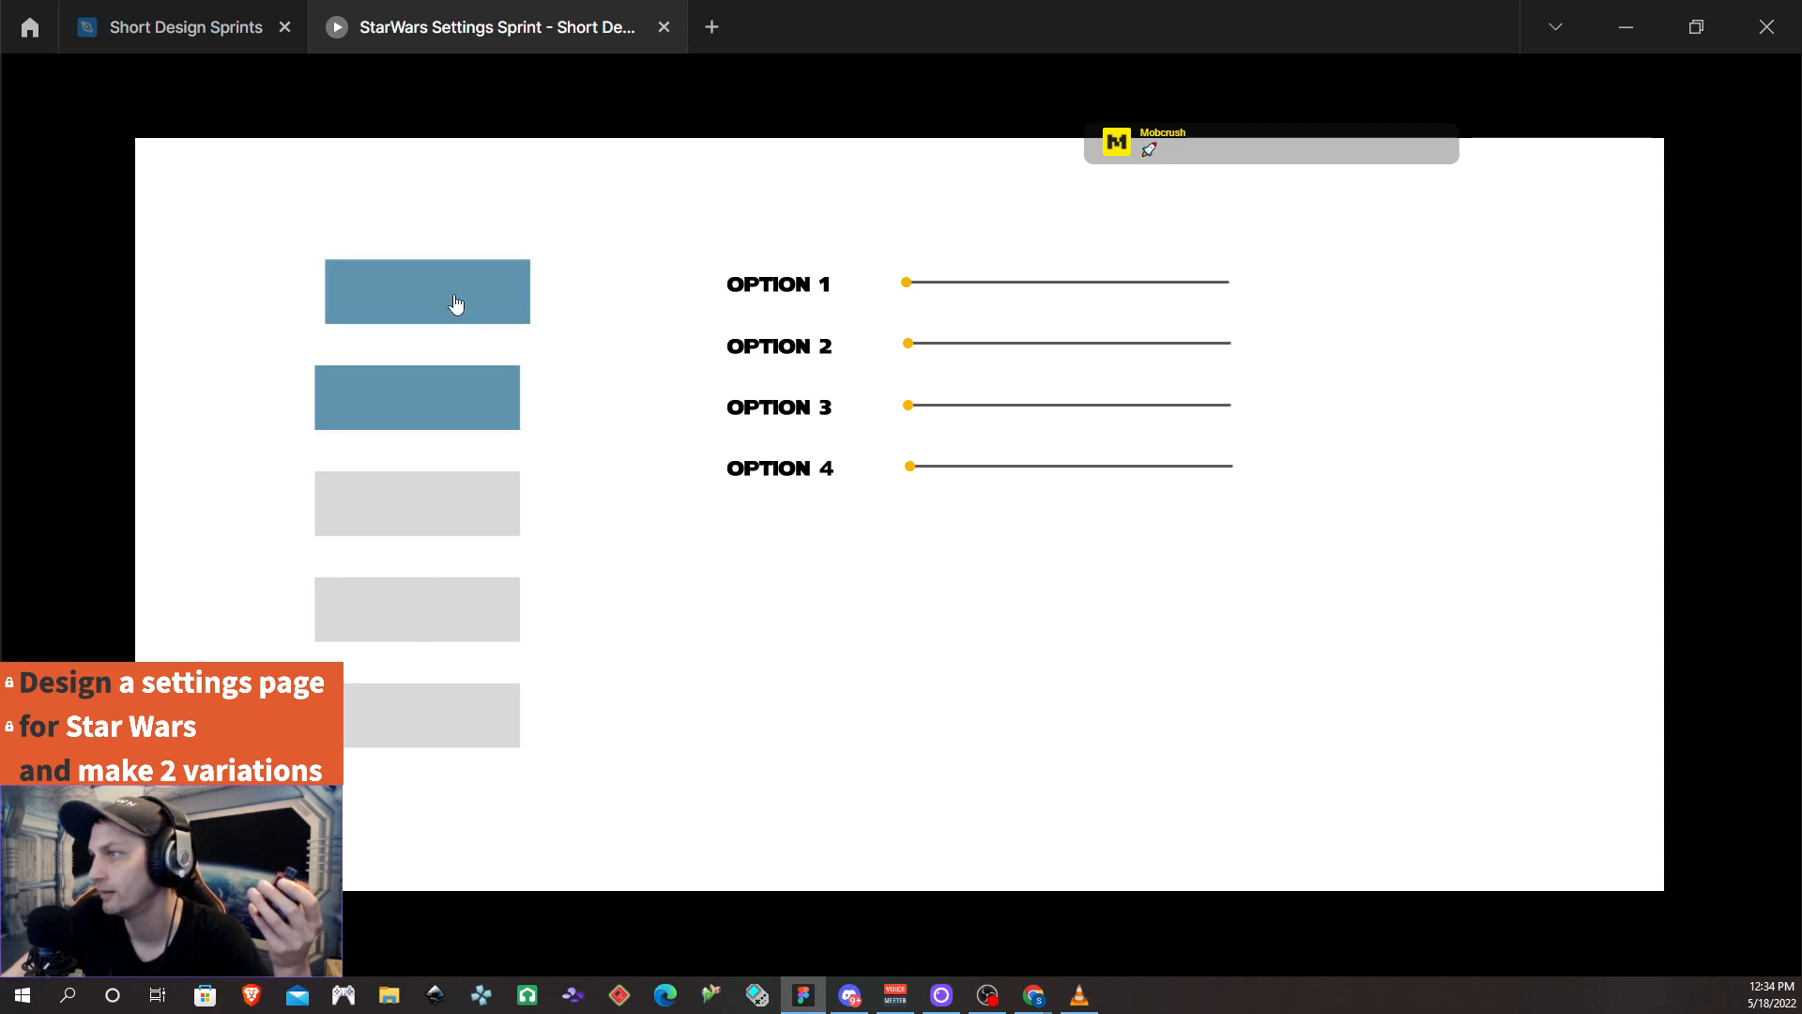
{"action": "left_click", "coordinate": [430, 393]}
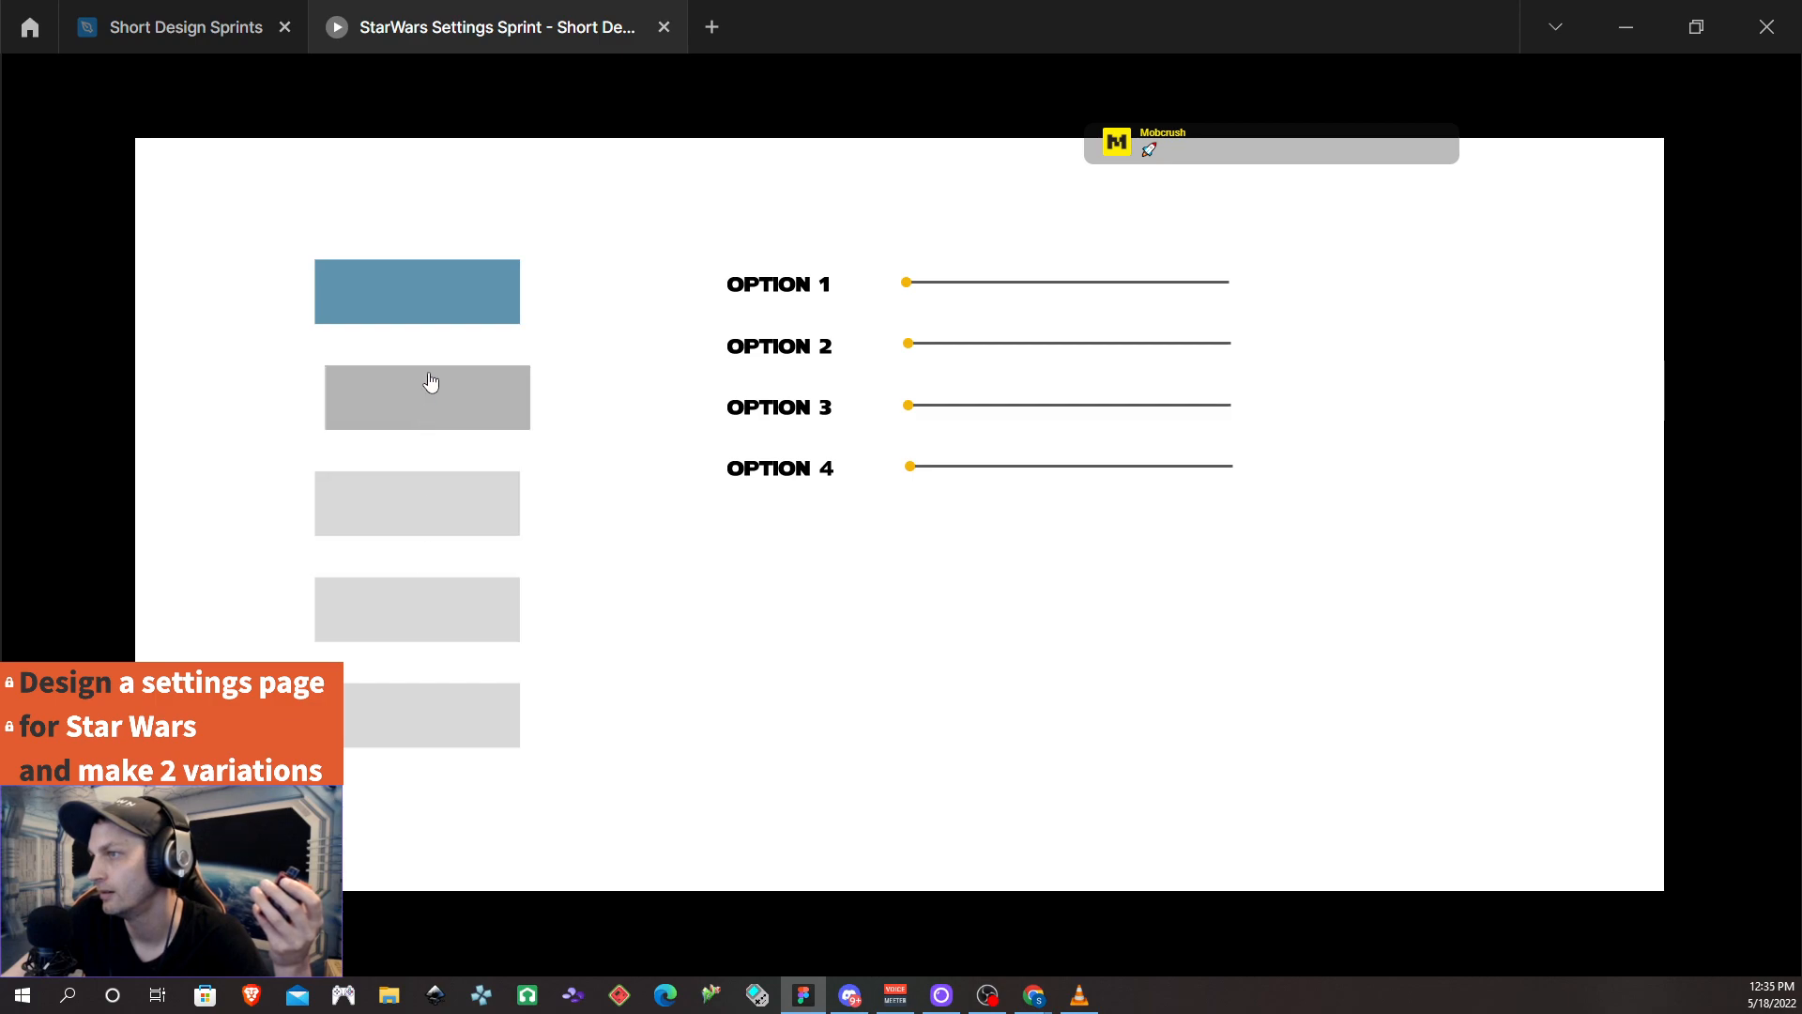
{"action": "left_click", "coordinate": [431, 322]}
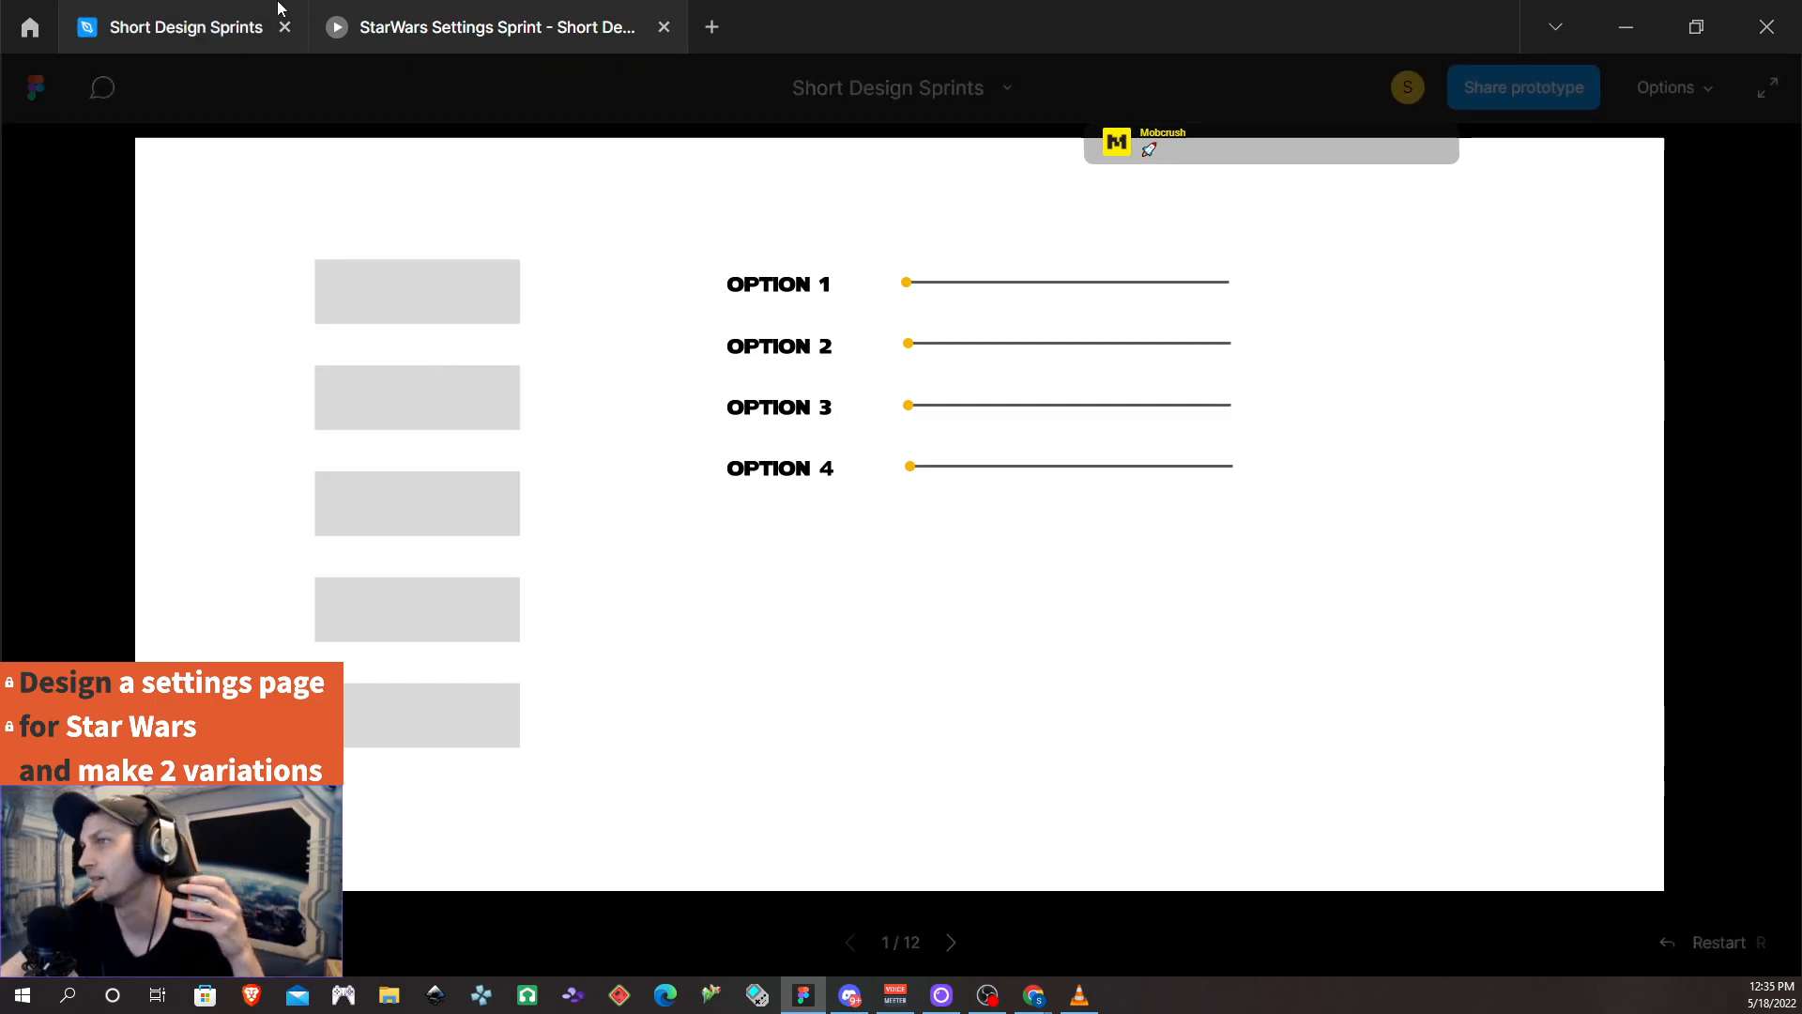
Return to the design file and examine the interaction connections across the Complete Menu System component set's variants
{"action": "left_click", "coordinate": [175, 36]}
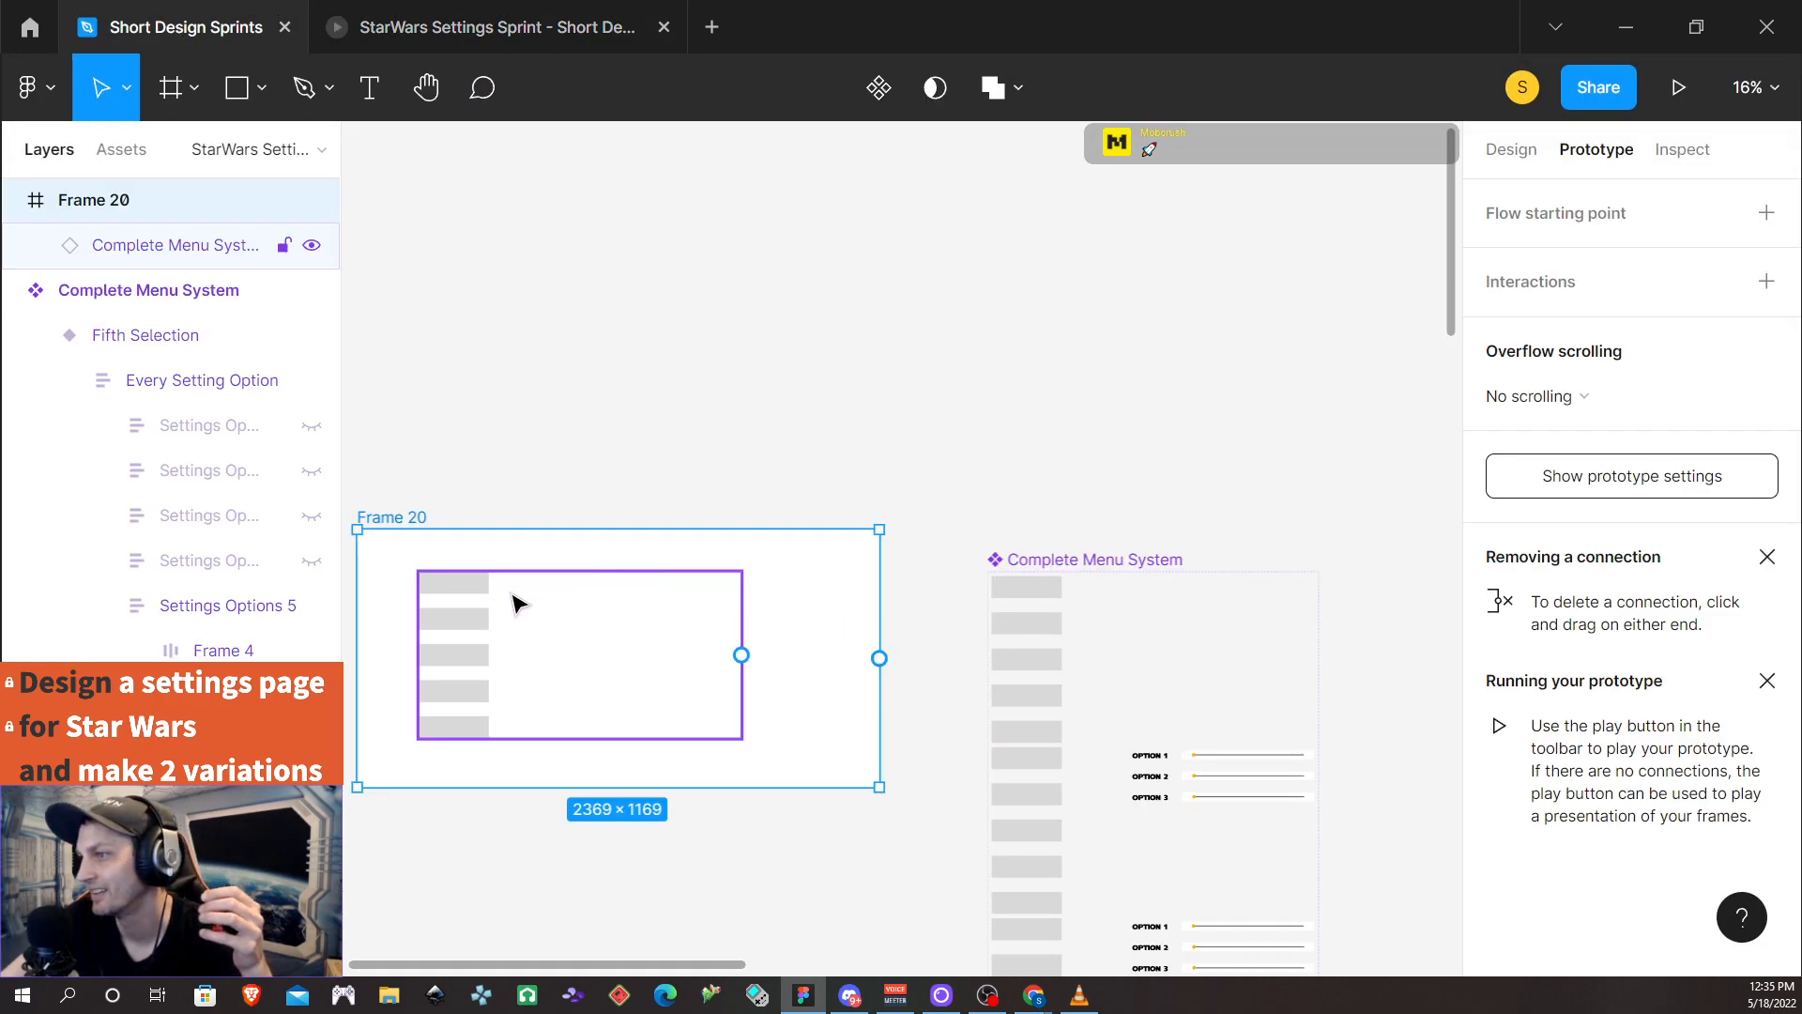
{"action": "left_click", "coordinate": [1095, 561]}
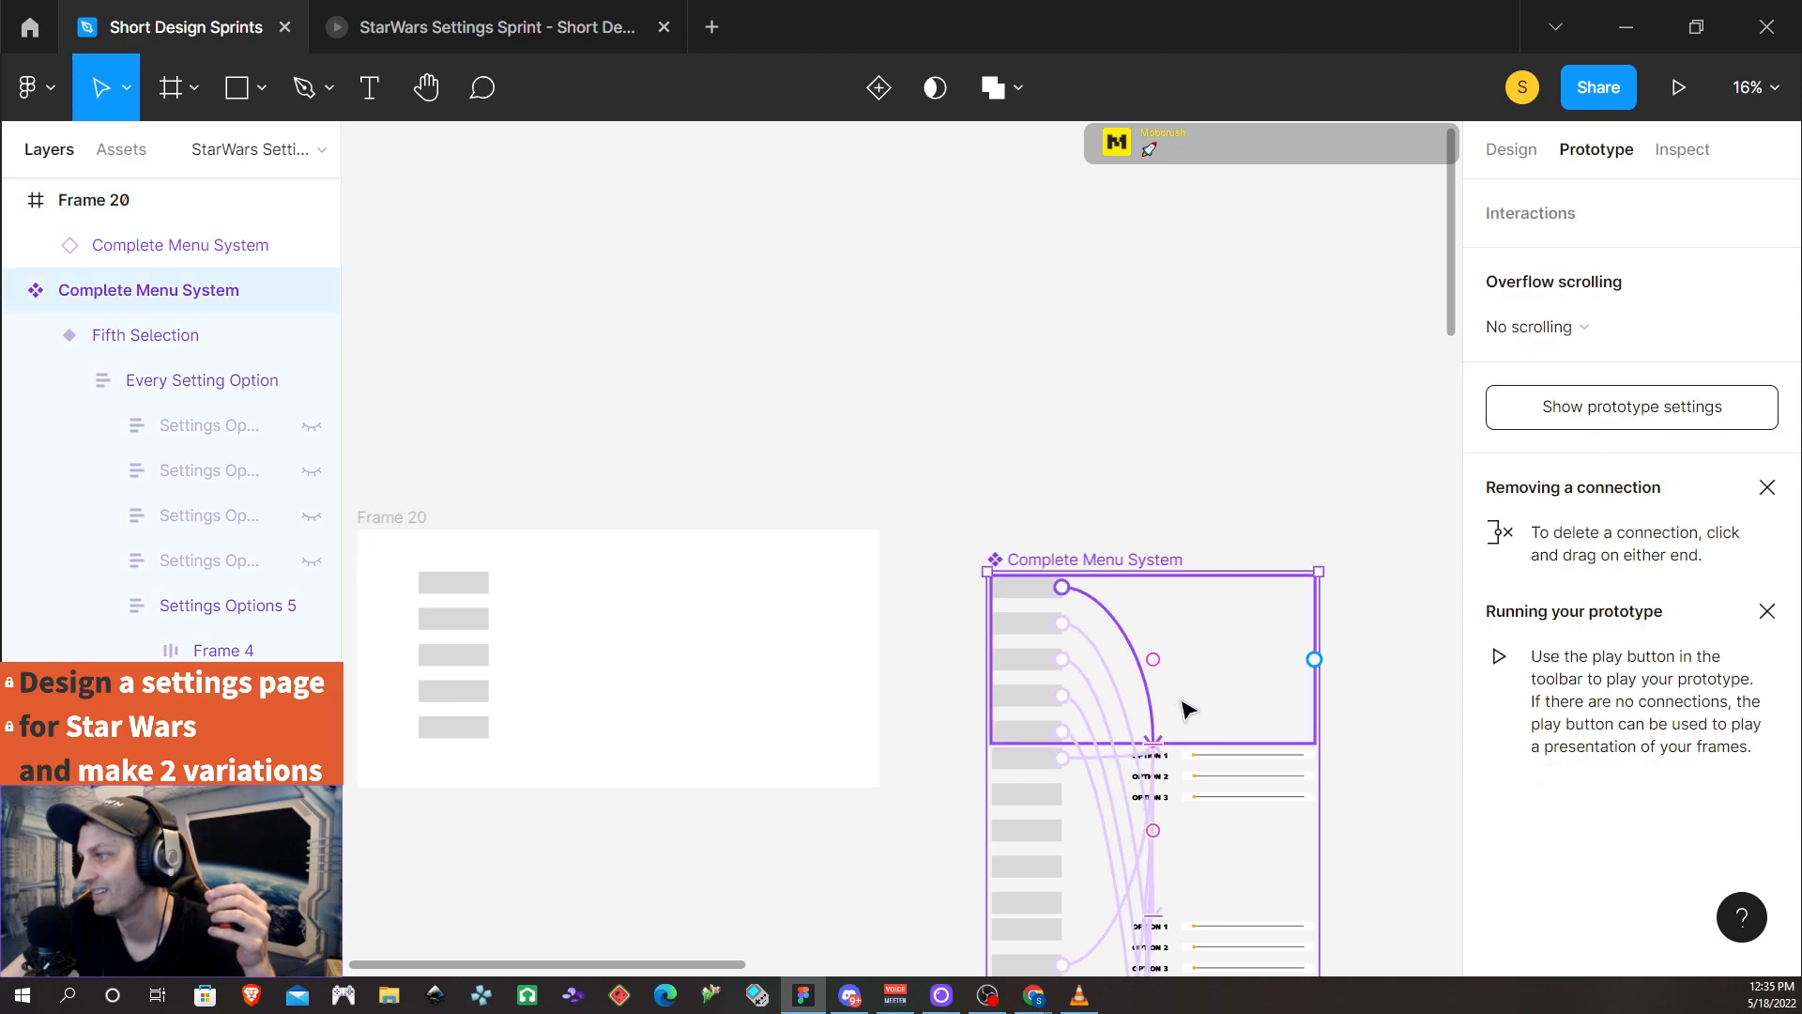
{"action": "scroll", "coordinate": [1251, 784], "scroll_direction": "up", "scroll_amount": 1}
{"action": "scroll", "coordinate": [1244, 770], "scroll_direction": "down", "scroll_amount": 6}
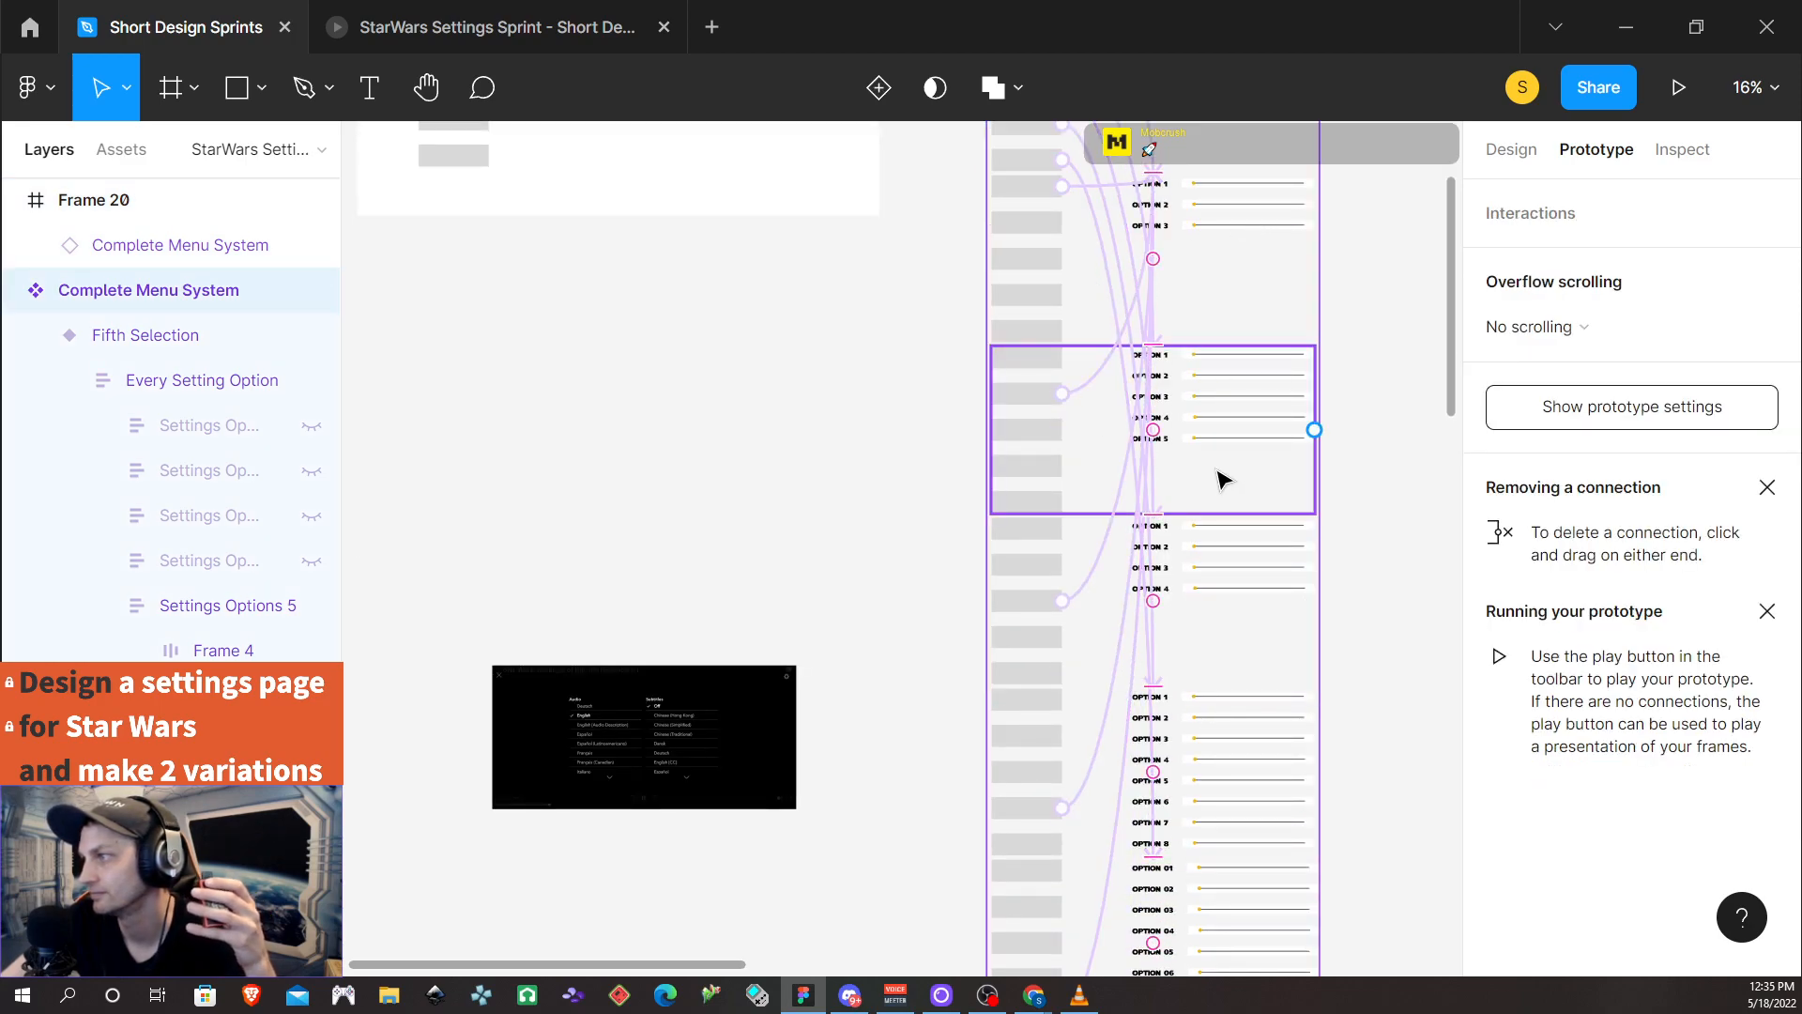
{"action": "scroll", "coordinate": [1226, 507], "scroll_direction": "up", "scroll_amount": 1}
{"action": "scroll", "coordinate": [1233, 527], "scroll_direction": "up", "scroll_amount": 3}
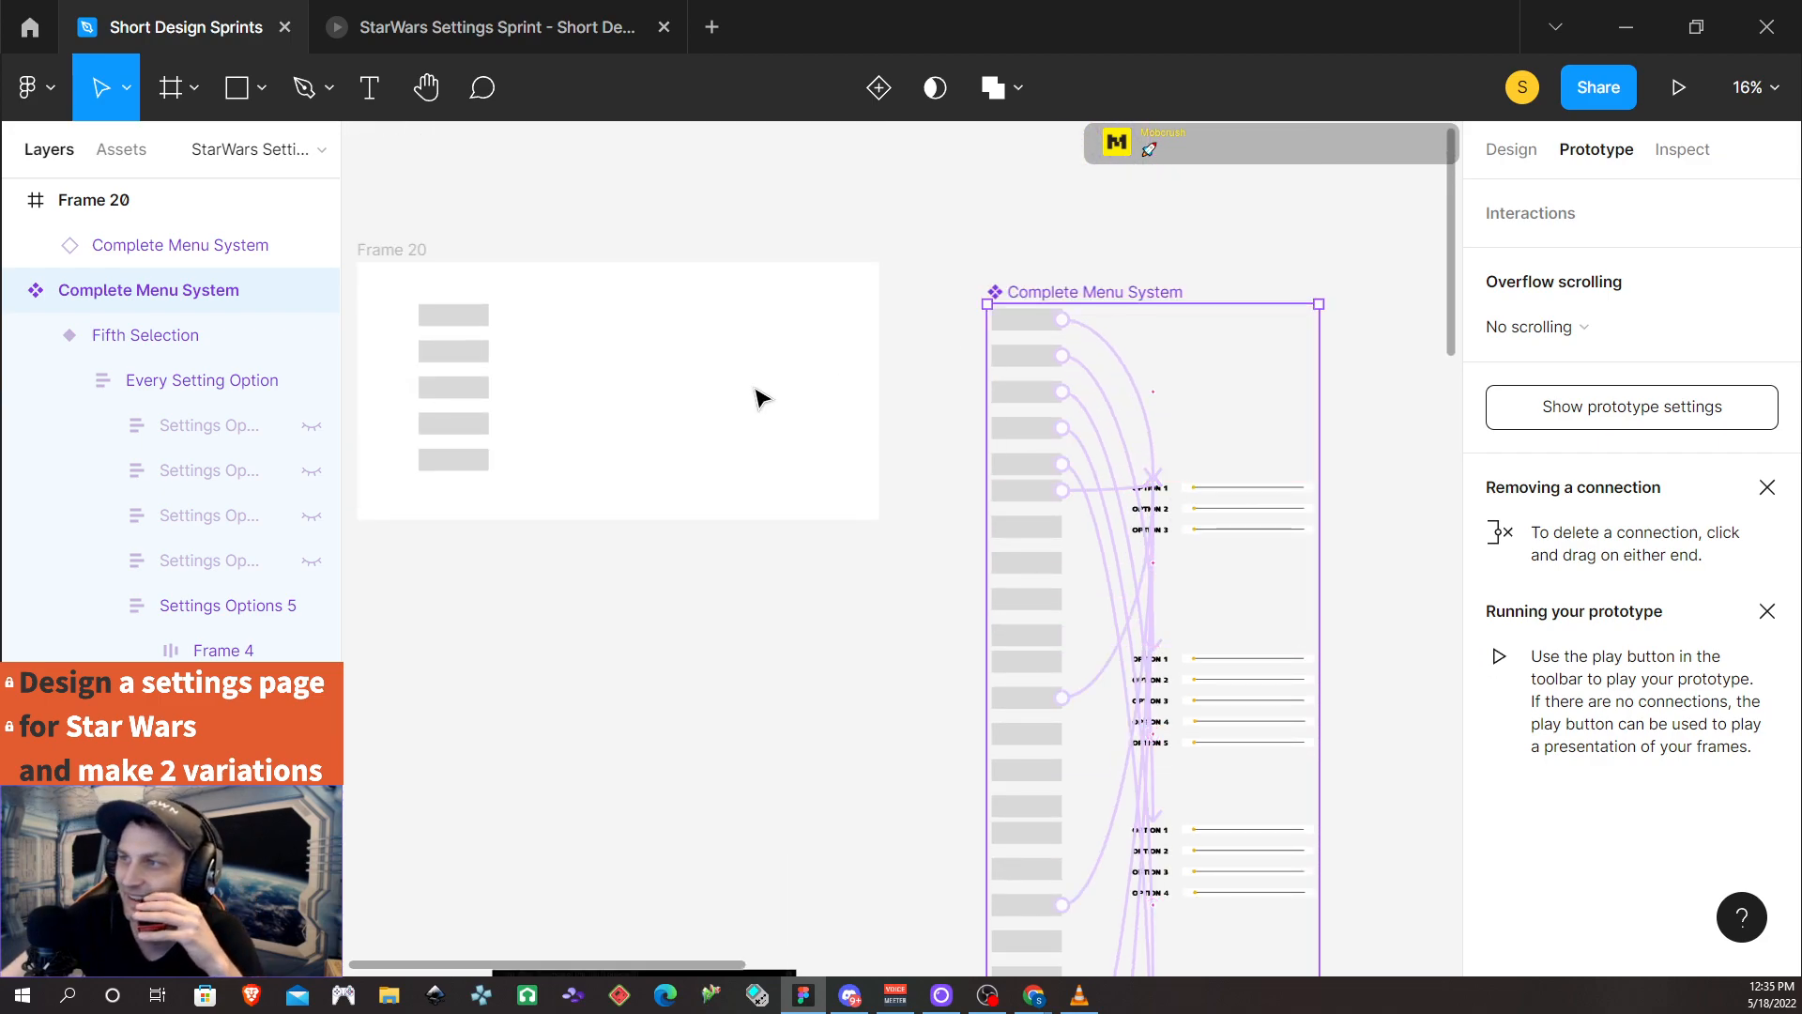
{"action": "scroll", "coordinate": [1227, 526], "scroll_direction": "down", "scroll_amount": 1}
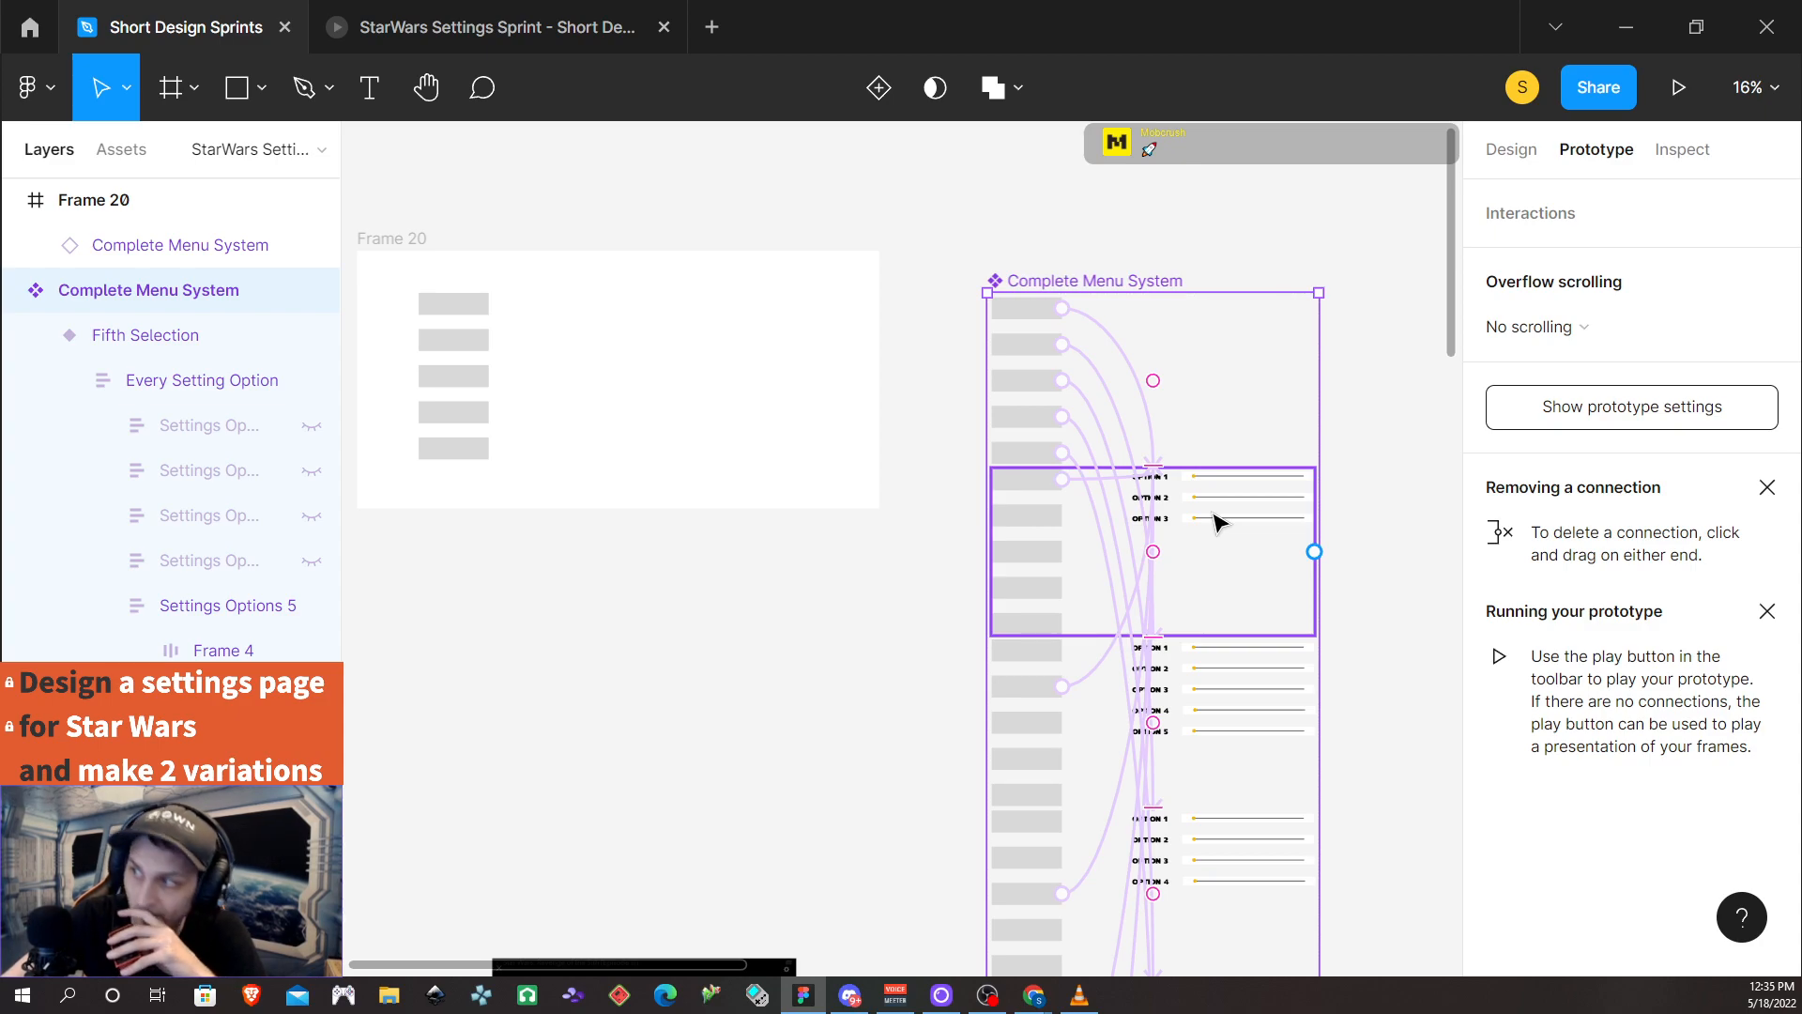
{"action": "scroll", "coordinate": [1216, 522], "scroll_direction": "down", "scroll_amount": 3}
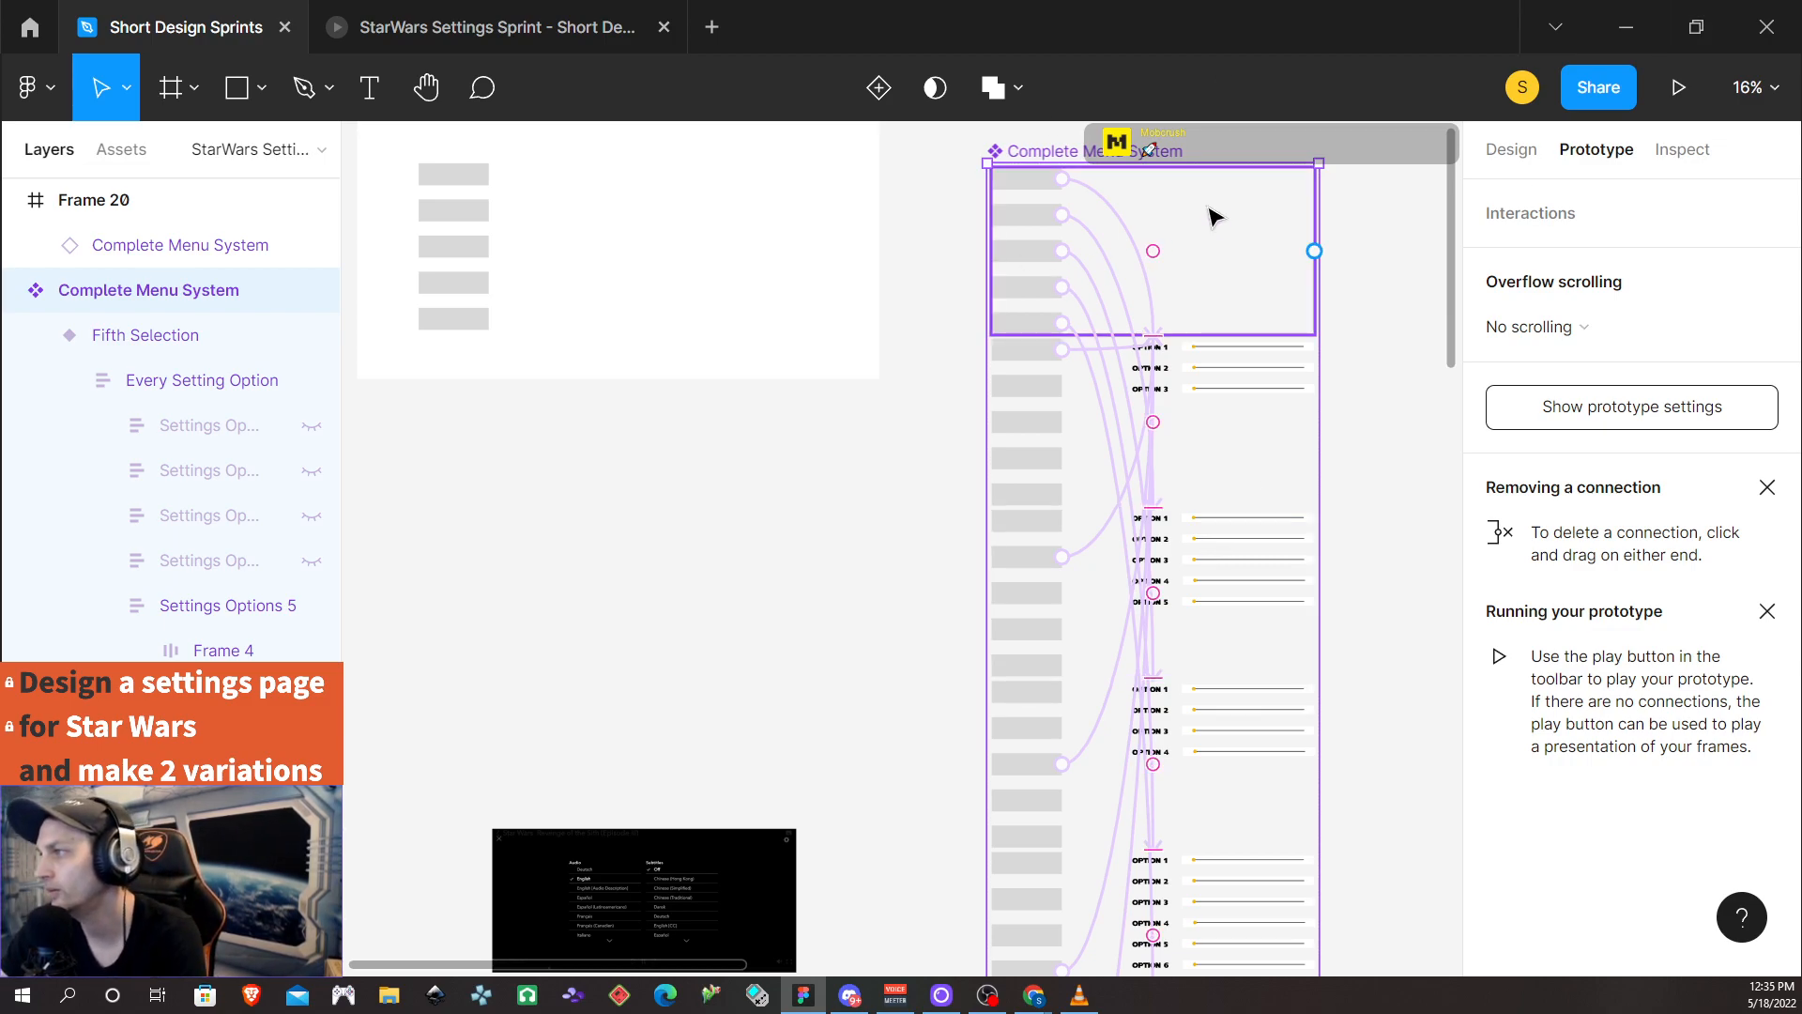
{"action": "scroll", "coordinate": [577, 507], "scroll_direction": "up", "scroll_amount": 6}
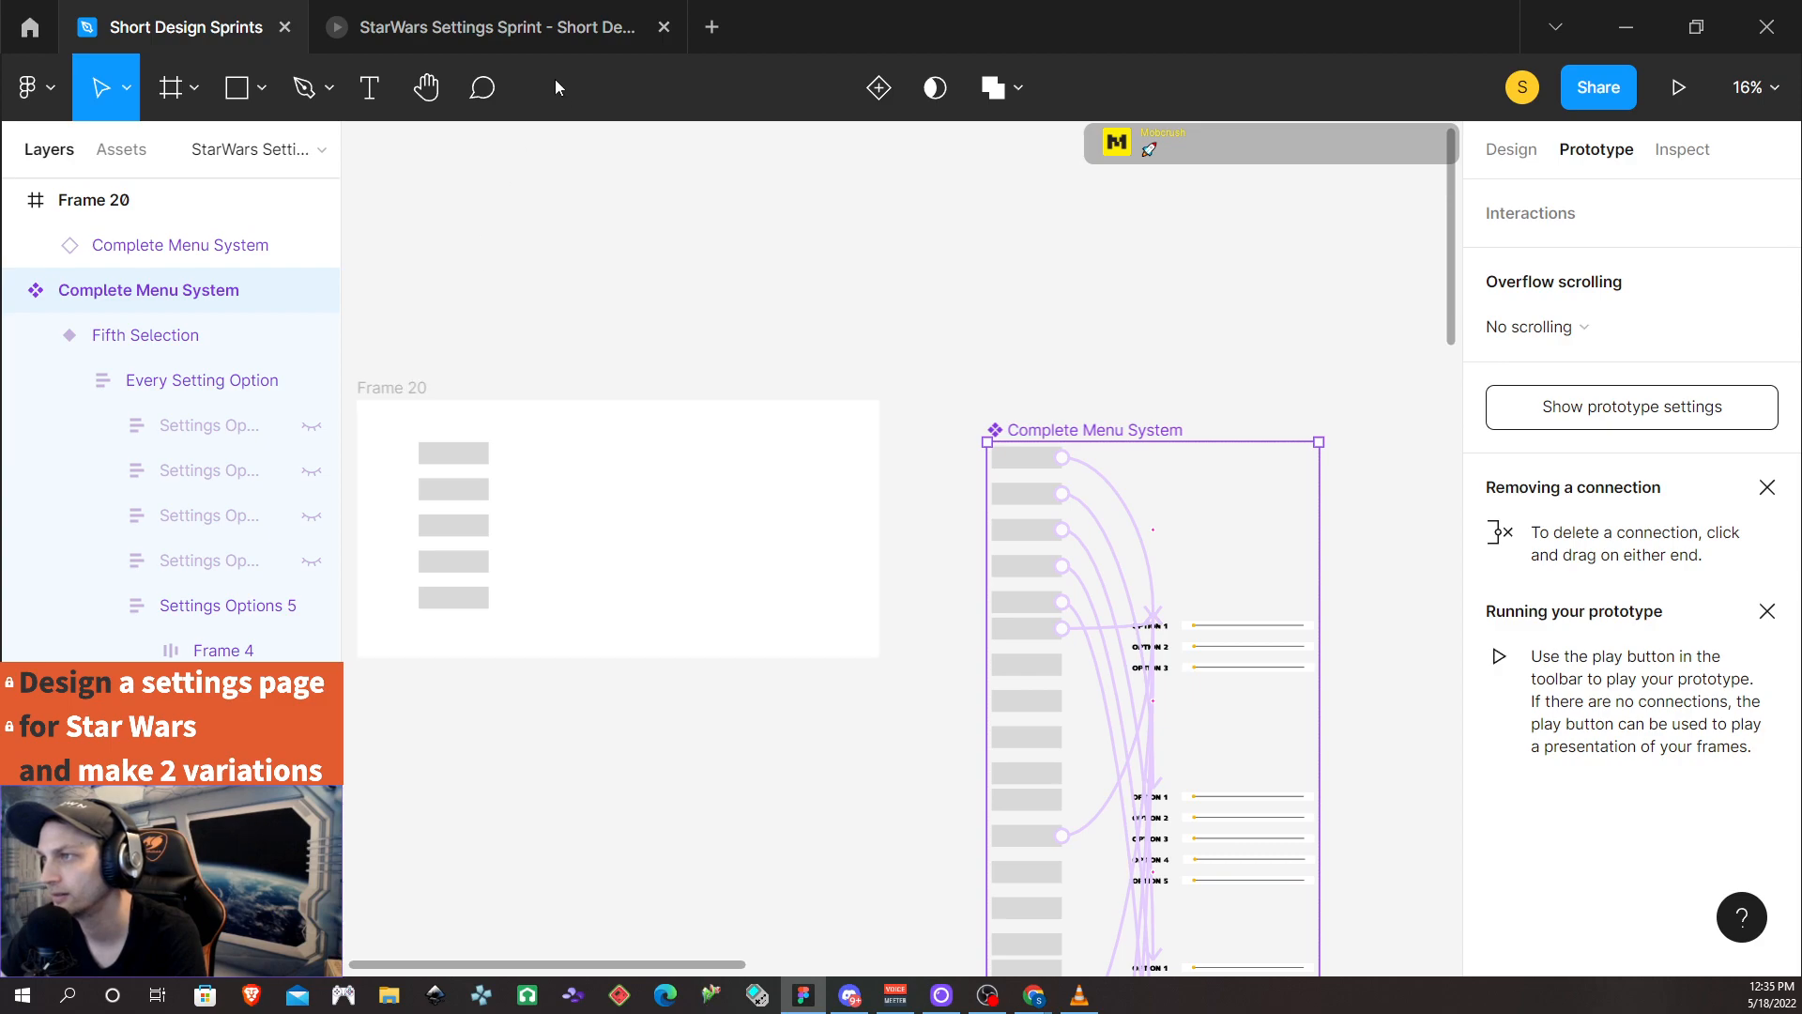
Go back to the running prototype and retest the category buttons from the second down to the fifth
{"action": "left_click", "coordinate": [570, 28]}
{"action": "left_click", "coordinate": [976, 378]}
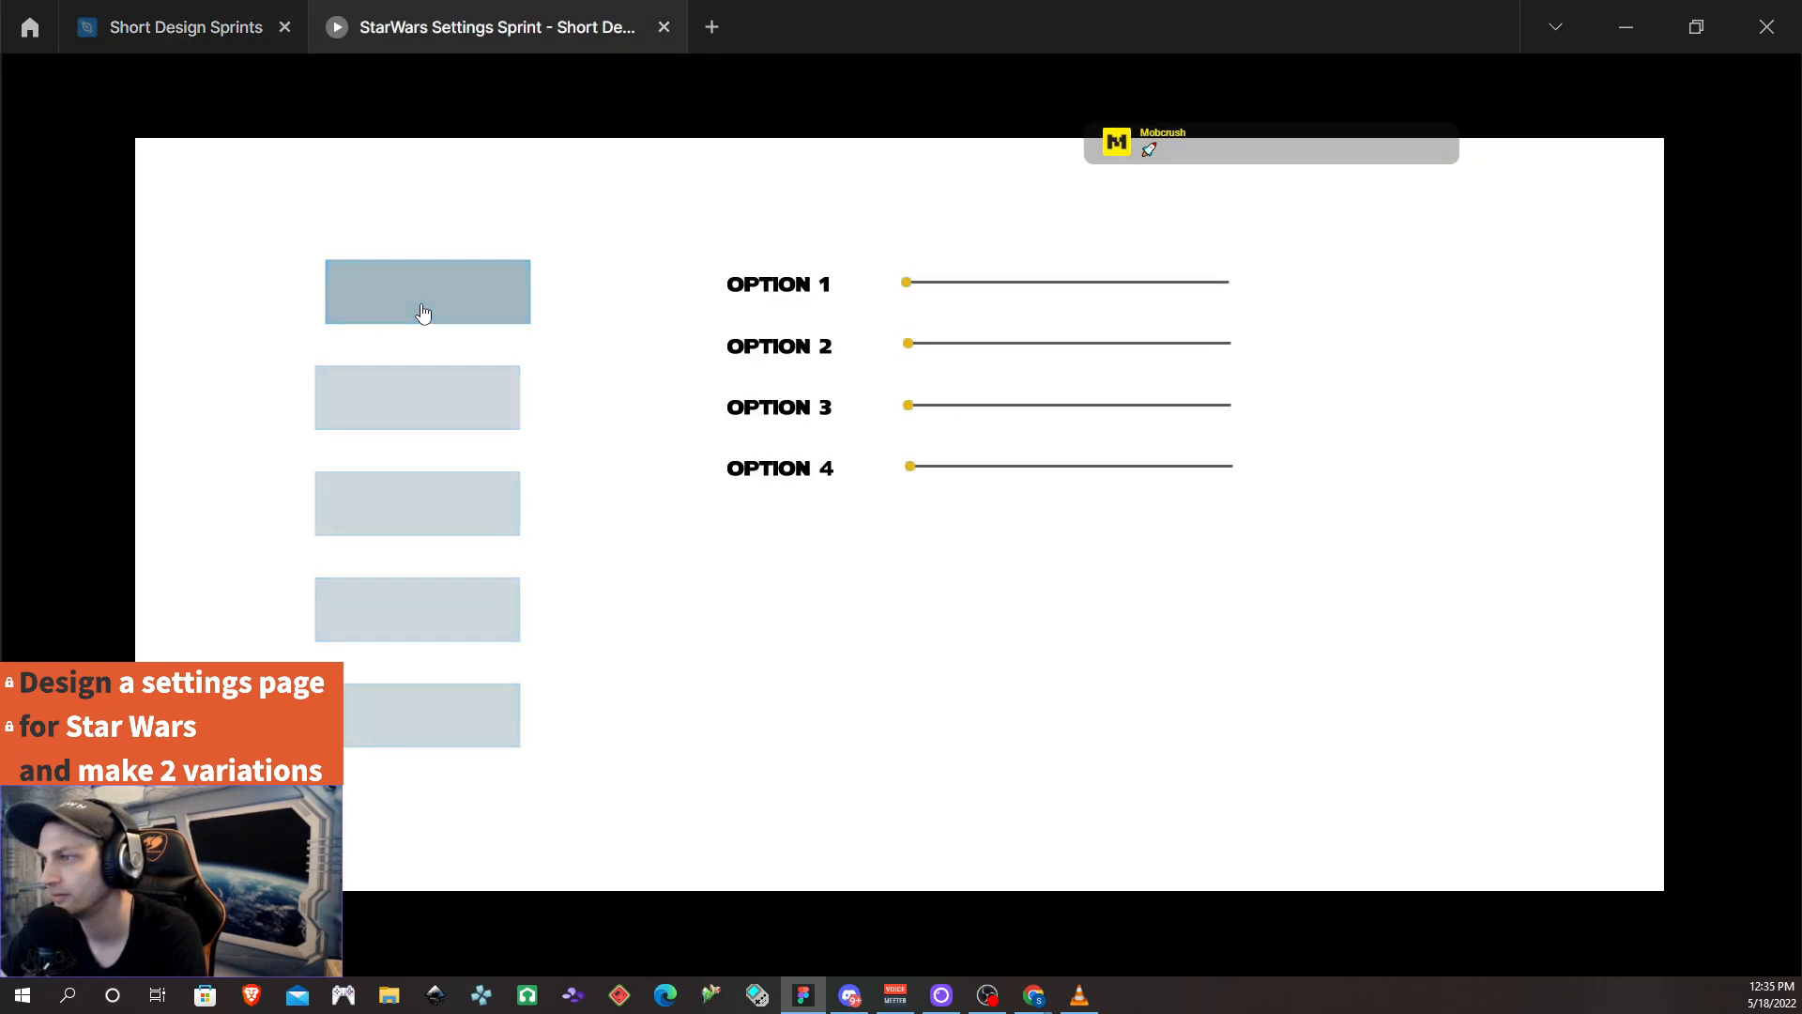
{"action": "left_click", "coordinate": [424, 408]}
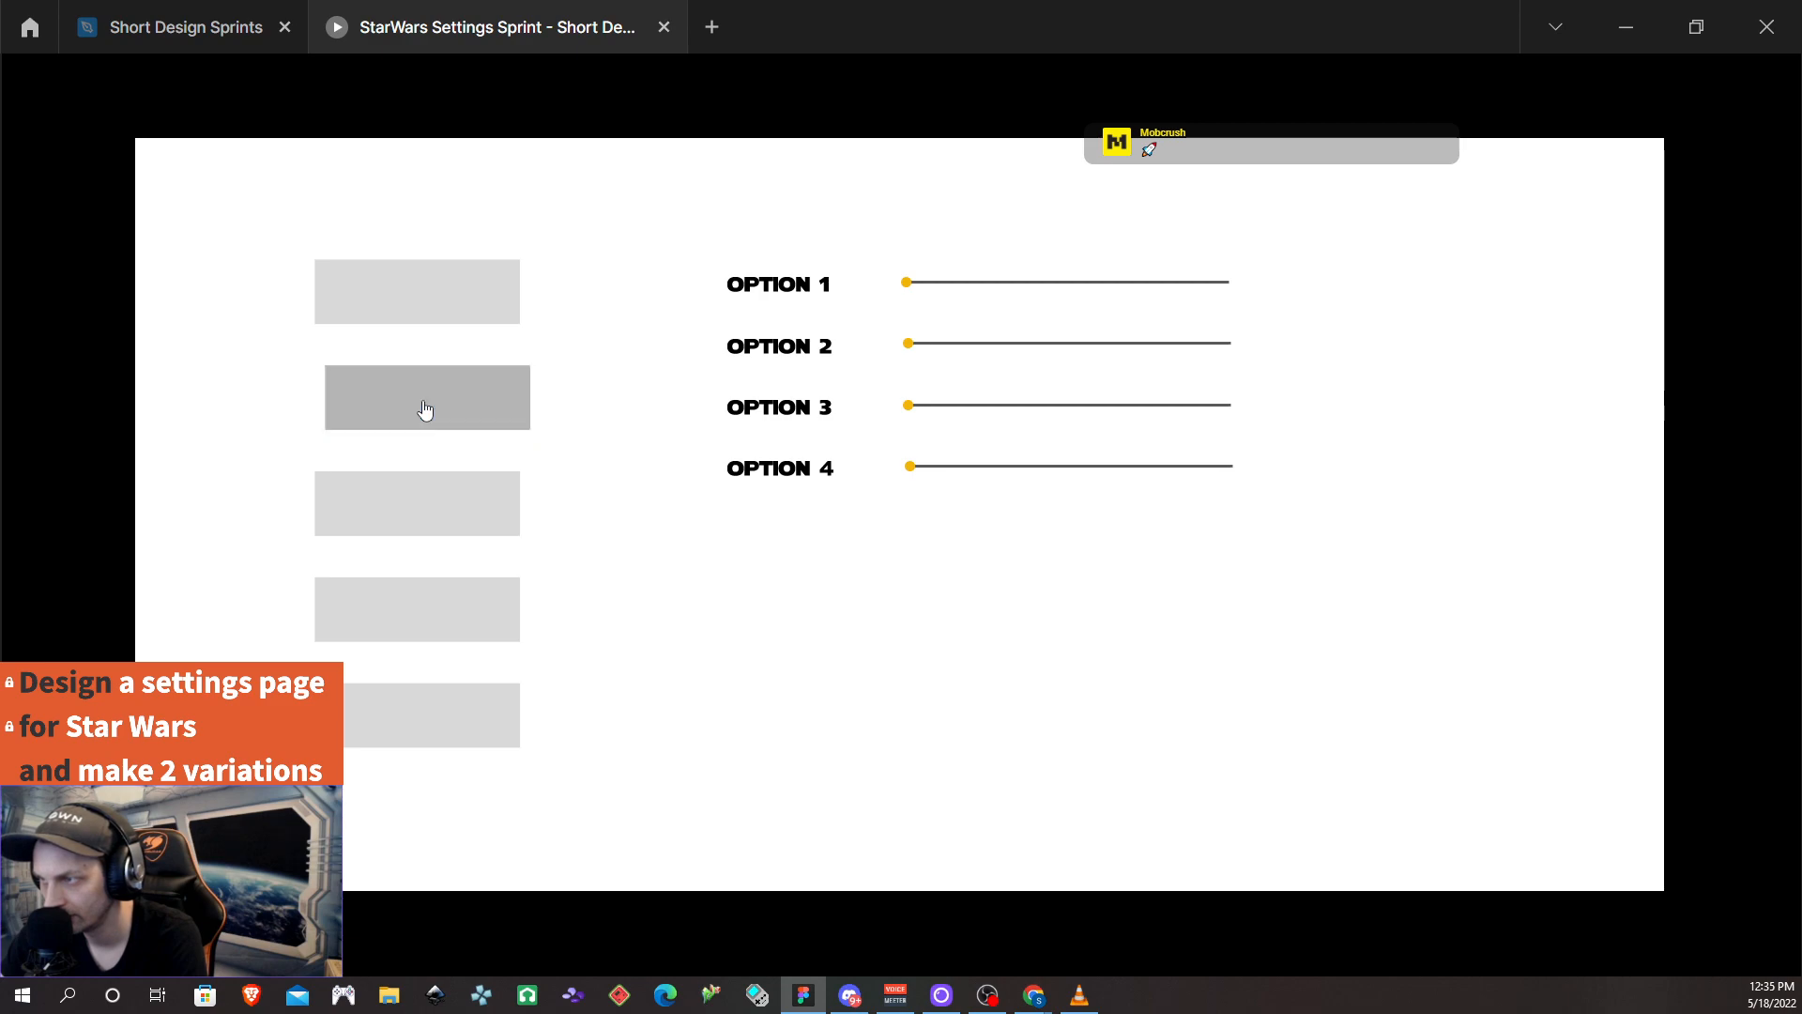
{"action": "left_click", "coordinate": [425, 408]}
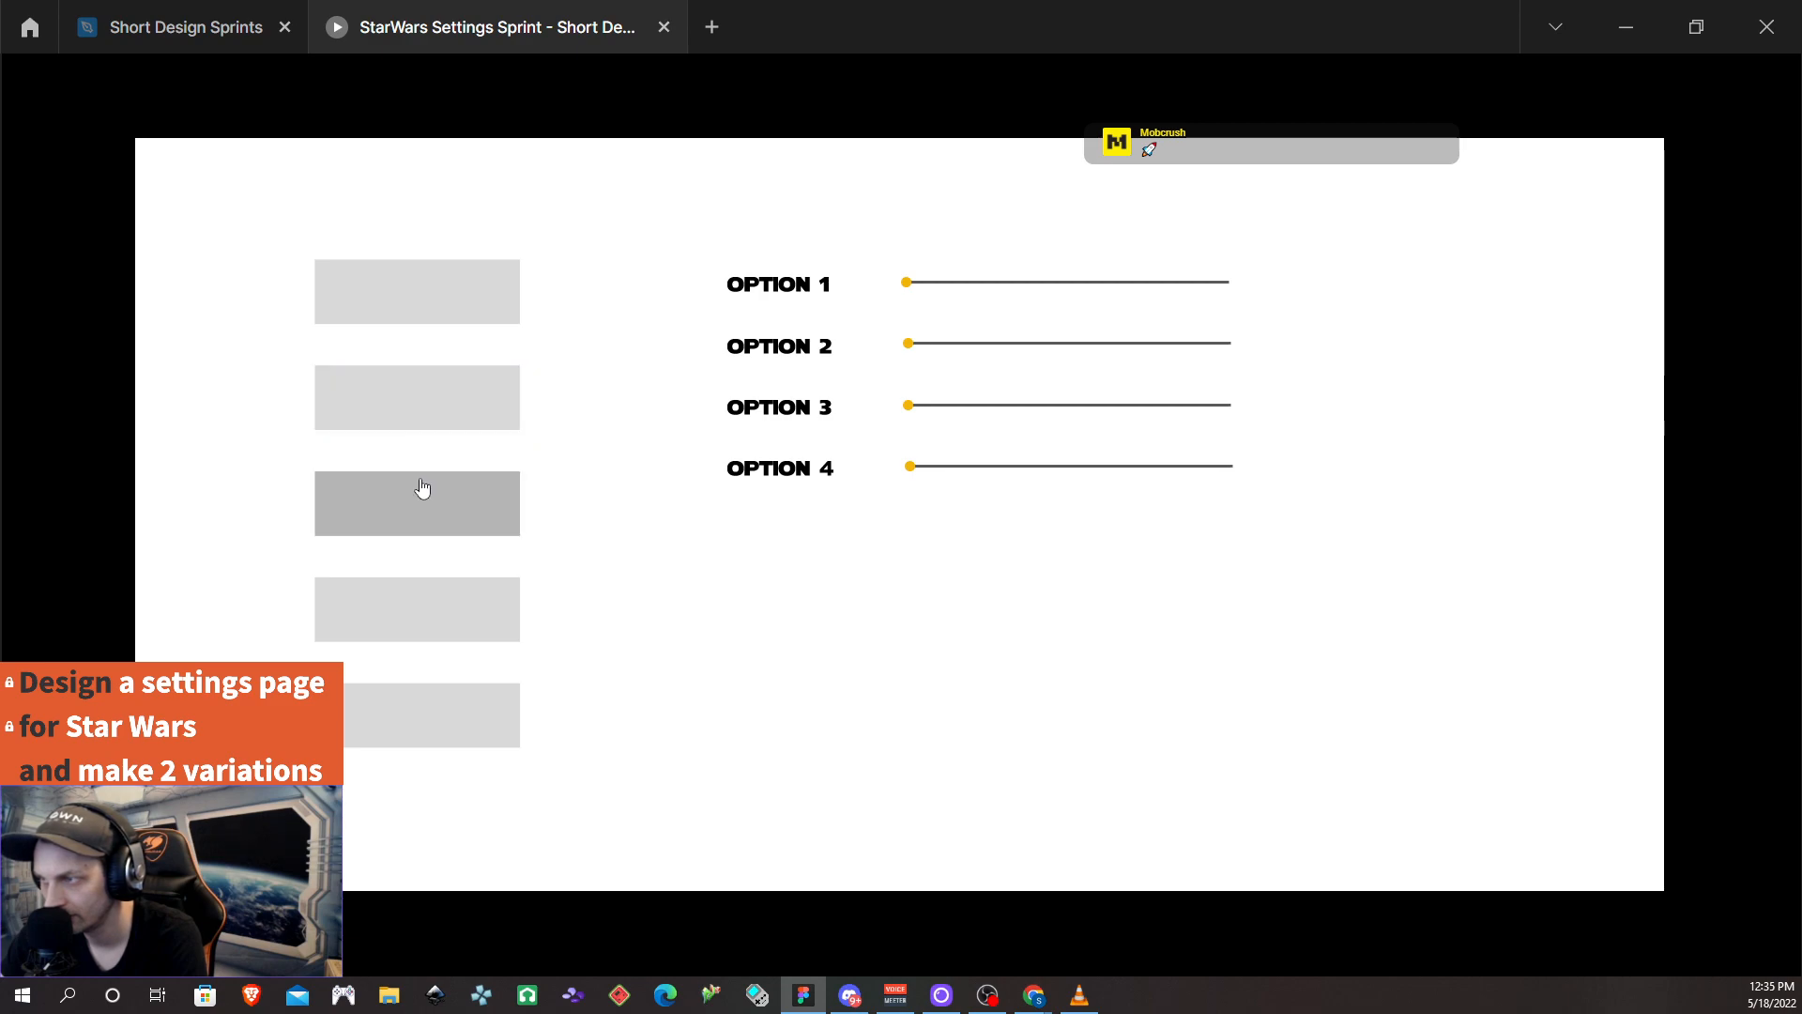
{"action": "left_click", "coordinate": [423, 500]}
{"action": "left_click", "coordinate": [448, 597]}
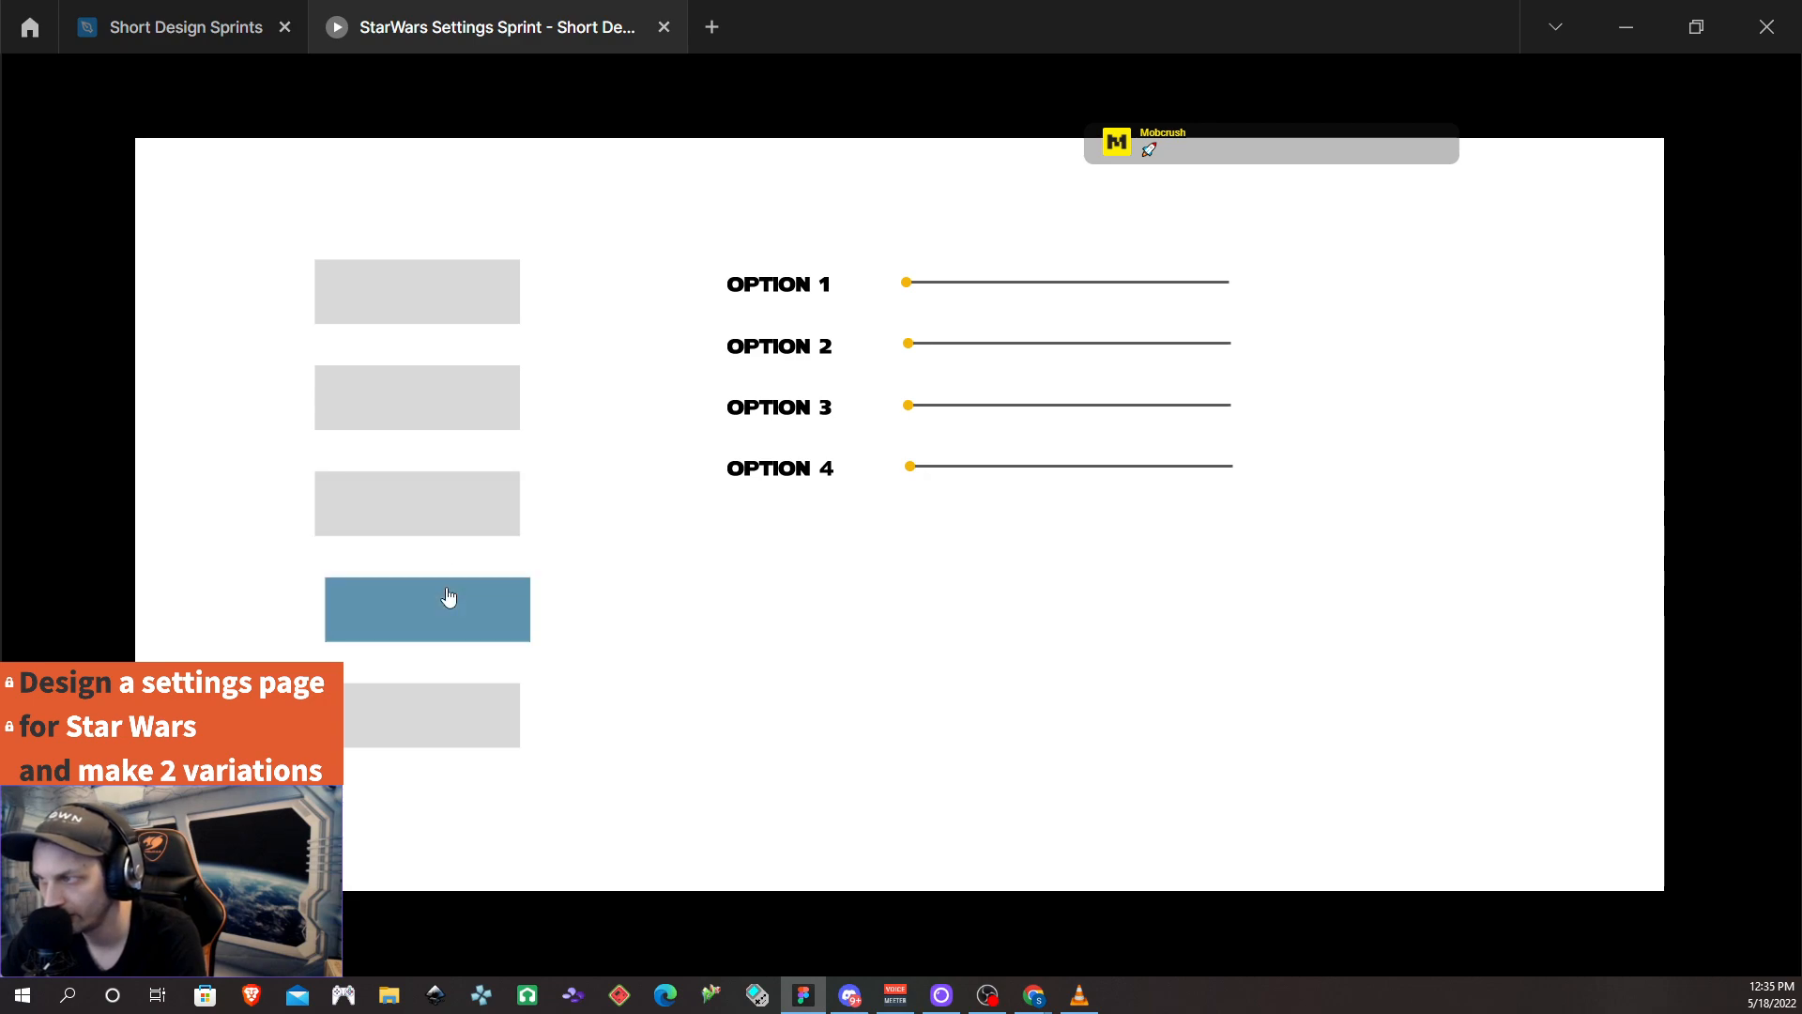
{"action": "left_click", "coordinate": [448, 743]}
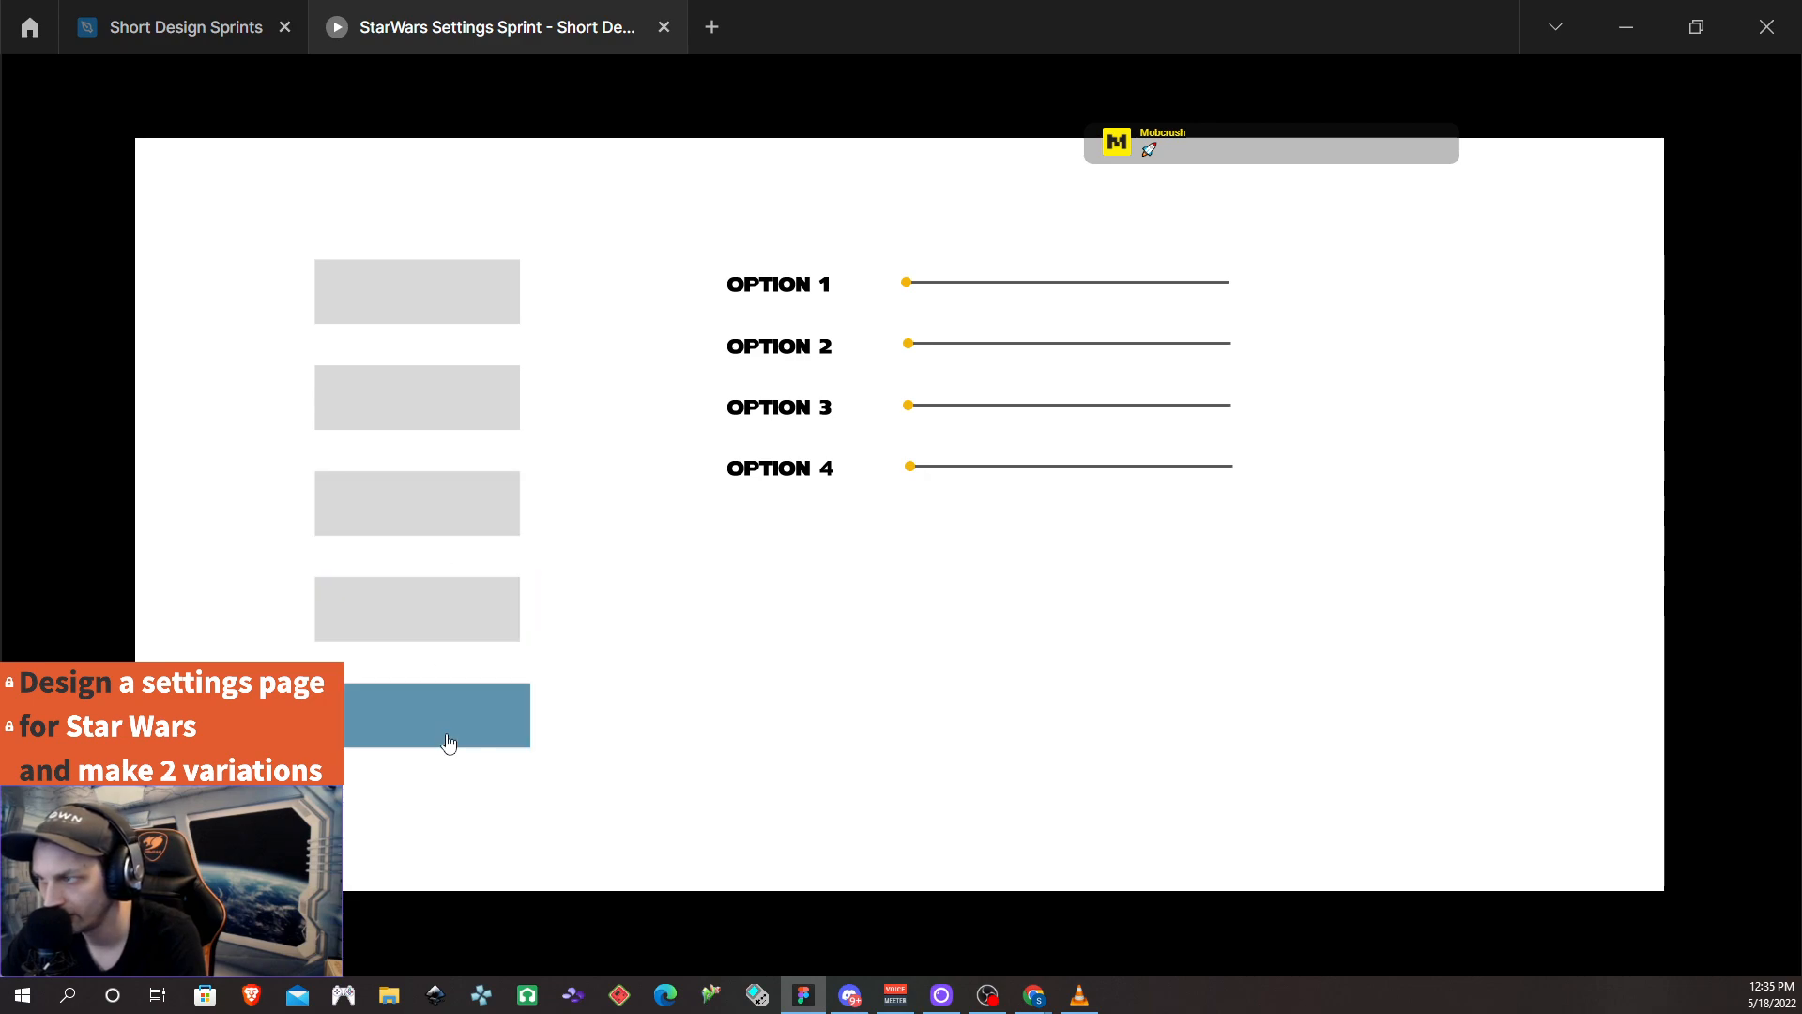
Return to the design file and inspect the layers of the Complete Menu System's unselected variant, including its Every Setting Option group
{"action": "left_click", "coordinate": [196, 32]}
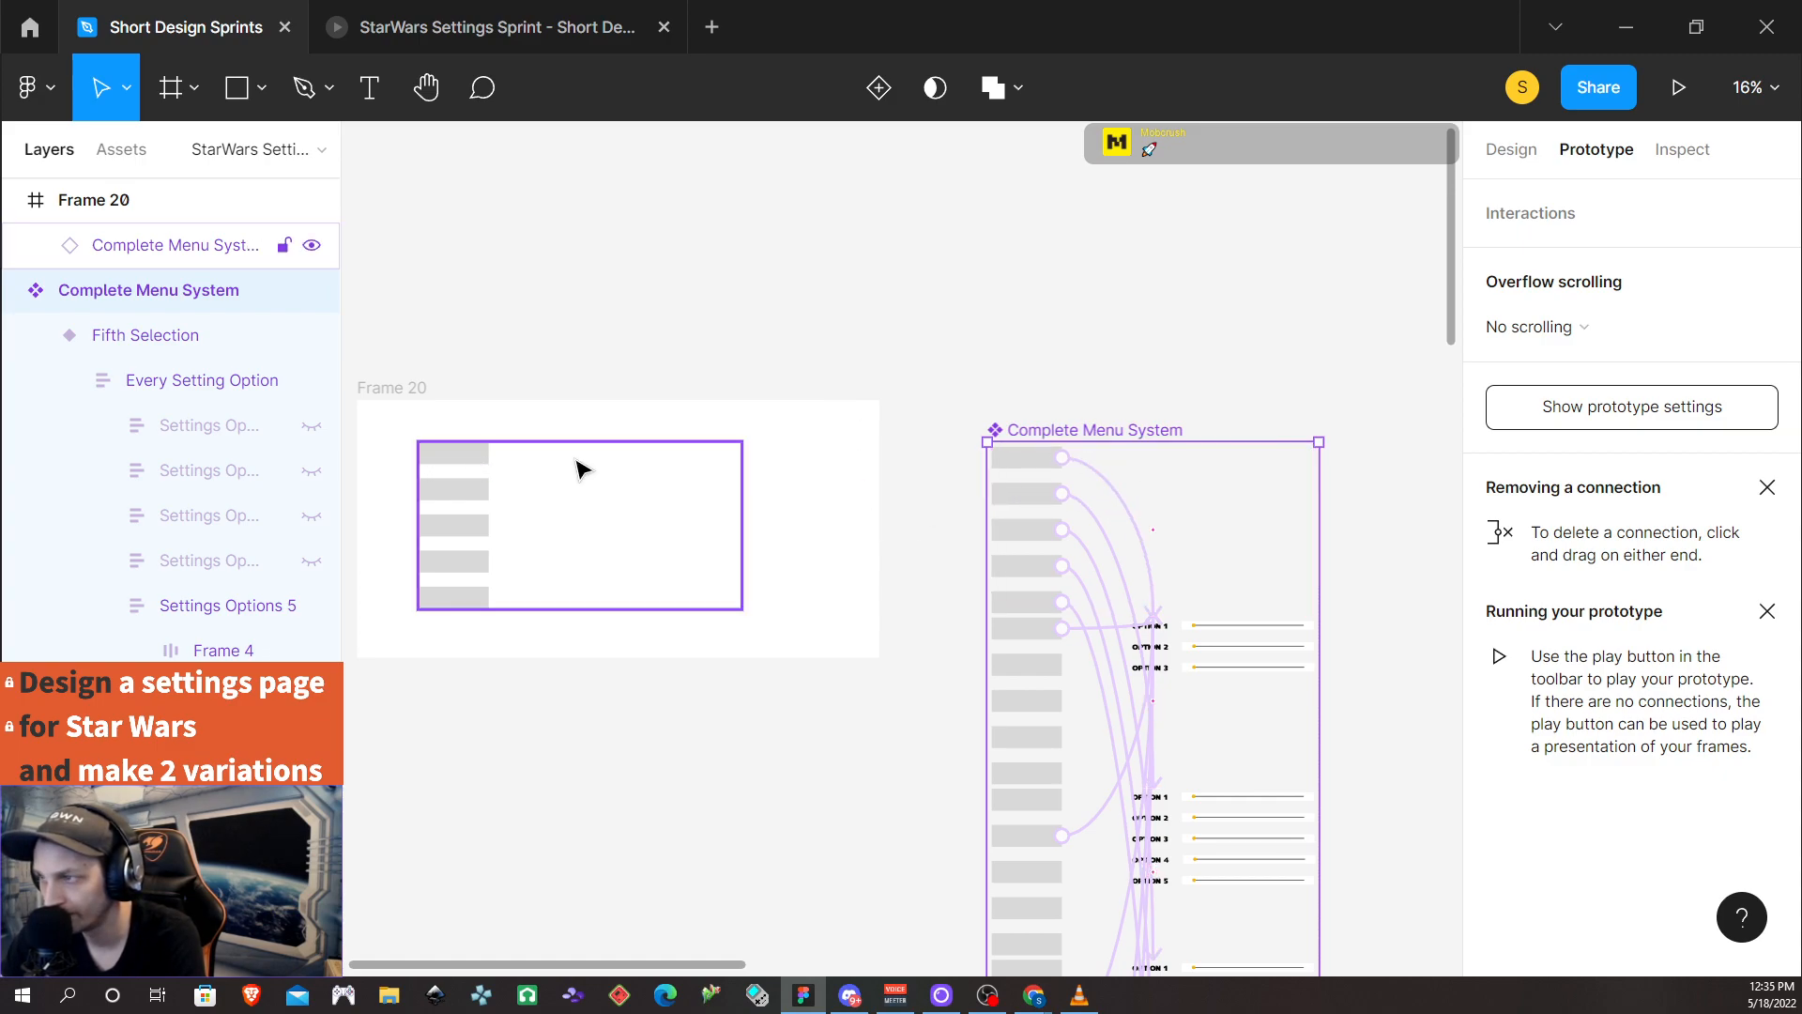
{"action": "left_click", "coordinate": [1130, 482]}
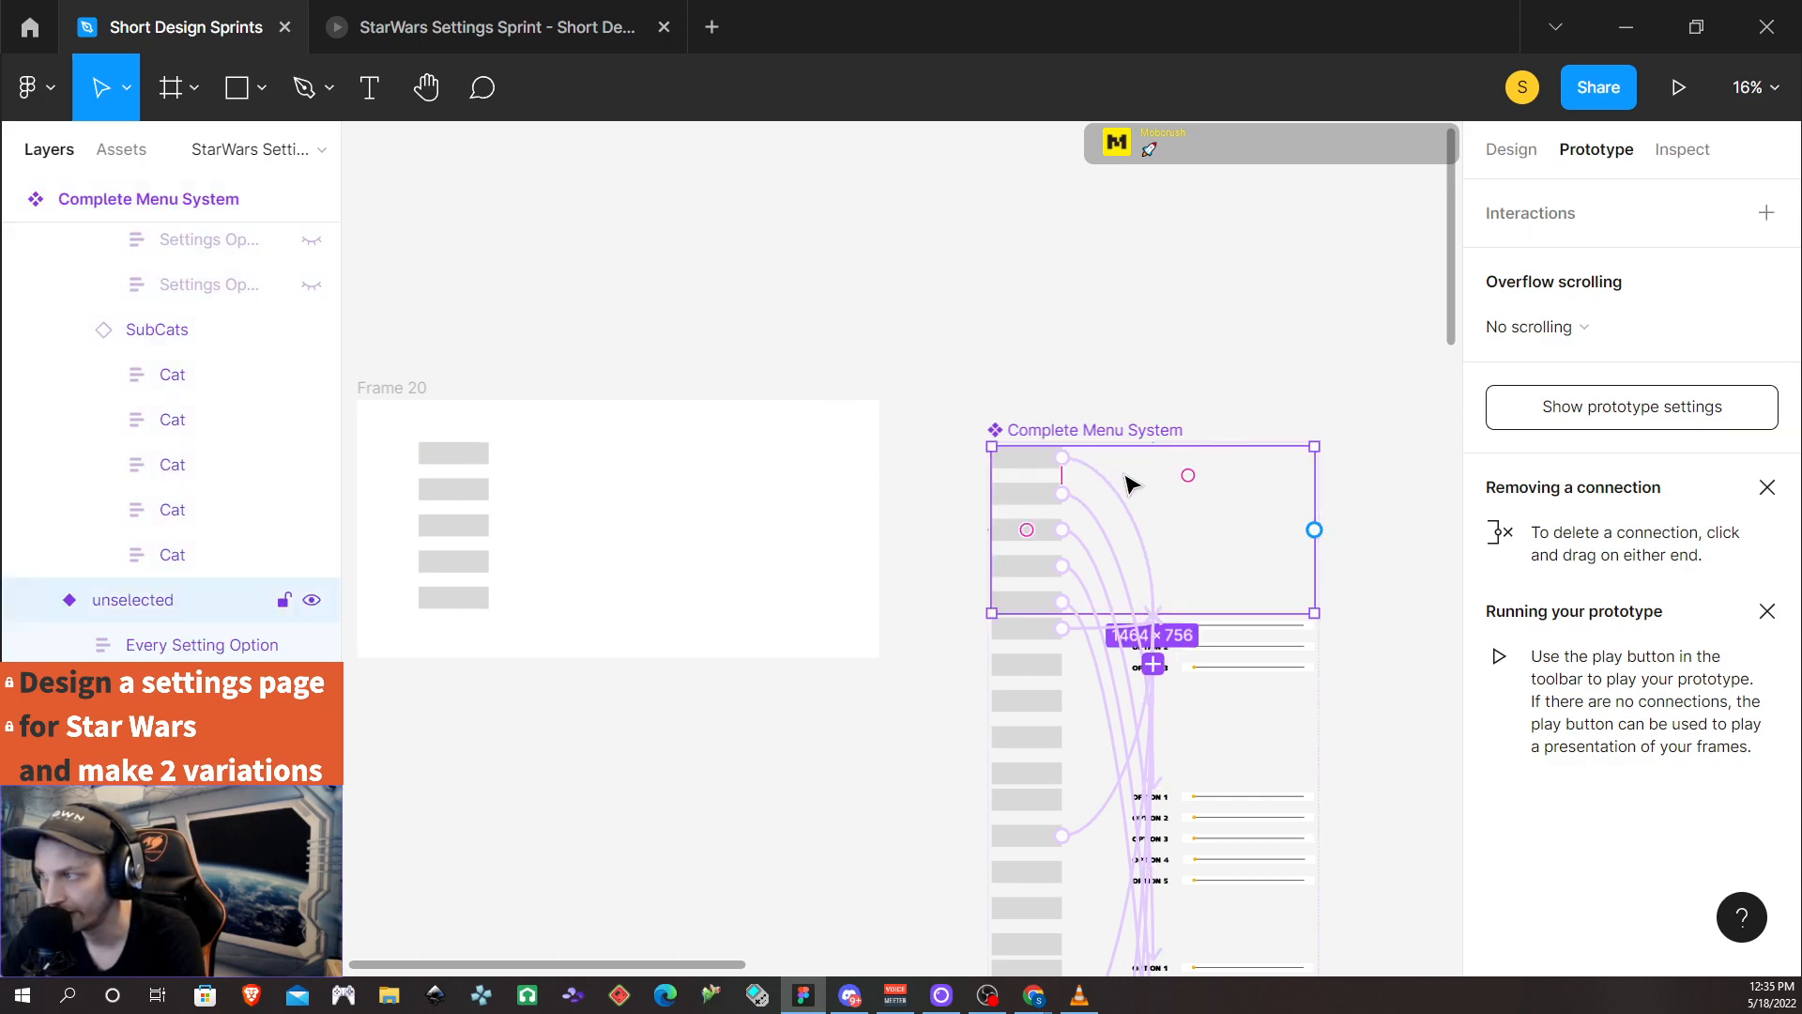
{"action": "scroll", "coordinate": [173, 474], "scroll_direction": "down", "scroll_amount": 2}
{"action": "scroll", "coordinate": [175, 473], "scroll_direction": "down", "scroll_amount": 10}
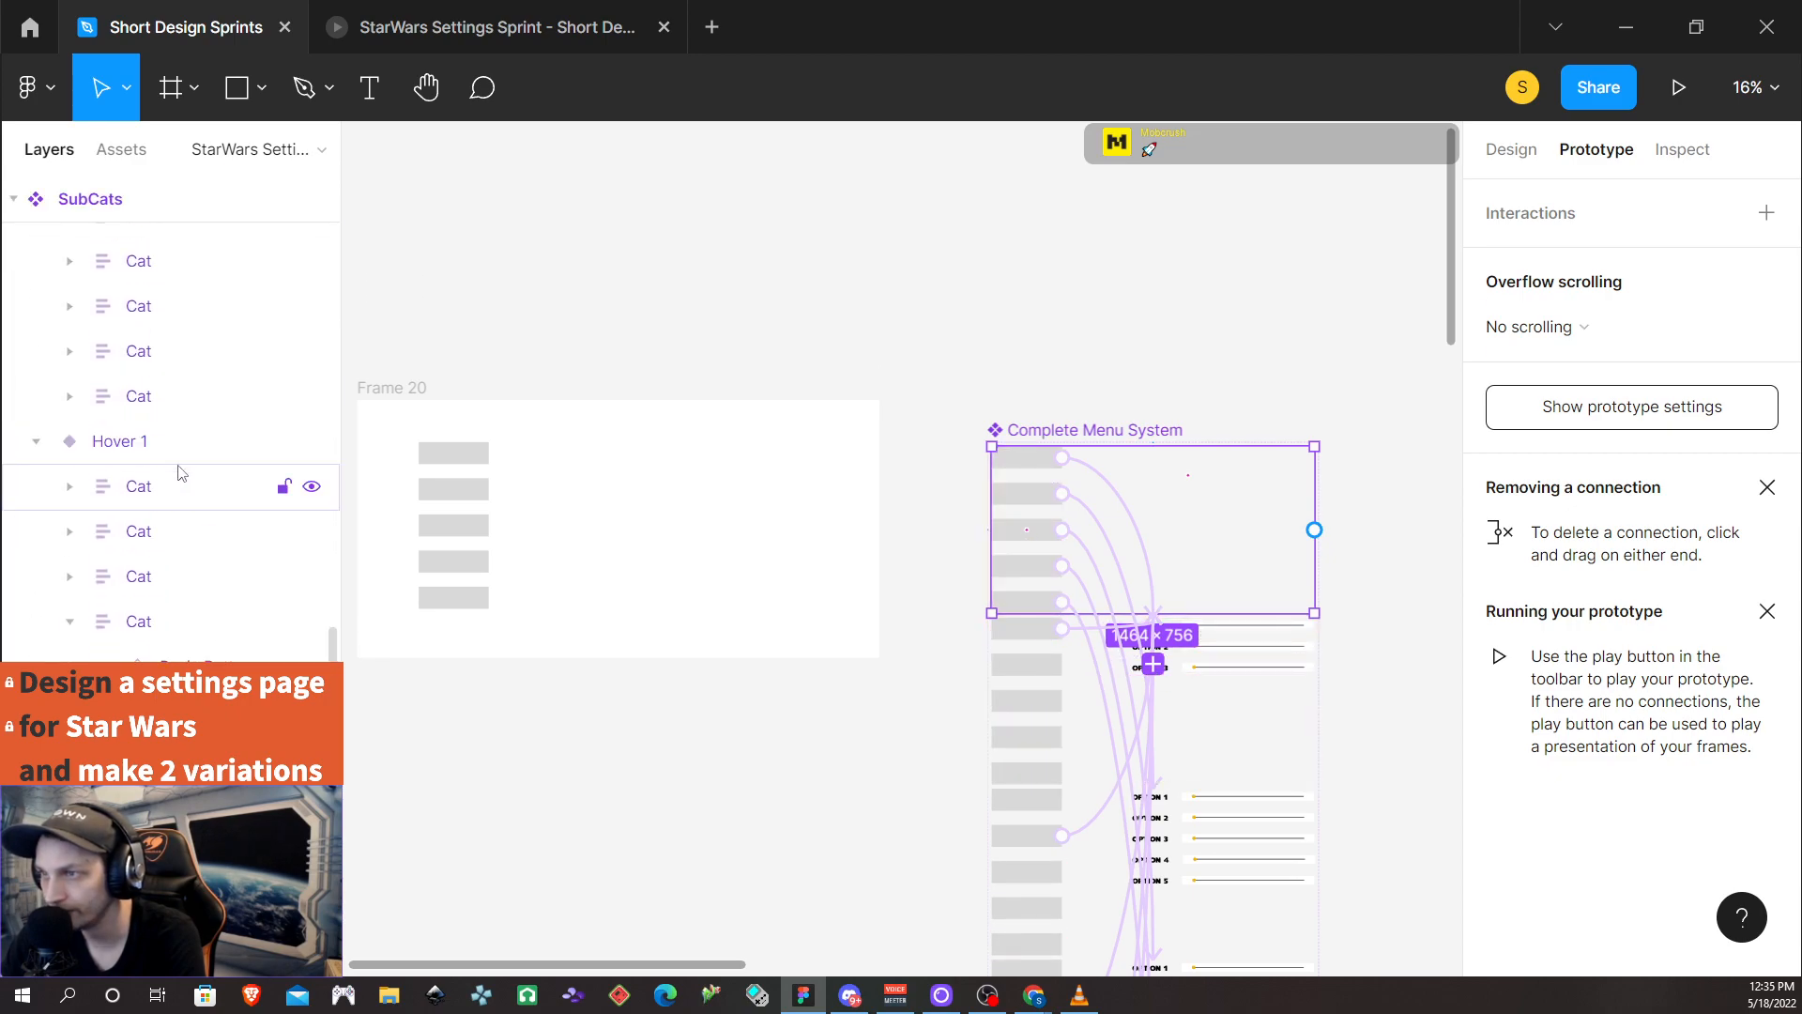
{"action": "scroll", "coordinate": [181, 473], "scroll_direction": "up", "scroll_amount": 3}
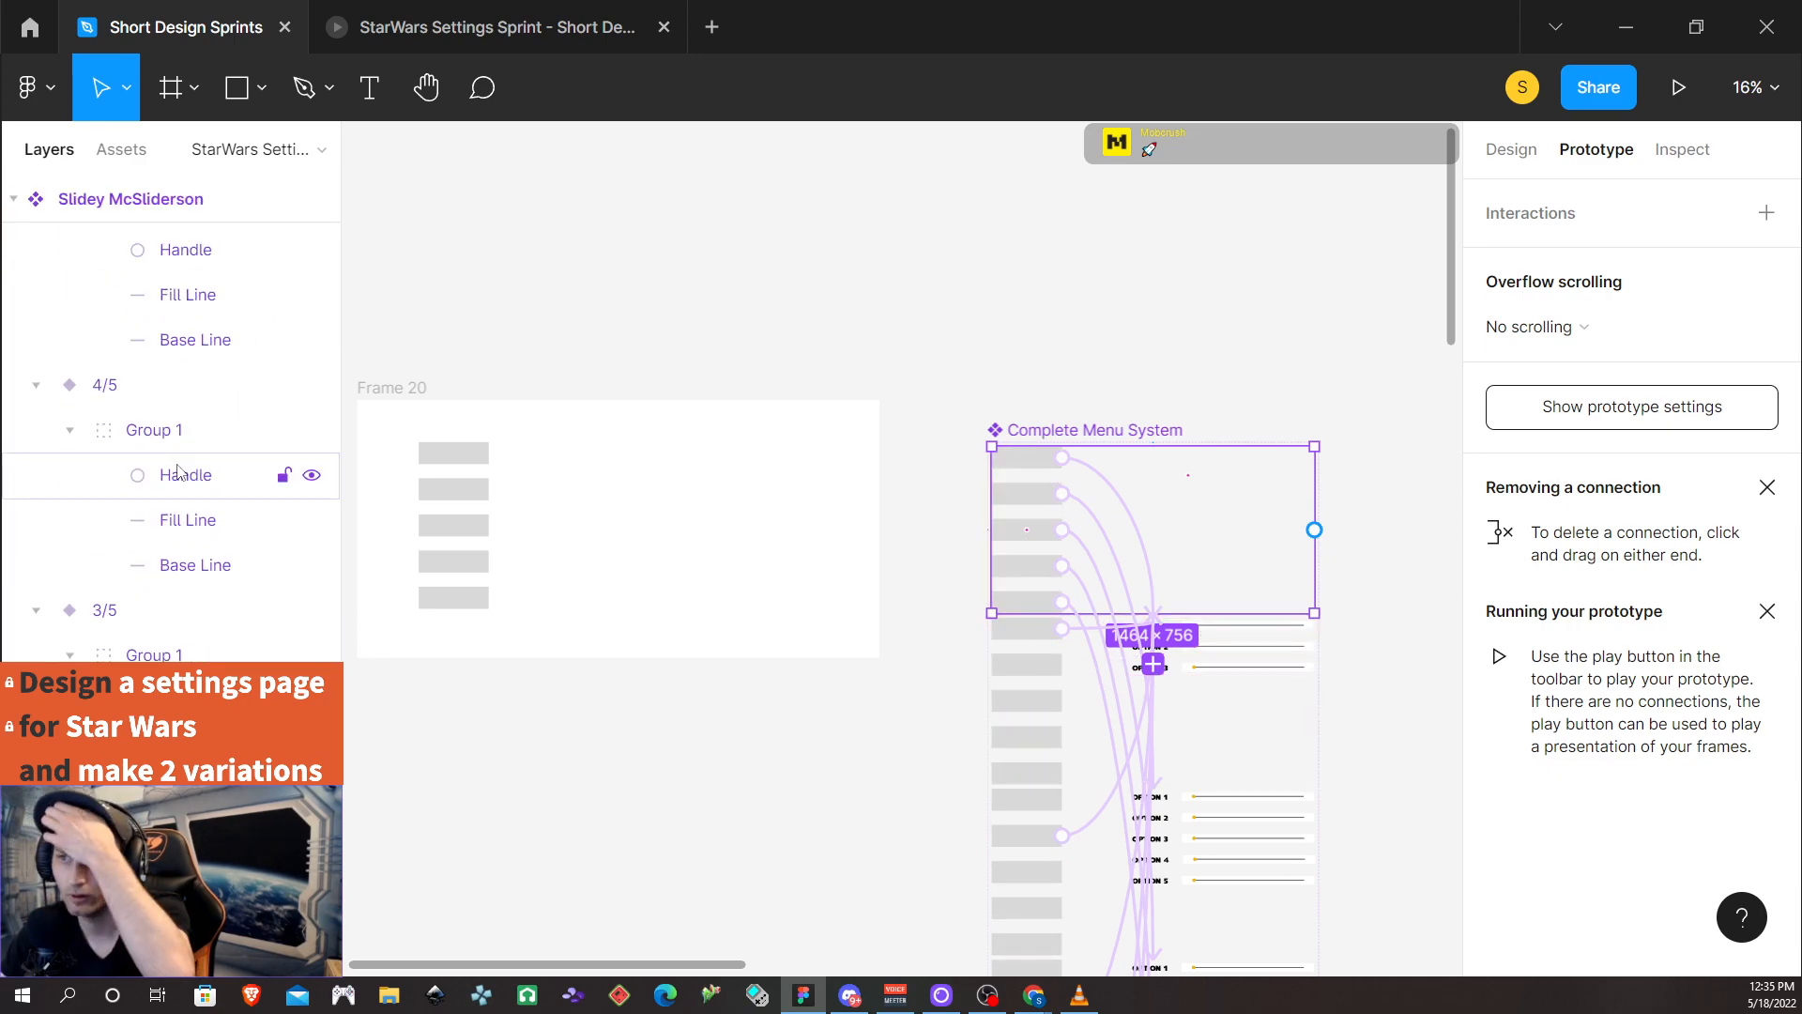
{"action": "left_click", "coordinate": [1202, 476]}
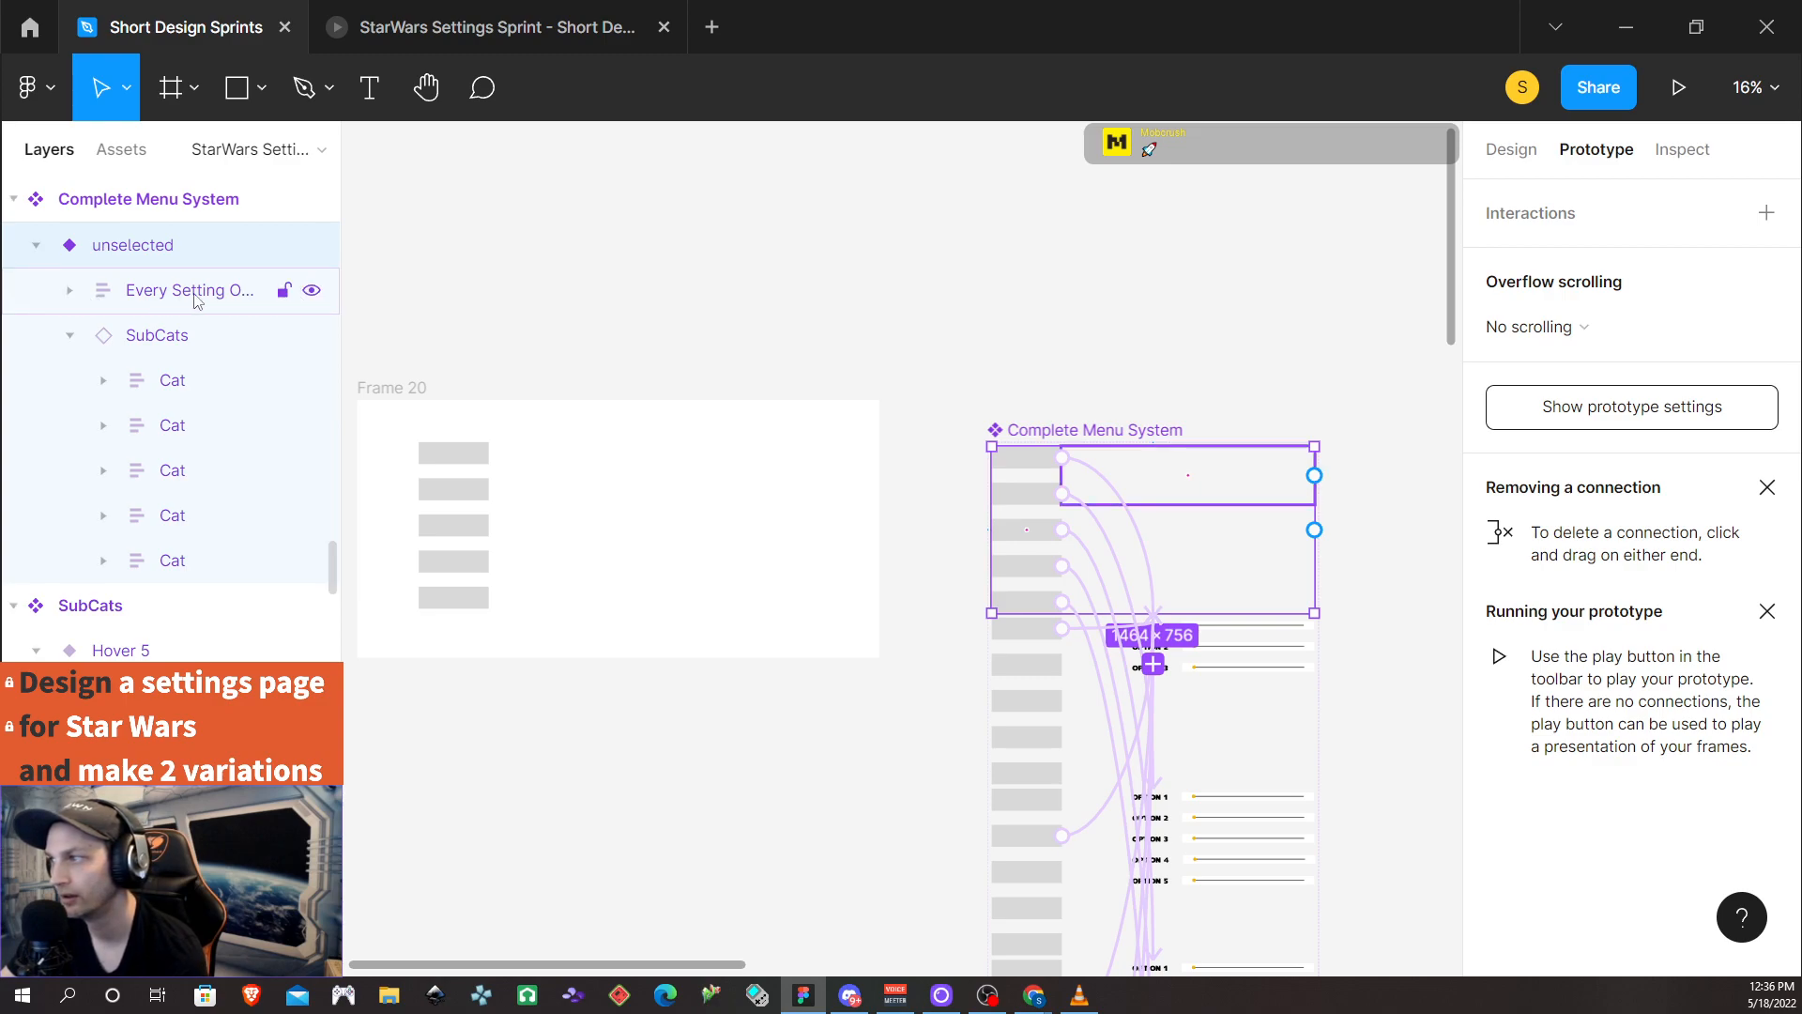
{"action": "left_click", "coordinate": [71, 294]}
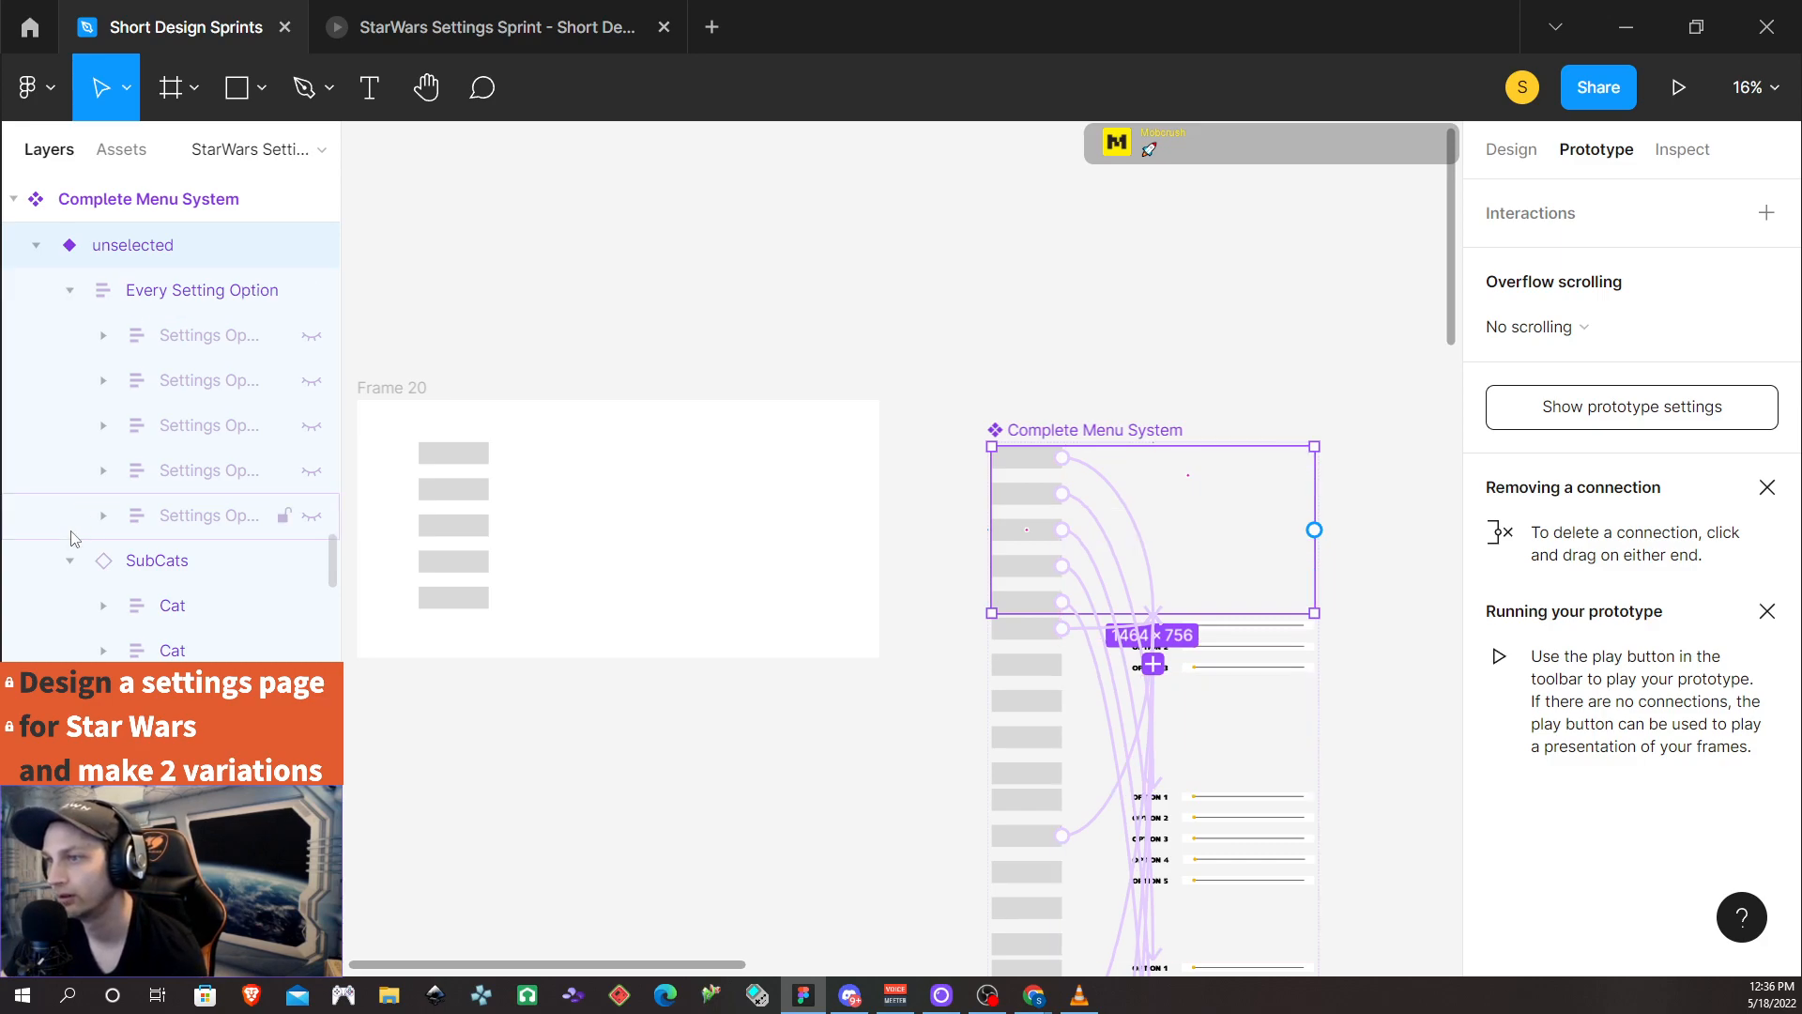
{"action": "left_click", "coordinate": [36, 245]}
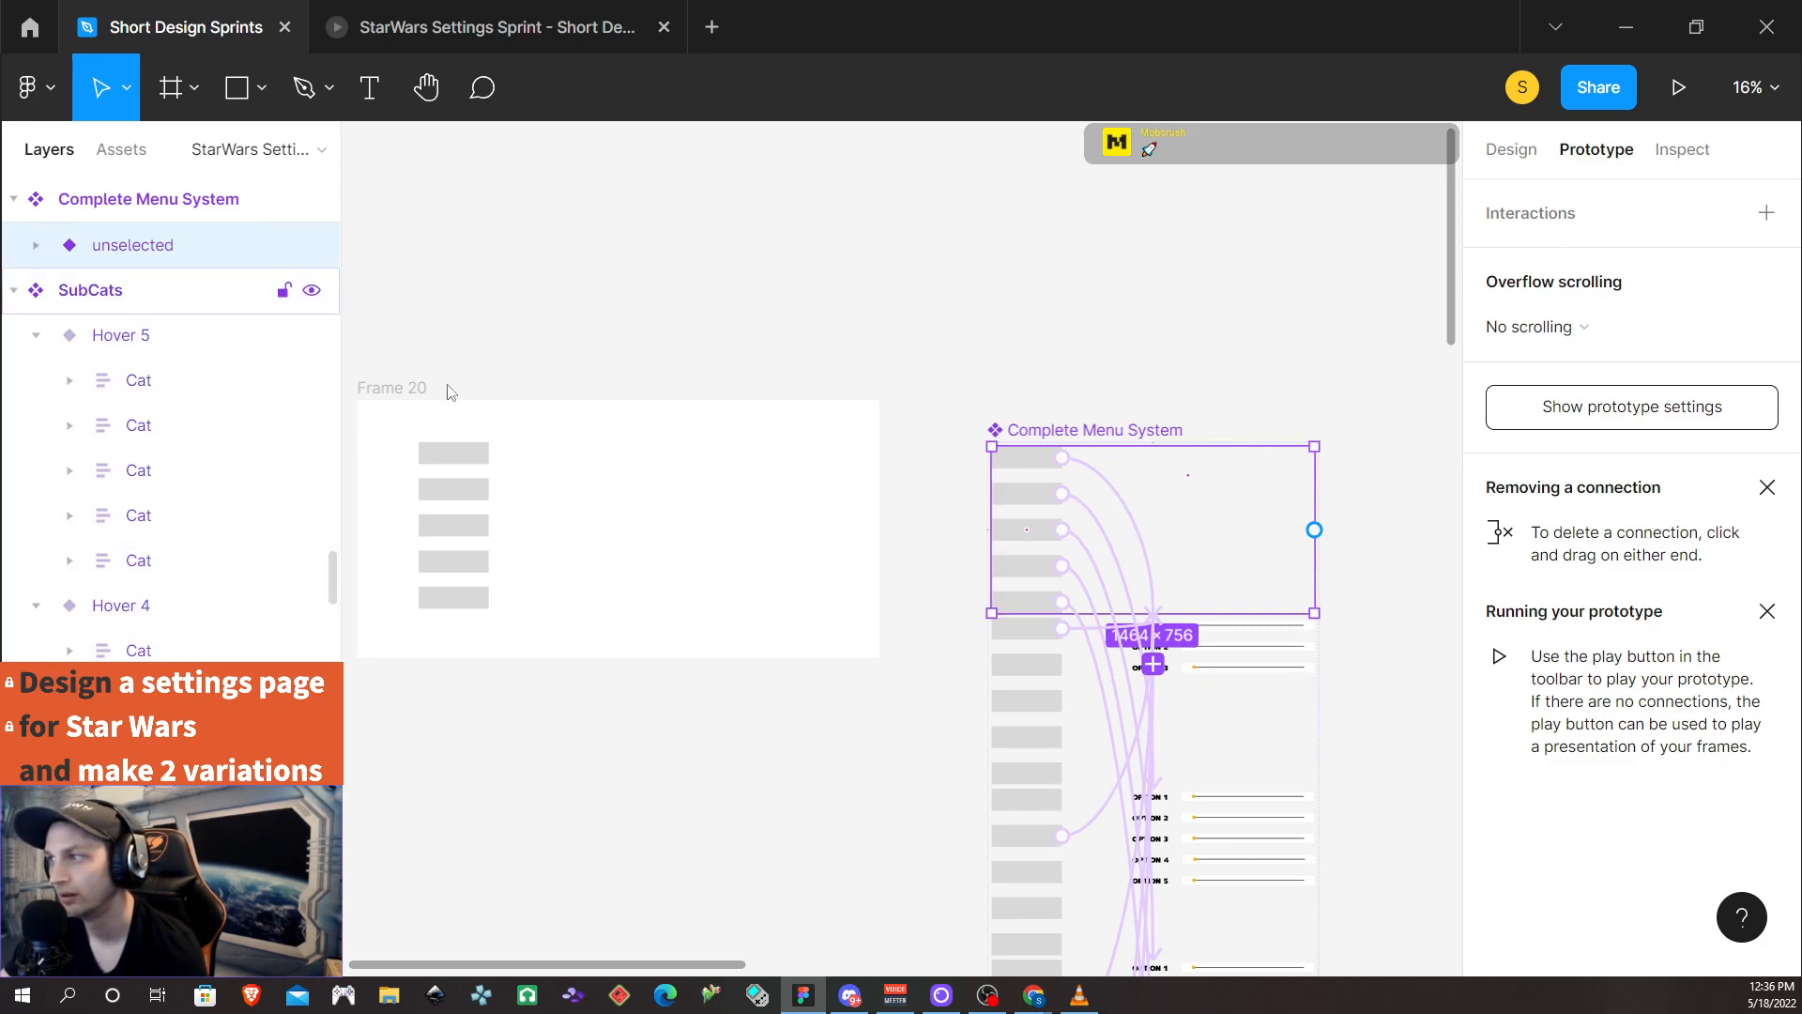
Select the First Selection variant and inspect its visible and hidden settings option layers
{"action": "left_click", "coordinate": [1228, 667]}
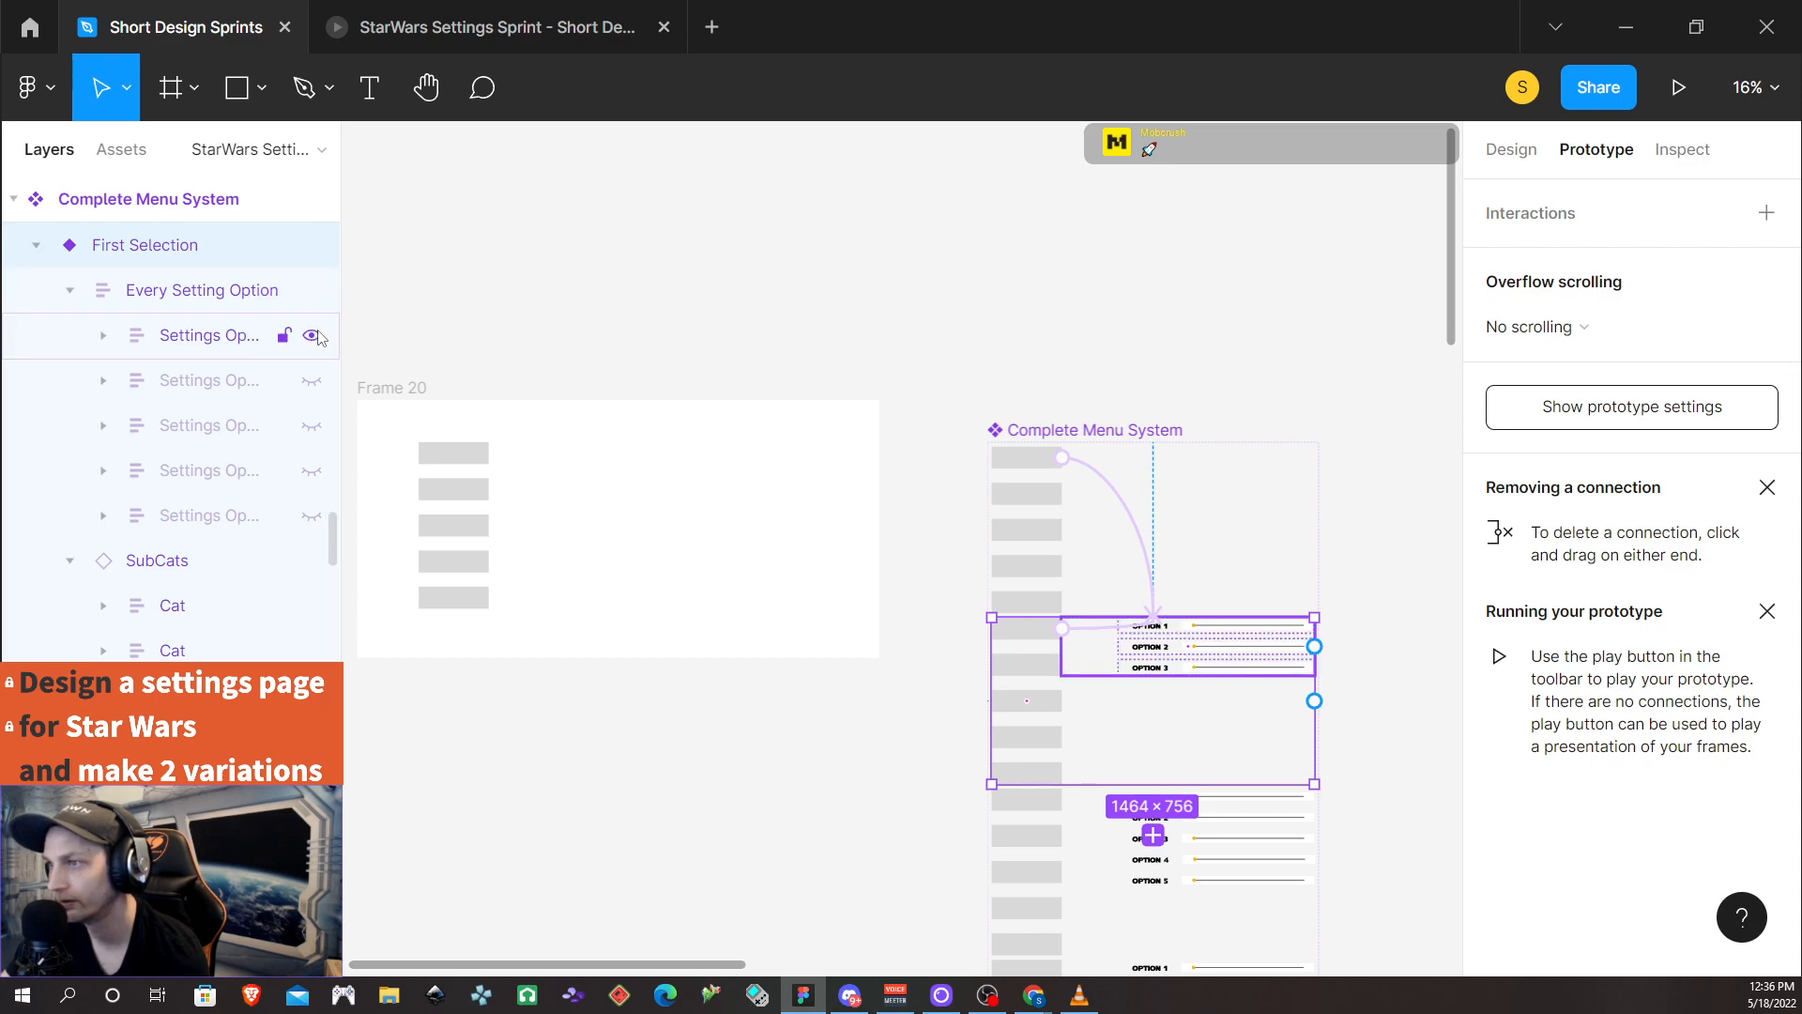
{"action": "scroll", "coordinate": [1258, 821], "scroll_direction": "down", "scroll_amount": 1}
{"action": "scroll", "coordinate": [1277, 828], "scroll_direction": "down", "scroll_amount": 3}
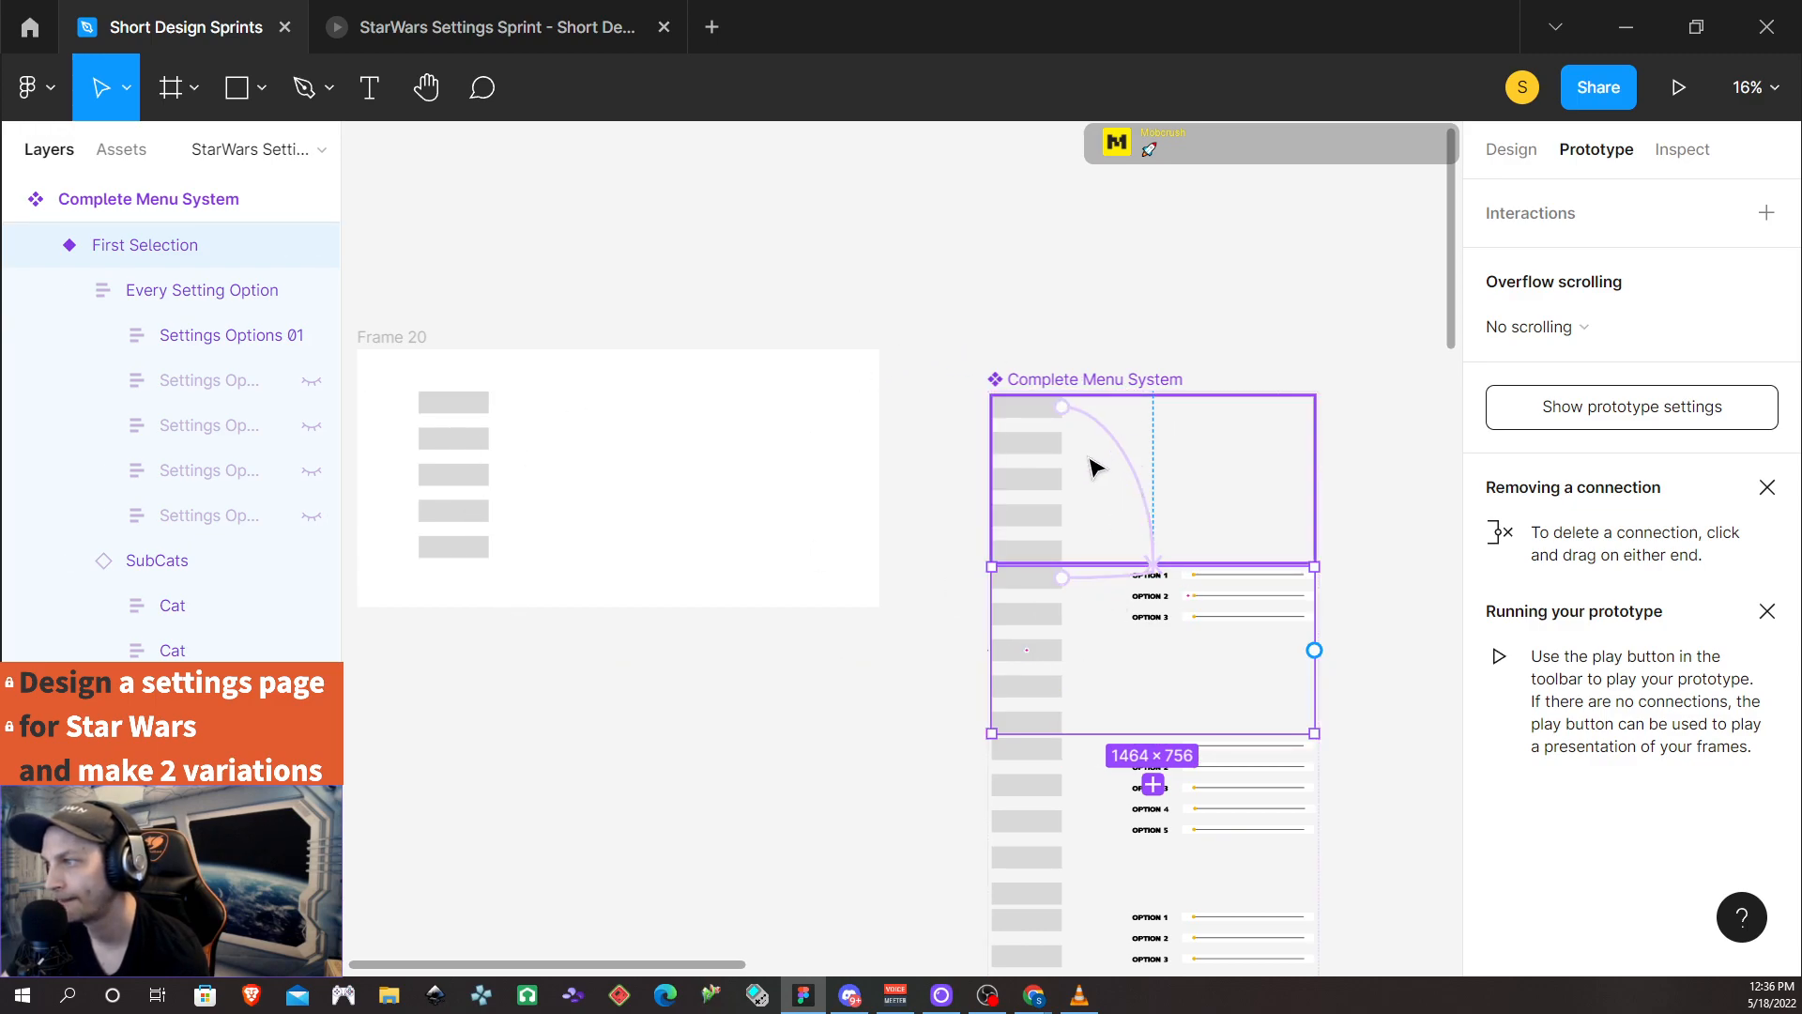
{"action": "scroll", "coordinate": [1096, 458], "scroll_direction": "down", "scroll_amount": 3}
{"action": "scroll", "coordinate": [1144, 611], "scroll_direction": "down", "scroll_amount": 1}
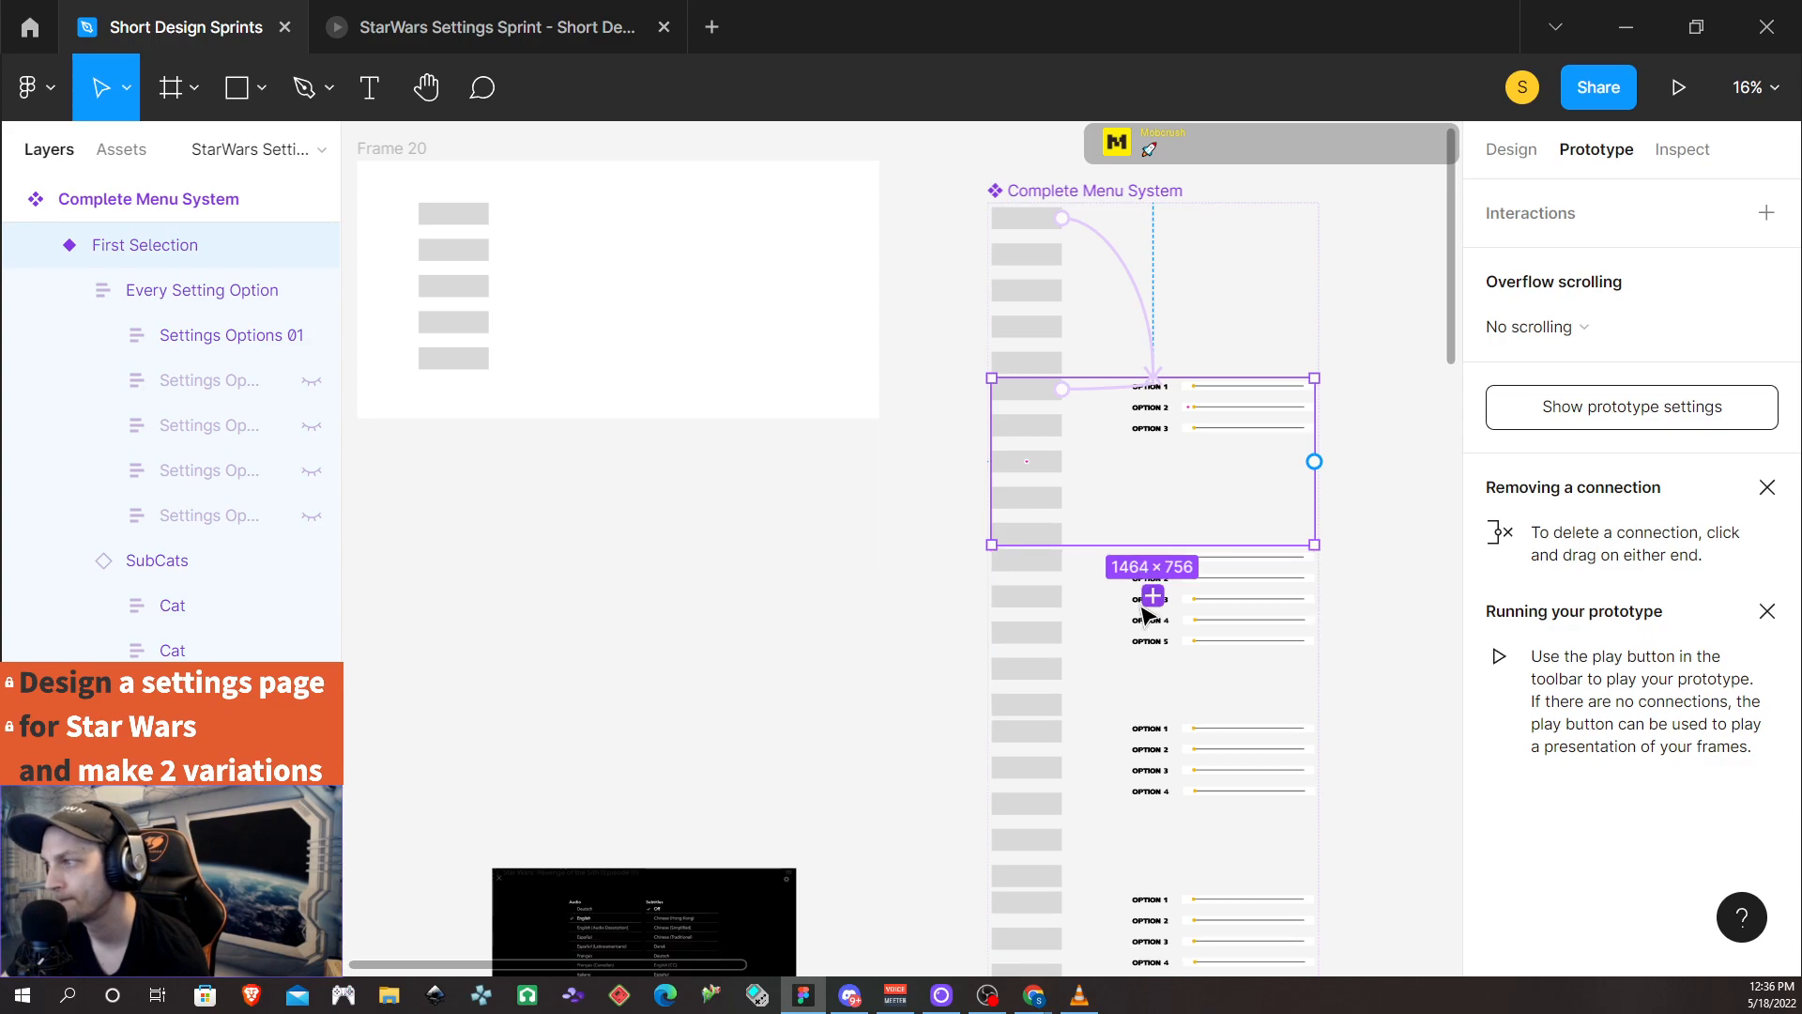
Check the click interaction details of the first category button in the unselected variant, and reselect the First Selection variant
{"action": "left_click", "coordinate": [1124, 268]}
{"action": "scroll", "coordinate": [1103, 374], "scroll_direction": "up", "scroll_amount": 1}
{"action": "scroll", "coordinate": [1105, 381], "scroll_direction": "down", "scroll_amount": 1}
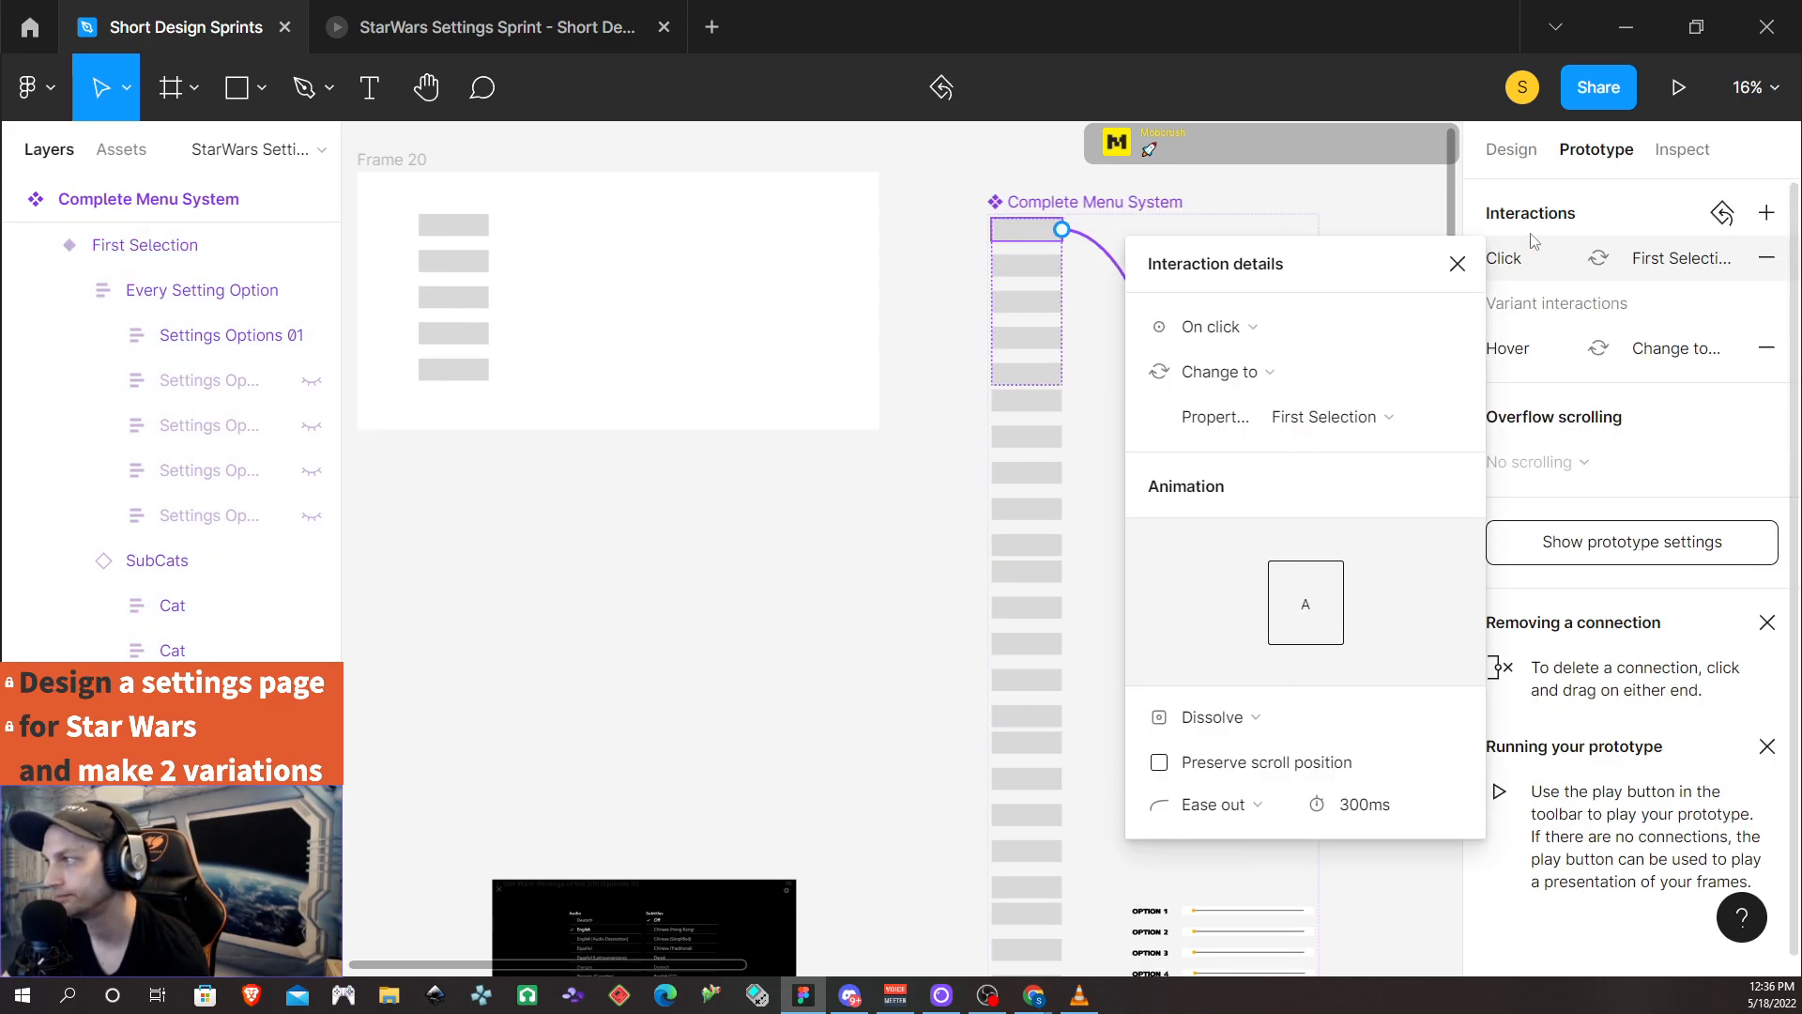
{"action": "left_click", "coordinate": [1458, 263]}
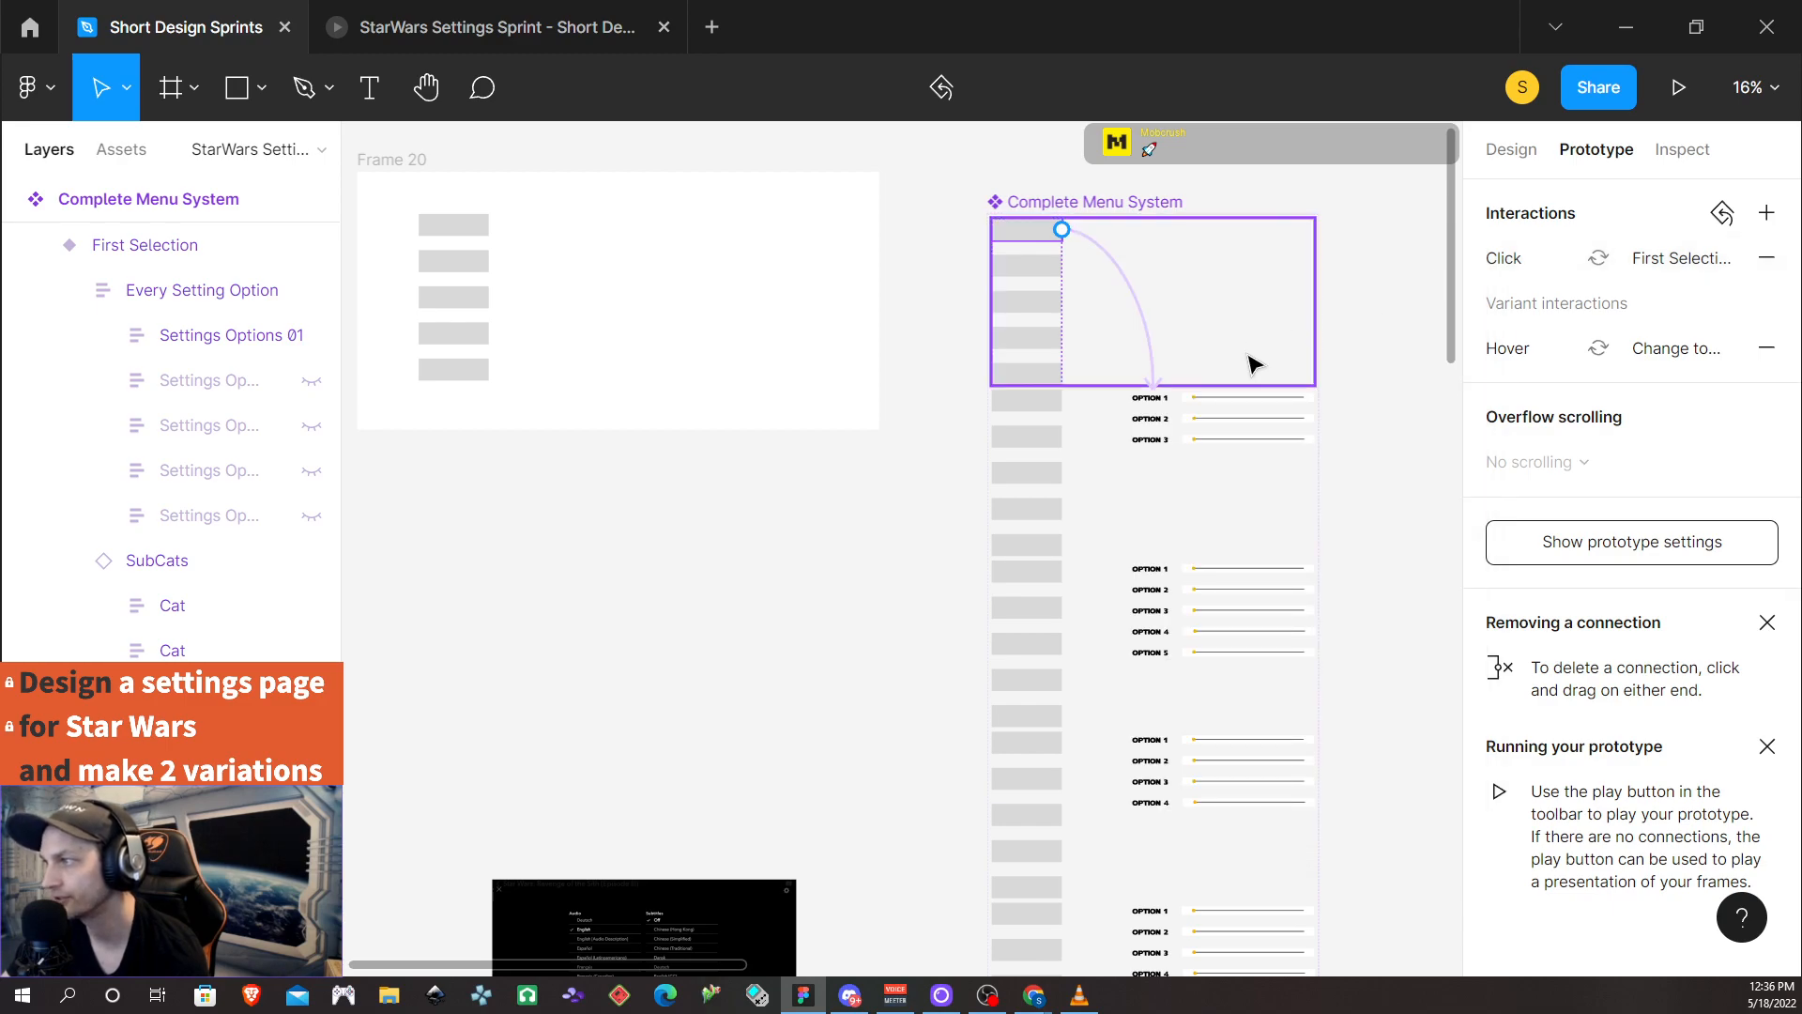
{"action": "left_click", "coordinate": [1192, 432]}
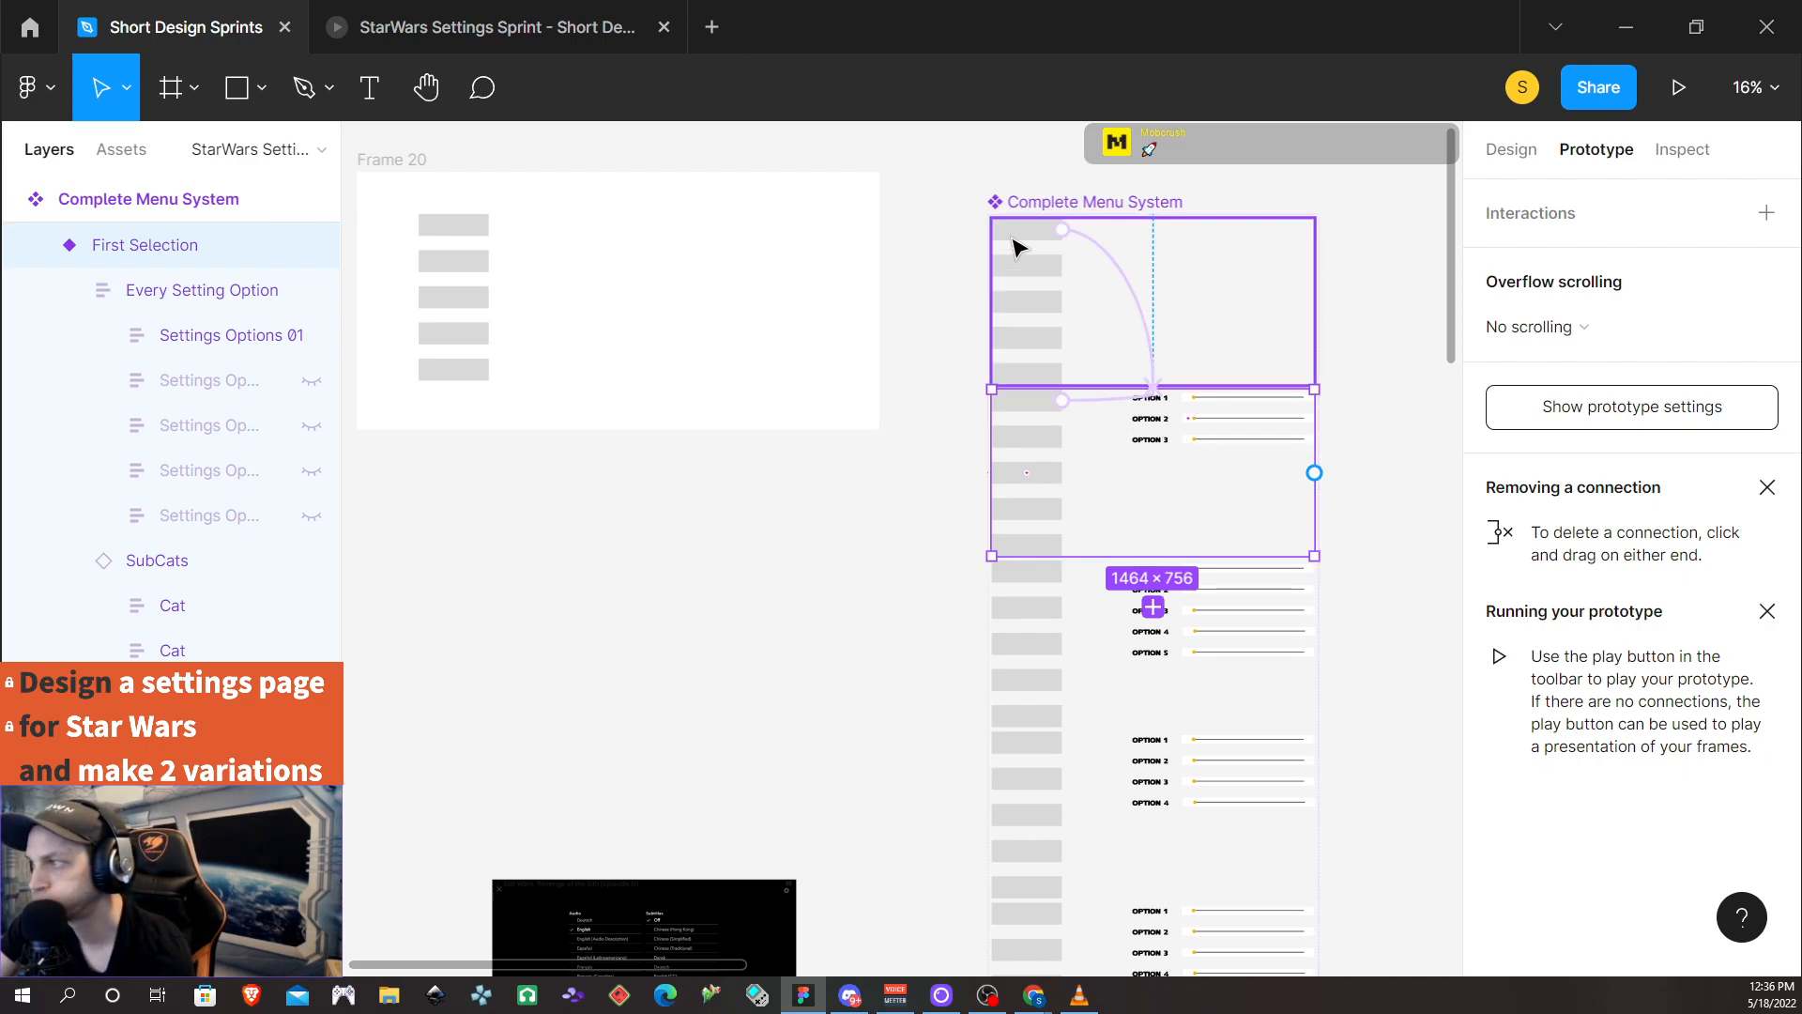
Close the running prototype, look over the component set's variants, and relaunch the prototype from Frame 20
{"action": "left_click", "coordinate": [664, 27]}
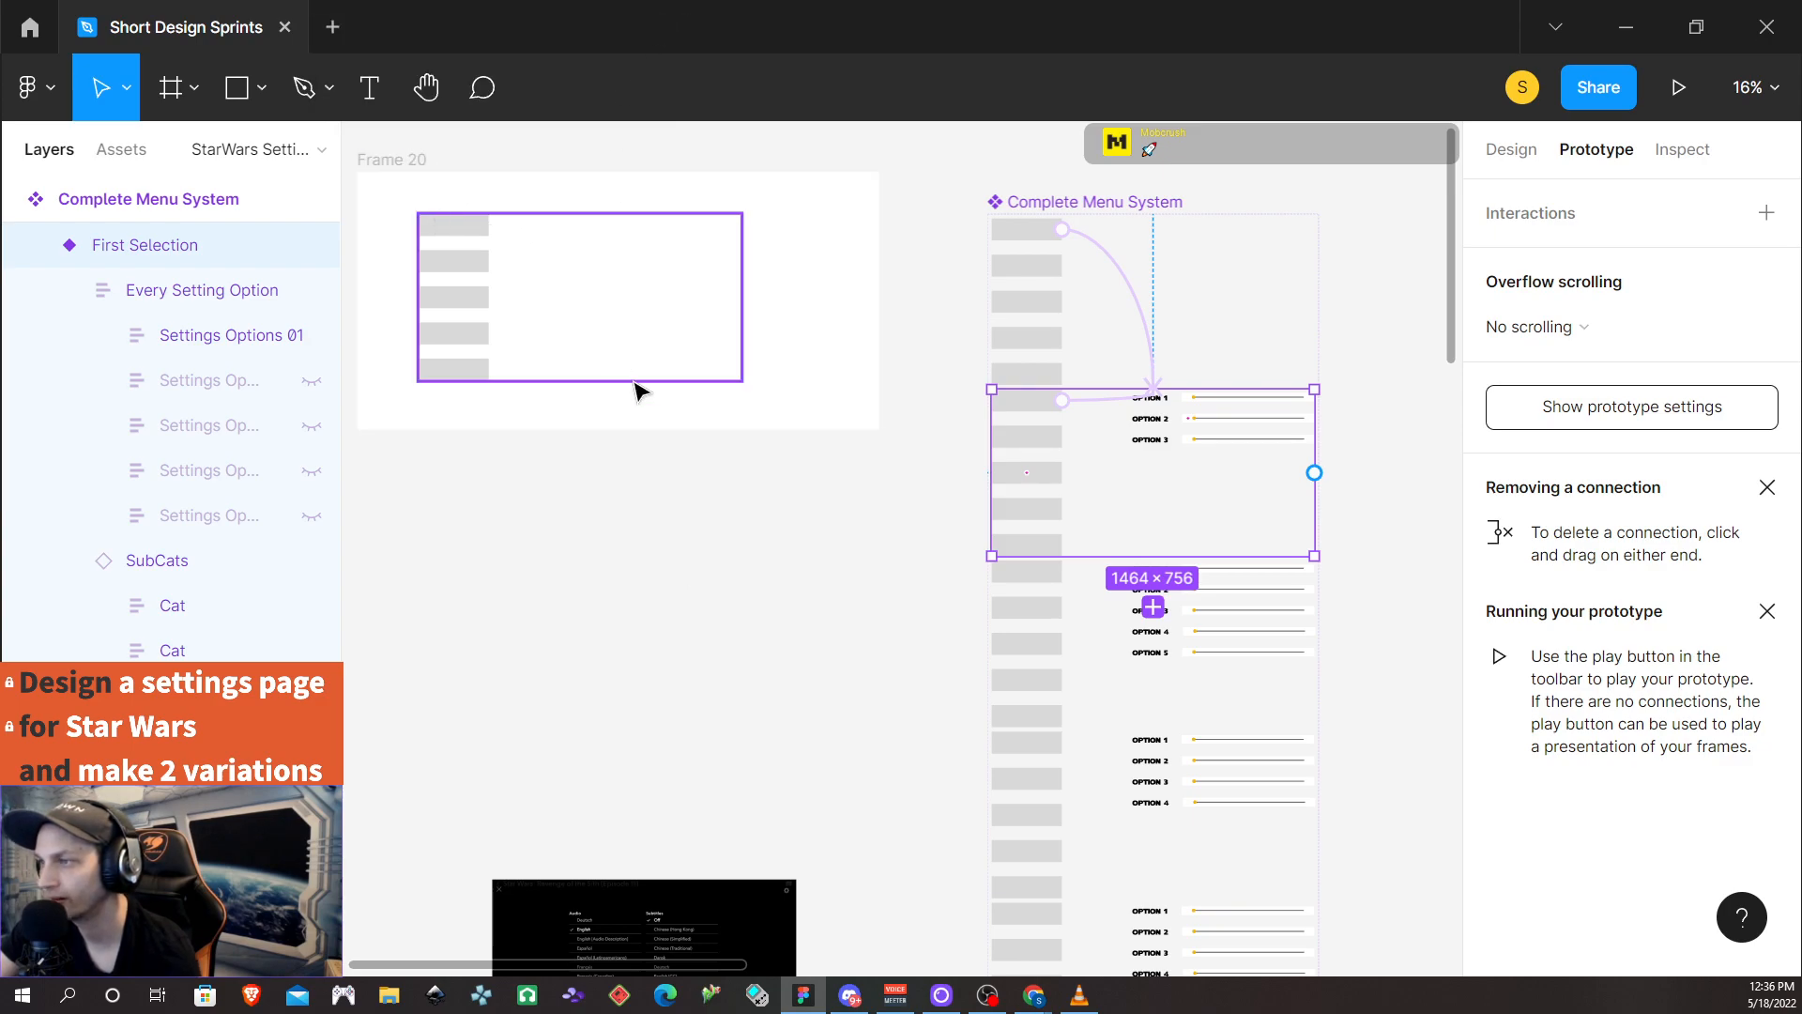
{"action": "scroll", "coordinate": [901, 636], "scroll_direction": "up", "scroll_amount": 1}
{"action": "scroll", "coordinate": [918, 626], "scroll_direction": "down", "scroll_amount": 7}
{"action": "scroll", "coordinate": [917, 626], "scroll_direction": "down", "scroll_amount": 7}
{"action": "scroll", "coordinate": [917, 624], "scroll_direction": "up", "scroll_amount": 4}
{"action": "scroll", "coordinate": [918, 619], "scroll_direction": "up", "scroll_amount": 8}
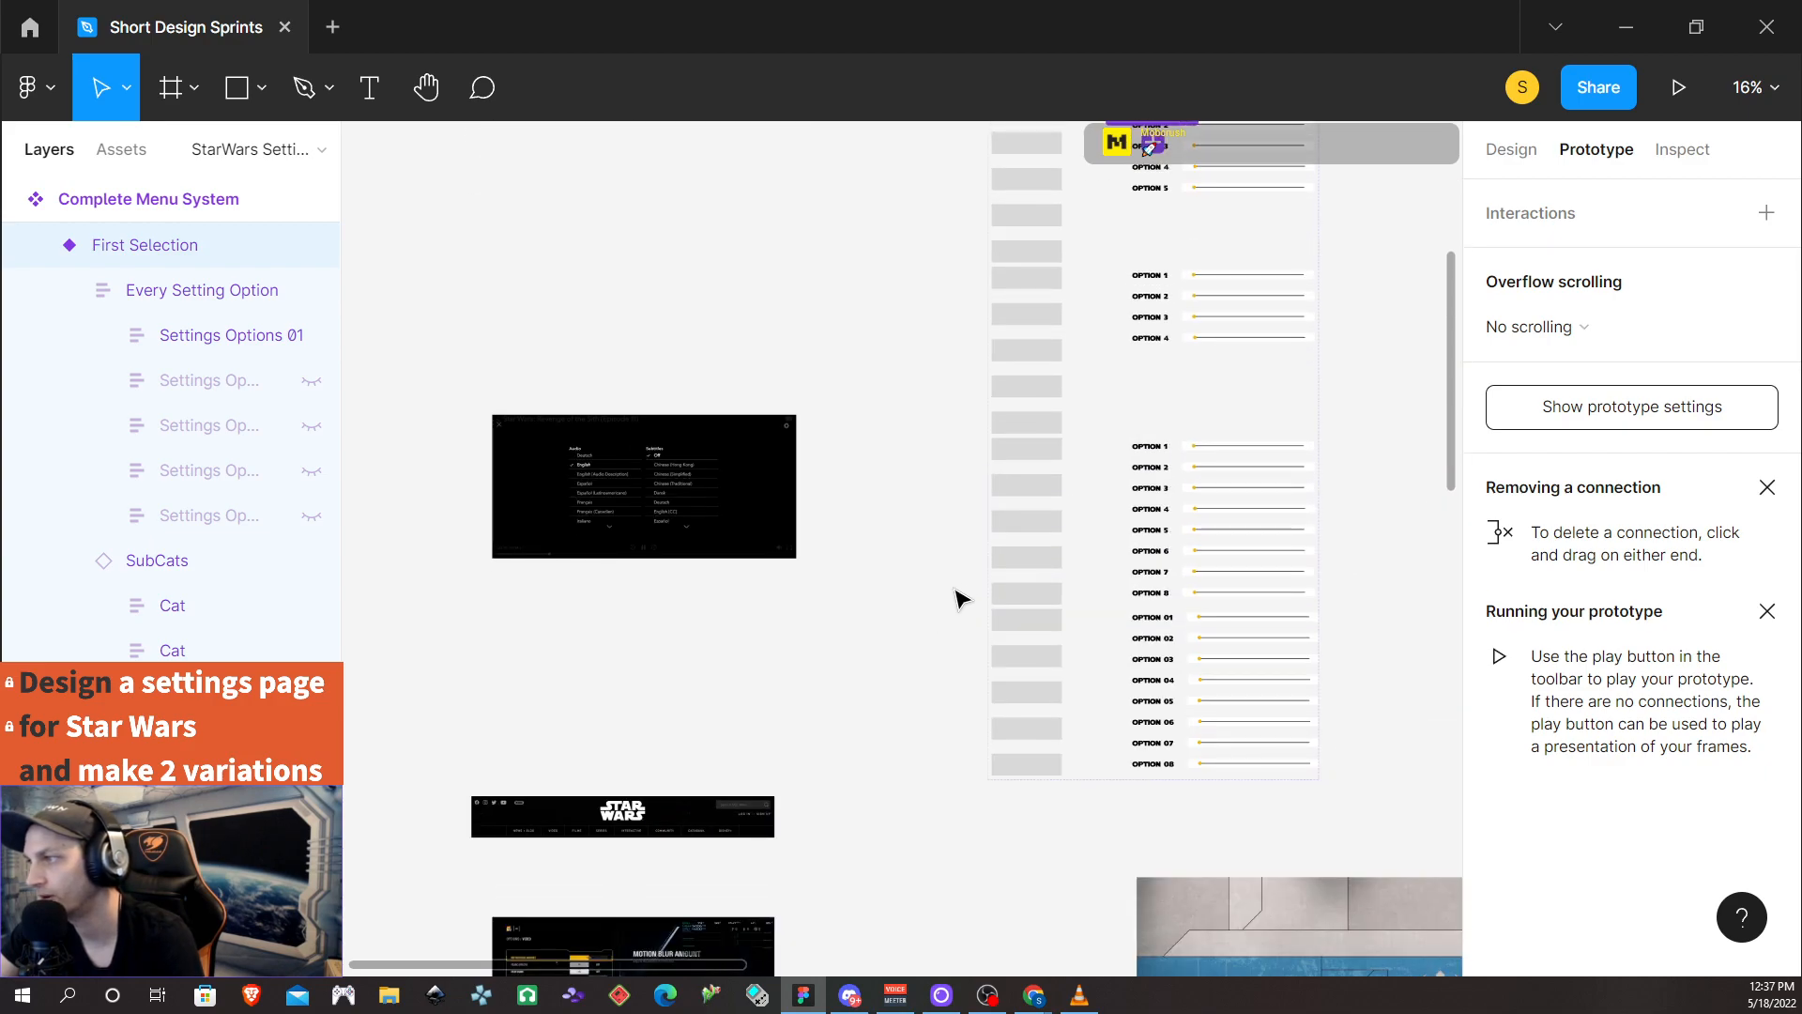
{"action": "scroll", "coordinate": [911, 615], "scroll_direction": "up", "scroll_amount": 1}
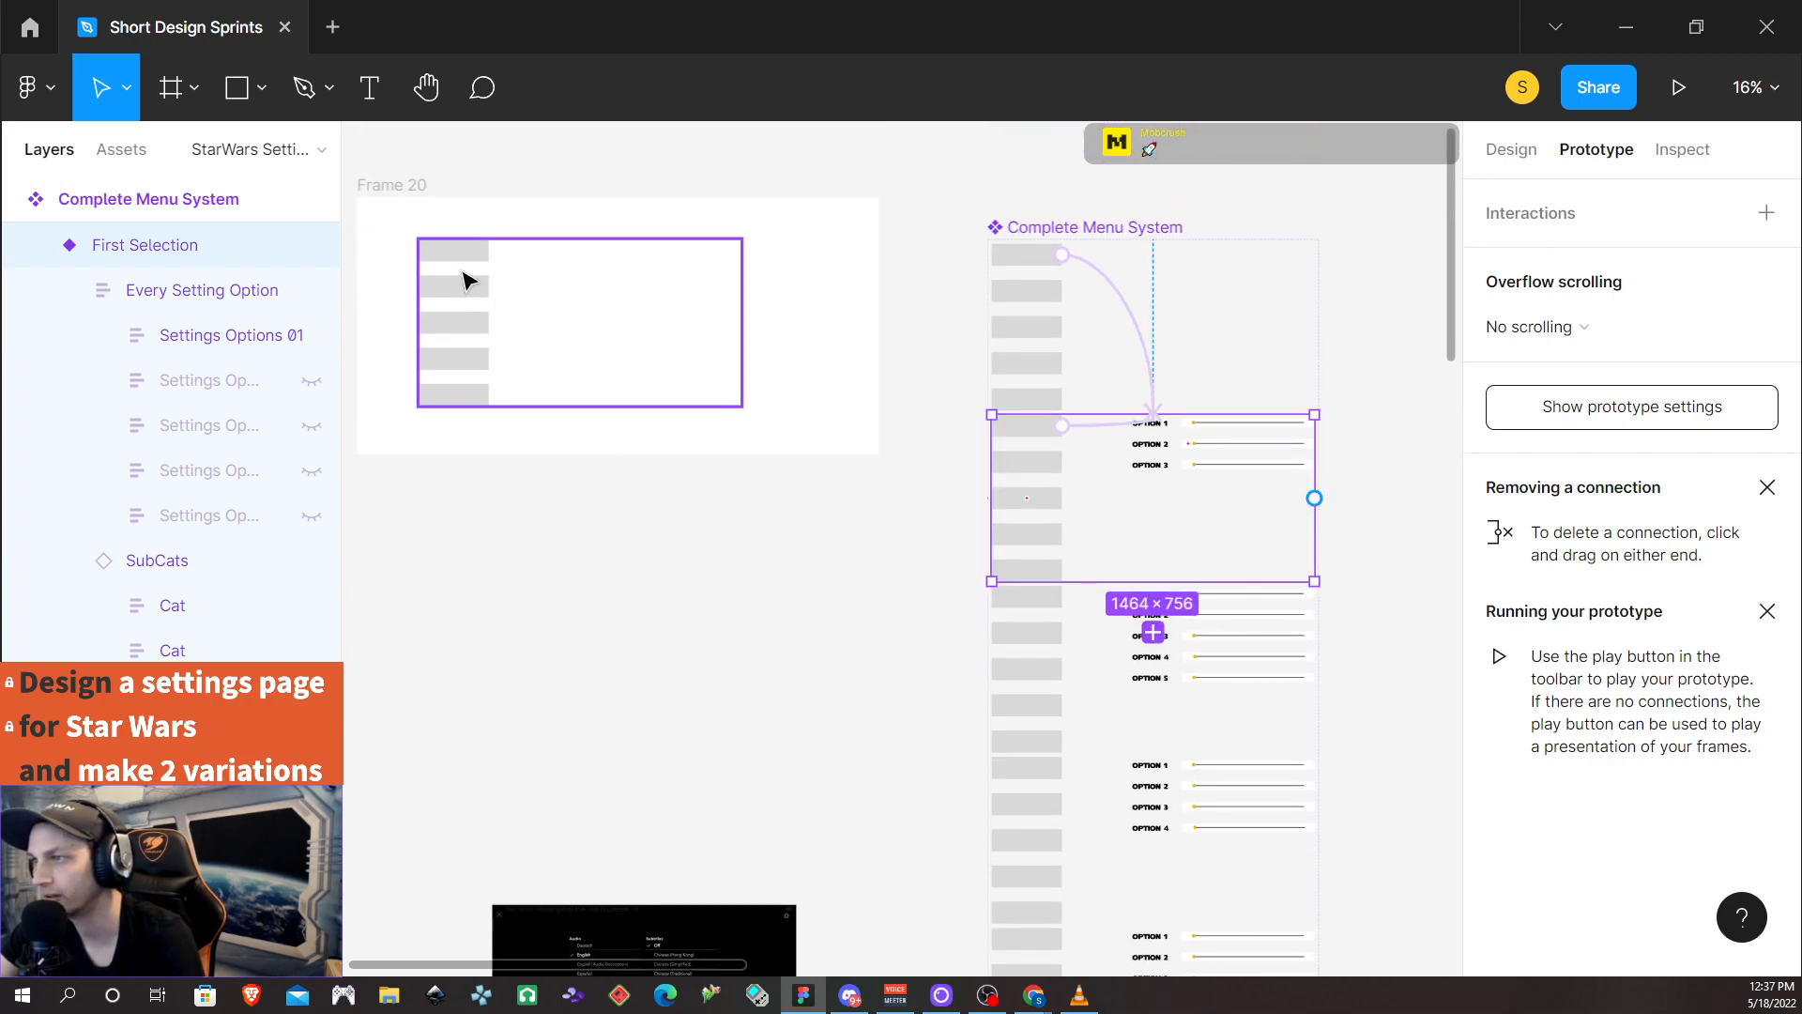
{"action": "left_click", "coordinate": [411, 189]}
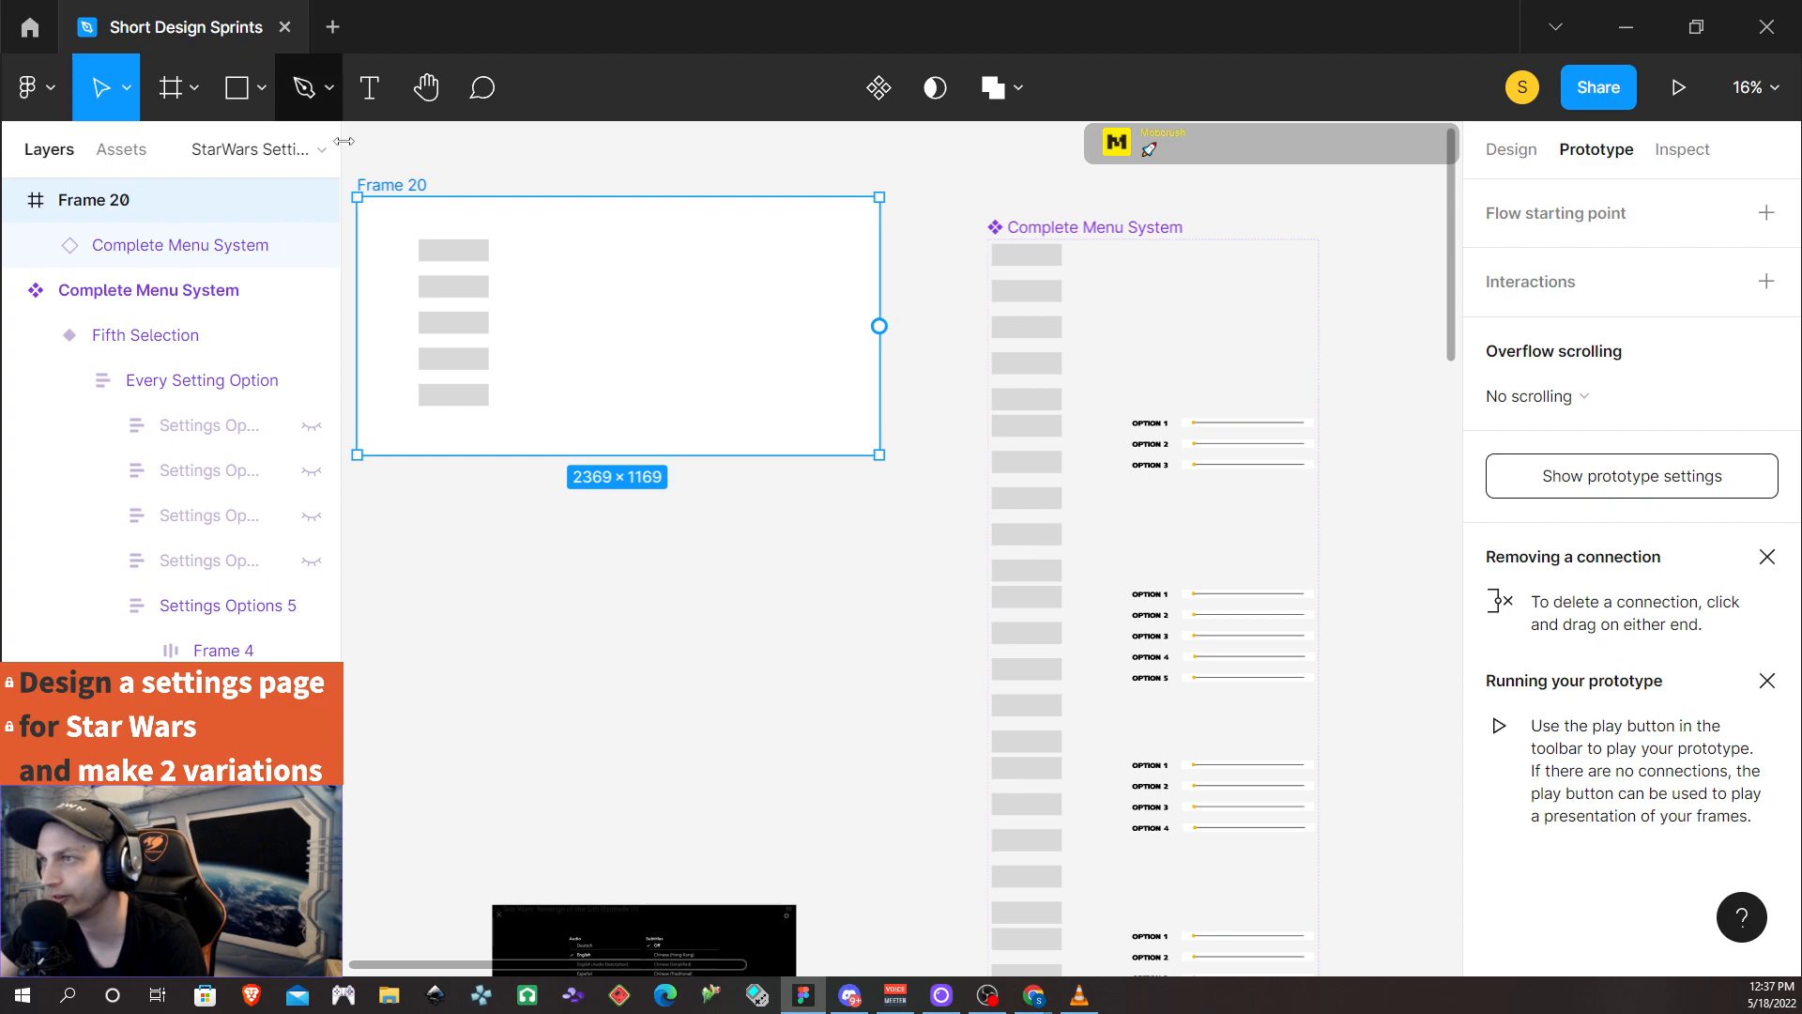
{"action": "left_click", "coordinate": [1677, 89]}
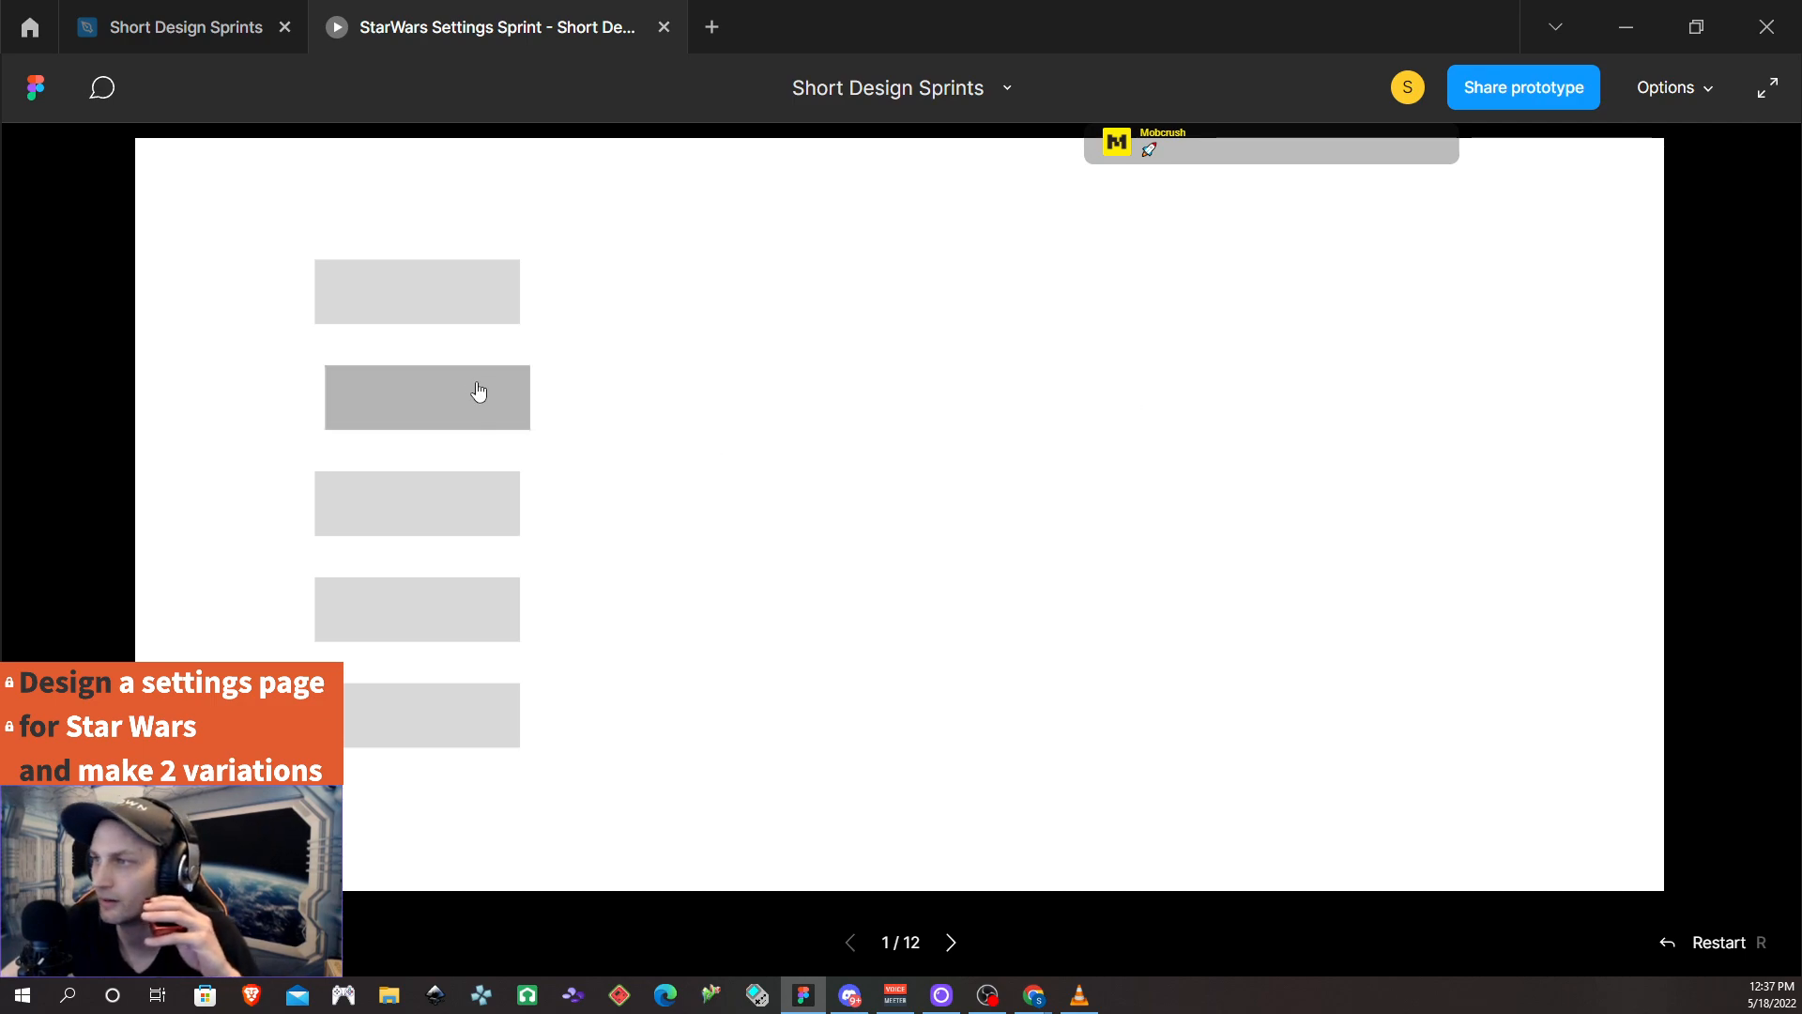
Test toggling the first category button on and off twice, and the second one once, in the relaunched prototype
{"action": "left_click", "coordinate": [448, 317]}
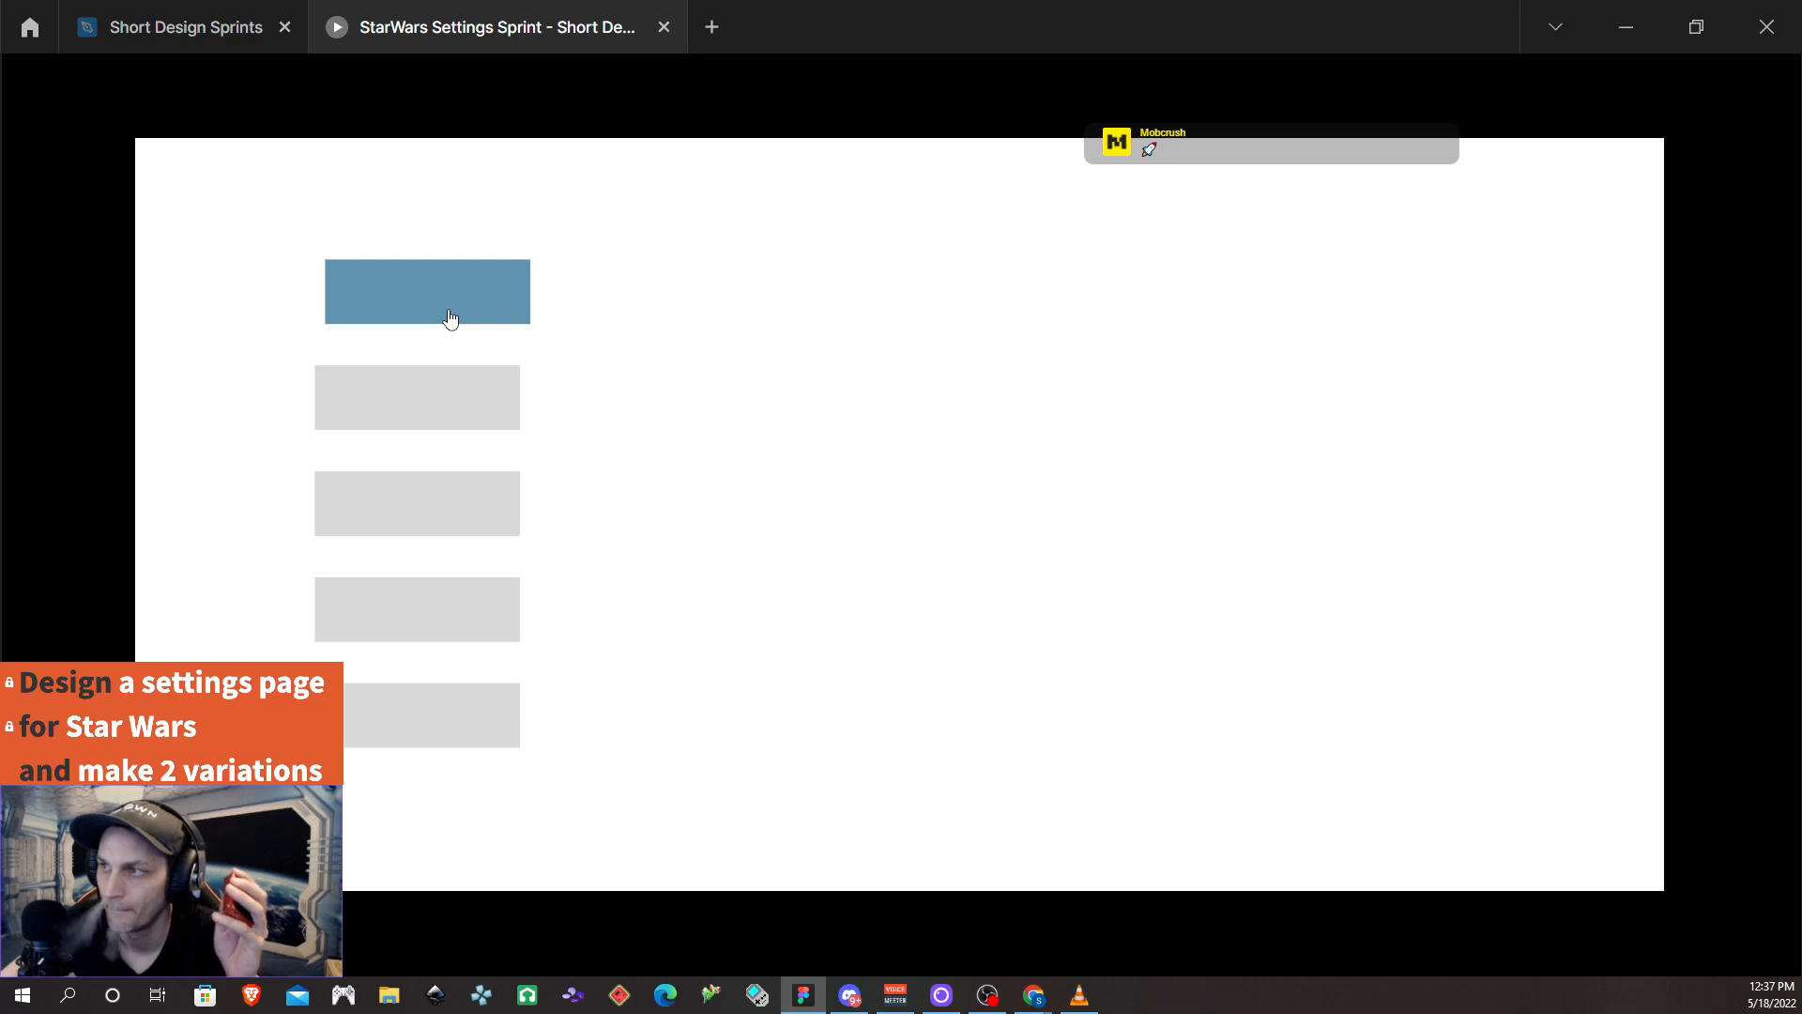
{"action": "left_click", "coordinate": [450, 316]}
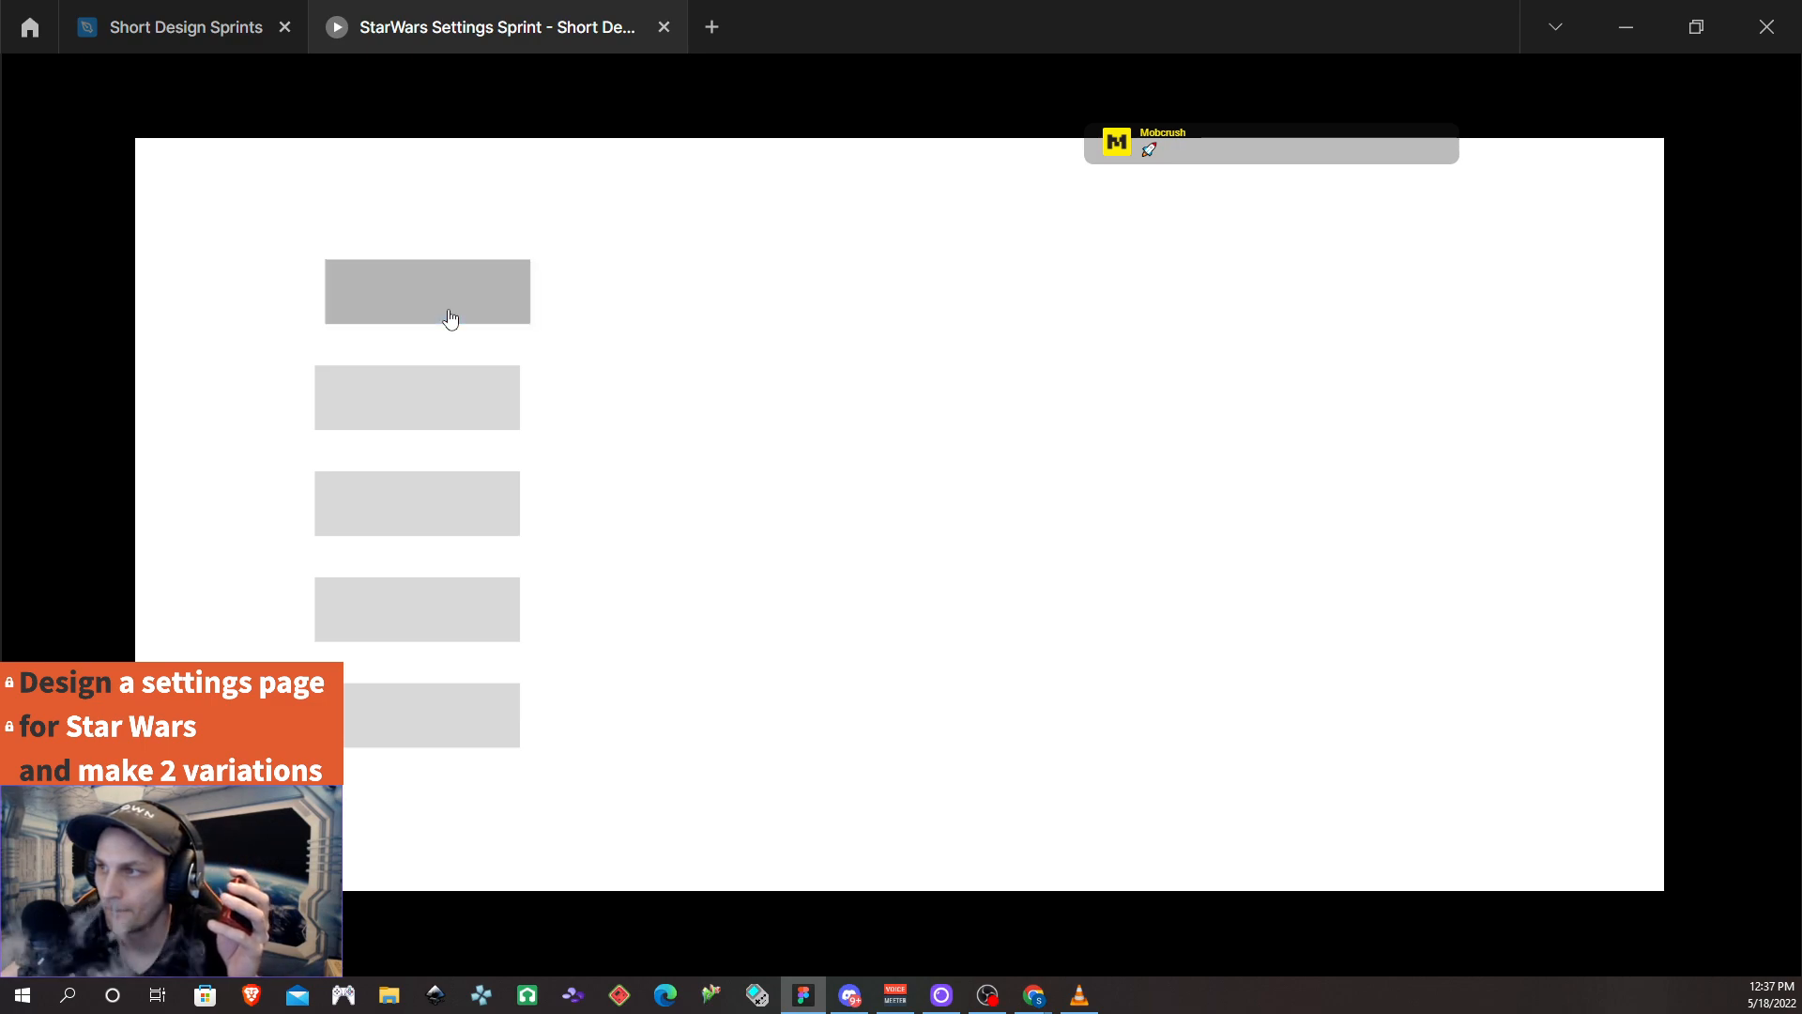
{"action": "left_click", "coordinate": [449, 318]}
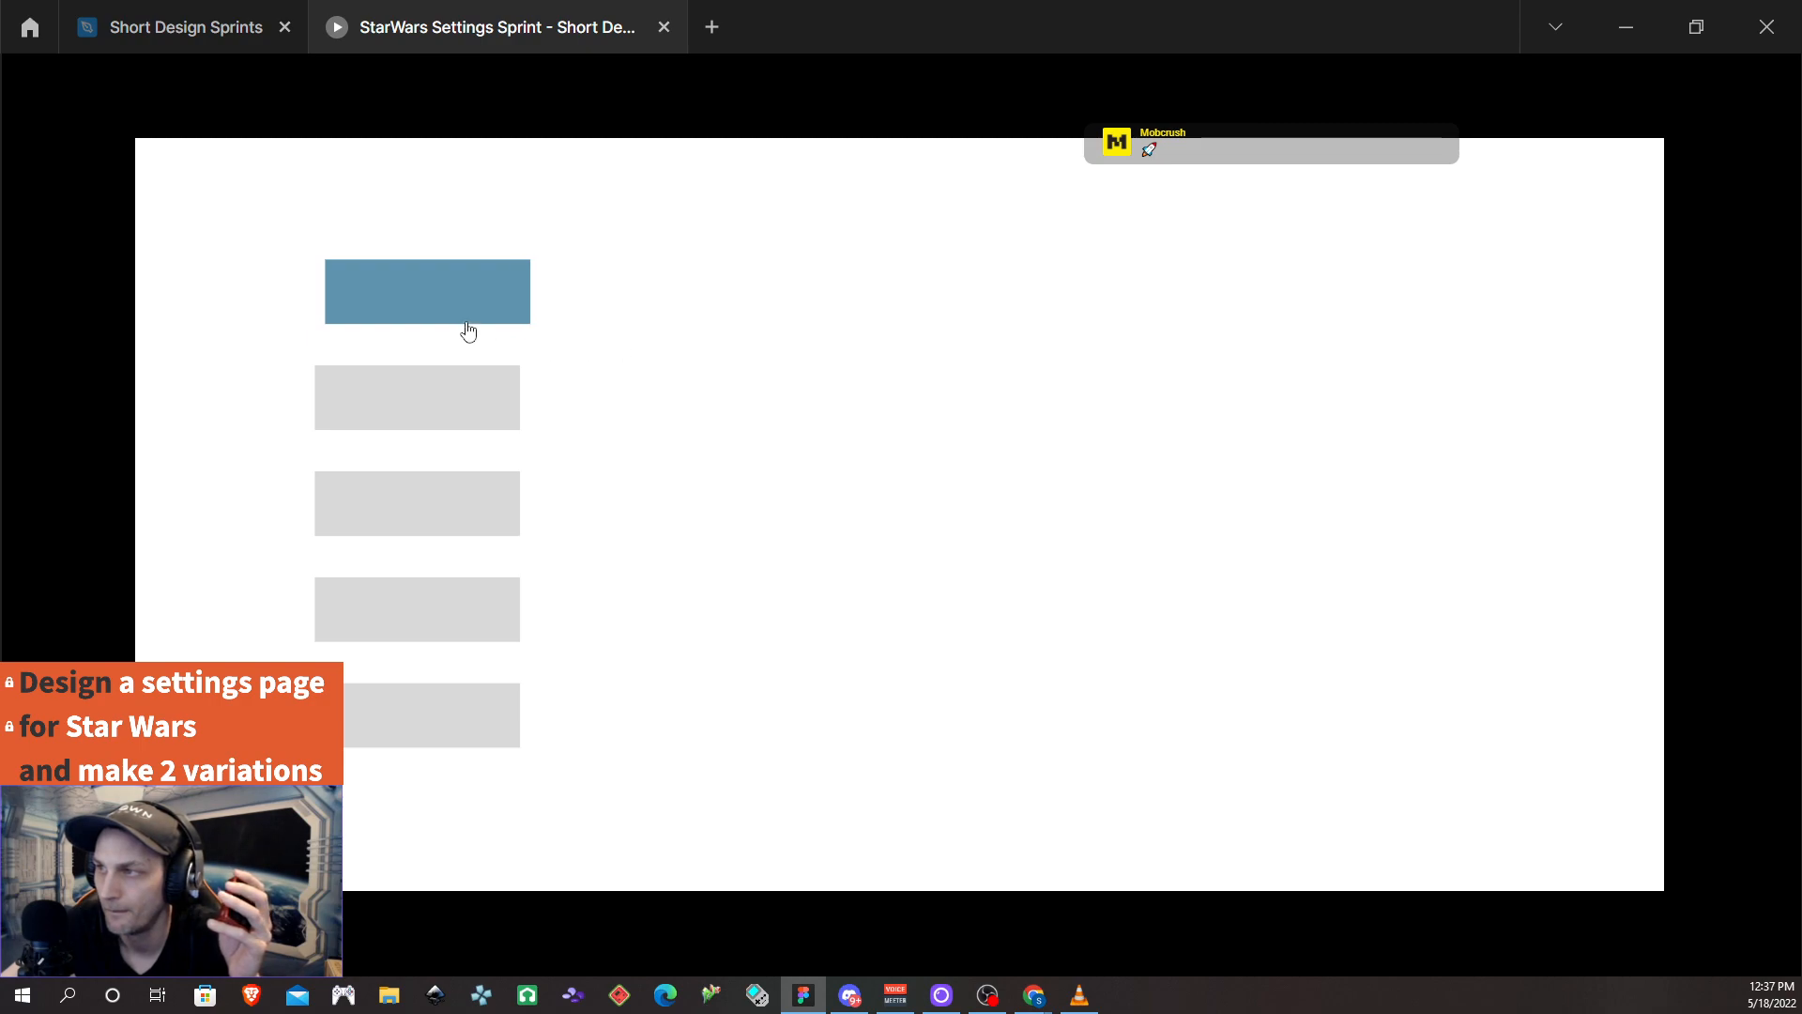
{"action": "left_click", "coordinate": [499, 317]}
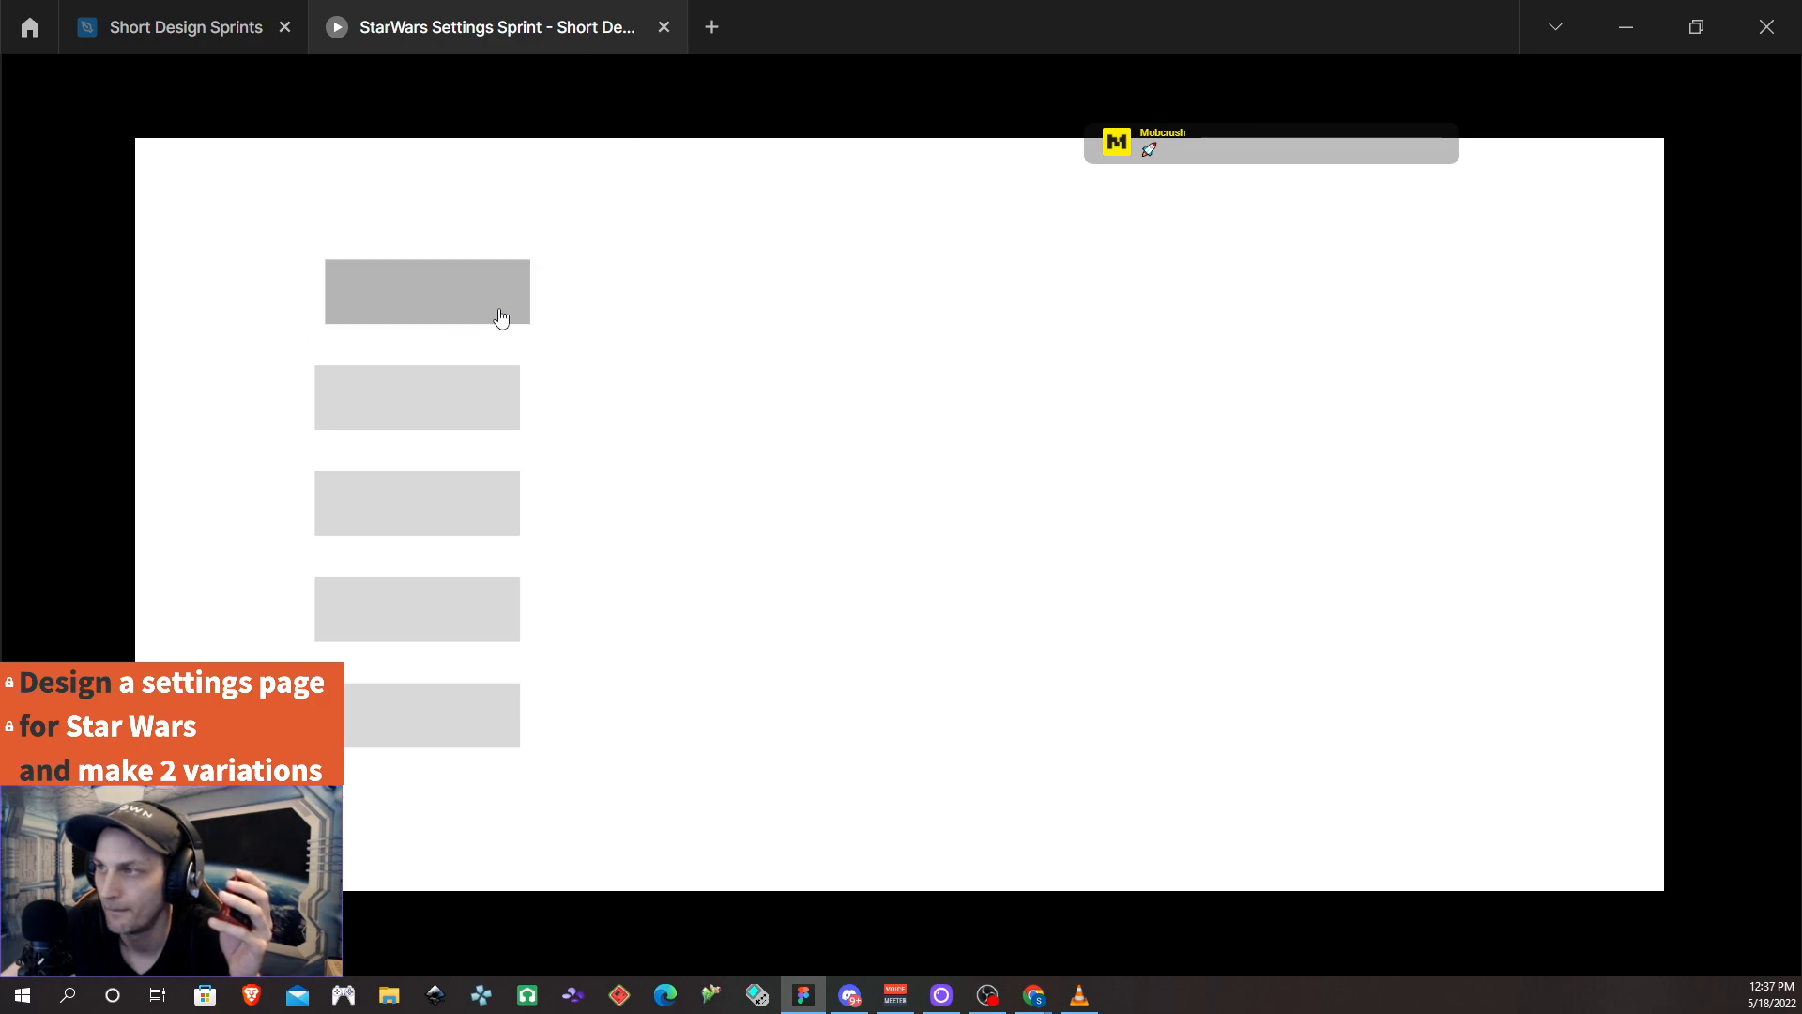
{"action": "left_click", "coordinate": [403, 391]}
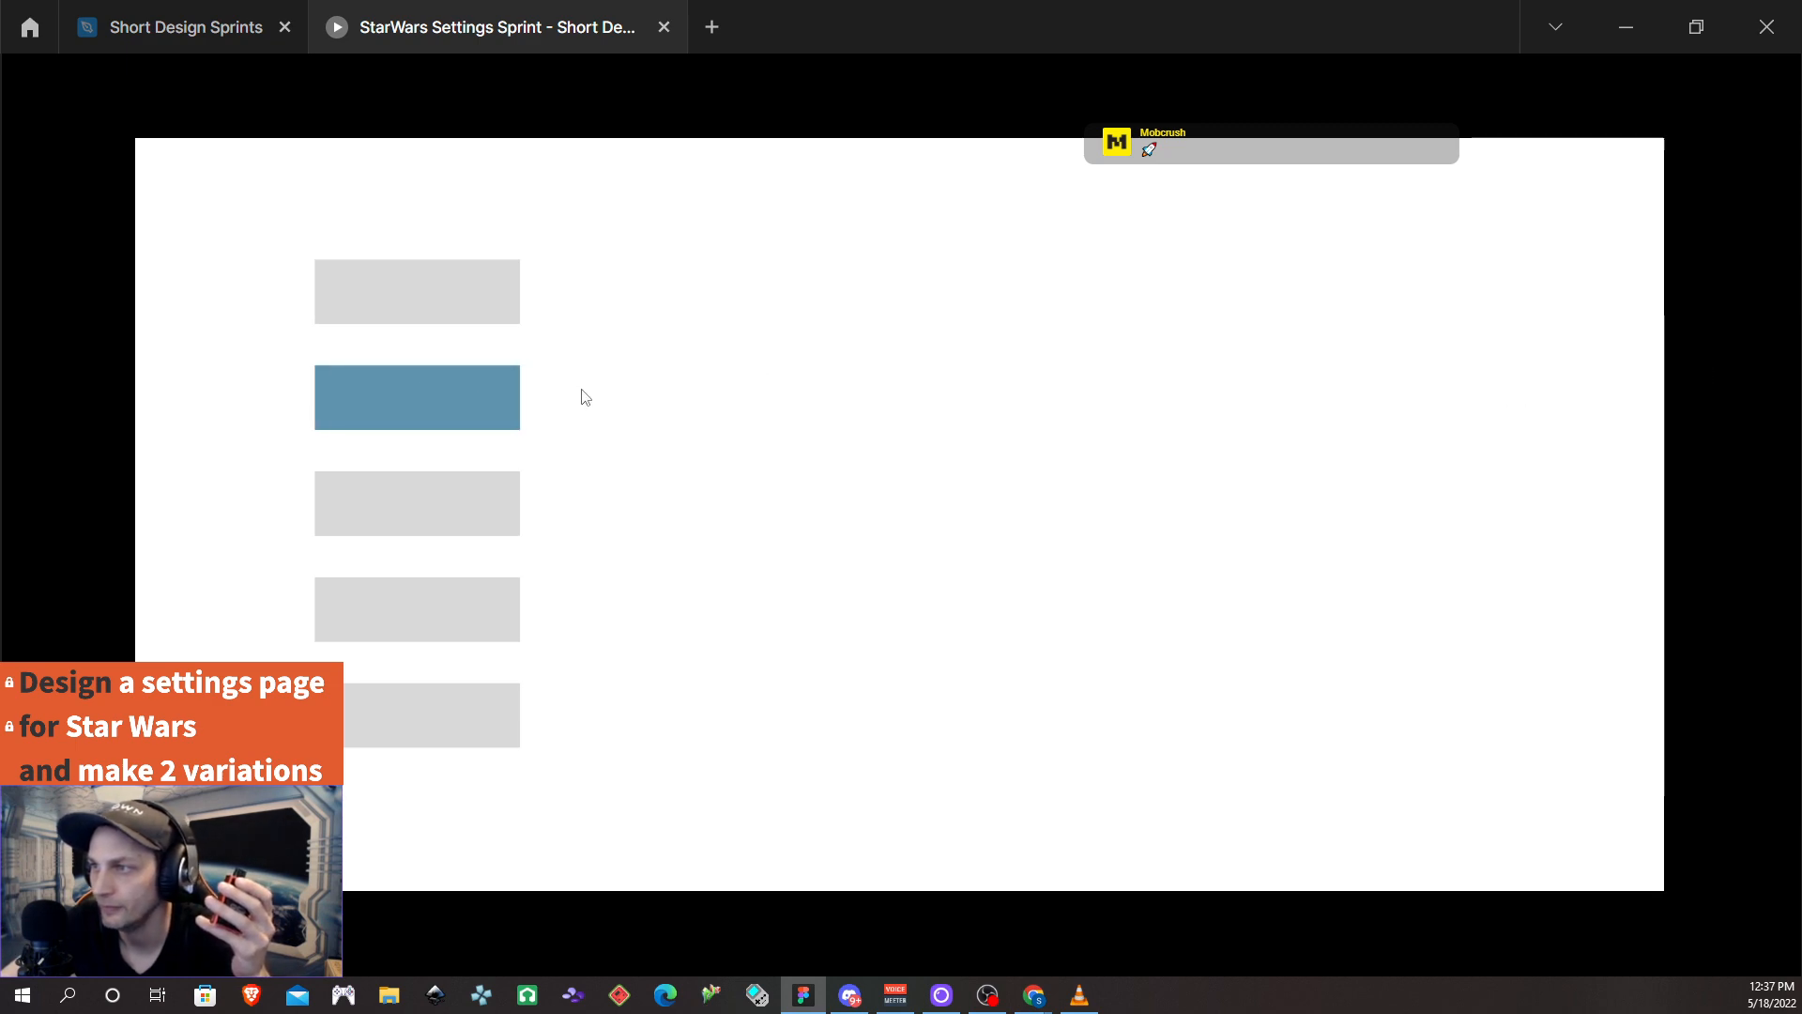
{"action": "left_click", "coordinate": [400, 416]}
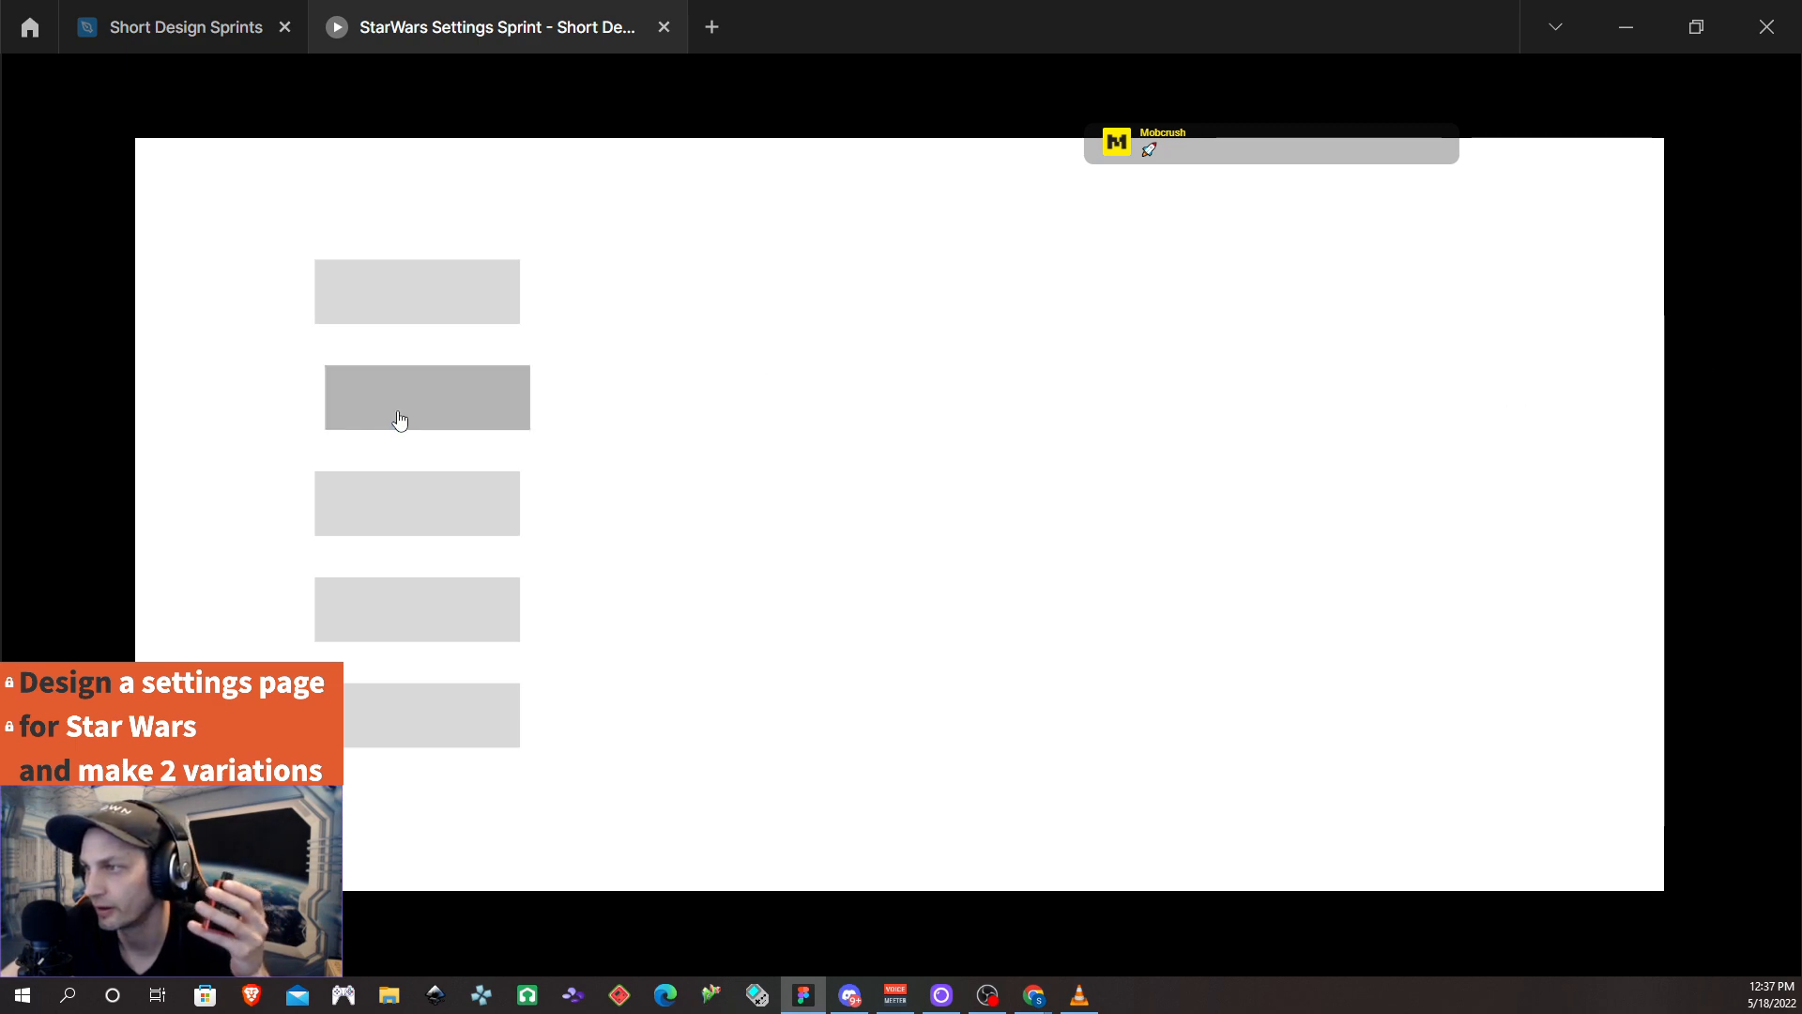
Test the third, fourth and fifth category buttons in the relaunched prototype
{"action": "left_click", "coordinate": [425, 505]}
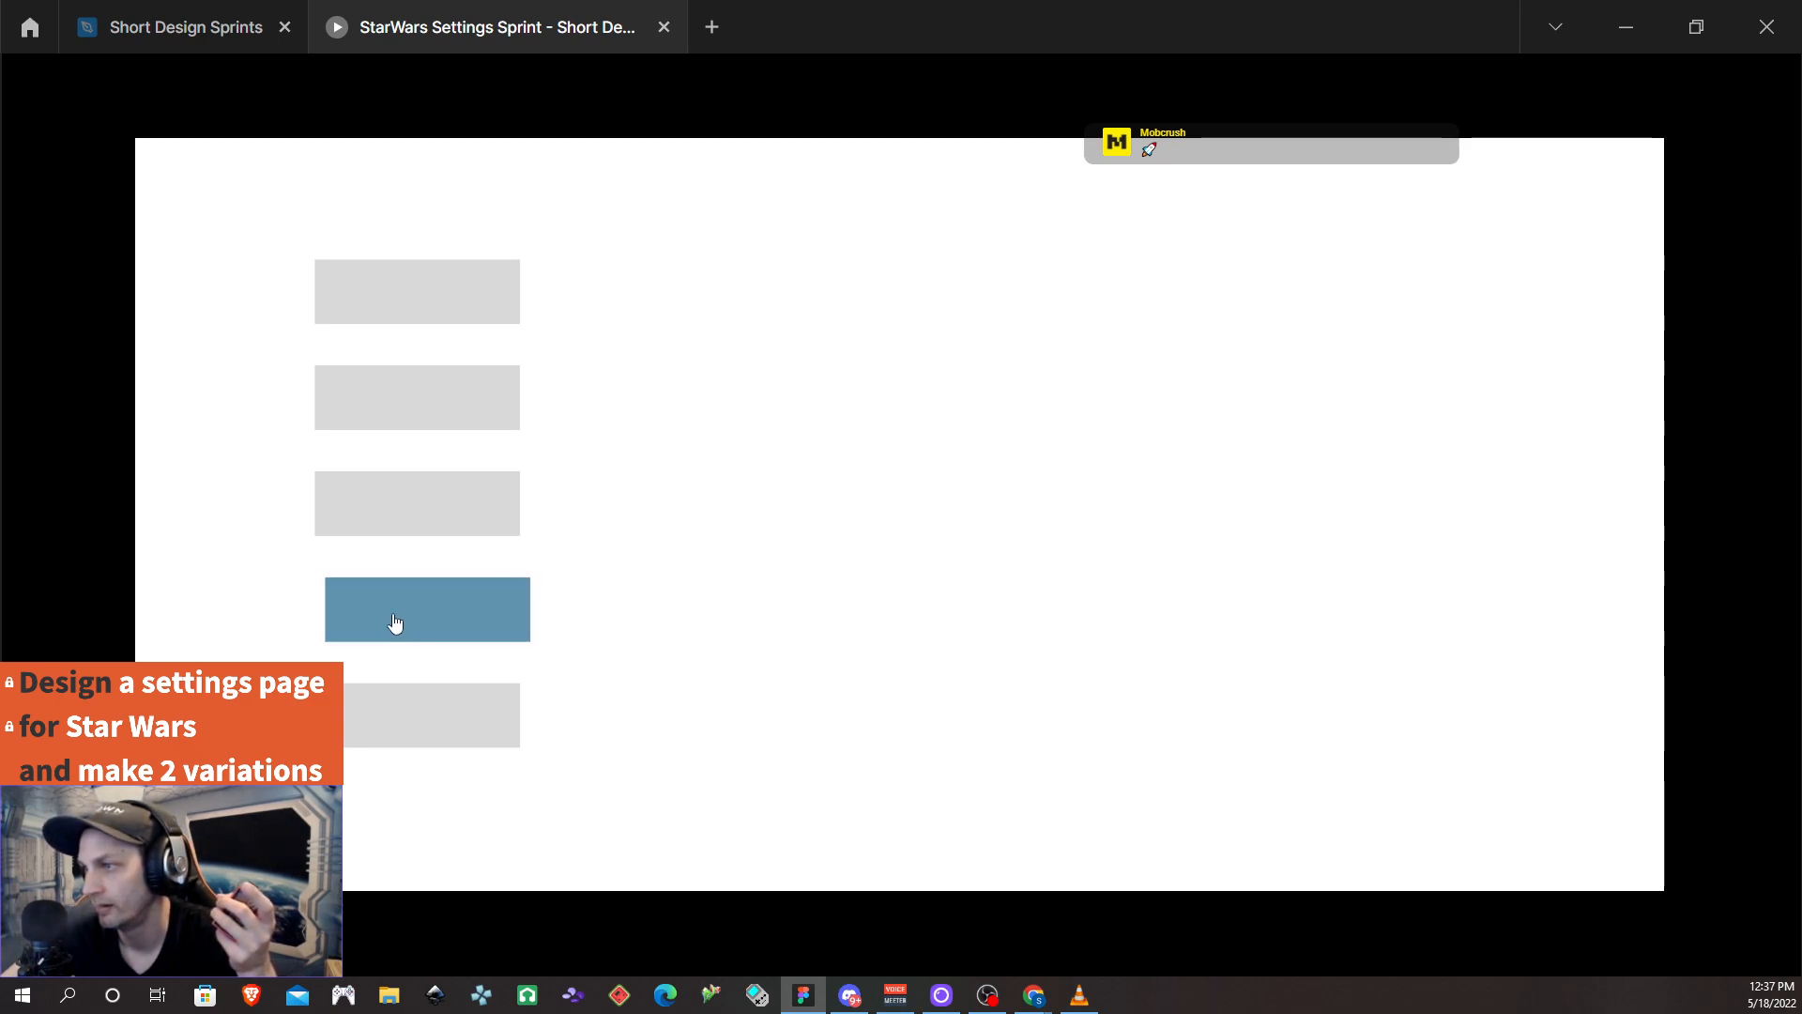
{"action": "left_click", "coordinate": [433, 626]}
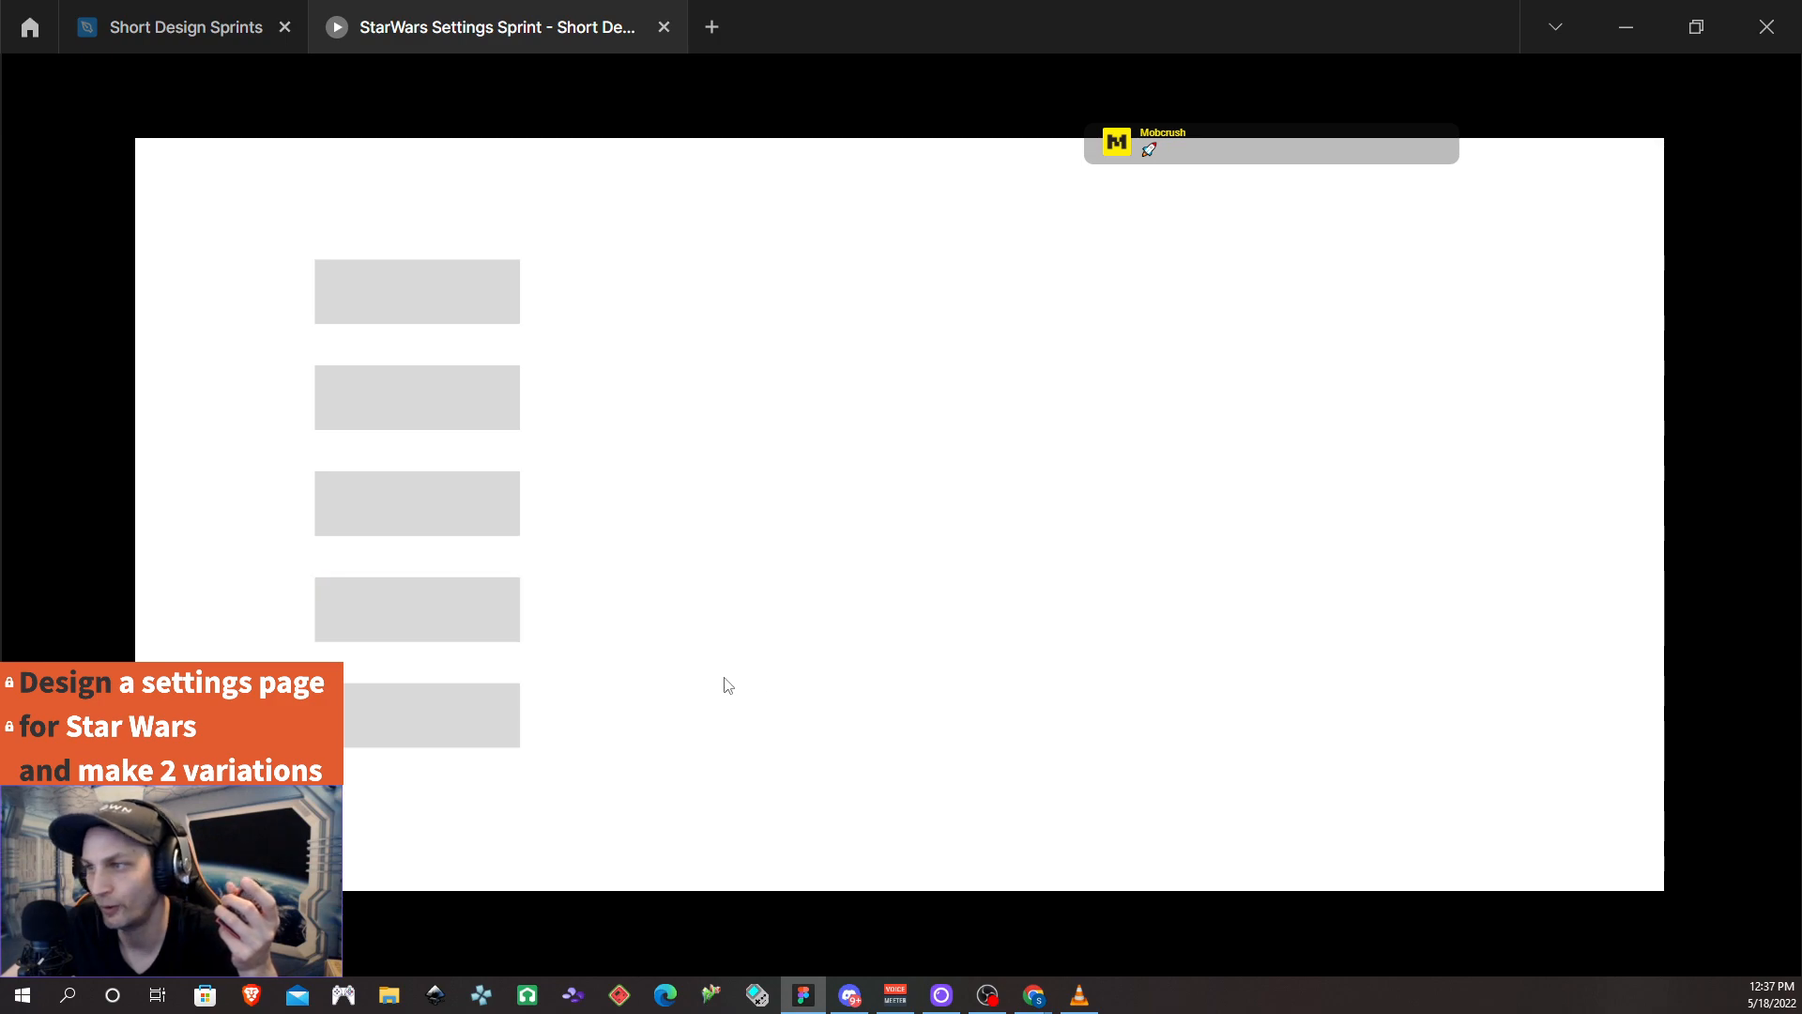
{"action": "left_click", "coordinate": [418, 742]}
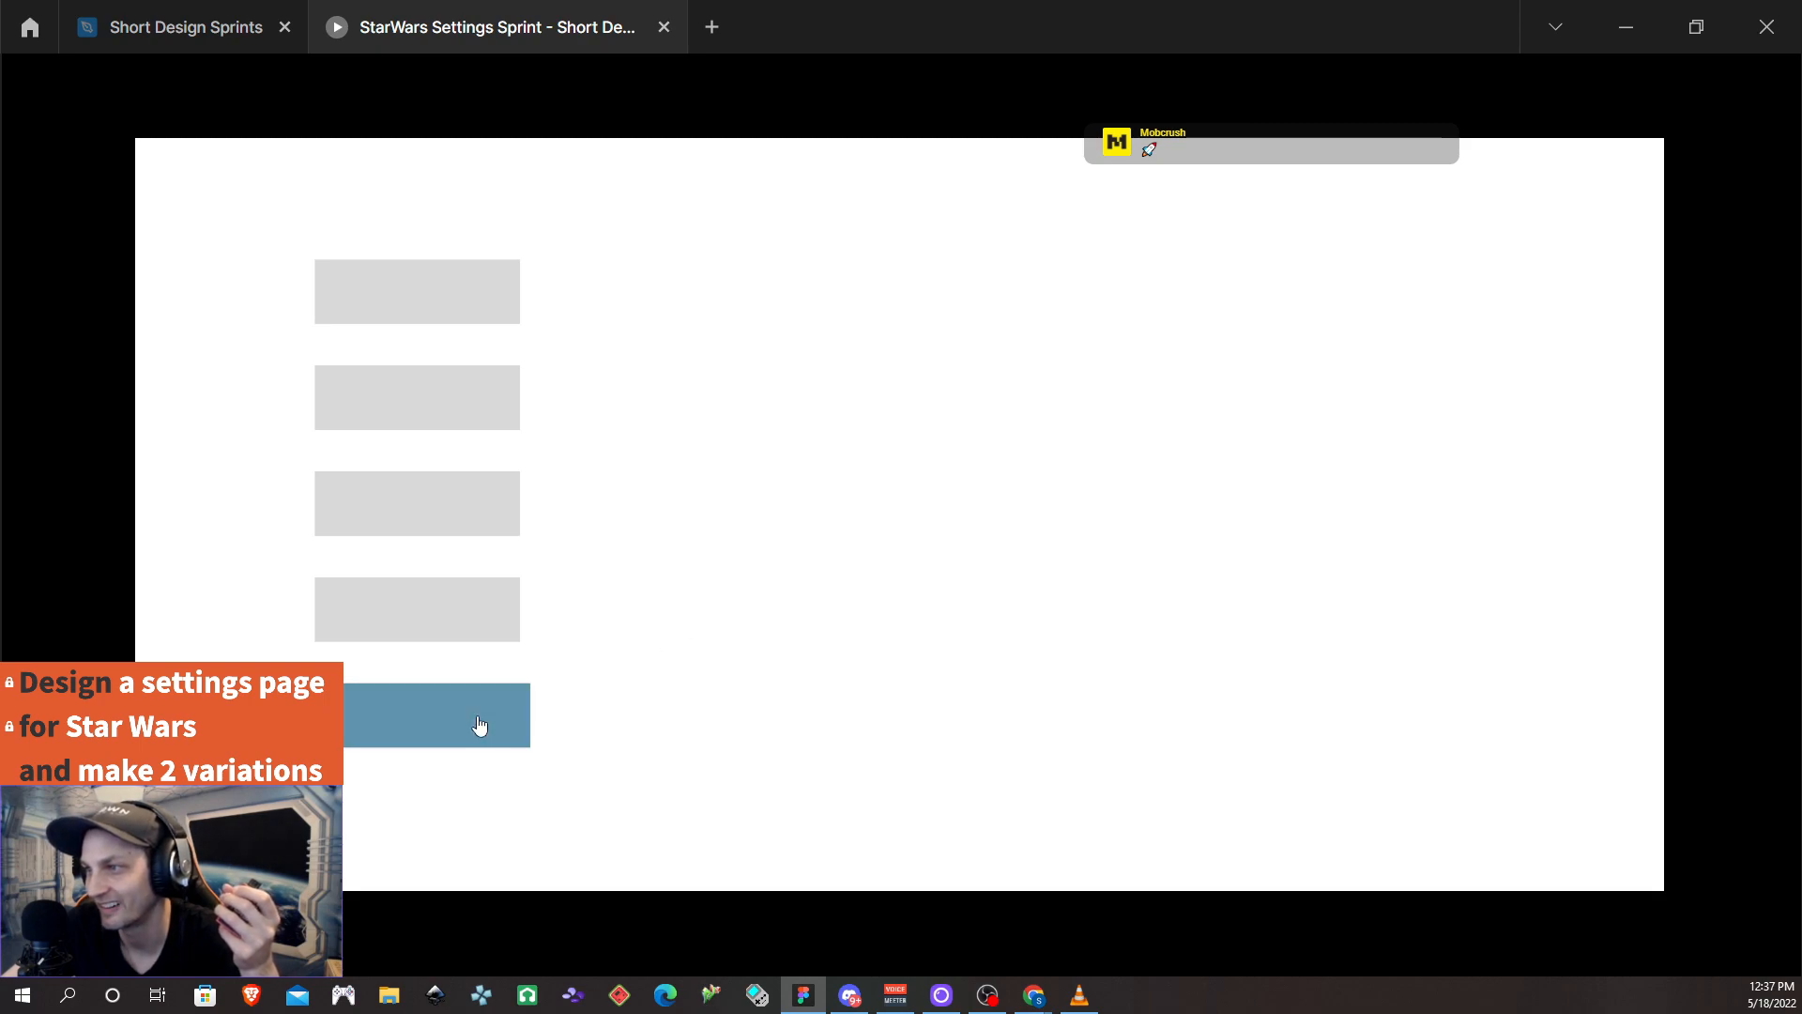
{"action": "left_click", "coordinate": [434, 606]}
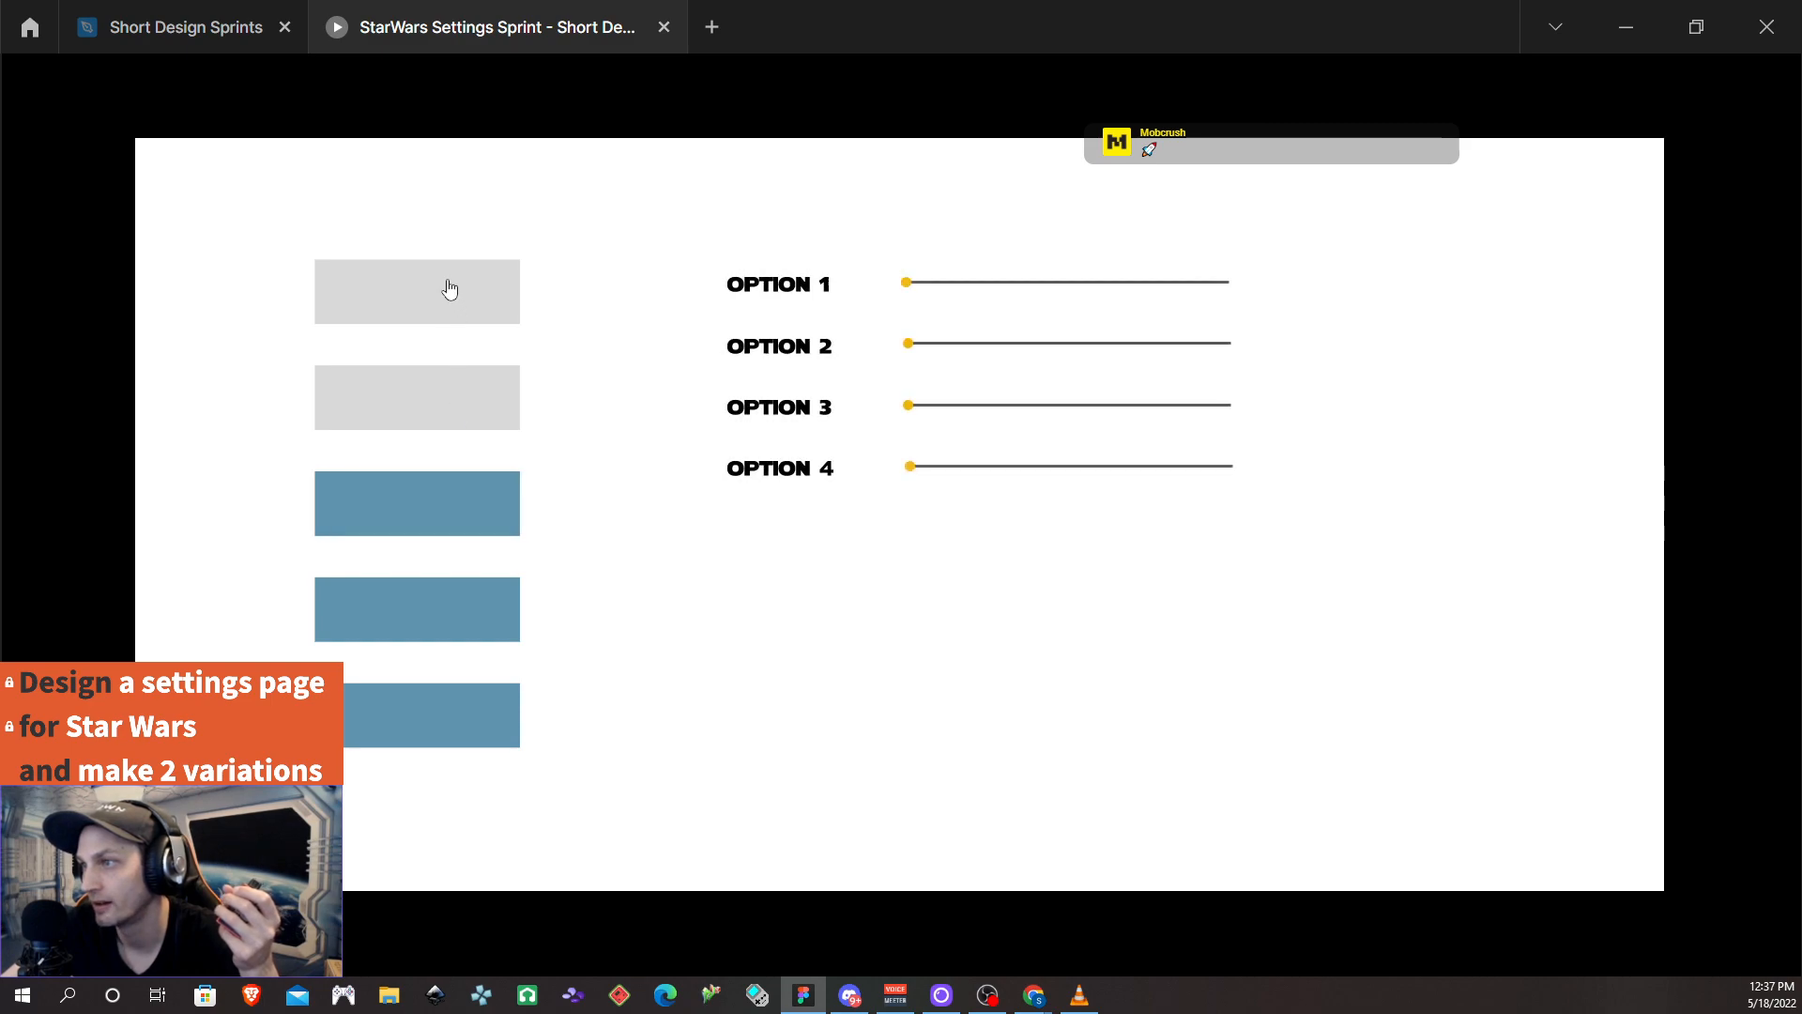
Toggle all five category buttons in quick succession from the first down to the fifth to check their switching
{"action": "left_click", "coordinate": [448, 290]}
{"action": "left_click", "coordinate": [430, 399]}
{"action": "left_click", "coordinate": [427, 413]}
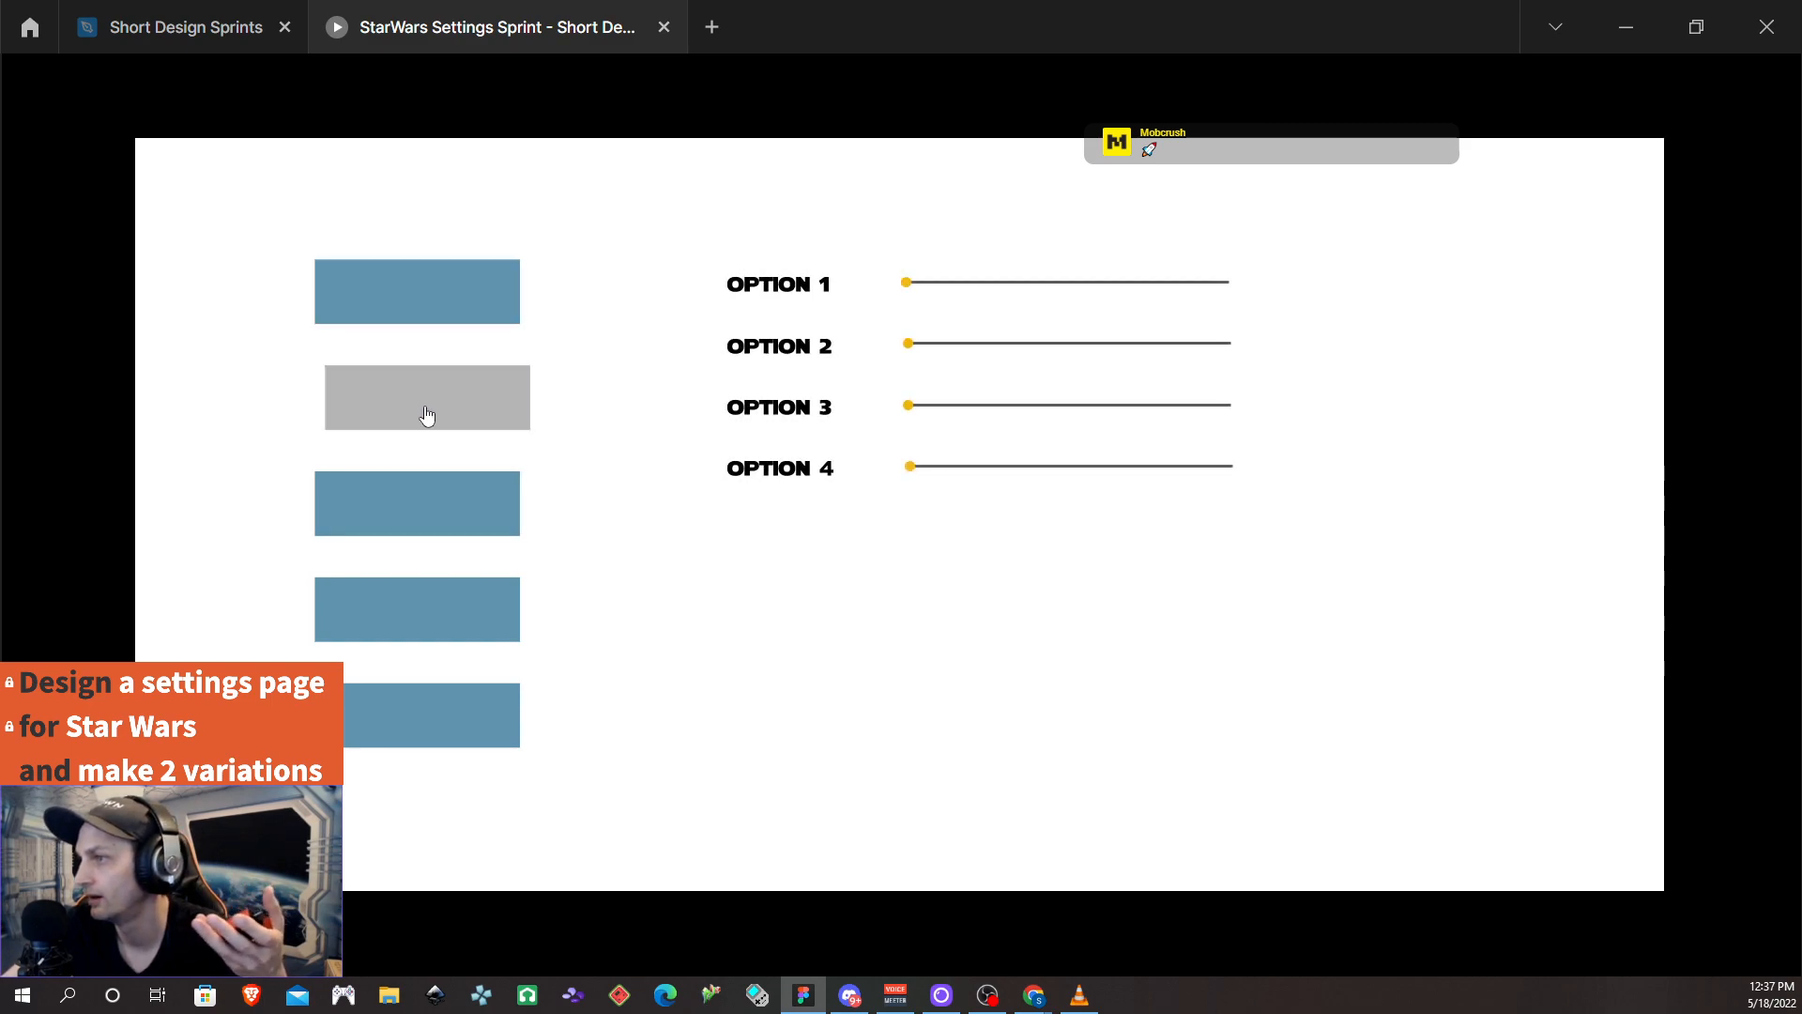
{"action": "left_click", "coordinate": [402, 503]}
{"action": "left_click", "coordinate": [403, 628]}
{"action": "left_click", "coordinate": [402, 723]}
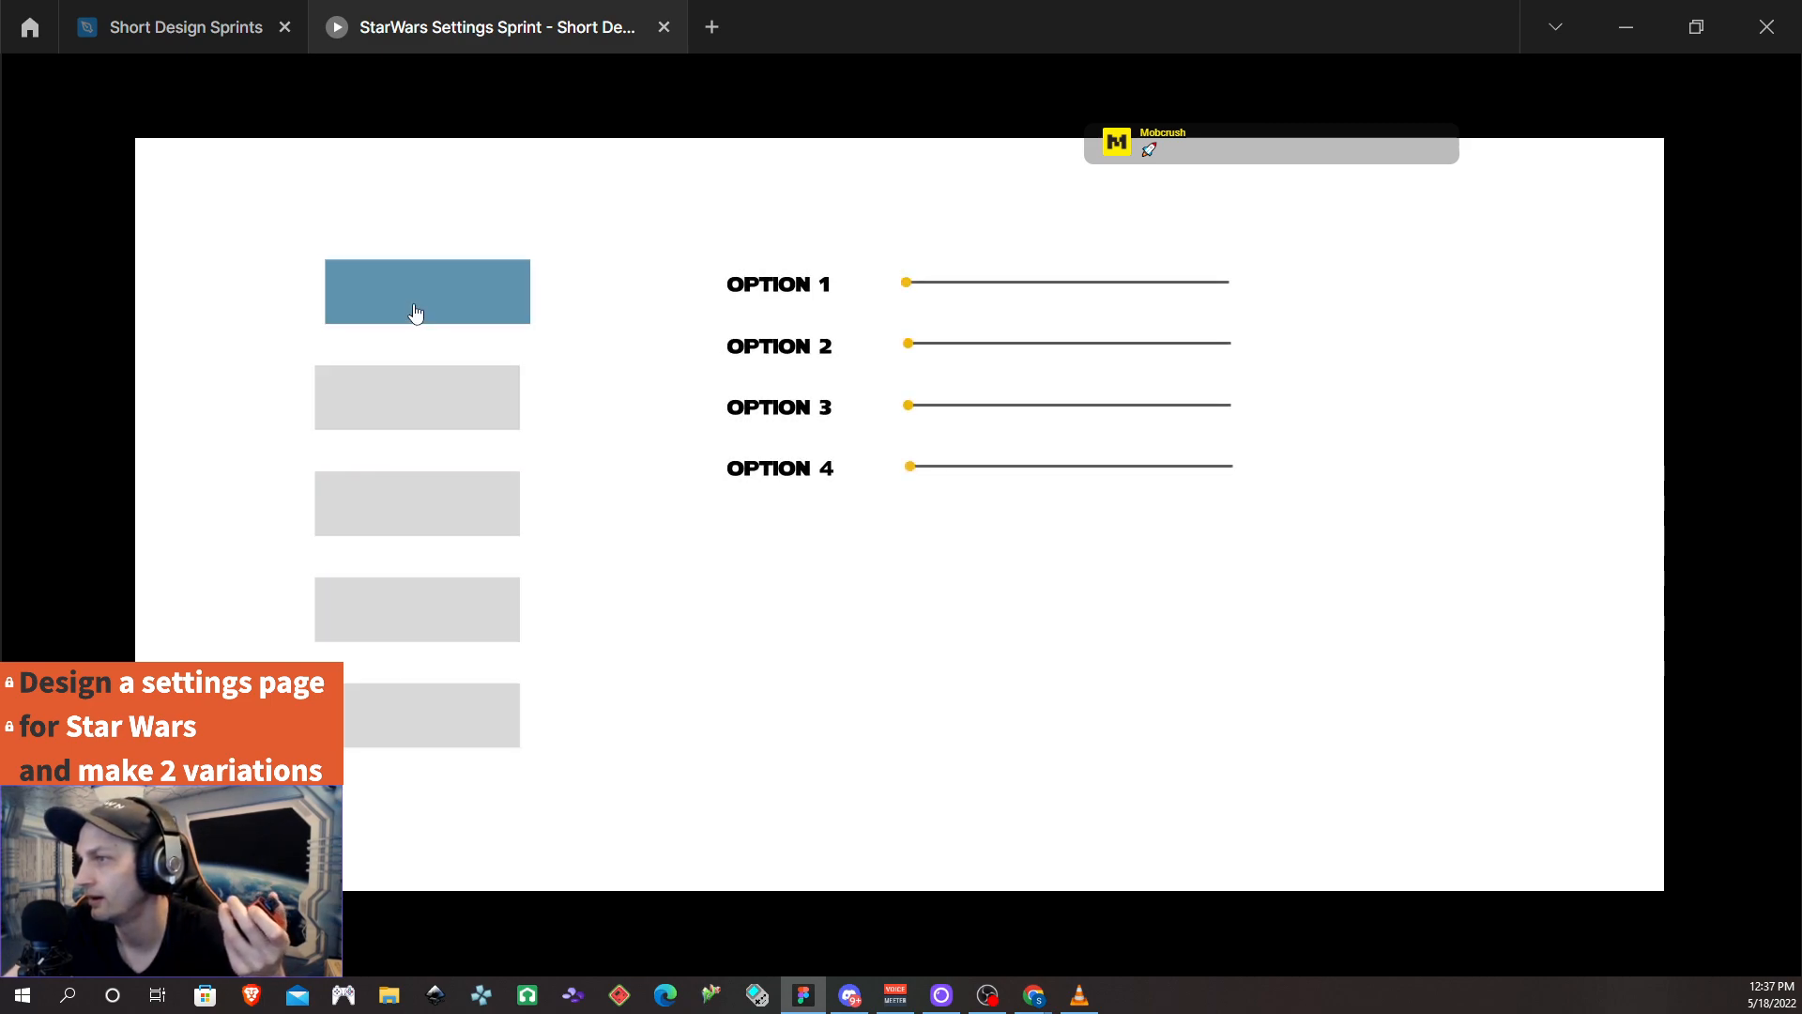
Repeat the quick test on the first four category buttons, and recheck the first one
{"action": "left_click", "coordinate": [416, 313]}
{"action": "left_click", "coordinate": [375, 414]}
{"action": "left_click", "coordinate": [374, 516]}
{"action": "left_click", "coordinate": [378, 616]}
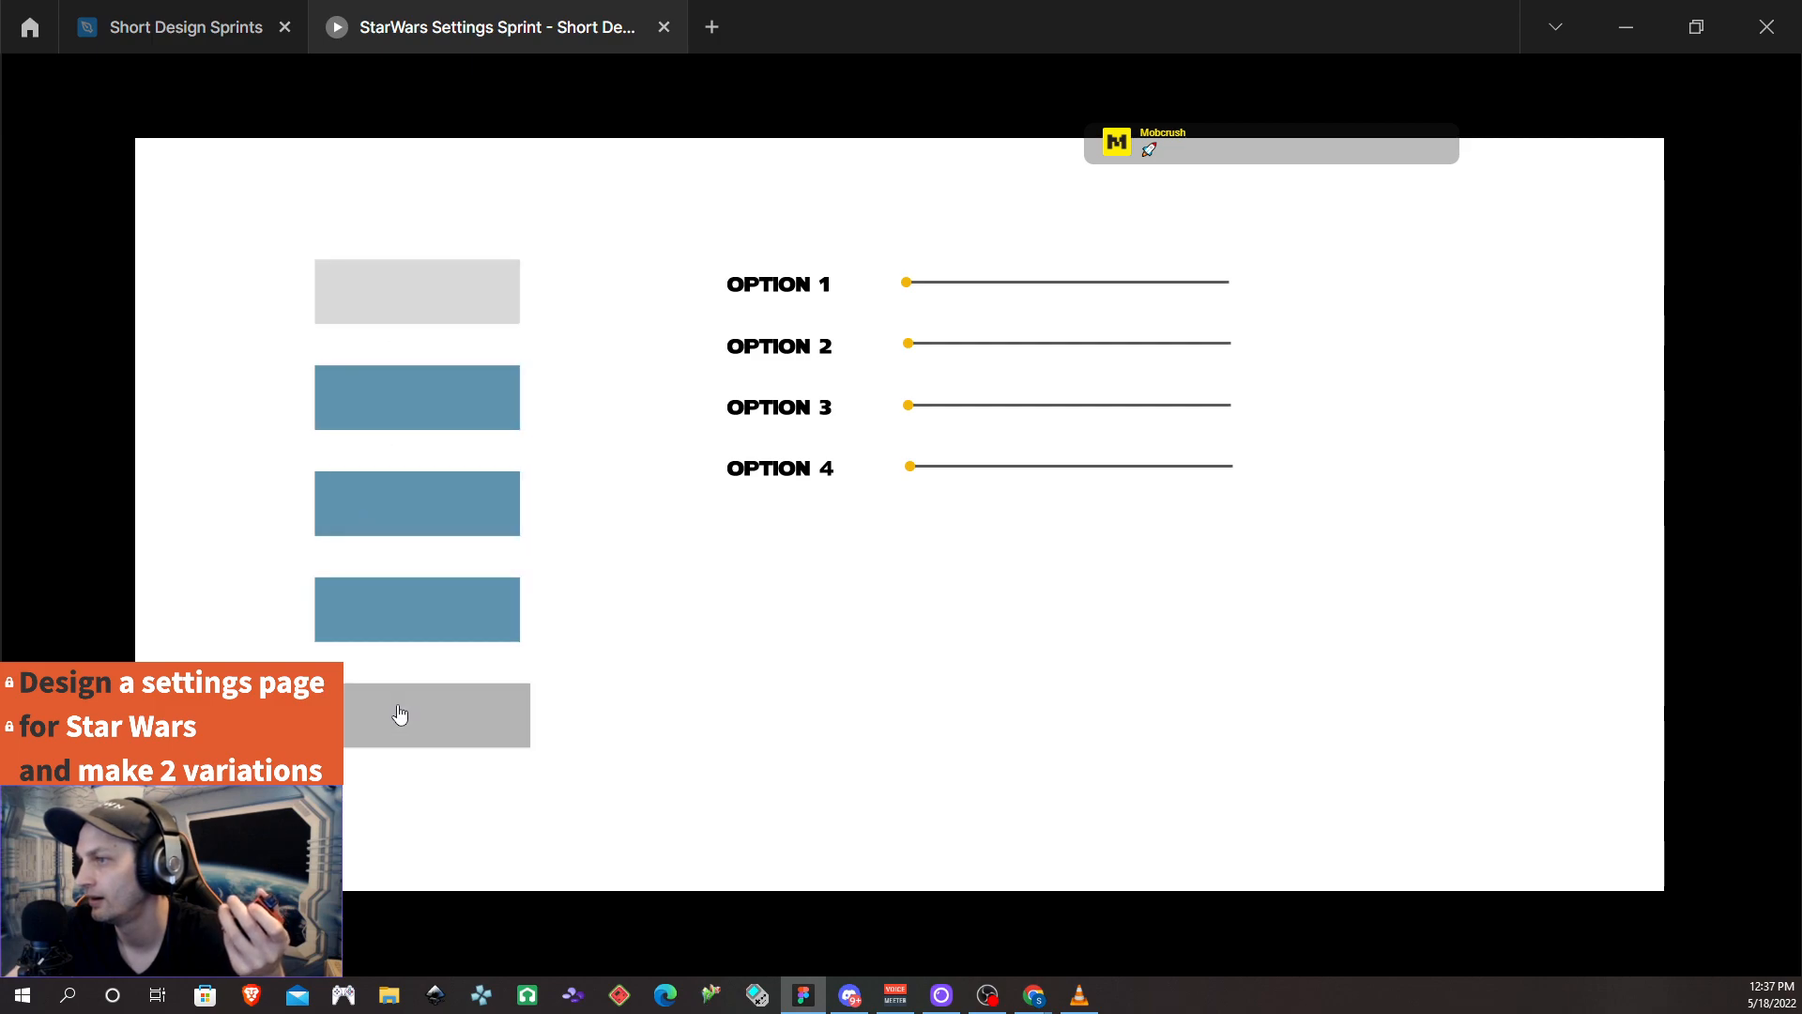
{"action": "left_click", "coordinate": [398, 308]}
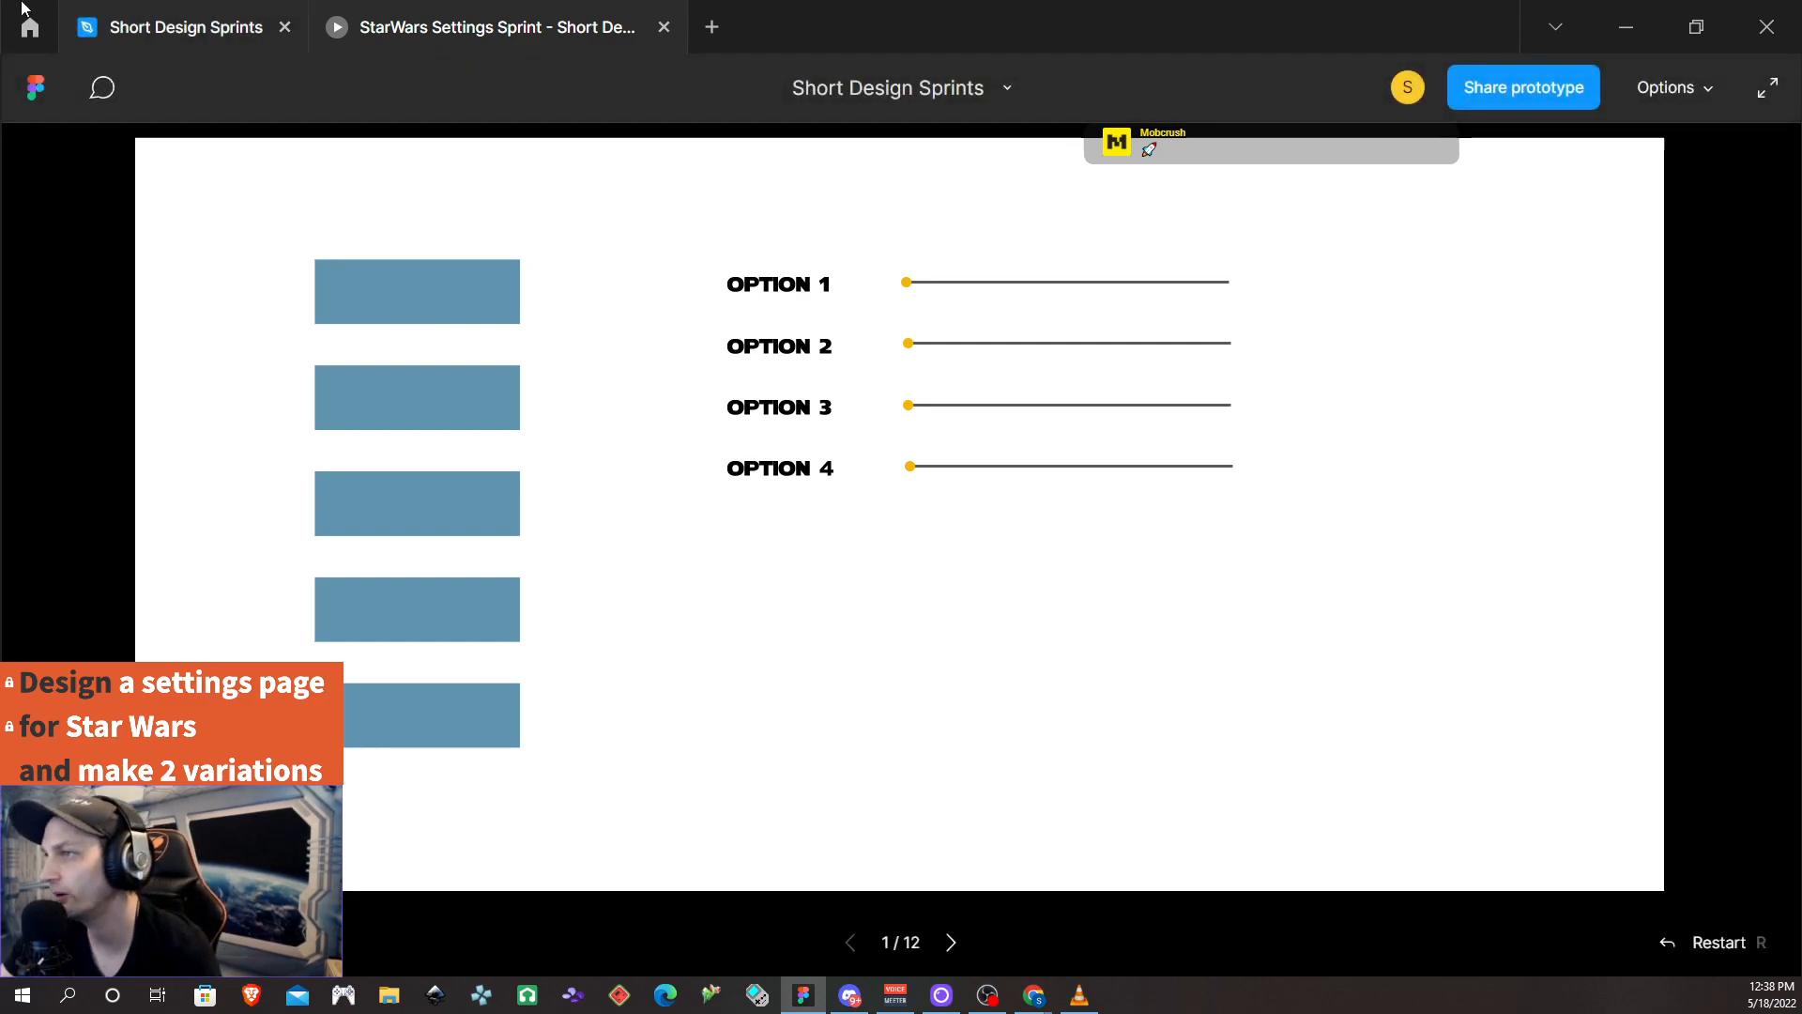
Return to the design file and examine the interaction connections leading to and from the Third Selection variant
{"action": "left_click", "coordinate": [179, 26]}
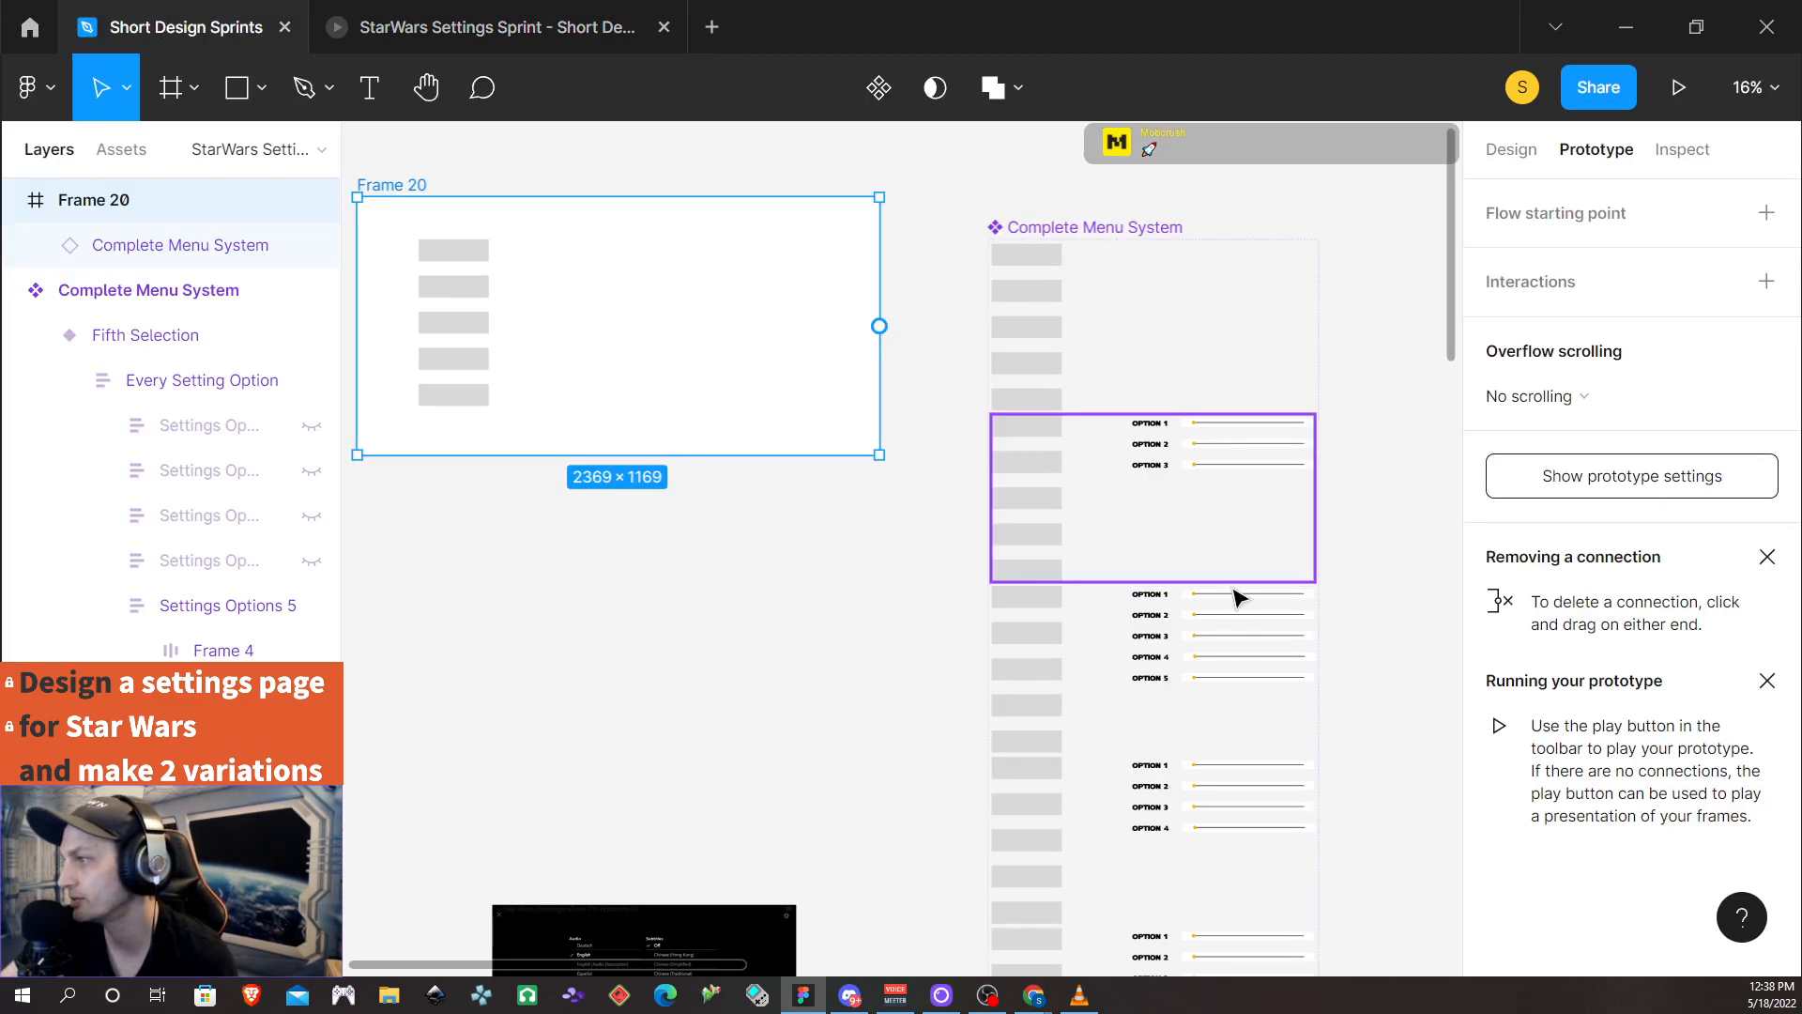
{"action": "scroll", "coordinate": [1230, 657], "scroll_direction": "down", "scroll_amount": 1}
{"action": "left_click", "coordinate": [1221, 765]}
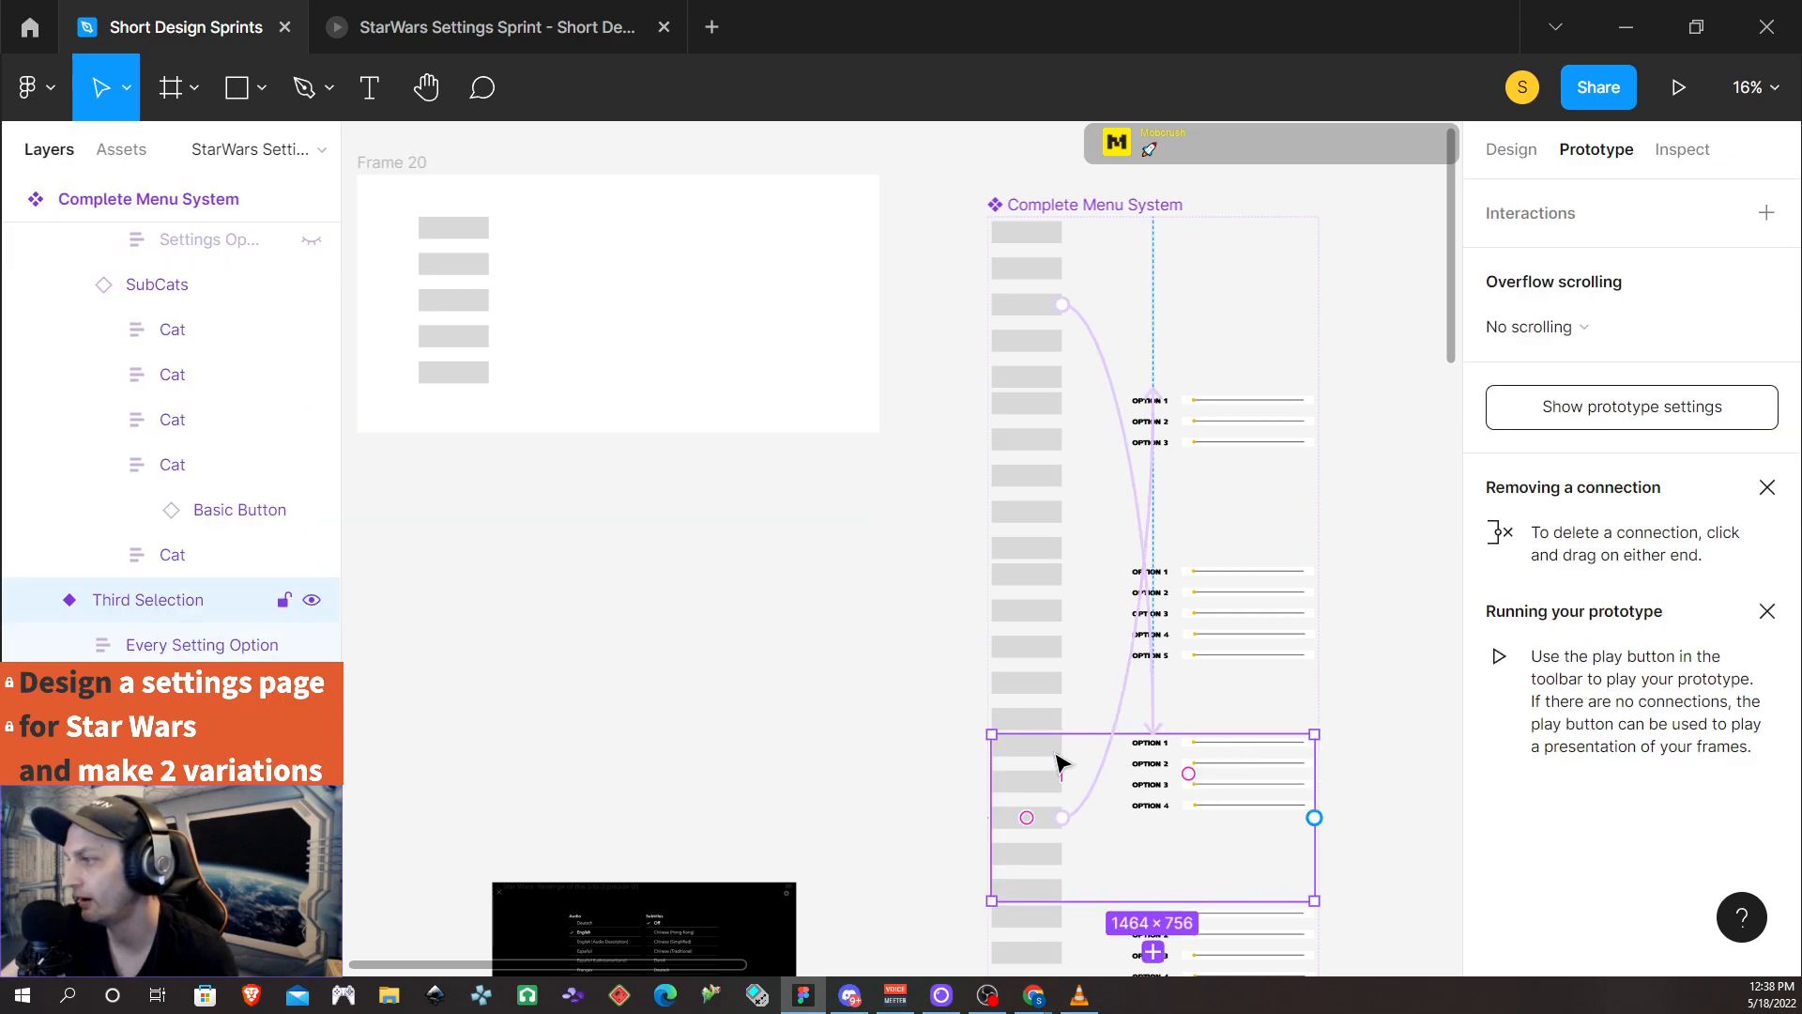
{"action": "left_click_drag", "start_coordinate": [1095, 784], "coordinate": [1153, 722]}
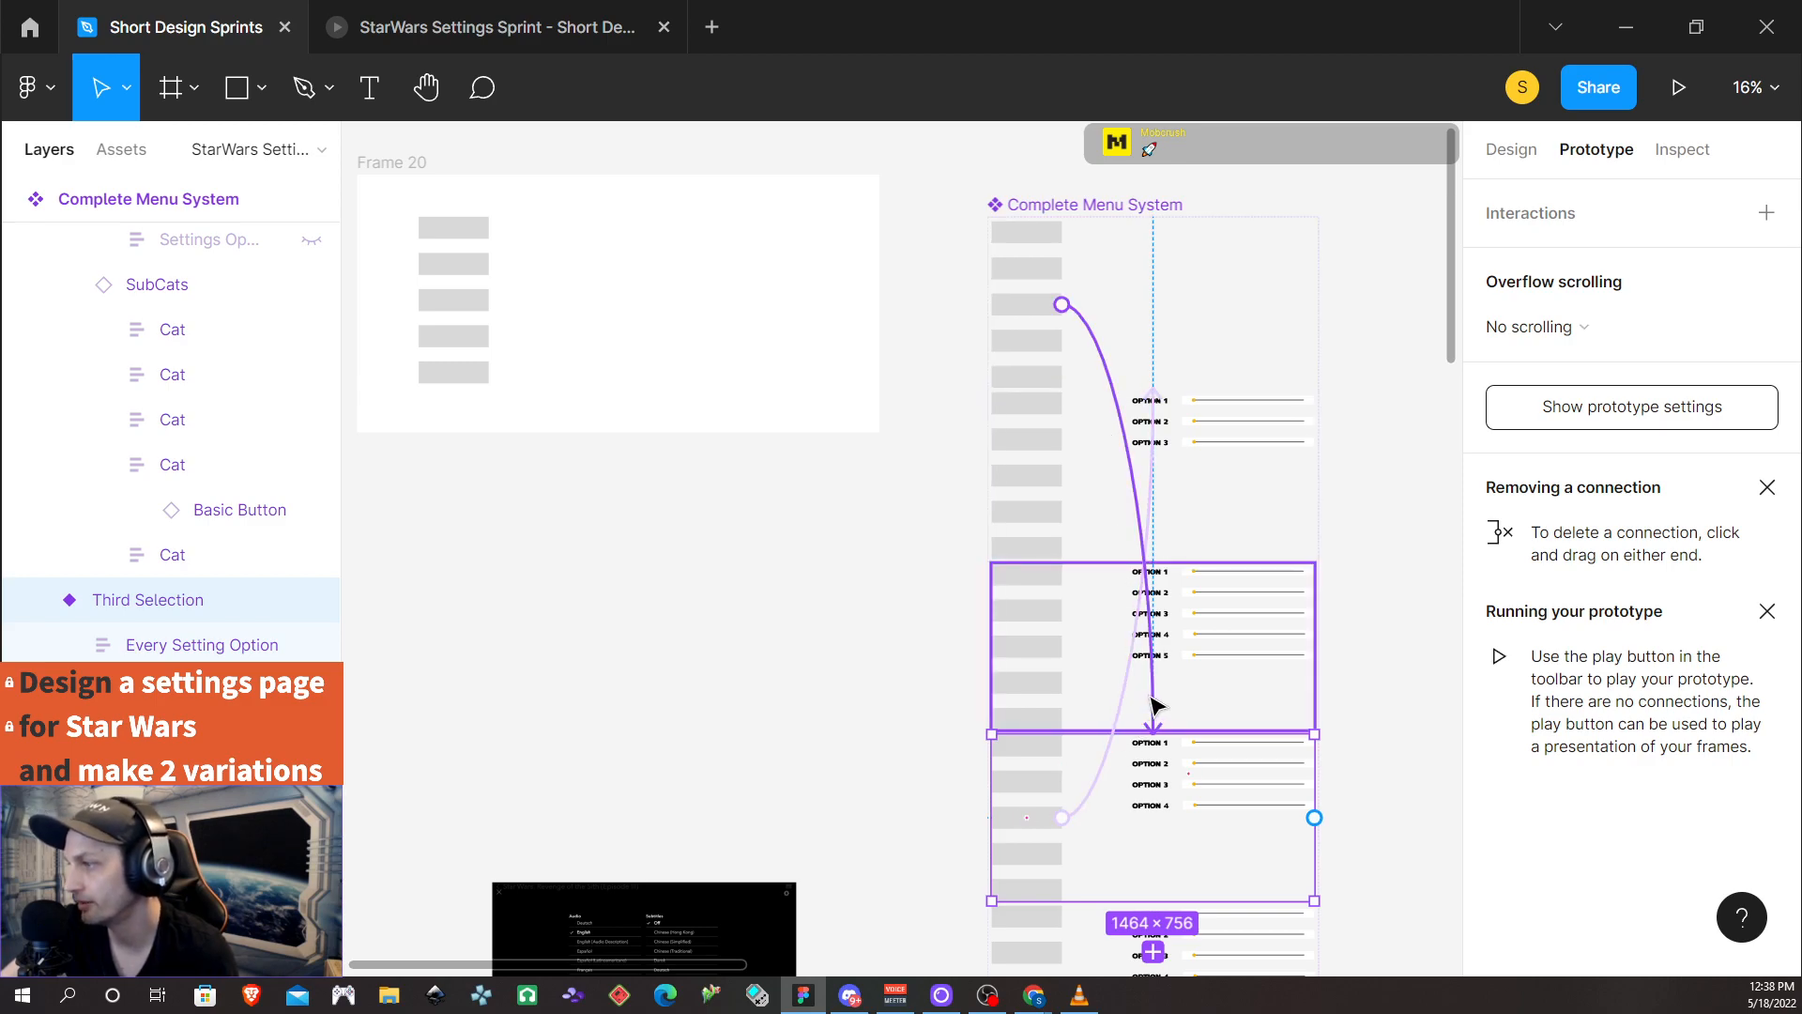
Examine the variants of the Complete Menu System component set and the connections to and from Third Selection
{"action": "left_click_drag", "start_coordinate": [1155, 706], "coordinate": [1154, 713]}
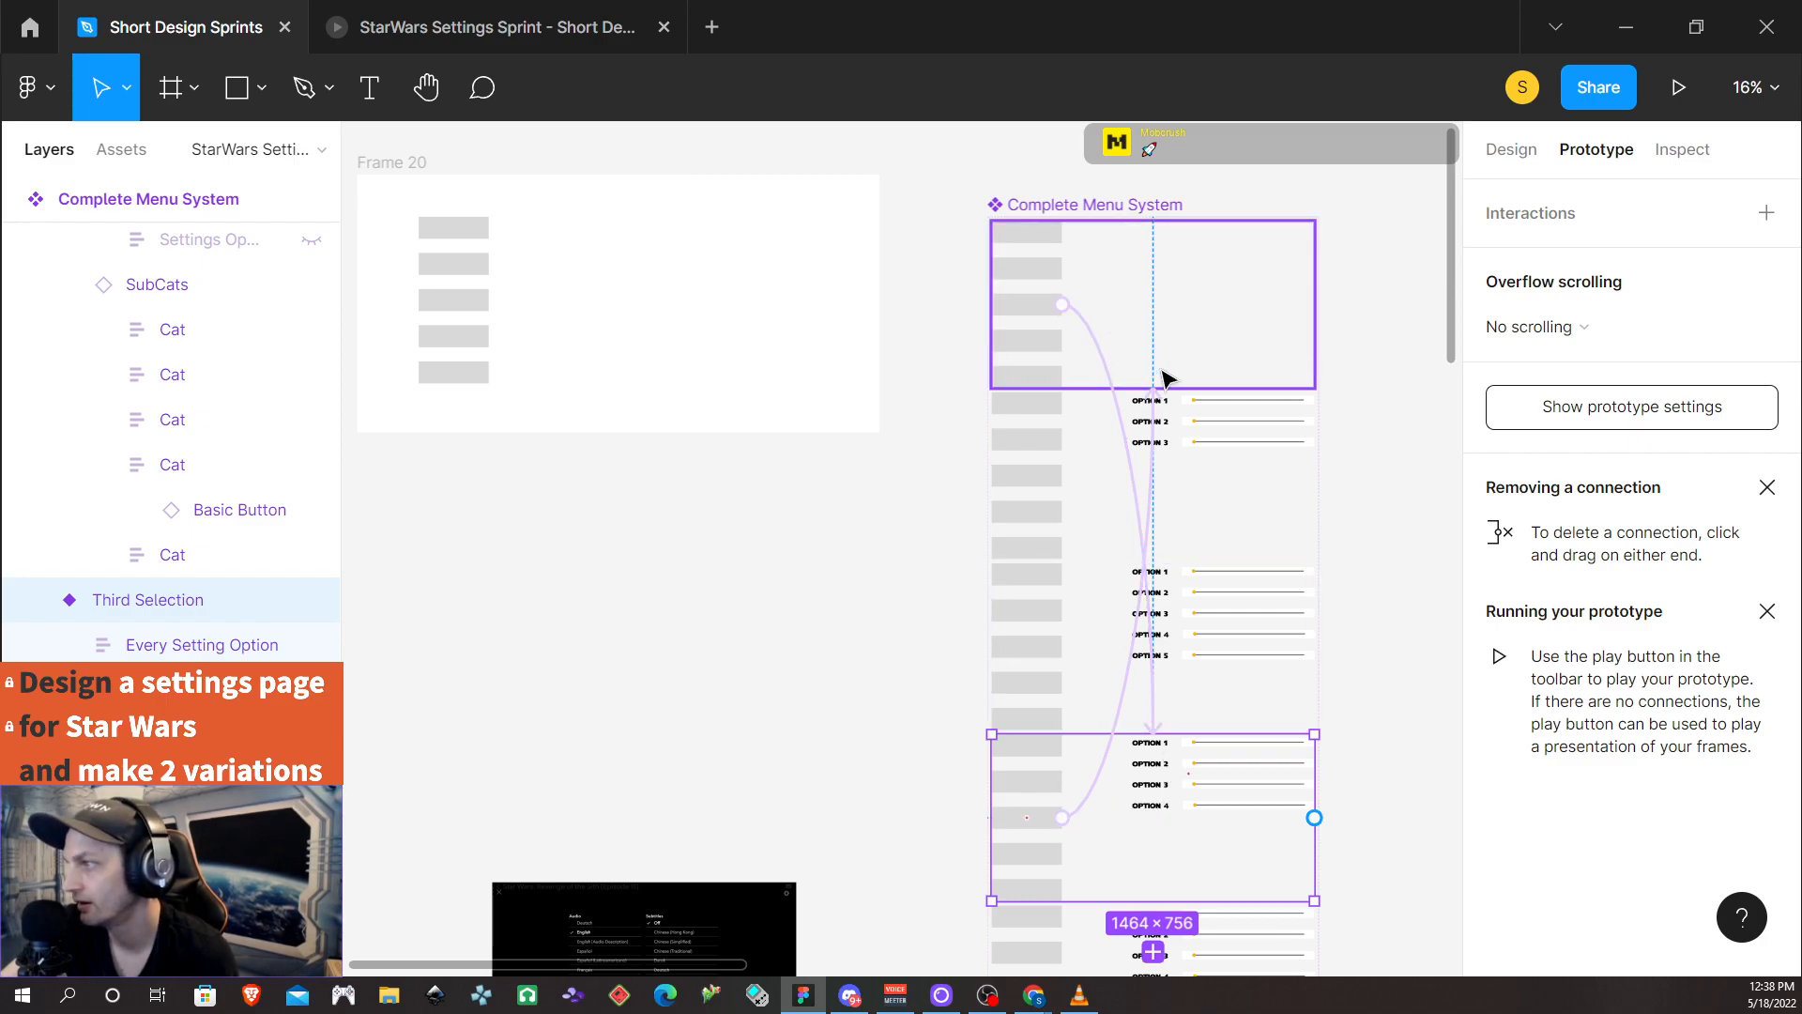
{"action": "scroll", "coordinate": [1196, 686], "scroll_direction": "up", "scroll_amount": 1}
{"action": "scroll", "coordinate": [1200, 681], "scroll_direction": "up", "scroll_amount": 3}
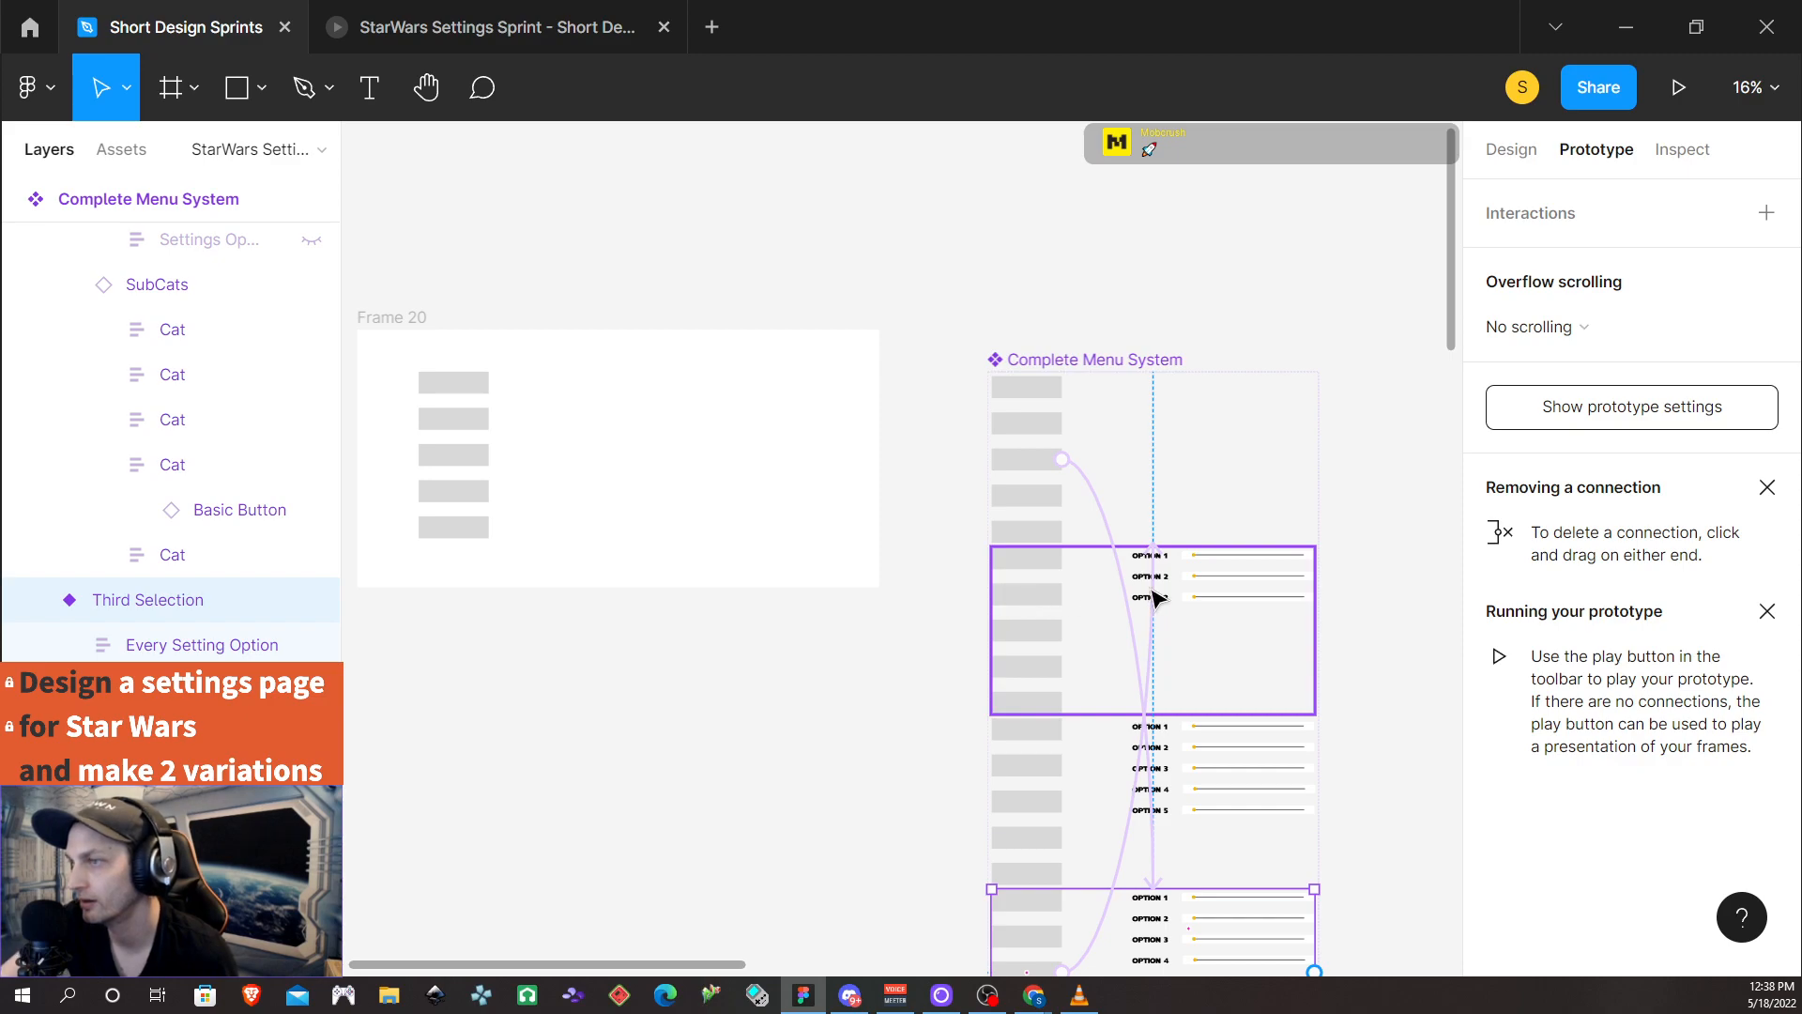
{"action": "scroll", "coordinate": [1280, 700], "scroll_direction": "down", "scroll_amount": 2}
{"action": "scroll", "coordinate": [1258, 490], "scroll_direction": "down", "scroll_amount": 2}
{"action": "scroll", "coordinate": [1183, 736], "scroll_direction": "down", "scroll_amount": 2}
{"action": "scroll", "coordinate": [1199, 757], "scroll_direction": "down", "scroll_amount": 2}
{"action": "scroll", "coordinate": [1217, 769], "scroll_direction": "down", "scroll_amount": 1}
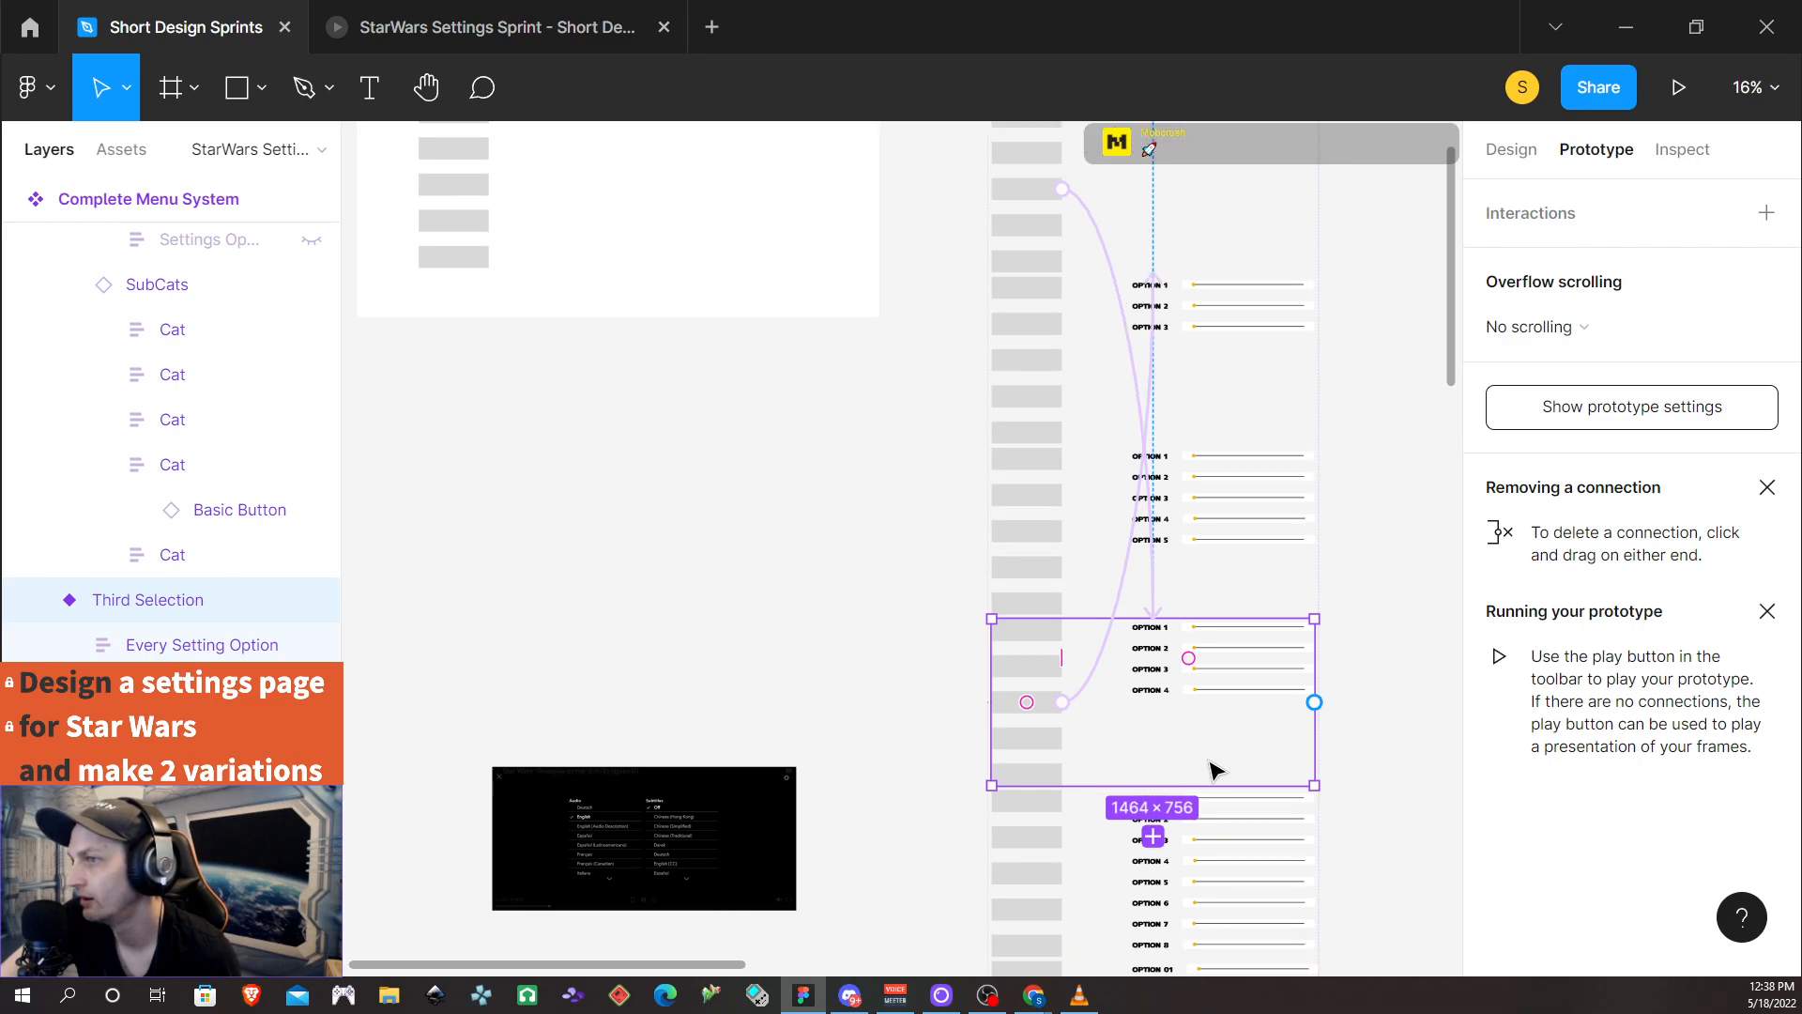
{"action": "scroll", "coordinate": [691, 346], "scroll_direction": "up", "scroll_amount": 4}
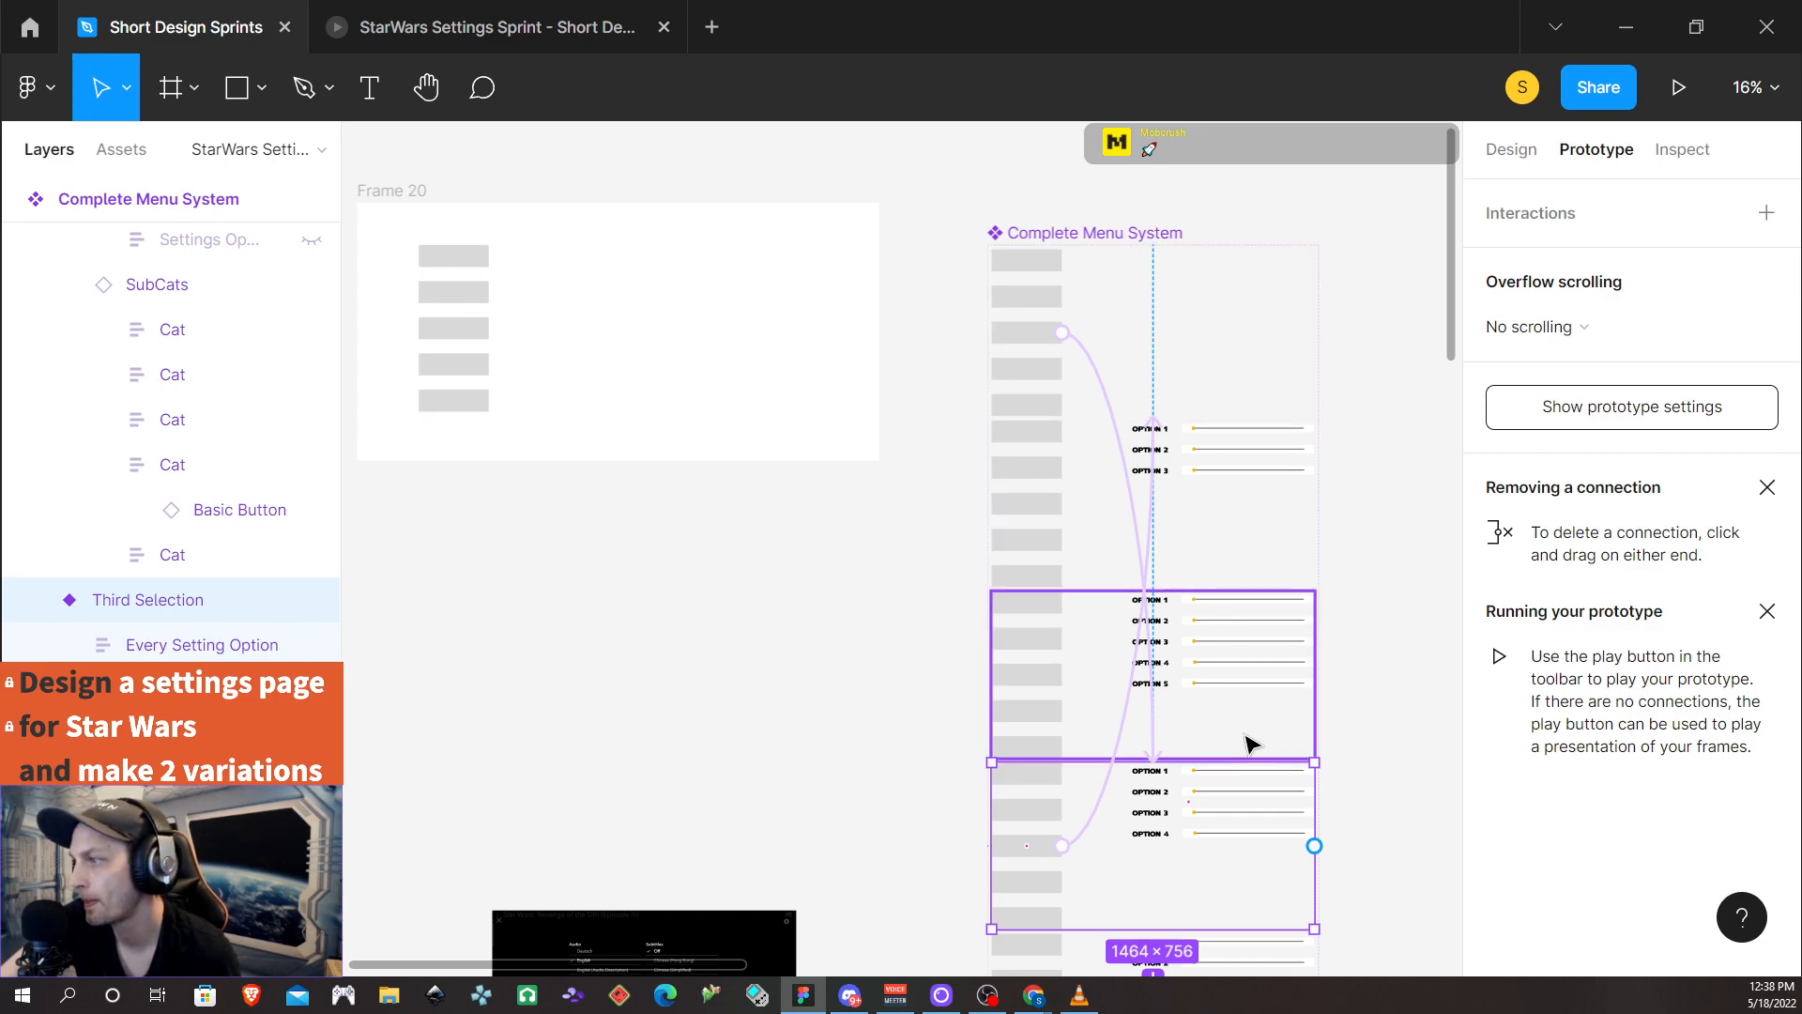
{"action": "scroll", "coordinate": [1252, 740], "scroll_direction": "down", "scroll_amount": 5}
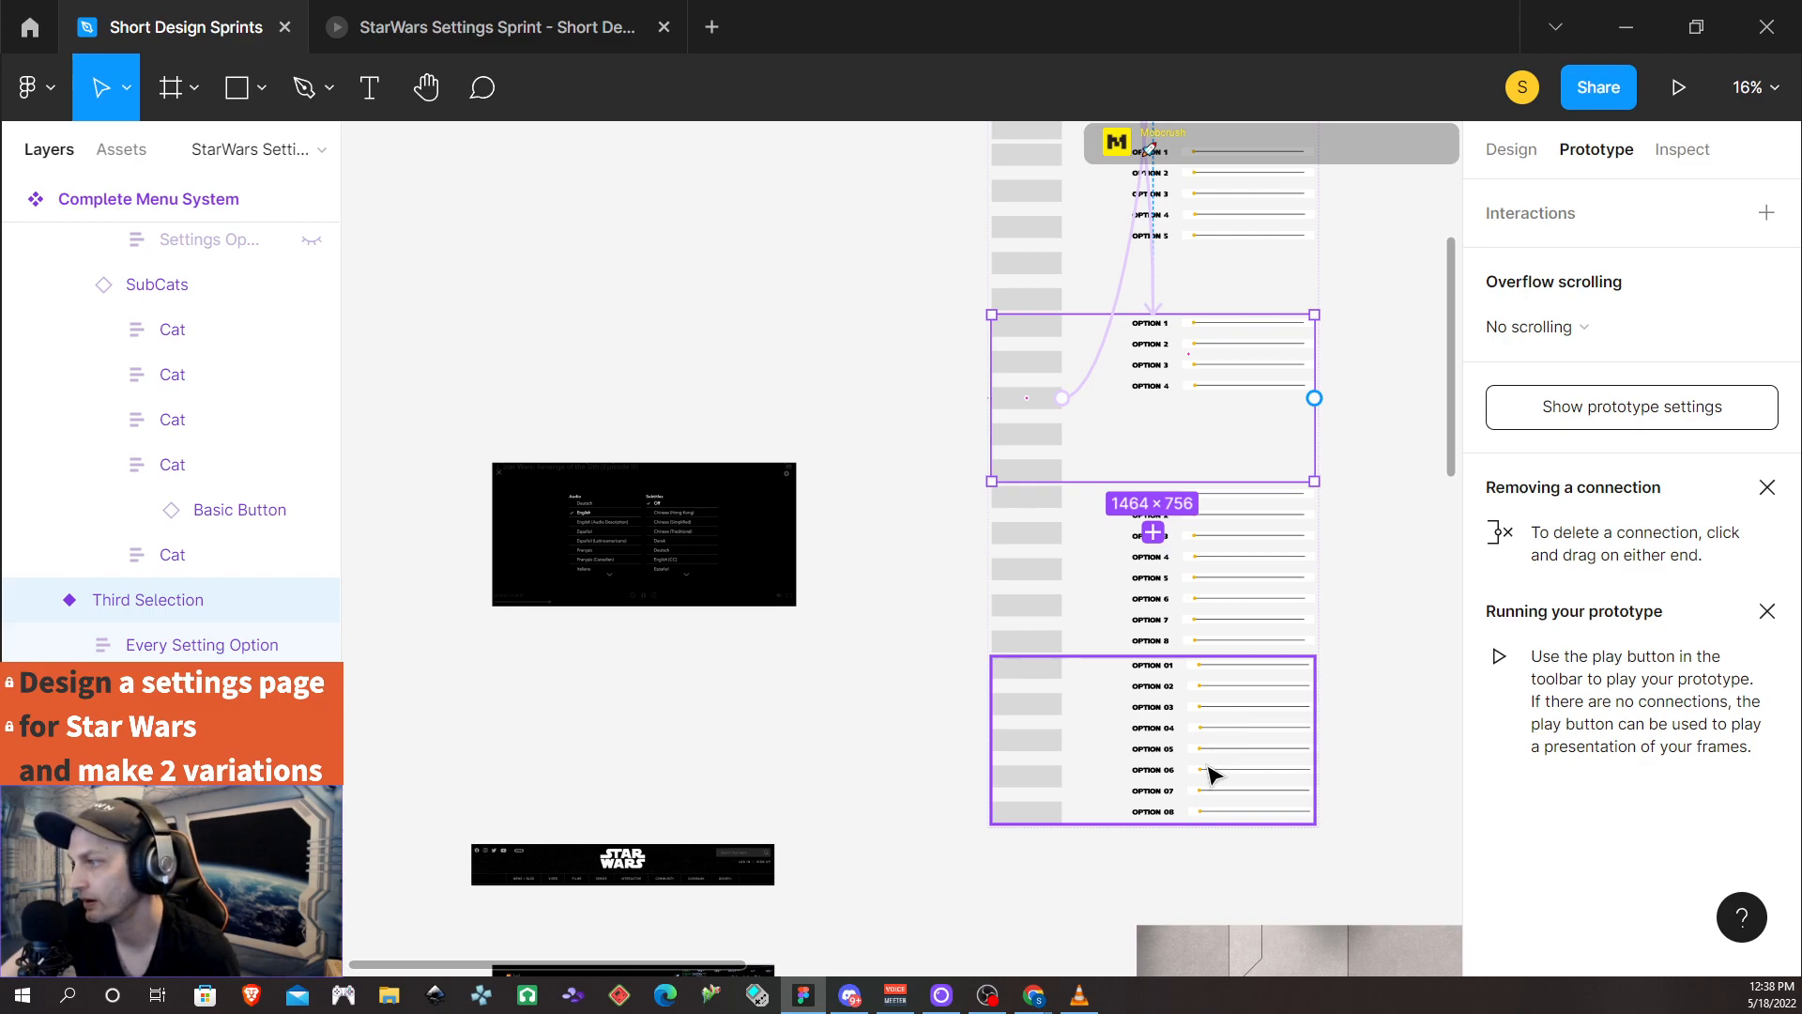
{"action": "scroll", "coordinate": [688, 500], "scroll_direction": "up", "scroll_amount": 5}
Replace the menu instance in Frame 20 with a copy of the Fifth Selection variant
{"action": "left_click", "coordinate": [503, 326]}
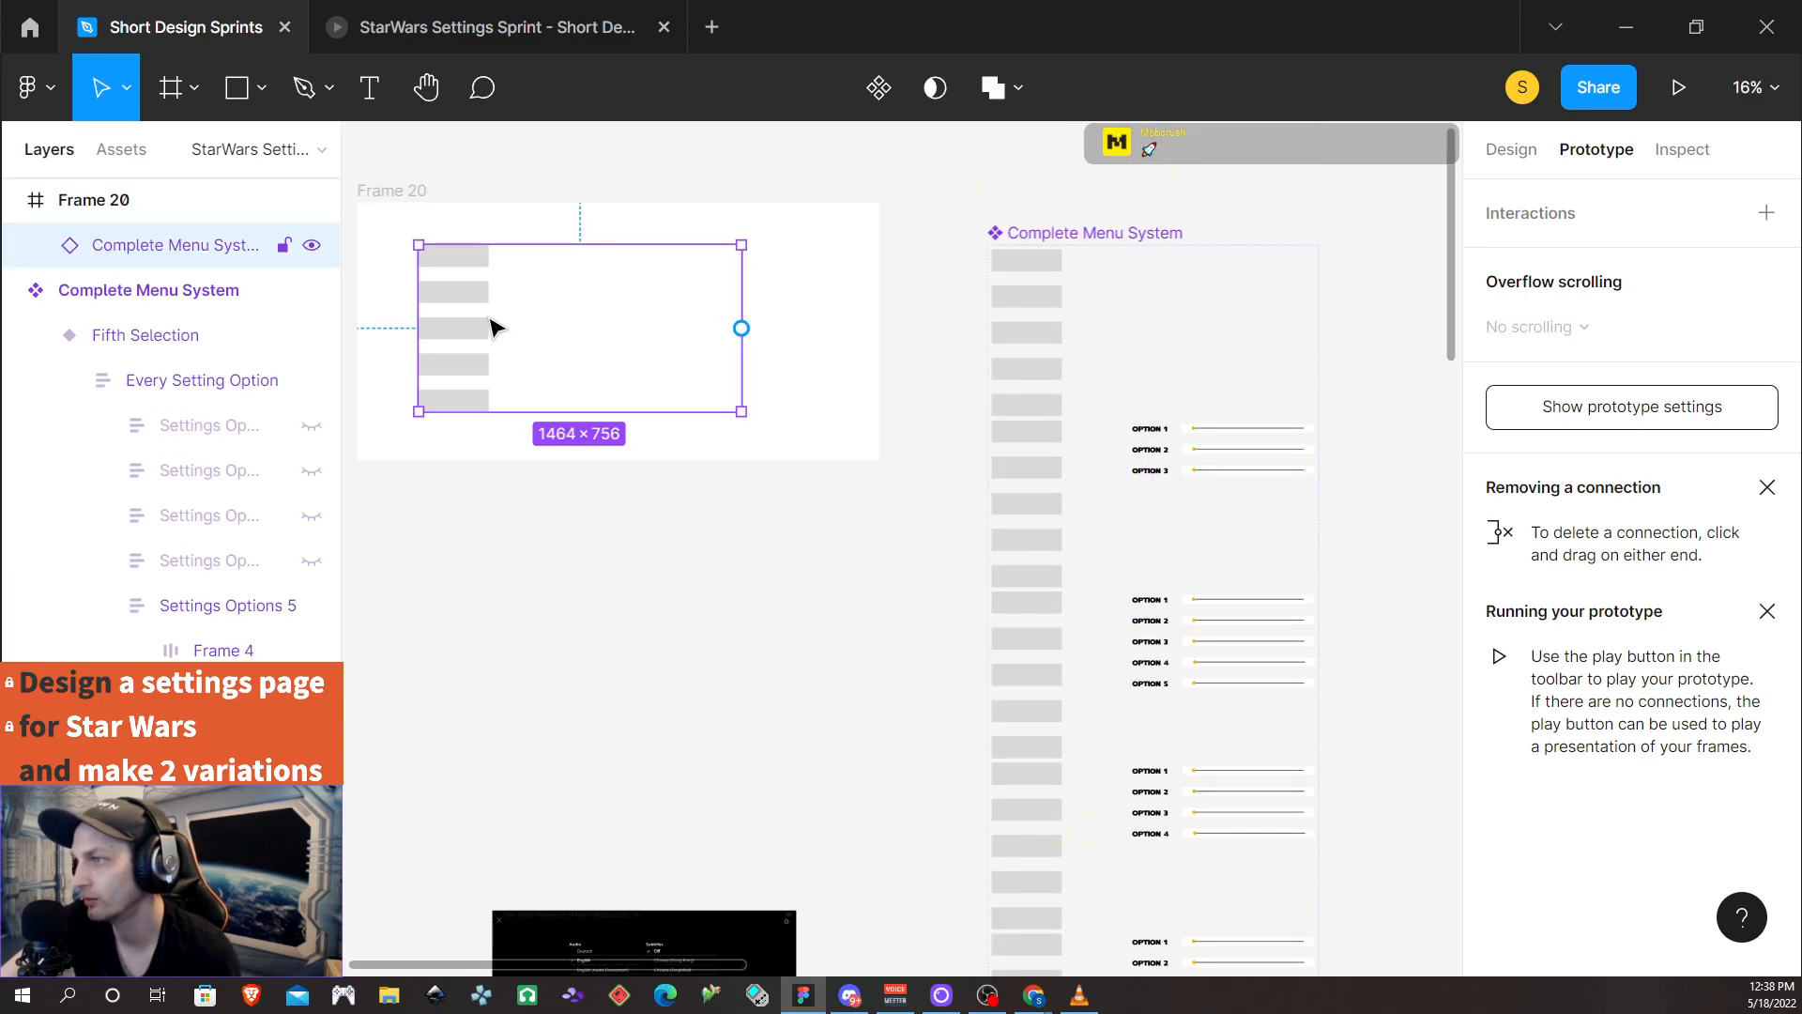
{"action": "key", "text": "Delete"}
{"action": "key", "text": "Escape"}
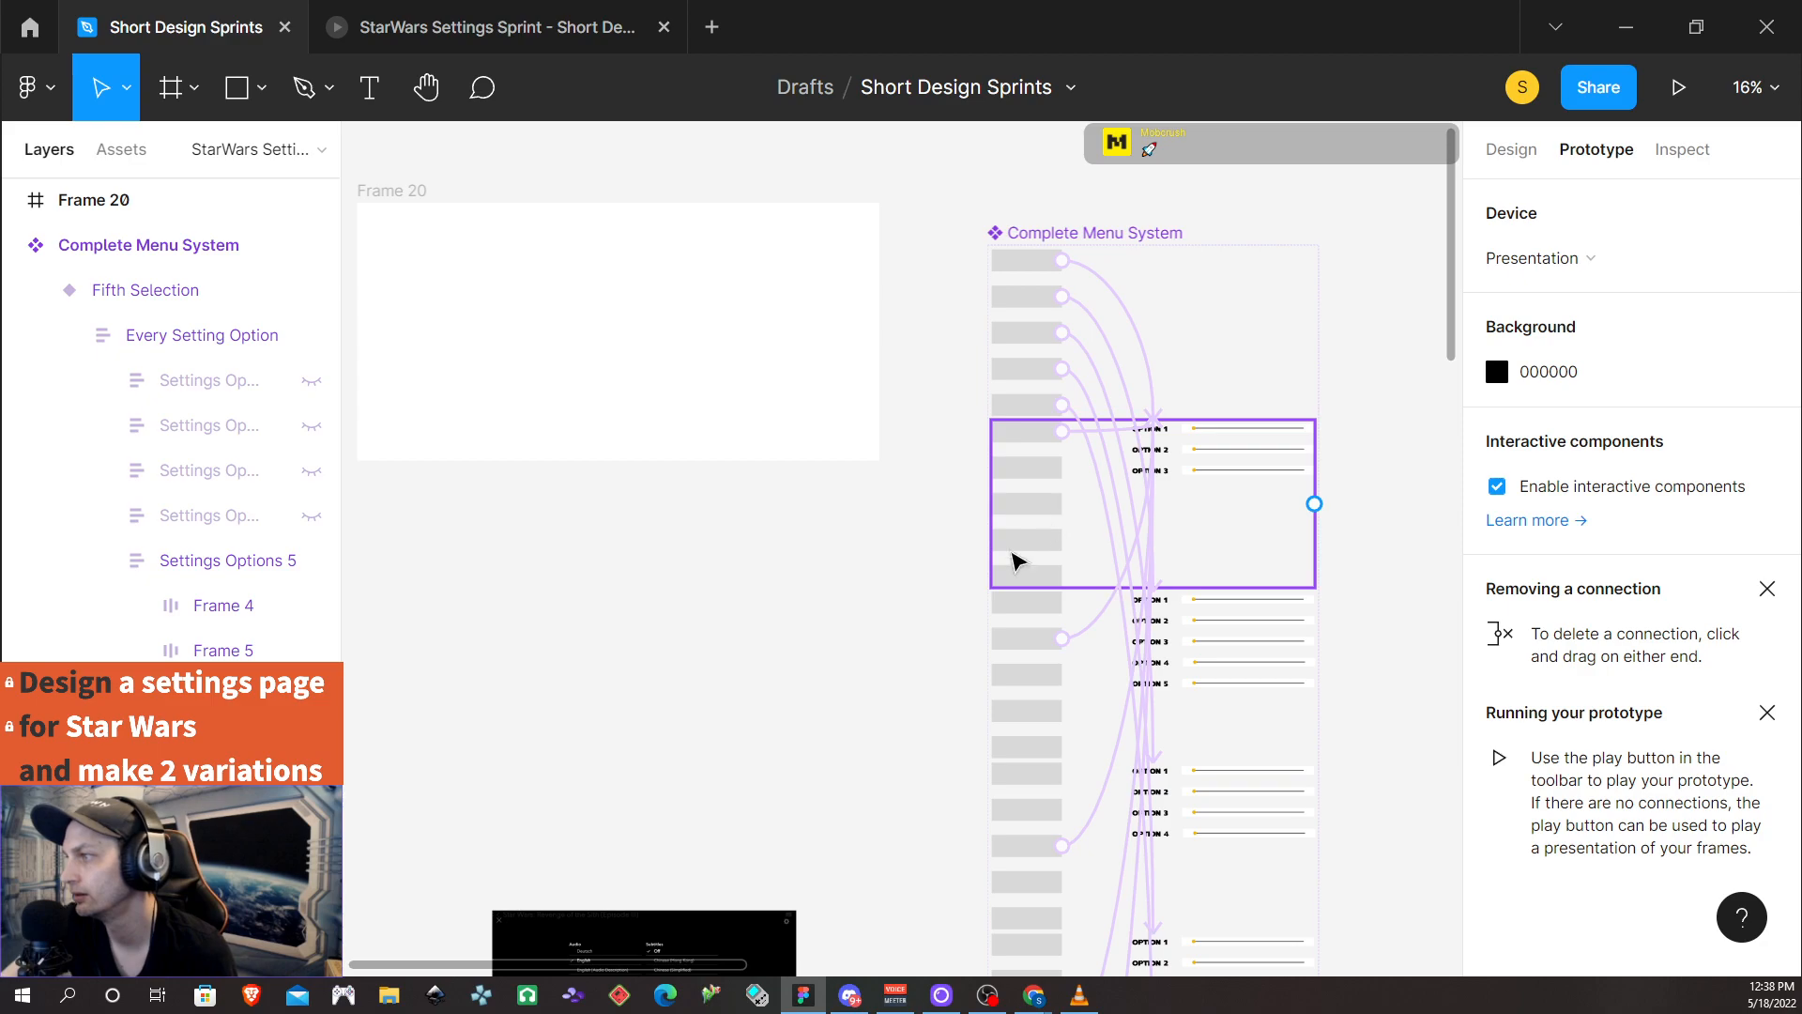
{"action": "scroll", "coordinate": [913, 644], "scroll_direction": "down", "scroll_amount": 5}
{"action": "left_click", "coordinate": [1107, 728]}
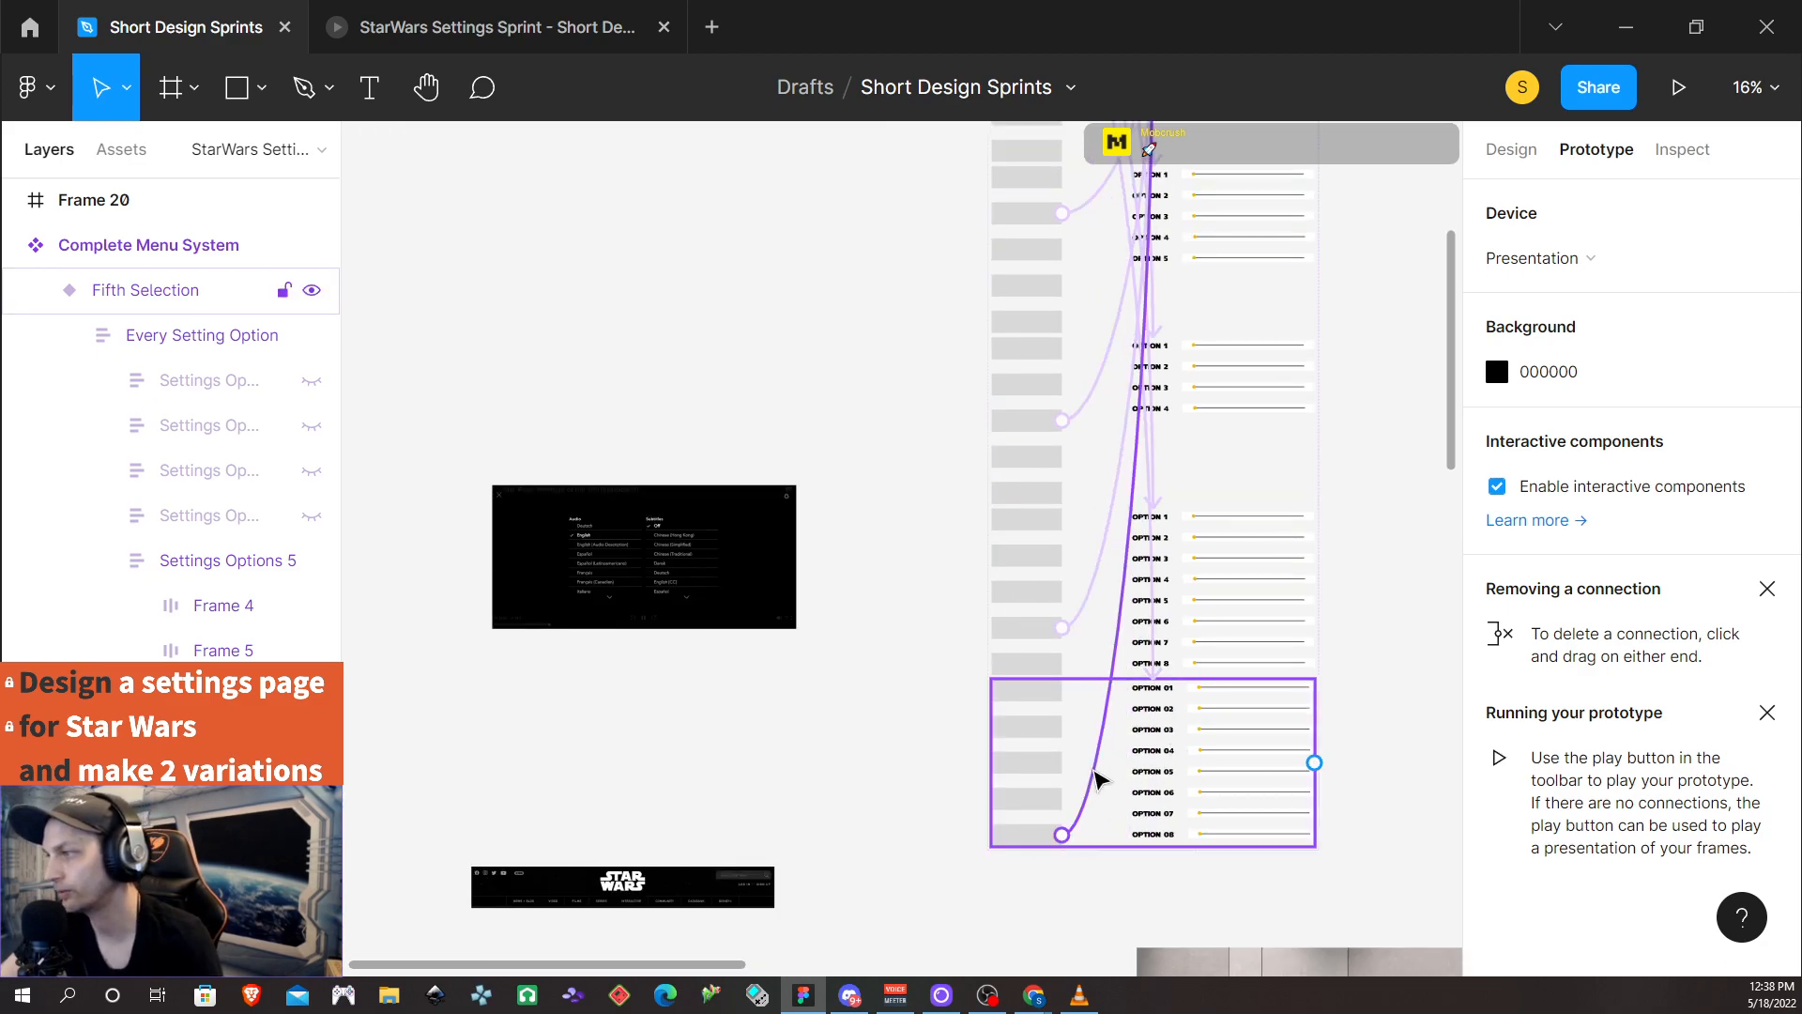
{"action": "left_click_drag", "start_coordinate": [1120, 769], "coordinate": [915, 369]}
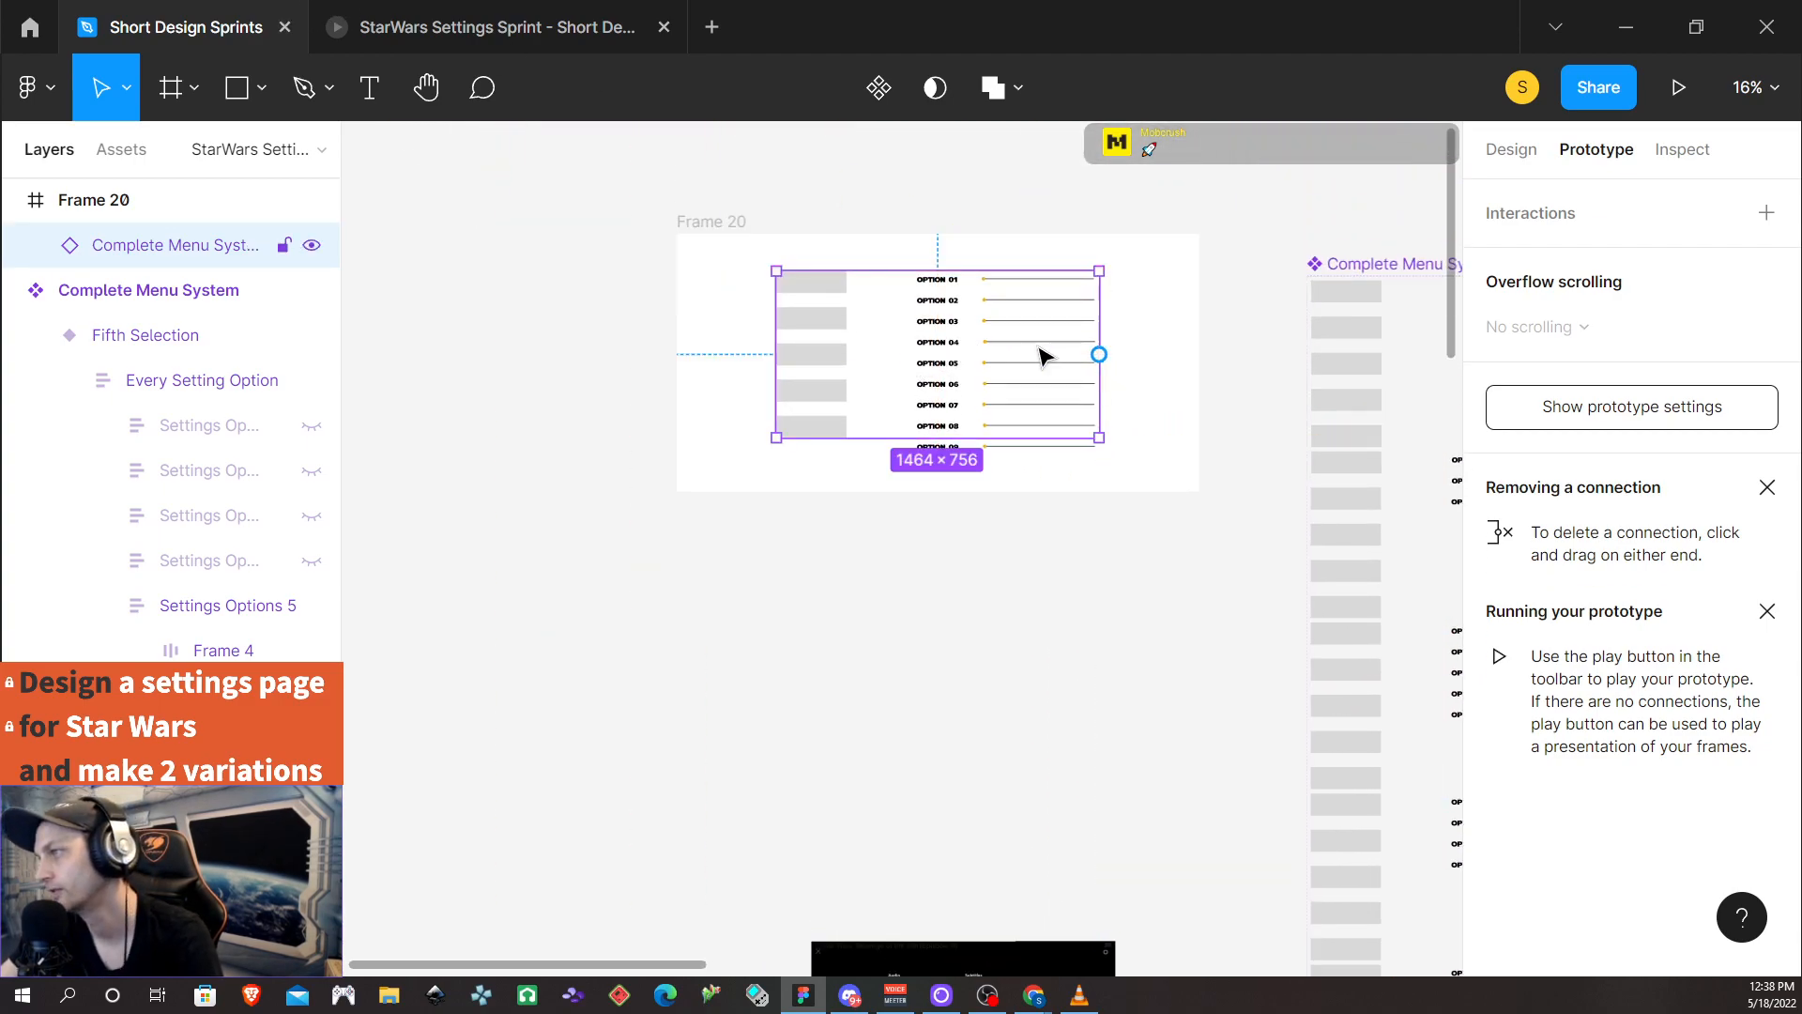
Close the old prototype preview, relaunch it from Frame 20, and test scrolling through the long option list
{"action": "left_click", "coordinate": [1153, 346]}
{"action": "left_click", "coordinate": [741, 222]}
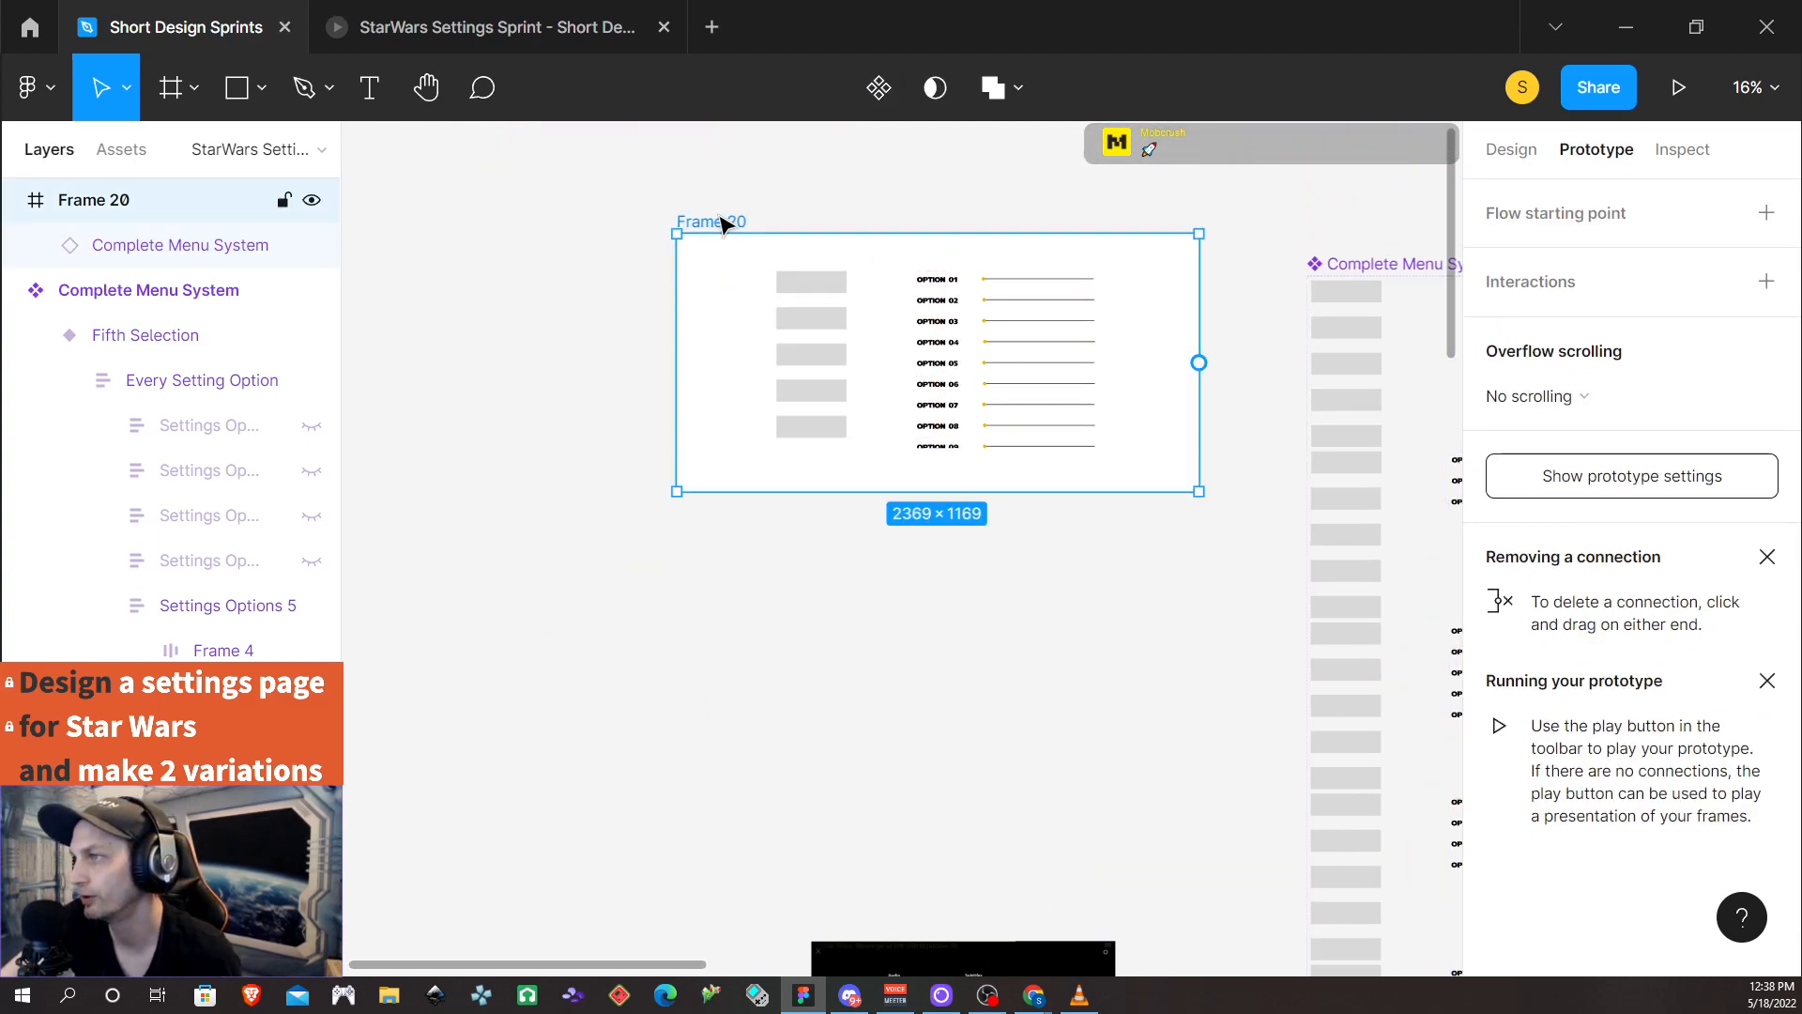
{"action": "left_click", "coordinate": [662, 28]}
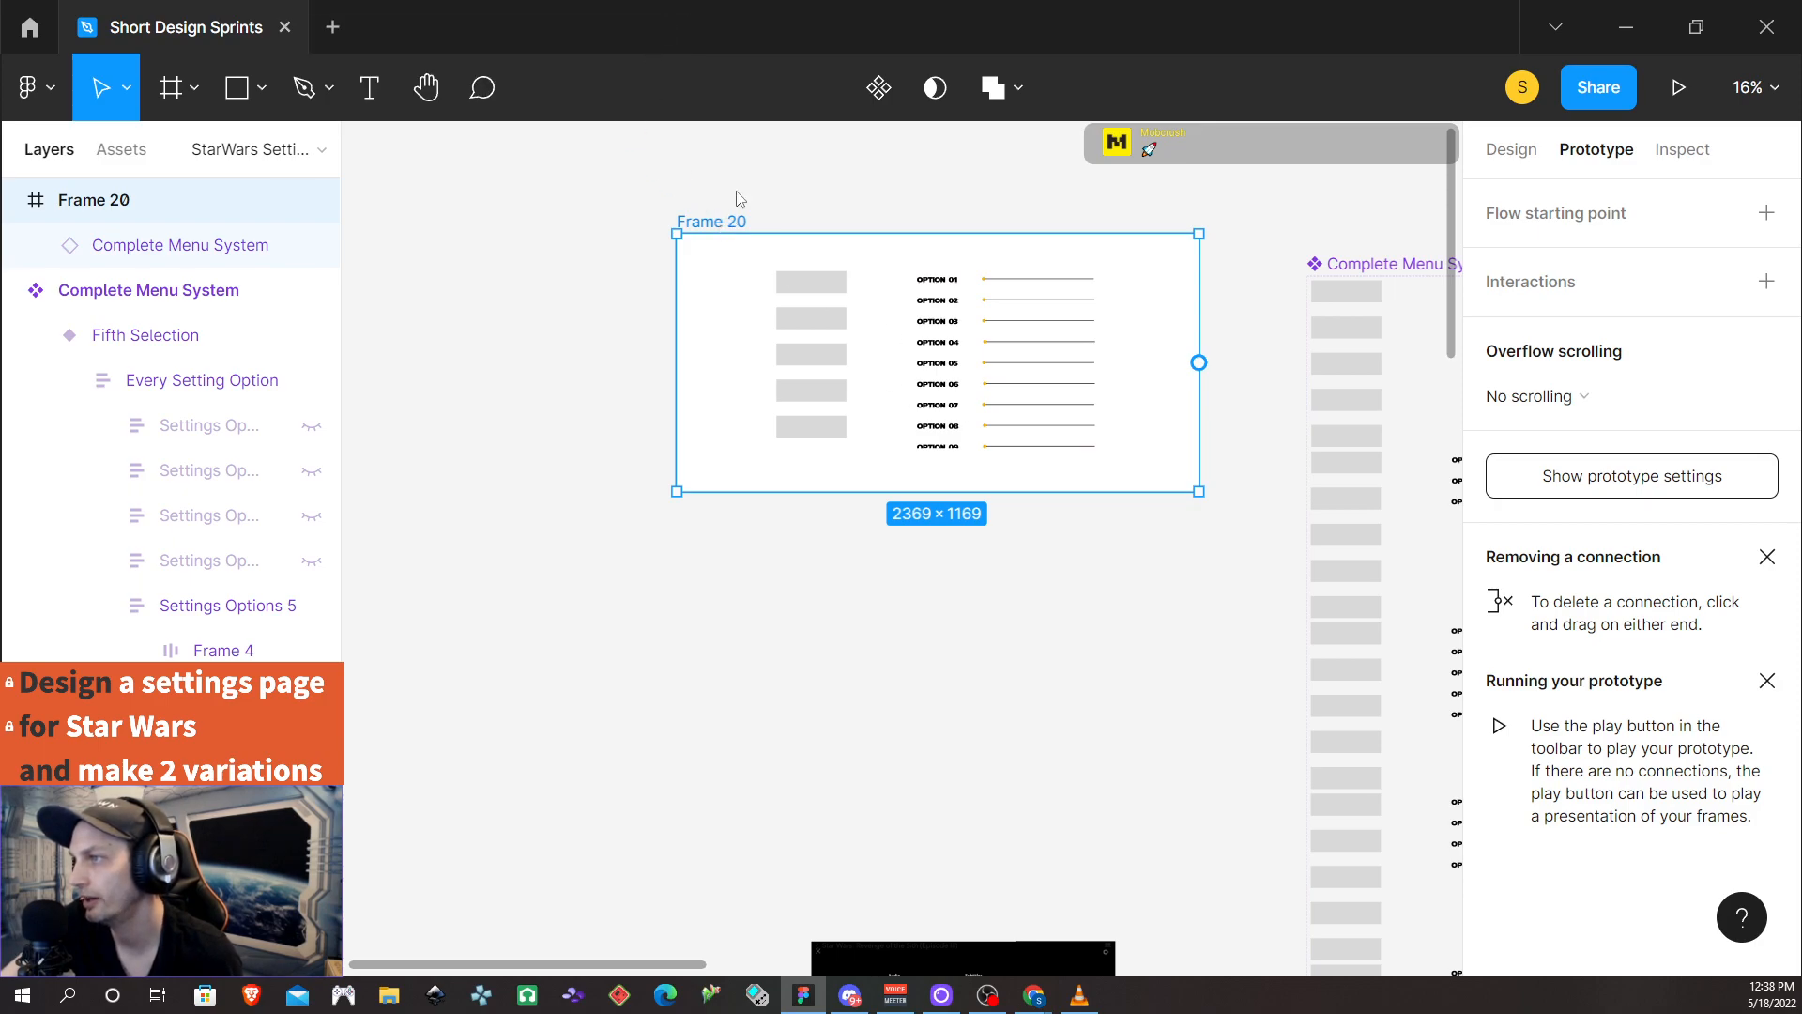
{"action": "left_click", "coordinate": [1680, 88]}
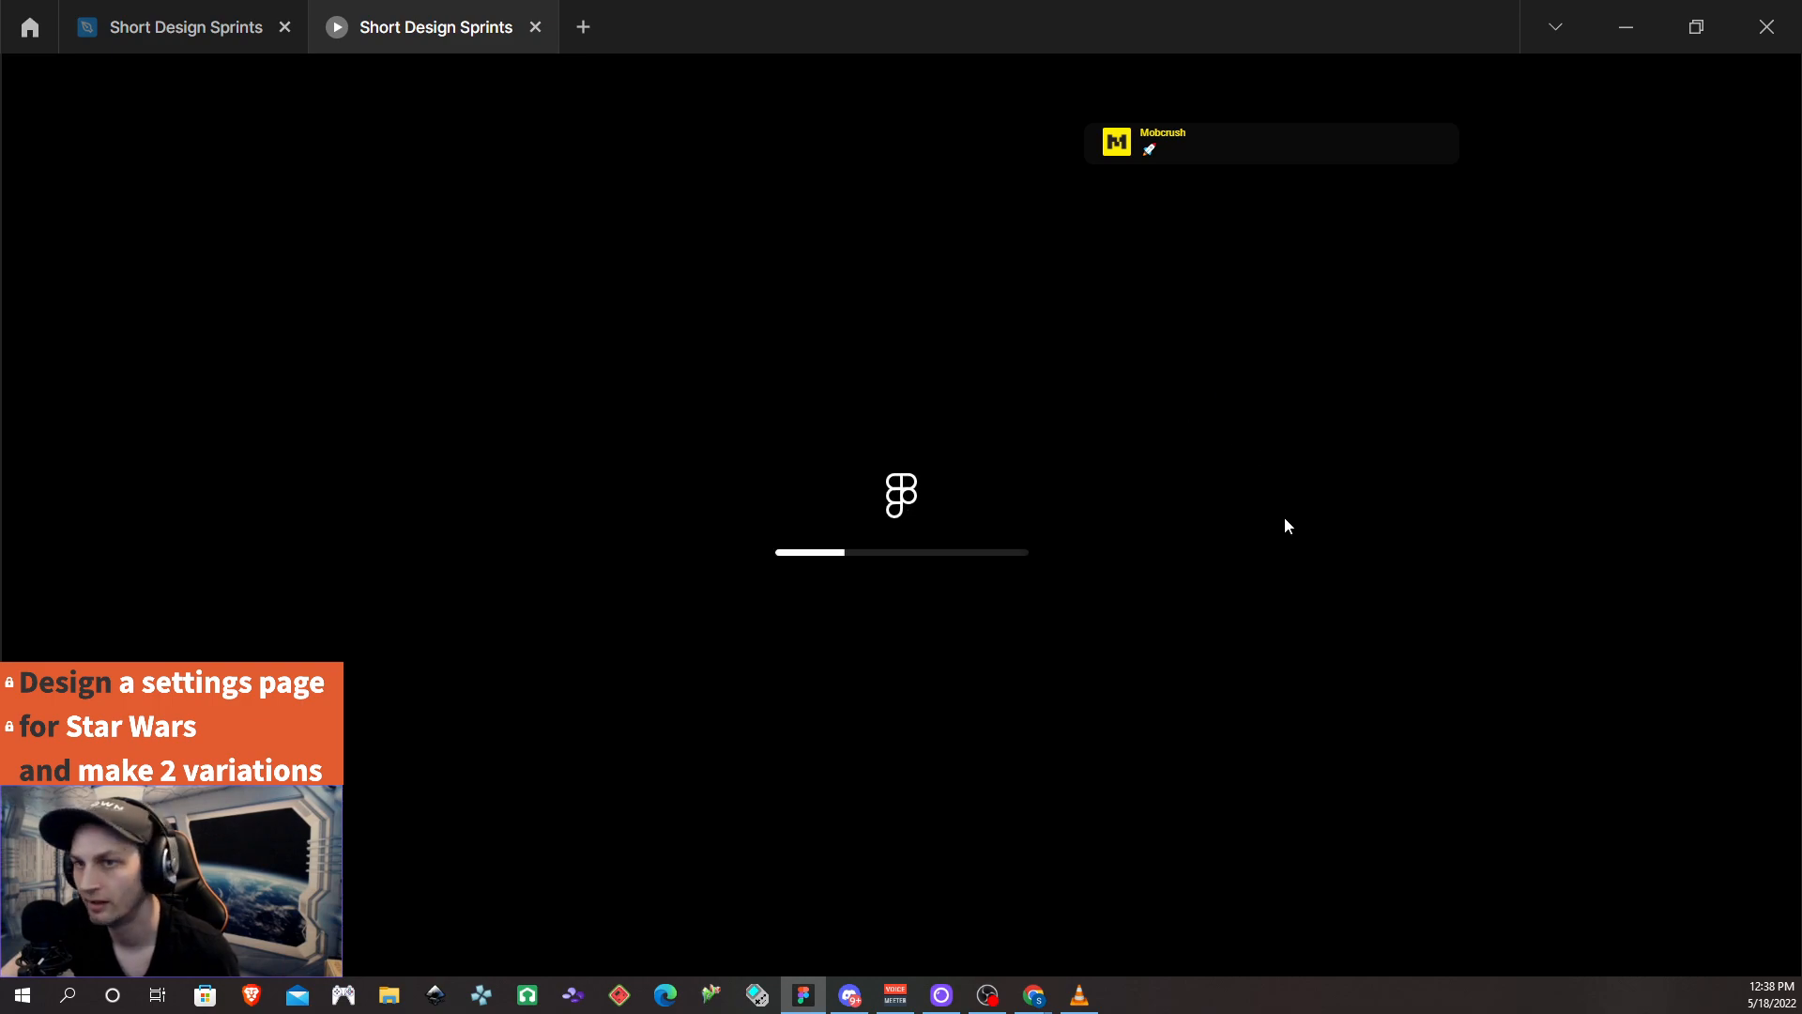
{"action": "scroll", "coordinate": [1197, 523], "scroll_direction": "down", "scroll_amount": 5}
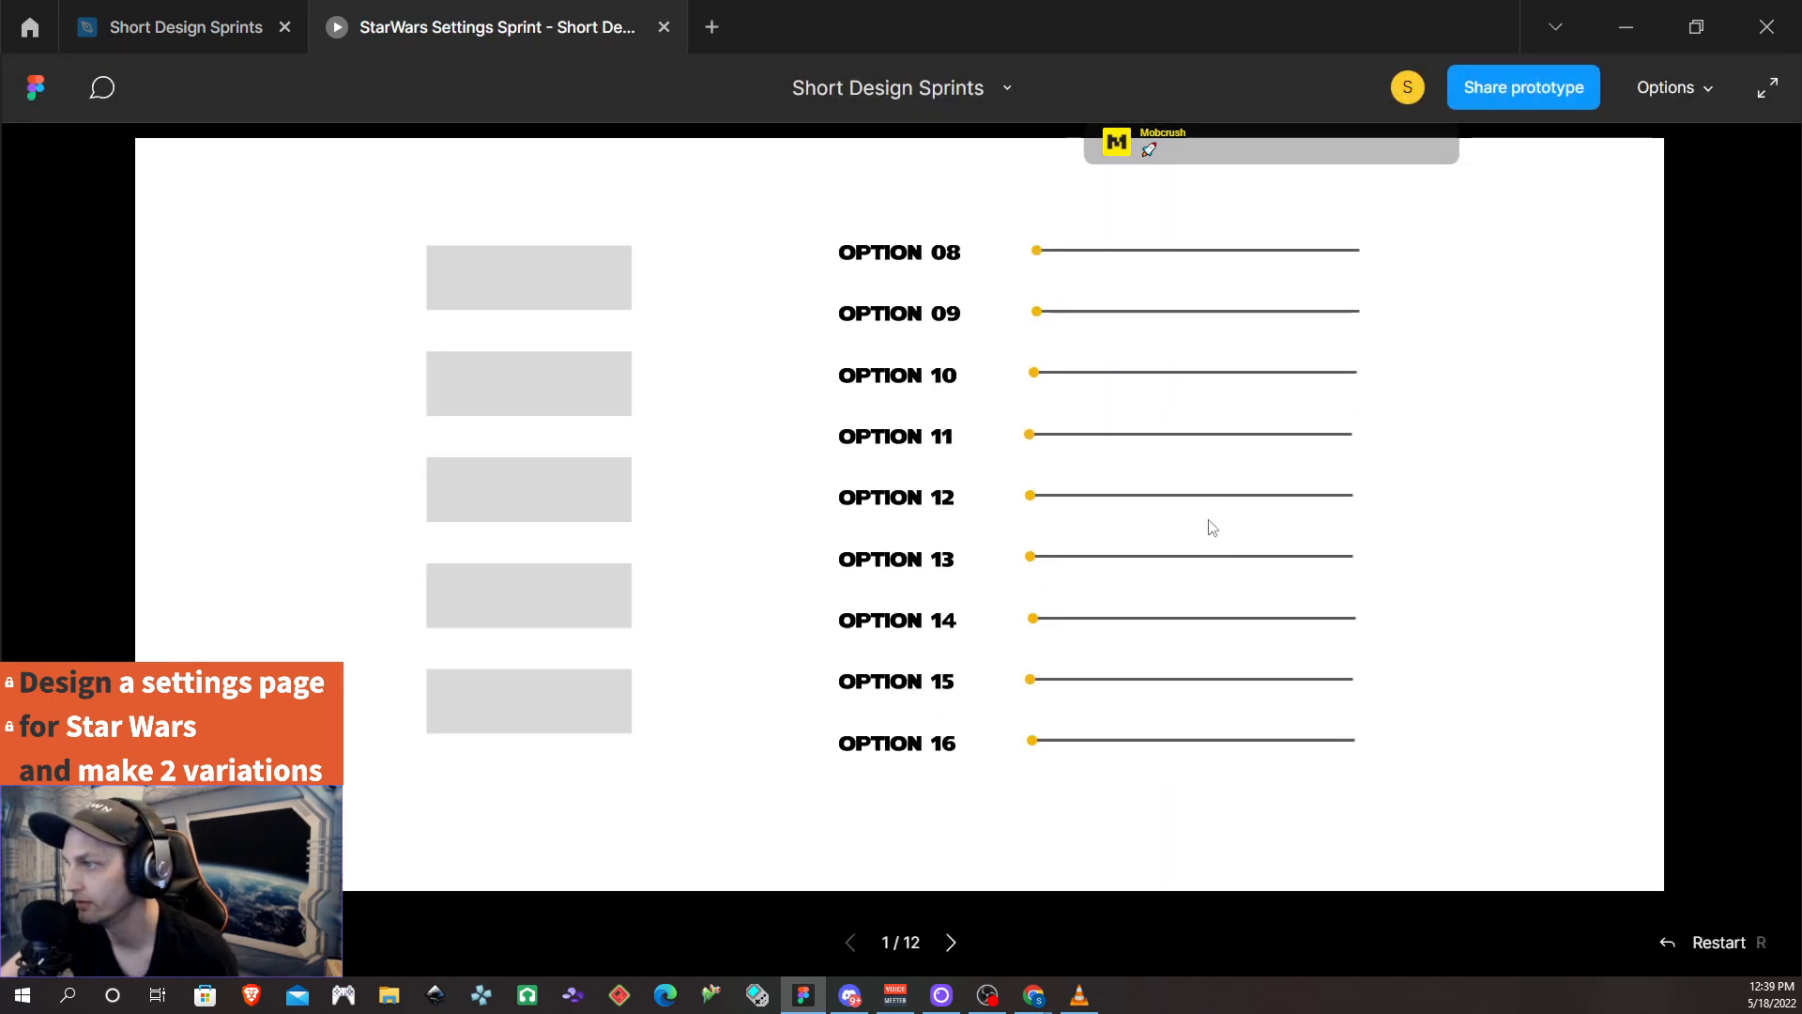
{"action": "scroll", "coordinate": [1203, 531], "scroll_direction": "up", "scroll_amount": 5}
{"action": "scroll", "coordinate": [1183, 533], "scroll_direction": "down", "scroll_amount": 3}
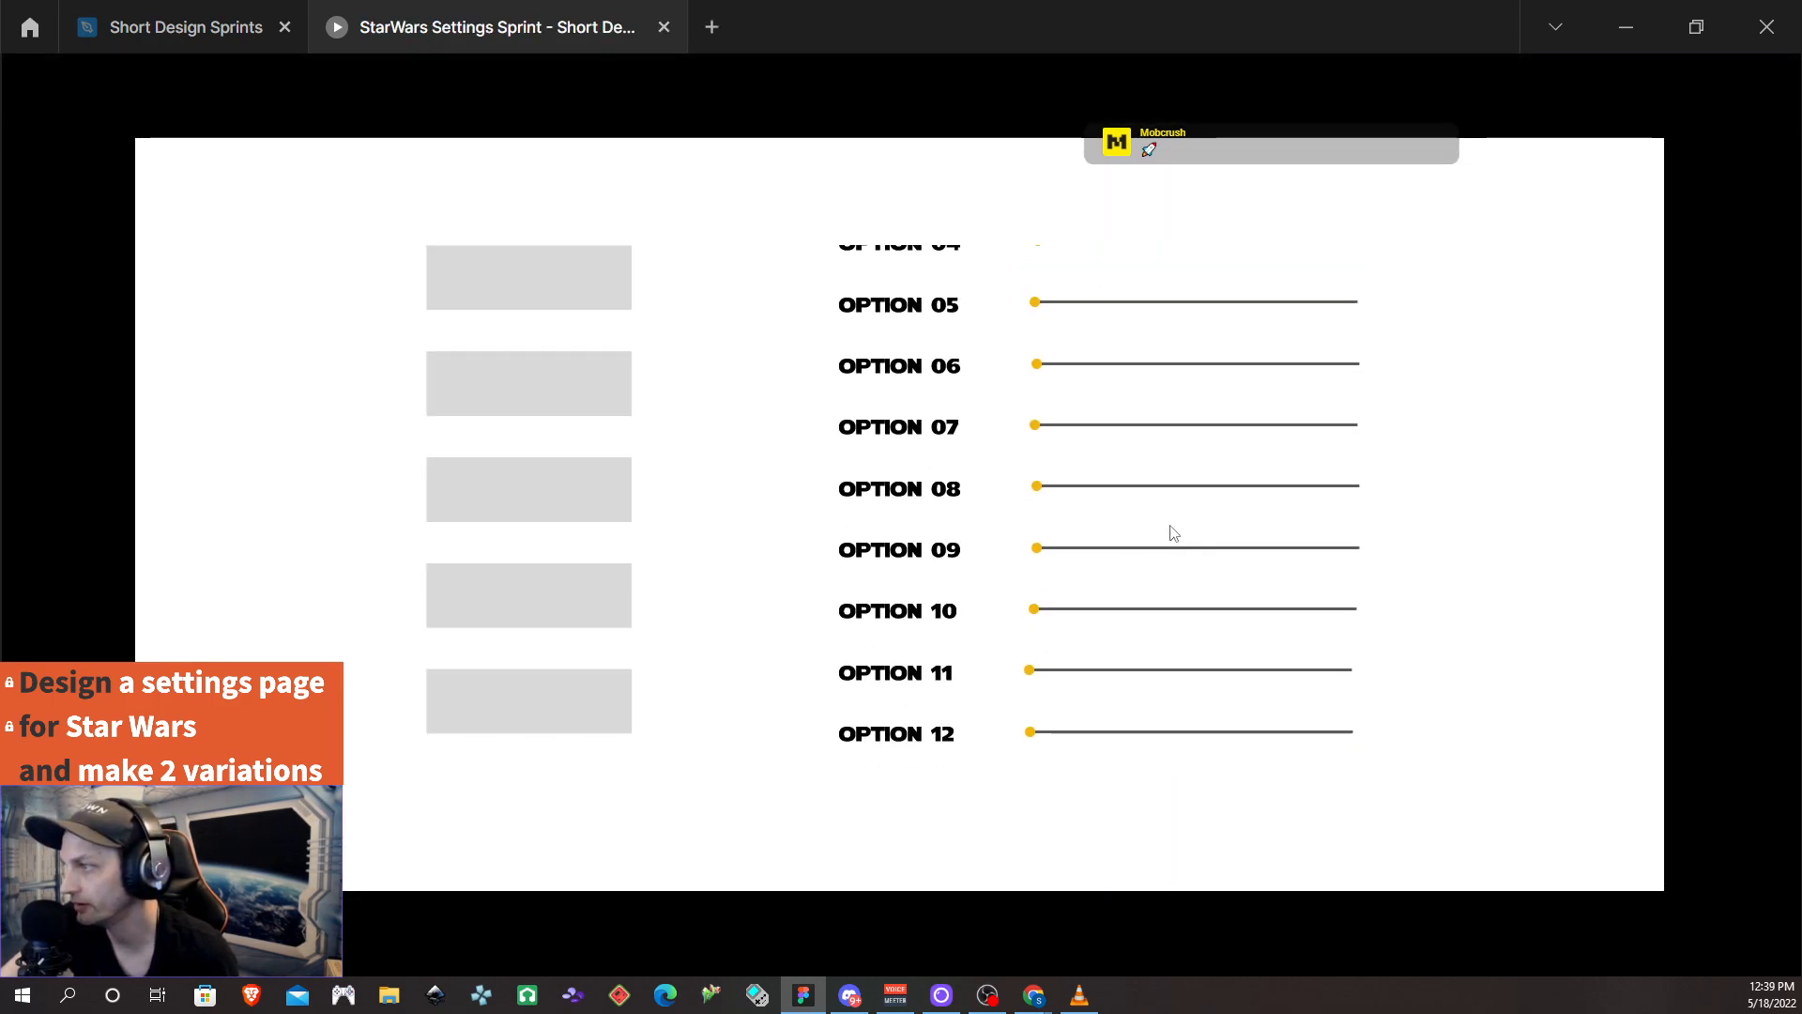
Test the sliders of Option 08, Option 05, Option 13 and Option 16 in the prototype
{"action": "left_click_drag", "start_coordinate": [1038, 488], "coordinate": [1142, 486]}
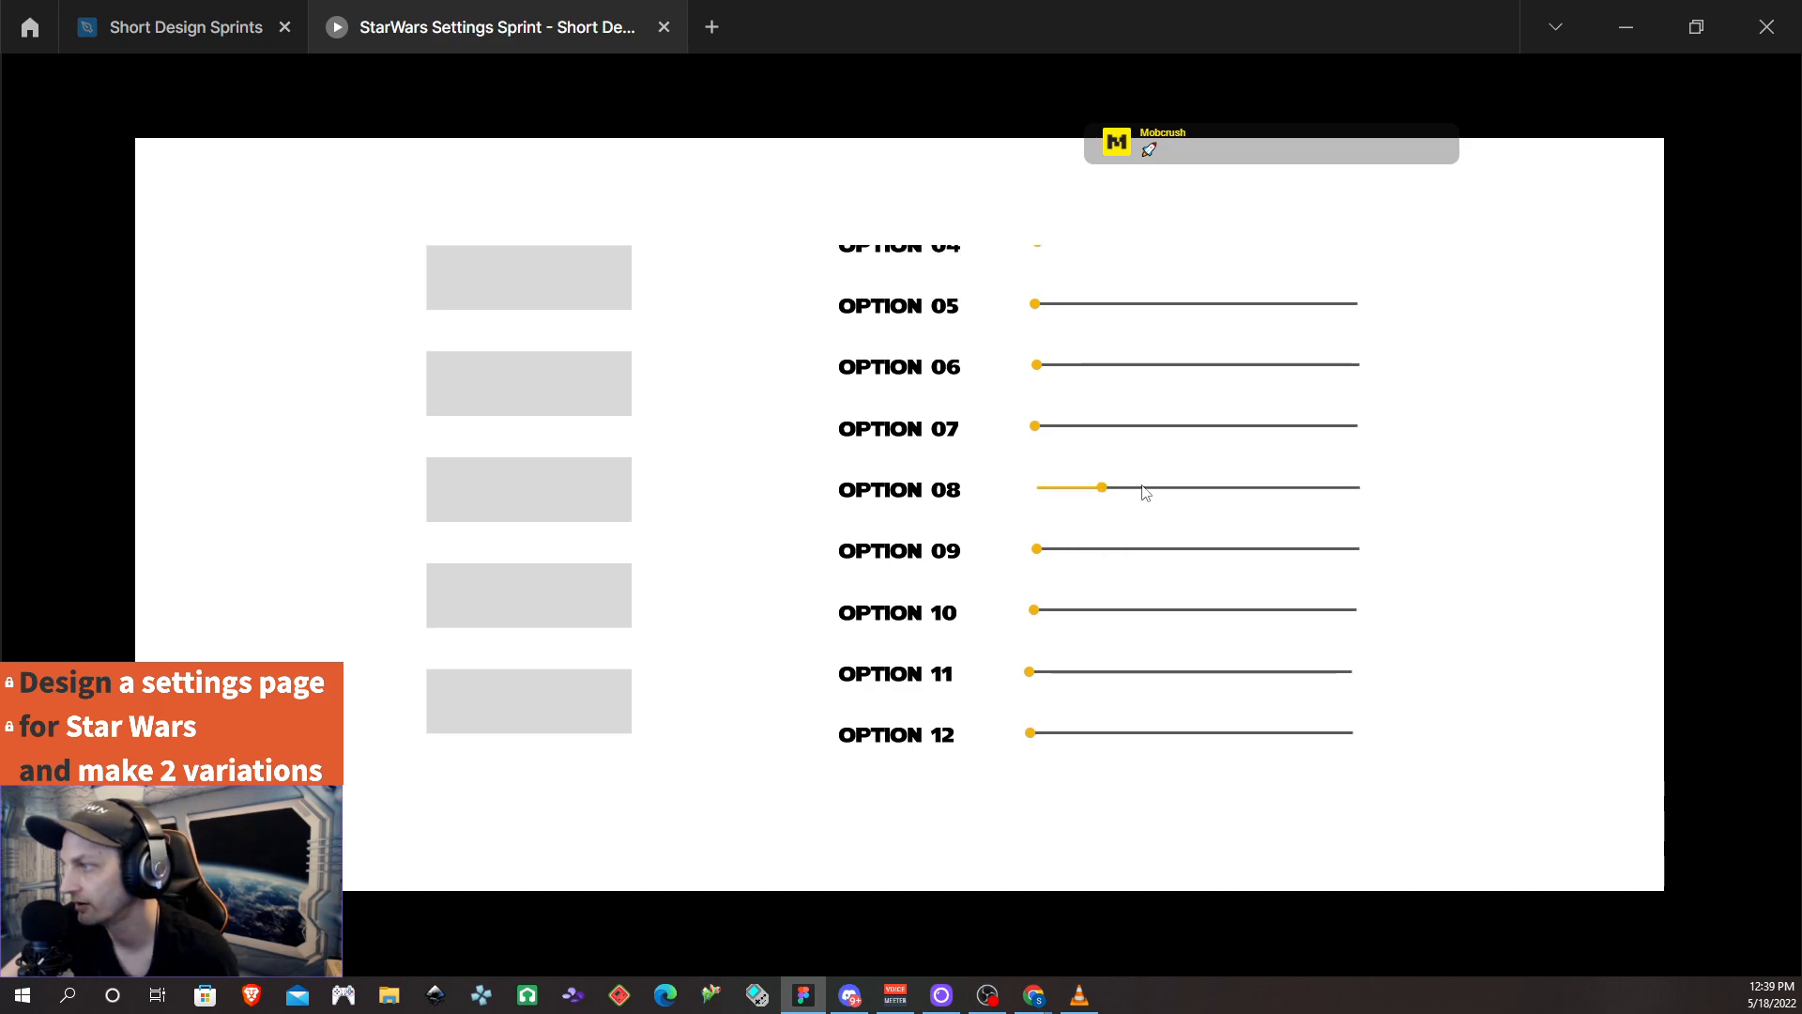
{"action": "scroll", "coordinate": [1102, 553], "scroll_direction": "up", "scroll_amount": 3}
{"action": "left_click_drag", "start_coordinate": [1040, 522], "coordinate": [1293, 514]}
{"action": "left_click_drag", "start_coordinate": [1100, 514], "coordinate": [1276, 506]}
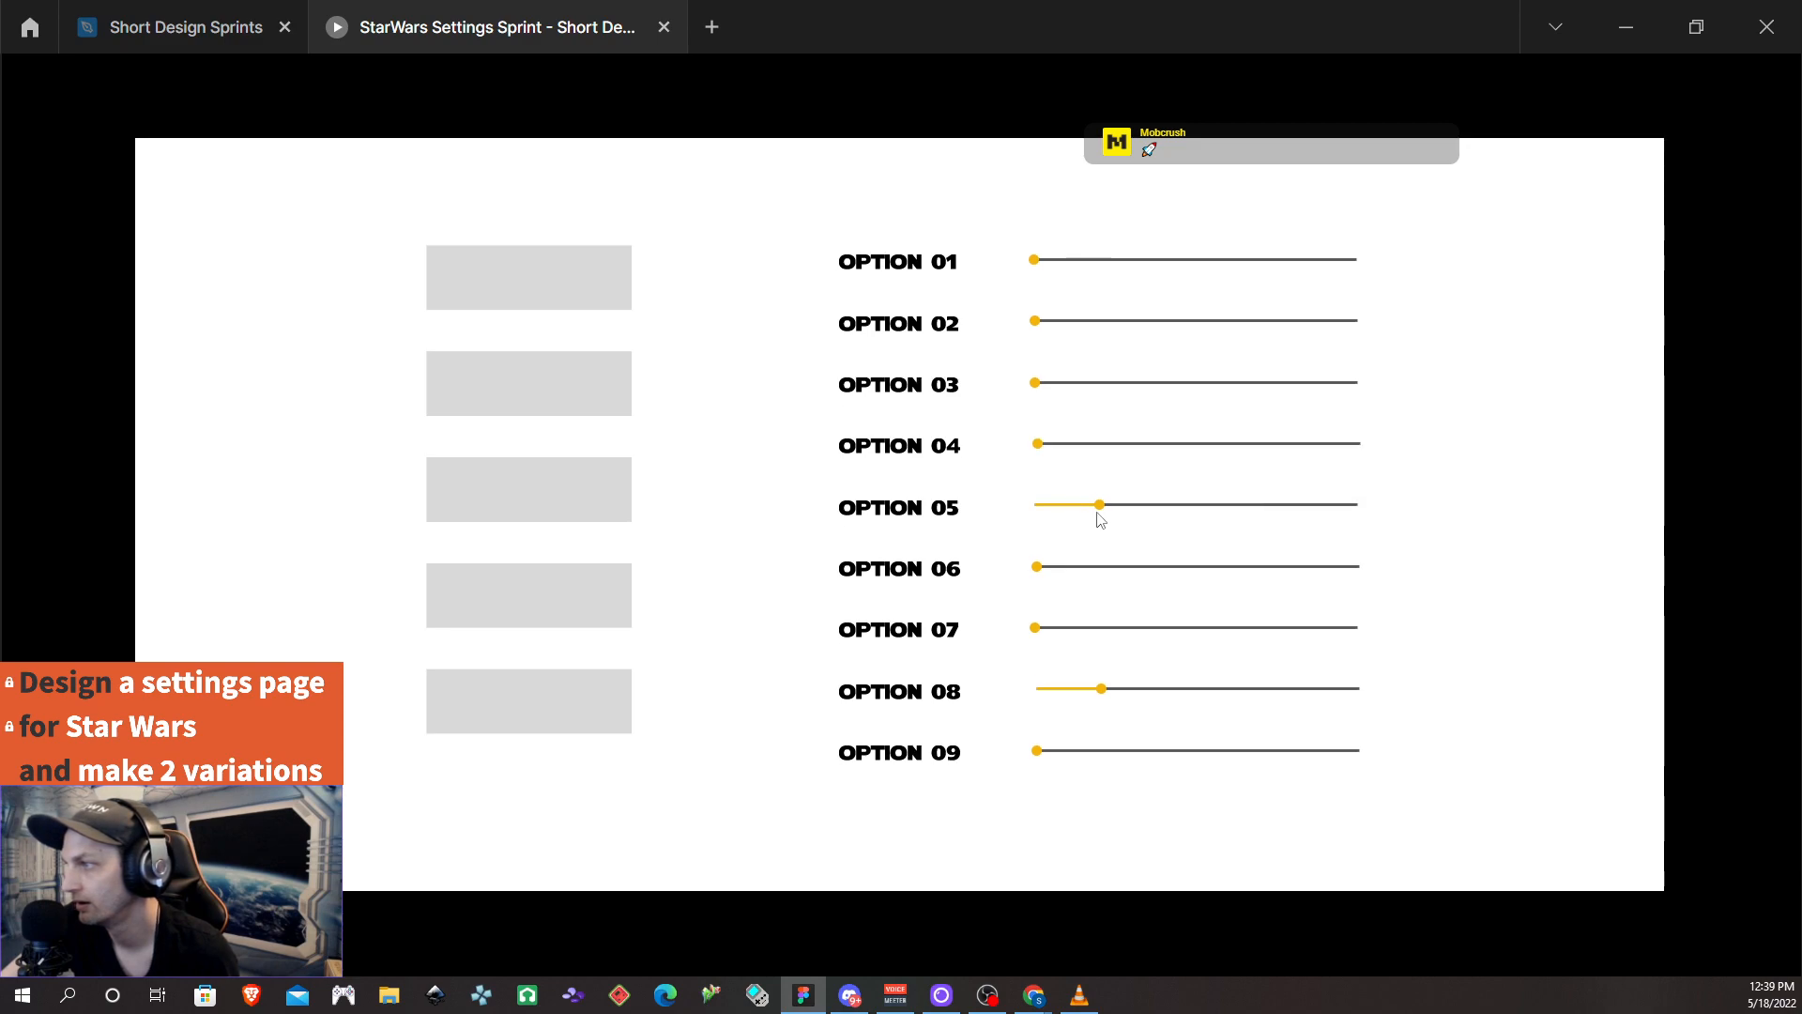
{"action": "scroll", "coordinate": [1255, 522], "scroll_direction": "down", "scroll_amount": 6}
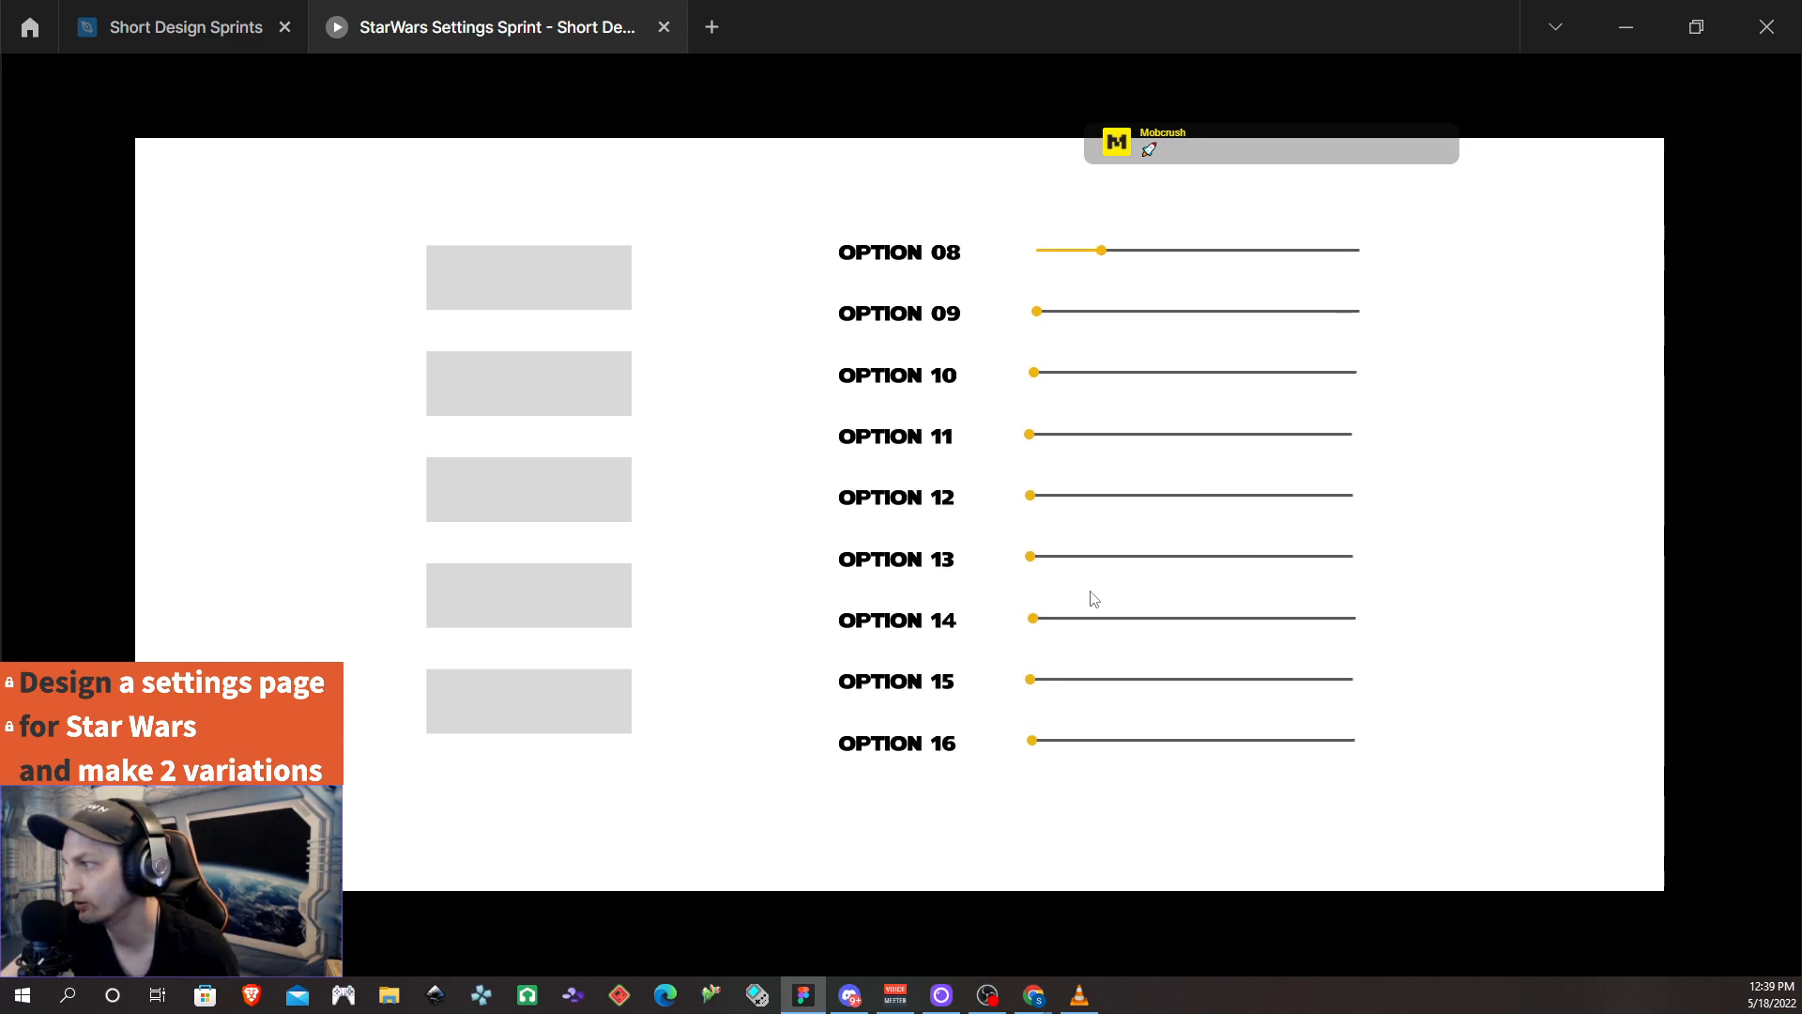
{"action": "left_click_drag", "start_coordinate": [1034, 549], "coordinate": [1096, 571]}
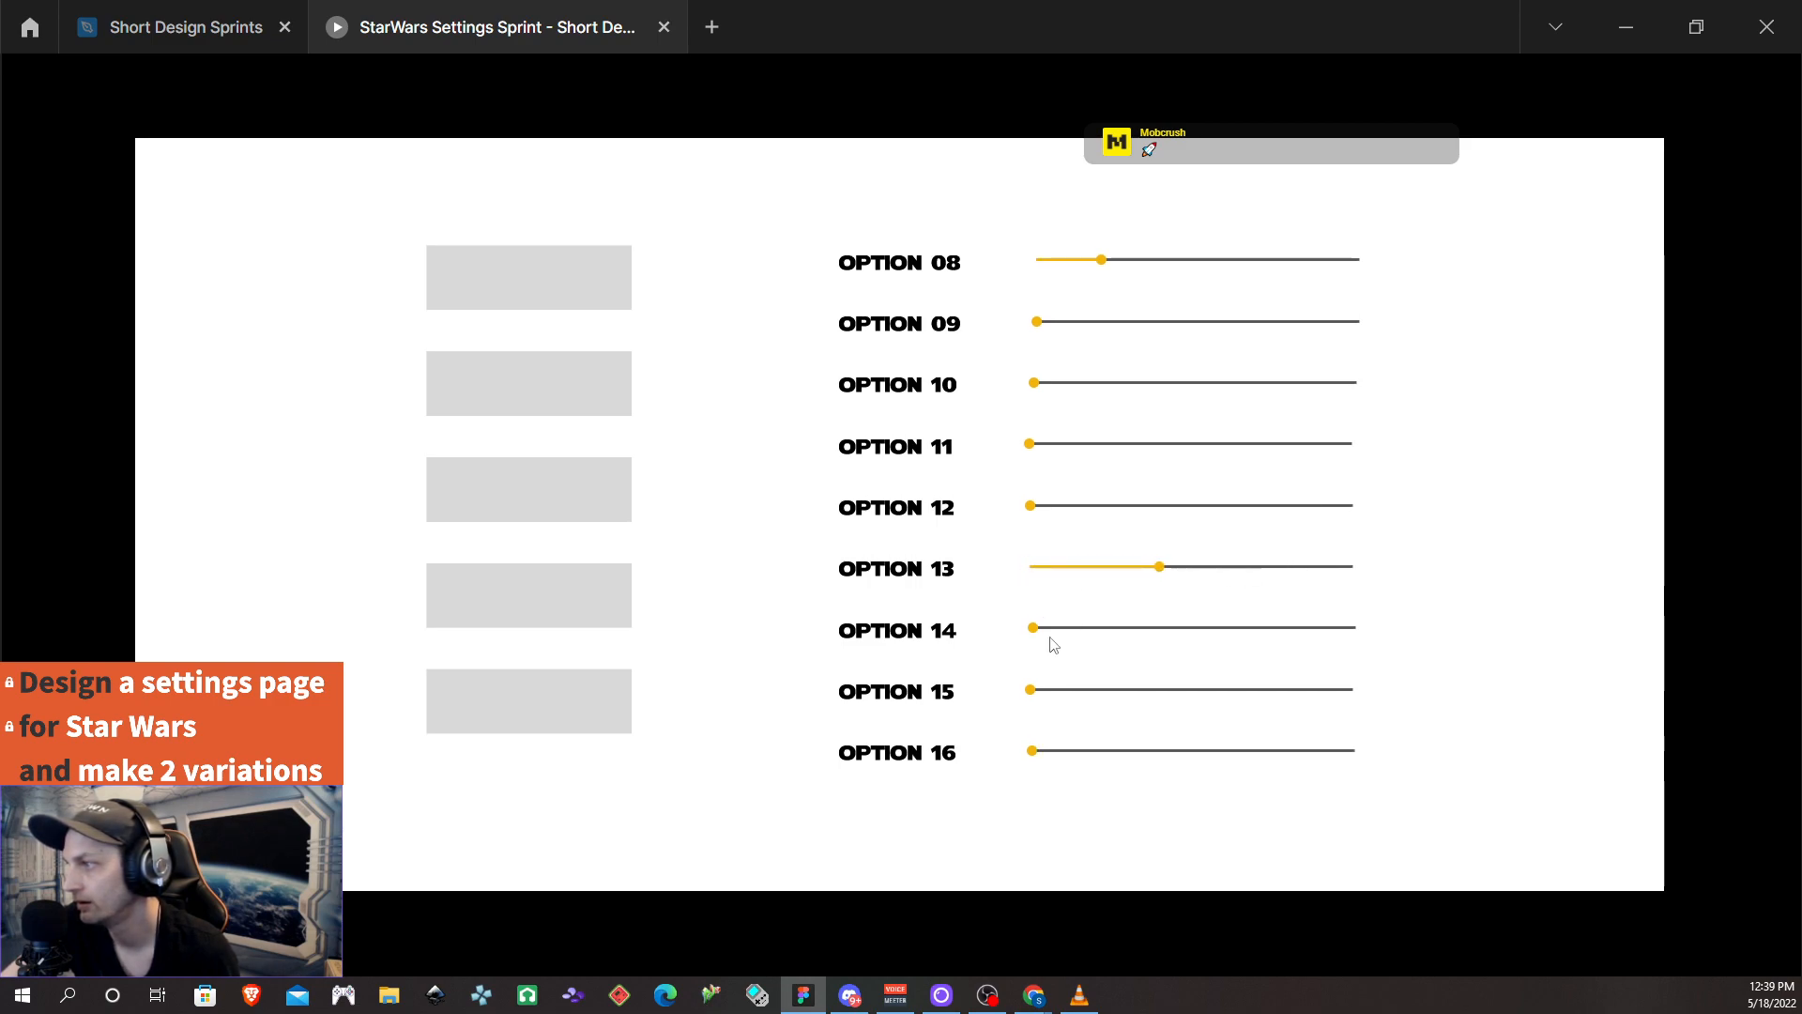
{"action": "left_click_drag", "start_coordinate": [1039, 759], "coordinate": [1186, 751]}
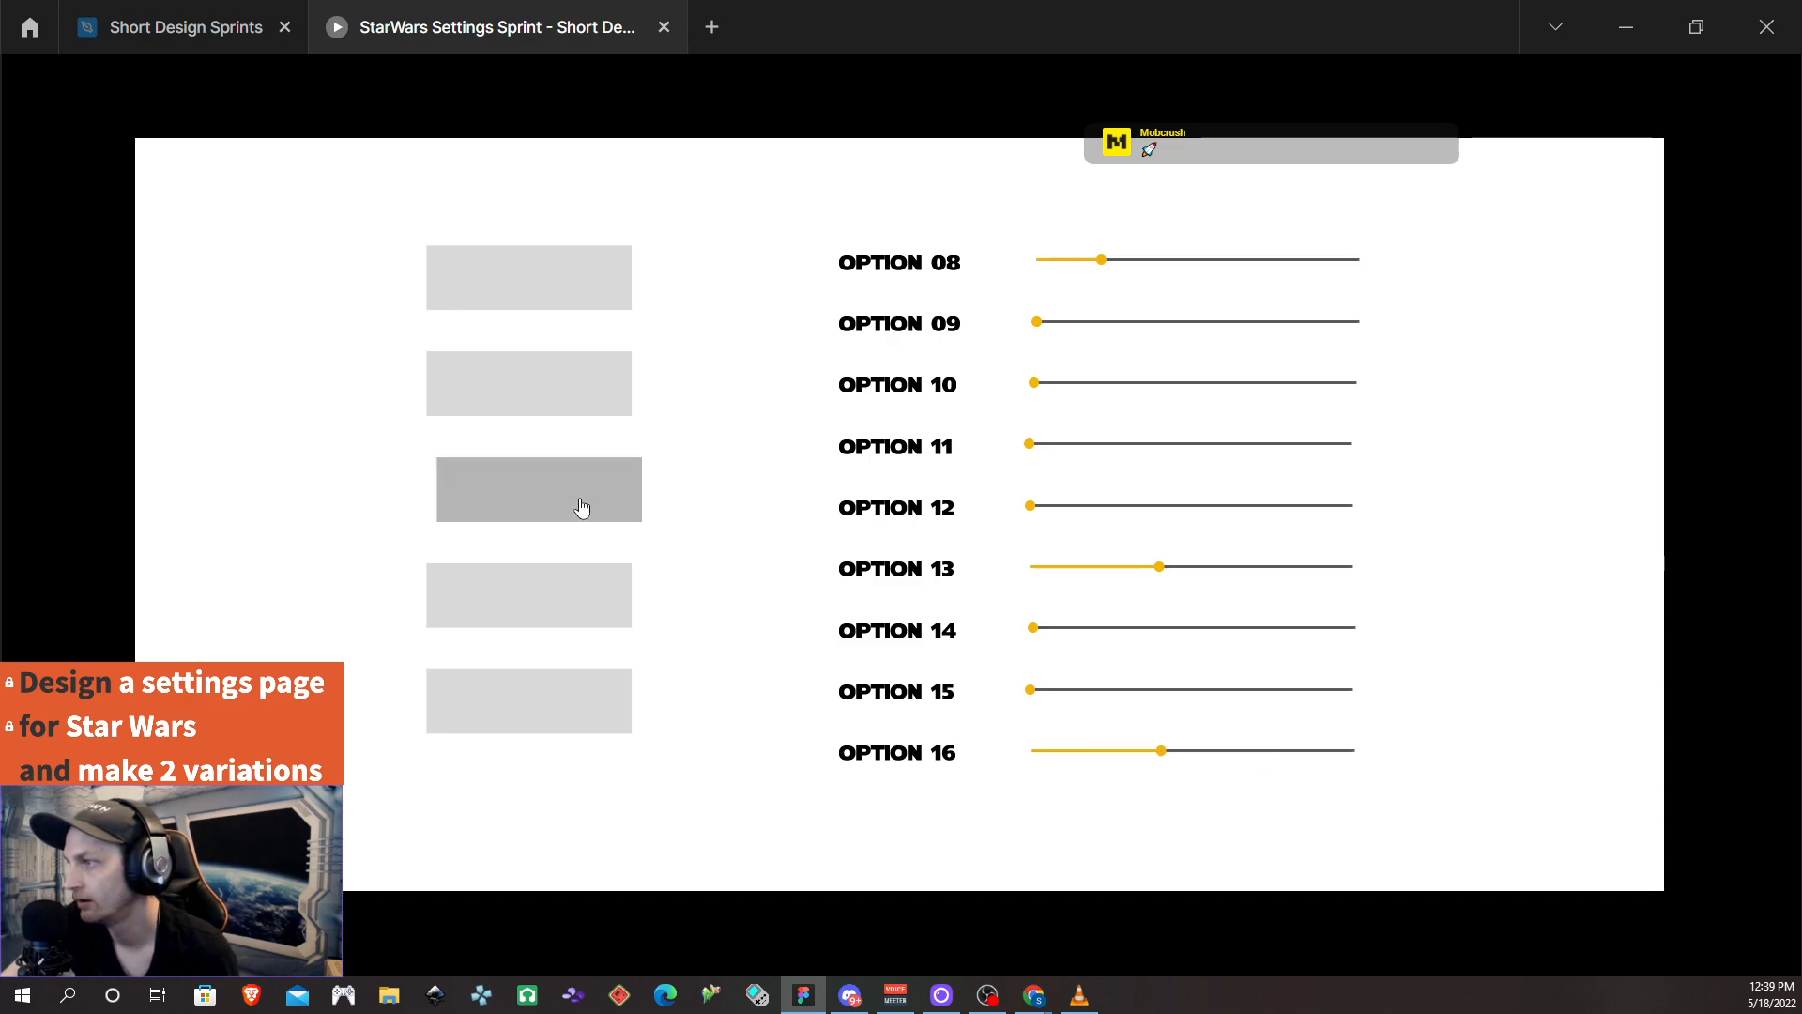
Scroll the option list to both ends and toggle the fifth category button at each end
{"action": "scroll", "coordinate": [680, 608], "scroll_direction": "down", "scroll_amount": 1}
{"action": "scroll", "coordinate": [689, 601], "scroll_direction": "up", "scroll_amount": 1}
{"action": "scroll", "coordinate": [697, 595], "scroll_direction": "down", "scroll_amount": 1}
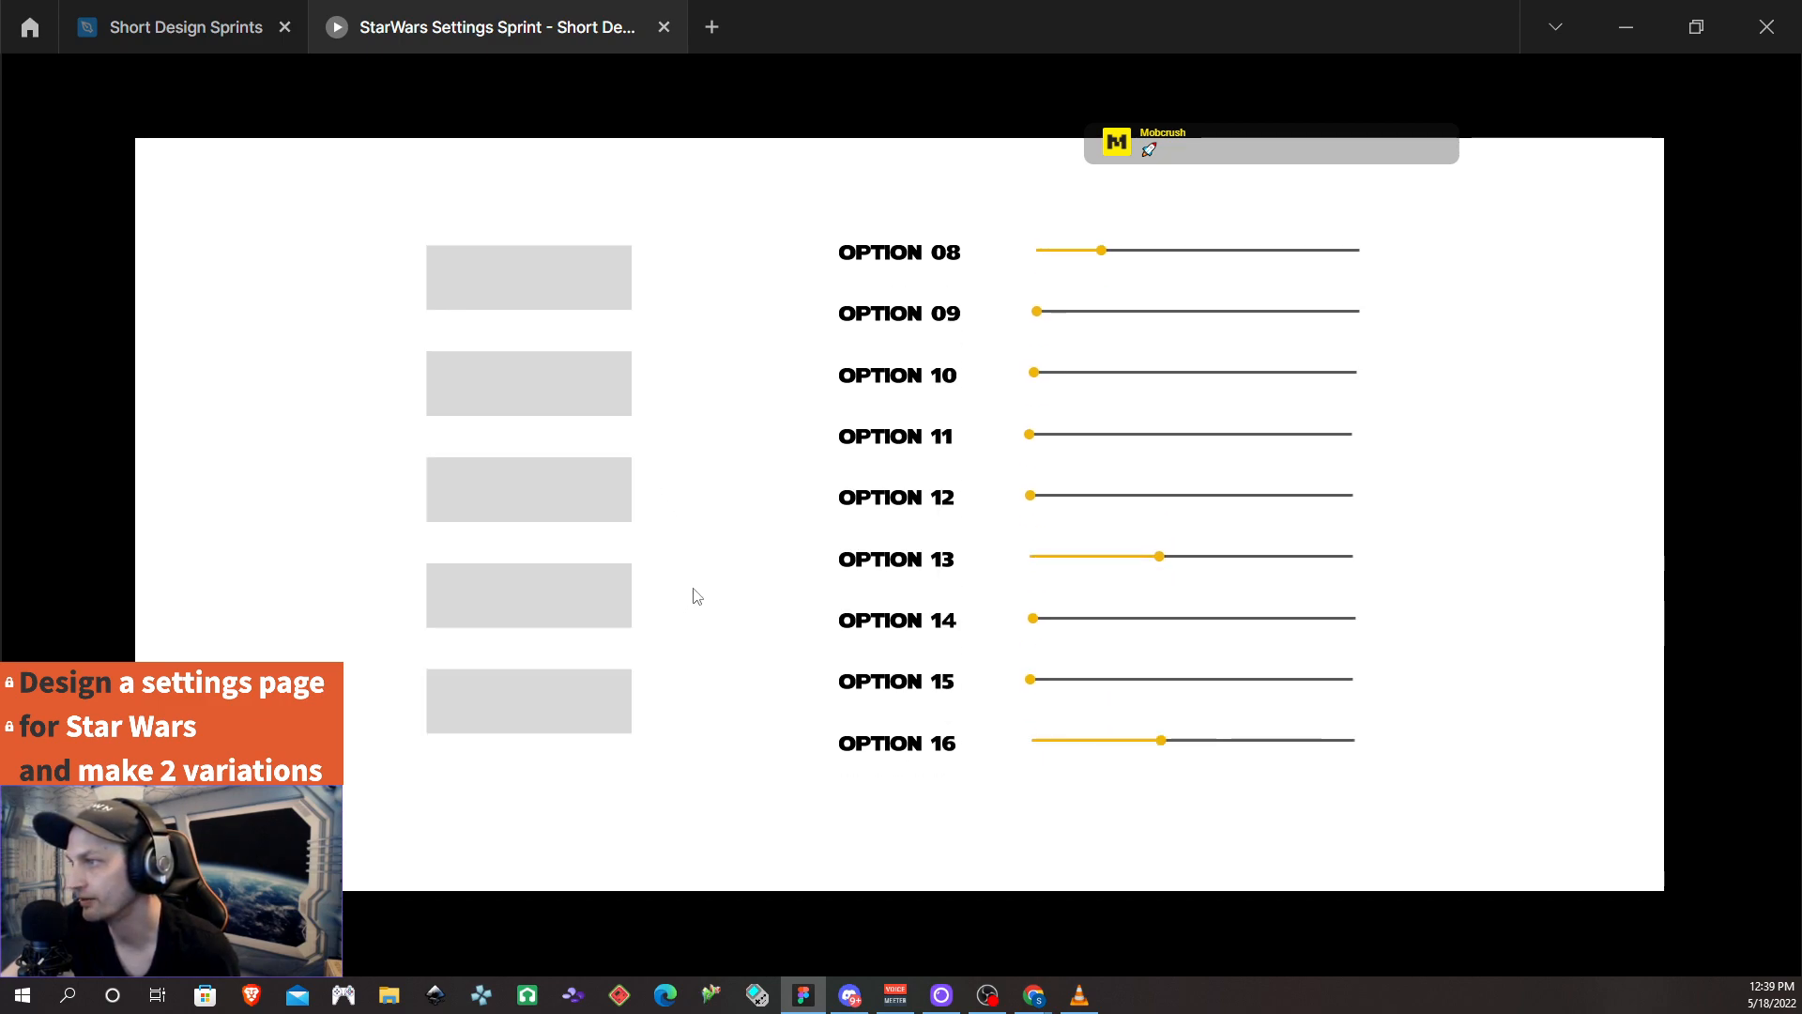
{"action": "scroll", "coordinate": [698, 595], "scroll_direction": "up", "scroll_amount": 5}
{"action": "left_click", "coordinate": [567, 712]}
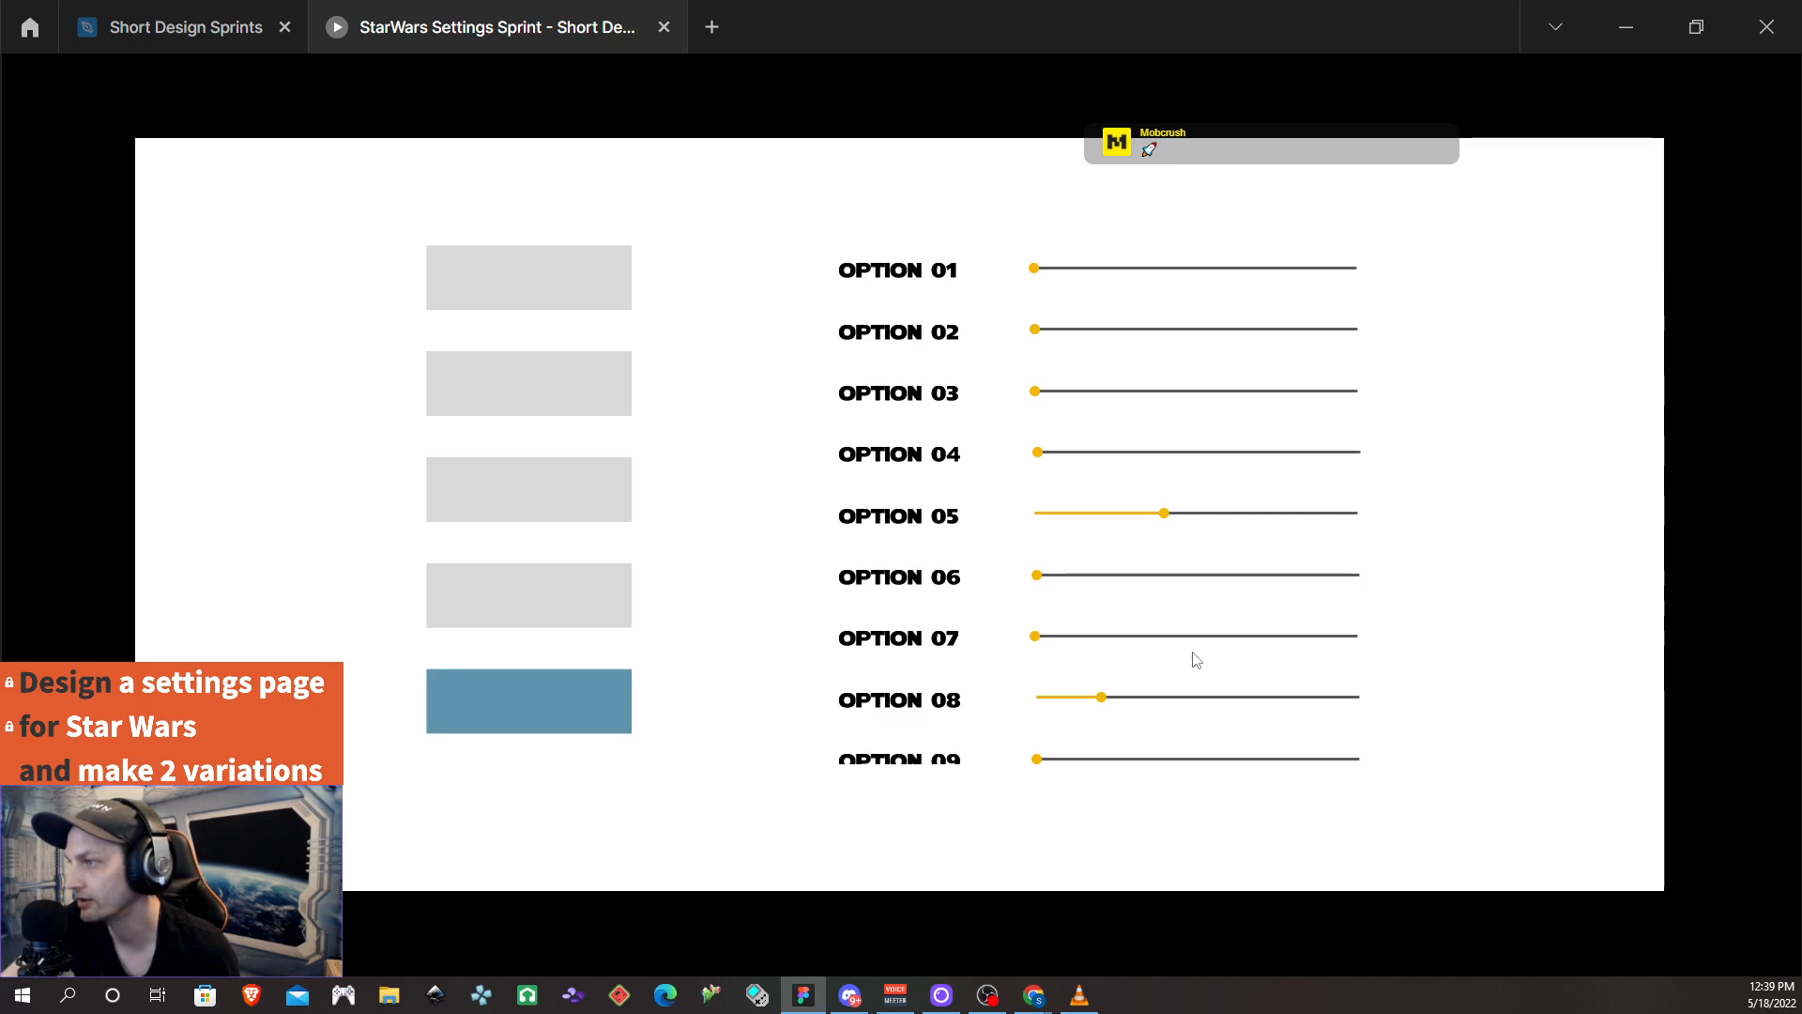
{"action": "scroll", "coordinate": [699, 544], "scroll_direction": "down", "scroll_amount": 5}
{"action": "left_click", "coordinate": [576, 718]}
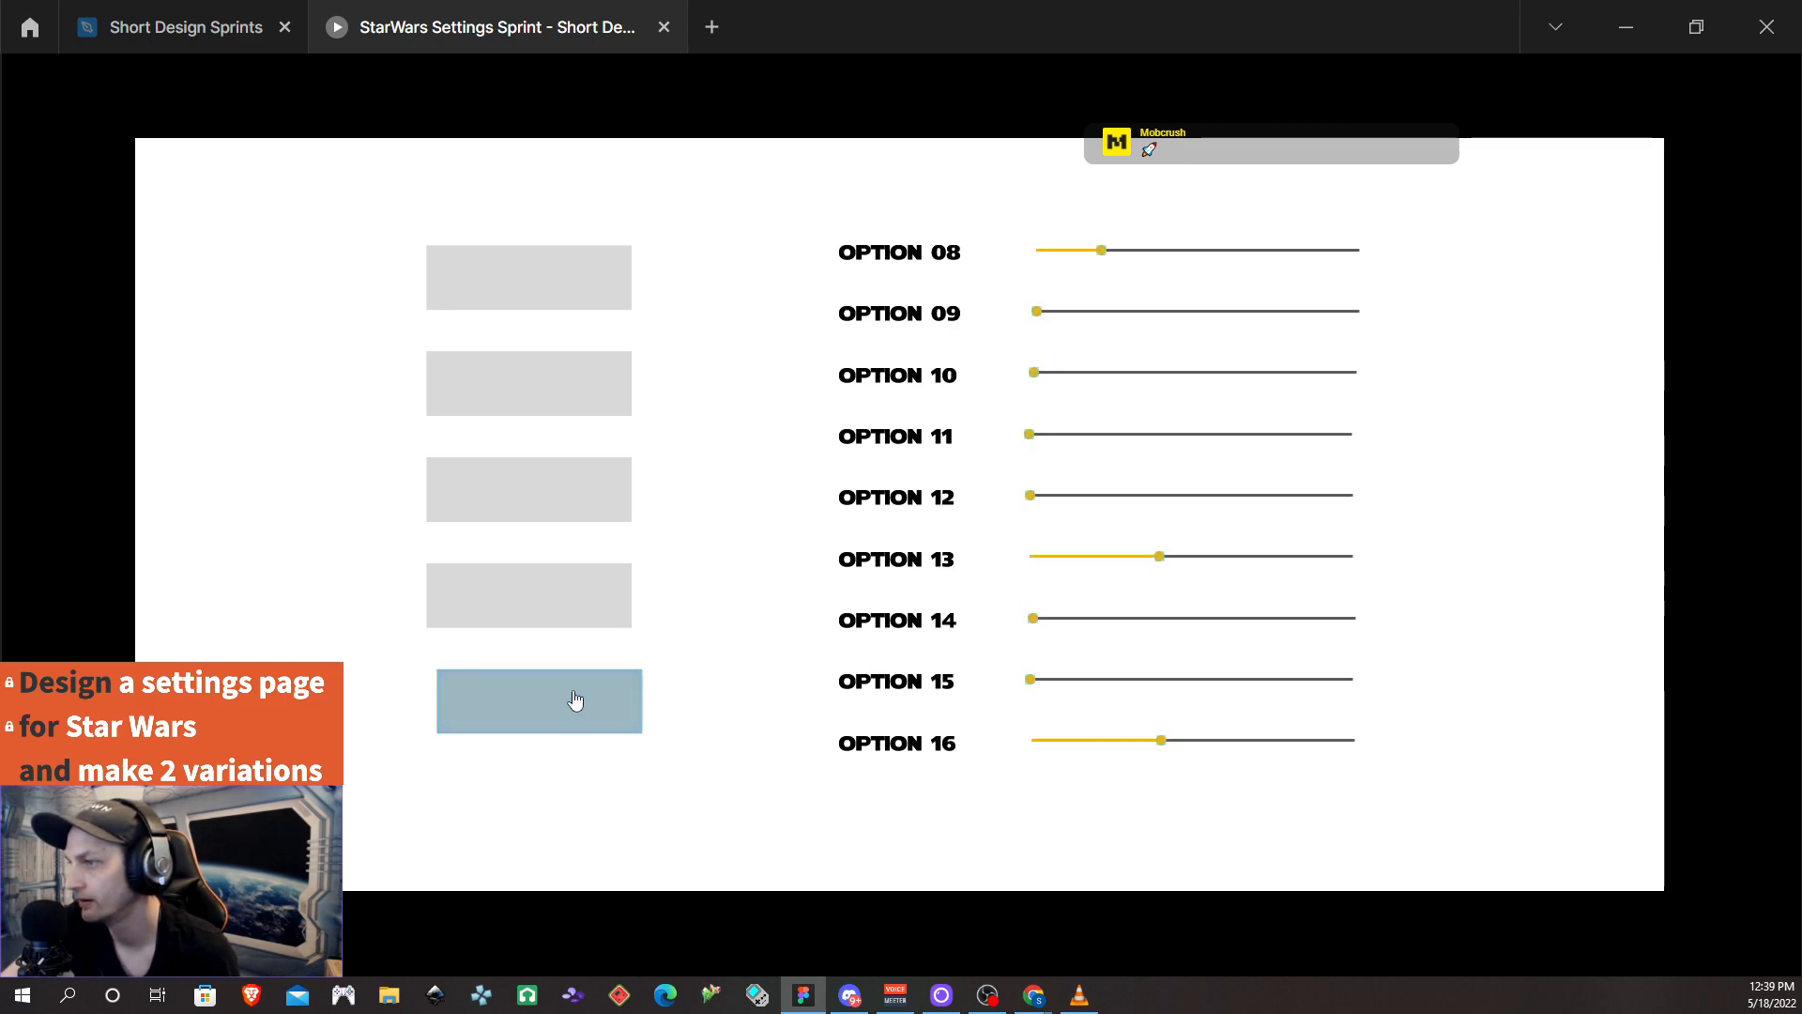
Test the fourth up to the first category button, and recheck the option list's scrolling
{"action": "left_click", "coordinate": [567, 591]}
{"action": "left_click", "coordinate": [567, 505]}
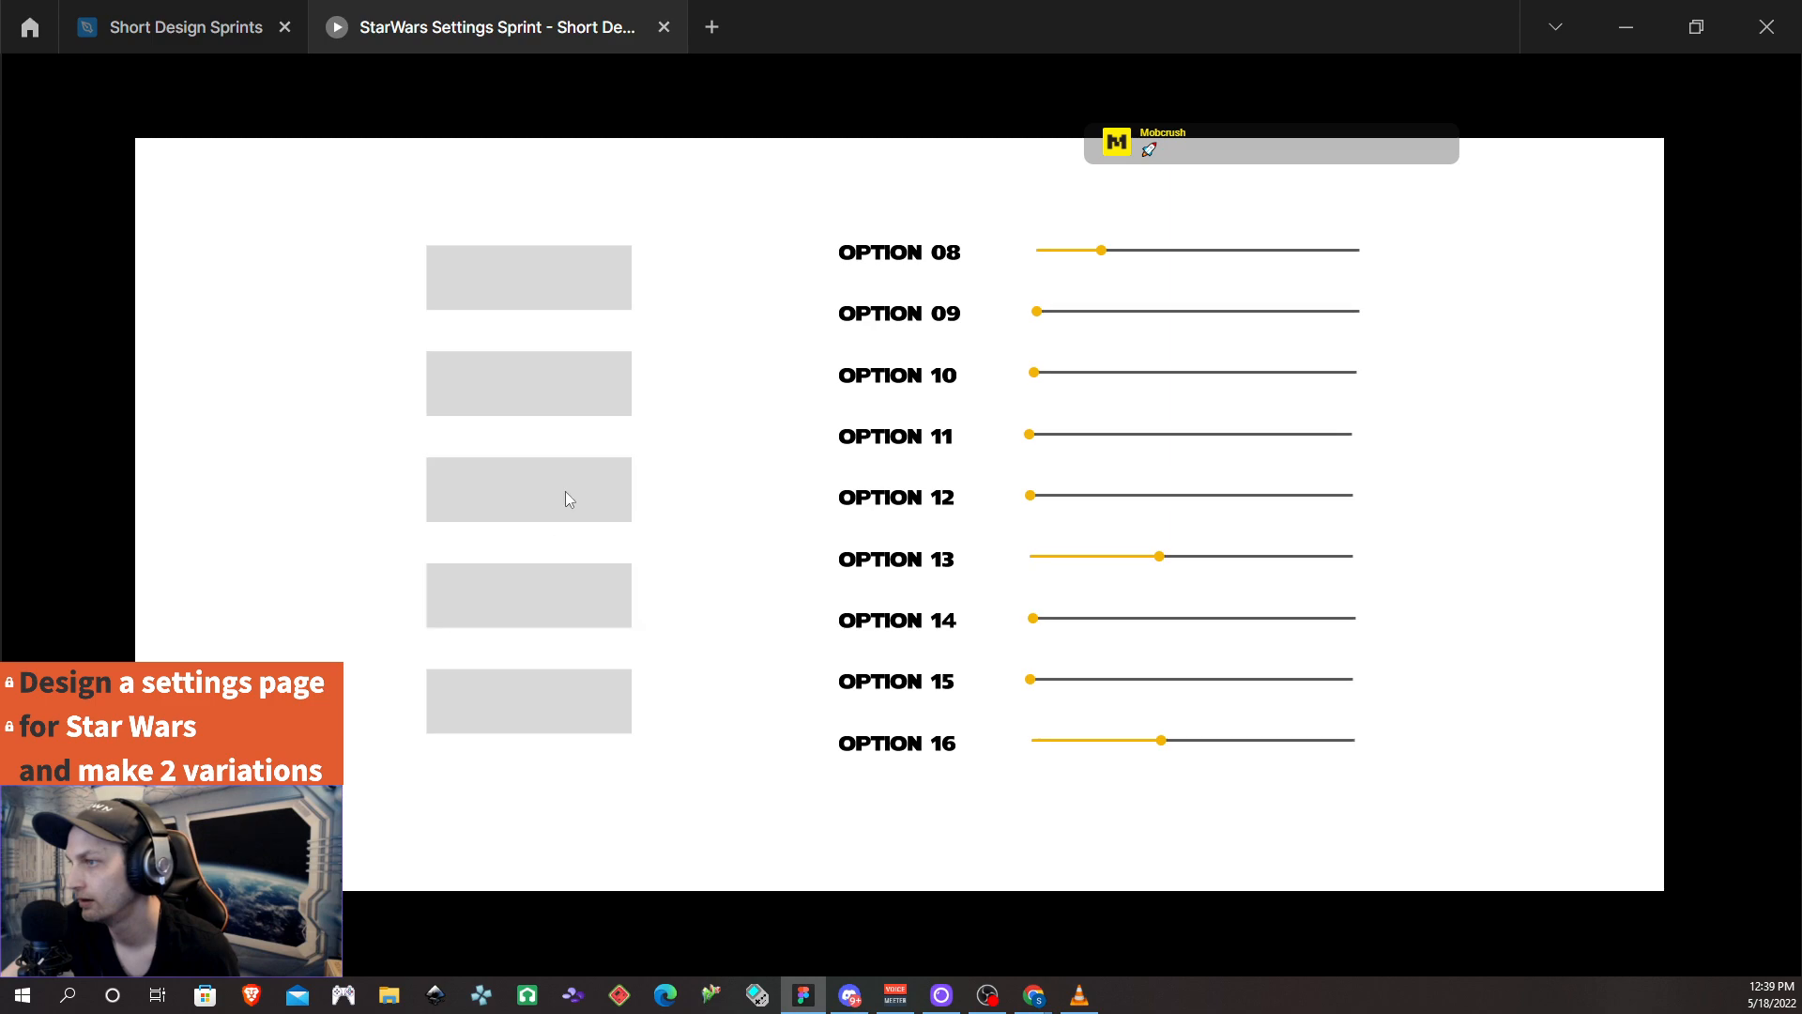
{"action": "left_click", "coordinate": [567, 394]}
{"action": "left_click", "coordinate": [560, 297]}
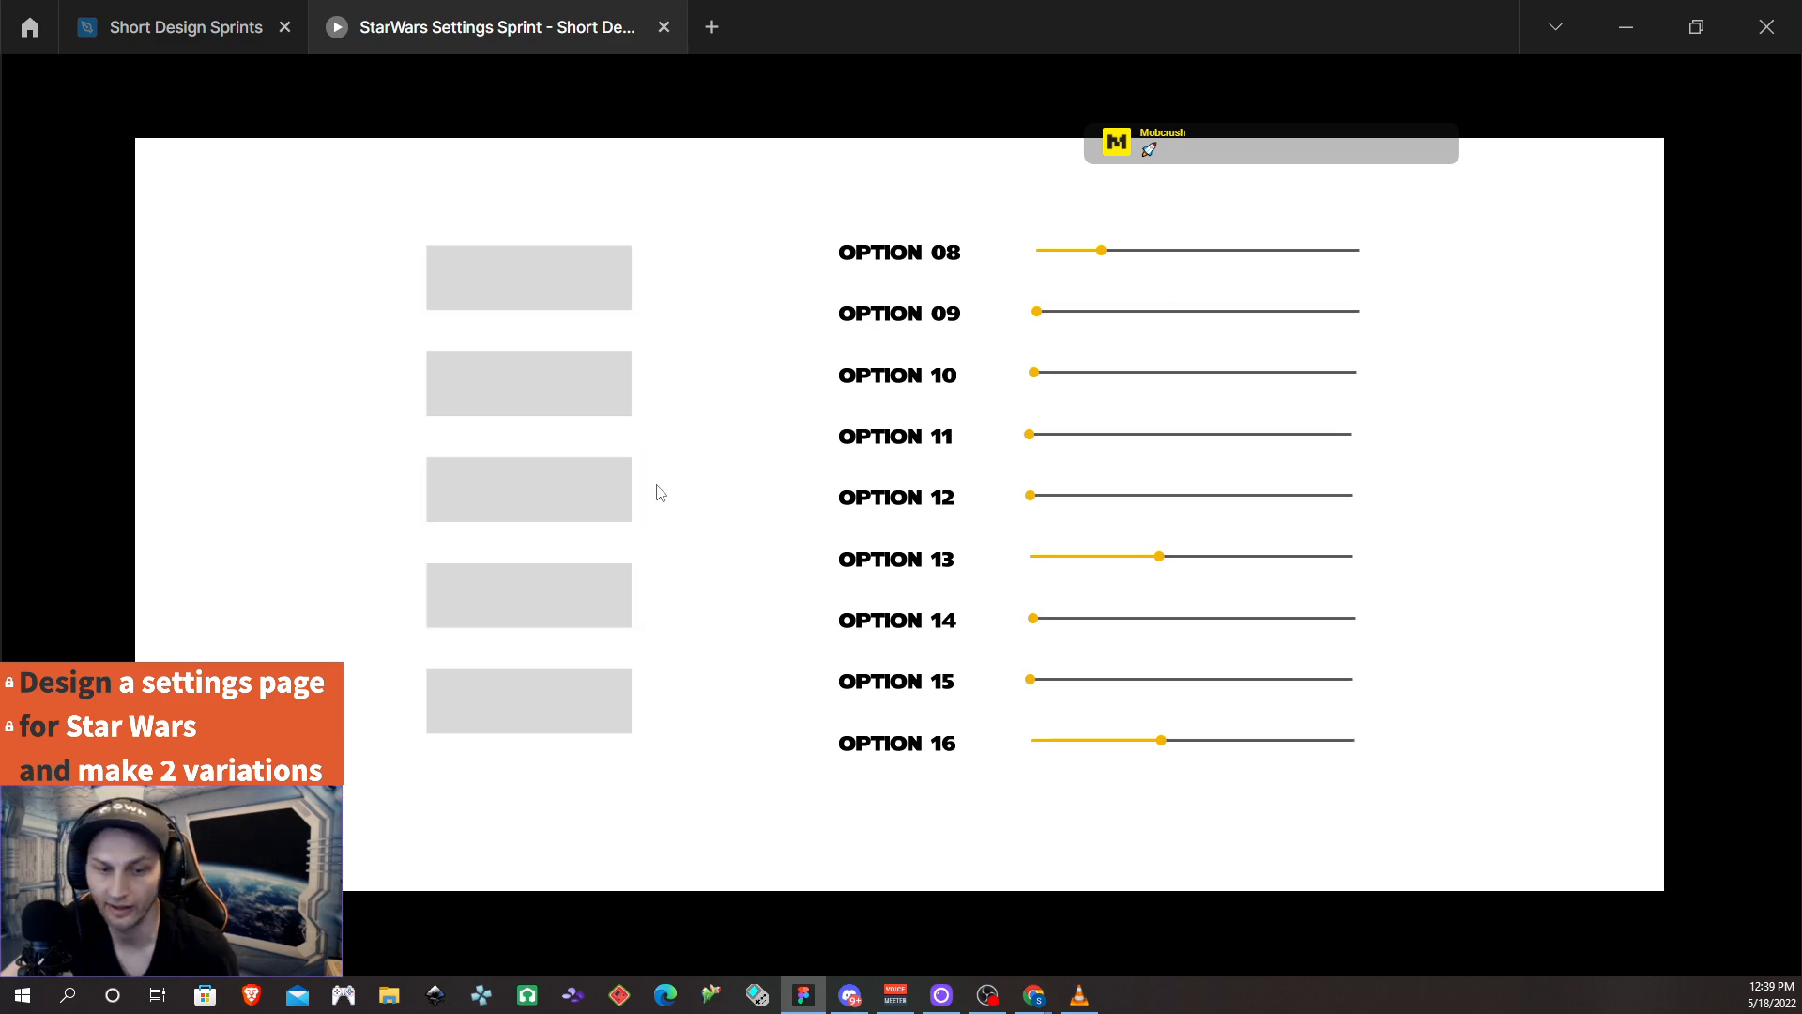
{"action": "scroll", "coordinate": [736, 597], "scroll_direction": "up", "scroll_amount": 5}
{"action": "scroll", "coordinate": [733, 598], "scroll_direction": "down", "scroll_amount": 5}
{"action": "scroll", "coordinate": [741, 593], "scroll_direction": "up", "scroll_amount": 5}
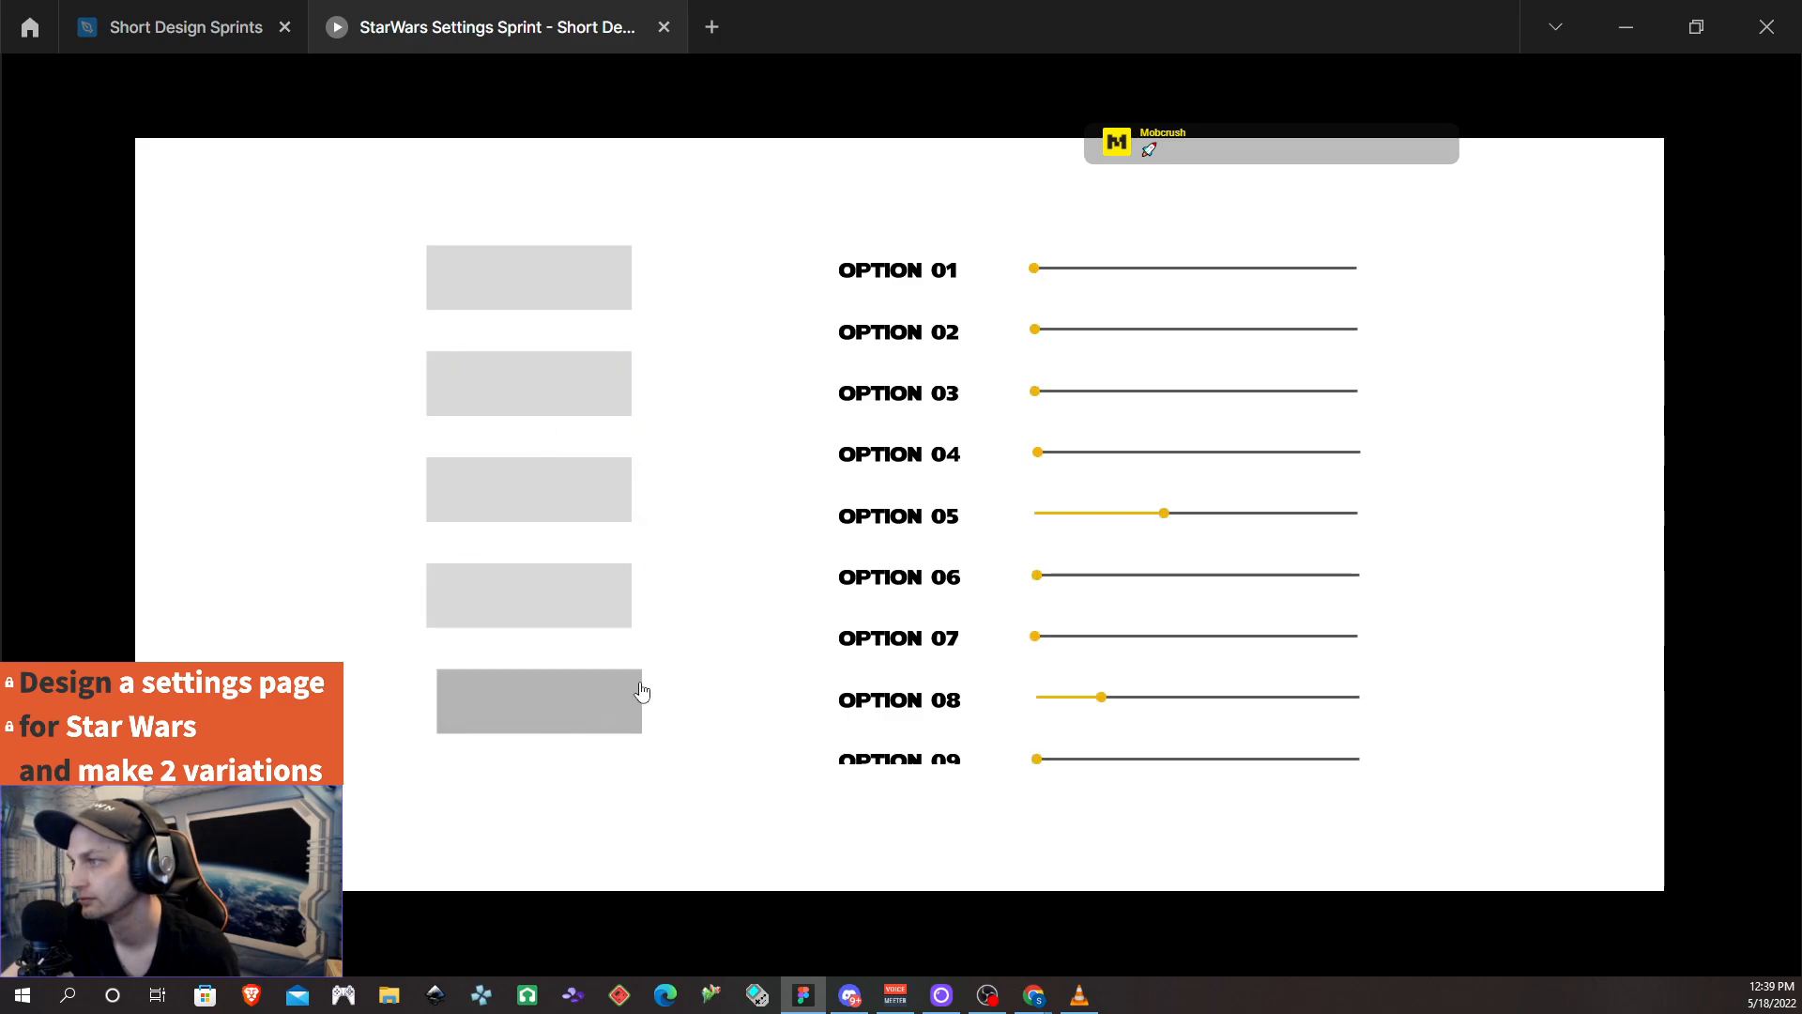
Close the prototype preview and look over Frame 20 and the Complete Menu System component set in the design file
{"action": "left_click", "coordinate": [664, 27]}
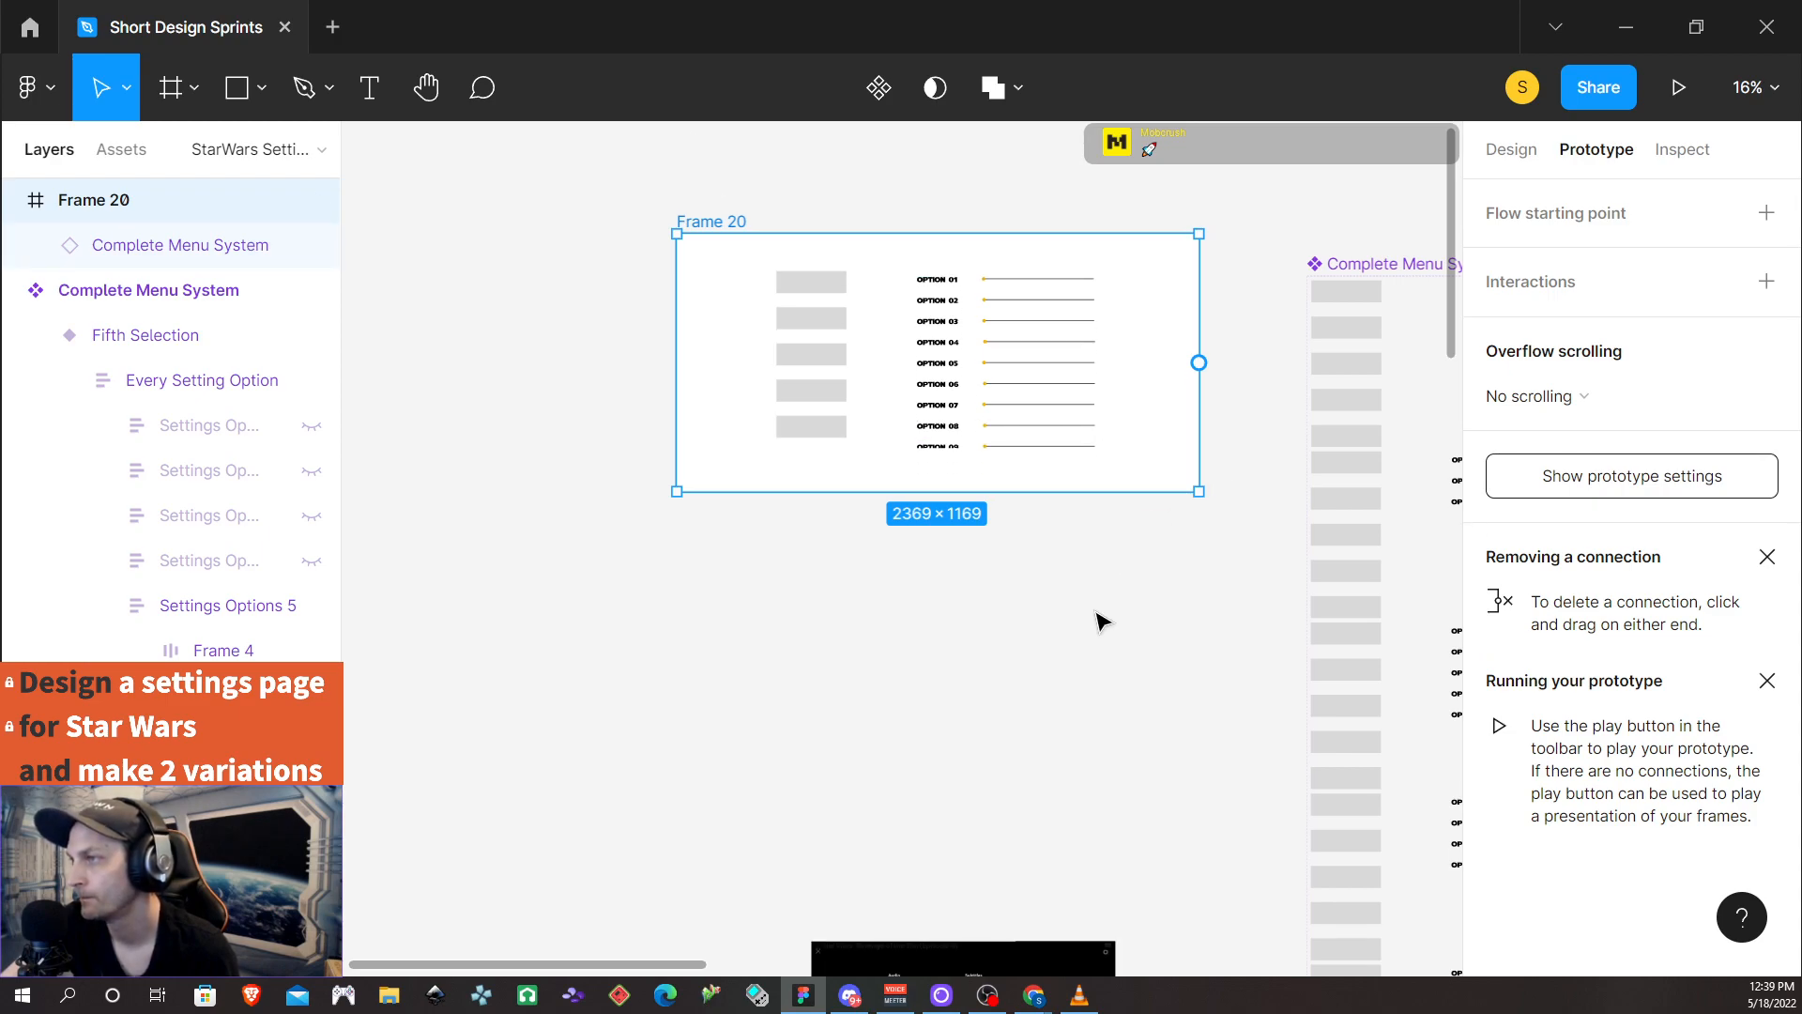
{"action": "scroll", "coordinate": [1078, 617], "scroll_direction": "up", "scroll_amount": 1}
{"action": "scroll", "coordinate": [1075, 616], "scroll_direction": "down", "scroll_amount": 1}
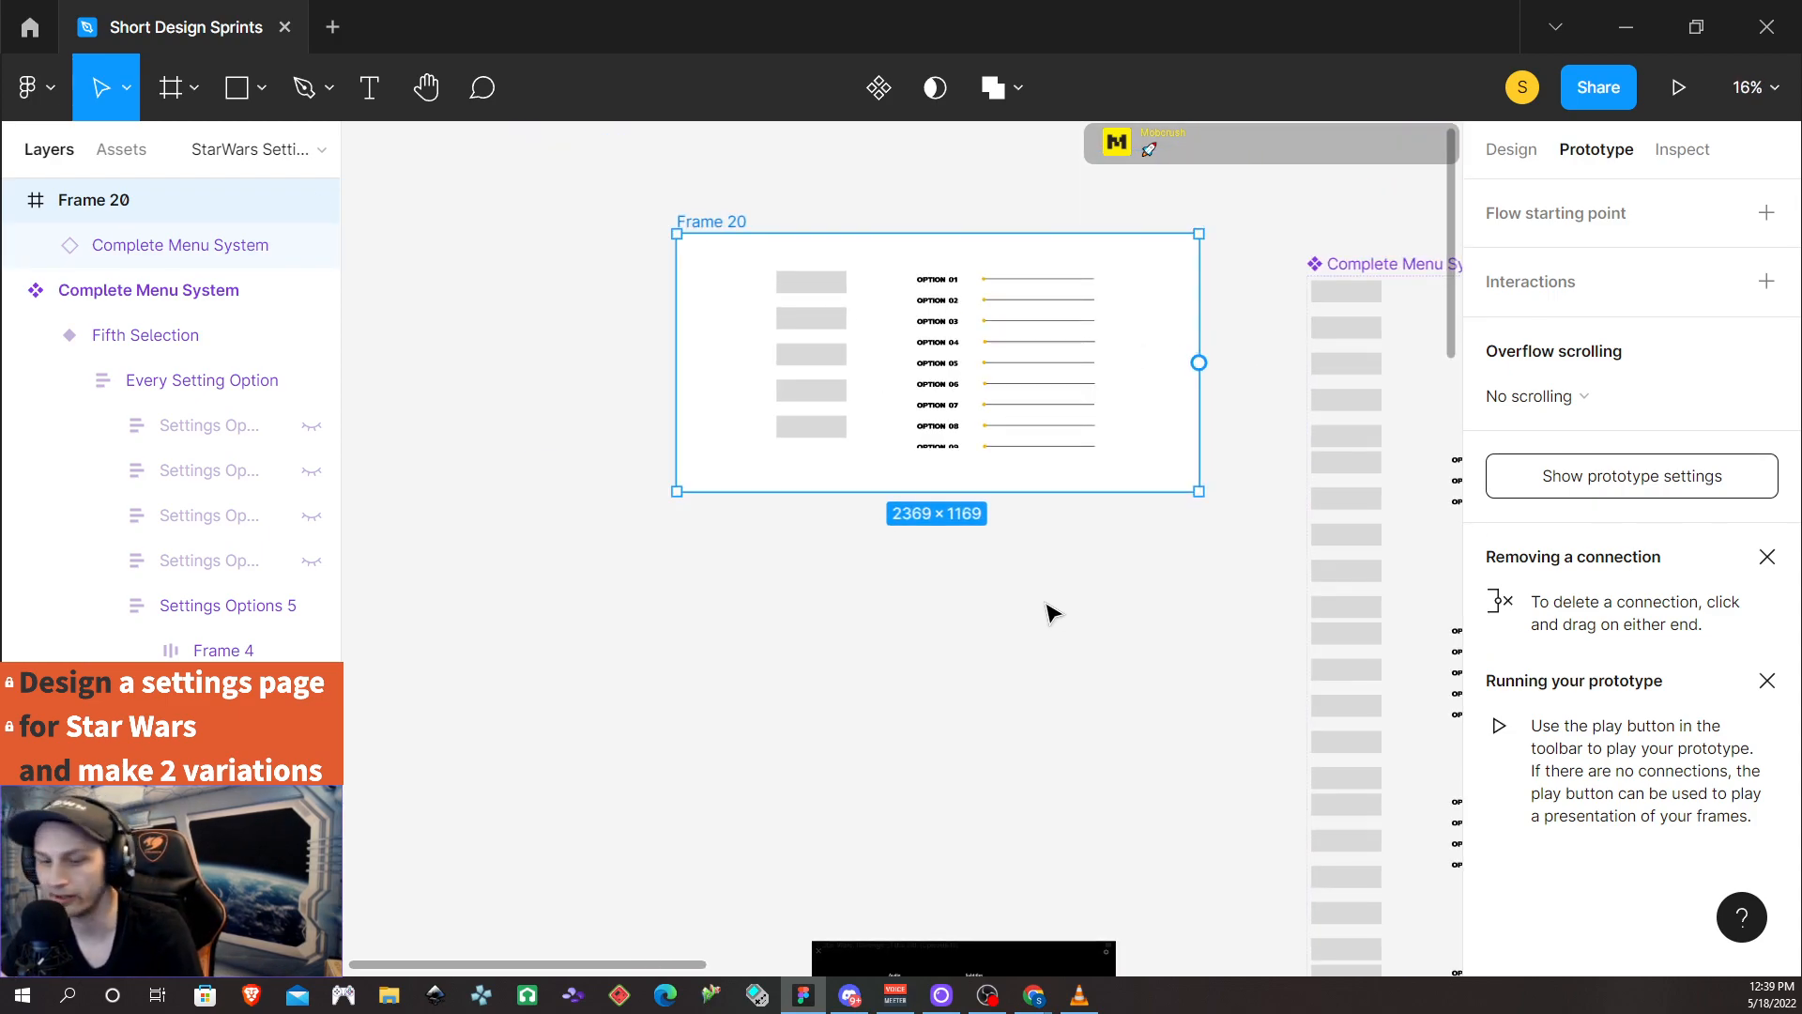
{"action": "scroll", "coordinate": [1048, 613], "scroll_direction": "down", "scroll_amount": 1}
{"action": "scroll", "coordinate": [1044, 612], "scroll_direction": "up", "scroll_amount": 3}
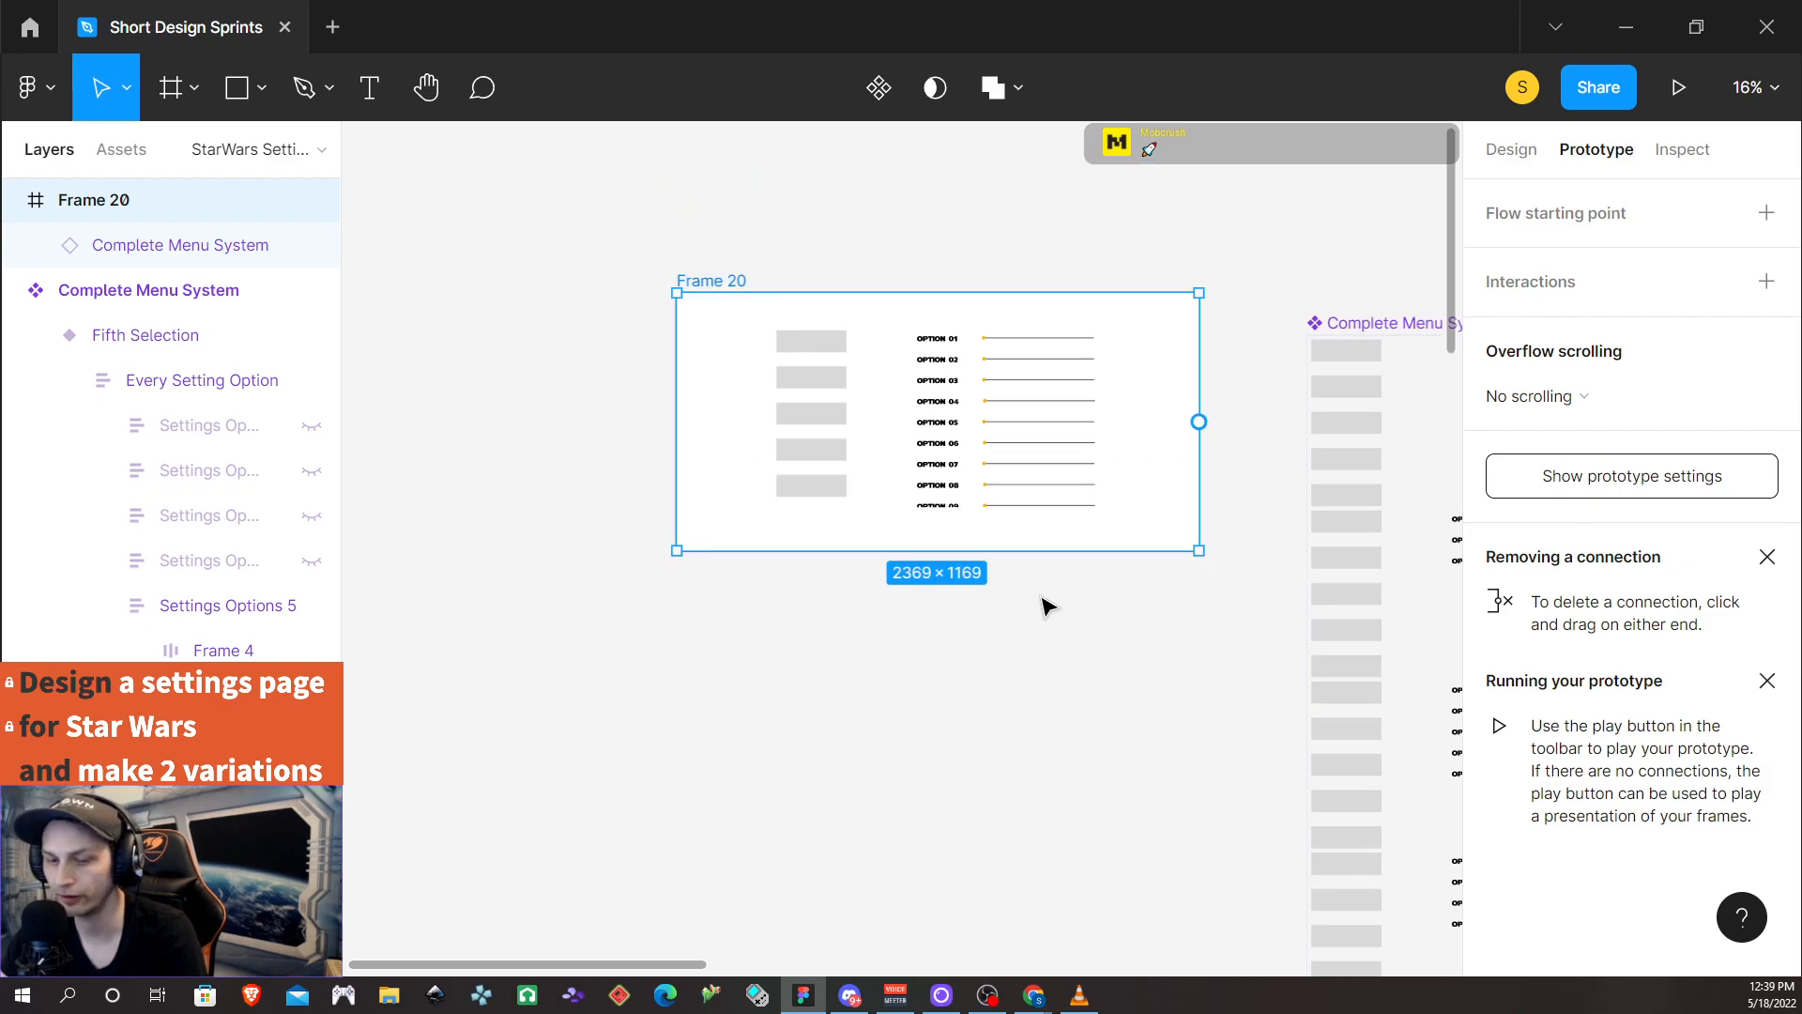
{"action": "scroll", "coordinate": [1047, 606], "scroll_direction": "down", "scroll_amount": 2}
{"action": "scroll", "coordinate": [1046, 606], "scroll_direction": "up", "scroll_amount": 1}
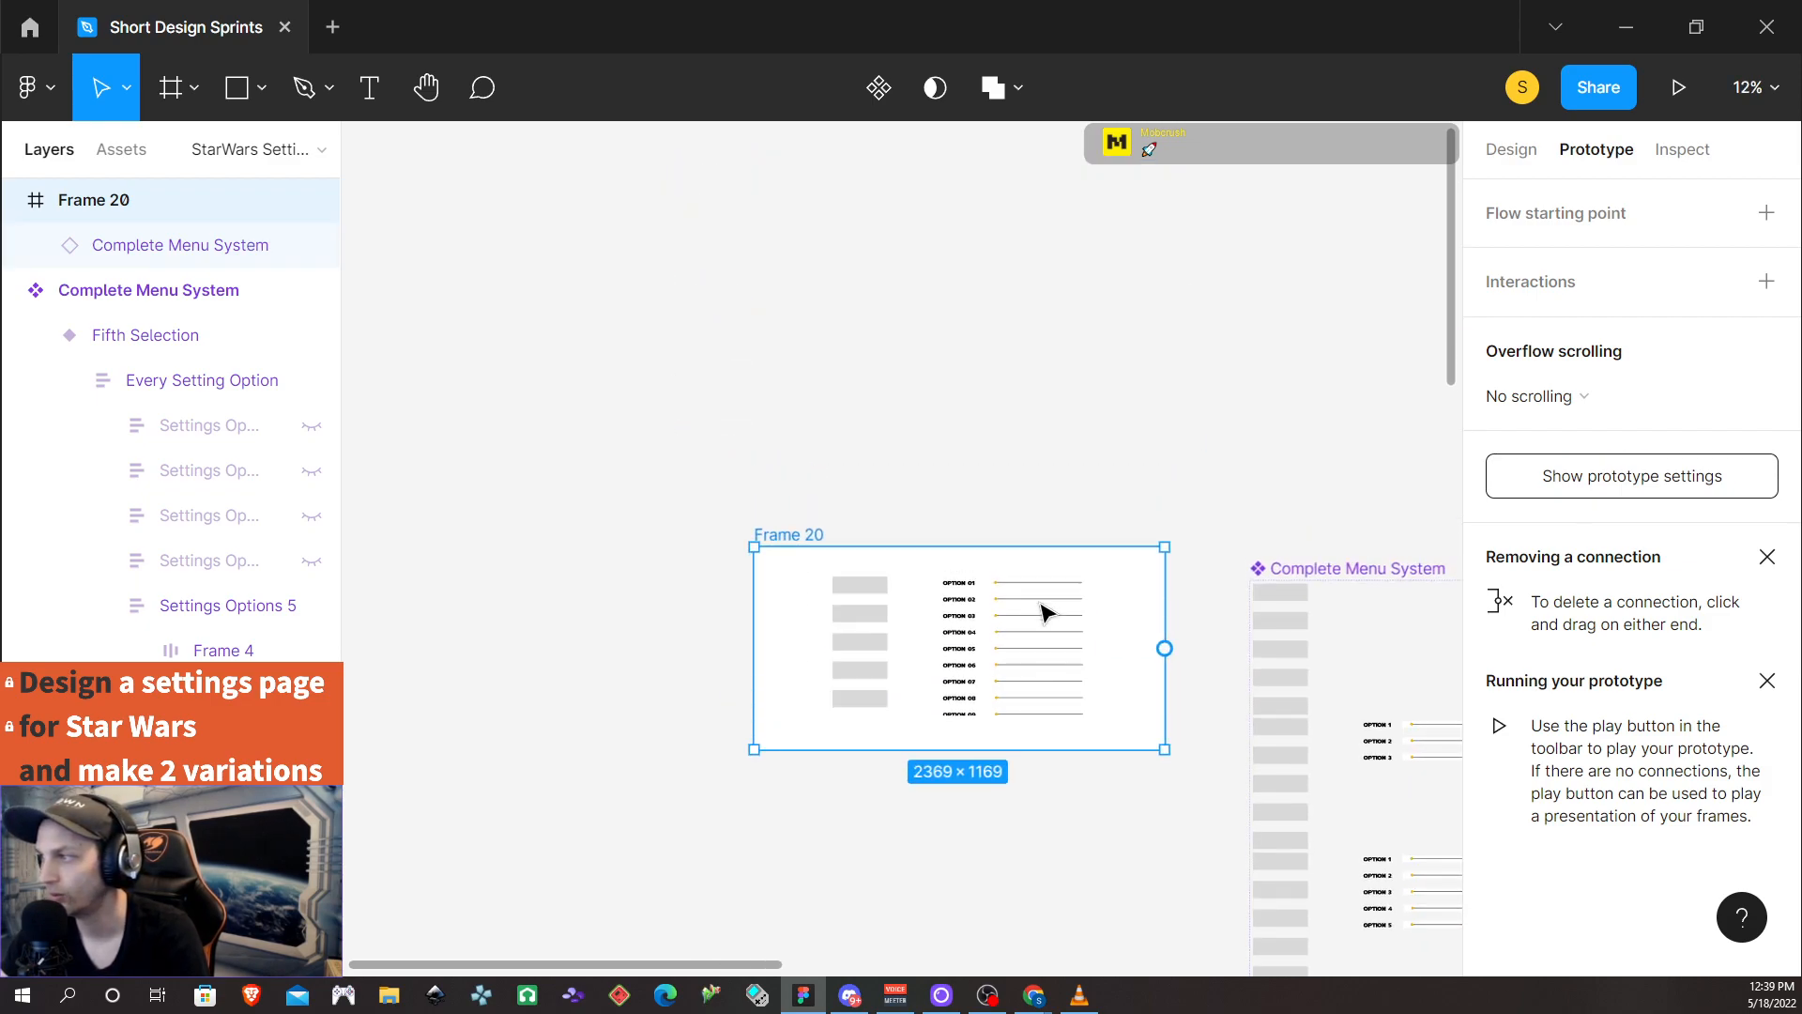
{"action": "scroll", "coordinate": [1047, 610], "scroll_direction": "down", "scroll_amount": 3}
{"action": "scroll", "coordinate": [1047, 613], "scroll_direction": "left", "scroll_amount": 1}
{"action": "scroll", "coordinate": [1046, 613], "scroll_direction": "right", "scroll_amount": 5}
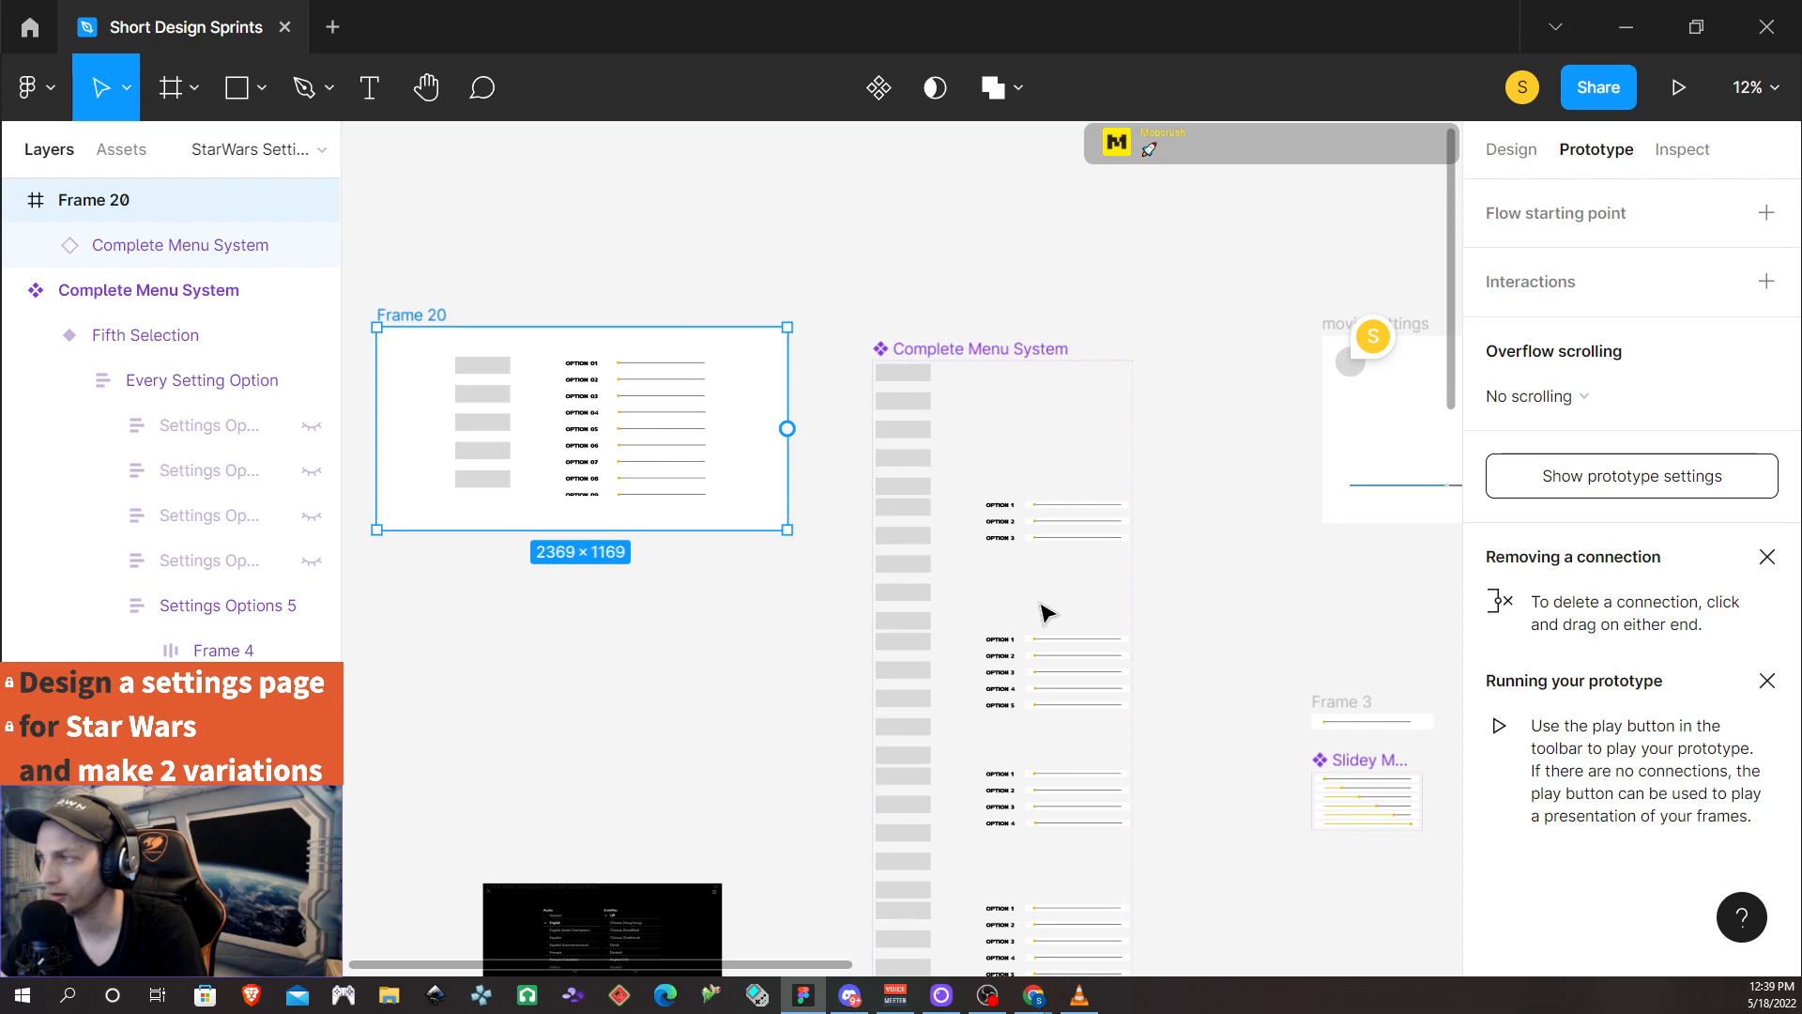
Change the trigger of the first category button's First Selection interaction in the unselected variant from click to Mouse enter
{"action": "left_click", "coordinate": [994, 353]}
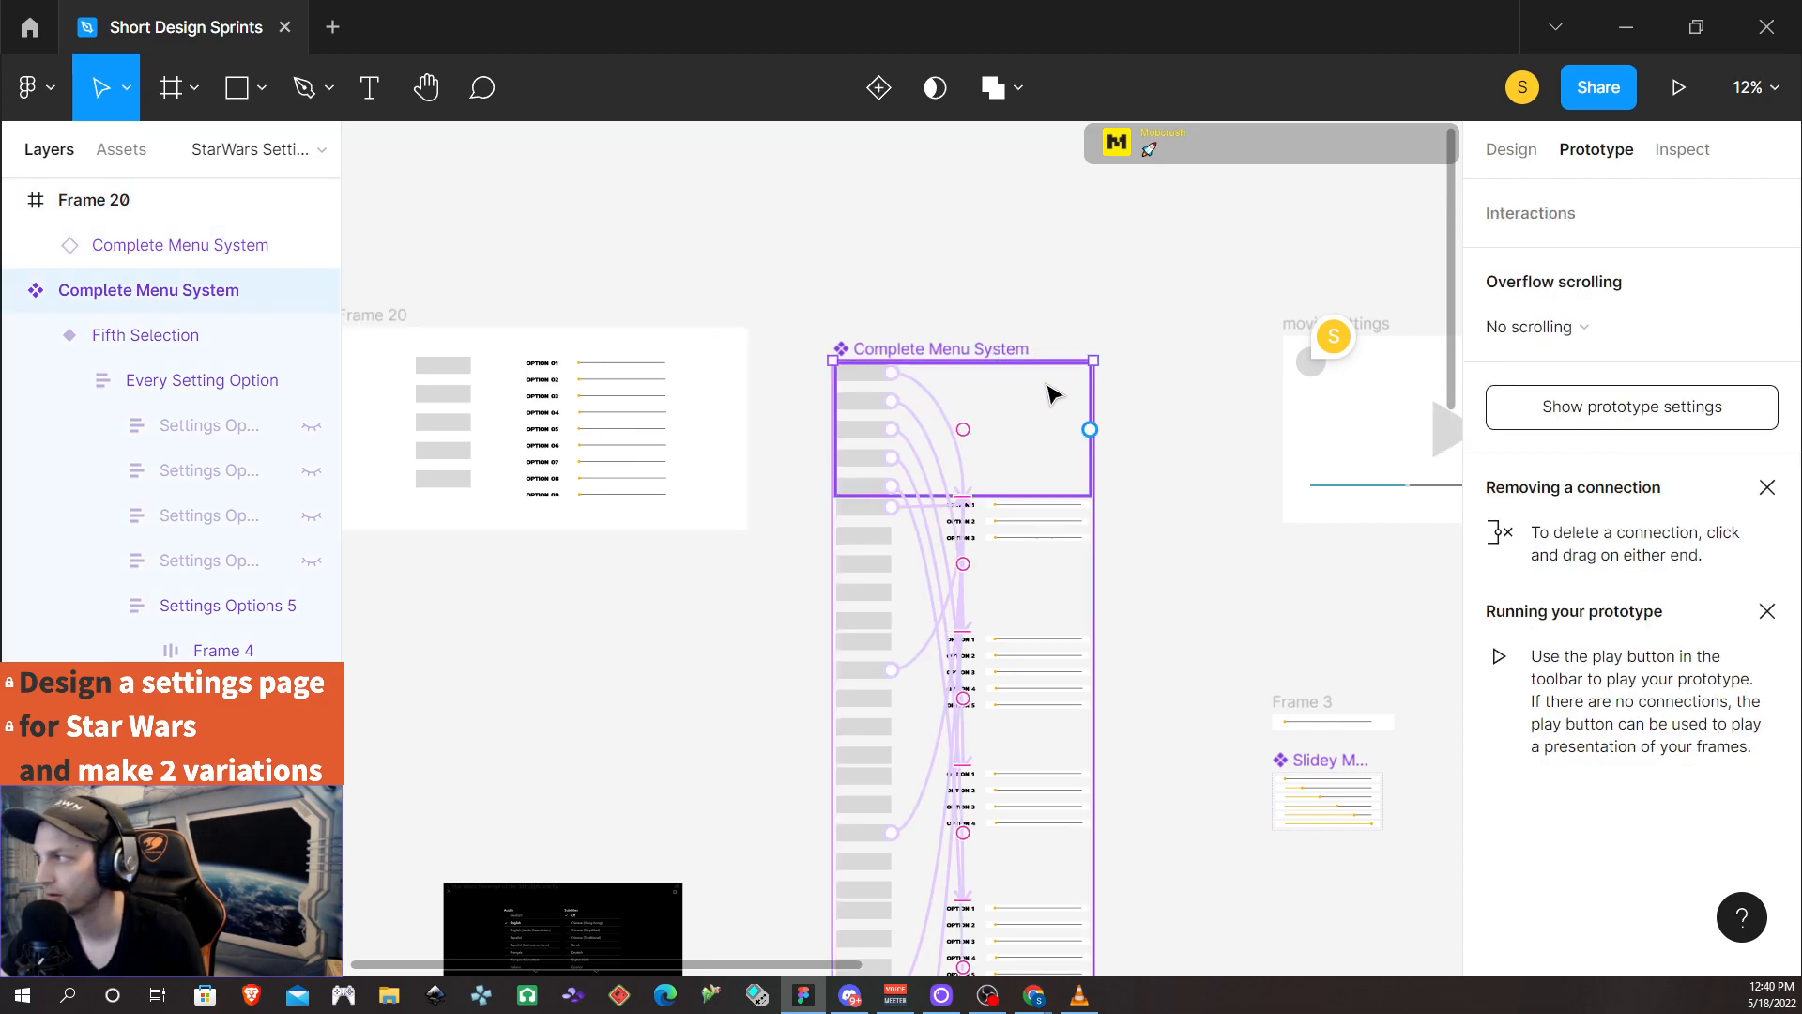
{"action": "scroll", "coordinate": [1049, 507], "scroll_direction": "up", "scroll_amount": 1}
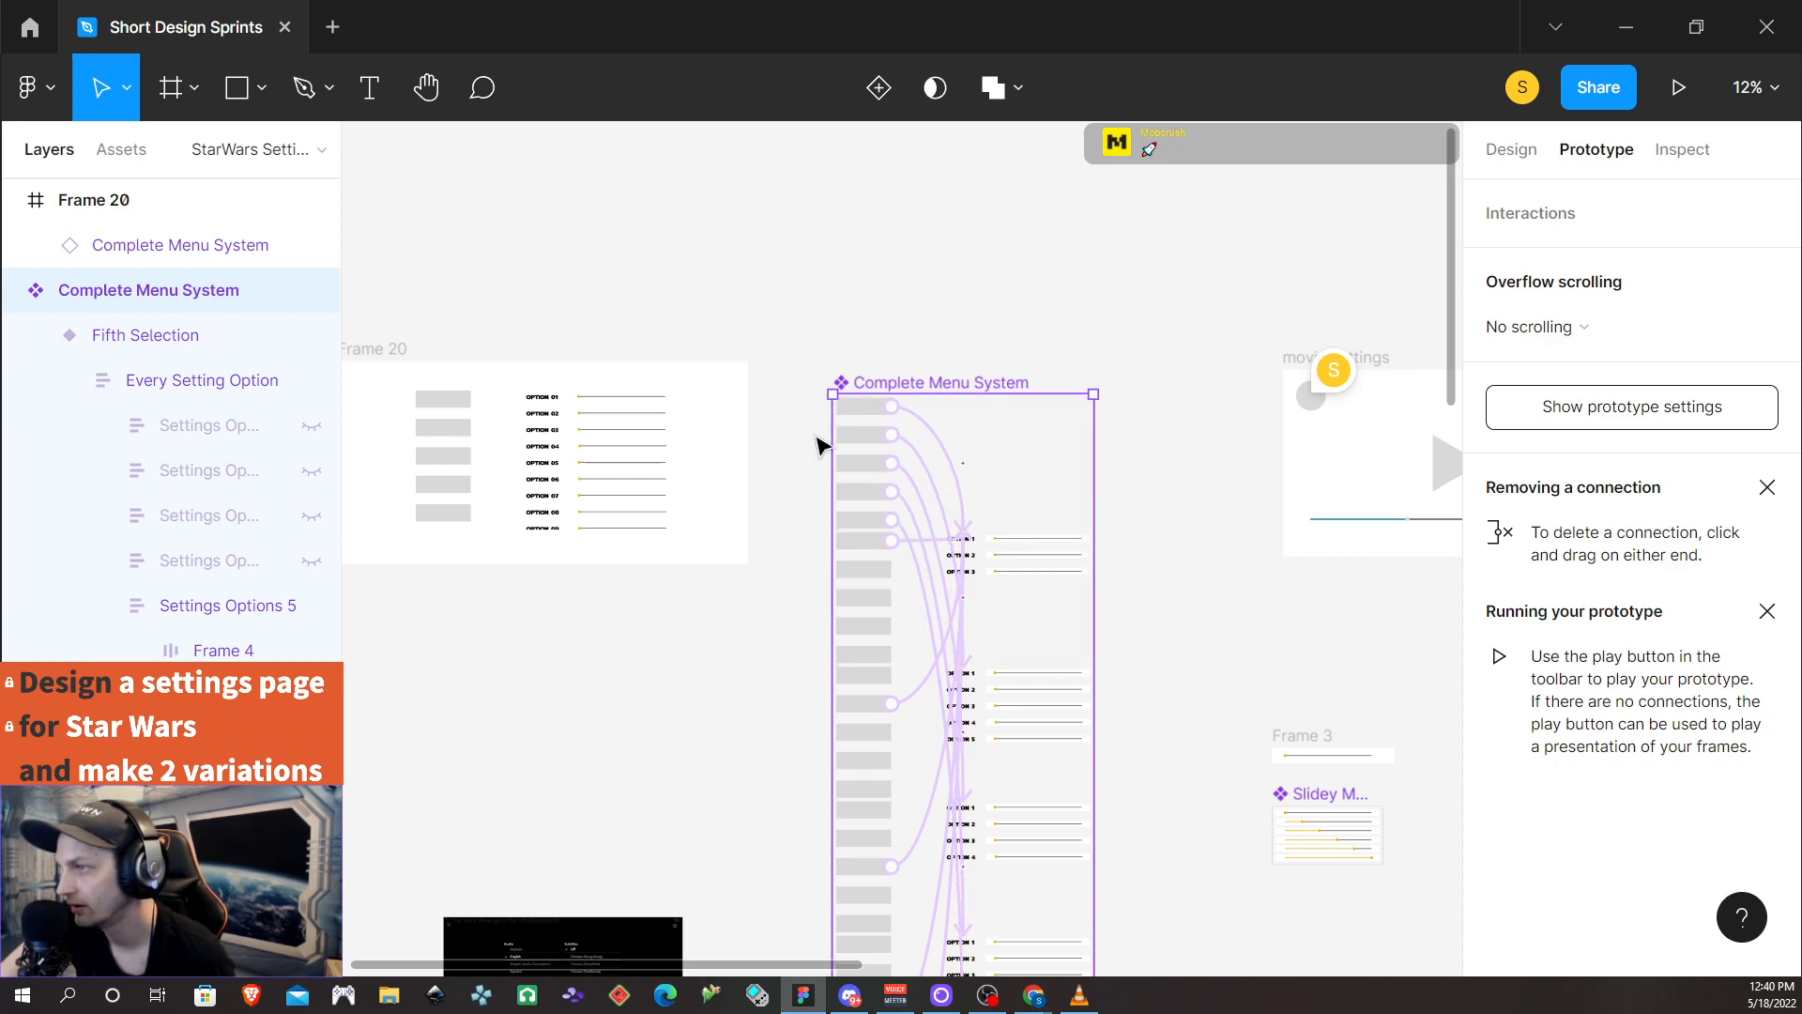
{"action": "scroll", "coordinate": [835, 667], "scroll_direction": "down", "scroll_amount": 1}
{"action": "scroll", "coordinate": [831, 665], "scroll_direction": "down", "scroll_amount": 1}
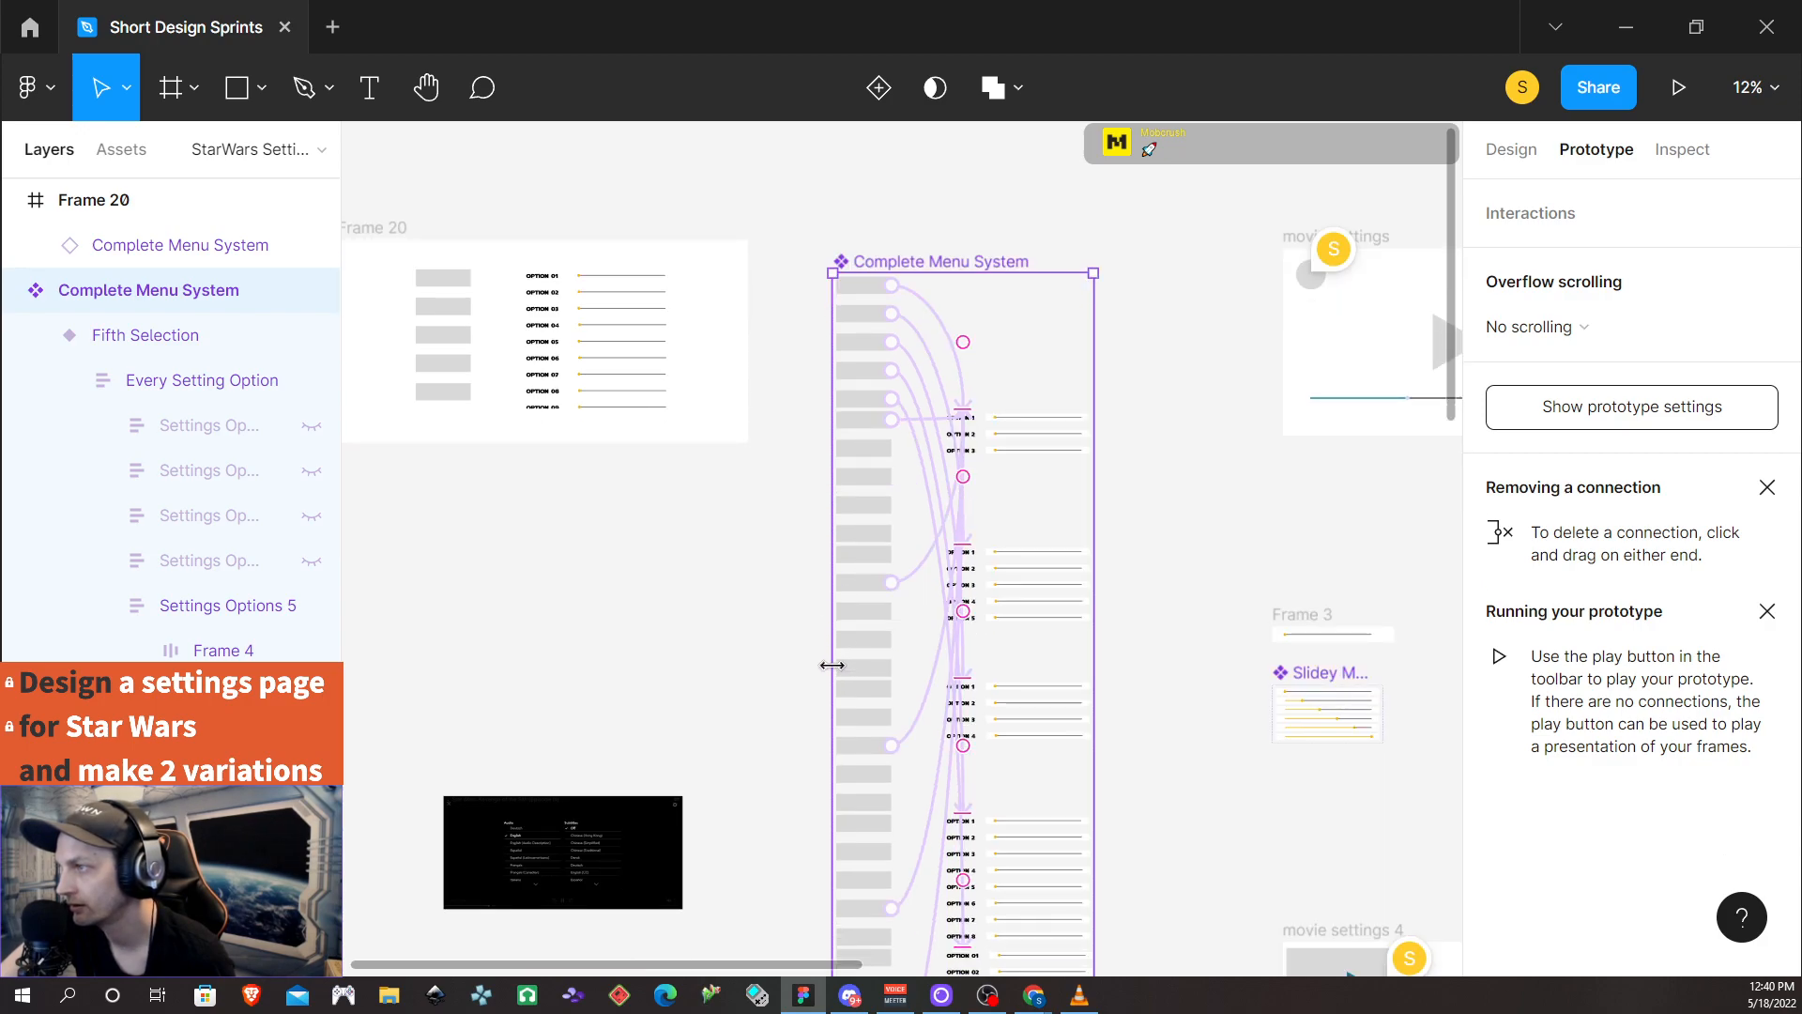
{"action": "left_click", "coordinate": [948, 327]}
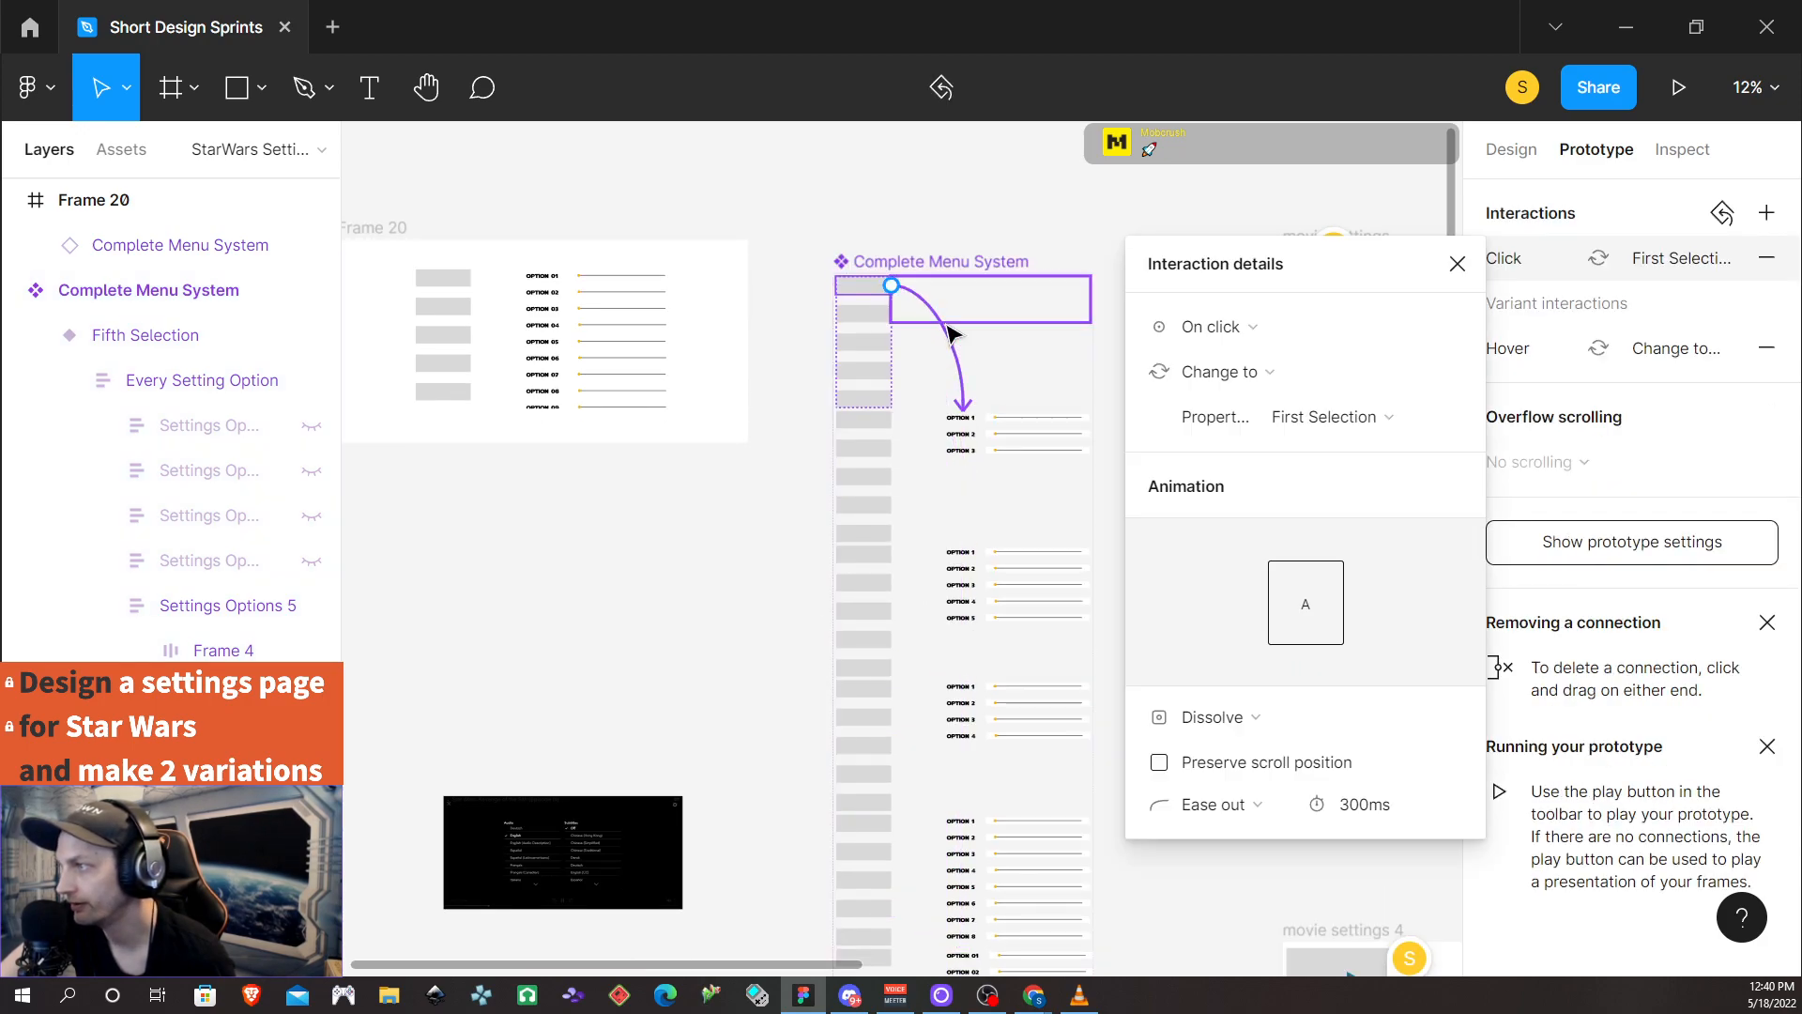
{"action": "left_click", "coordinate": [1276, 333]}
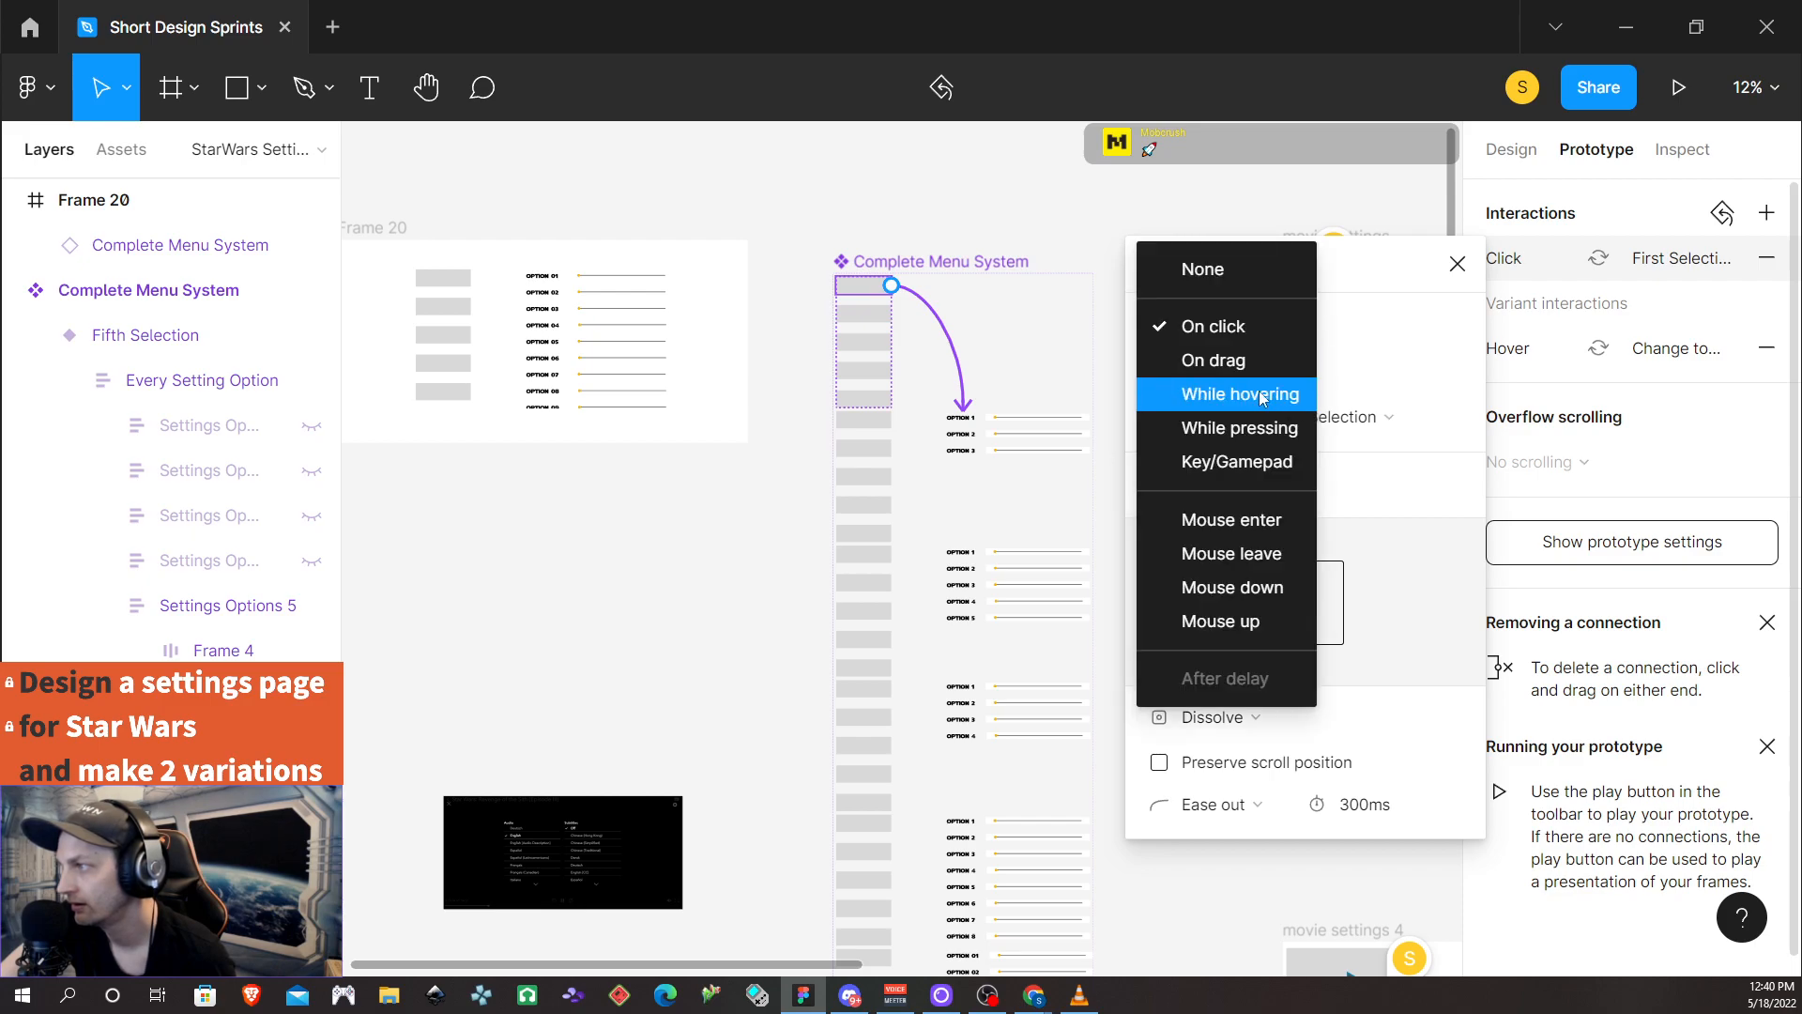
{"action": "left_click", "coordinate": [1267, 526]}
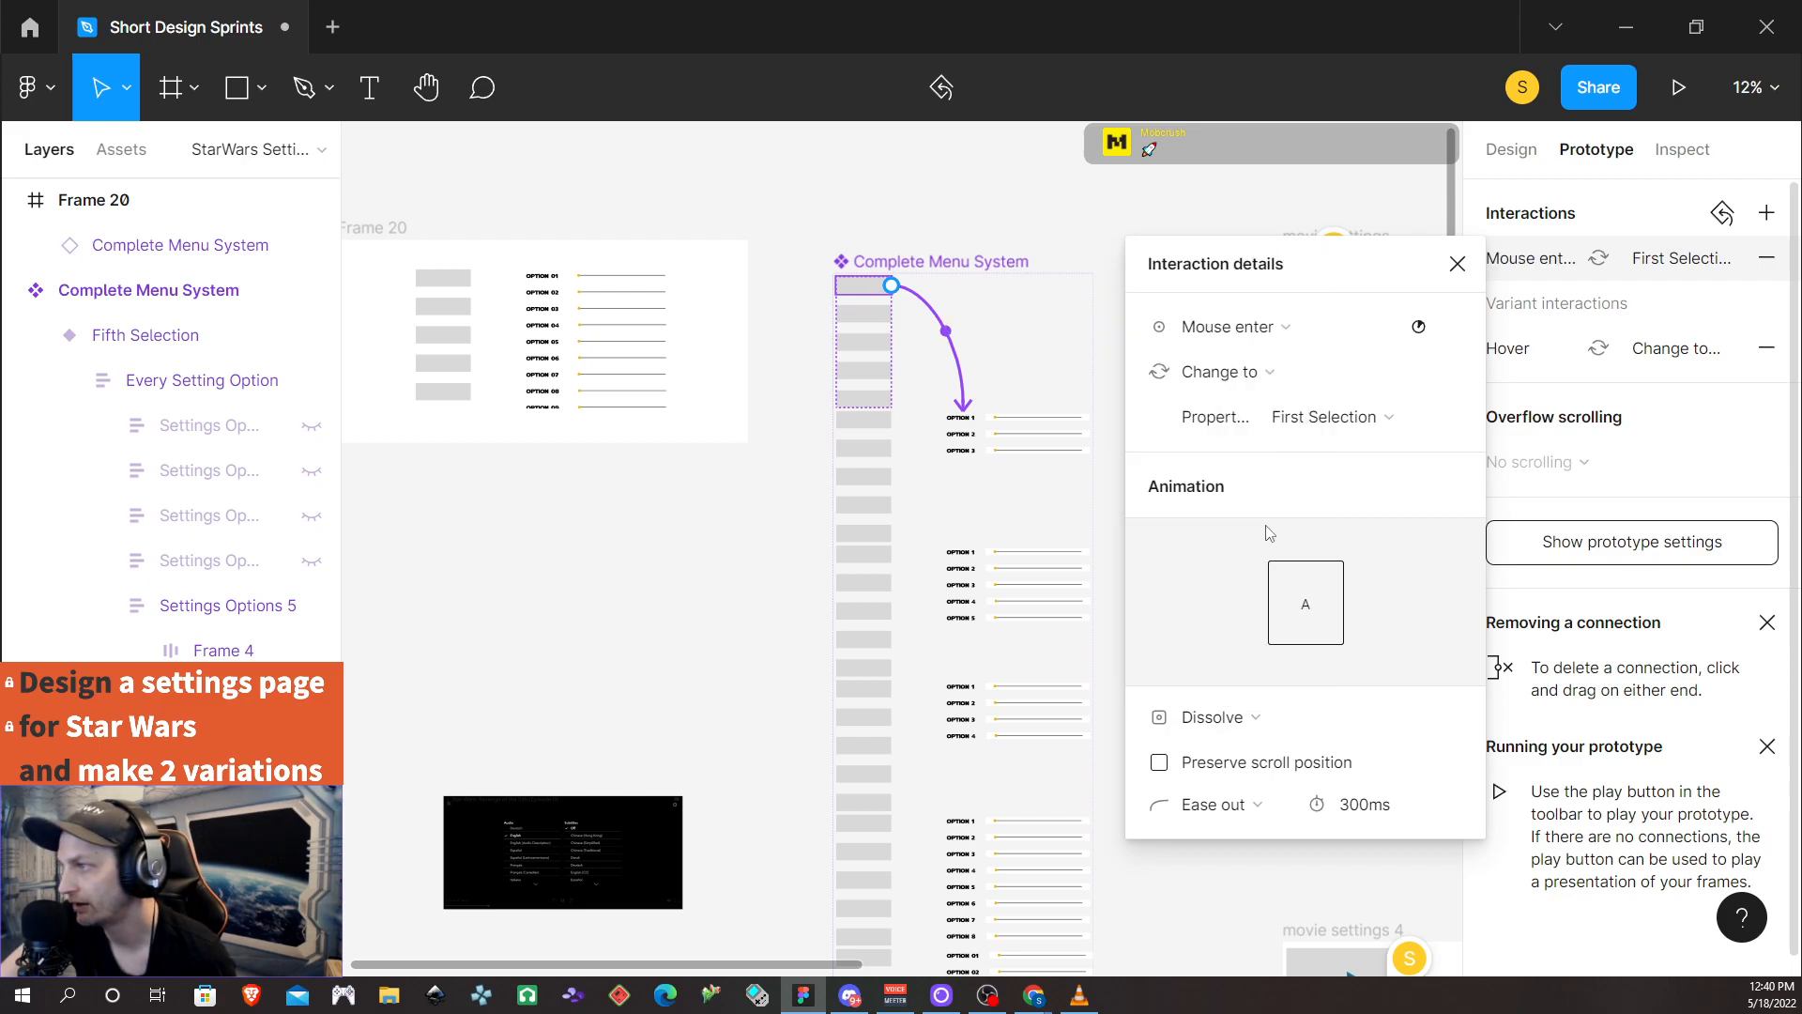
{"action": "left_click", "coordinate": [1458, 264]}
Replace the menu instance in Frame 20 with a fresh copy of the unselected variant of Complete Menu System
{"action": "left_click", "coordinate": [498, 322]}
{"action": "key", "text": "Delete"}
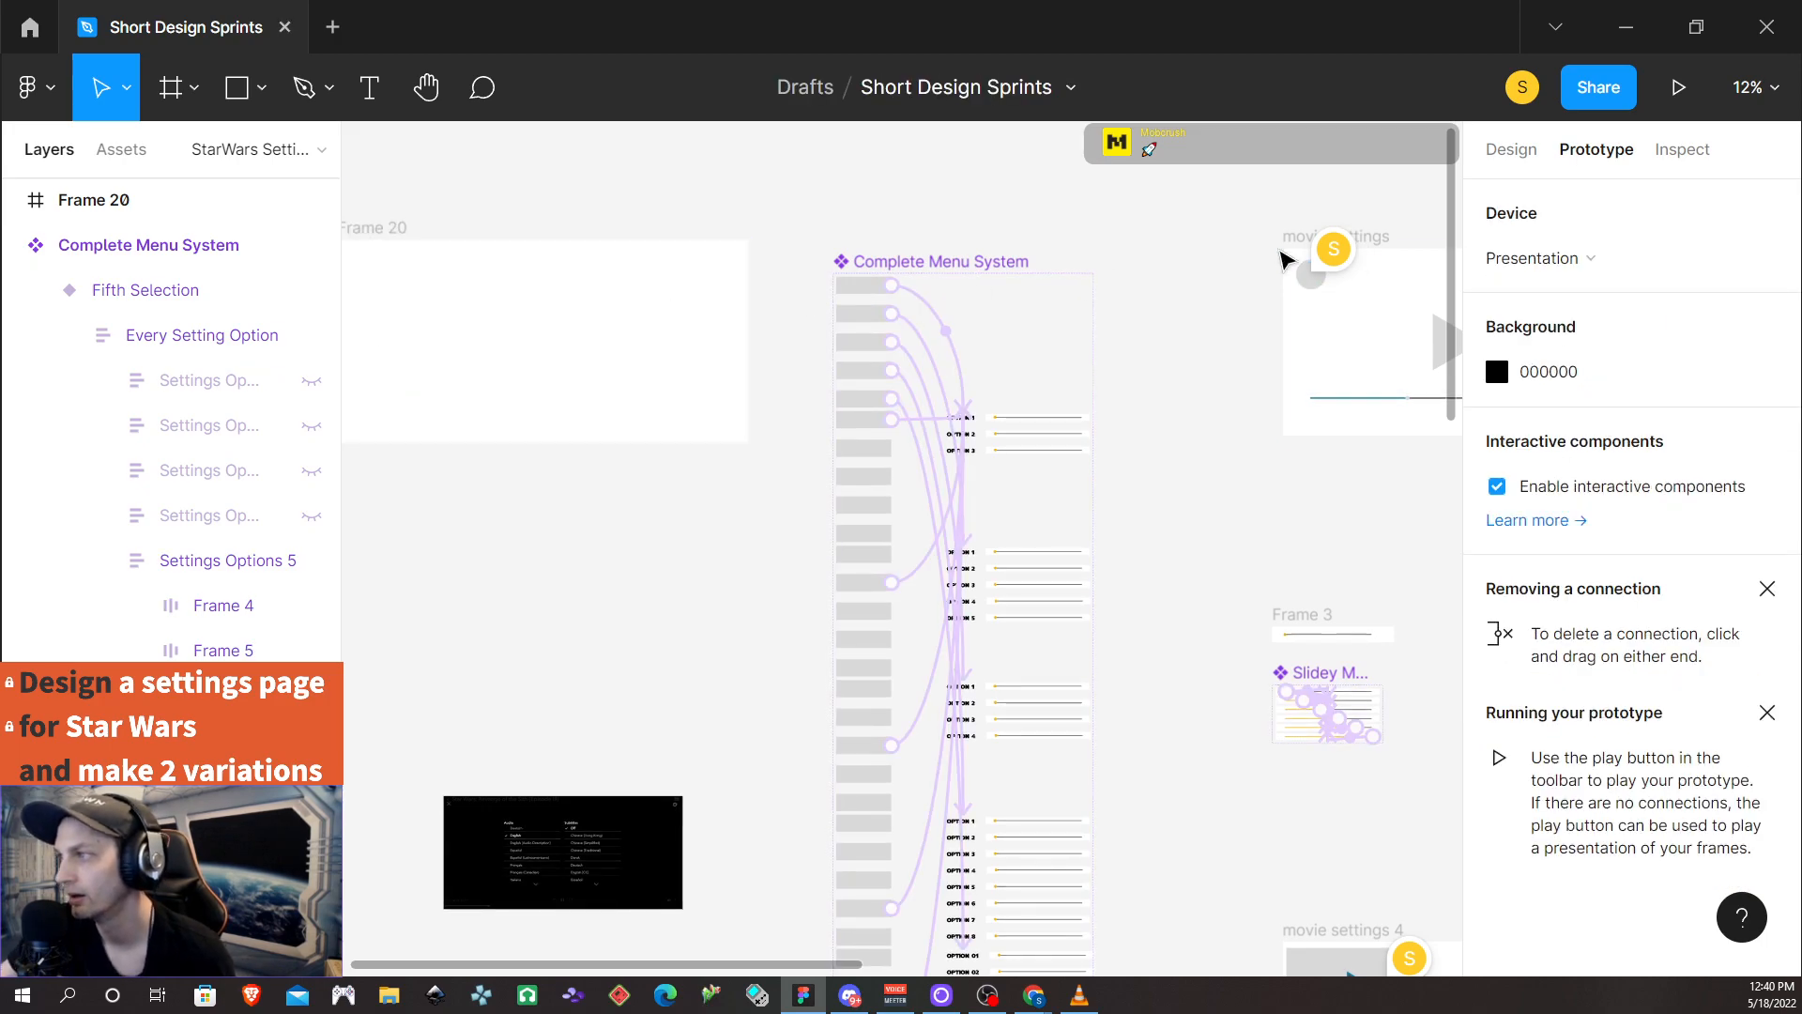
{"action": "left_click", "coordinate": [864, 286]}
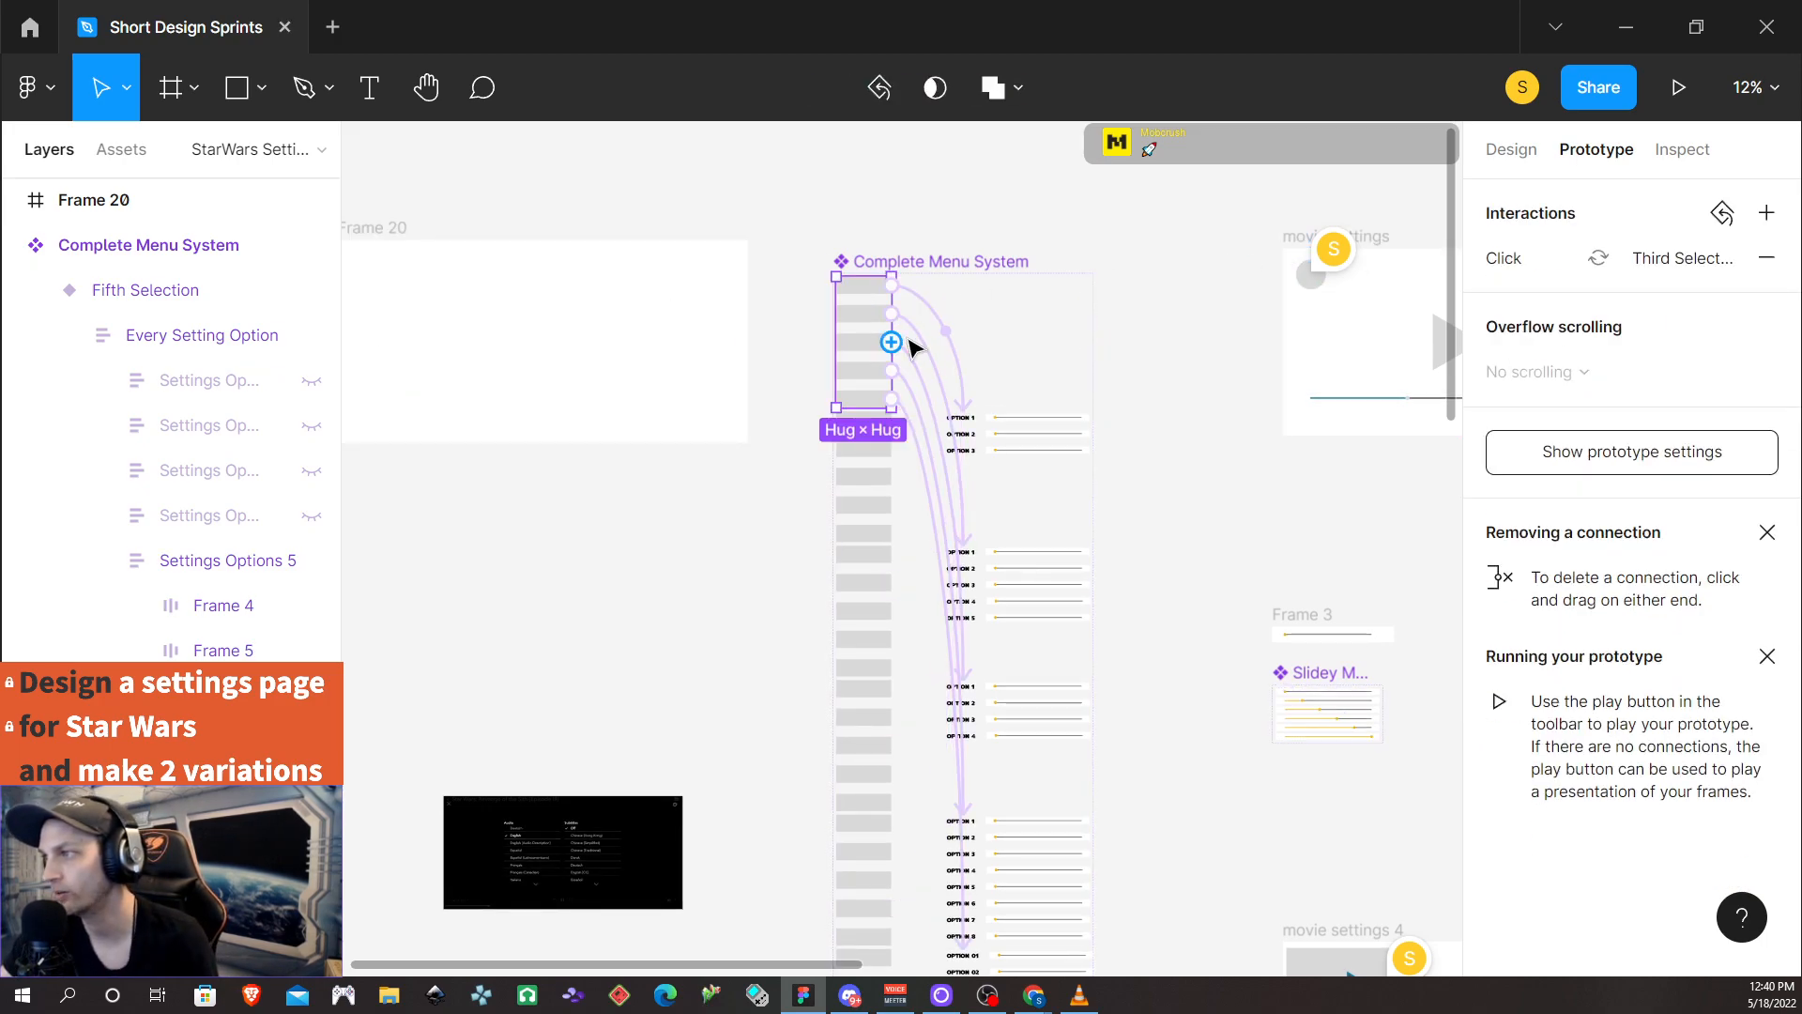
{"action": "left_click", "coordinate": [1006, 355]}
{"action": "left_click", "coordinate": [1101, 207]}
{"action": "left_click", "coordinate": [1053, 332]}
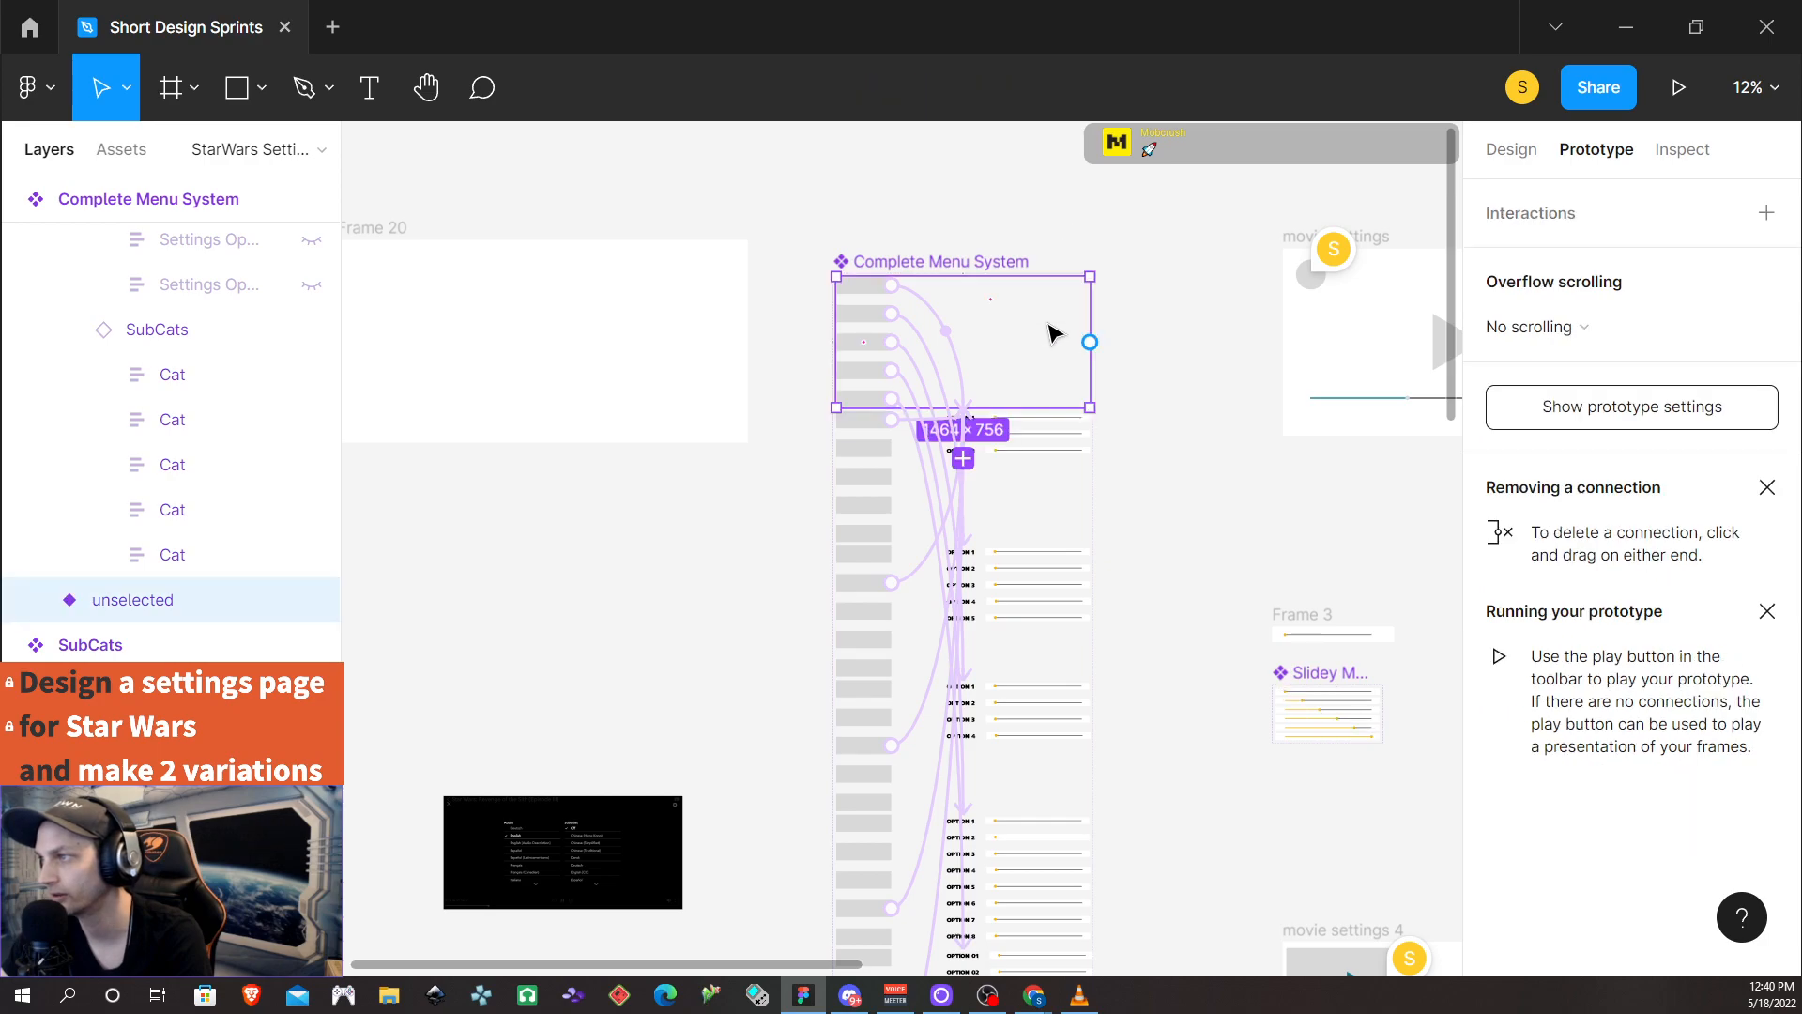
{"action": "left_click_drag", "start_coordinate": [1053, 332], "coordinate": [643, 327]}
{"action": "left_click", "coordinate": [402, 229]}
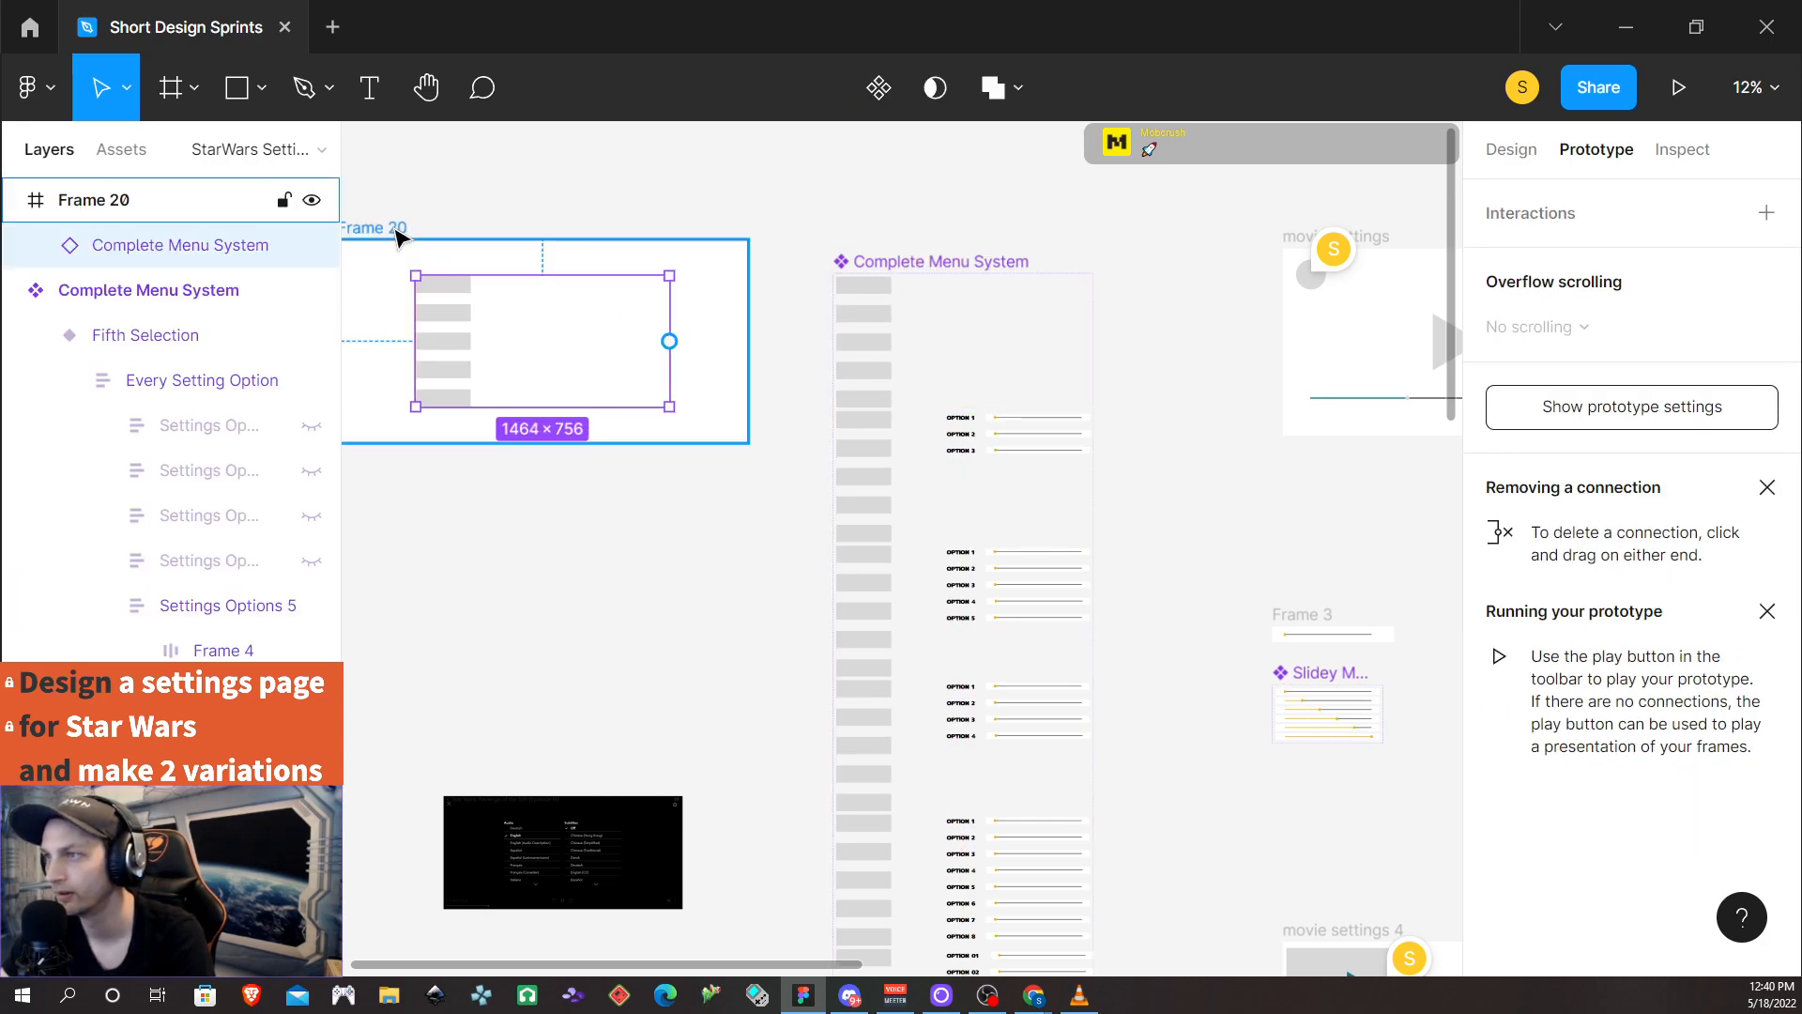
{"action": "left_click", "coordinate": [575, 360]}
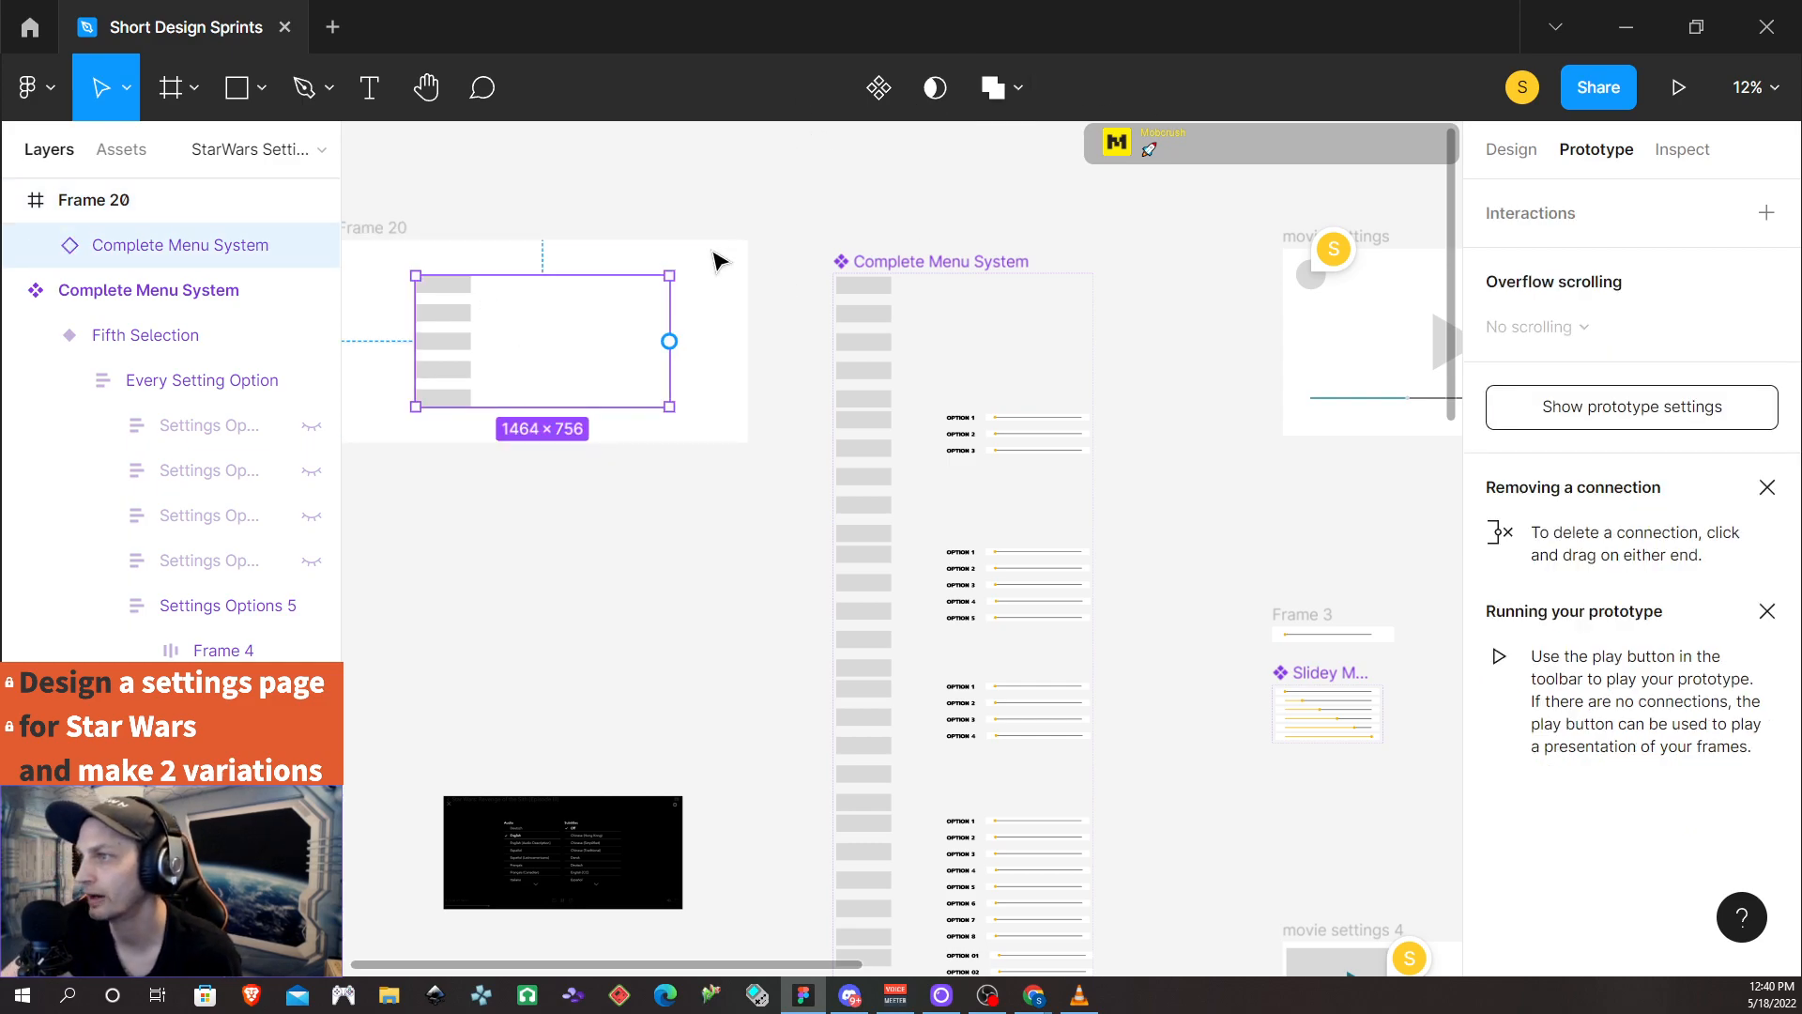
Preview Frame 20 as a prototype, test the second and first category buttons, and close the preview
{"action": "left_click", "coordinate": [368, 227]}
{"action": "left_click", "coordinate": [1678, 87]}
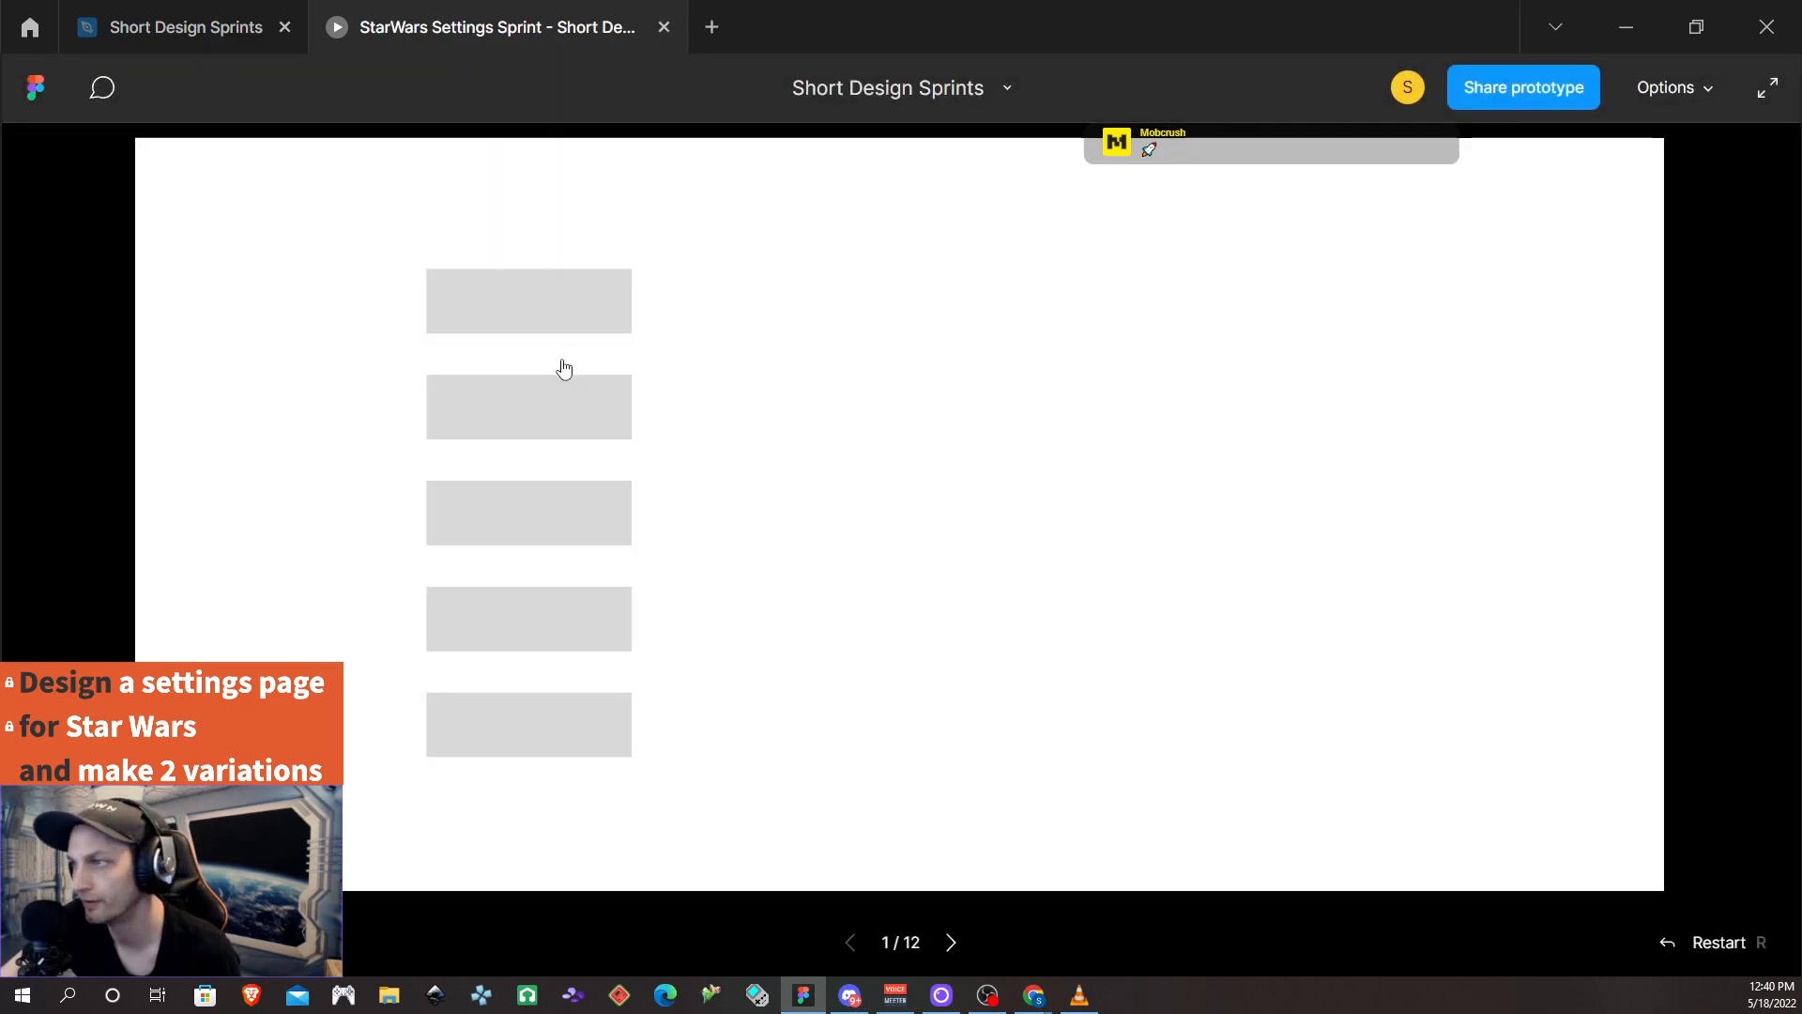
{"action": "left_click", "coordinate": [556, 377]}
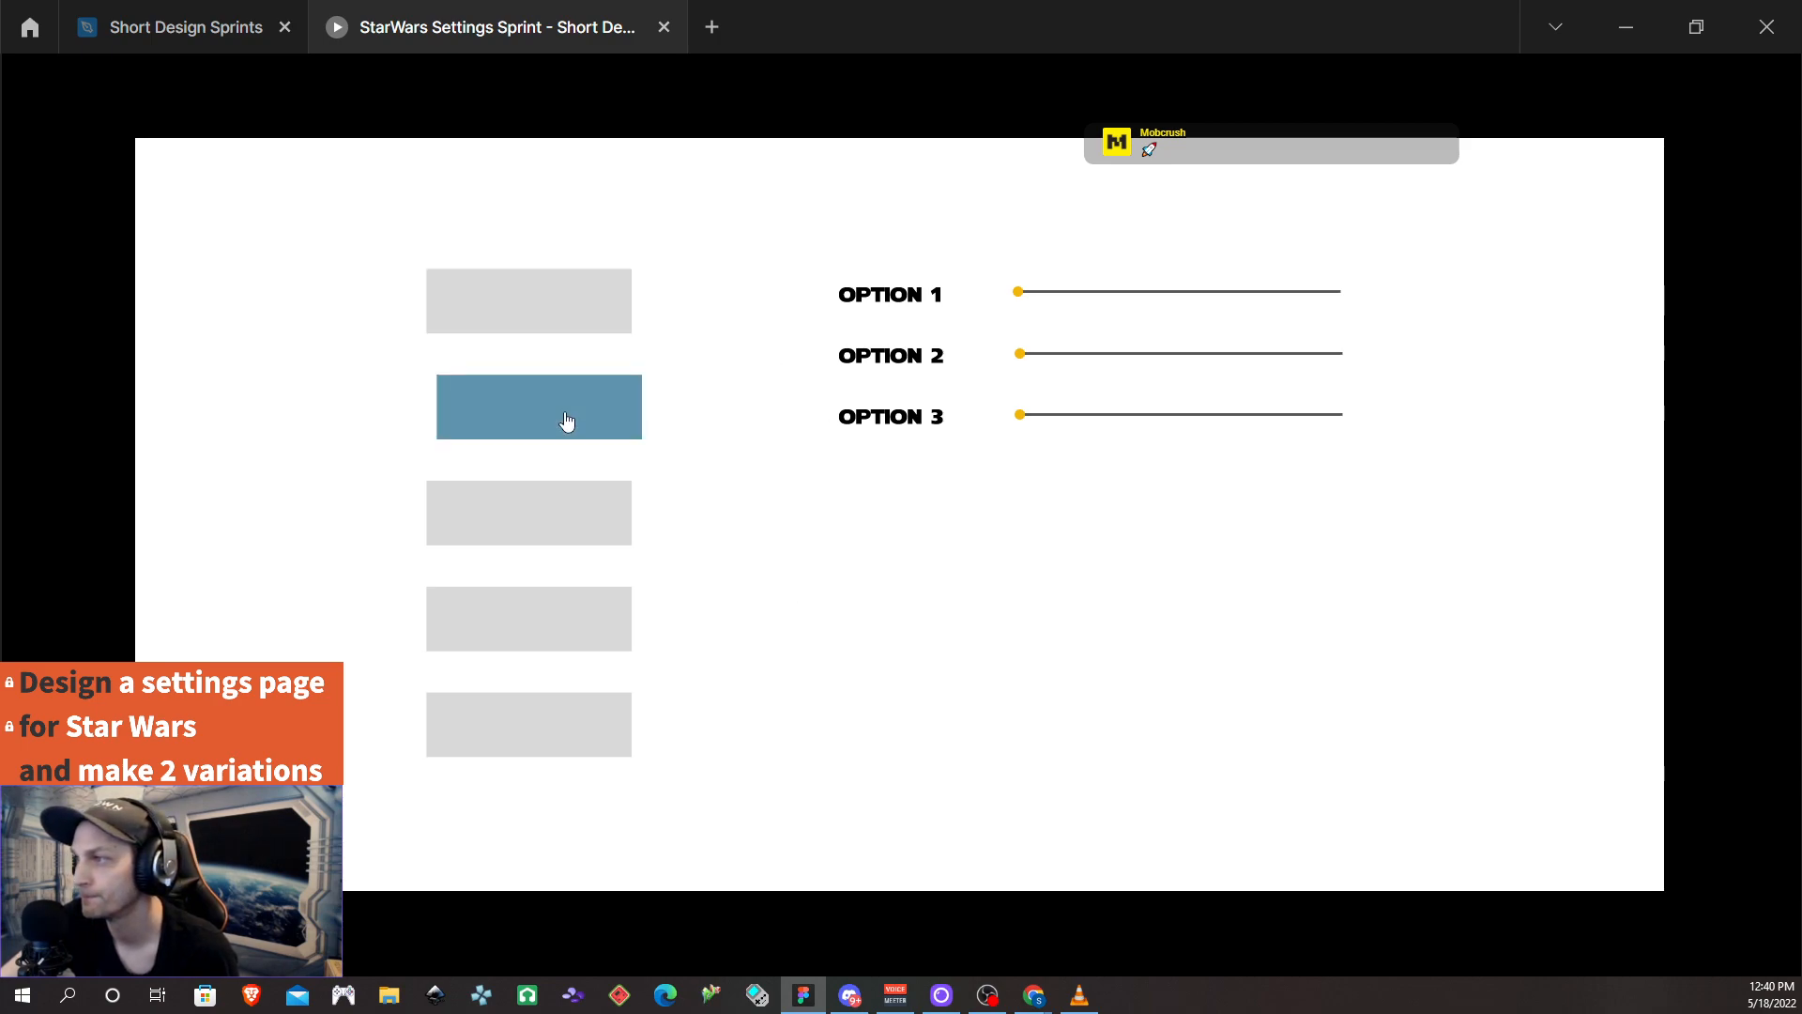
{"action": "left_click", "coordinate": [577, 324]}
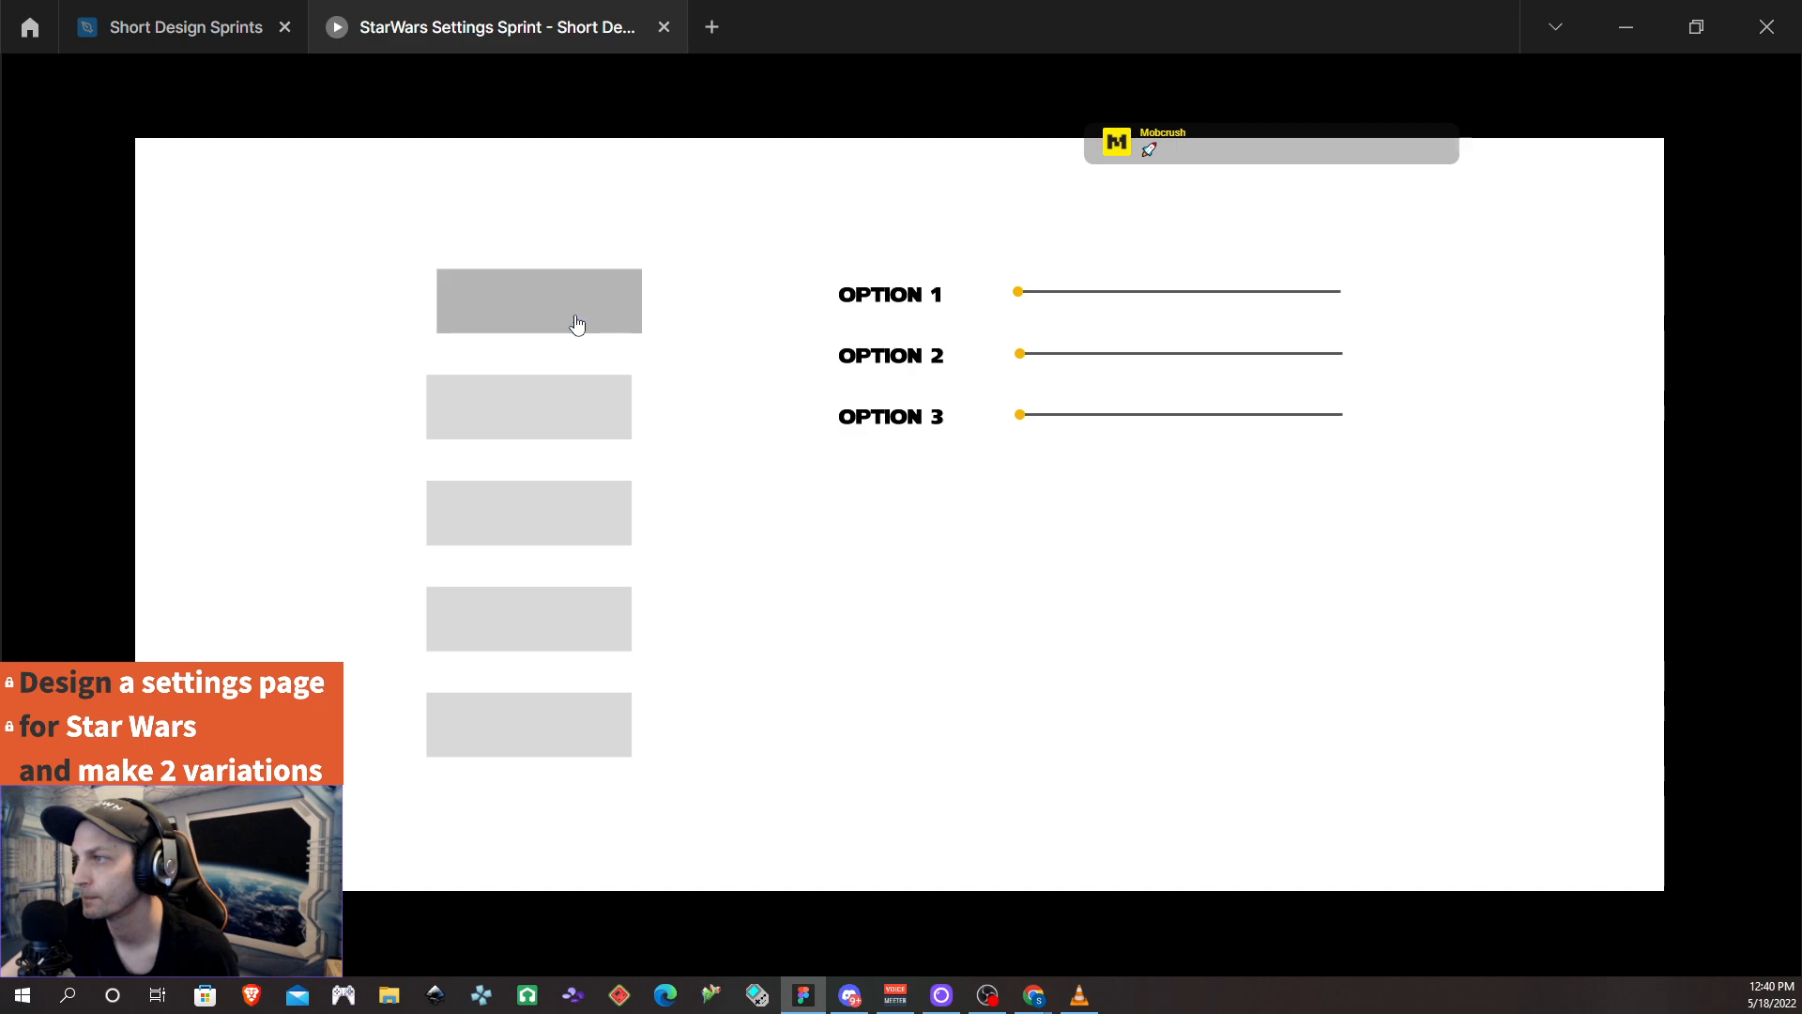
{"action": "left_click", "coordinate": [576, 324]}
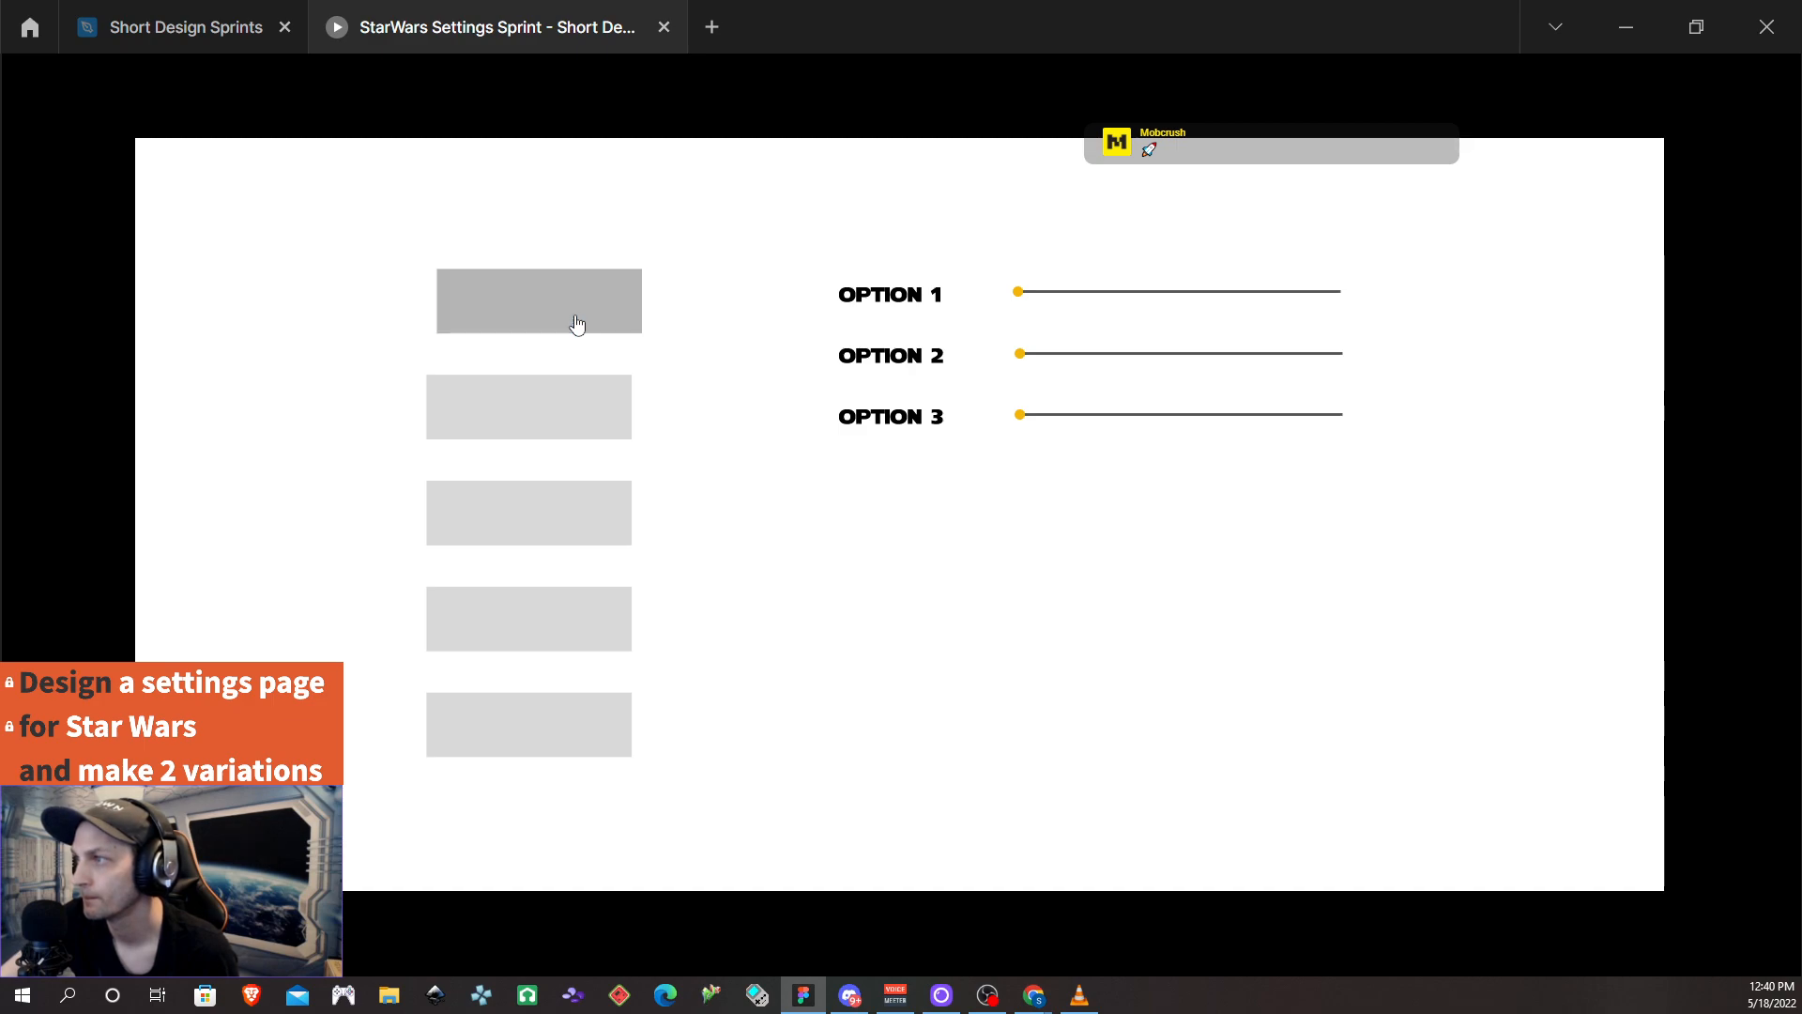
{"action": "left_click", "coordinate": [576, 324]}
{"action": "left_click", "coordinate": [766, 298]}
{"action": "left_click", "coordinate": [706, 272]}
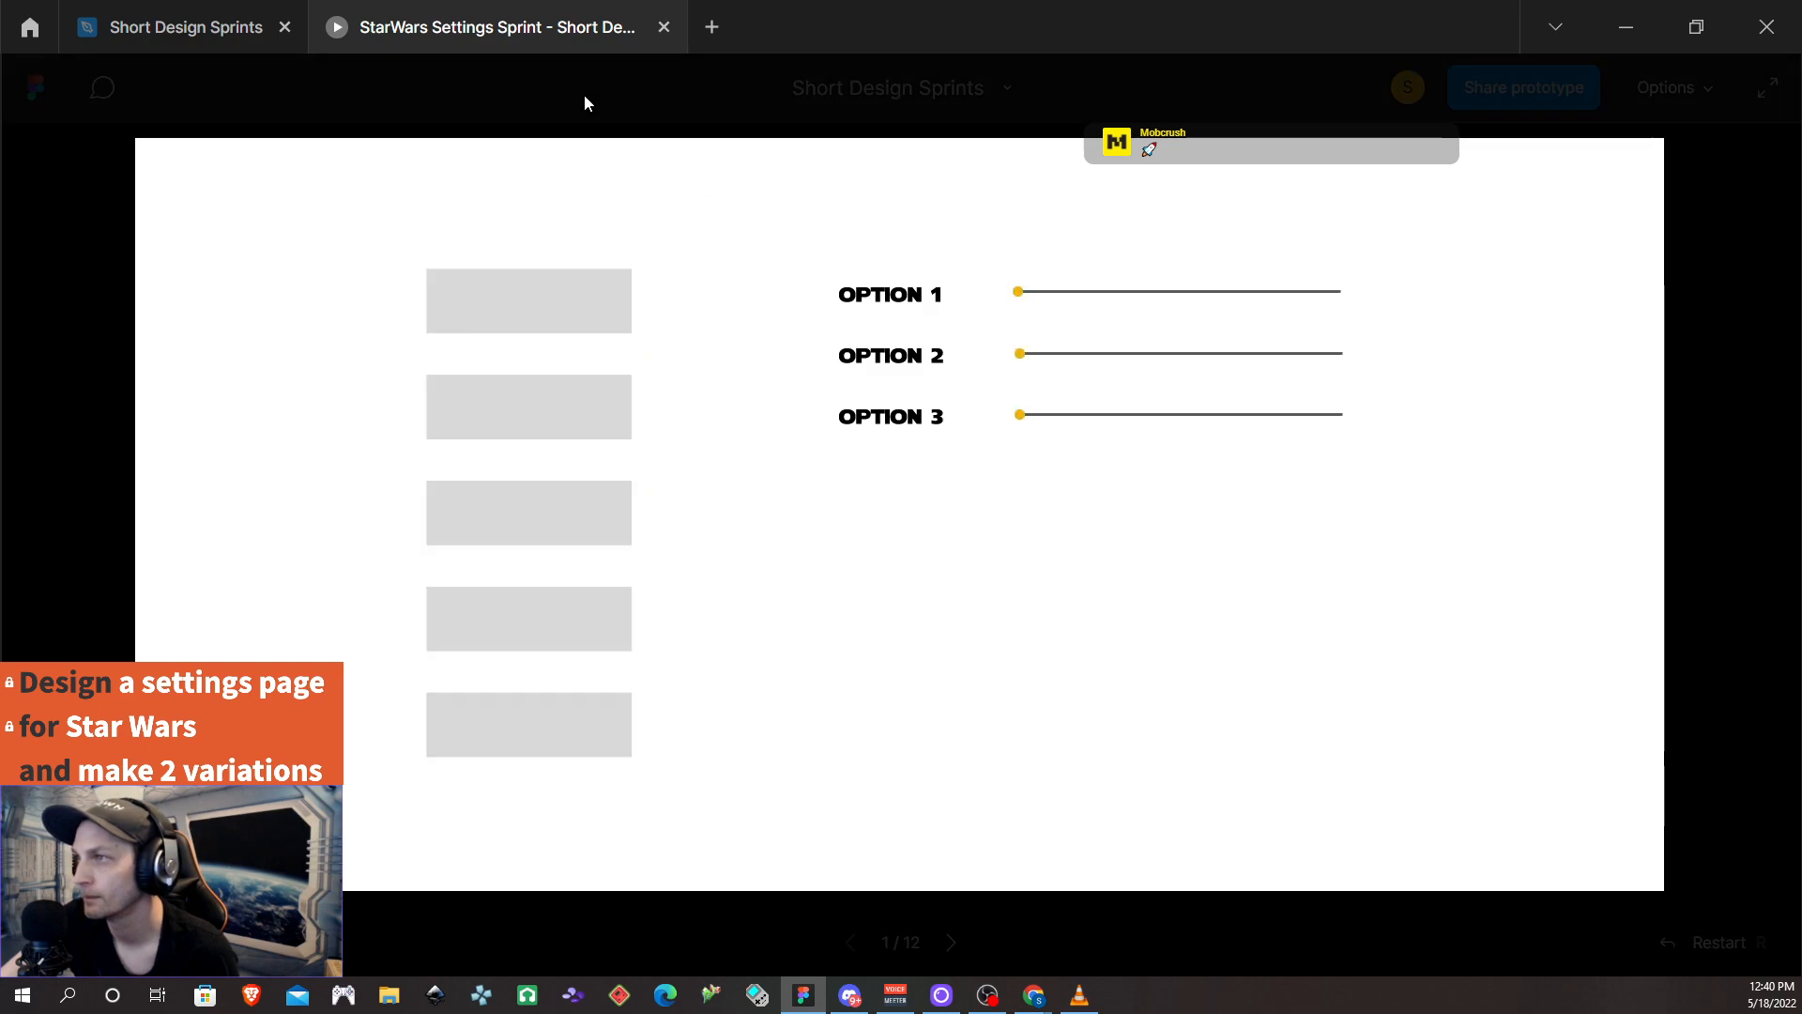
{"action": "left_click", "coordinate": [664, 27]}
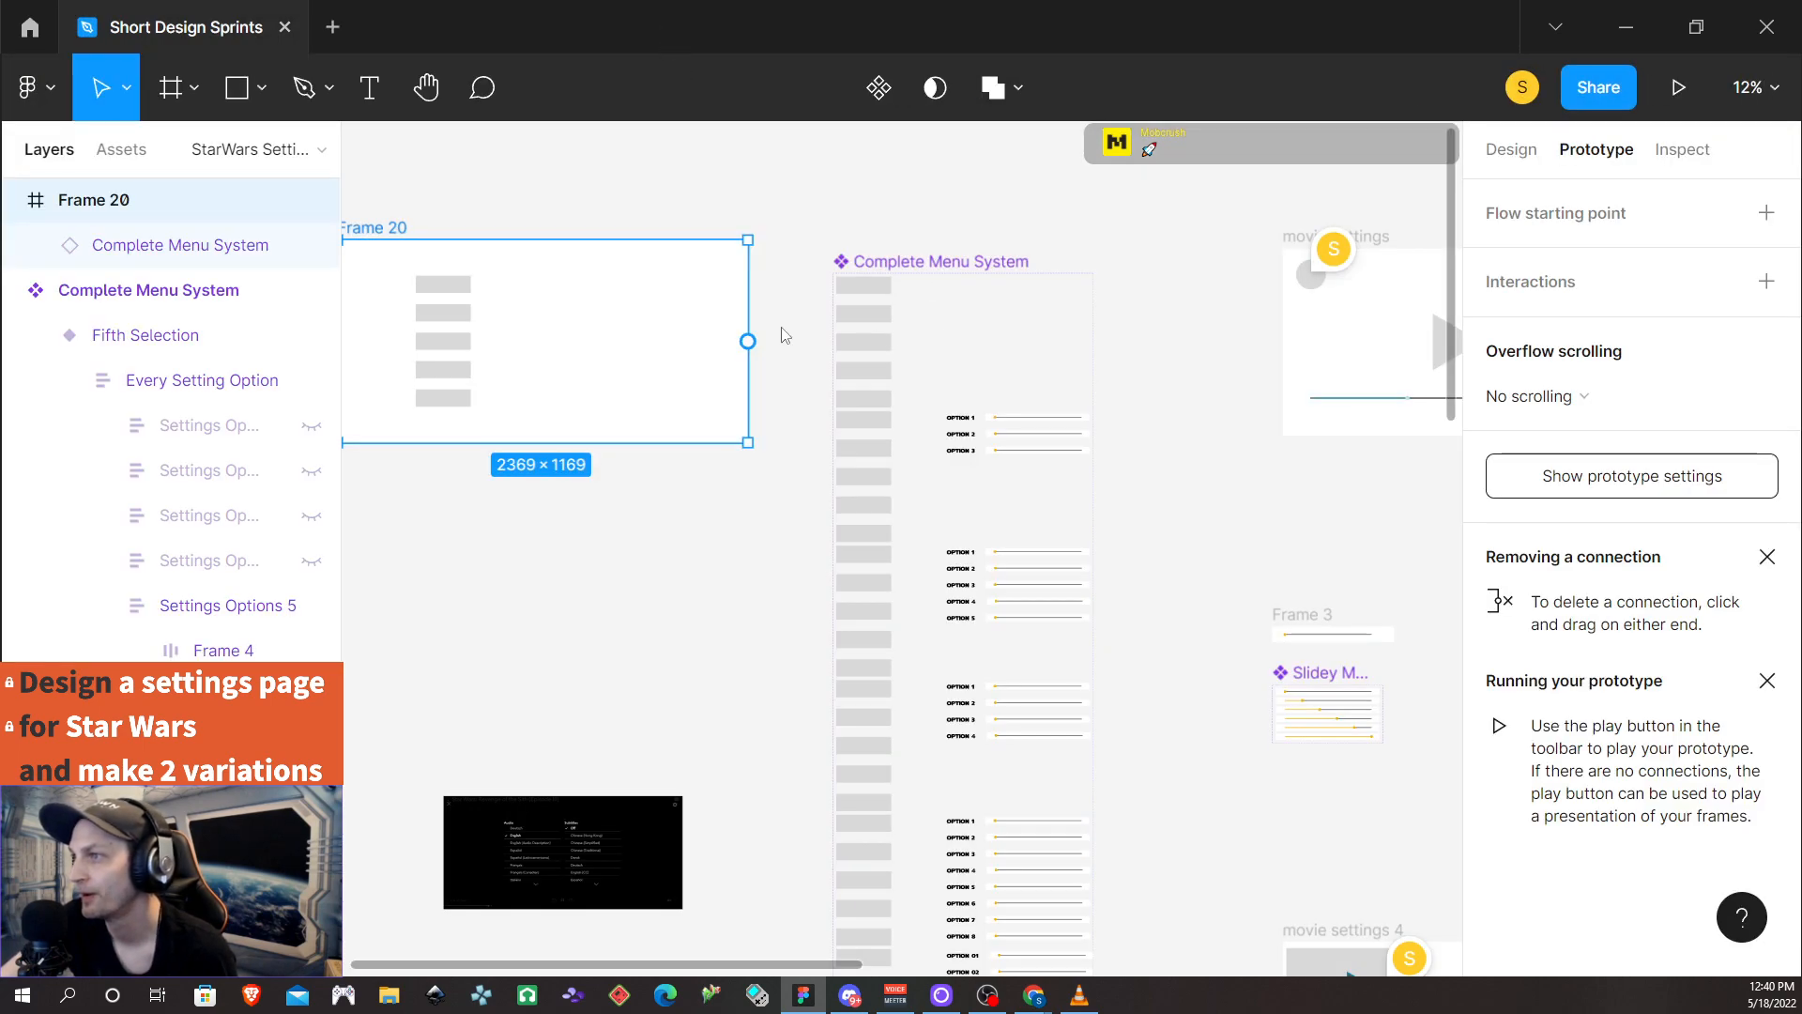
Reopen the prototype preview of Frame 20 and check how the category buttons react to the pointer
{"action": "left_click", "coordinate": [654, 195]}
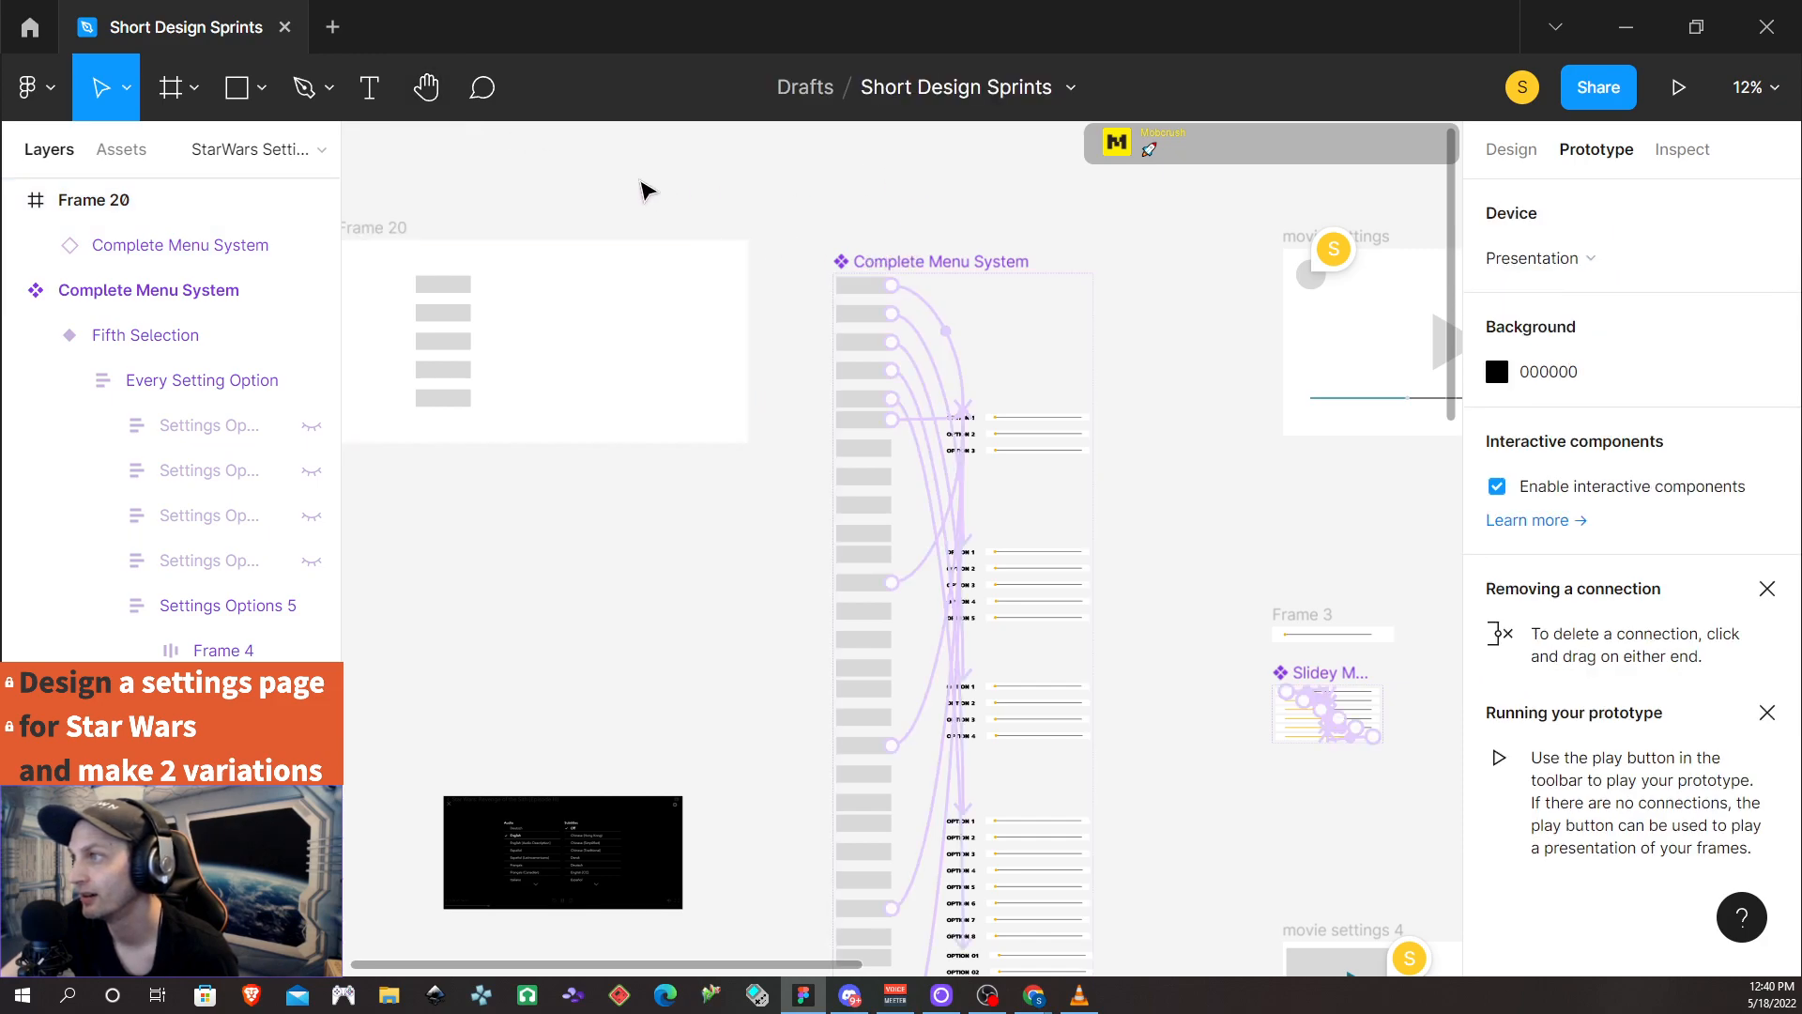
{"action": "left_click", "coordinate": [387, 231]}
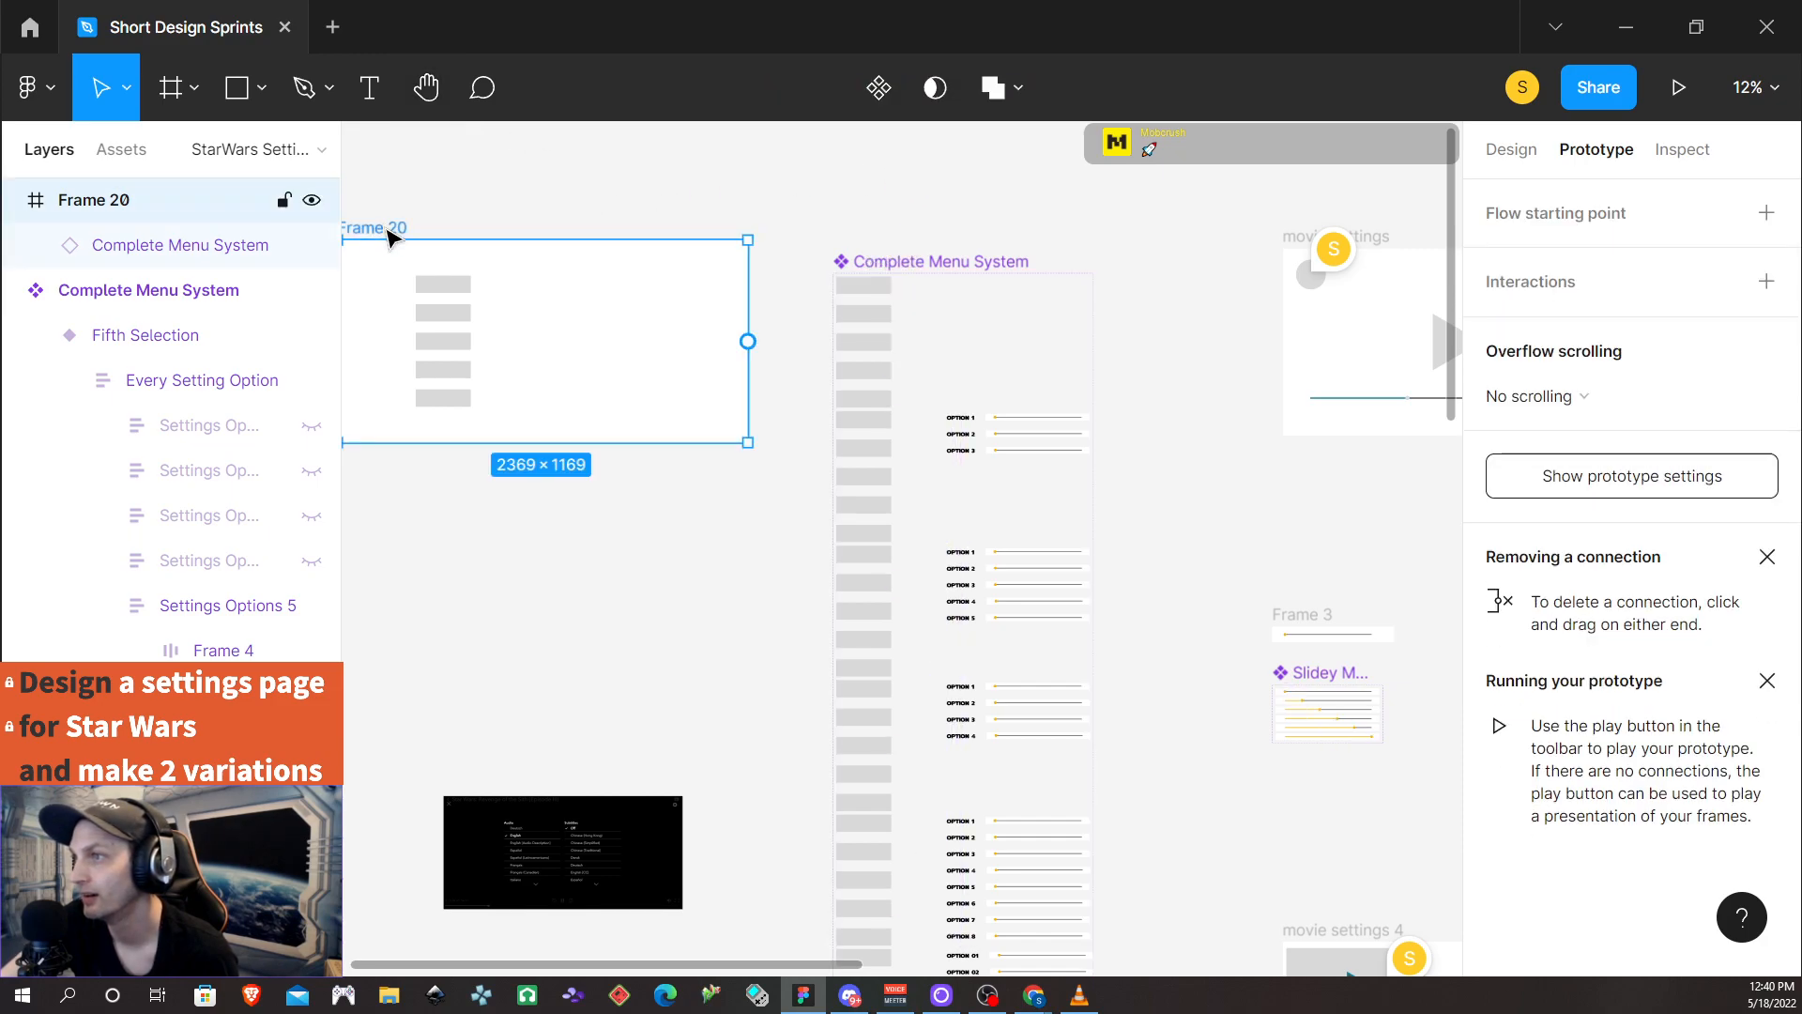
{"action": "left_click", "coordinate": [1679, 89]}
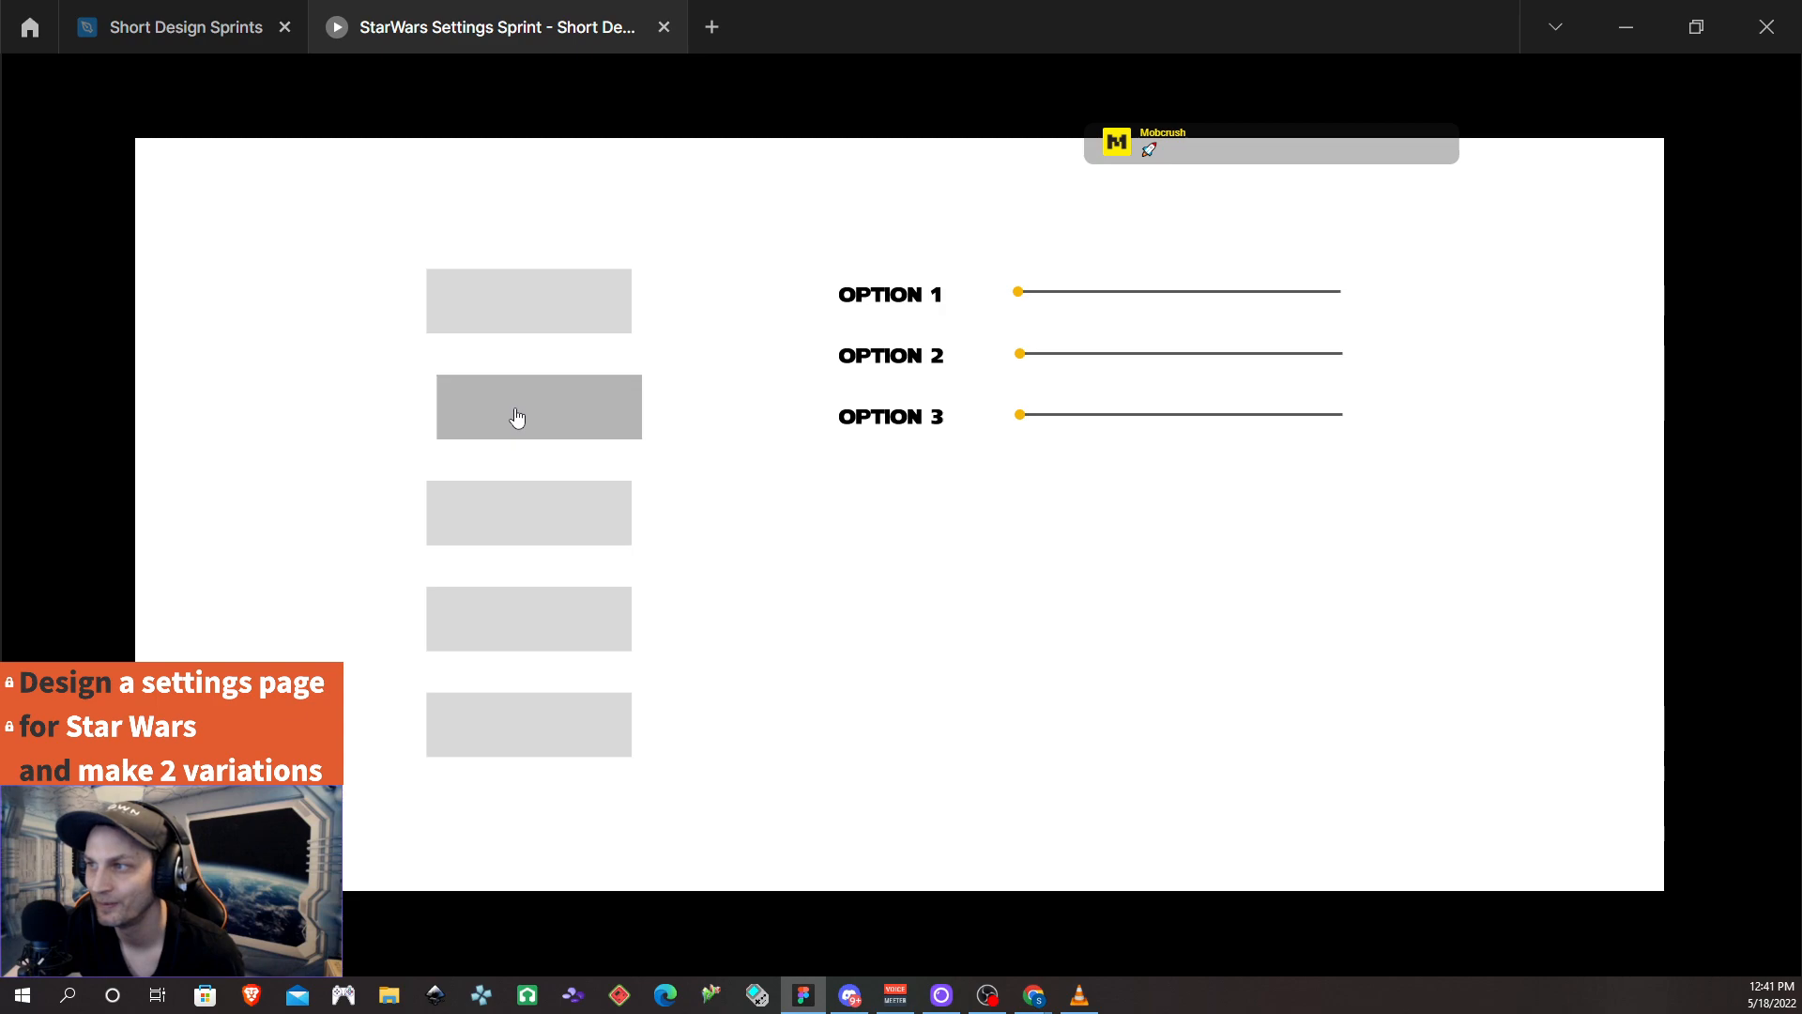
Return to the design file and set the trigger of the unselected variant's first category button interaction to Mouse down
{"action": "left_click", "coordinate": [238, 29]}
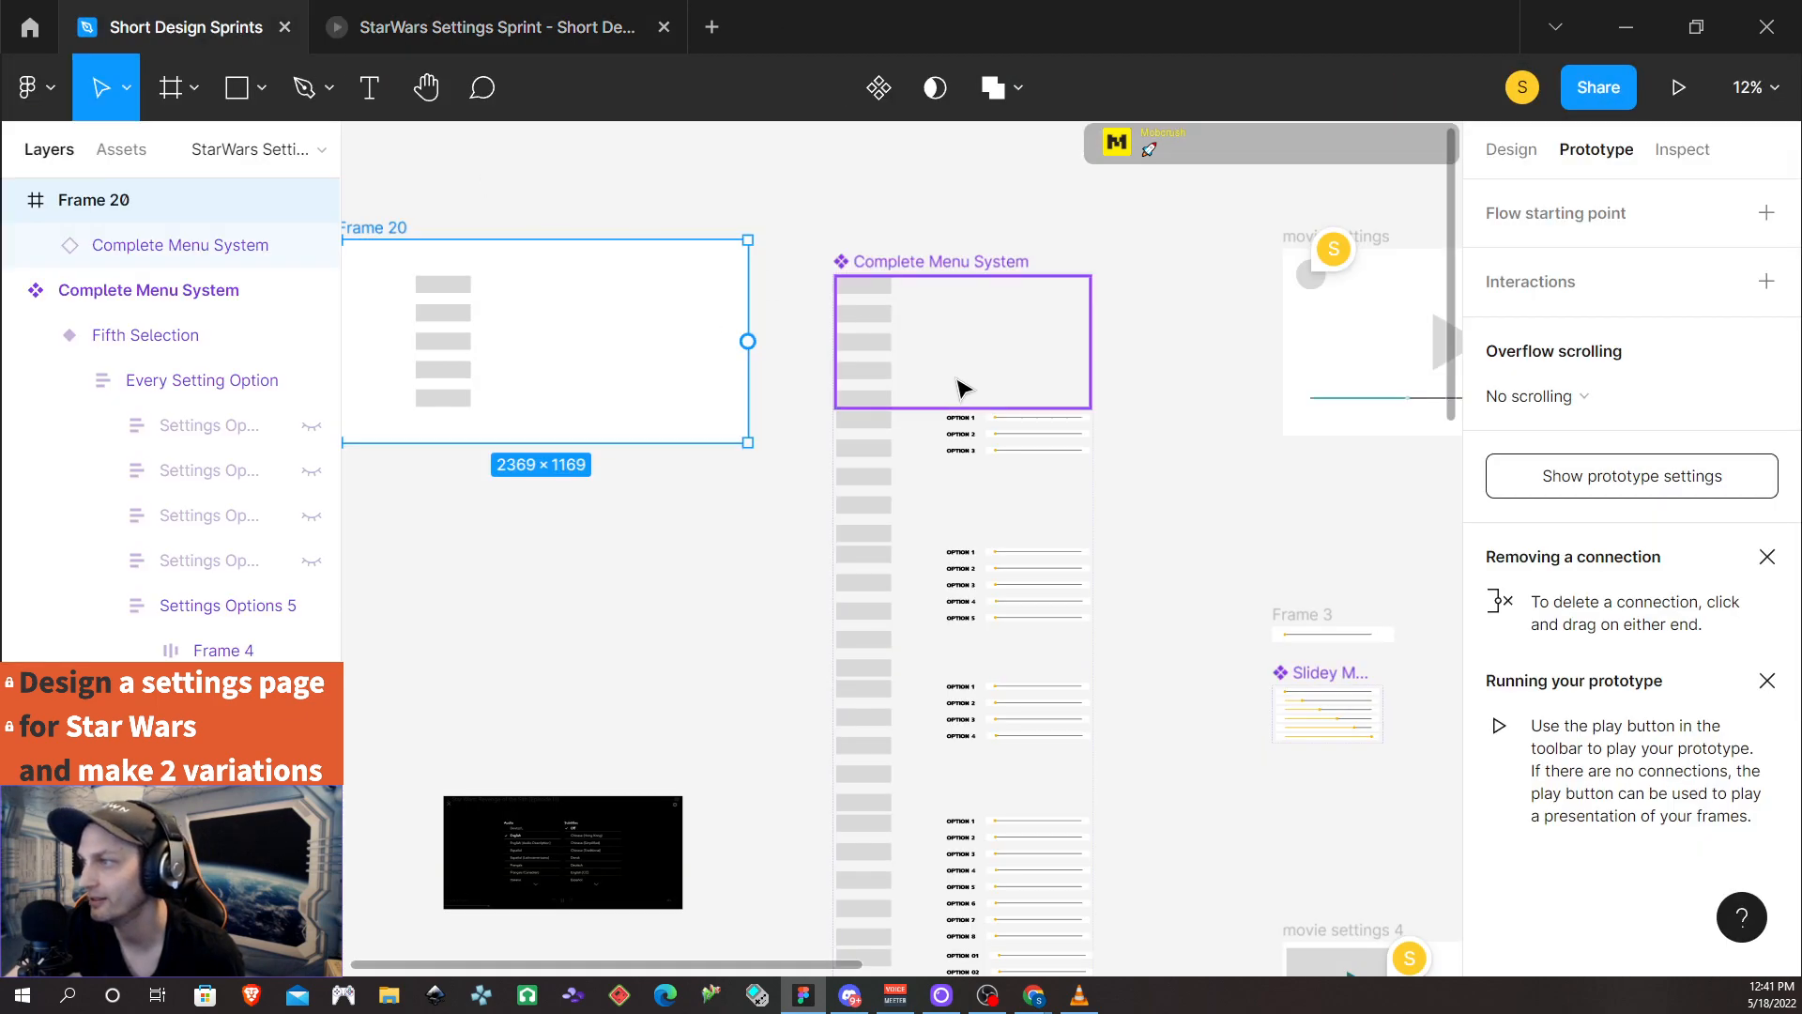
{"action": "left_click", "coordinate": [1014, 302]}
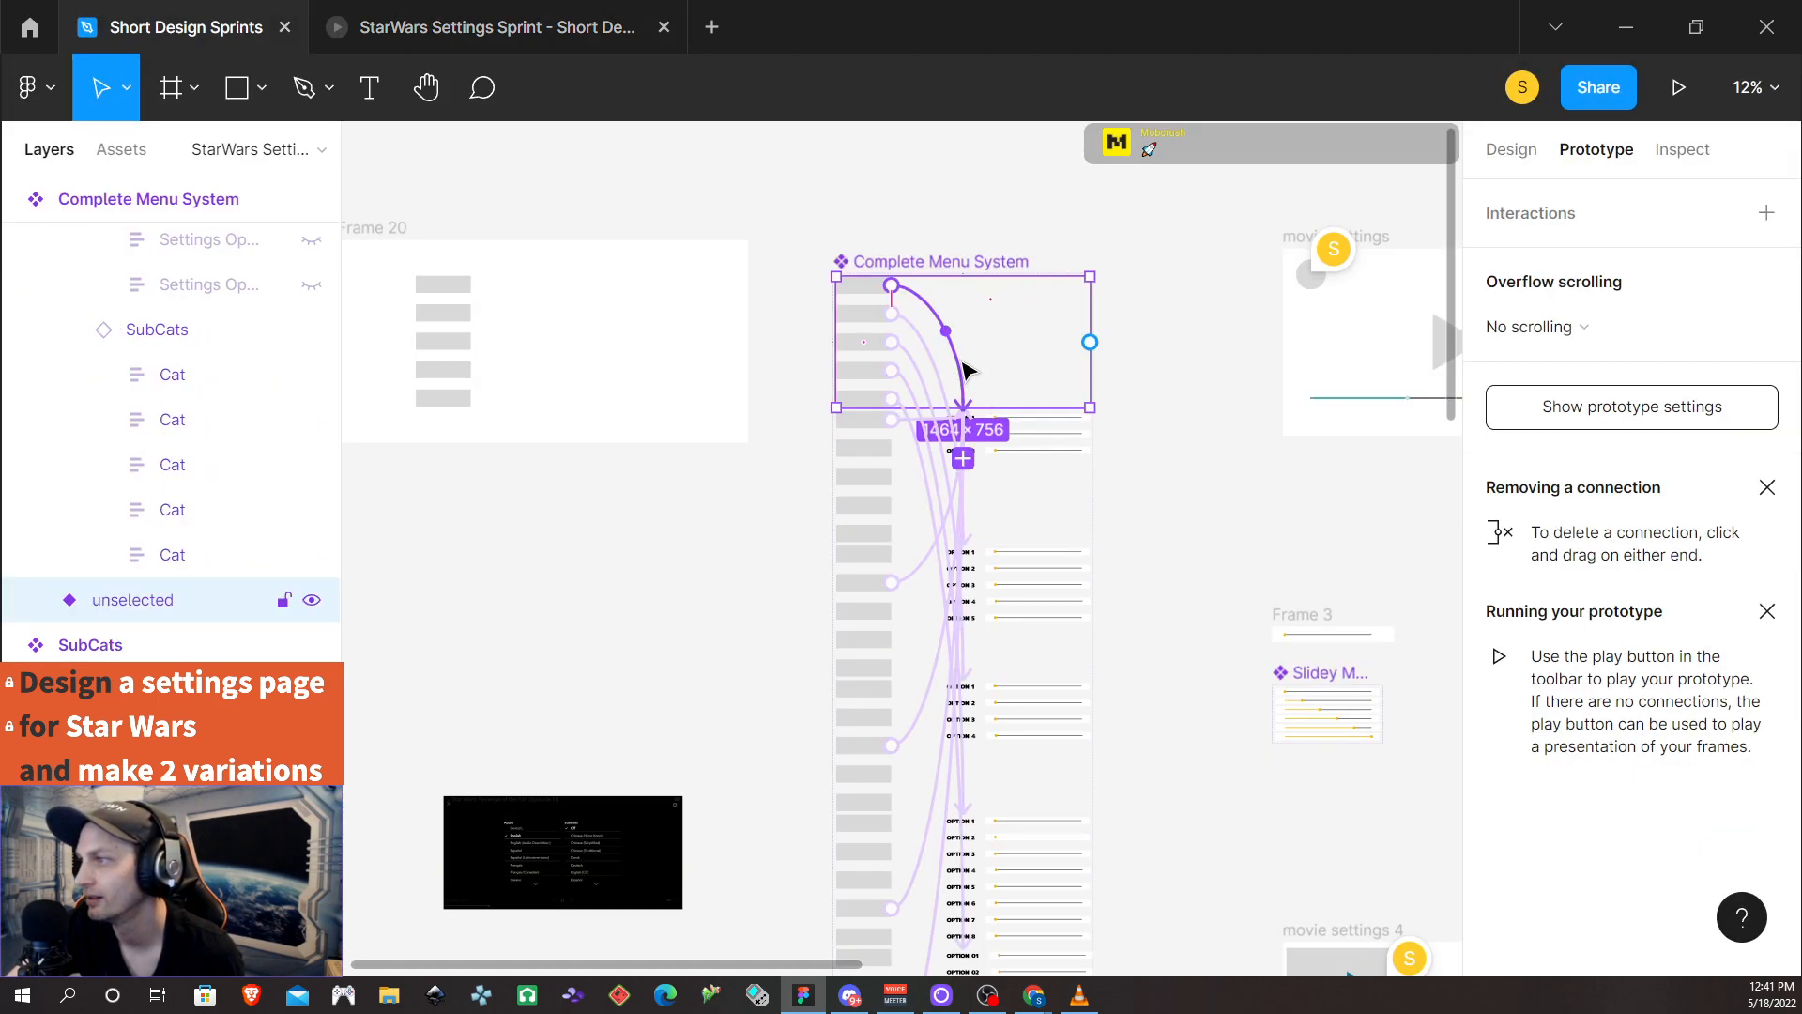
{"action": "left_click", "coordinate": [962, 372]}
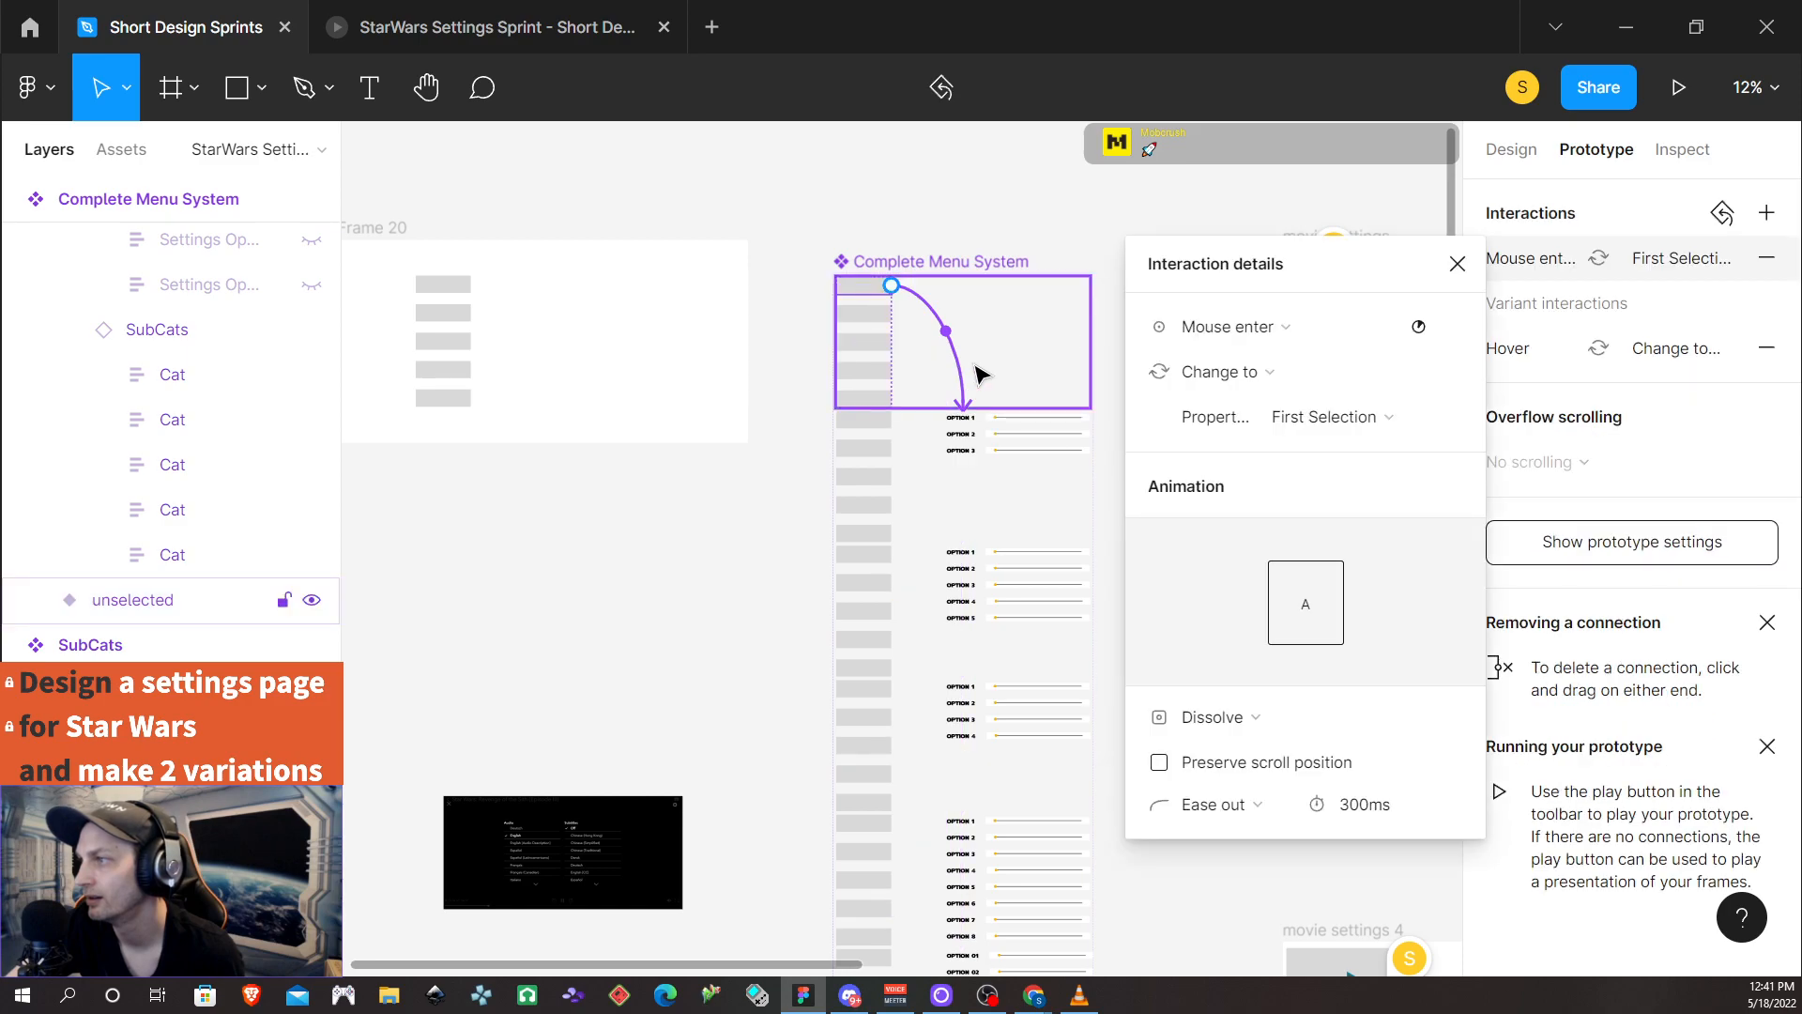
{"action": "left_click", "coordinate": [1278, 329]}
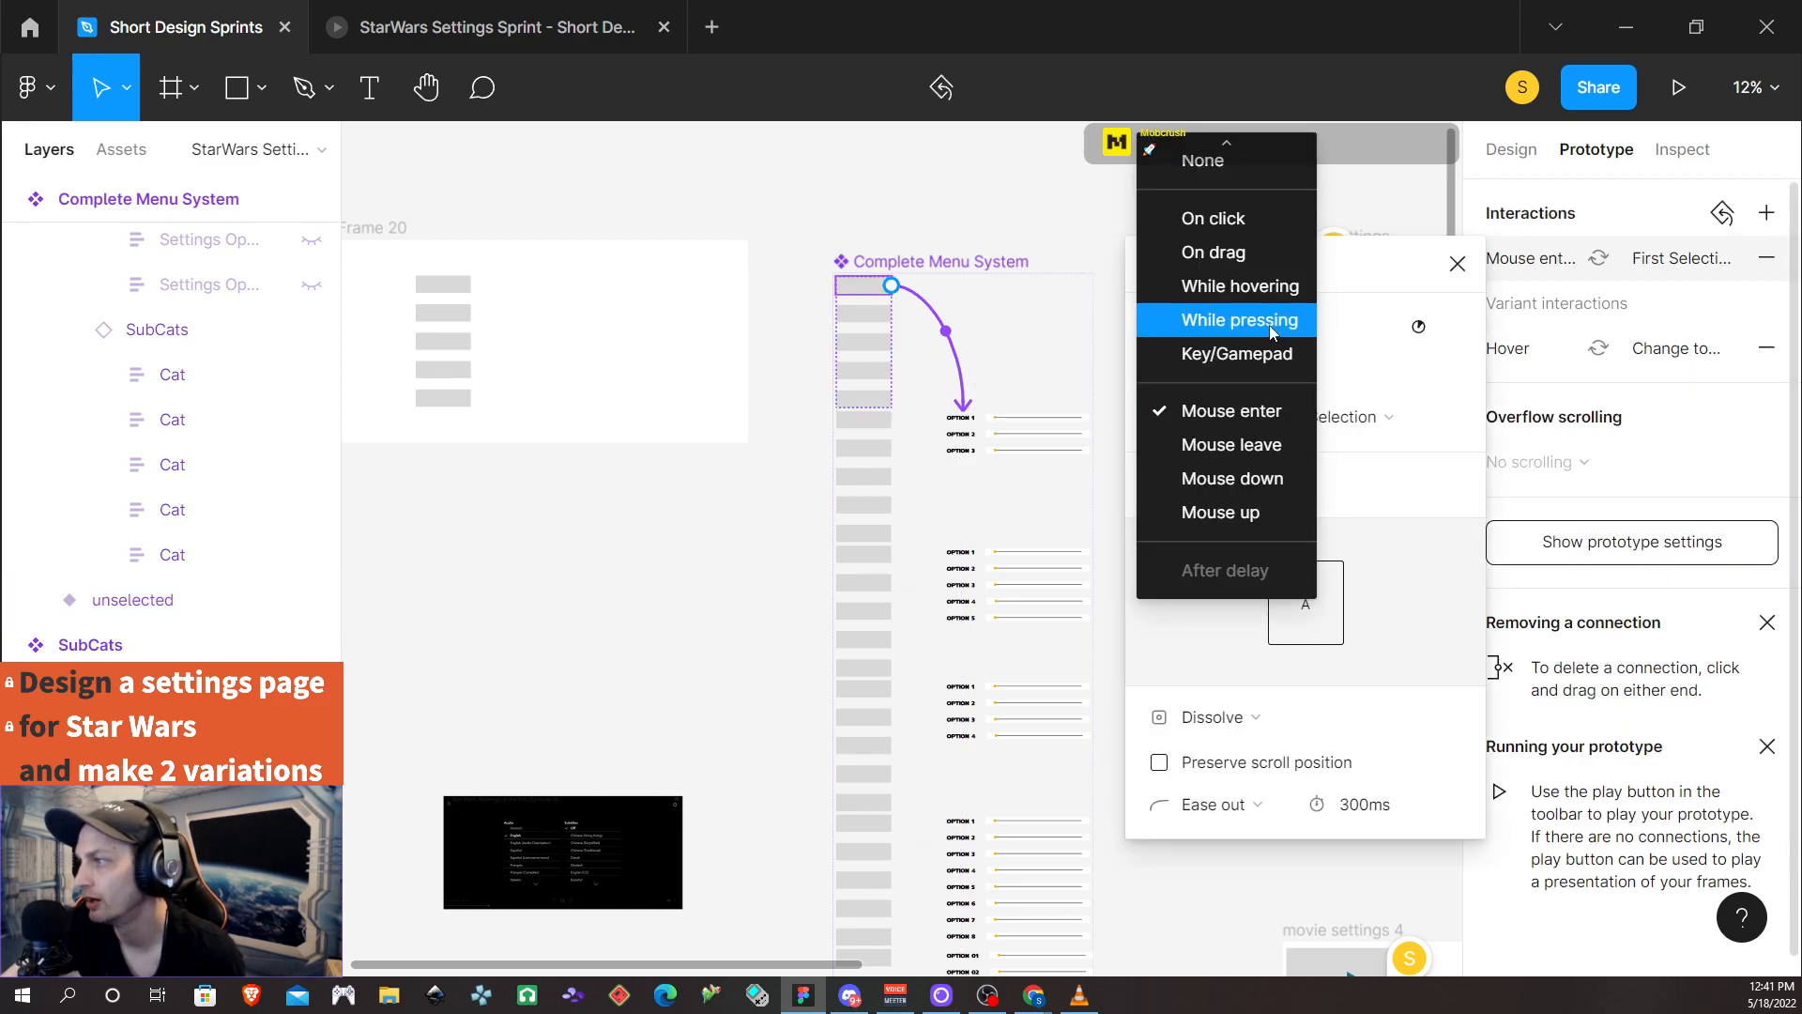
{"action": "left_click", "coordinate": [1260, 490]}
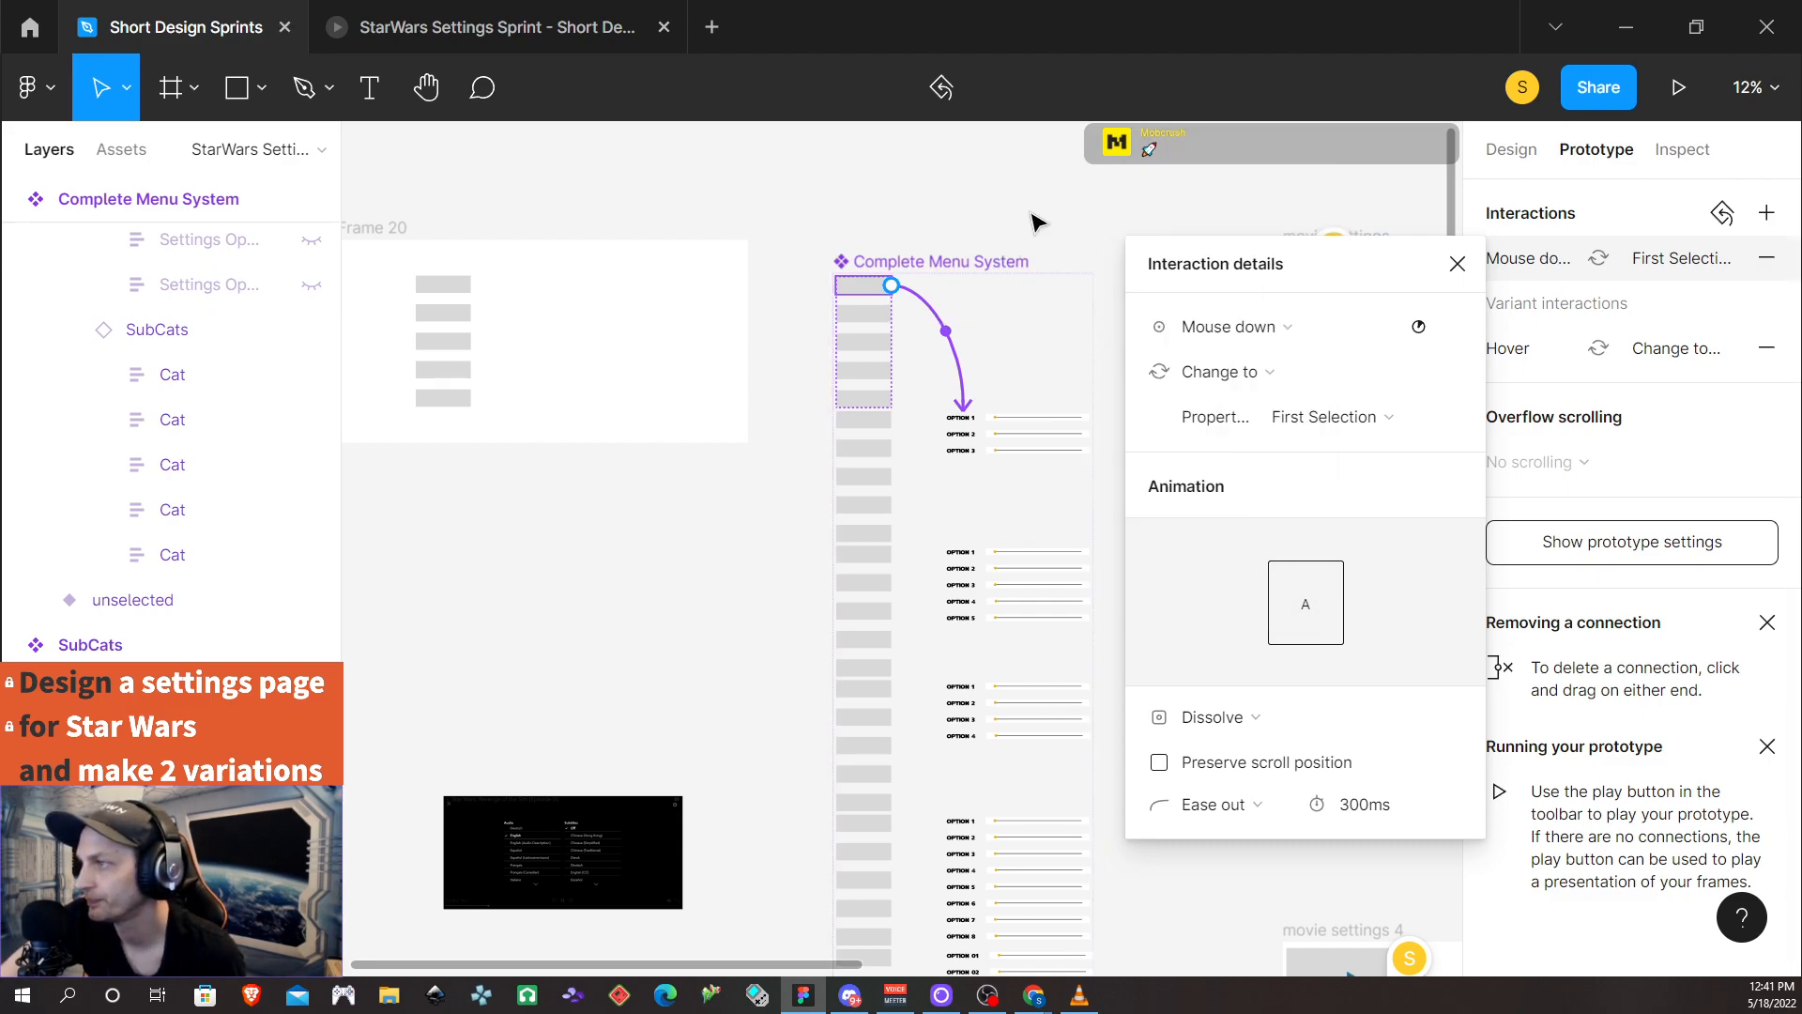
{"action": "left_click", "coordinate": [1039, 225]}
Test the first category button in the already open Frame 20 preview, and close that preview
{"action": "left_click", "coordinate": [394, 229]}
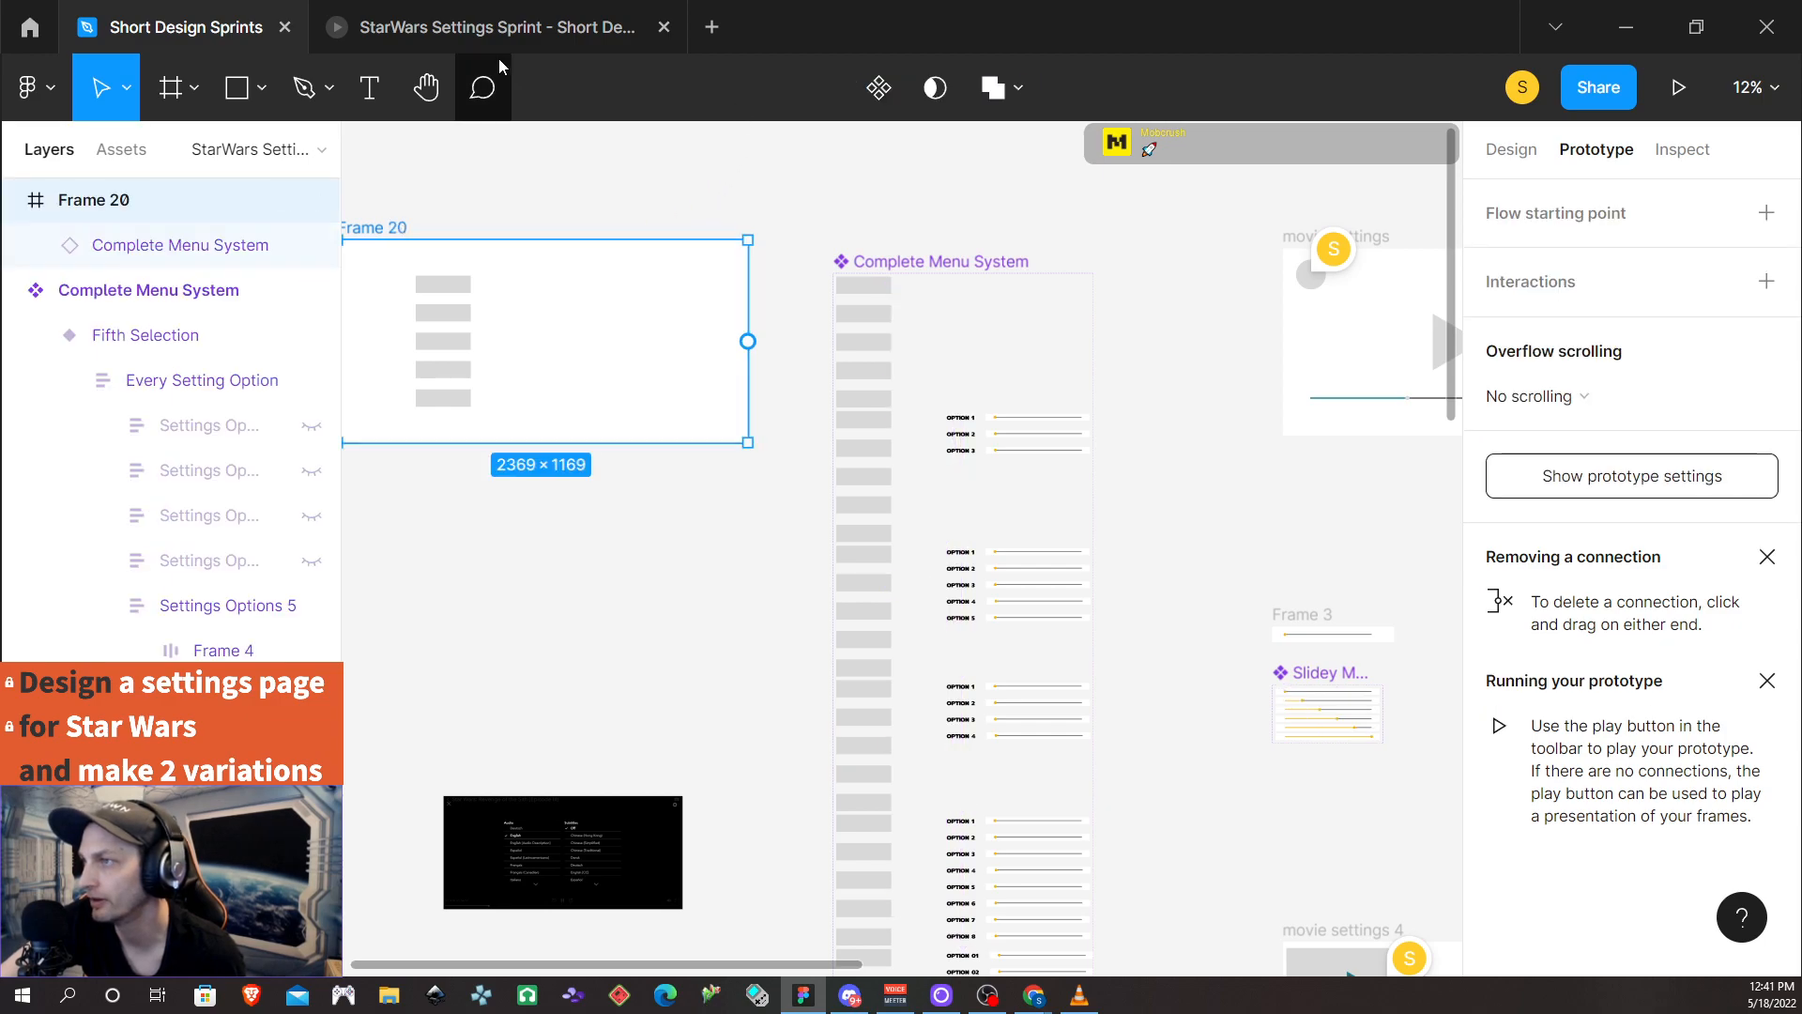
{"action": "left_click", "coordinate": [507, 23]}
{"action": "left_click", "coordinate": [553, 274]}
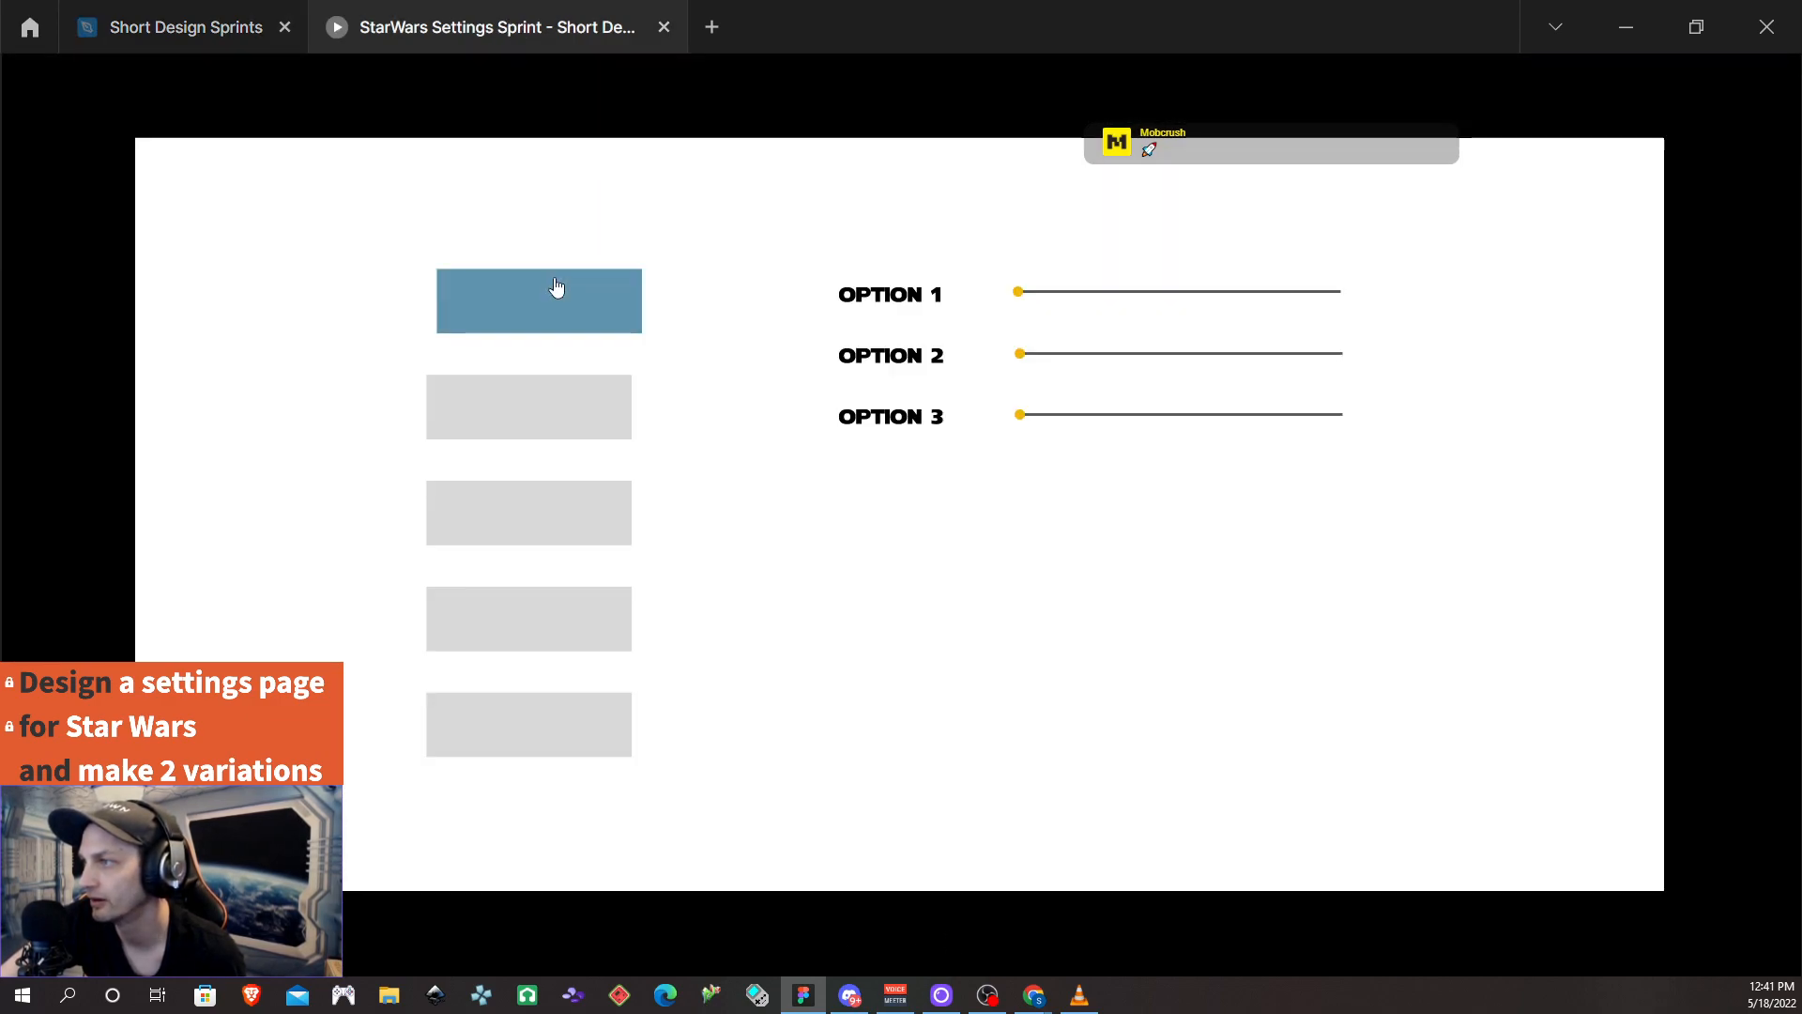
{"action": "left_click", "coordinate": [663, 27]}
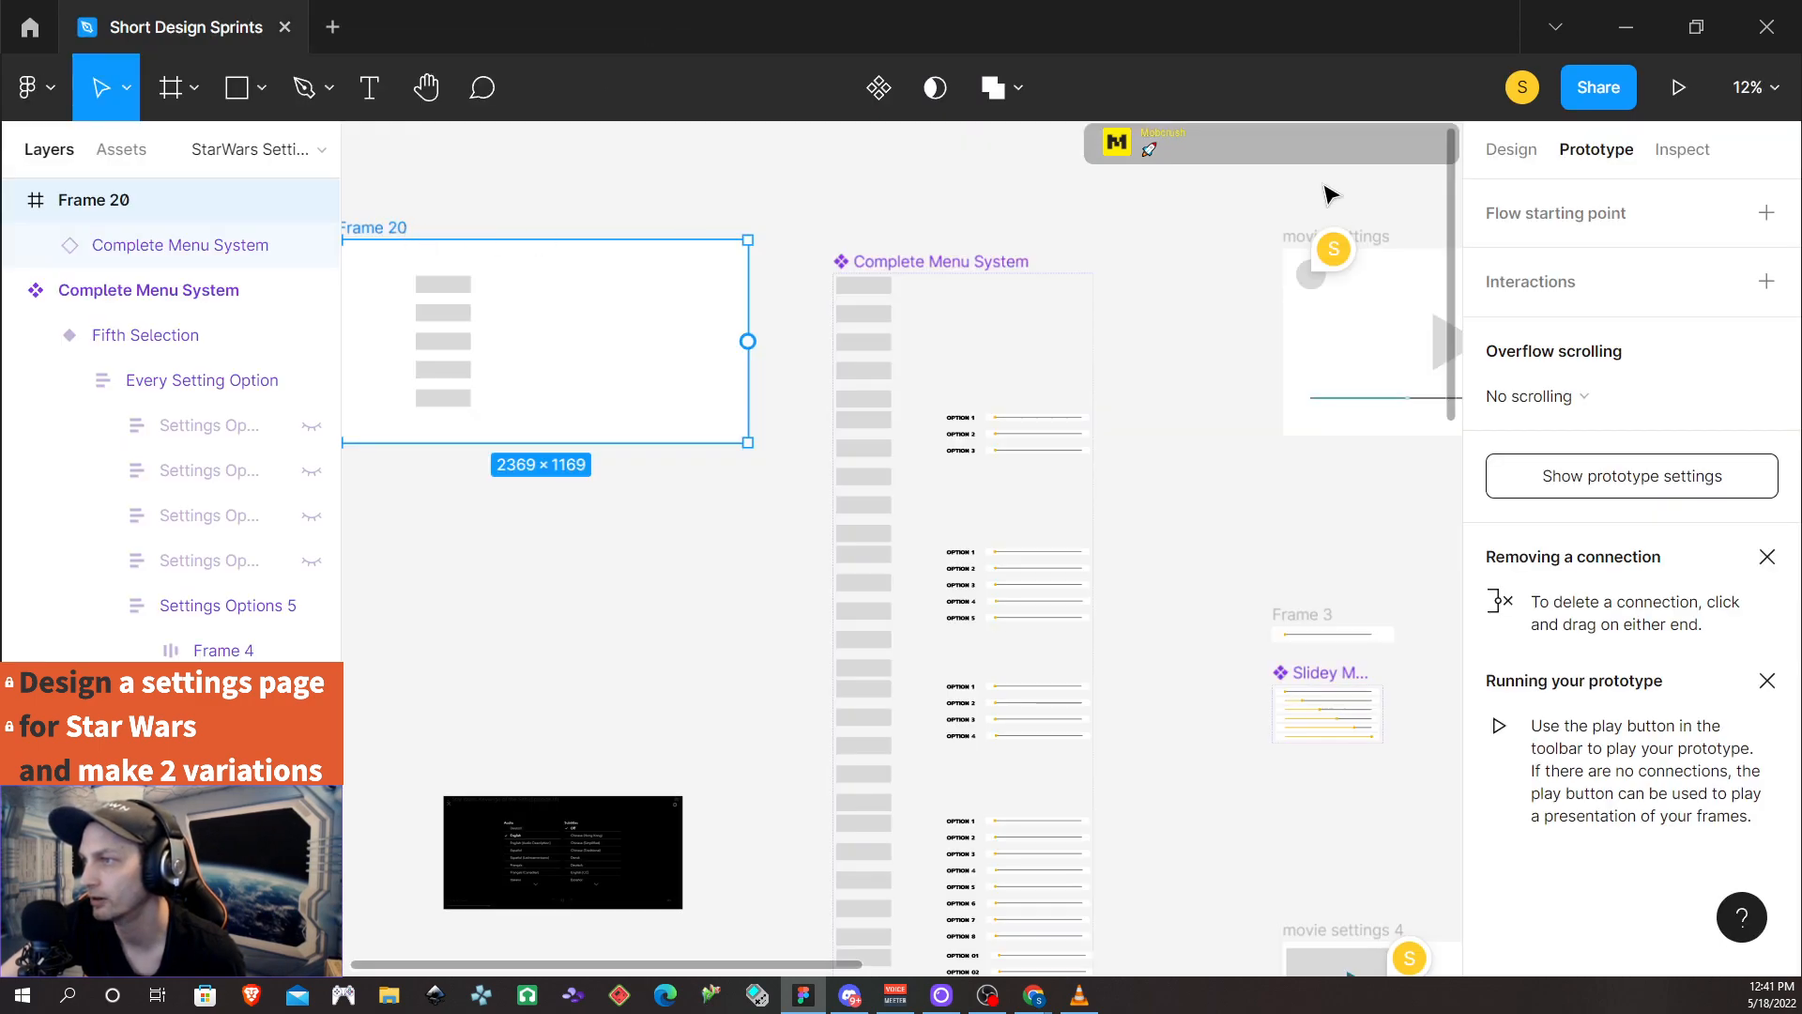
Launch a new prototype preview of Frame 20 and test the first category button with repeated selections
{"action": "left_click", "coordinate": [1680, 87]}
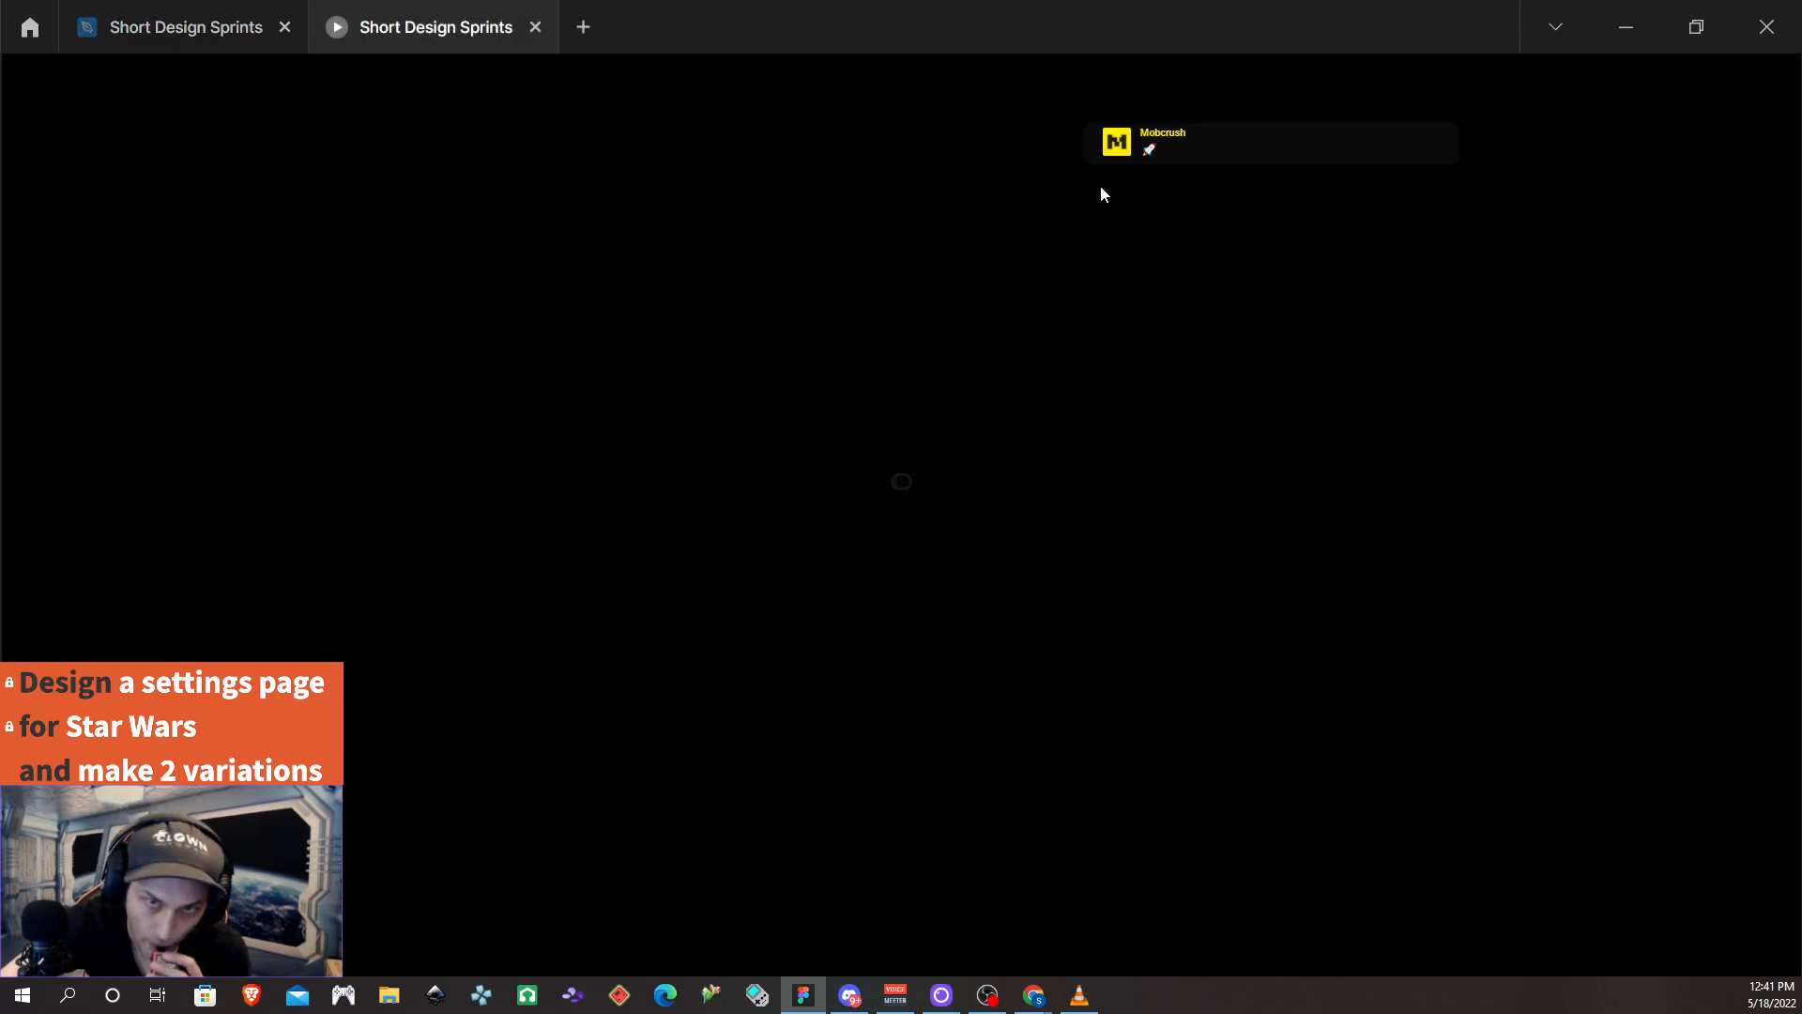
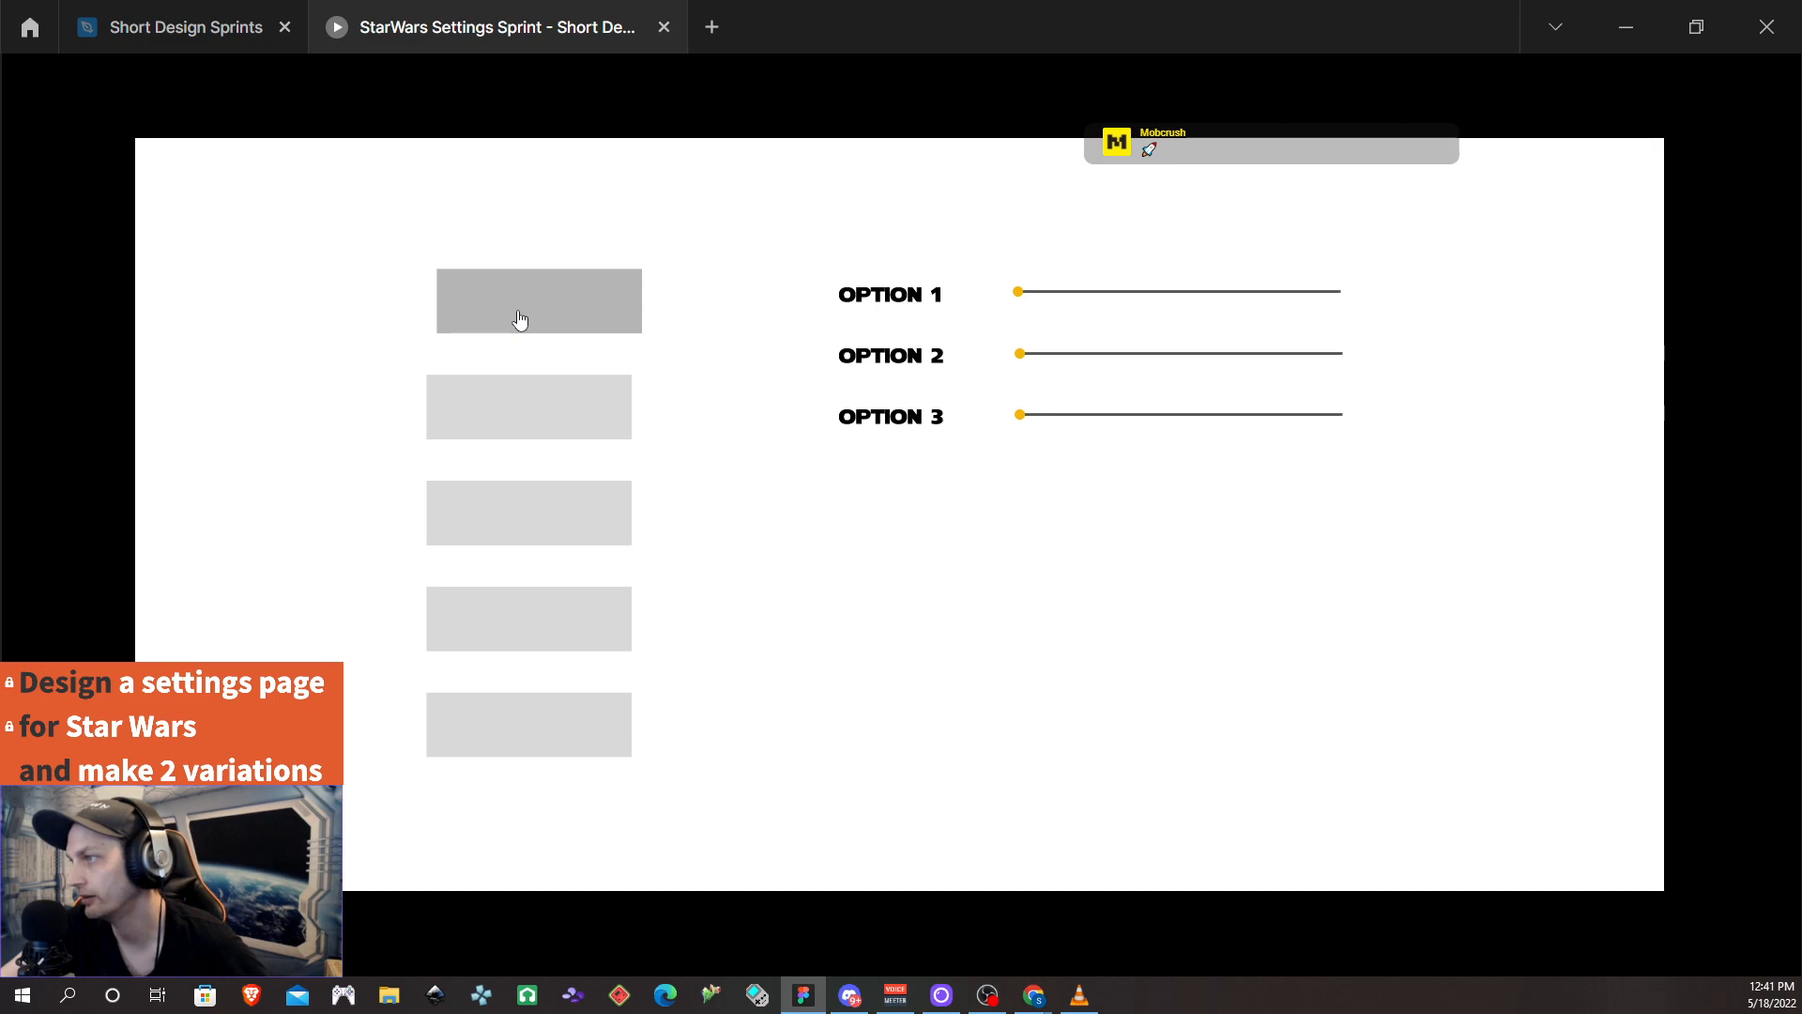
{"action": "left_click", "coordinate": [520, 320]}
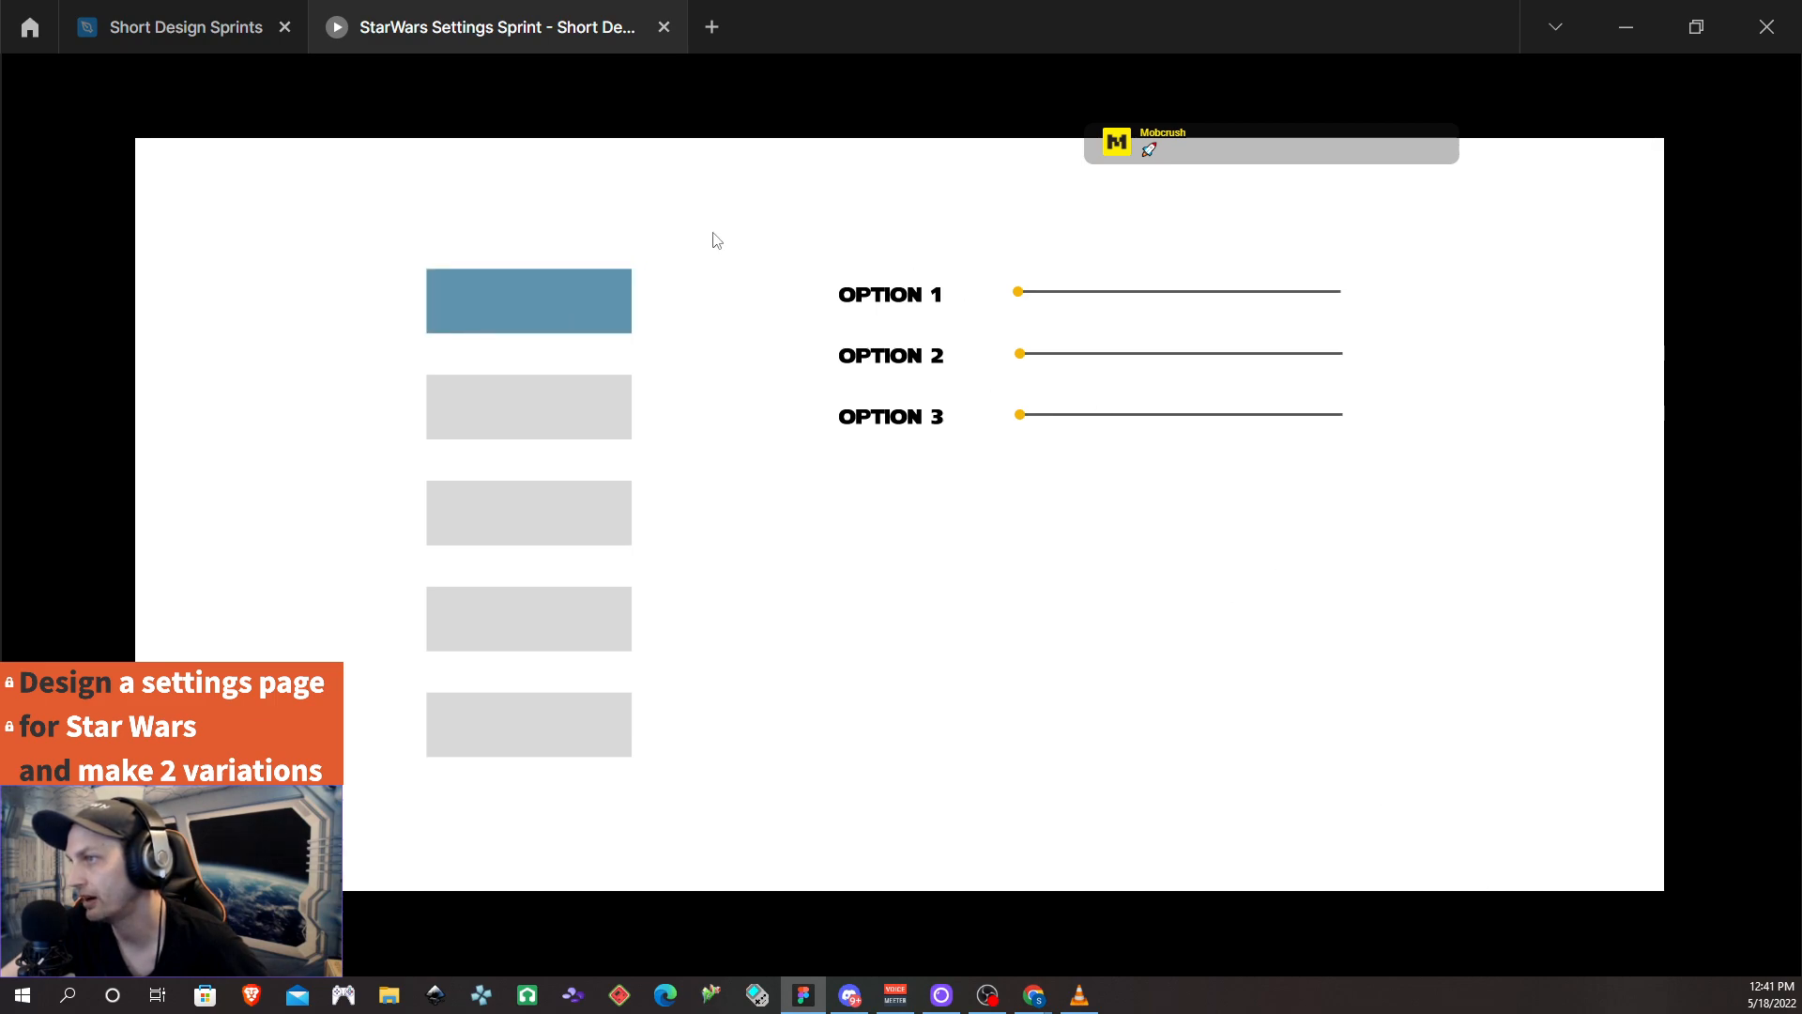
{"action": "left_click", "coordinate": [554, 301]}
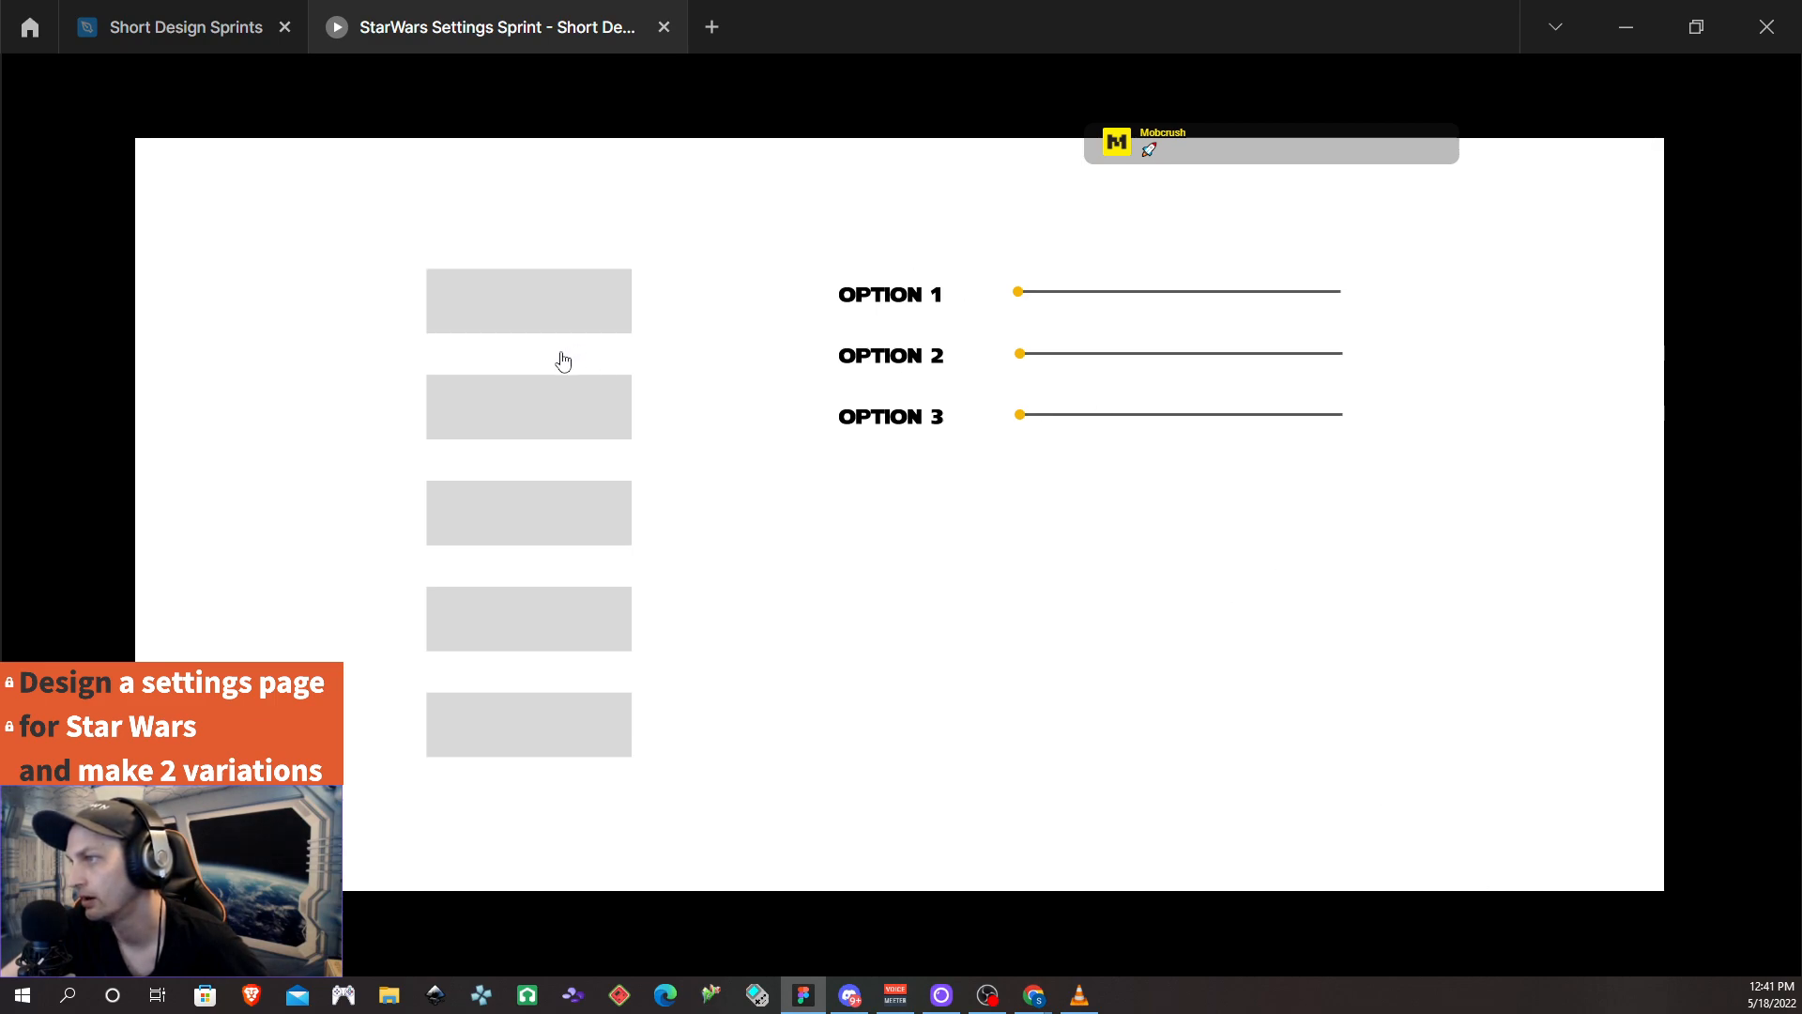
{"action": "left_click", "coordinate": [535, 317]}
{"action": "left_click", "coordinate": [534, 318]}
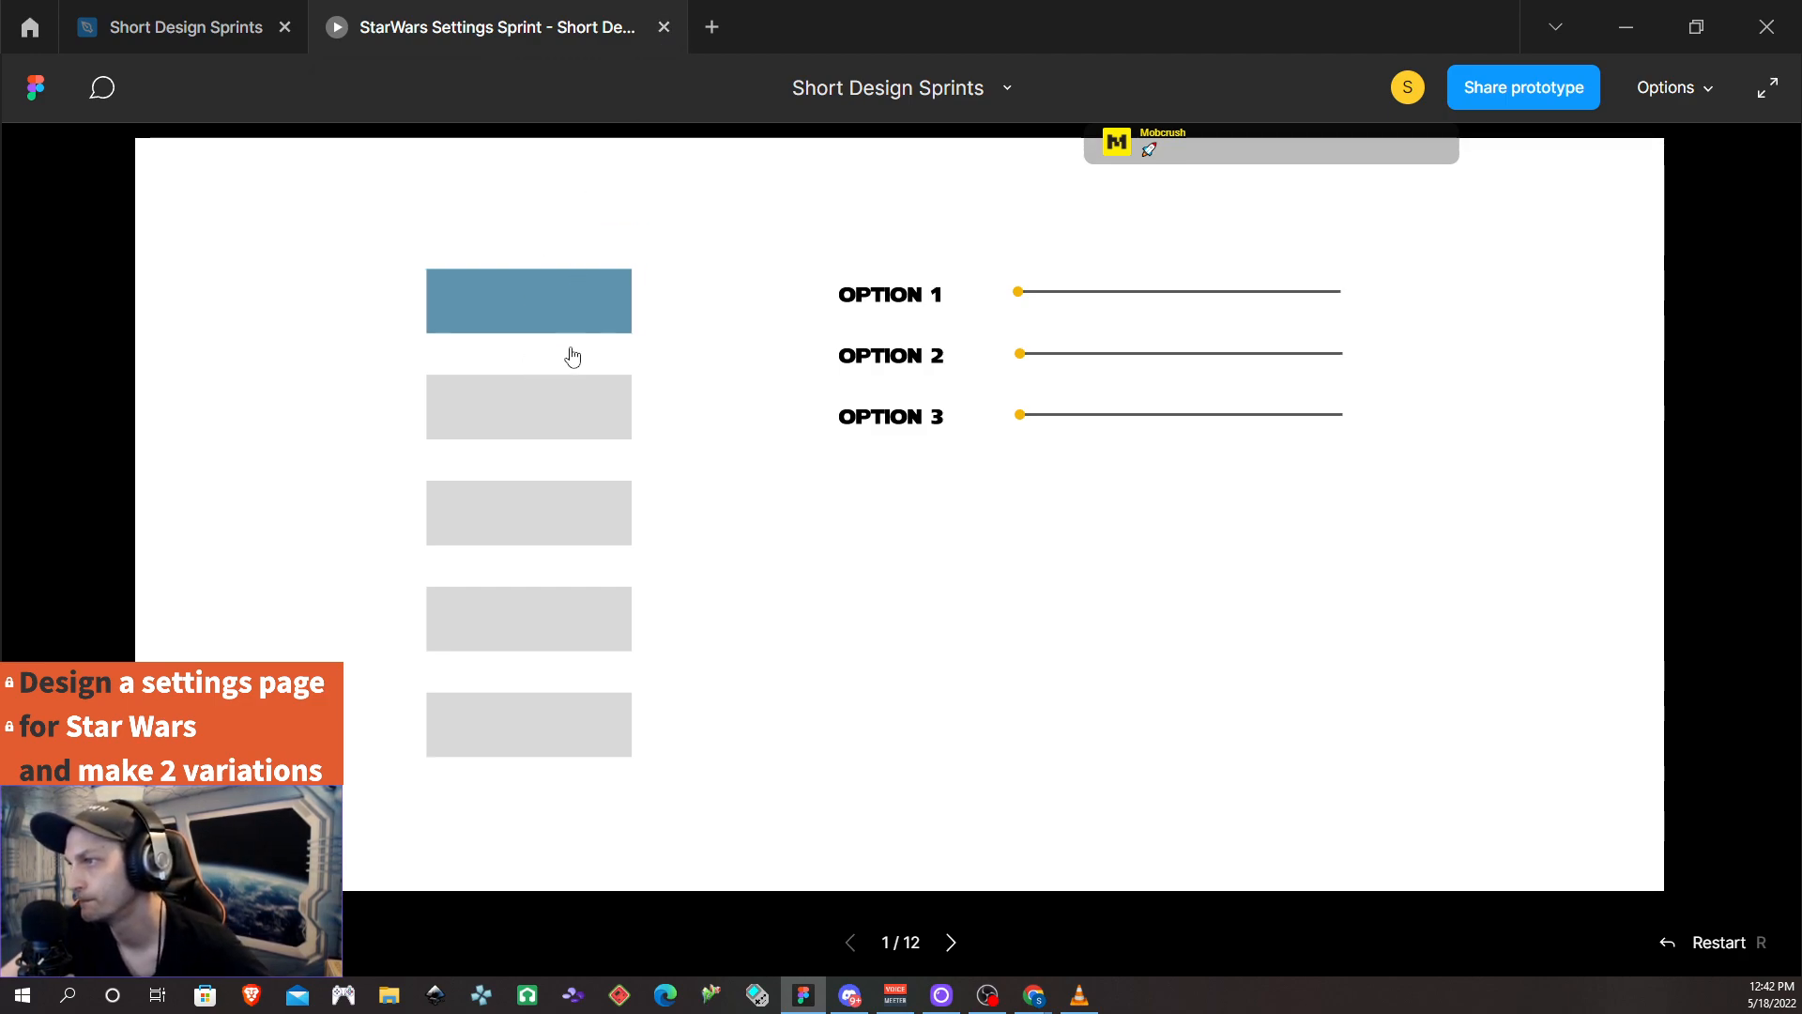
Close the prototype preview and set the trigger of the unselected variant's second category button interaction to Mouse down
{"action": "left_click", "coordinate": [664, 27]}
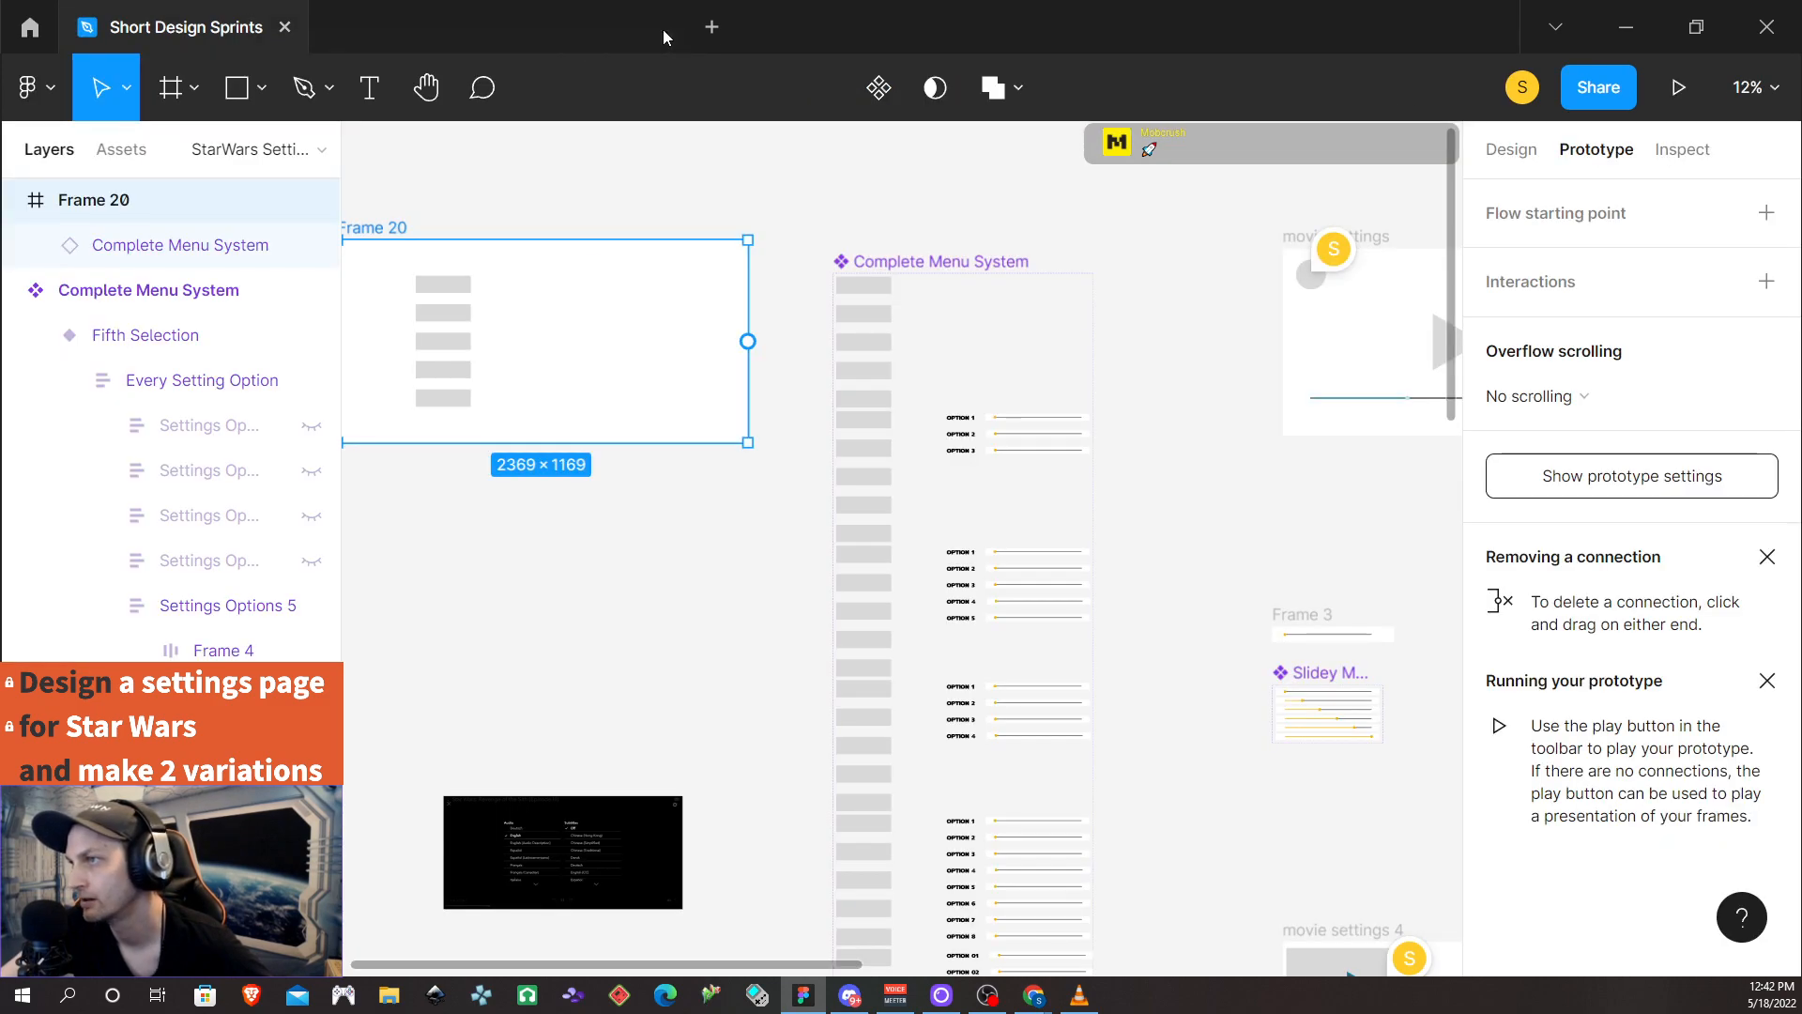
{"action": "left_click", "coordinate": [887, 315]}
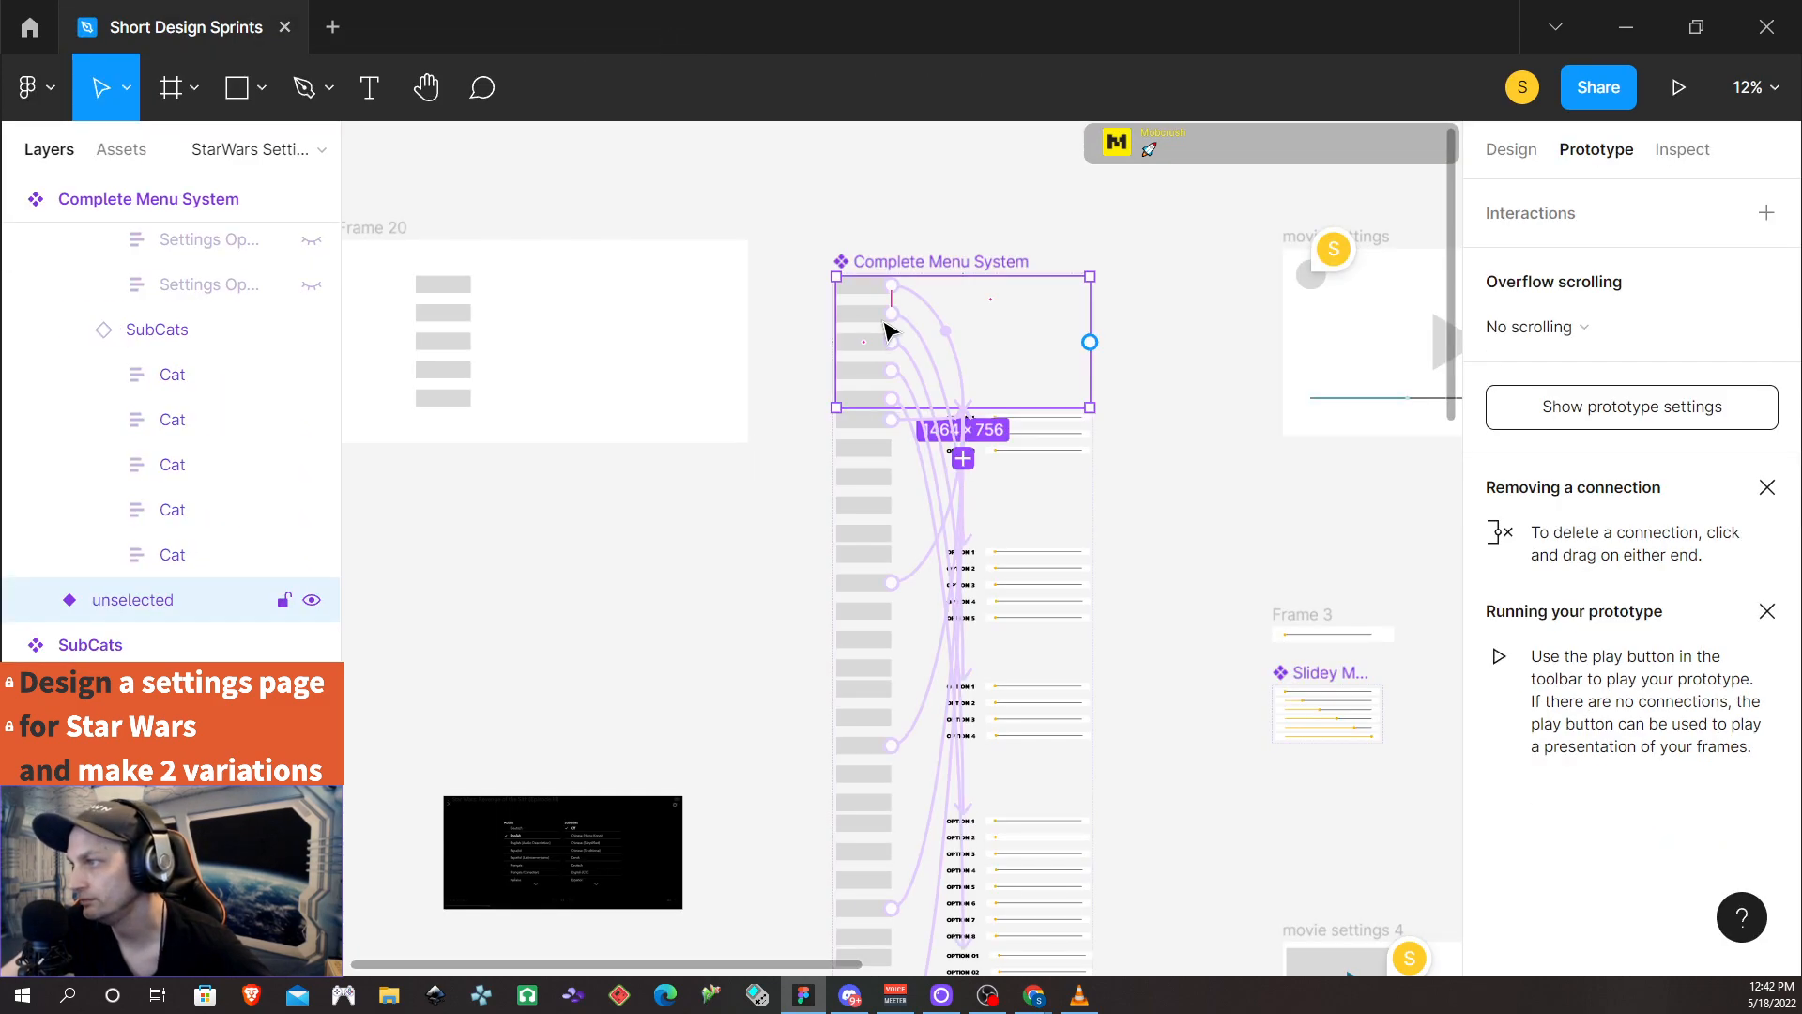
{"action": "left_click", "coordinate": [922, 346]}
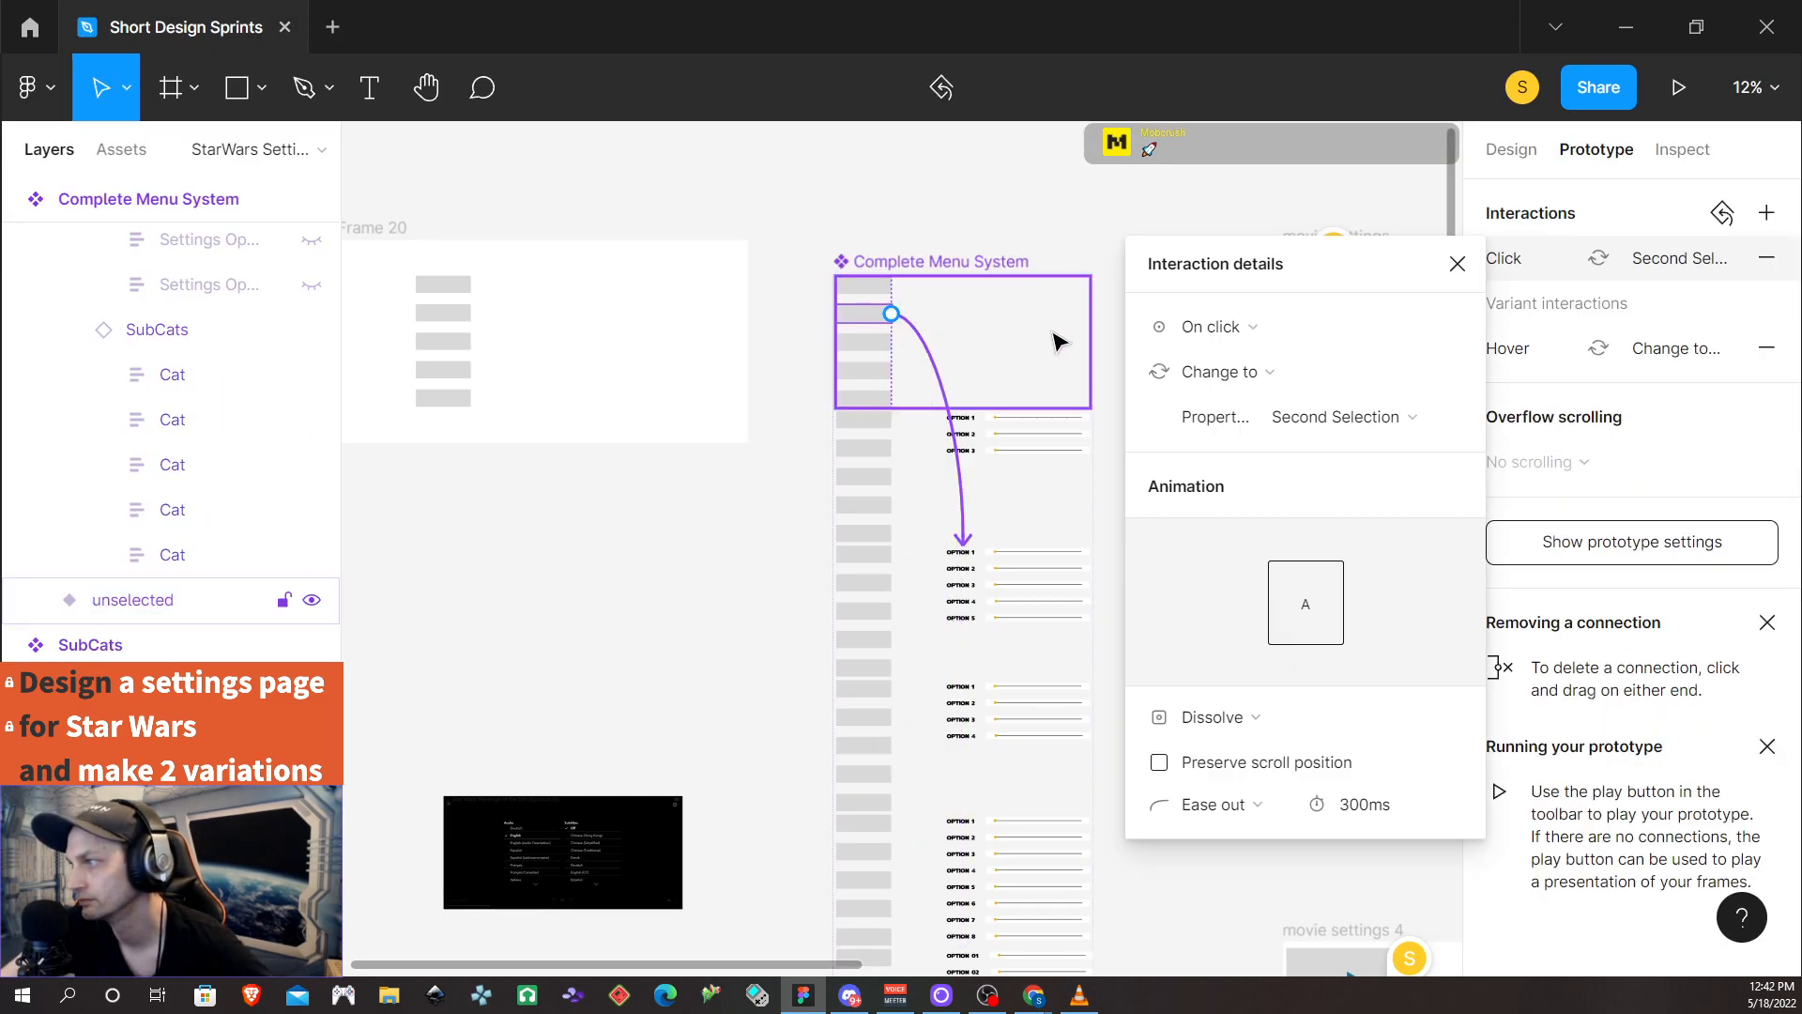
{"action": "left_click", "coordinate": [1257, 334]}
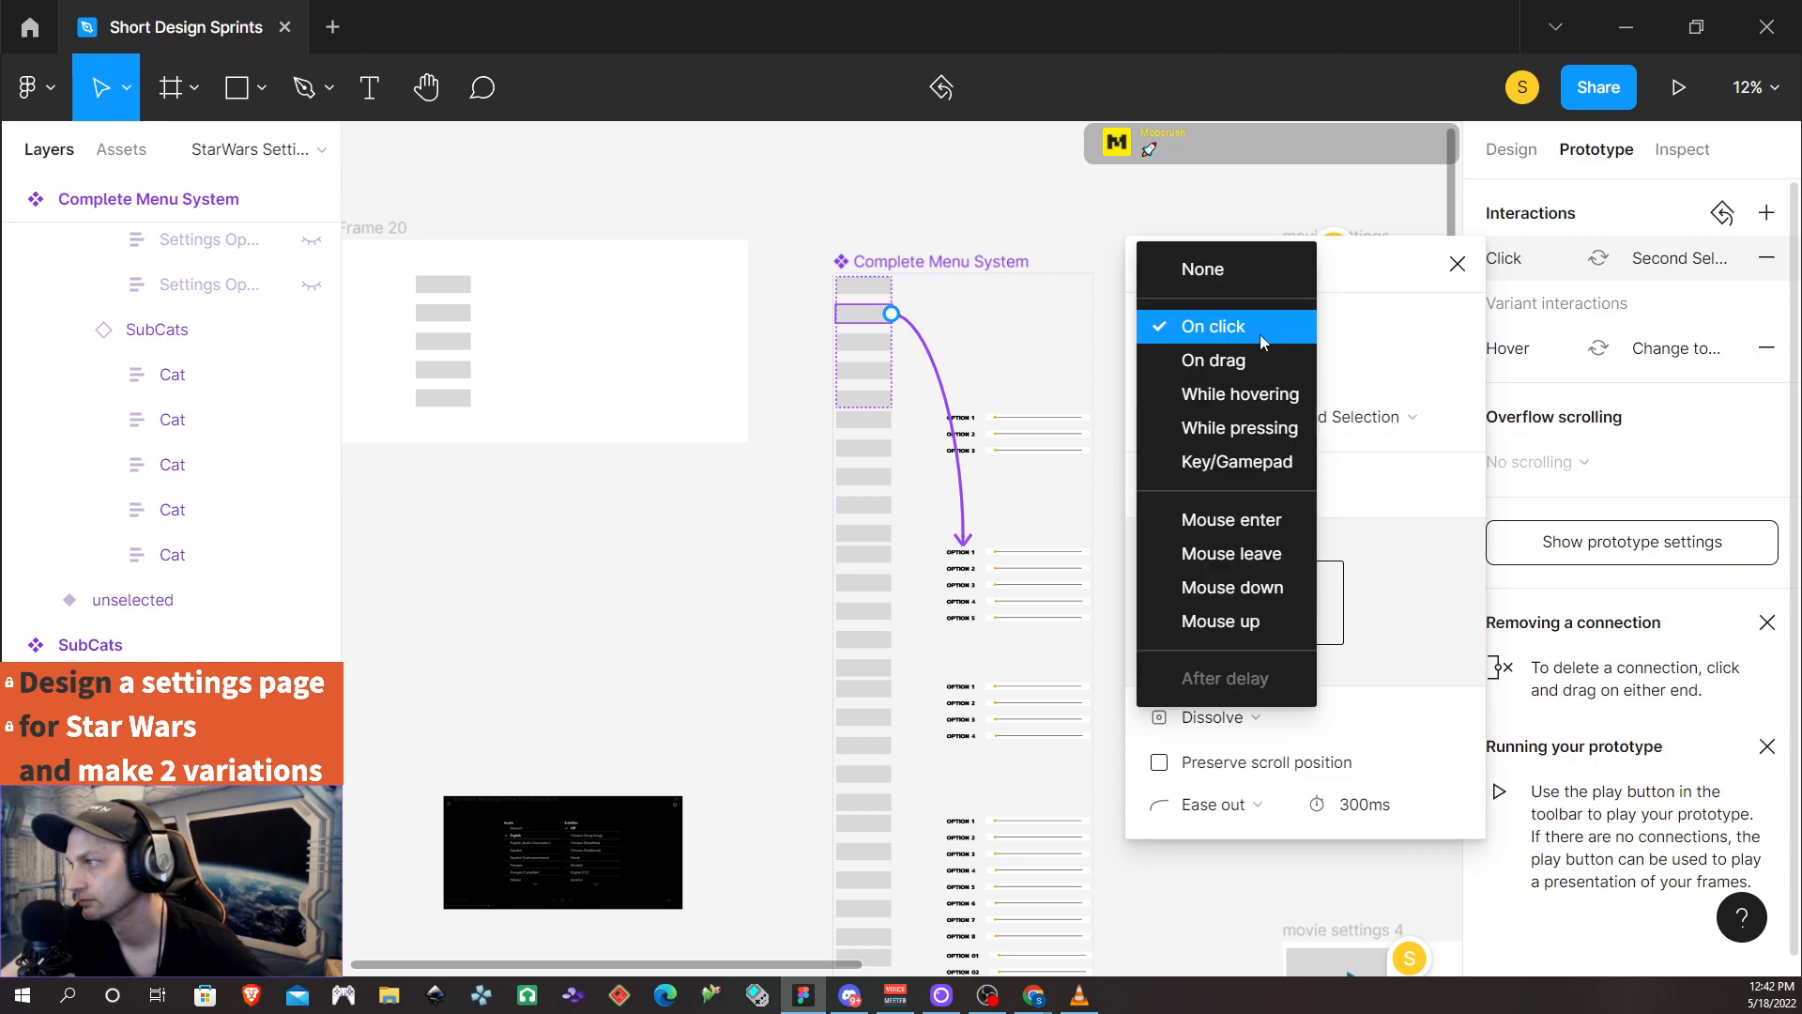
{"action": "left_click", "coordinate": [1277, 590]}
Connect the unselected variant's third category button to the Third Selection variant
{"action": "left_click", "coordinate": [885, 344]}
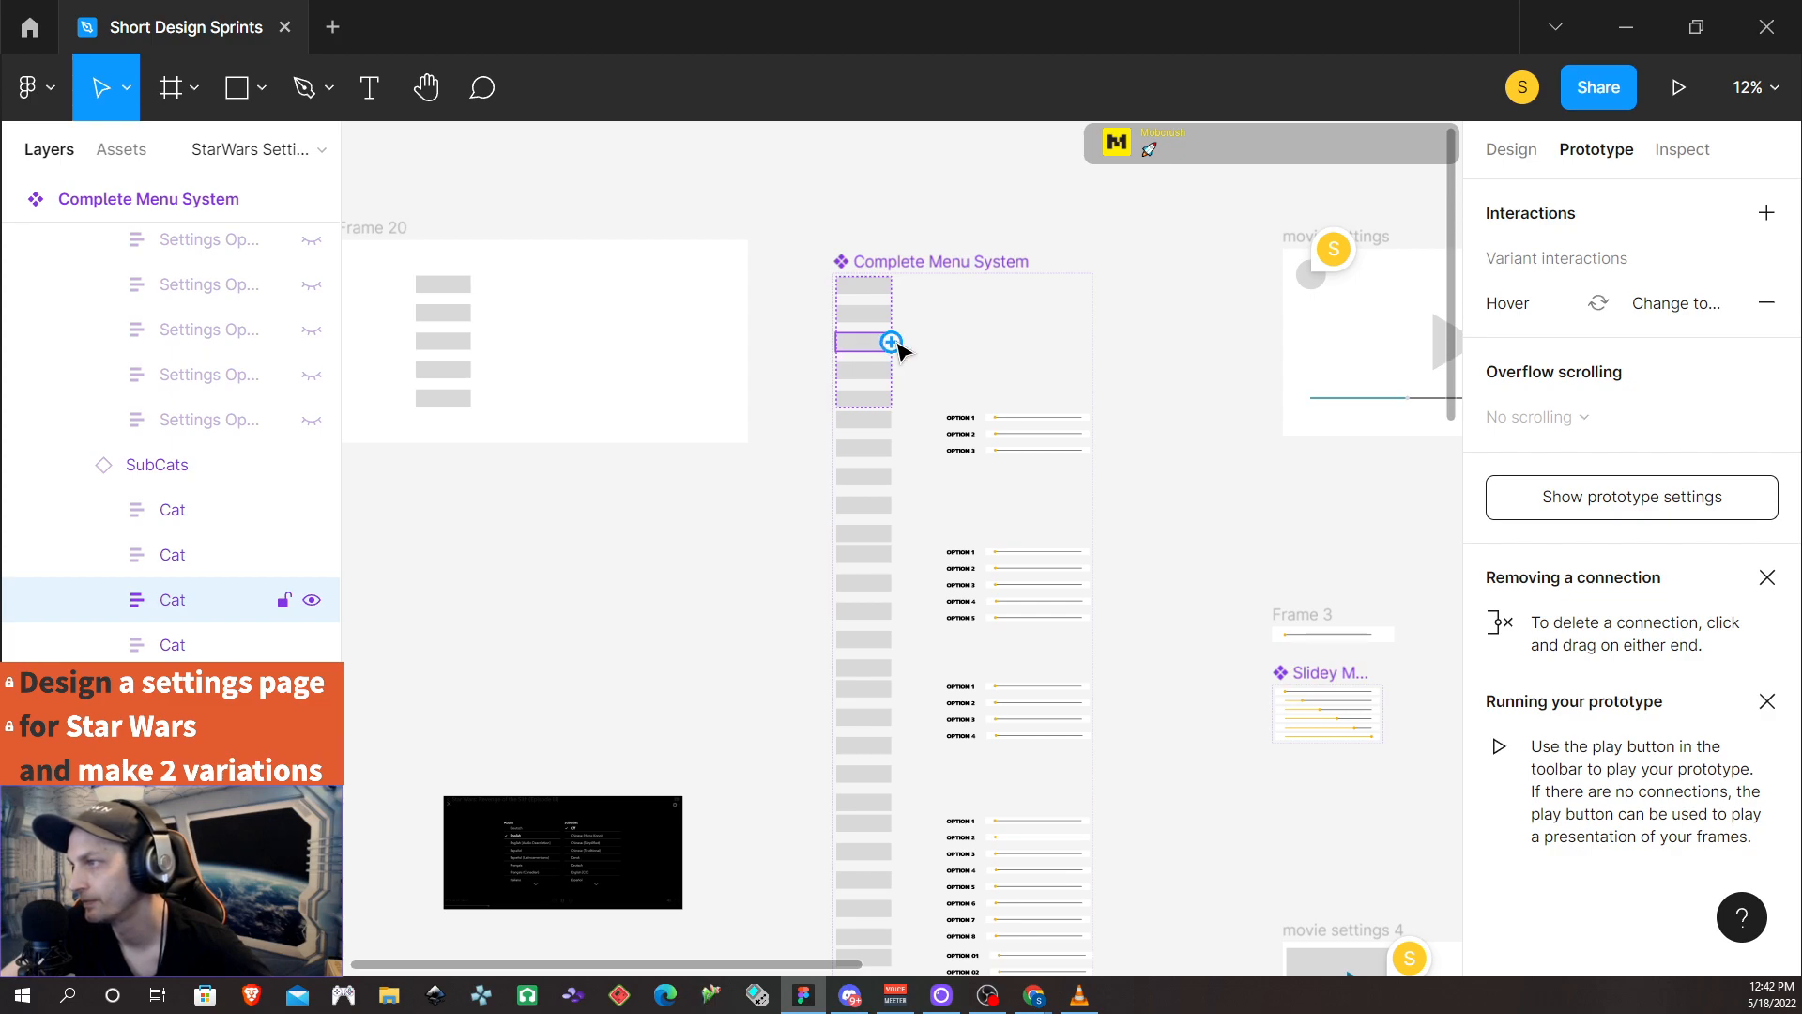
{"action": "mouse_move", "coordinate": [896, 344]}
{"action": "left_mouse_down"}
{"action": "mouse_move", "coordinate": [1106, 487]}
{"action": "mouse_move", "coordinate": [906, 356]}
{"action": "left_mouse_up"}
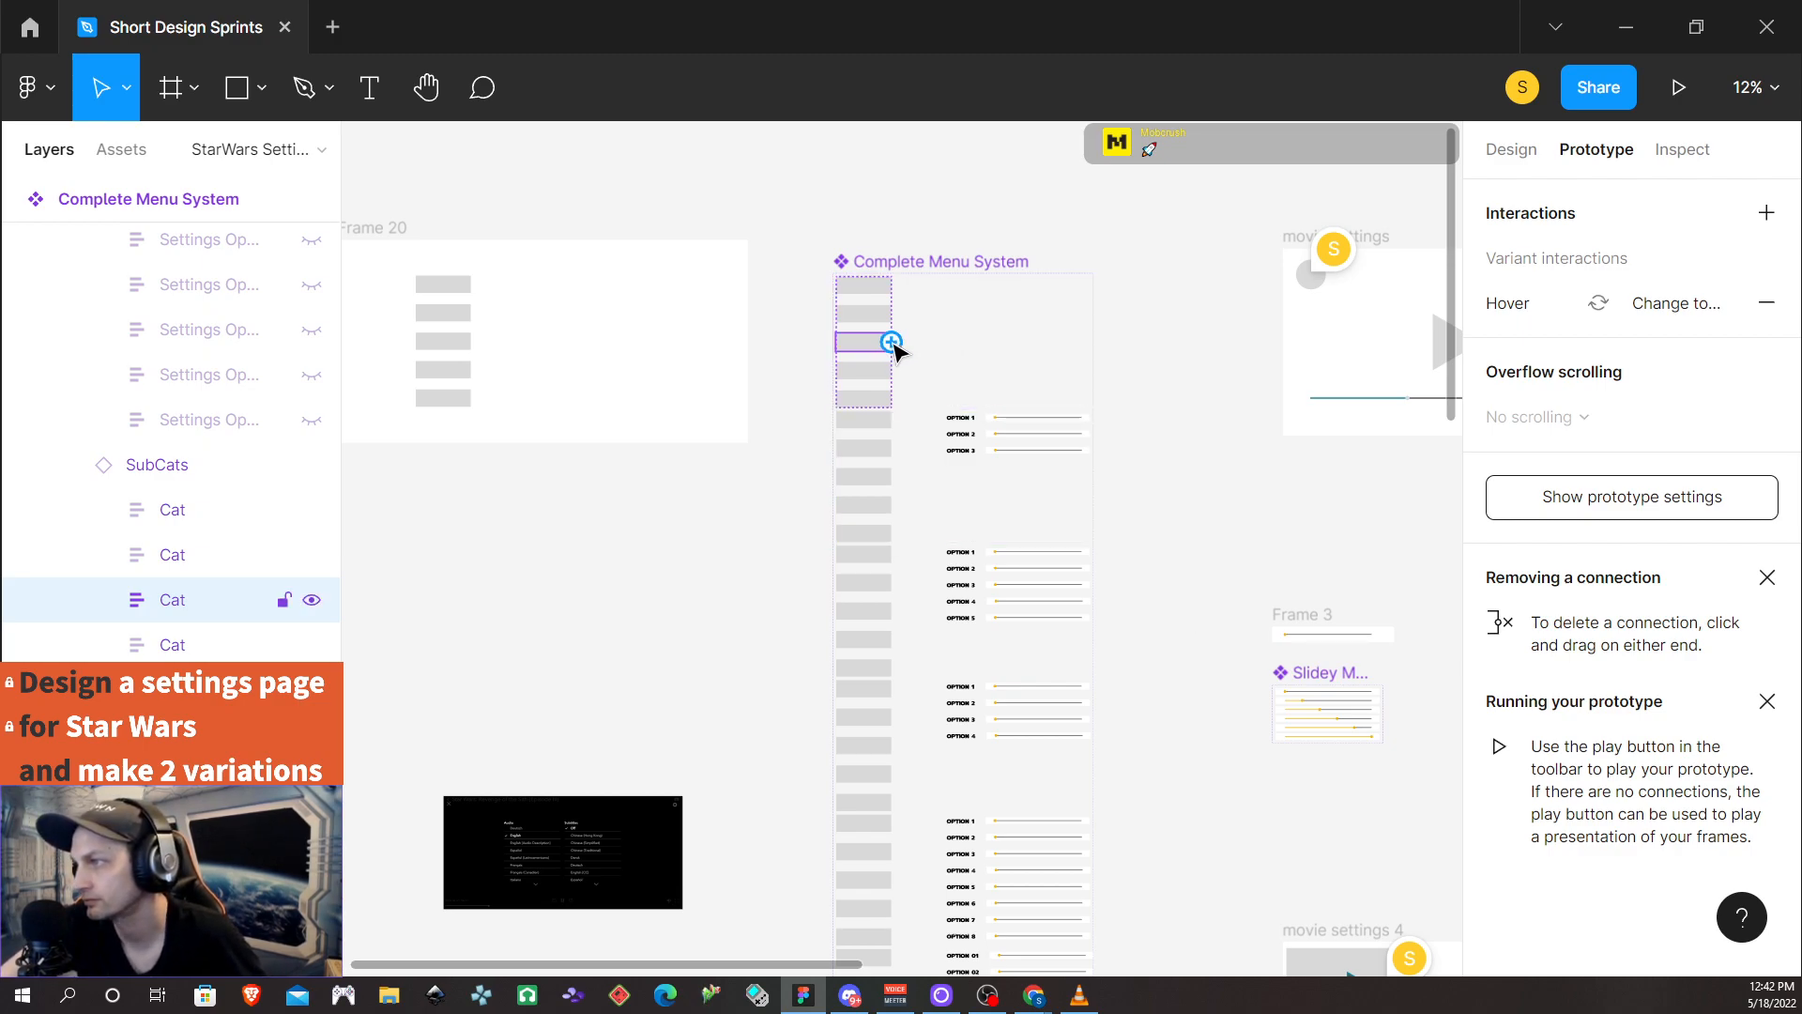
{"action": "left_click_drag", "start_coordinate": [894, 349], "coordinate": [1198, 427]}
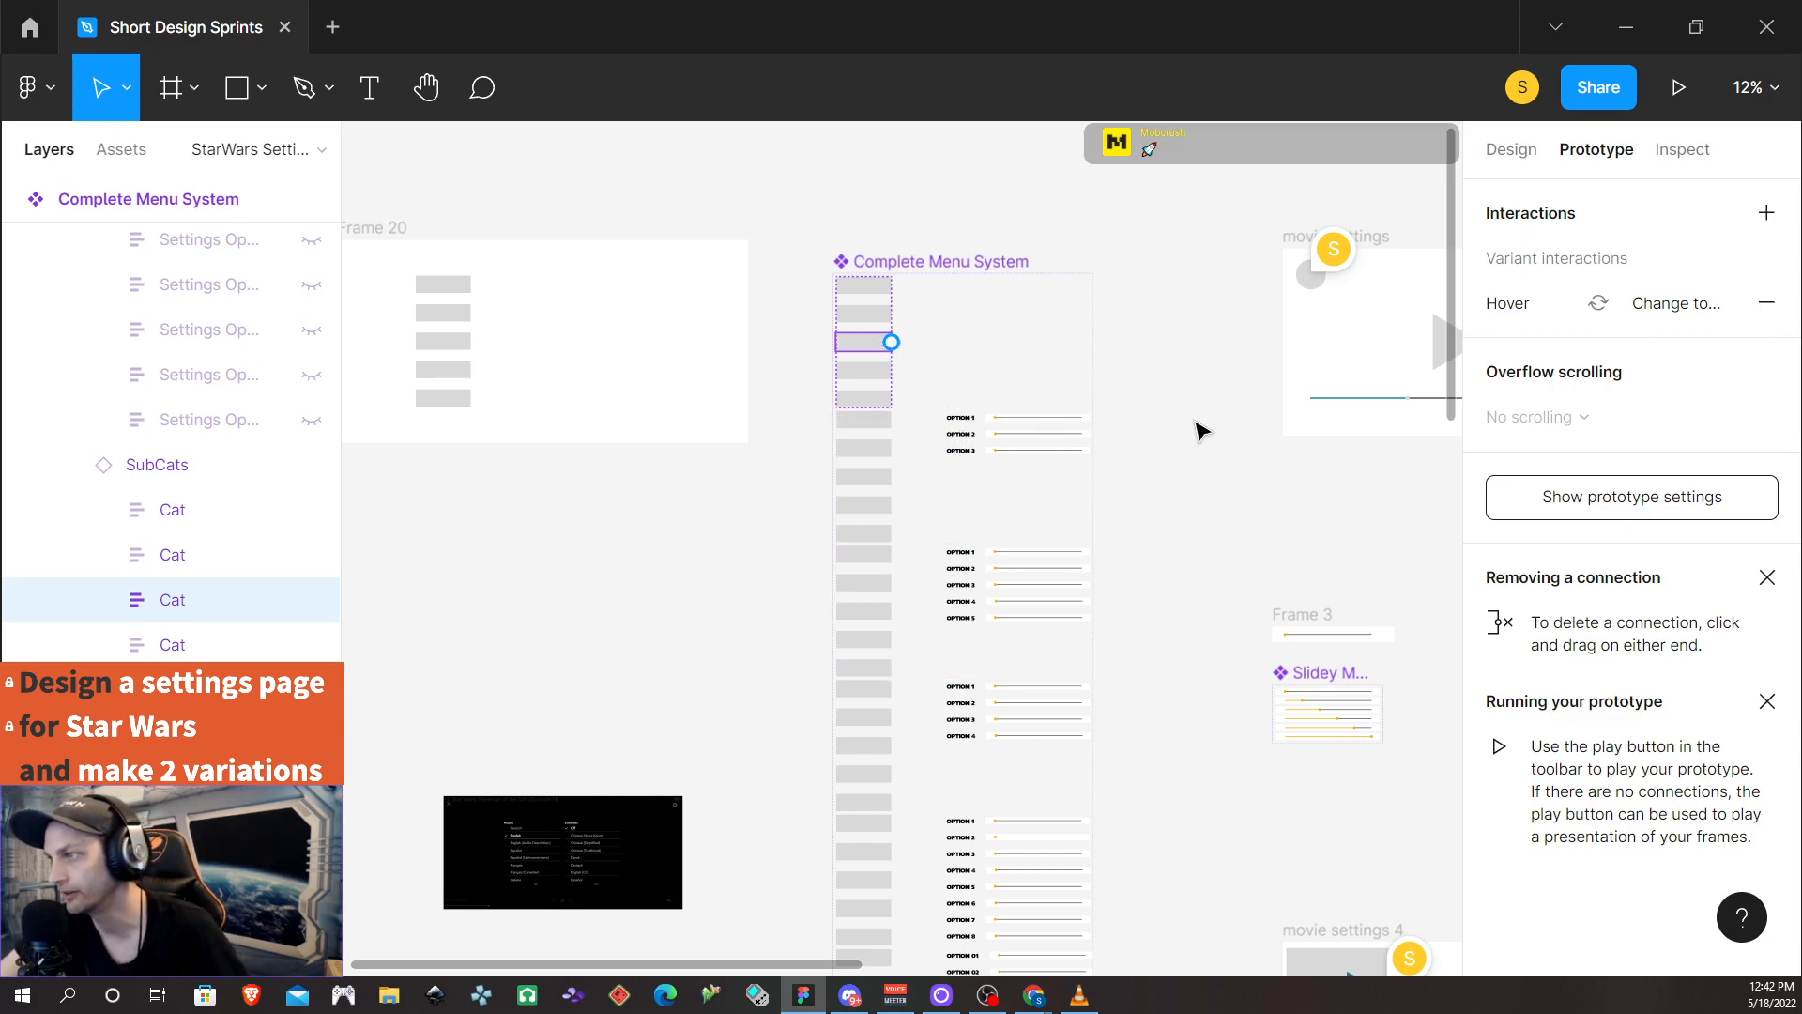
{"action": "left_click", "coordinate": [861, 316]}
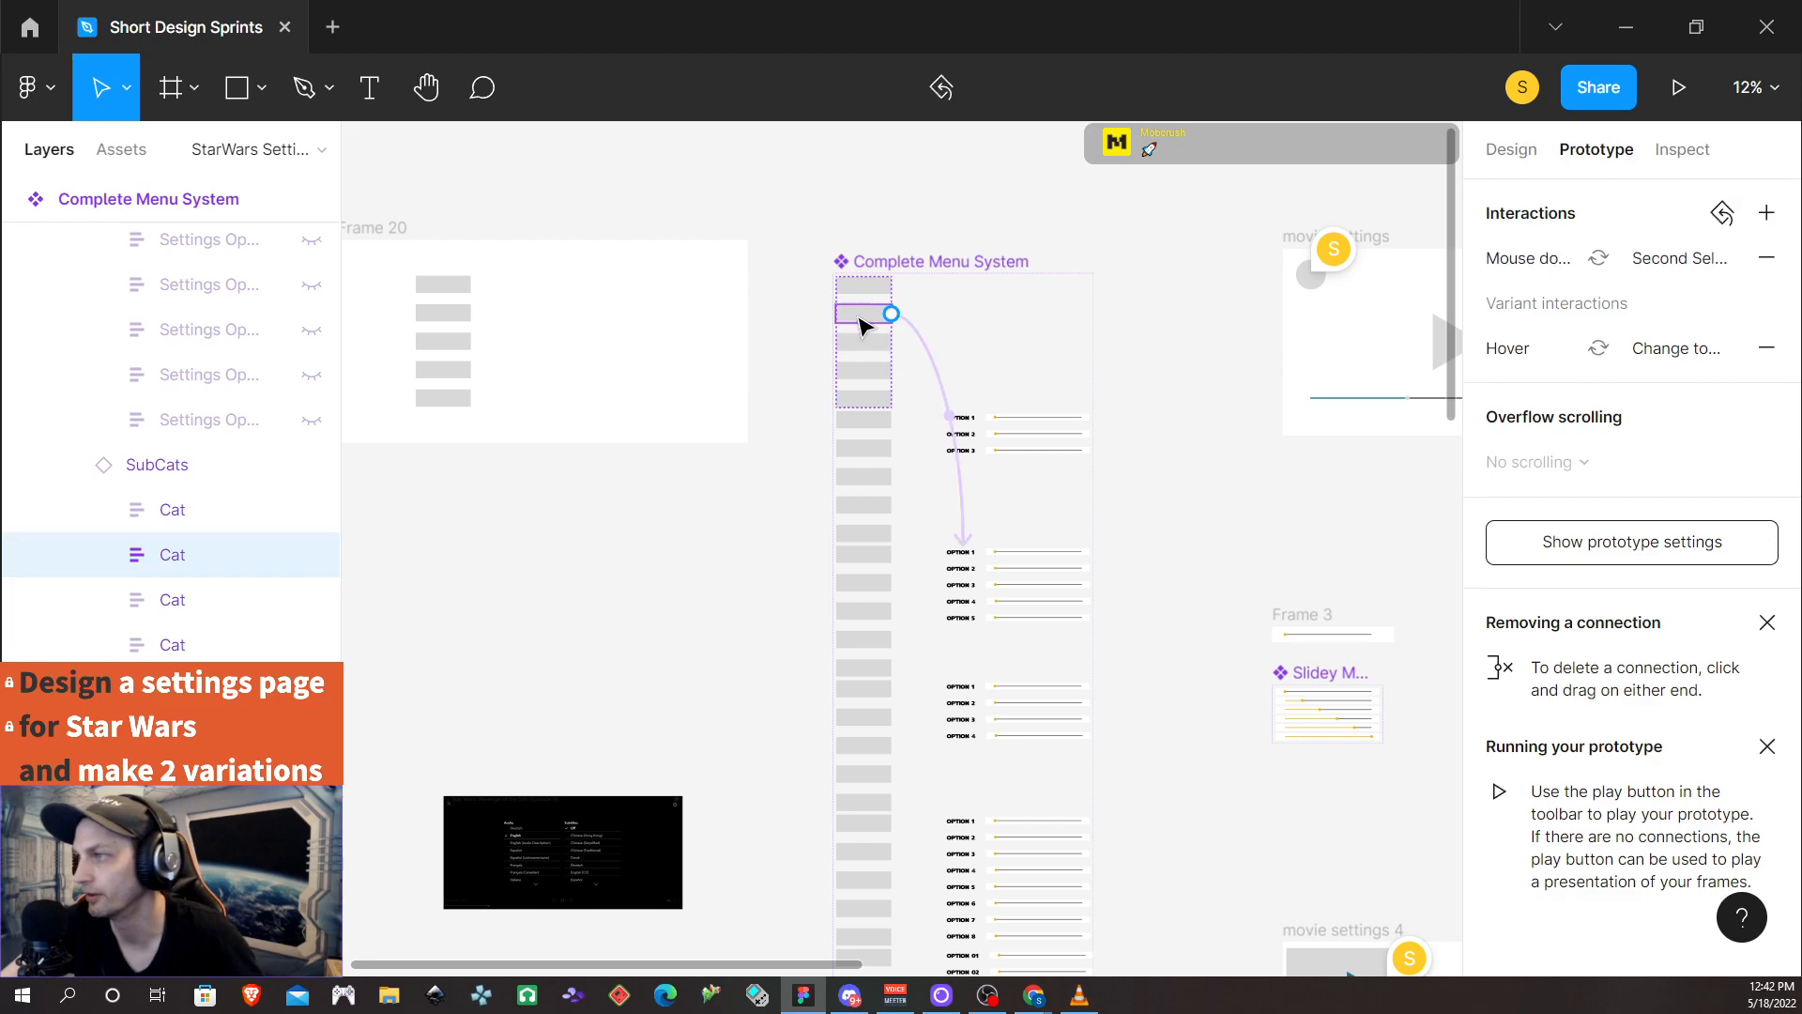
{"action": "left_click", "coordinate": [862, 342]}
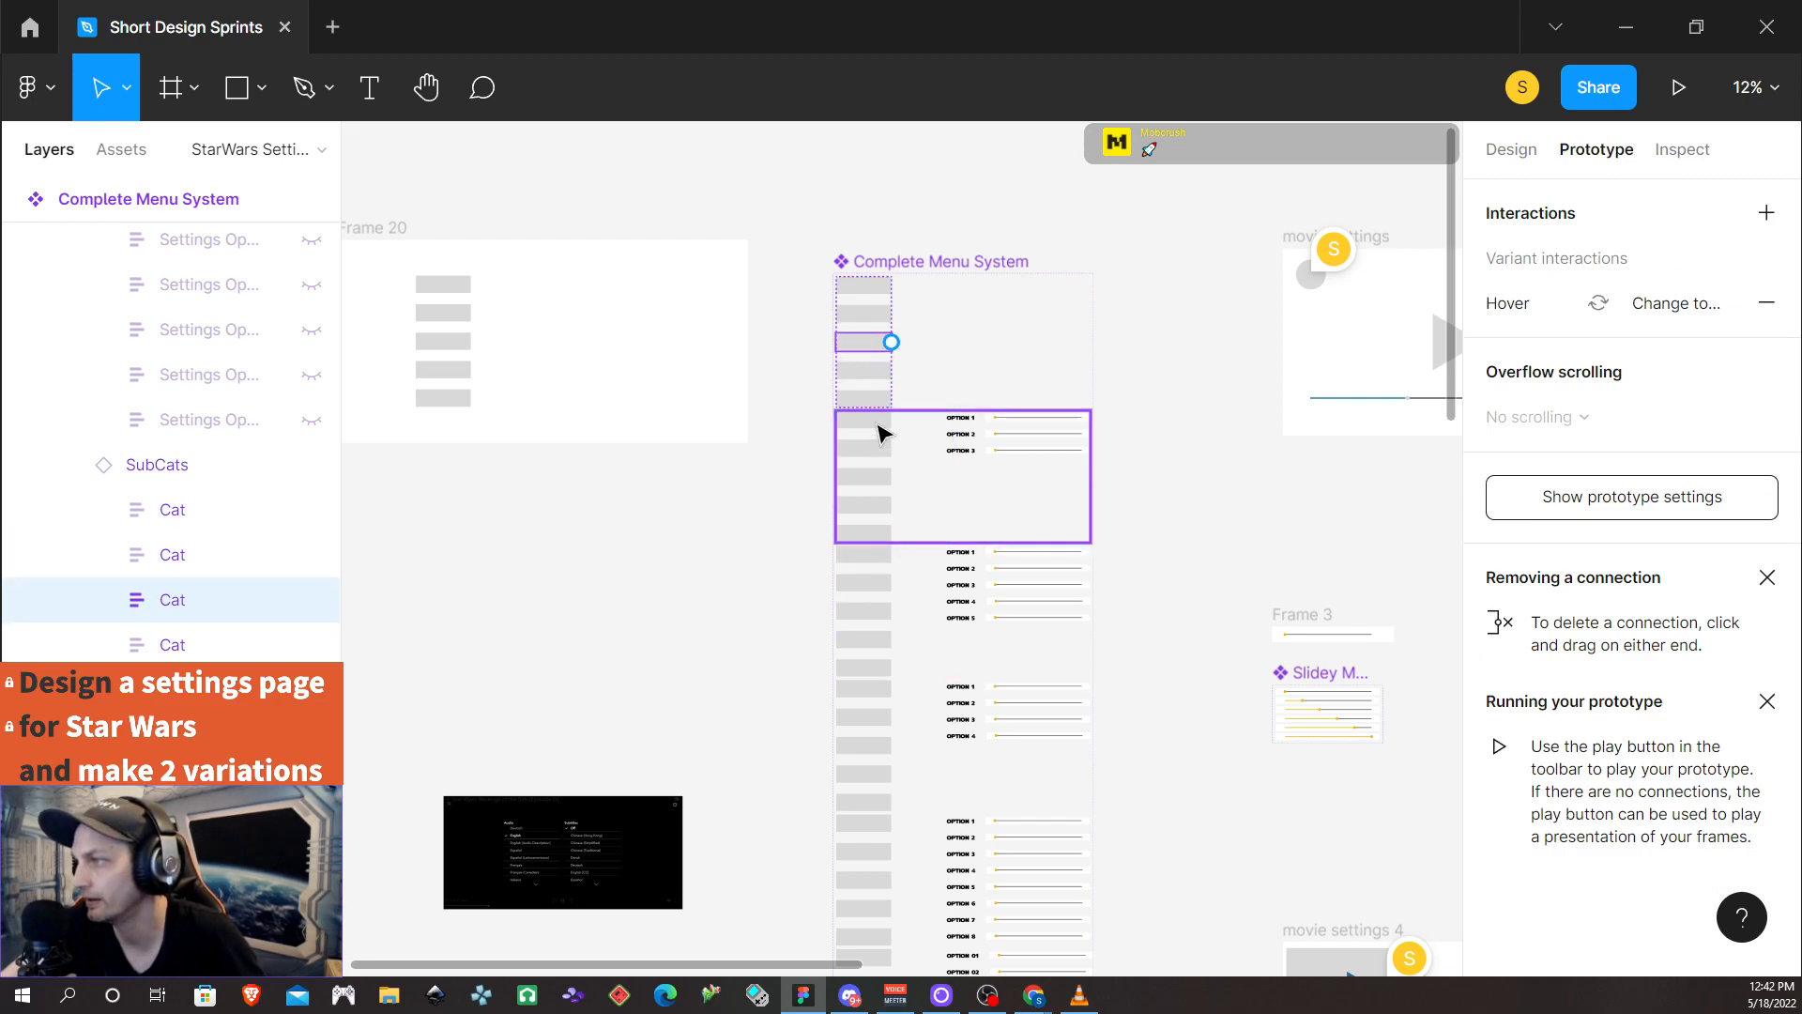
{"action": "left_click", "coordinate": [877, 374]}
{"action": "left_click", "coordinate": [857, 402]}
{"action": "left_click", "coordinate": [858, 373]}
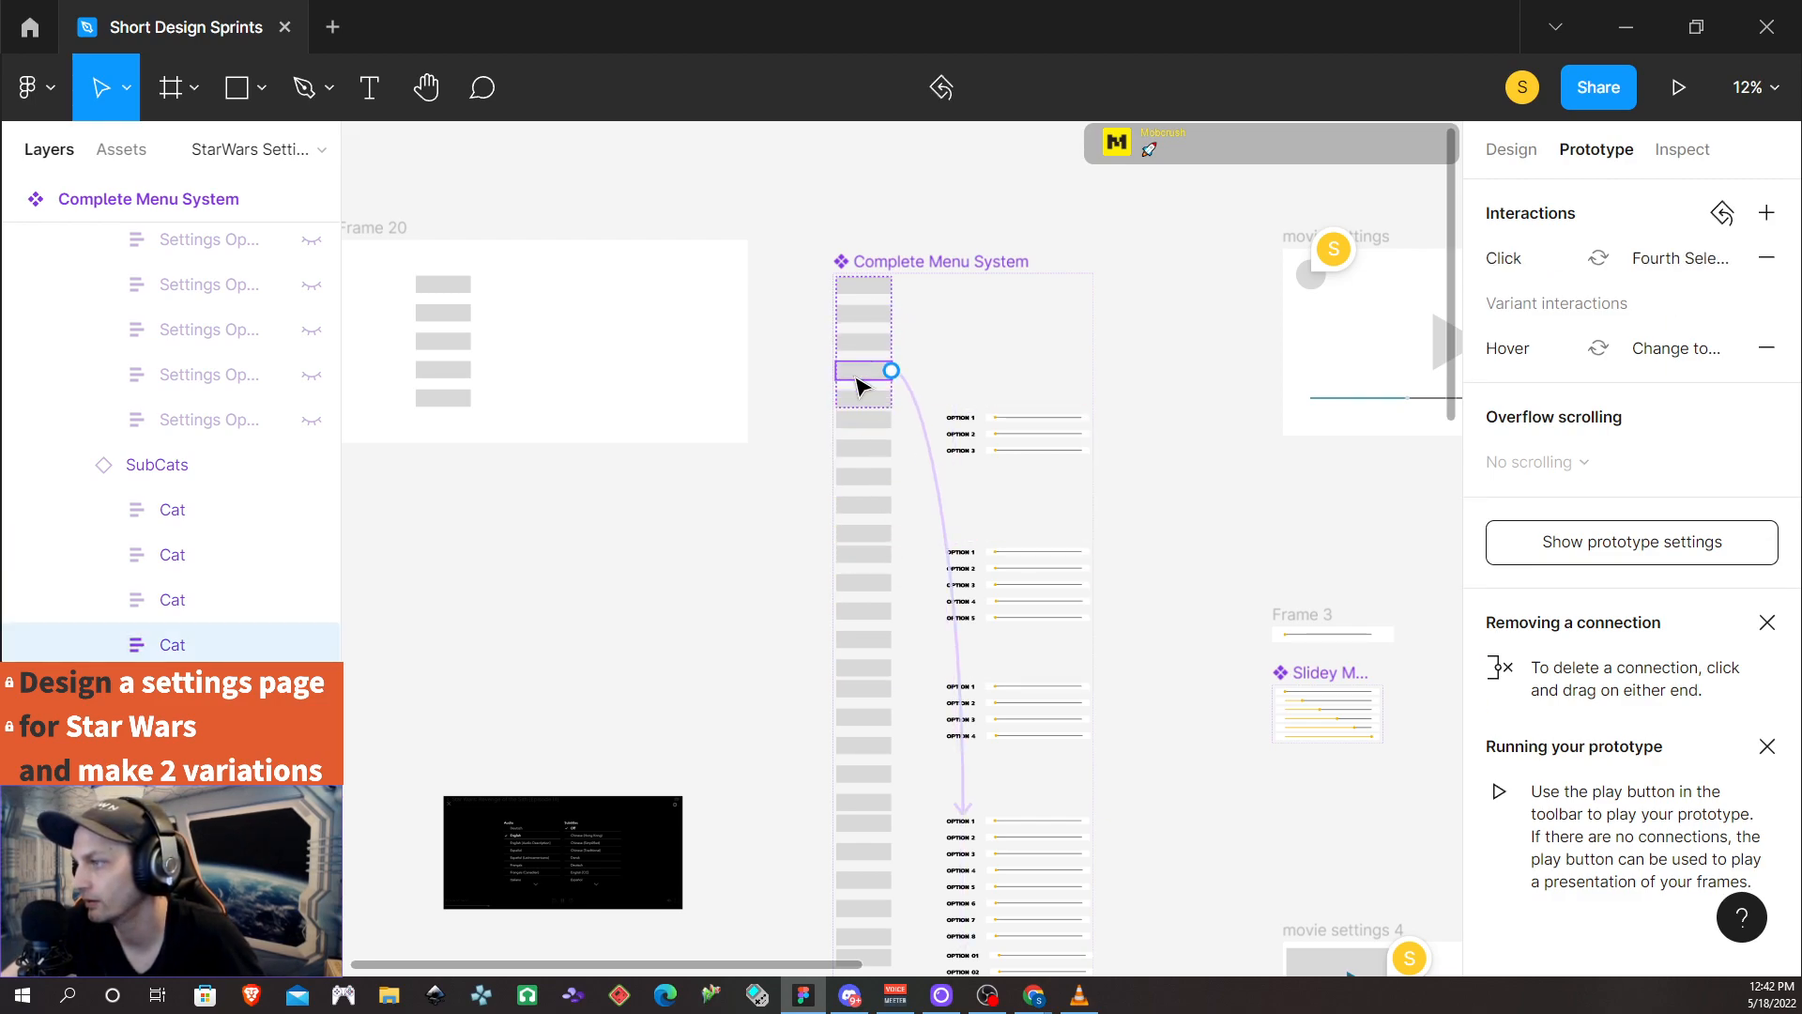
{"action": "left_click", "coordinate": [864, 344]}
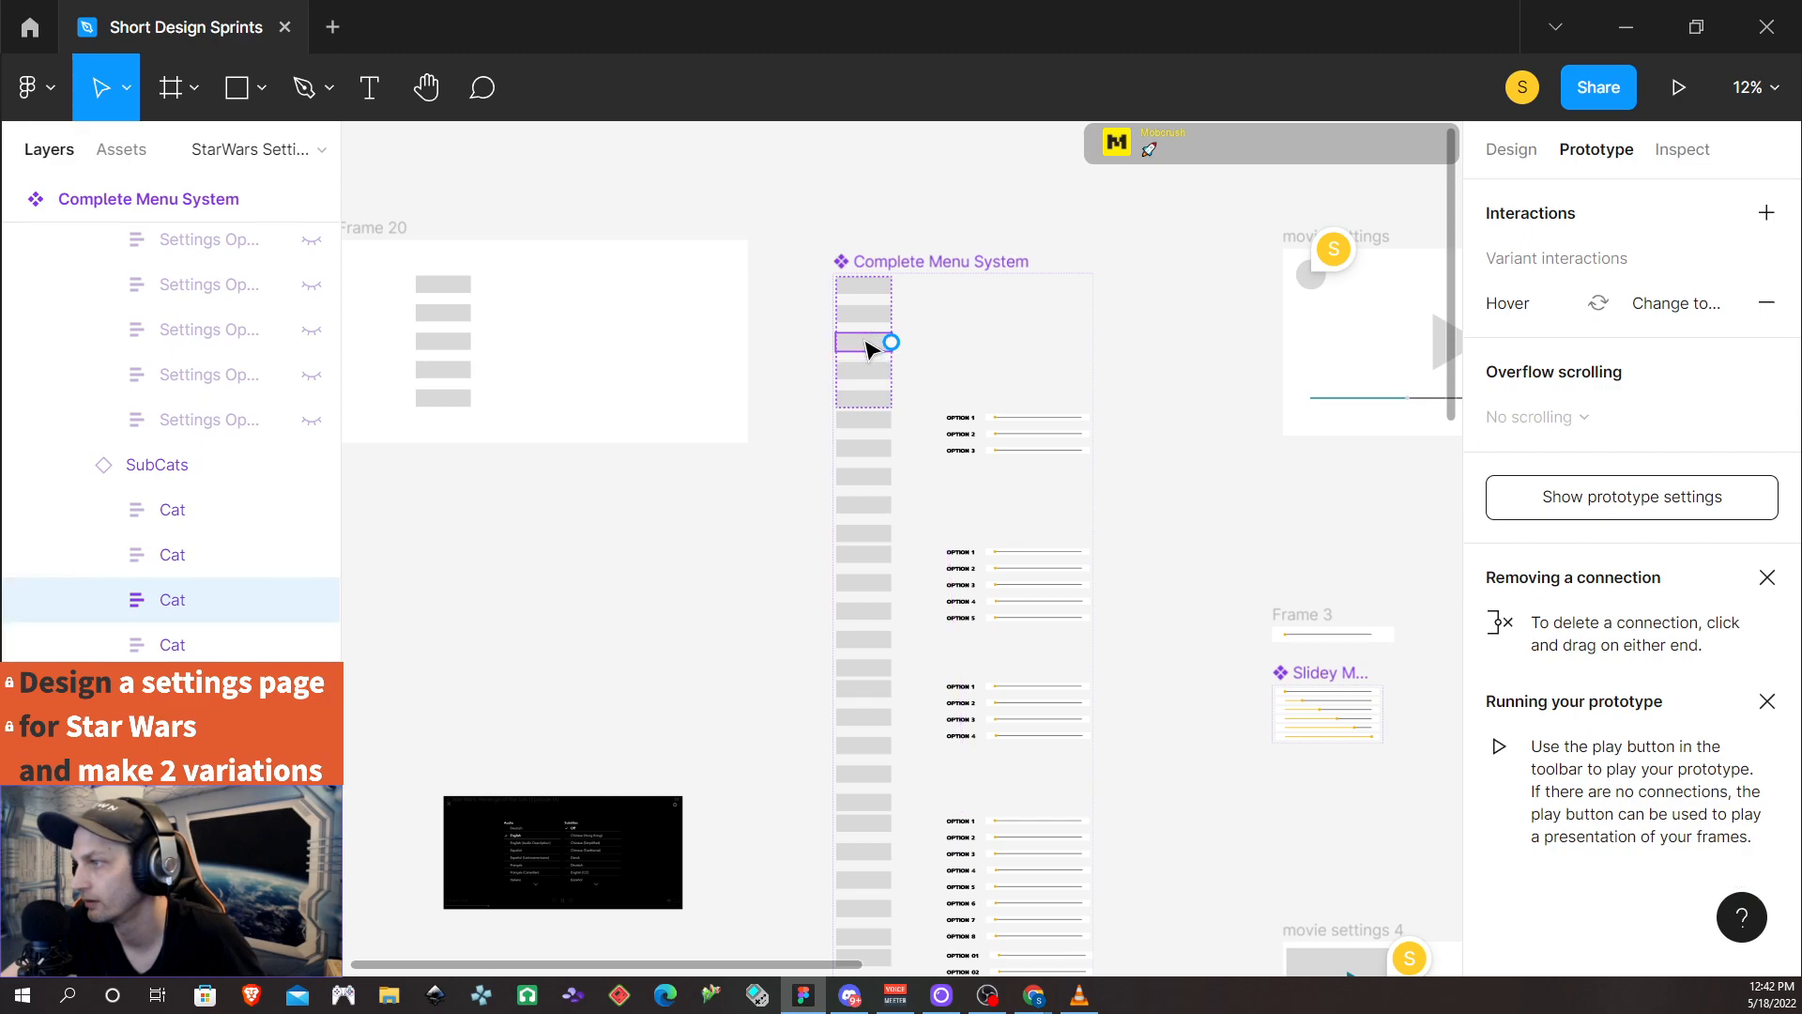
{"action": "left_click_drag", "start_coordinate": [891, 342], "coordinate": [1040, 624]}
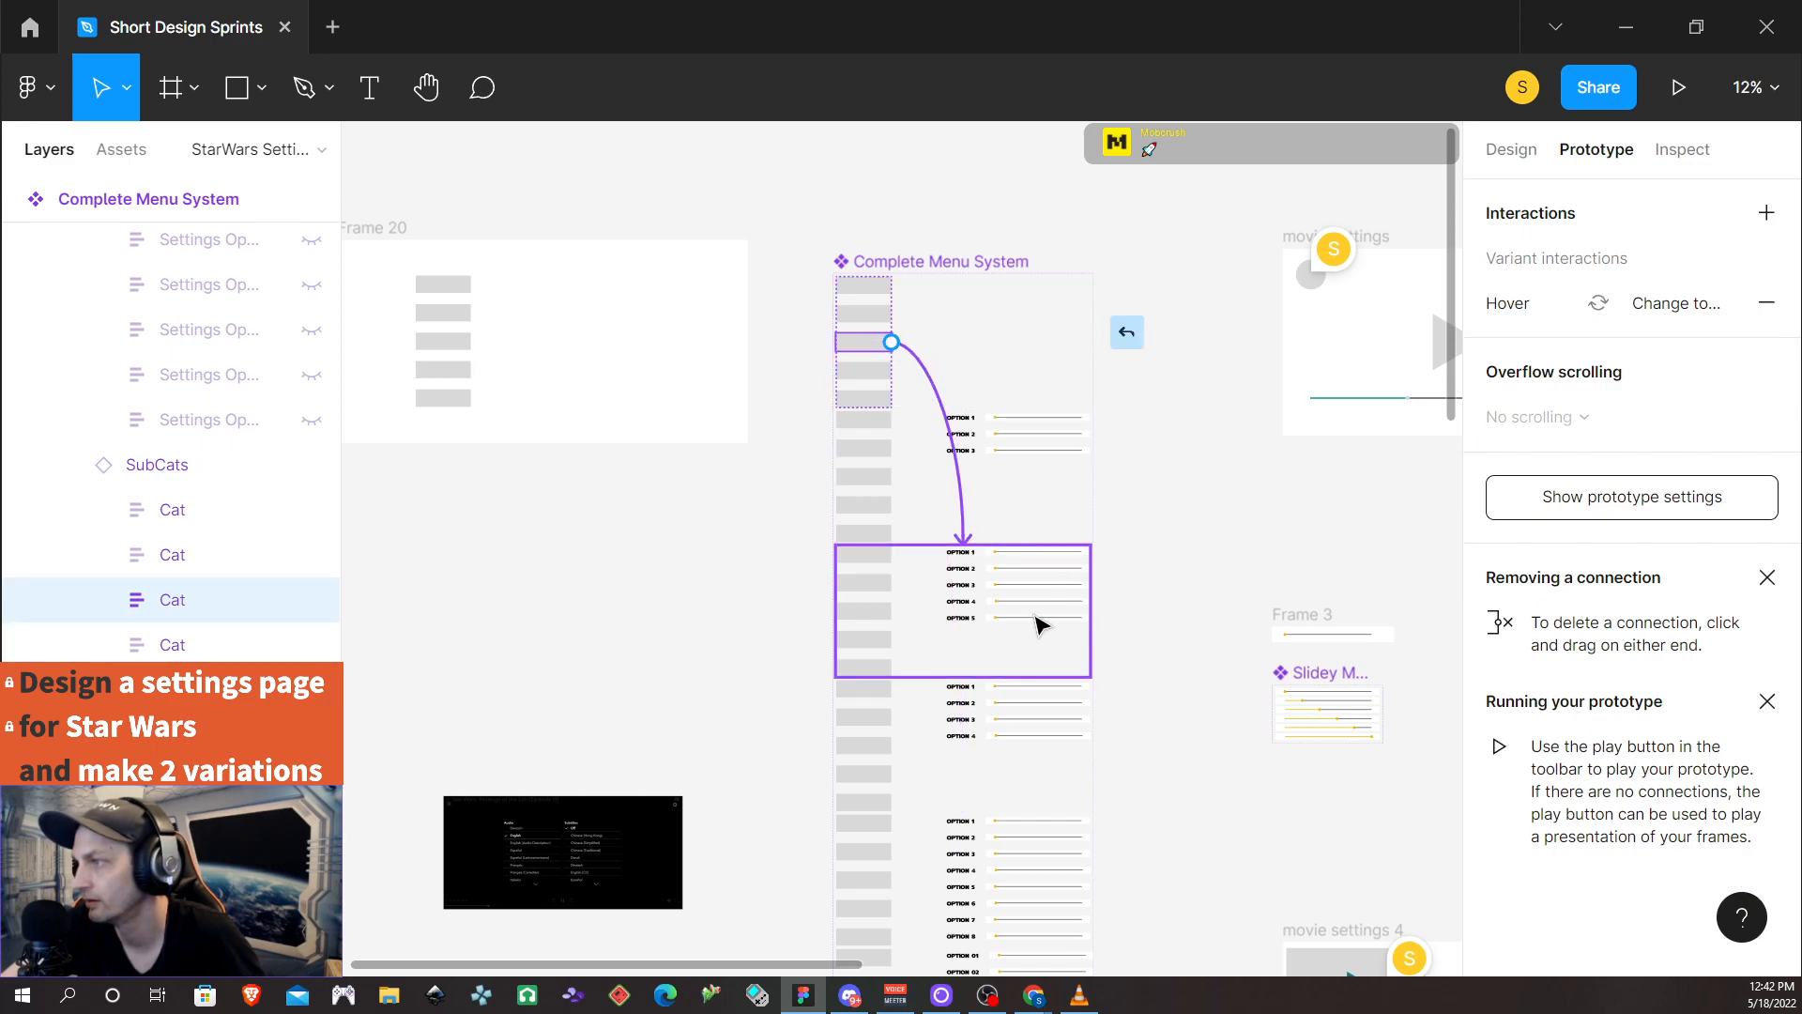
{"action": "left_click_drag", "start_coordinate": [1039, 691], "coordinate": [1038, 711]}
Set the trigger of the unselected variant's third category button interaction to Mouse down
{"action": "left_click", "coordinate": [864, 373]}
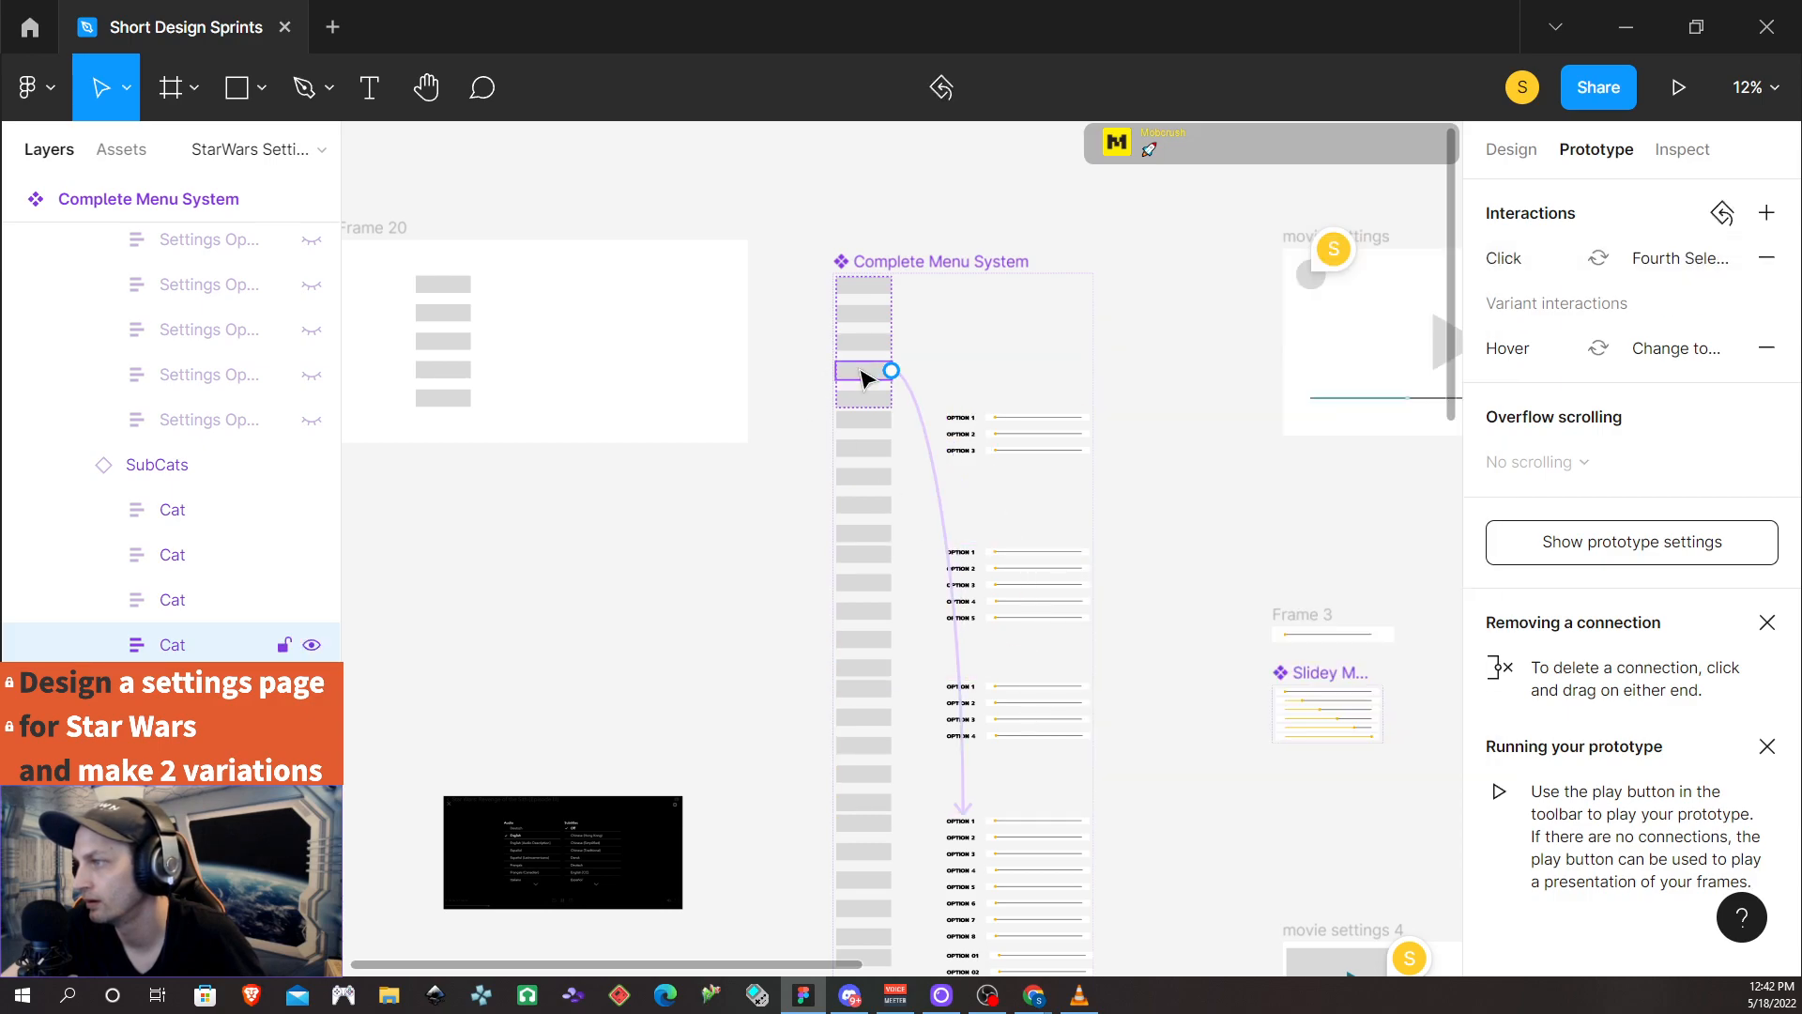
{"action": "left_click", "coordinate": [861, 320]}
{"action": "left_click", "coordinate": [862, 344]}
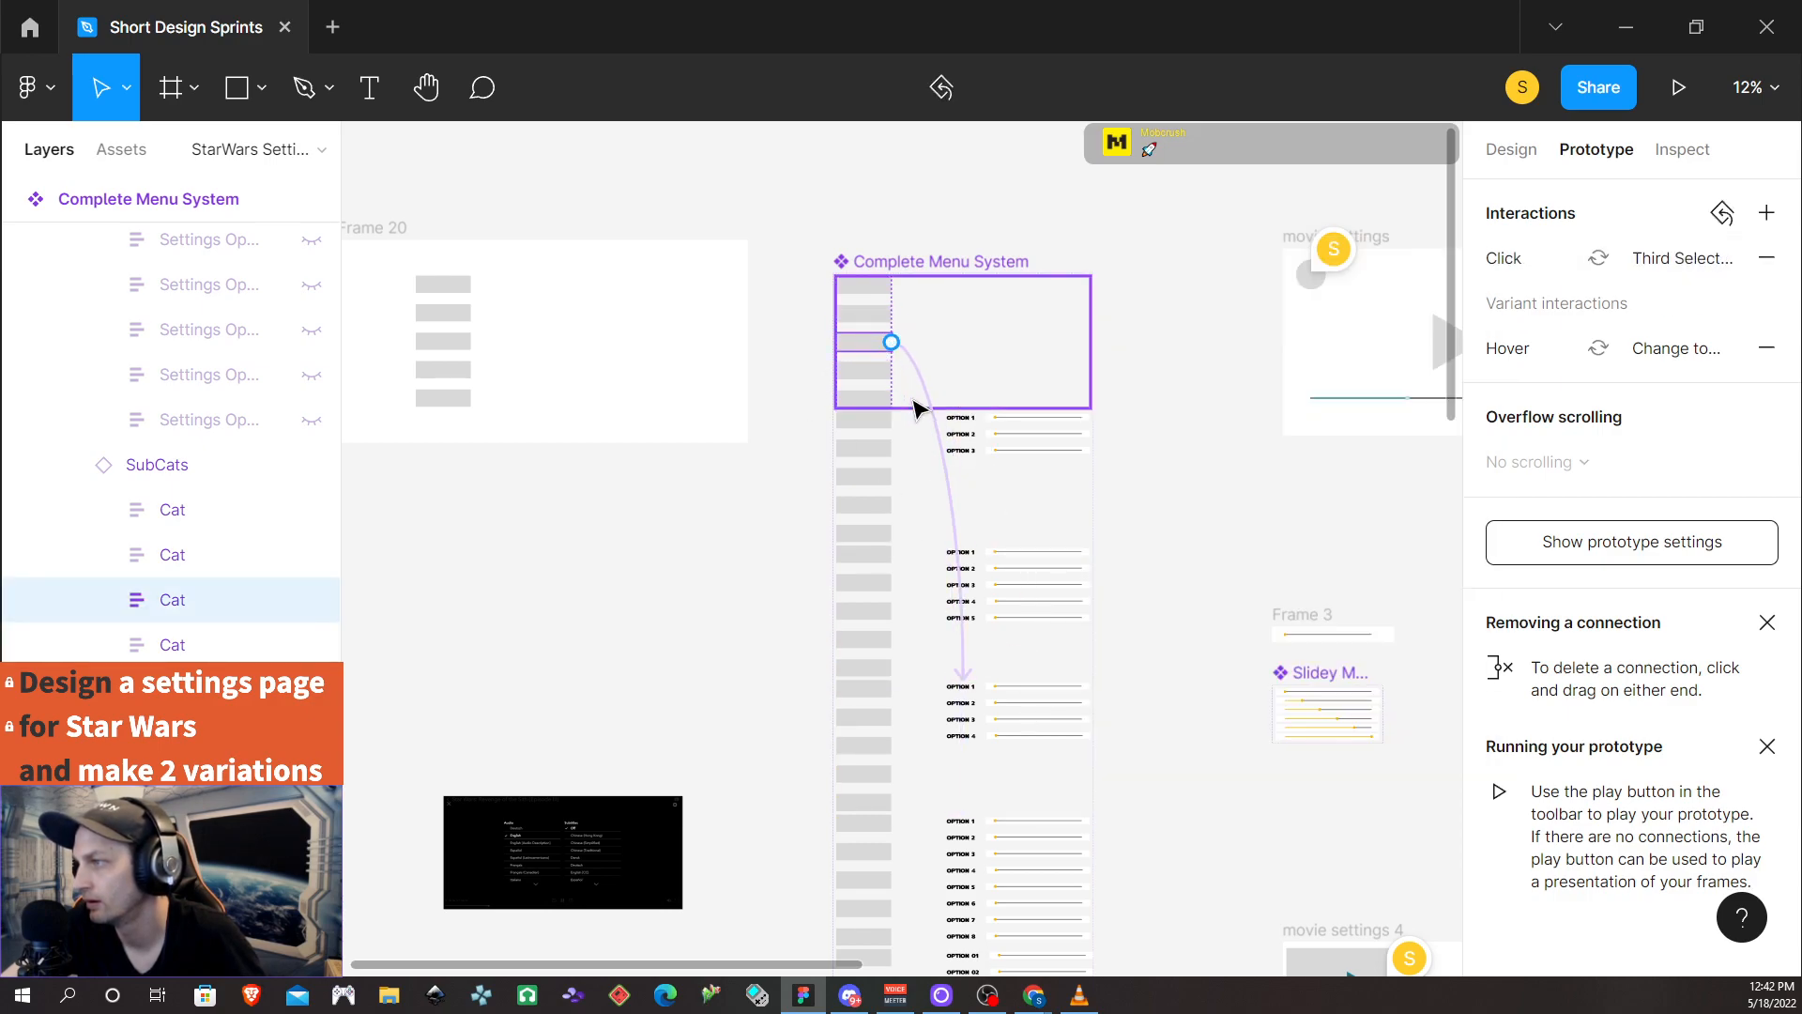
{"action": "left_click", "coordinate": [931, 405]}
{"action": "left_click", "coordinate": [1222, 324]}
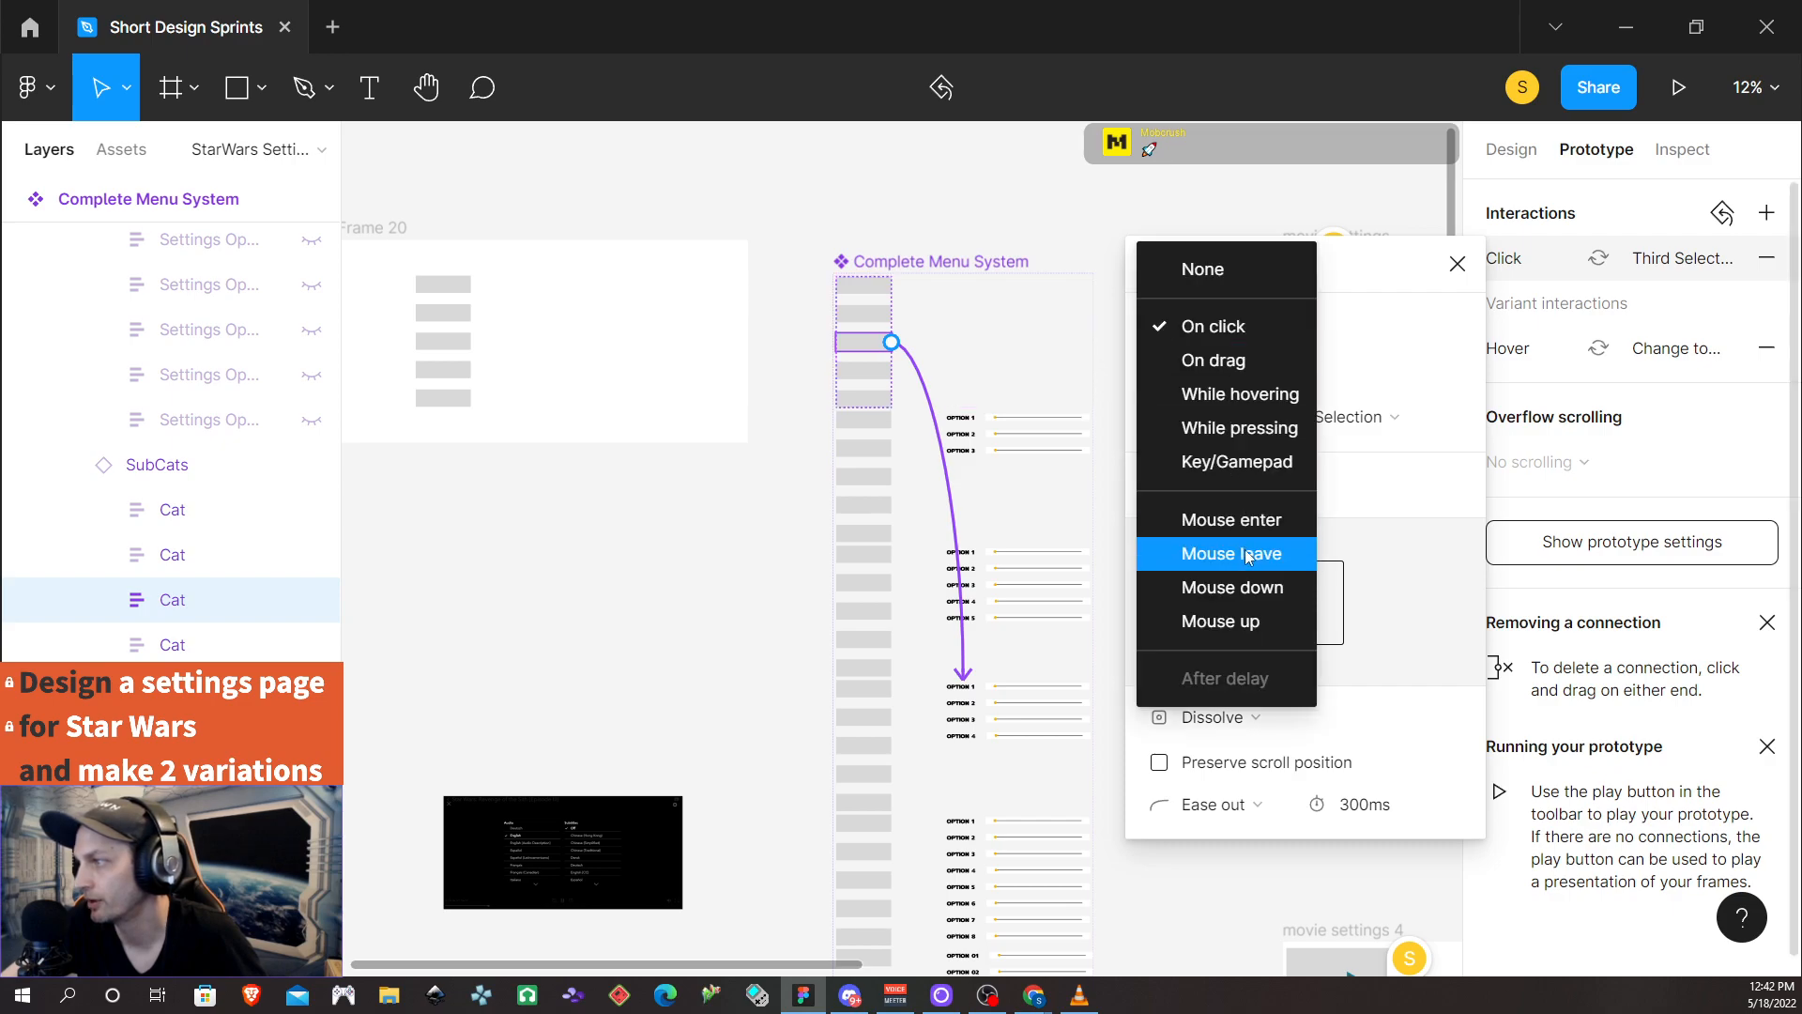
{"action": "left_click", "coordinate": [1269, 591]}
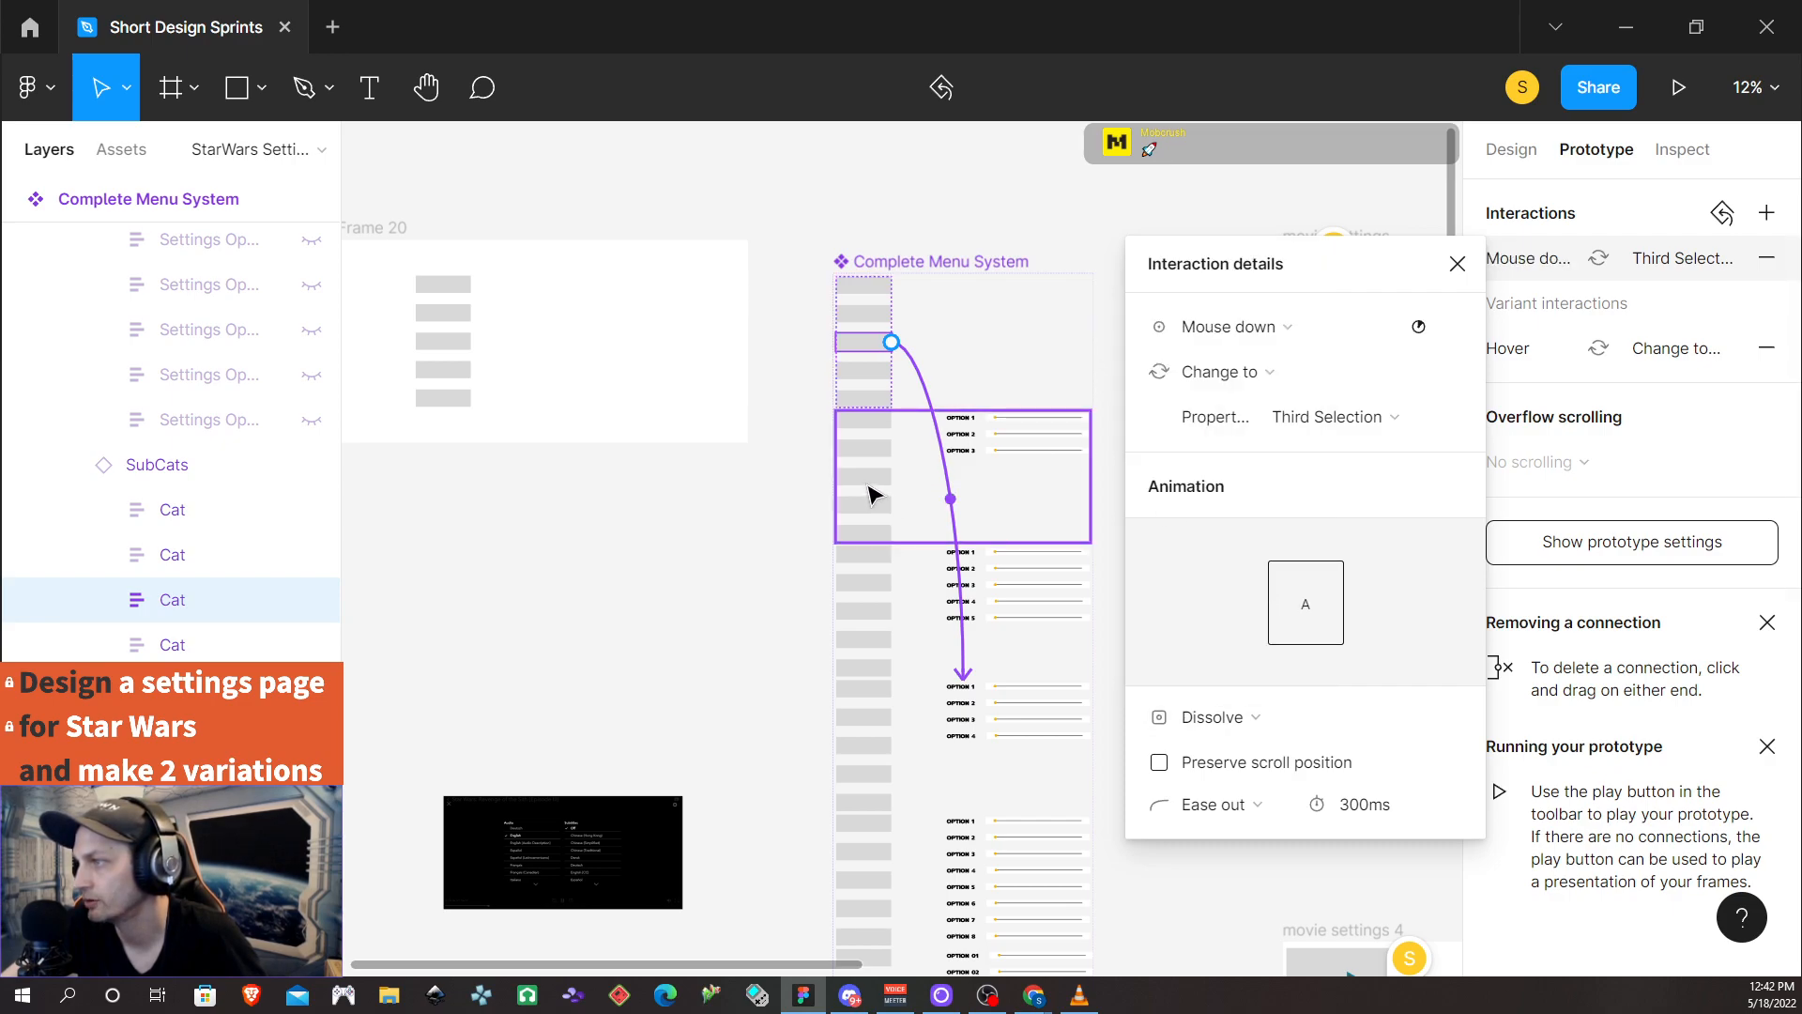
Set the trigger of the unselected variant's fourth category button interaction to Mouse down
{"action": "left_click", "coordinate": [865, 370]}
{"action": "left_click", "coordinate": [915, 401]}
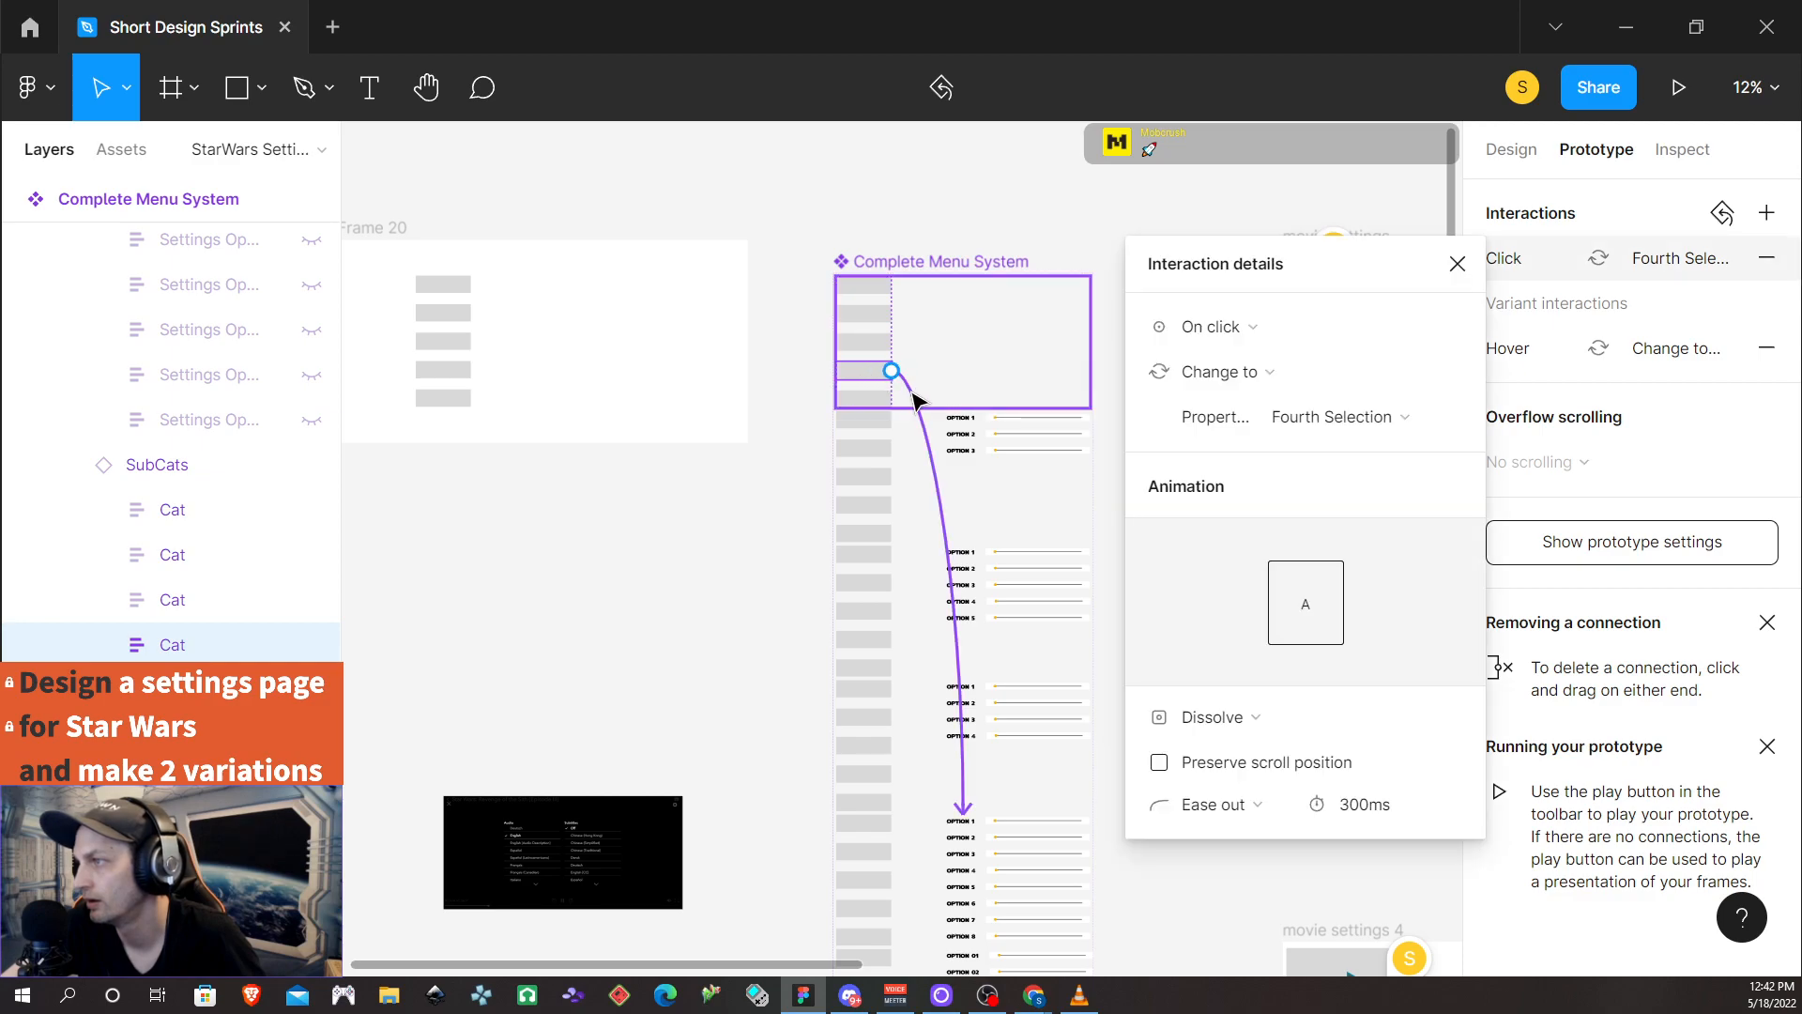
{"action": "left_click", "coordinate": [1219, 326]}
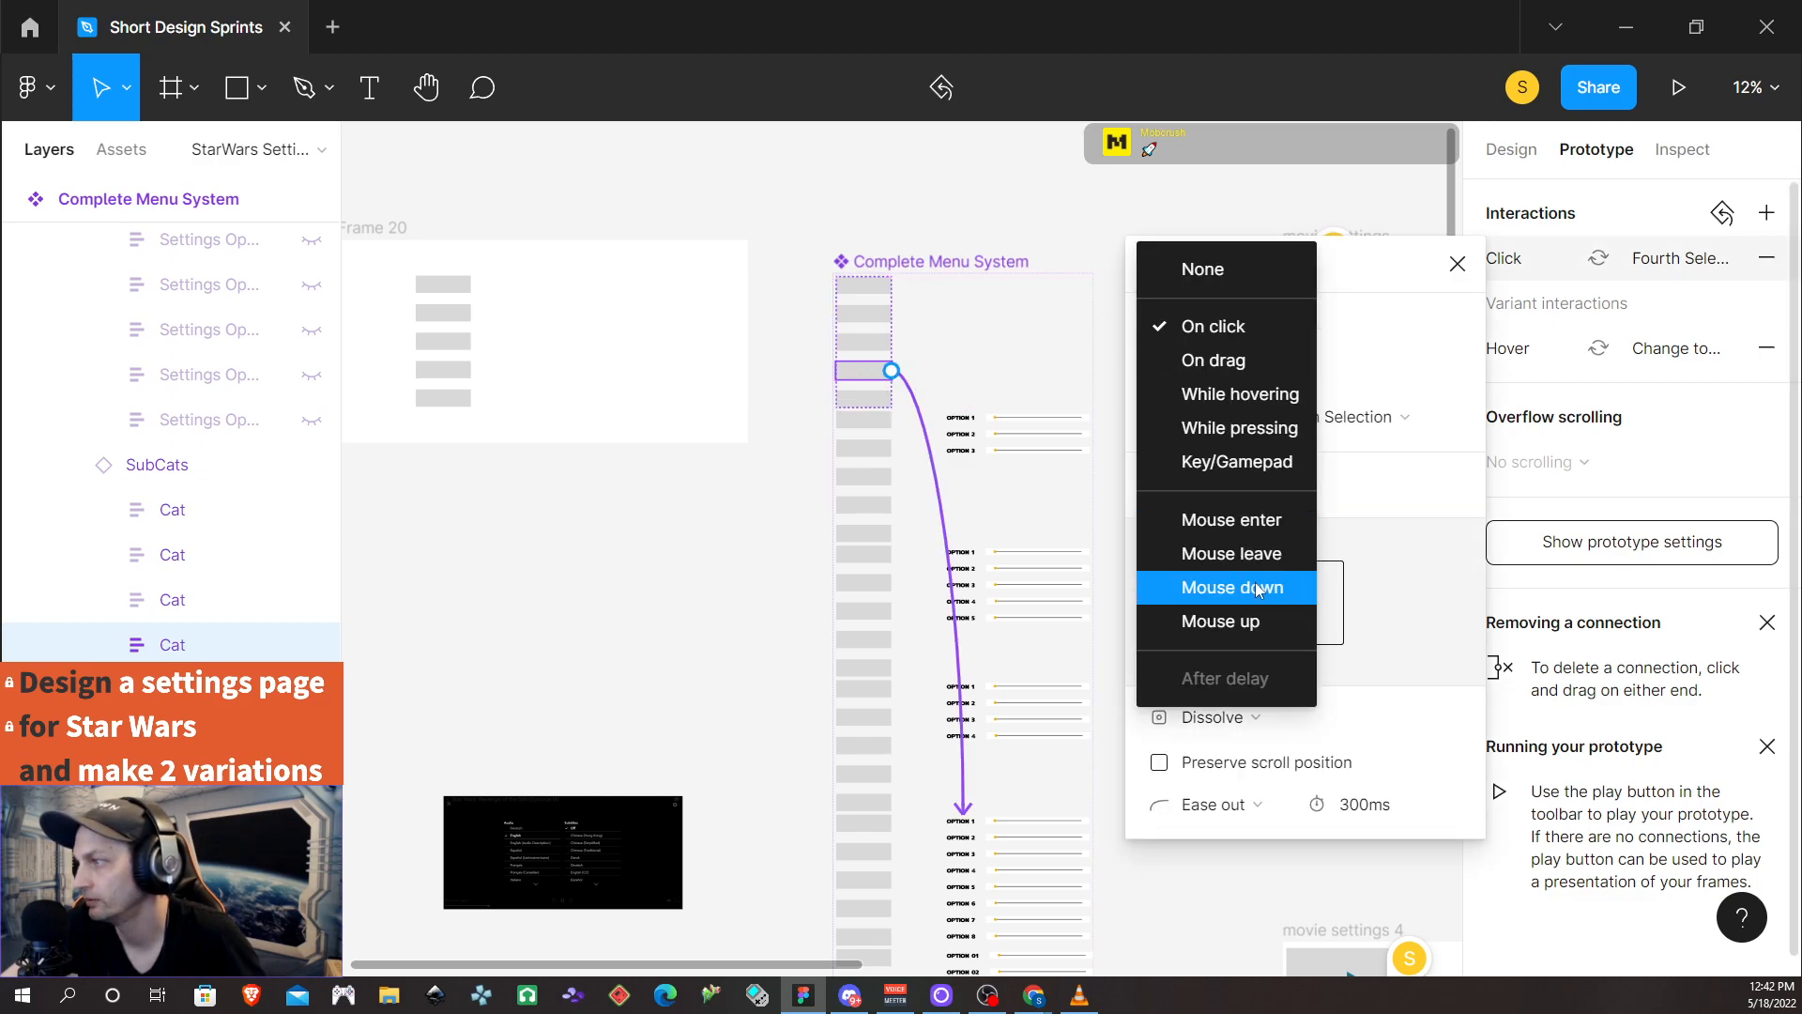
{"action": "left_click", "coordinate": [1232, 587]}
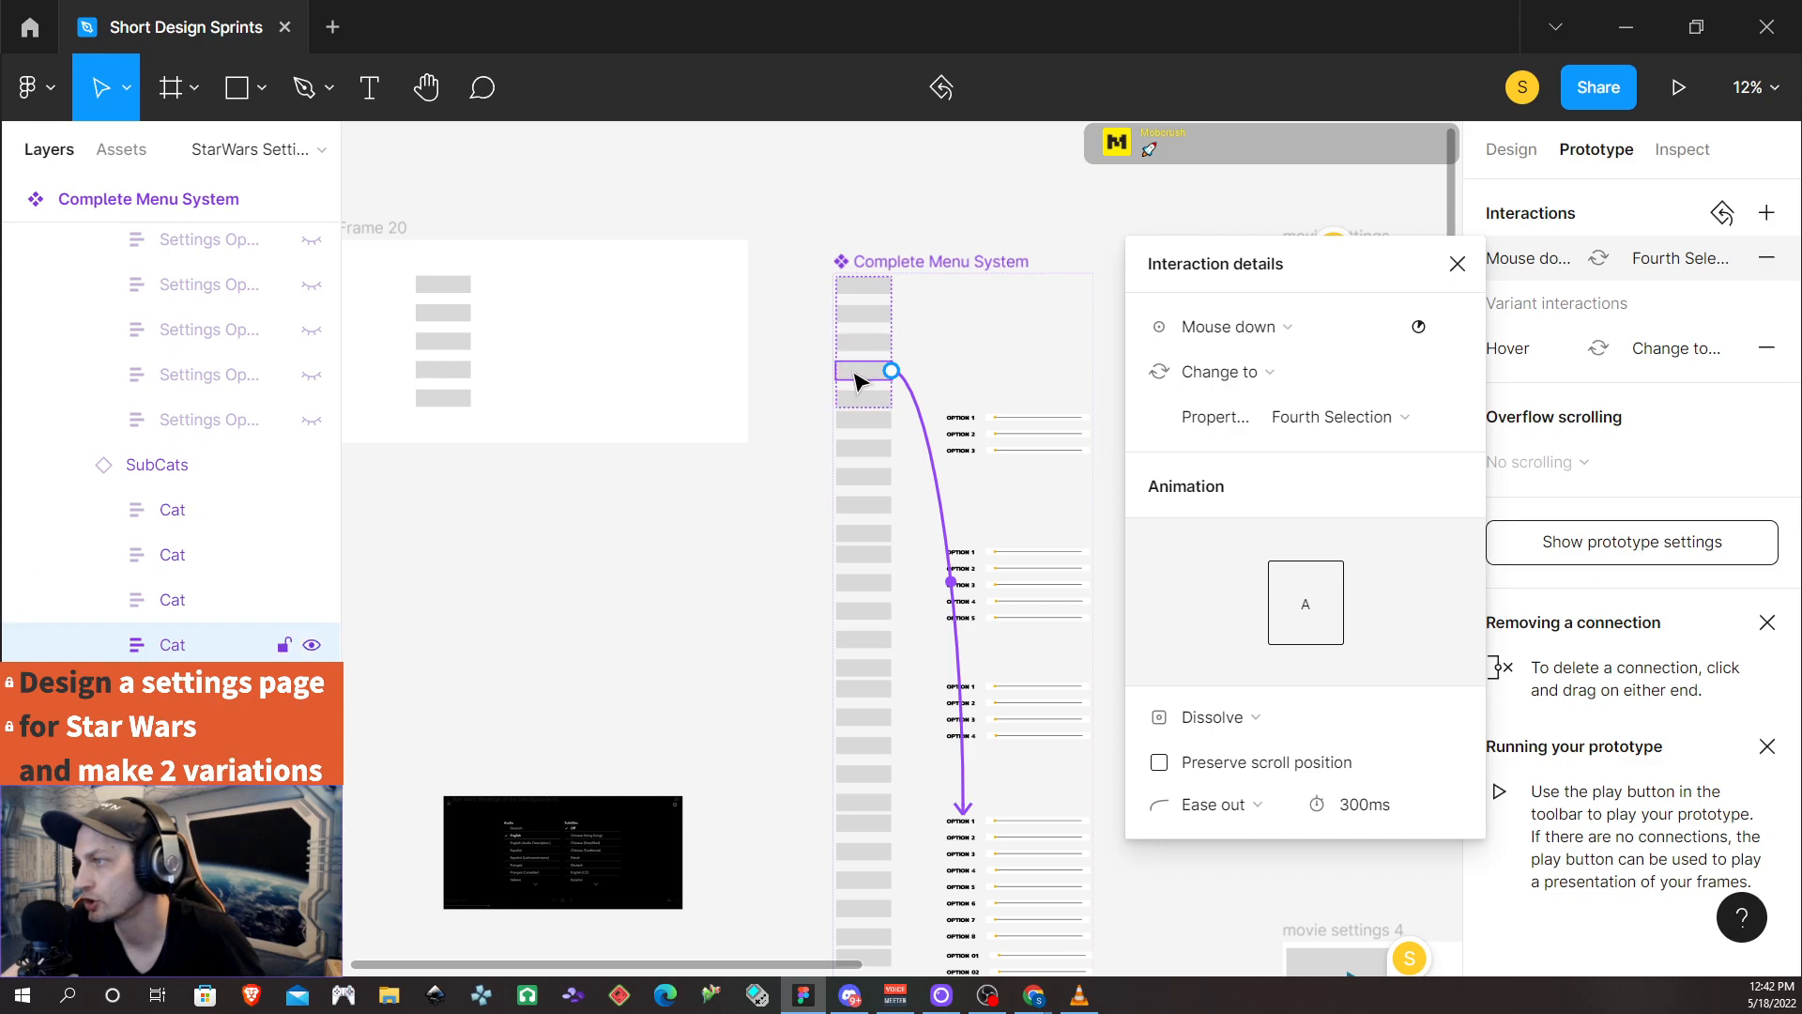
Set the trigger of the unselected variant's fifth category button interaction to Mouse down and close the interaction details
{"action": "left_click", "coordinate": [868, 399]}
{"action": "left_click", "coordinate": [920, 441]}
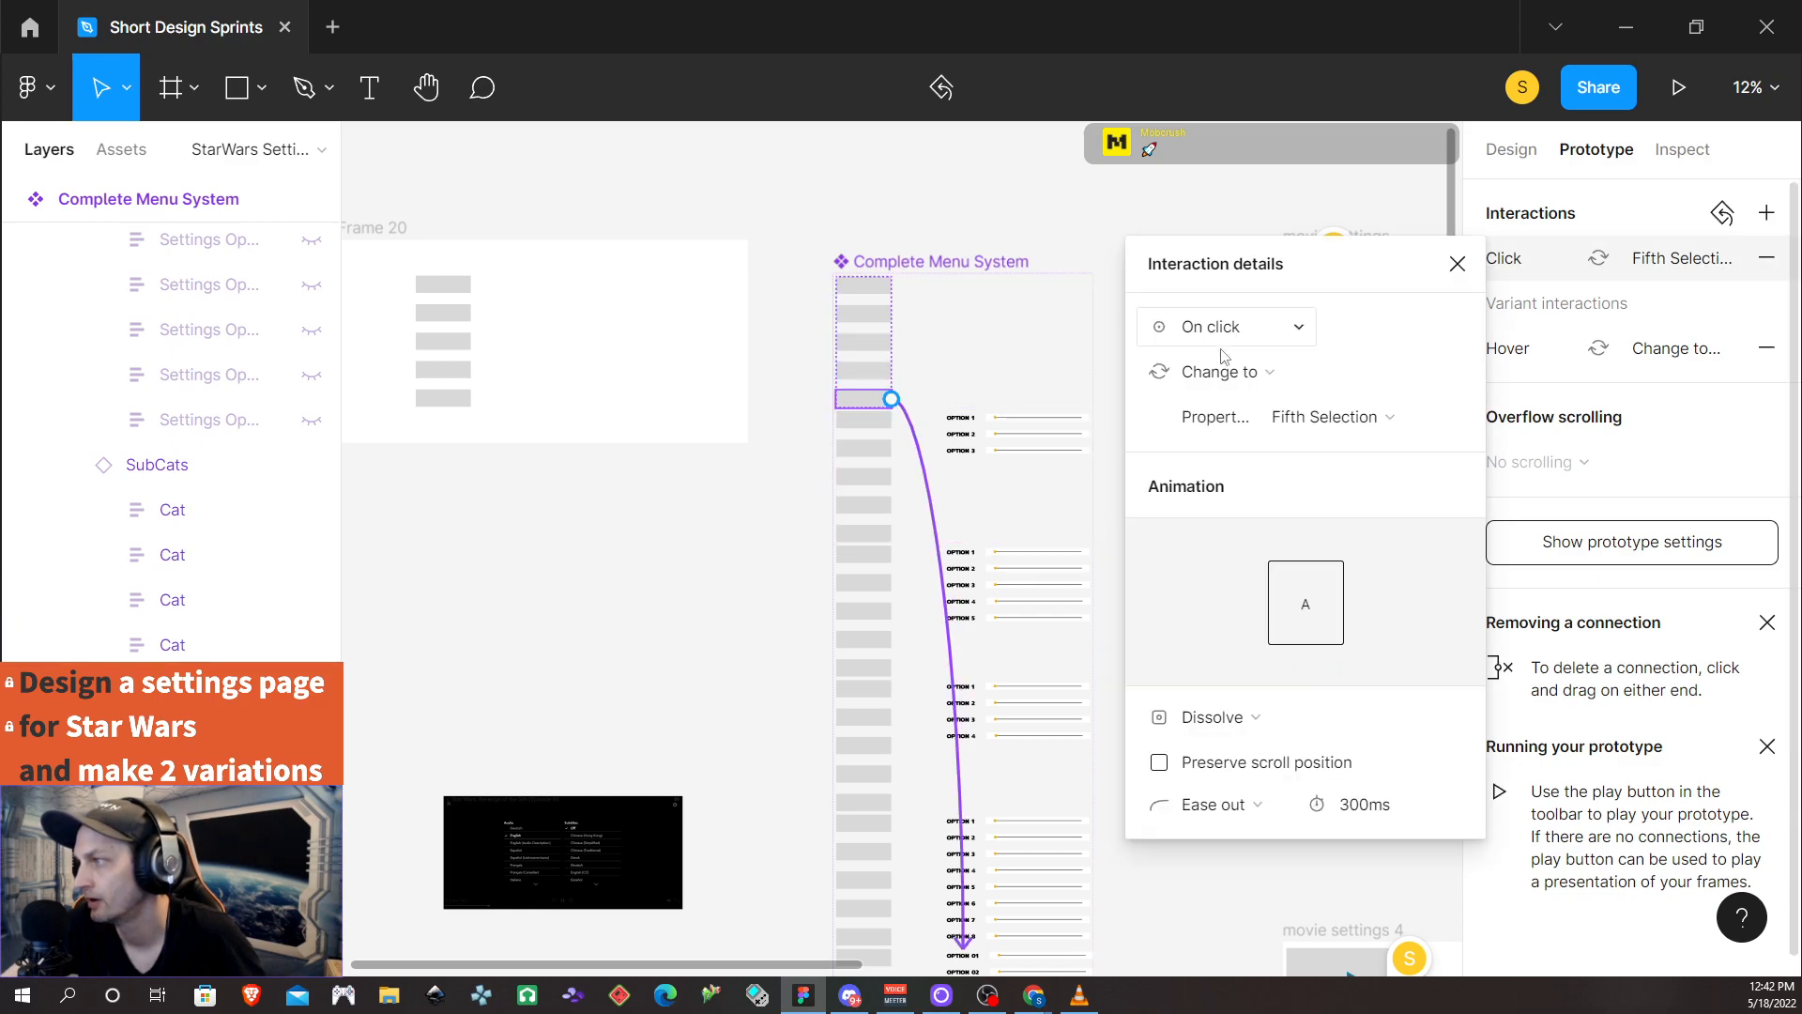
{"action": "left_click", "coordinate": [1275, 330]}
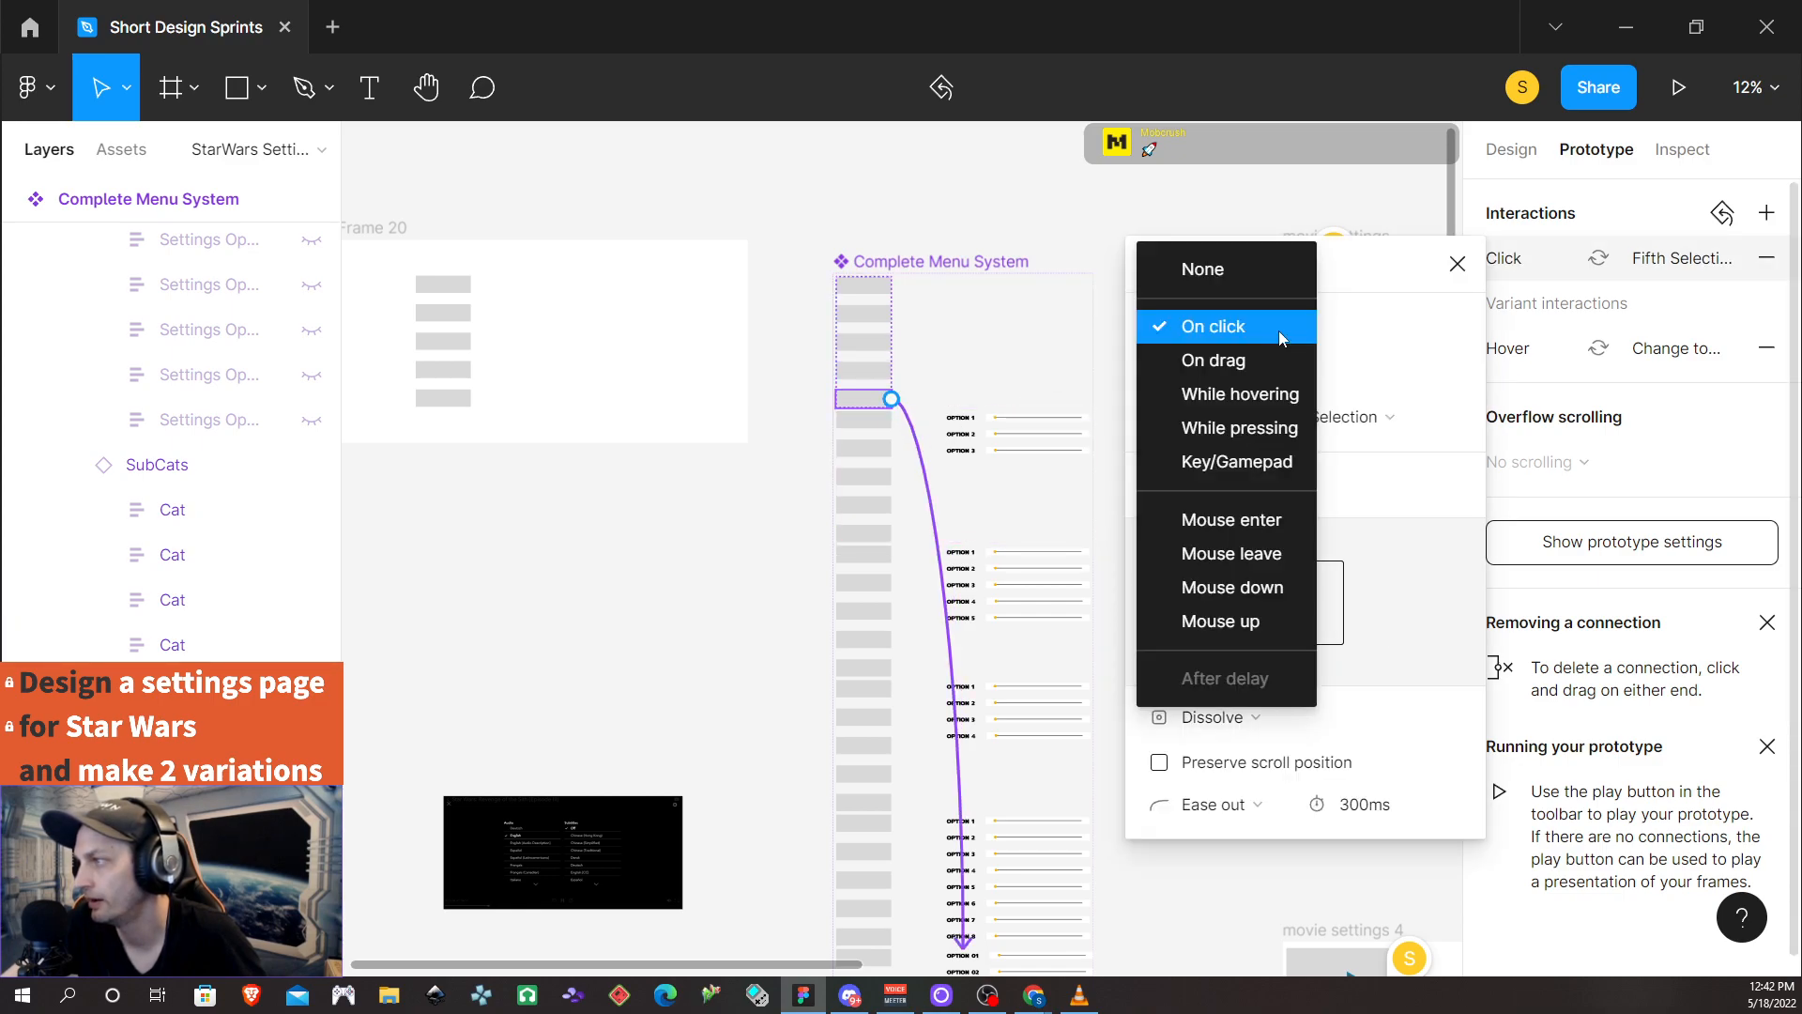
{"action": "left_click", "coordinate": [1269, 587]}
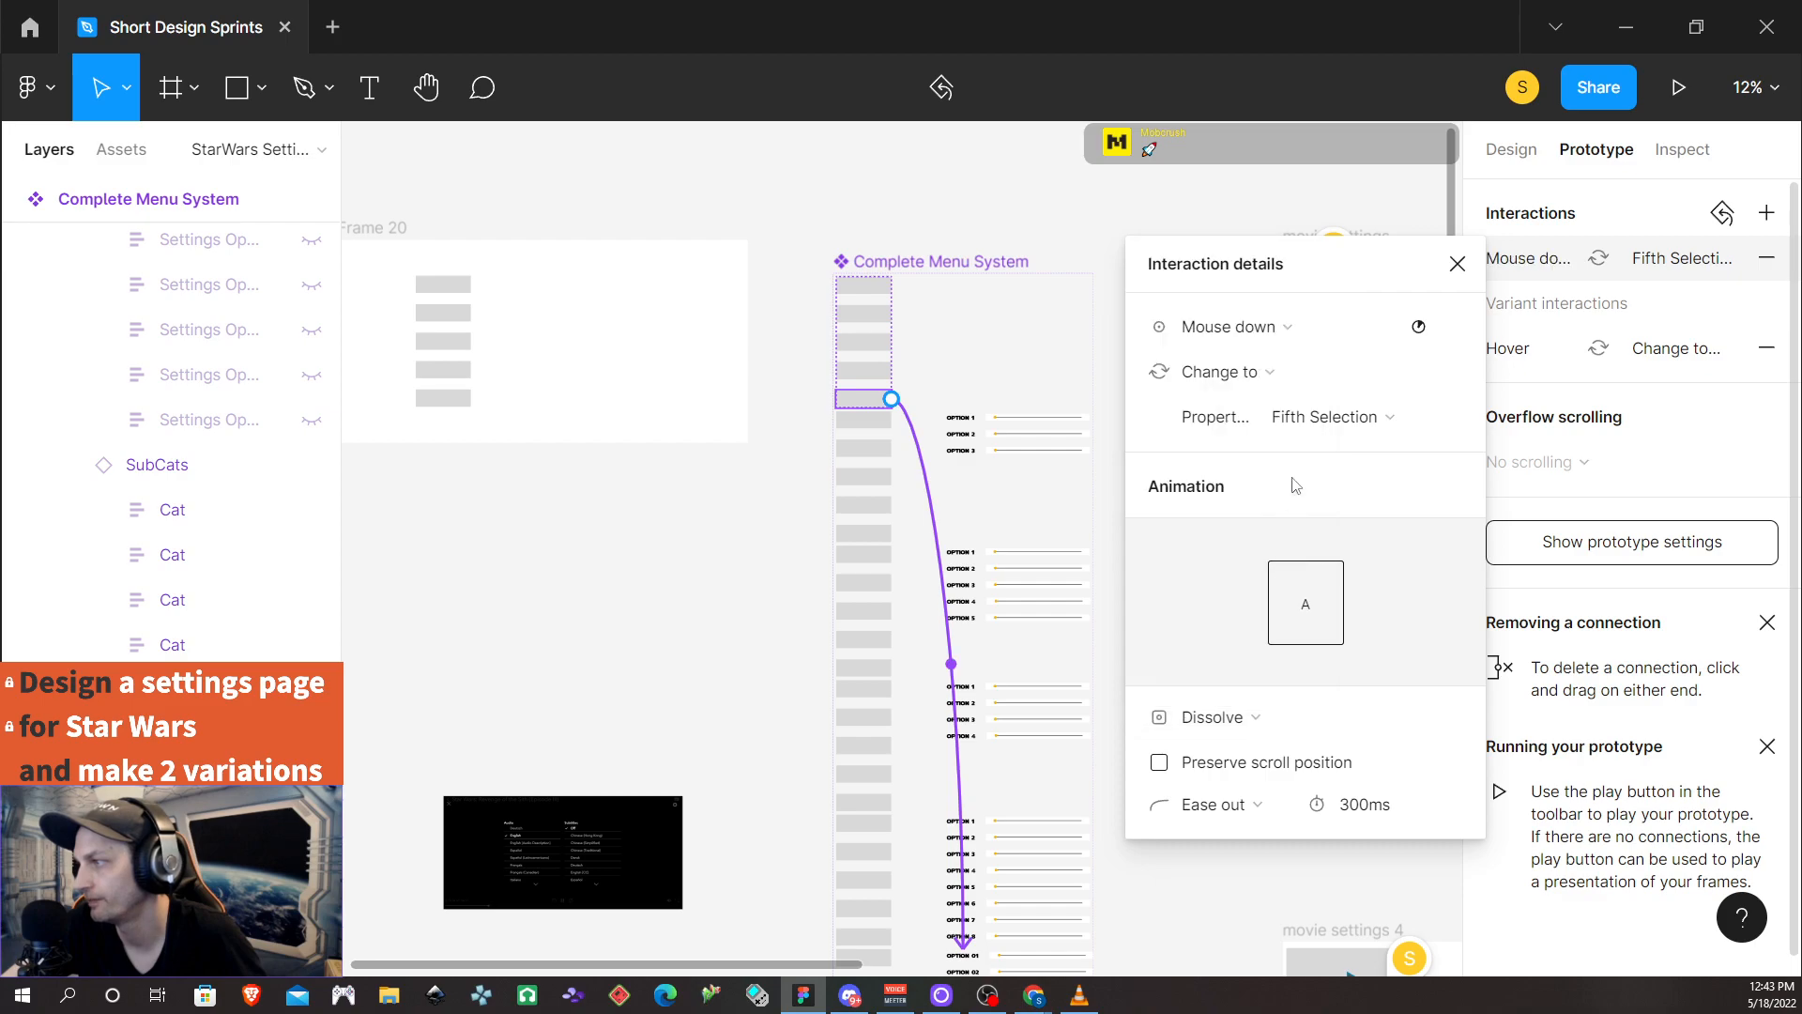
{"action": "left_click", "coordinate": [1458, 265]}
In the First Selection variant, set the first category button's interaction back to unselected to trigger on Mouse down
{"action": "scroll", "coordinate": [1000, 495], "scroll_direction": "up", "scroll_amount": 1}
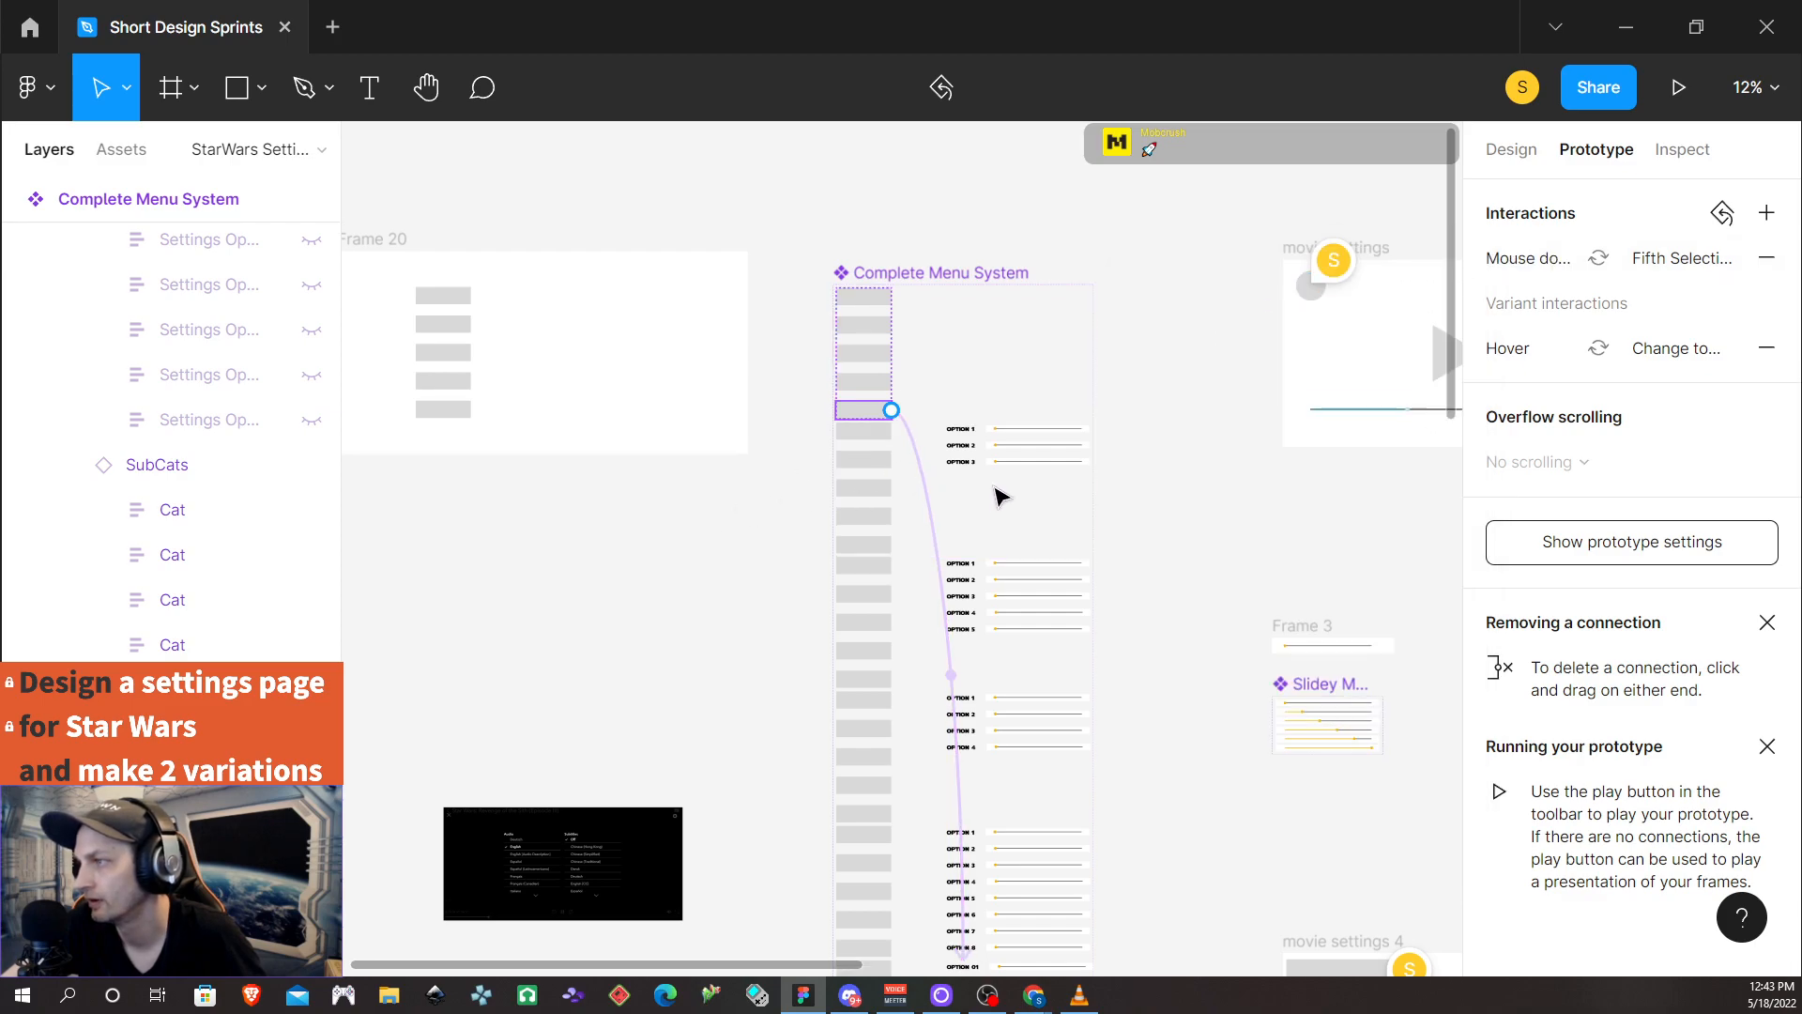
{"action": "scroll", "coordinate": [1000, 496], "scroll_direction": "down", "scroll_amount": 4}
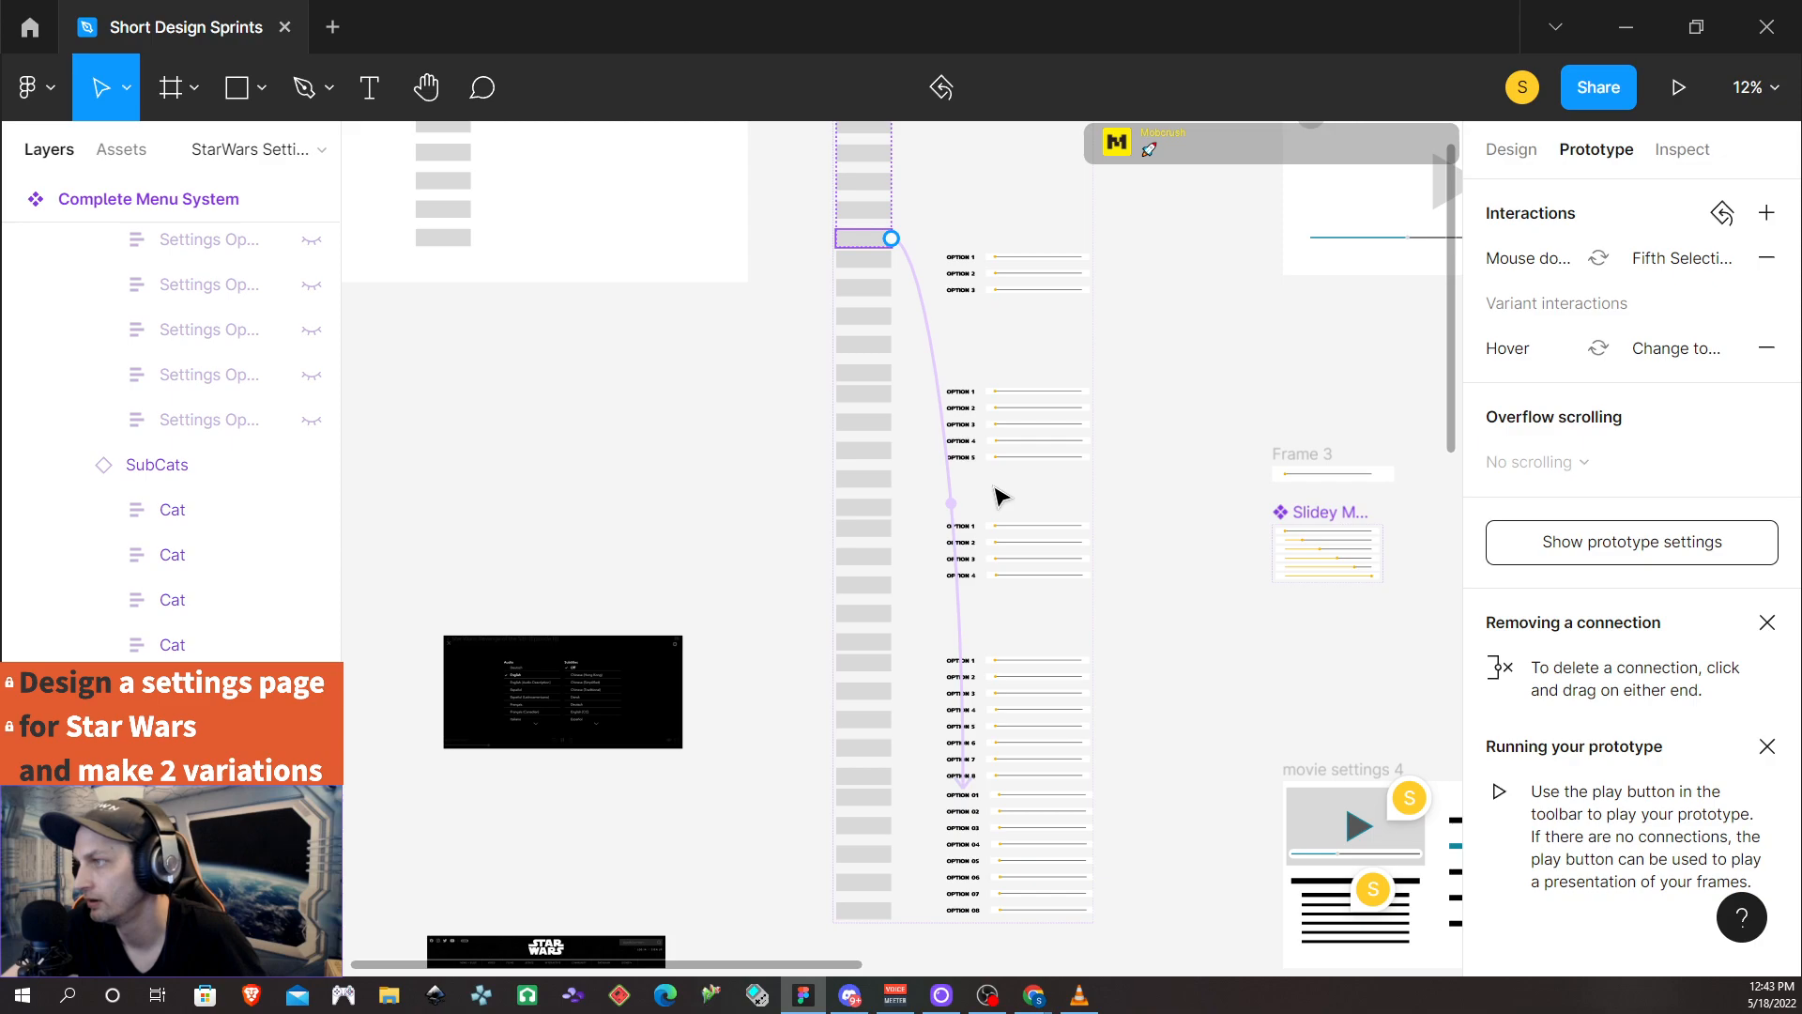
{"action": "scroll", "coordinate": [892, 277], "scroll_direction": "up", "scroll_amount": 1}
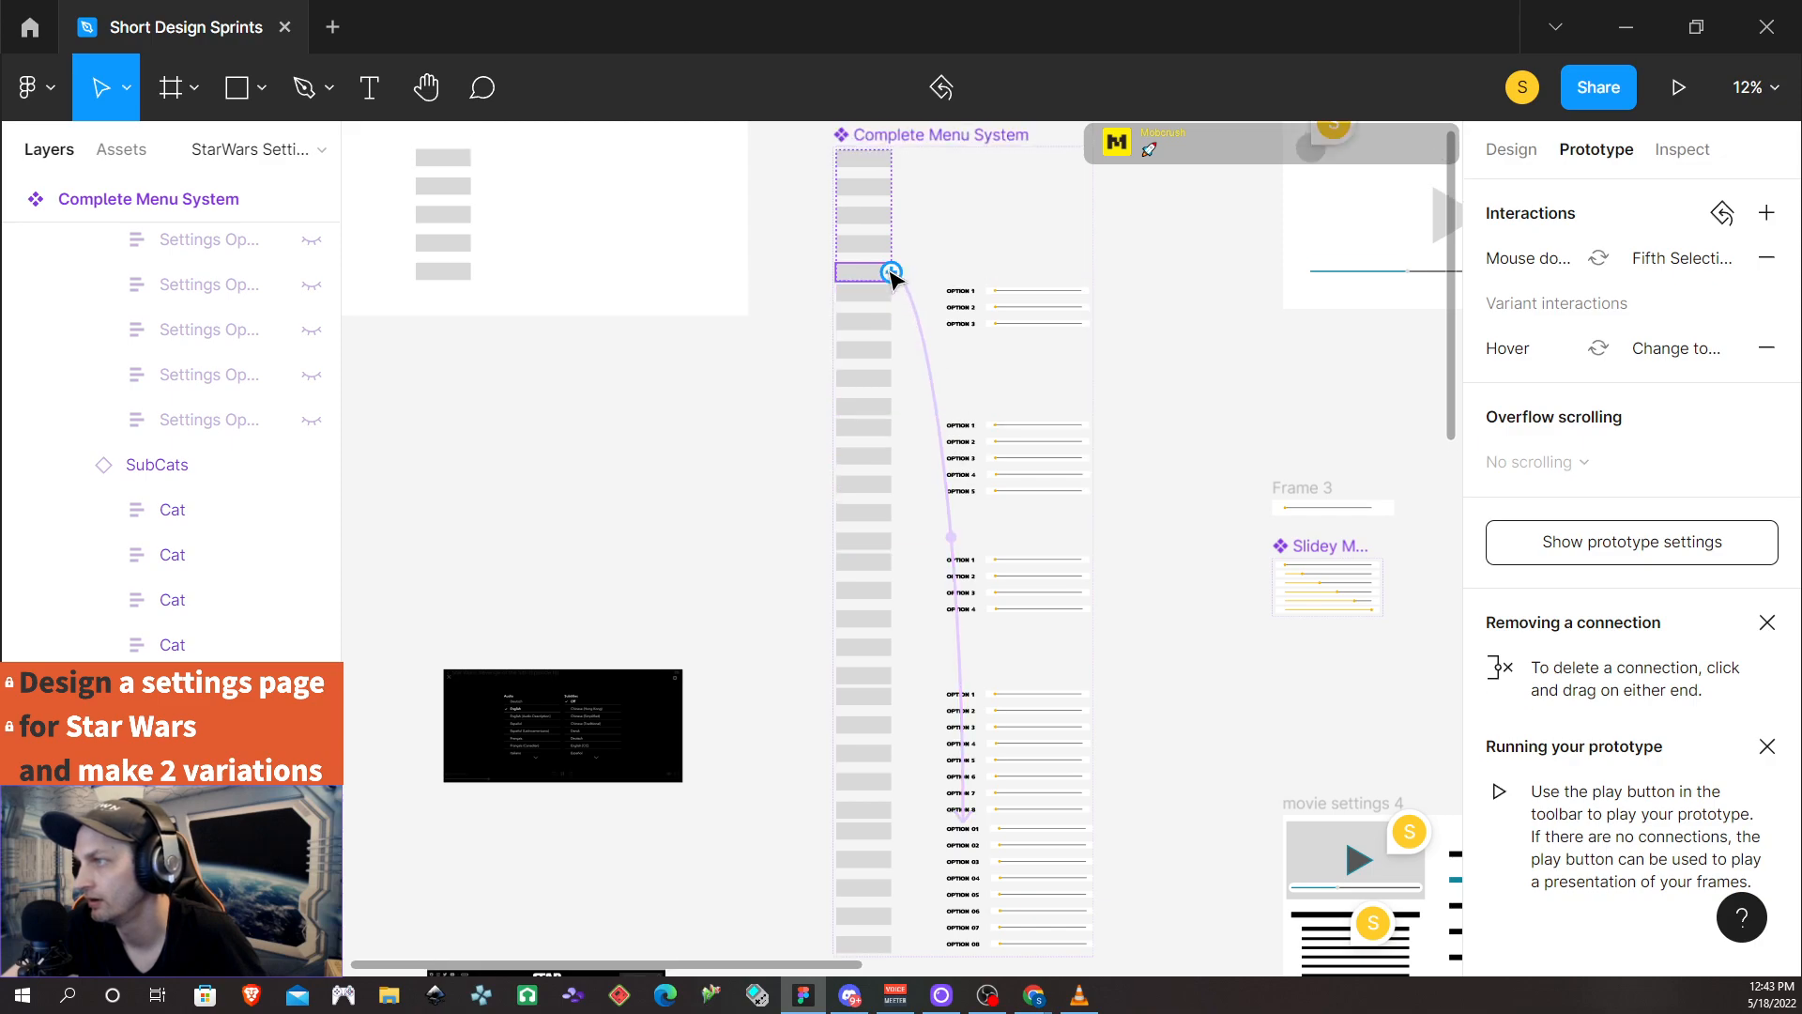
{"action": "left_click", "coordinate": [890, 355]}
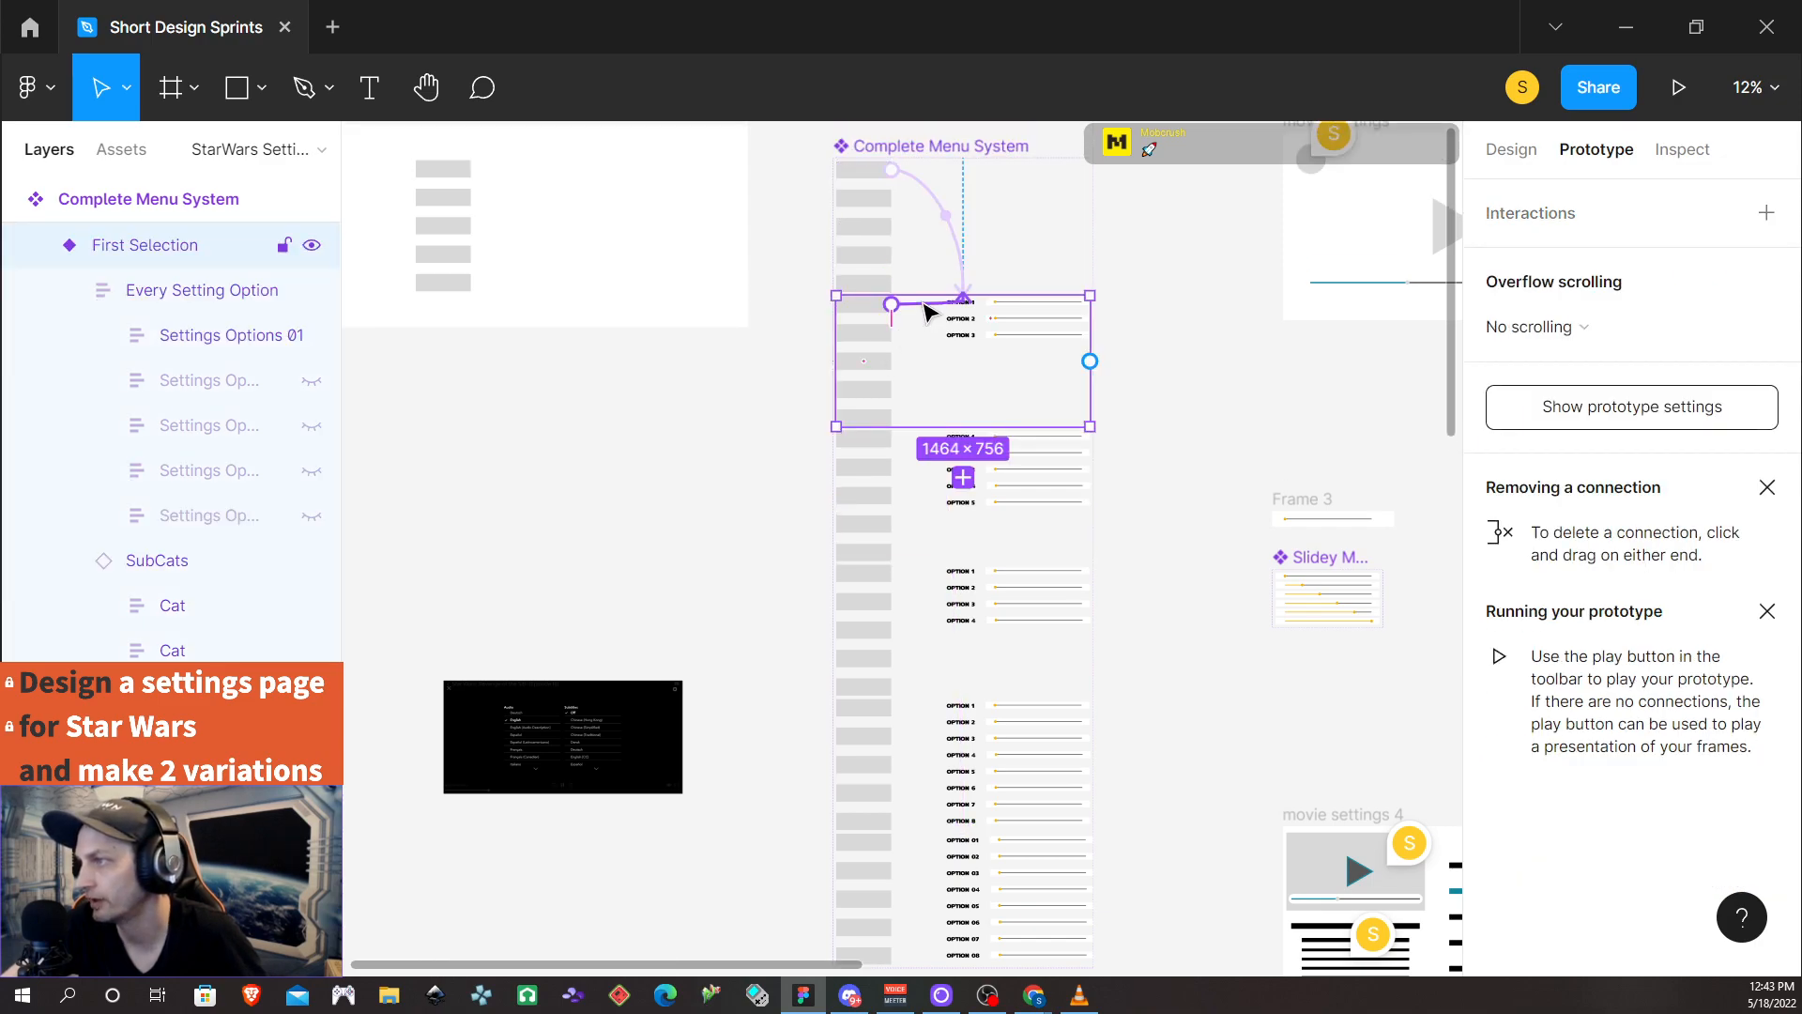
{"action": "left_click", "coordinate": [934, 307]}
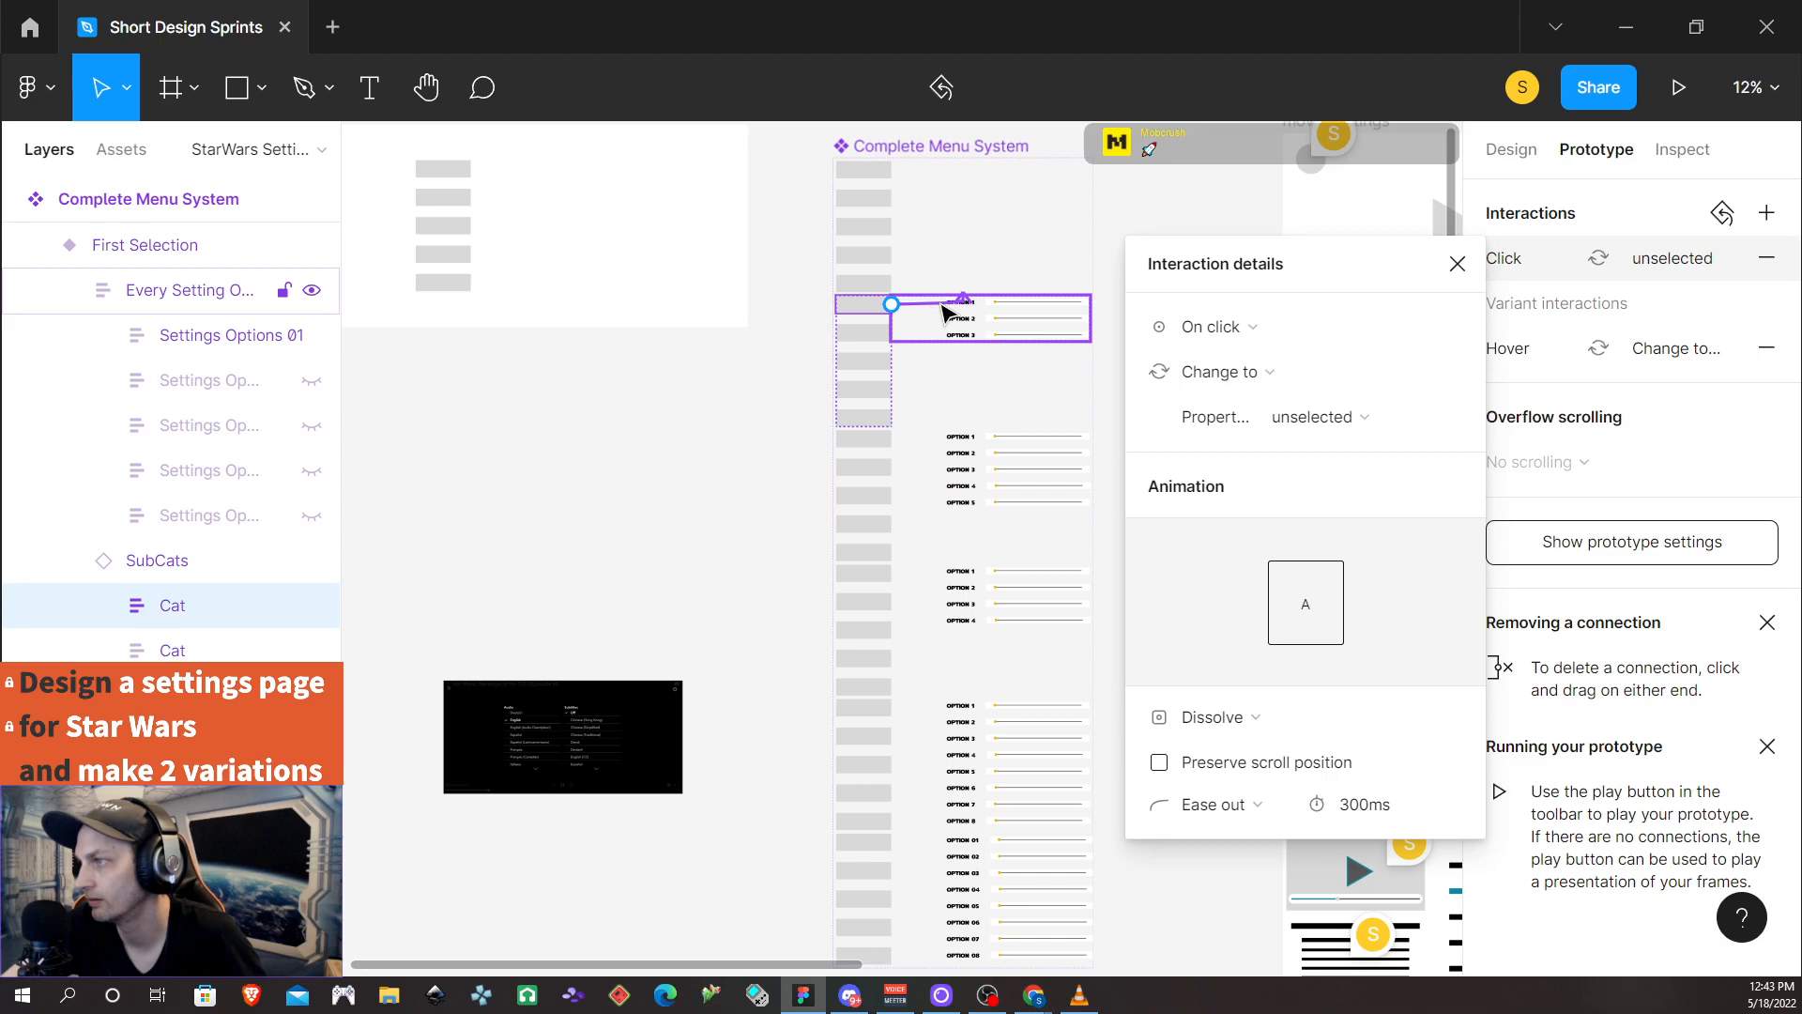
{"action": "left_click", "coordinate": [1288, 335]}
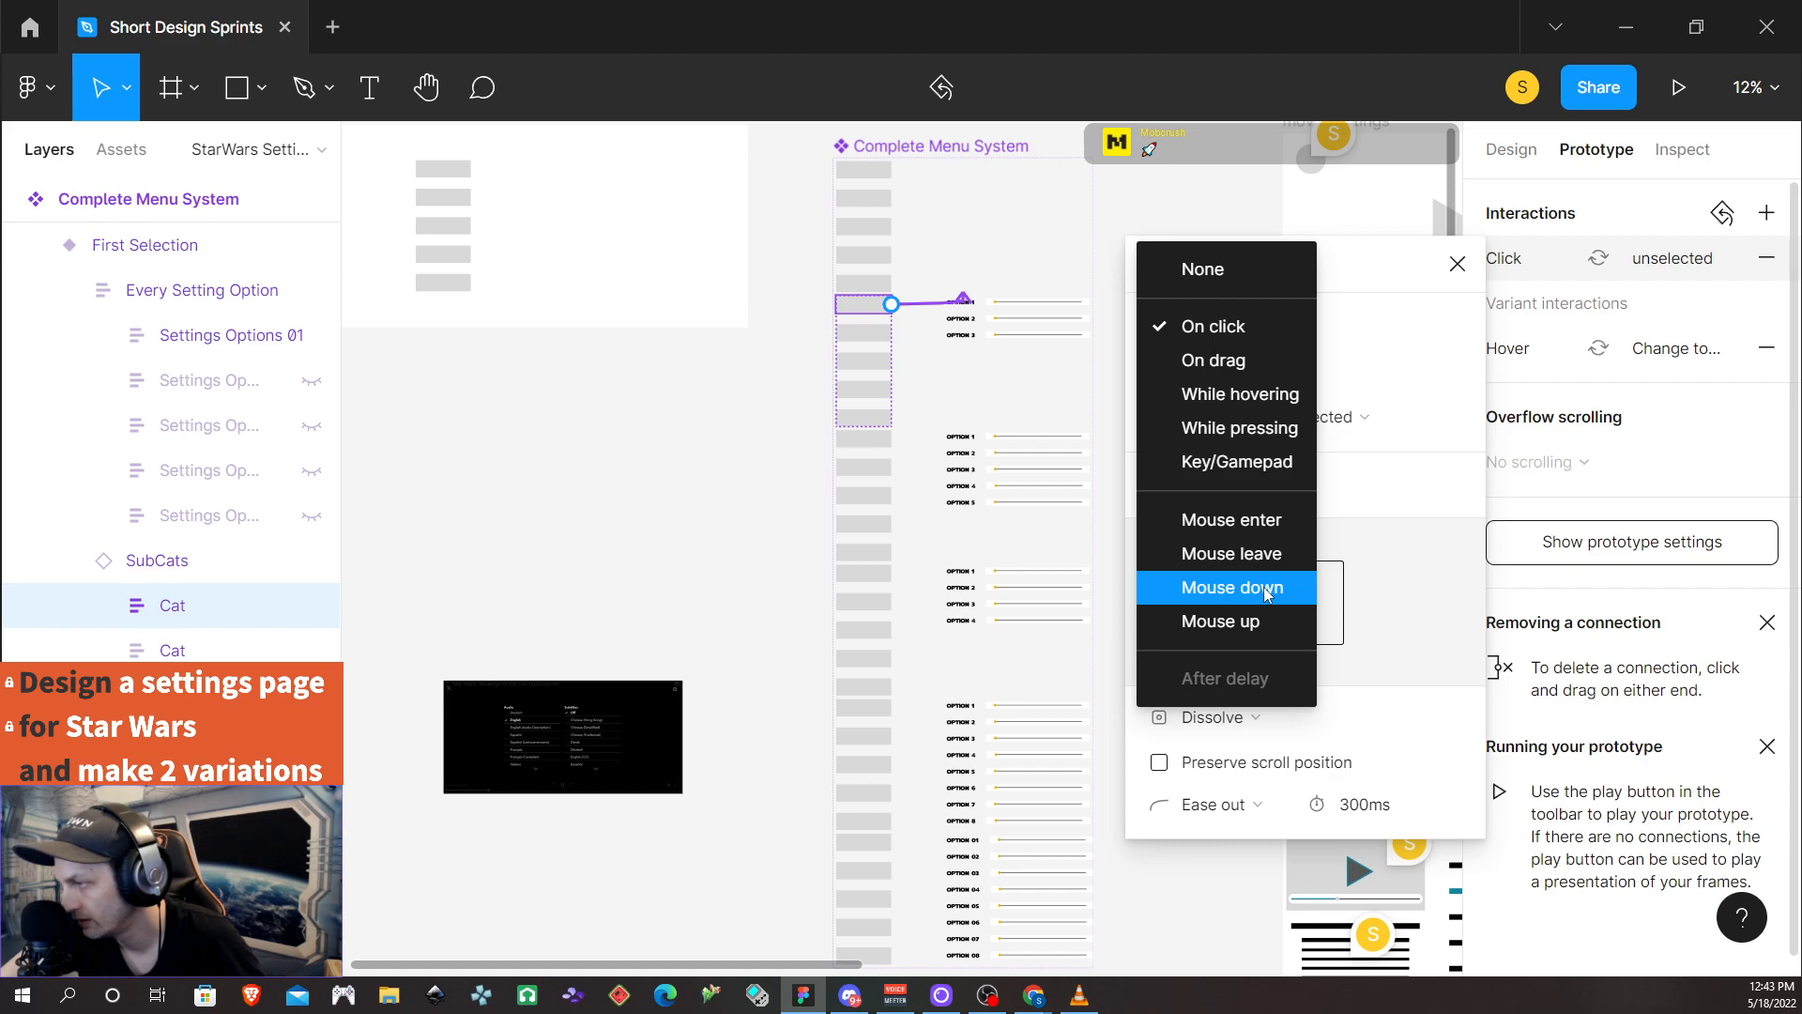
{"action": "left_click", "coordinate": [1232, 587]}
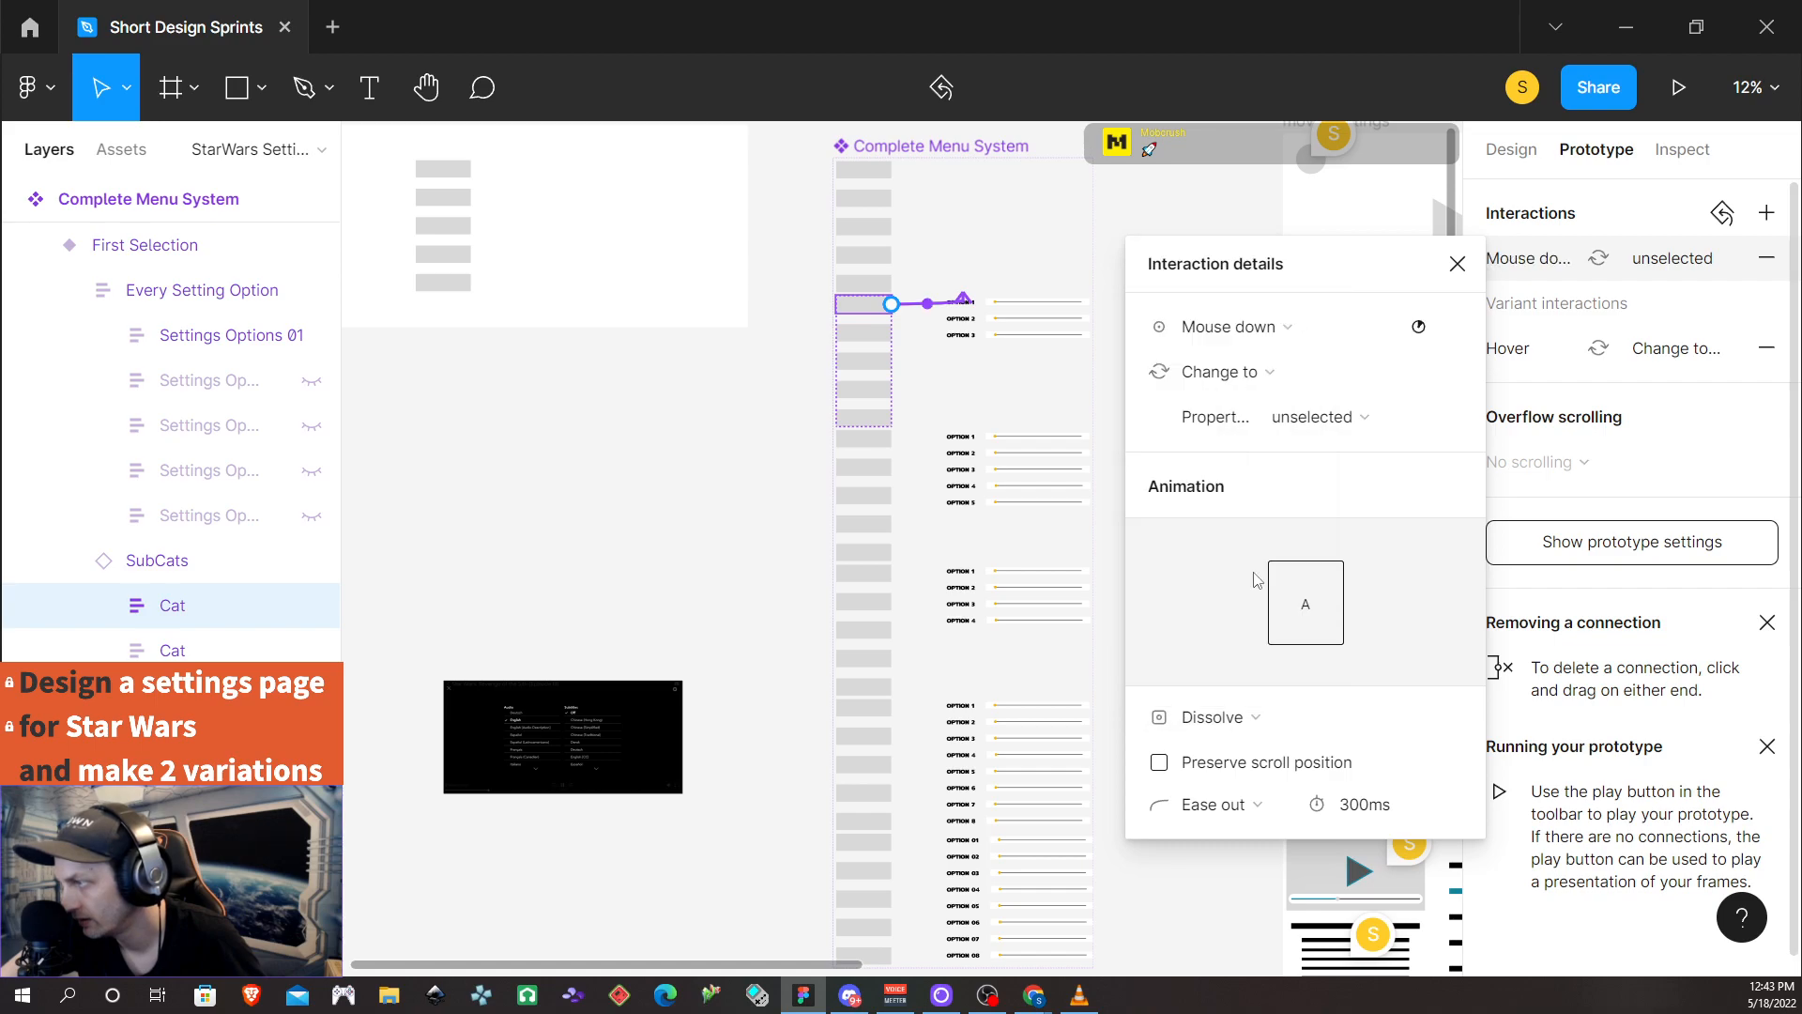
In the Second Selection variant, set the second category button's interaction back to unselected to trigger on Mouse down
{"action": "left_click", "coordinate": [890, 336]}
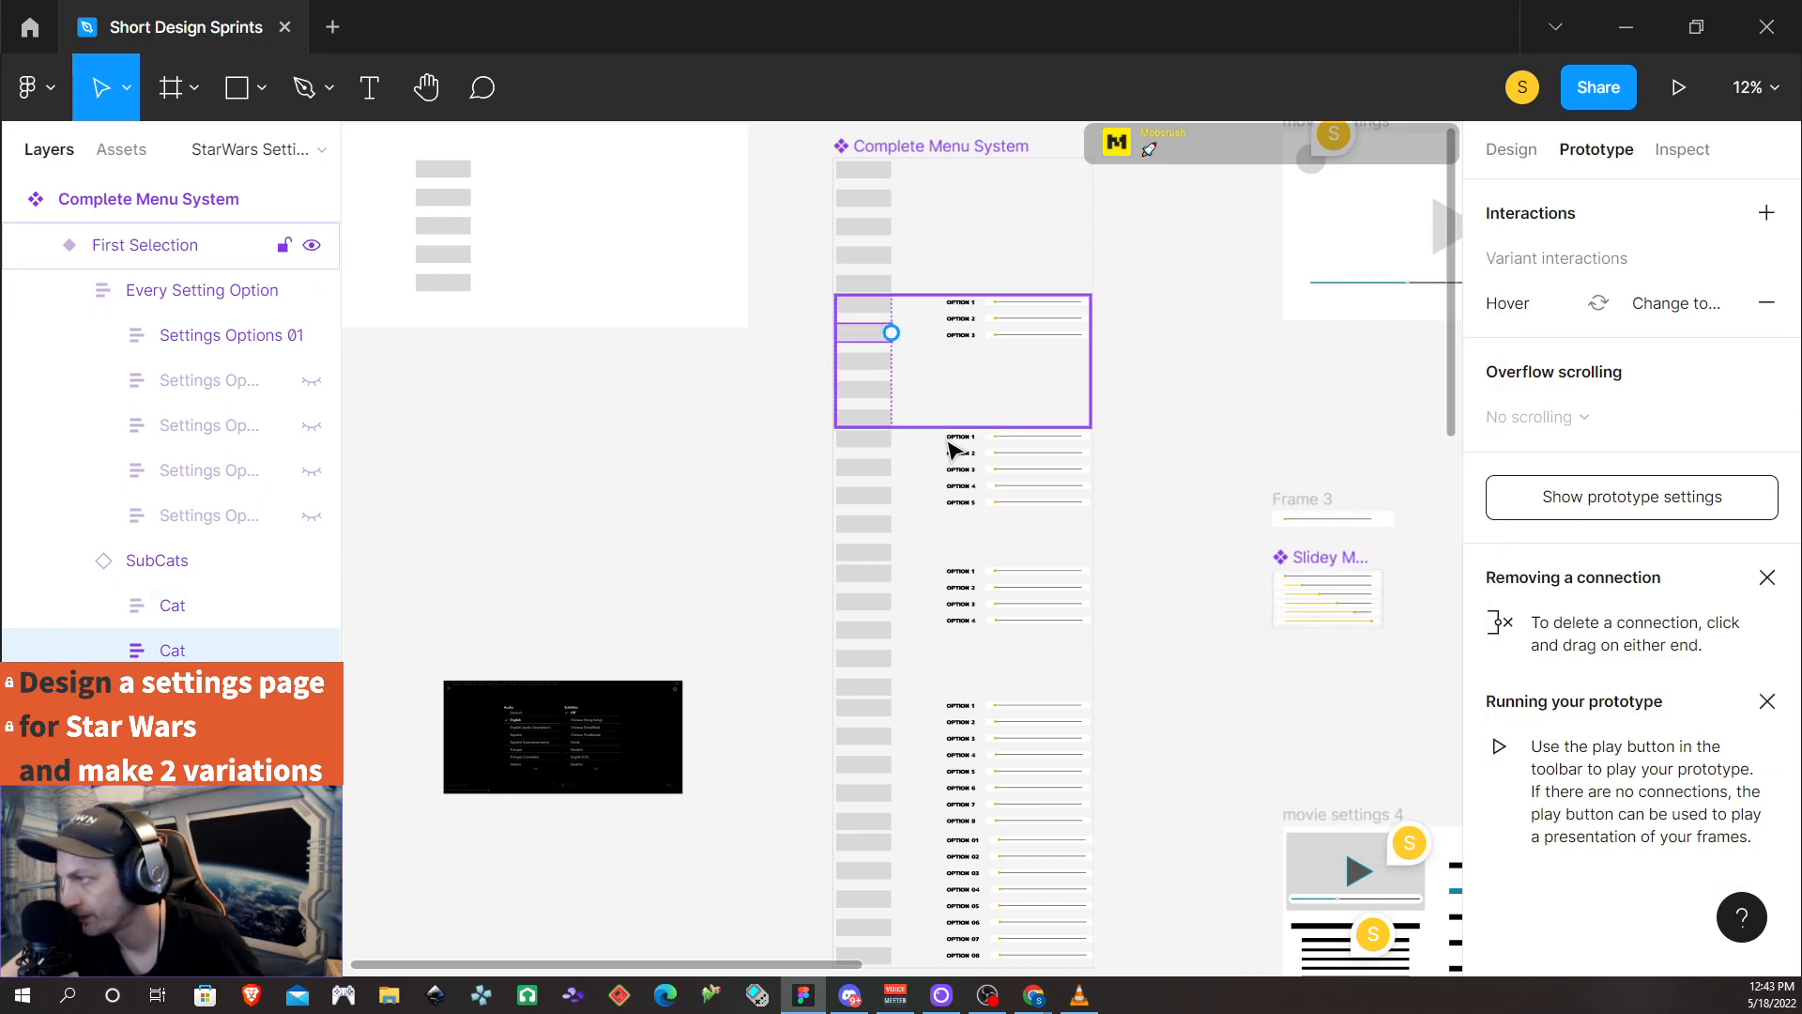
{"action": "left_click", "coordinate": [876, 454]}
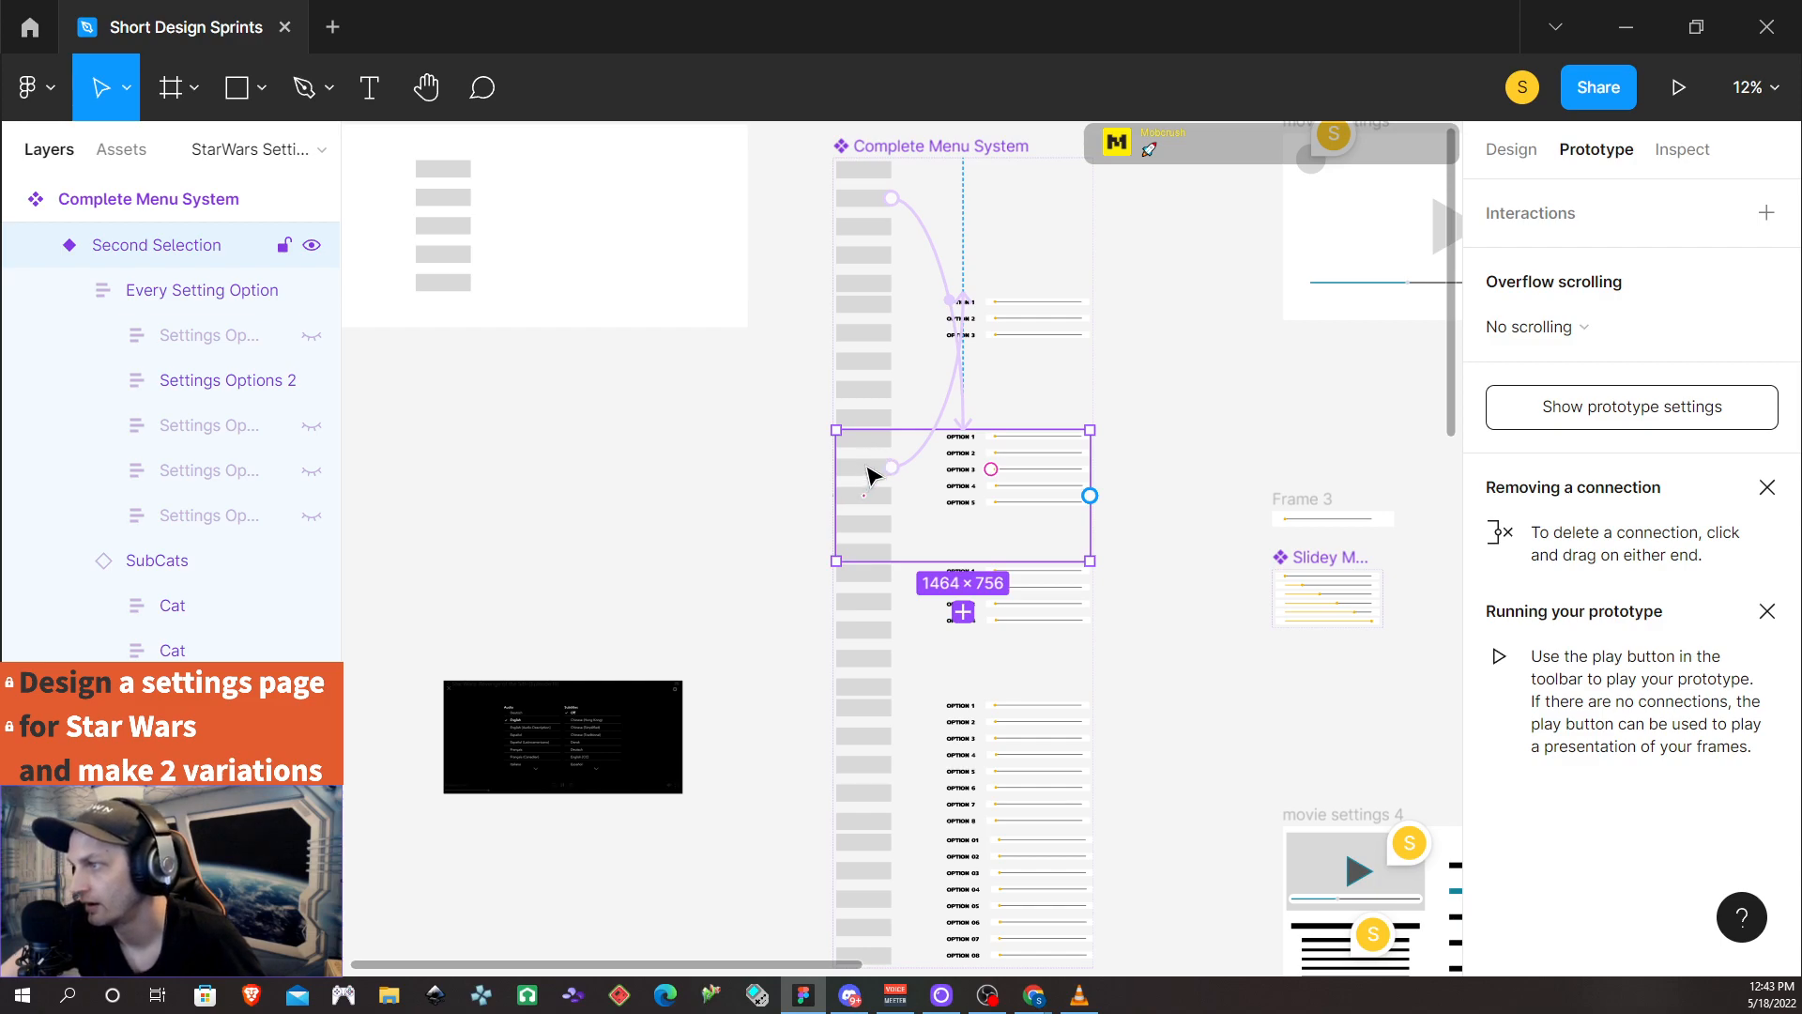
{"action": "left_click", "coordinate": [932, 454]}
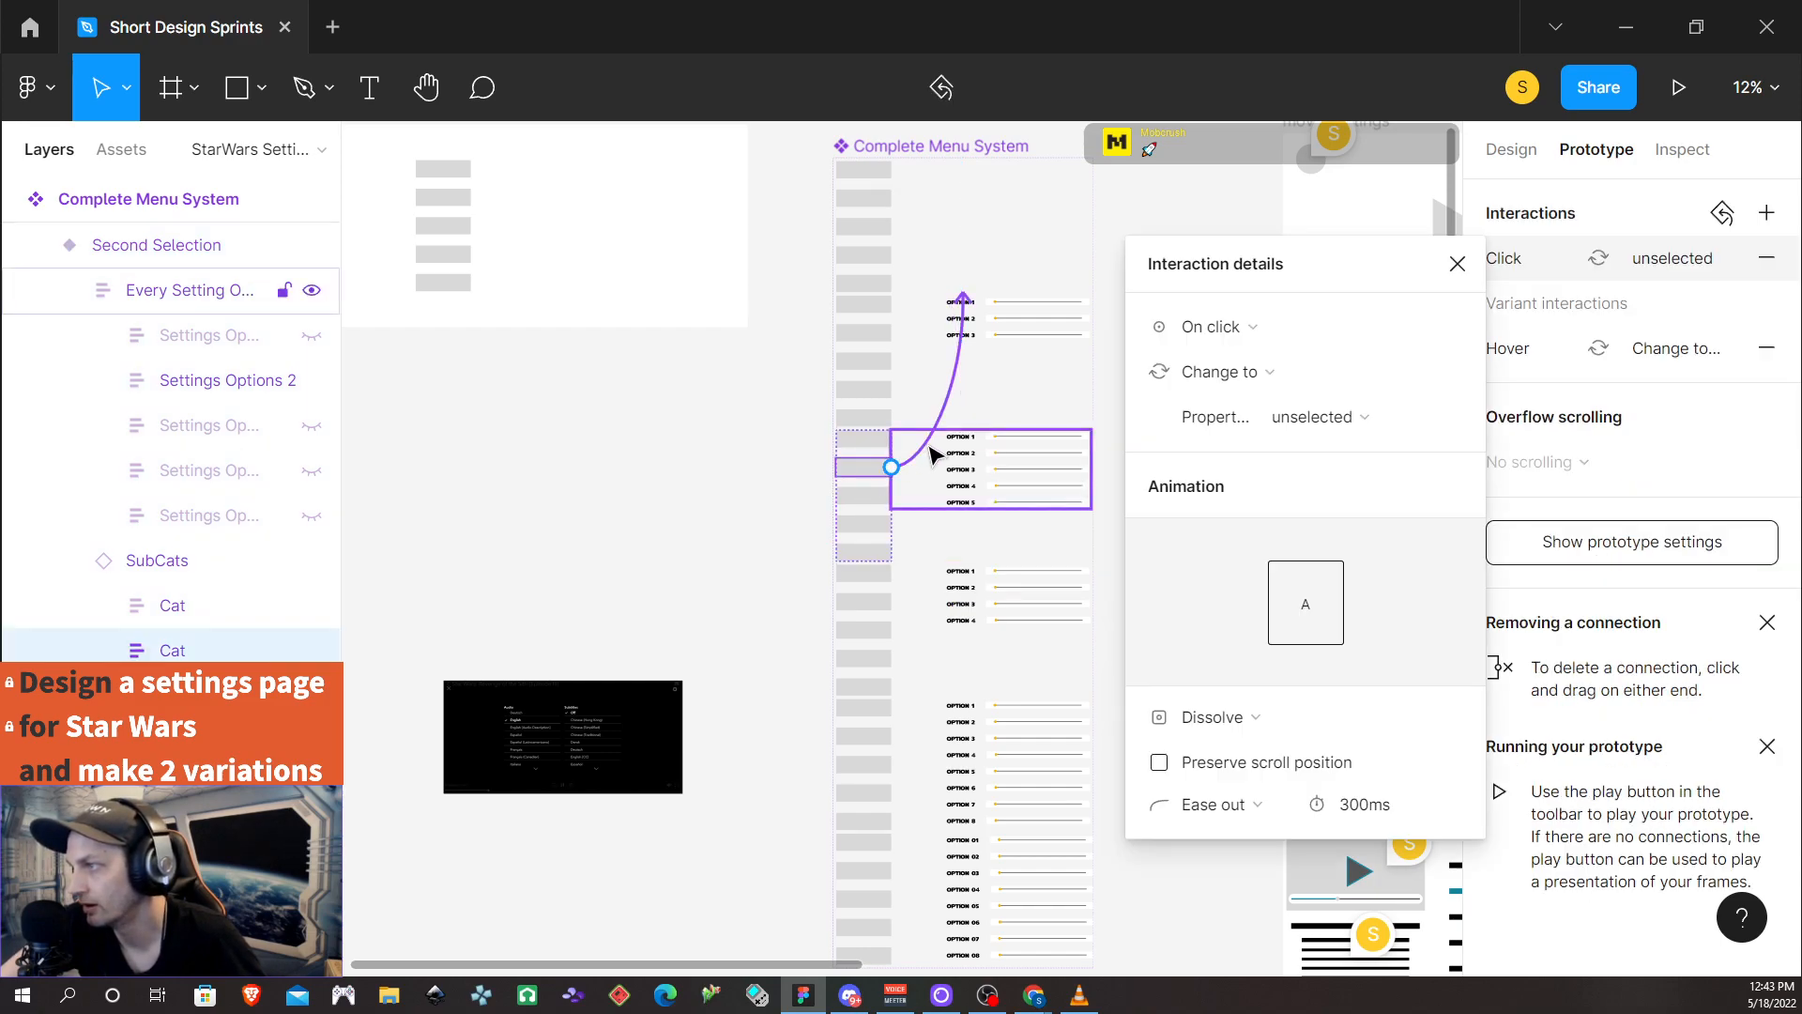
{"action": "left_click", "coordinate": [1275, 335]}
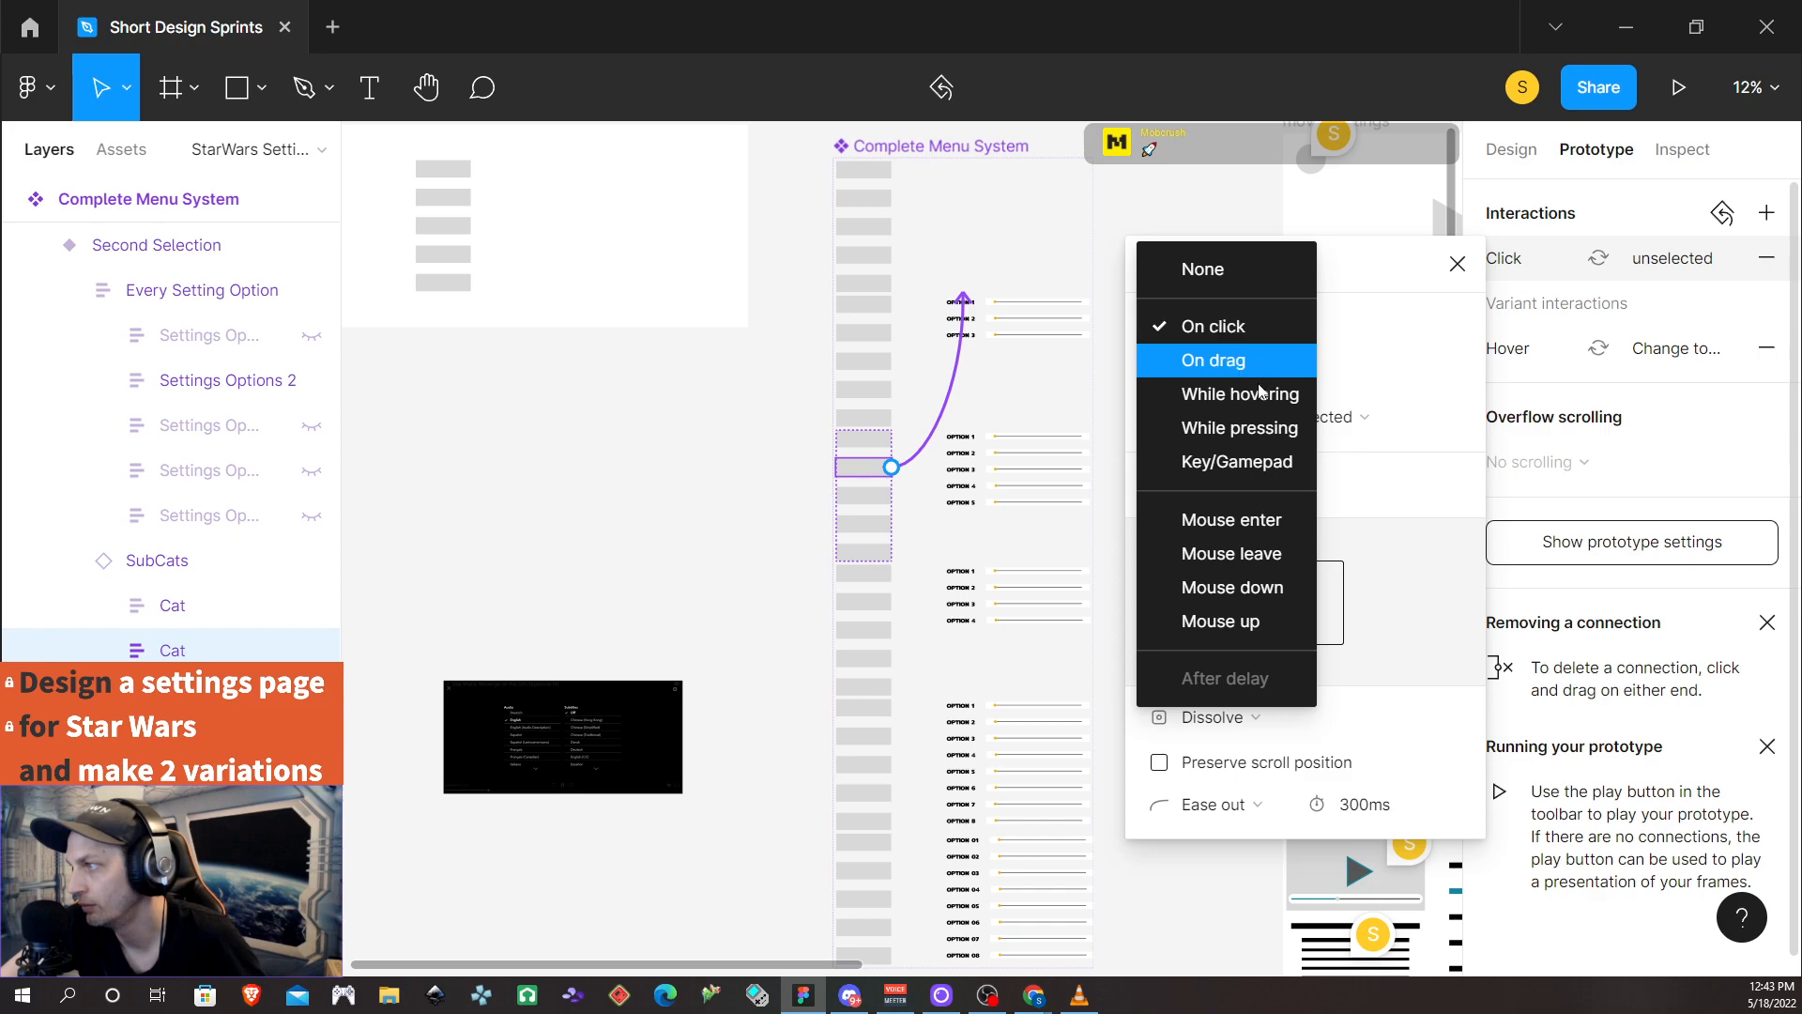
{"action": "left_click", "coordinate": [1230, 586]}
In the Third Selection variant, set the third category button's interaction back to unselected to trigger on Mouse down
{"action": "left_click", "coordinate": [878, 617]}
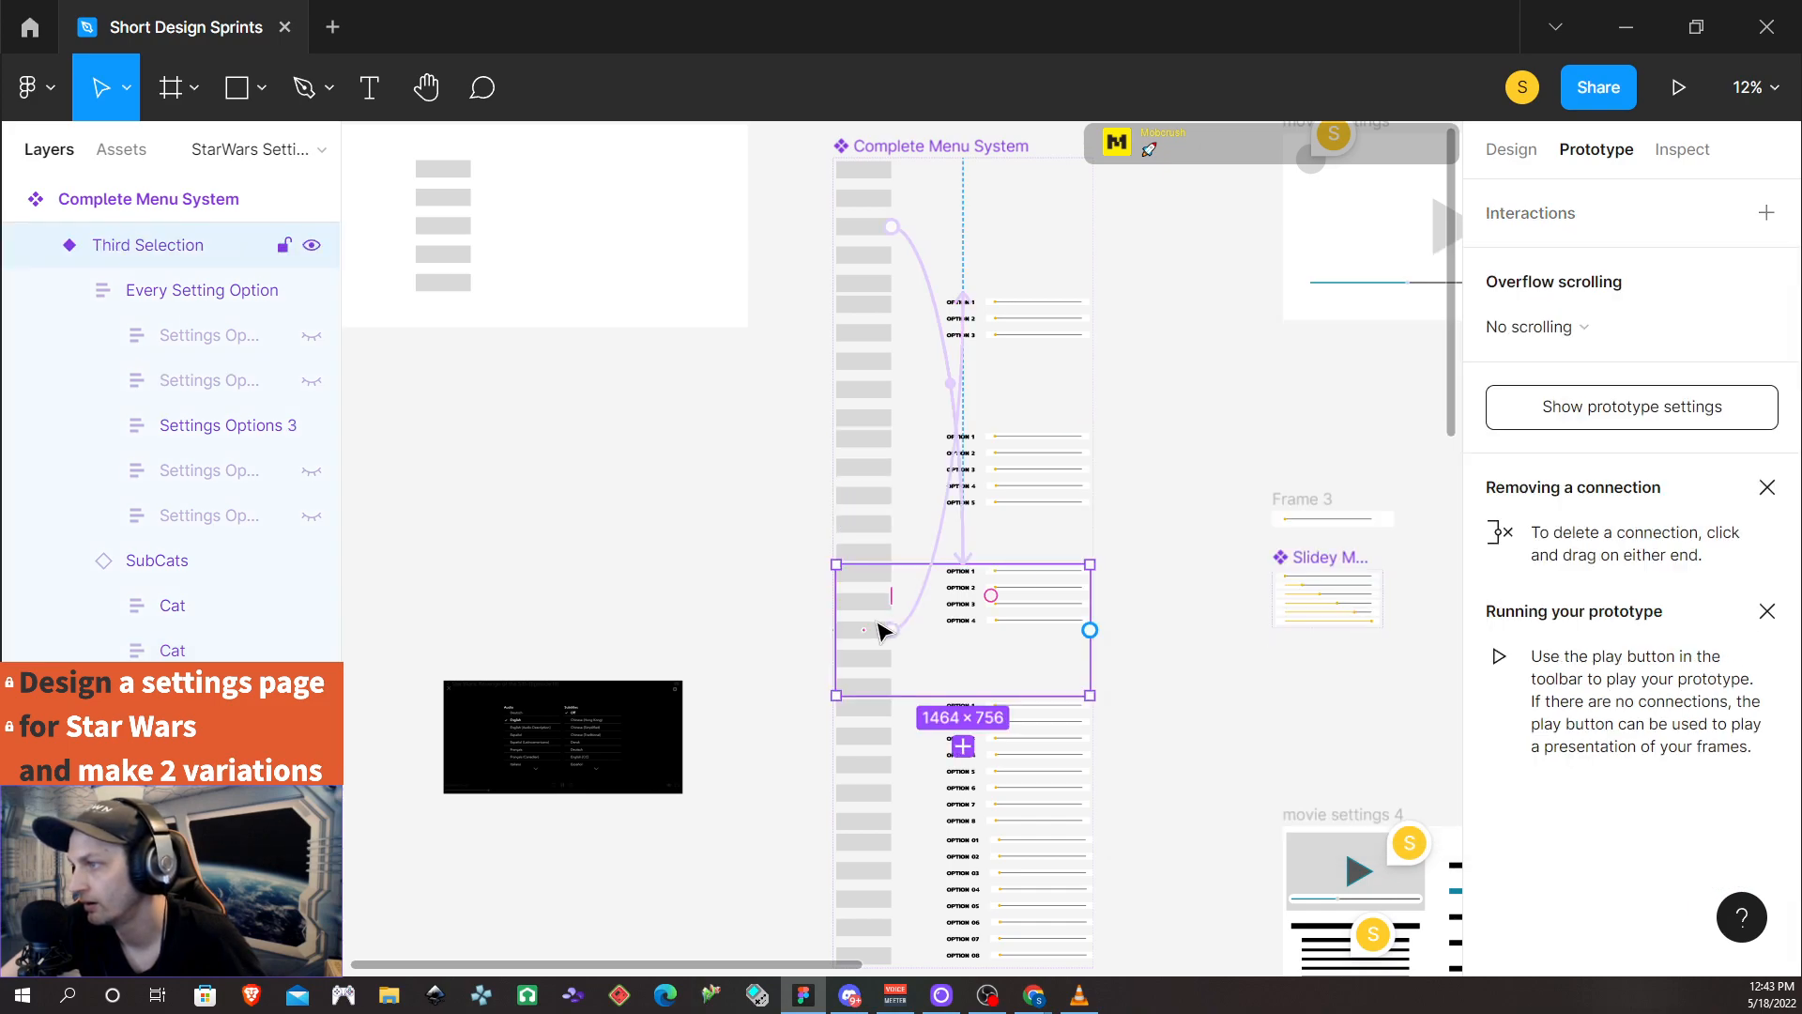
{"action": "left_click", "coordinate": [924, 599]}
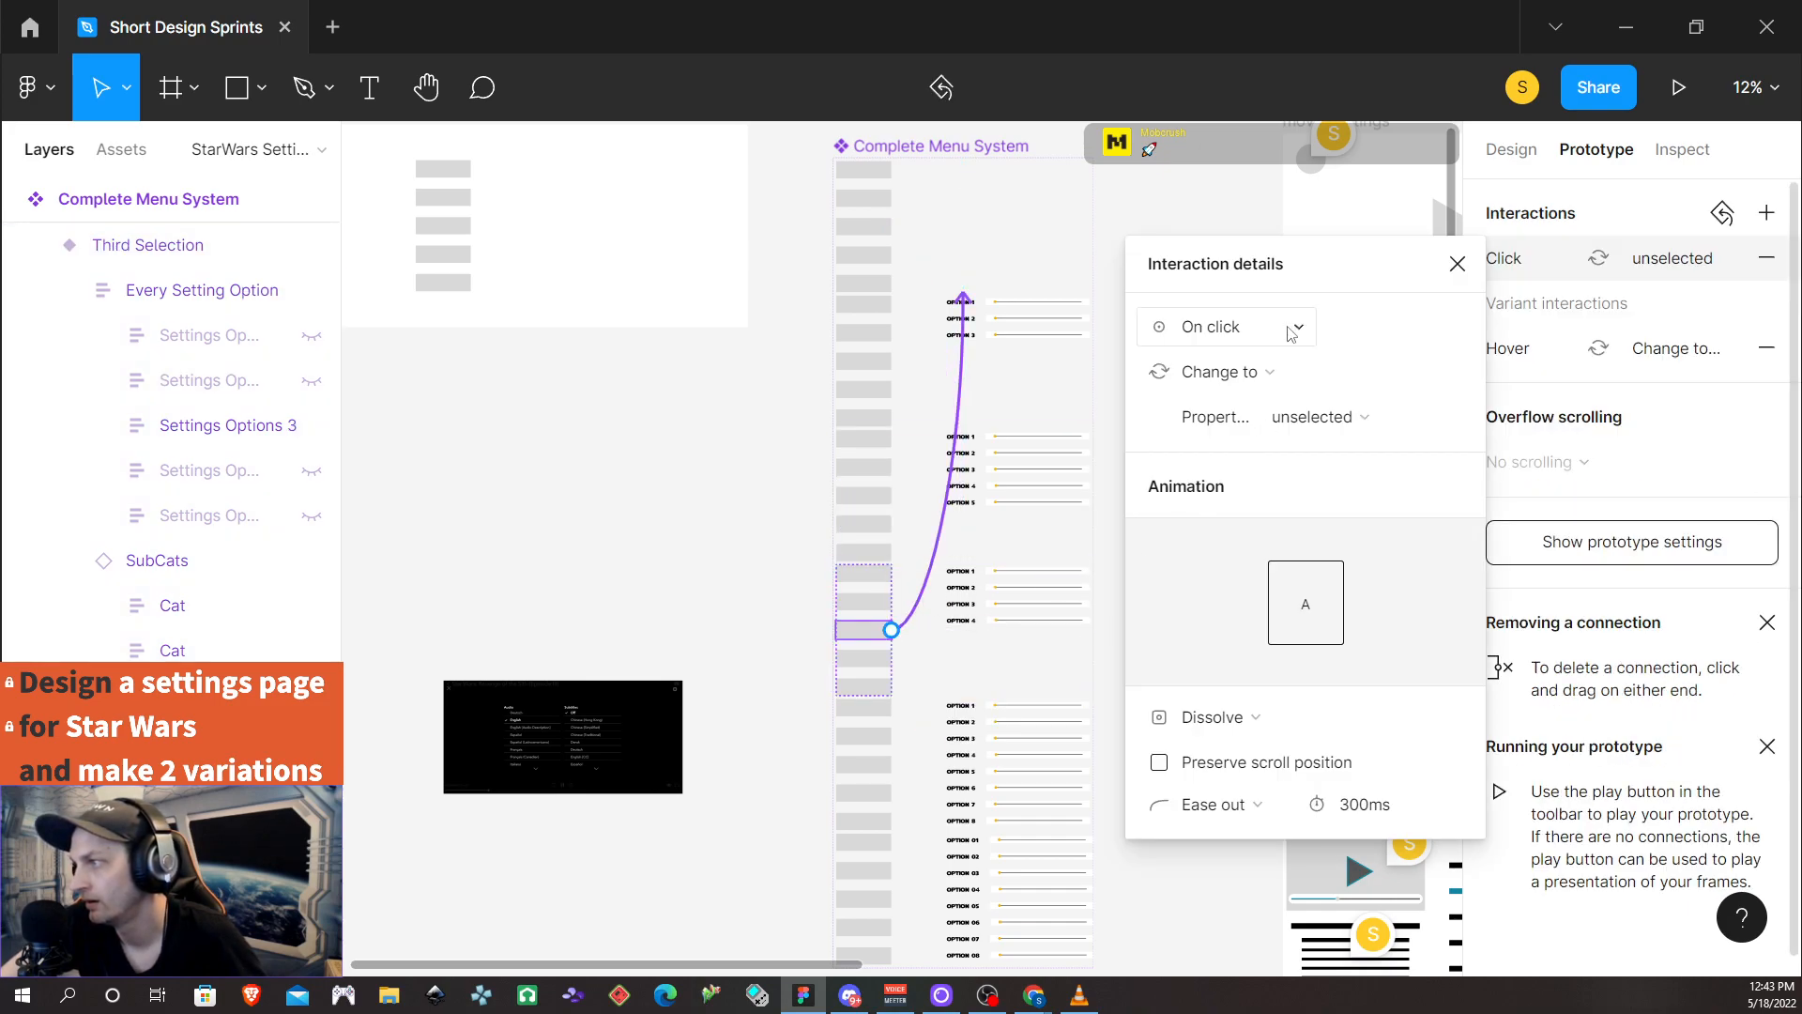
{"action": "left_click", "coordinate": [1213, 328]}
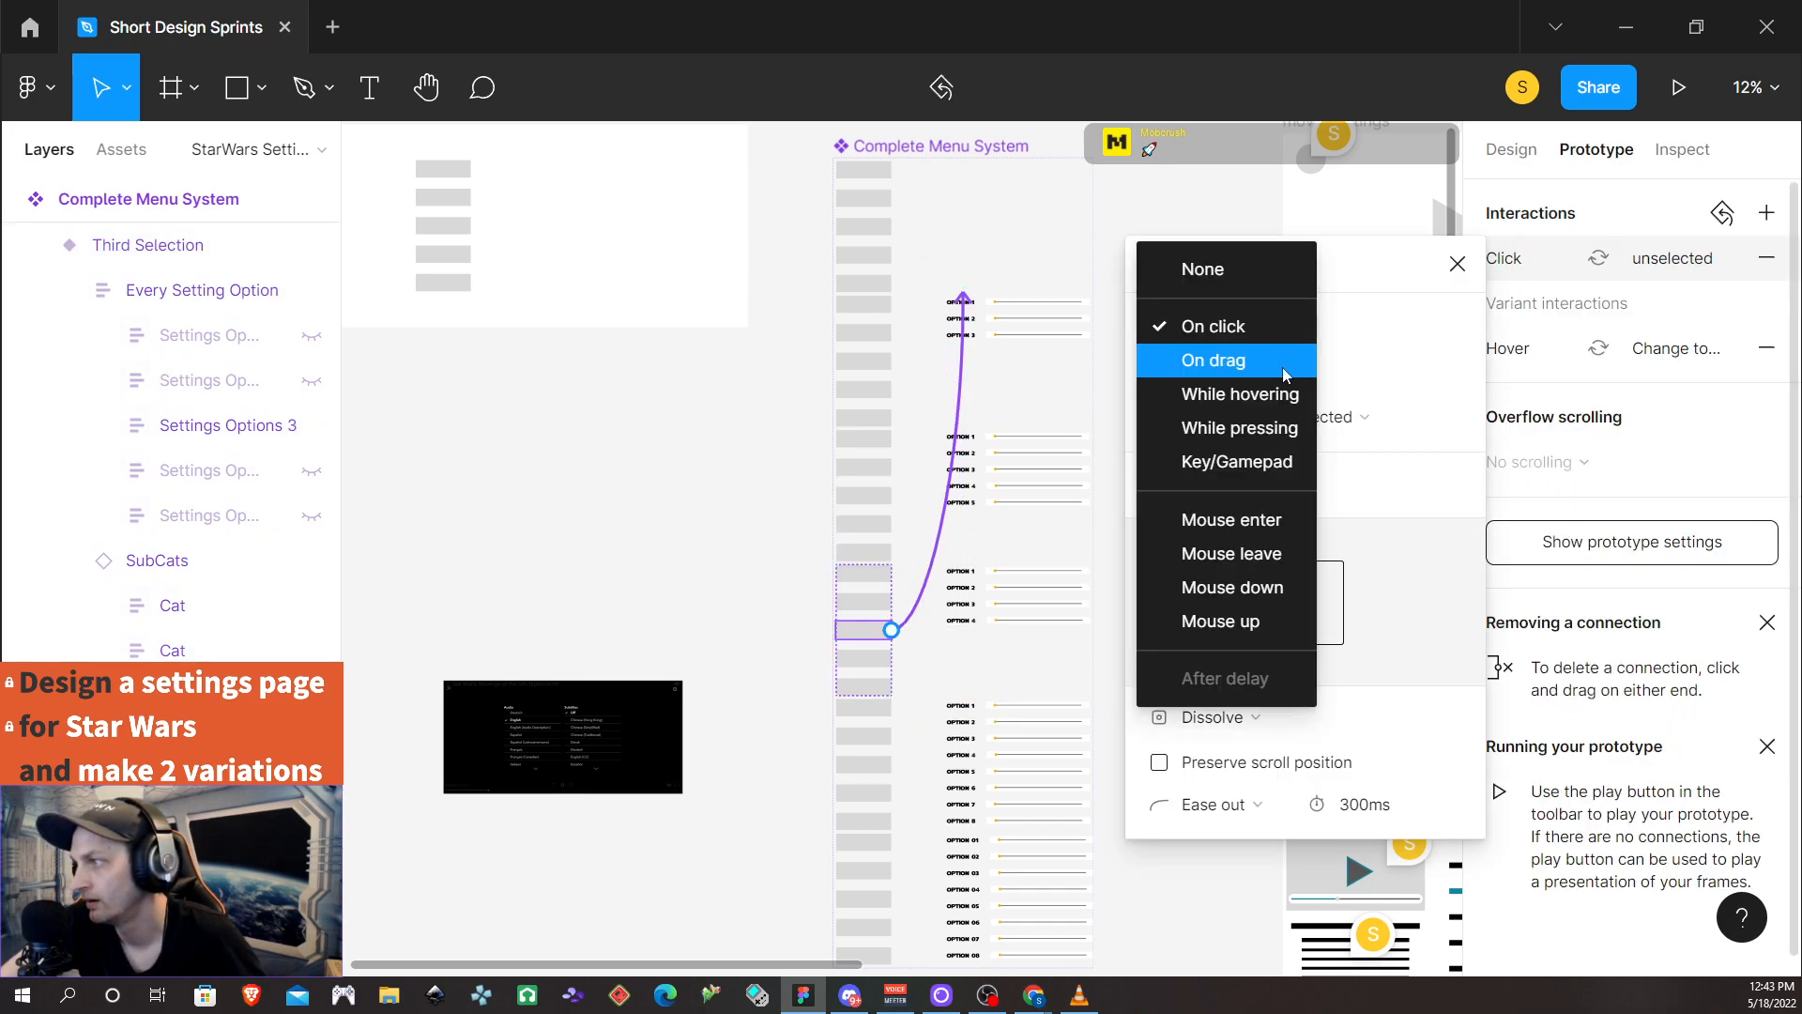
{"action": "left_click", "coordinate": [1253, 588]}
In the Fourth Selection variant, set the fourth category button's interaction back to unselected to trigger on Mouse down
{"action": "left_click", "coordinate": [831, 765]}
{"action": "left_click", "coordinate": [866, 764]}
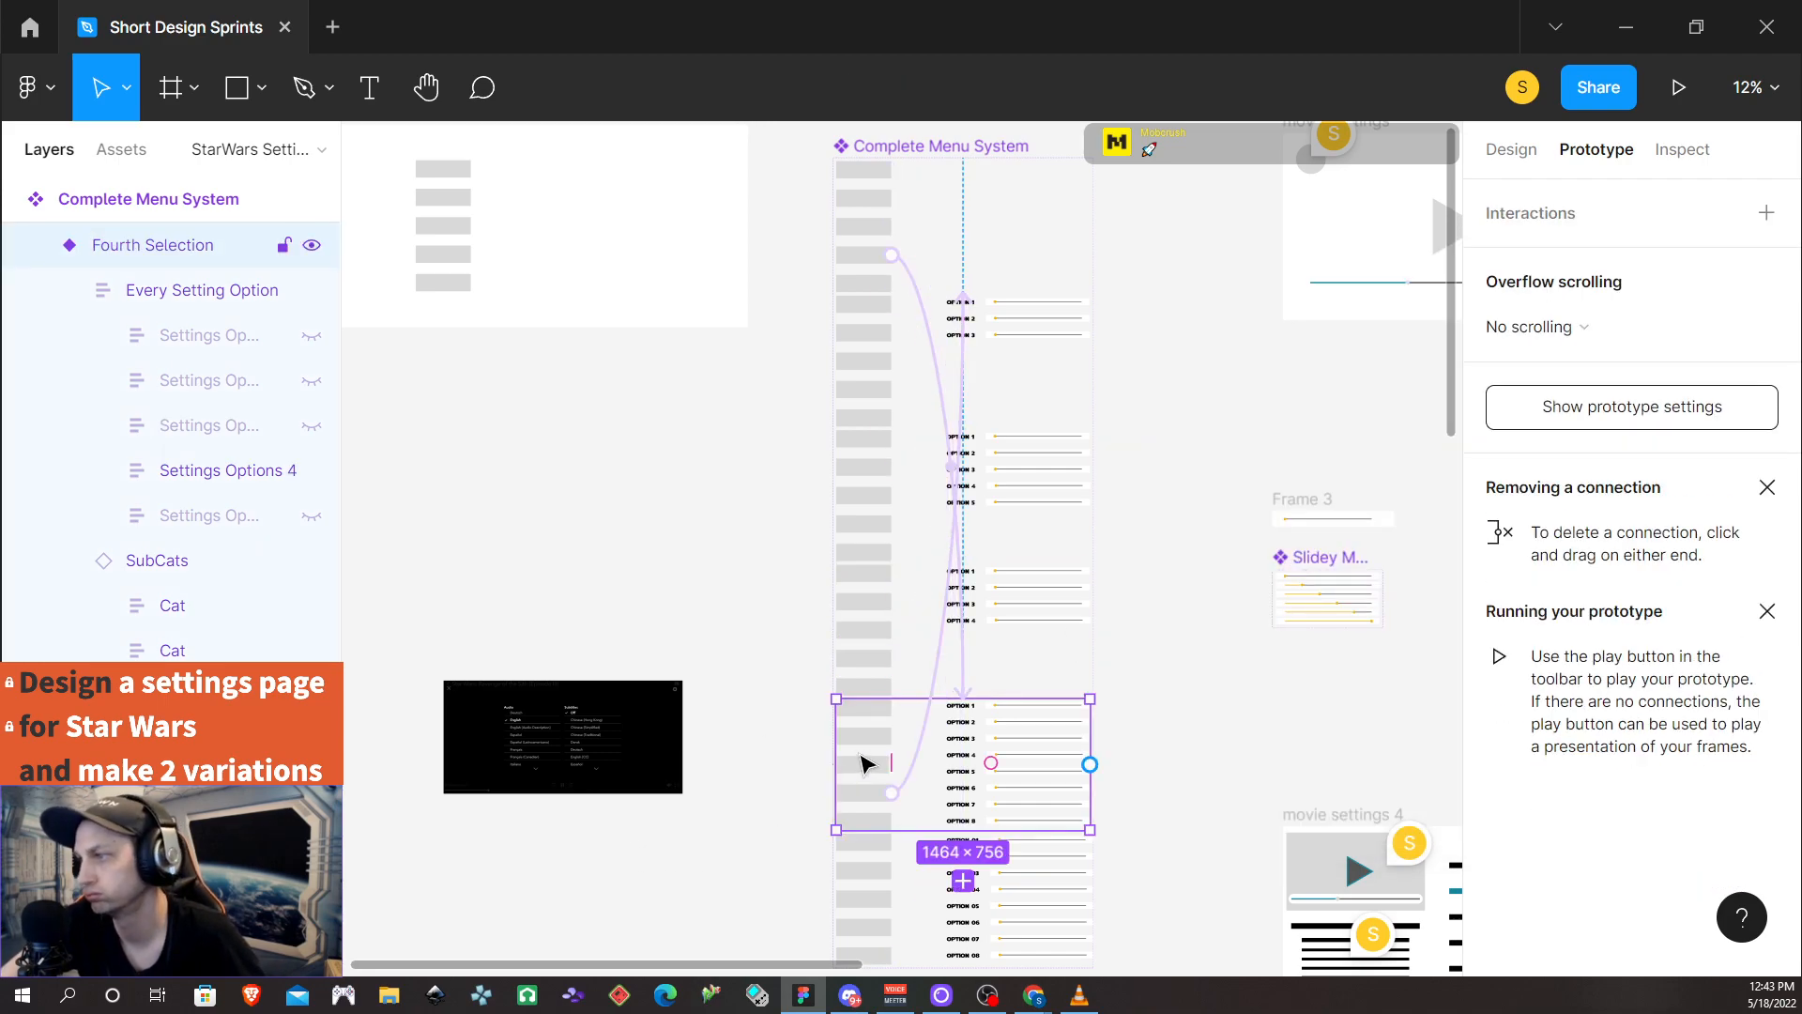
{"action": "left_click", "coordinate": [925, 754]}
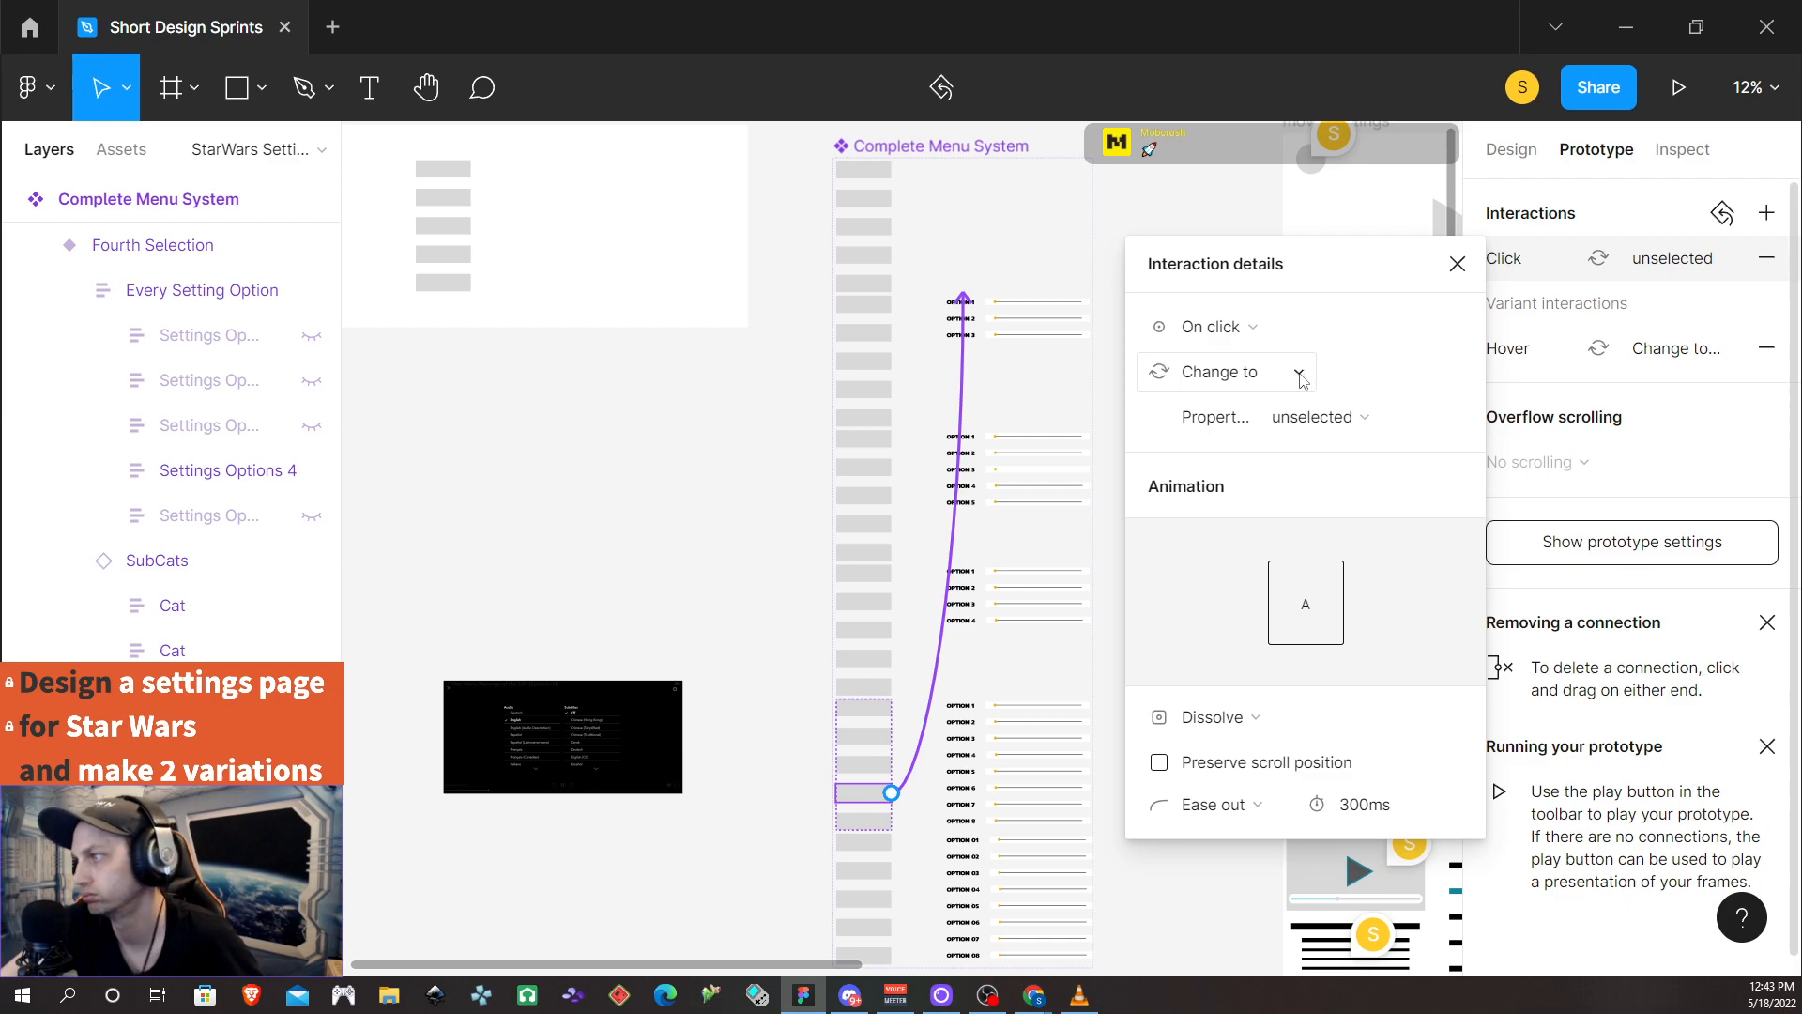
{"action": "left_click", "coordinate": [1287, 330]}
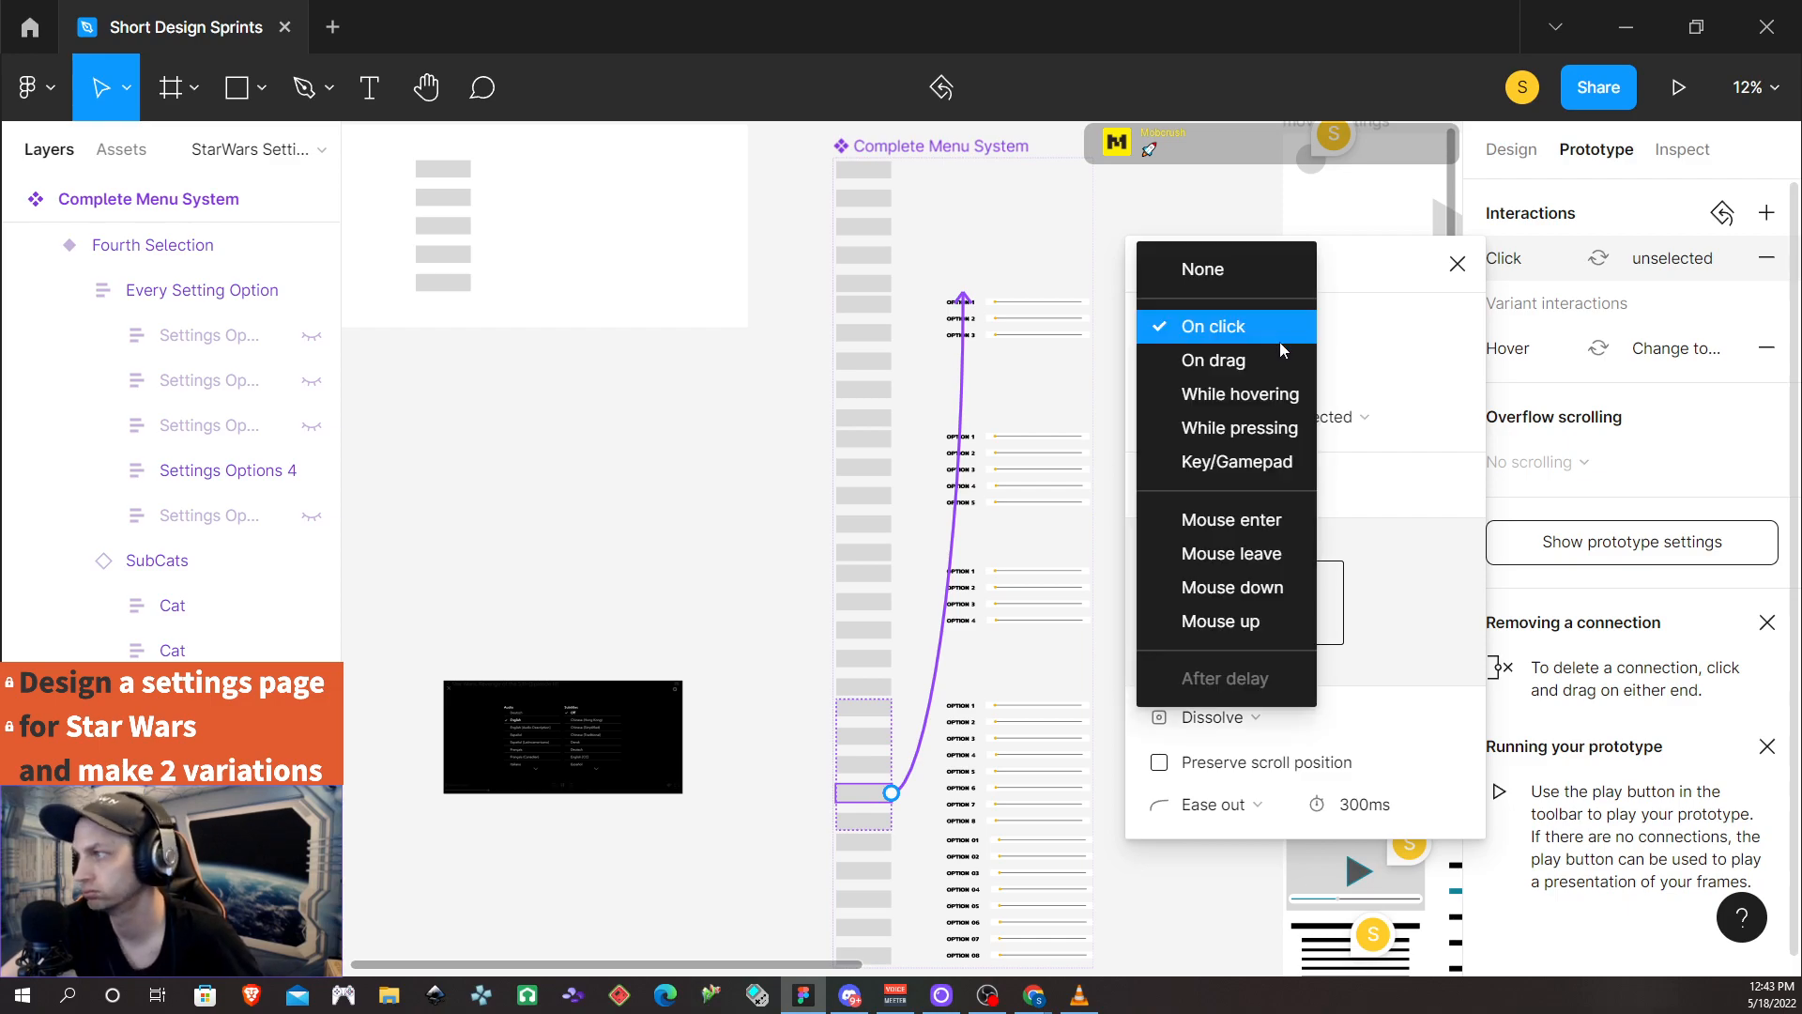
{"action": "left_click", "coordinate": [1262, 588]}
In the Fifth Selection variant, set the fifth category button's interaction back to unselected to Mouse down and close the interaction details
{"action": "scroll", "coordinate": [1006, 757], "scroll_direction": "down", "scroll_amount": 2}
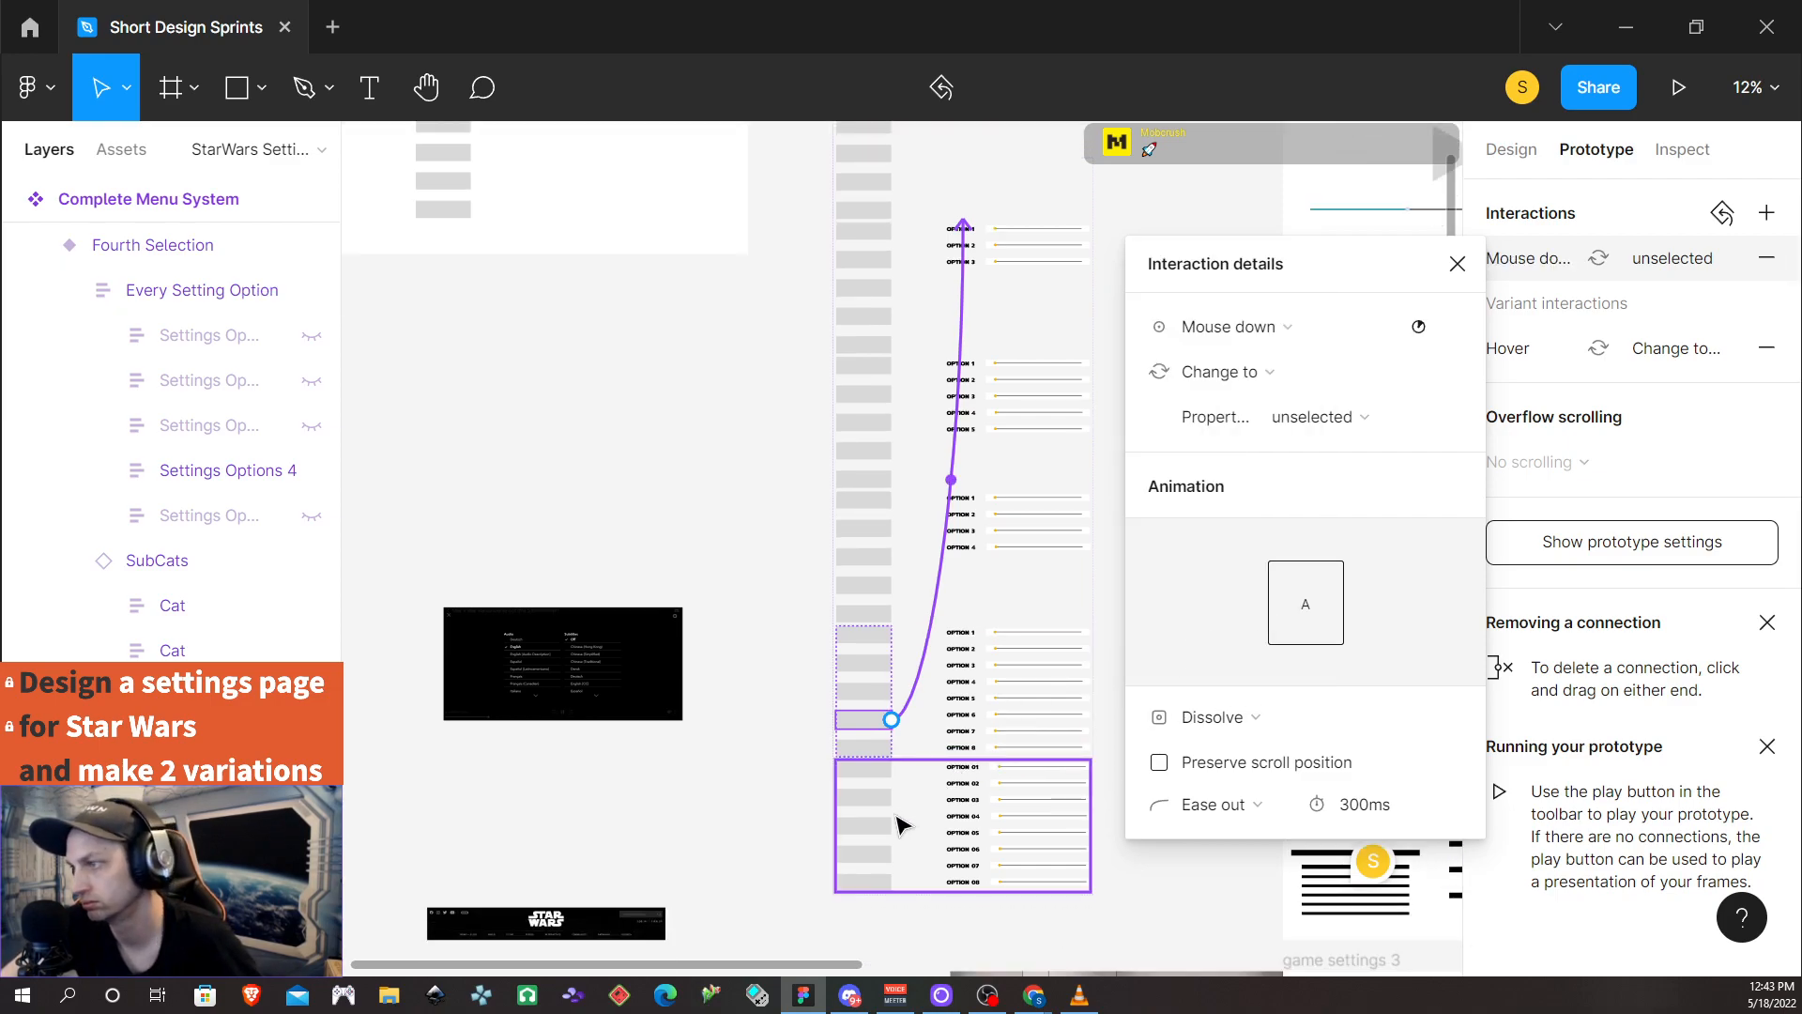
{"action": "left_click", "coordinate": [876, 830]}
{"action": "left_click", "coordinate": [917, 832]}
{"action": "left_click", "coordinate": [1245, 330]}
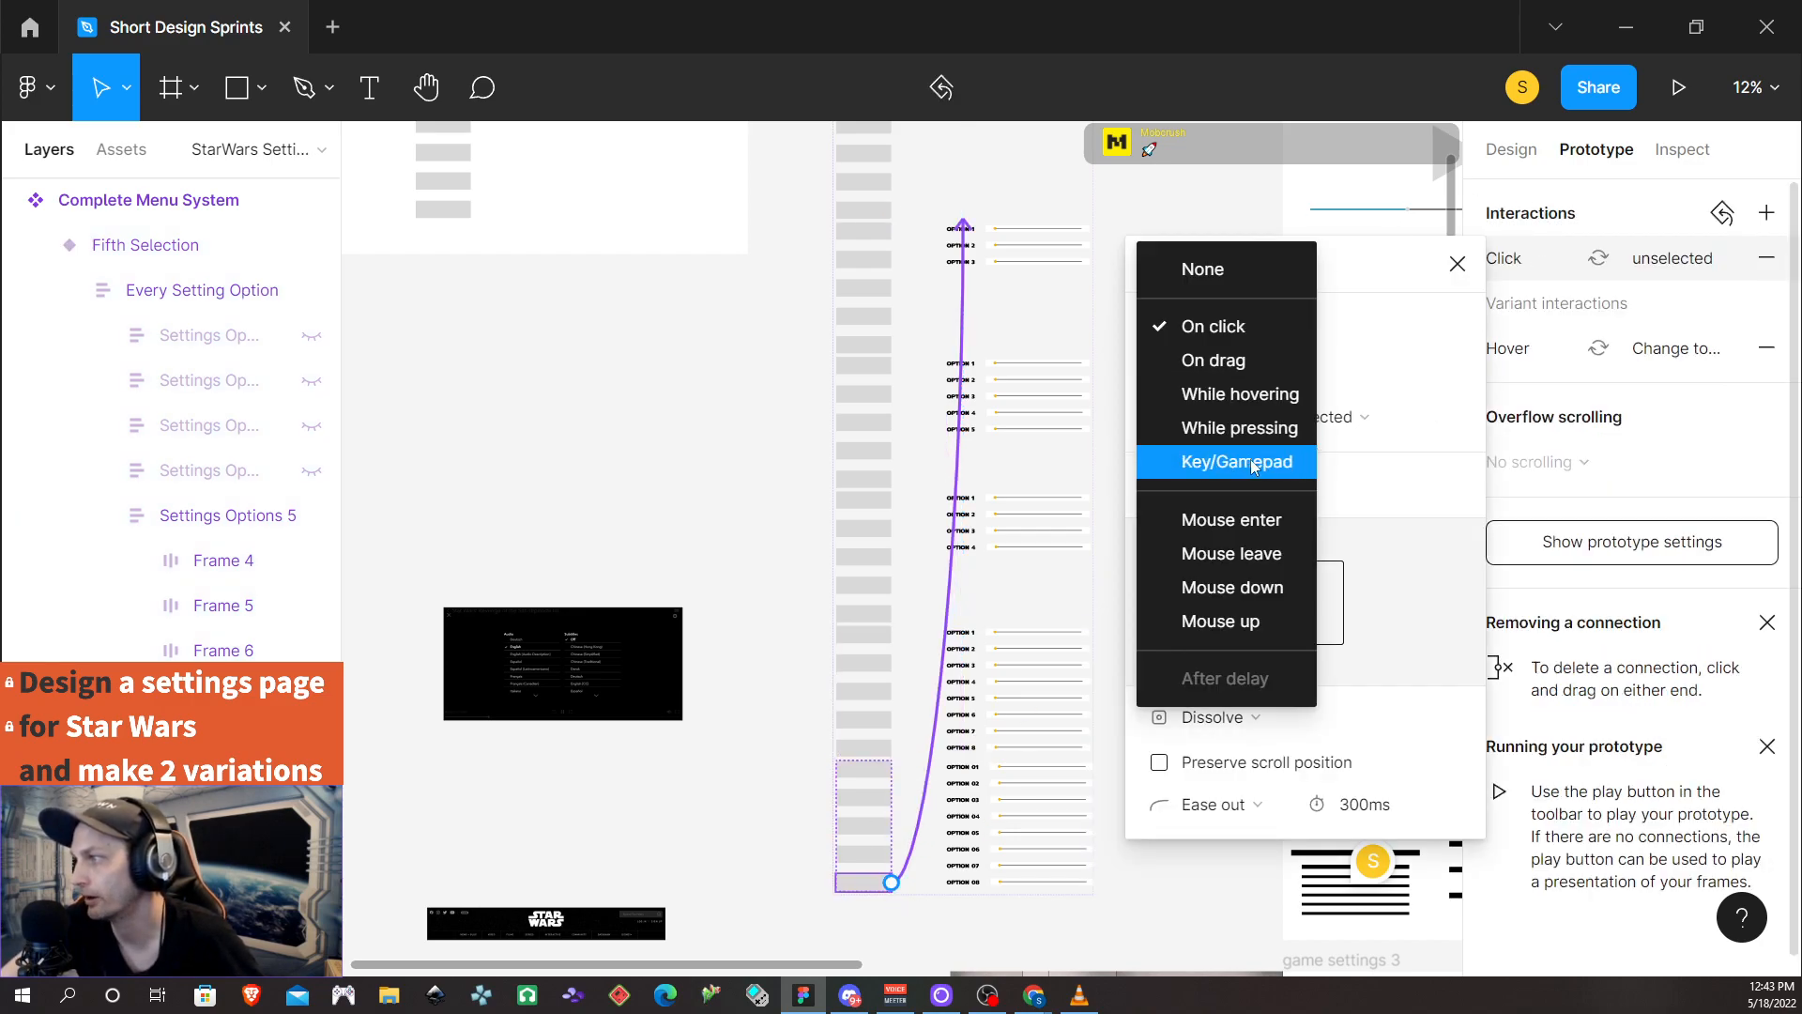
{"action": "left_click", "coordinate": [1252, 589]}
{"action": "left_click", "coordinate": [776, 454]}
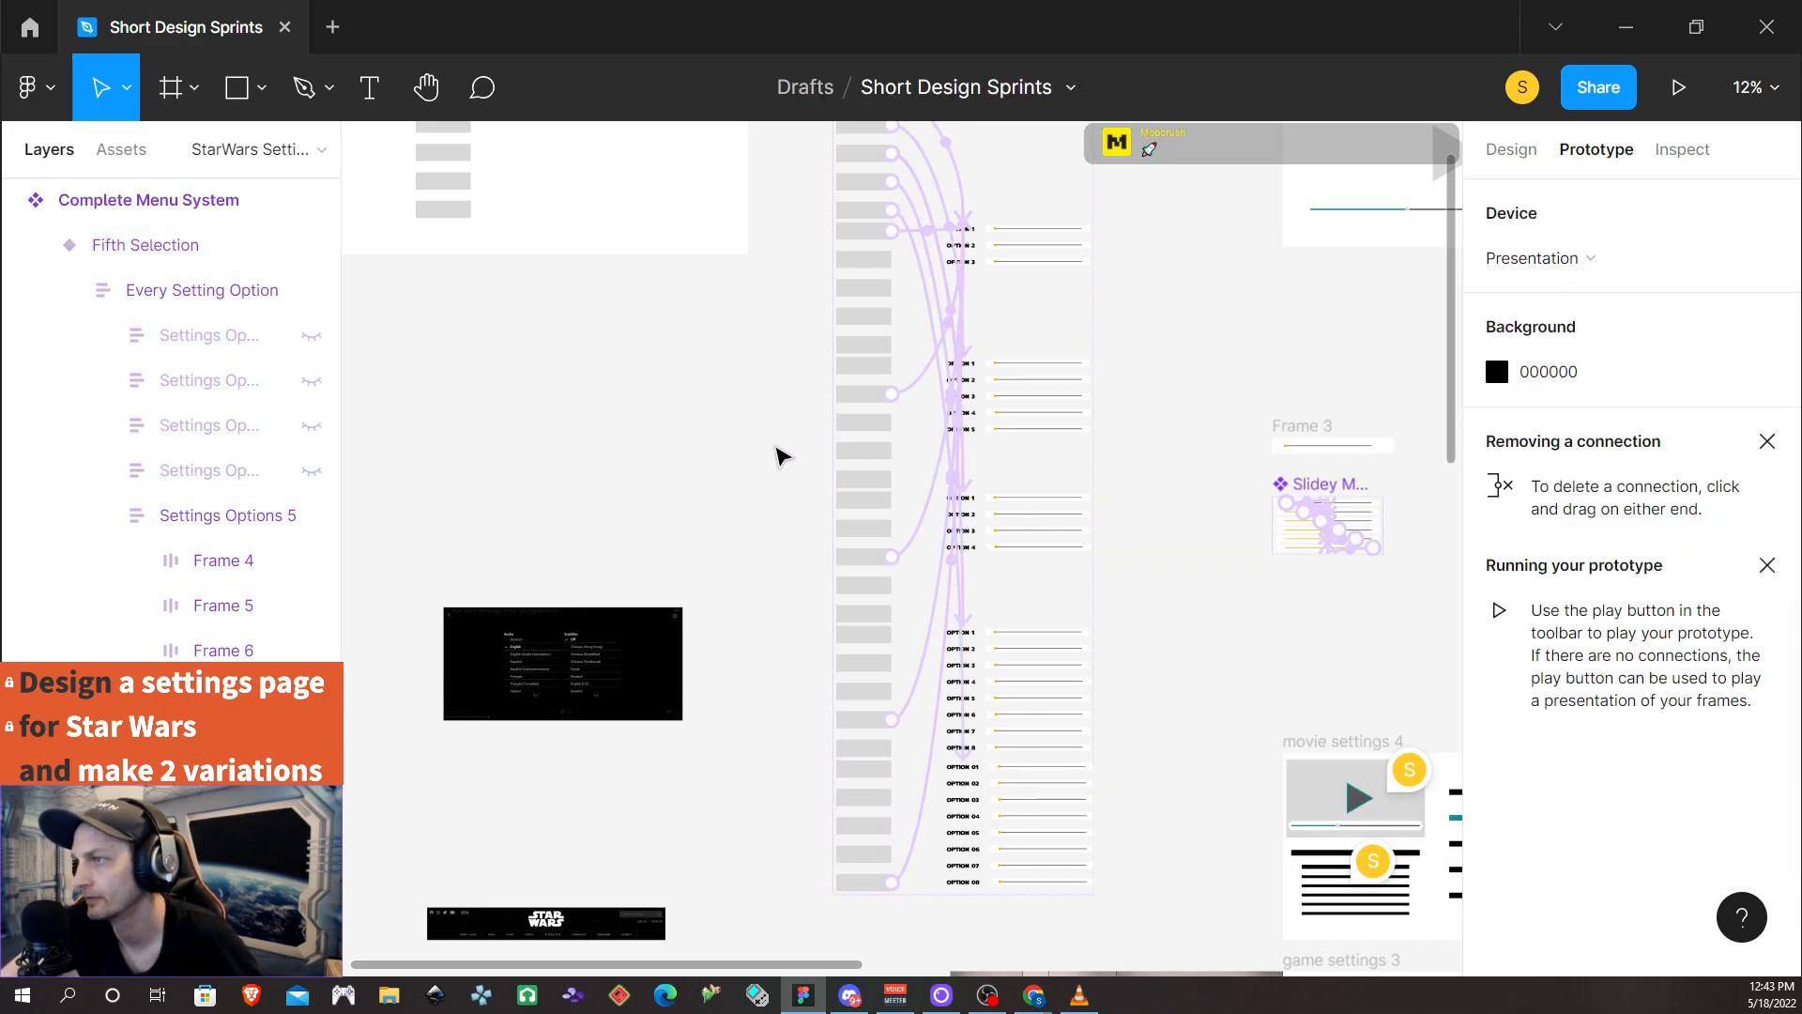
Run the prototype from Frame 20 and test switching the first category button on and off repeatedly
{"action": "scroll", "coordinate": [704, 413], "scroll_direction": "up", "scroll_amount": 4}
{"action": "left_click", "coordinate": [366, 317]}
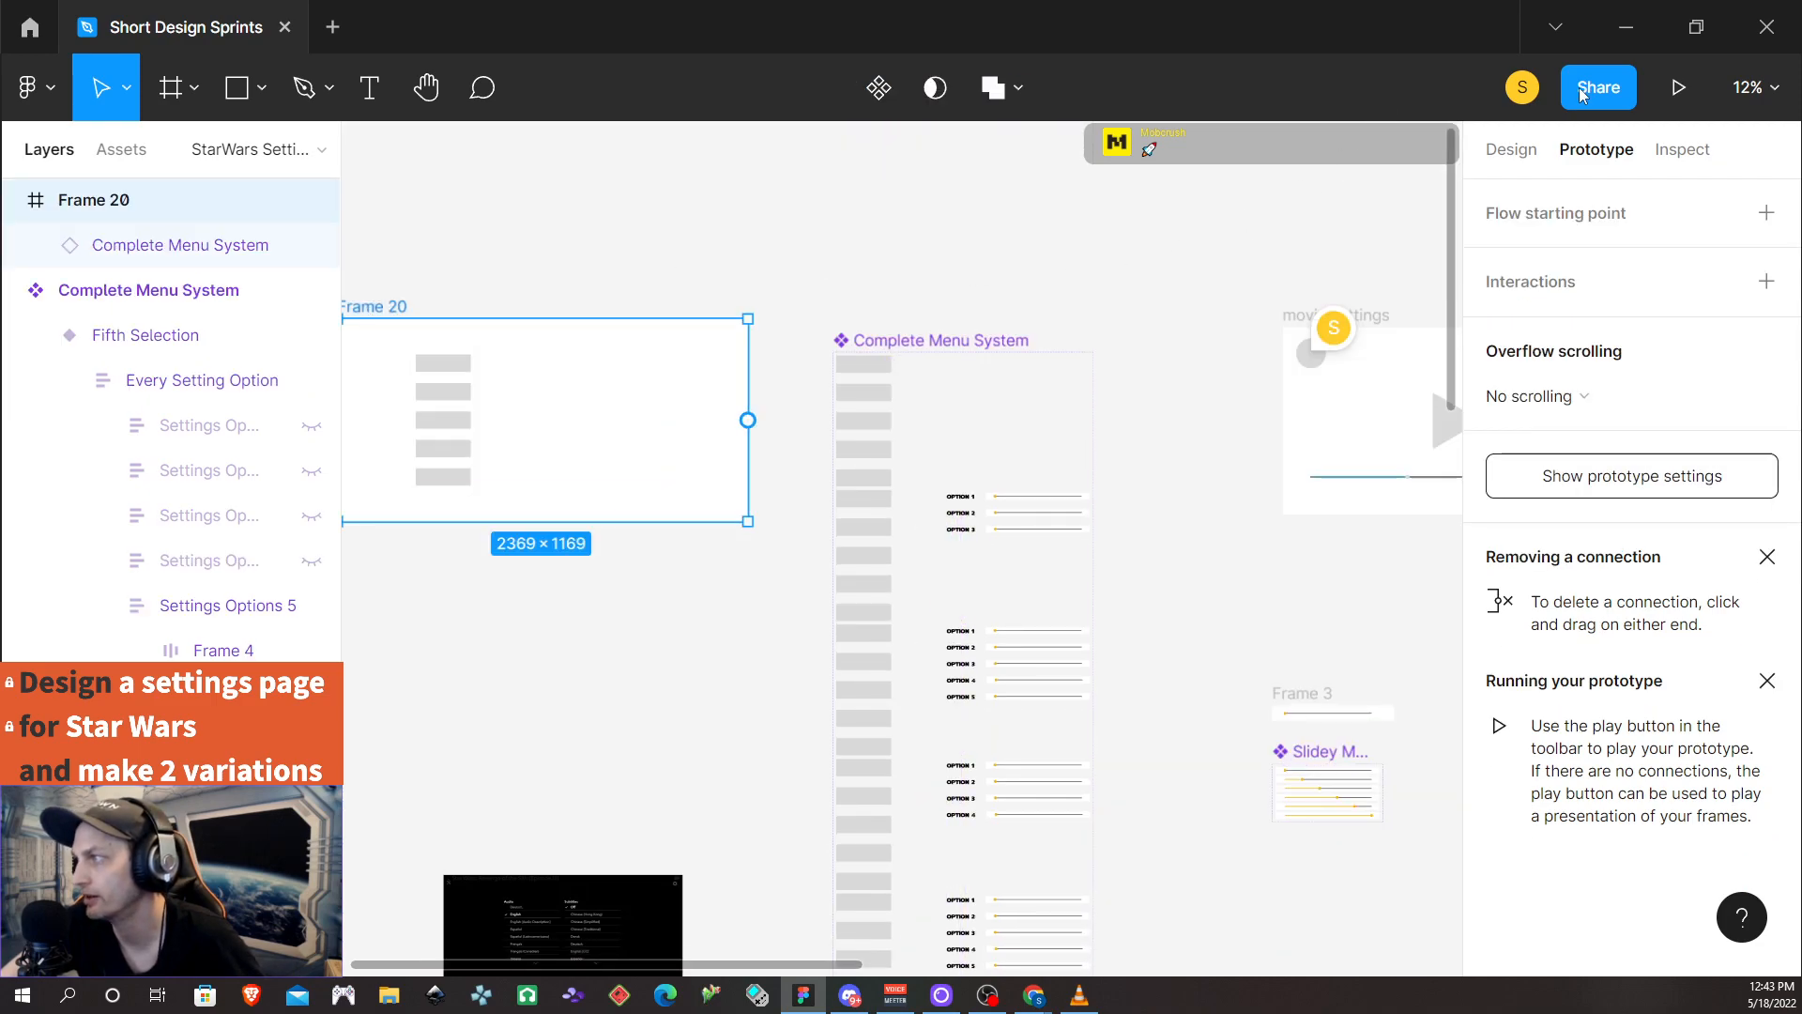
{"action": "left_click", "coordinate": [1680, 88]}
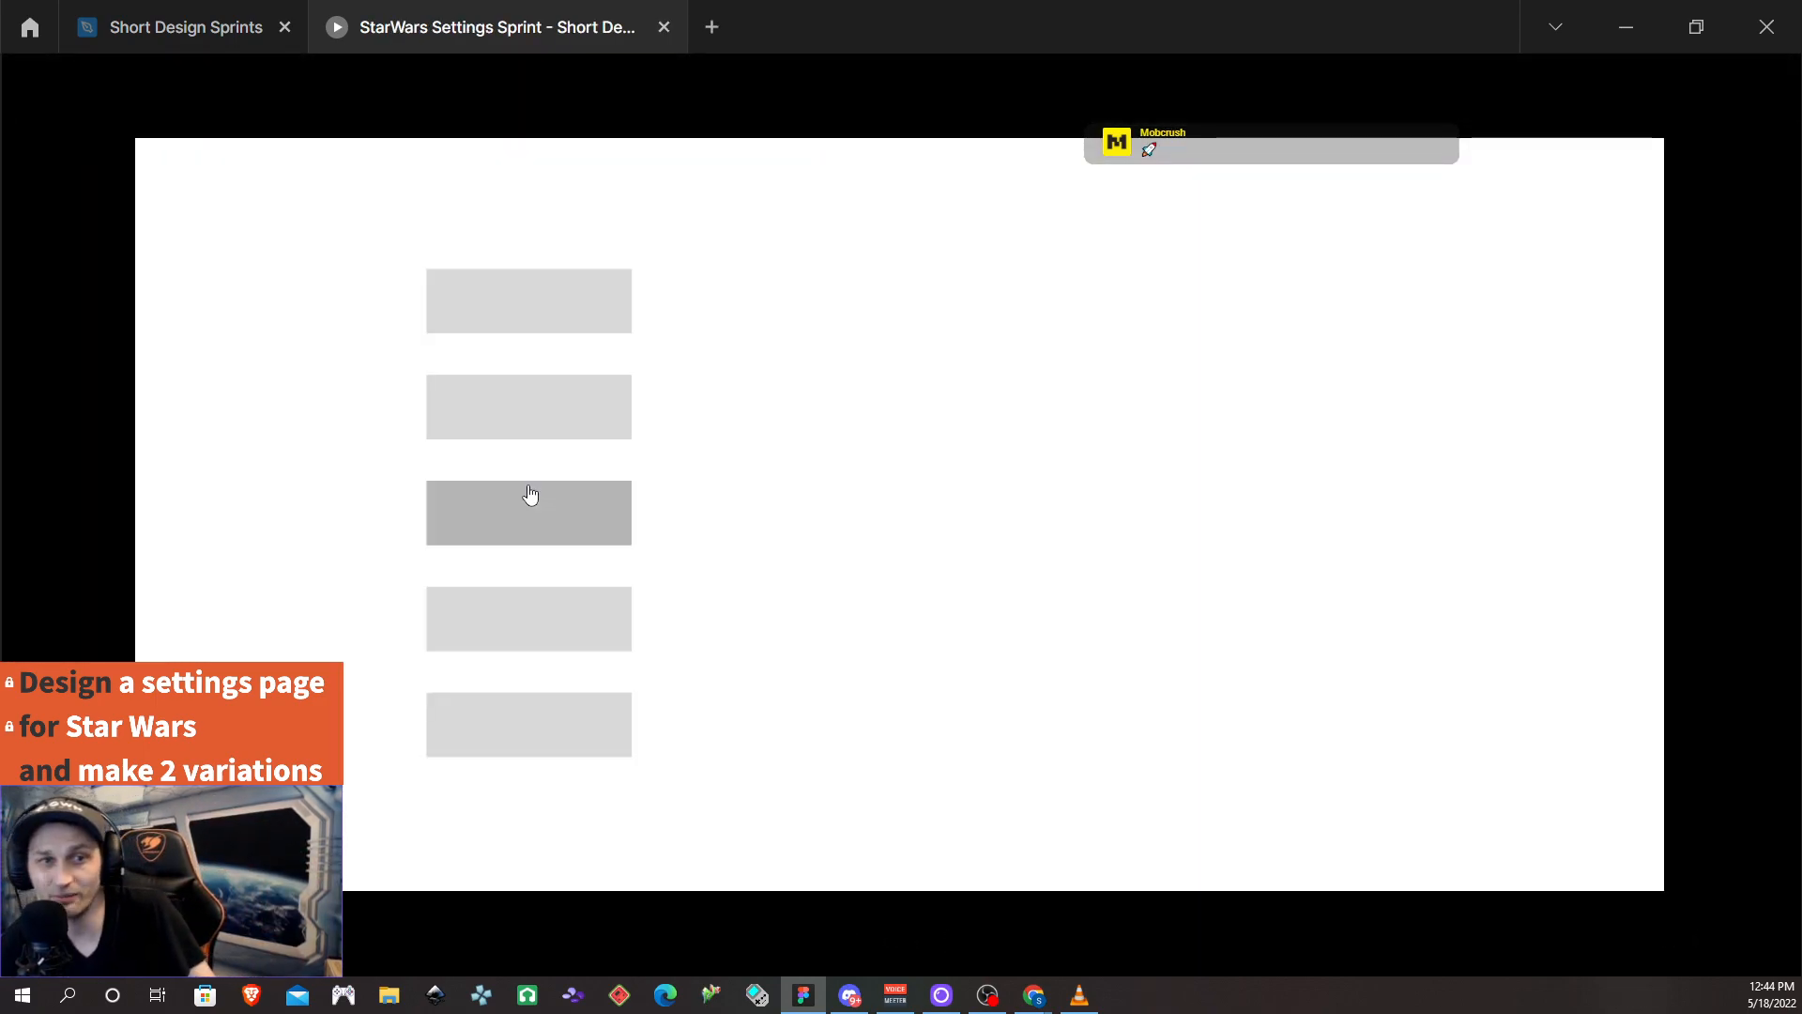
{"action": "left_click", "coordinate": [537, 302]}
{"action": "left_click", "coordinate": [537, 302]}
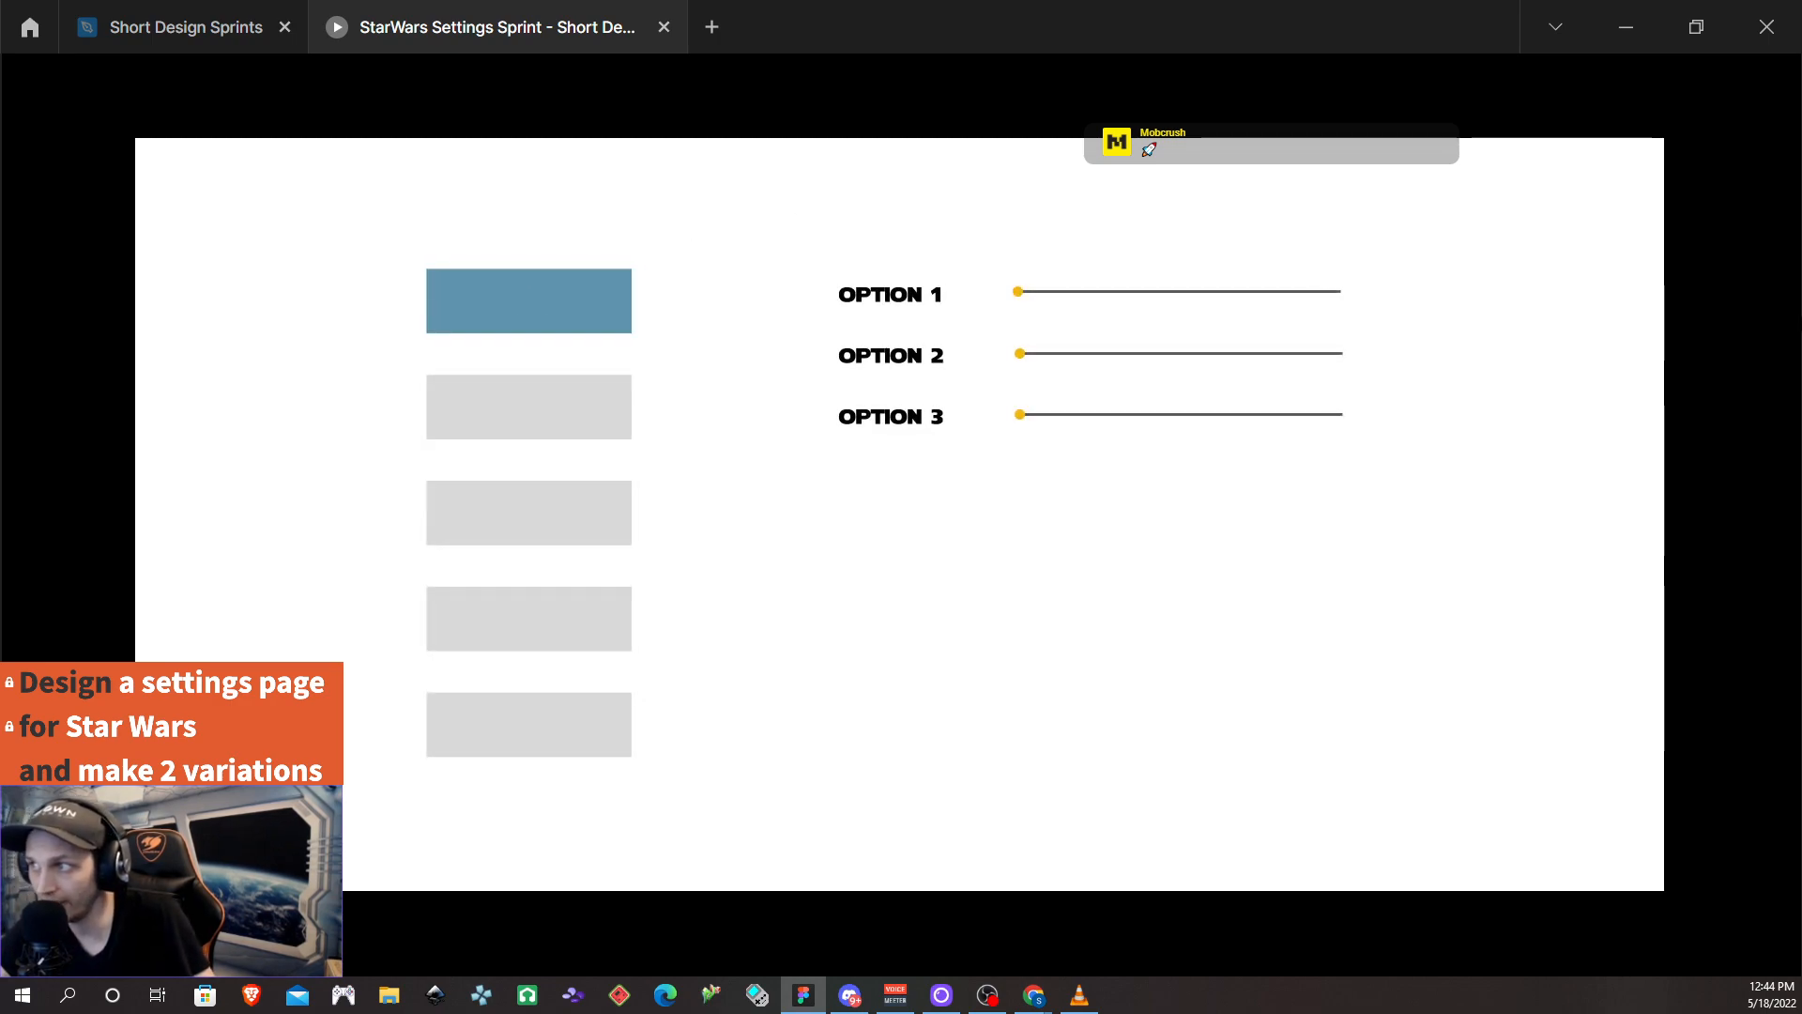
{"action": "left_click", "coordinate": [520, 314]}
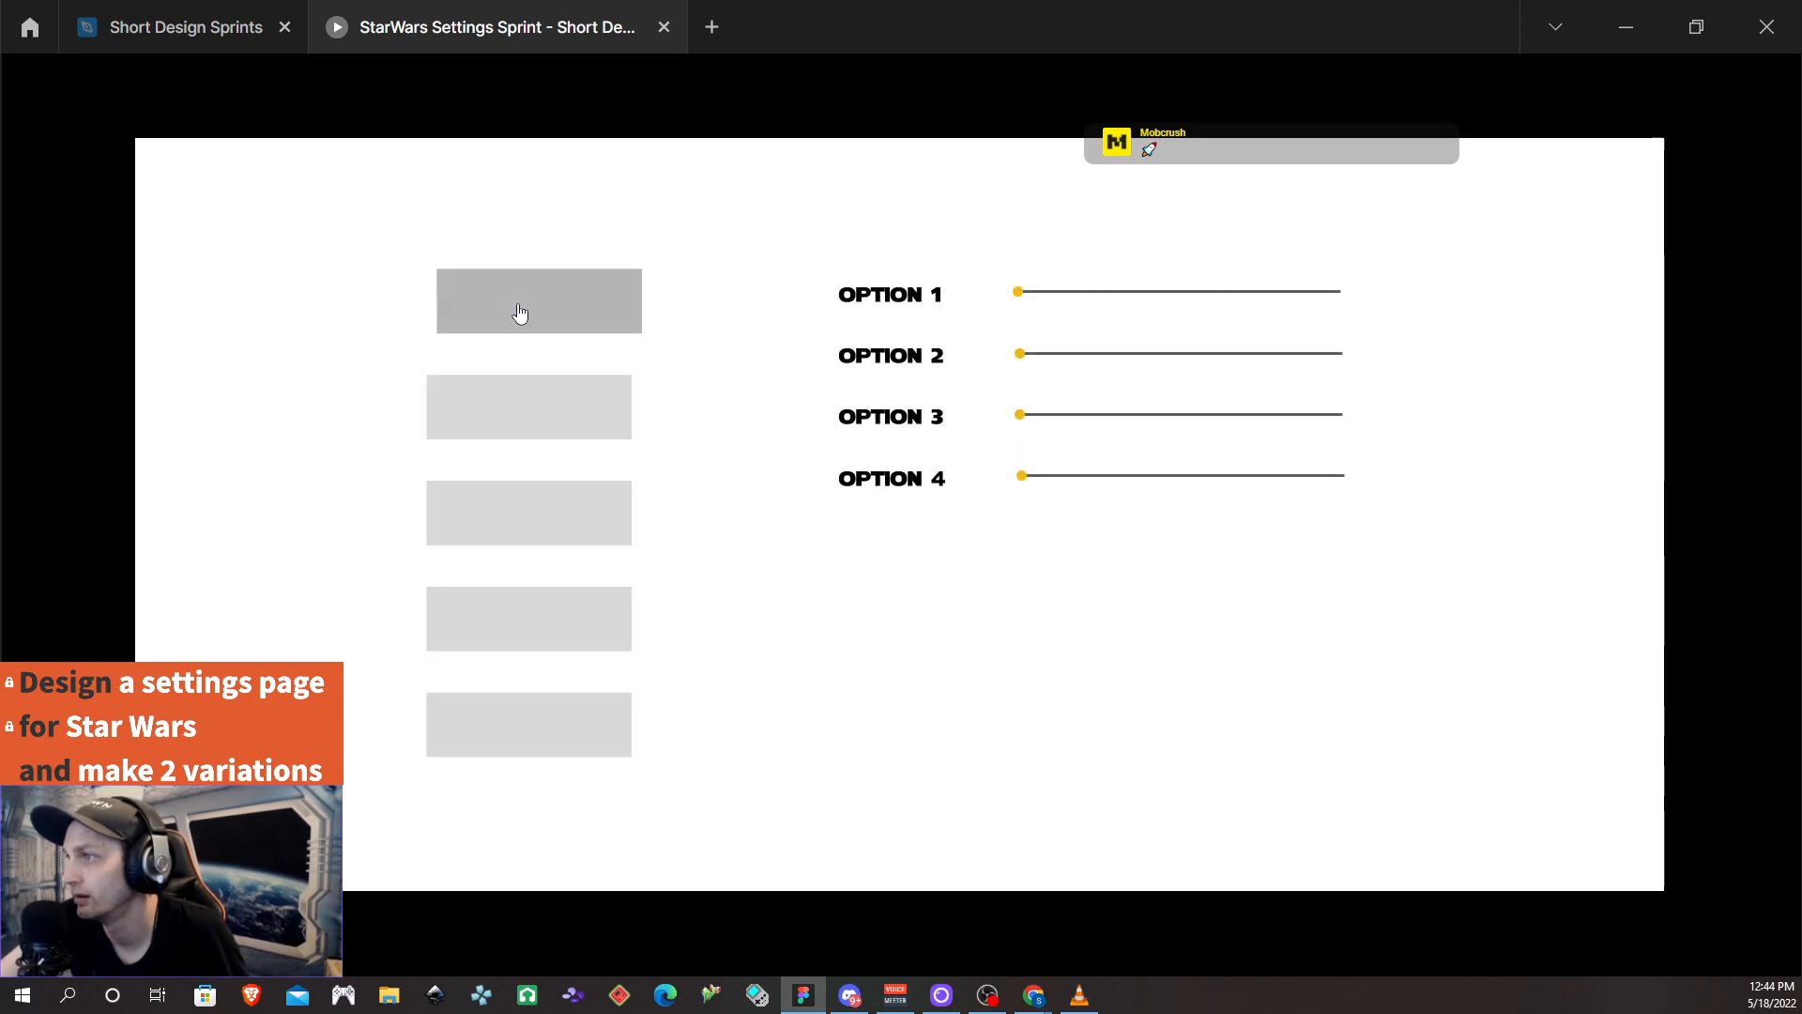
{"action": "left_click", "coordinate": [550, 313]}
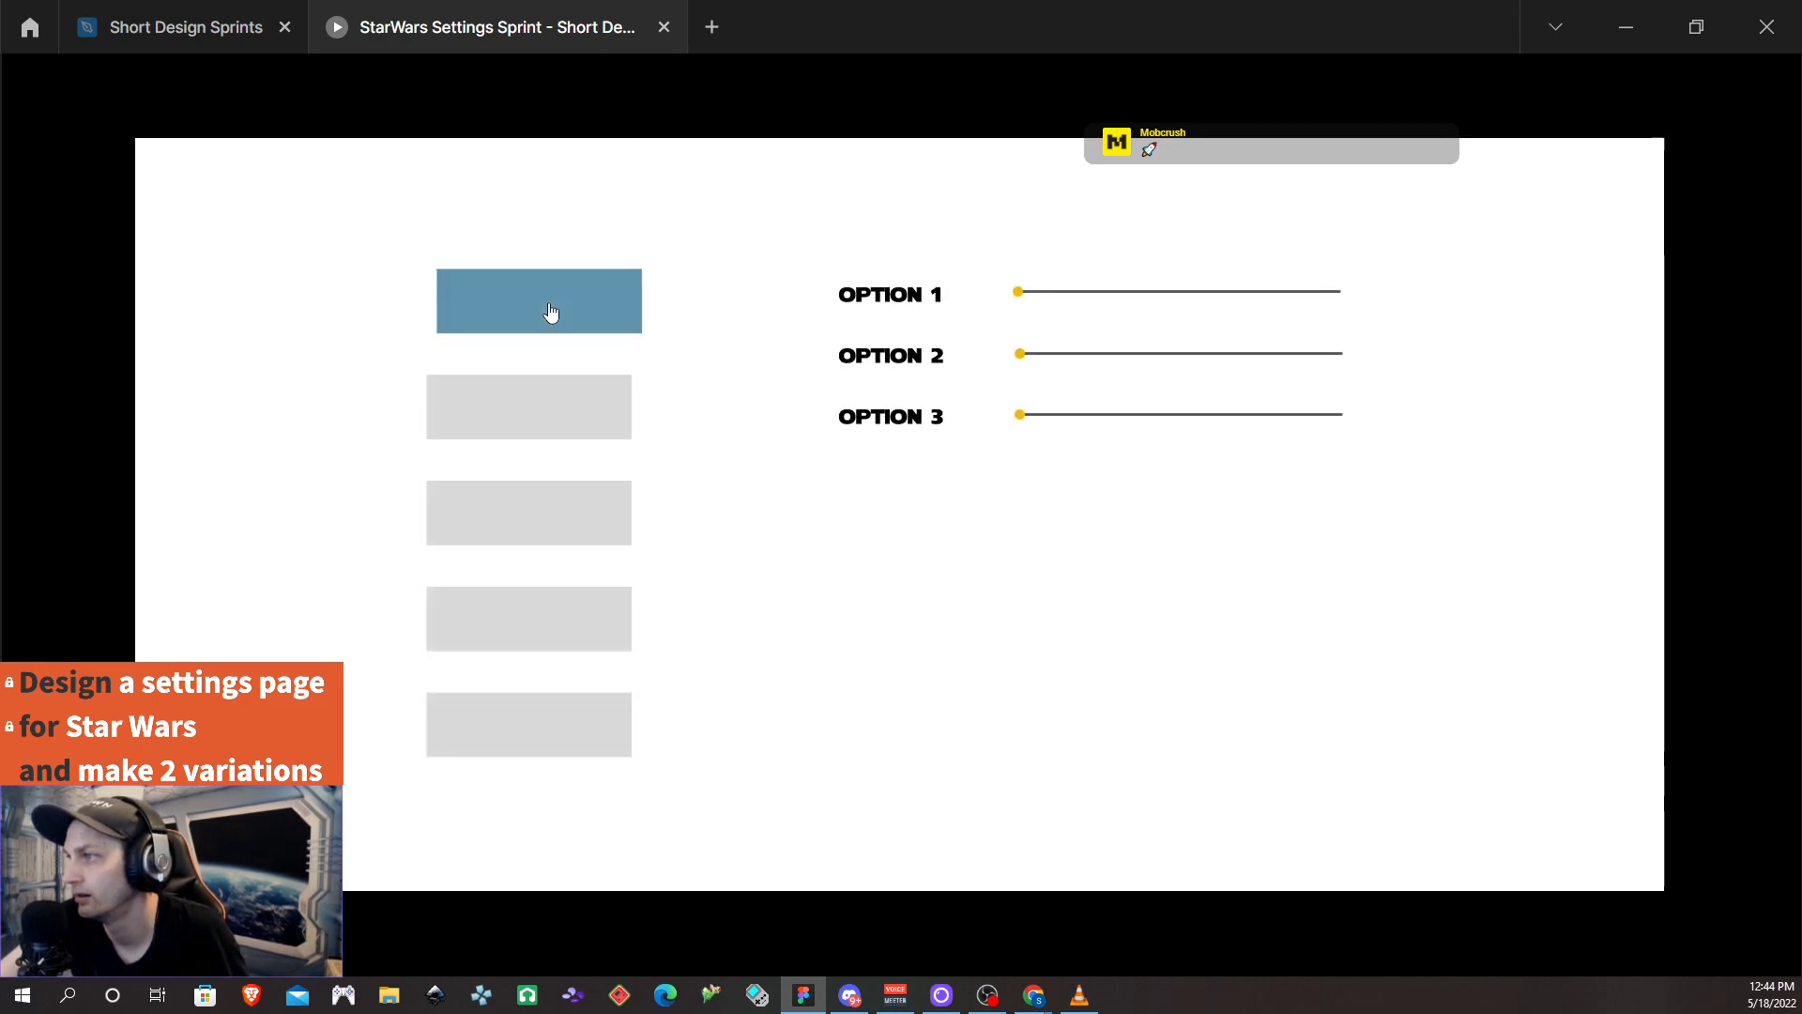
{"action": "left_click", "coordinate": [551, 313]}
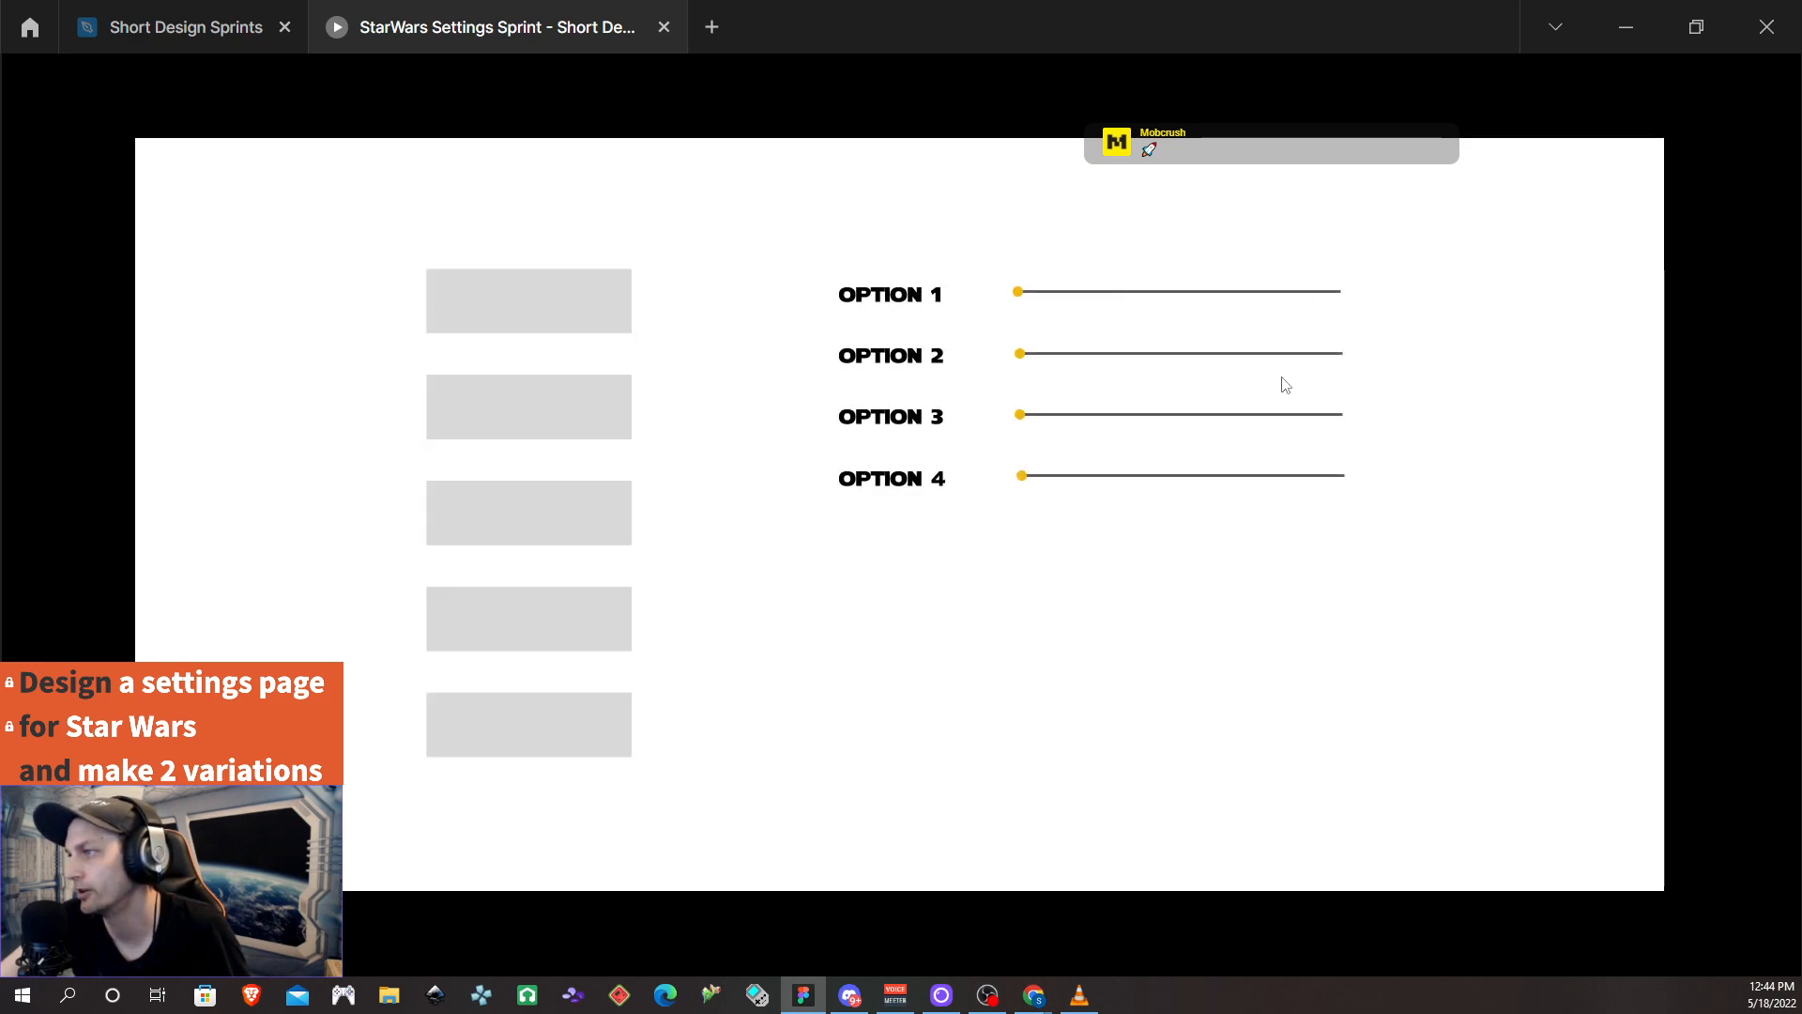
Test the second, third and fourth category buttons in the running prototype
{"action": "left_click", "coordinate": [535, 429]}
{"action": "left_click", "coordinate": [535, 429]}
{"action": "left_click", "coordinate": [530, 511]}
{"action": "left_click", "coordinate": [532, 511]}
{"action": "left_click", "coordinate": [570, 523]}
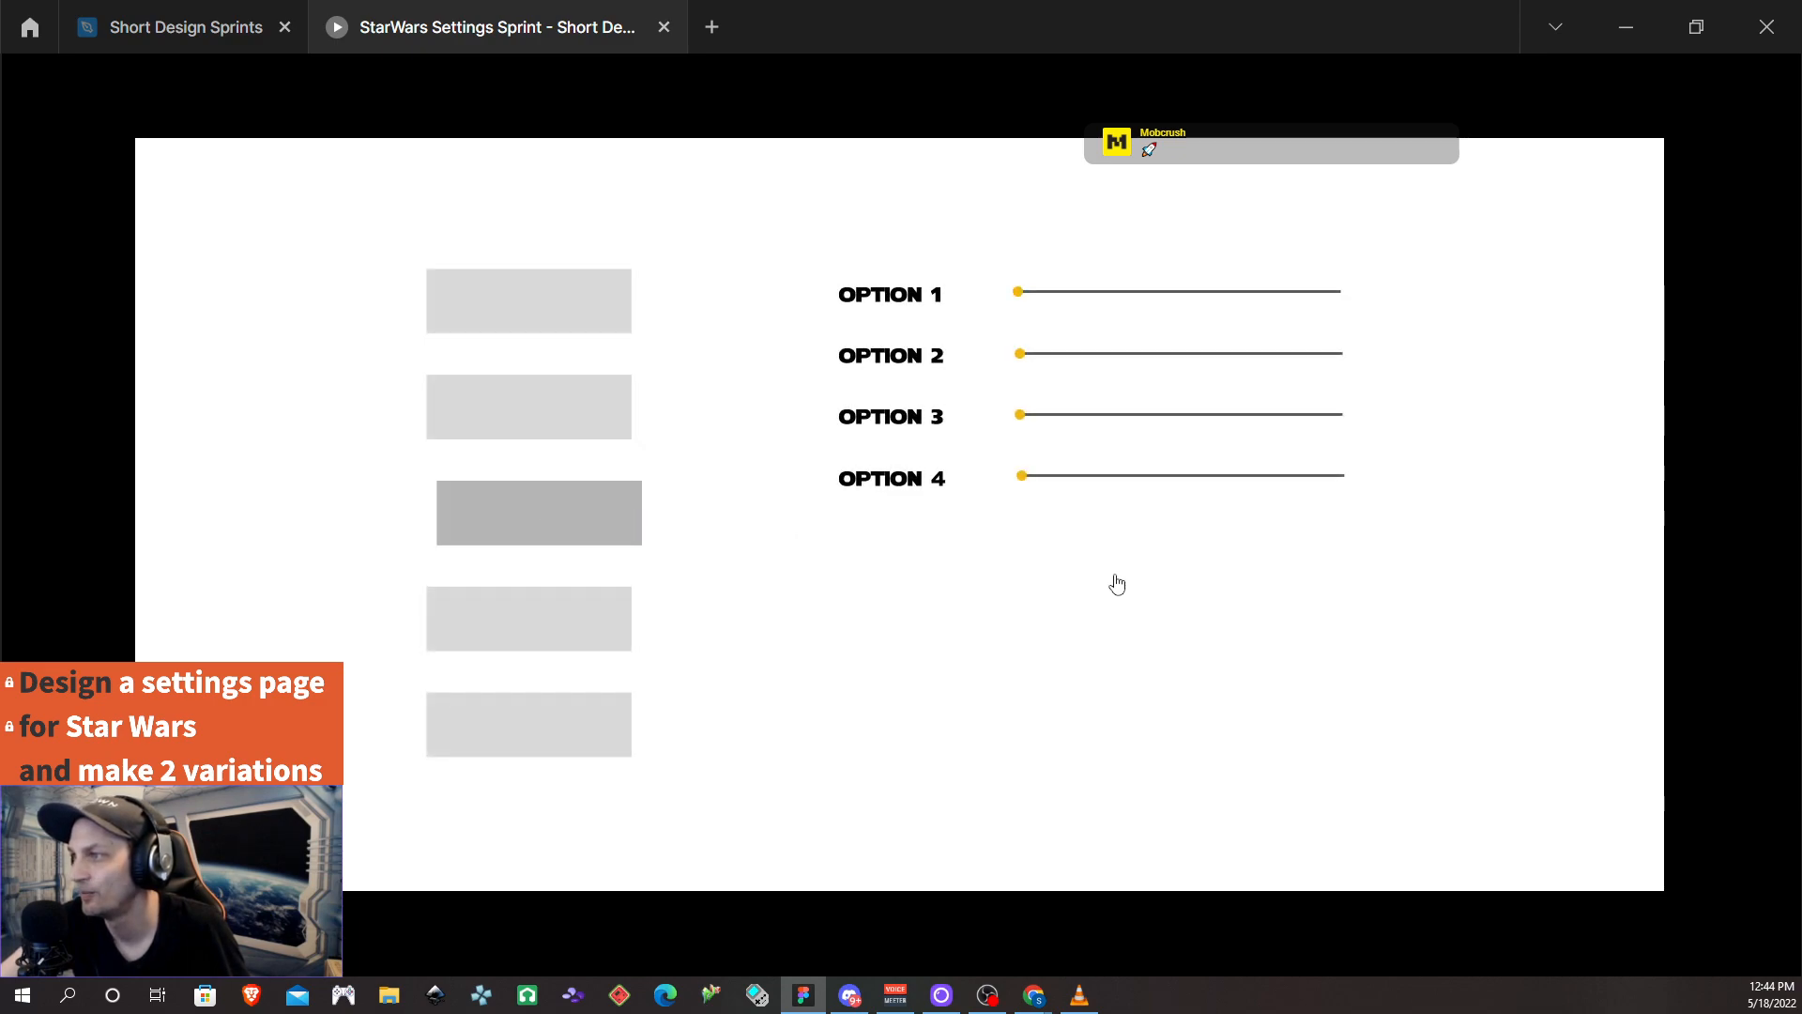
{"action": "left_click_drag", "start_coordinate": [1101, 580], "coordinate": [1165, 596]}
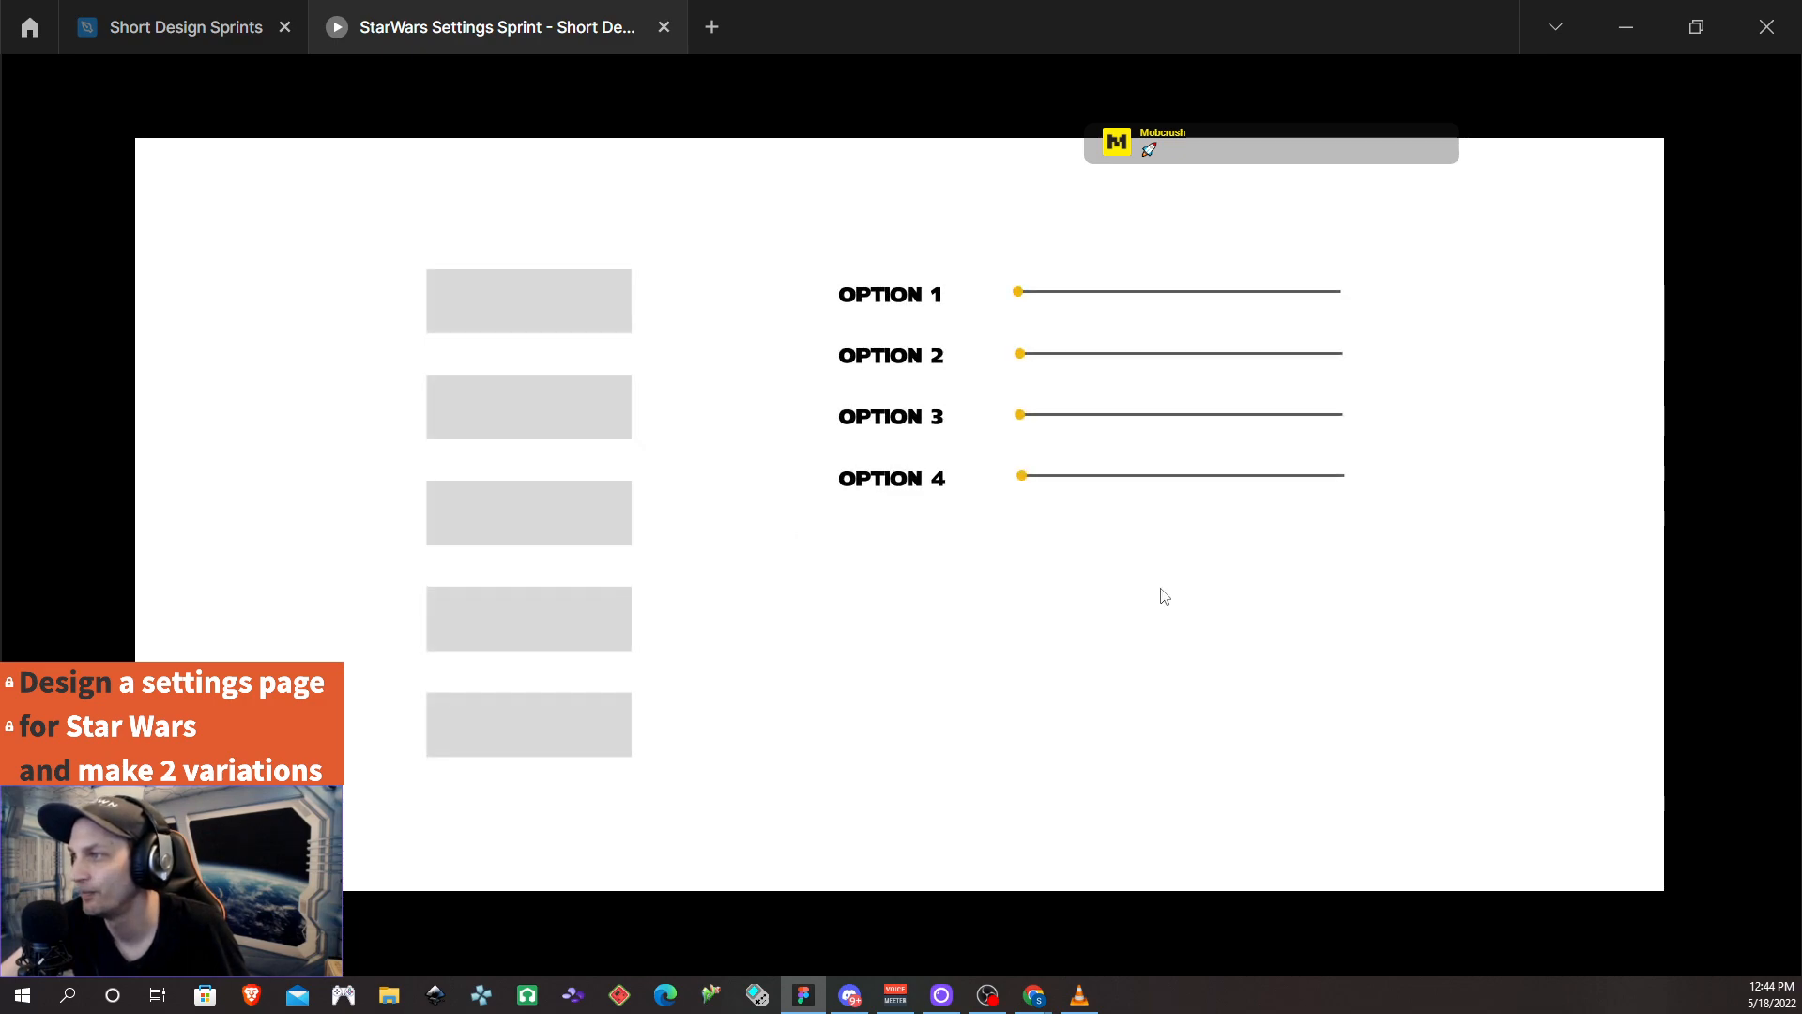
{"action": "left_click", "coordinate": [560, 649]}
{"action": "left_click", "coordinate": [560, 649]}
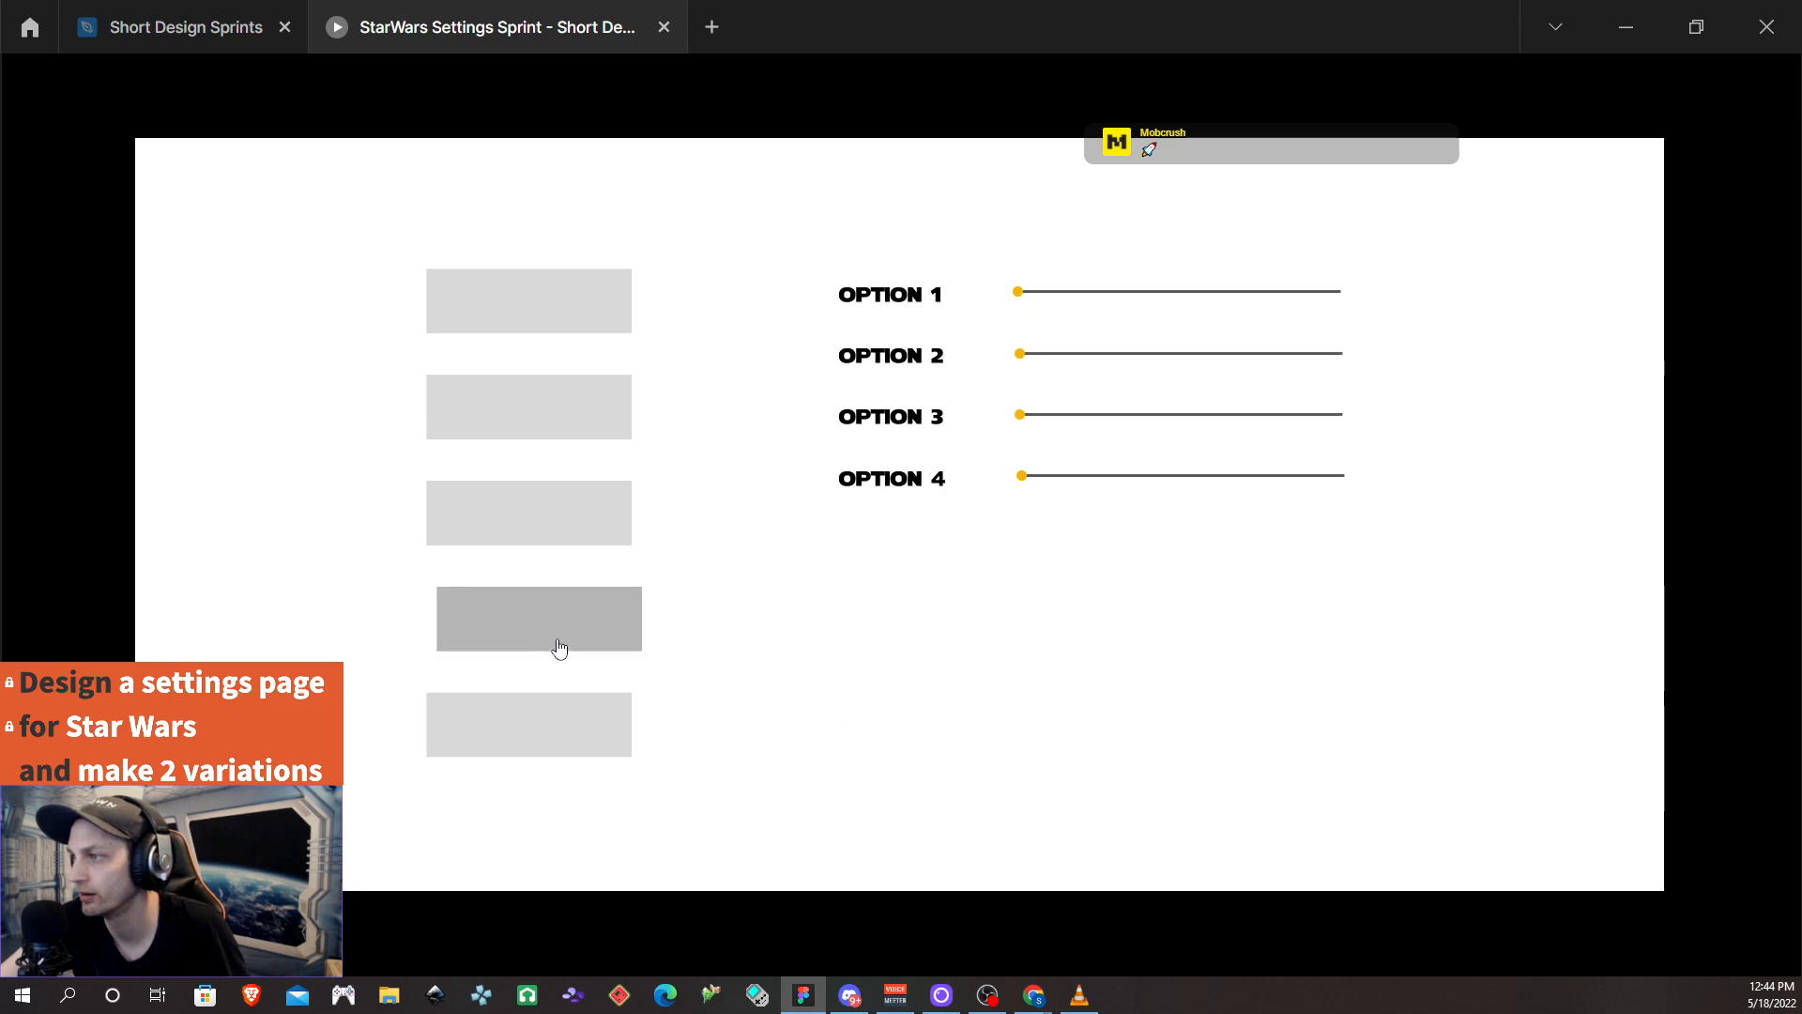
{"action": "left_click", "coordinate": [559, 649]}
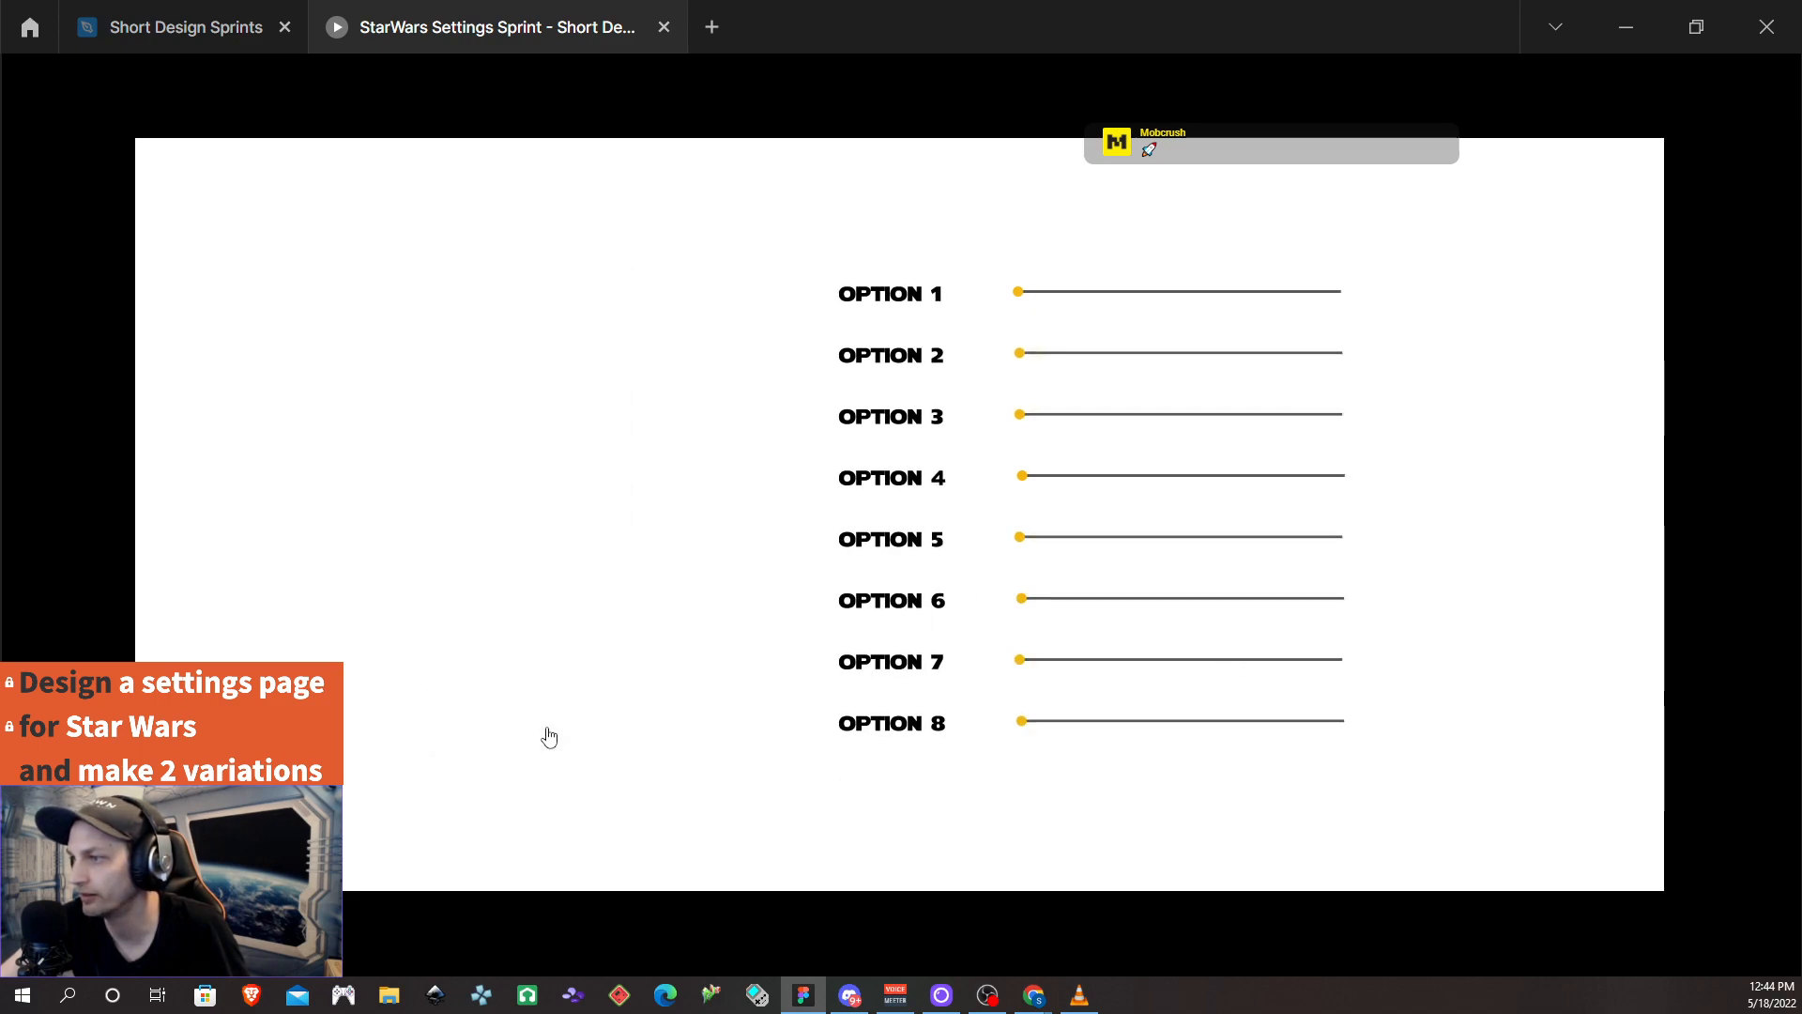
Open the fifth category in the prototype and scroll through its option list and back
{"action": "left_click", "coordinate": [552, 735]}
{"action": "scroll", "coordinate": [1180, 691], "scroll_direction": "down", "scroll_amount": 5}
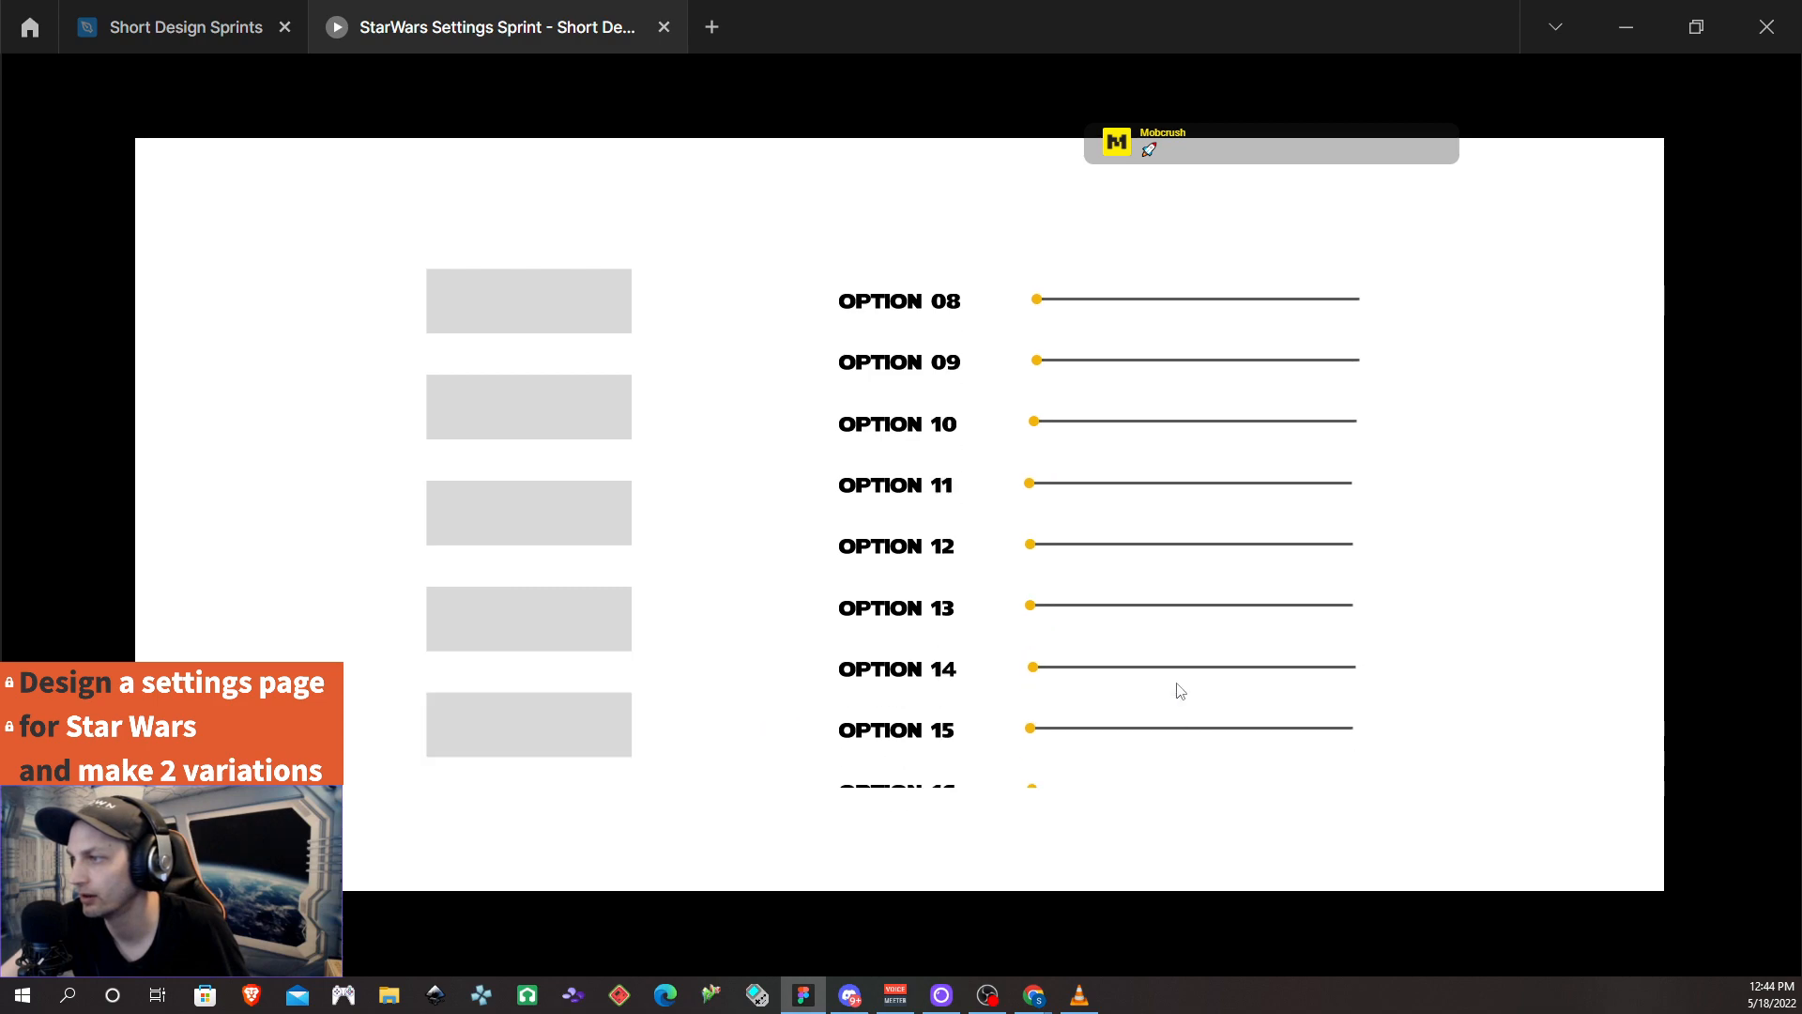
{"action": "scroll", "coordinate": [1171, 694], "scroll_direction": "up", "scroll_amount": 5}
Retest the category buttons from the fifth up to the first, recheck the fifth category's scrolling list, and close the prototype preview
{"action": "left_click", "coordinate": [567, 732]}
{"action": "left_click", "coordinate": [567, 732]}
{"action": "left_click", "coordinate": [567, 732]}
{"action": "left_click", "coordinate": [561, 630]}
{"action": "left_click", "coordinate": [554, 538]}
{"action": "left_click", "coordinate": [551, 531]}
{"action": "left_click", "coordinate": [545, 392]}
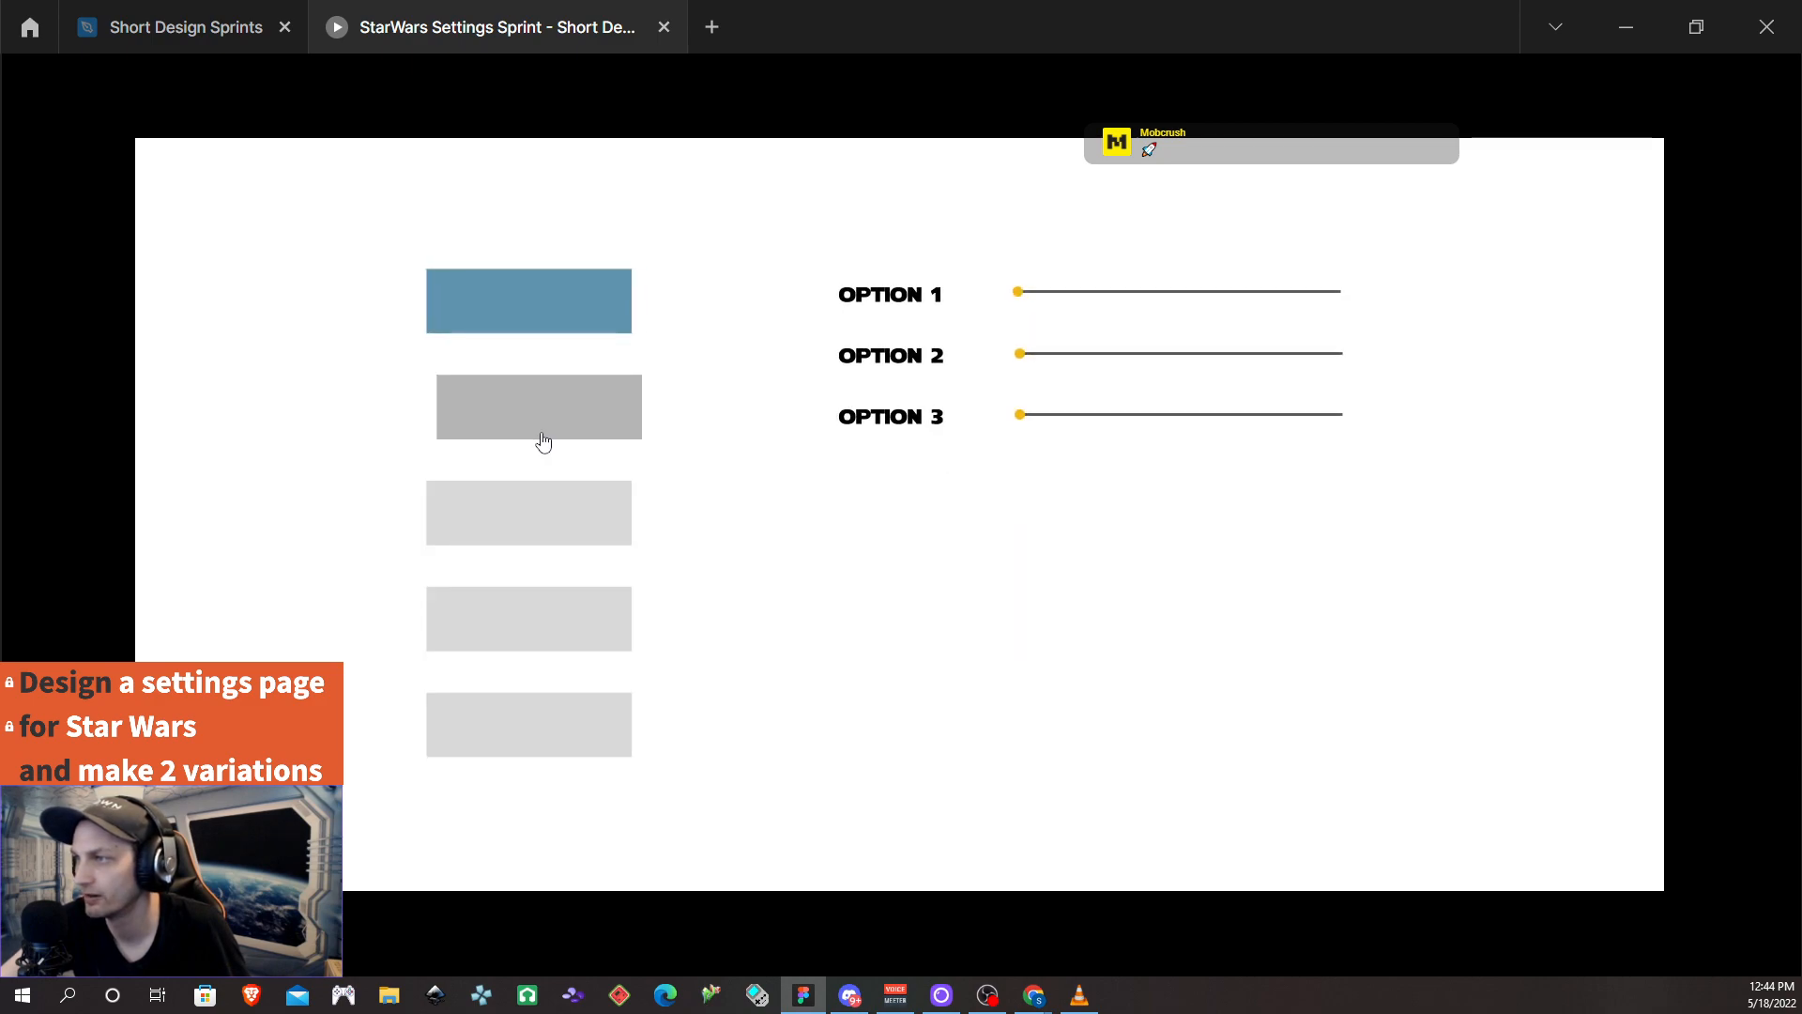
{"action": "left_click", "coordinate": [544, 291]}
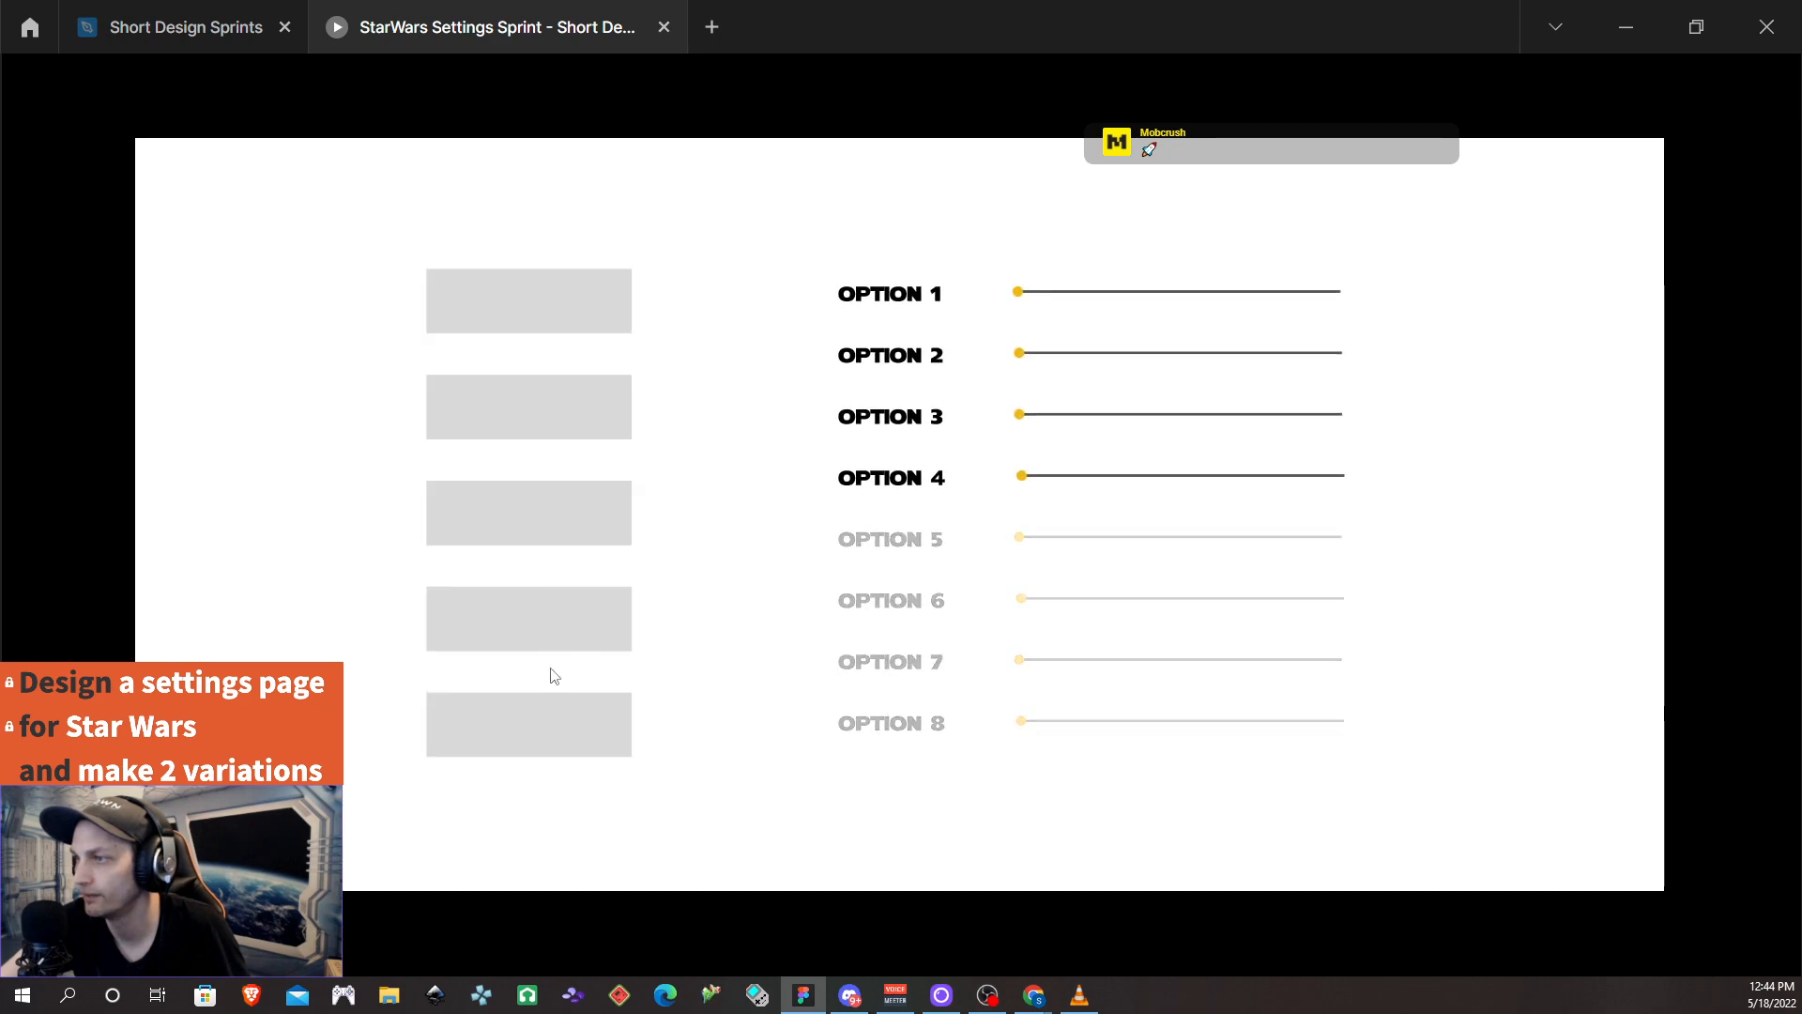
{"action": "left_click", "coordinate": [560, 718]}
{"action": "scroll", "coordinate": [1044, 700], "scroll_direction": "down", "scroll_amount": 5}
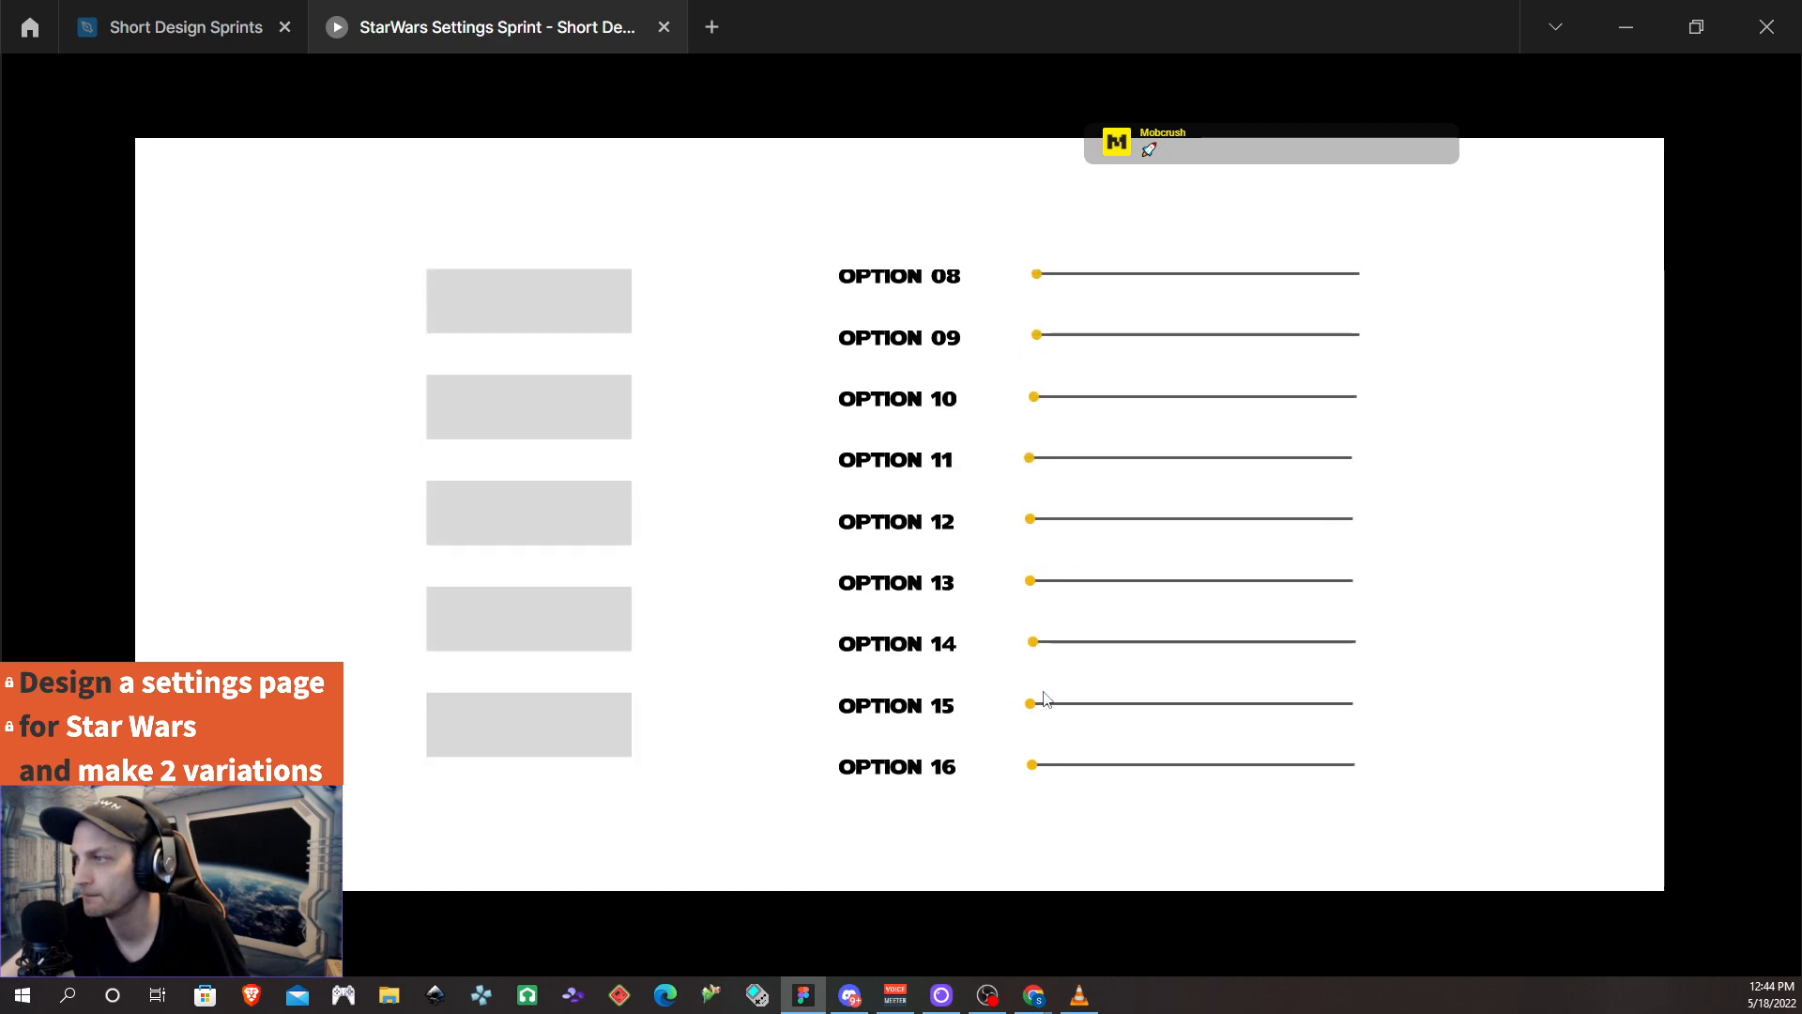
{"action": "scroll", "coordinate": [1043, 699], "scroll_direction": "up", "scroll_amount": 5}
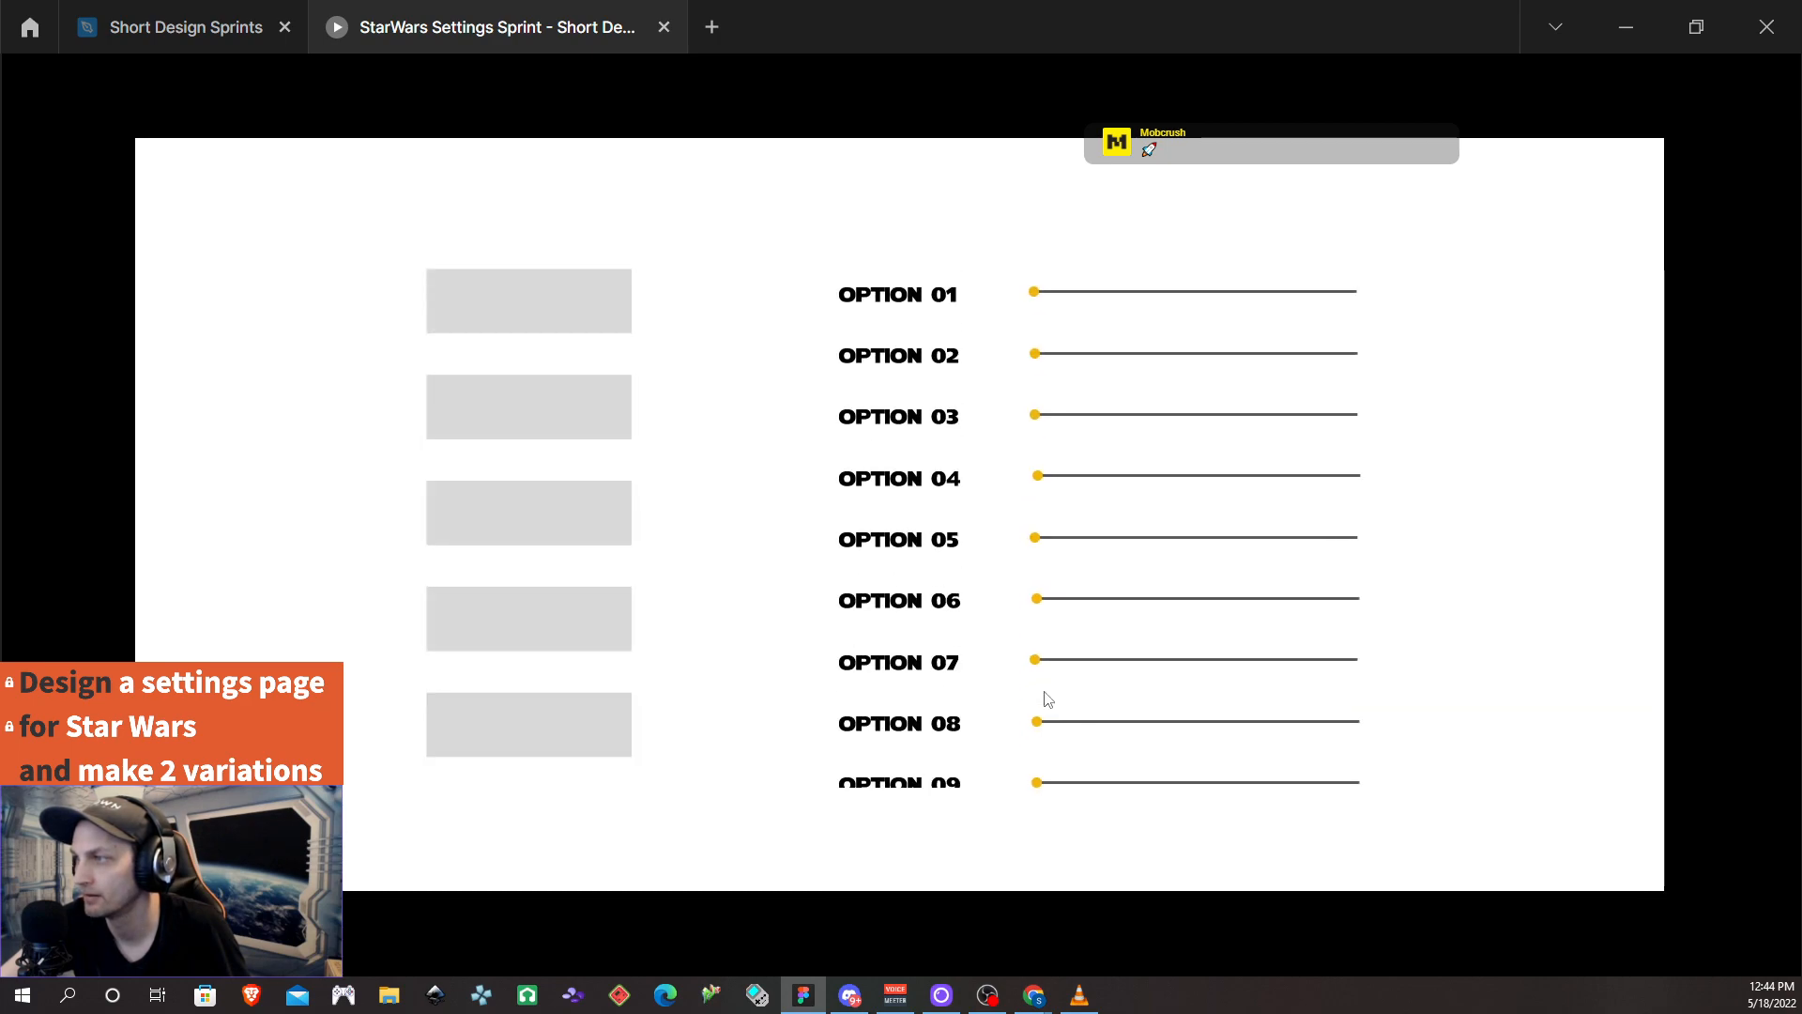
{"action": "left_click", "coordinate": [663, 26]}
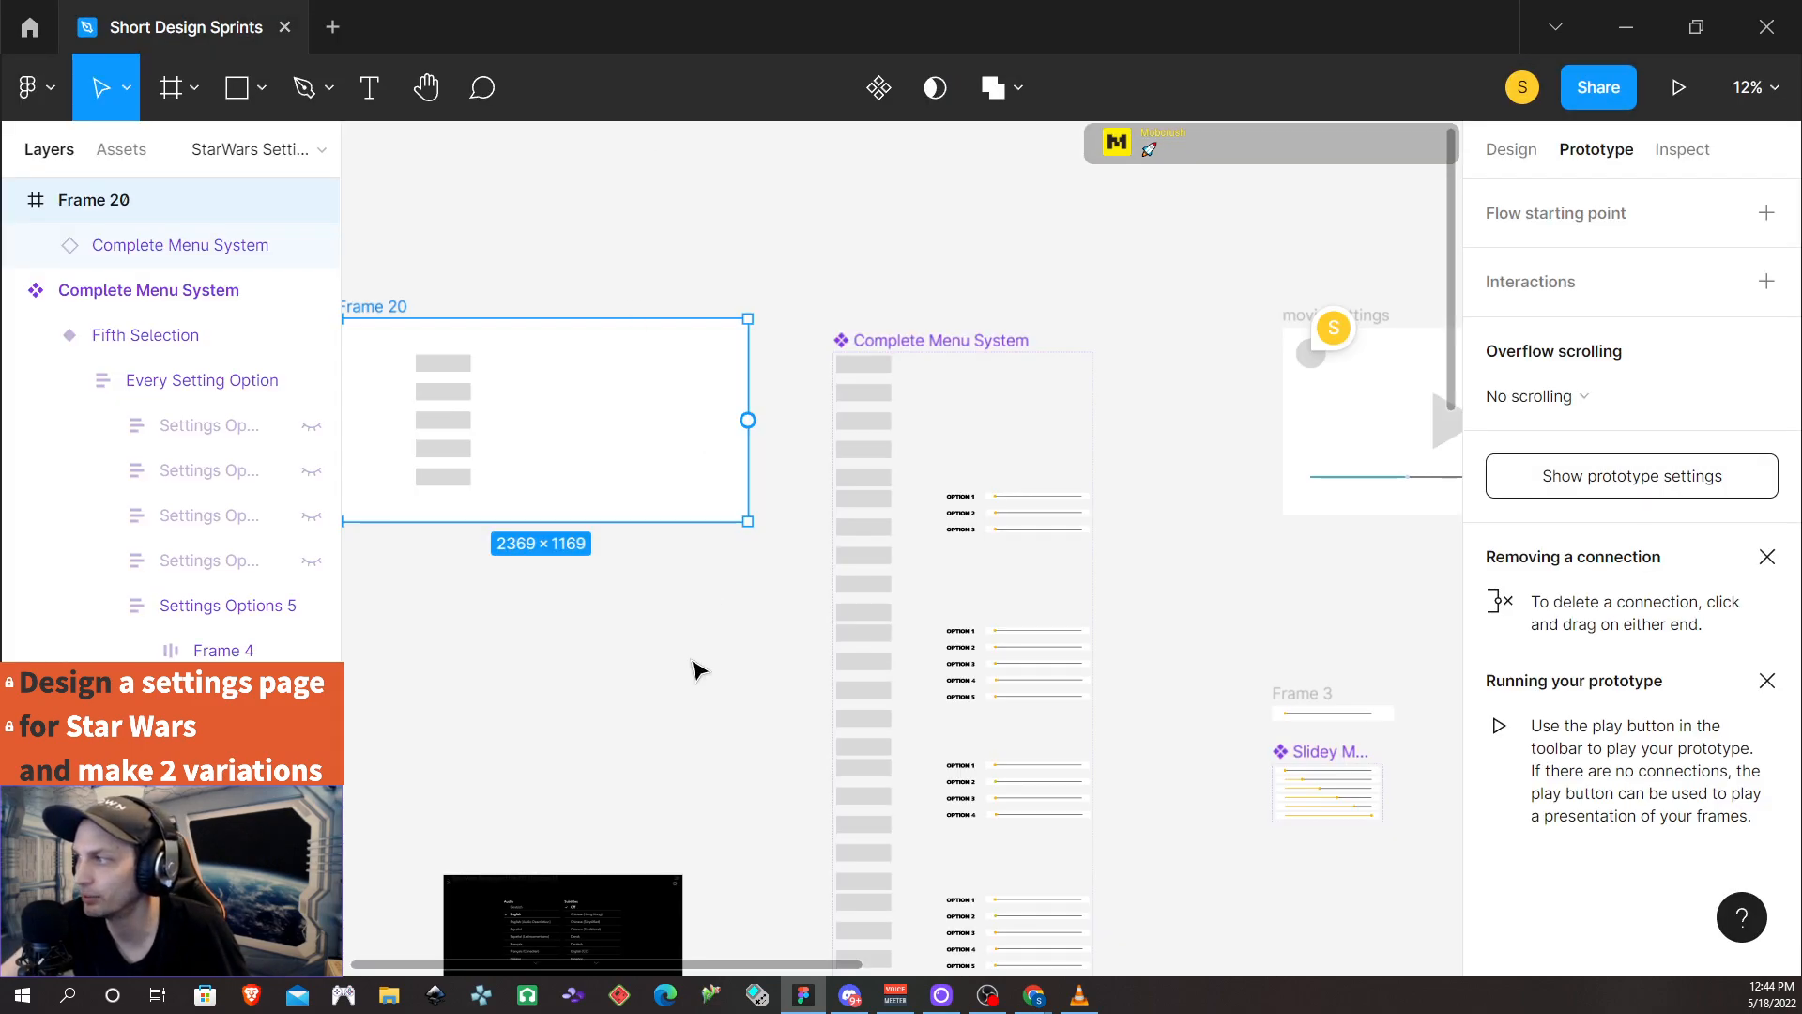
Duplicate the Star Wars background image and the adjoining game settings 3 frame into the empty canvas area below the reference screenshots
{"action": "scroll", "coordinate": [695, 670], "scroll_direction": "up", "scroll_amount": 2}
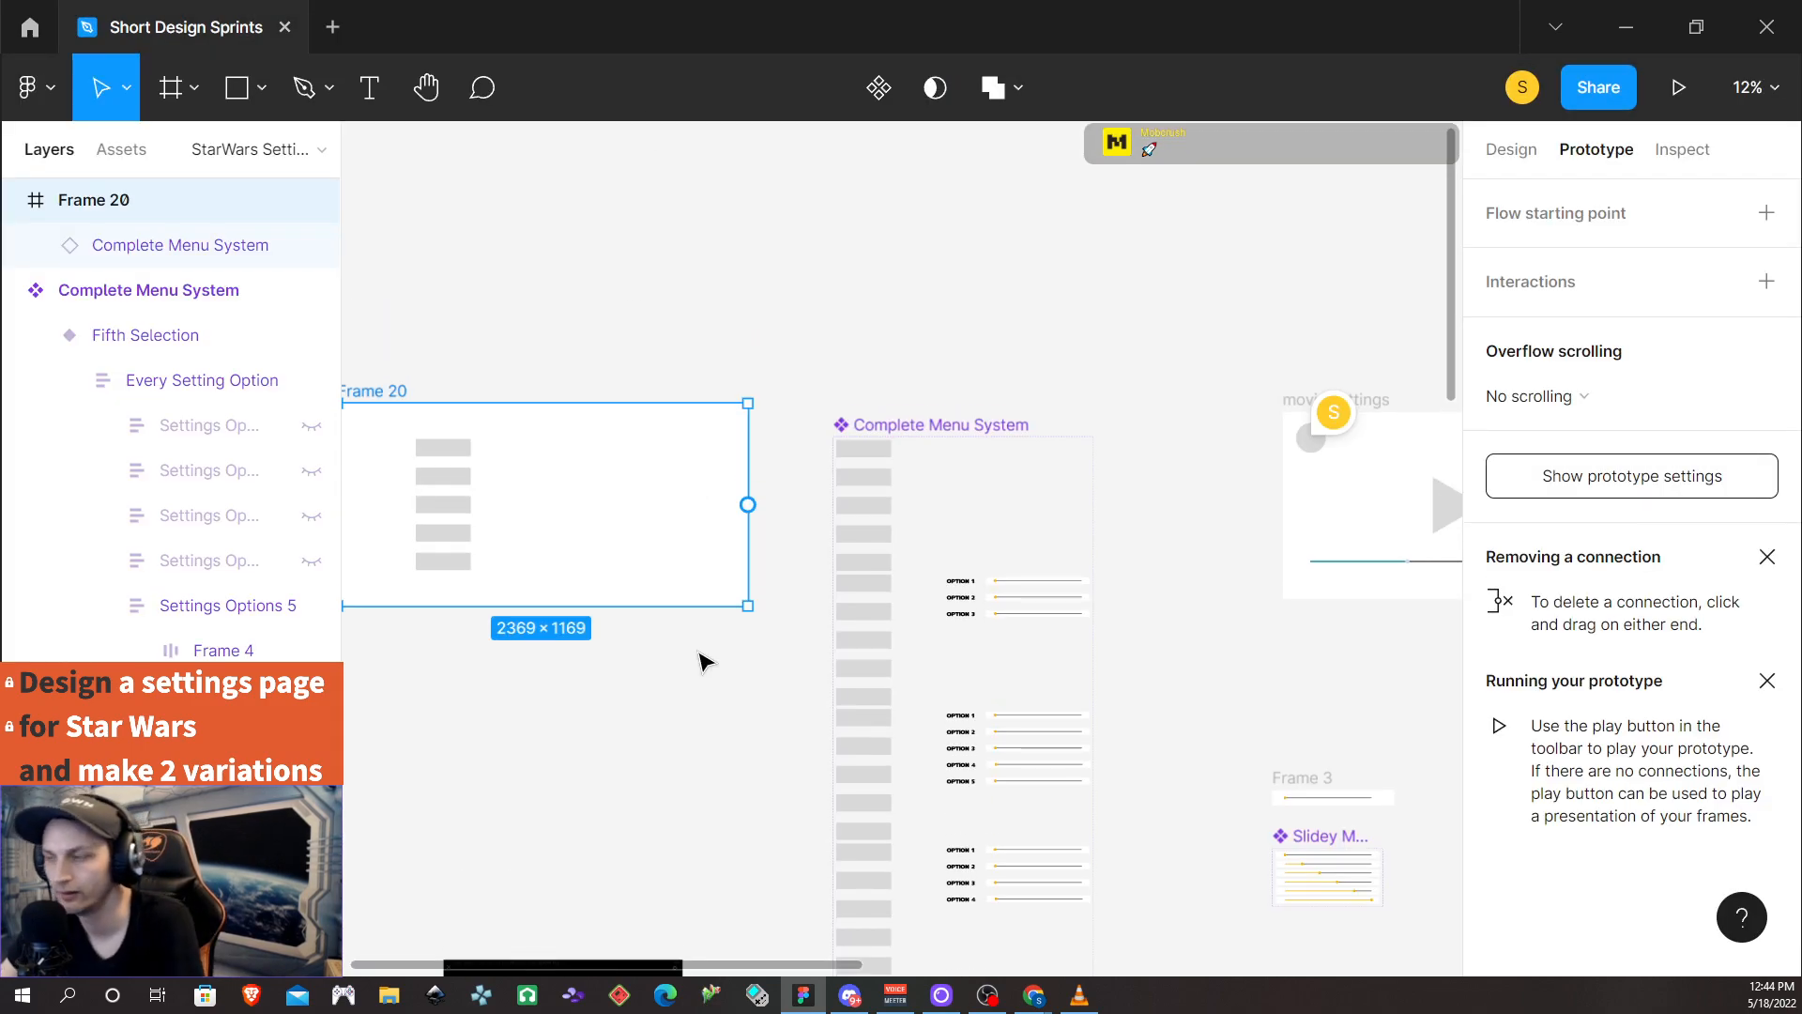
{"action": "scroll", "coordinate": [704, 657], "scroll_direction": "down", "scroll_amount": 3}
{"action": "scroll", "coordinate": [745, 729], "scroll_direction": "up", "scroll_amount": 1}
{"action": "scroll", "coordinate": [744, 720], "scroll_direction": "down", "scroll_amount": 5}
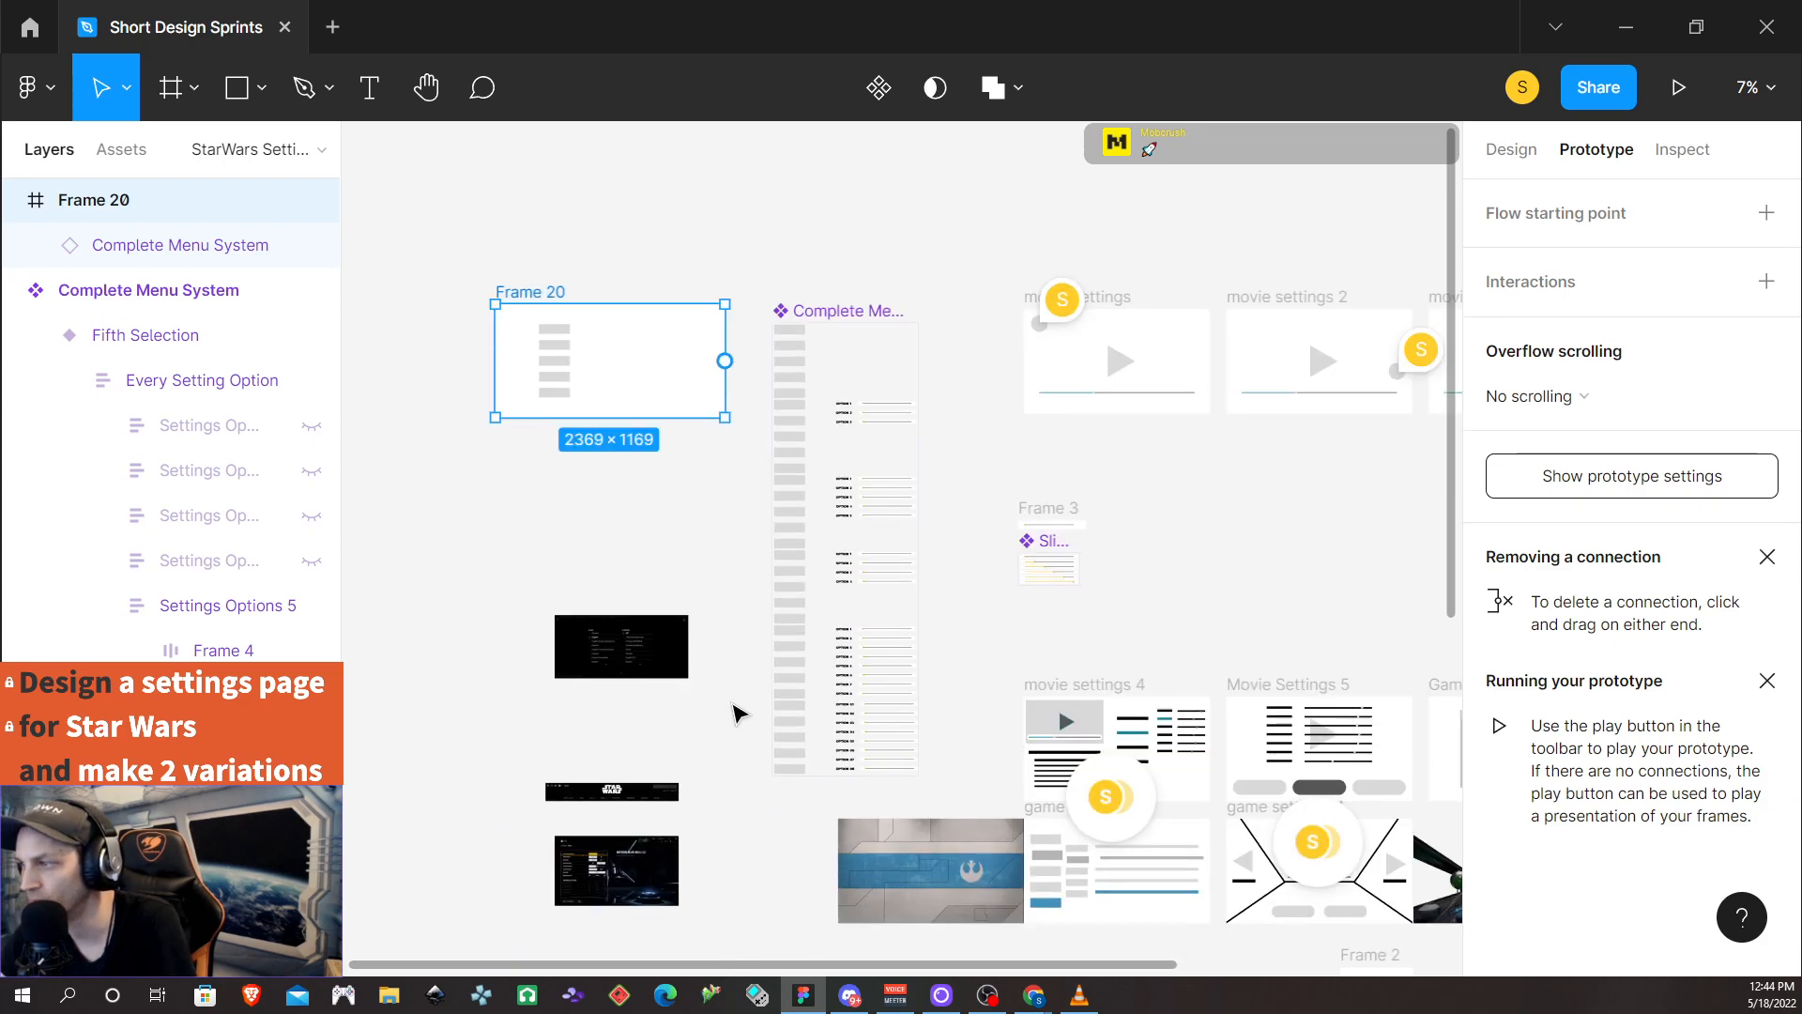
{"action": "scroll", "coordinate": [737, 713], "scroll_direction": "down", "scroll_amount": 2}
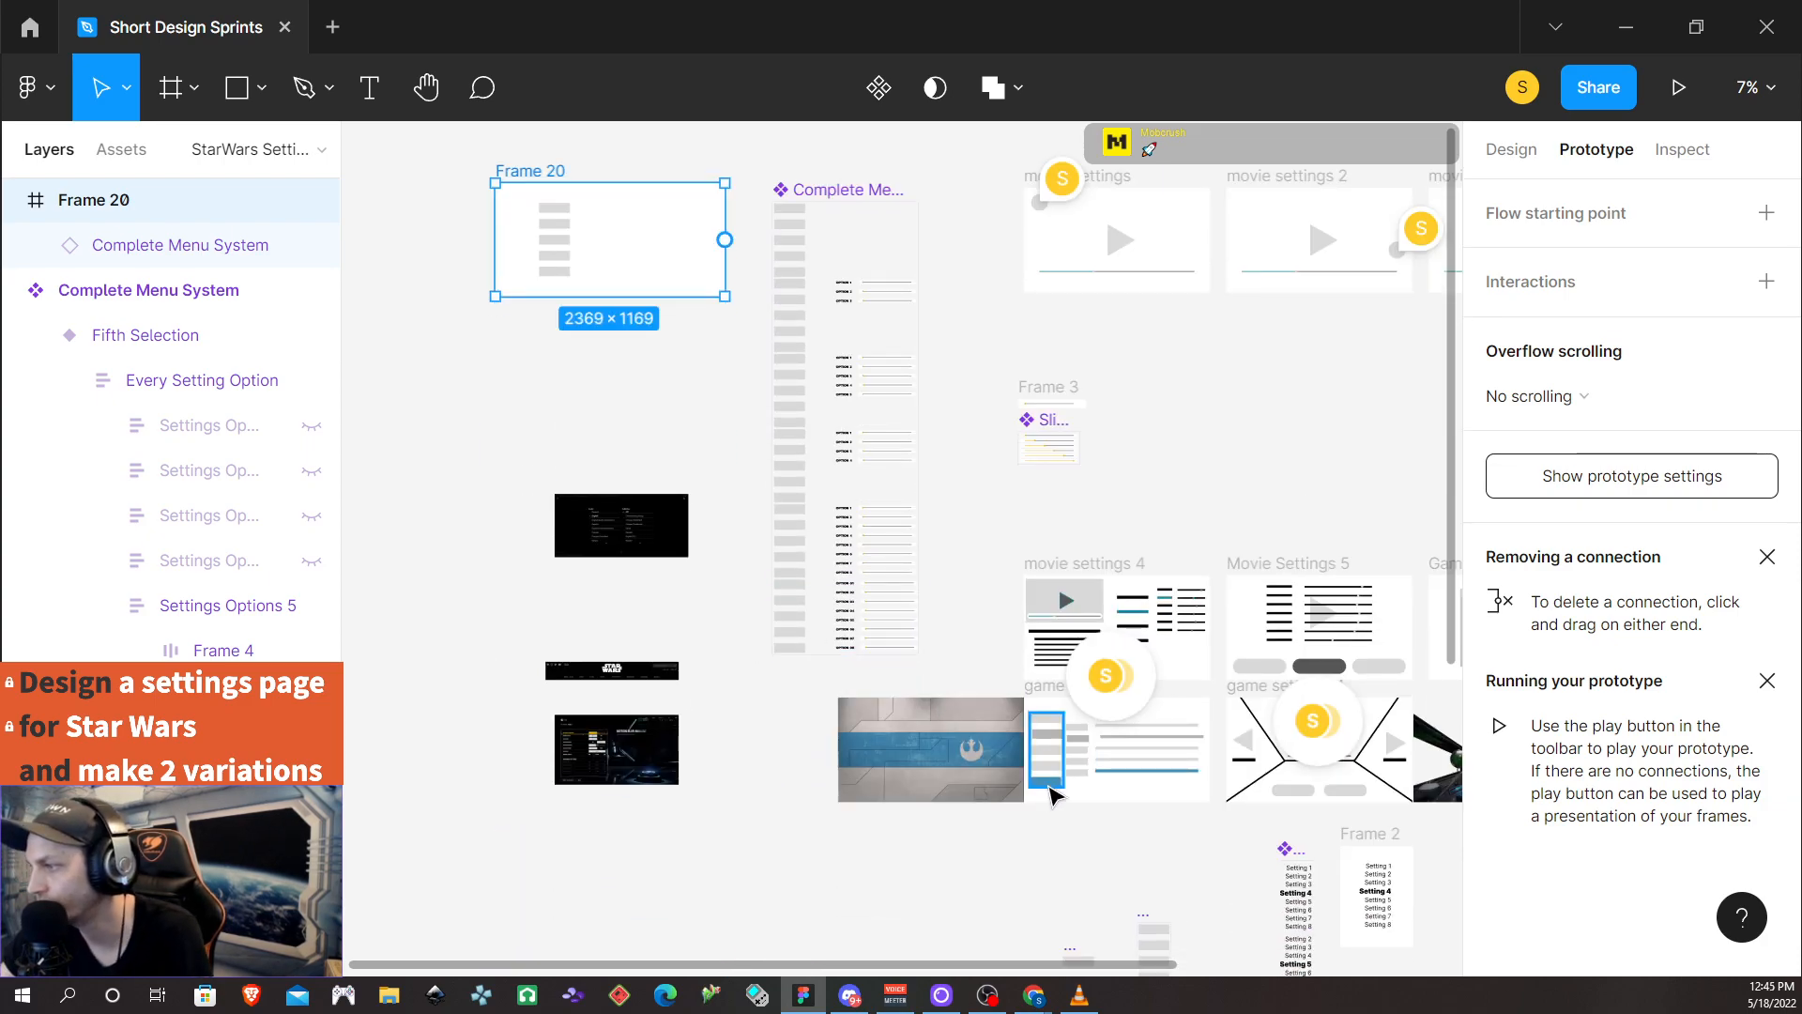
{"action": "left_click", "coordinate": [944, 793]}
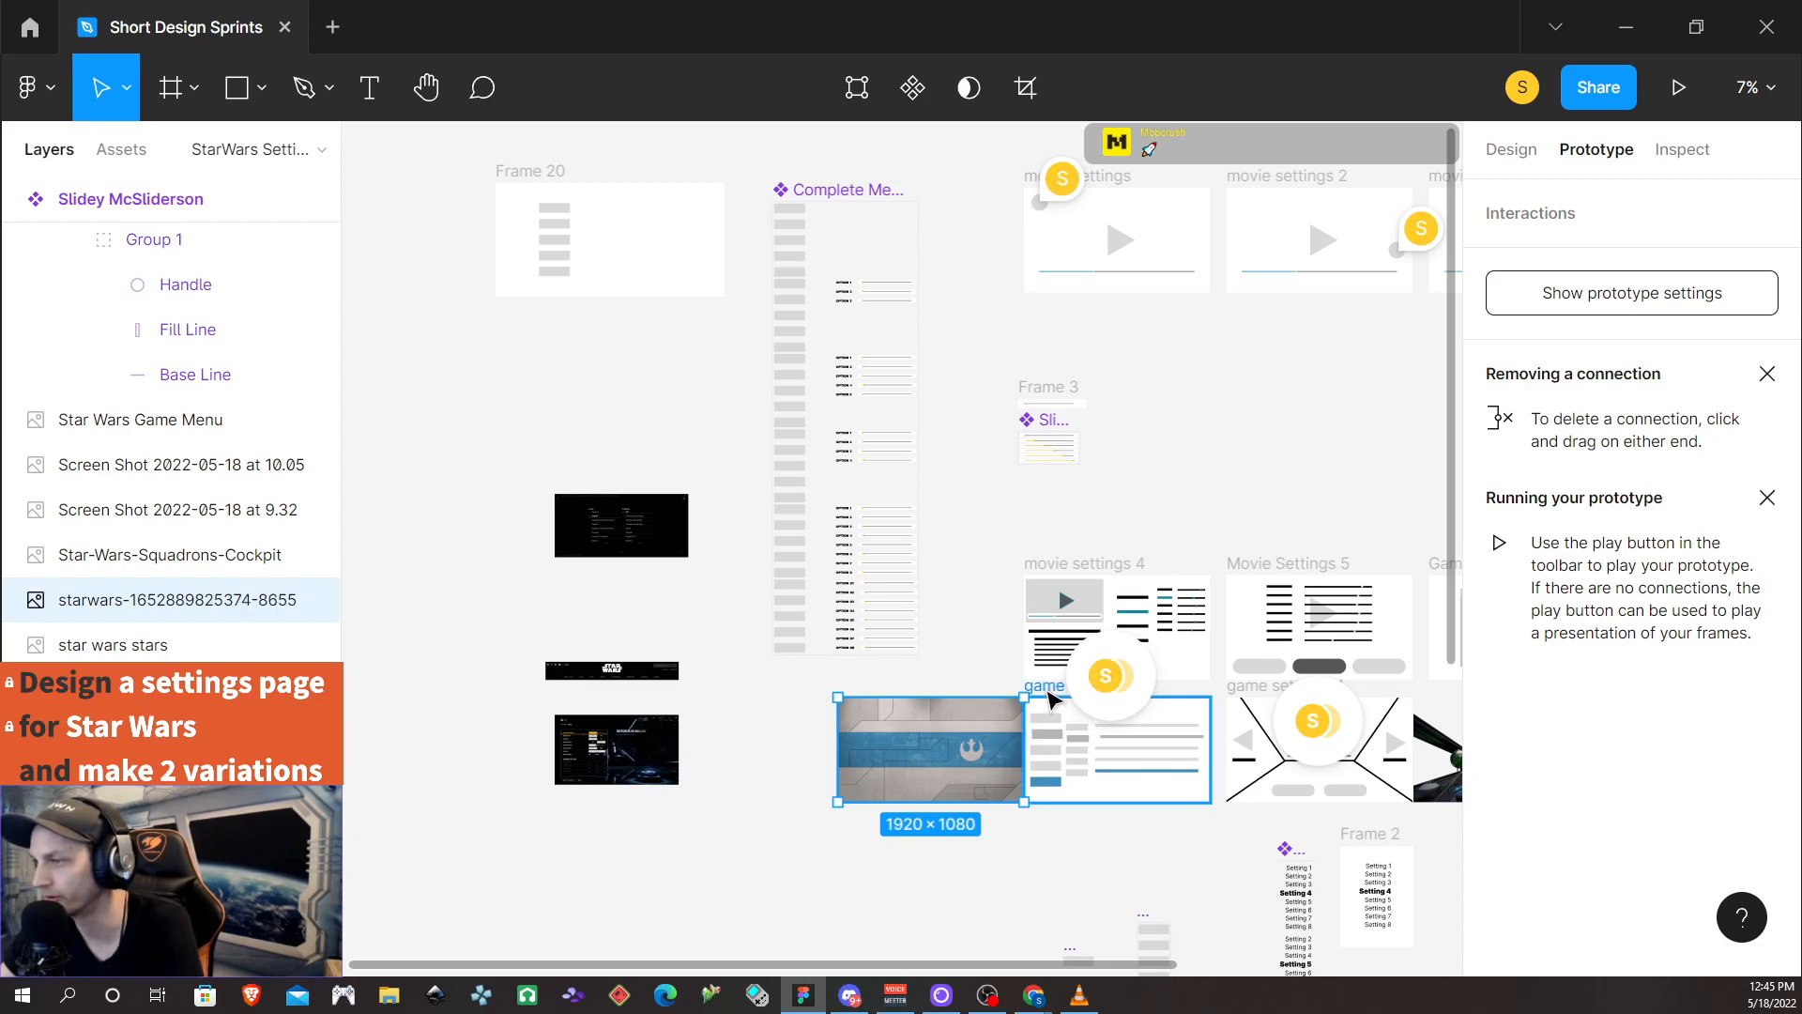
{"action": "left_click", "coordinate": [1051, 696], "text": "shift"}
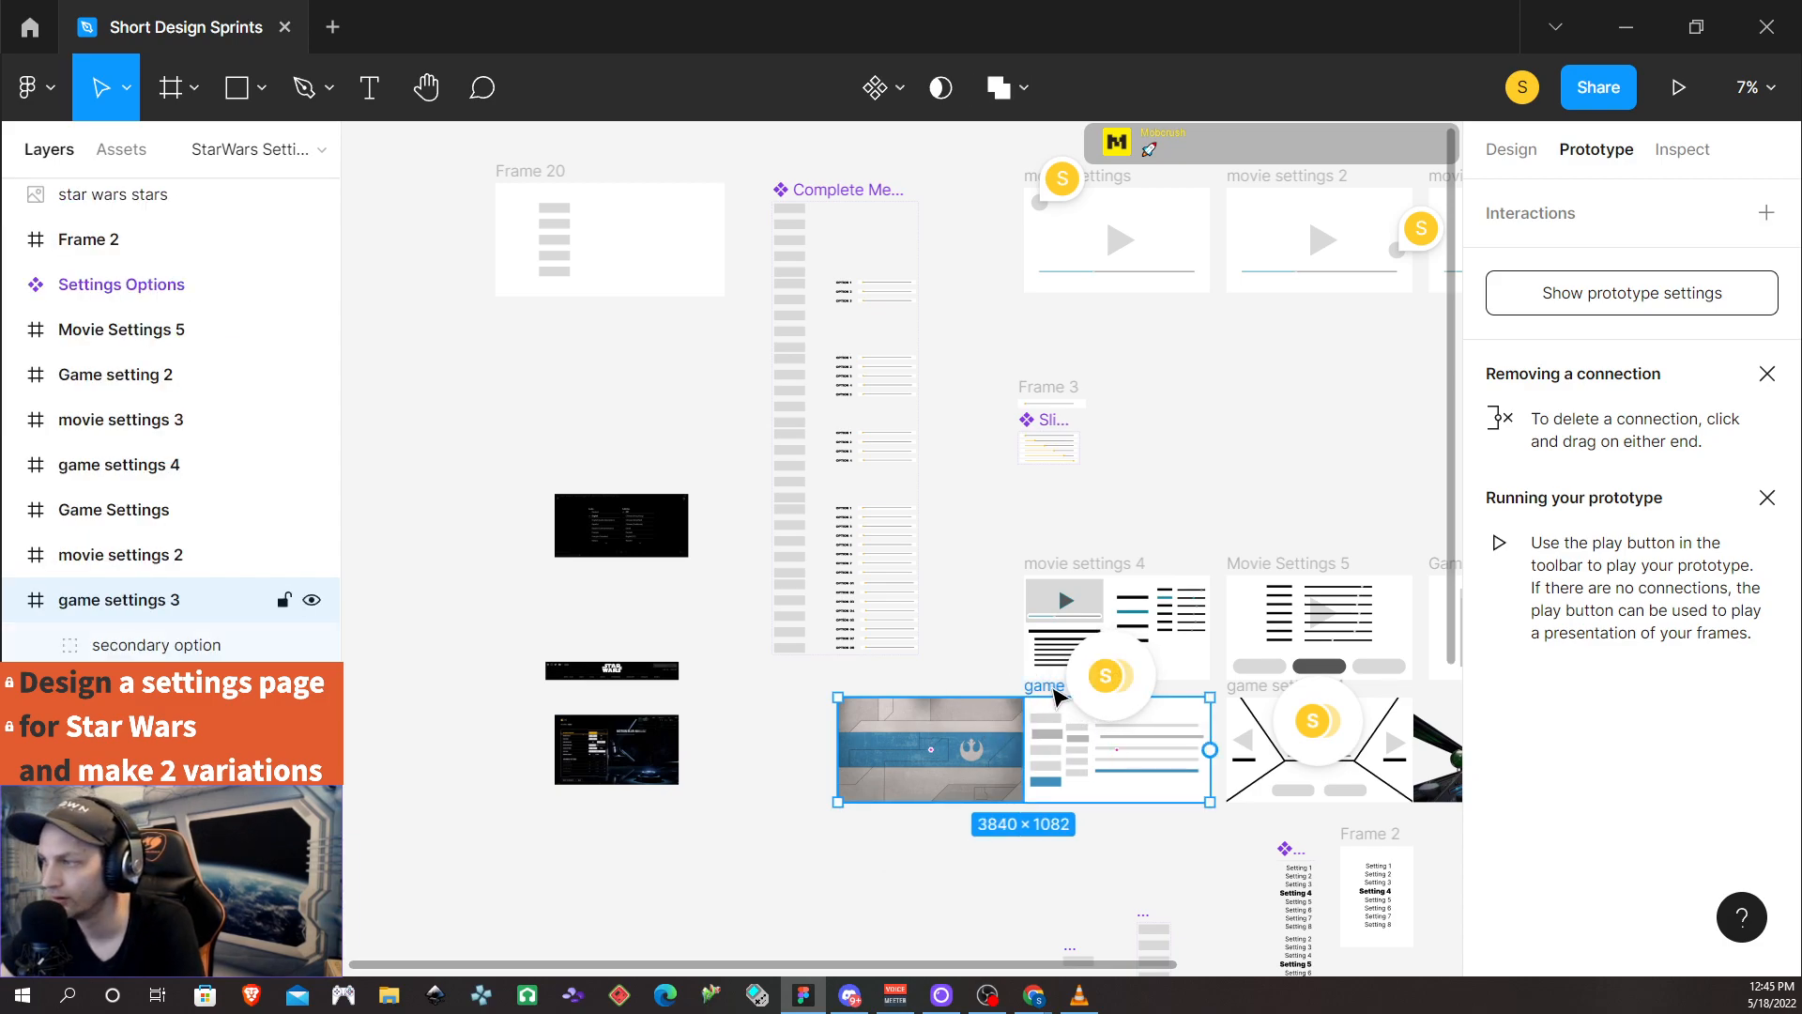
{"action": "left_click_drag", "start_coordinate": [1055, 695], "coordinate": [704, 574]}
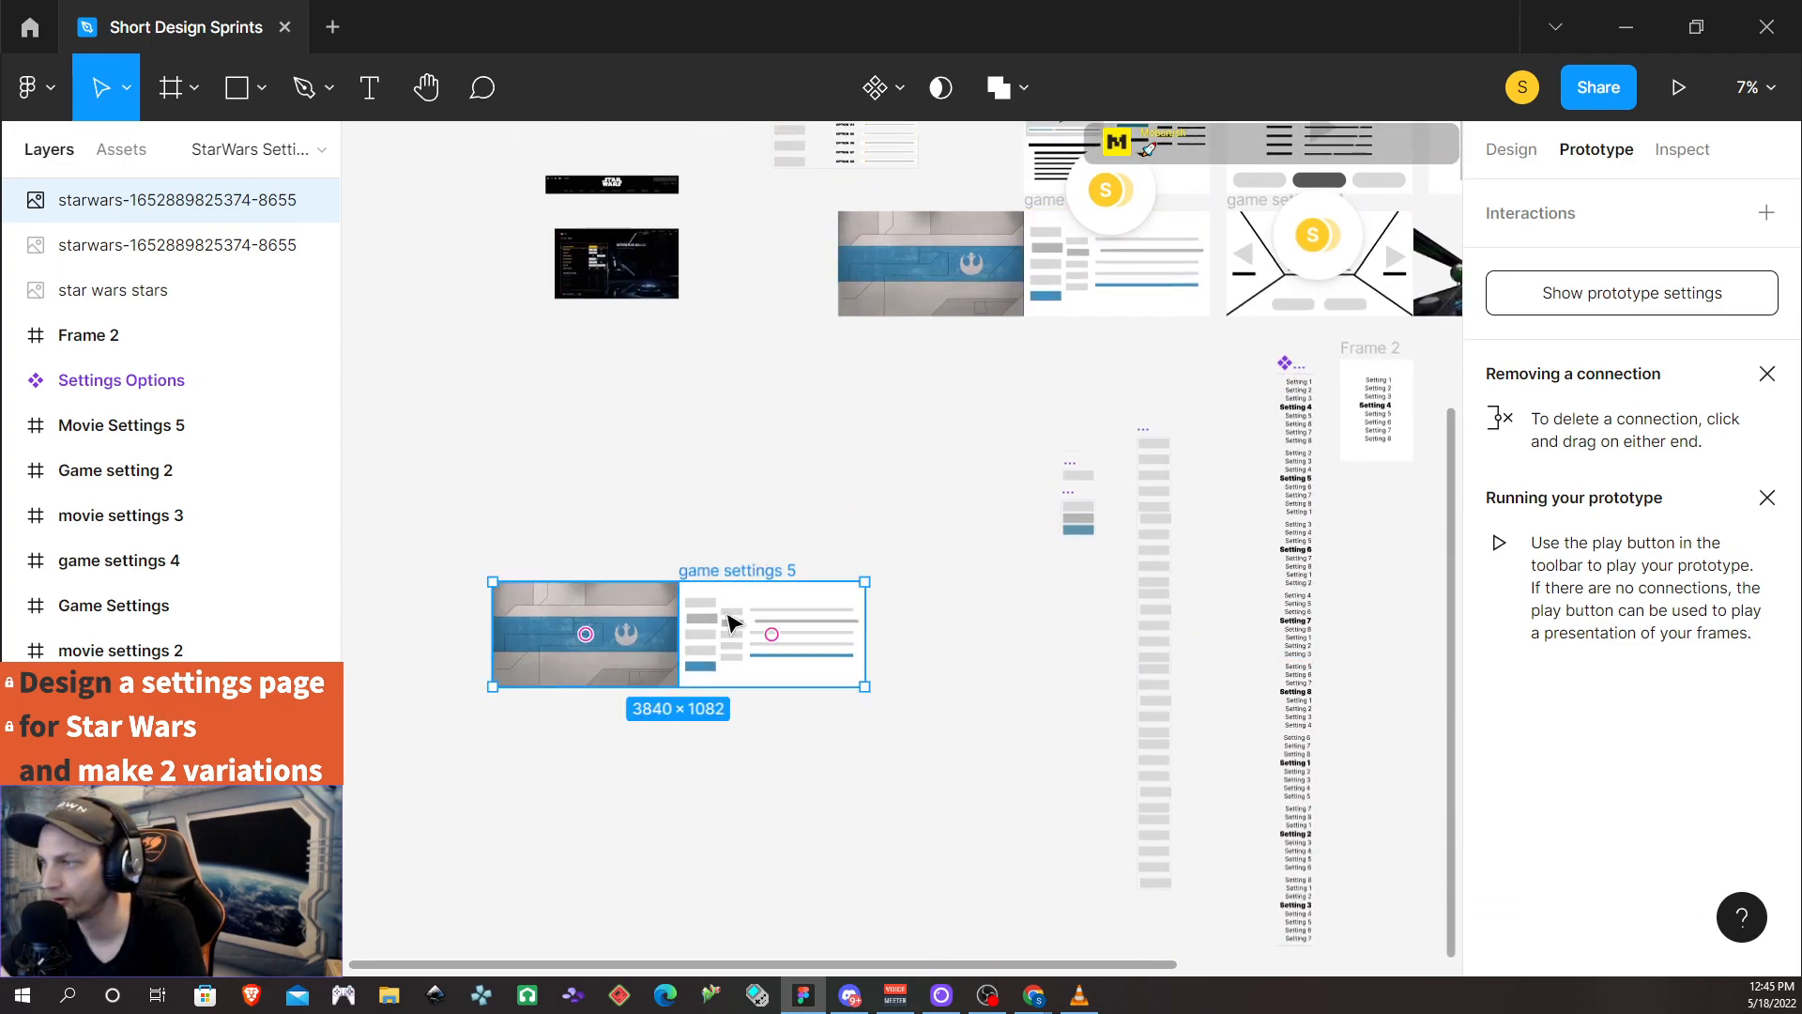
Group the category buttons, sub-option buttons and setting bars in the game settings 5 frame into a single group
{"action": "left_click", "coordinate": [715, 638]}
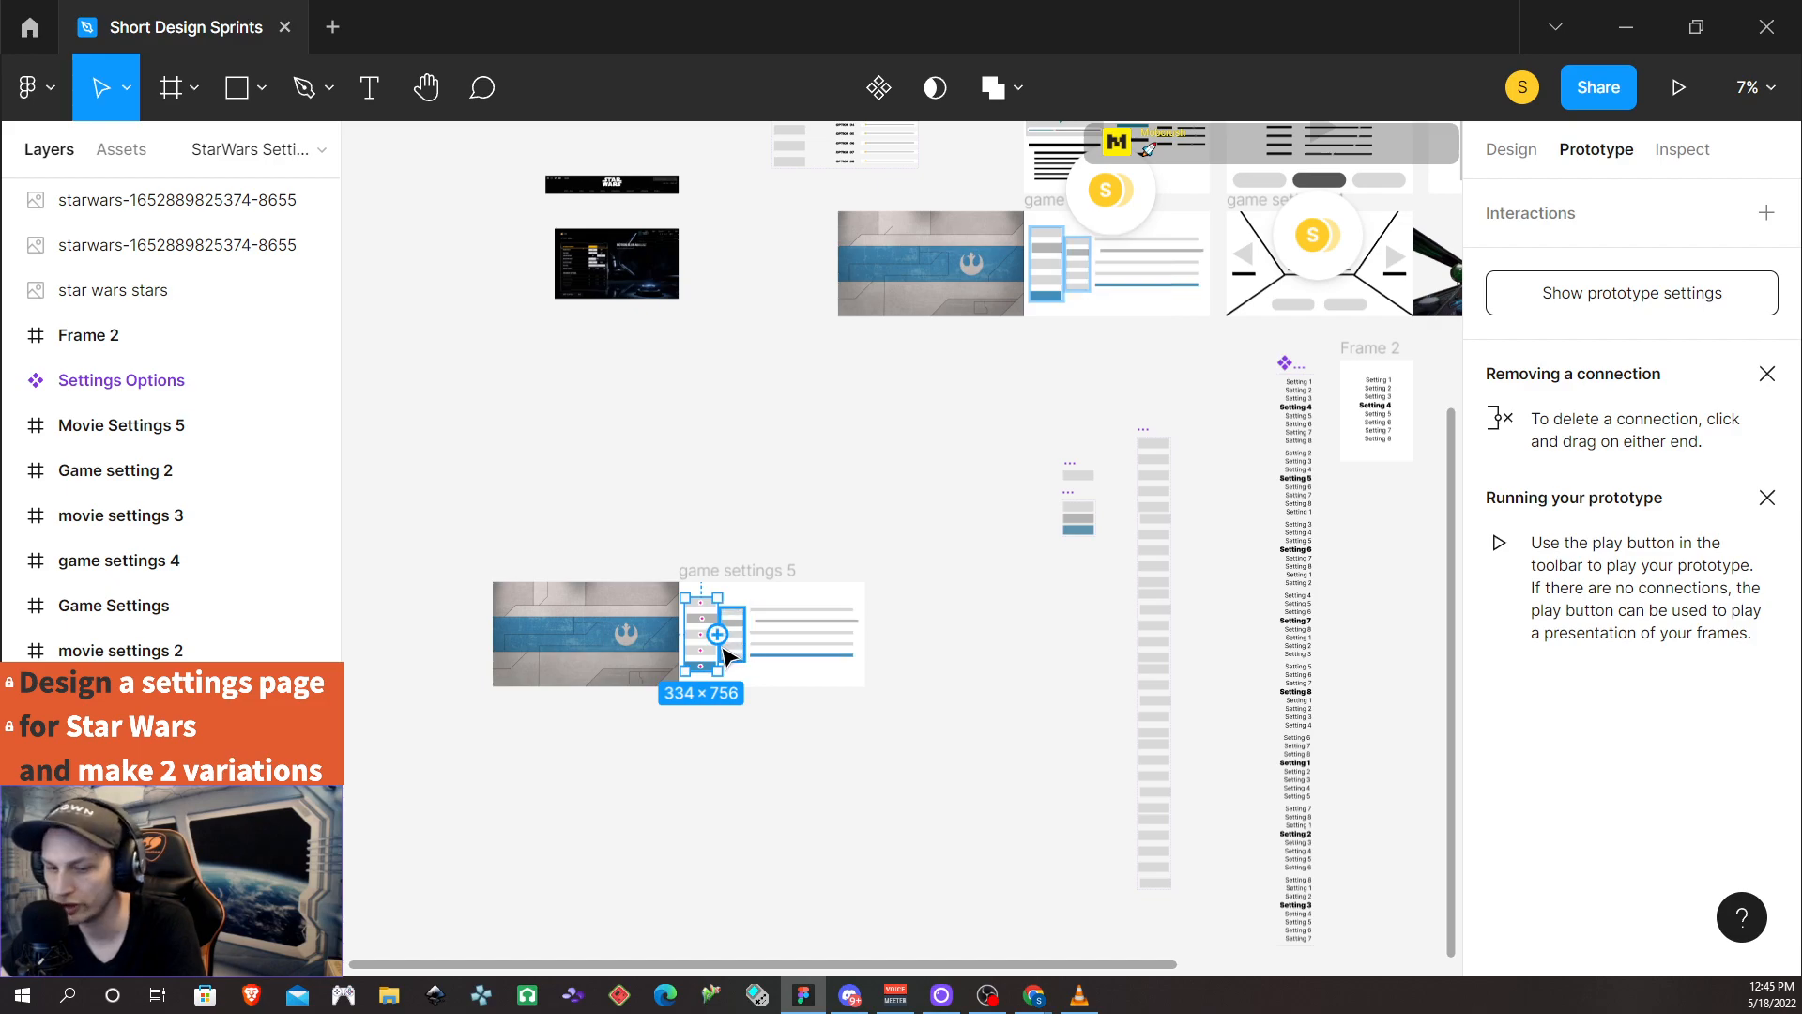
{"action": "scroll", "coordinate": [764, 764], "scroll_direction": "up", "scroll_amount": 5}
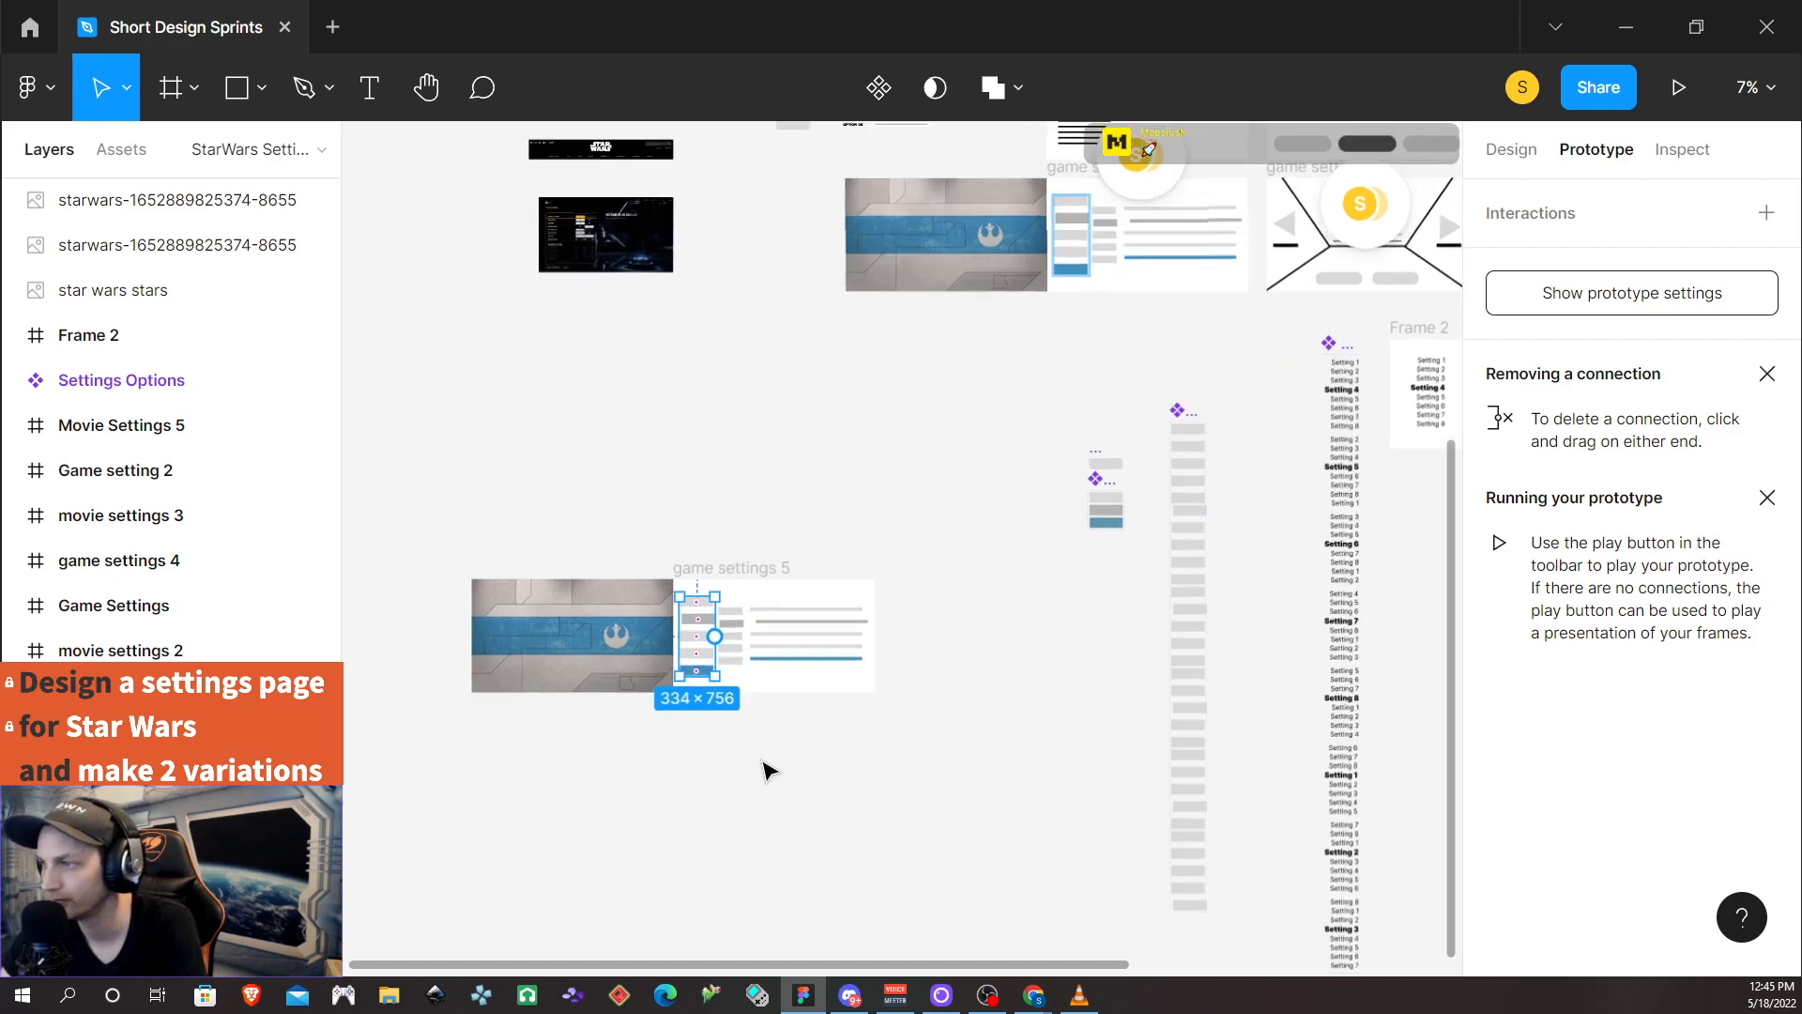
{"action": "left_click", "coordinate": [729, 713]}
{"action": "left_click", "coordinate": [1511, 149]}
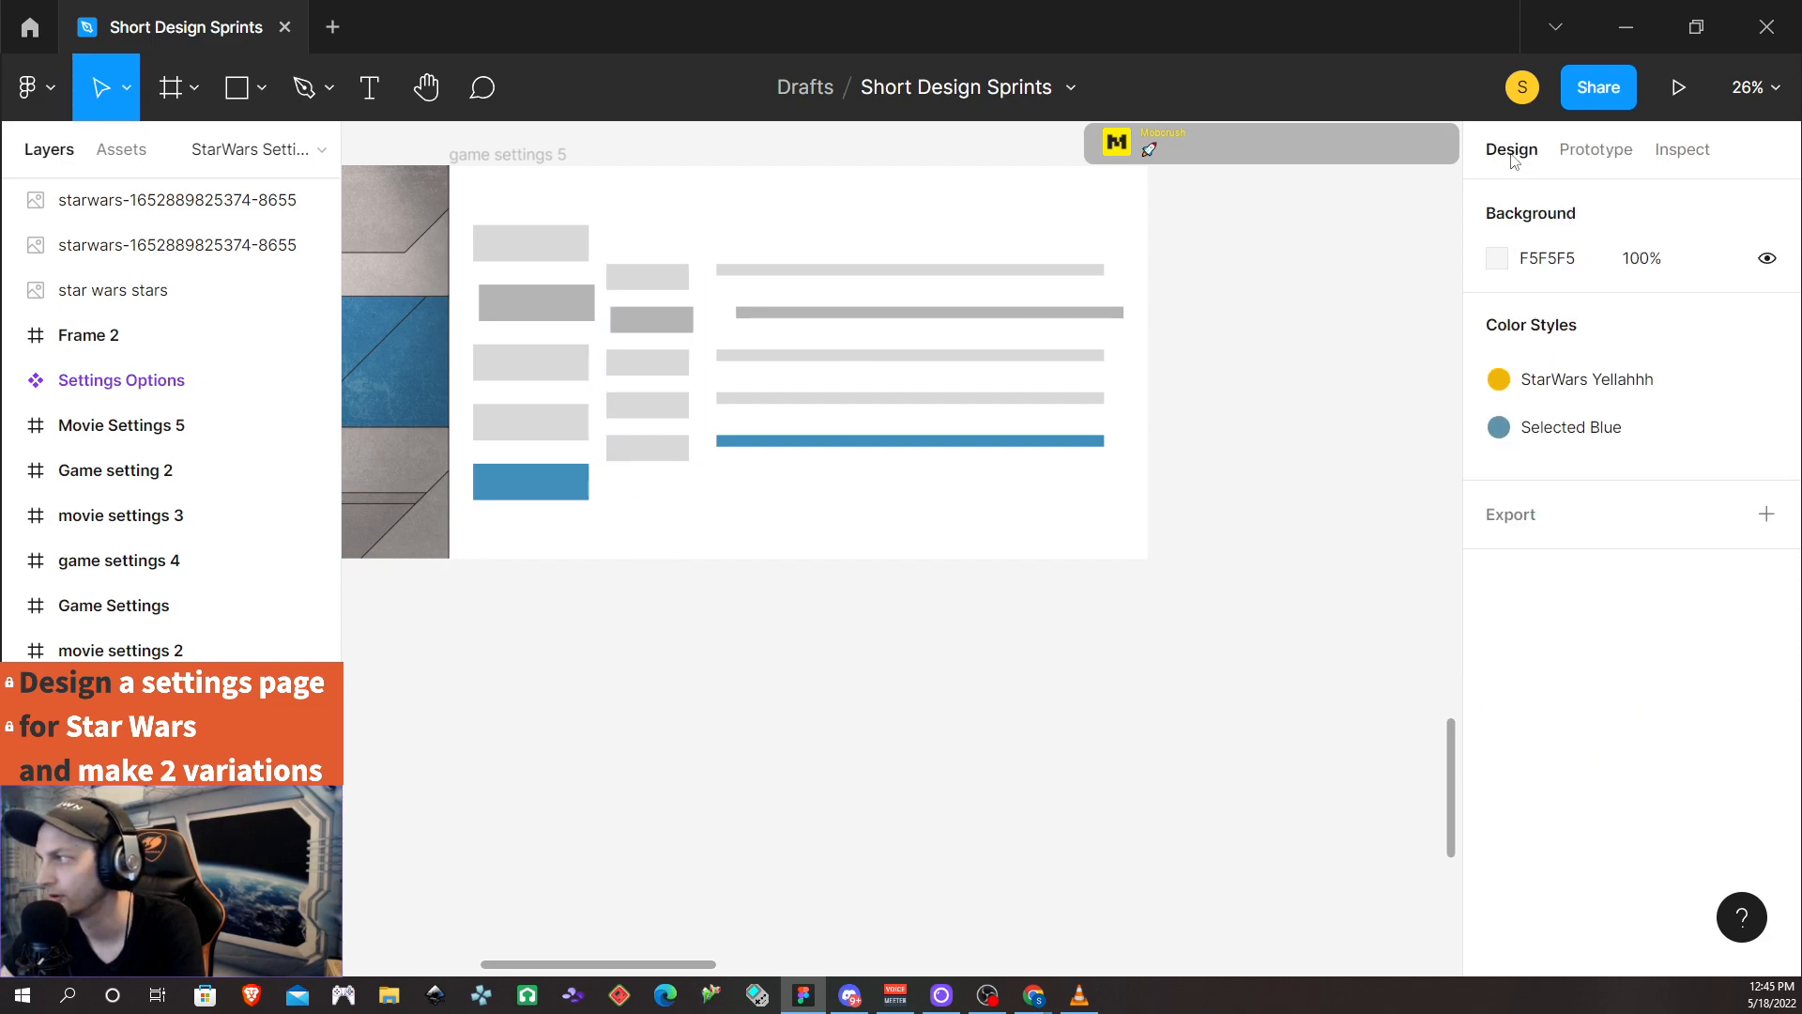
{"action": "left_click", "coordinate": [542, 333]}
{"action": "left_click", "coordinate": [671, 347], "text": "shift"}
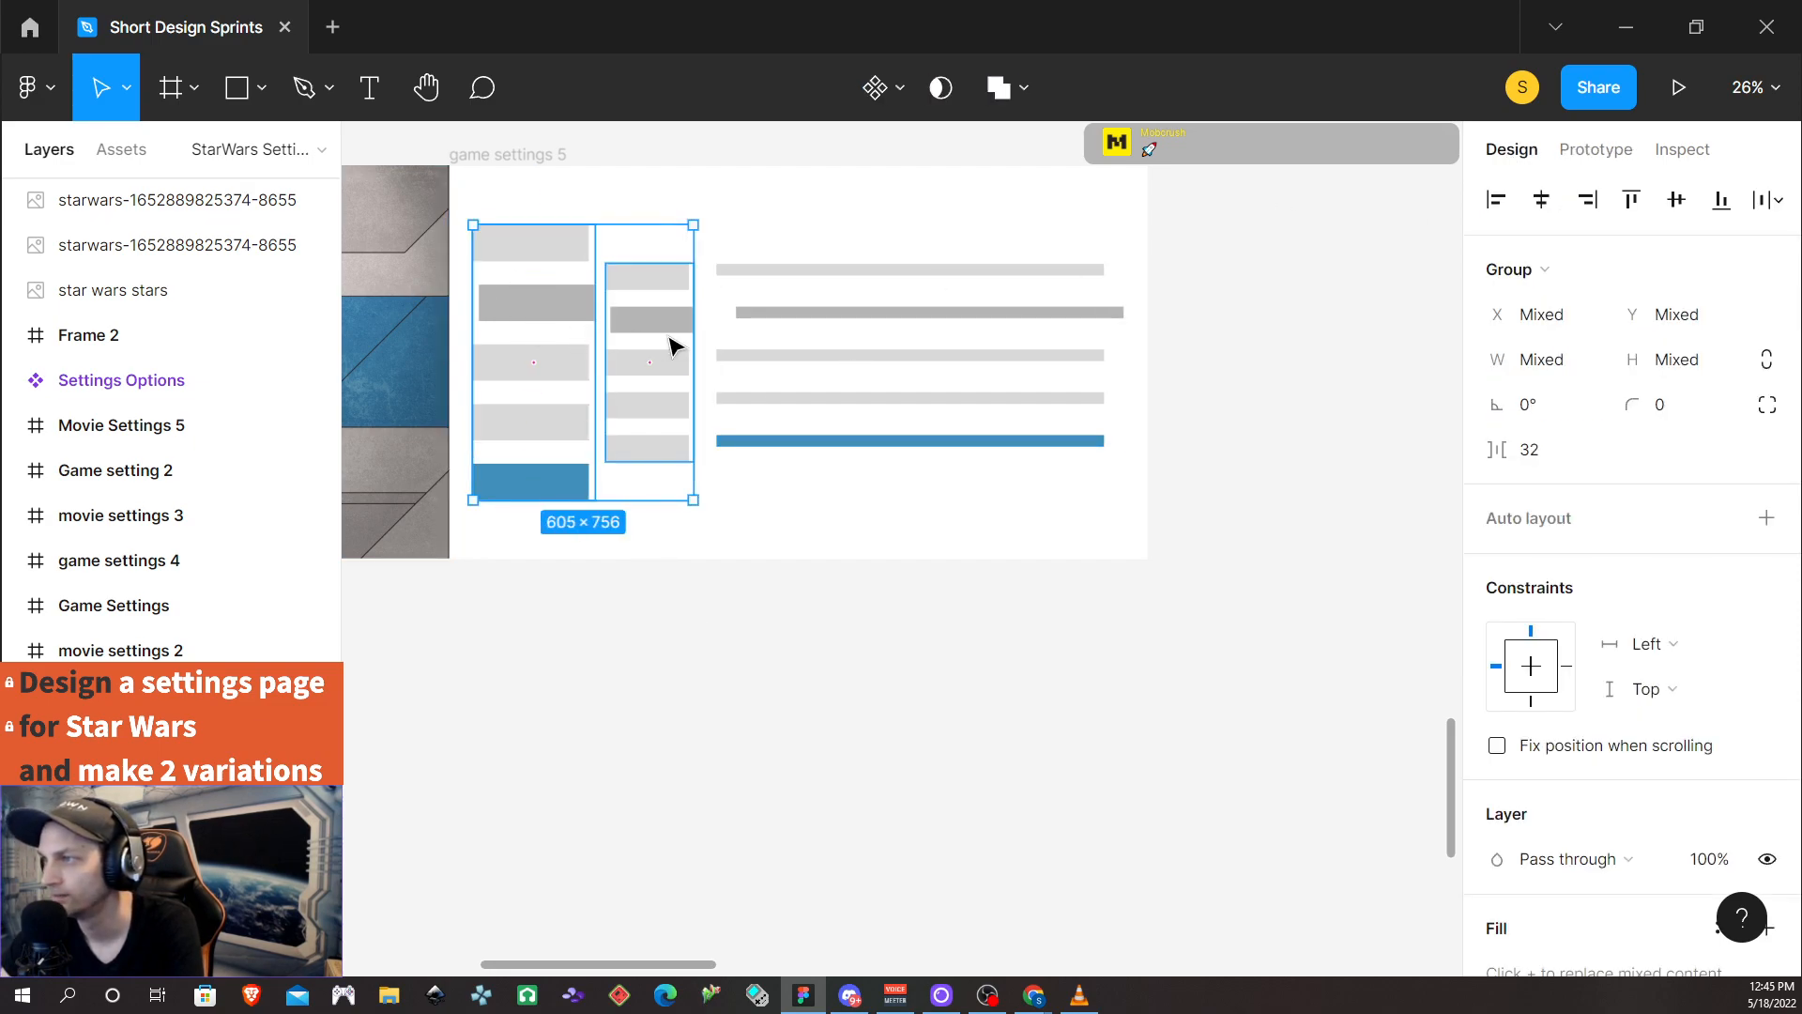
{"action": "left_click", "coordinate": [856, 315], "text": "shift"}
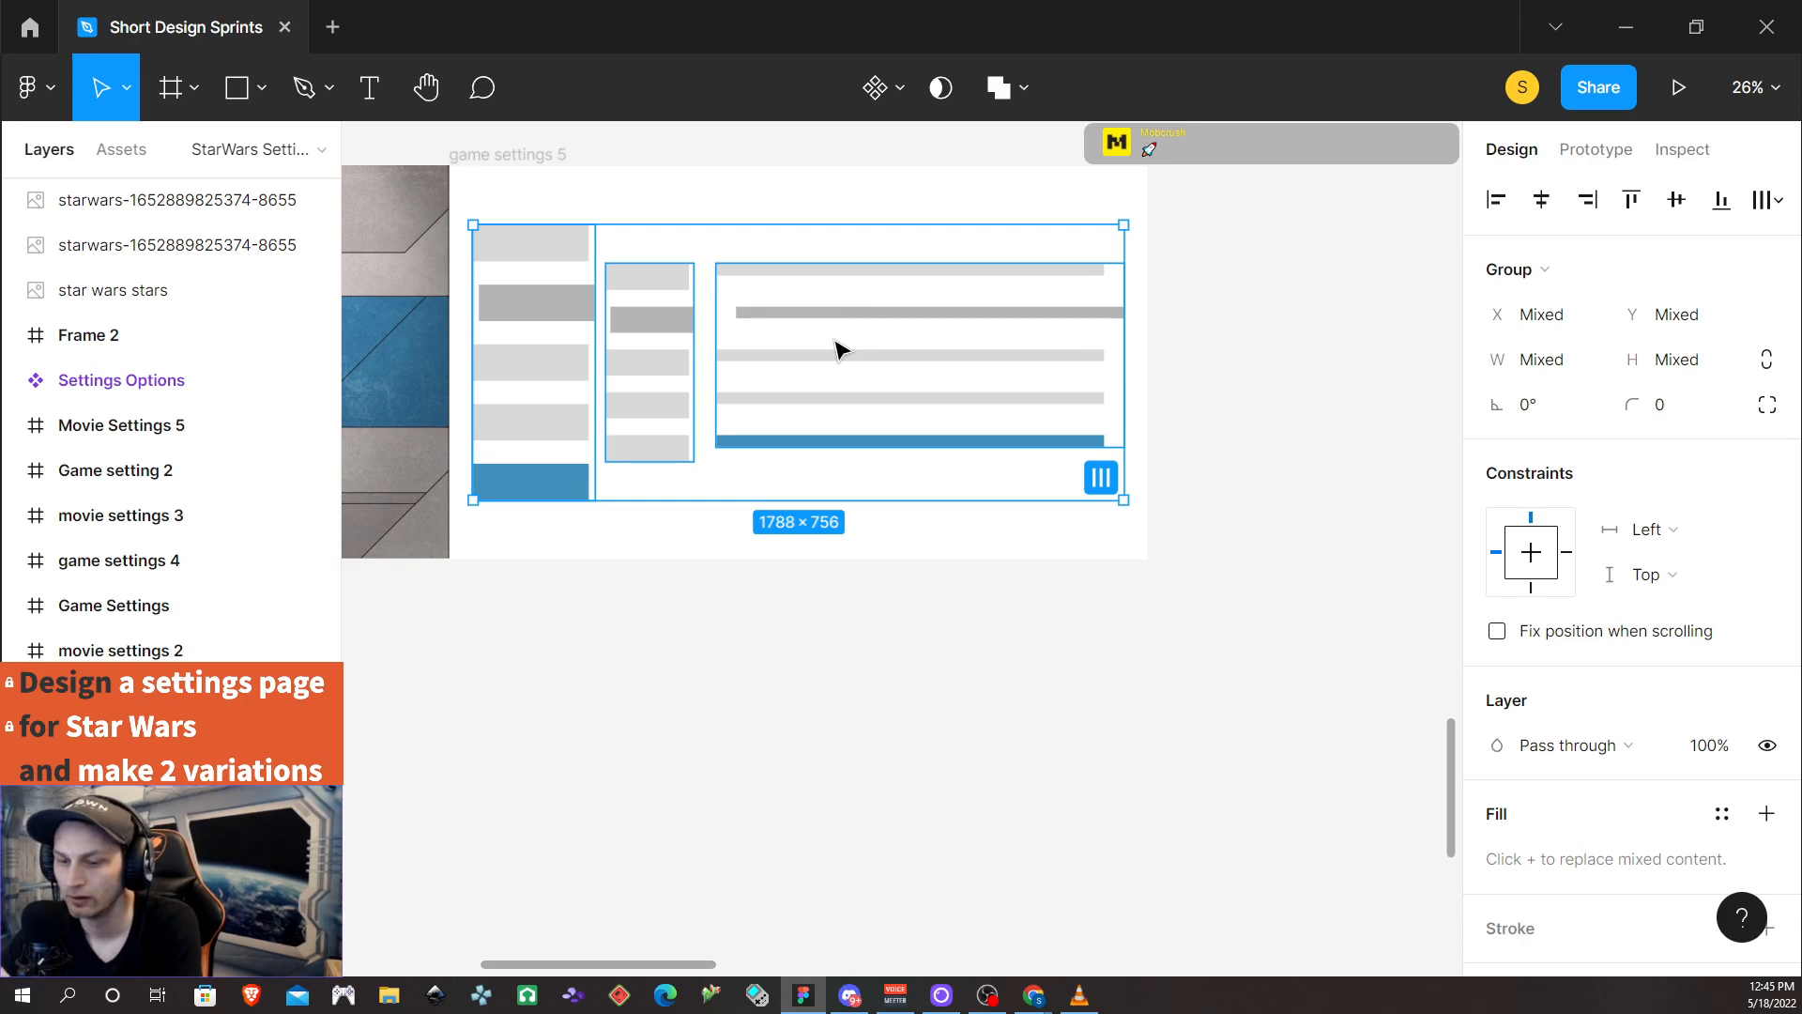
{"action": "key", "text": "ctrl+g"}
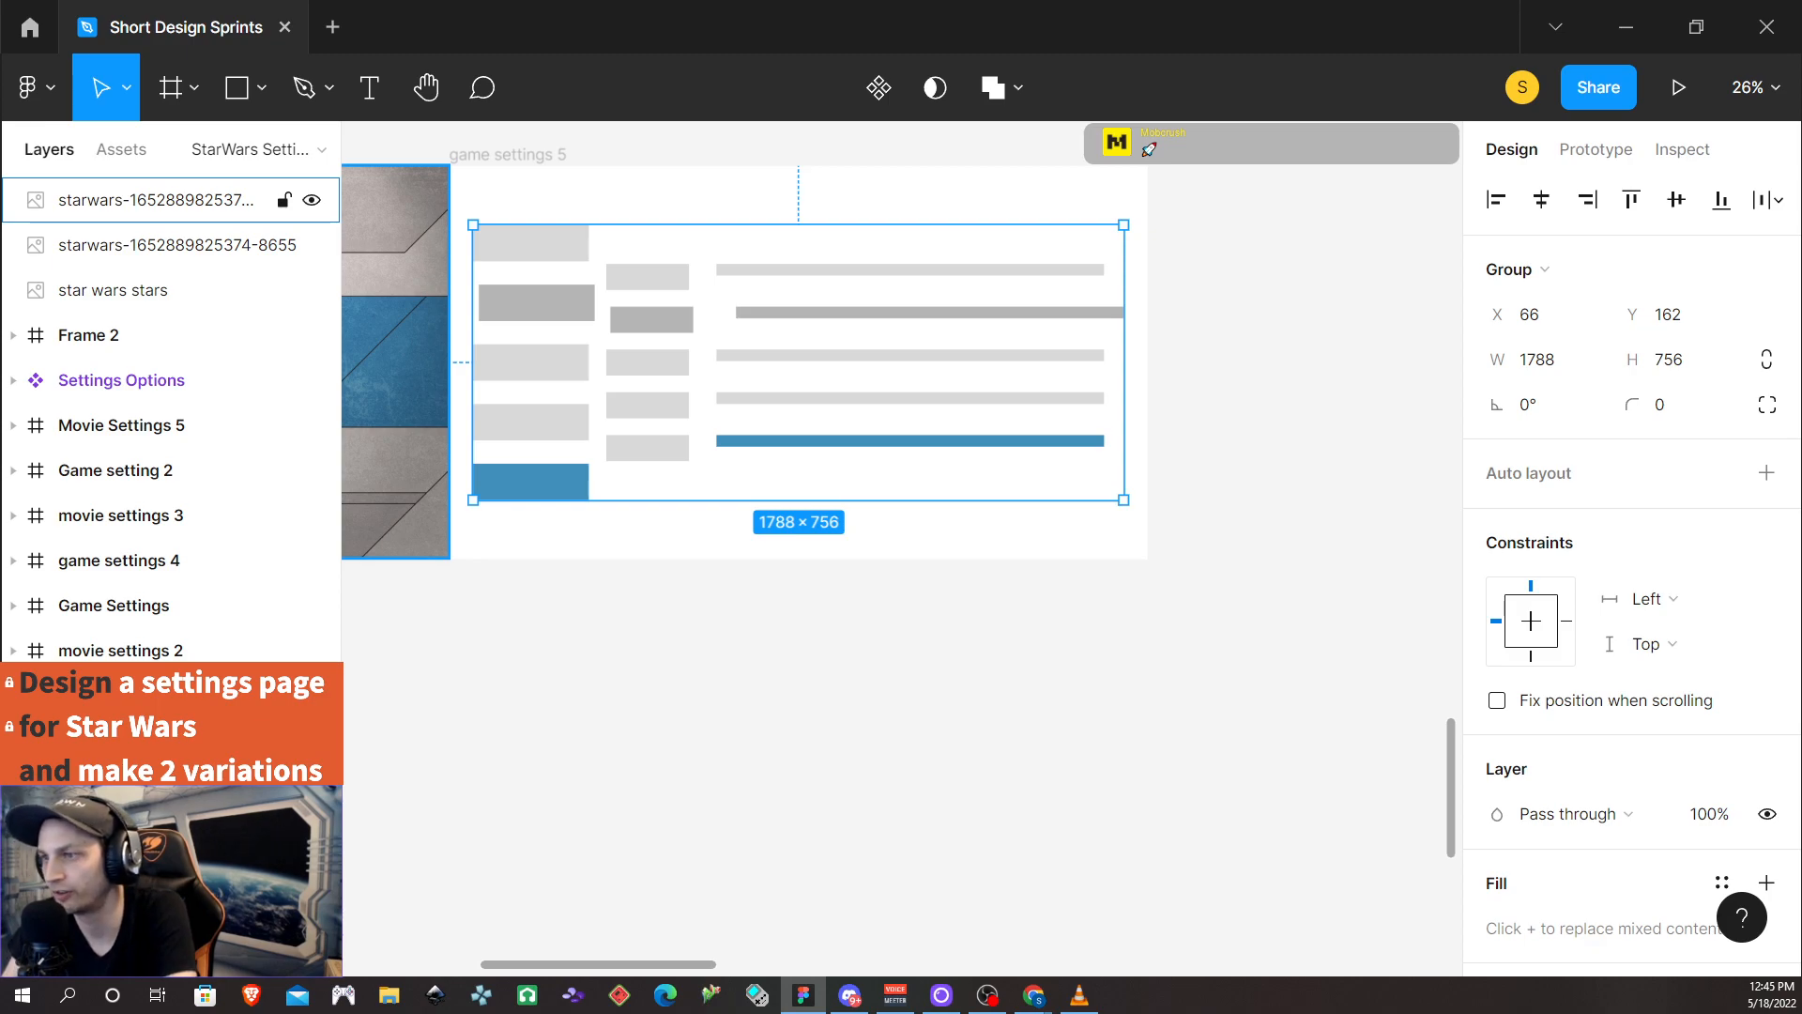
{"action": "left_click", "coordinate": [1206, 651]}
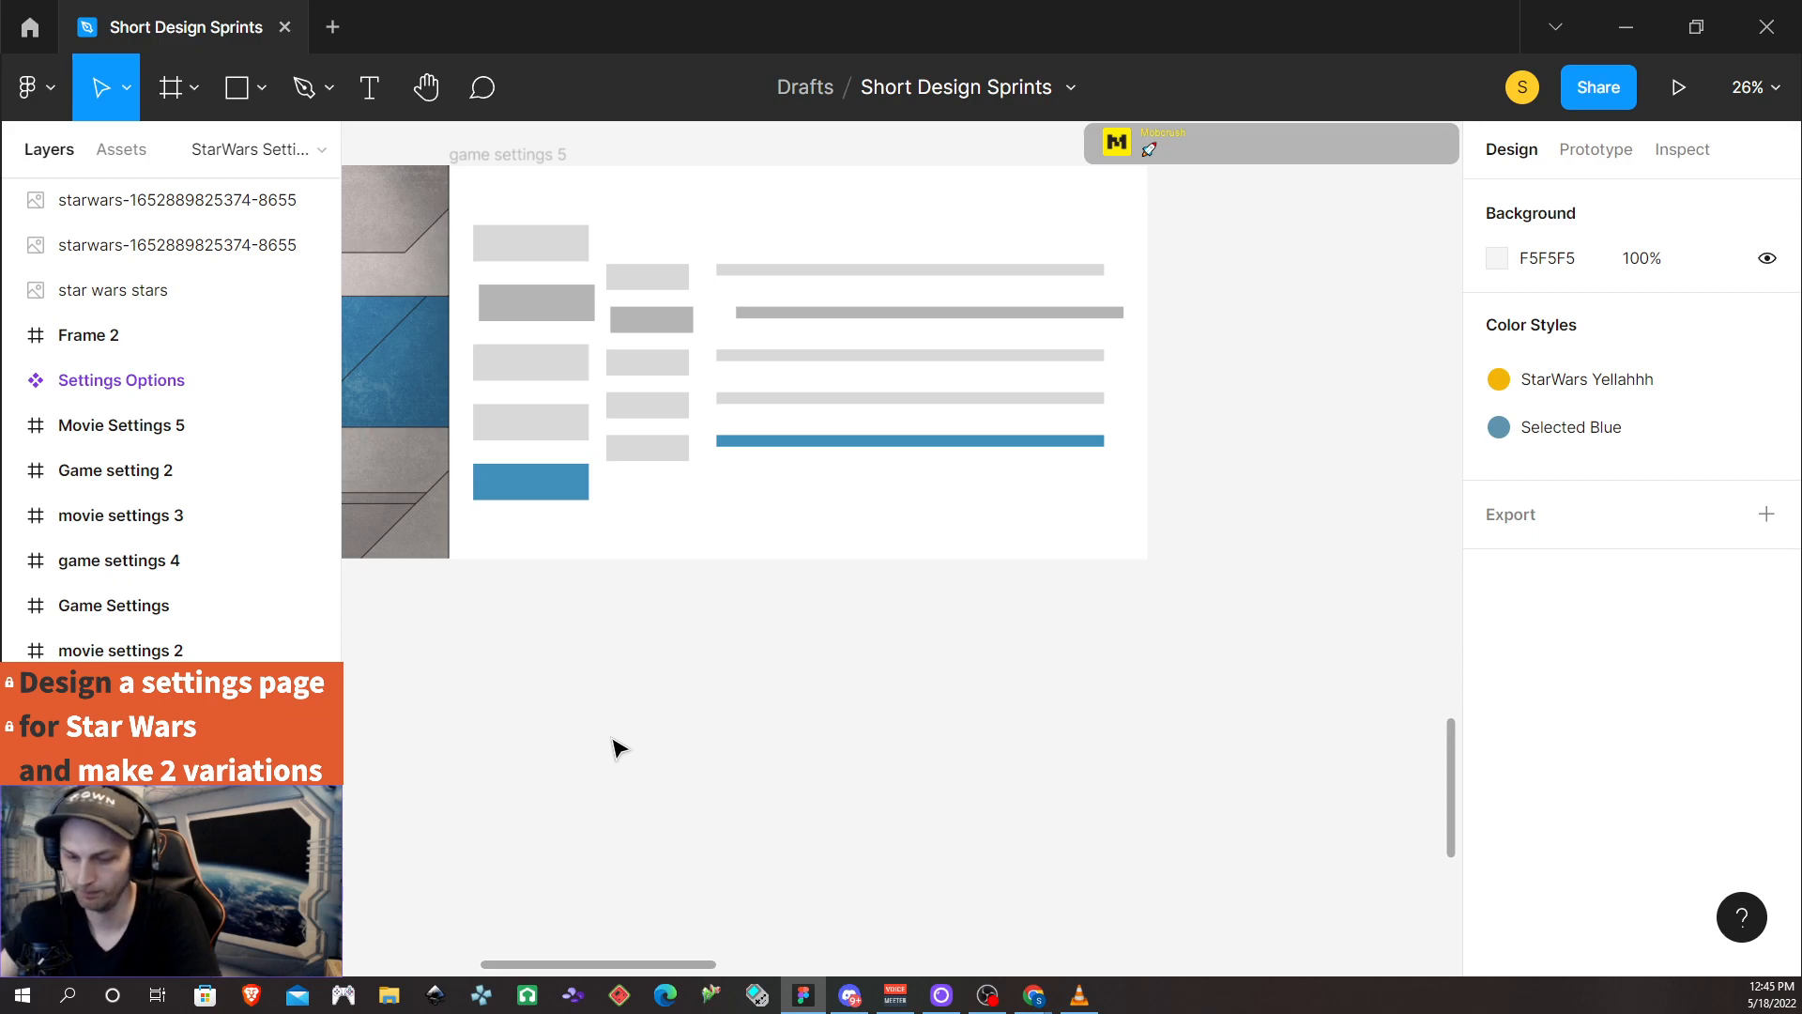
Move the duplicated Star Wars background image away from the game settings 5 frame, leaving a small gap and keeping their edges level
{"action": "scroll", "coordinate": [619, 745], "scroll_direction": "up", "scroll_amount": 1}
{"action": "scroll", "coordinate": [620, 744], "scroll_direction": "down", "scroll_amount": 1}
{"action": "scroll", "coordinate": [620, 745], "scroll_direction": "left", "scroll_amount": 1}
{"action": "scroll", "coordinate": [621, 751], "scroll_direction": "left", "scroll_amount": 5}
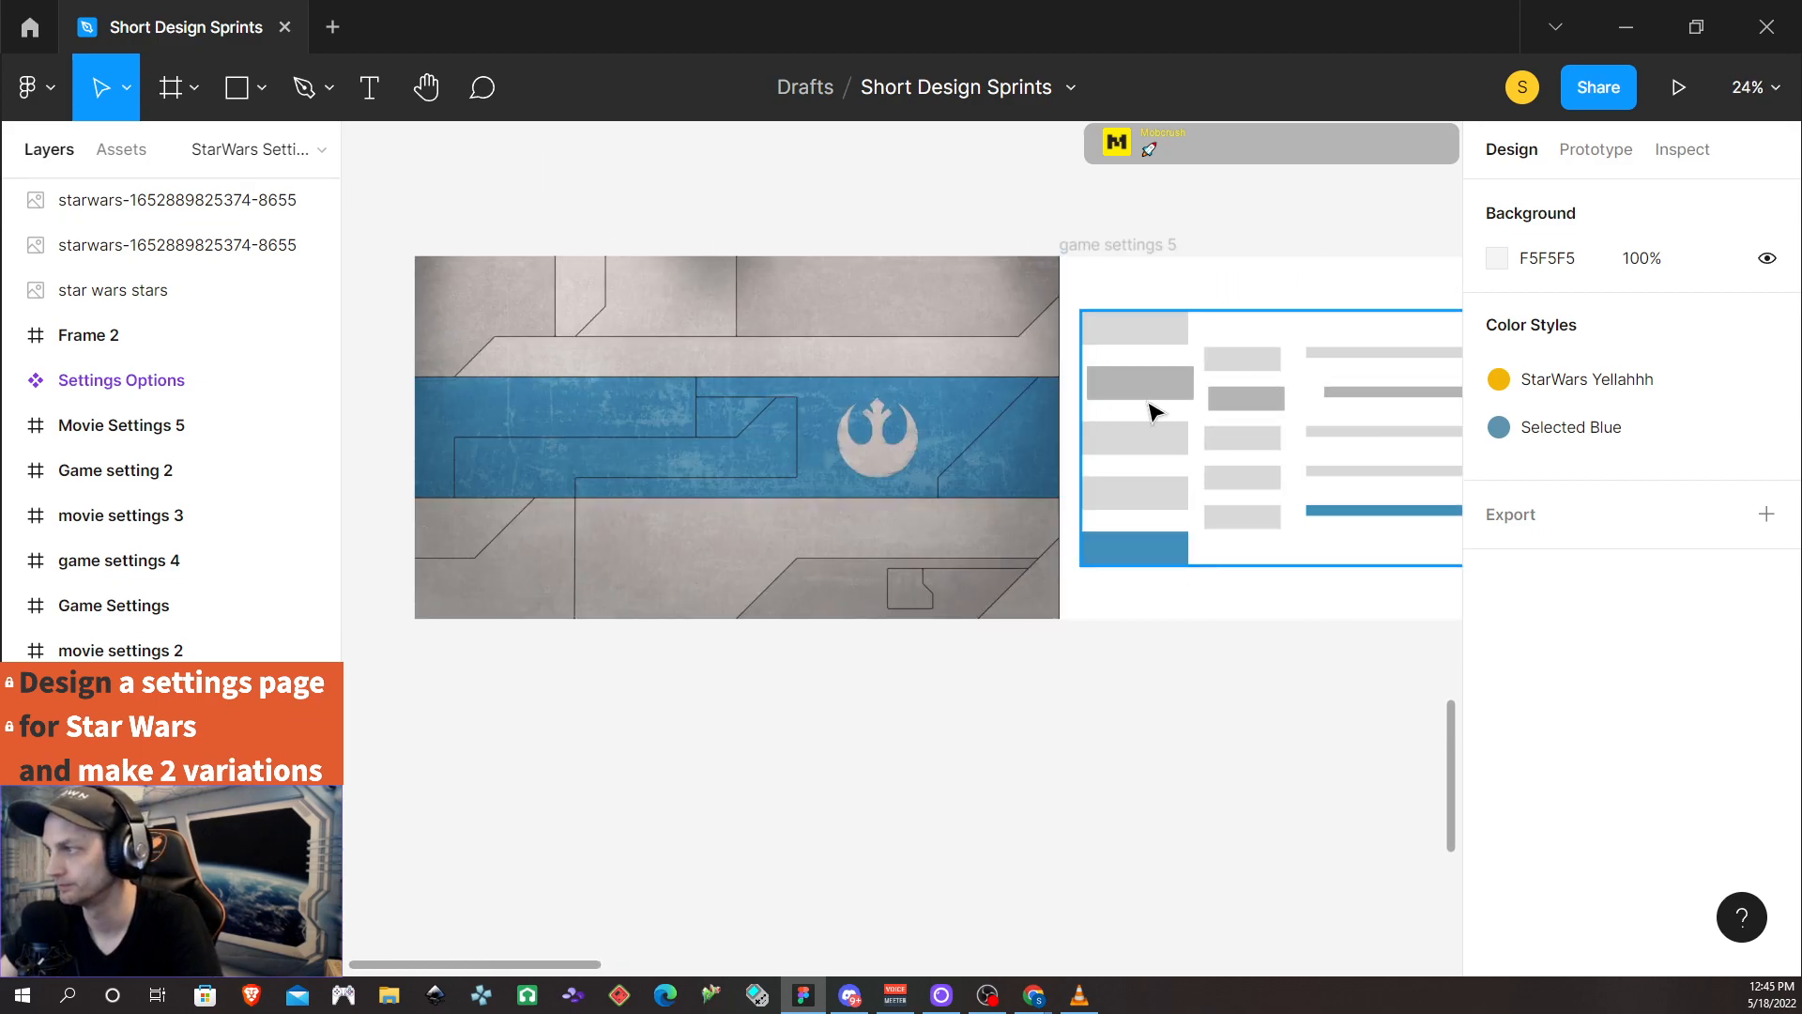
{"action": "left_click_drag", "start_coordinate": [589, 301], "coordinate": [538, 299]}
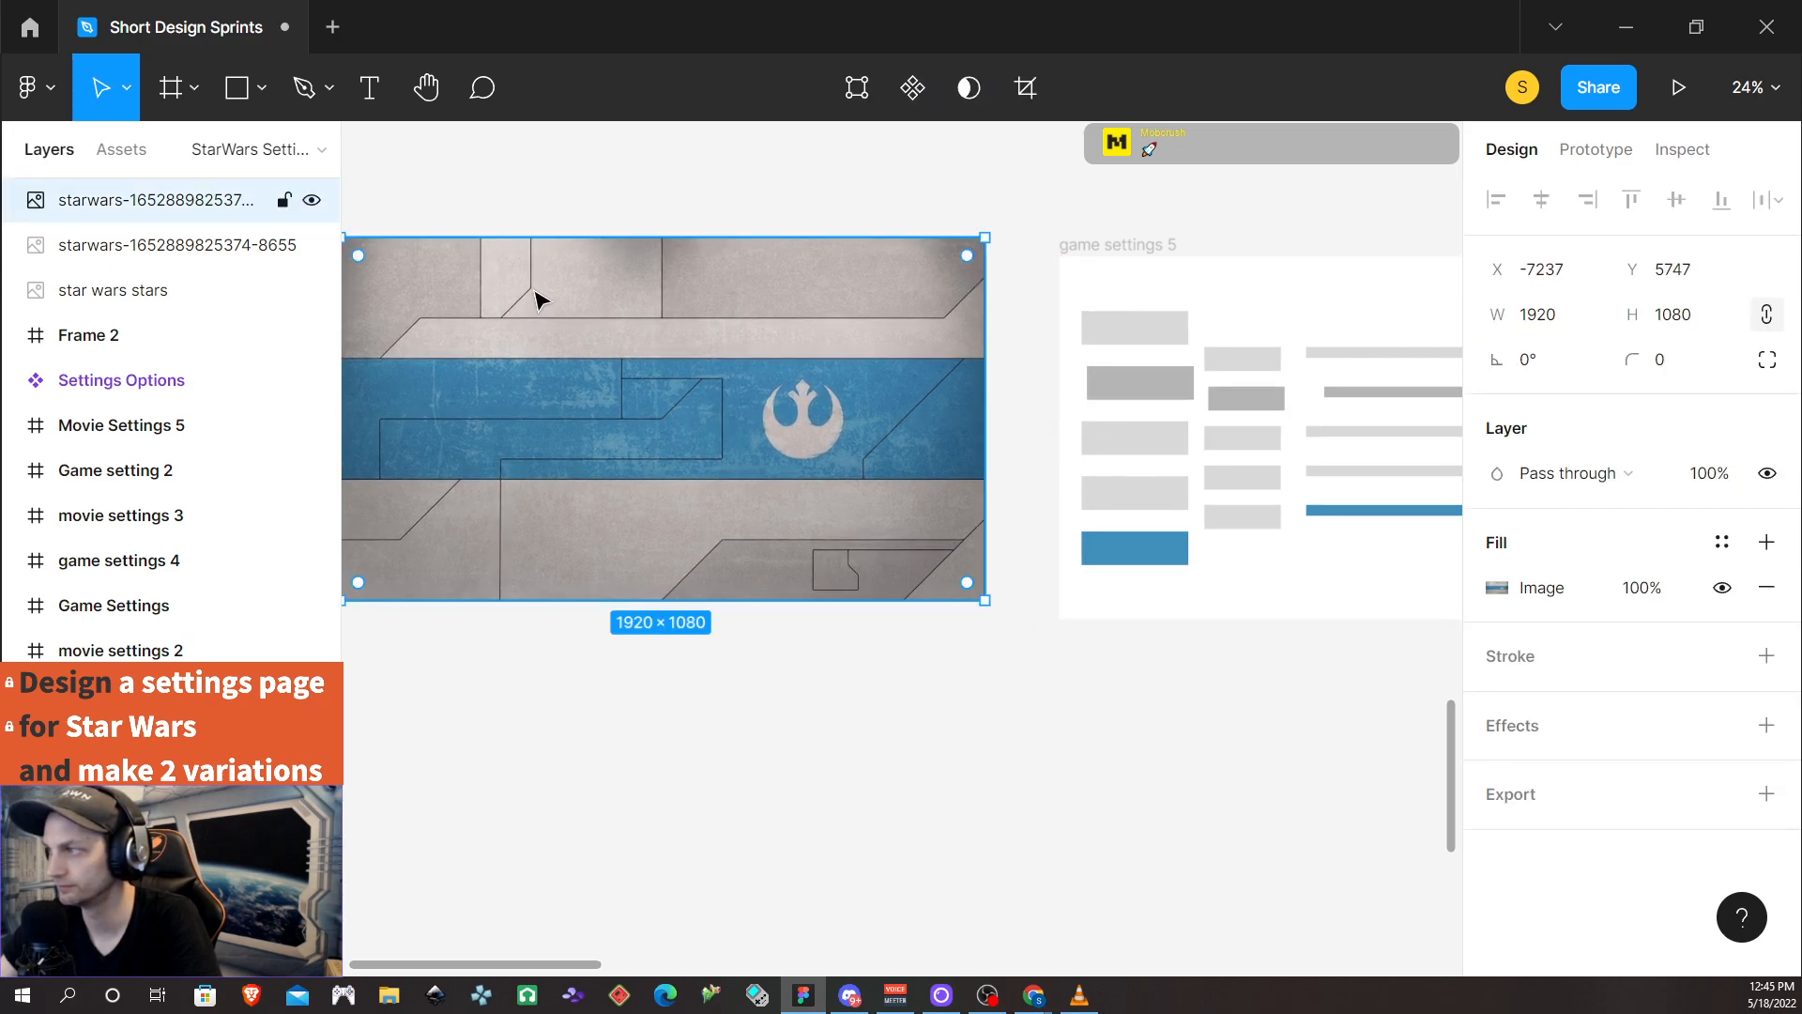
{"action": "left_click_drag", "start_coordinate": [592, 378], "coordinate": [604, 398]}
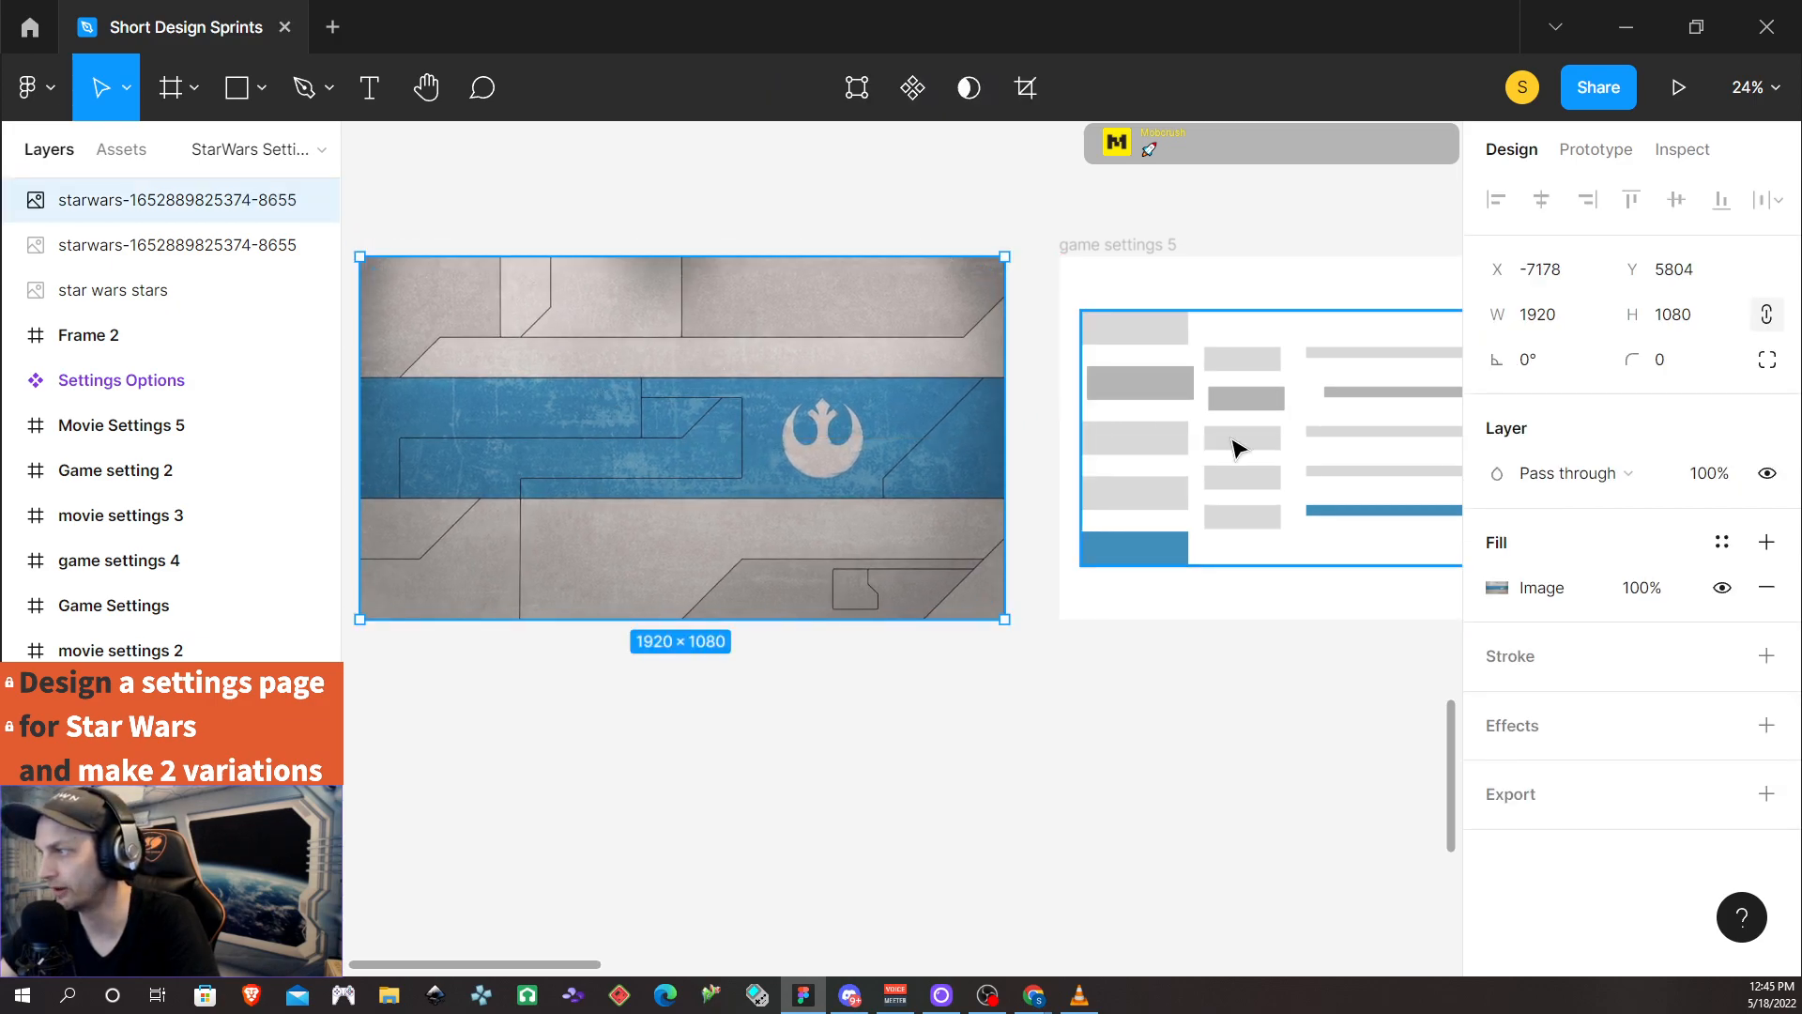
Move the grouped wireframe elements out of the game settings 5 frame and shift the background image down to uncover them
{"action": "left_click", "coordinate": [1183, 442]}
{"action": "left_click_drag", "start_coordinate": [1183, 442], "coordinate": [538, 427]}
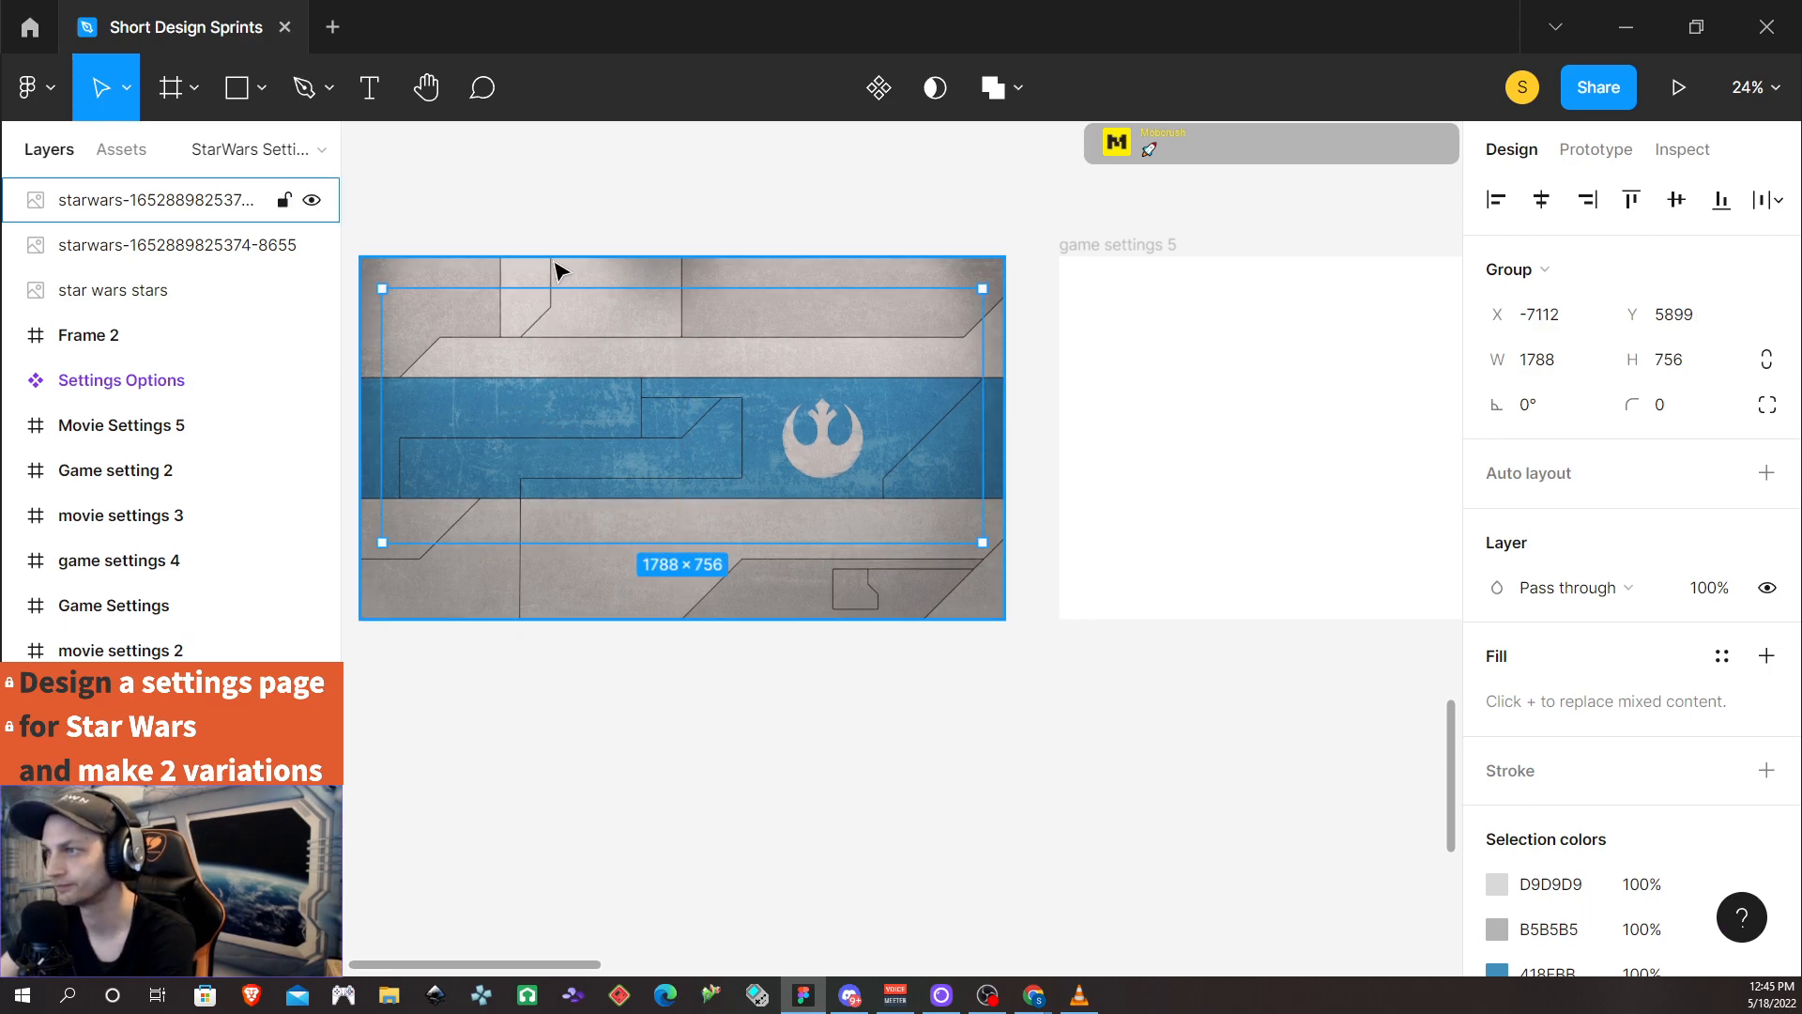
{"action": "left_click", "coordinate": [554, 271]}
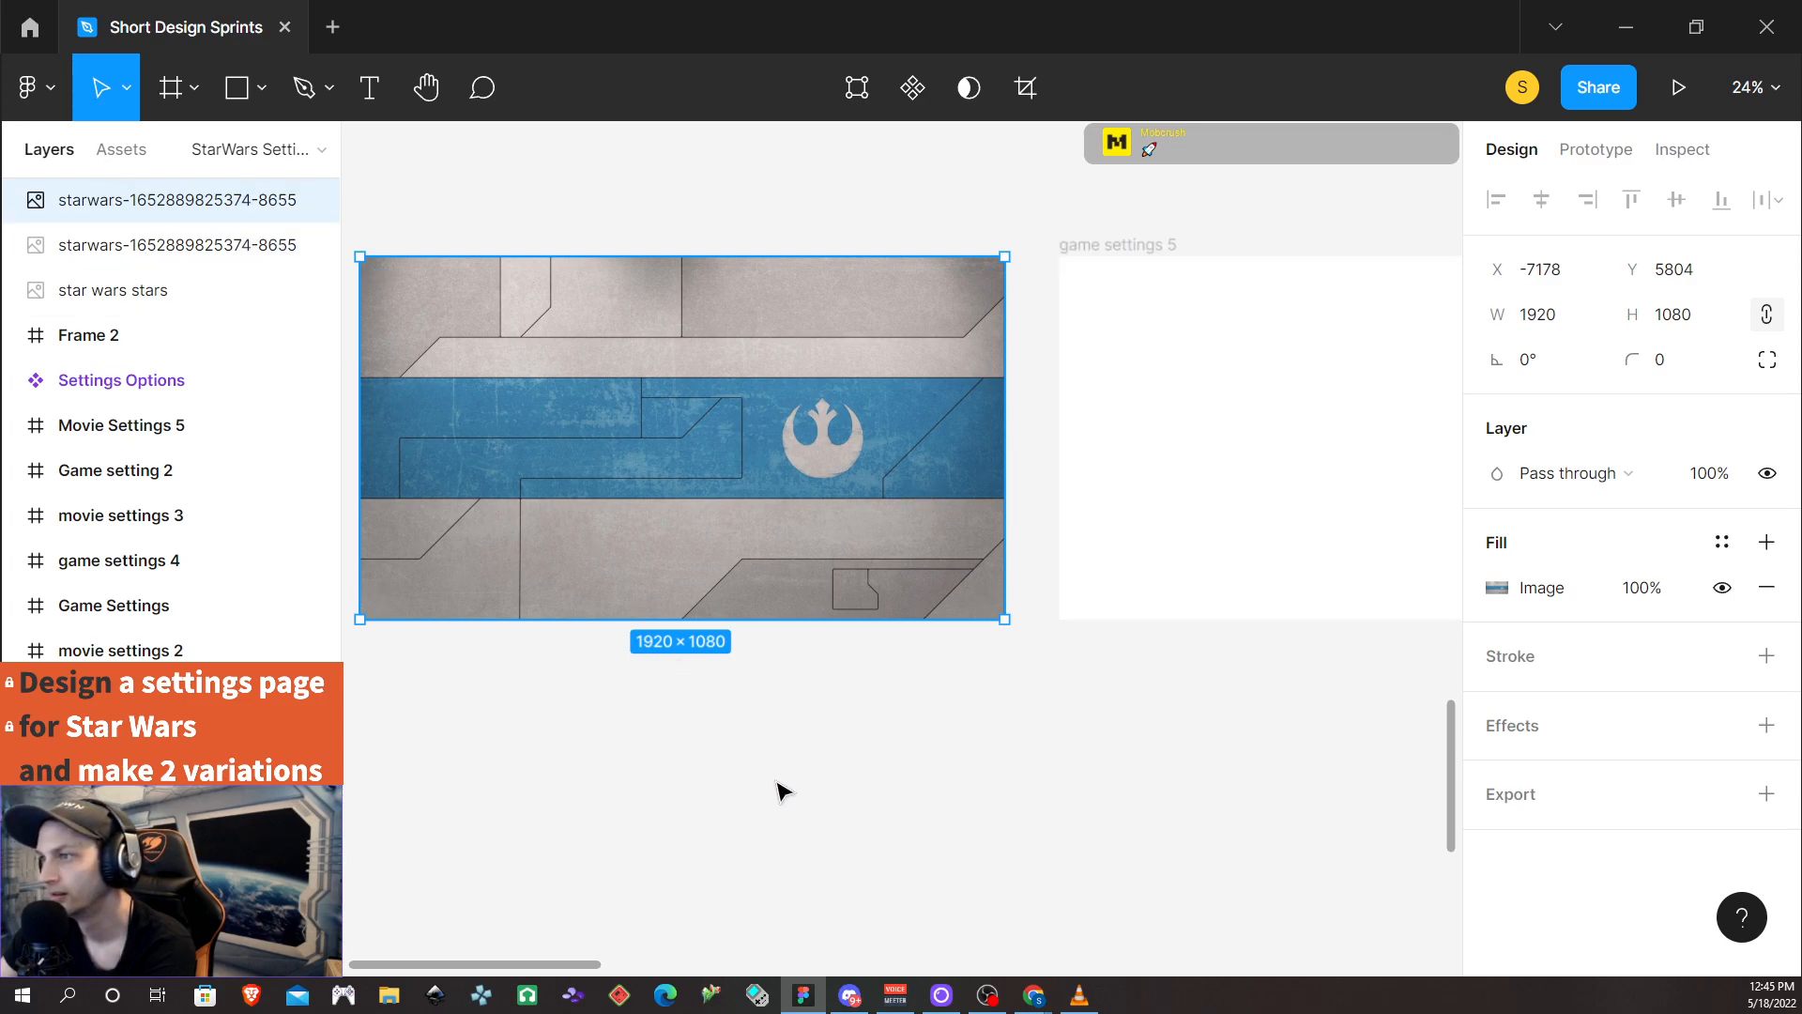
{"action": "left_click_drag", "start_coordinate": [684, 317], "coordinate": [688, 665]}
Bring the wireframe group in front of the background image and centre it over the image
{"action": "left_click", "coordinate": [636, 411]}
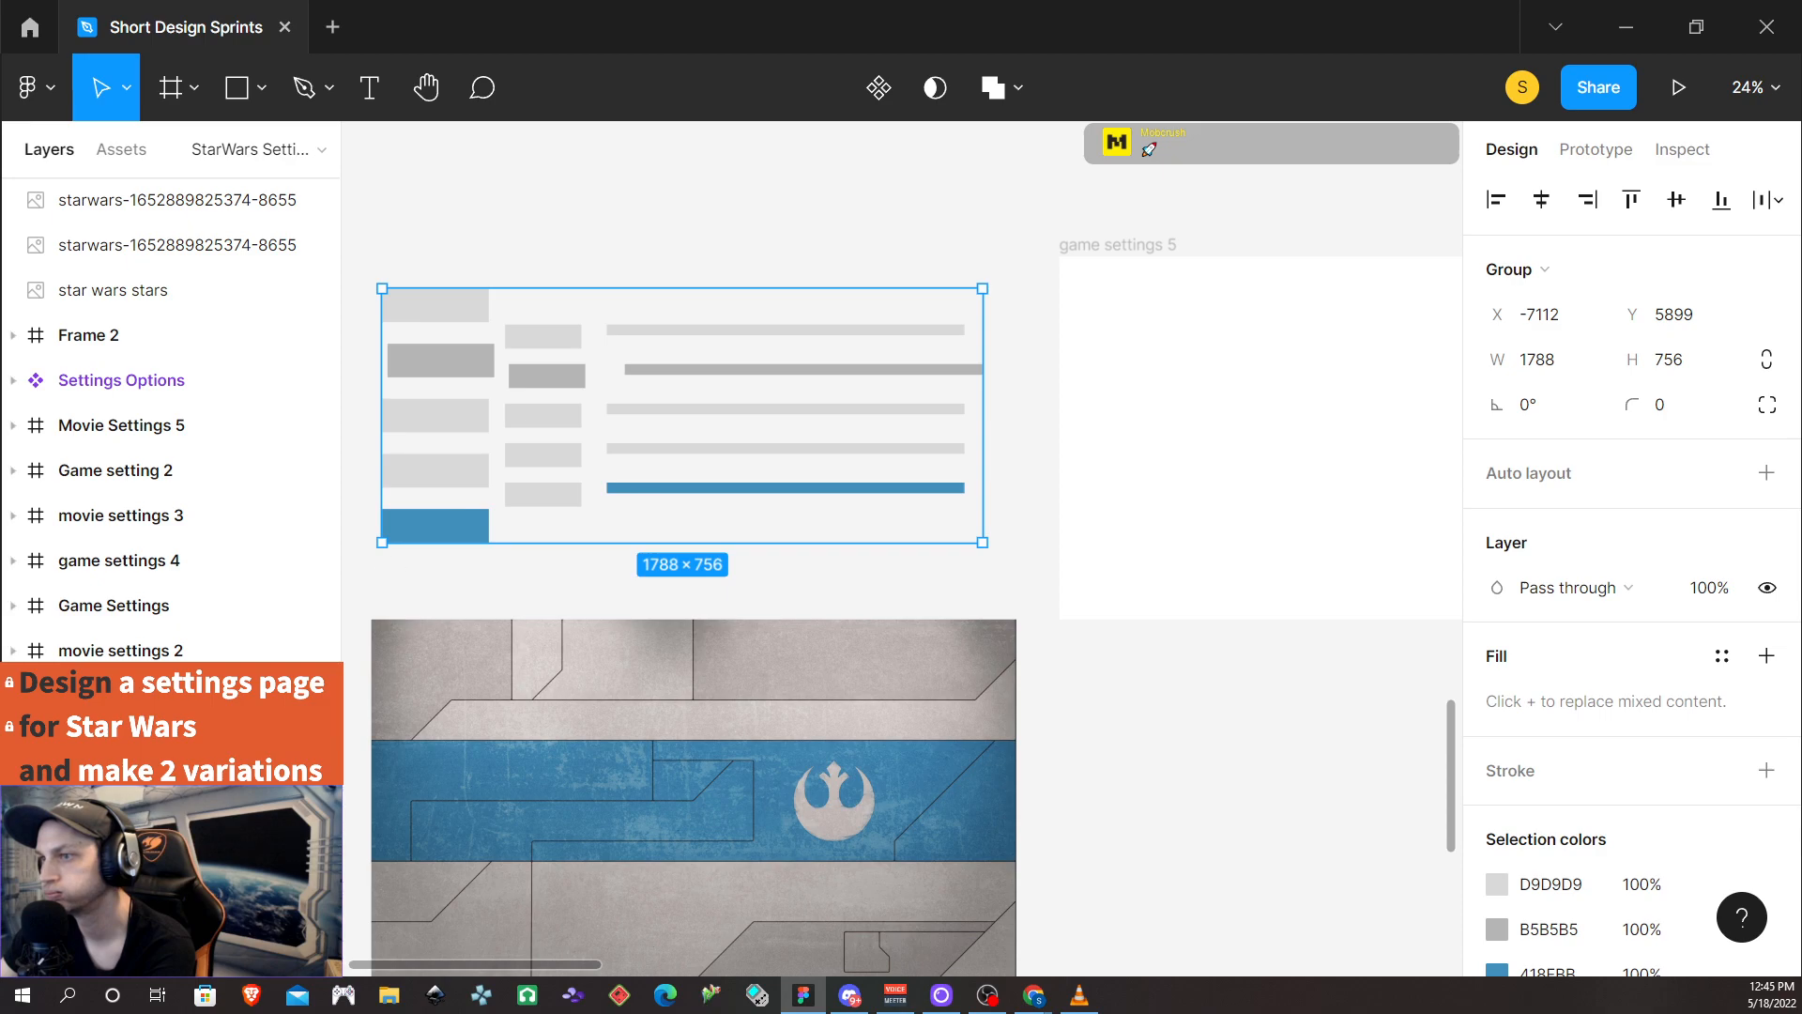
{"action": "scroll", "coordinate": [179, 202], "scroll_direction": "up", "scroll_amount": 1}
{"action": "left_click_drag", "start_coordinate": [654, 502], "coordinate": [701, 785]}
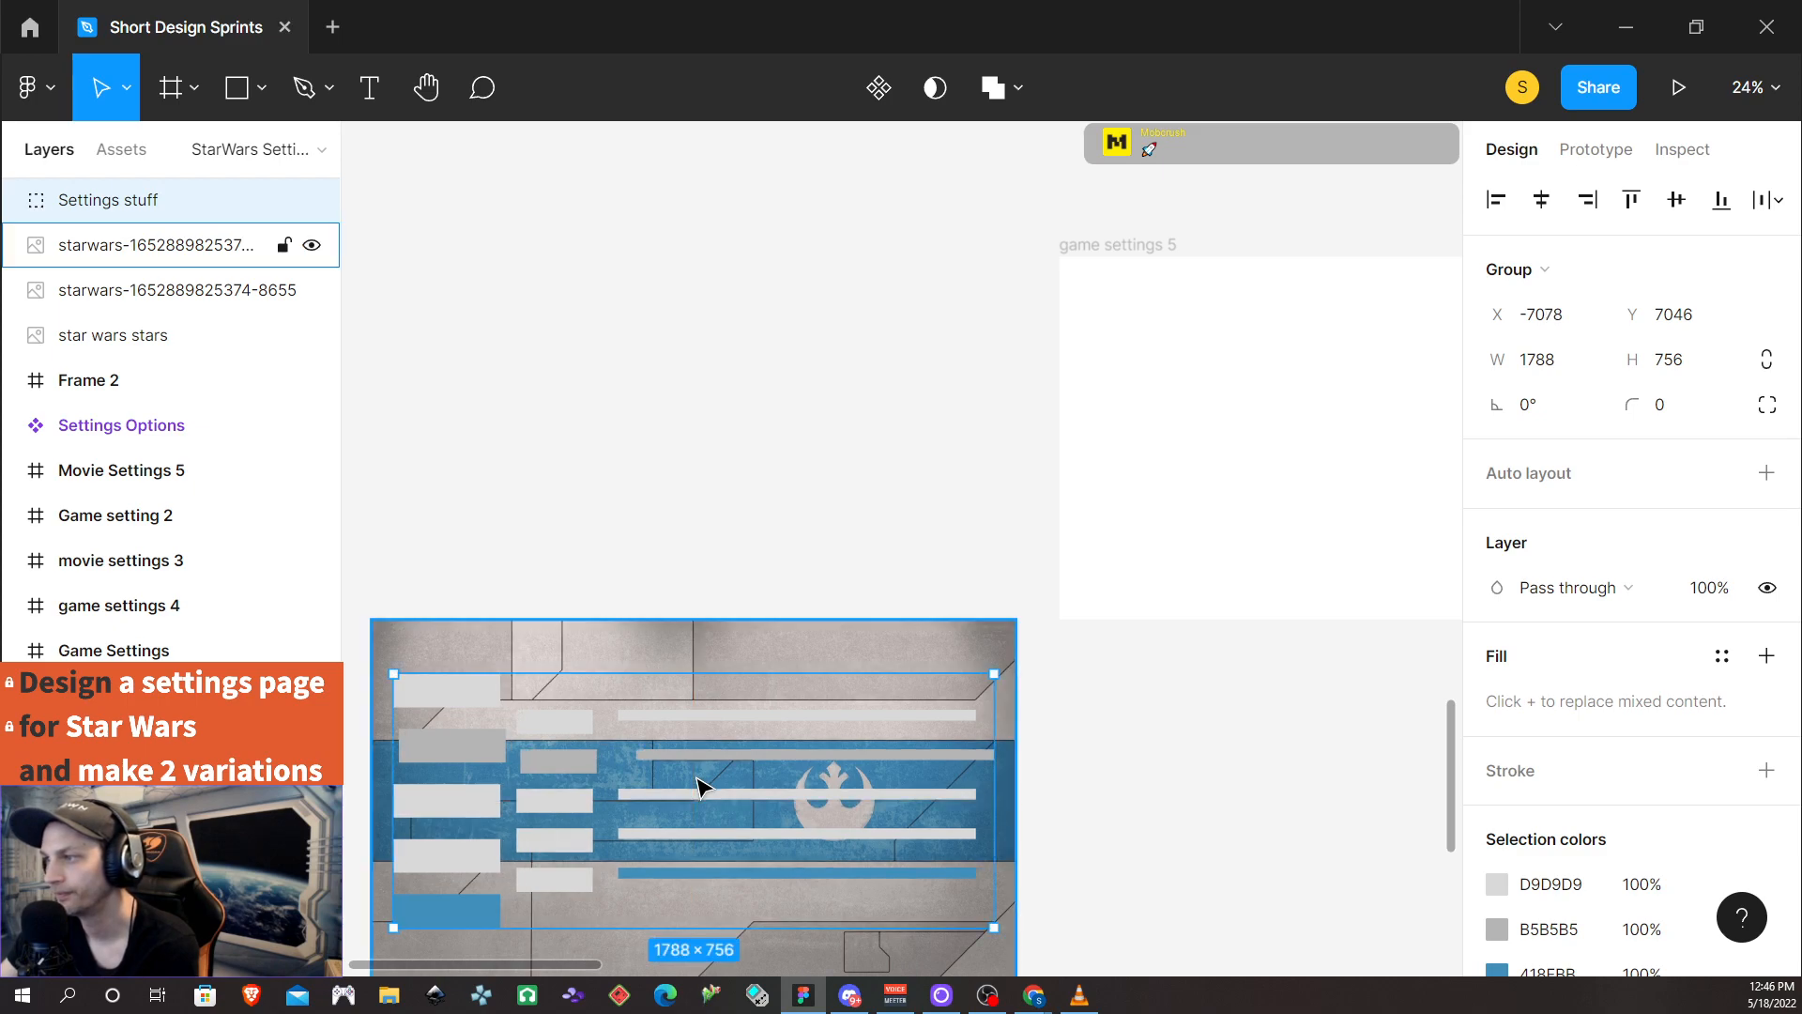
{"action": "scroll", "coordinate": [901, 704], "scroll_direction": "down", "scroll_amount": 2}
{"action": "scroll", "coordinate": [777, 704], "scroll_direction": "down", "scroll_amount": 2}
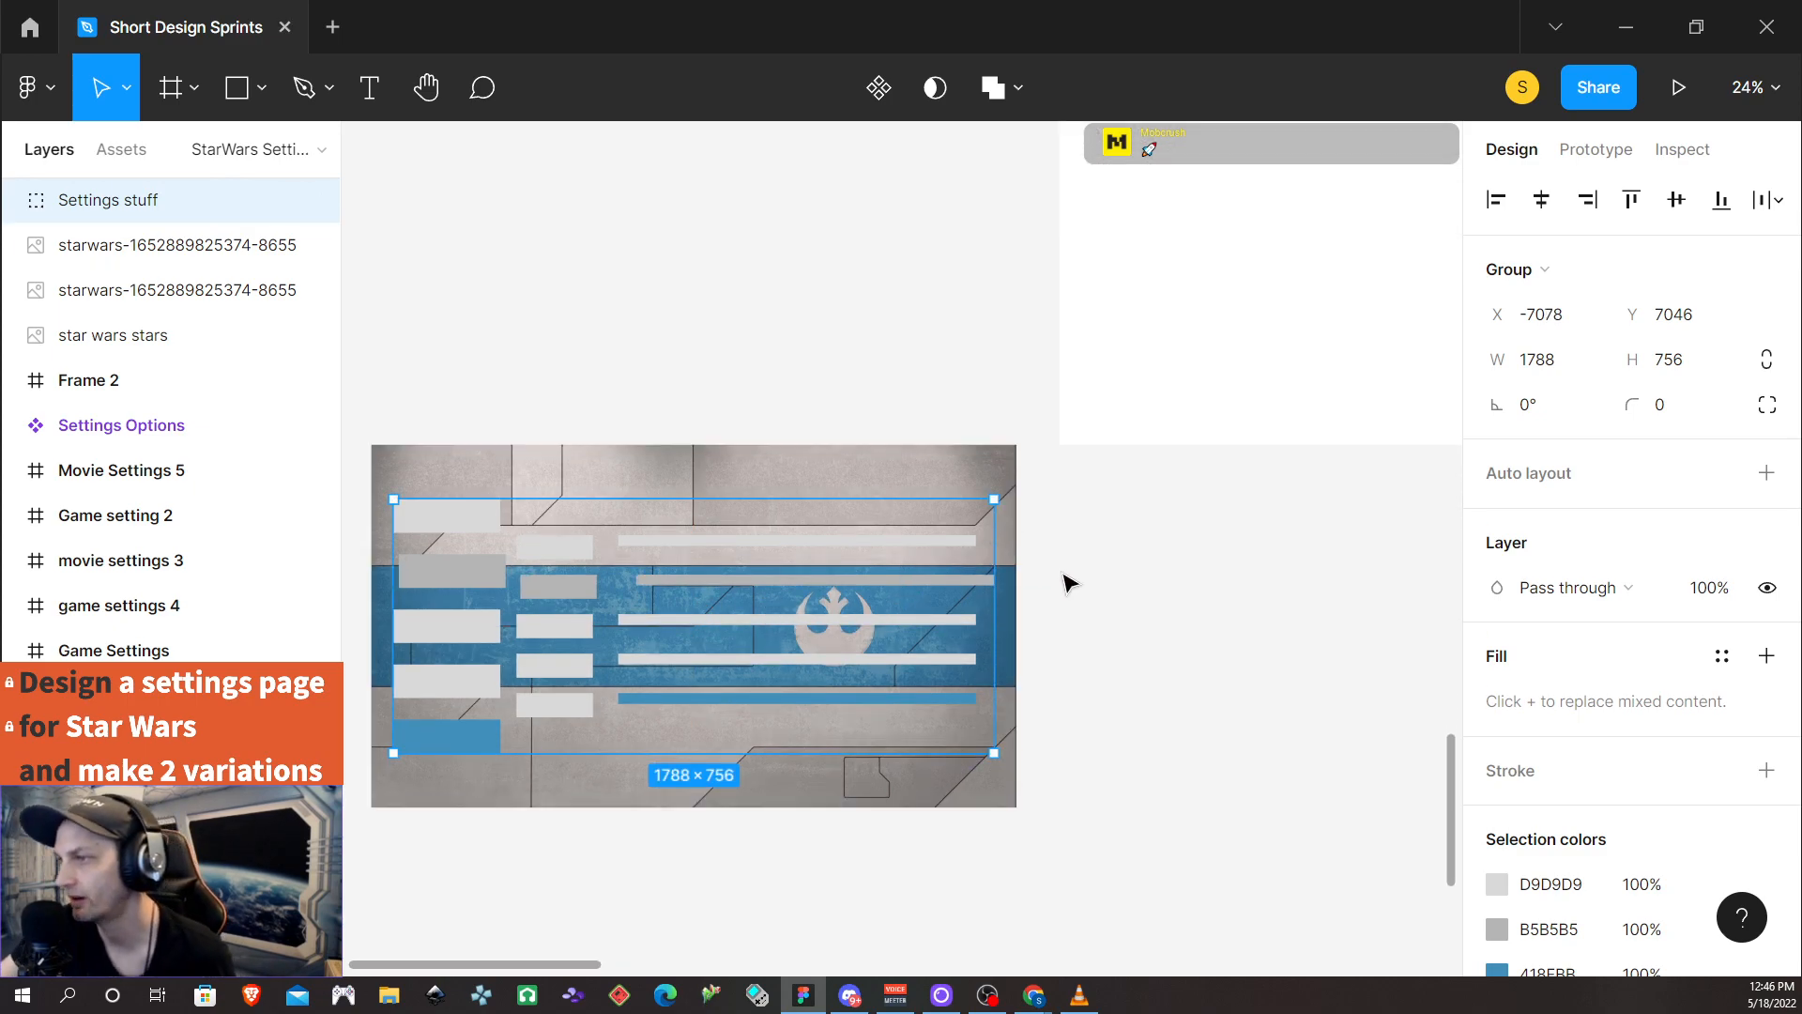
Brighten the background image's fill by raising its exposure strongly and setting its contrast to the maximum
{"action": "left_click", "coordinate": [849, 483]}
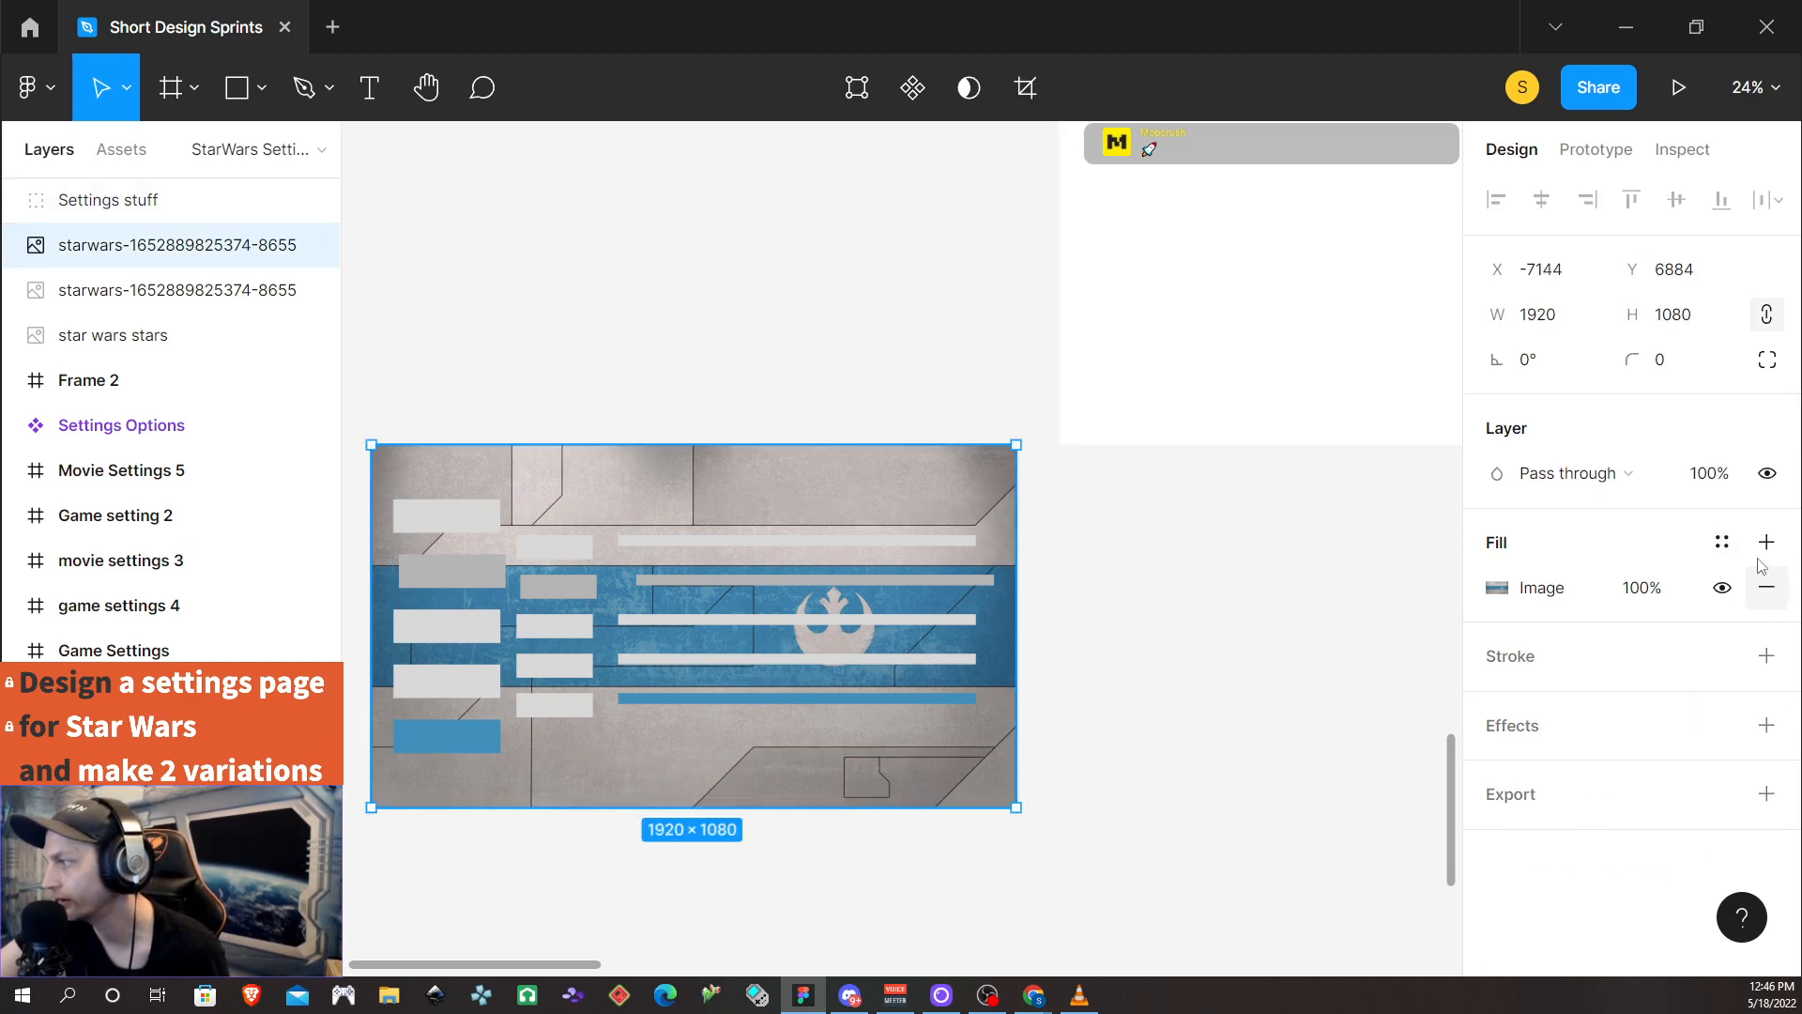
{"action": "left_click", "coordinate": [1722, 542]}
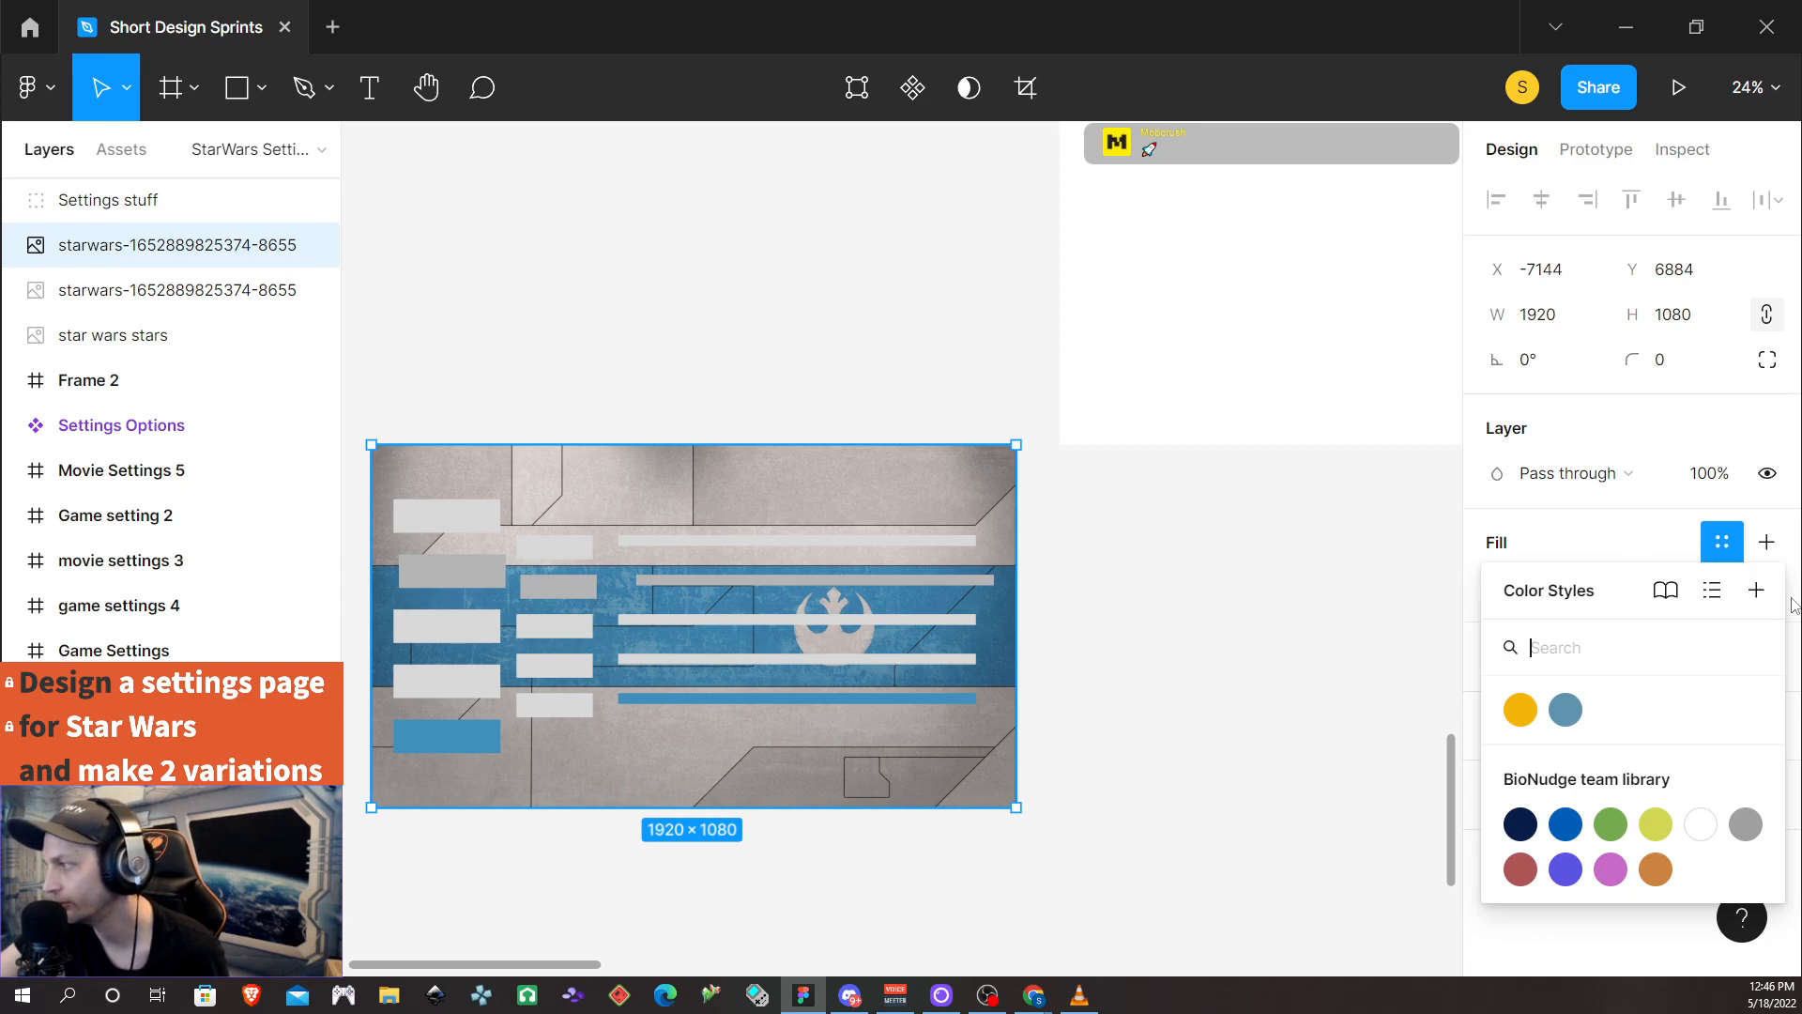
{"action": "left_click", "coordinate": [1502, 546]}
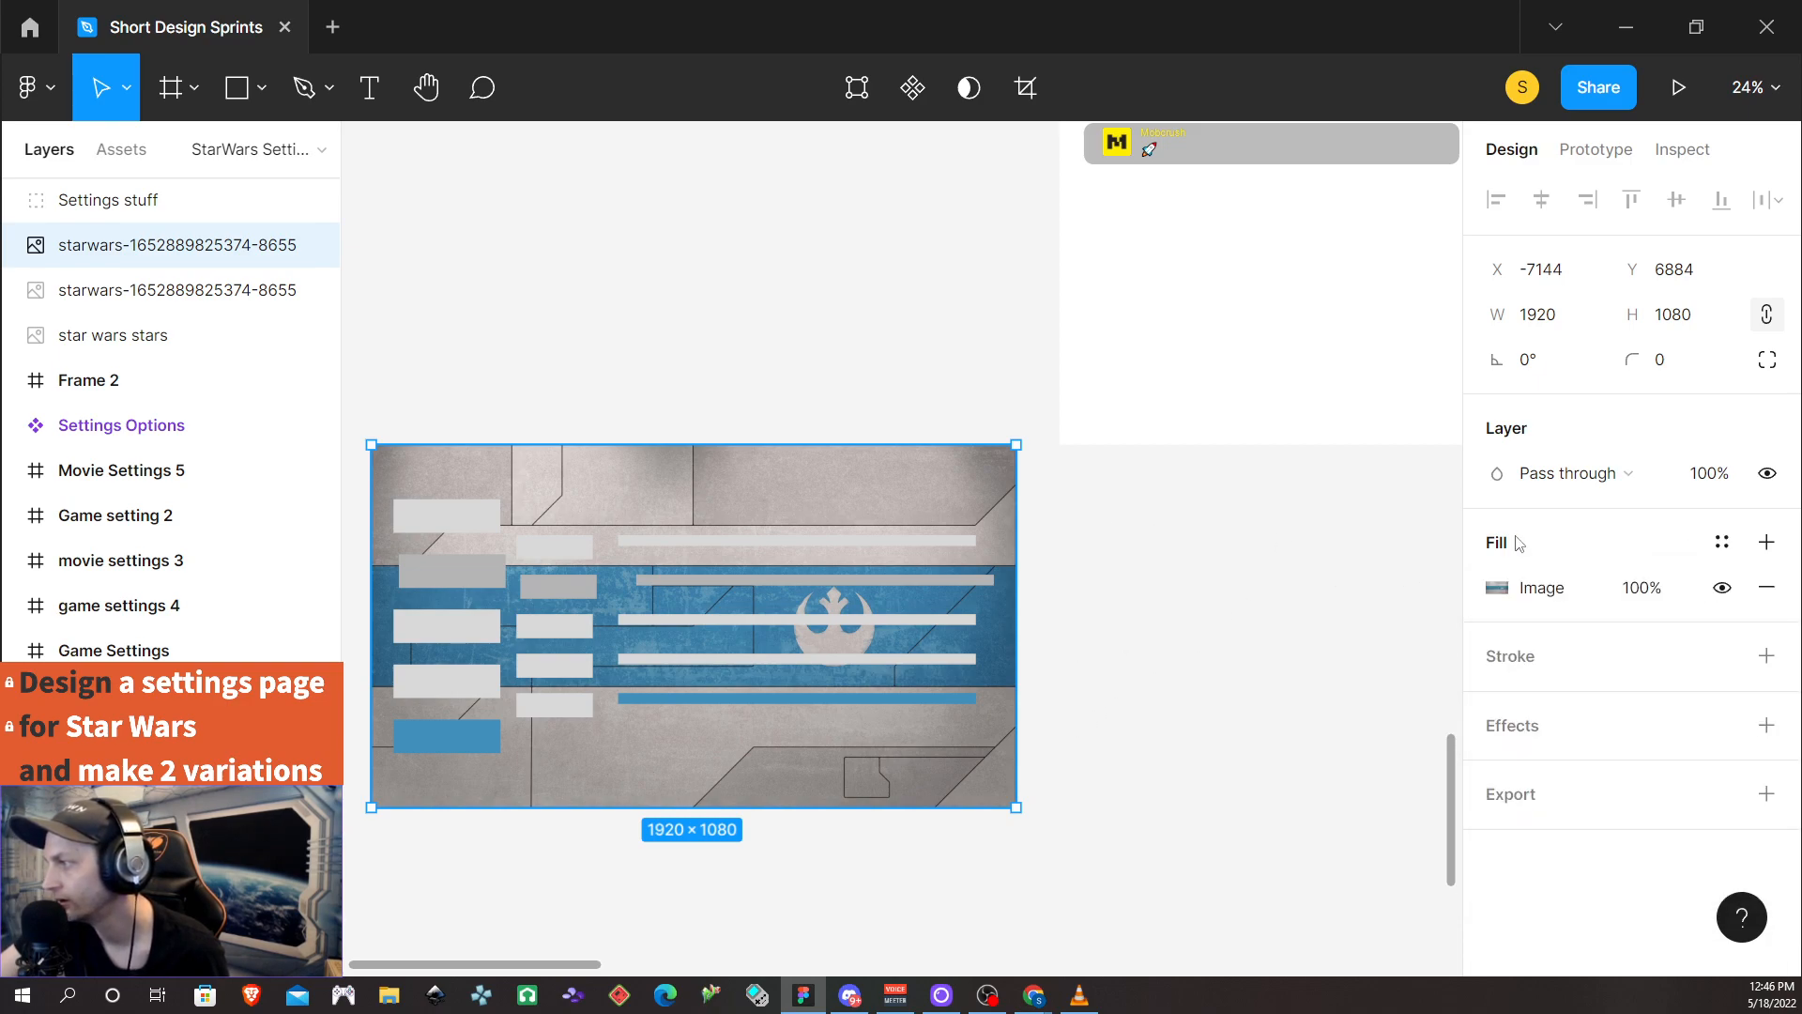
{"action": "left_click", "coordinate": [1532, 601]}
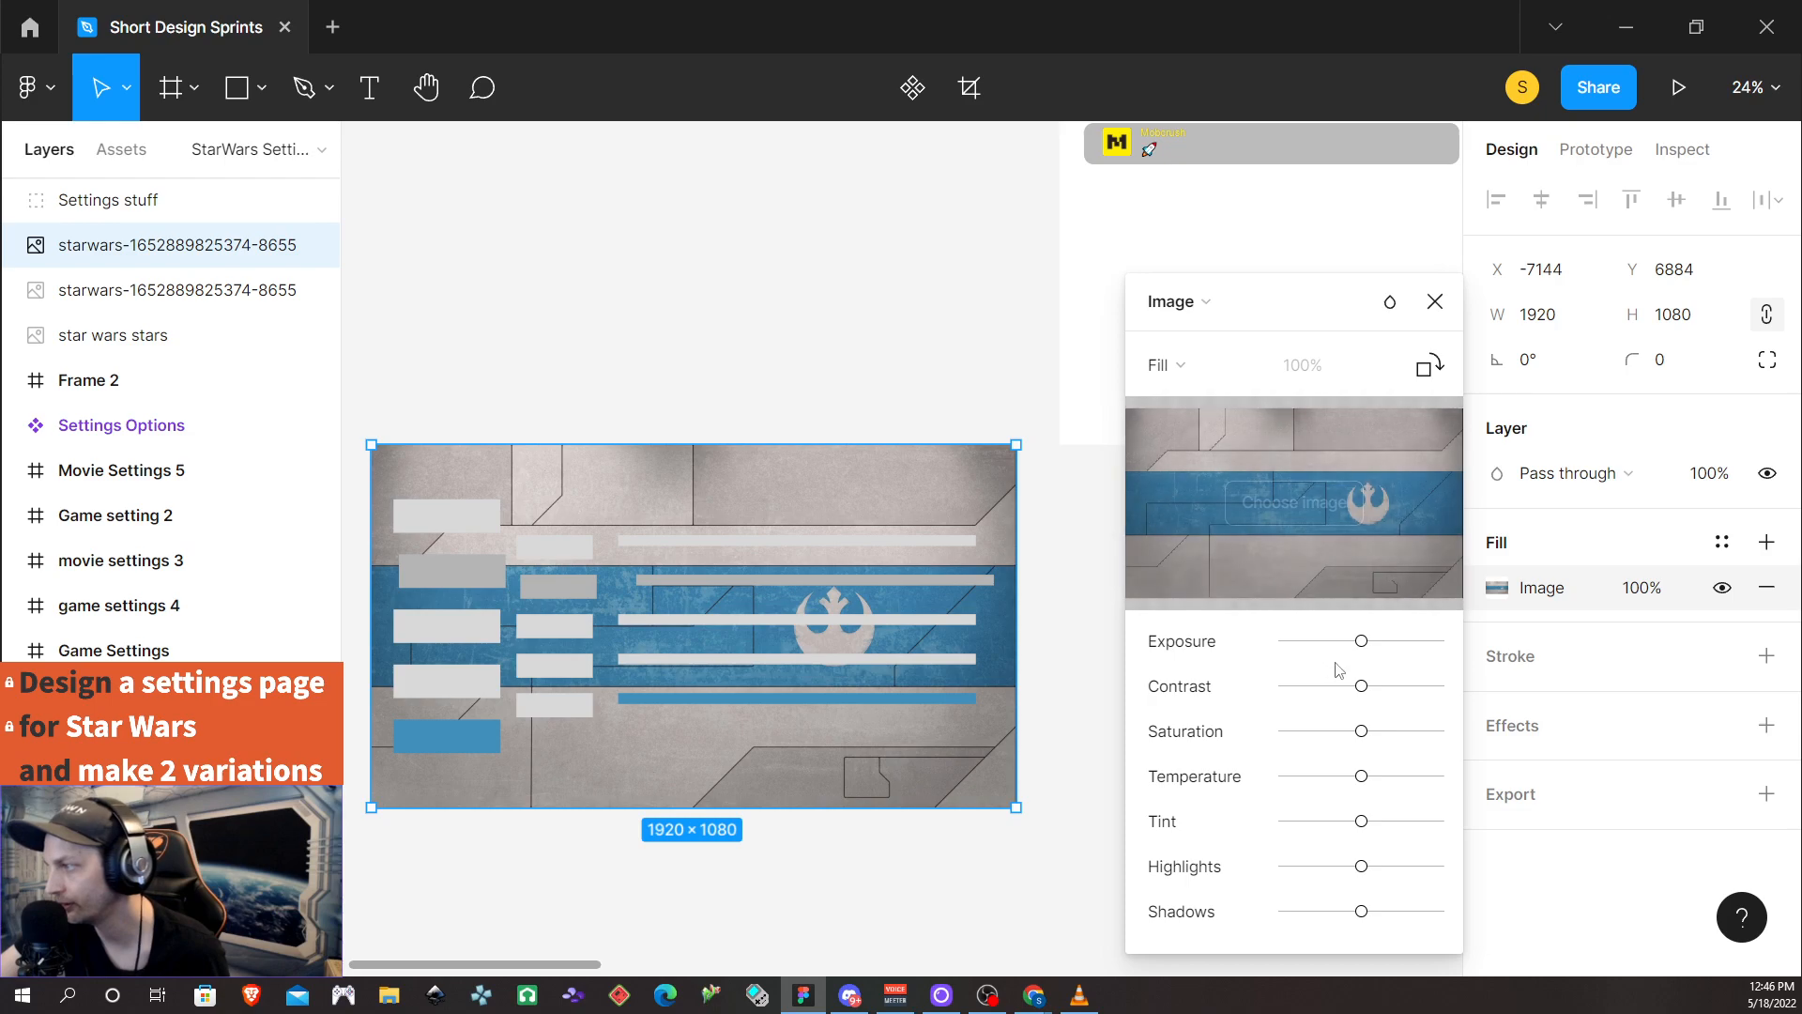
{"action": "mouse_move", "coordinate": [1362, 641]}
{"action": "left_mouse_down"}
{"action": "mouse_move", "coordinate": [1444, 641]}
{"action": "mouse_move", "coordinate": [1425, 672]}
{"action": "left_mouse_up"}
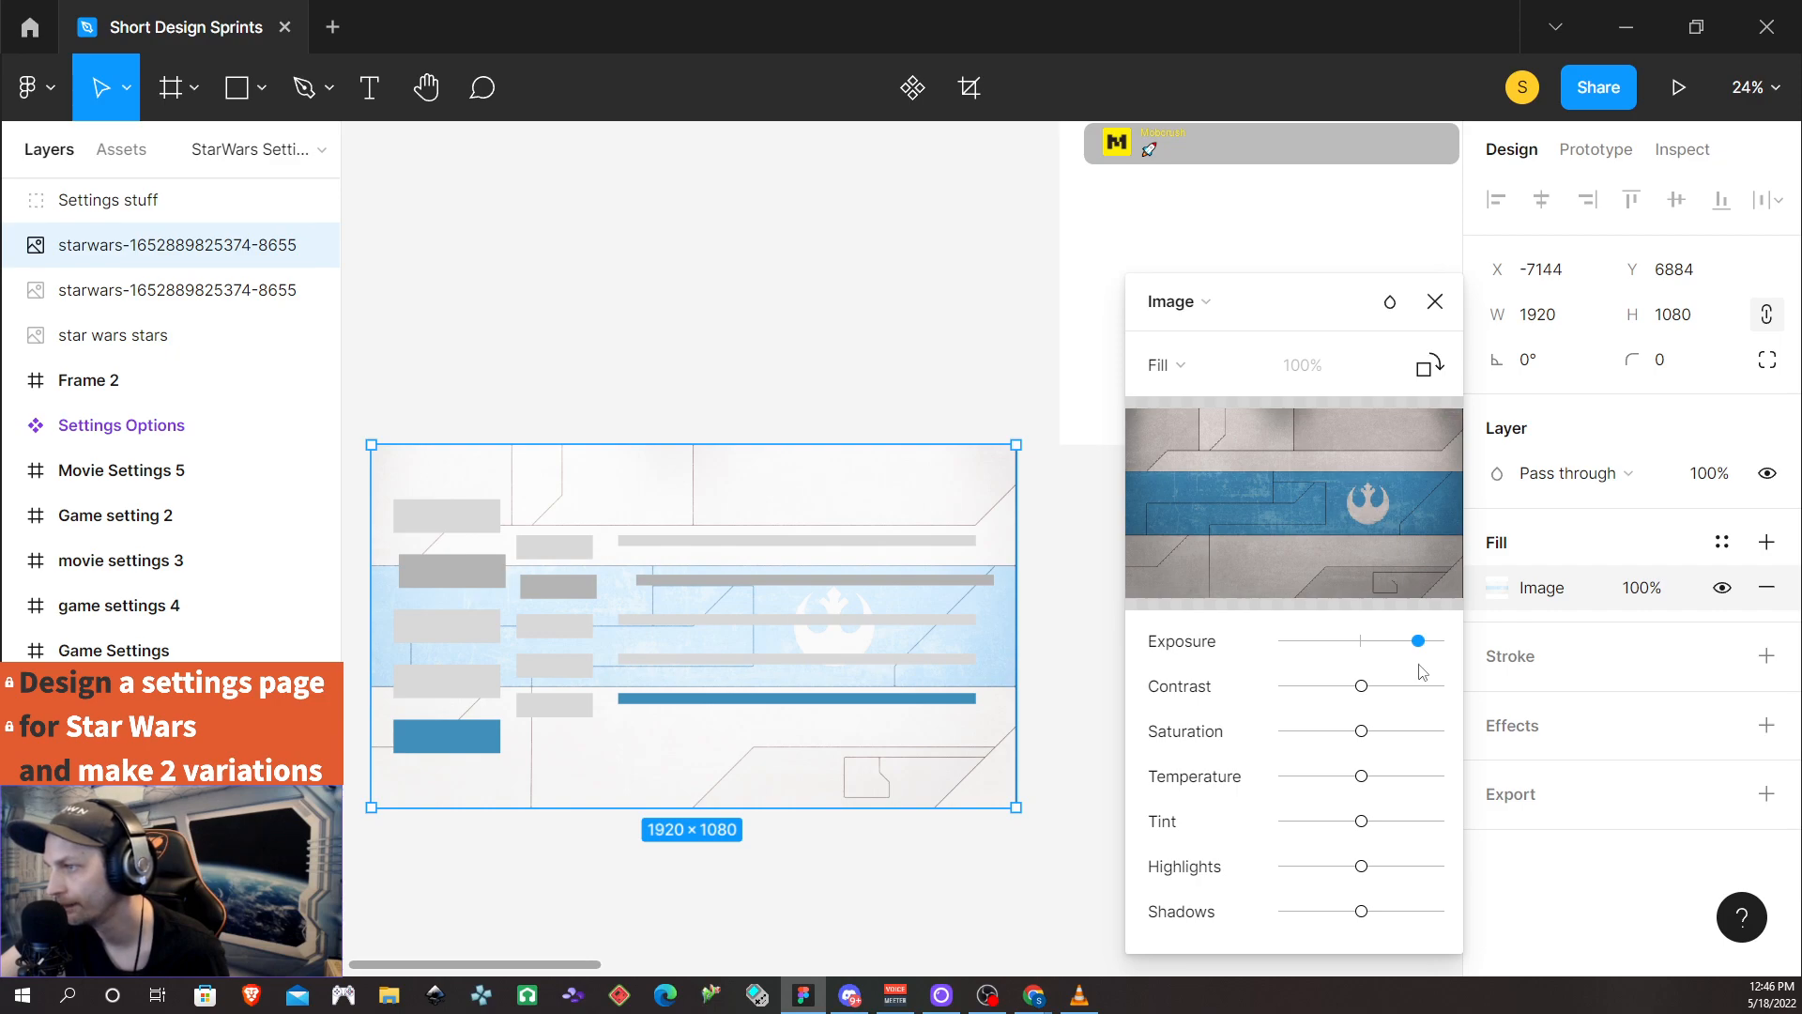
{"action": "left_click_drag", "start_coordinate": [1362, 686], "coordinate": [1502, 687]}
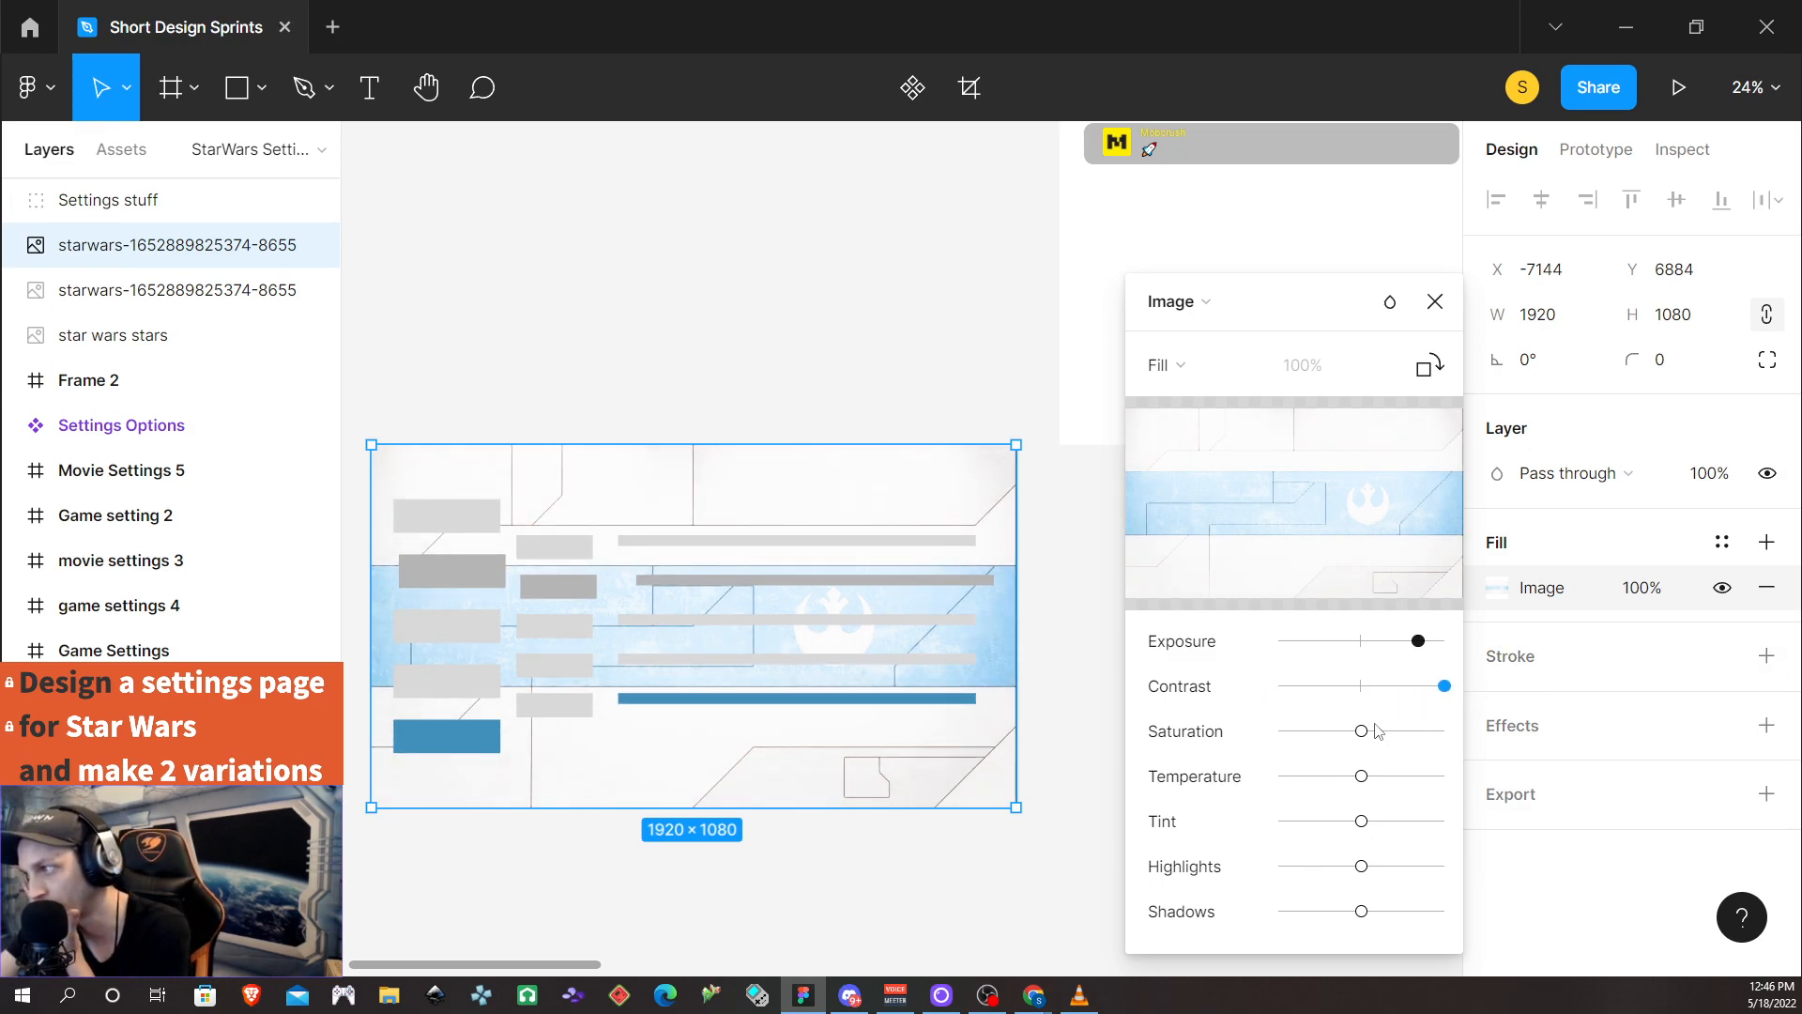
Try fully desaturating the background image, and return its saturation to neutral
{"action": "left_click_drag", "start_coordinate": [1361, 730], "coordinate": [976, 749]}
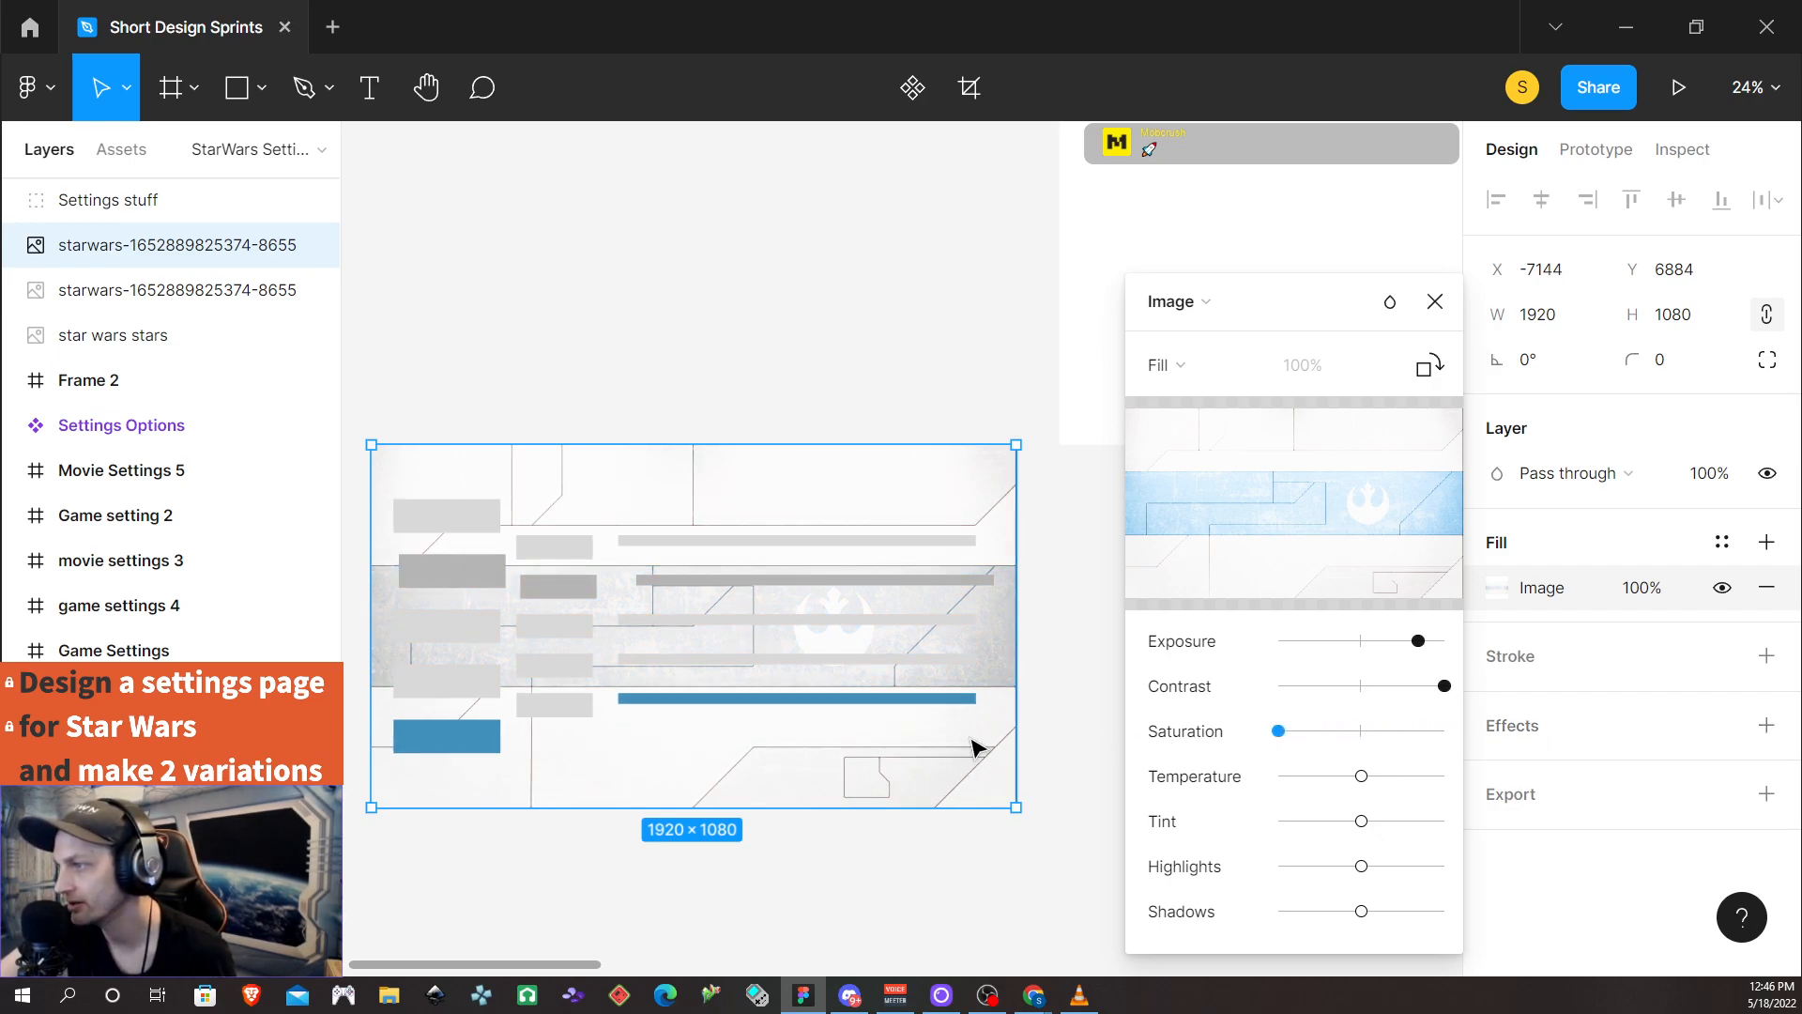
{"action": "left_click_drag", "start_coordinate": [1262, 738], "coordinate": [1364, 745]}
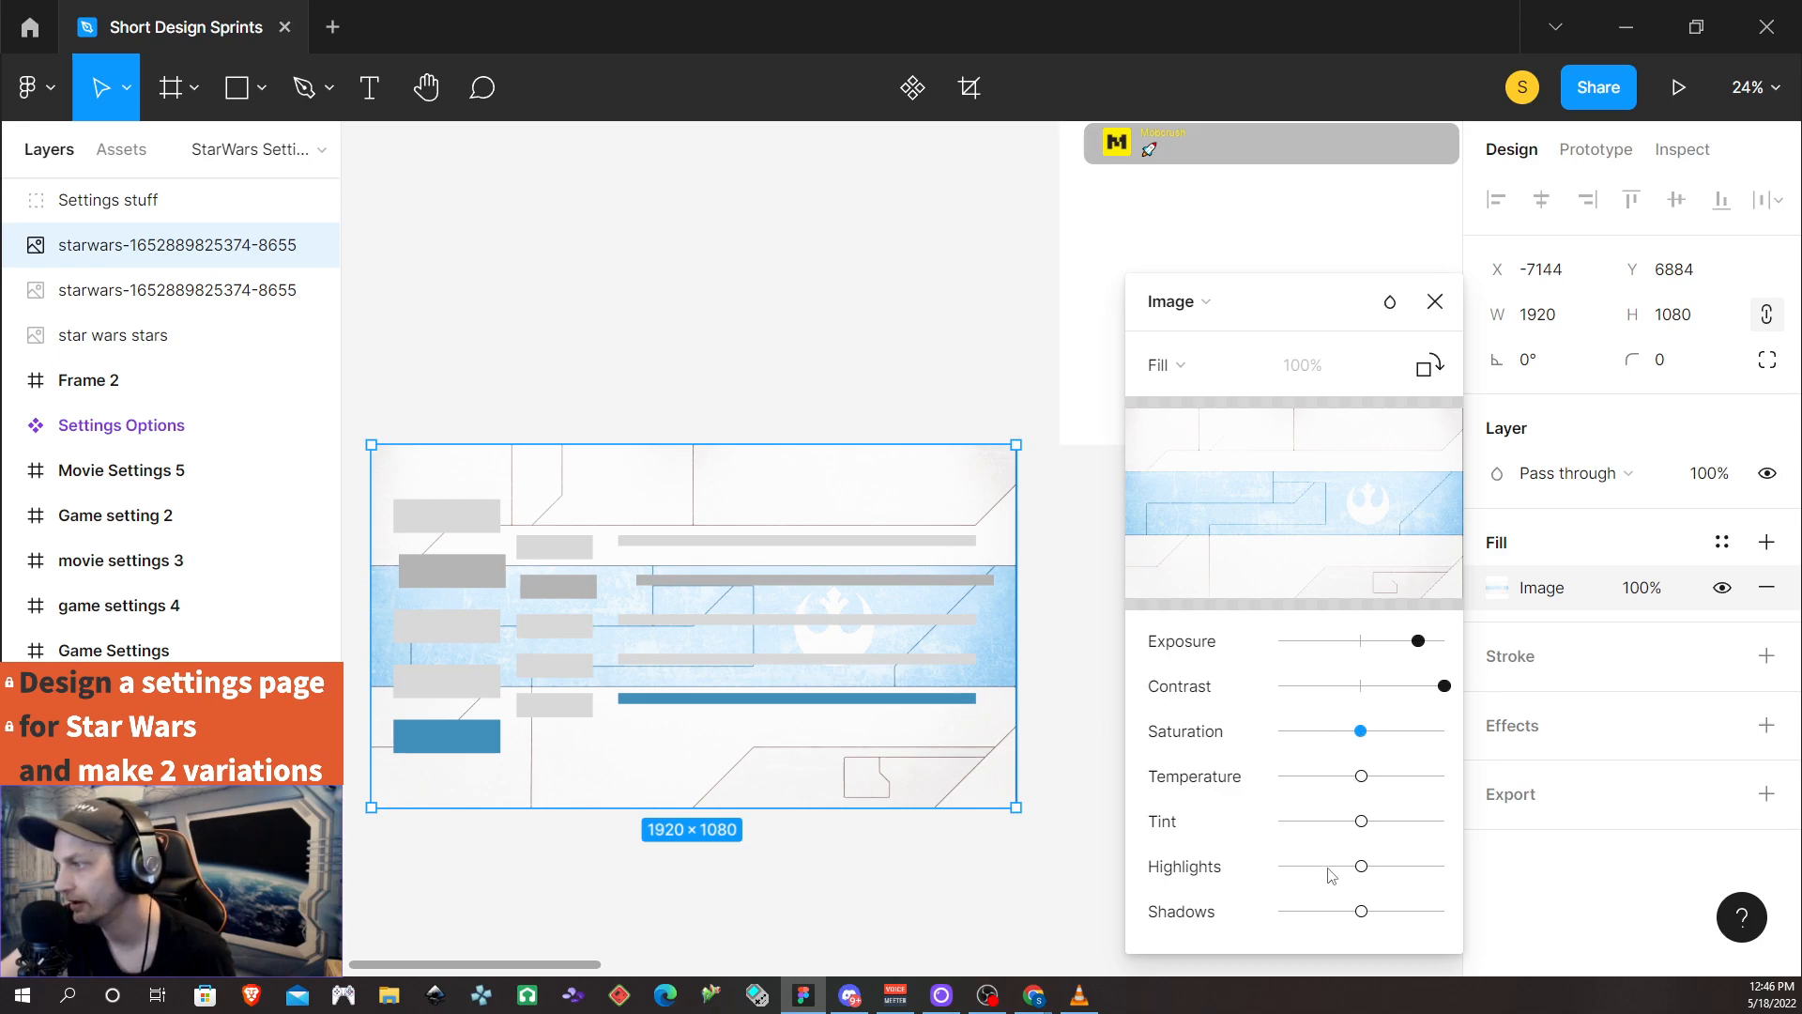
Reduce the background image's highlights to the minimum and its shadows to moderately below neutral, and close the image fill settings
{"action": "left_click_drag", "start_coordinate": [1366, 871], "coordinate": [925, 873]}
{"action": "left_click_drag", "start_coordinate": [1045, 858], "coordinate": [1131, 828]}
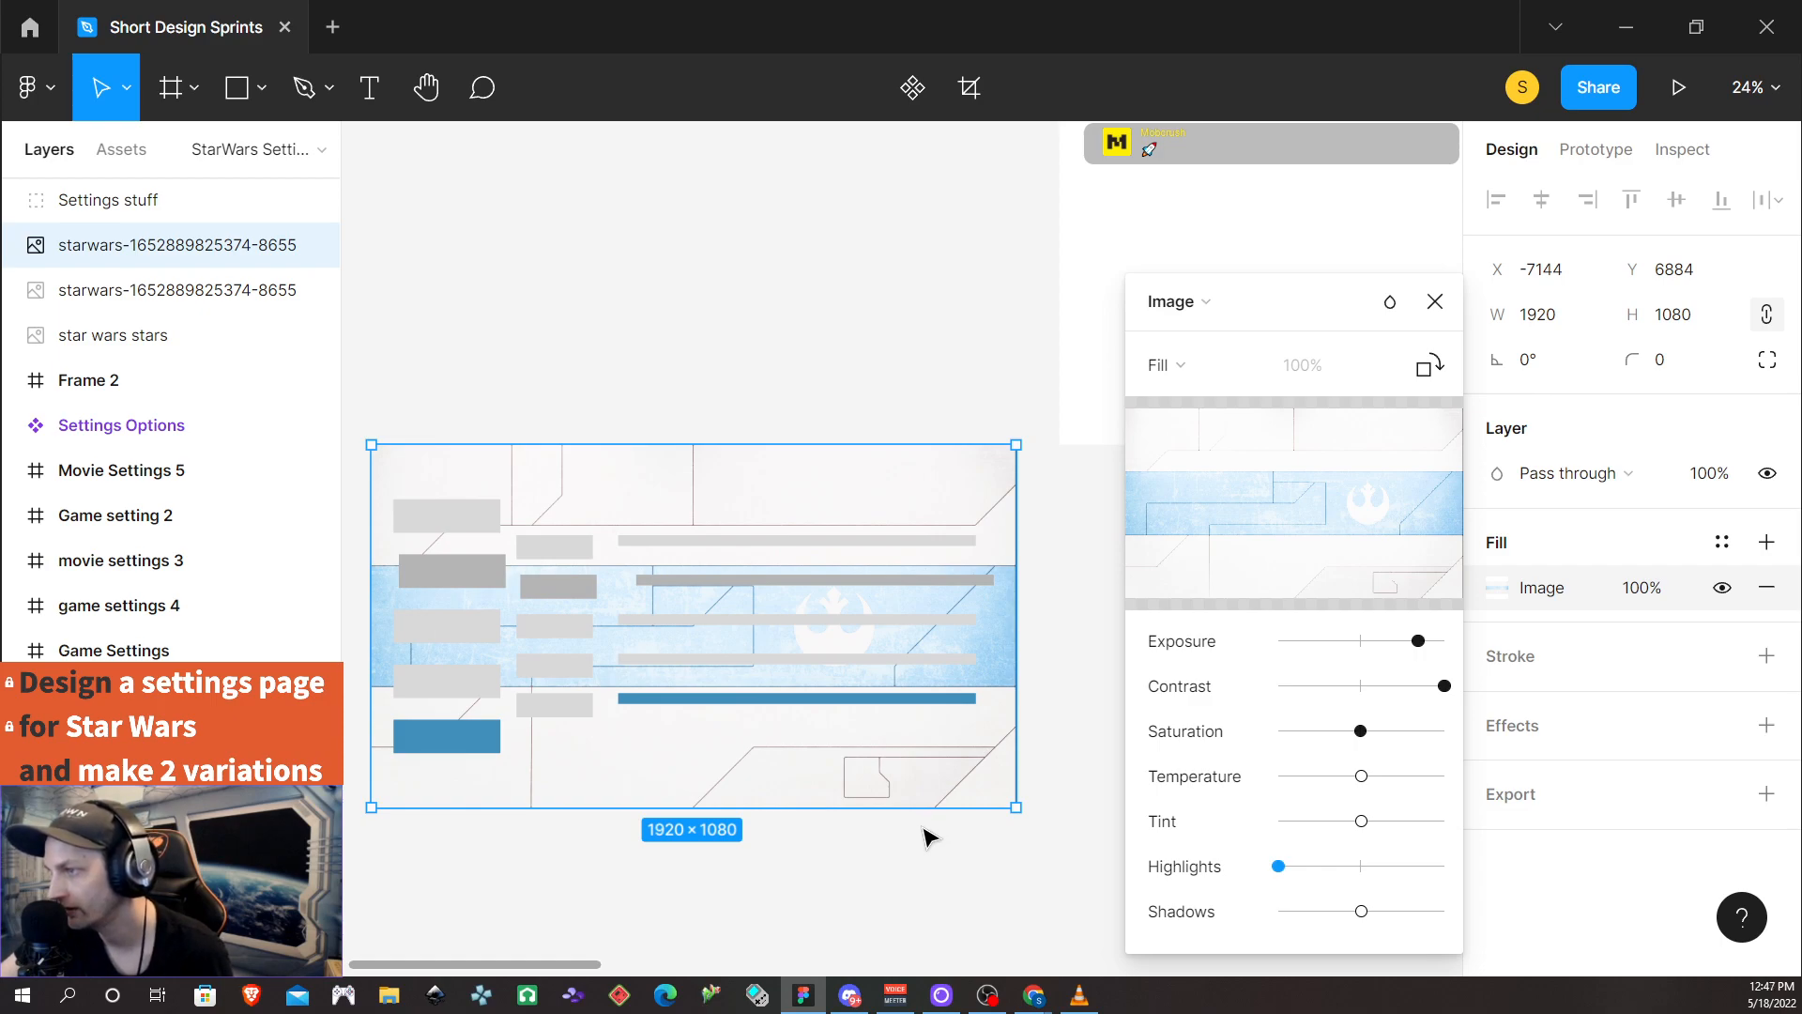
{"action": "left_click_drag", "start_coordinate": [1361, 911], "coordinate": [993, 908]}
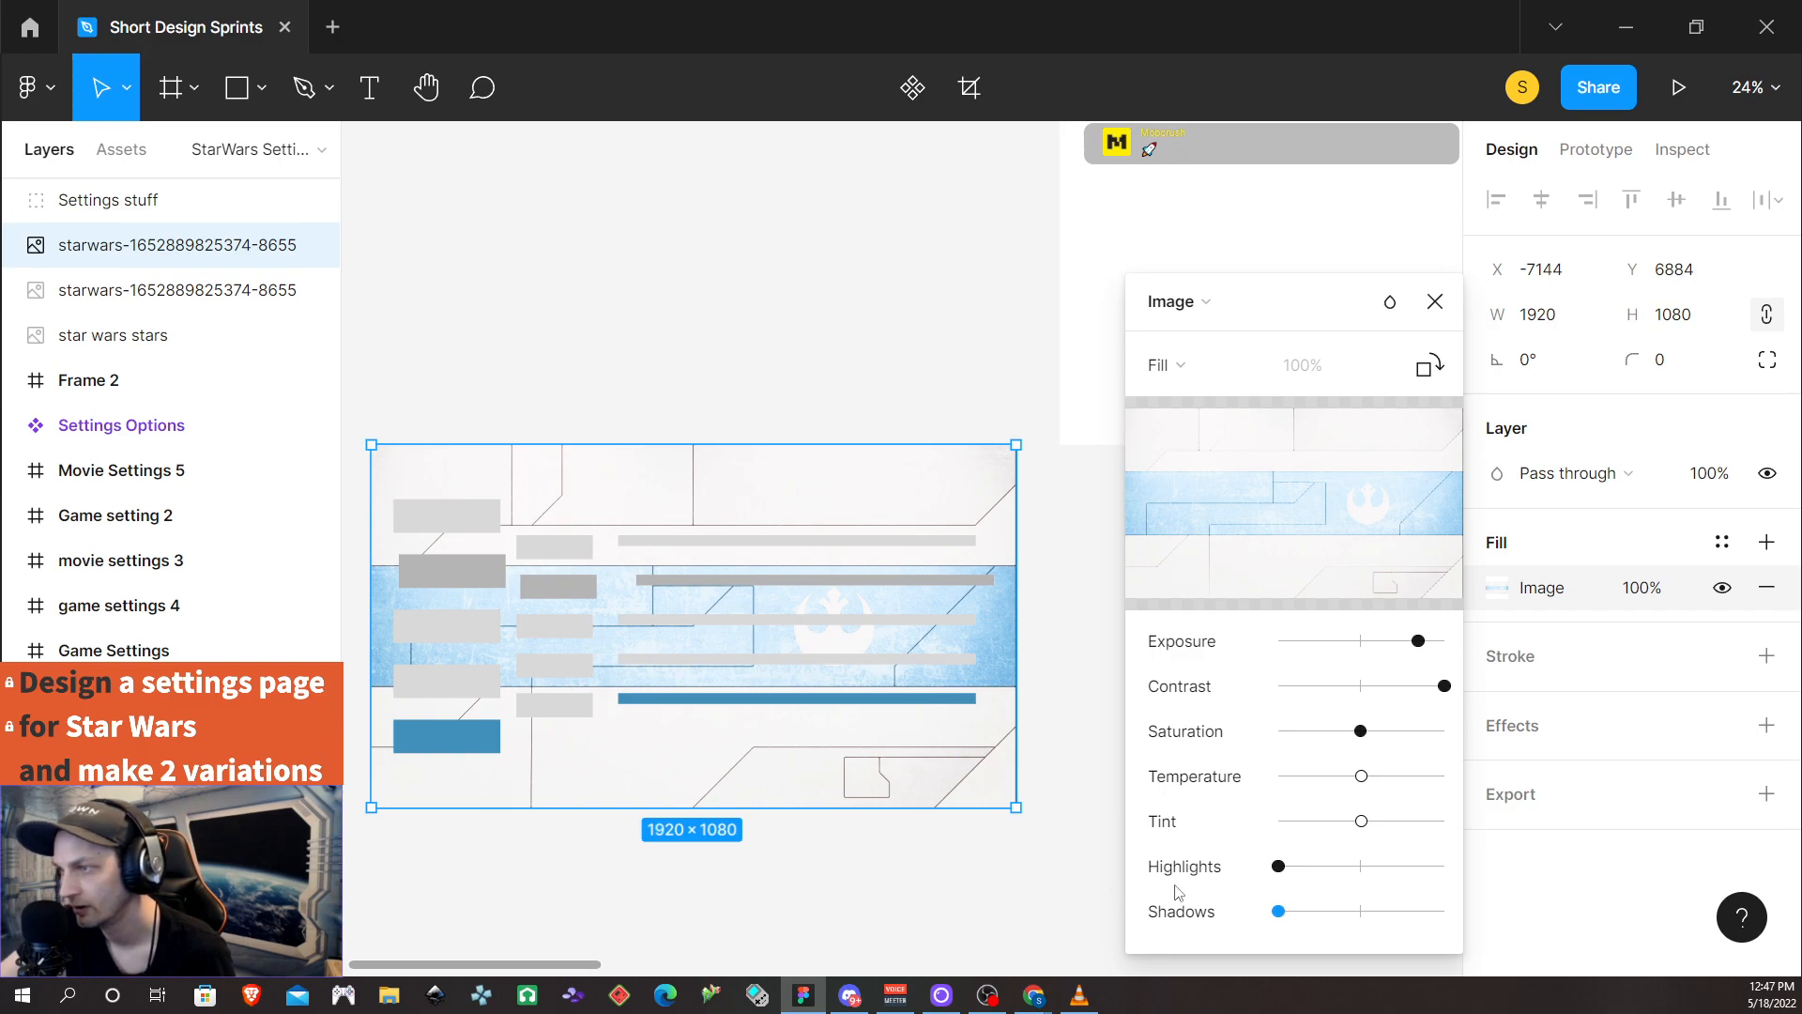
{"action": "left_click_drag", "start_coordinate": [1250, 904], "coordinate": [1331, 937]}
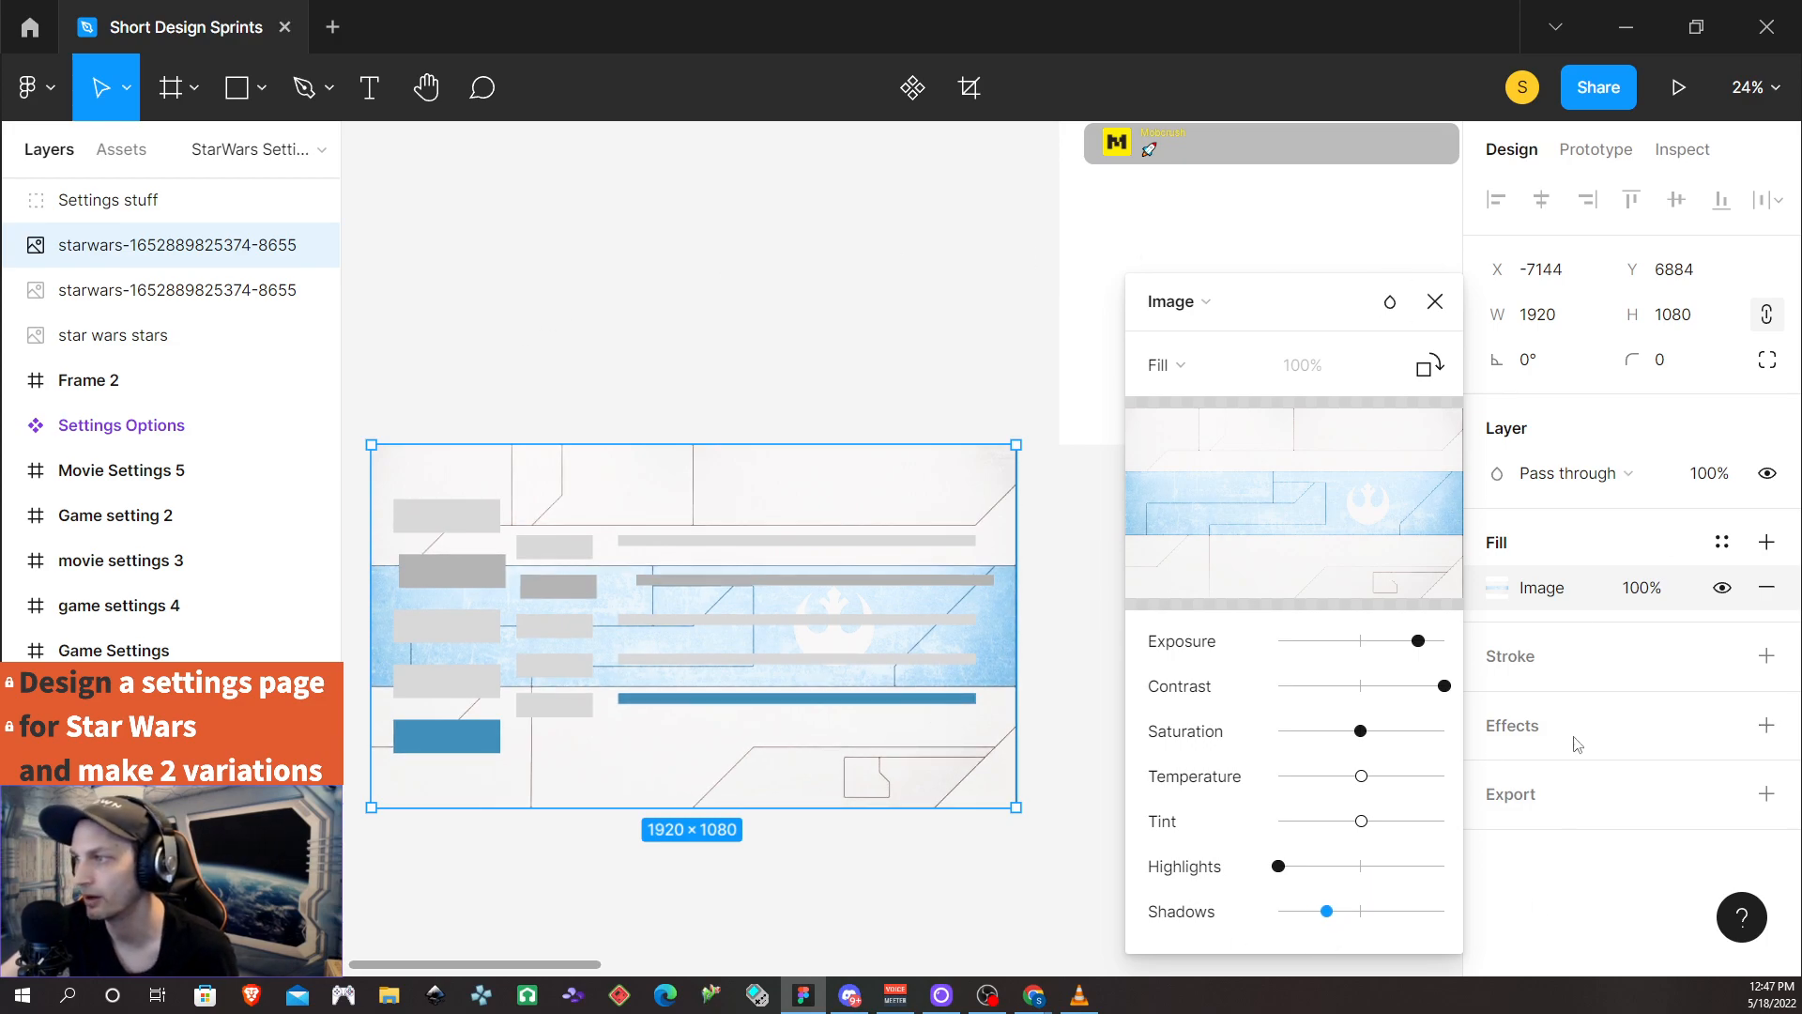
{"action": "left_click", "coordinate": [1436, 303]}
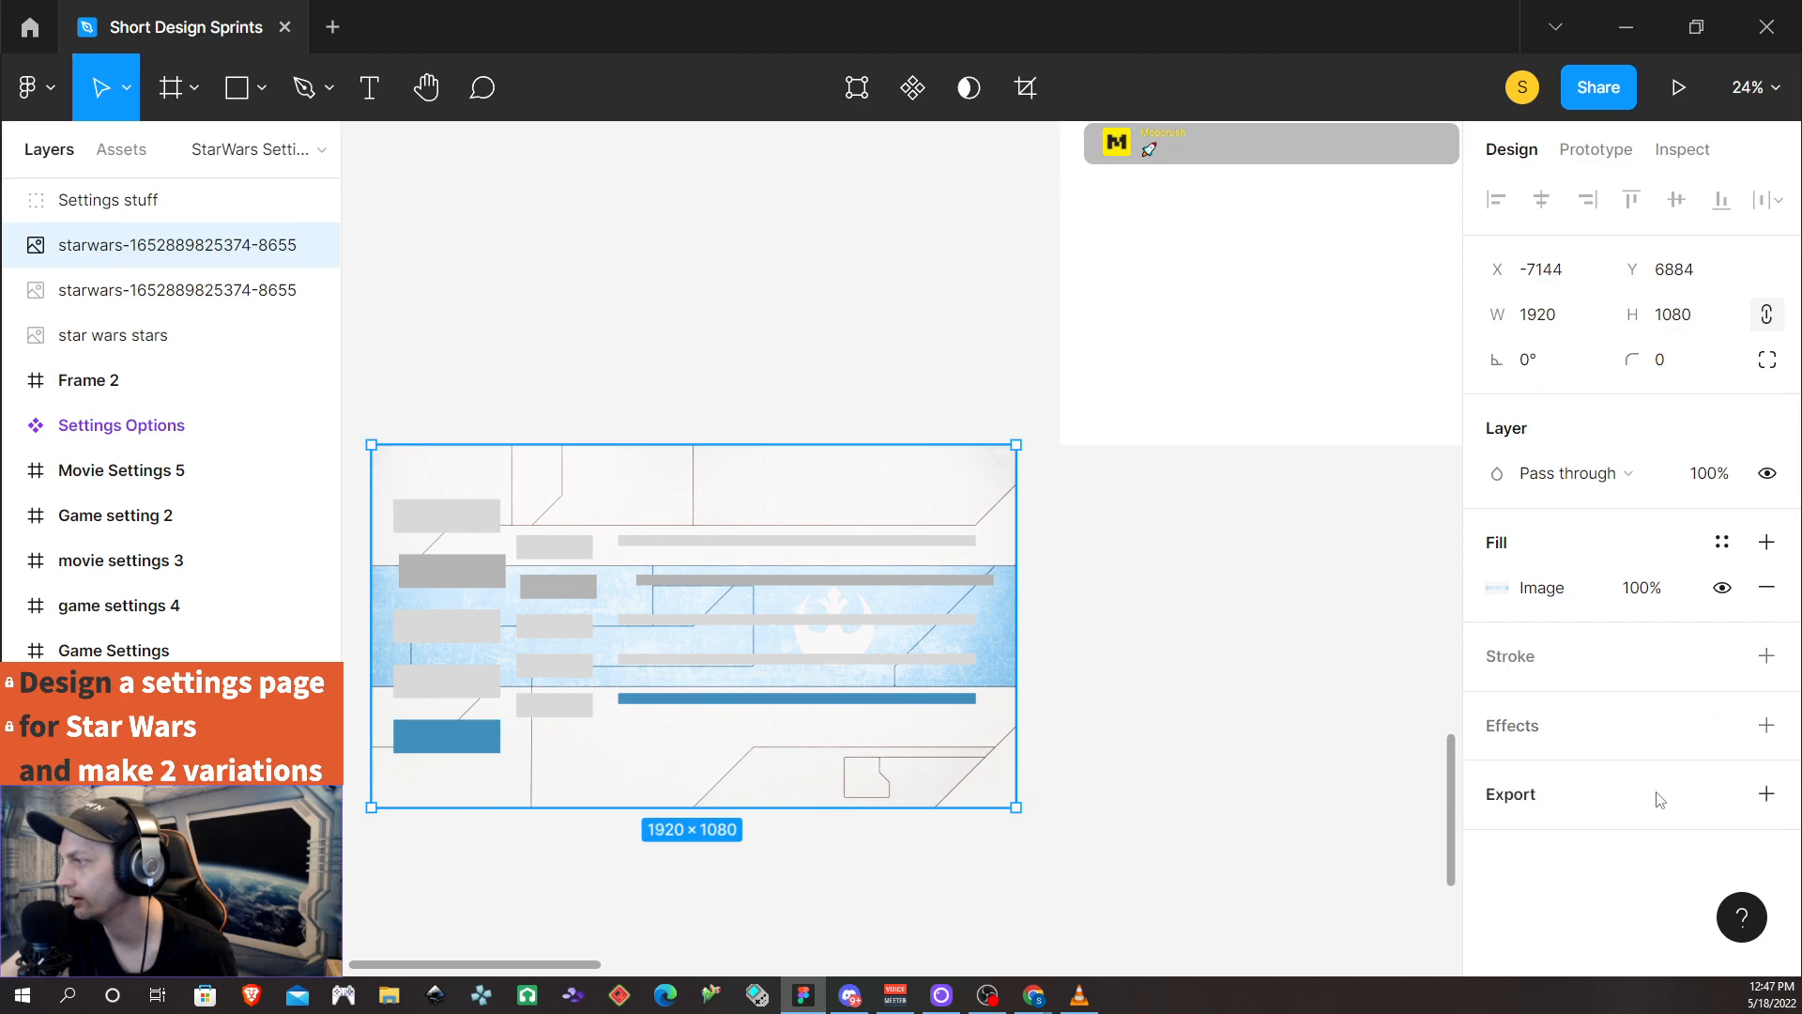
Add a Layer blur effect of 10 to the background image and check the blurred result up close
{"action": "left_click", "coordinate": [1767, 724]}
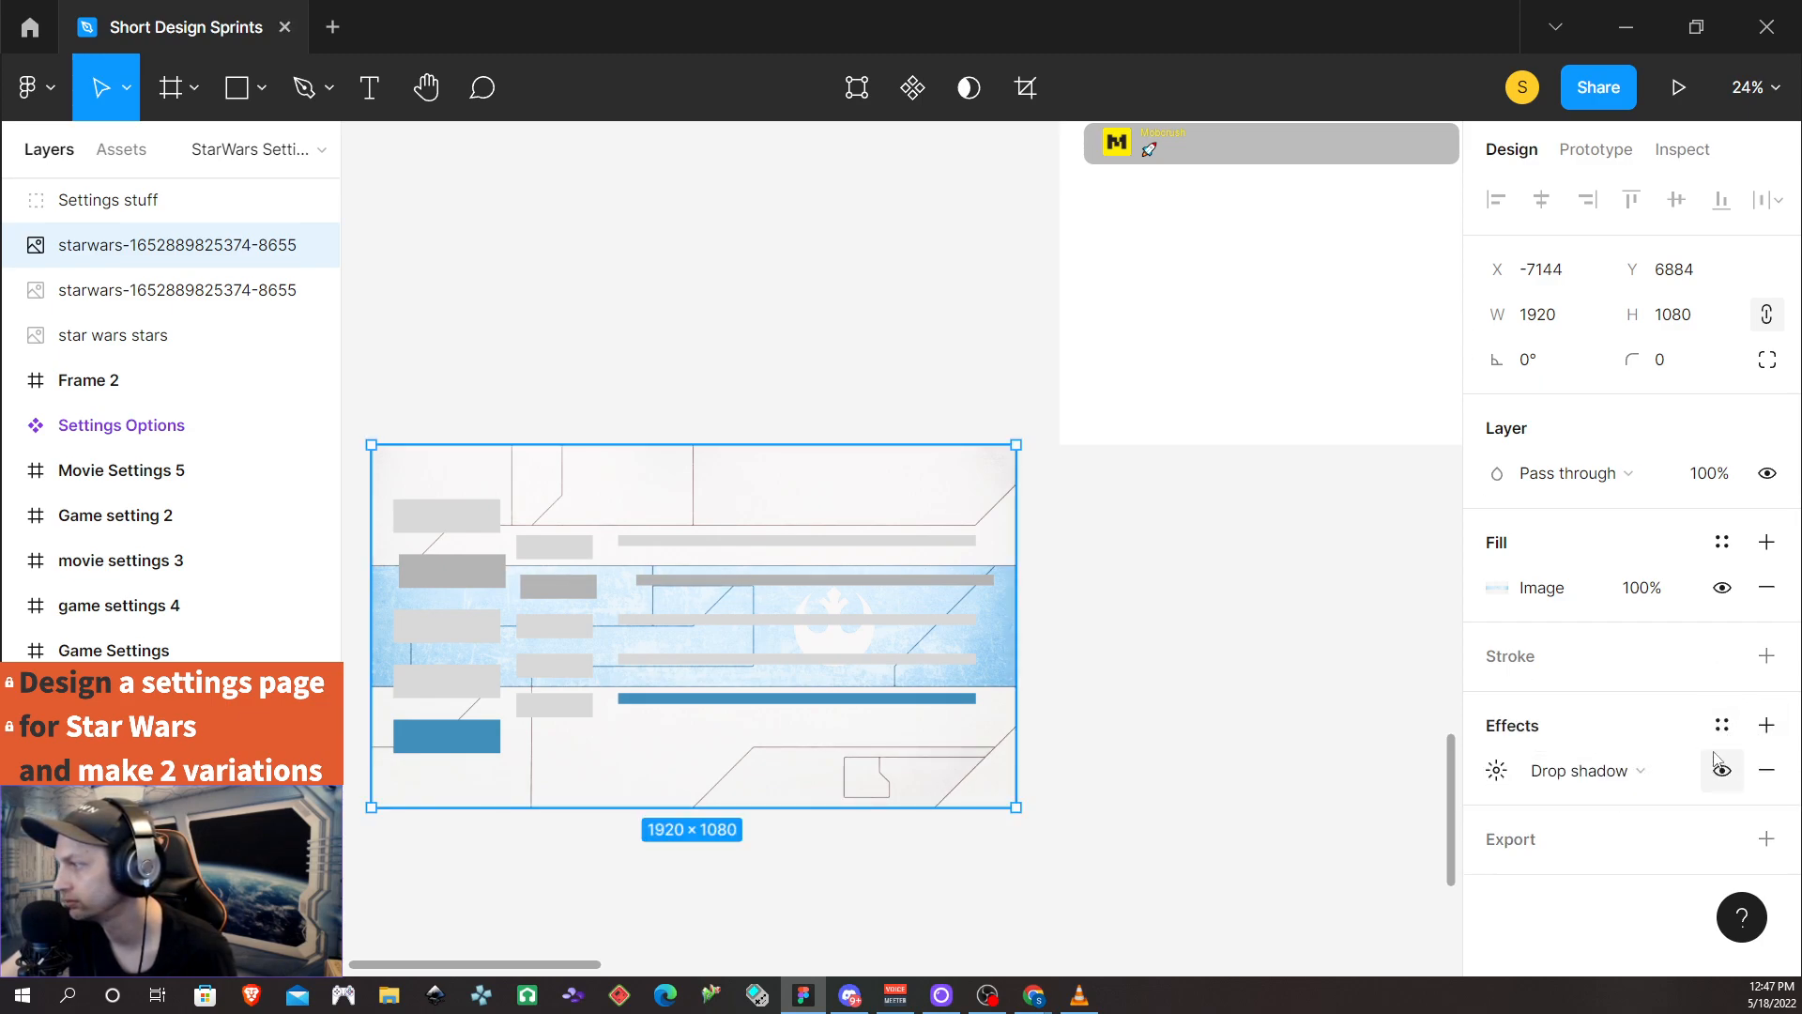
{"action": "left_click", "coordinate": [1678, 770]}
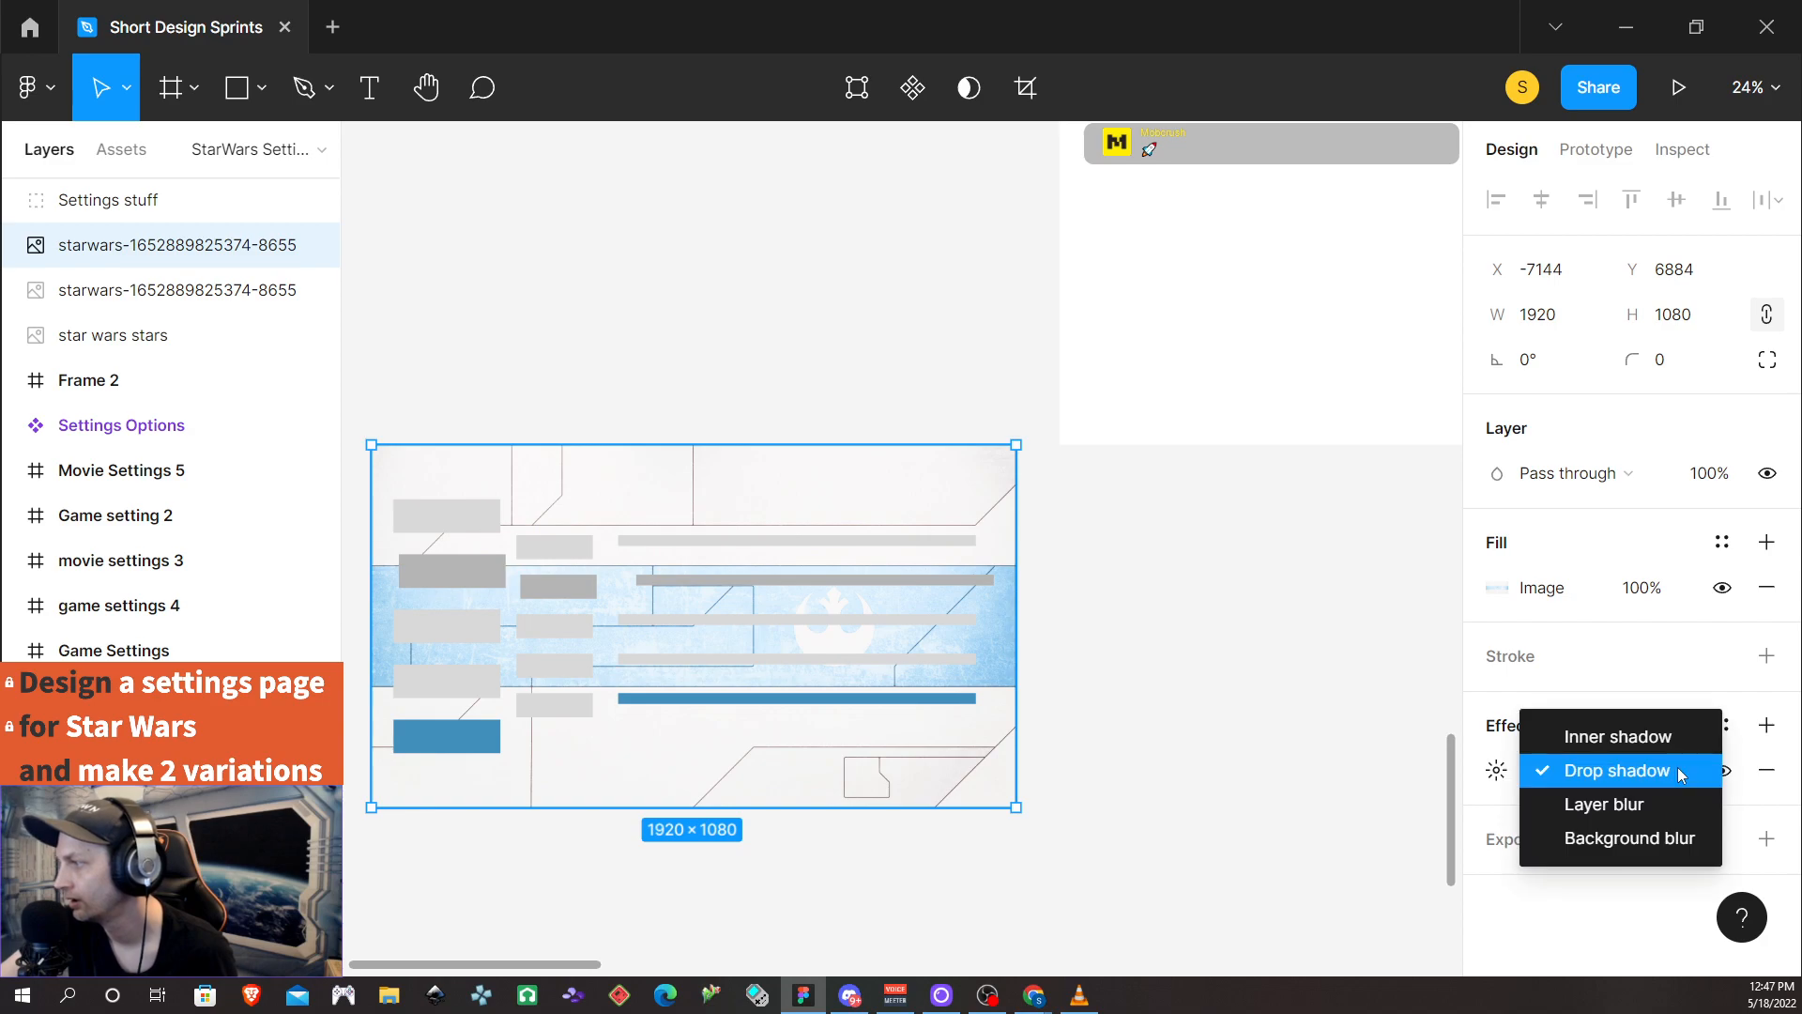
{"action": "left_click", "coordinate": [1631, 815]}
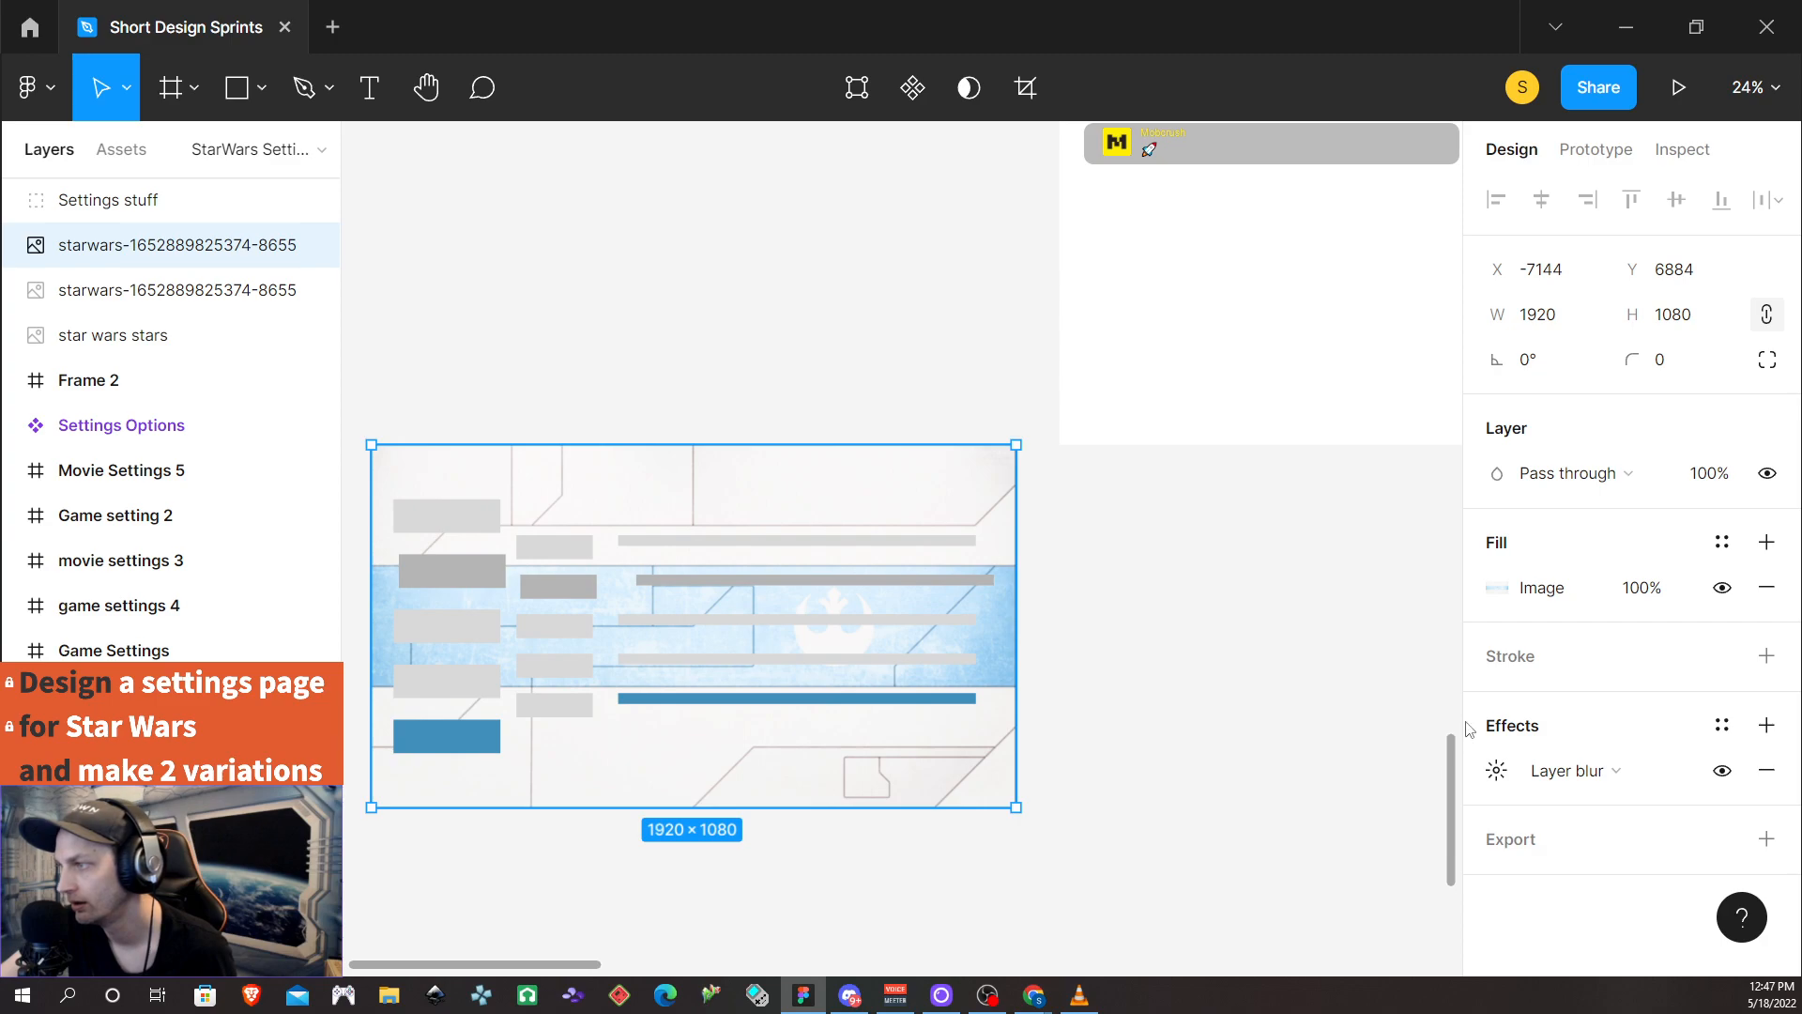
{"action": "left_click", "coordinate": [1496, 770]}
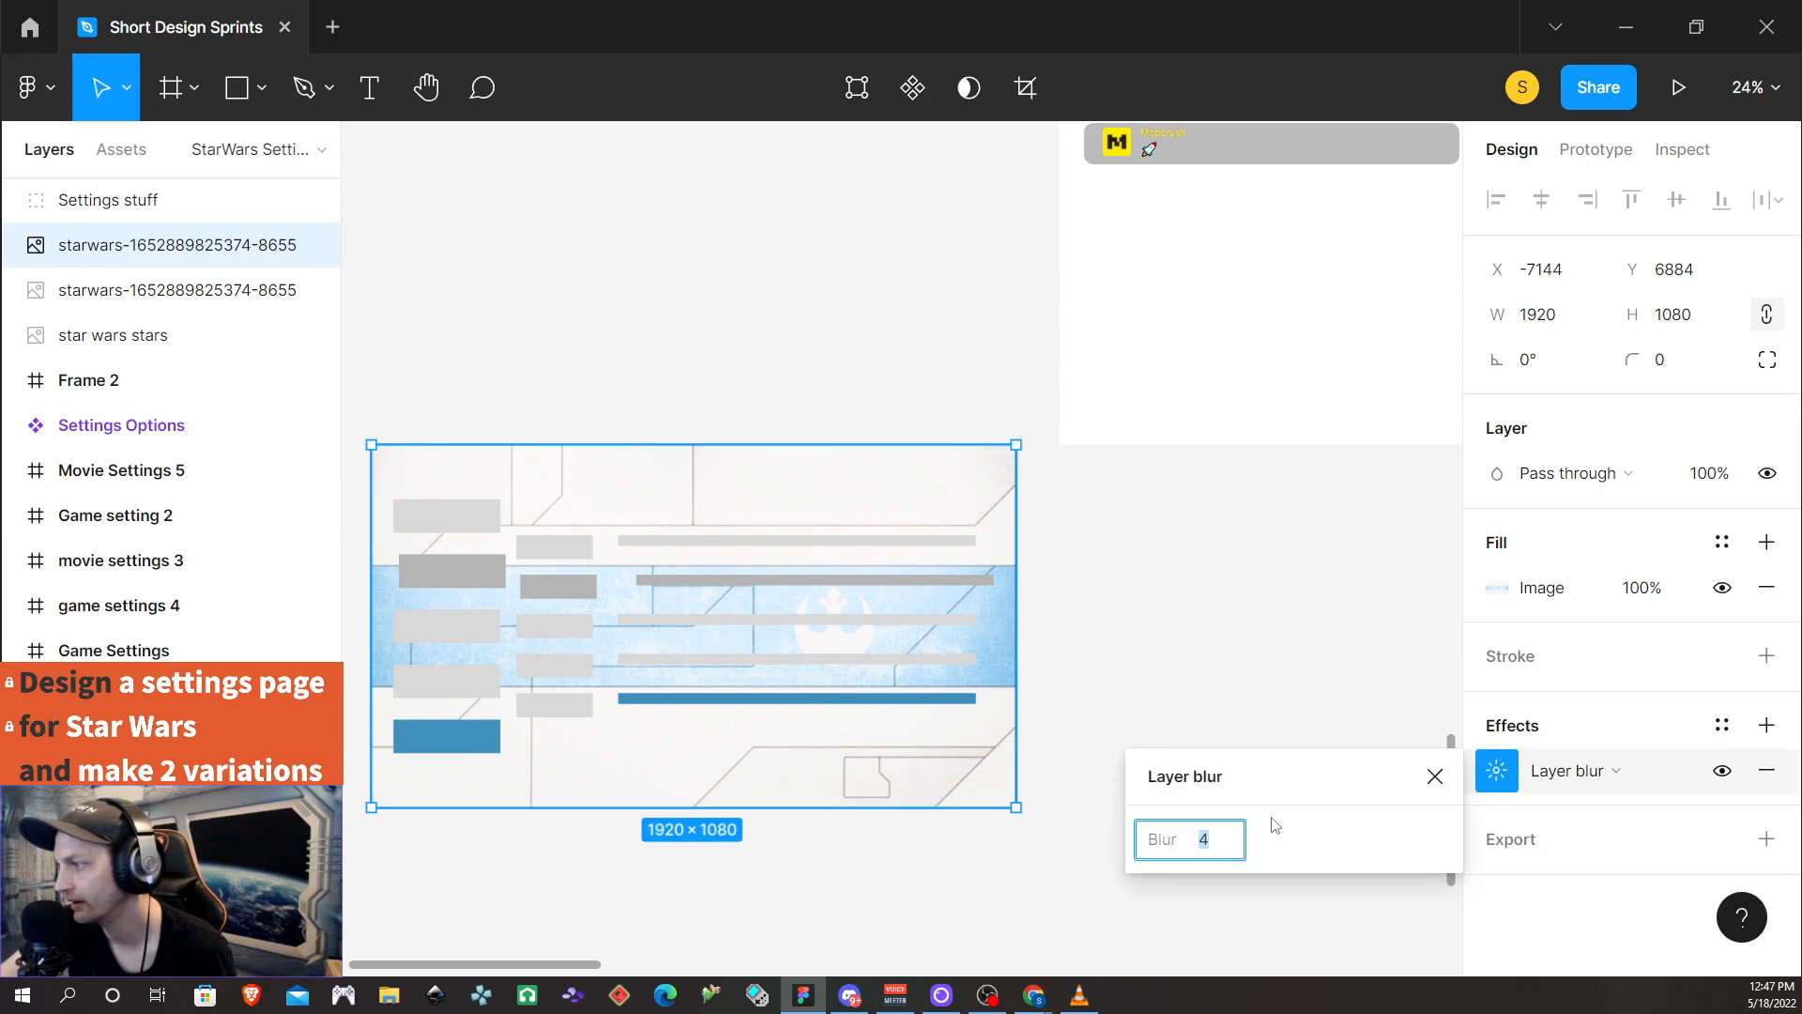
{"action": "type", "text": "10"}
{"action": "key", "text": "Return"}
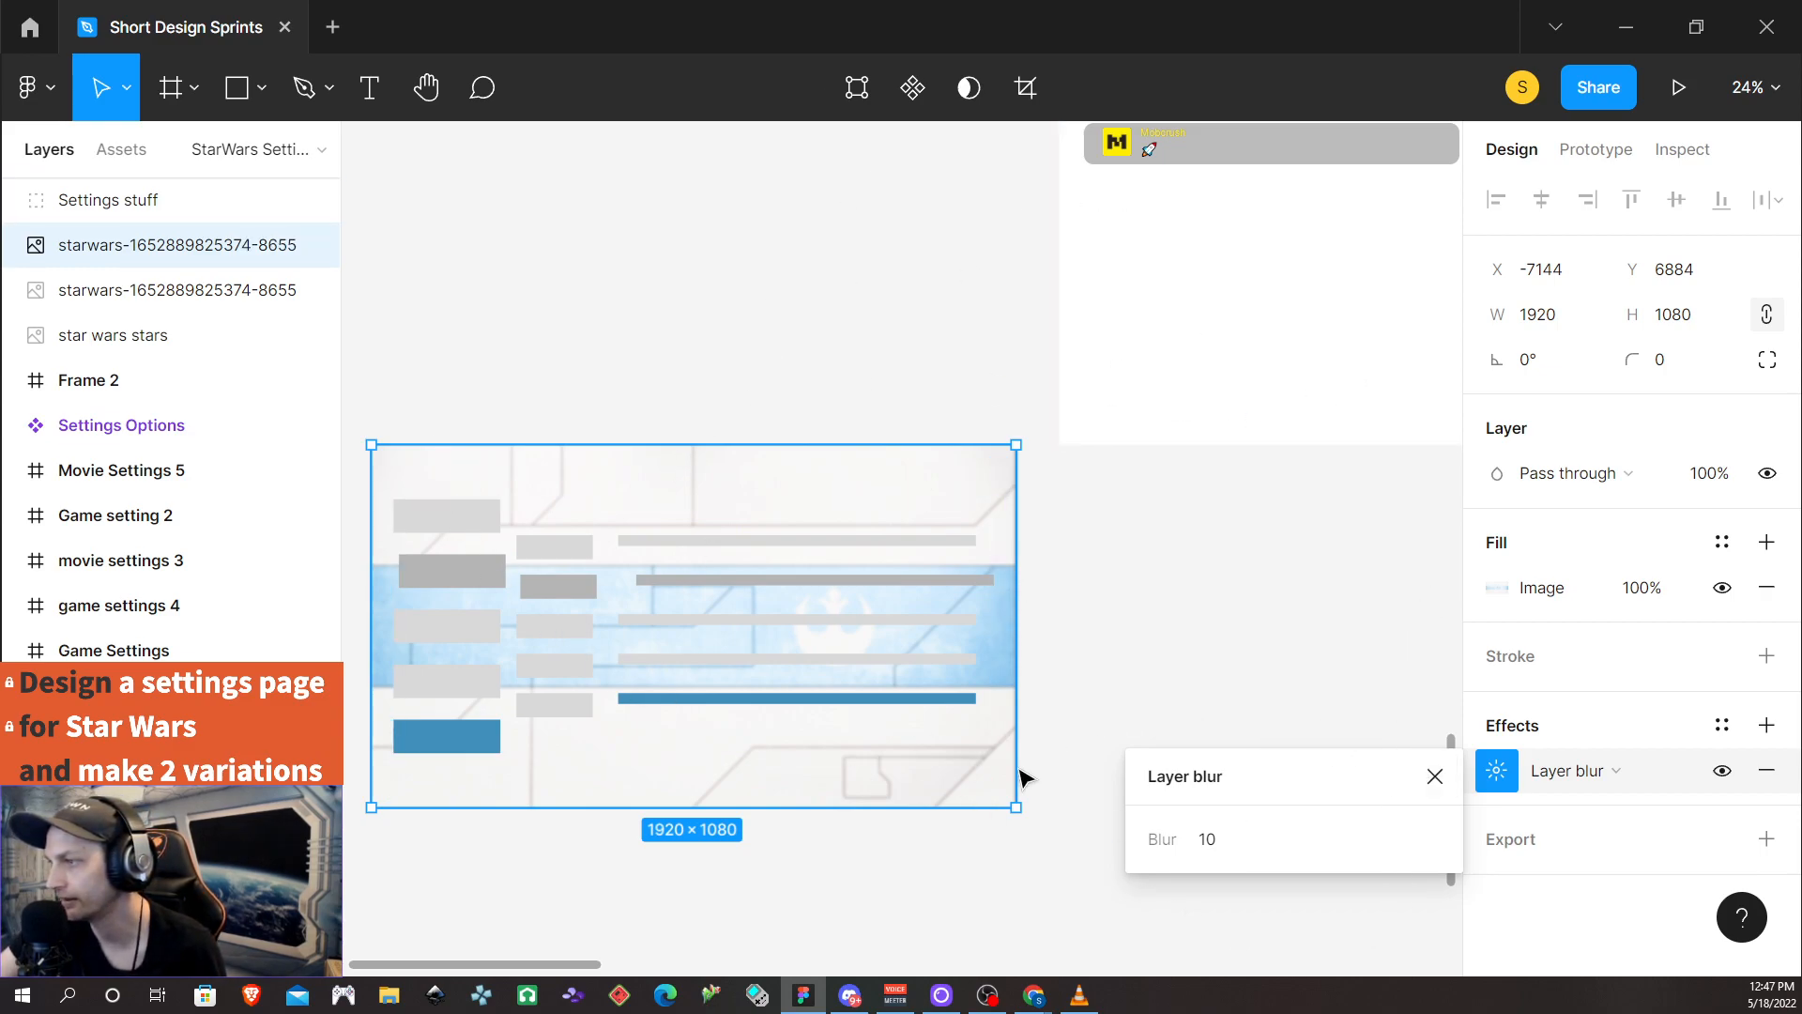
{"action": "left_click", "coordinate": [1435, 776]}
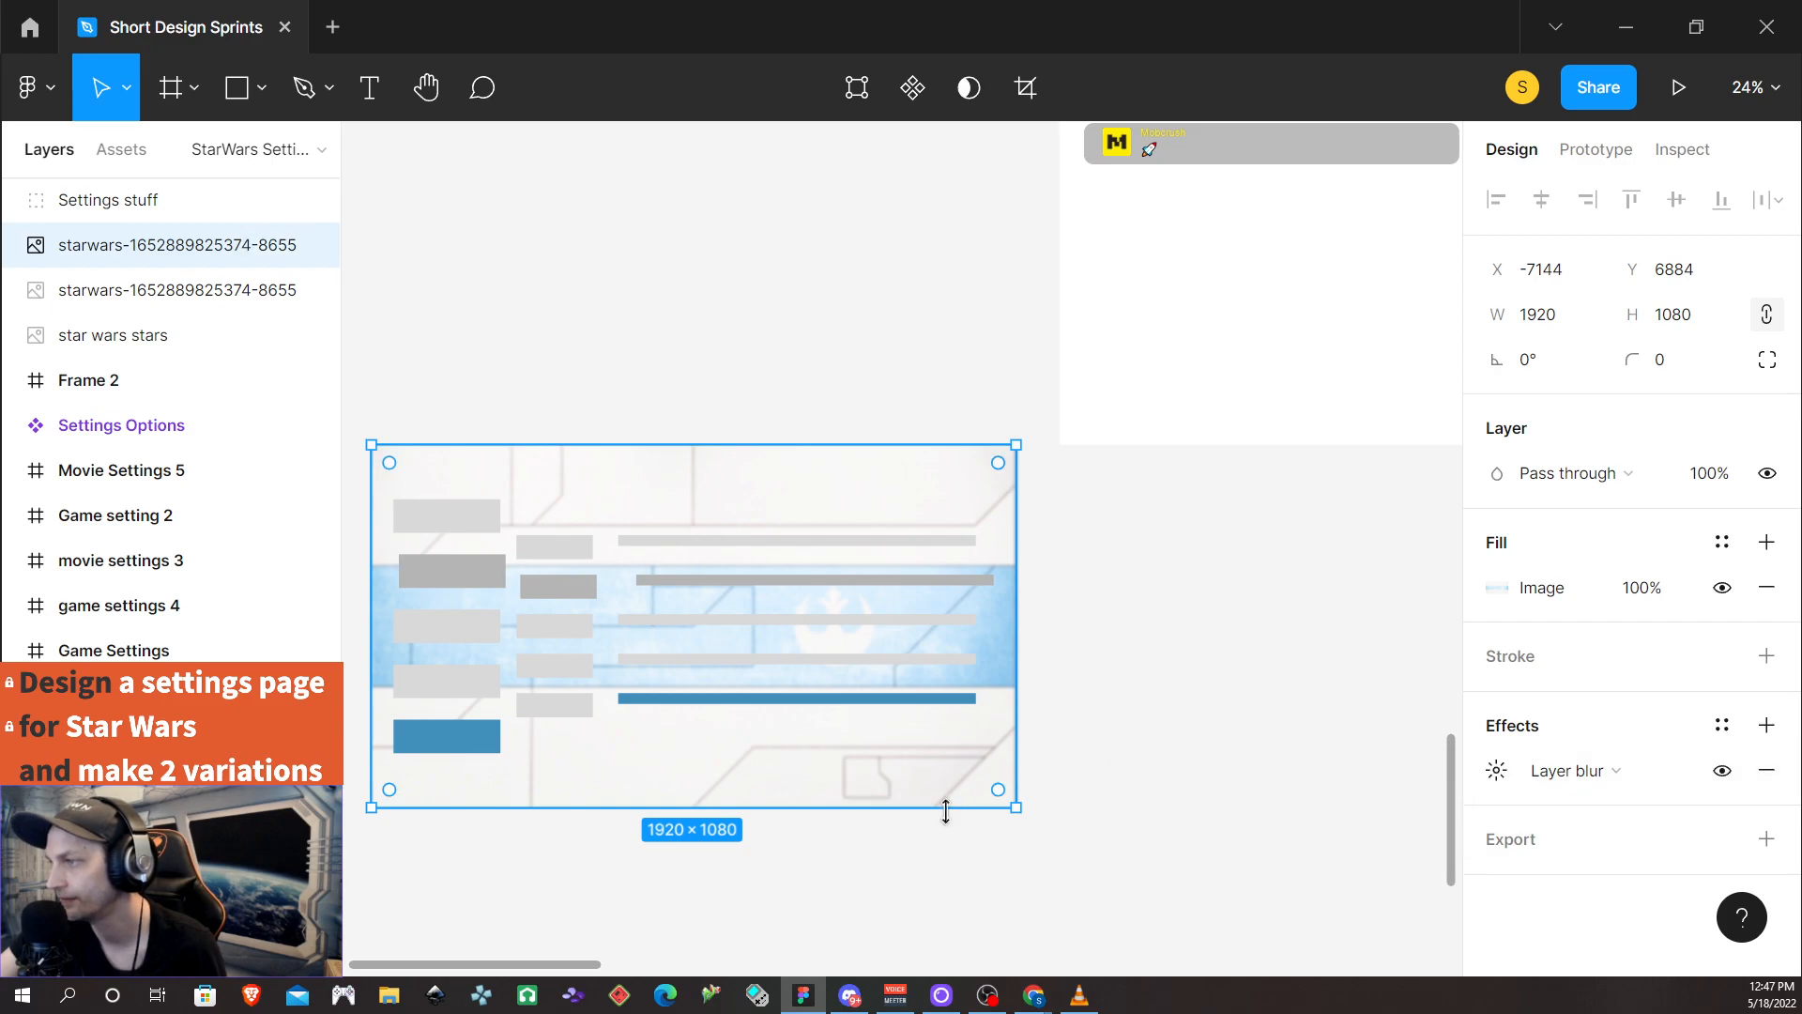
{"action": "scroll", "coordinate": [785, 826], "scroll_direction": "up", "scroll_amount": 5}
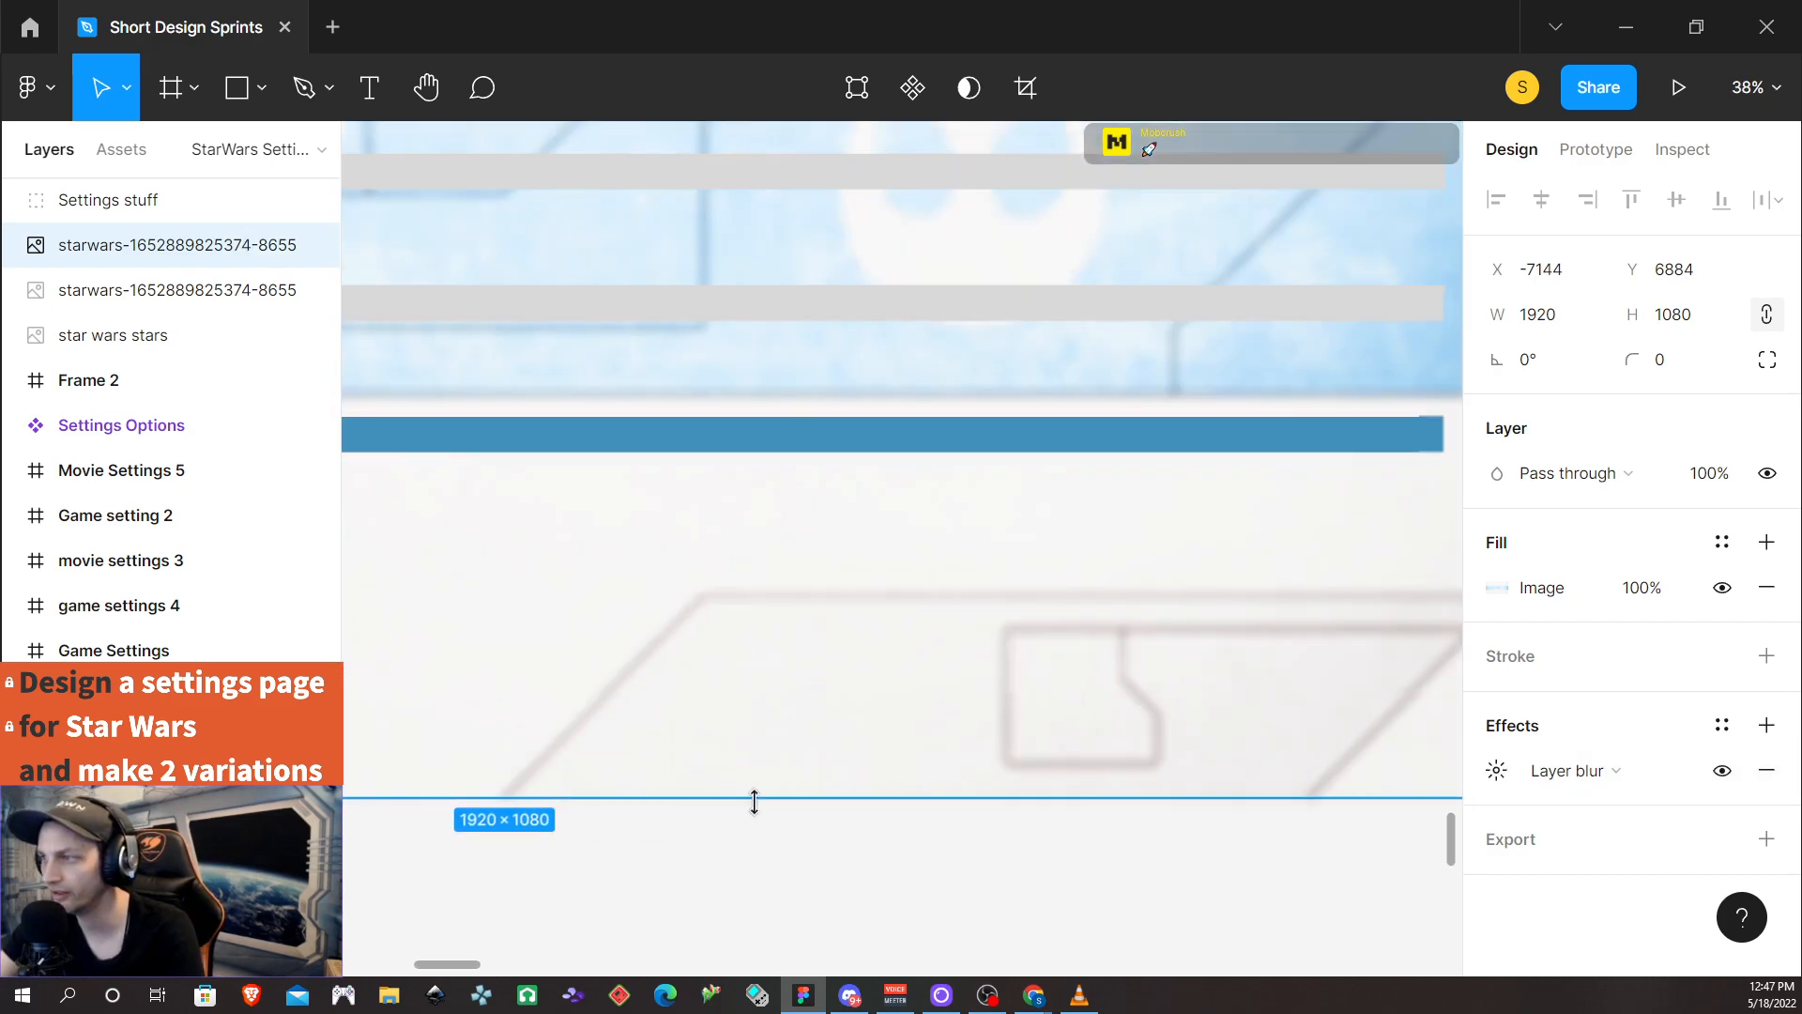
{"action": "scroll", "coordinate": [752, 801], "scroll_direction": "down", "scroll_amount": 3}
{"action": "scroll", "coordinate": [519, 467], "scroll_direction": "left", "scroll_amount": 5}
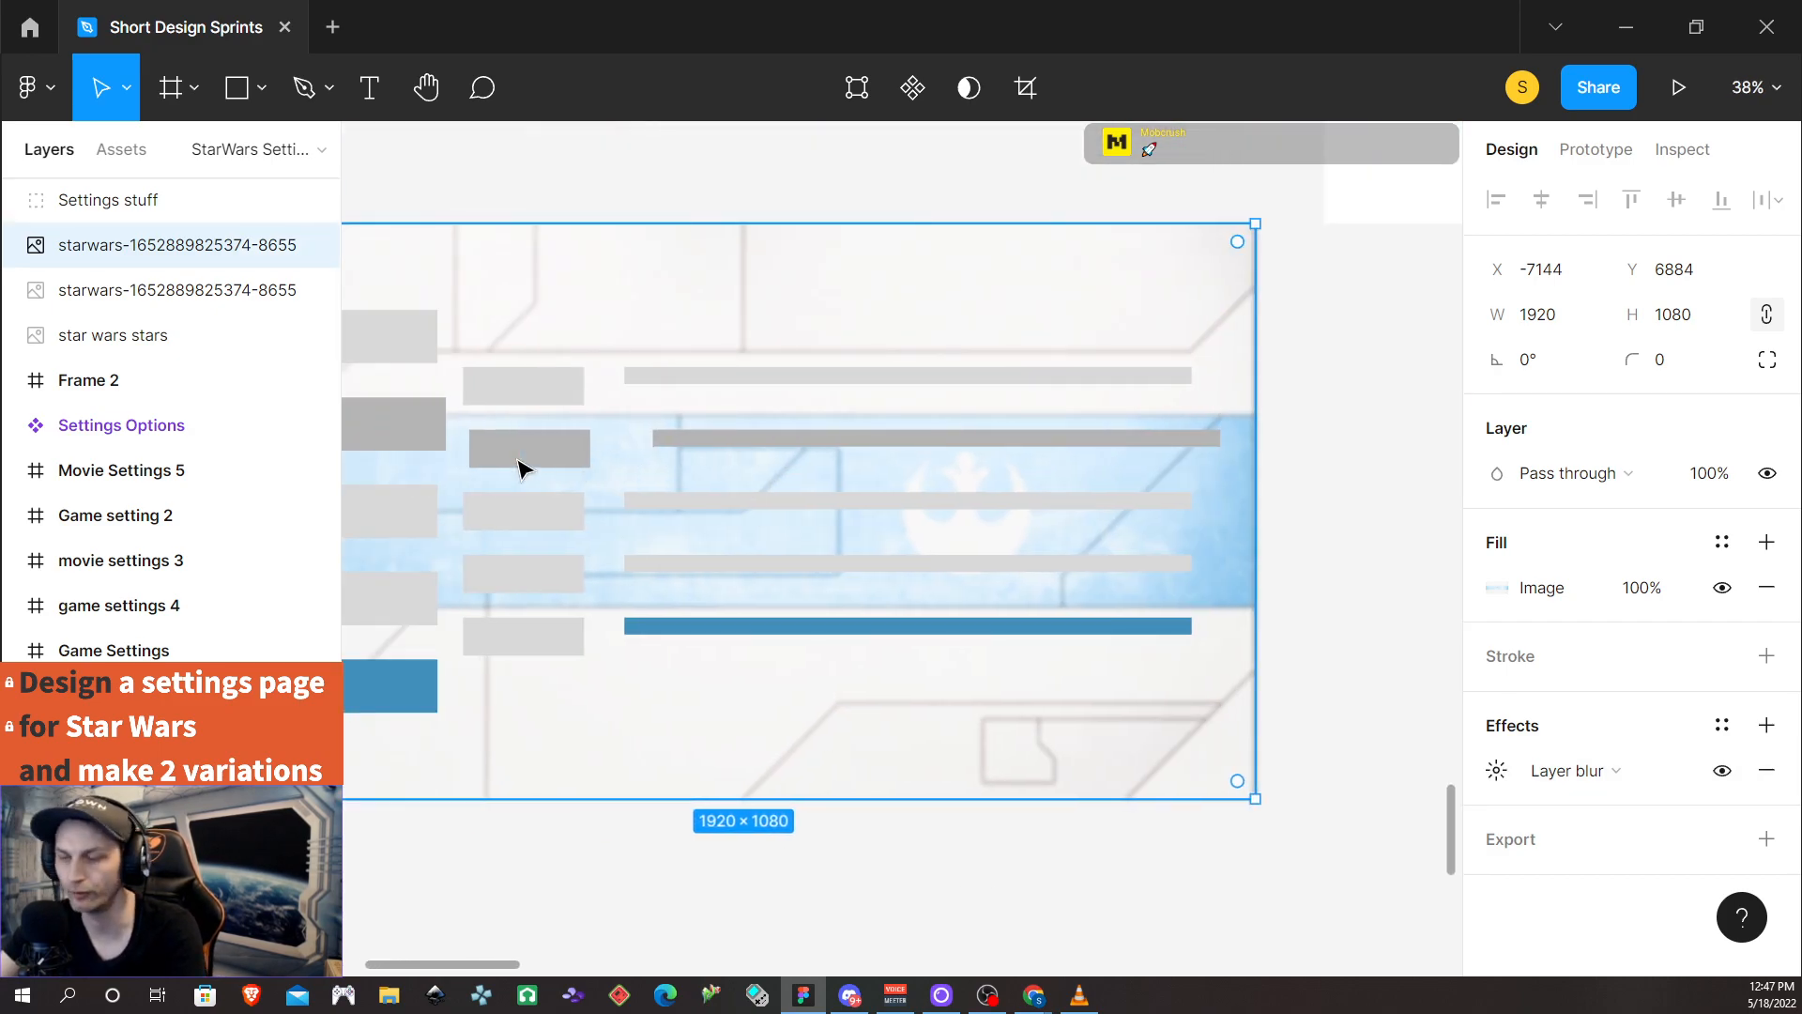
Group the Settings stuff wireframe together with the blurred Star Wars background image behind it
{"action": "left_click", "coordinate": [678, 508]}
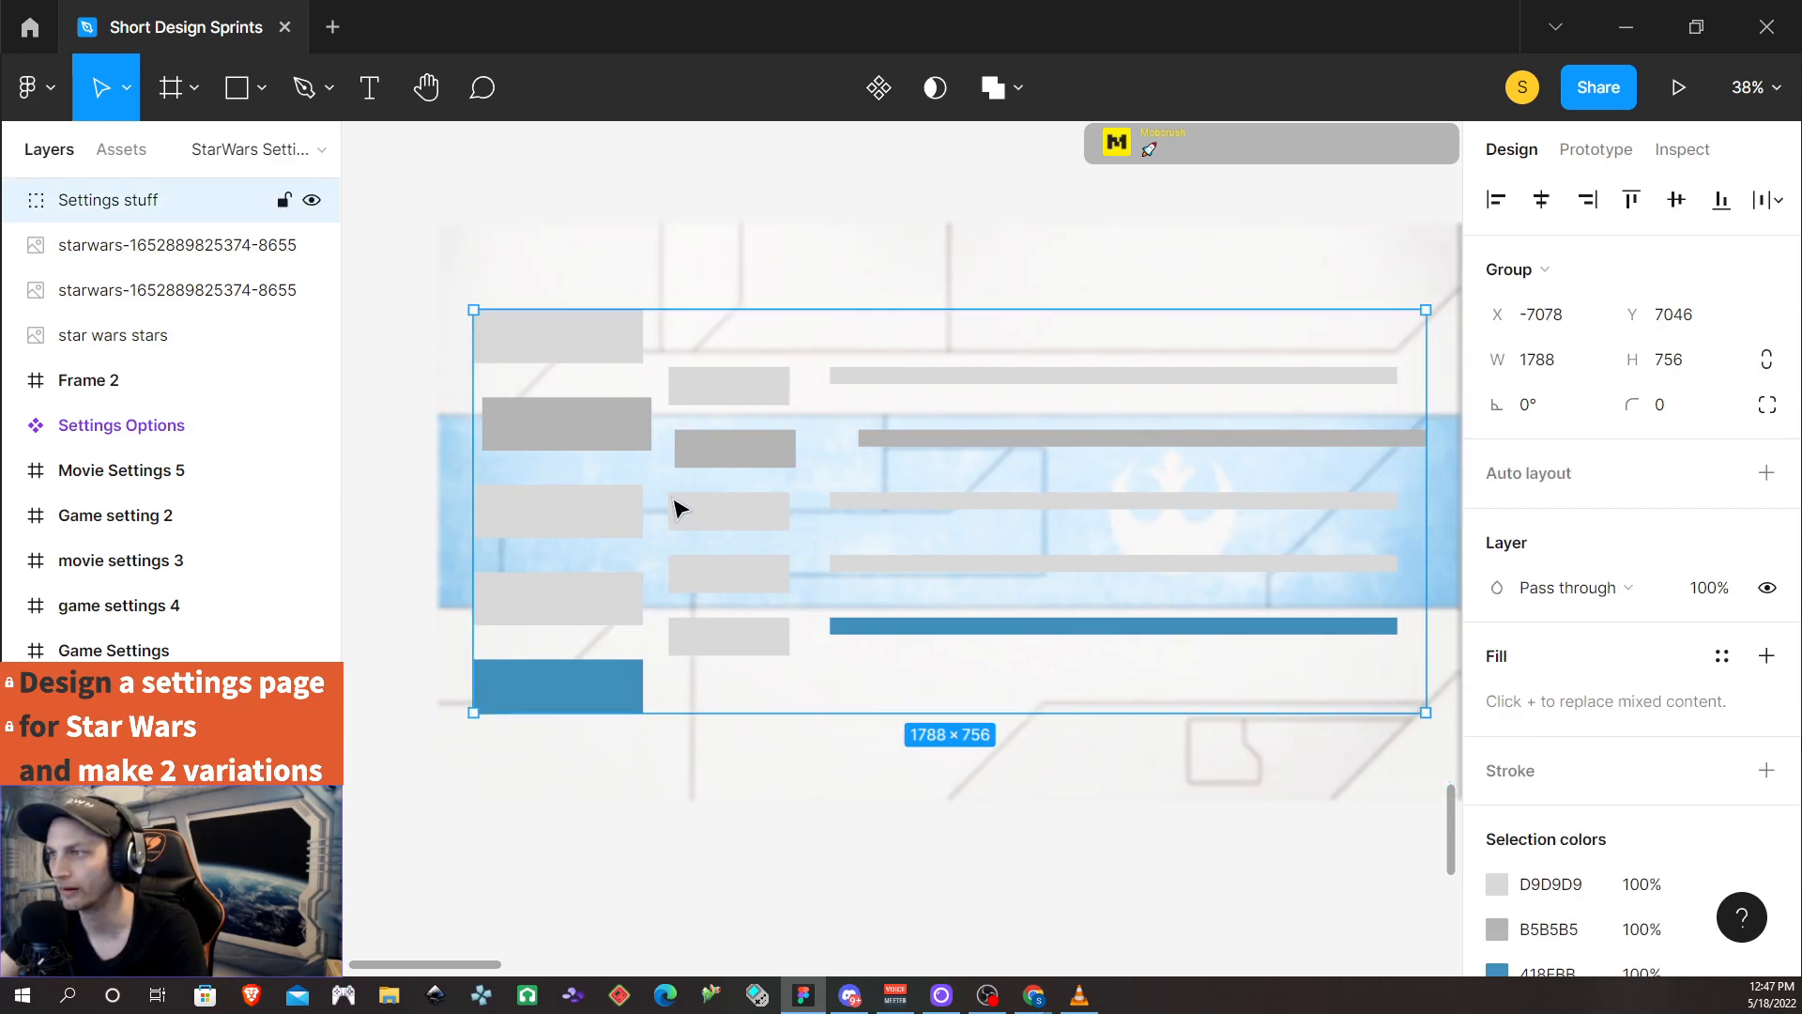
{"action": "left_click", "coordinate": [598, 274], "text": "shift"}
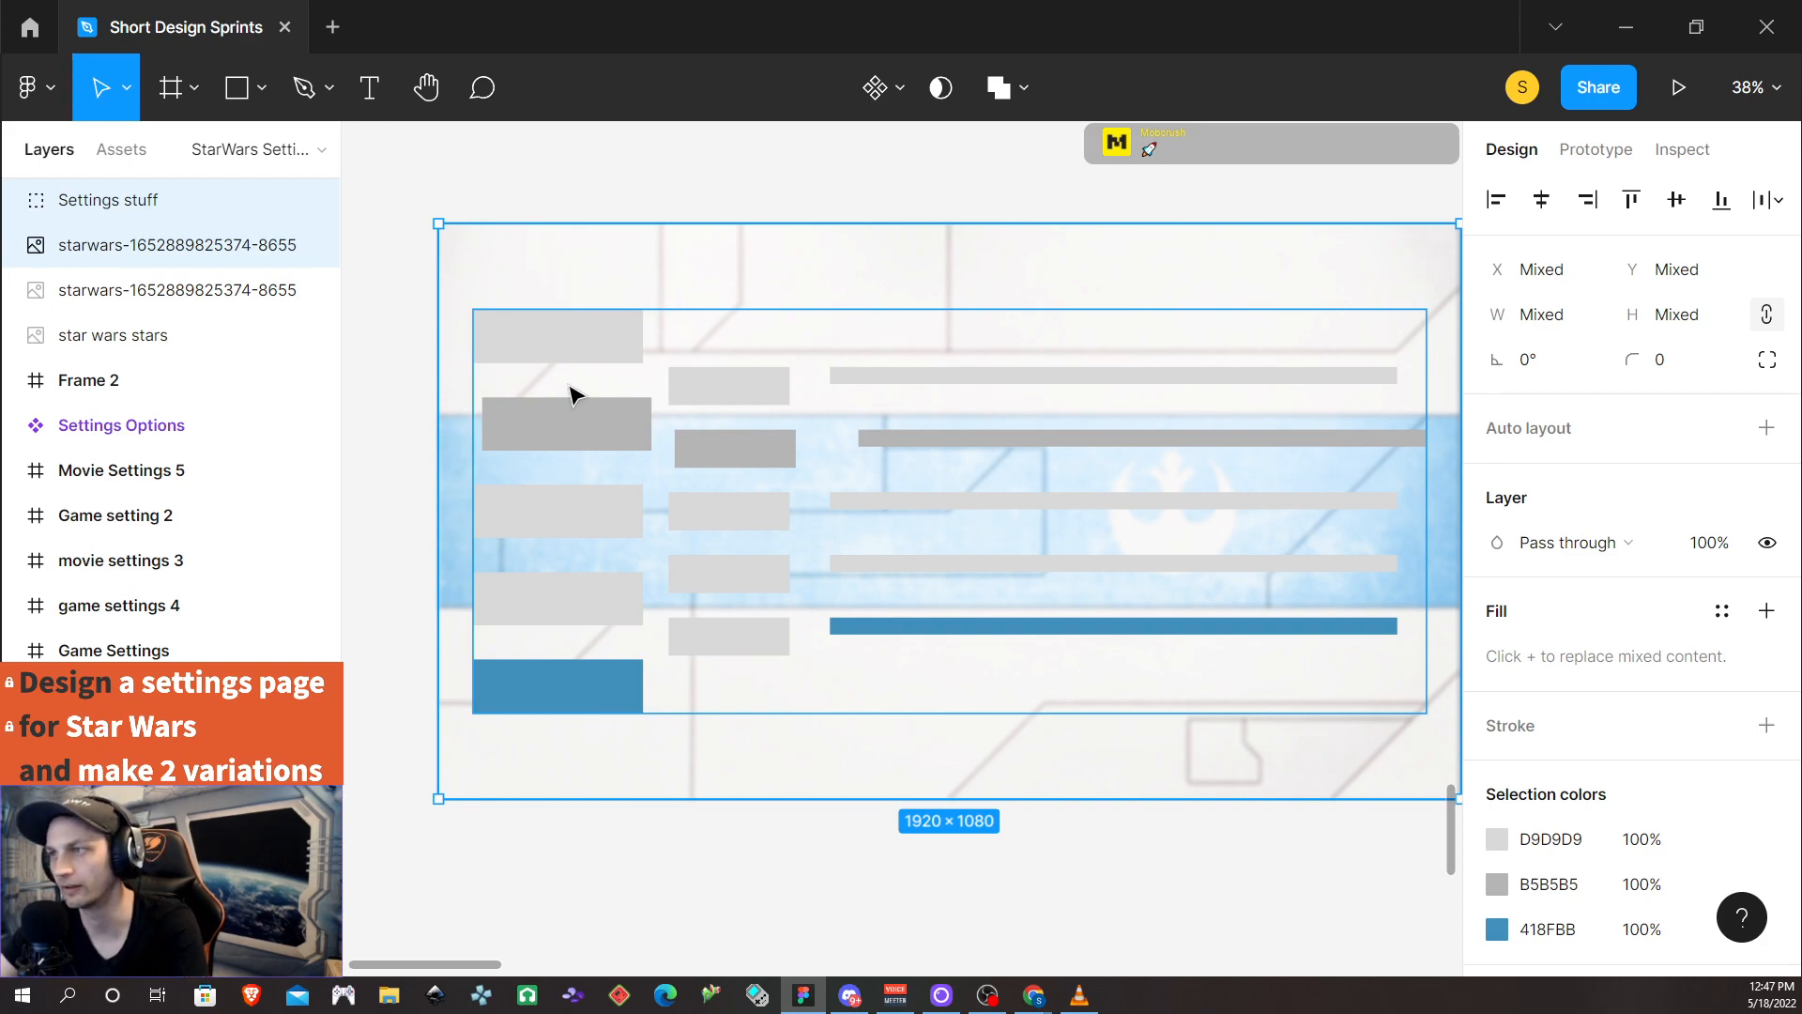
{"action": "key", "text": "ctrl+g"}
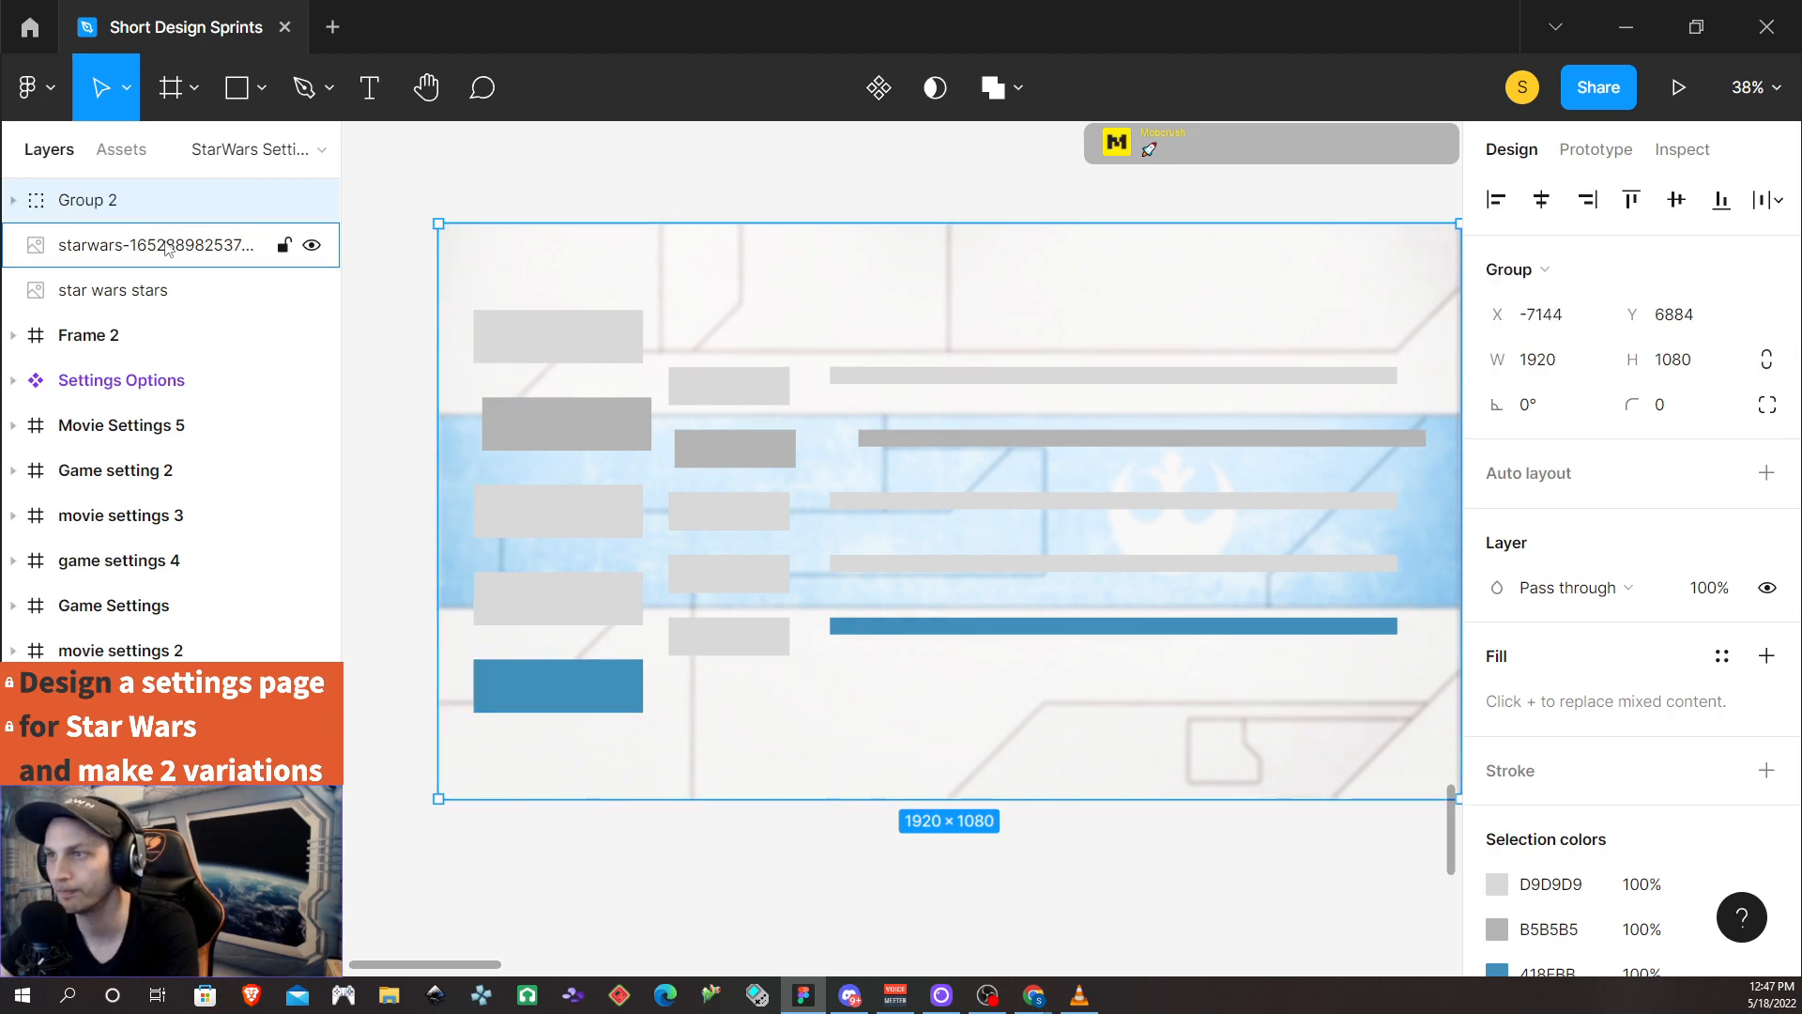
Try naming the new group "Test frame", check which layers it contains, and undo the renaming
{"action": "double_click", "coordinate": [108, 201]}
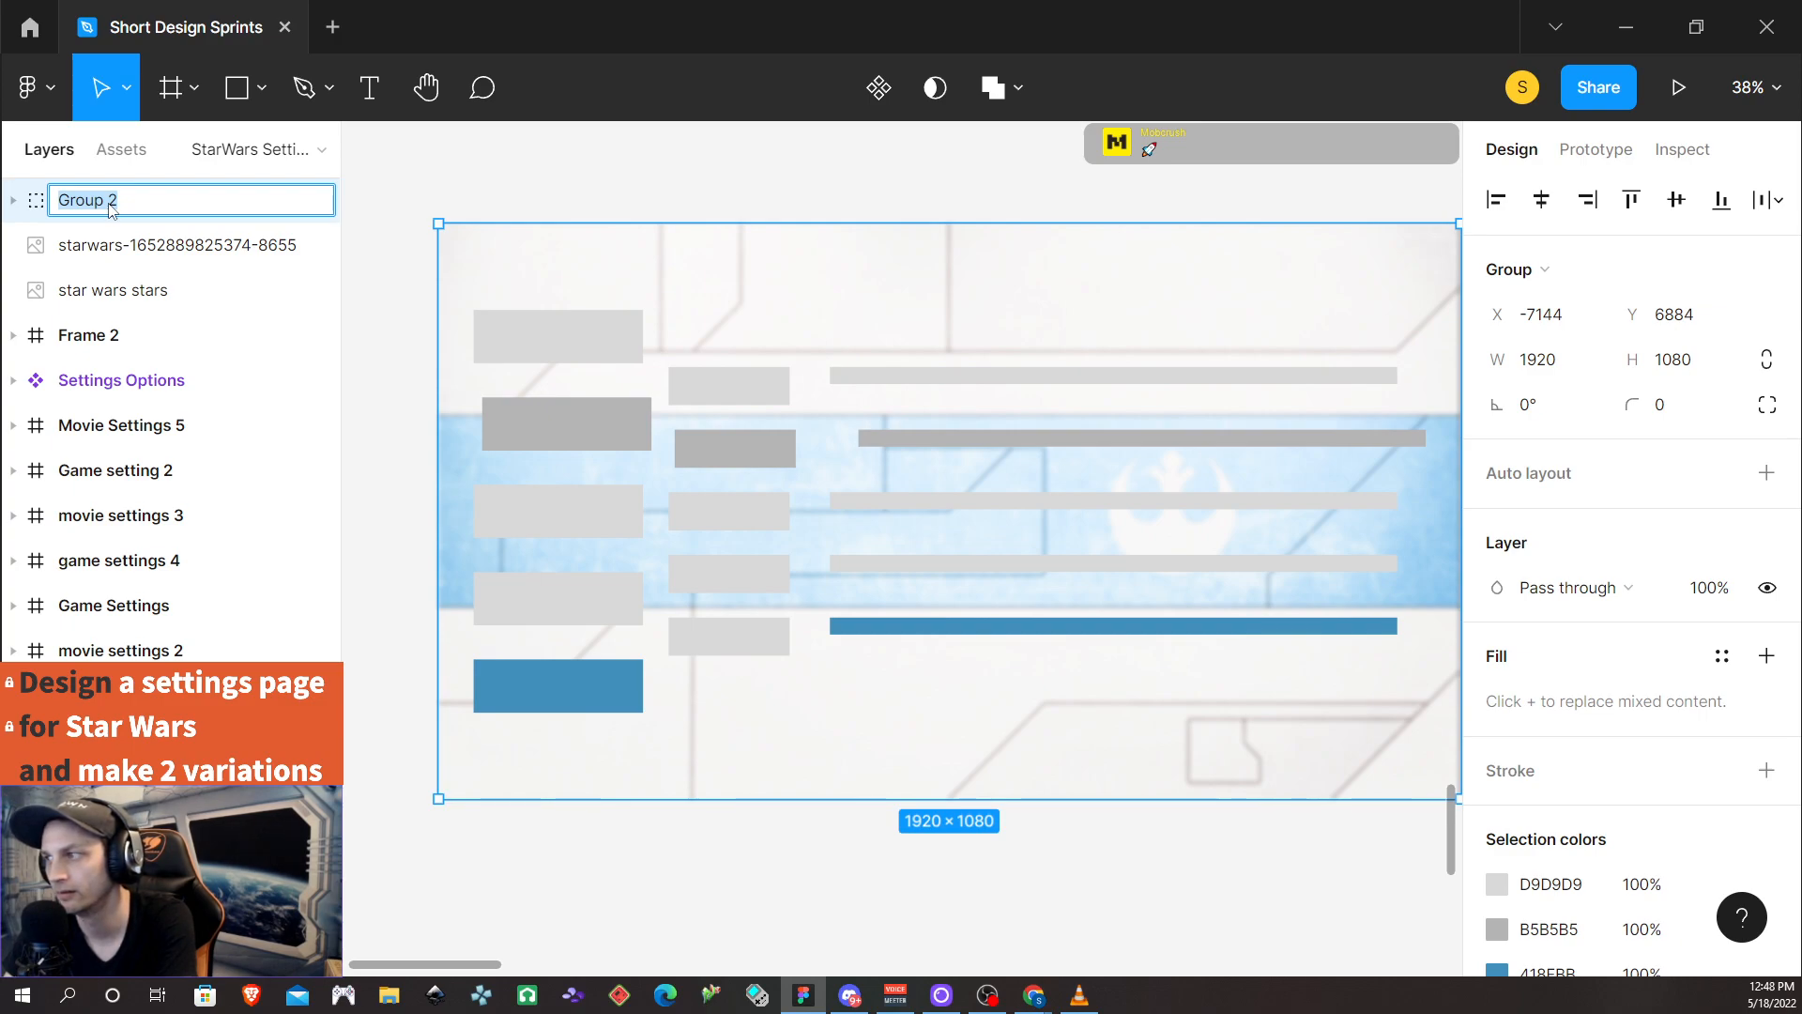
{"action": "type", "text": "TEsst frame"}
{"action": "key", "text": "Return"}
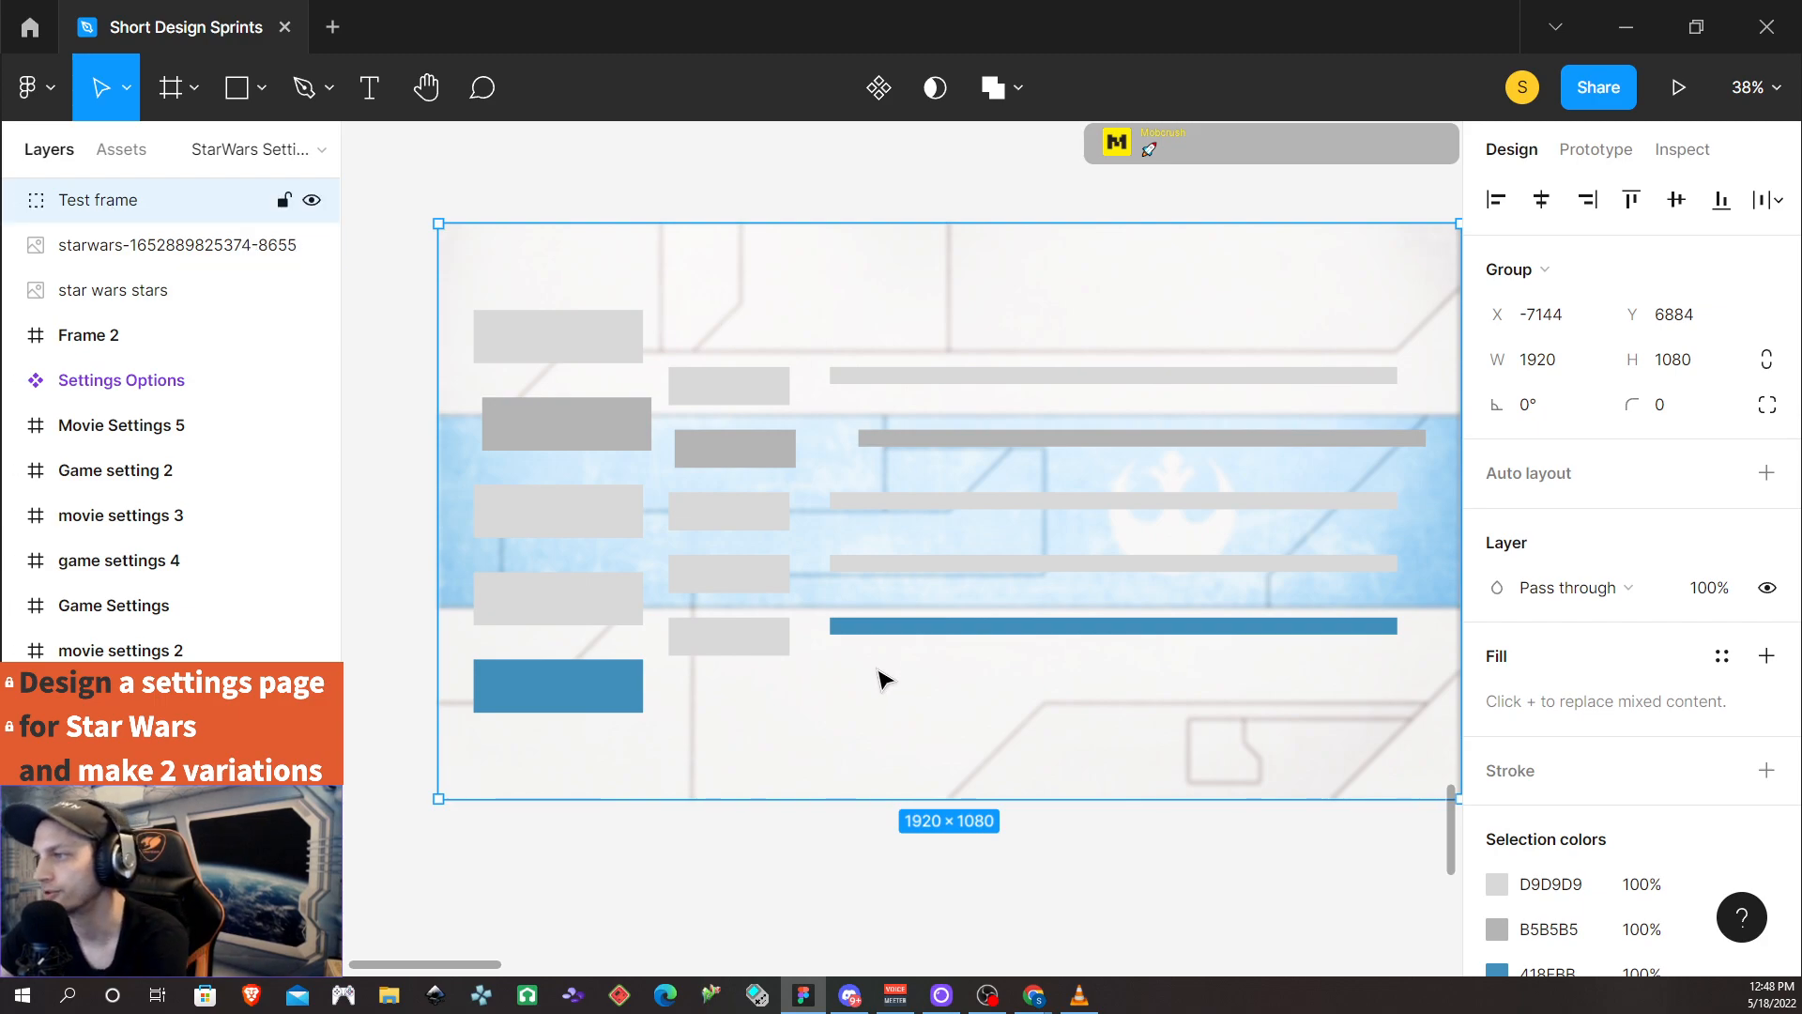
{"action": "left_click", "coordinate": [13, 200]}
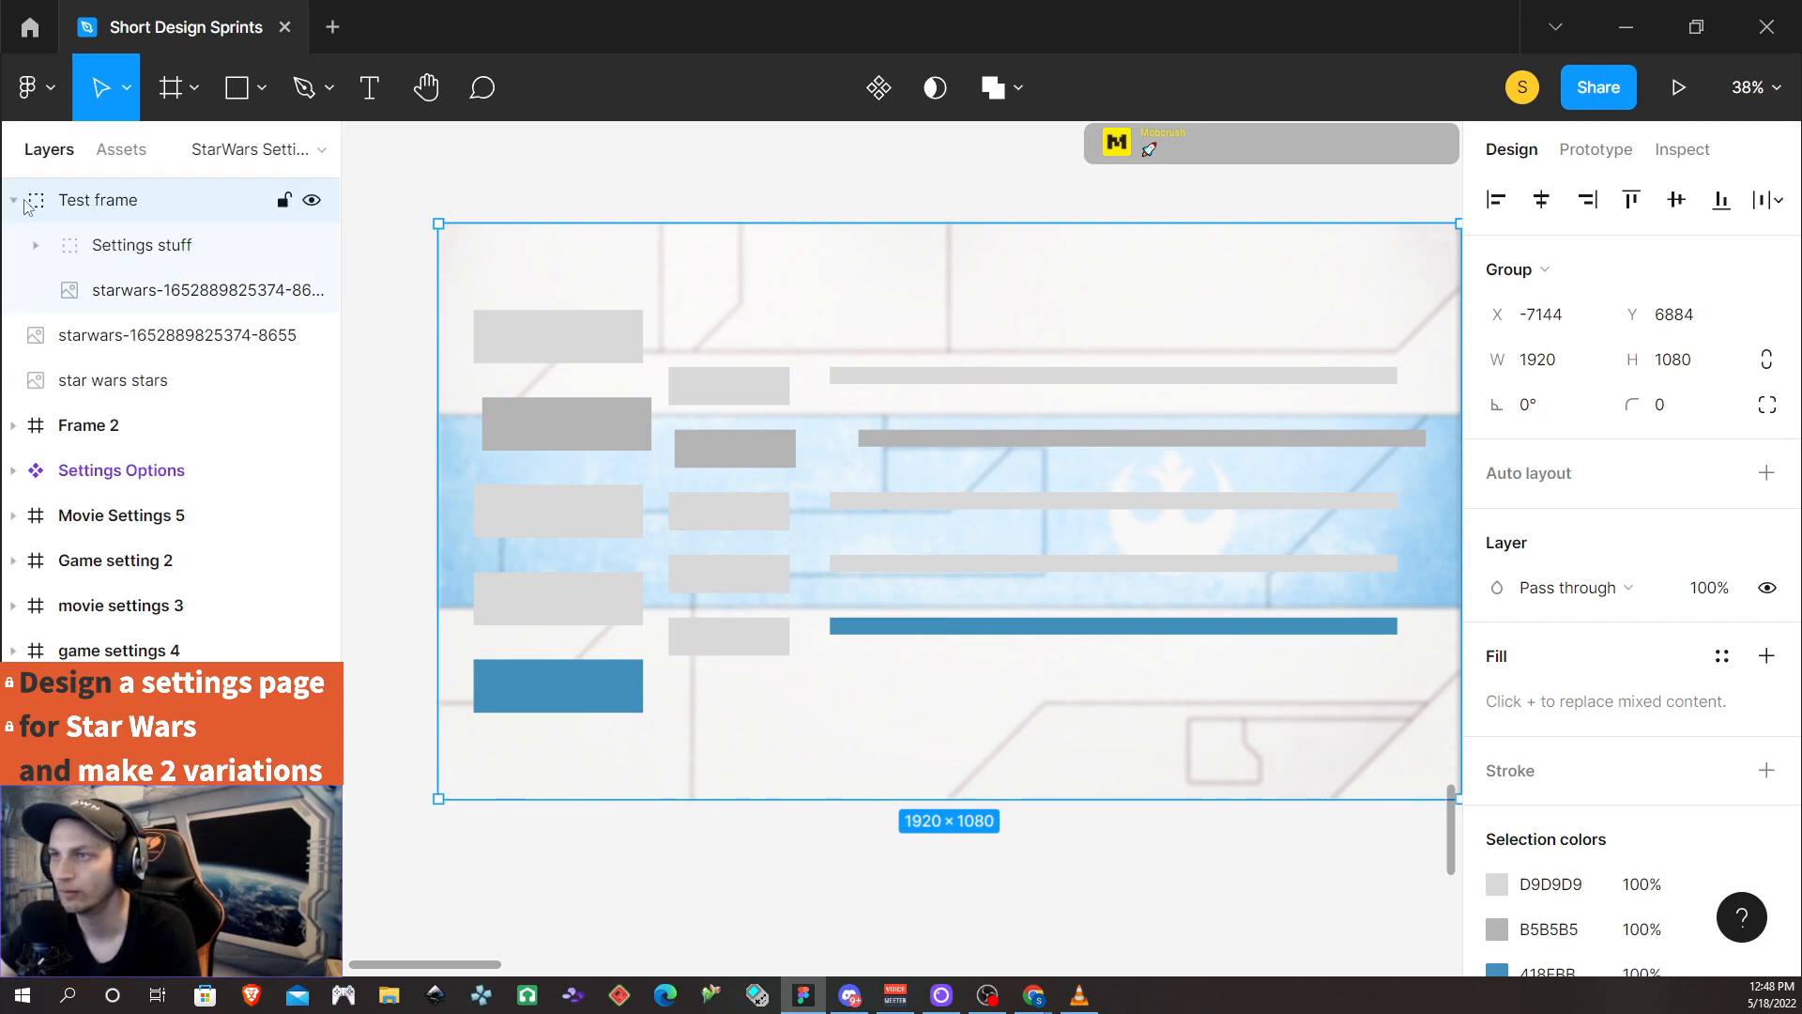
{"action": "left_click", "coordinate": [13, 201]}
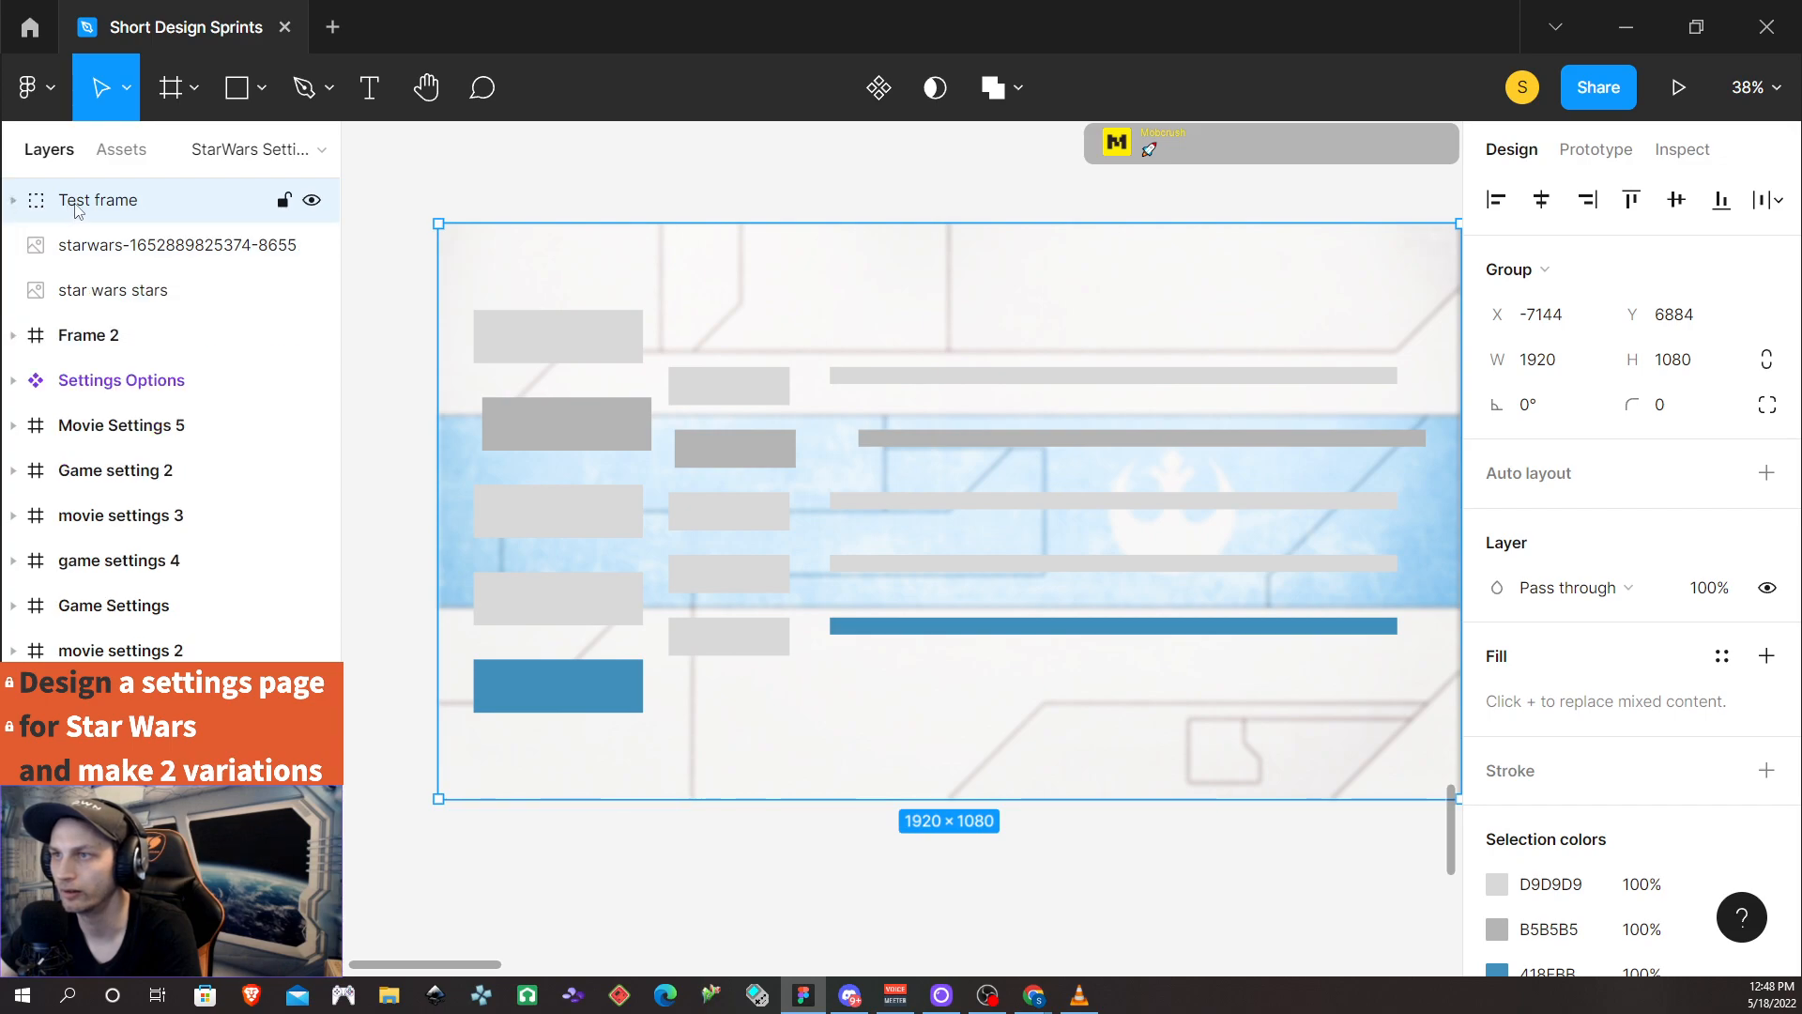
{"action": "key", "text": "ctrl+z"}
Rename the group "test frame" and convert it into an auto layout frame
{"action": "double_click", "coordinate": [124, 204]}
{"action": "type", "text": "tes"}
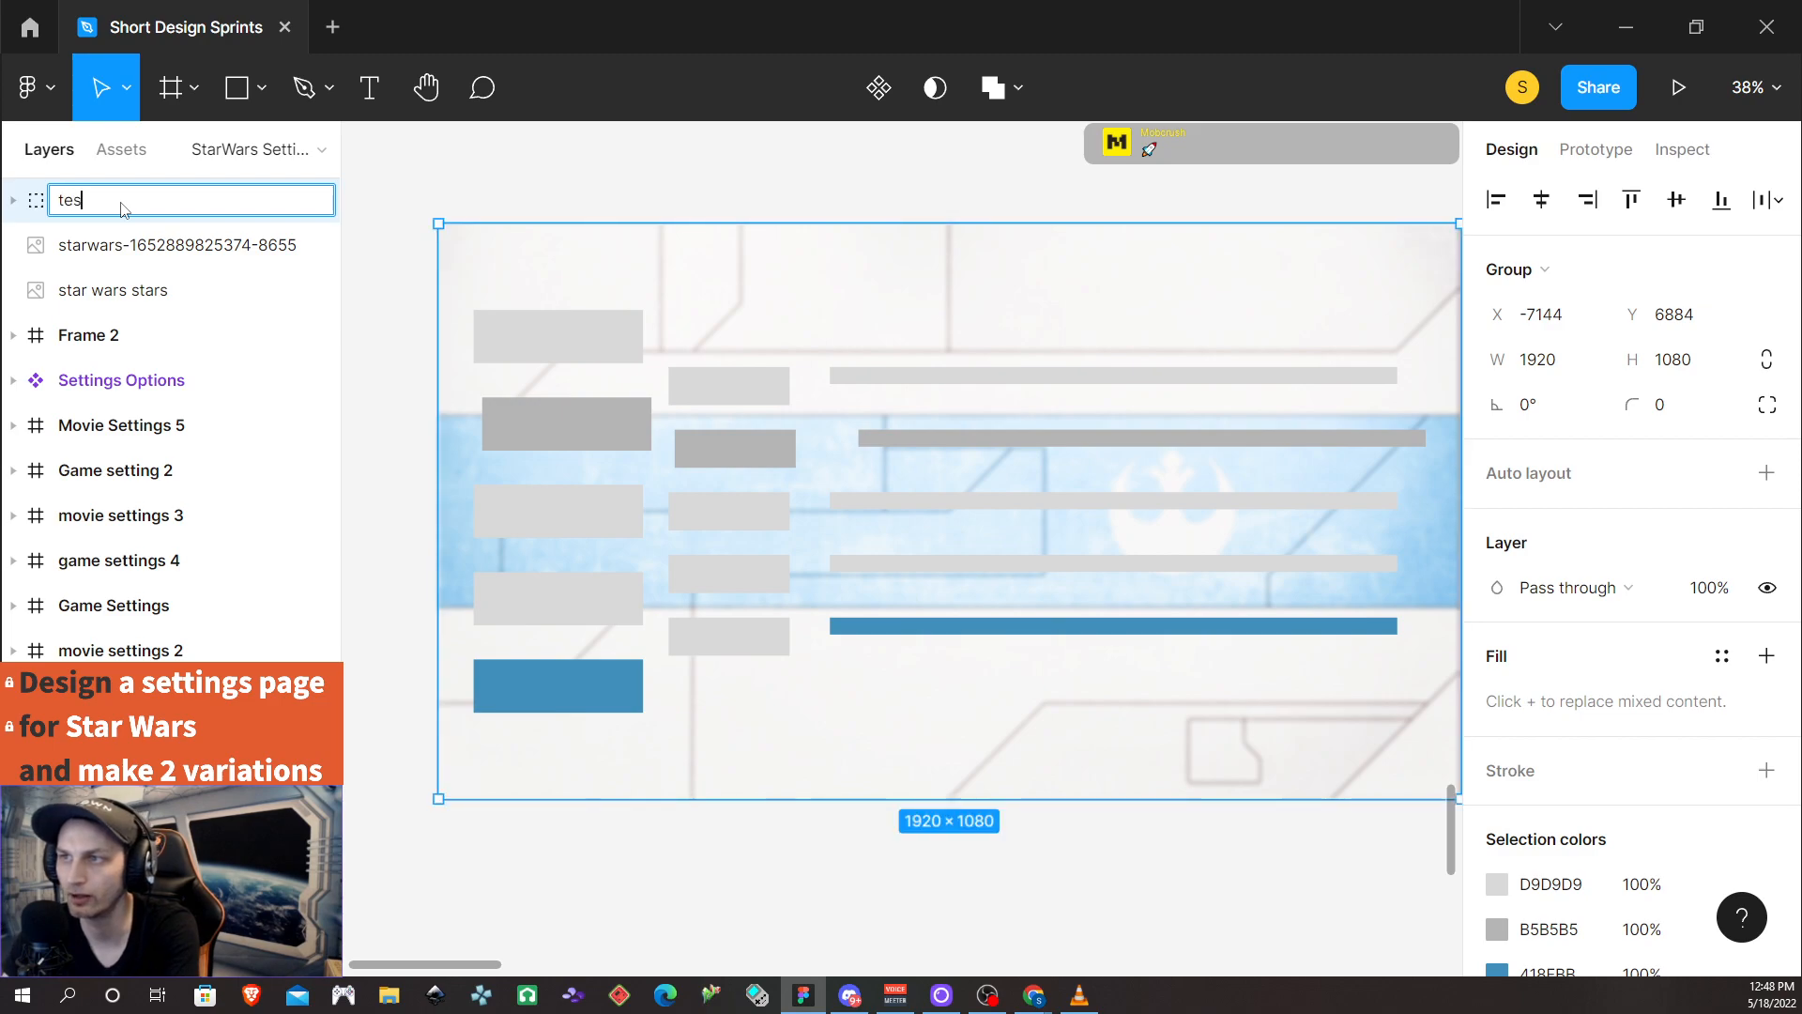
{"action": "type", "text": "t frame"}
{"action": "key", "text": "Return"}
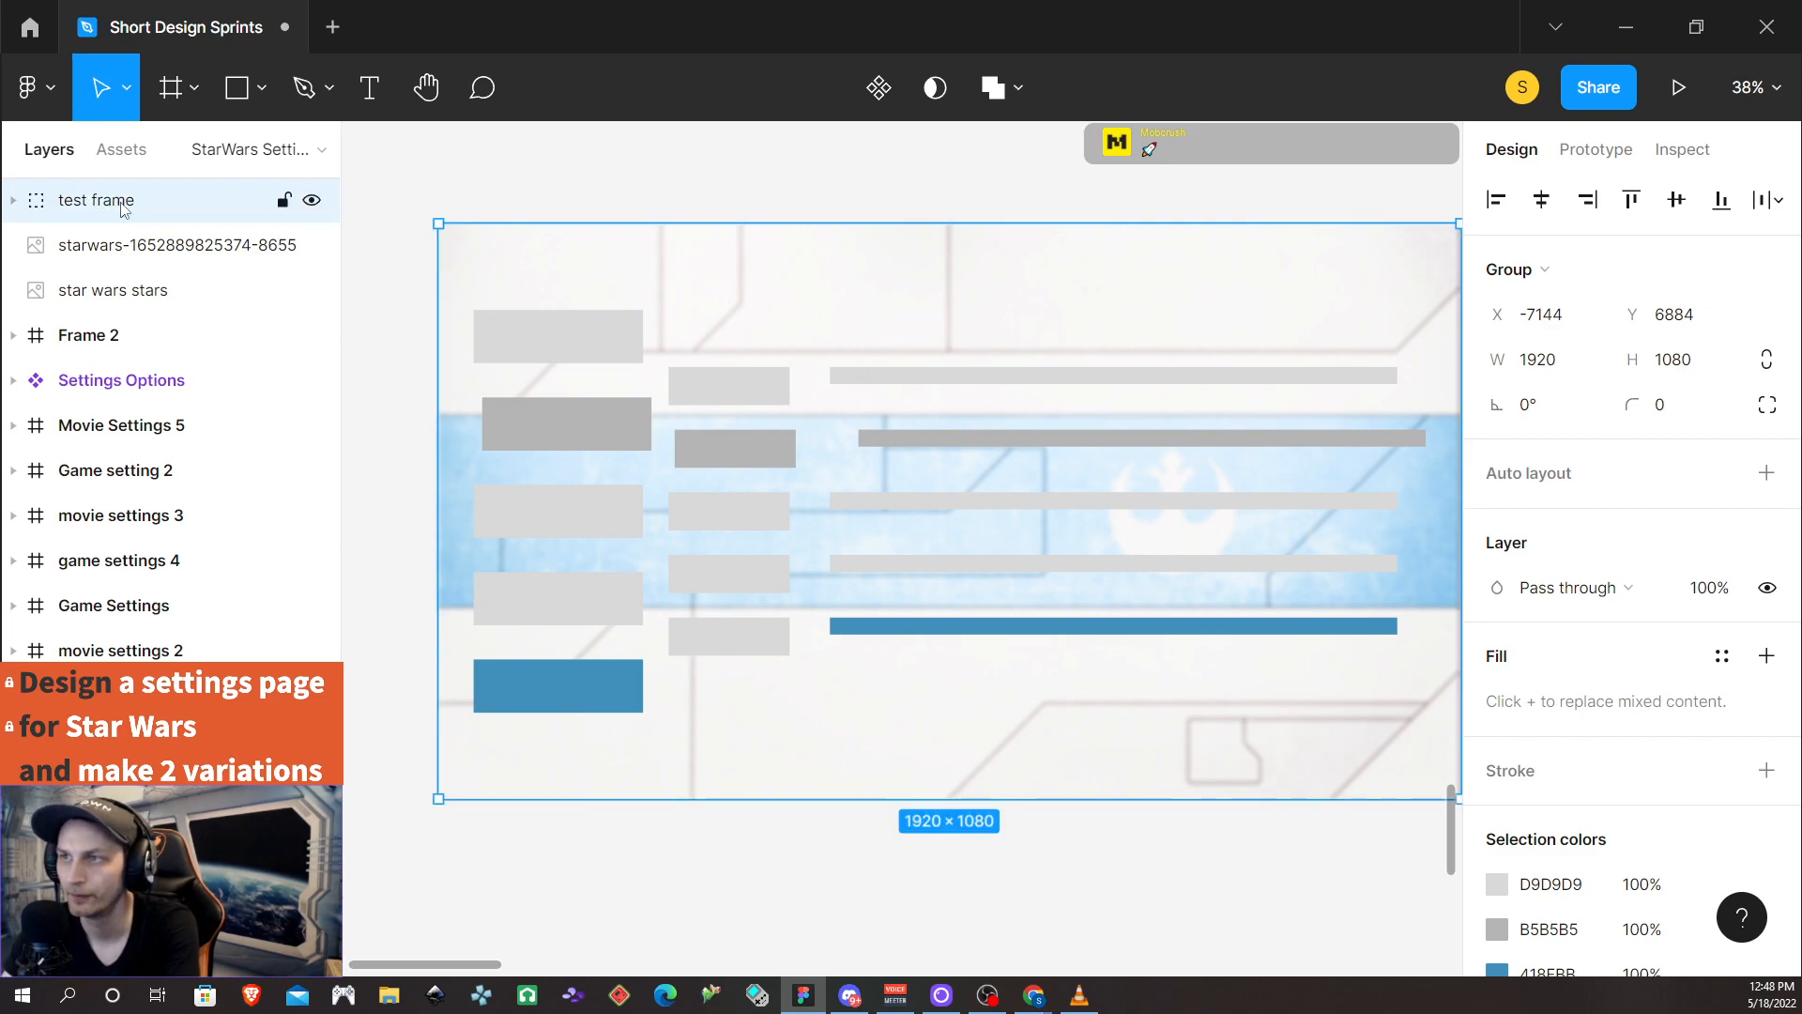
{"action": "key", "text": "shift+a"}
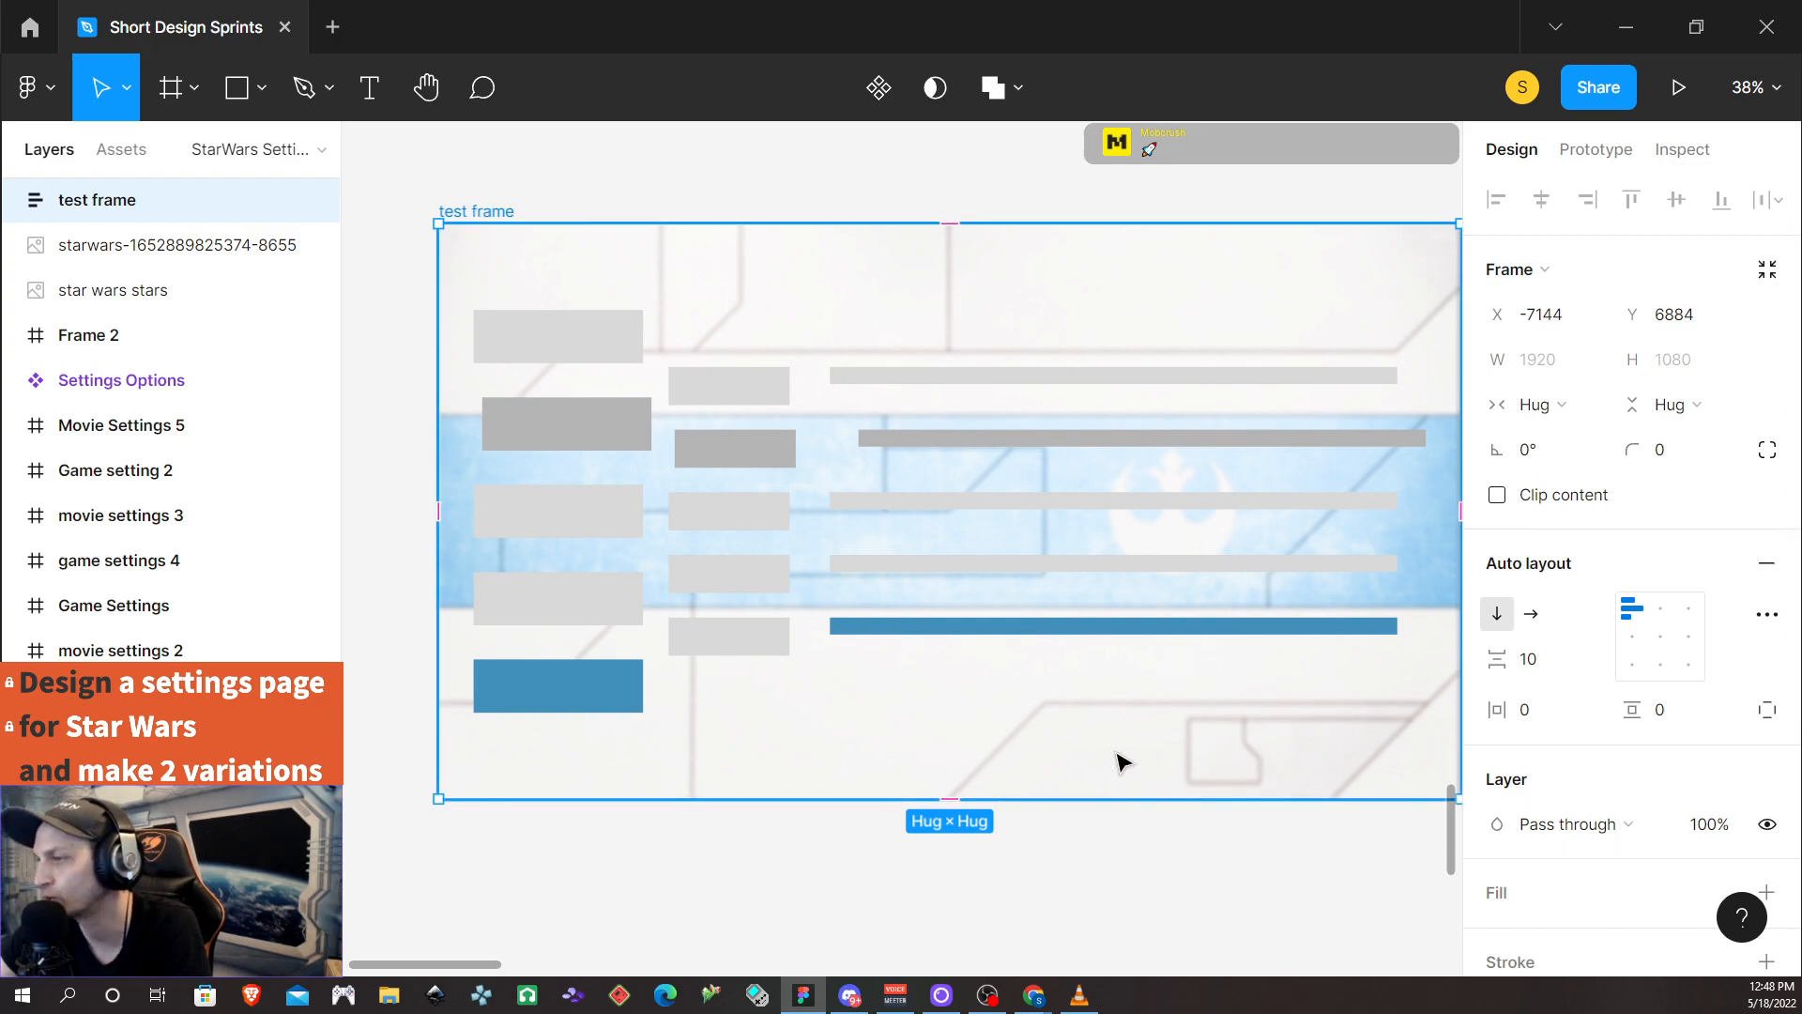
Preview the test frame as a prototype at actual size (100%) and look over its upper and lower parts
{"action": "left_click", "coordinate": [493, 190]}
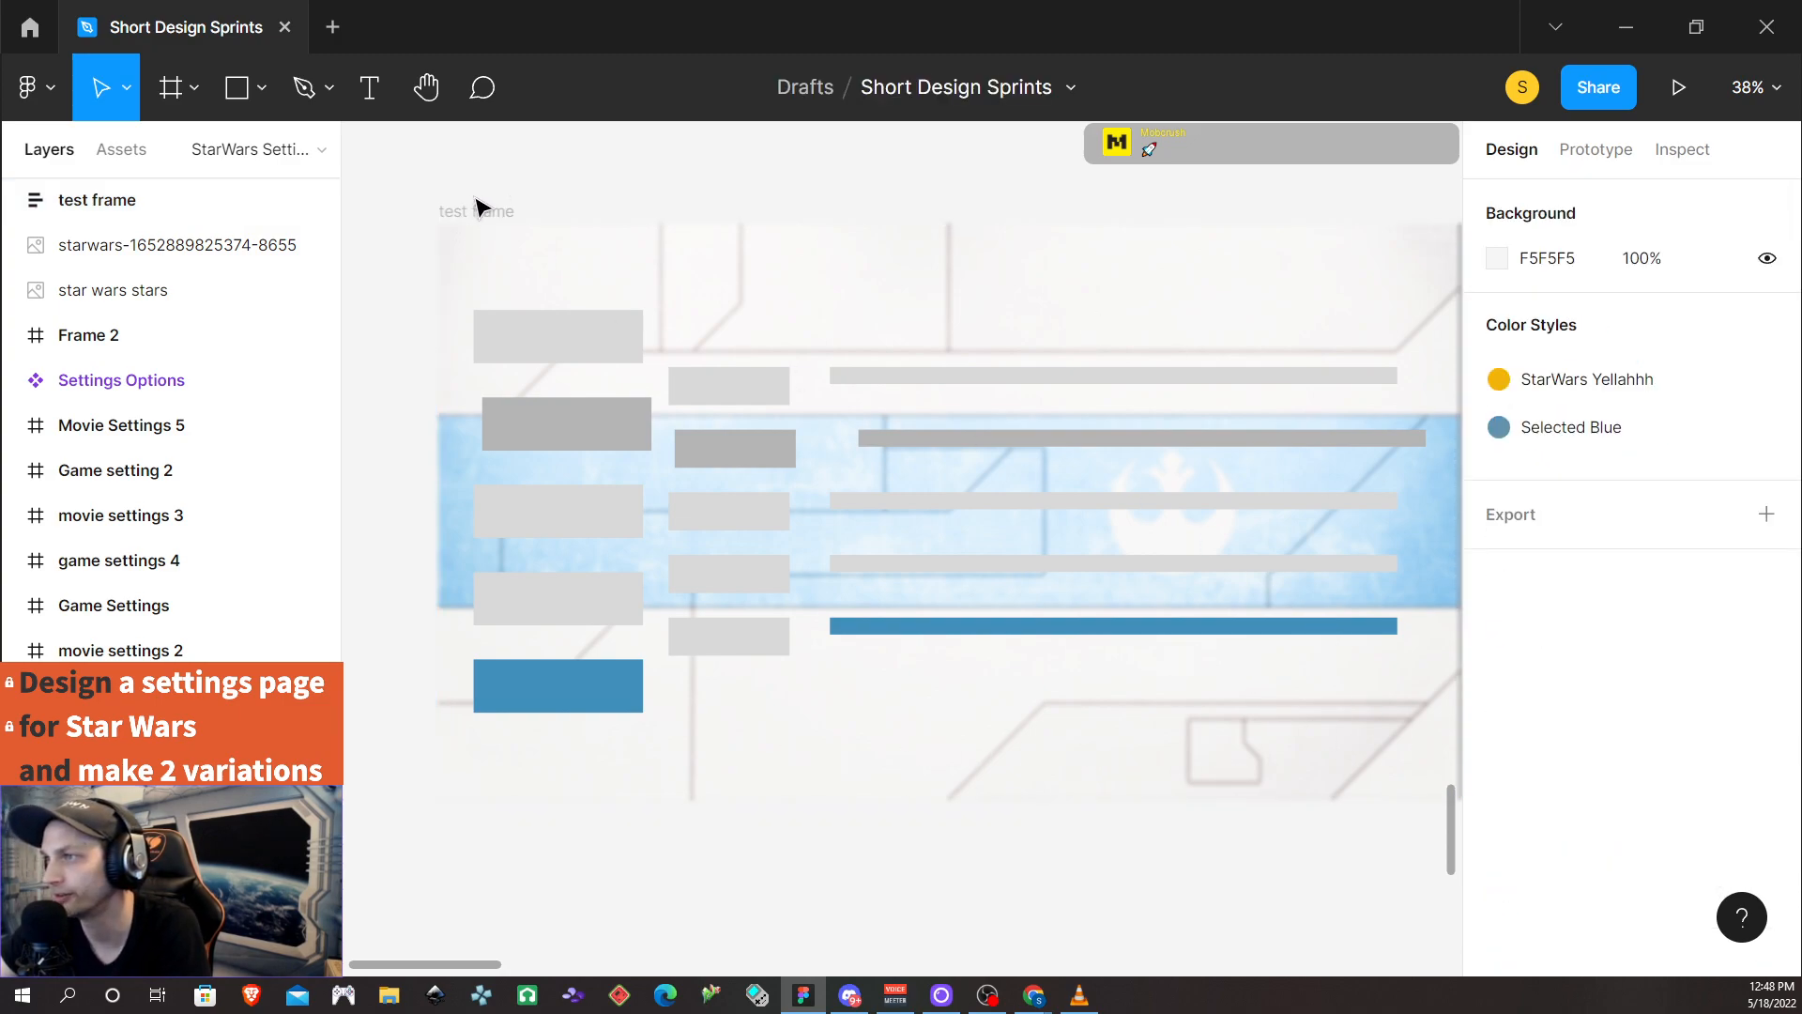
{"action": "left_click", "coordinate": [477, 208]}
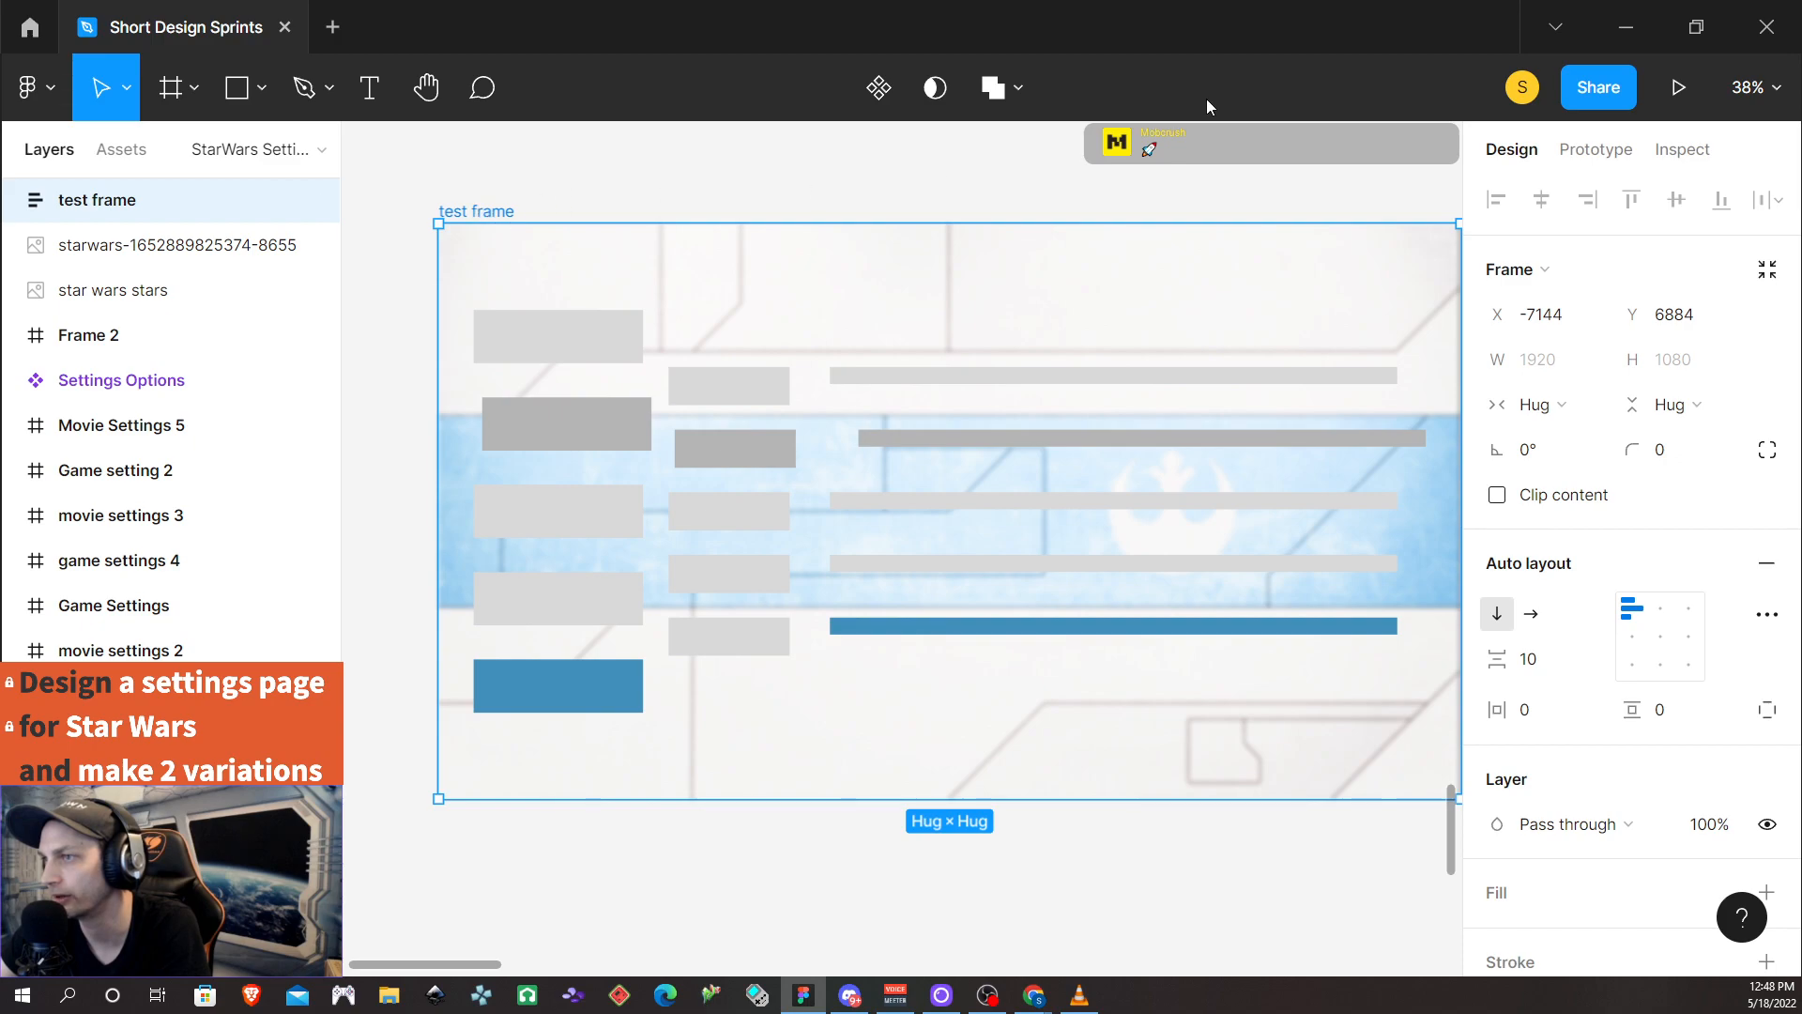
{"action": "left_click", "coordinate": [1679, 88]}
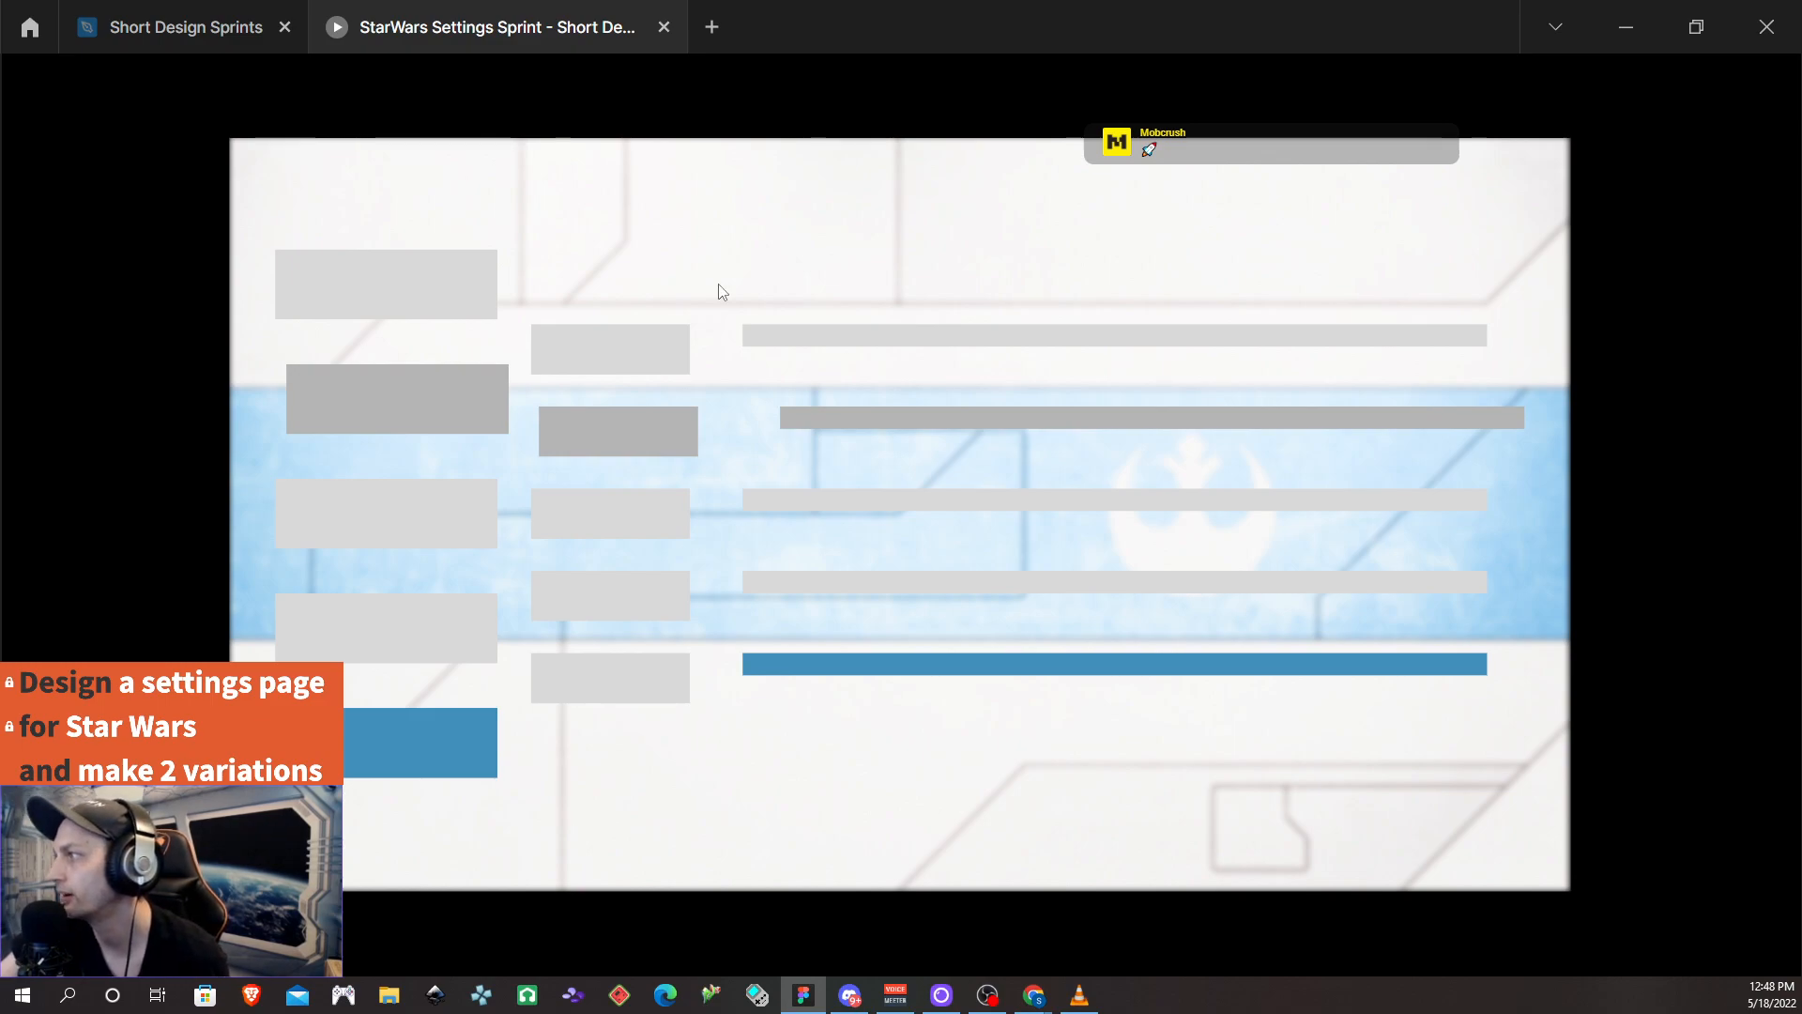
{"action": "left_click", "coordinate": [1698, 93]}
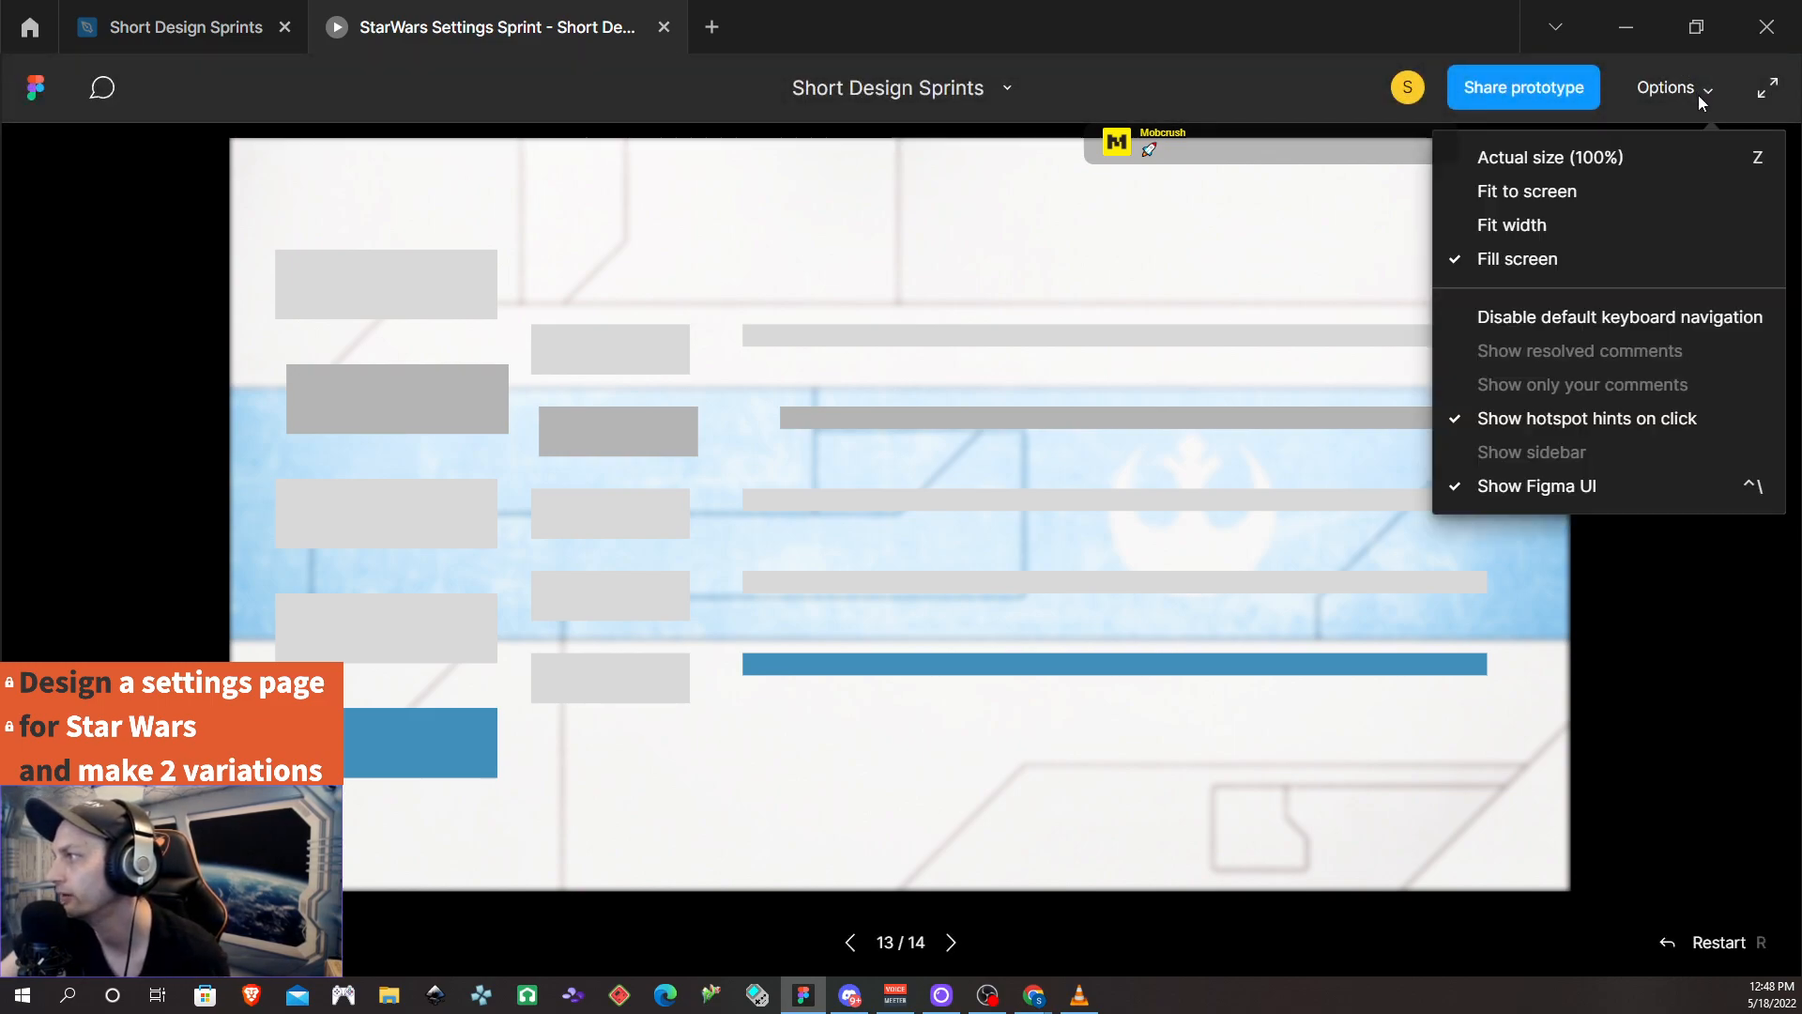
{"action": "left_click", "coordinate": [1631, 151]}
{"action": "scroll", "coordinate": [1070, 399], "scroll_direction": "down", "scroll_amount": 2}
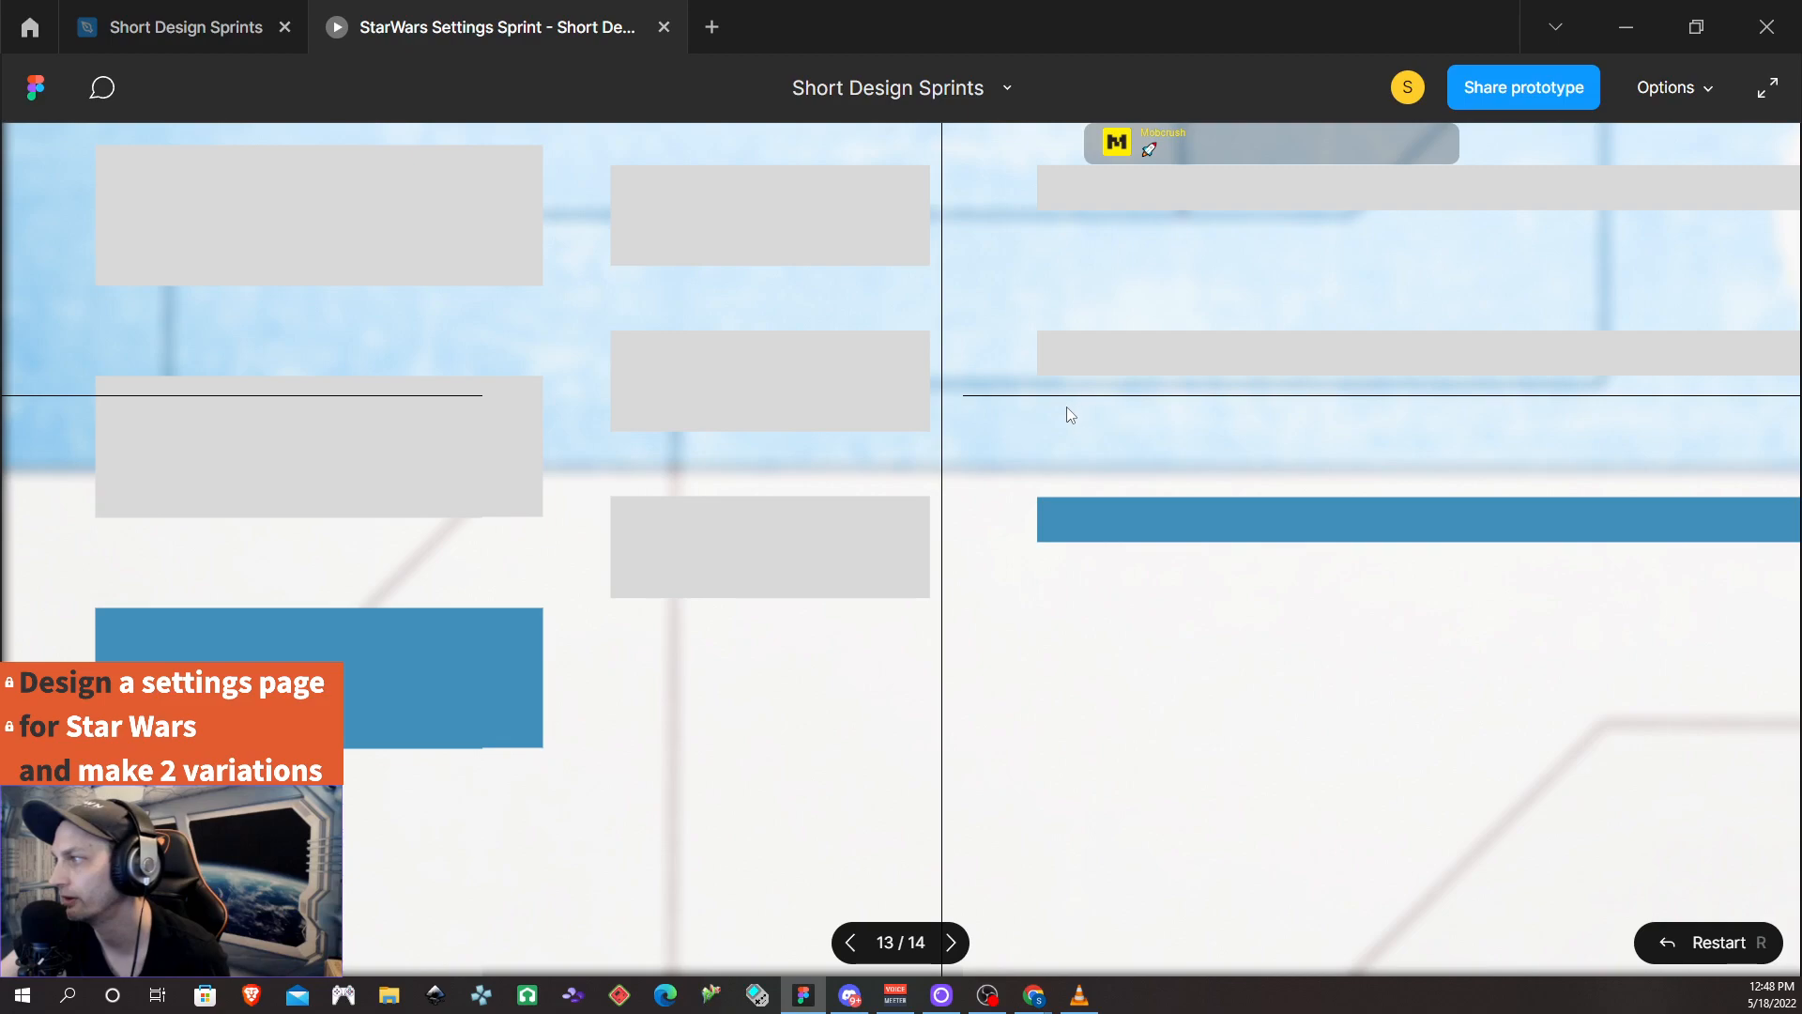
{"action": "scroll", "coordinate": [1051, 423], "scroll_direction": "up", "scroll_amount": 5}
{"action": "scroll", "coordinate": [1052, 422], "scroll_direction": "down", "scroll_amount": 5}
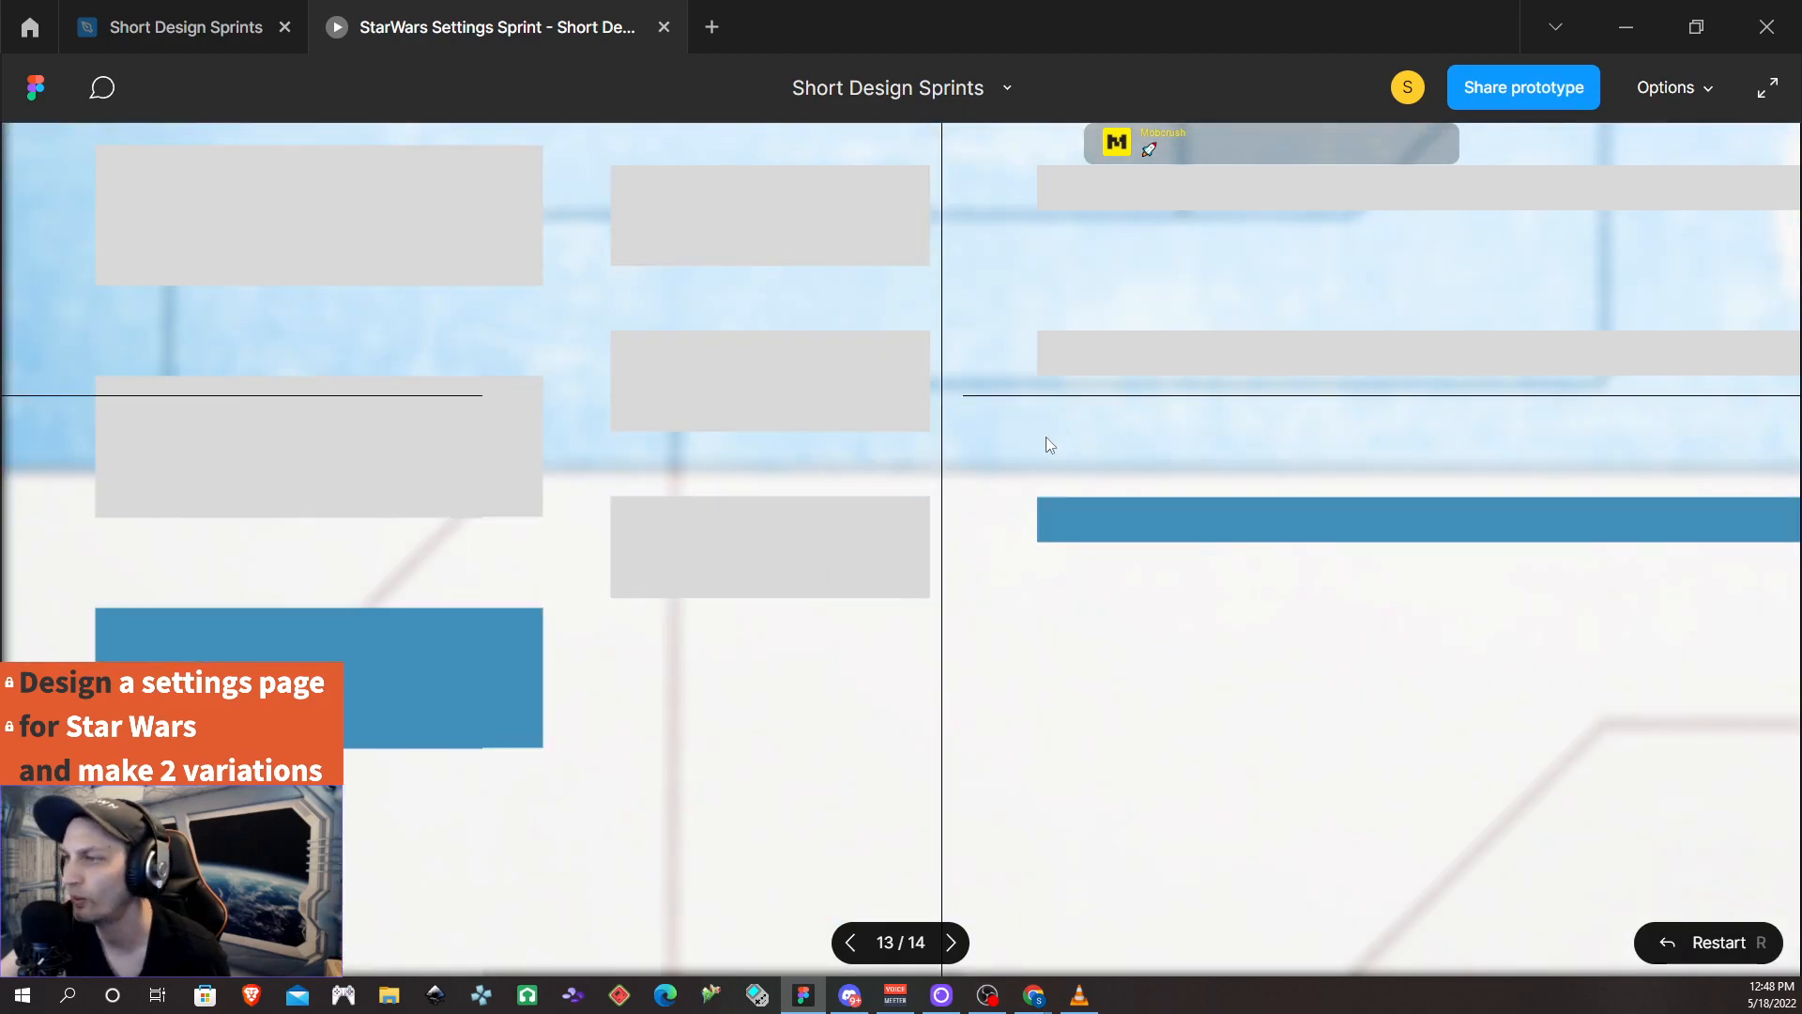
{"action": "scroll", "coordinate": [1042, 436], "scroll_direction": "up", "scroll_amount": 5}
{"action": "scroll", "coordinate": [952, 380], "scroll_direction": "down", "scroll_amount": 3}
{"action": "scroll", "coordinate": [949, 391], "scroll_direction": "up", "scroll_amount": 1}
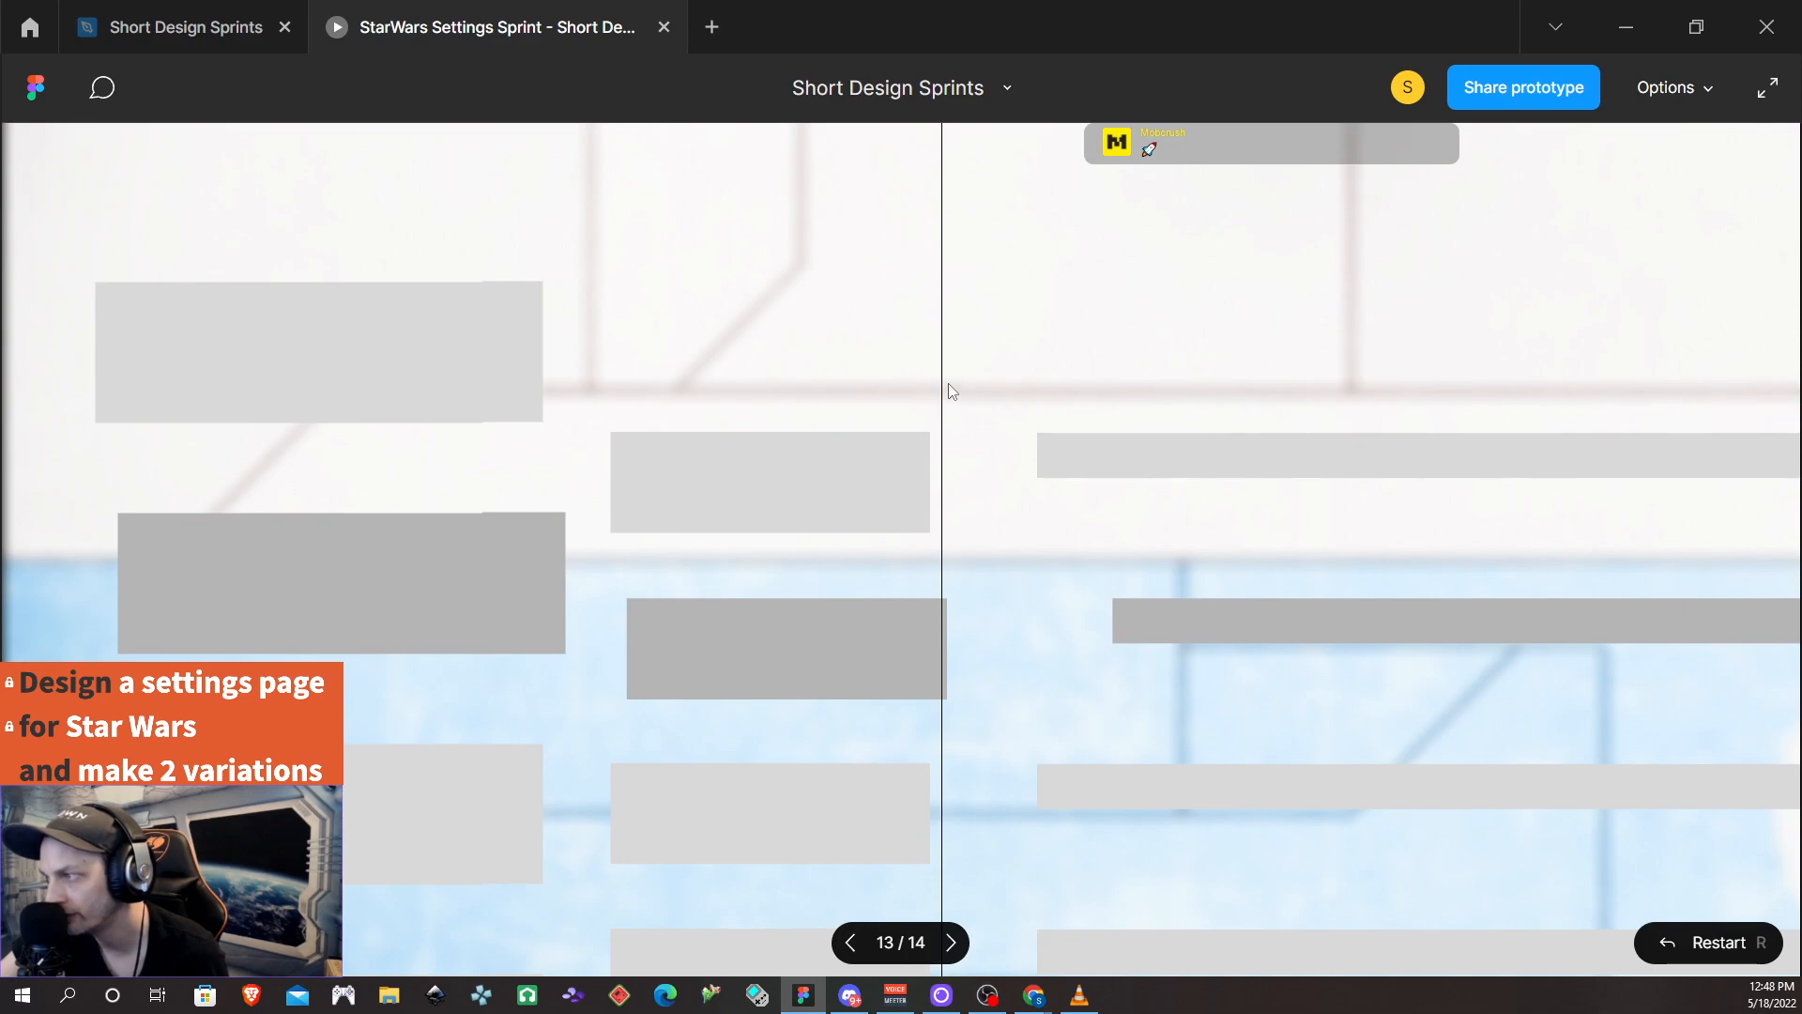
{"action": "scroll", "coordinate": [948, 387], "scroll_direction": "down", "scroll_amount": 1}
Set the prototype preview to fit to screen, view the whole frame, and close the preview
{"action": "left_click", "coordinate": [1703, 80]}
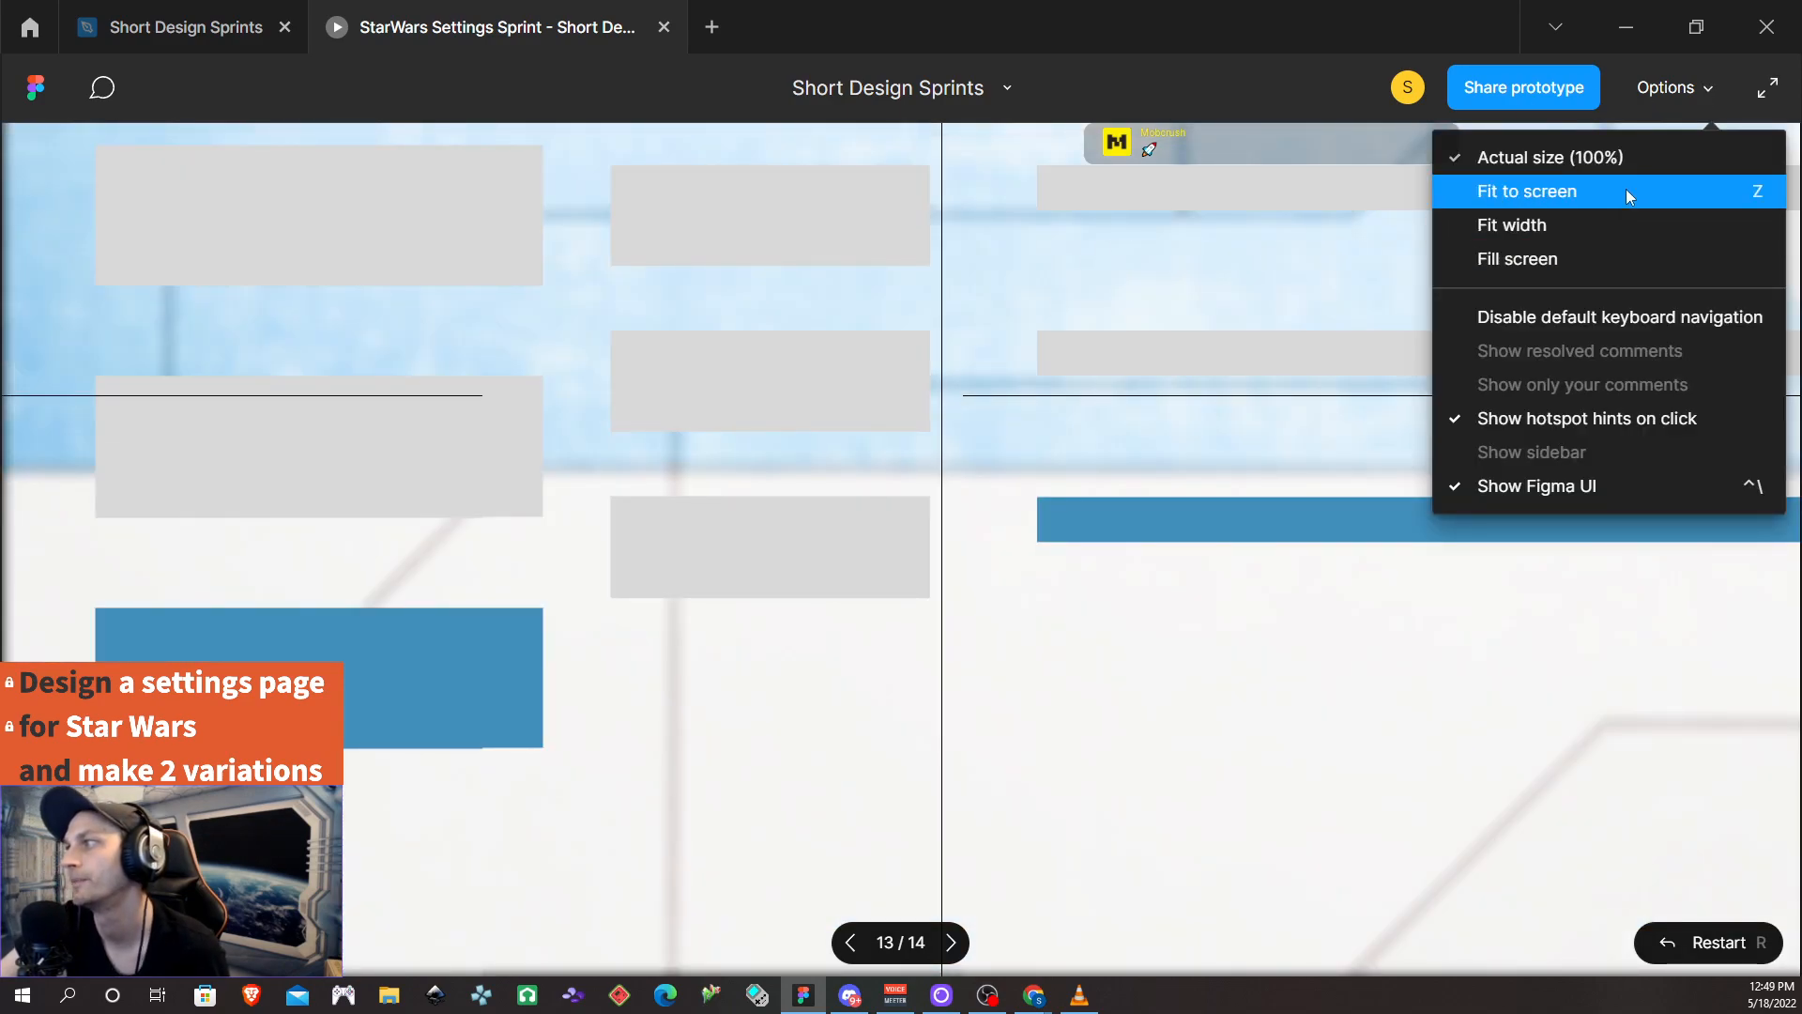
{"action": "left_click", "coordinate": [1626, 190]}
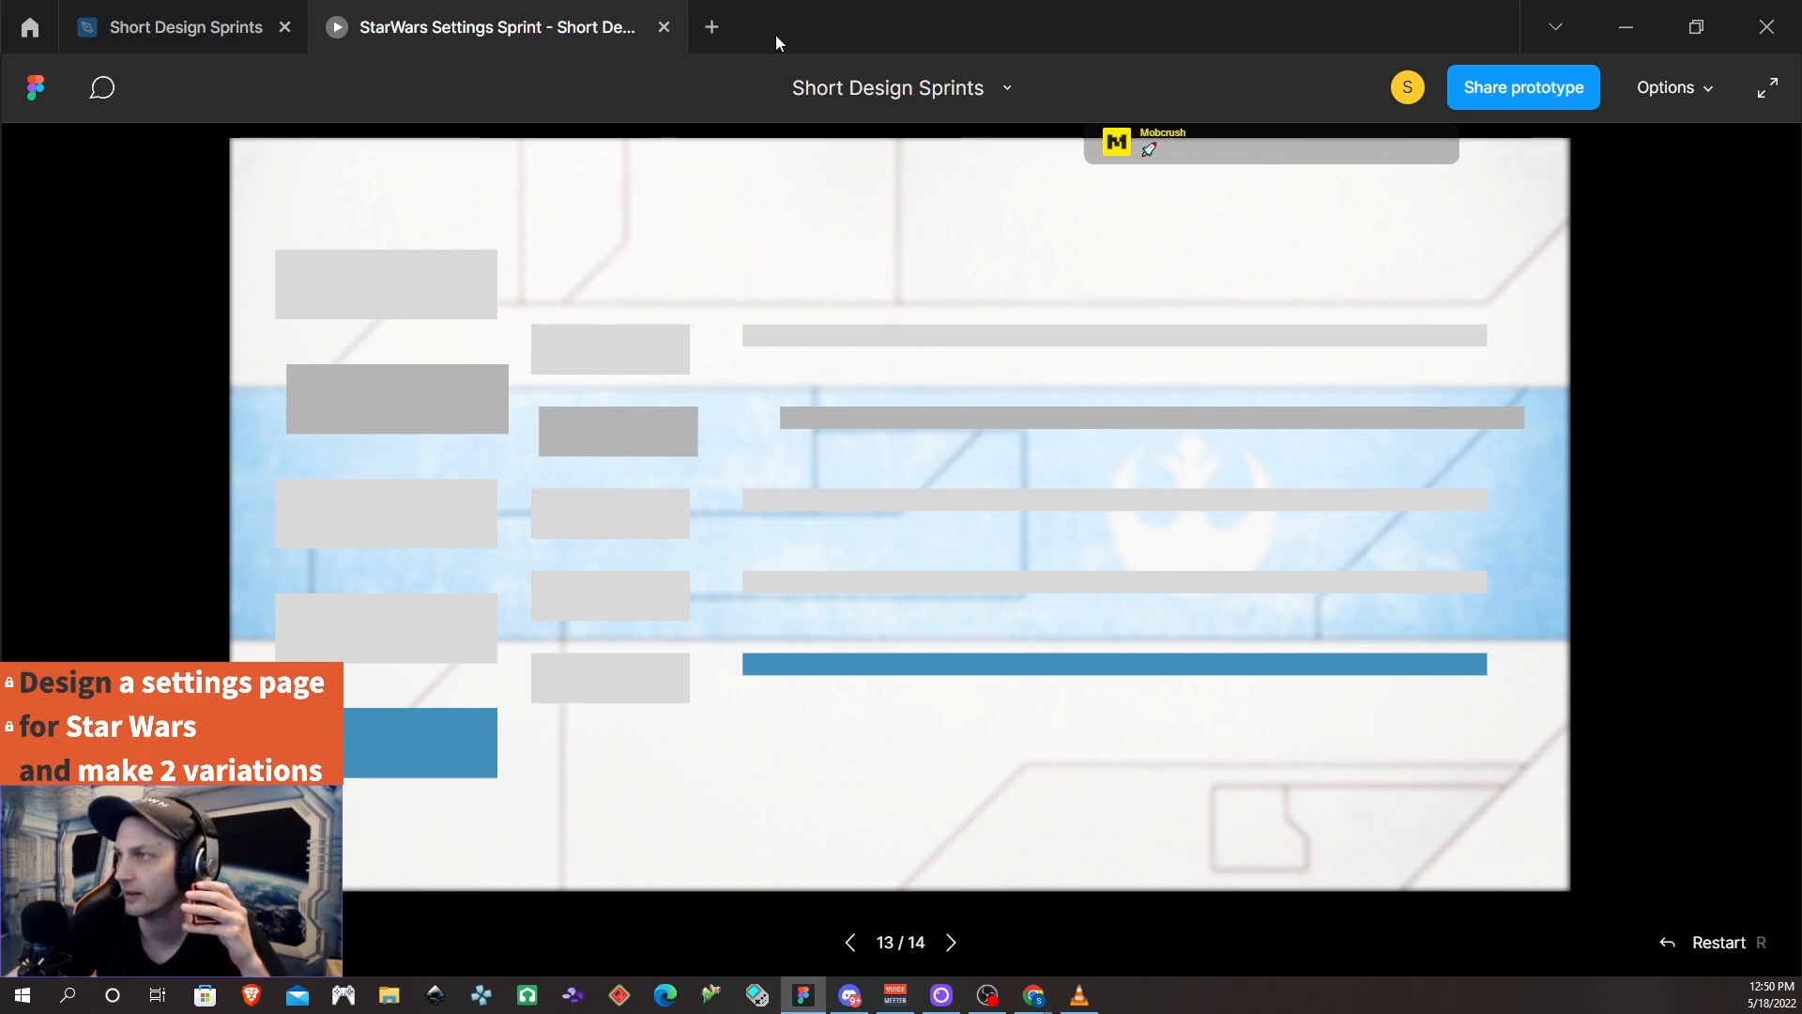
{"action": "left_click", "coordinate": [664, 26]}
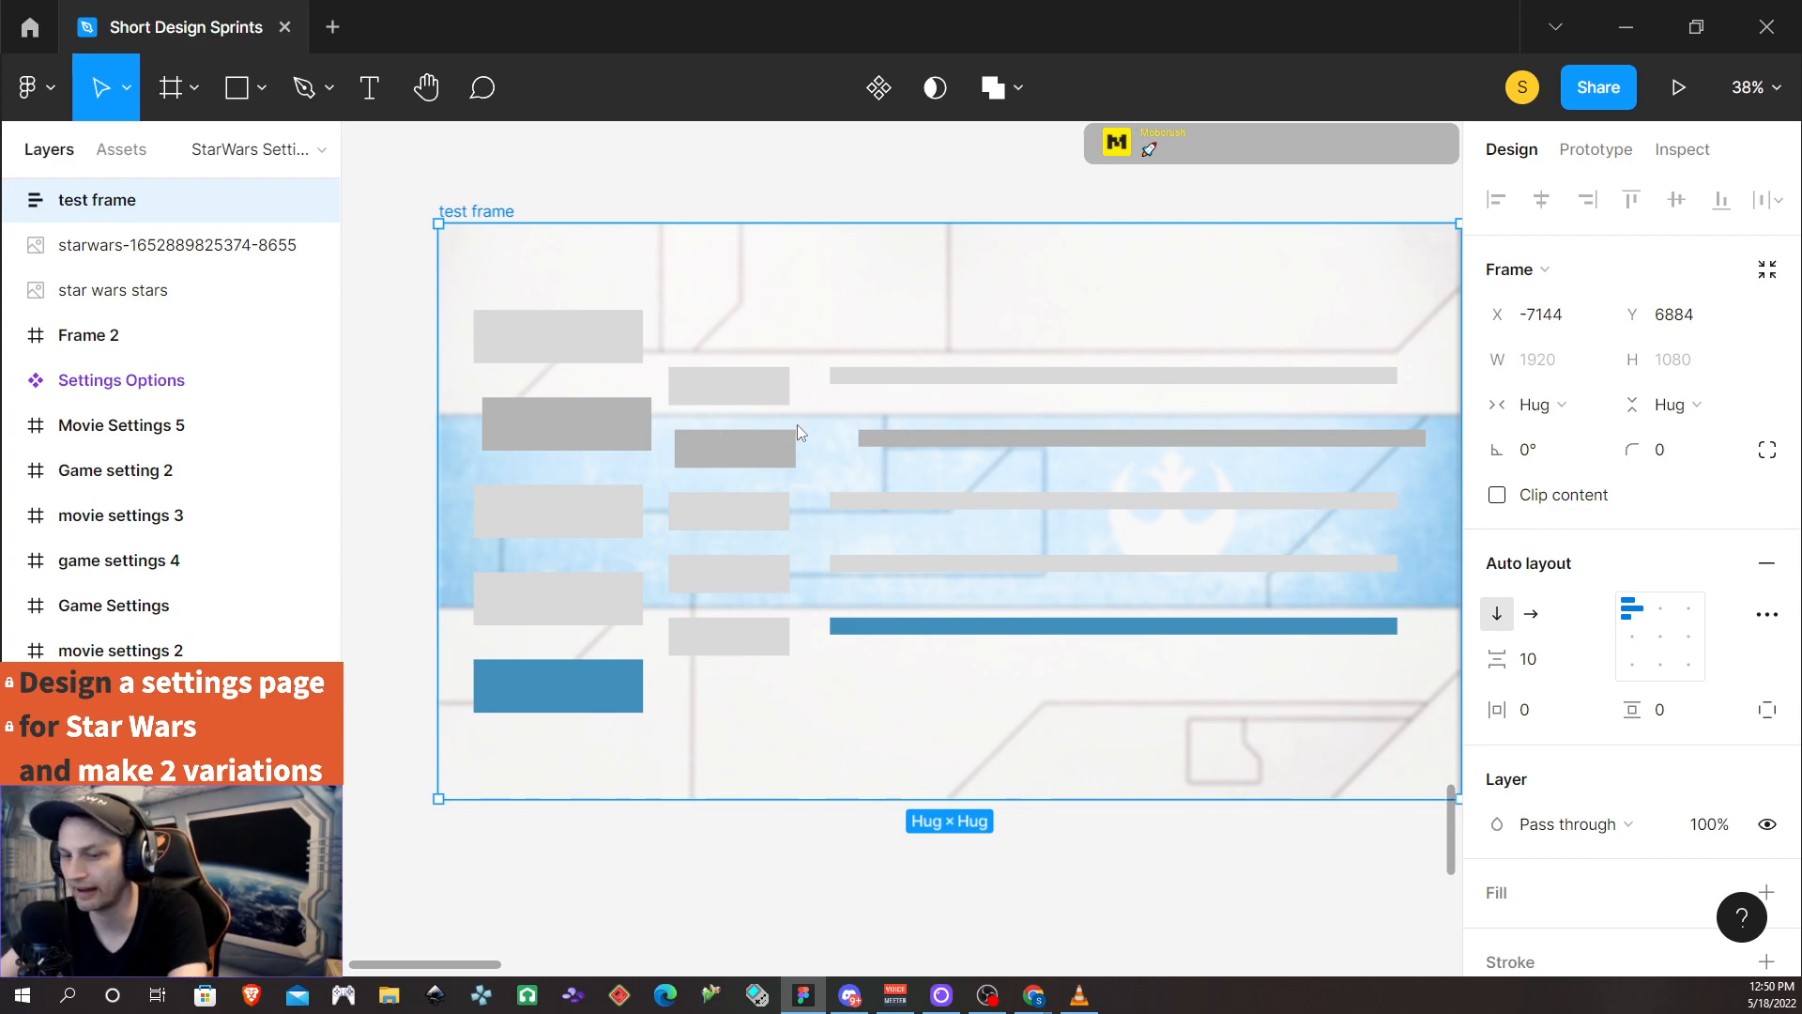
Delete the empty game settings 5 frame near the test frame
{"action": "scroll", "coordinate": [422, 358], "scroll_direction": "down", "scroll_amount": 5}
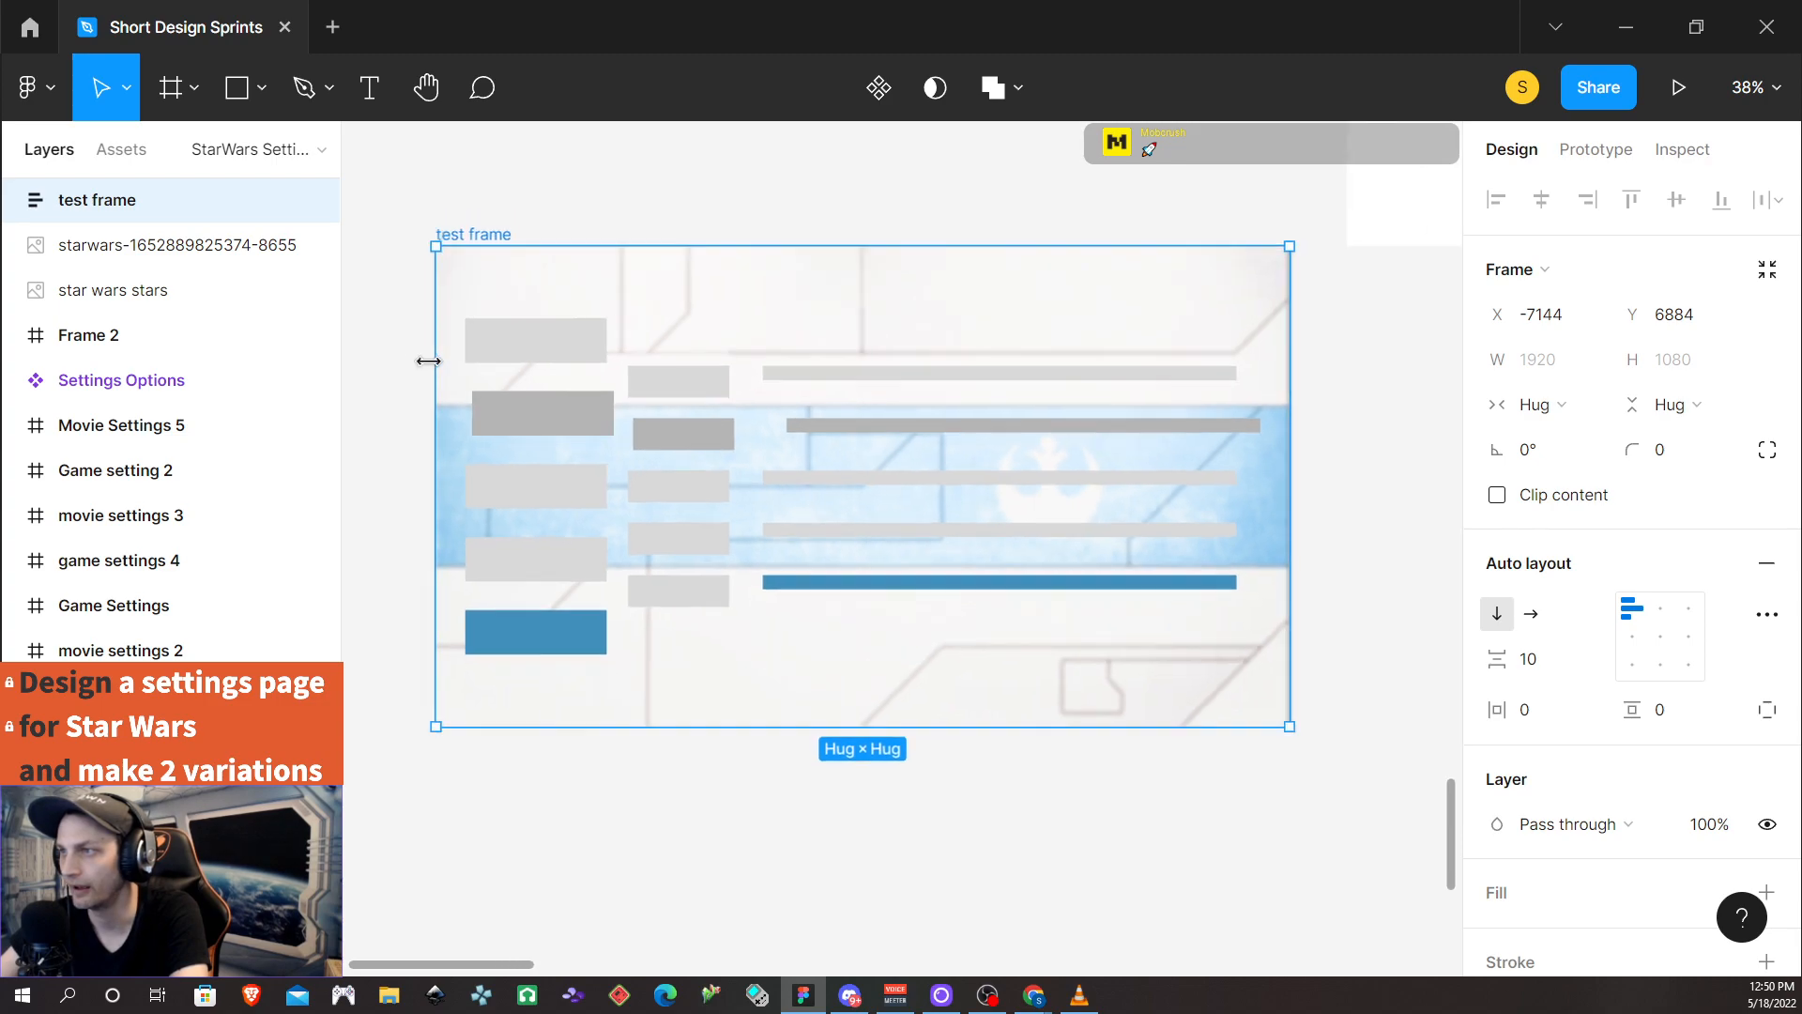
{"action": "scroll", "coordinate": [1001, 413], "scroll_direction": "up", "scroll_amount": 5}
{"action": "scroll", "coordinate": [1002, 422], "scroll_direction": "down", "scroll_amount": 3}
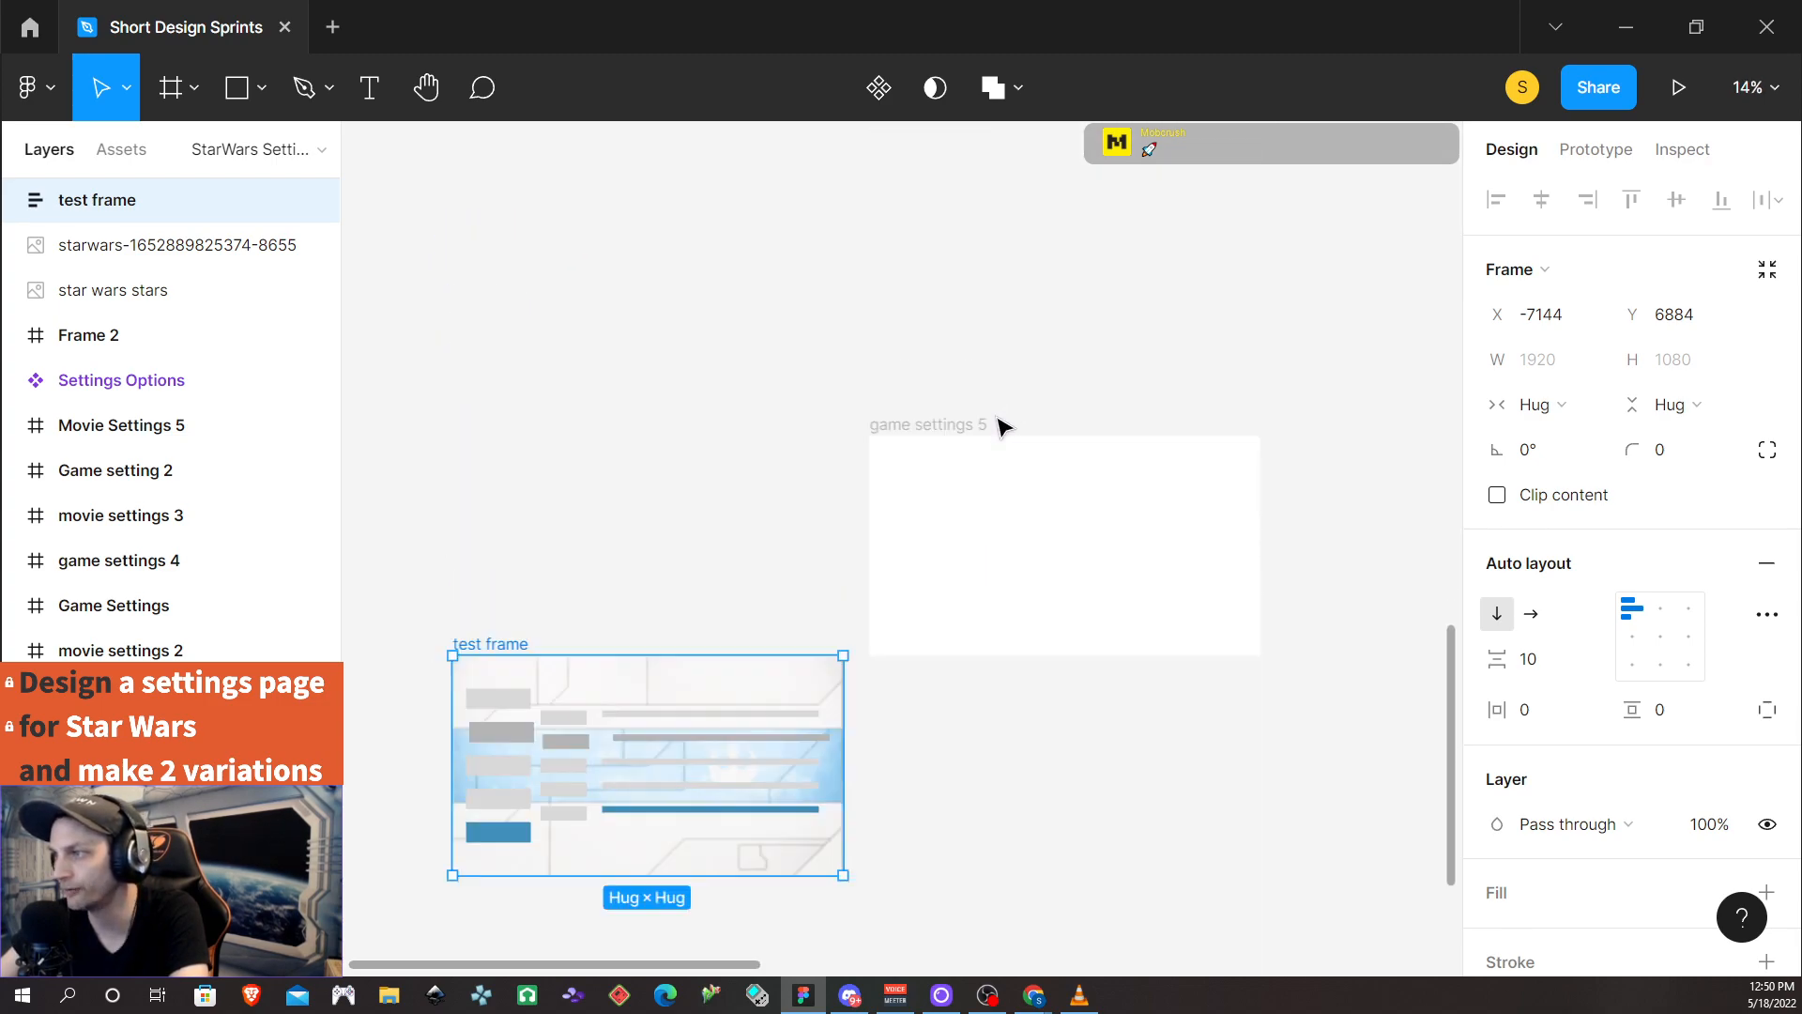
{"action": "scroll", "coordinate": [917, 675], "scroll_direction": "left", "scroll_amount": 5}
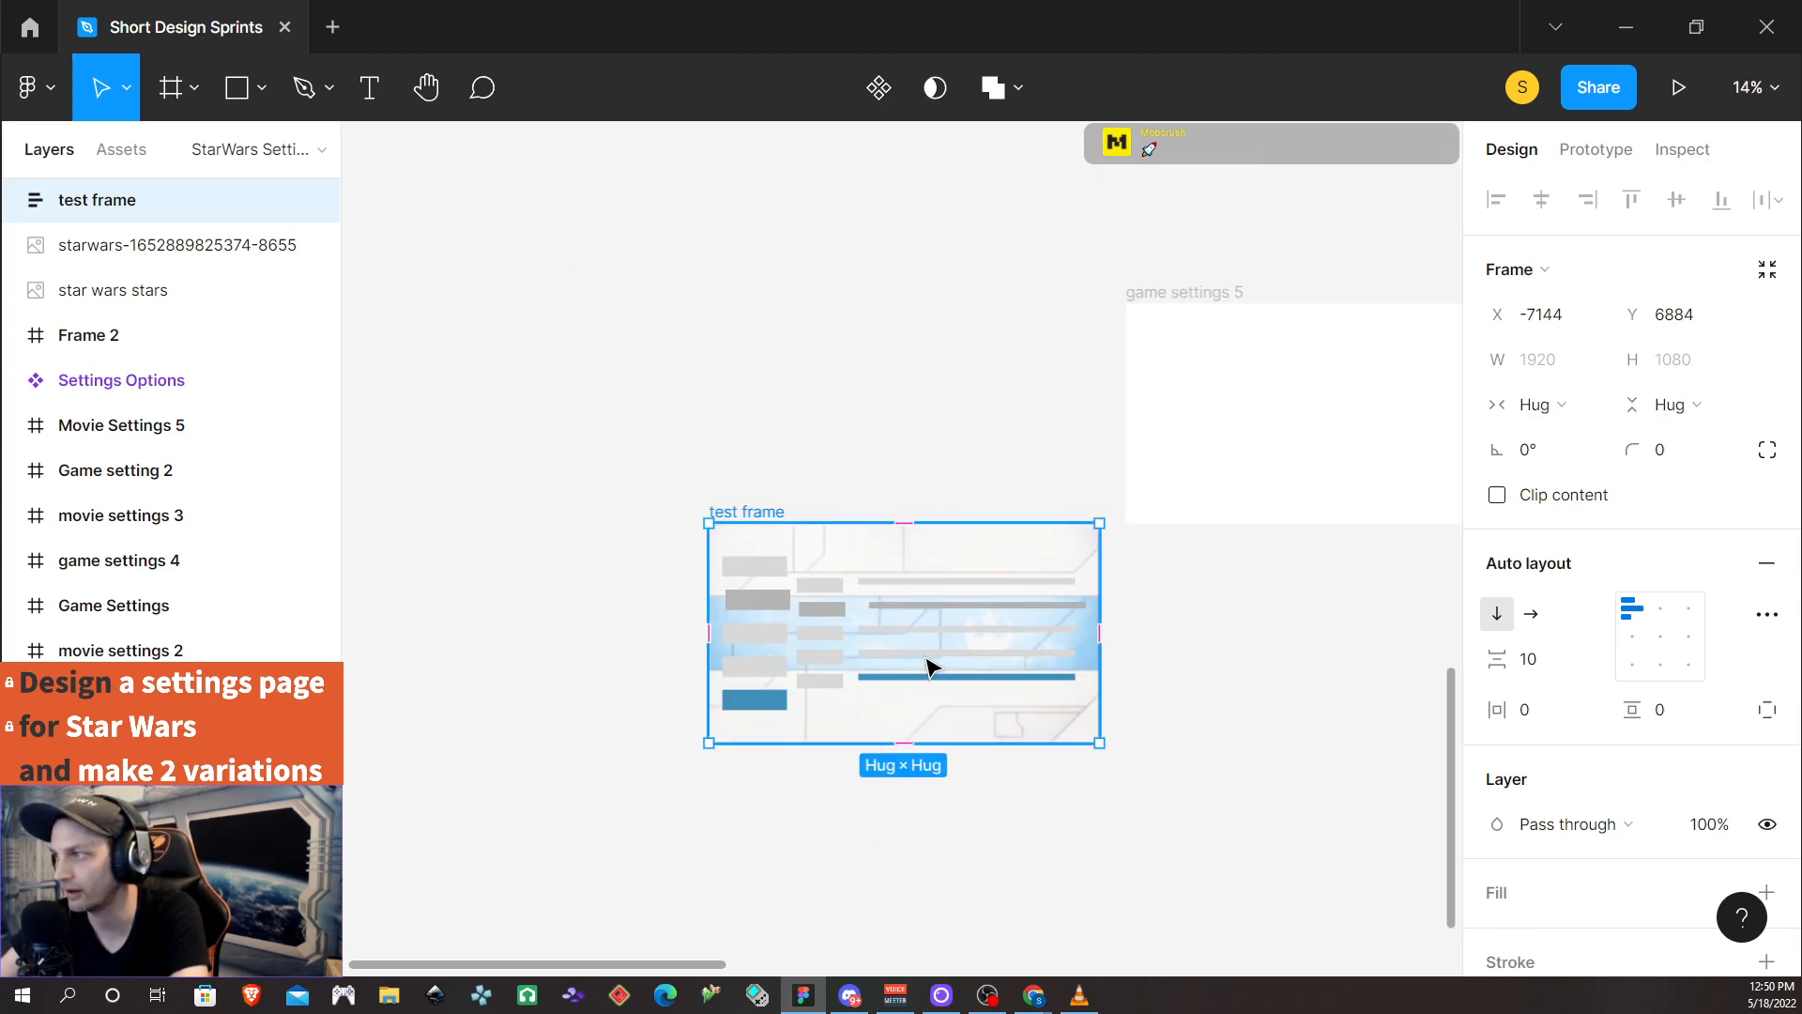
{"action": "scroll", "coordinate": [929, 668], "scroll_direction": "right", "scroll_amount": 2}
{"action": "left_click", "coordinate": [1078, 295]}
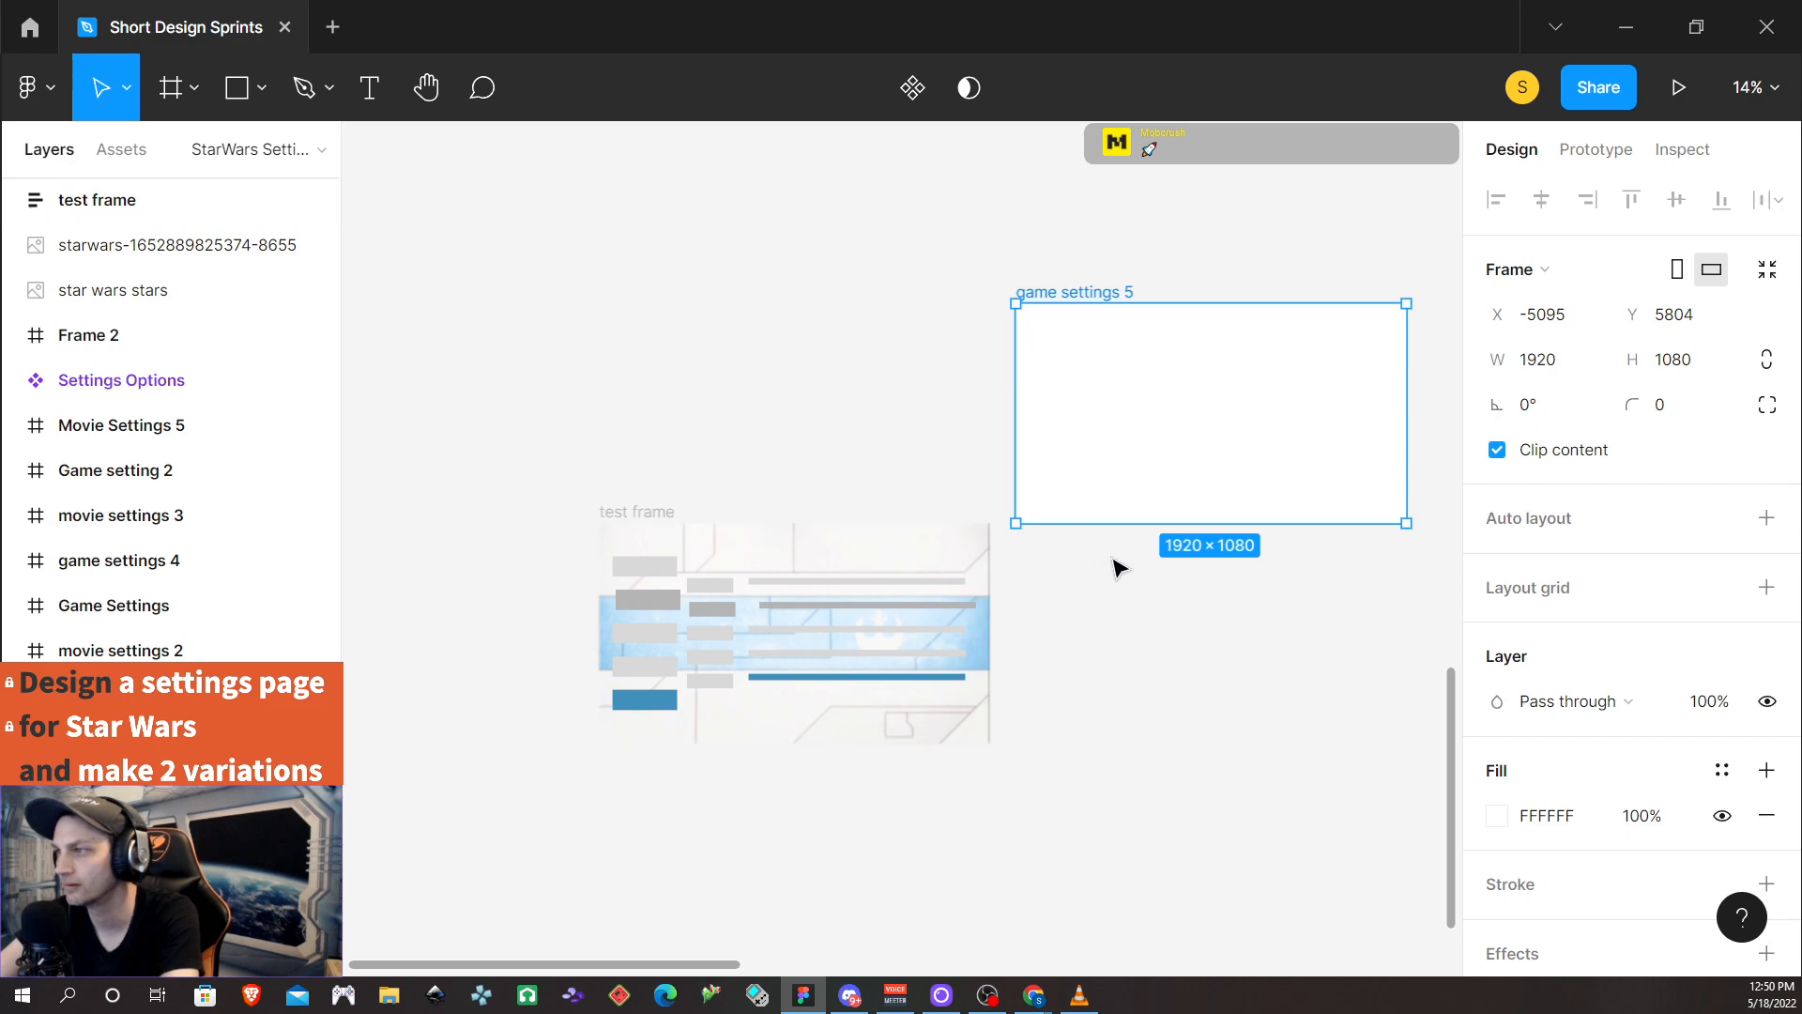
{"action": "scroll", "coordinate": [1138, 466], "scroll_direction": "down", "scroll_amount": 4}
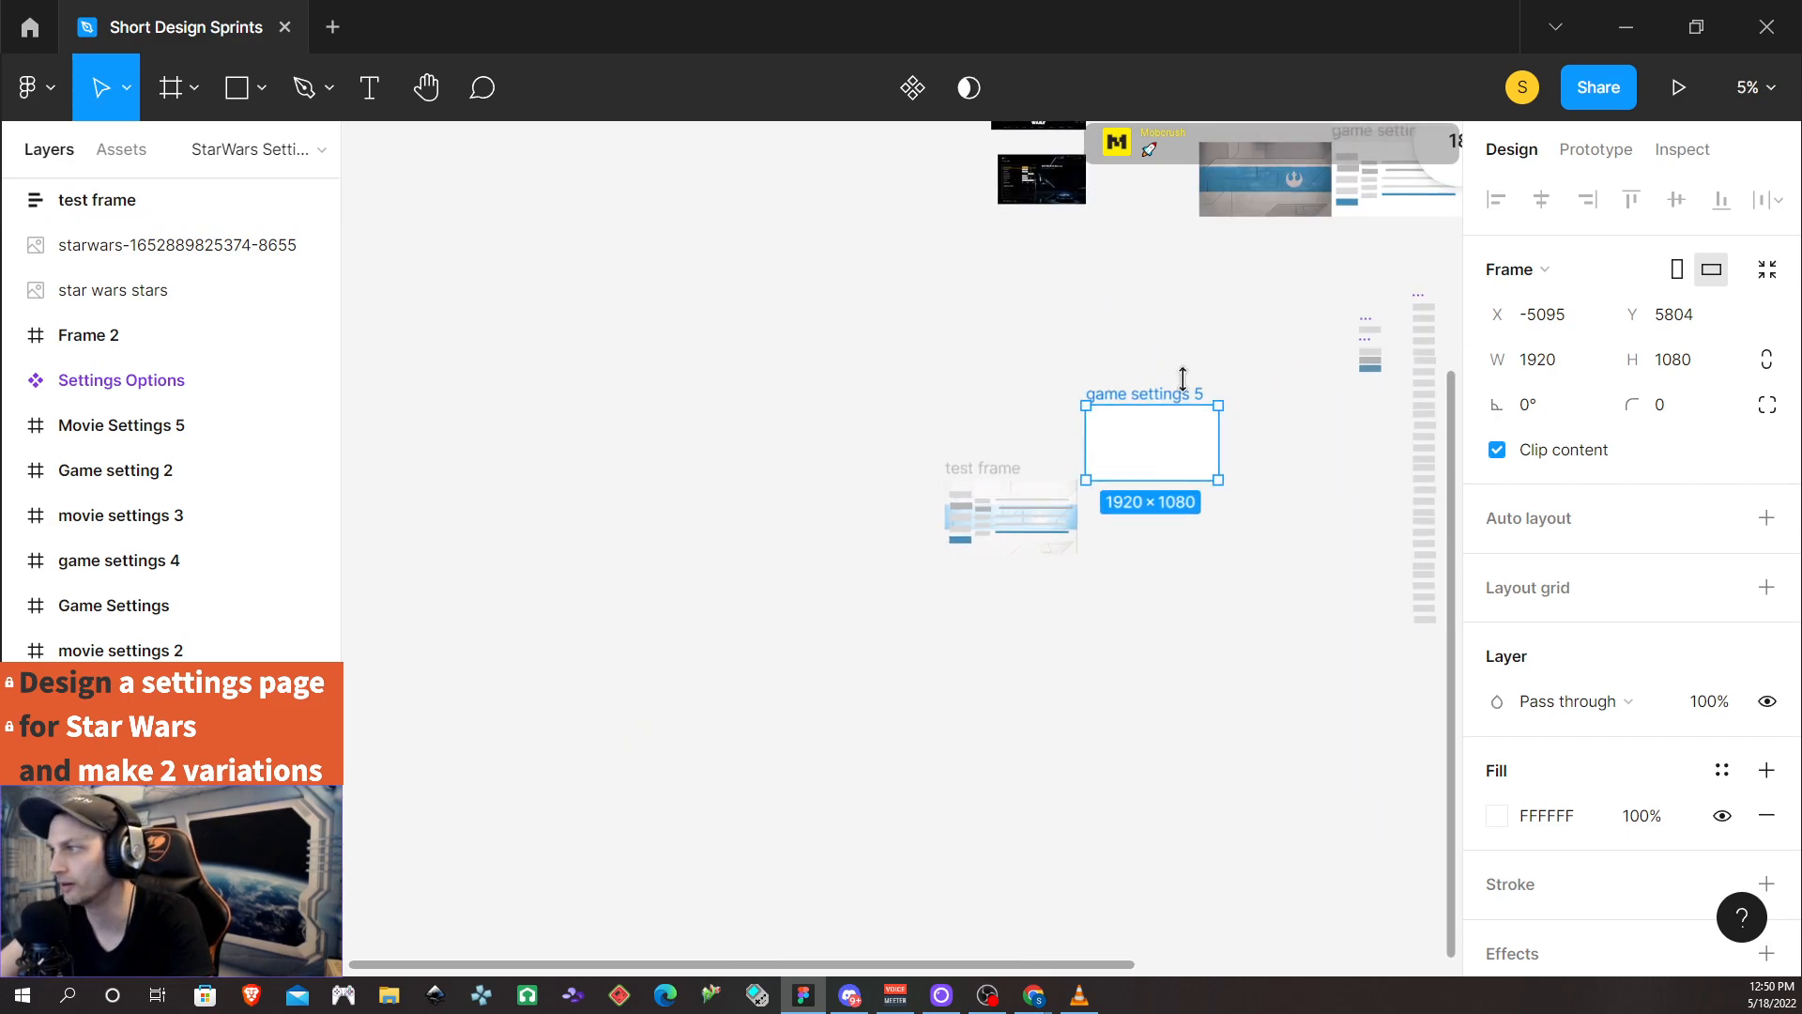
{"action": "scroll", "coordinate": [1338, 385], "scroll_direction": "down", "scroll_amount": 2}
{"action": "scroll", "coordinate": [1249, 416], "scroll_direction": "right", "scroll_amount": 2}
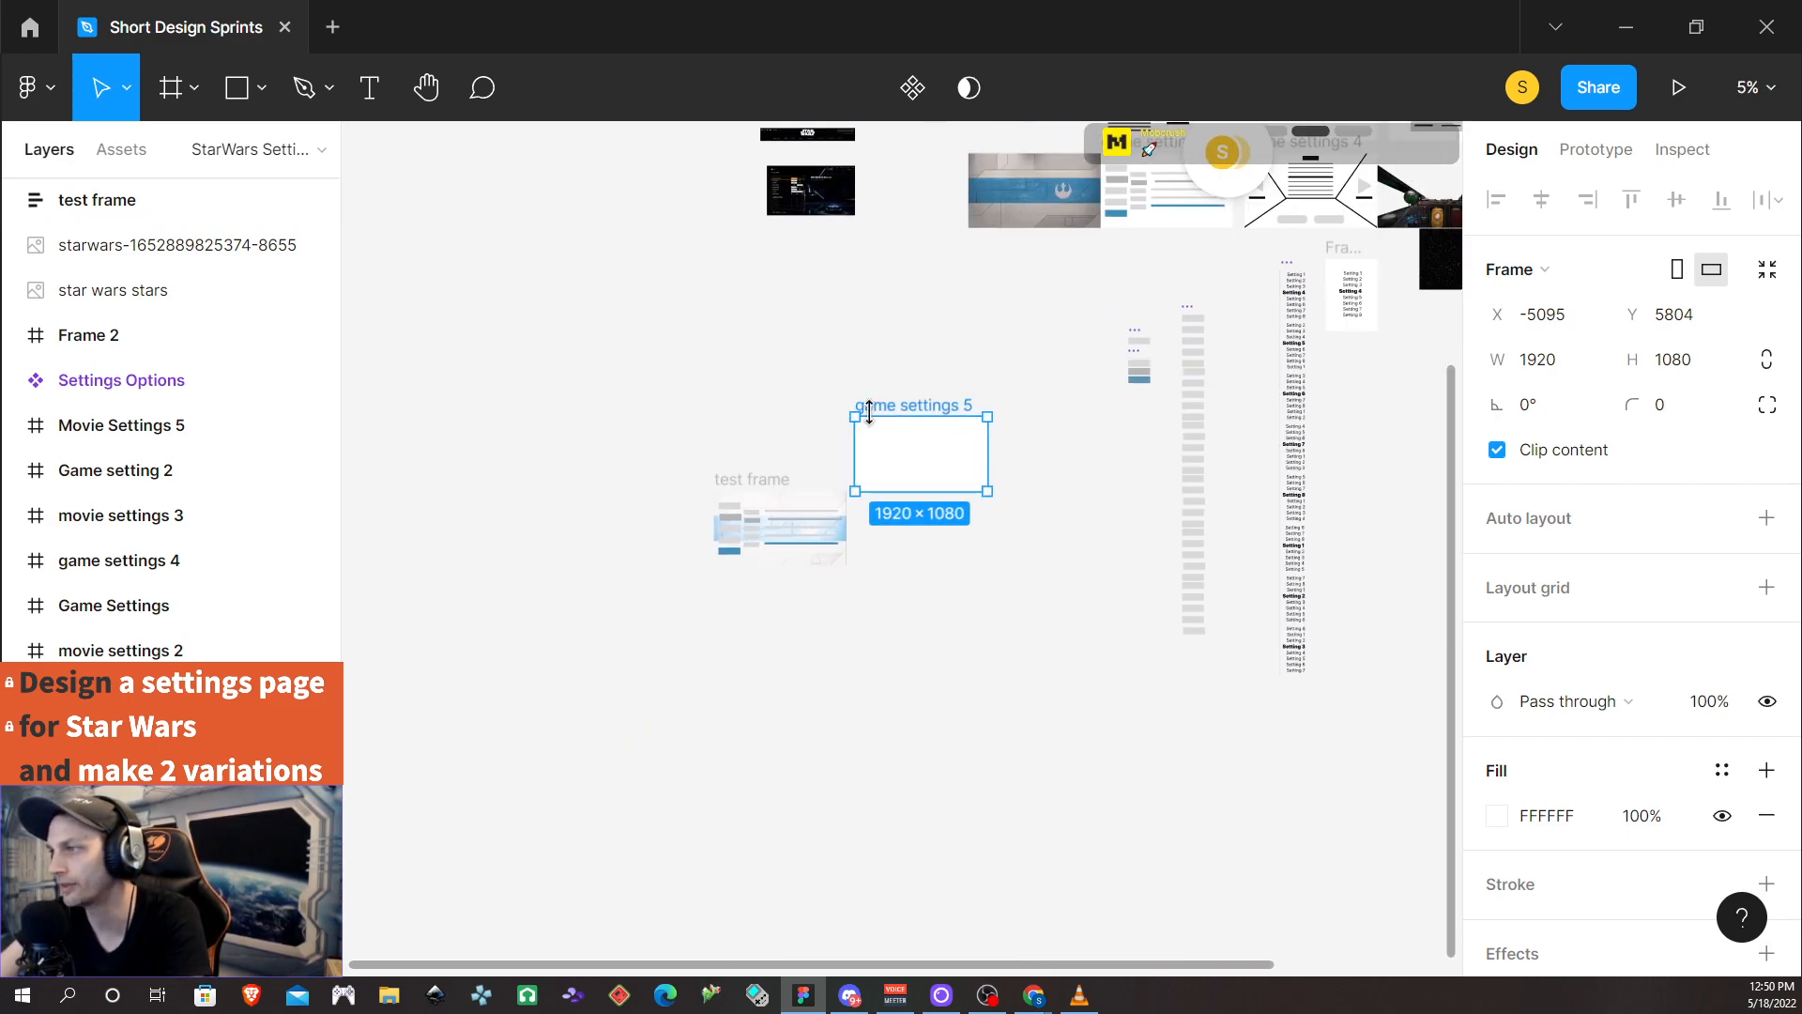
{"action": "key", "text": "Delete"}
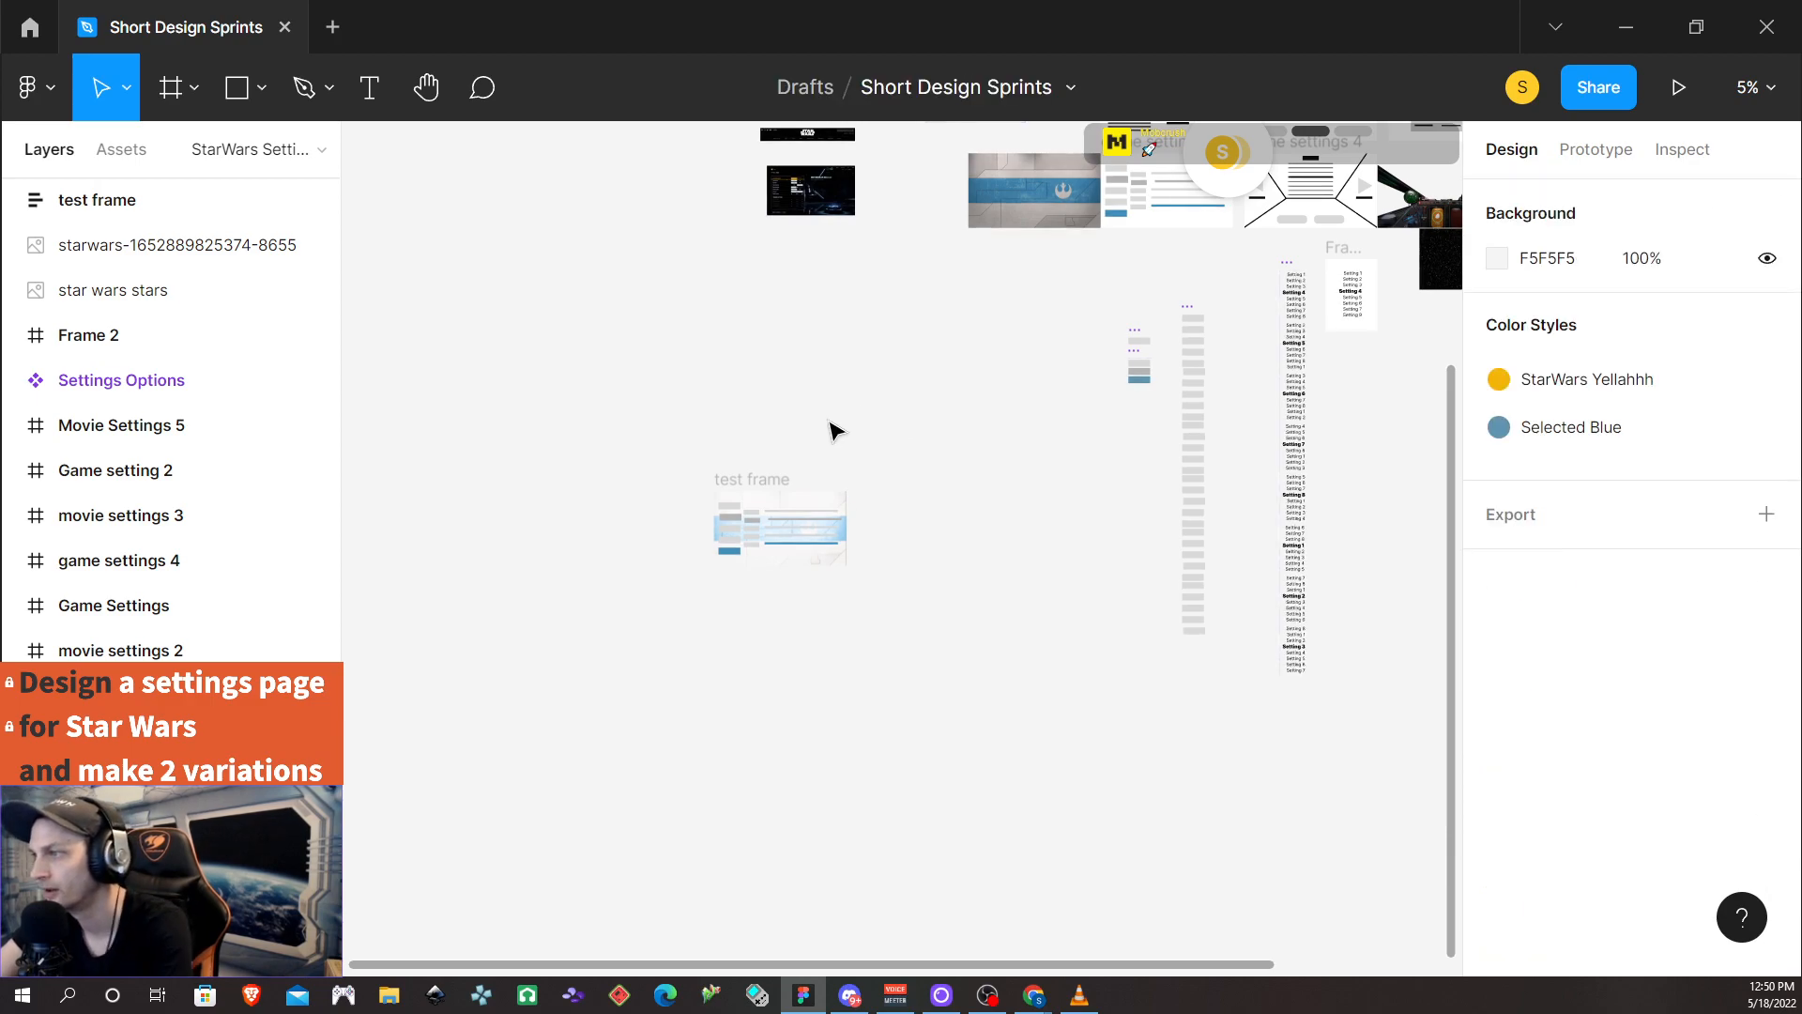
Move the test frame to just below the original Rebel emblem background image beside game settings 3, at about X -3631, Y 3382
{"action": "left_click", "coordinate": [748, 482]}
{"action": "left_click_drag", "start_coordinate": [748, 483], "coordinate": [954, 272]}
{"action": "scroll", "coordinate": [840, 505], "scroll_direction": "up", "scroll_amount": 5}
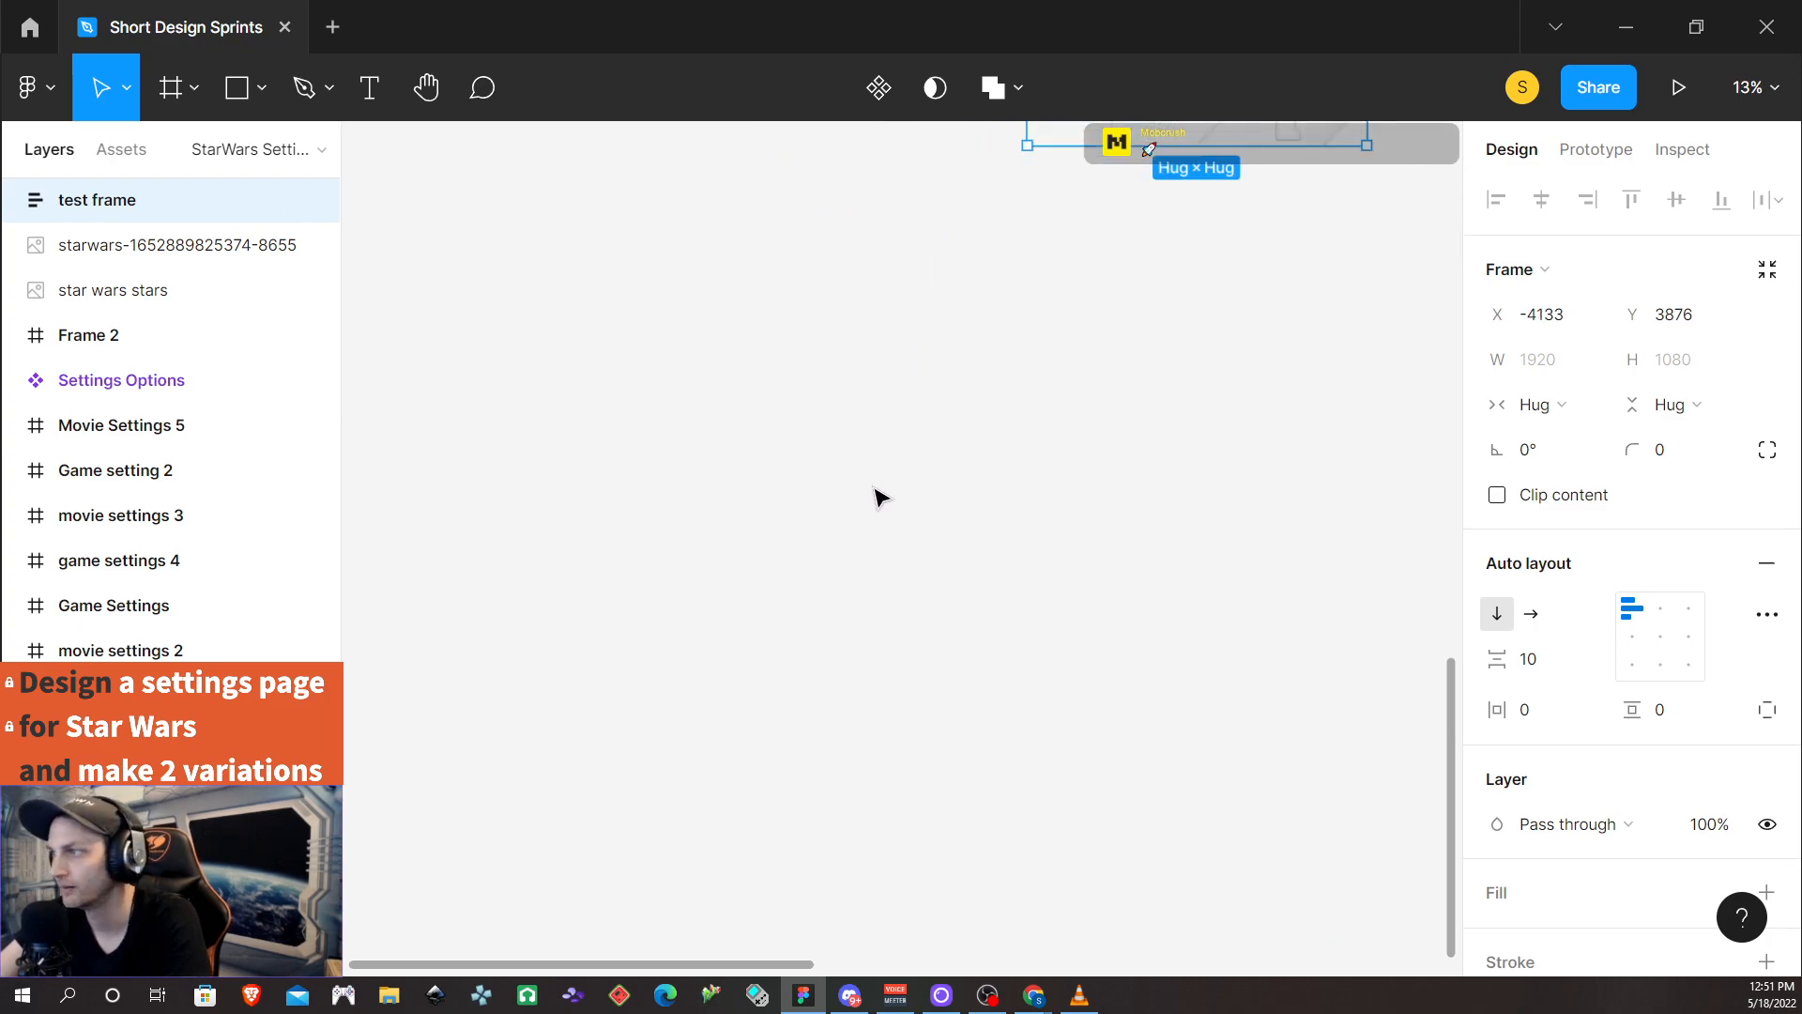
{"action": "scroll", "coordinate": [1136, 495], "scroll_direction": "right", "scroll_amount": 5}
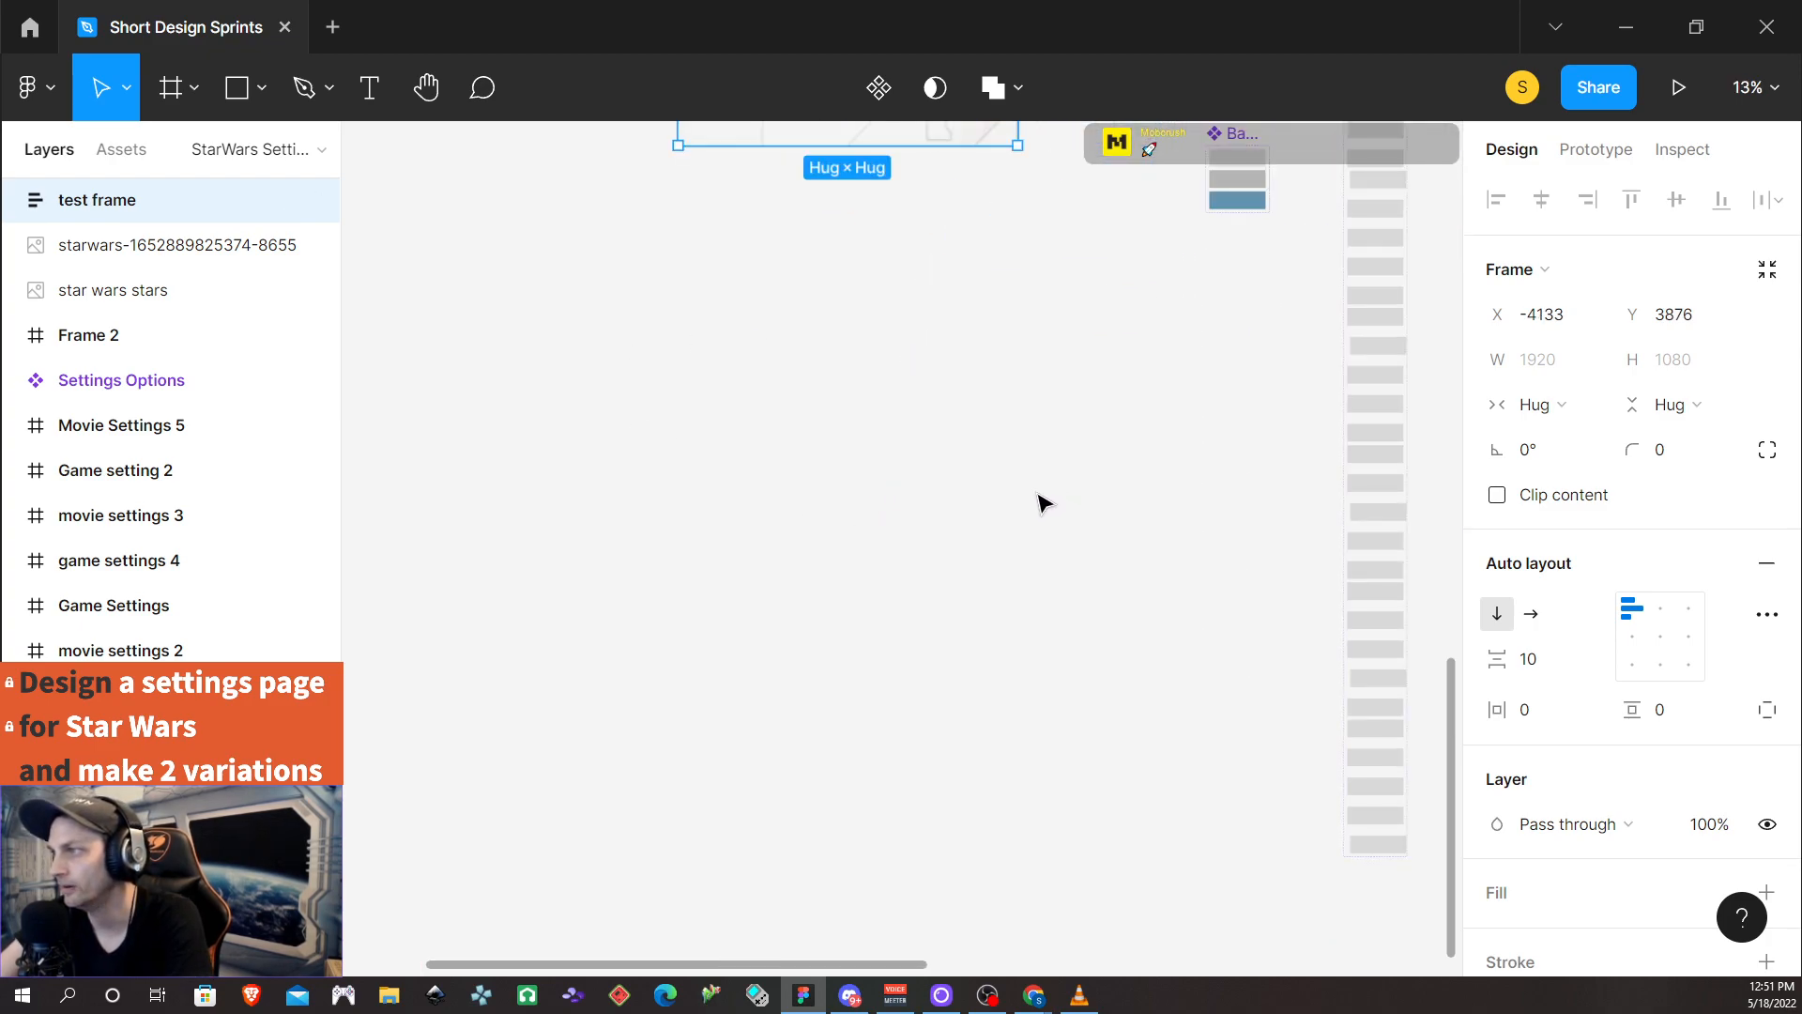
{"action": "scroll", "coordinate": [1062, 504], "scroll_direction": "up", "scroll_amount": 3}
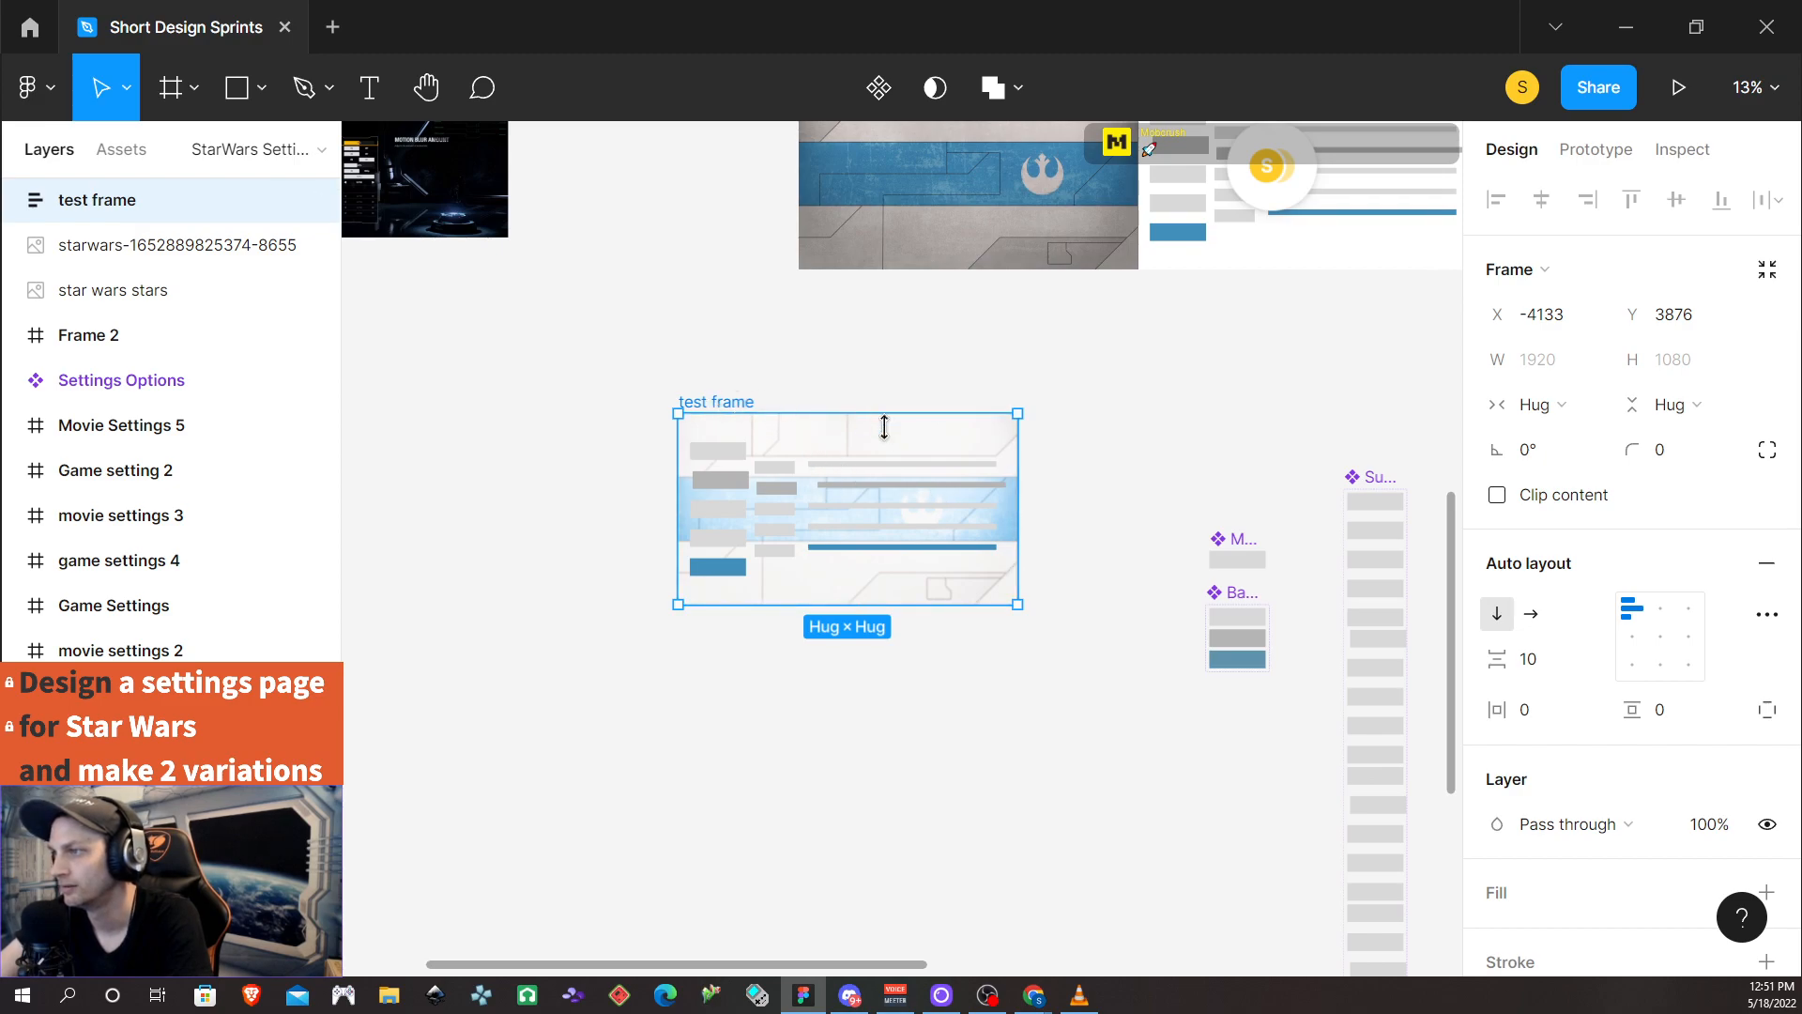
{"action": "left_click_drag", "start_coordinate": [704, 404], "coordinate": [812, 311]}
{"action": "scroll", "coordinate": [941, 364], "scroll_direction": "down", "scroll_amount": 3}
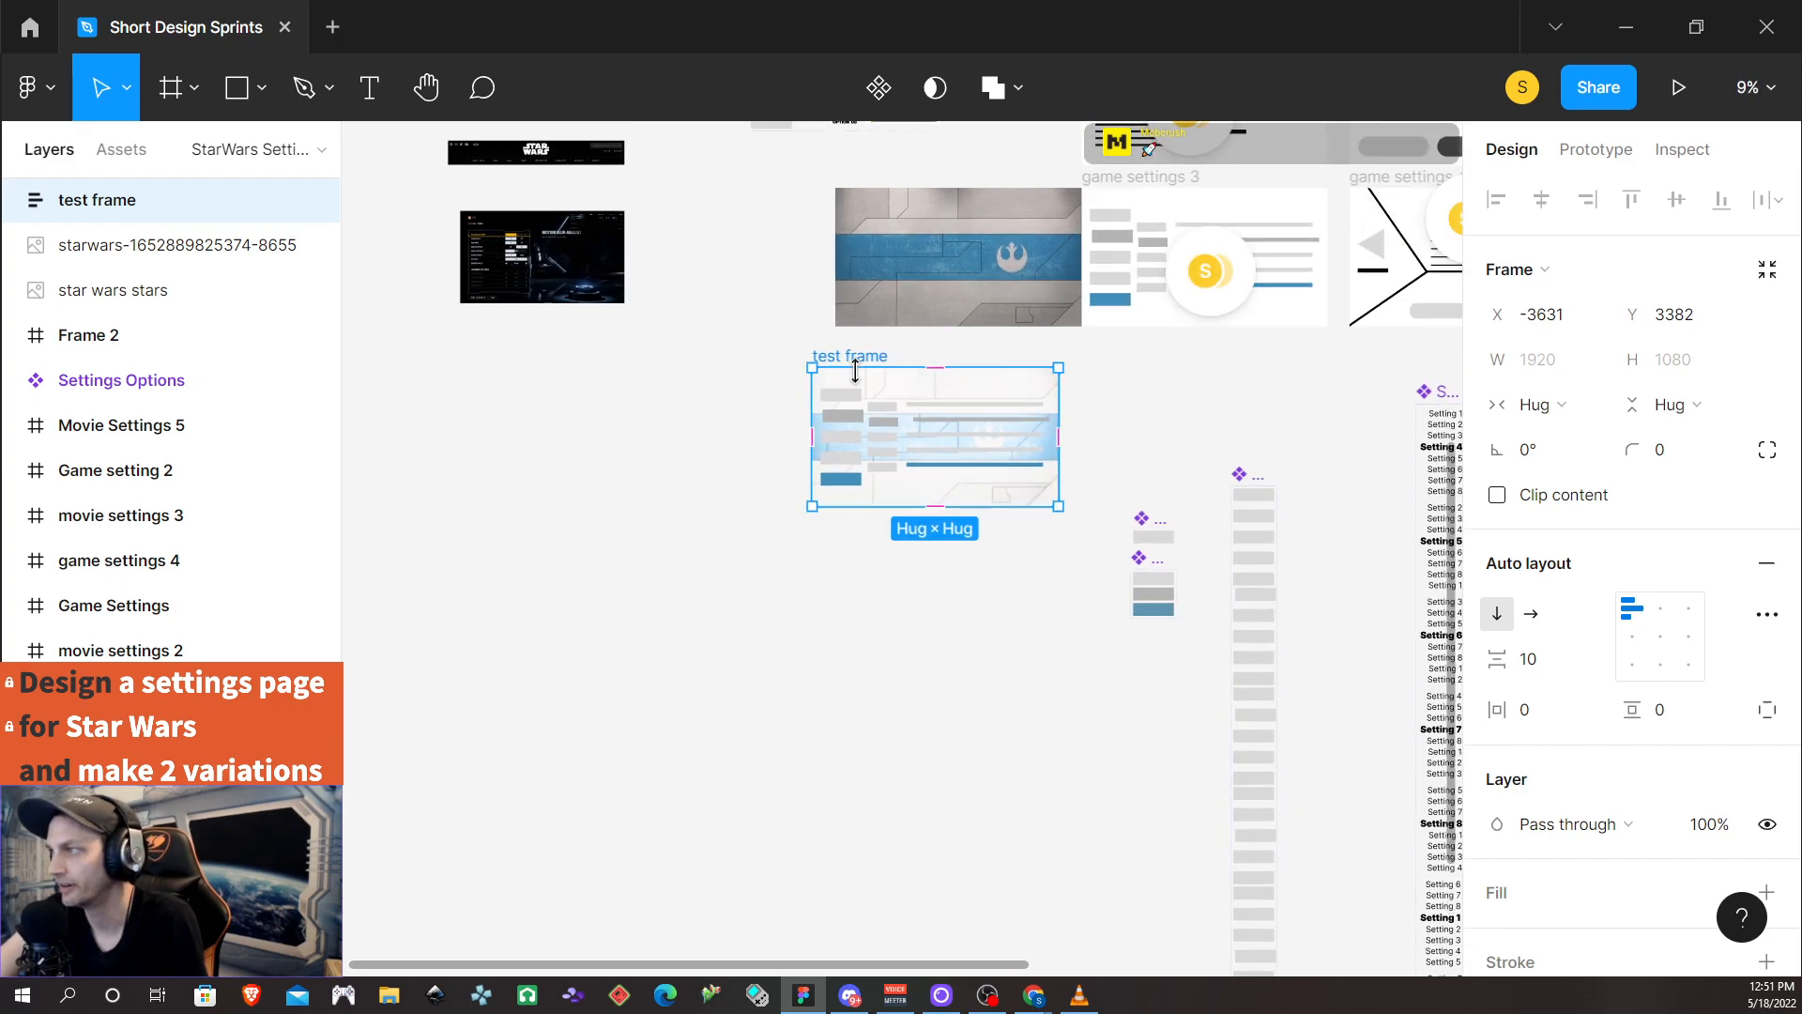
Add a comment on the test frame reading "quick mockup to see what Game Settings 3 would look like on a light background"
{"action": "left_click", "coordinate": [482, 87]}
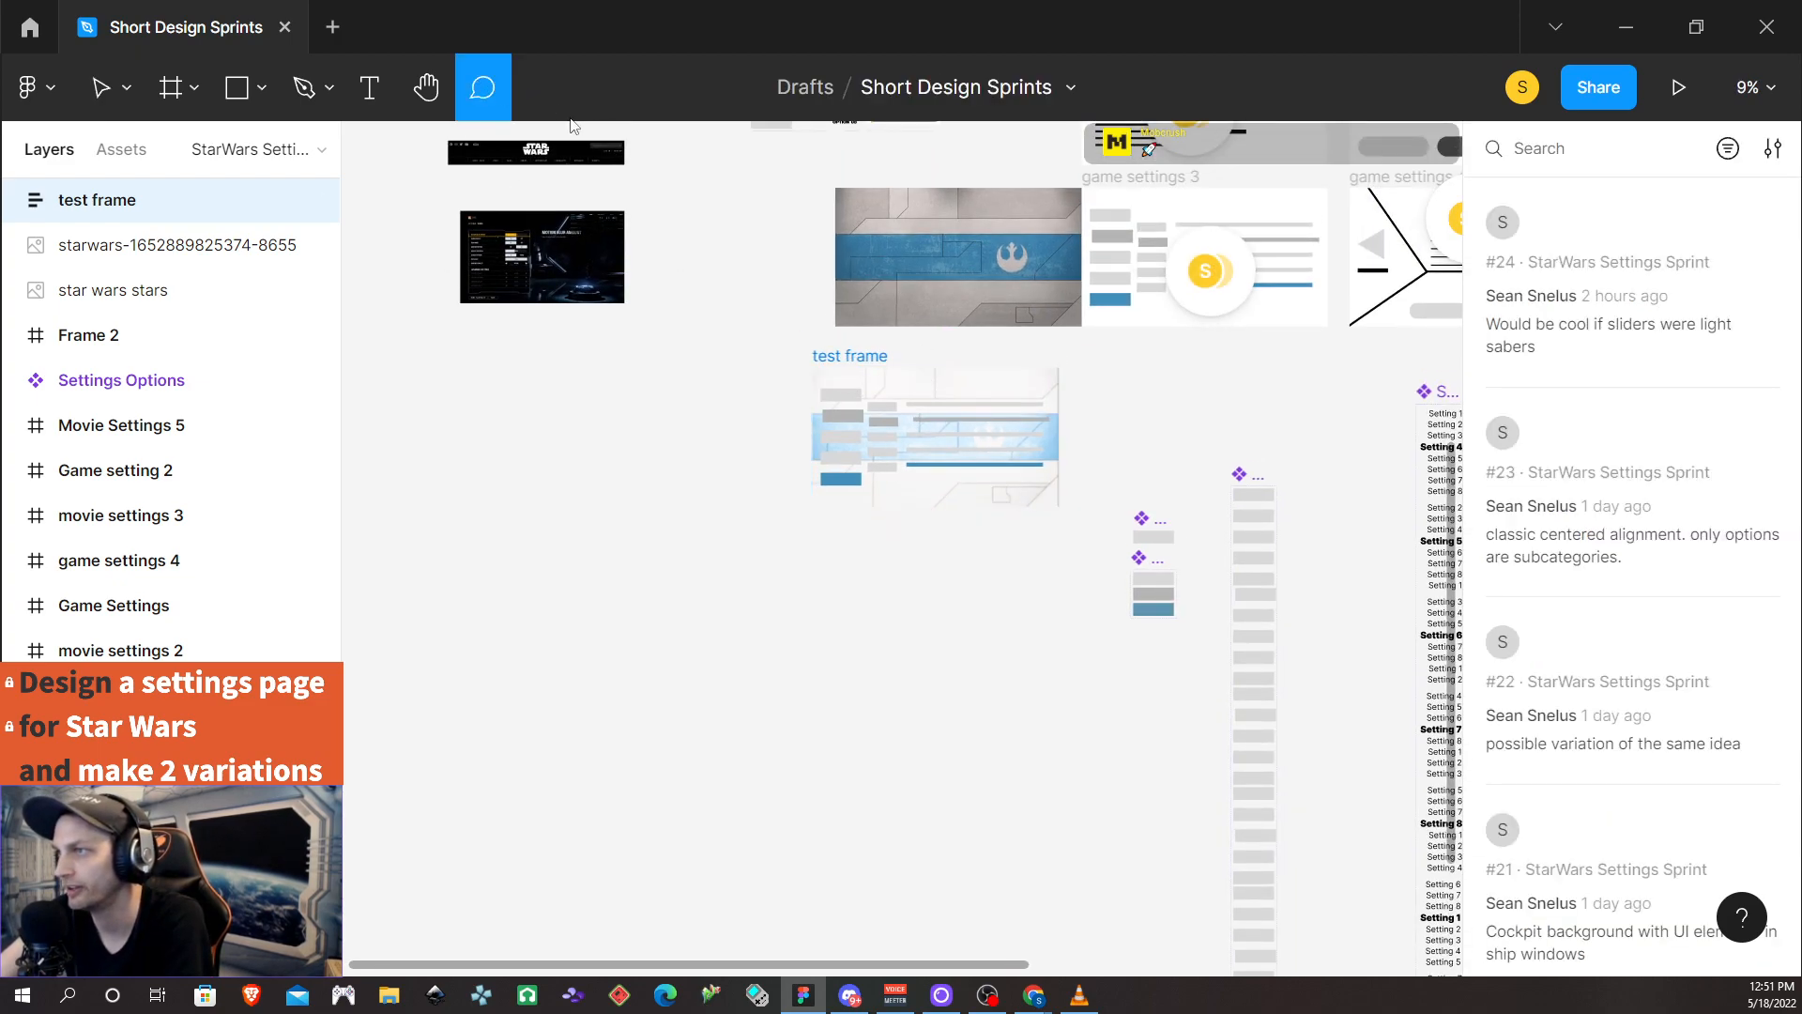
{"action": "left_click", "coordinate": [912, 430]}
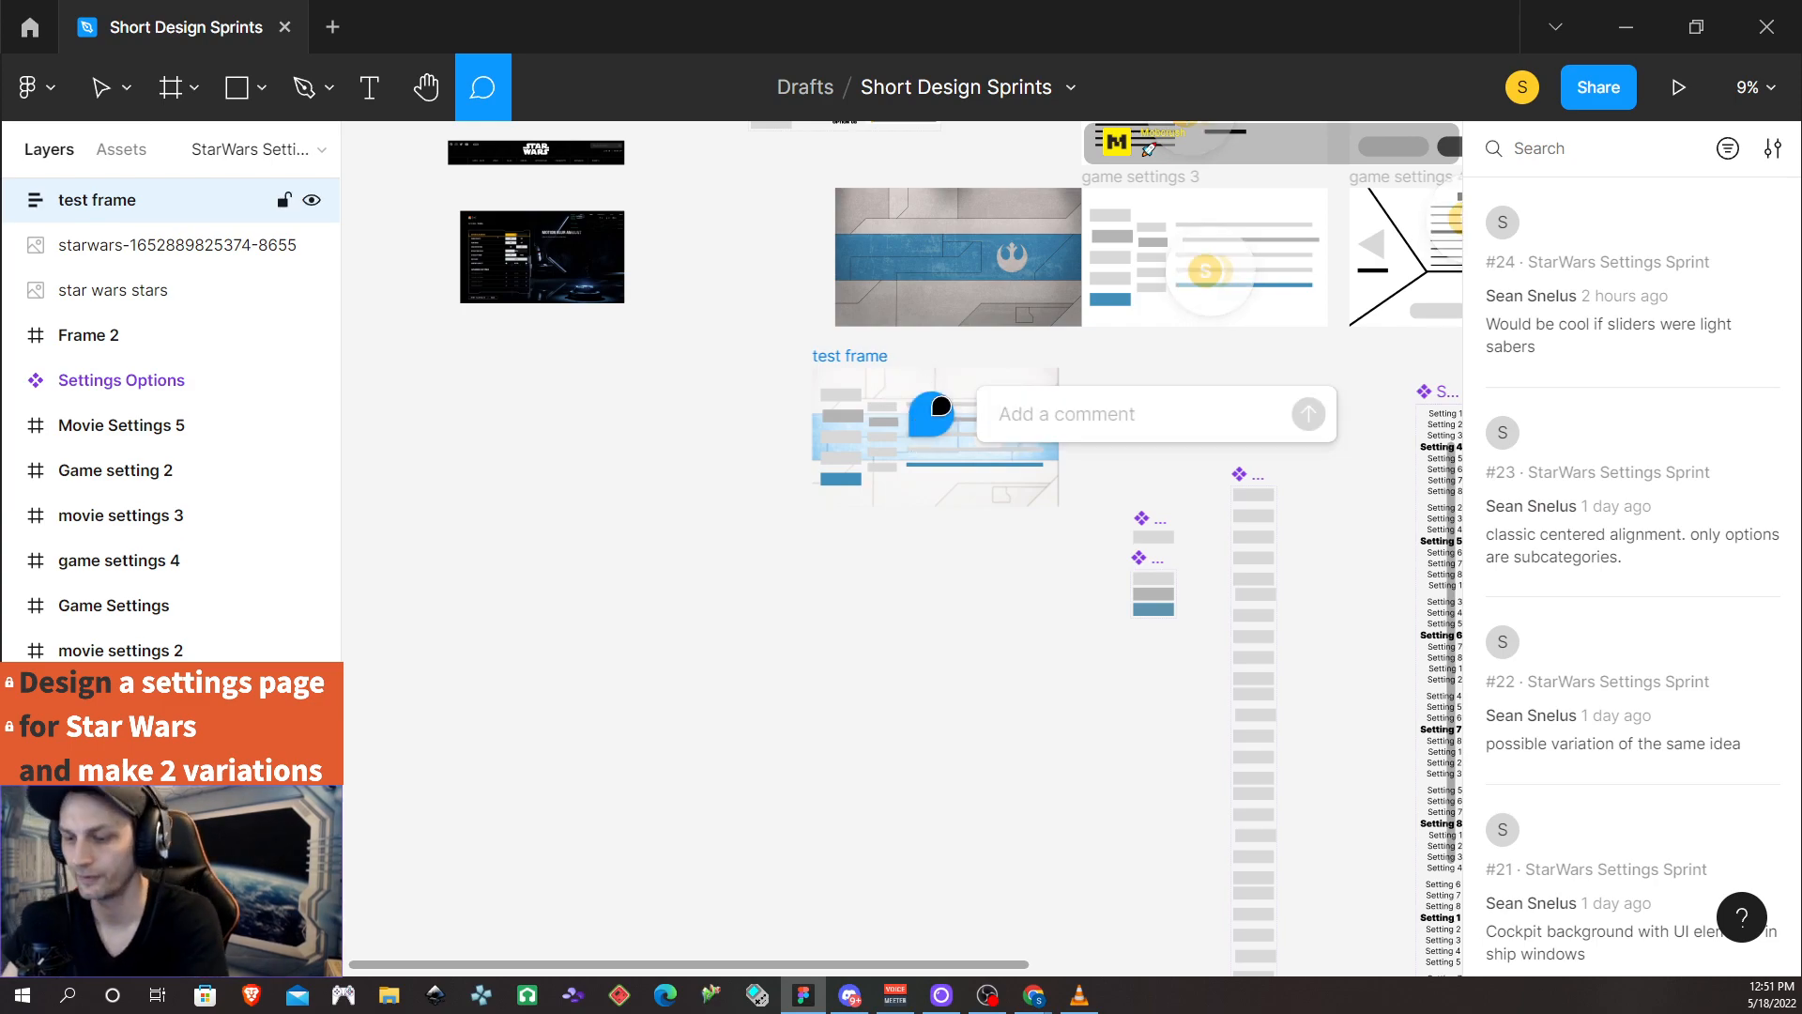
{"action": "type", "text": "quick mockup to see what G"}
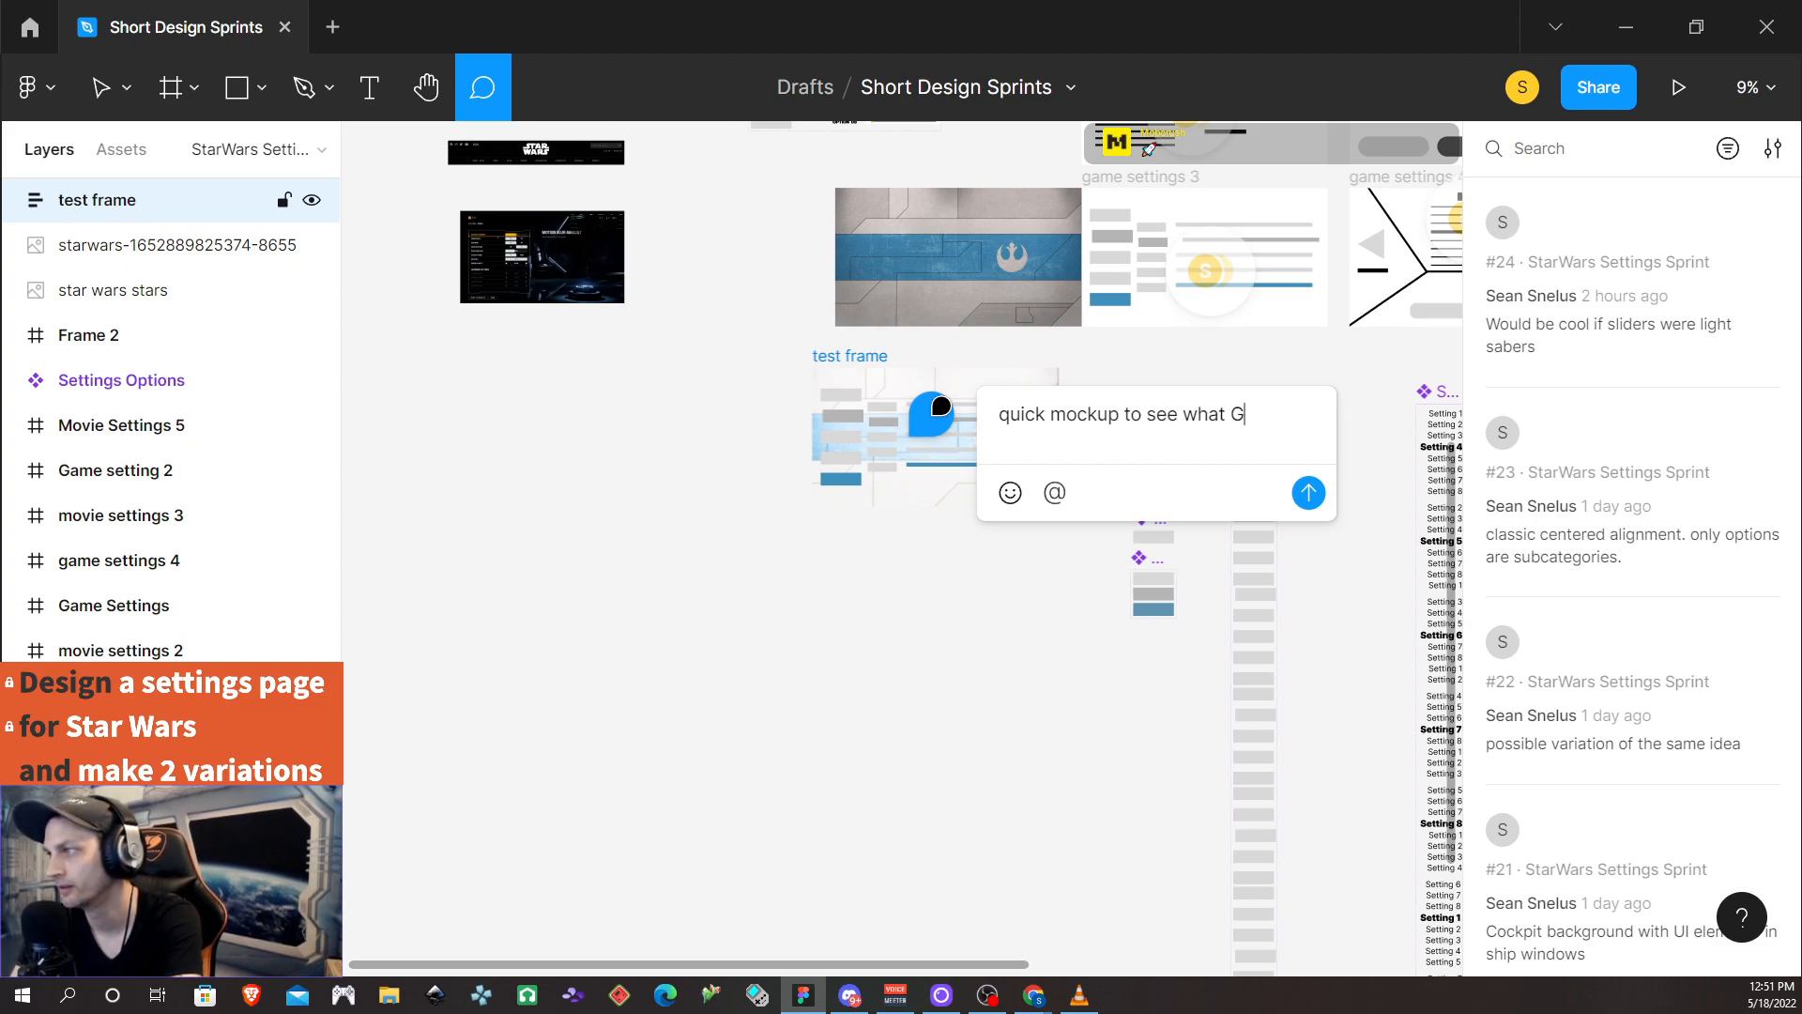
{"action": "type", "text": "ame Setting"}
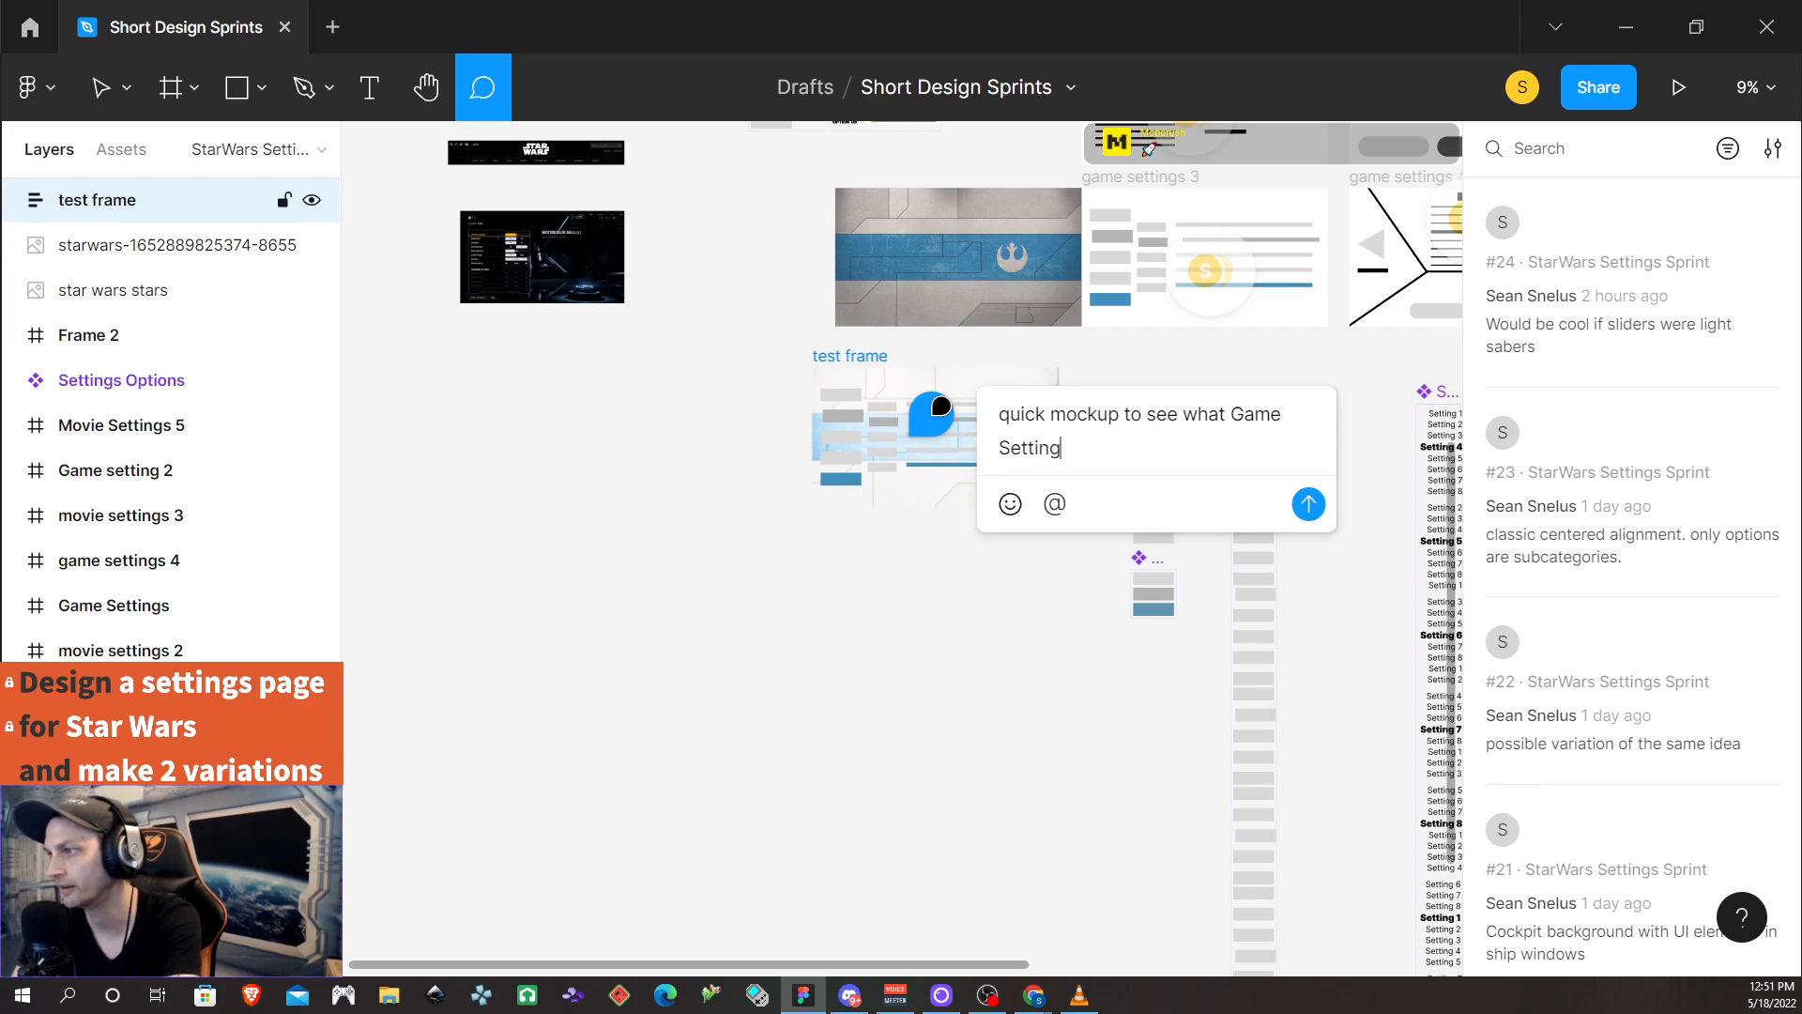
{"action": "type", "text": "s 3 wo"}
{"action": "key", "text": "BackSpace"}
{"action": "type", "text": "wou"}
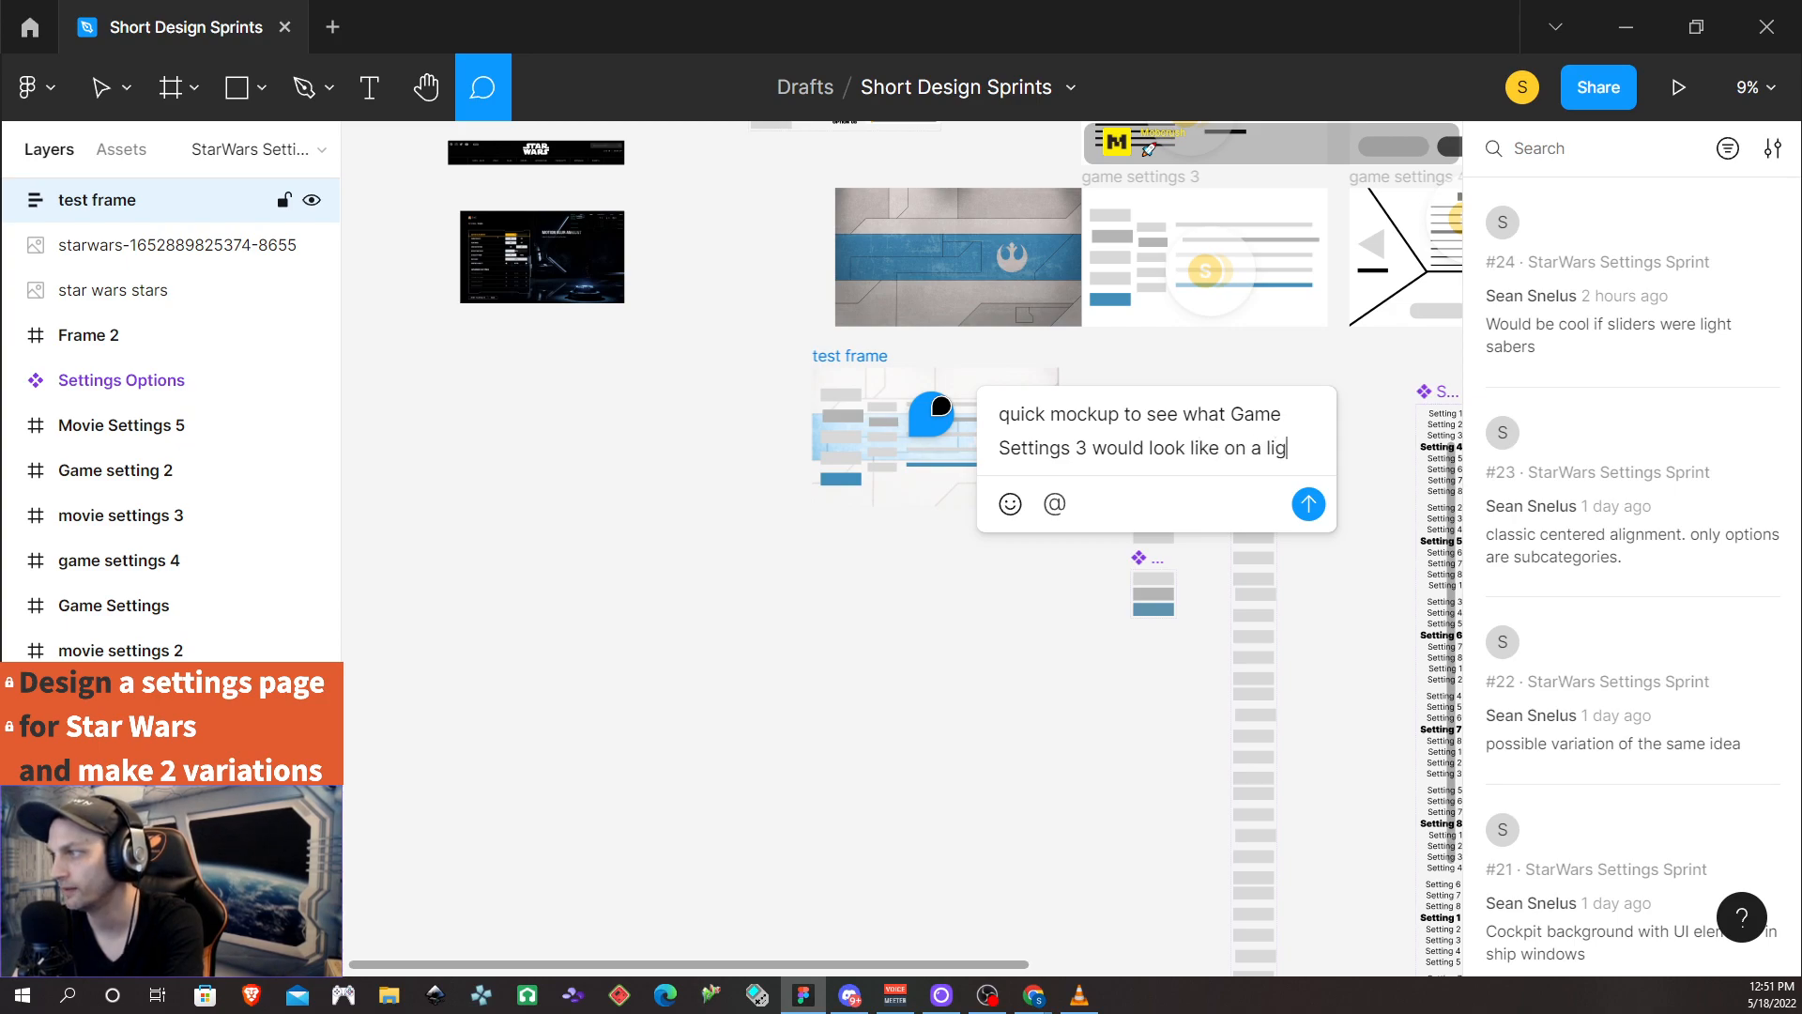
{"action": "type", "text": "backgroun"}
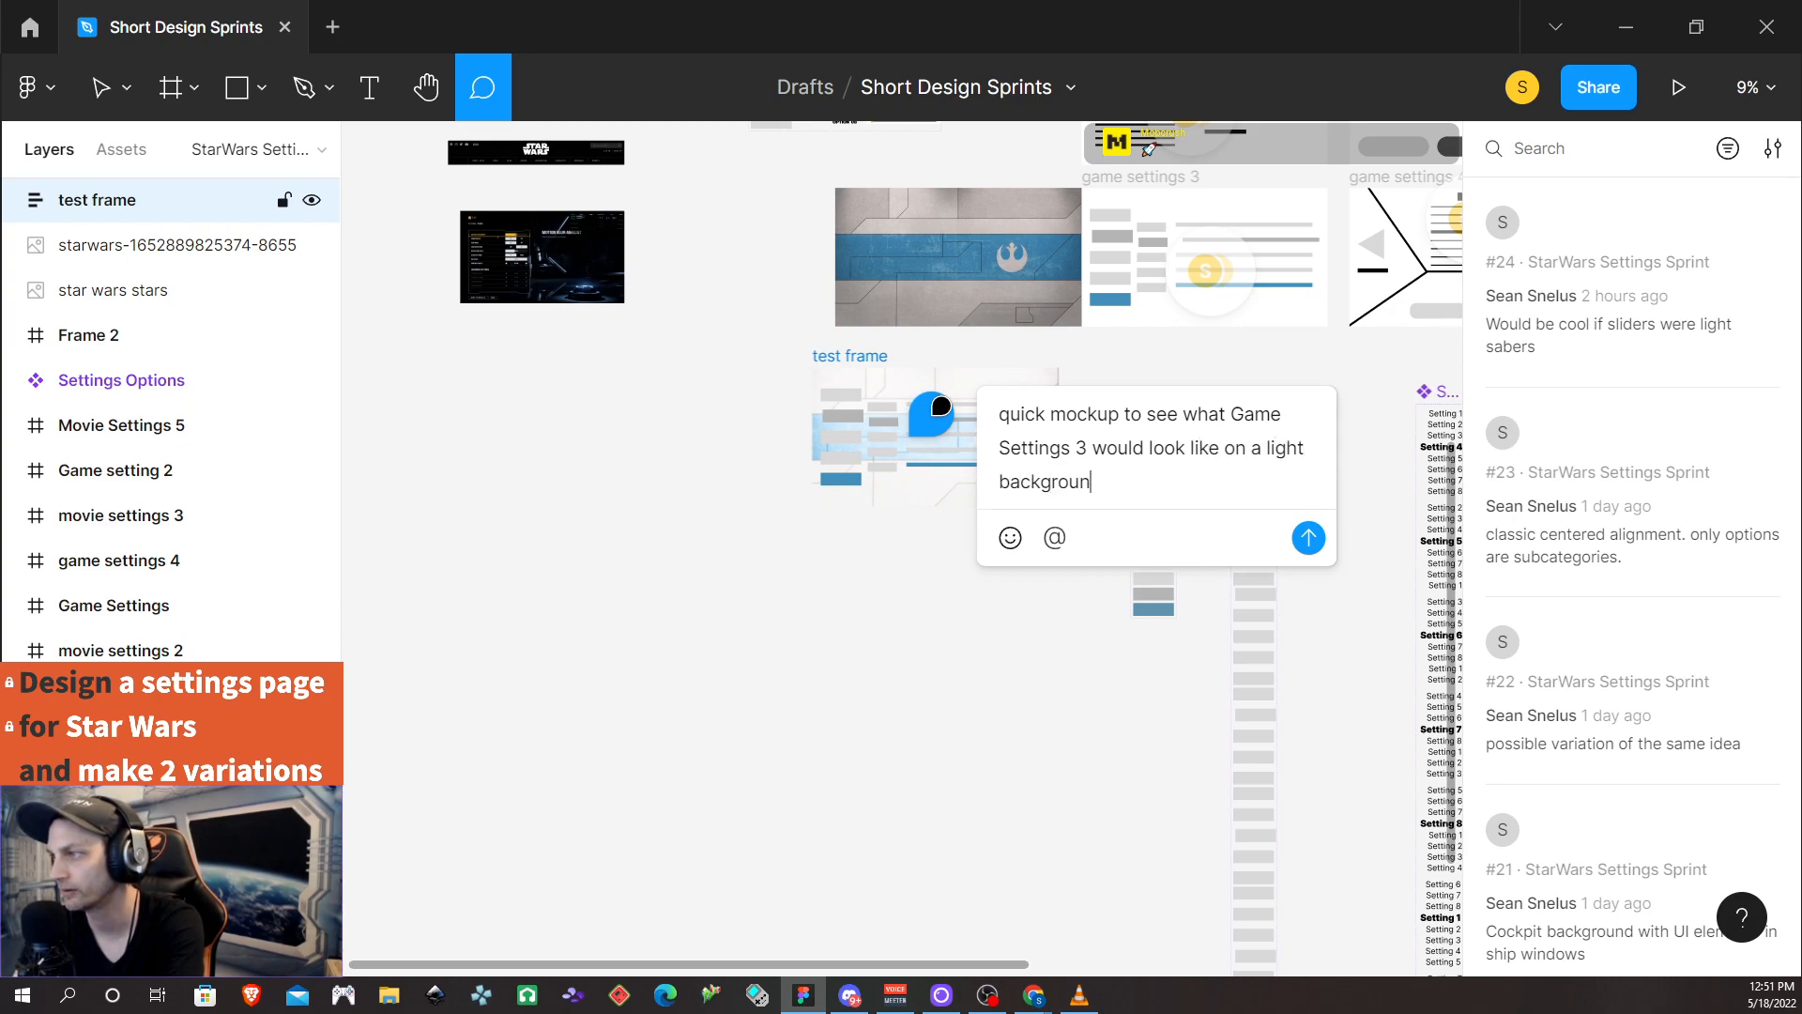
{"action": "type", "text": "d"}
{"action": "key", "text": "Return"}
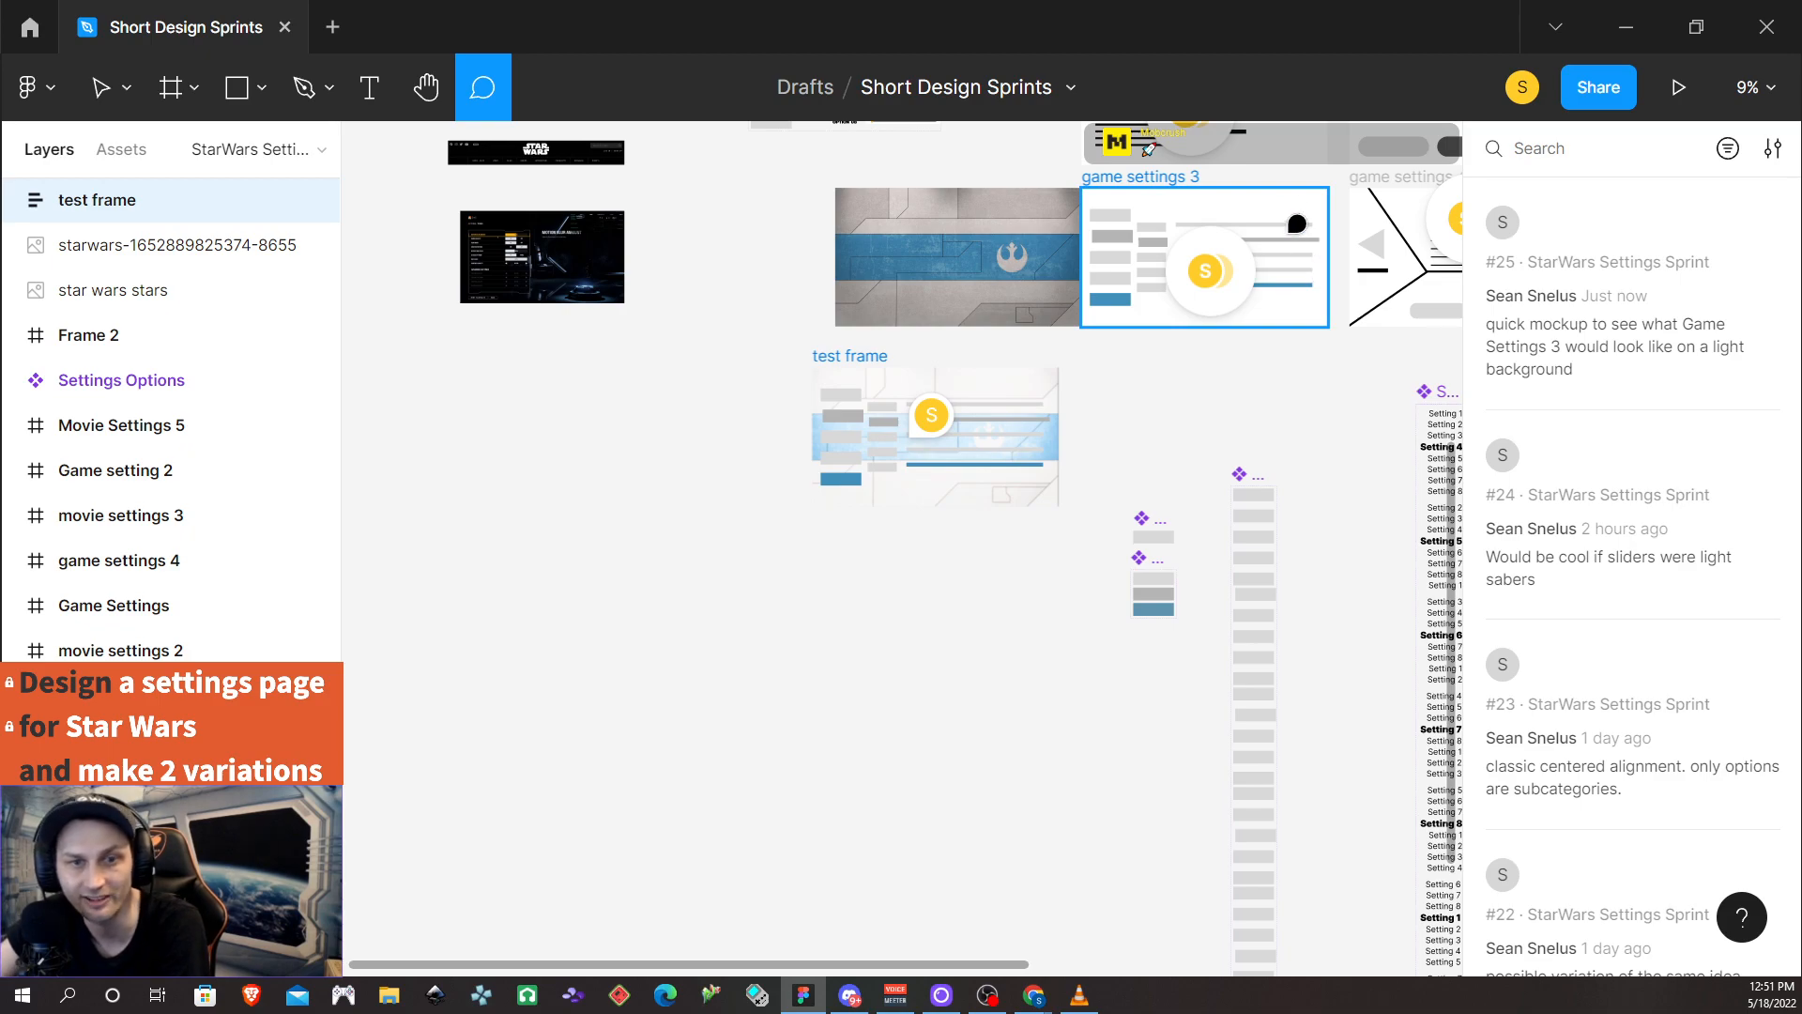
Review the commented test frame and the surrounding wireframes, including game settings 3, game settings 4 and the cockpit and star images
{"action": "scroll", "coordinate": [1103, 375], "scroll_direction": "down", "scroll_amount": 2}
{"action": "scroll", "coordinate": [1093, 371], "scroll_direction": "up", "scroll_amount": 10}
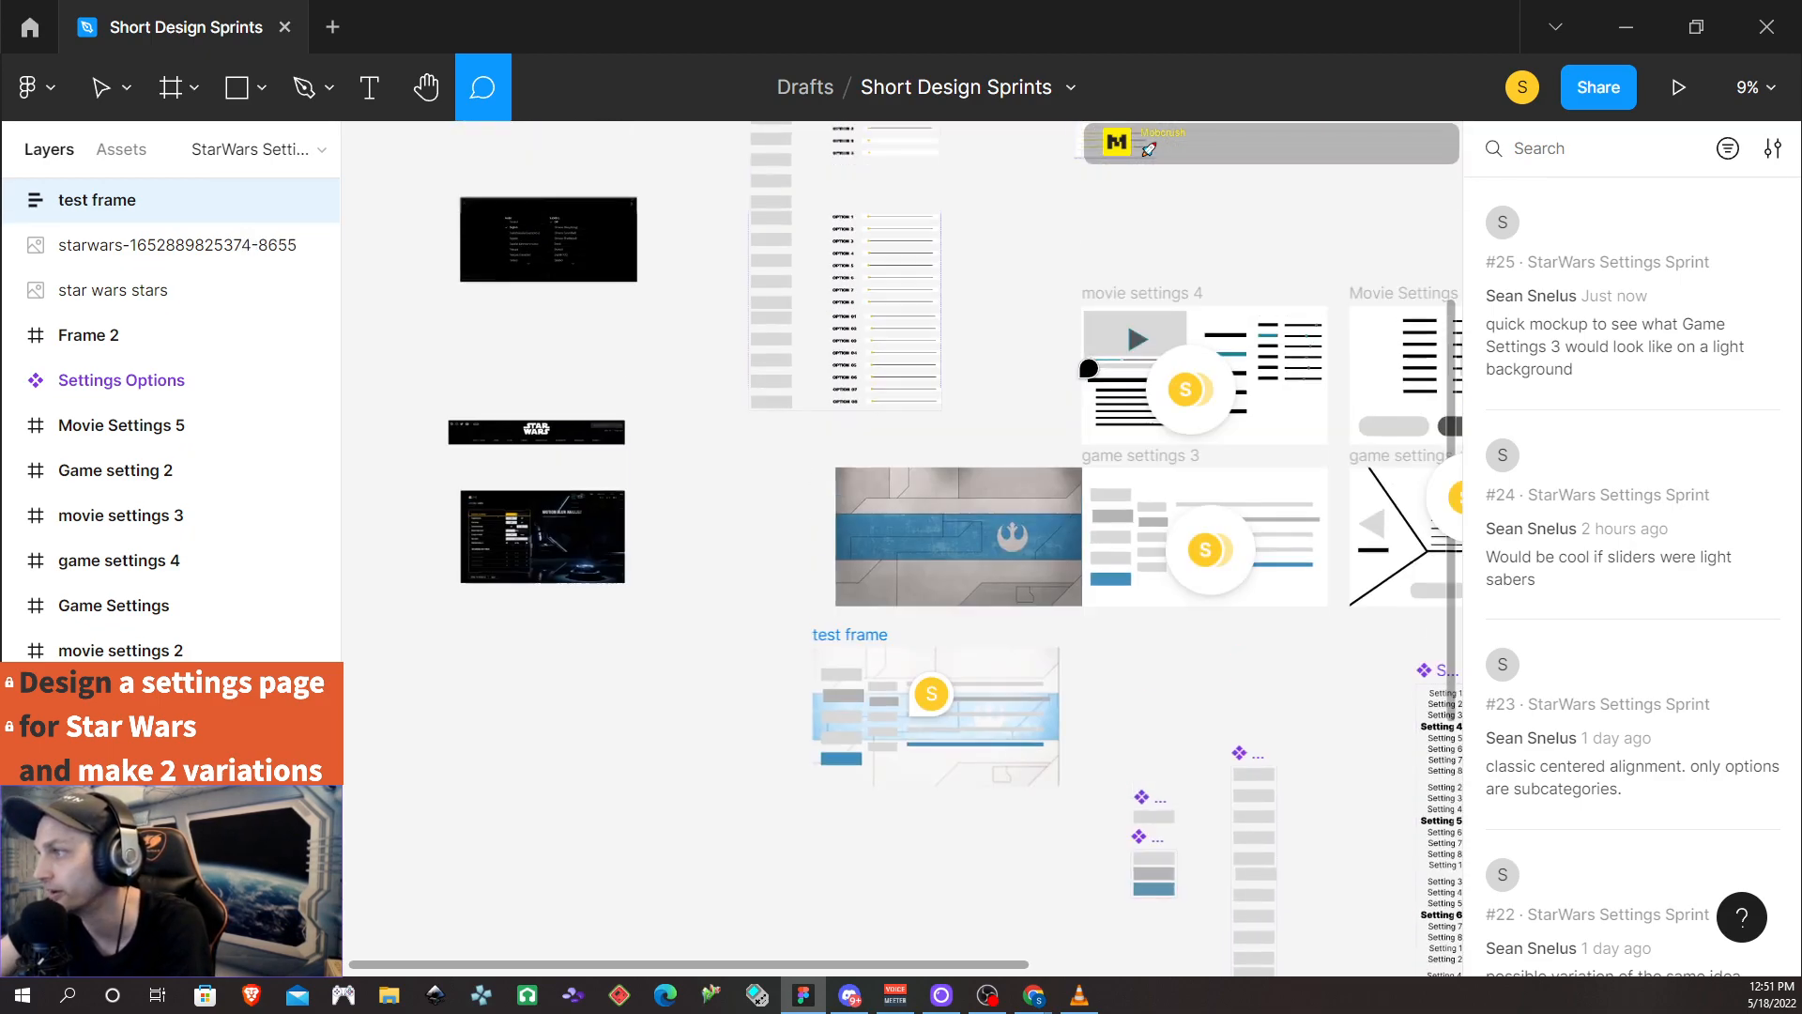
{"action": "mouse_move", "coordinate": [979, 720]}
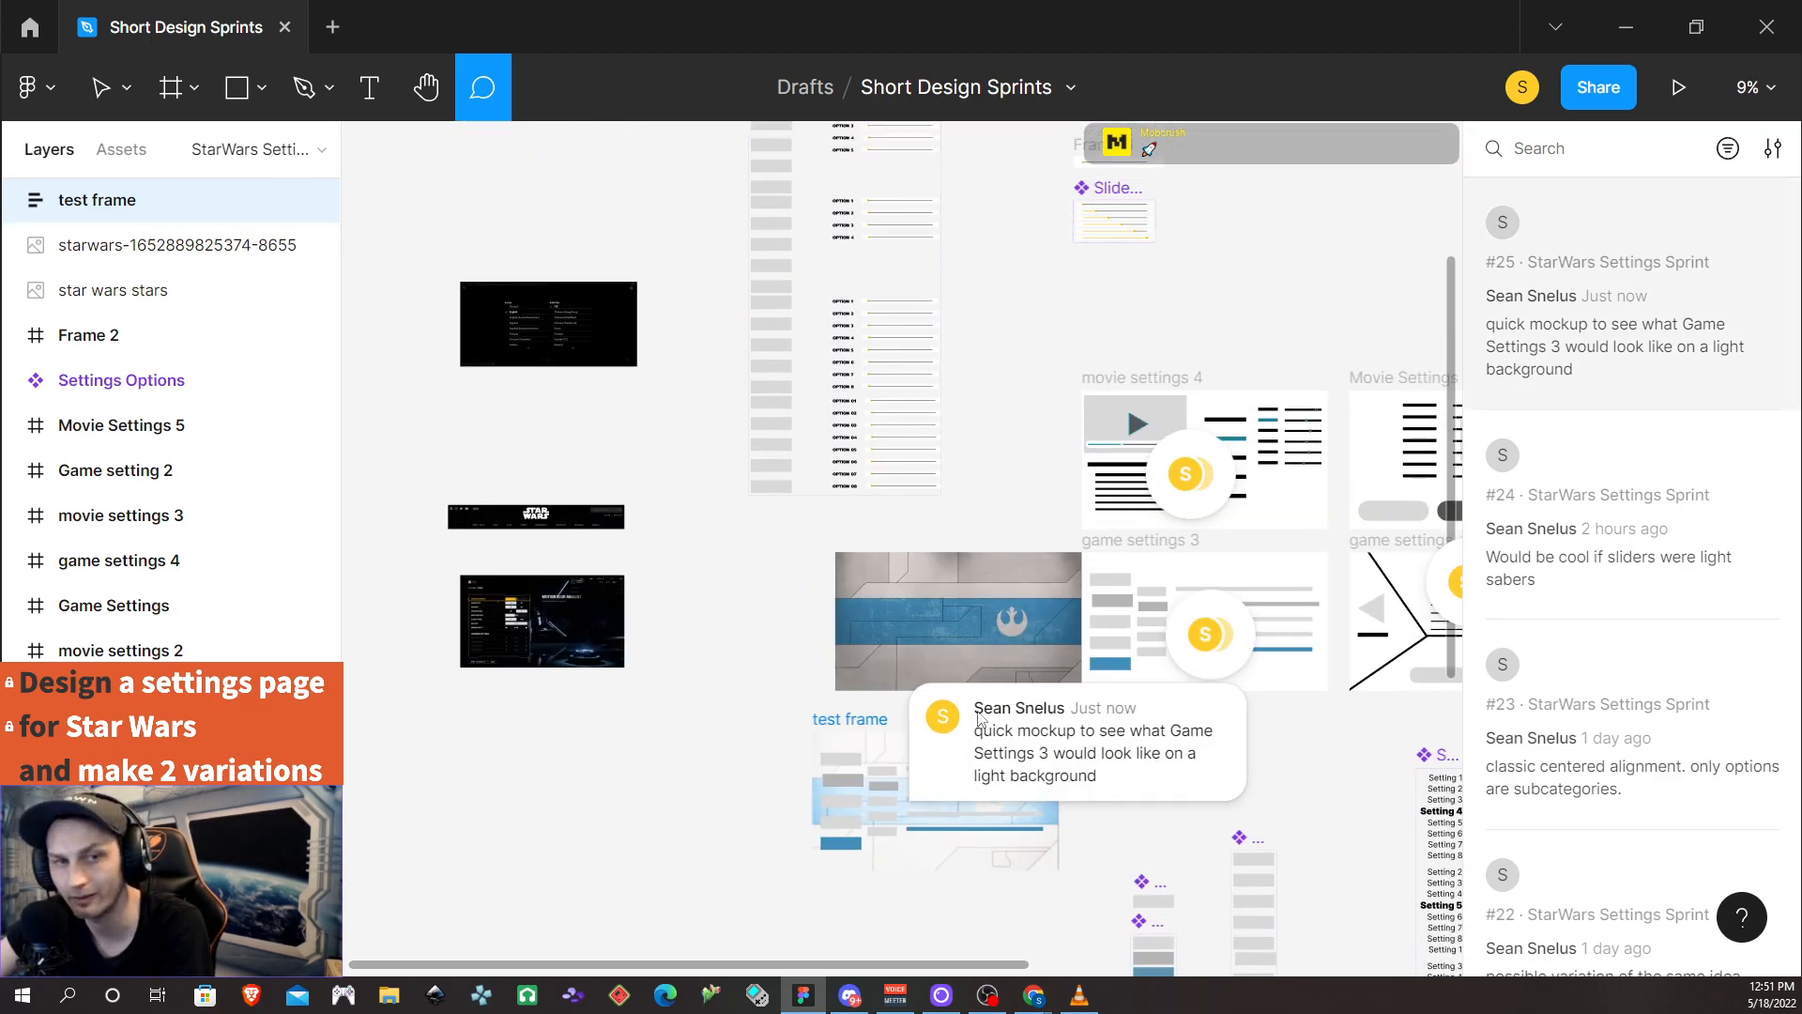
{"action": "scroll", "coordinate": [938, 737], "scroll_direction": "down", "scroll_amount": 1}
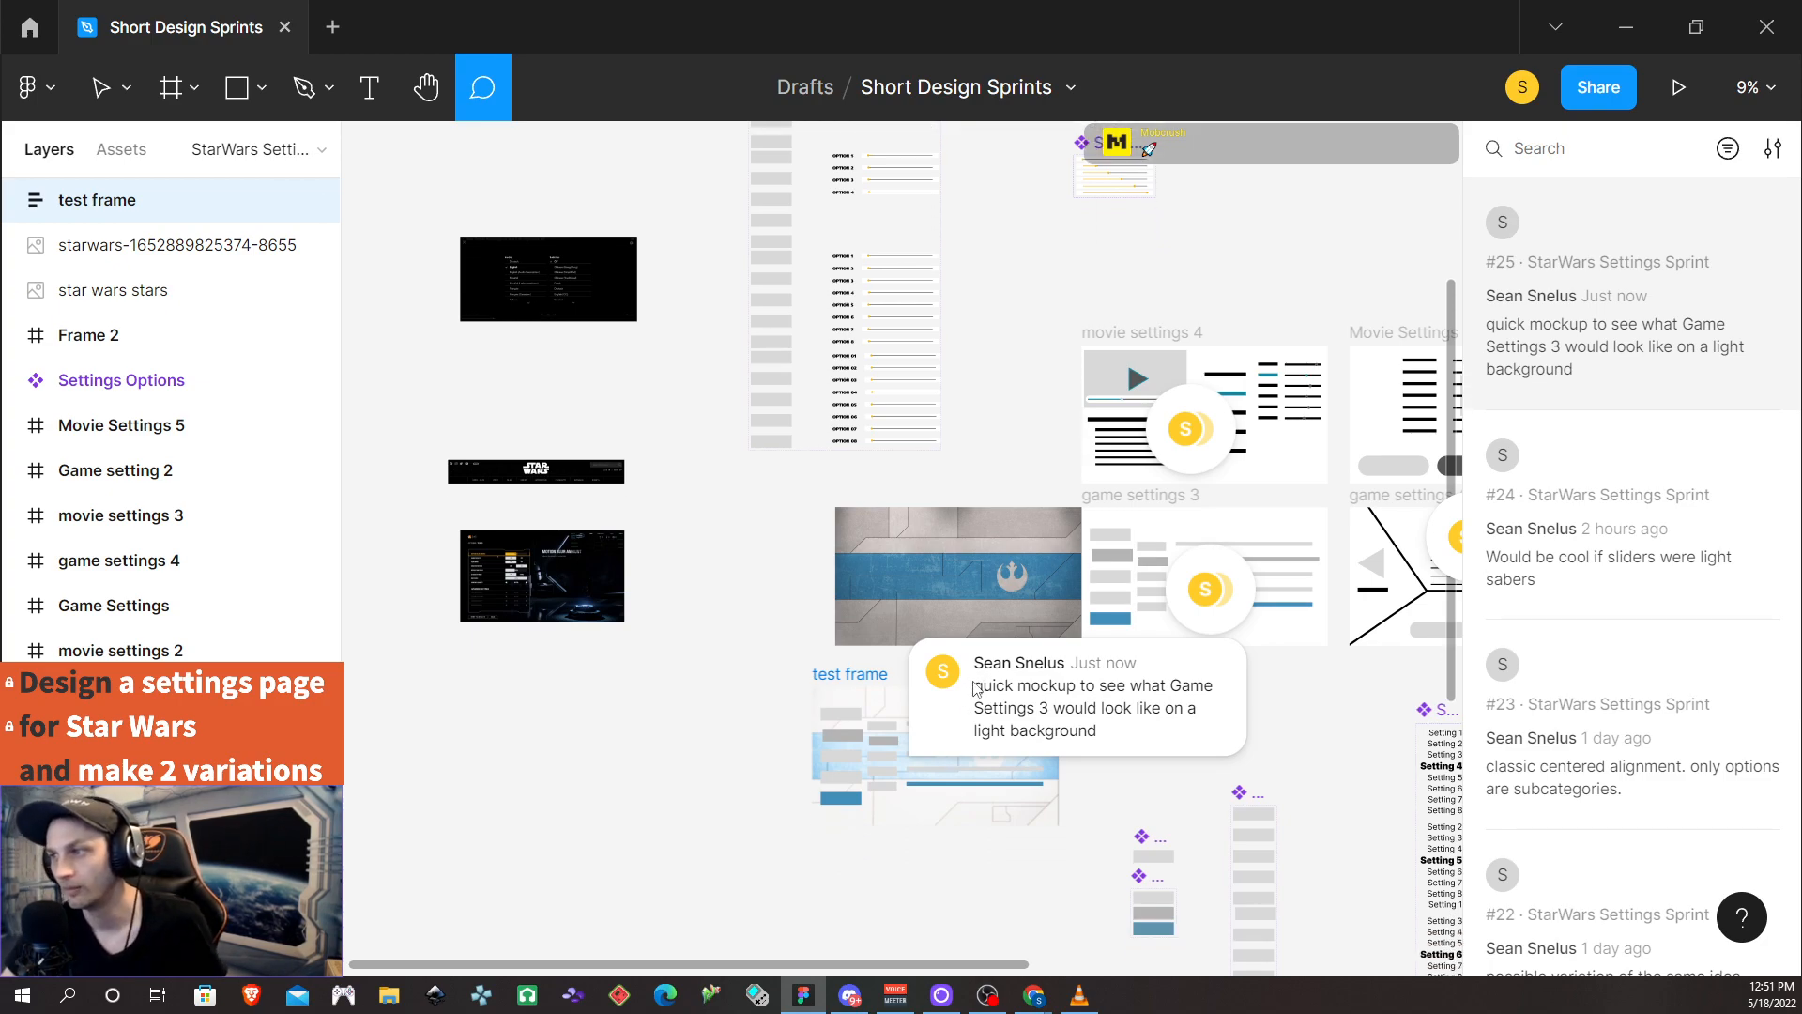
{"action": "scroll", "coordinate": [855, 699], "scroll_direction": "down", "scroll_amount": 2}
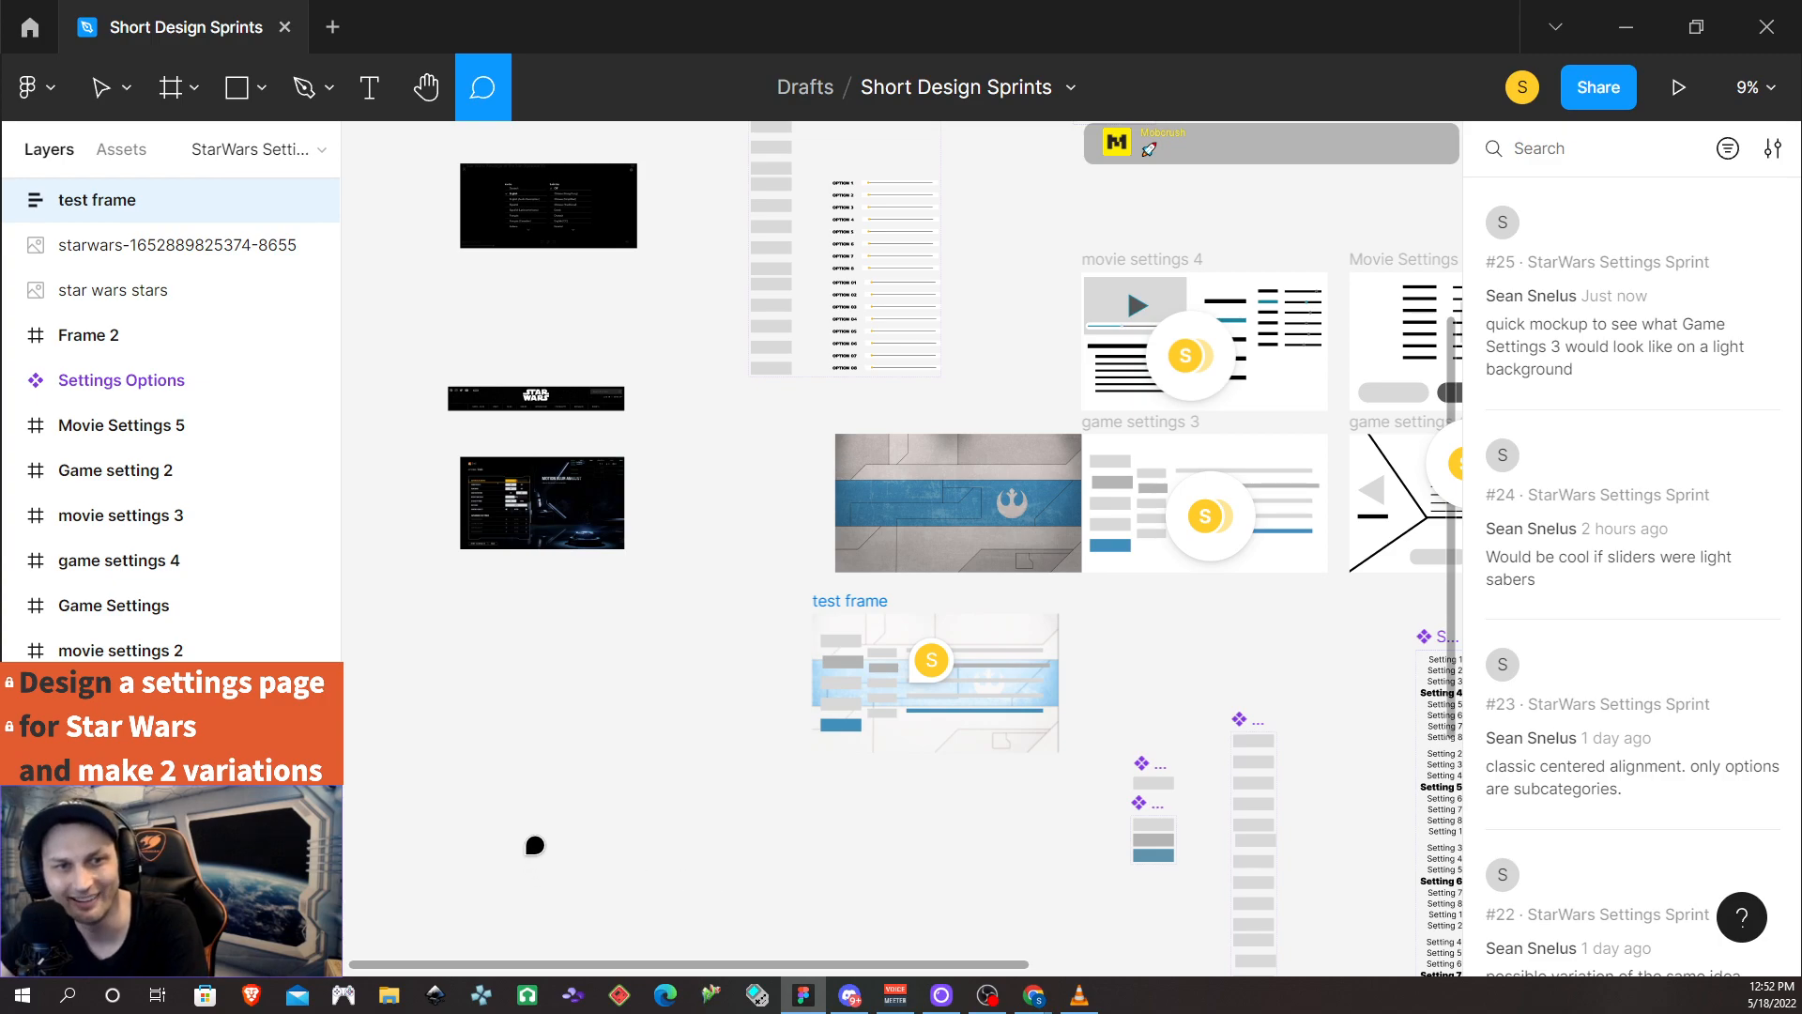
{"action": "scroll", "coordinate": [539, 850], "scroll_direction": "up", "scroll_amount": 1}
{"action": "scroll", "coordinate": [568, 856], "scroll_direction": "up", "scroll_amount": 1}
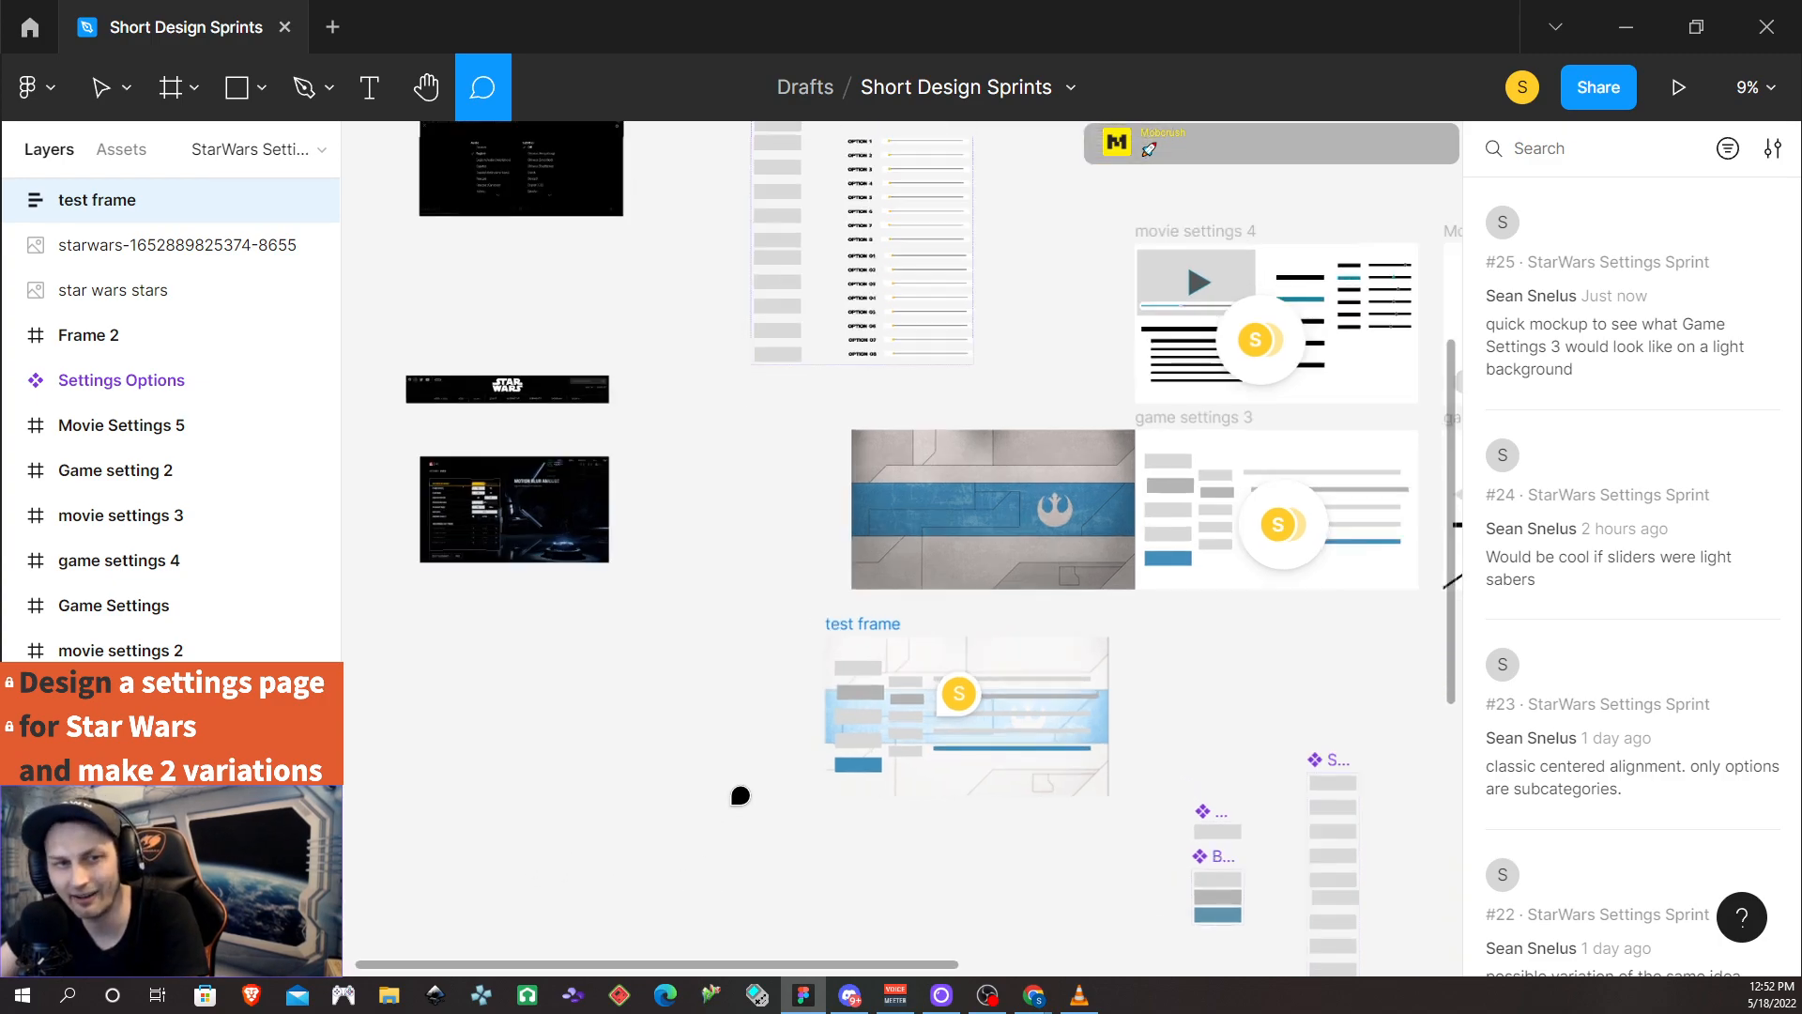
{"action": "scroll", "coordinate": [740, 794], "scroll_direction": "up", "scroll_amount": 2}
{"action": "scroll", "coordinate": [756, 813], "scroll_direction": "up", "scroll_amount": 2}
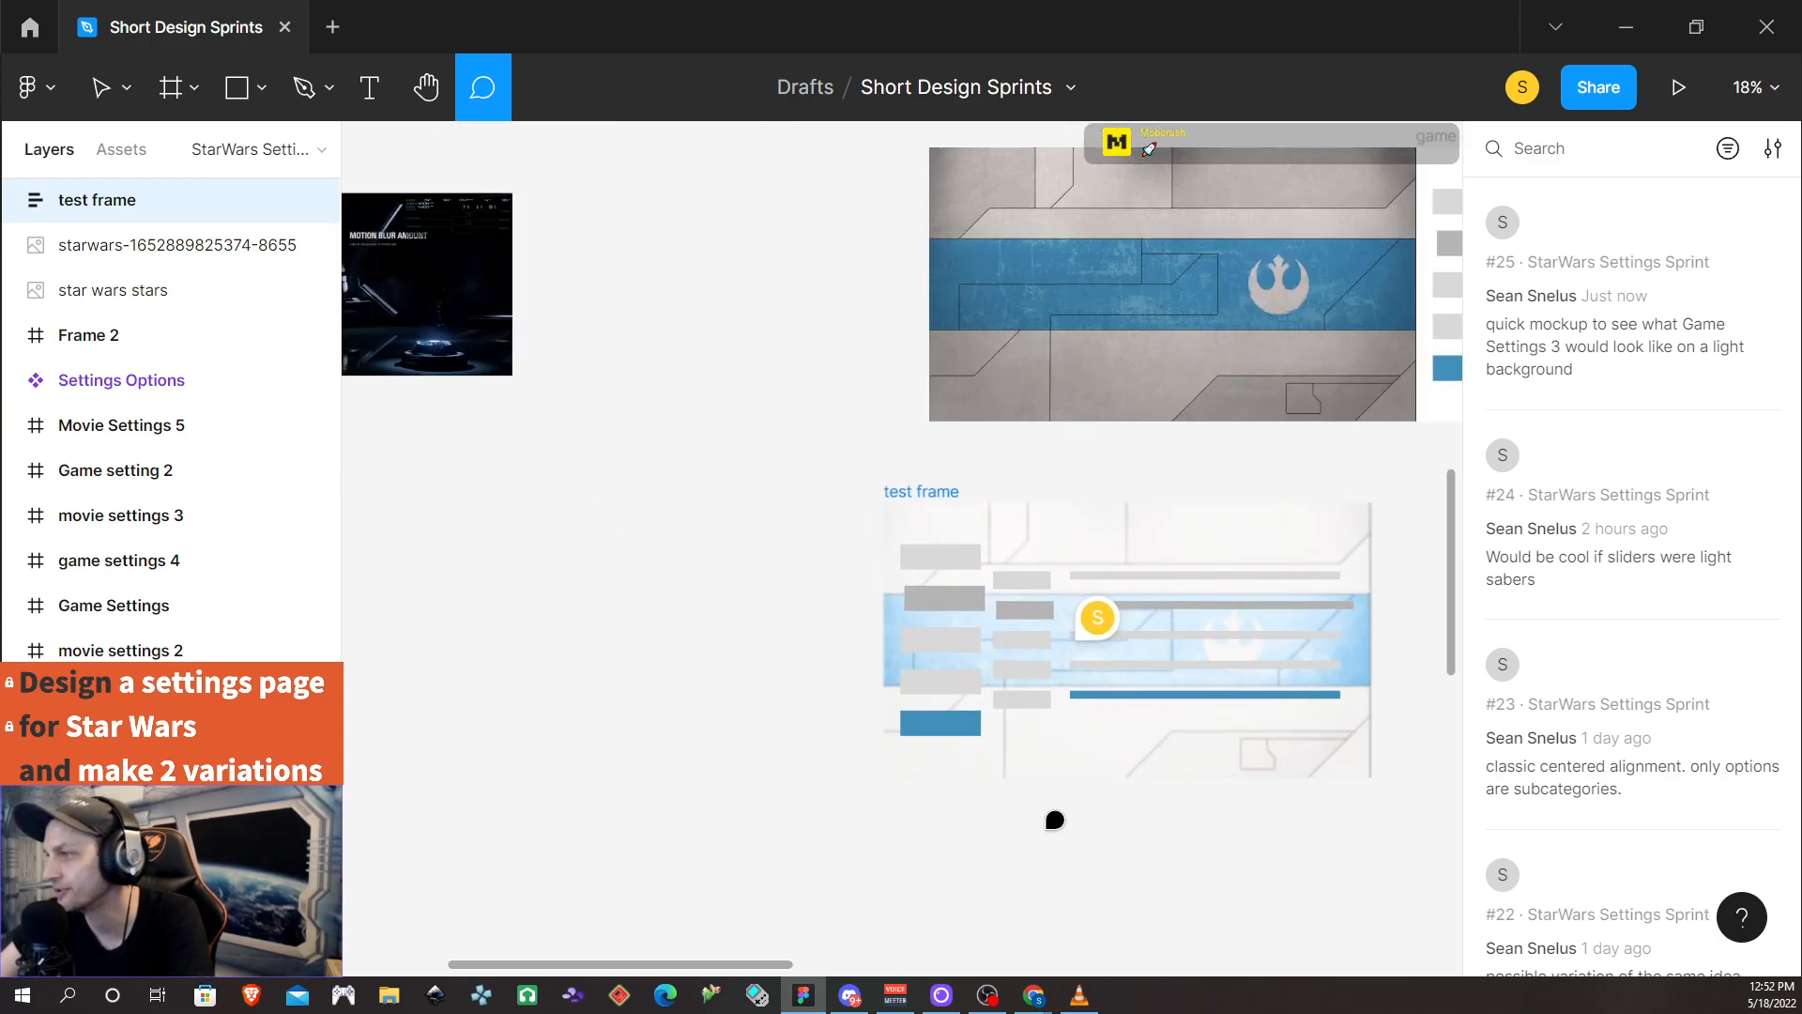
{"action": "scroll", "coordinate": [944, 797], "scroll_direction": "right", "scroll_amount": 8}
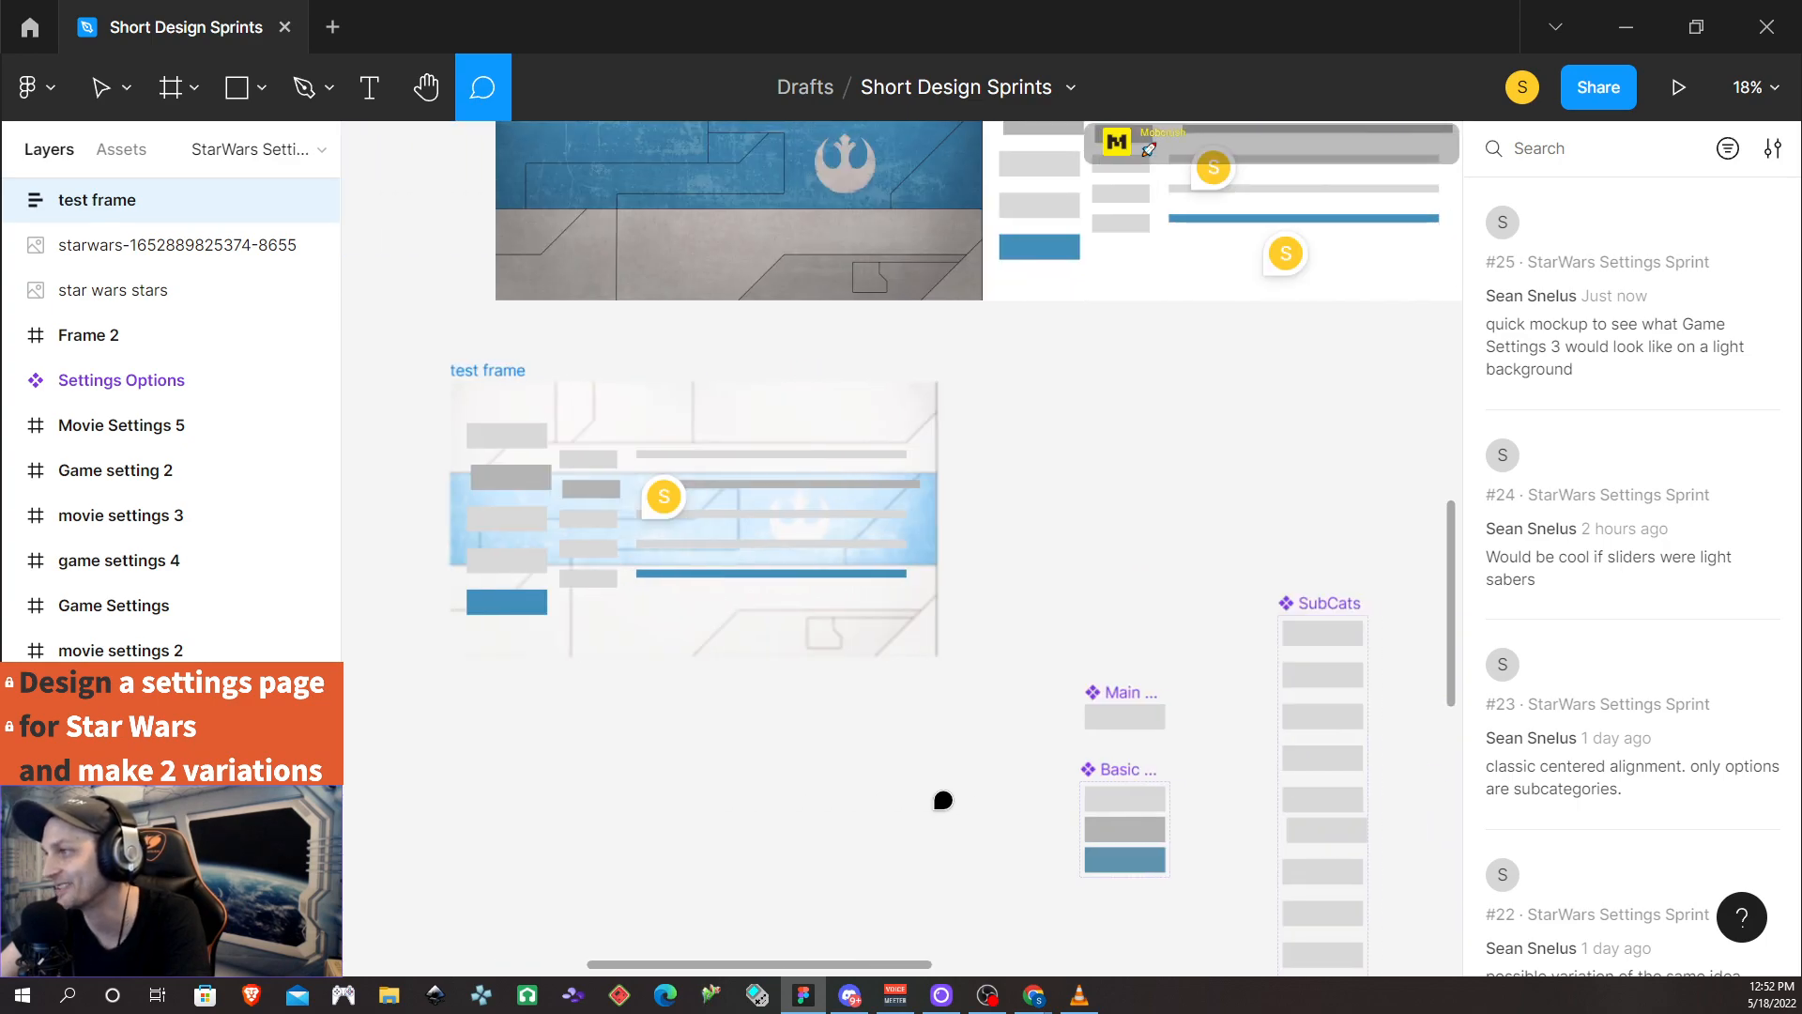
{"action": "scroll", "coordinate": [943, 797], "scroll_direction": "down", "scroll_amount": 3}
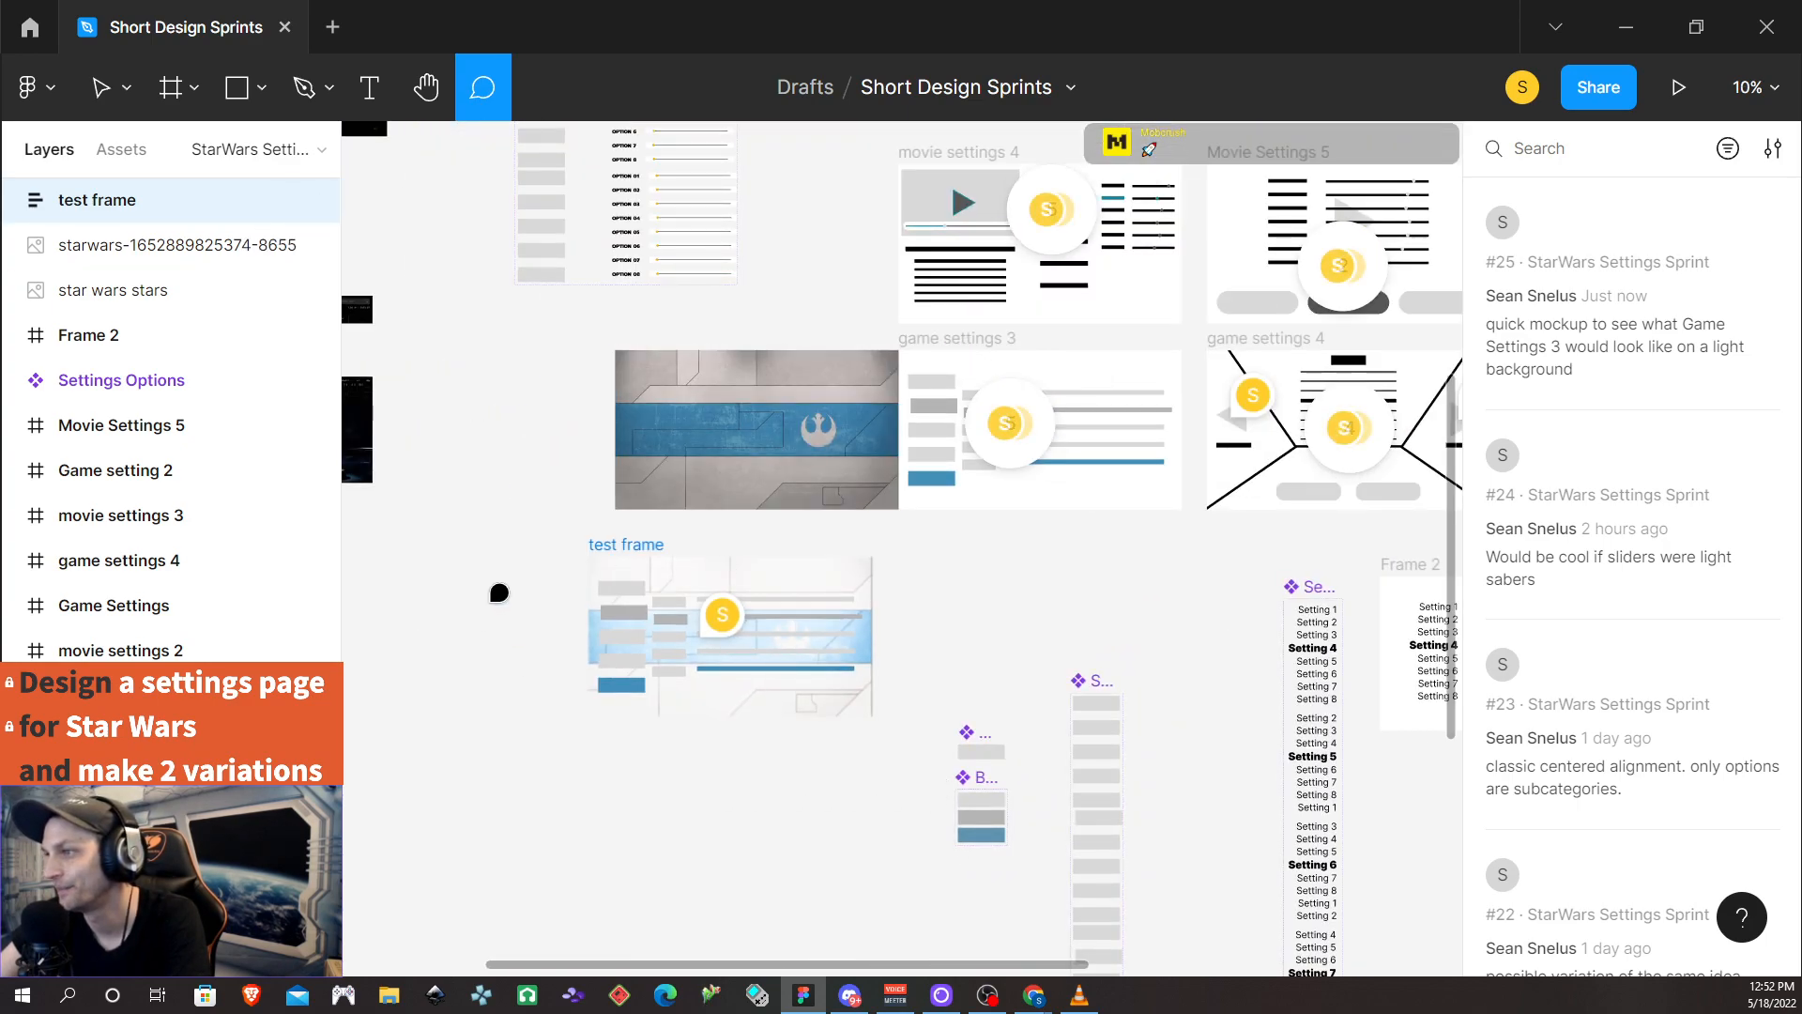
{"action": "scroll", "coordinate": [1078, 825], "scroll_direction": "right", "scroll_amount": 2}
{"action": "scroll", "coordinate": [1002, 742], "scroll_direction": "right", "scroll_amount": 2}
{"action": "scroll", "coordinate": [751, 732], "scroll_direction": "right", "scroll_amount": 1}
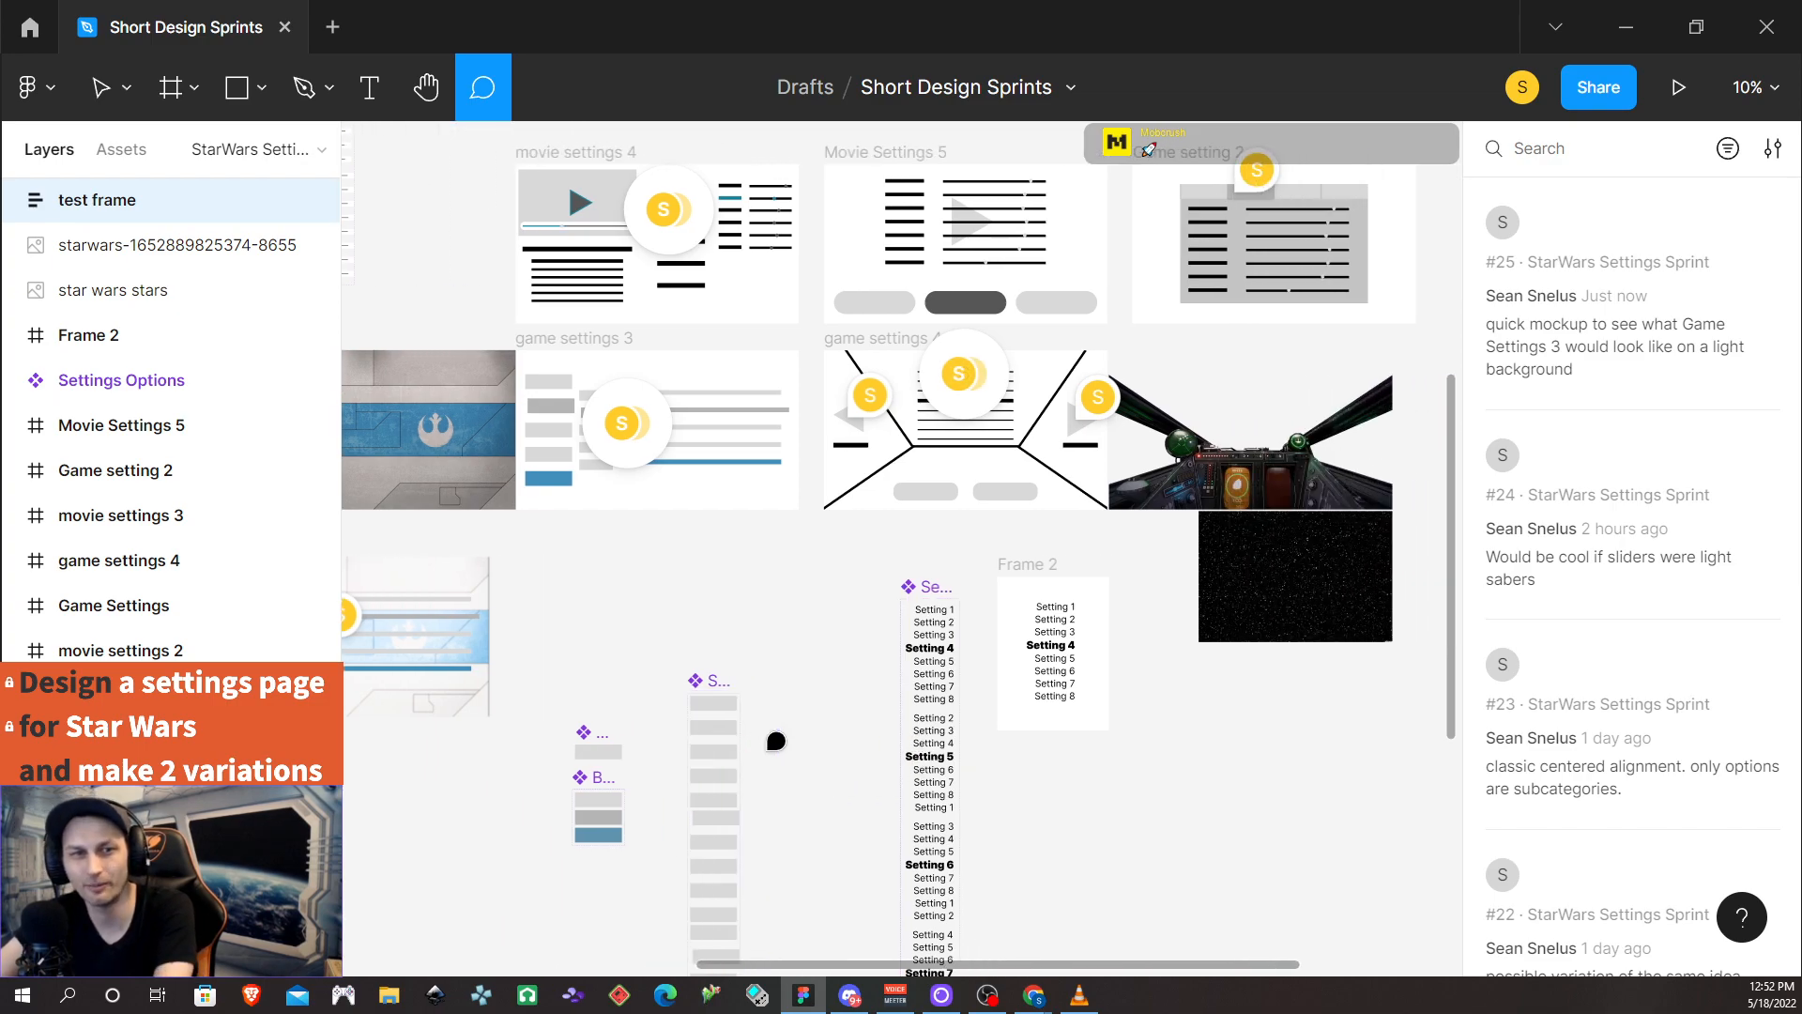
{"action": "scroll", "coordinate": [903, 626], "scroll_direction": "up", "scroll_amount": 1}
{"action": "scroll", "coordinate": [903, 626], "scroll_direction": "down", "scroll_amount": 1}
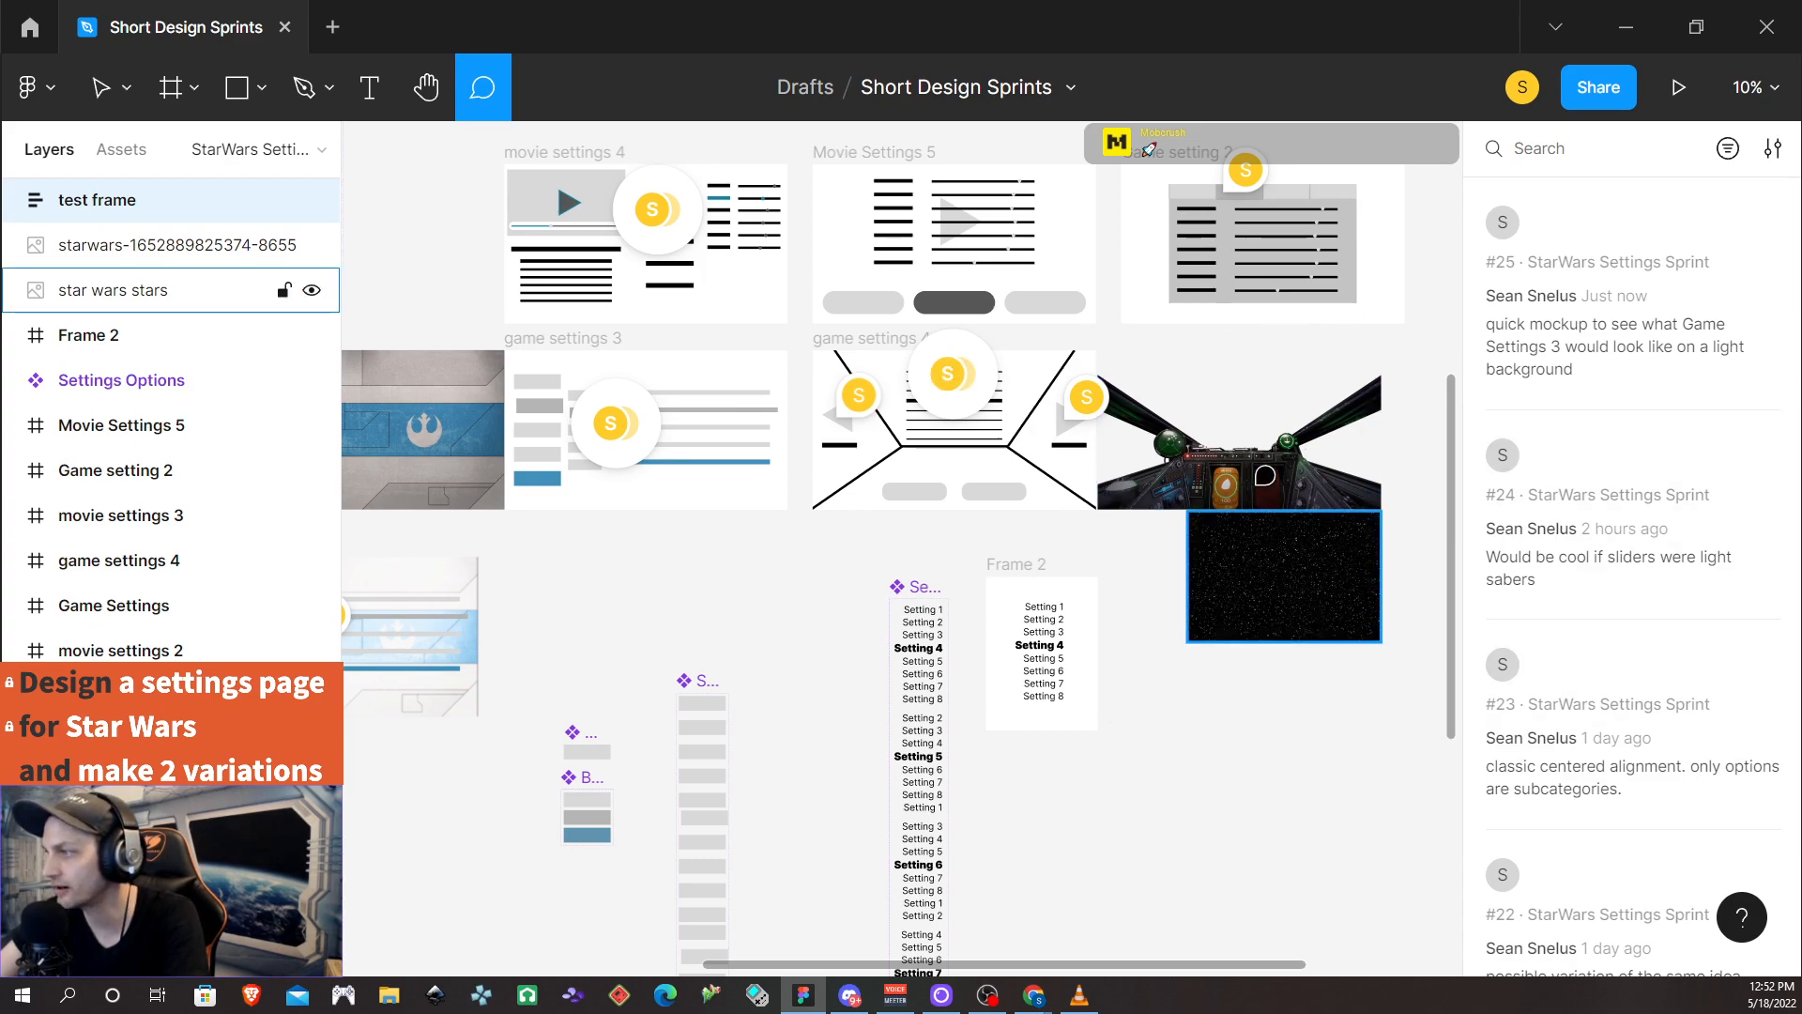
Move the cockpit image away from game settings 4 and place the star wars stars image behind it at X 2953, Y 2173
{"action": "left_click", "coordinate": [100, 87]}
{"action": "left_click_drag", "start_coordinate": [1253, 458], "coordinate": [1326, 458]}
{"action": "left_click_drag", "start_coordinate": [1256, 601], "coordinate": [1227, 462]}
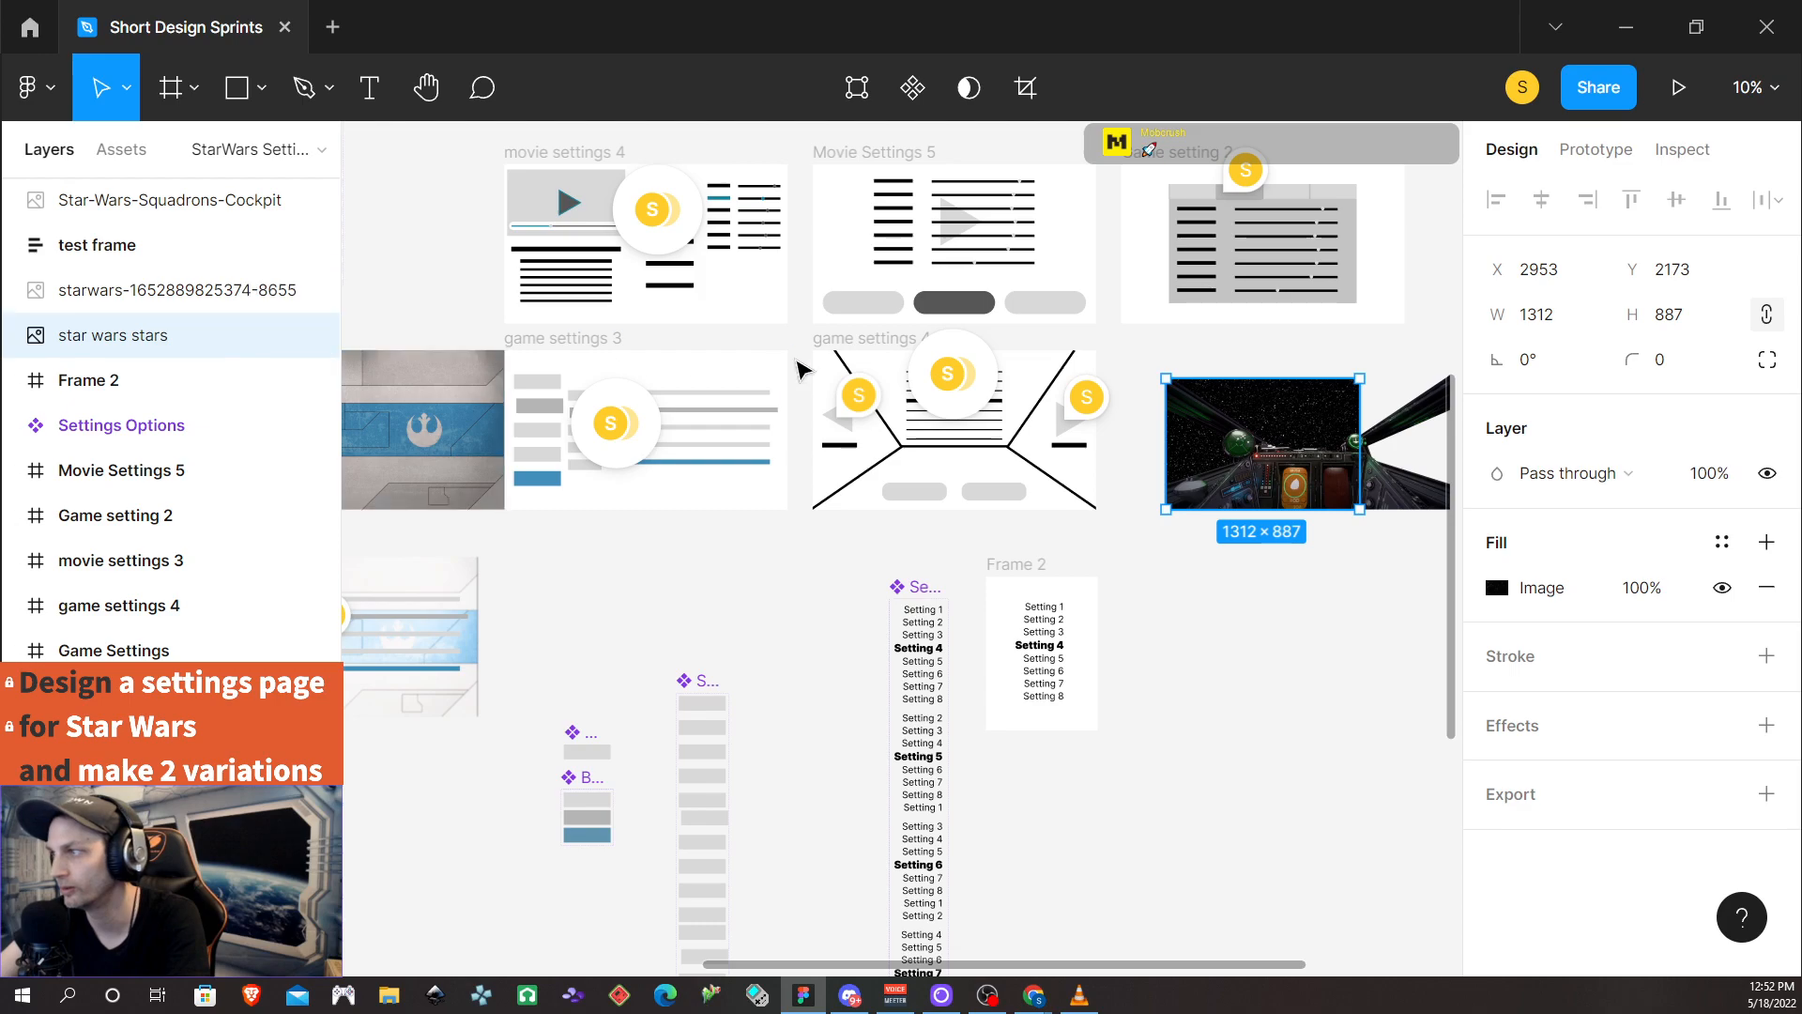
Scale the star wars stars image proportionally to a width of 1920 and move it below the cockpit image, at X 3010, Y 3515
{"action": "left_click", "coordinate": [1551, 314]}
{"action": "double_click", "coordinate": [1551, 314]}
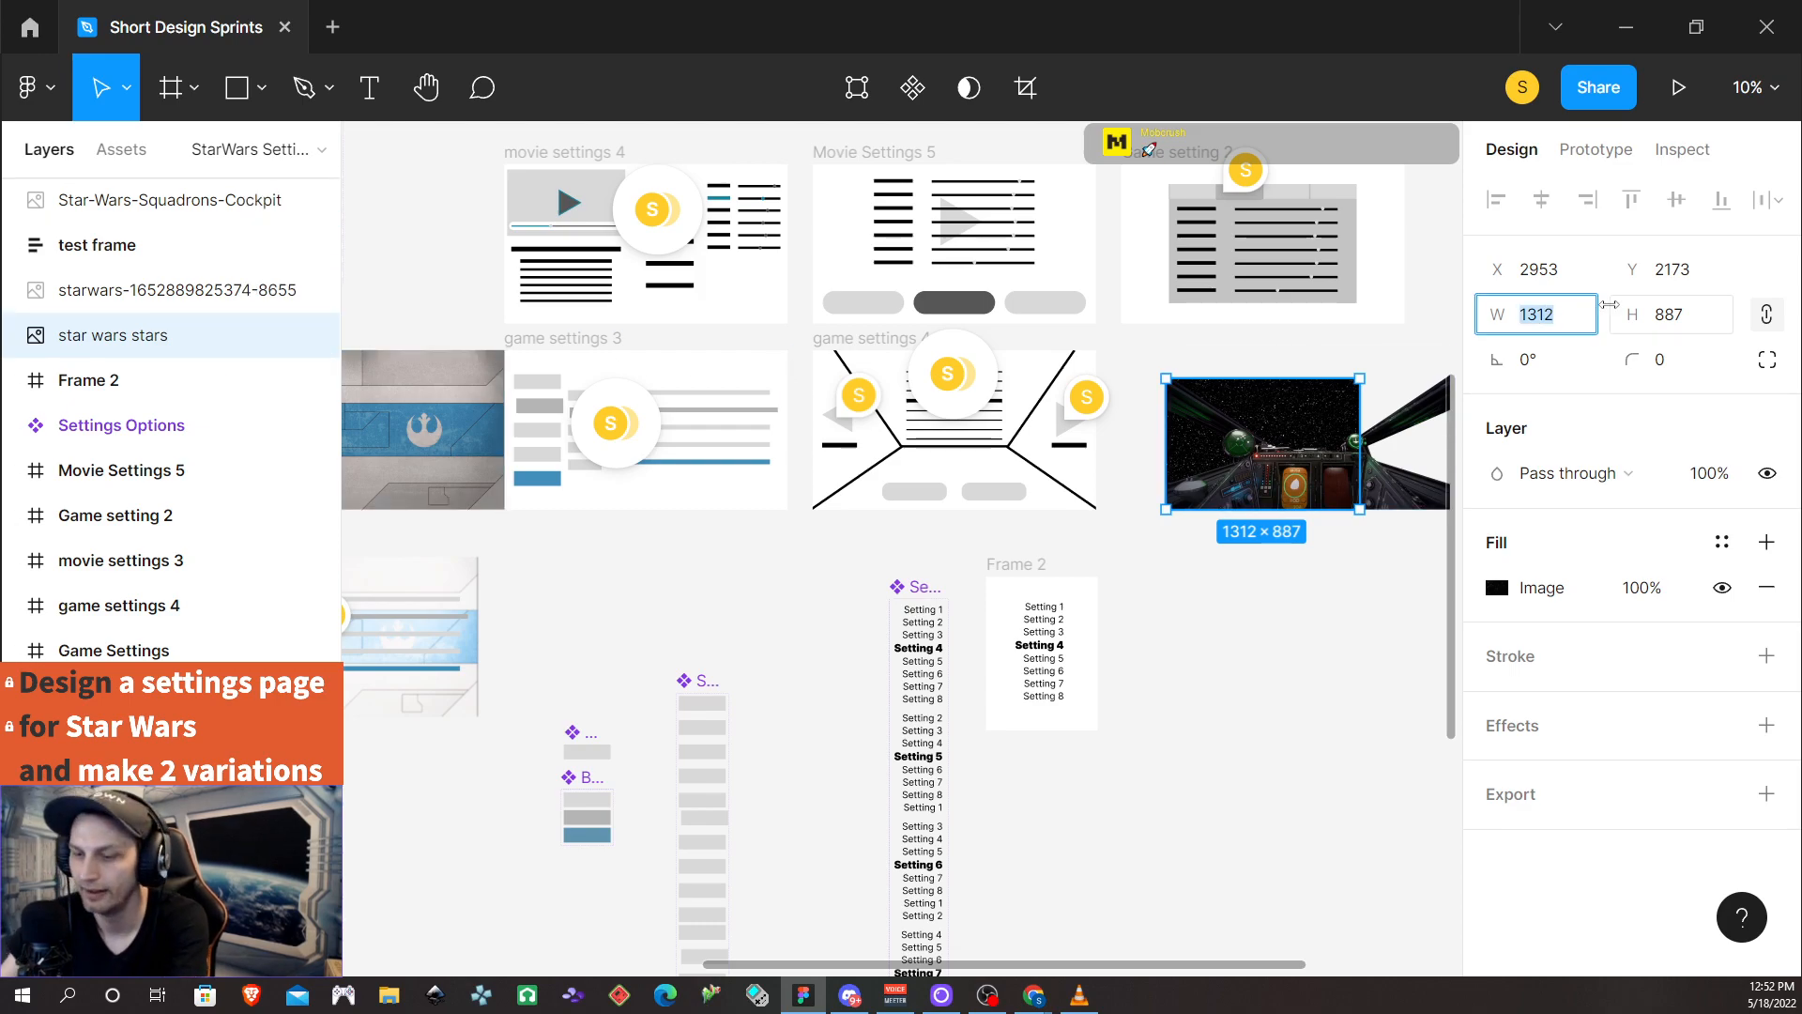
{"action": "key", "text": "Tab"}
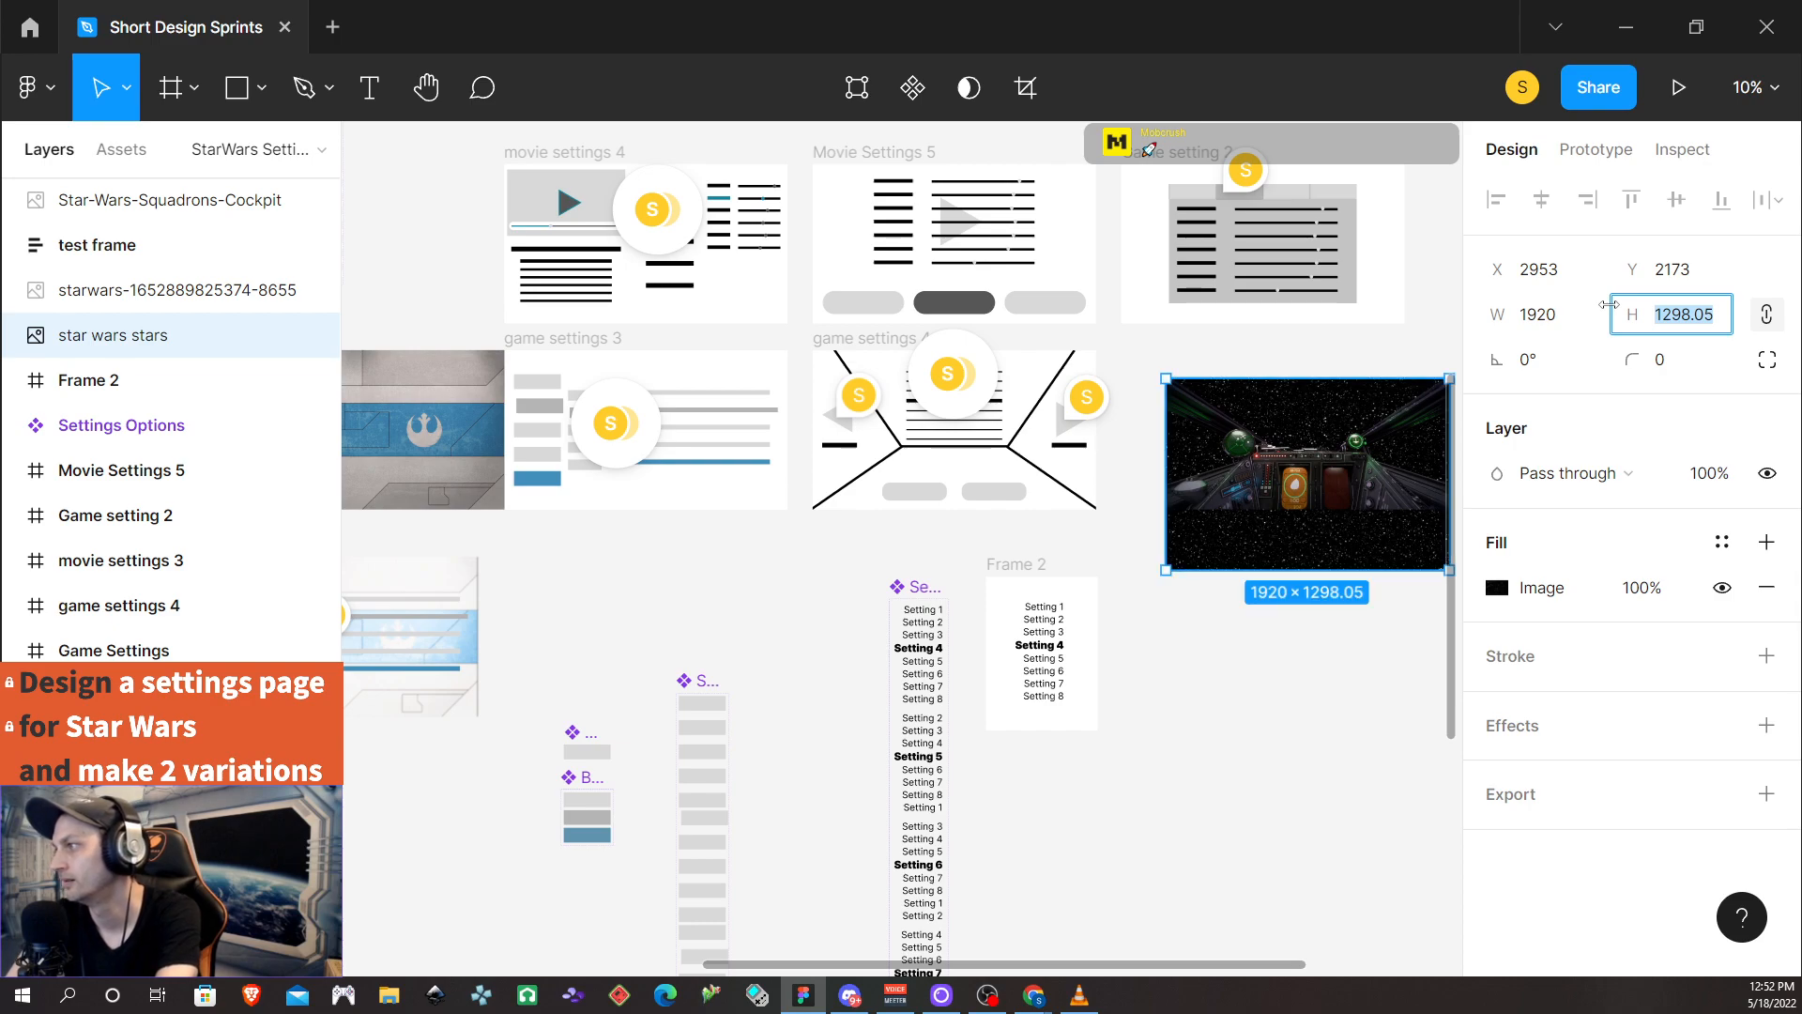
{"action": "left_click", "coordinate": [1246, 757]}
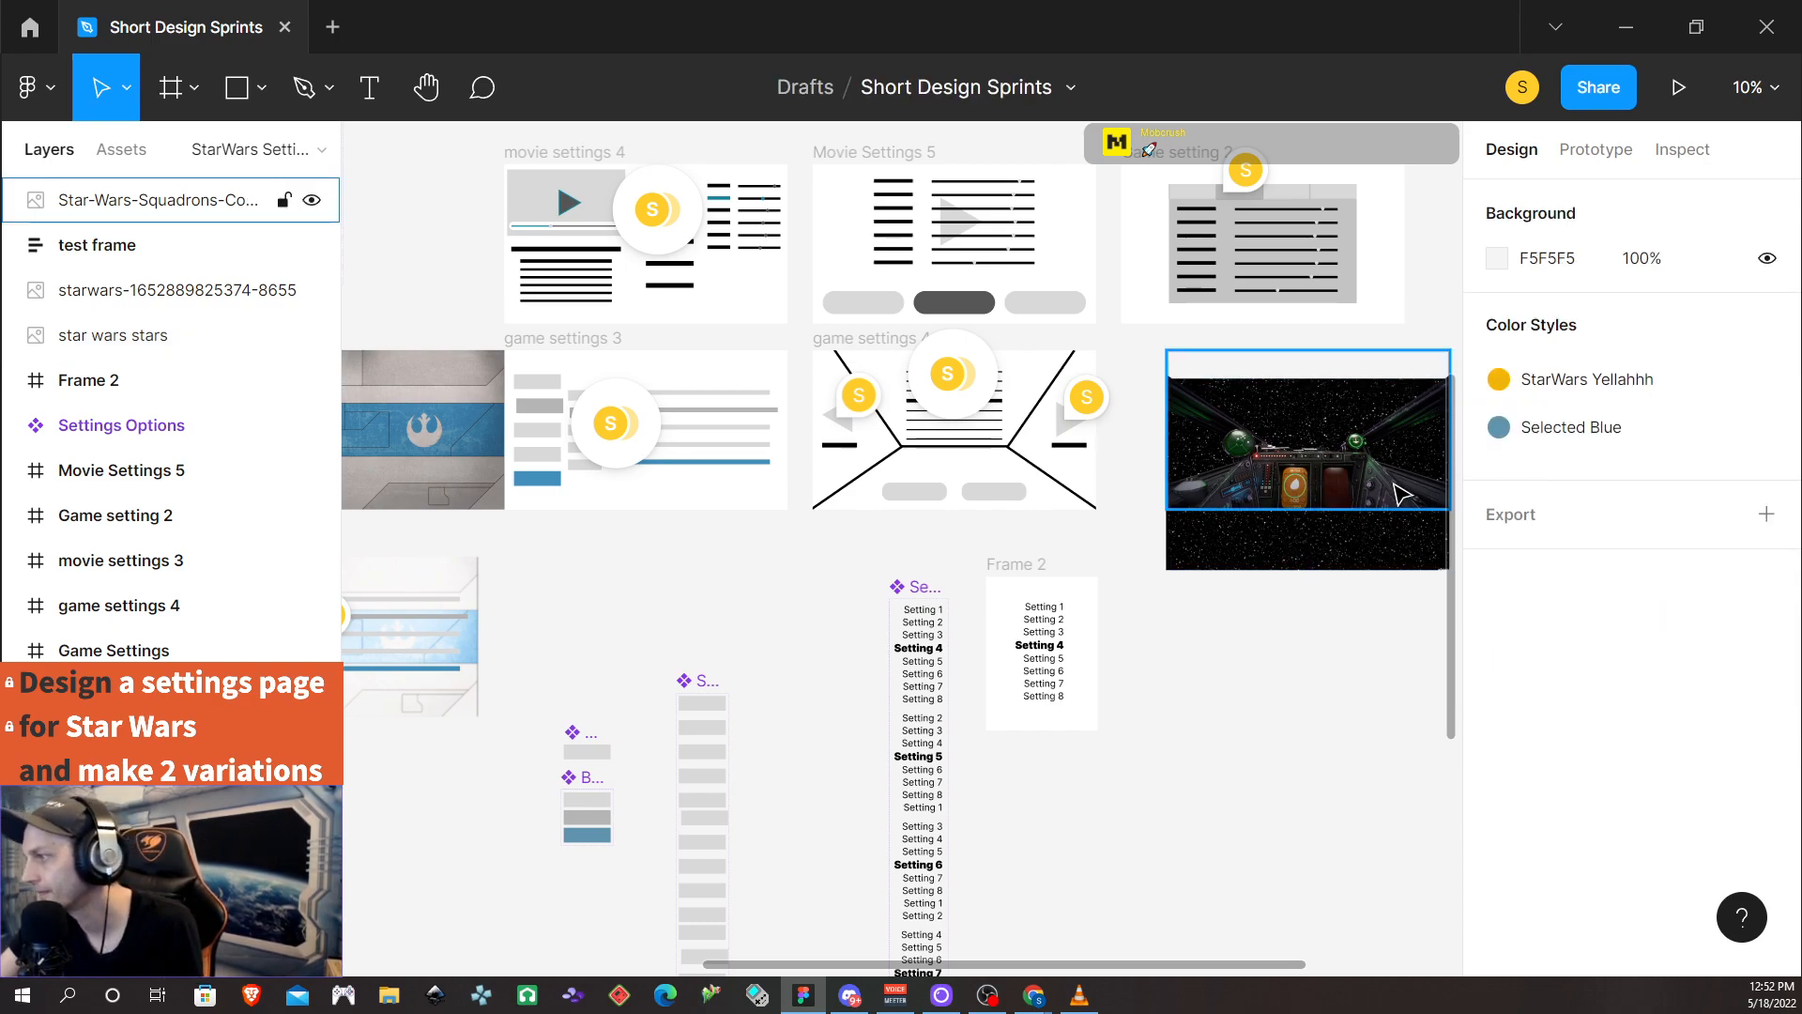
{"action": "left_click_drag", "start_coordinate": [1314, 570], "coordinate": [1317, 758]}
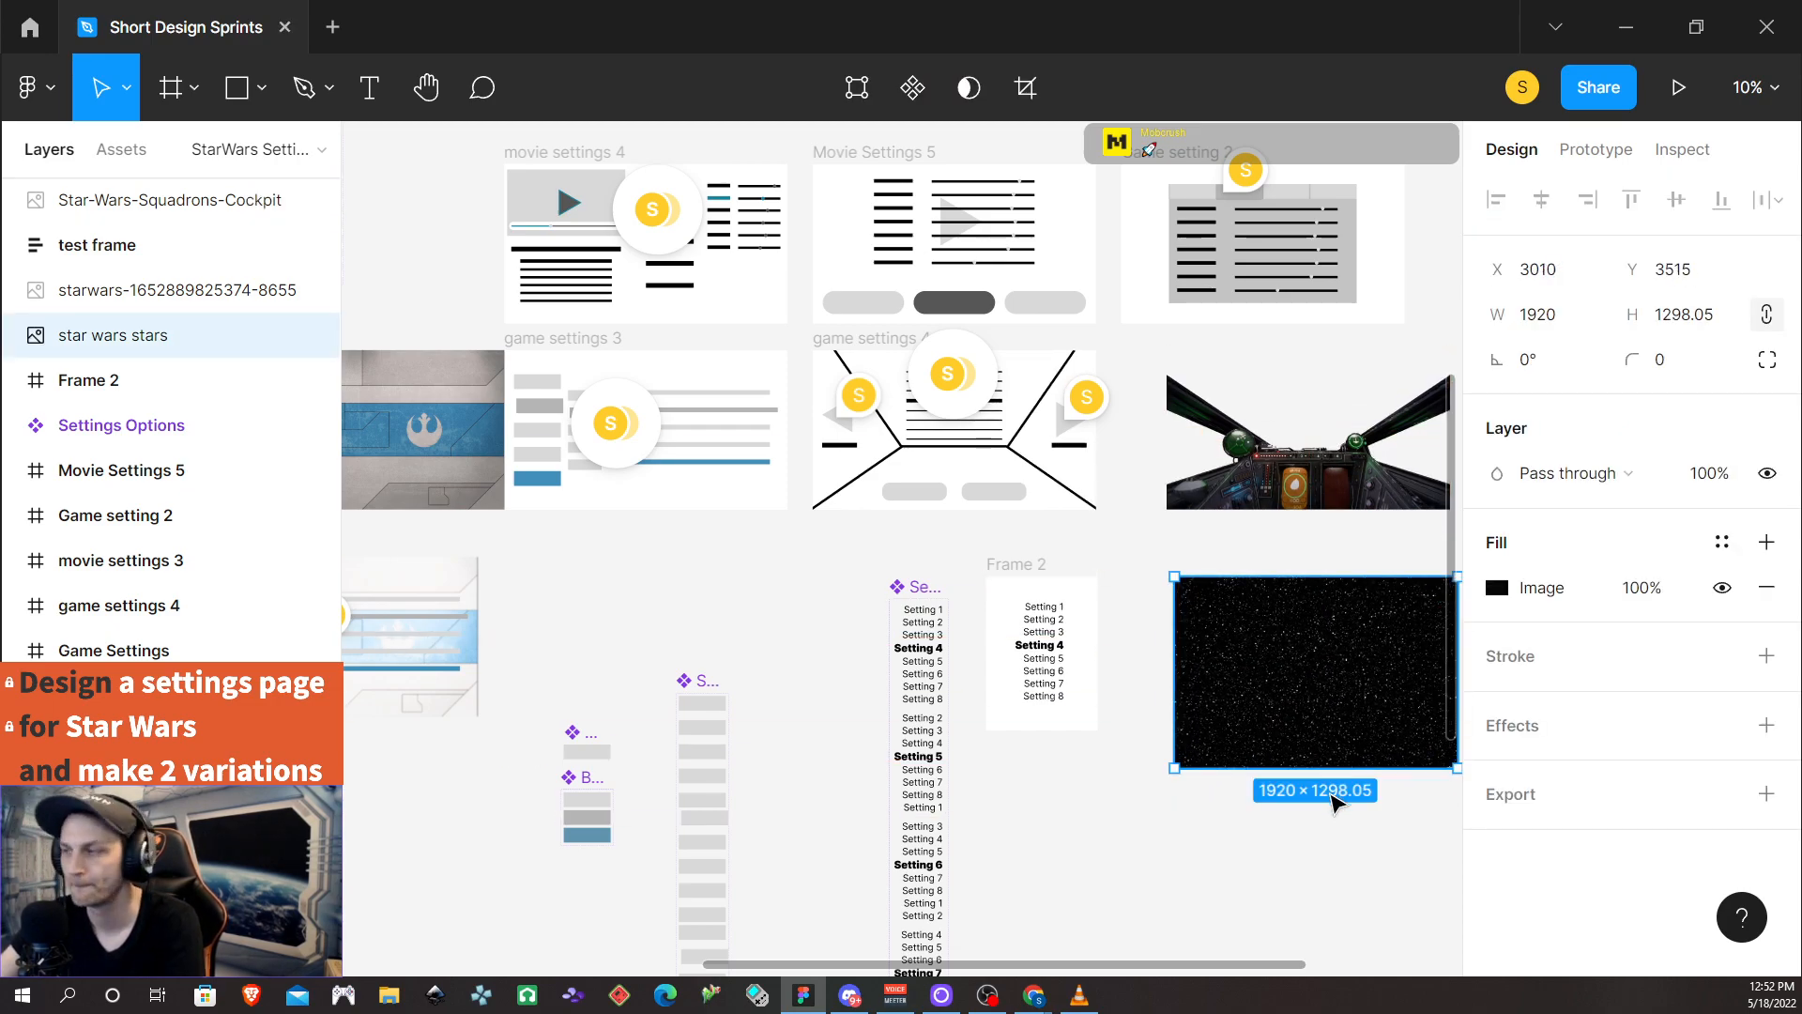
Create a 1920 × 1080 rectangle beside the star wars stars image and position it at X 5450, Y 3624
{"action": "scroll", "coordinate": [1337, 807], "scroll_direction": "up", "scroll_amount": 3}
{"action": "scroll", "coordinate": [1312, 845], "scroll_direction": "right", "scroll_amount": 5}
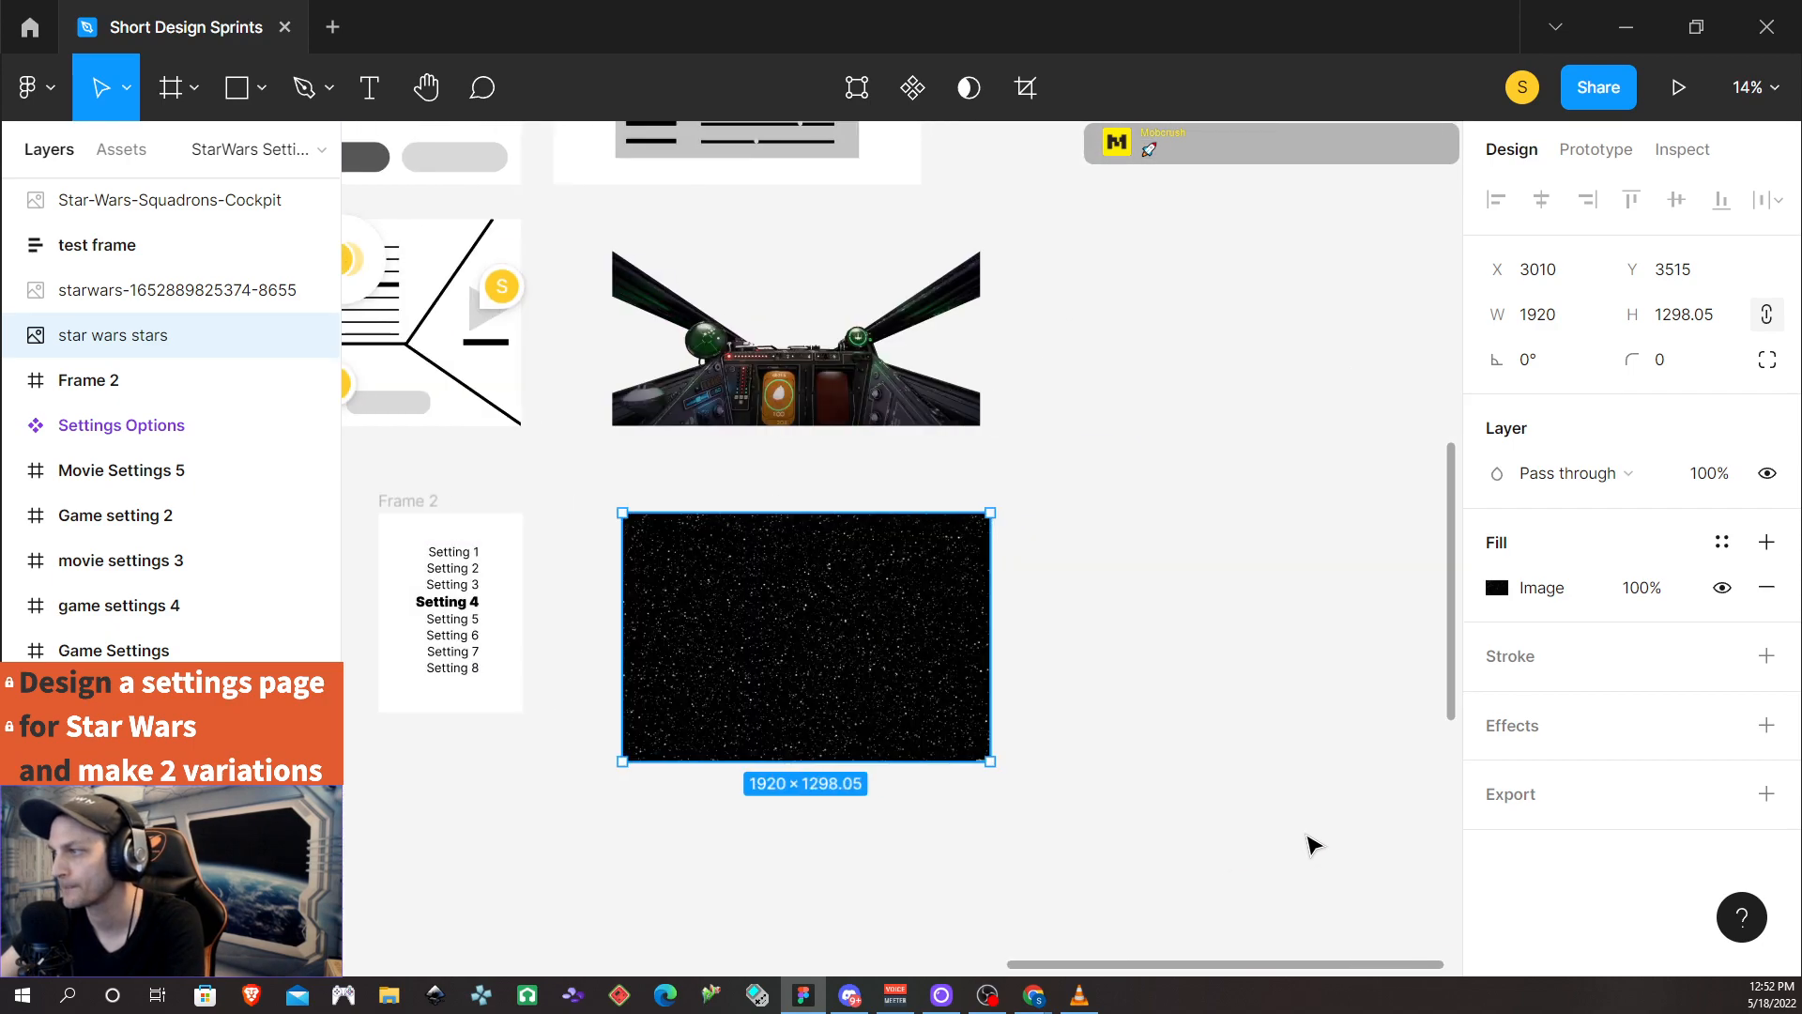
{"action": "left_click", "coordinate": [236, 89]}
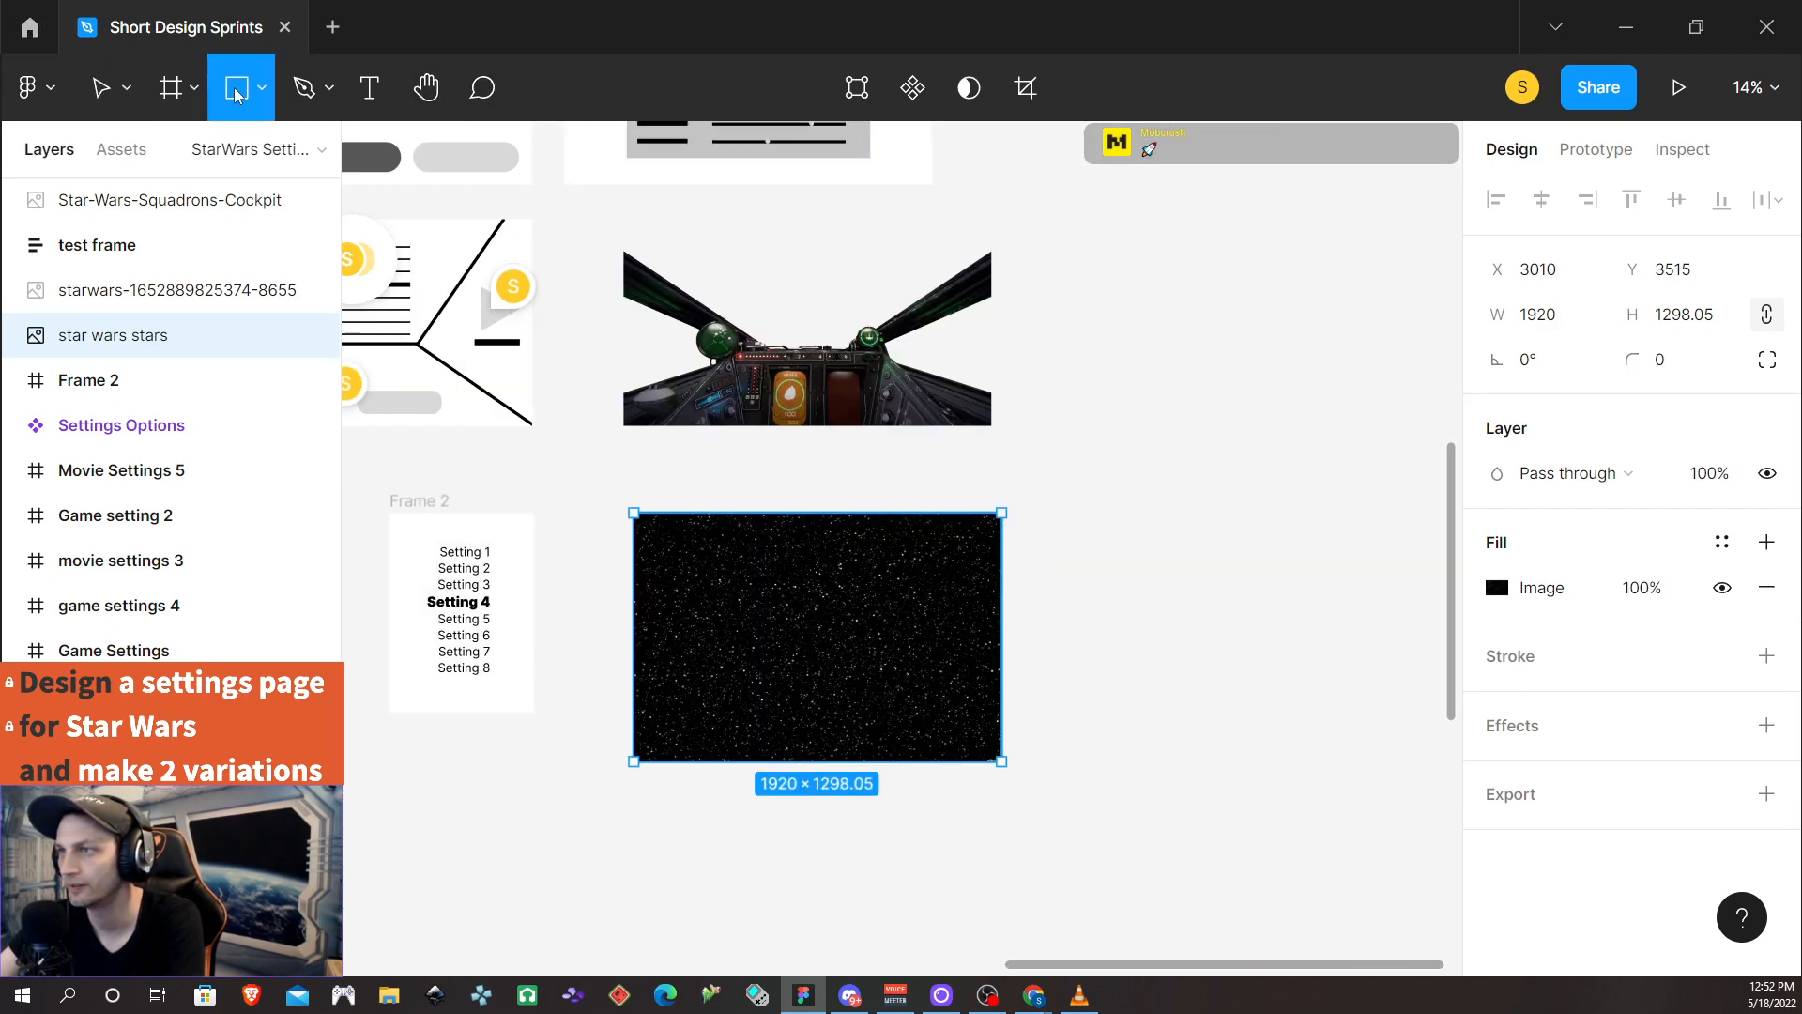
{"action": "left_click", "coordinate": [1171, 609]}
{"action": "left_click", "coordinate": [1554, 314]}
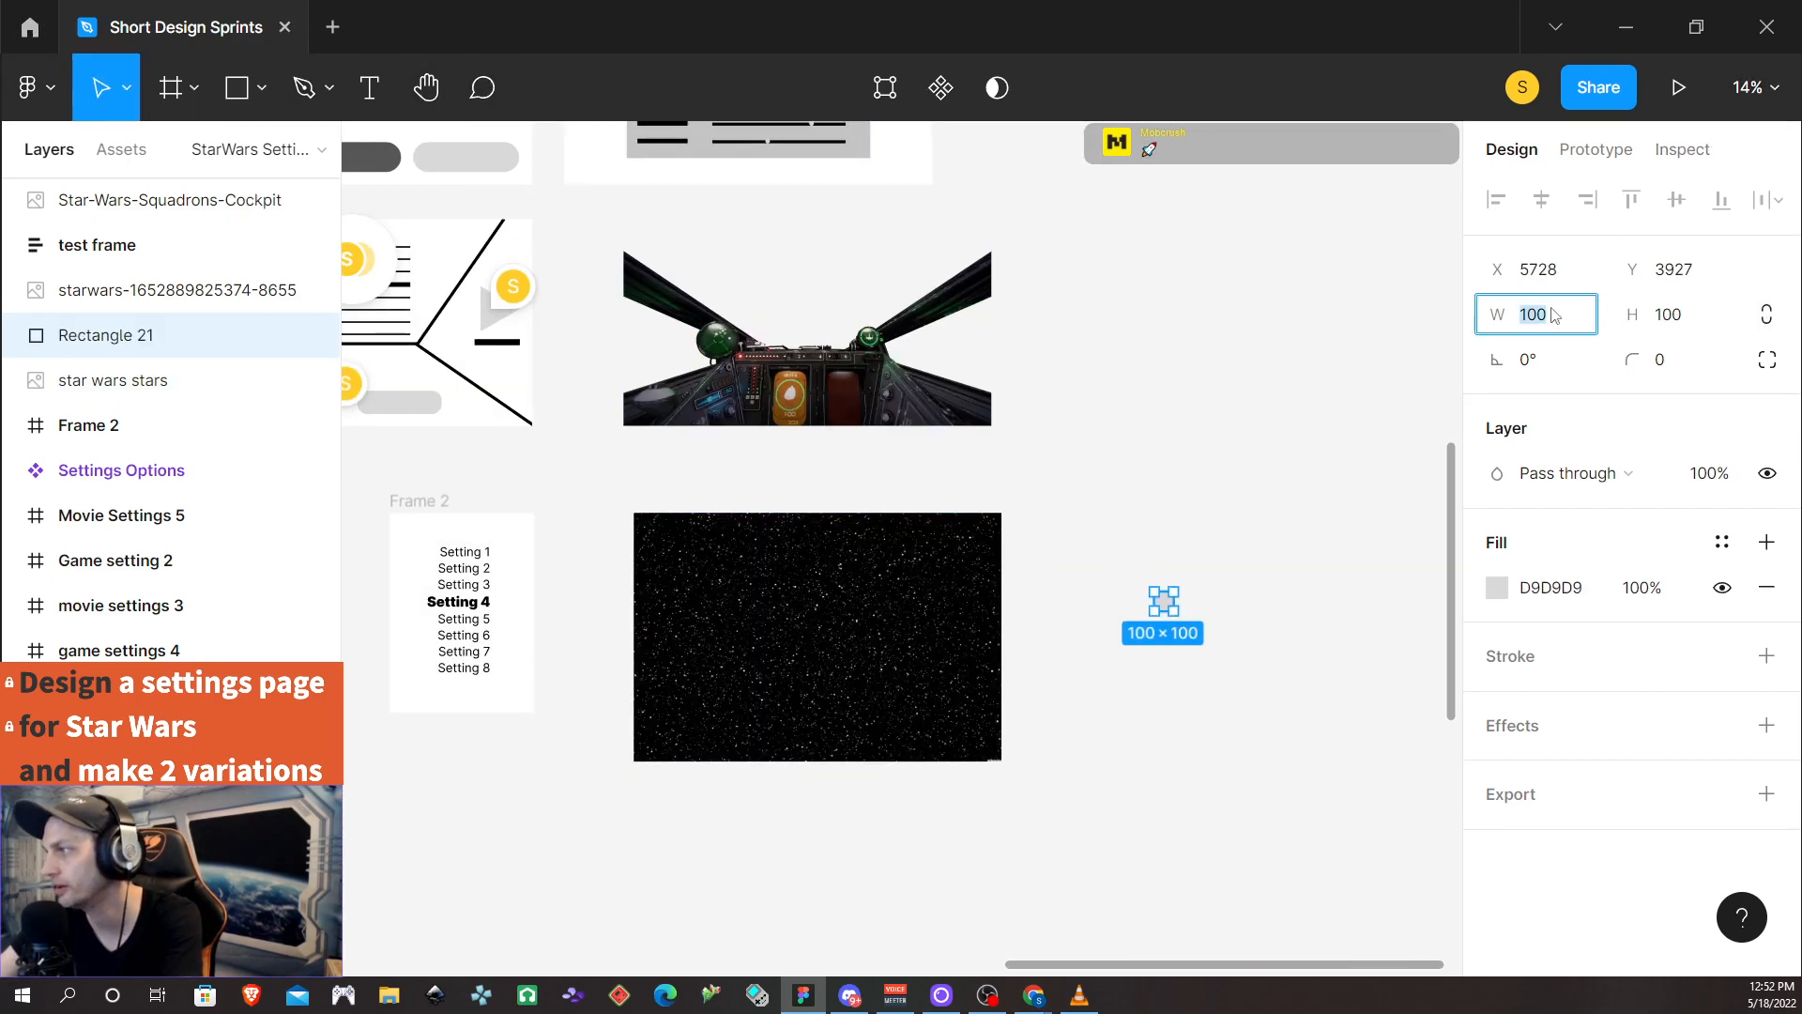
{"action": "type", "text": "1920"}
{"action": "key", "text": "Tab"}
{"action": "type", "text": "108"}
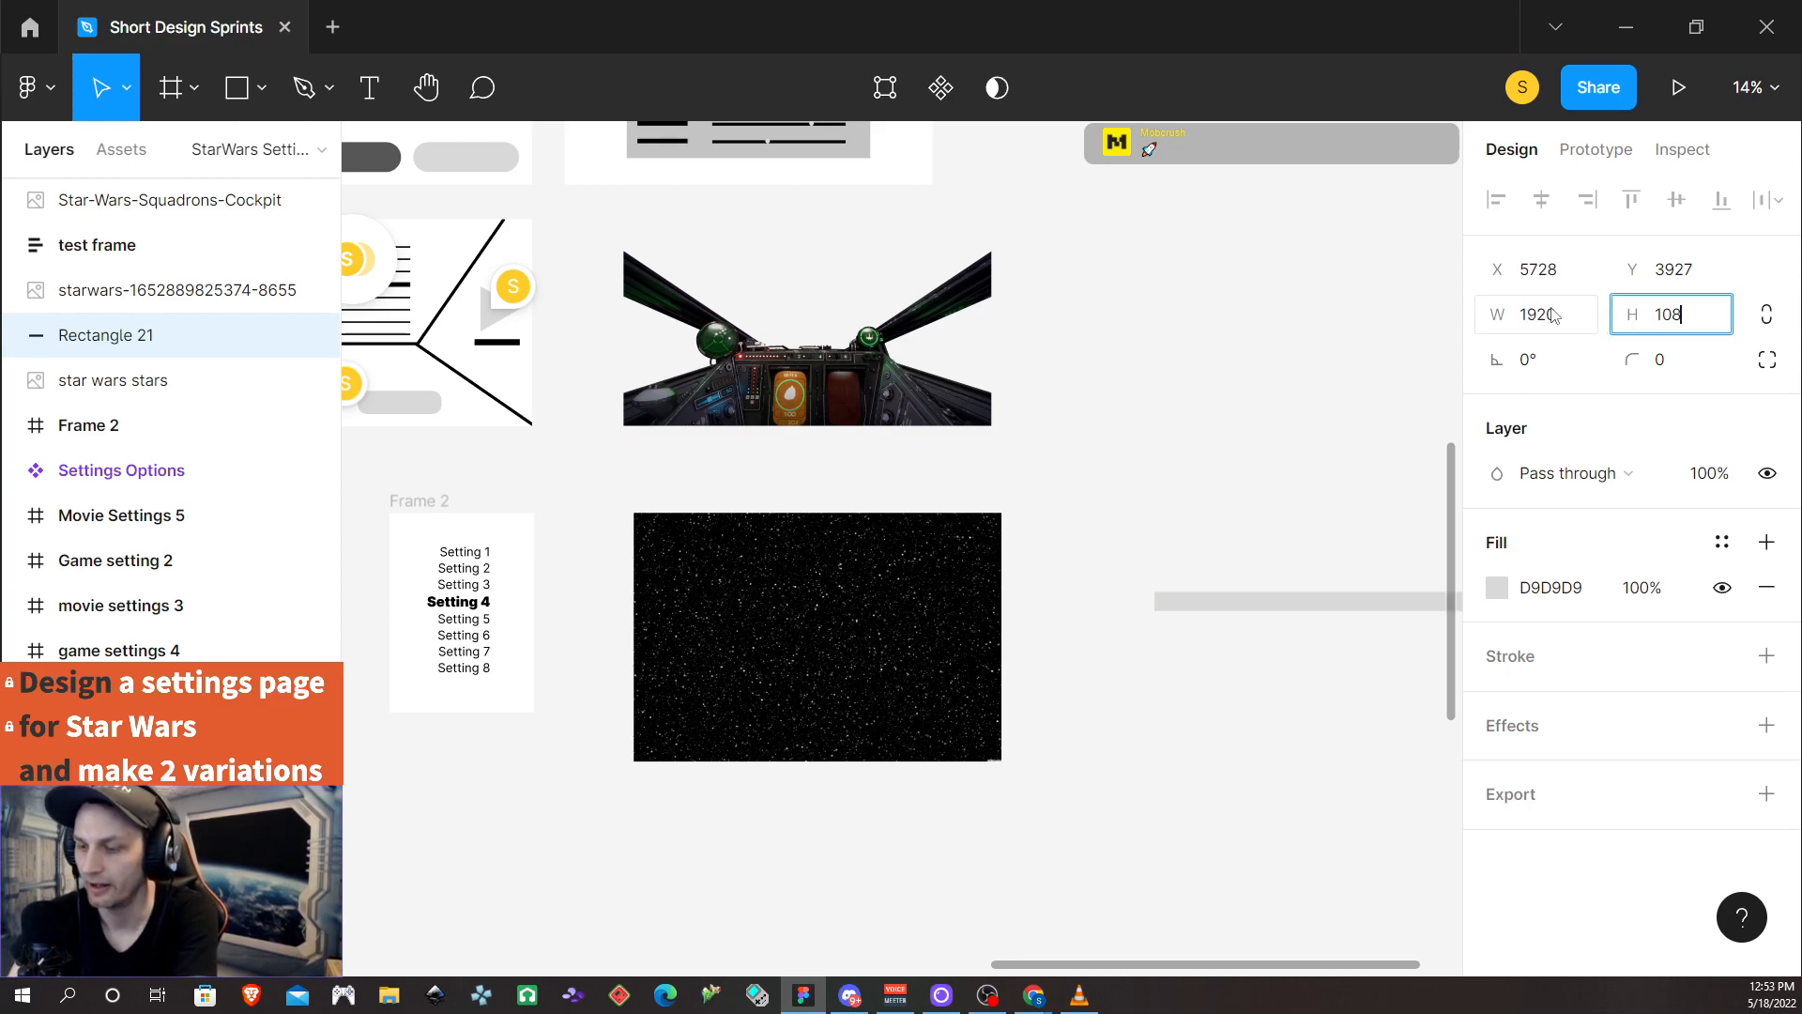
{"action": "type", "text": "0"}
{"action": "key", "text": "Return"}
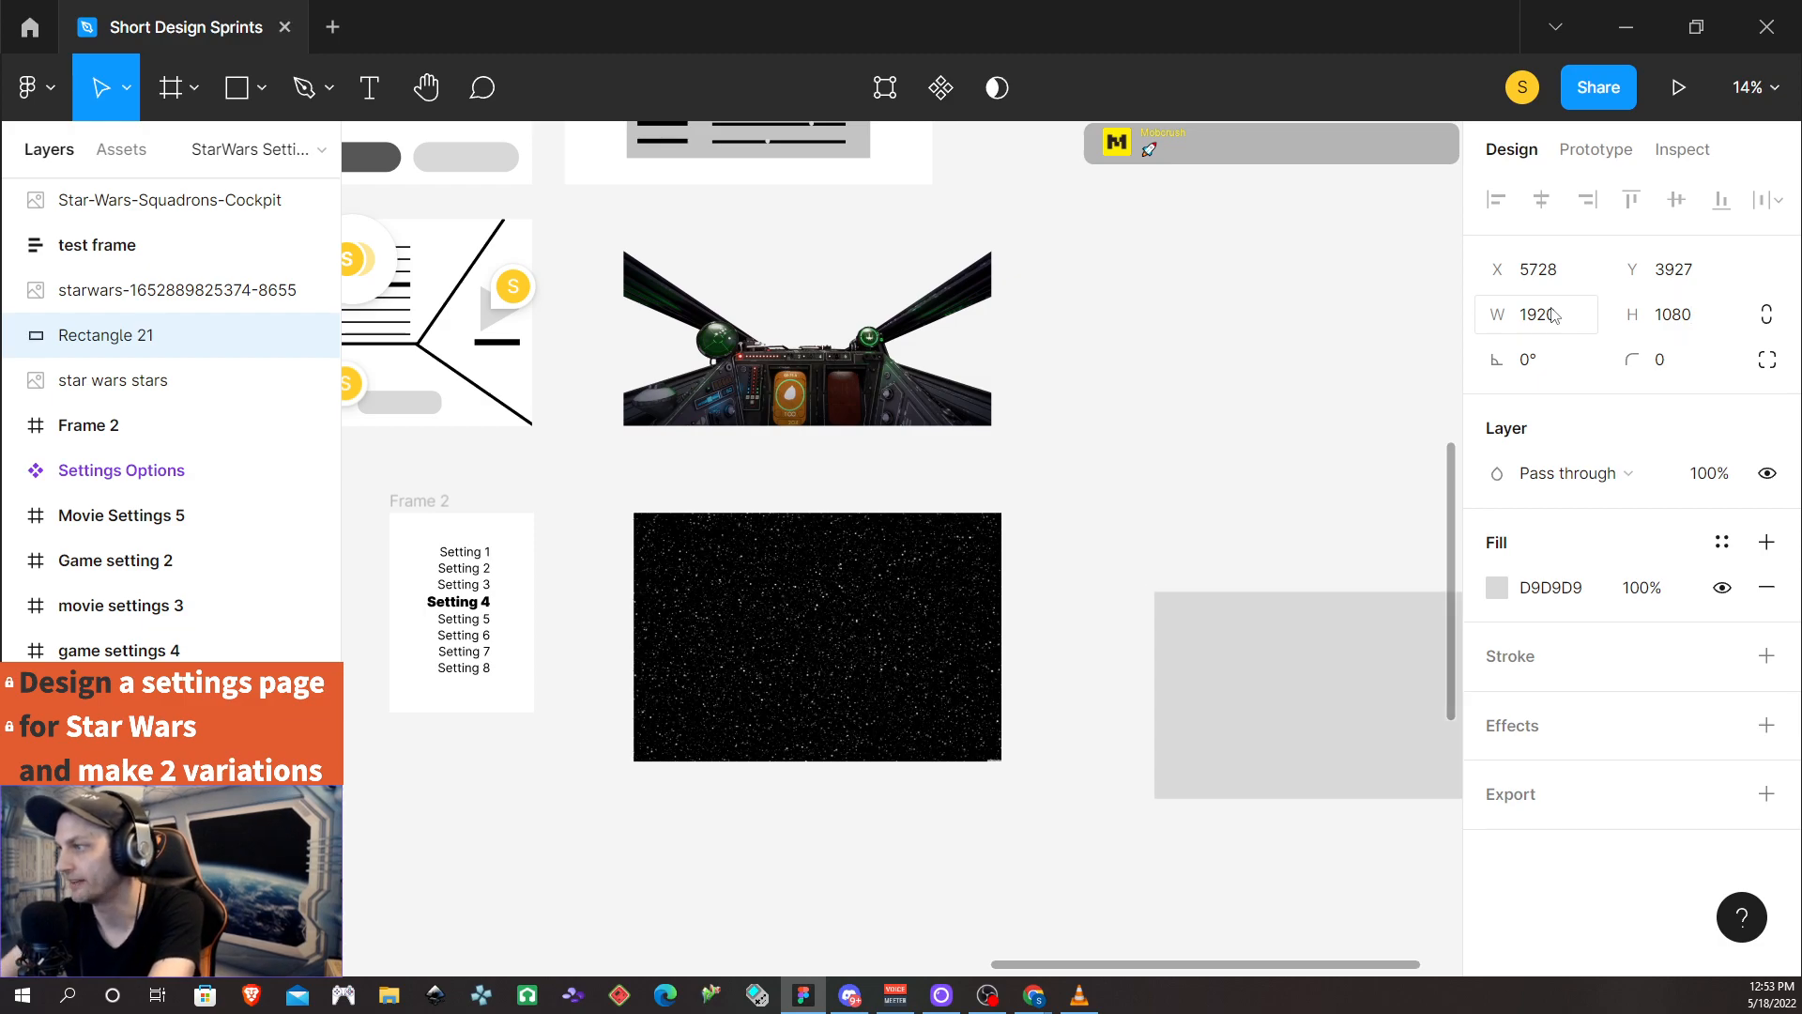
{"action": "left_click_drag", "start_coordinate": [1315, 577], "coordinate": [1256, 611]}
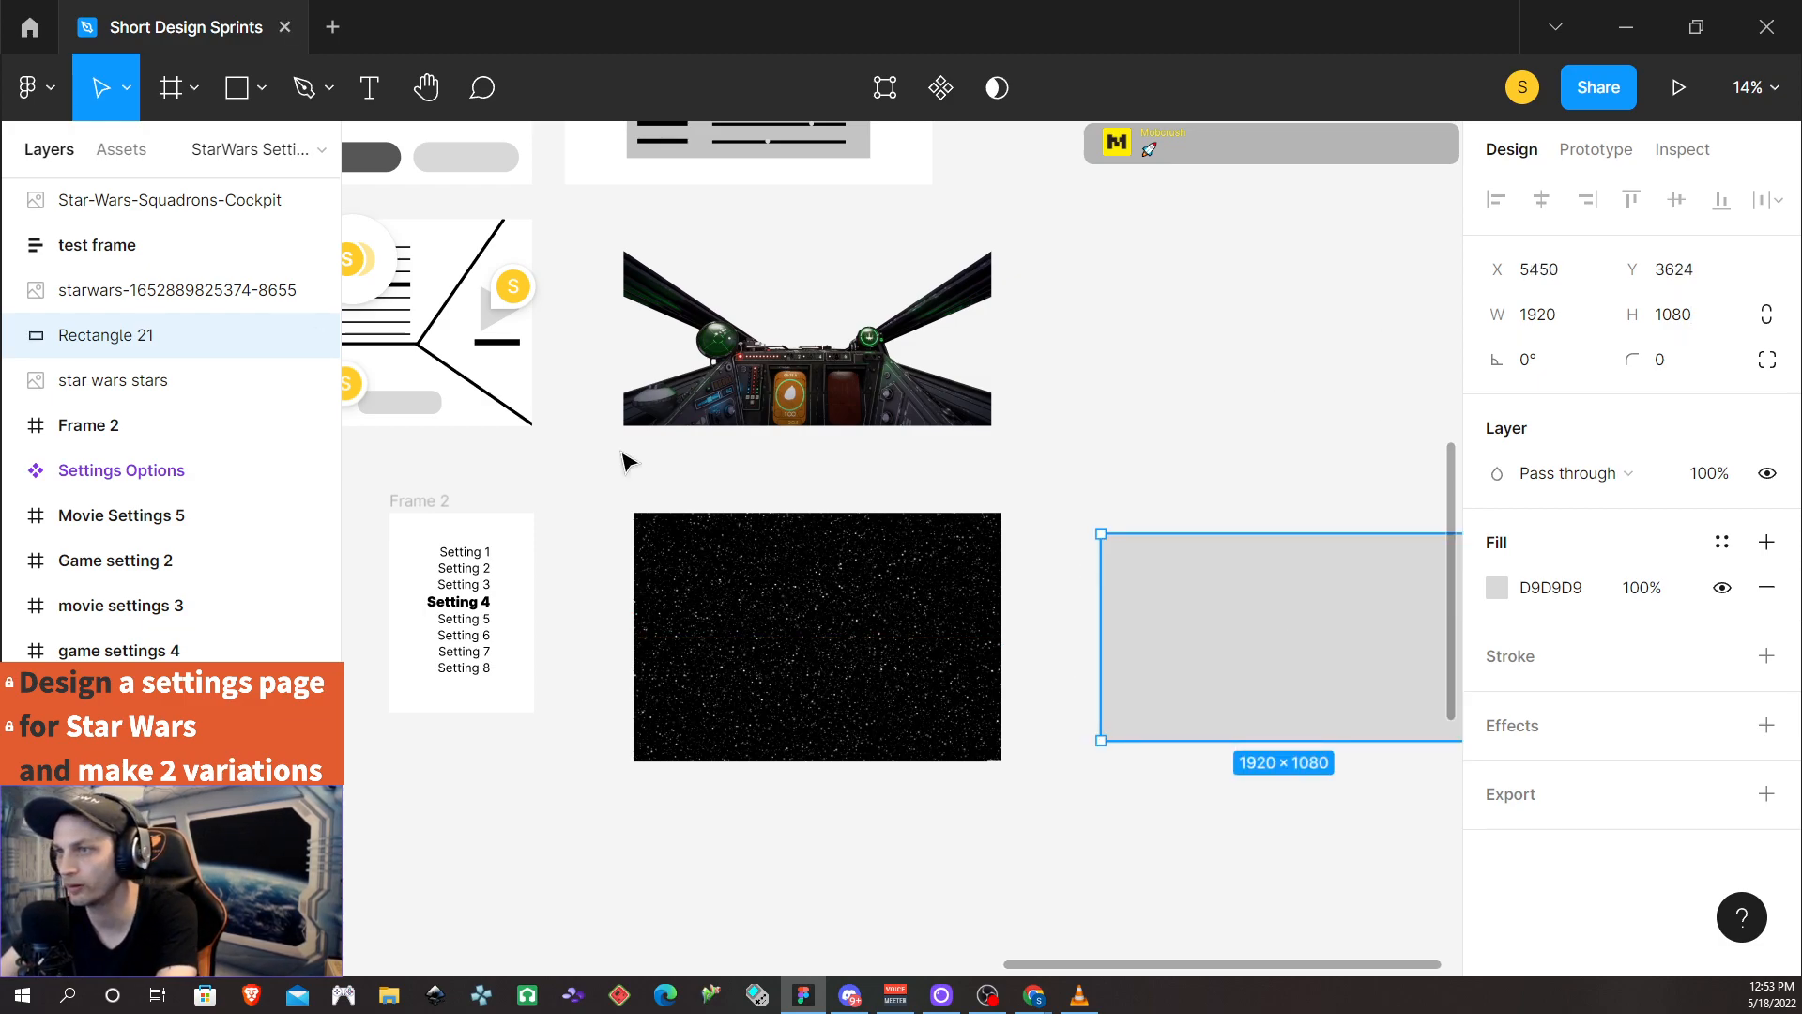
Rename the new rectangle "mask", group it, and name the group "Stars"
{"action": "double_click", "coordinate": [123, 338]}
{"action": "type", "text": "mask"}
{"action": "key", "text": "Return"}
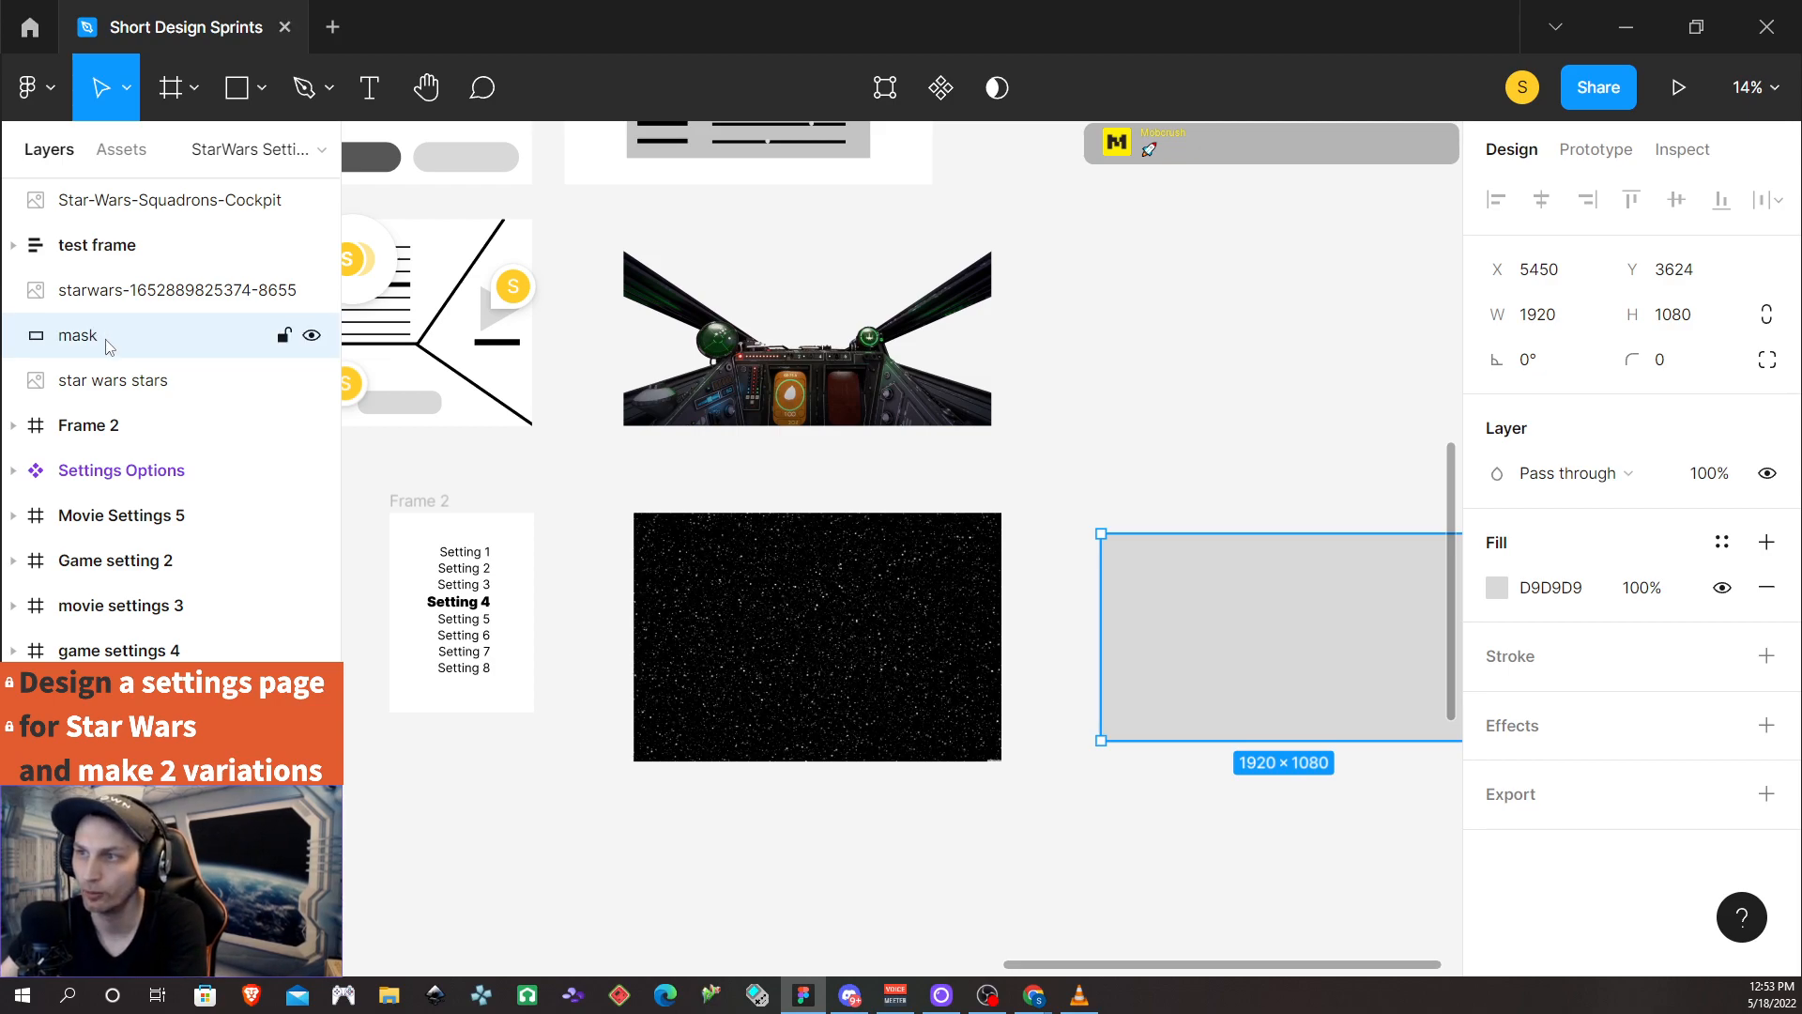
{"action": "key", "text": "ctrl+g"}
{"action": "double_click", "coordinate": [85, 335]}
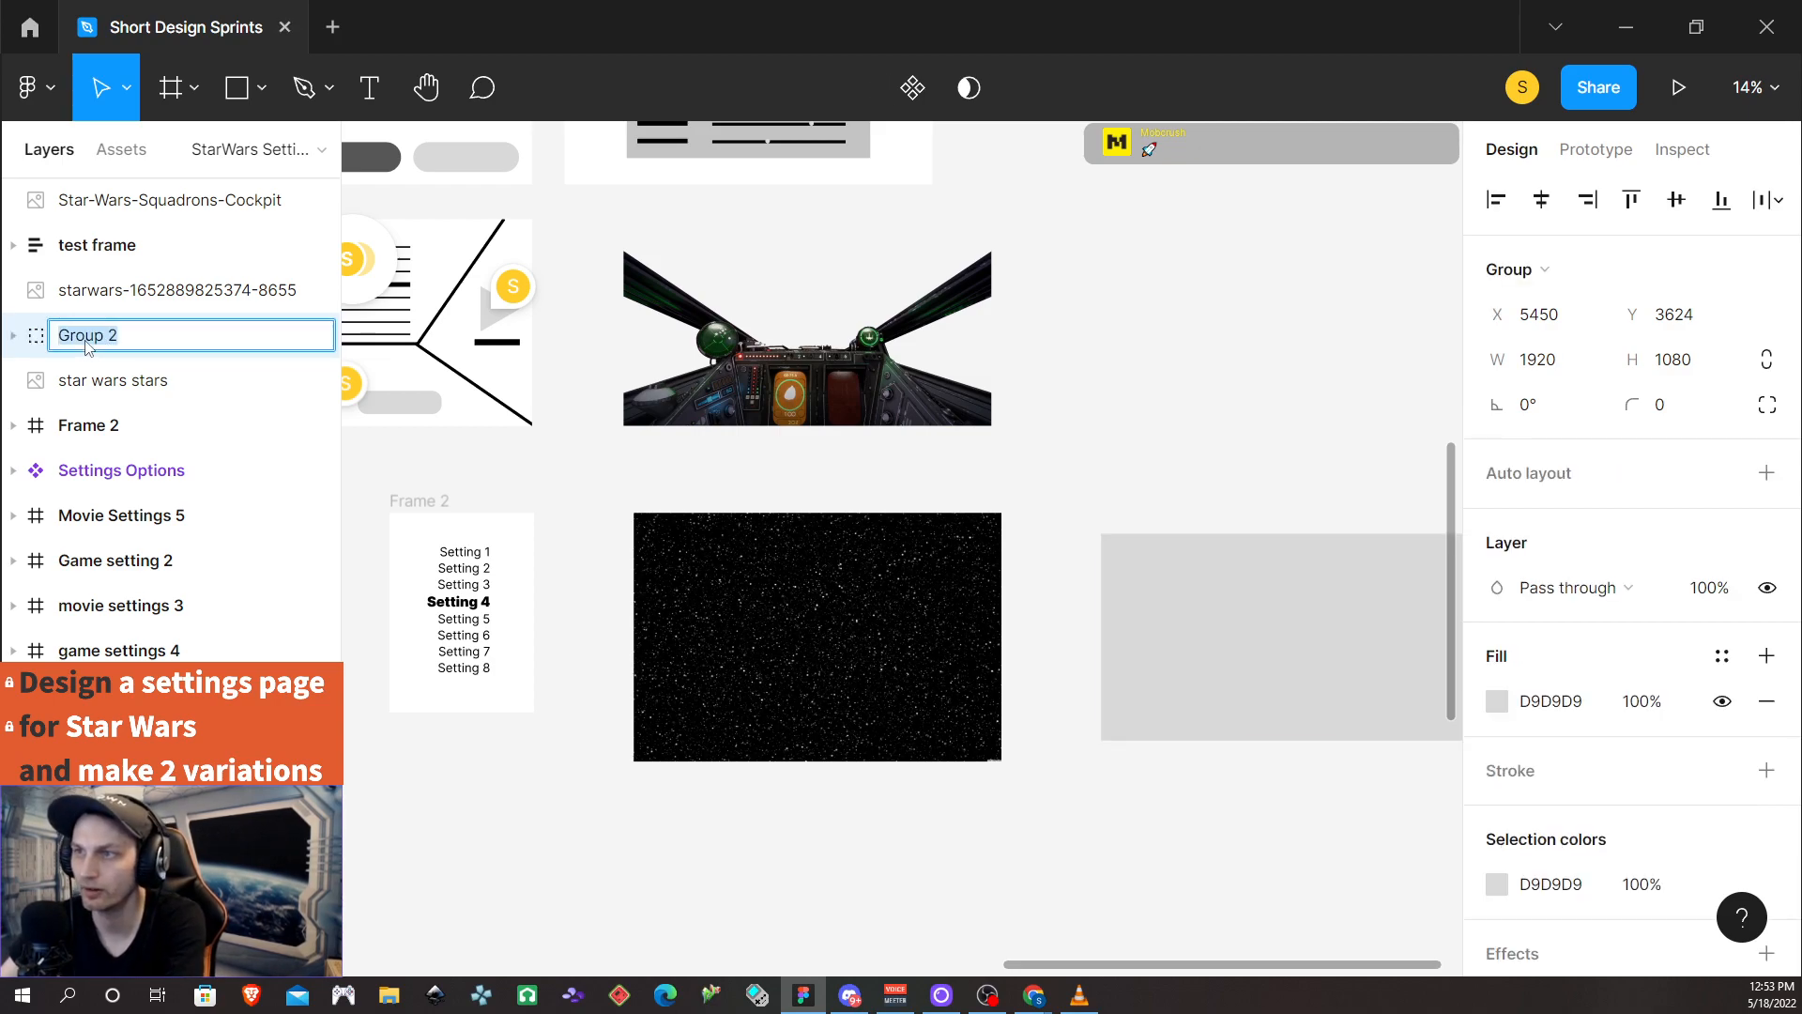
{"action": "type", "text": "Stars"}
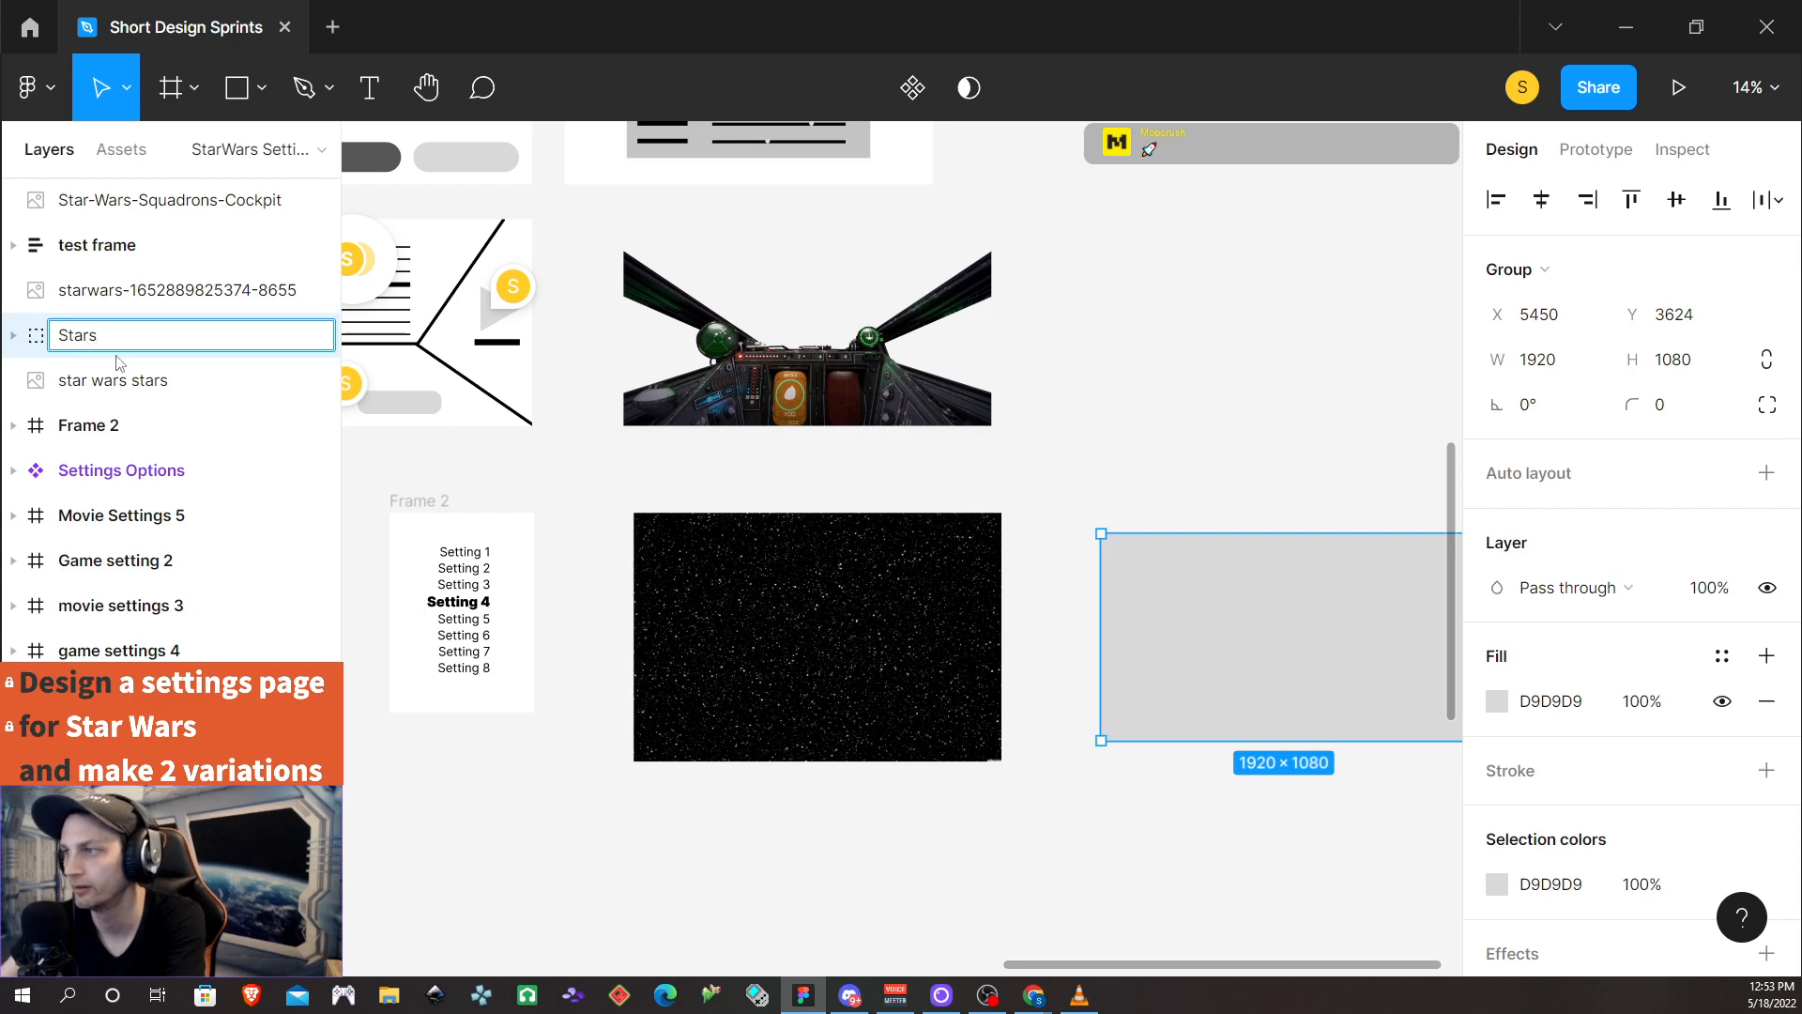
{"action": "left_click", "coordinate": [1017, 852]}
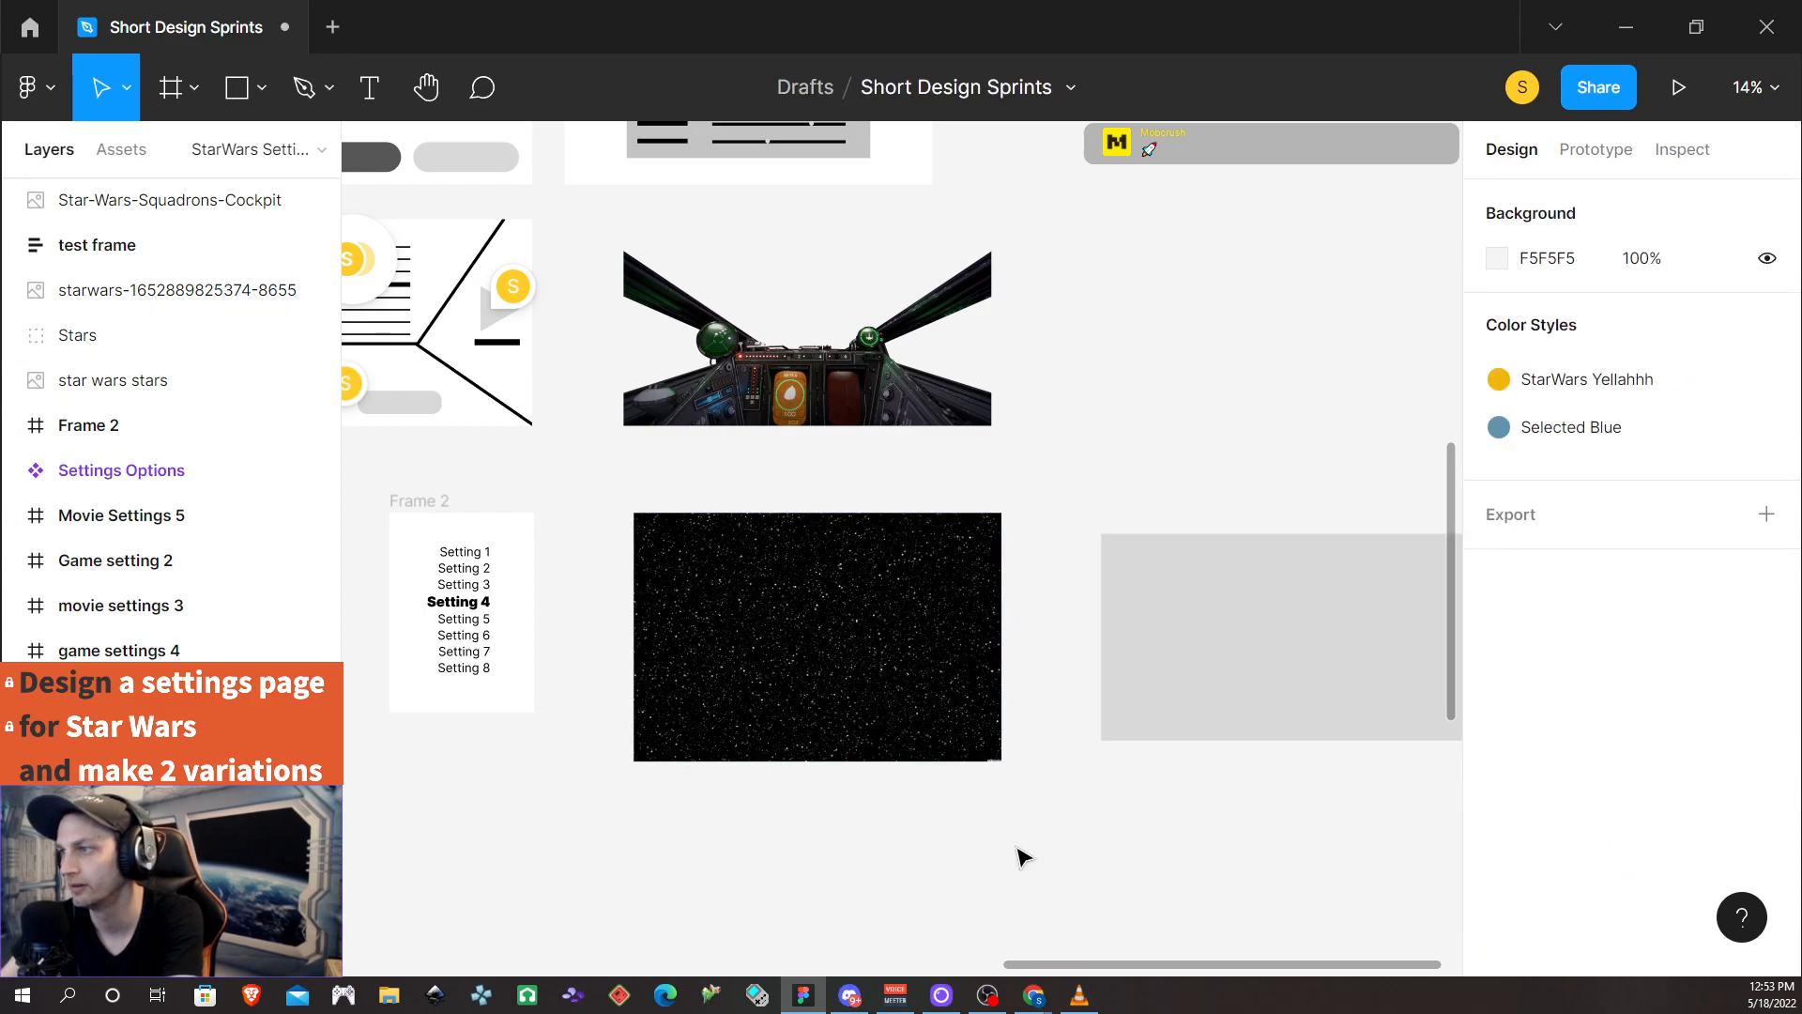
Put the star wars stars image into the Stars group above the mask rectangle and align it over it at X 5450, Y 3624
{"action": "left_click", "coordinate": [148, 385]}
{"action": "left_click_drag", "start_coordinate": [71, 343], "coordinate": [71, 343]}
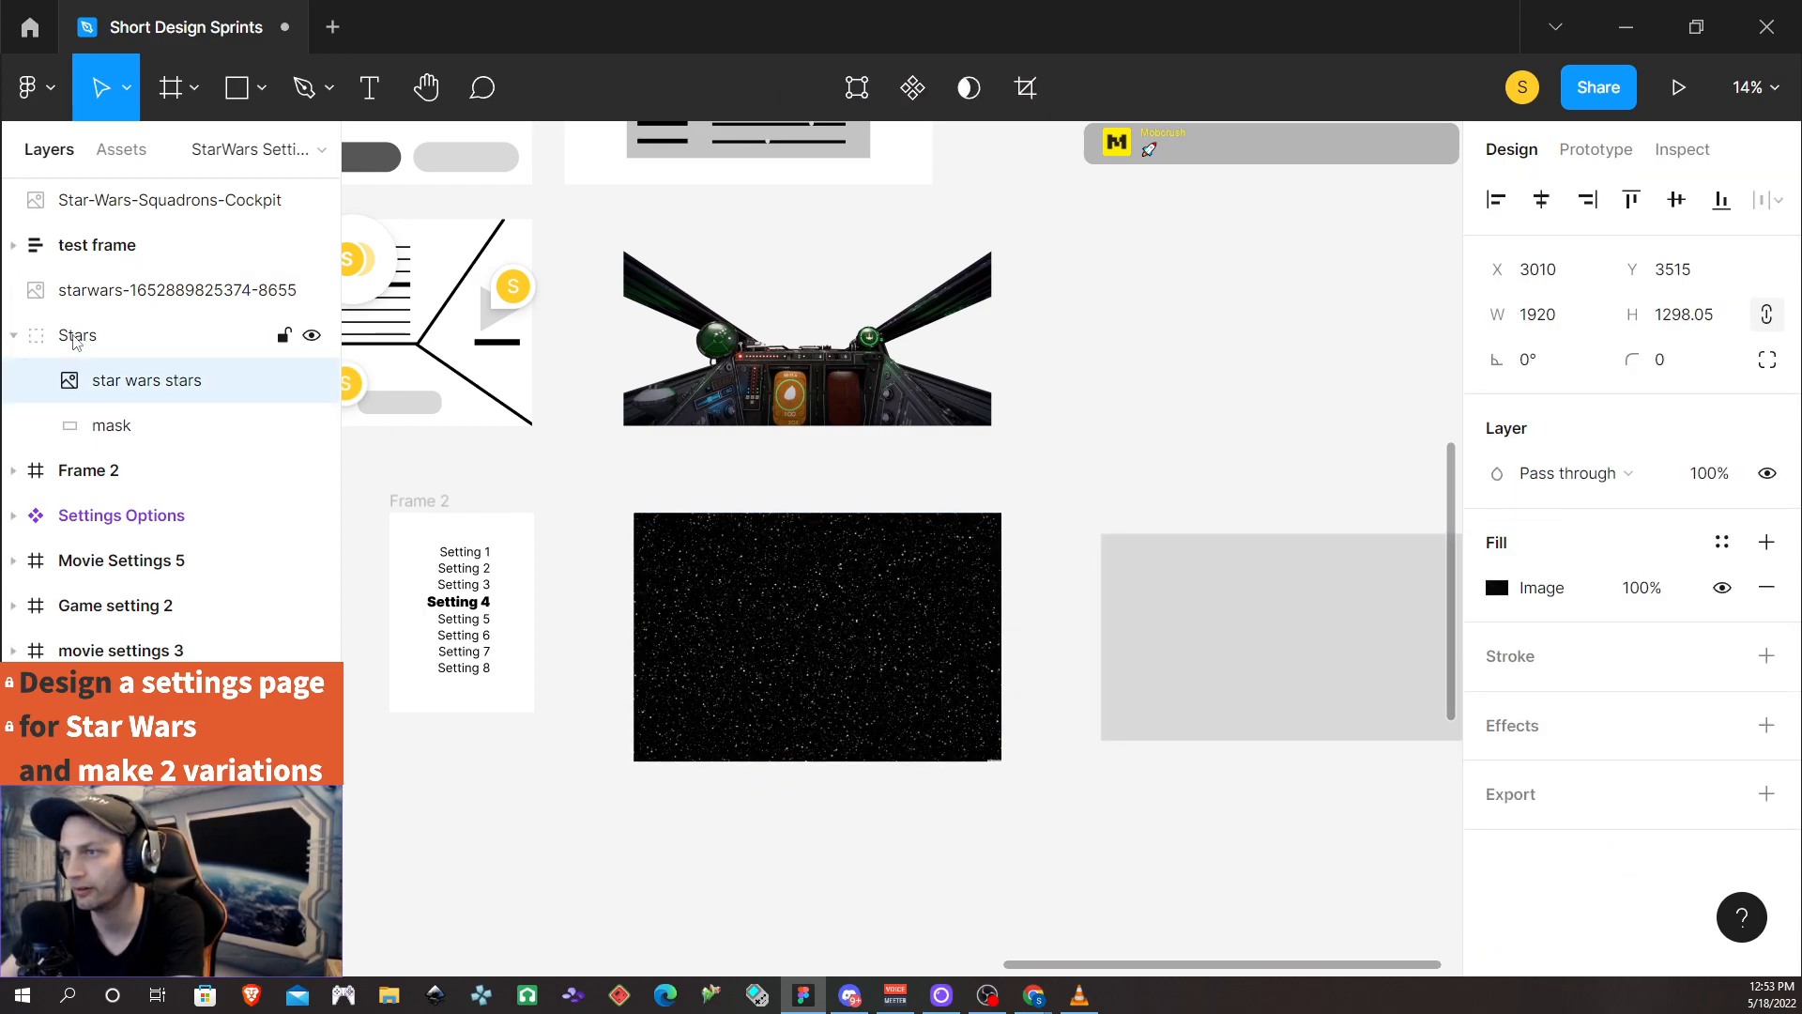
{"action": "left_click_drag", "start_coordinate": [776, 676], "coordinate": [1238, 703]}
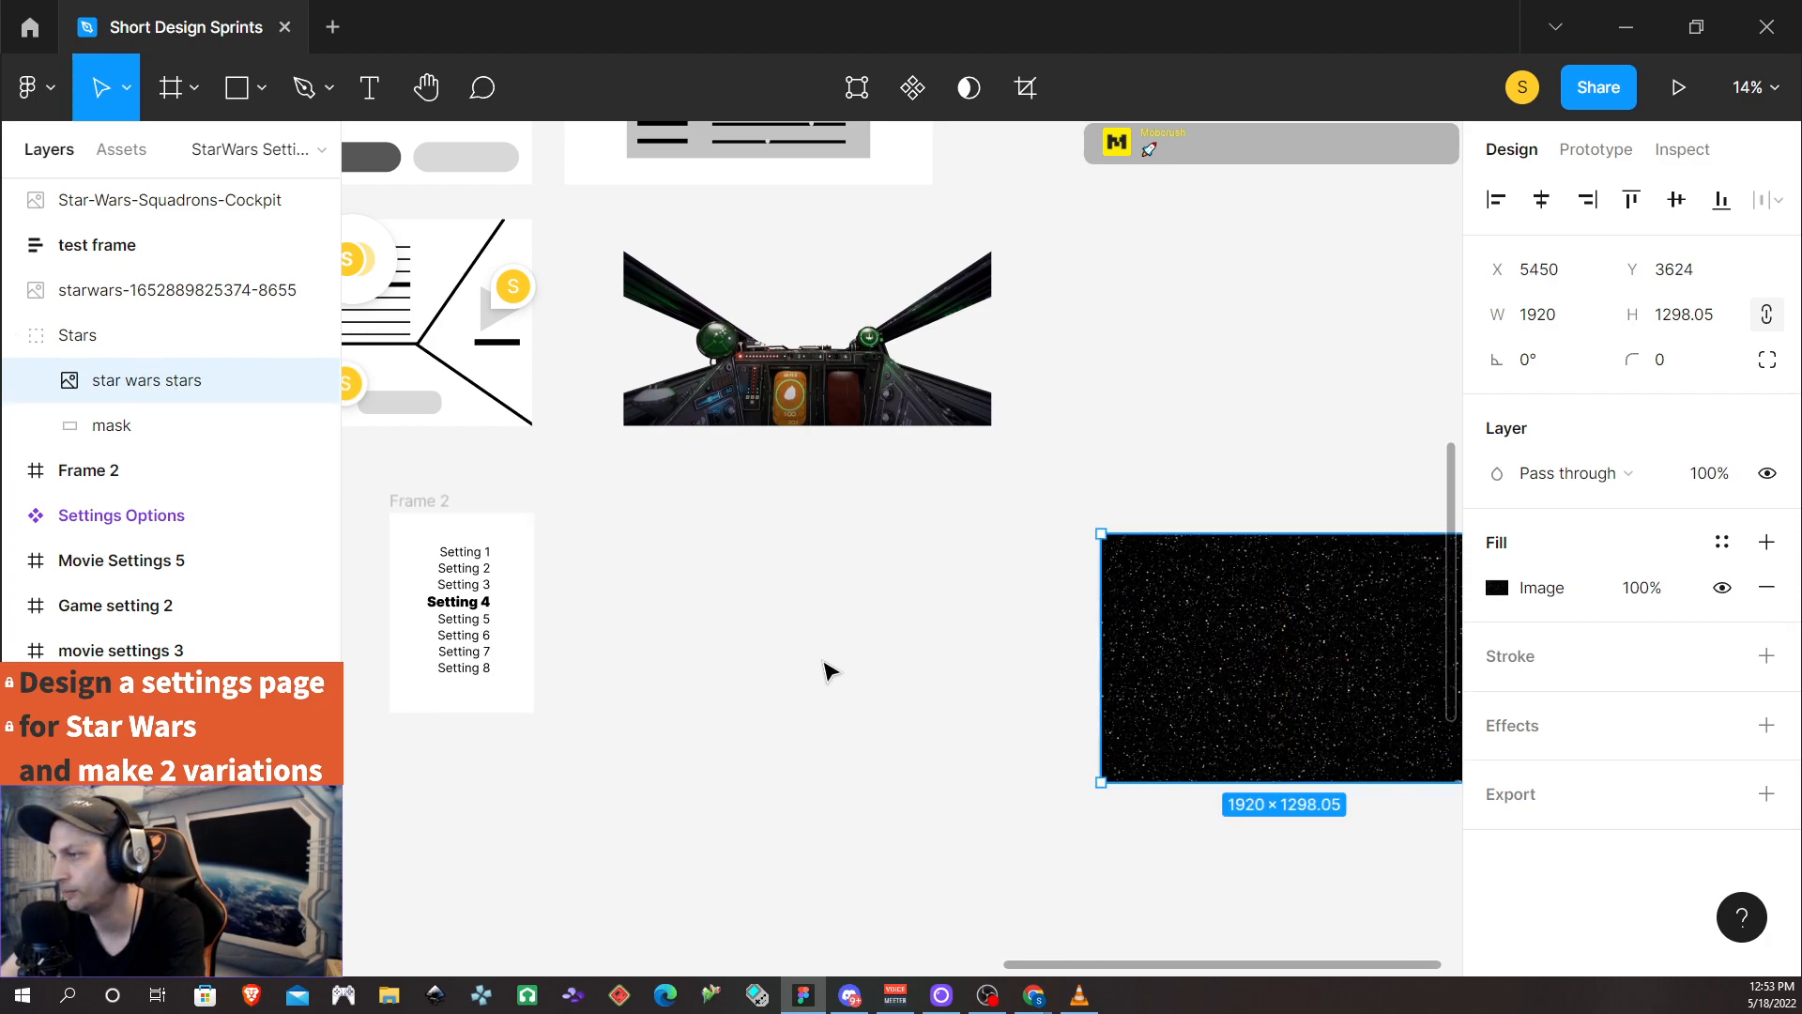
Use the mask rectangle in the Stars group as a mask for the star wars stars image
{"action": "left_click", "coordinate": [111, 425]}
{"action": "right_click", "coordinate": [122, 430]}
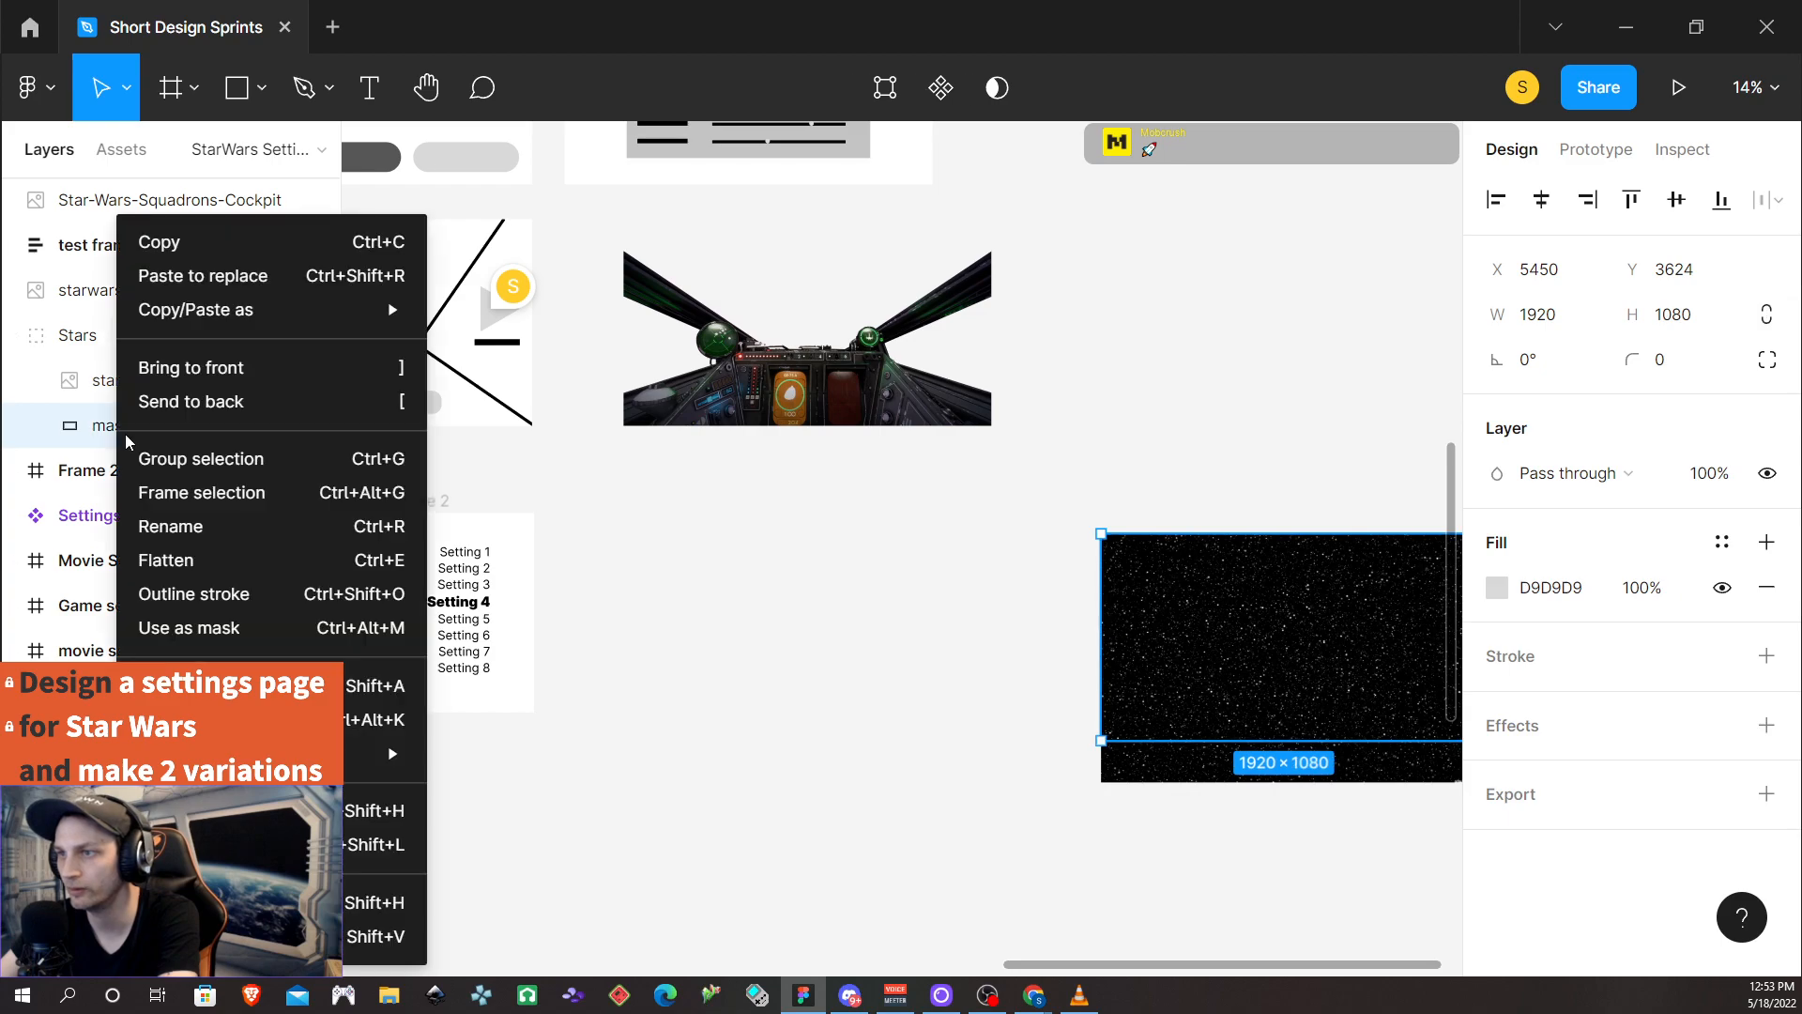
{"action": "left_click", "coordinate": [240, 627]}
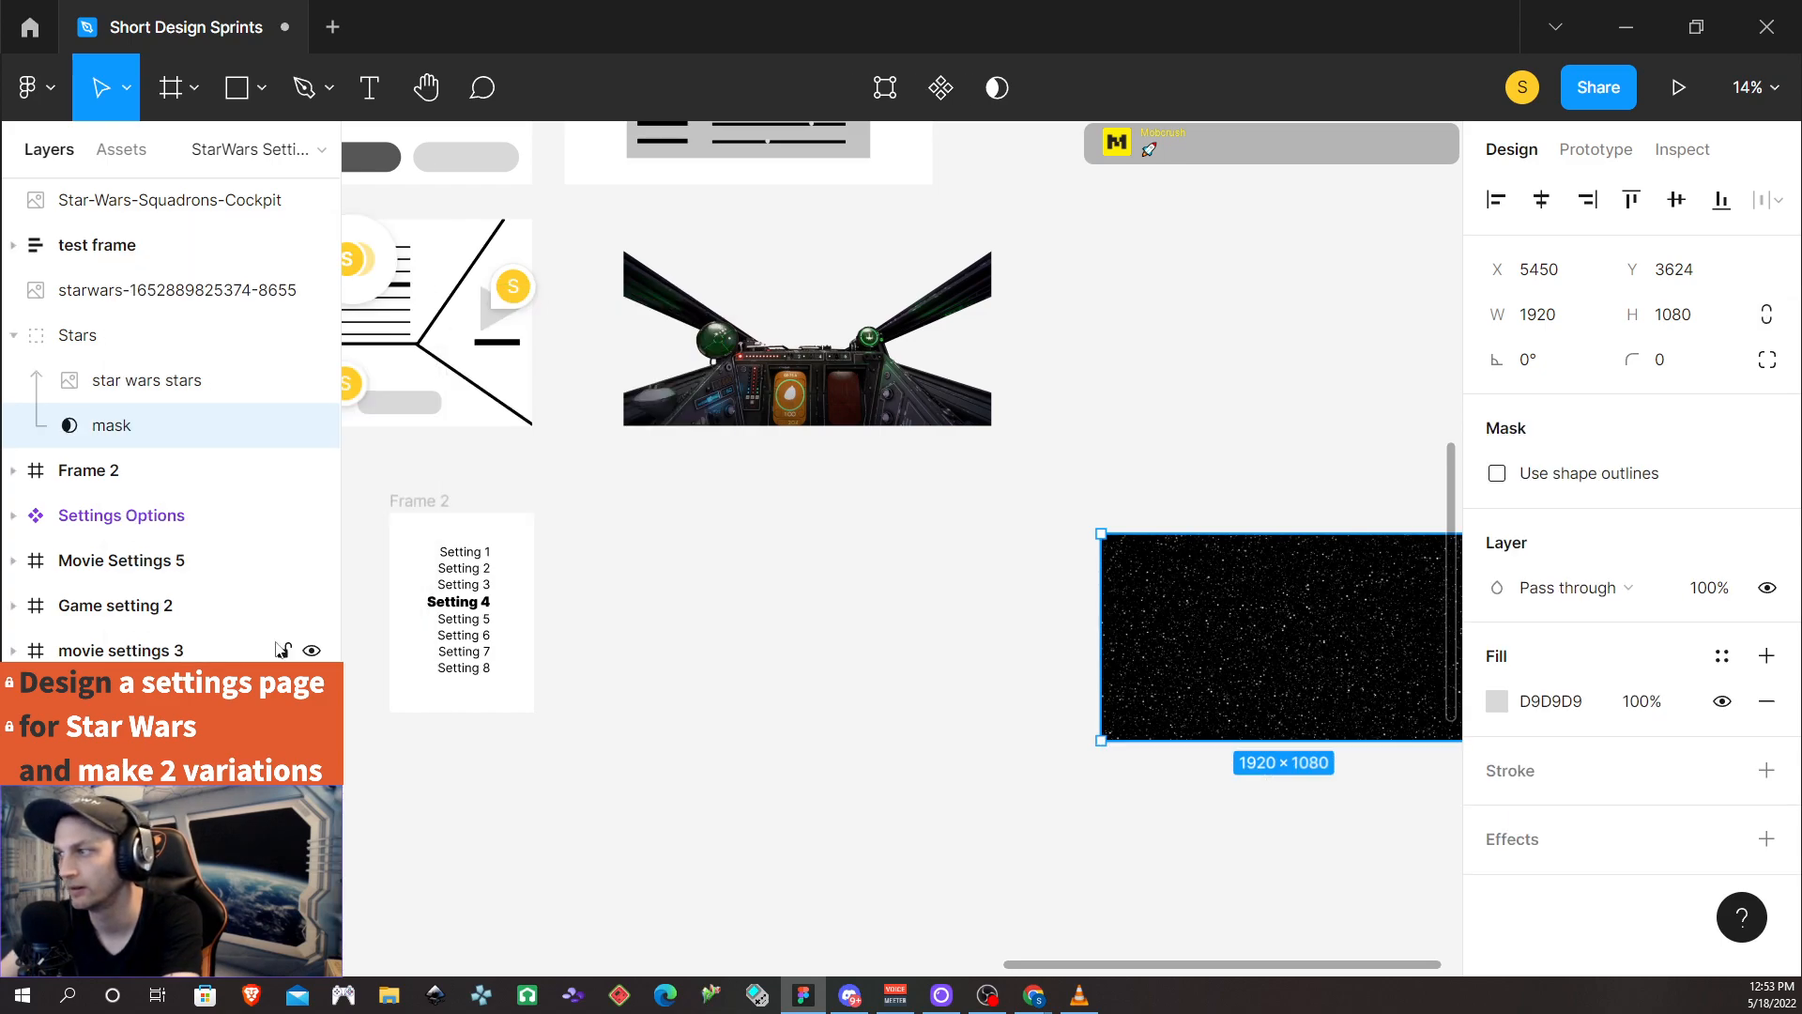
{"action": "left_click_drag", "start_coordinate": [1274, 722], "coordinate": [912, 606]}
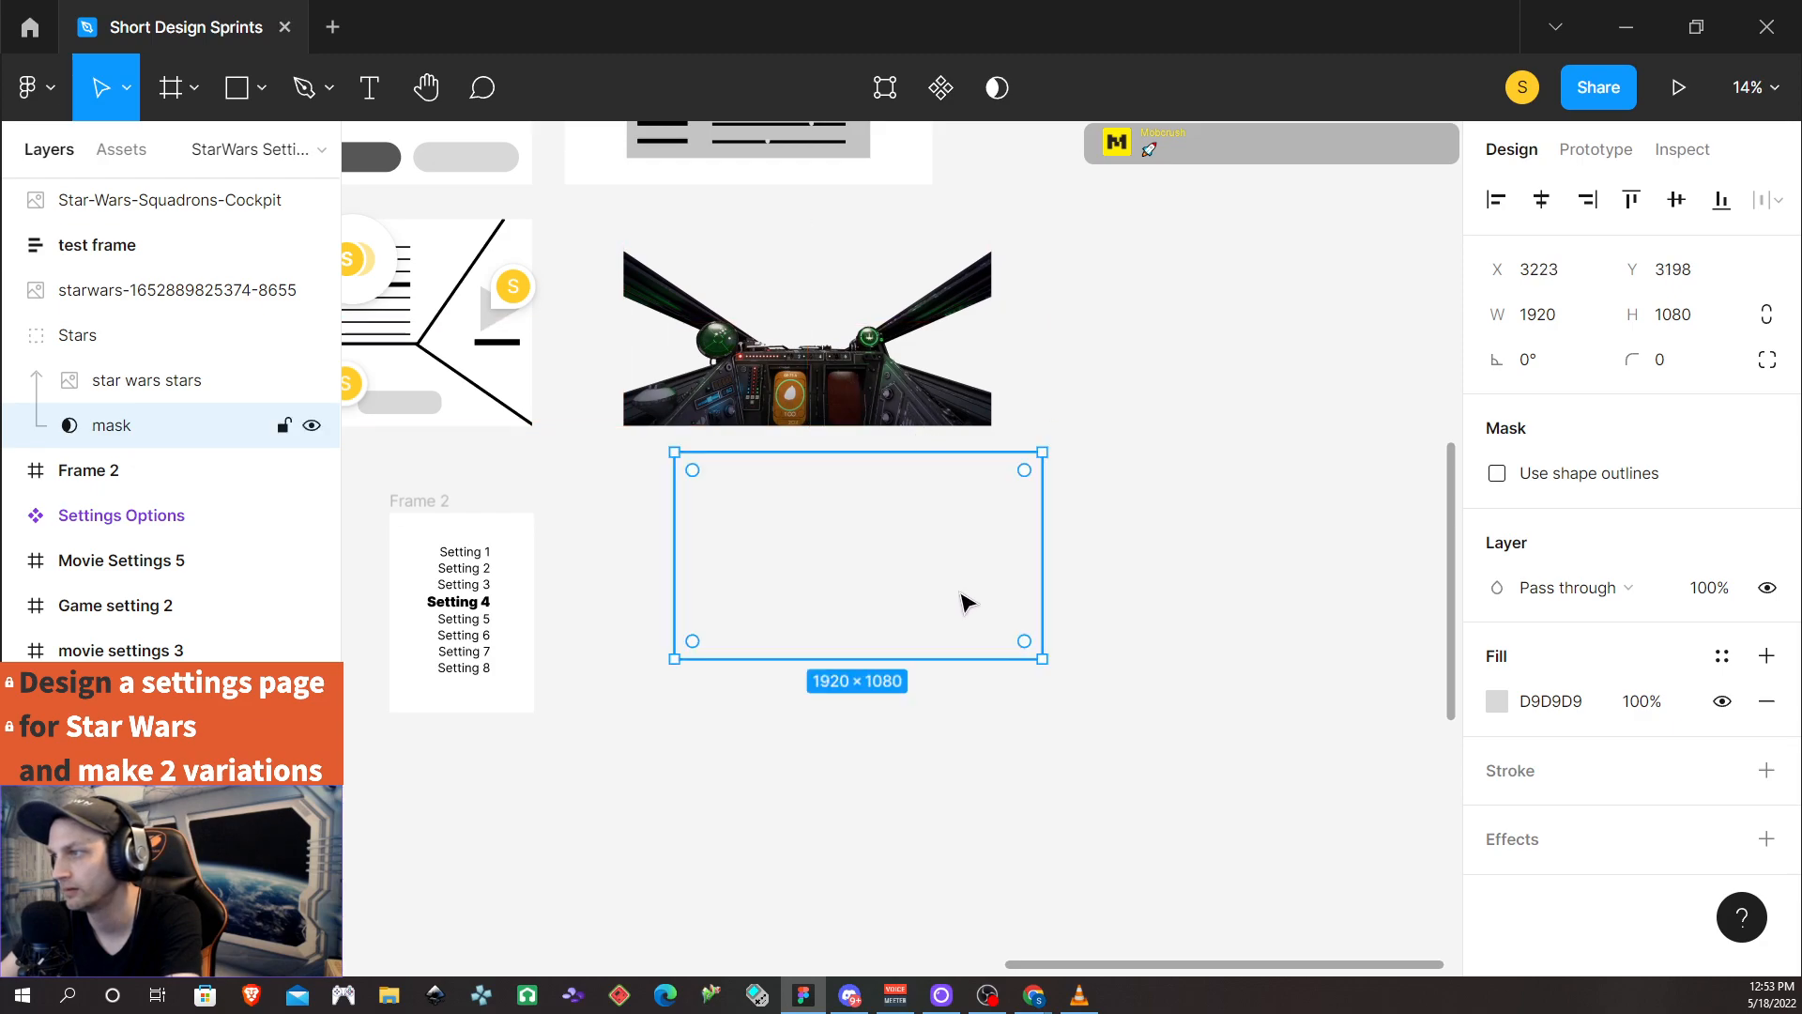
{"action": "key", "text": "ctrl+z"}
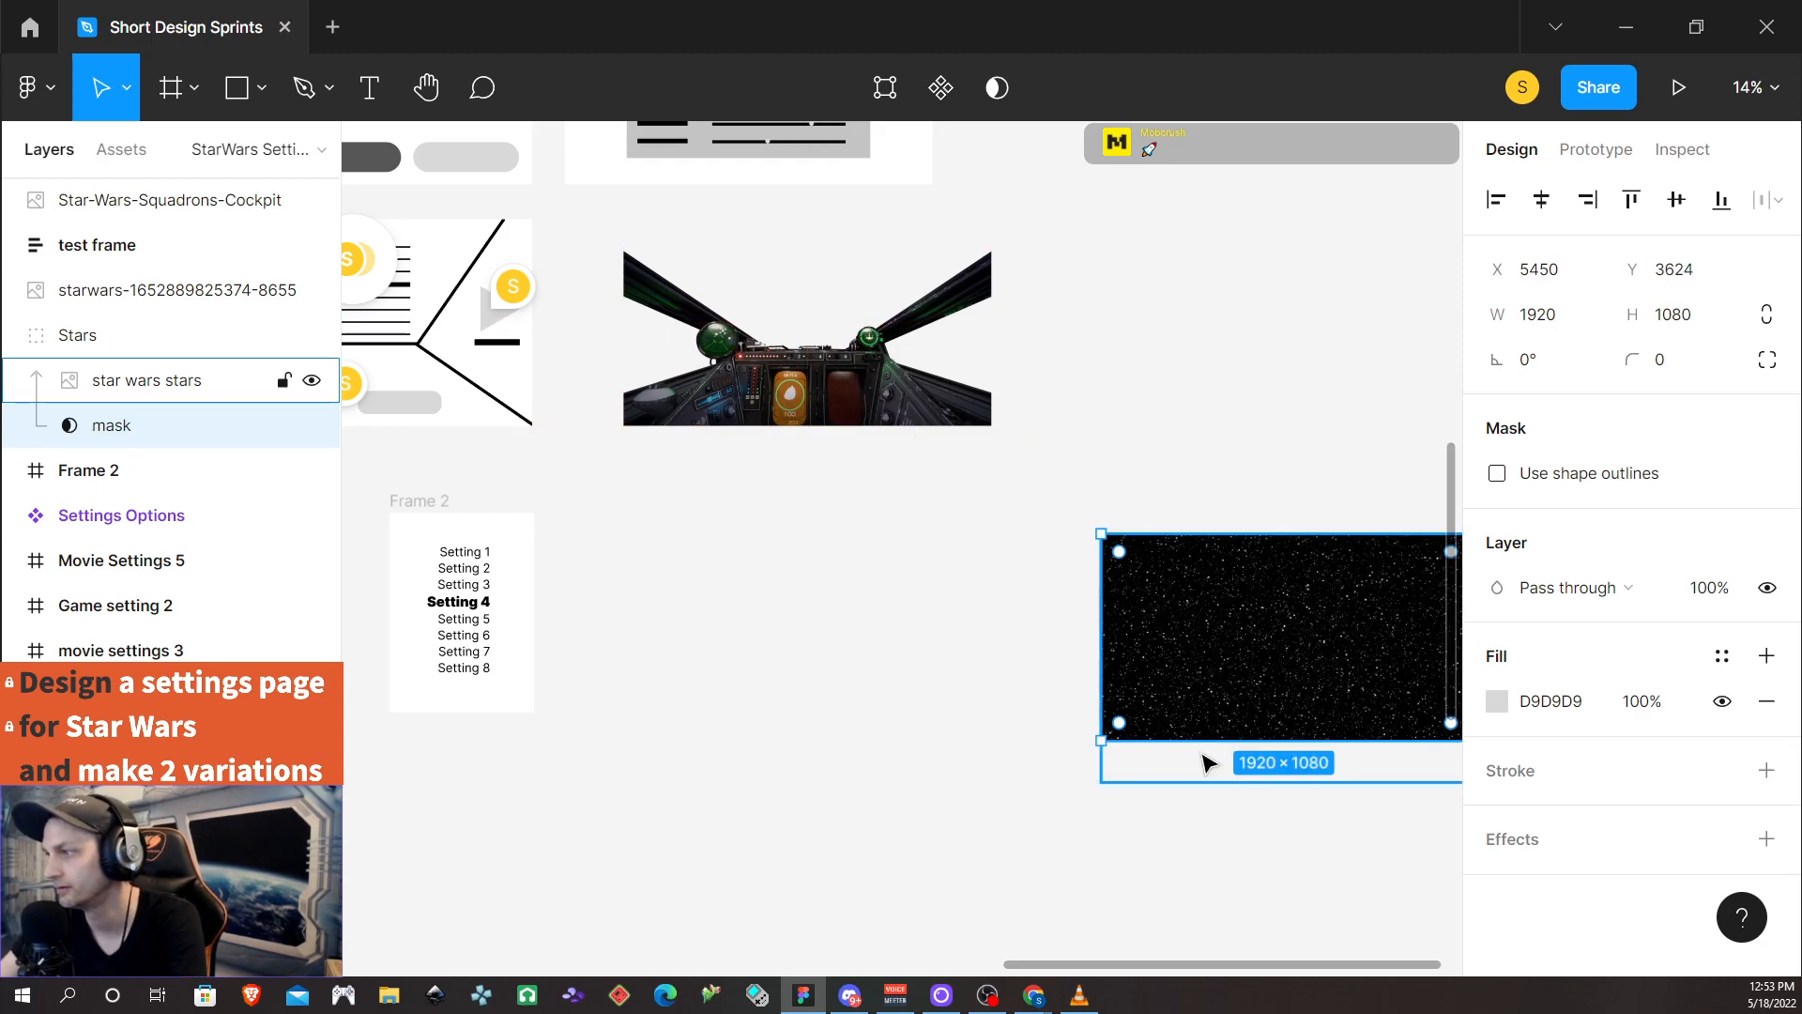
Move the masked Stars group over the cockpit image's area, at X 2957, Y 1980
{"action": "left_click", "coordinate": [141, 335]}
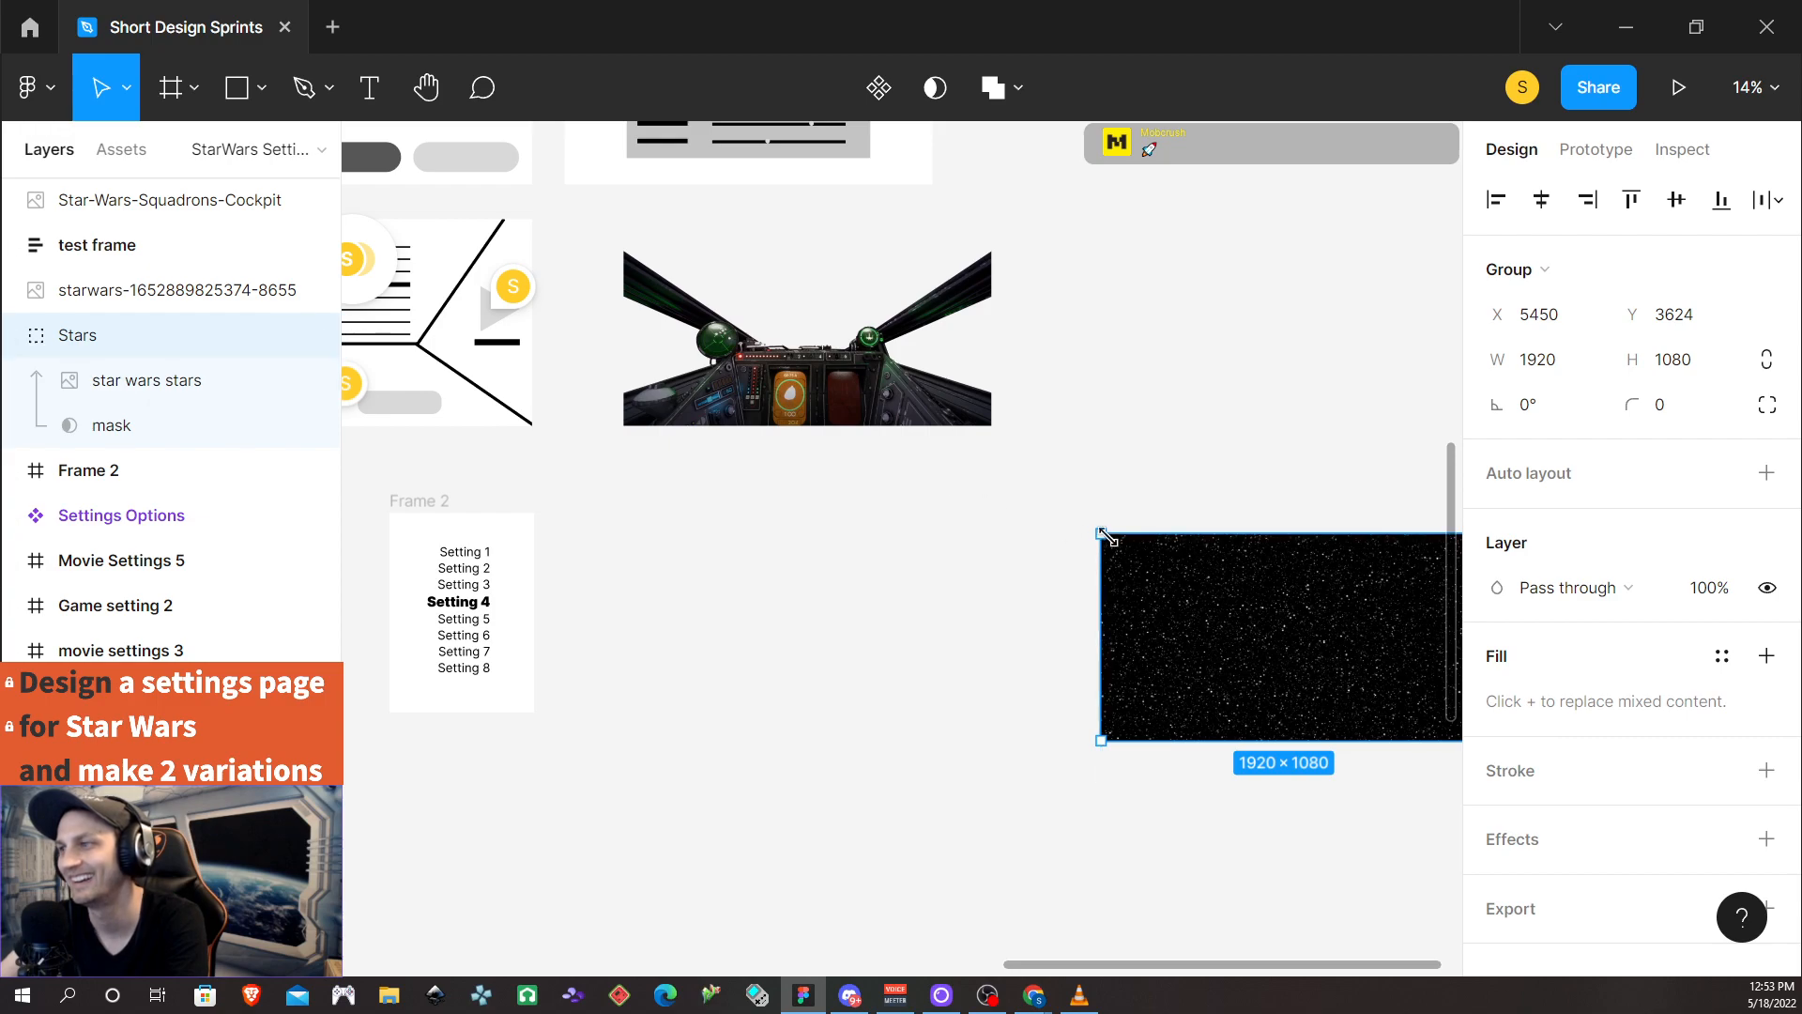
{"action": "left_click_drag", "start_coordinate": [1295, 632], "coordinate": [823, 319]}
{"action": "scroll", "coordinate": [941, 380], "scroll_direction": "left", "scroll_amount": 1}
{"action": "scroll", "coordinate": [934, 387], "scroll_direction": "right", "scroll_amount": 1}
{"action": "scroll", "coordinate": [823, 366], "scroll_direction": "up", "scroll_amount": 4}
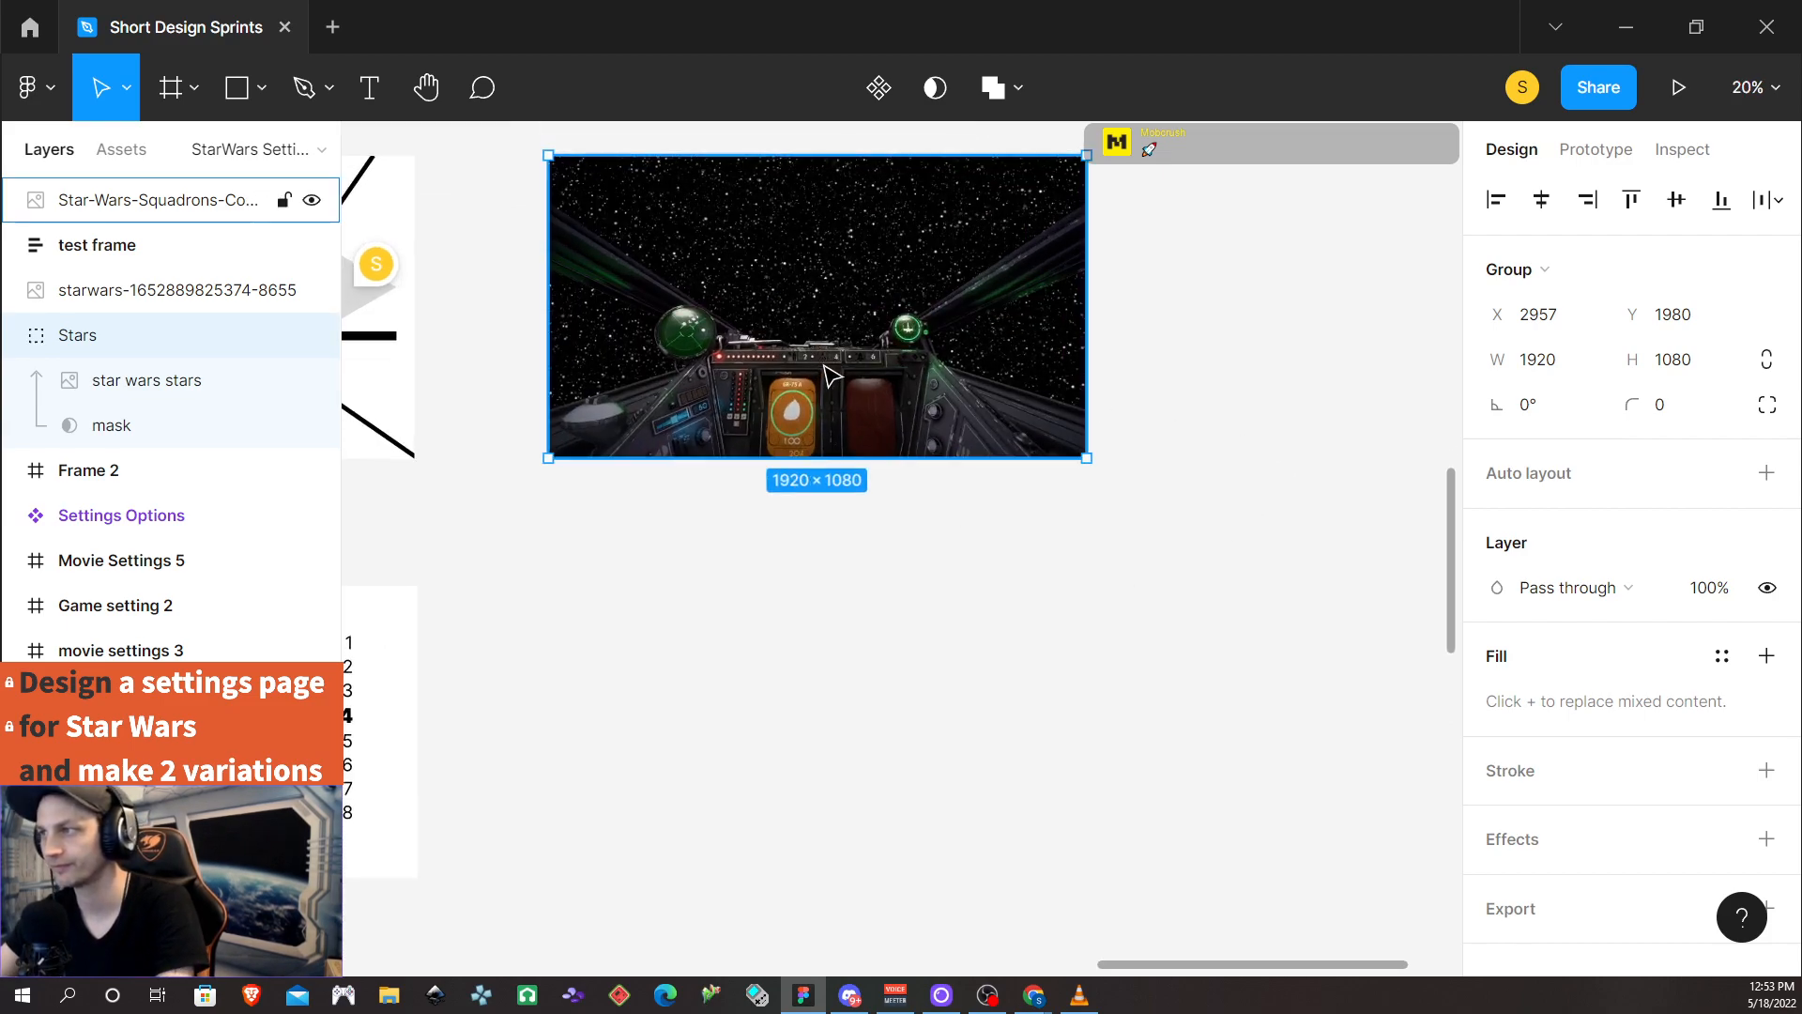
{"action": "scroll", "coordinate": [803, 342], "scroll_direction": "up", "scroll_amount": 5}
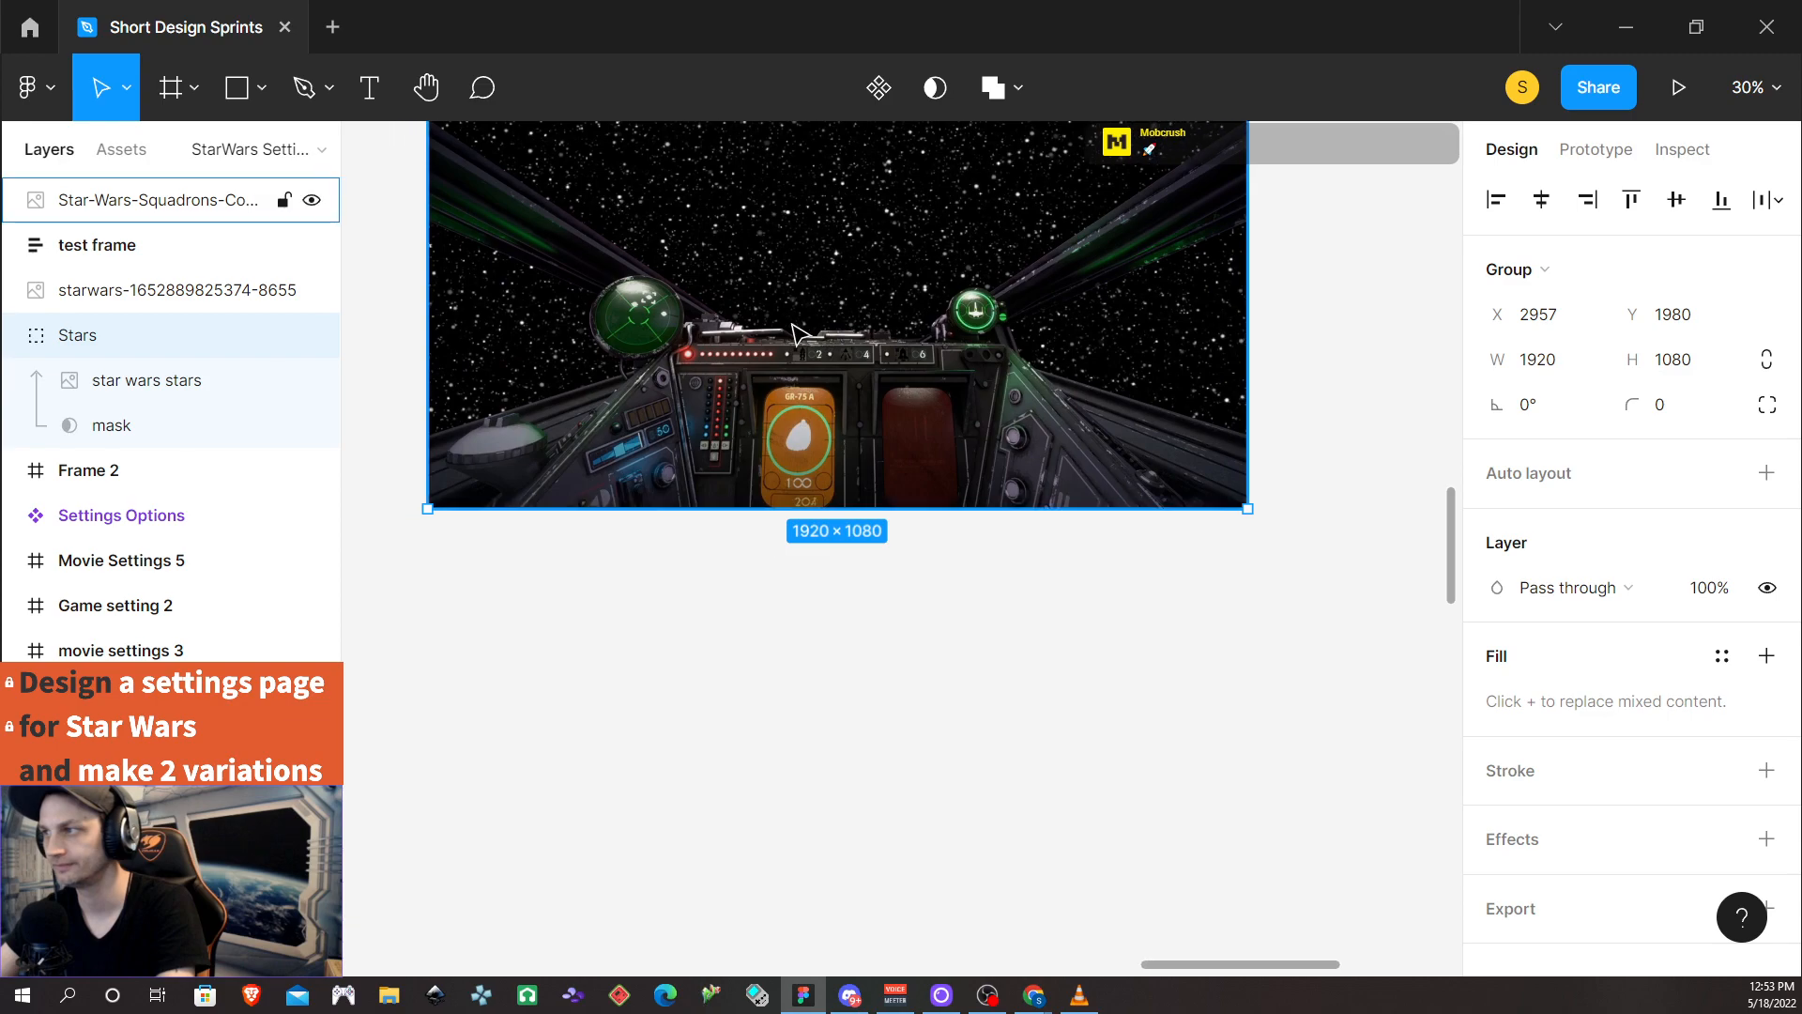
{"action": "scroll", "coordinate": [816, 371], "scroll_direction": "up", "scroll_amount": 1}
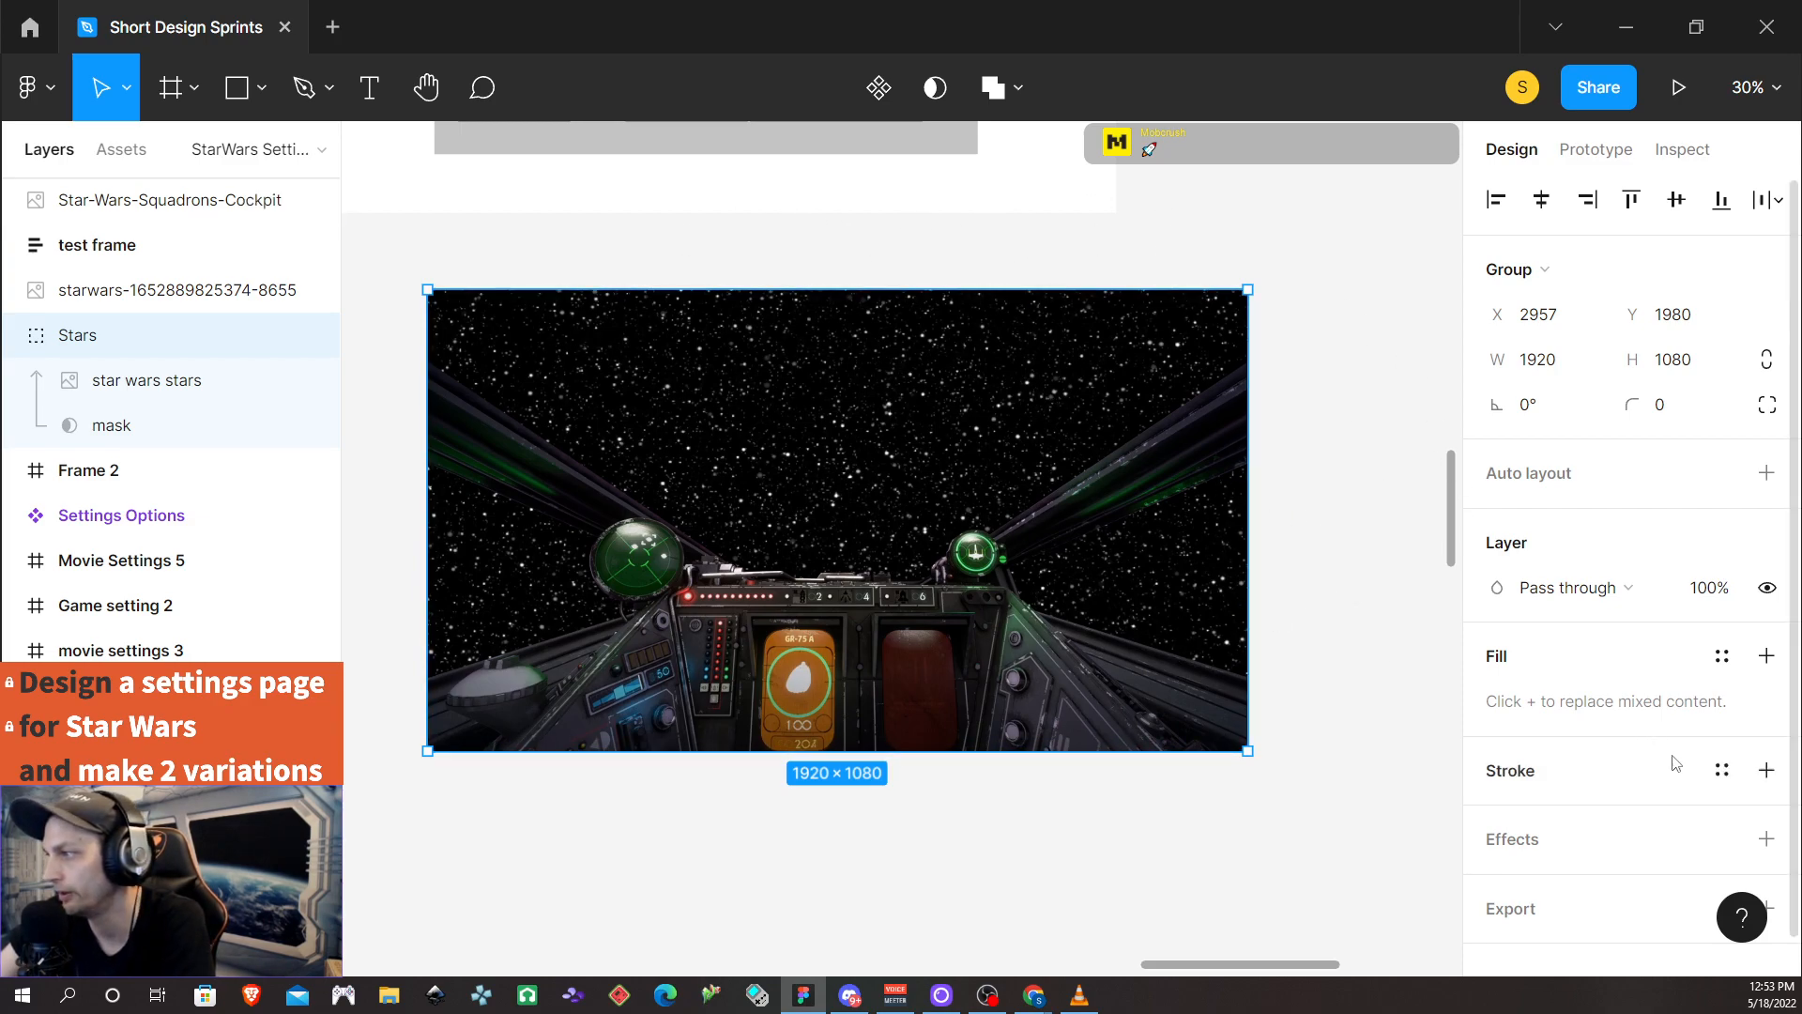
Move the Stars group directly beneath the Star-Wars-Squadrons-Cockpit image in the layer order
{"action": "left_click", "coordinate": [14, 338]}
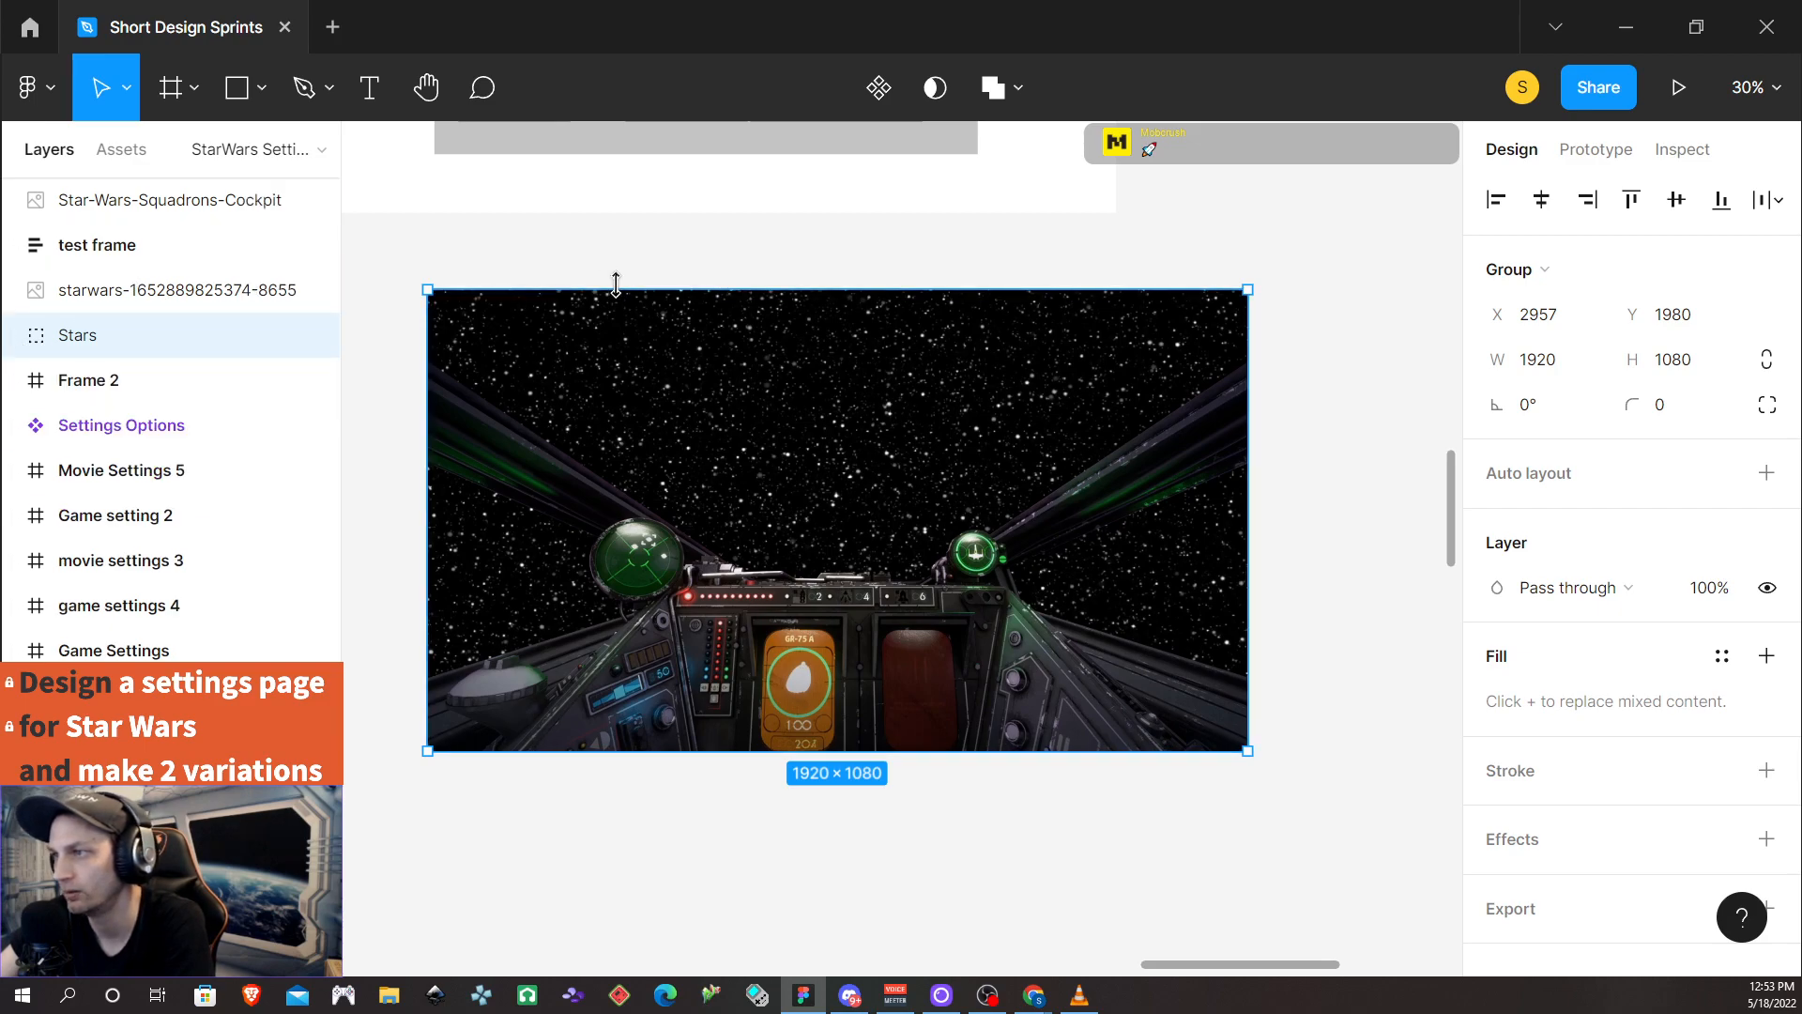
{"action": "left_click", "coordinate": [174, 290]}
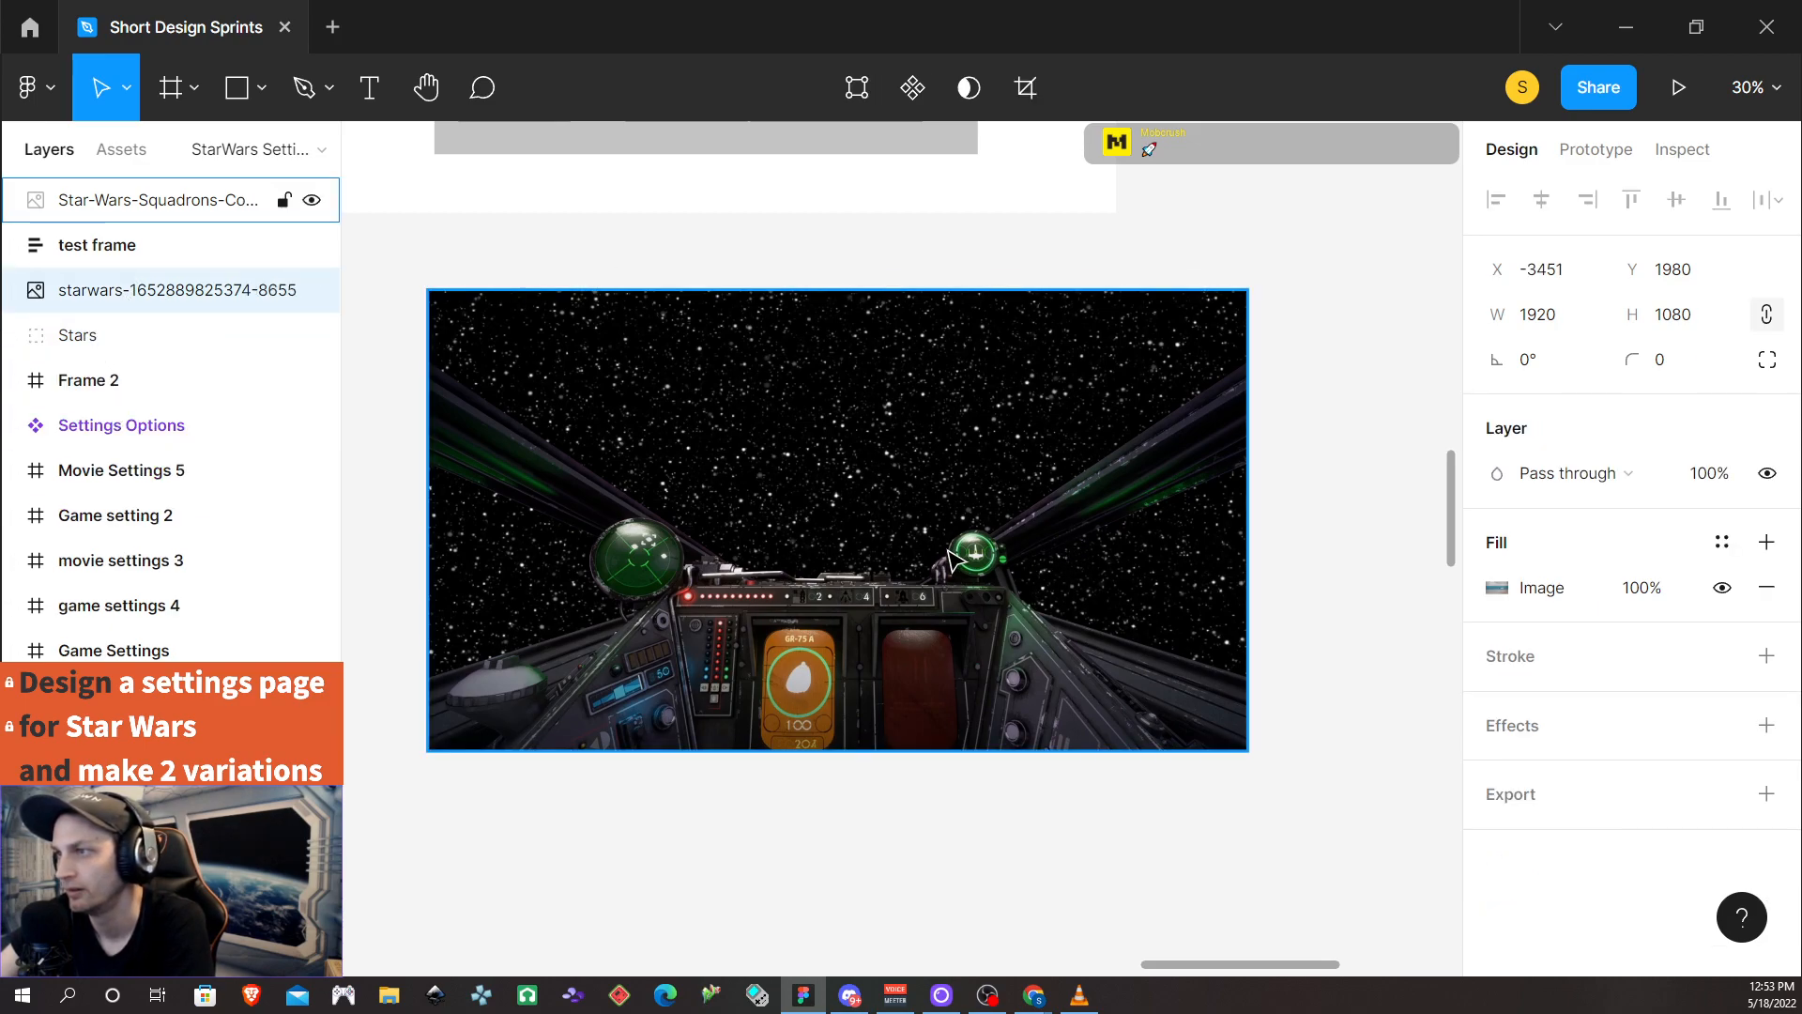
{"action": "scroll", "coordinate": [951, 559], "scroll_direction": "down", "scroll_amount": 1}
{"action": "double_click", "coordinate": [775, 702]}
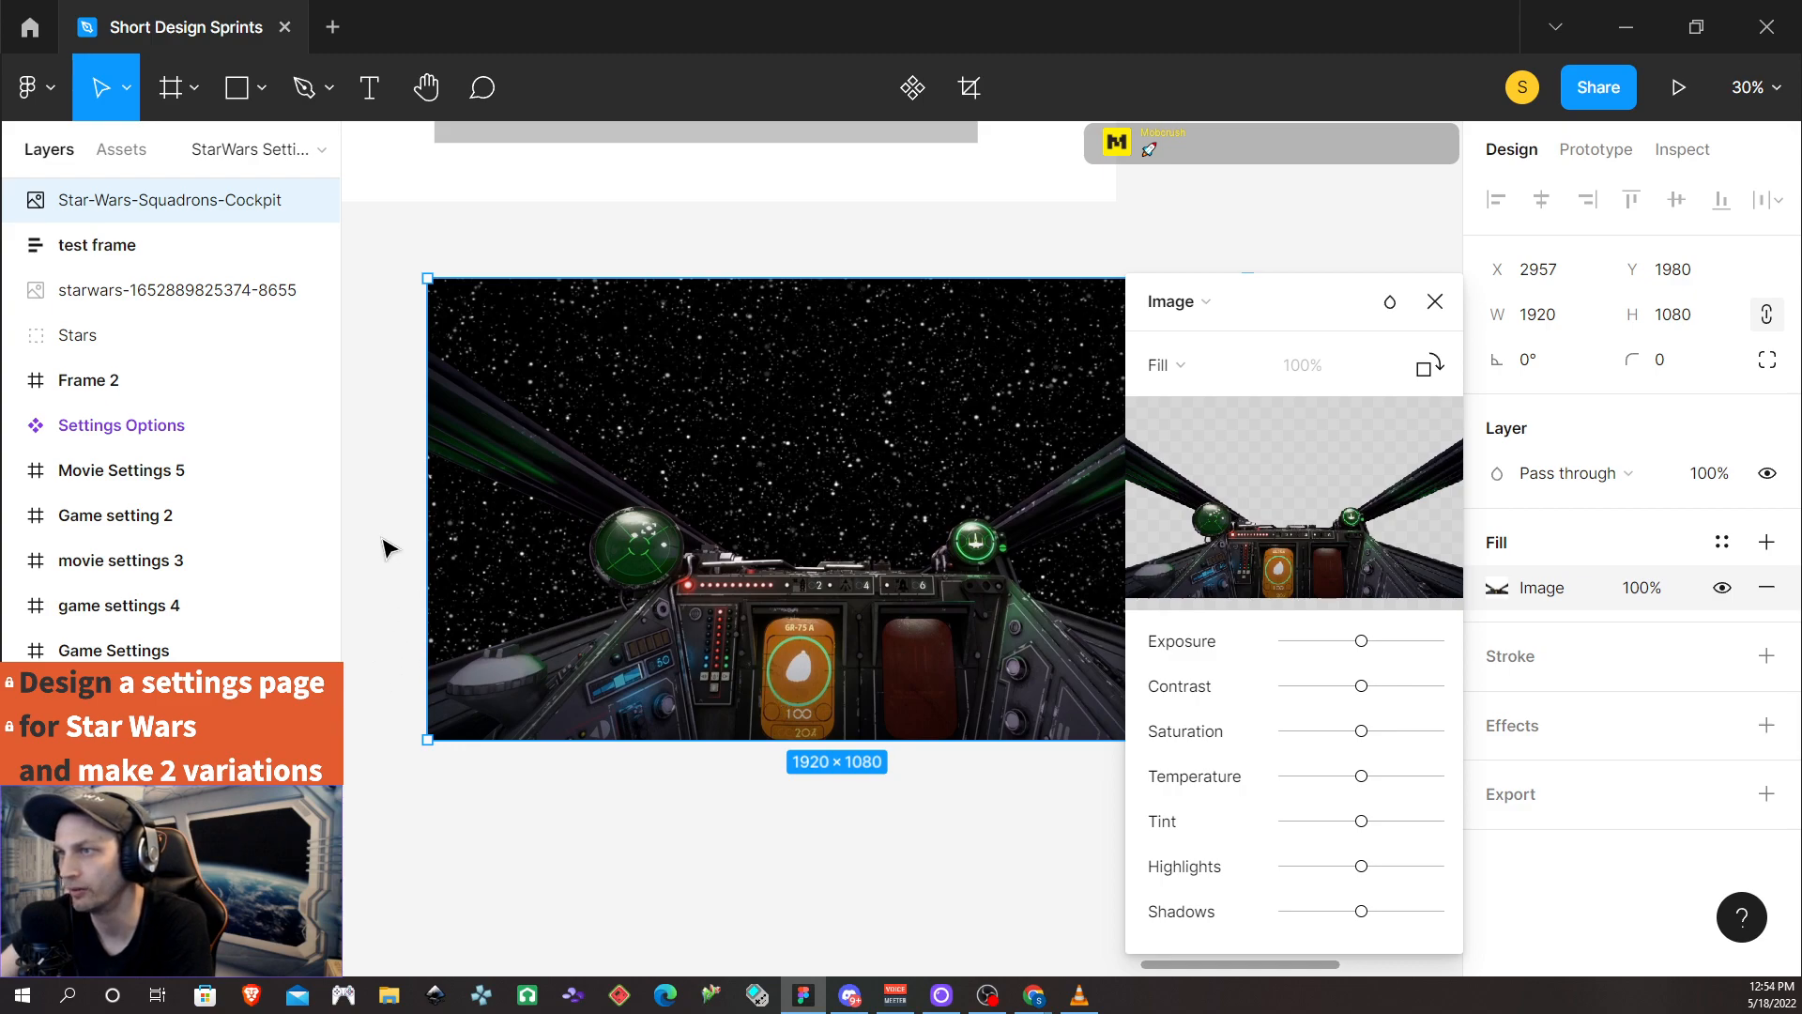
{"action": "left_click", "coordinate": [114, 340]}
{"action": "left_click_drag", "start_coordinate": [127, 202], "coordinate": [128, 223]}
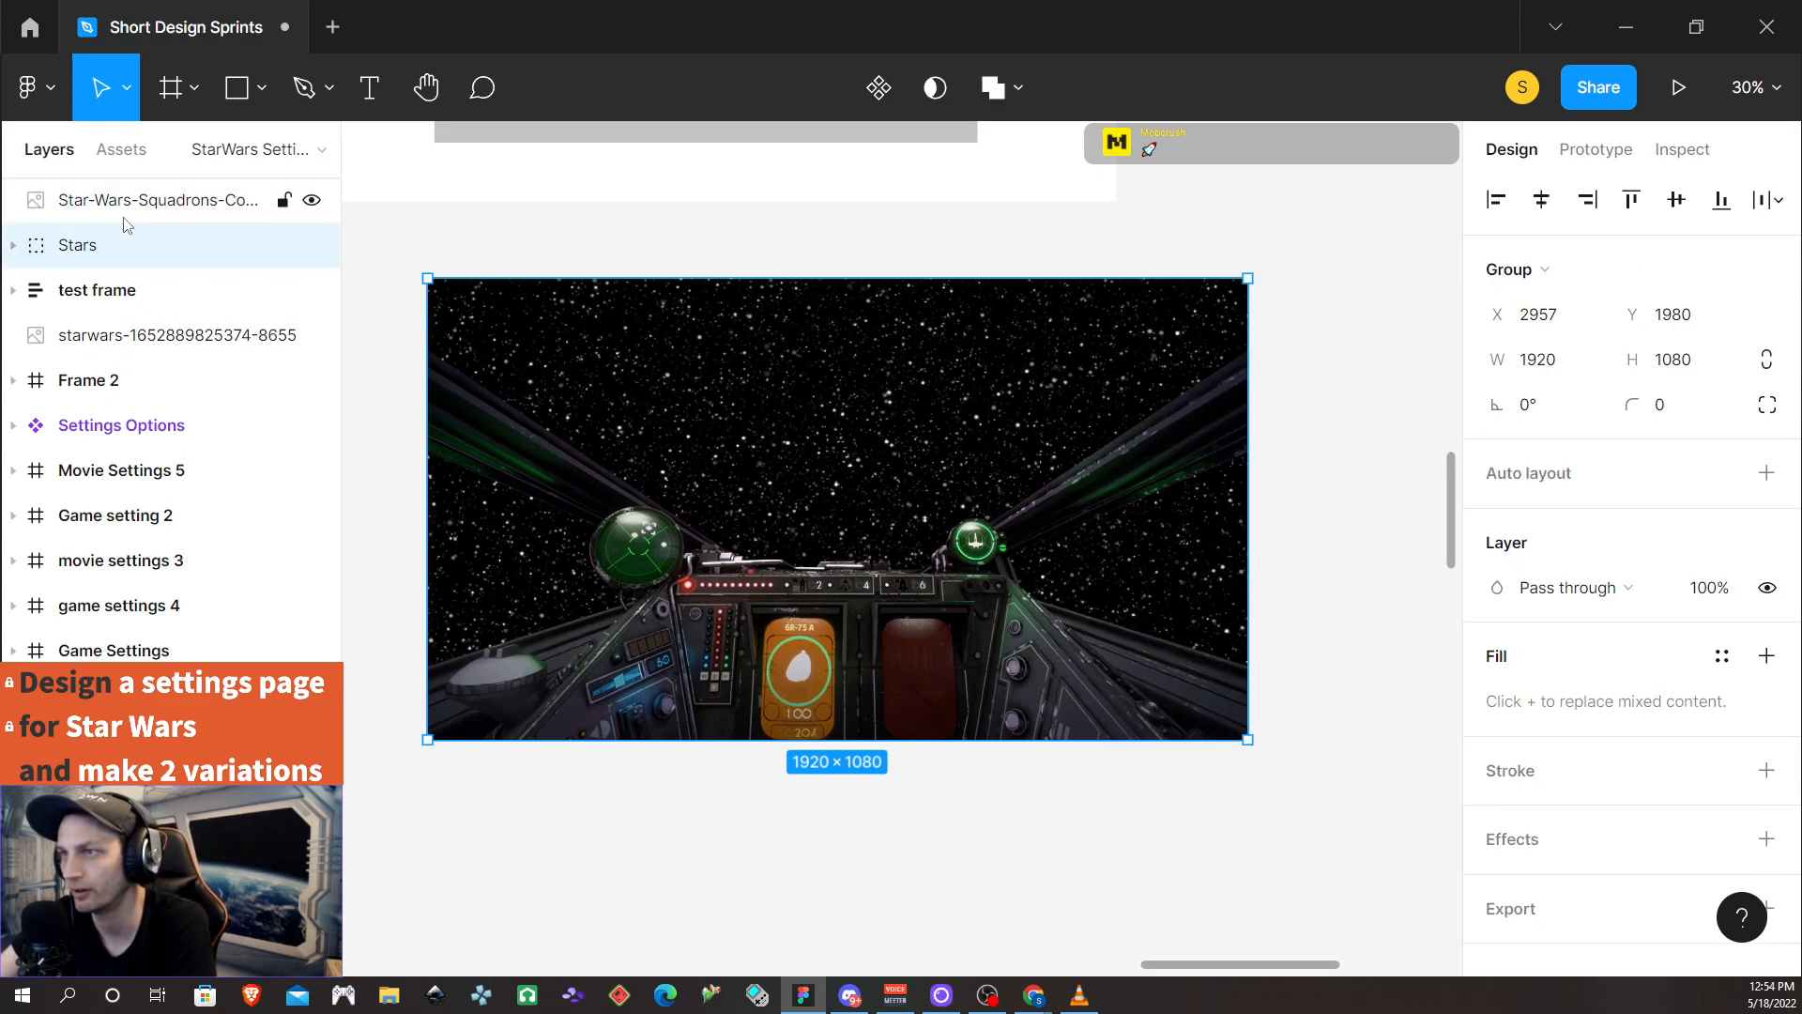
Group the Star-Wars-Squadrons-Cockpit image with the Stars group and name the new group "Cockpit mockup"
{"action": "left_click", "coordinate": [122, 209]}
{"action": "scroll", "coordinate": [160, 422], "scroll_direction": "up", "scroll_amount": 5}
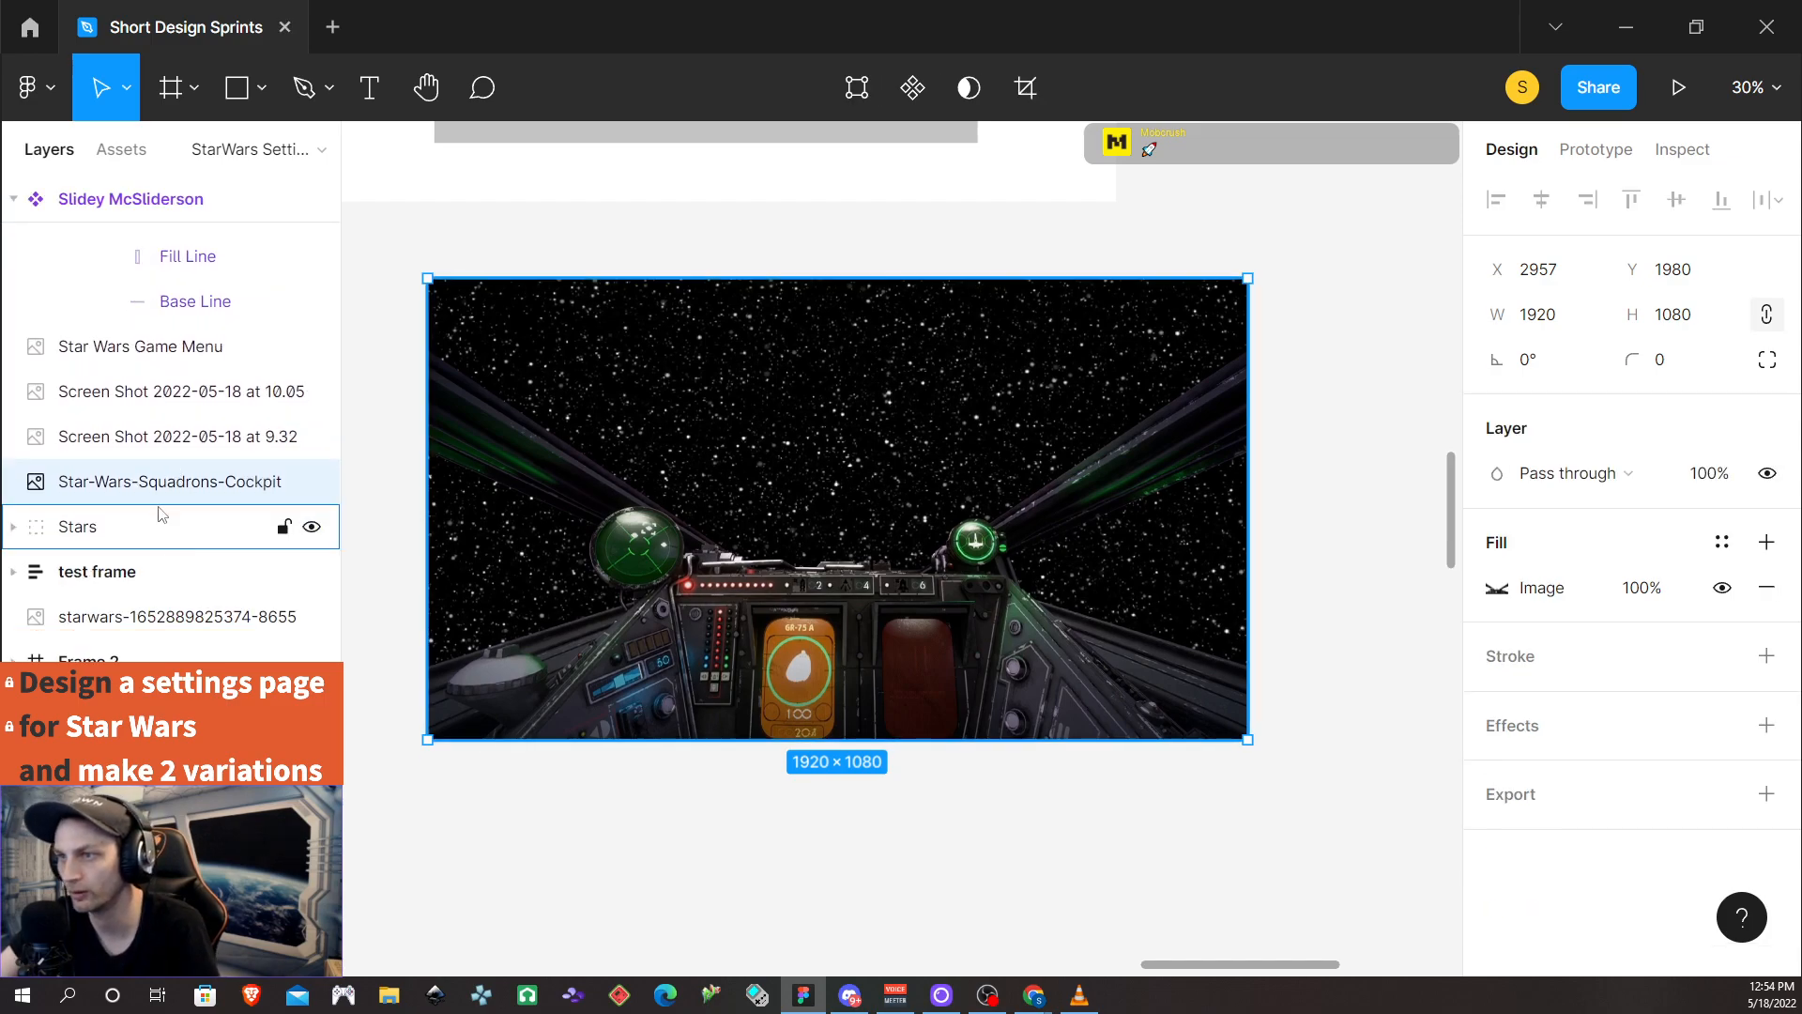
{"action": "left_click", "coordinate": [94, 528]}
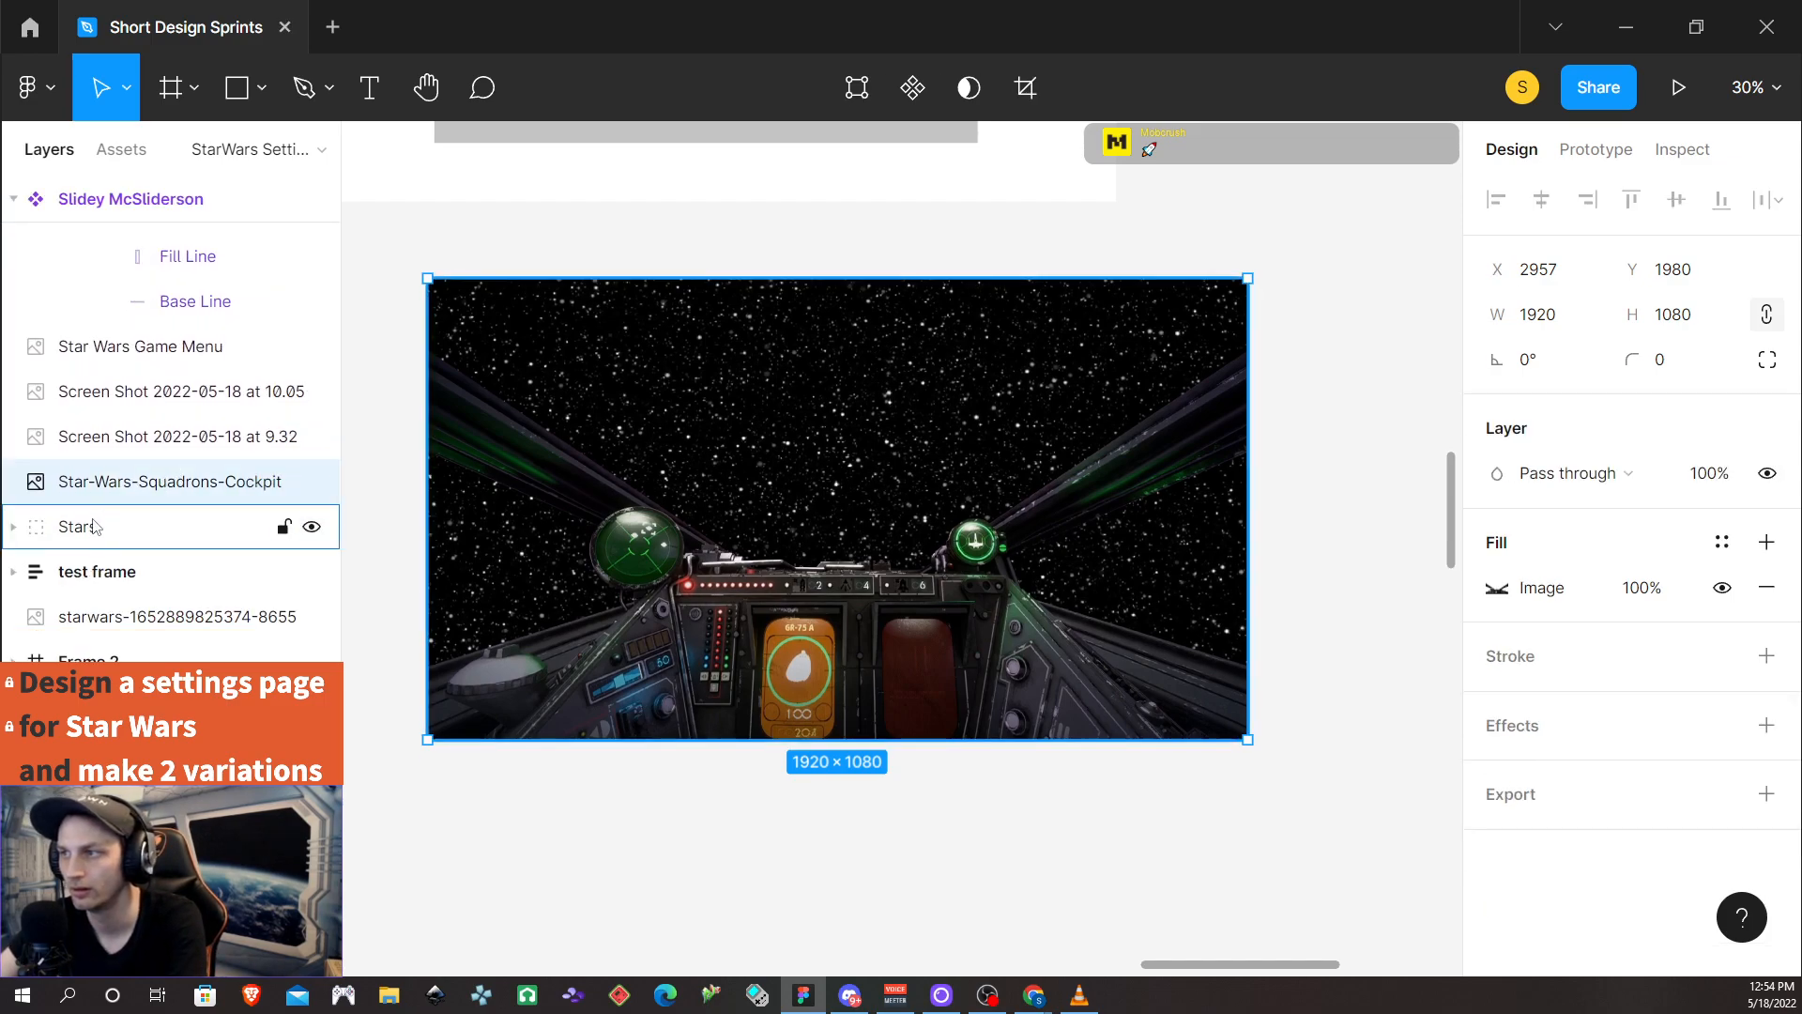
{"action": "left_click", "coordinate": [106, 486], "text": "shift"}
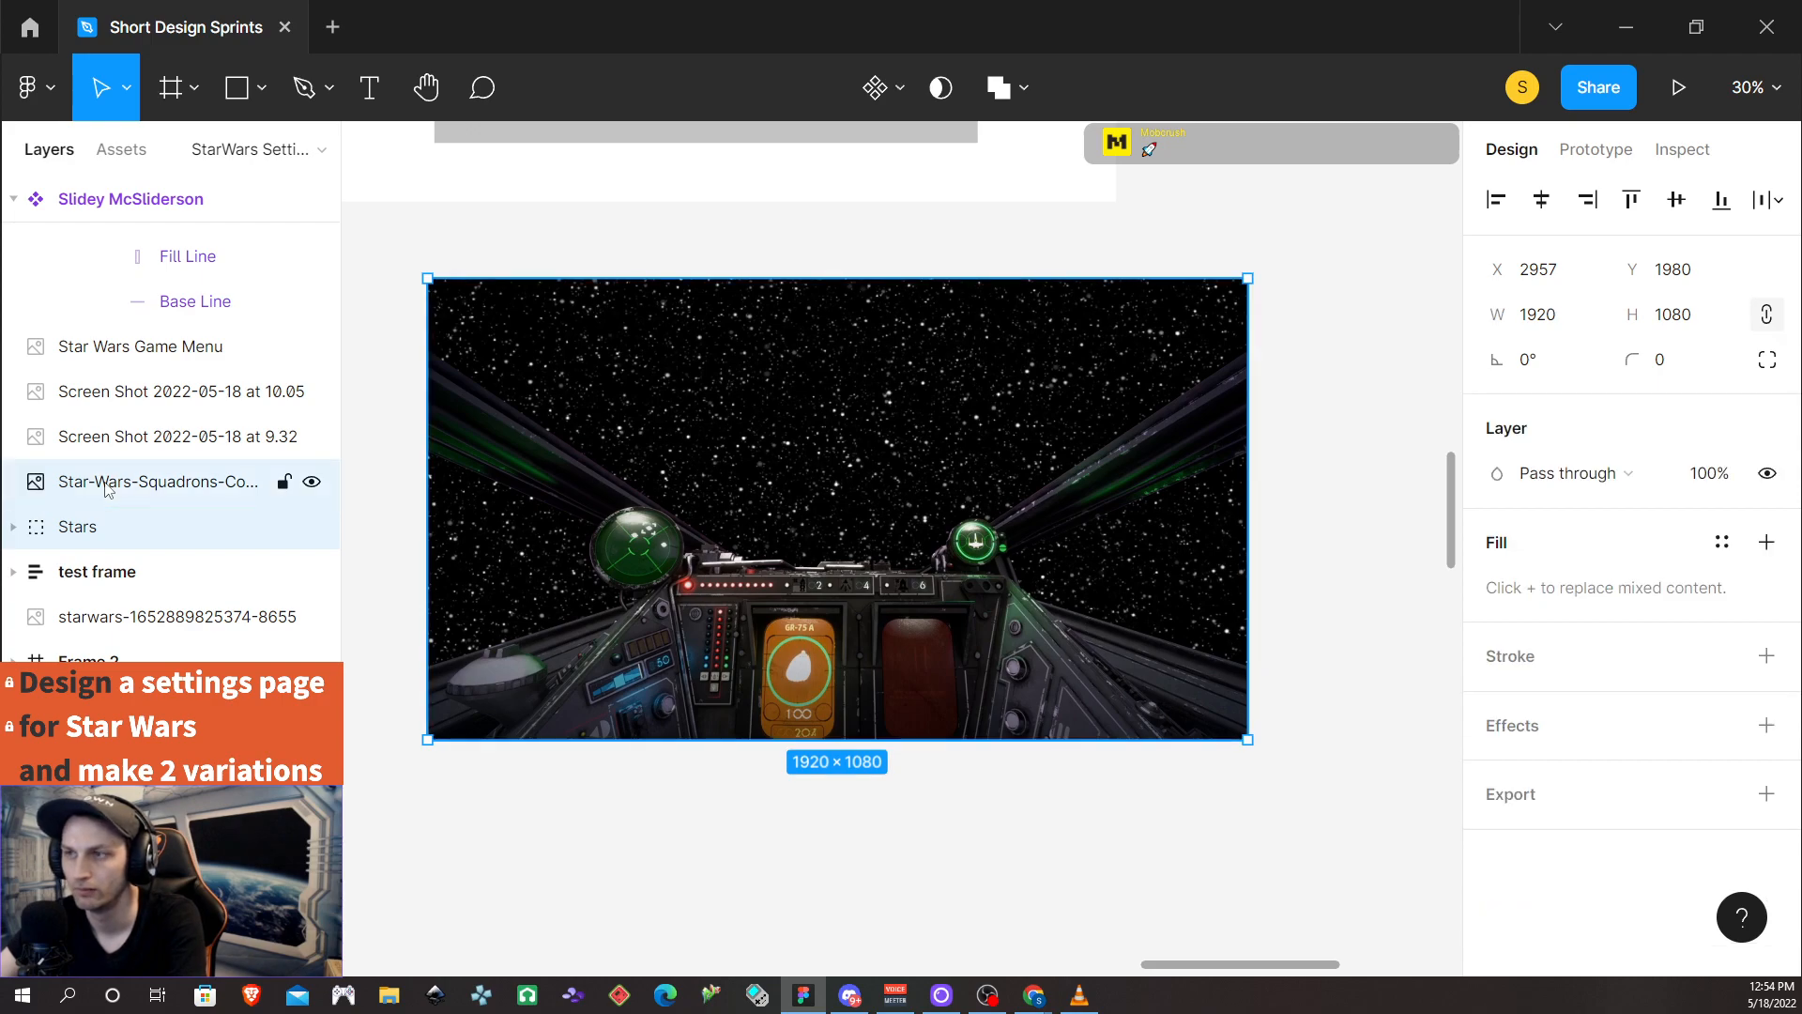
{"action": "key", "text": "ctrl+g"}
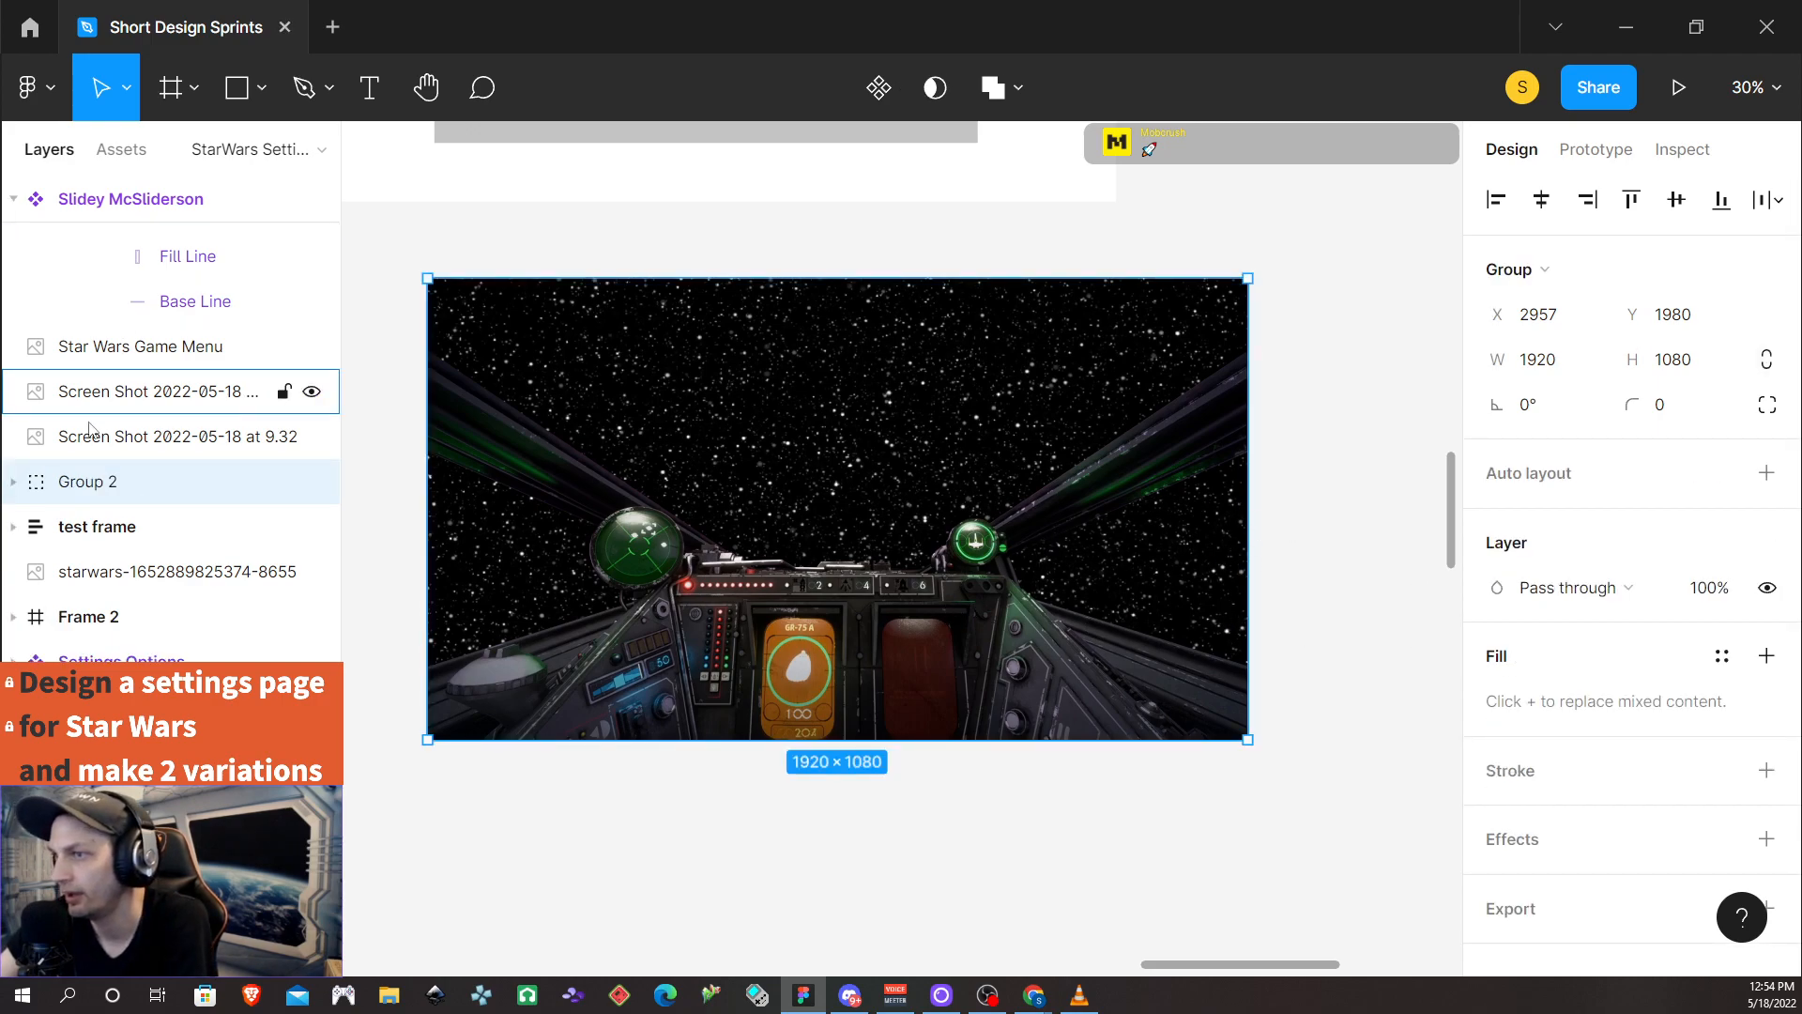
{"action": "double_click", "coordinate": [95, 495]}
{"action": "type", "text": "Cockpit mockup"}
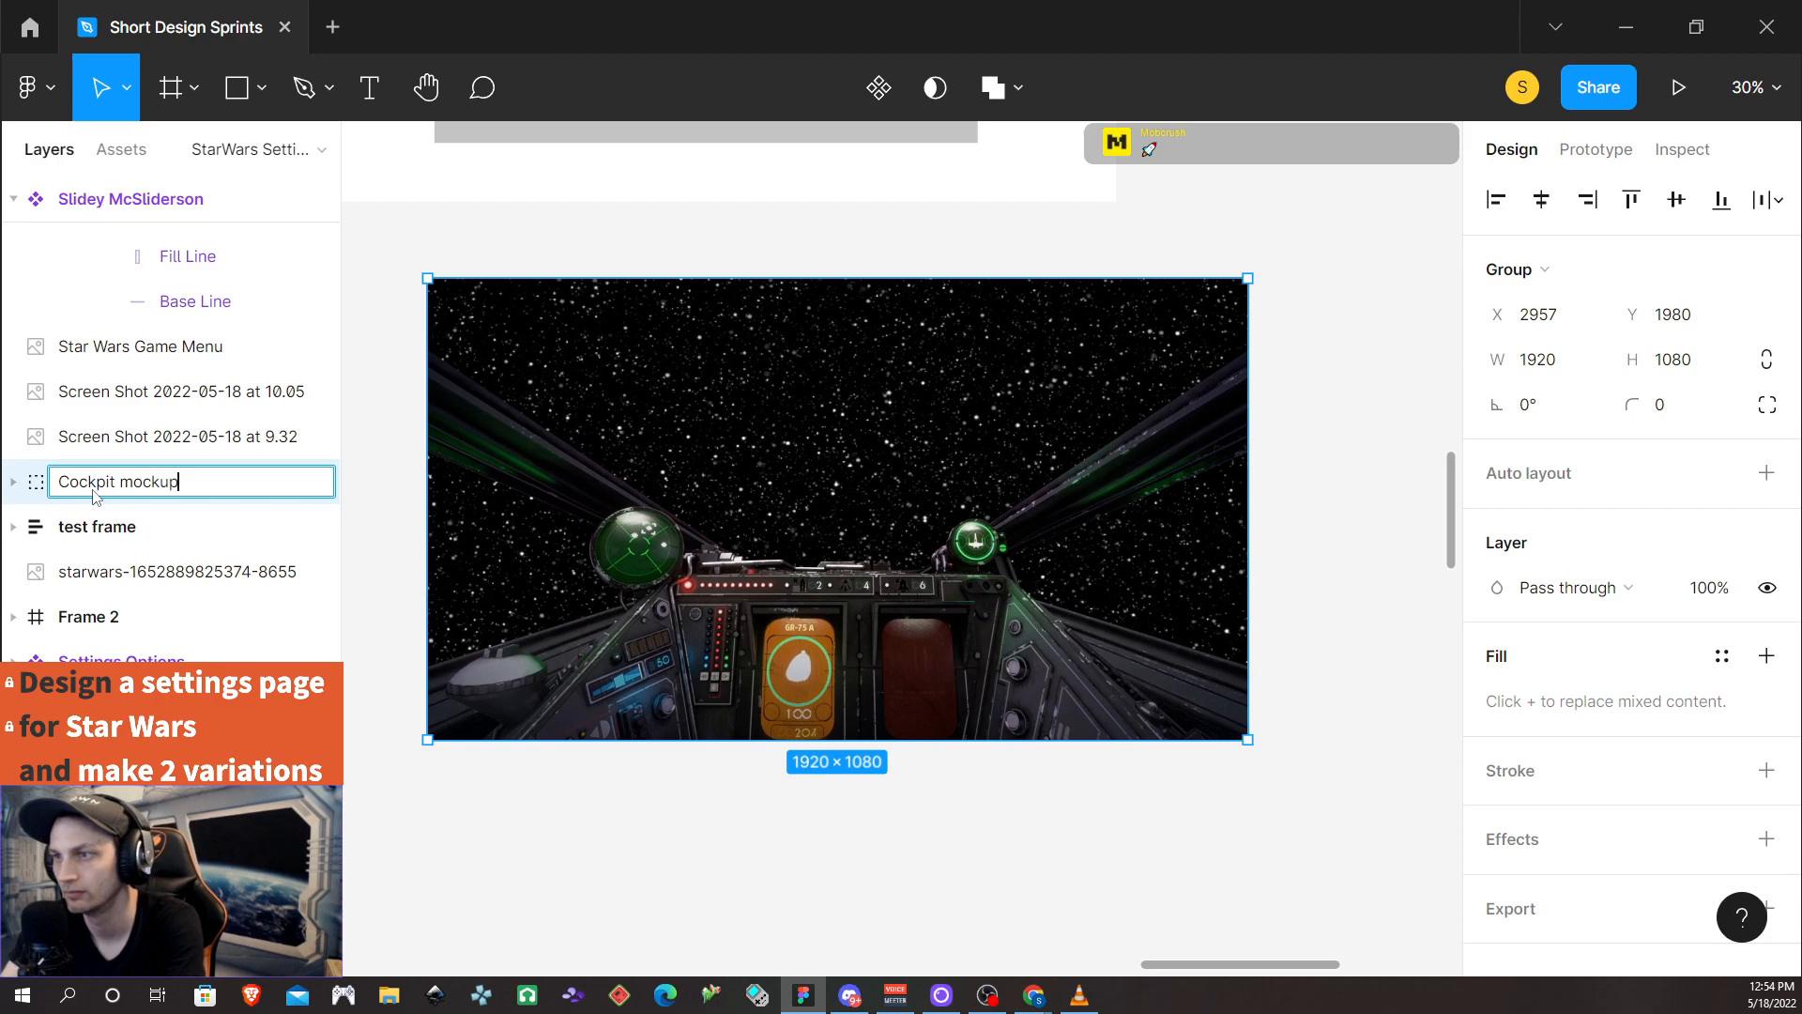
{"action": "key", "text": "Return"}
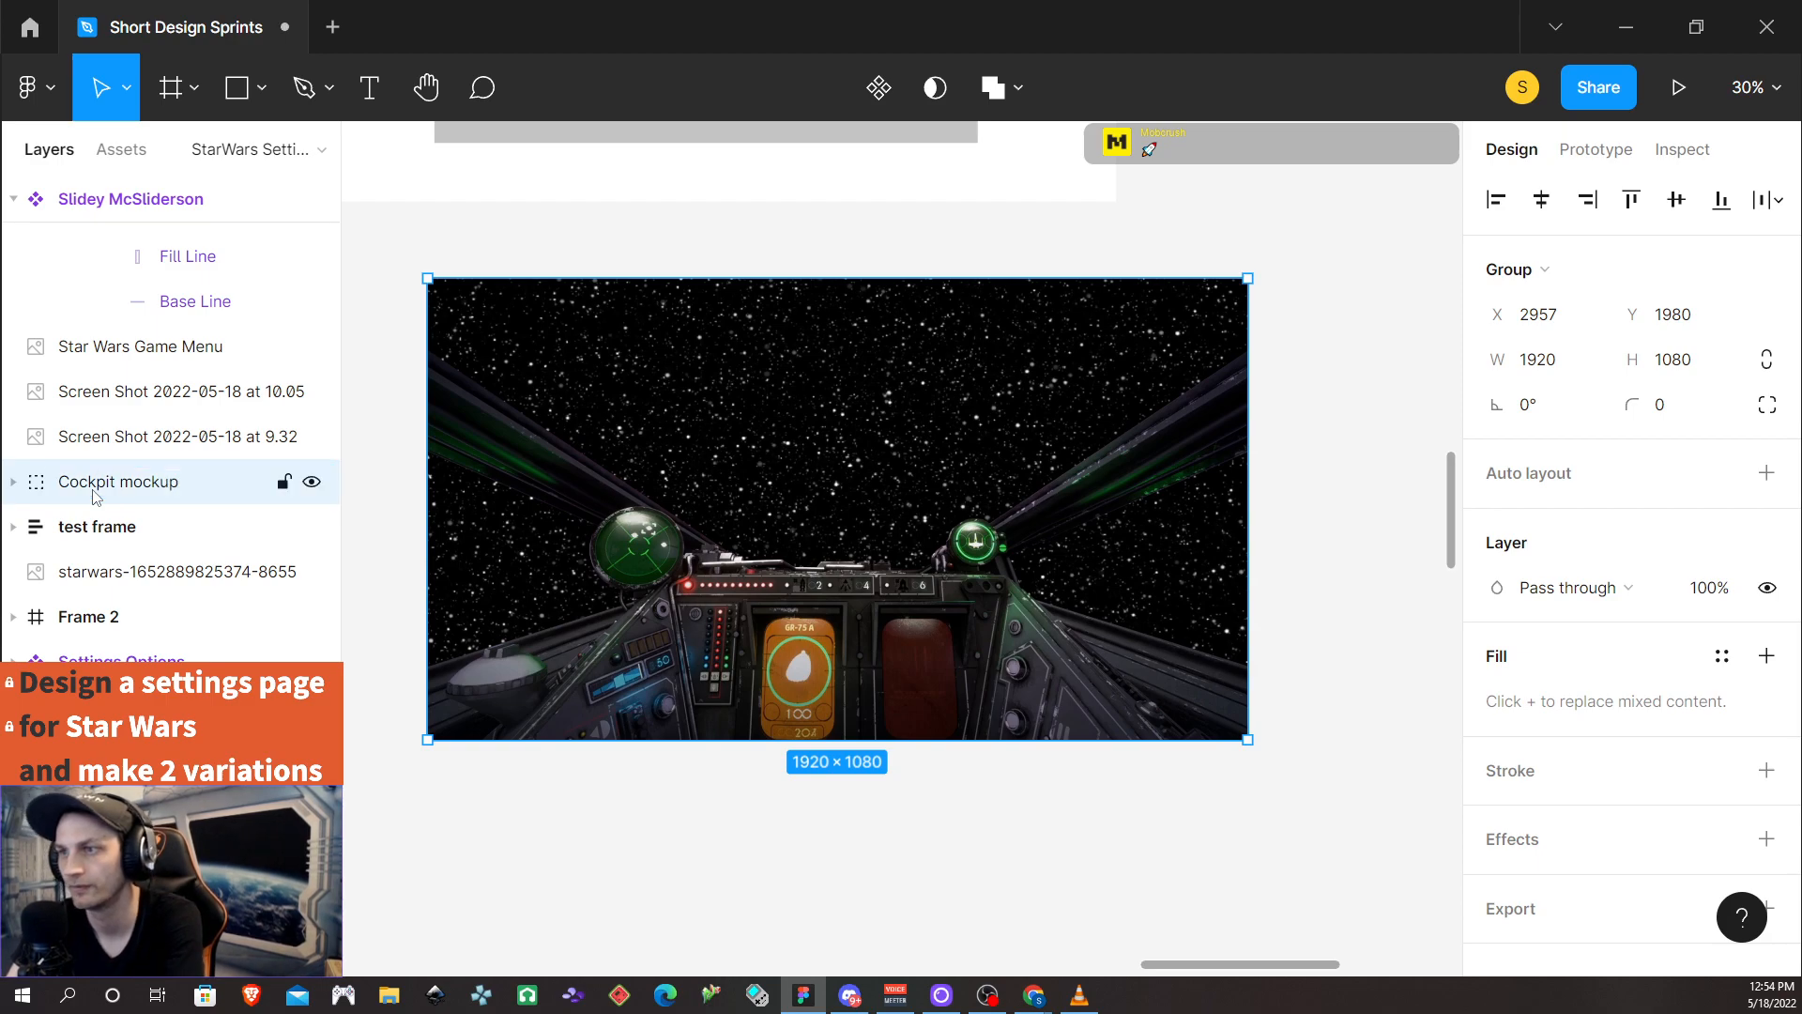
Add a second fill of FFFFFF at 25% opacity over the star wars stars image inside the Stars group
{"action": "left_click", "coordinate": [15, 483]}
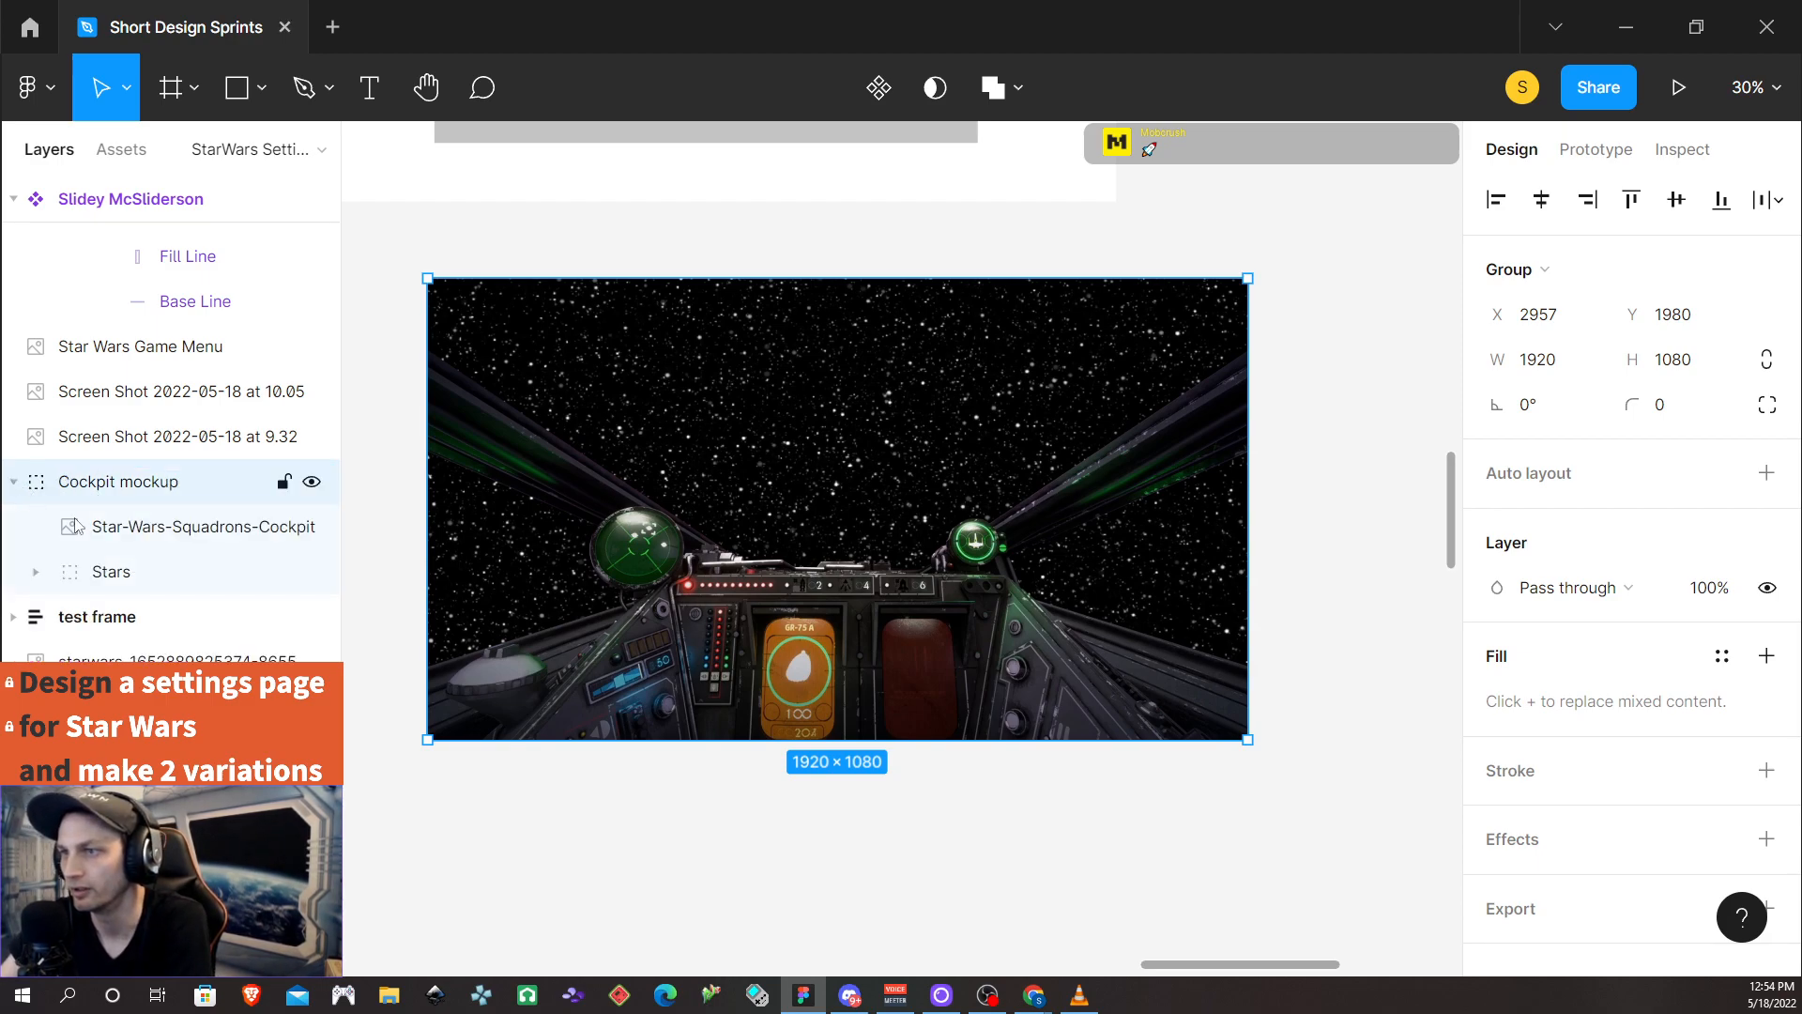
{"action": "left_click", "coordinate": [163, 571]}
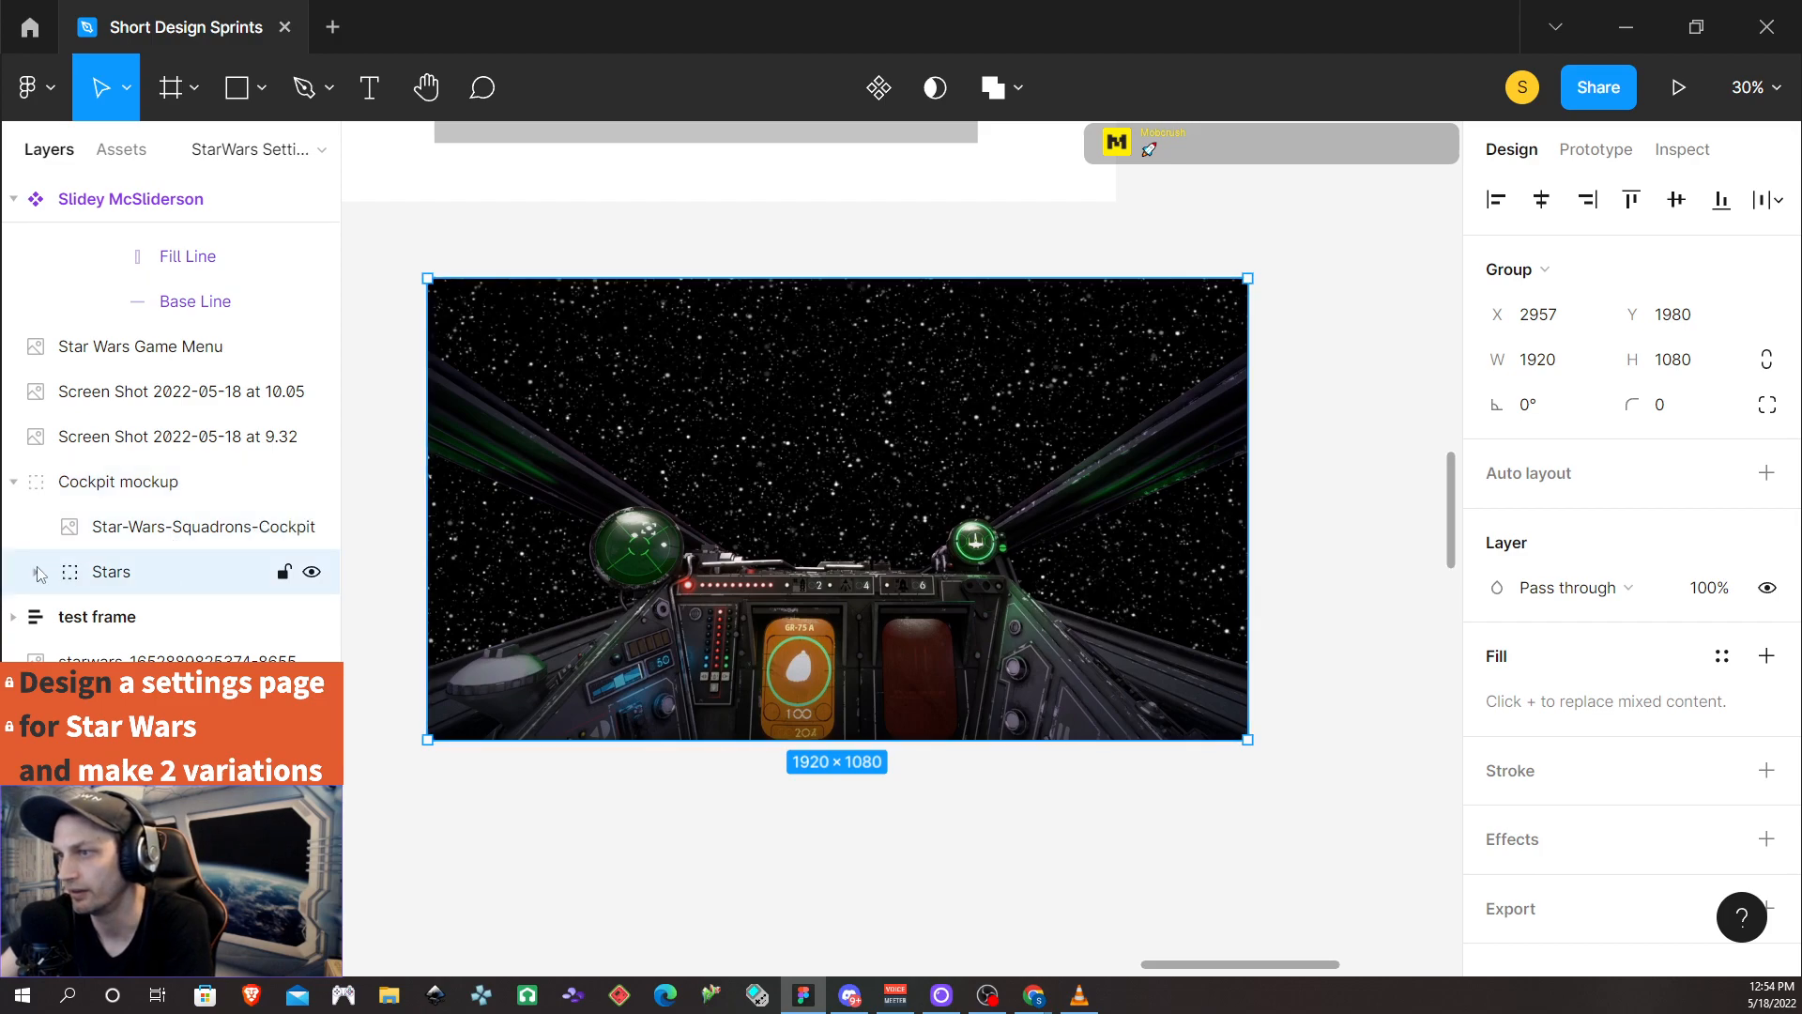
{"action": "left_click", "coordinate": [35, 572]}
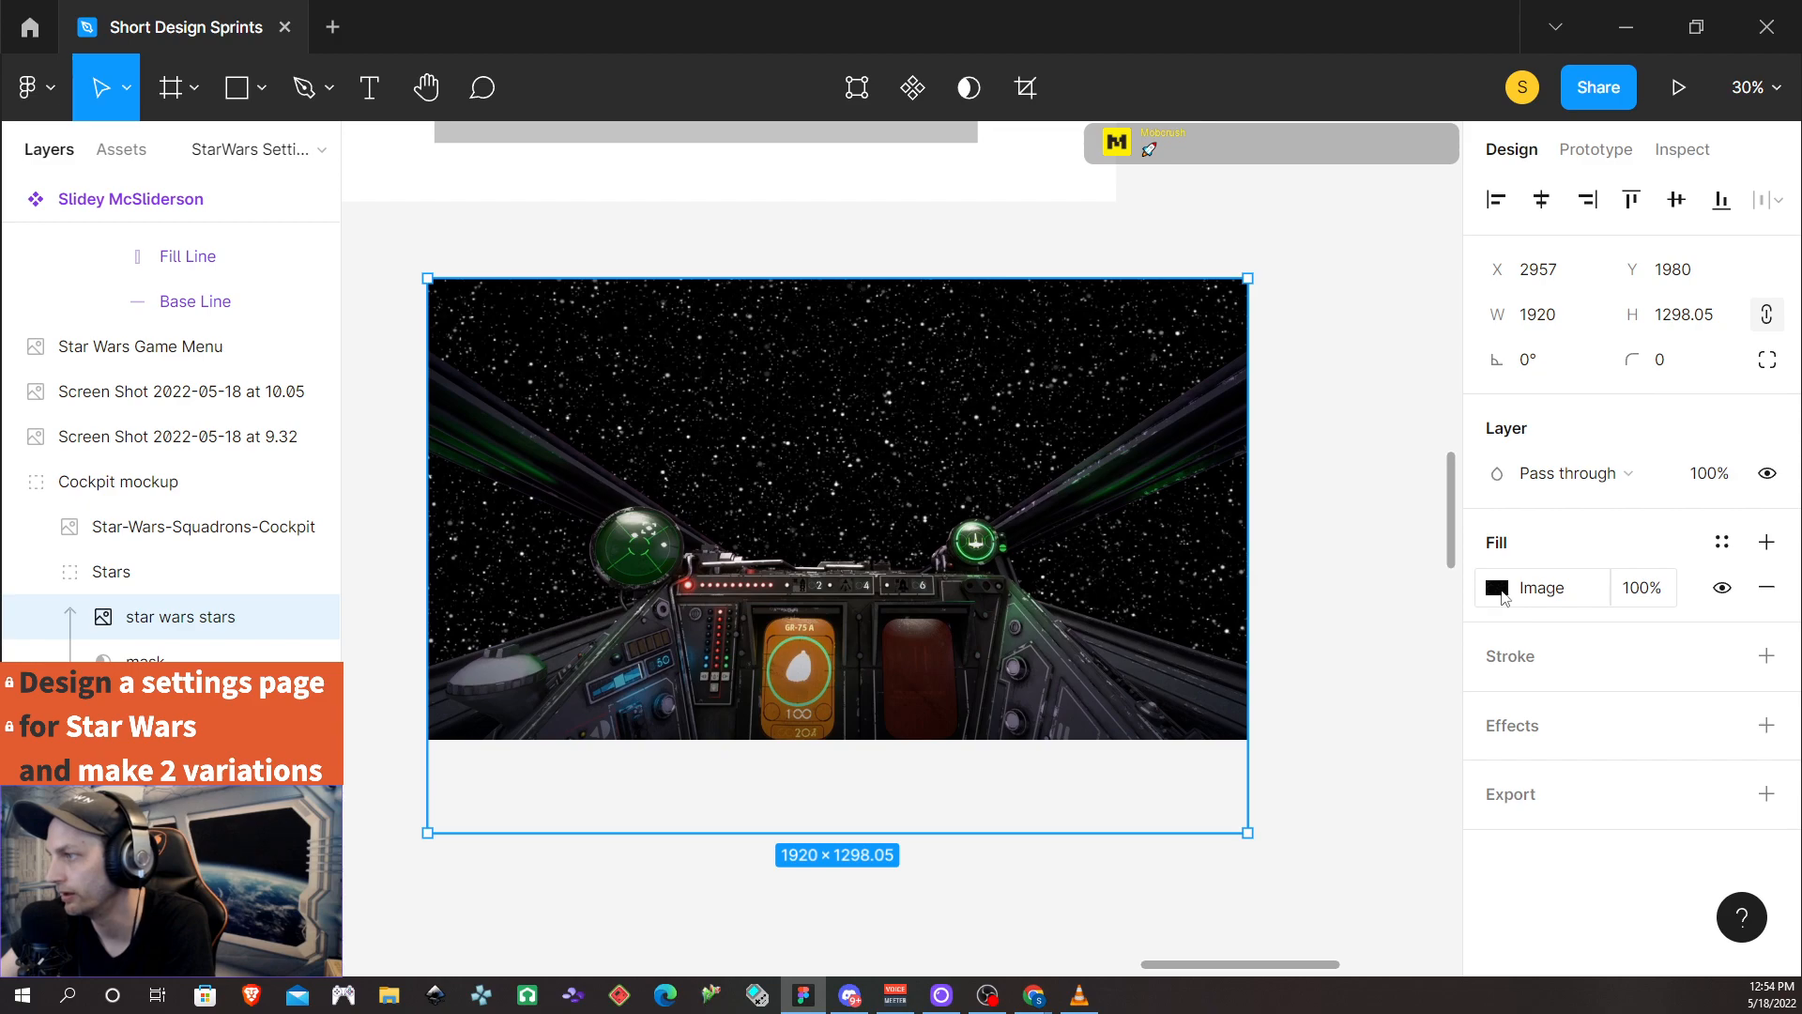
{"action": "left_click", "coordinate": [1766, 541]}
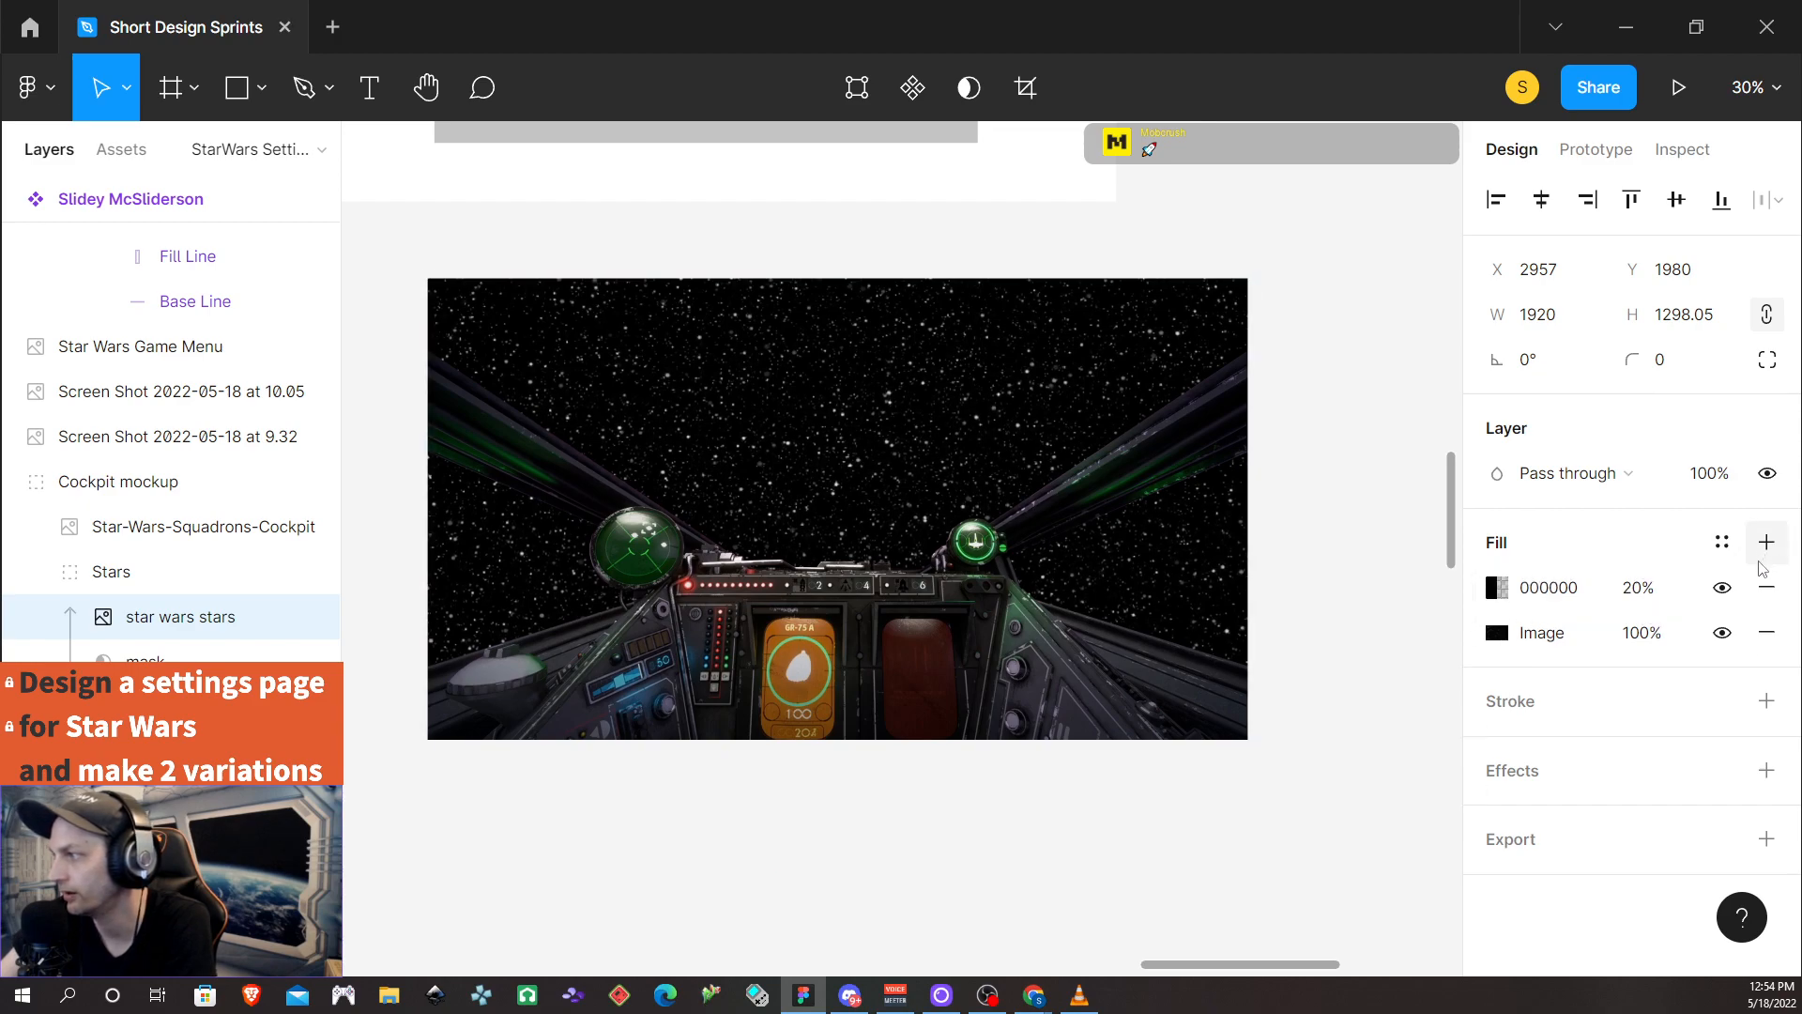
{"action": "left_click", "coordinate": [1495, 588]}
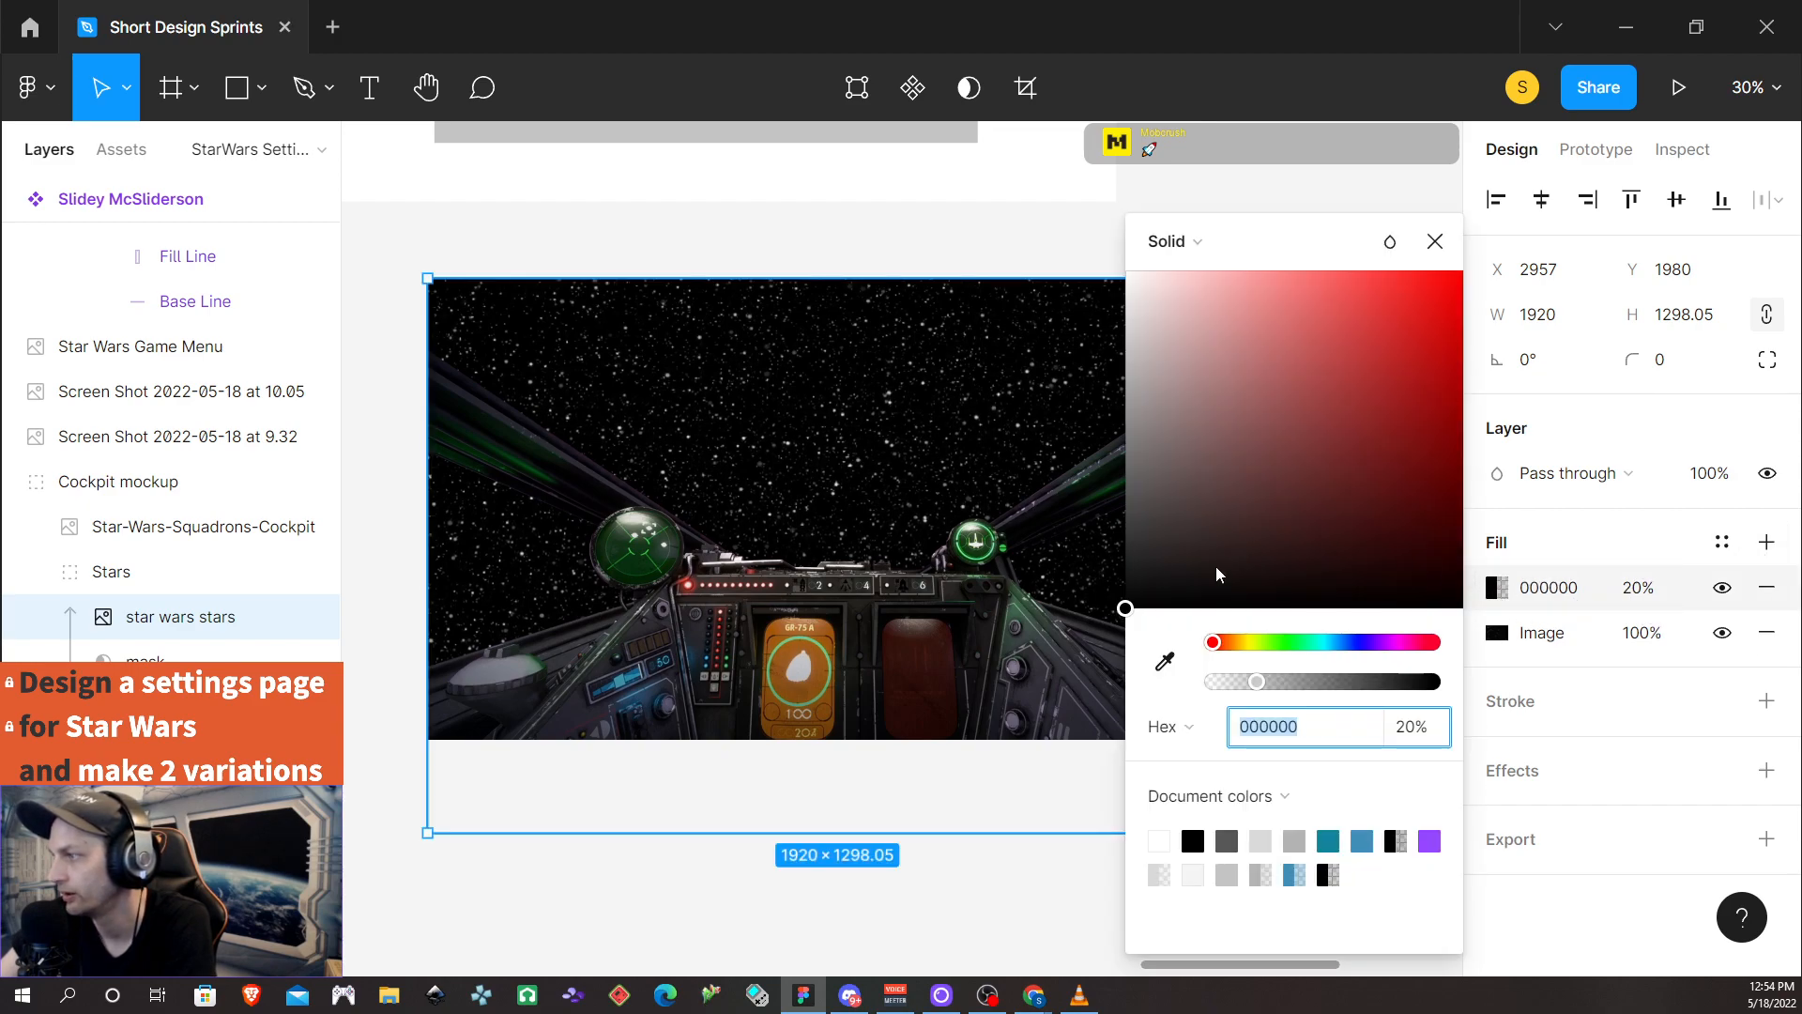
{"action": "left_click_drag", "start_coordinate": [1179, 374], "coordinate": [1049, 237]}
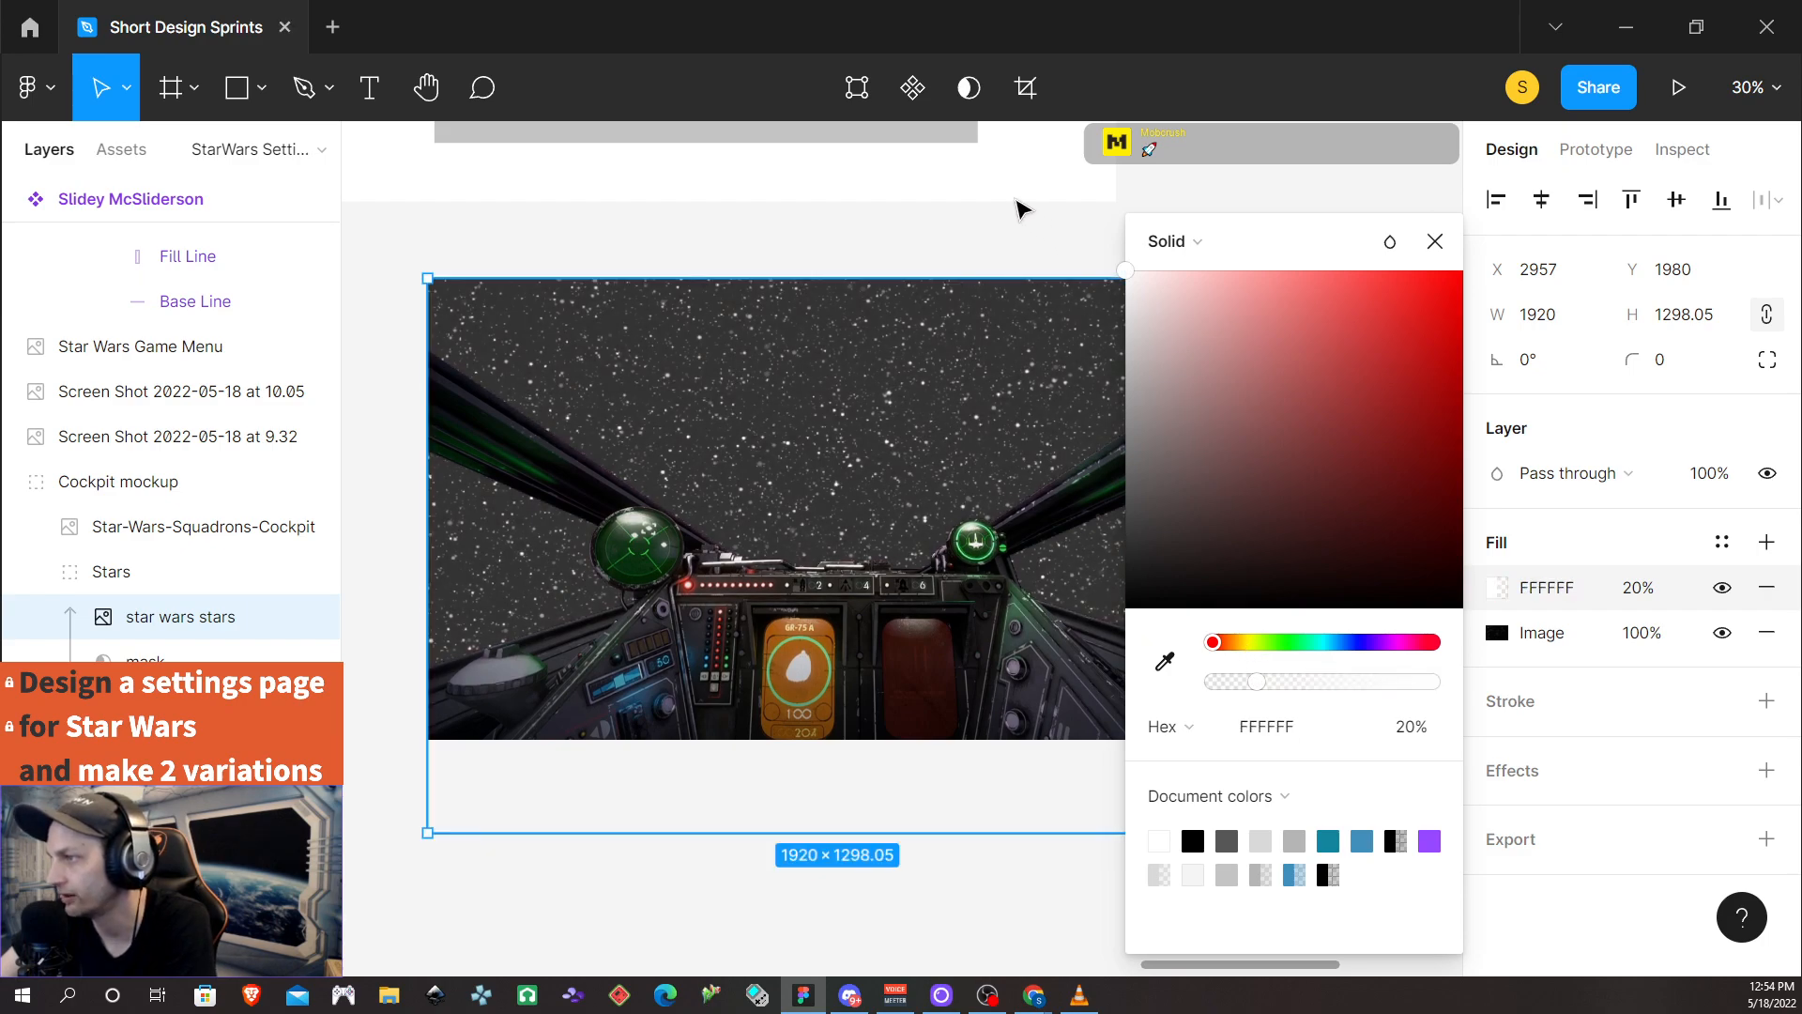
{"action": "mouse_move", "coordinate": [1261, 690]}
{"action": "left_mouse_down"}
{"action": "mouse_move", "coordinate": [1237, 684]}
{"action": "mouse_move", "coordinate": [1367, 684]}
{"action": "mouse_move", "coordinate": [1270, 673]}
{"action": "left_mouse_up"}
{"action": "left_click", "coordinate": [1435, 241]}
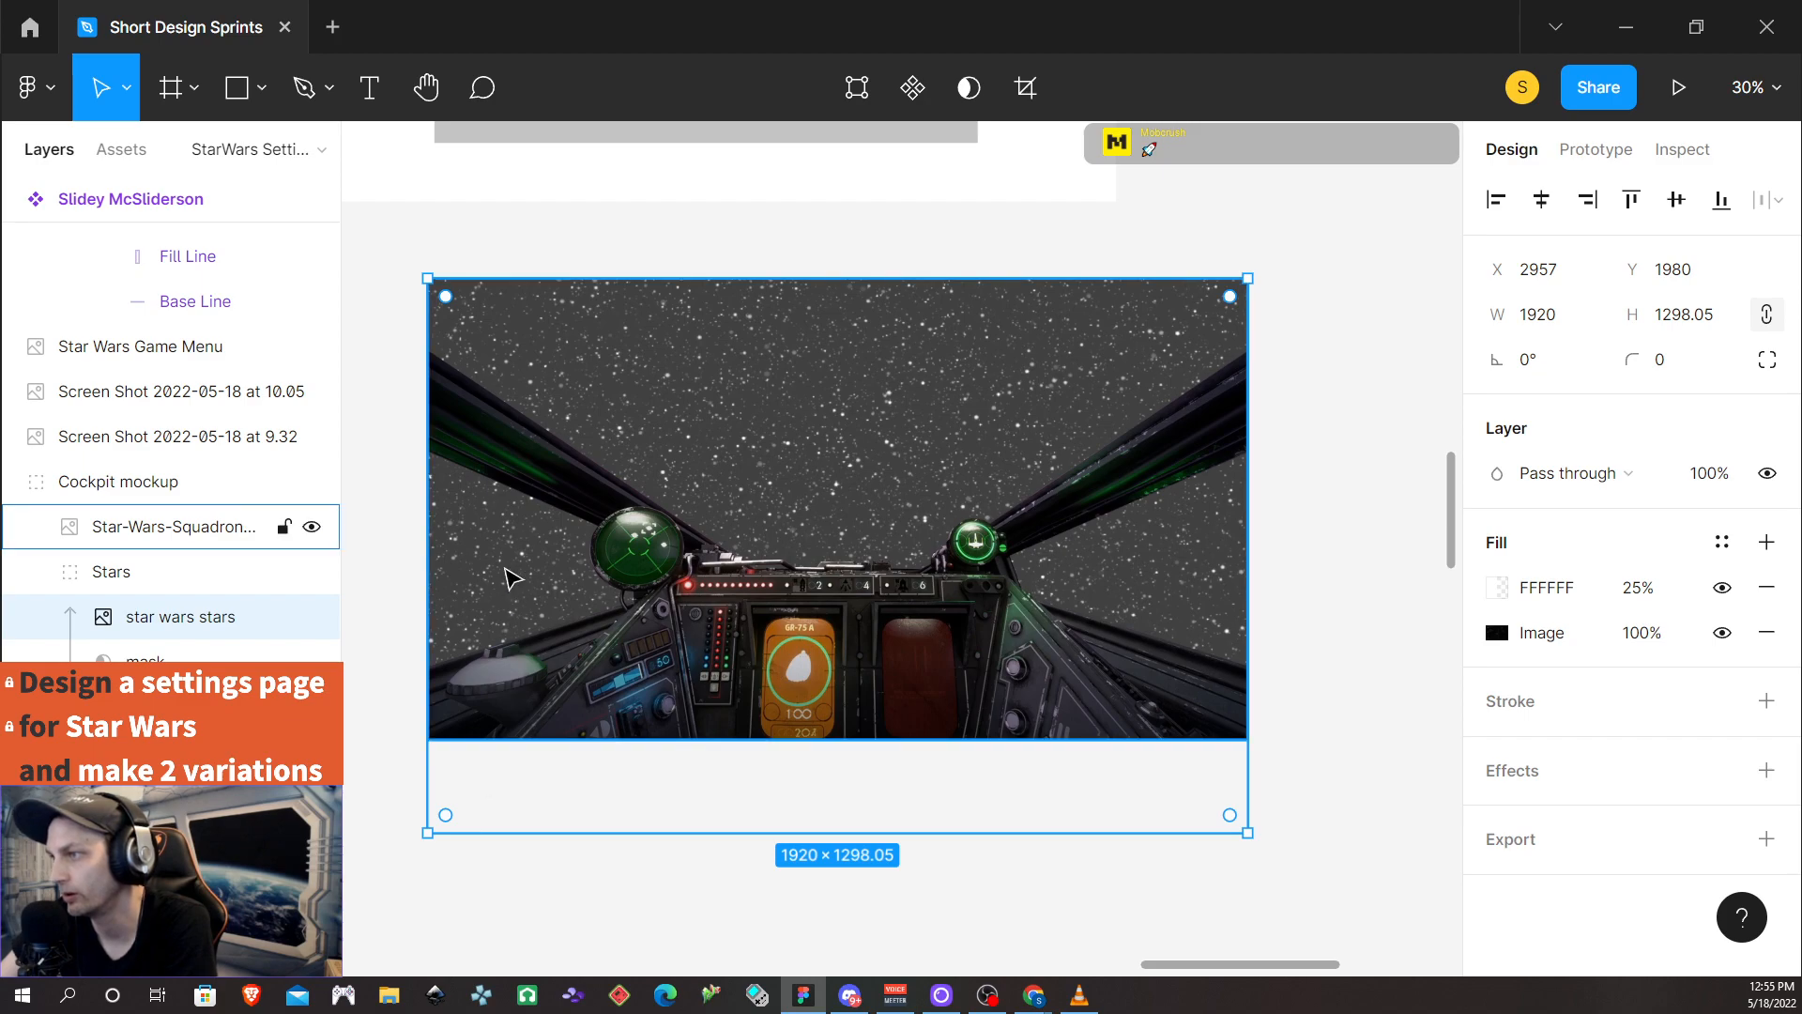
Duplicate the Settings Options list from Frame 2 onto the cockpit mockup's area, at X 3736, Y 1982
{"action": "left_click", "coordinate": [695, 444]}
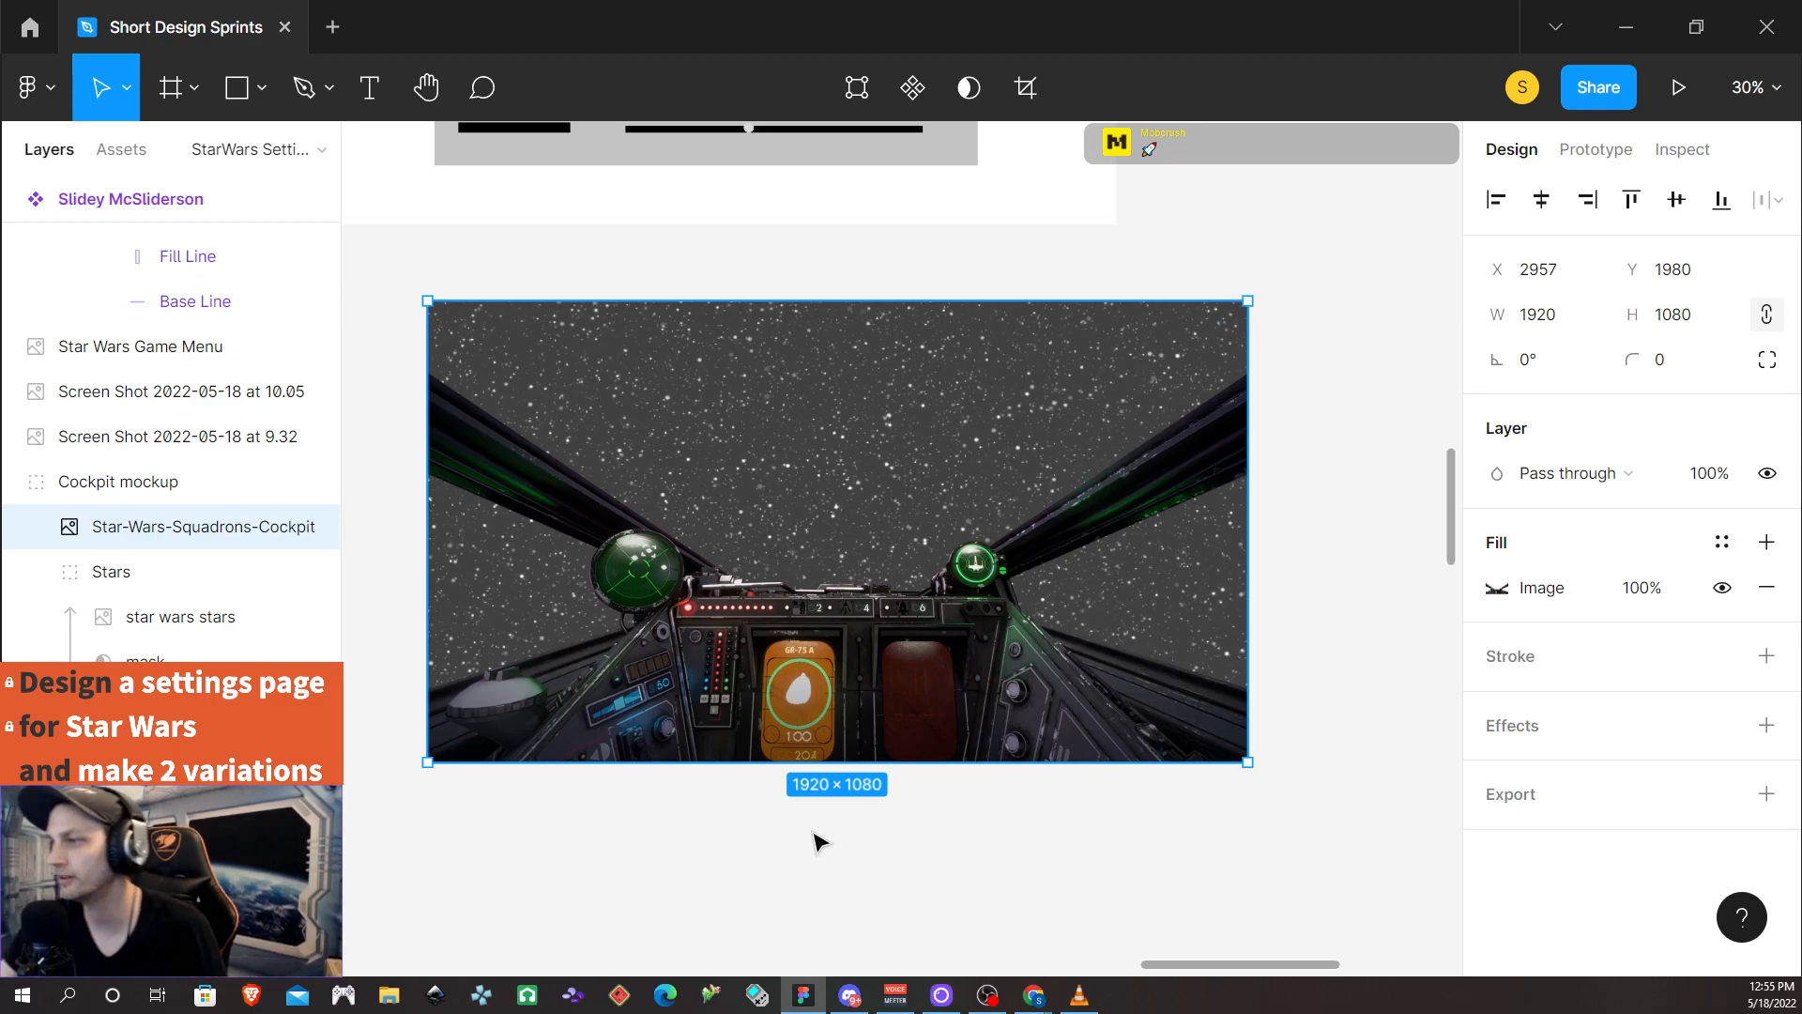
{"action": "scroll", "coordinate": [807, 835], "scroll_direction": "down", "scroll_amount": 5}
{"action": "scroll", "coordinate": [720, 776], "scroll_direction": "up", "scroll_amount": 3}
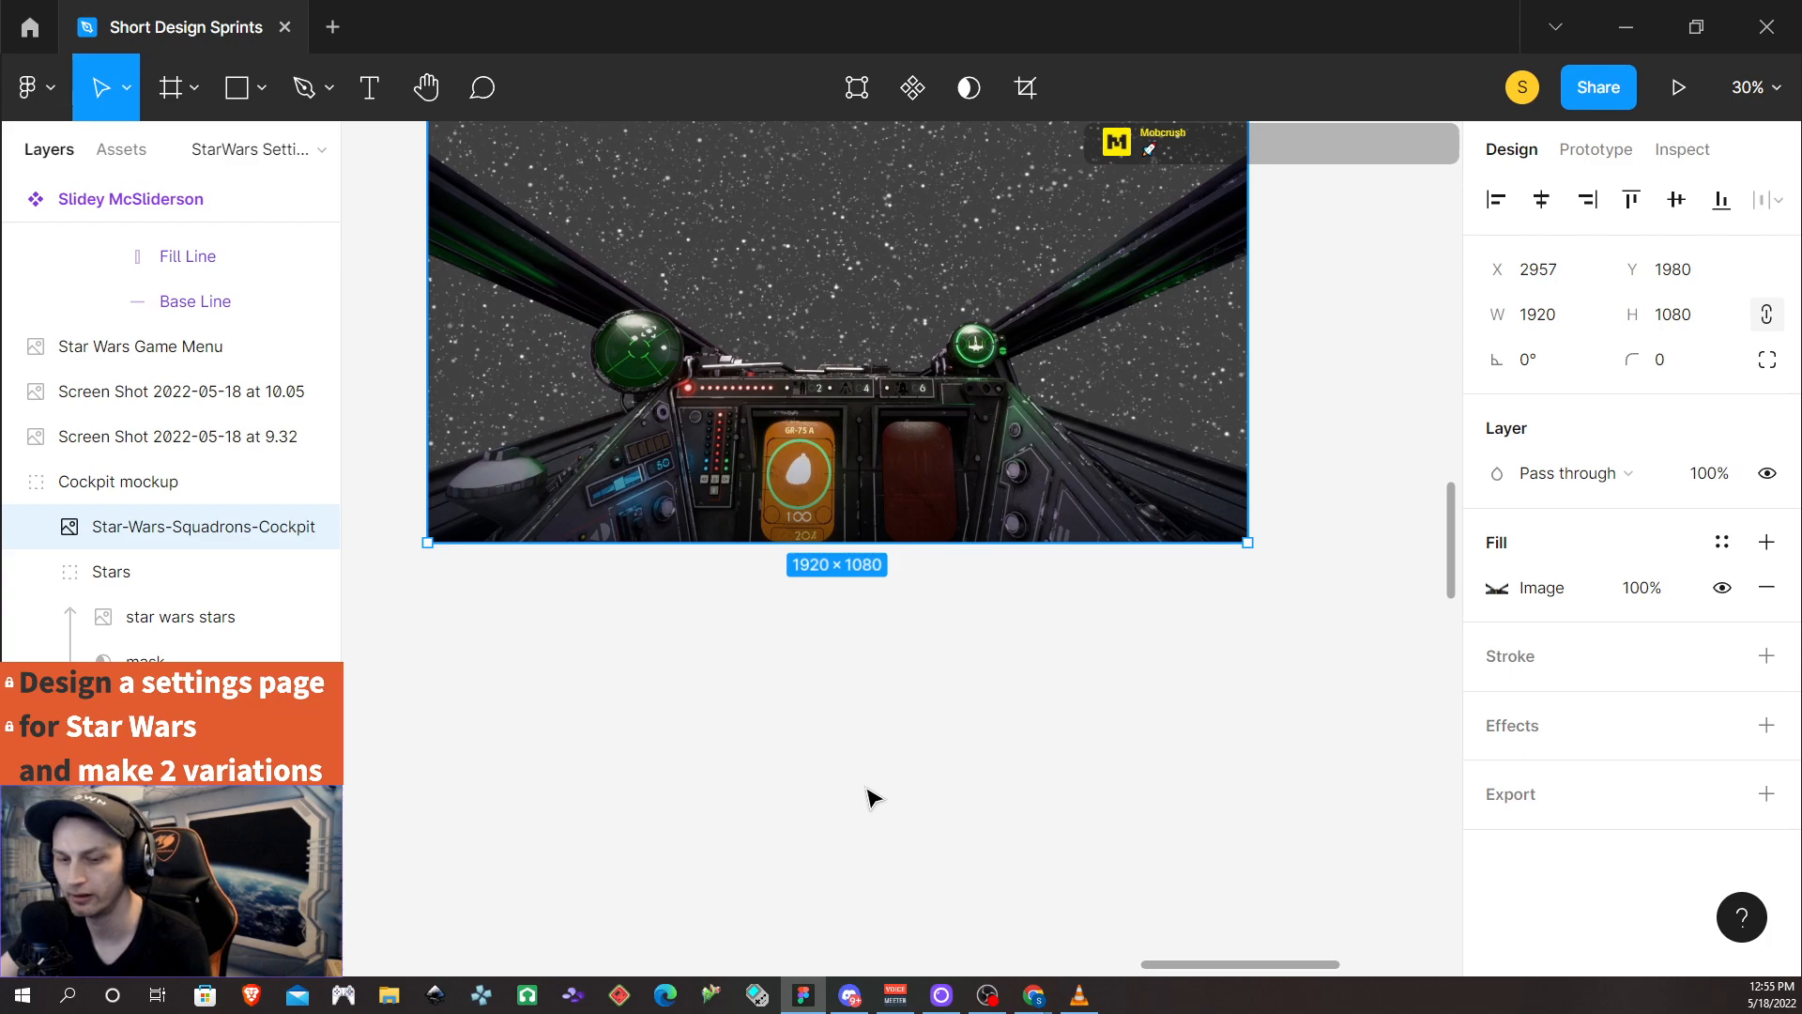
{"action": "scroll", "coordinate": [870, 792], "scroll_direction": "down", "scroll_amount": 3}
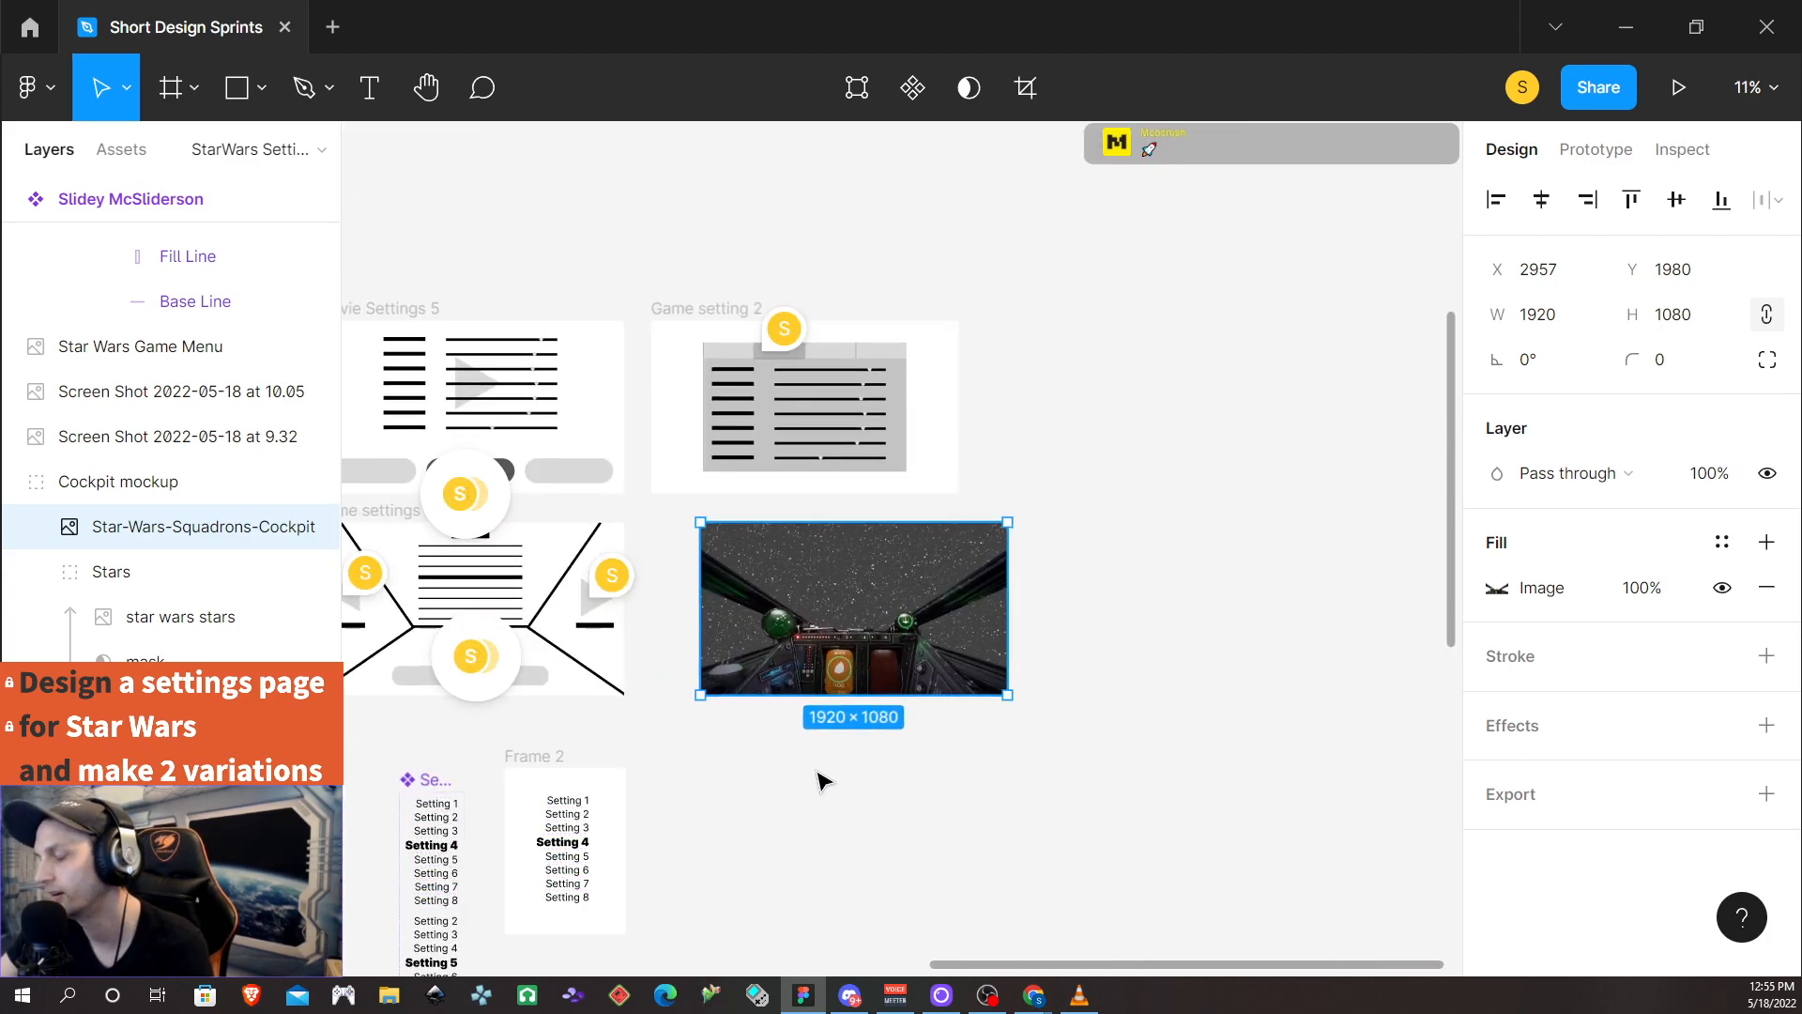
{"action": "scroll", "coordinate": [845, 760], "scroll_direction": "up", "scroll_amount": 1}
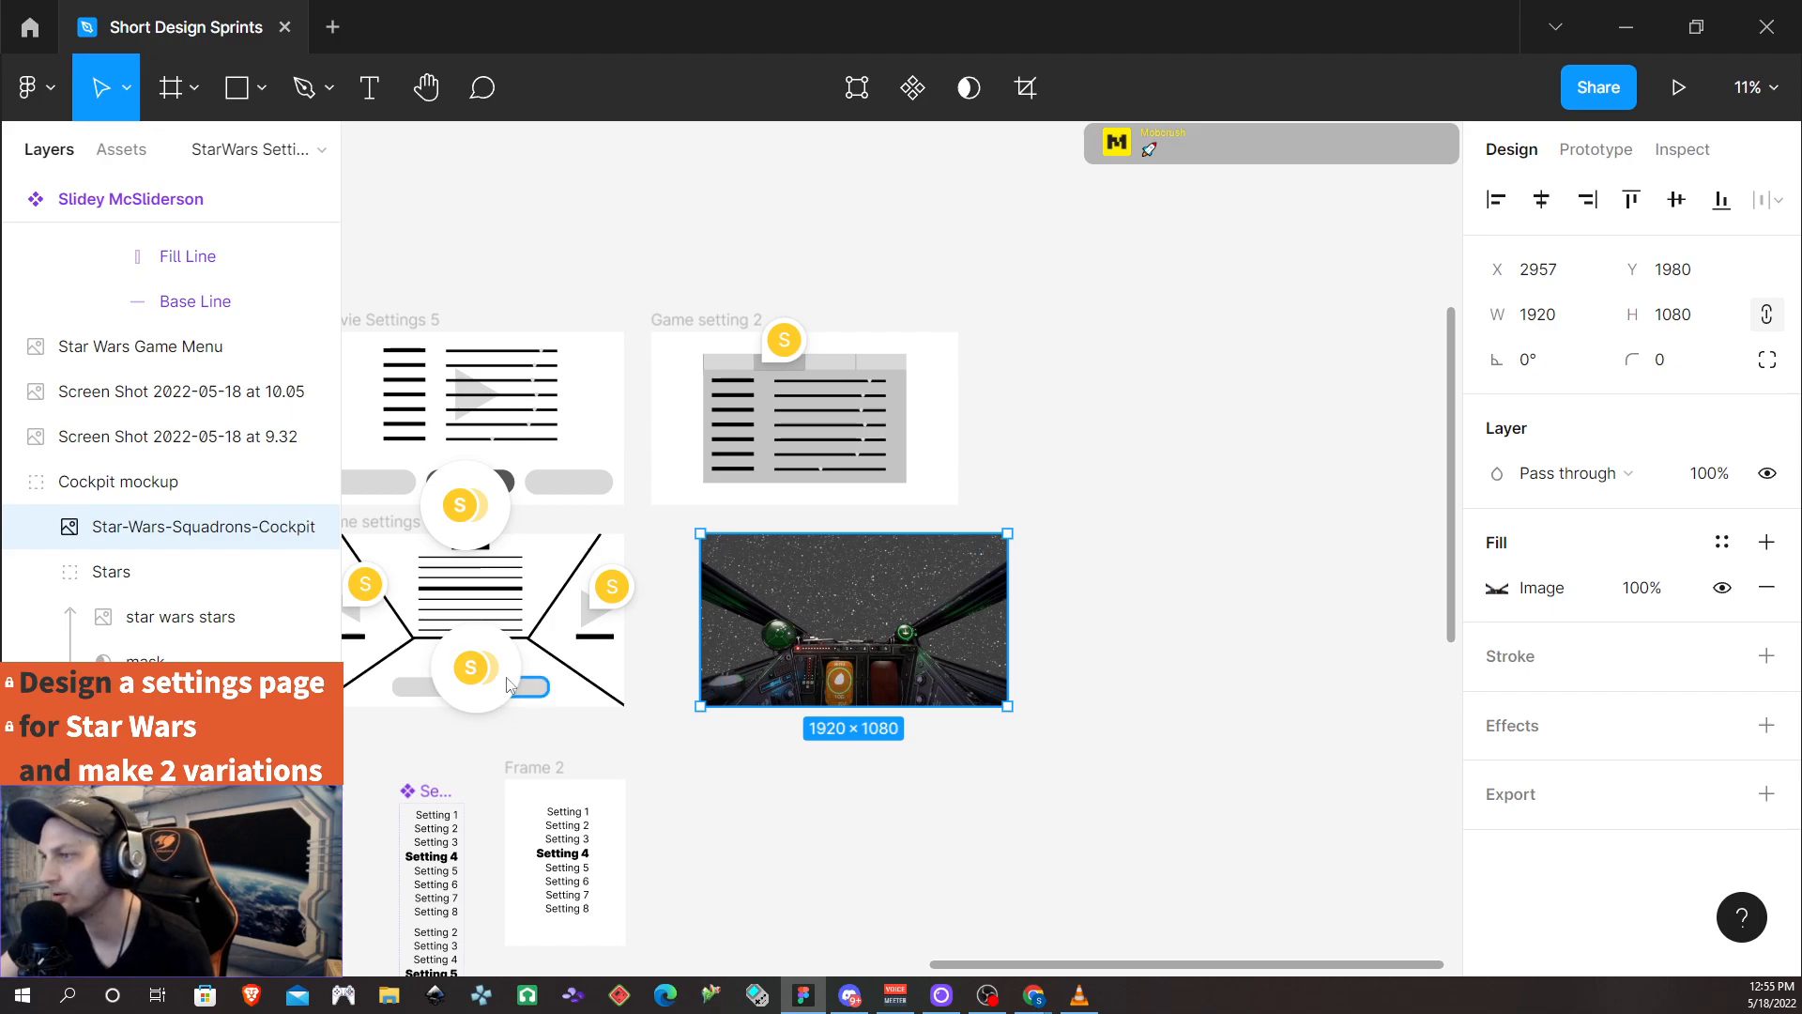
{"action": "scroll", "coordinate": [838, 616], "scroll_direction": "up", "scroll_amount": 5}
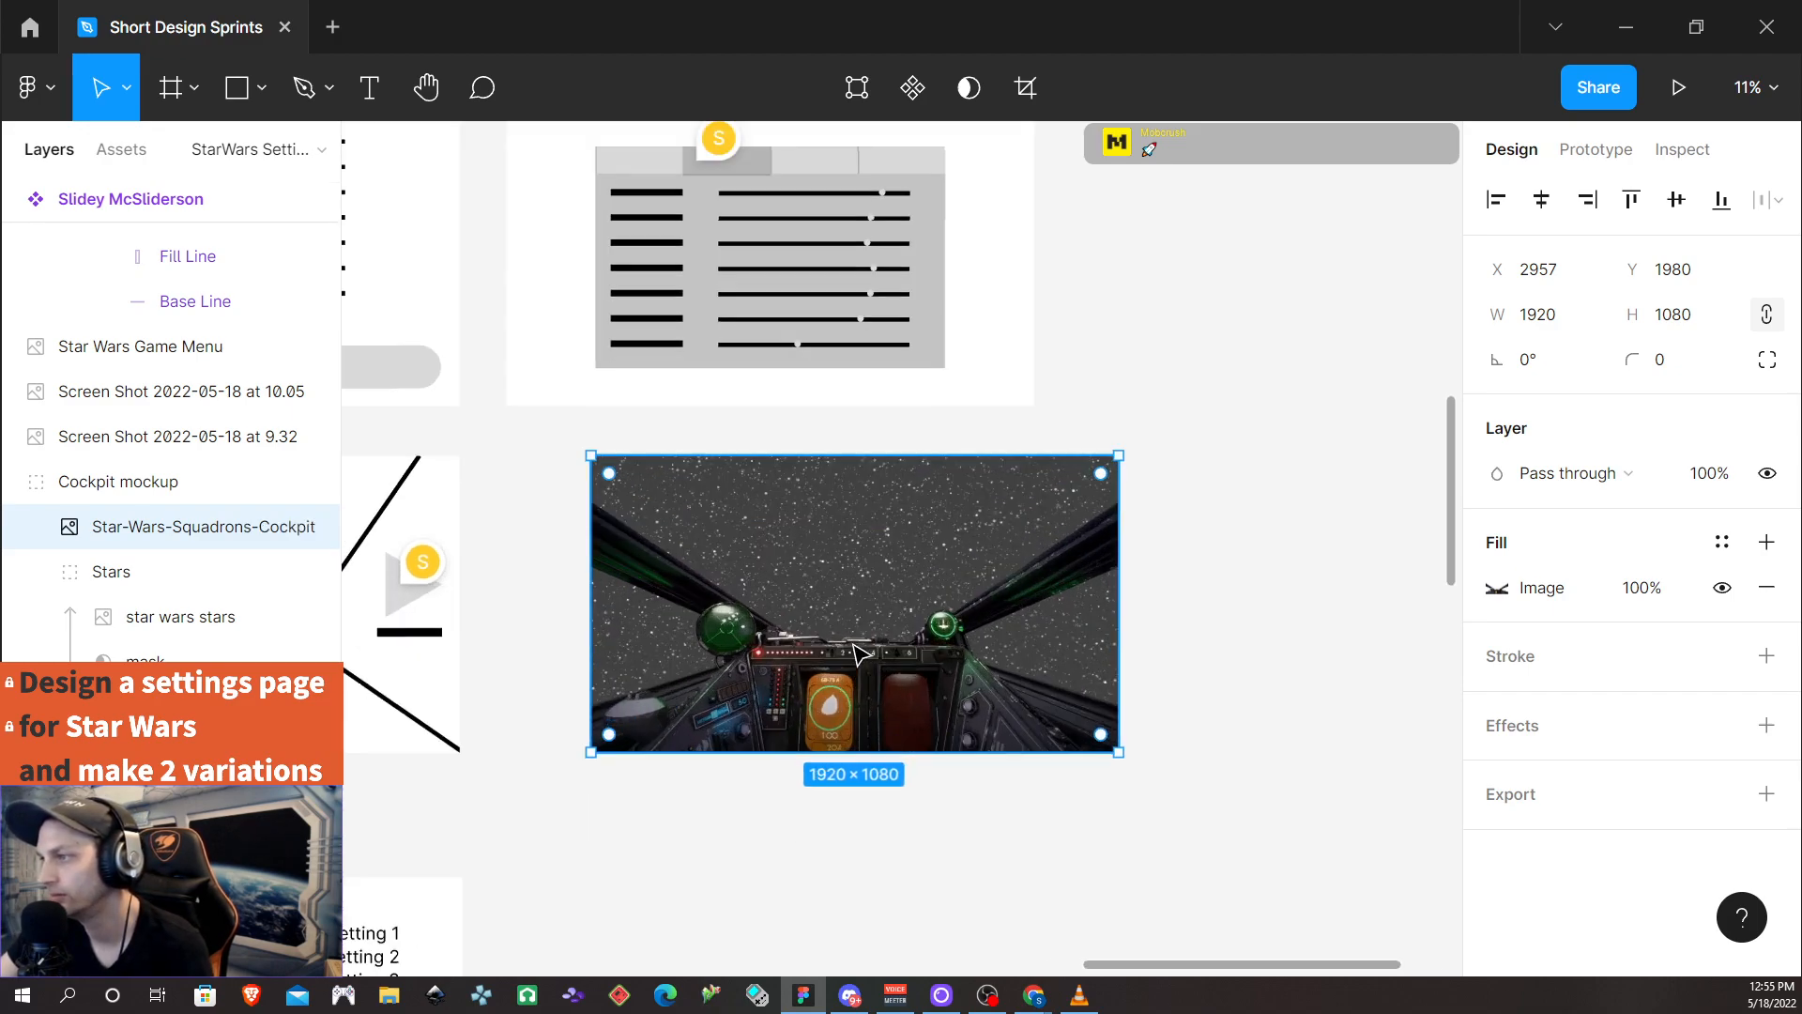
{"action": "scroll", "coordinate": [808, 751], "scroll_direction": "down", "scroll_amount": 1}
{"action": "scroll", "coordinate": [778, 842], "scroll_direction": "down", "scroll_amount": 2}
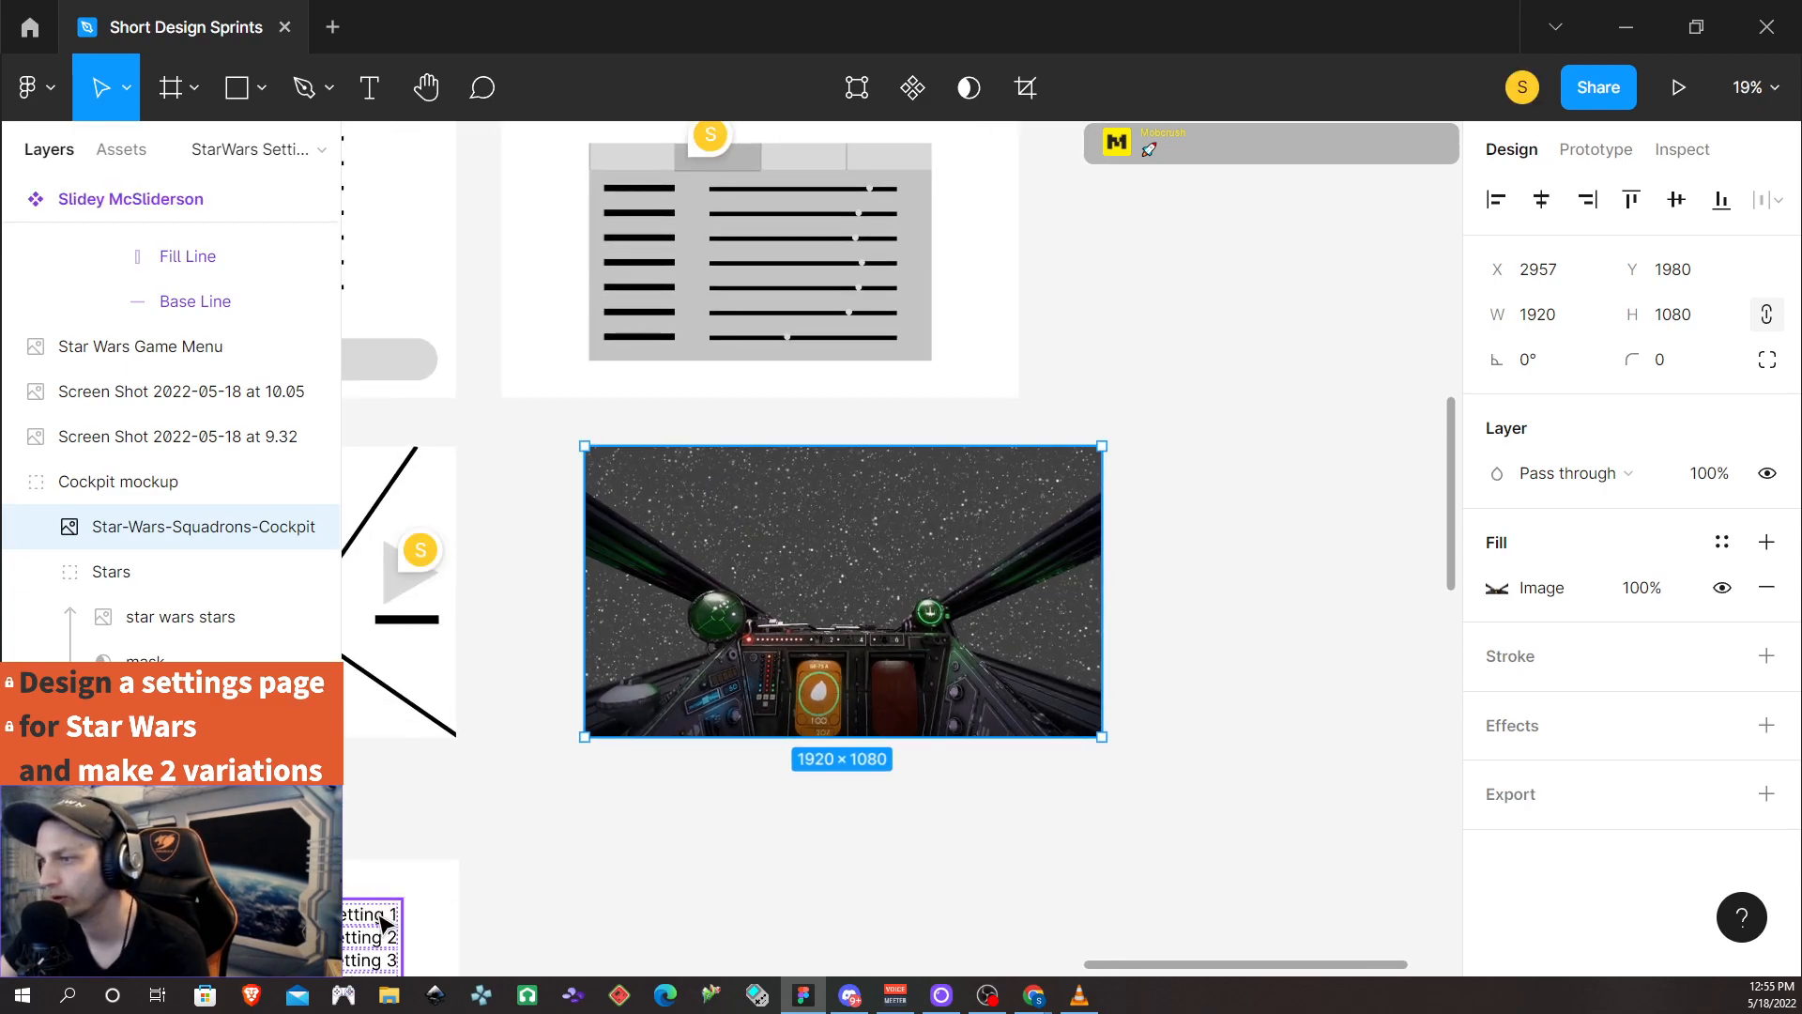
{"action": "left_click", "coordinate": [384, 924]}
{"action": "left_click_drag", "start_coordinate": [380, 937], "coordinate": [869, 495]}
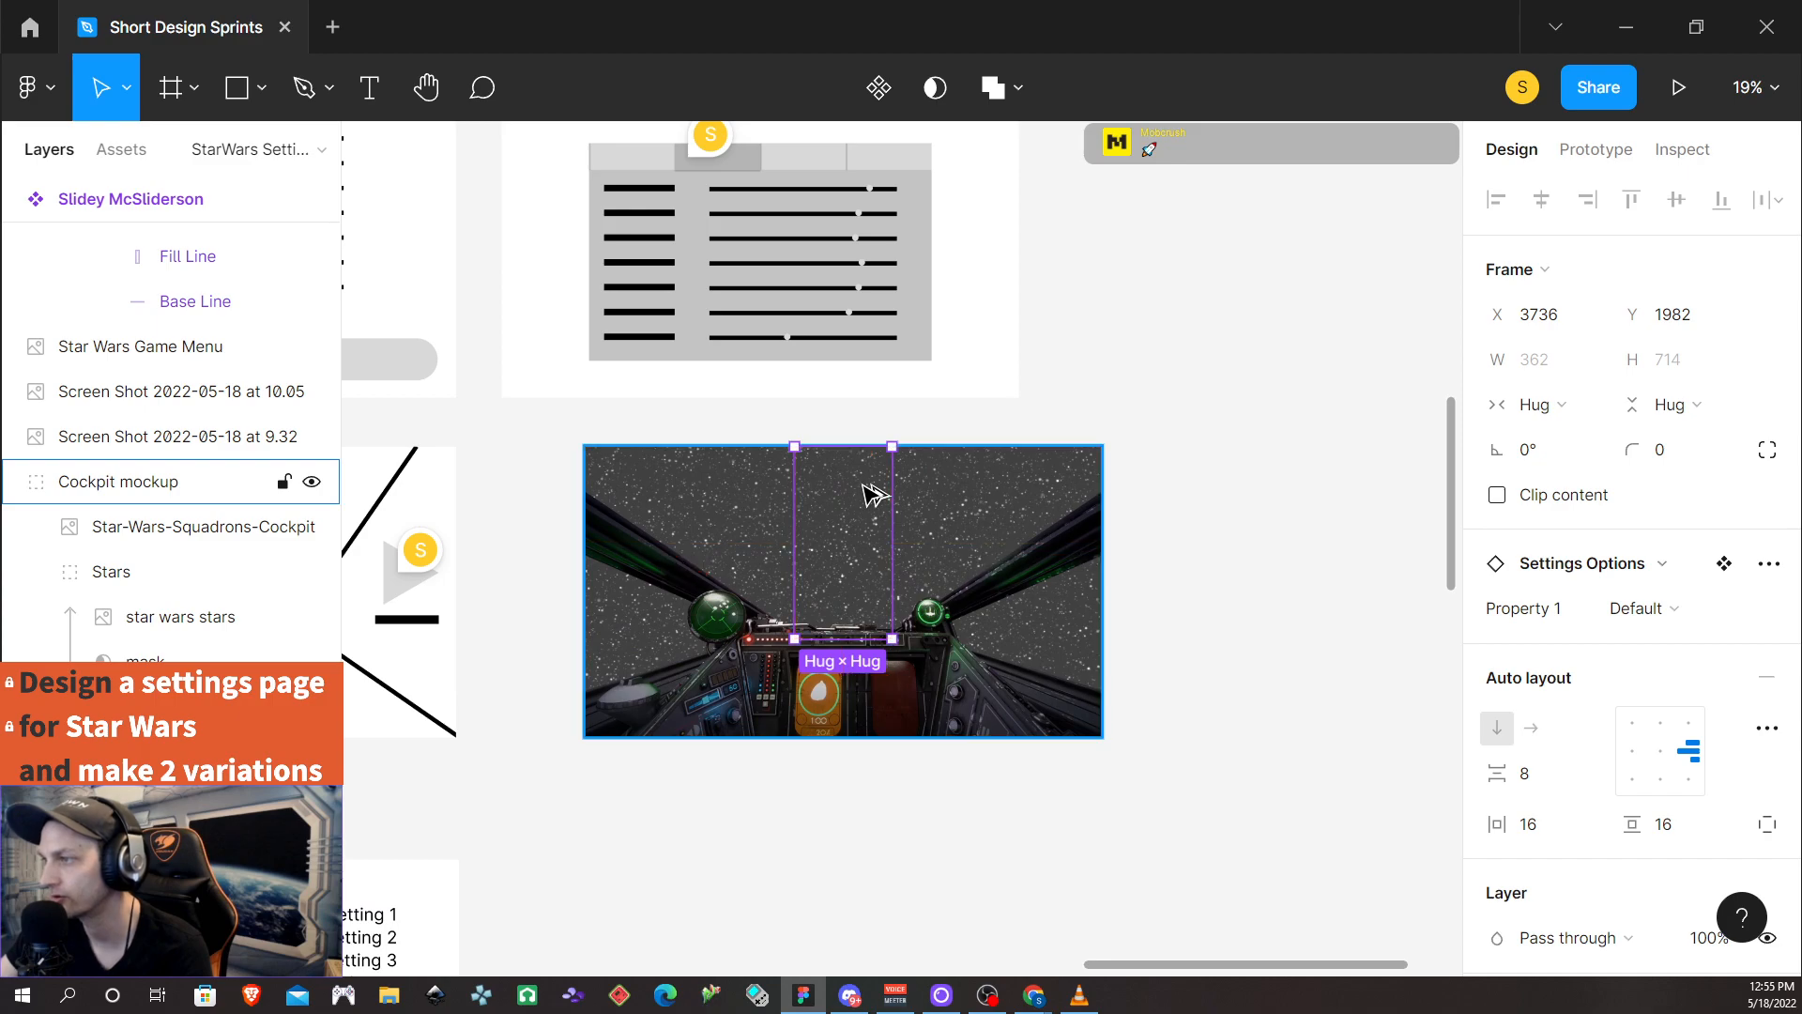
Move the Cockpit mockup group down to Y 2522 and put the copied Settings Options list inside it above Stars, at X 3694, Y 2522
{"action": "left_click", "coordinate": [843, 535]}
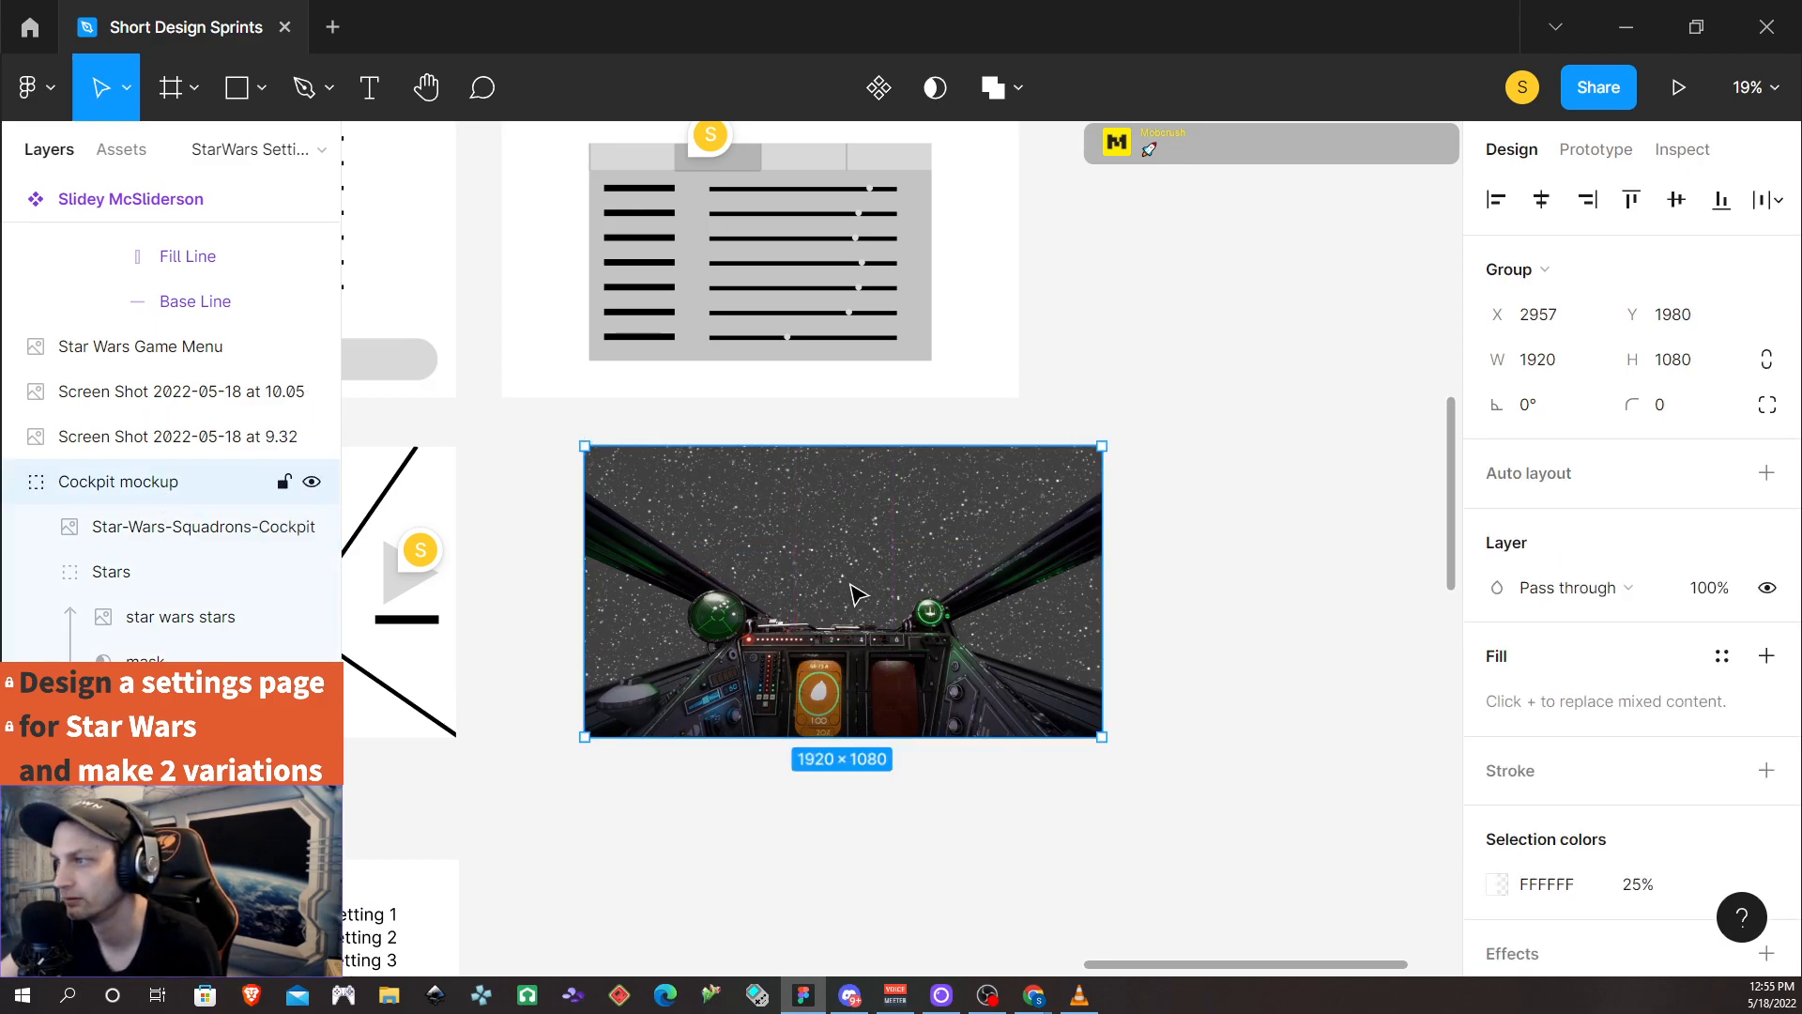
{"action": "left_click_drag", "start_coordinate": [889, 526], "coordinate": [887, 673]}
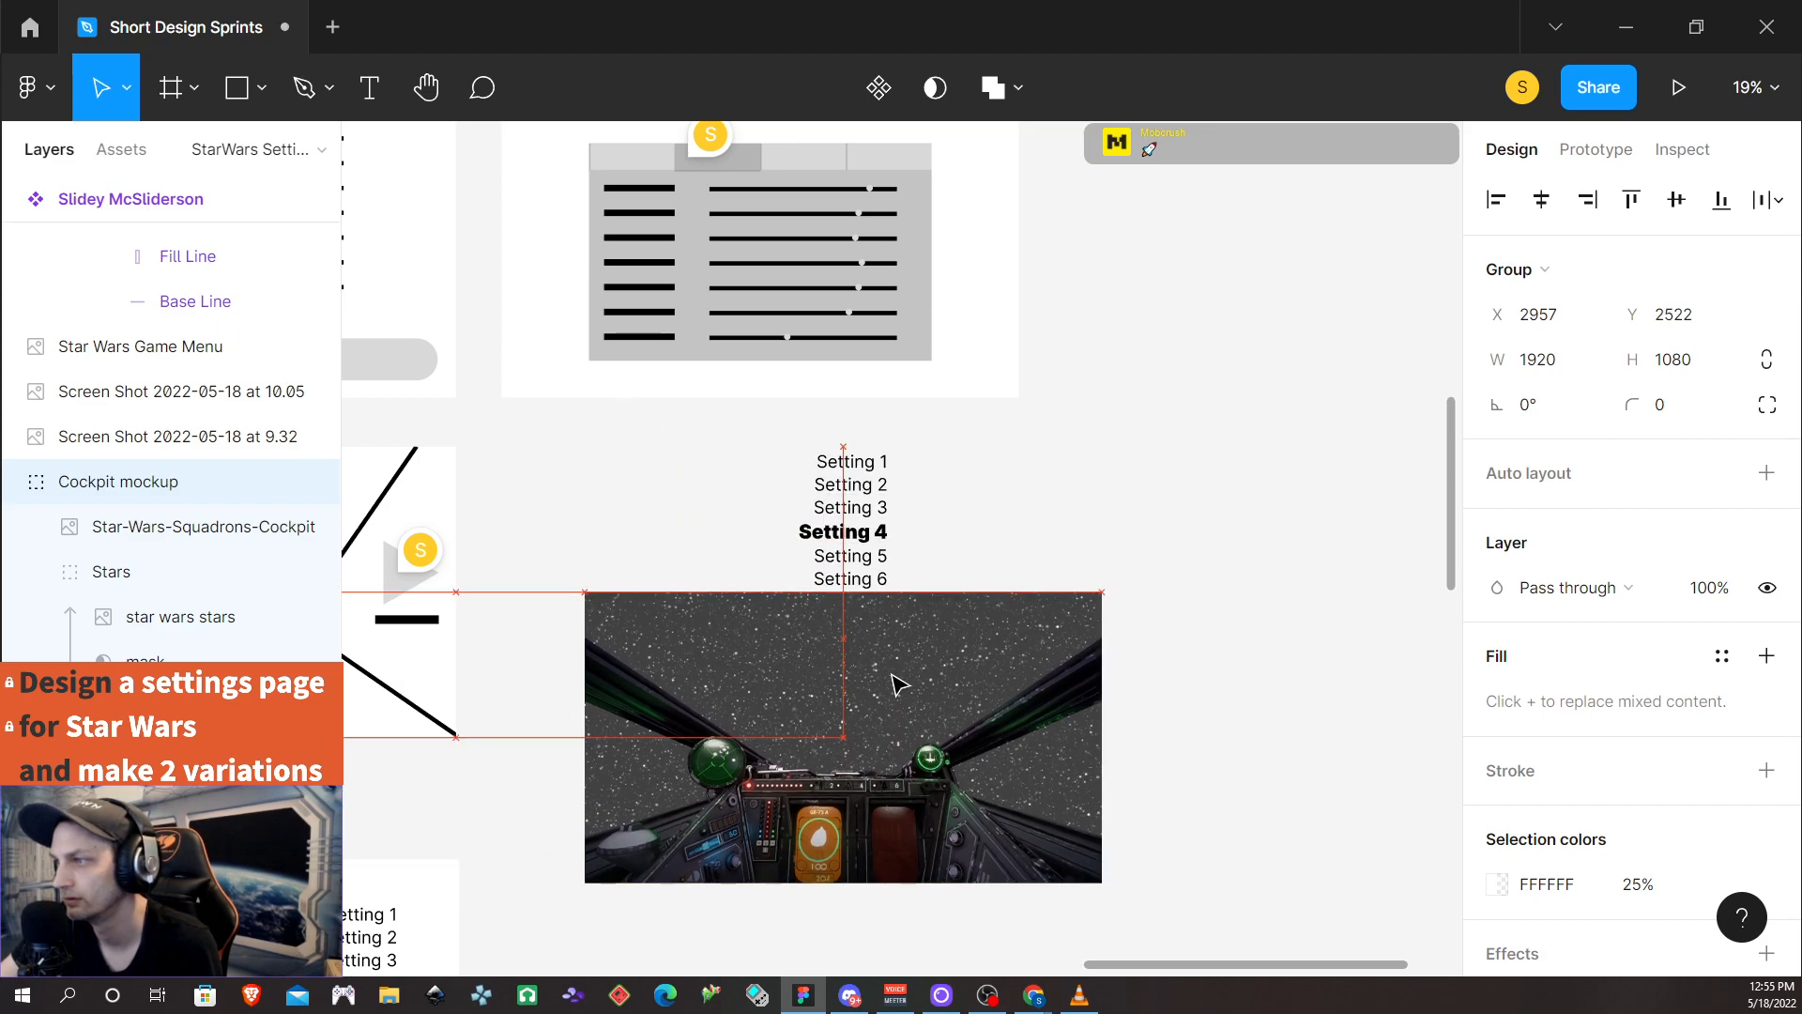
{"action": "left_click", "coordinate": [876, 534]}
{"action": "left_click_drag", "start_coordinate": [160, 565], "coordinate": [158, 545]}
{"action": "left_click_drag", "start_coordinate": [842, 552], "coordinate": [824, 677]}
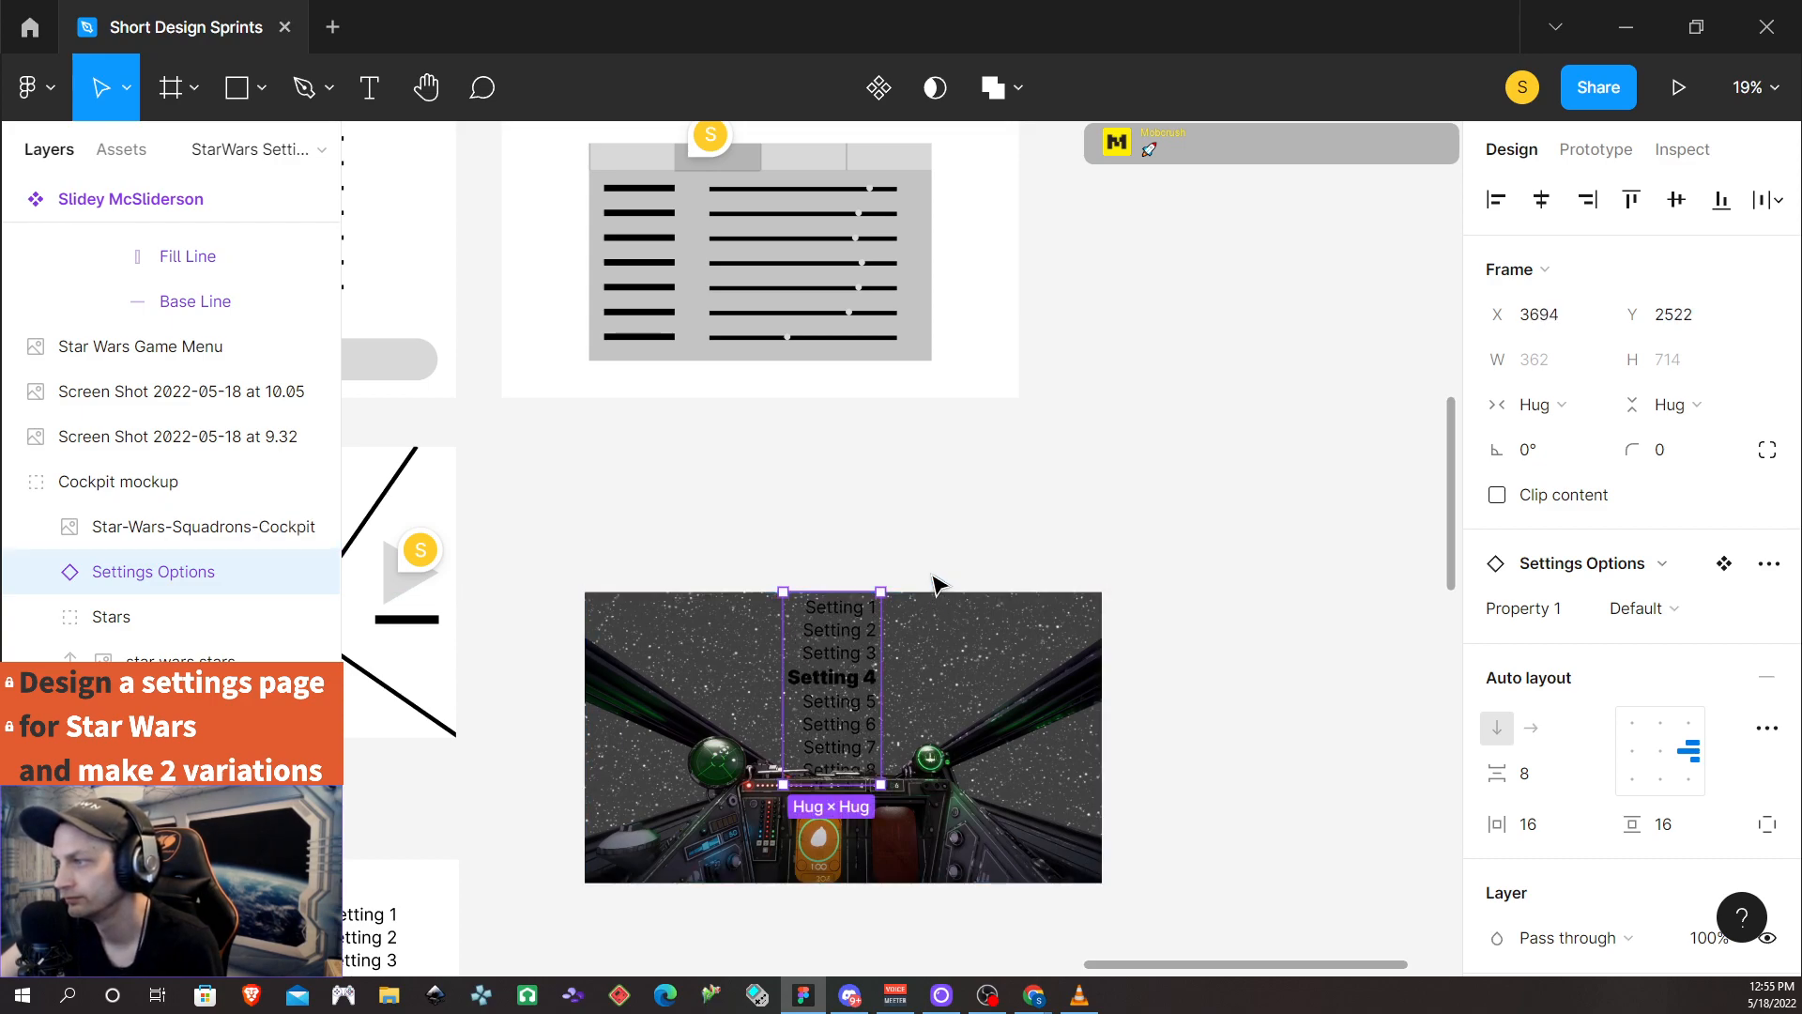
Move the Cockpit mockup group below the grey settings wireframe, to X 2649, Y 2078
{"action": "left_click", "coordinate": [603, 466]}
{"action": "left_click_drag", "start_coordinate": [664, 611], "coordinate": [591, 516]}
{"action": "double_click", "coordinate": [765, 593]}
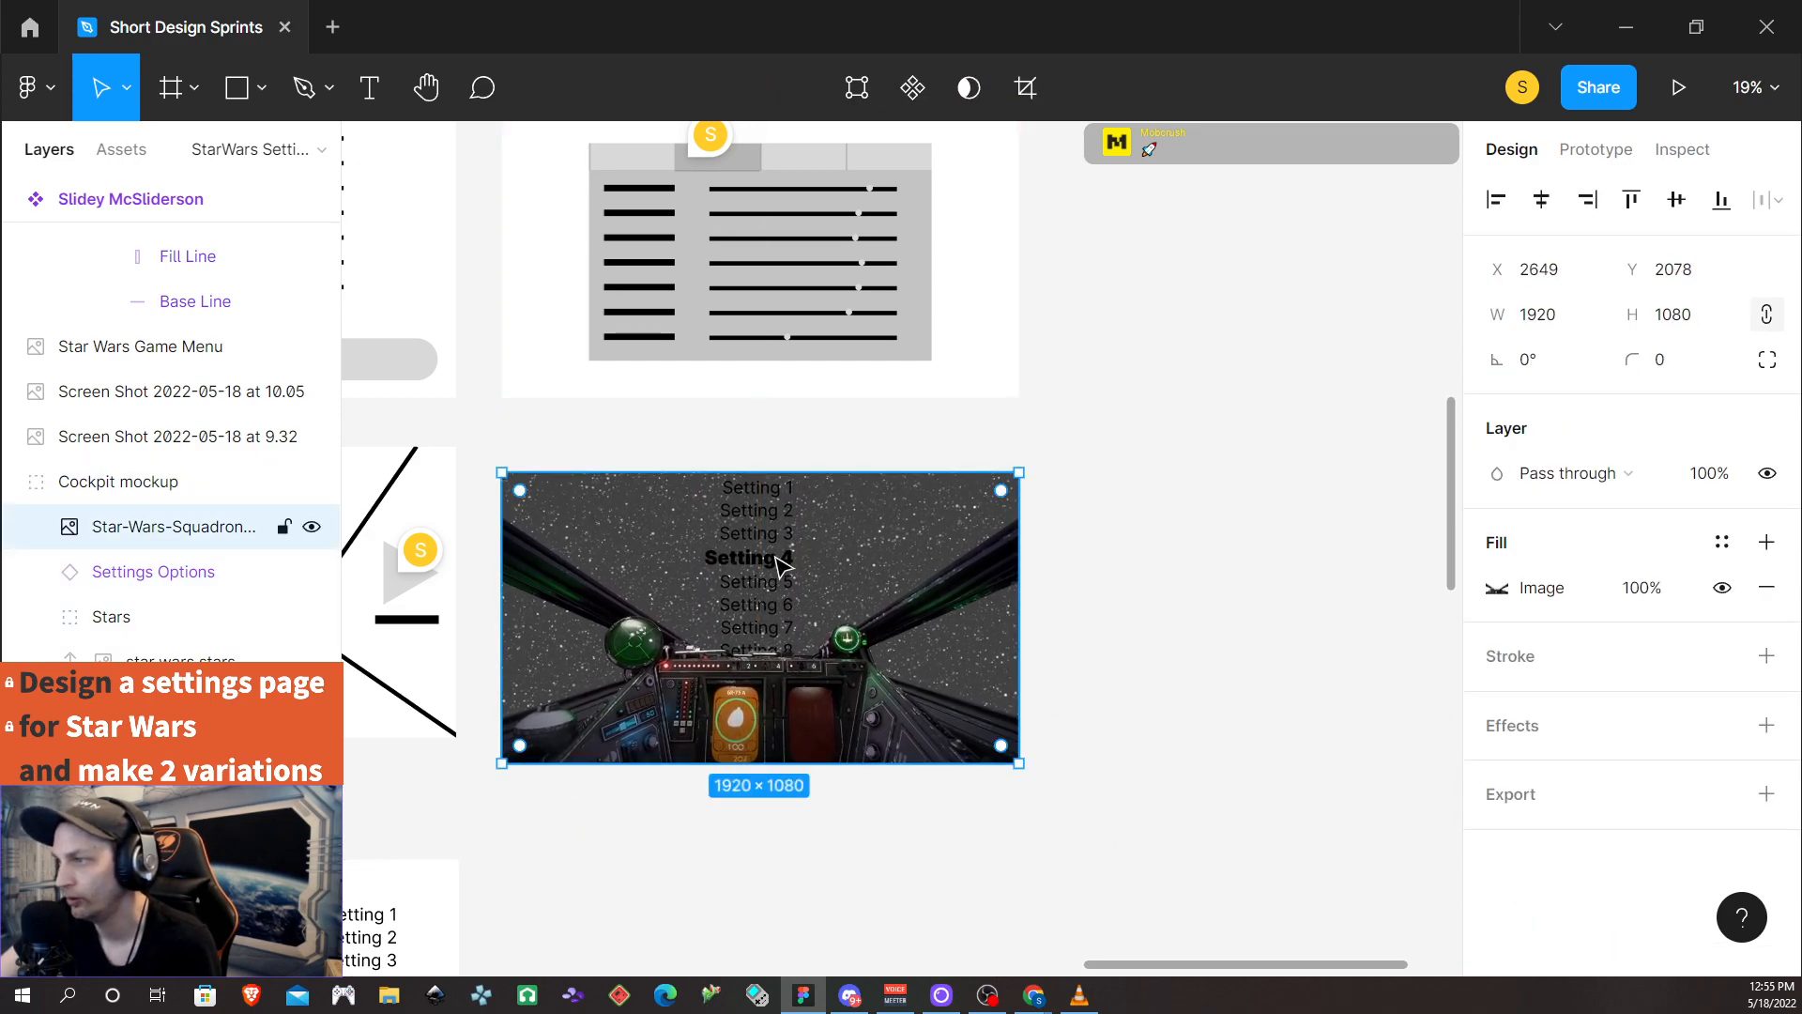
{"action": "double_click", "coordinate": [763, 514]}
{"action": "key", "text": "Escape"}
{"action": "double_click", "coordinate": [763, 515]}
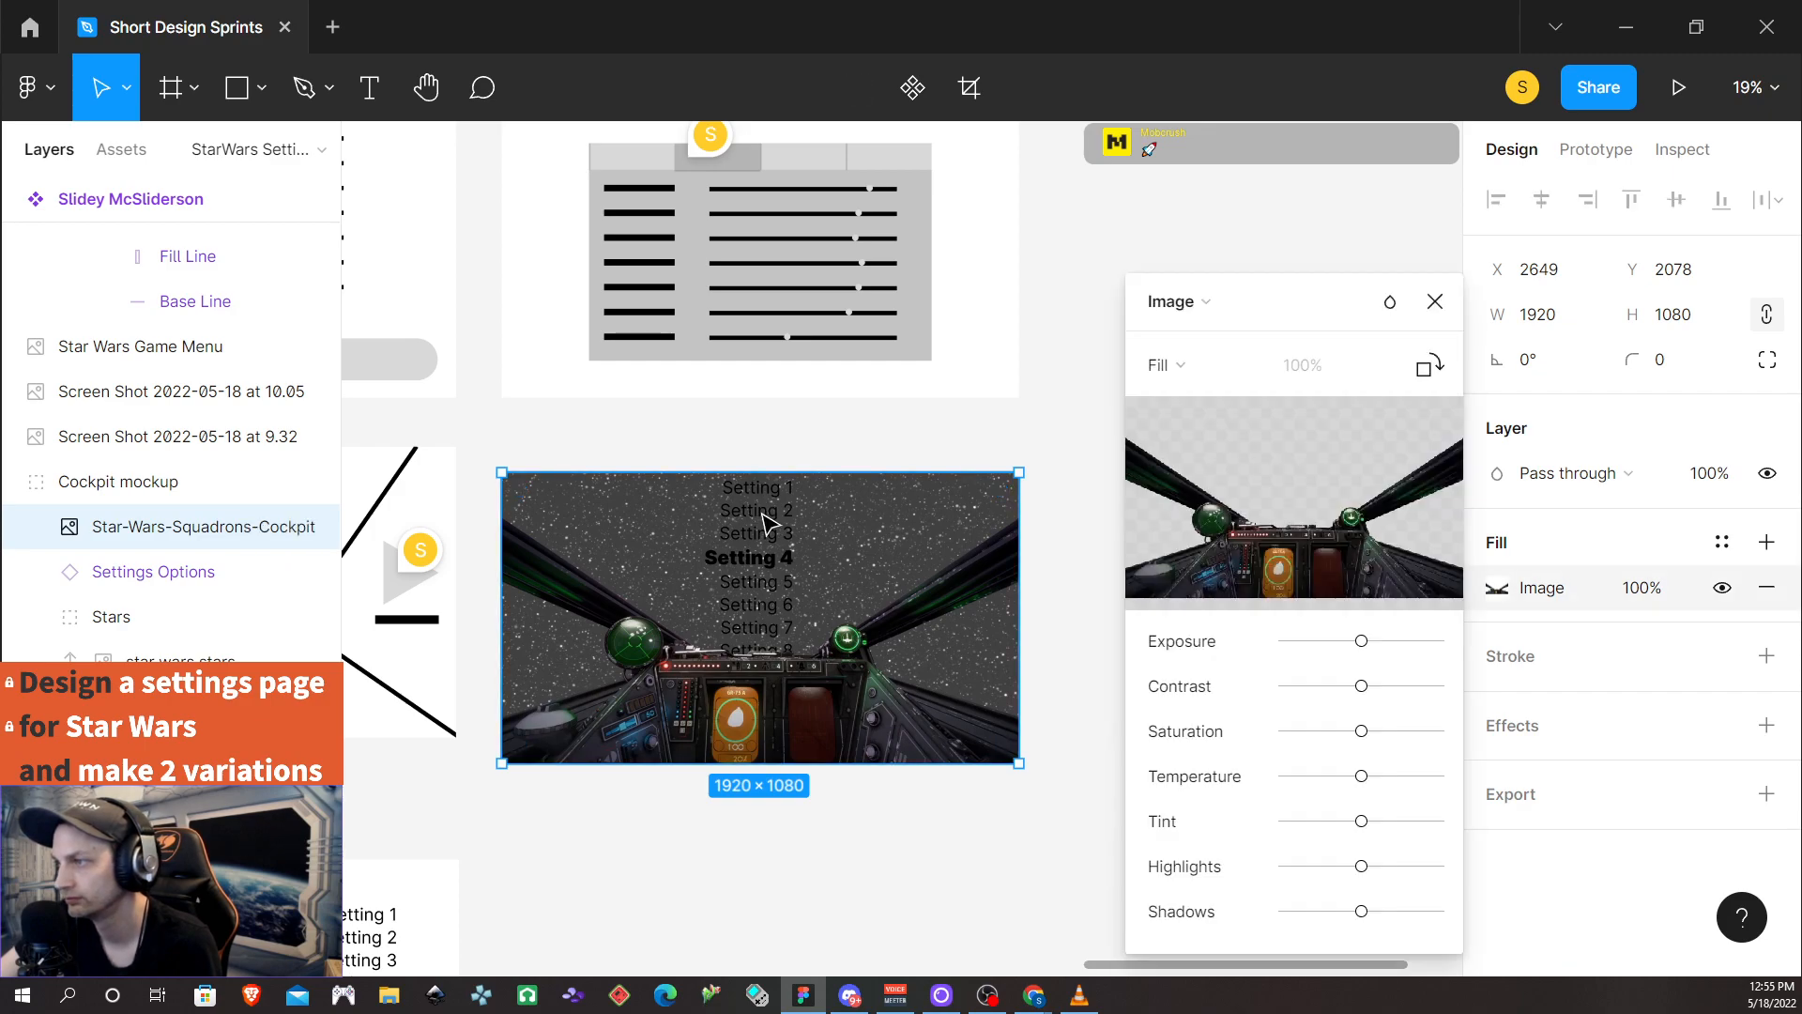
Recolor all text of the Settings Options list inside the Cockpit mockup group to FFFFFF
{"action": "left_click", "coordinate": [125, 582]}
{"action": "left_click", "coordinate": [36, 573]}
{"action": "left_click", "coordinate": [38, 574]}
{"action": "scroll", "coordinate": [1577, 751], "scroll_direction": "down", "scroll_amount": 5}
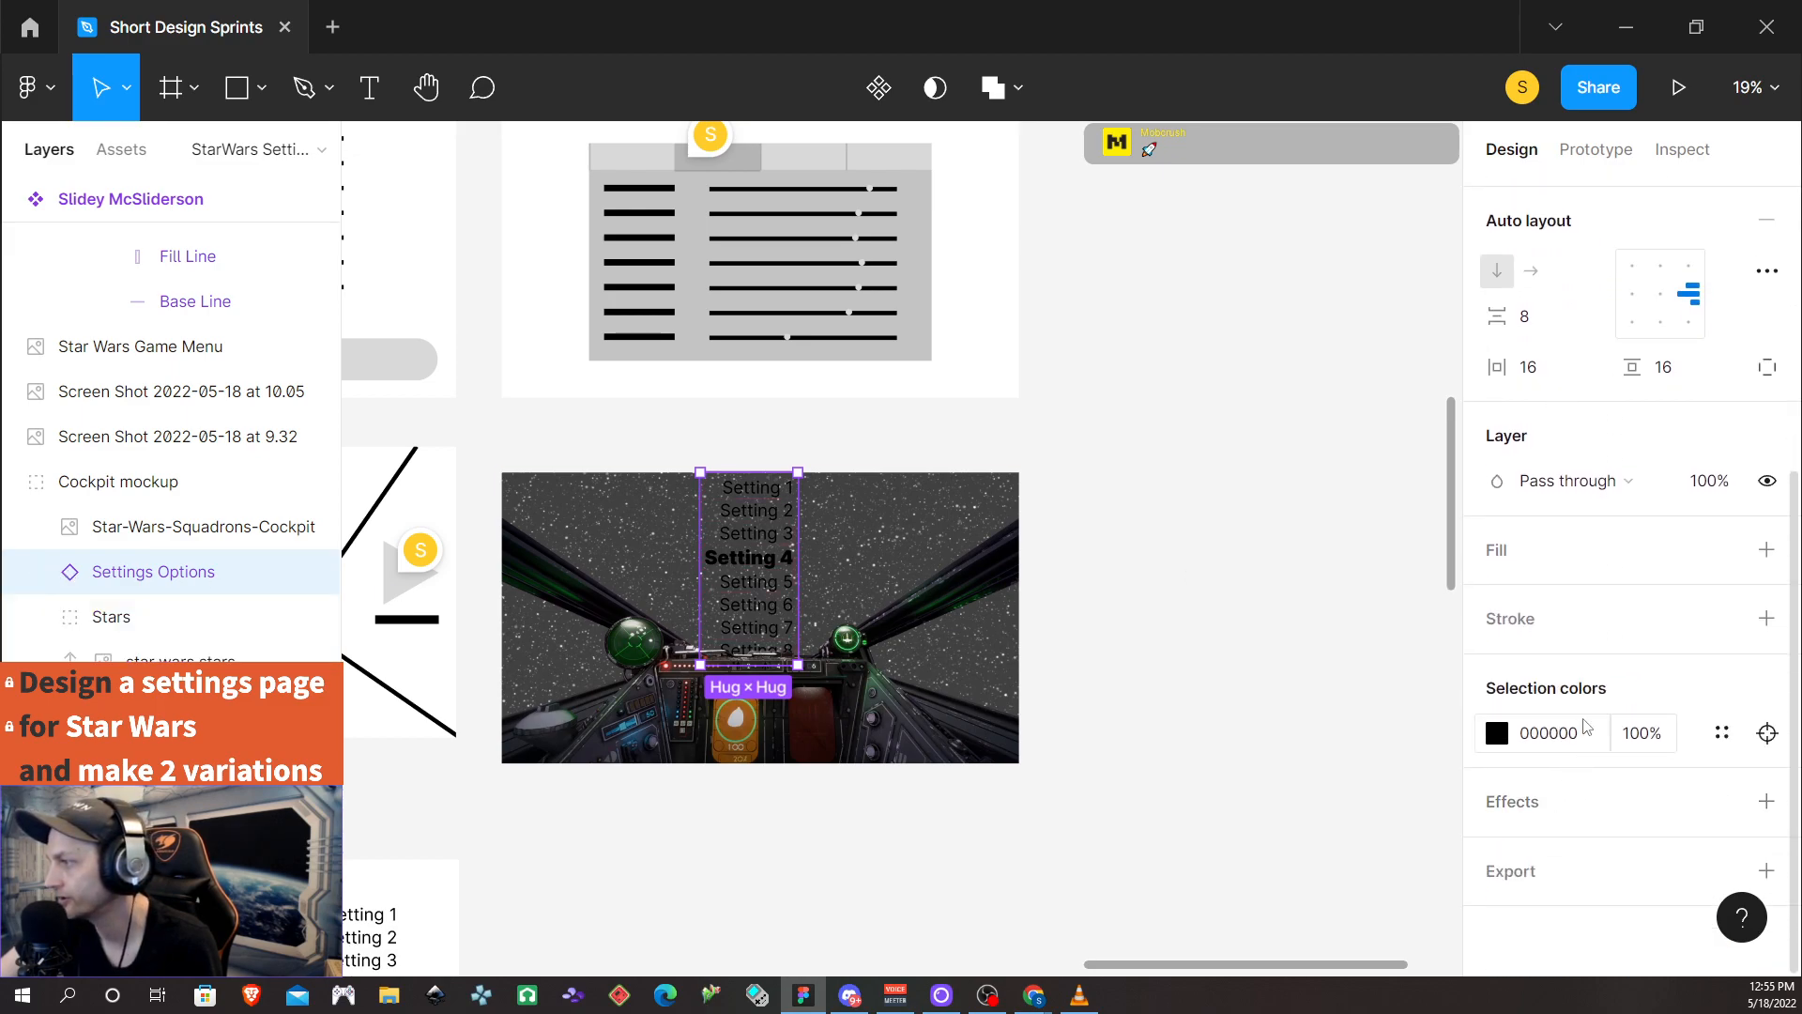
{"action": "left_click", "coordinate": [1569, 741]}
{"action": "type", "text": "fffff"}
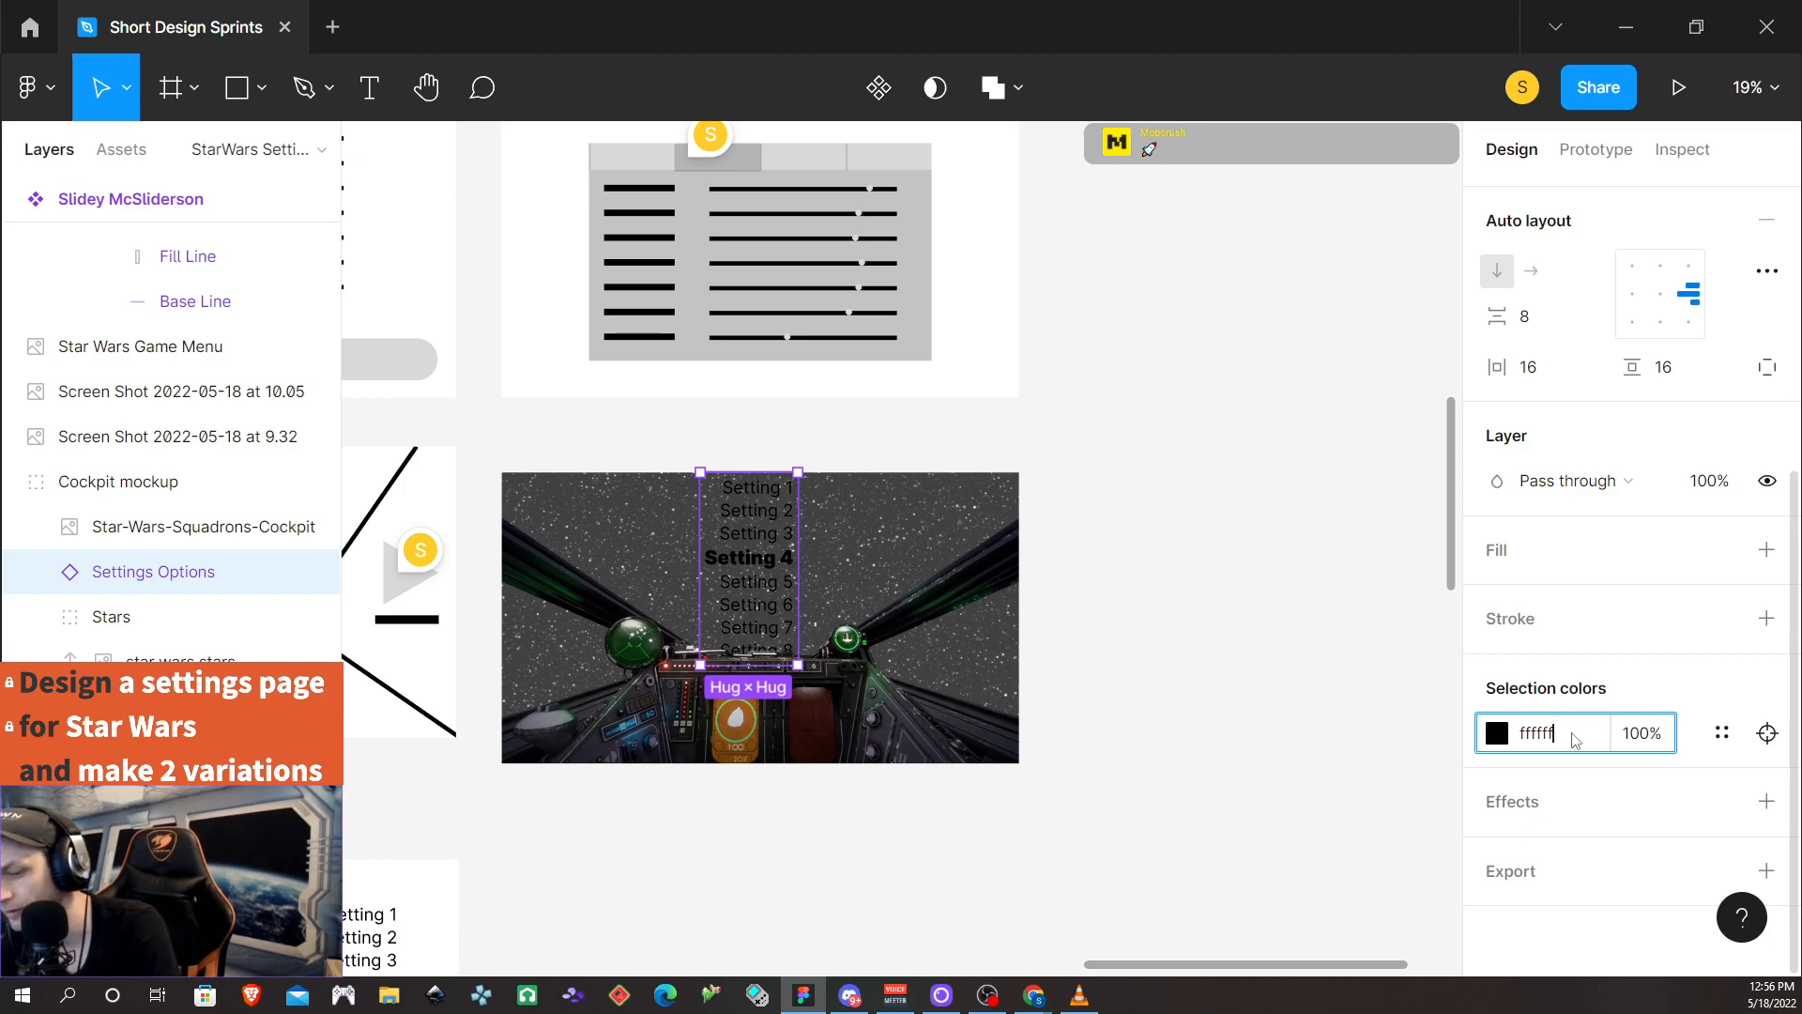
{"action": "type", "text": "f"}
{"action": "key", "text": "Return"}
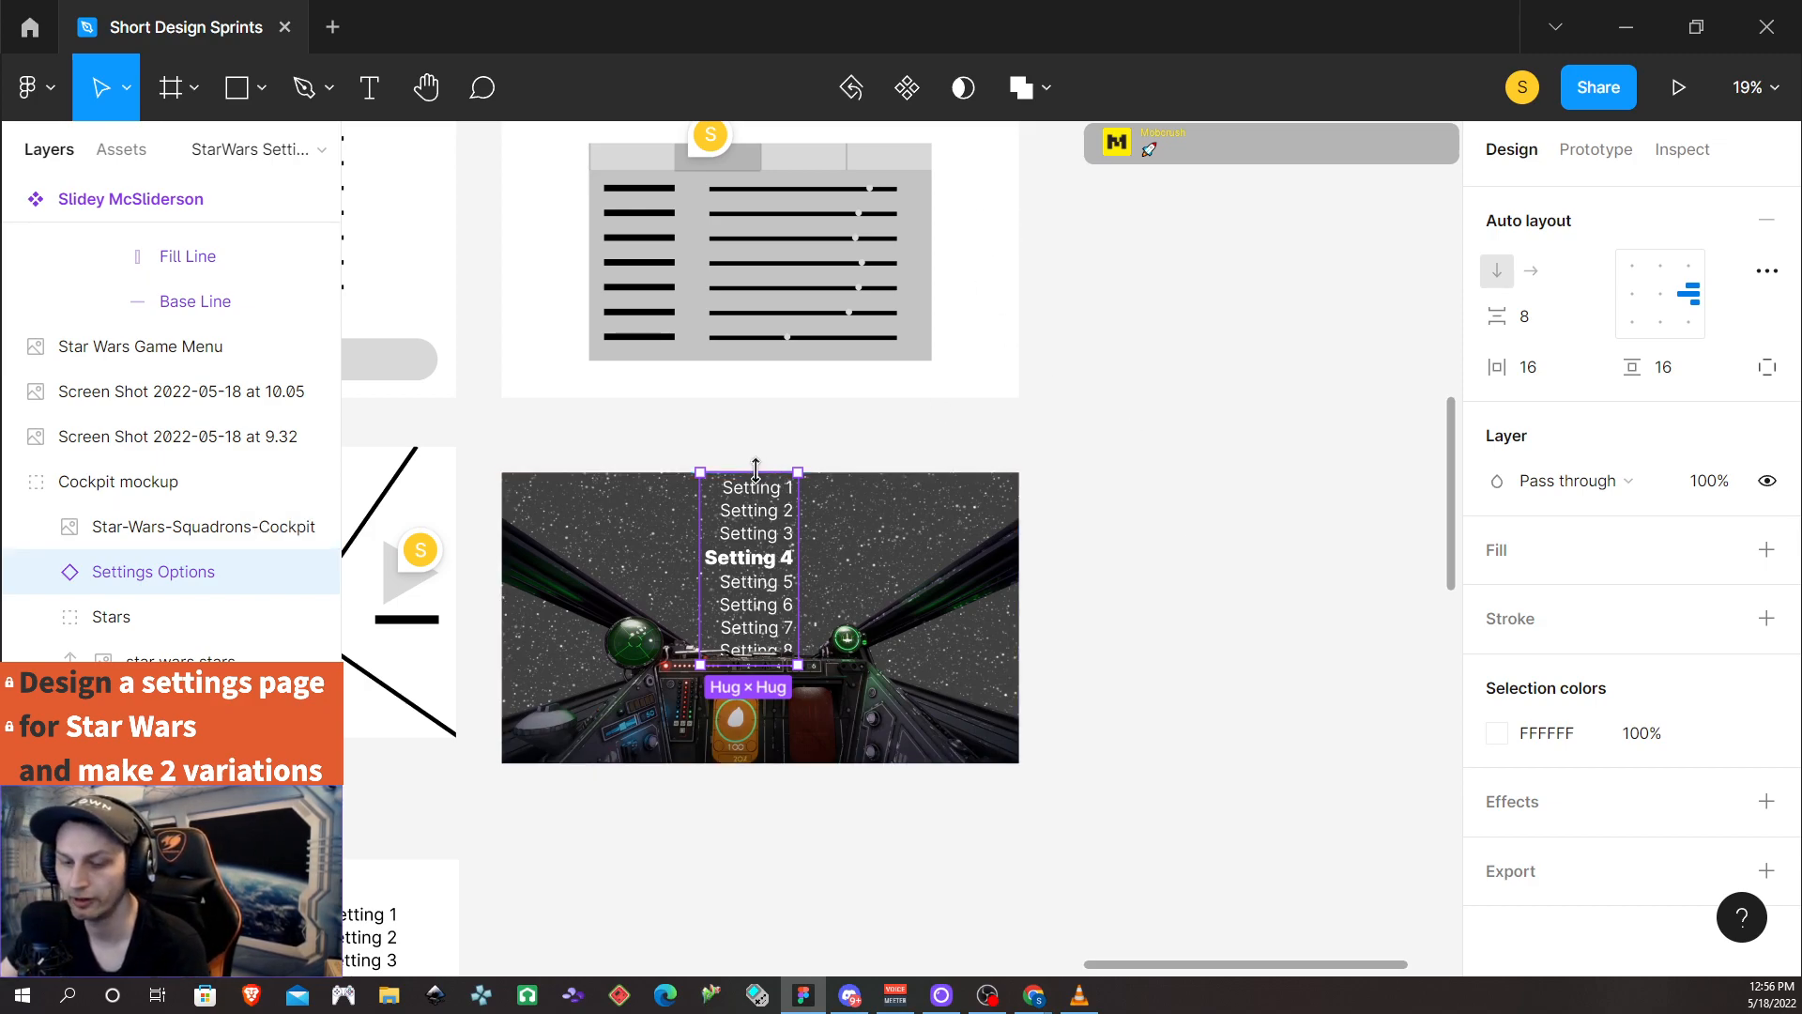
Shrink the Settings Options list to about 362 × 458 with its content clipped, and place it at X 3428, Y 2248
{"action": "left_click_drag", "start_coordinate": [755, 480], "coordinate": [760, 504]}
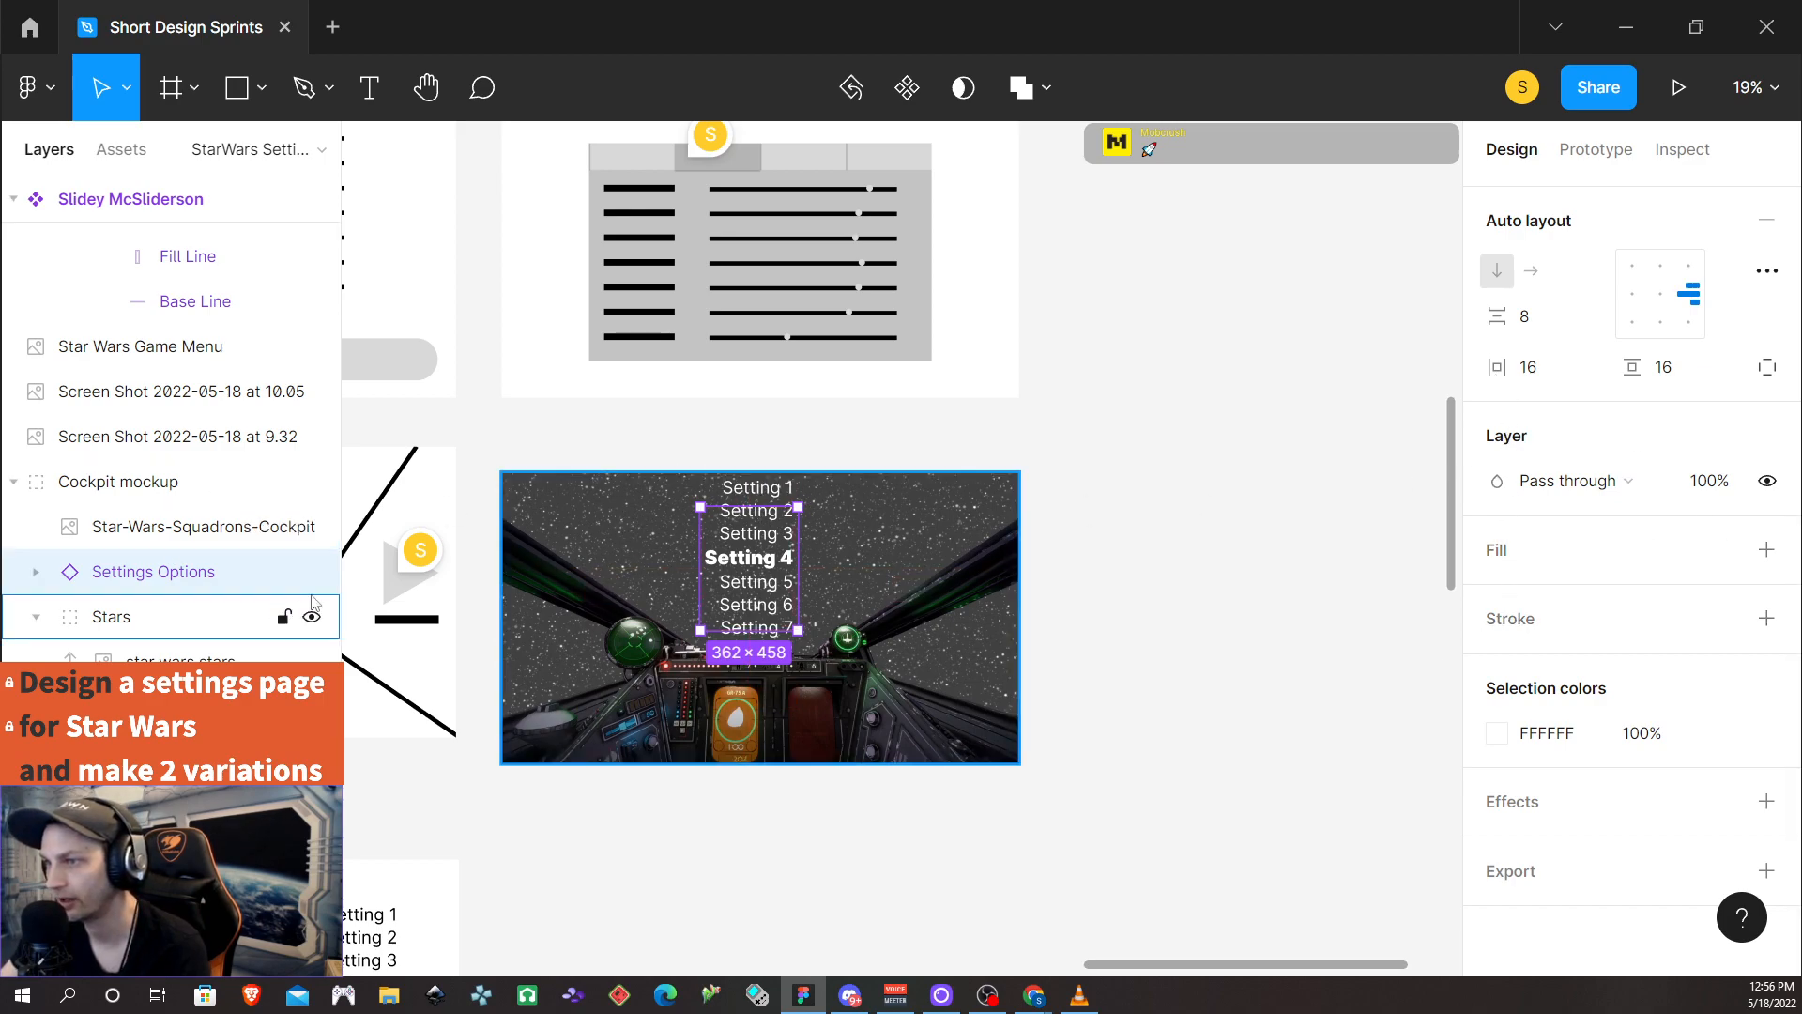
{"action": "scroll", "coordinate": [1587, 613], "scroll_direction": "up", "scroll_amount": 3}
{"action": "scroll", "coordinate": [1586, 613], "scroll_direction": "up", "scroll_amount": 2}
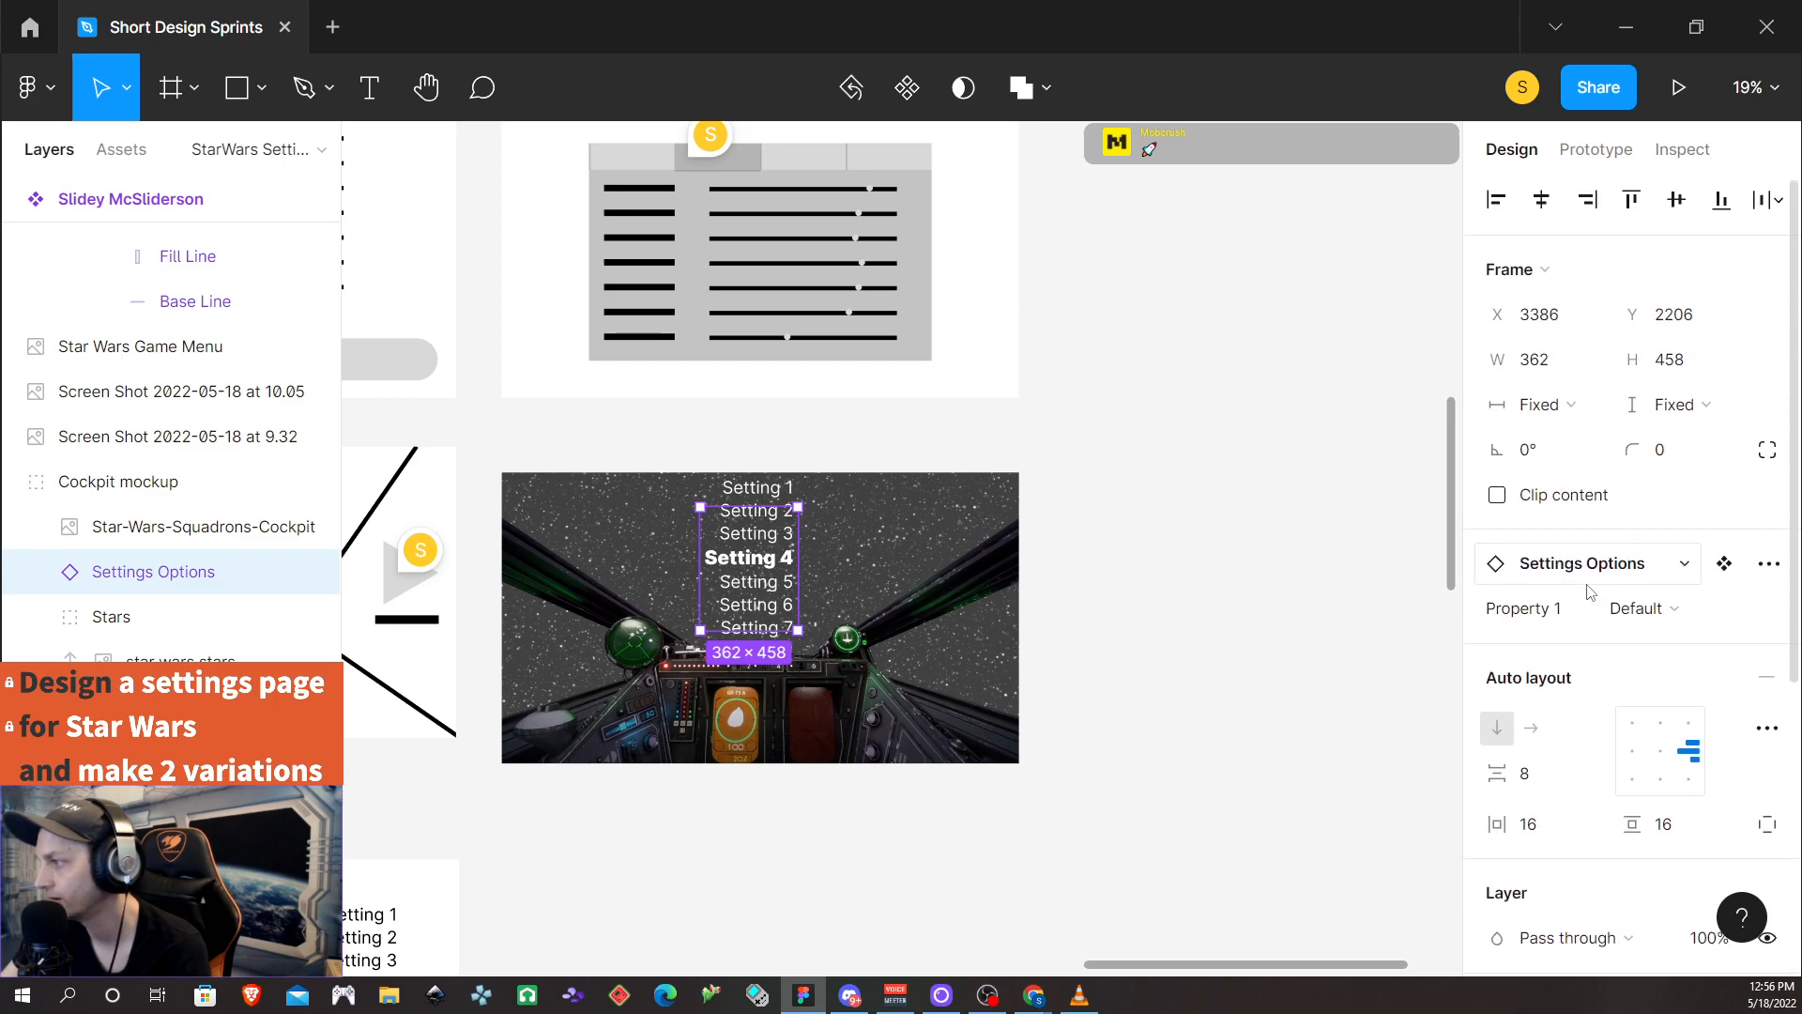
{"action": "left_click", "coordinate": [1498, 495]}
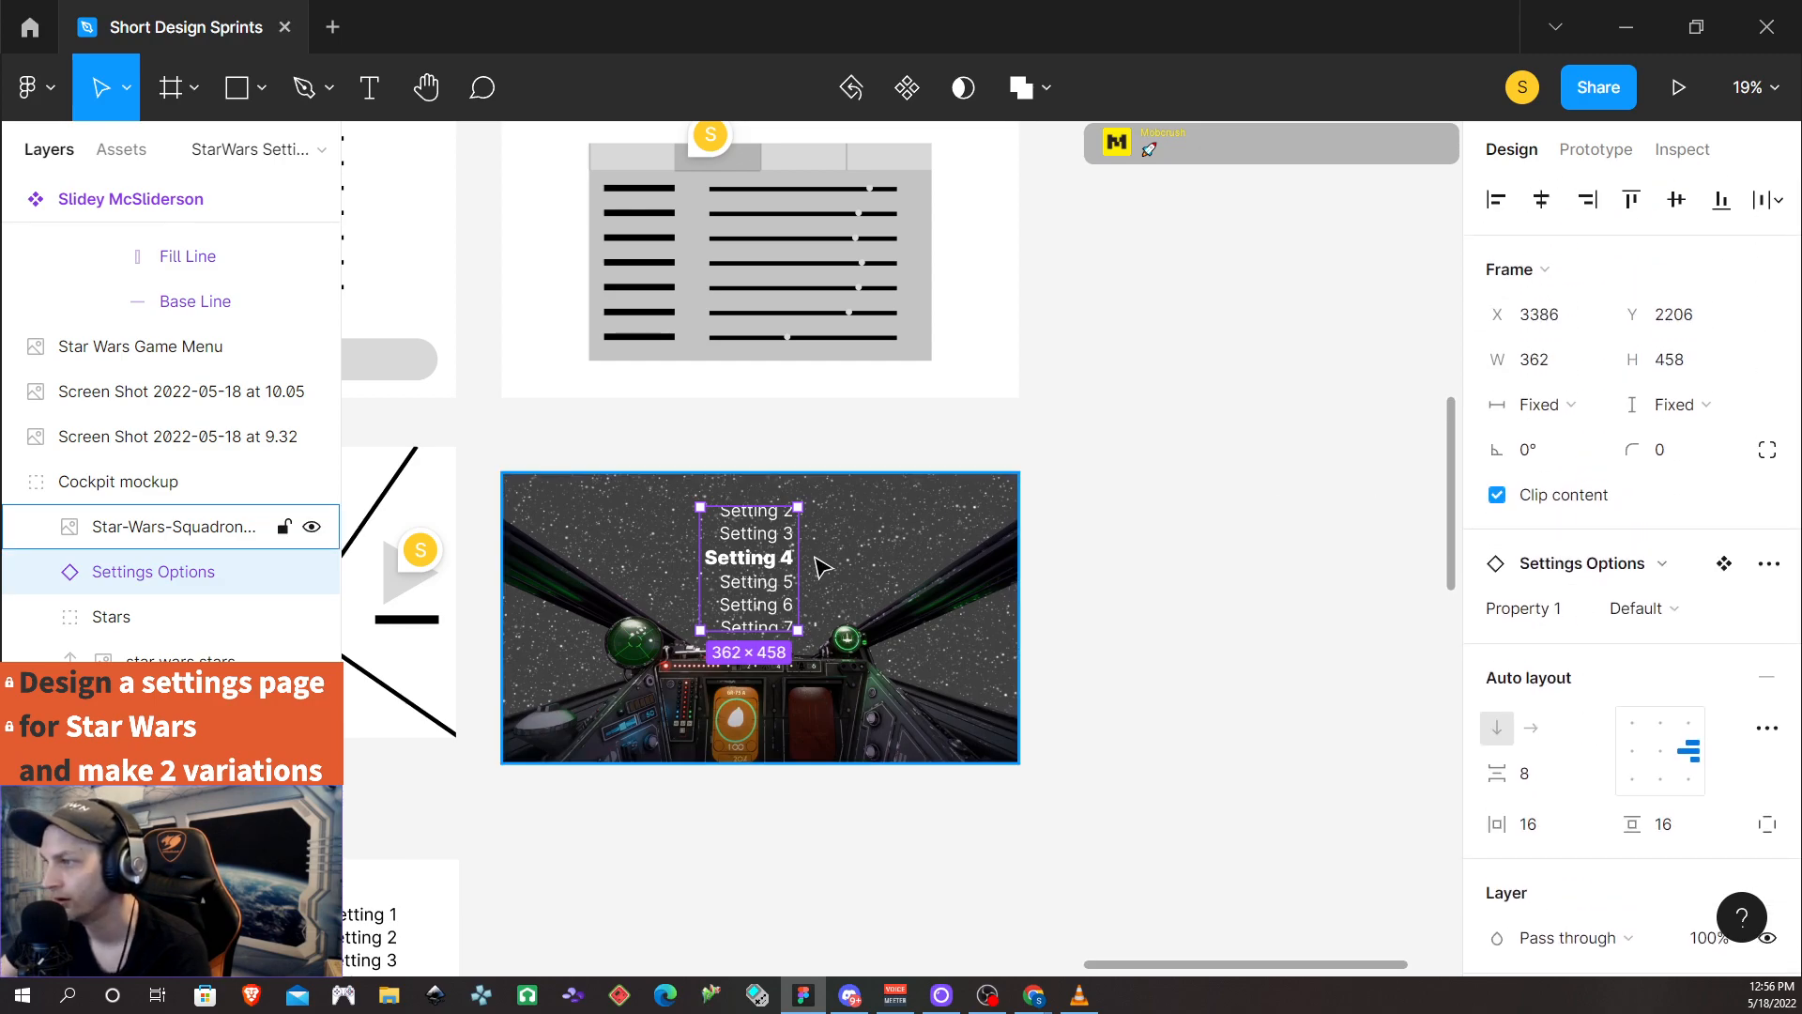
{"action": "left_click_drag", "start_coordinate": [754, 579], "coordinate": [762, 594]}
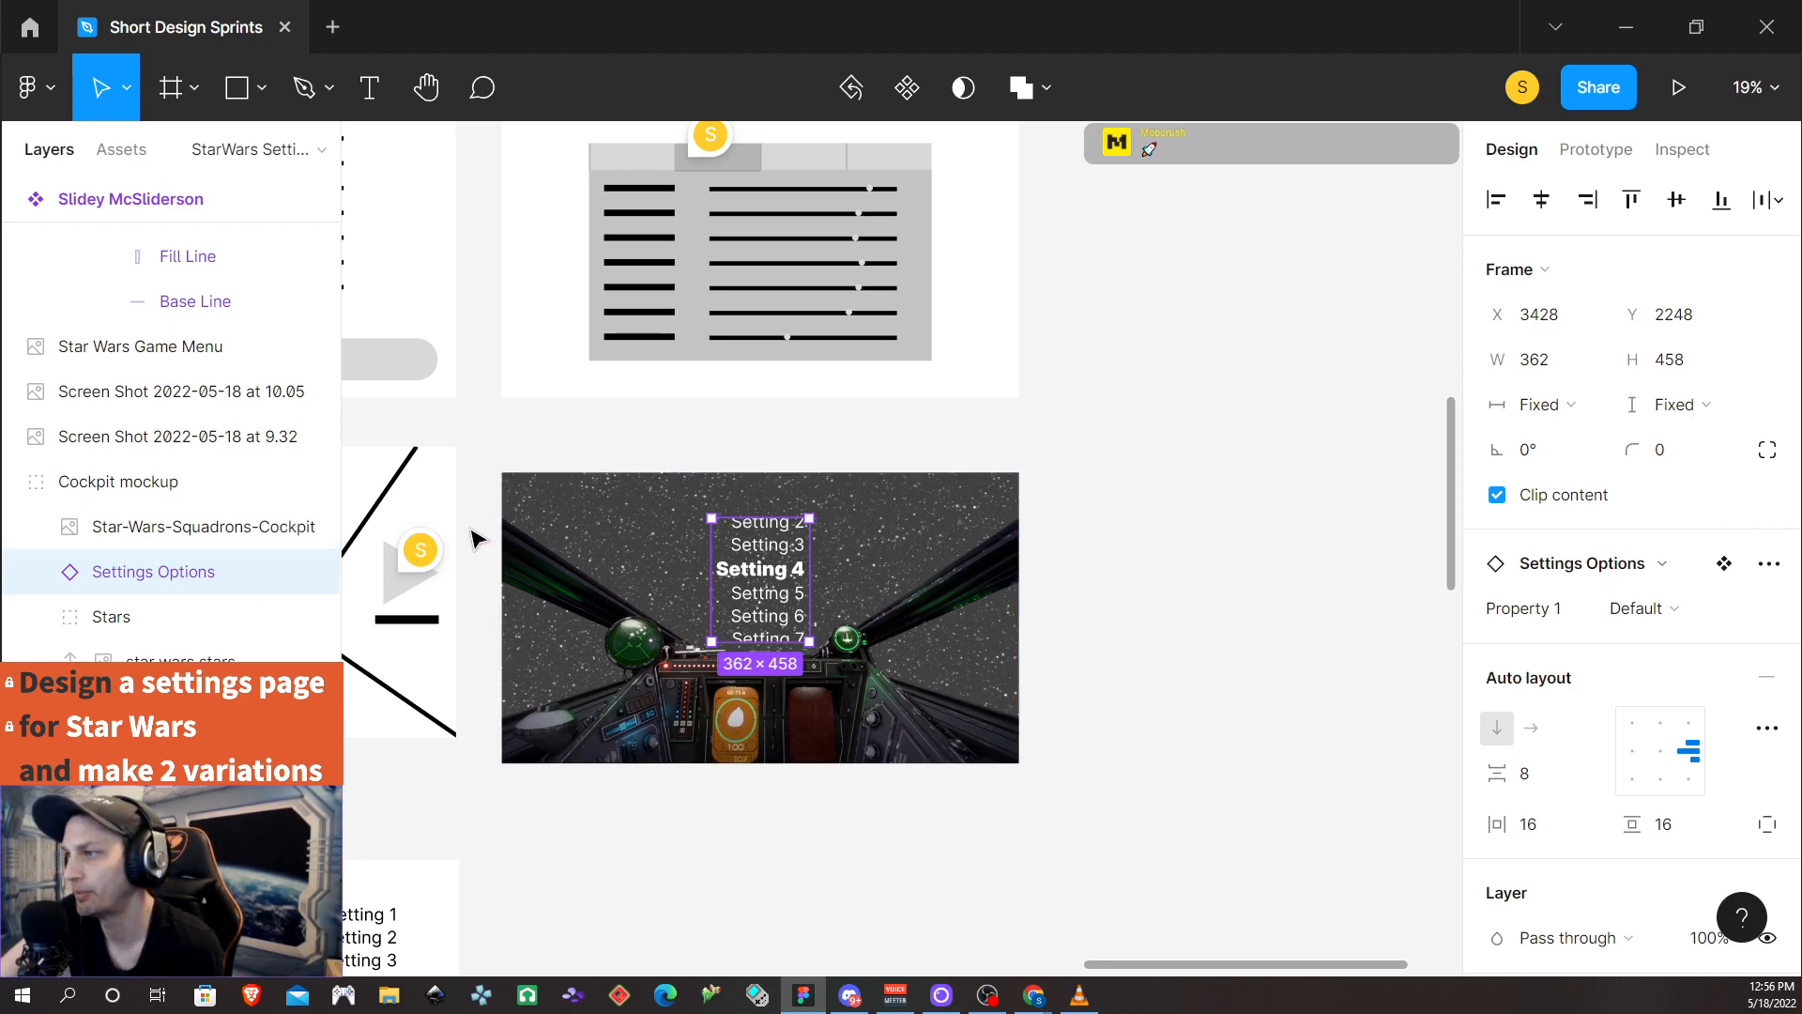
Add the heading text "audio" in the Star Jedi font above the settings list in the cockpit mockup
{"action": "left_click", "coordinate": [370, 88]}
{"action": "left_click", "coordinate": [687, 494]}
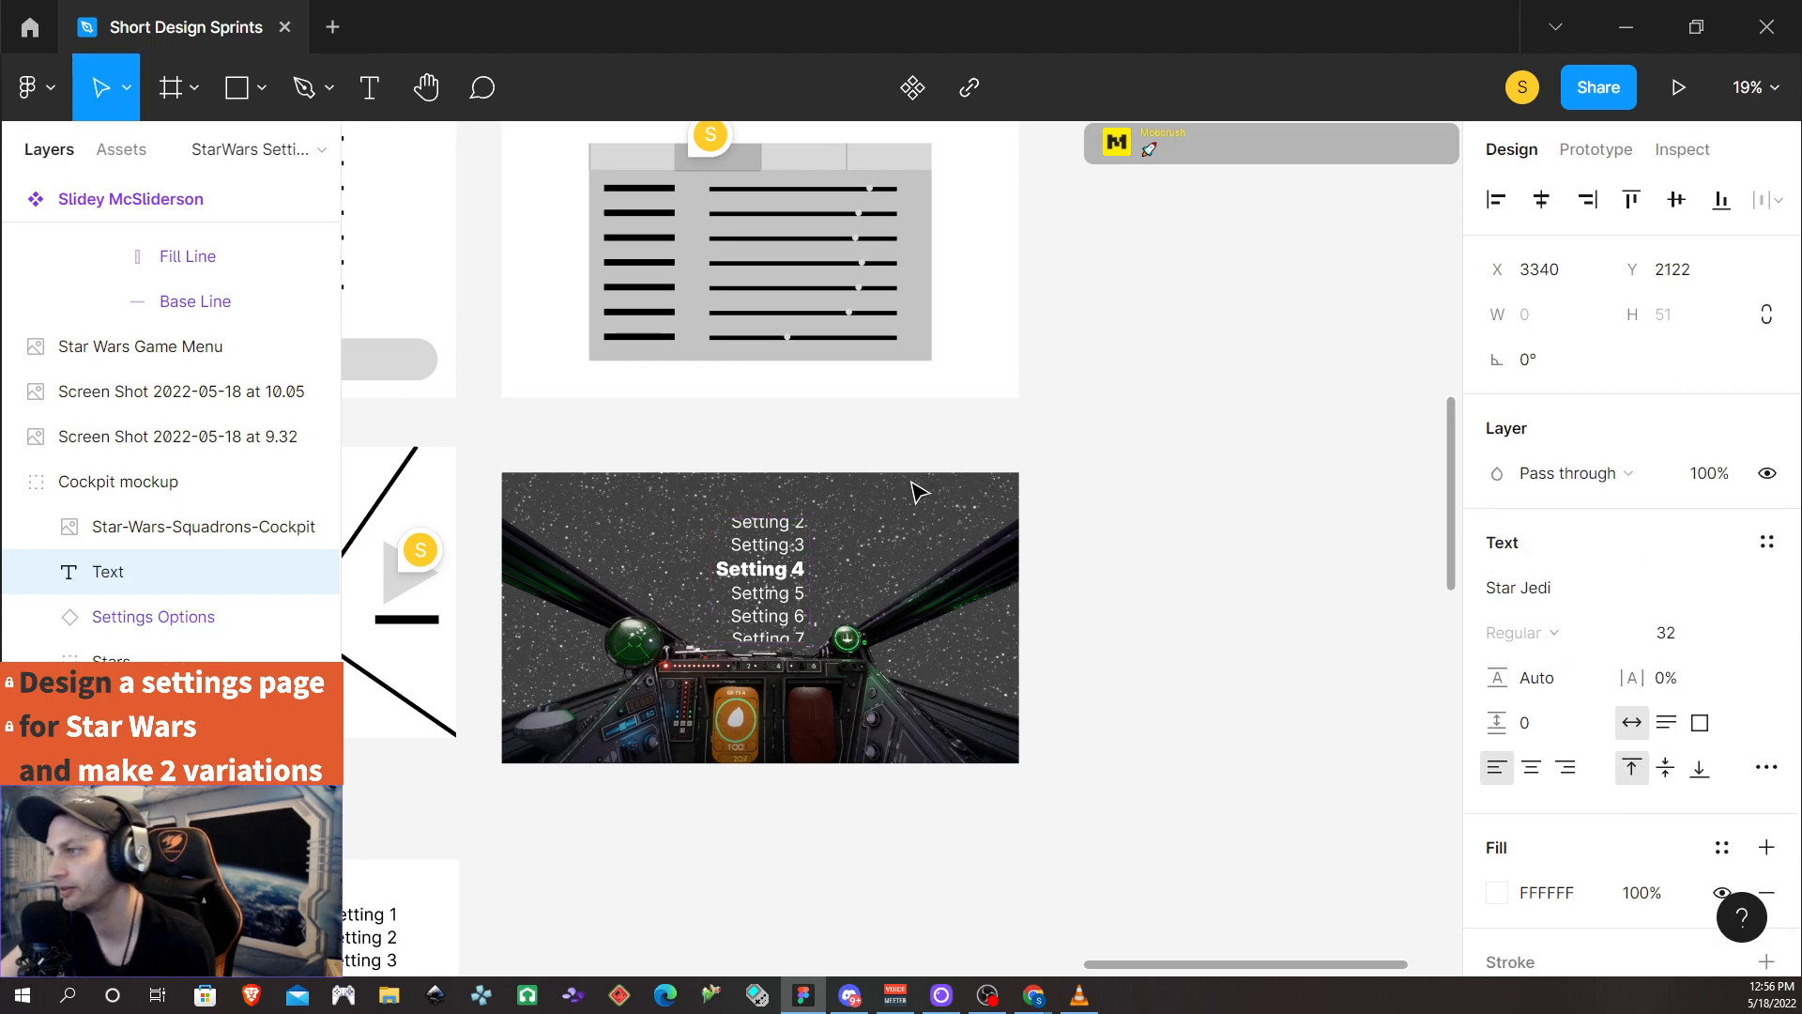
{"action": "type", "text": "Aui"}
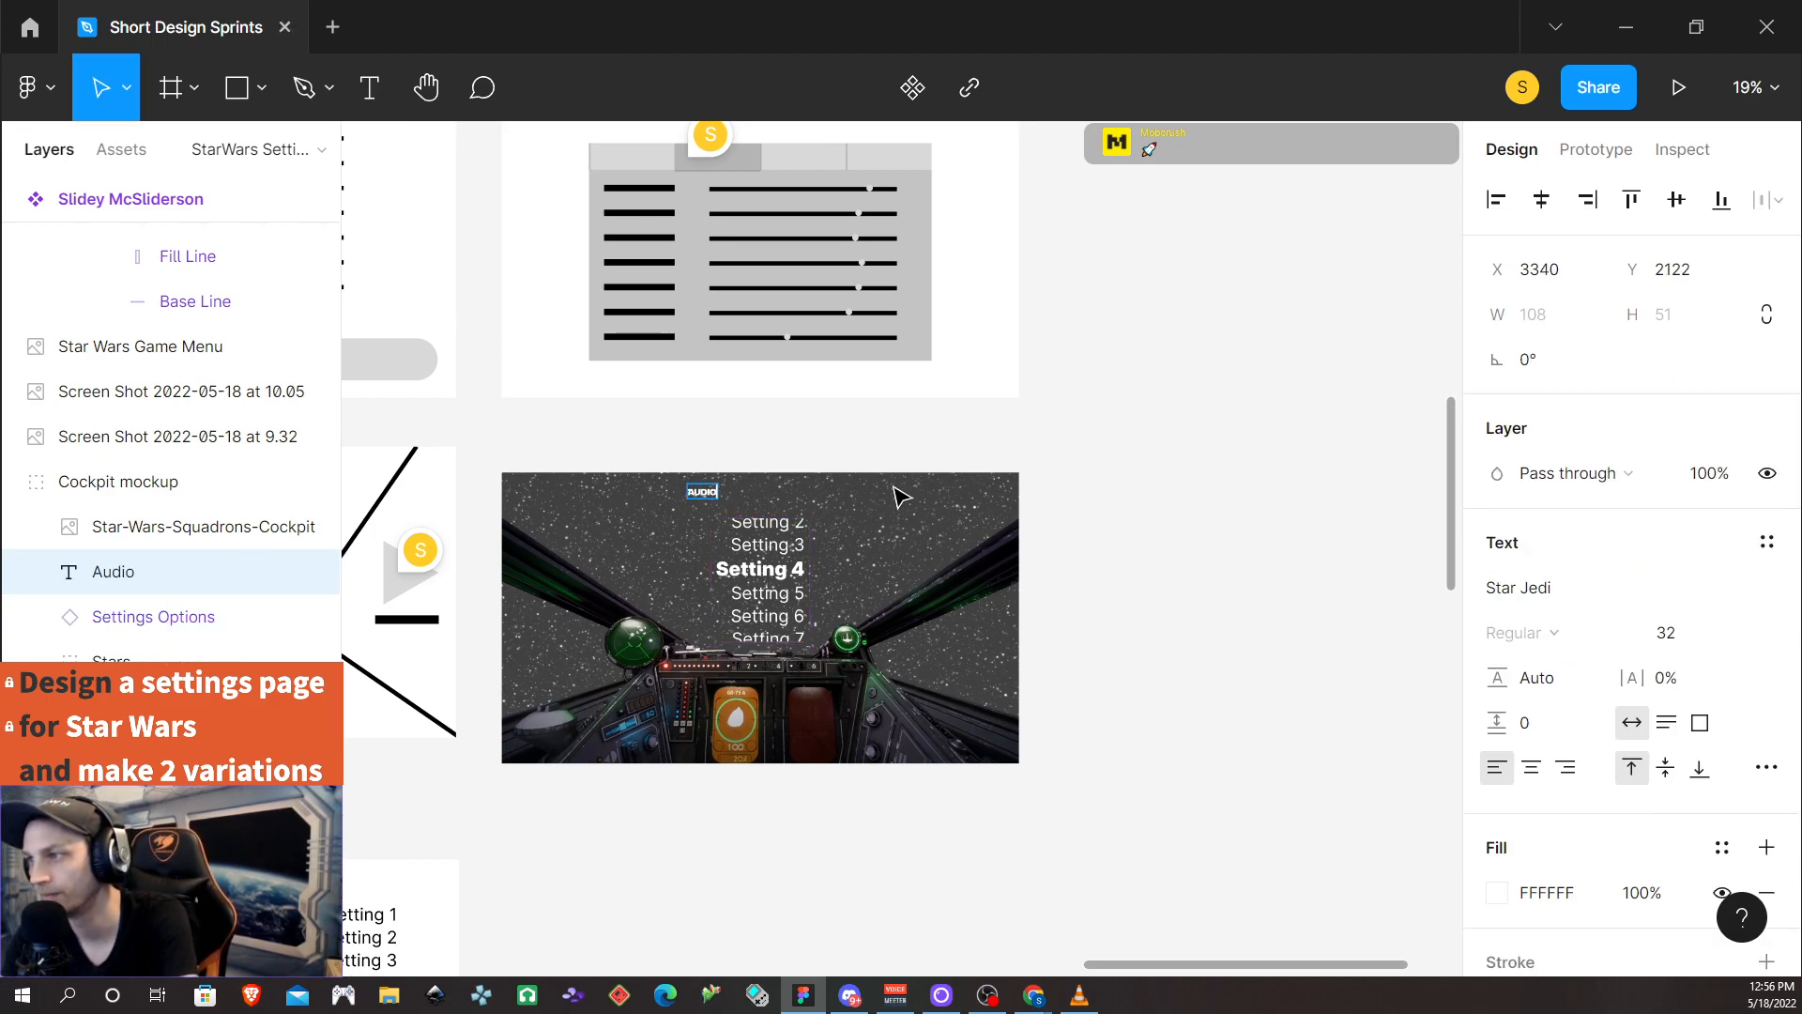
{"action": "type", "text": "a"}
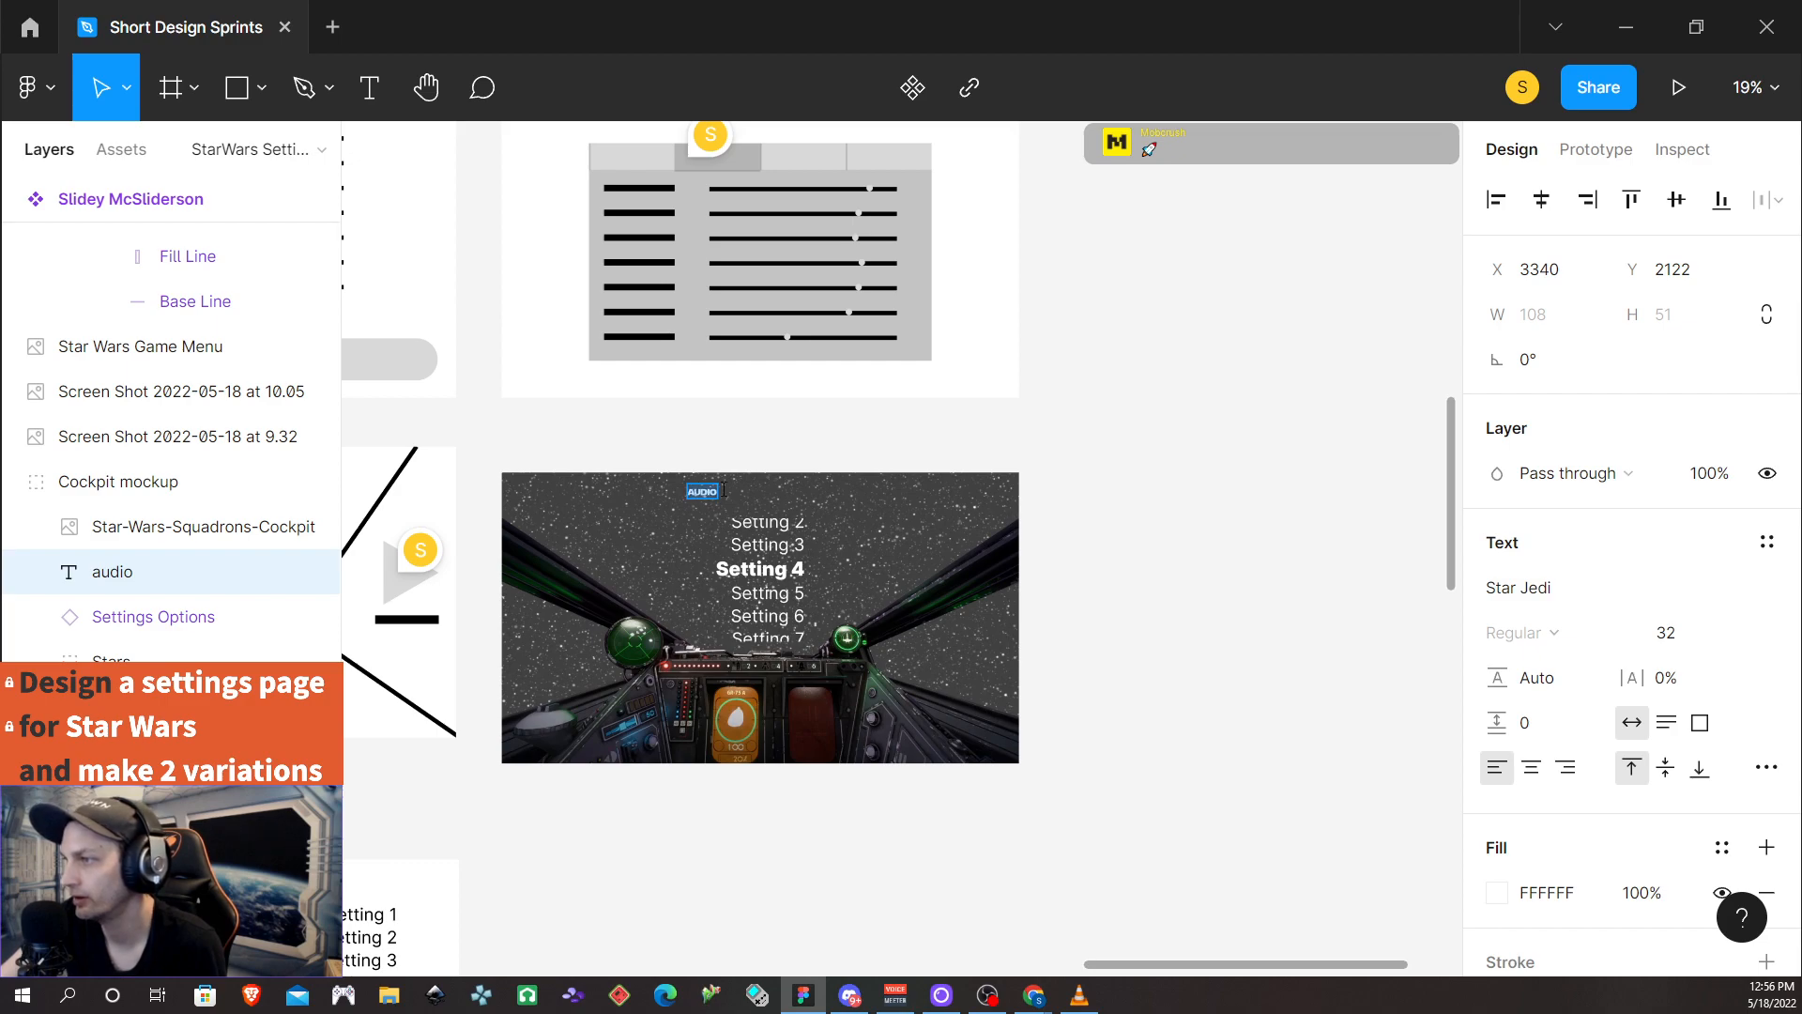
Set the audio heading's font size to 72 and center it at the top edge of the mockup, at X 3488, Y 2078
{"action": "left_click", "coordinate": [1678, 634]}
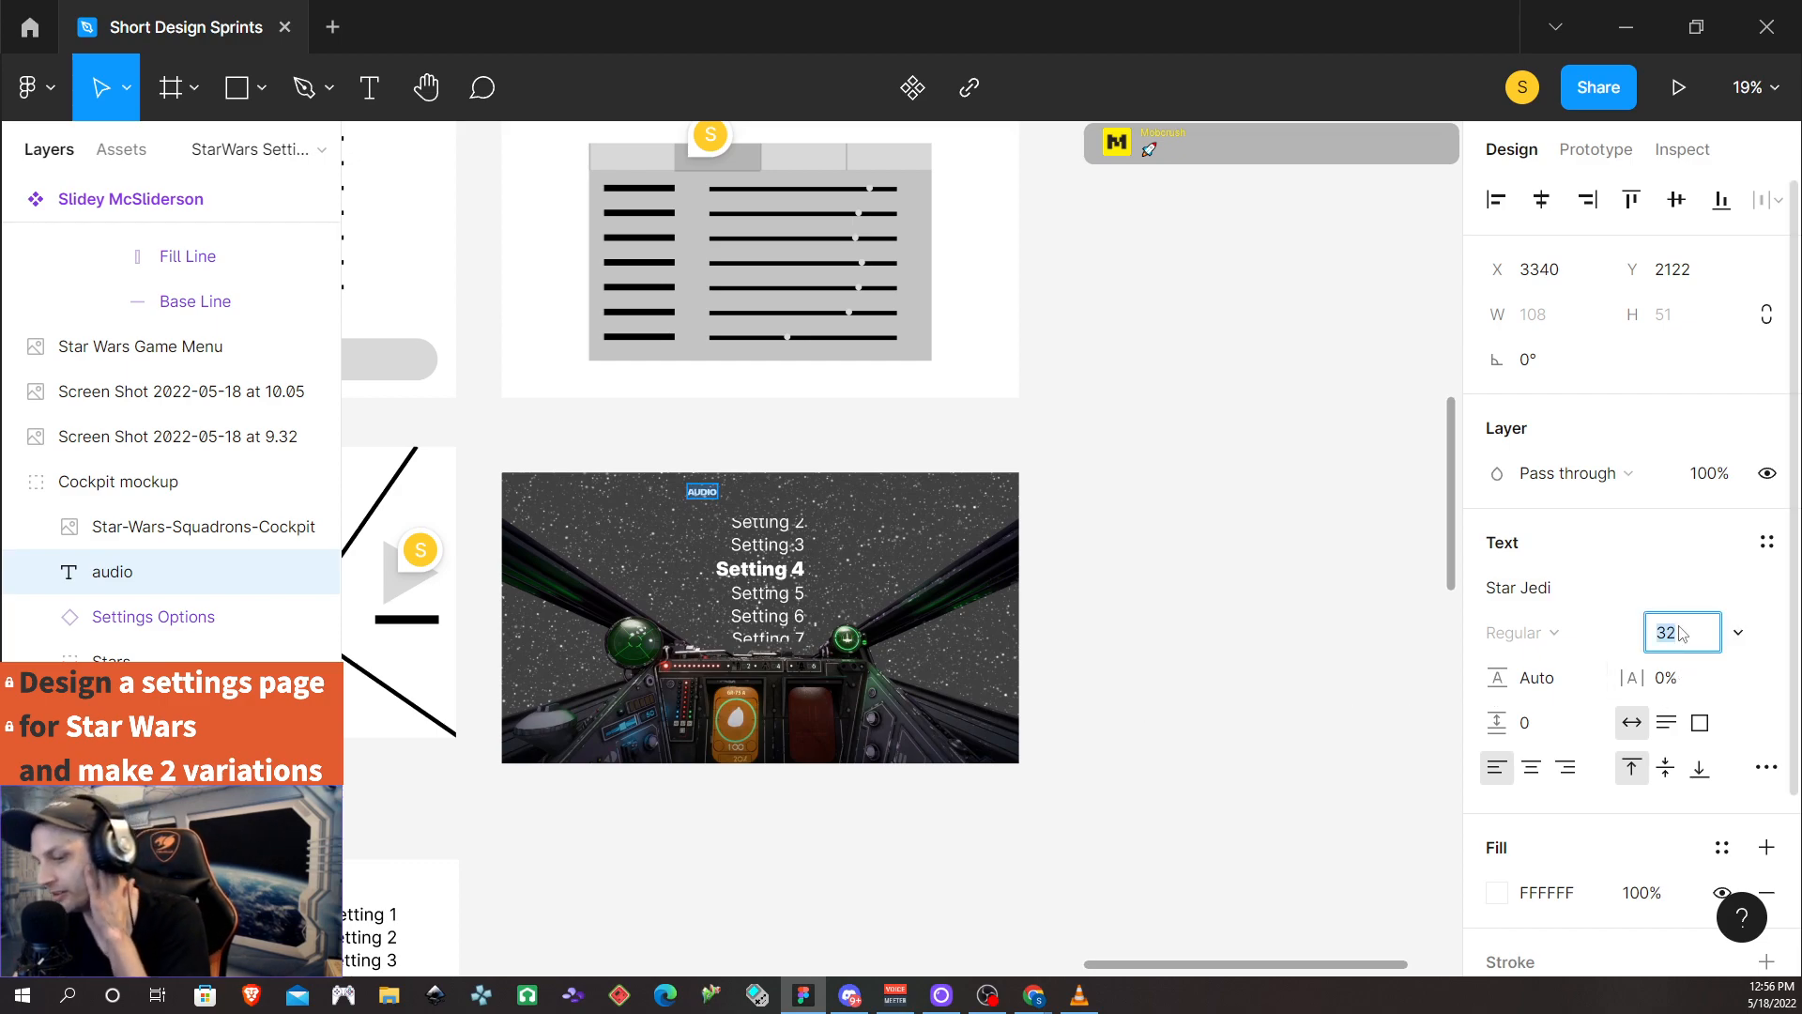
{"action": "key", "text": "Return"}
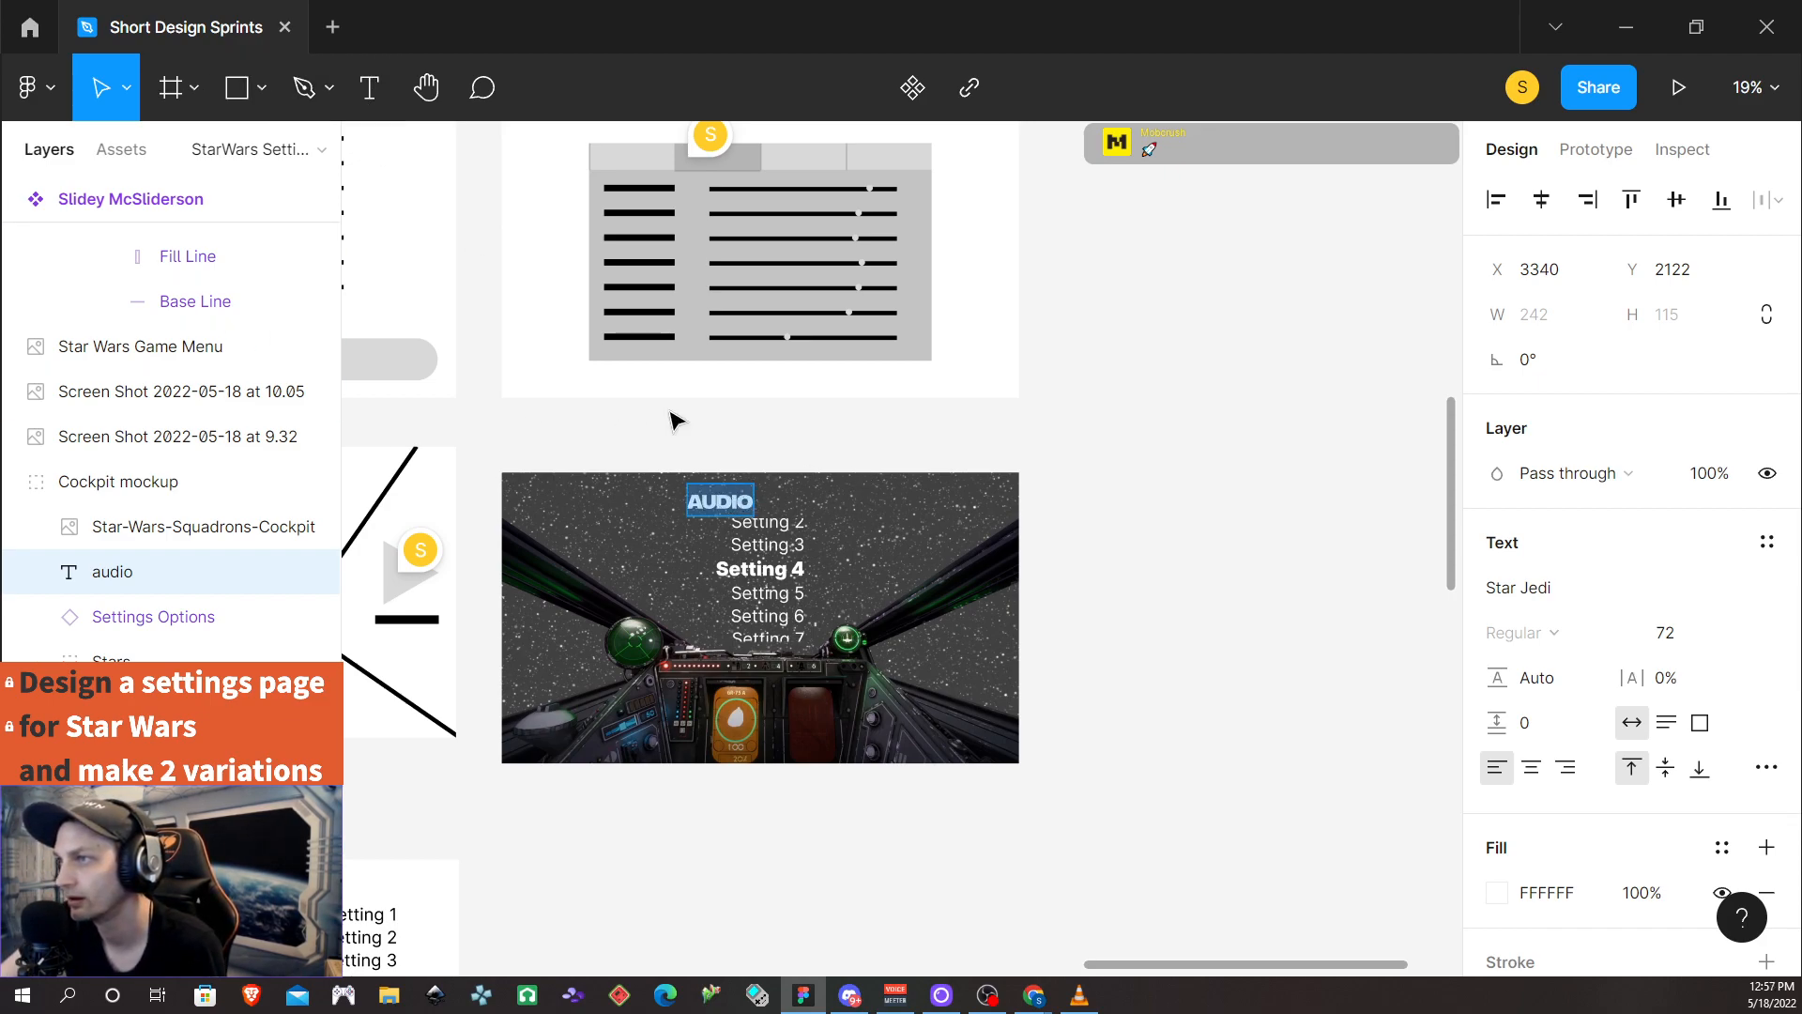
{"action": "mouse_move", "coordinate": [735, 507]}
{"action": "left_mouse_down"}
{"action": "mouse_move", "coordinate": [785, 495]}
{"action": "mouse_move", "coordinate": [765, 498]}
{"action": "left_mouse_up"}
{"action": "left_click", "coordinate": [765, 498]}
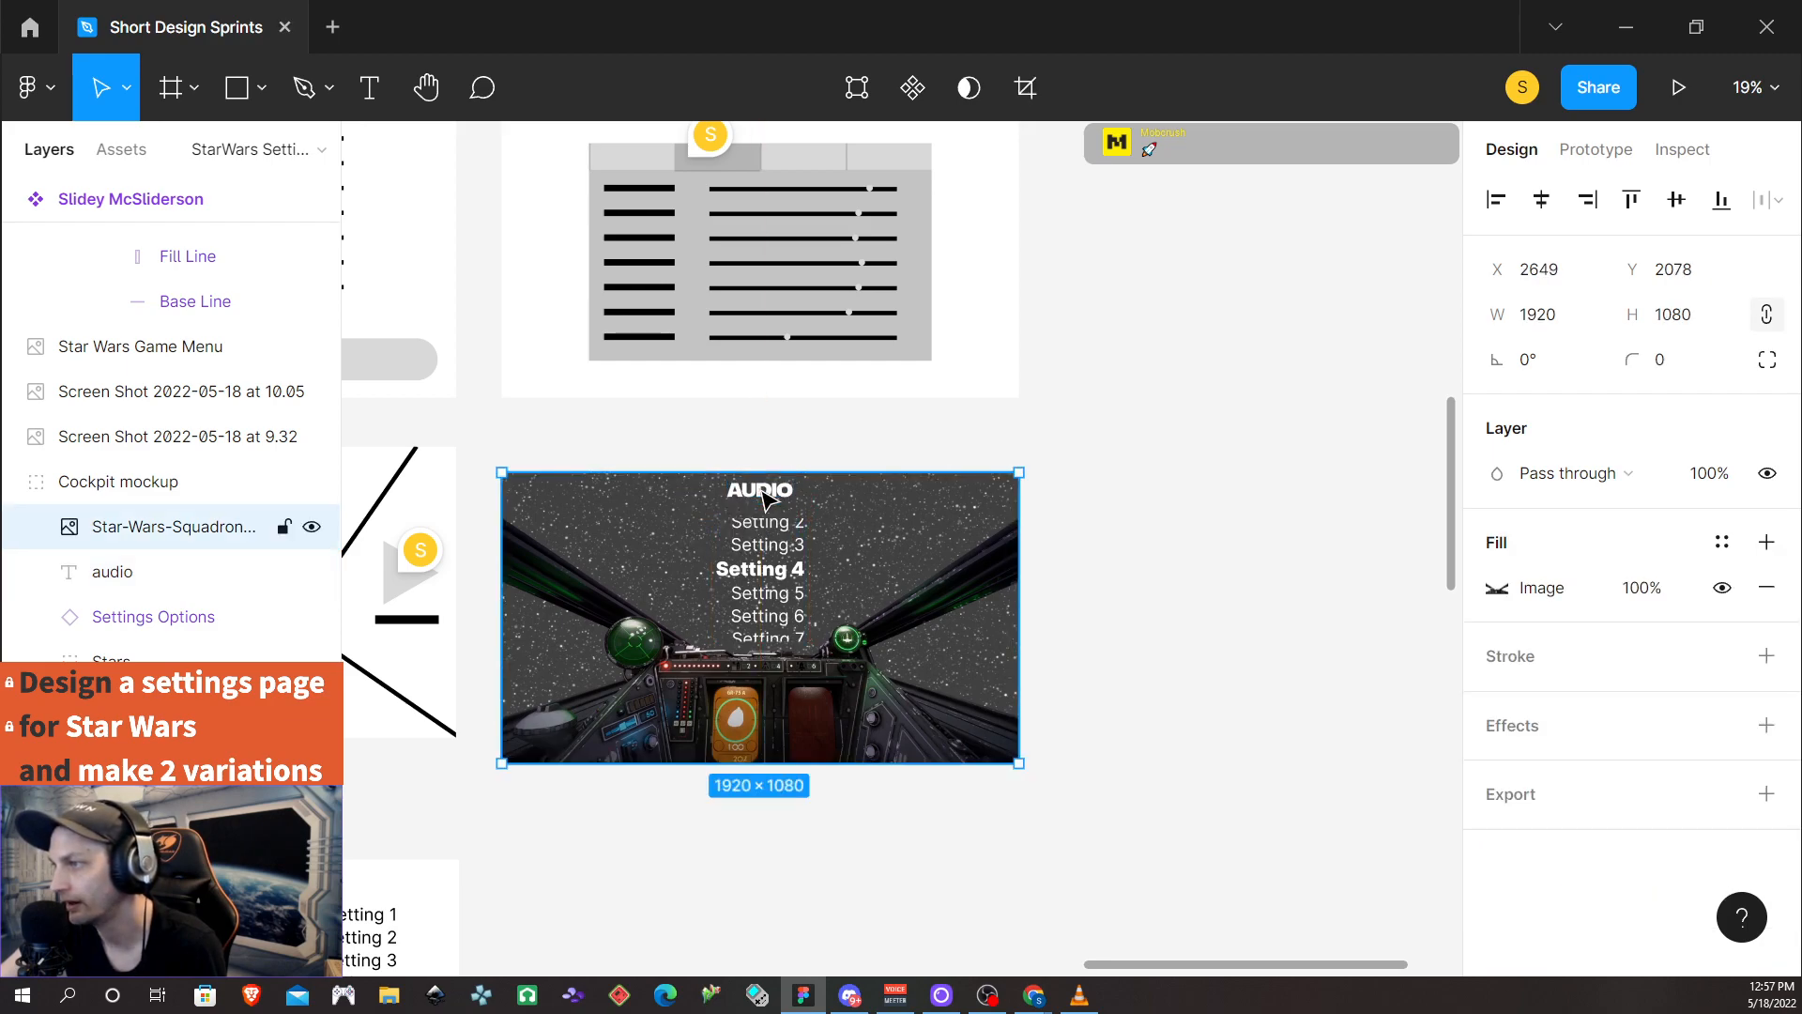
{"action": "double_click", "coordinate": [765, 498]}
{"action": "left_click", "coordinate": [760, 489]}
{"action": "double_click", "coordinate": [761, 489]}
{"action": "left_click", "coordinate": [760, 489]}
{"action": "left_click", "coordinate": [1231, 560]}
{"action": "double_click", "coordinate": [766, 497]}
{"action": "double_click", "coordinate": [765, 502]}
{"action": "left_click", "coordinate": [765, 502]}
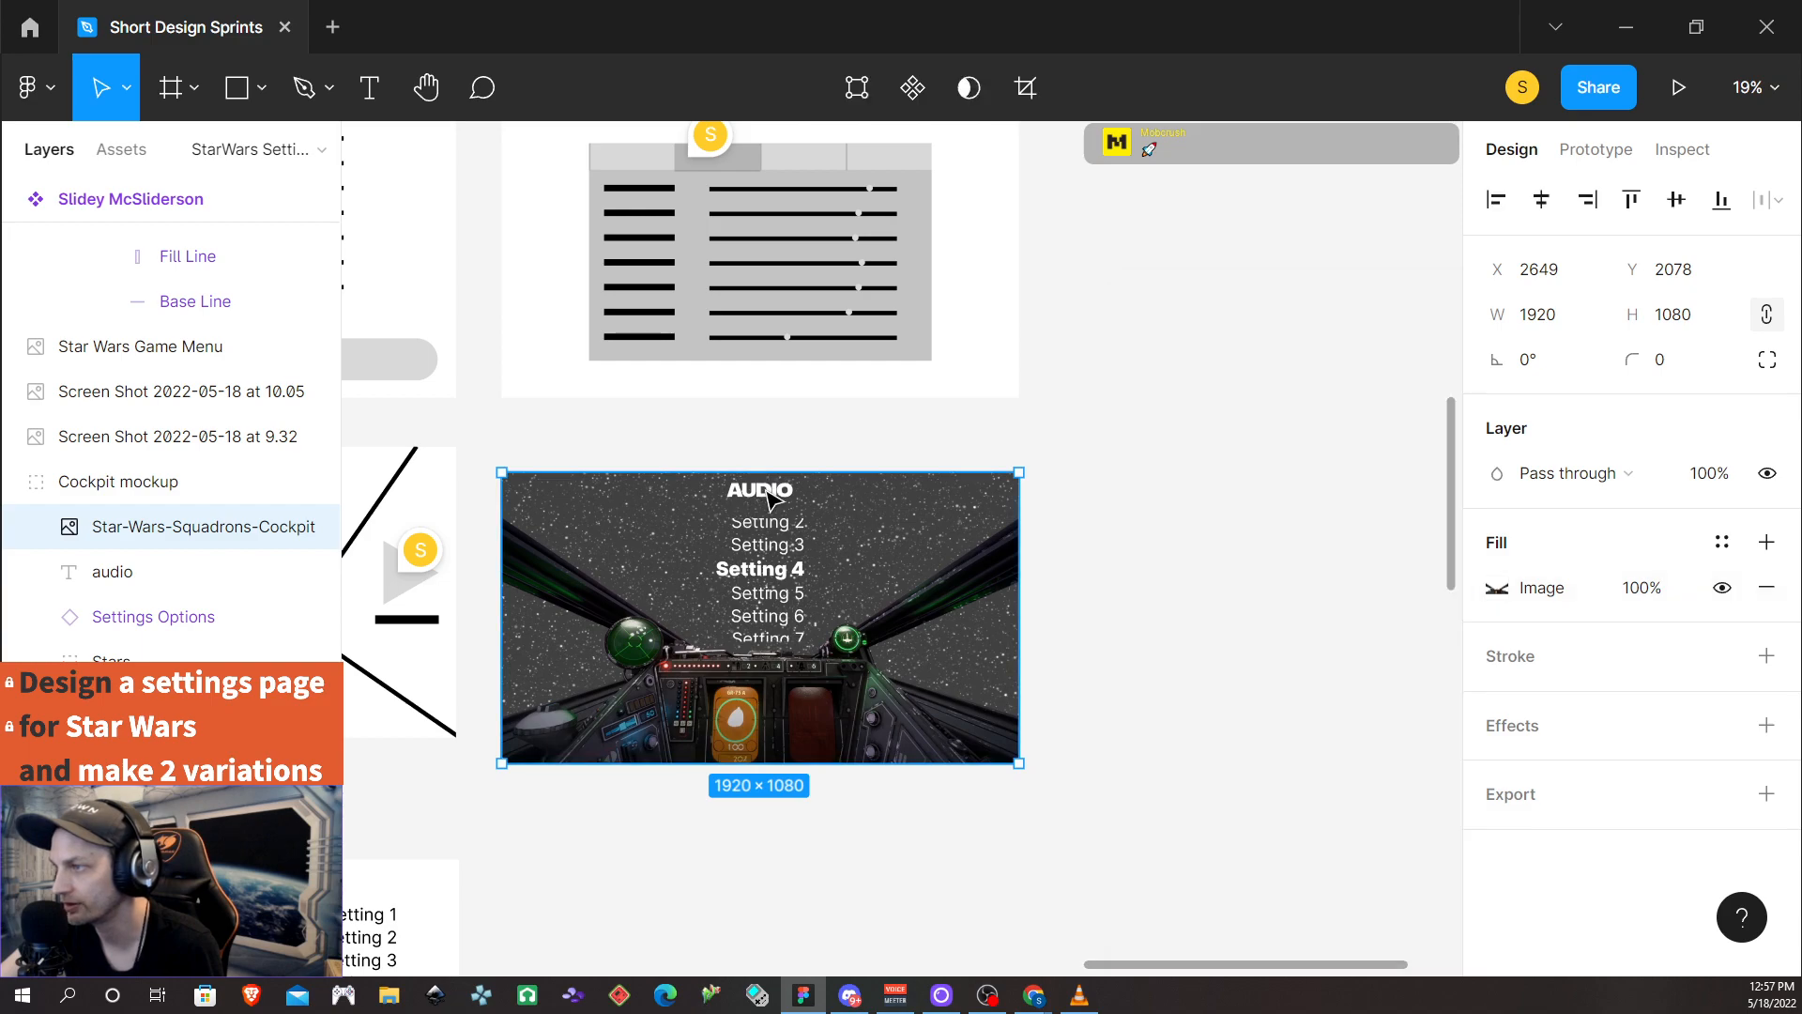
Apply the StarWars Yellahhh color style to the audio heading's fill
{"action": "left_click", "coordinate": [193, 572]}
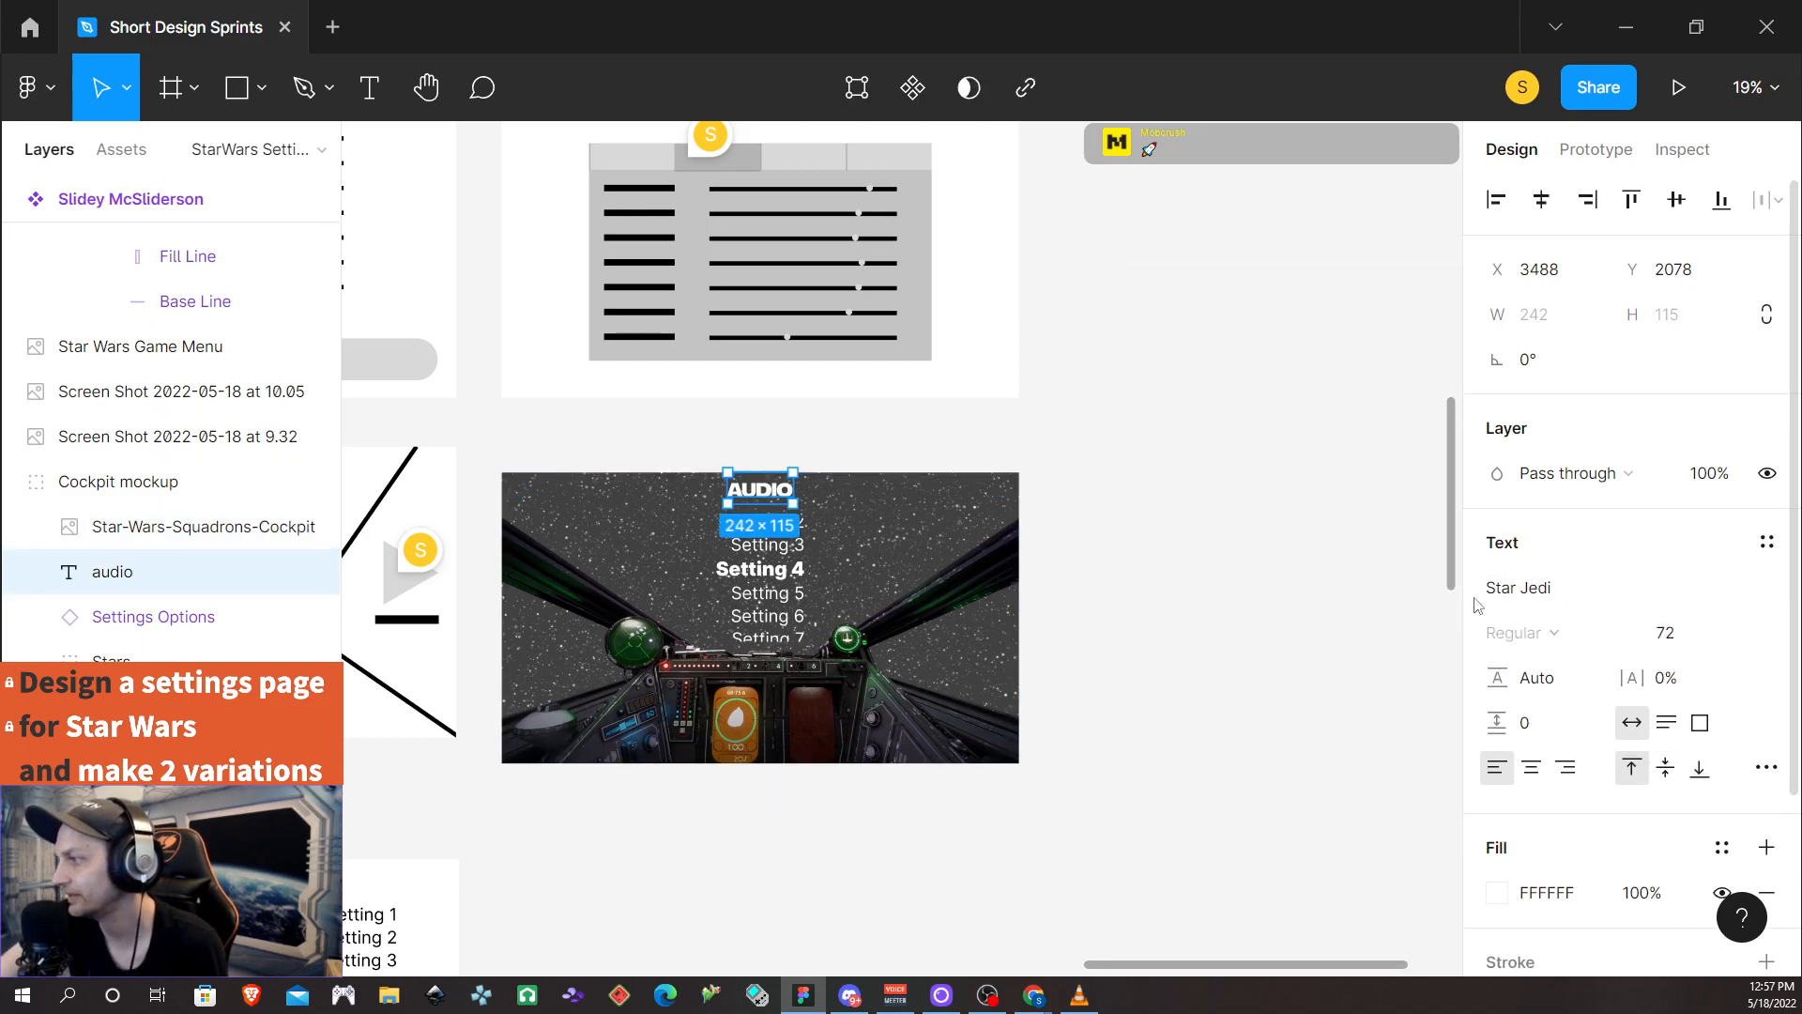
{"action": "scroll", "coordinate": [1556, 707], "scroll_direction": "down", "scroll_amount": 3}
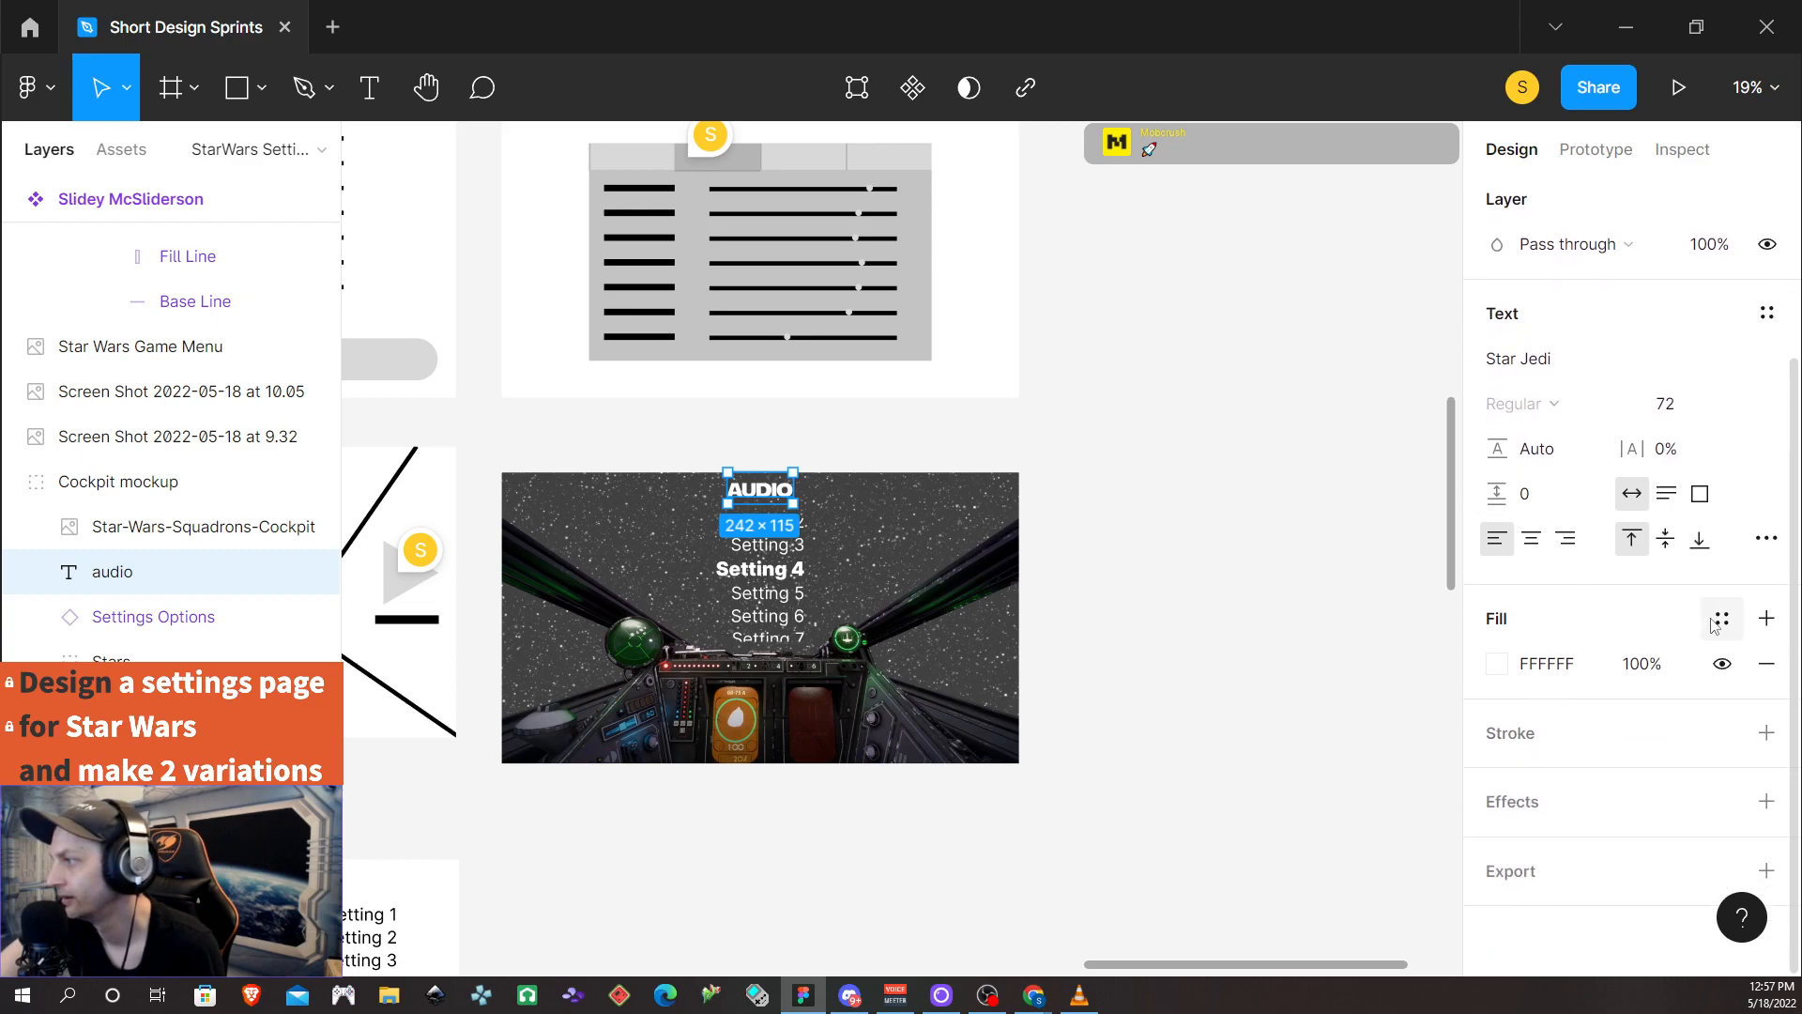
{"action": "left_click", "coordinate": [1721, 618]}
{"action": "left_click", "coordinate": [1521, 710]}
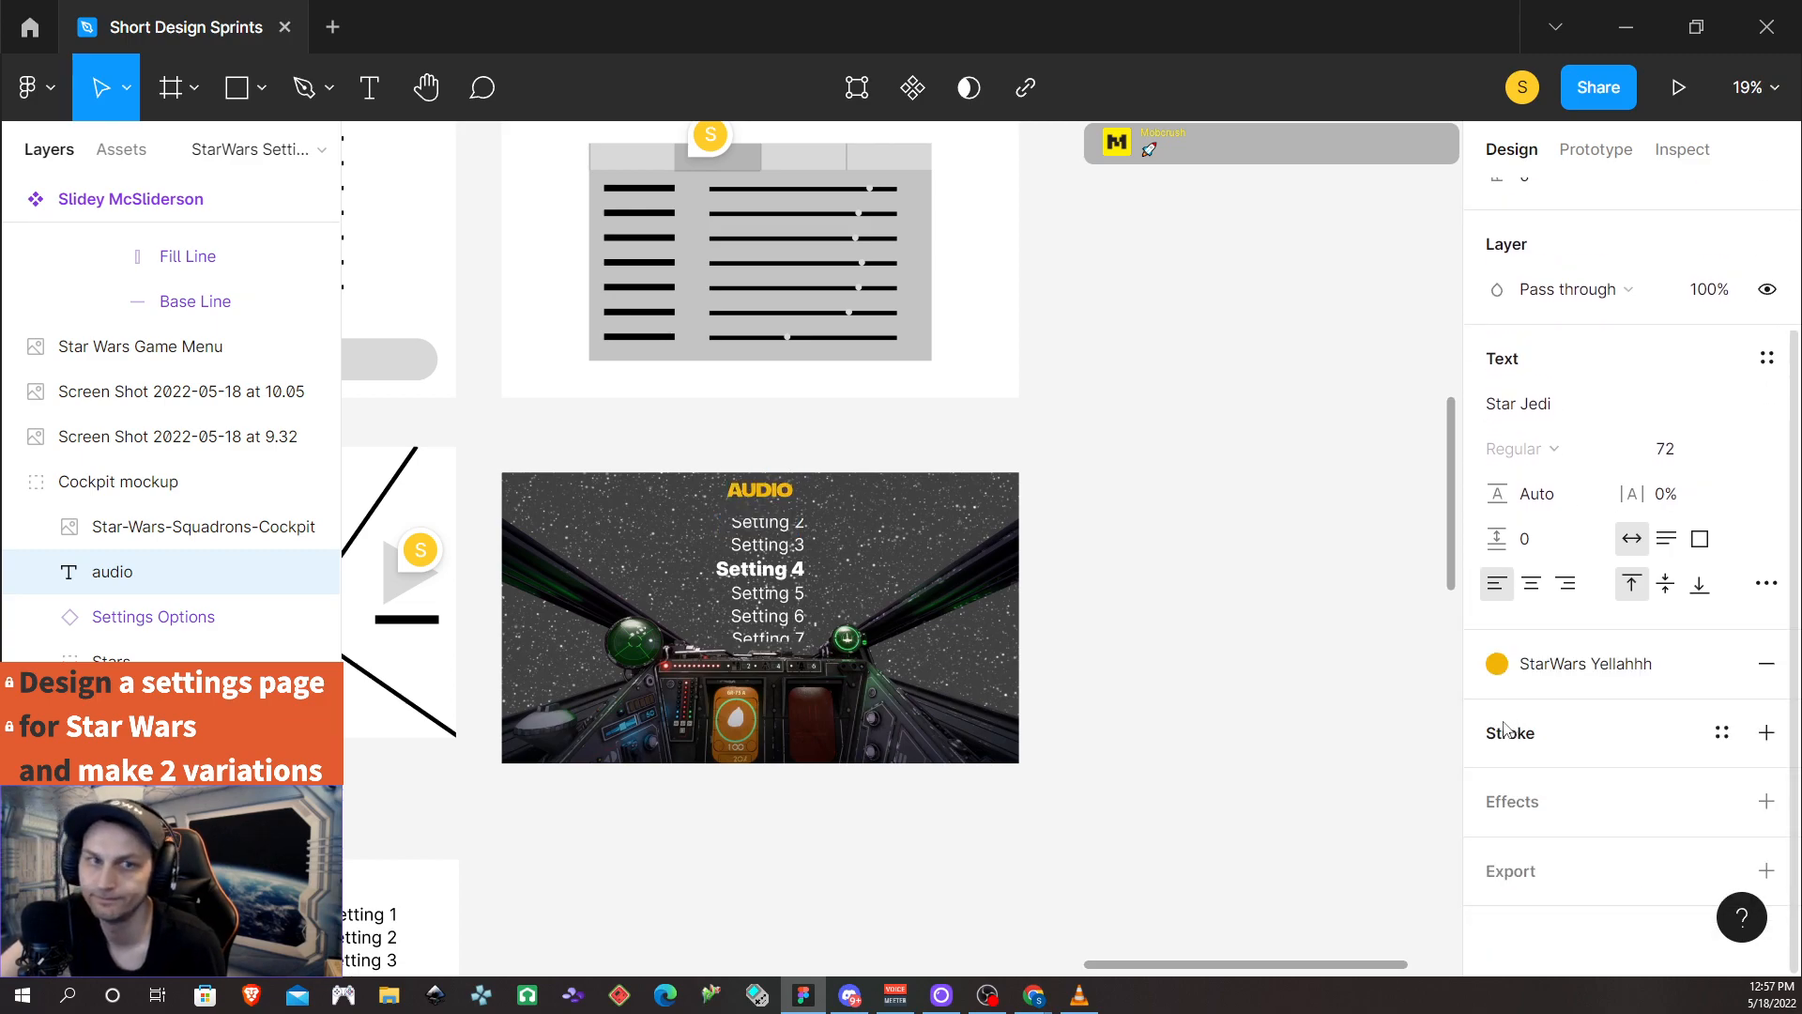
{"action": "left_click", "coordinate": [1247, 652]}
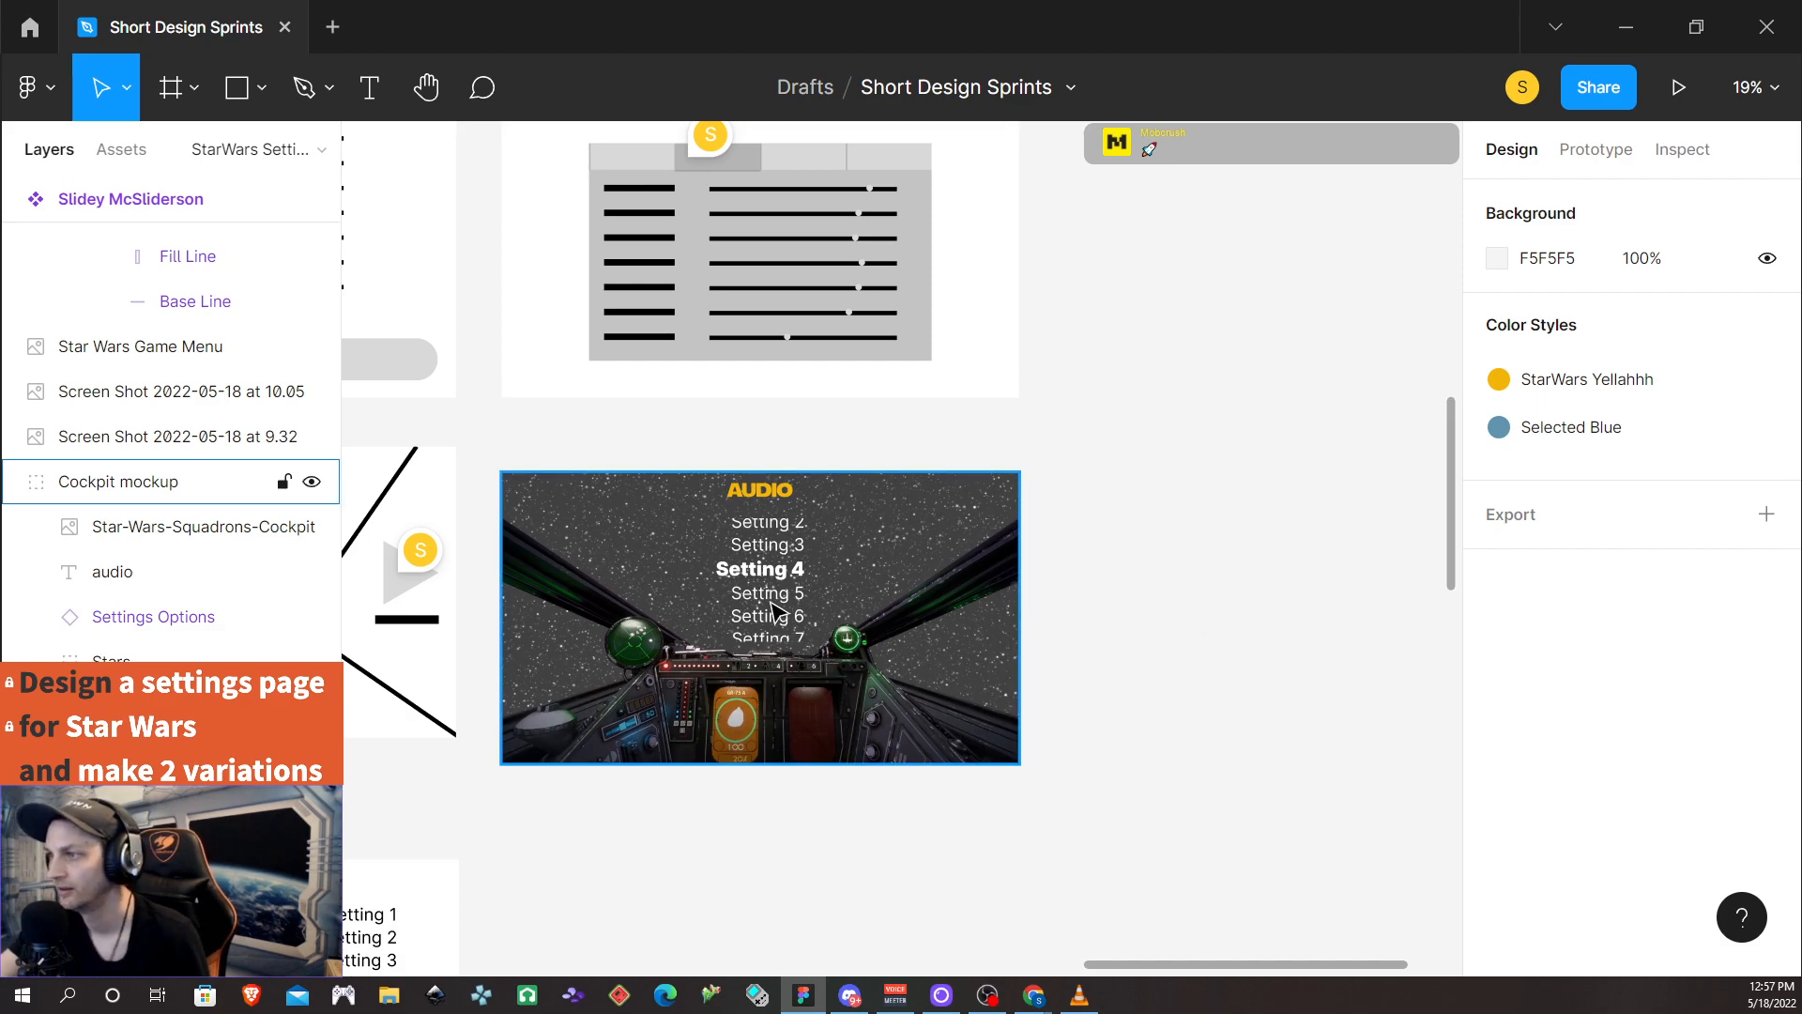
{"action": "left_click", "coordinate": [756, 574]}
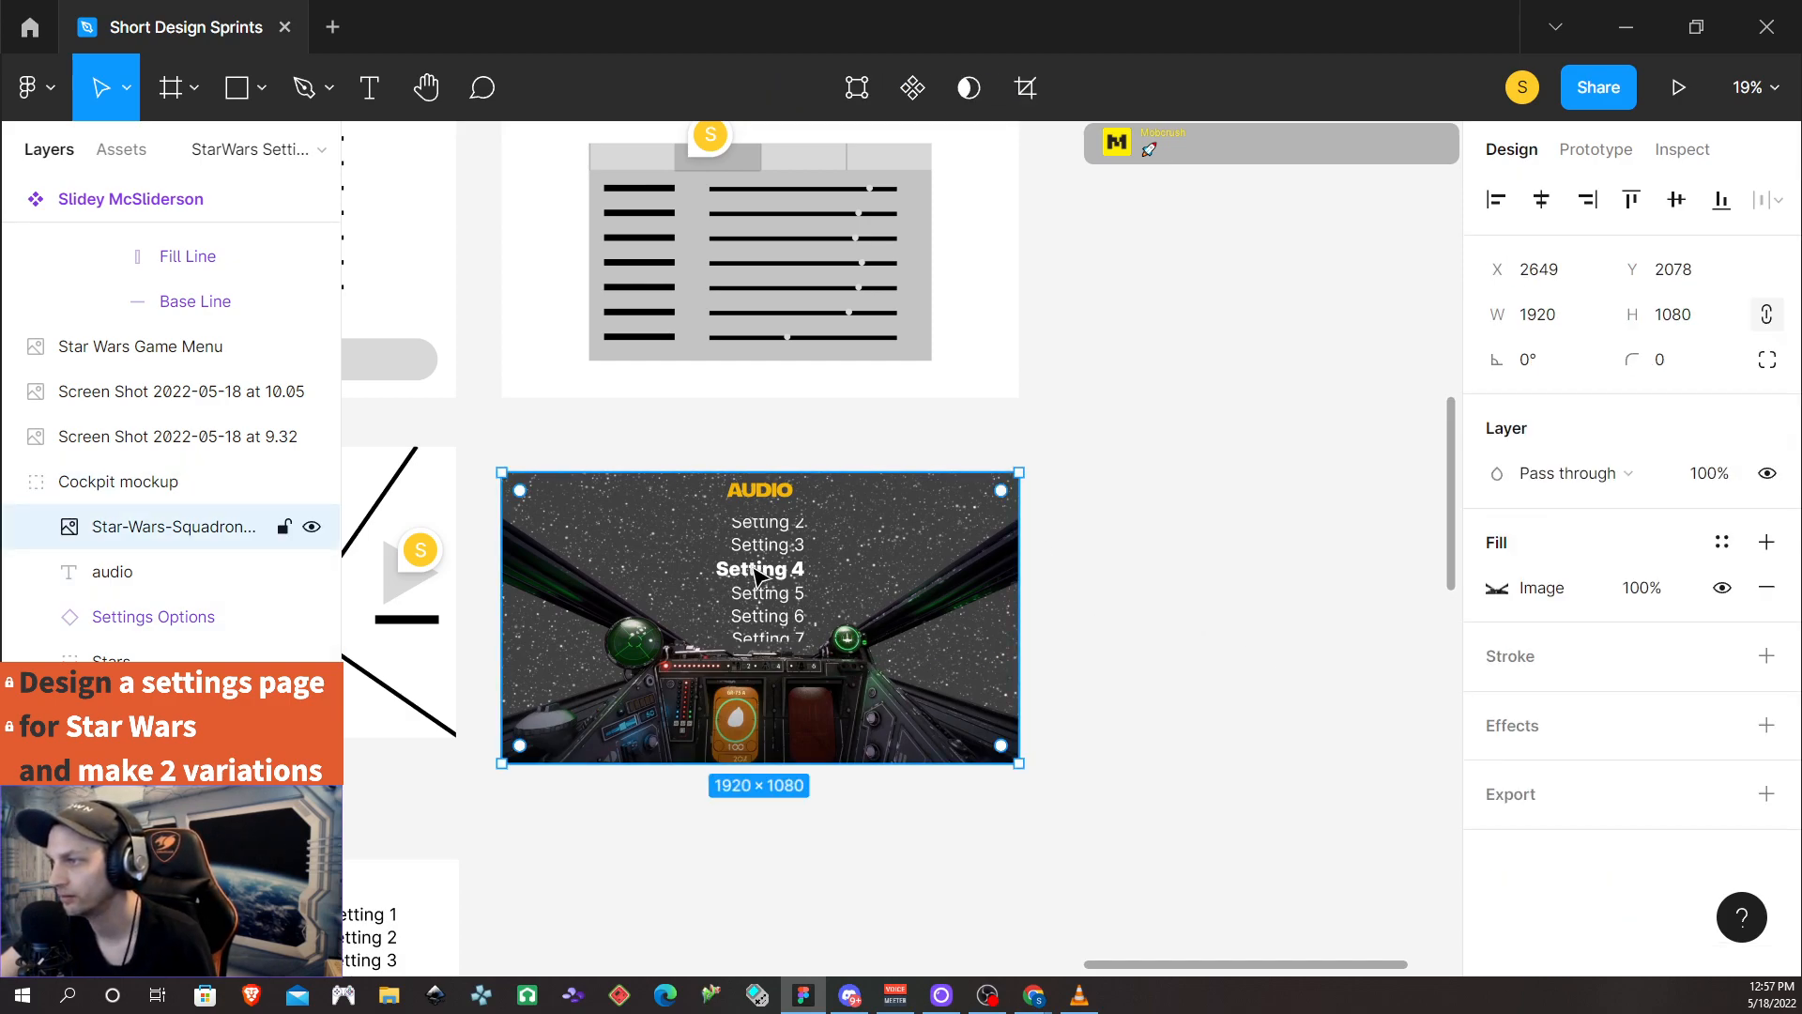
{"action": "double_click", "coordinate": [756, 575]}
{"action": "left_click", "coordinate": [1435, 301]}
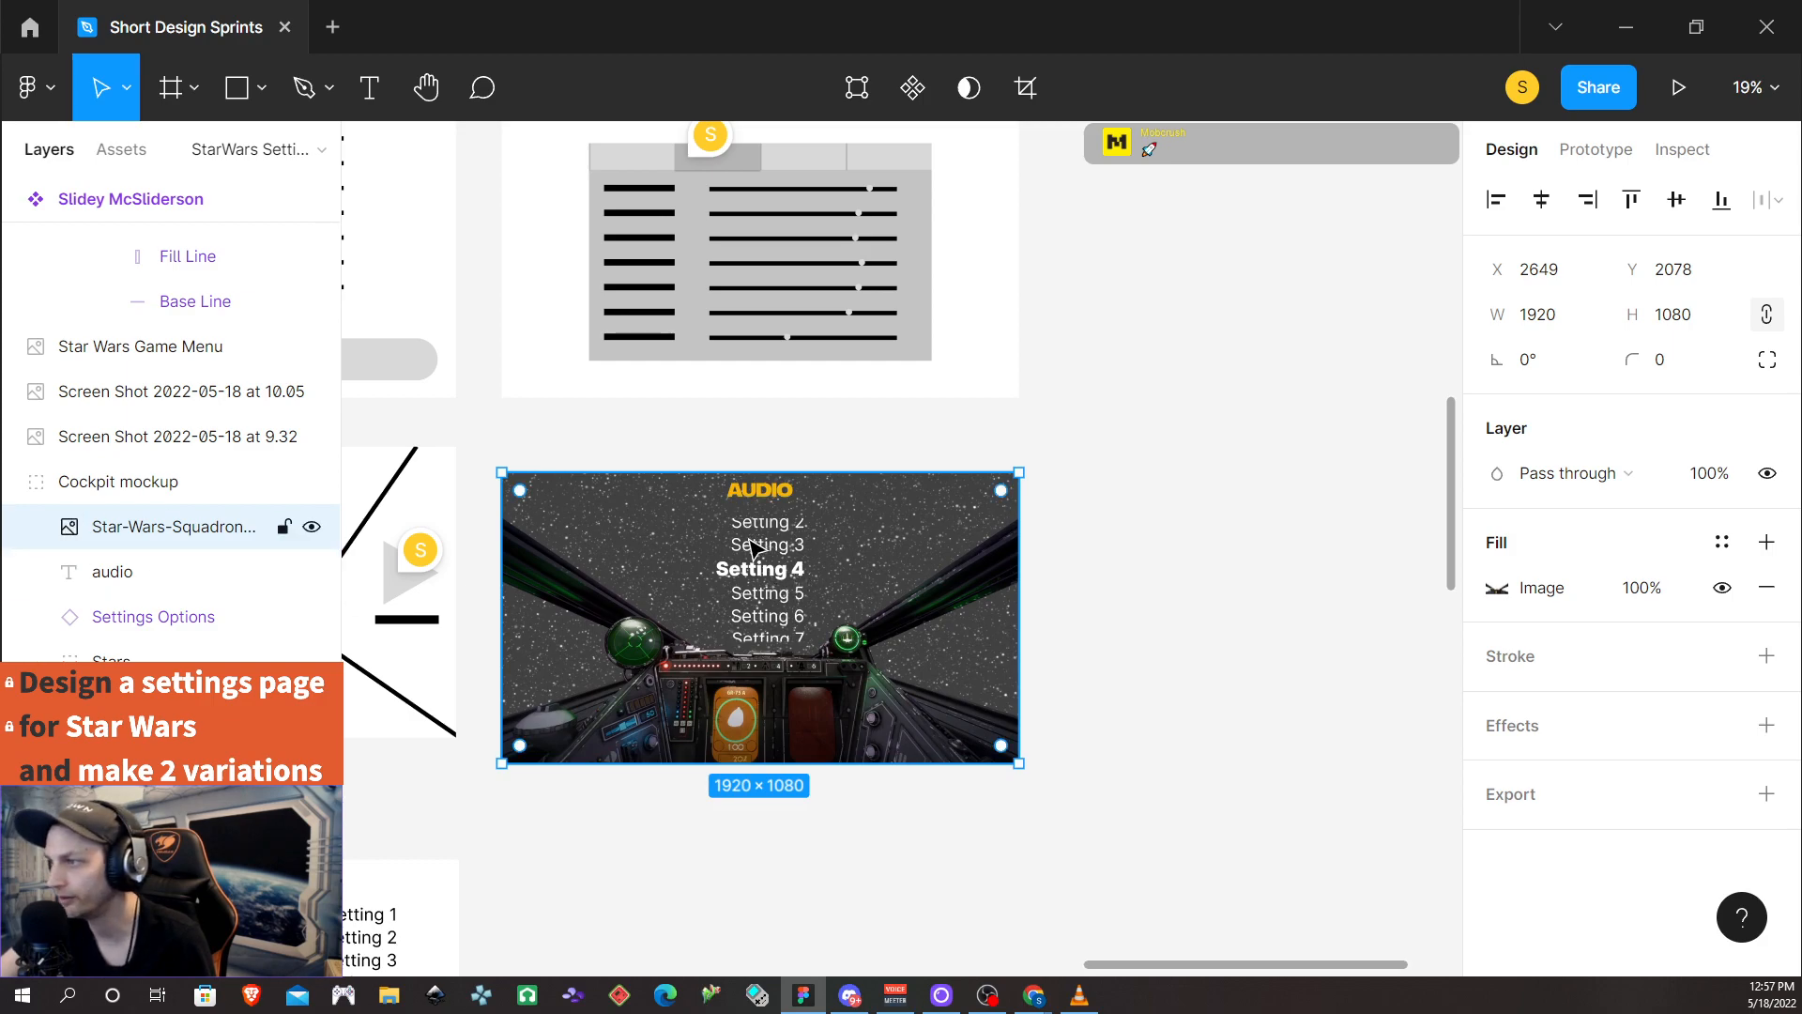
{"action": "double_click", "coordinate": [753, 547]}
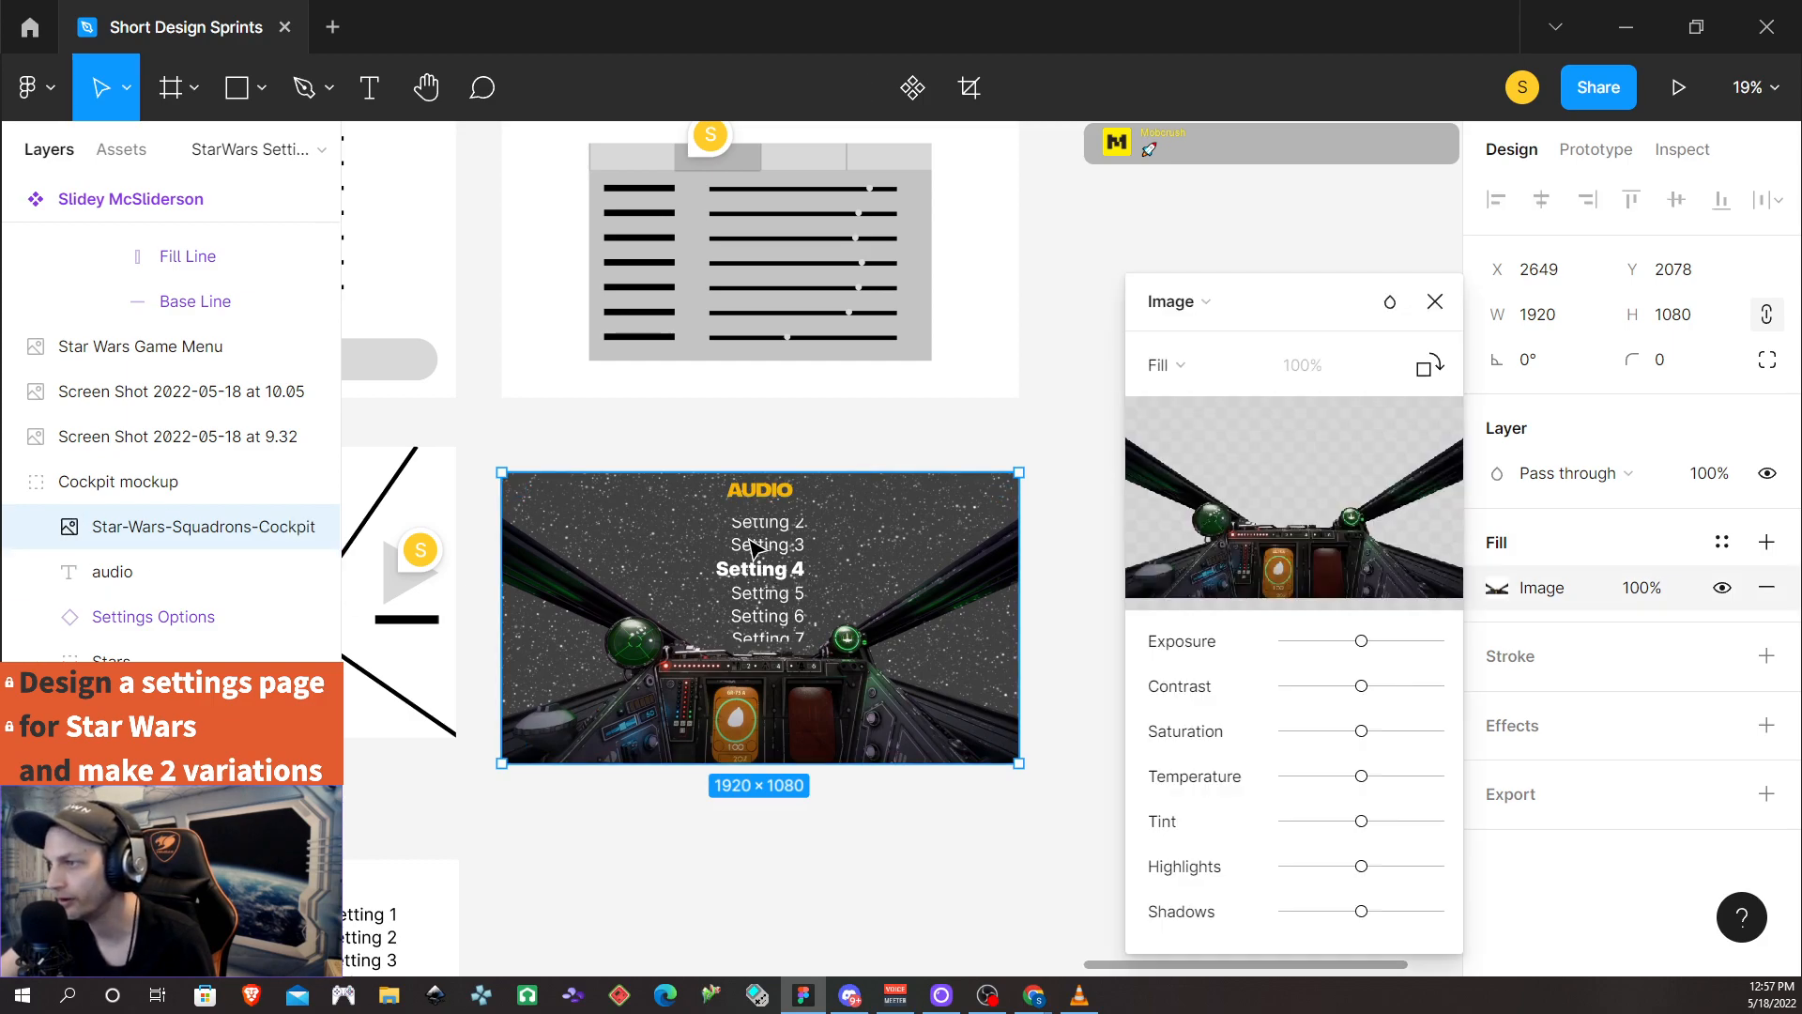
{"action": "left_click", "coordinate": [14, 483]}
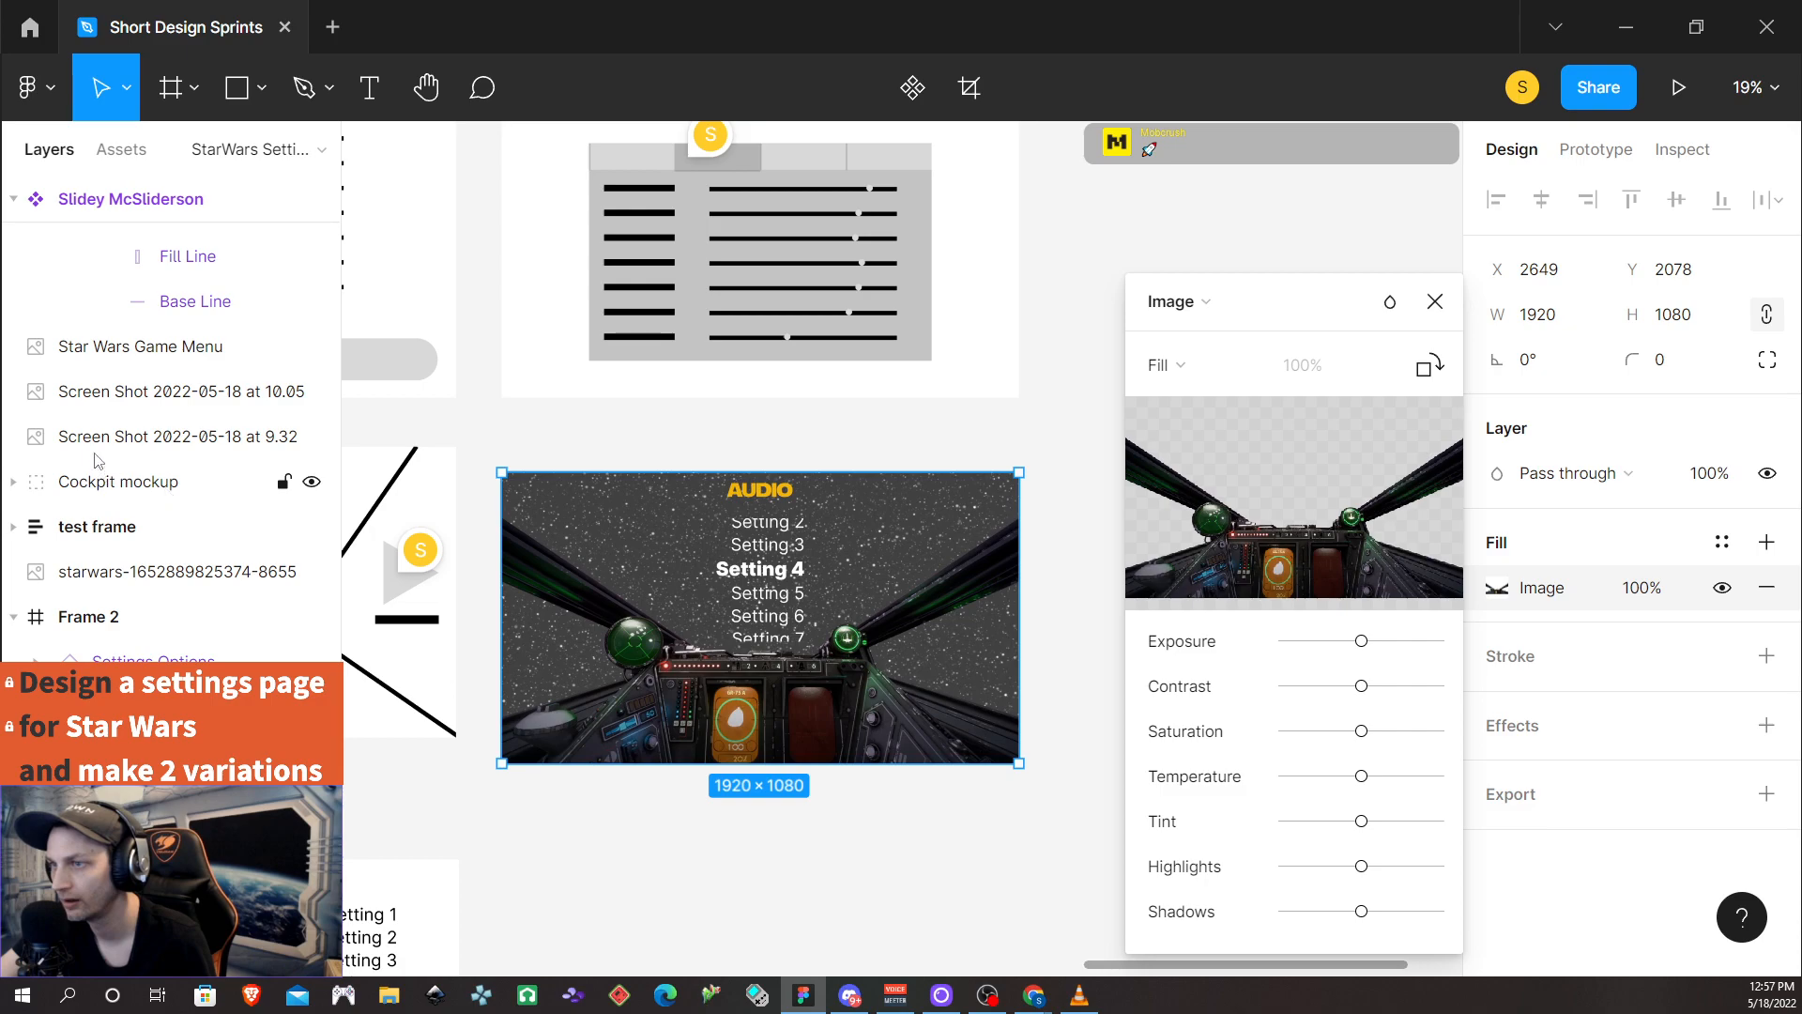
{"action": "left_click", "coordinate": [1435, 302]}
{"action": "left_click", "coordinate": [805, 440]}
{"action": "double_click", "coordinate": [736, 544]}
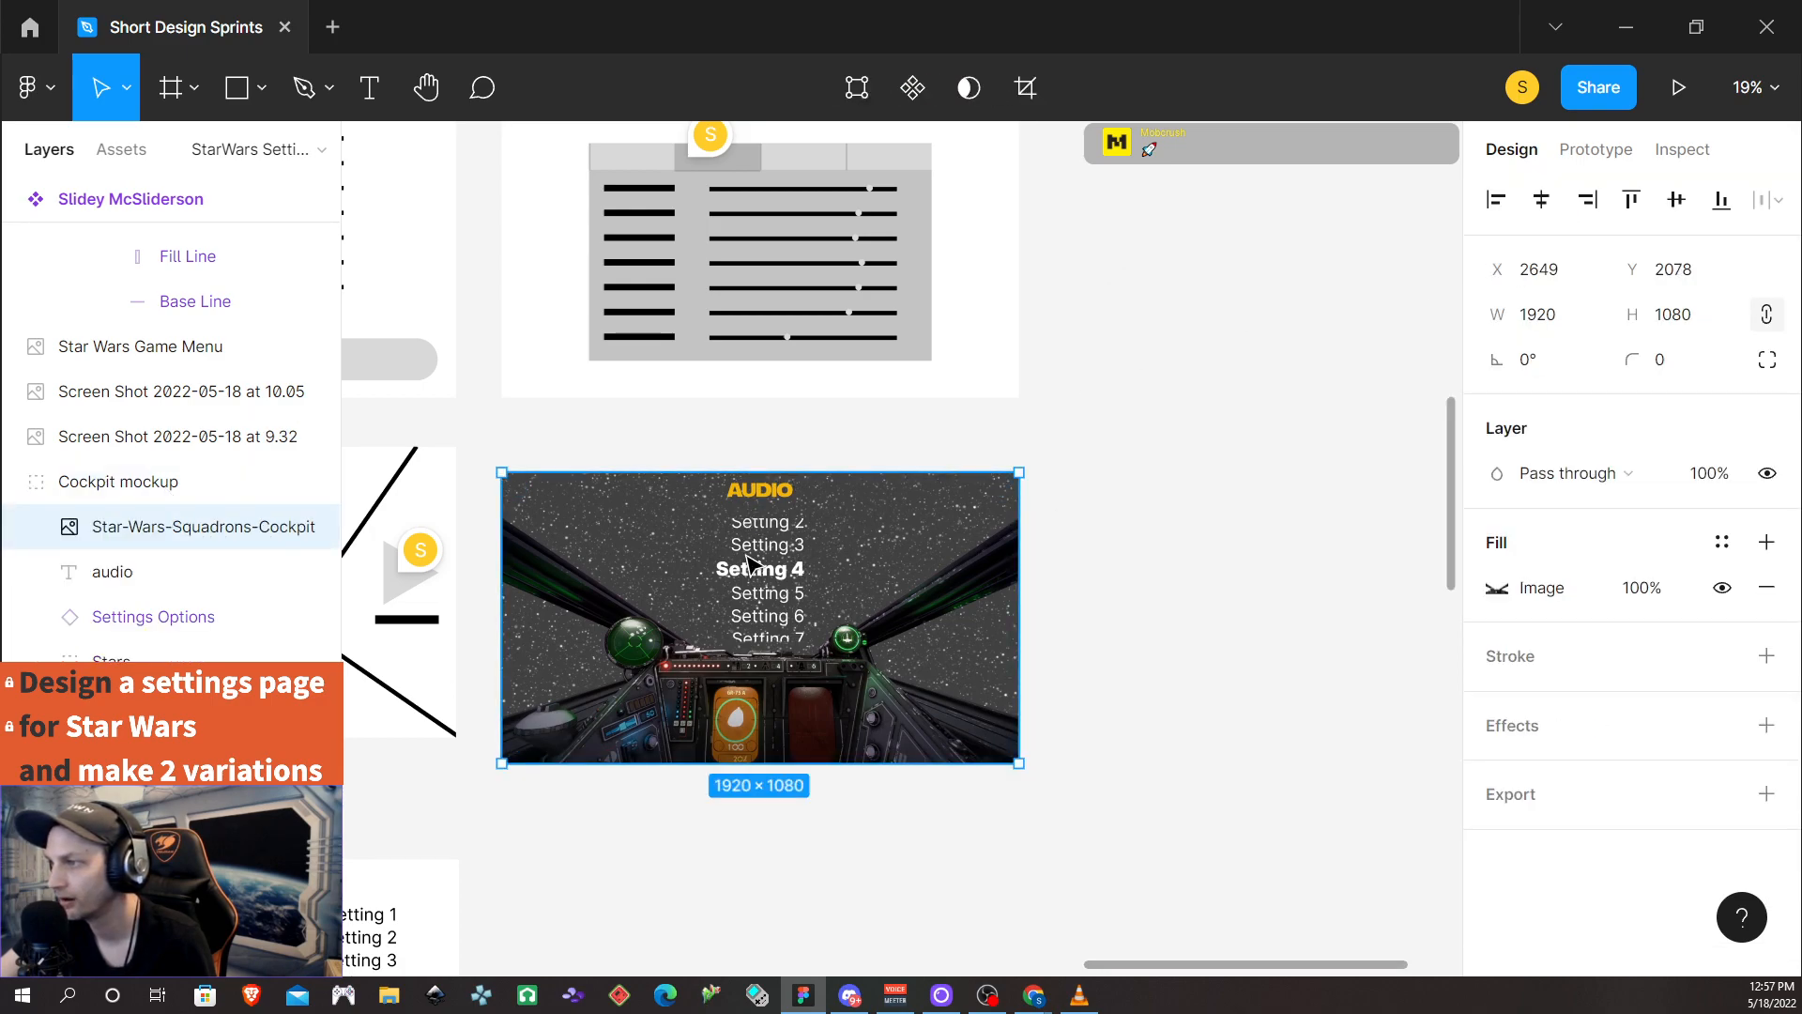
{"action": "double_click", "coordinate": [736, 545]}
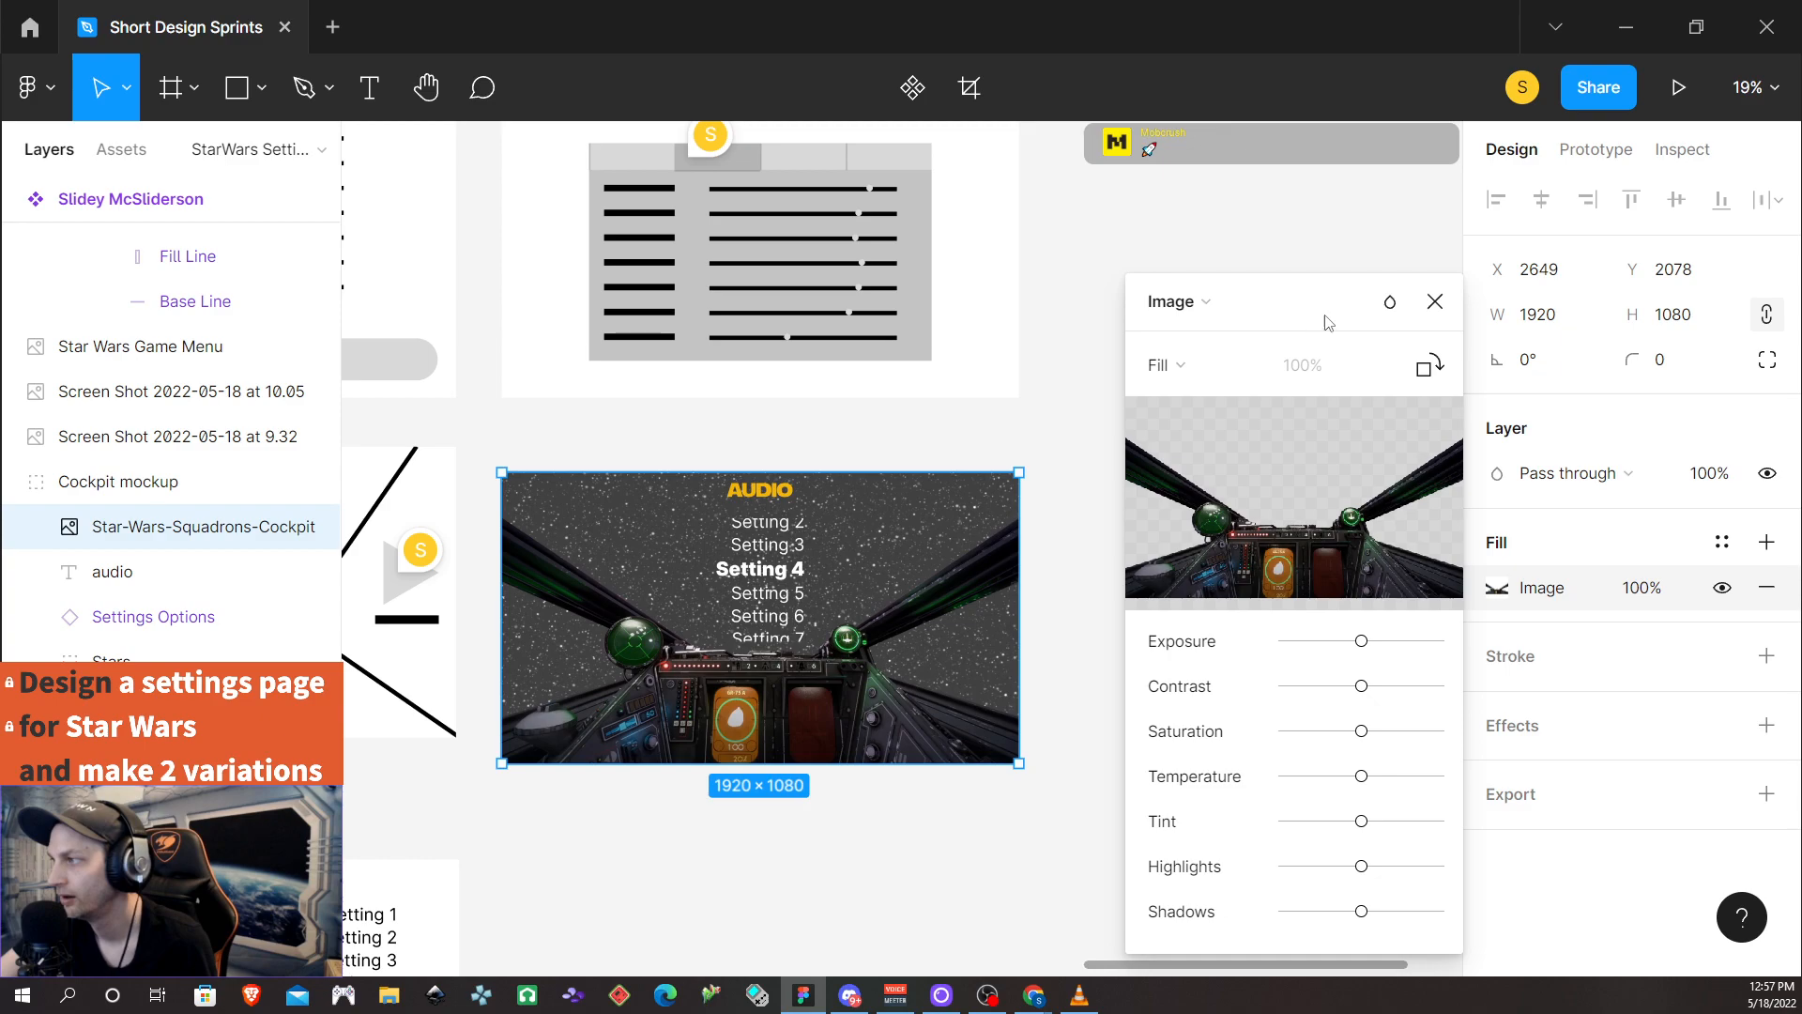
{"action": "left_click", "coordinate": [1436, 301]}
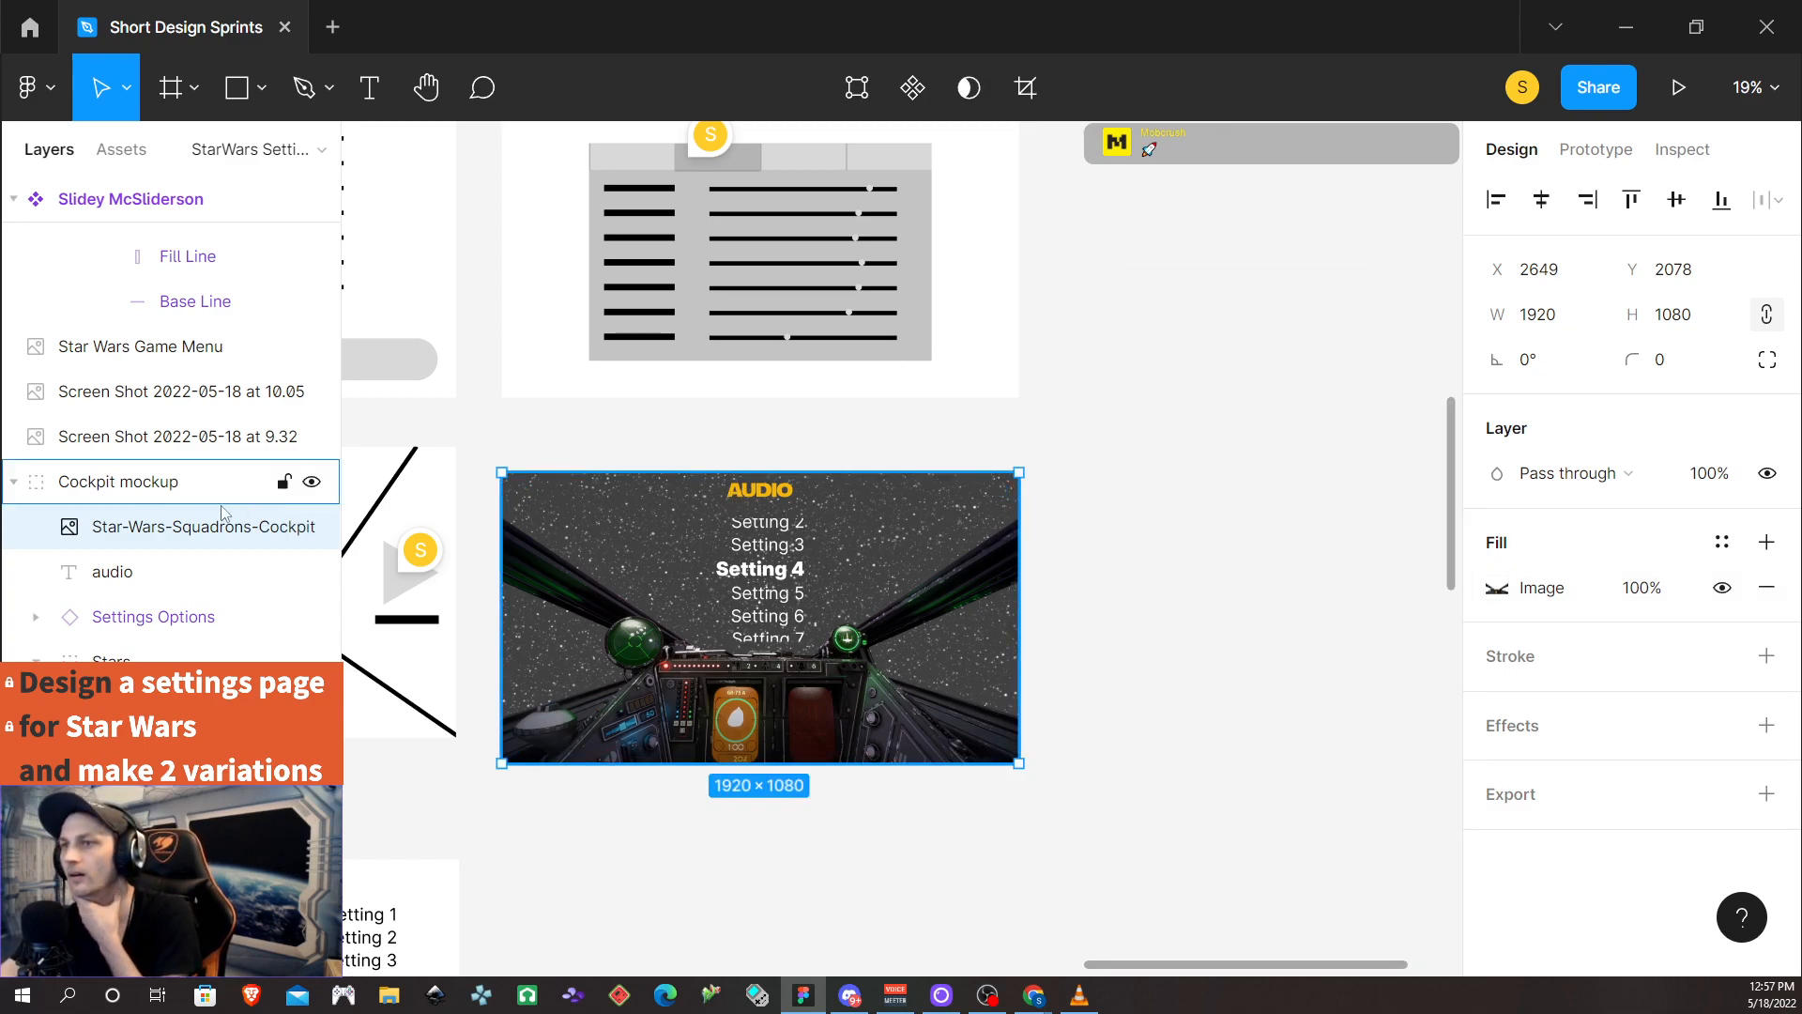
Reorder the Star-Wars-Squadrons-Cockpit image beneath the Settings Options list in the Cockpit mockup group
{"action": "left_click", "coordinate": [13, 482]}
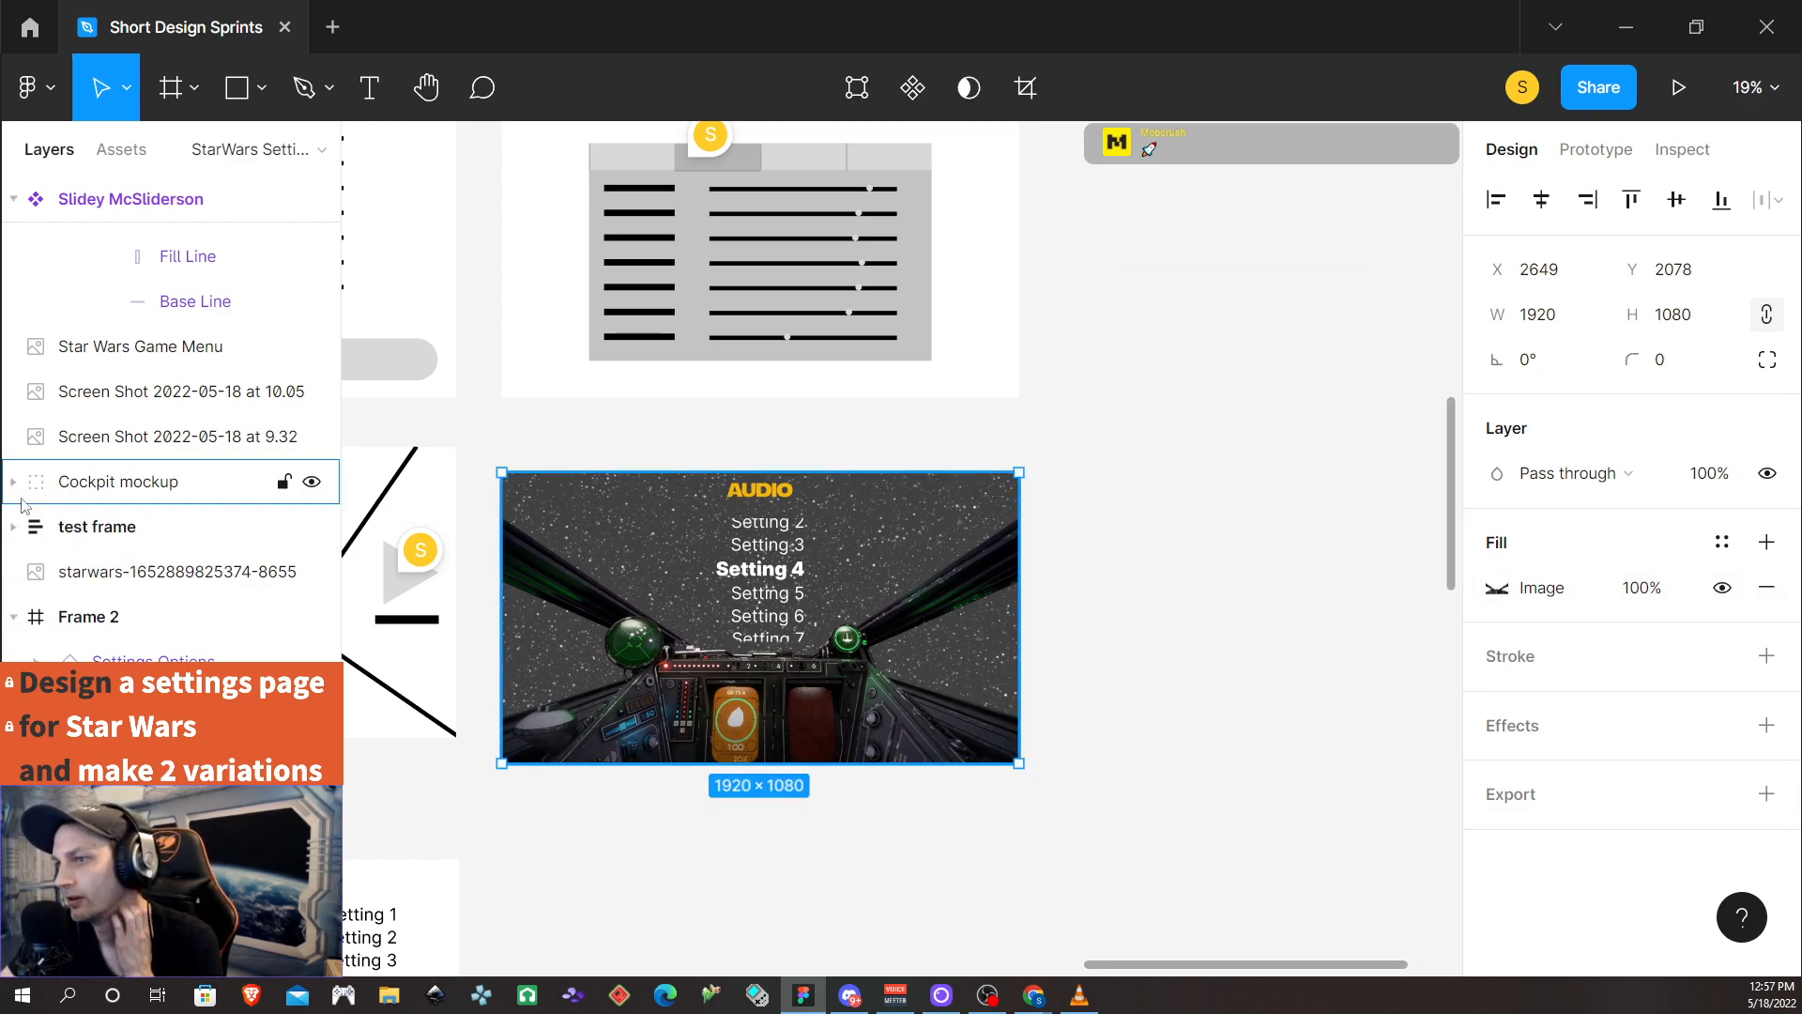
{"action": "left_click", "coordinate": [13, 483]}
{"action": "left_click", "coordinate": [133, 577]}
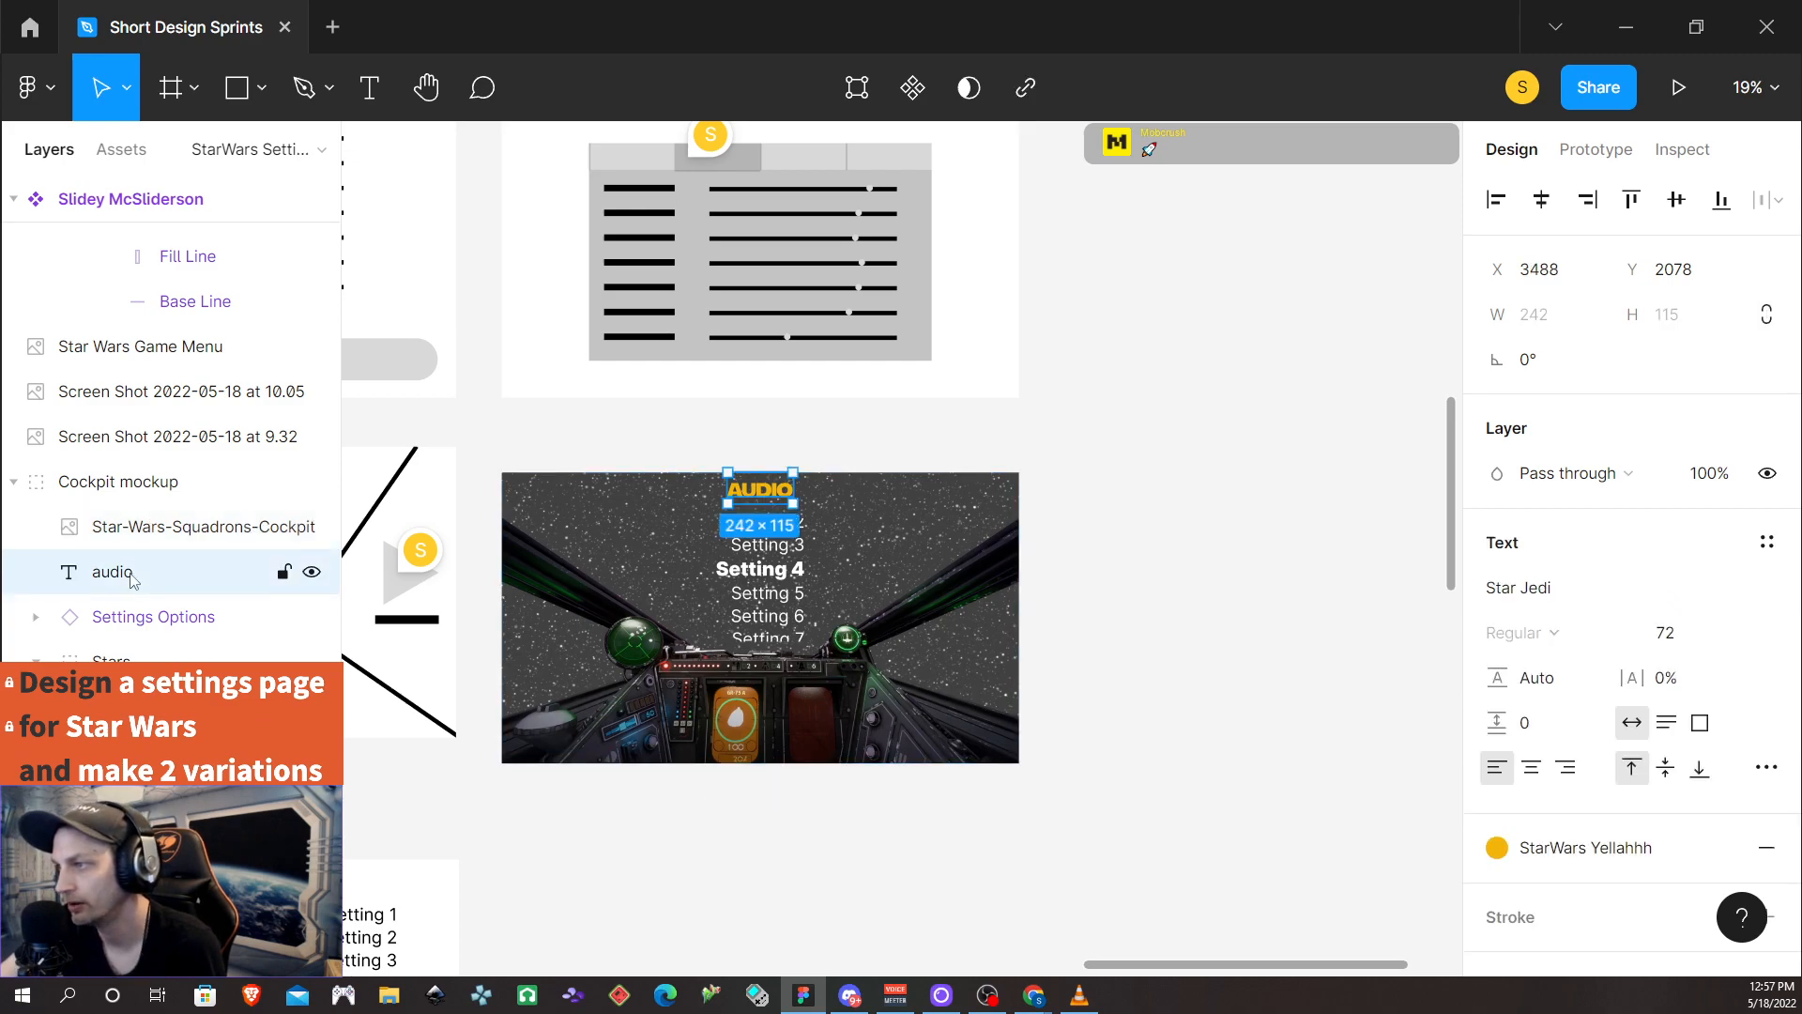
{"action": "left_click", "coordinate": [163, 531]}
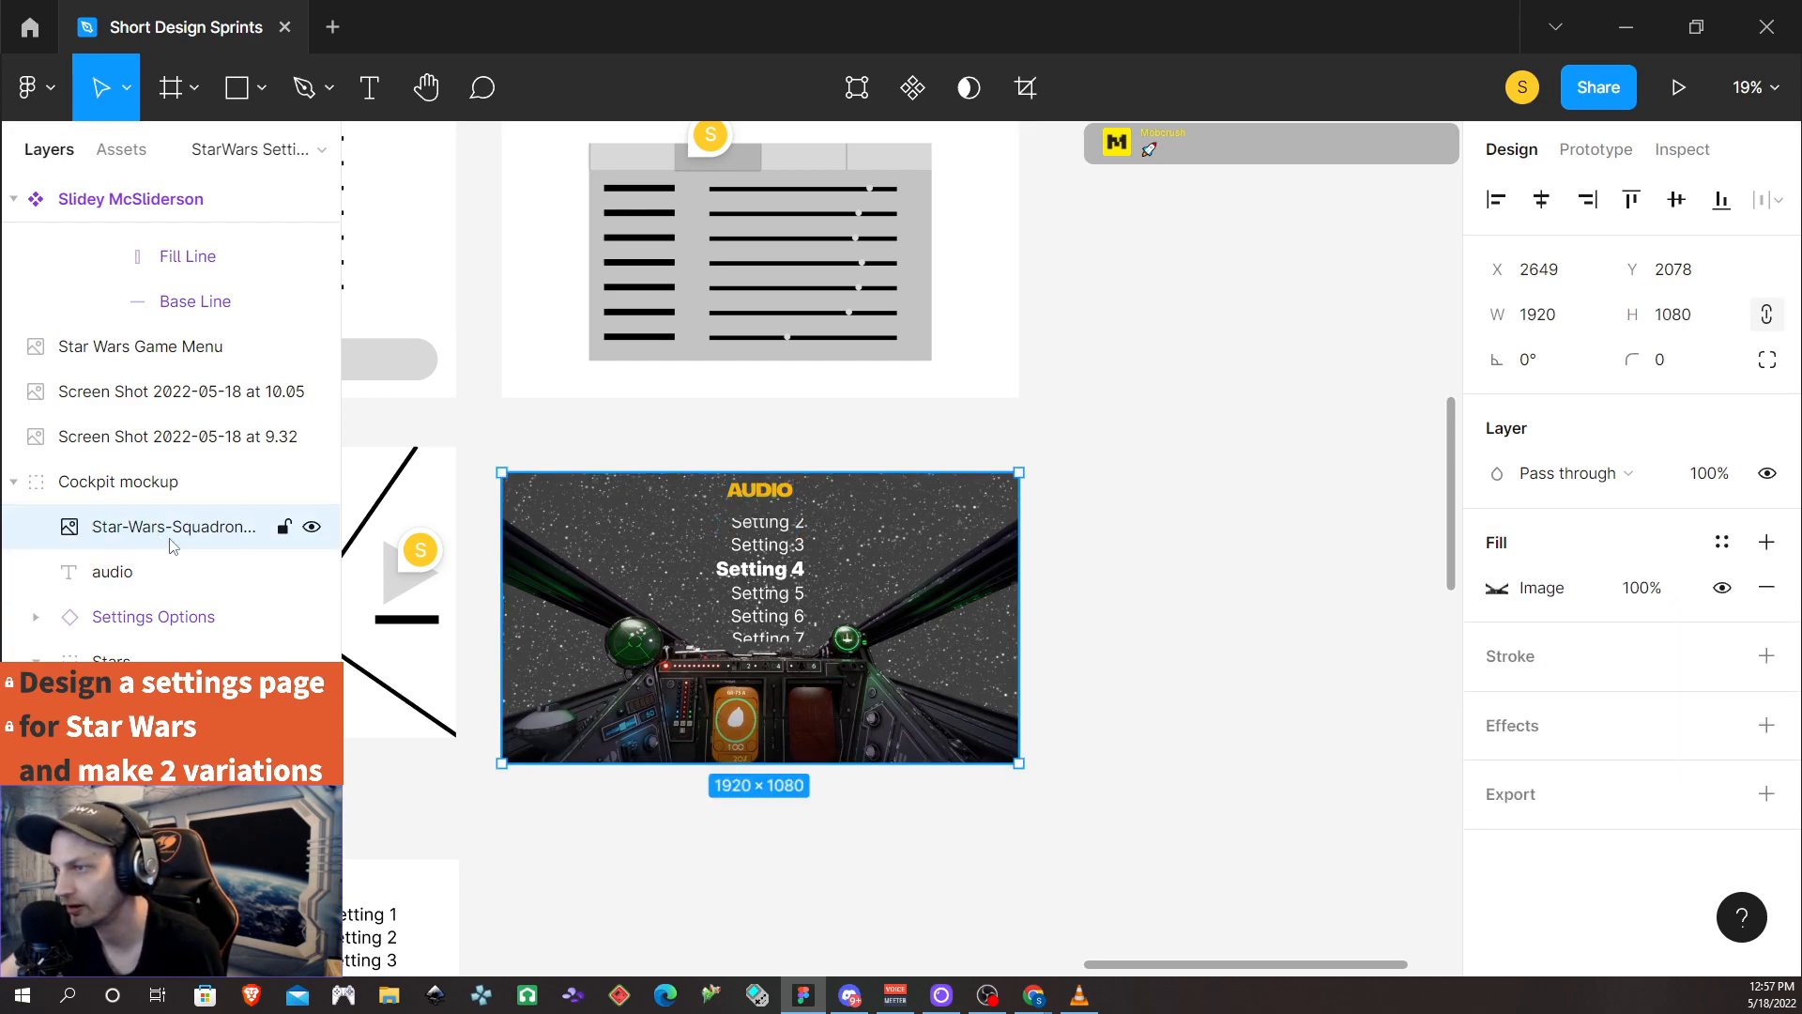
{"action": "left_click_drag", "start_coordinate": [163, 532], "coordinate": [158, 638]}
Check the new layer order by selecting the audio heading, the settings list and the cockpit image individually
{"action": "left_click", "coordinate": [145, 578]}
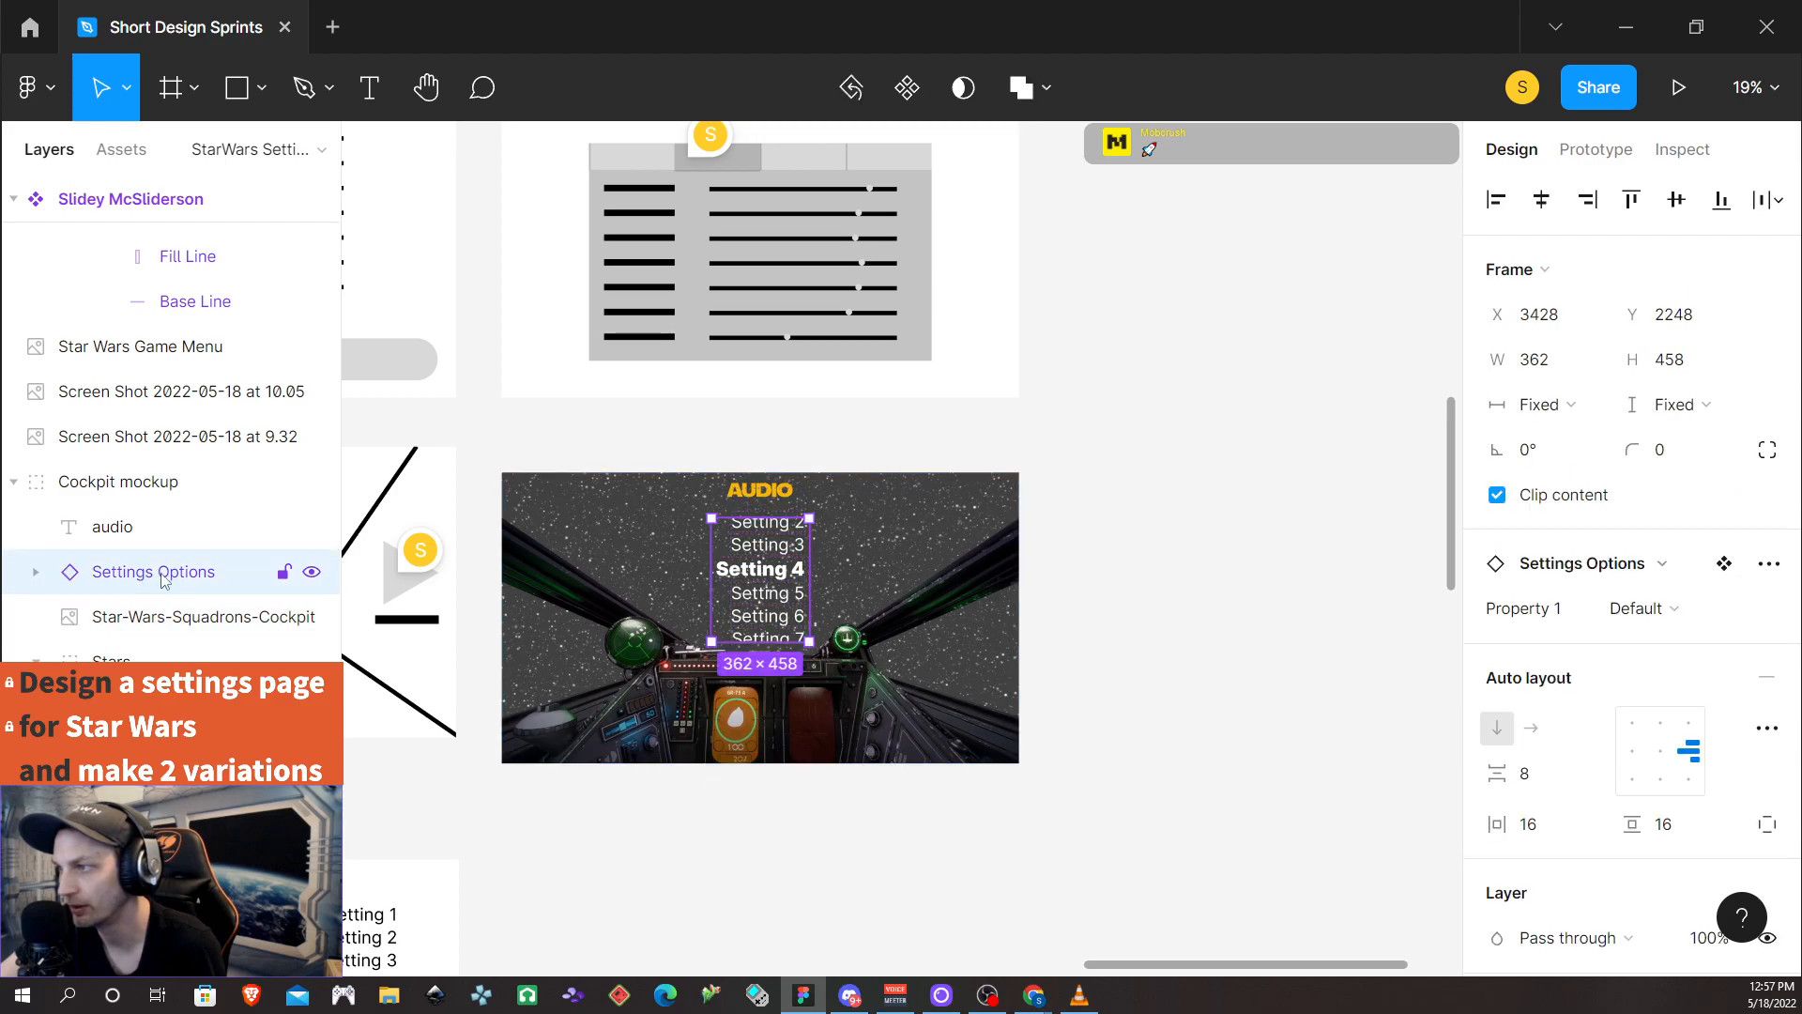
{"action": "left_click", "coordinate": [150, 527]}
{"action": "left_click", "coordinate": [155, 571]}
{"action": "left_click", "coordinate": [758, 507]}
{"action": "left_click", "coordinate": [751, 554]}
{"action": "left_click", "coordinate": [603, 507]}
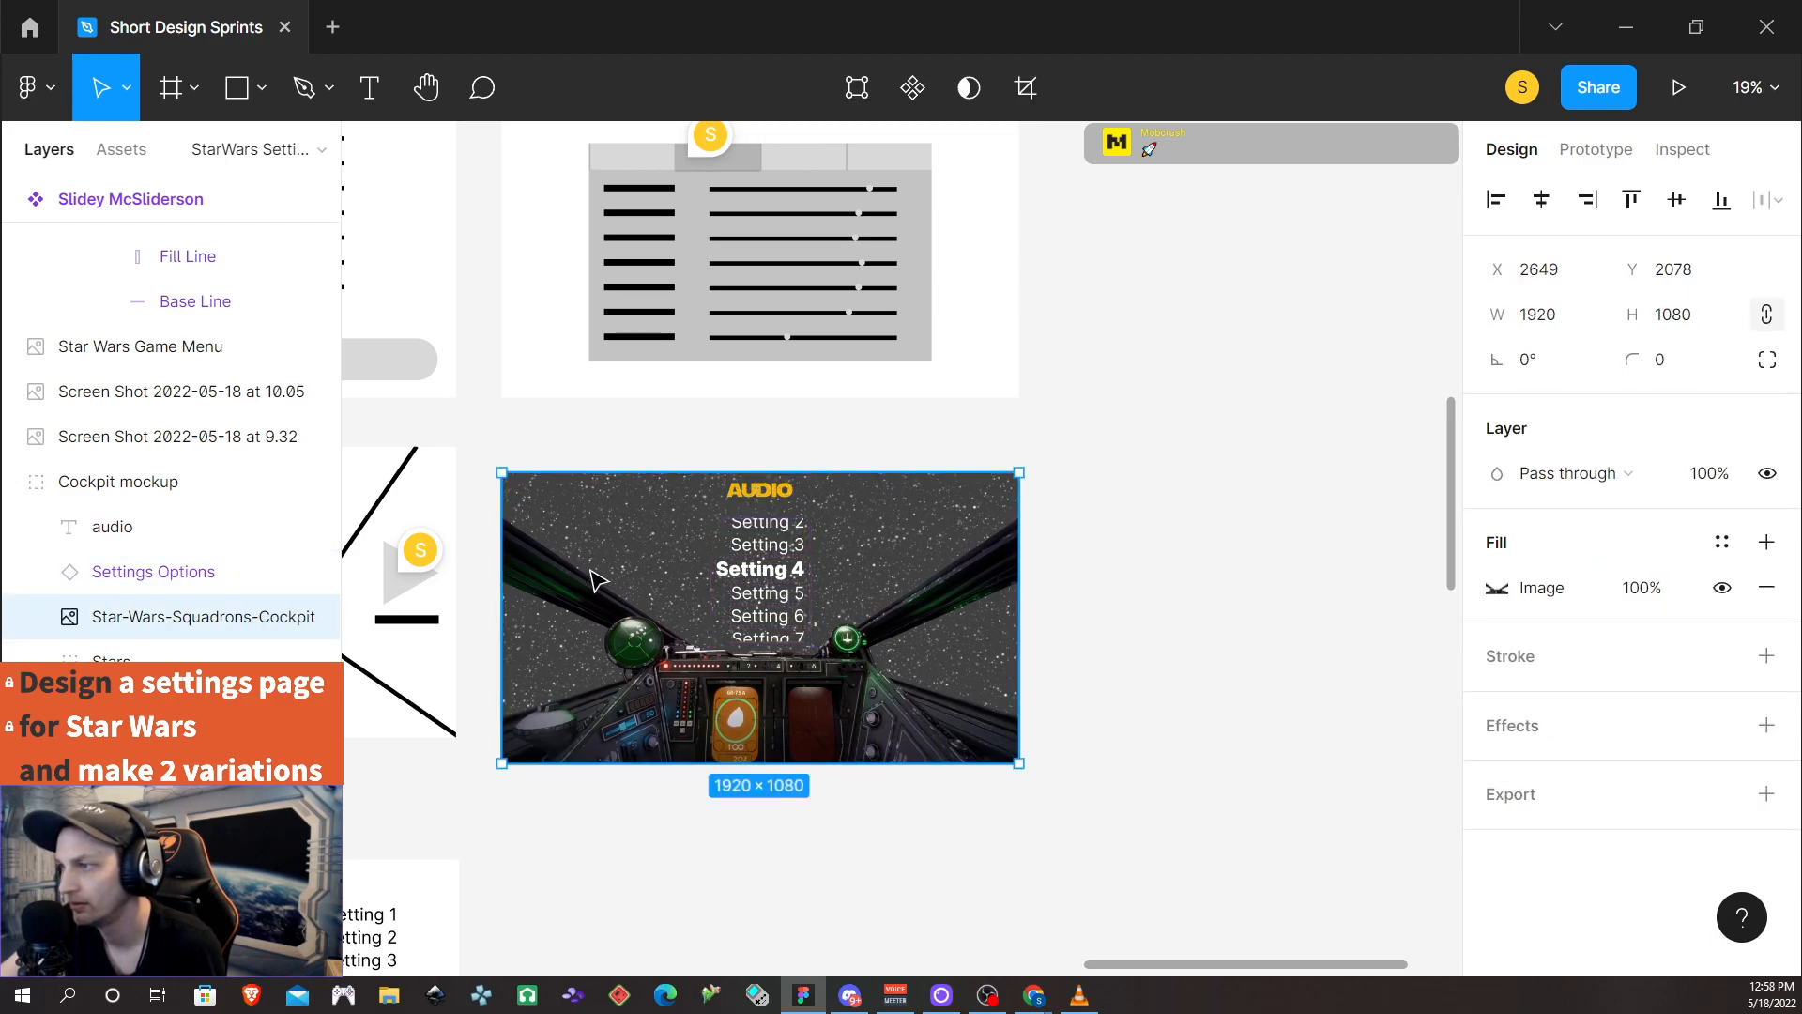
{"action": "left_click", "coordinate": [615, 819]}
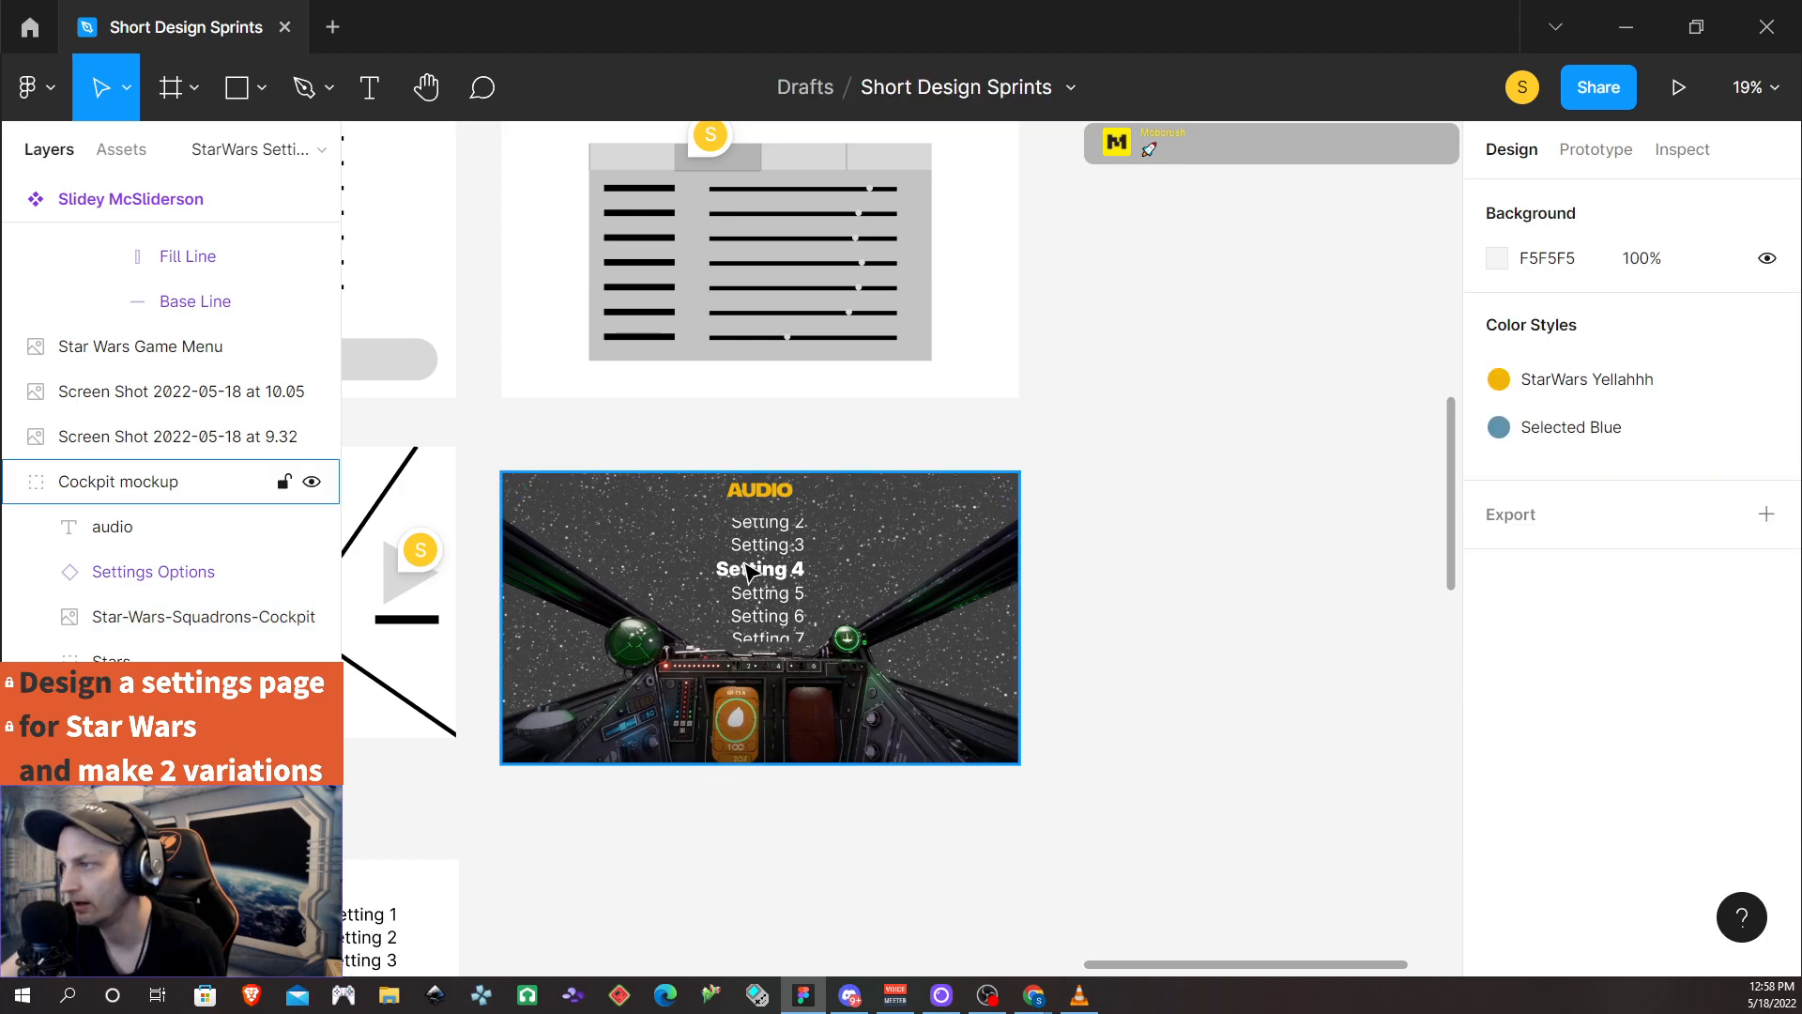
Check the horizontal centering of the settings list and the audio heading against the cockpit image
{"action": "left_click", "coordinate": [765, 571]}
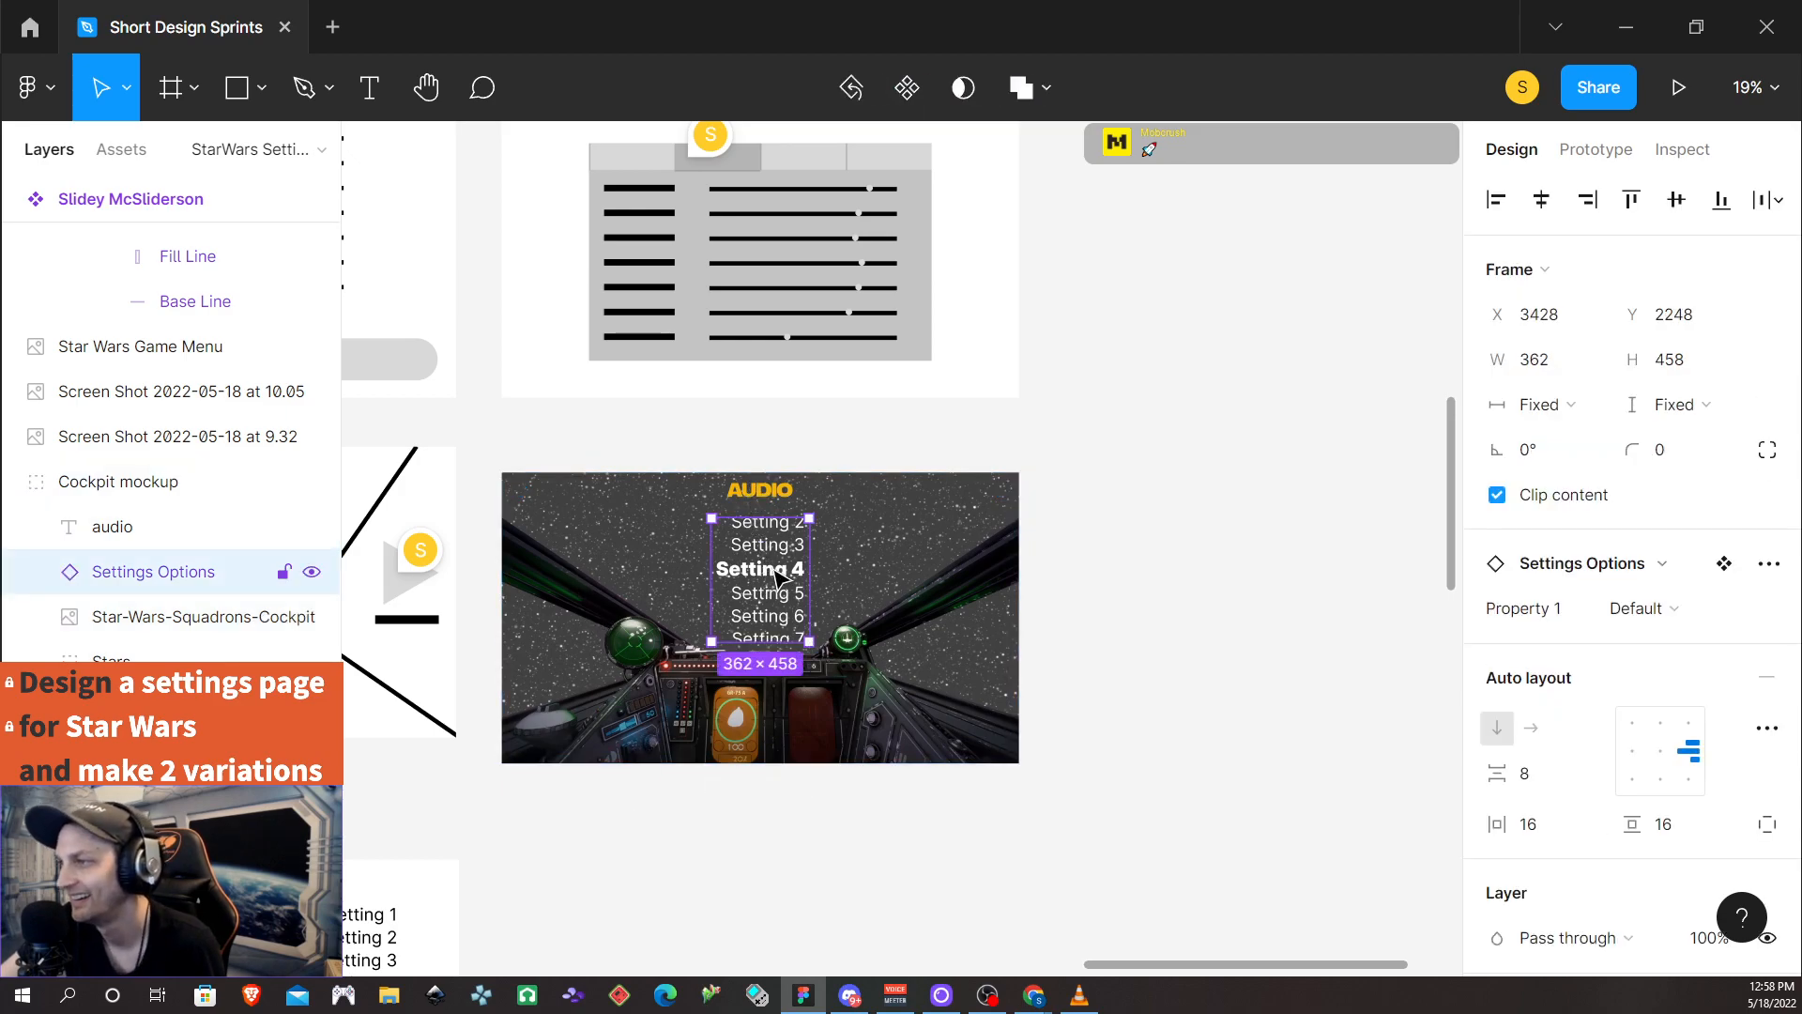
{"action": "left_click", "coordinate": [887, 522], "text": "shift"}
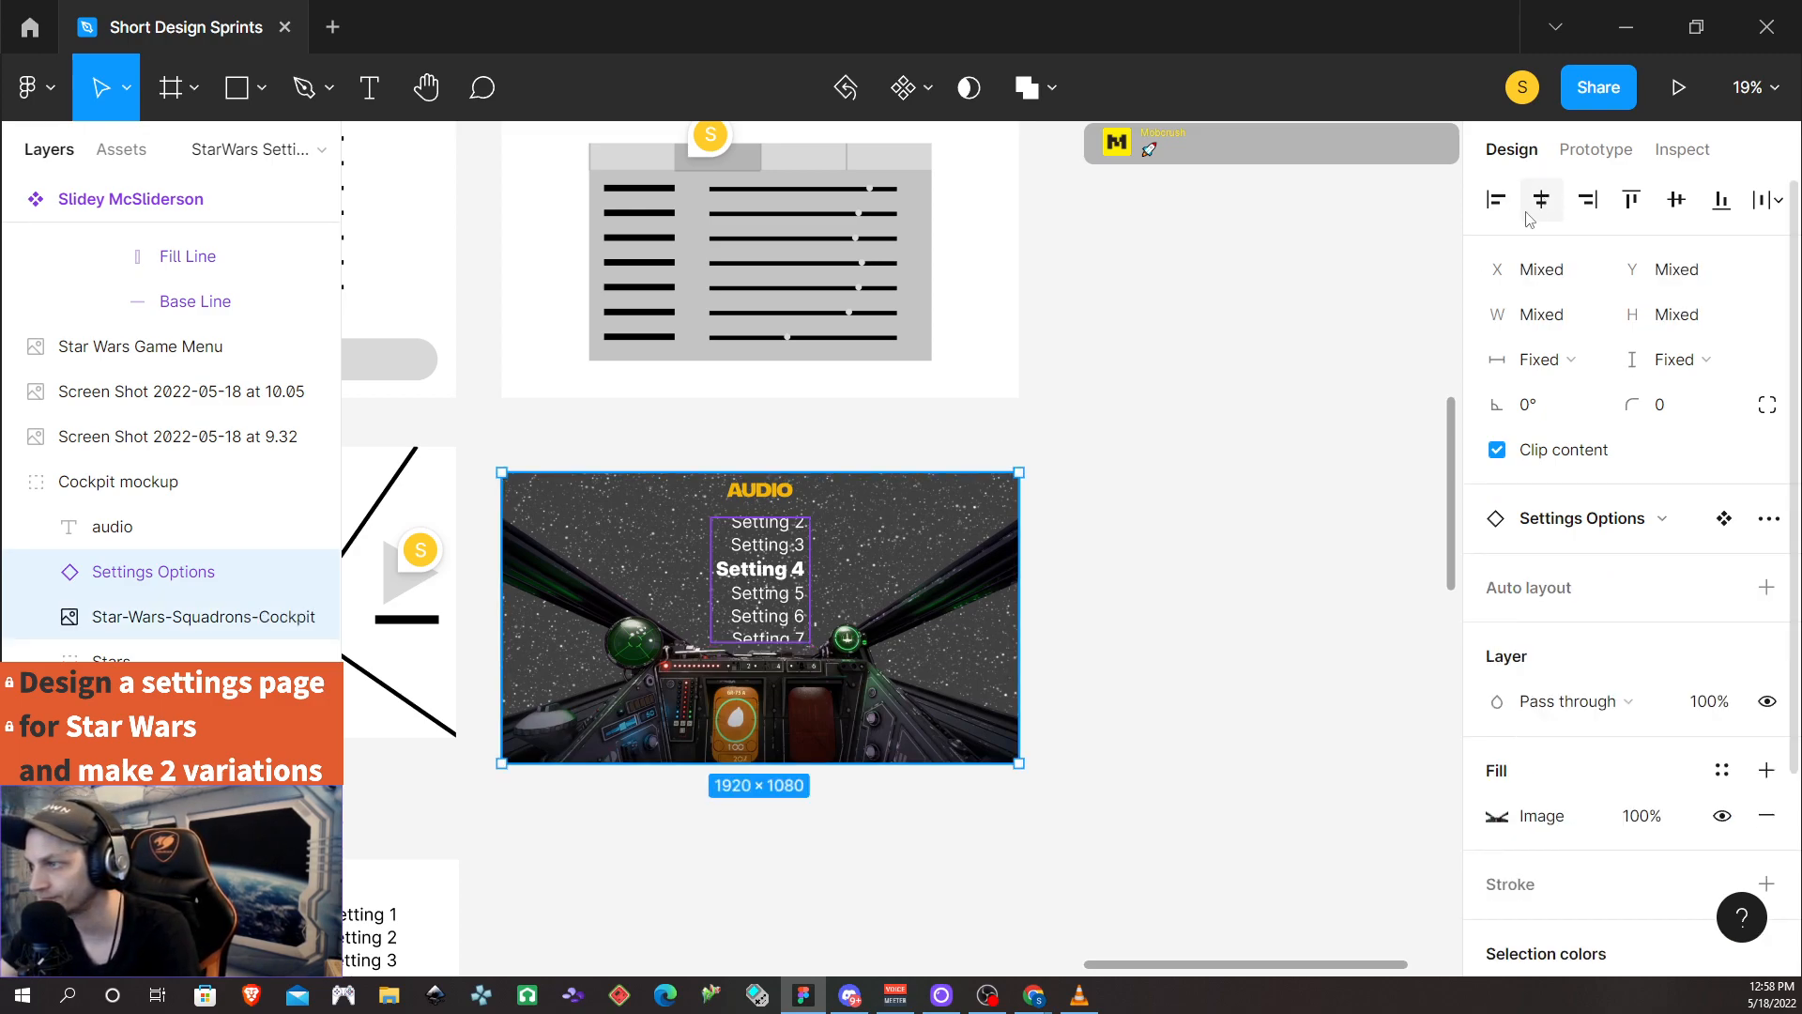
{"action": "left_click", "coordinate": [776, 502]}
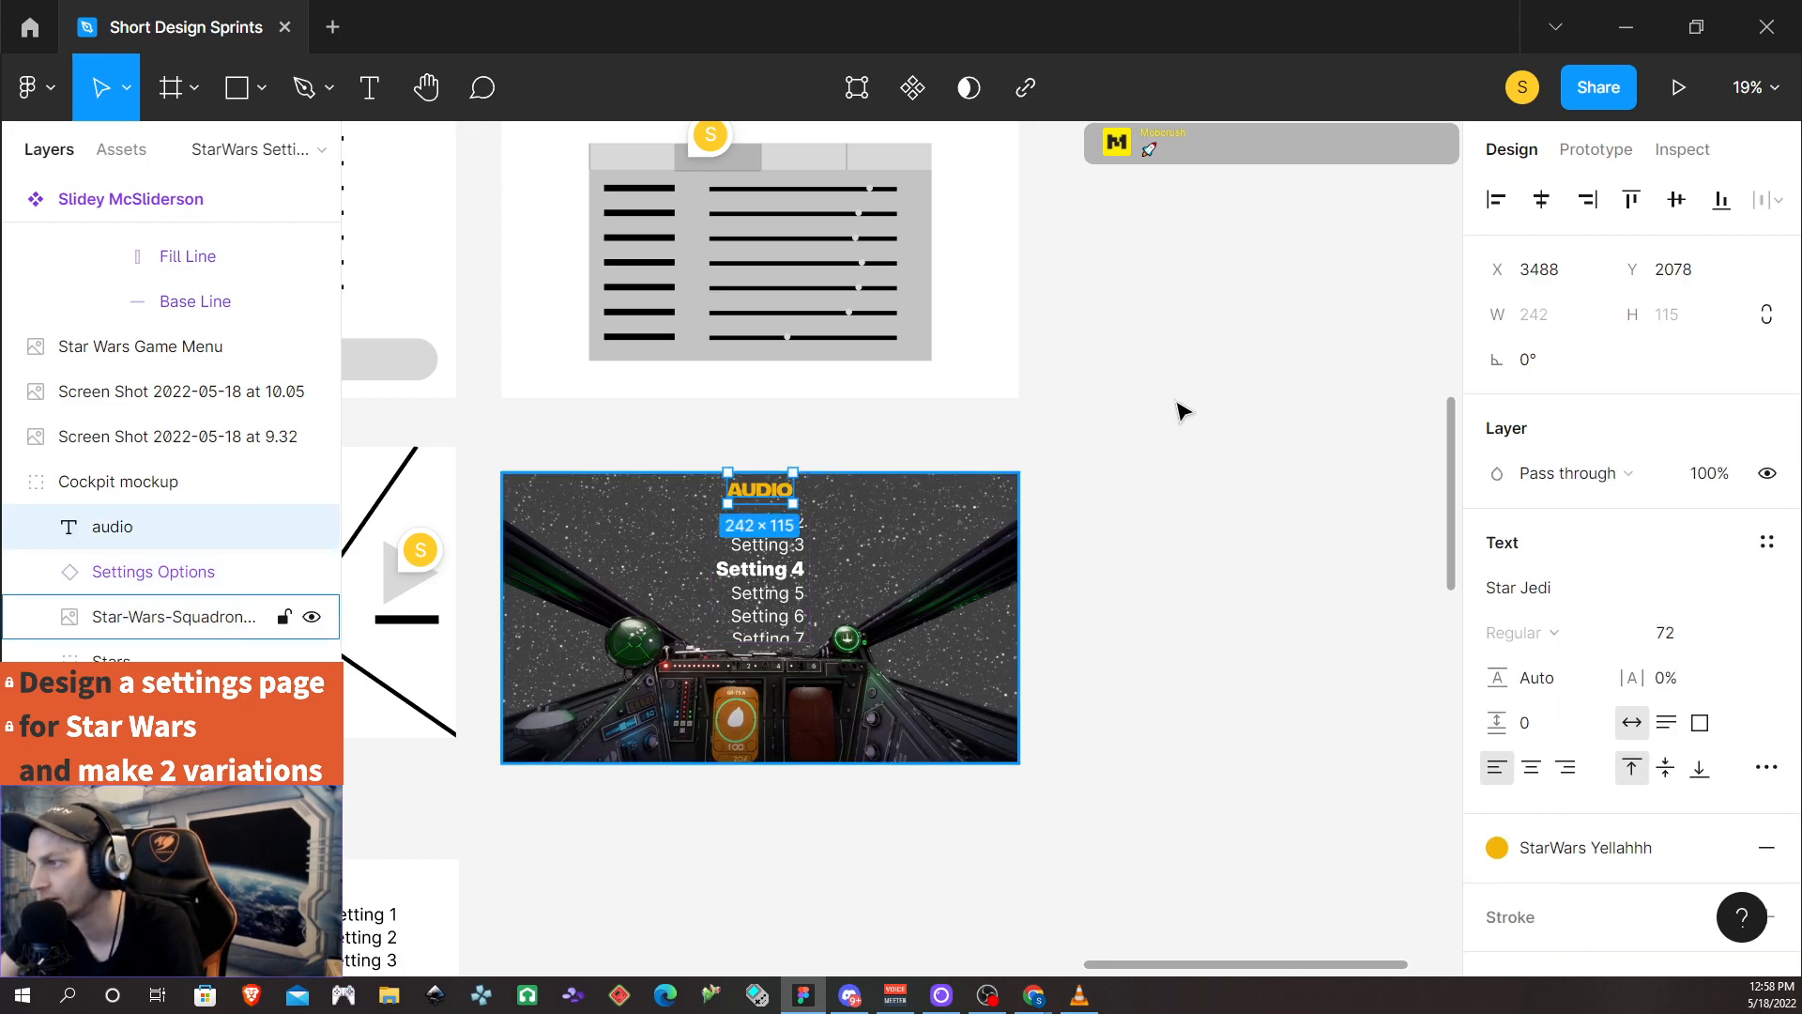
{"action": "left_click", "coordinate": [916, 560], "text": "shift"}
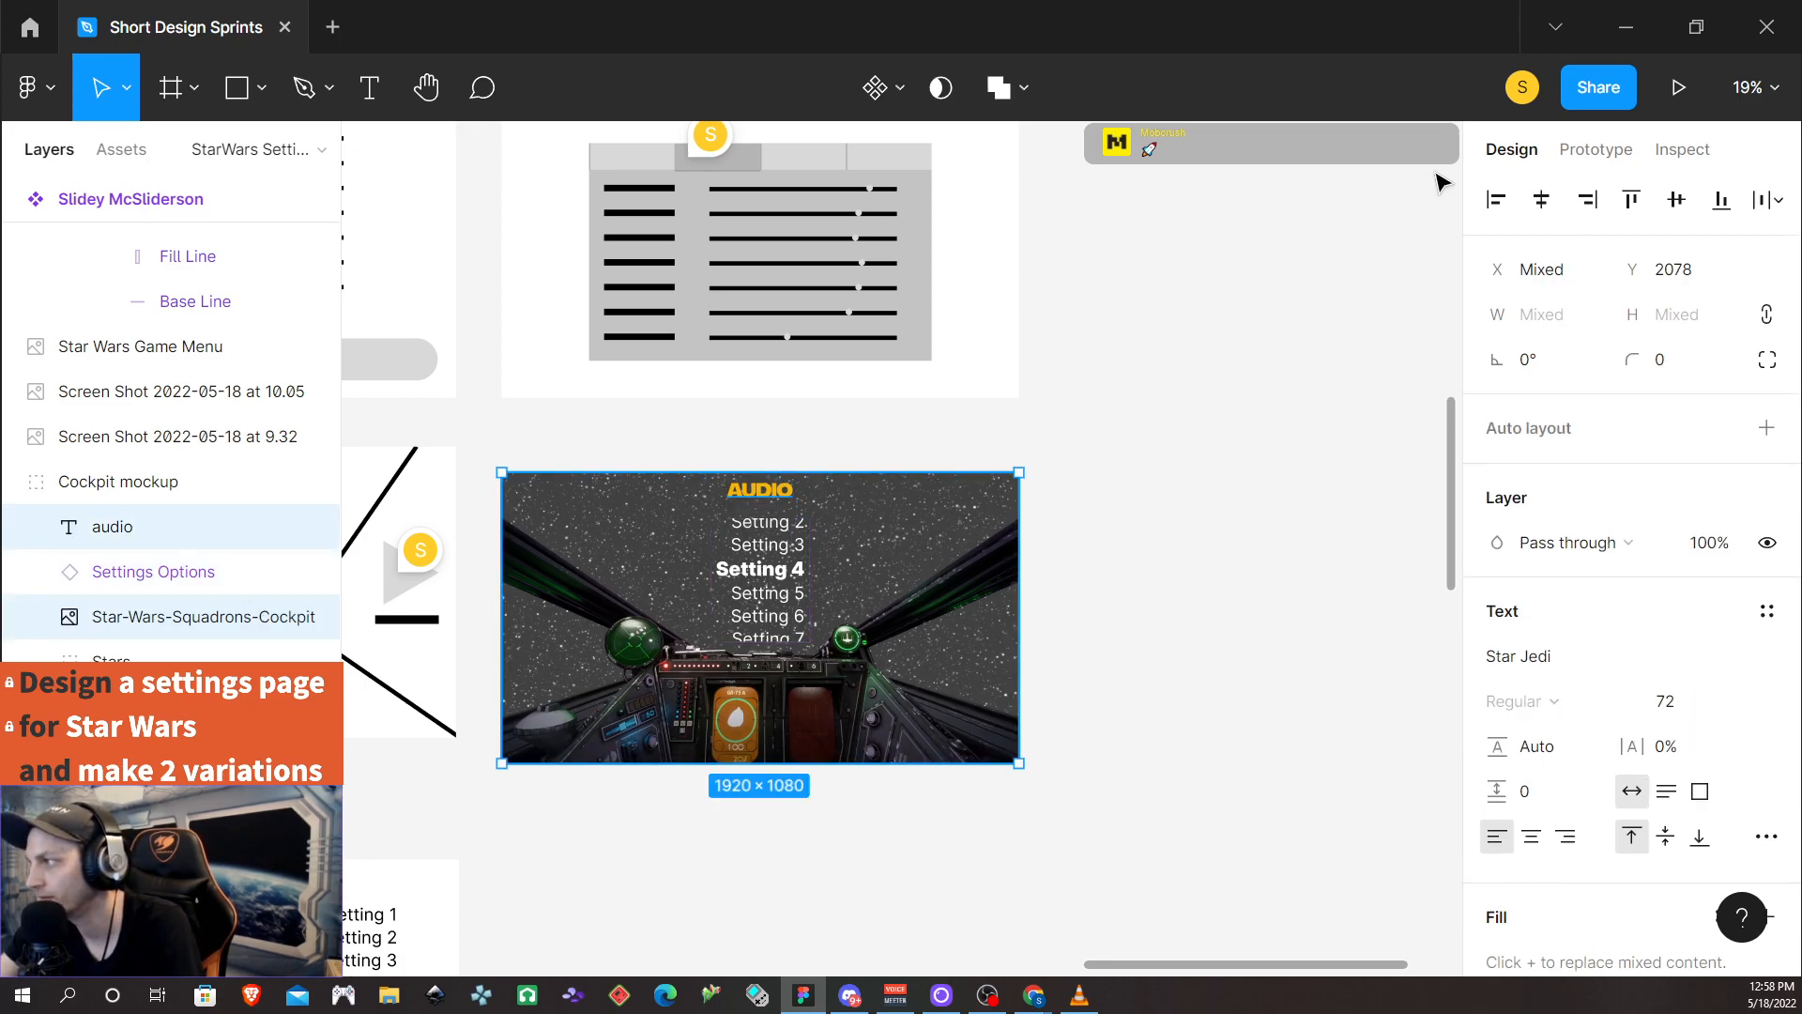
{"action": "left_click", "coordinate": [1483, 805]}
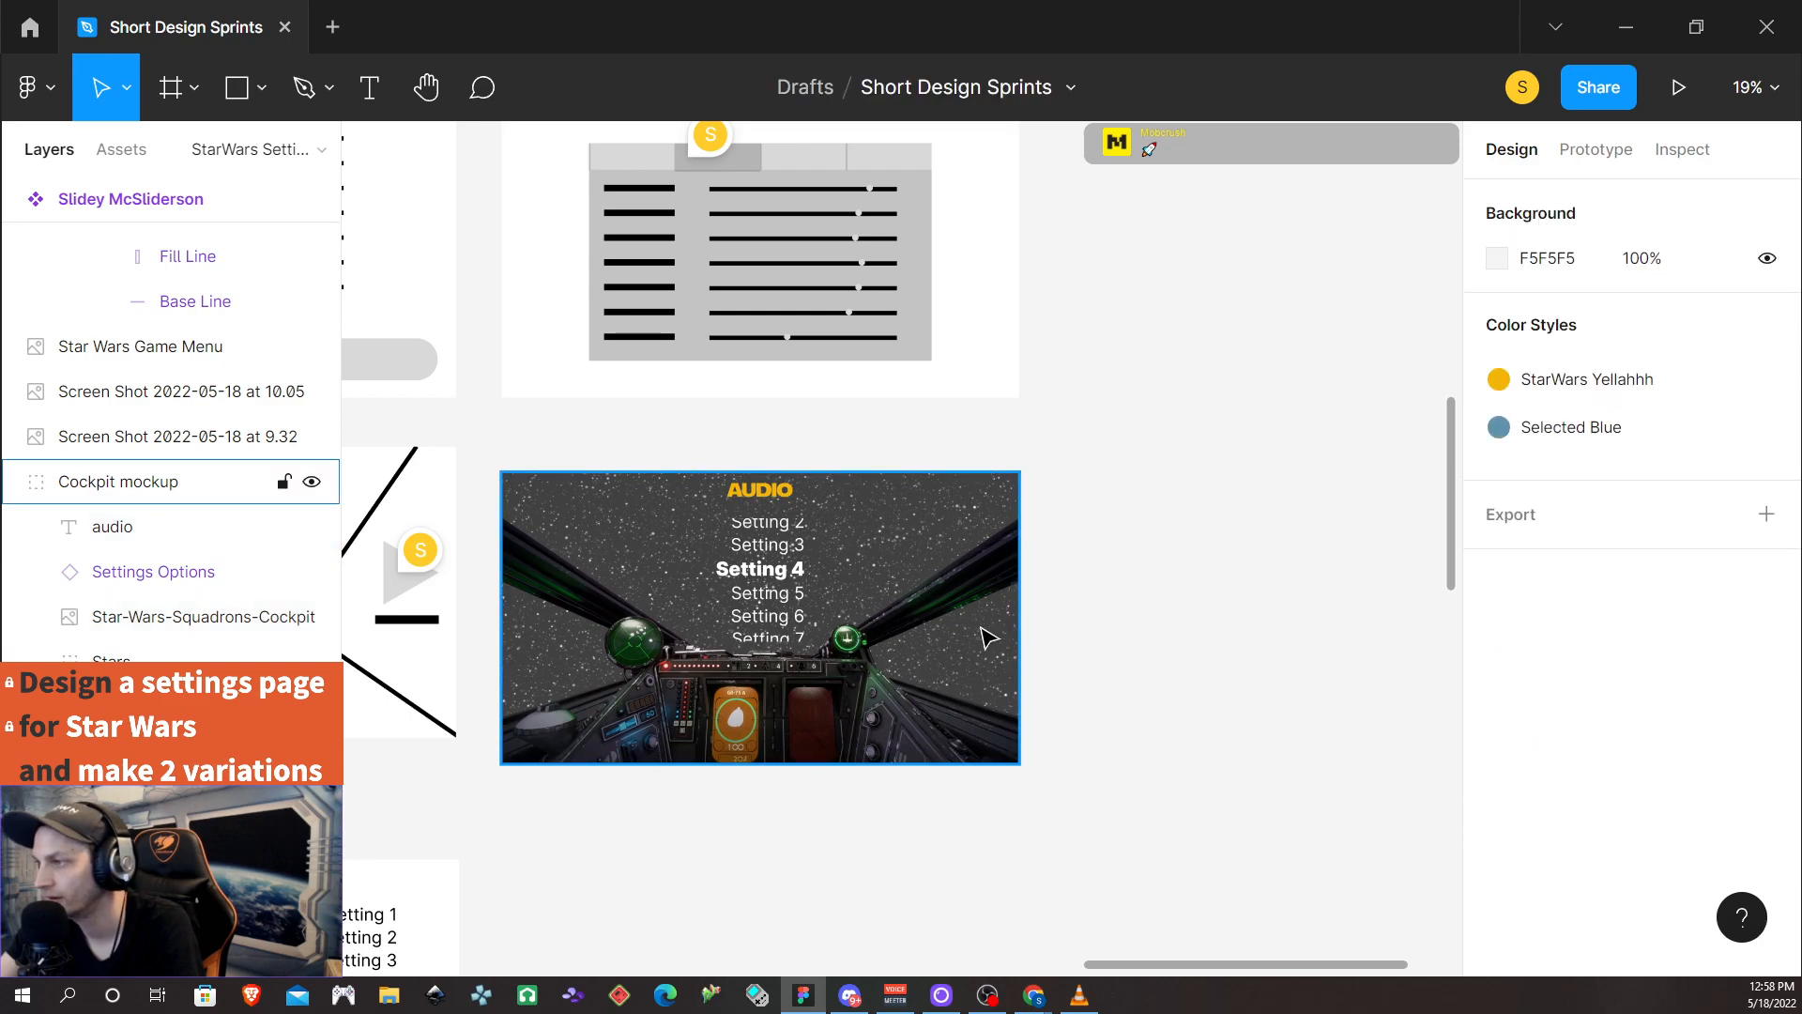
Compare the cockpit mockup's layout with the game settings 4 wireframe beside it
{"action": "scroll", "coordinate": [882, 374], "scroll_direction": "up", "scroll_amount": 1}
{"action": "scroll", "coordinate": [873, 385], "scroll_direction": "down", "scroll_amount": 2}
{"action": "left_click", "coordinate": [917, 629]}
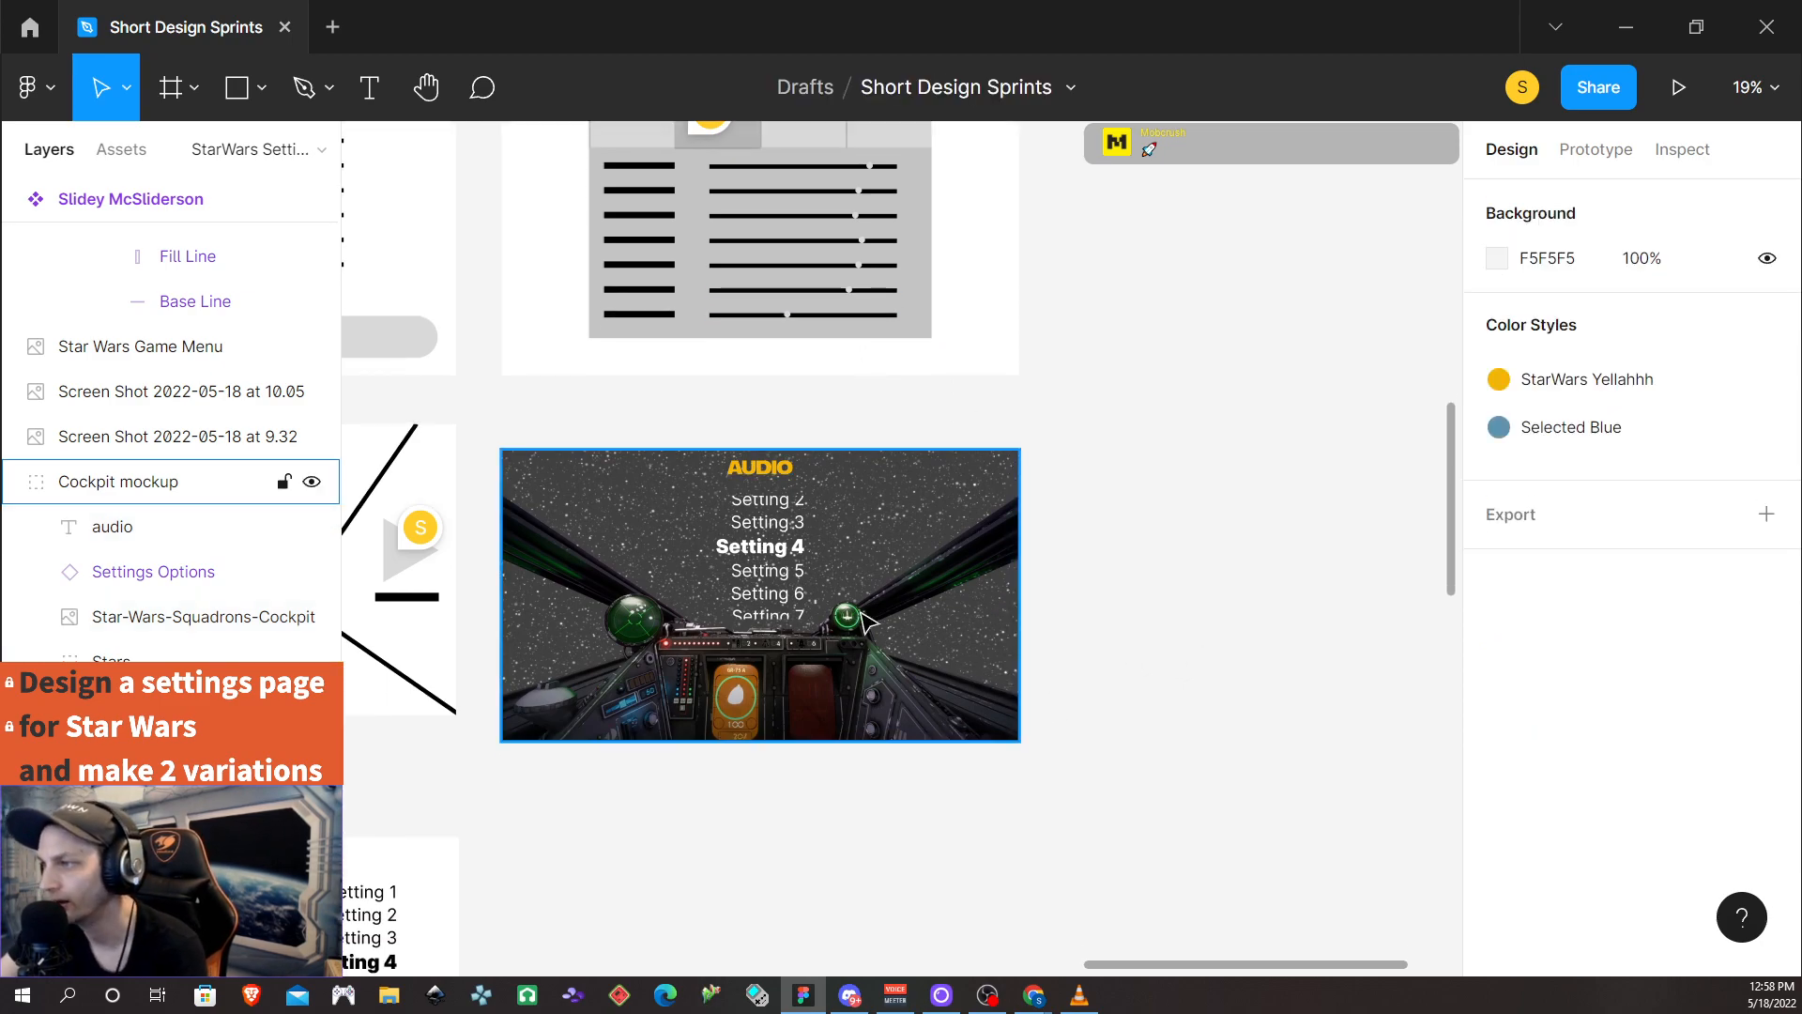
{"action": "scroll", "coordinate": [651, 604], "scroll_direction": "left", "scroll_amount": 3}
{"action": "scroll", "coordinate": [844, 610], "scroll_direction": "left", "scroll_amount": 5}
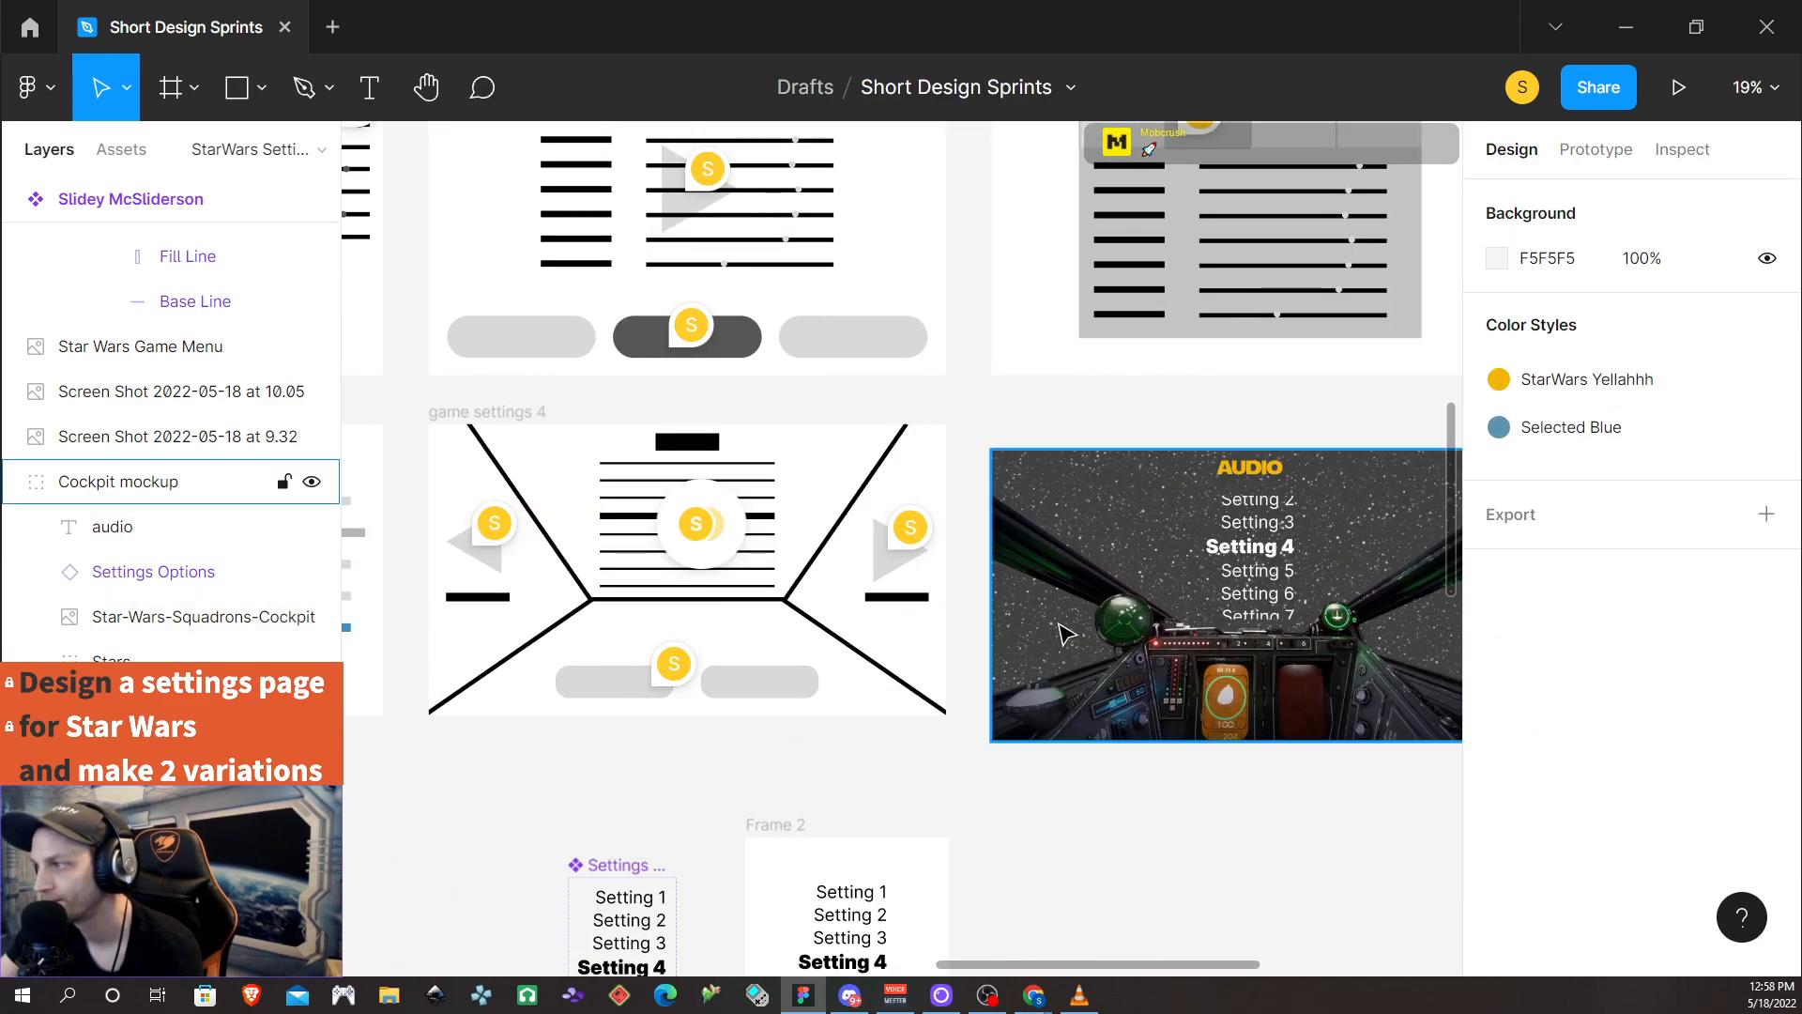
{"action": "scroll", "coordinate": [1065, 632], "scroll_direction": "up", "scroll_amount": 4}
{"action": "scroll", "coordinate": [1030, 612], "scroll_direction": "up", "scroll_amount": 2}
{"action": "scroll", "coordinate": [1030, 611], "scroll_direction": "down", "scroll_amount": 2}
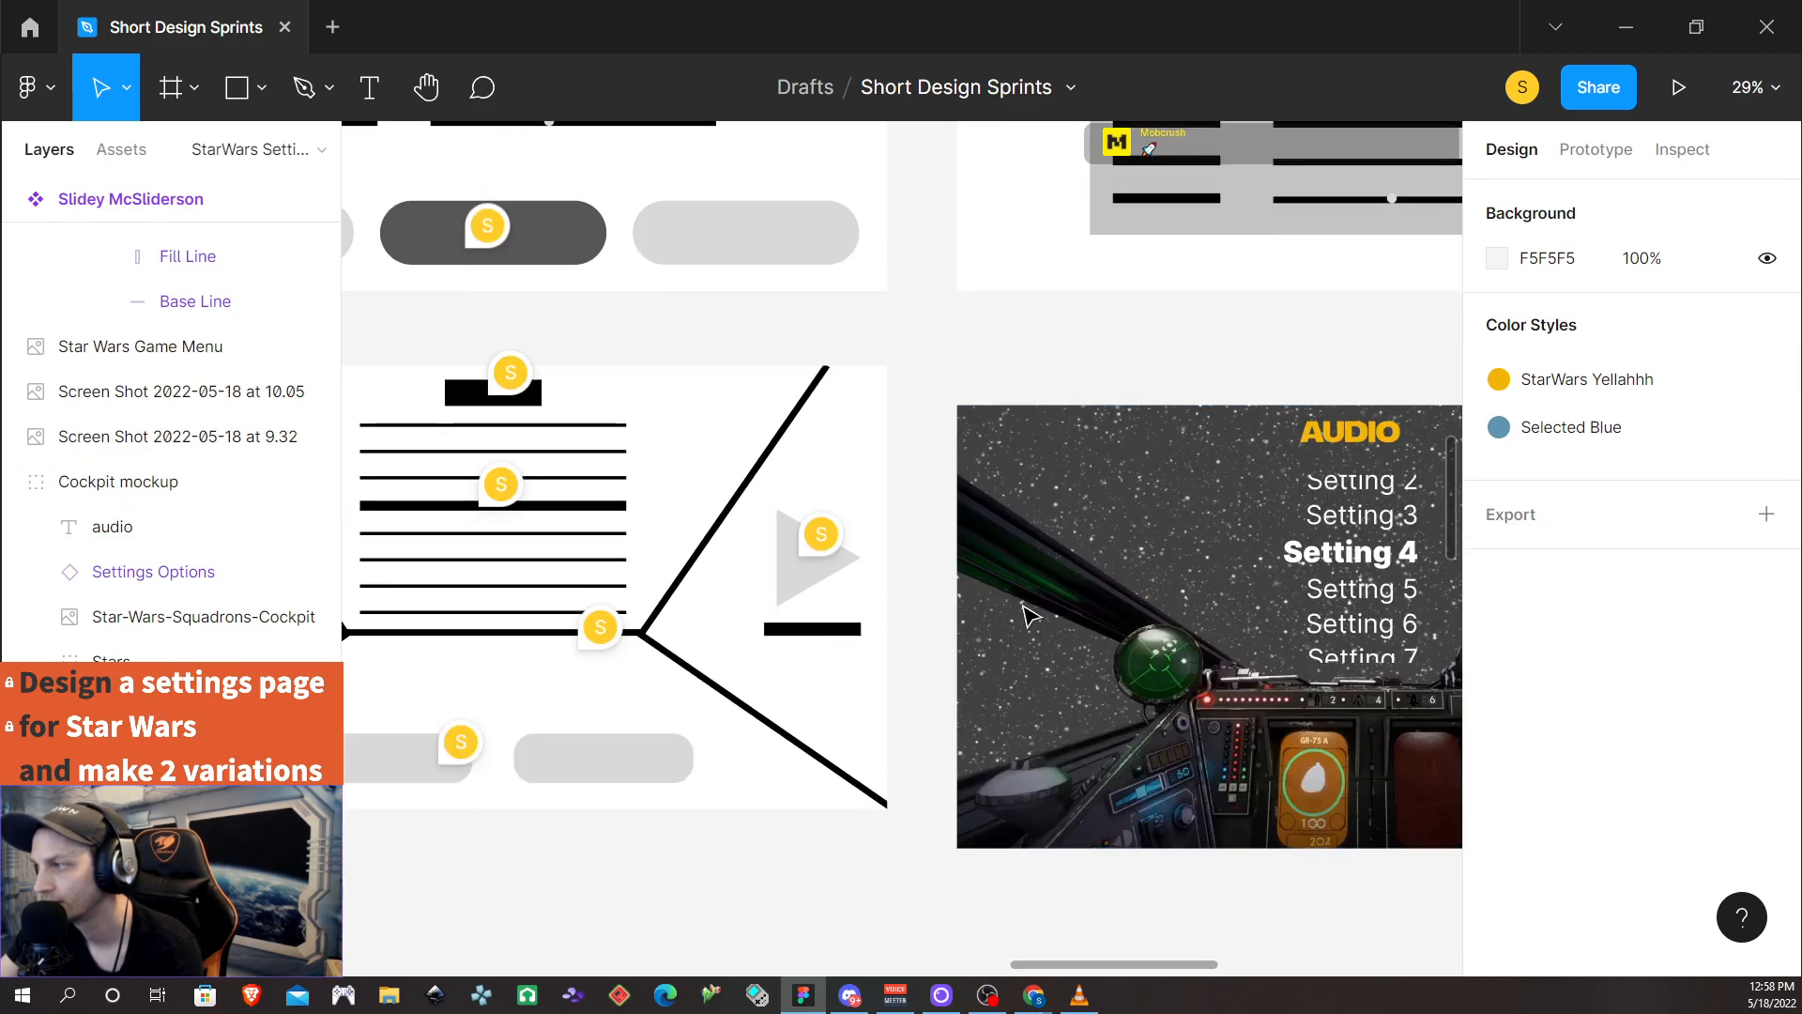
{"action": "scroll", "coordinate": [1029, 614], "scroll_direction": "right", "scroll_amount": 6}
{"action": "scroll", "coordinate": [991, 608], "scroll_direction": "left", "scroll_amount": 3}
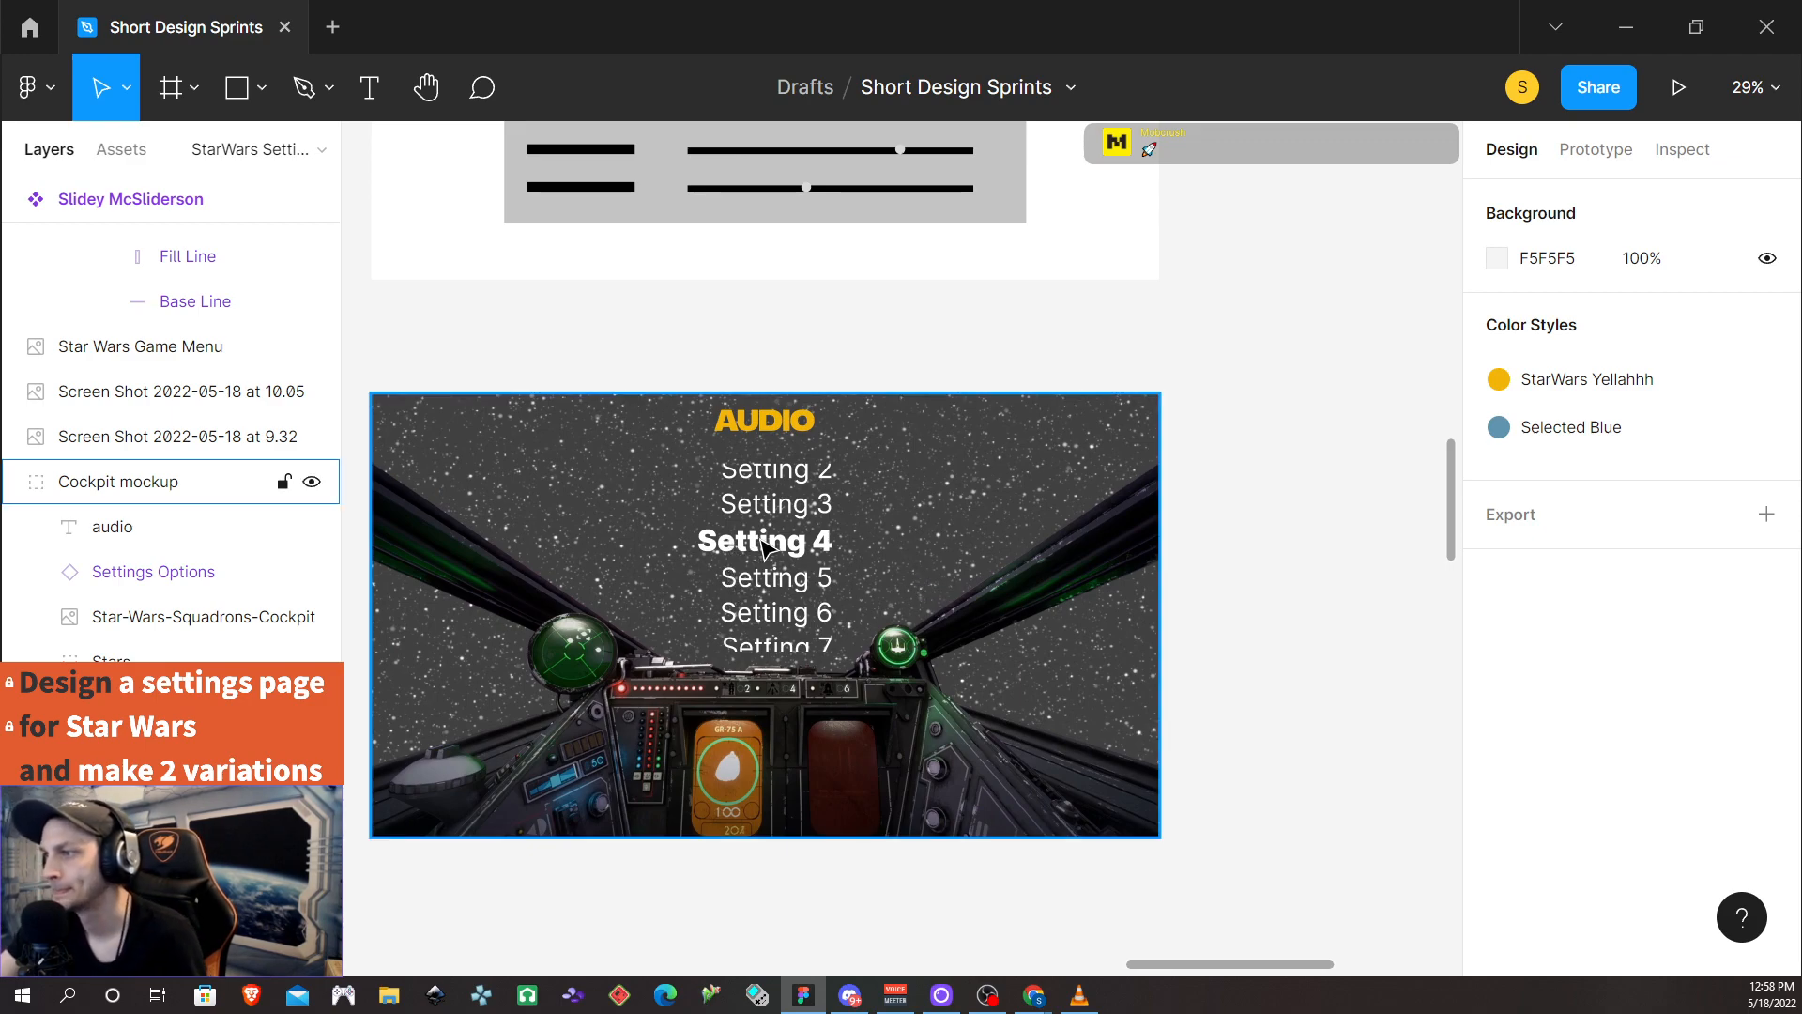
Inspect the mockup's settings list, then look over the wireframes and the Complete Menu System component set for existing option rows
{"action": "left_click", "coordinate": [766, 548]}
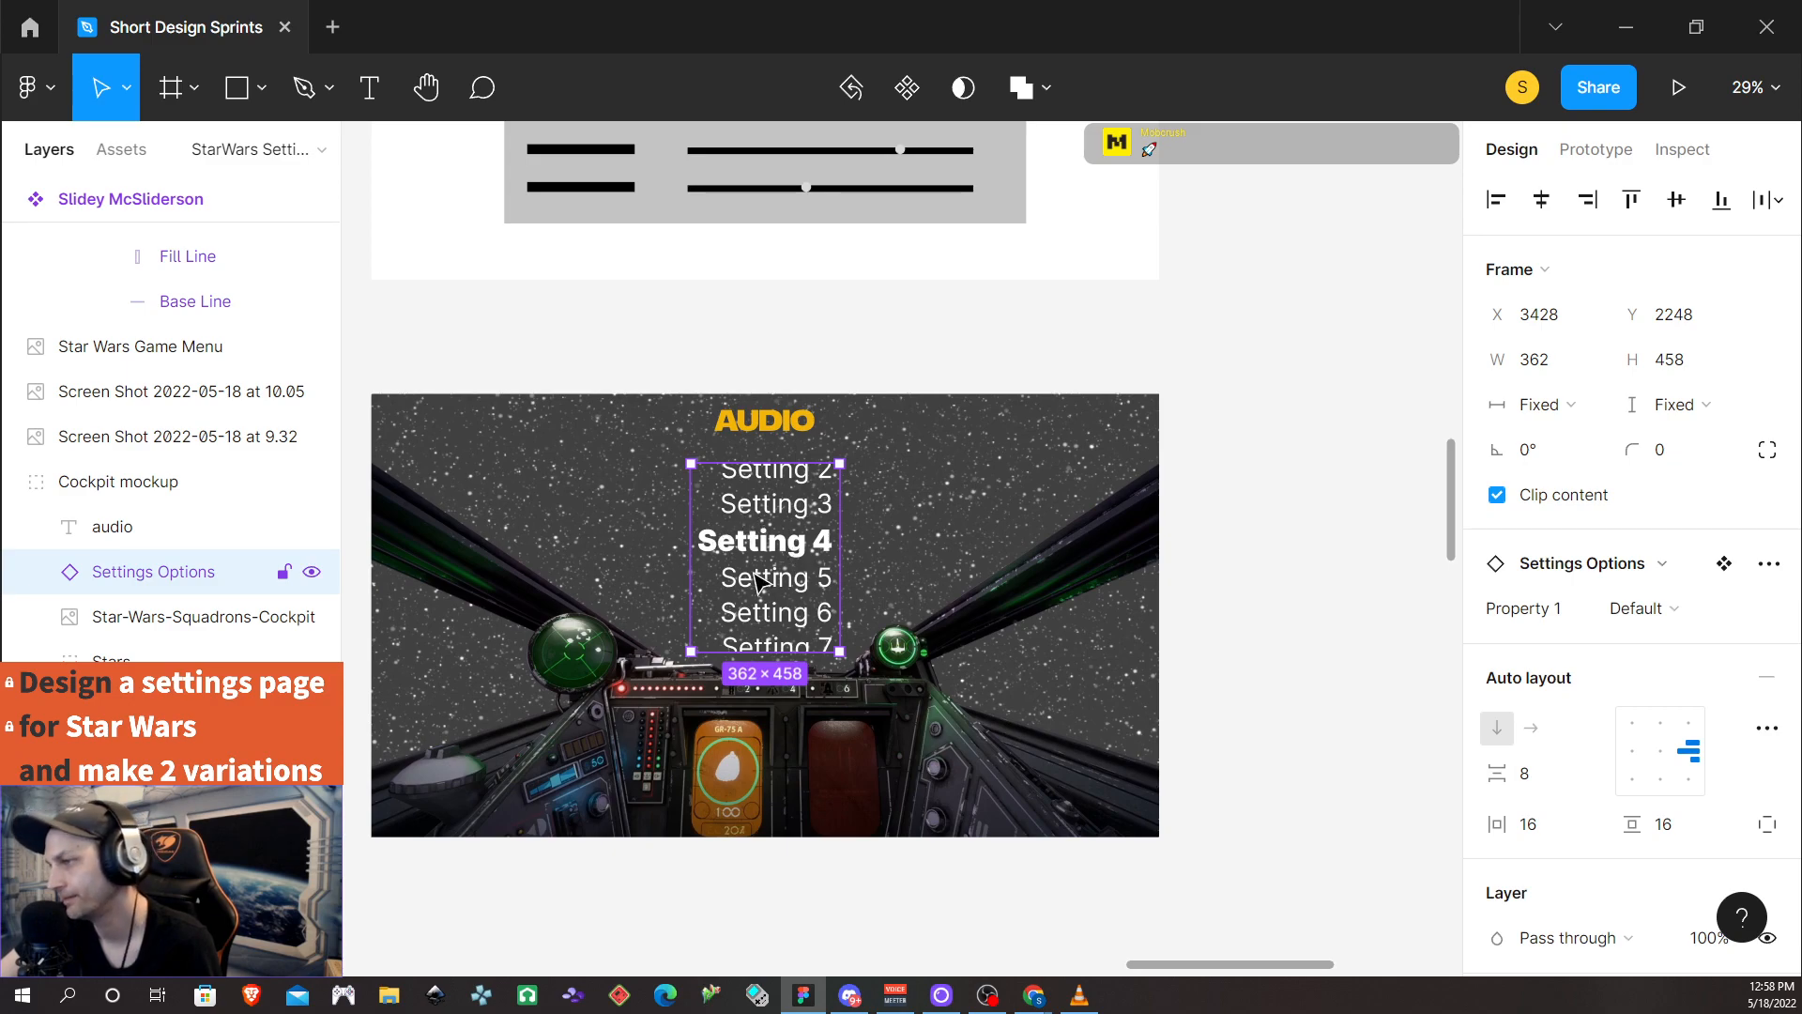
{"action": "scroll", "coordinate": [756, 540], "scroll_direction": "down", "scroll_amount": 2}
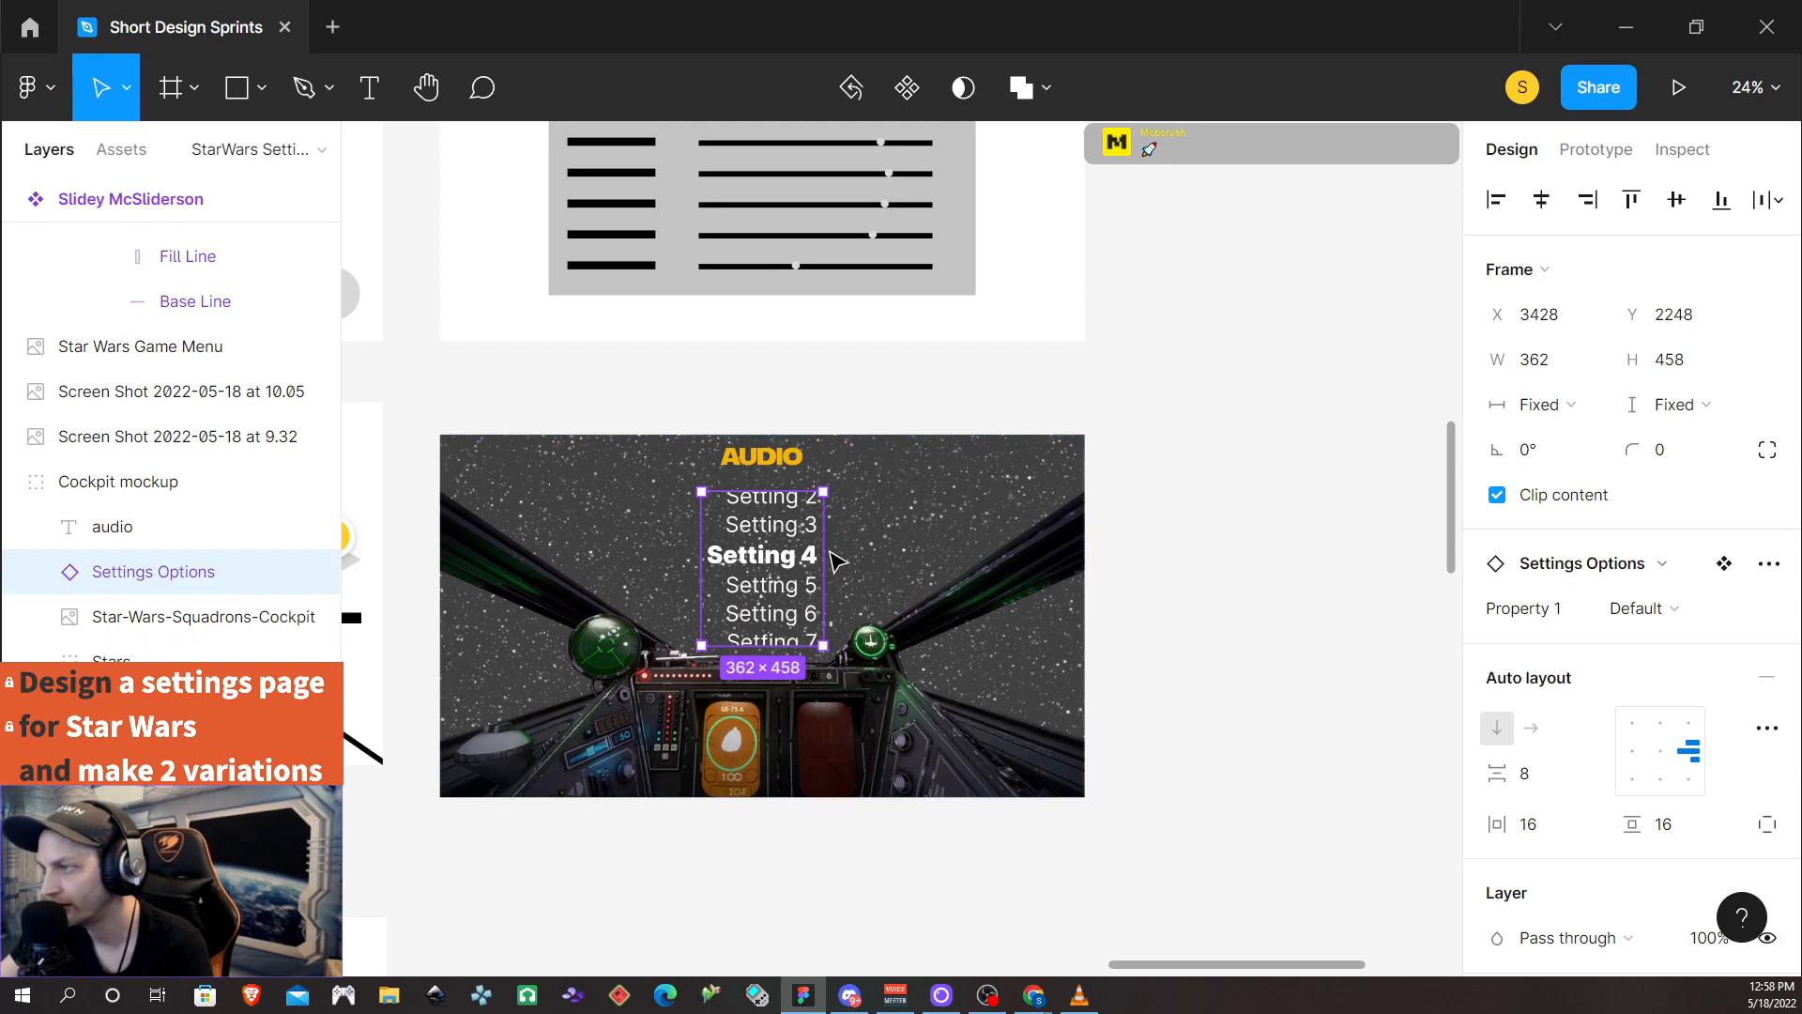
{"action": "scroll", "coordinate": [543, 592], "scroll_direction": "left", "scroll_amount": 1}
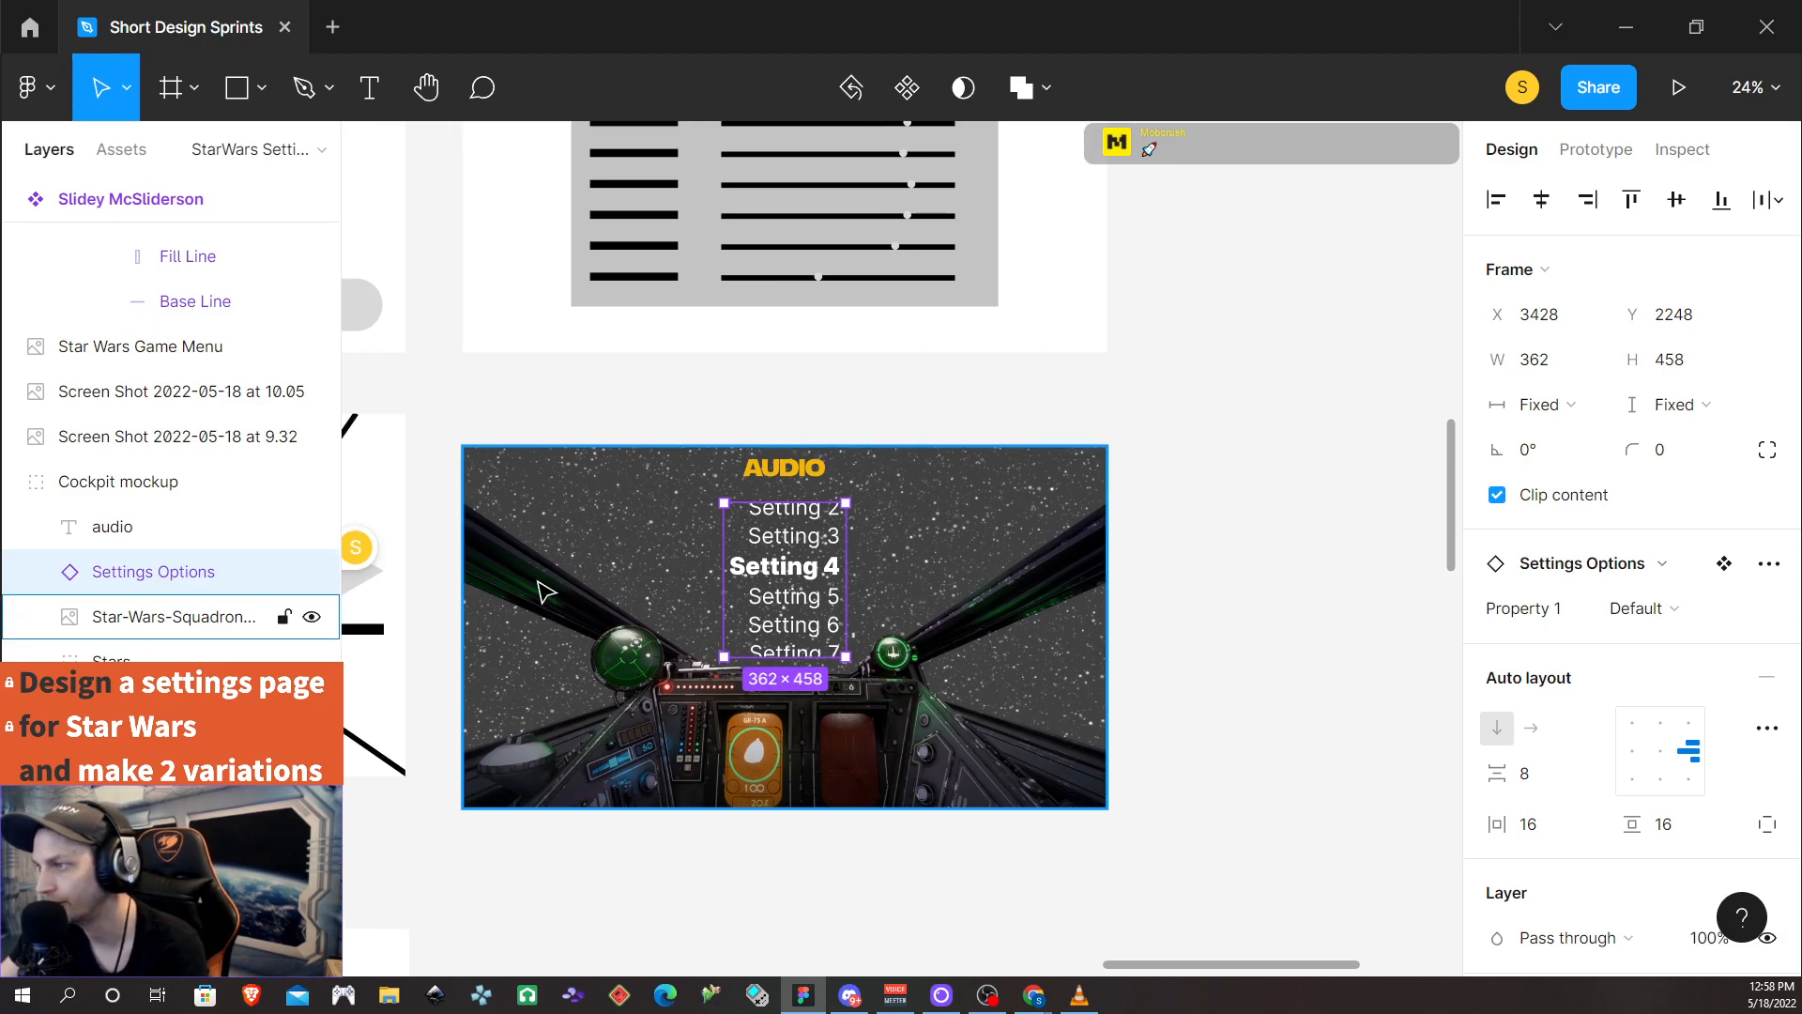
{"action": "scroll", "coordinate": [736, 606], "scroll_direction": "left", "scroll_amount": 2}
{"action": "scroll", "coordinate": [740, 610], "scroll_direction": "down", "scroll_amount": 4}
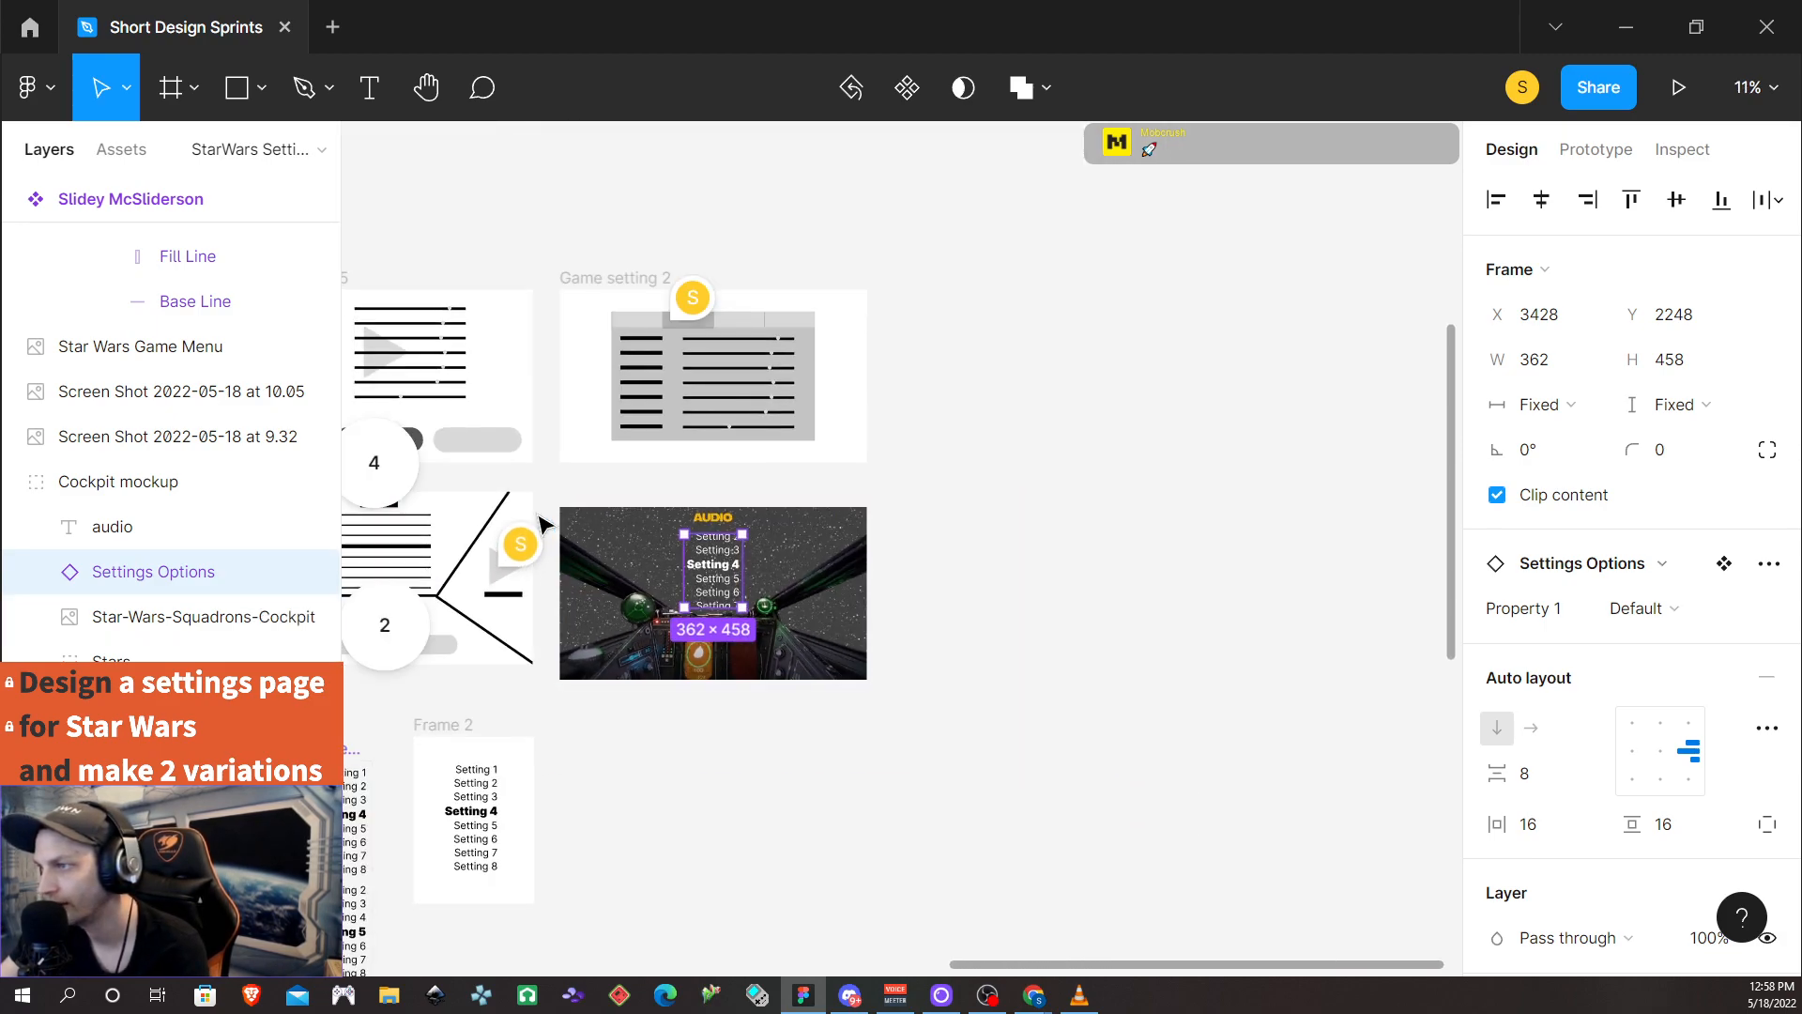
{"action": "scroll", "coordinate": [695, 582], "scroll_direction": "left", "scroll_amount": 2}
{"action": "scroll", "coordinate": [694, 579], "scroll_direction": "left", "scroll_amount": 10}
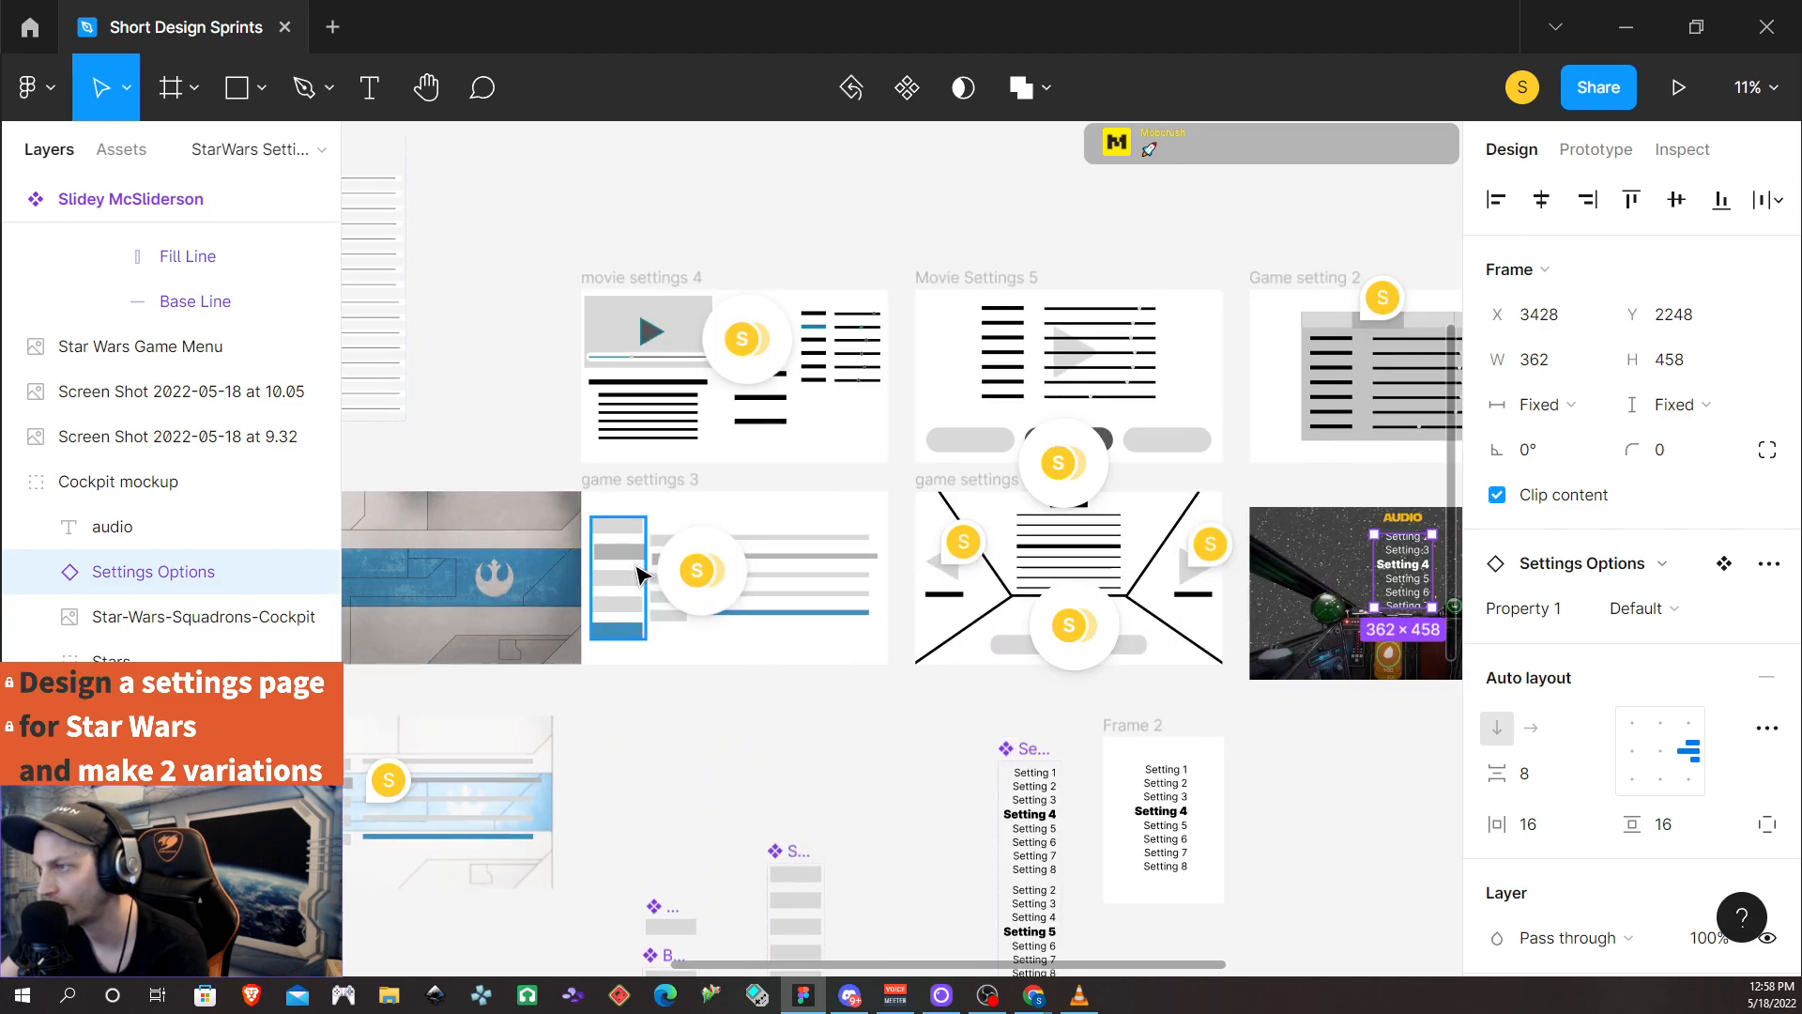
{"action": "scroll", "coordinate": [629, 498], "scroll_direction": "down", "scroll_amount": 3}
{"action": "scroll", "coordinate": [620, 375], "scroll_direction": "up", "scroll_amount": 1}
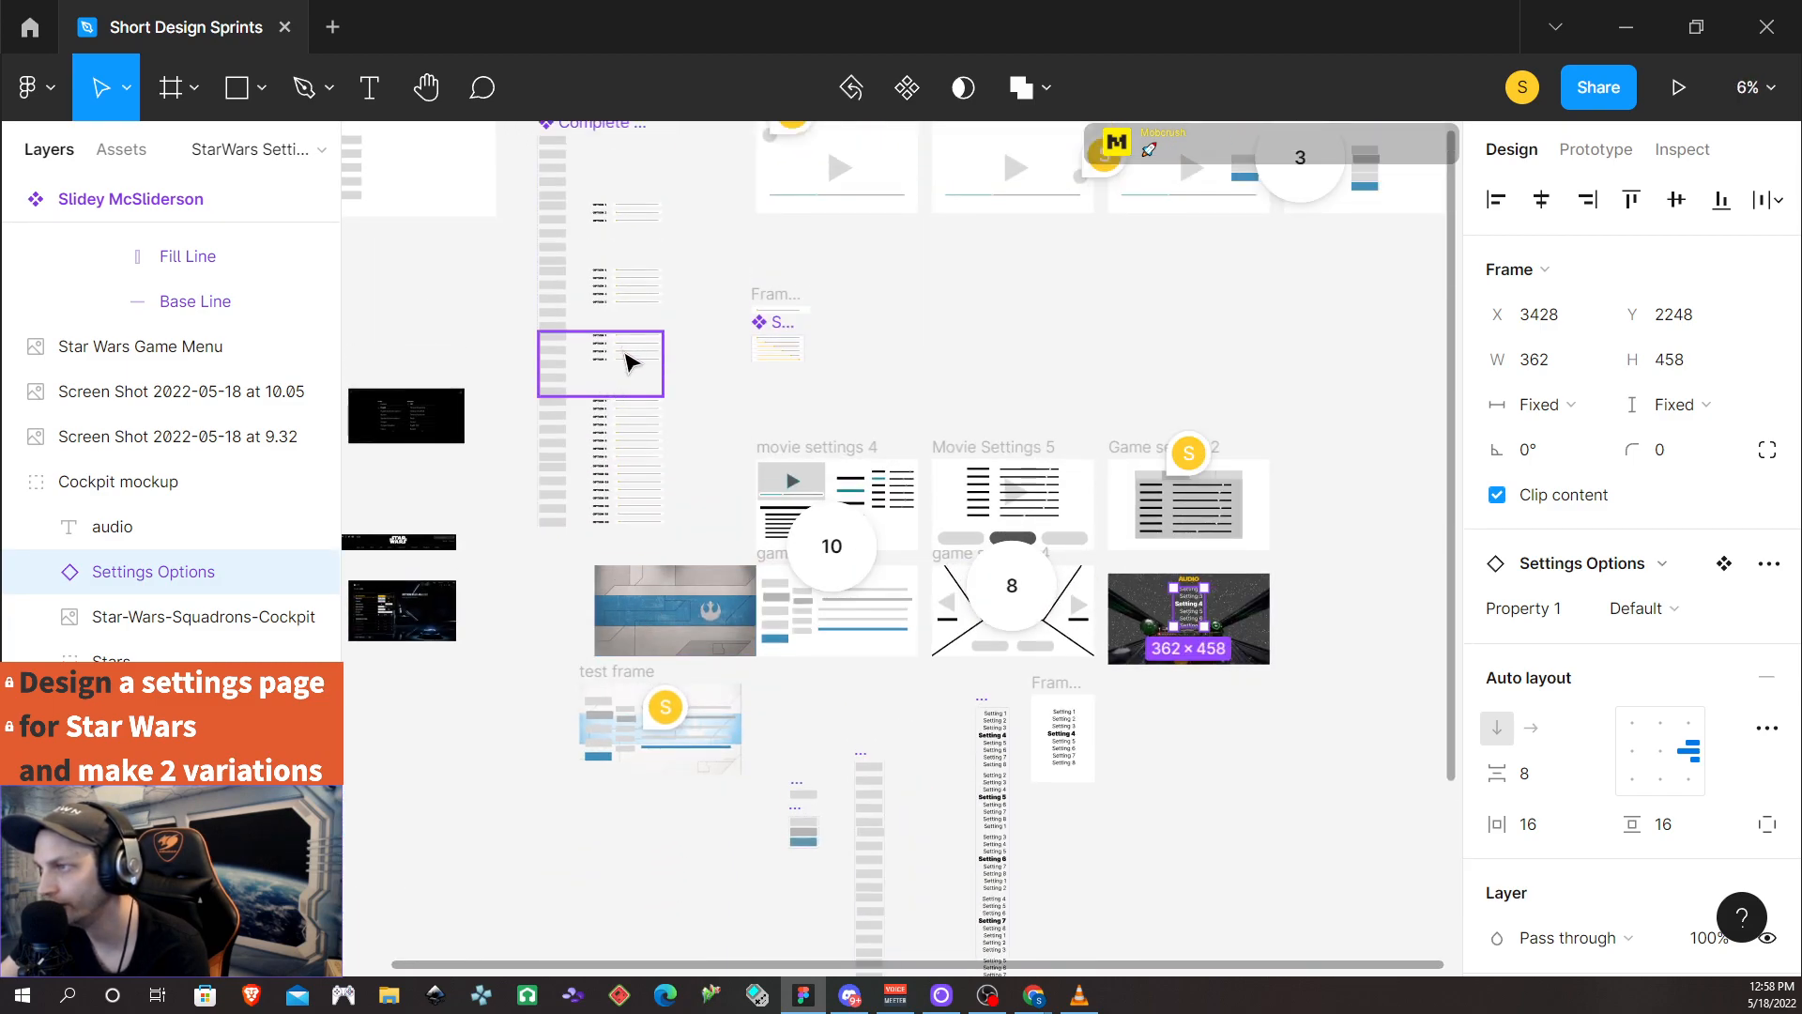
{"action": "scroll", "coordinate": [647, 375], "scroll_direction": "up", "scroll_amount": 2}
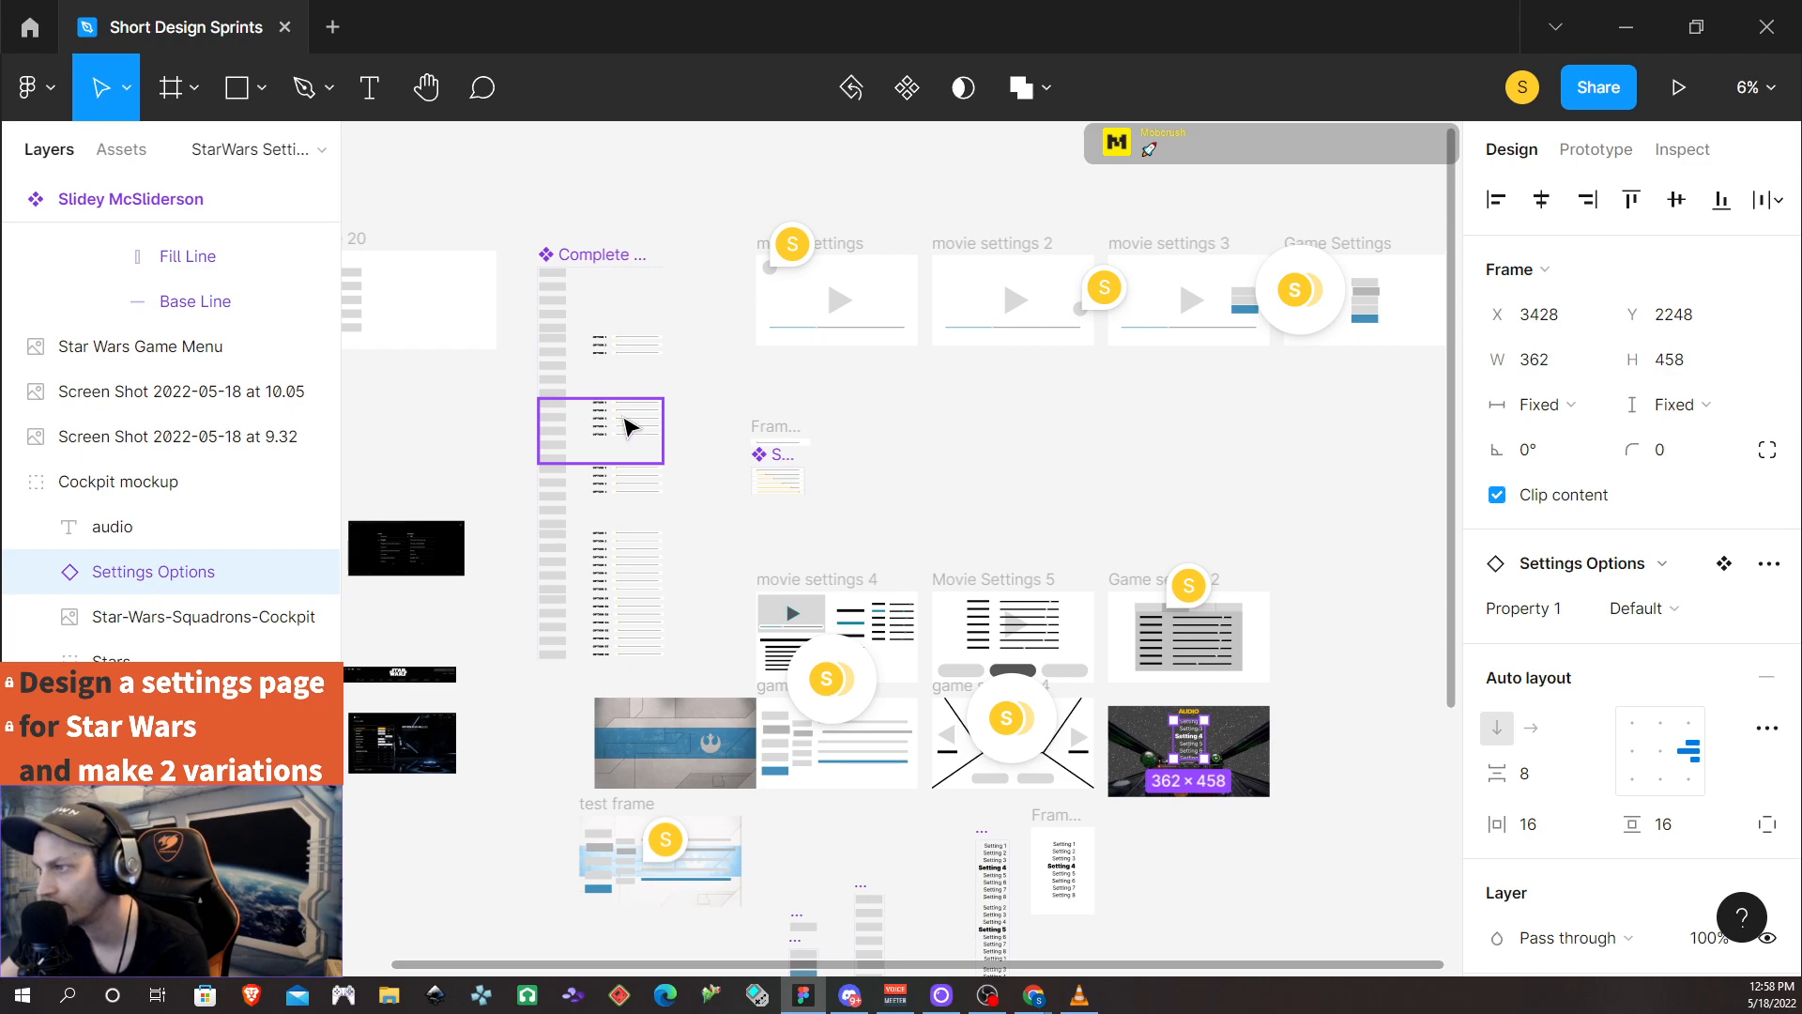
{"action": "scroll", "coordinate": [627, 427], "scroll_direction": "up", "scroll_amount": 1}
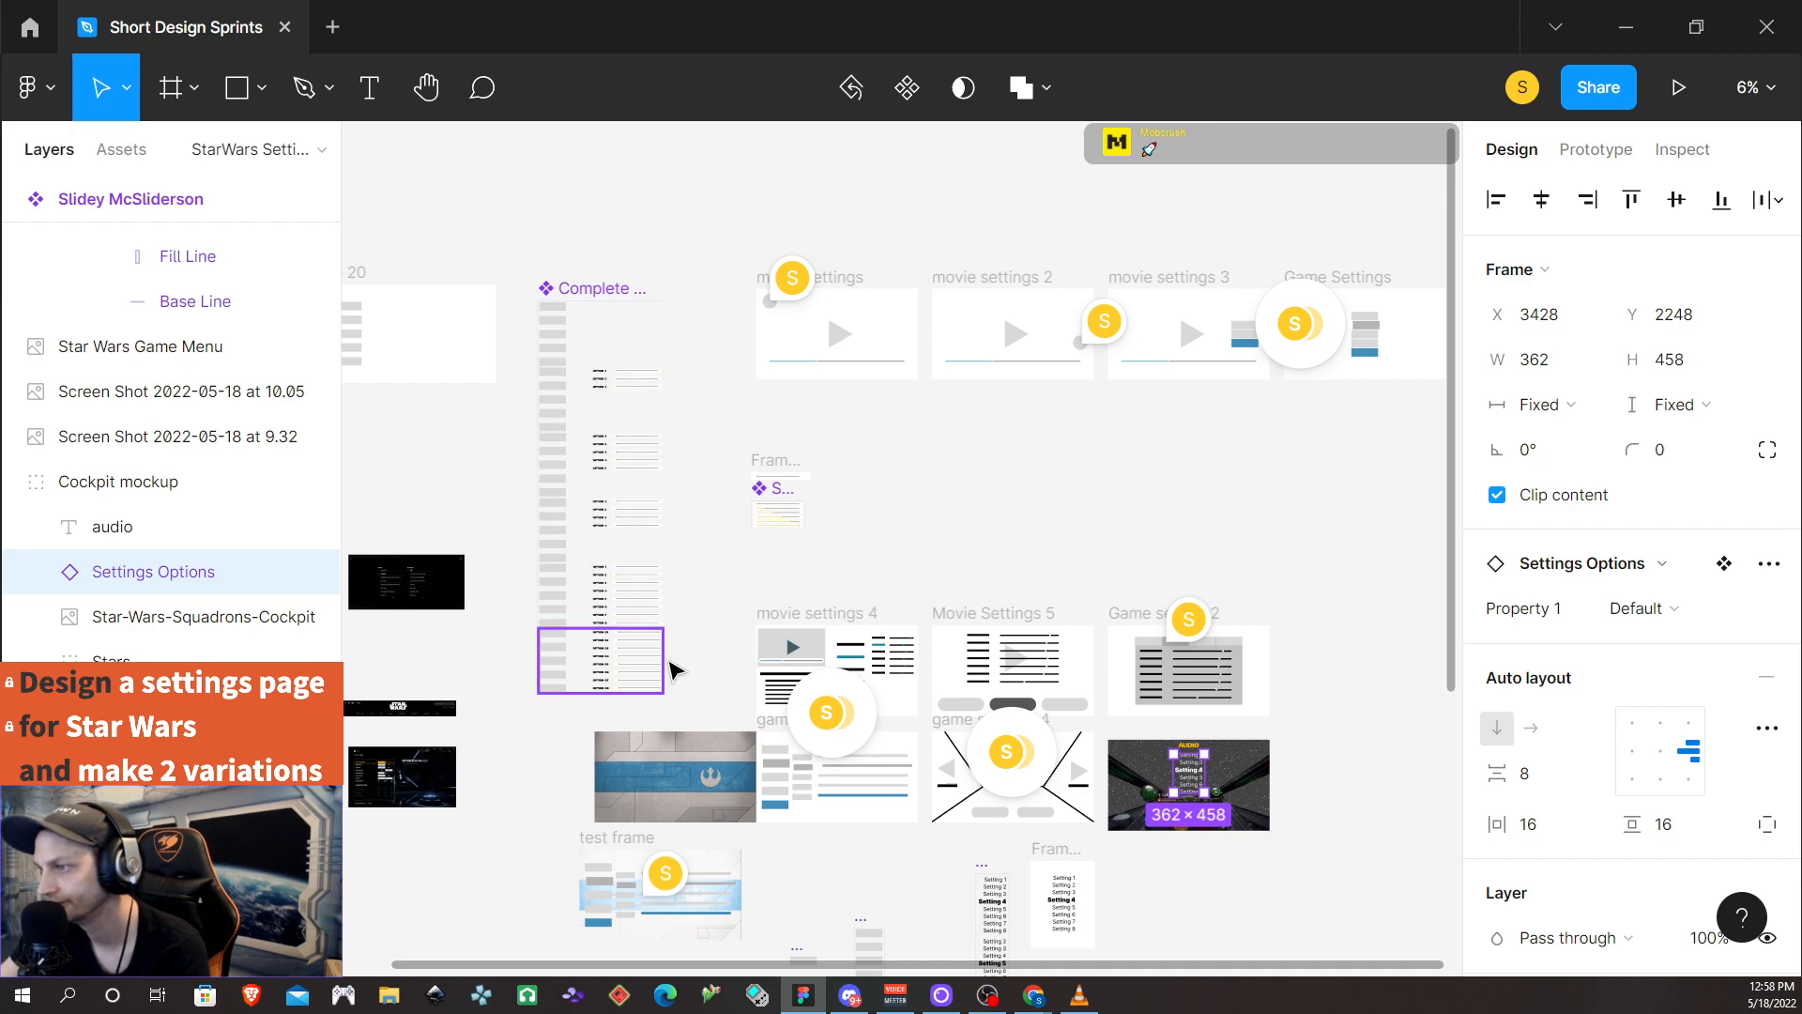
{"action": "scroll", "coordinate": [625, 693], "scroll_direction": "down", "scroll_amount": 3}
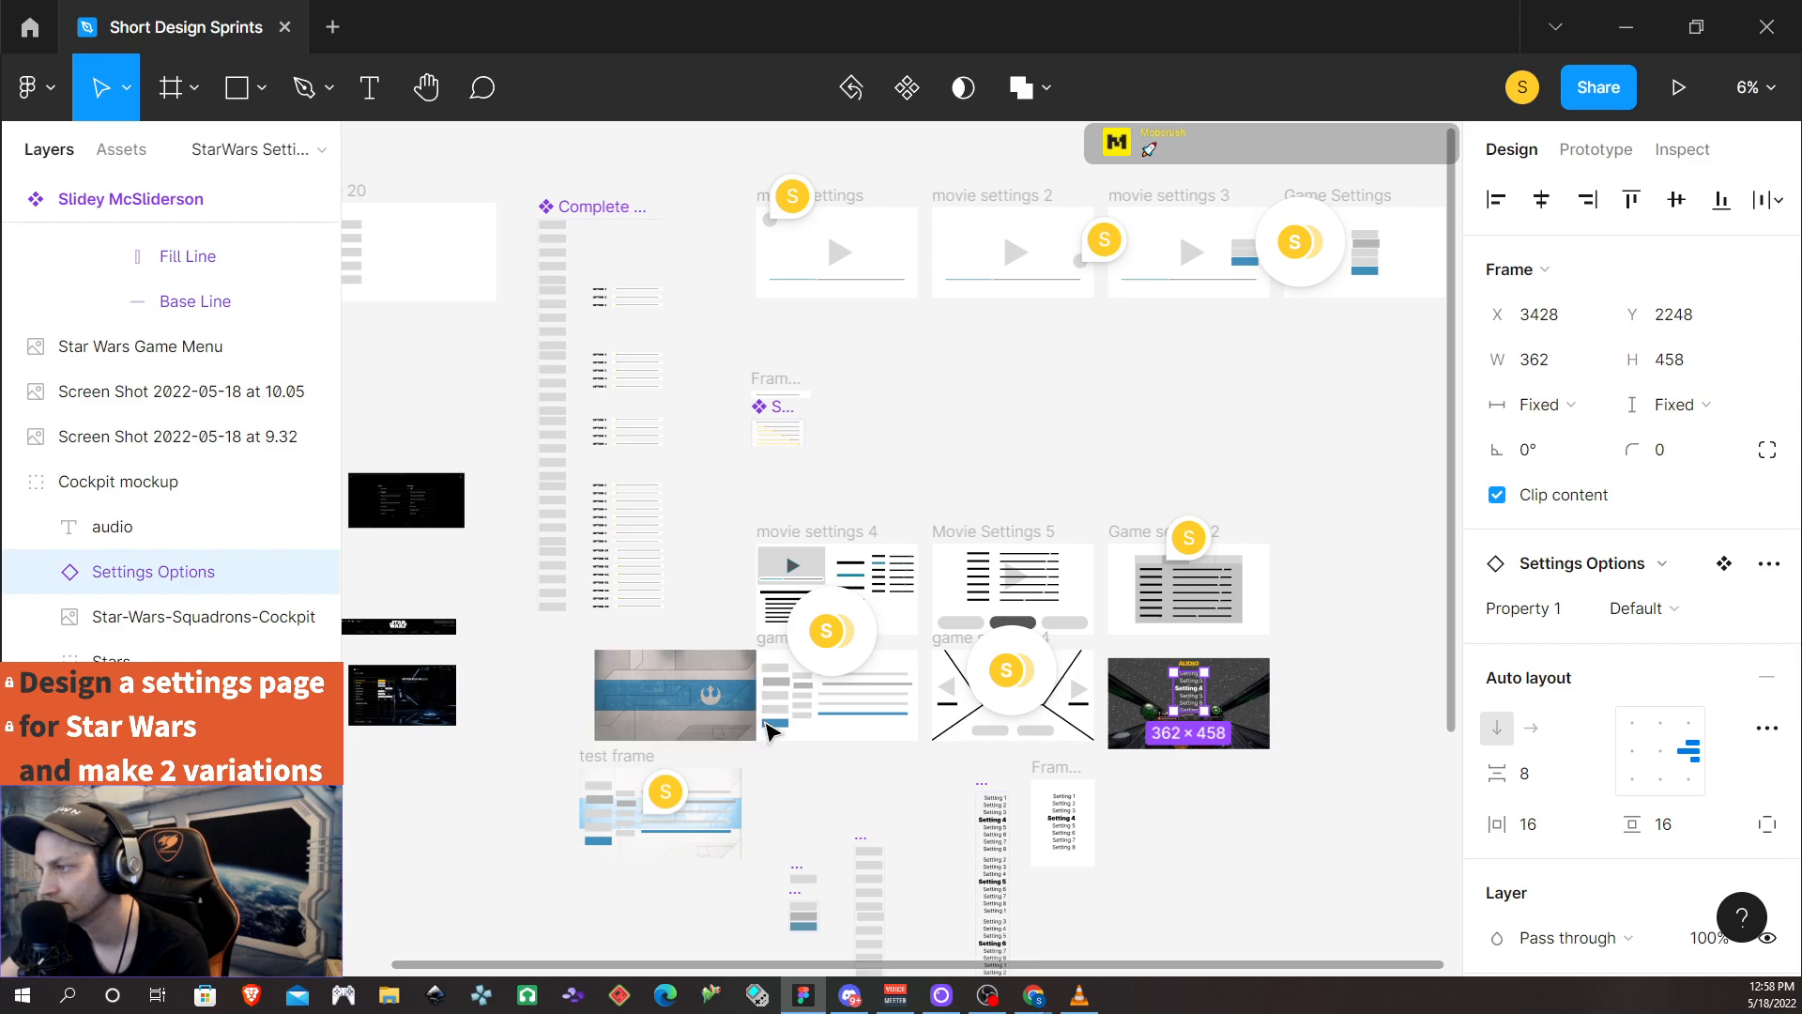
Select the four option rows, Frame 4 to Frame 7, inside the Third Selection variant of Complete Menu System
{"action": "left_click", "coordinate": [646, 281]}
{"action": "mouse_move", "coordinate": [644, 280]}
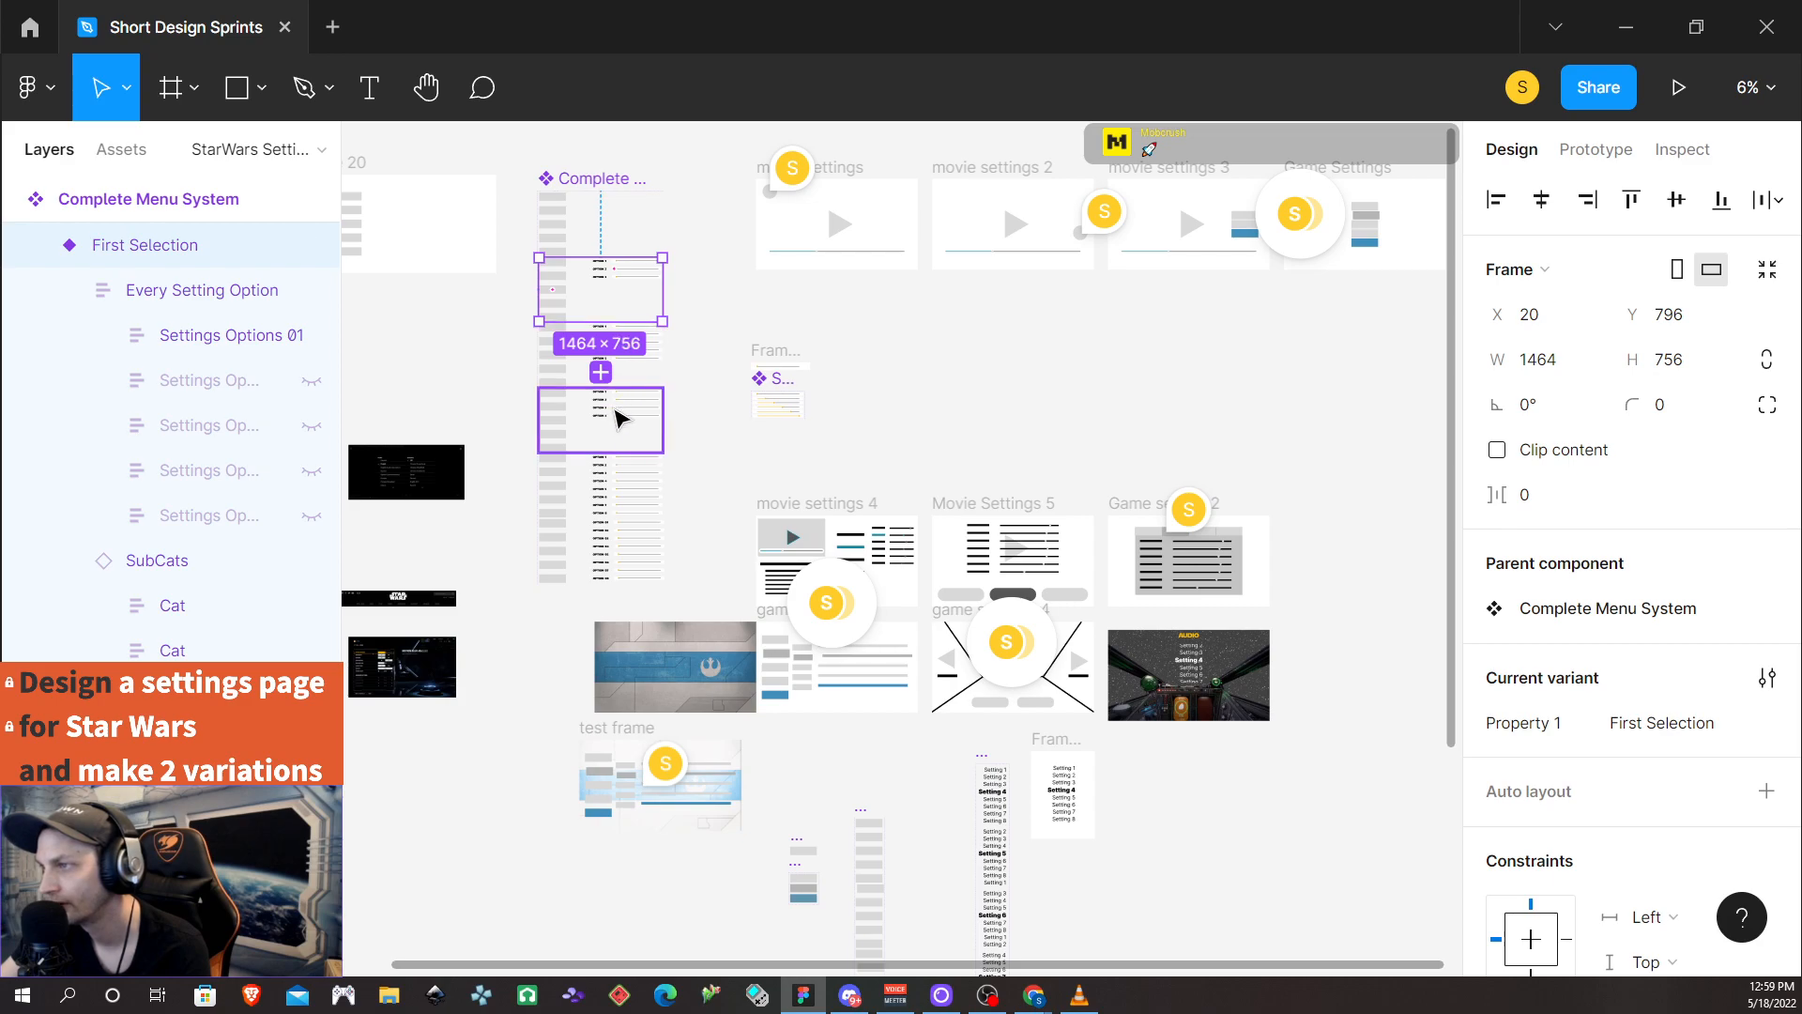
{"action": "left_click", "coordinate": [637, 416]}
{"action": "double_click", "coordinate": [637, 415]}
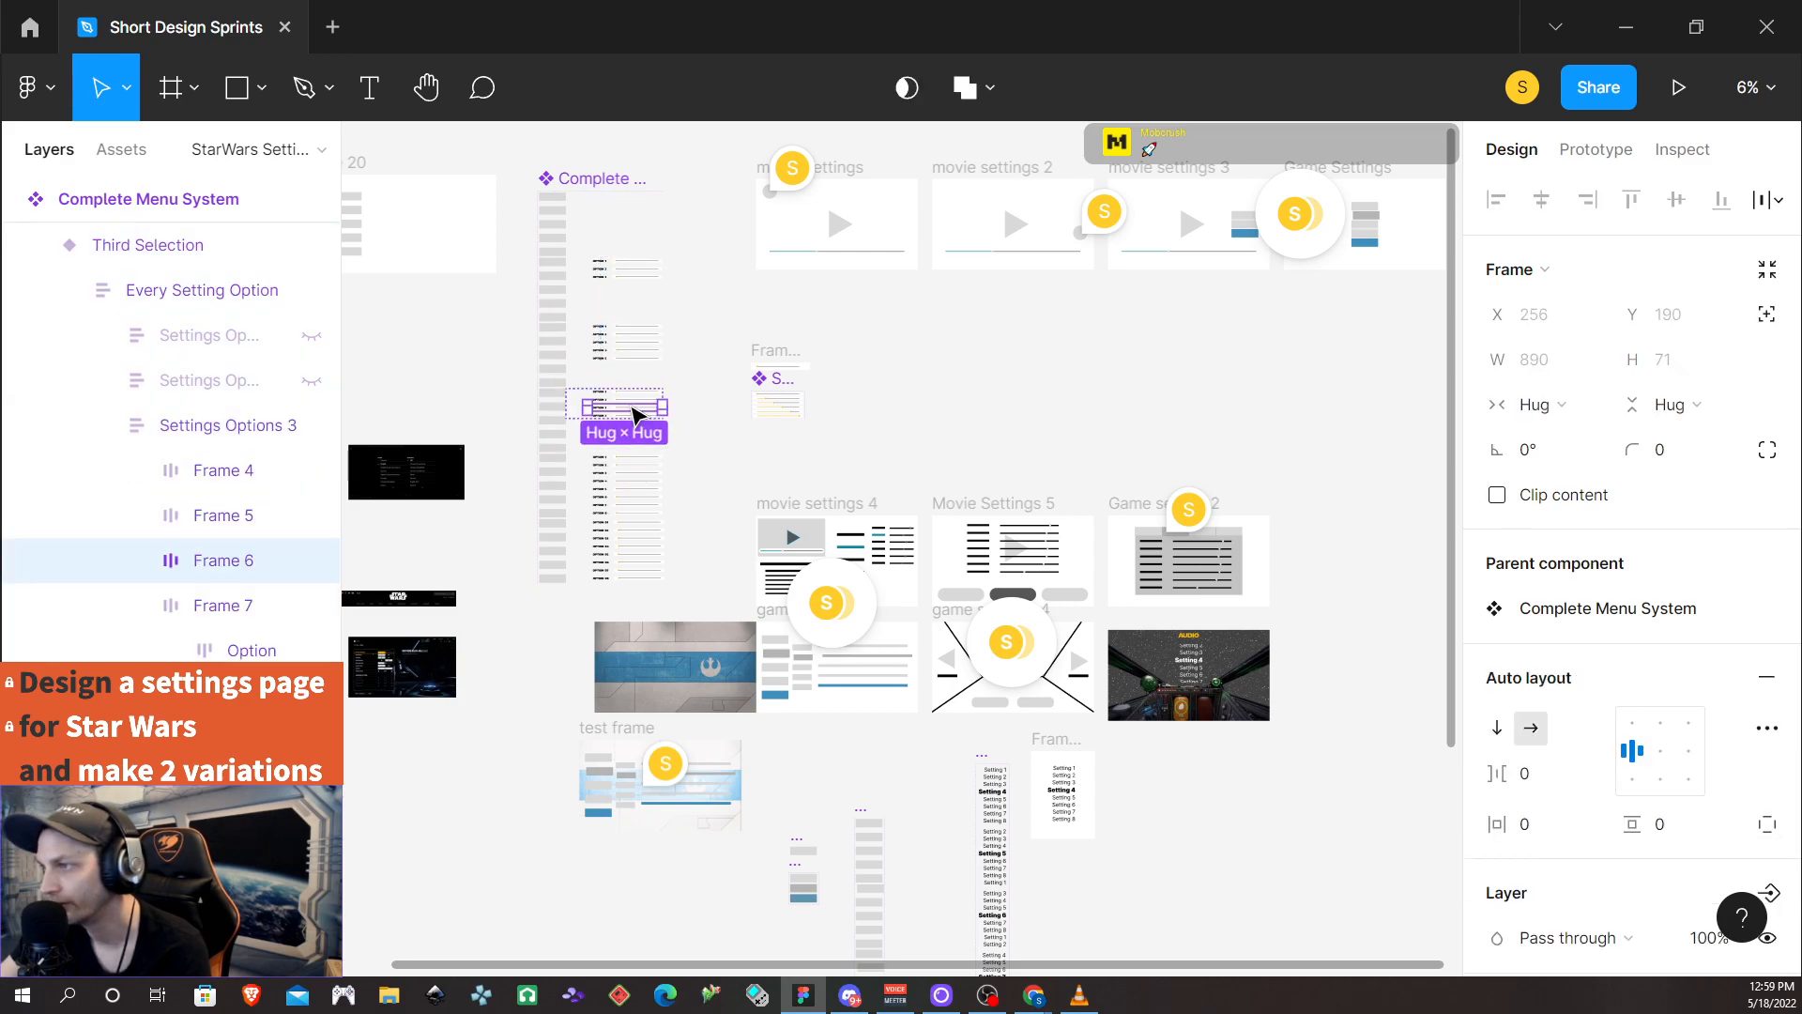
{"action": "left_click", "coordinate": [702, 447]}
{"action": "left_click", "coordinate": [628, 407]}
{"action": "double_click", "coordinate": [626, 410]}
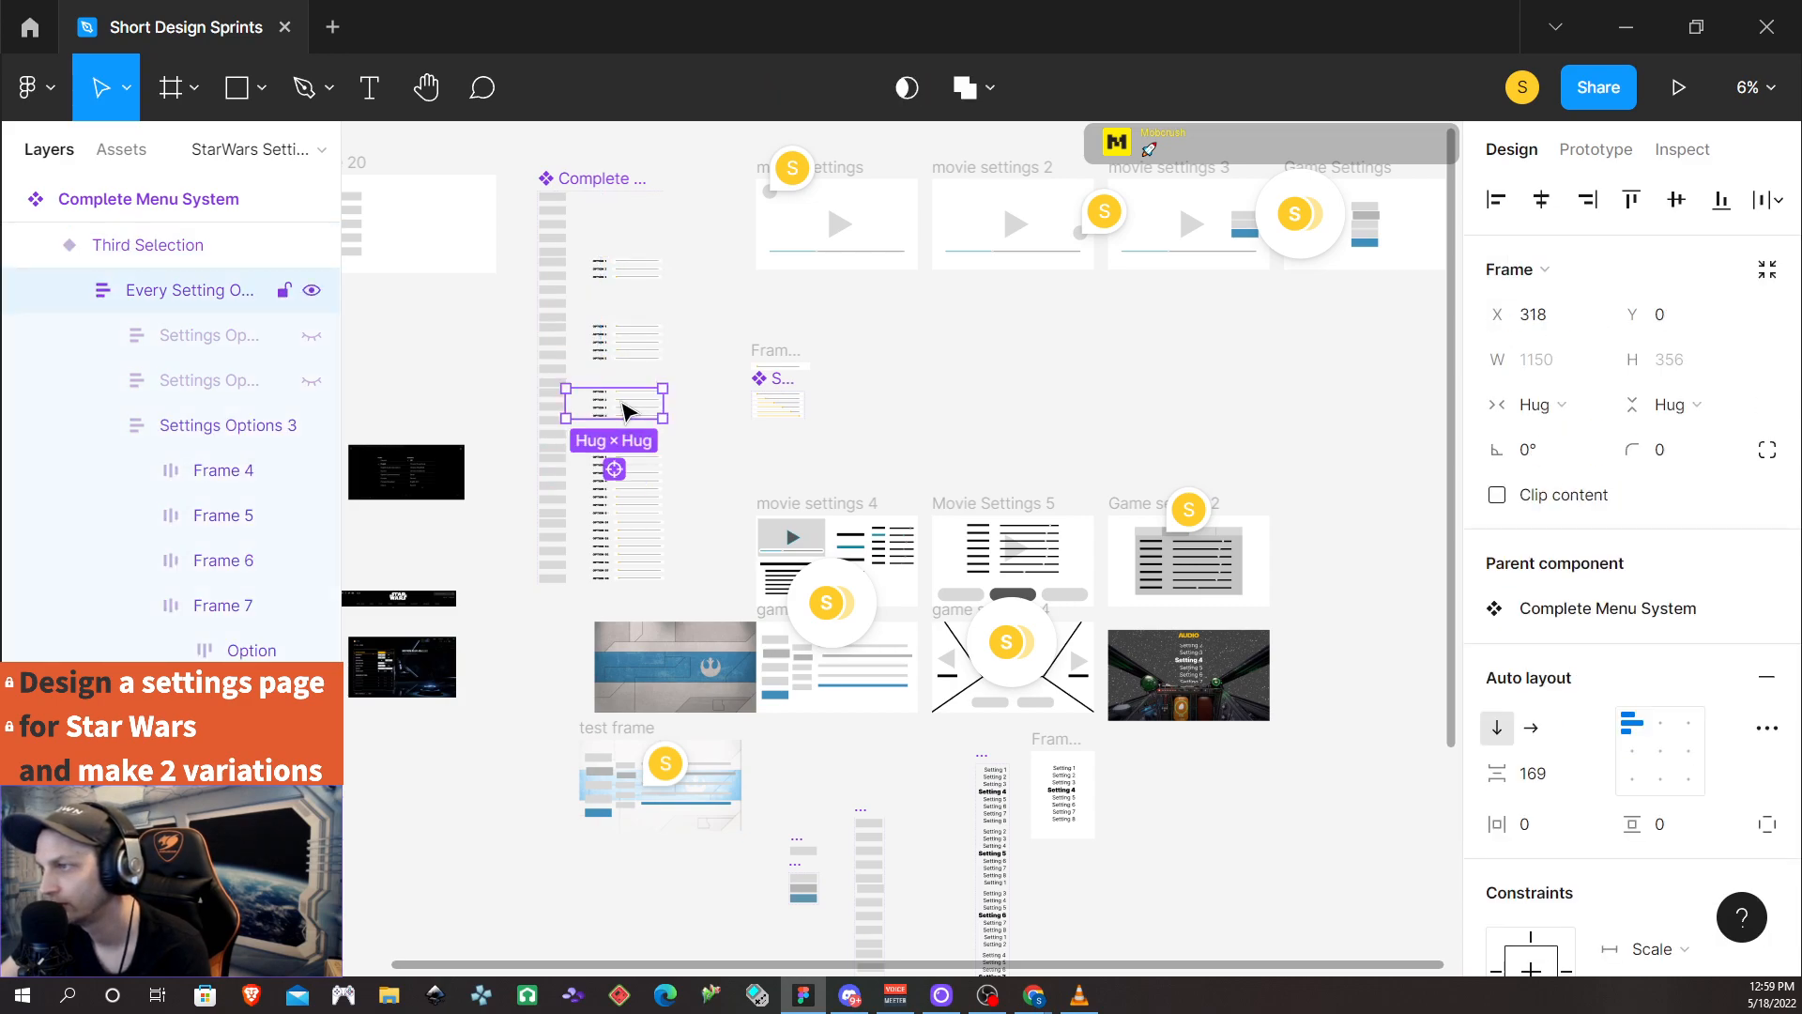
{"action": "double_click", "coordinate": [638, 413]}
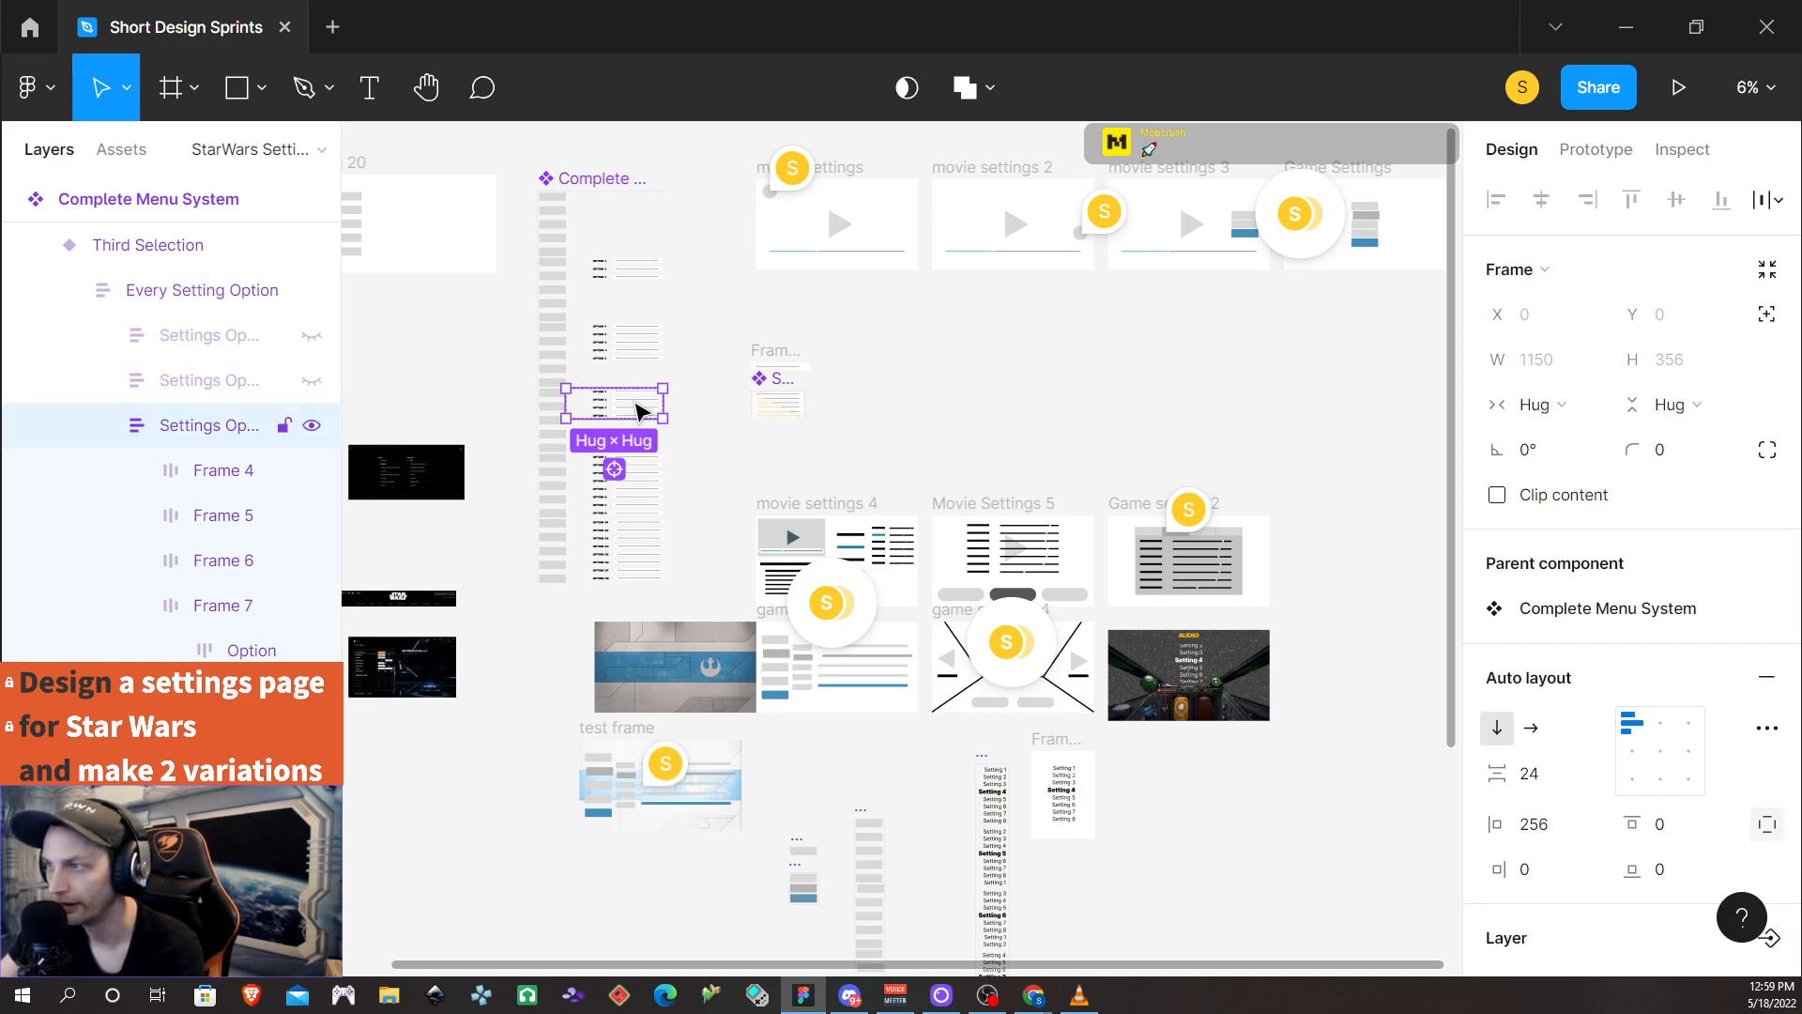
{"action": "double_click", "coordinate": [638, 413]}
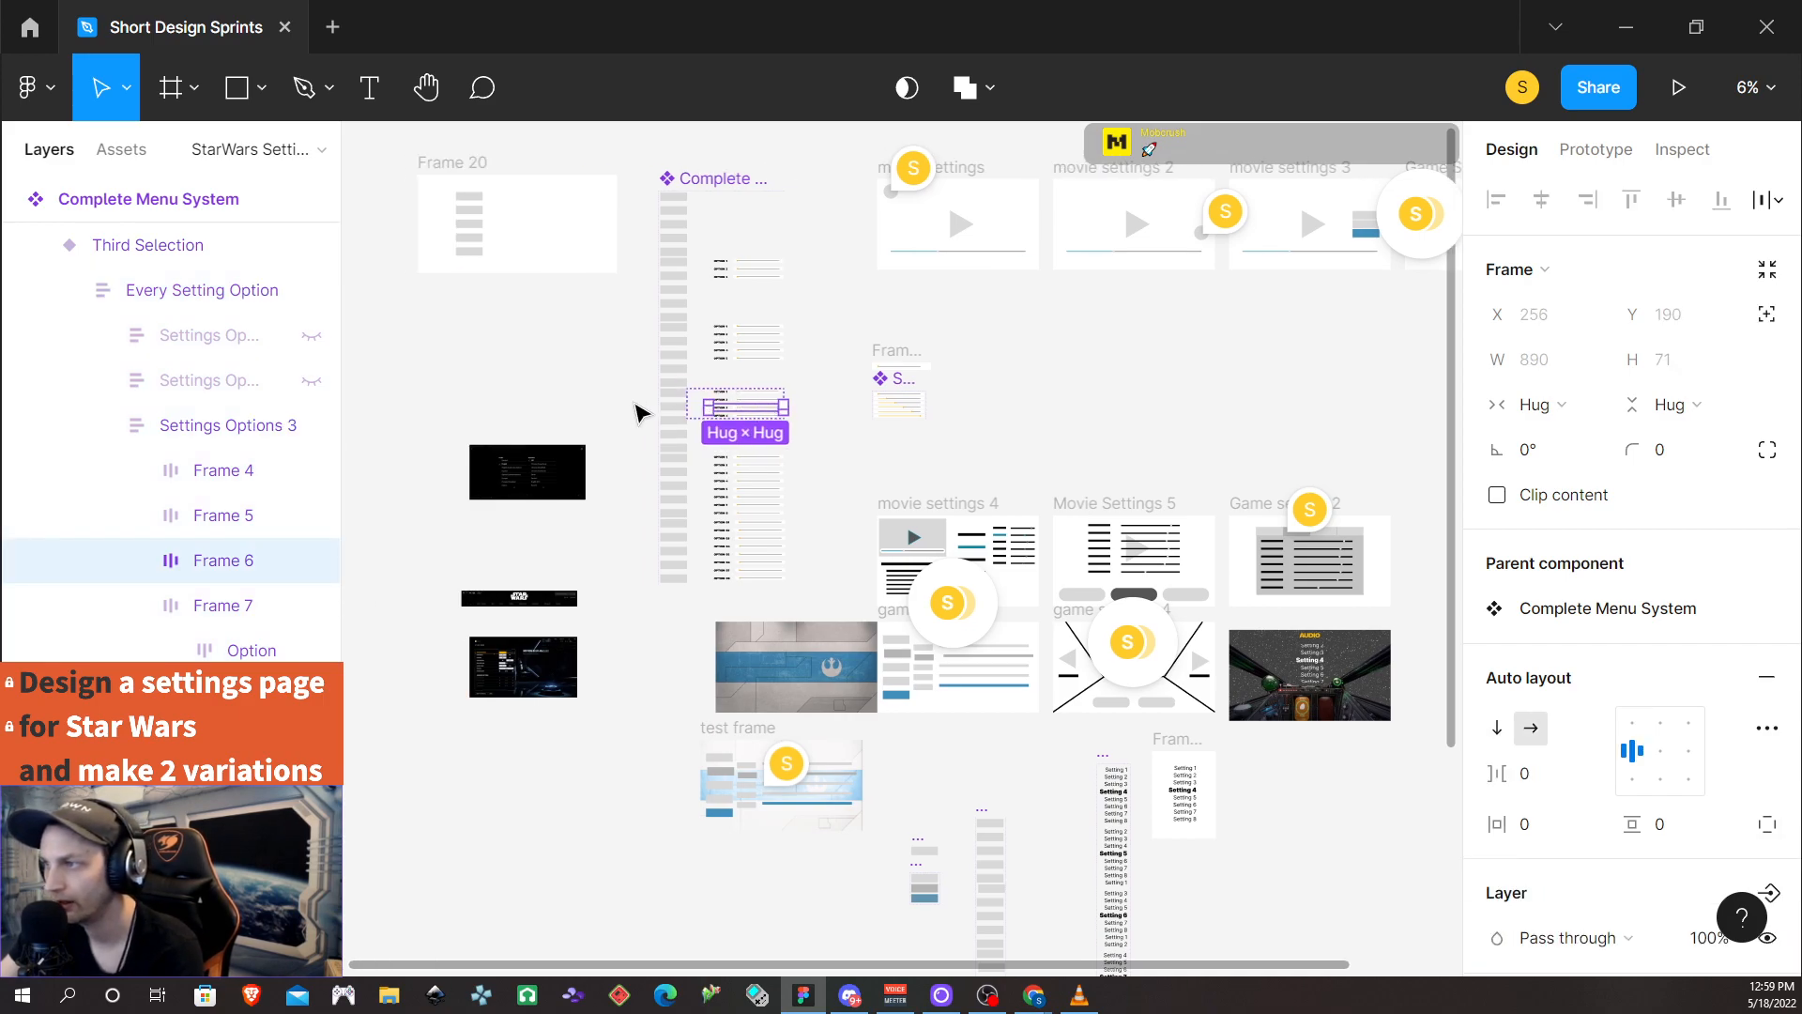
{"action": "scroll", "coordinate": [638, 404], "scroll_direction": "up", "scroll_amount": 5}
{"action": "left_click", "coordinate": [764, 365], "text": "shift"}
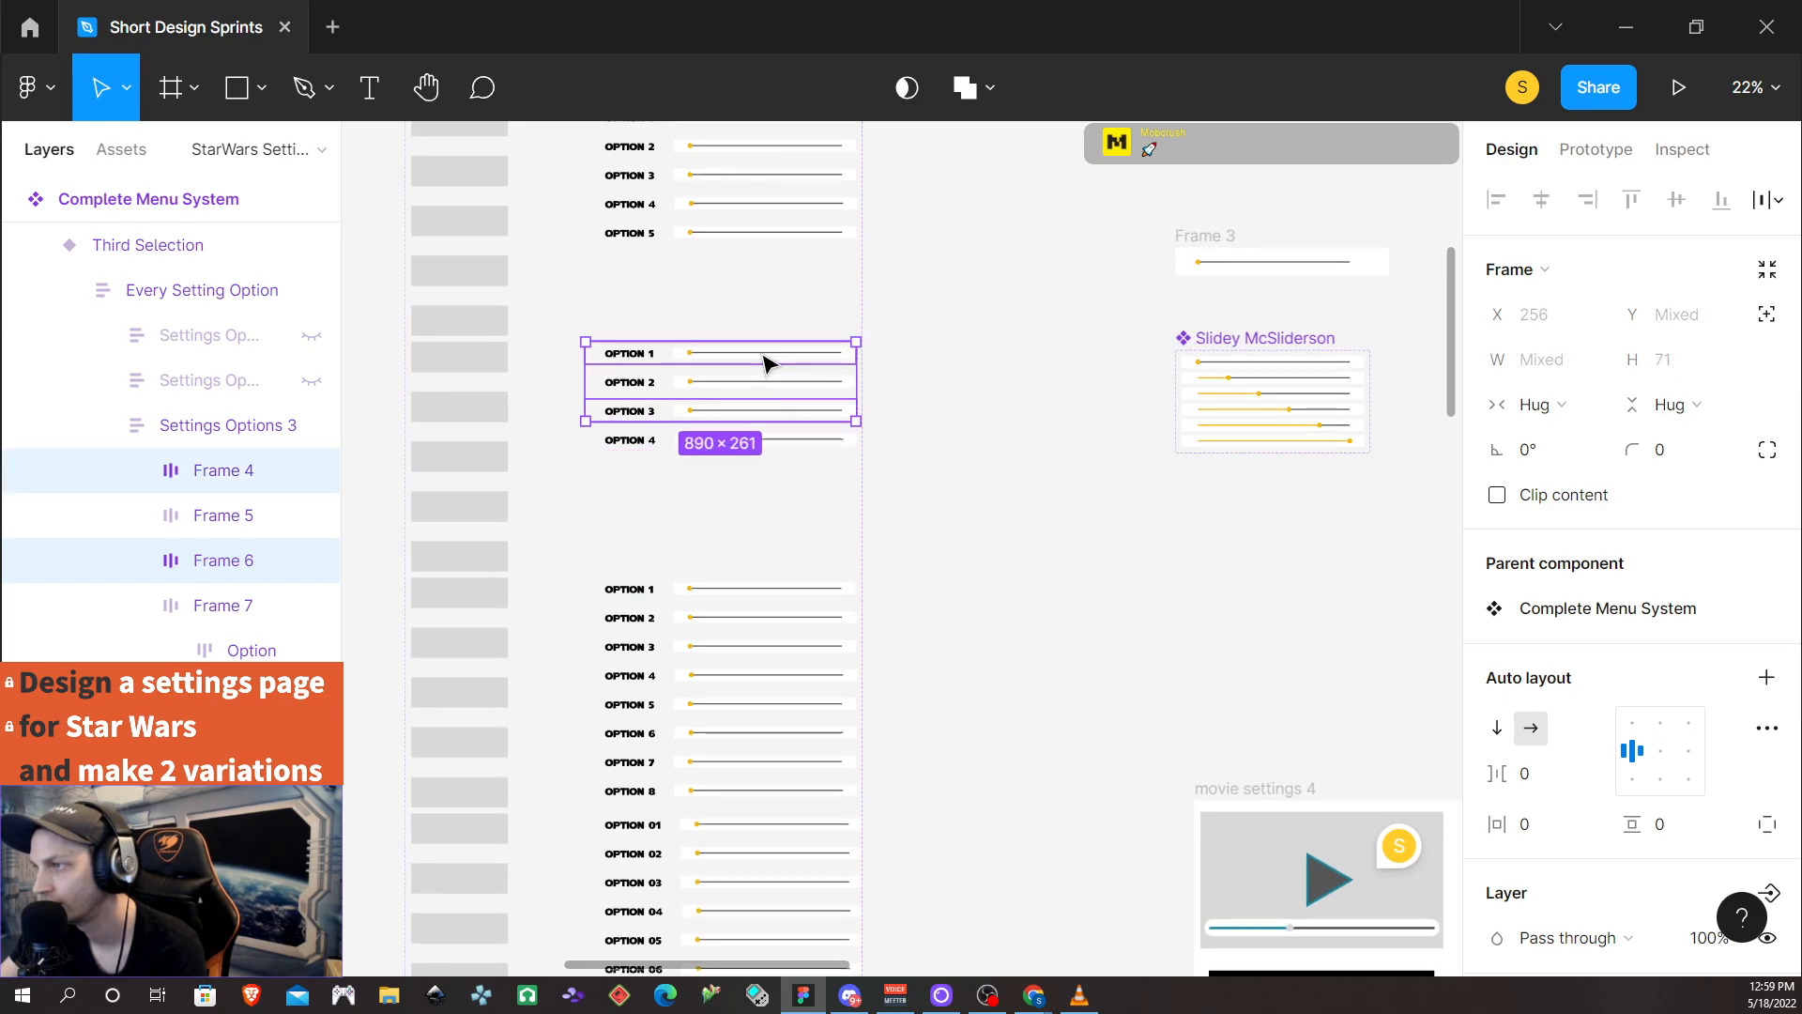
{"action": "left_click", "coordinate": [755, 387], "text": "shift"}
{"action": "left_click", "coordinate": [787, 444], "text": "shift"}
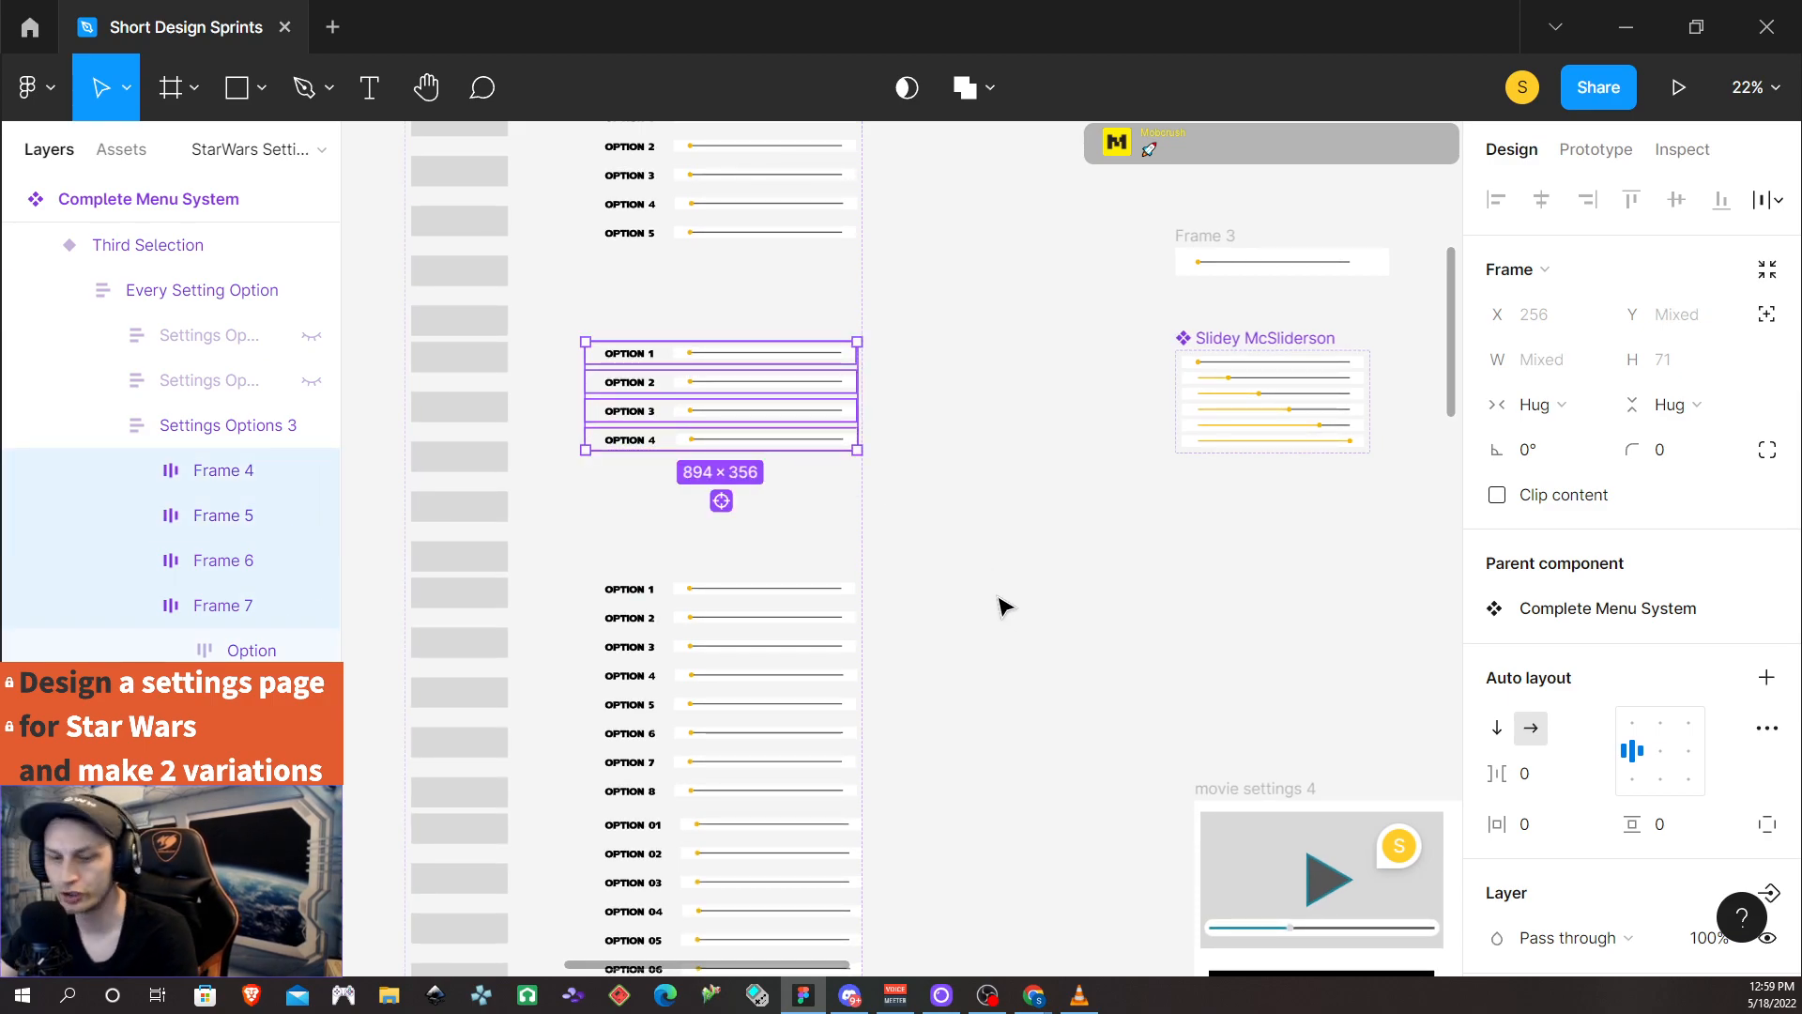
Return to the cockpit mockup with the four option rows still selected
{"action": "scroll", "coordinate": [1001, 606], "scroll_direction": "down", "scroll_amount": 4}
{"action": "scroll", "coordinate": [1098, 667], "scroll_direction": "left", "scroll_amount": 3}
{"action": "scroll", "coordinate": [1127, 676], "scroll_direction": "right", "scroll_amount": 5}
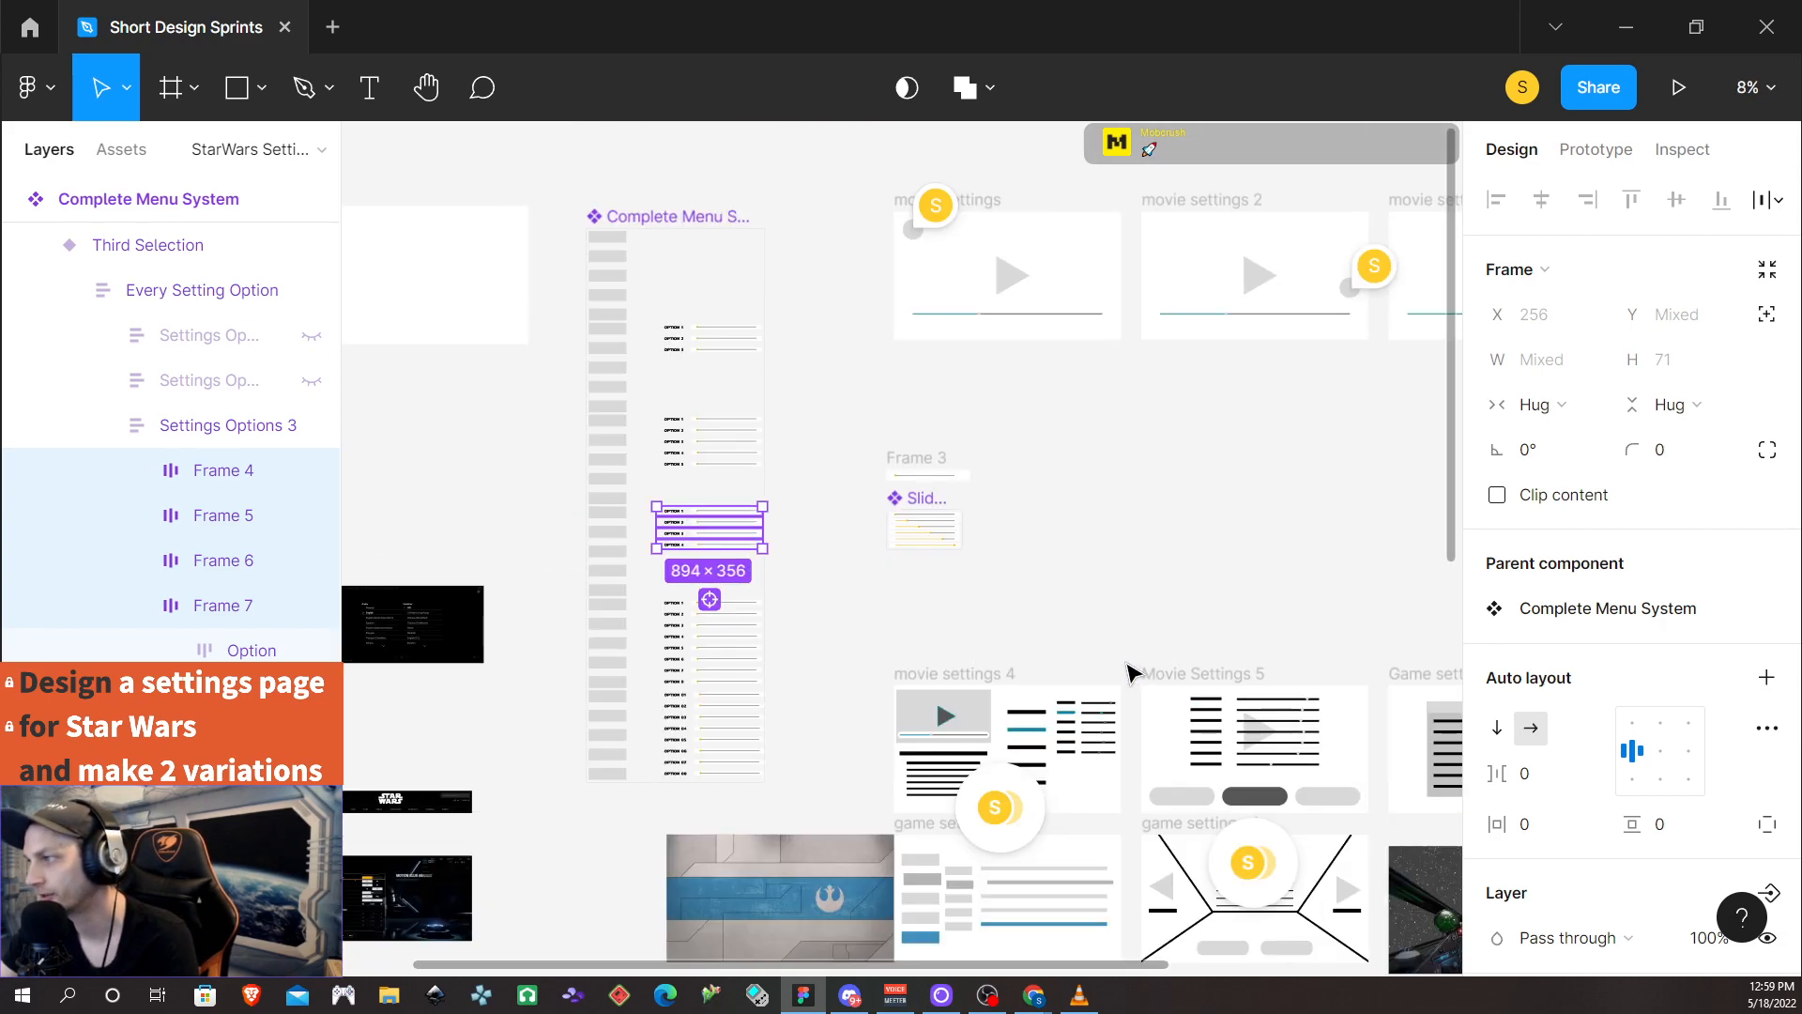
{"action": "scroll", "coordinate": [1129, 675], "scroll_direction": "down", "scroll_amount": 2}
{"action": "scroll", "coordinate": [1145, 713], "scroll_direction": "up", "scroll_amount": 2}
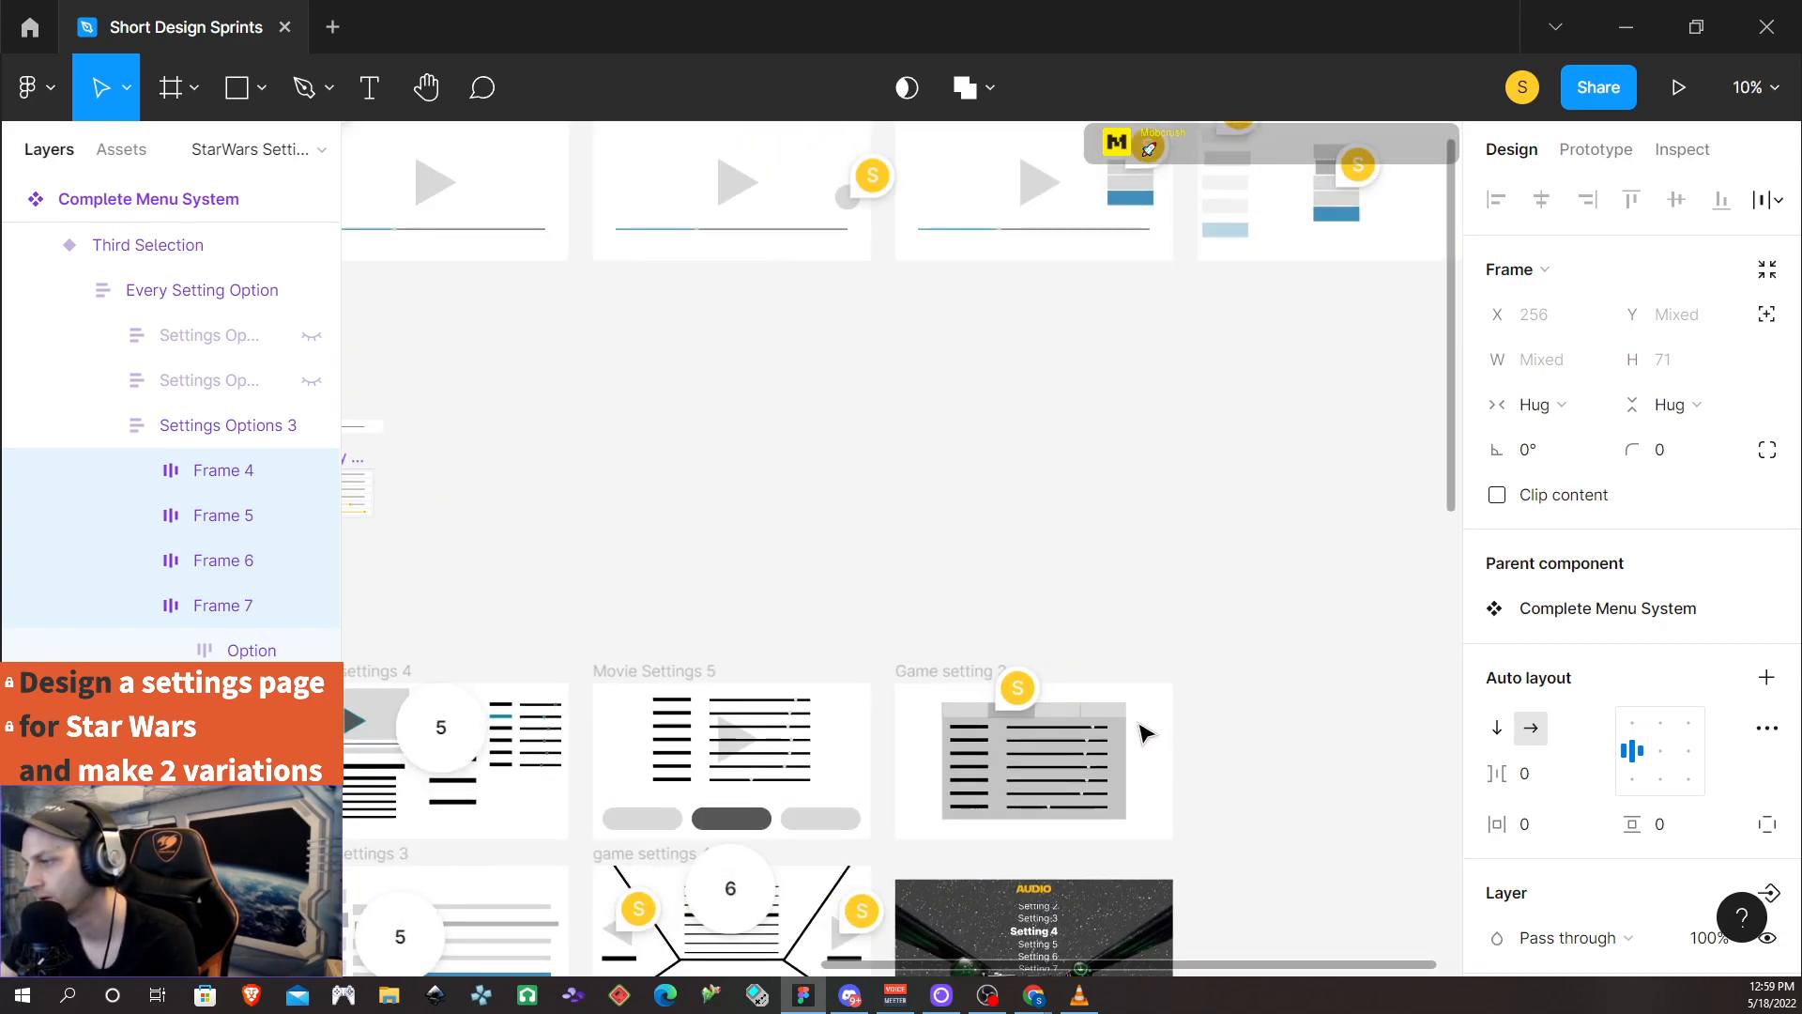
Paste the four copied option slider rows into the cockpit mockup, just below the AUDIO heading
{"action": "scroll", "coordinate": [1135, 755], "scroll_direction": "down", "scroll_amount": 2}
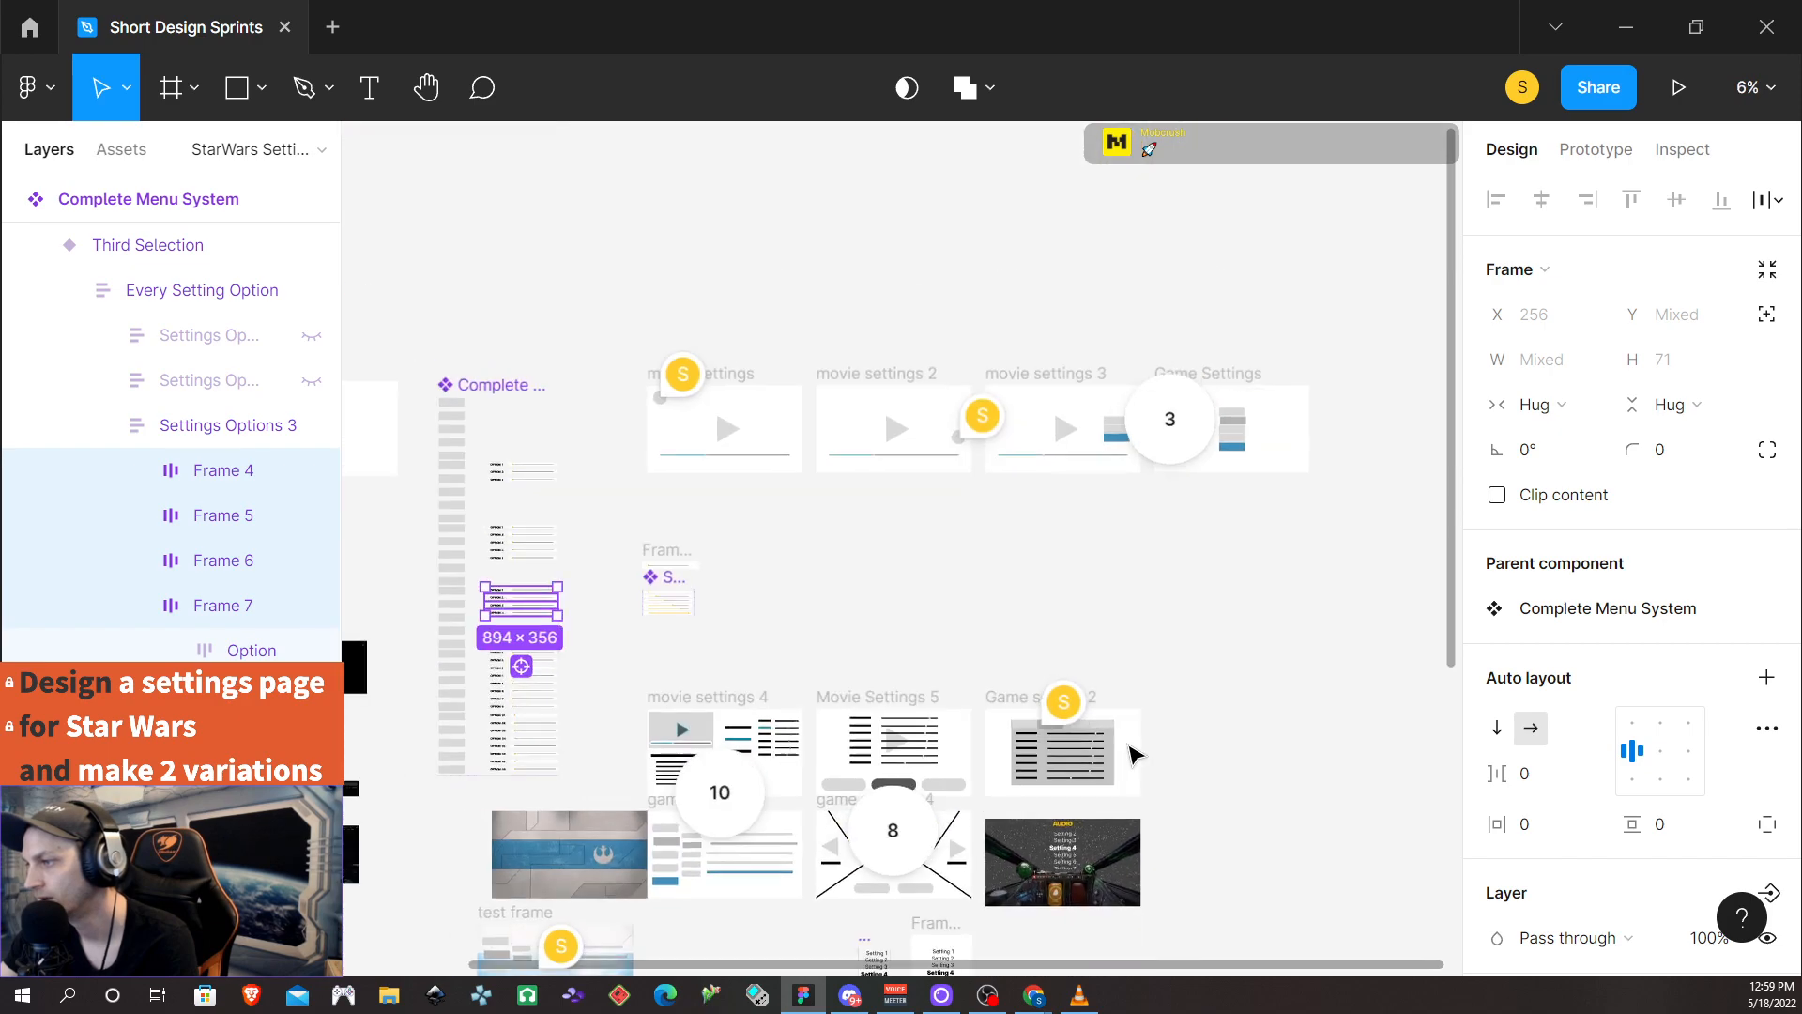
{"action": "scroll", "coordinate": [1136, 532], "scroll_direction": "left", "scroll_amount": 2}
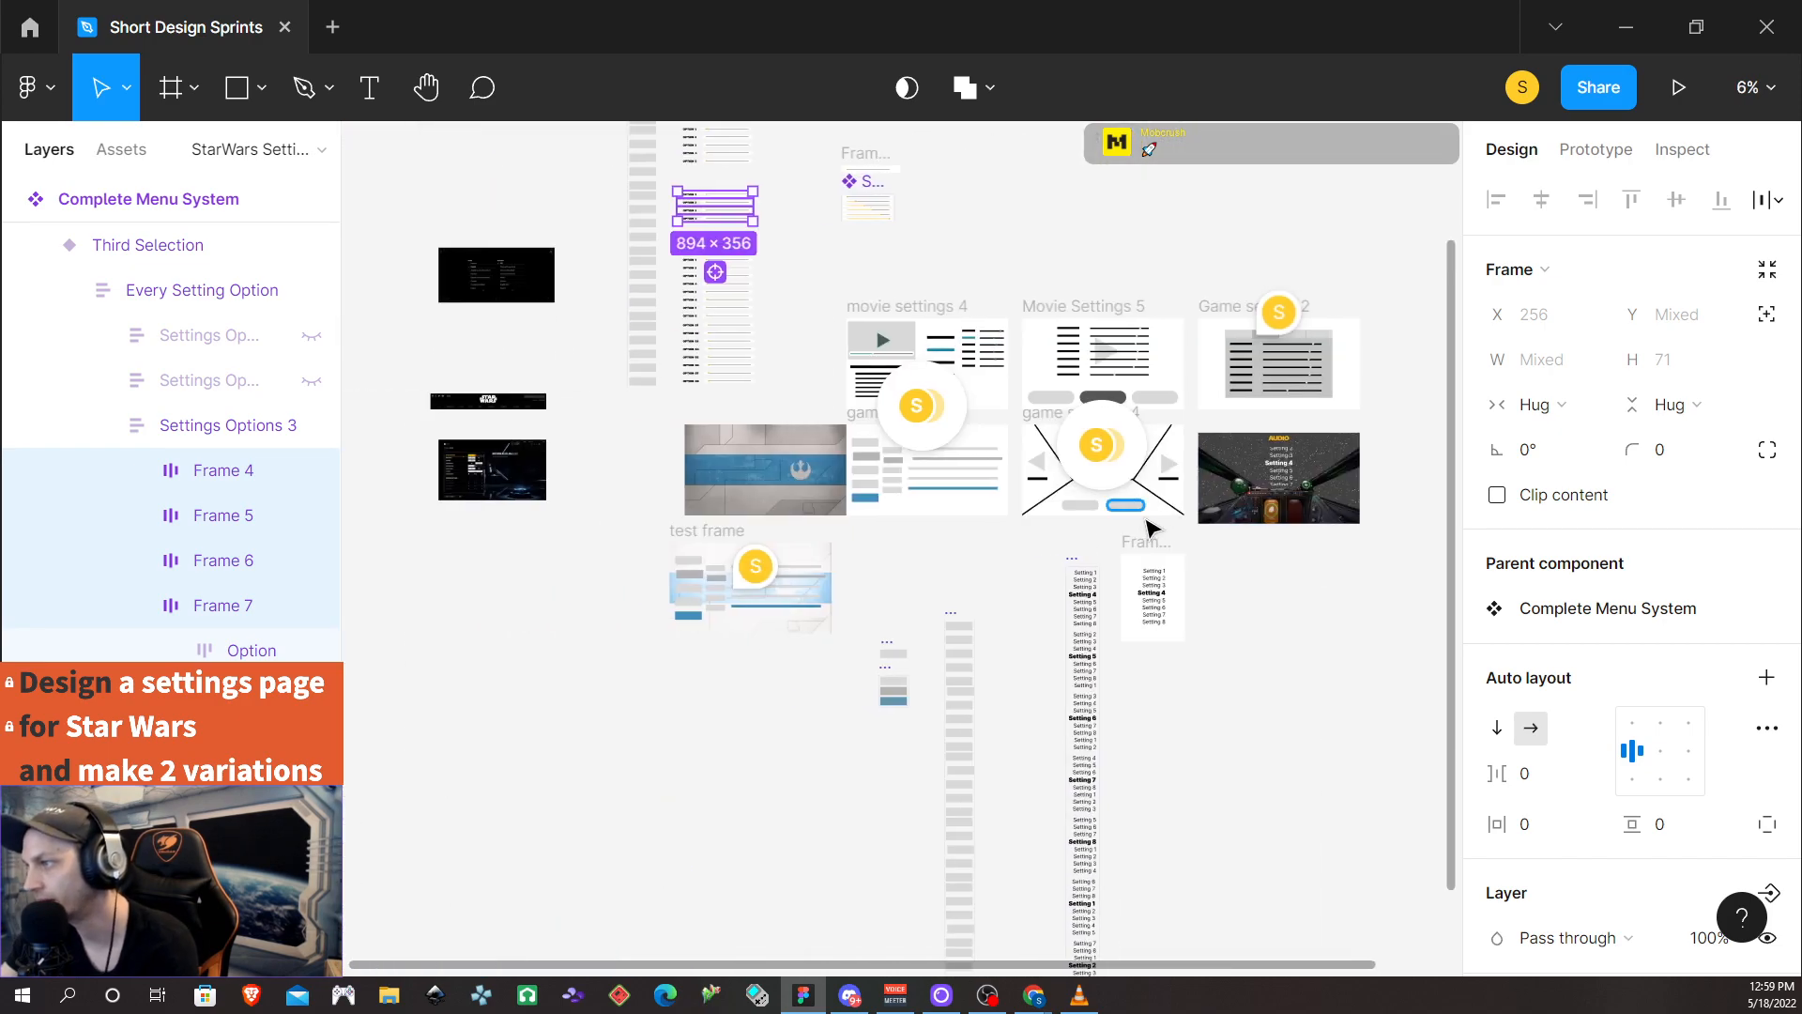
{"action": "scroll", "coordinate": [1142, 523], "scroll_direction": "right", "scroll_amount": 5}
{"action": "scroll", "coordinate": [668, 507], "scroll_direction": "up", "scroll_amount": 3}
{"action": "scroll", "coordinate": [674, 511], "scroll_direction": "up", "scroll_amount": 3}
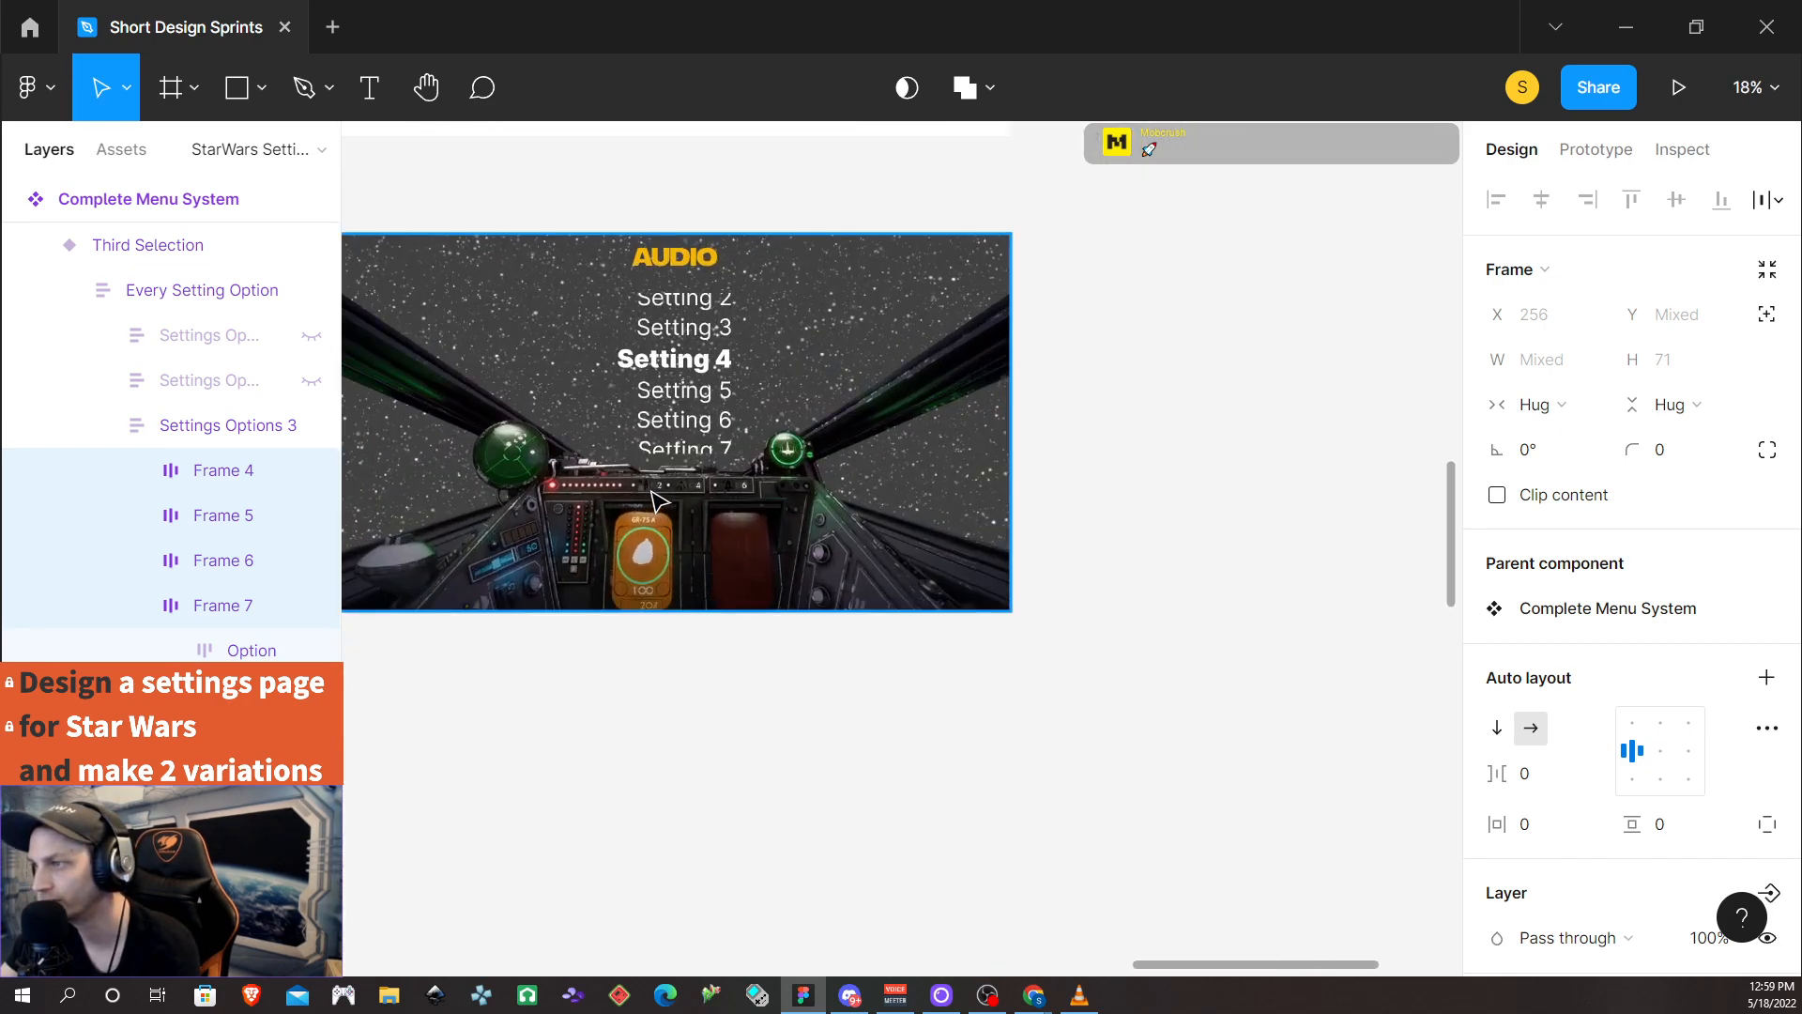
{"action": "scroll", "coordinate": [690, 469], "scroll_direction": "left", "scroll_amount": 4}
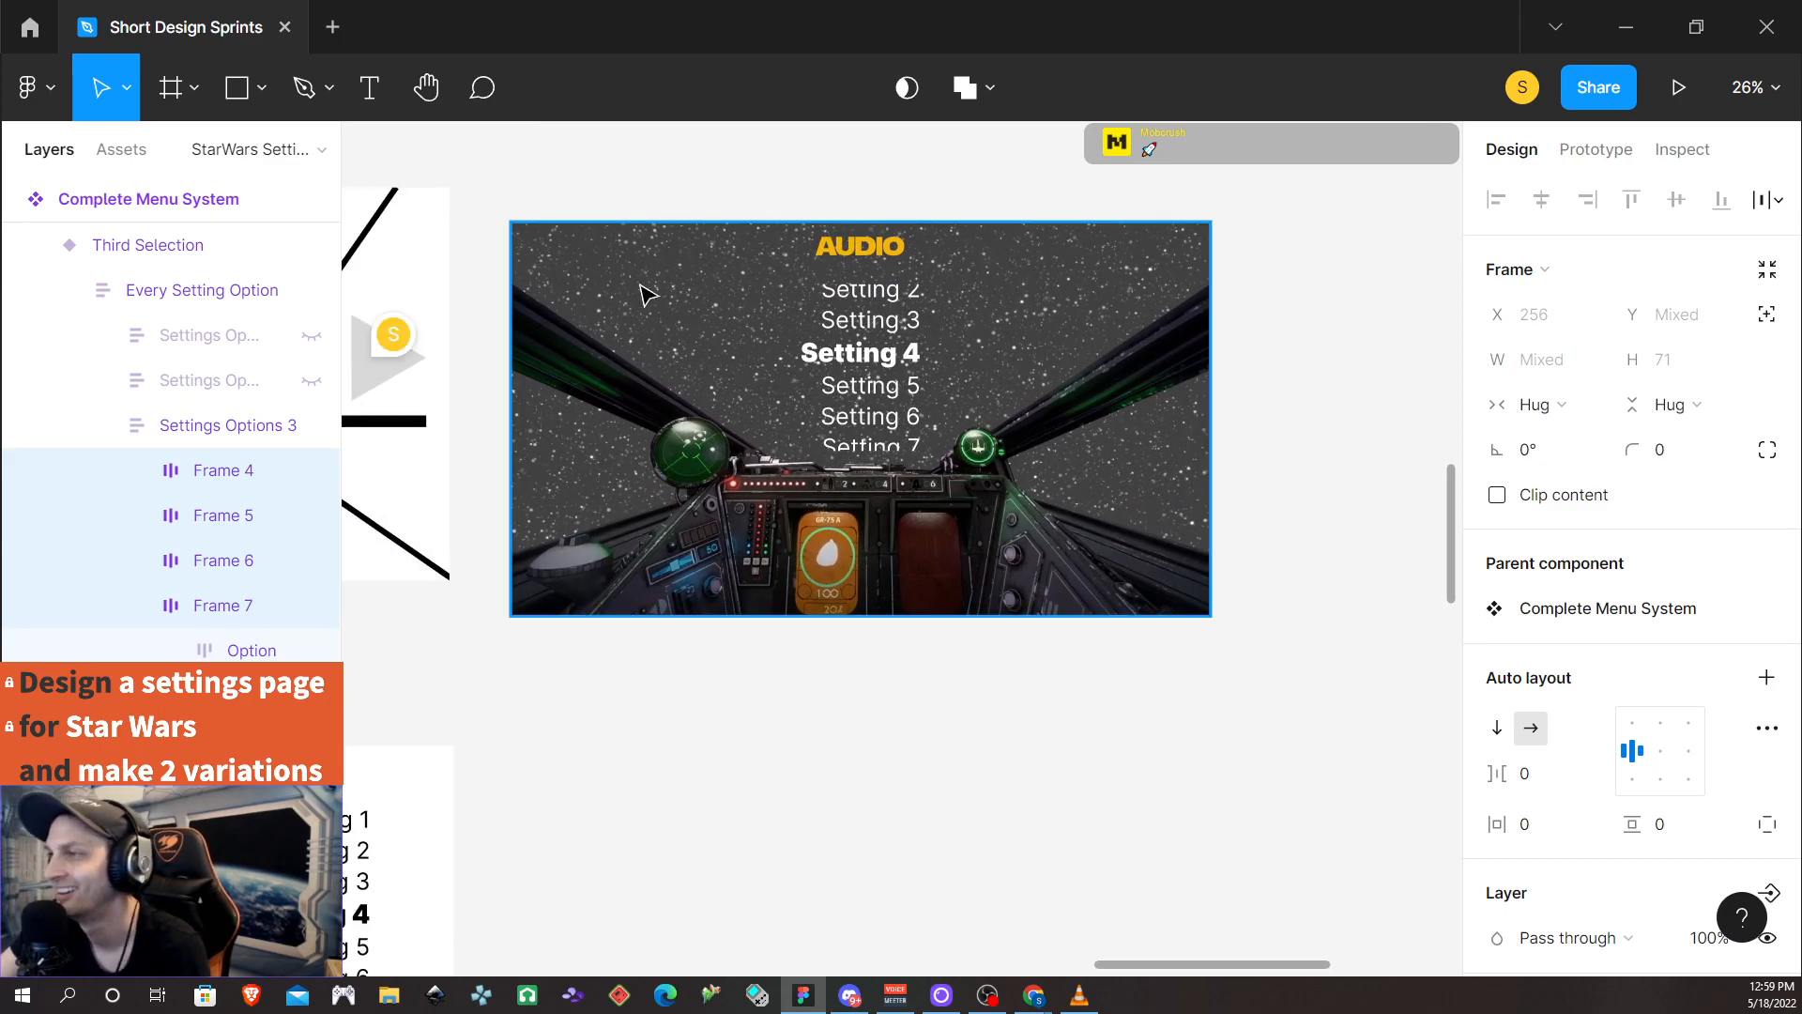
{"action": "left_click", "coordinate": [663, 273]}
{"action": "key", "text": "ctrl+v"}
{"action": "left_click_drag", "start_coordinate": [664, 273], "coordinate": [826, 361]}
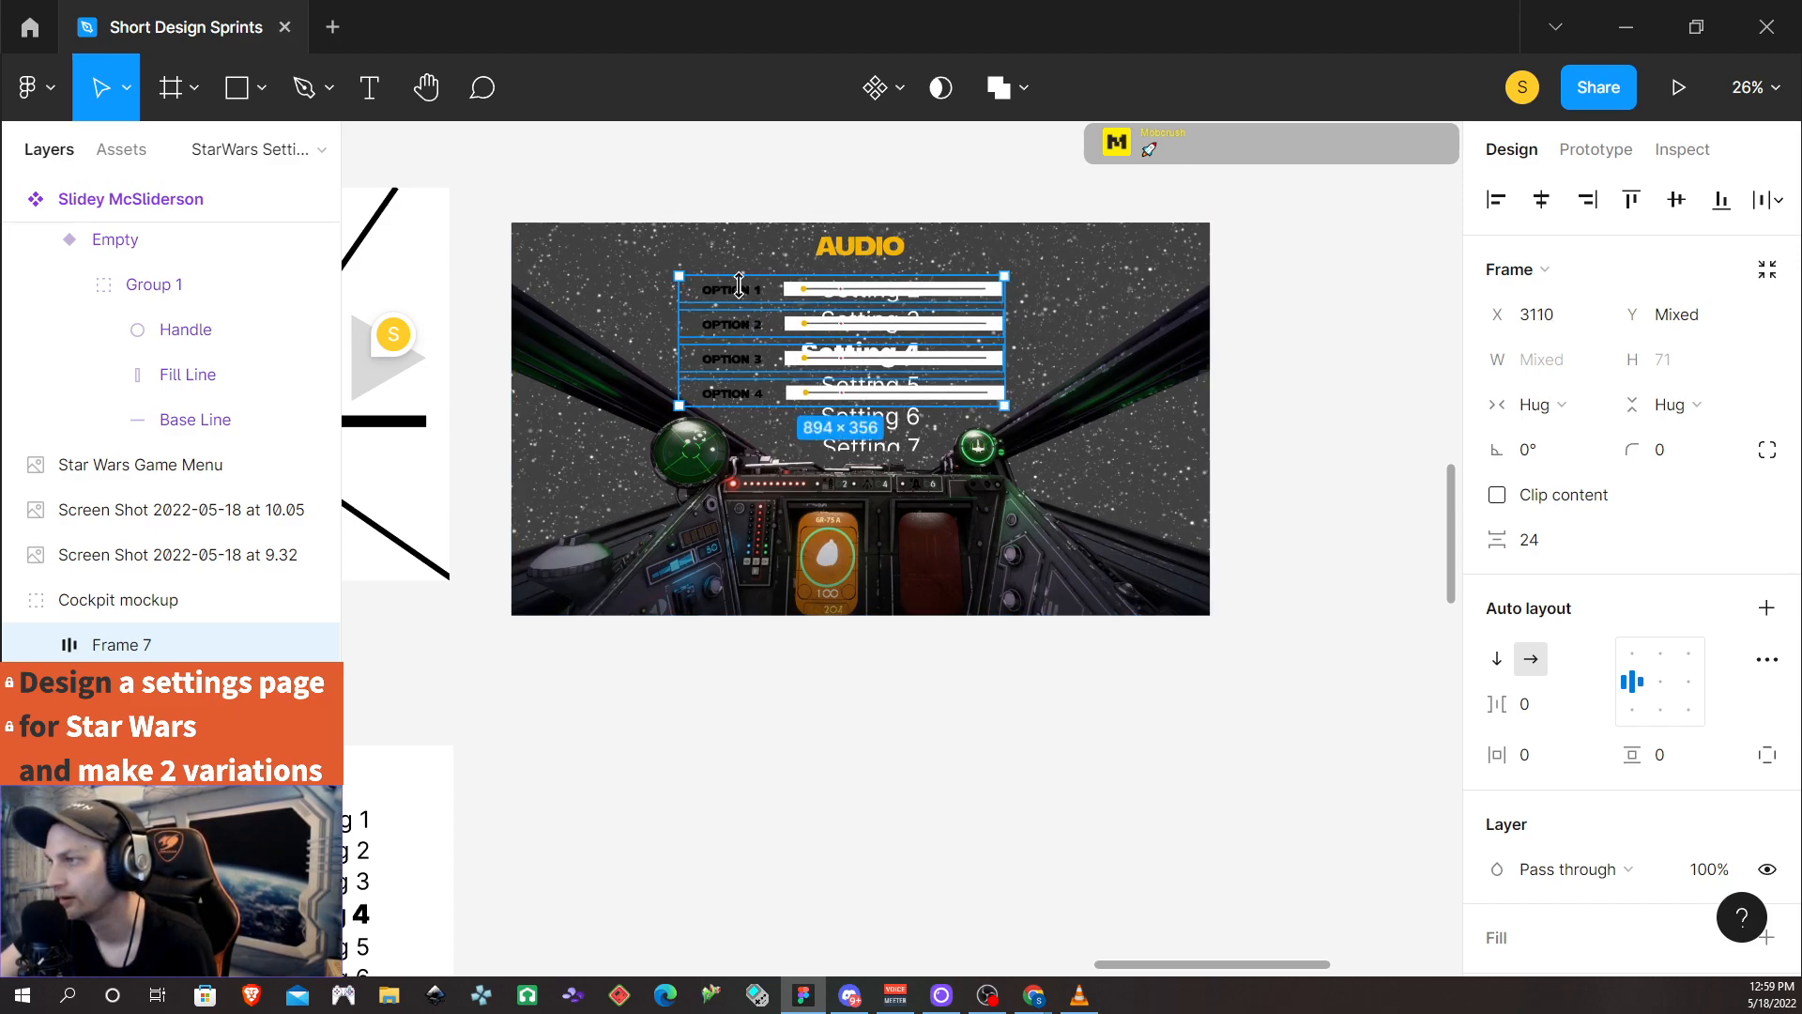
Change the black colour of the pasted option rows to FFFFFF so their labels are white
{"action": "scroll", "coordinate": [1577, 610], "scroll_direction": "down", "scroll_amount": 5}
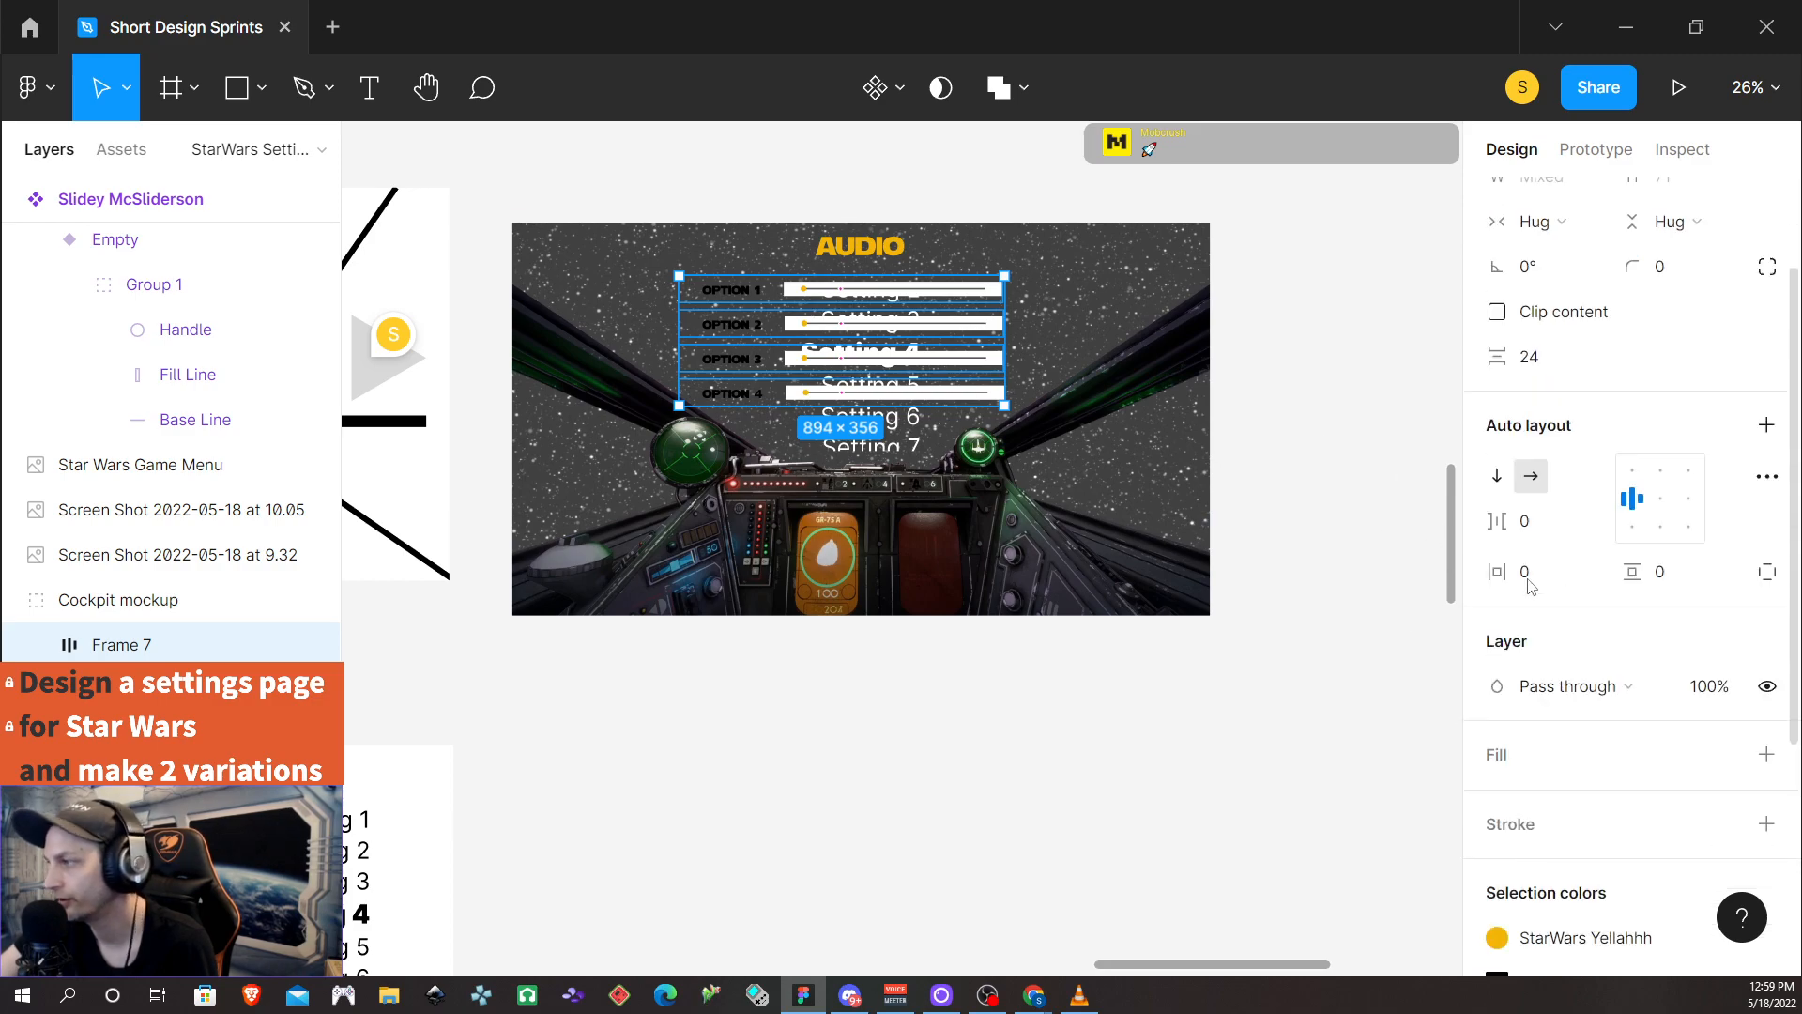
{"action": "left_click", "coordinate": [1549, 646]}
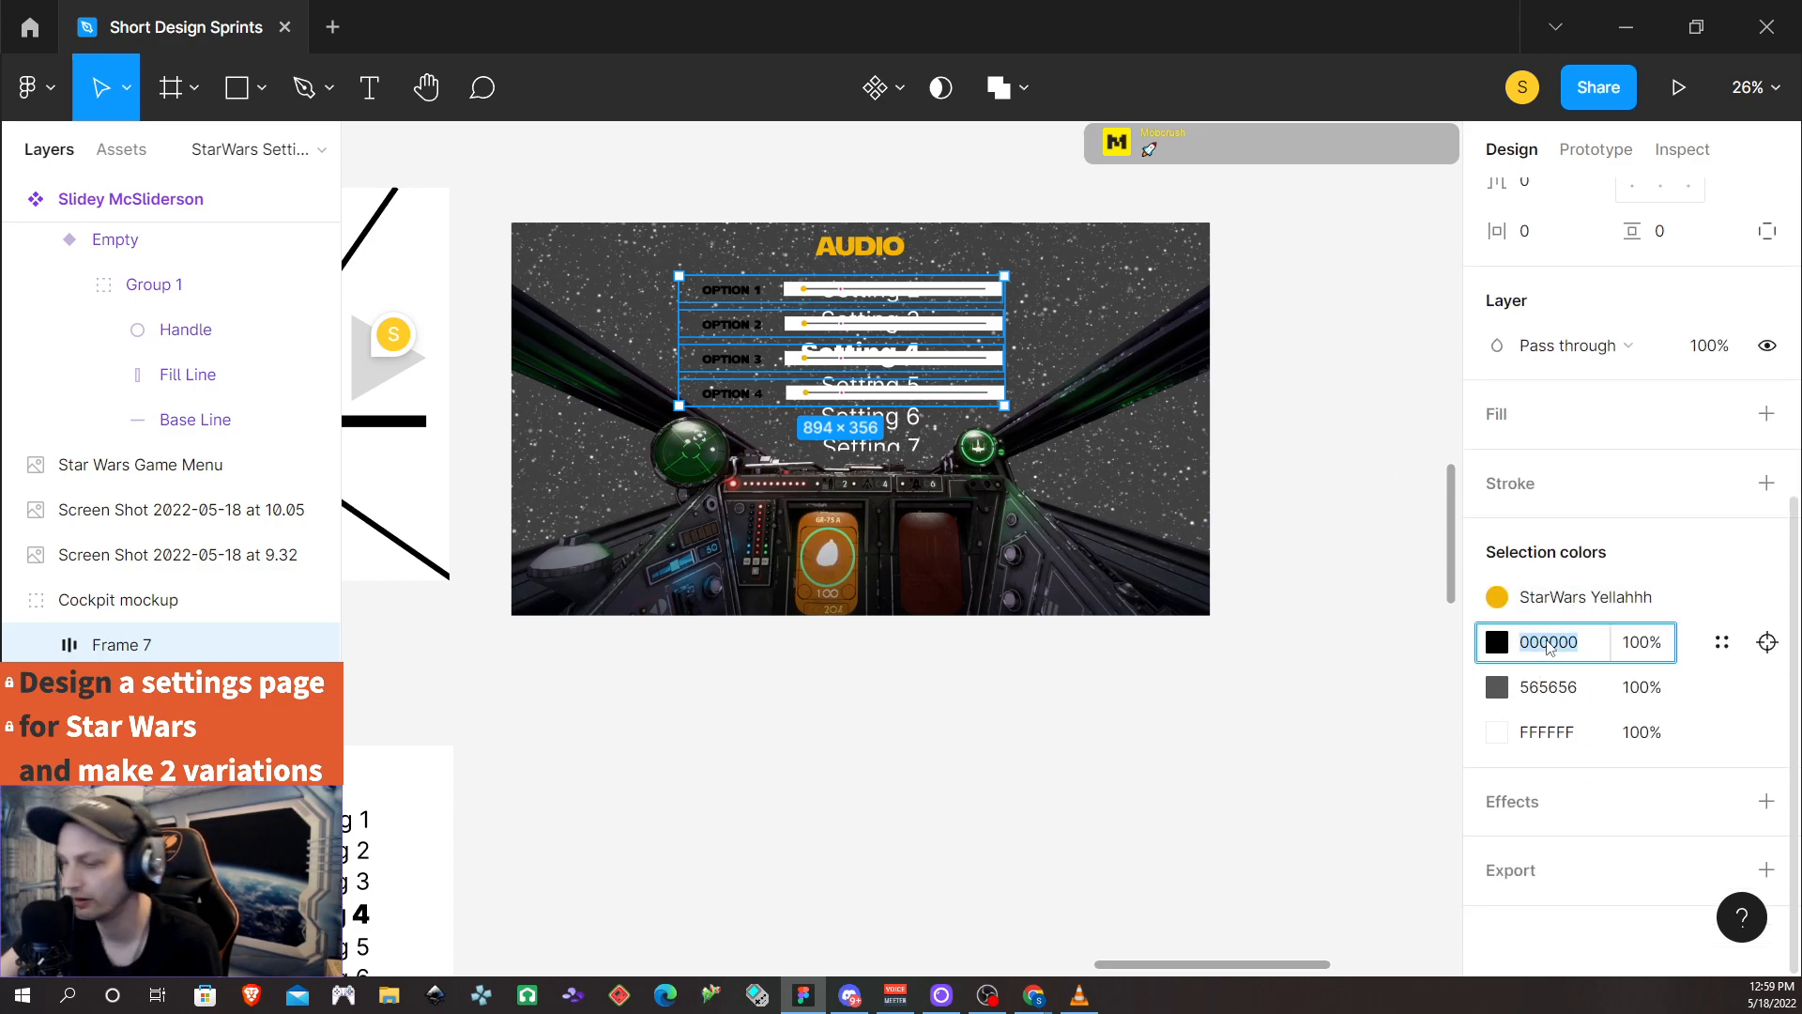
{"action": "type", "text": "ffff"}
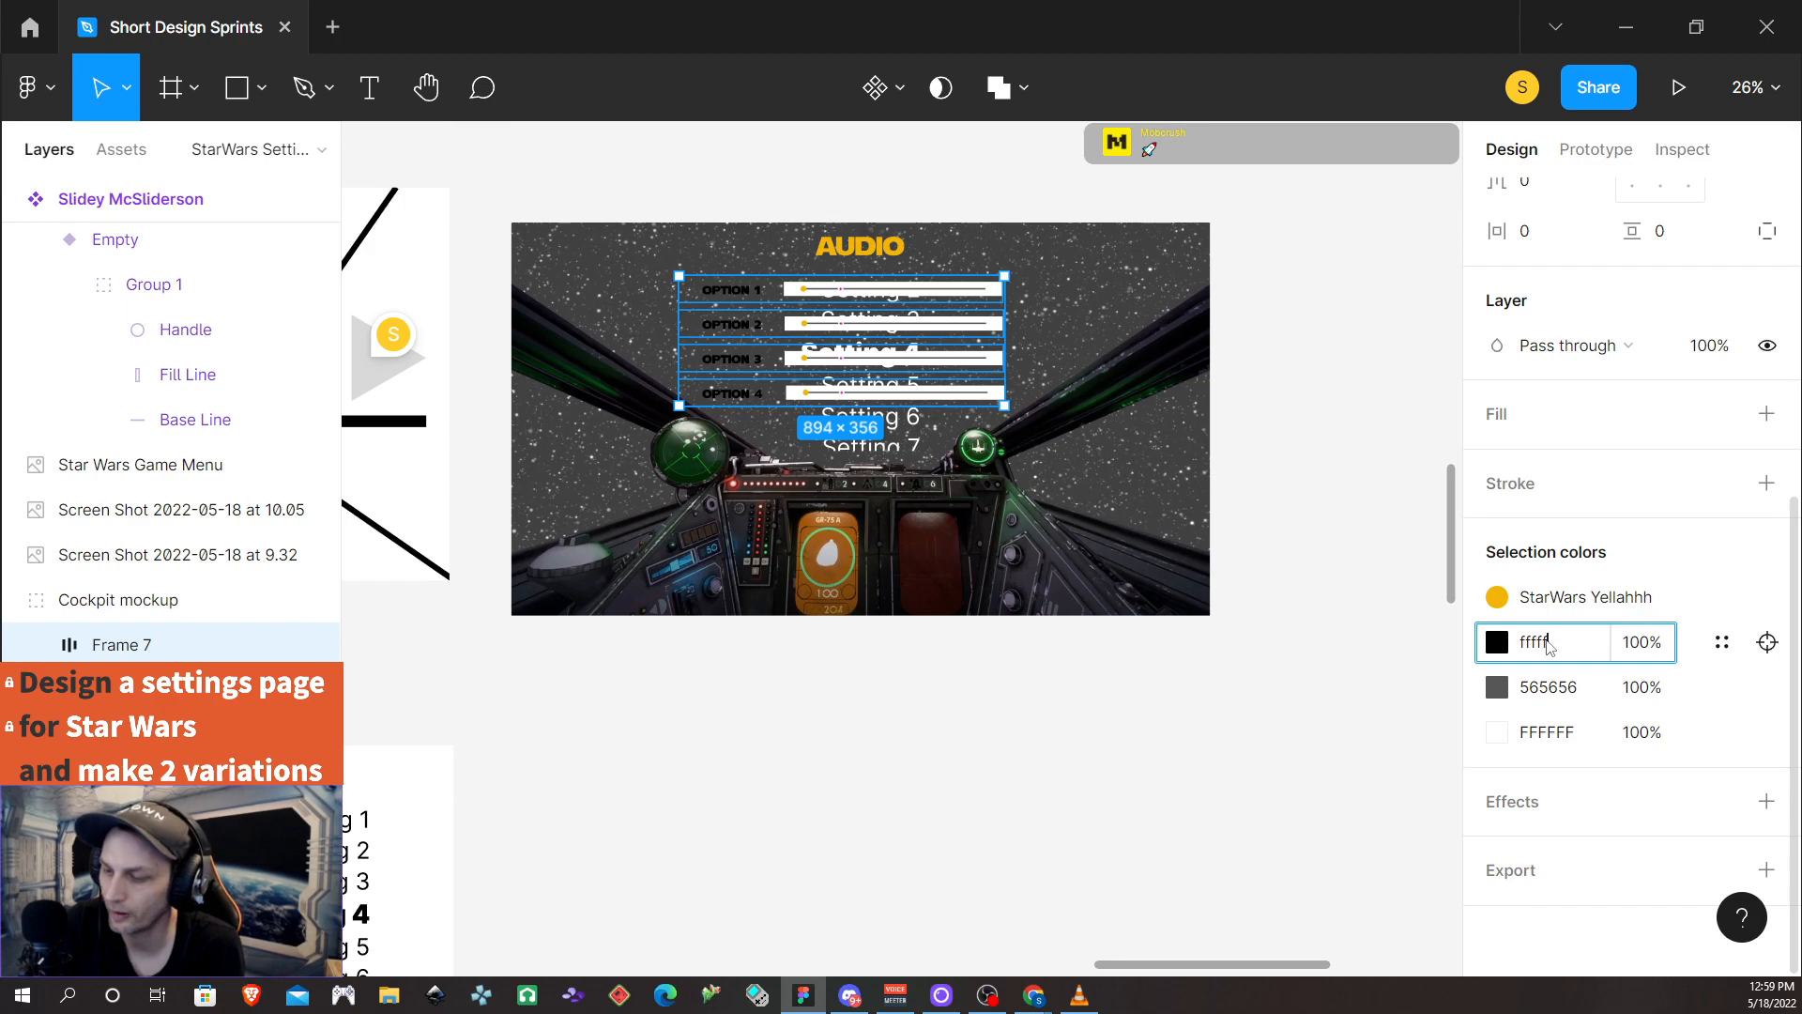
{"action": "type", "text": "ff"}
{"action": "key", "text": "Return"}
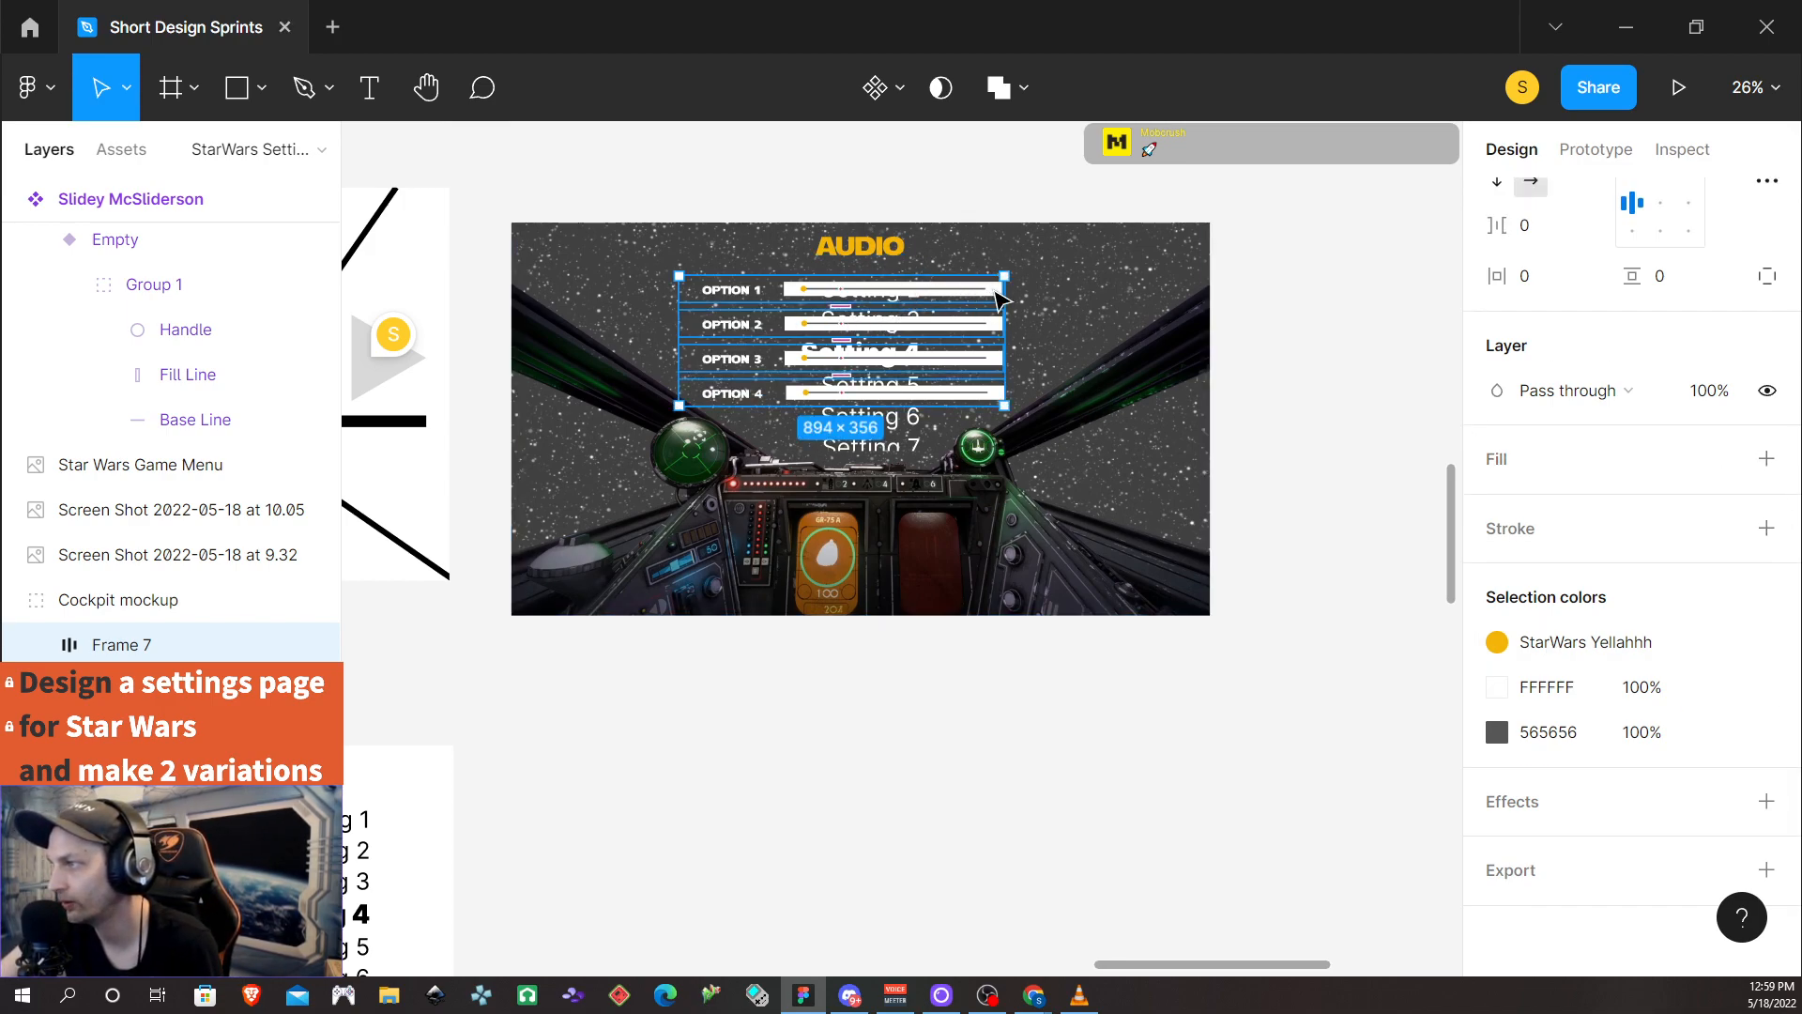
Set the white background of the Option 1 slider to 0% opacity
{"action": "left_click", "coordinate": [999, 295], "text": "ctrl"}
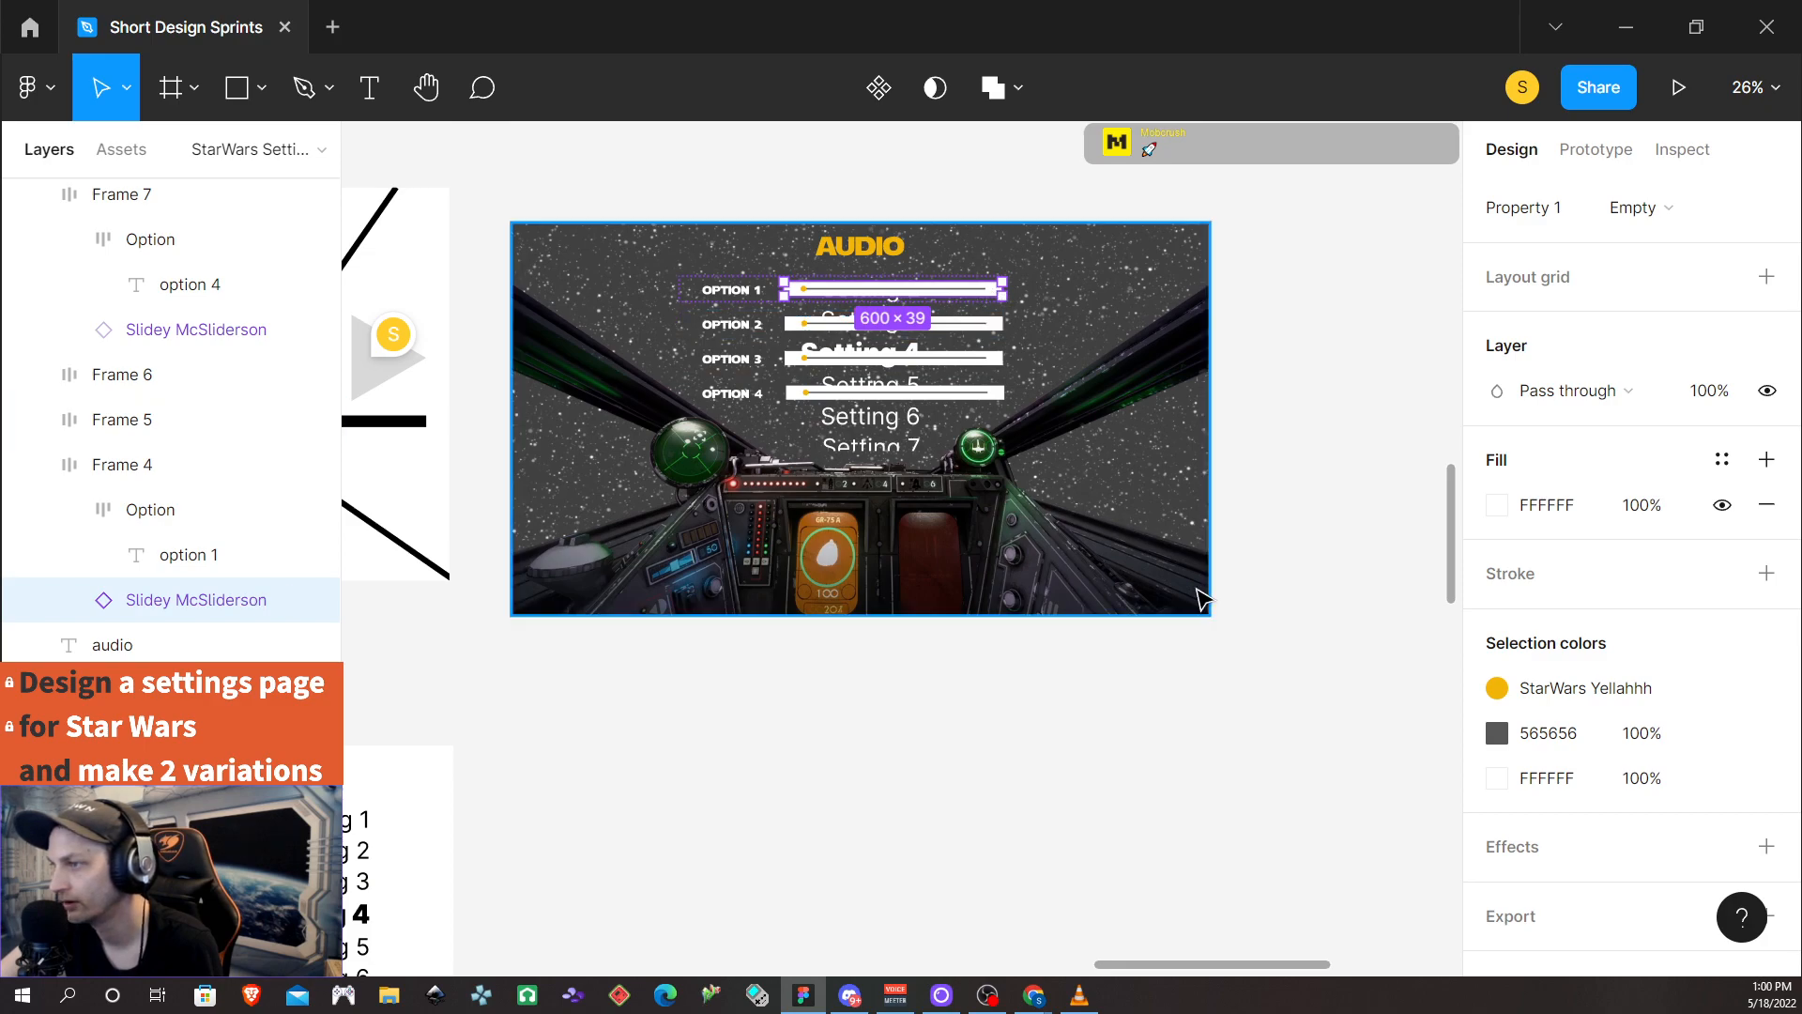
{"action": "left_click", "coordinate": [1636, 784]}
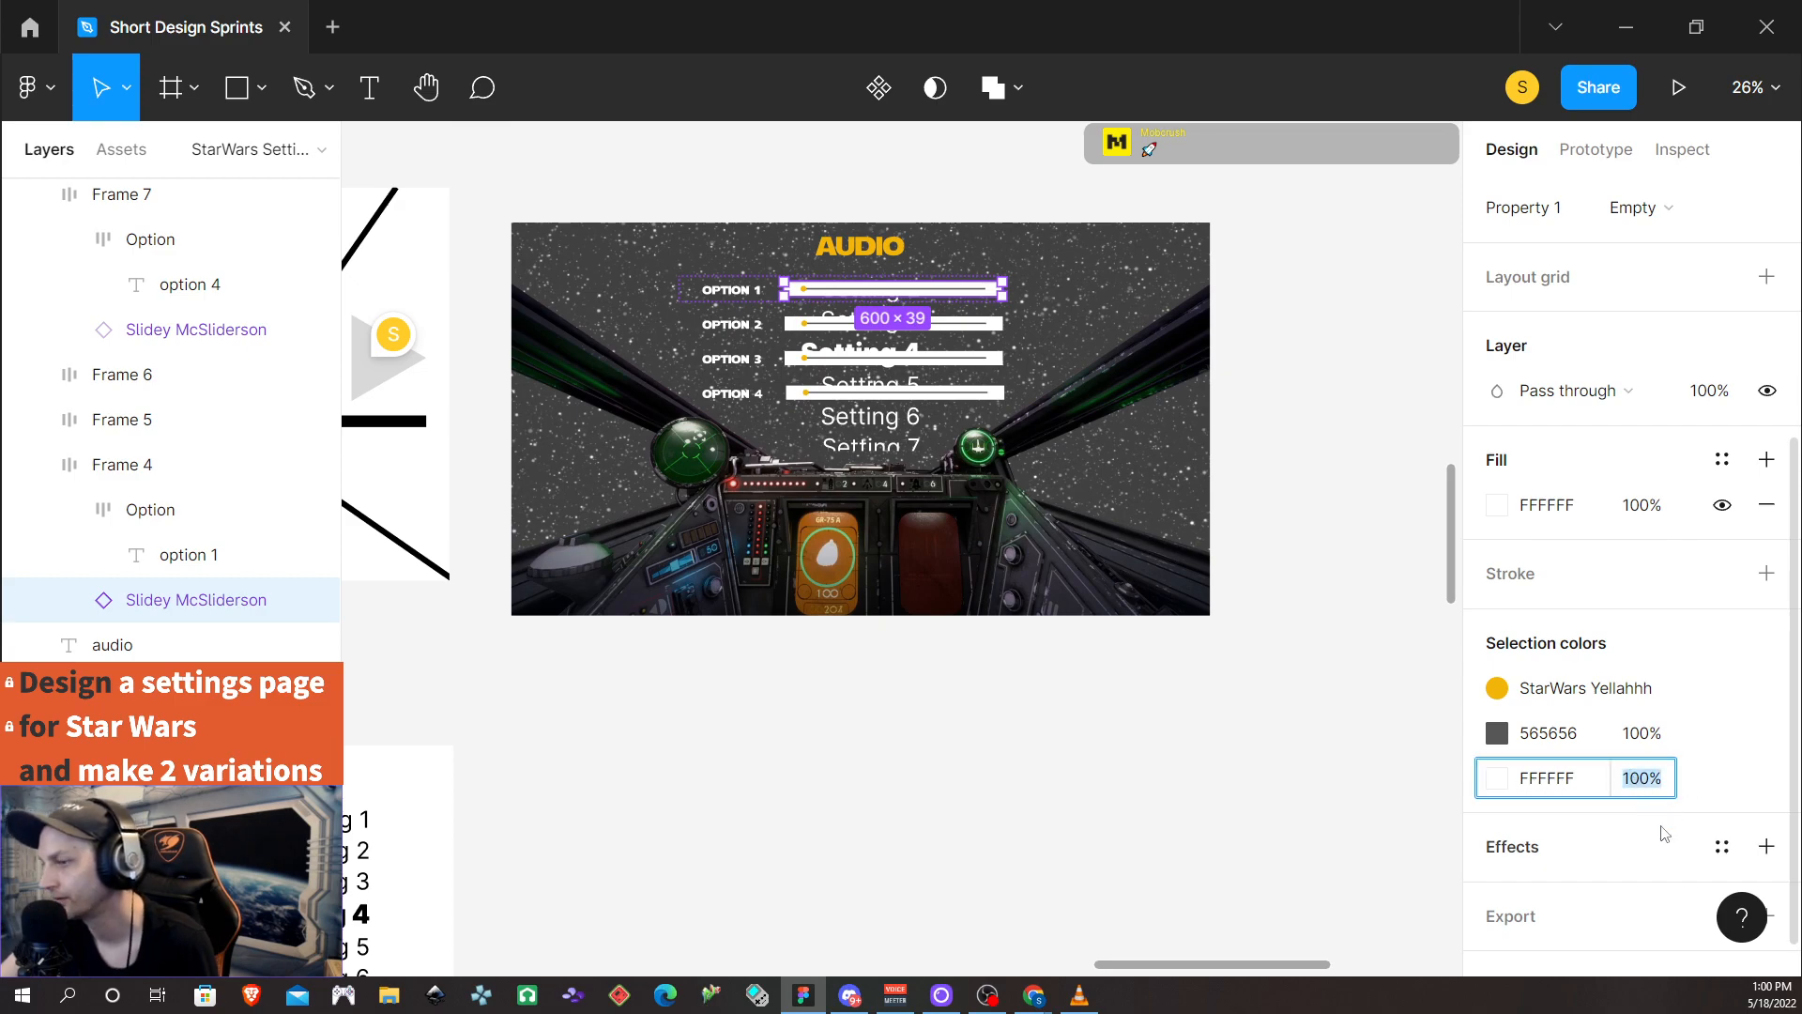
{"action": "type", "text": "0"}
{"action": "key", "text": "Return"}
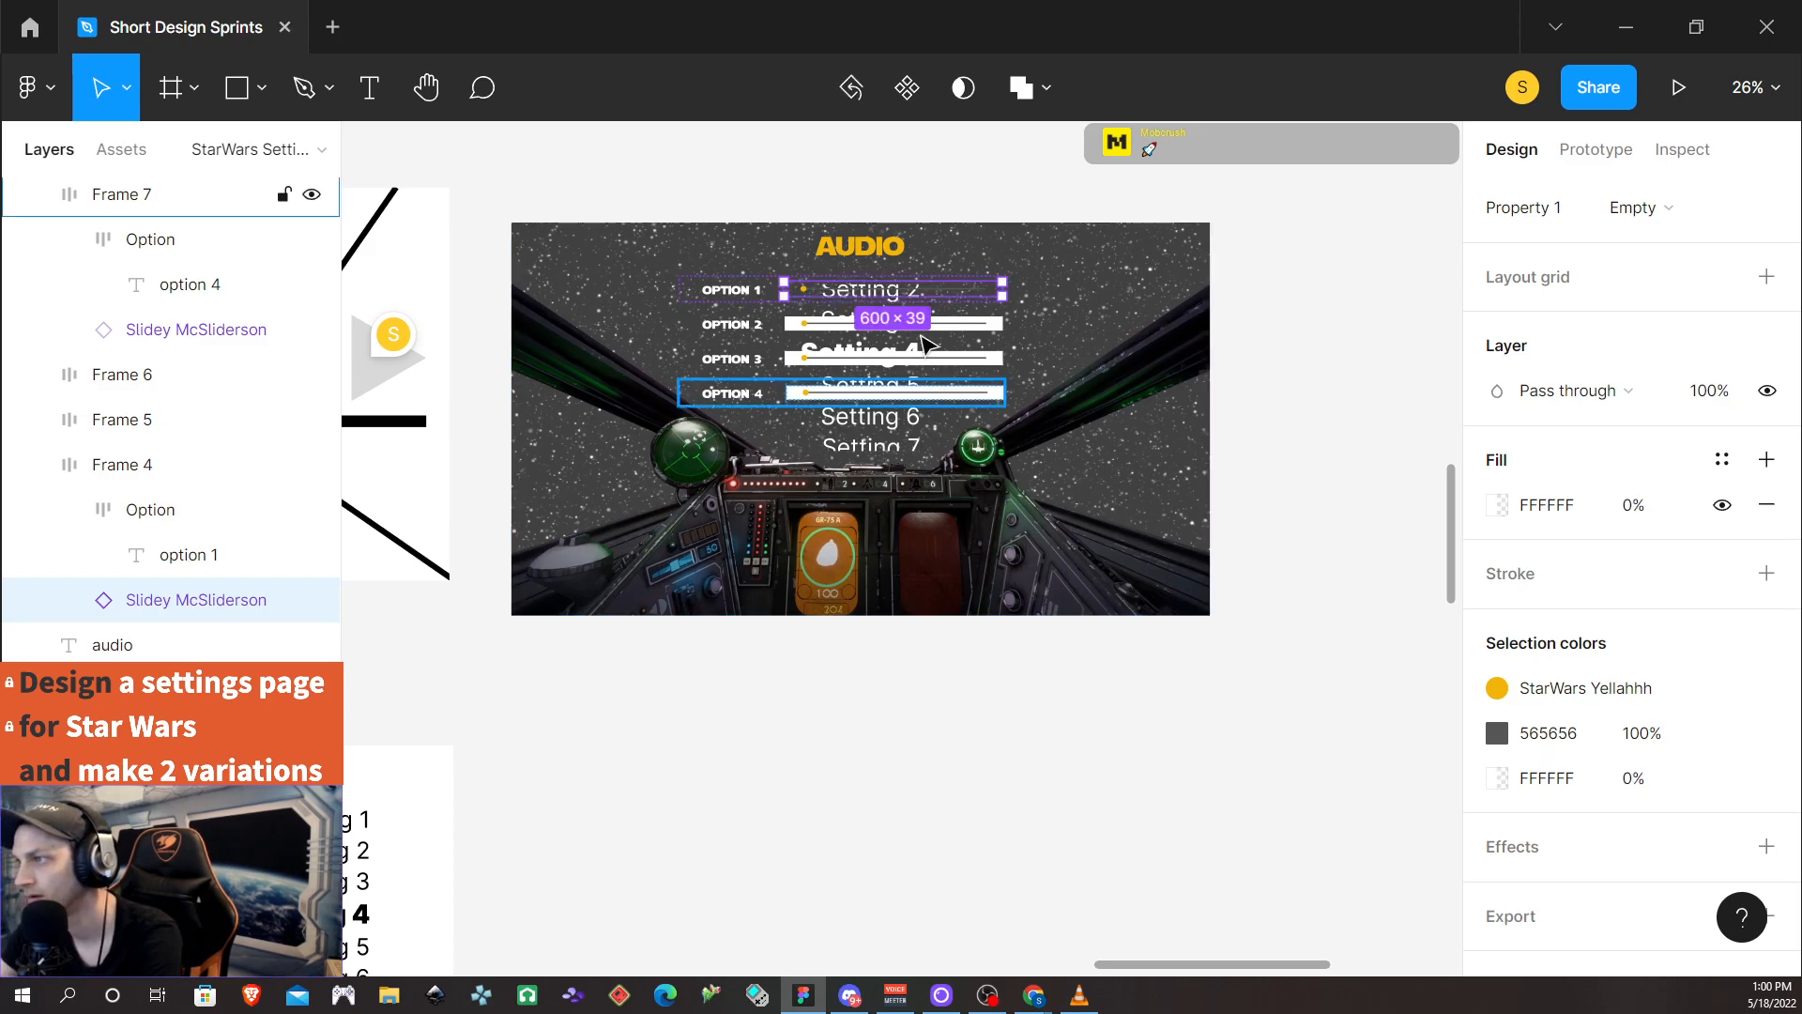
{"action": "scroll", "coordinate": [838, 362], "scroll_direction": "up", "scroll_amount": 10}
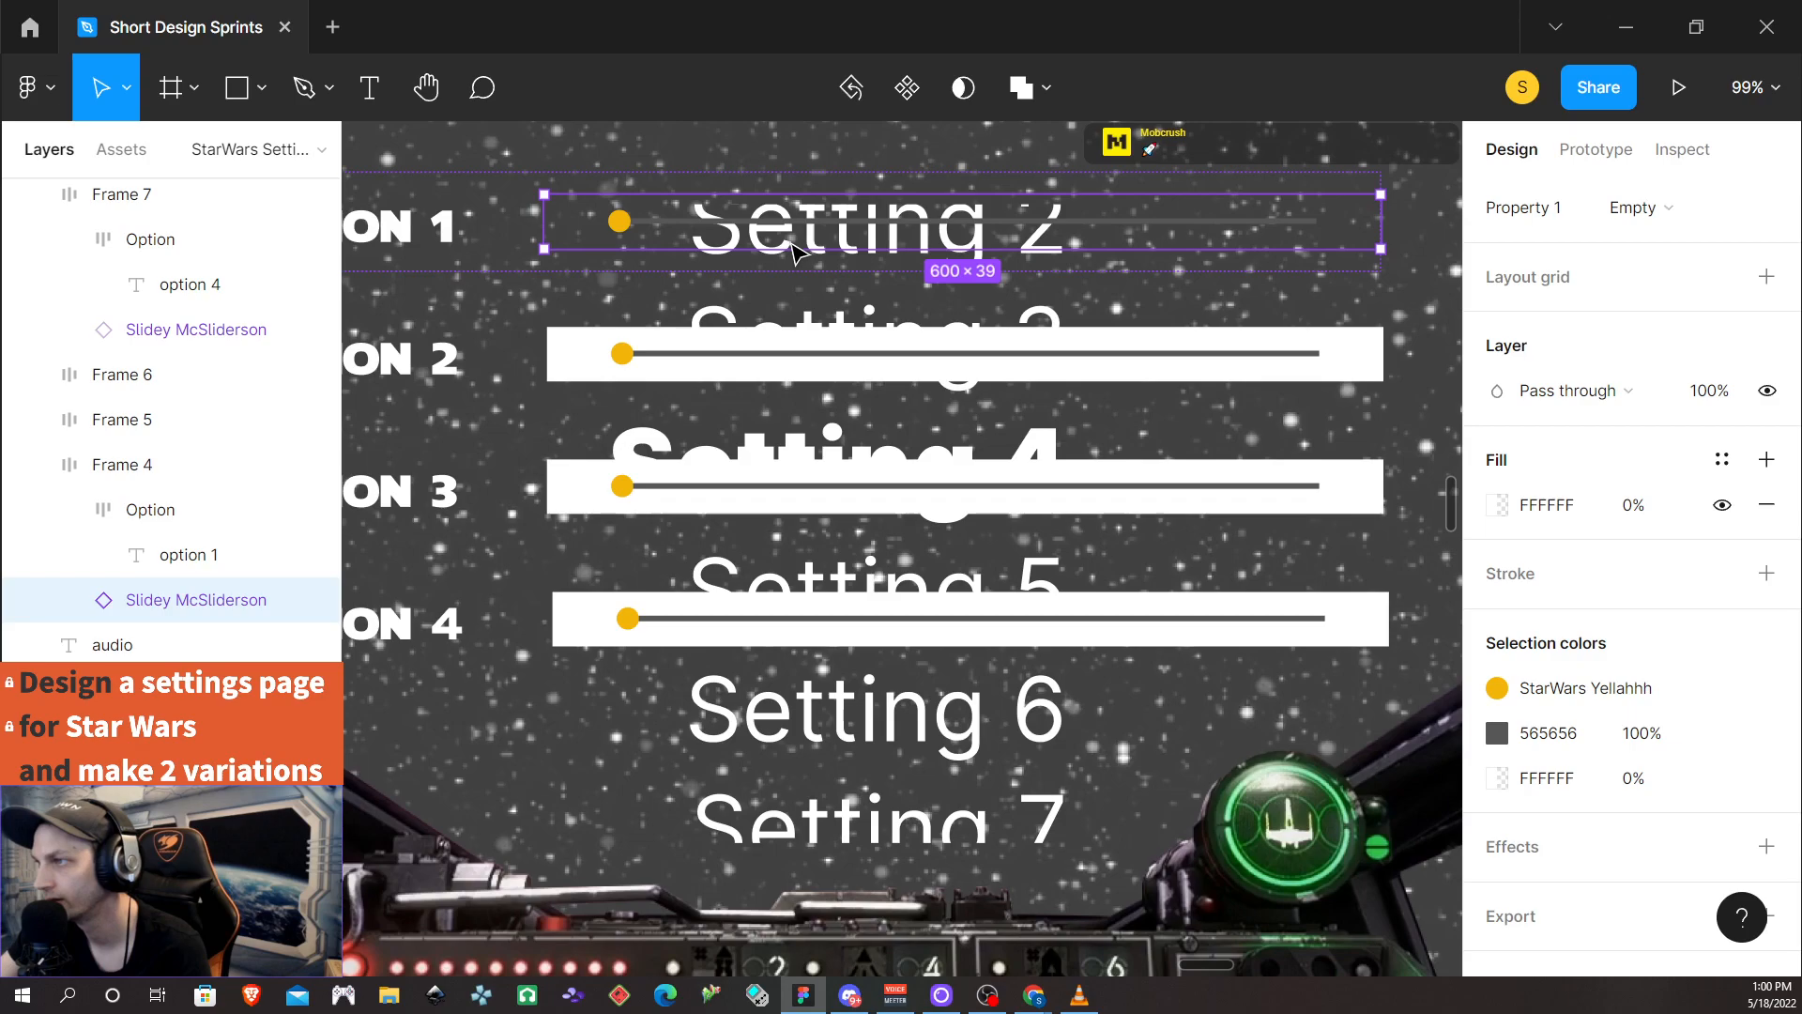
{"action": "scroll", "coordinate": [785, 239], "scroll_direction": "down", "scroll_amount": 3}
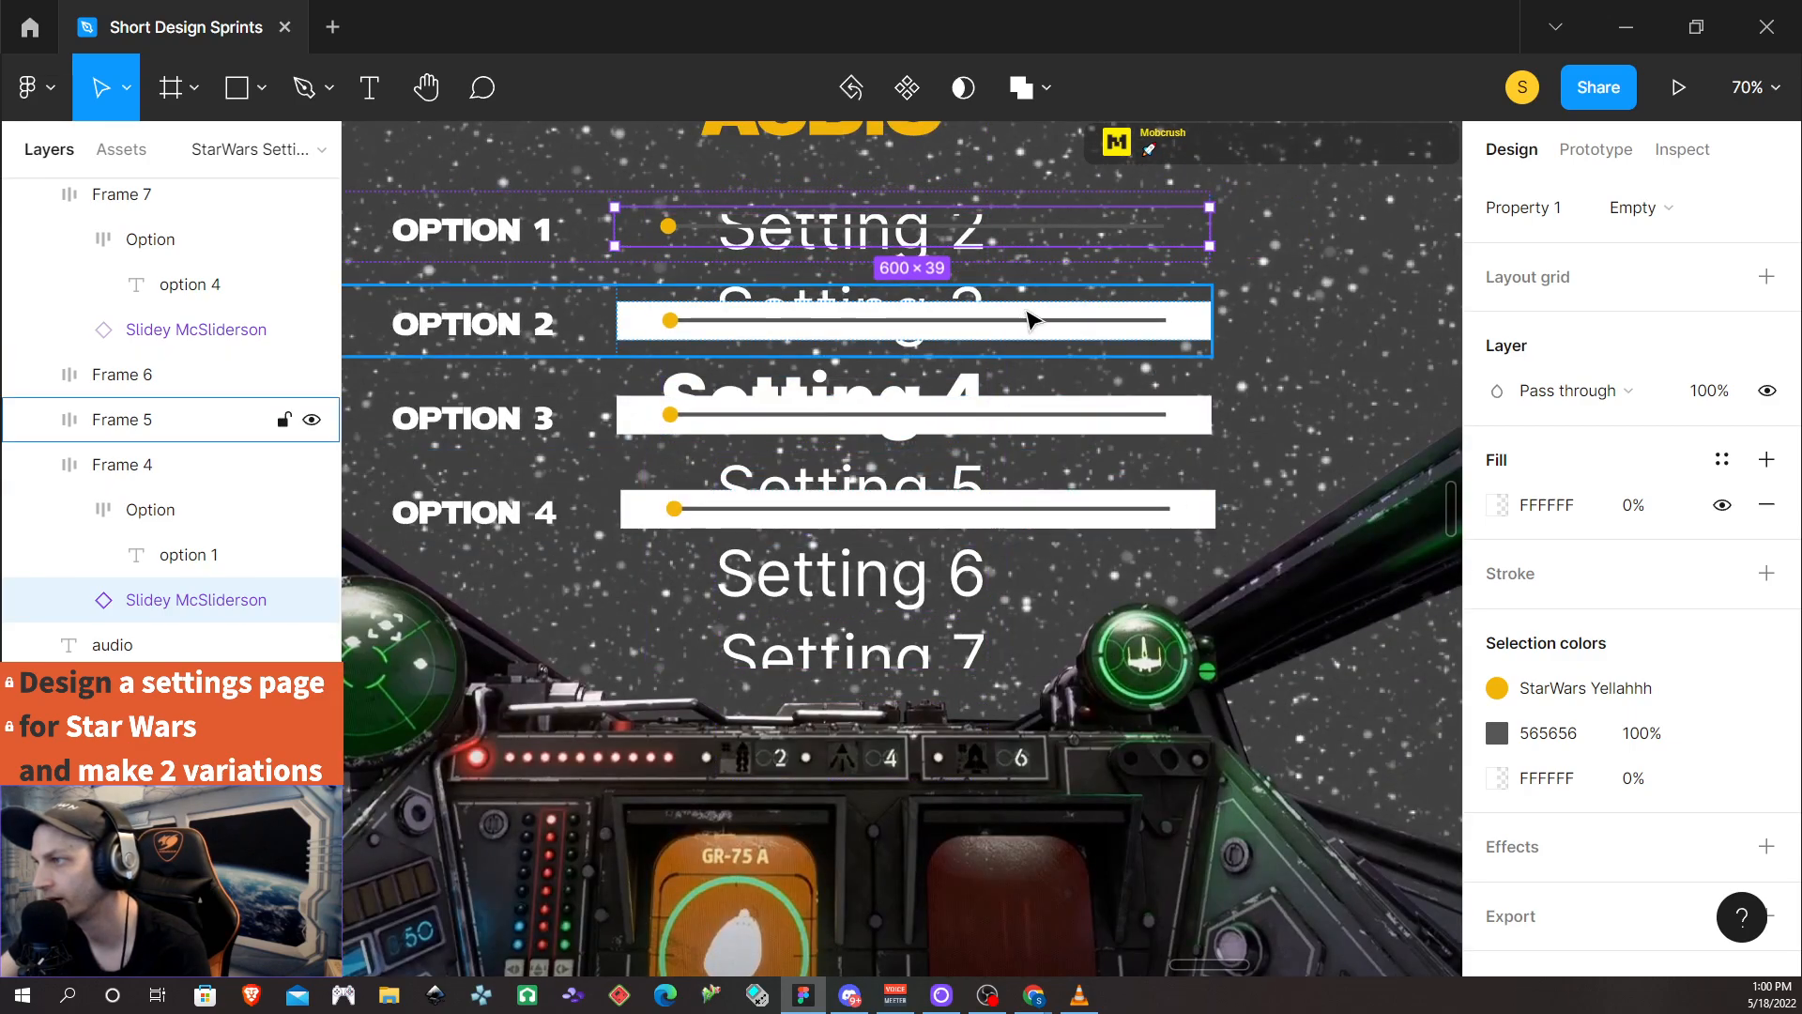
Set the white background of the Option 2 slider to 0% opacity
{"action": "left_click", "coordinate": [1209, 336]}
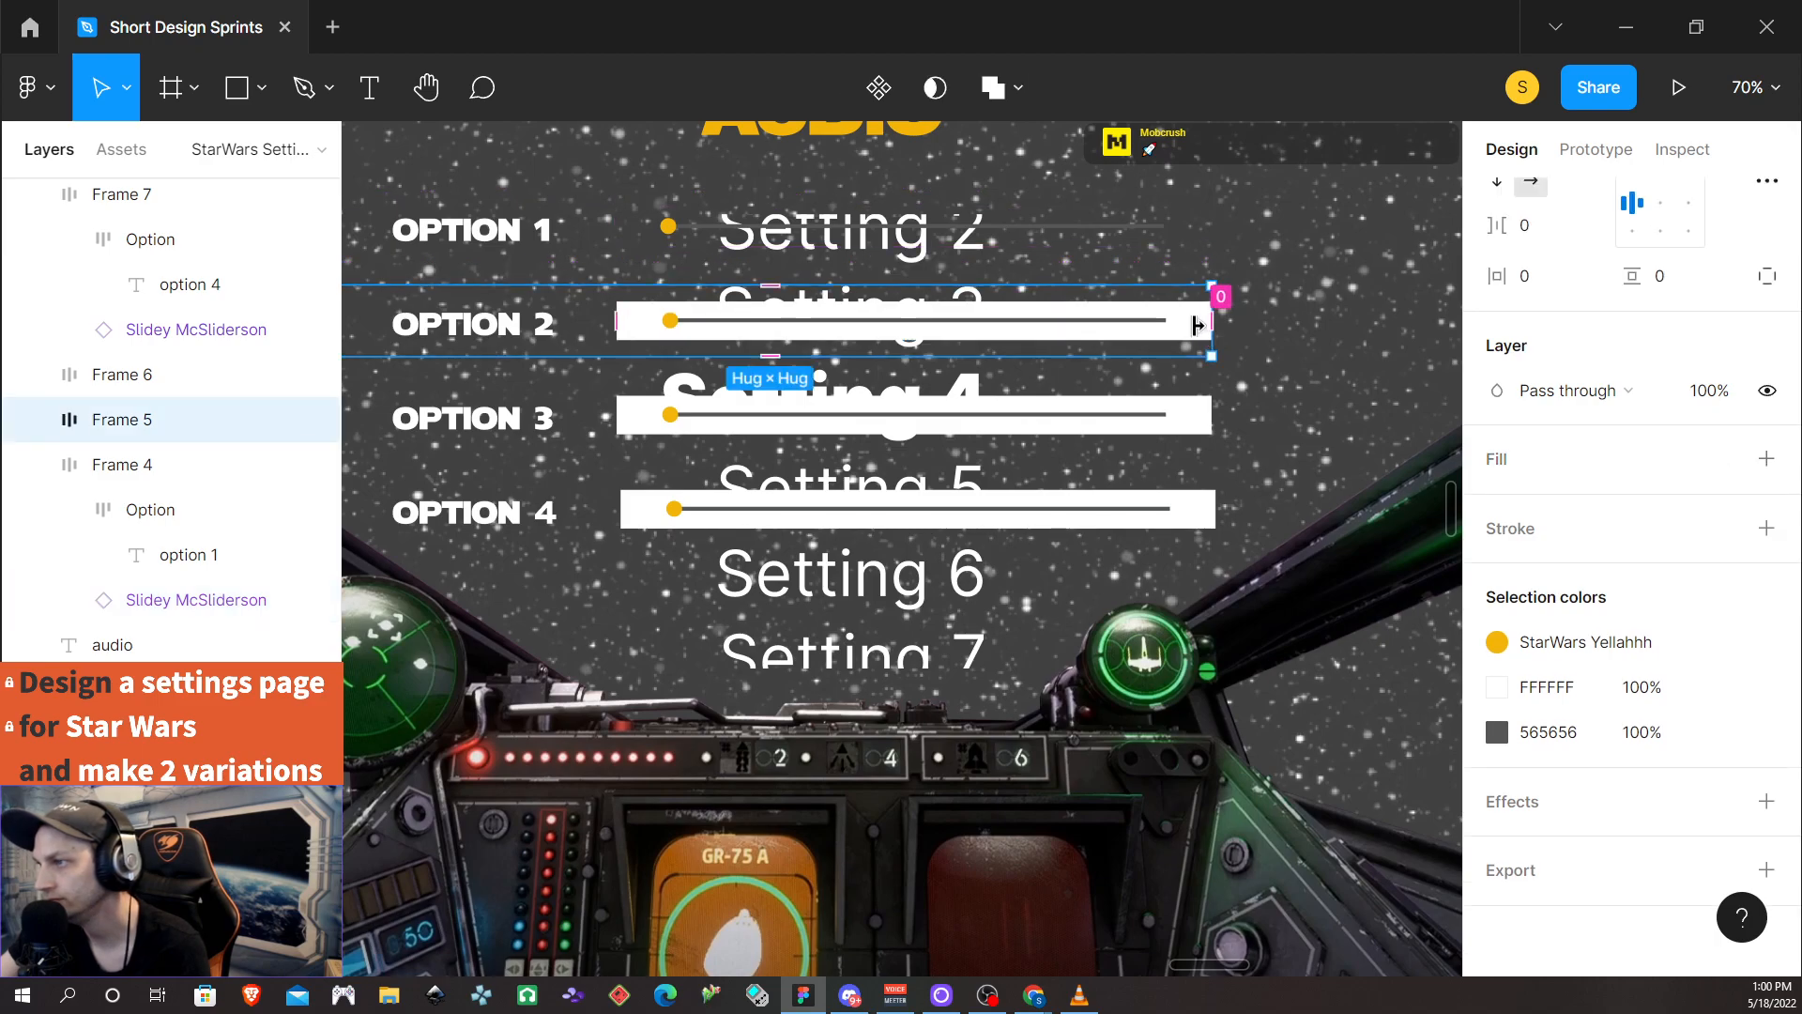
{"action": "left_click", "coordinate": [1201, 338]}
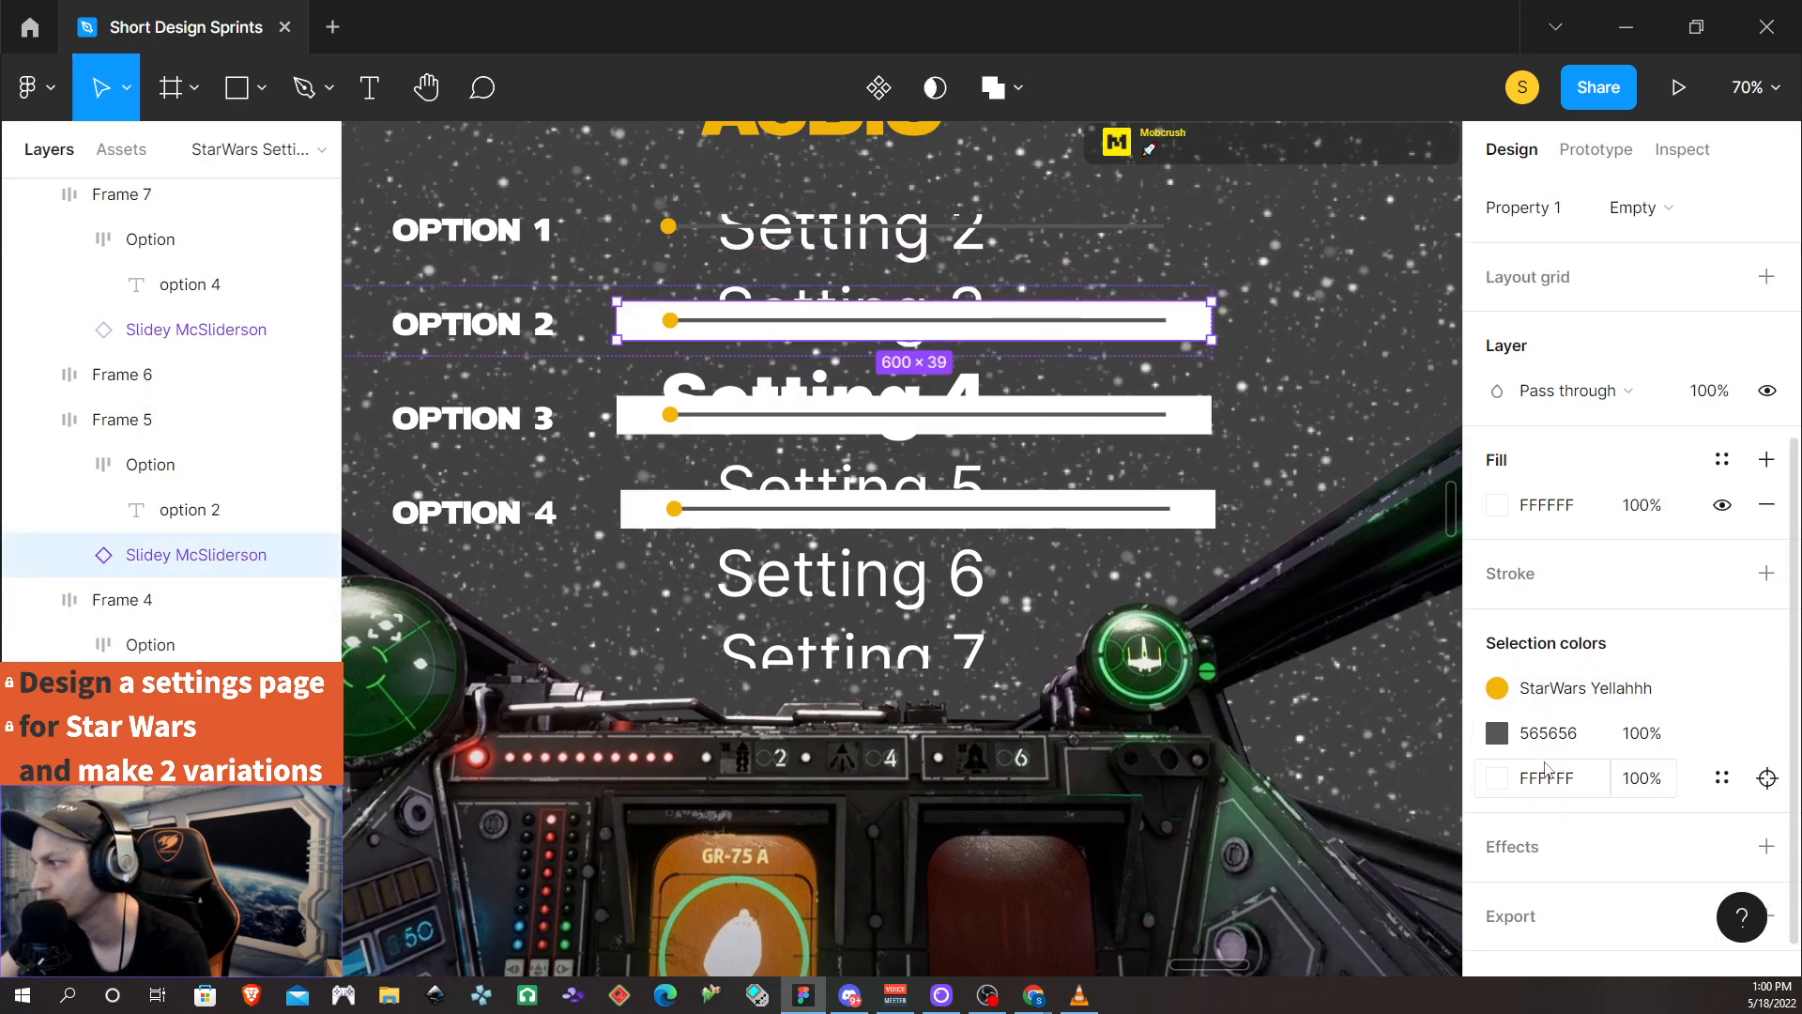
{"action": "left_click", "coordinate": [1638, 787]}
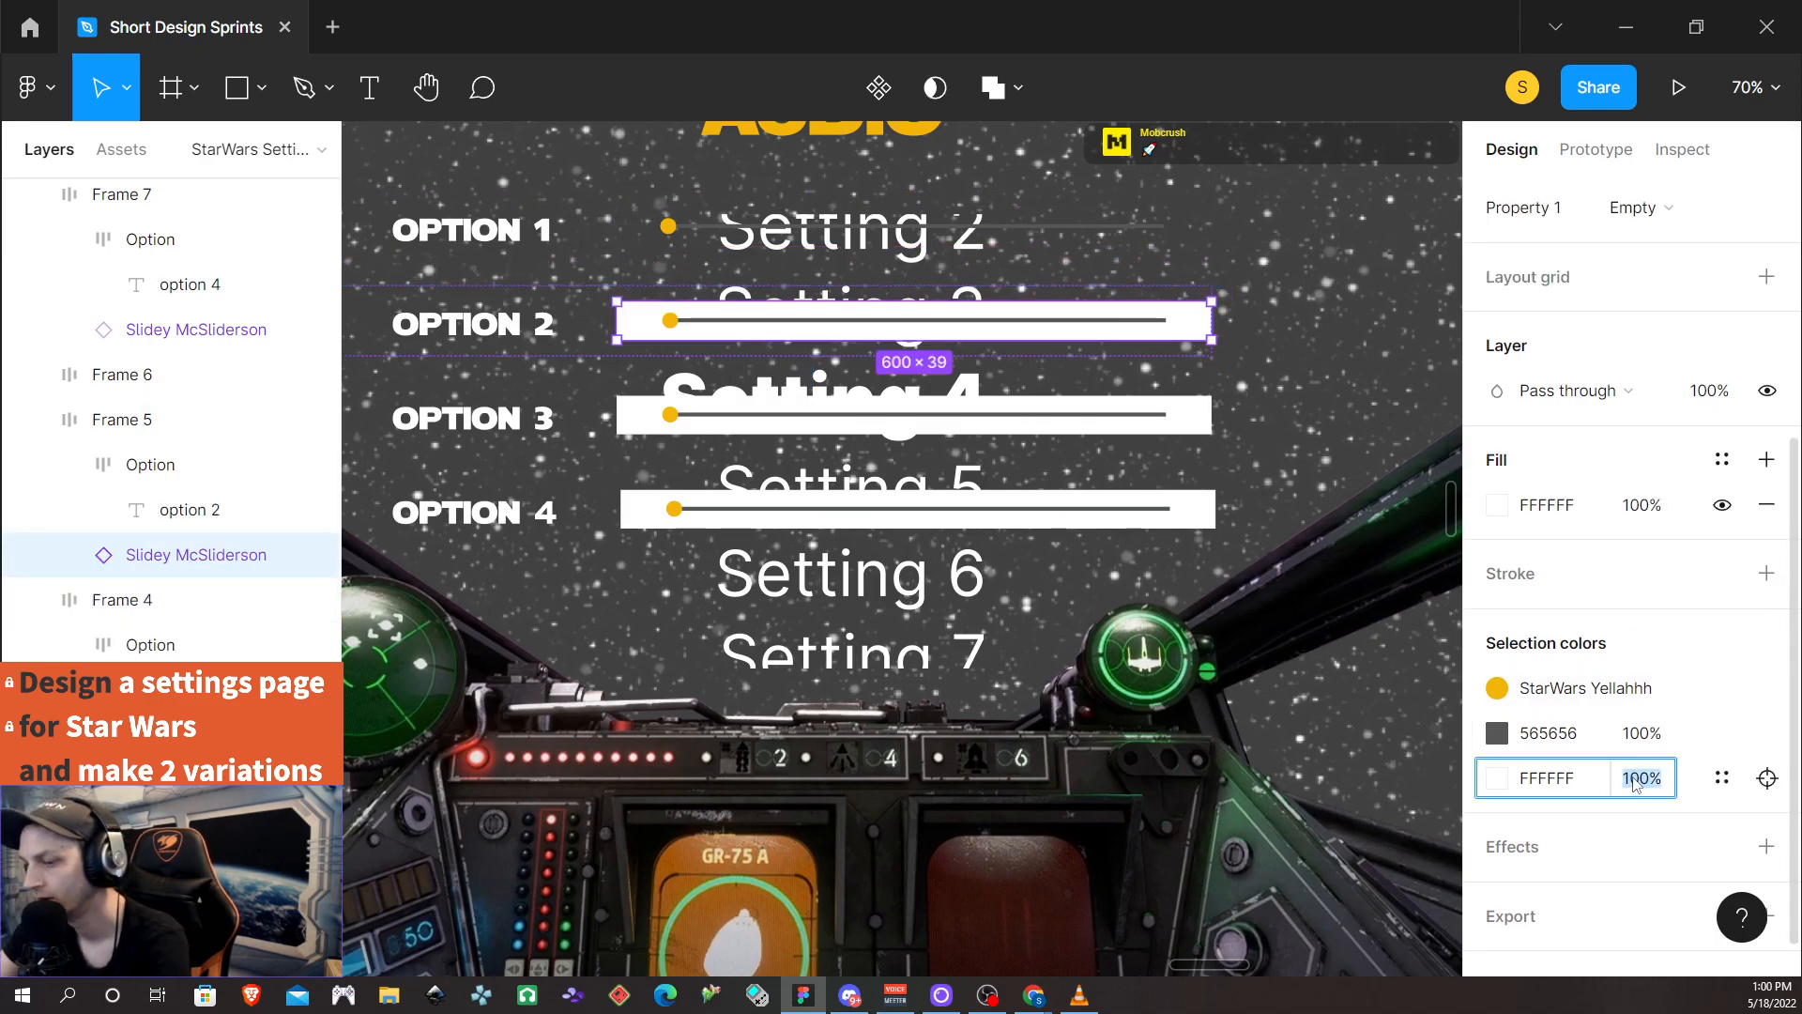
{"action": "type", "text": "0"}
{"action": "key", "text": "Return"}
Set the white background of the Option 3 slider to 0% opacity
{"action": "left_click", "coordinate": [1195, 414]}
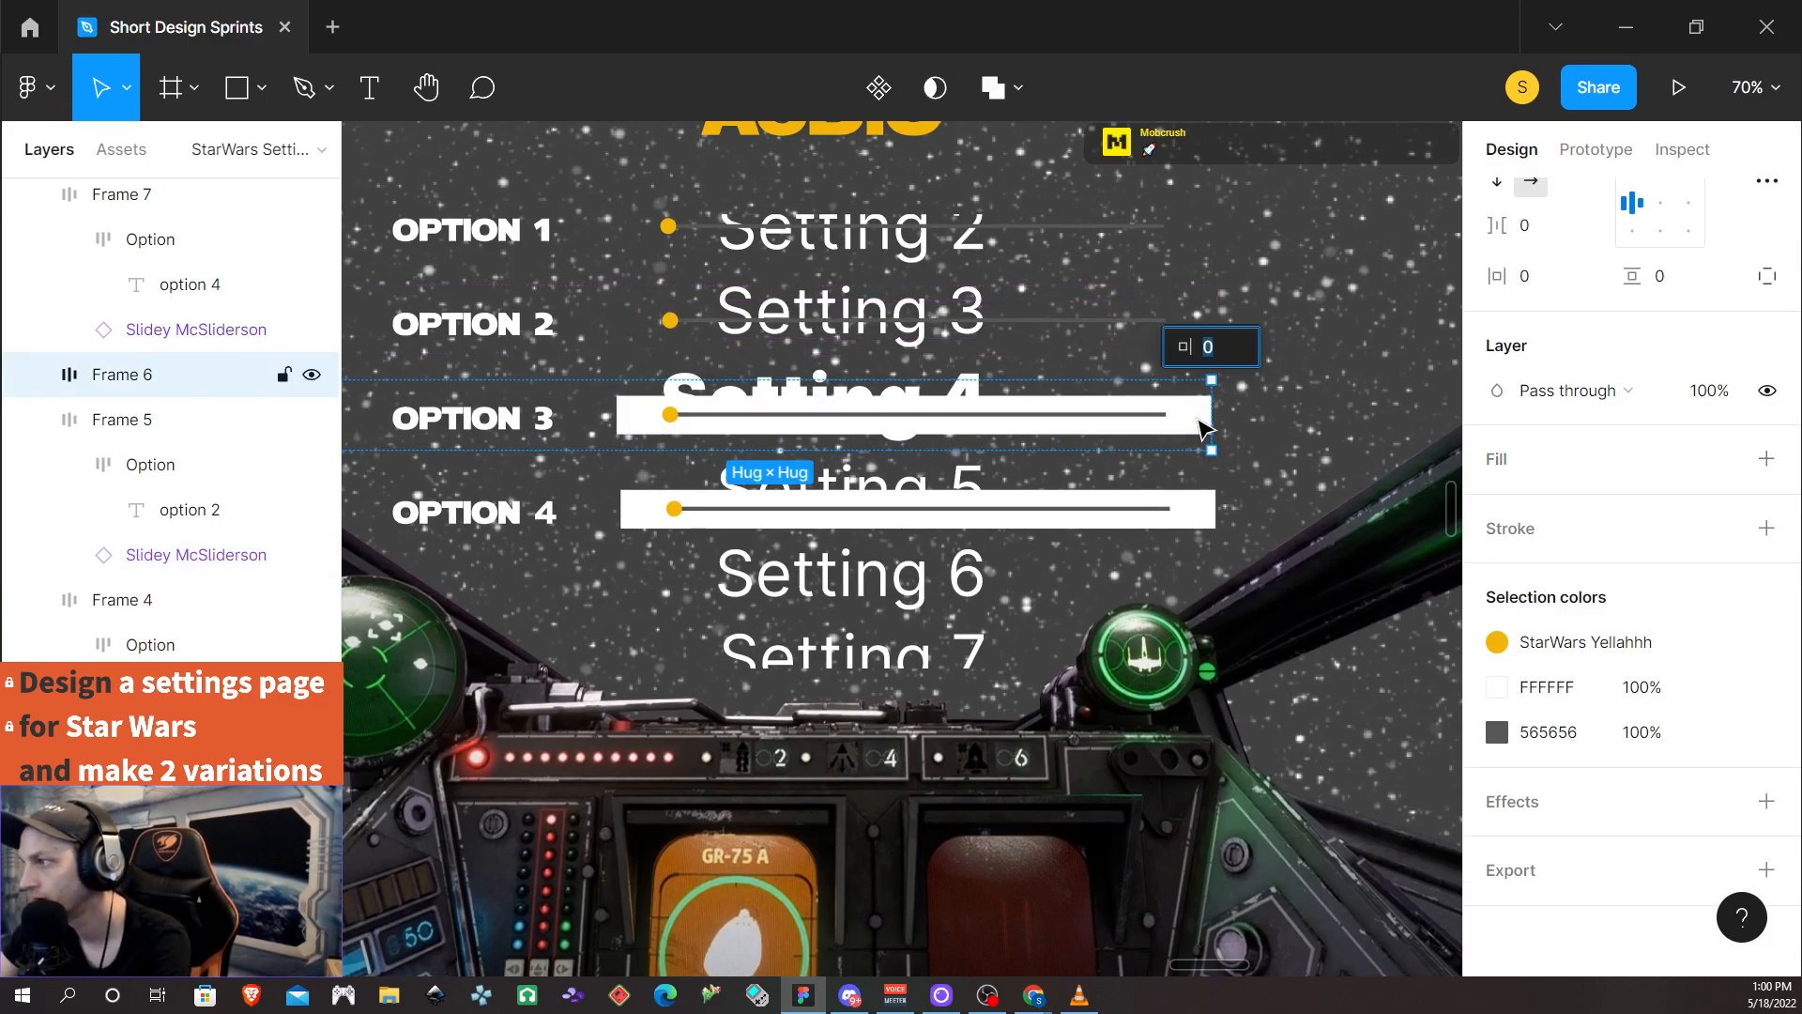
{"action": "double_click", "coordinate": [1196, 405]}
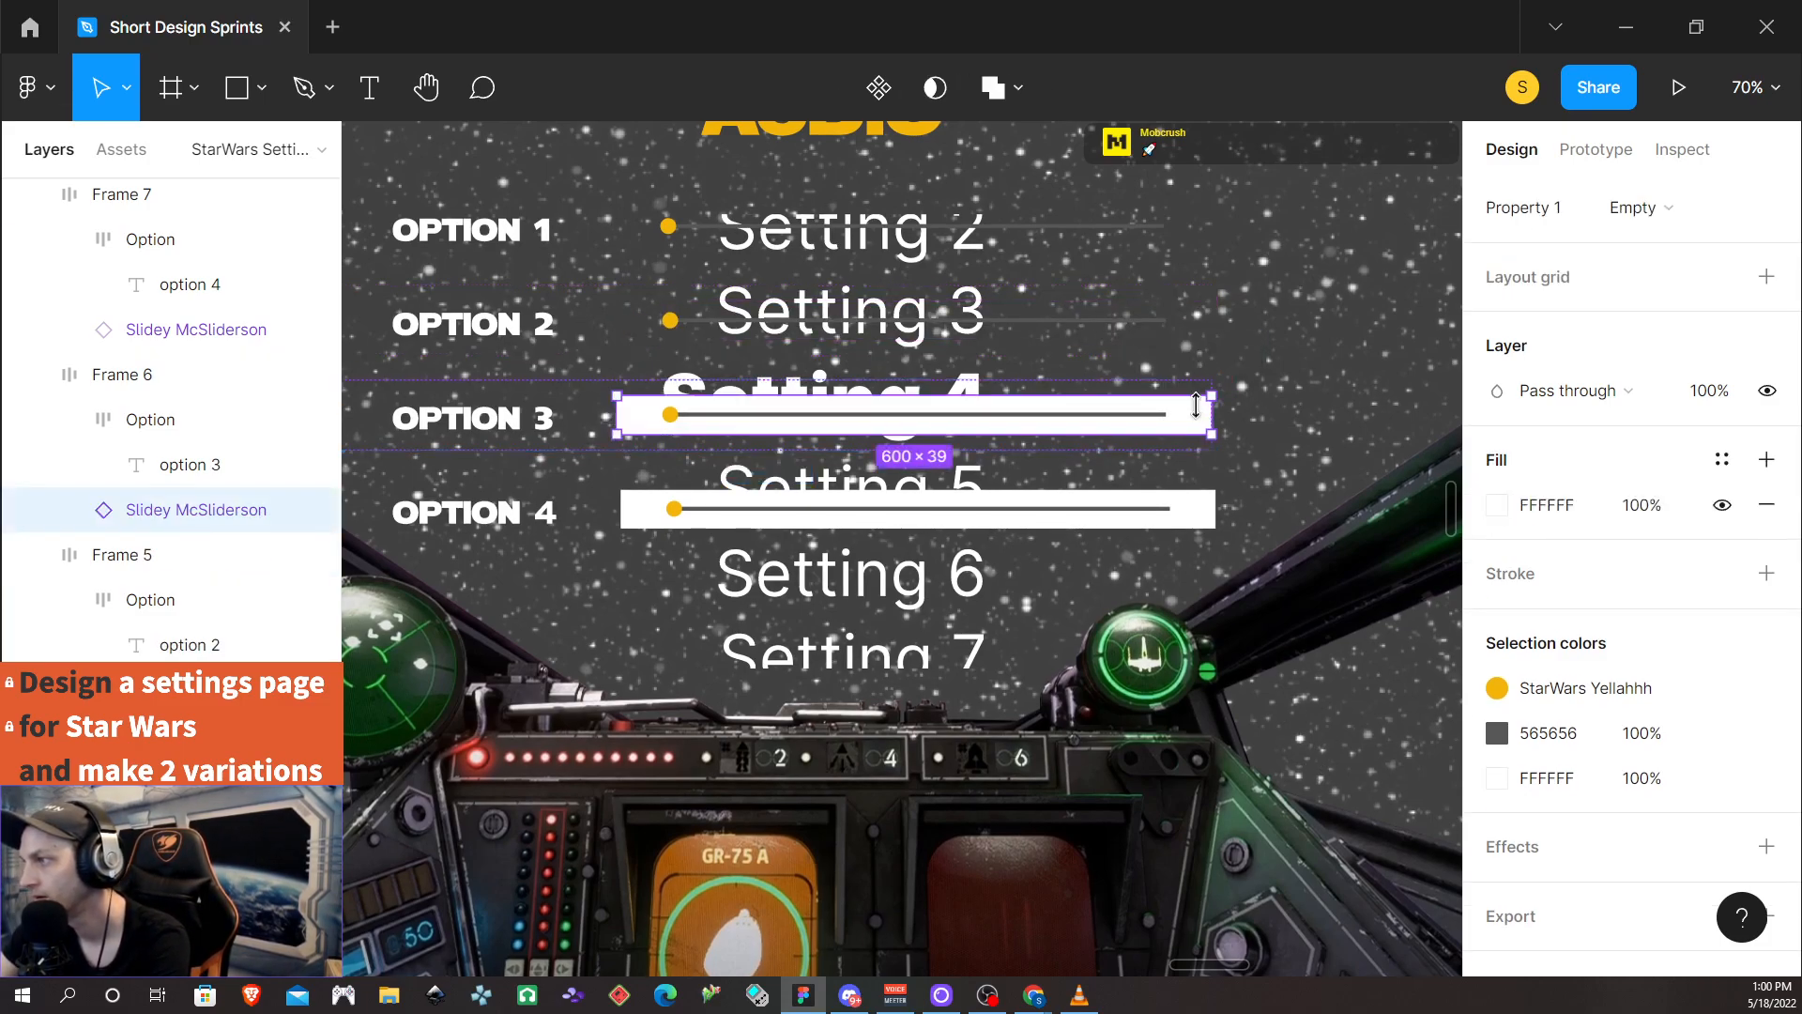
{"action": "left_click", "coordinate": [1641, 782]}
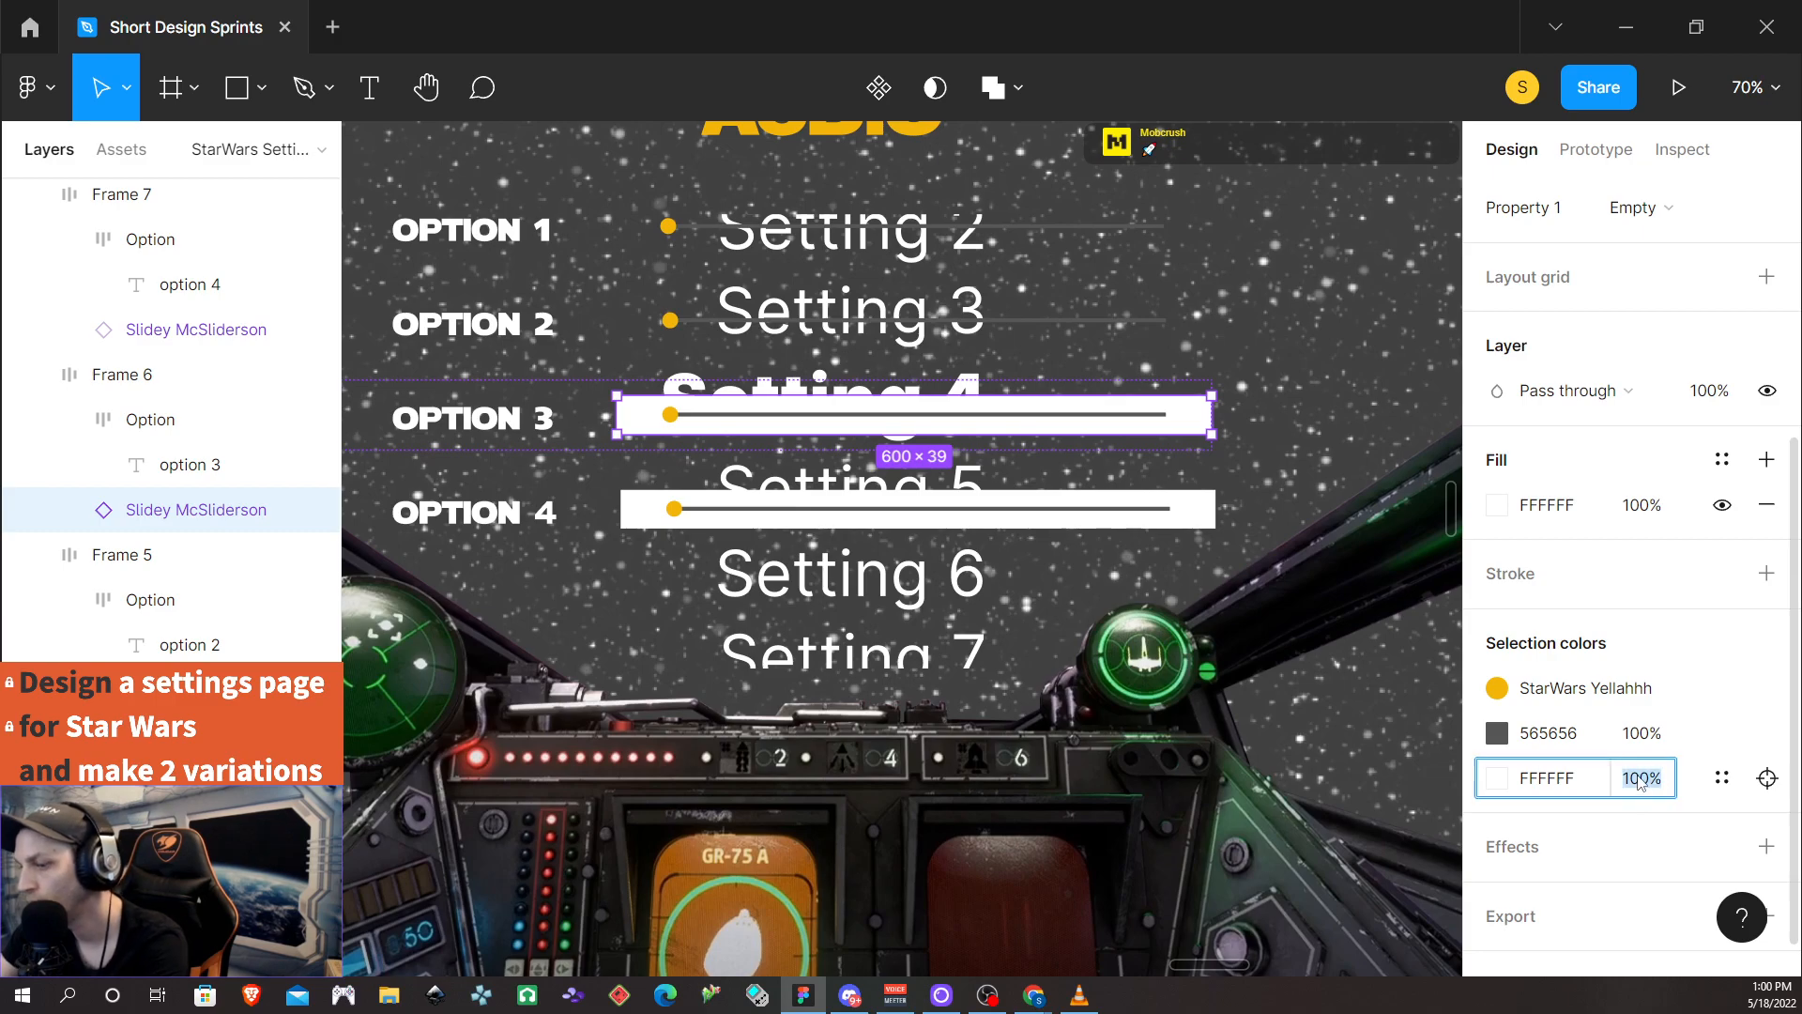
{"action": "type", "text": "0"}
{"action": "key", "text": "Return"}
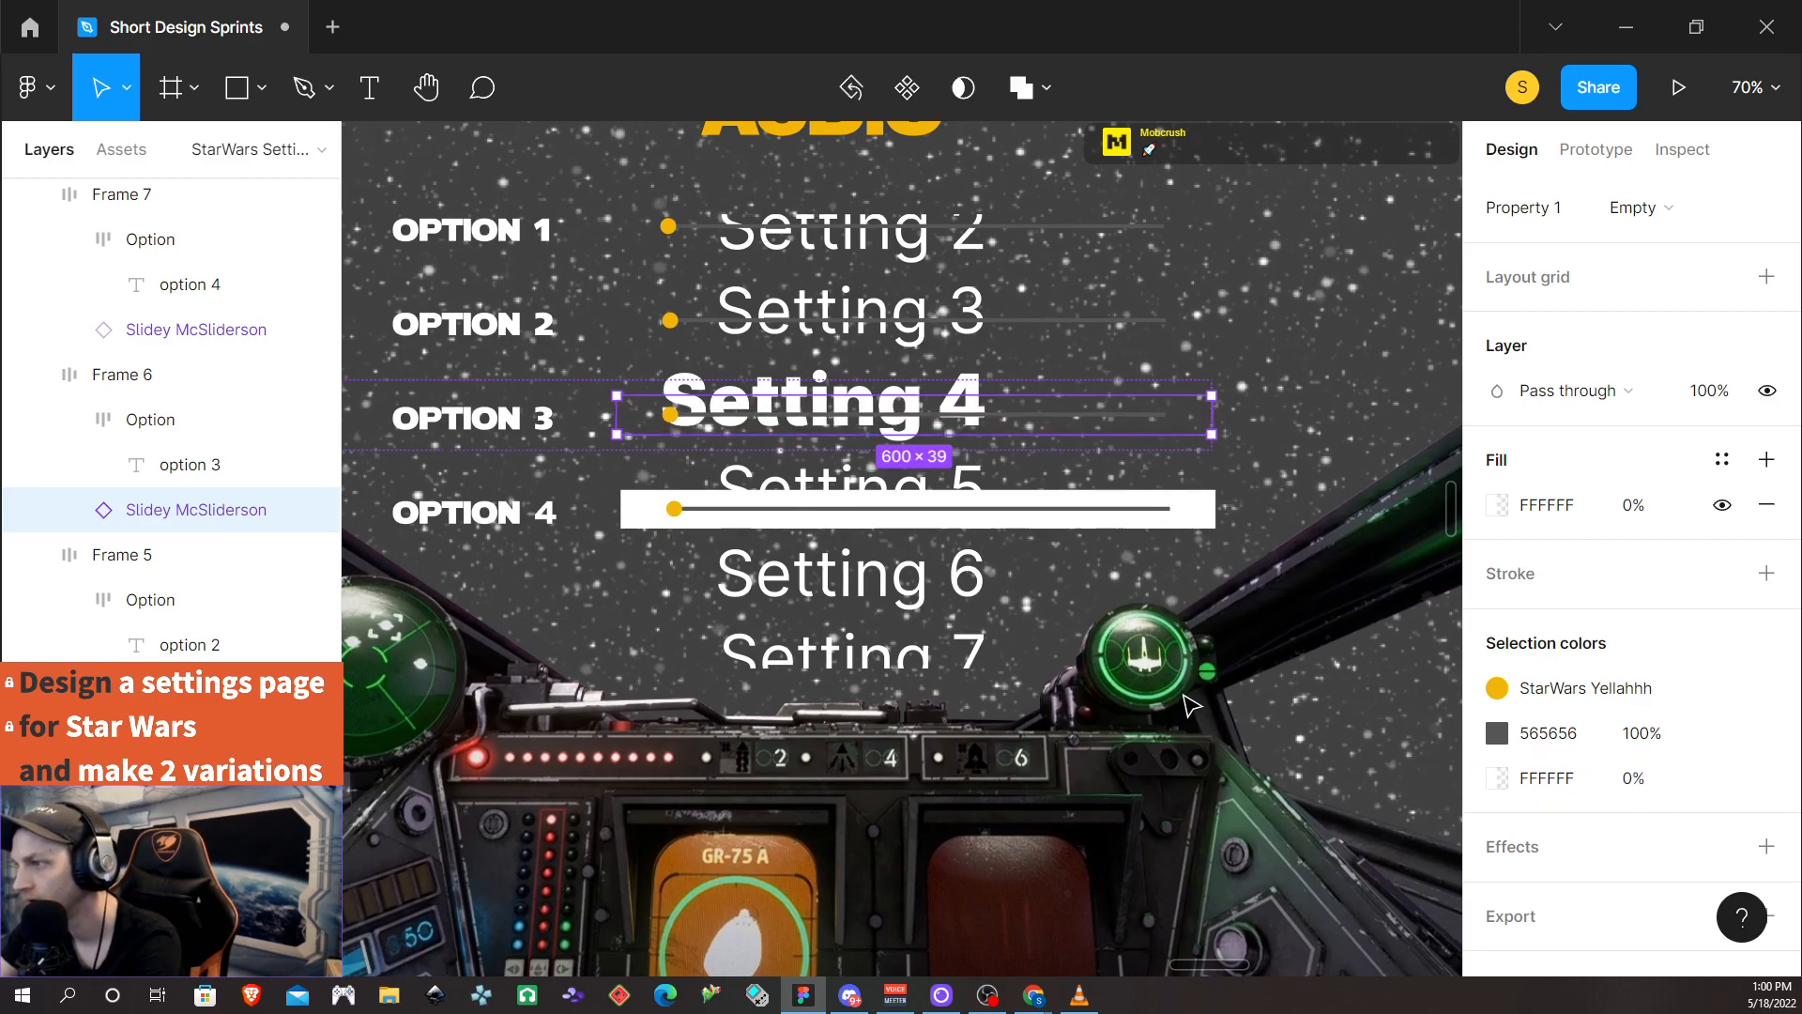
Set the white background of the Option 4 slider to 0% opacity
{"action": "double_click", "coordinate": [1198, 515]}
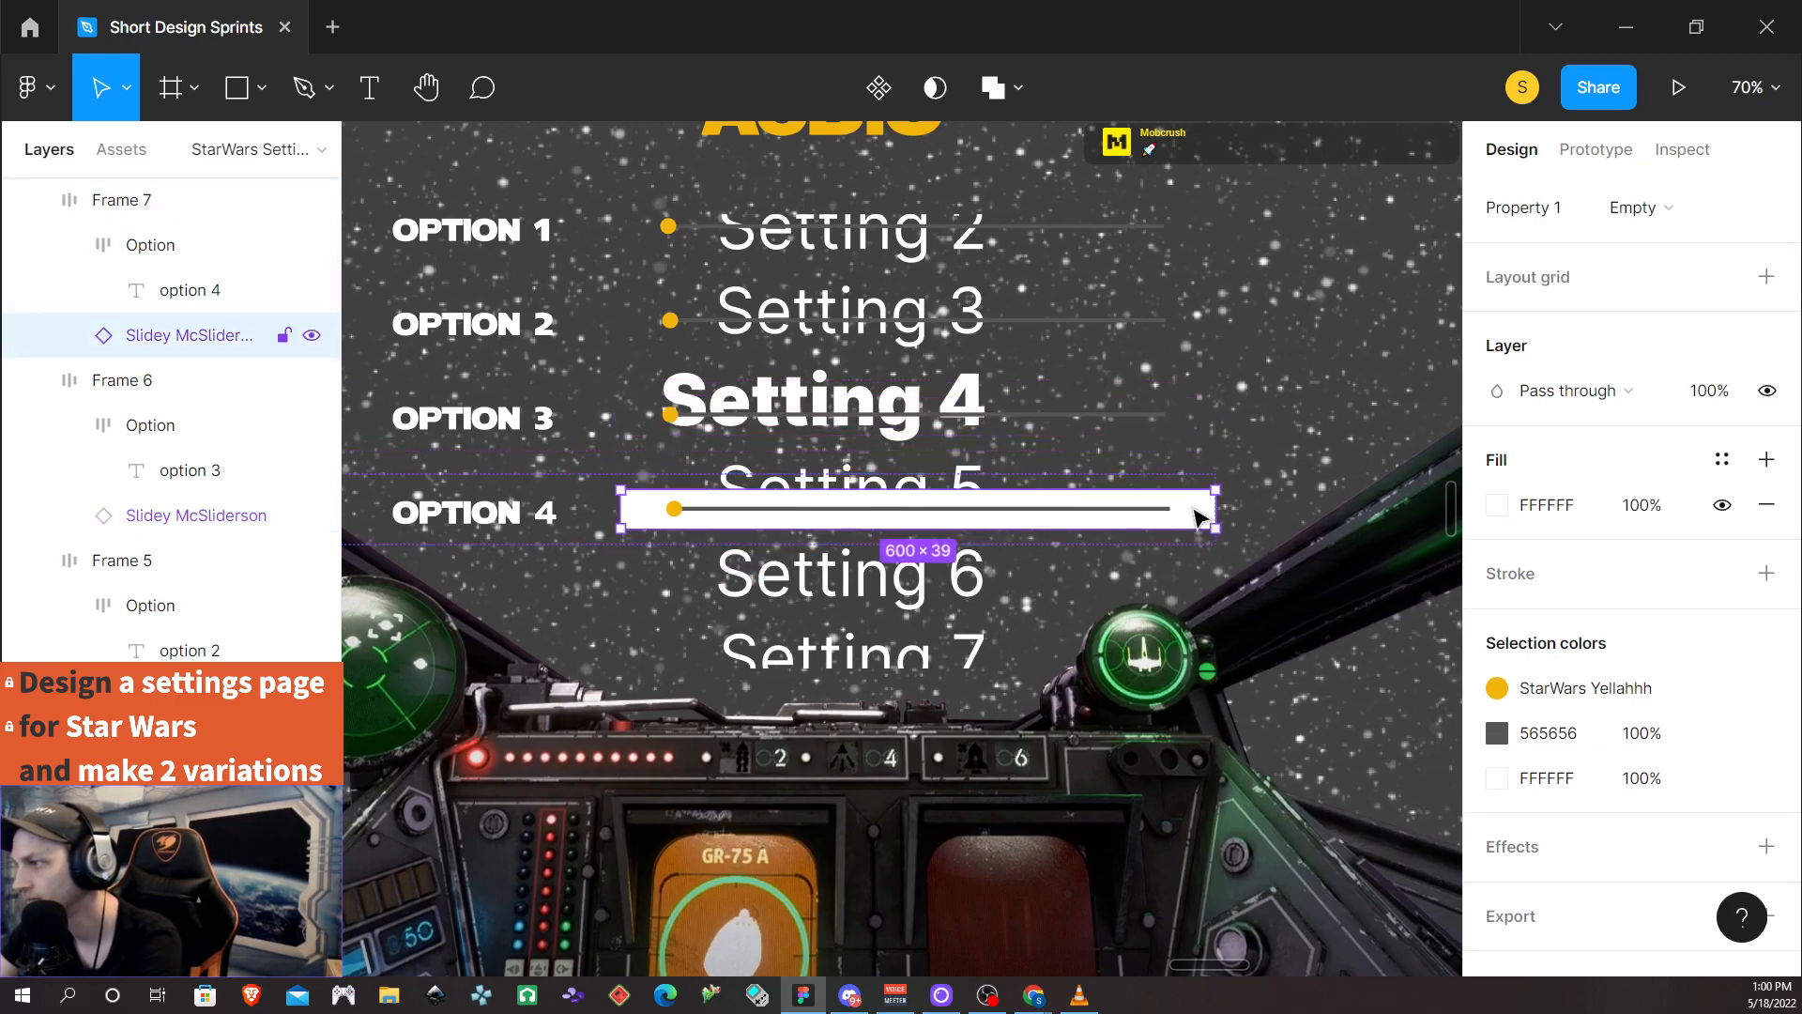
{"action": "left_click", "coordinate": [1642, 783]}
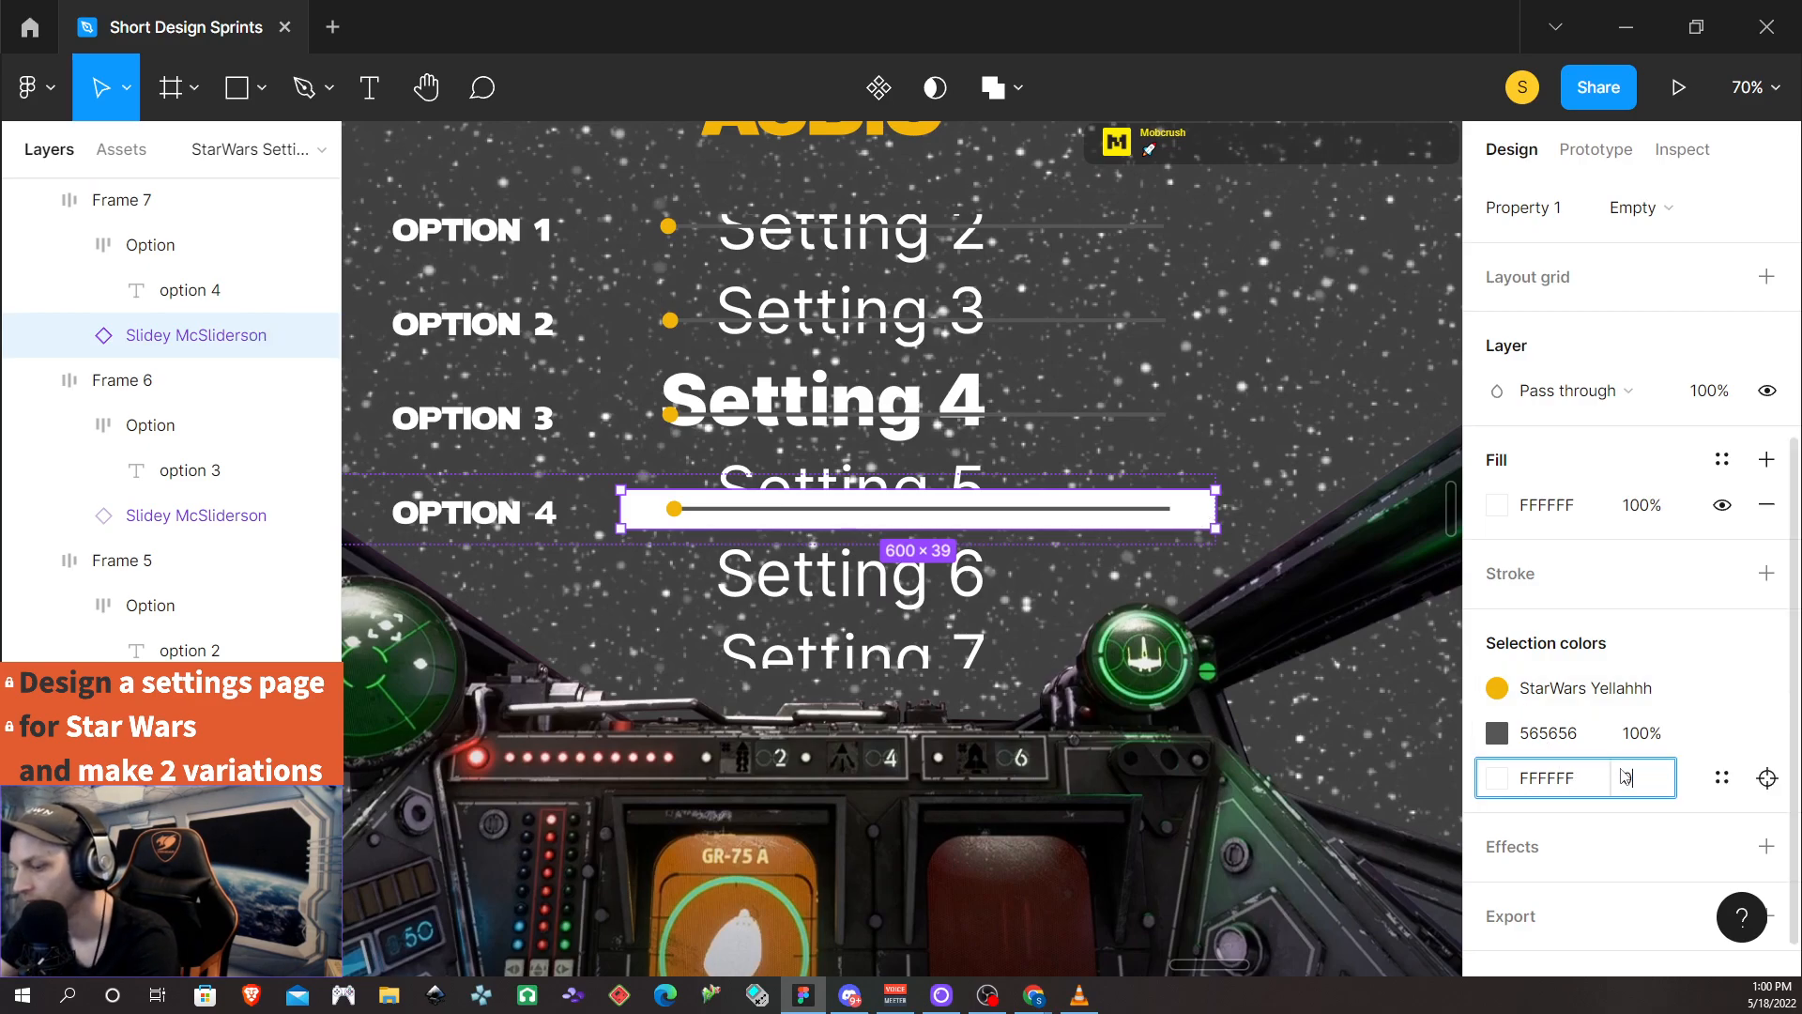
{"action": "type", "text": "0"}
{"action": "key", "text": "Return"}
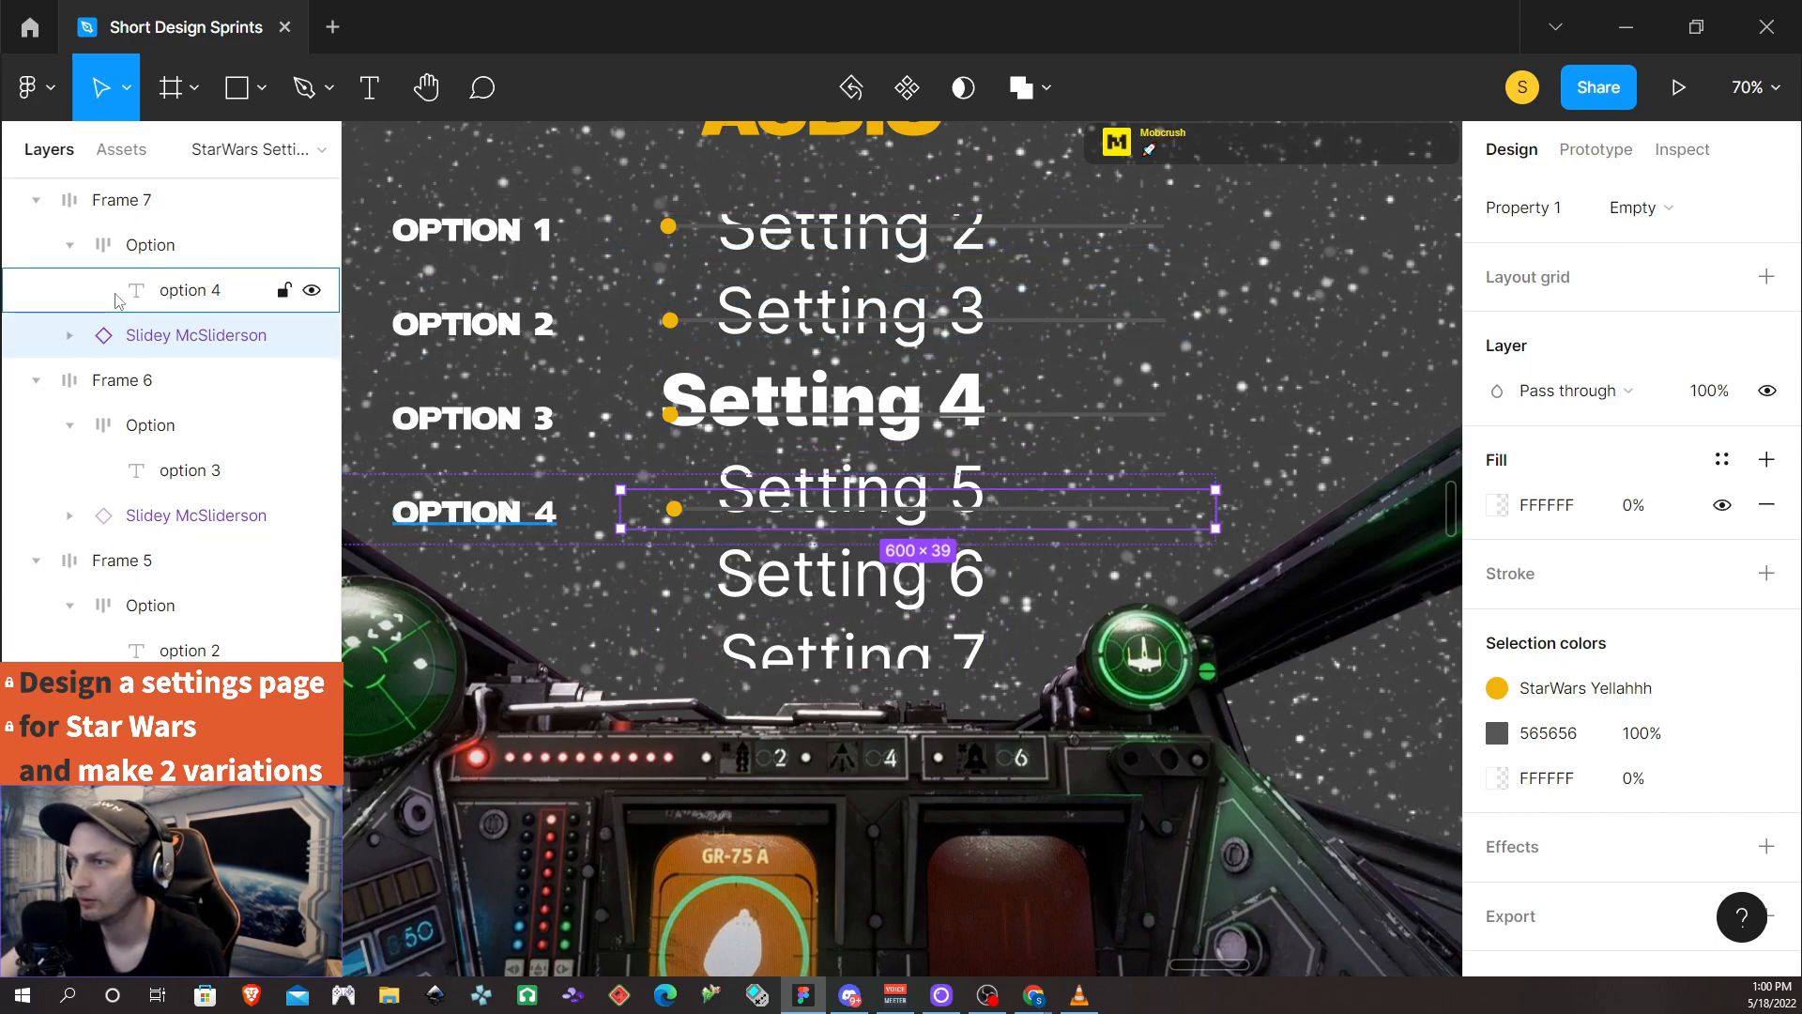
Group the four option rows in the cockpit mockup and name the group "option sliders"
{"action": "scroll", "coordinate": [122, 309], "scroll_direction": "up", "scroll_amount": 3}
{"action": "scroll", "coordinate": [425, 483], "scroll_direction": "up", "scroll_amount": 1}
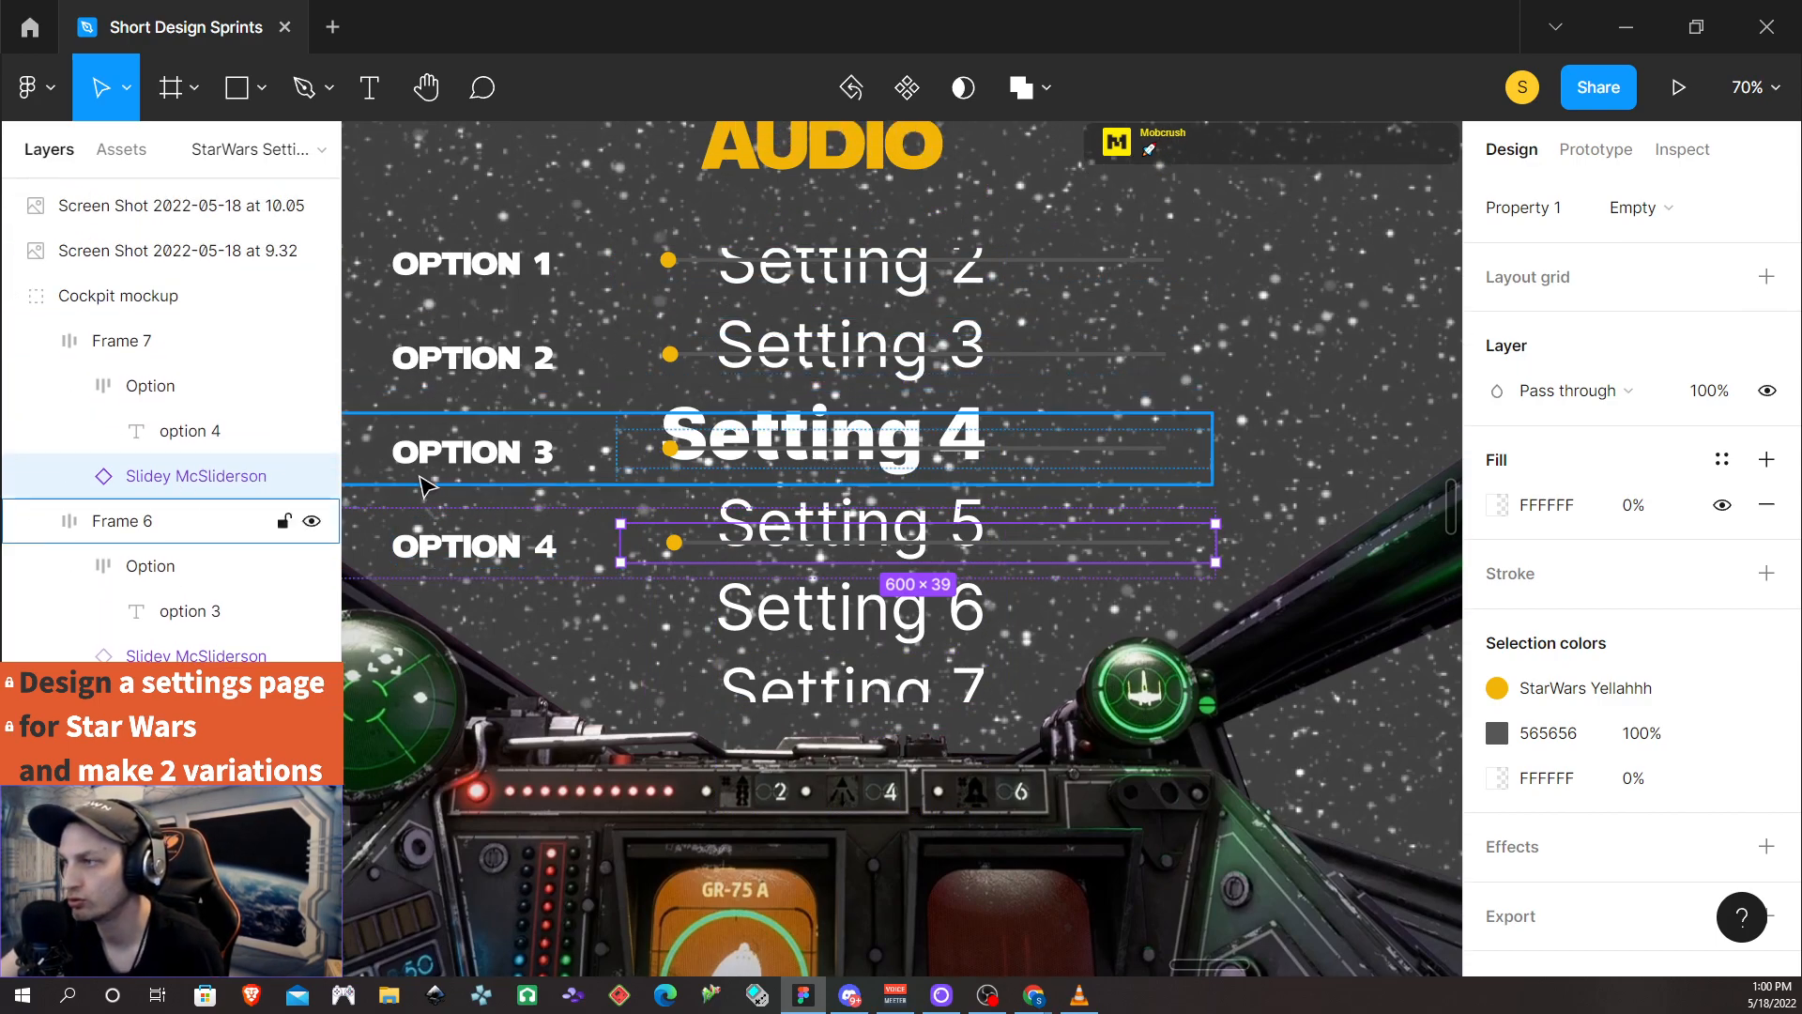
{"action": "scroll", "coordinate": [620, 491], "scroll_direction": "down", "scroll_amount": 3}
{"action": "left_click", "coordinate": [530, 349]}
{"action": "left_click", "coordinate": [532, 399], "text": "shift"}
{"action": "left_click", "coordinate": [527, 458], "text": "shift"}
{"action": "left_click", "coordinate": [514, 540], "text": "shift"}
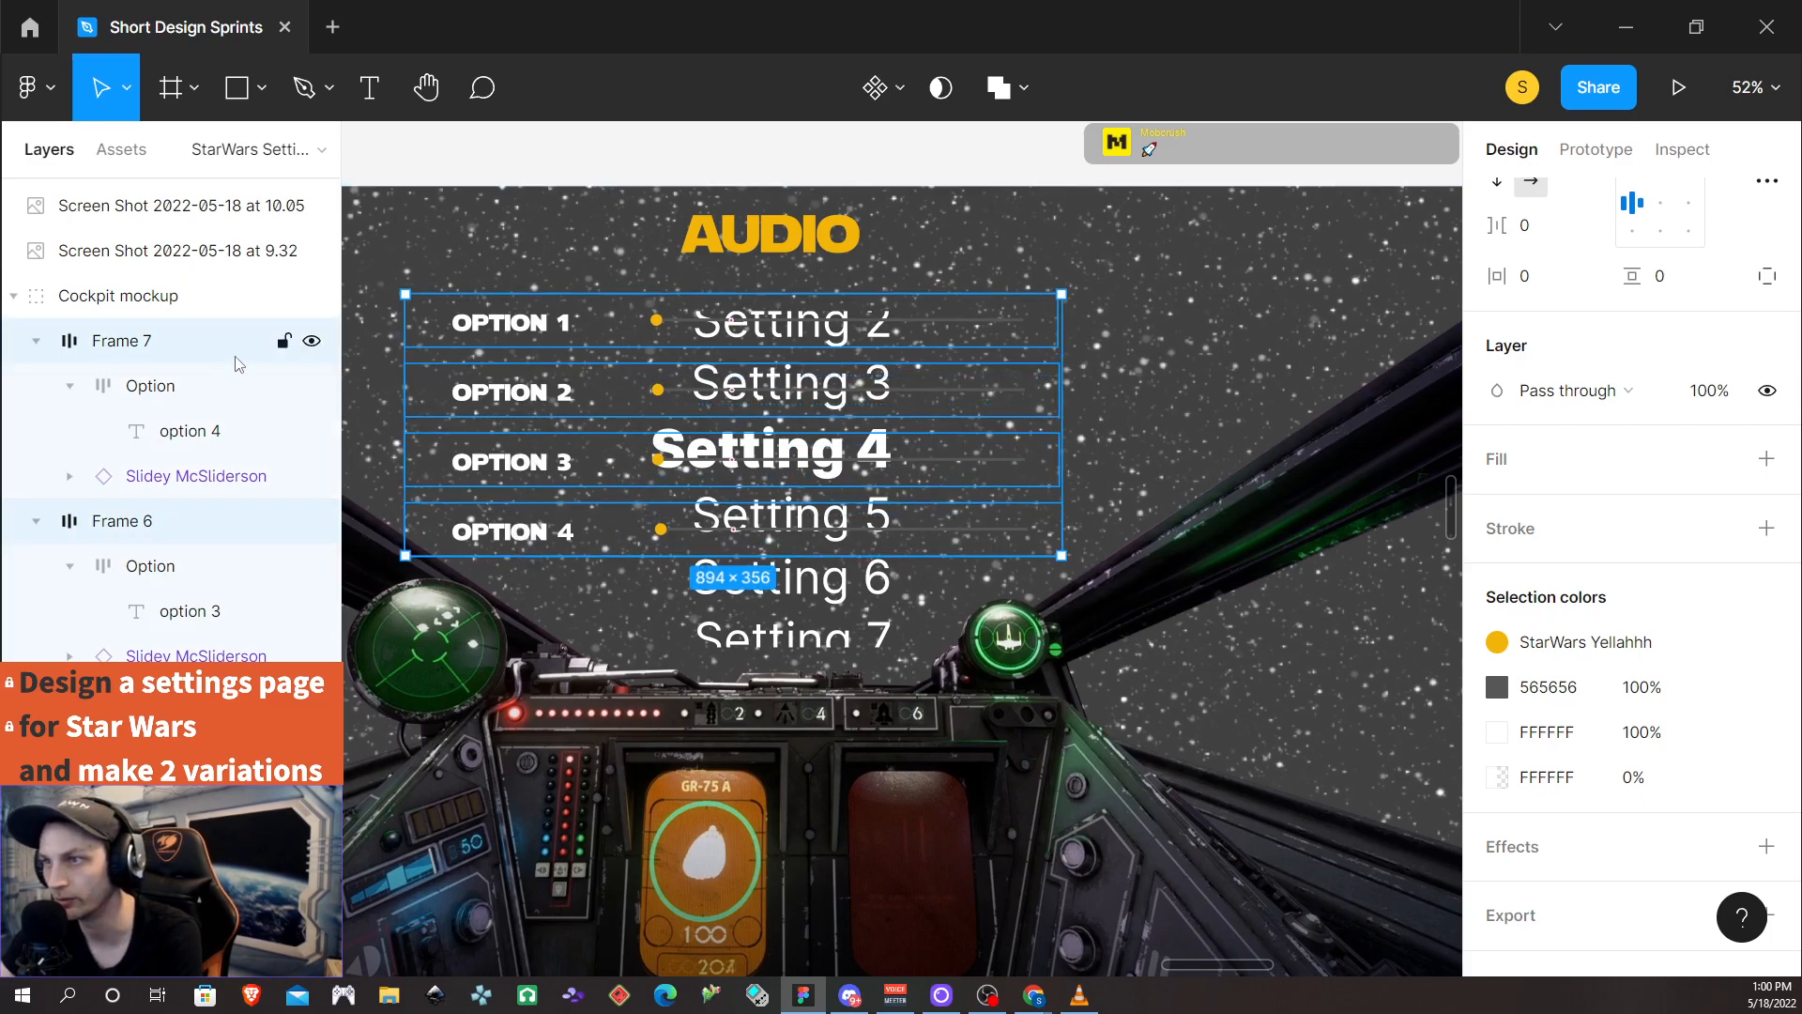
{"action": "key", "text": "ctrl+g"}
{"action": "double_click", "coordinate": [150, 345]}
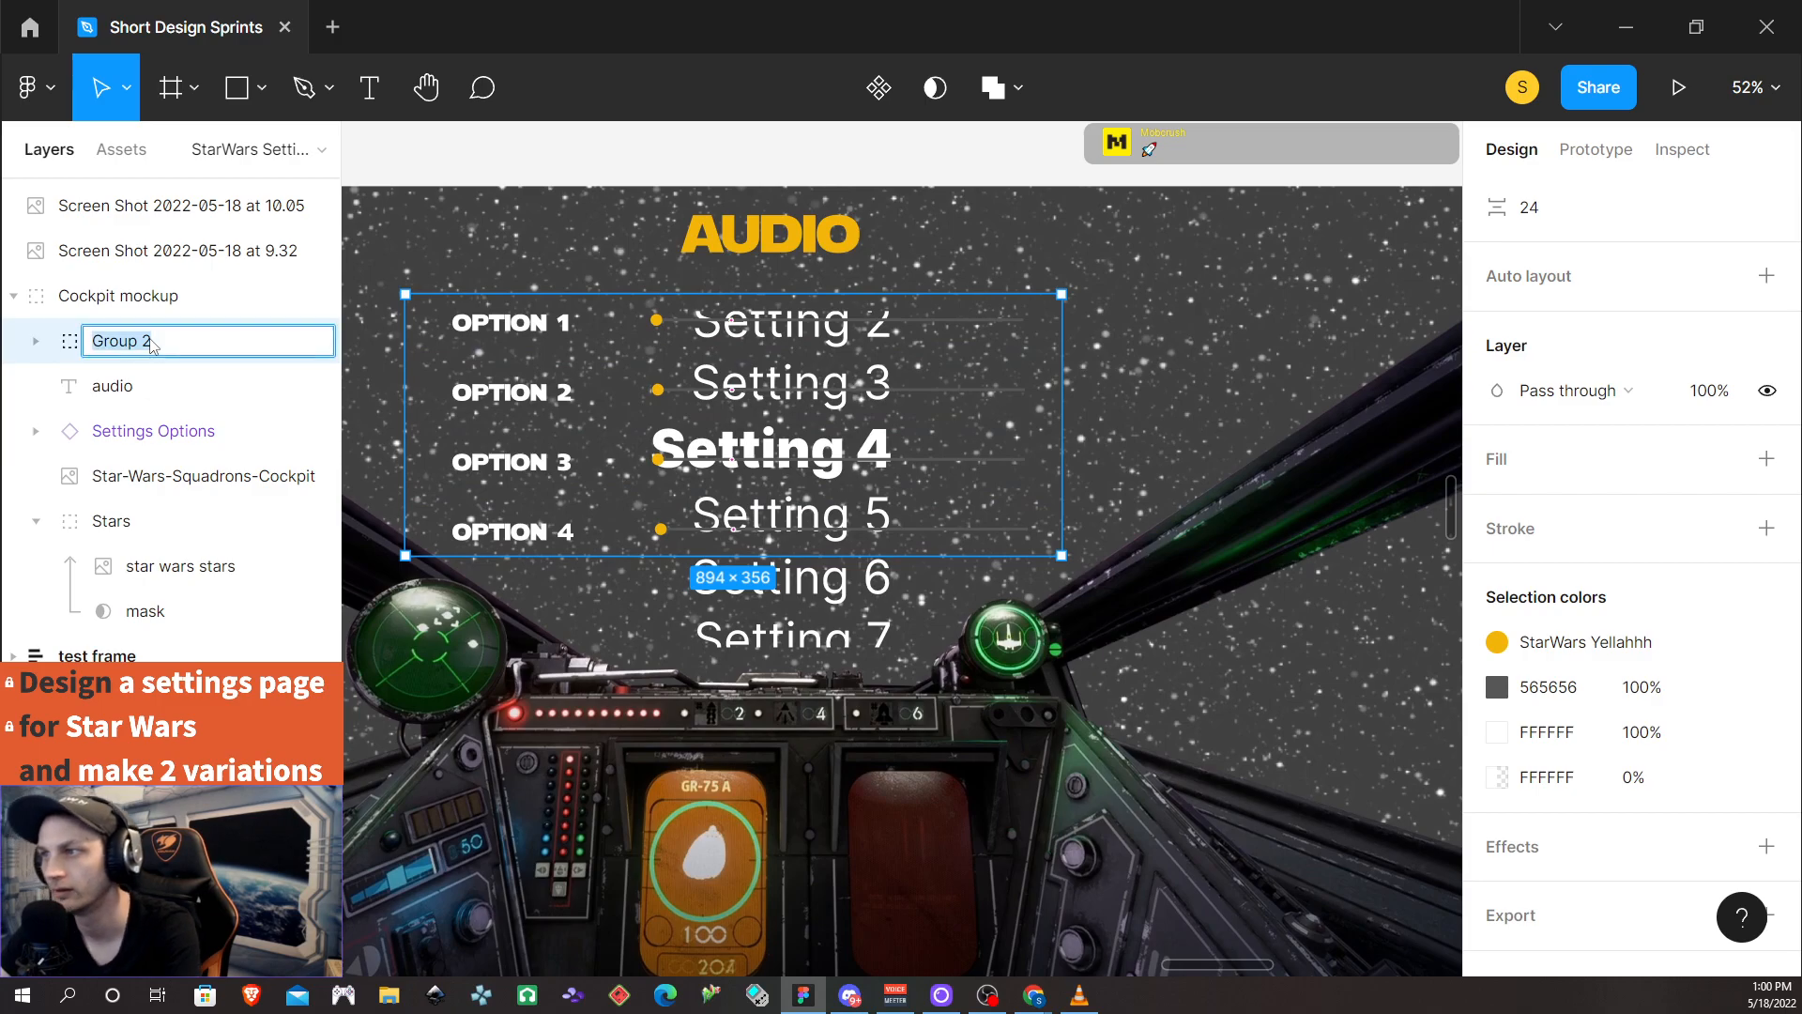
{"action": "type", "text": "S"}
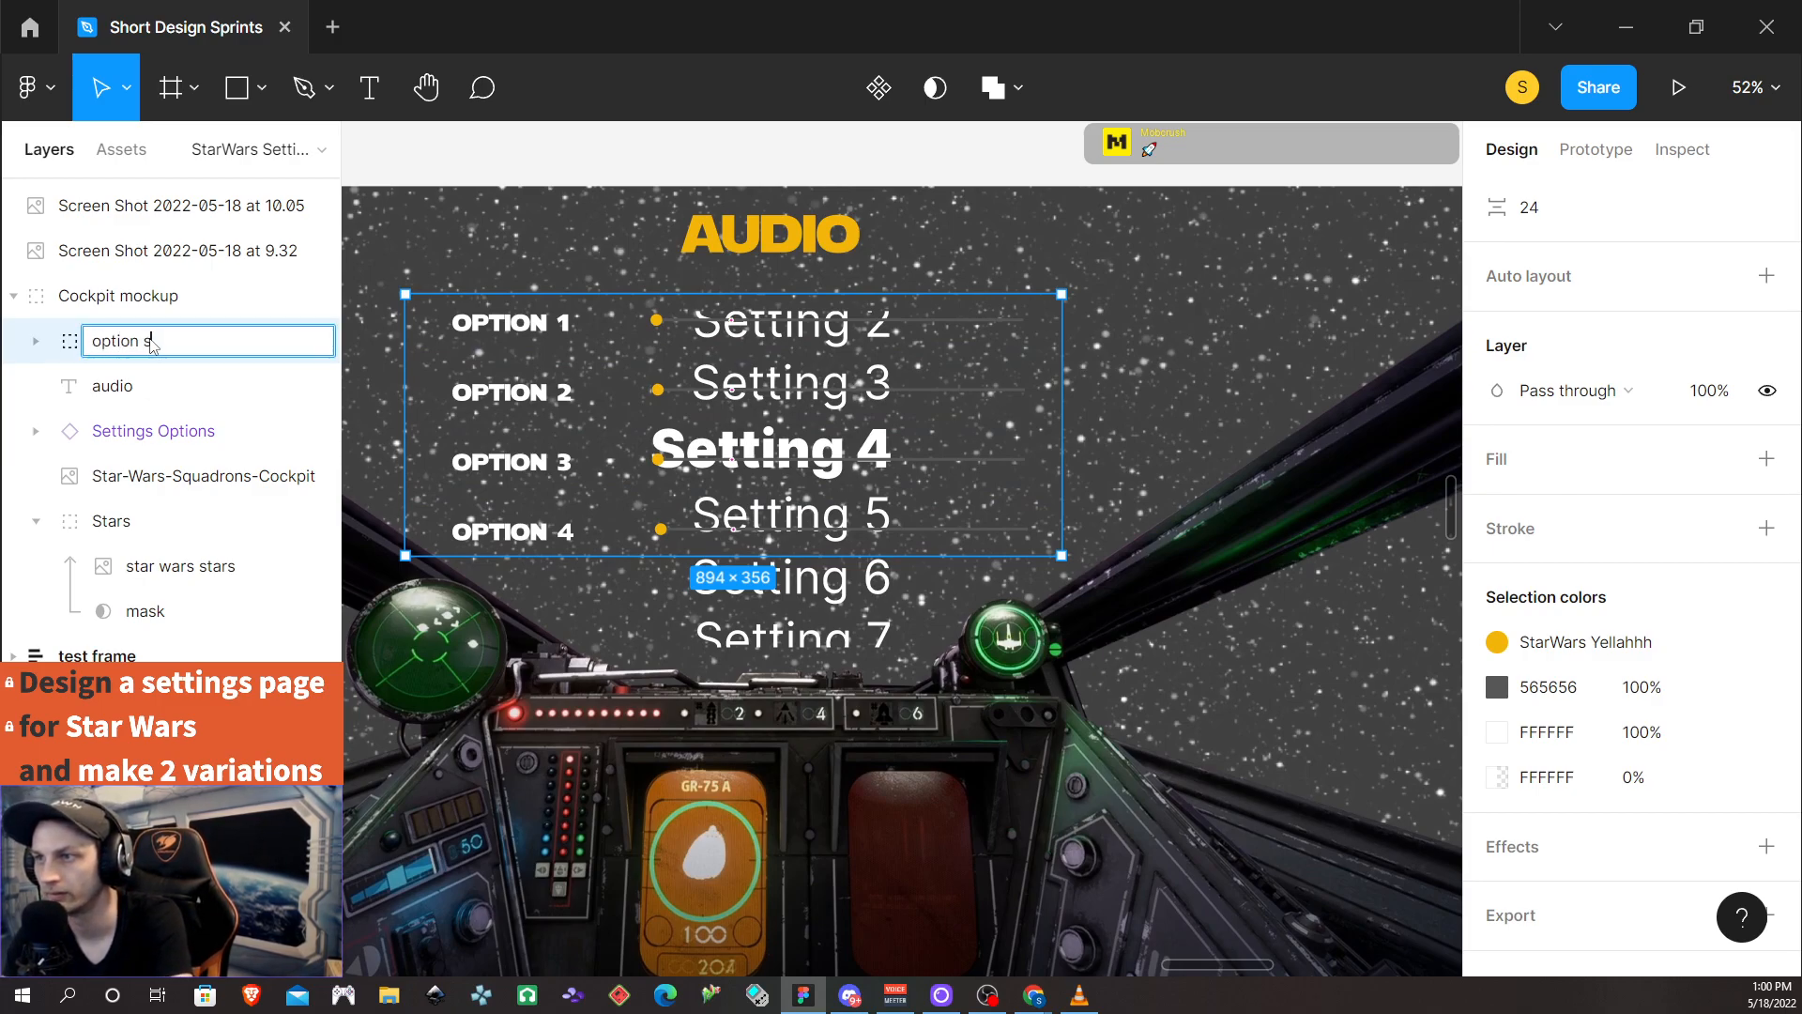
{"action": "key", "text": "Return"}
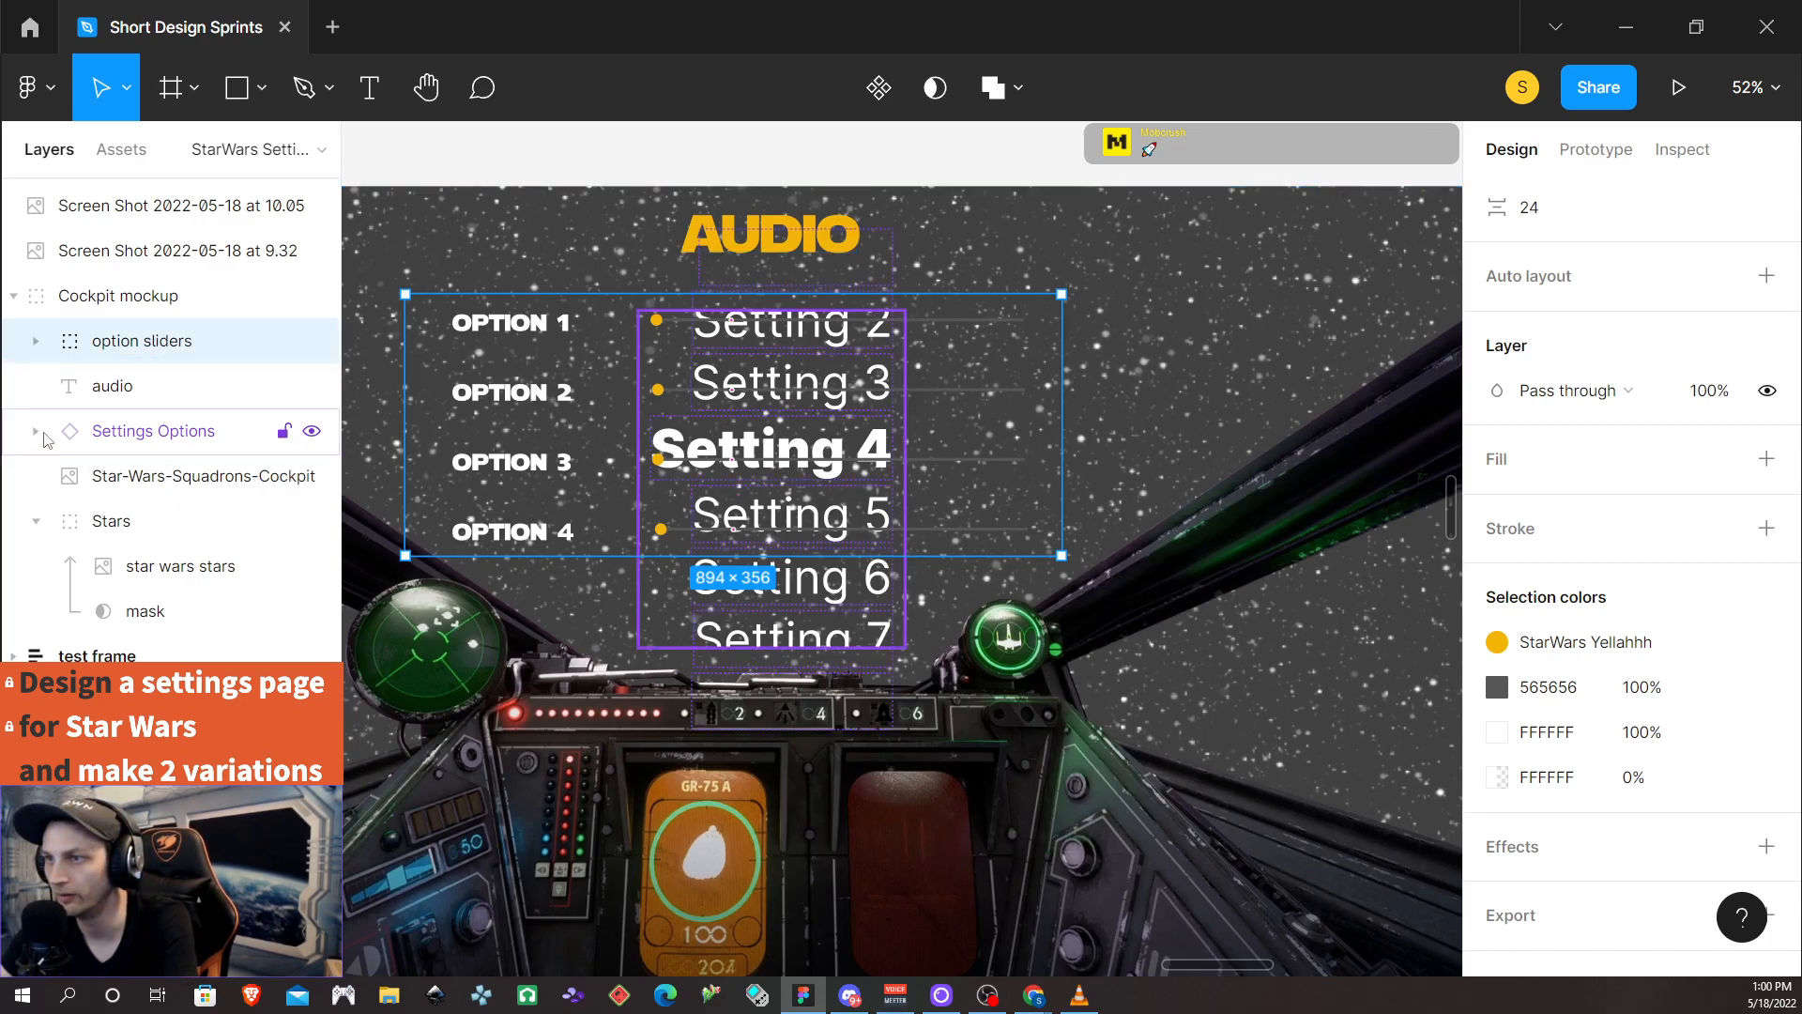
Hide the Settings Options list and align the horizontal centres of the option sliders group and the cockpit image
{"action": "left_click", "coordinate": [312, 431]}
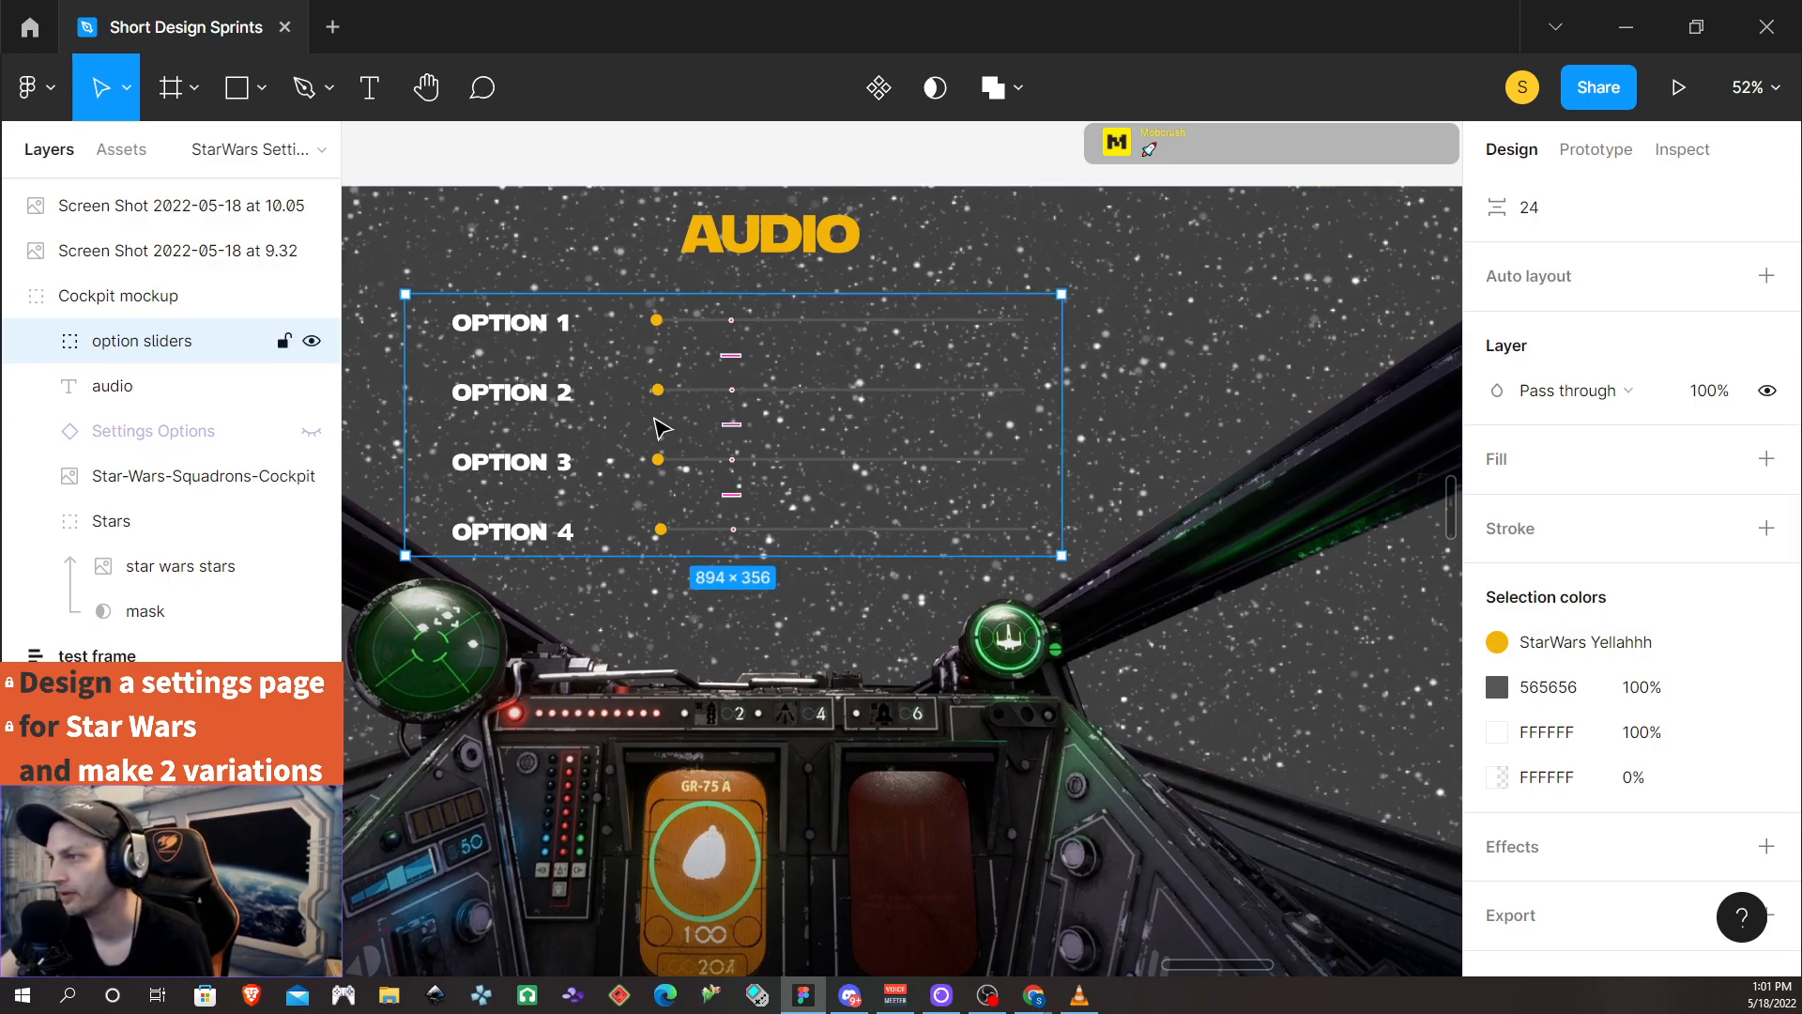
{"action": "left_click", "coordinate": [1149, 216], "text": "shift"}
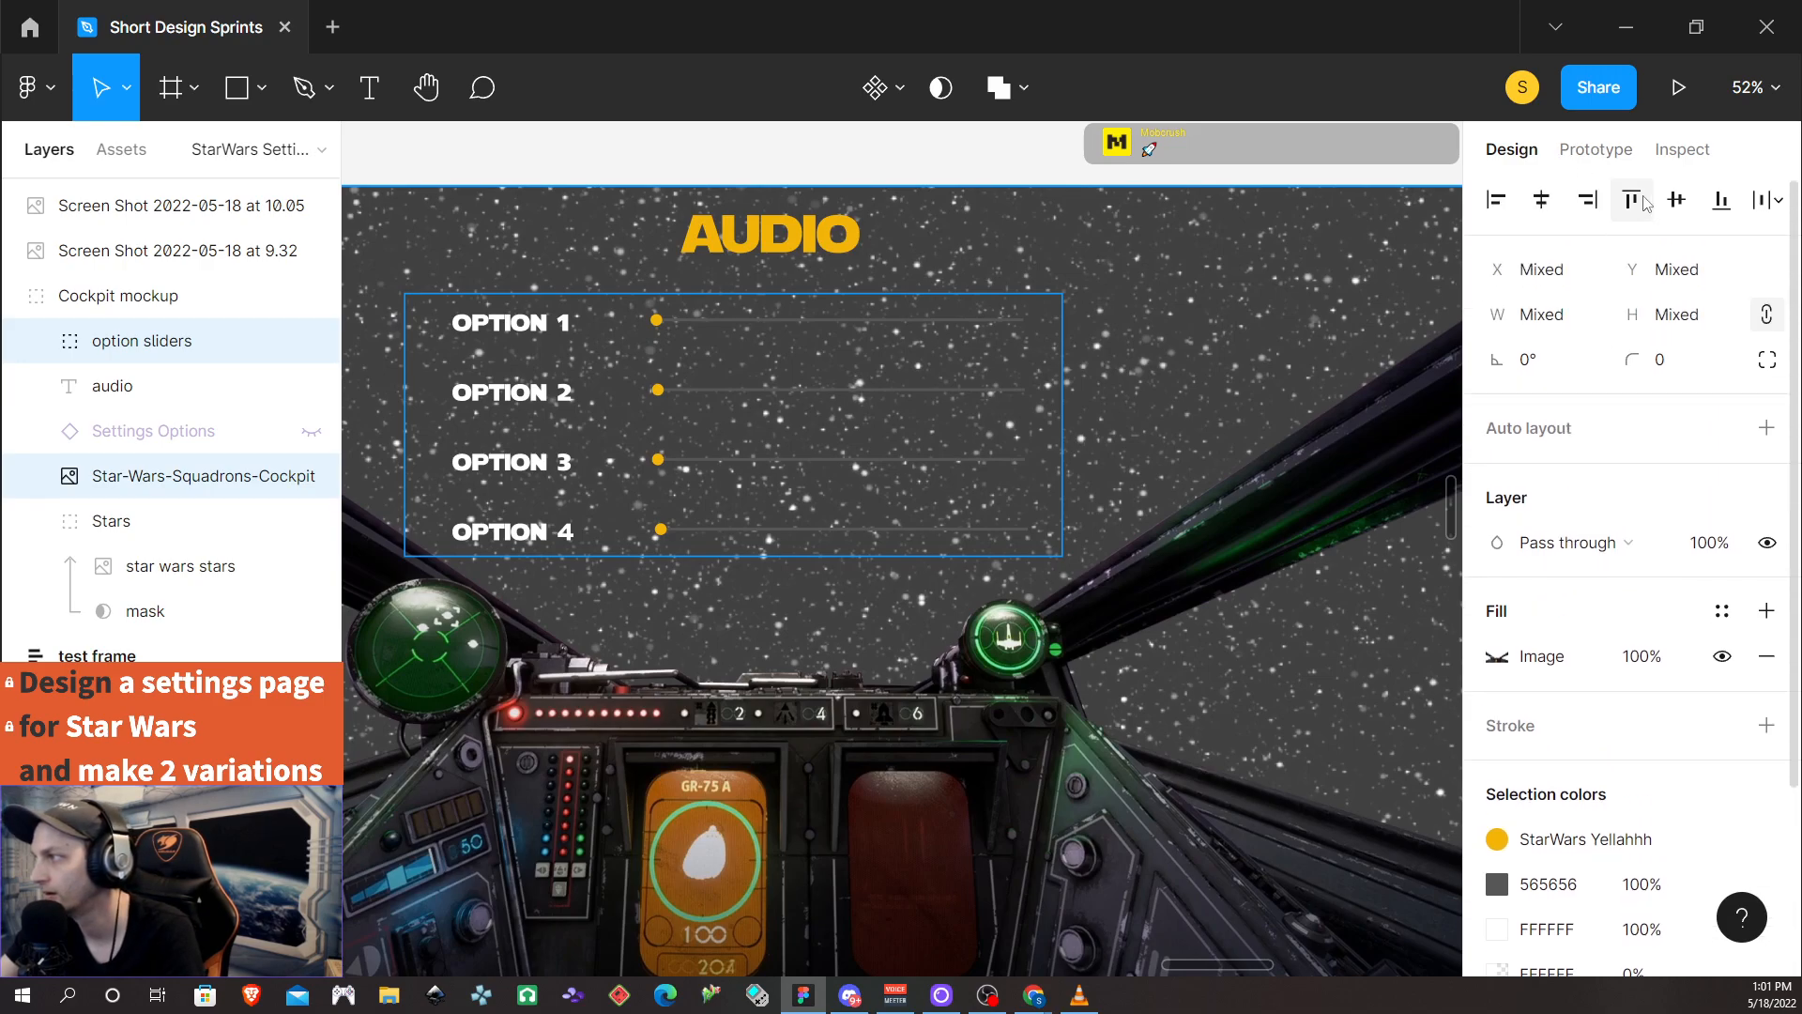
{"action": "left_click", "coordinate": [1541, 204]}
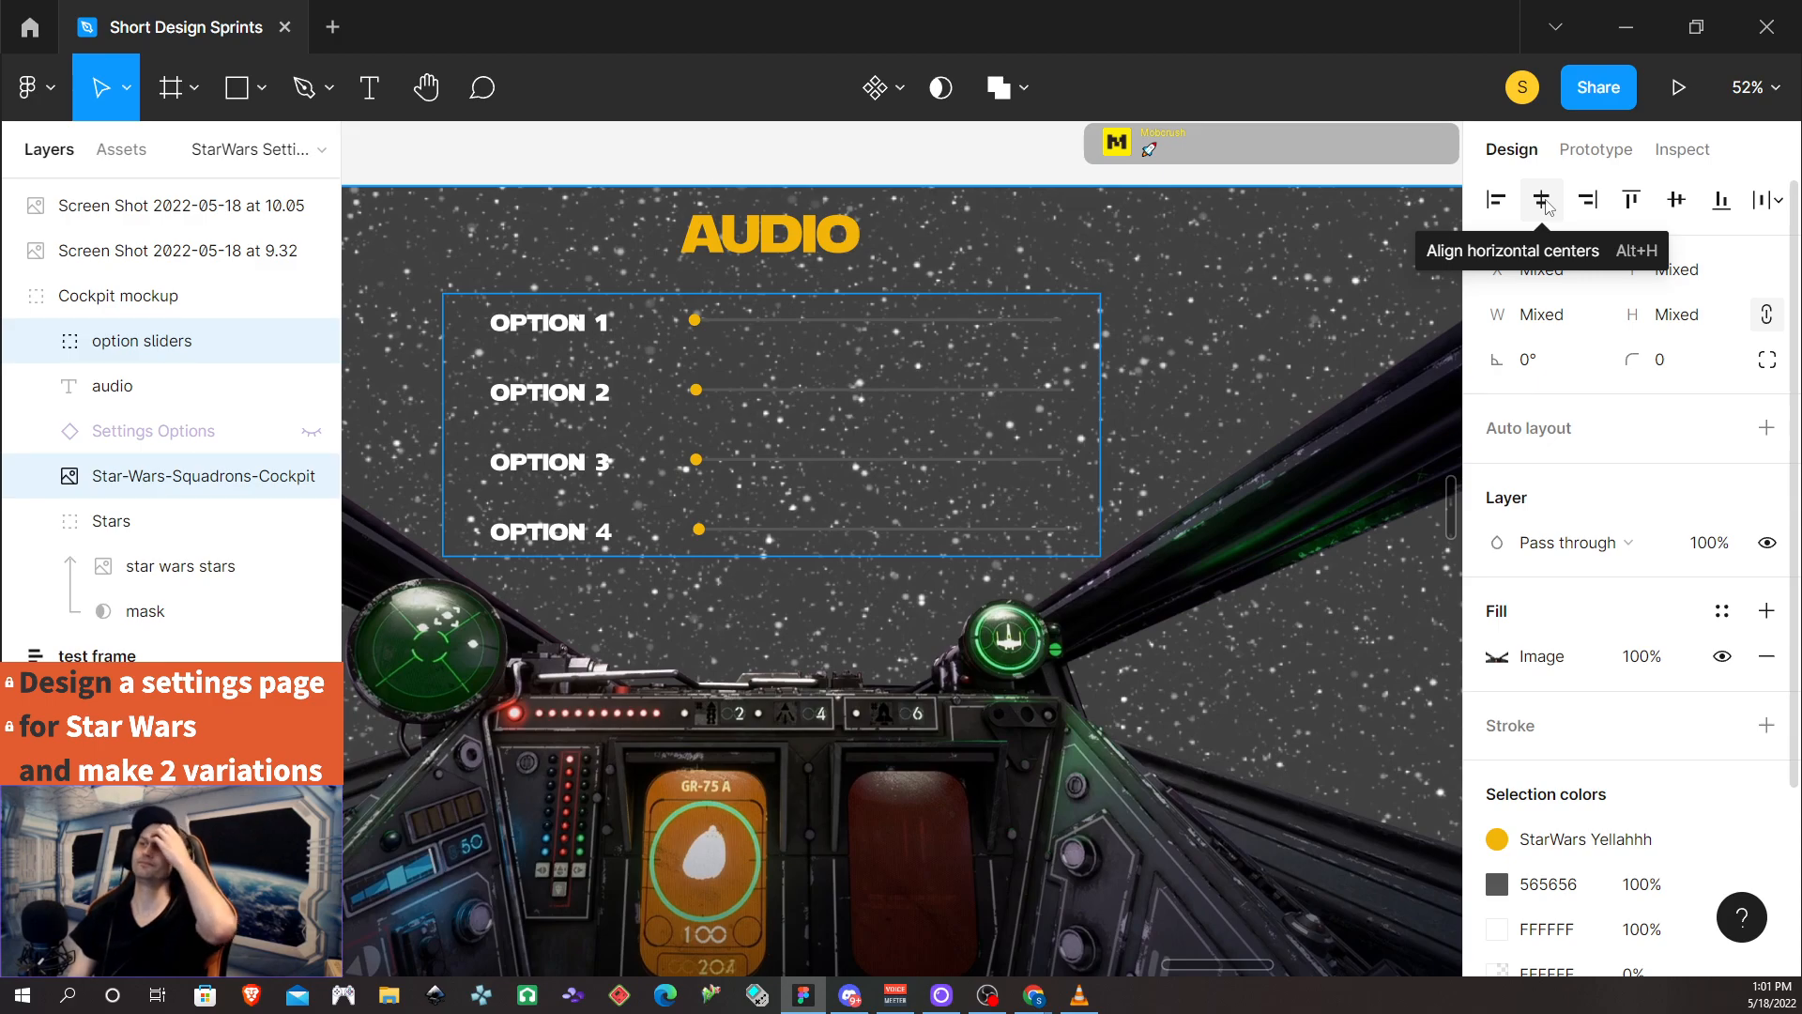
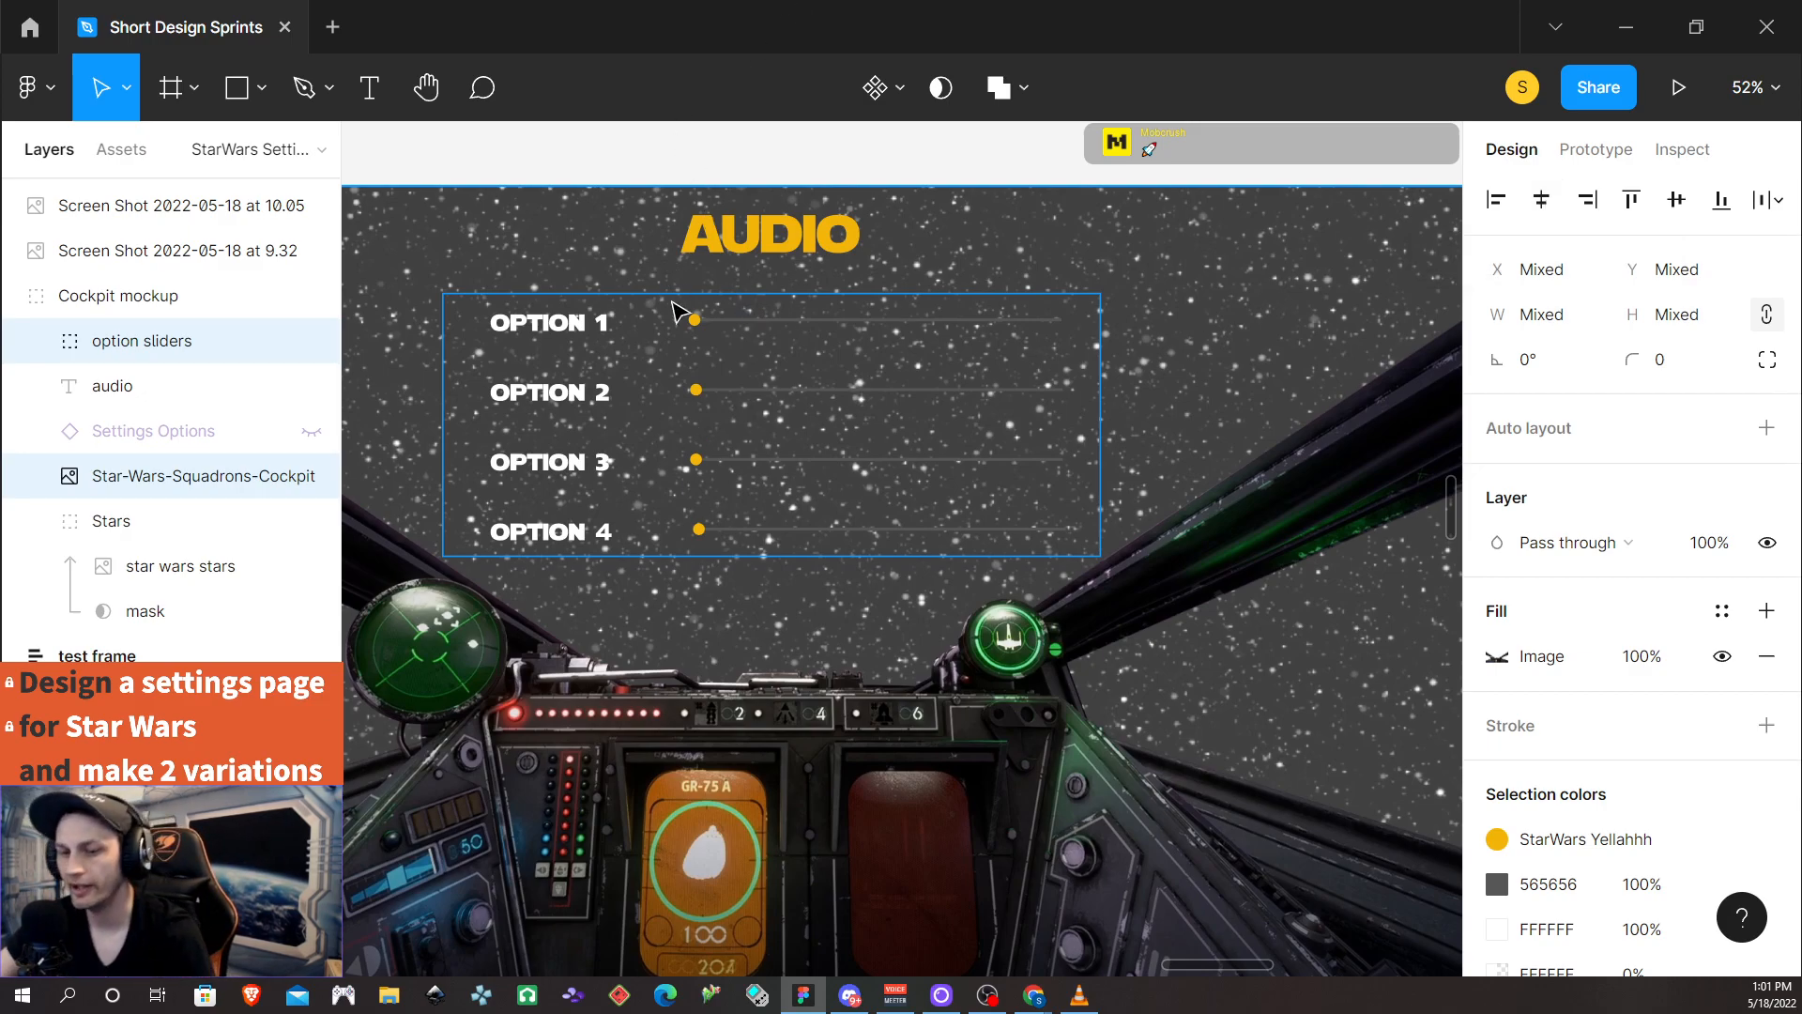
Select the Settings Options 5 list inside Every Setting Option of the Complete Menu System's Fifth Selection variant
{"action": "scroll", "coordinate": [657, 386], "scroll_direction": "down", "scroll_amount": 5}
{"action": "scroll", "coordinate": [657, 395], "scroll_direction": "left", "scroll_amount": 10}
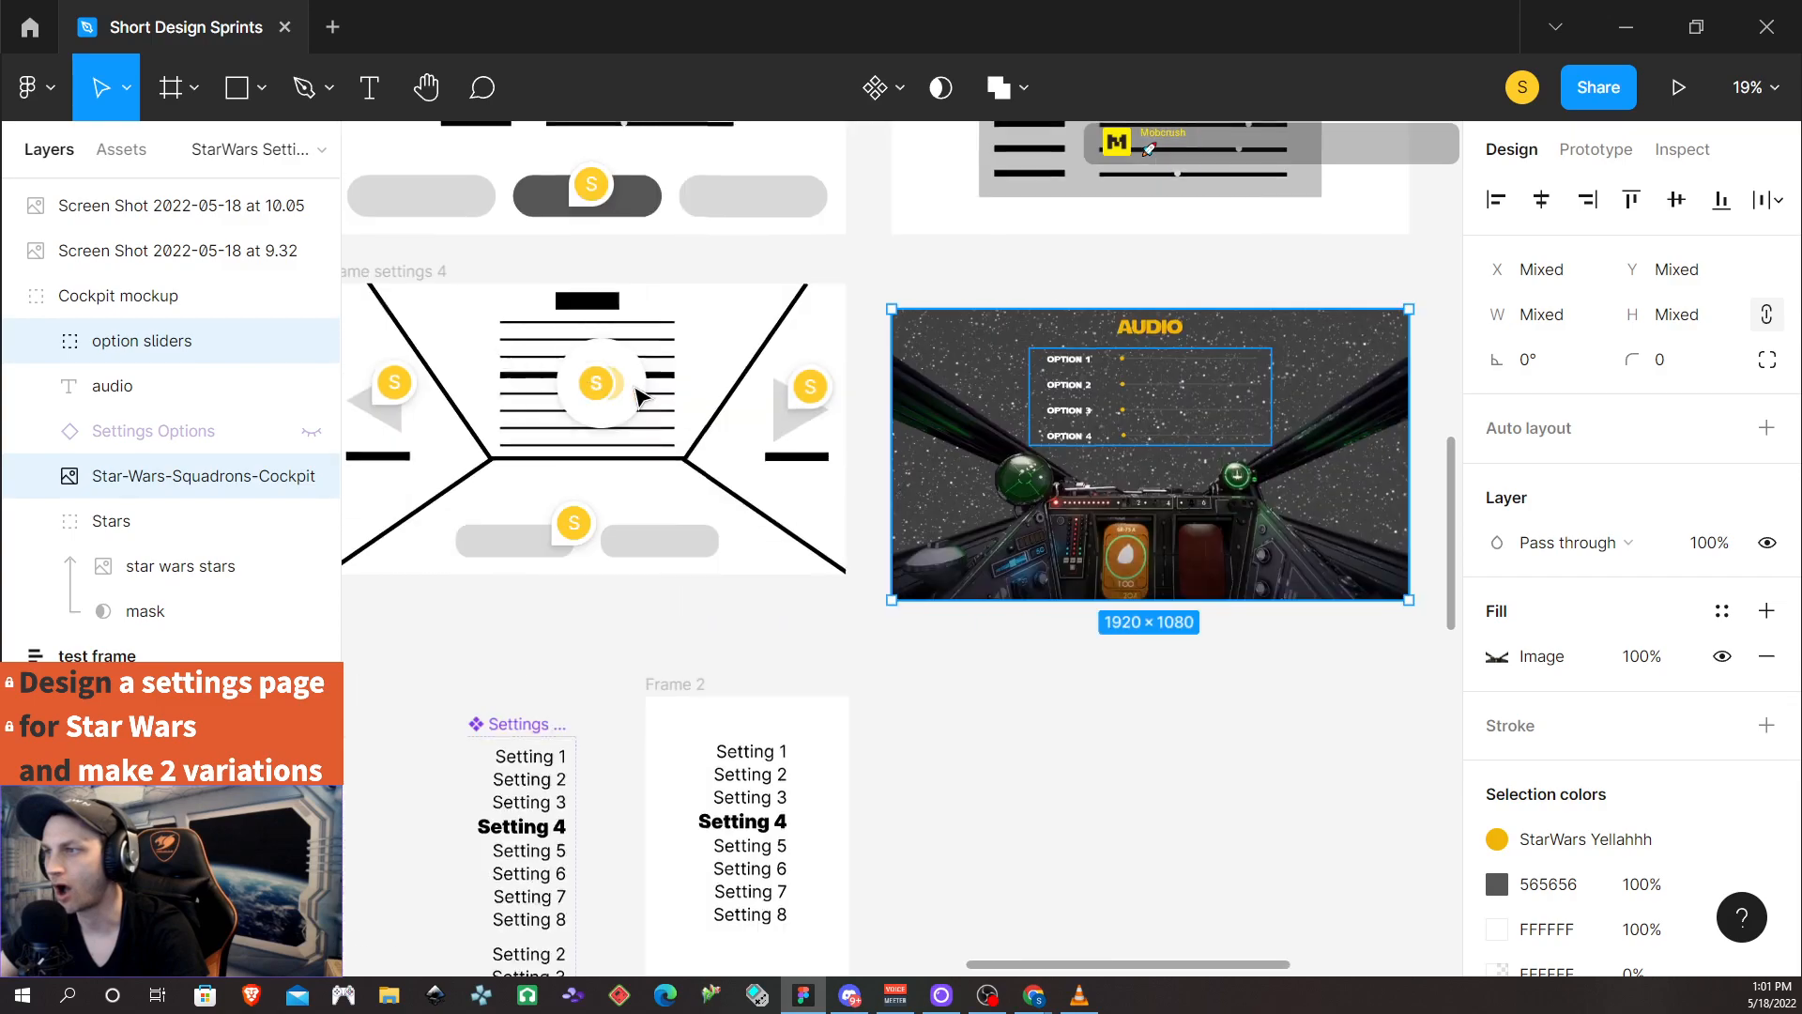
{"action": "scroll", "coordinate": [694, 451], "scroll_direction": "up", "scroll_amount": 4}
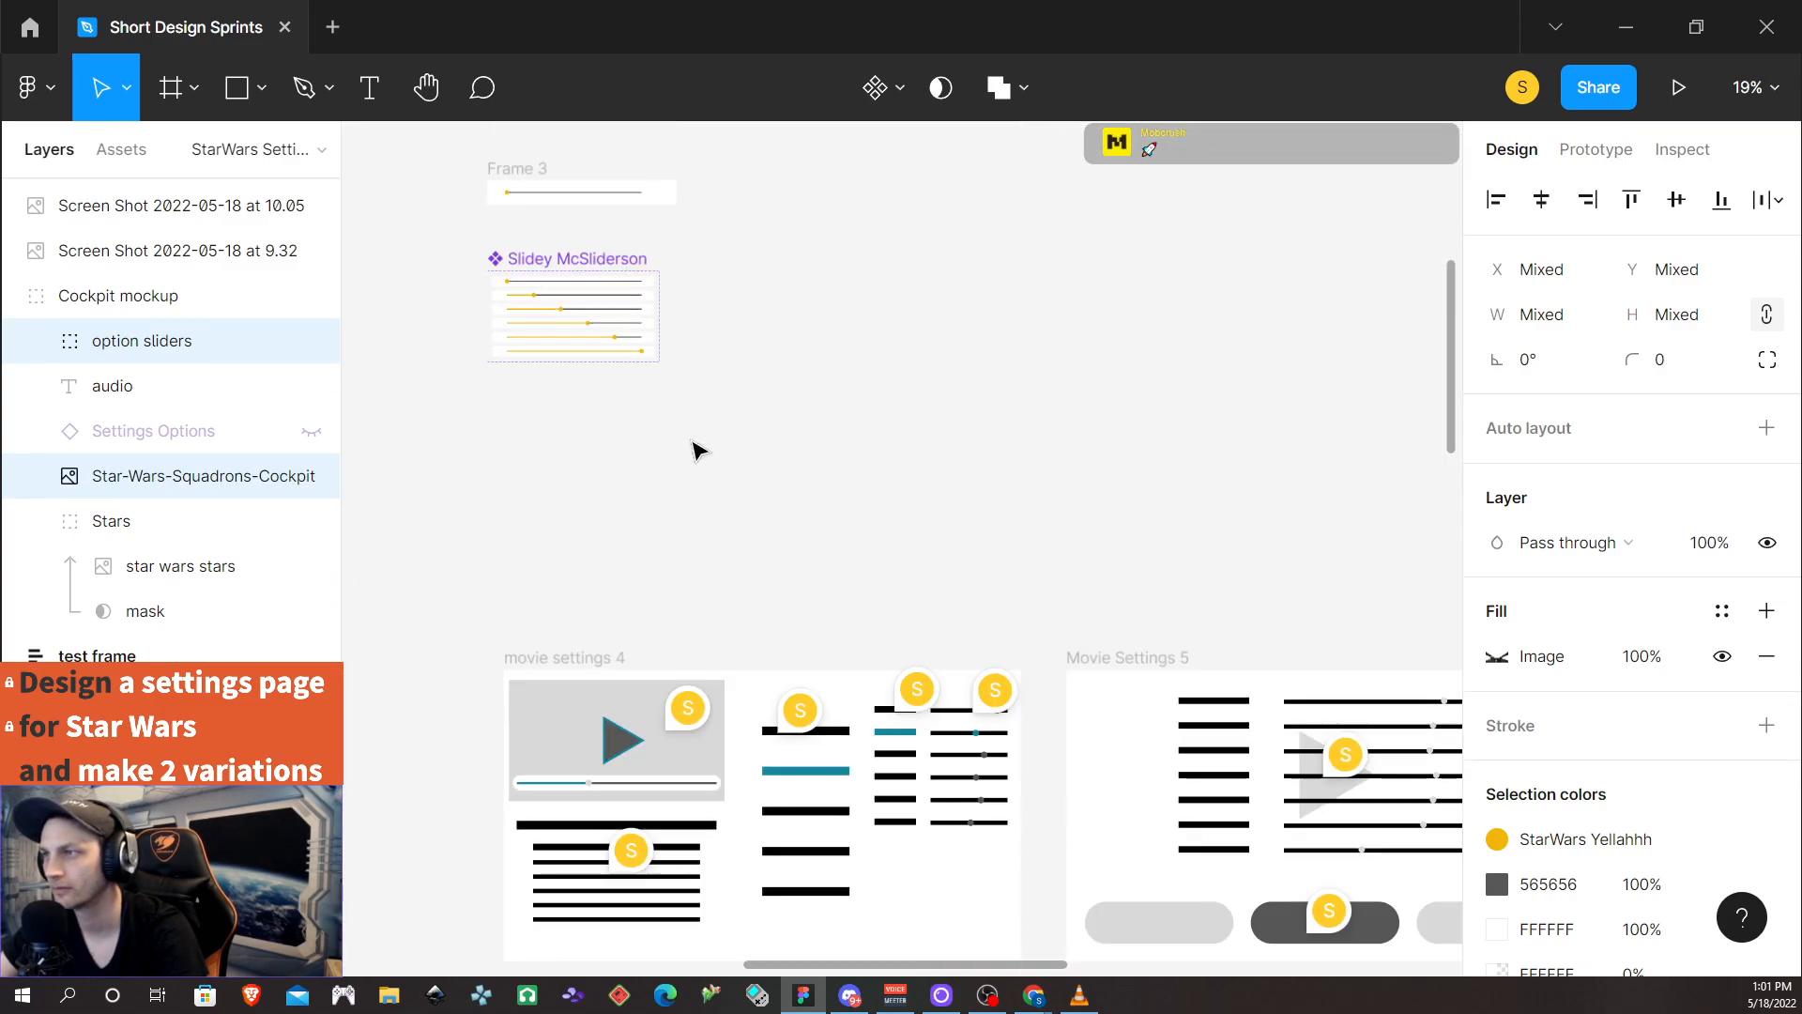
{"action": "scroll", "coordinate": [694, 451], "scroll_direction": "down", "scroll_amount": 6}
{"action": "scroll", "coordinate": [691, 488], "scroll_direction": "down", "scroll_amount": 6}
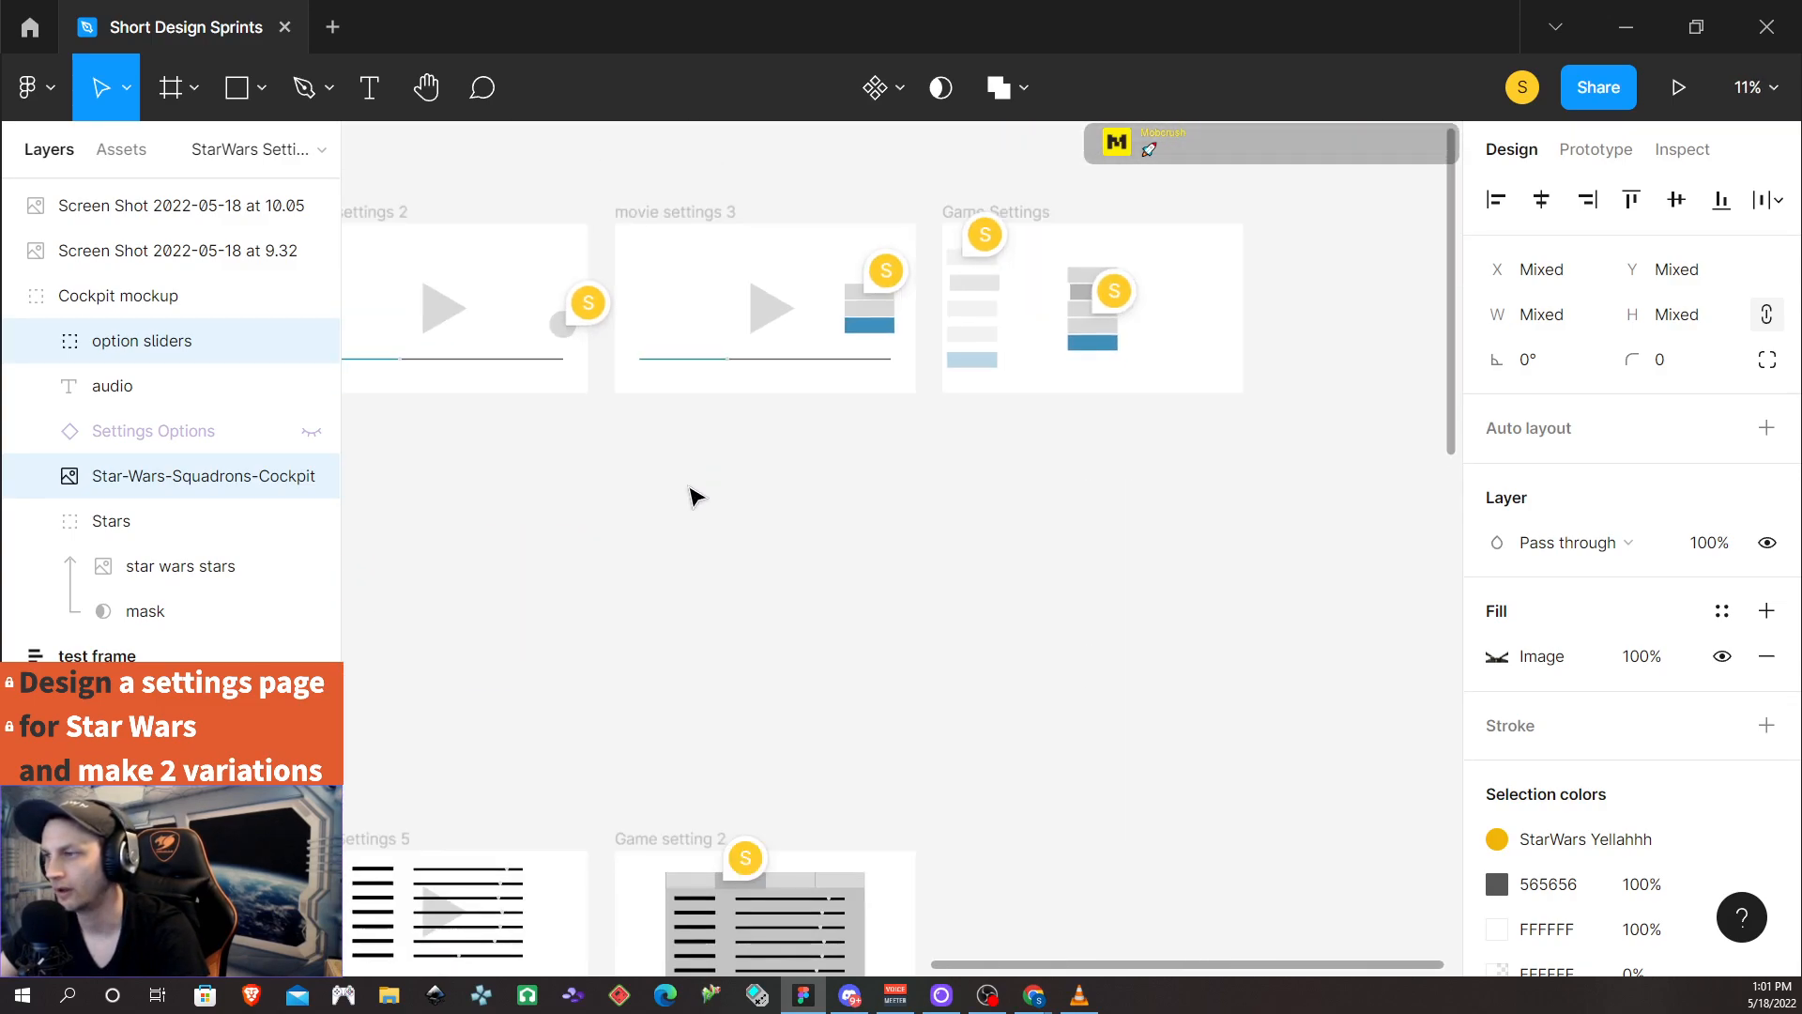
{"action": "scroll", "coordinate": [614, 672], "scroll_direction": "down", "scroll_amount": 4}
{"action": "scroll", "coordinate": [518, 601], "scroll_direction": "up", "scroll_amount": 1}
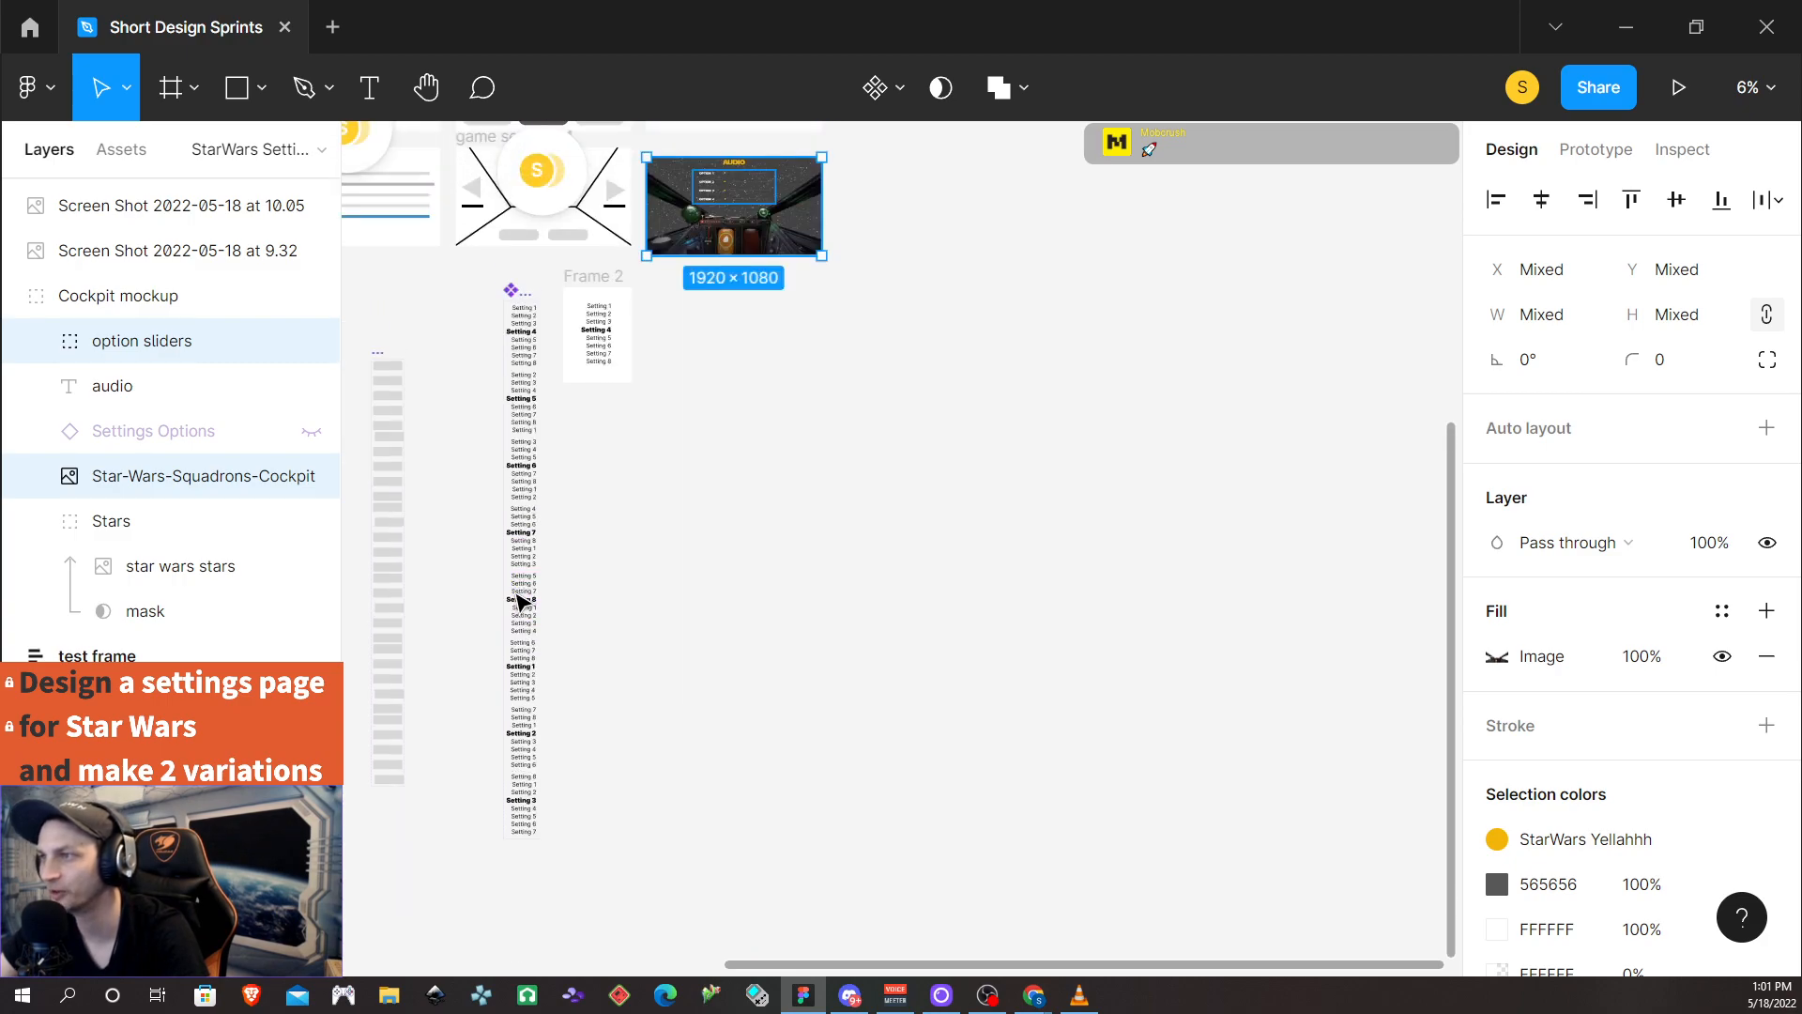
{"action": "scroll", "coordinate": [606, 597], "scroll_direction": "left", "scroll_amount": 6}
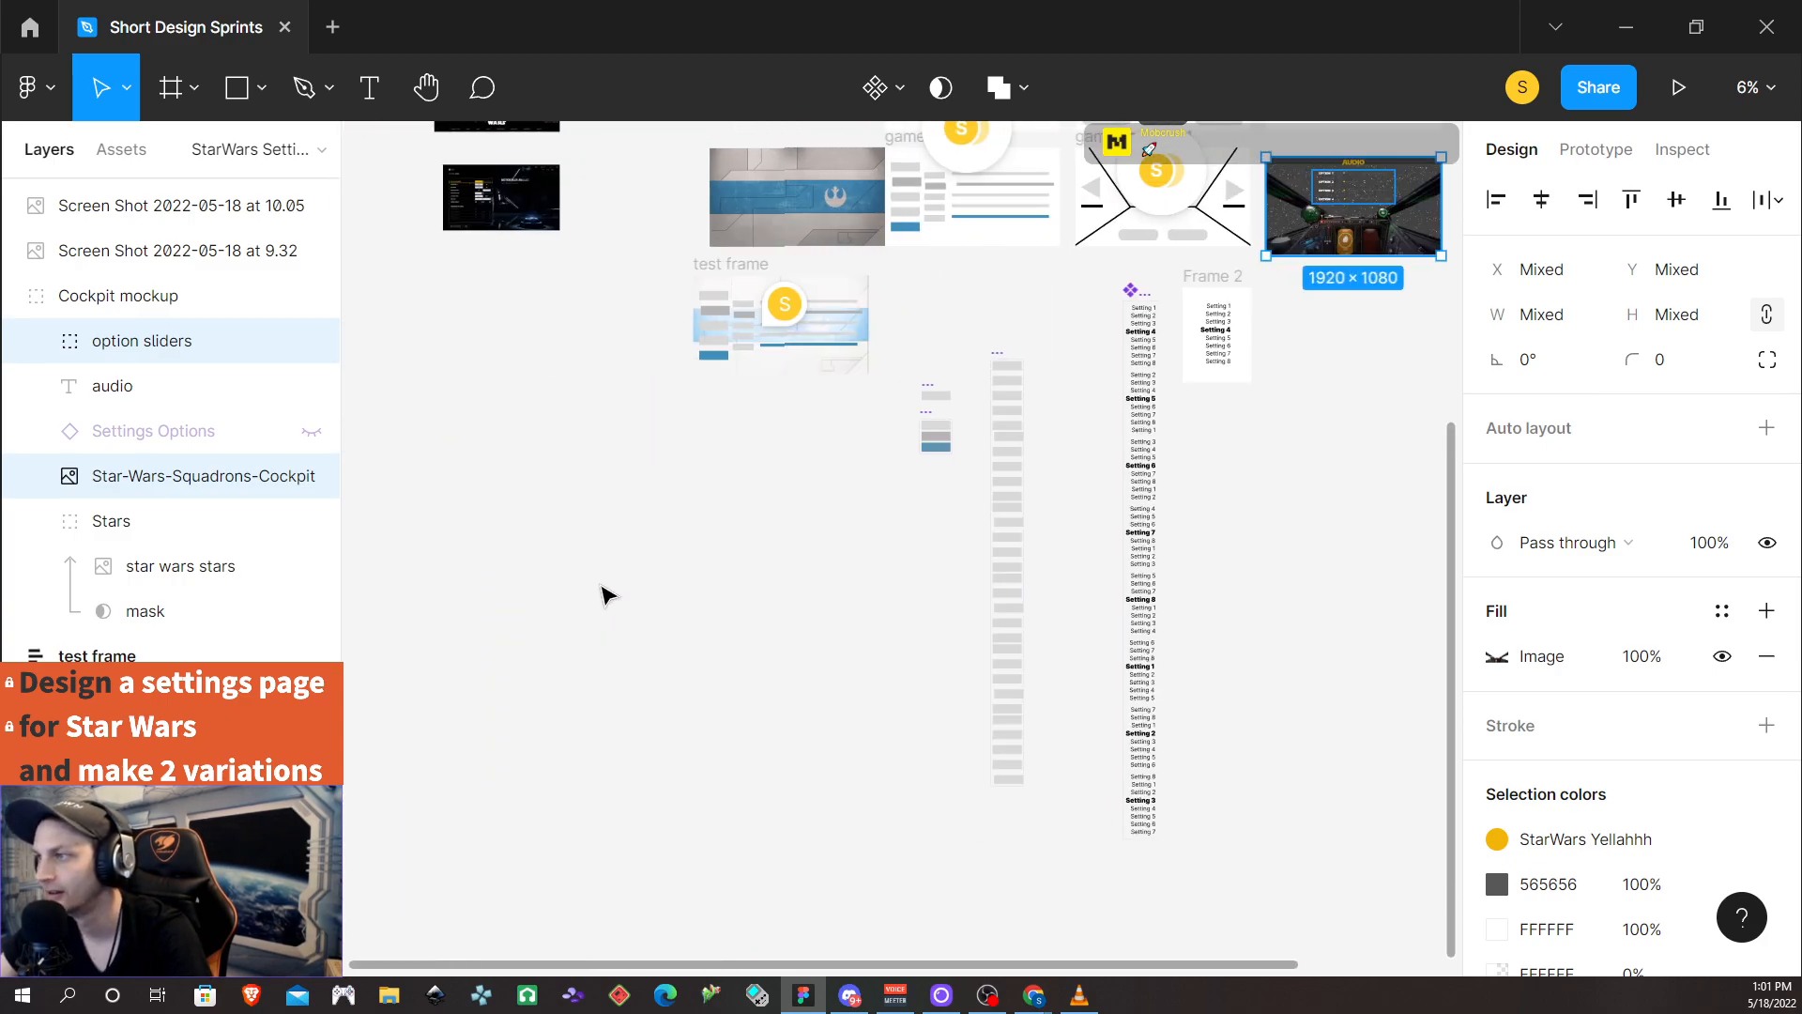
{"action": "scroll", "coordinate": [1032, 568], "scroll_direction": "down", "scroll_amount": 1}
{"action": "scroll", "coordinate": [1018, 564], "scroll_direction": "up", "scroll_amount": 7}
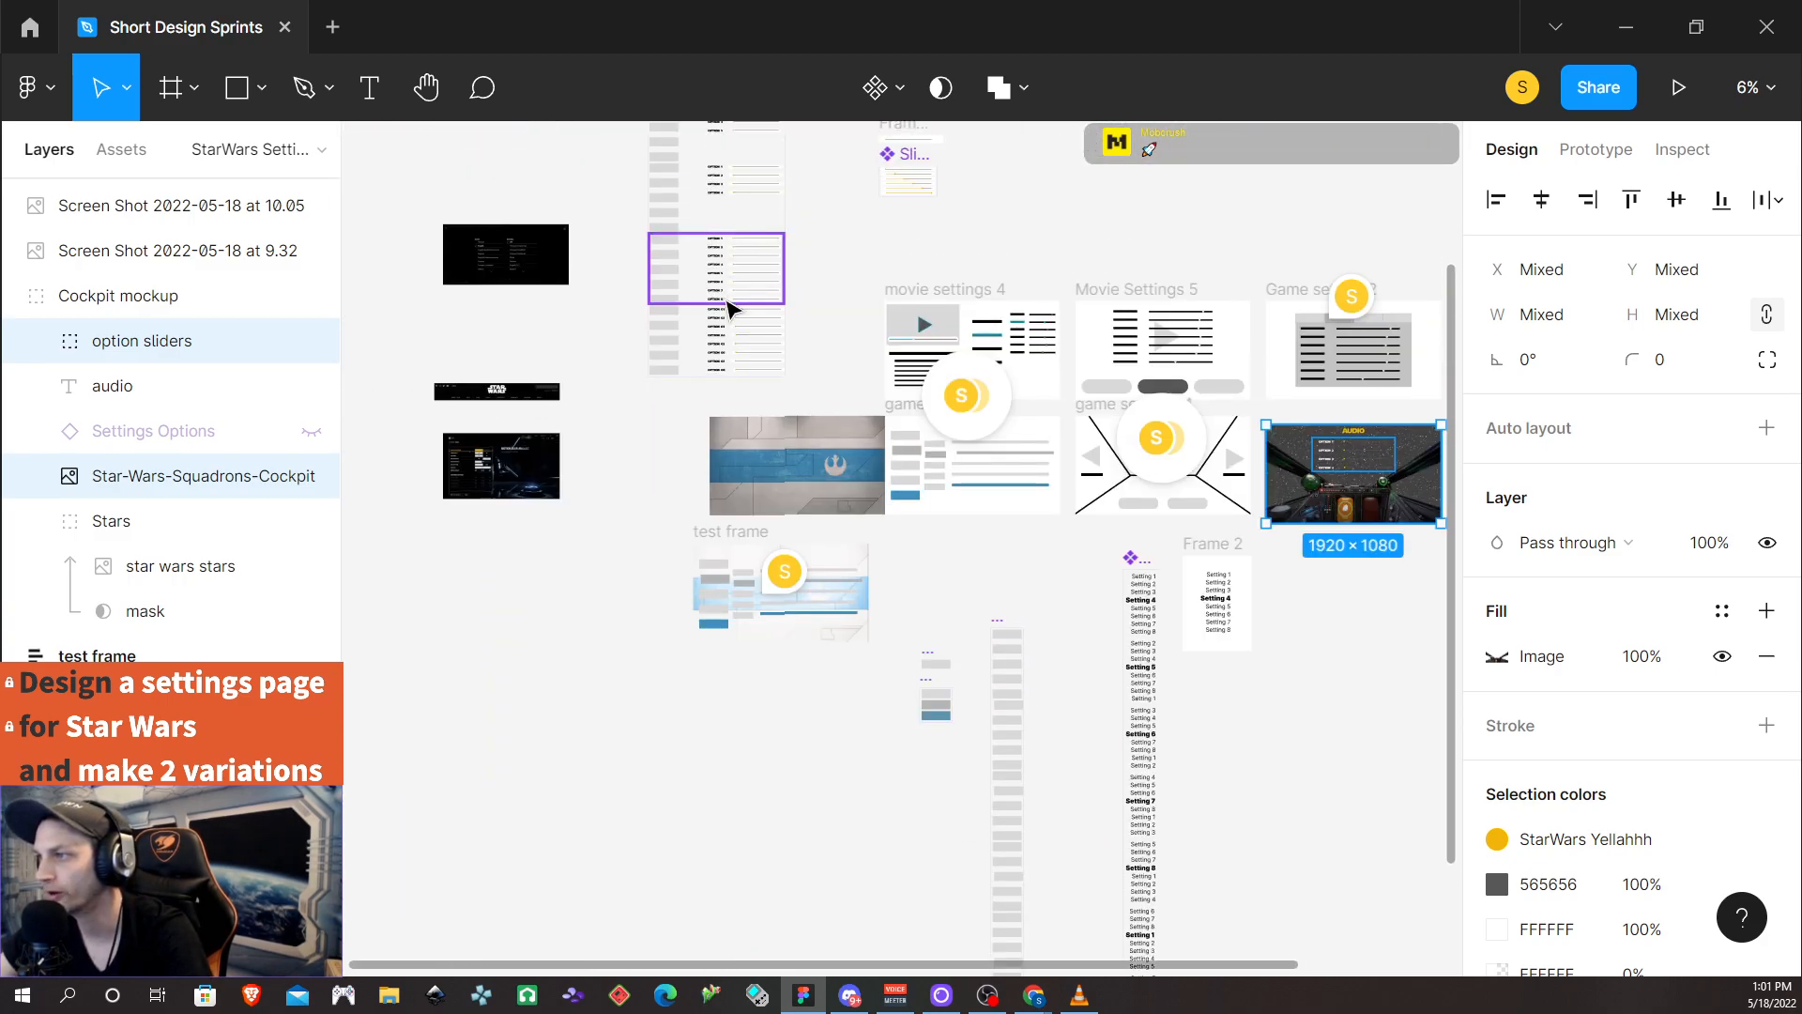
{"action": "left_click", "coordinate": [751, 343]}
{"action": "left_click", "coordinate": [751, 343]}
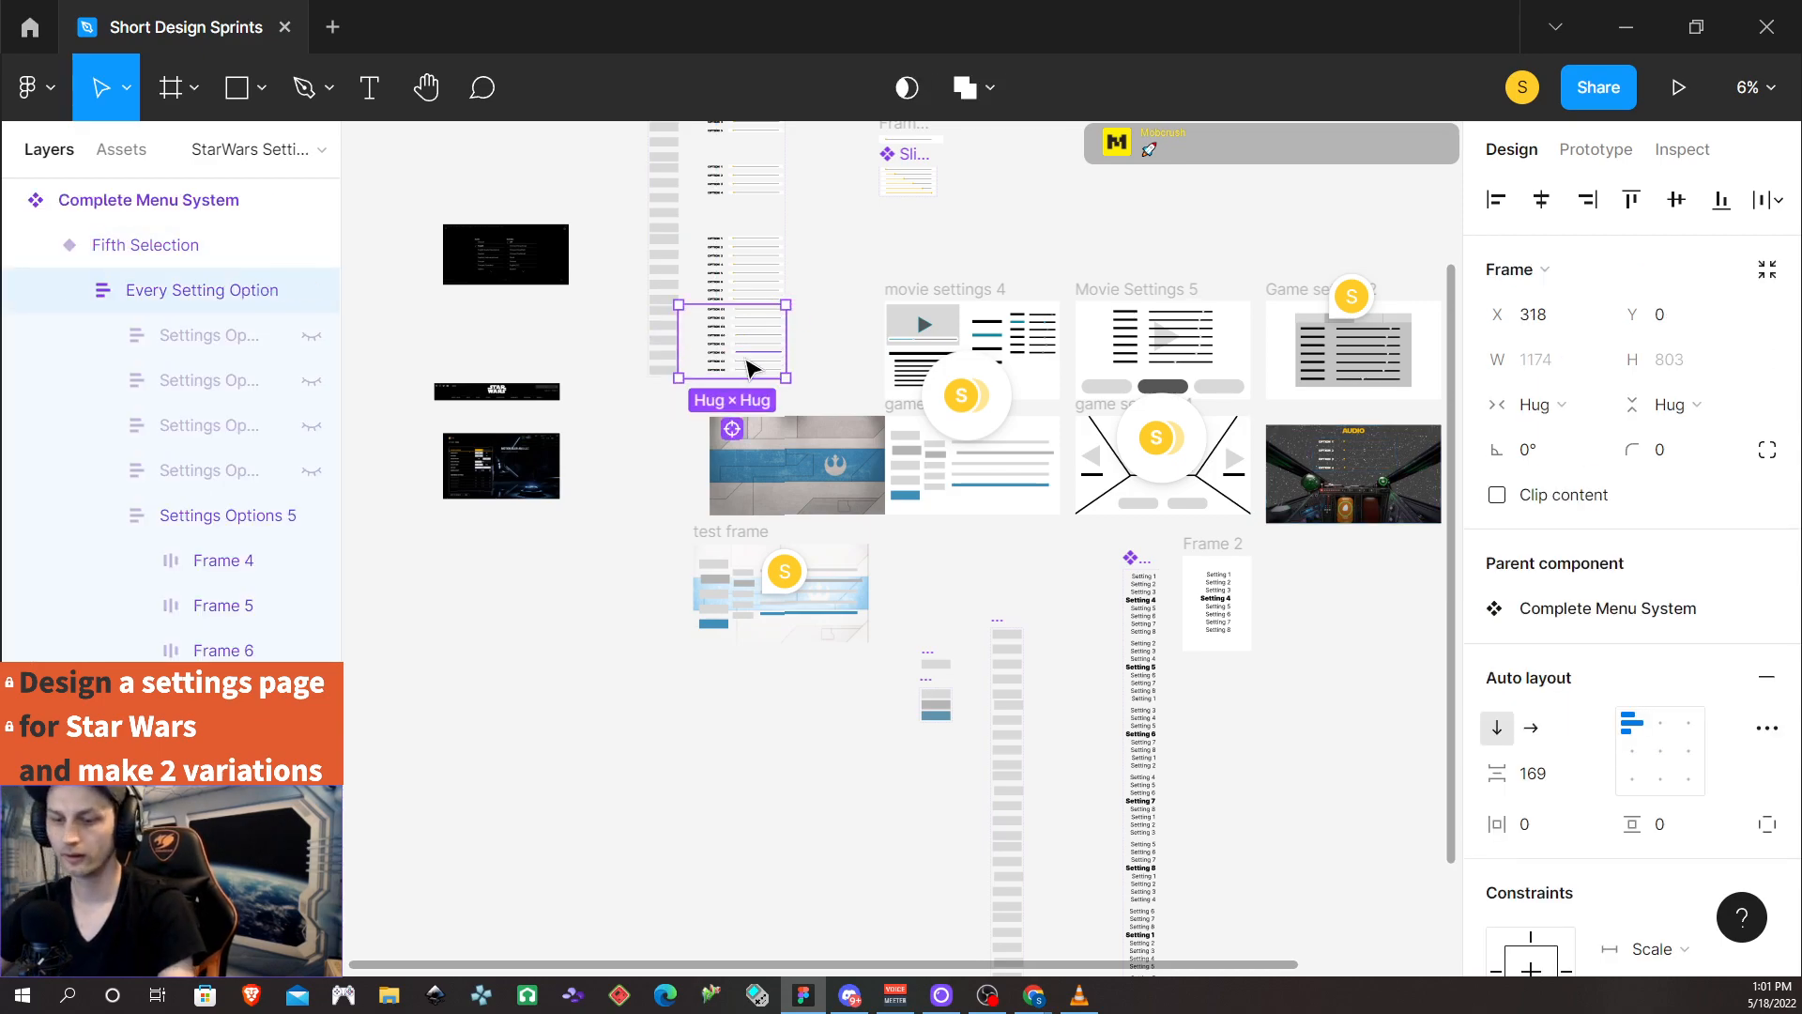
{"action": "left_click", "coordinate": [776, 365]}
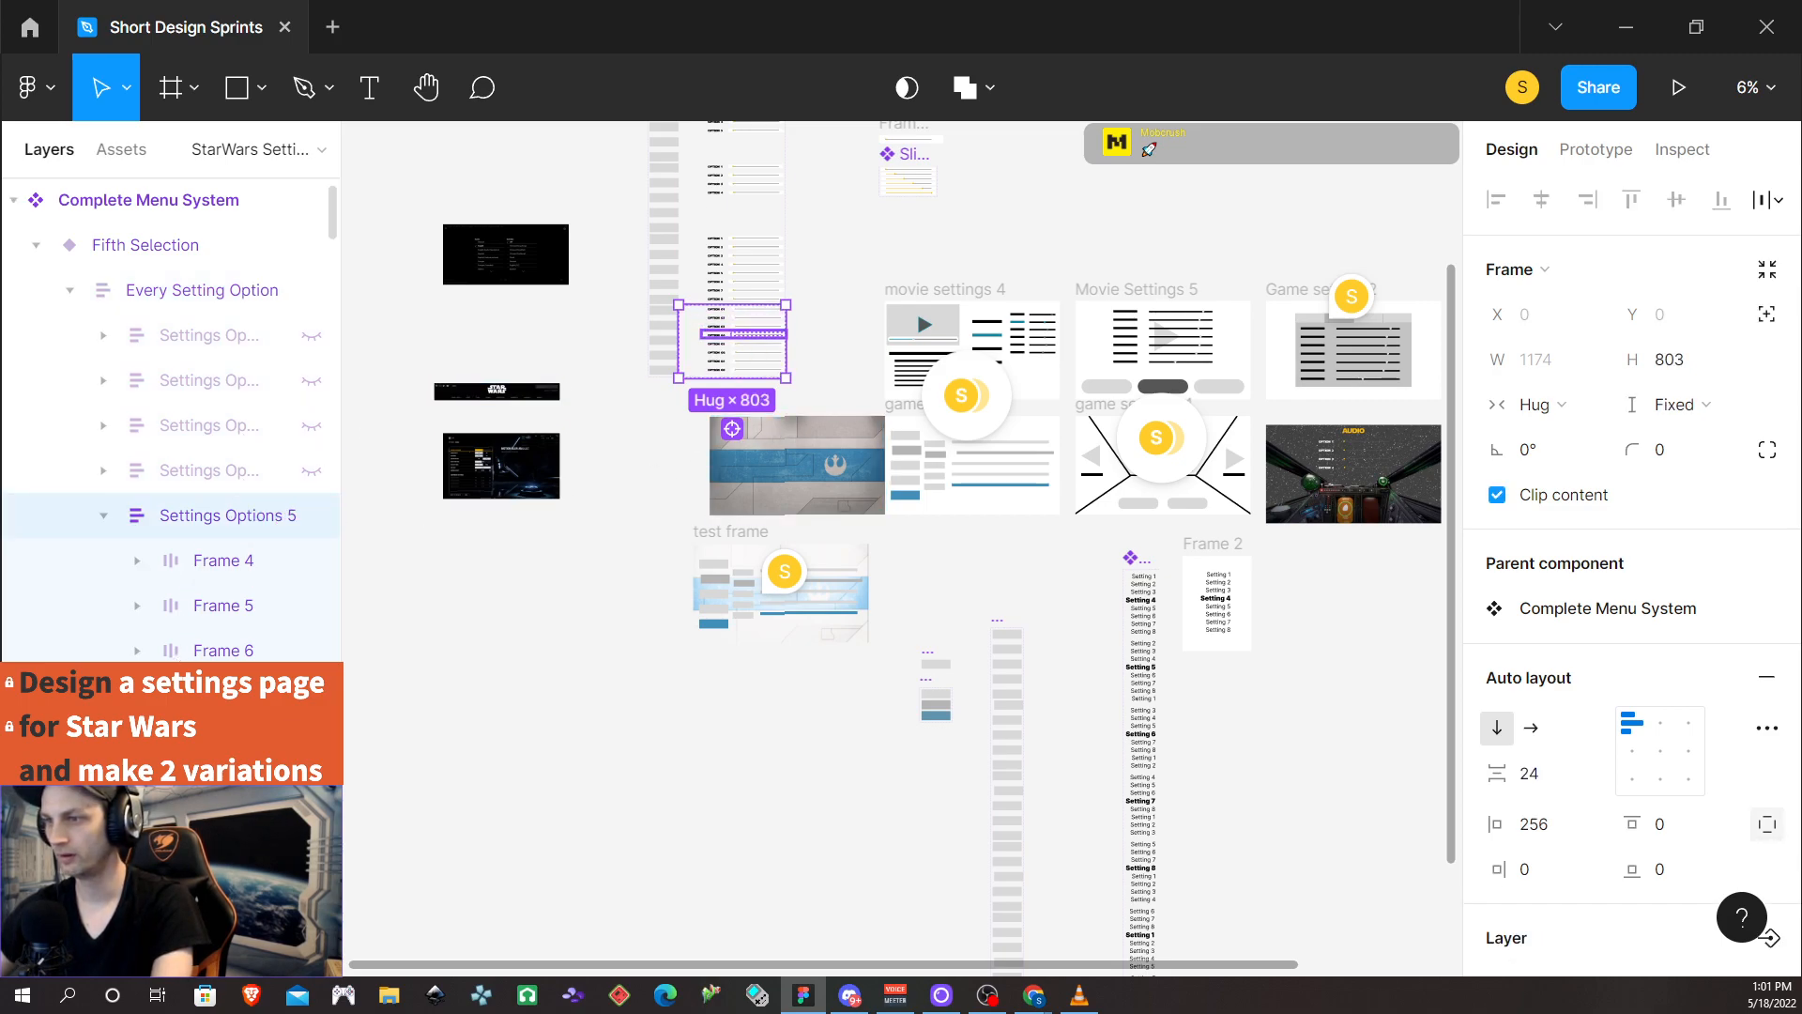
Collapse the expanded layers Frame 9 through Frame 13 in the Settings Options 5 list
{"action": "scroll", "coordinate": [158, 652], "scroll_direction": "down", "scroll_amount": 4}
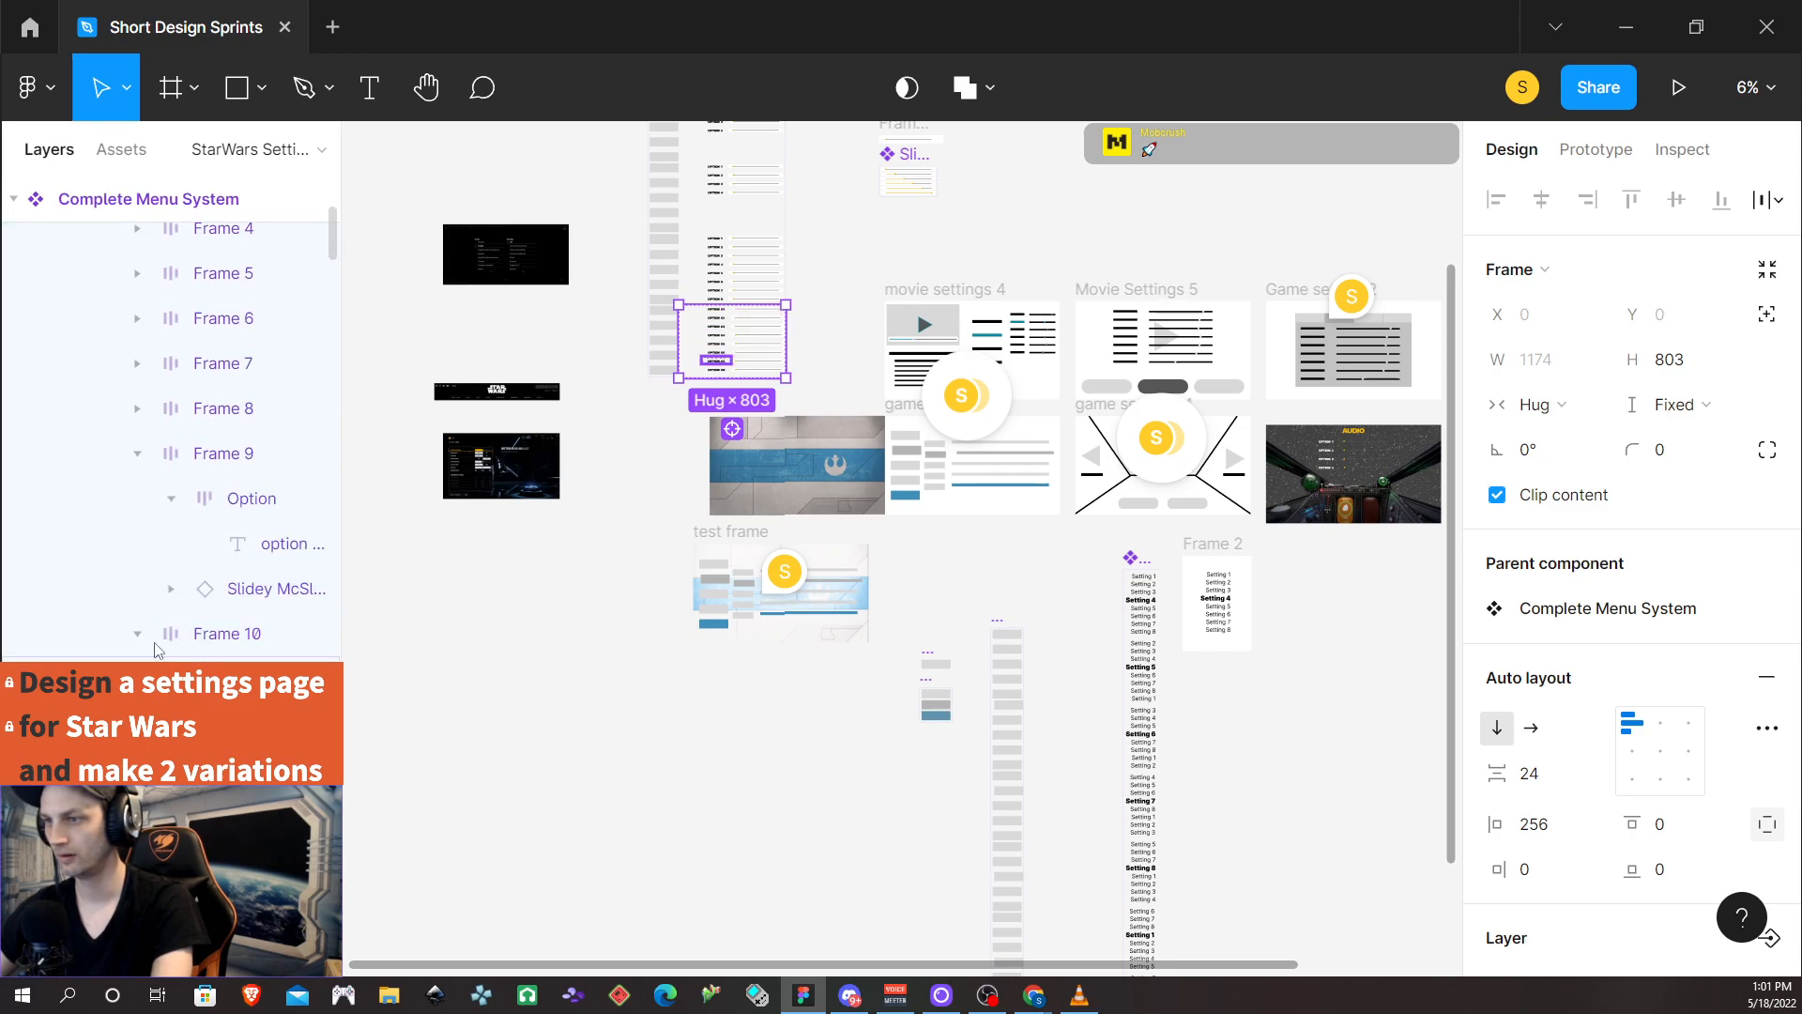
{"action": "left_click", "coordinate": [137, 453]}
{"action": "left_click", "coordinate": [137, 498]}
{"action": "left_click", "coordinate": [137, 543]}
{"action": "left_click", "coordinate": [137, 588]}
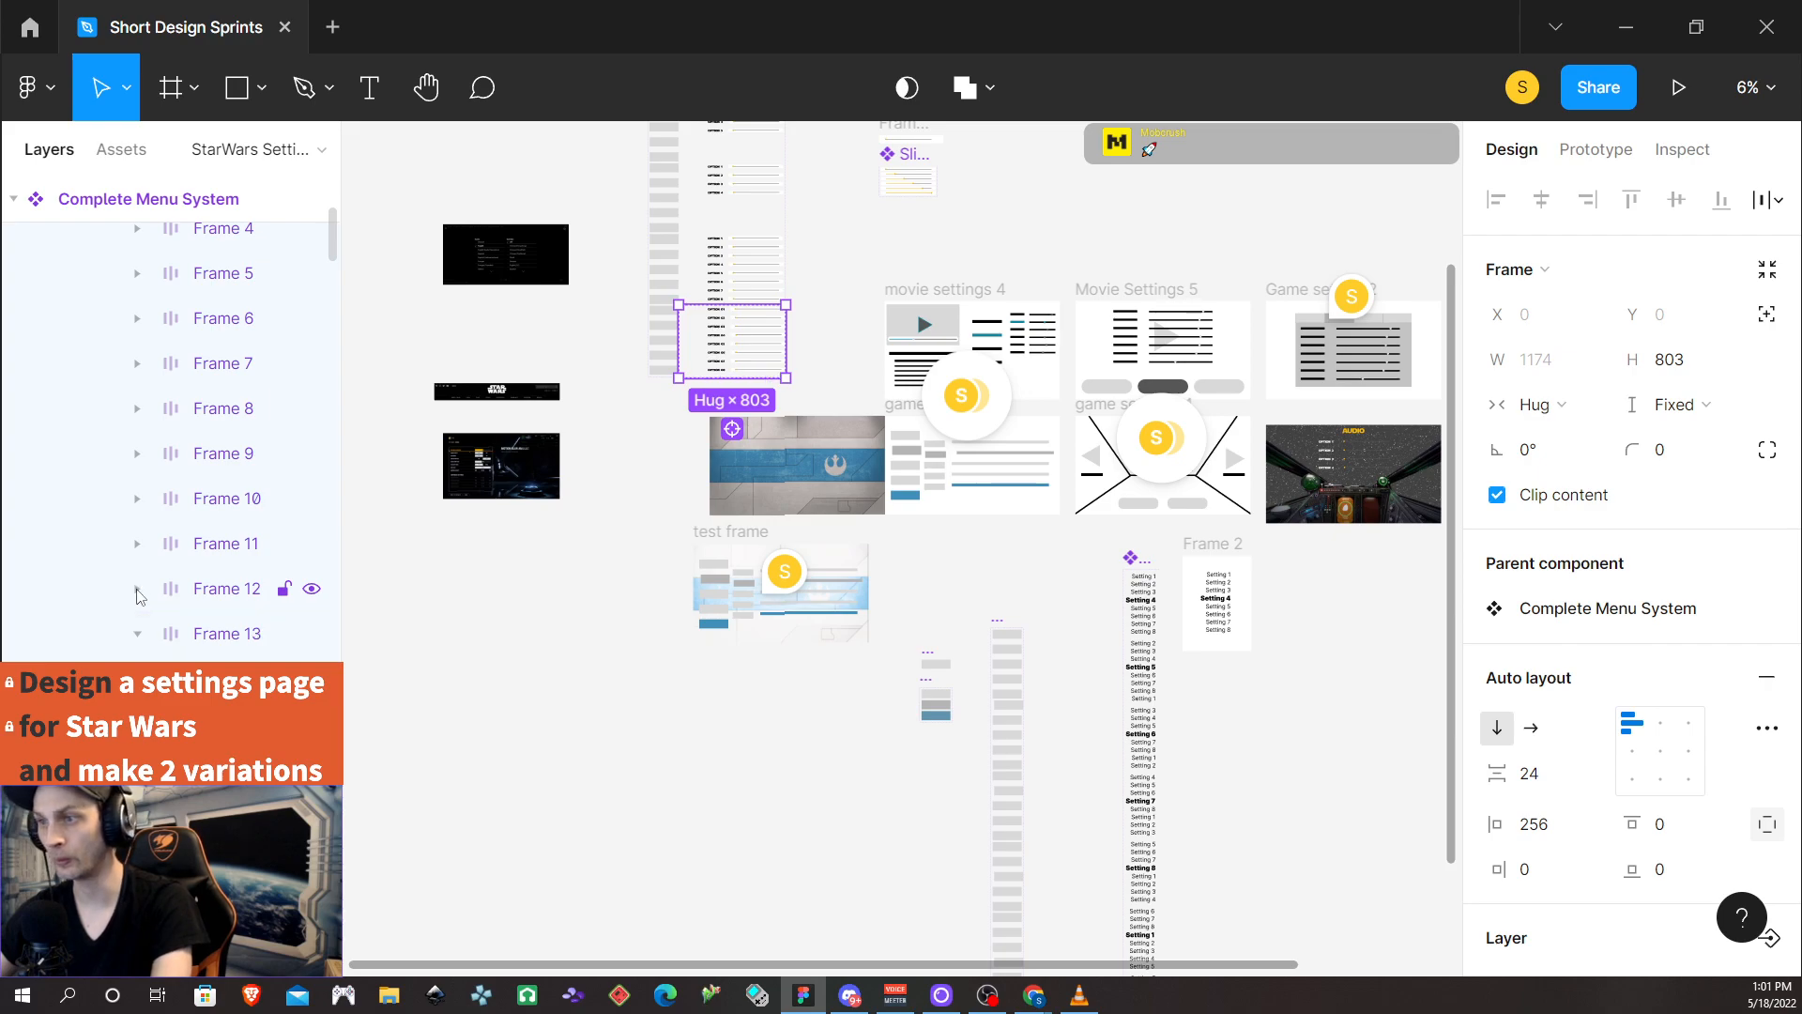
{"action": "left_click", "coordinate": [137, 634]}
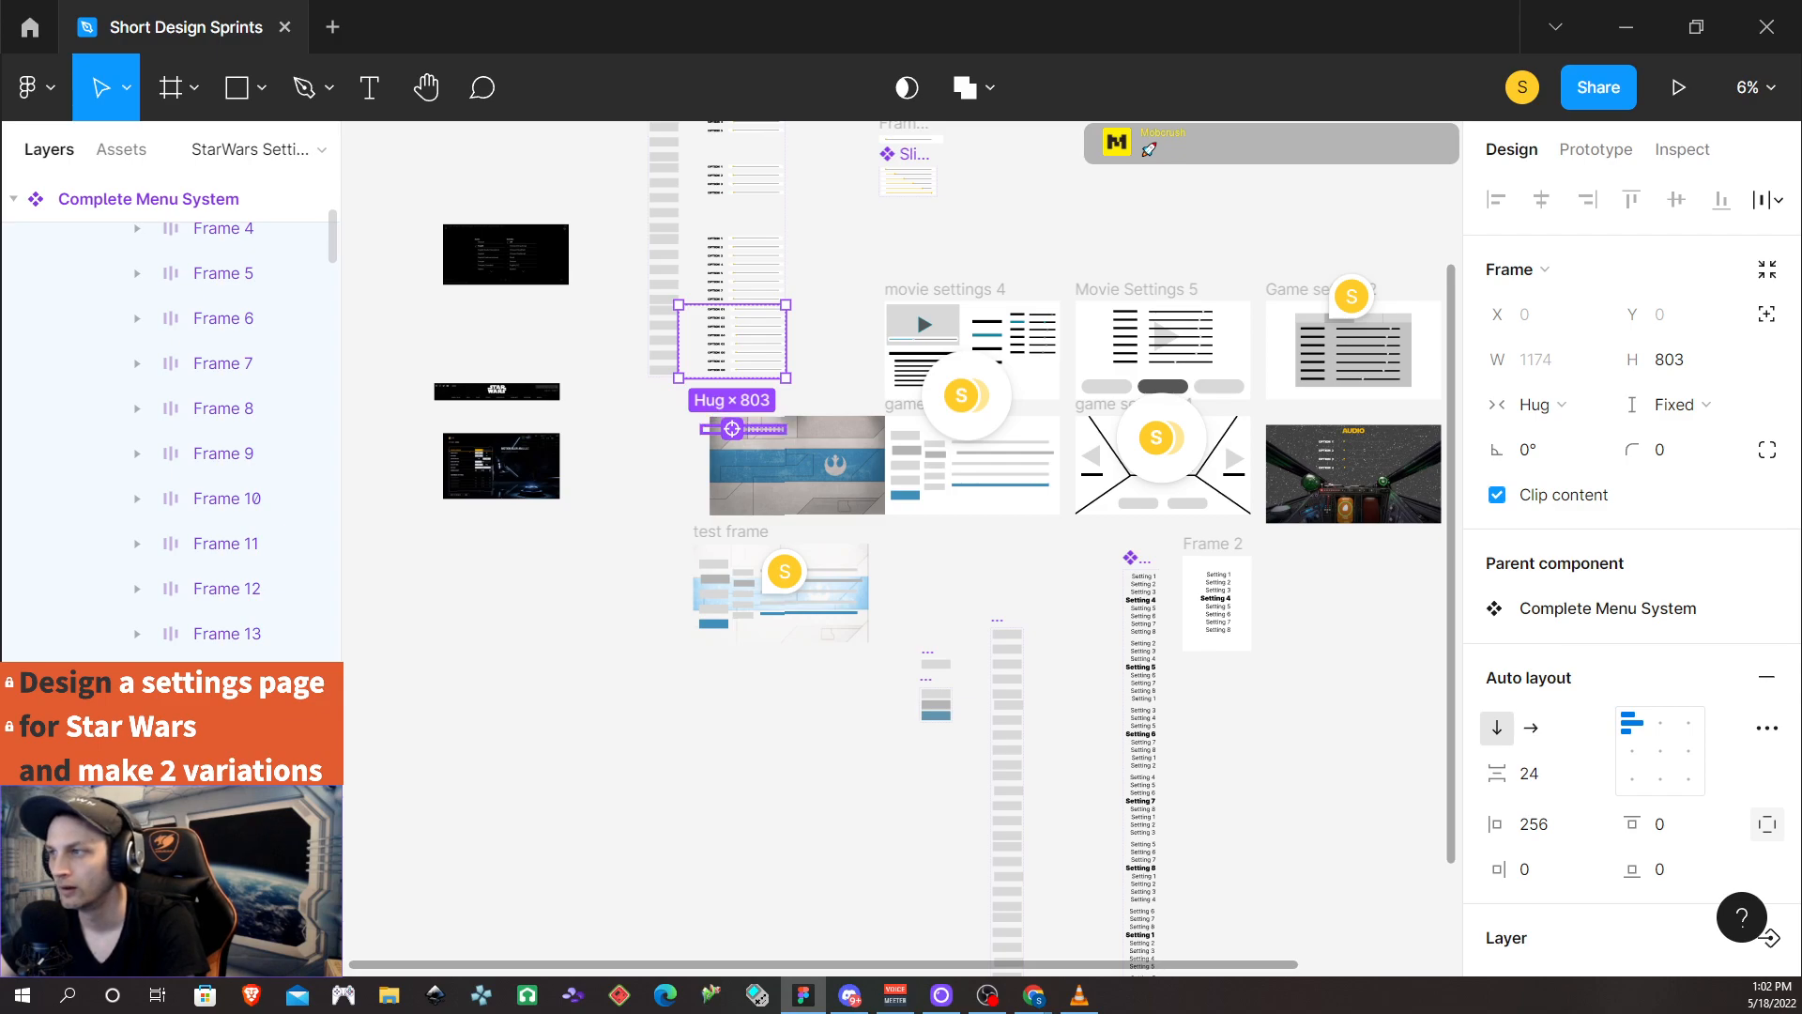
{"action": "scroll", "coordinate": [134, 629], "scroll_direction": "down", "scroll_amount": 3}
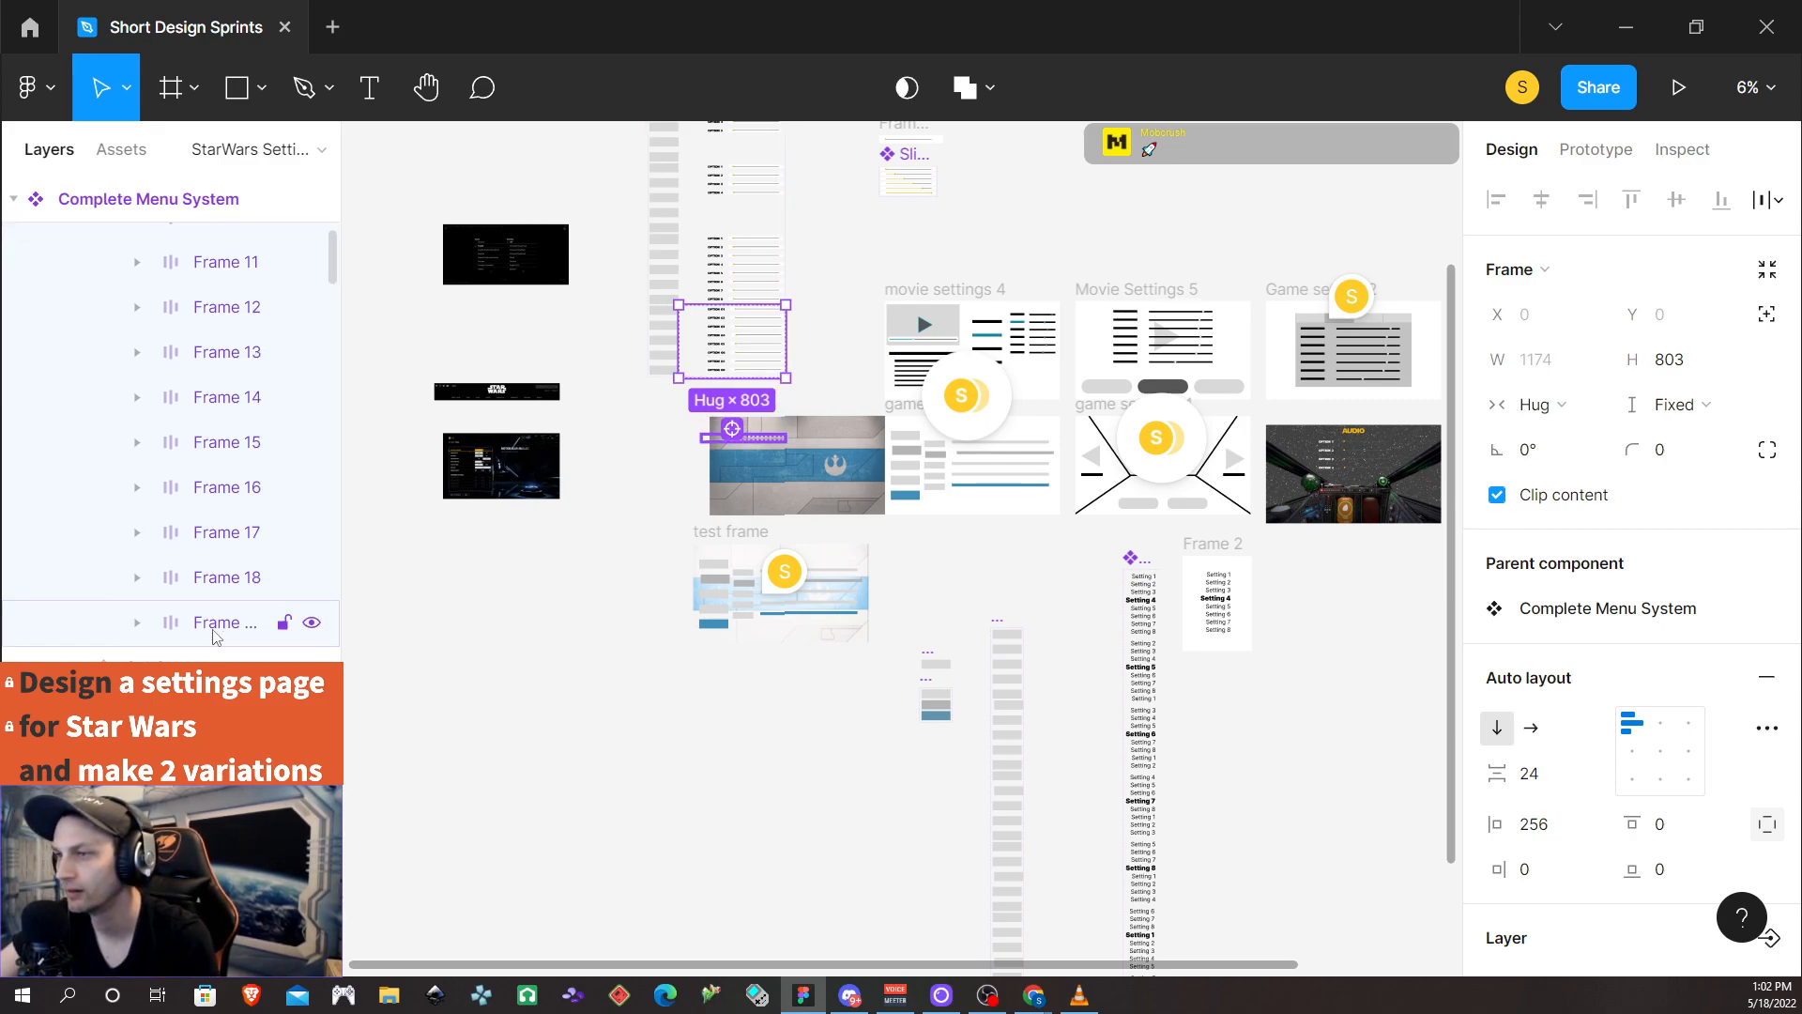
{"action": "scroll", "coordinate": [231, 554], "scroll_direction": "up", "scroll_amount": 5}
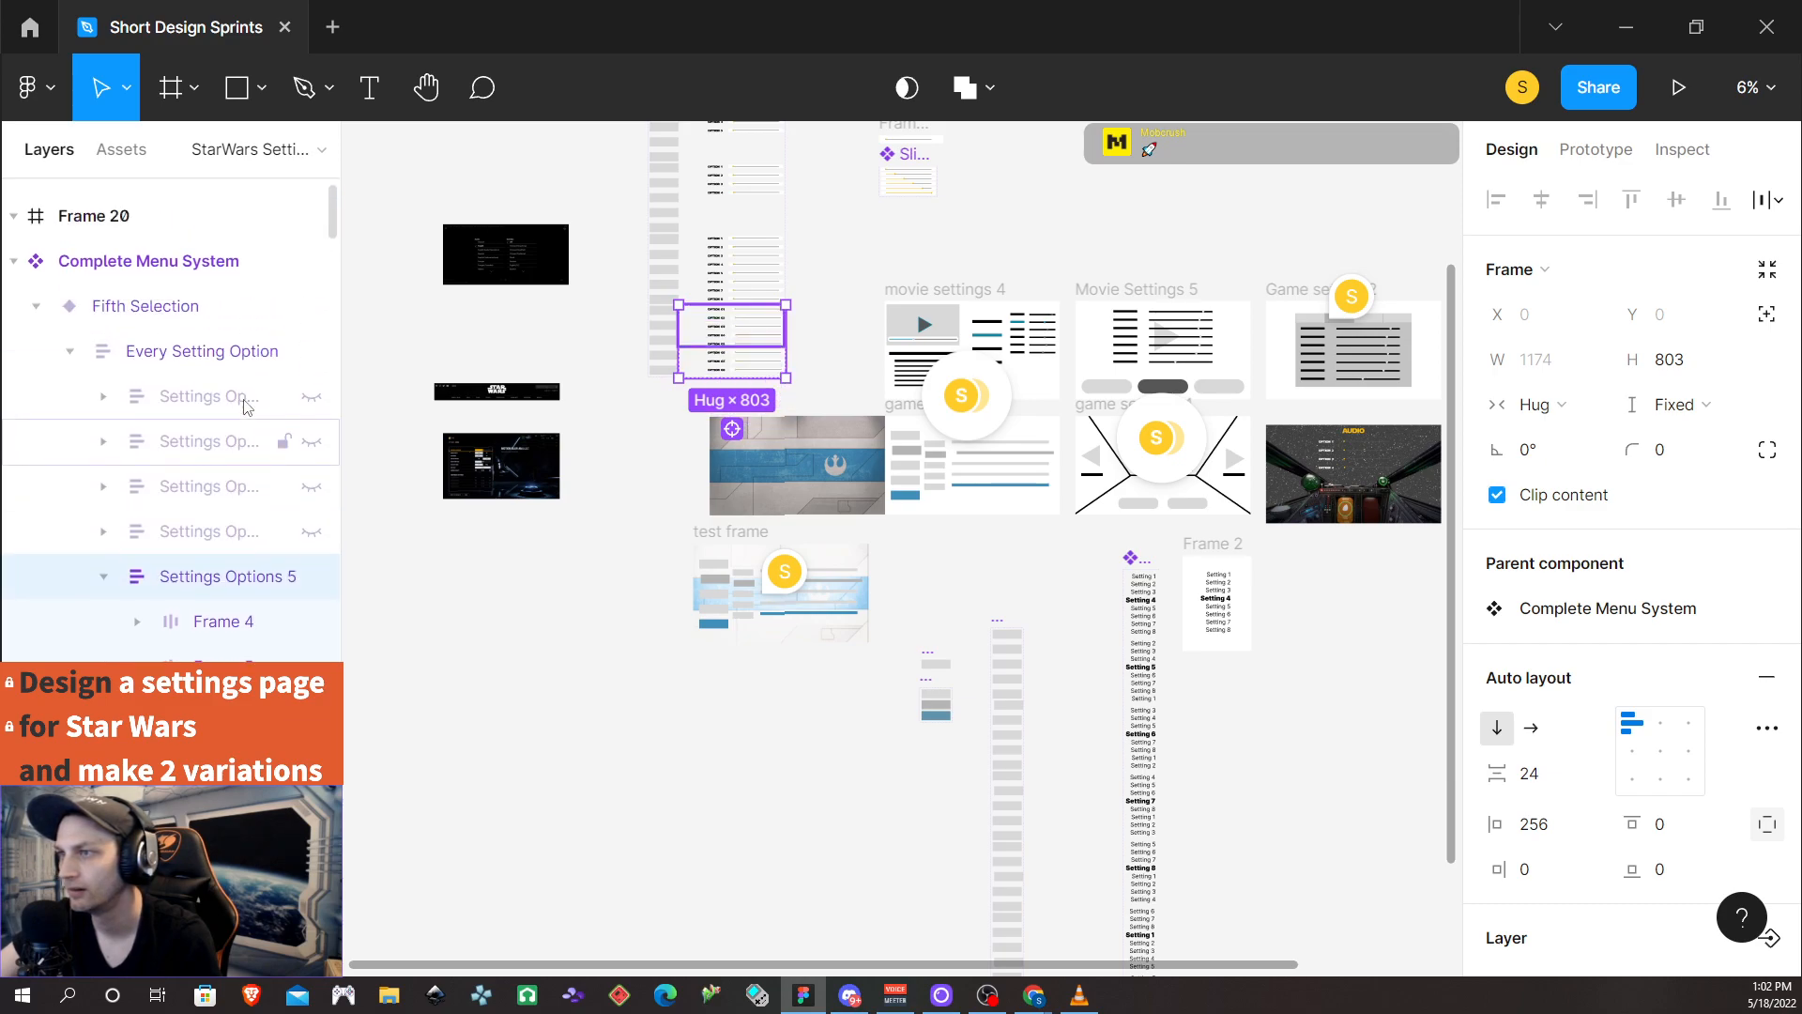
Group all the row frames of Settings Options 5, from Frame 4 to the last one, and name the group "big group"
{"action": "scroll", "coordinate": [234, 523], "scroll_direction": "down", "scroll_amount": 2}
{"action": "left_click", "coordinate": [234, 375]}
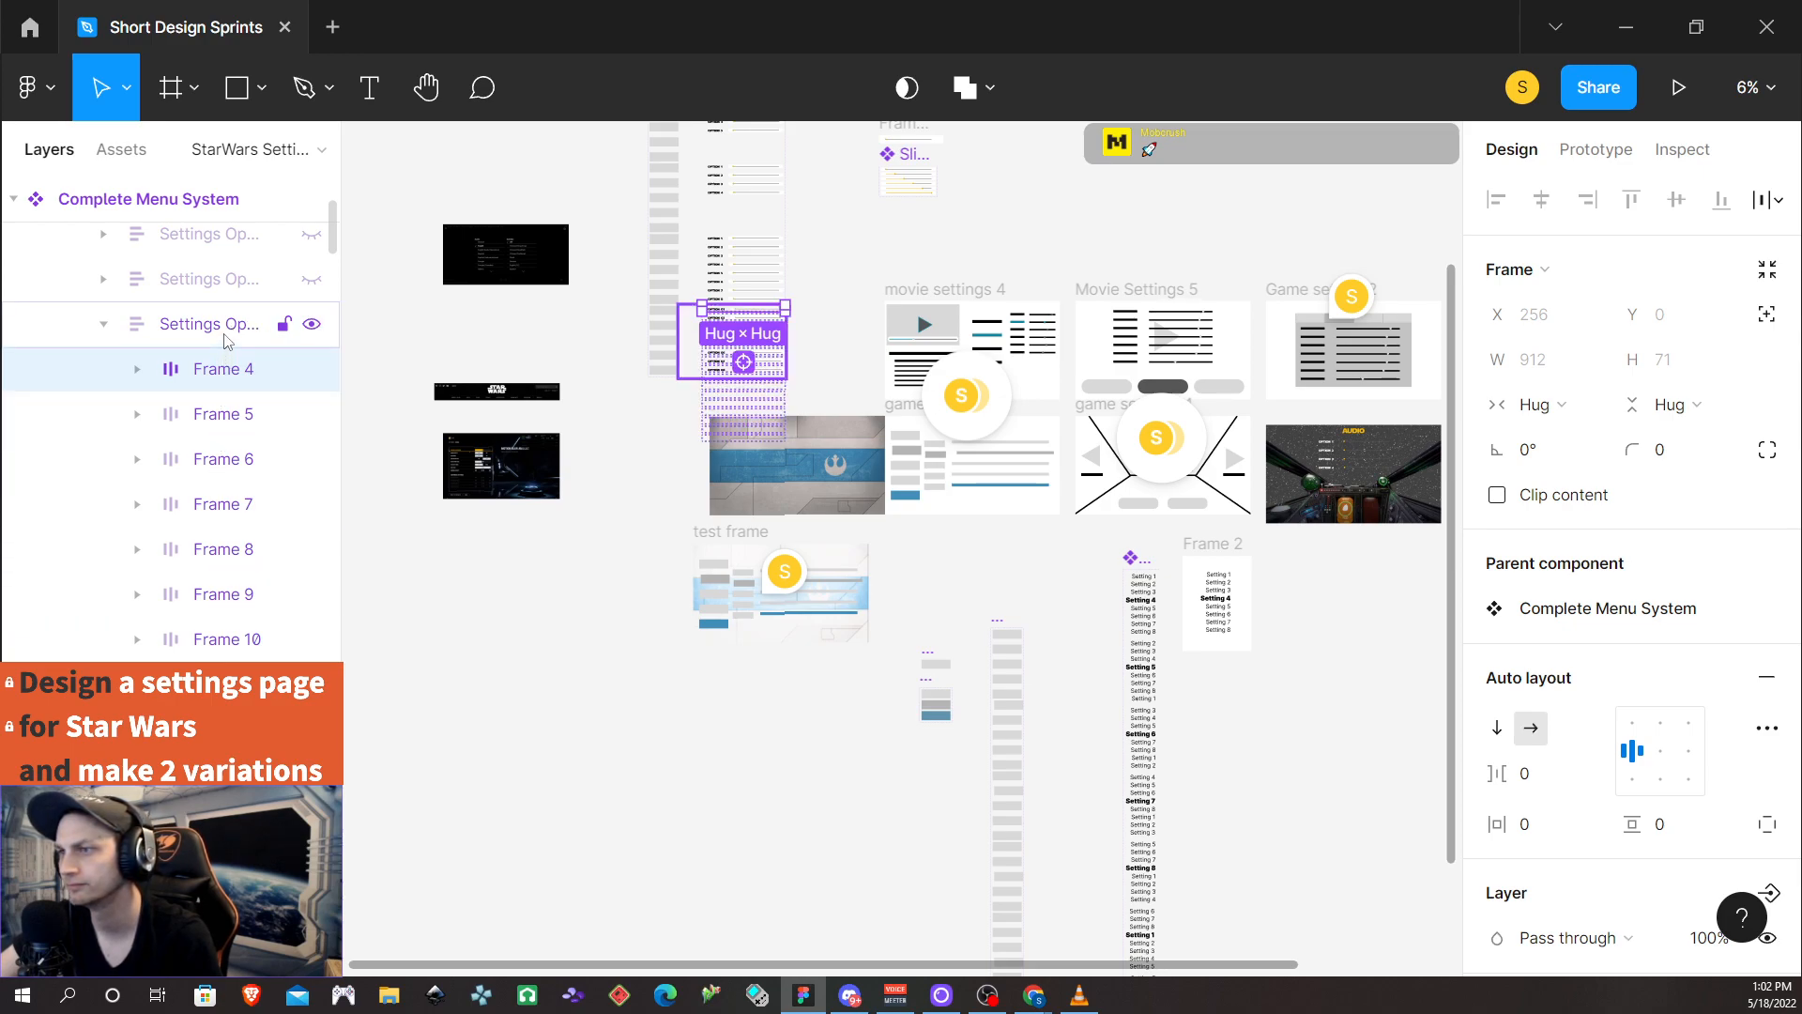
{"action": "scroll", "coordinate": [229, 633], "scroll_direction": "down", "scroll_amount": 10}
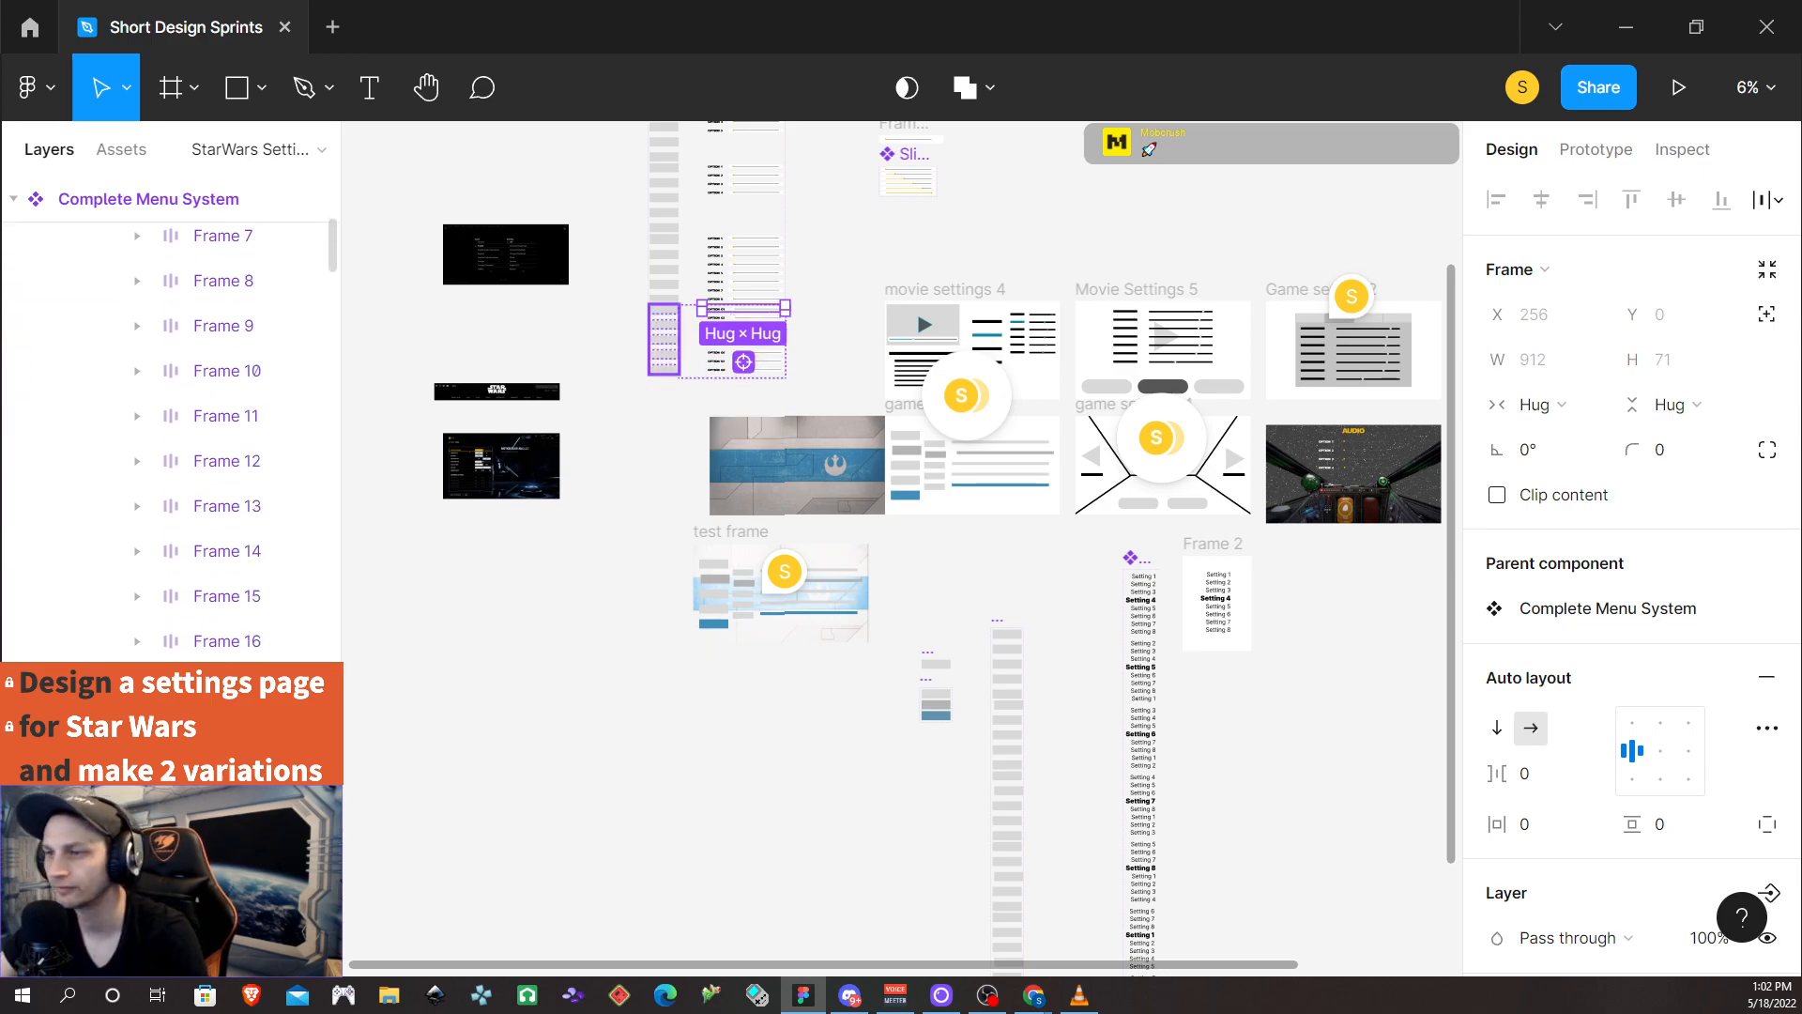
{"action": "left_click", "coordinate": [229, 633], "text": "shift"}
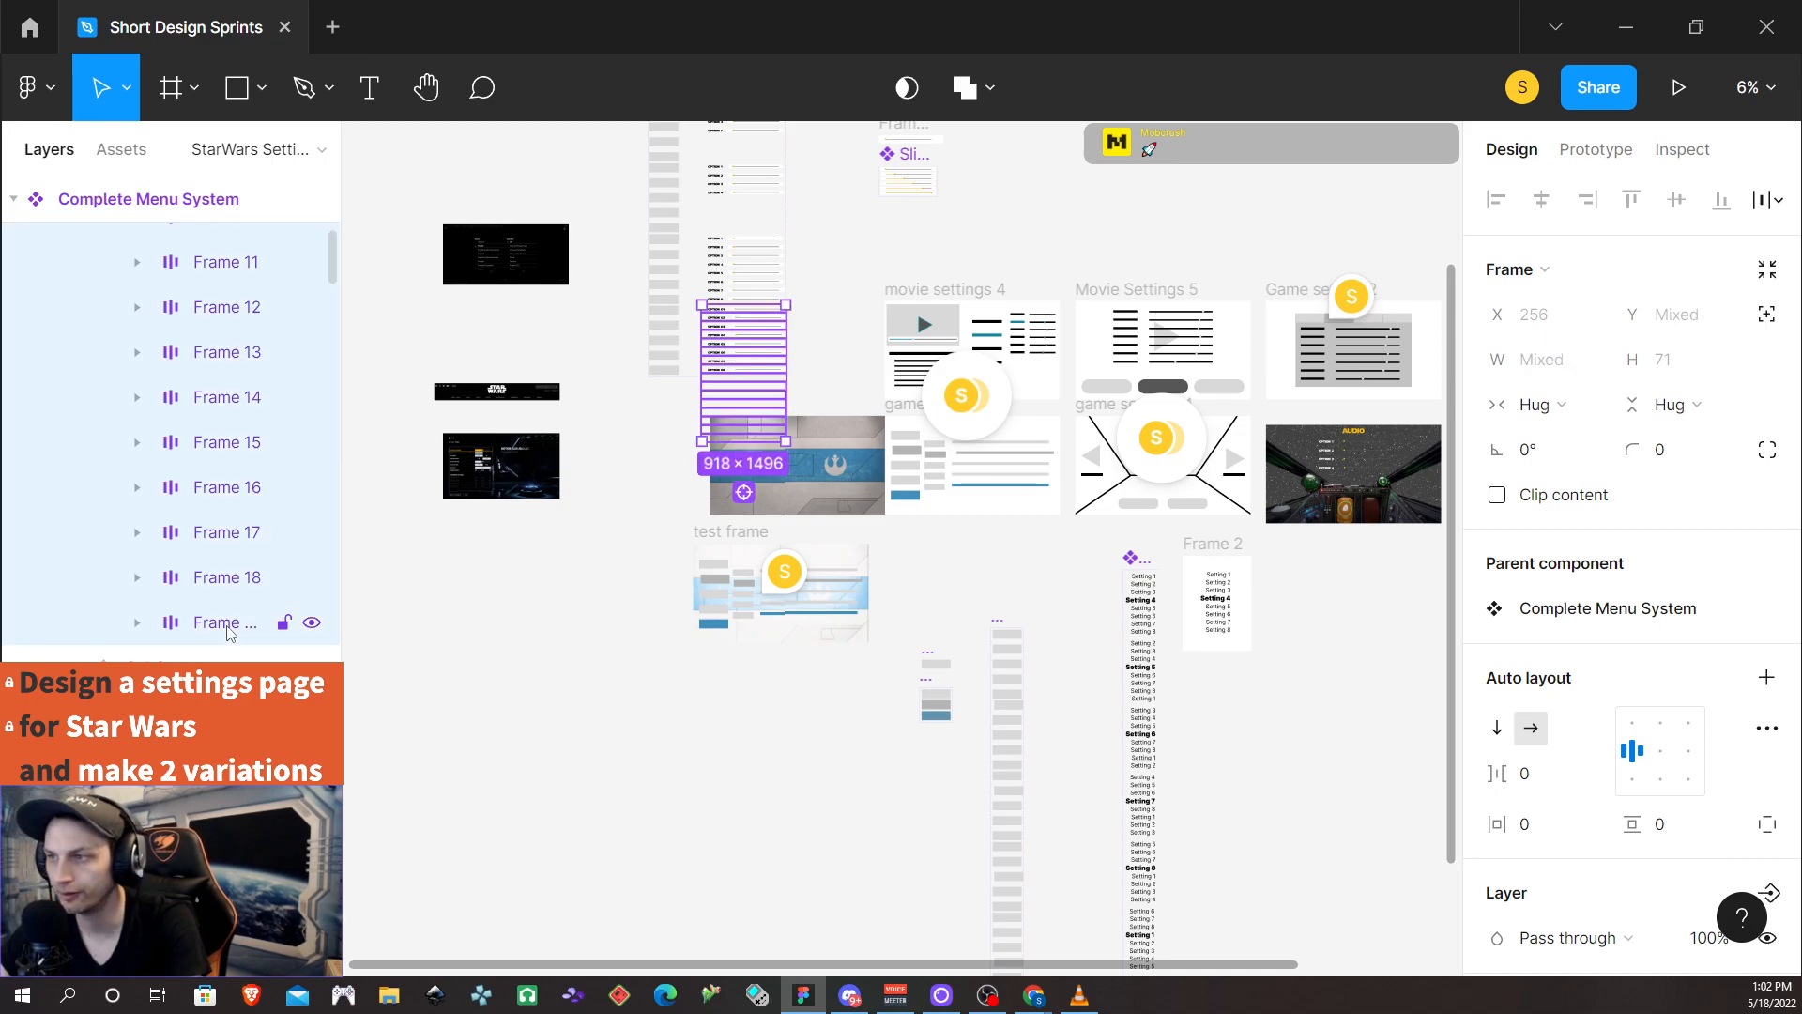
{"action": "key", "text": "ctrl+g"}
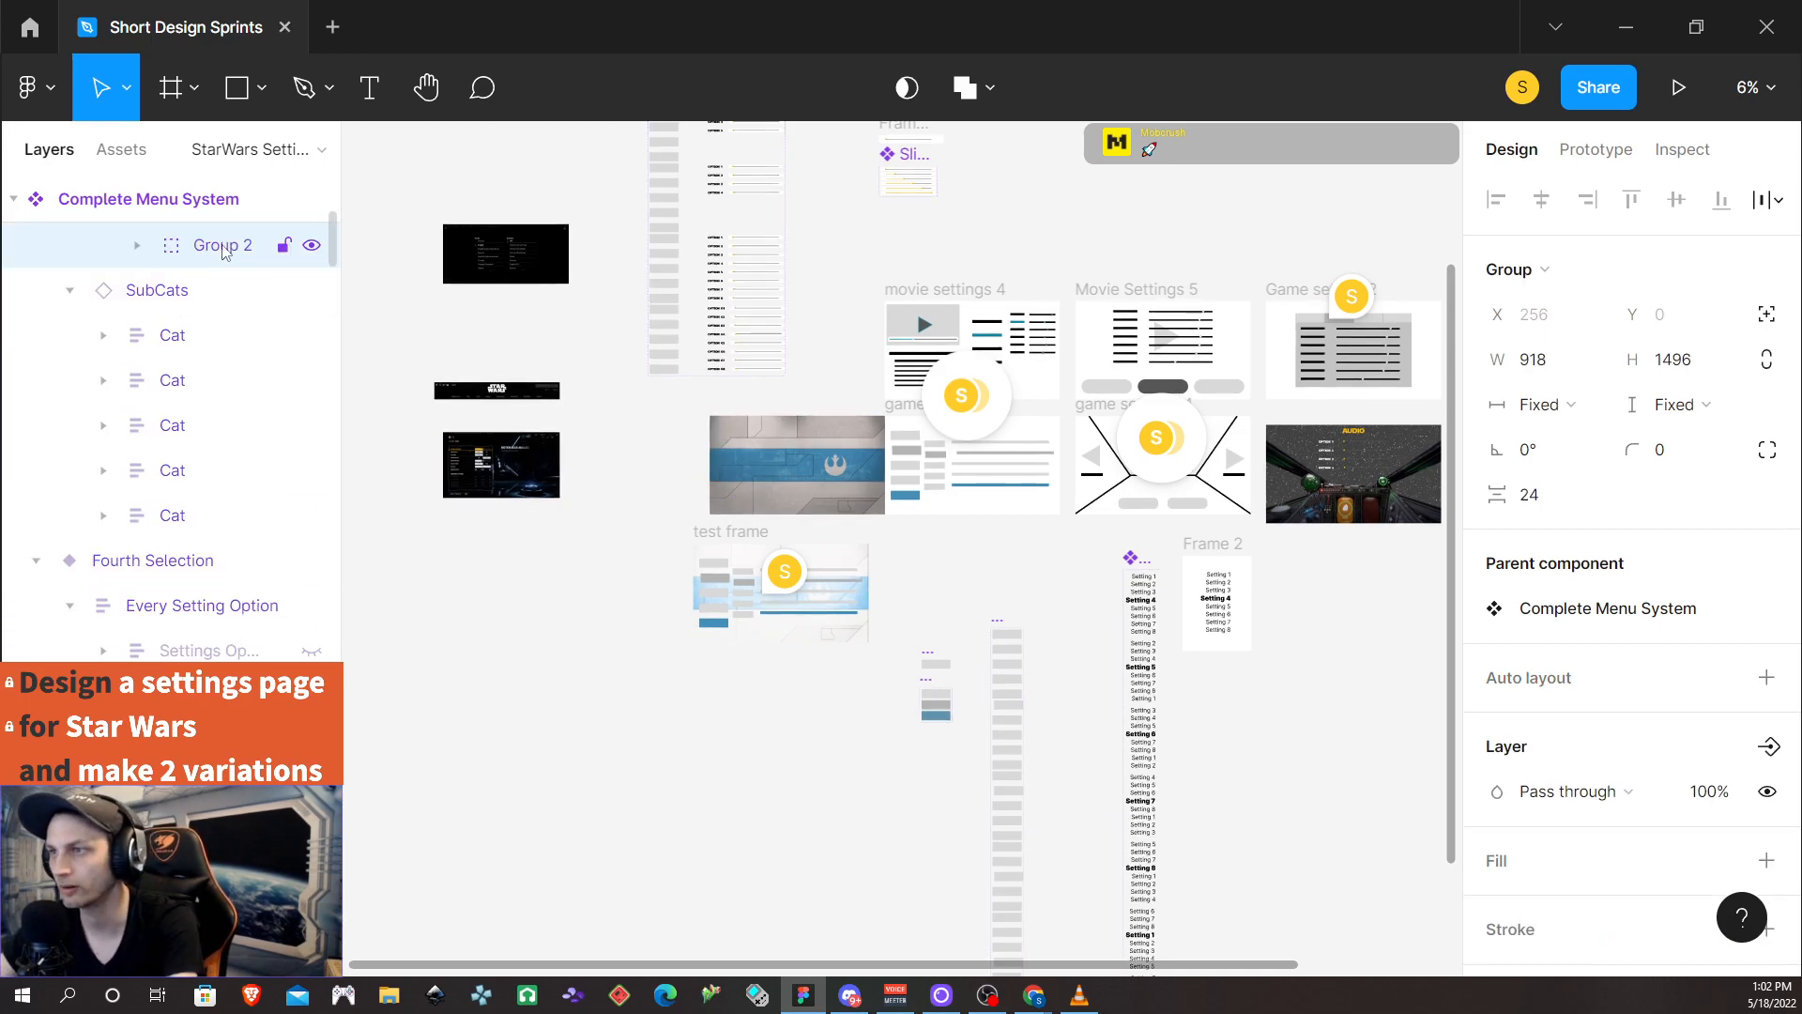
{"action": "double_click", "coordinate": [224, 250]}
{"action": "type", "text": "big g"}
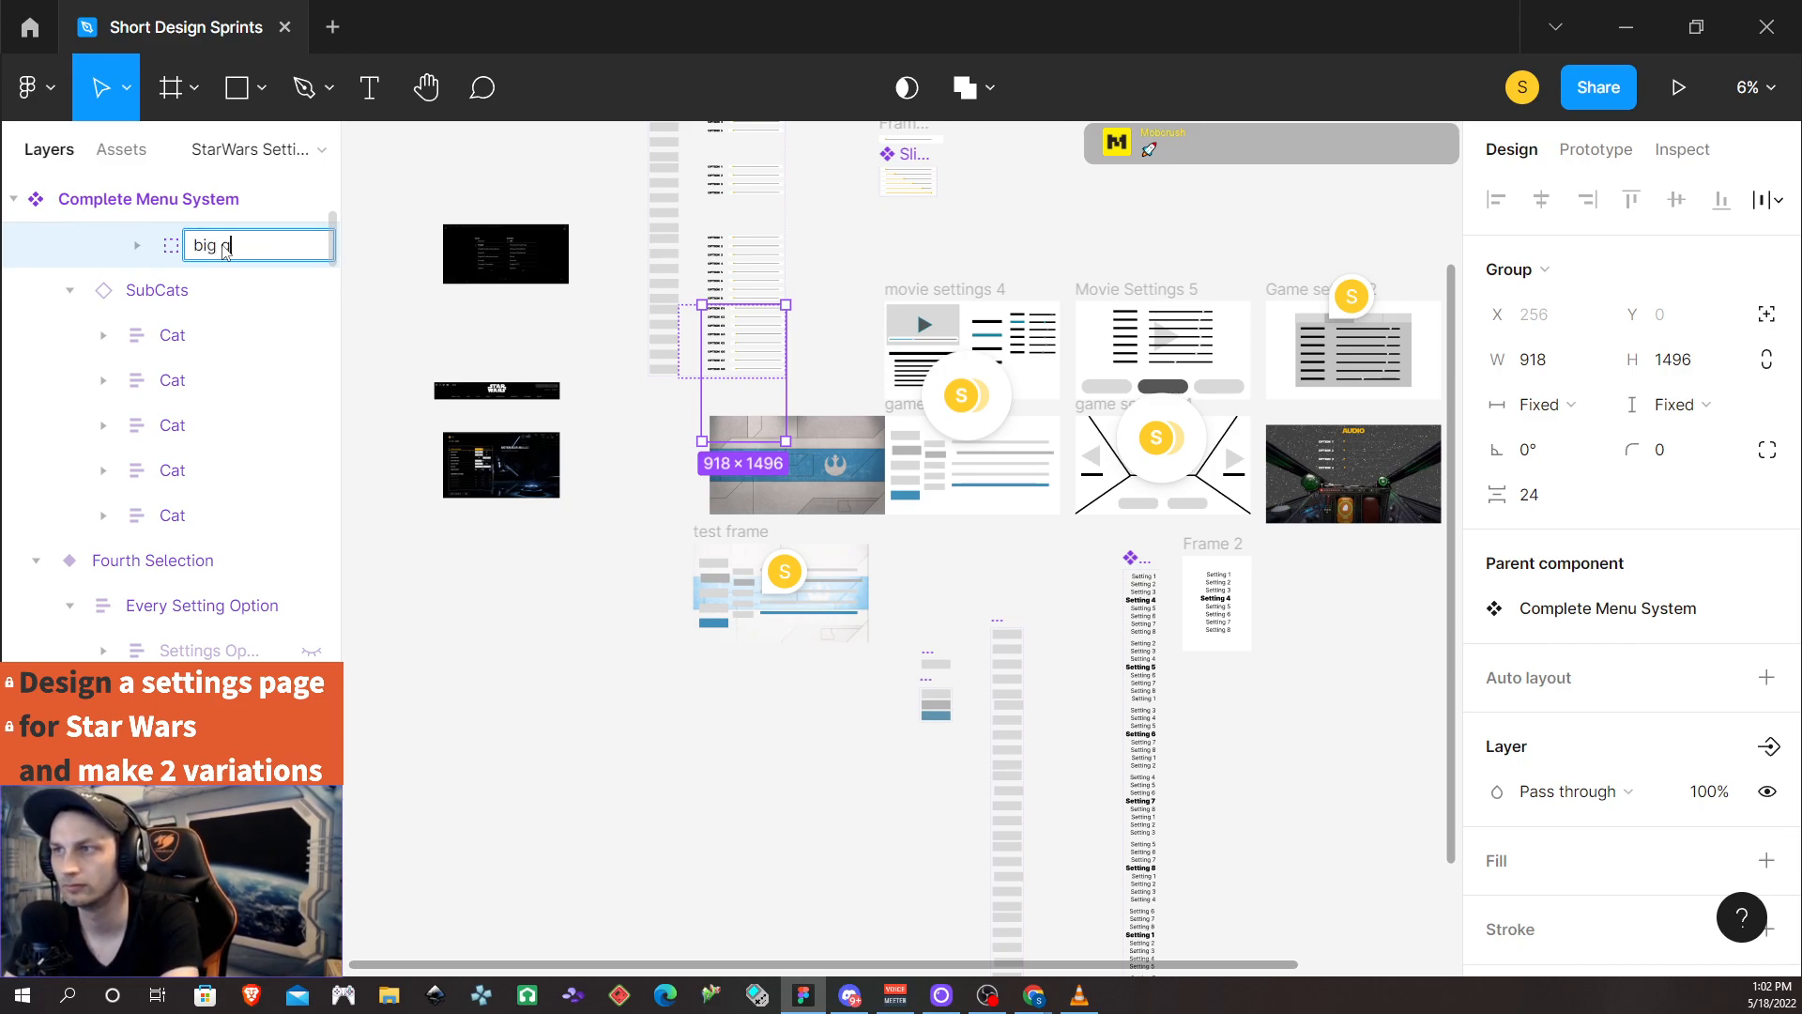
{"action": "type", "text": "roup"}
{"action": "key", "text": "Return"}
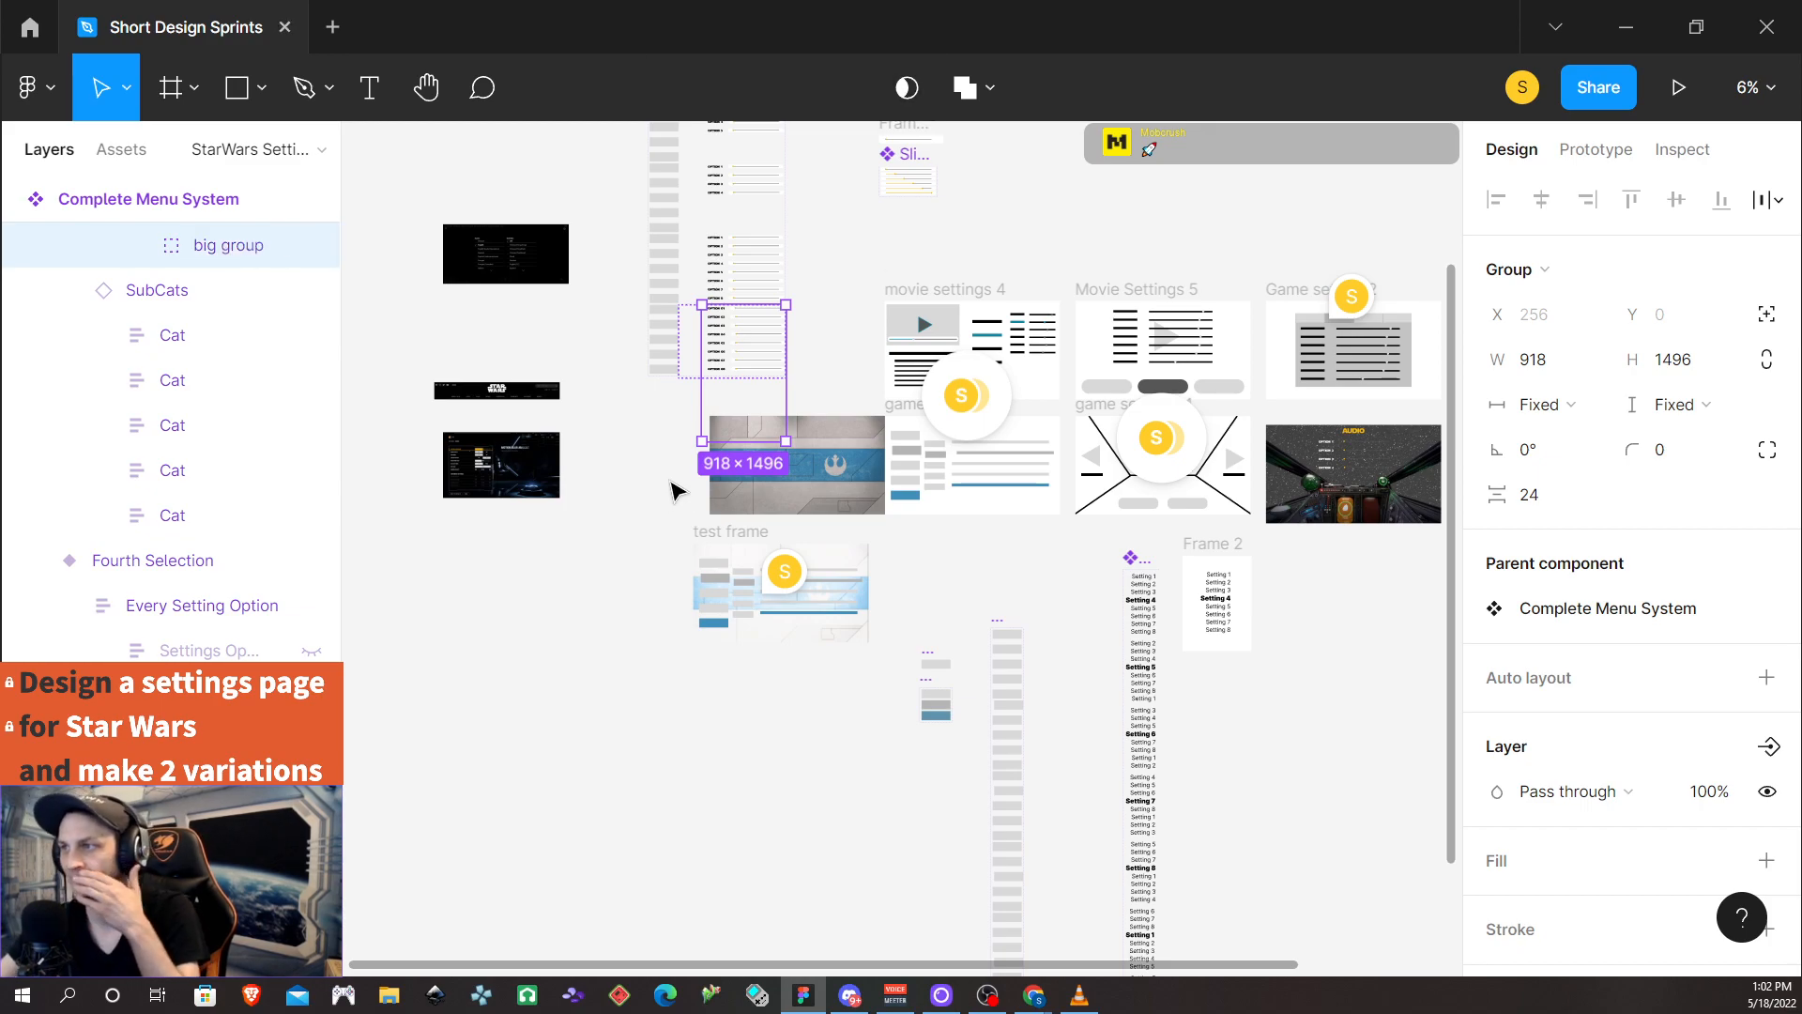
Copy the Every Setting Option frame from the Fifth Selection variant
{"action": "left_click", "coordinate": [674, 494]}
{"action": "left_click", "coordinate": [716, 335]}
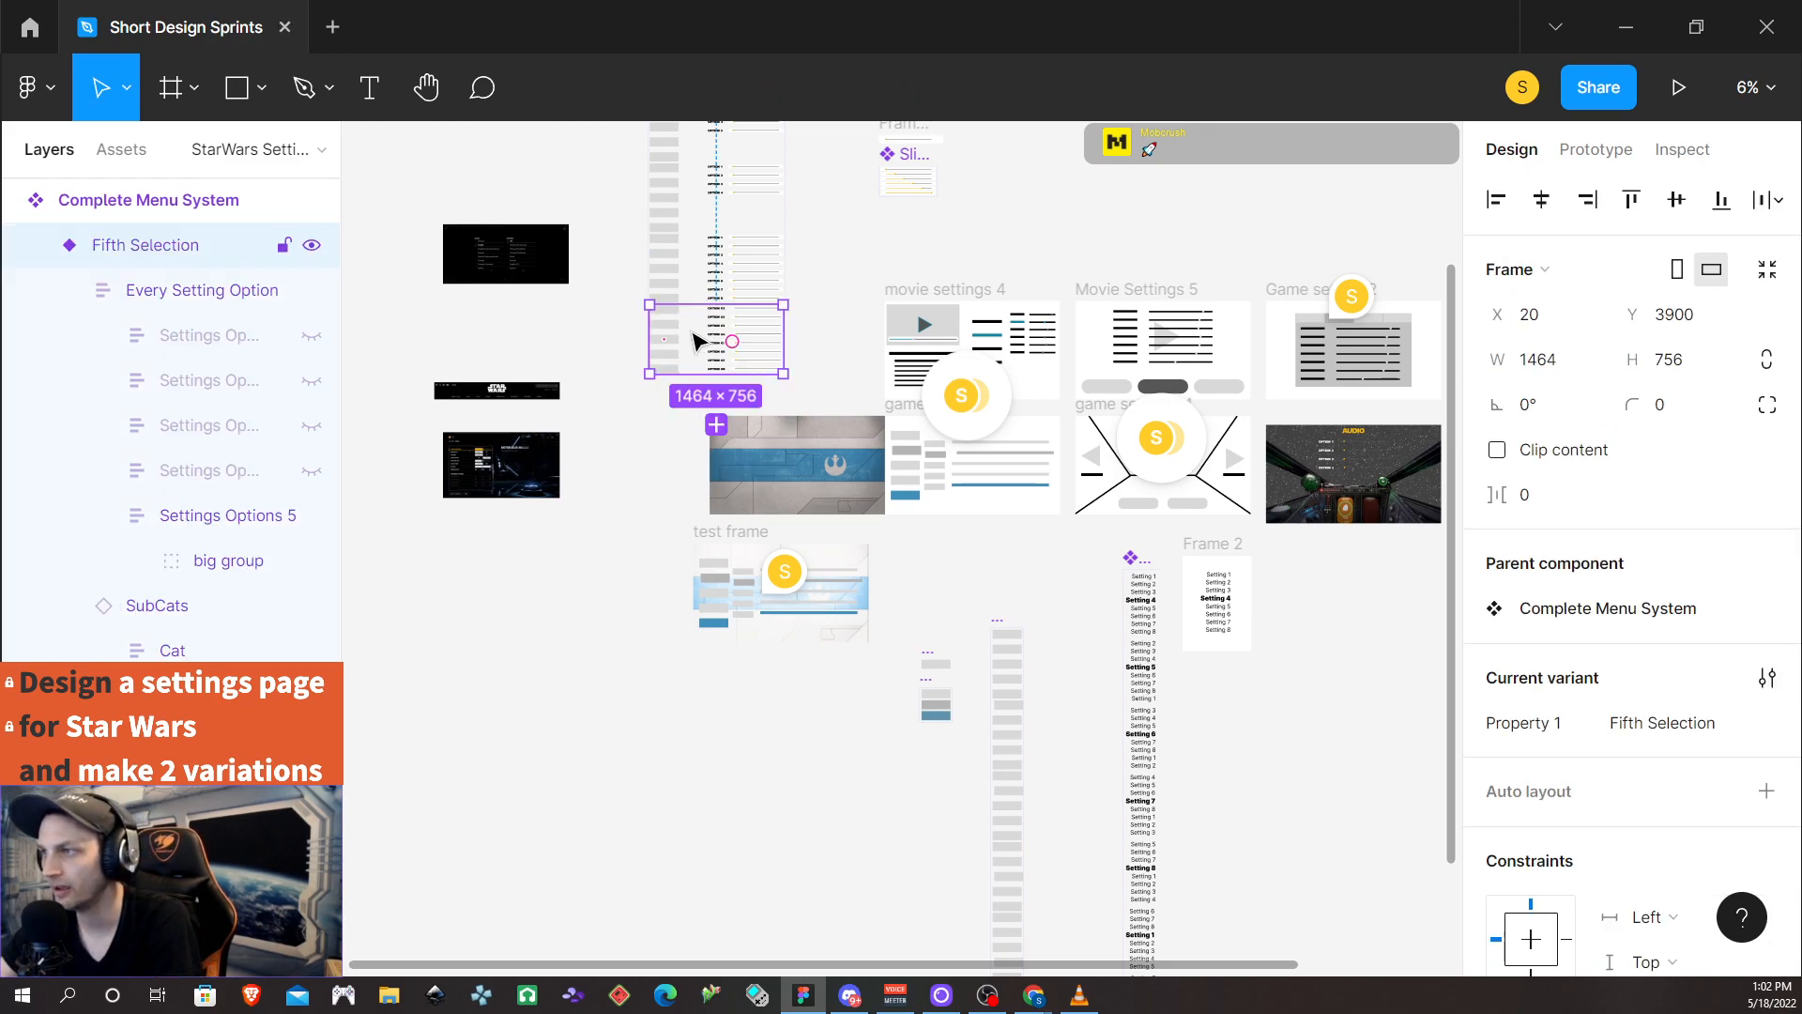
{"action": "double_click", "coordinate": [699, 340]}
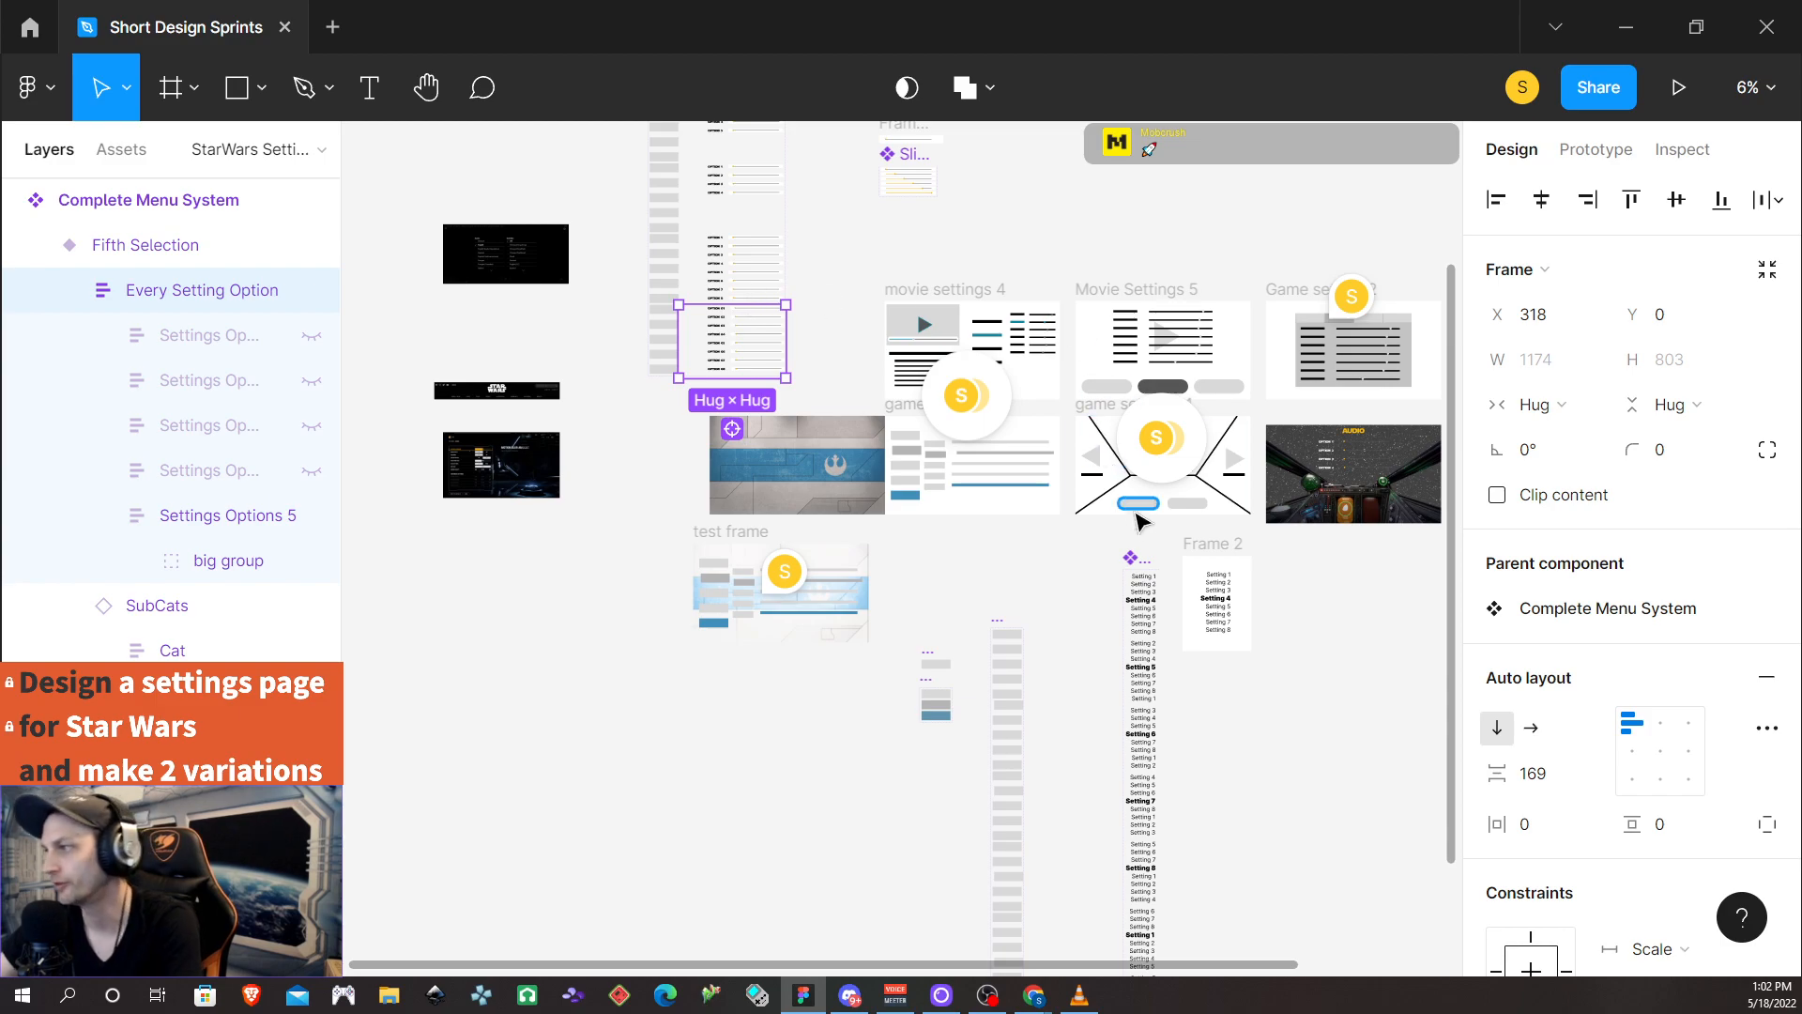
Paste the Every Setting Option list into the cockpit mockup and place it over the existing option rows
{"action": "left_click", "coordinate": [1333, 436]}
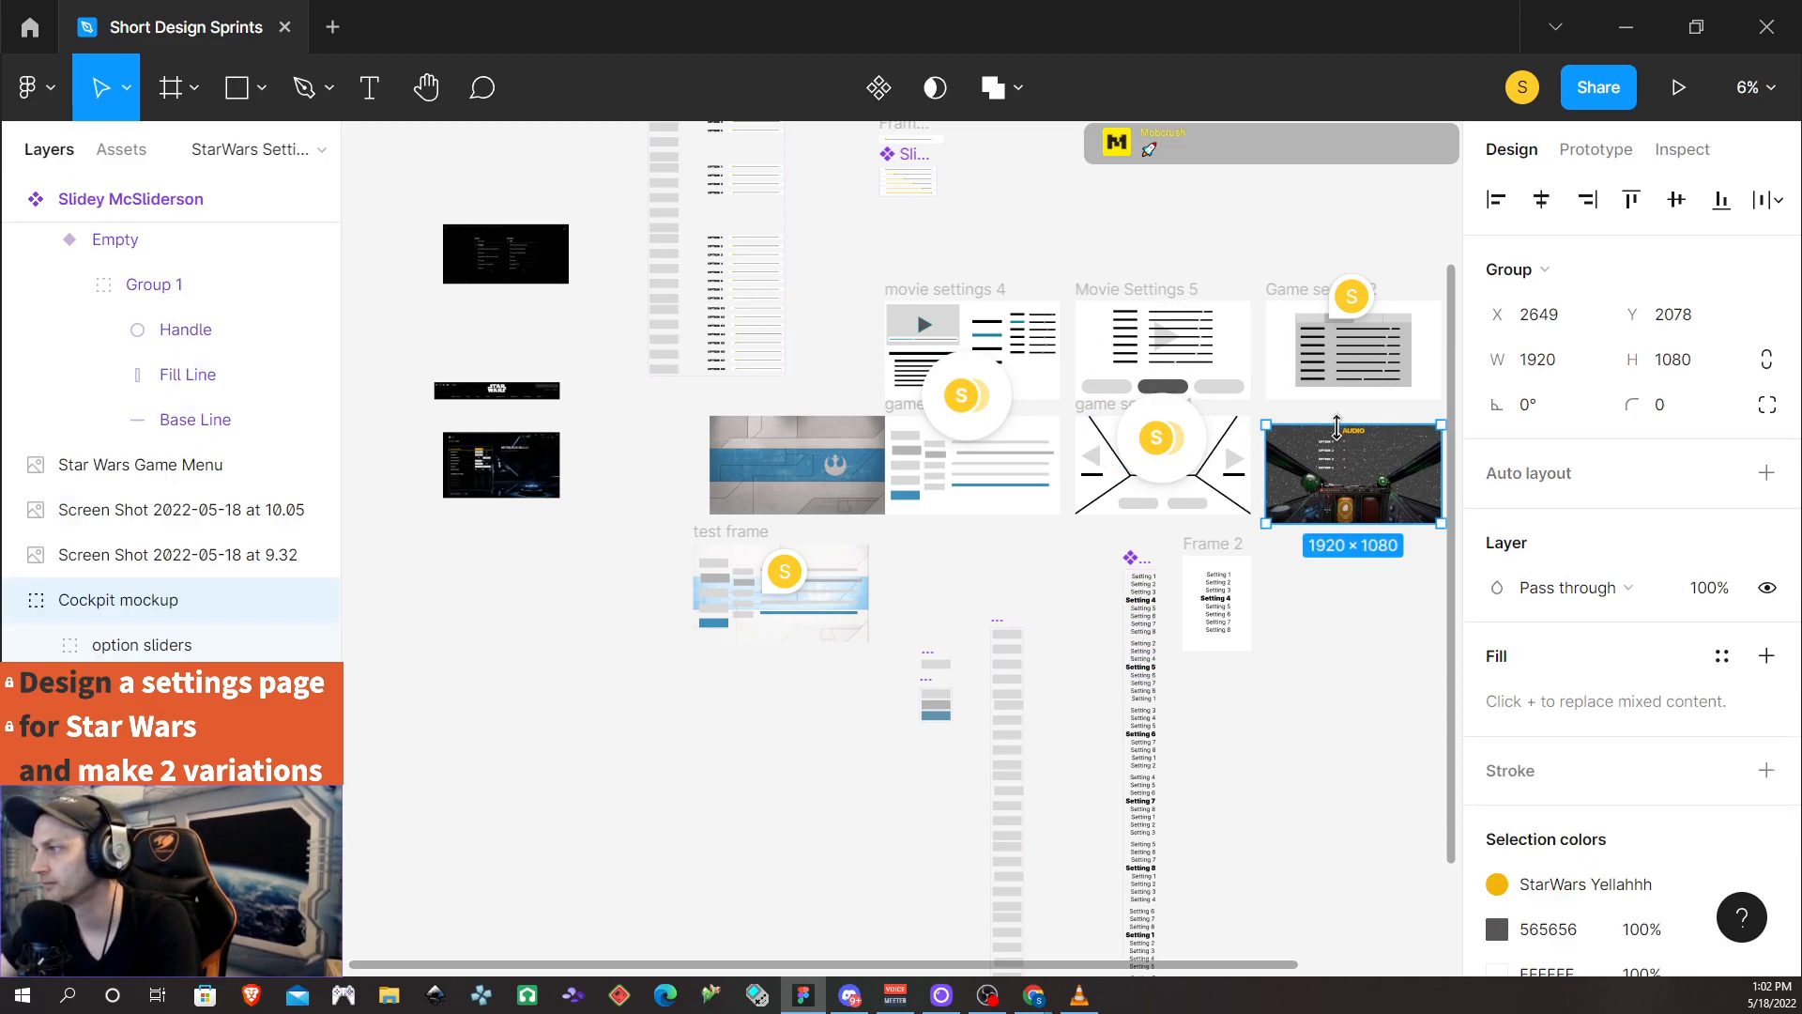
{"action": "scroll", "coordinate": [1349, 511], "scroll_direction": "up", "scroll_amount": 1}
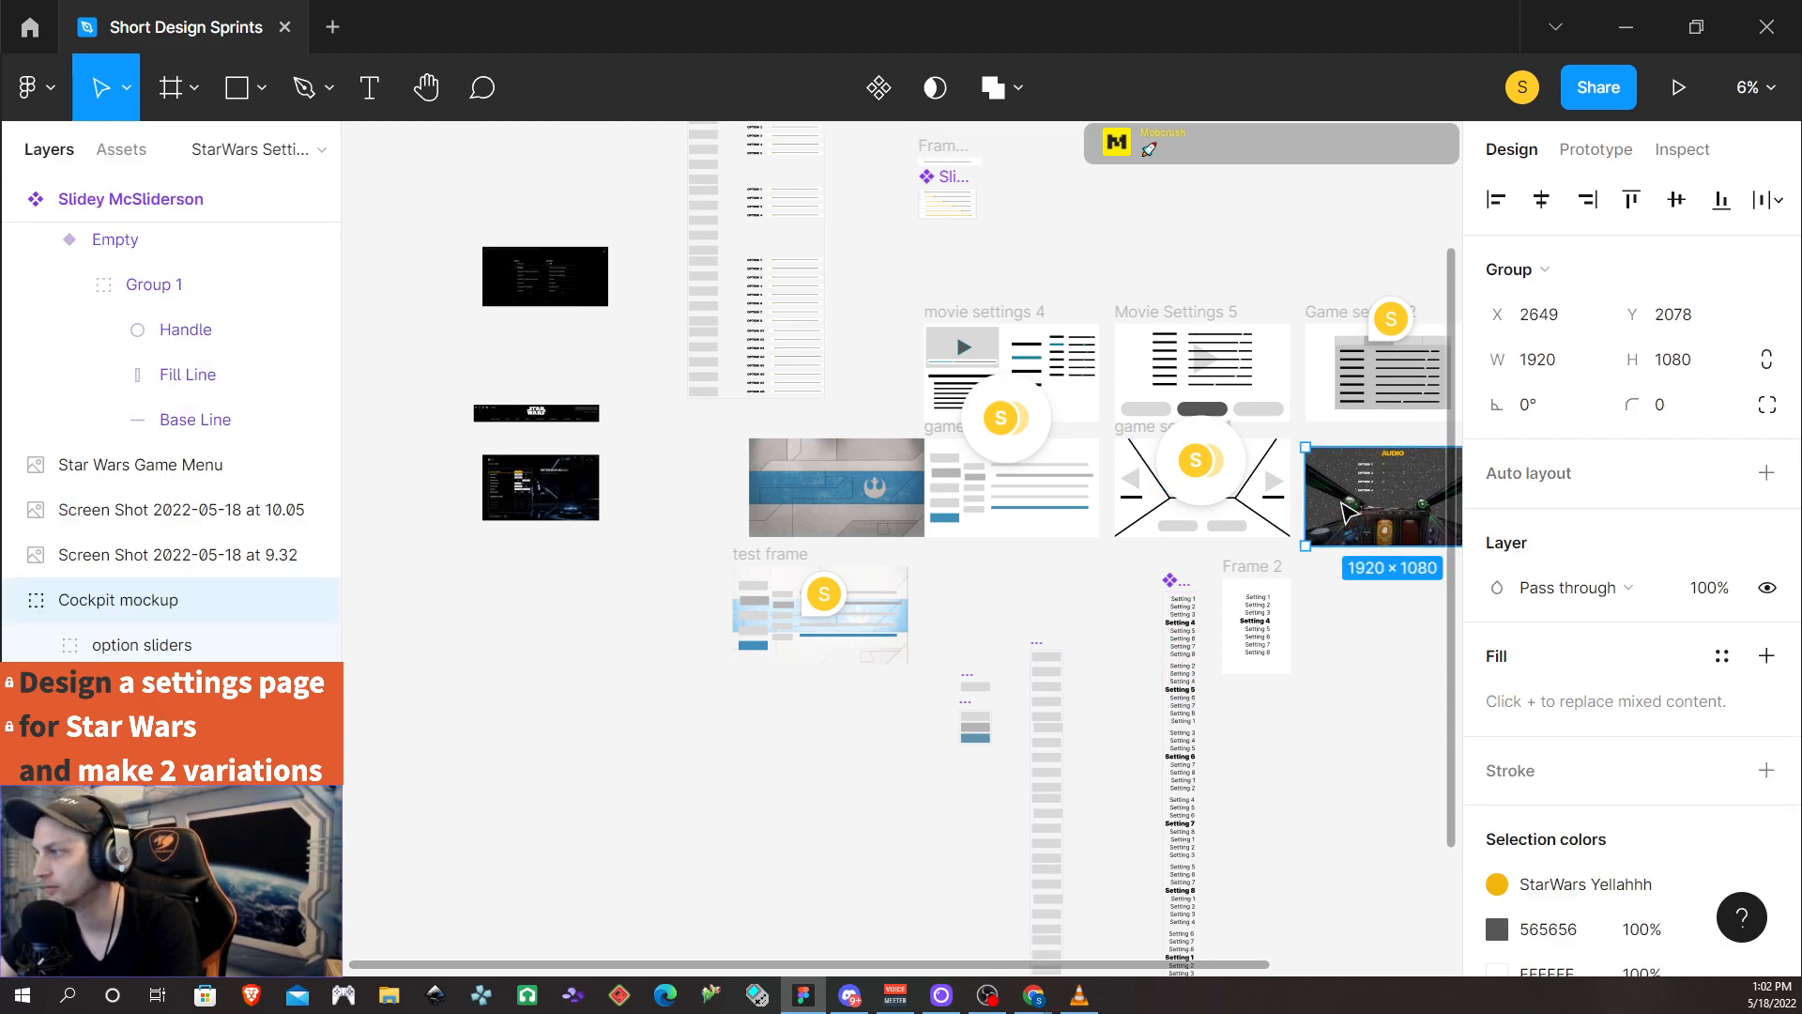
{"action": "scroll", "coordinate": [1333, 511], "scroll_direction": "right", "scroll_amount": 4}
{"action": "scroll", "coordinate": [1220, 511], "scroll_direction": "right", "scroll_amount": 2}
{"action": "scroll", "coordinate": [1023, 489], "scroll_direction": "up", "scroll_amount": 5}
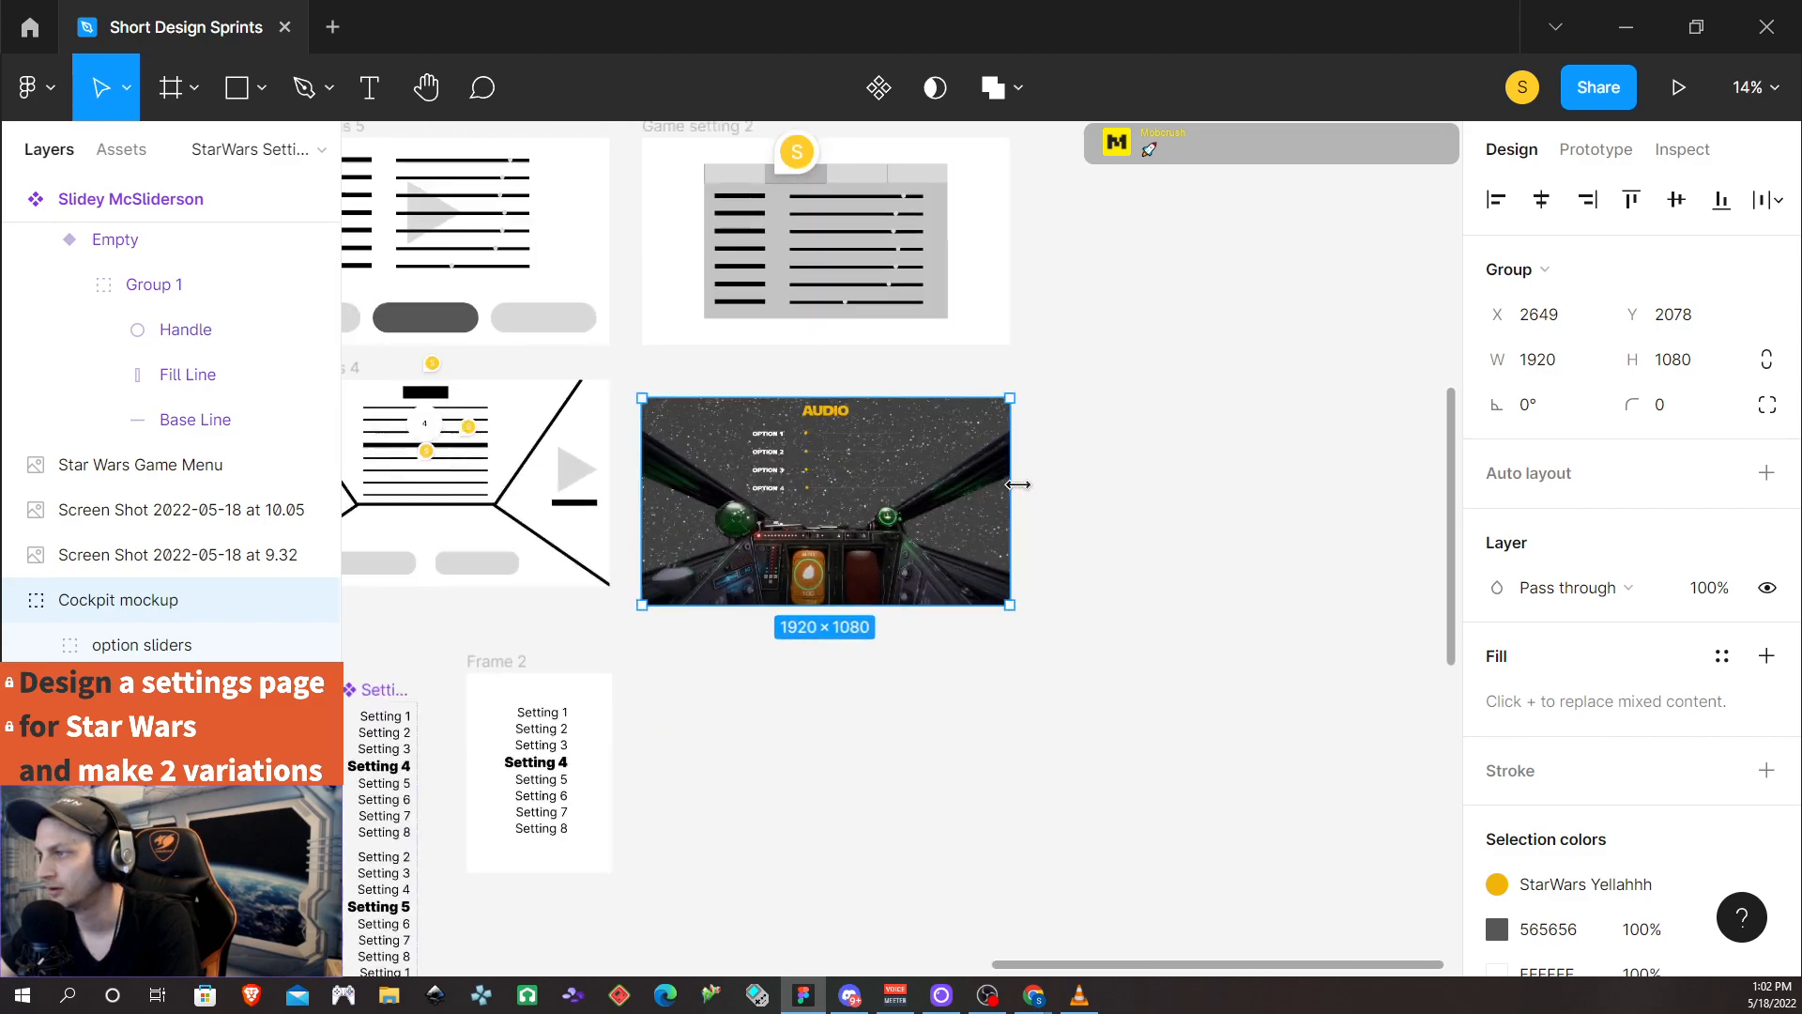
{"action": "scroll", "coordinate": [587, 442], "scroll_direction": "left", "scroll_amount": 3}
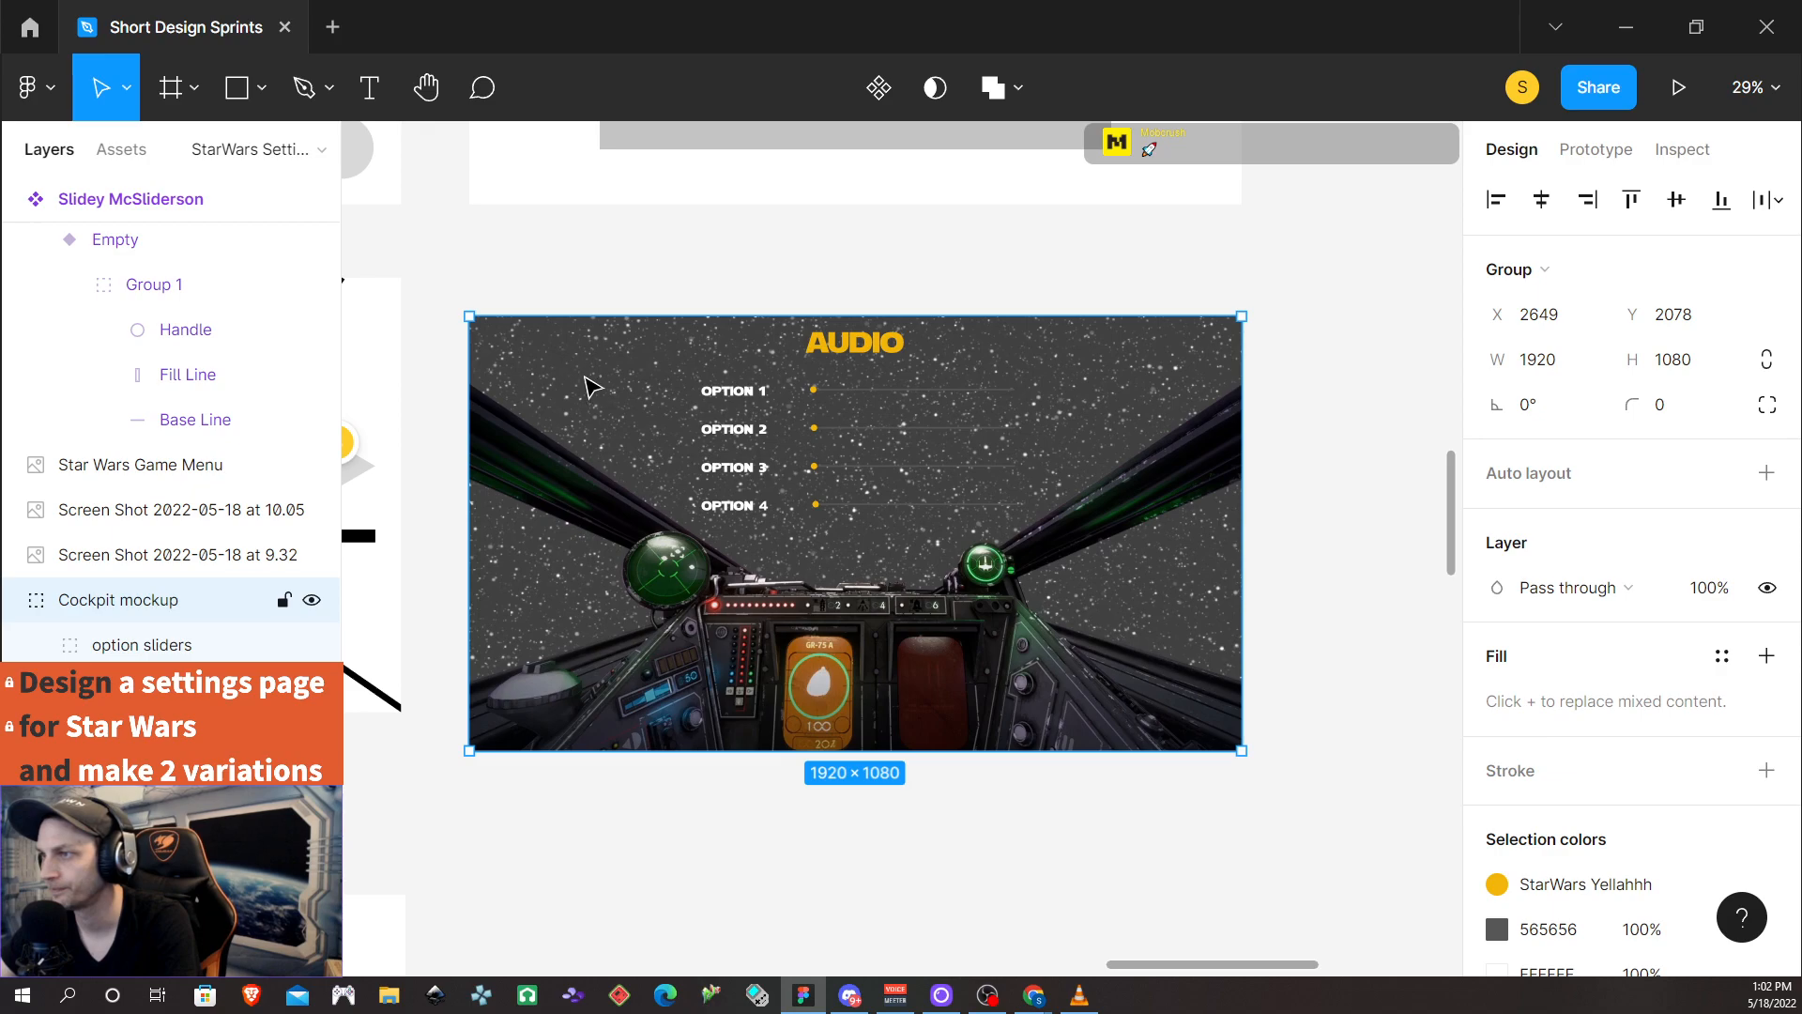
{"action": "left_click", "coordinate": [757, 249]}
{"action": "left_click", "coordinate": [736, 414]}
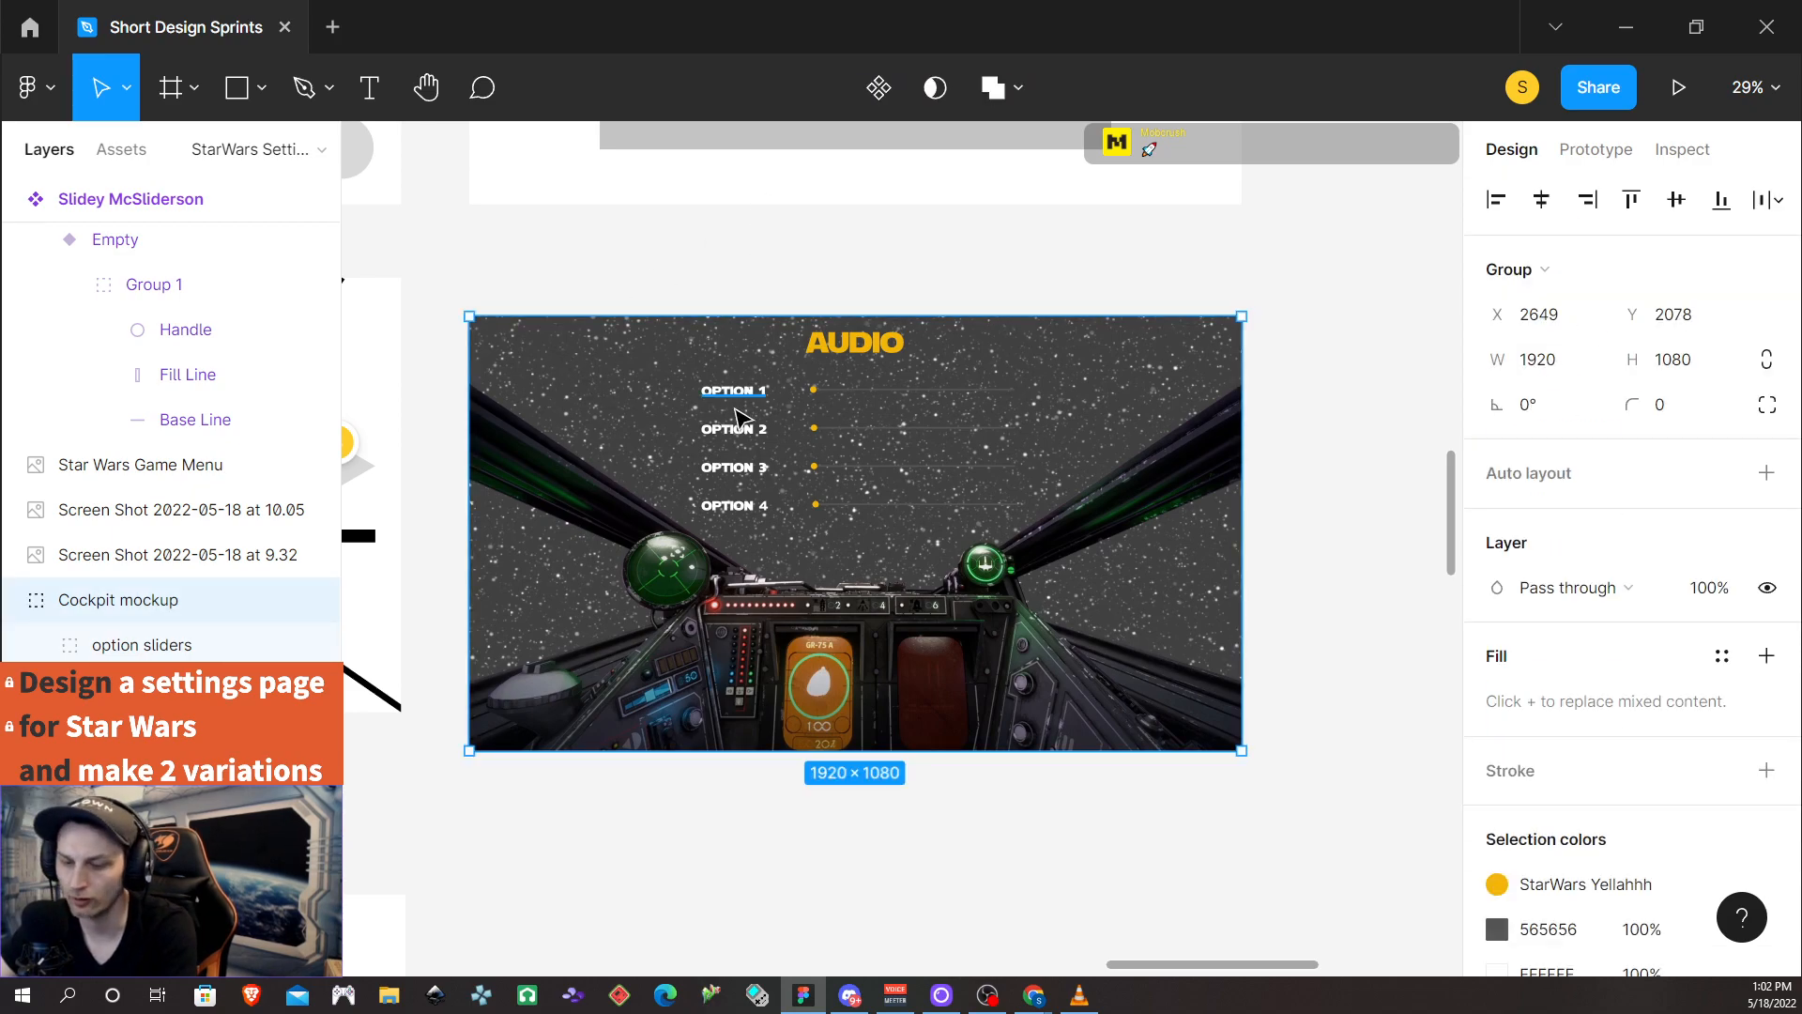
{"action": "key", "text": "ctrl+v"}
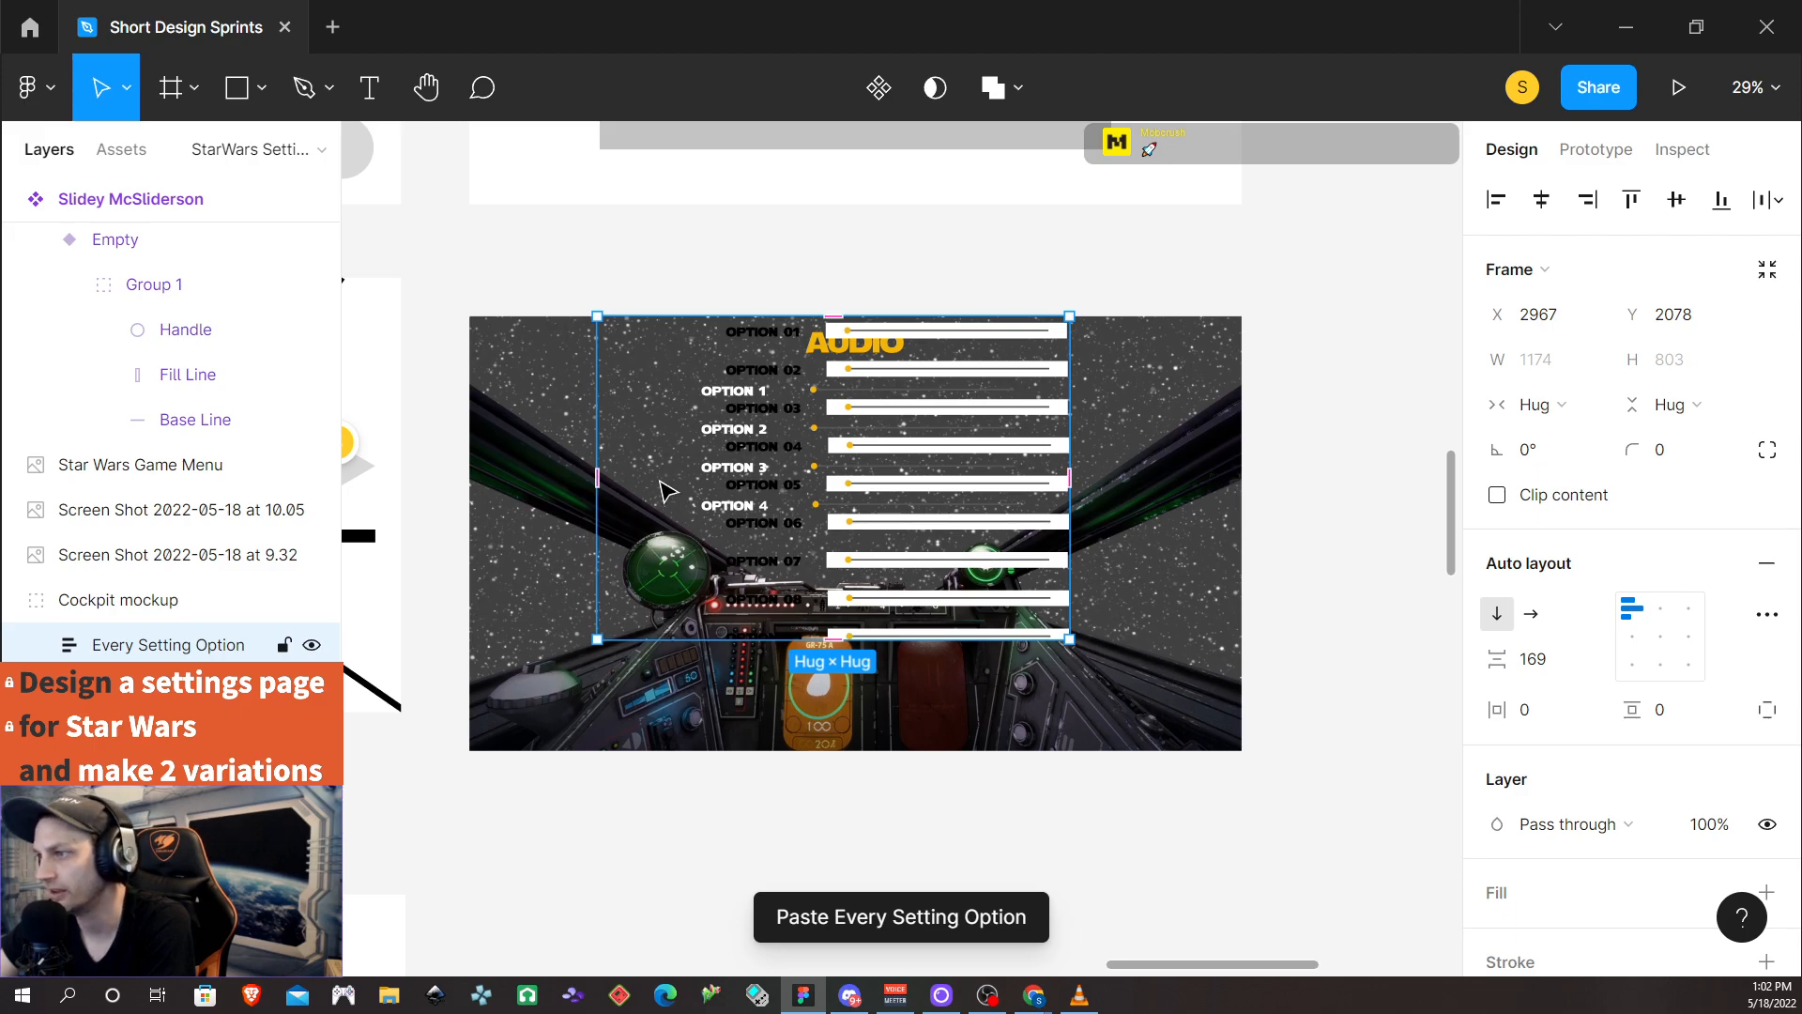
{"action": "left_click_drag", "start_coordinate": [665, 488], "coordinate": [631, 522]}
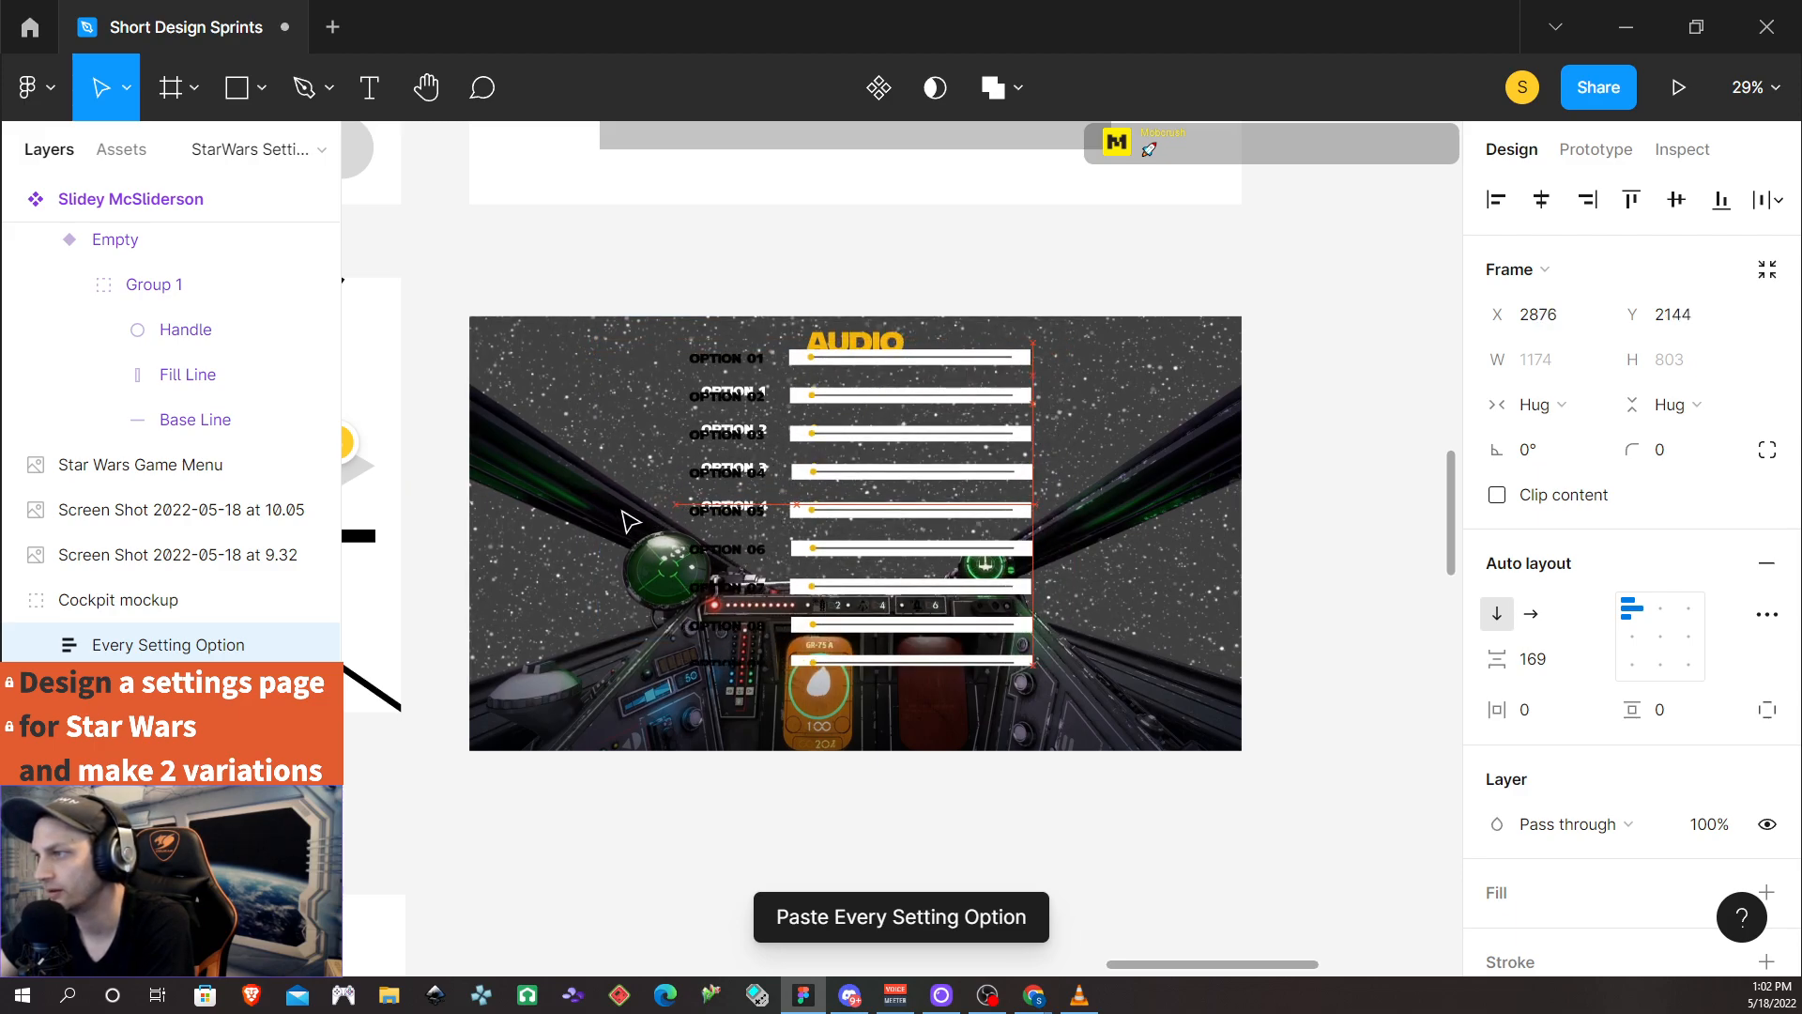
Set the FFFFFF colour behind the pasted list's sliders to 0% opacity
{"action": "scroll", "coordinate": [1593, 724], "scroll_direction": "down", "scroll_amount": 5}
{"action": "left_click", "coordinate": [1550, 644]}
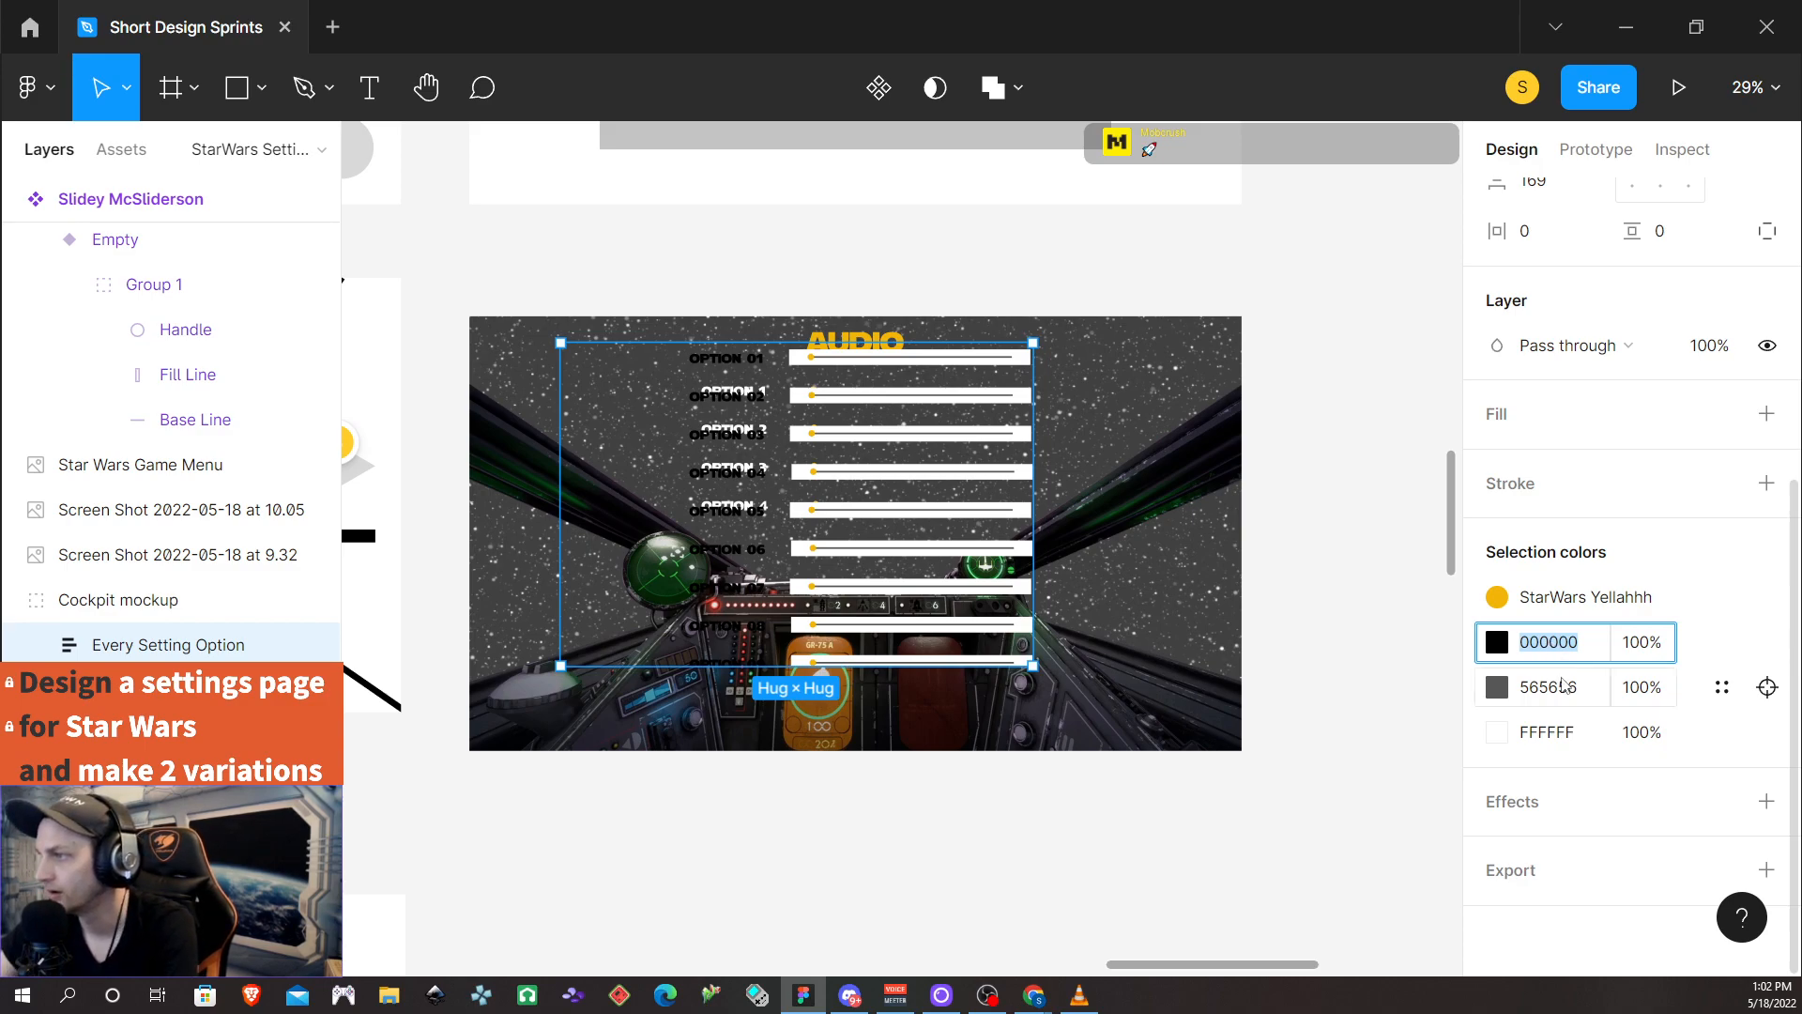
{"action": "left_click", "coordinate": [1630, 734]}
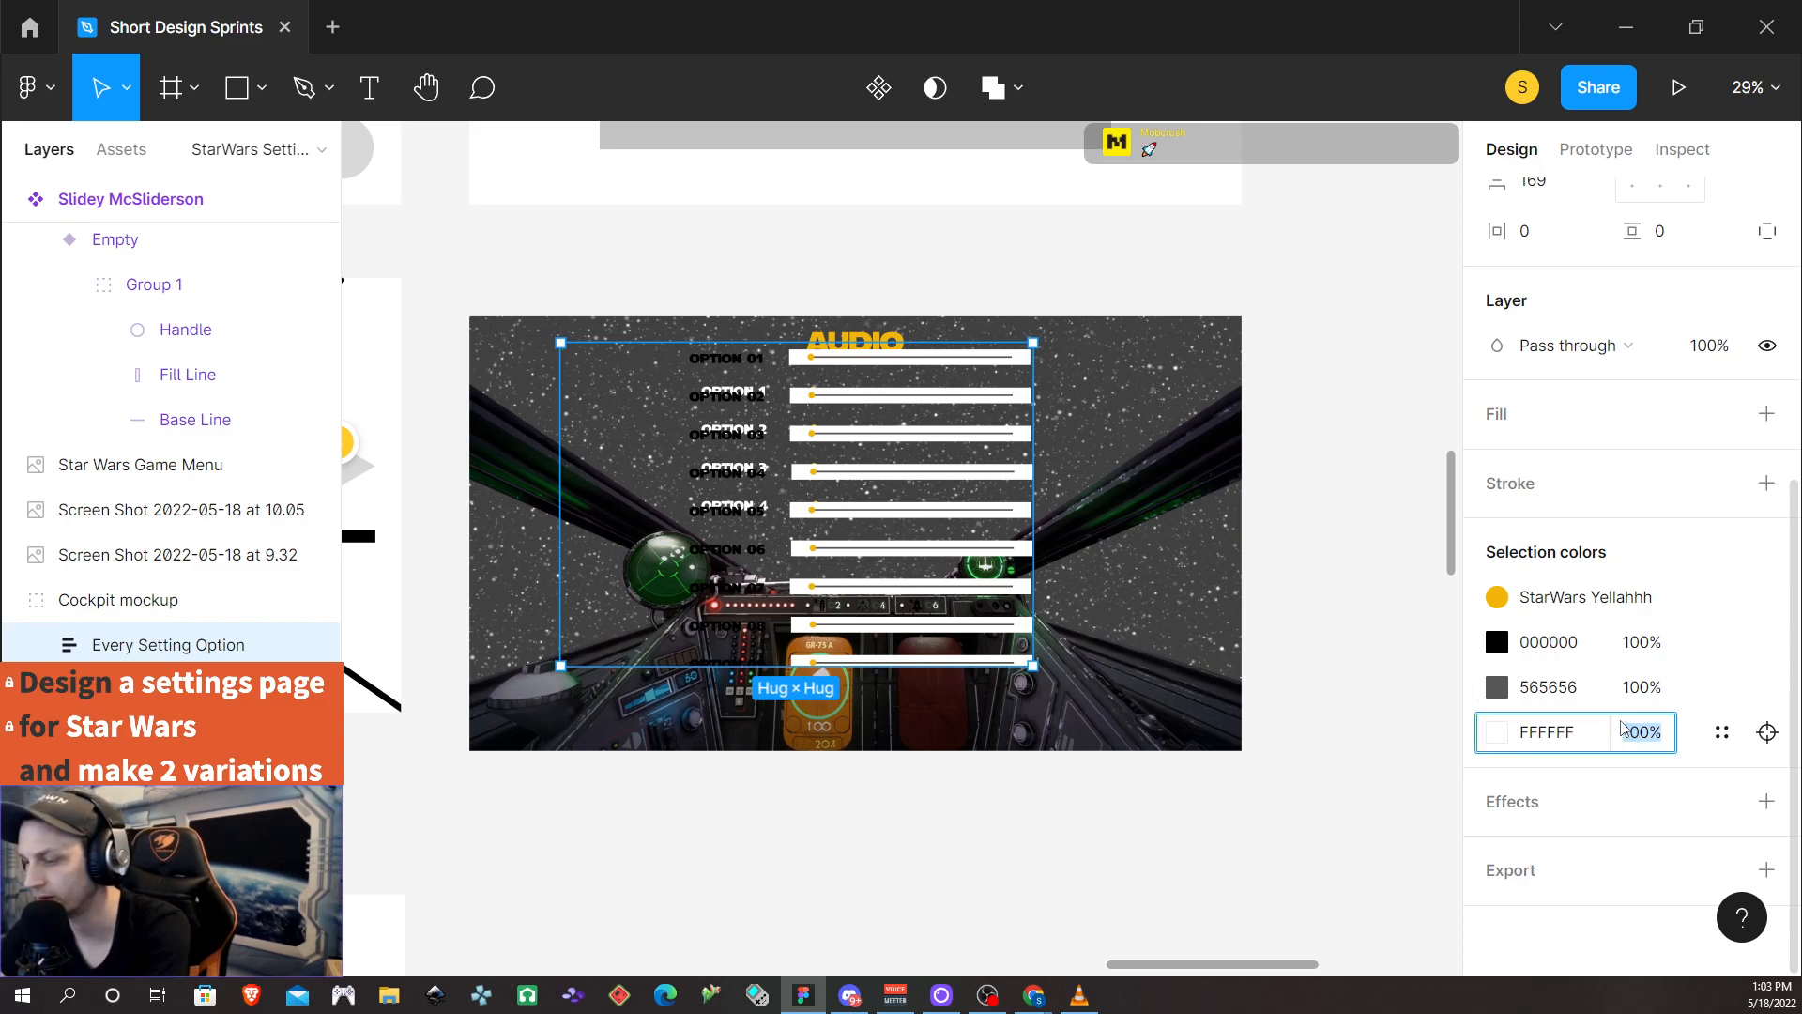
{"action": "type", "text": "0"}
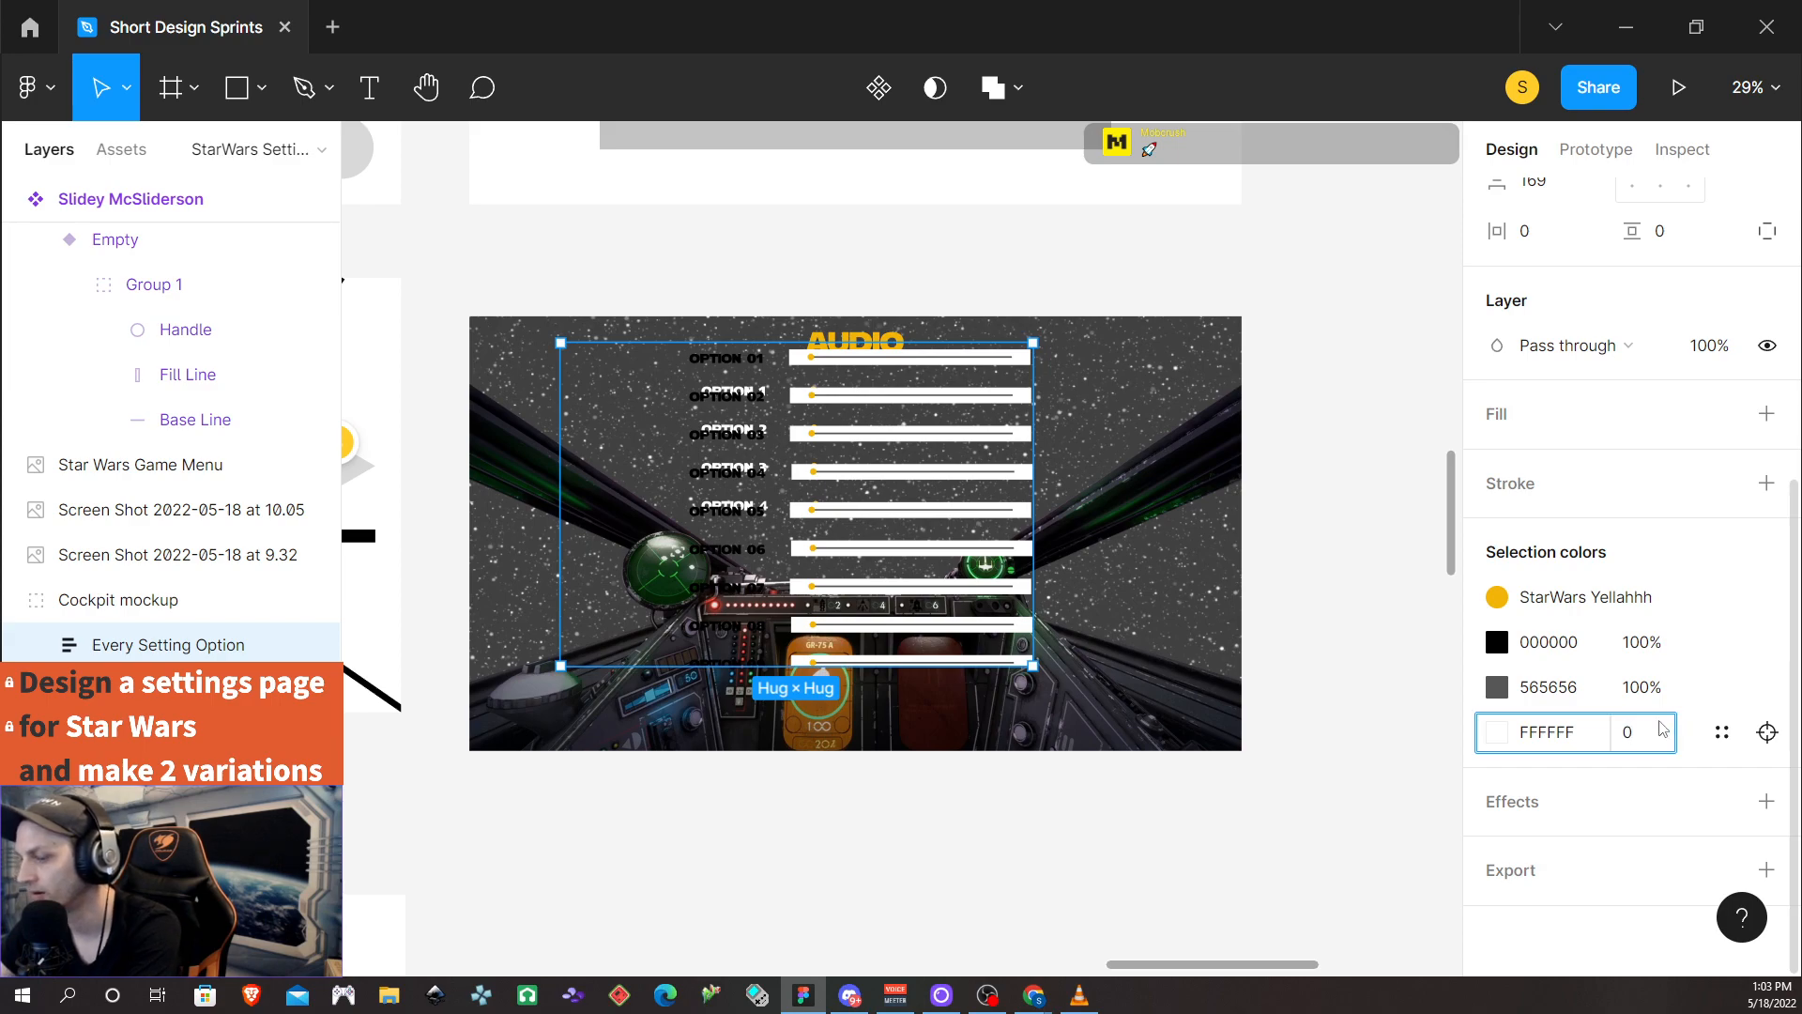
{"action": "key", "text": "Return"}
Change the pasted list's black text to FFFFFF and move the list down over the mockup's lower-right edge, clear of the existing rows
{"action": "left_click", "coordinate": [1544, 646]}
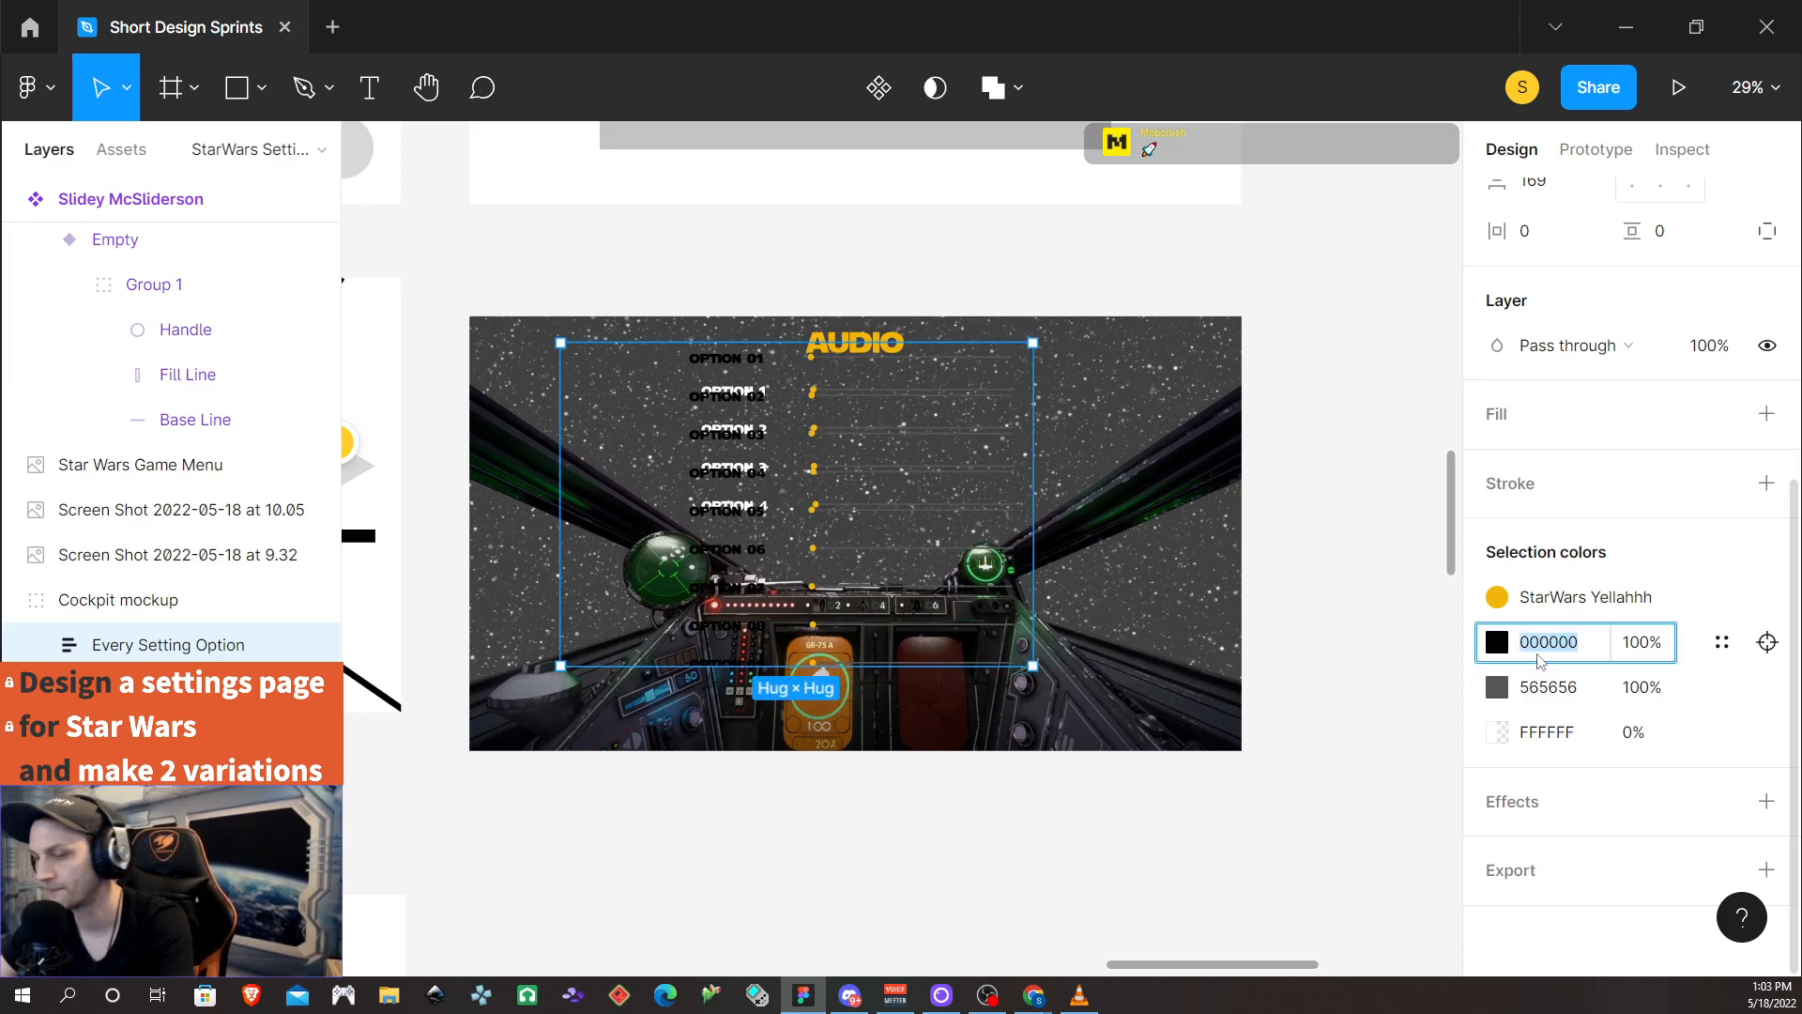
{"action": "type", "text": "ffffff"}
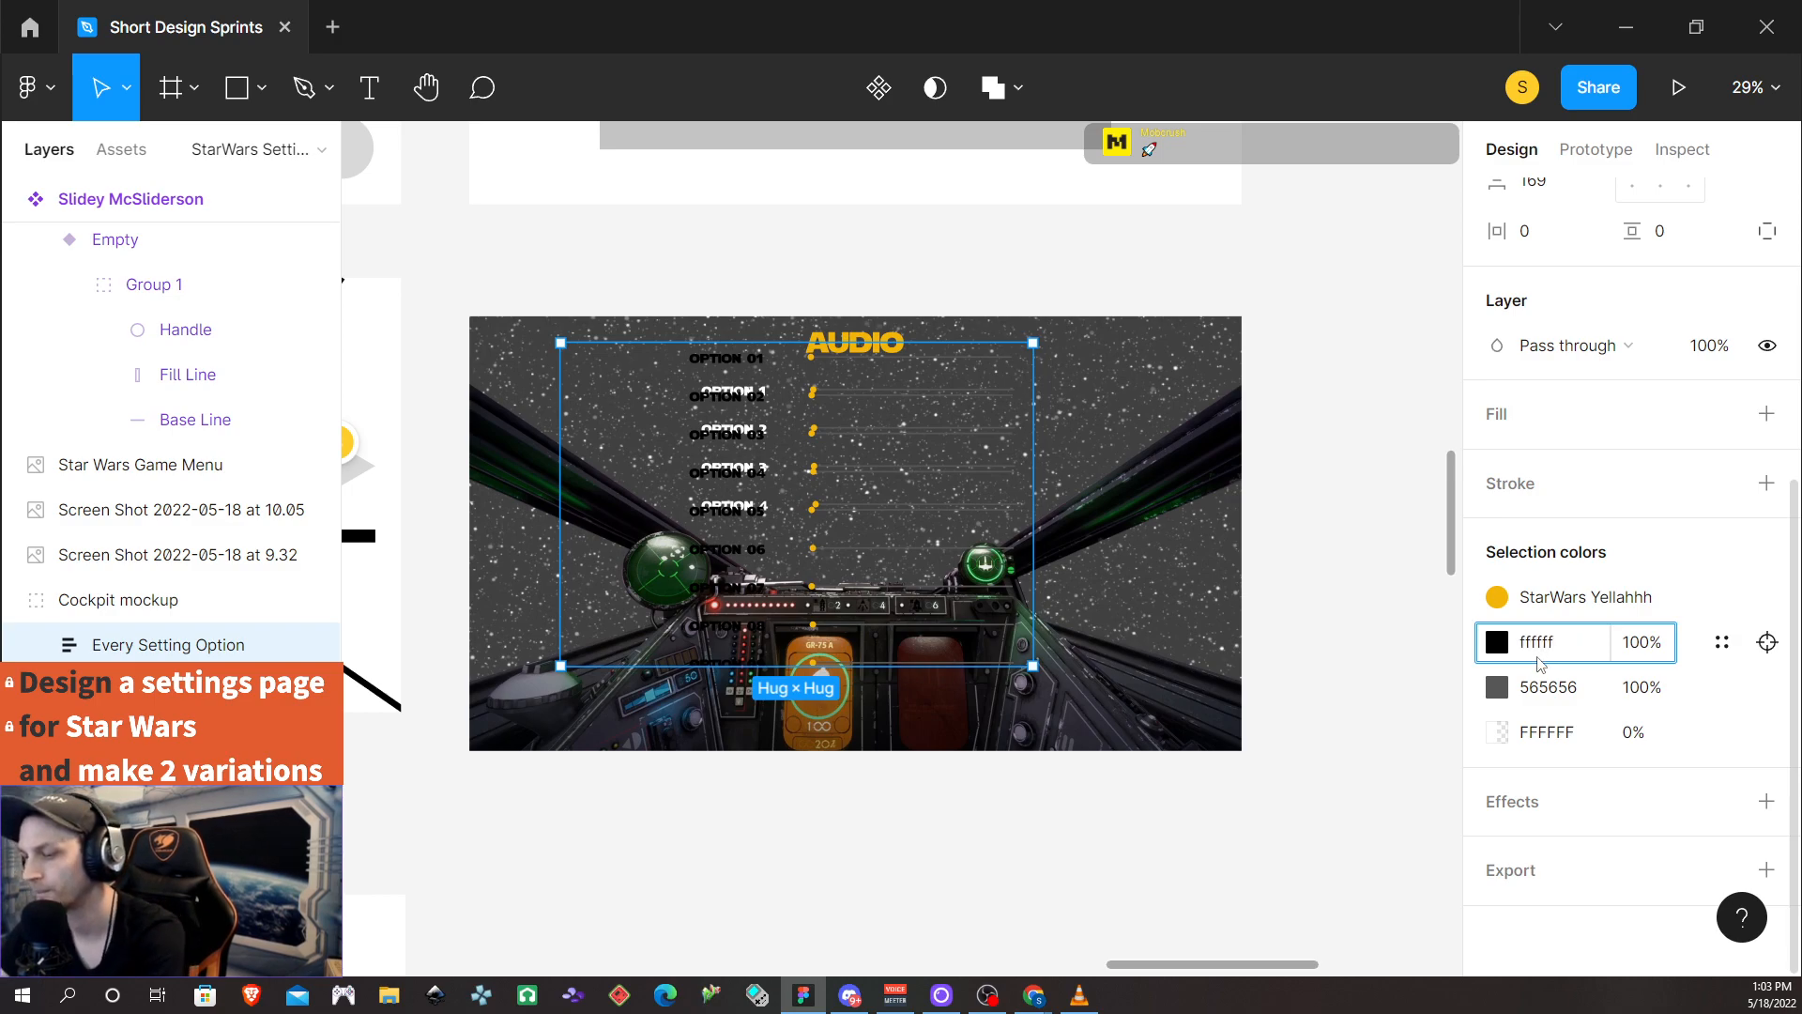
{"action": "key", "text": "Return"}
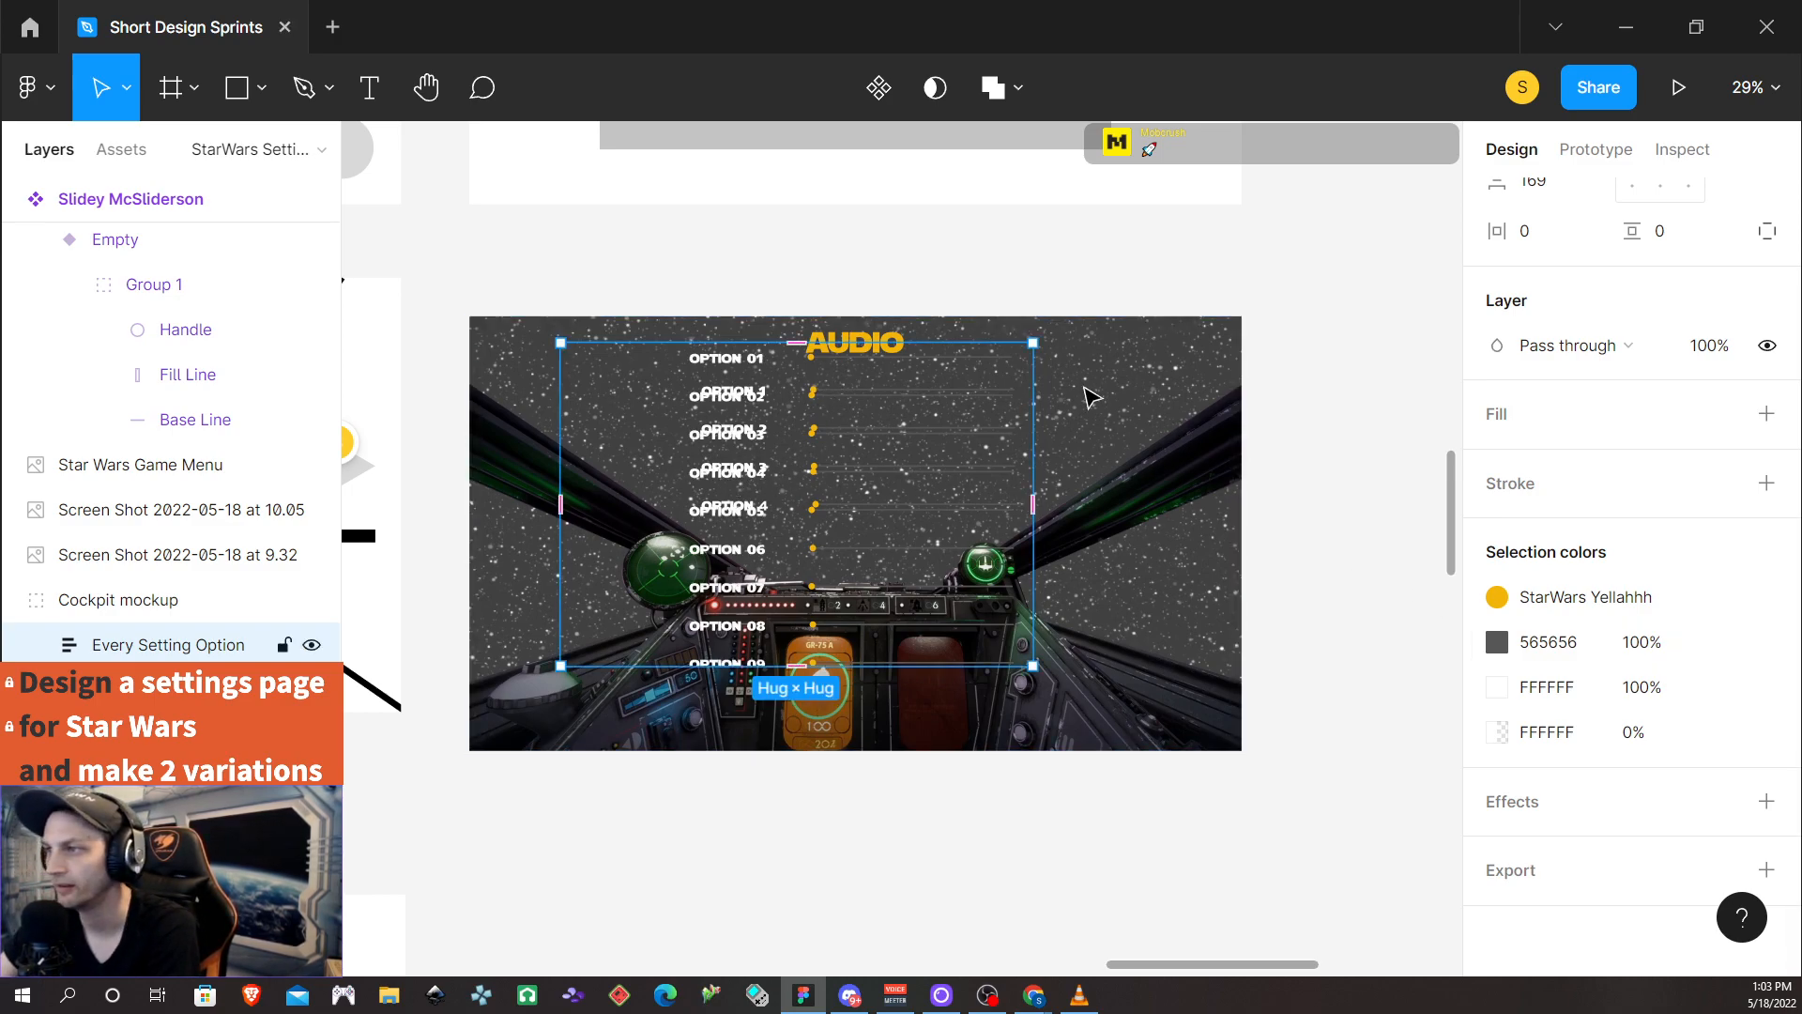
{"action": "left_click_drag", "start_coordinate": [742, 503], "coordinate": [968, 772]}
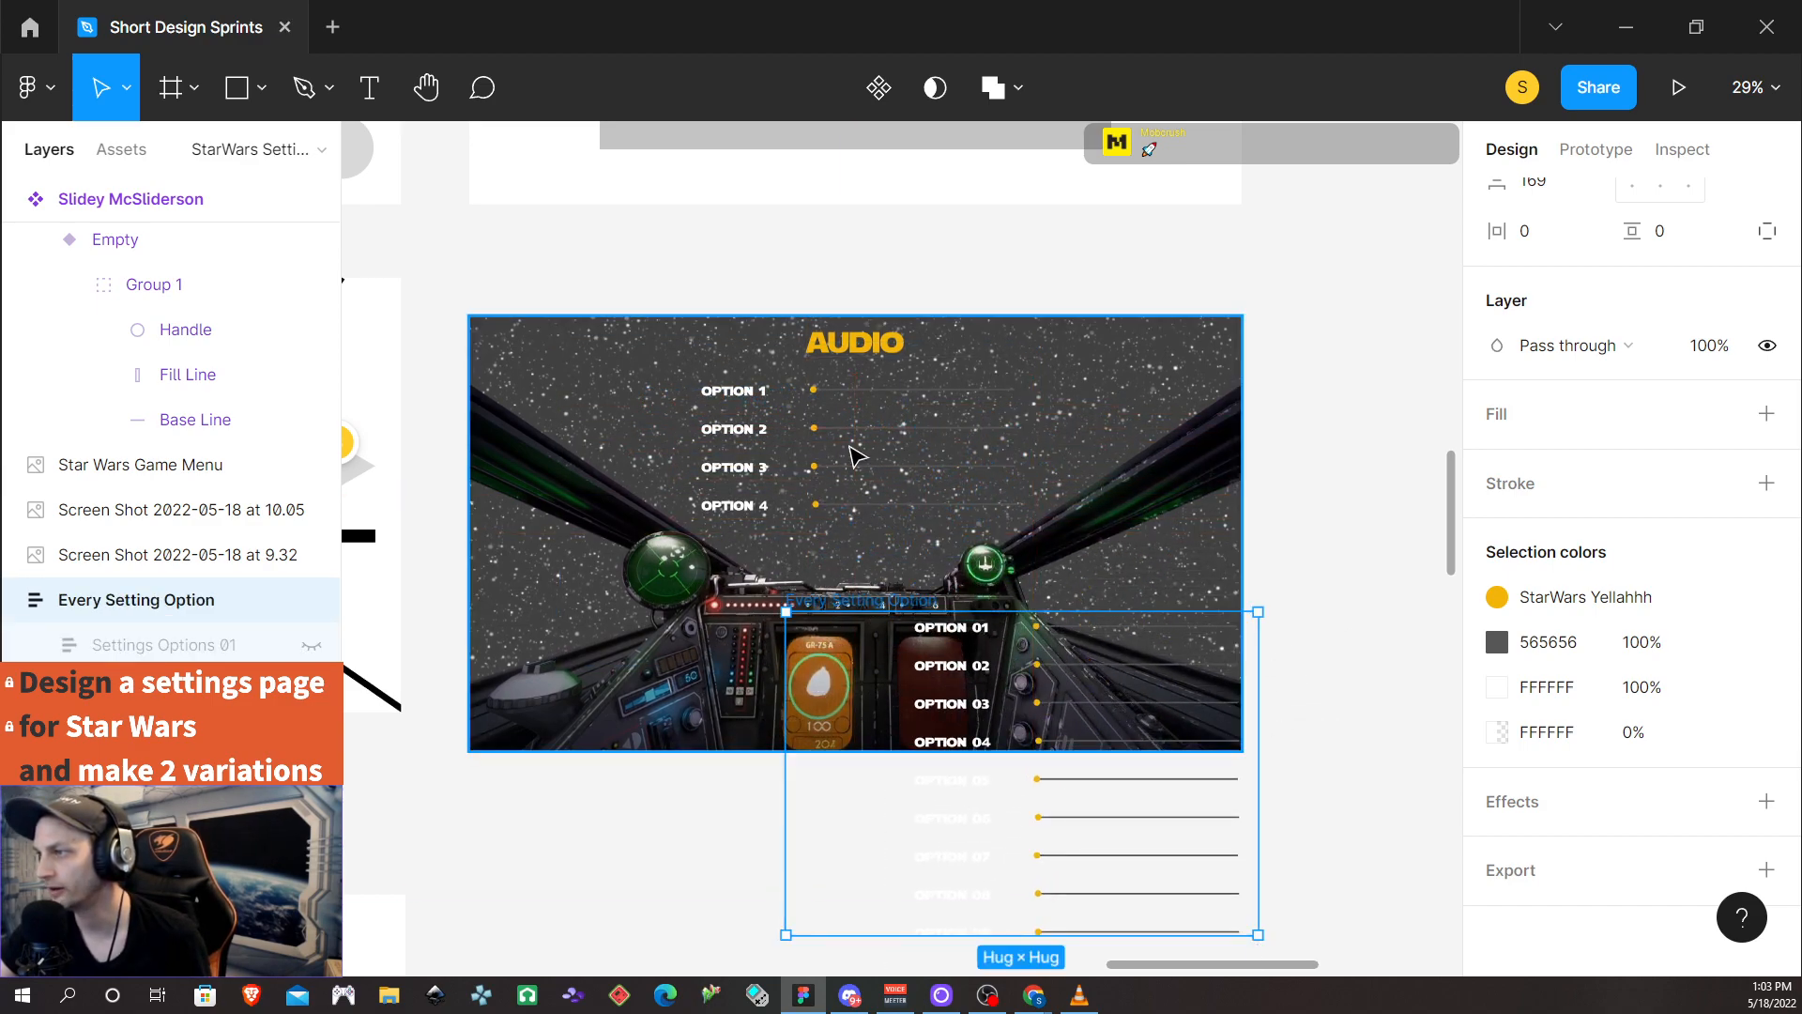
Shorten the Every Setting Option frame to 356 high, matching the height of the existing option sliders group
{"action": "left_click", "coordinate": [818, 441]}
{"action": "left_click", "coordinate": [741, 402]}
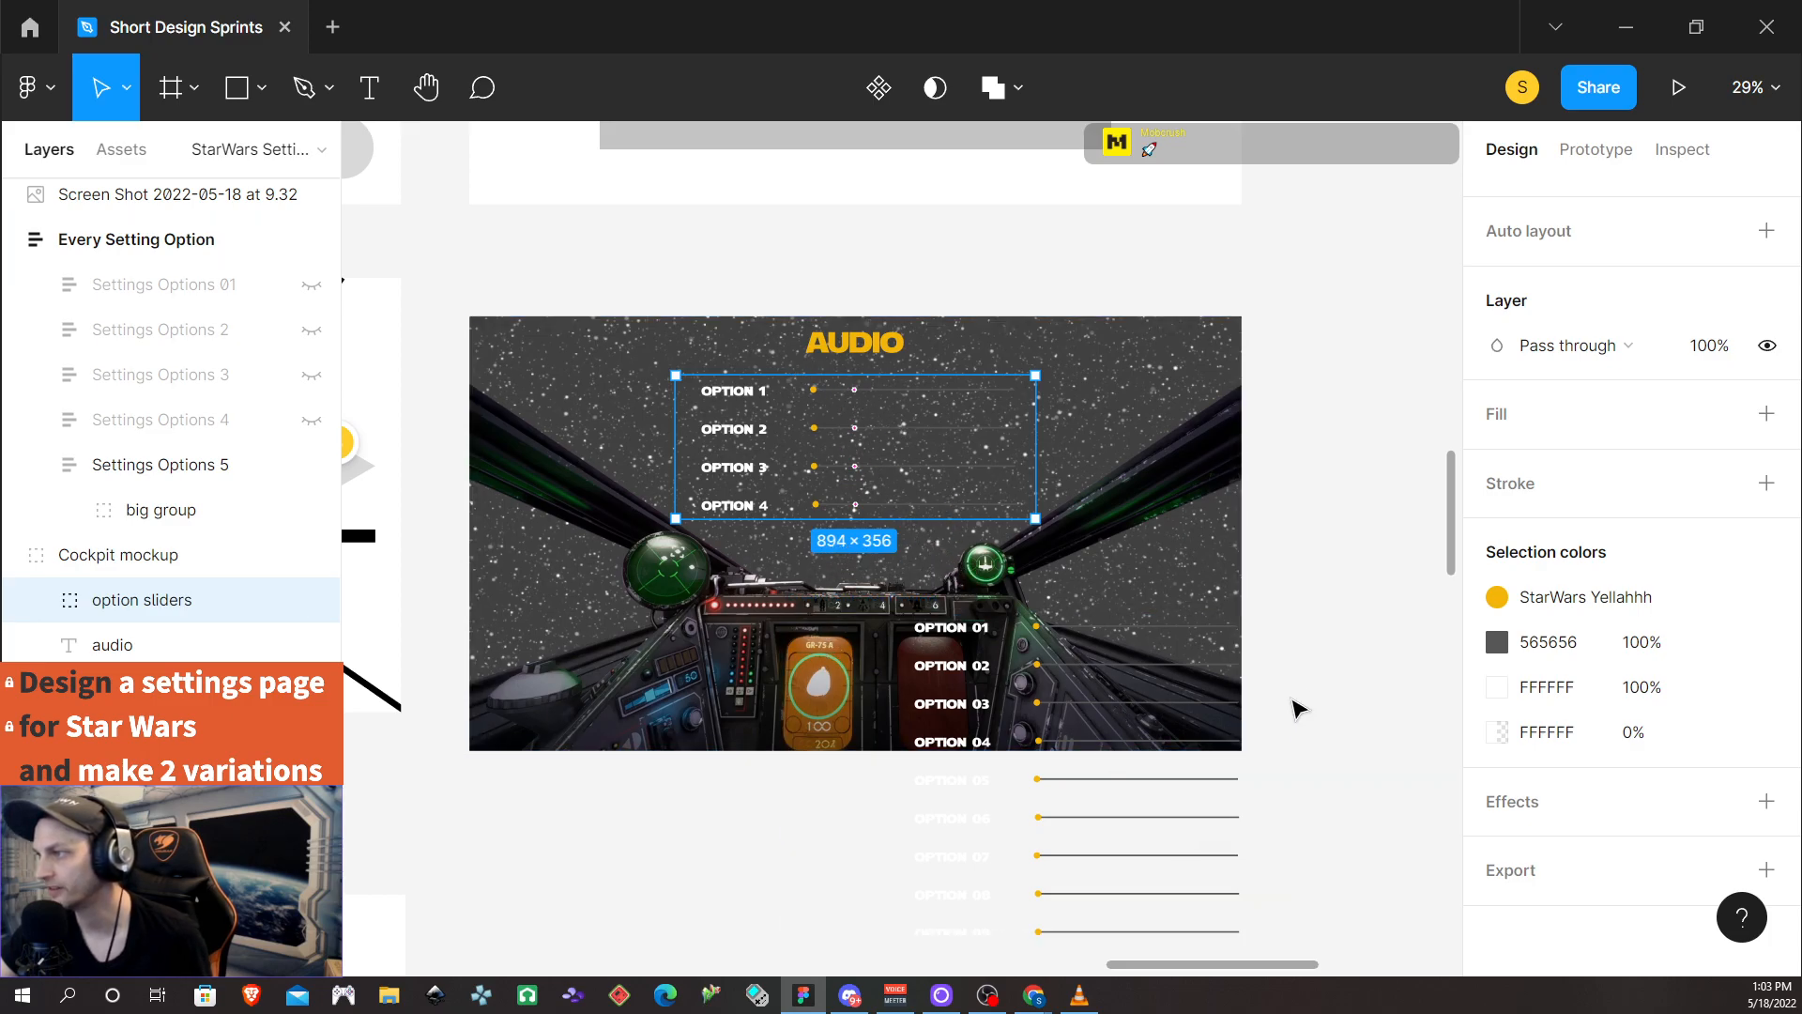
{"action": "scroll", "coordinate": [1332, 688], "scroll_direction": "down", "scroll_amount": 2}
{"action": "scroll", "coordinate": [1331, 688], "scroll_direction": "down", "scroll_amount": 5}
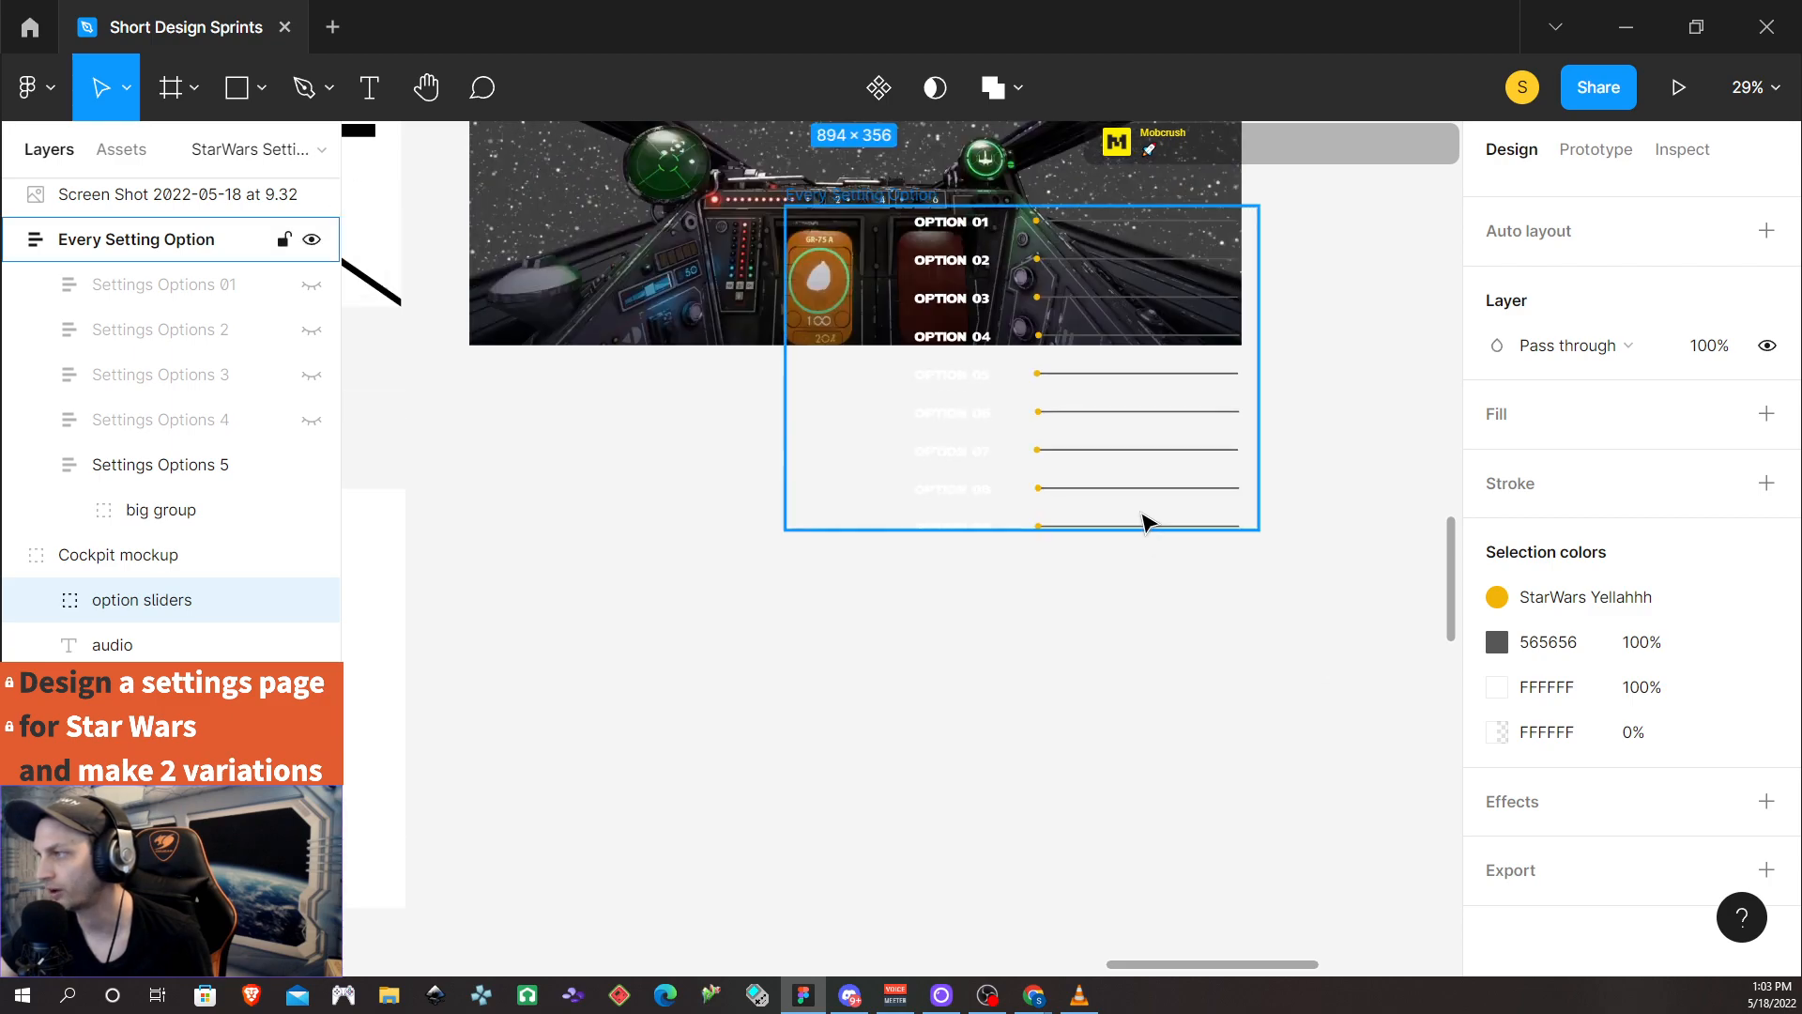
{"action": "left_click", "coordinate": [1150, 523]}
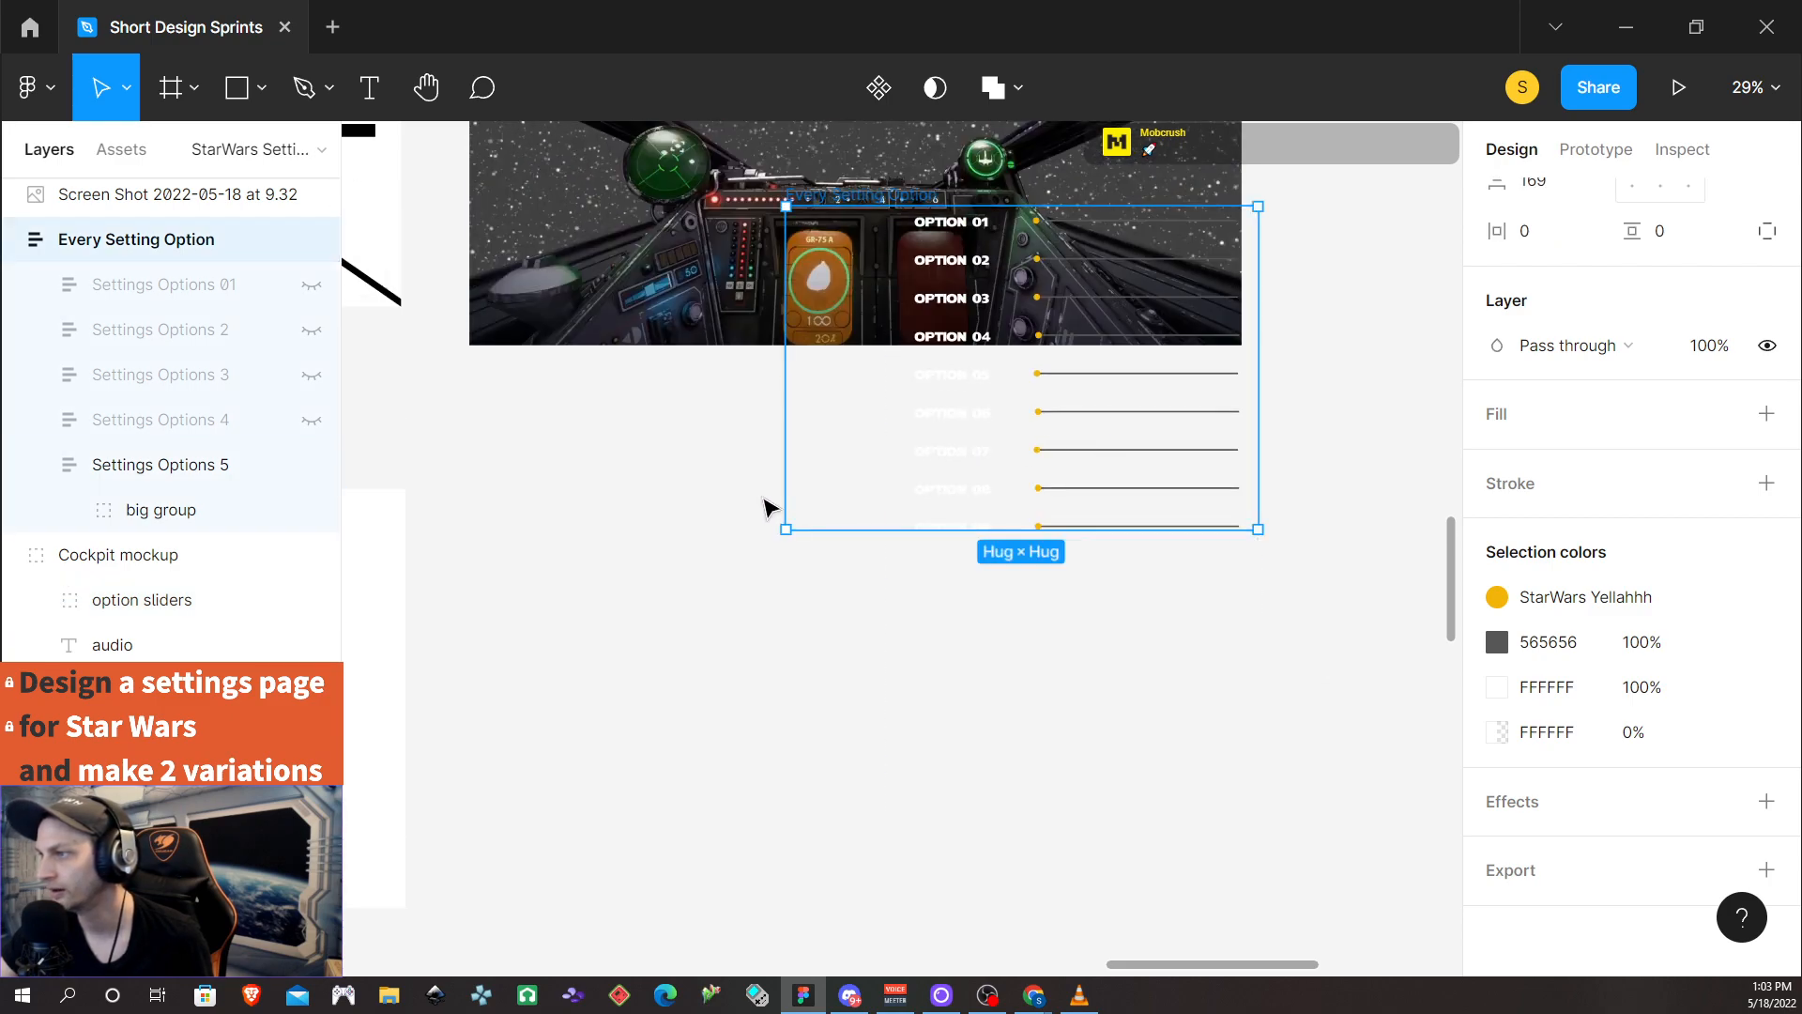
{"action": "left_click_drag", "start_coordinate": [884, 530], "coordinate": [919, 352]}
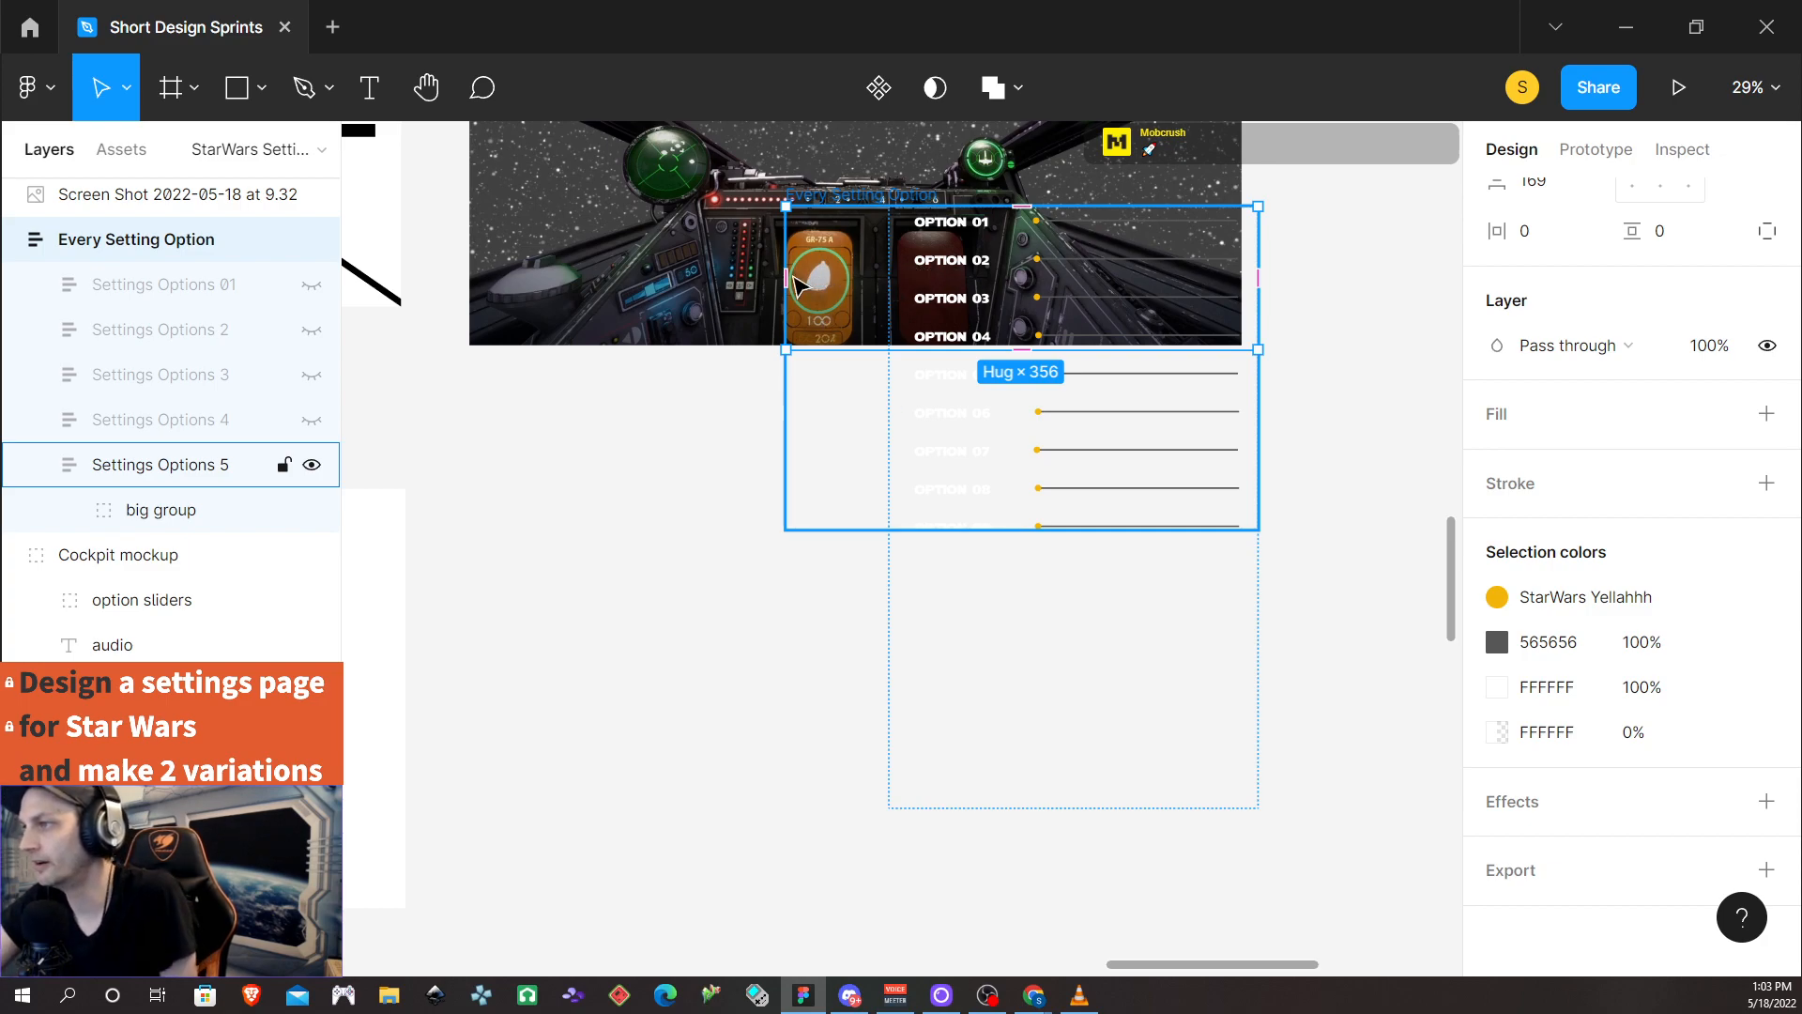
{"action": "left_click_drag", "start_coordinate": [784, 308], "coordinate": [774, 362]}
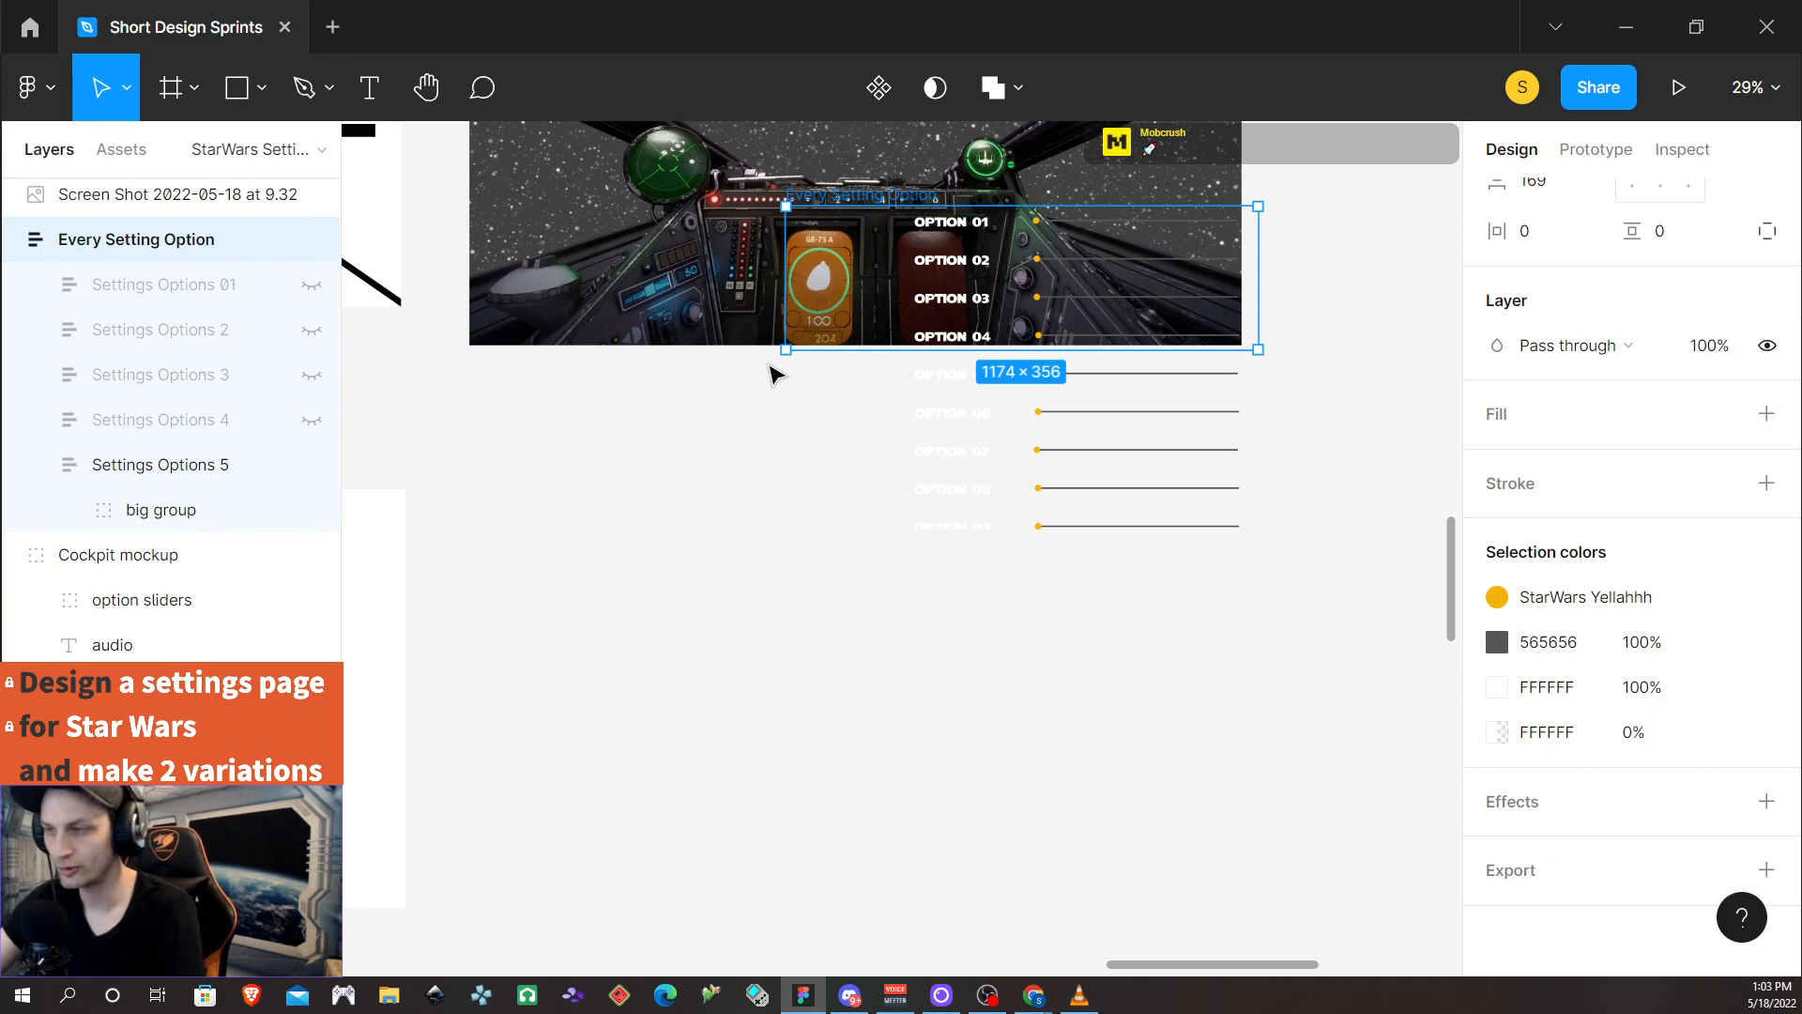
{"action": "key", "text": "ctrl+z"}
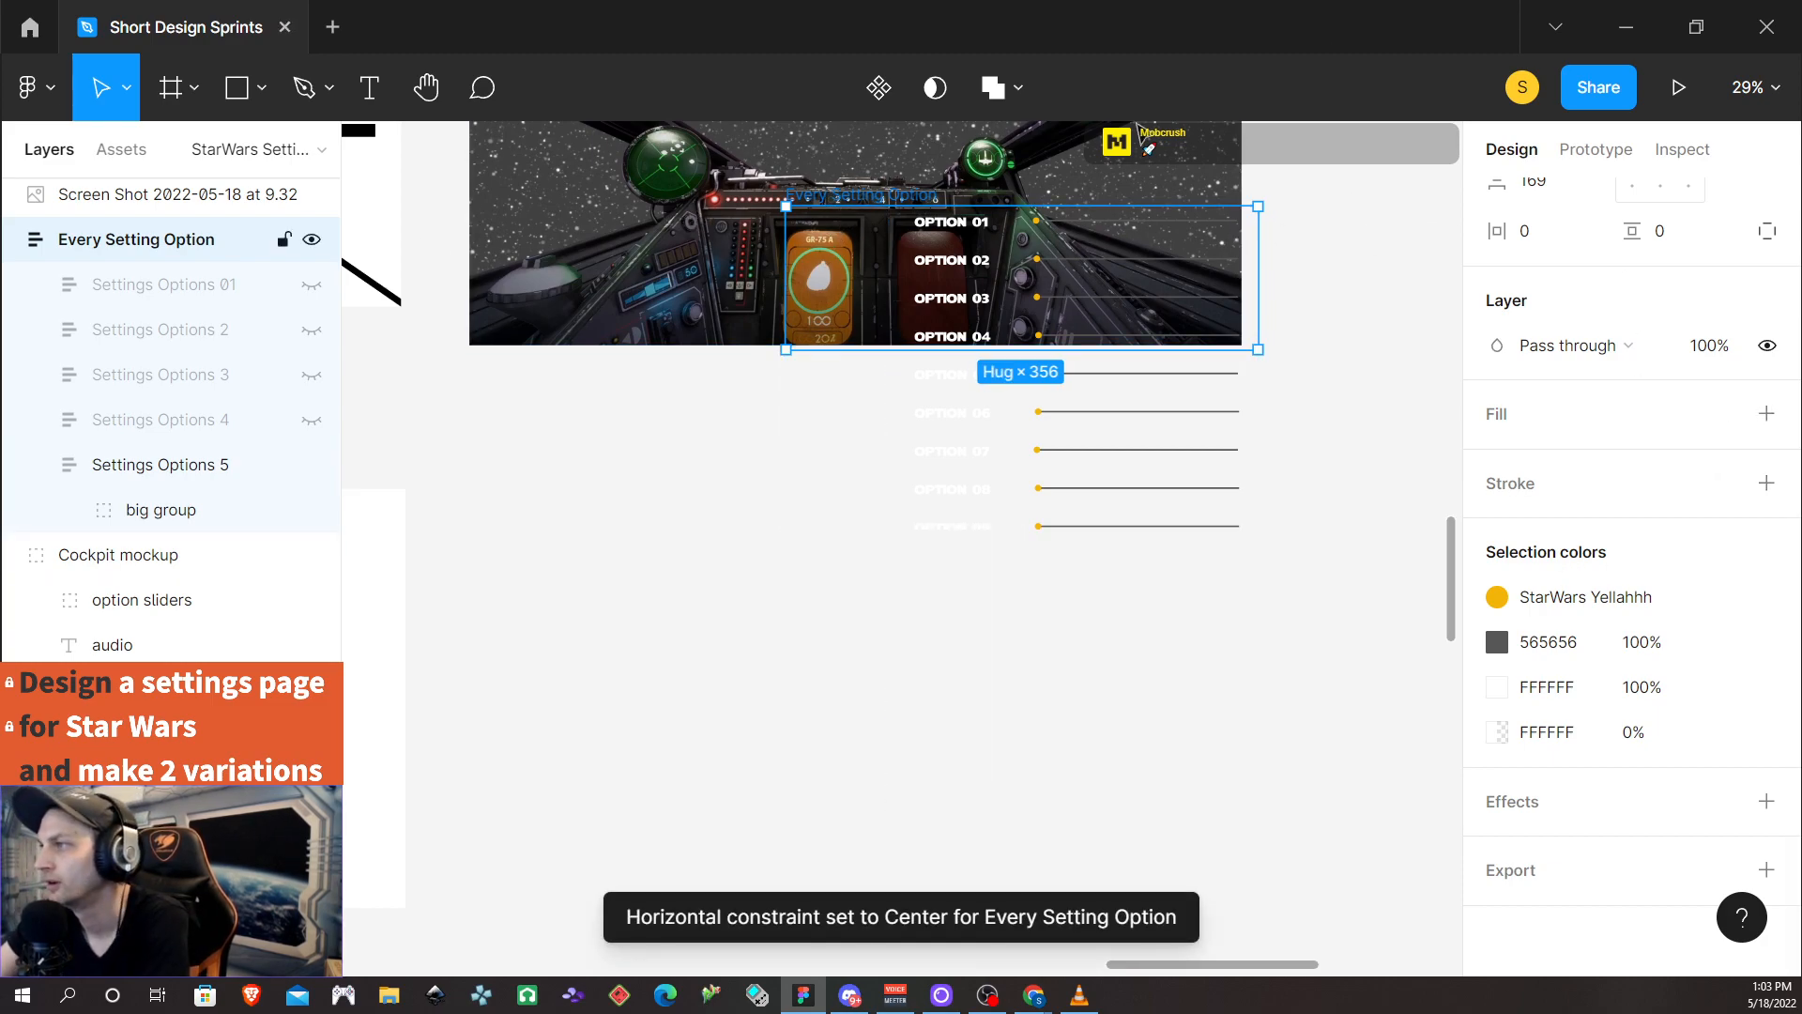
Turn on content clipping for the Every Setting Option frame so rows beyond its lower edge are hidden
{"action": "scroll", "coordinate": [1582, 432], "scroll_direction": "up", "scroll_amount": 5}
{"action": "left_click", "coordinate": [1545, 661]}
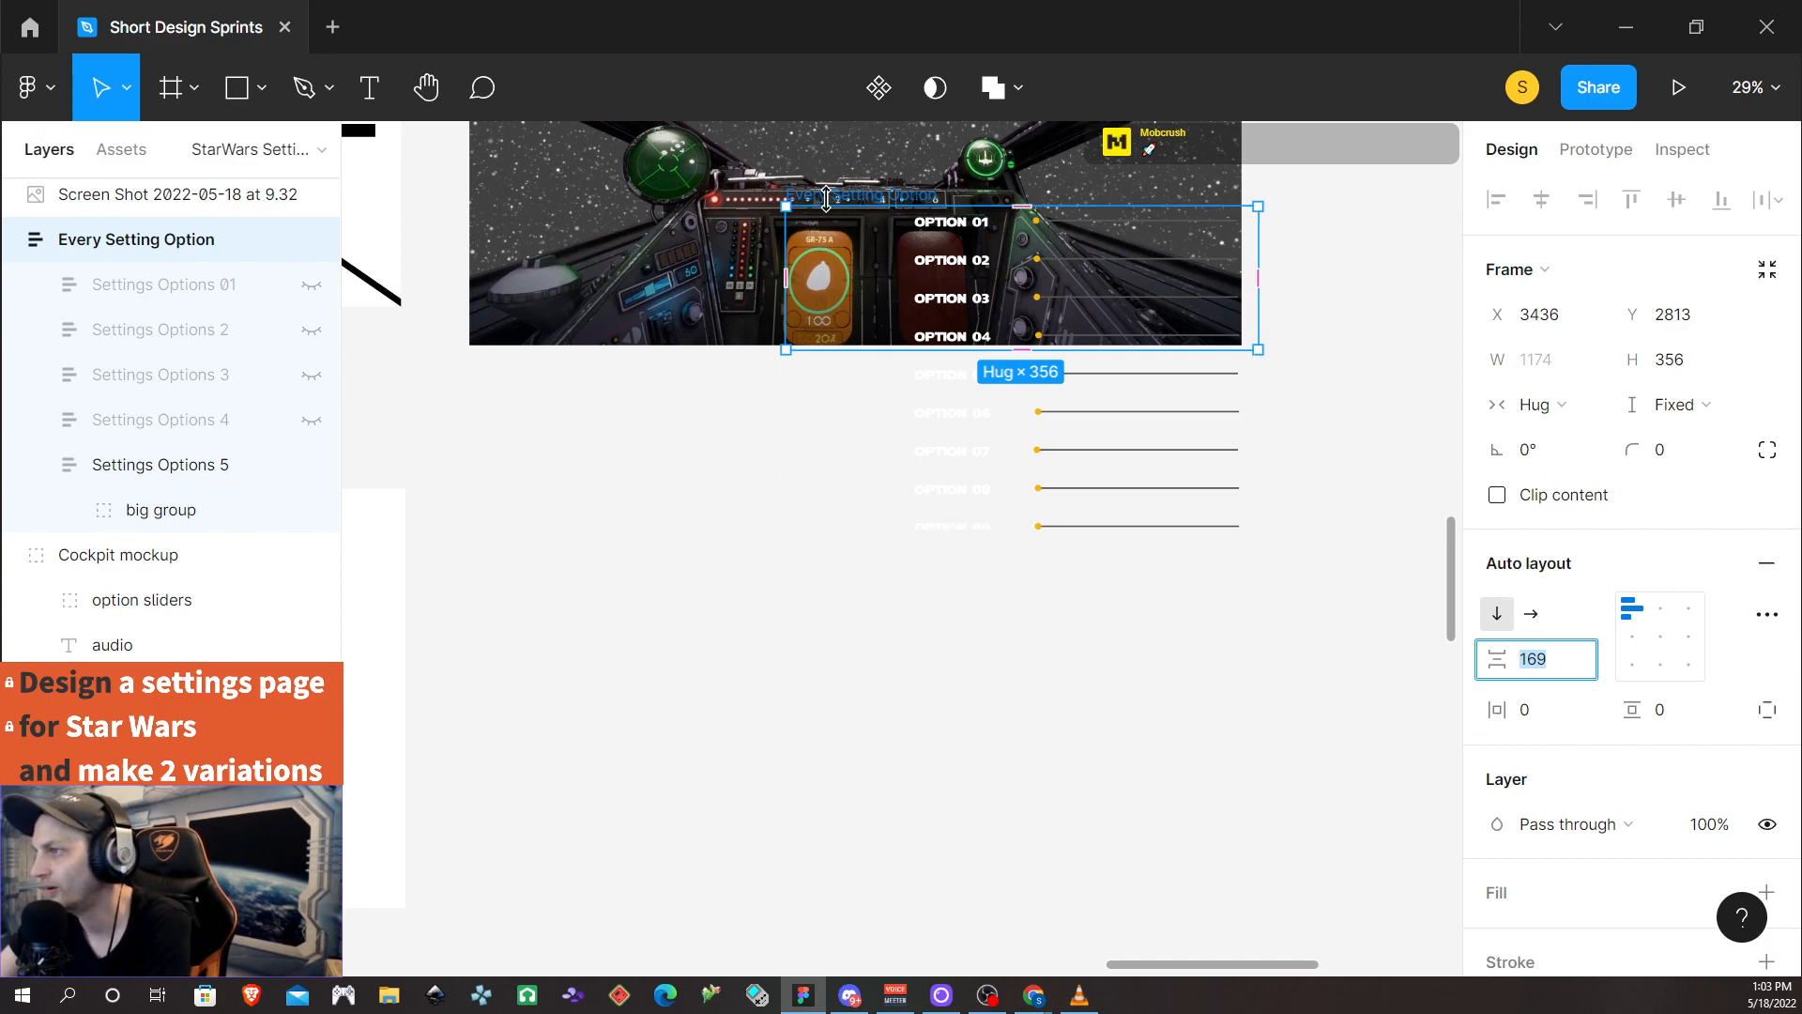
{"action": "left_click", "coordinate": [591, 672]}
{"action": "left_click", "coordinate": [856, 196]}
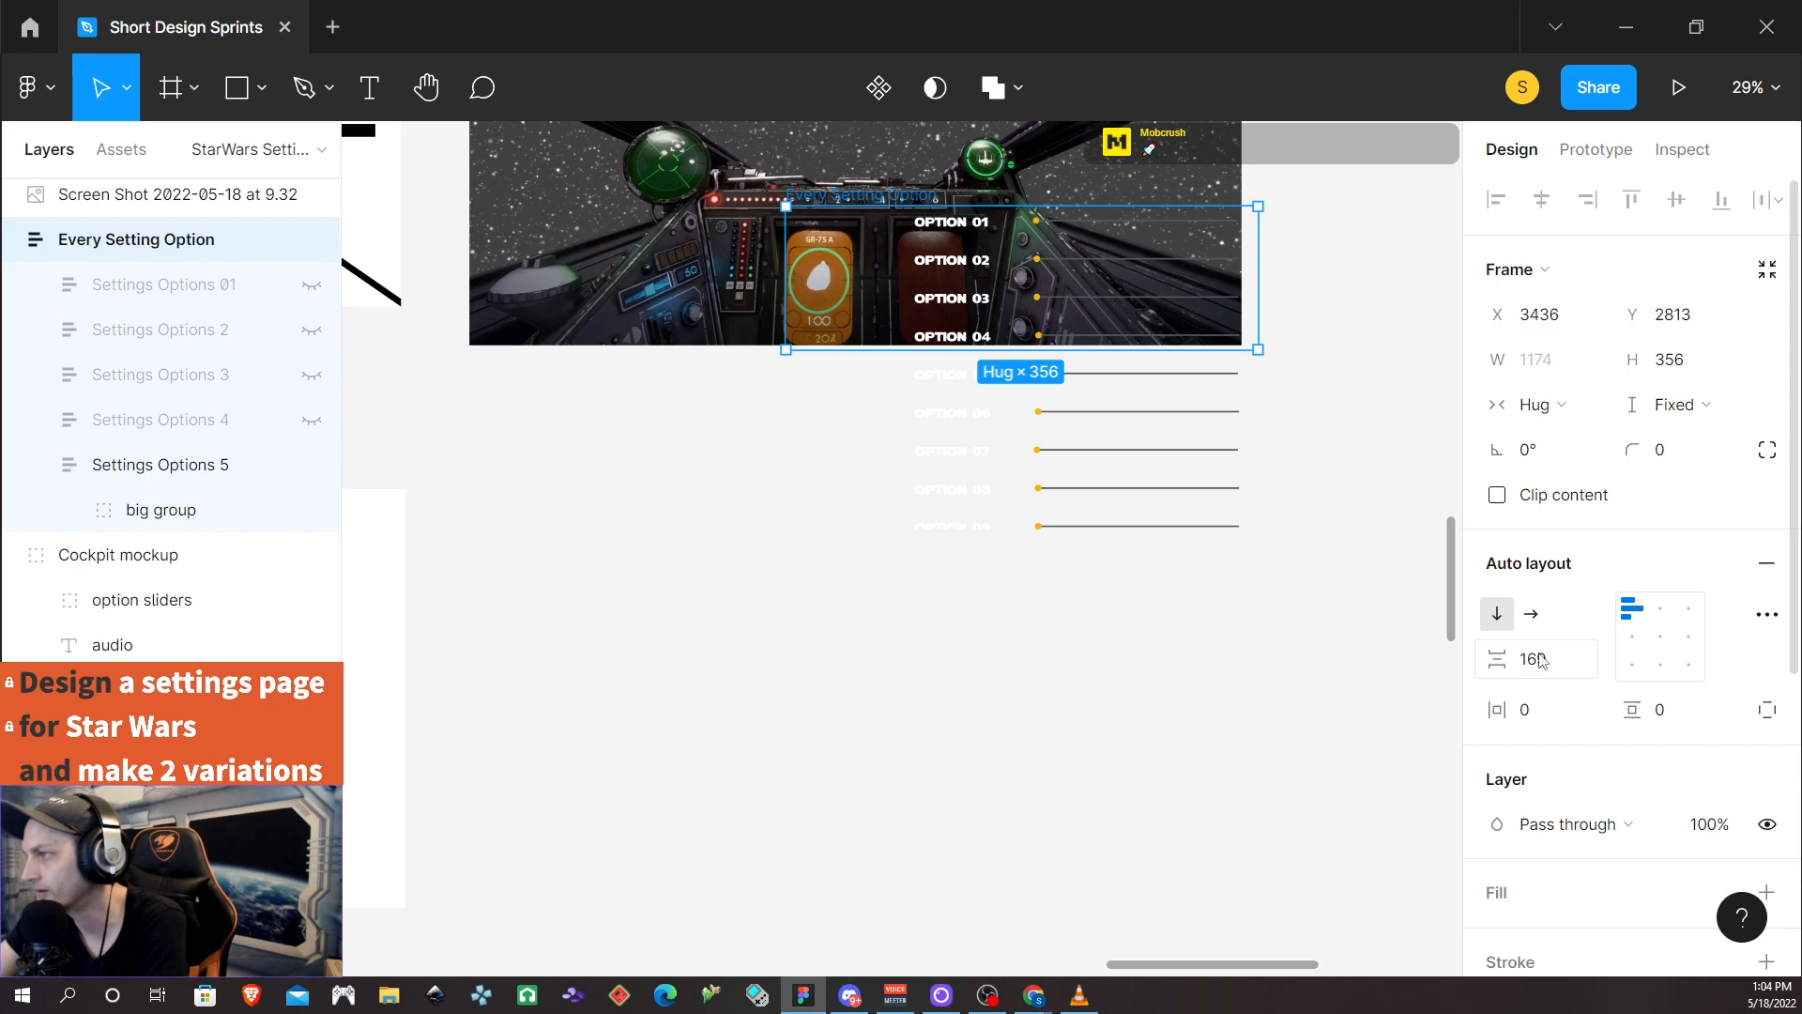
{"action": "double_click", "coordinate": [959, 225]}
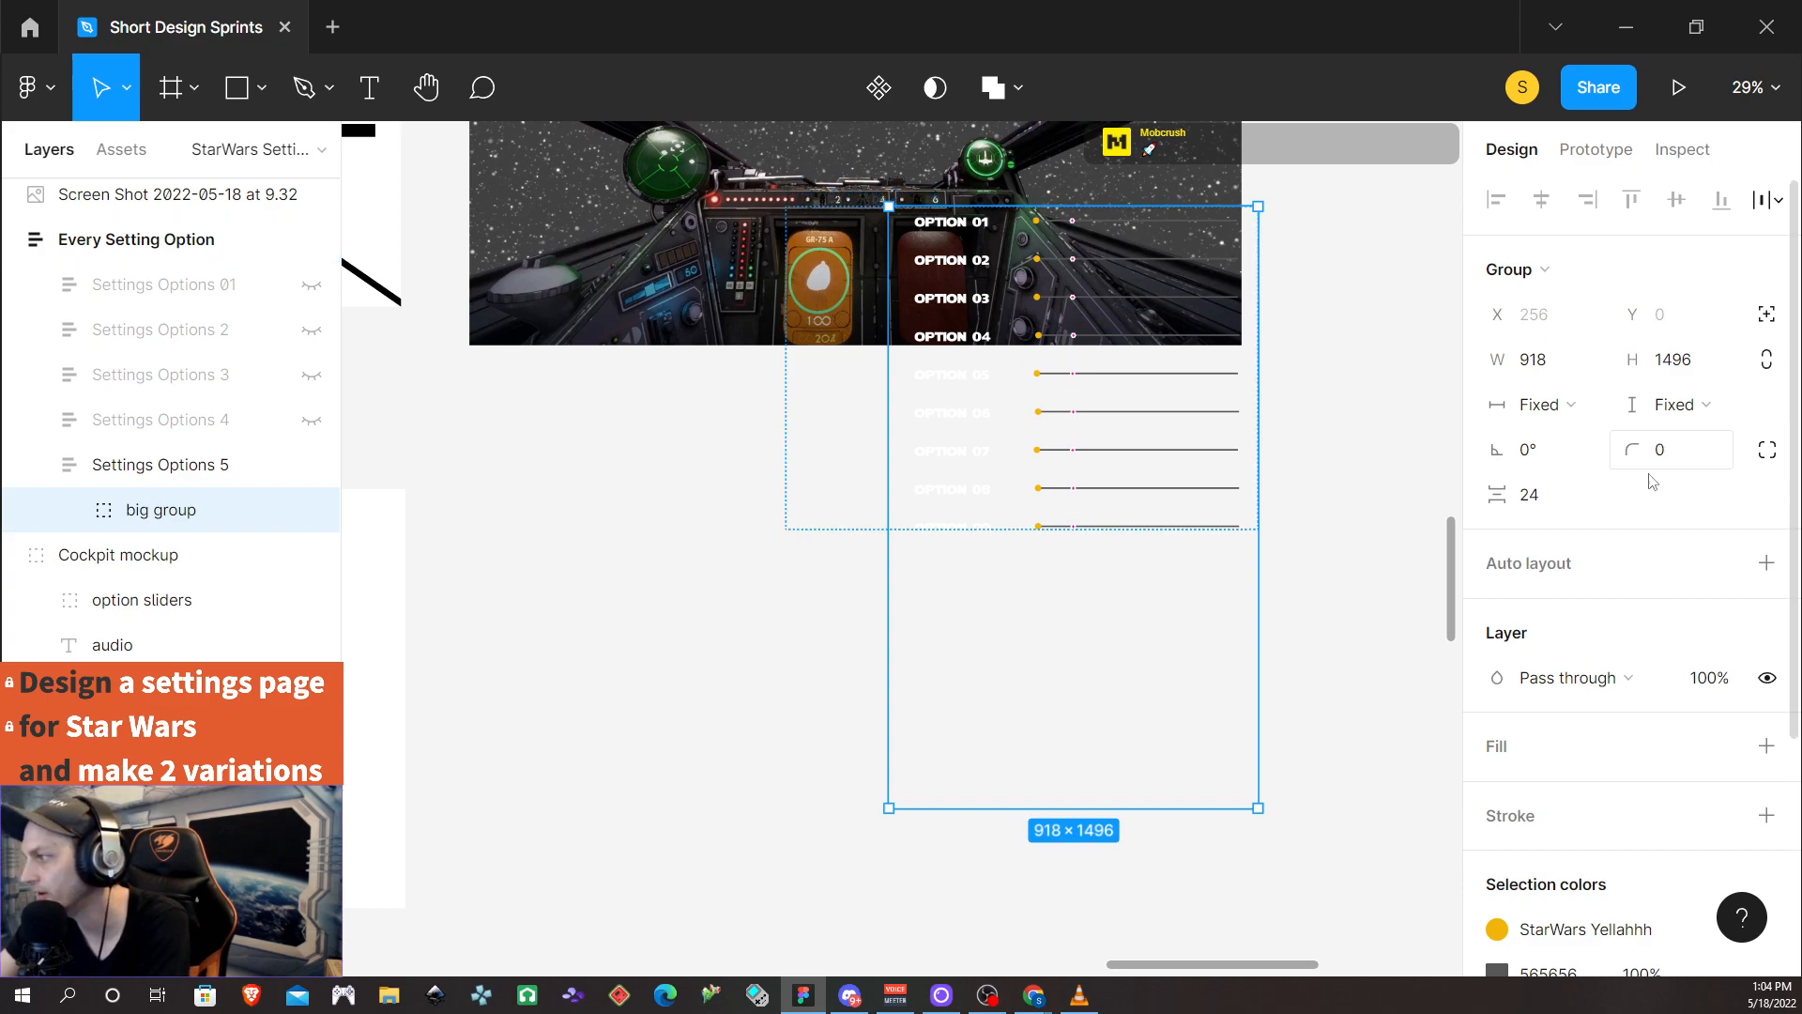
{"action": "scroll", "coordinate": [1586, 699], "scroll_direction": "down", "scroll_amount": 3}
{"action": "scroll", "coordinate": [1601, 676], "scroll_direction": "up", "scroll_amount": 3}
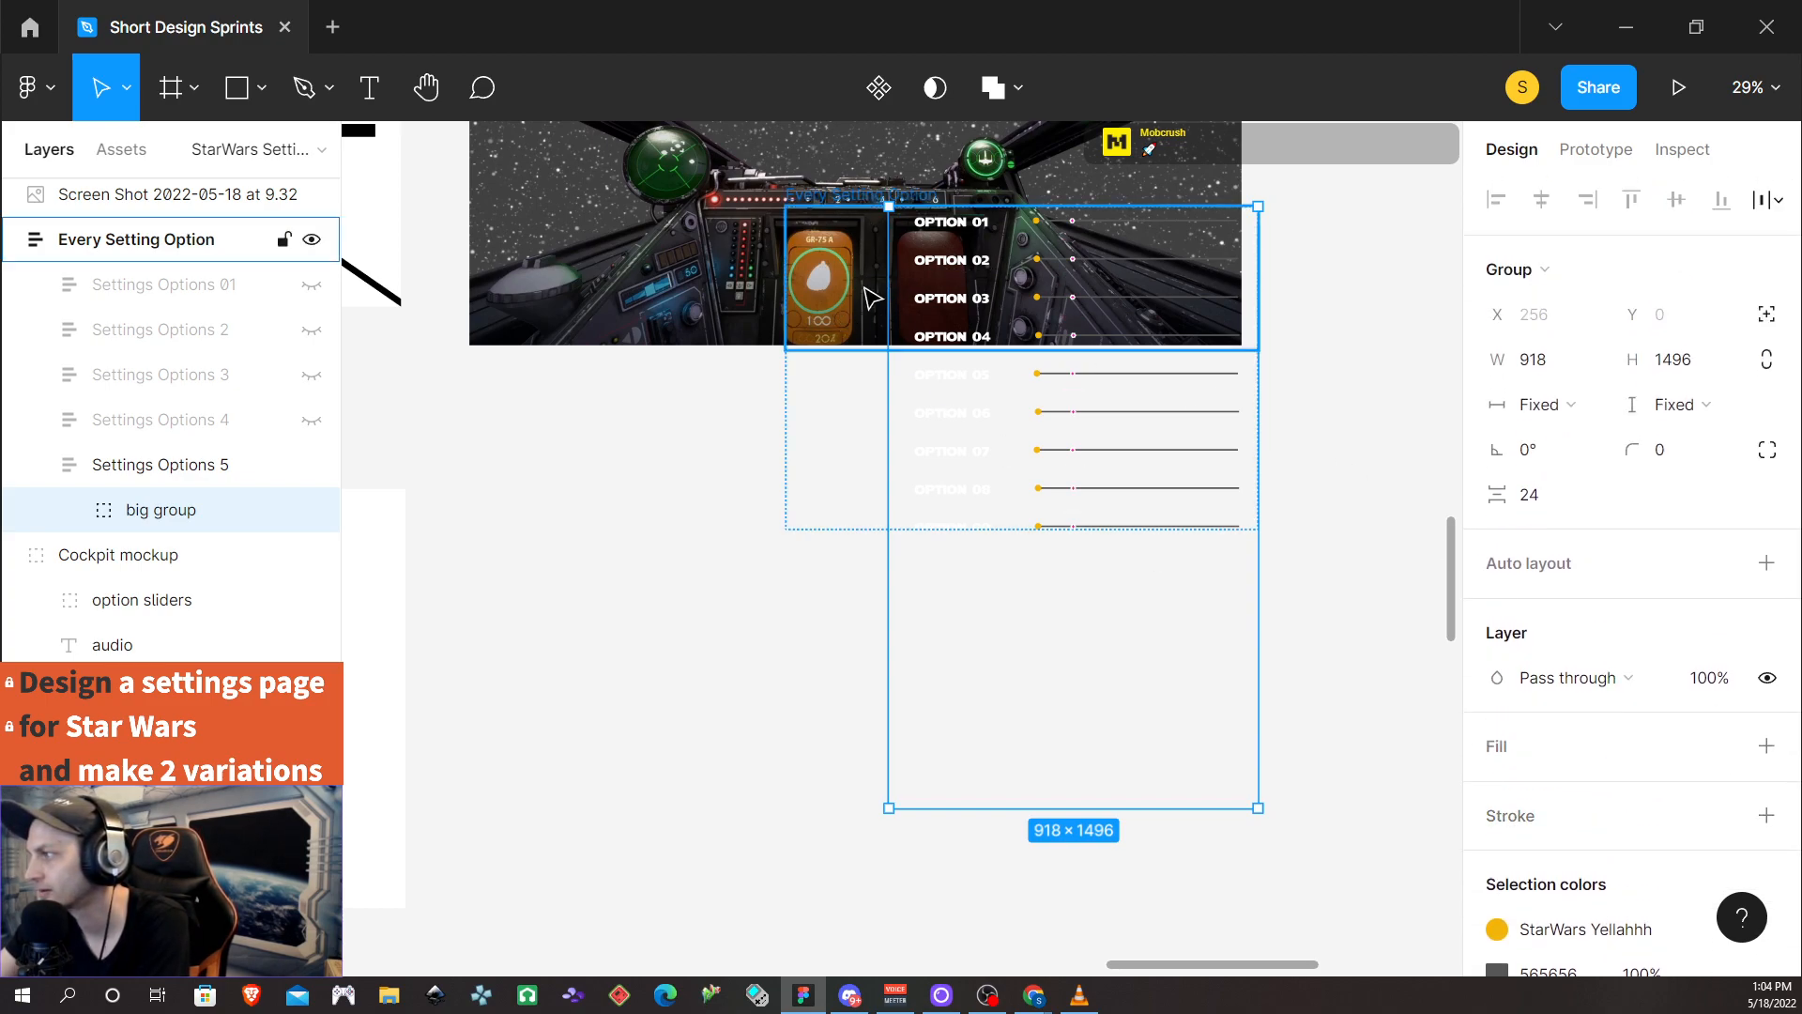
{"action": "key", "text": "shift+Return"}
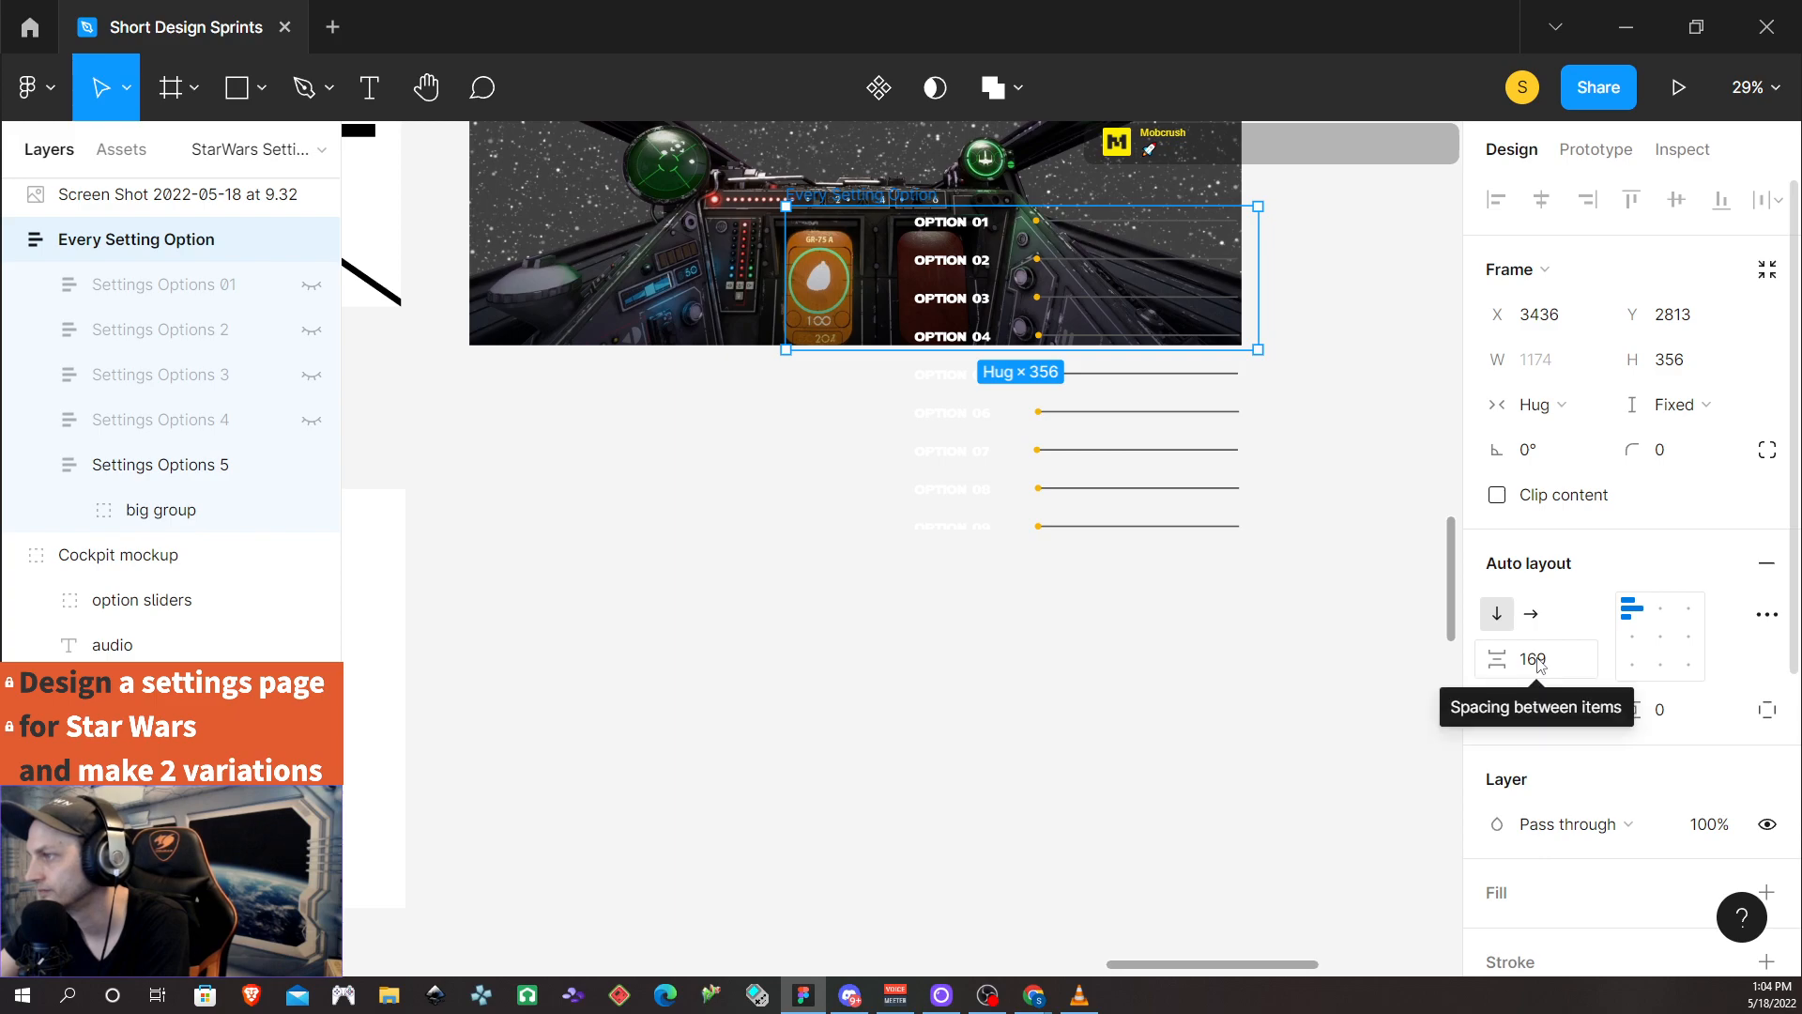
{"action": "left_click", "coordinate": [1498, 496]}
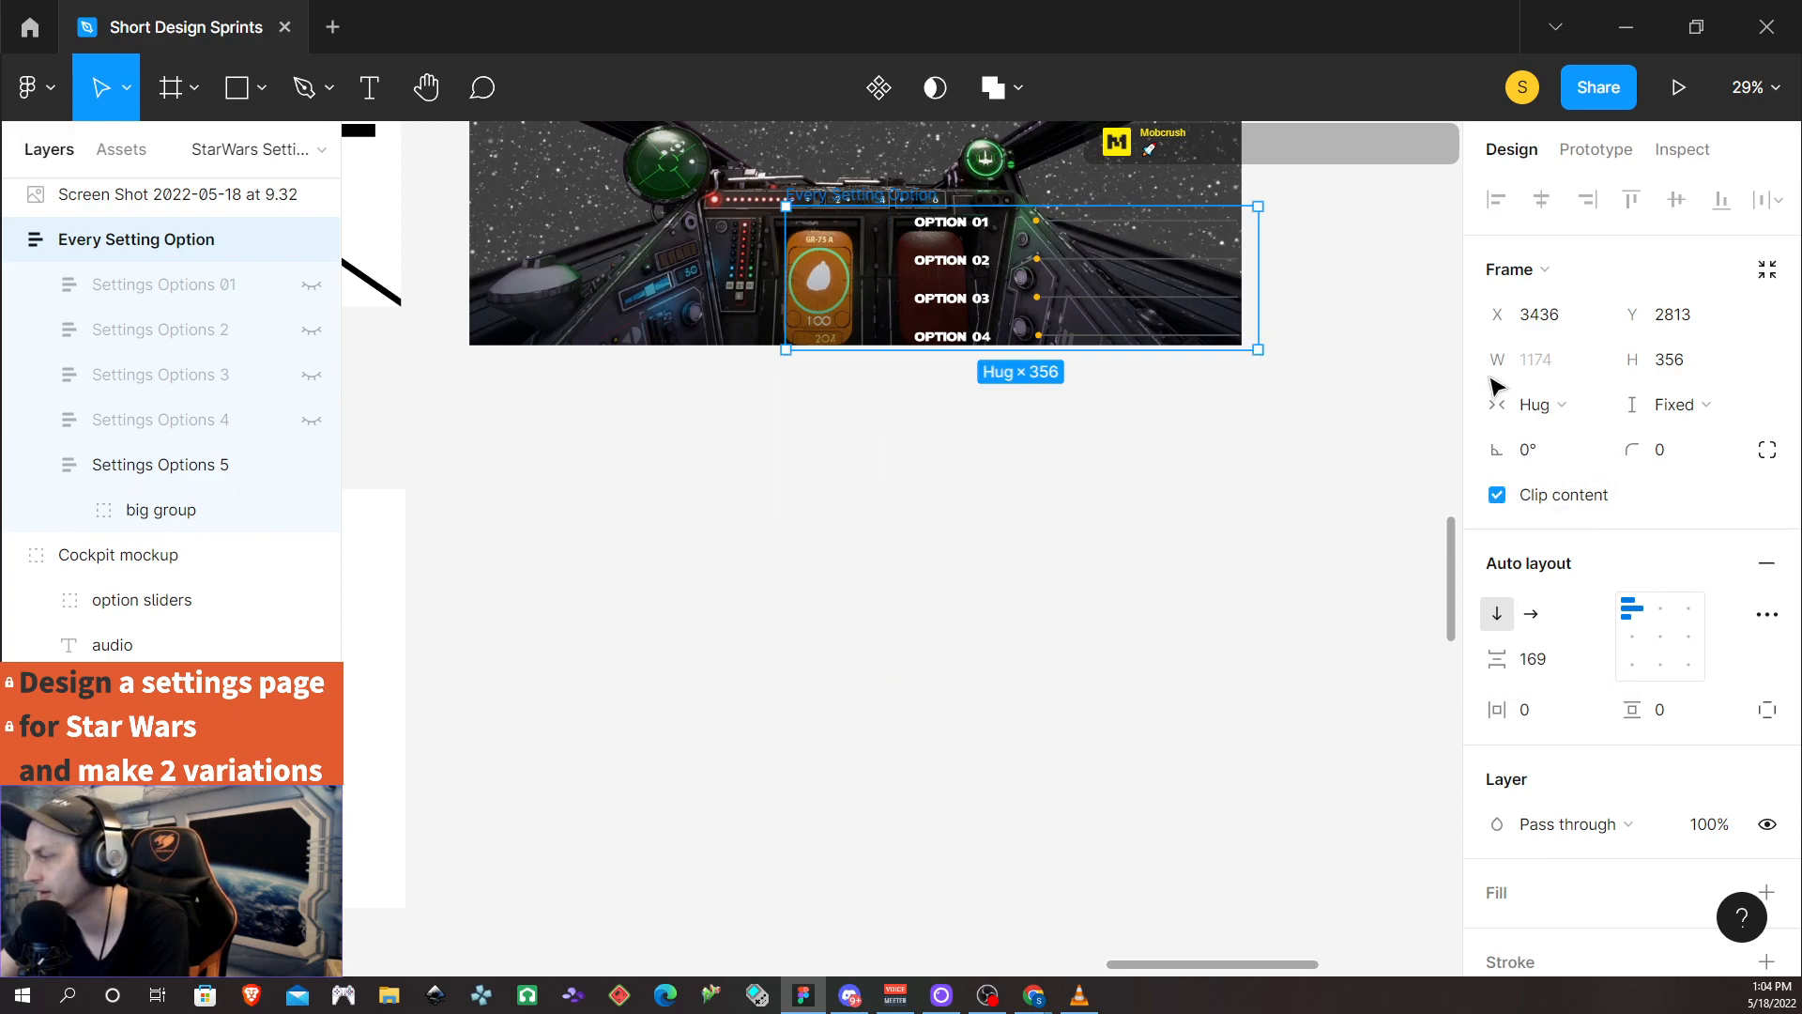
Move the Every Setting Option frame up over the existing option rows beneath the AUDIO heading, at X 2949, Y 2193
{"action": "scroll", "coordinate": [1572, 704], "scroll_direction": "down", "scroll_amount": 1}
{"action": "scroll", "coordinate": [1570, 704], "scroll_direction": "down", "scroll_amount": 5}
{"action": "scroll", "coordinate": [1528, 638], "scroll_direction": "up", "scroll_amount": 5}
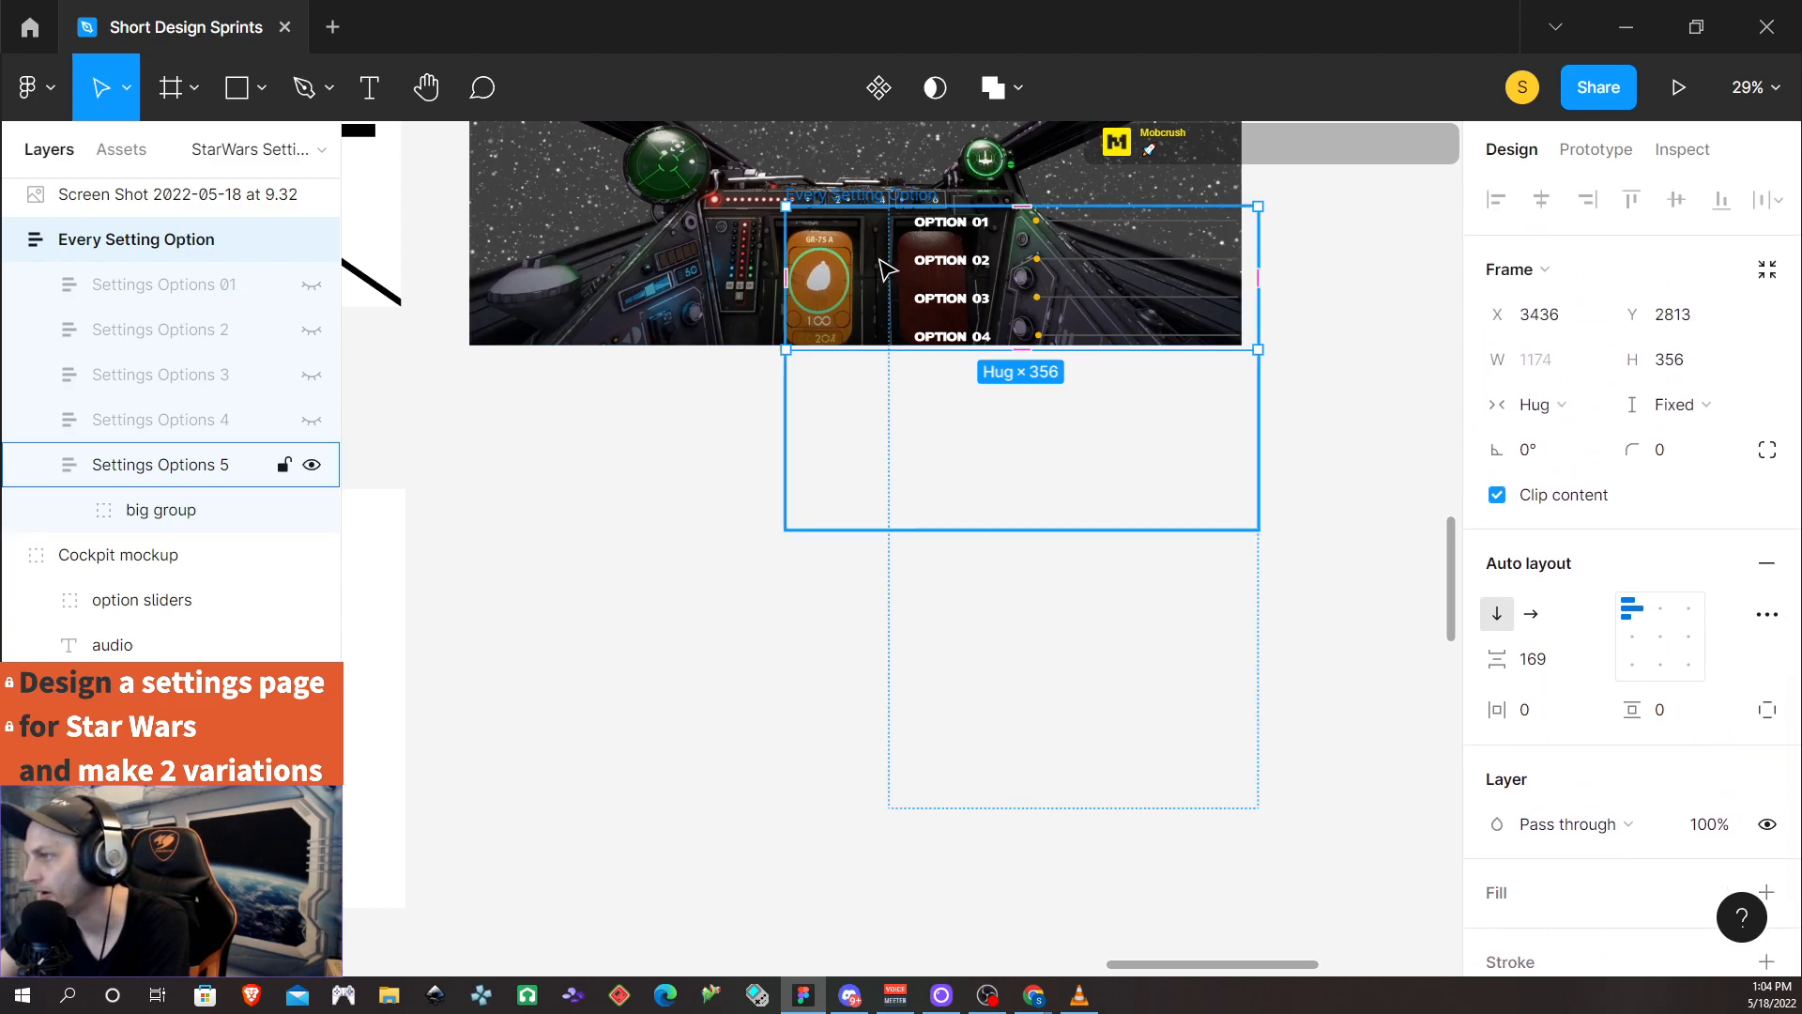
{"action": "left_click_drag", "start_coordinate": [856, 286], "coordinate": [642, 129]}
{"action": "left_click_drag", "start_coordinate": [654, 166], "coordinate": [632, 442]}
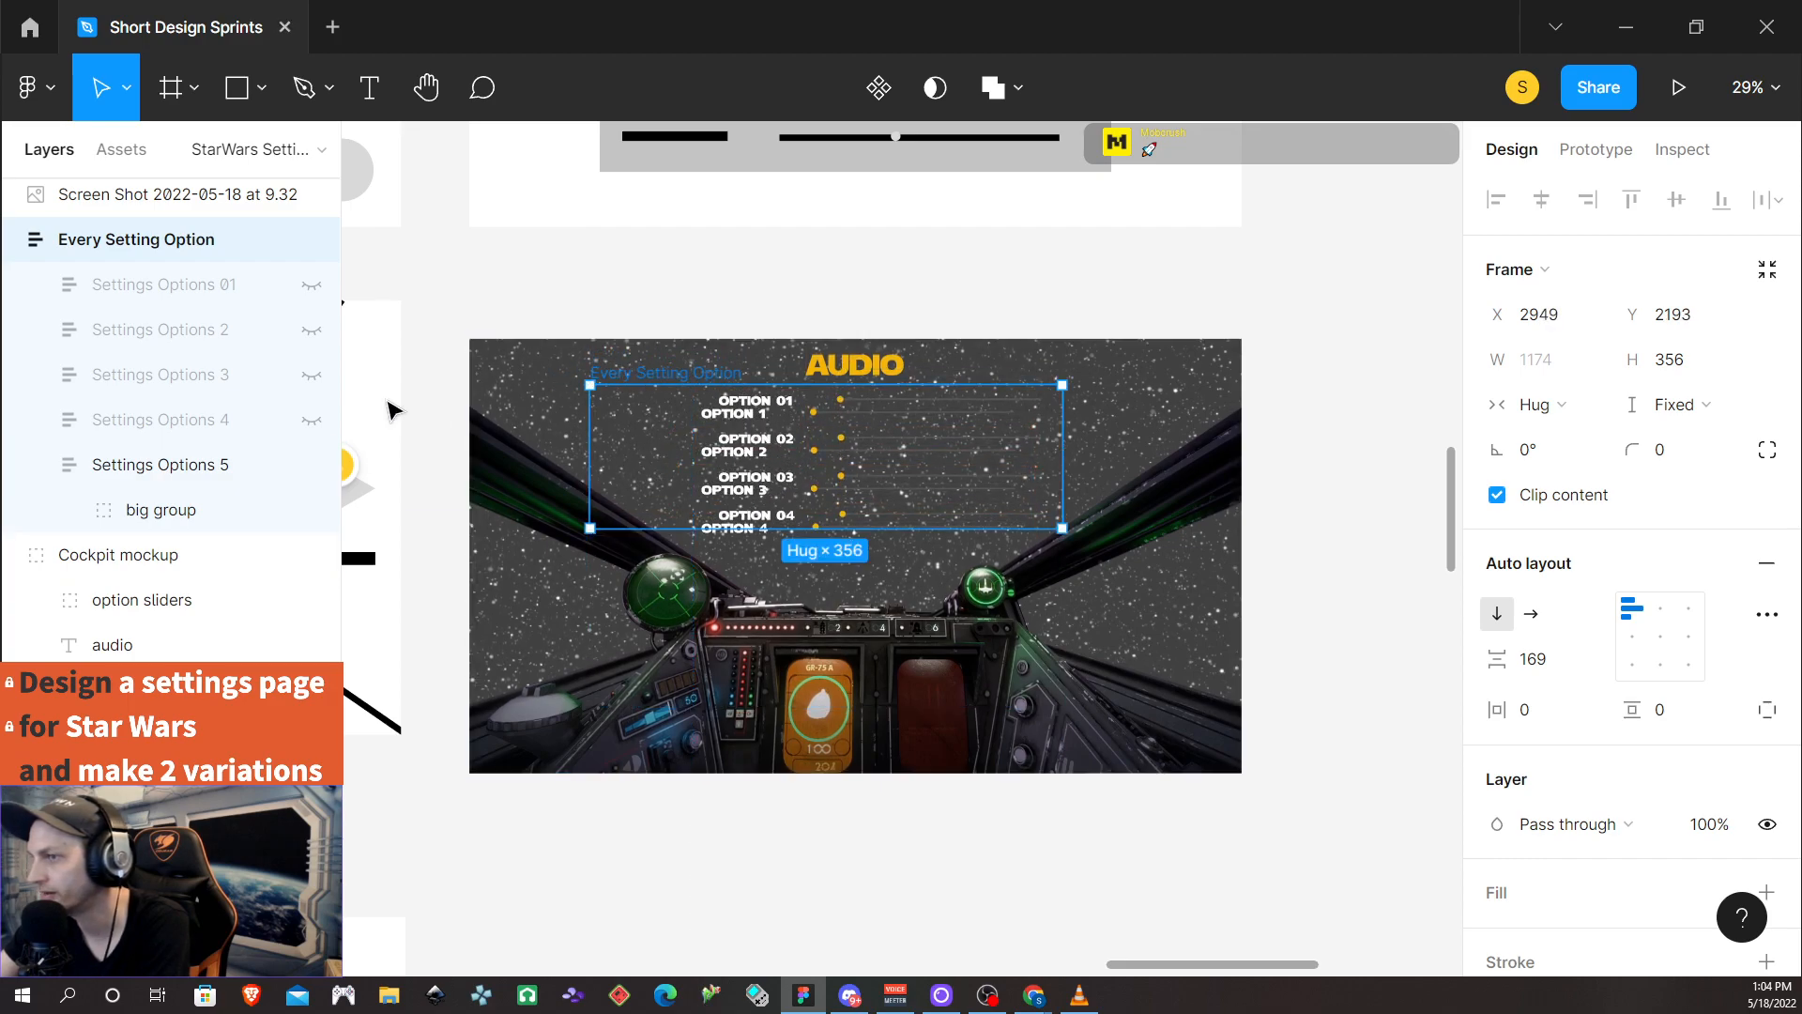
{"action": "scroll", "coordinate": [141, 315], "scroll_direction": "up", "scroll_amount": 2}
{"action": "scroll", "coordinate": [141, 314], "scroll_direction": "up", "scroll_amount": 5}
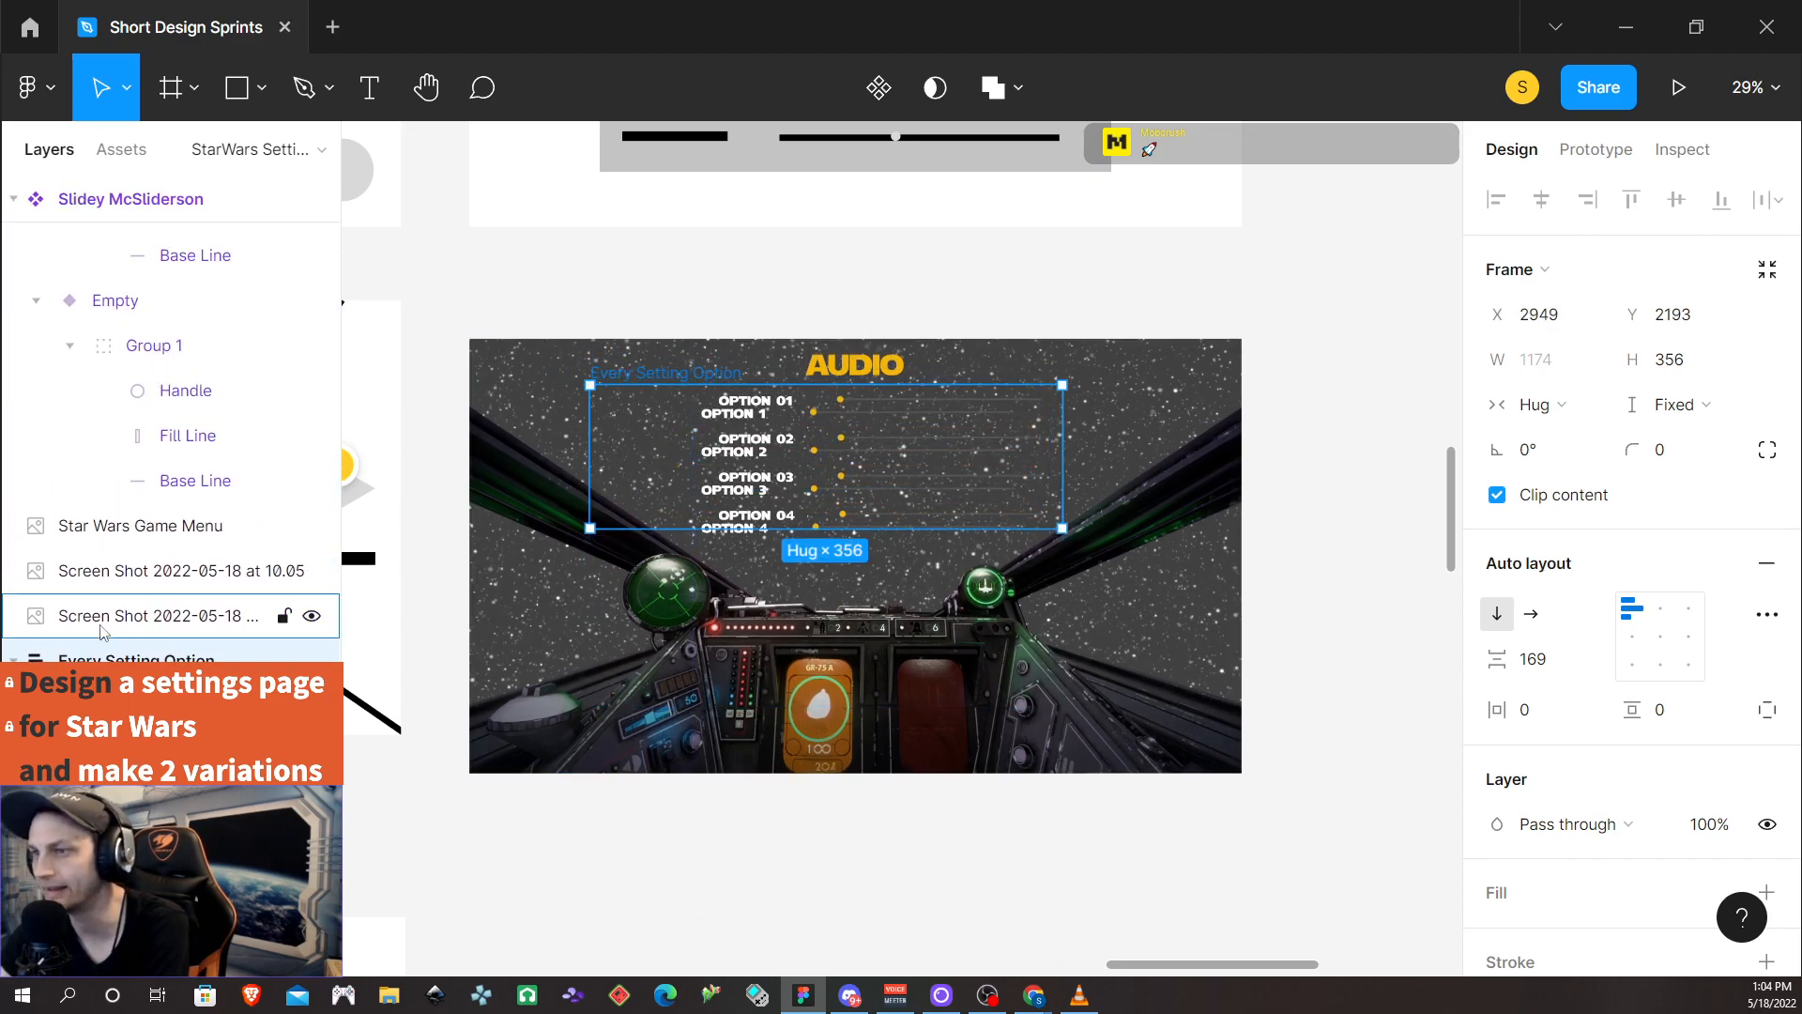
Try reapplying the Every Setting Option frame's vertical auto layout direction, and set the frame's height back to 356
{"action": "left_click", "coordinate": [1540, 621]}
{"action": "left_click", "coordinate": [1499, 619]}
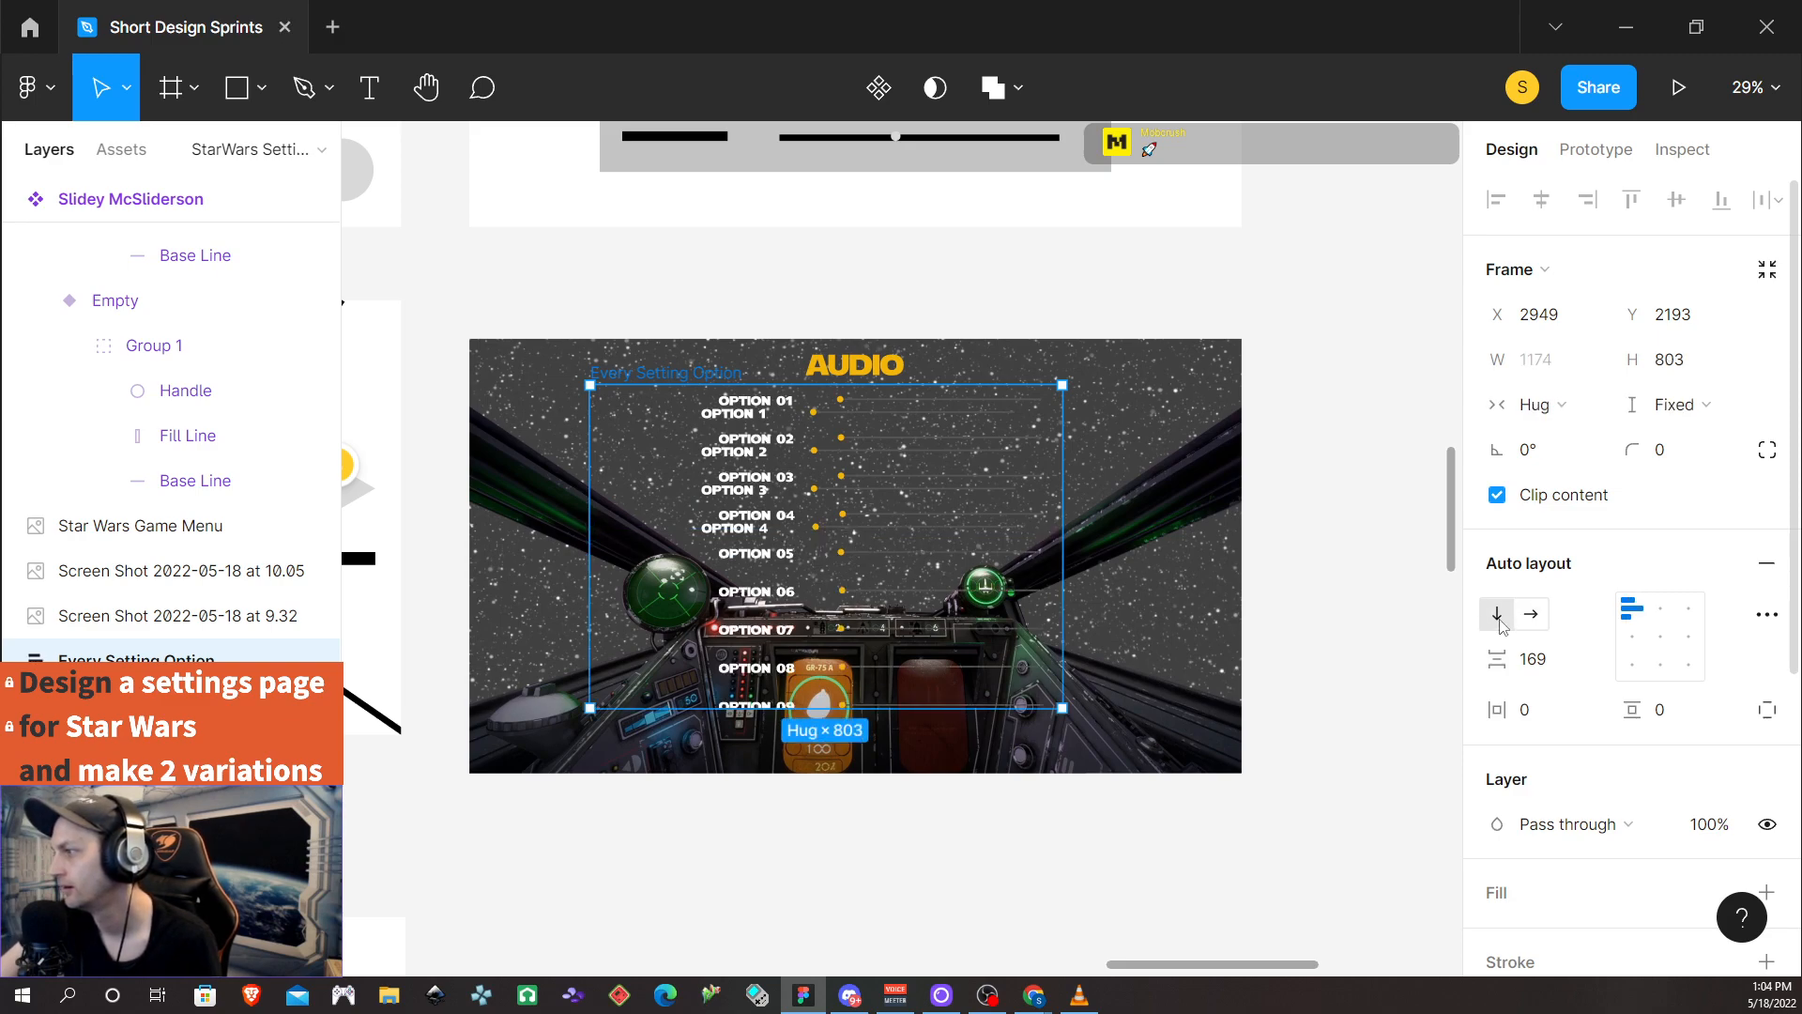
{"action": "left_click_drag", "start_coordinate": [892, 707], "coordinate": [917, 531]}
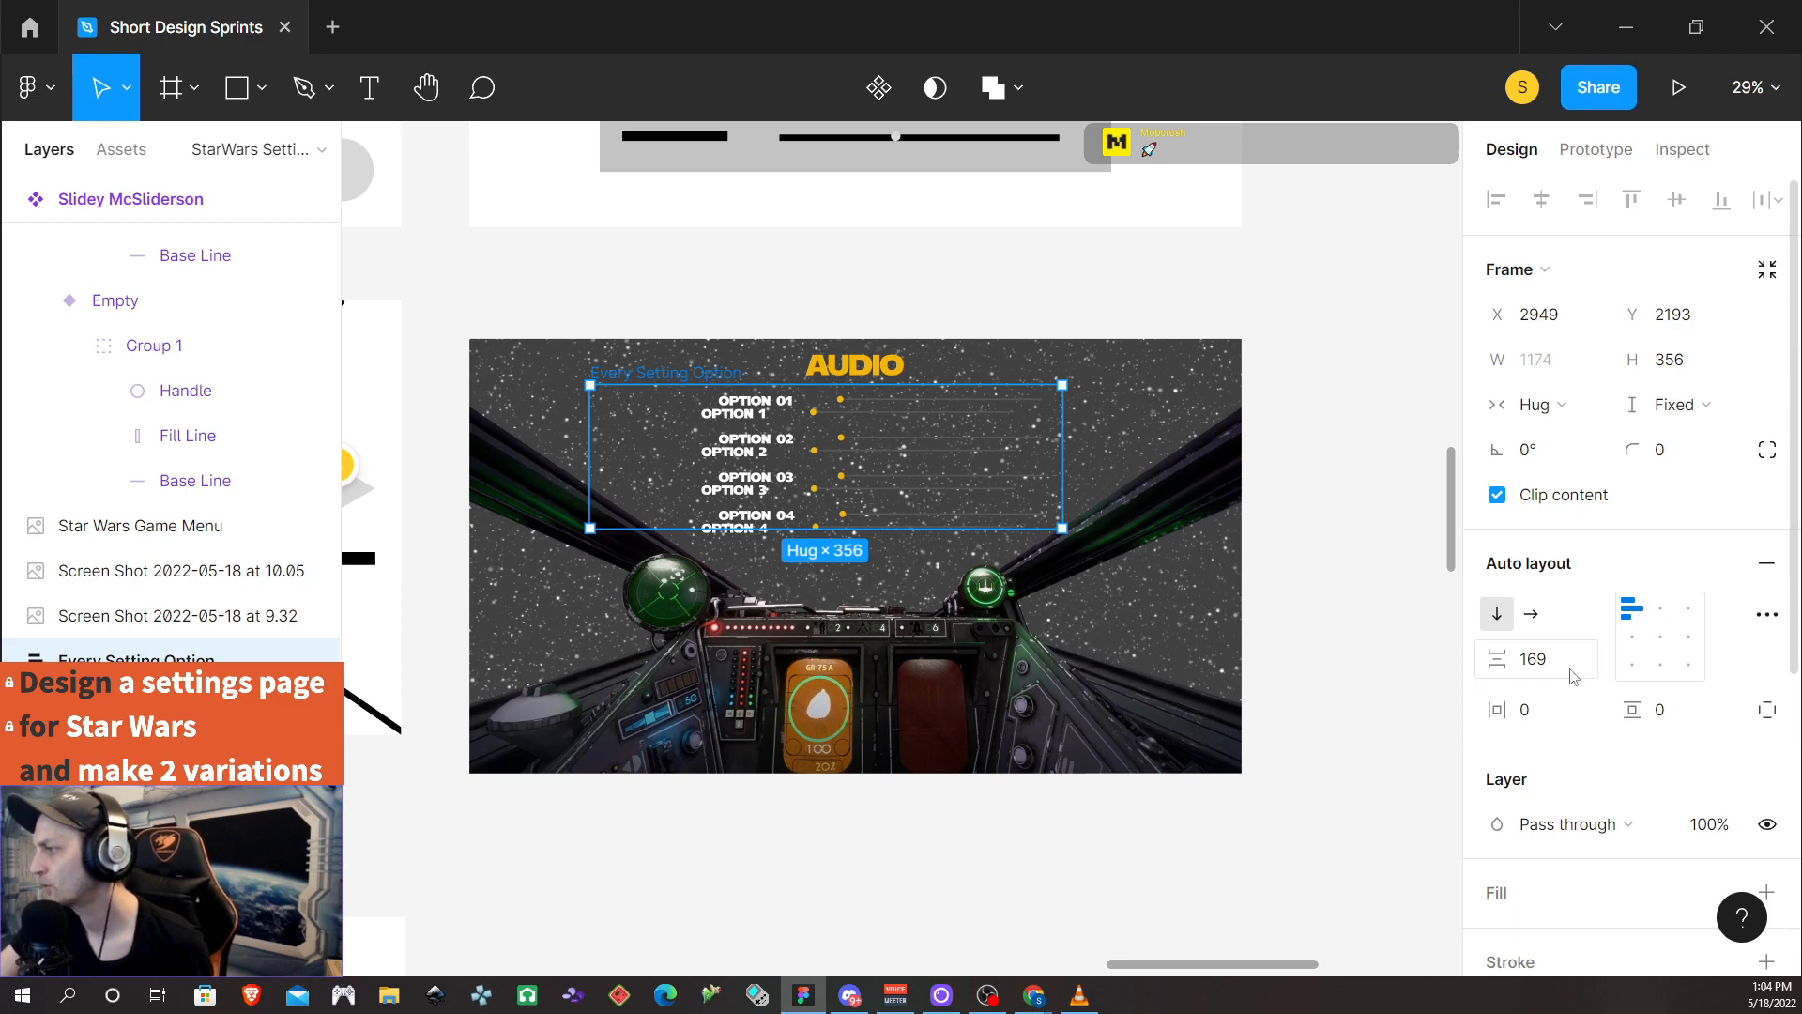
Examine the padding and auto layout settings of the Every Setting Option frame, its nested option groups and individual rows
{"action": "left_click", "coordinate": [1779, 712]}
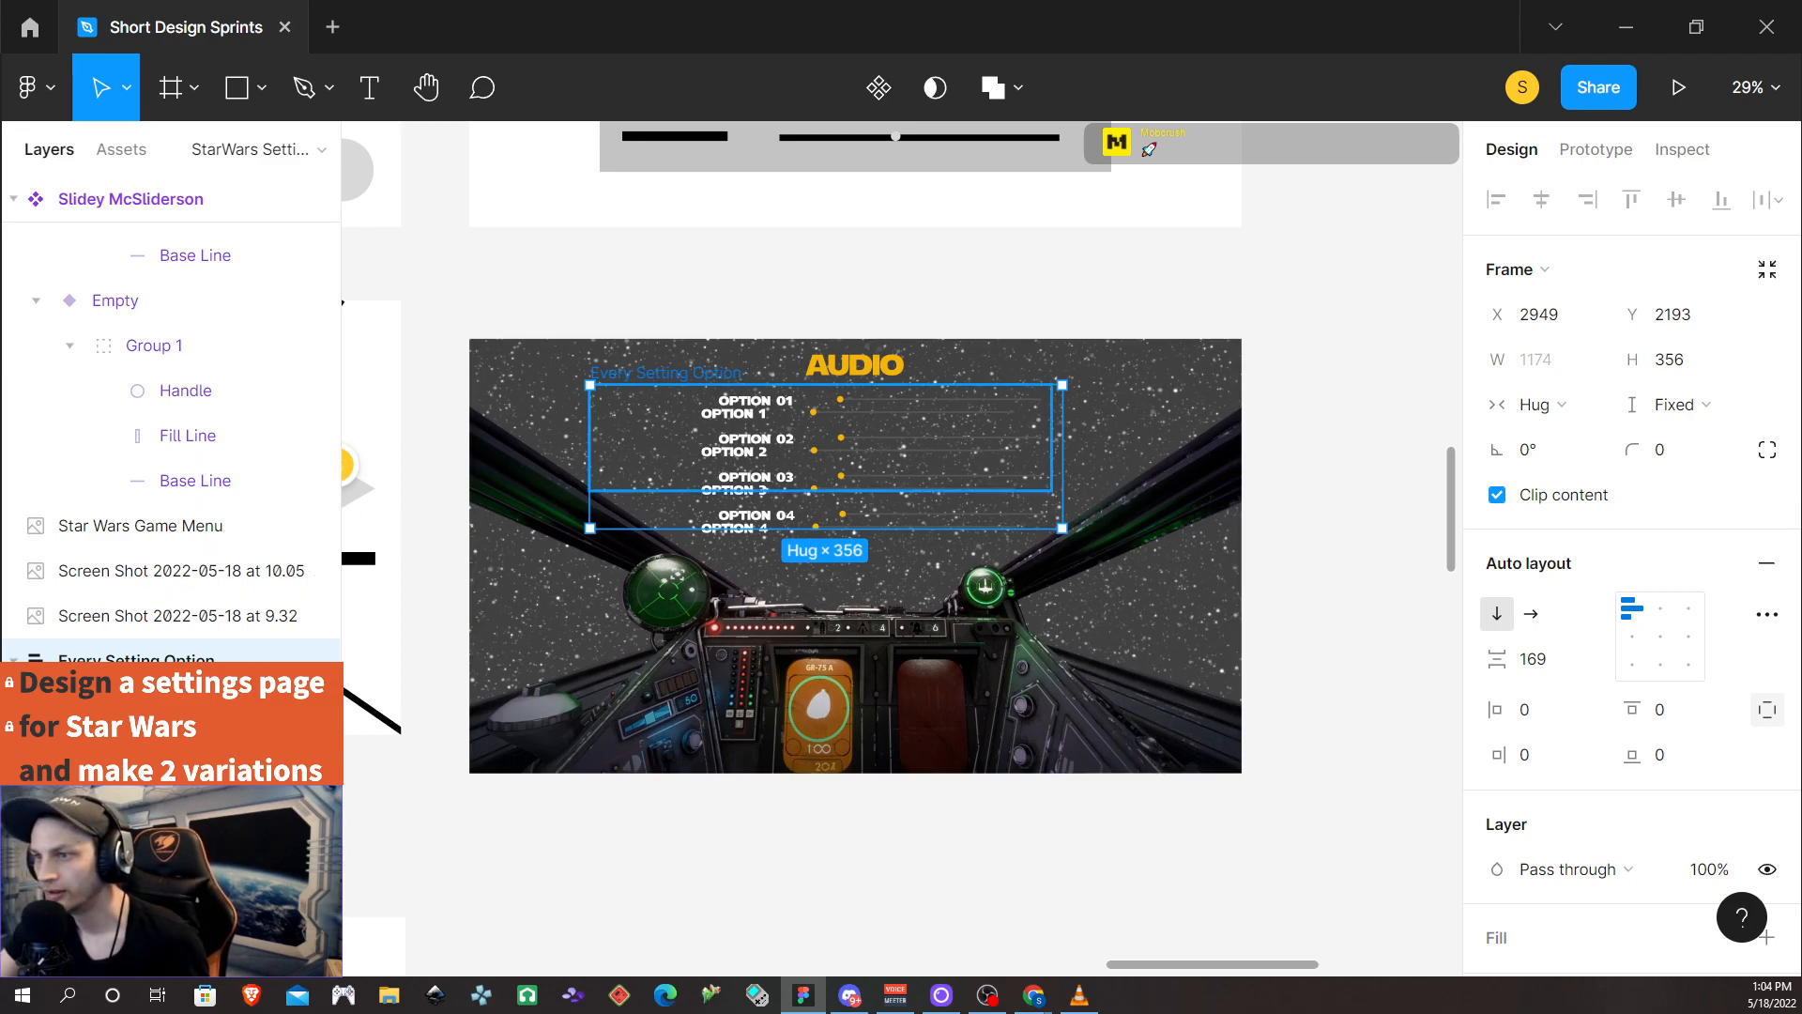
{"action": "left_click", "coordinate": [140, 706]}
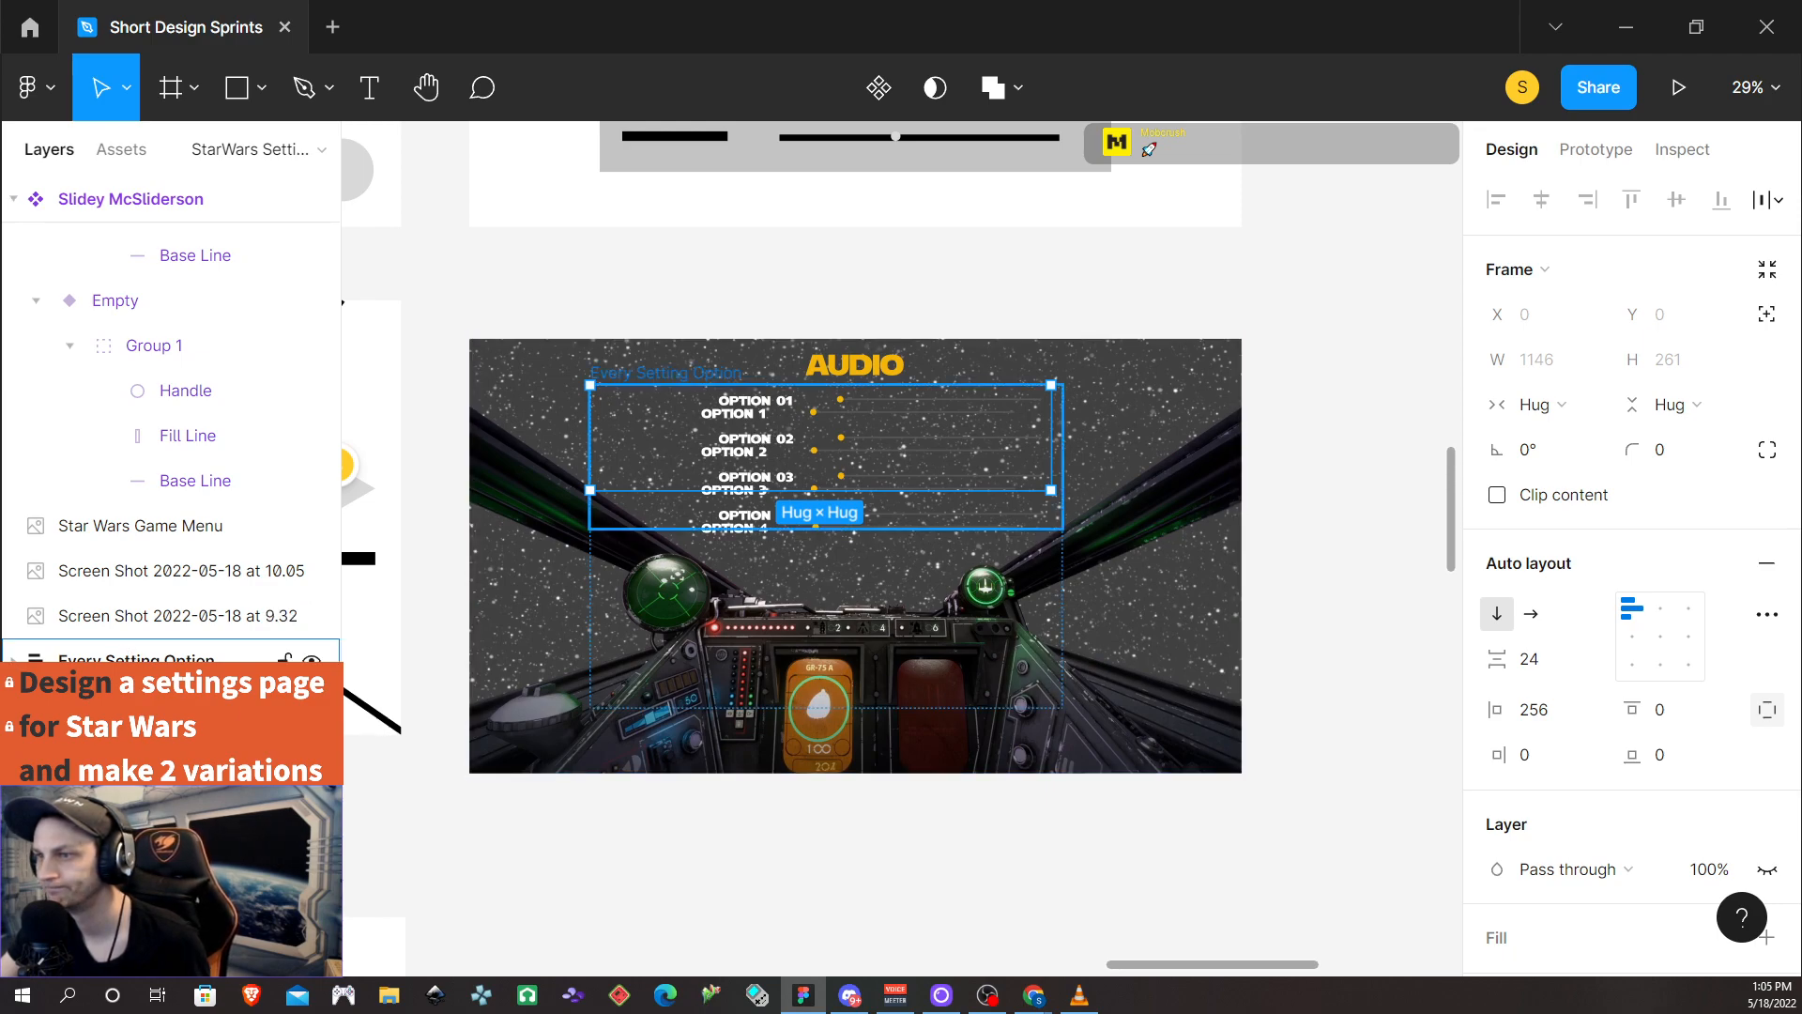
{"action": "scroll", "coordinate": [282, 563], "scroll_direction": "up", "scroll_amount": 6}
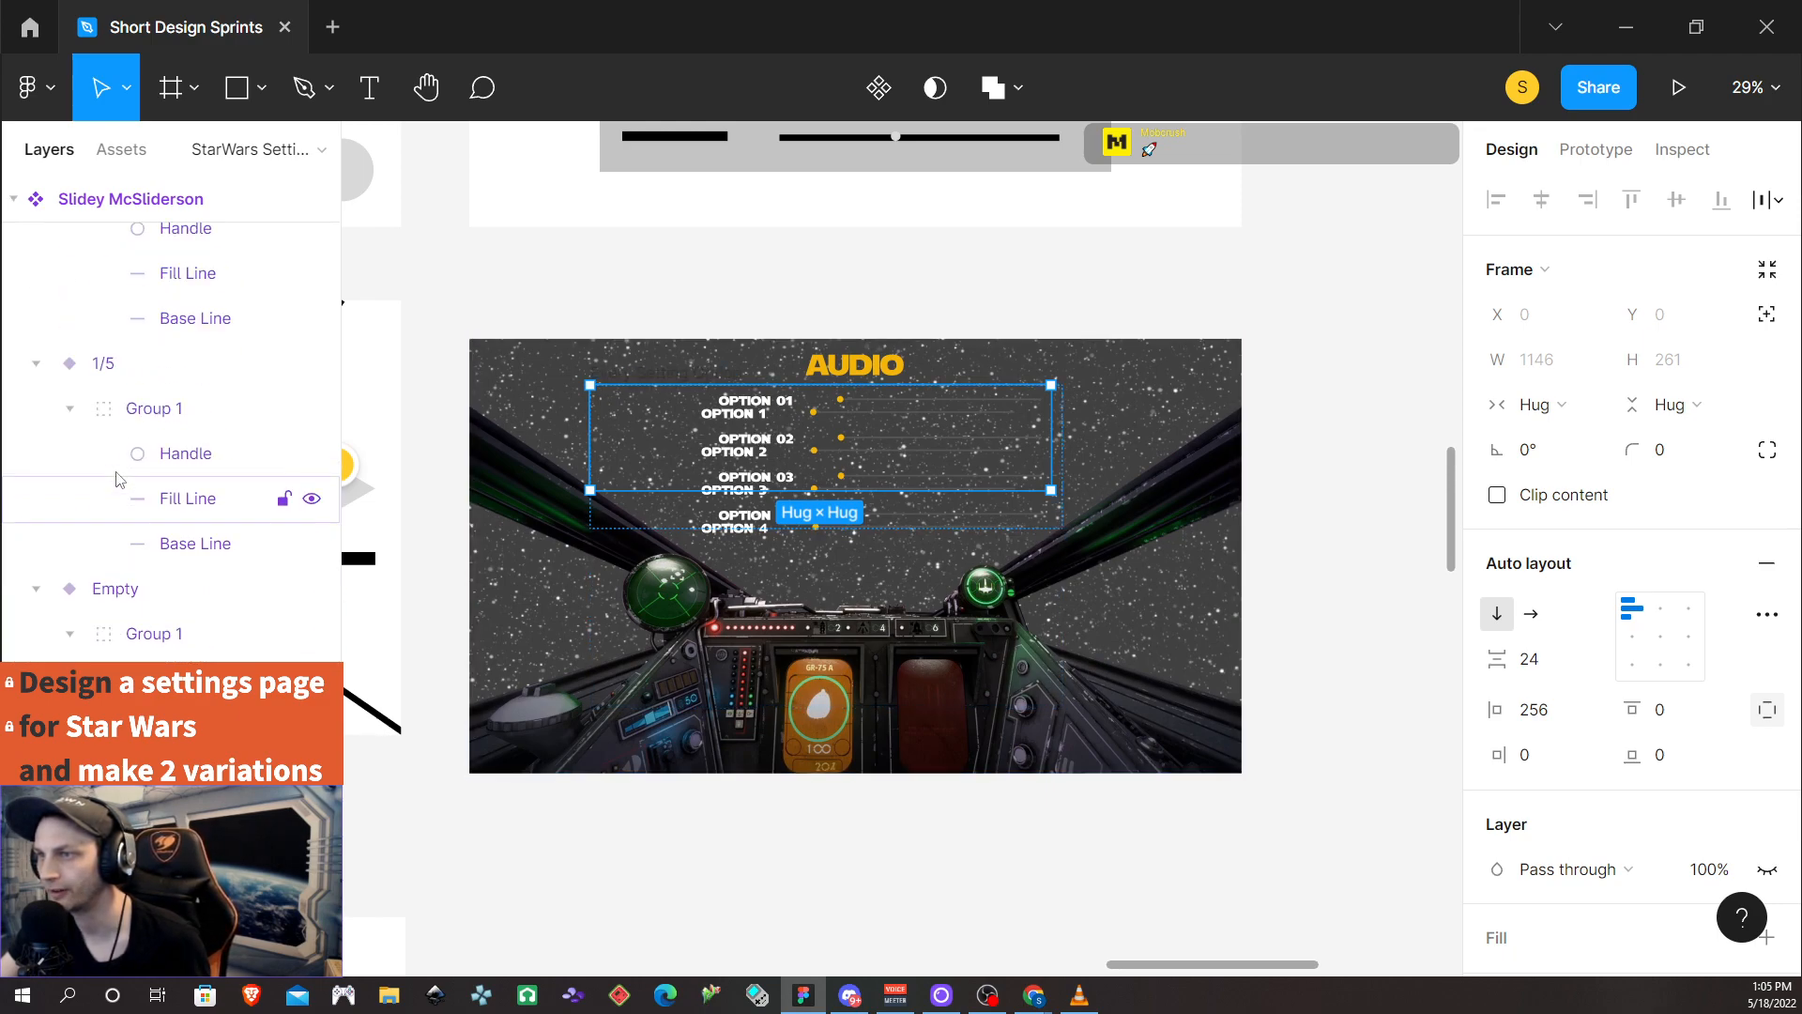
{"action": "left_click", "coordinate": [1195, 592]}
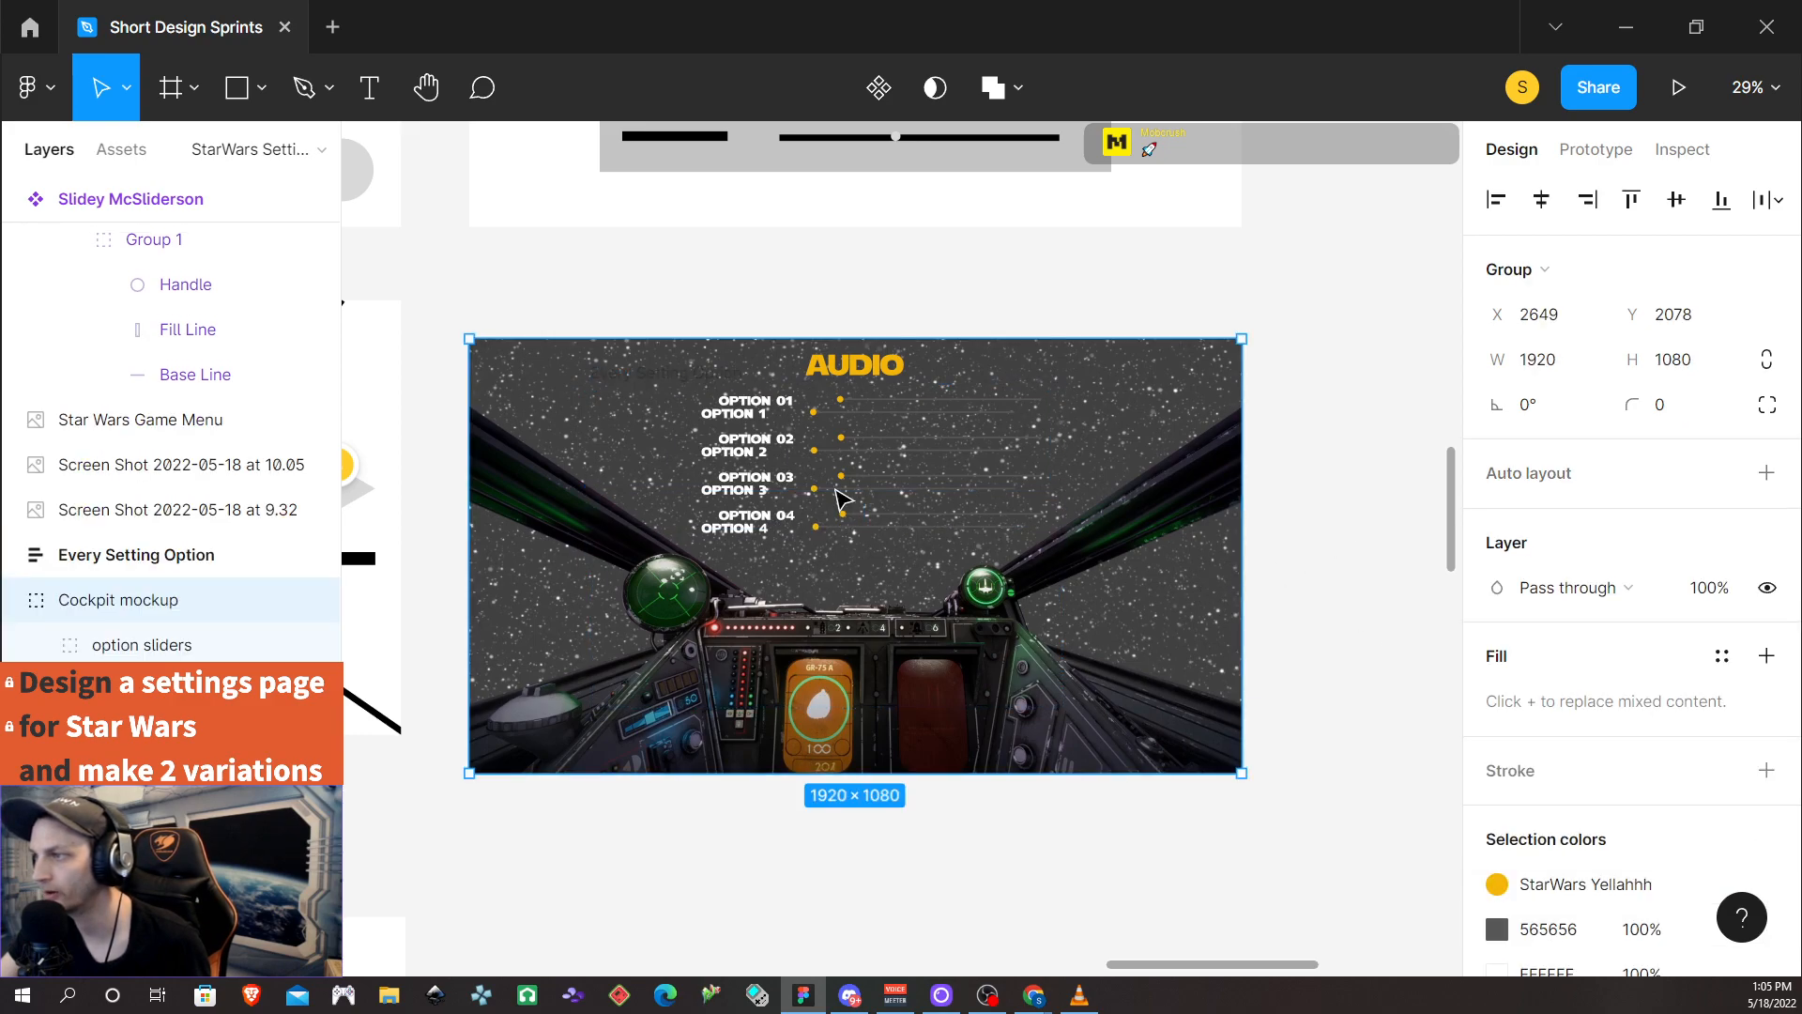
{"action": "left_click", "coordinate": [727, 479]}
{"action": "left_click", "coordinate": [14, 555]}
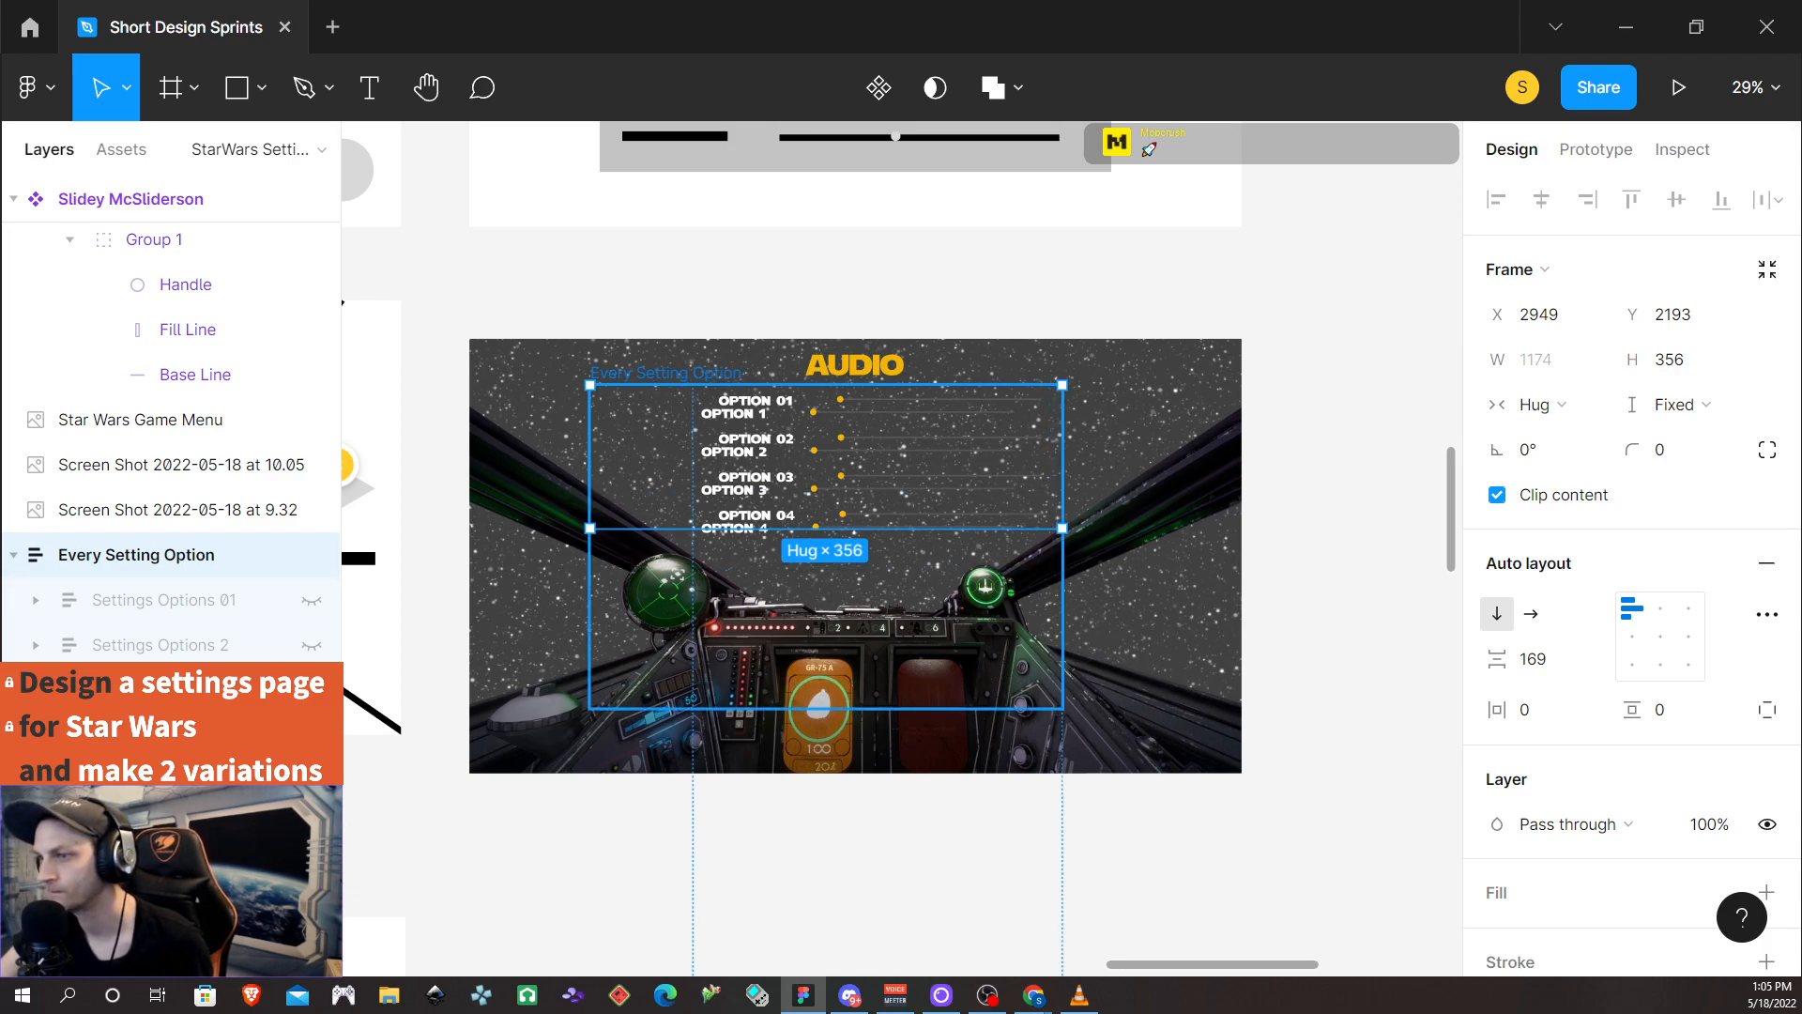
{"action": "left_click", "coordinate": [159, 690]}
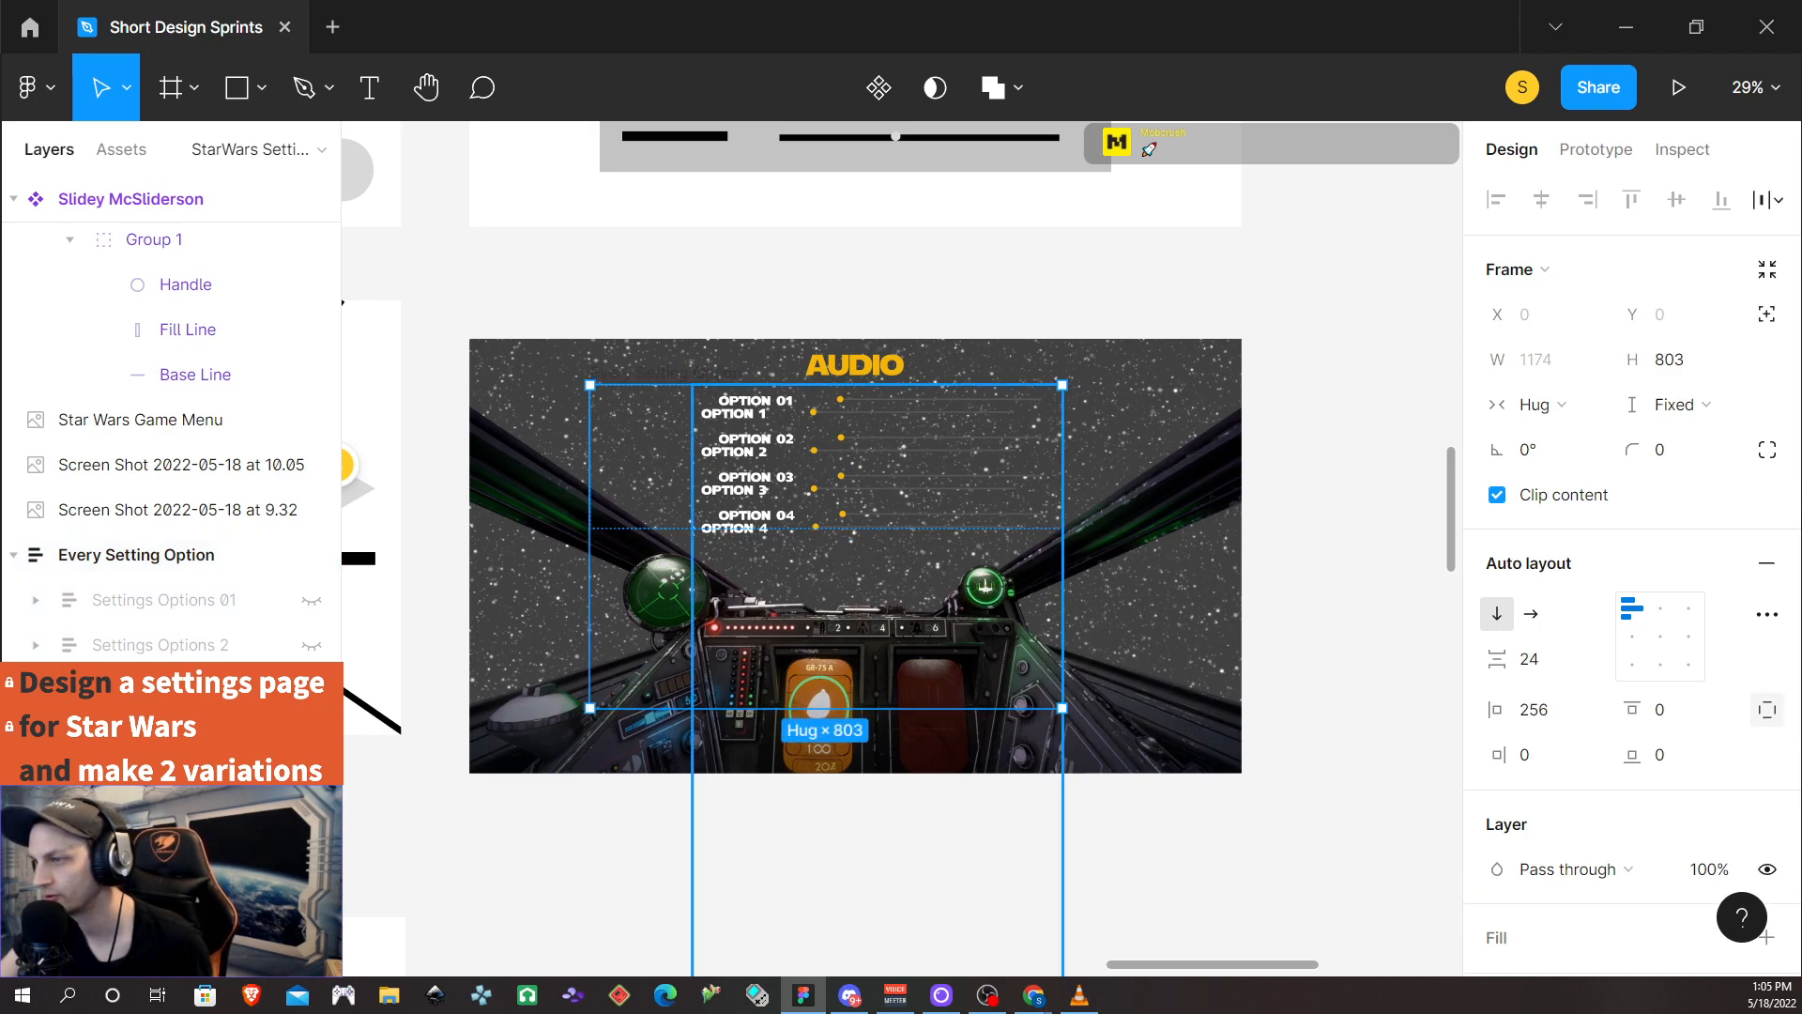
{"action": "left_click", "coordinate": [160, 735]}
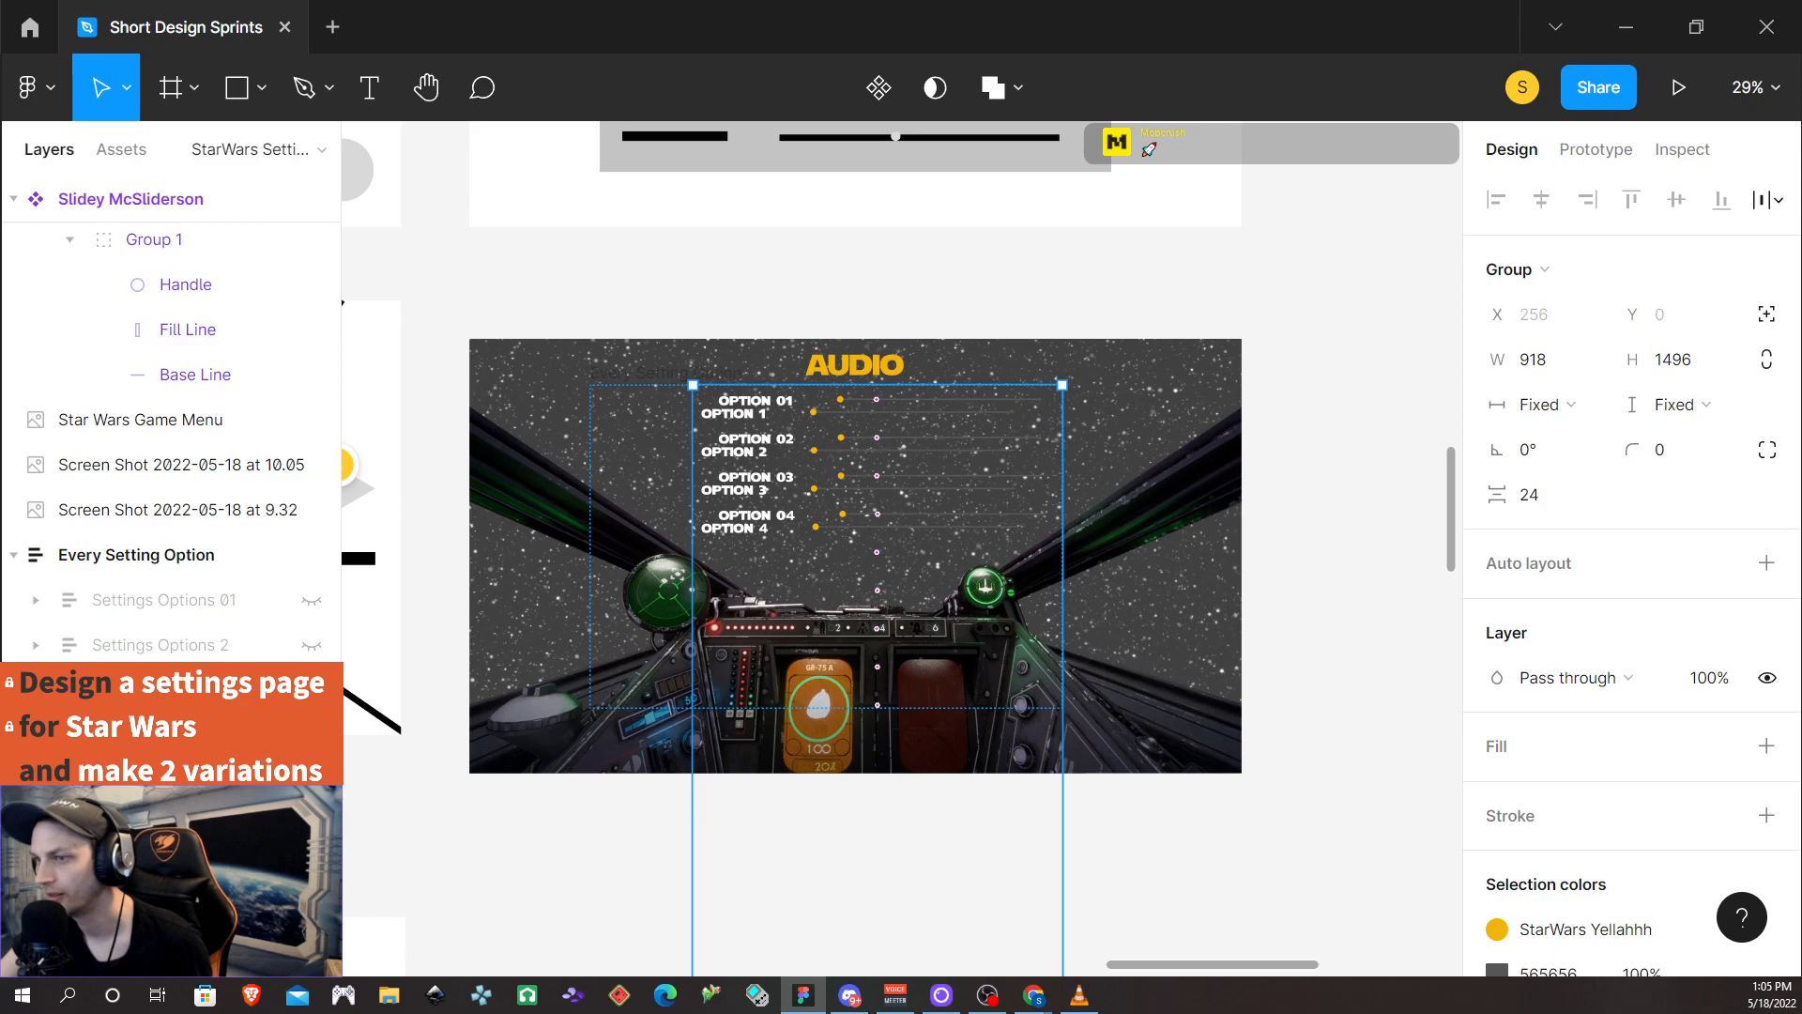
{"action": "left_click", "coordinate": [878, 961]}
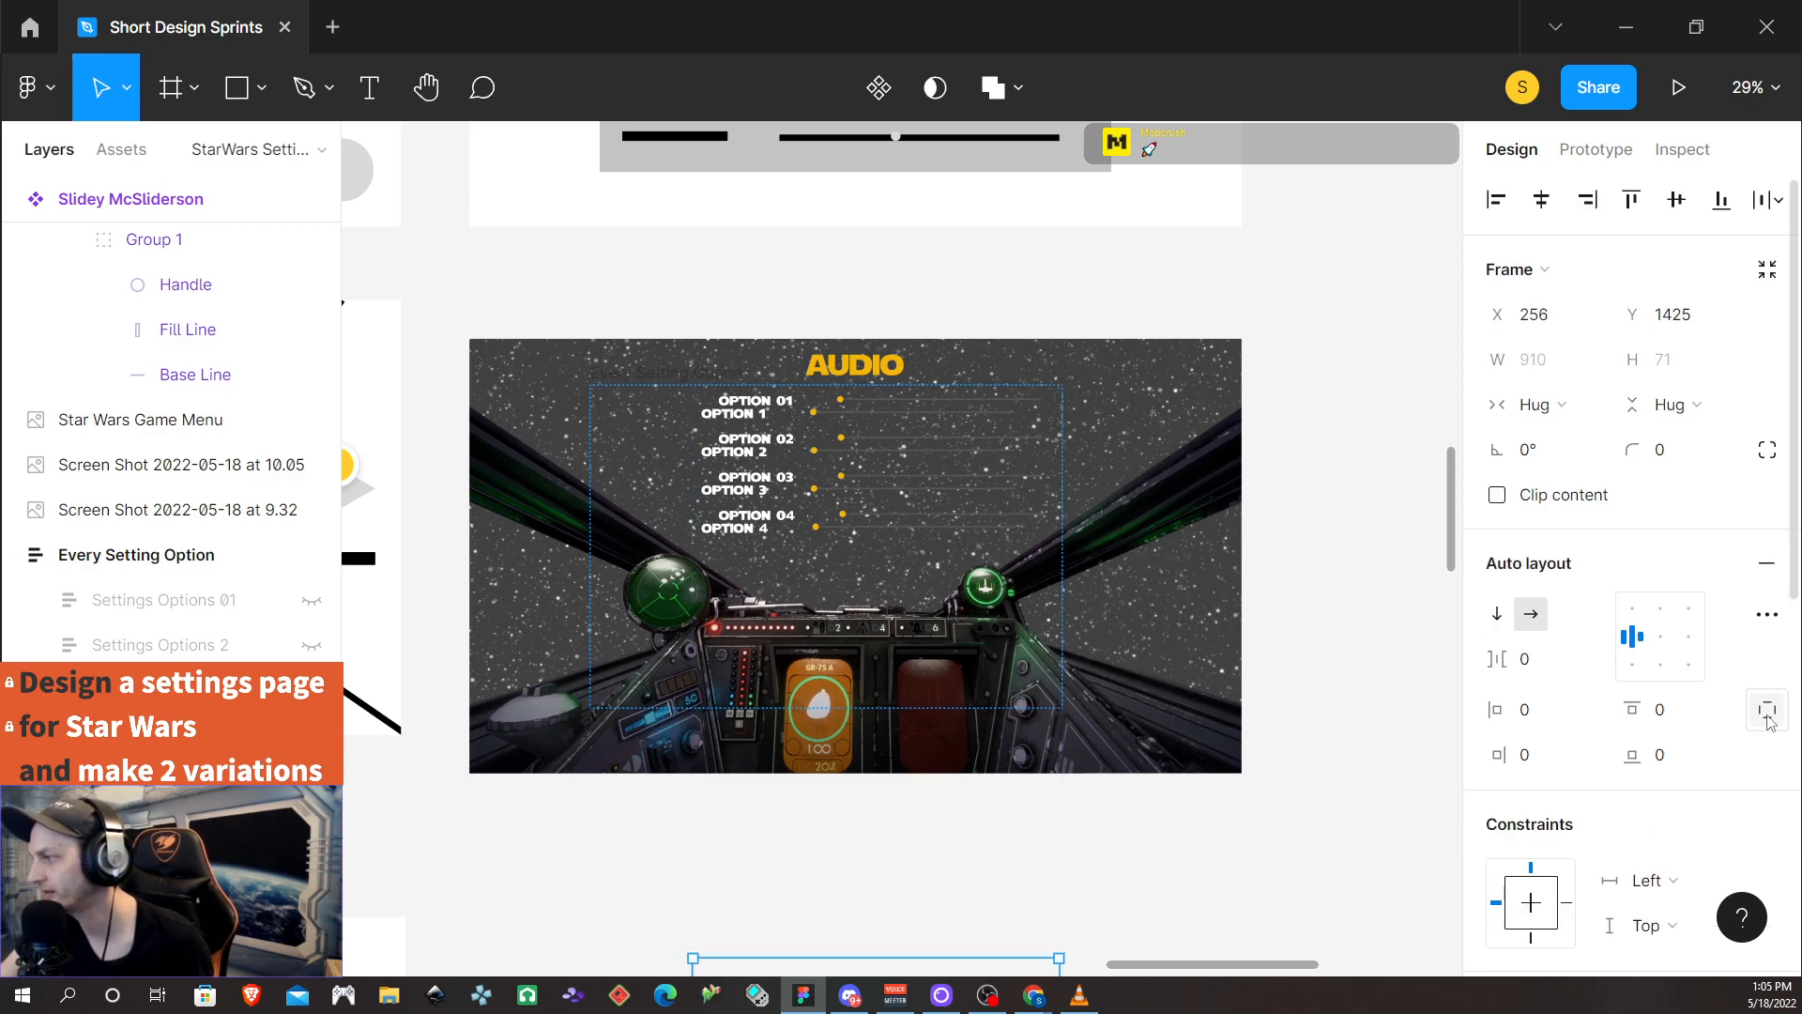
{"action": "left_click", "coordinate": [798, 935]}
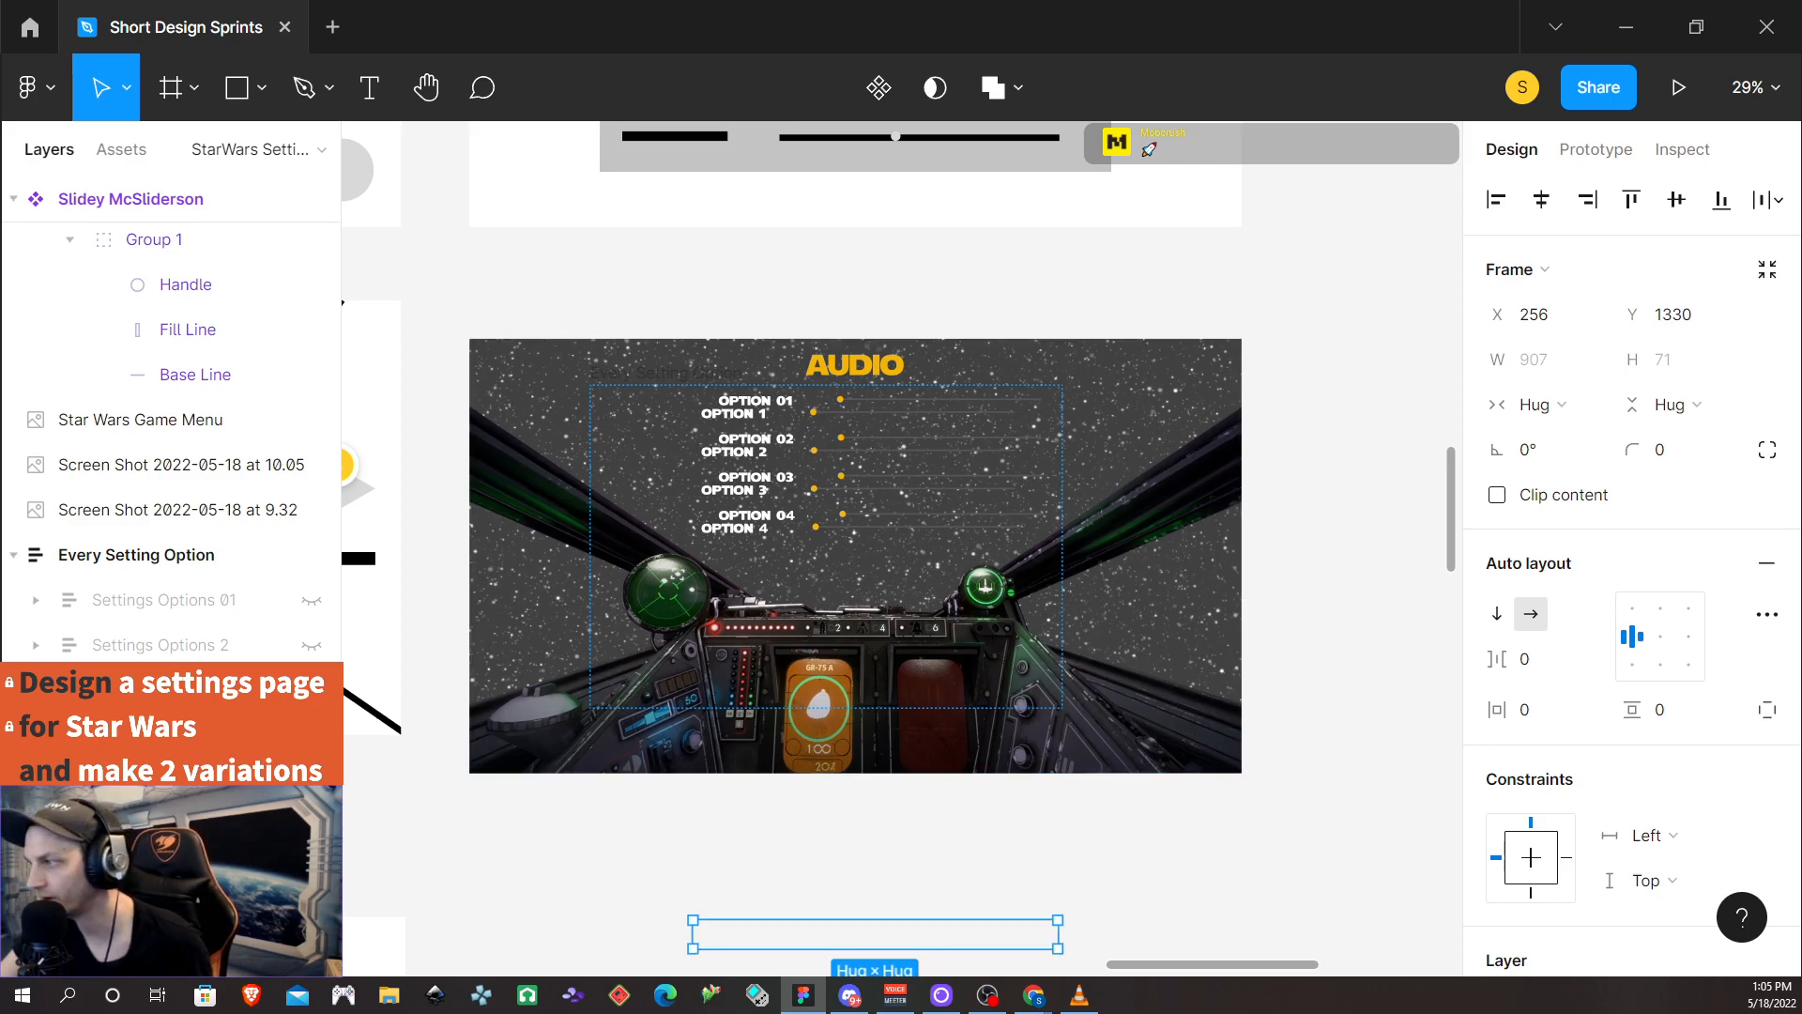
Move the big group out of the Every Setting Option frame to the page's top level and delete the leftover frame
{"action": "scroll", "coordinate": [179, 849], "scroll_direction": "down", "scroll_amount": 3}
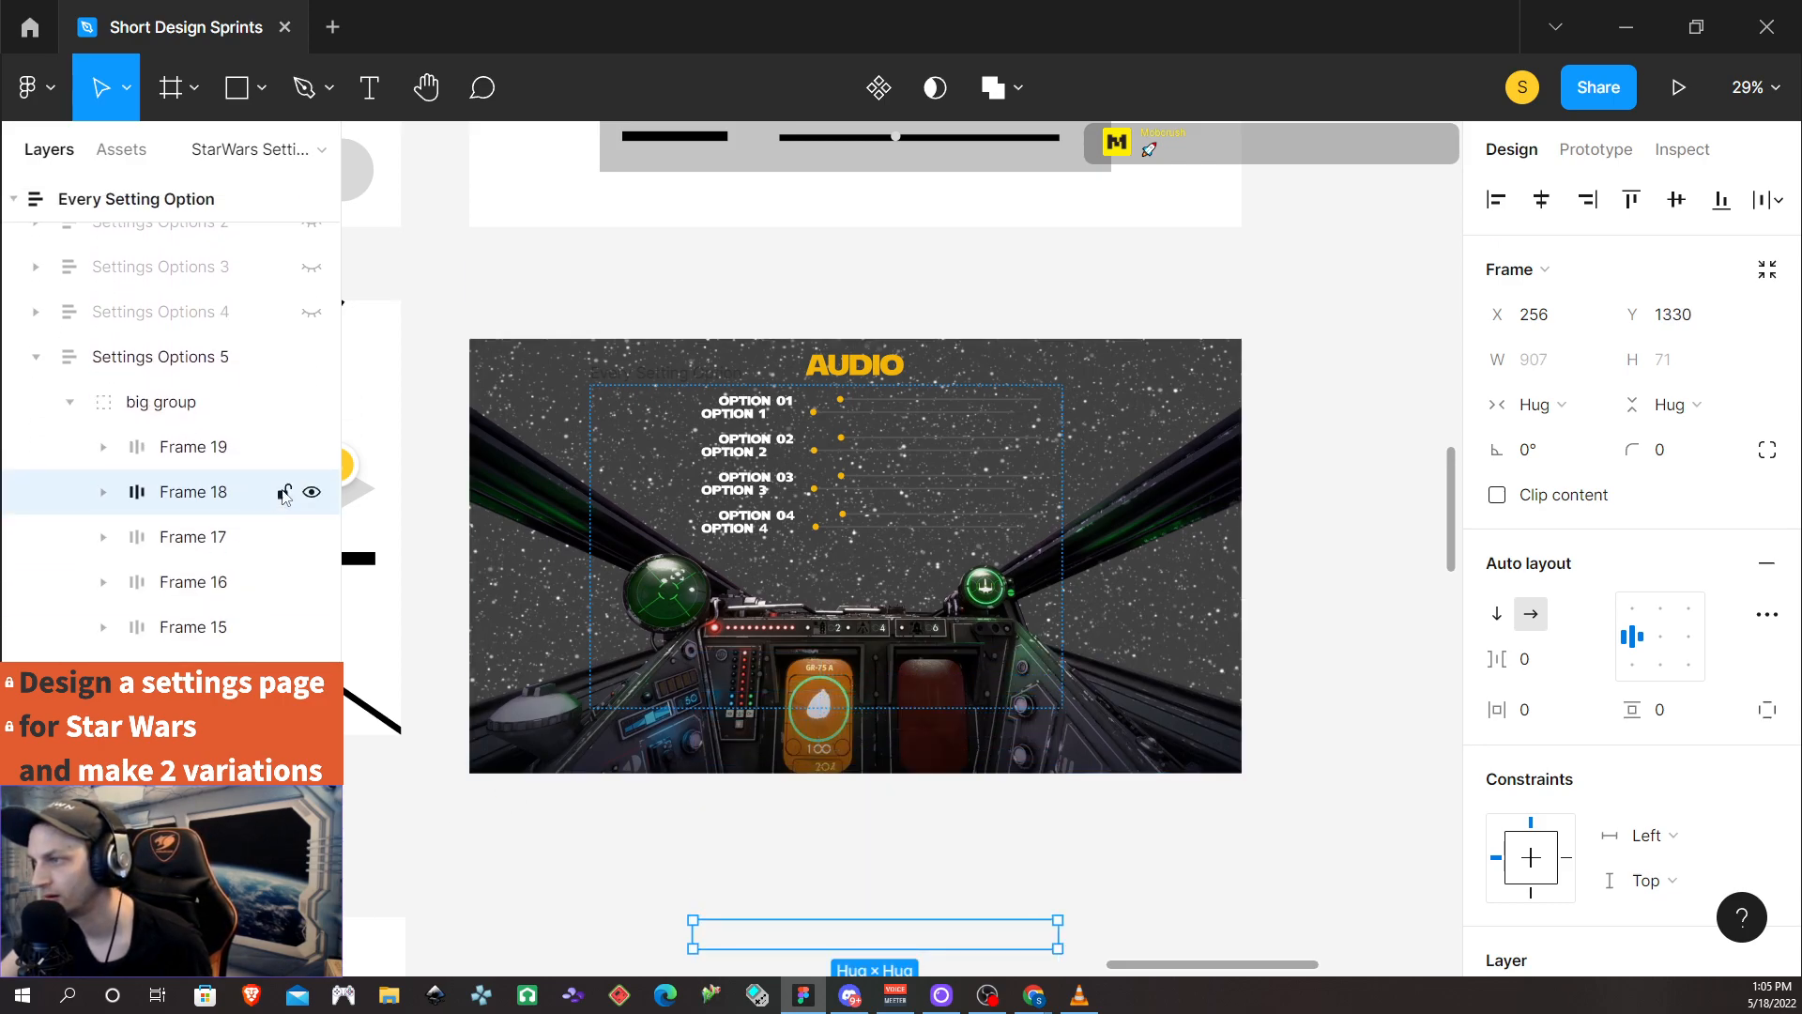
{"action": "scroll", "coordinate": [202, 451], "scroll_direction": "up", "scroll_amount": 10}
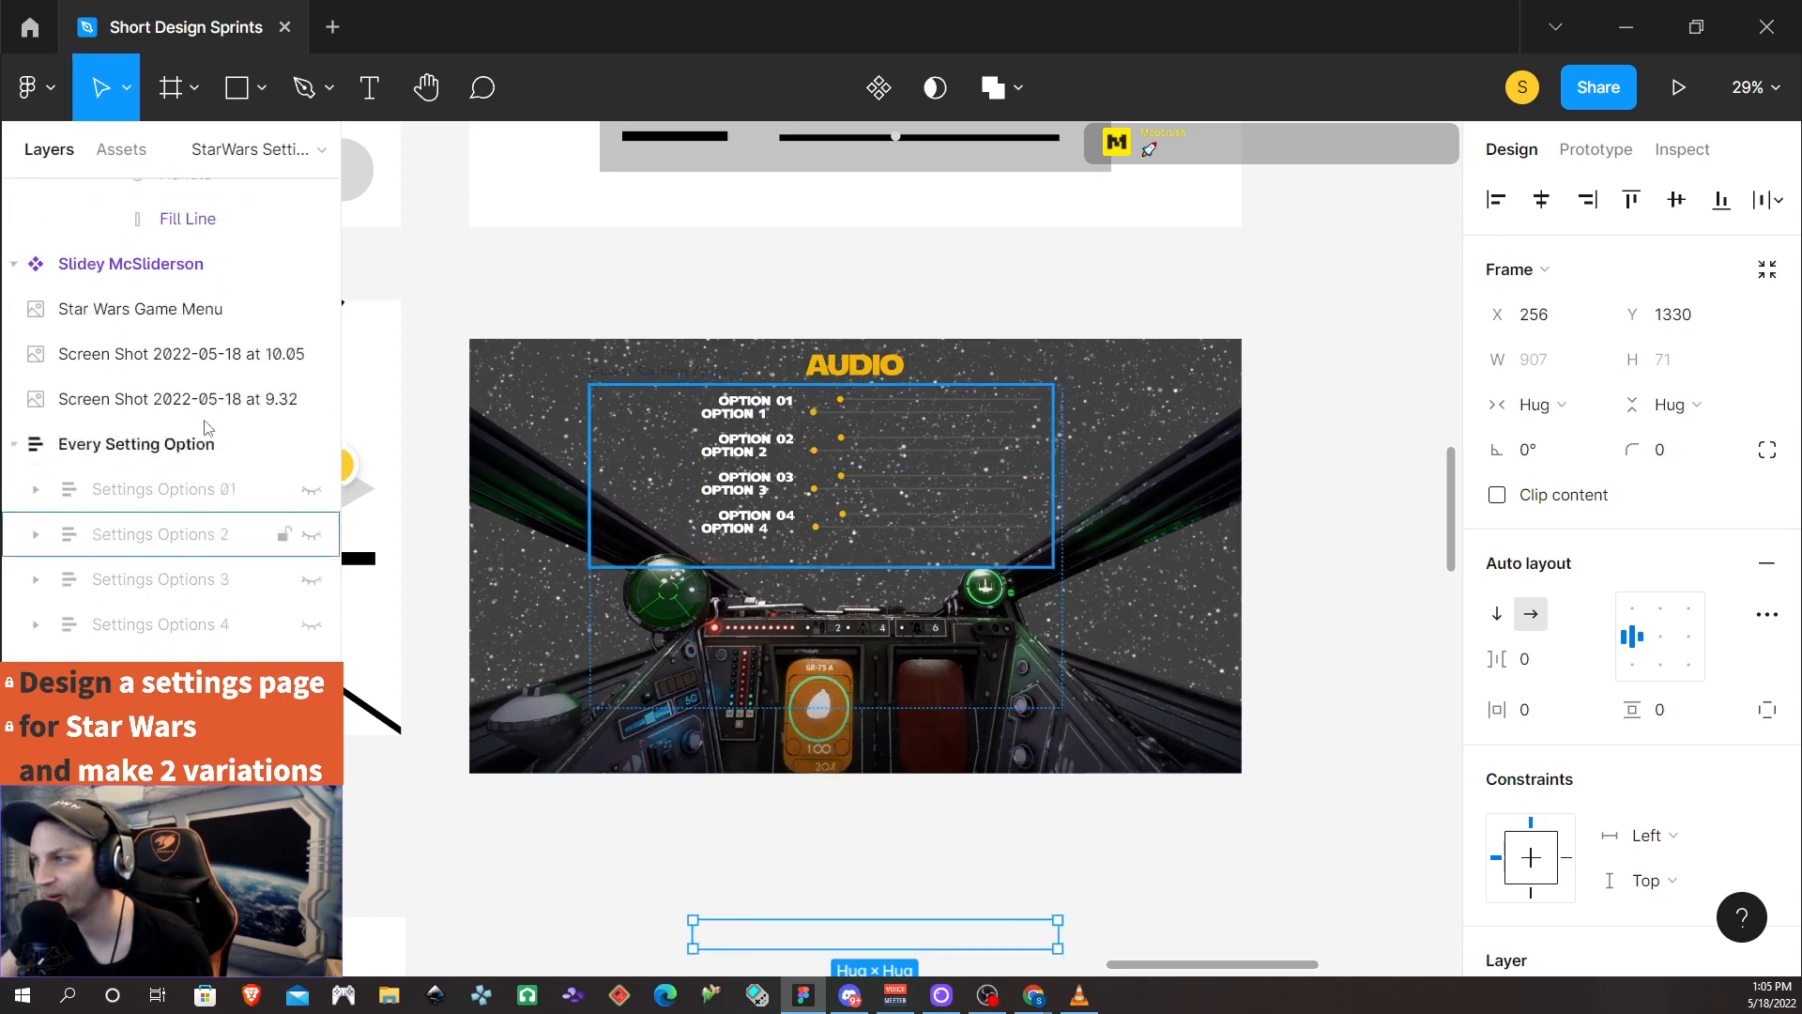
{"action": "scroll", "coordinate": [188, 470], "scroll_direction": "down", "scroll_amount": 6}
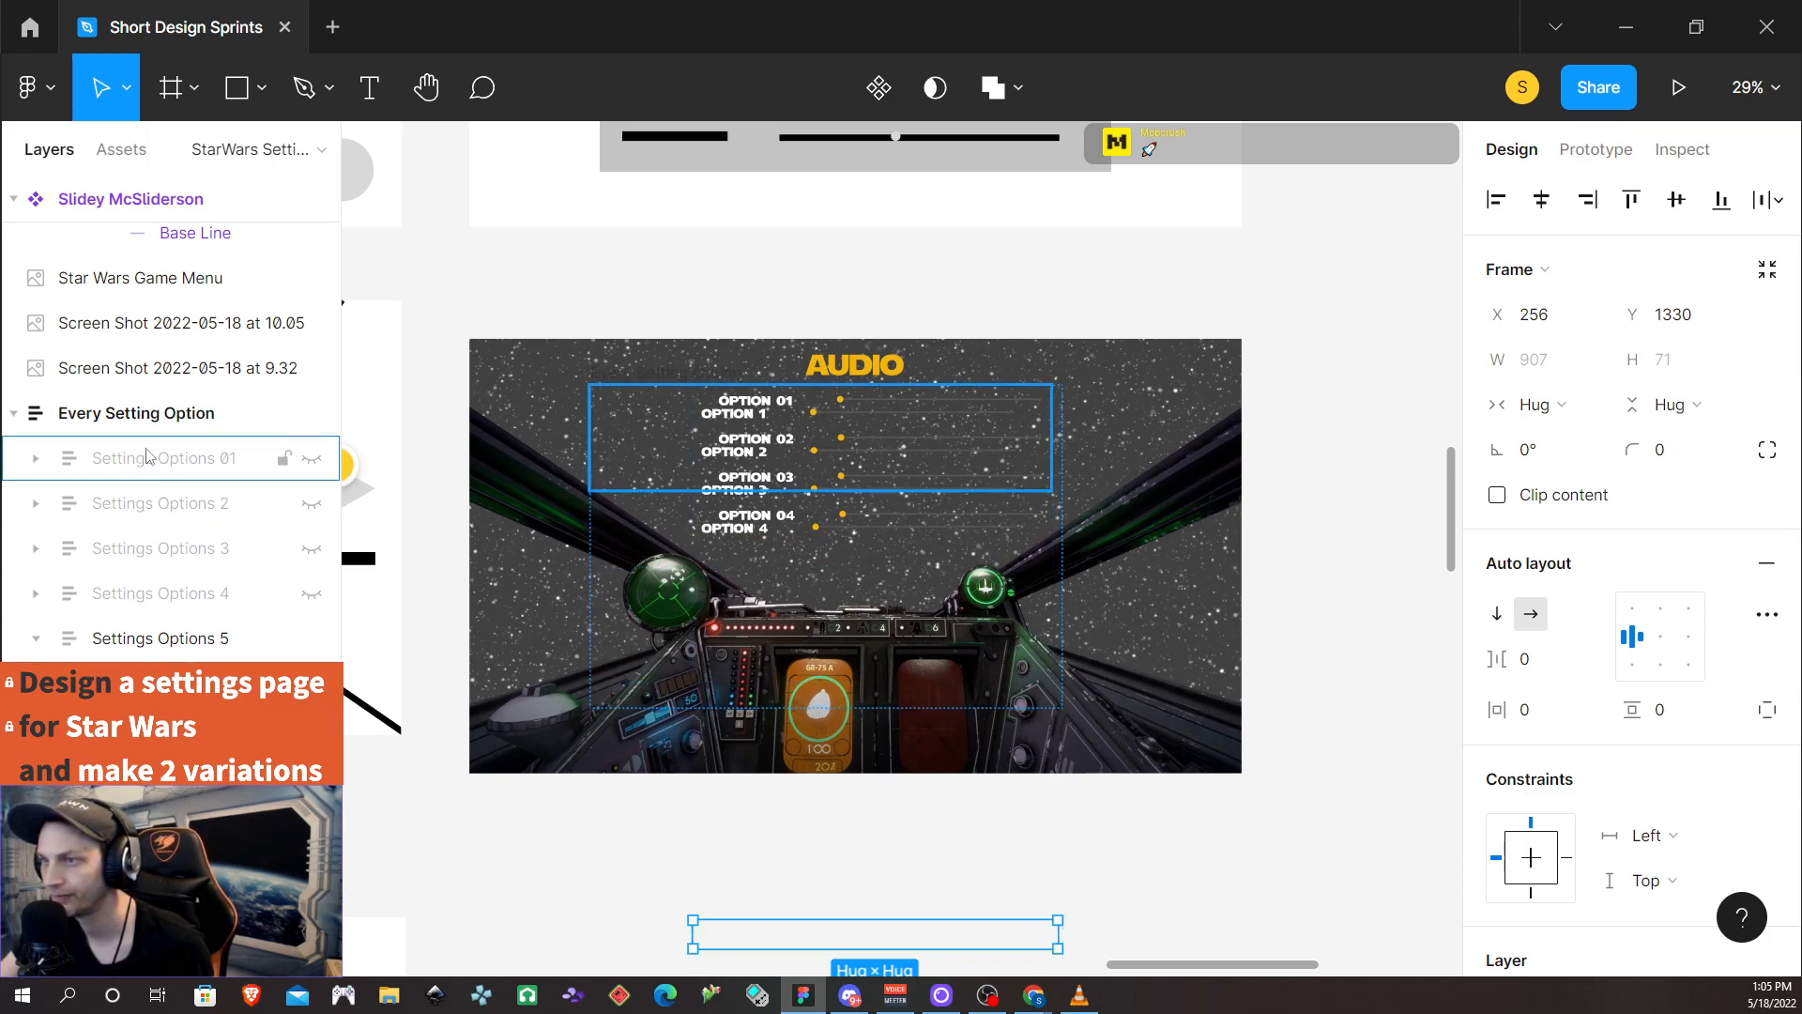
{"action": "left_click_drag", "start_coordinate": [190, 683], "coordinate": [88, 392]}
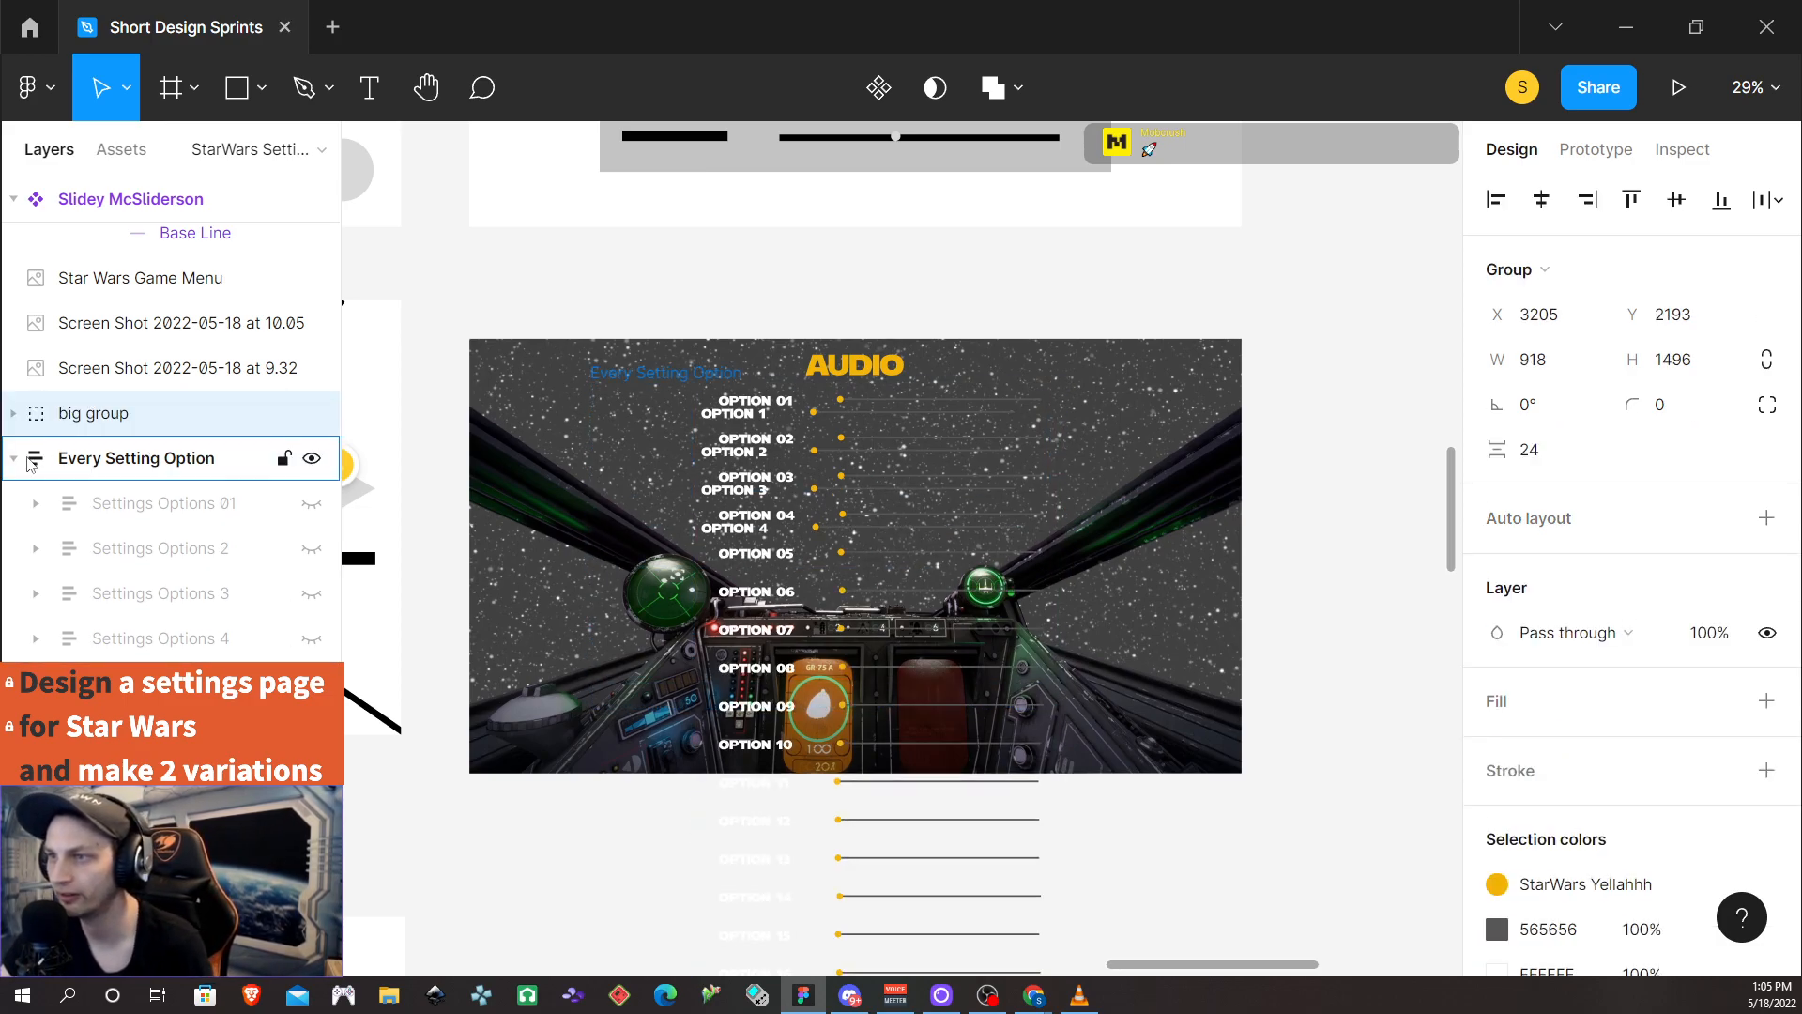
{"action": "left_click", "coordinate": [118, 460]}
{"action": "key", "text": "ctrl+z"}
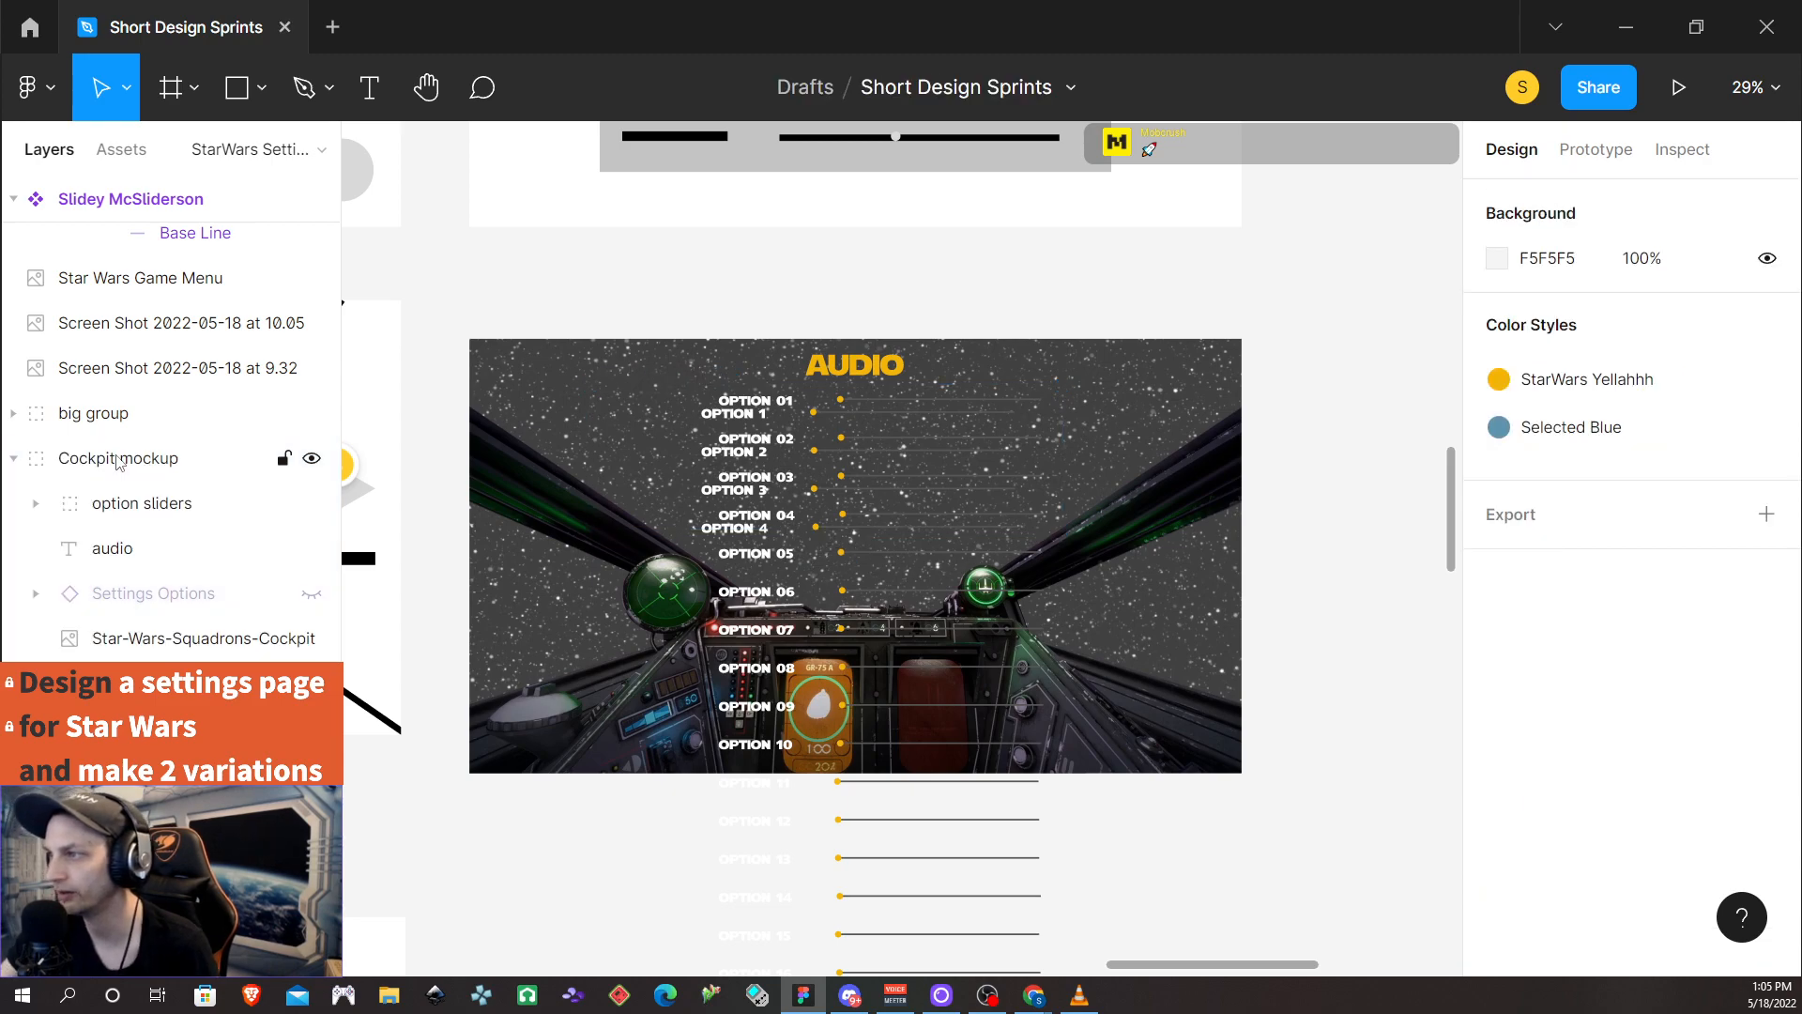
Convert the big group to a vertical auto layout frame, shorten it to 356 high and clip its content
{"action": "left_click", "coordinate": [185, 419]}
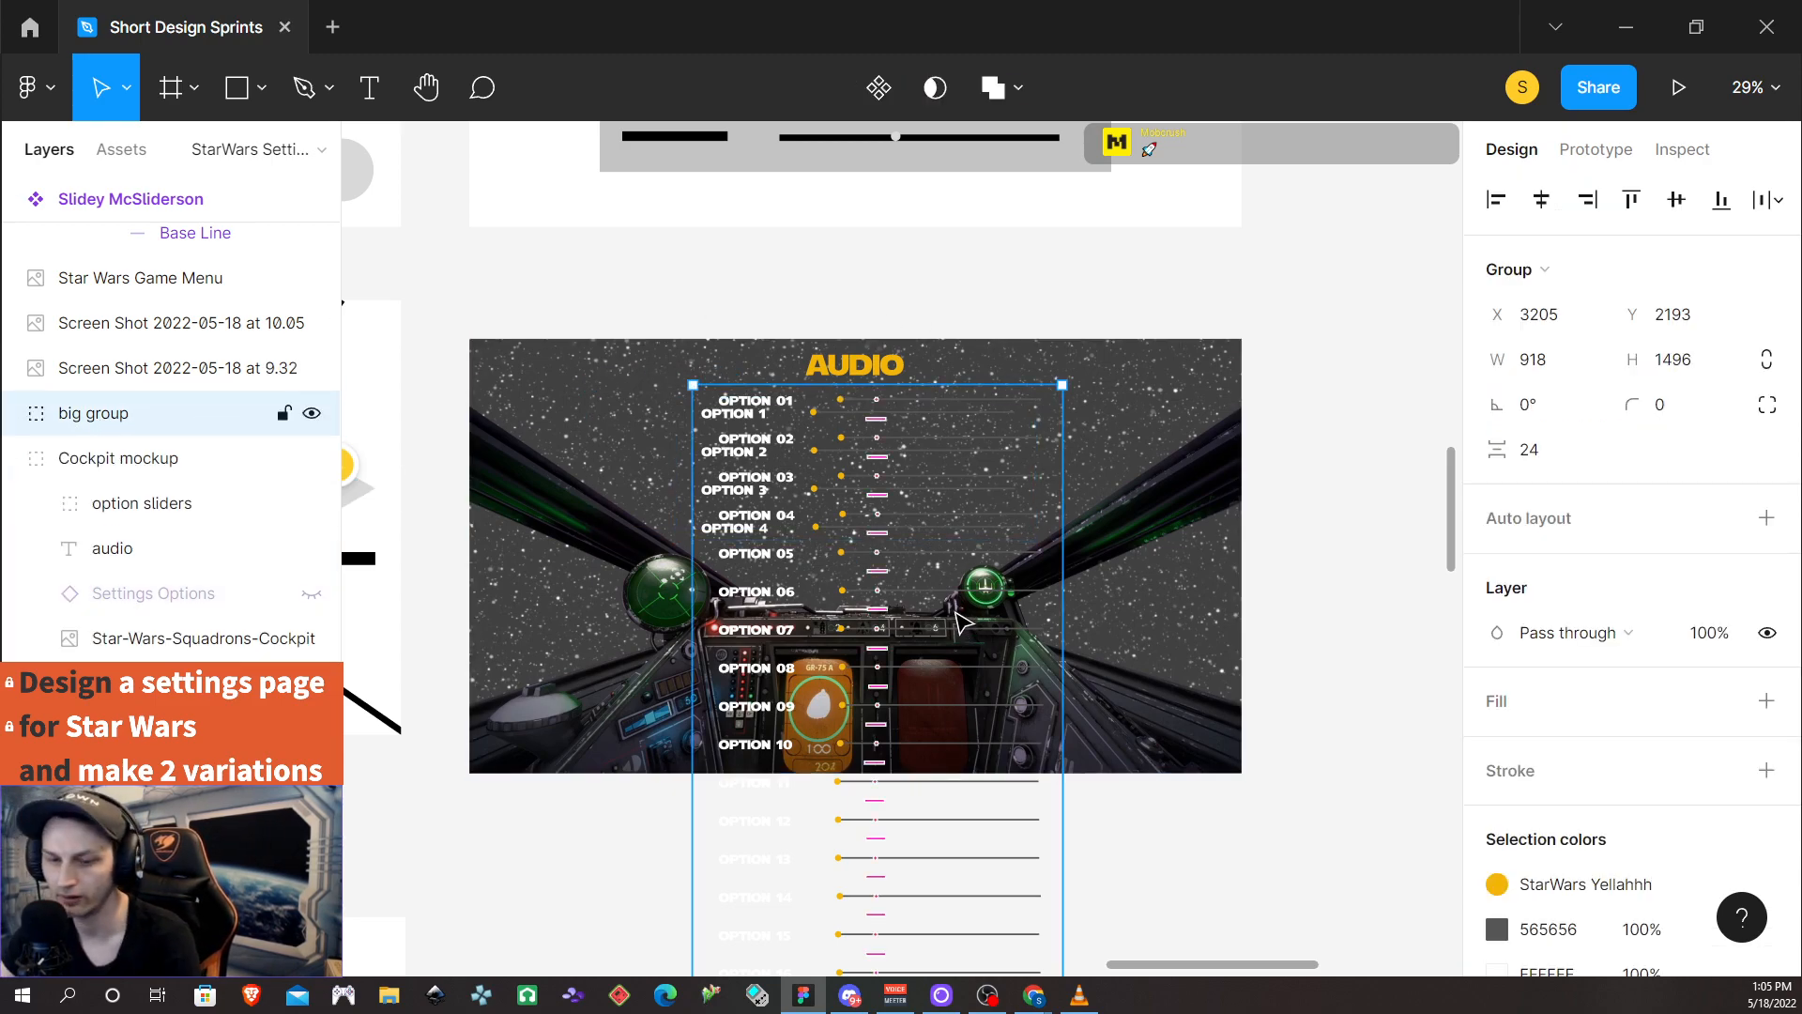
{"action": "key", "text": "shift+a"}
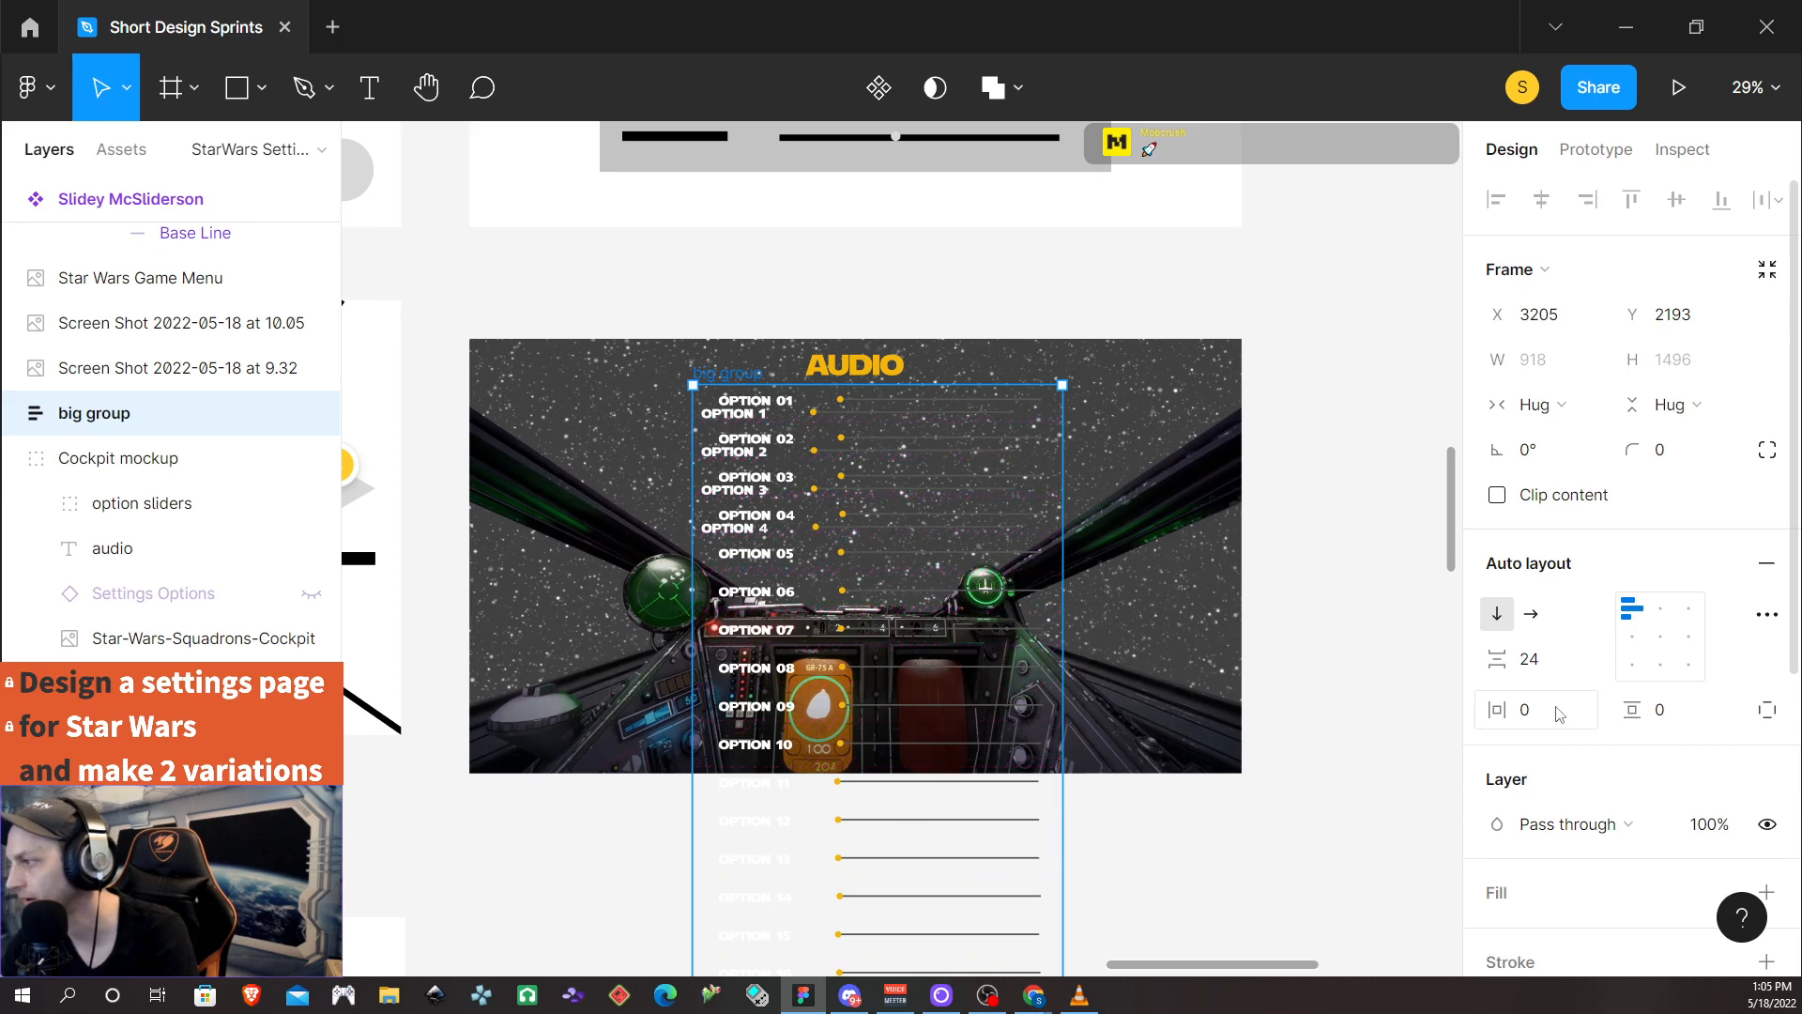
{"action": "scroll", "coordinate": [1558, 713], "scroll_direction": "down", "scroll_amount": 3}
{"action": "scroll", "coordinate": [1502, 489], "scroll_direction": "up", "scroll_amount": 3}
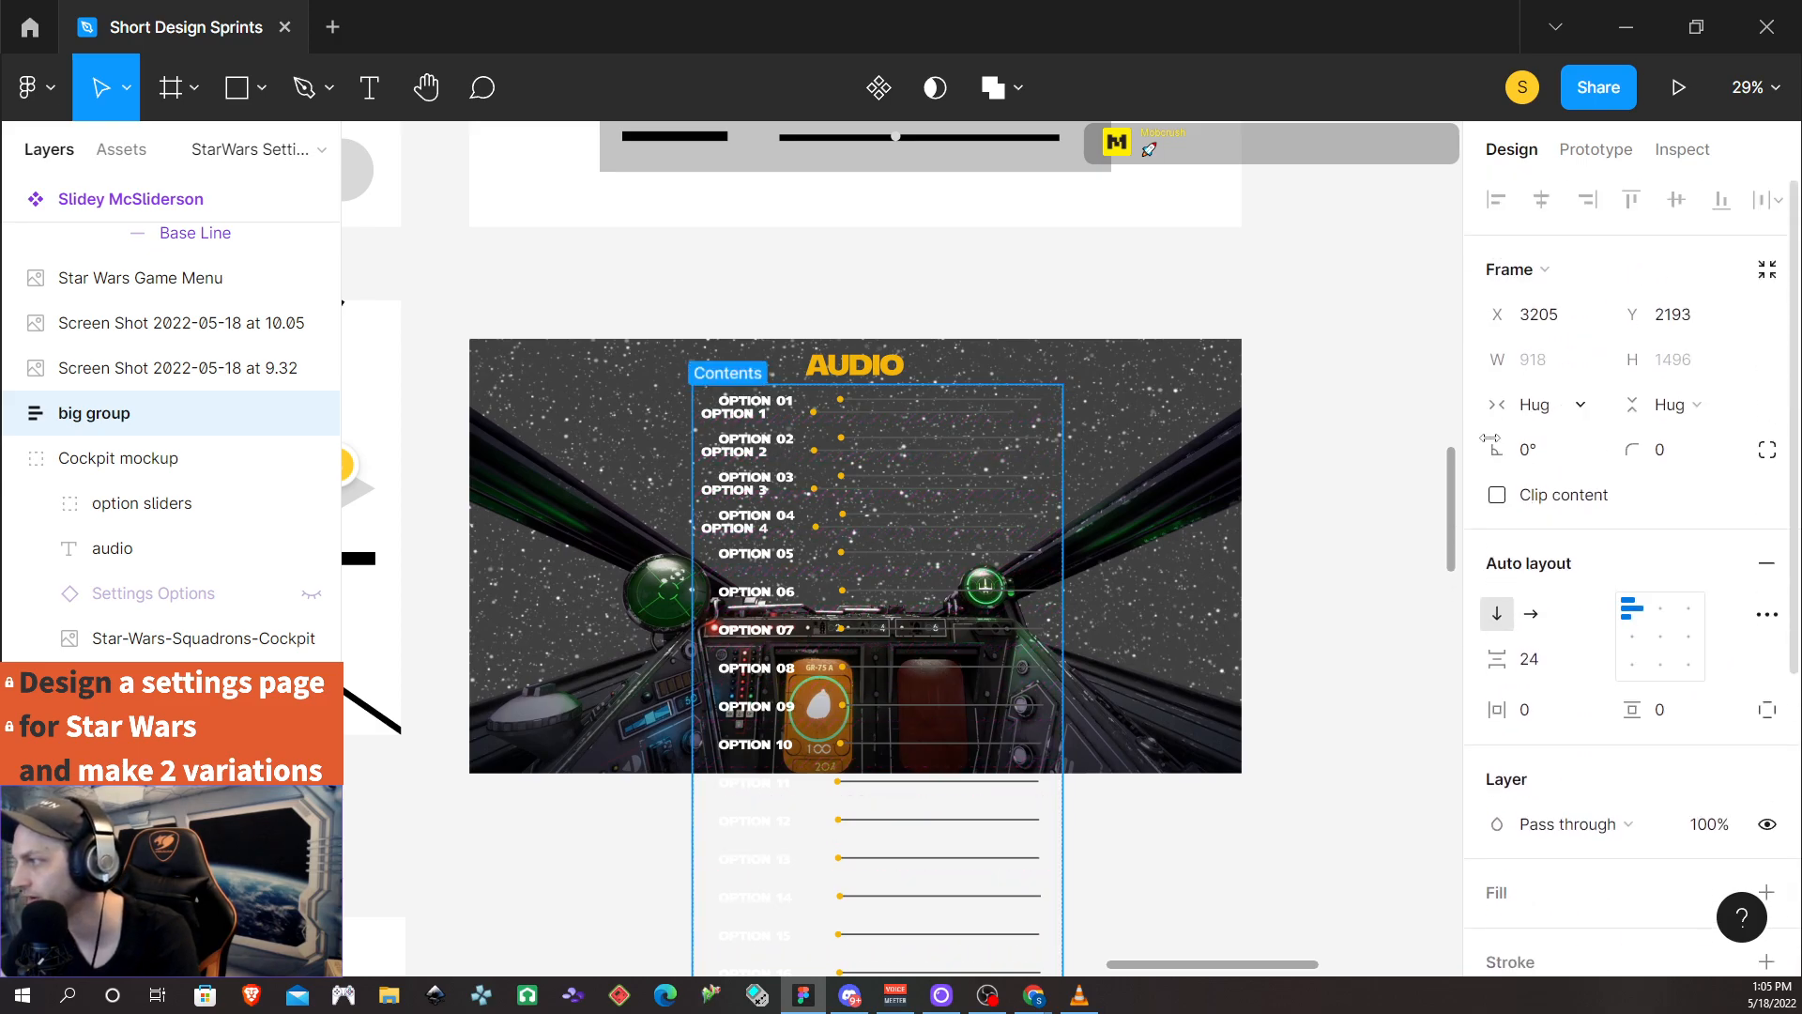
{"action": "scroll", "coordinate": [1158, 582], "scroll_direction": "down", "scroll_amount": 3}
{"action": "left_click_drag", "start_coordinate": [821, 843], "coordinate": [824, 388]}
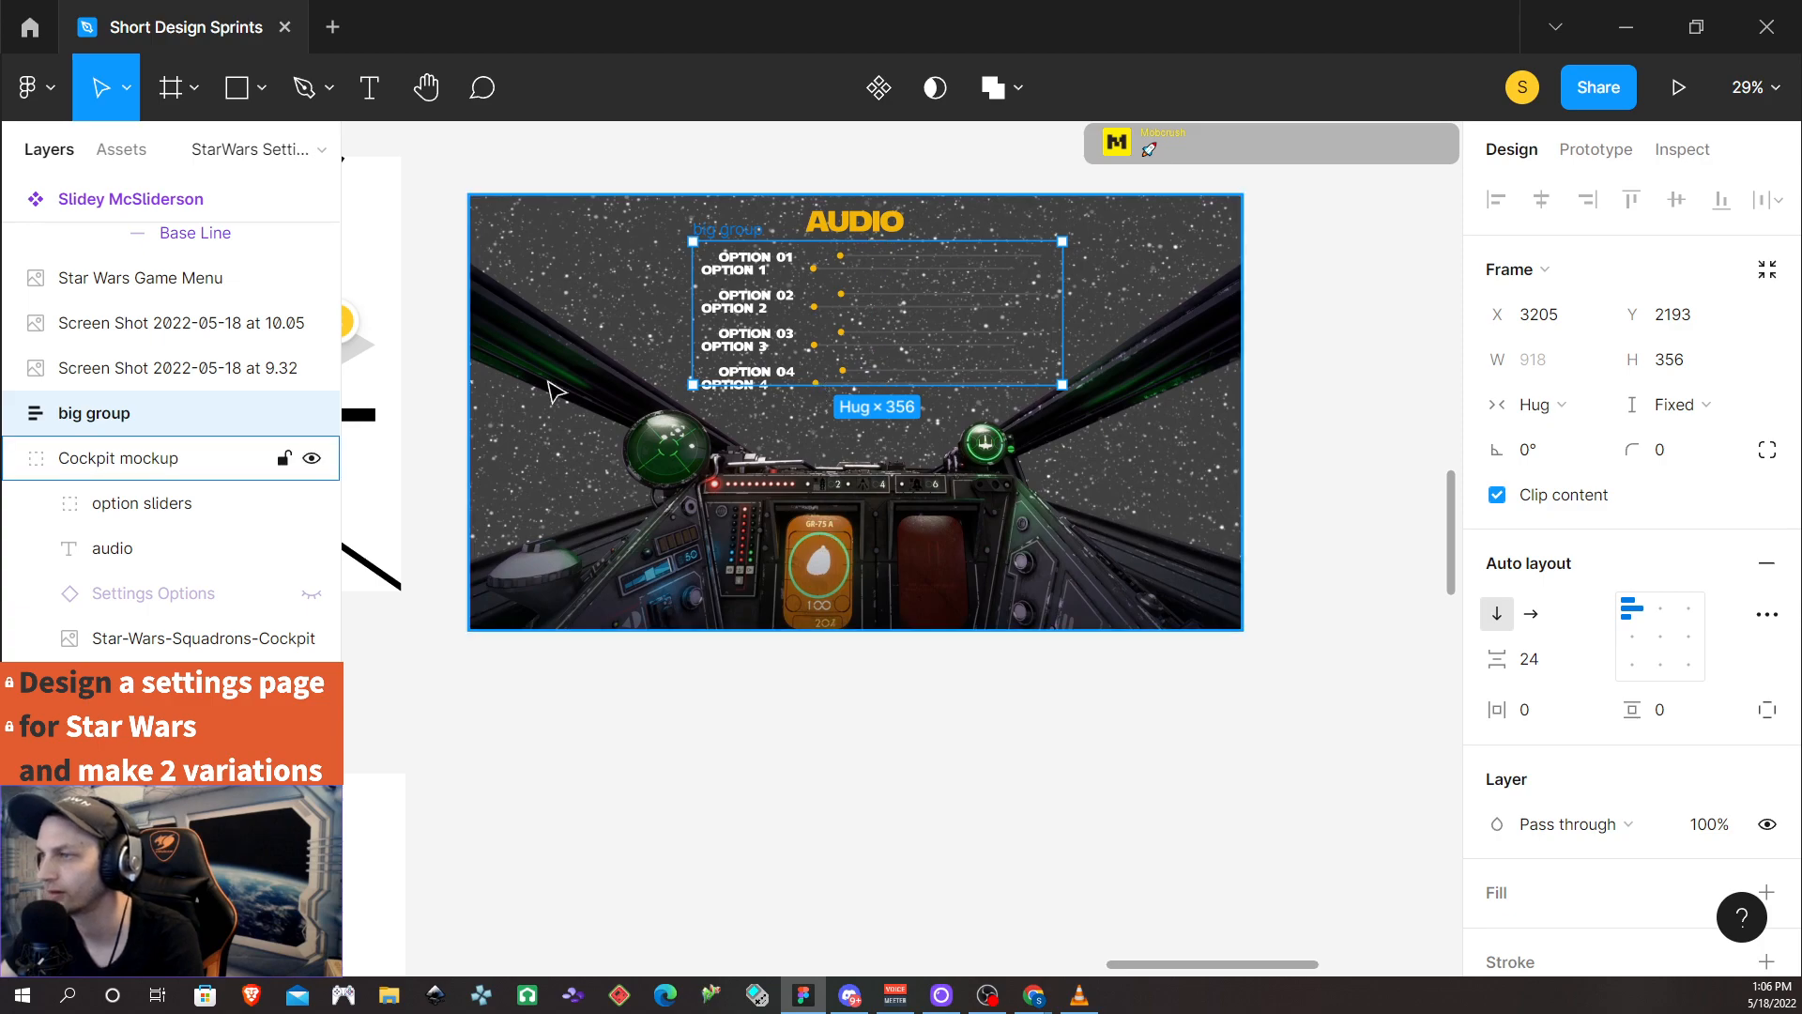
Collapse the Cockpit mockup group's layers and move the big group off the artwork to the empty canvas below it
{"action": "left_click", "coordinate": [161, 461]}
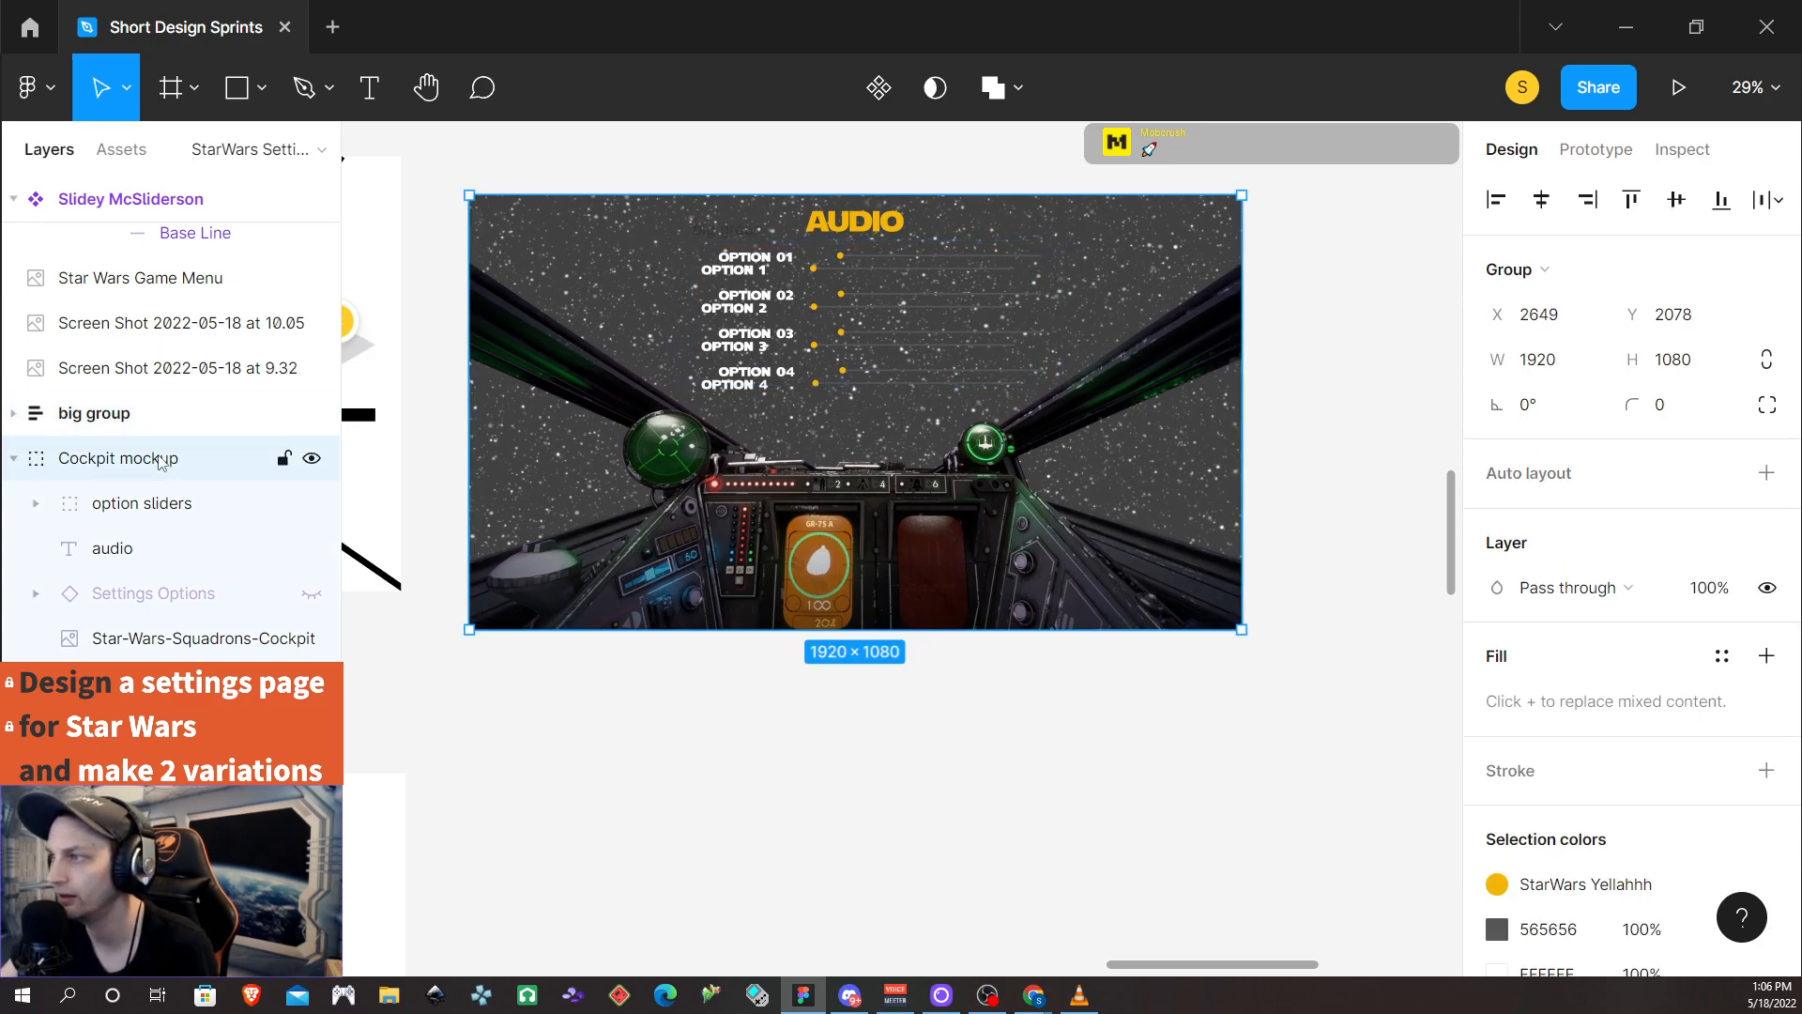
{"action": "left_click", "coordinate": [14, 458]}
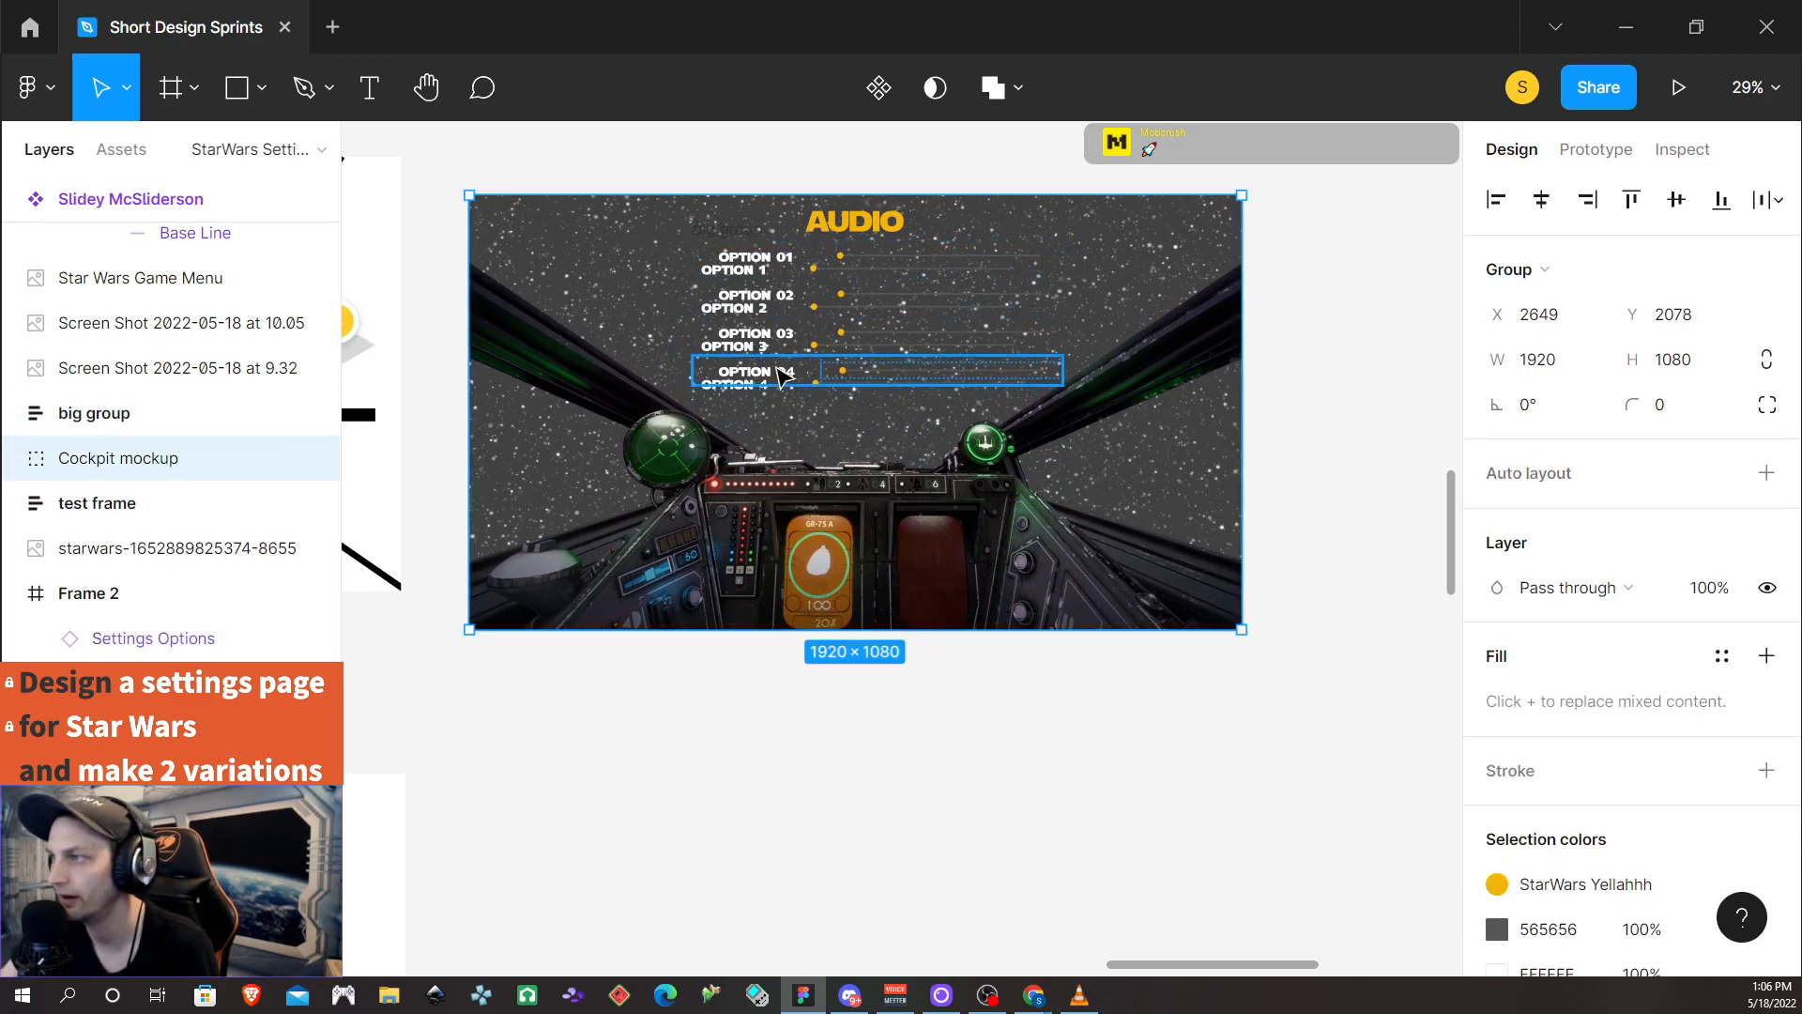
{"action": "left_click", "coordinate": [94, 413]}
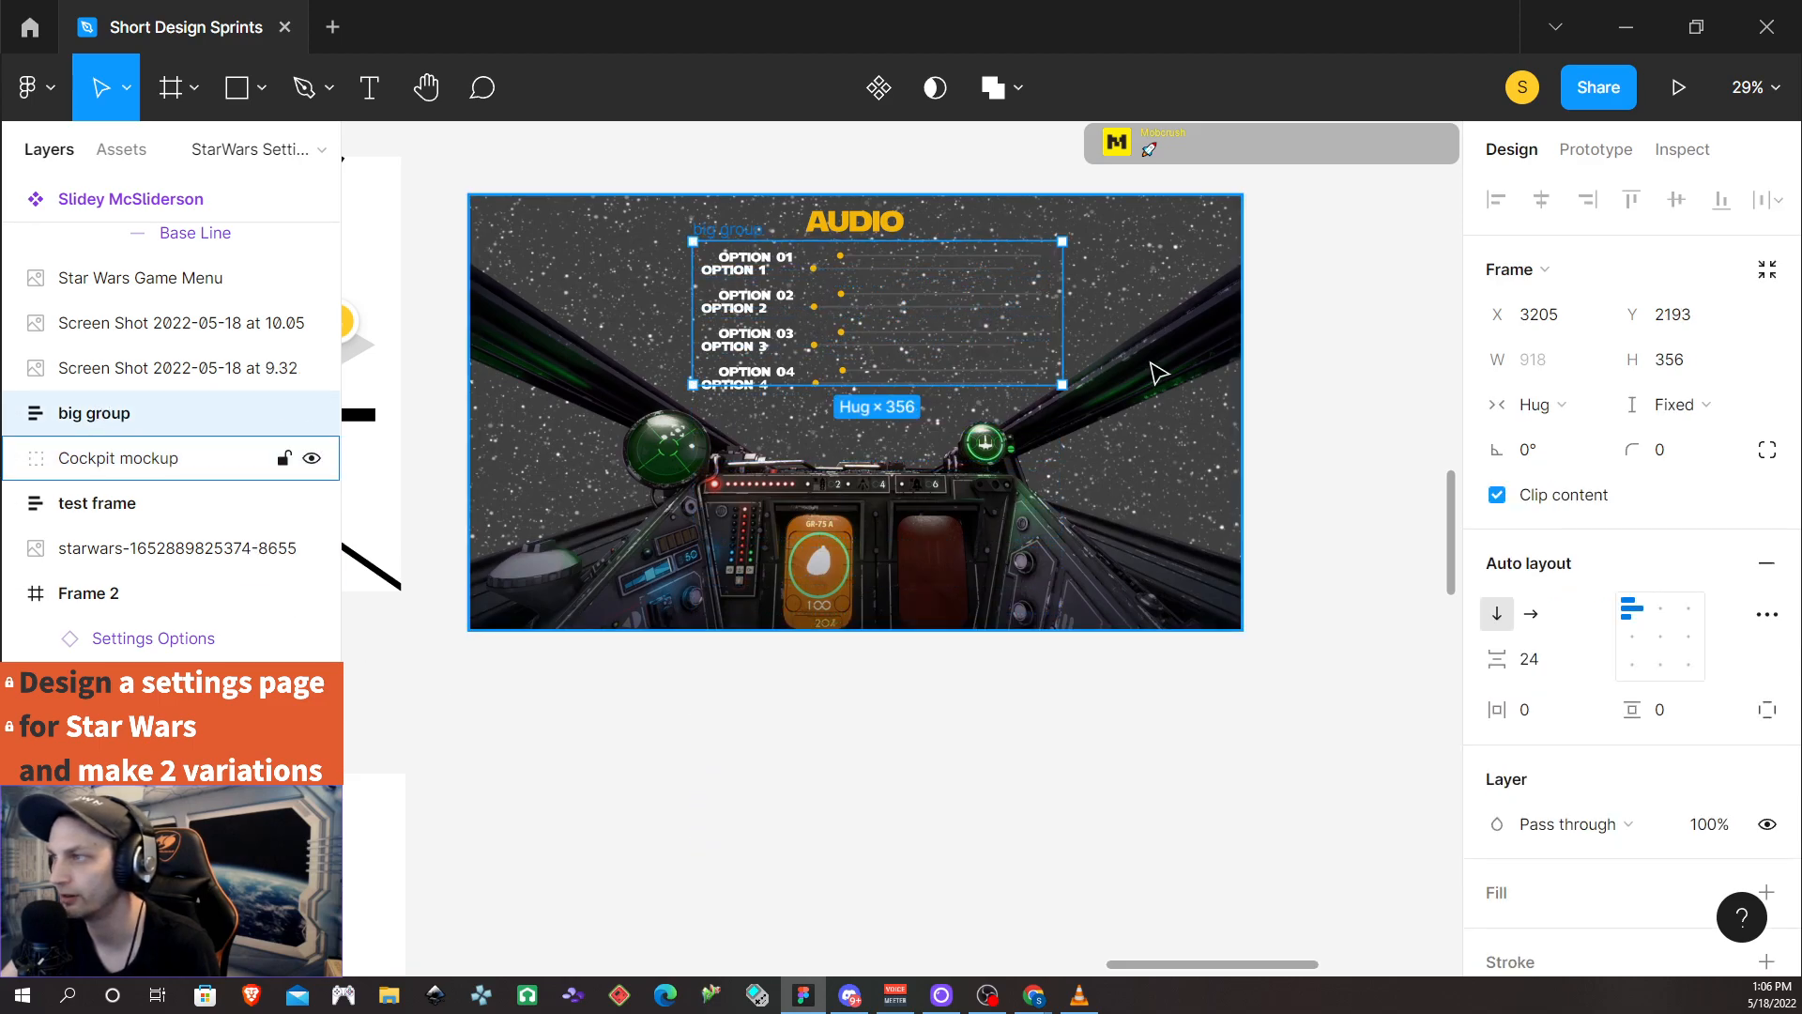
{"action": "left_click_drag", "start_coordinate": [953, 313], "coordinate": [949, 797]}
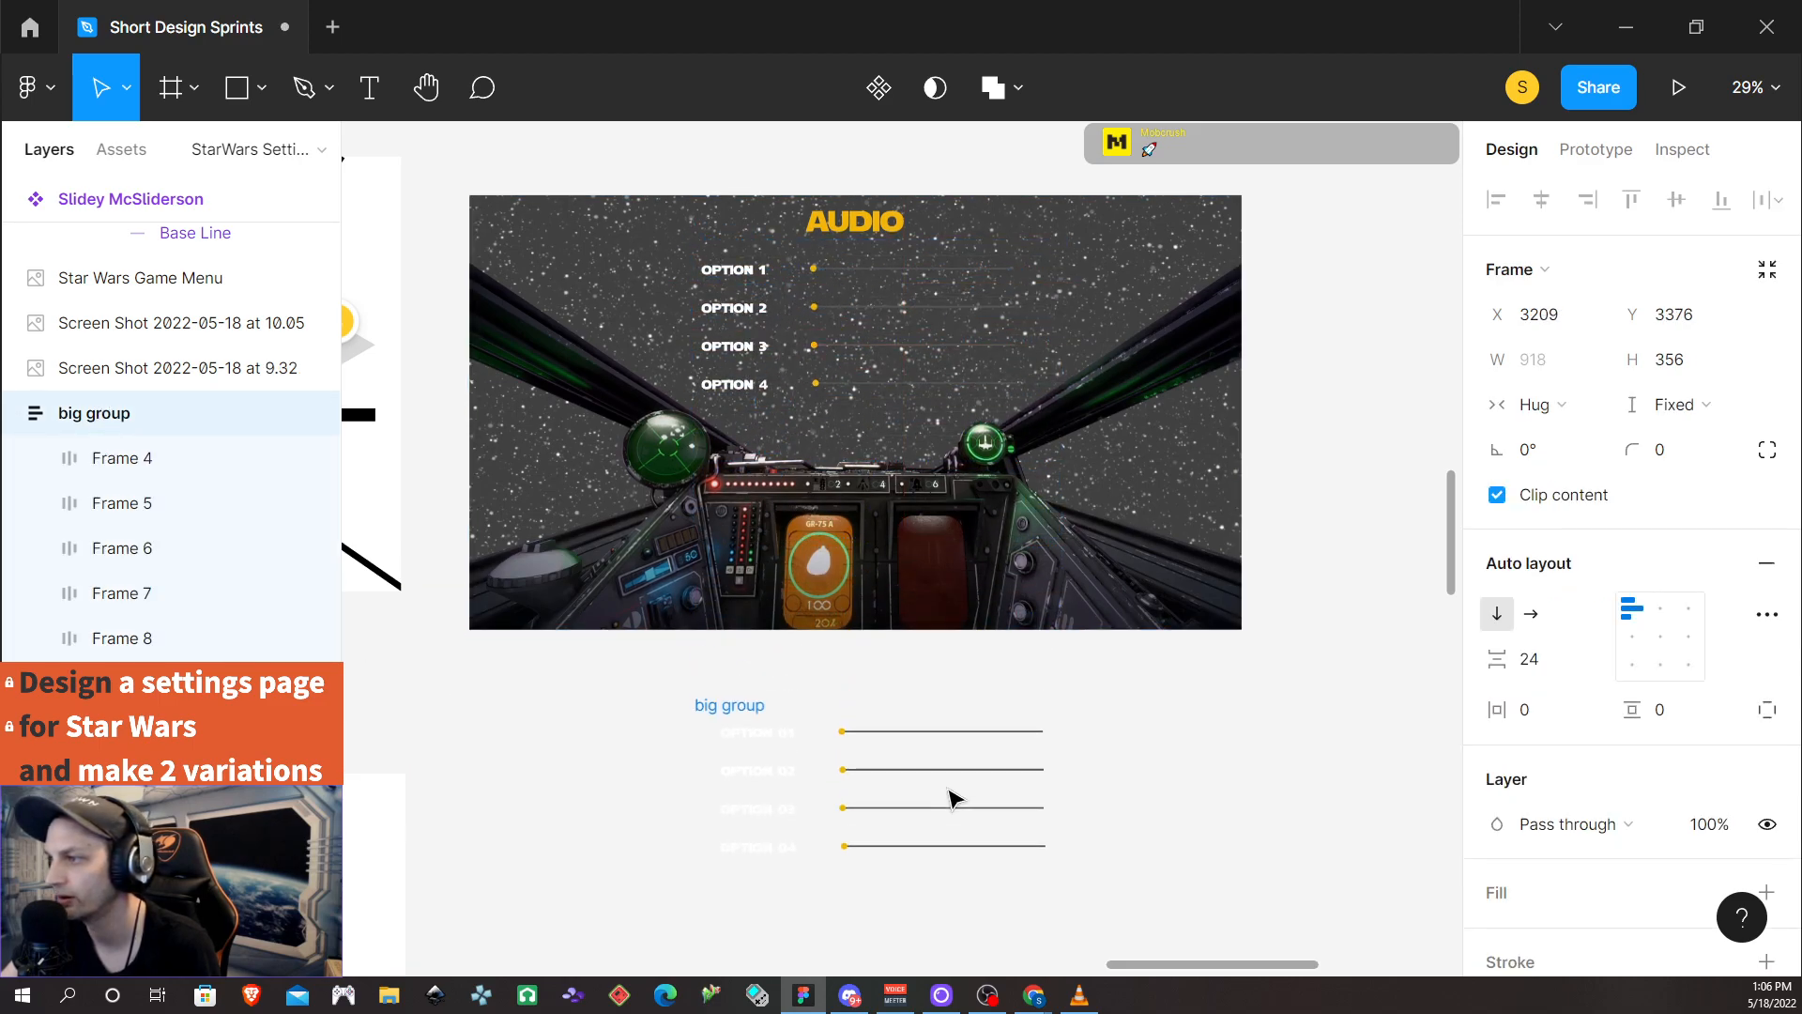
{"action": "left_click", "coordinate": [865, 360]}
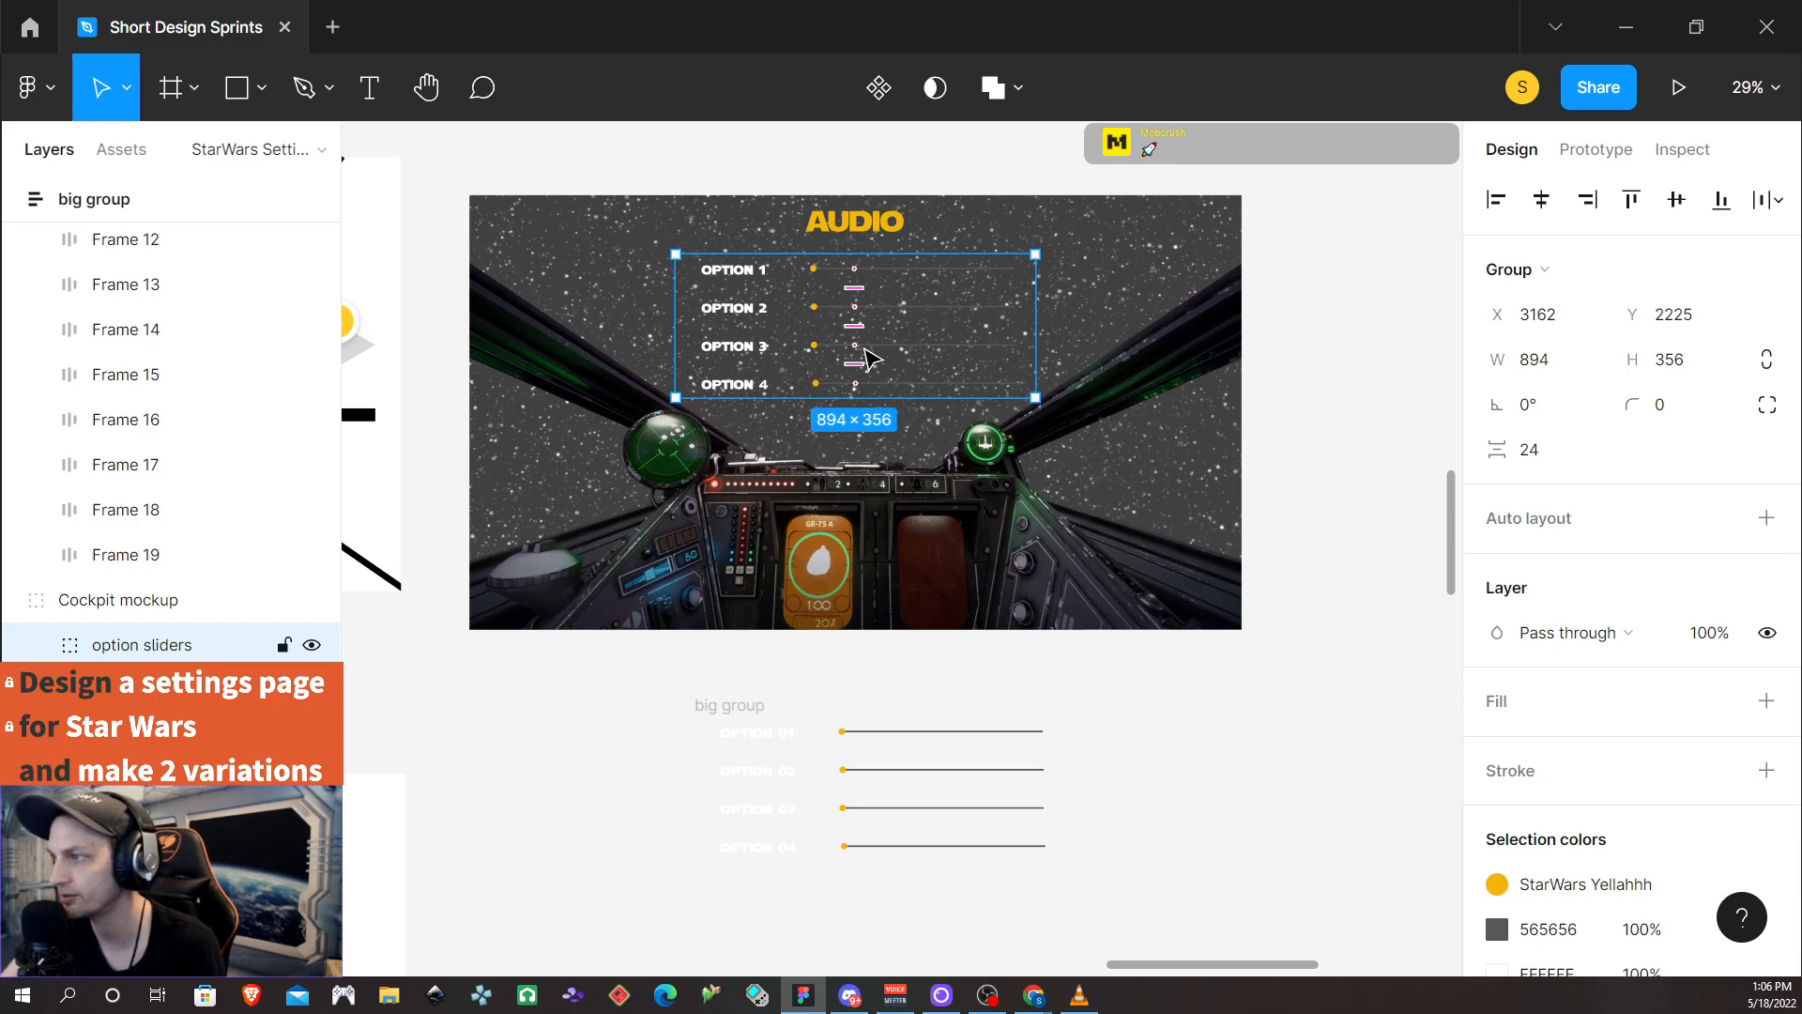
{"action": "key", "text": "Delete"}
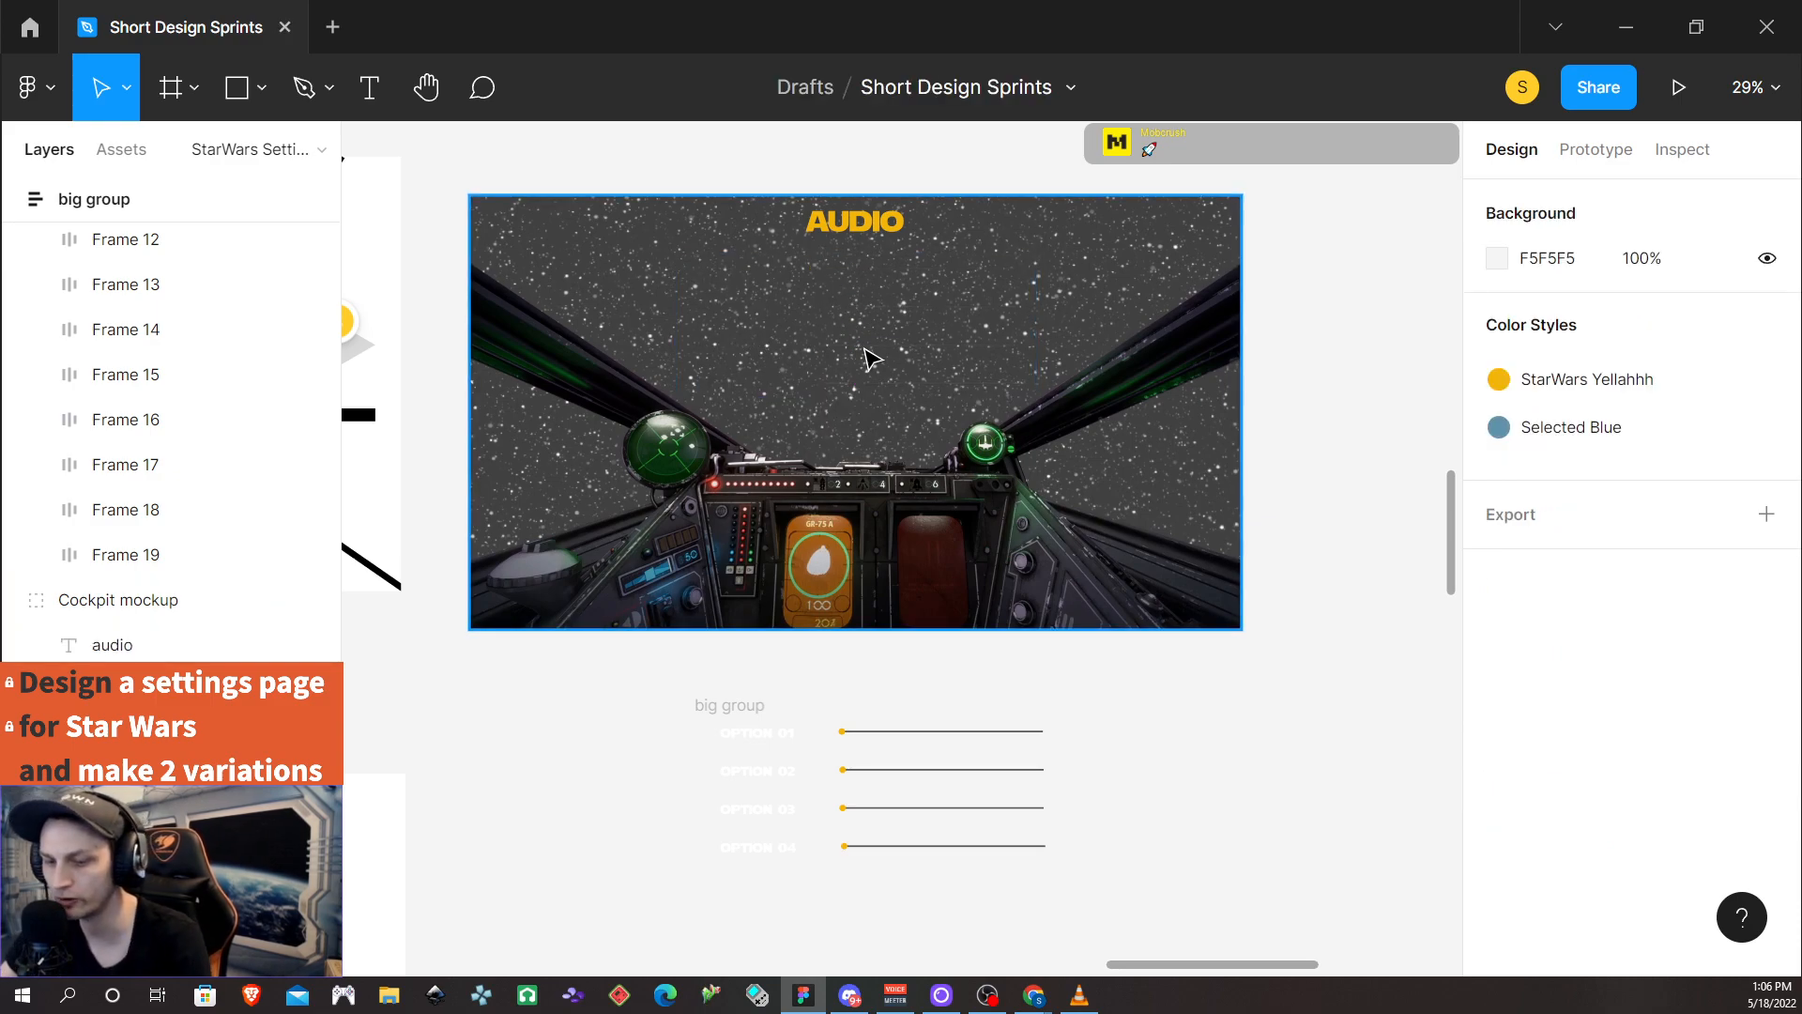
{"action": "key", "text": "ctrl+z"}
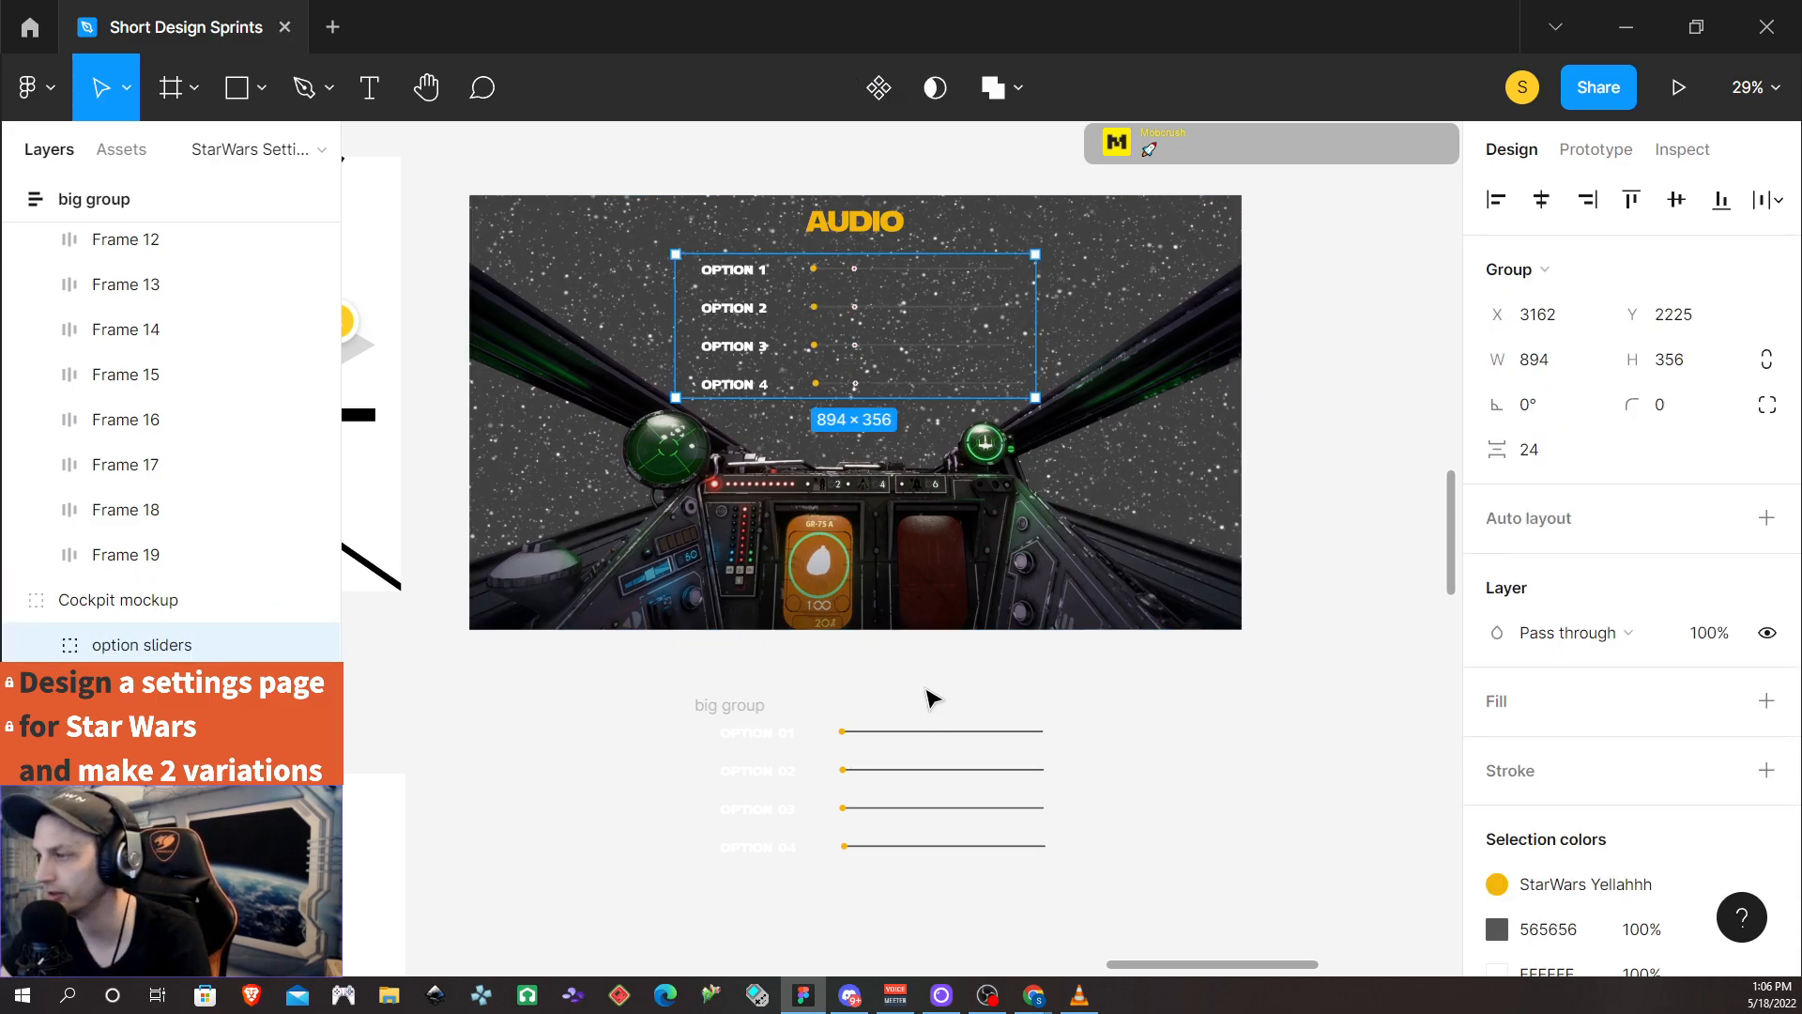
Copy the big group and paste it to replace the option sliders group inside the cockpit mockup
{"action": "left_click", "coordinate": [753, 706]}
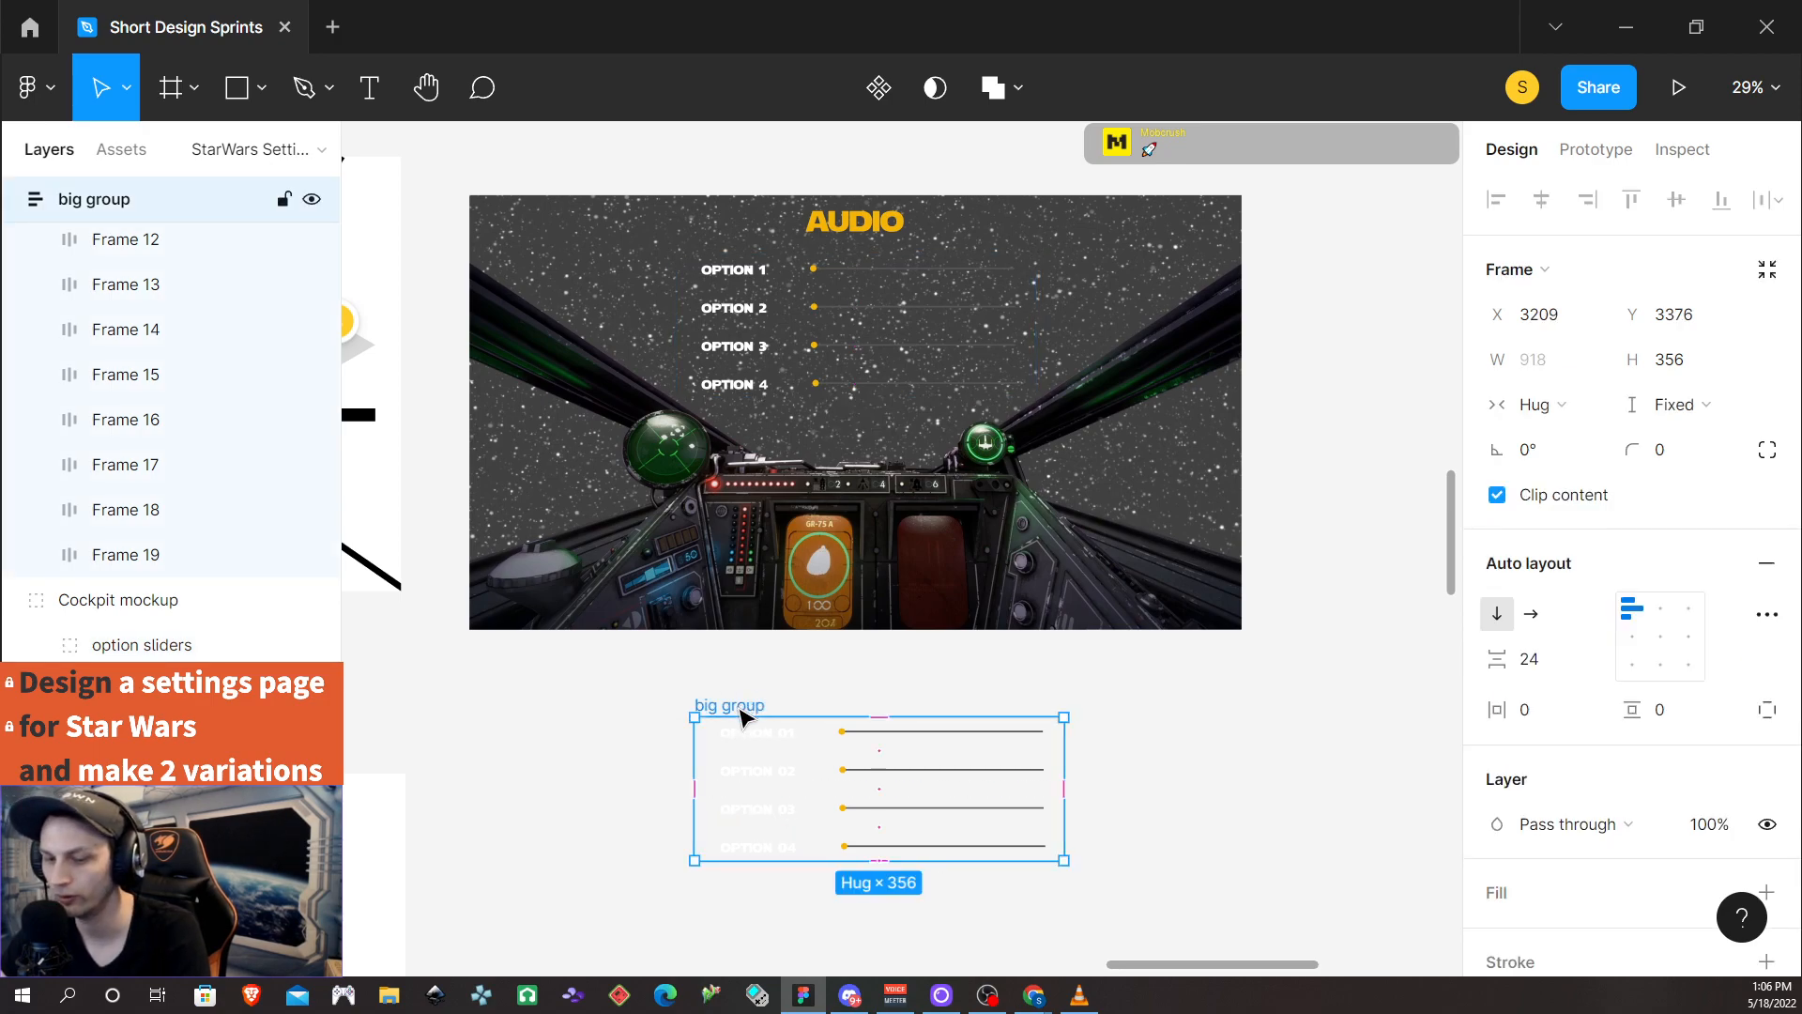
{"action": "left_click", "coordinate": [756, 296]}
{"action": "left_click", "coordinate": [755, 296]}
{"action": "right_click", "coordinate": [759, 278]}
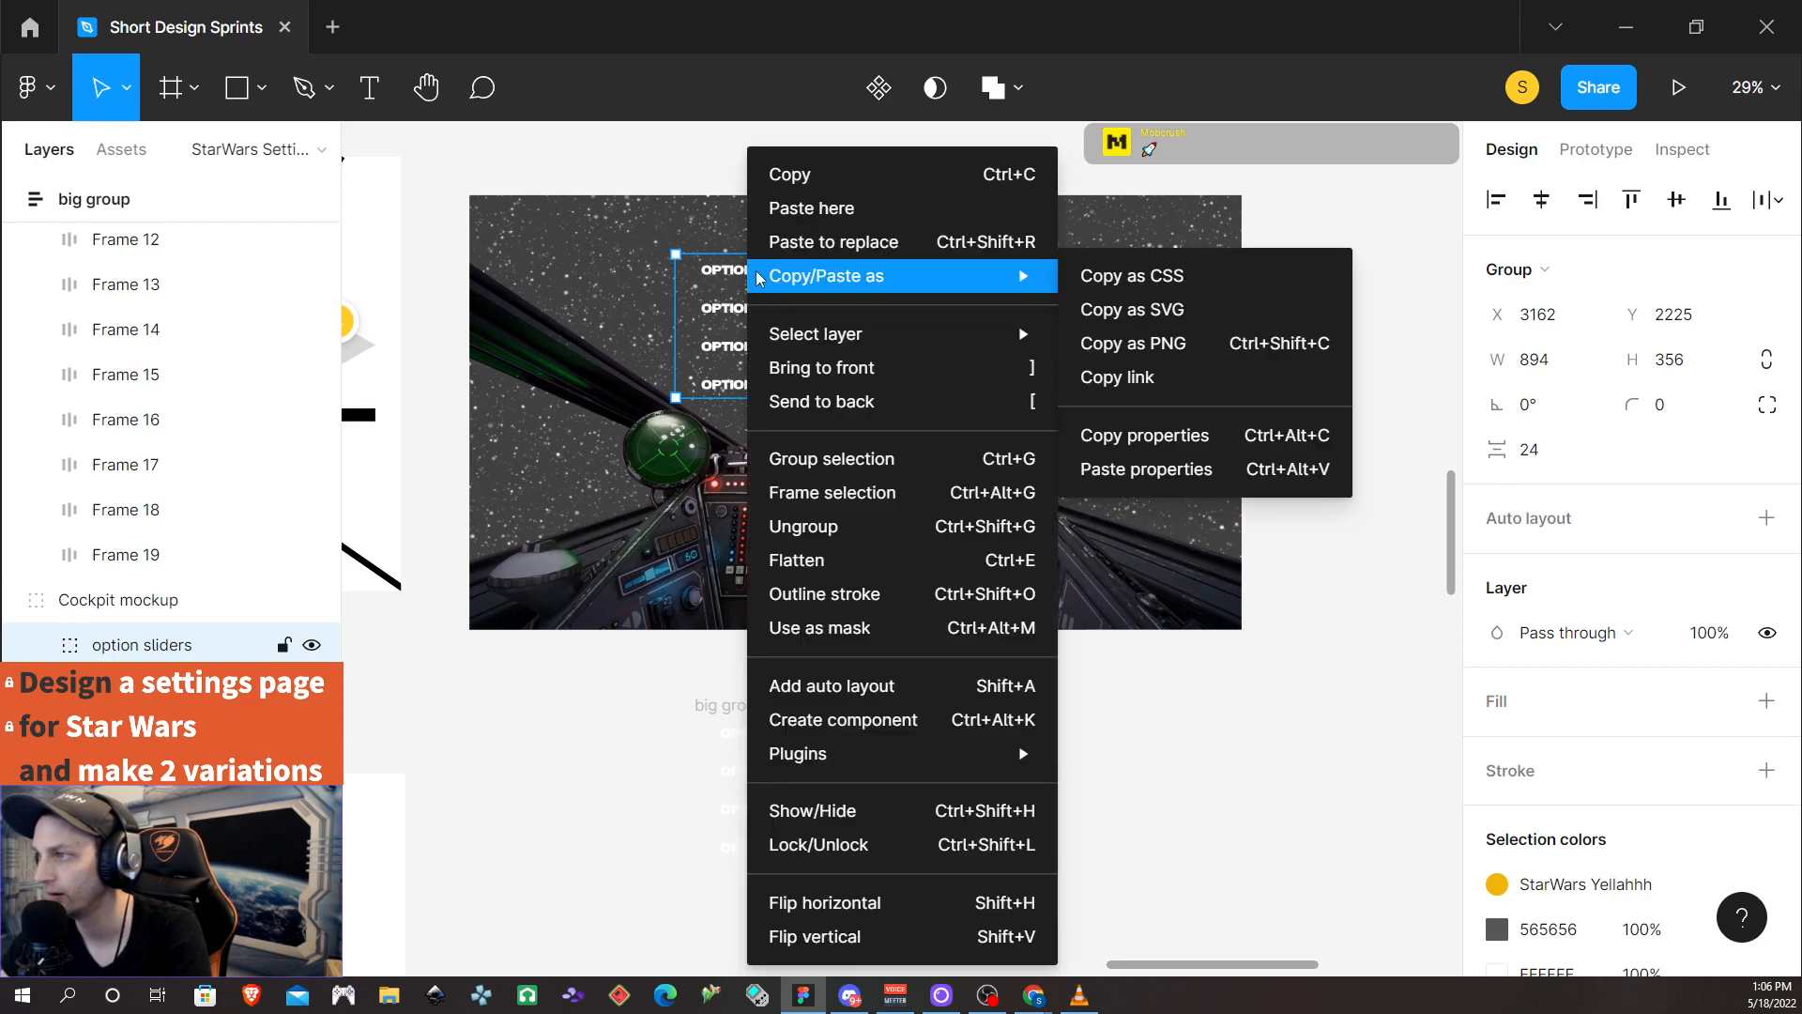
{"action": "left_click", "coordinate": [892, 242]}
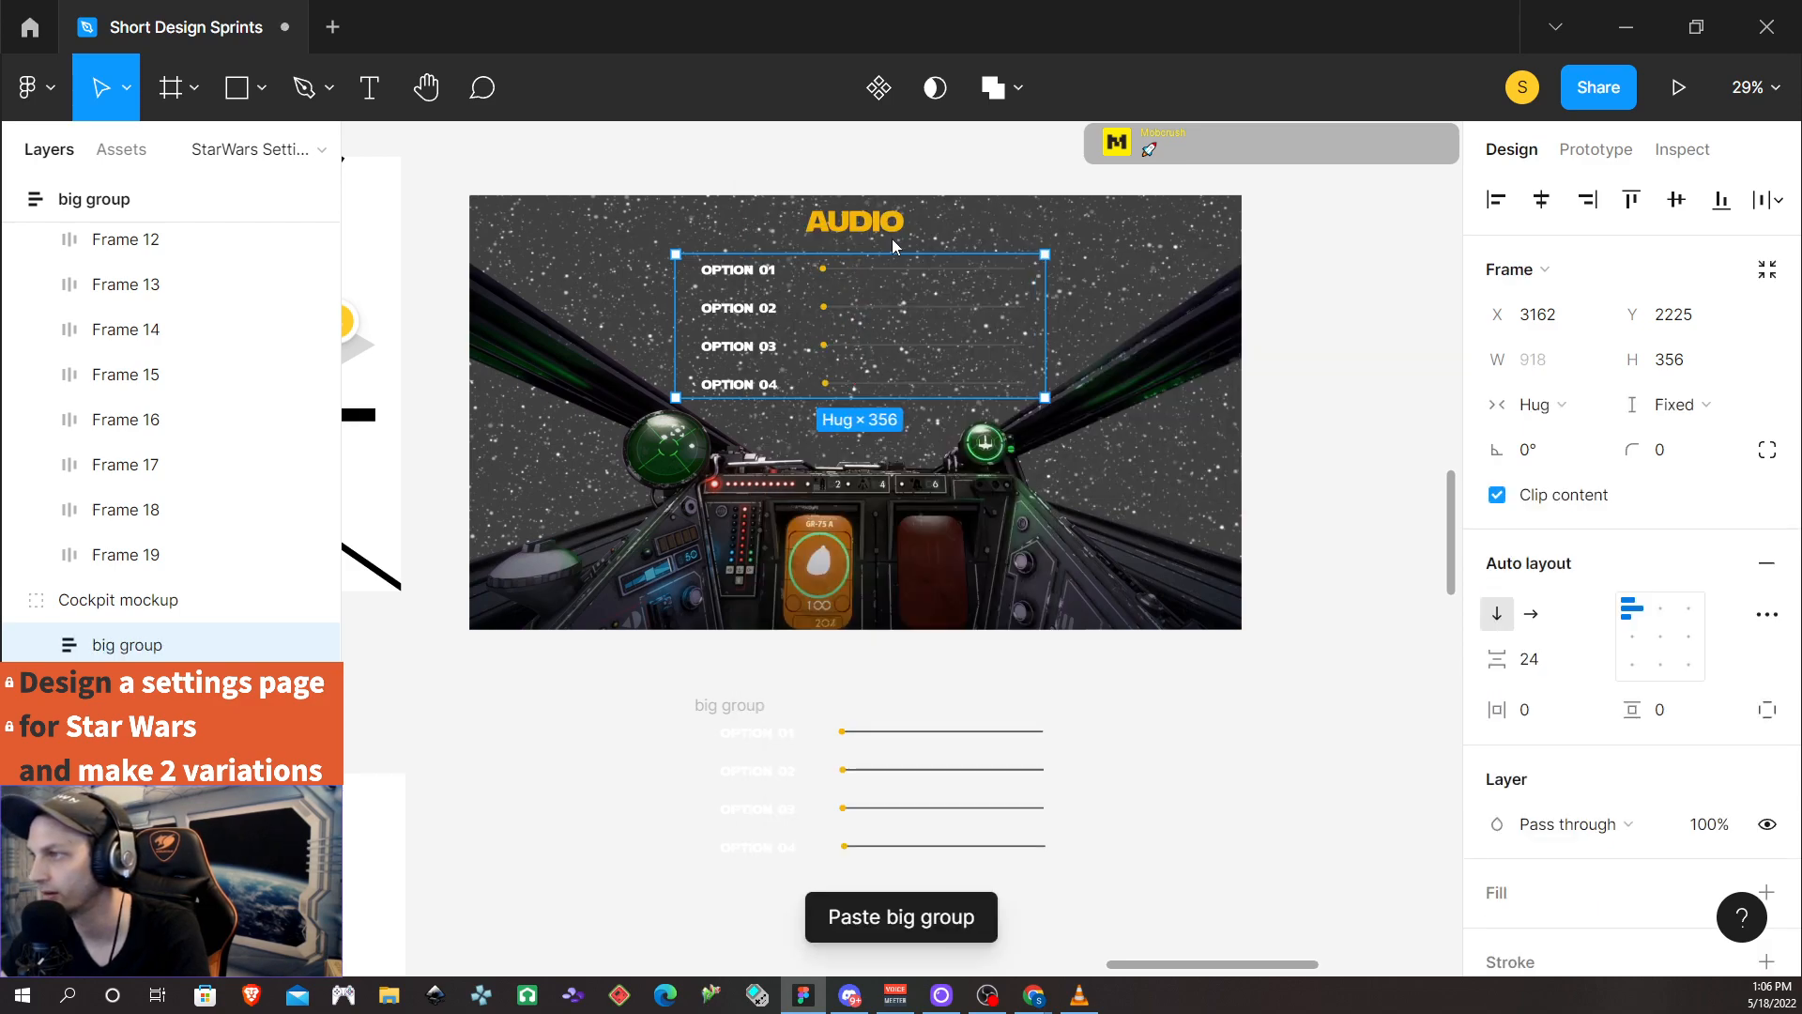
{"action": "left_click", "coordinate": [1342, 818]}
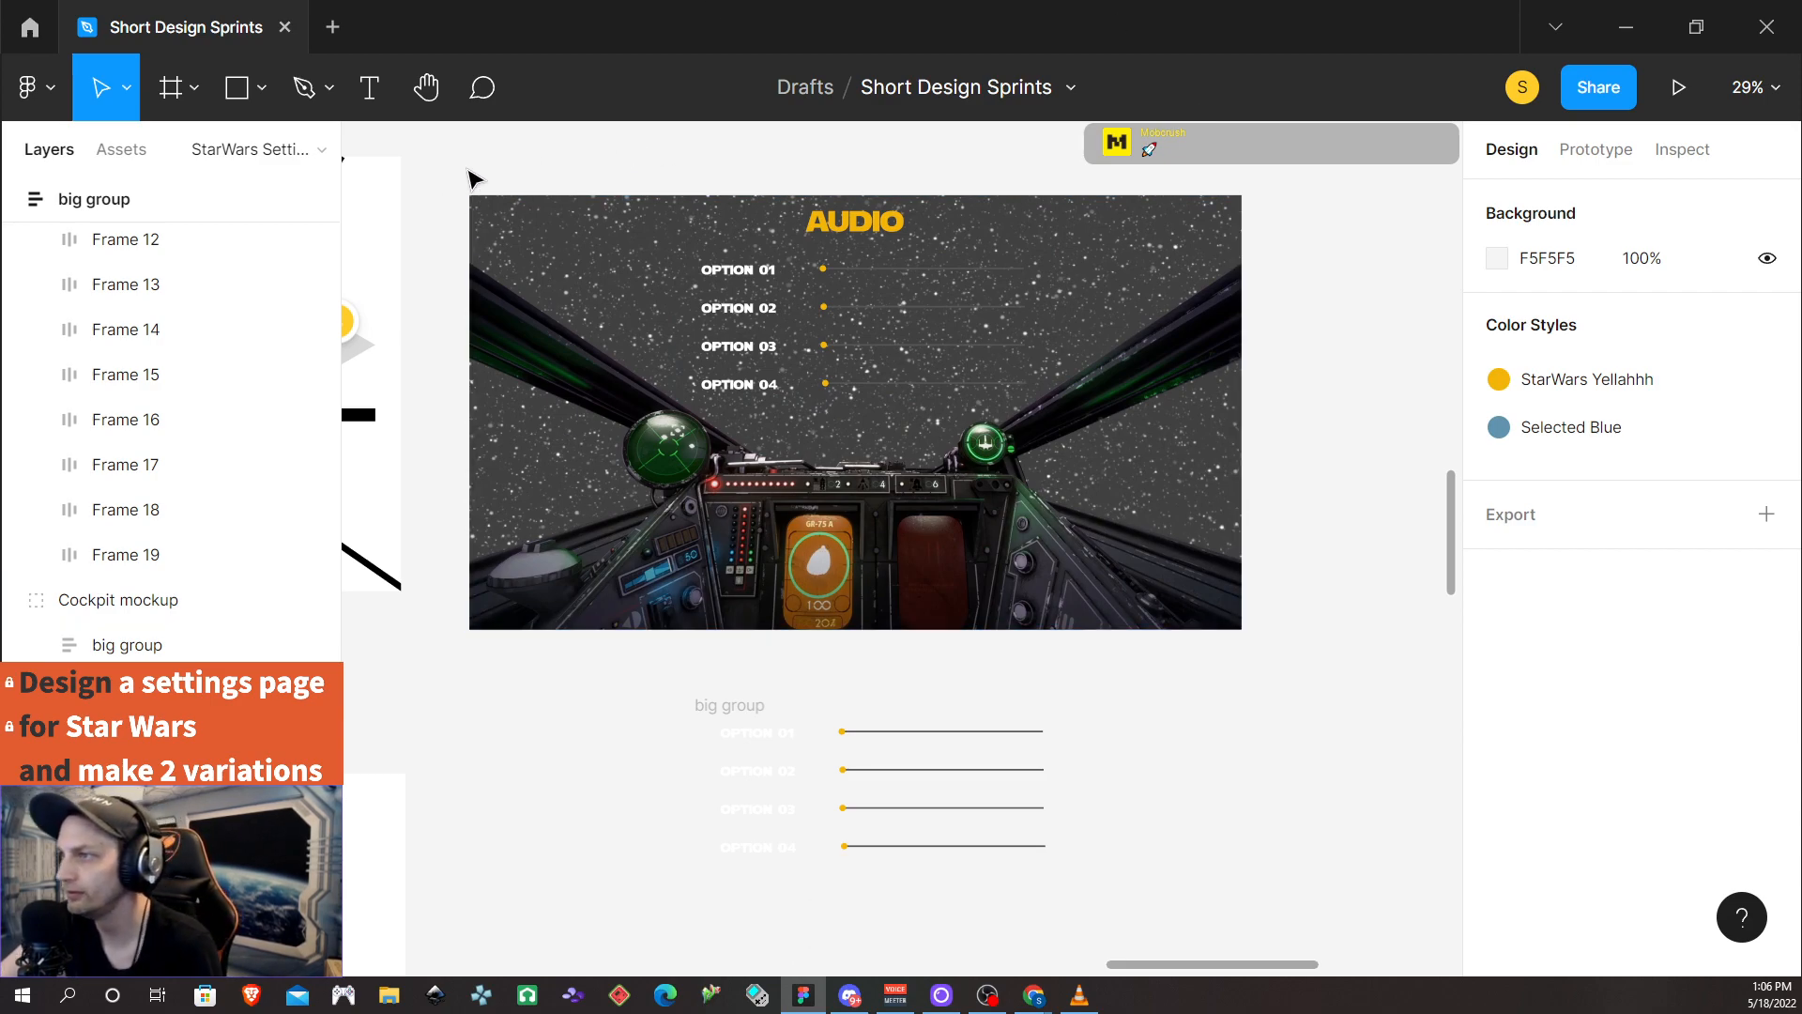
Set overflow scrolling to Vertical scrolling for the big group below the cockpit mockup
{"action": "left_click", "coordinate": [507, 202]}
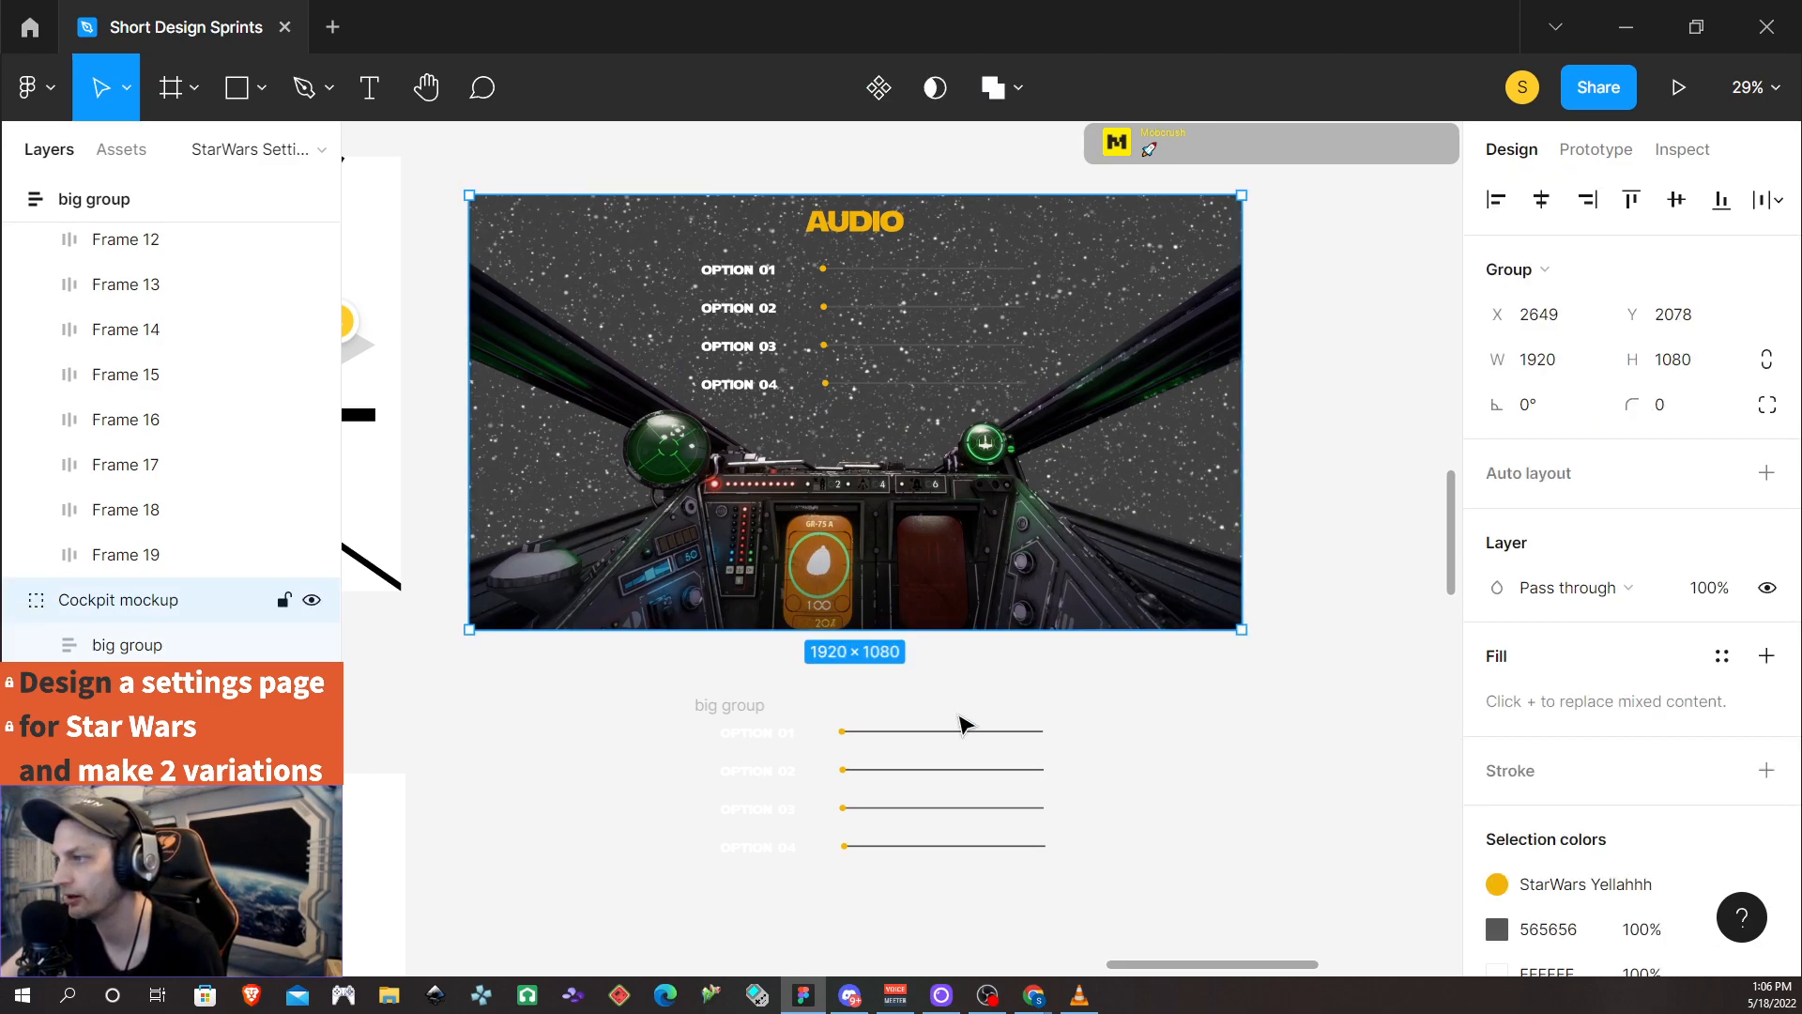
{"action": "left_click", "coordinate": [916, 810]}
{"action": "key", "text": "shift+a"}
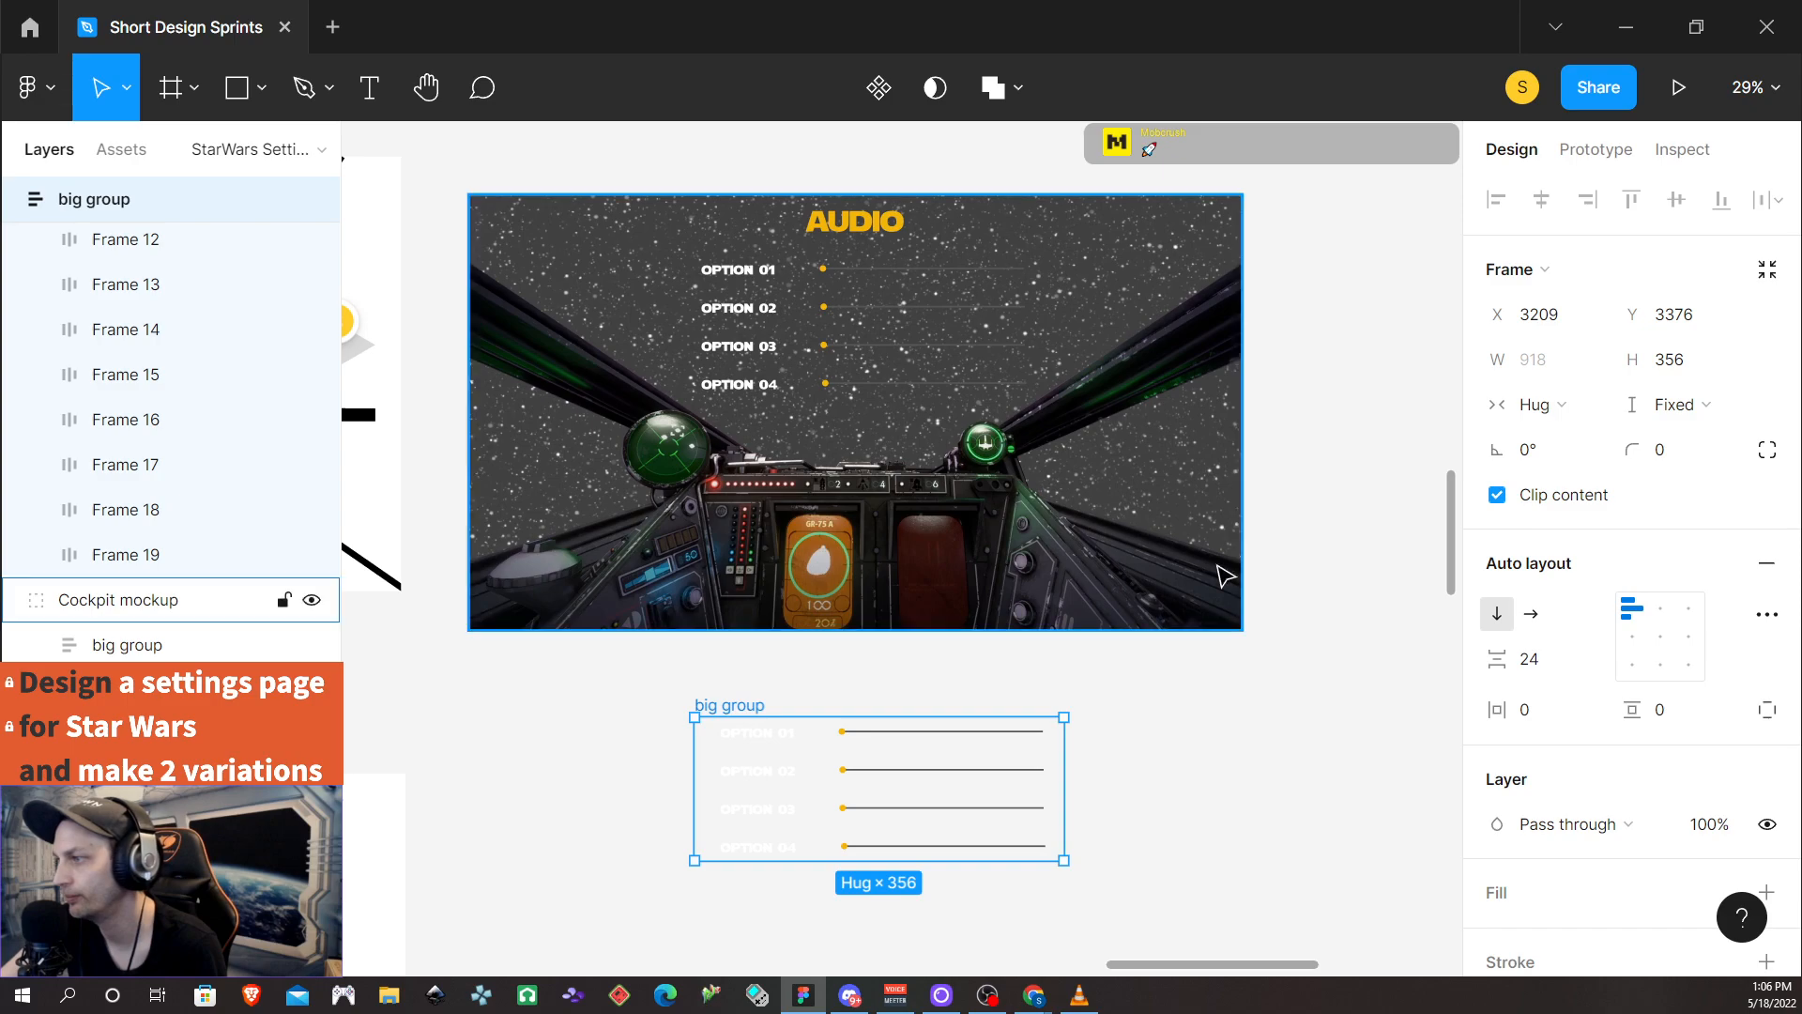
{"action": "left_click", "coordinate": [1607, 150]}
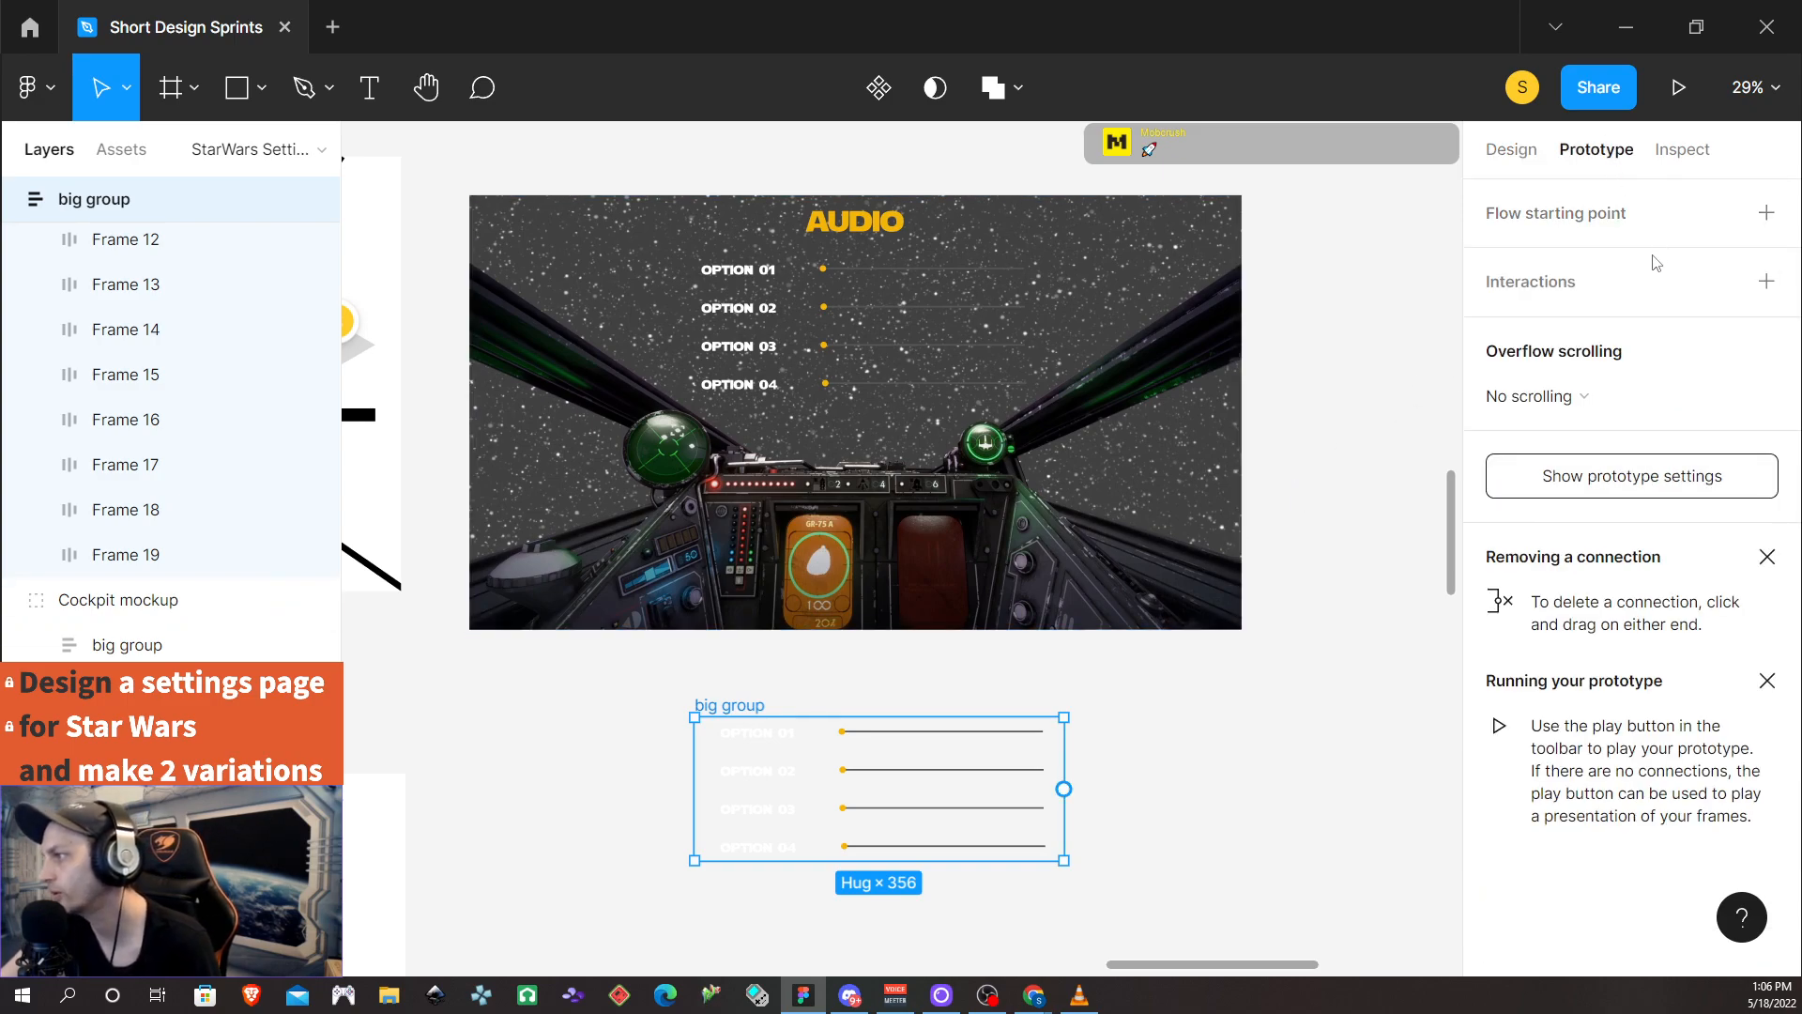
{"action": "left_click", "coordinate": [1548, 397]}
{"action": "left_click", "coordinate": [1589, 470]}
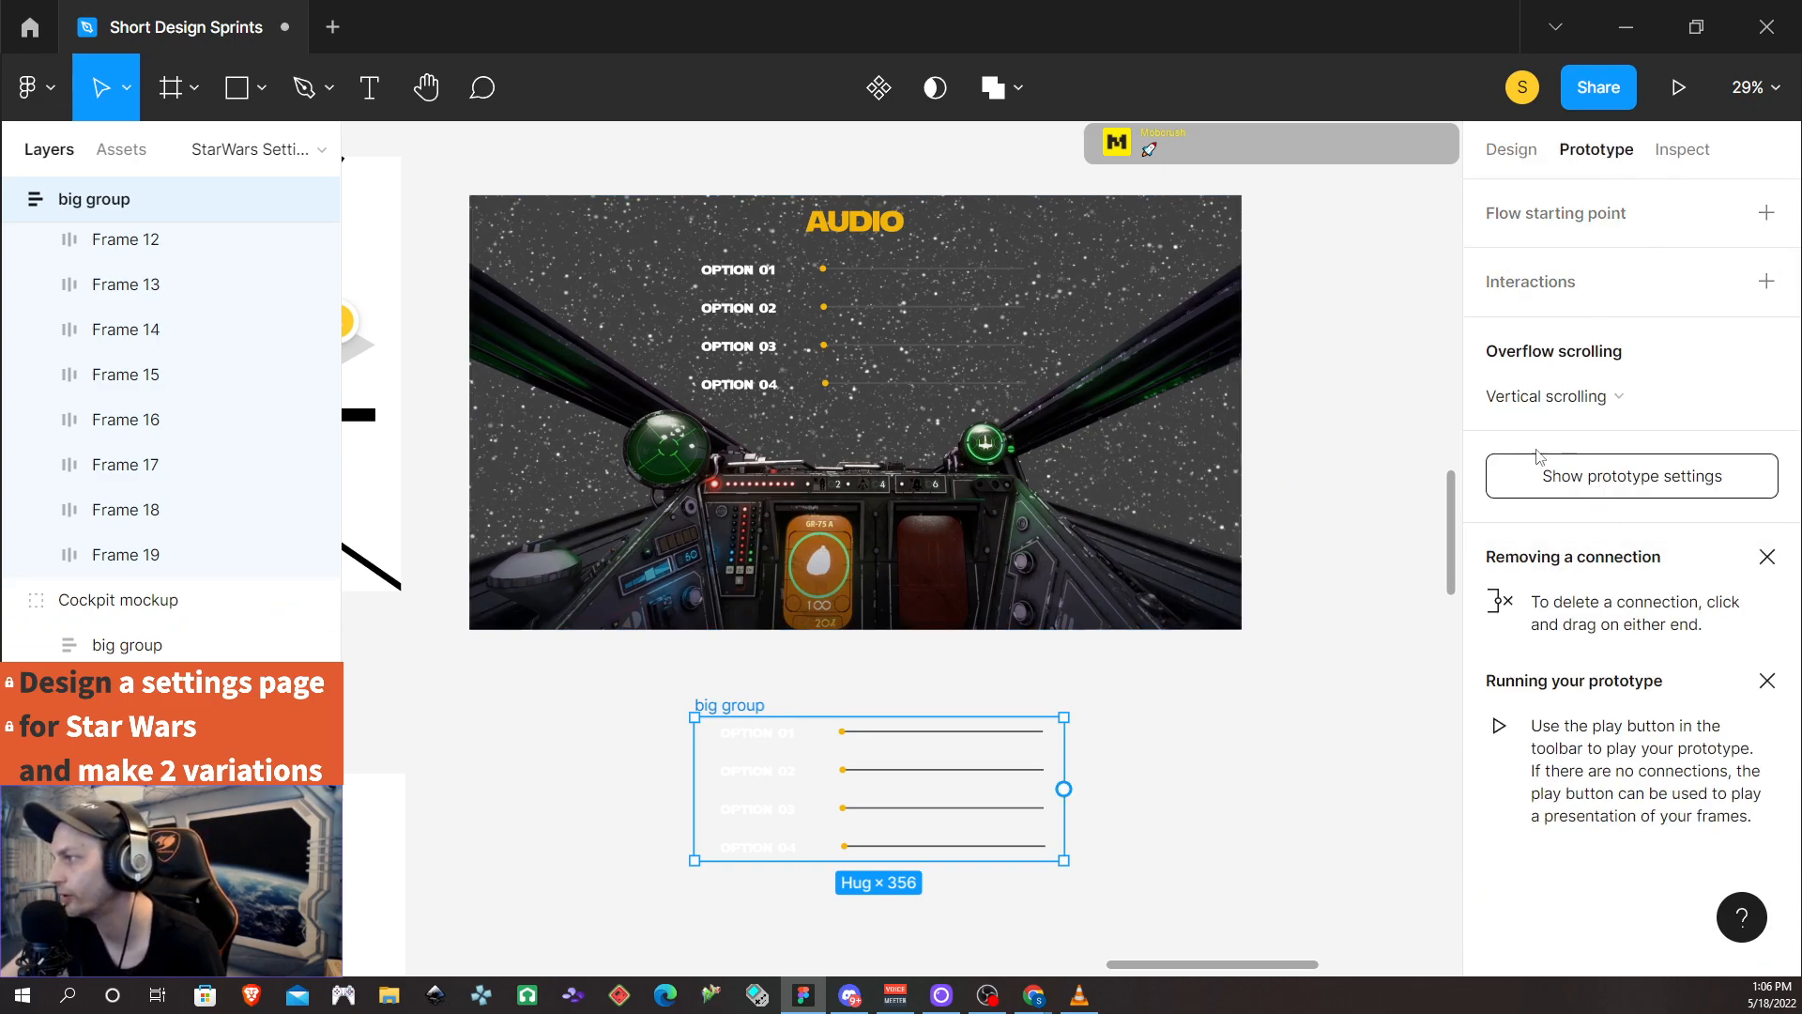
{"action": "left_click", "coordinate": [1311, 792]}
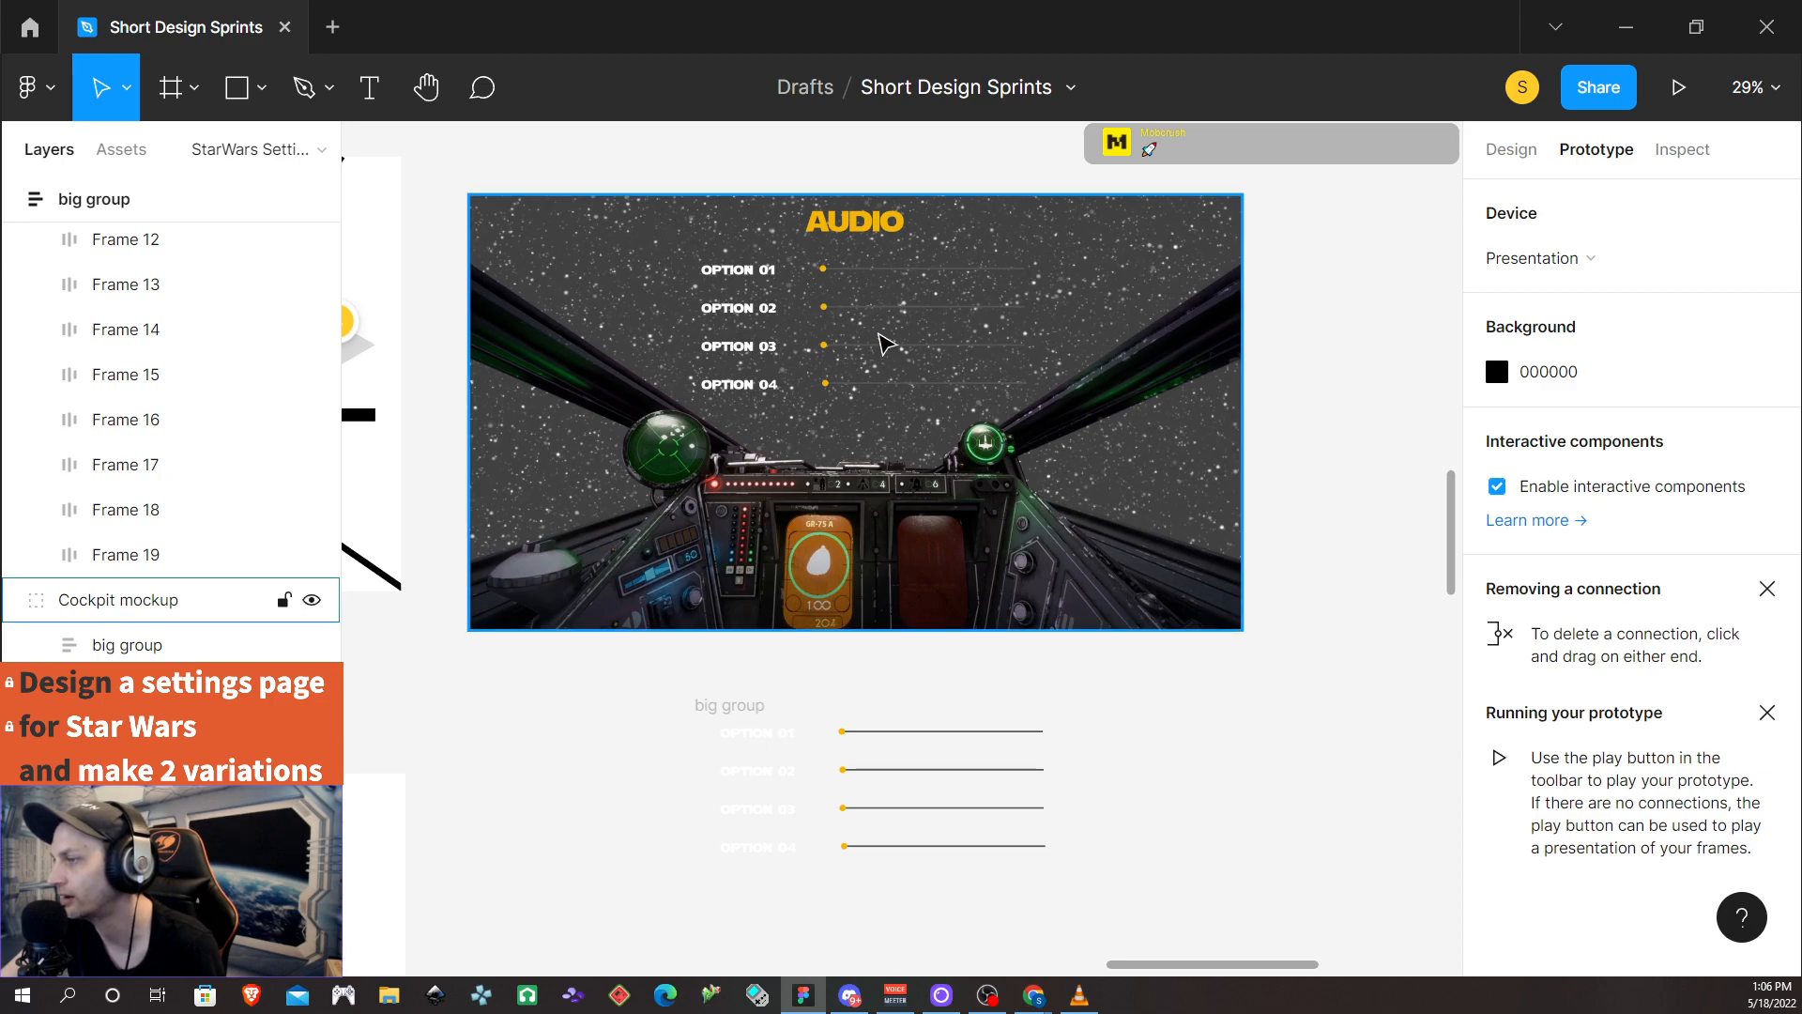
Set the overflow scrolling of the big group inside the cockpit mockup to Vertical scrolling
{"action": "left_click", "coordinate": [917, 350]}
{"action": "left_click", "coordinate": [923, 352]}
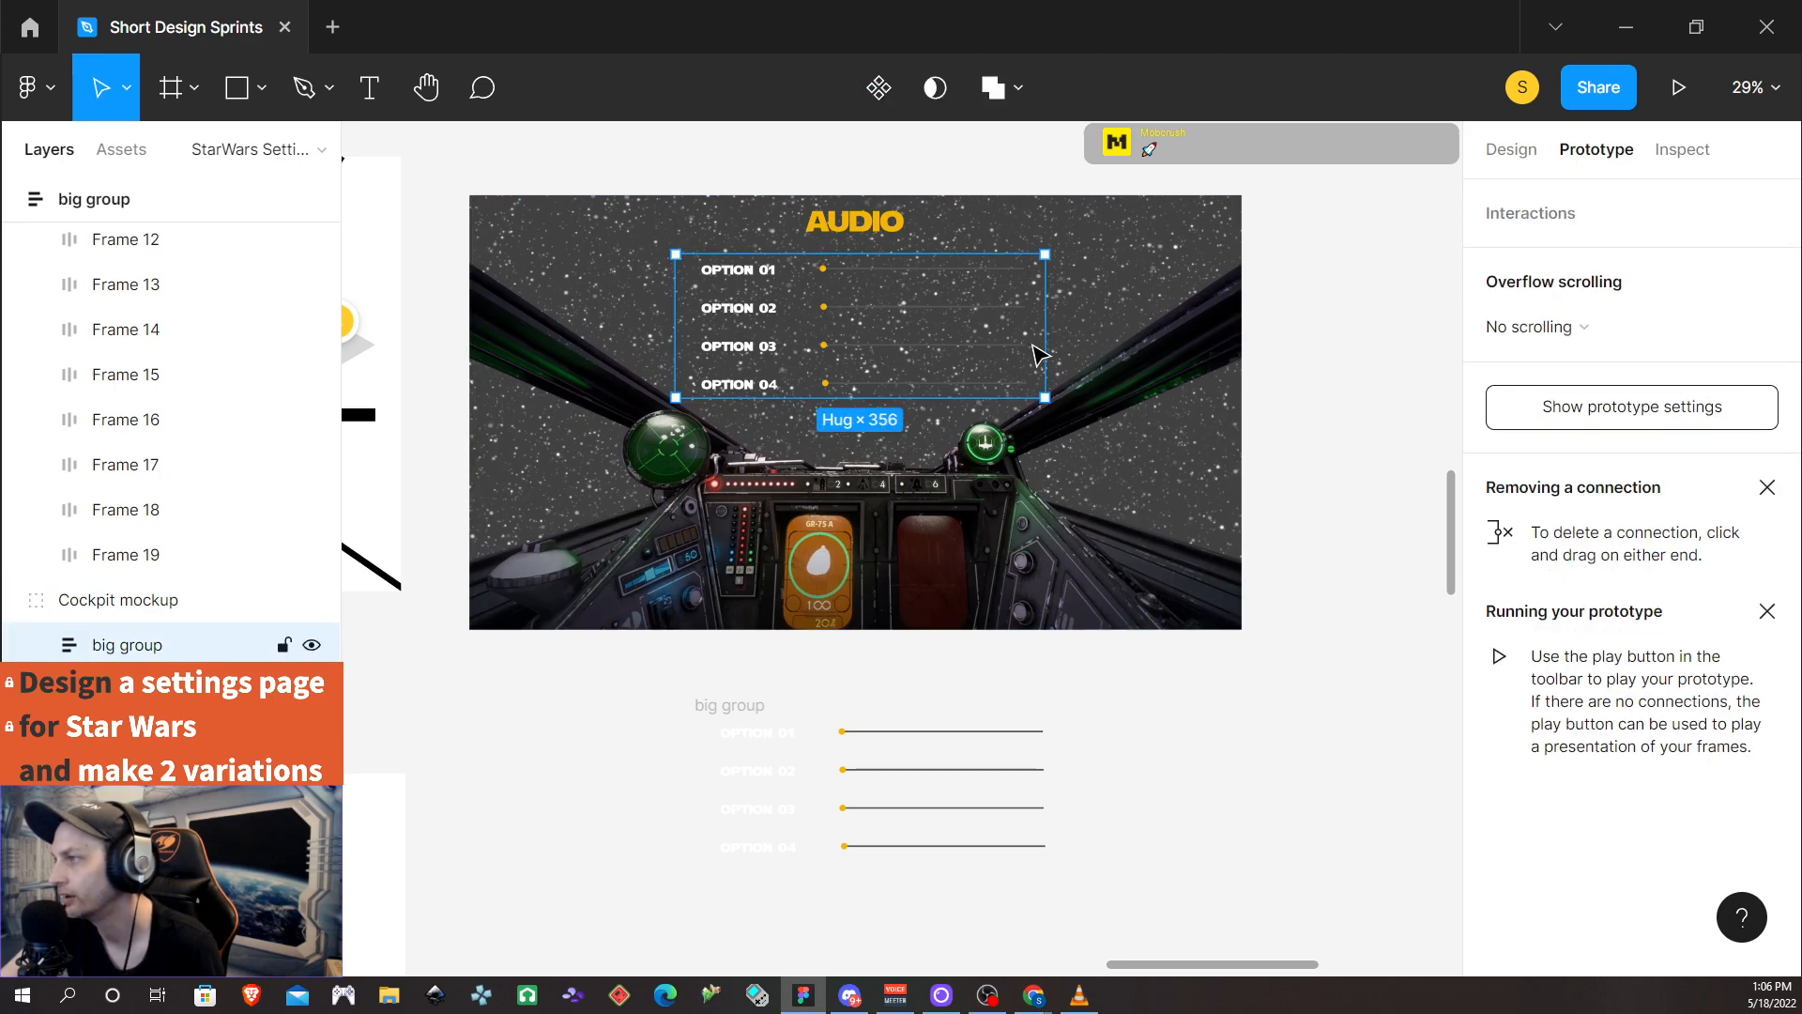
{"action": "left_click", "coordinate": [1570, 335]}
{"action": "left_click", "coordinate": [1596, 397]}
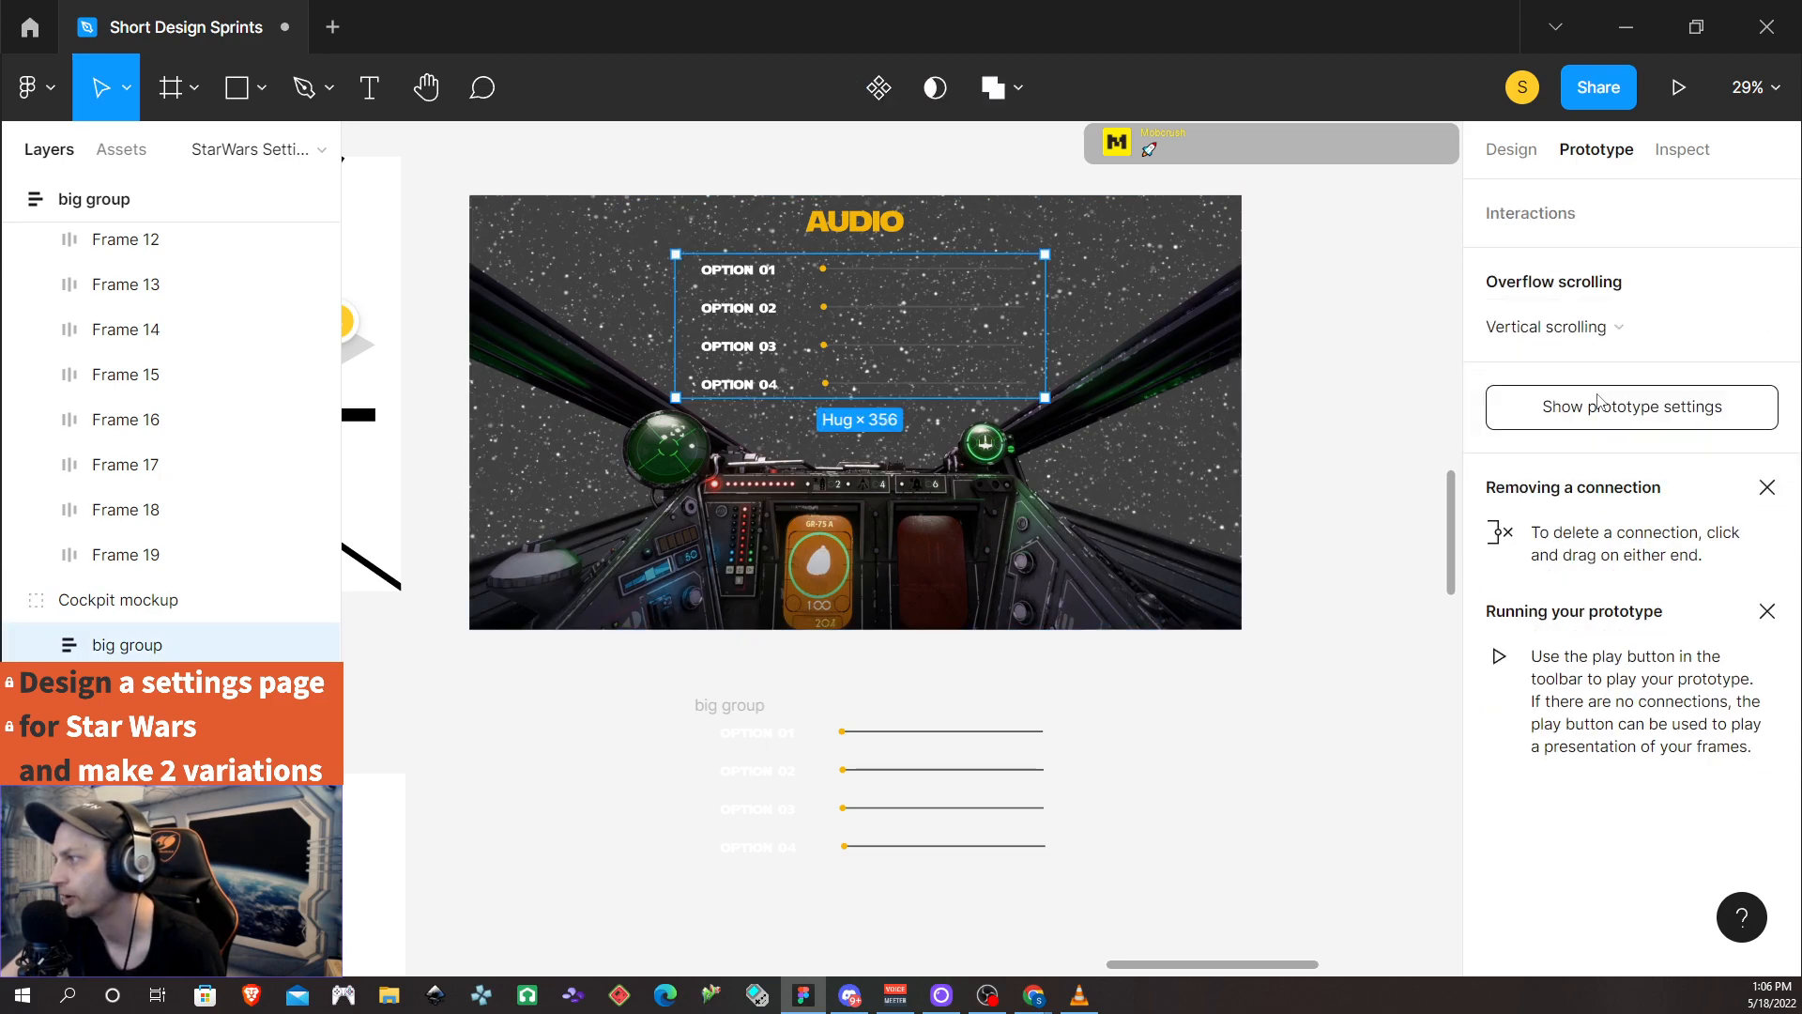
{"action": "left_click", "coordinate": [1390, 533]}
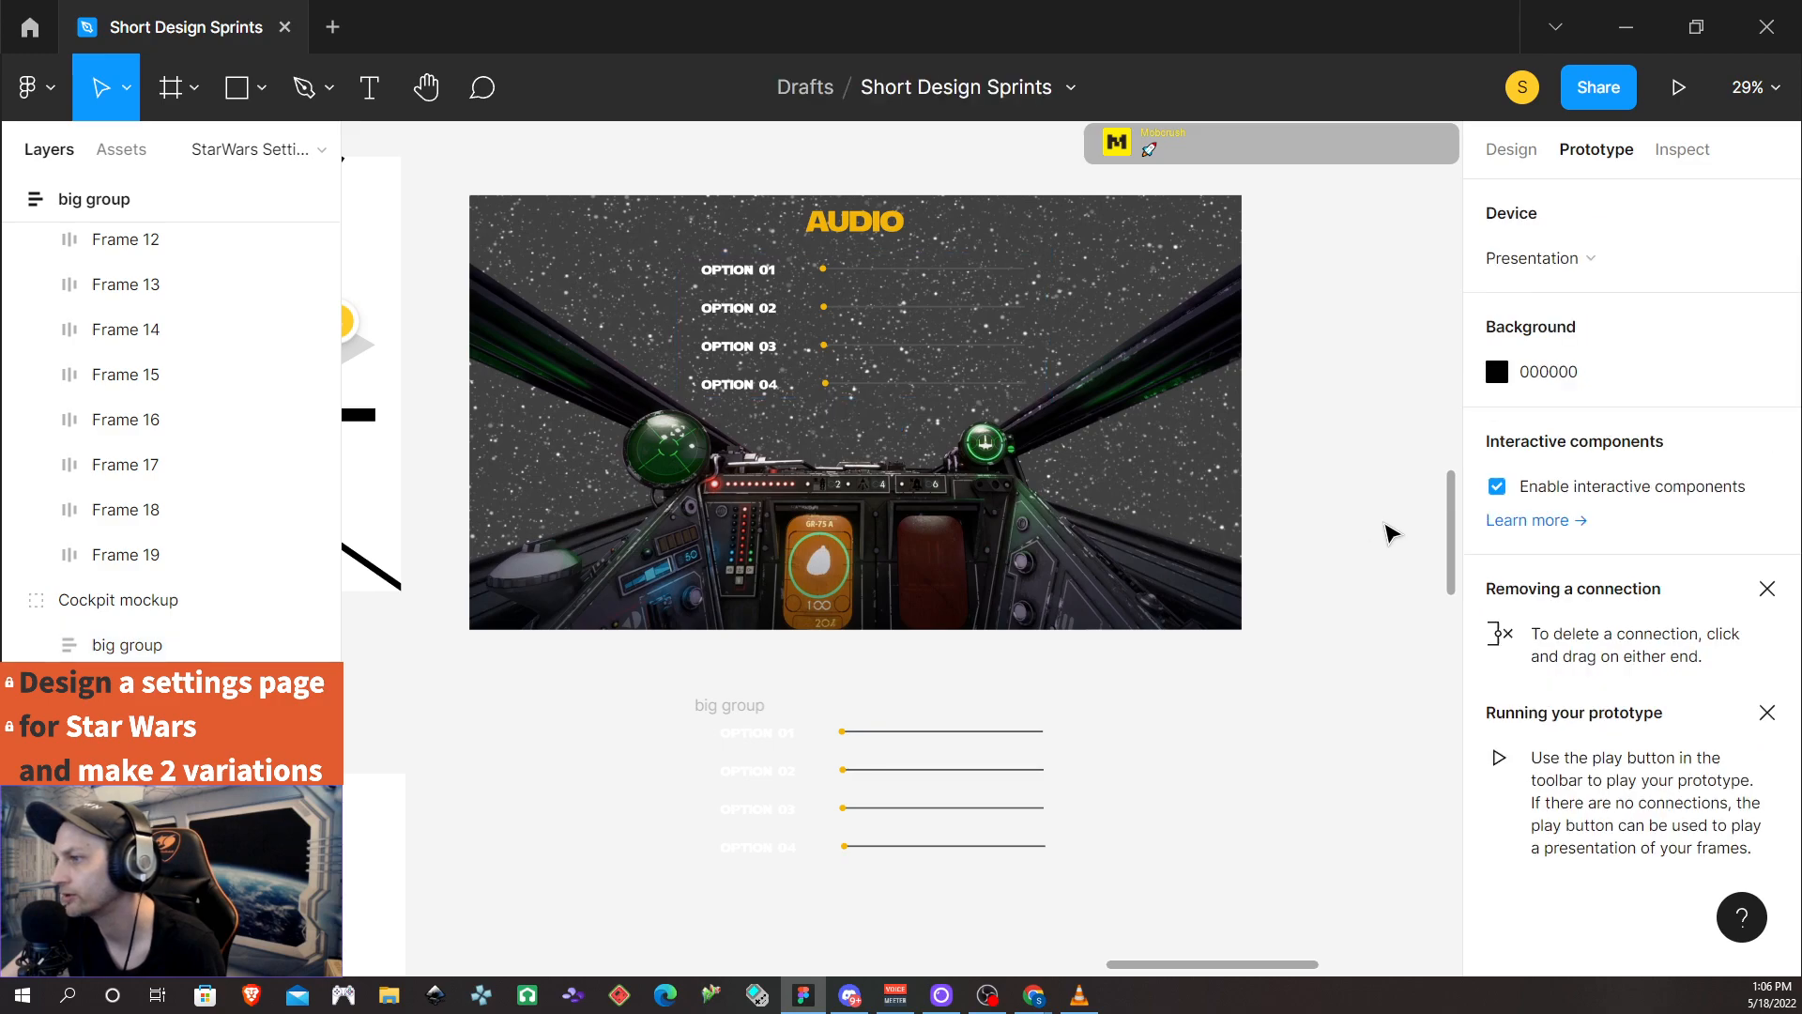
Wrap the cockpit mockup group in a new group, name it Cockpit mockup and add auto layout to it
{"action": "left_click", "coordinate": [523, 223]}
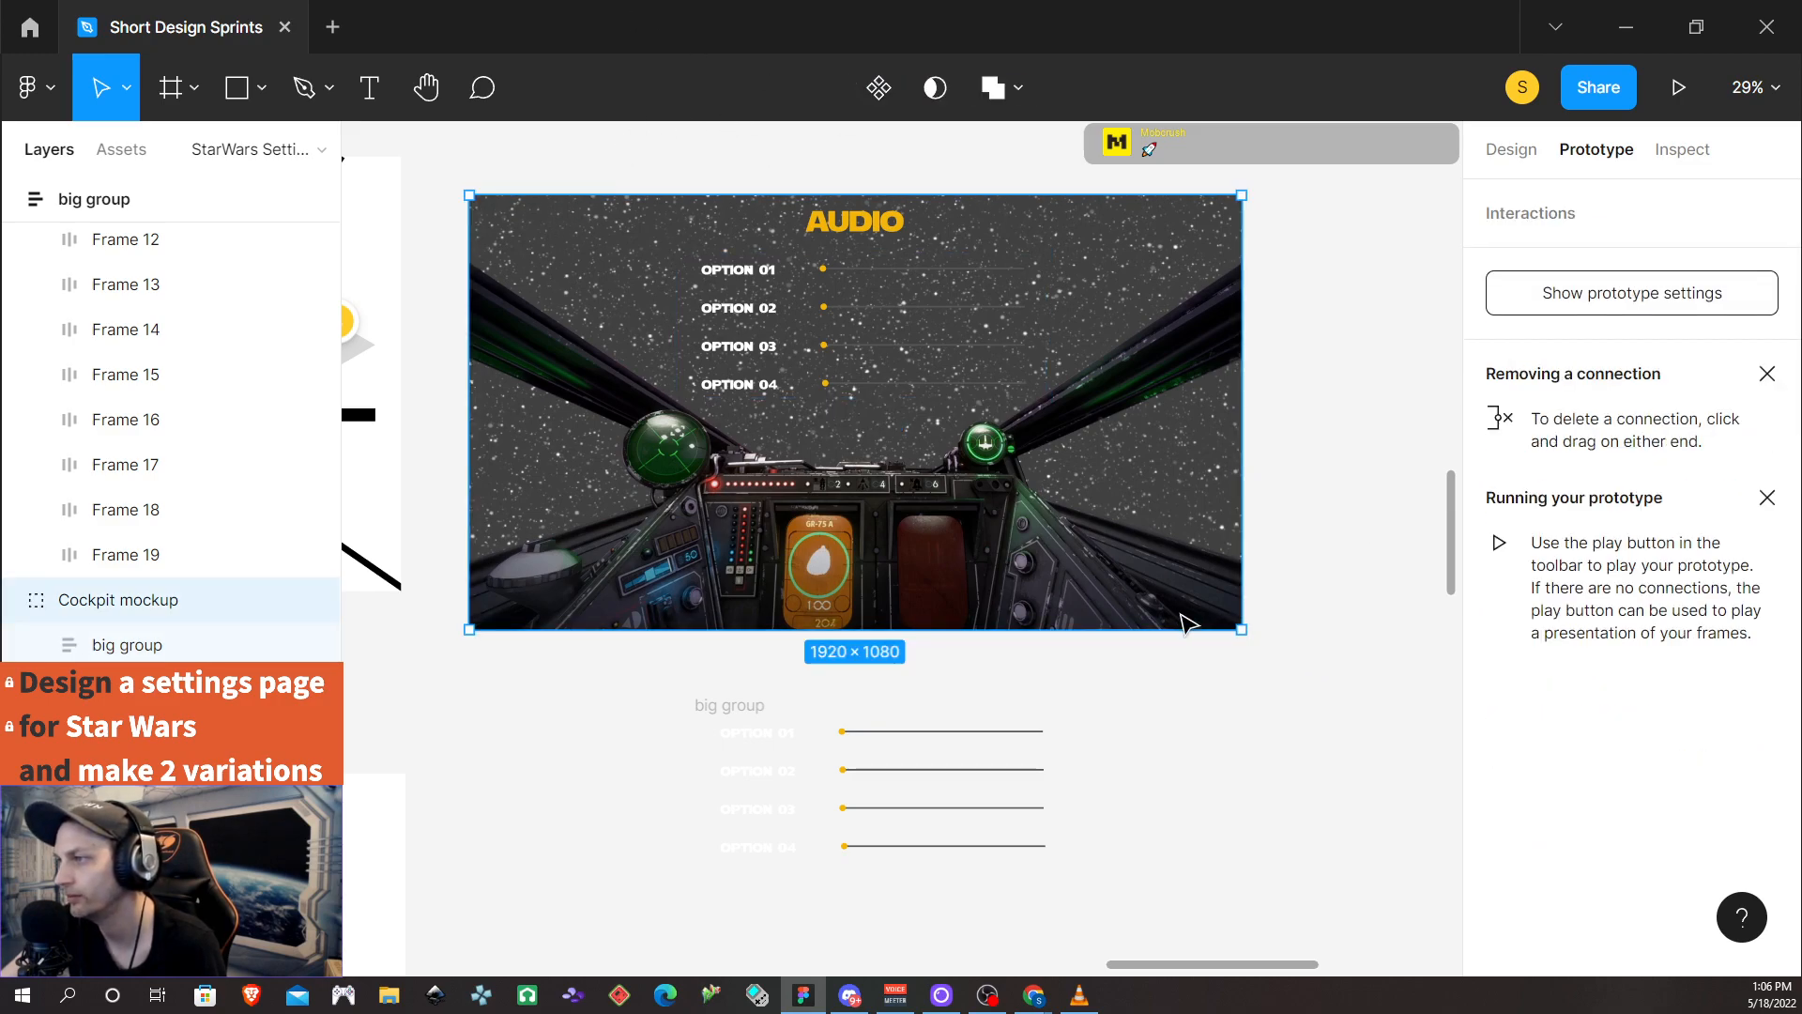
{"action": "left_click", "coordinate": [14, 598]}
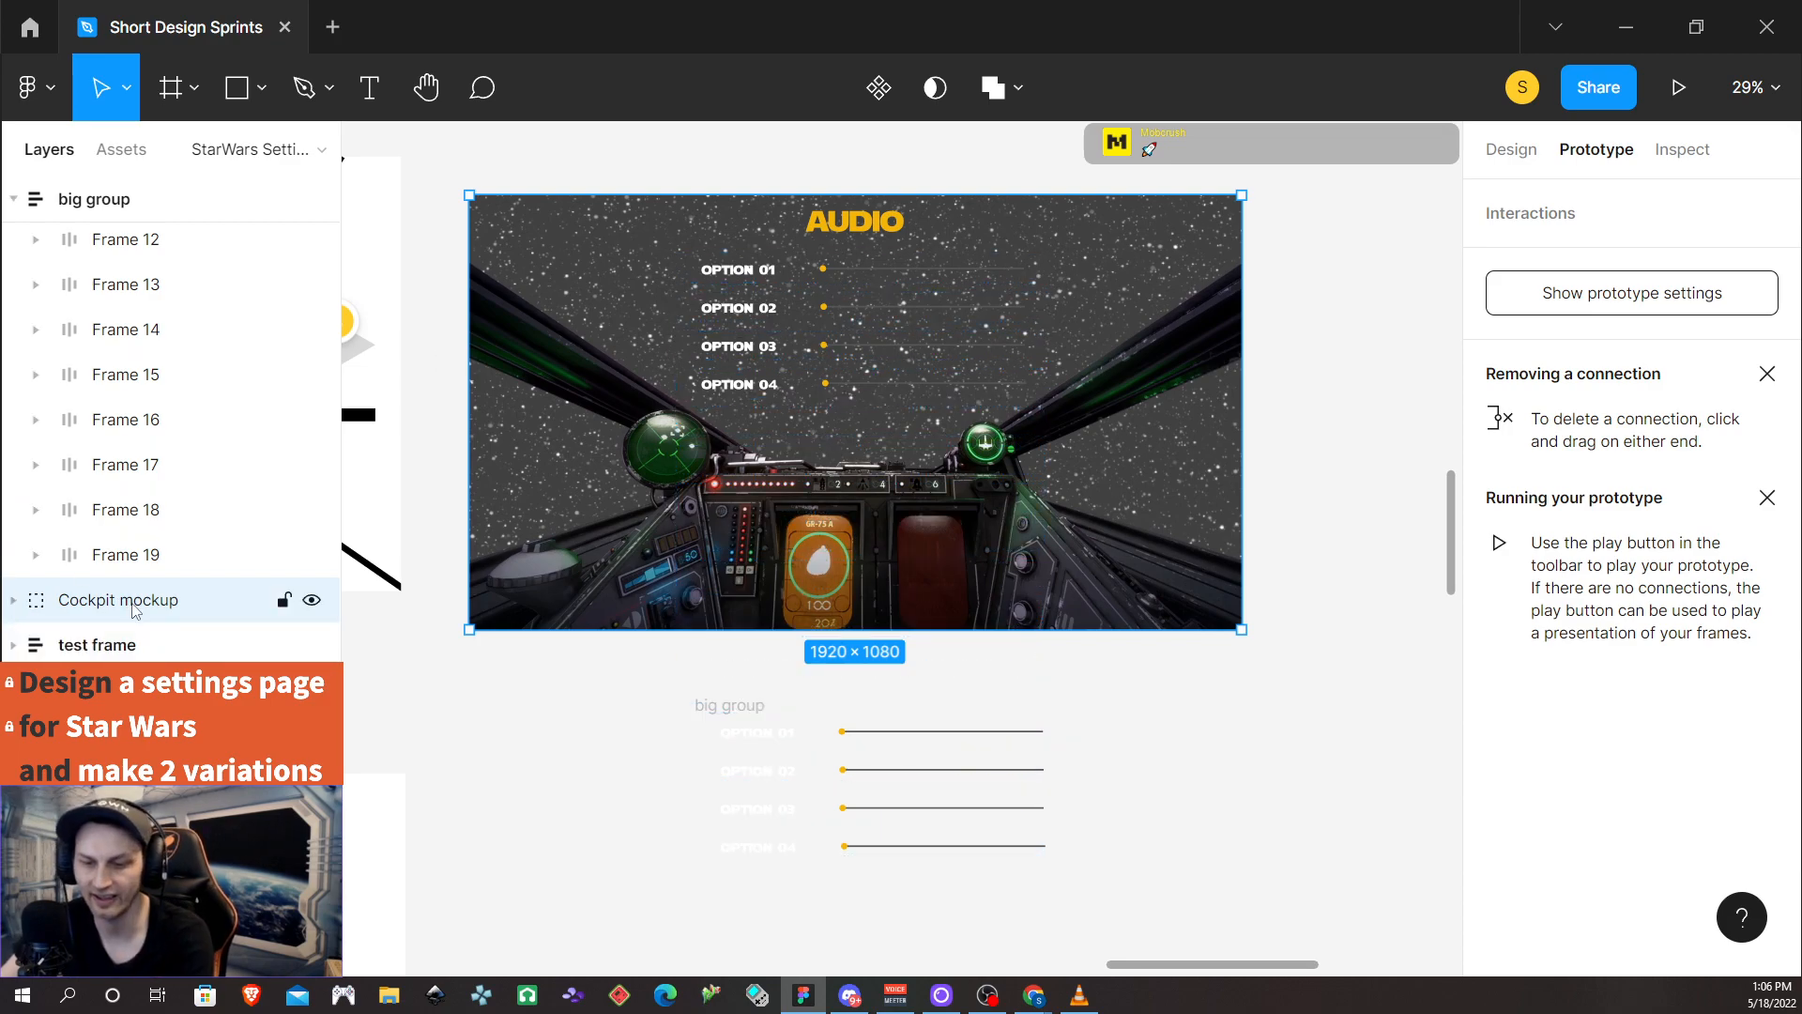
{"action": "key", "text": "ctrl+g"}
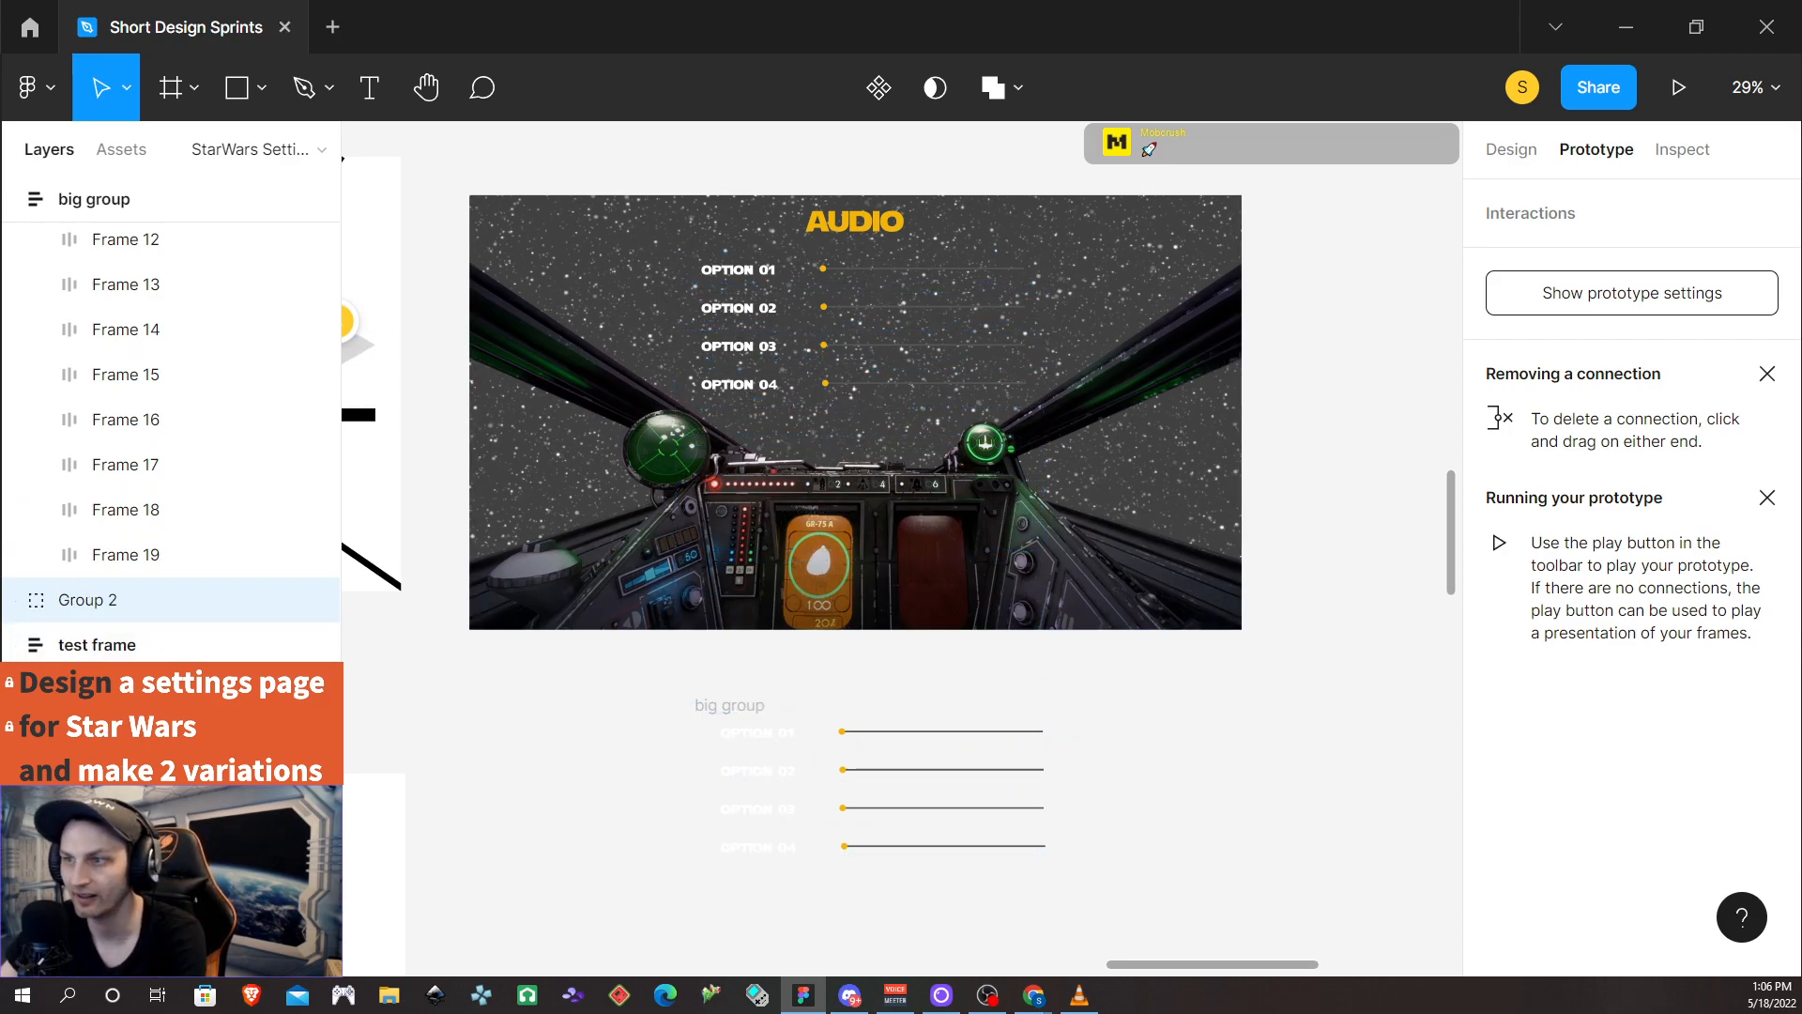
{"action": "left_click", "coordinate": [94, 614]}
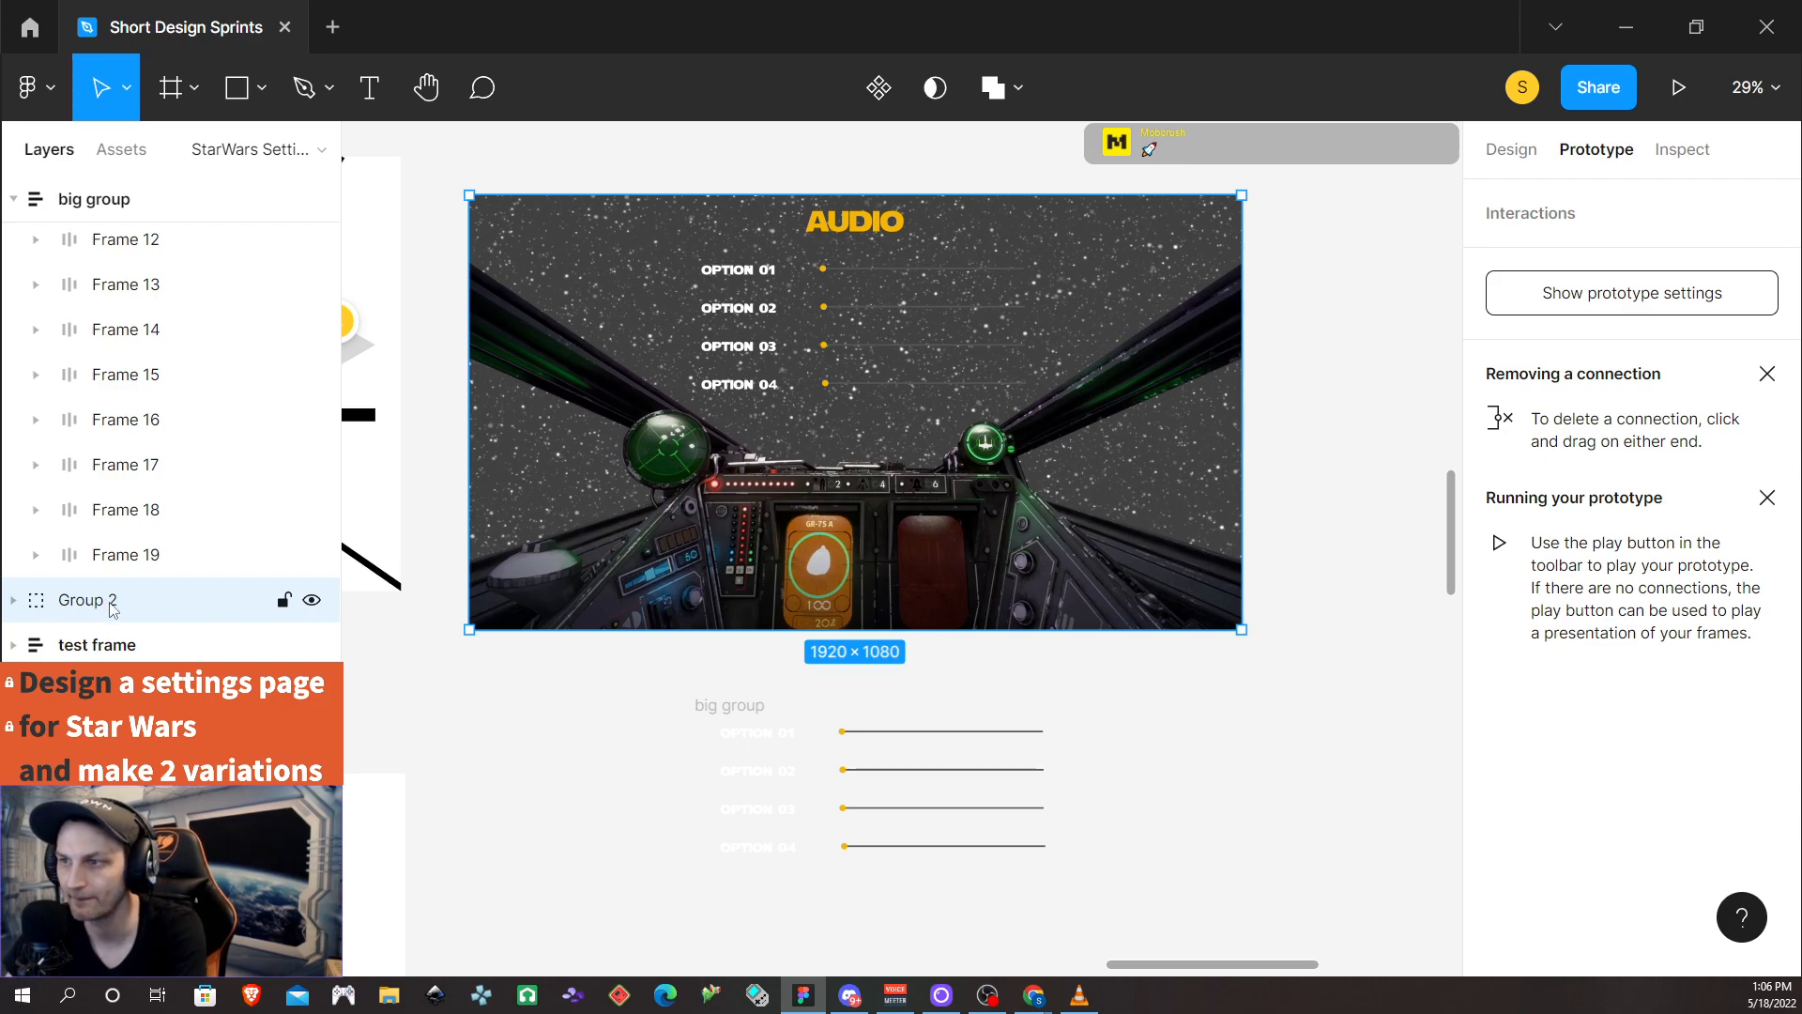
{"action": "double_click", "coordinate": [98, 610]}
{"action": "type", "text": "Cockpit mockup"}
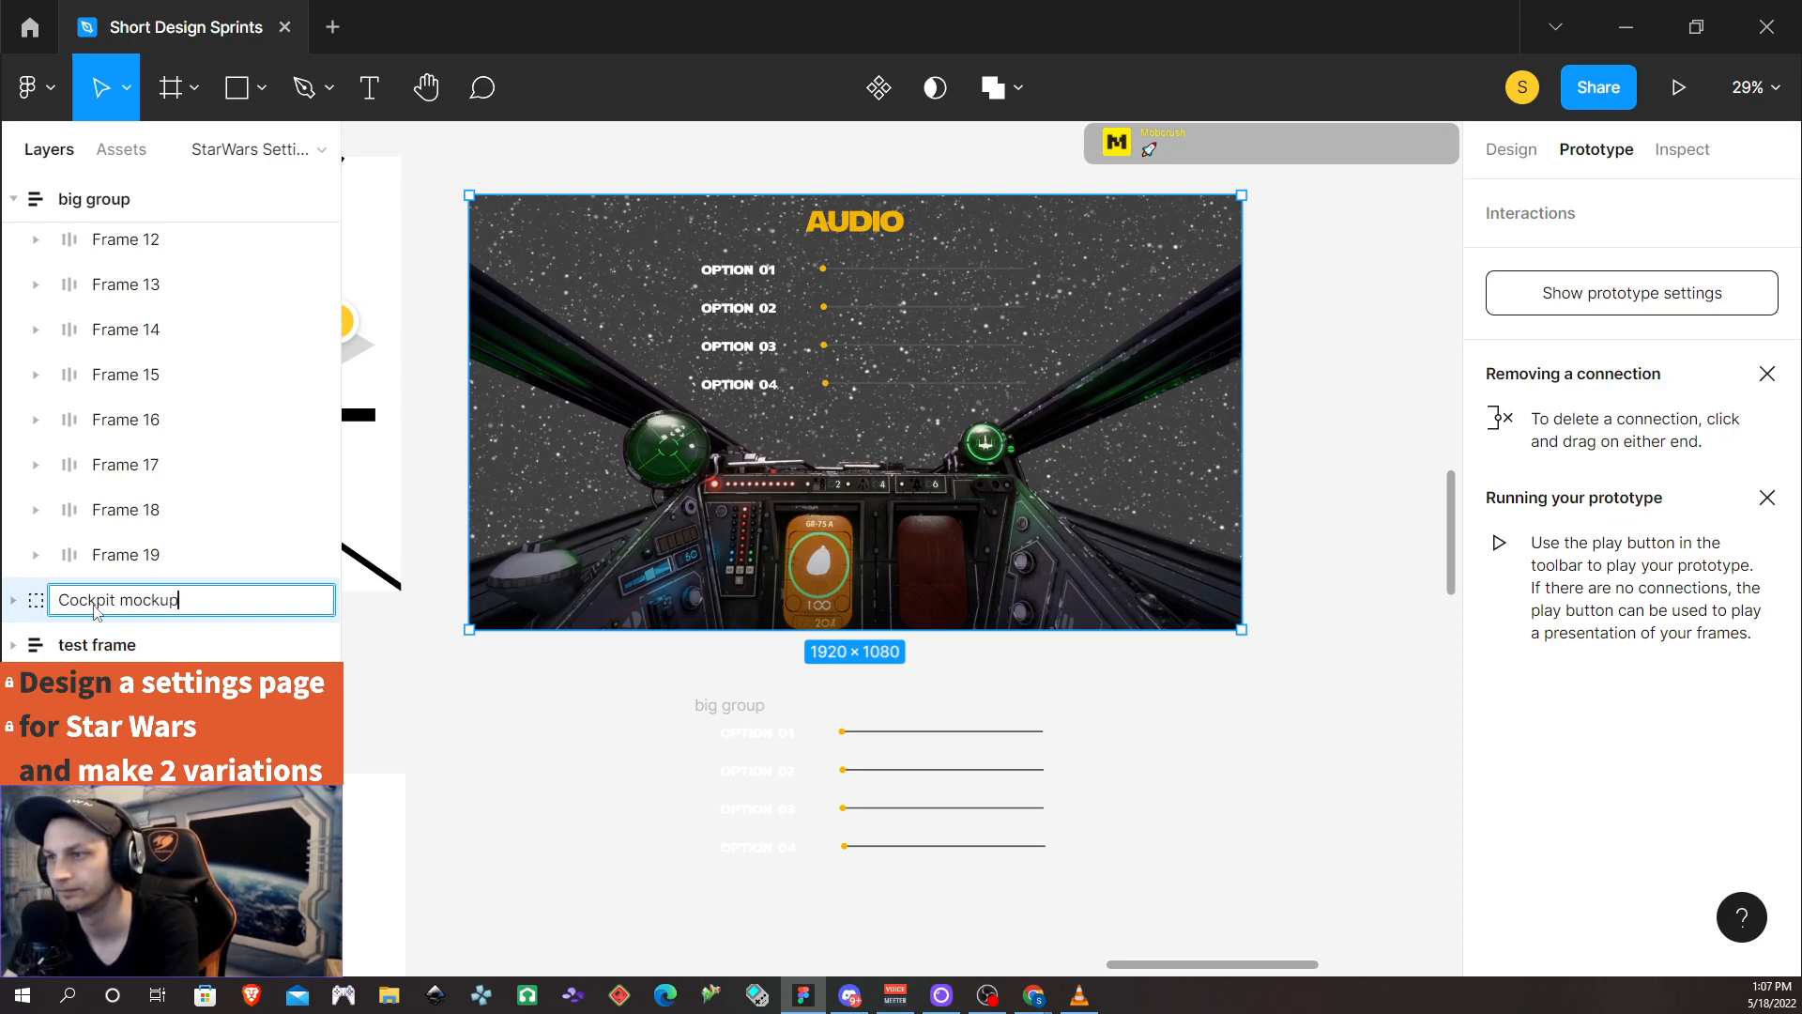
{"action": "key", "text": "Return"}
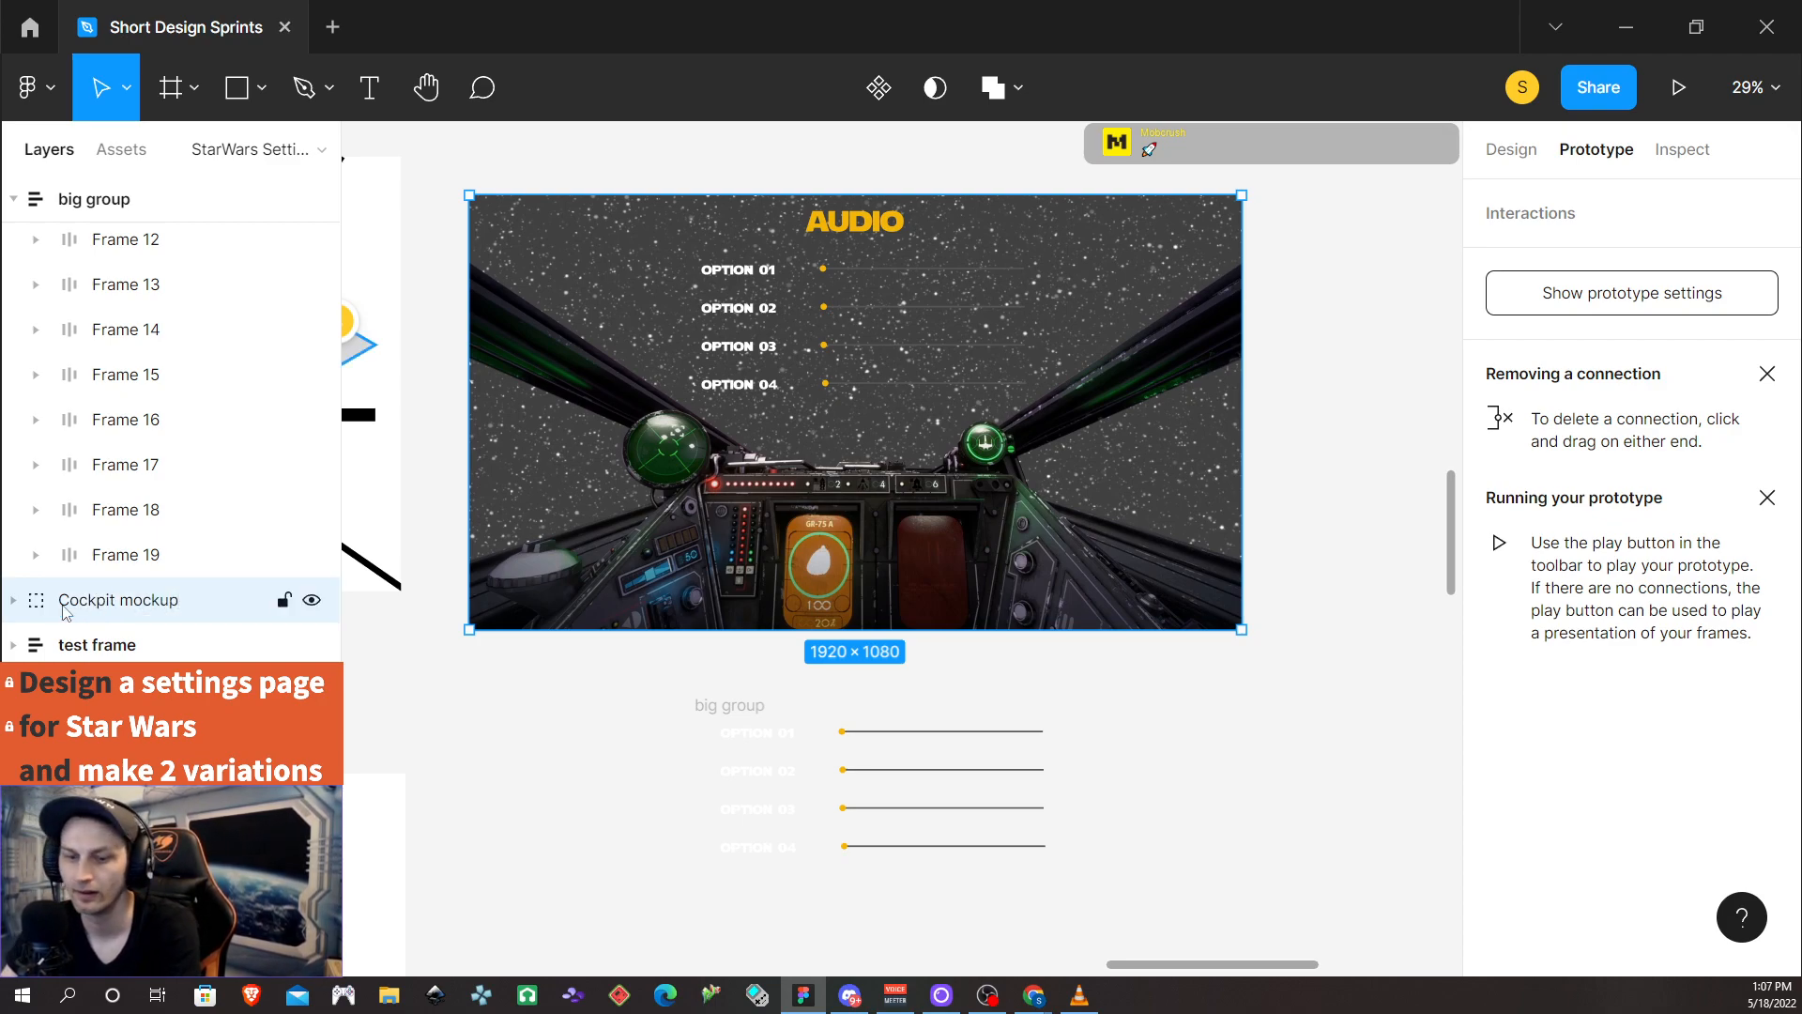
{"action": "key", "text": "shift+a"}
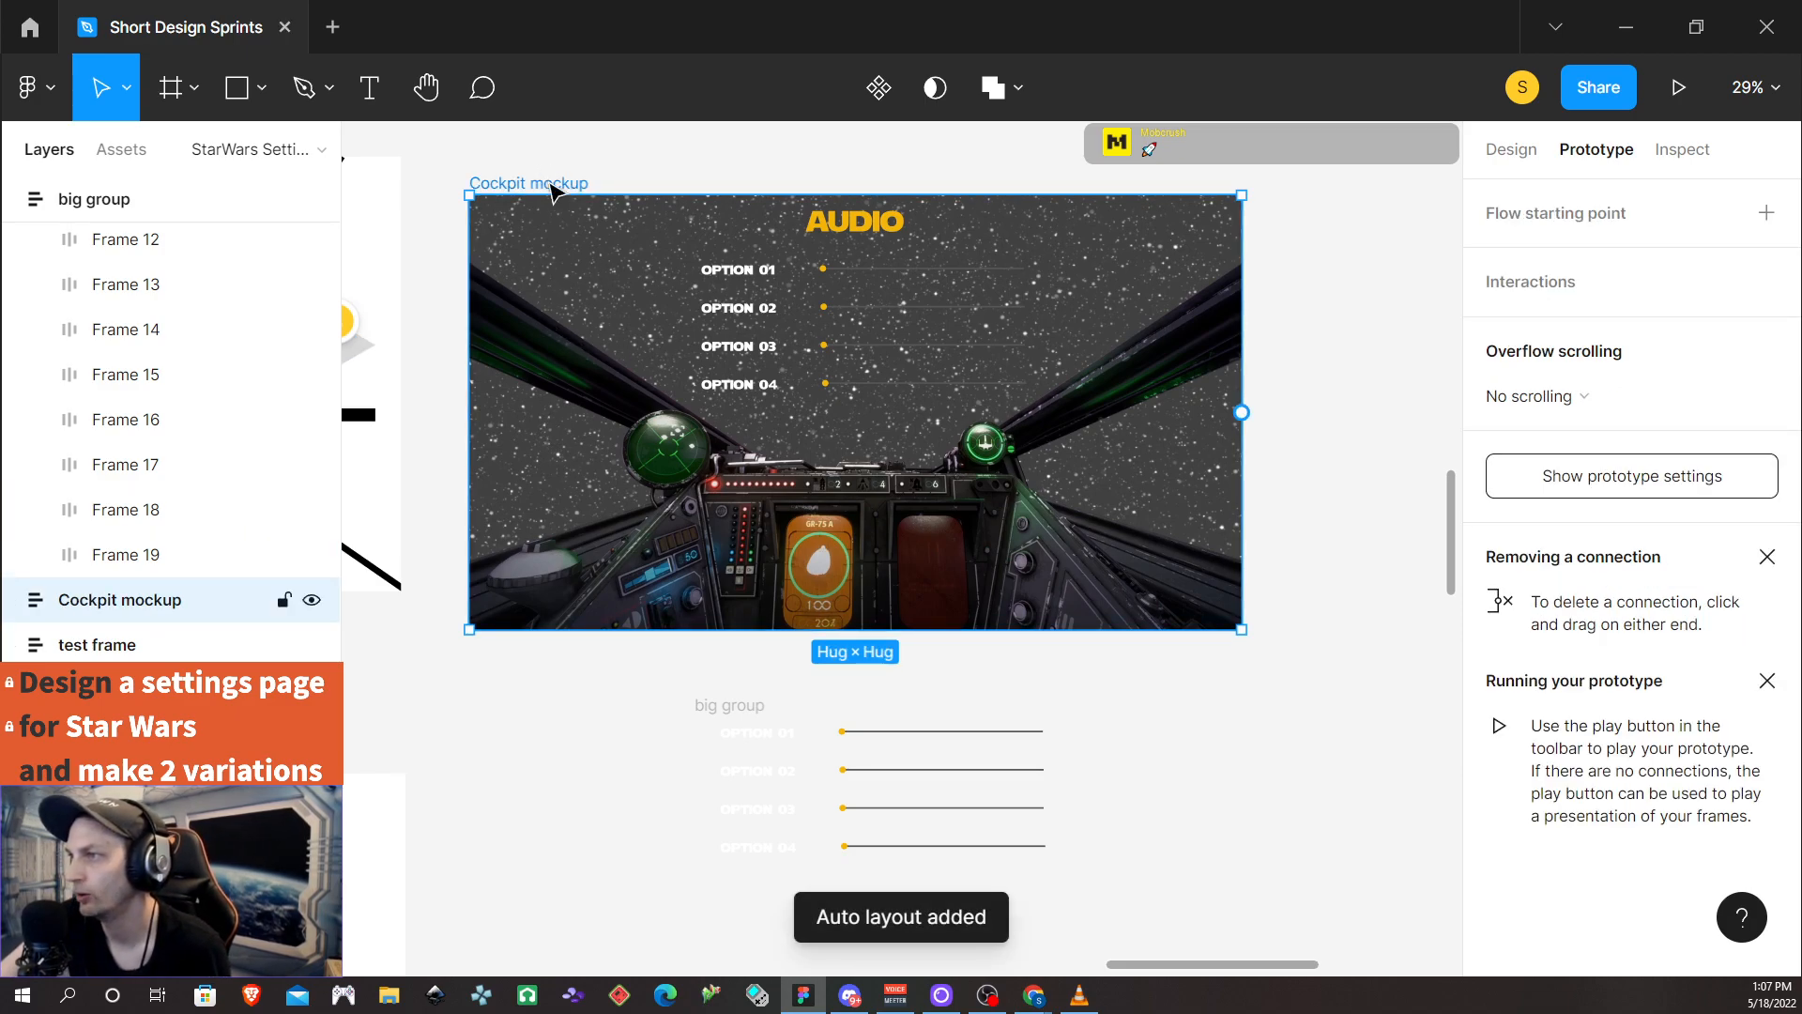
Present the Cockpit mockup as a prototype and test scrolling through the audio option list in both directions
{"action": "left_click", "coordinate": [1677, 87]}
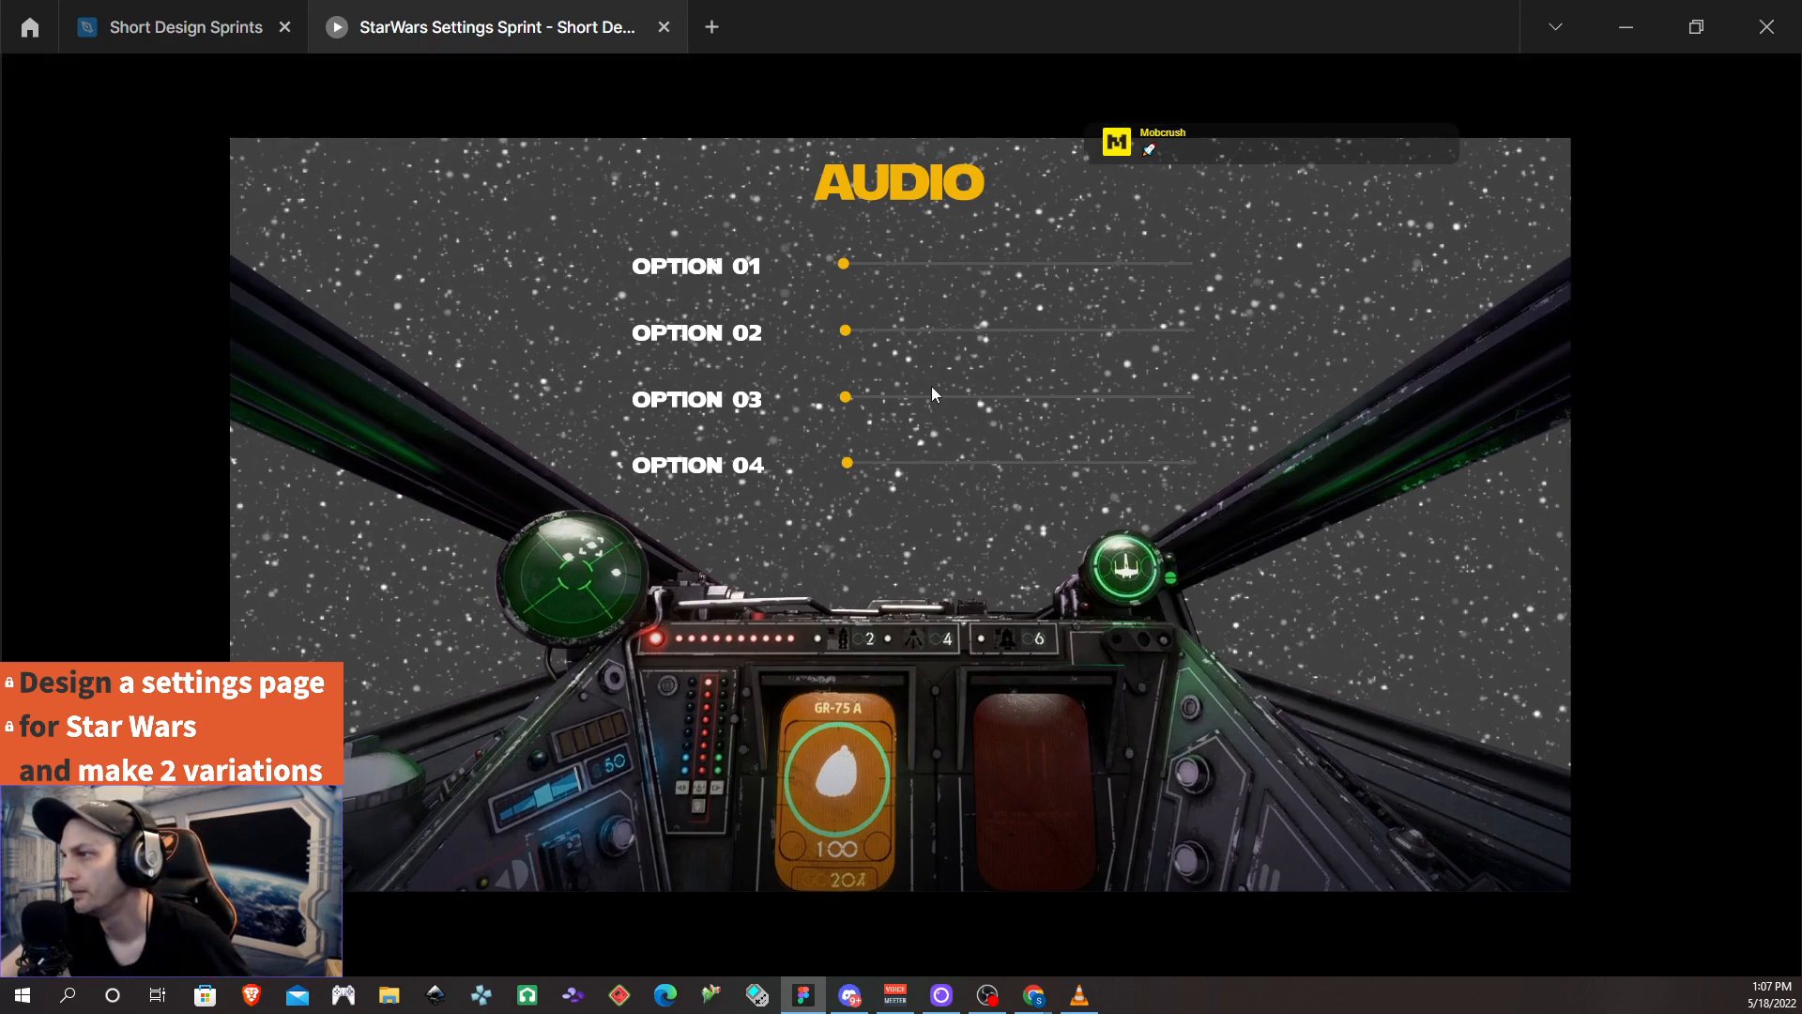
{"action": "scroll", "coordinate": [928, 386], "scroll_direction": "down", "scroll_amount": 5}
{"action": "scroll", "coordinate": [912, 397], "scroll_direction": "up", "scroll_amount": 5}
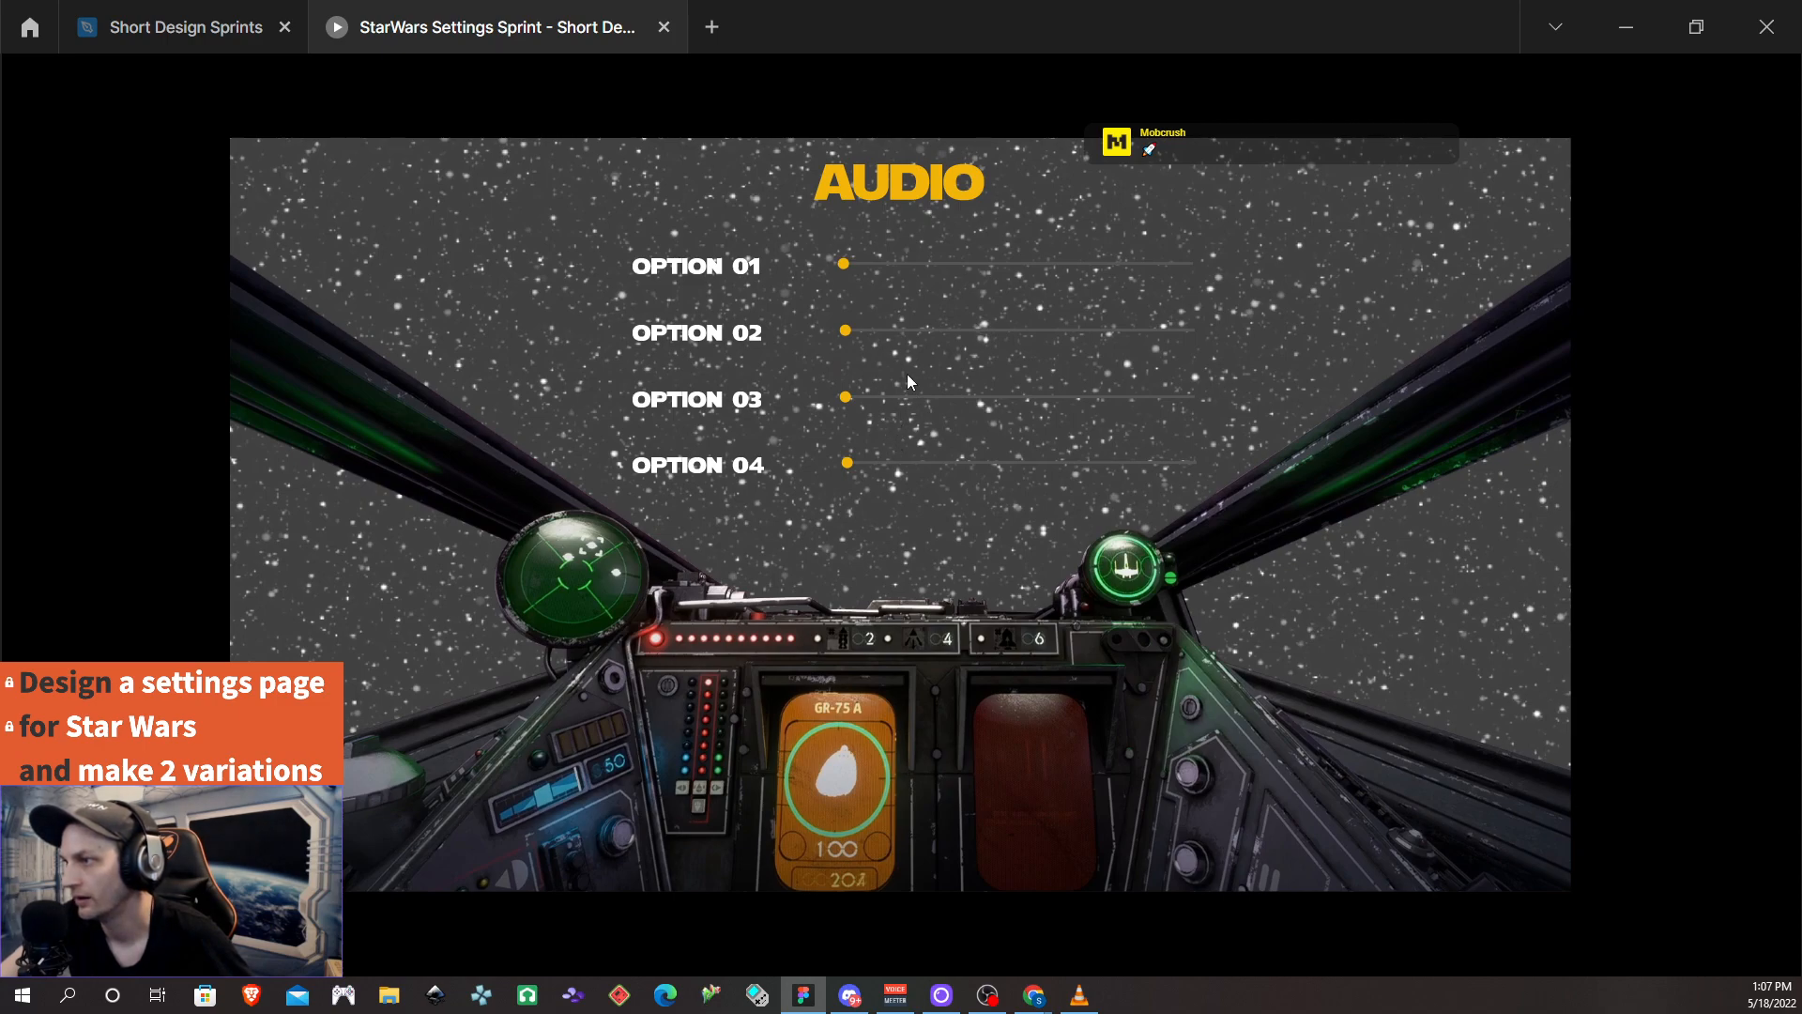
{"action": "scroll", "coordinate": [900, 404], "scroll_direction": "down", "scroll_amount": 5}
{"action": "scroll", "coordinate": [873, 335], "scroll_direction": "up", "scroll_amount": 5}
{"action": "scroll", "coordinate": [873, 338], "scroll_direction": "down", "scroll_amount": 5}
{"action": "scroll", "coordinate": [873, 351], "scroll_direction": "up", "scroll_amount": 5}
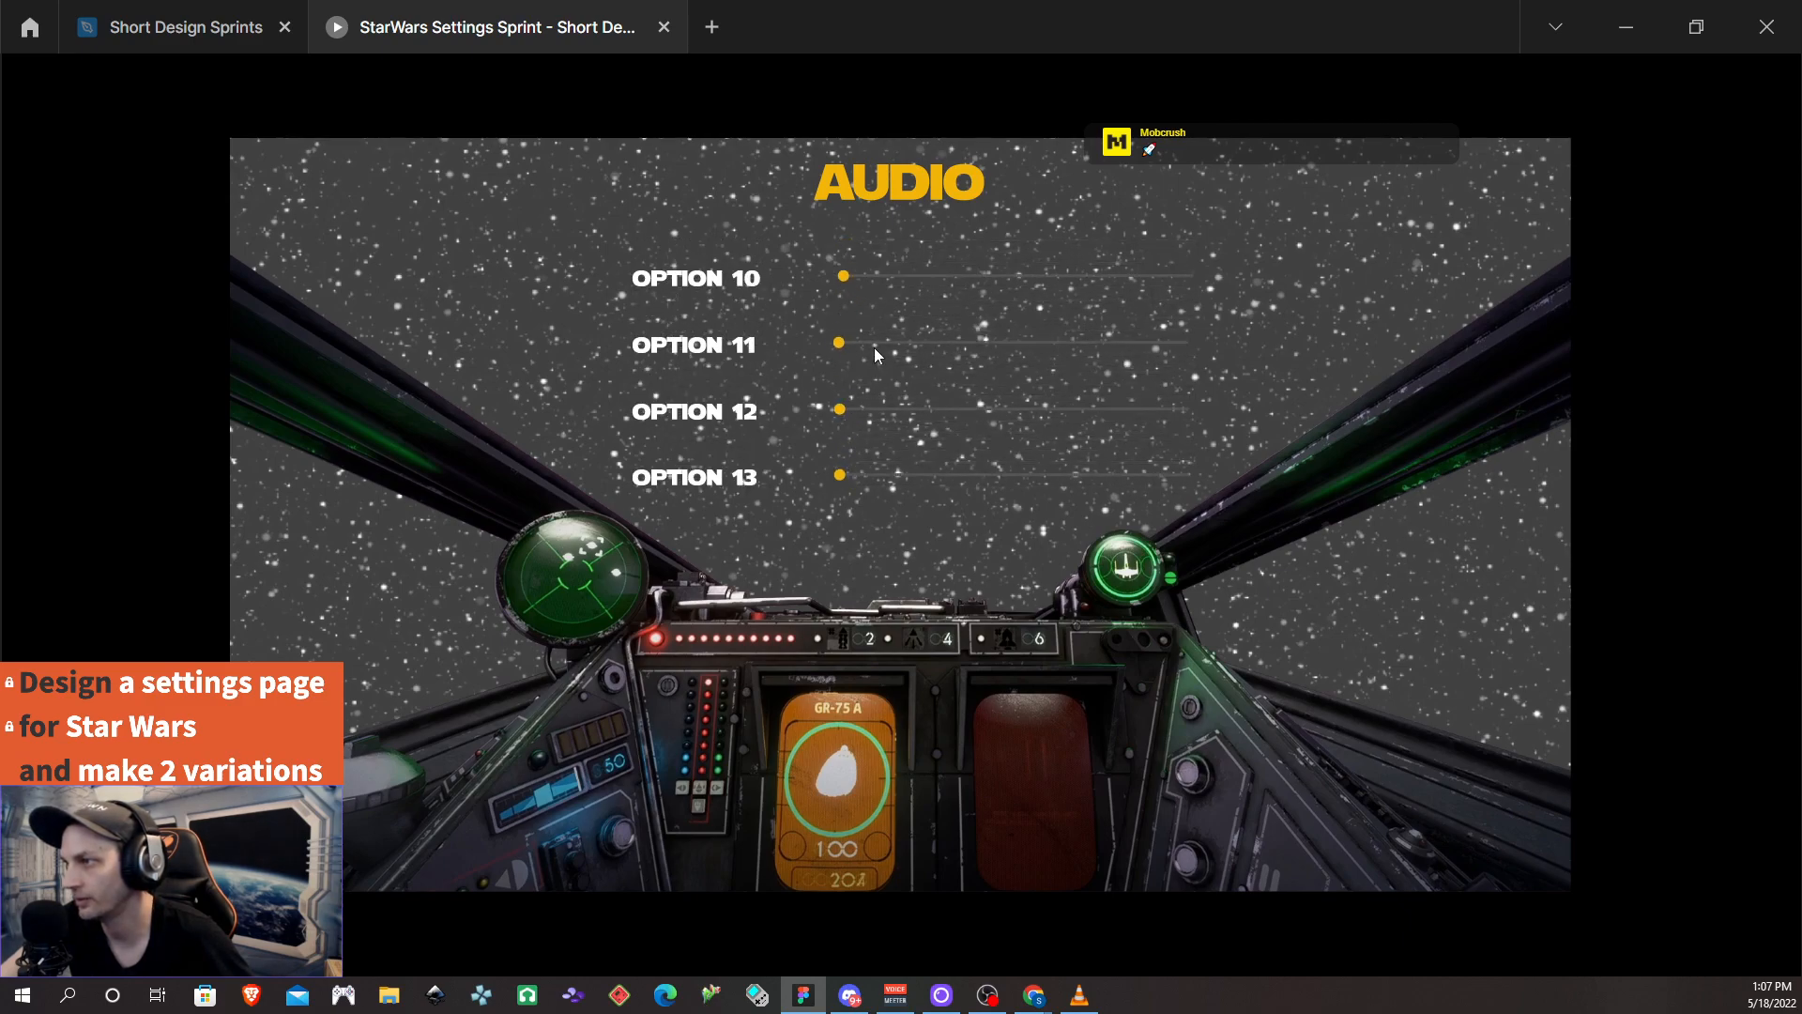
{"action": "scroll", "coordinate": [881, 344], "scroll_direction": "down", "scroll_amount": 5}
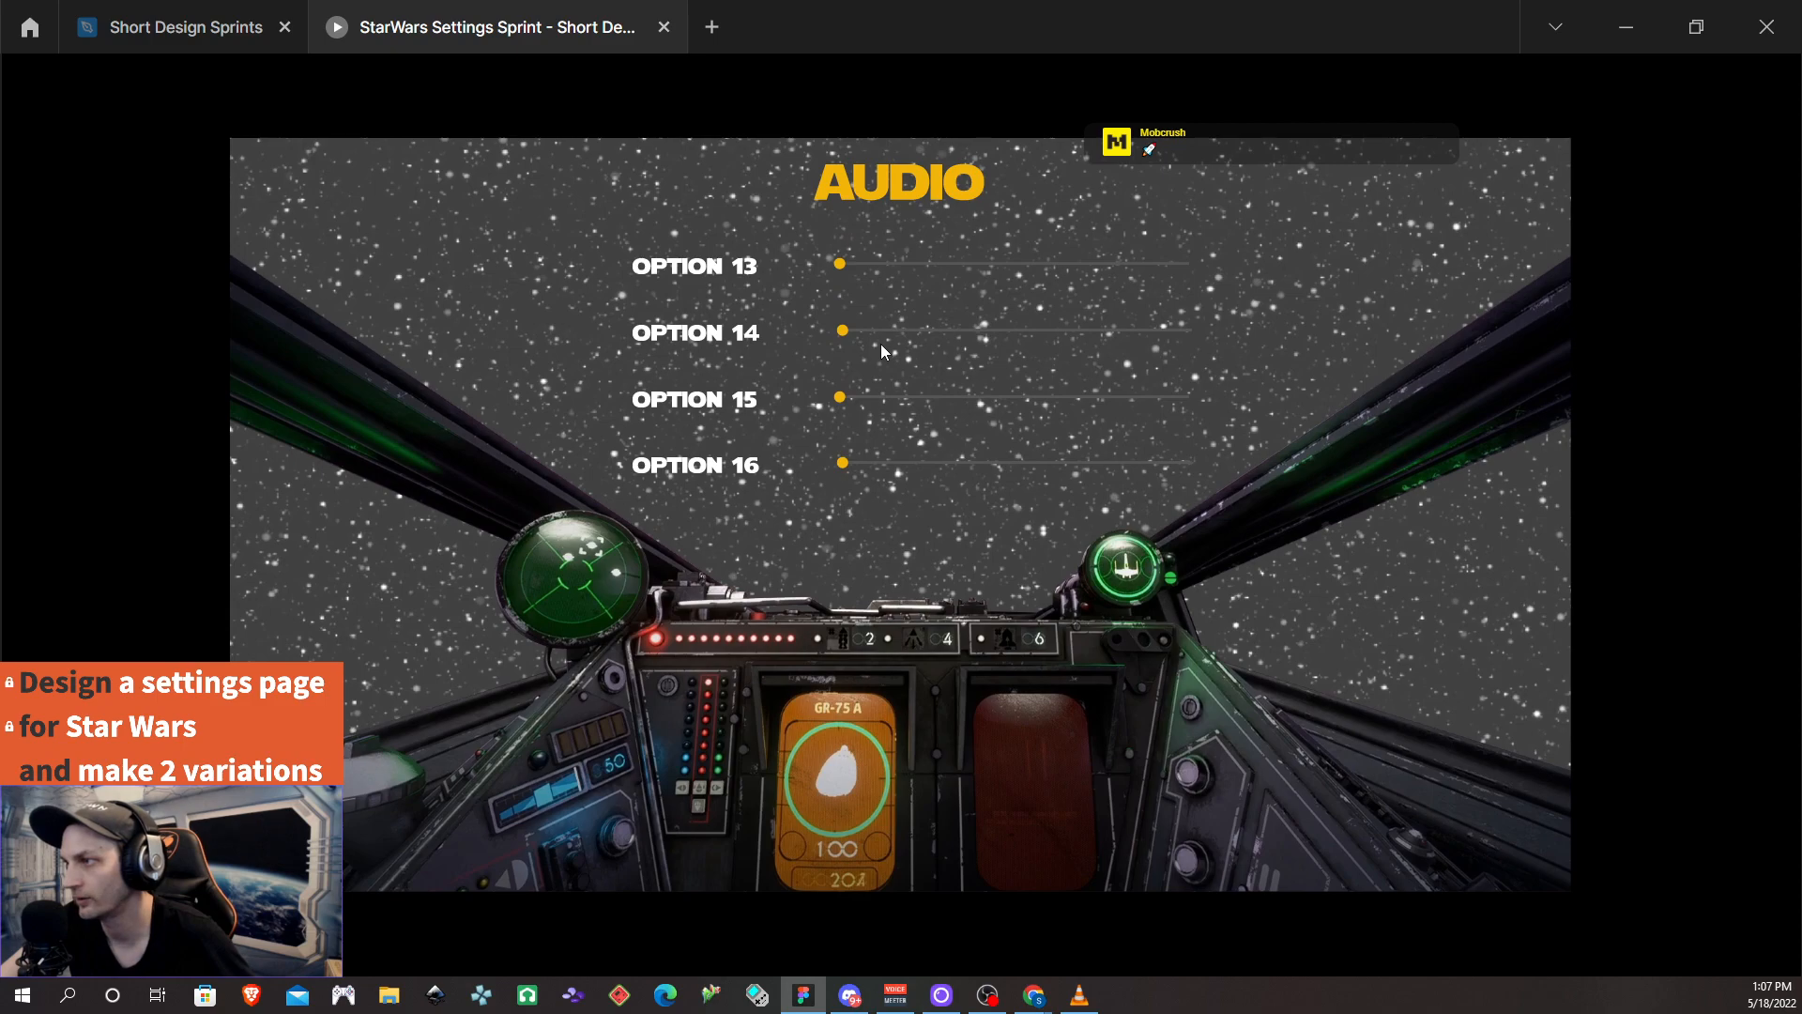
{"action": "scroll", "coordinate": [869, 368], "scroll_direction": "up", "scroll_amount": 5}
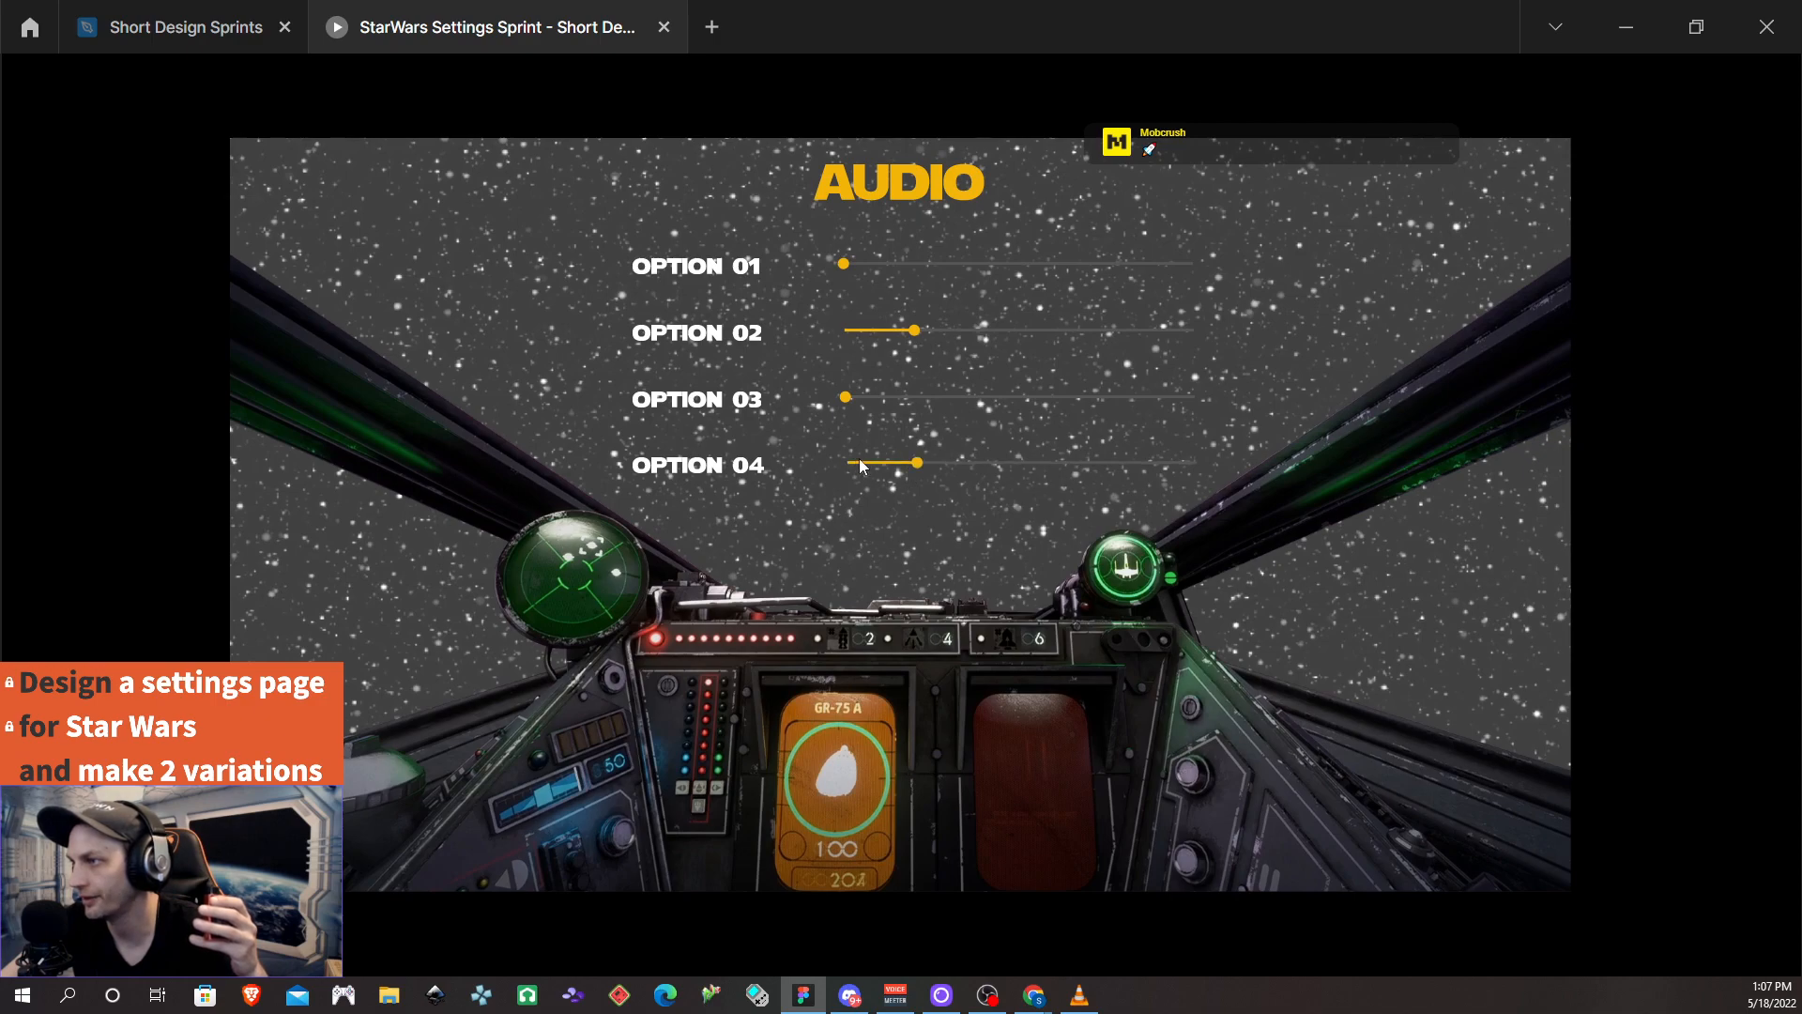
Test the Option 11 slider in the prototype and scroll through the list to check the other sliders
{"action": "scroll", "coordinate": [882, 455], "scroll_direction": "down", "scroll_amount": 4}
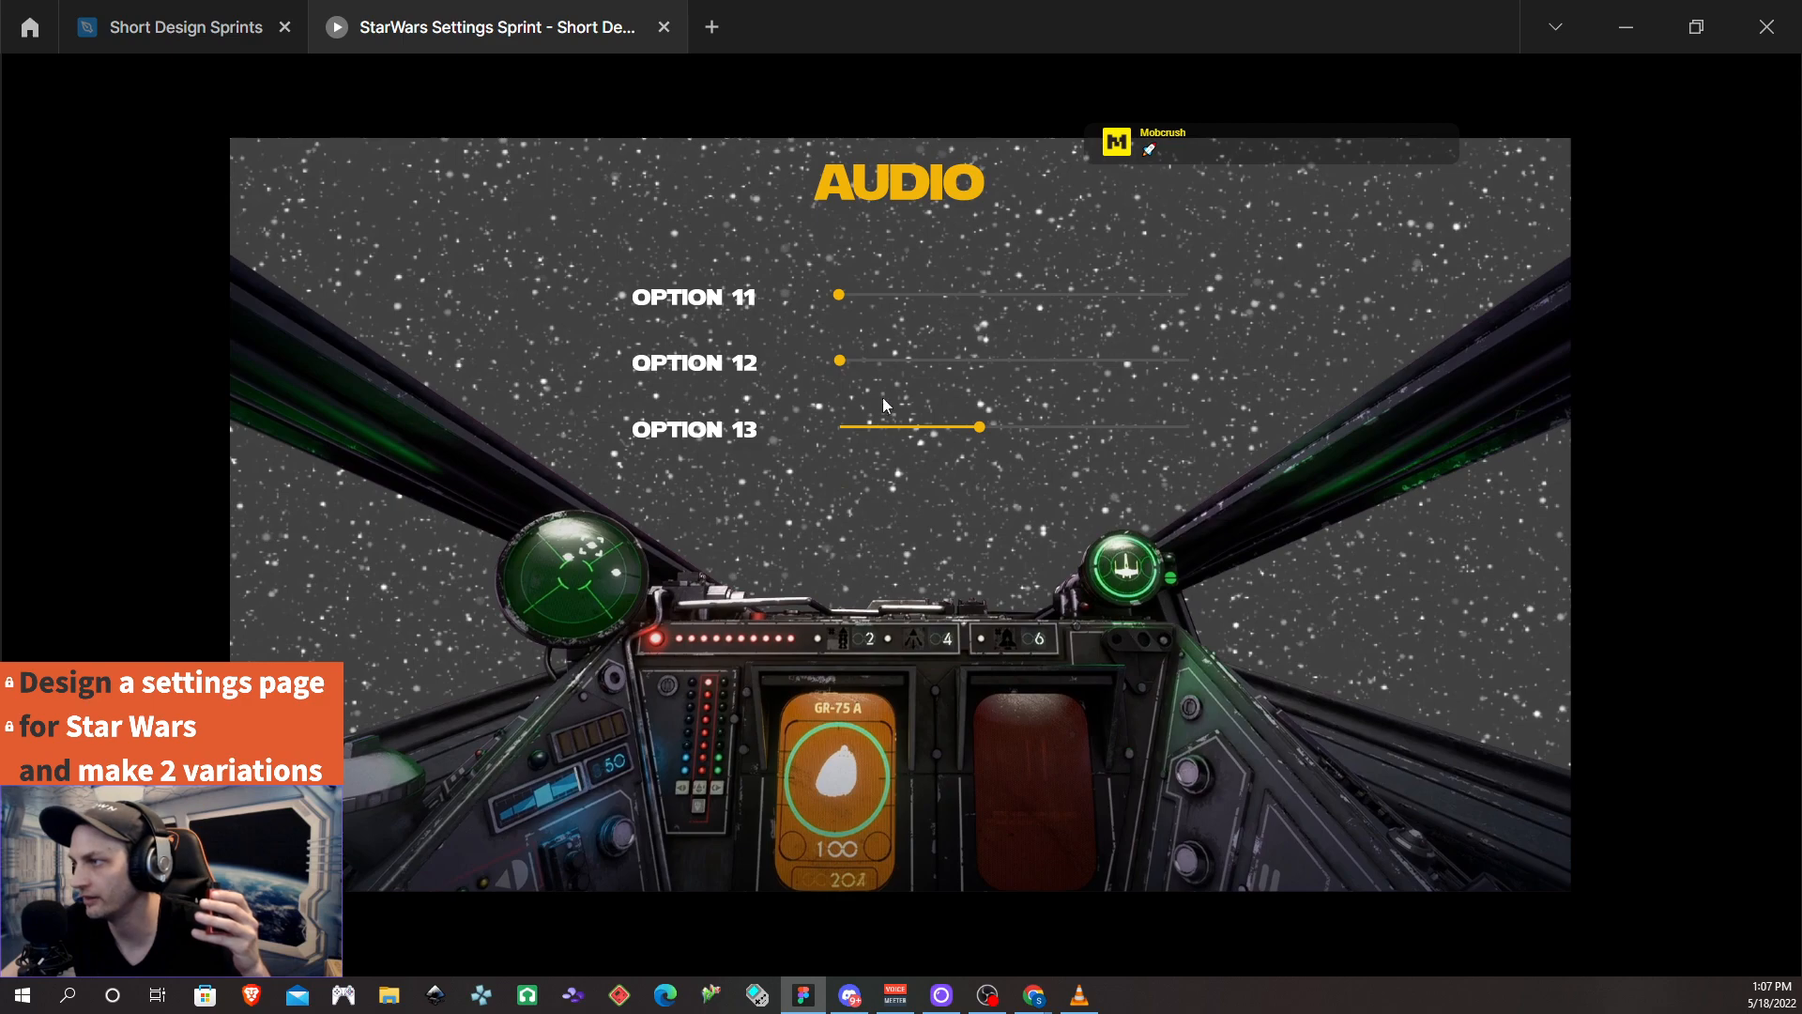
{"action": "scroll", "coordinate": [1167, 278], "scroll_direction": "down", "scroll_amount": 1}
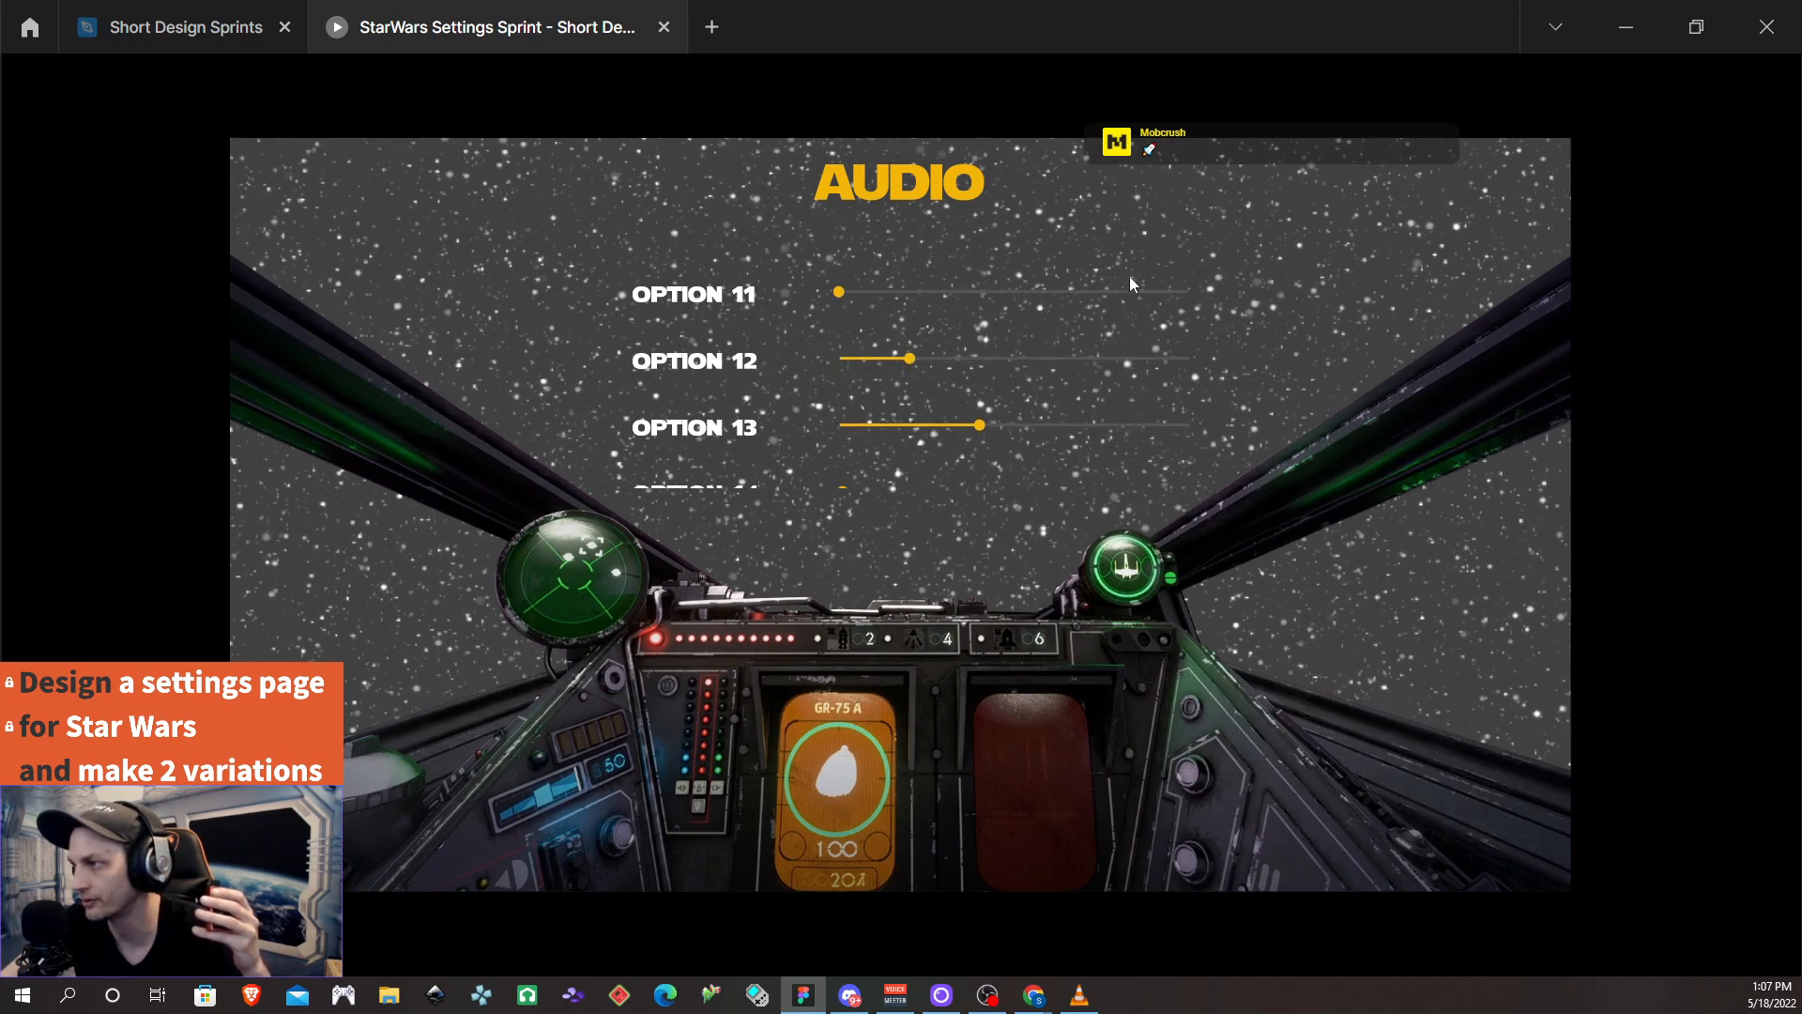
{"action": "scroll", "coordinate": [878, 299], "scroll_direction": "up", "scroll_amount": 1}
{"action": "left_click_drag", "start_coordinate": [843, 295], "coordinate": [1218, 301]}
{"action": "scroll", "coordinate": [814, 409], "scroll_direction": "down", "scroll_amount": 3}
{"action": "scroll", "coordinate": [815, 413], "scroll_direction": "up", "scroll_amount": 7}
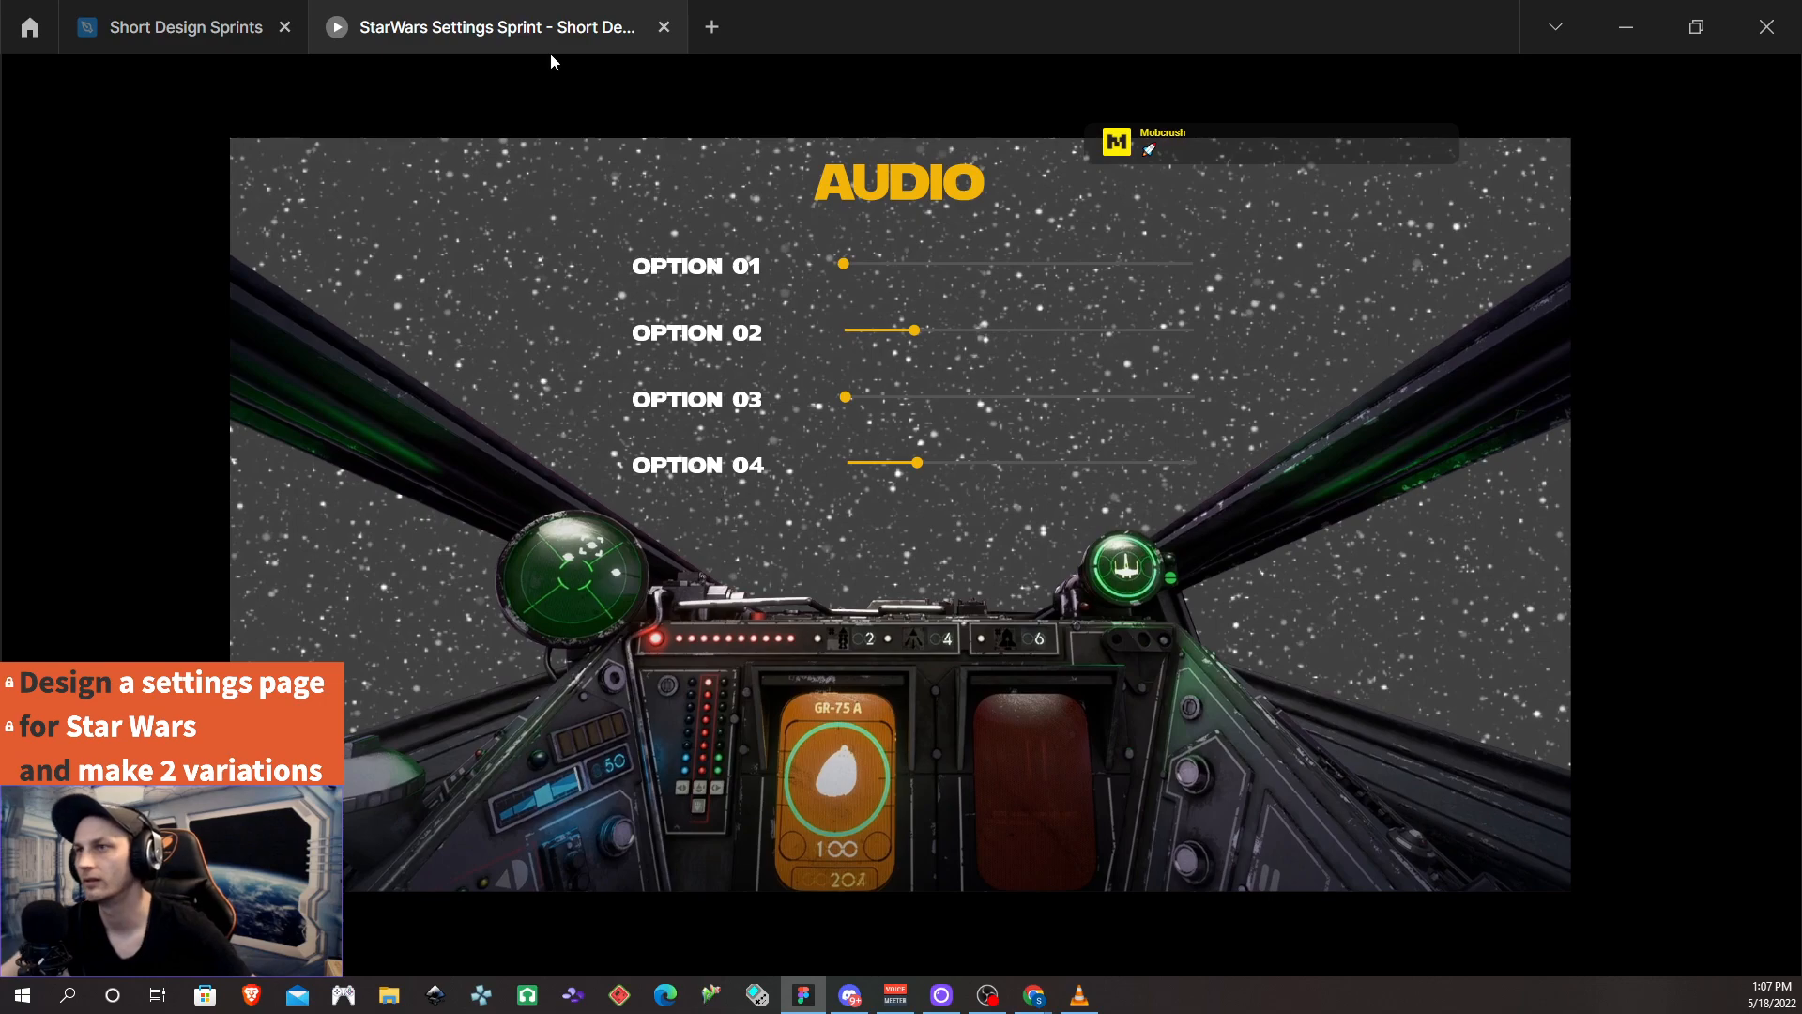
Set the spacing between items of the standalone big group below the cockpit mockup to 8 and check the prototype
{"action": "left_click", "coordinate": [229, 39]}
{"action": "left_click", "coordinate": [751, 724]}
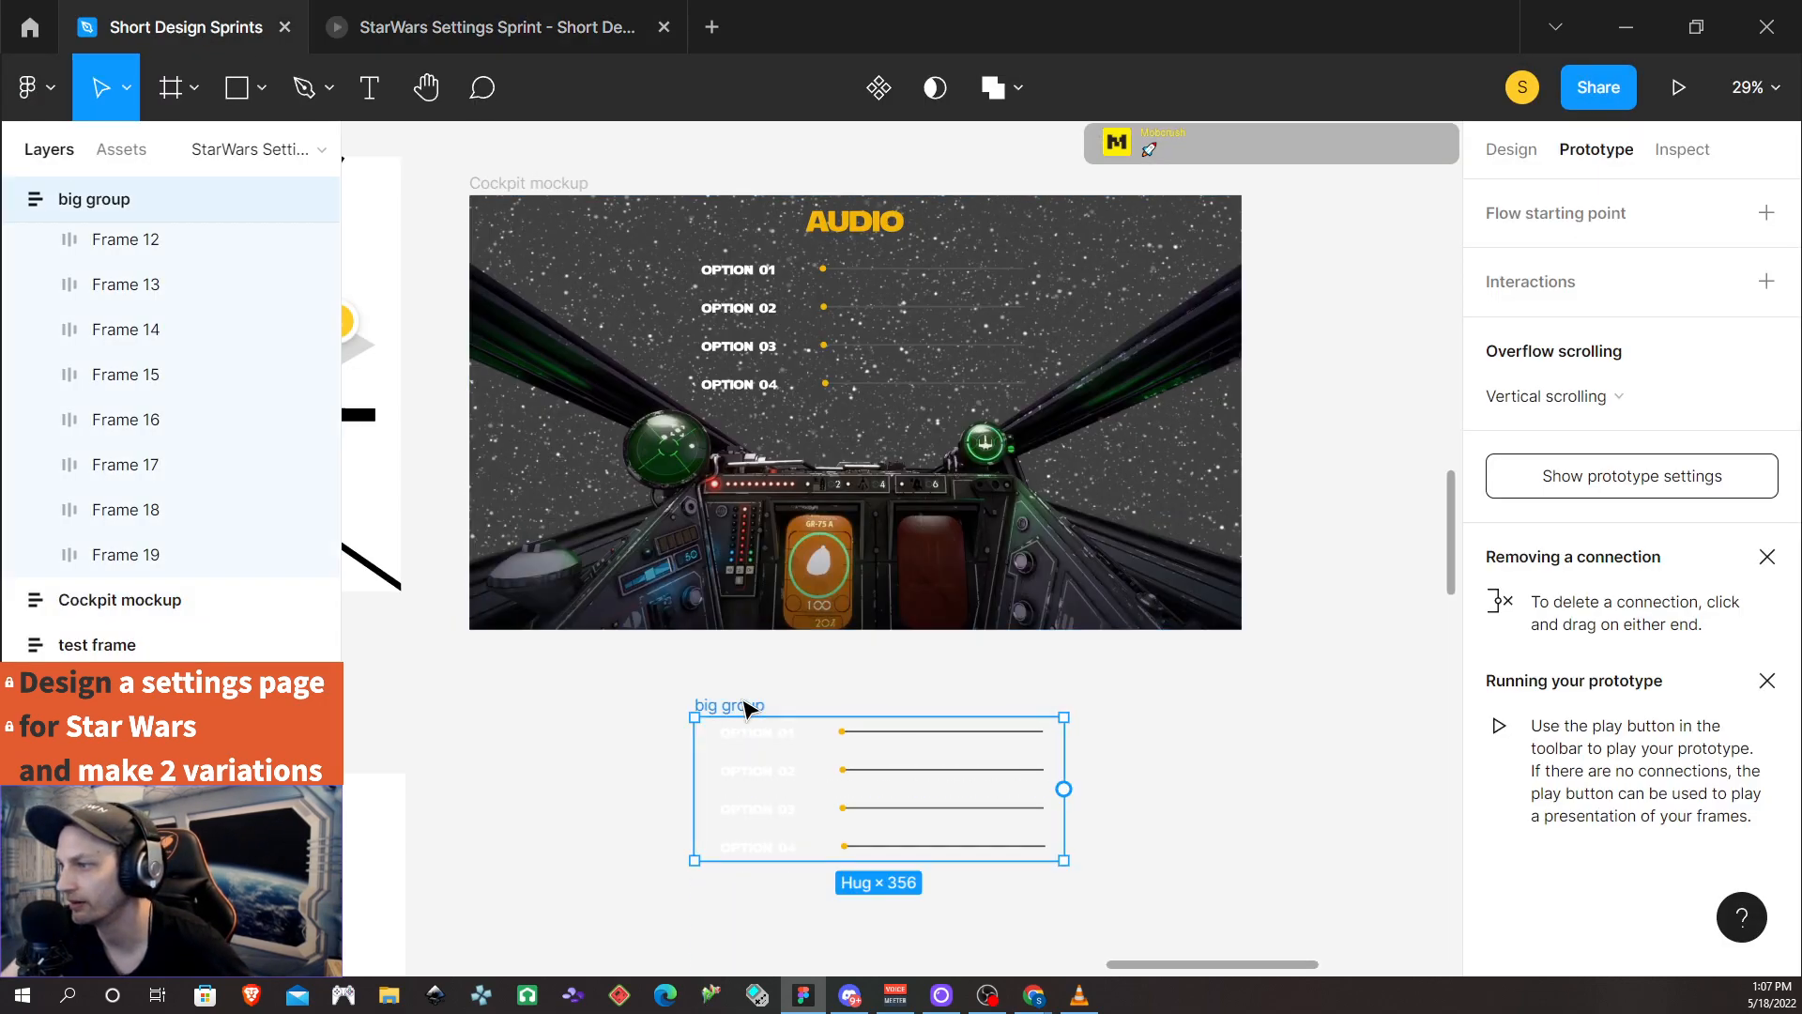
{"action": "left_click", "coordinate": [1523, 146]}
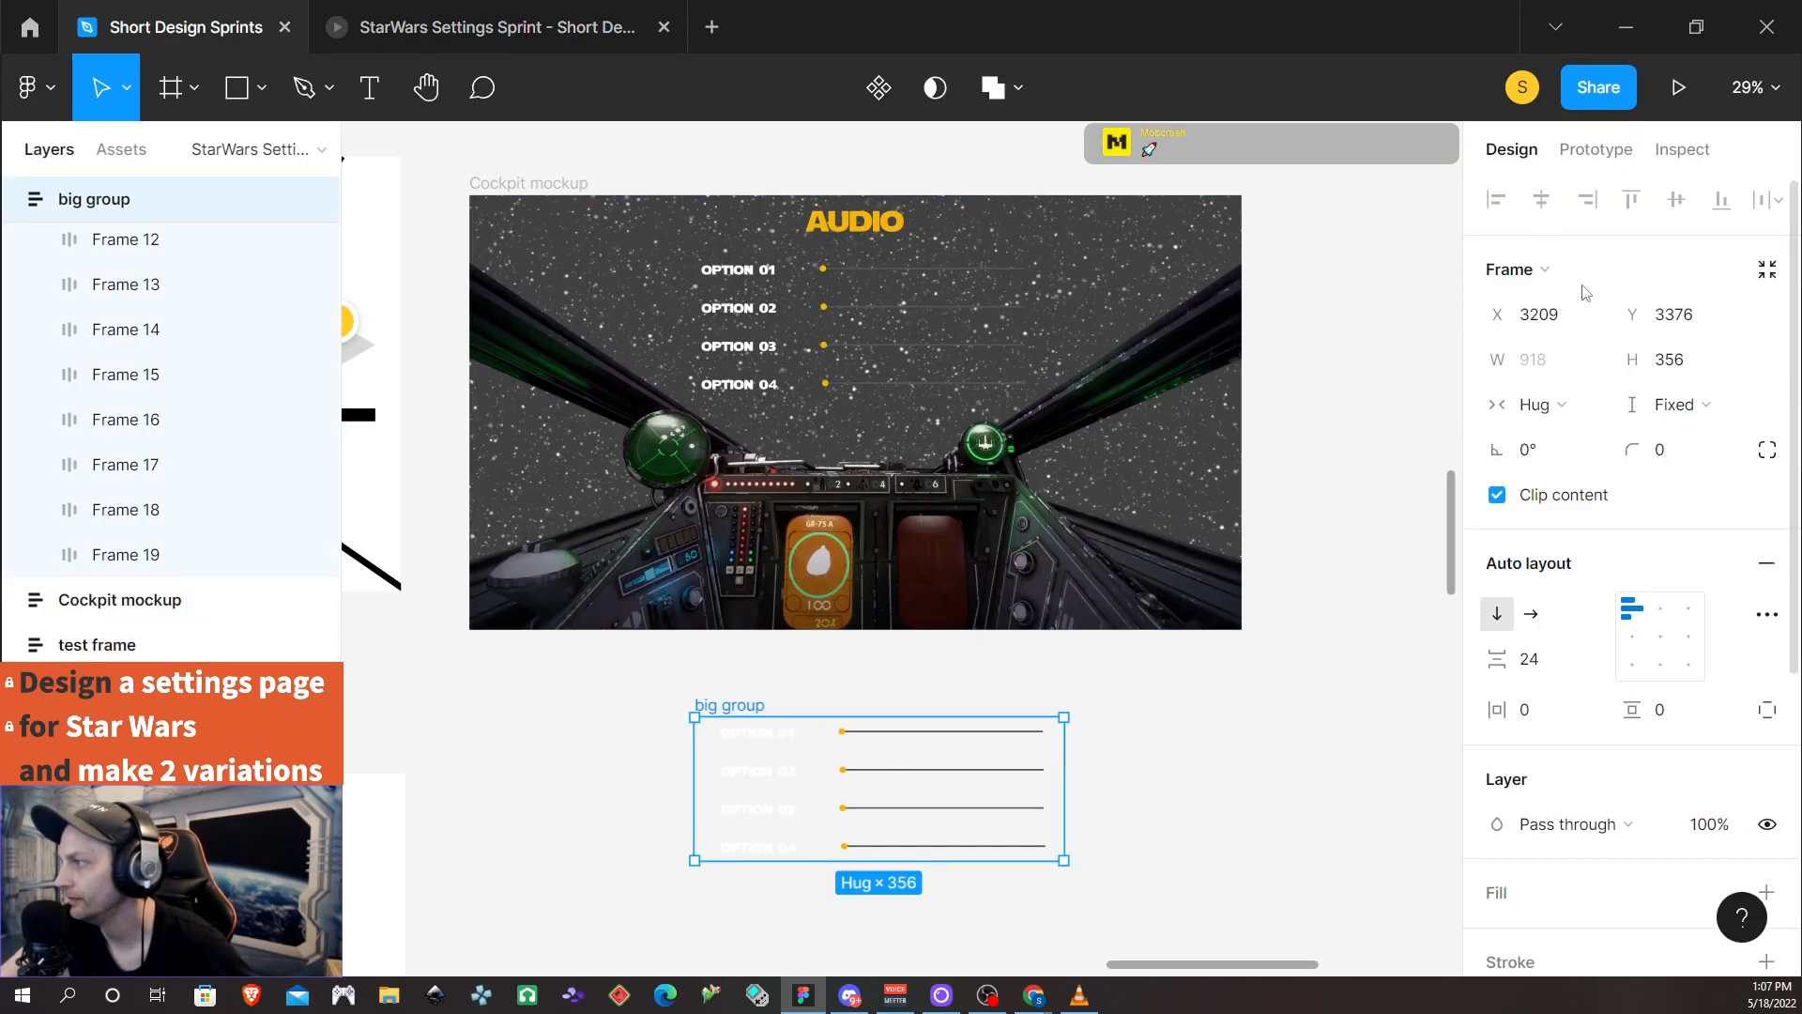
{"action": "left_click", "coordinate": [1547, 665]}
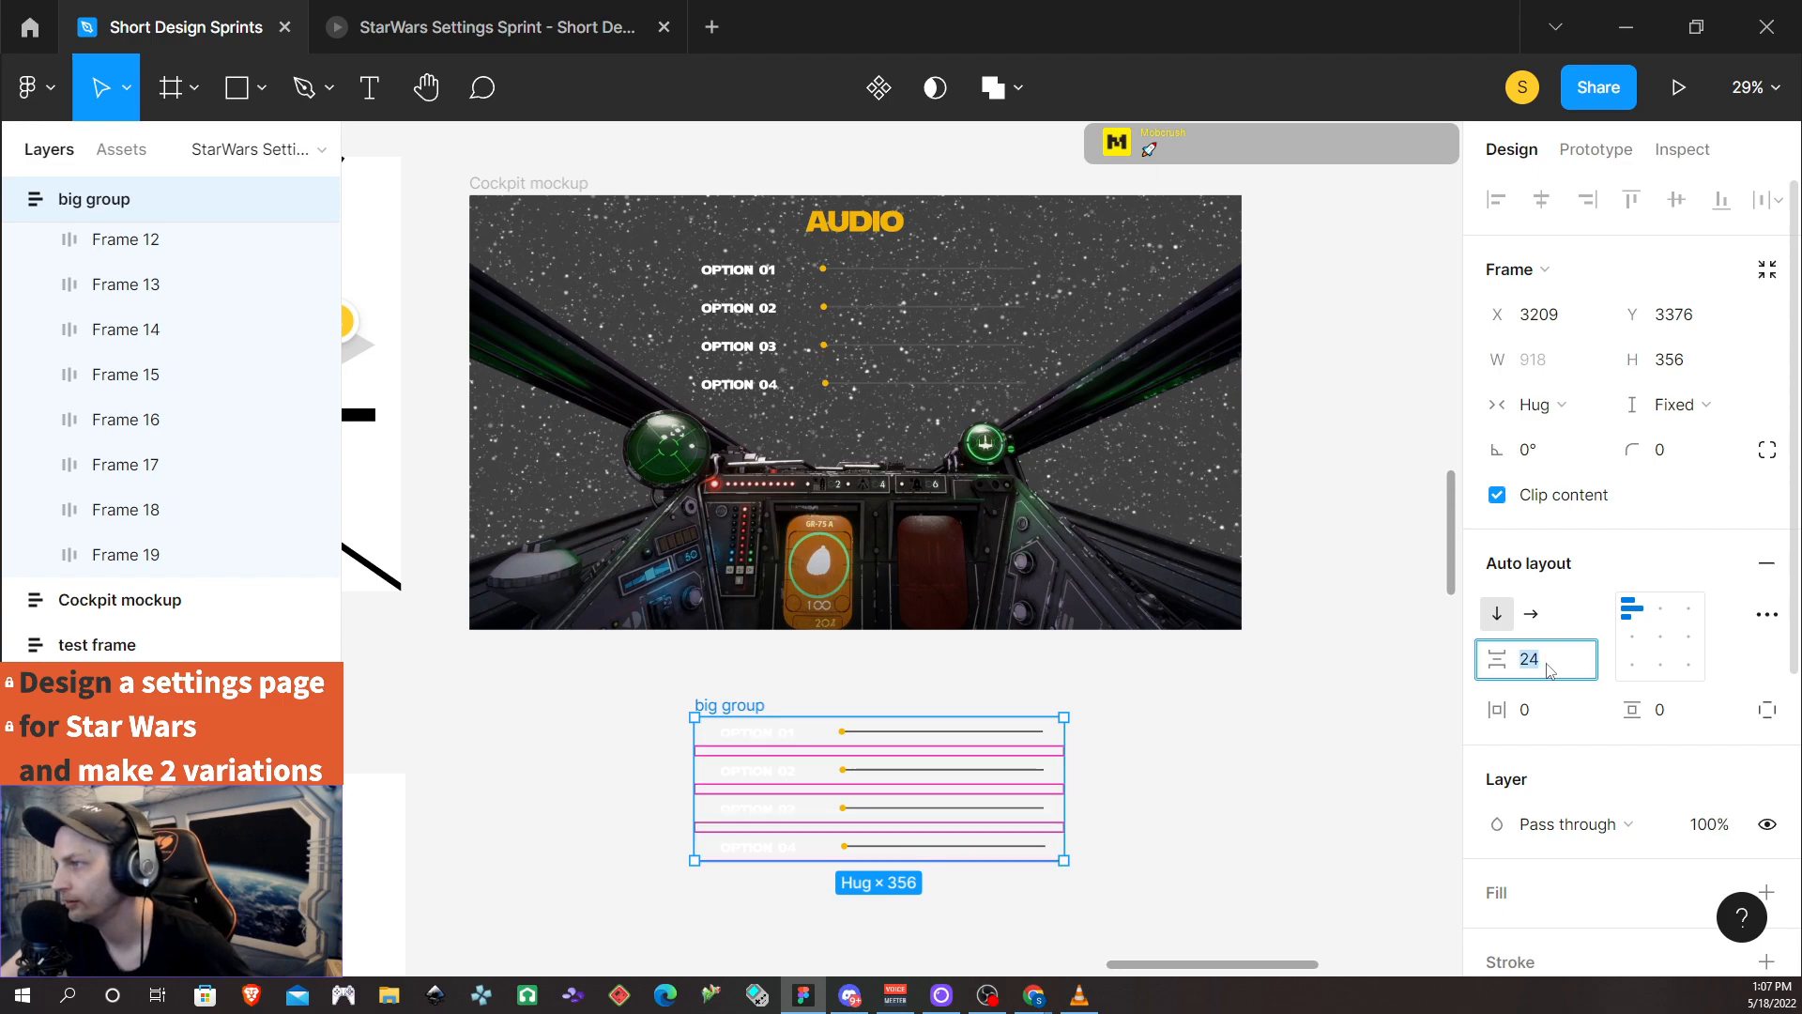
{"action": "type", "text": "8"}
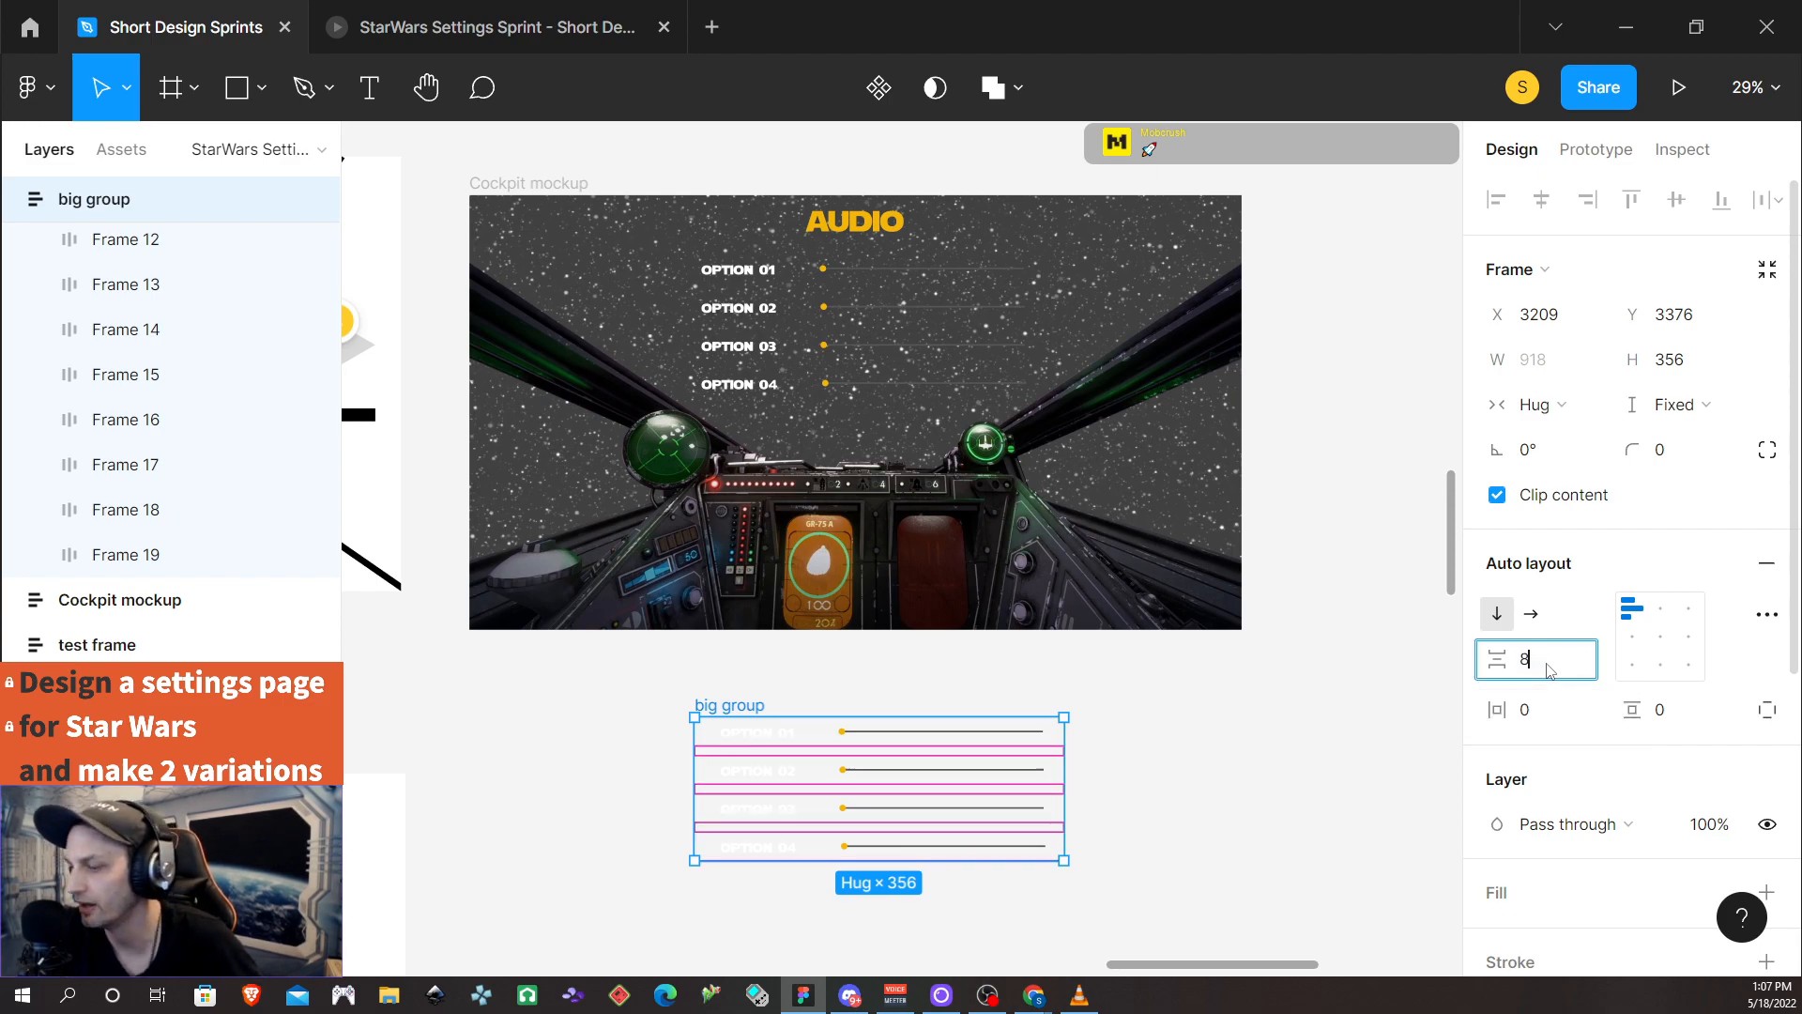
{"action": "key", "text": "Return"}
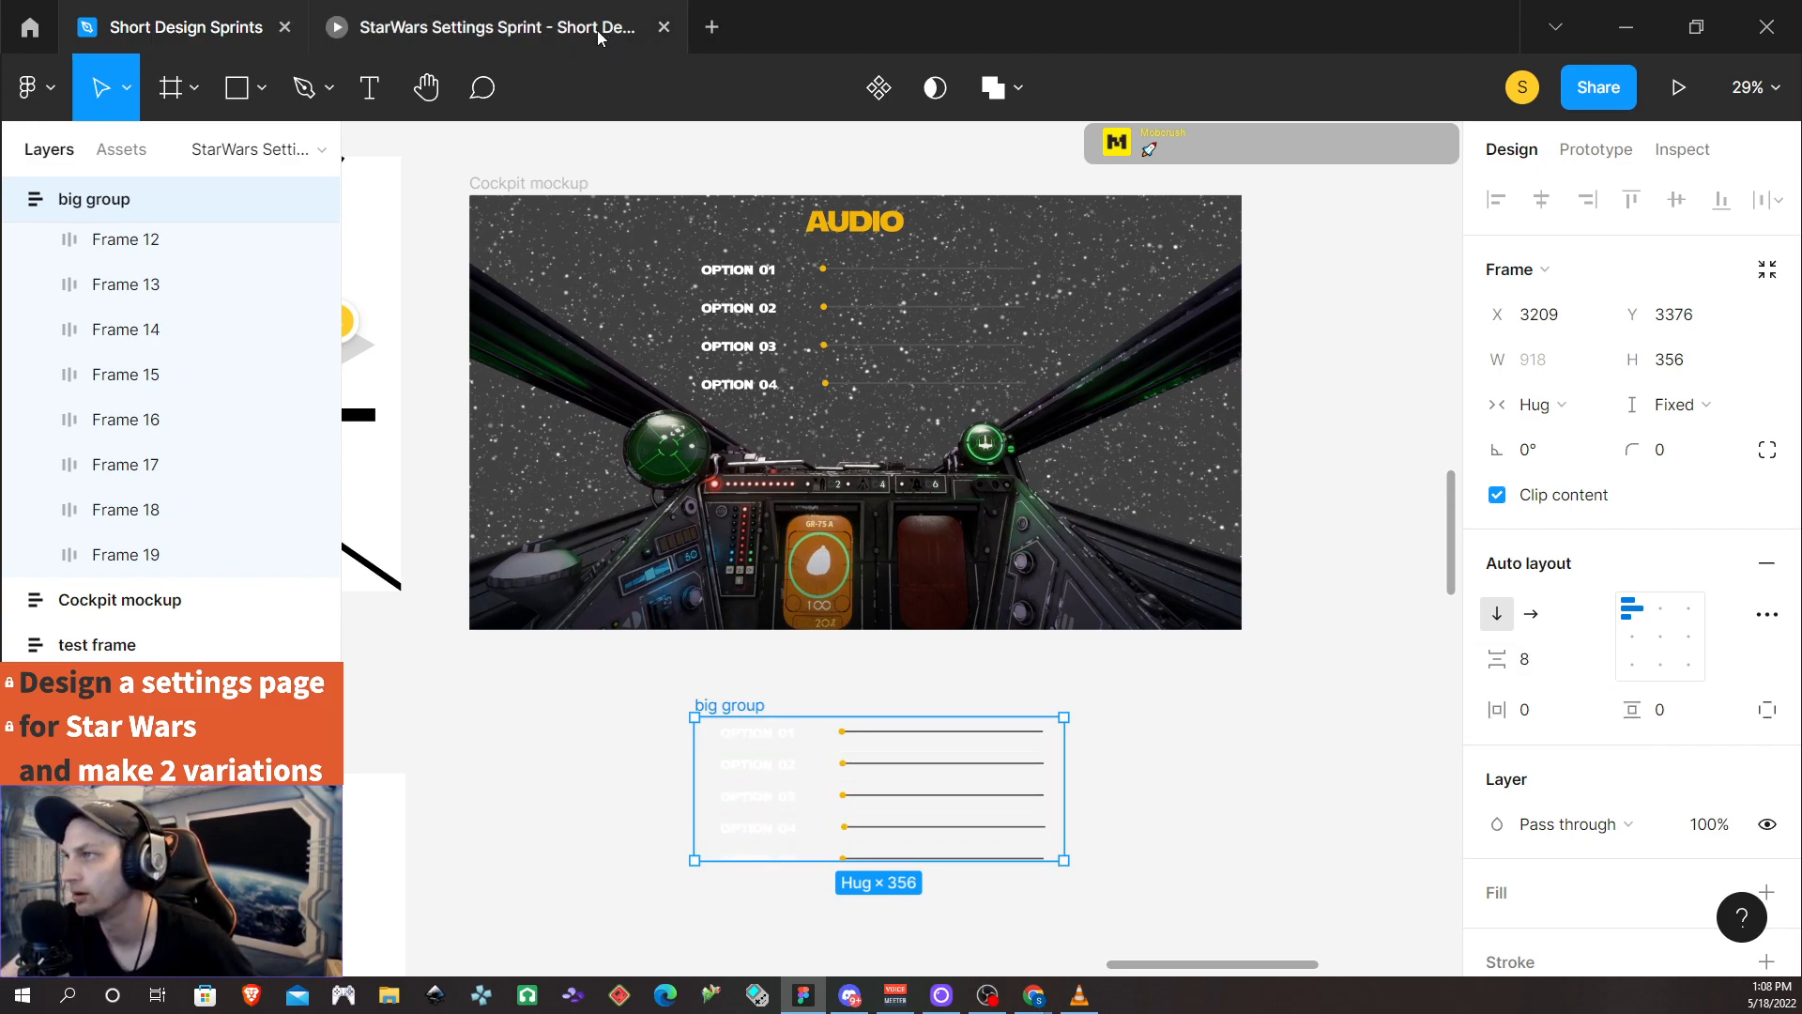
{"action": "left_click", "coordinate": [549, 30]}
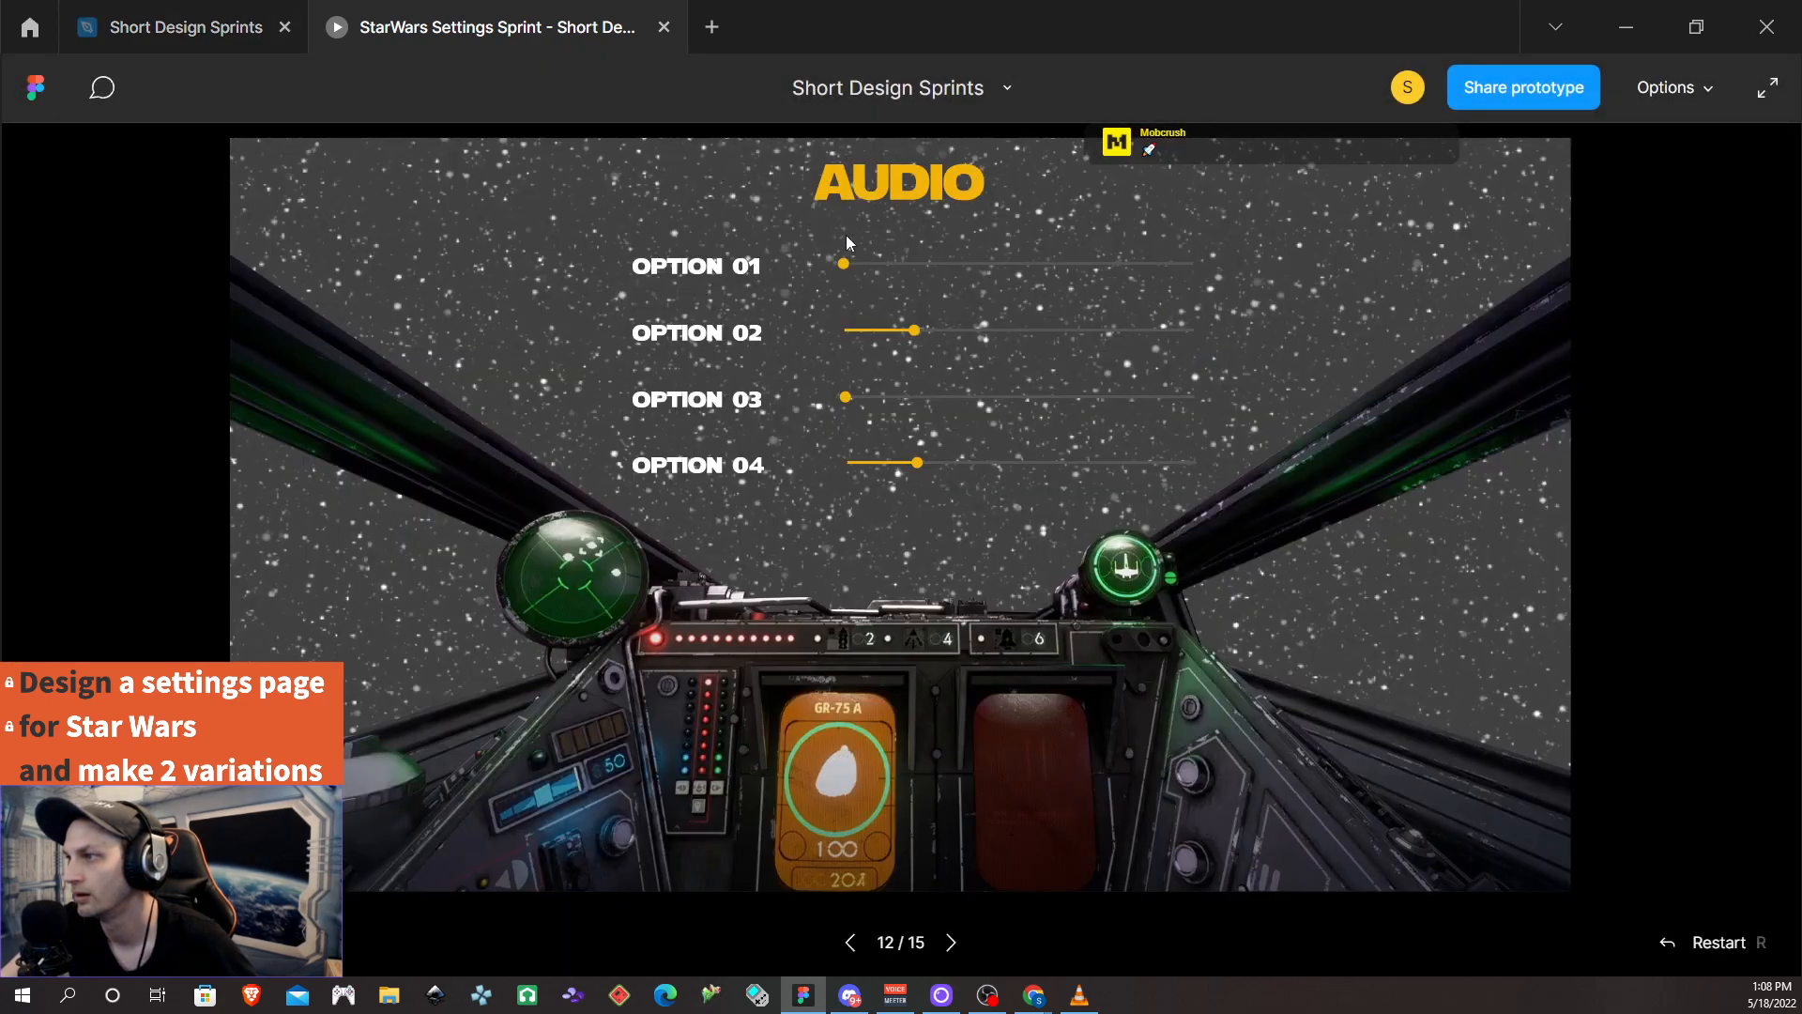
{"action": "left_click", "coordinate": [197, 27]}
Copy the standalone big group with the tighter spacing from below the cockpit mockup
{"action": "left_click", "coordinate": [830, 308]}
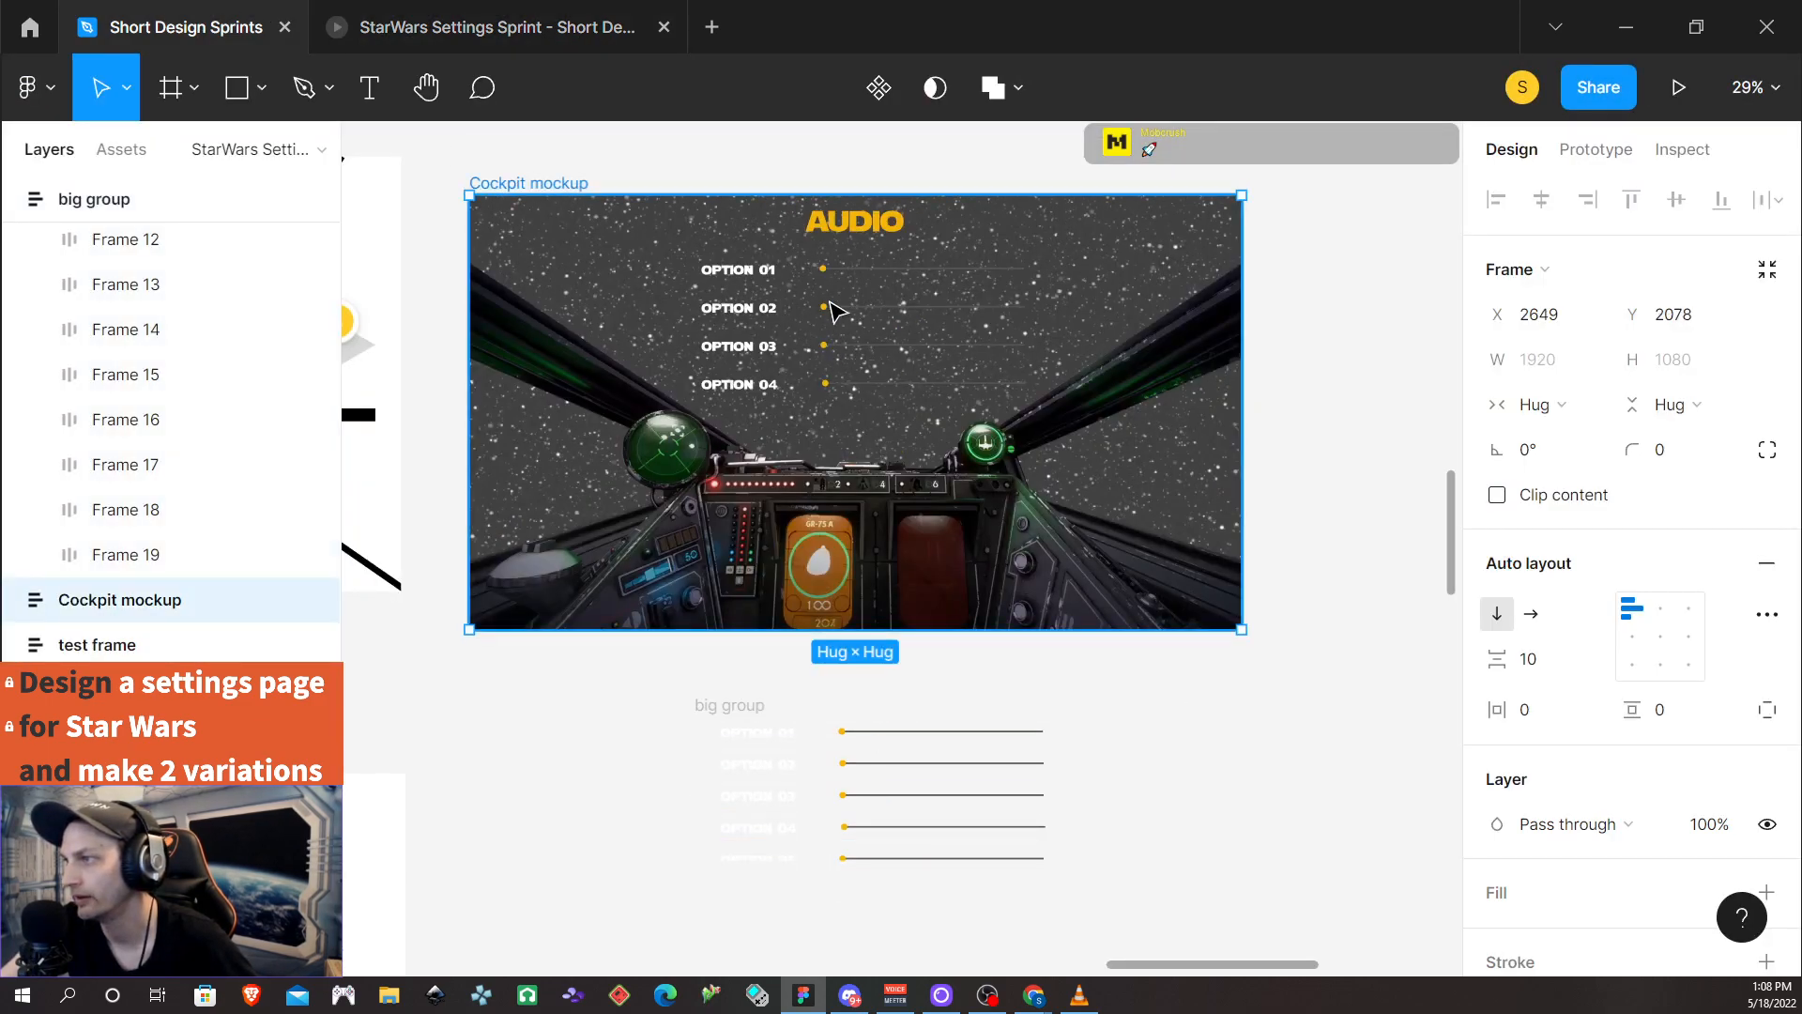
{"action": "left_click", "coordinate": [830, 308]}
{"action": "key", "text": "ctrl+v"}
{"action": "left_click", "coordinate": [764, 716]}
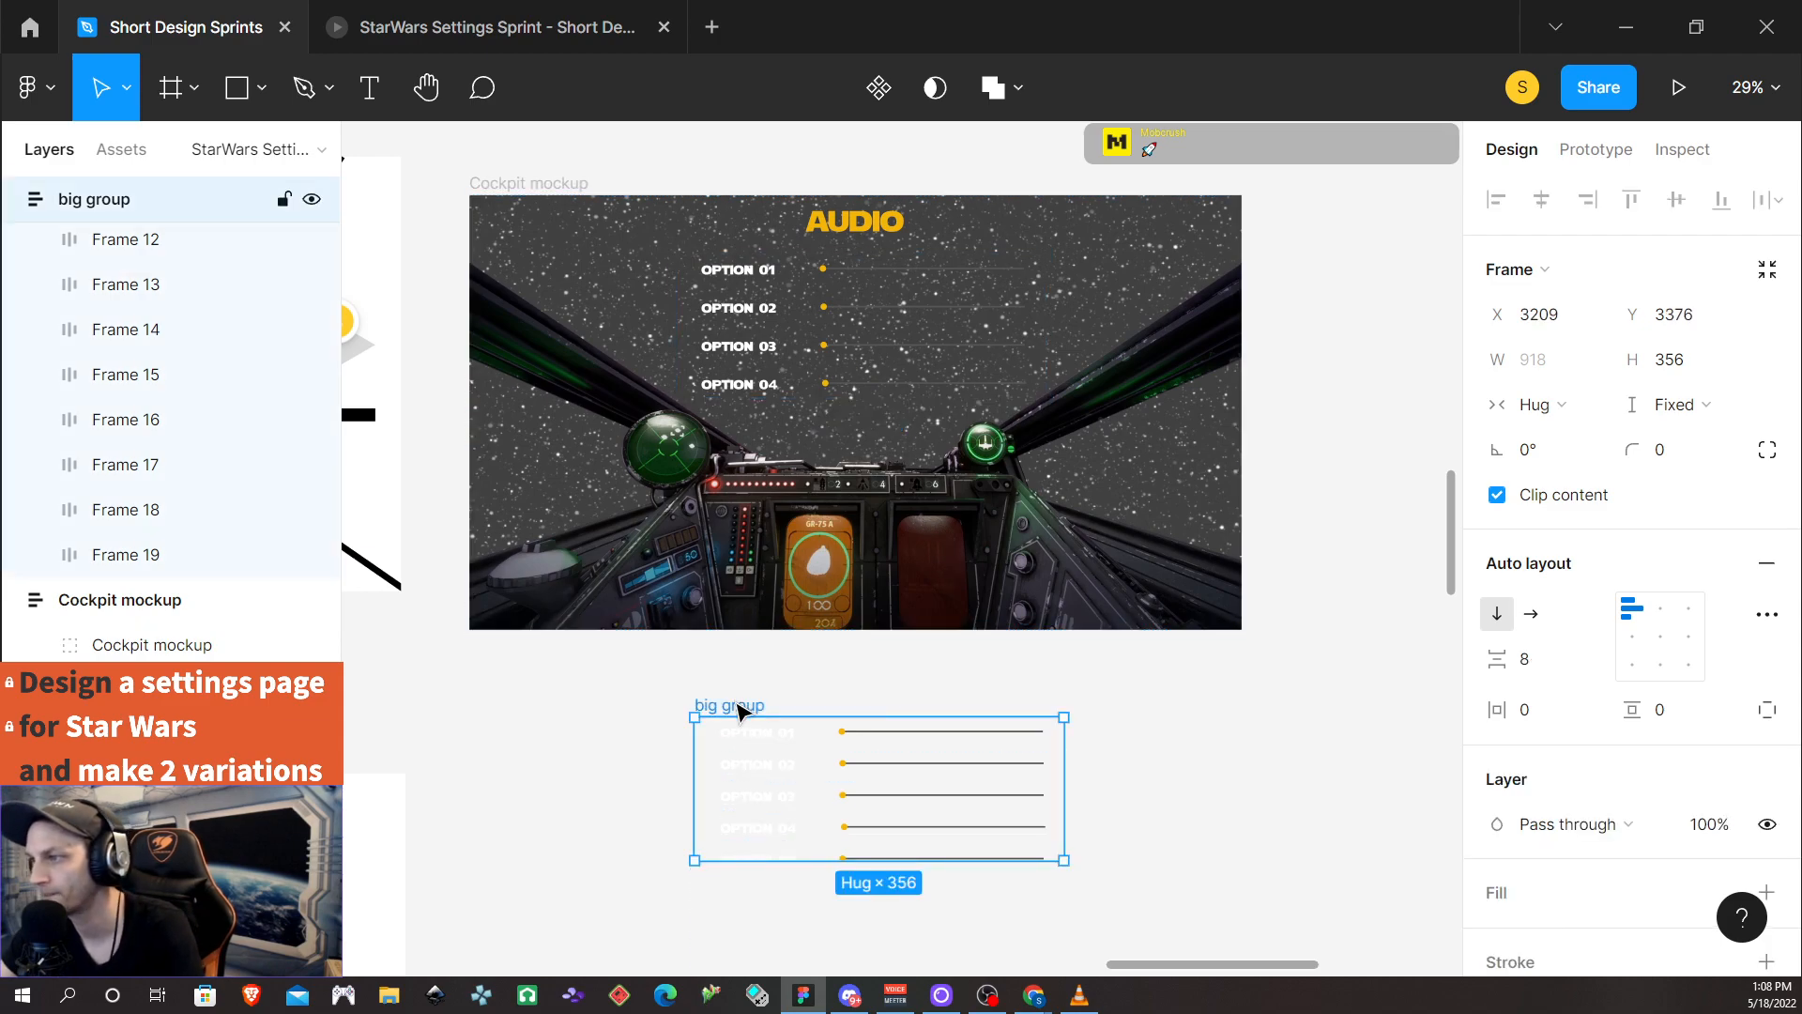
{"action": "right_click", "coordinate": [721, 751]}
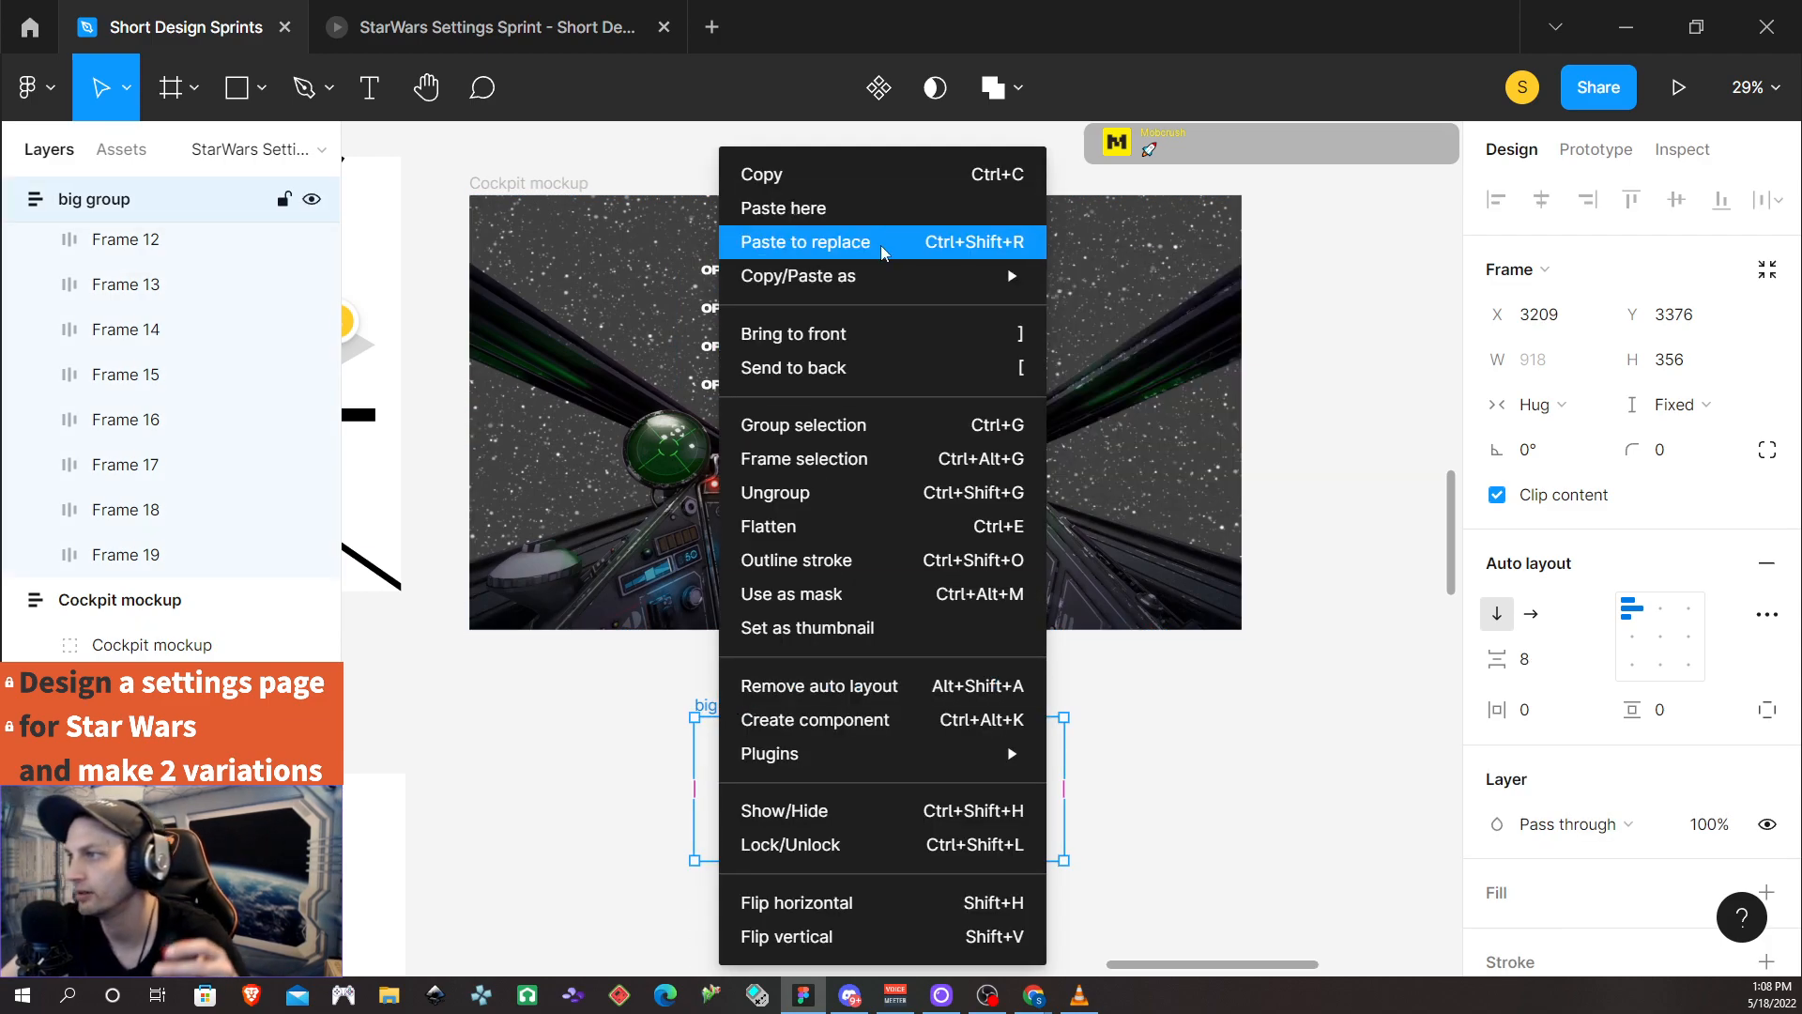
{"action": "left_click", "coordinate": [872, 183]}
Replace the option list inside the cockpit mockup with the copied big group
{"action": "double_click", "coordinate": [778, 277]}
{"action": "double_click", "coordinate": [778, 278]}
{"action": "double_click", "coordinate": [778, 278]}
{"action": "left_click", "coordinate": [1198, 644]}
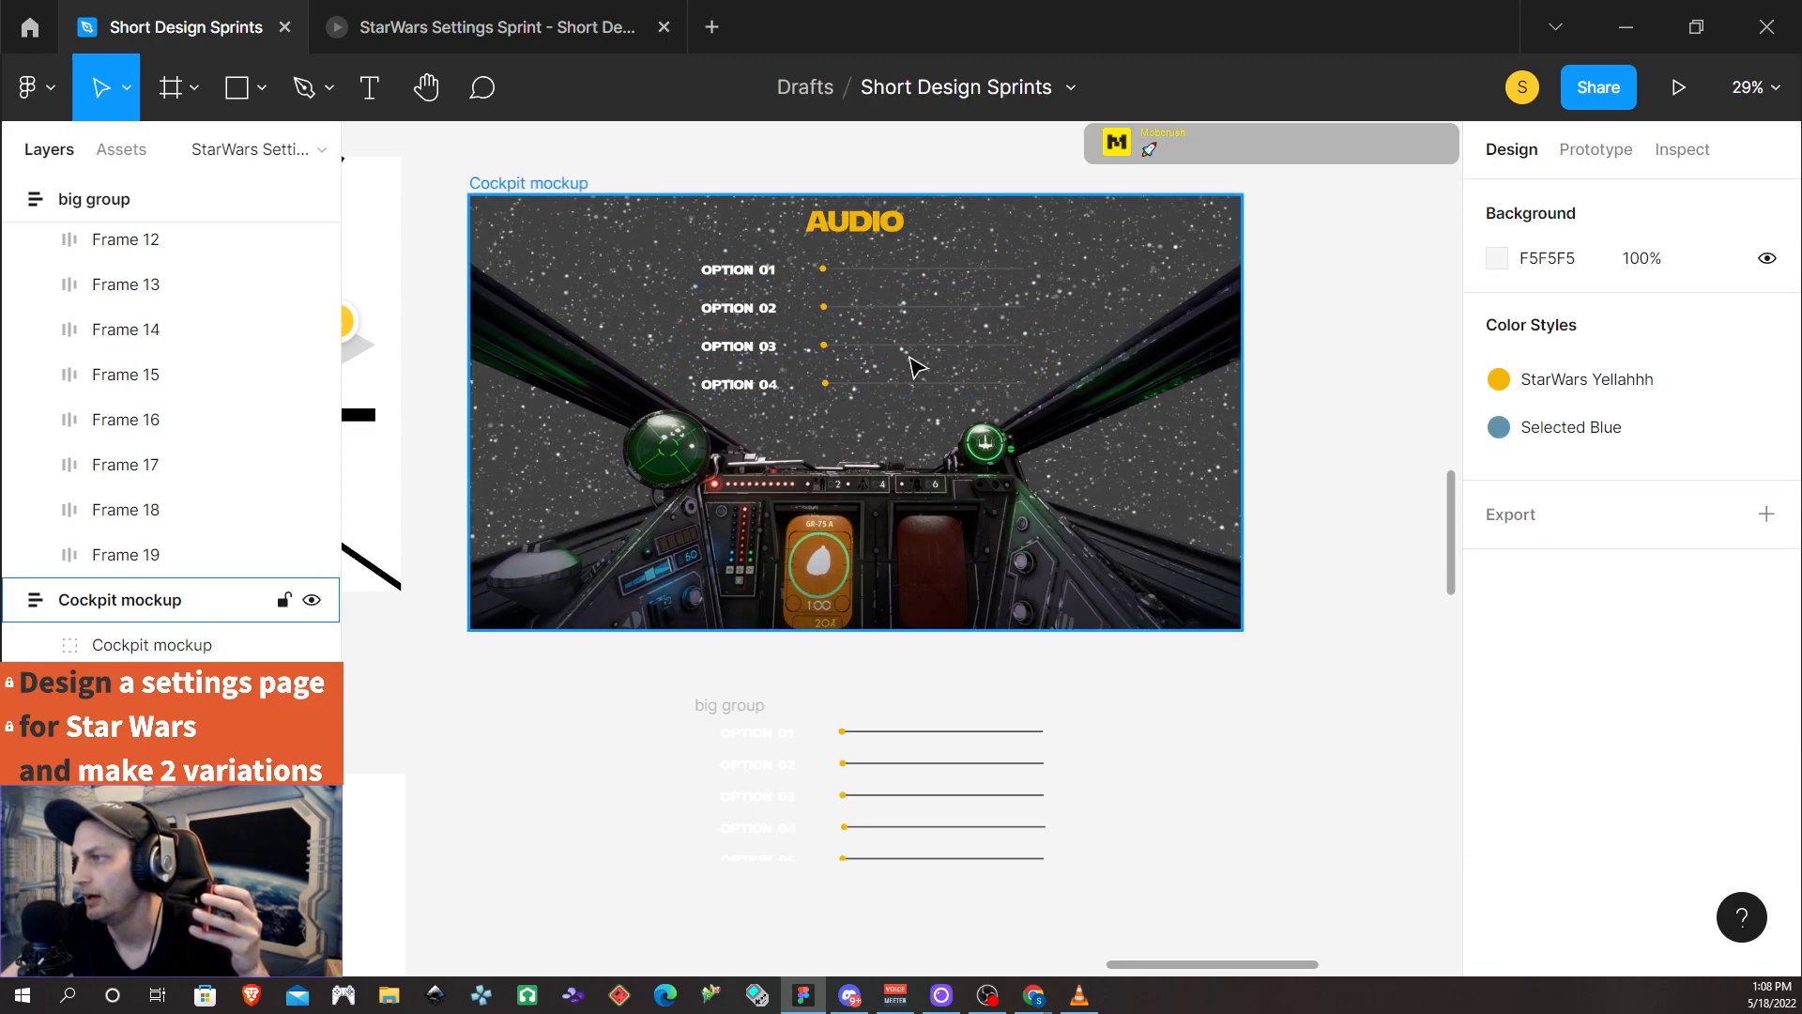
{"action": "left_click", "coordinate": [917, 362]}
{"action": "double_click", "coordinate": [859, 328]}
{"action": "right_click", "coordinate": [836, 324]}
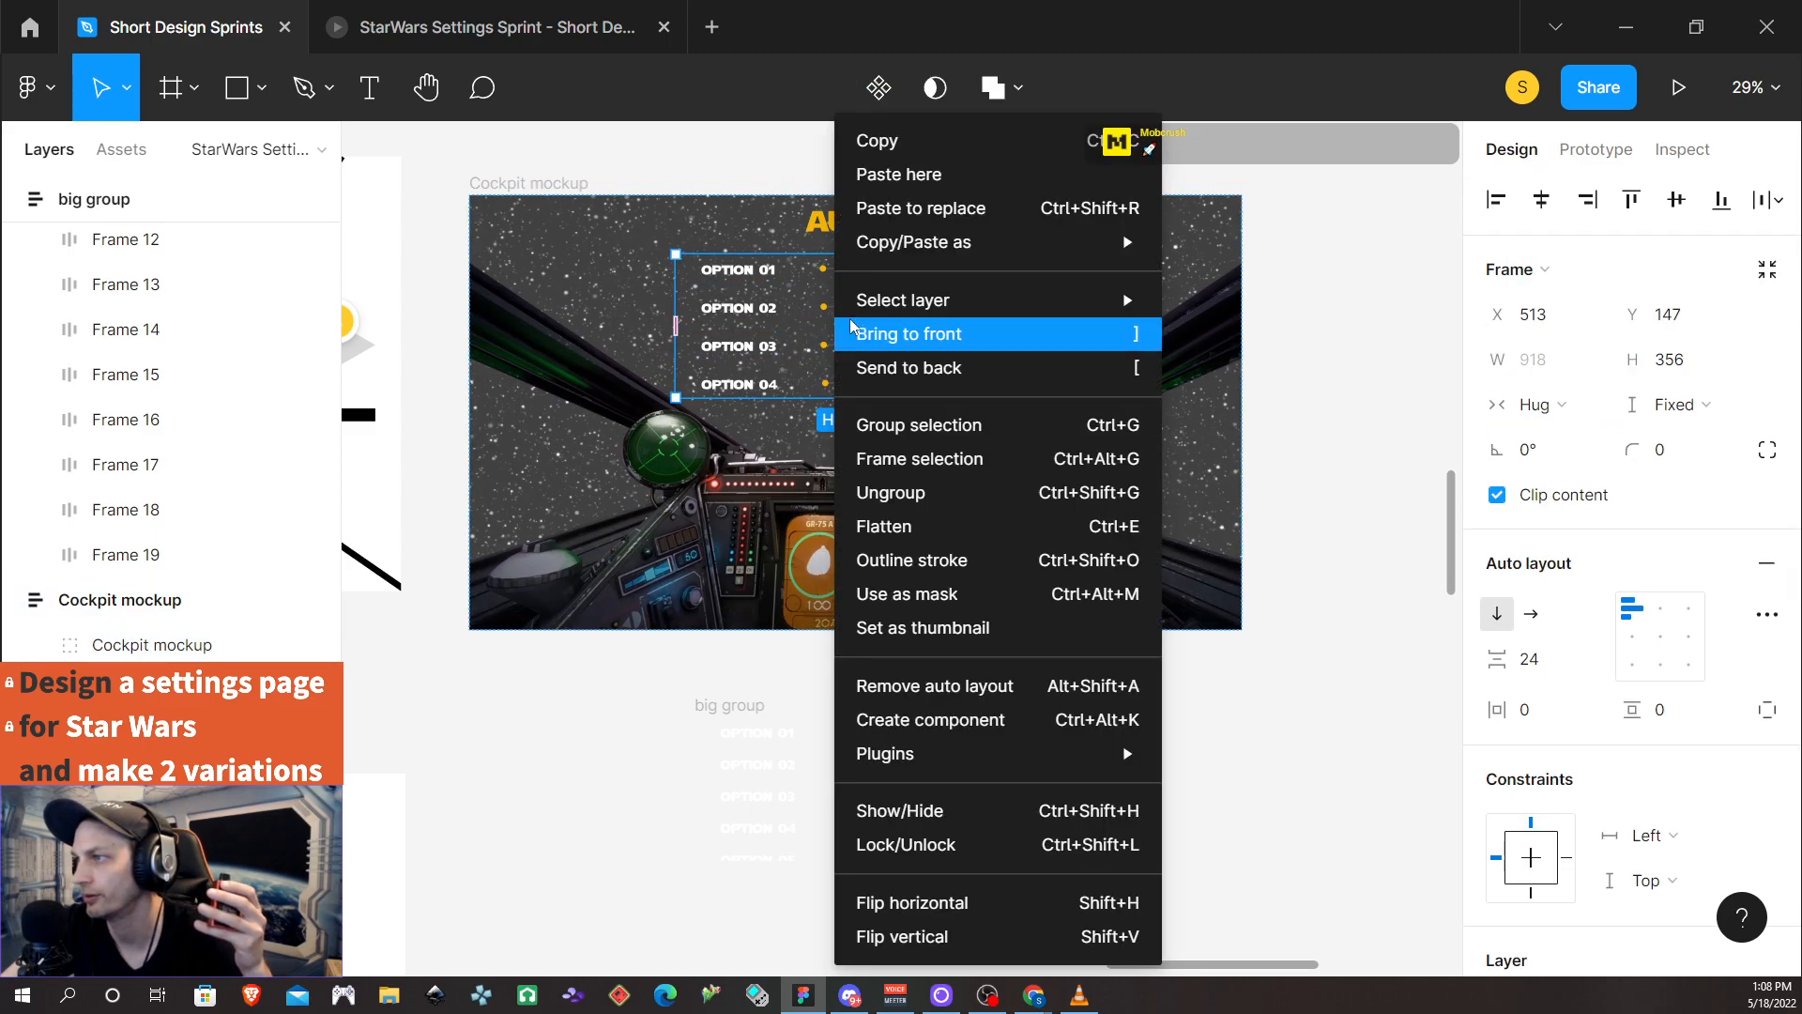
{"action": "left_click", "coordinate": [937, 208]}
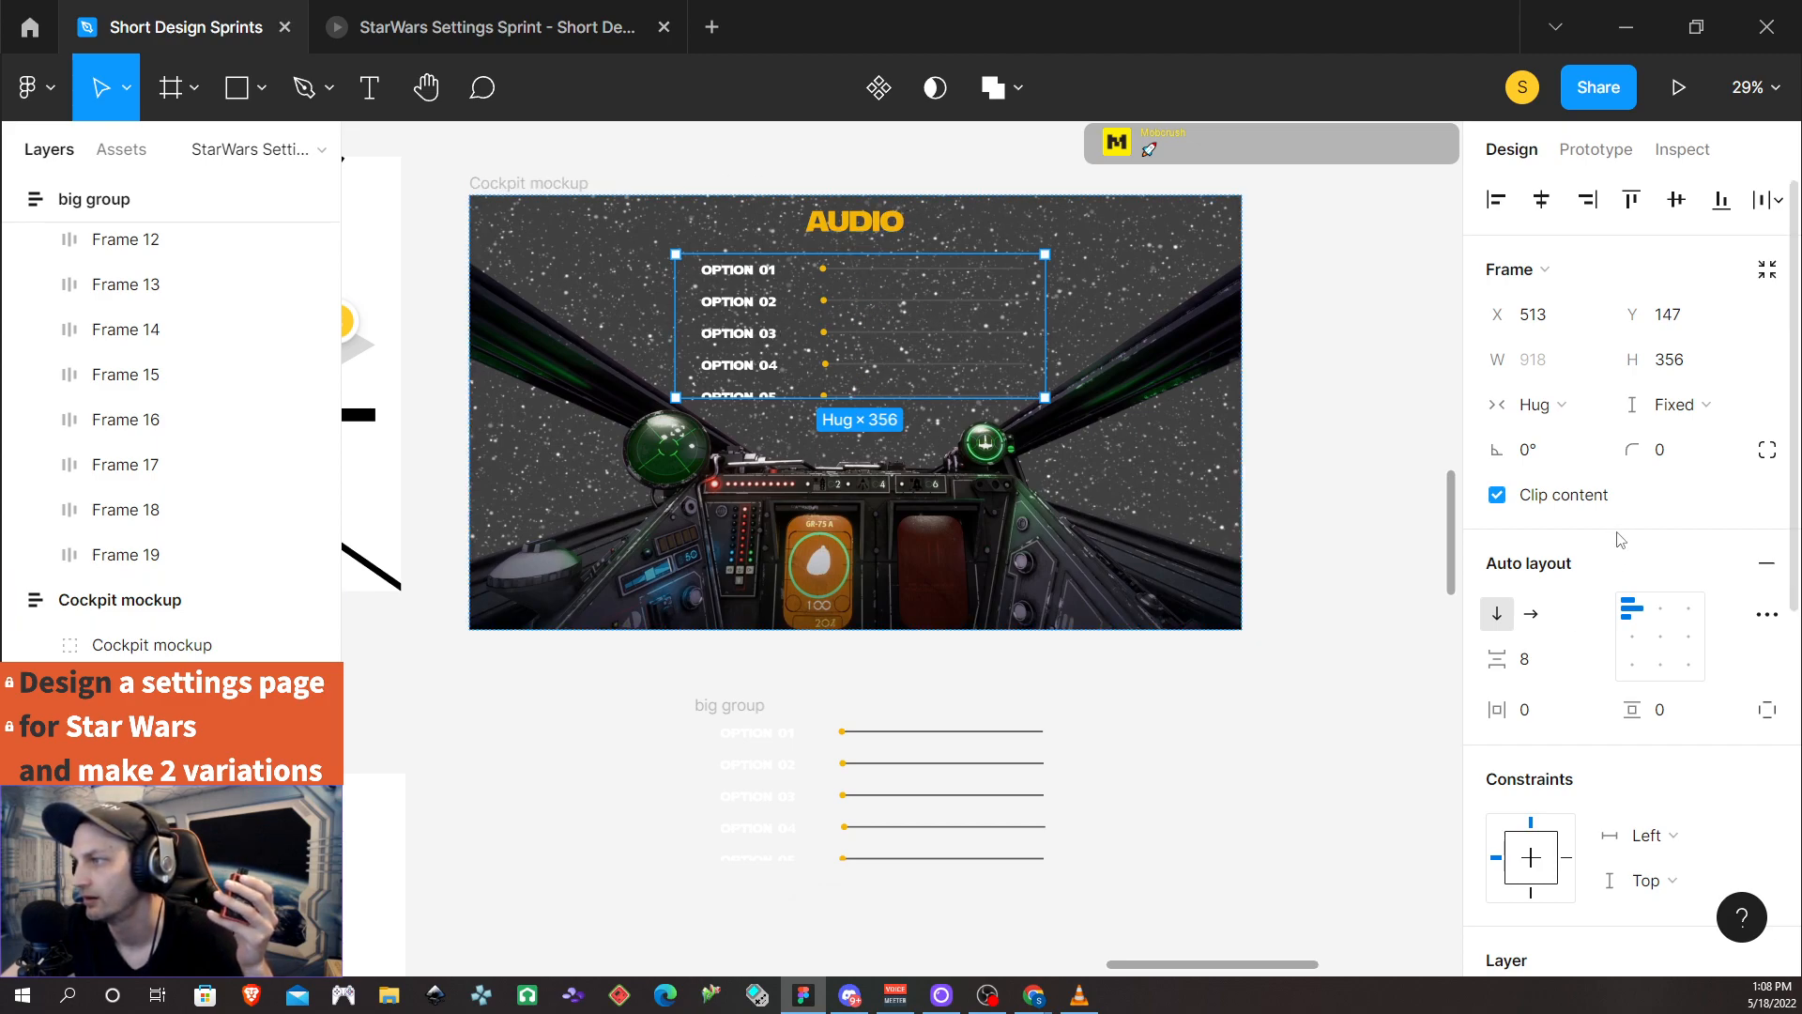
Test scrolling the tighter option list in both directions in the prototype and return to the design file
{"action": "left_click", "coordinate": [550, 39]}
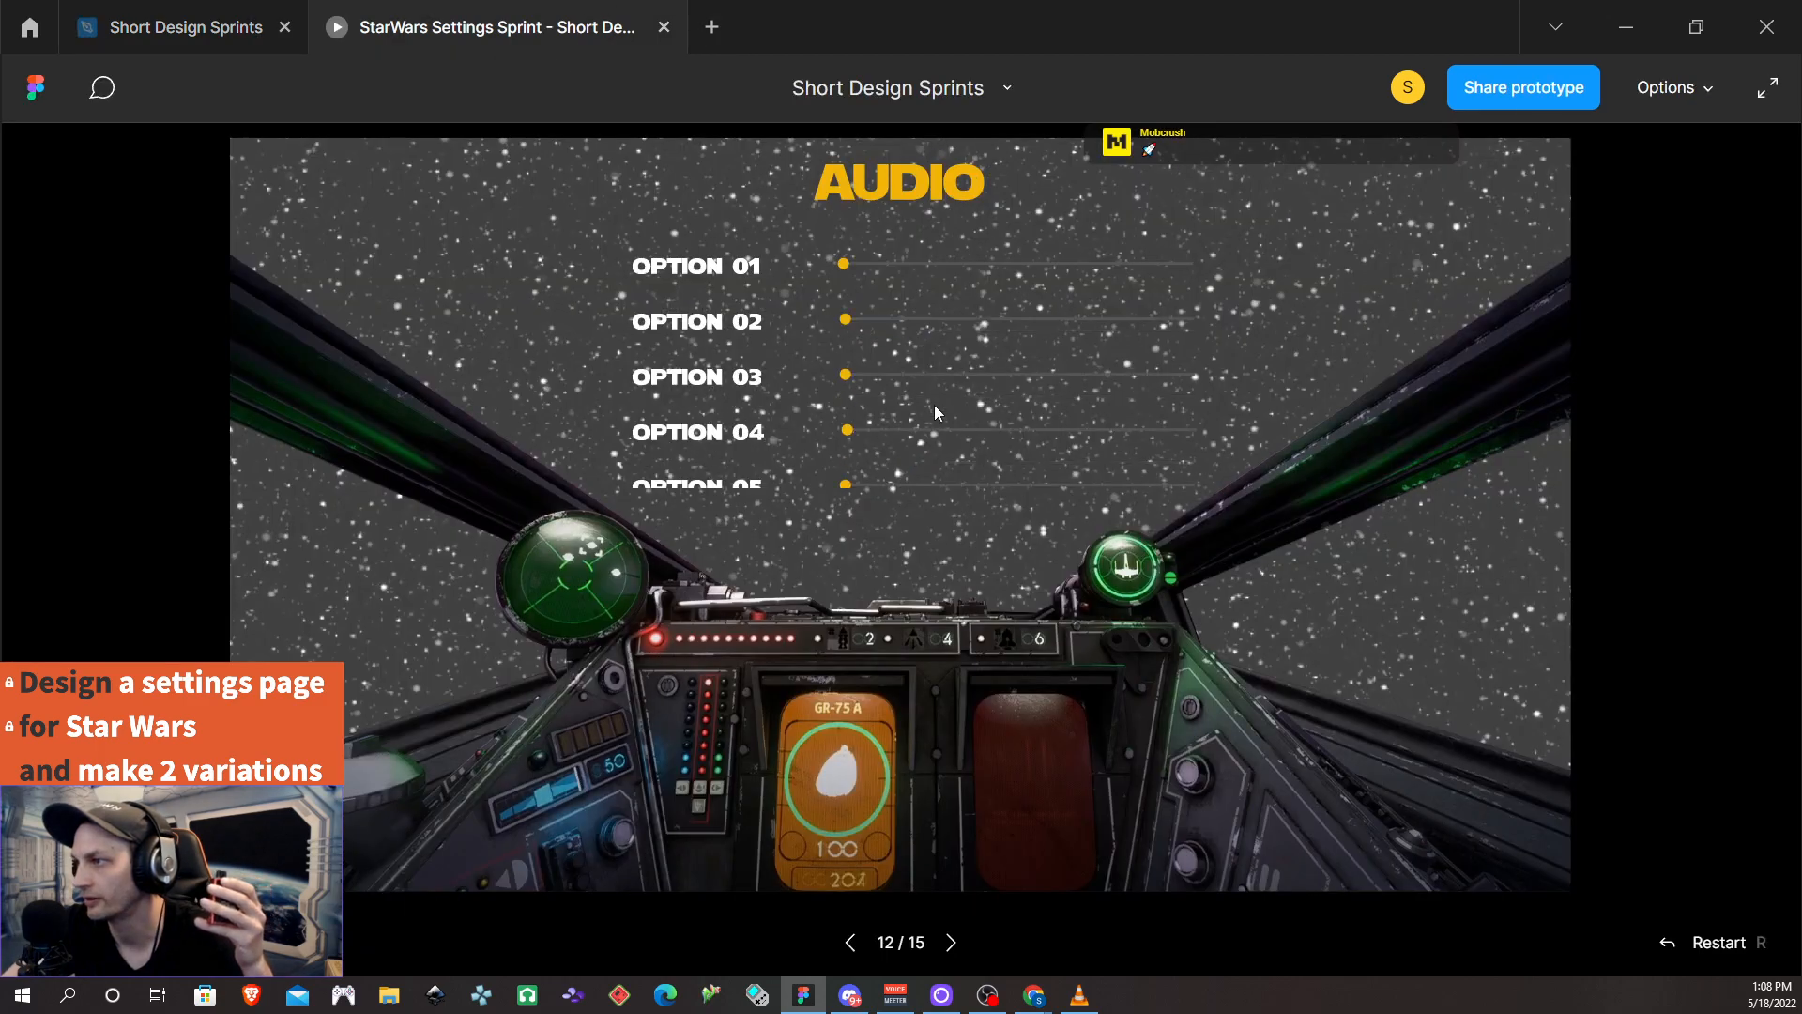
{"action": "scroll", "coordinate": [933, 404], "scroll_direction": "down", "scroll_amount": 6}
{"action": "scroll", "coordinate": [927, 403], "scroll_direction": "up", "scroll_amount": 6}
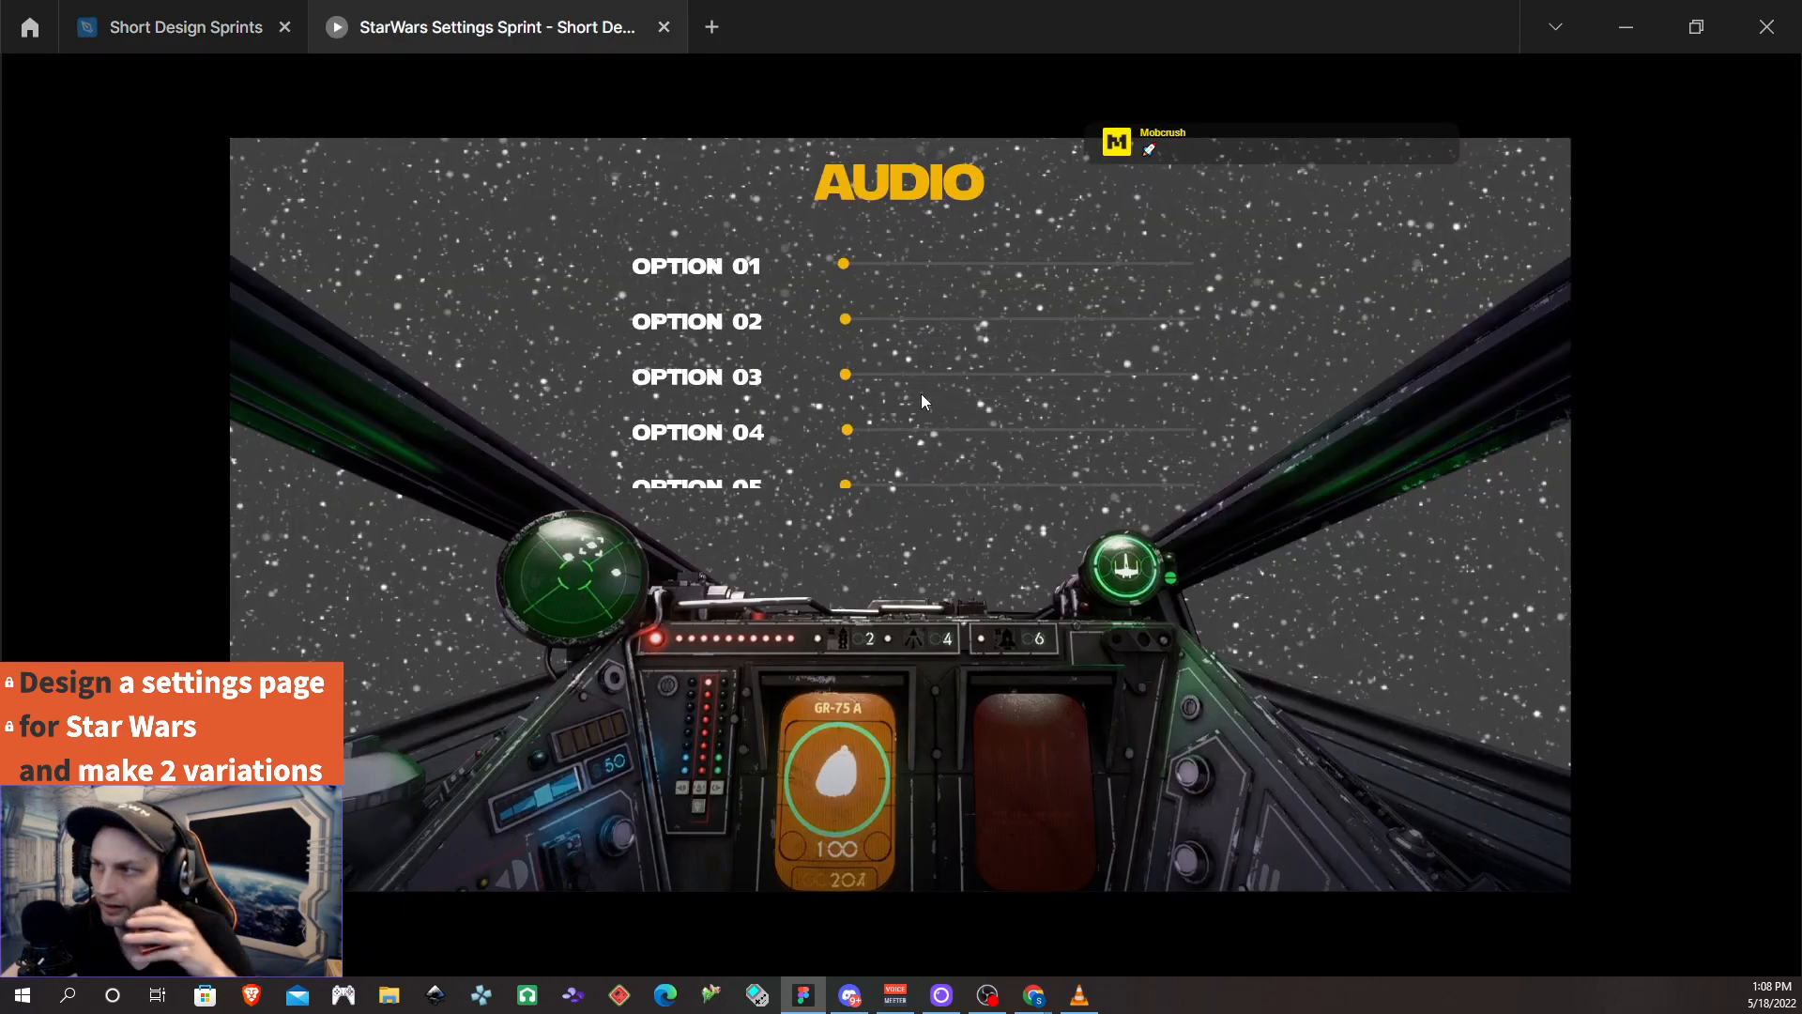
{"action": "scroll", "coordinate": [924, 404], "scroll_direction": "down", "scroll_amount": 6}
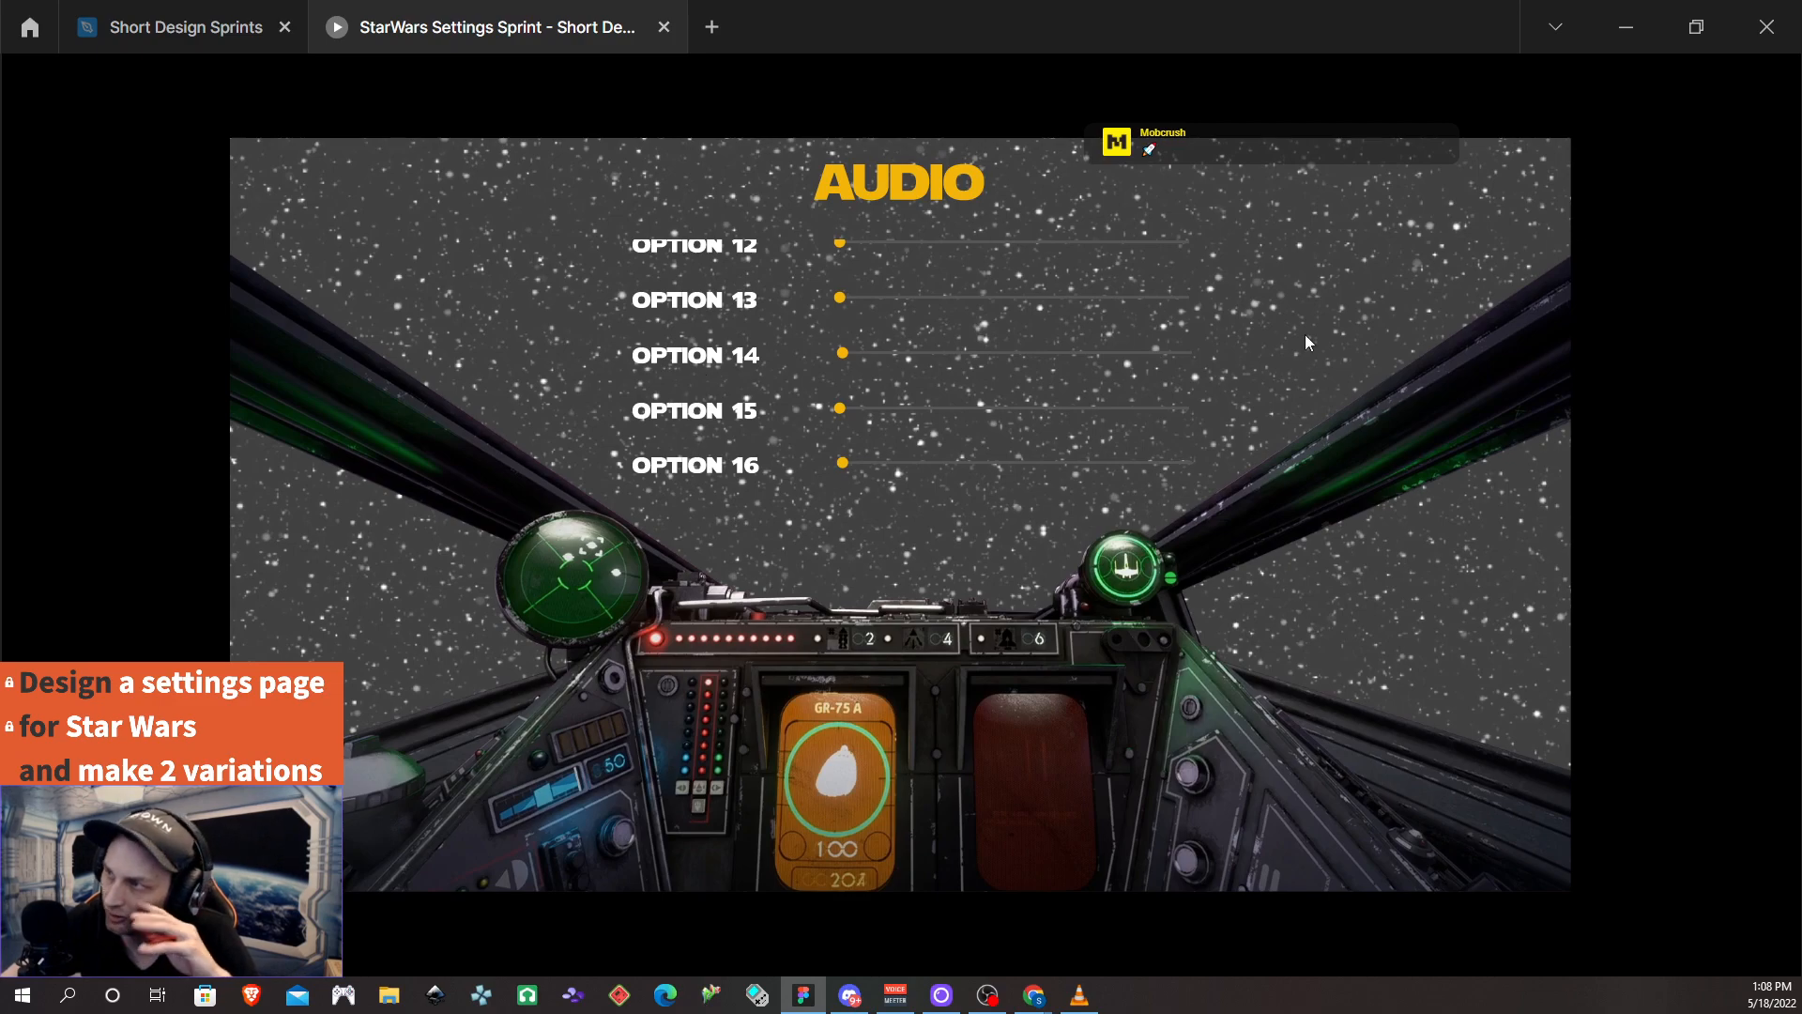
{"action": "scroll", "coordinate": [864, 361], "scroll_direction": "up", "scroll_amount": 6}
{"action": "scroll", "coordinate": [870, 366], "scroll_direction": "down", "scroll_amount": 6}
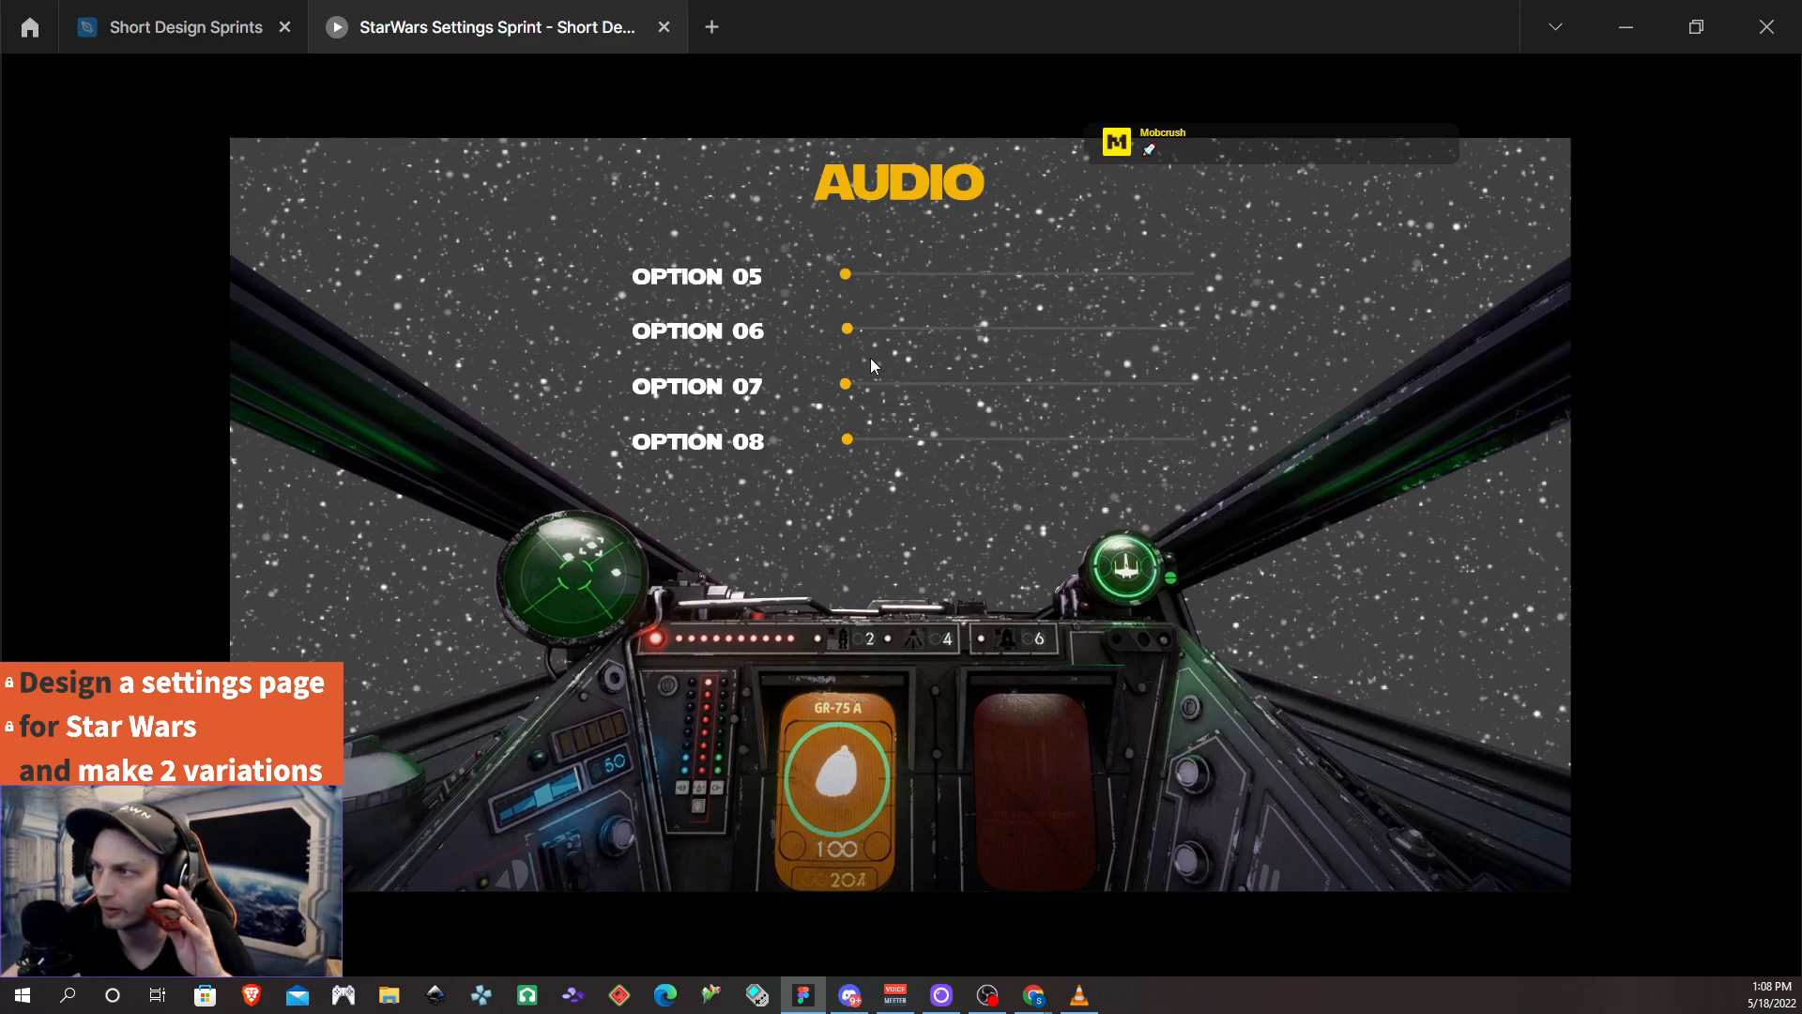
{"action": "scroll", "coordinate": [883, 373], "scroll_direction": "up", "scroll_amount": 6}
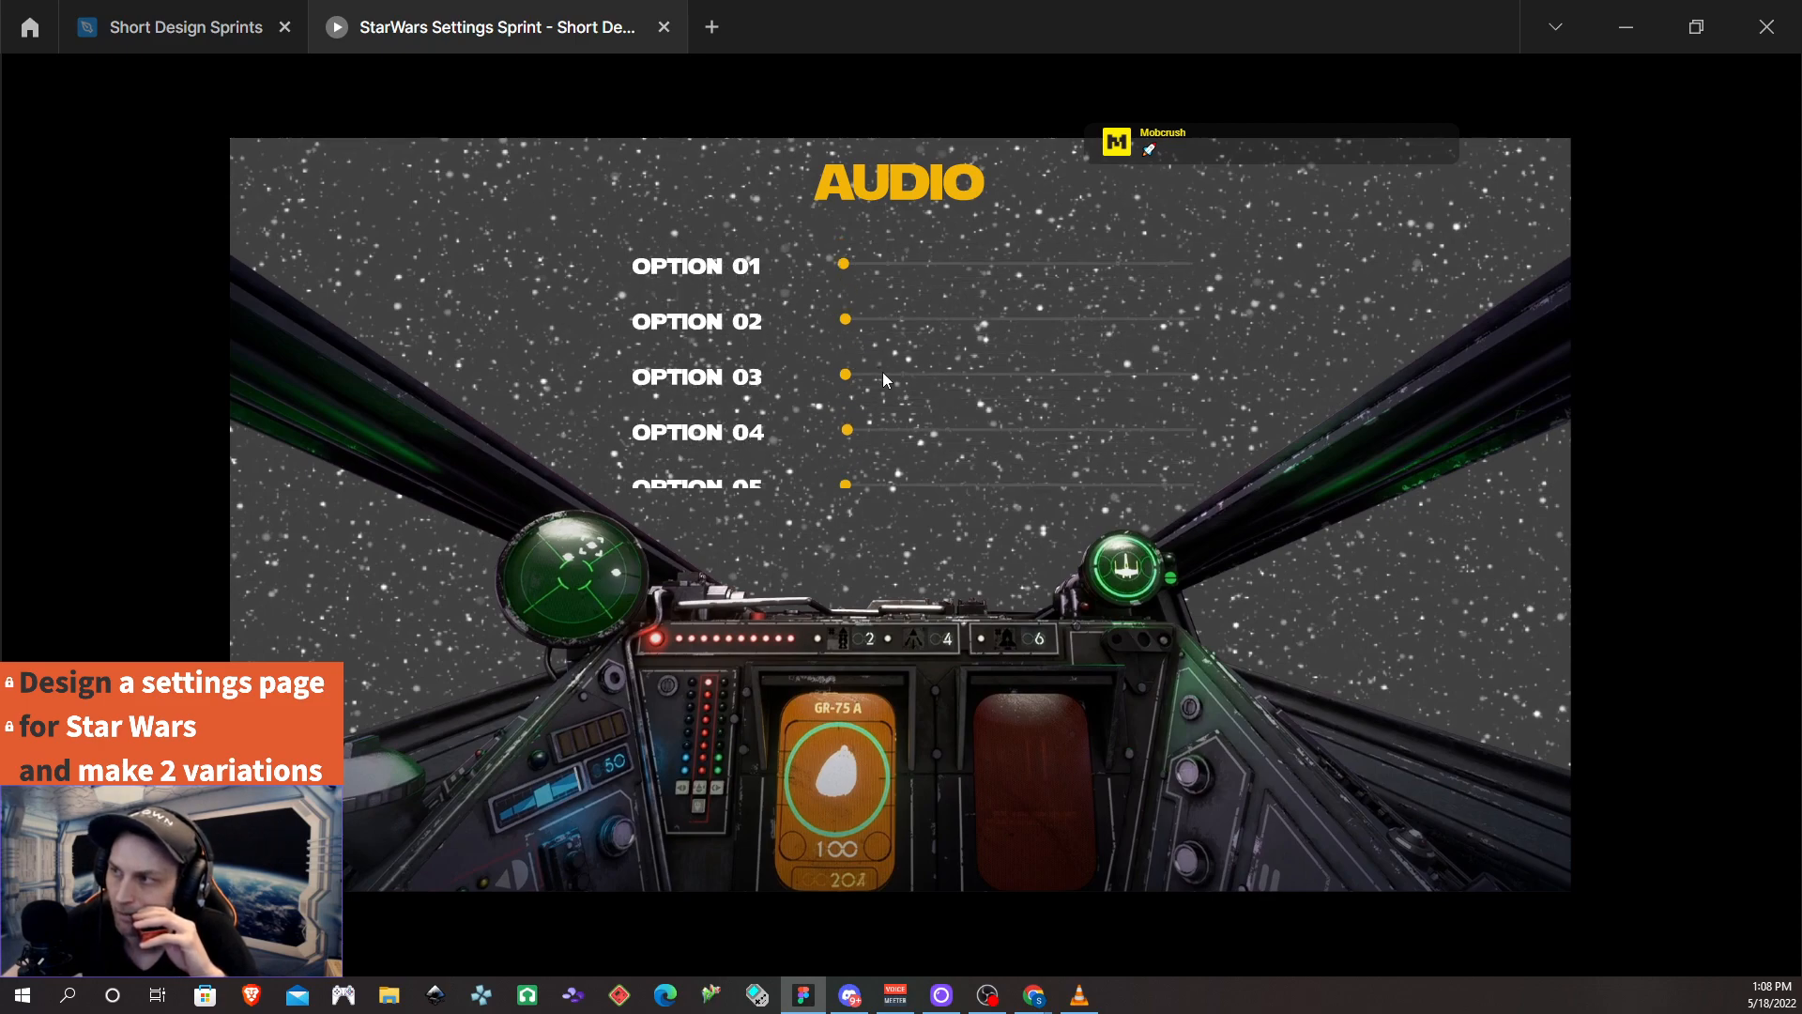
{"action": "scroll", "coordinate": [882, 376], "scroll_direction": "down", "scroll_amount": 6}
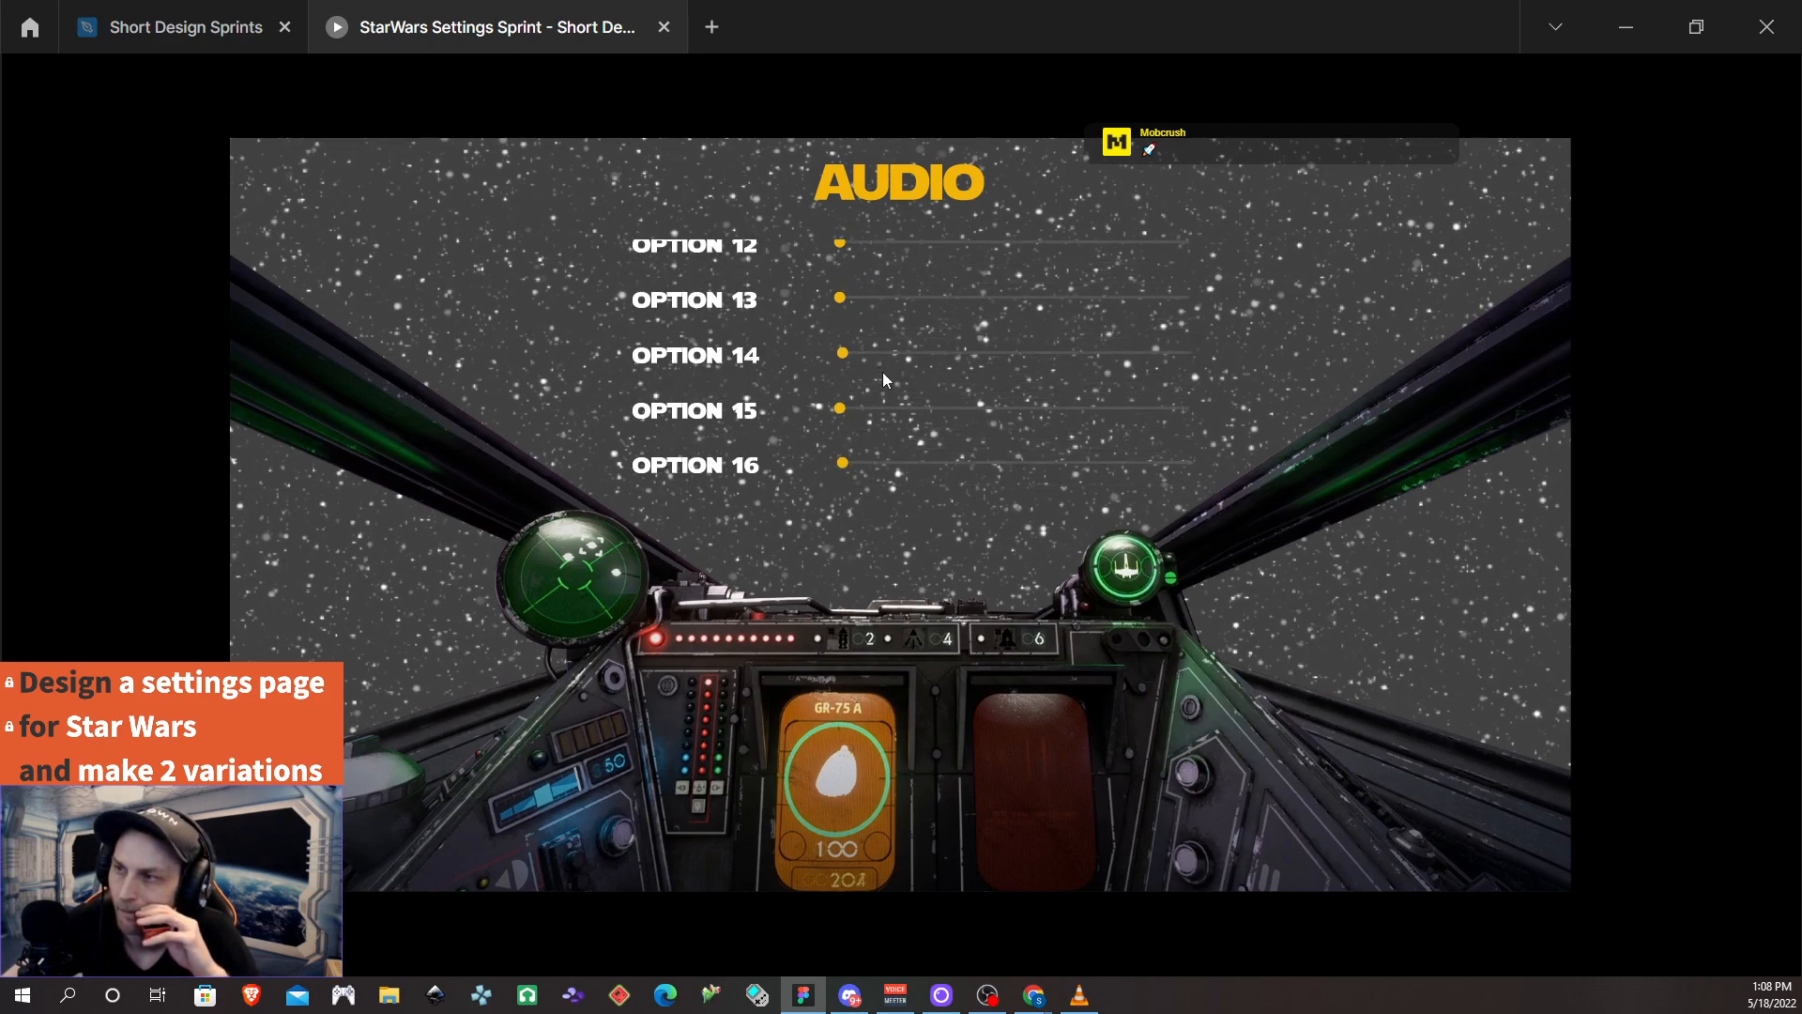
{"action": "scroll", "coordinate": [882, 376], "scroll_direction": "up", "scroll_amount": 6}
{"action": "key", "text": "Escape"}
{"action": "left_click", "coordinate": [186, 26]}
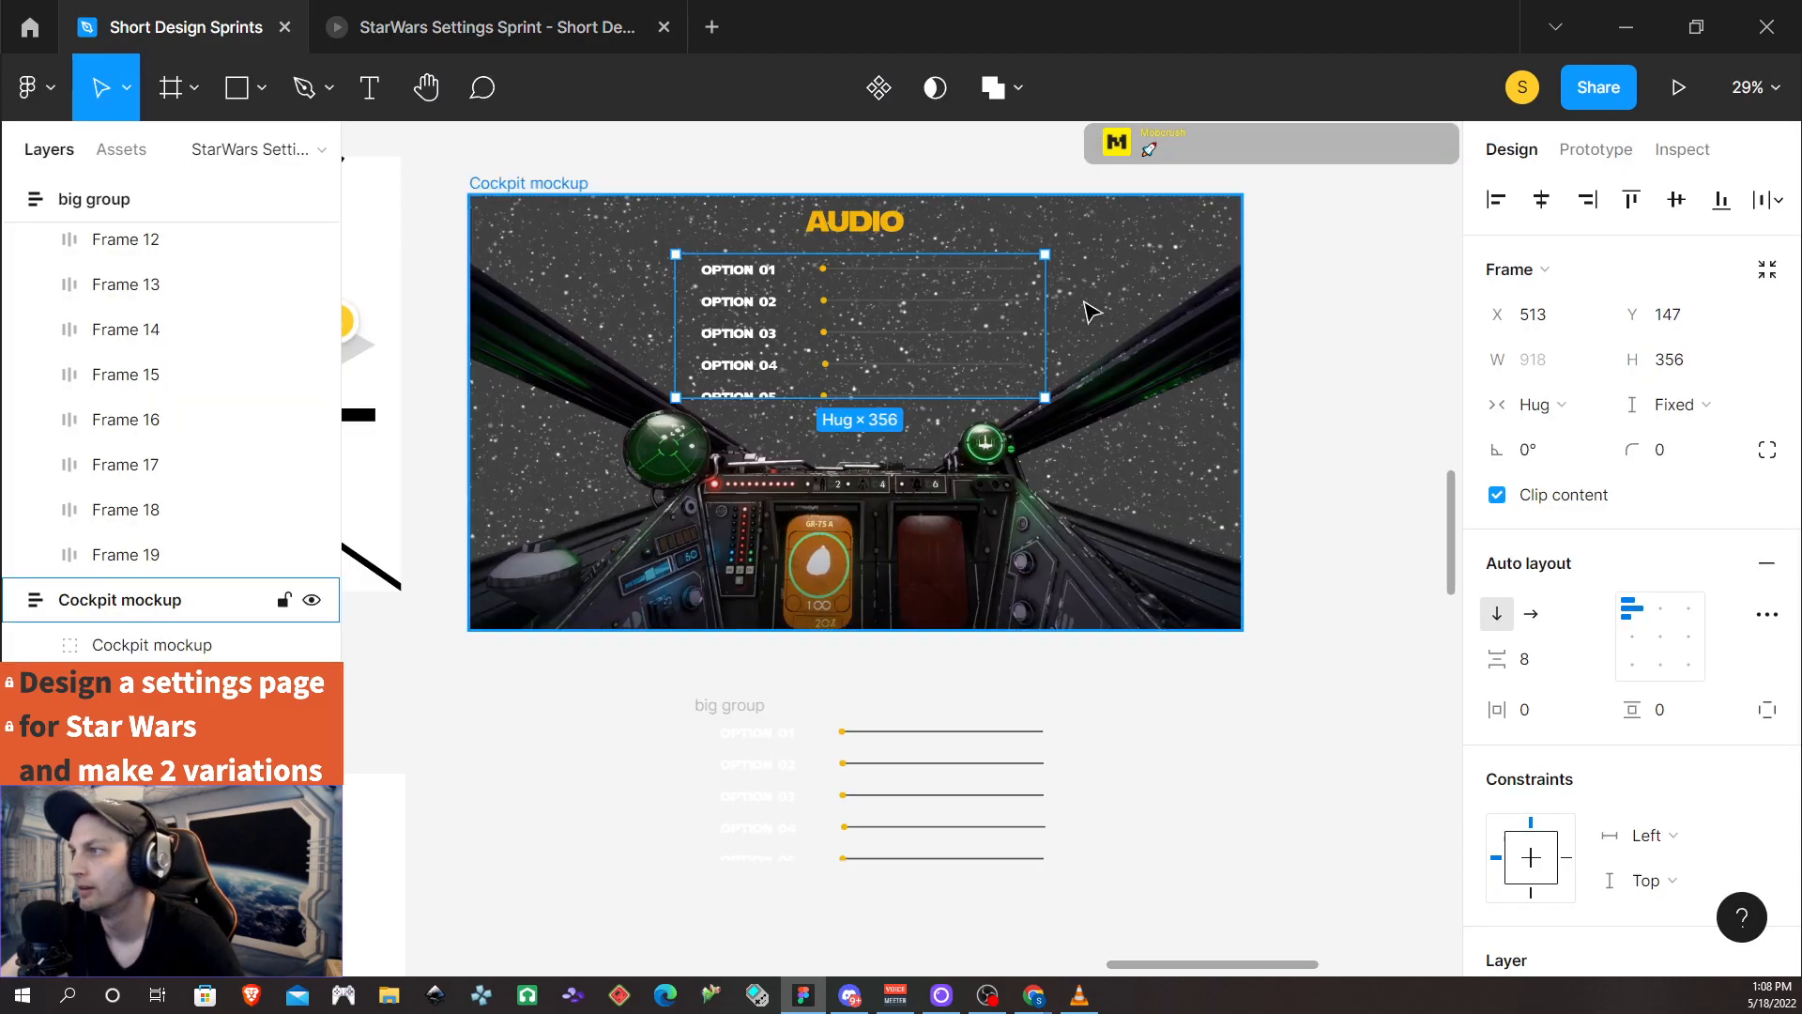
Try to place a duplicate of the AUDIO title near the cockpit mockup's lower-left corner and move it within the layer order
{"action": "left_click", "coordinate": [1306, 313]}
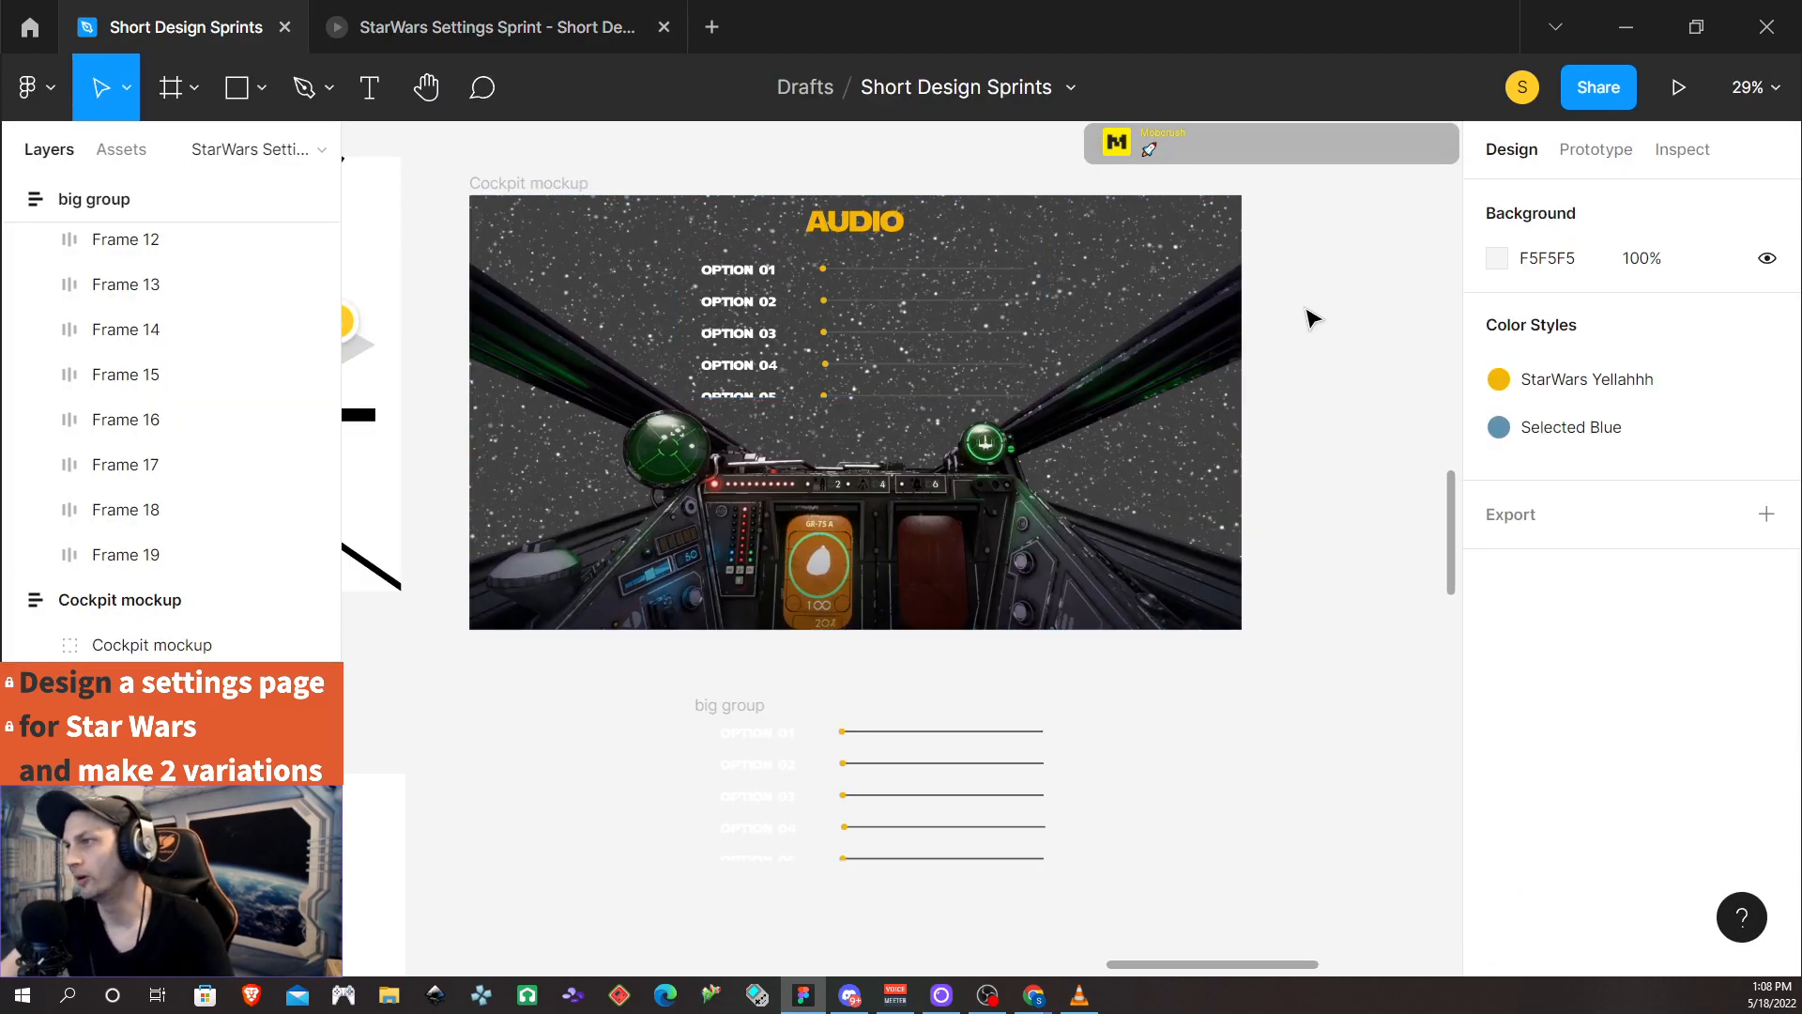
{"action": "left_click", "coordinate": [857, 228]}
{"action": "double_click", "coordinate": [857, 229]}
{"action": "left_click_drag", "start_coordinate": [857, 228], "coordinate": [539, 507]}
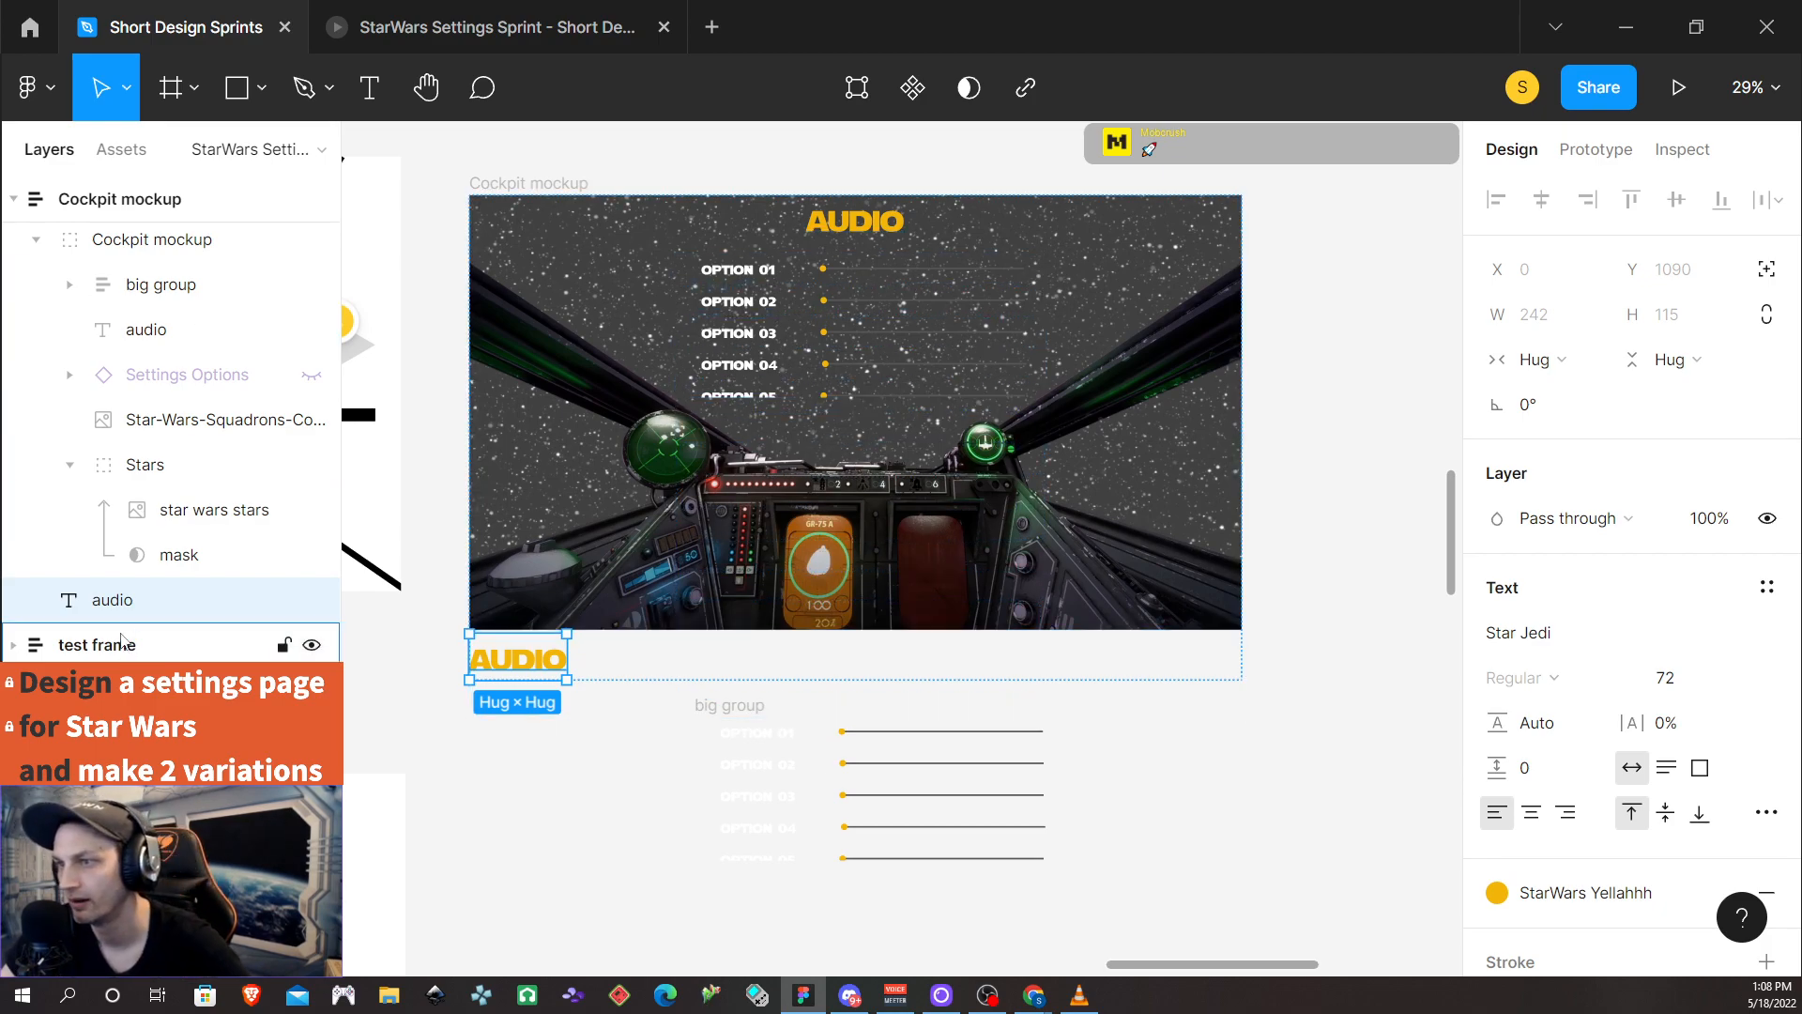
{"action": "left_click_drag", "start_coordinate": [126, 610], "coordinate": [159, 449]}
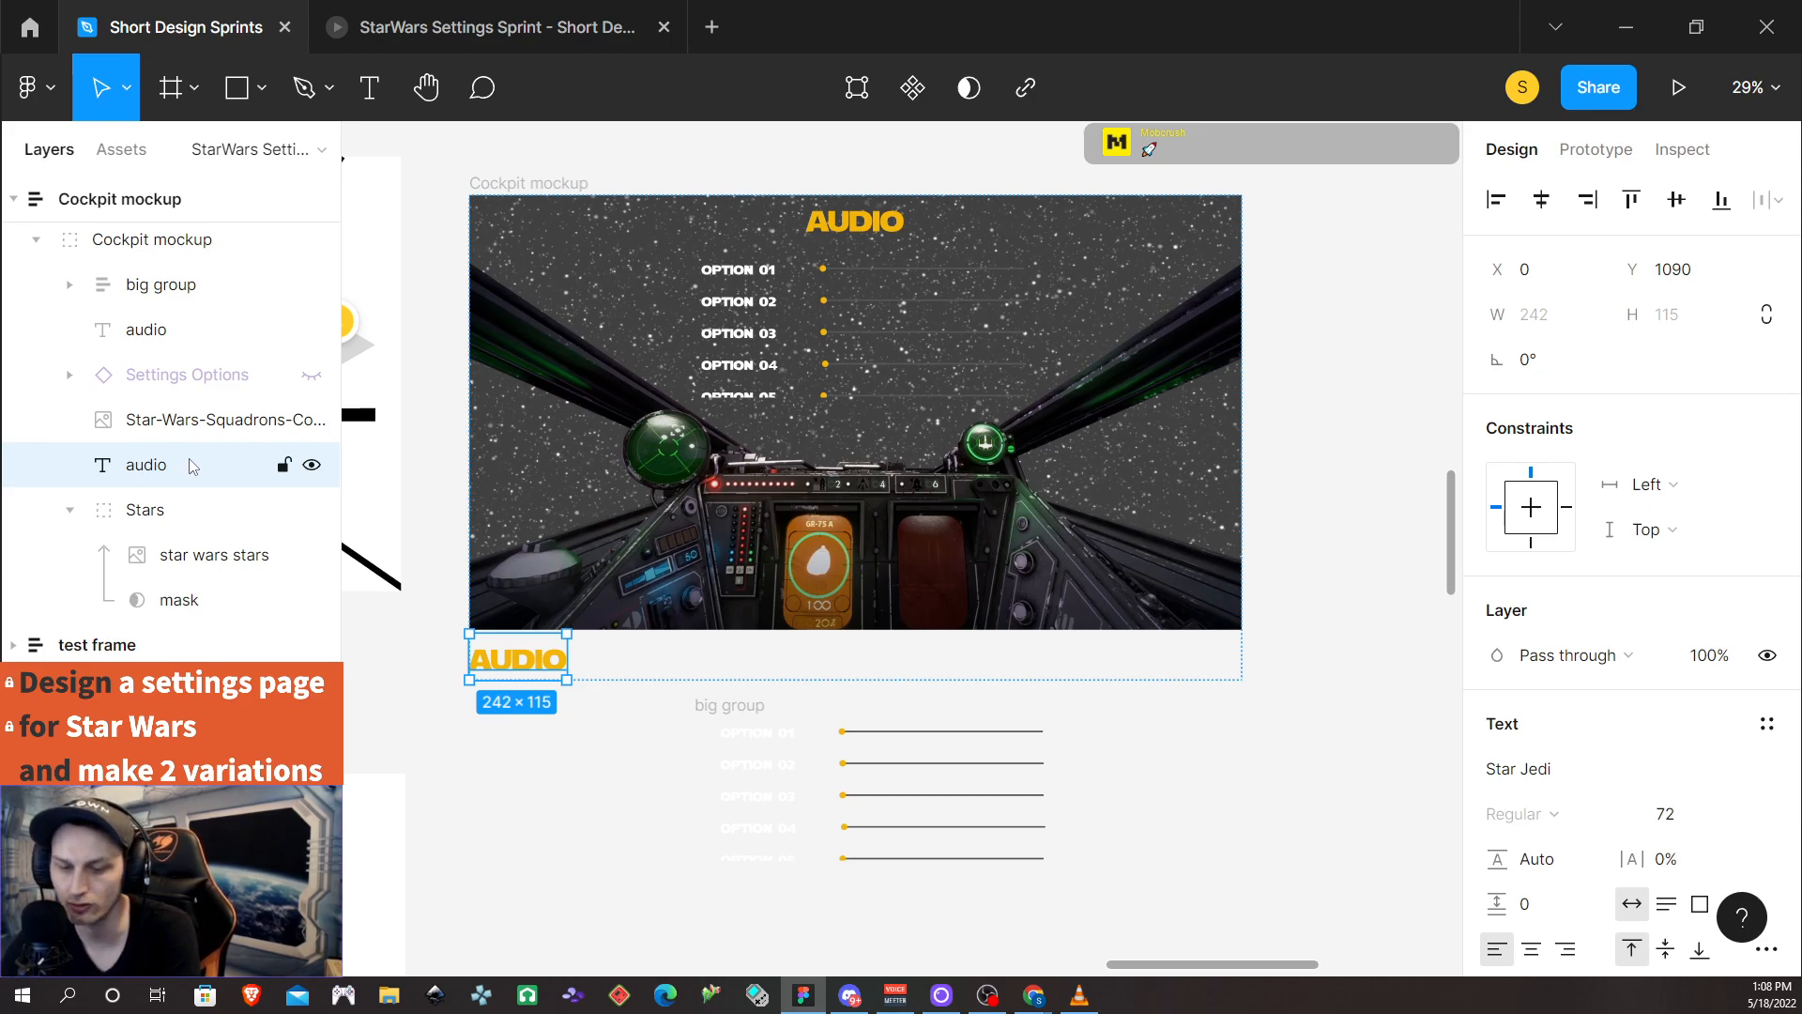
{"action": "key", "text": "ctrl+z"}
{"action": "key", "text": "ctrl+z"}
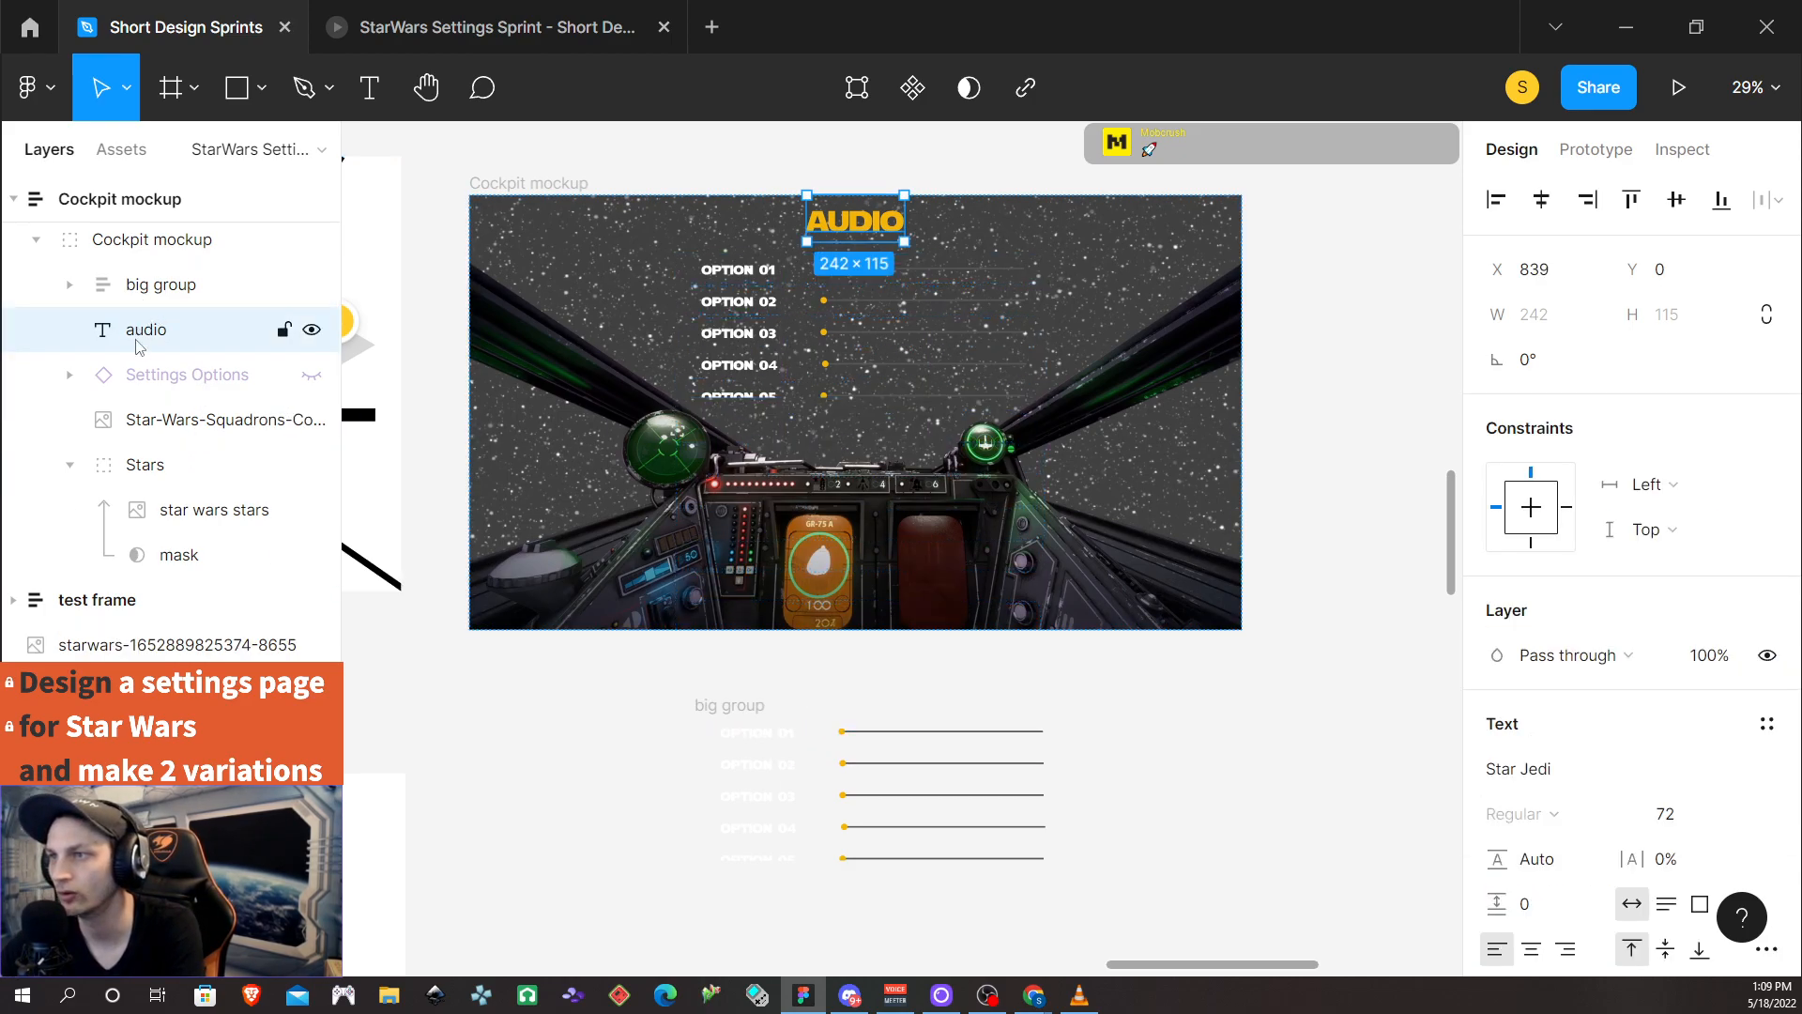
Remove auto layout from the outer Cockpit mockup frame
{"action": "scroll", "coordinate": [155, 357], "scroll_direction": "up", "scroll_amount": 5}
{"action": "scroll", "coordinate": [235, 403], "scroll_direction": "down", "scroll_amount": 2}
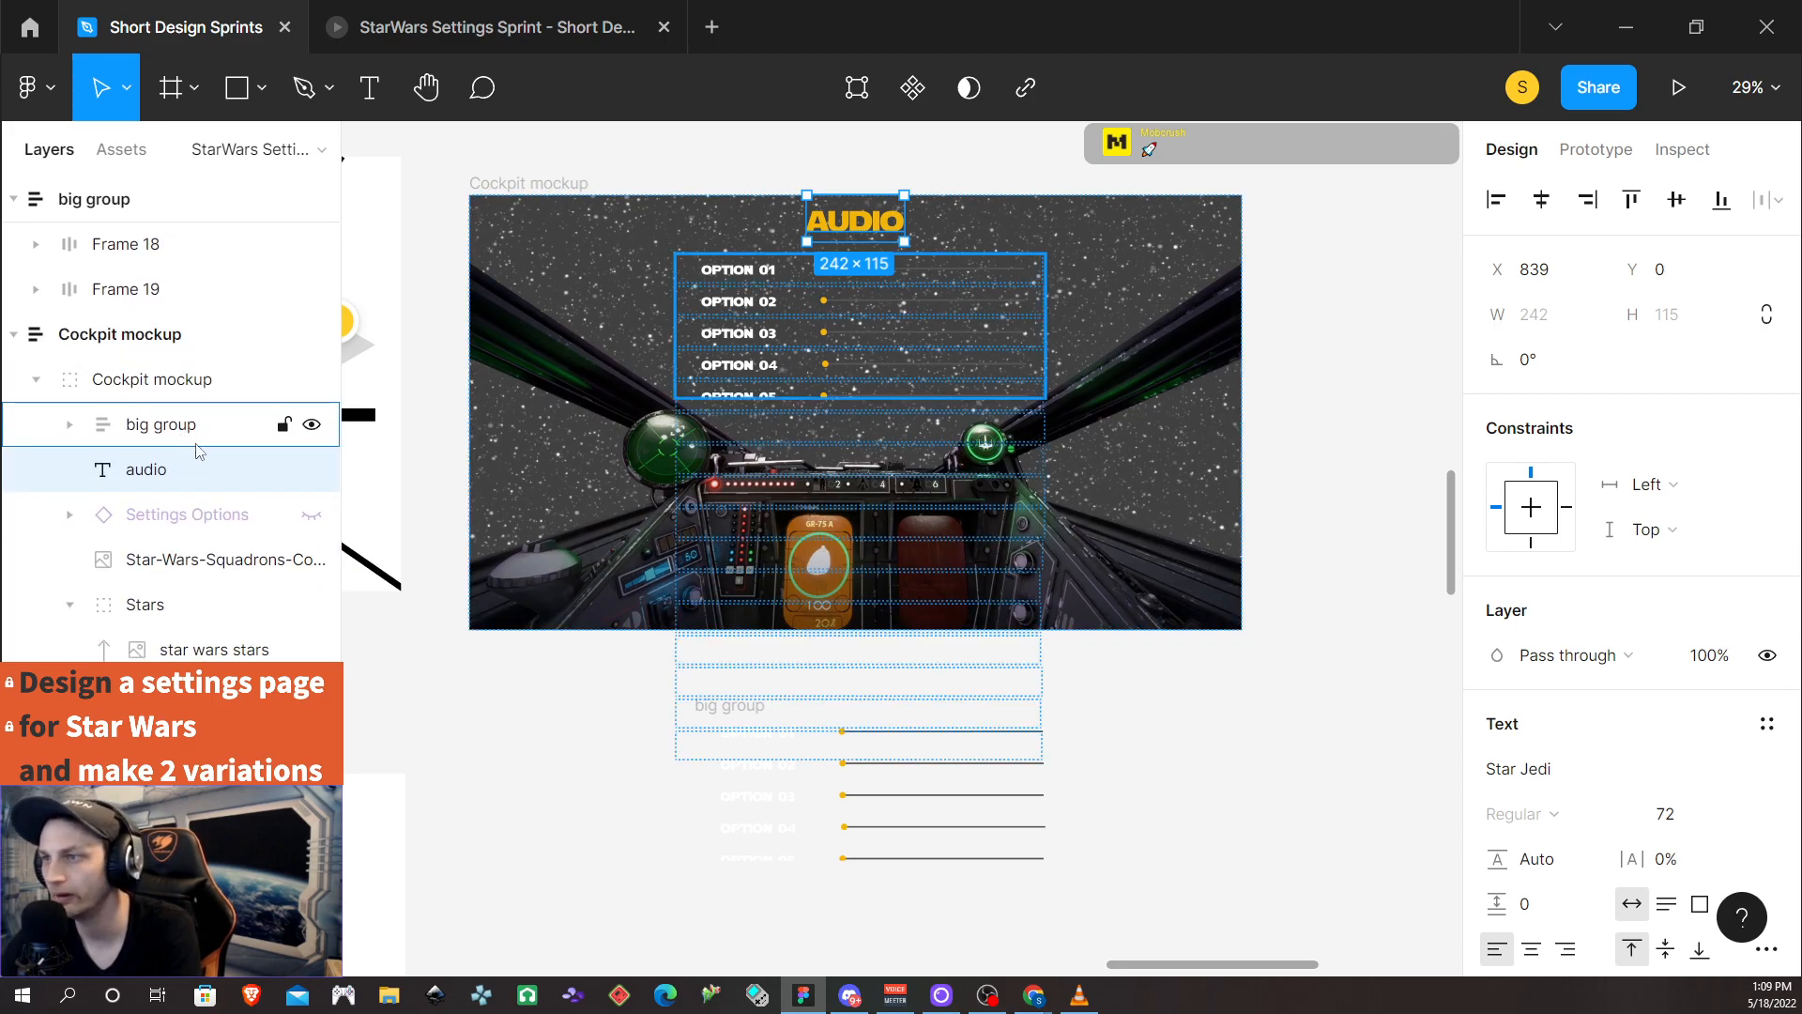
{"action": "left_click", "coordinate": [183, 434]}
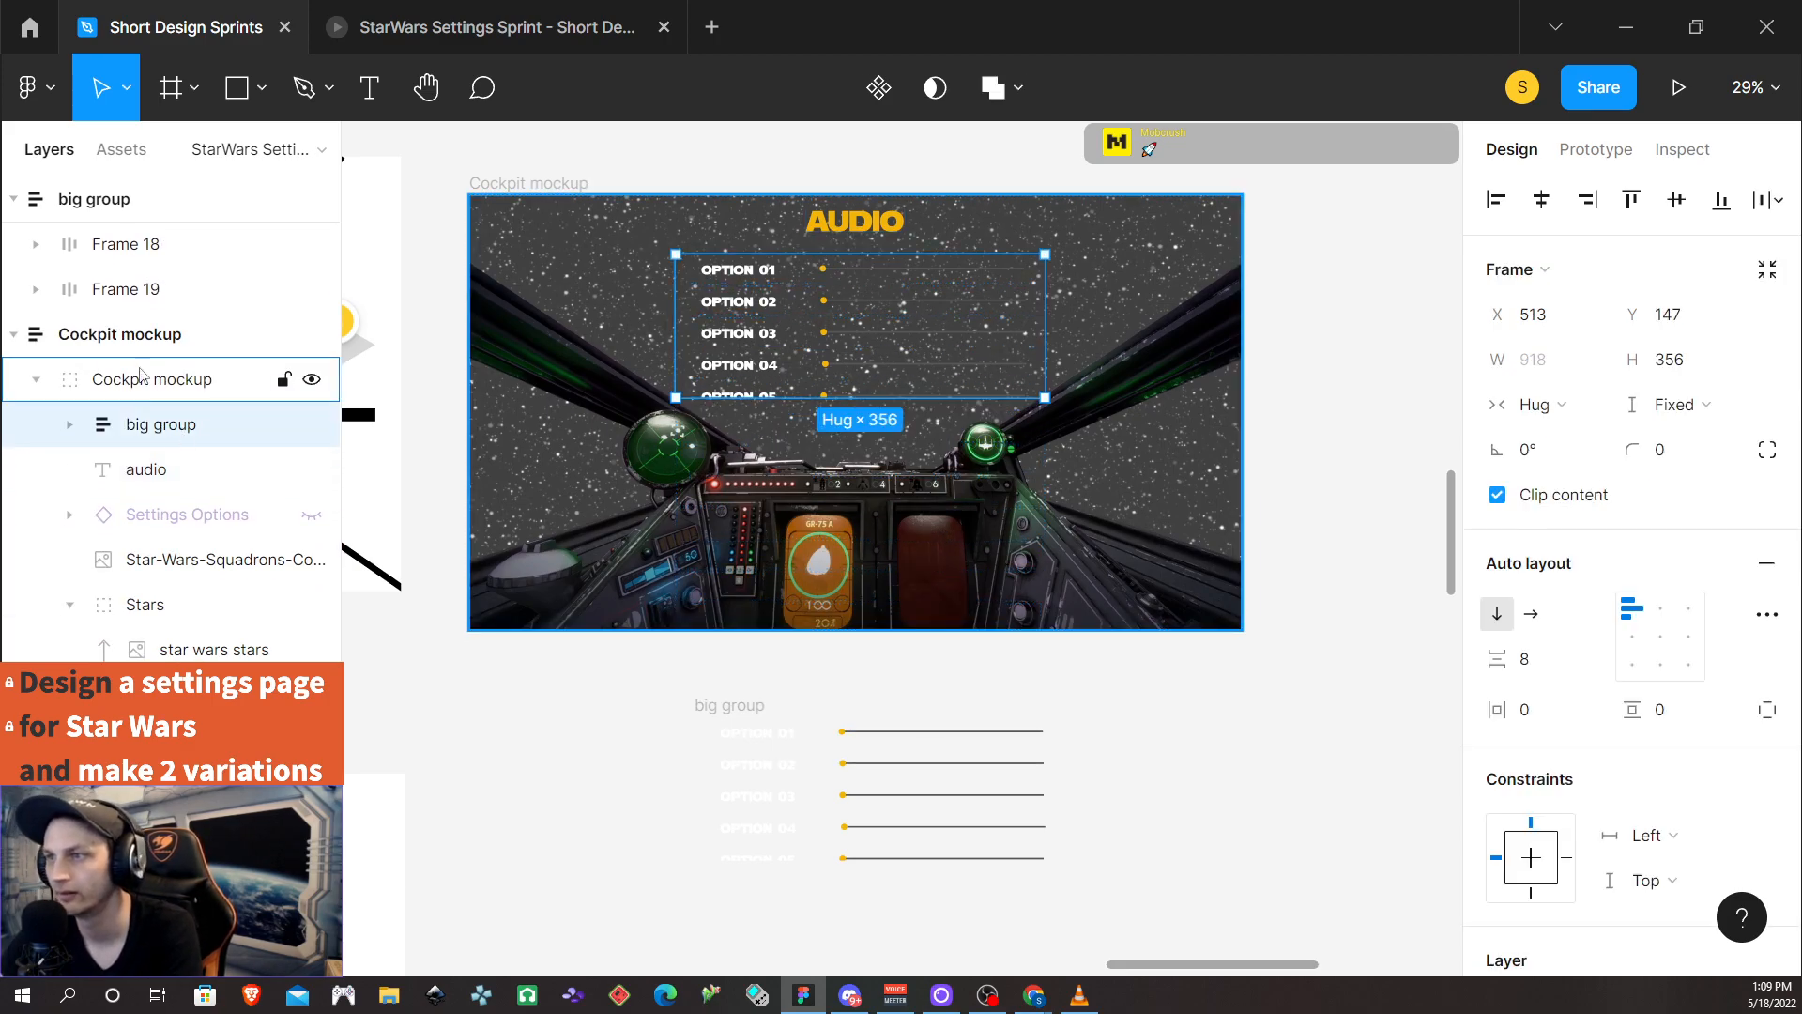
{"action": "left_click", "coordinate": [89, 339]}
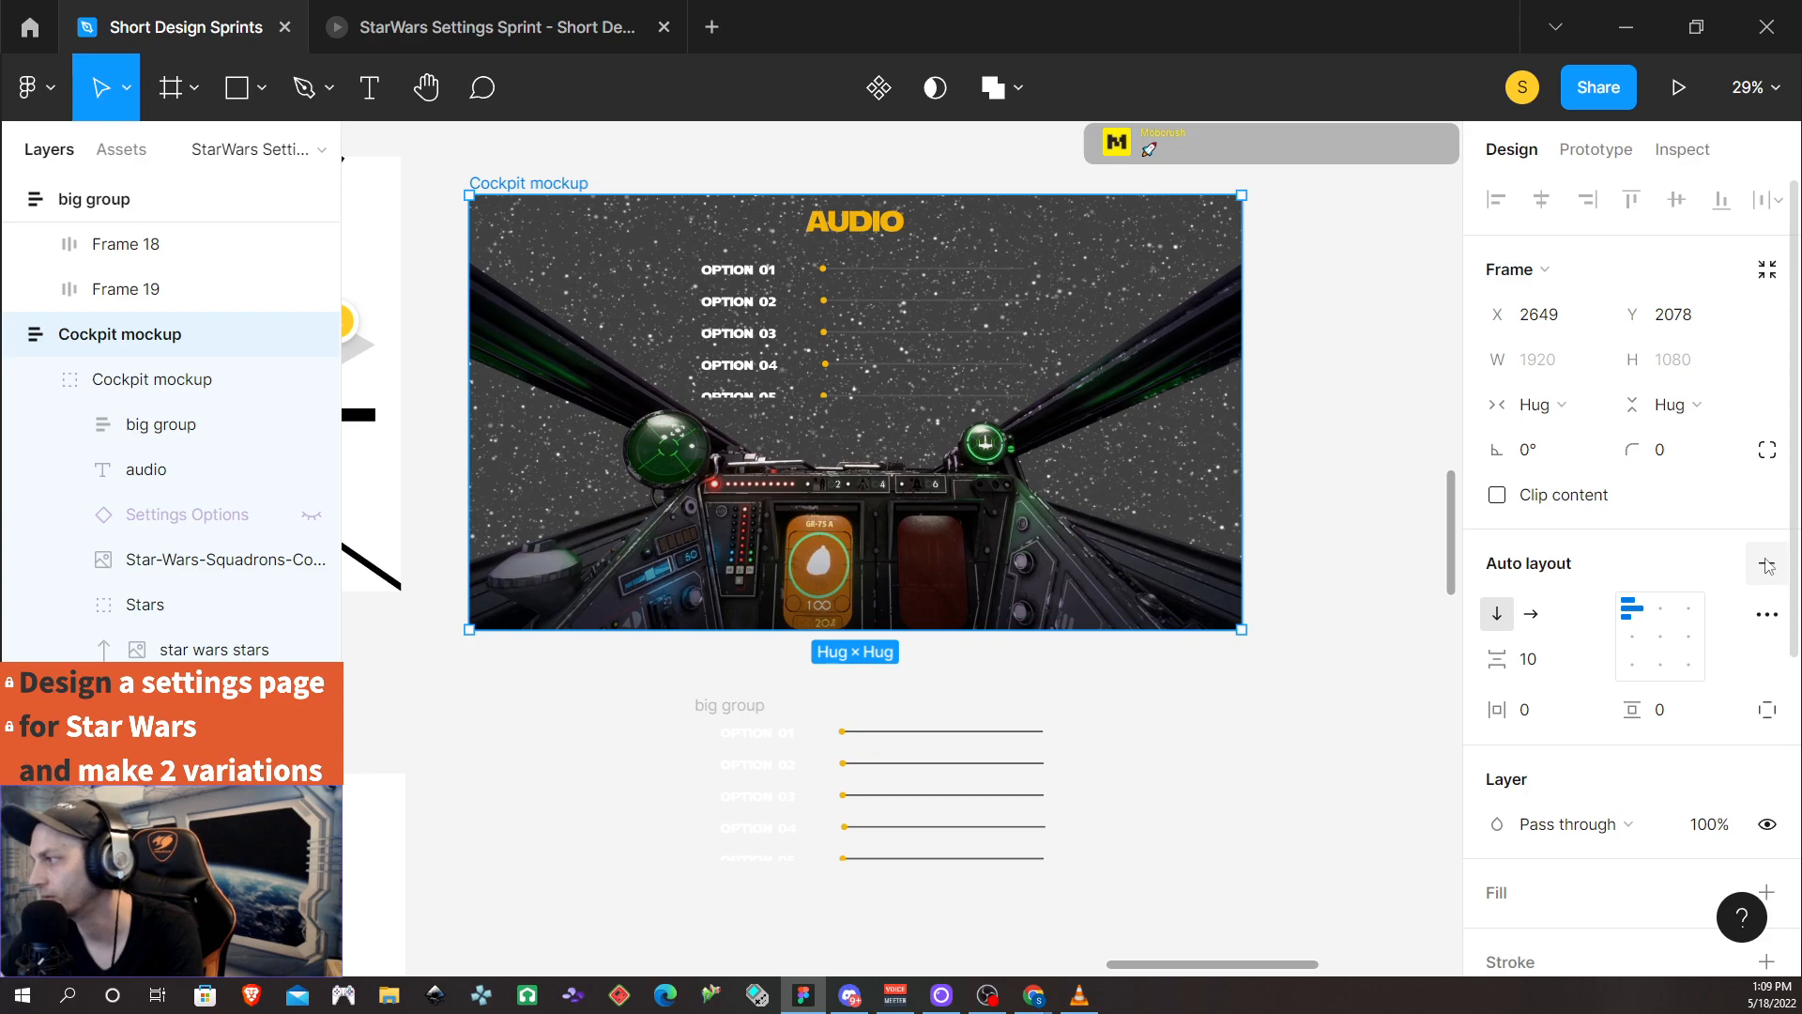
{"action": "left_click", "coordinate": [1766, 566]}
Duplicate the AUDIO title to the cockpit mockup's lower-left corner at about X 51, Y 922 and change its text to "video"
{"action": "left_click", "coordinate": [849, 225]}
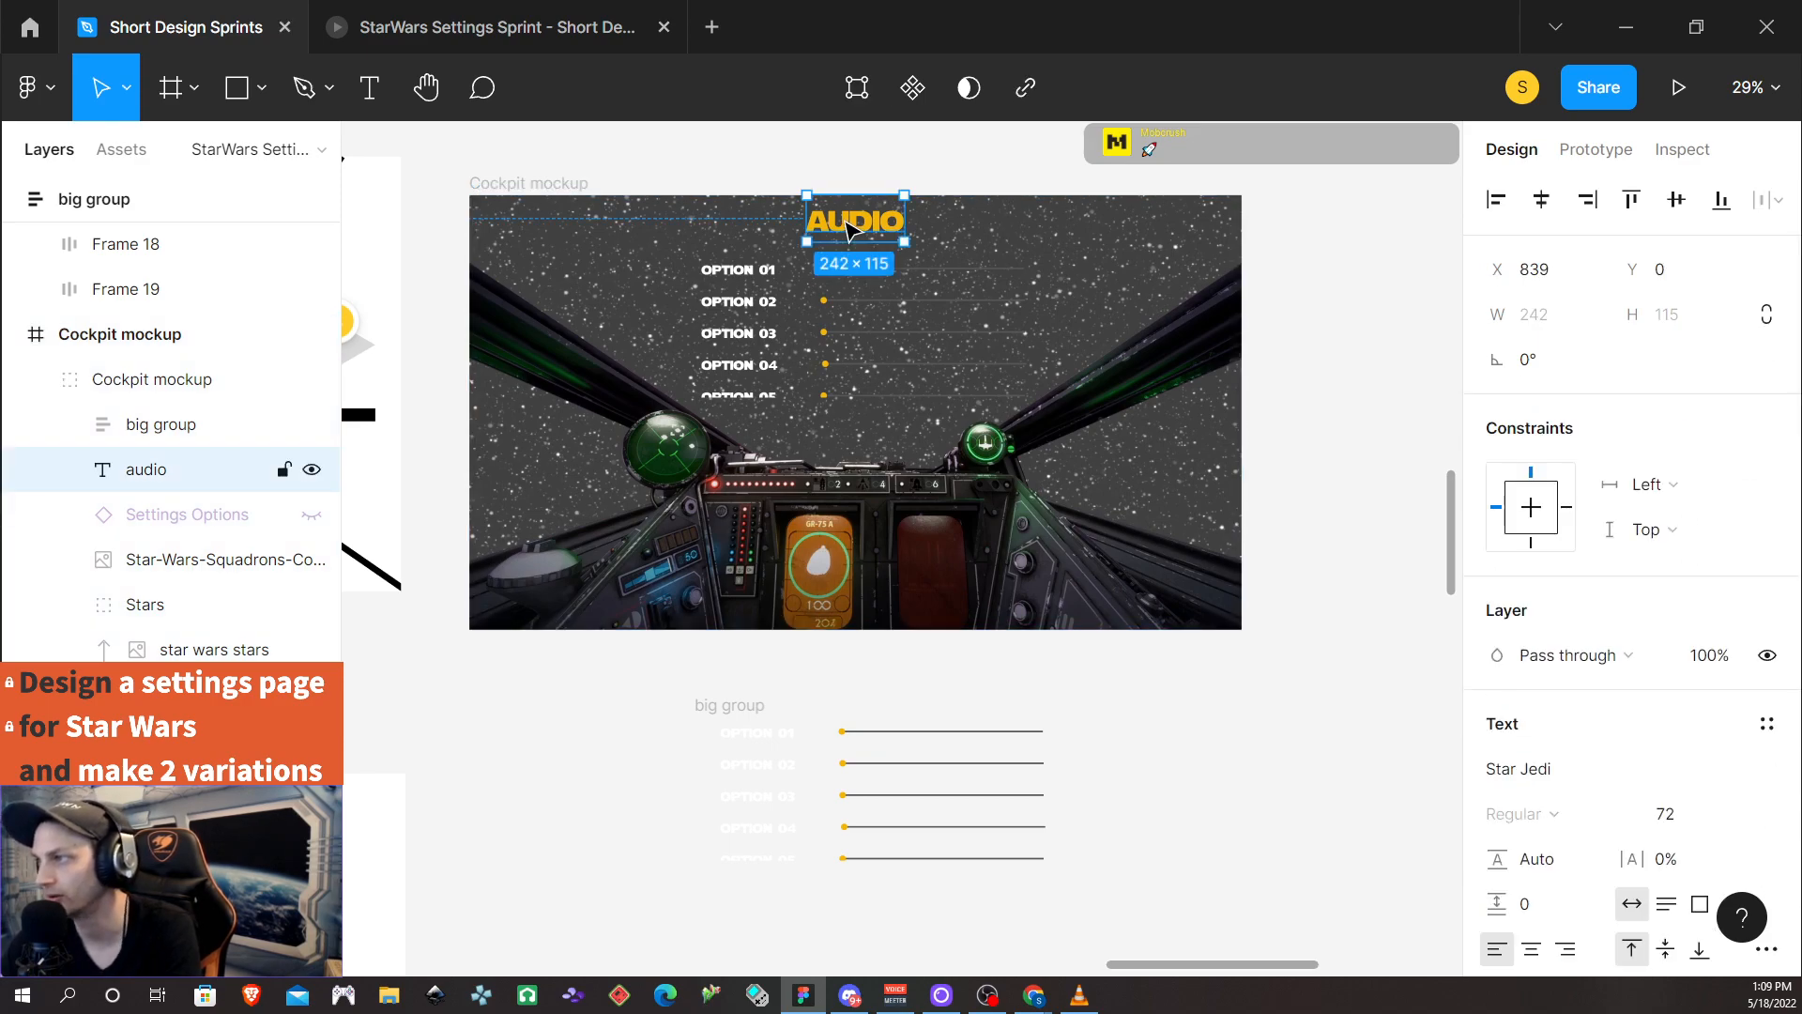
{"action": "left_click_drag", "start_coordinate": [849, 225], "coordinate": [537, 599]}
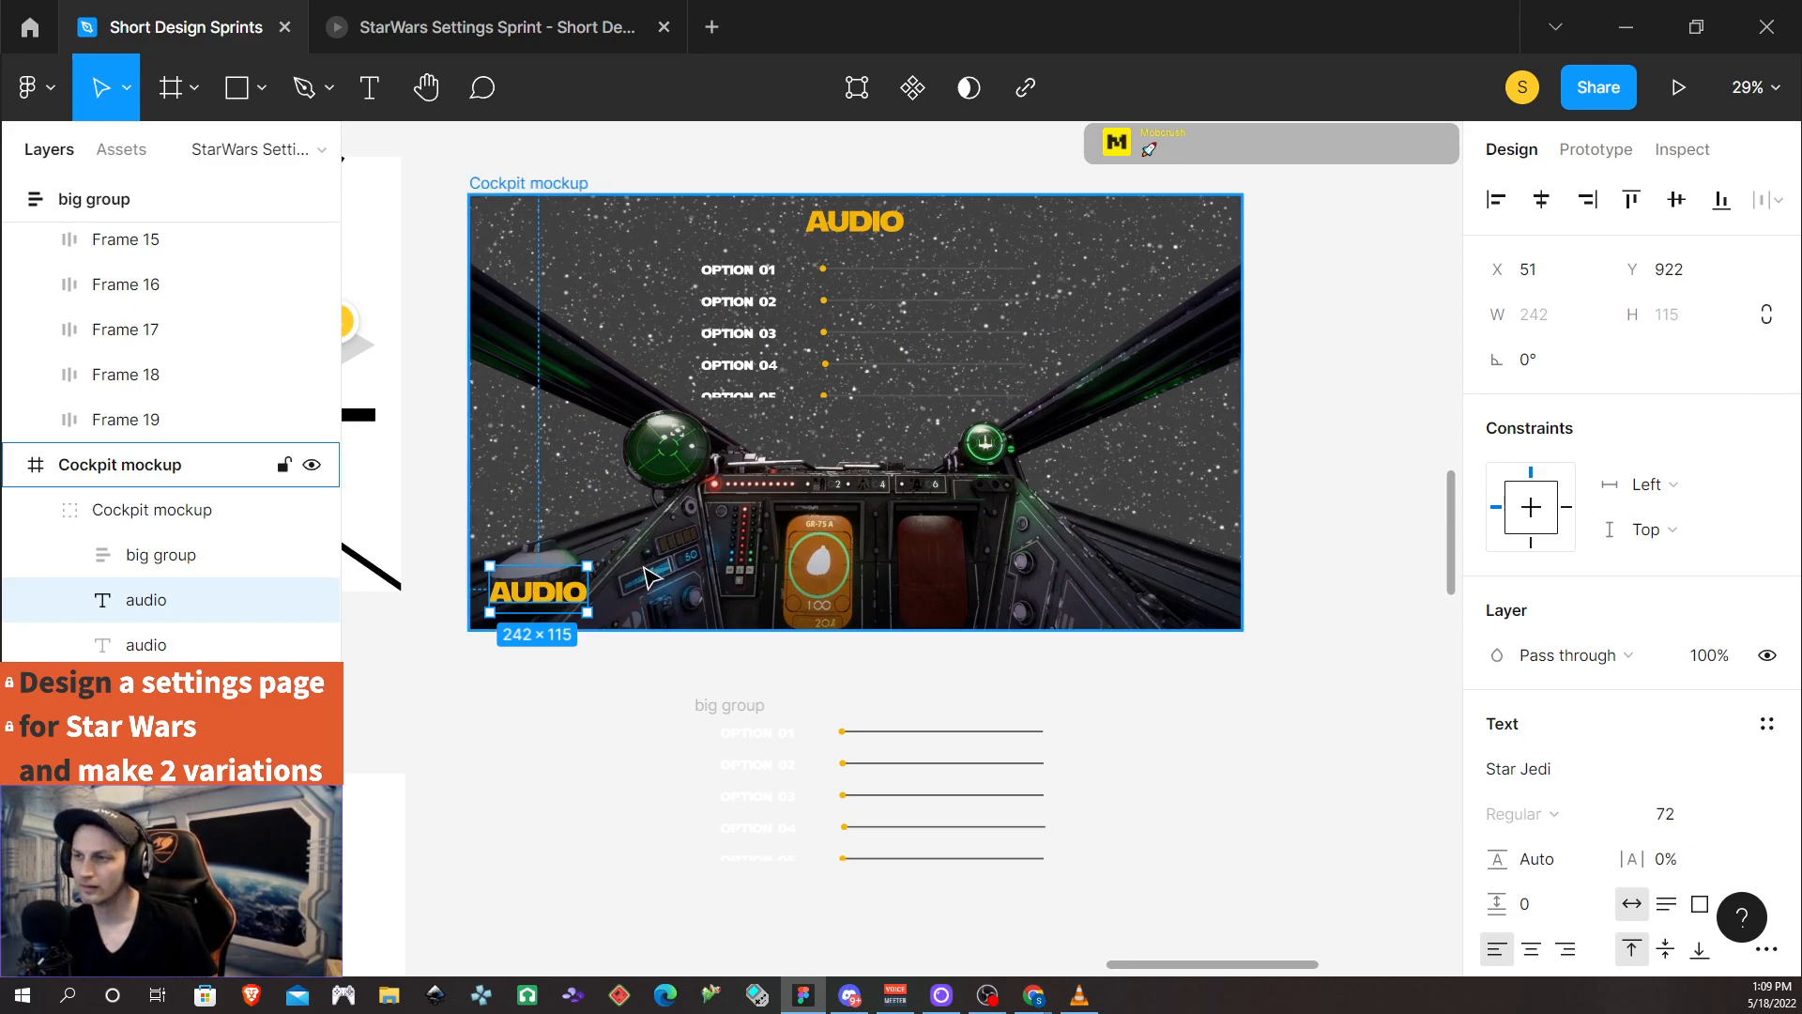
{"action": "double_click", "coordinate": [573, 593]}
{"action": "type", "text": "V"}
{"action": "key", "text": "BackSpace"}
{"action": "type", "text": "video"}
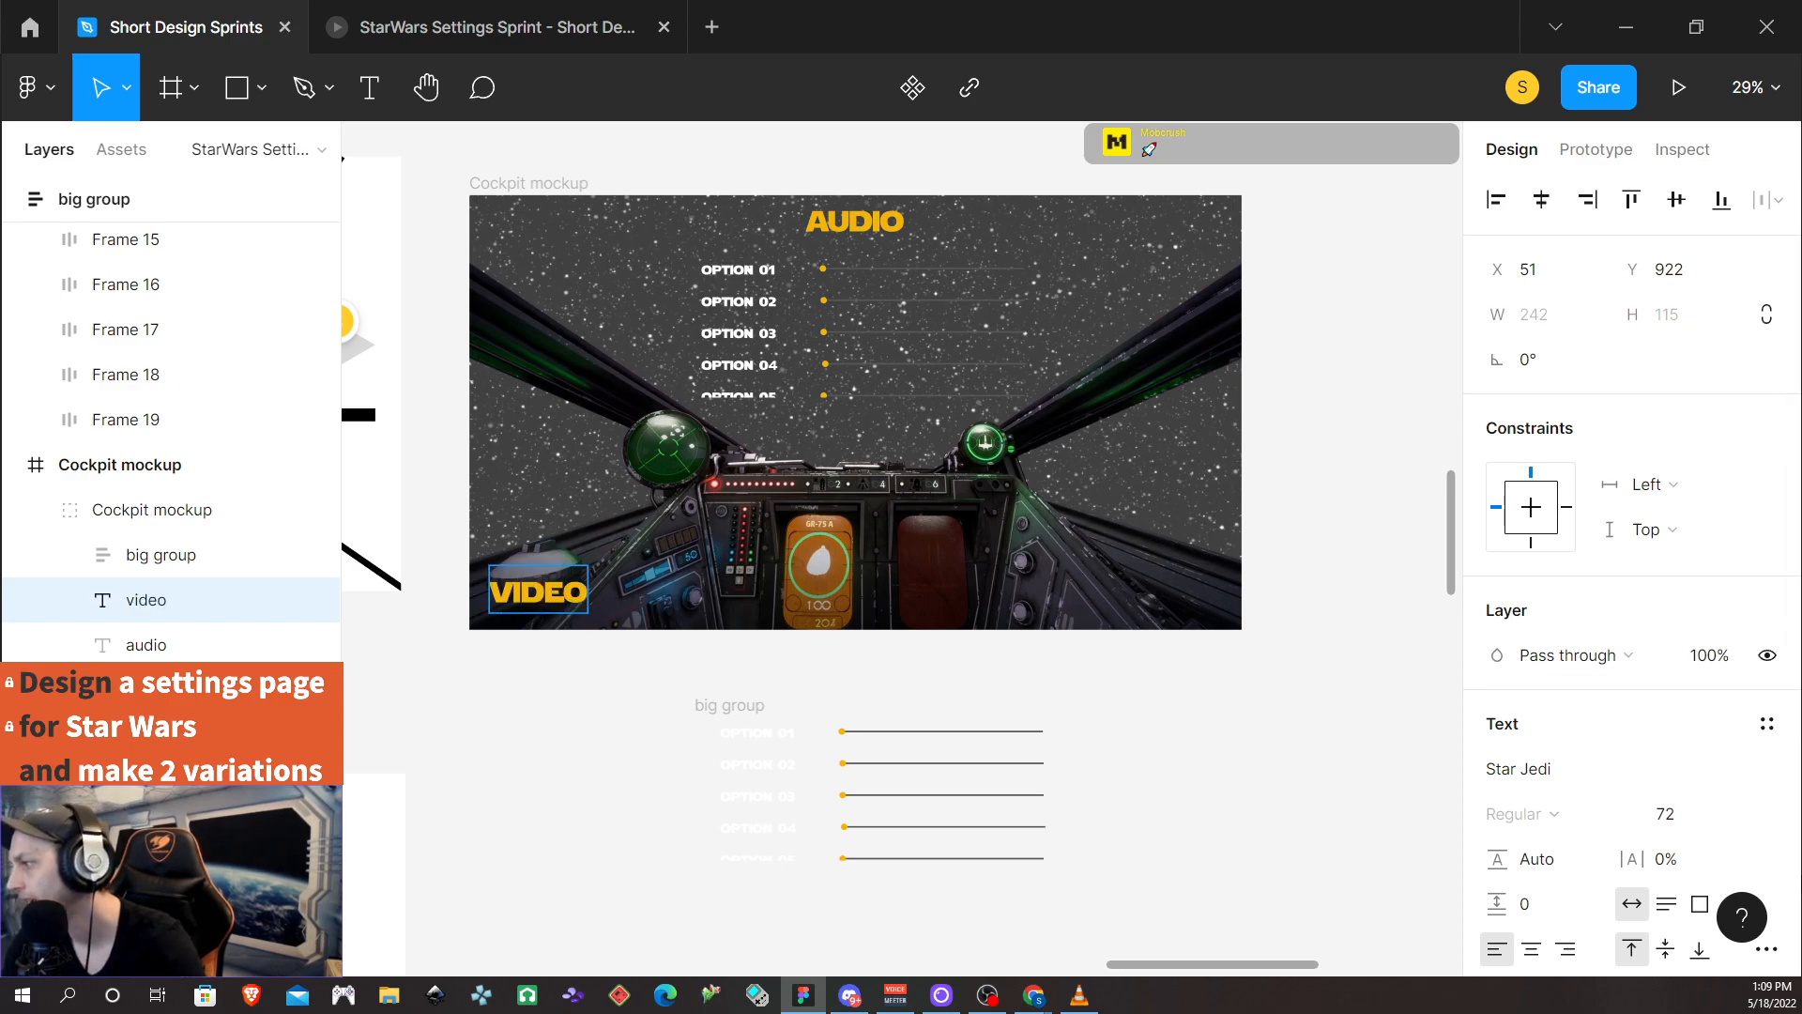
Try a font size of 32 on the video label and settle on 48
{"action": "left_click", "coordinate": [1678, 817]}
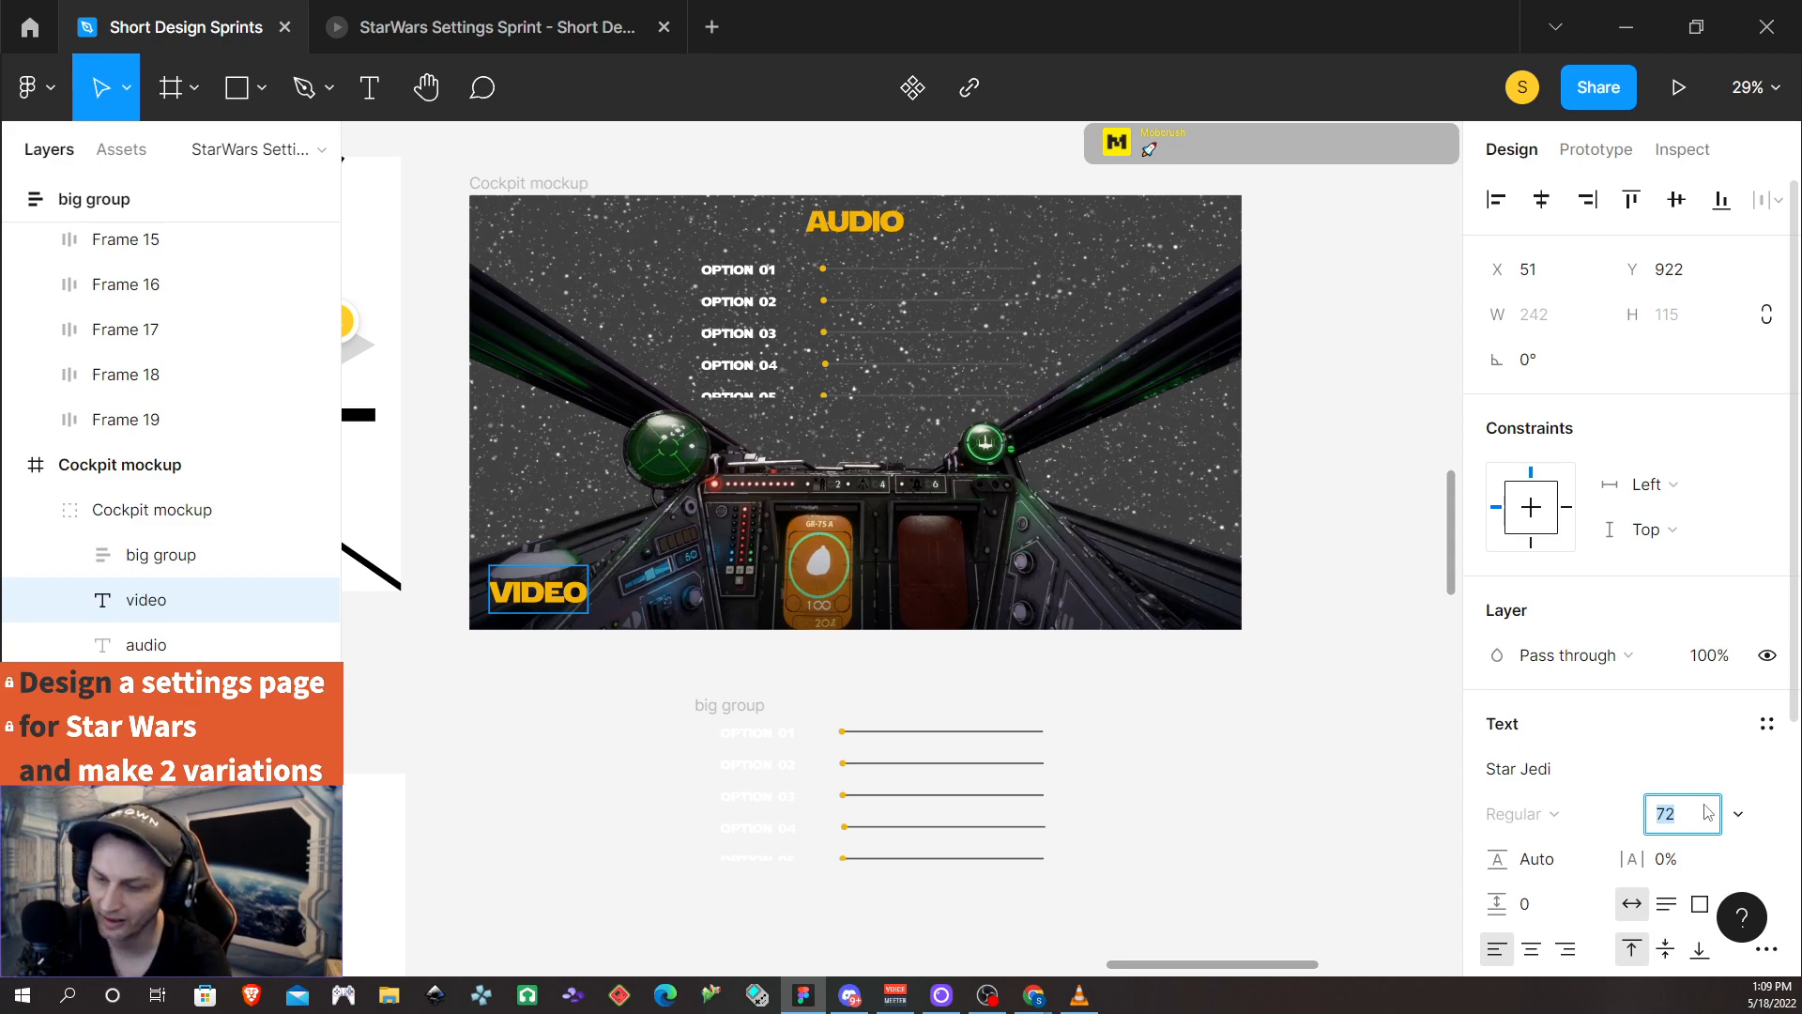
{"action": "key", "text": "Return"}
{"action": "double_click", "coordinate": [535, 575]}
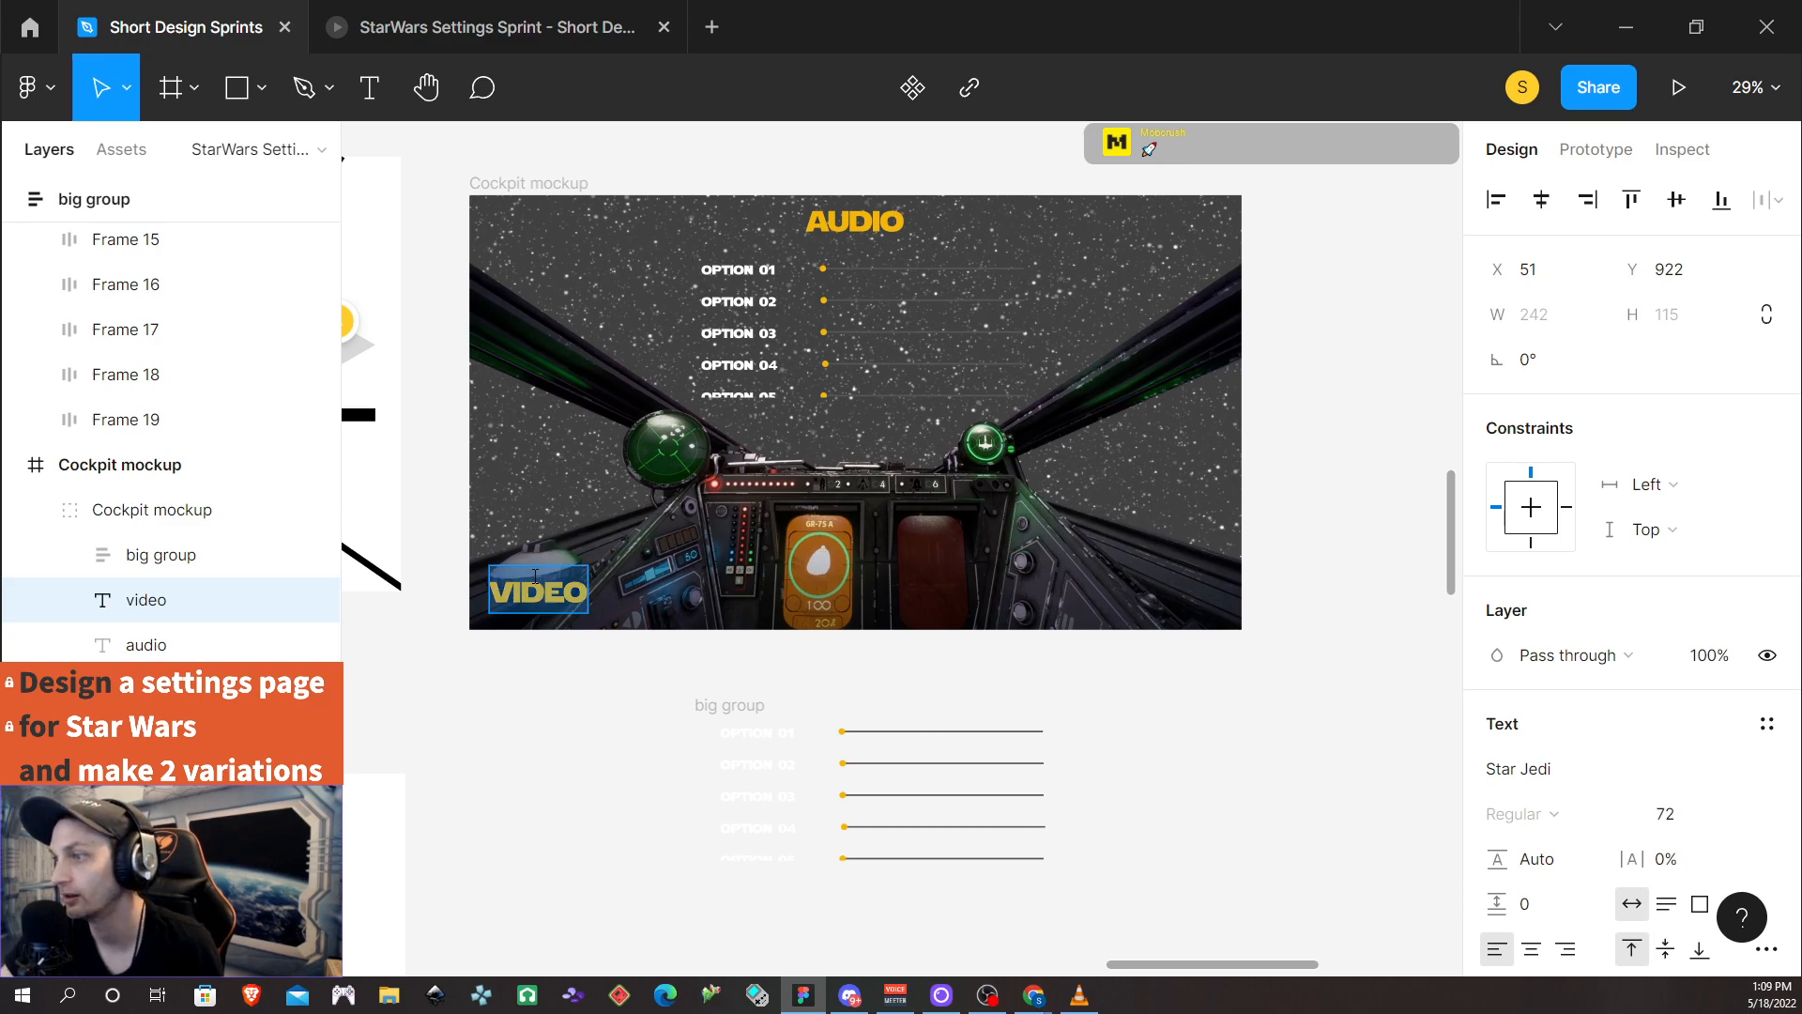
{"action": "left_click", "coordinate": [1682, 823]}
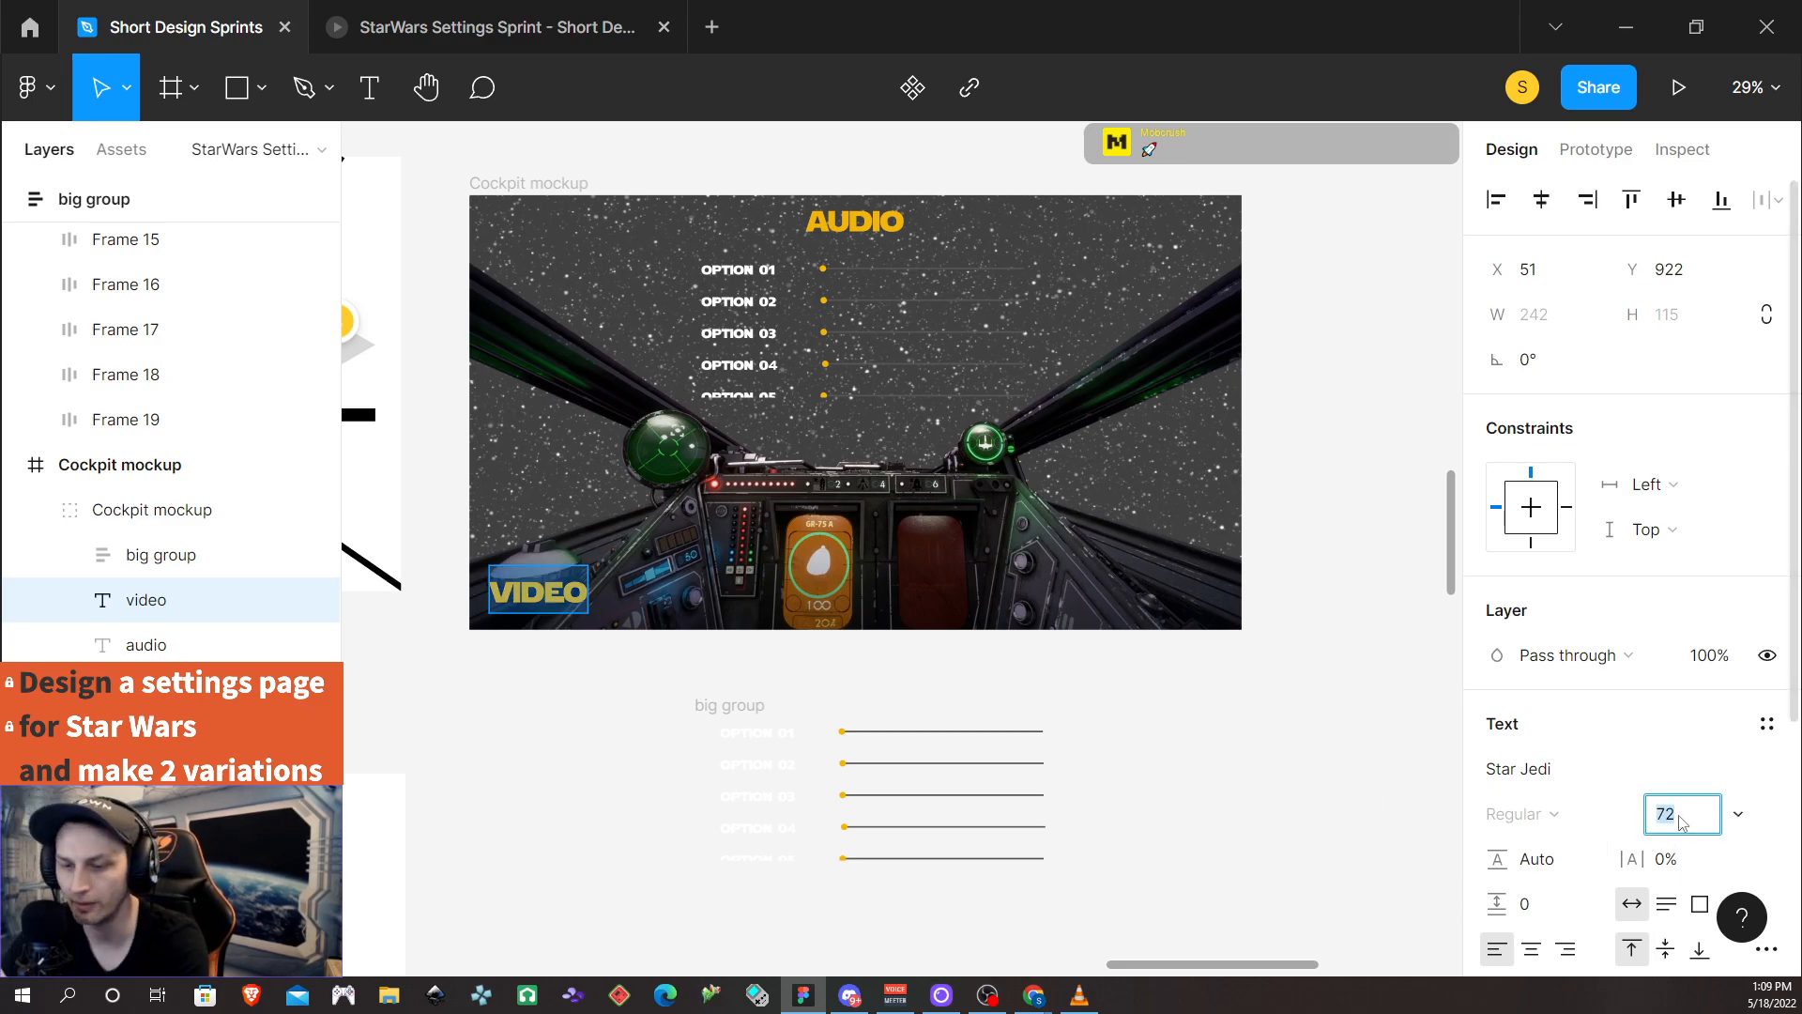
{"action": "key", "text": "Return"}
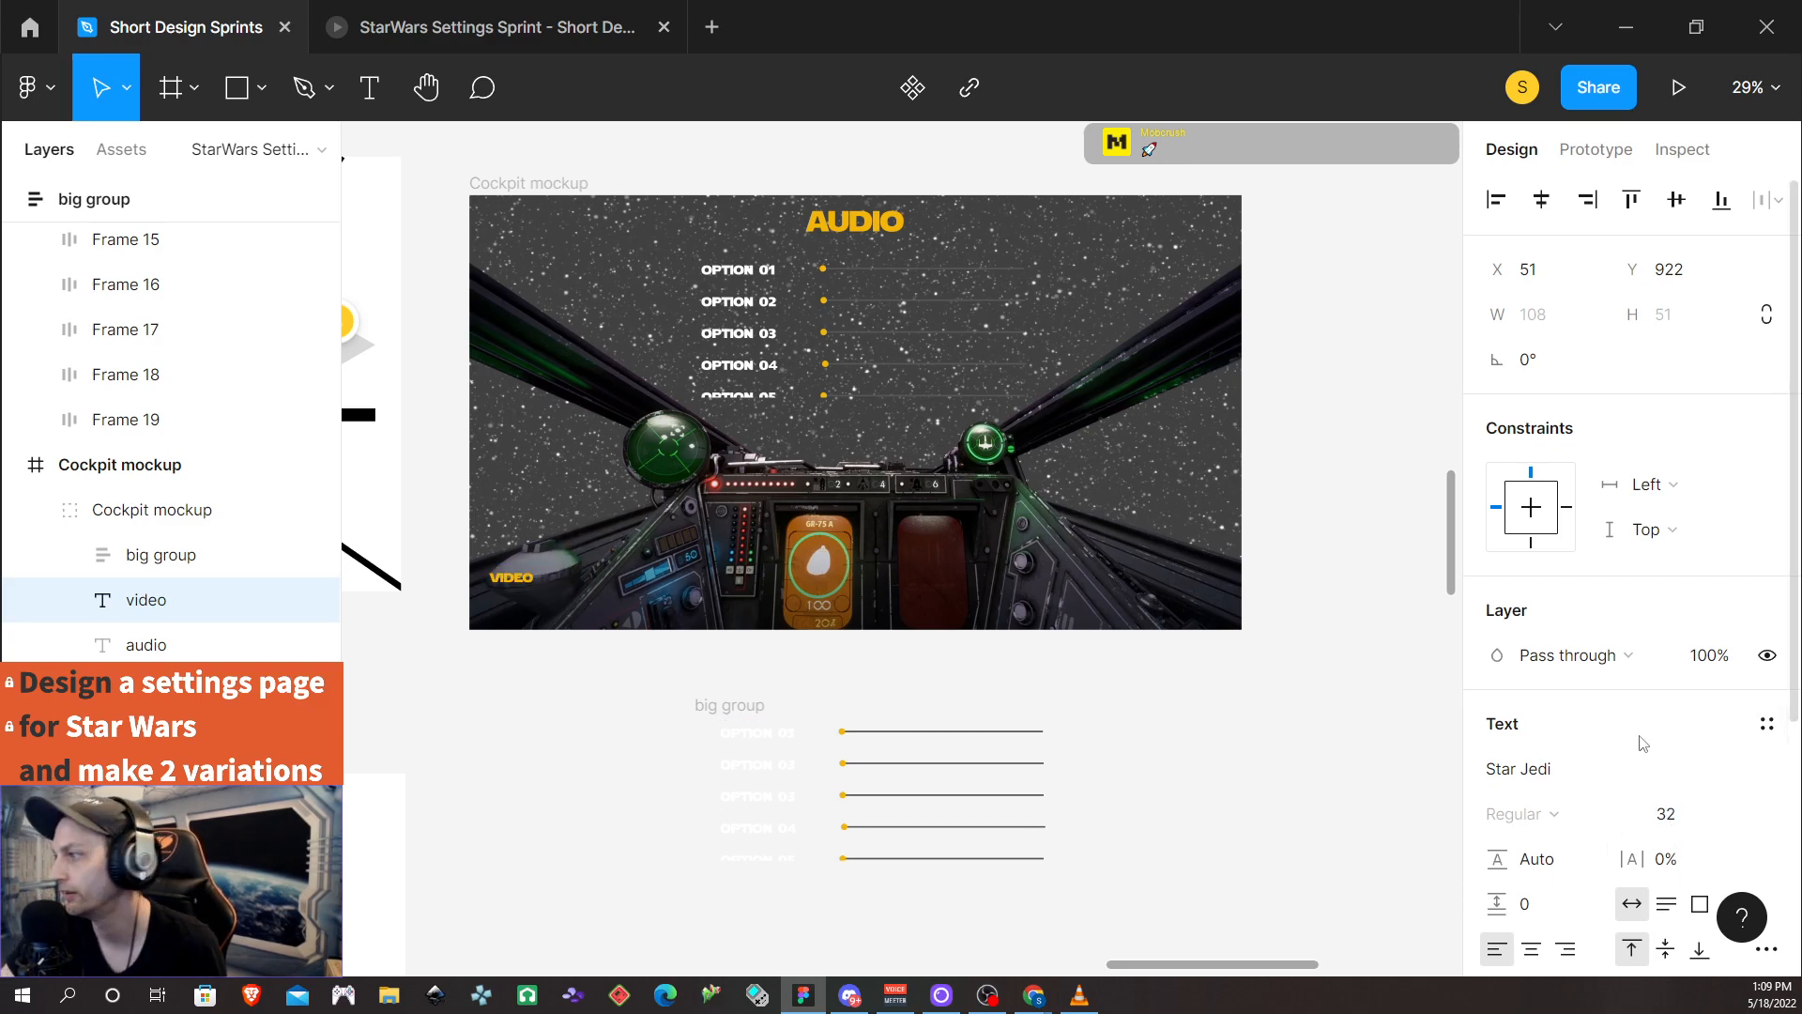
{"action": "left_click", "coordinate": [1695, 823]}
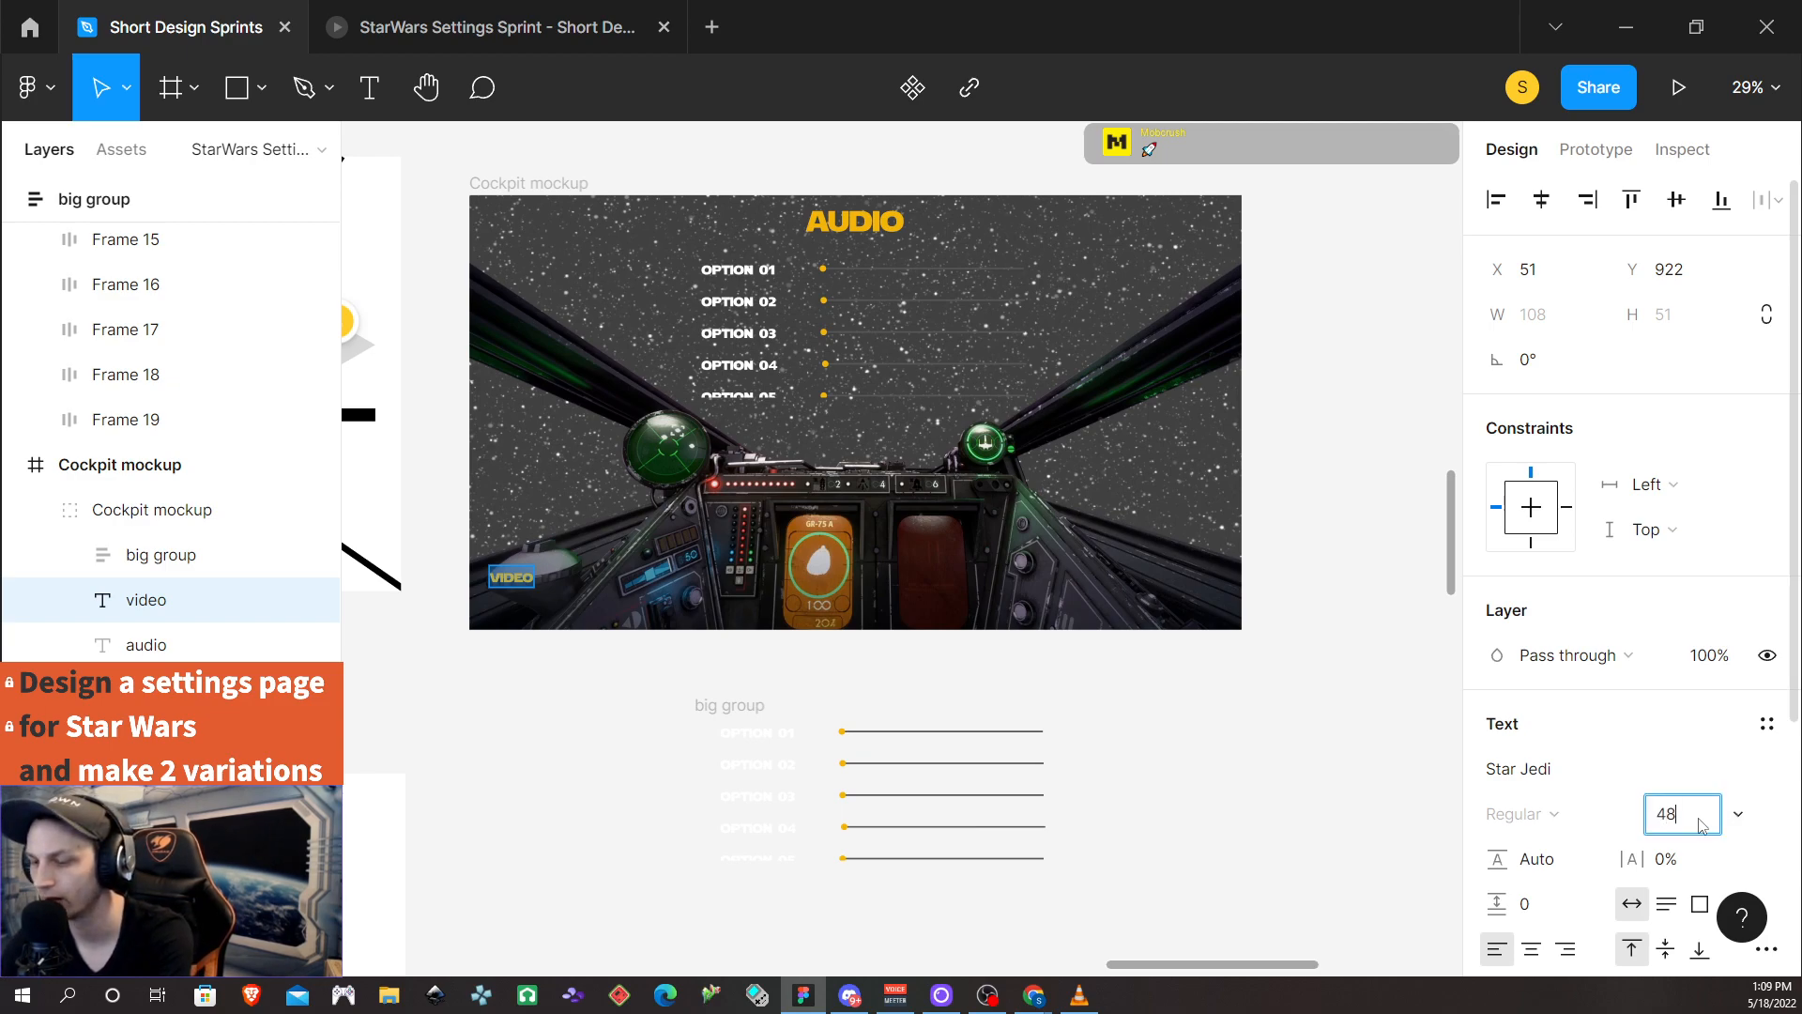
{"action": "key", "text": "Return"}
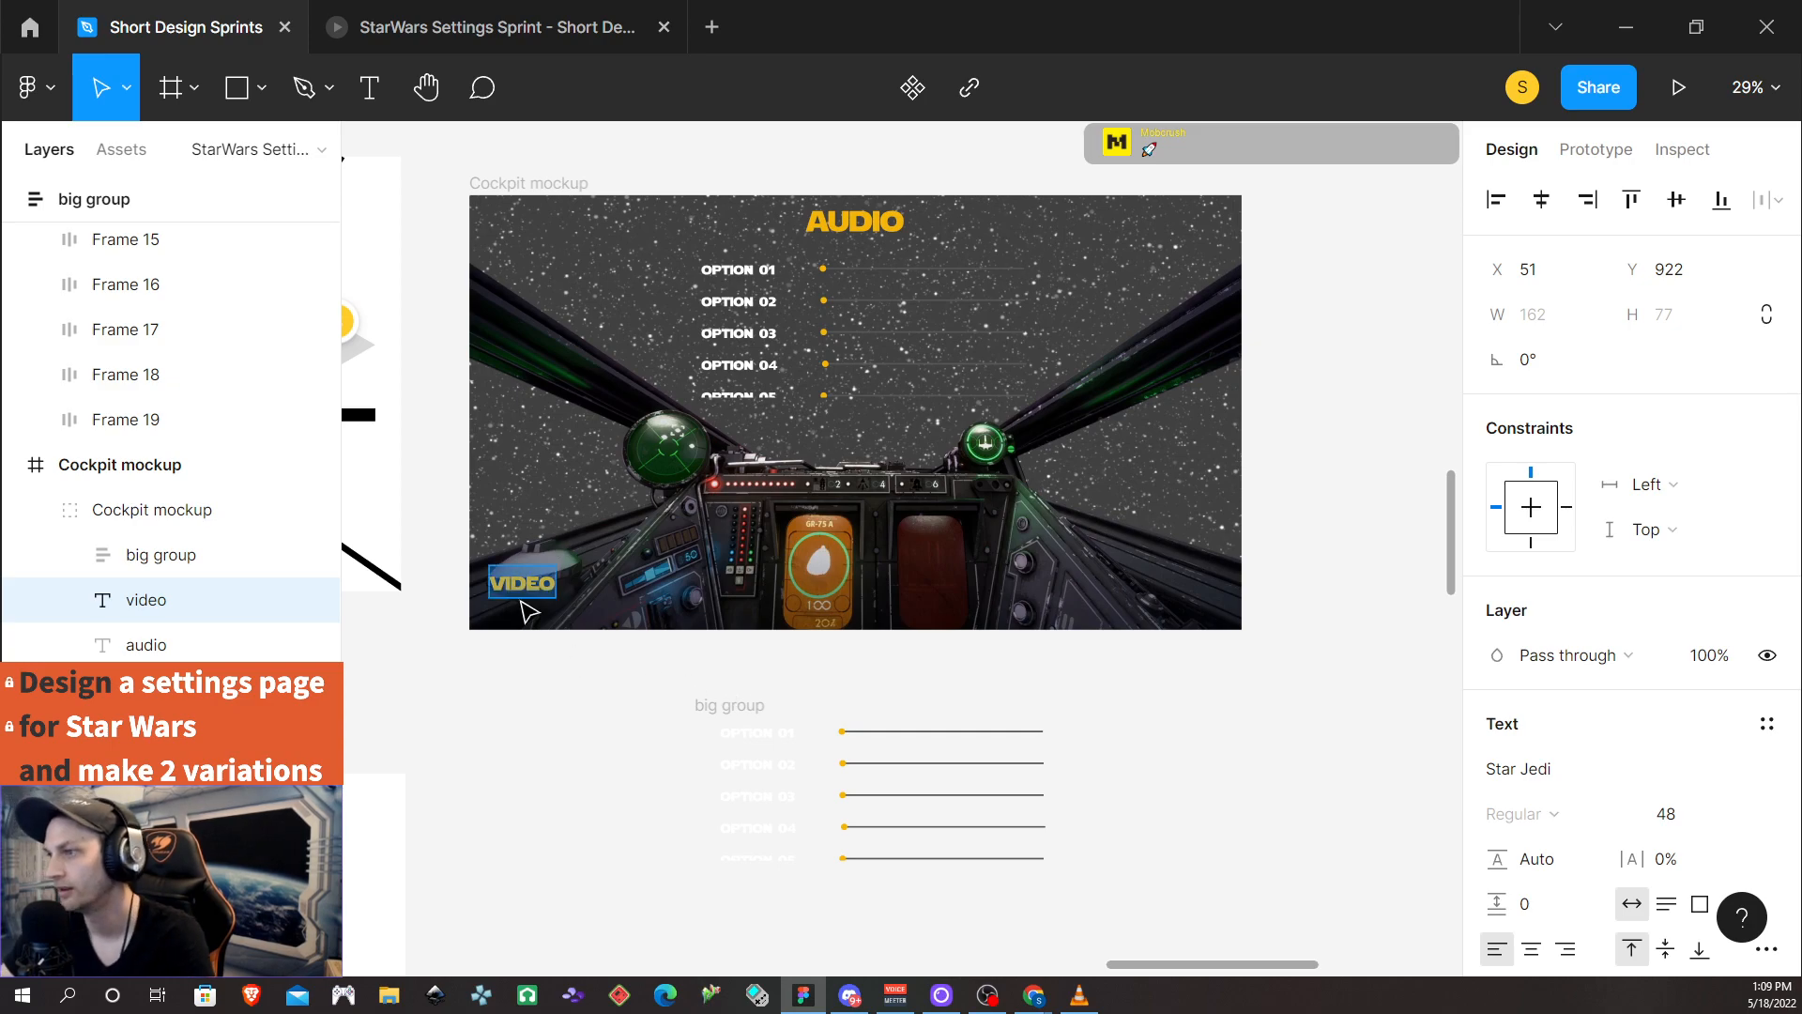
Move the video label up the cockpit's left side to about X 118, Y 710 and duplicate it on the right side at about X 1686
{"action": "left_click_drag", "start_coordinate": [528, 587], "coordinate": [539, 496]}
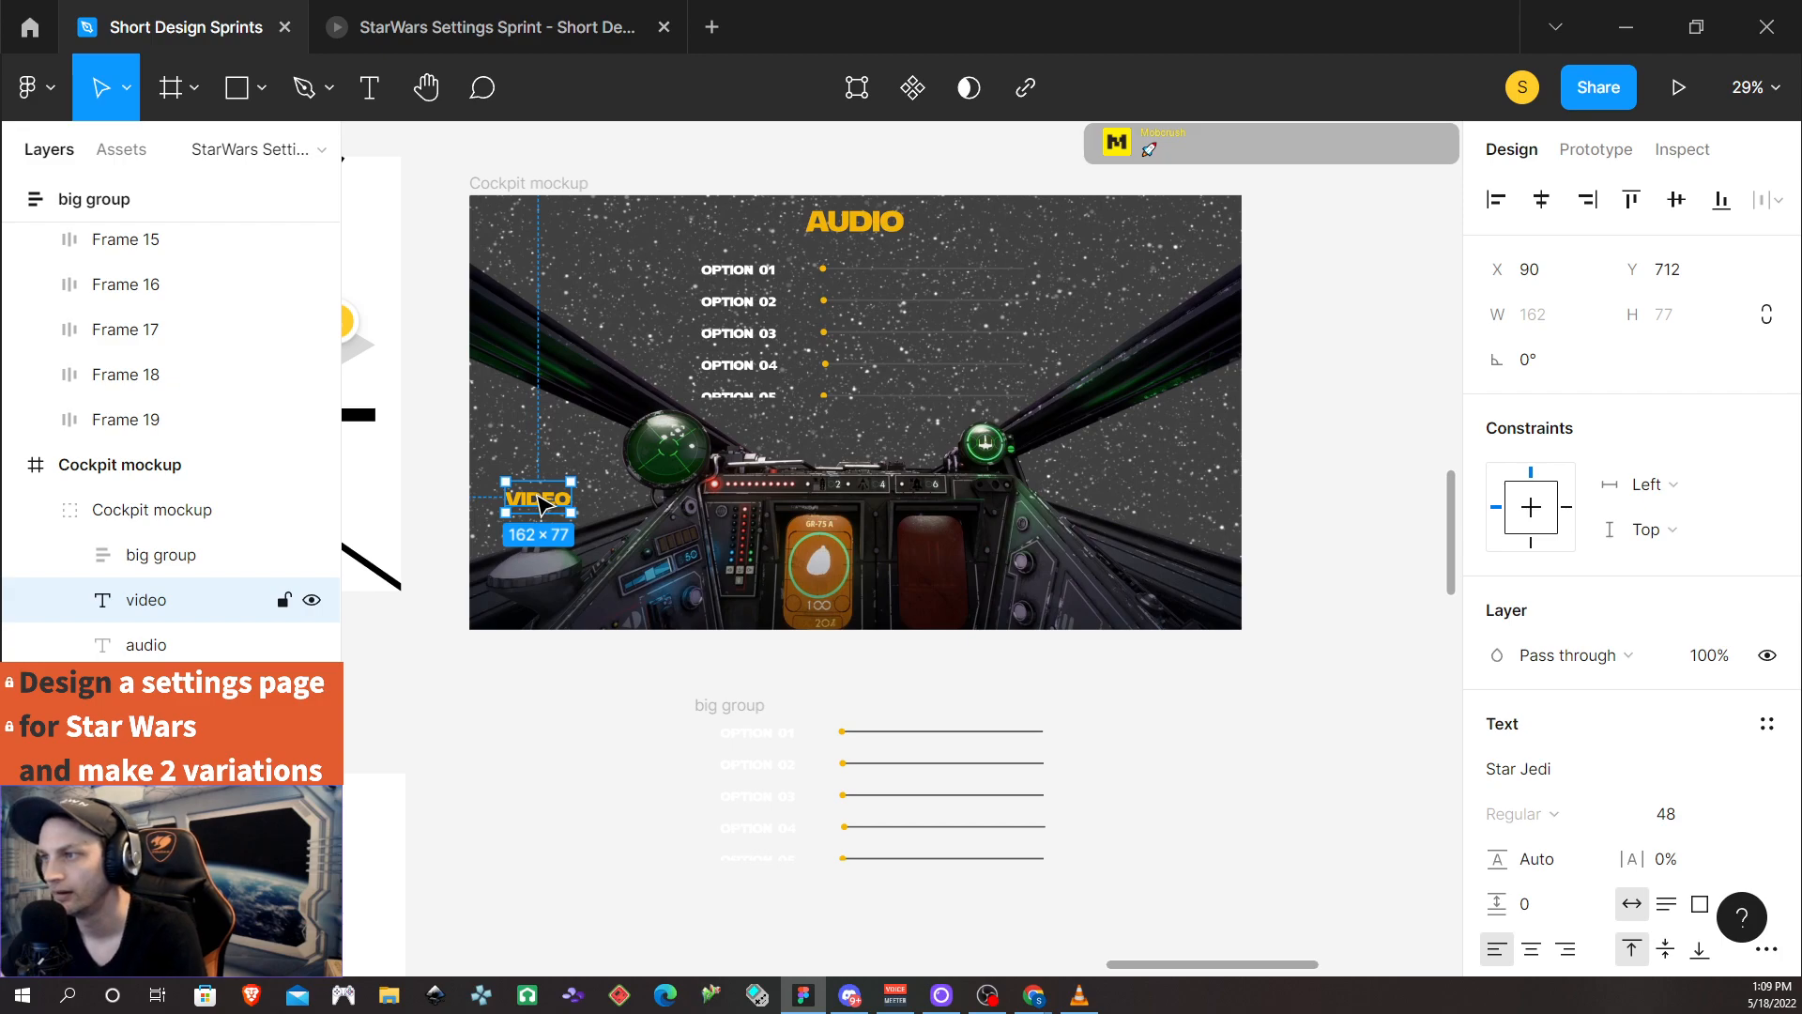
{"action": "left_click_drag", "start_coordinate": [539, 497], "coordinate": [1185, 503]}
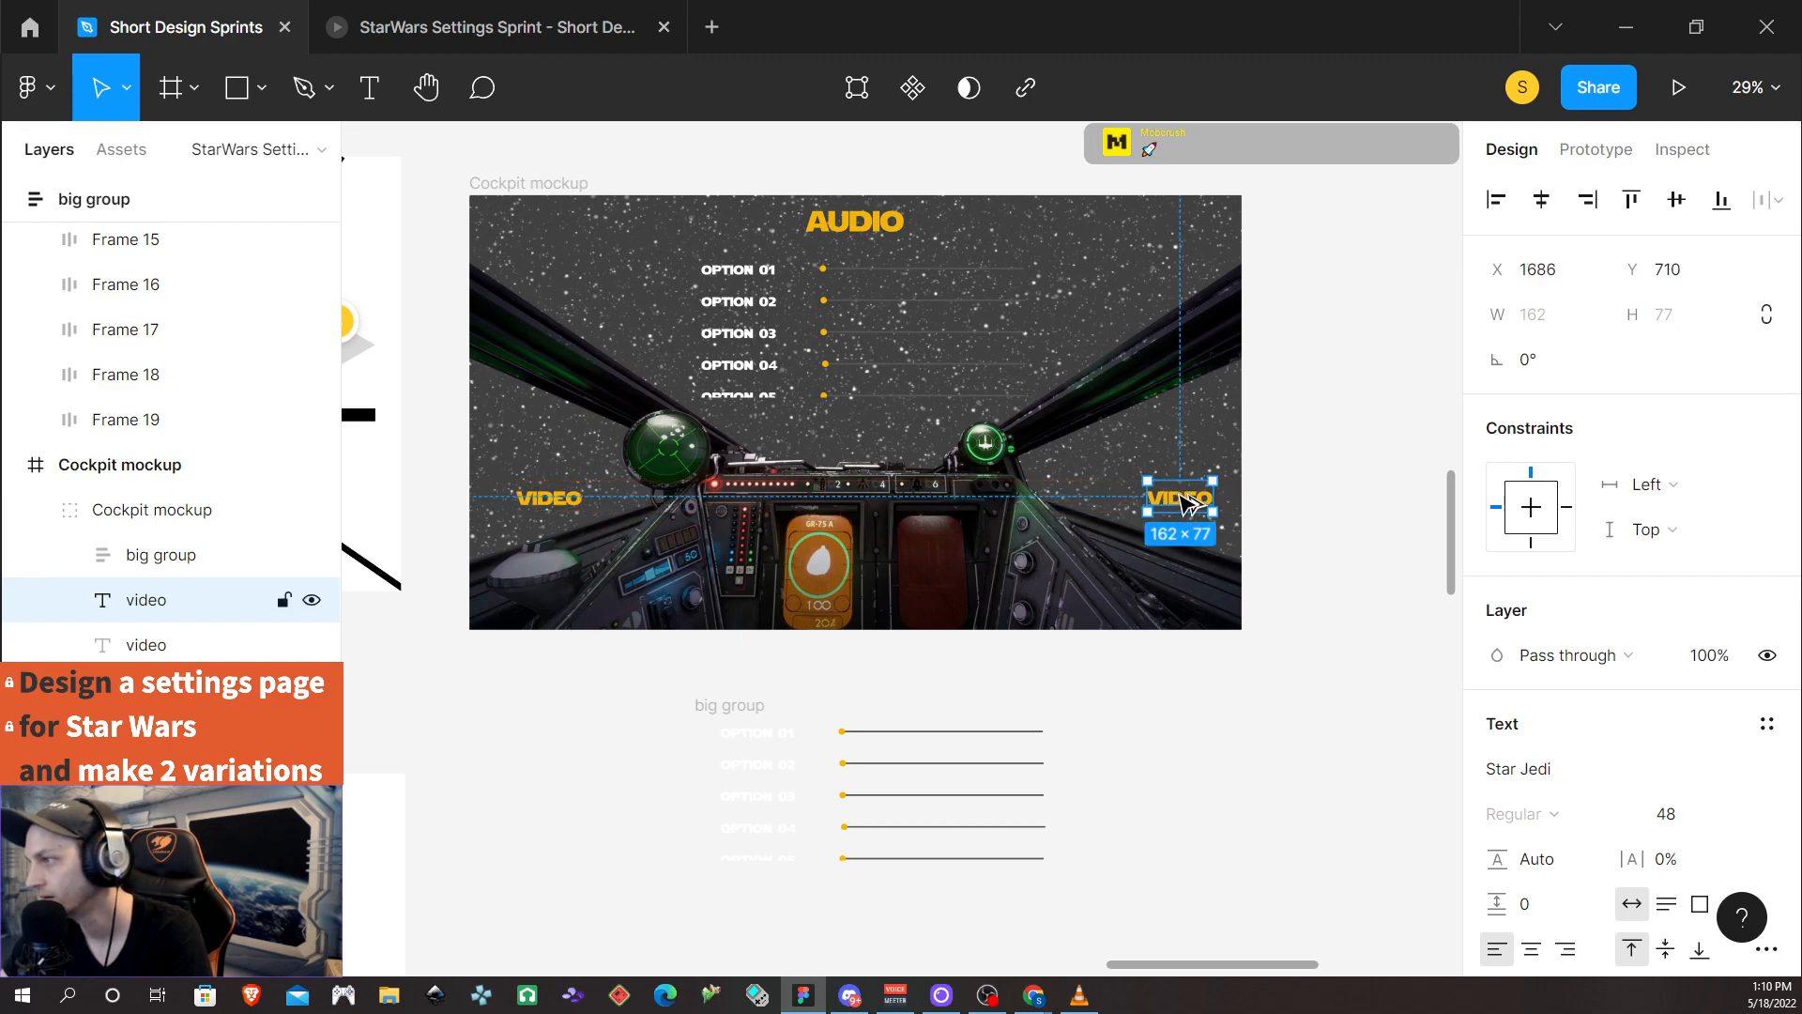
{"action": "key", "text": "Tab"}
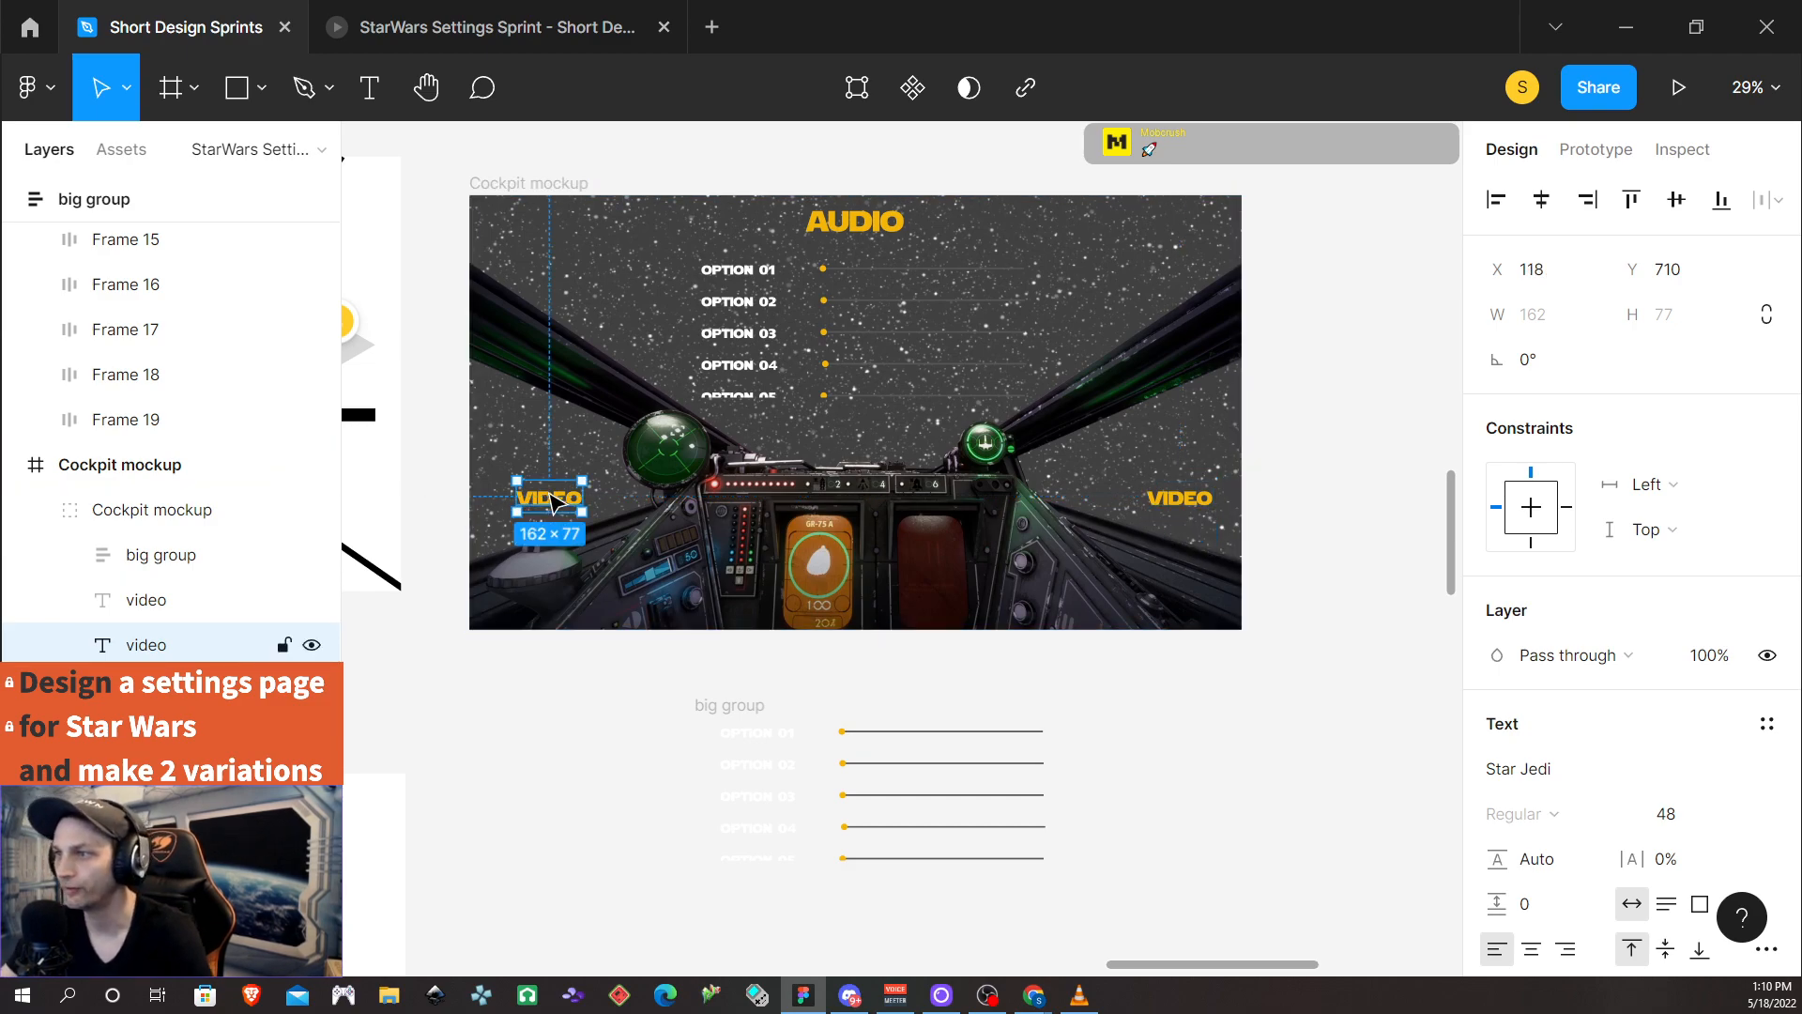
Change the text of the duplicated label on the cockpit's right side to "controls"
{"action": "left_click", "coordinate": [1181, 501]}
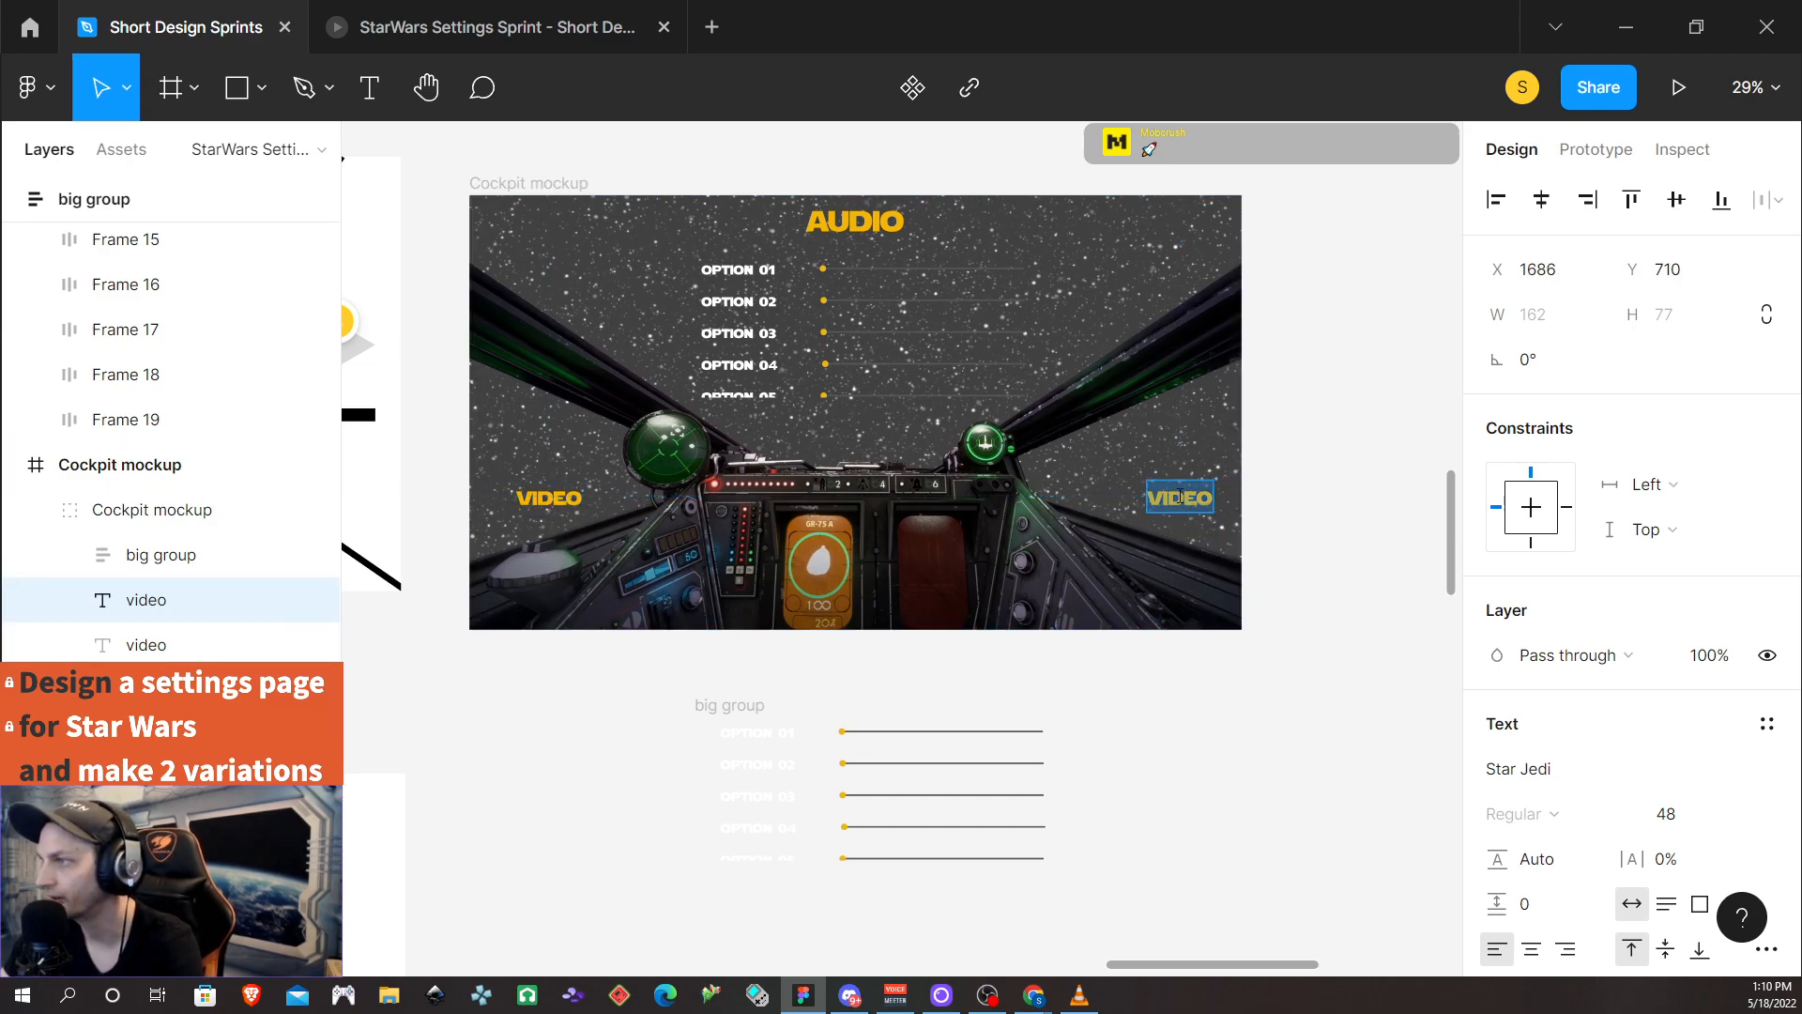
{"action": "type", "text": "C"}
{"action": "key", "text": "BackSpace"}
{"action": "type", "text": "controp"}
{"action": "key", "text": "BackSpace"}
{"action": "type", "text": "ls"}
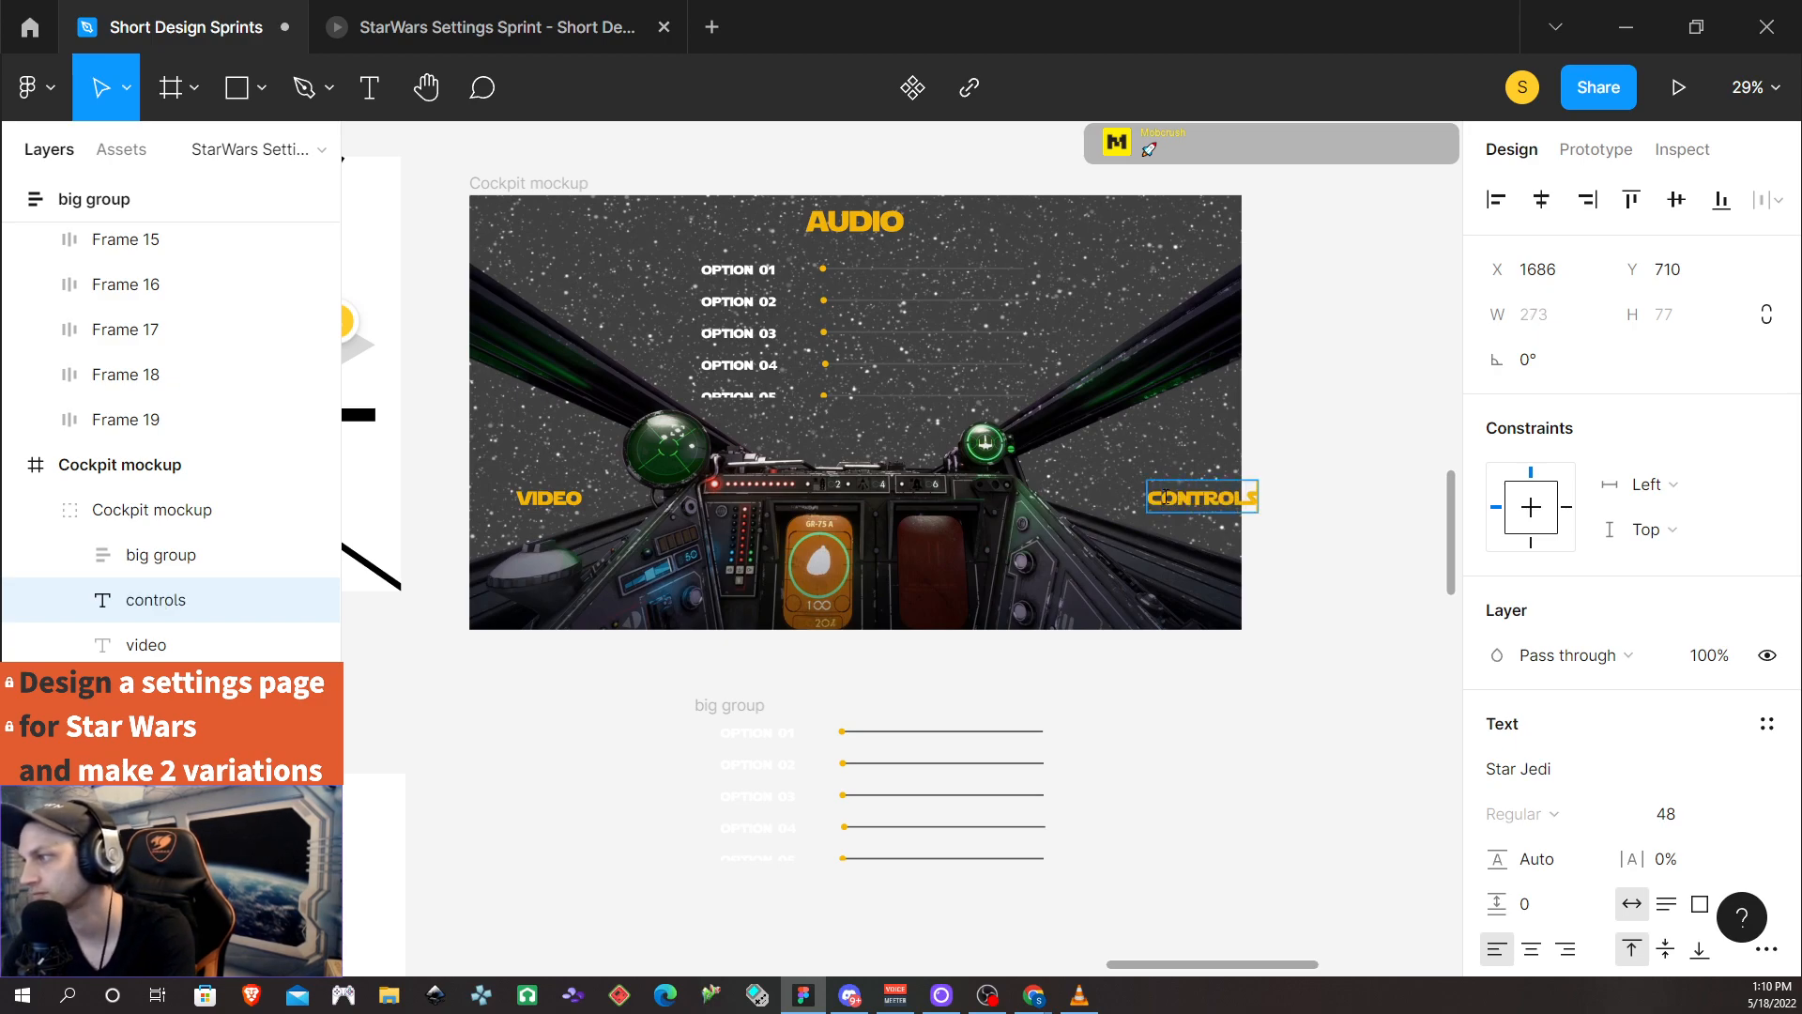
{"action": "key", "text": "Escape"}
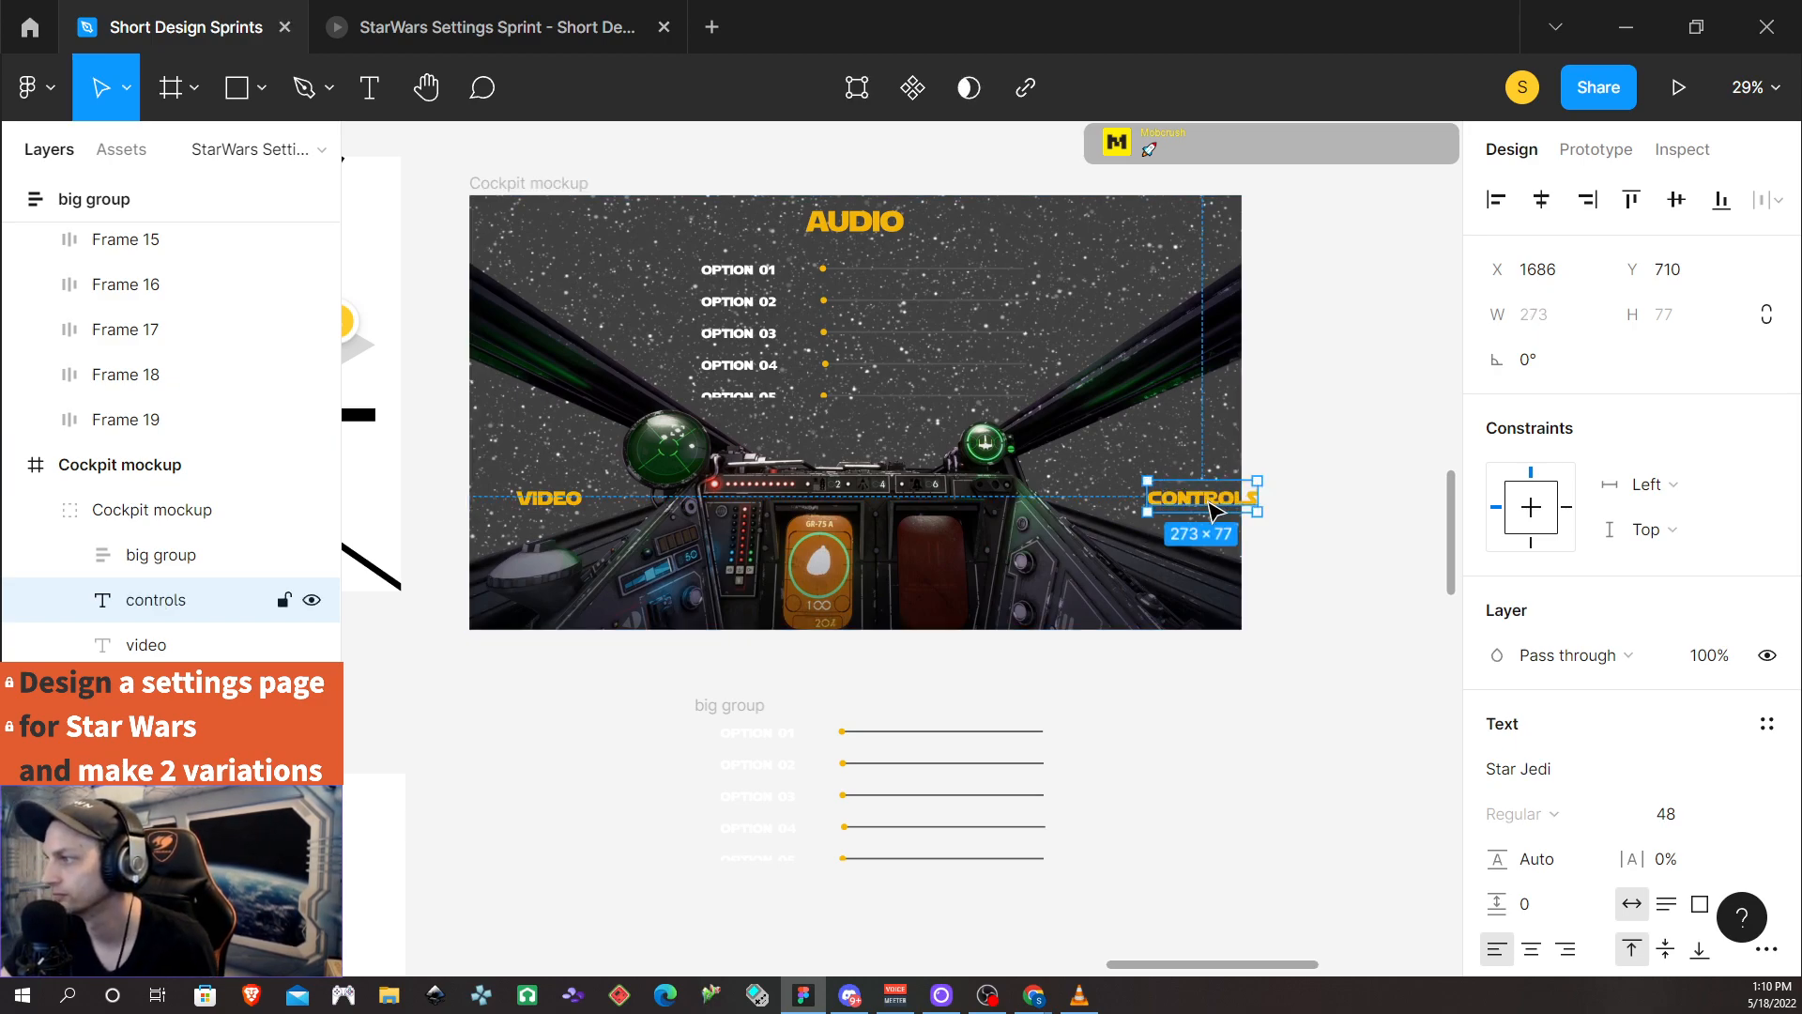
Nudge the controls label left to X 1576 and check its spacing from the cockpit frame's edges against the video label
{"action": "key", "text": "shift+Left"}
{"action": "key", "text": "shift+Left"}
{"action": "key", "text": "shift+Left"}
{"action": "key", "text": "shift+Left"}
{"action": "key", "text": "shift+Left"}
{"action": "key", "text": "shift+Left"}
{"action": "key", "text": "shift+Left"}
{"action": "key", "text": "shift+Left"}
{"action": "key", "text": "shift+Left"}
{"action": "key", "text": "shift+Left"}
{"action": "key", "text": "shift+Left"}
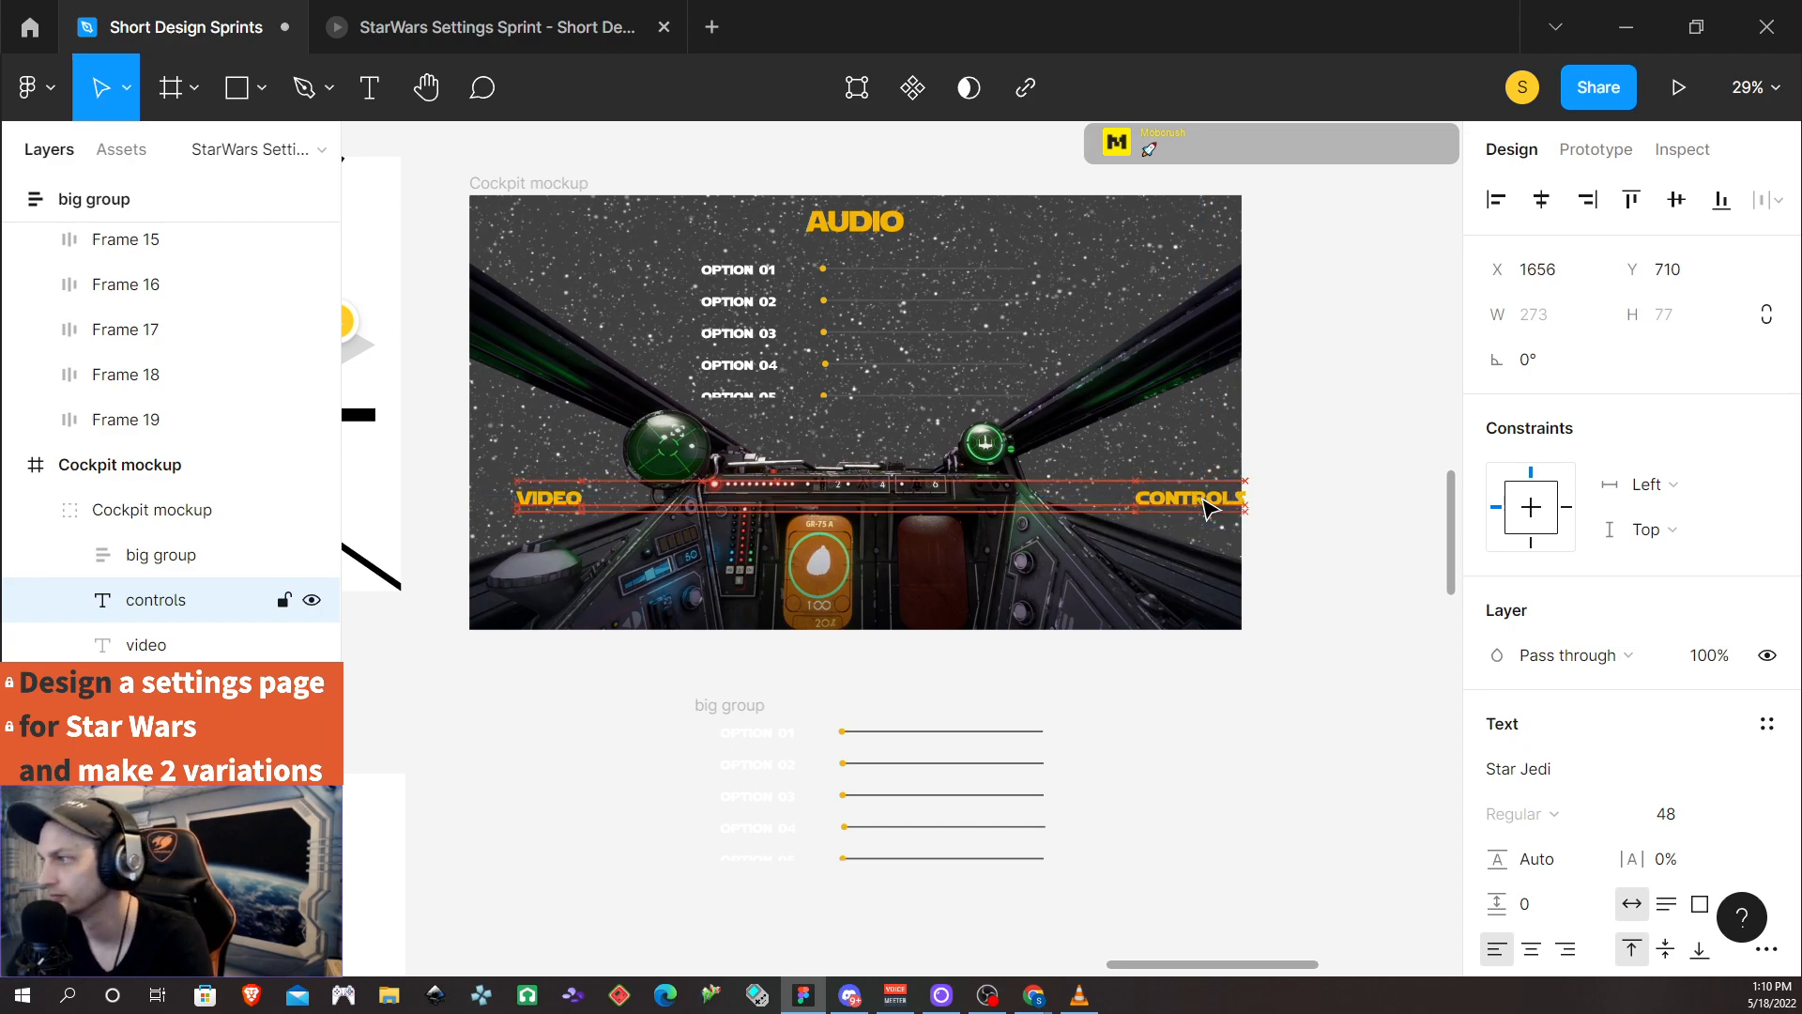
{"action": "left_click", "coordinate": [530, 507]}
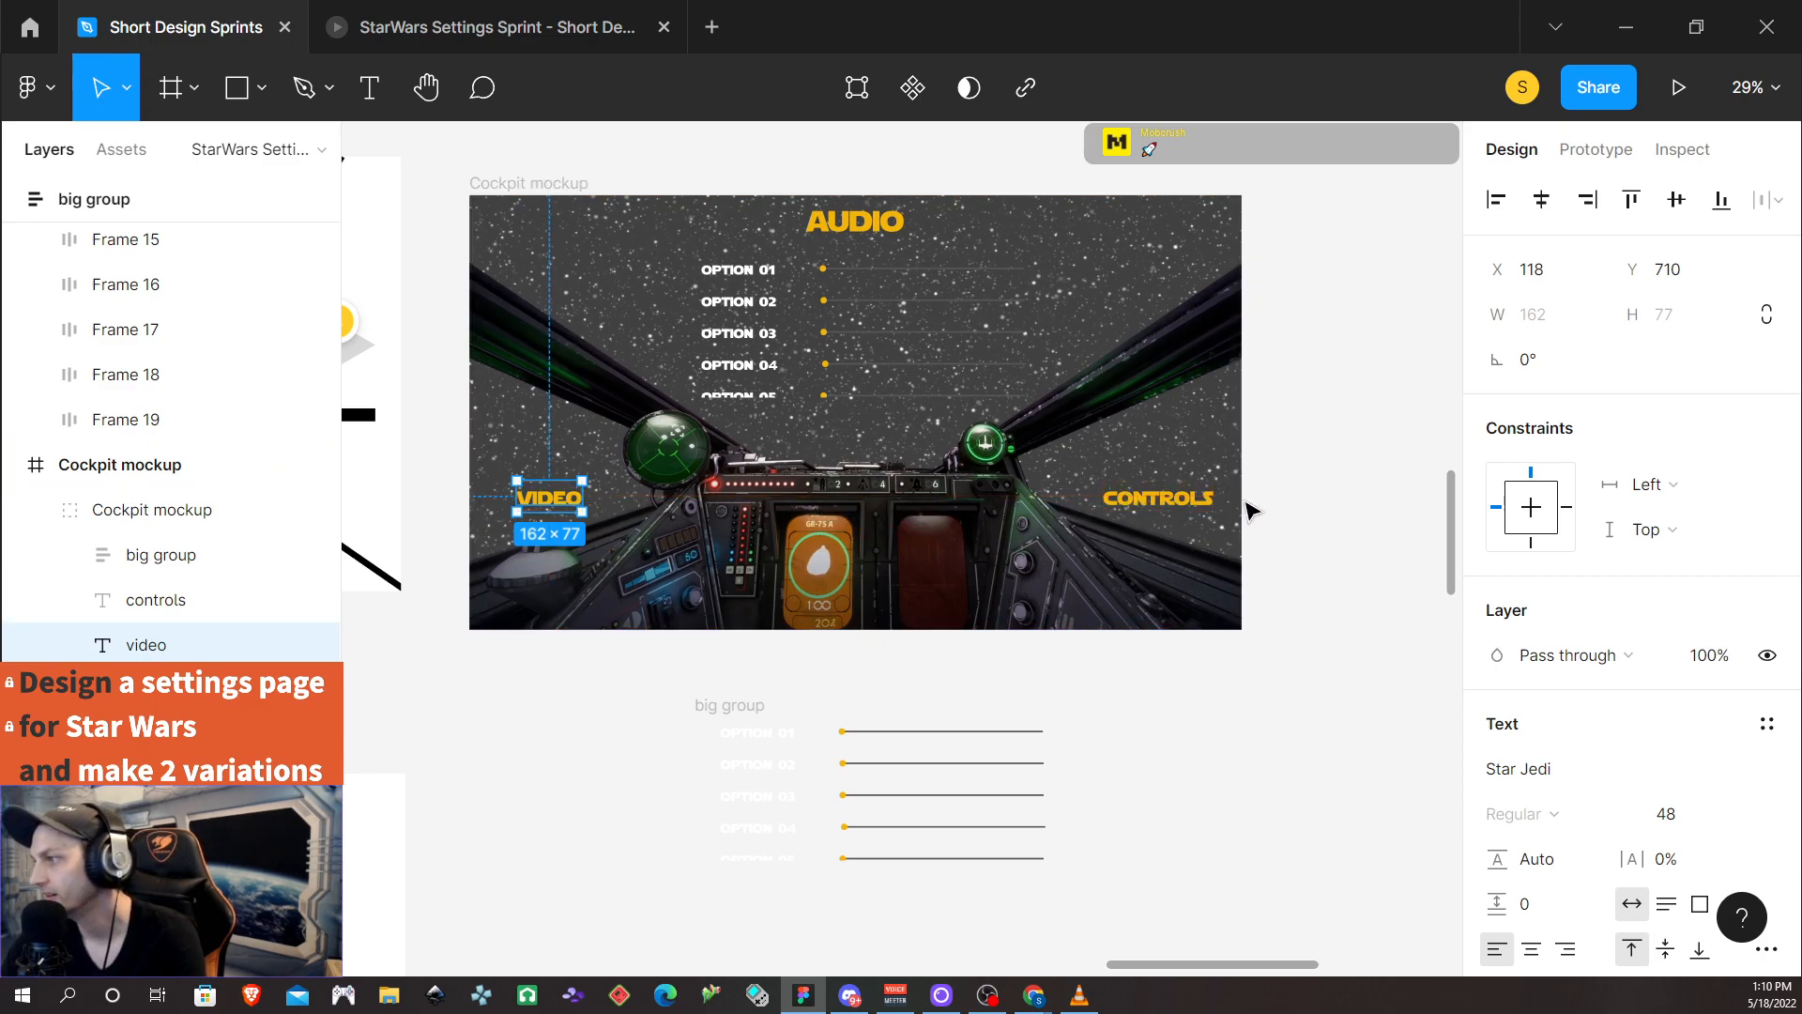
{"action": "left_click", "coordinate": [1211, 507]}
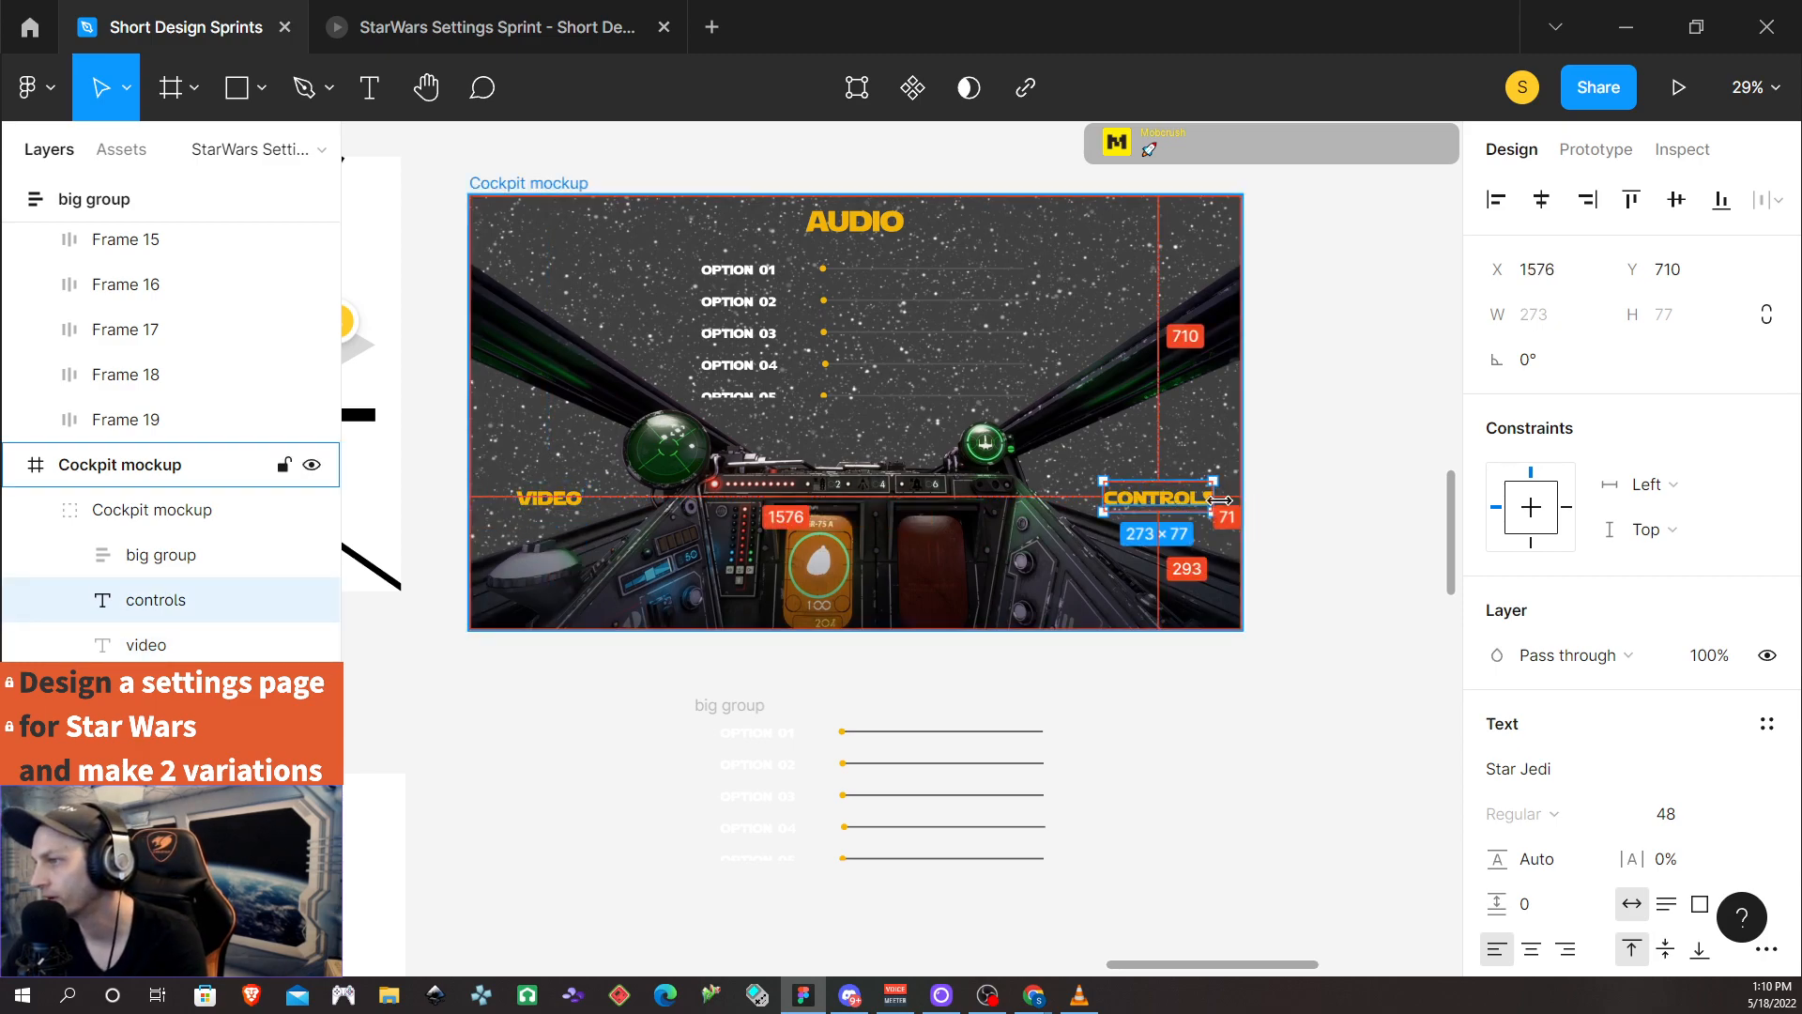
{"action": "left_click", "coordinate": [1289, 640]}
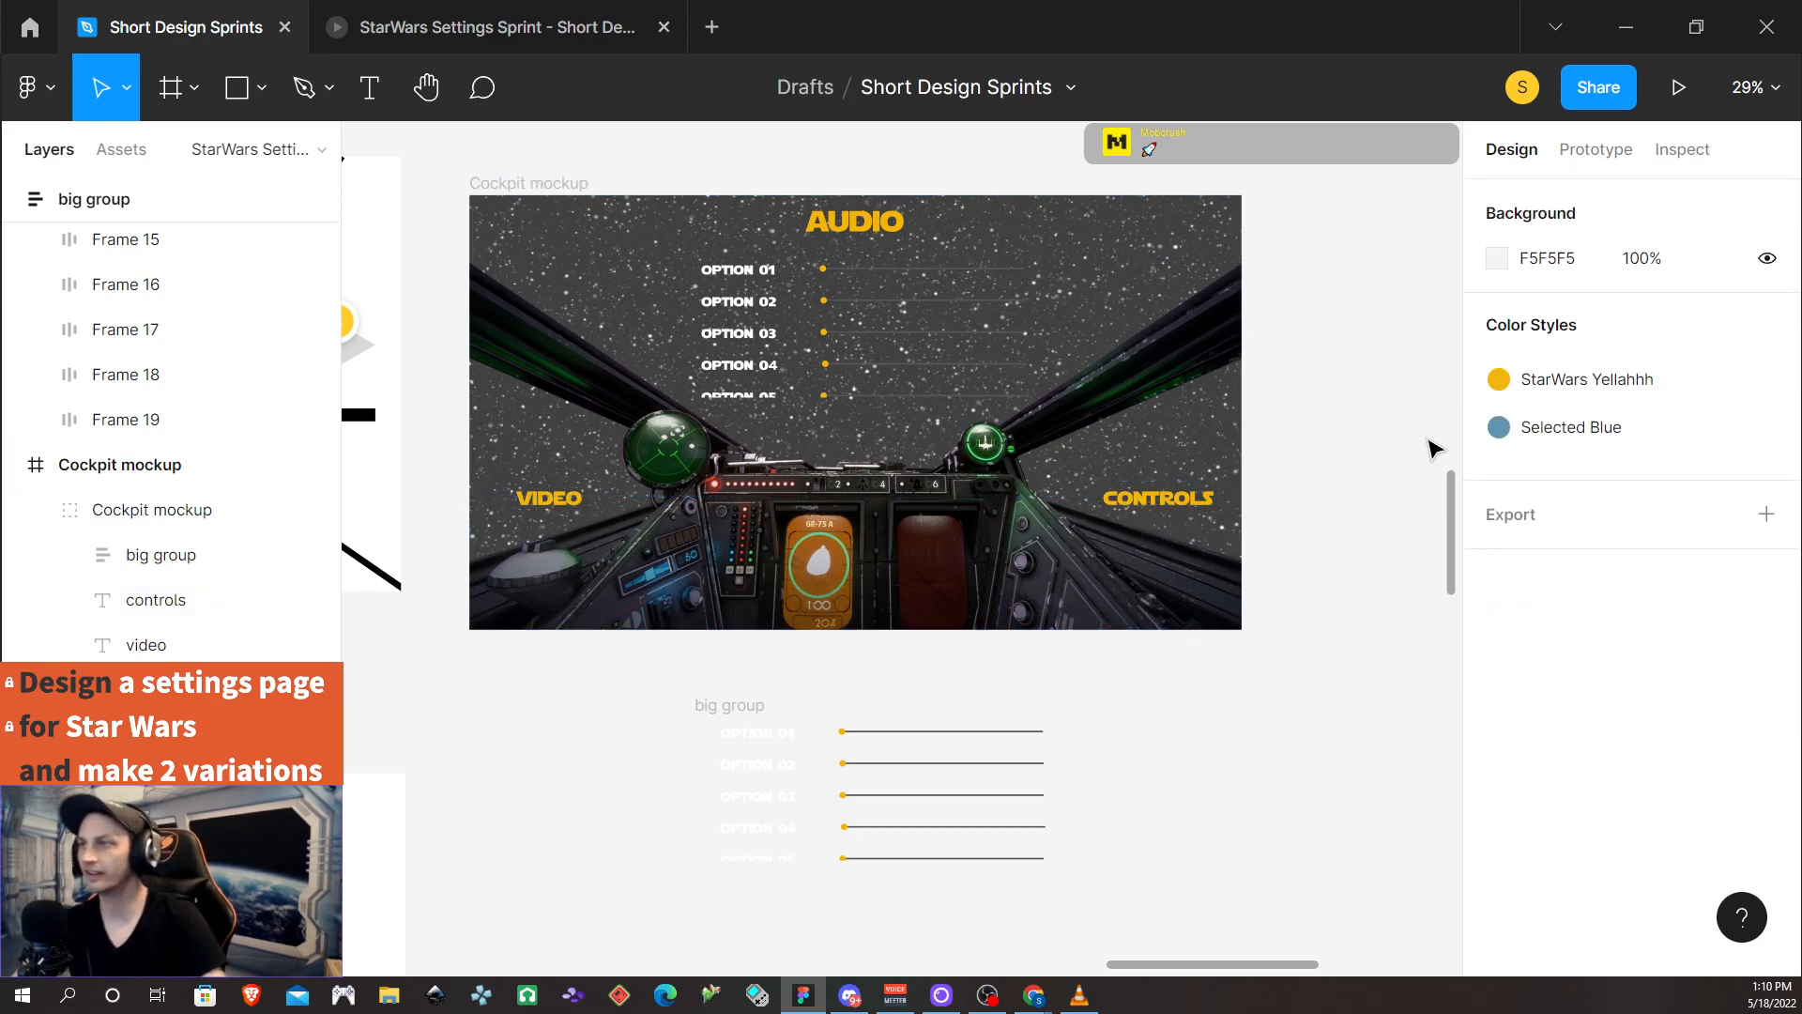
Draw a triangle of about 231 × 231 with the Polygon tool above the video label, at about X 74, Y 505
{"action": "left_click", "coordinate": [261, 89]}
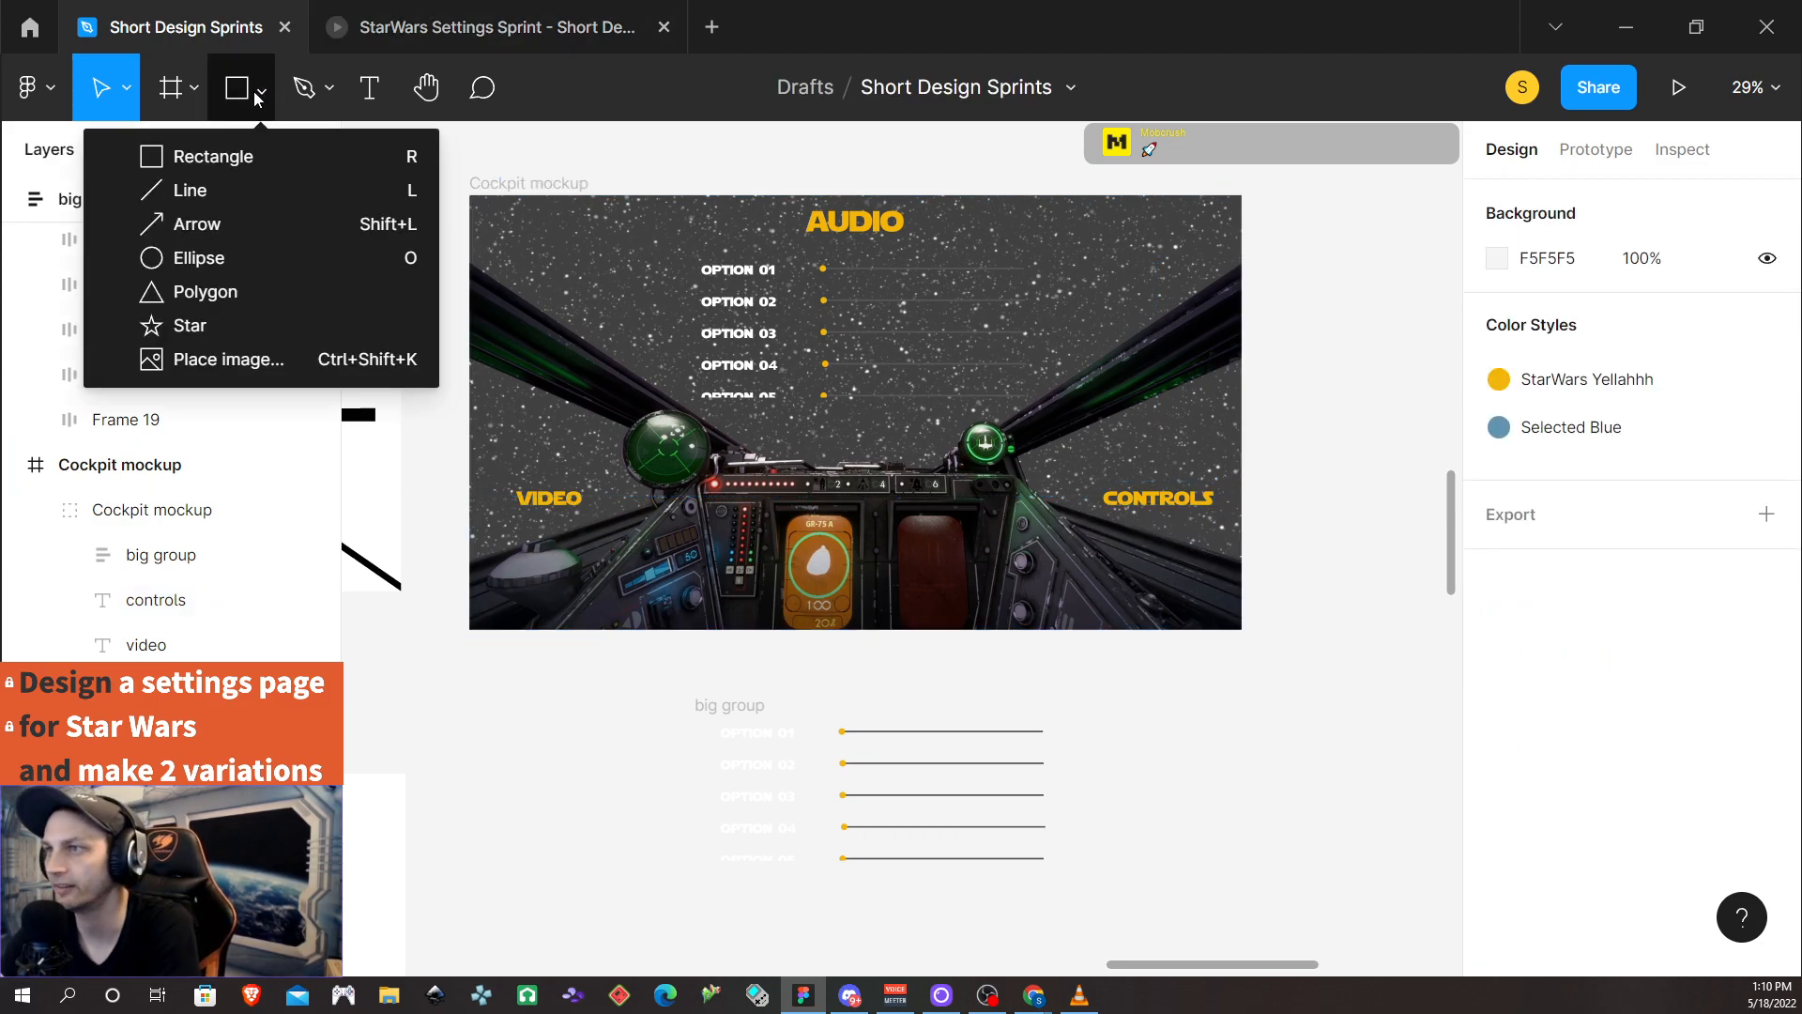
{"action": "left_click", "coordinate": [267, 225]}
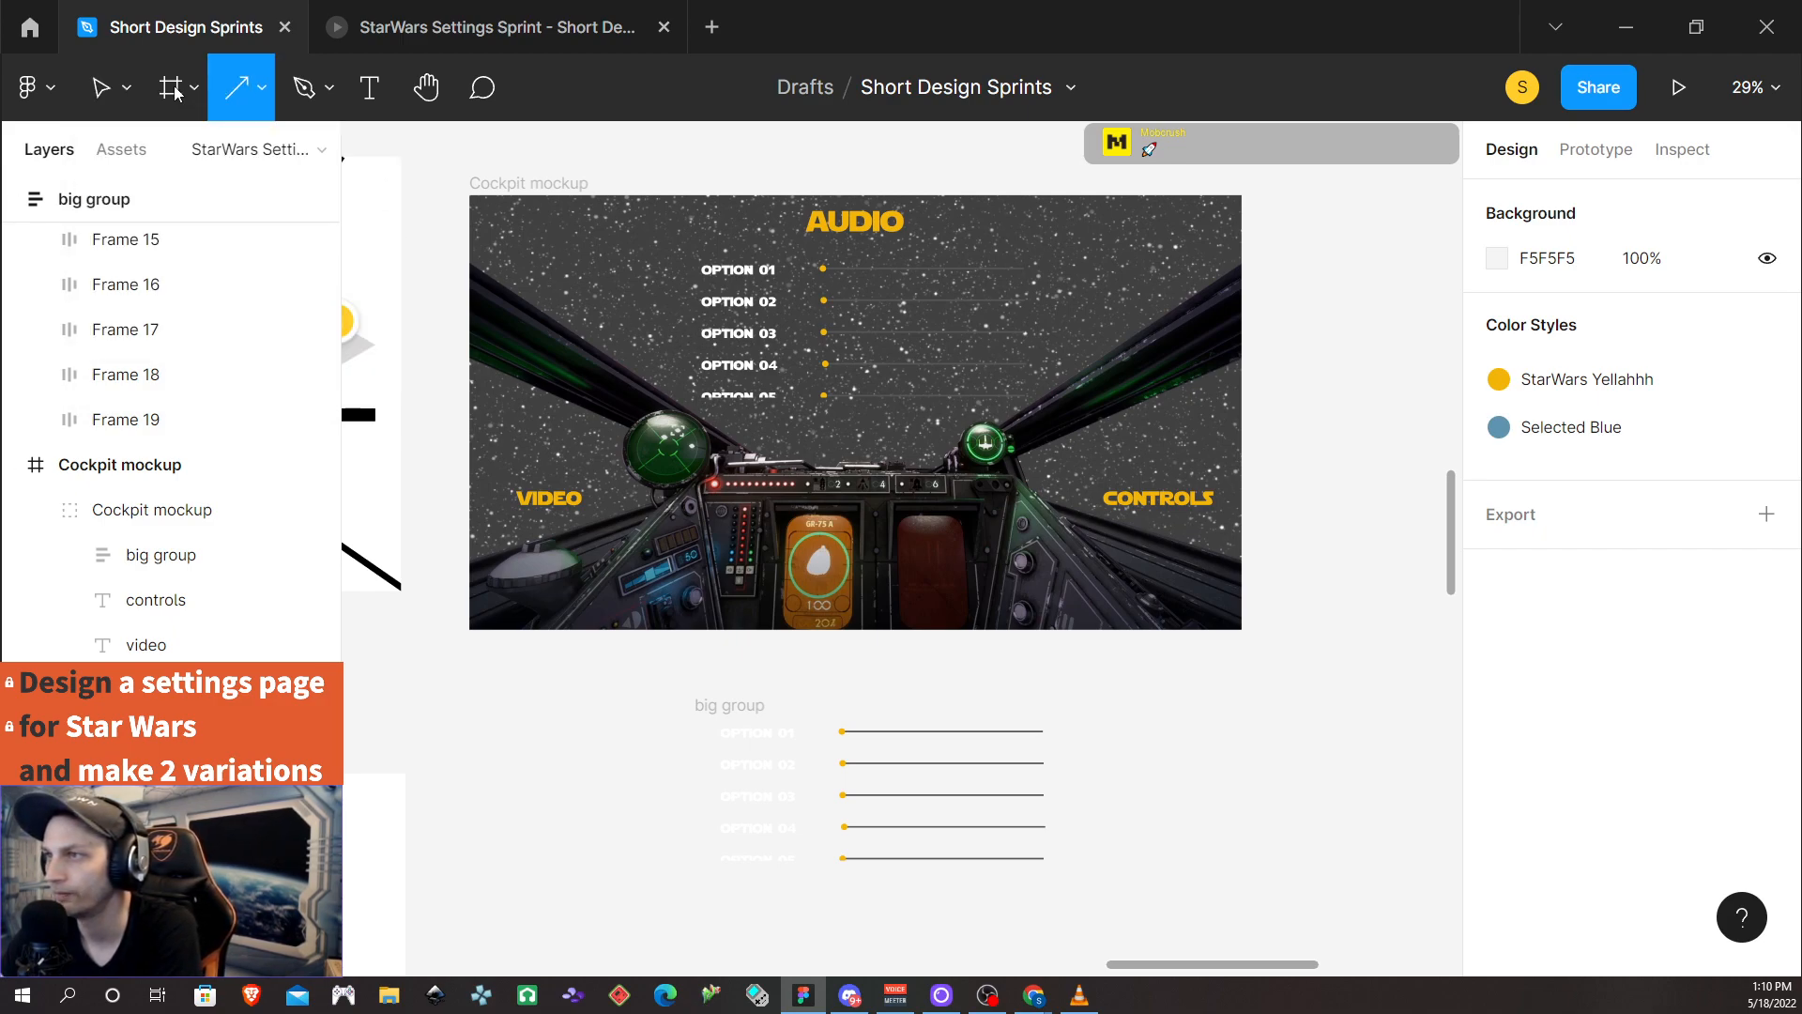
{"action": "left_click", "coordinate": [263, 91]}
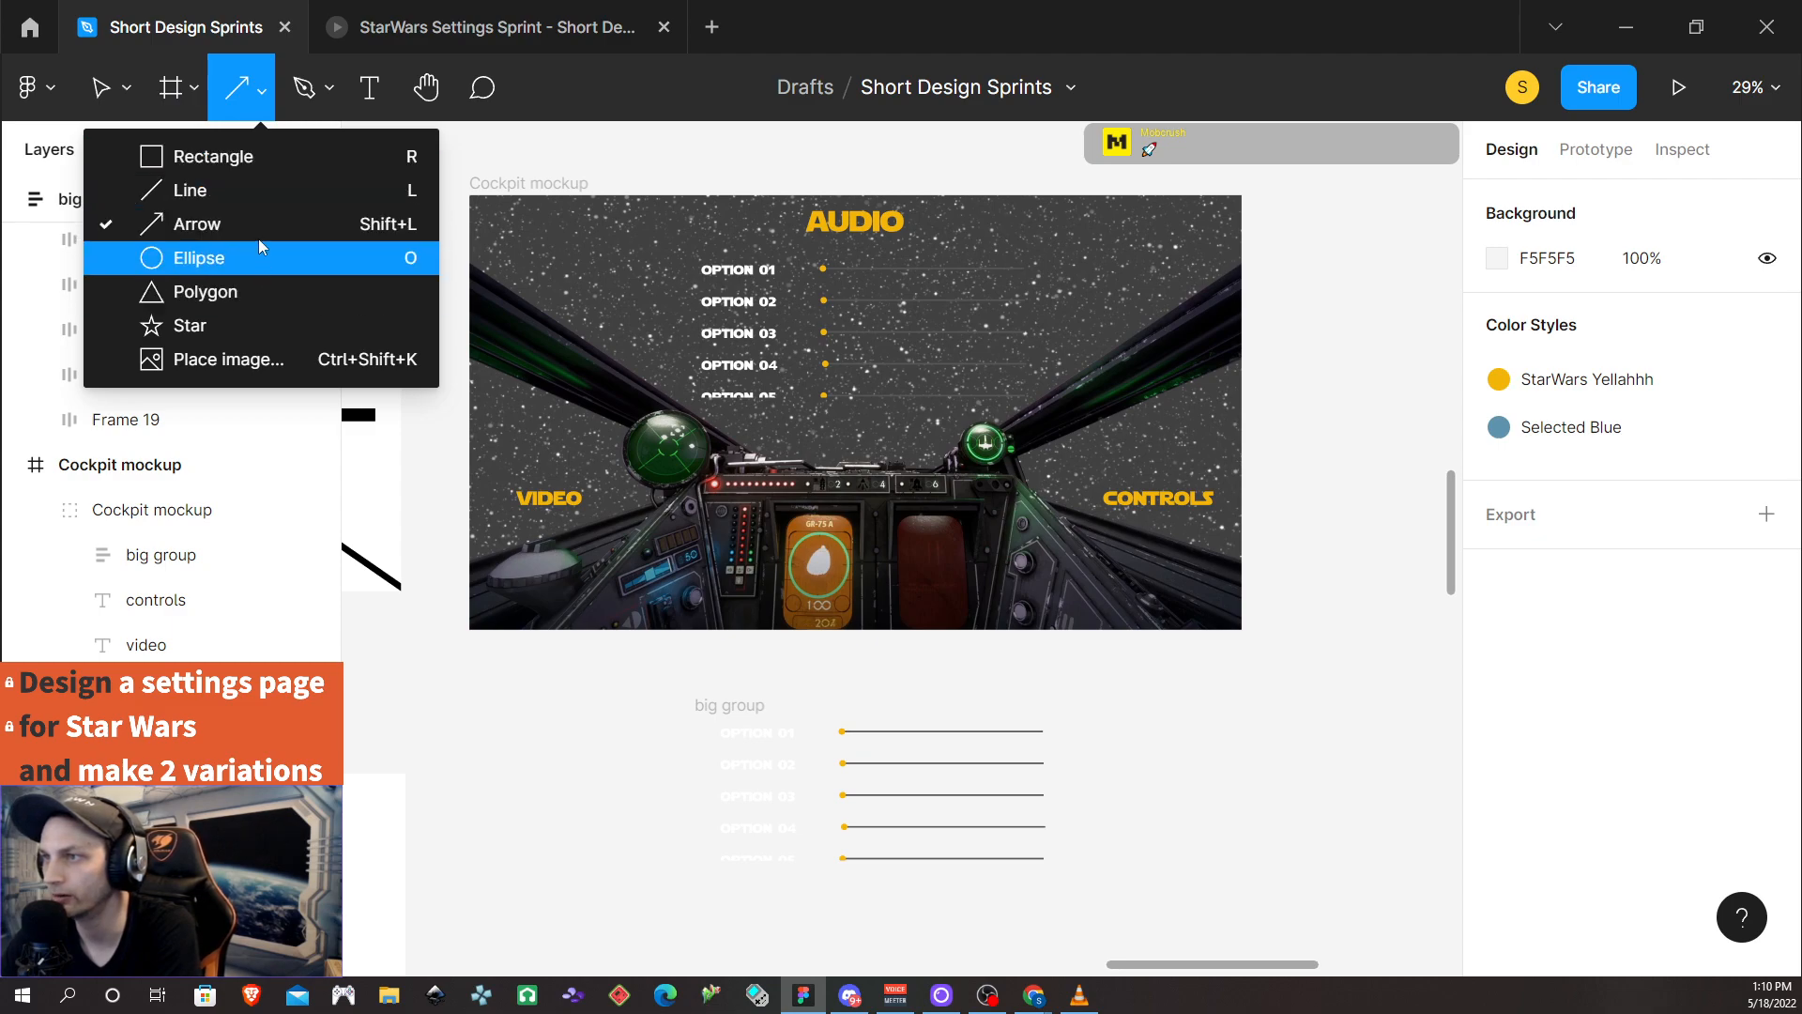
{"action": "left_click", "coordinate": [236, 294]}
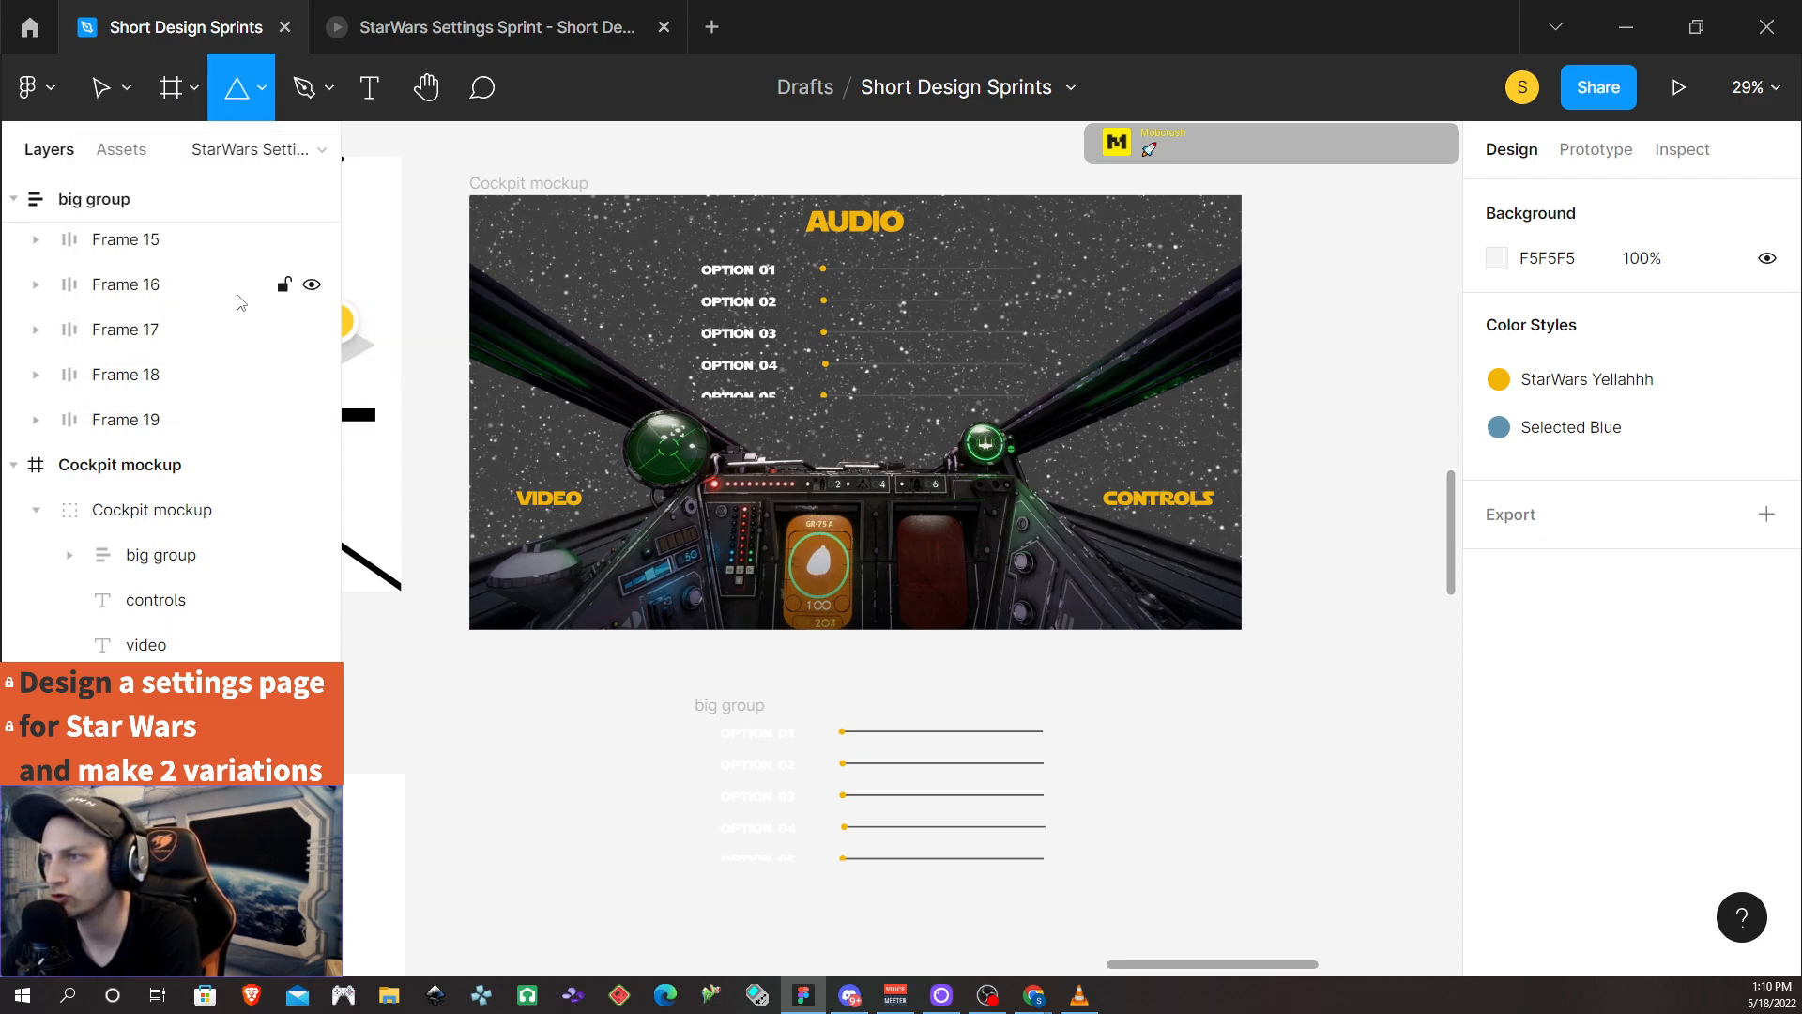
{"action": "left_click", "coordinate": [261, 94]}
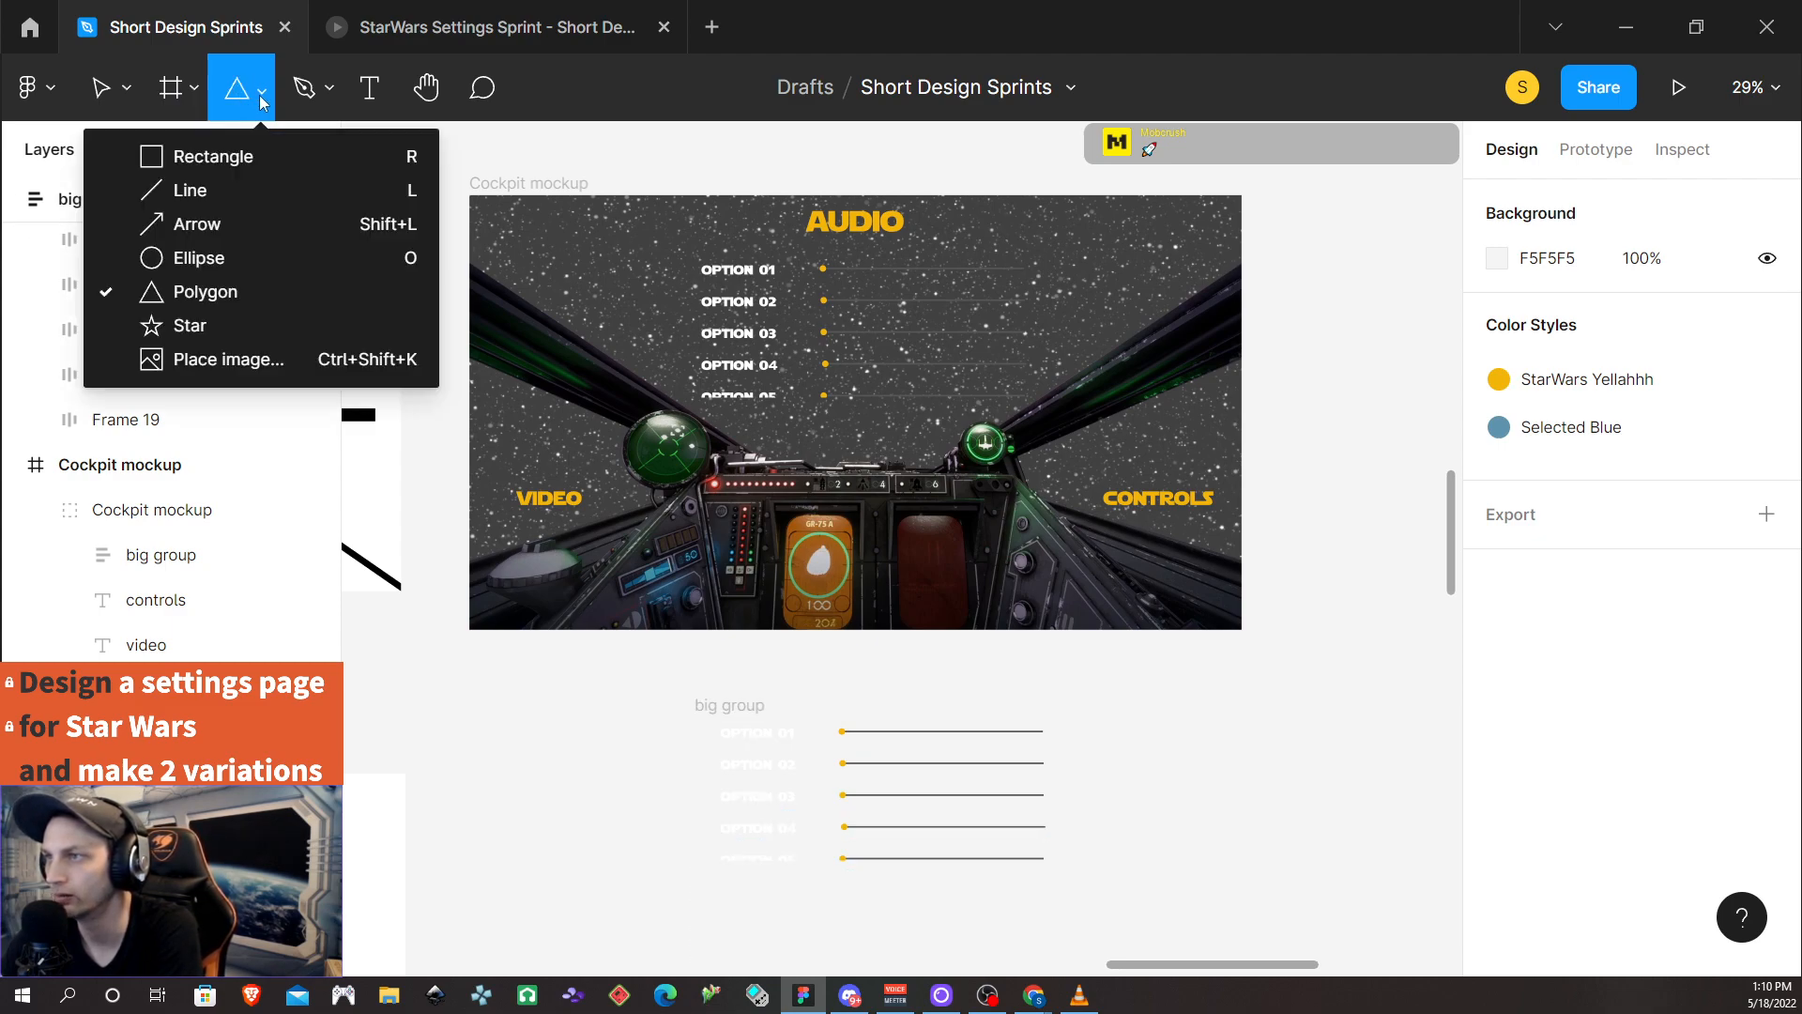
{"action": "left_click", "coordinate": [258, 290]}
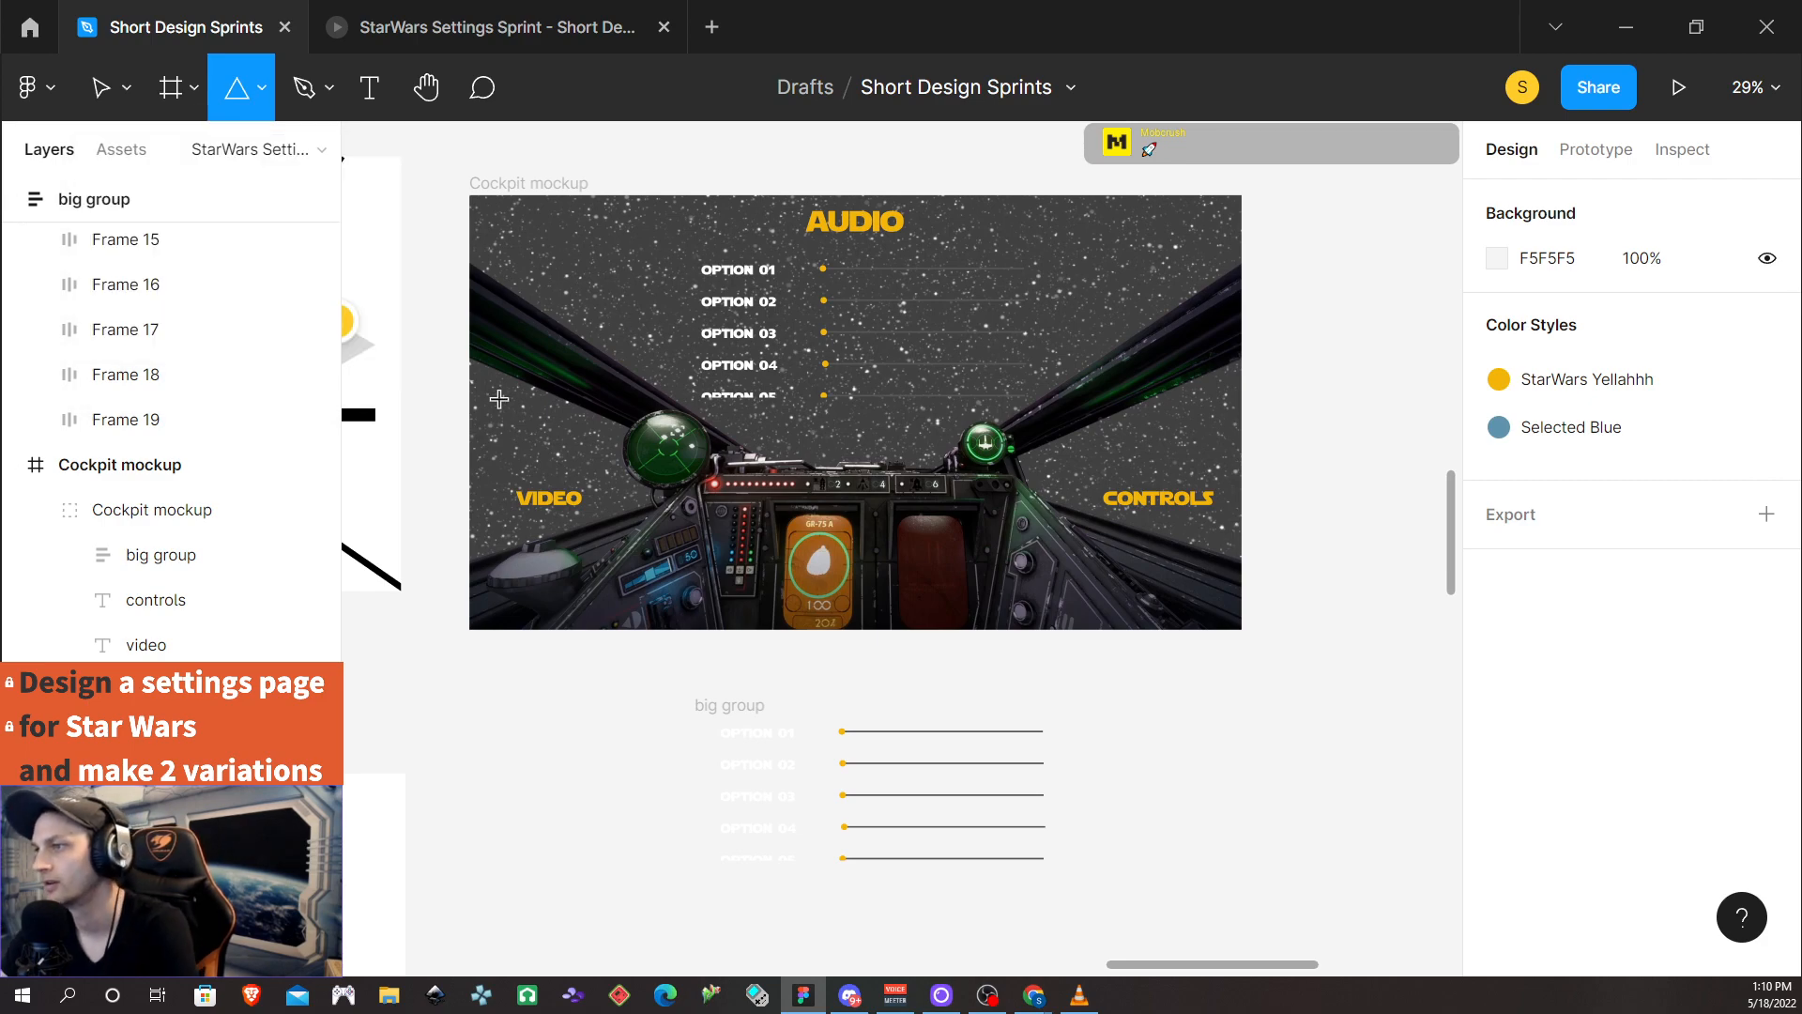
{"action": "mouse_move", "coordinate": [499, 399]}
{"action": "left_mouse_down"}
{"action": "mouse_move", "coordinate": [582, 481]}
{"action": "mouse_move", "coordinate": [592, 441]}
{"action": "left_mouse_up"}
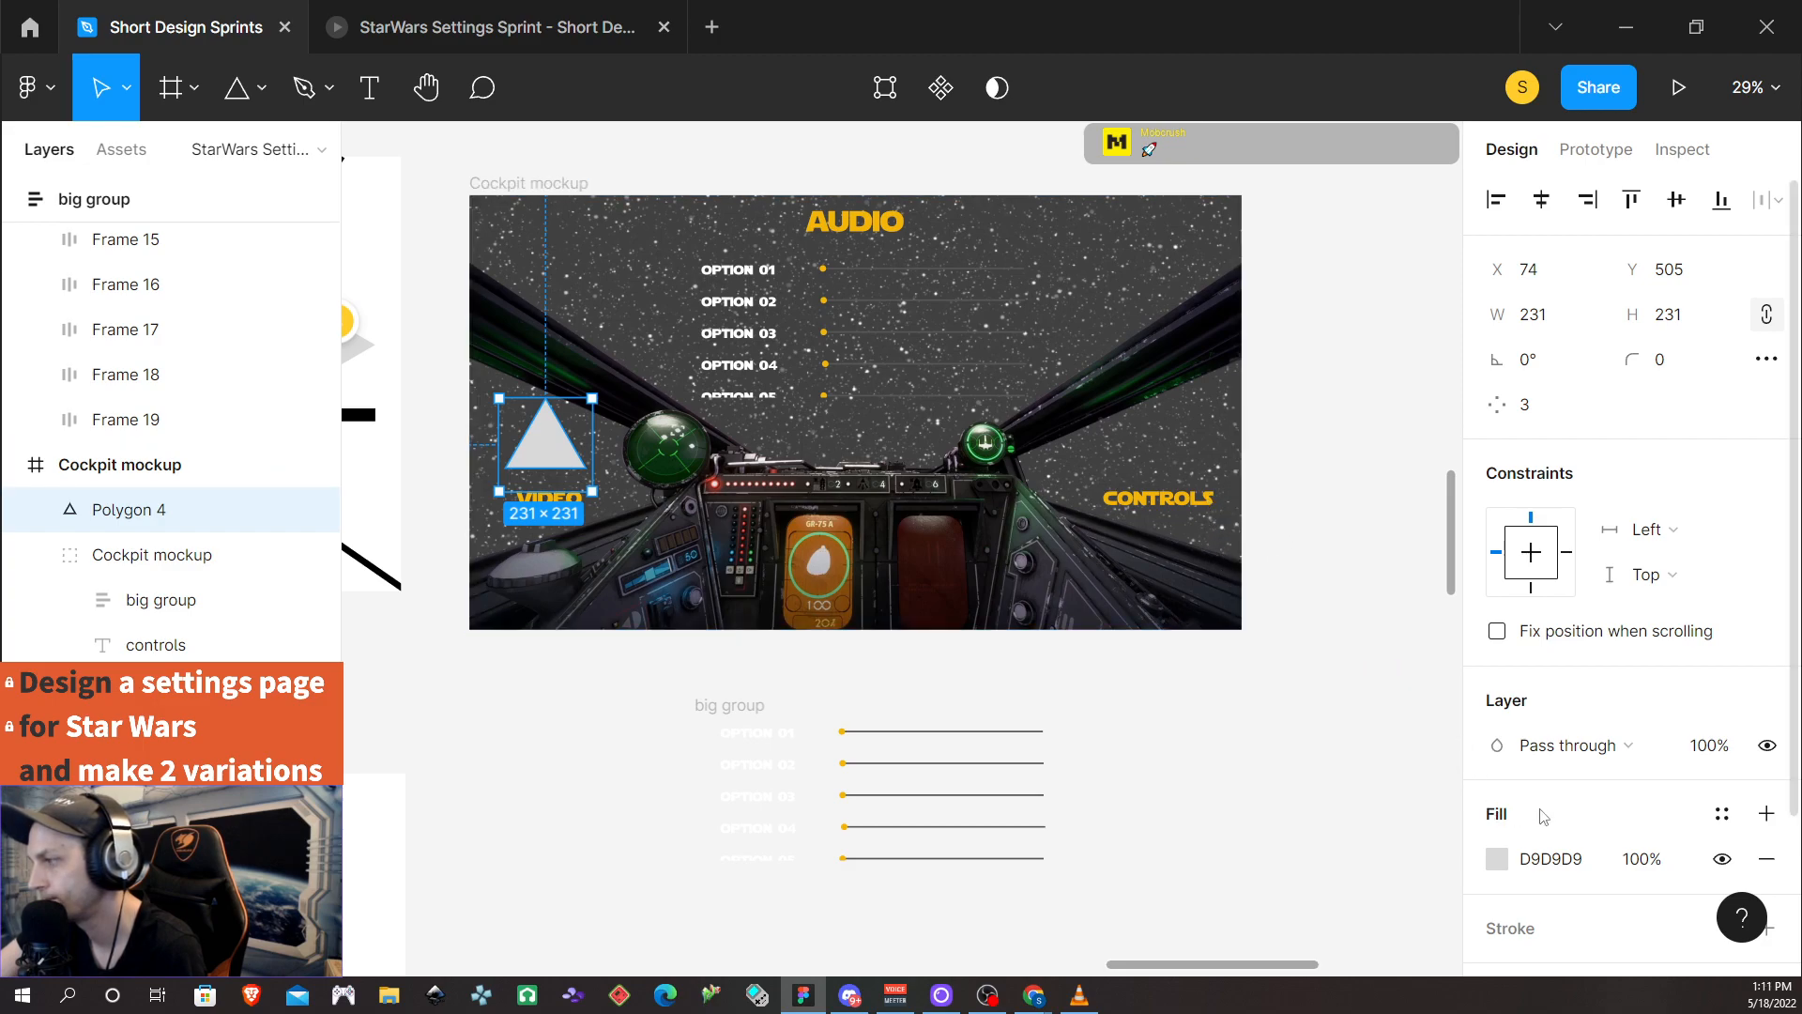
Apply the StarWars Yellahhh color style to the triangle's fill
{"action": "scroll", "coordinate": [1558, 819], "scroll_direction": "down", "scroll_amount": 2}
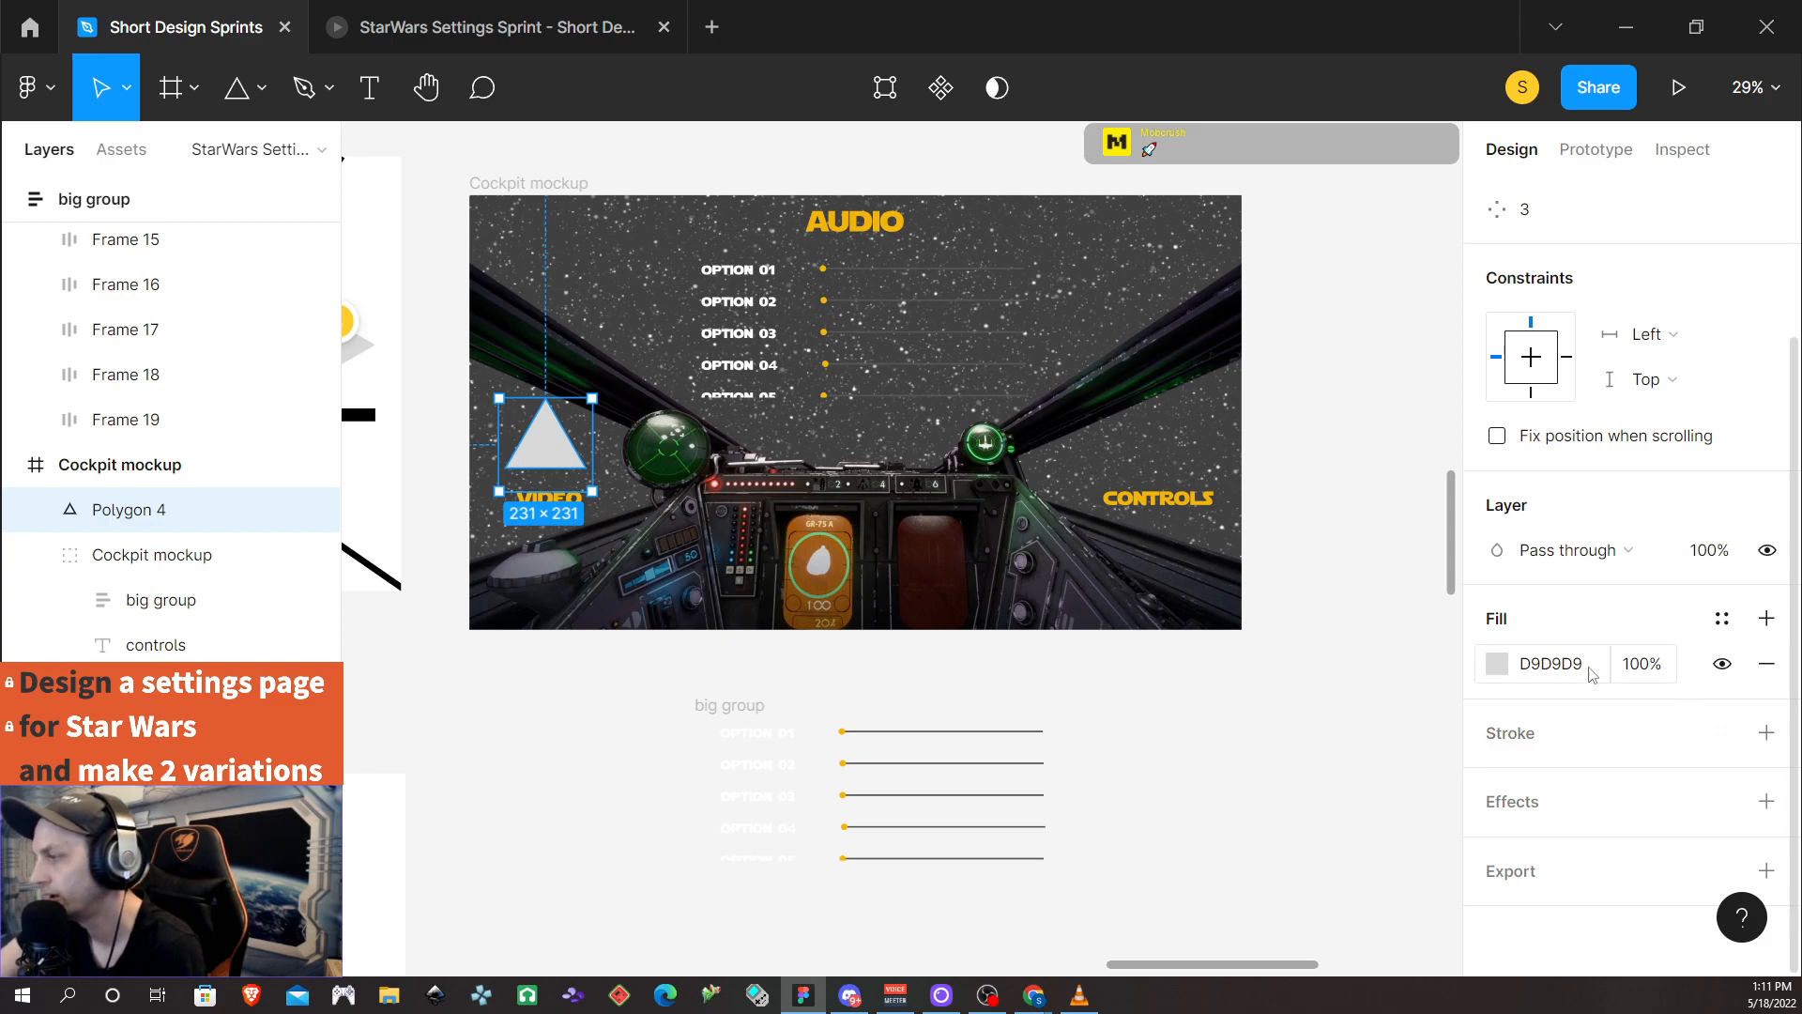
{"action": "left_click", "coordinate": [1721, 617]}
{"action": "left_click", "coordinate": [1520, 709]}
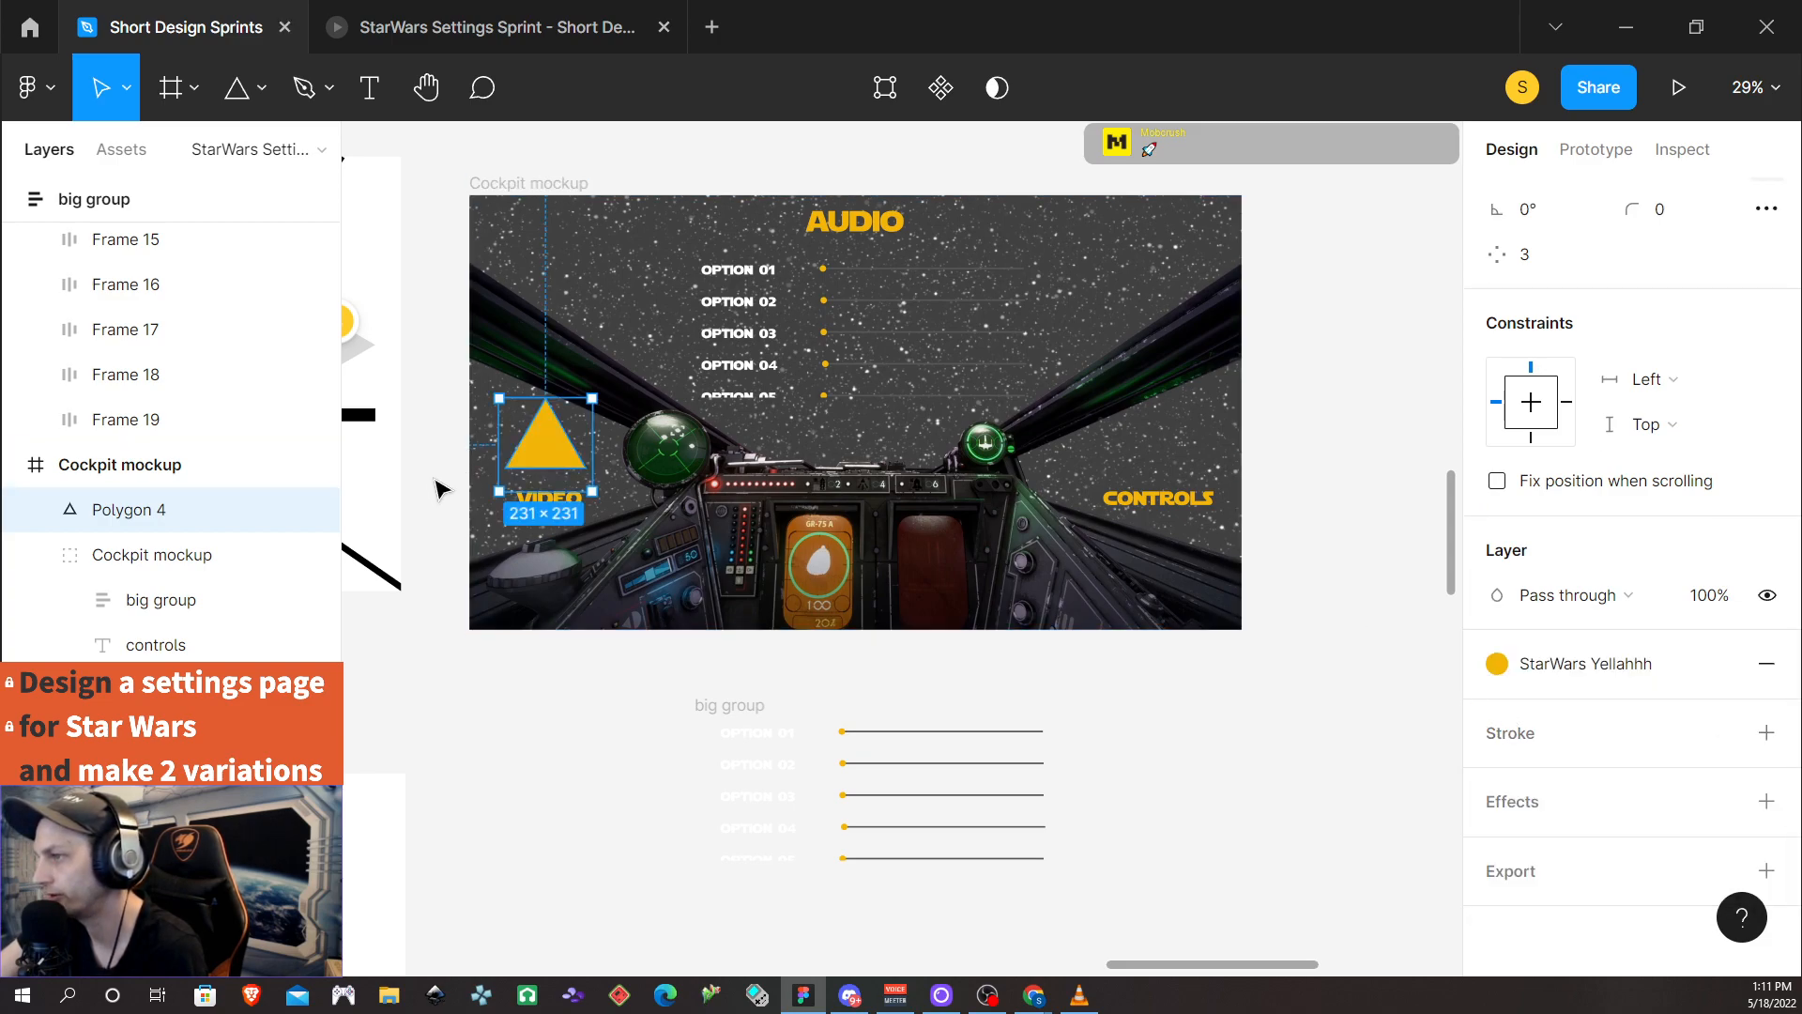
Set the triangle's corner radius to 10 and its rotation to 90°
{"action": "left_click", "coordinate": [1680, 370]}
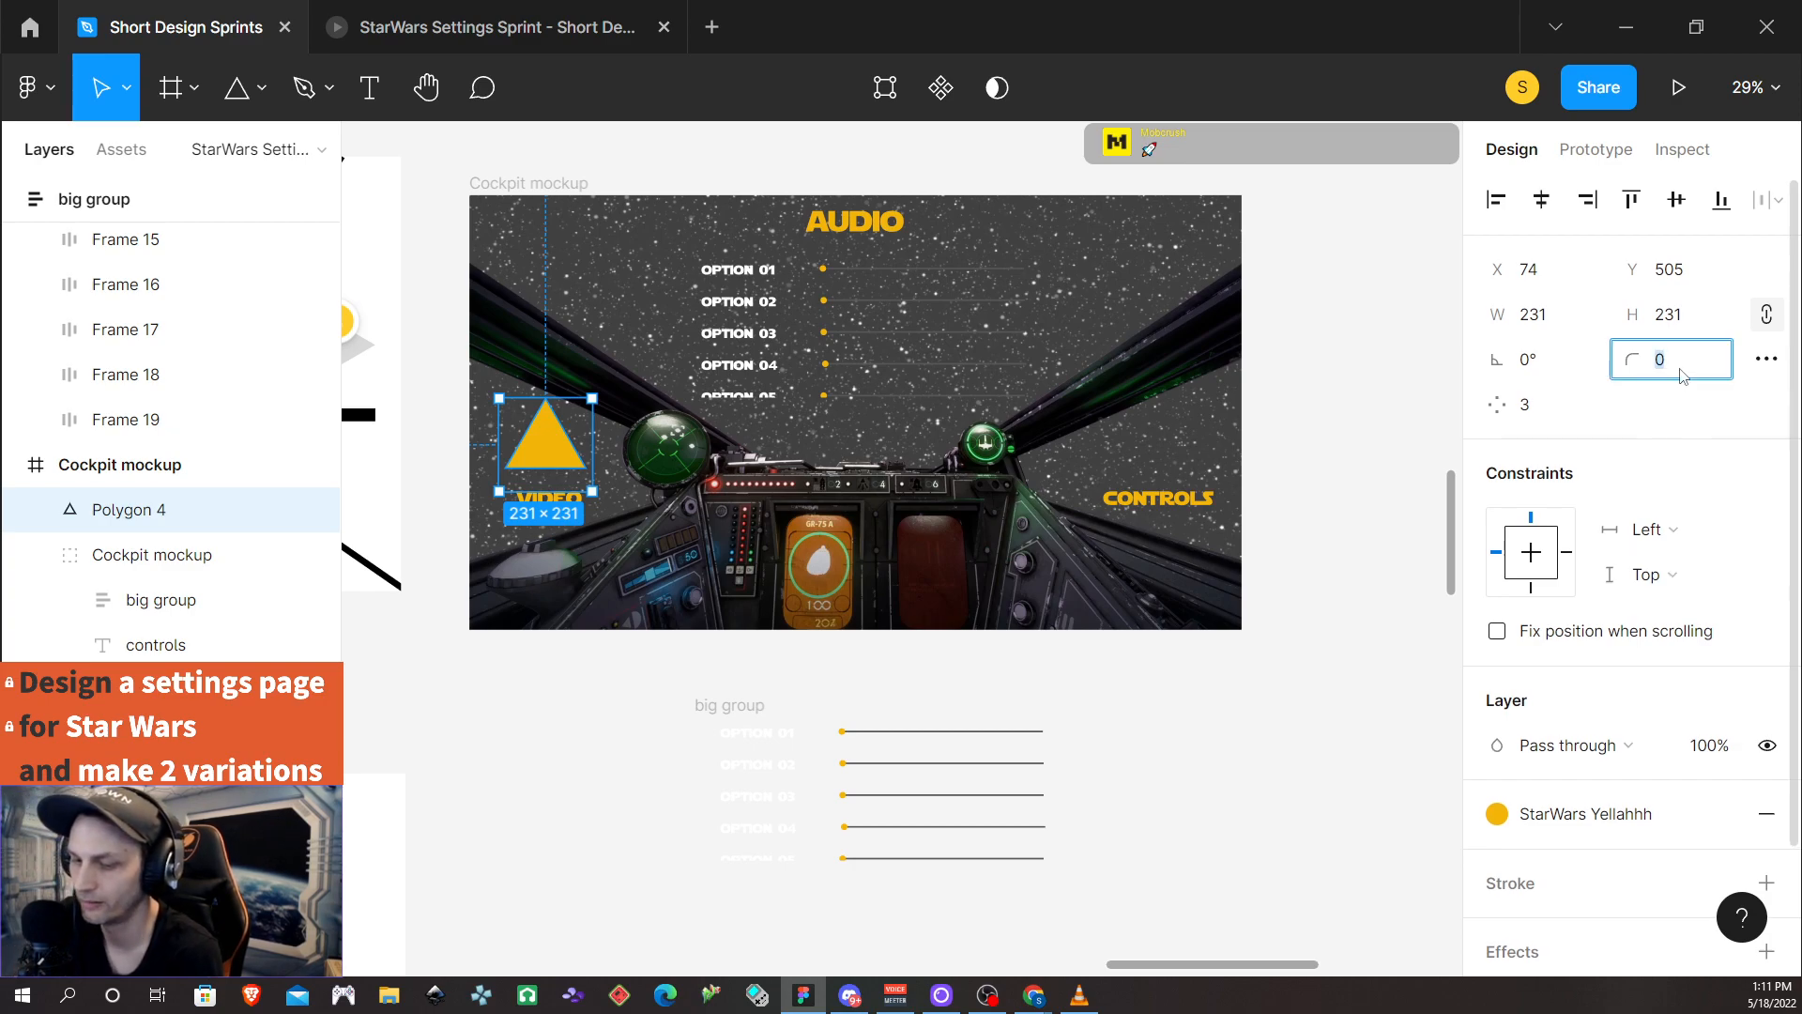
{"action": "key", "text": "Return"}
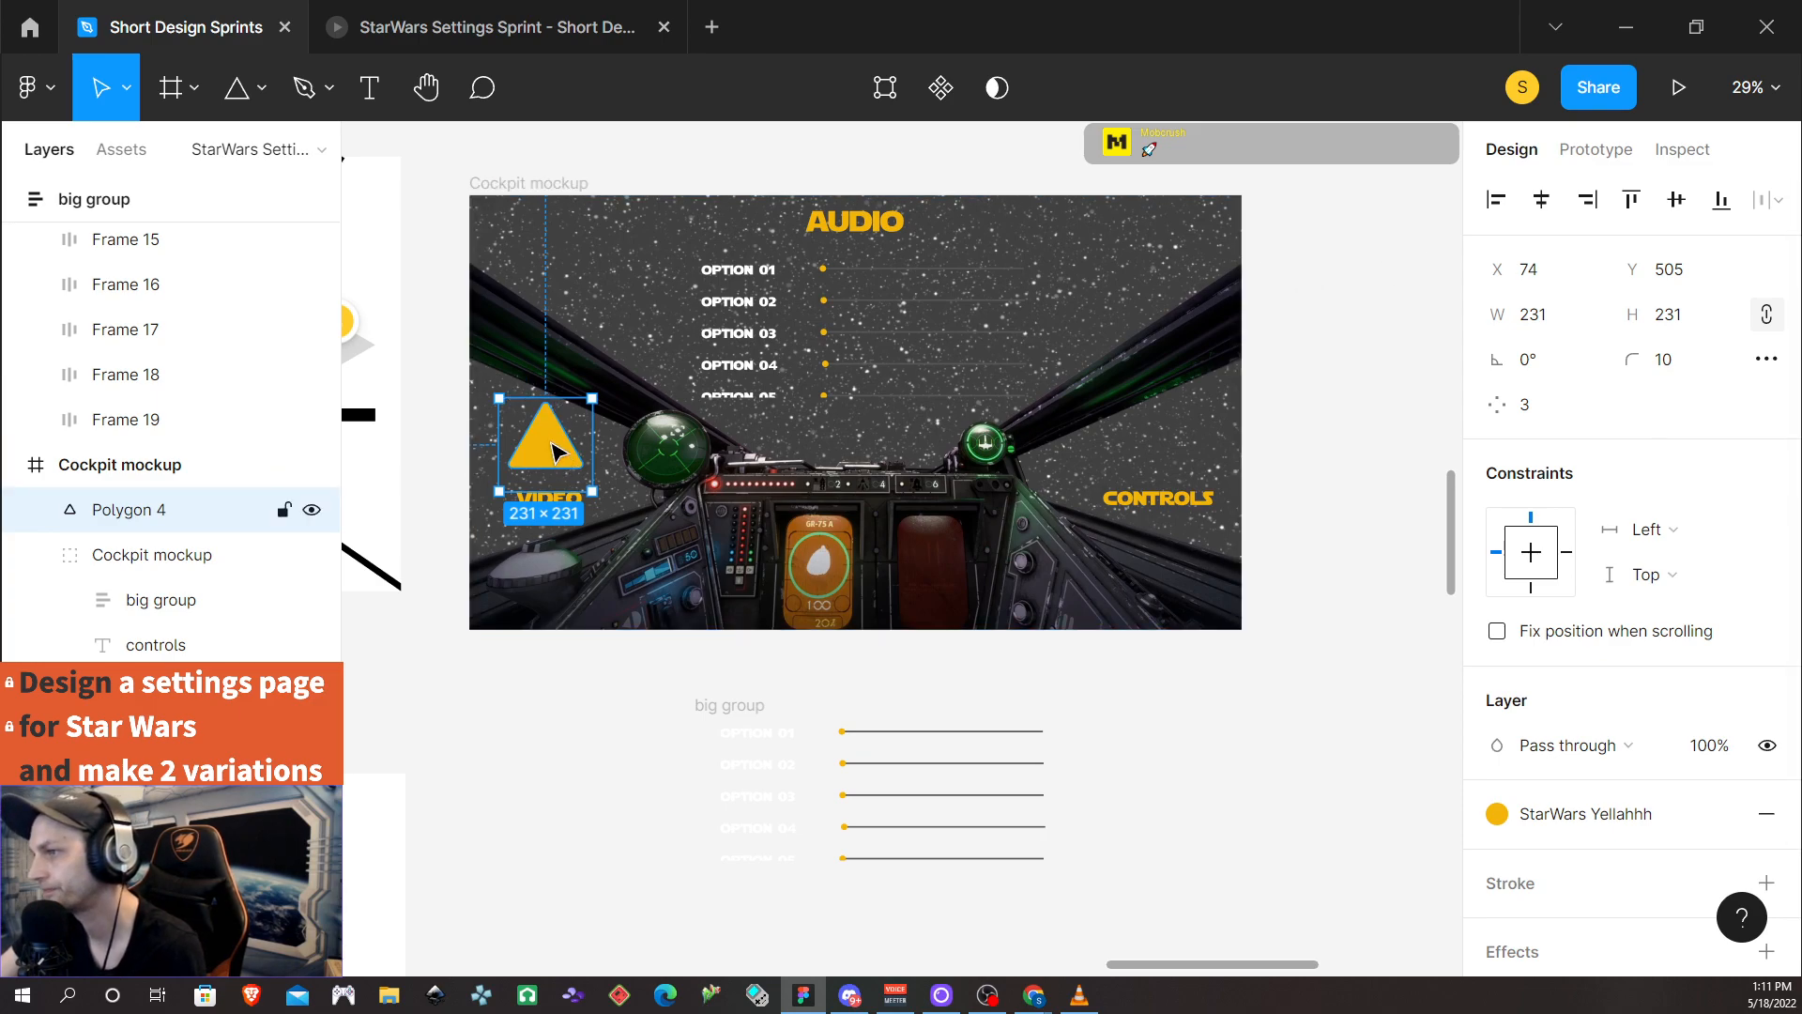
{"action": "left_click", "coordinate": [1547, 369]}
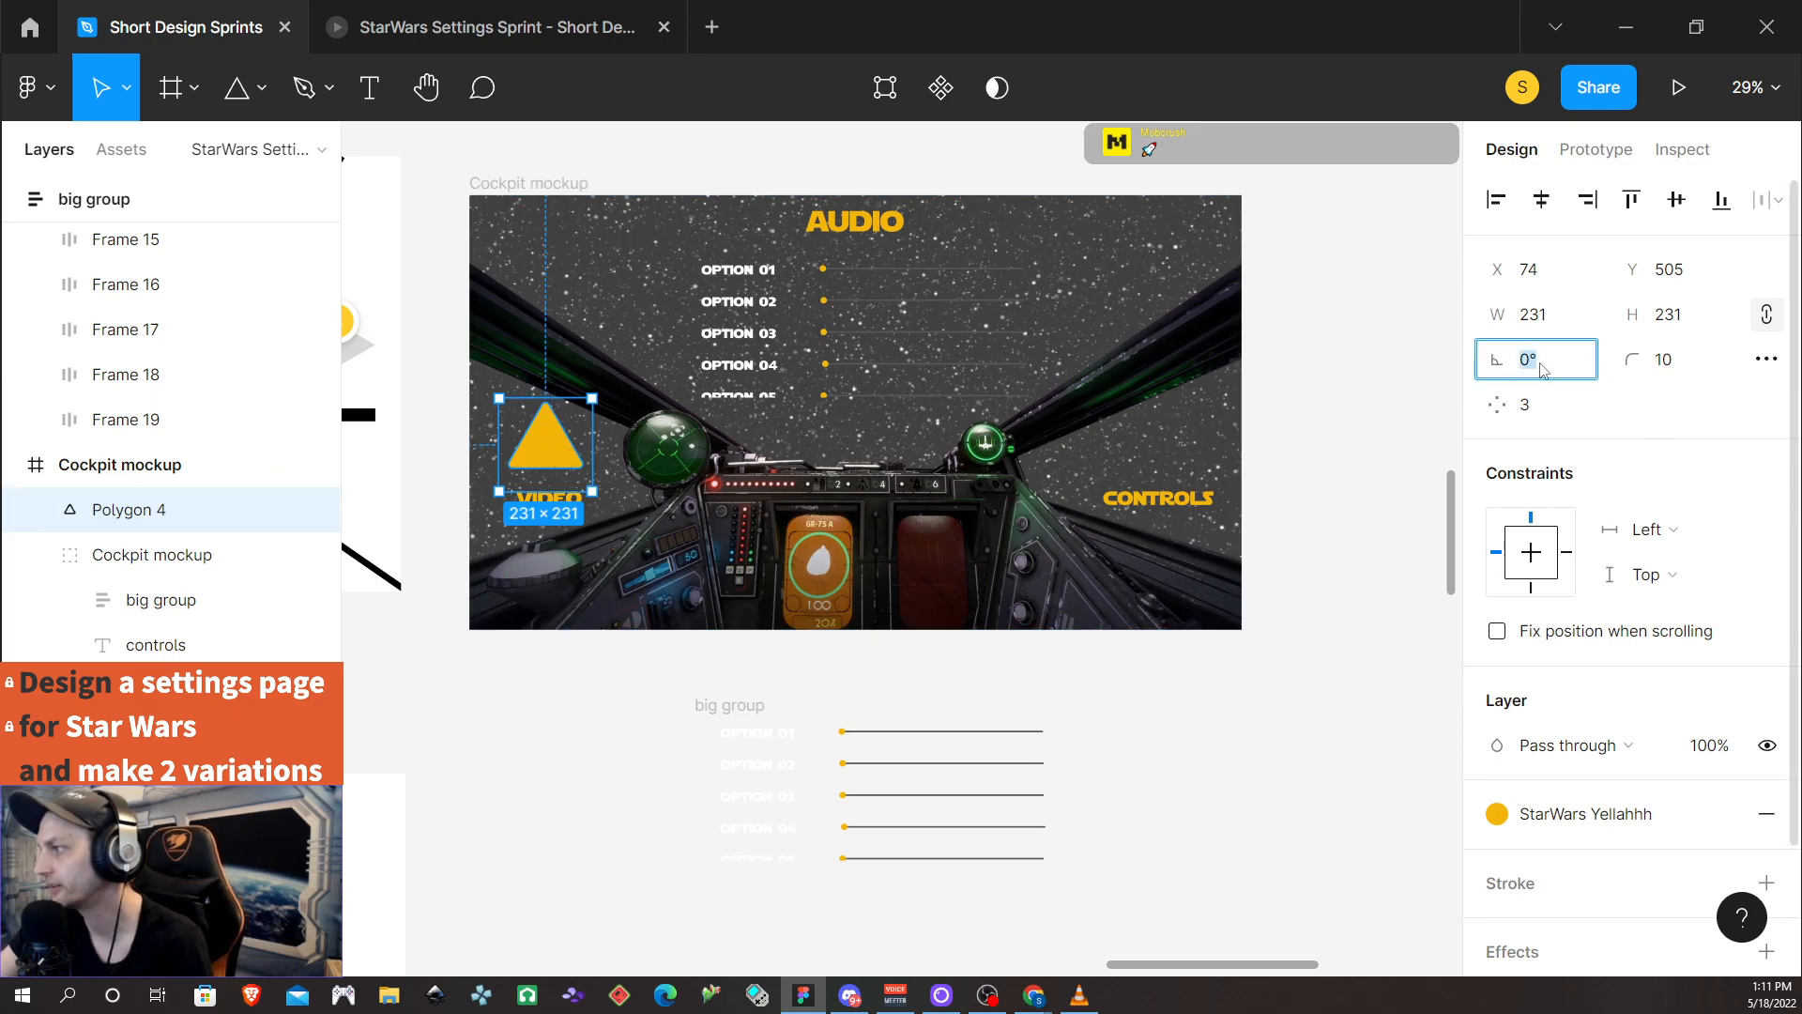
{"action": "type", "text": "9"}
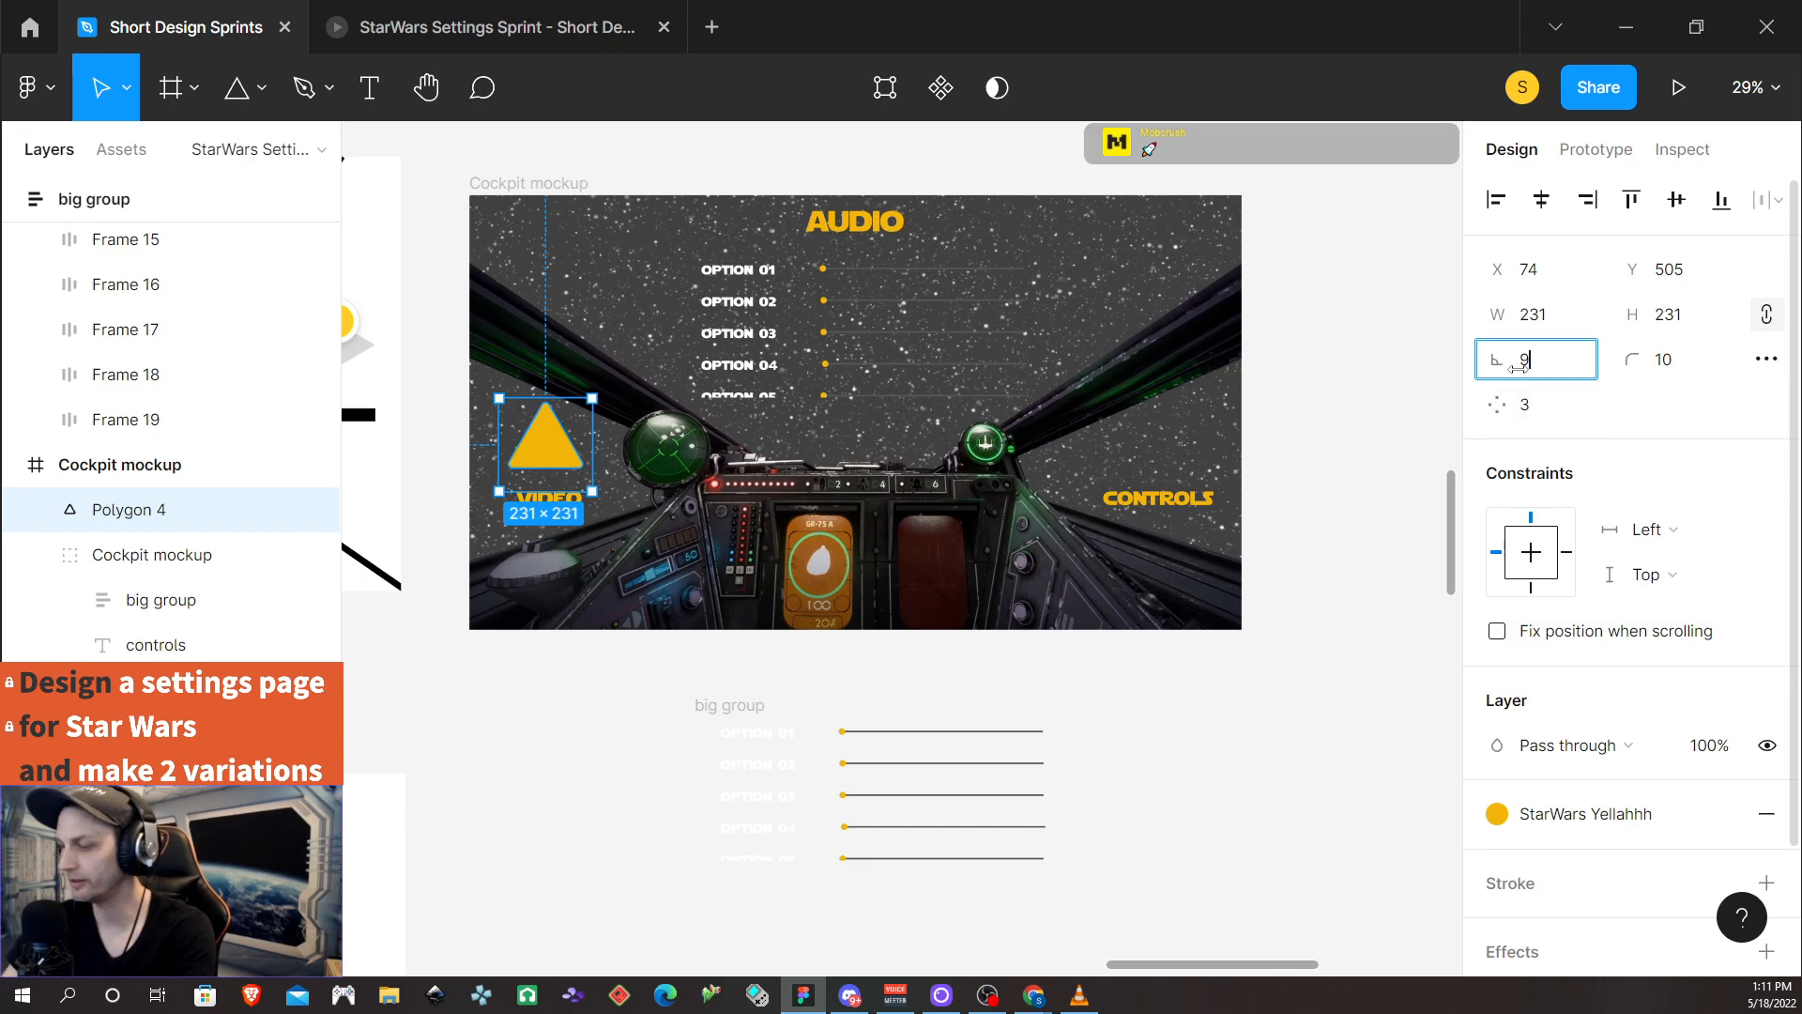
{"action": "key", "text": "Return"}
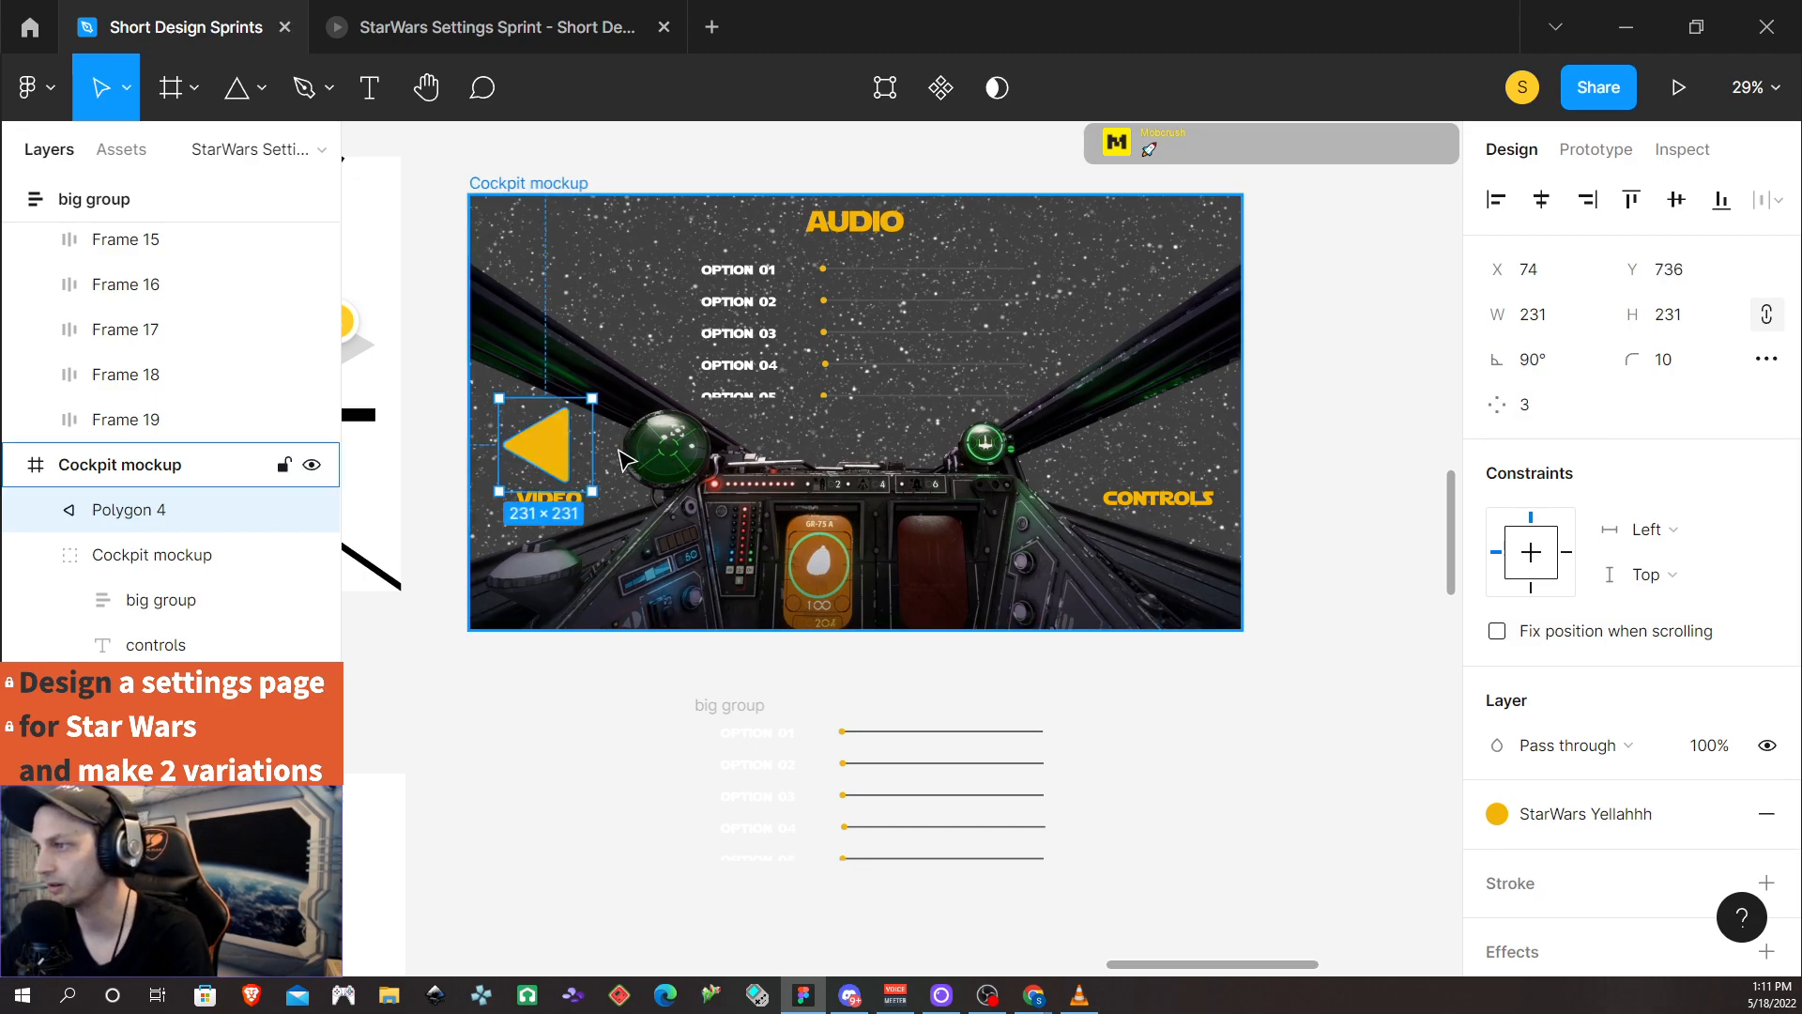
Place the triangle at about X 83, Y 771 and the video label just beneath it at about X 96, Y 752
{"action": "left_click_drag", "start_coordinate": [540, 458], "coordinate": [558, 518]}
{"action": "key", "text": "Escape"}
{"action": "left_click", "coordinate": [540, 519]}
{"action": "double_click", "coordinate": [539, 519]}
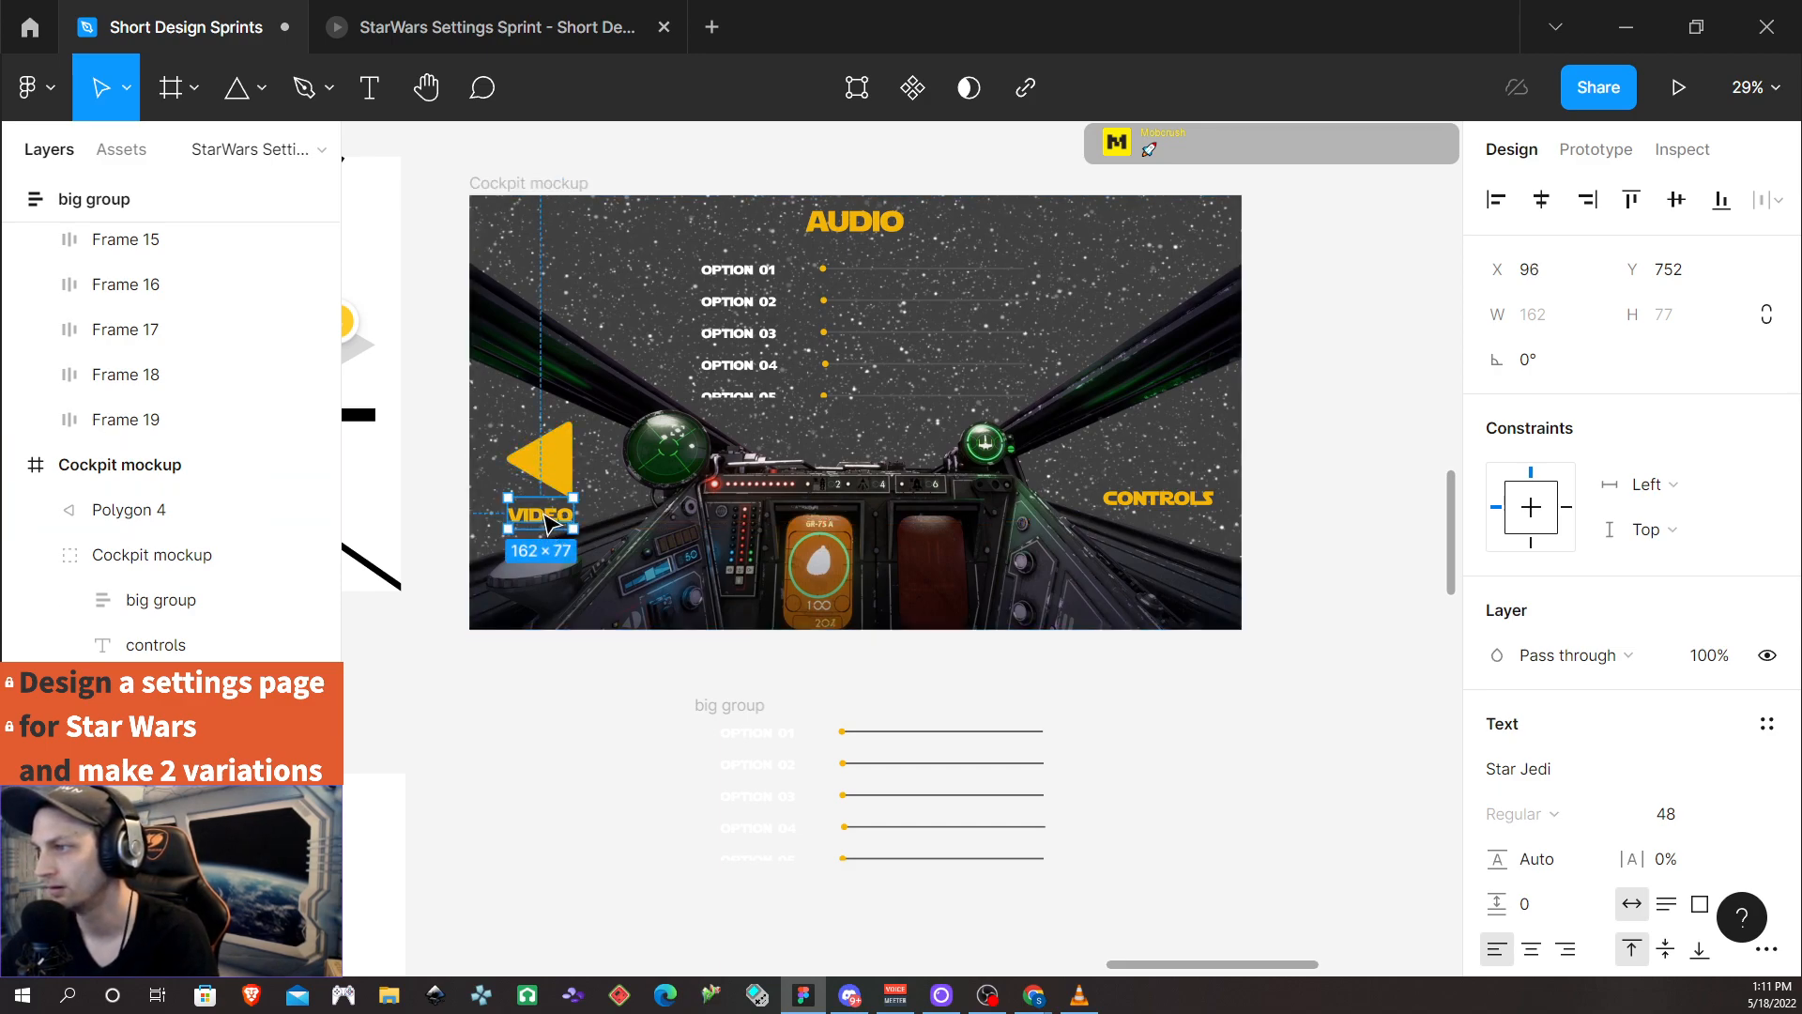
{"action": "left_click", "coordinate": [560, 472], "text": "shift"}
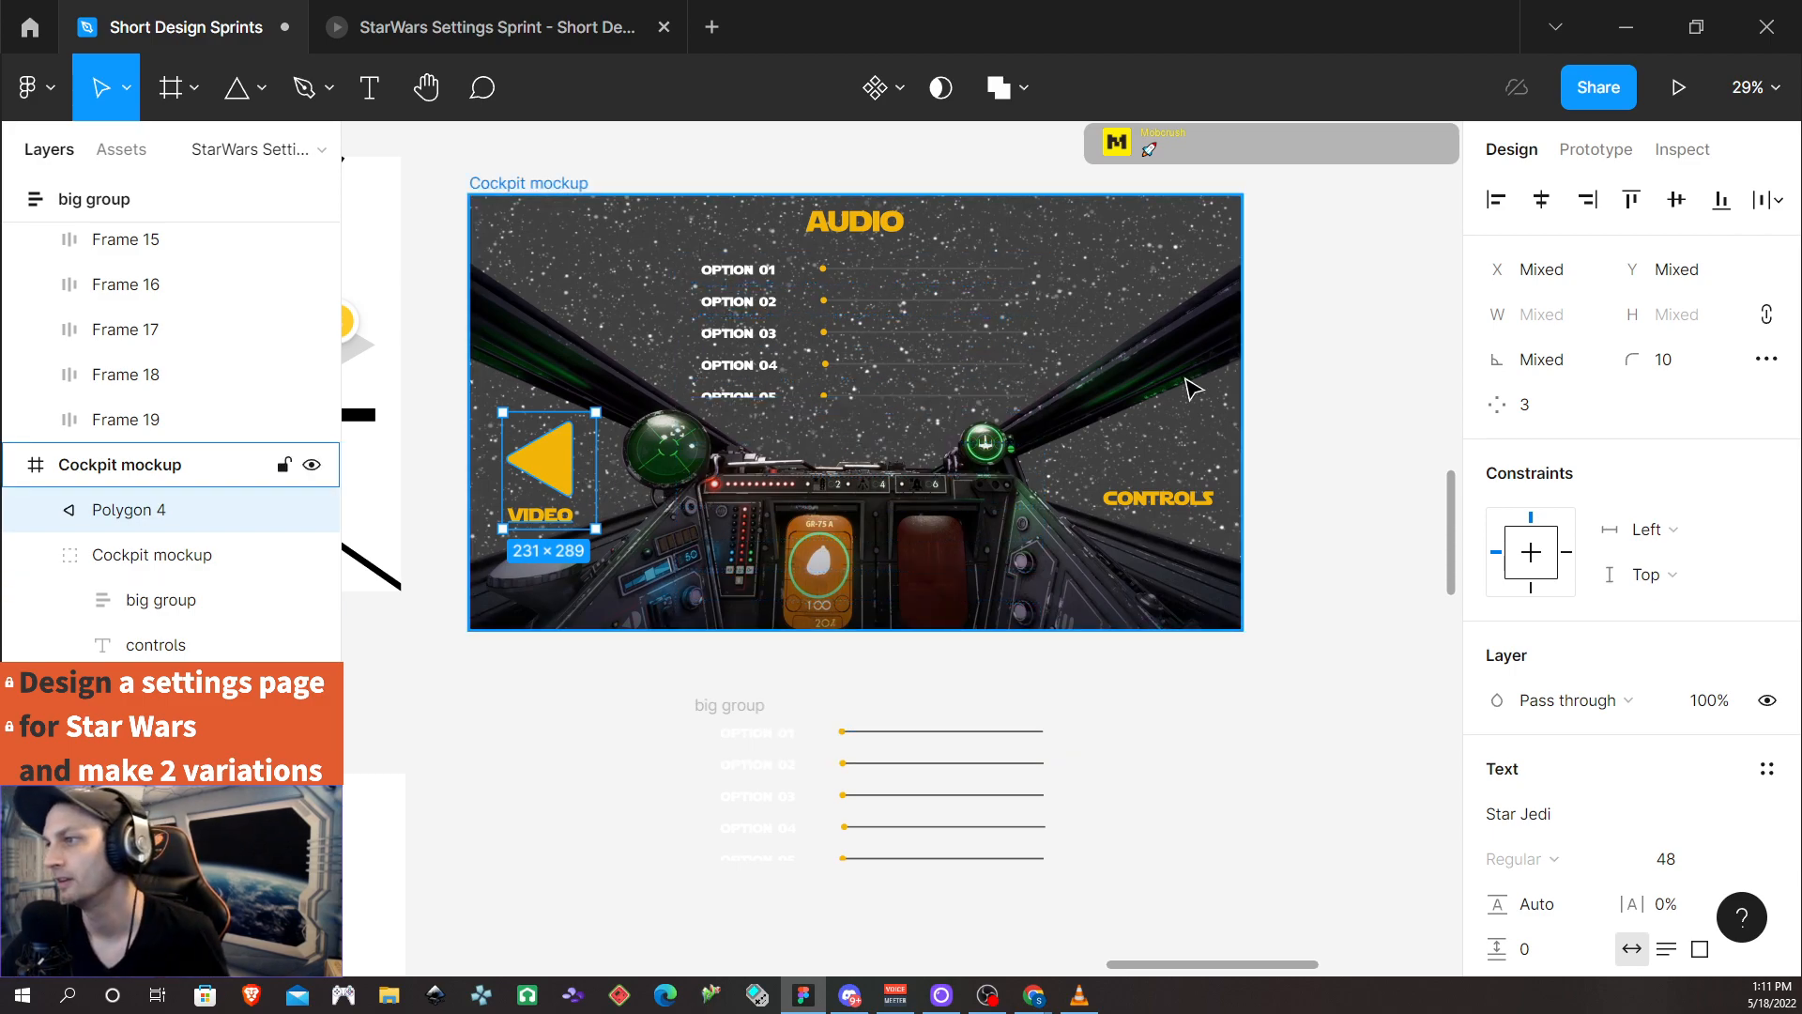
{"action": "key", "text": "Escape"}
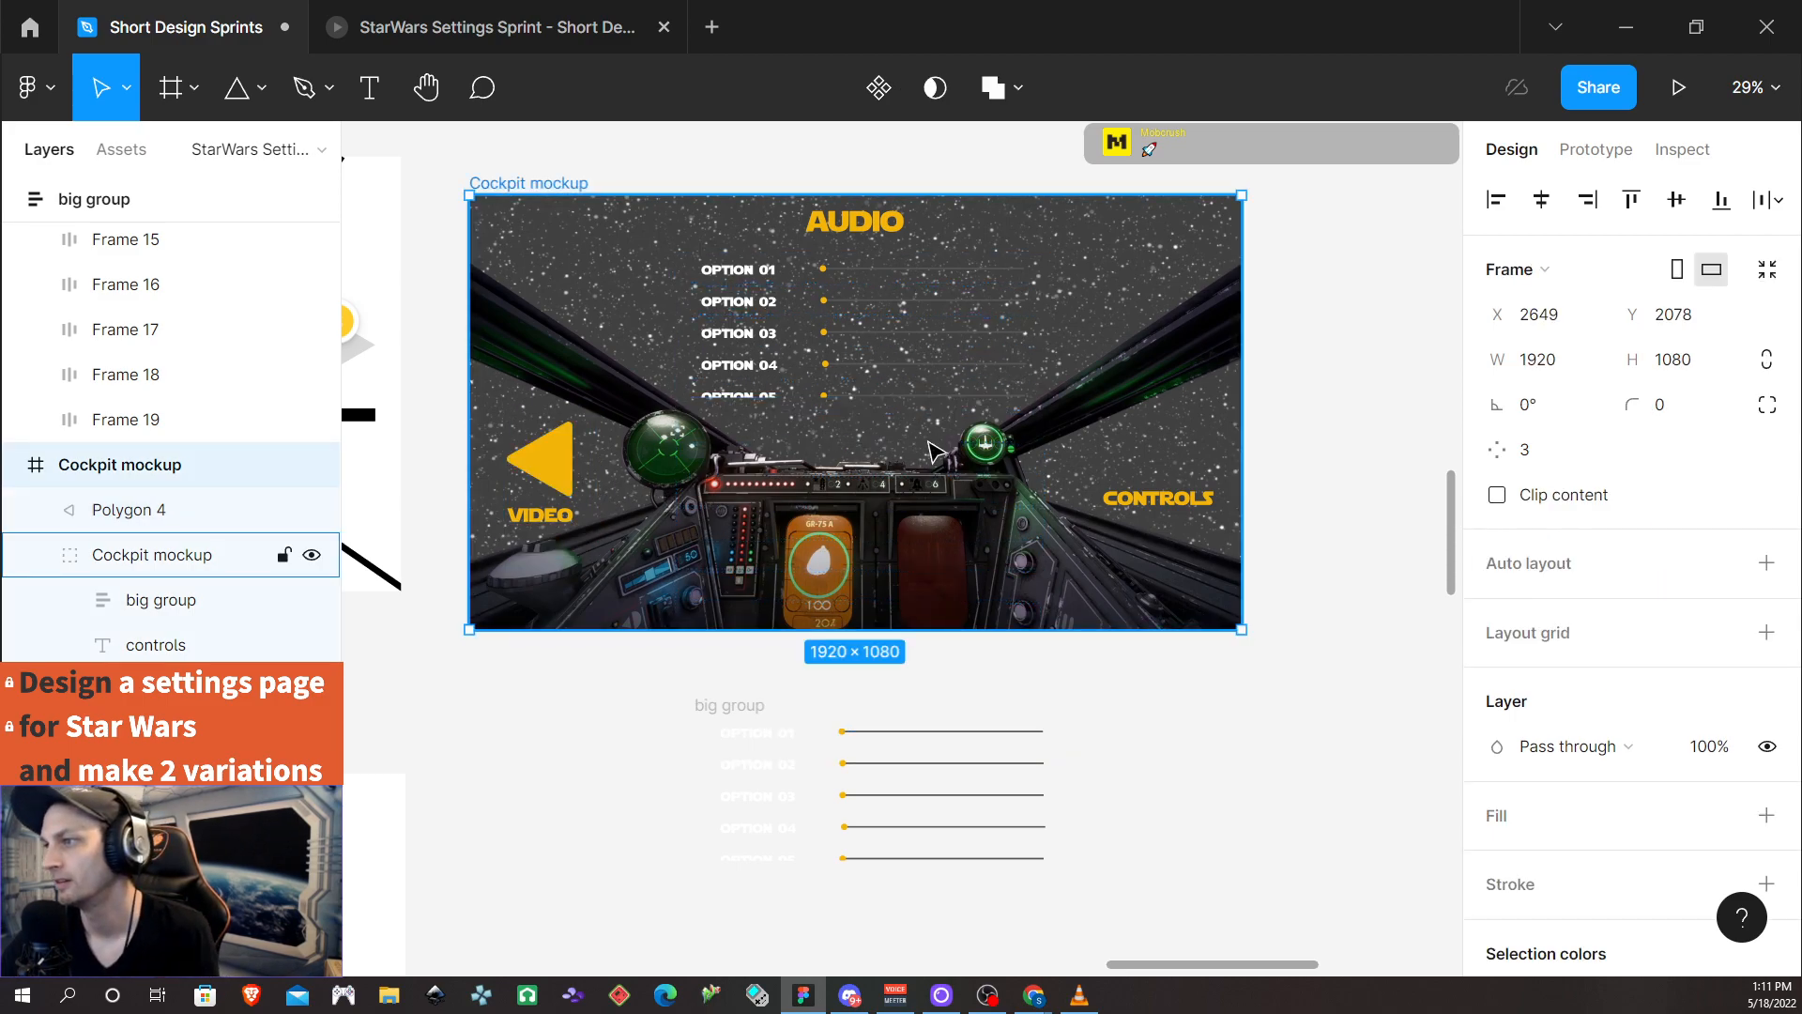
Add an inside stroke with a weight of 10 to the triangle above the video label
{"action": "left_click", "coordinate": [566, 465]}
{"action": "scroll", "coordinate": [1633, 834], "scroll_direction": "down", "scroll_amount": 3}
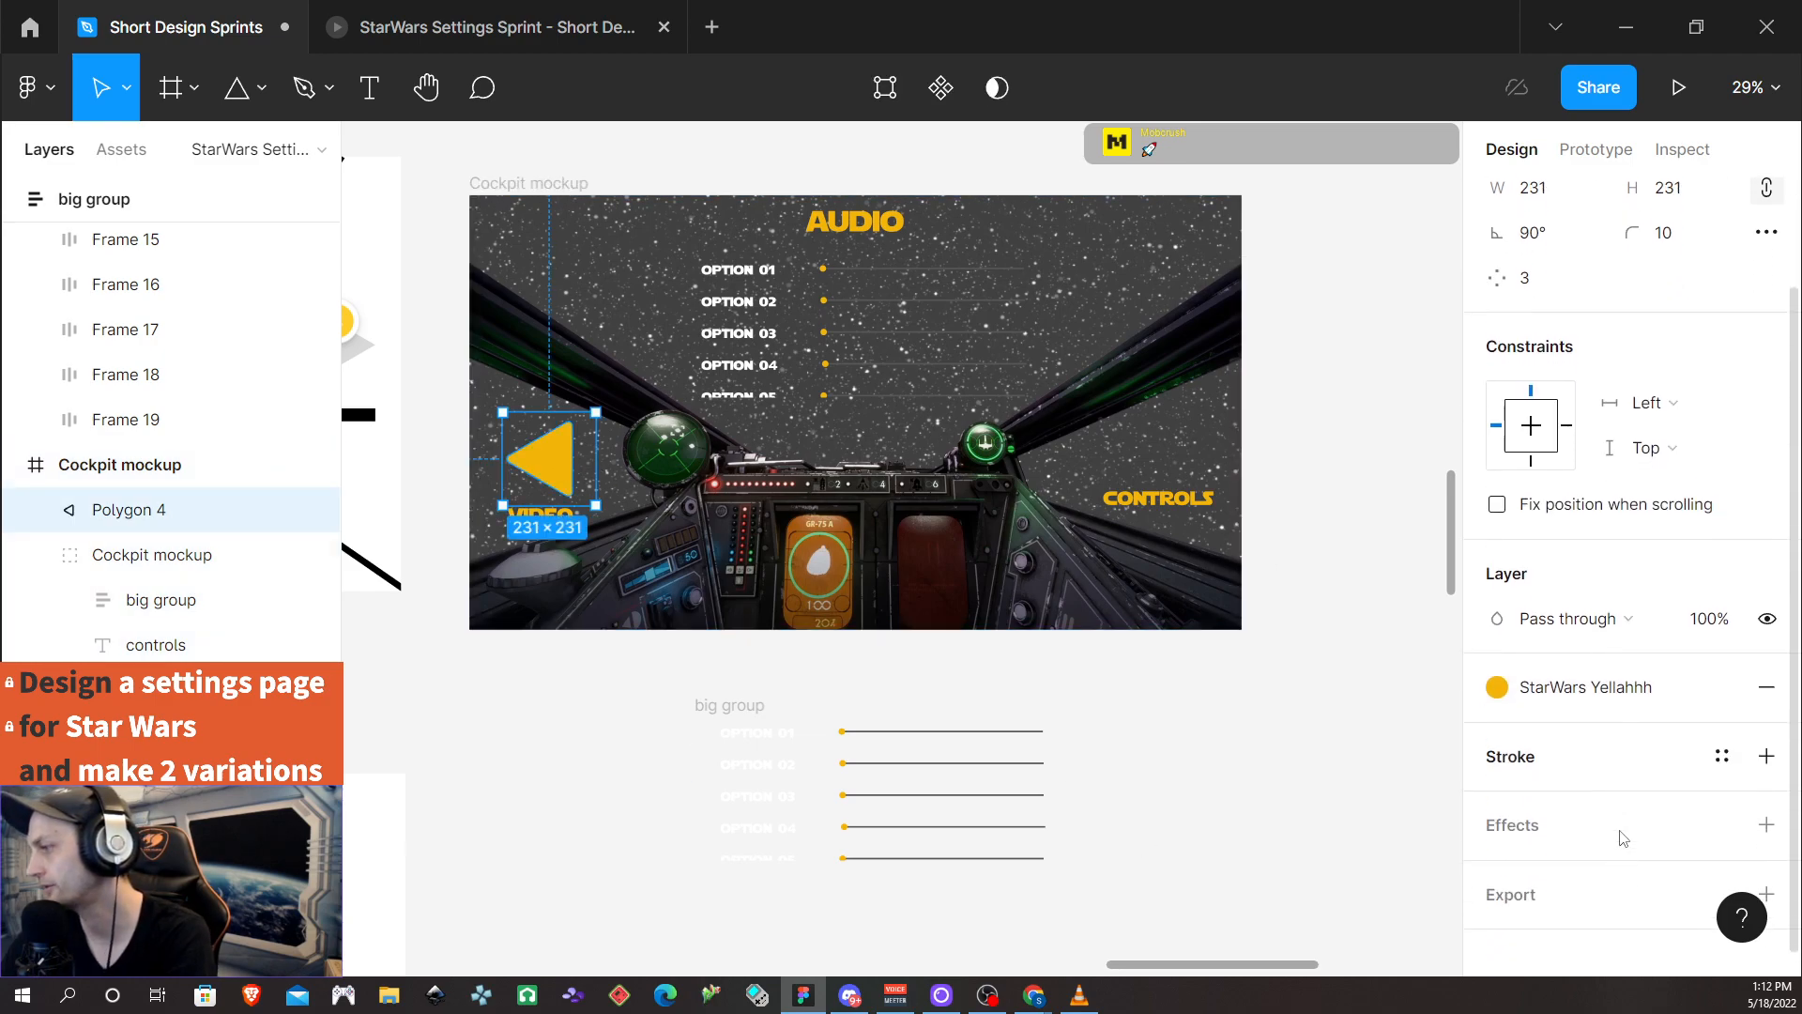
{"action": "left_click", "coordinate": [1767, 732]}
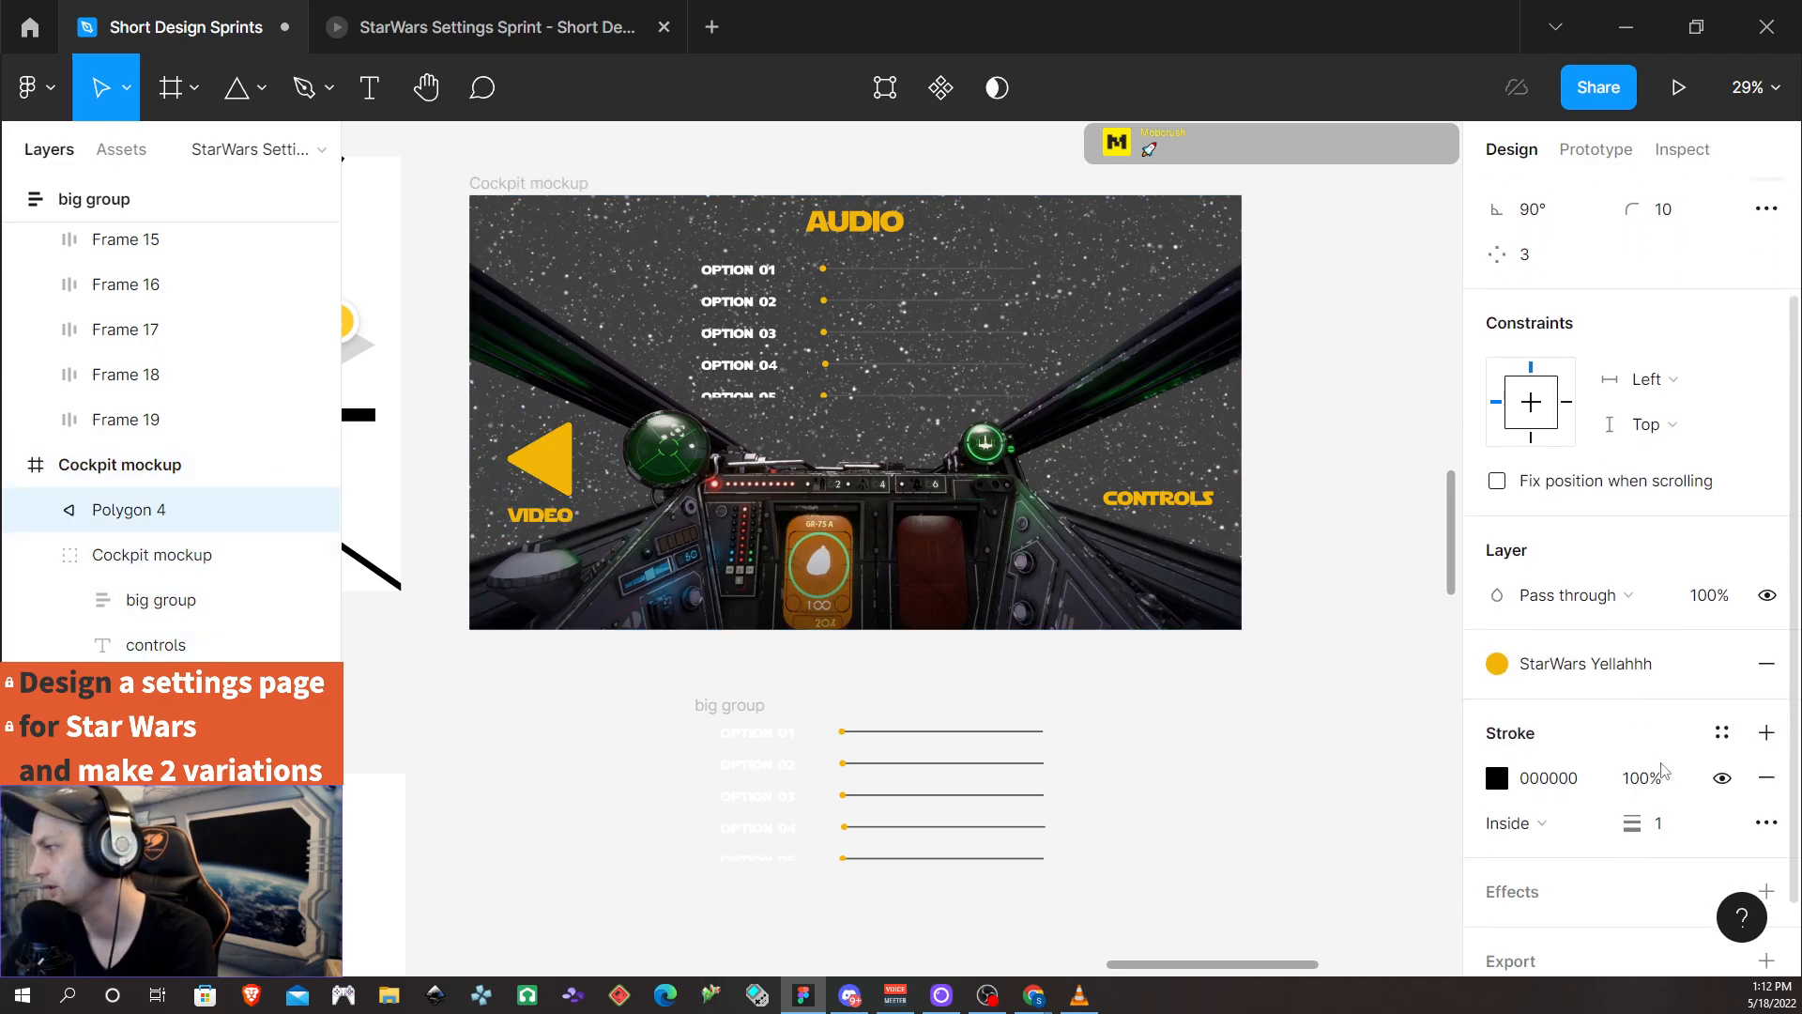
{"action": "left_click", "coordinate": [1669, 834]}
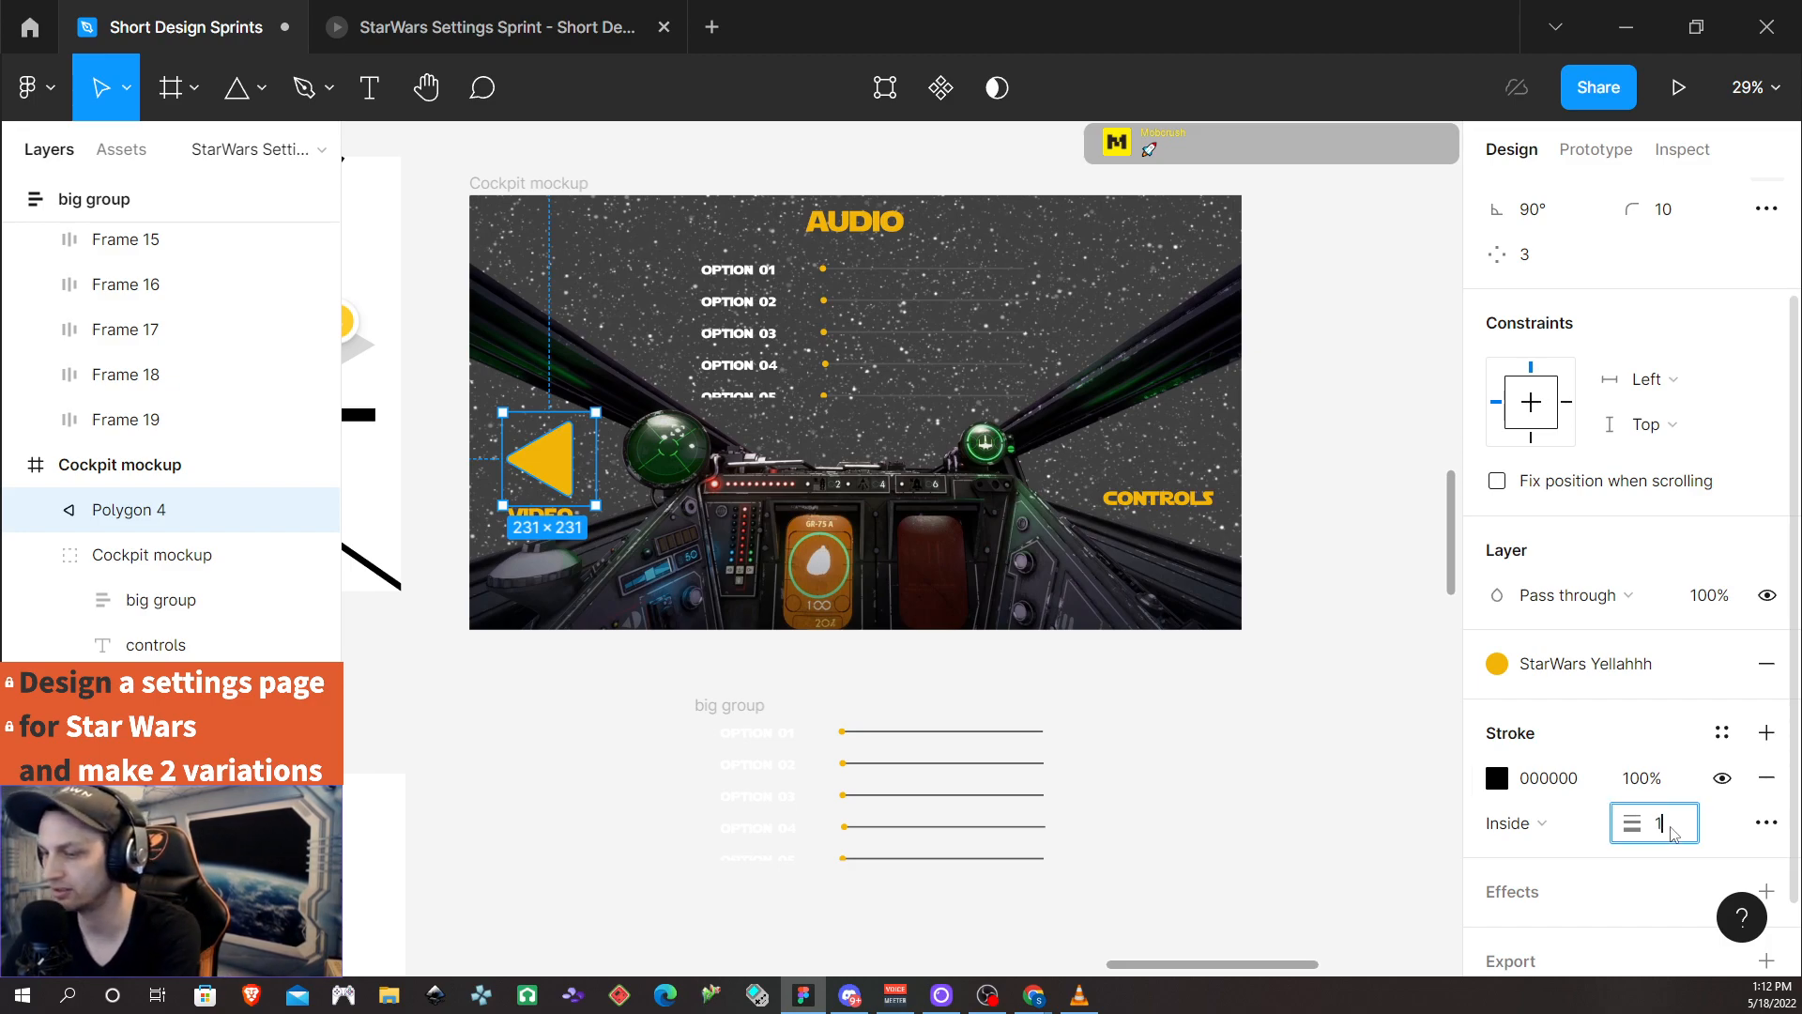
{"action": "type", "text": "10"}
{"action": "key", "text": "Return"}
{"action": "left_click", "coordinate": [1059, 669]}
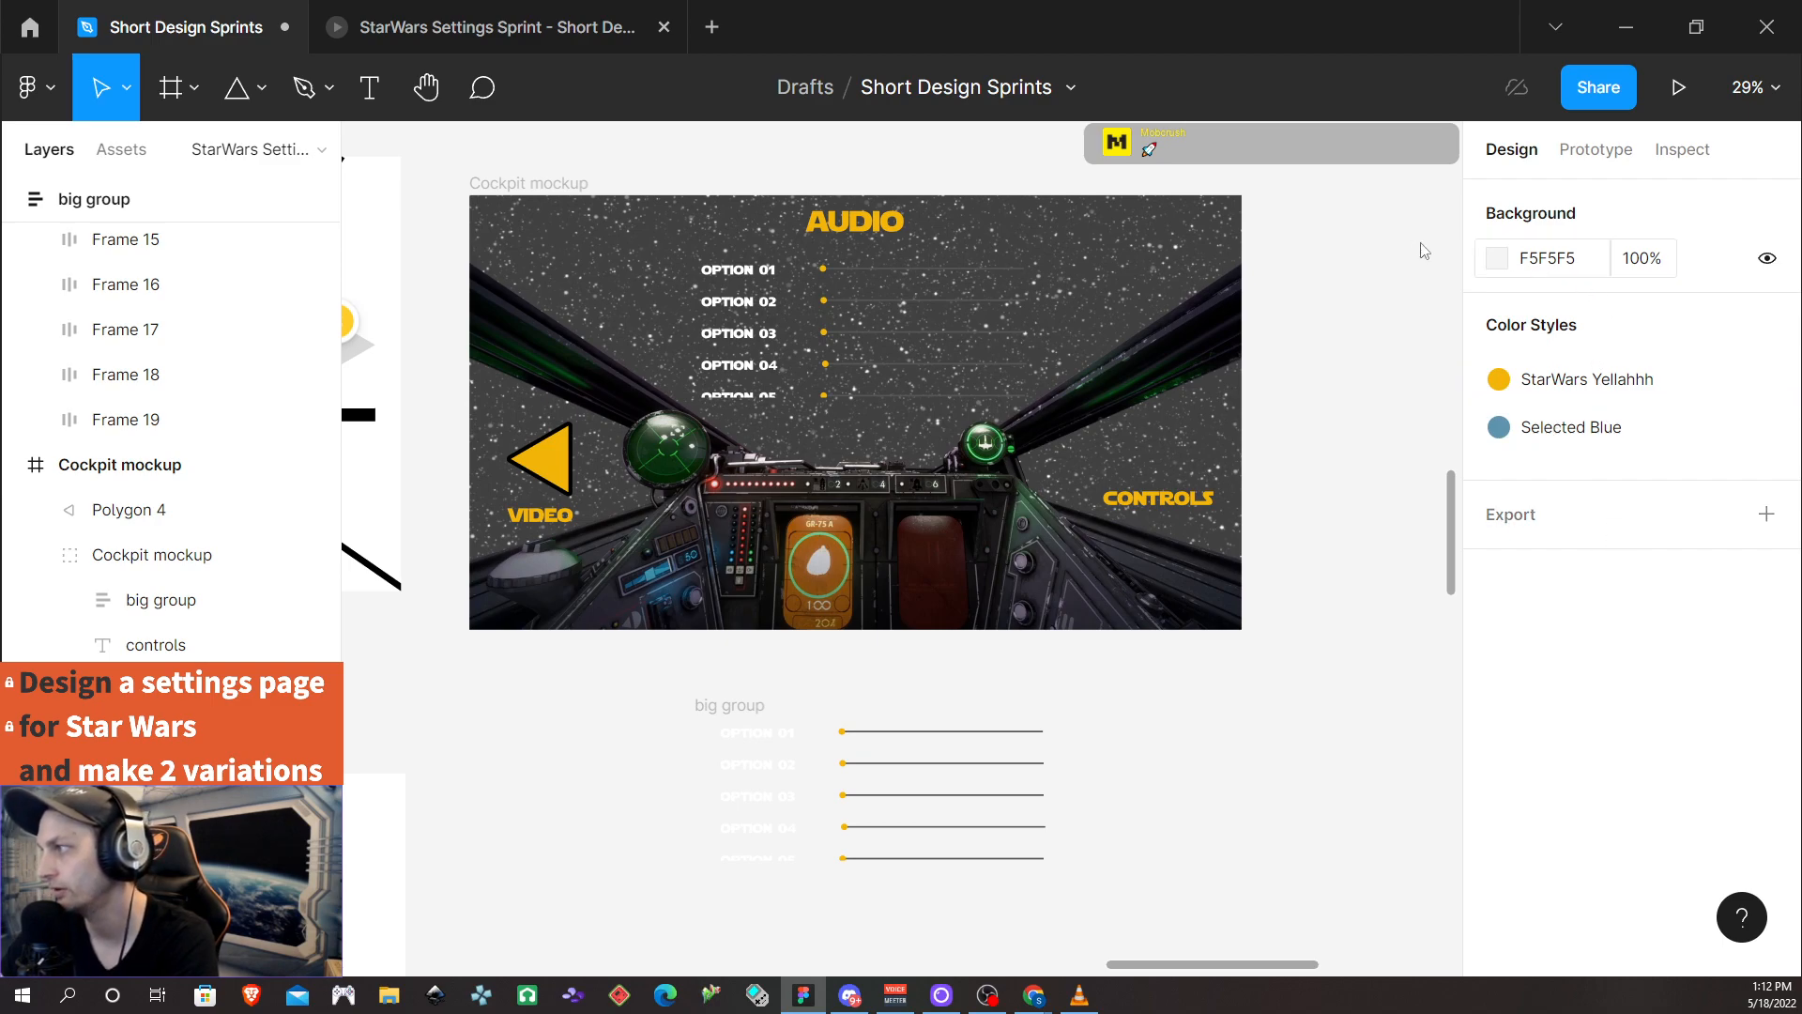
Give the triangle above the video label a lighter yellow stroke, F5D374, based on the detached StarWars Yellahhh style
{"action": "left_click", "coordinate": [131, 510]}
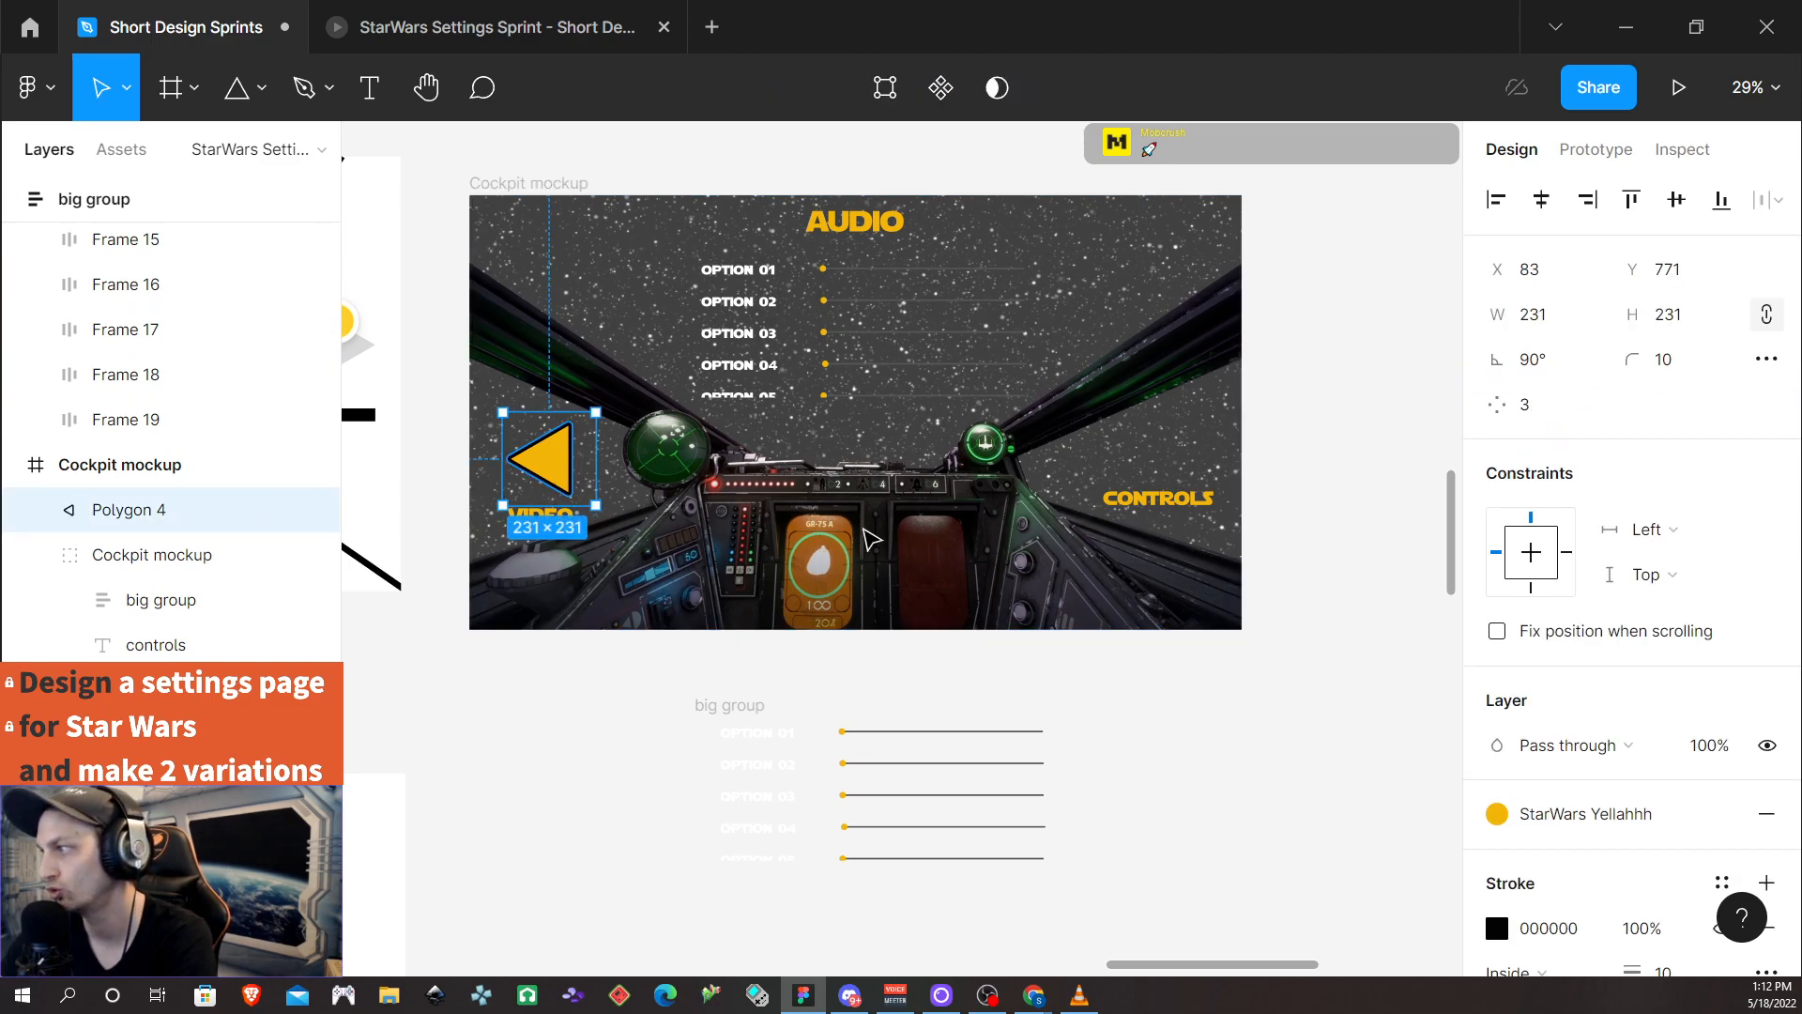
{"action": "scroll", "coordinate": [1622, 804], "scroll_direction": "down", "scroll_amount": 3}
{"action": "left_click", "coordinate": [1591, 688]}
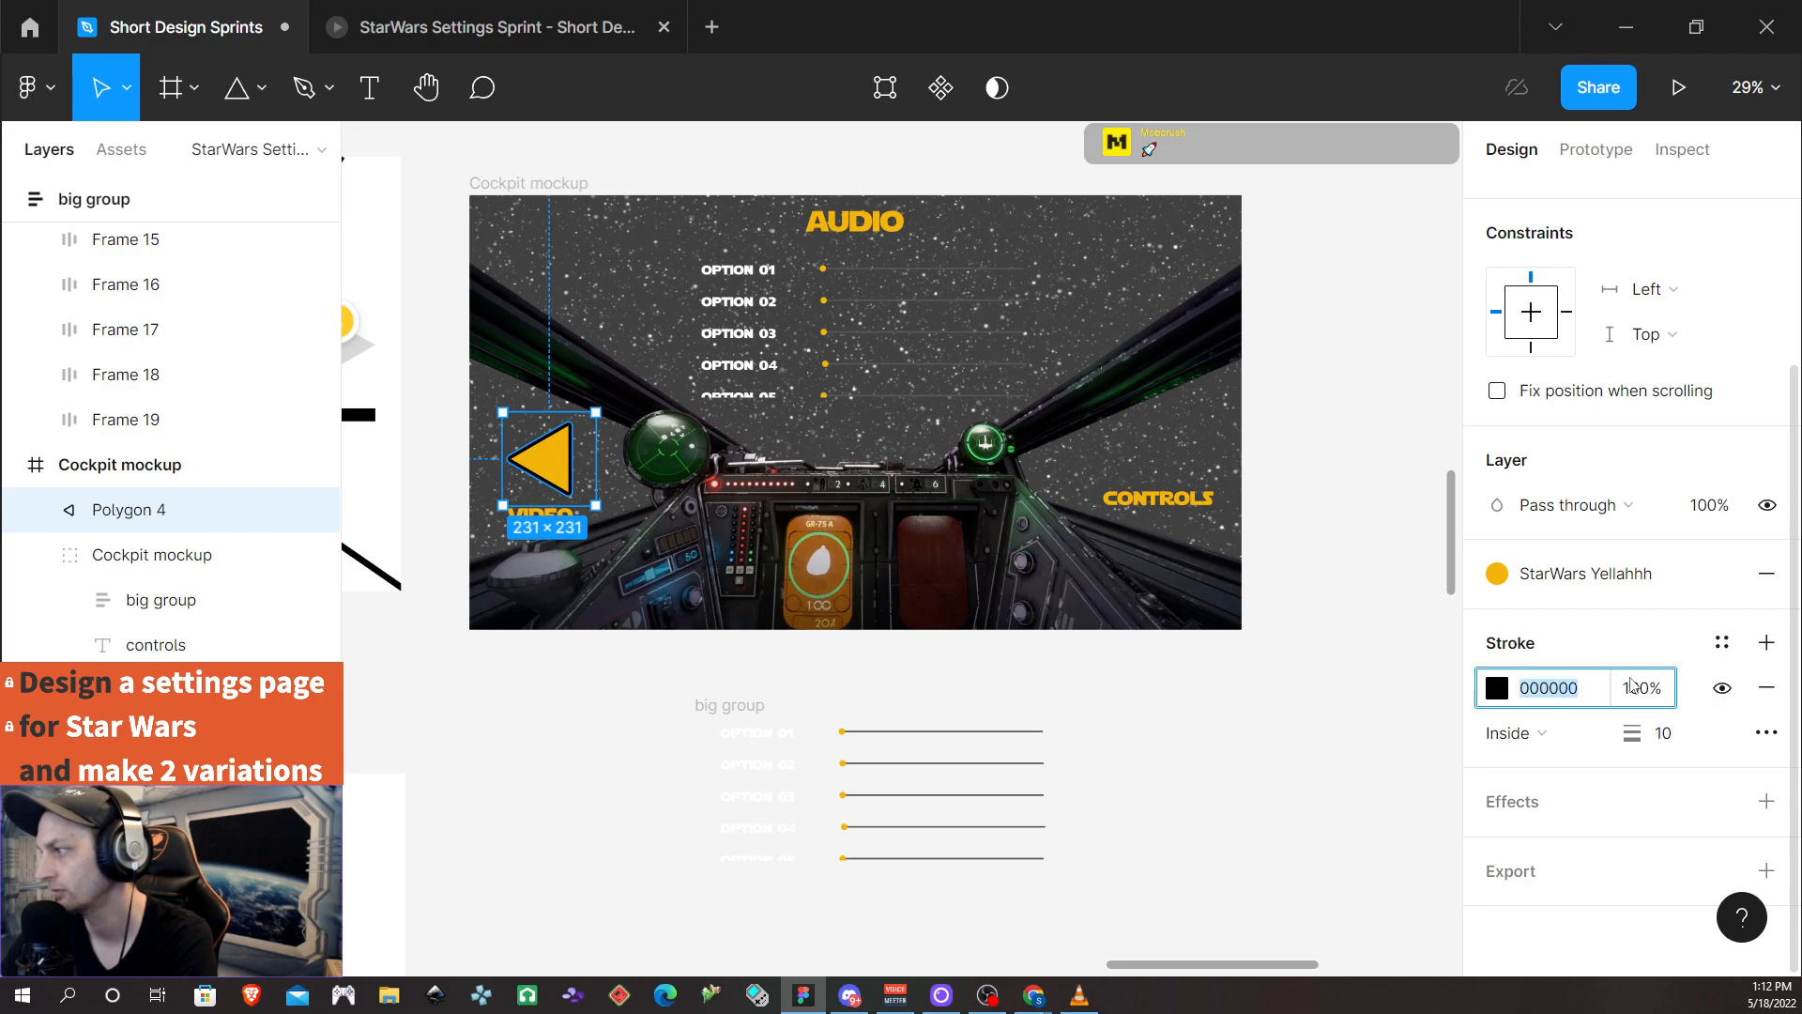
{"action": "left_click", "coordinate": [1721, 642]}
{"action": "left_click", "coordinate": [1525, 708]}
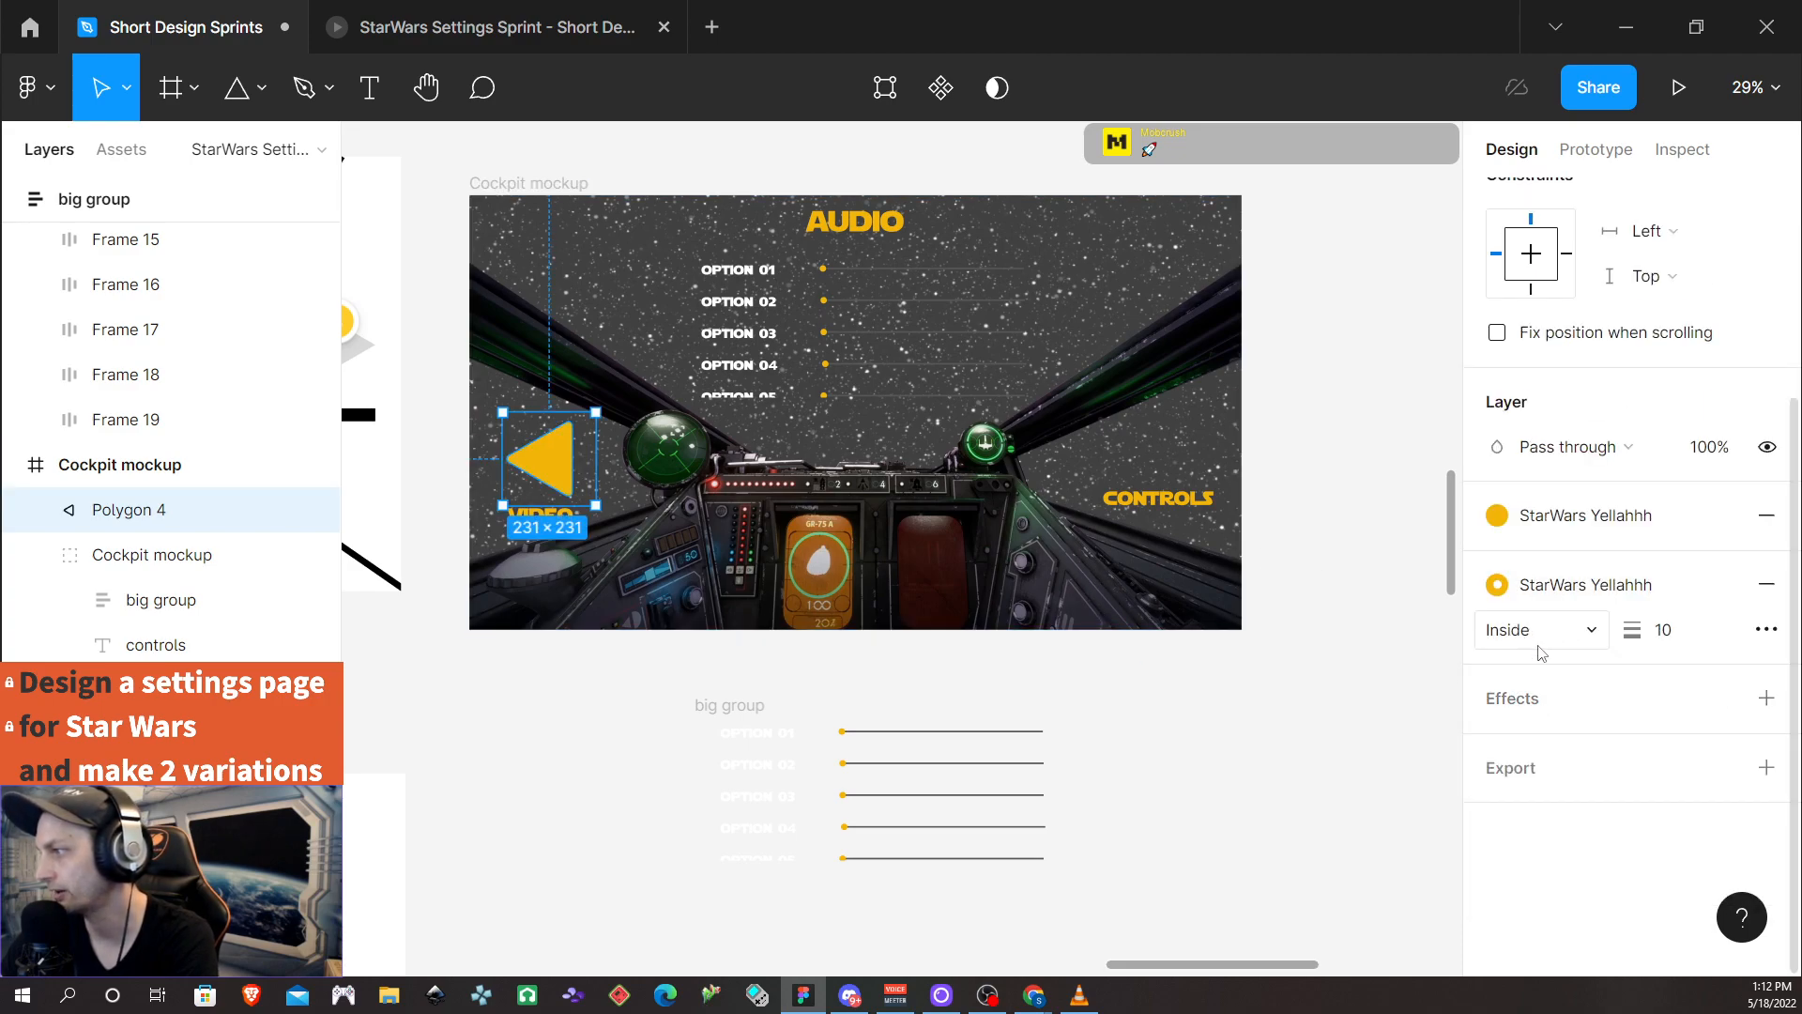
{"action": "left_click", "coordinate": [1721, 584]}
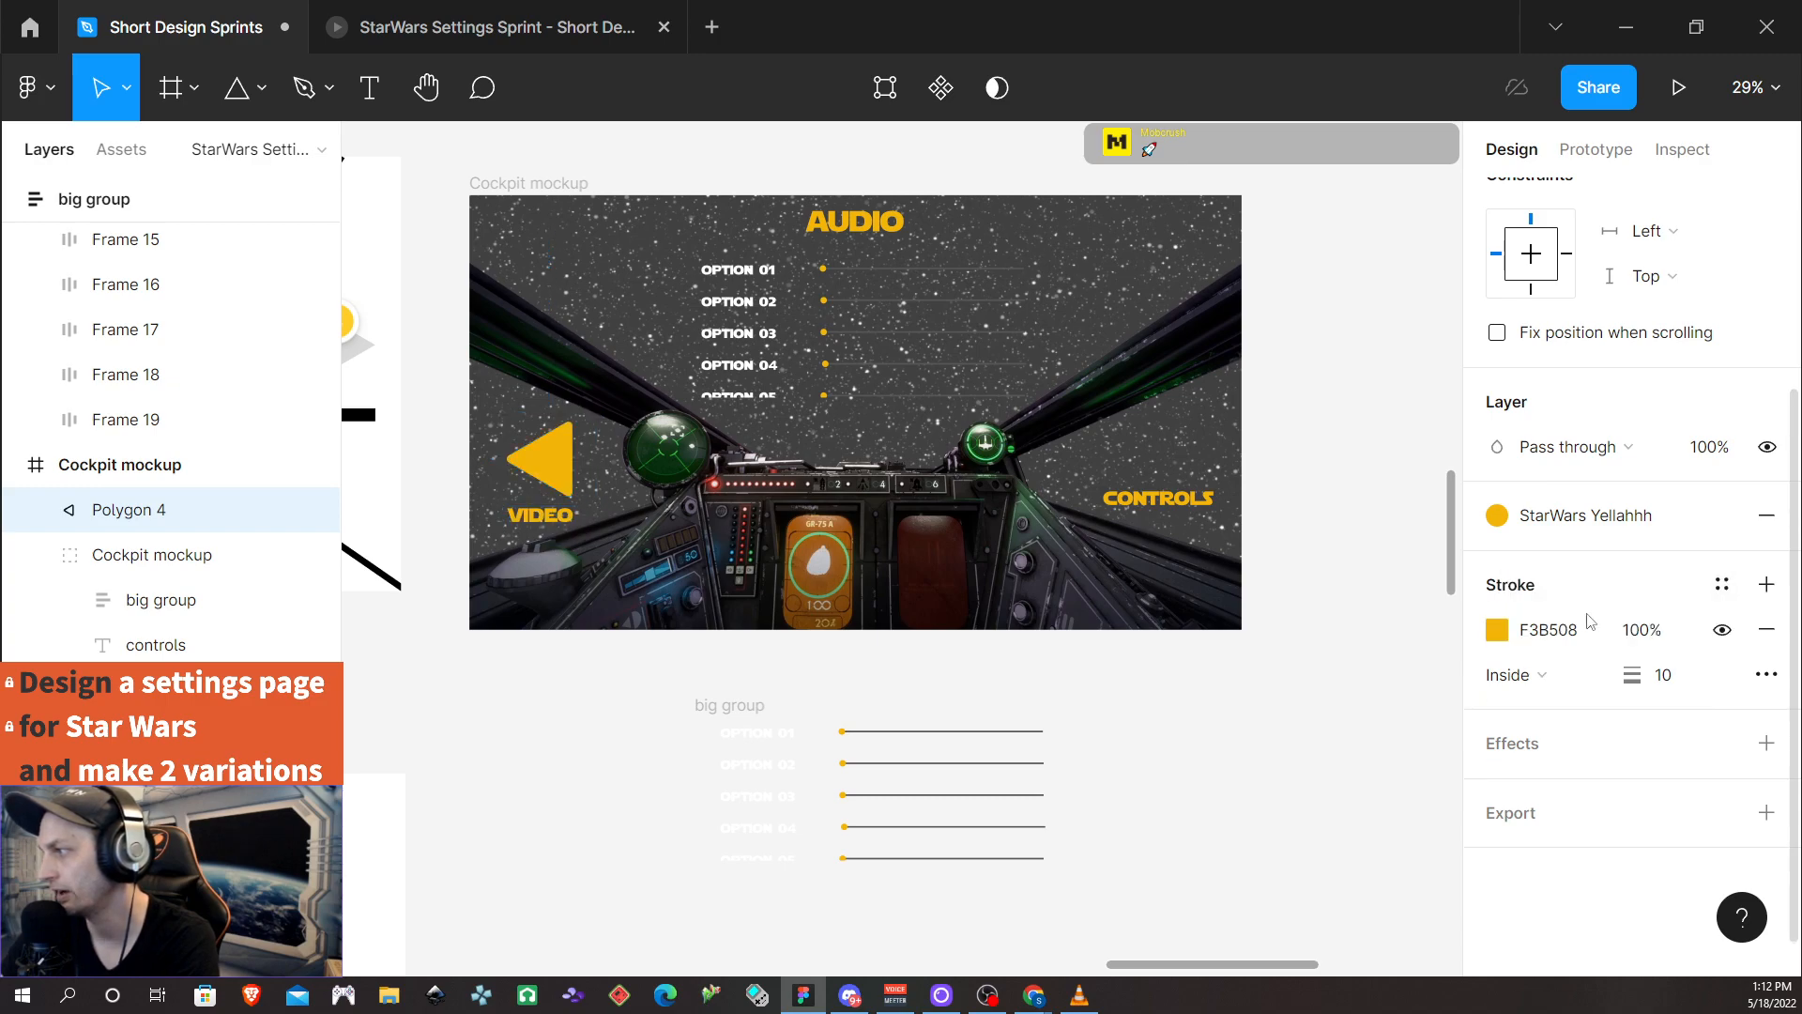
{"action": "left_click", "coordinate": [1498, 630]}
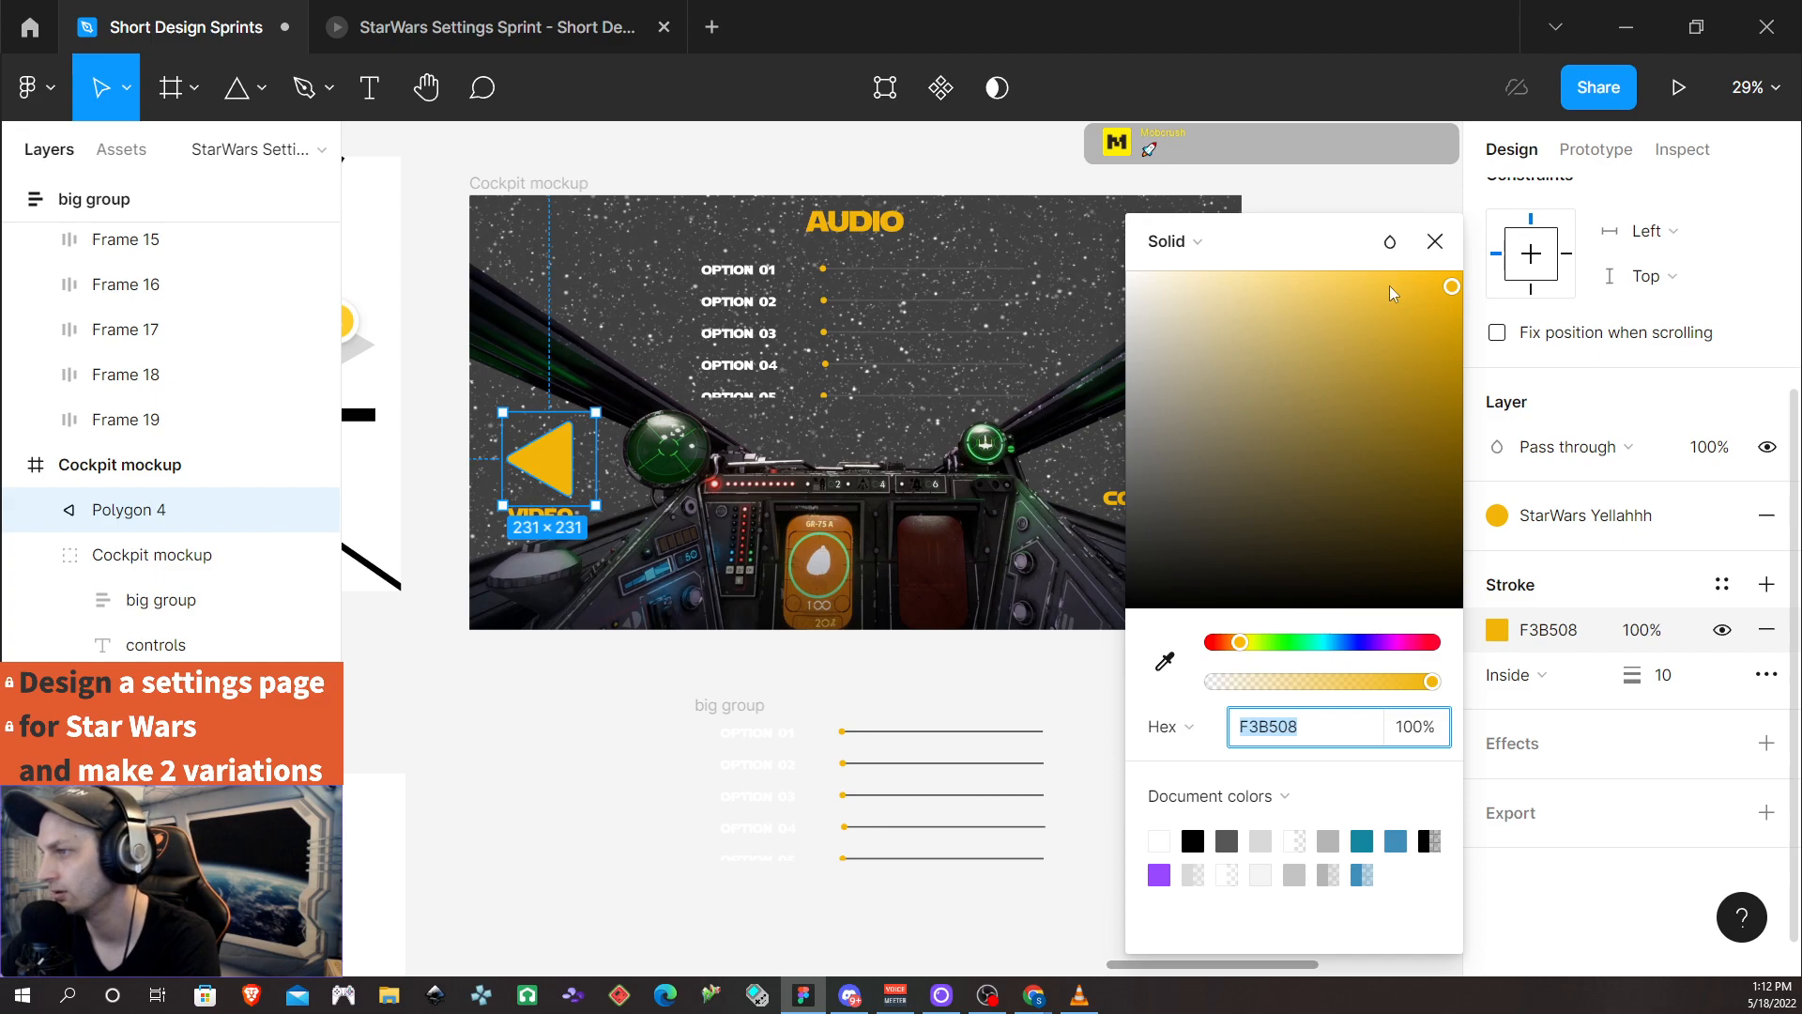
{"action": "mouse_move", "coordinate": [1396, 282]}
{"action": "left_mouse_down"}
{"action": "mouse_move", "coordinate": [1361, 273]}
{"action": "mouse_move", "coordinate": [1326, 306]}
{"action": "mouse_move", "coordinate": [1310, 278]}
{"action": "mouse_move", "coordinate": [1346, 328]}
{"action": "mouse_move", "coordinate": [1403, 318]}
{"action": "mouse_move", "coordinate": [1382, 336]}
{"action": "mouse_move", "coordinate": [1348, 319]}
{"action": "mouse_move", "coordinate": [1343, 291]}
{"action": "mouse_move", "coordinate": [1303, 292]}
{"action": "left_mouse_up"}
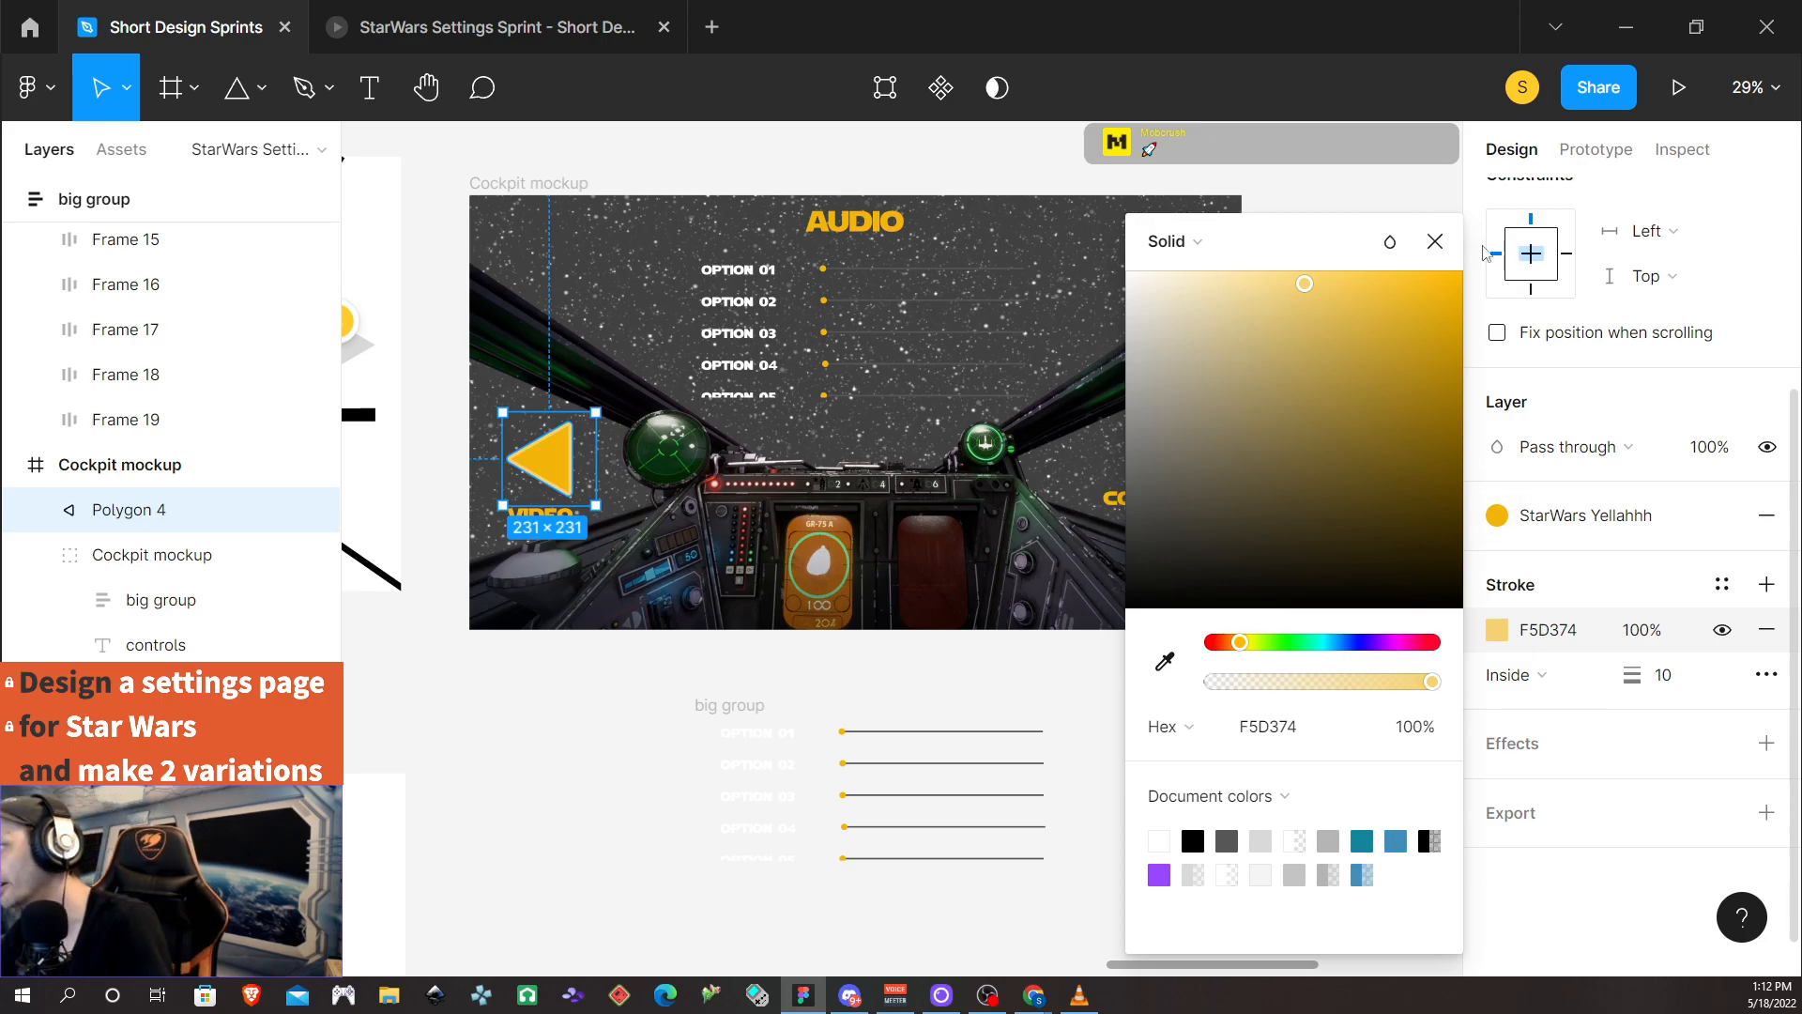
{"action": "left_click", "coordinate": [1435, 242]}
{"action": "left_click", "coordinate": [1263, 807]}
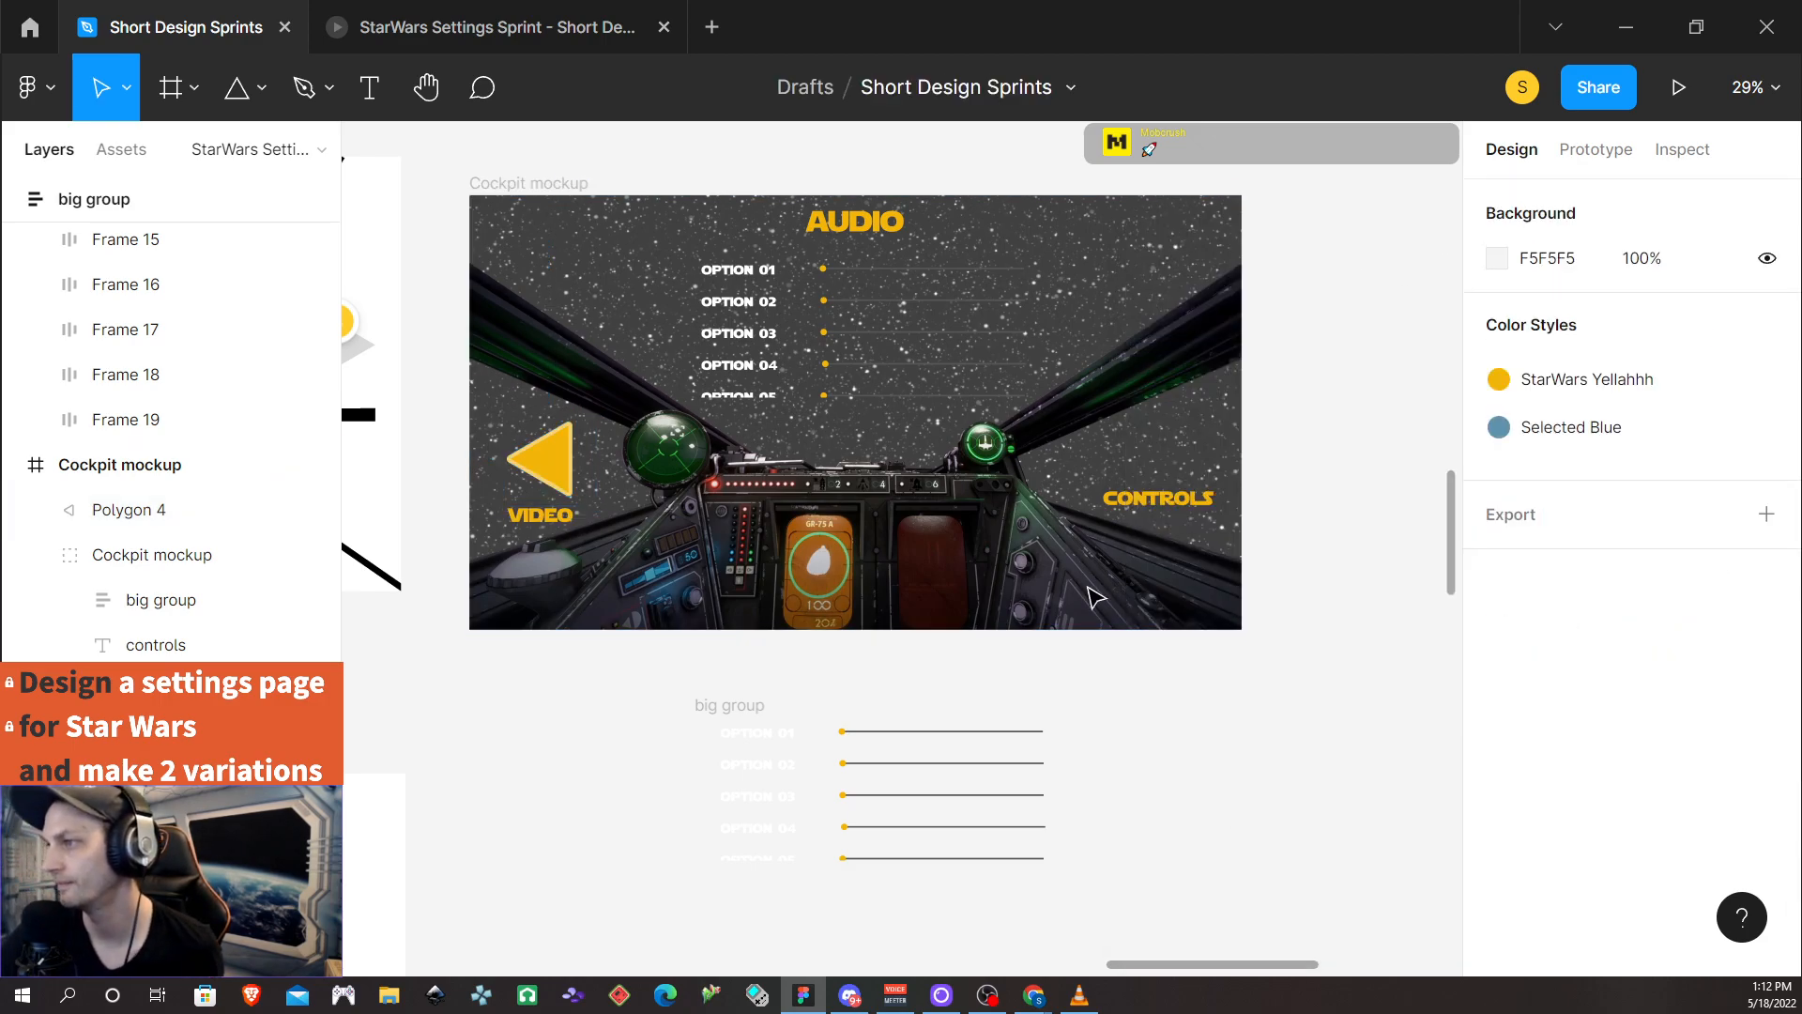
Duplicate the video triangle straight across to the controls label and set the copy's rotation to -90°
{"action": "left_click", "coordinate": [566, 467]}
{"action": "left_click_drag", "start_coordinate": [560, 467], "coordinate": [1190, 464]}
{"action": "left_click", "coordinate": [1525, 368]}
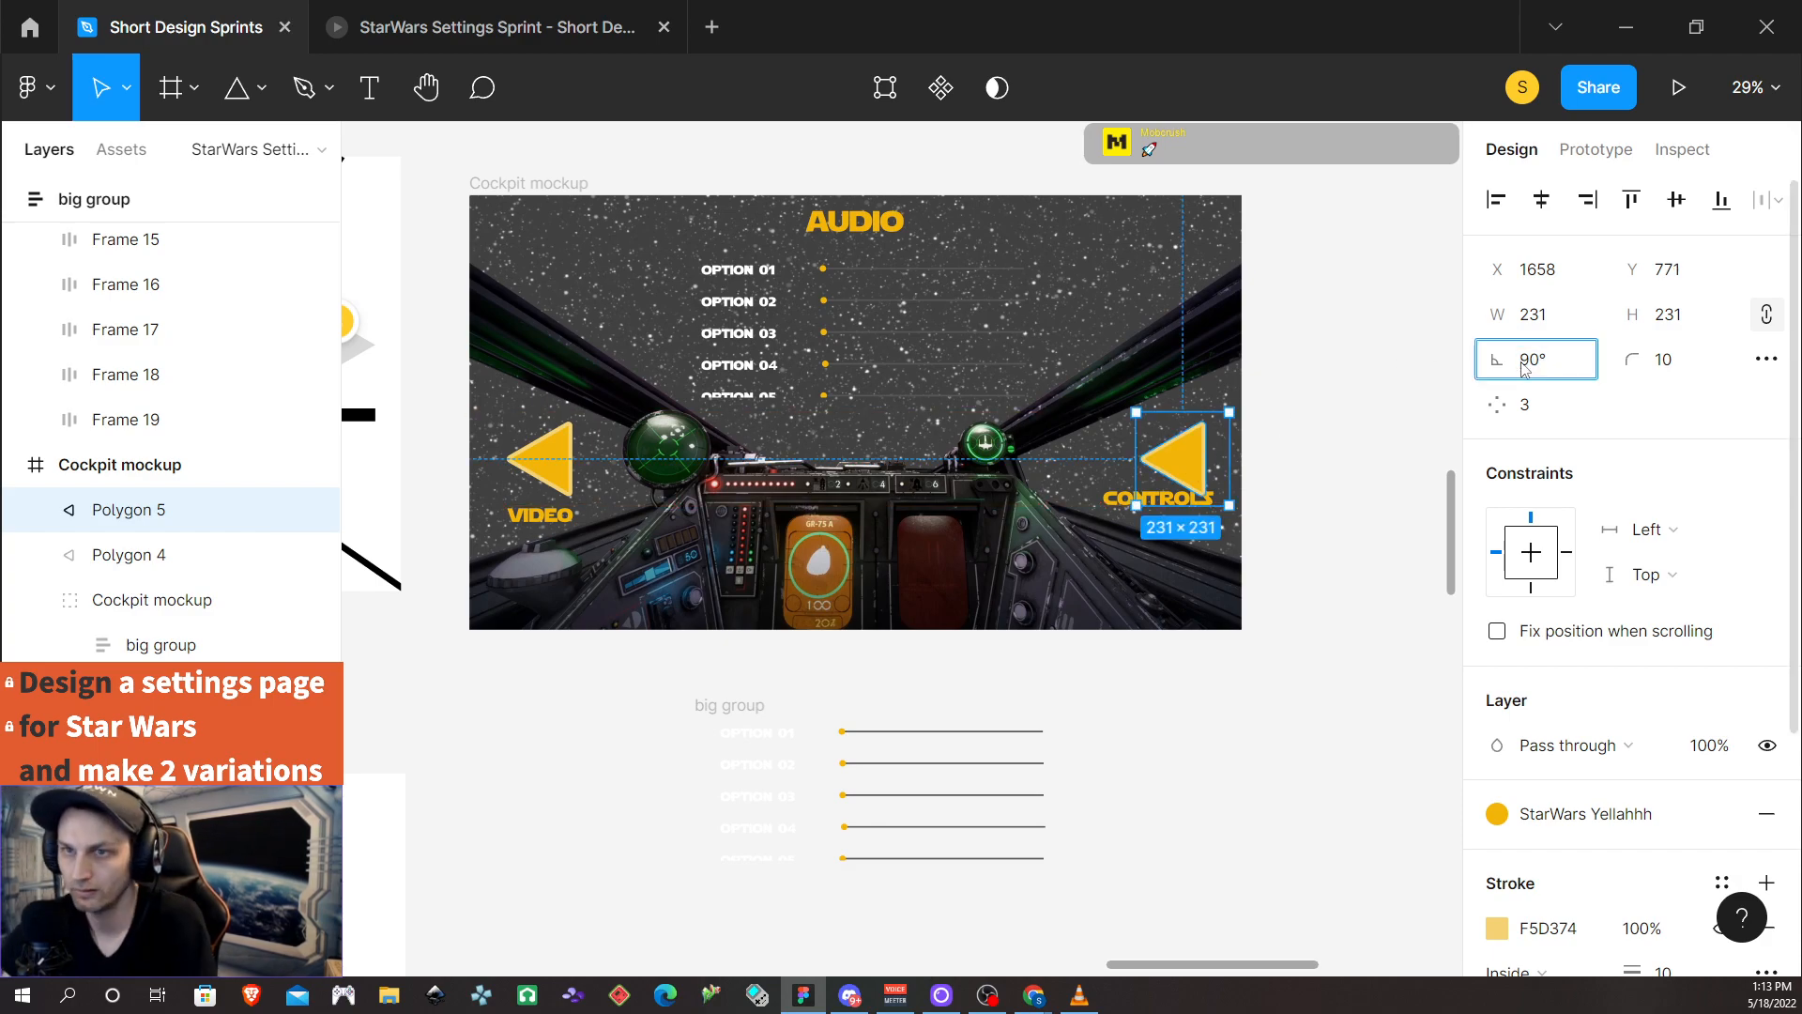
{"action": "type", "text": "-"}
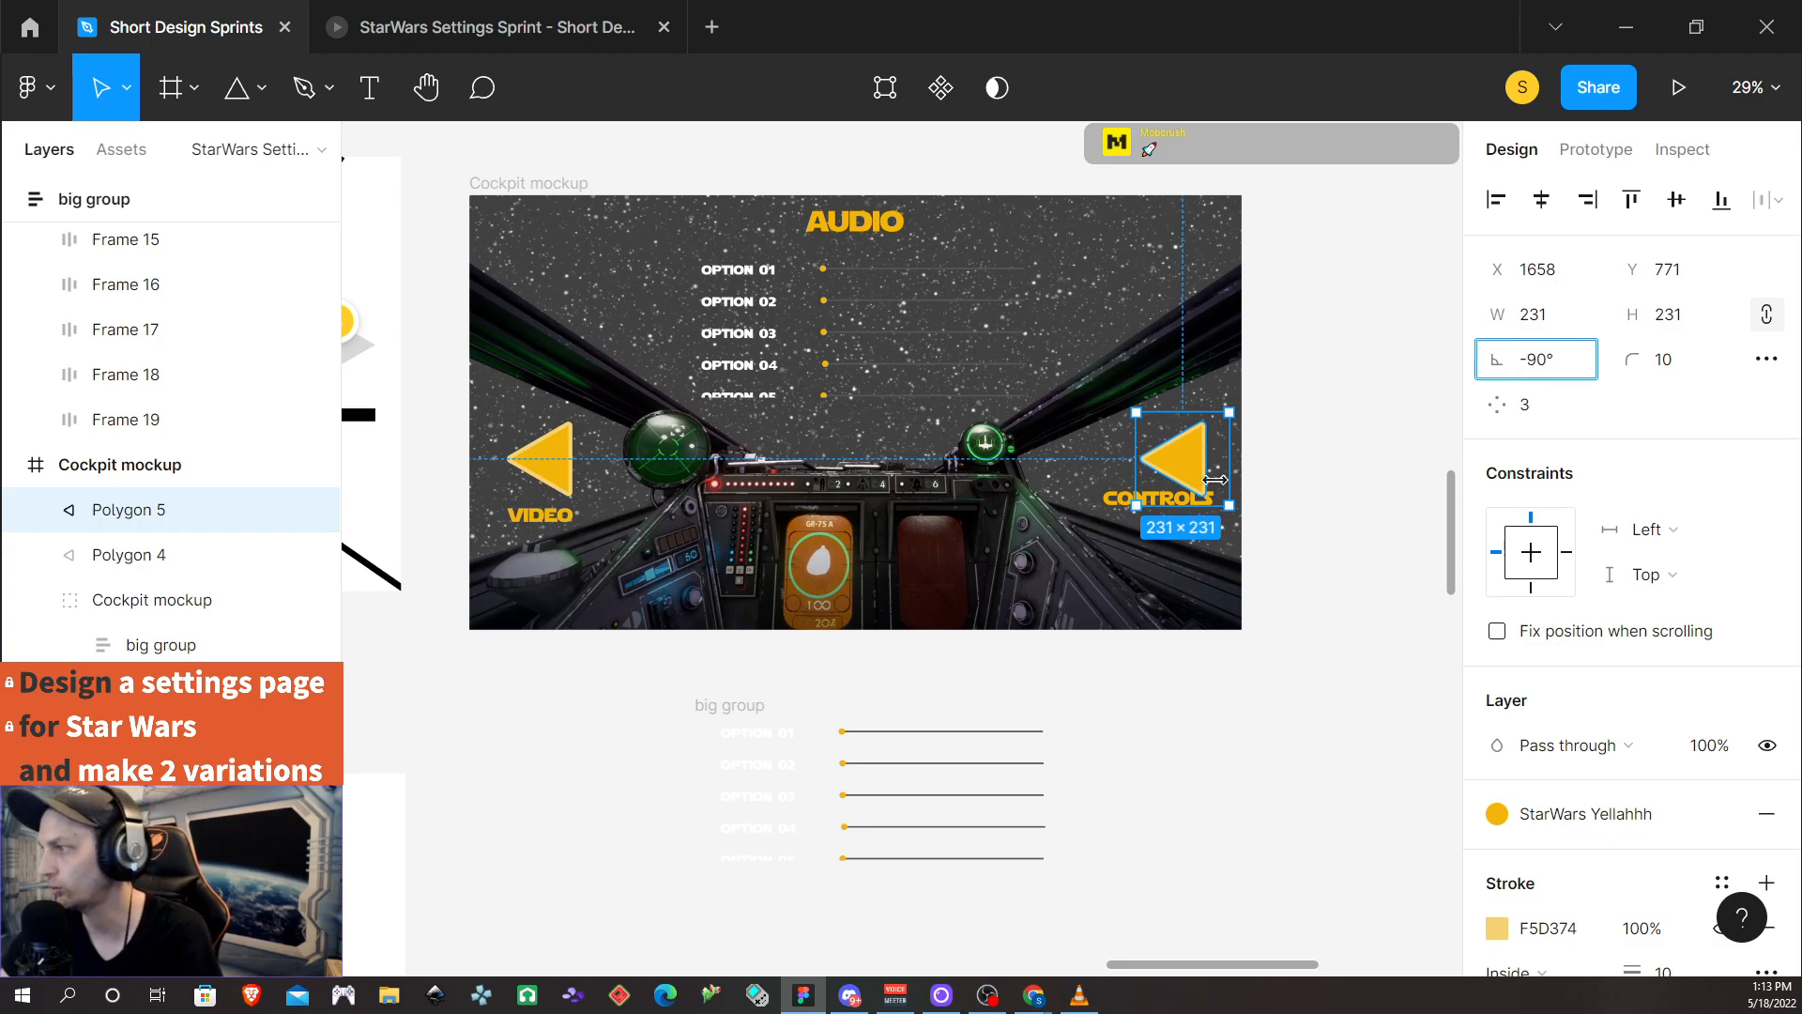
{"action": "left_click", "coordinate": [1191, 741]}
Shift the controls triangle inward to X 1837, mirroring the video triangle's margin from the frame edge
{"action": "left_click", "coordinate": [522, 458]}
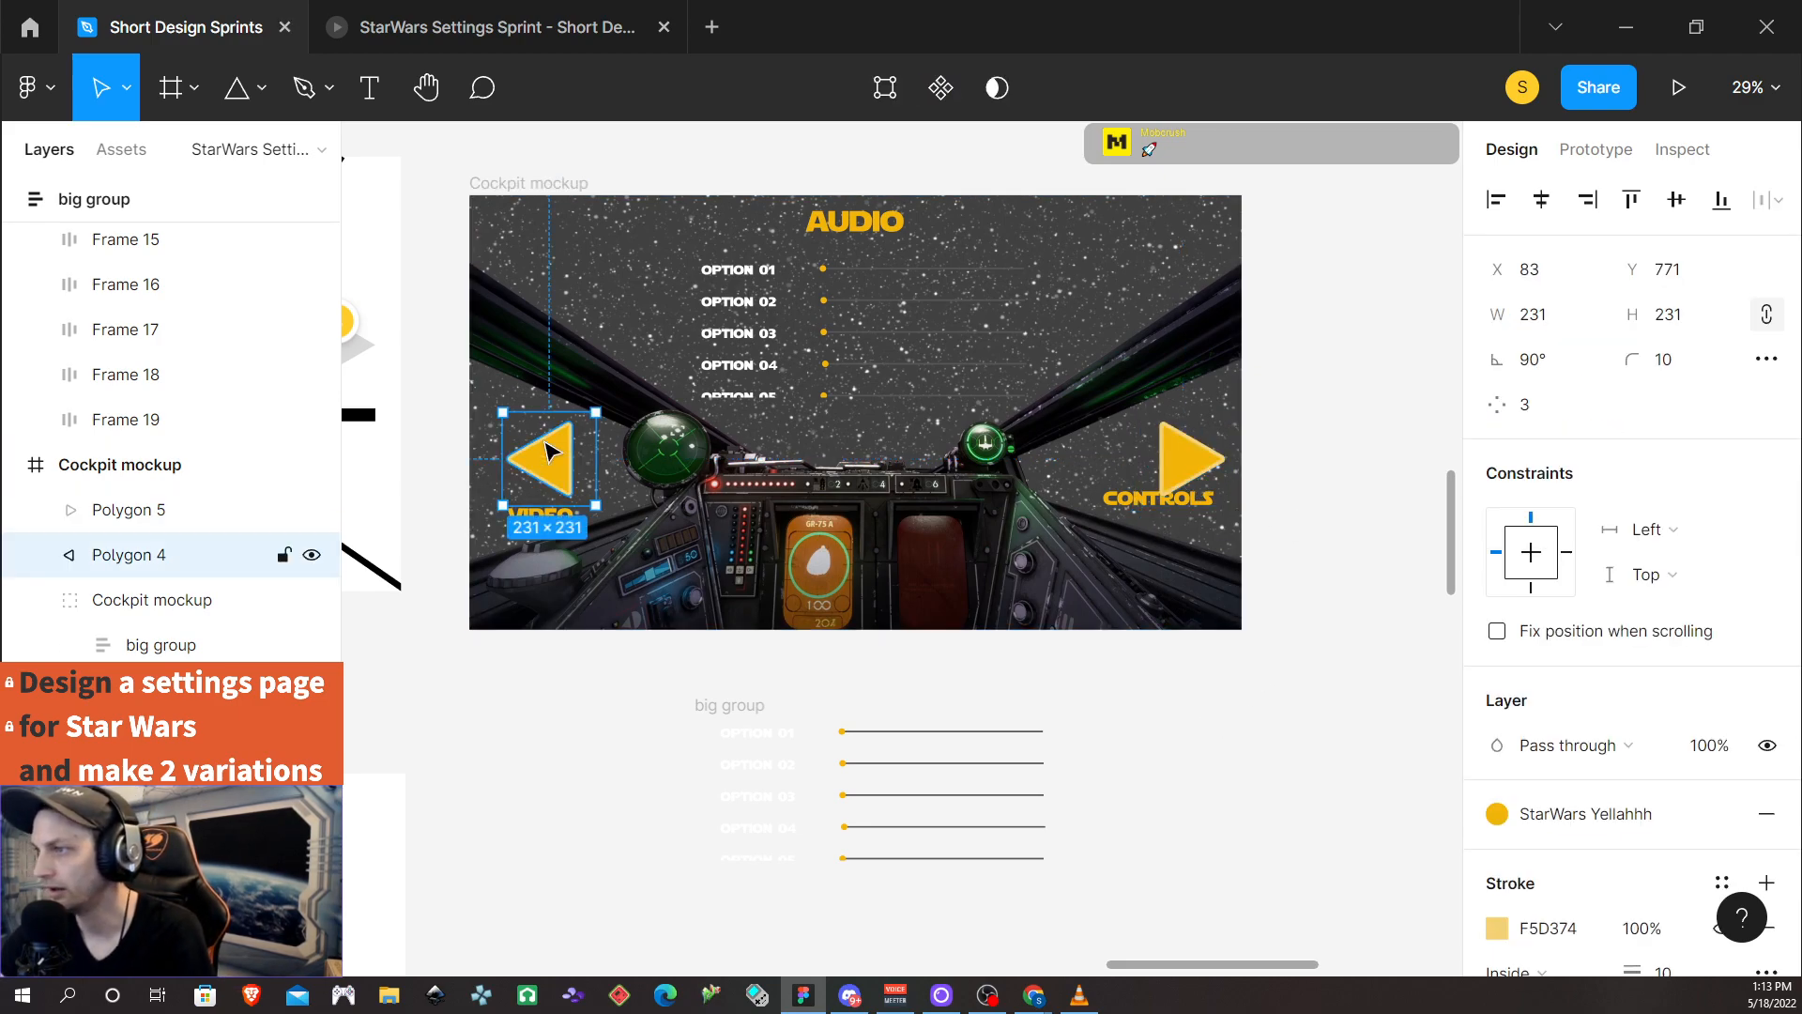
{"action": "key", "text": "alt"}
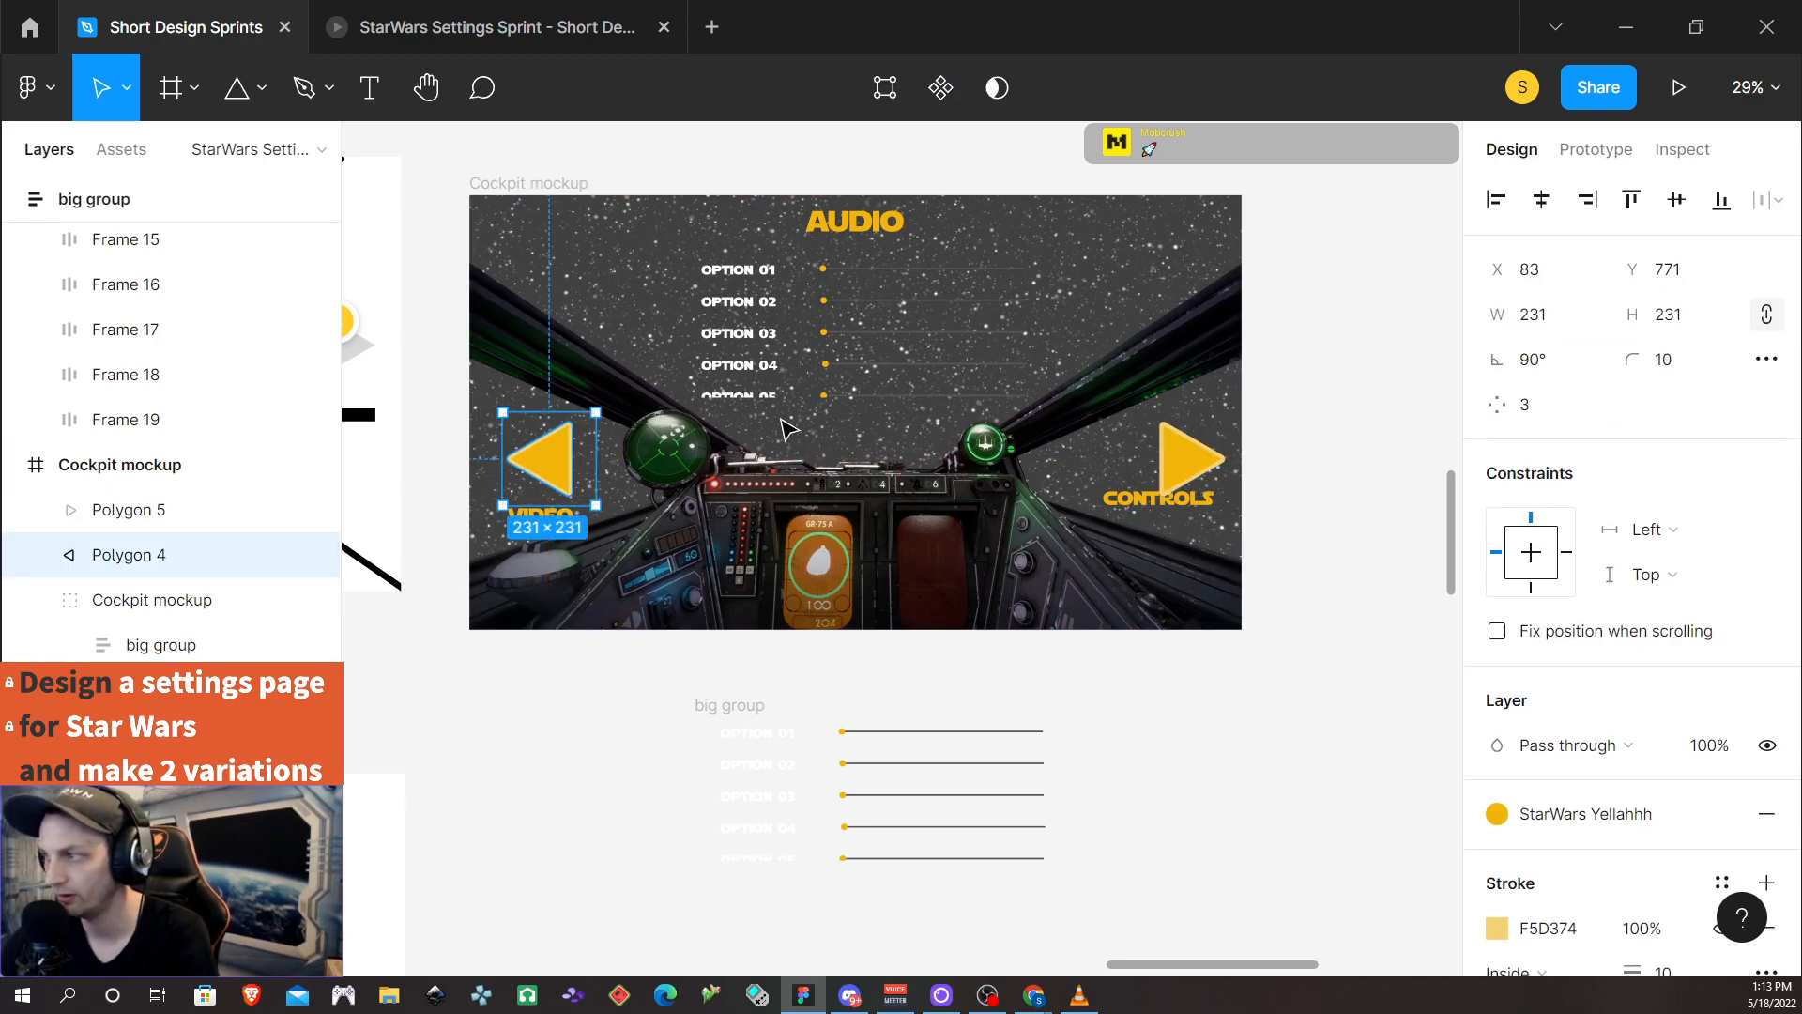
{"action": "left_click", "coordinate": [1190, 458]}
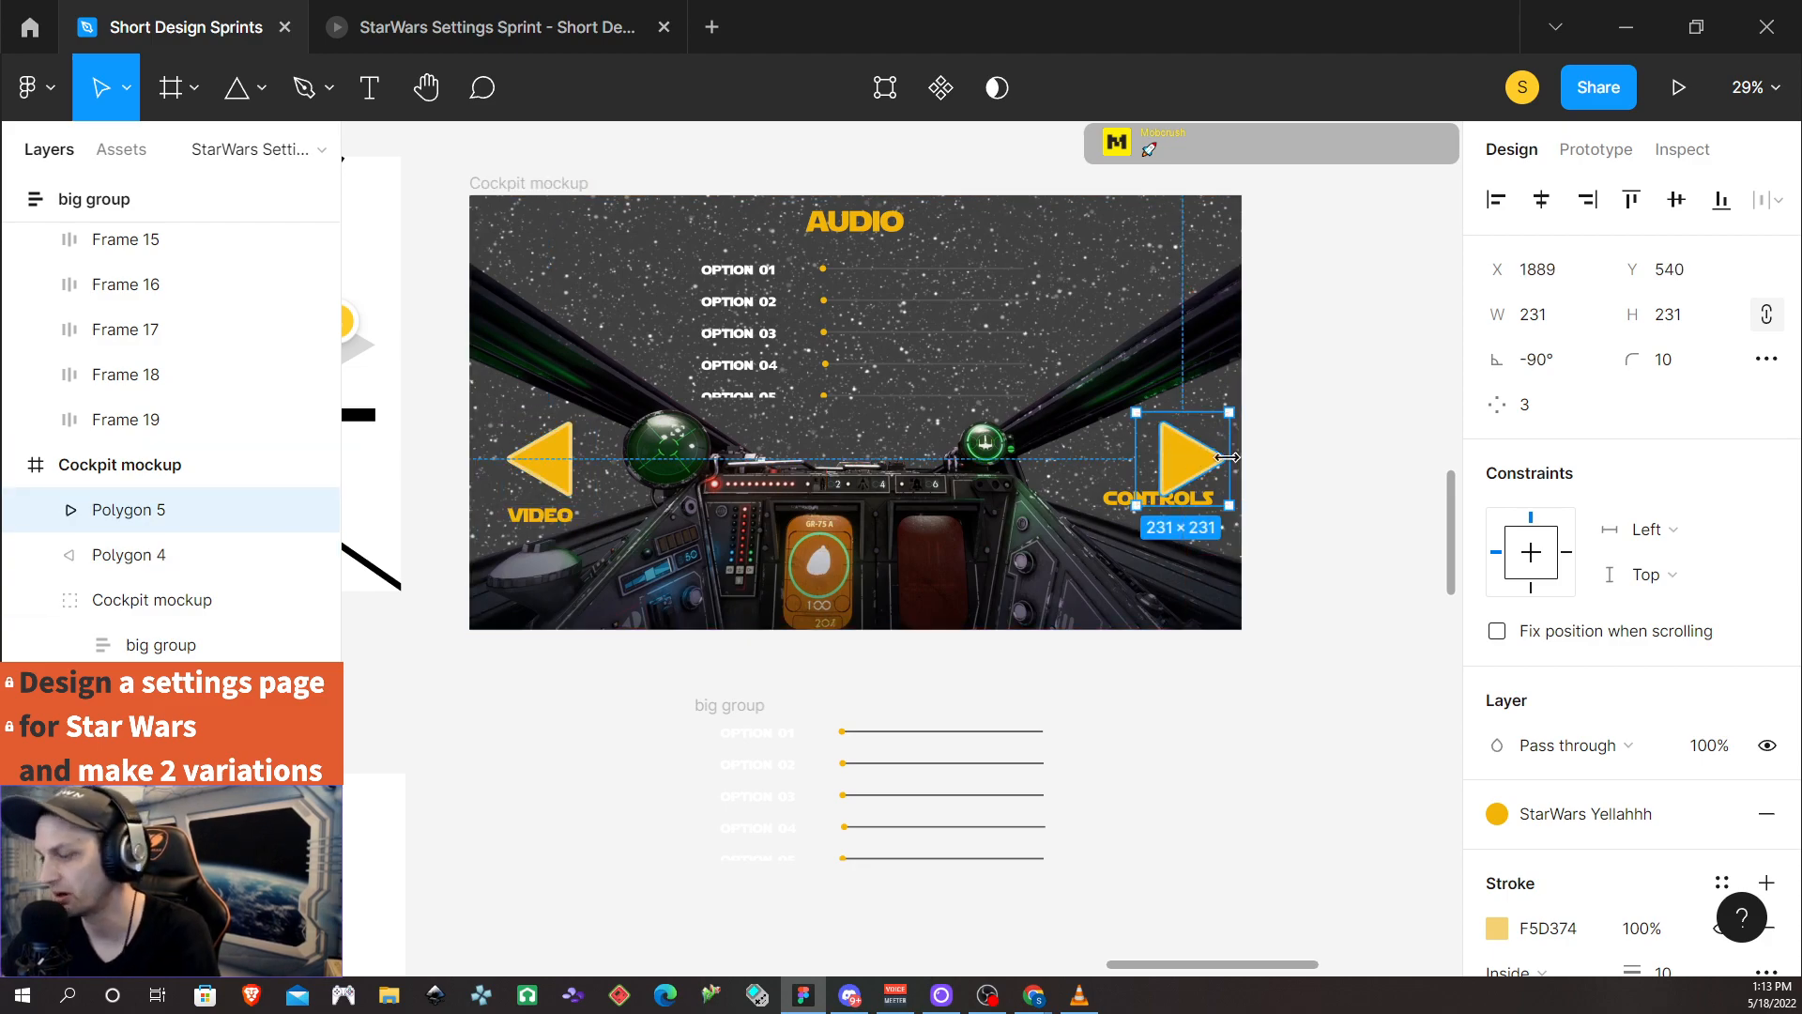
{"action": "key", "text": "shift+Left"}
{"action": "key", "text": "shift+Left"}
{"action": "key", "text": "shift+Left"}
{"action": "key", "text": "shift+Left"}
{"action": "key", "text": "shift+Left"}
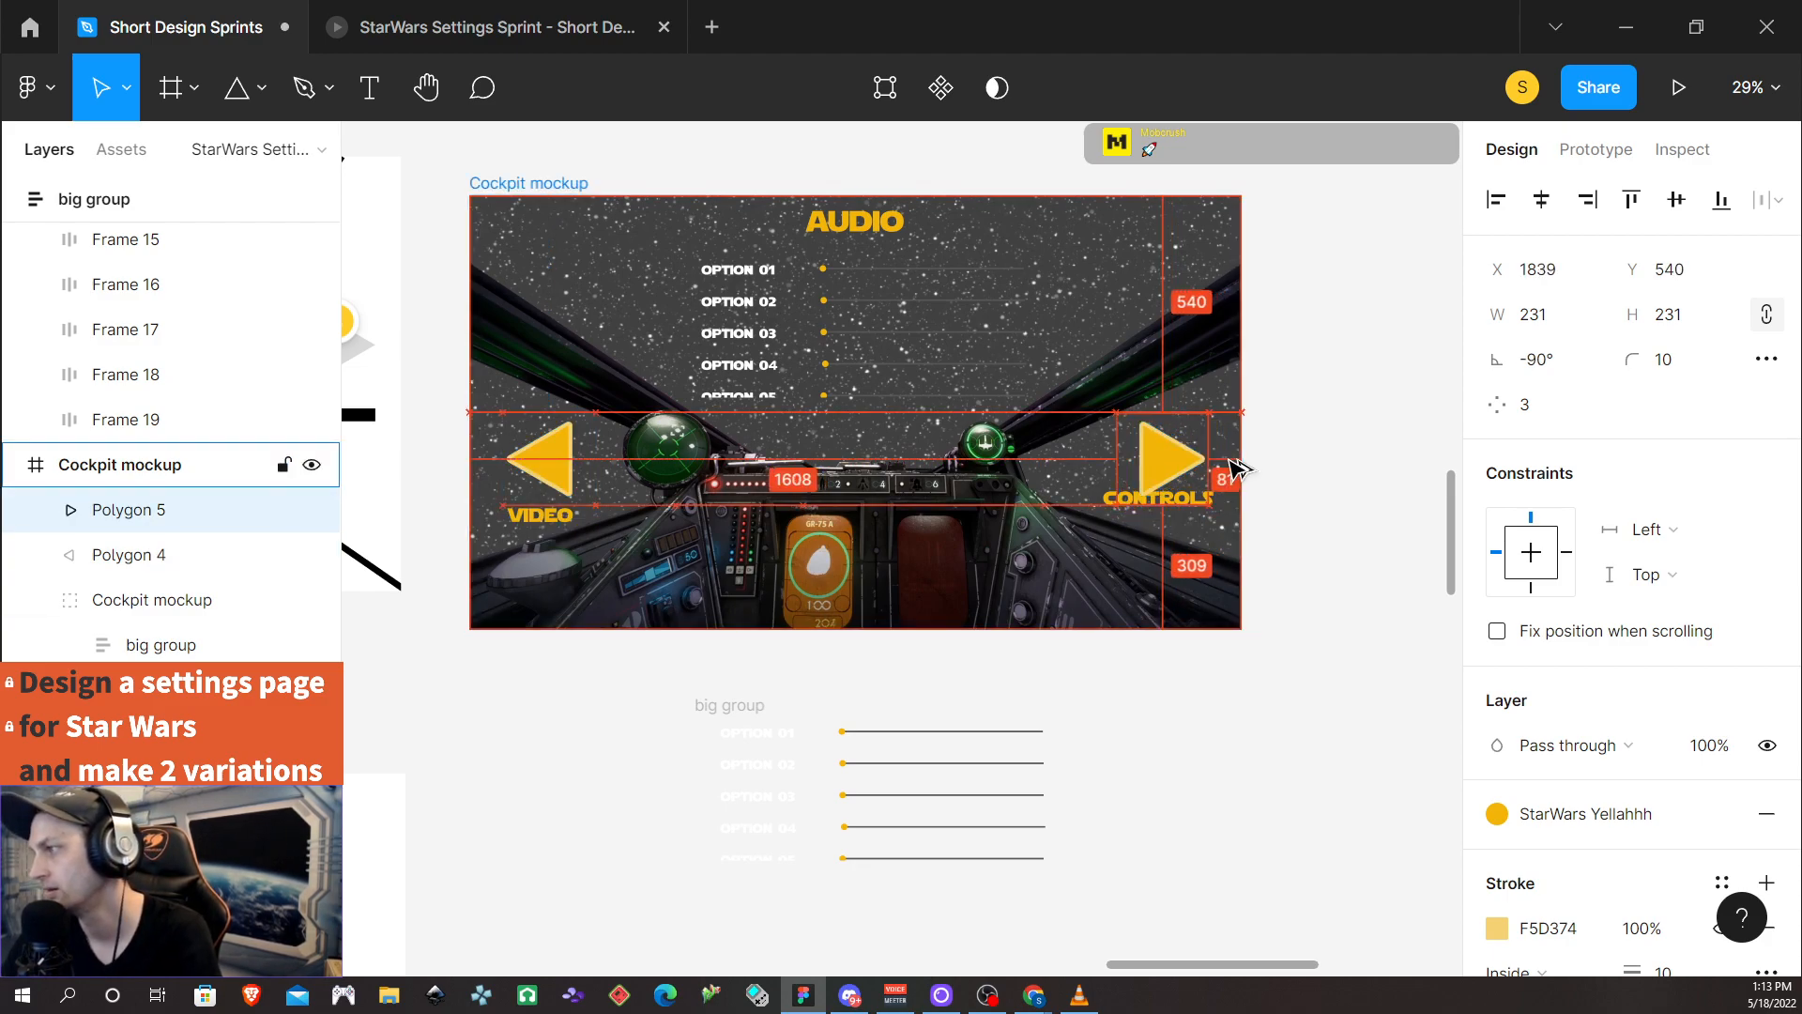
{"action": "key", "text": "Left"}
{"action": "key", "text": "Left"}
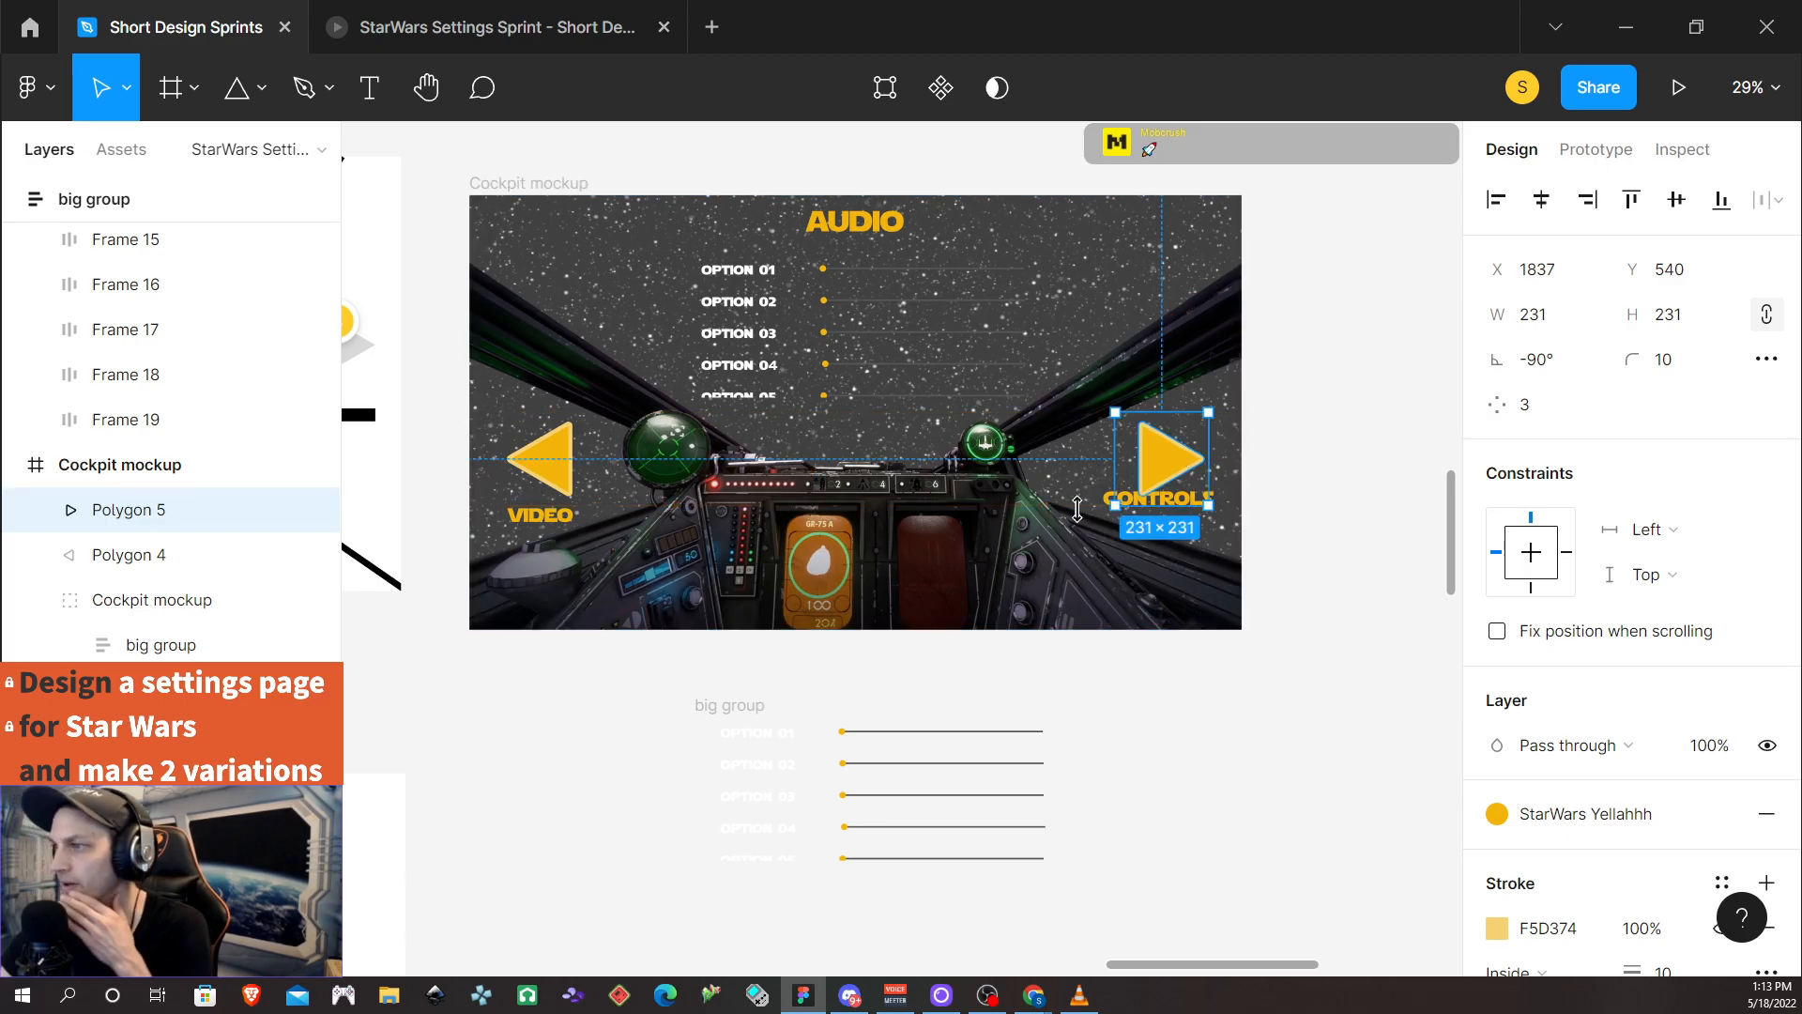
Move the controls label down to Y 752, just beneath its triangle and level with the video label
{"action": "left_click", "coordinate": [1182, 509]}
{"action": "double_click", "coordinate": [1181, 508]}
{"action": "double_click", "coordinate": [1181, 508]}
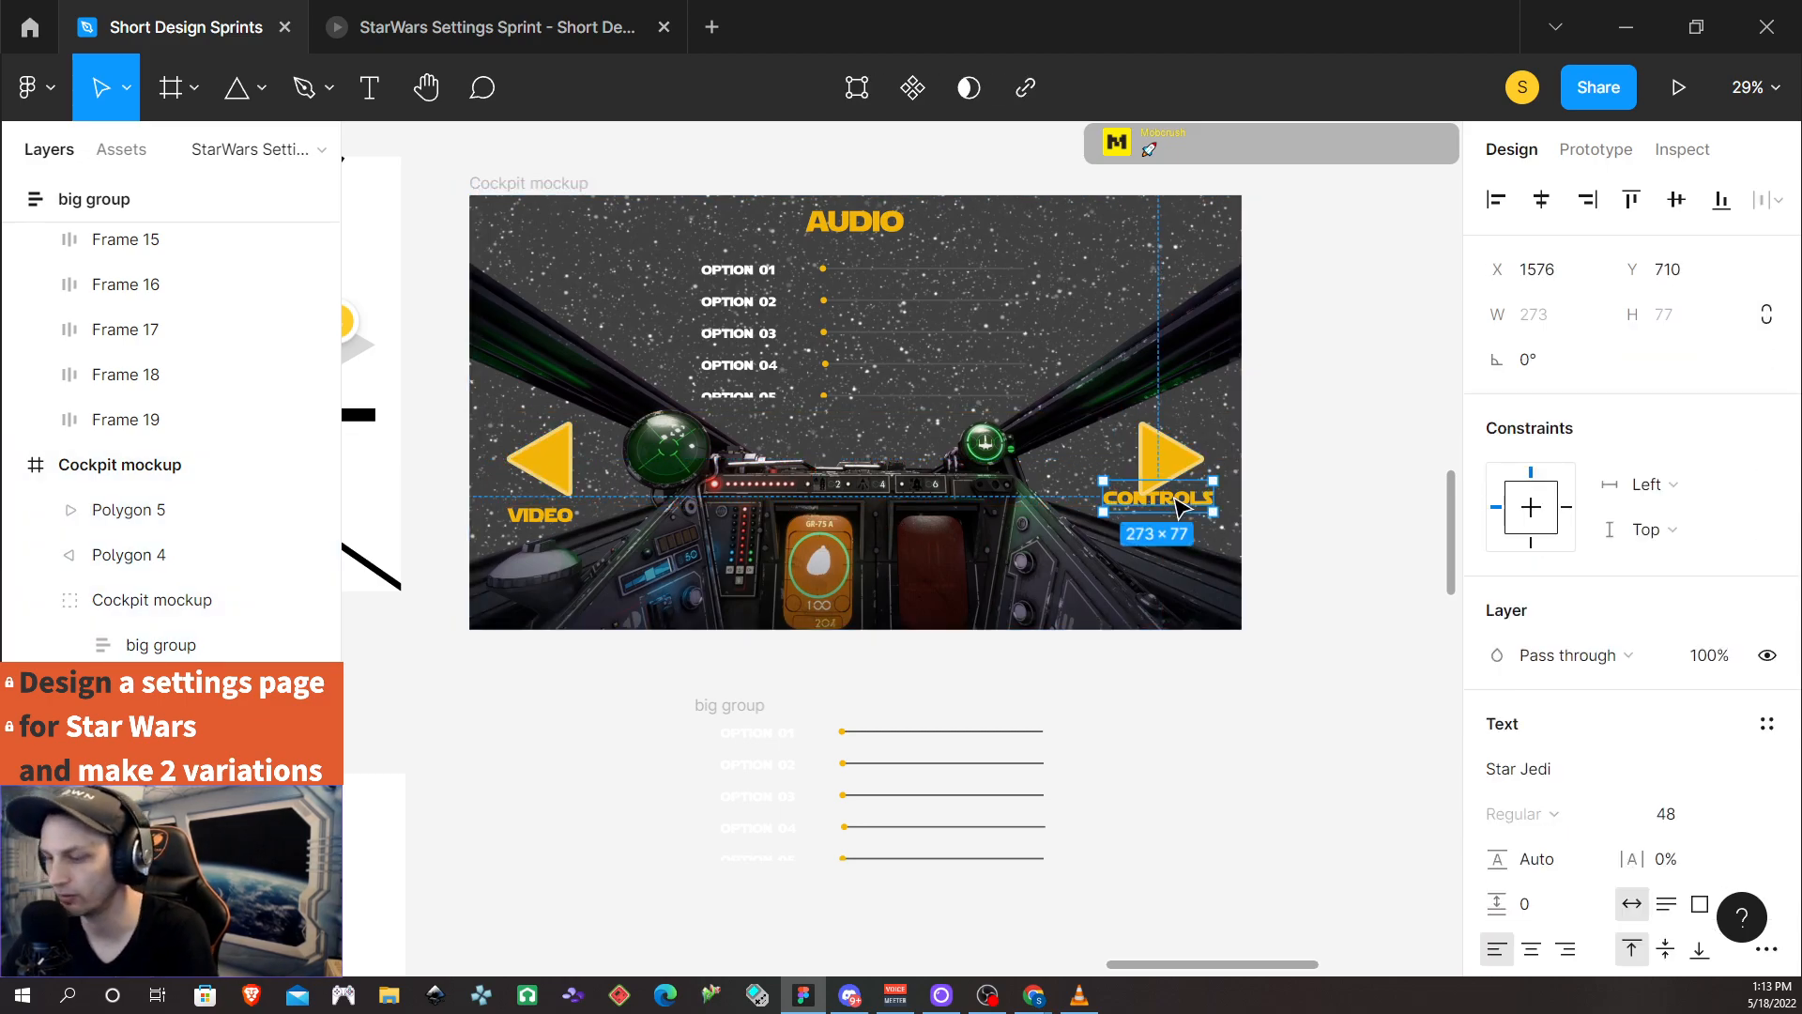
{"action": "key", "text": "Down"}
{"action": "key", "text": "Down"}
{"action": "key", "text": "Down"}
{"action": "key", "text": "Down"}
{"action": "key", "text": "Down"}
{"action": "key", "text": "Down"}
{"action": "key", "text": "Down"}
{"action": "key", "text": "Down"}
{"action": "key", "text": "Down"}
{"action": "key", "text": "Down"}
{"action": "key", "text": "Down"}
{"action": "key", "text": "Down"}
{"action": "key", "text": "Down"}
{"action": "key", "text": "Down"}
{"action": "key", "text": "Down"}
{"action": "key", "text": "Down"}
{"action": "key", "text": "Down"}
{"action": "key", "text": "Down"}
{"action": "key", "text": "Down"}
{"action": "key", "text": "Down"}
{"action": "key", "text": "Down"}
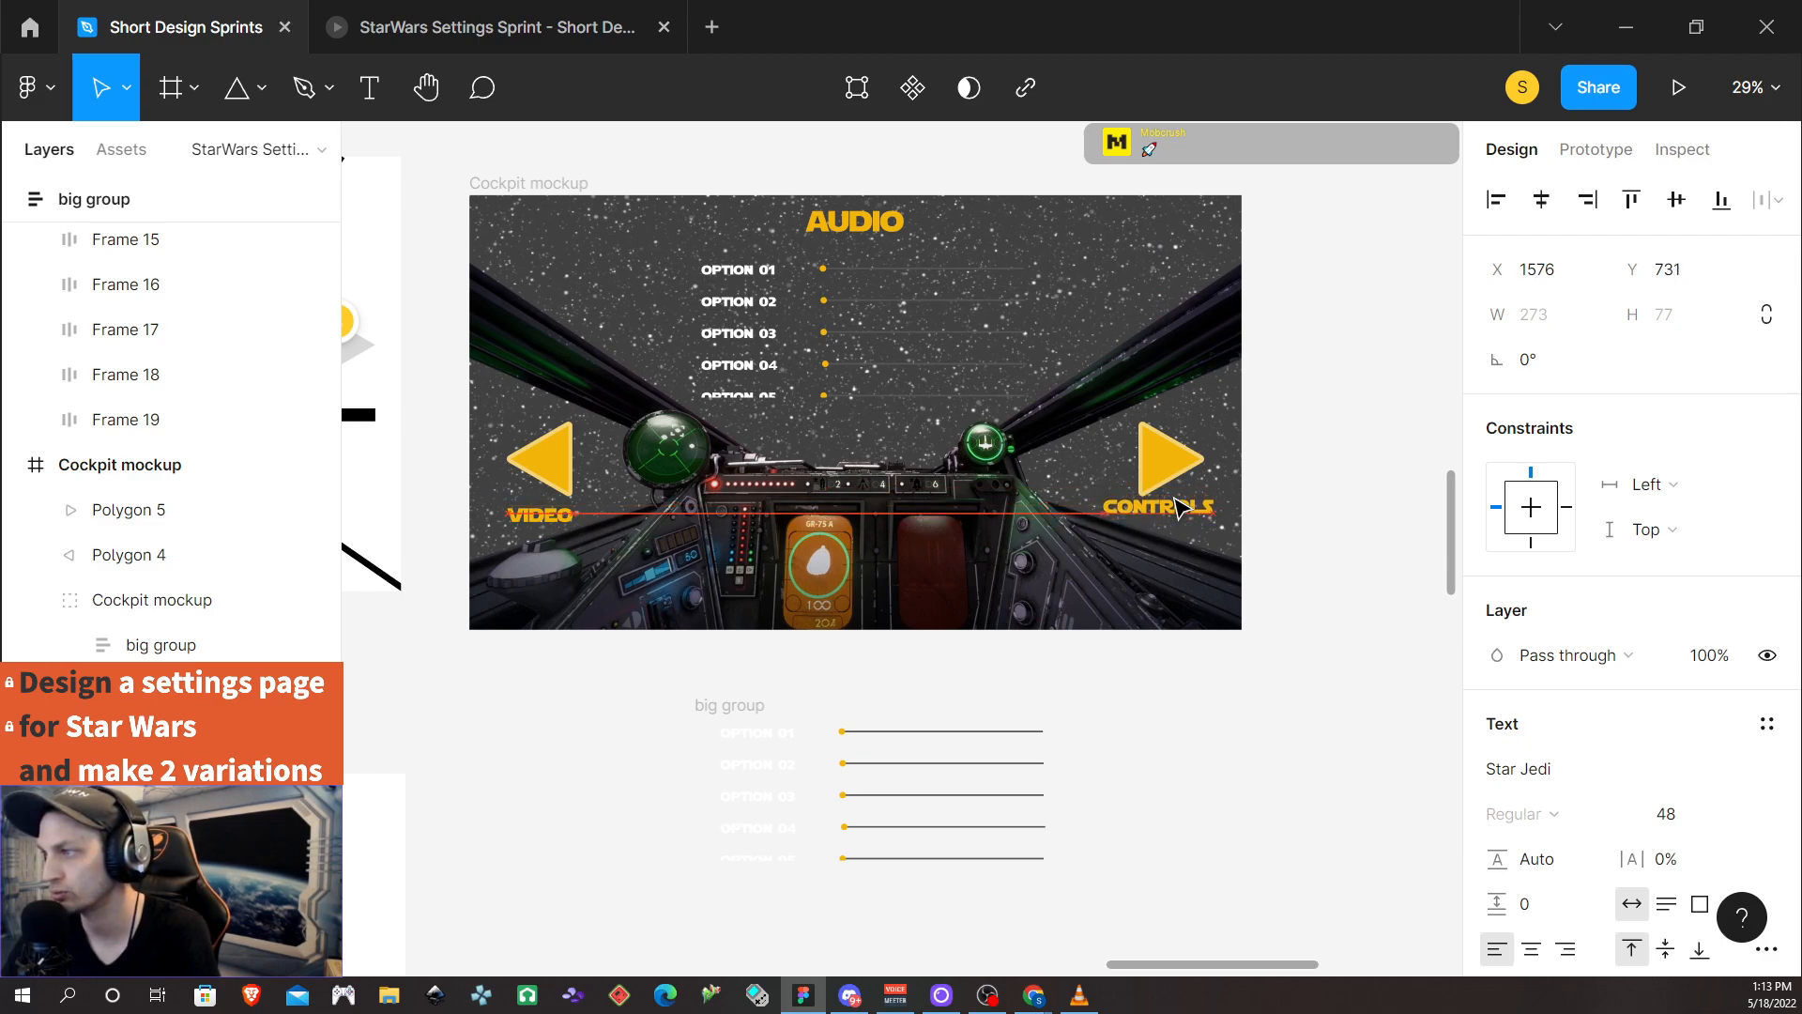
{"action": "key", "text": "Down"}
{"action": "key", "text": "Down"}
{"action": "key", "text": "Down"}
{"action": "key", "text": "Down"}
{"action": "key", "text": "Down"}
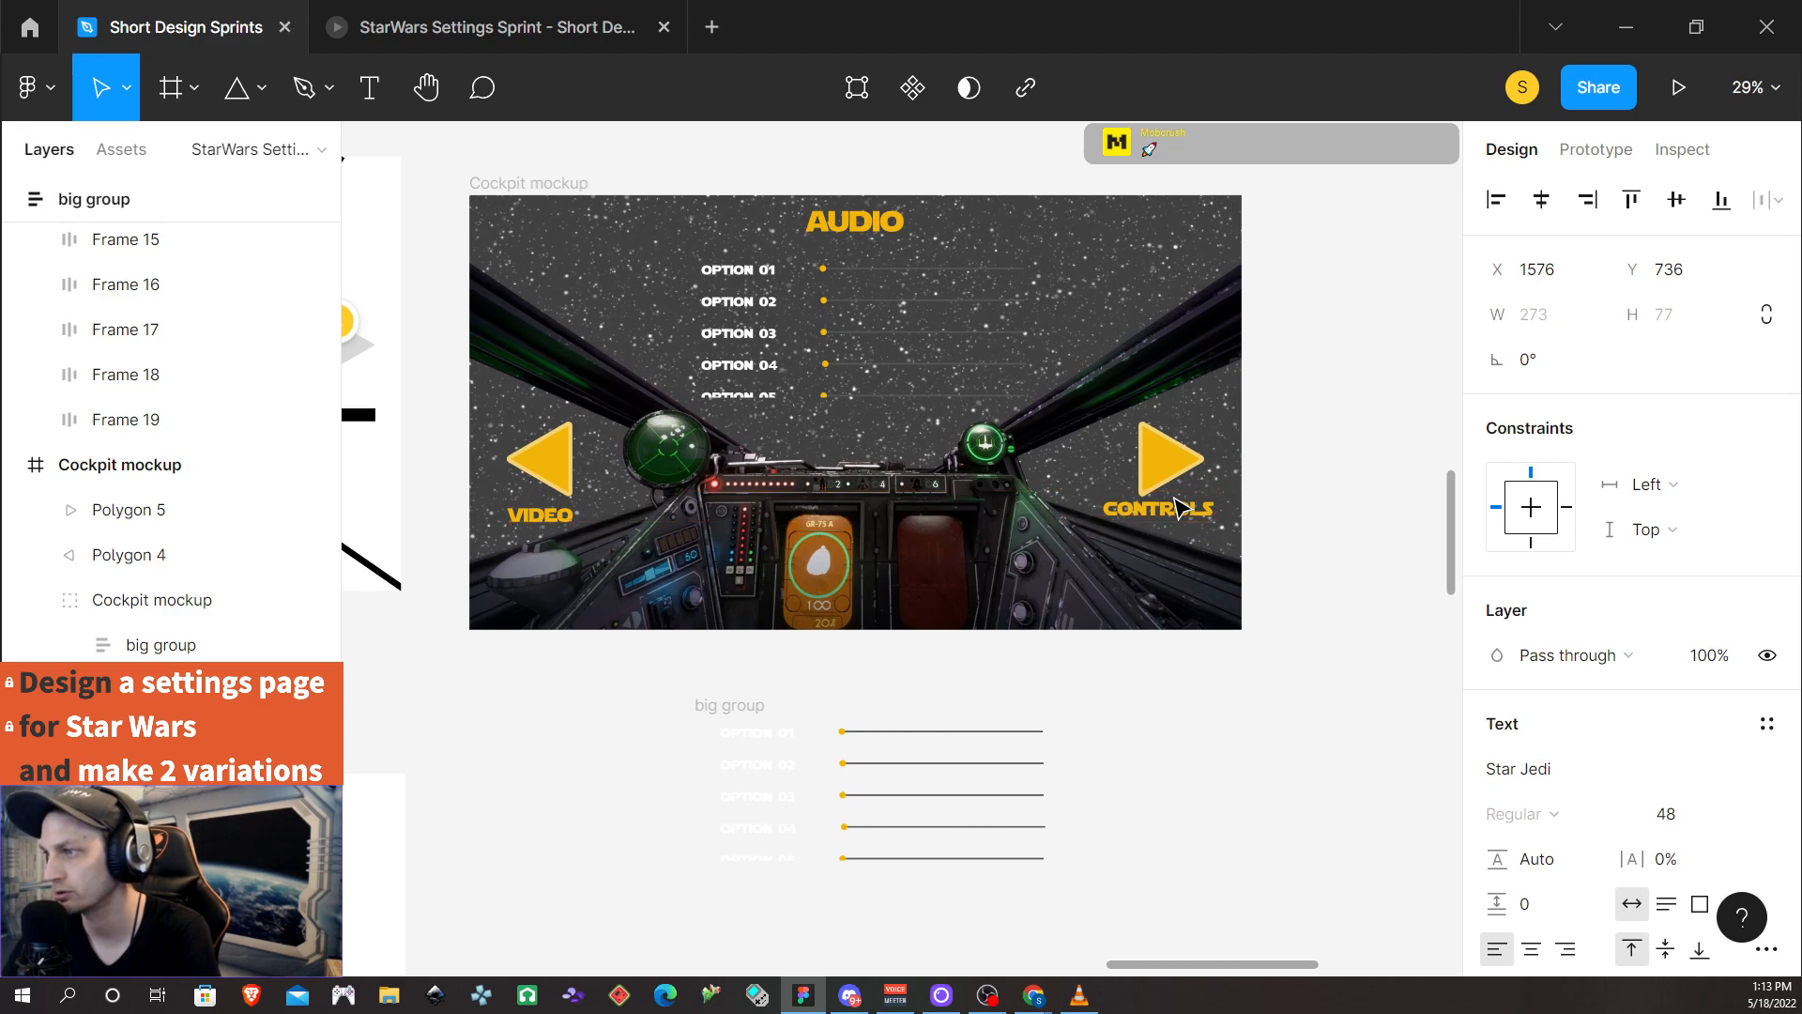
{"action": "key", "text": "Up"}
{"action": "key", "text": "Down"}
{"action": "key", "text": "Down"}
{"action": "key", "text": "Down"}
{"action": "key", "text": "Down"}
{"action": "key", "text": "Down"}
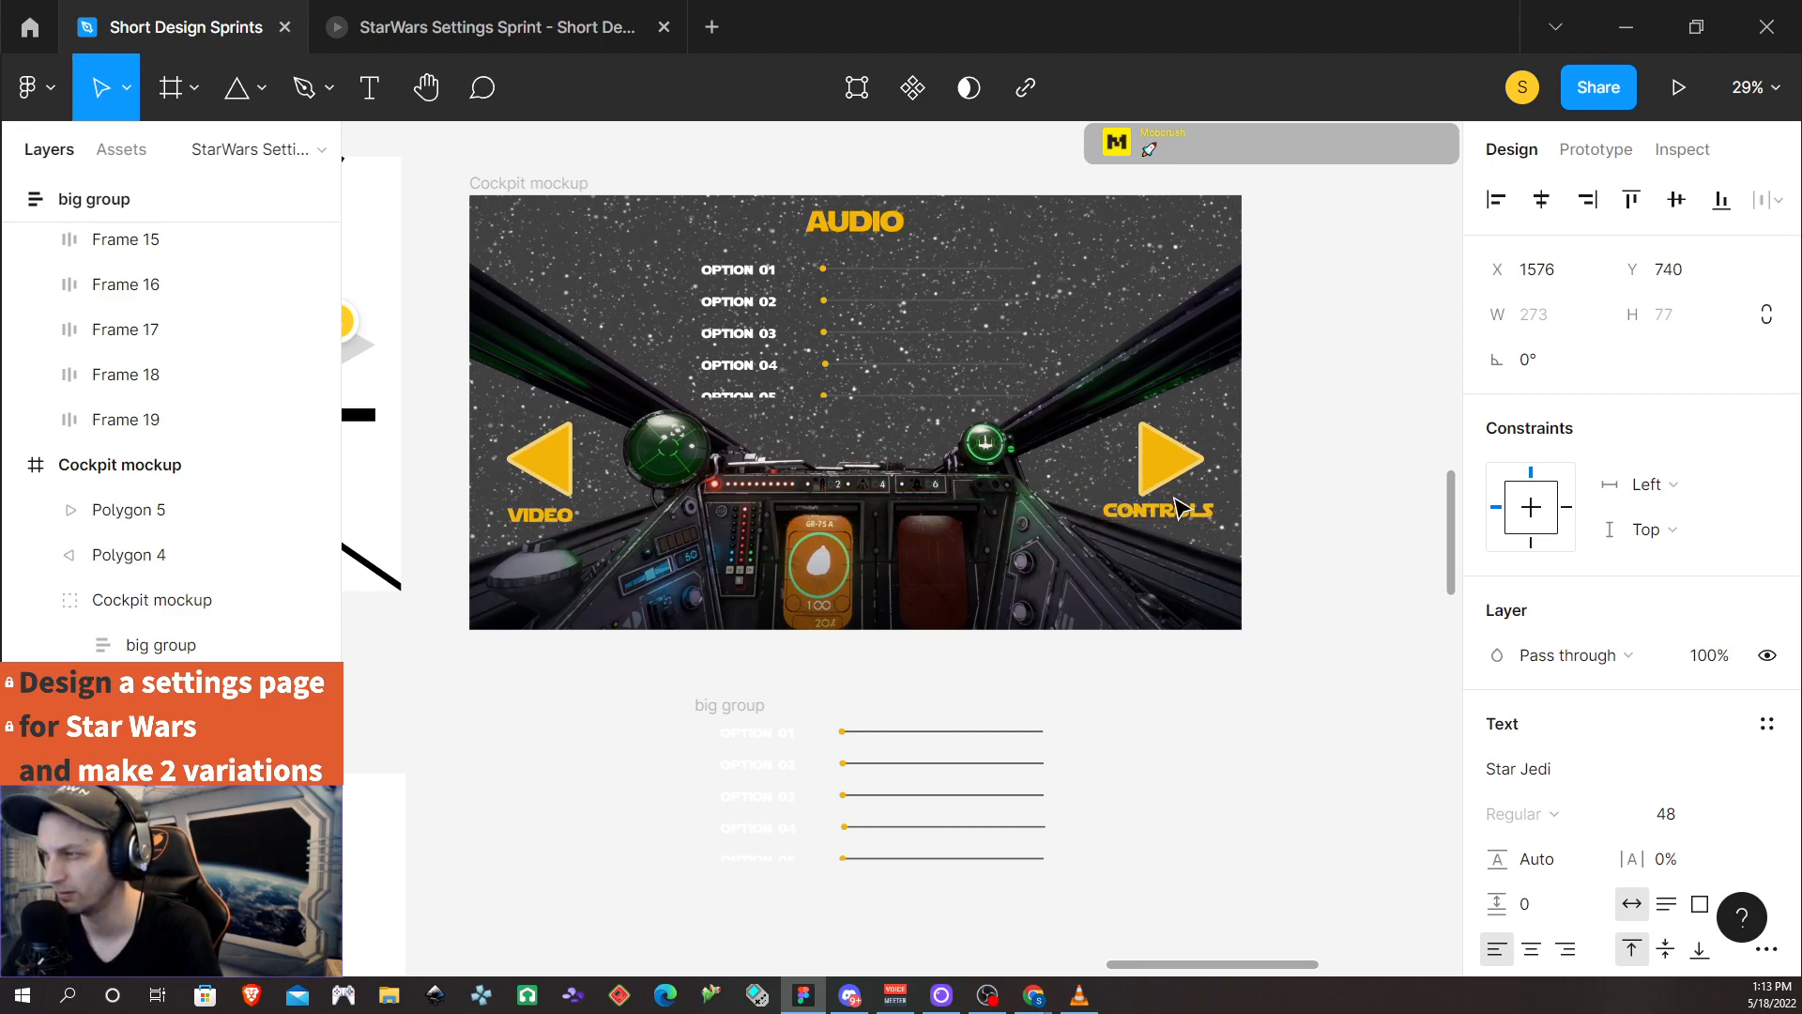
{"action": "key", "text": "Down"}
{"action": "key", "text": "Down"}
{"action": "key", "text": "Down"}
{"action": "key", "text": "Down"}
{"action": "key", "text": "Down"}
{"action": "key", "text": "Down"}
{"action": "key", "text": "Down"}
{"action": "key", "text": "Down"}
{"action": "key", "text": "Down"}
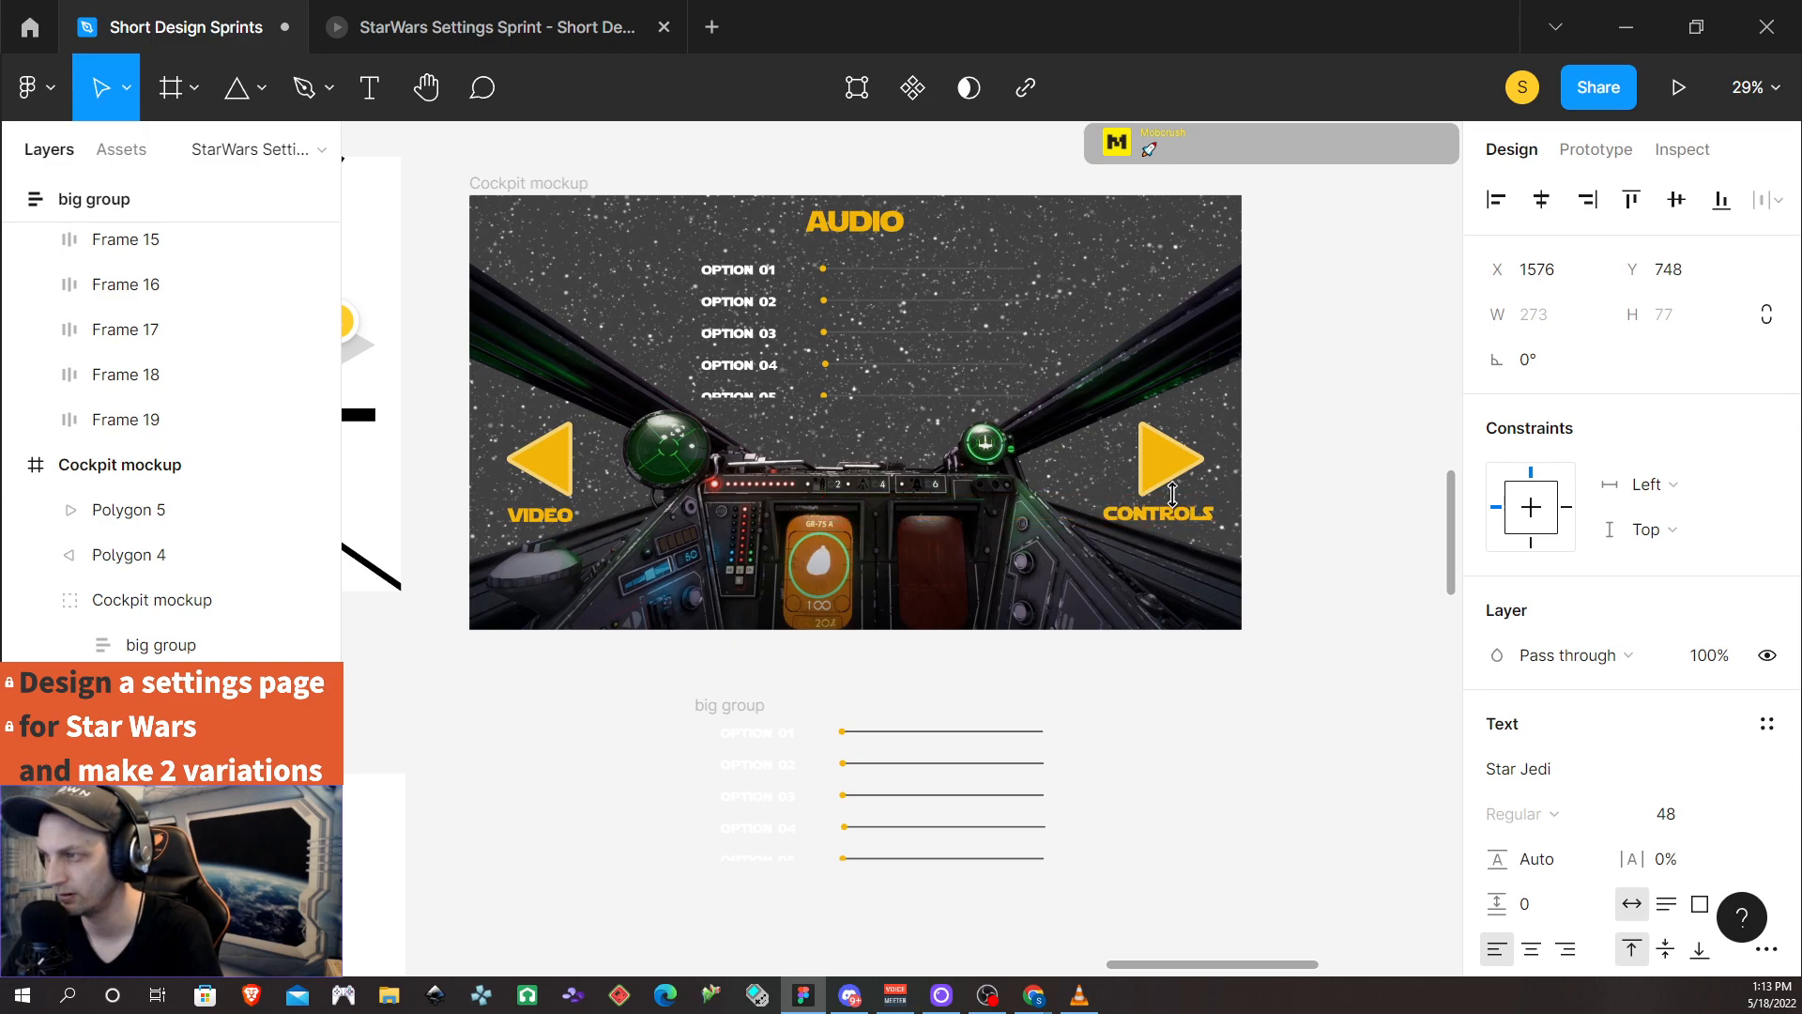
{"action": "key", "text": "Down"}
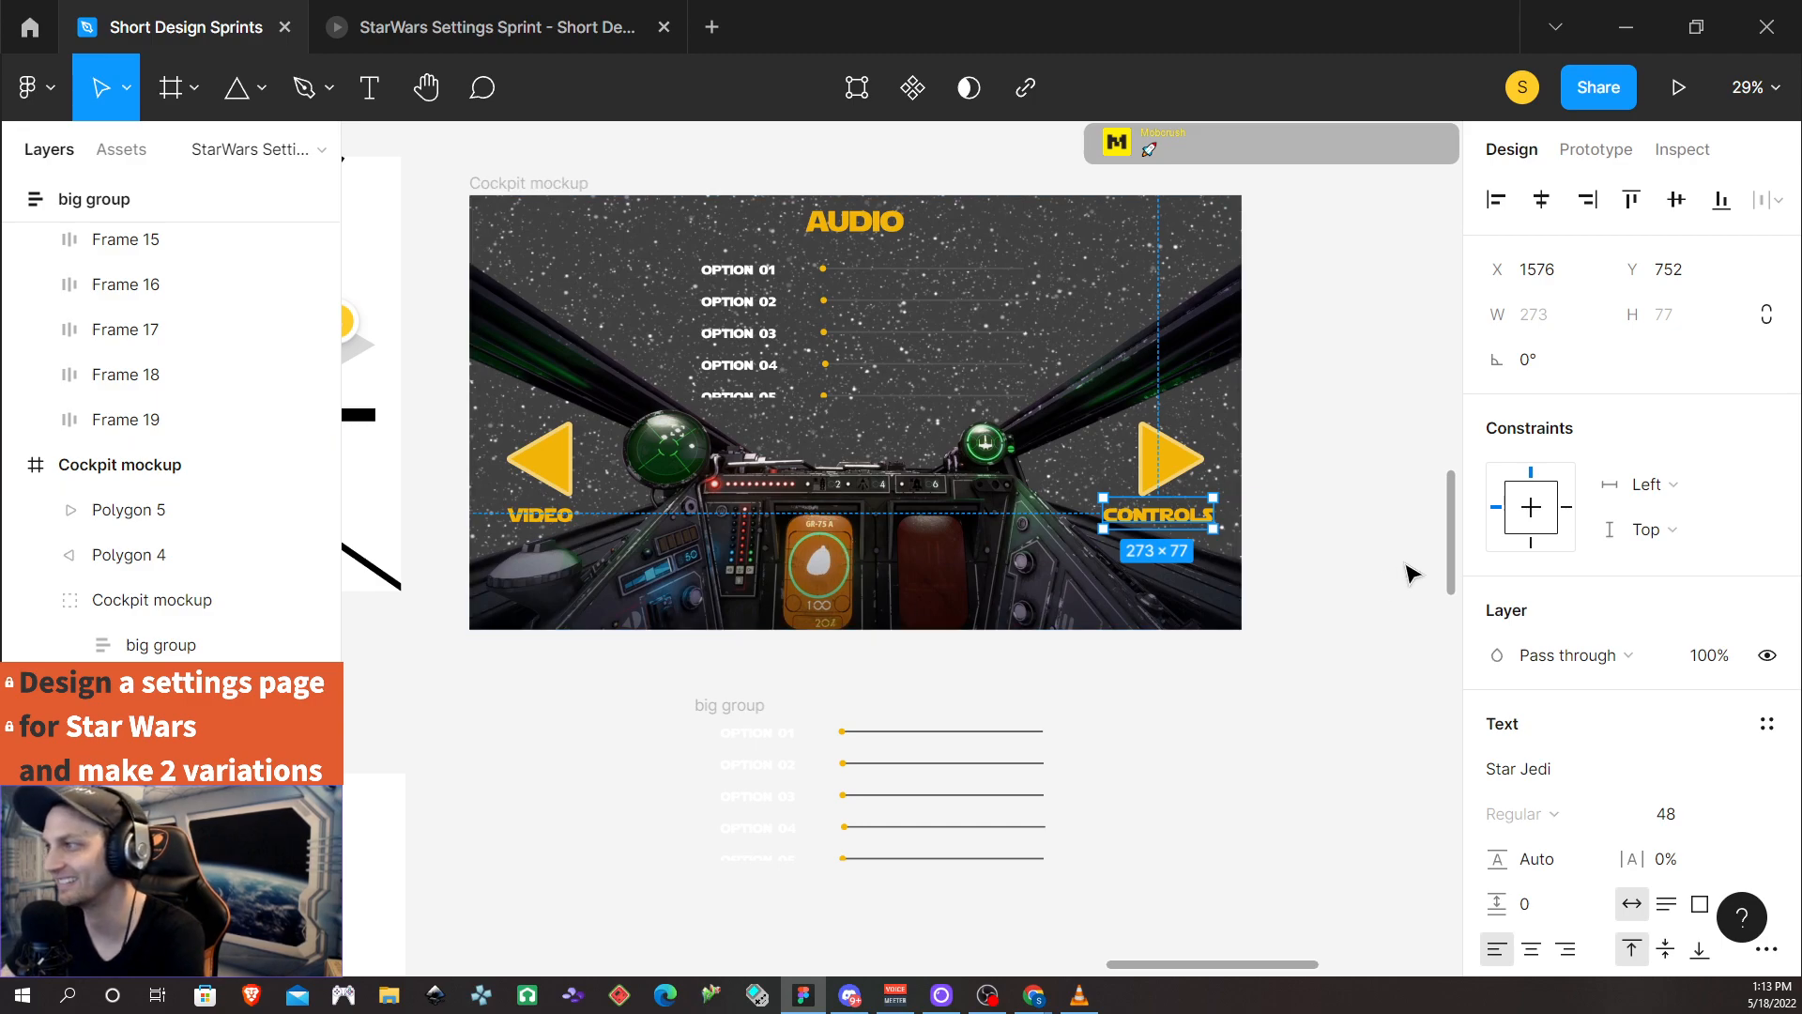
{"action": "left_click", "coordinate": [1315, 576]}
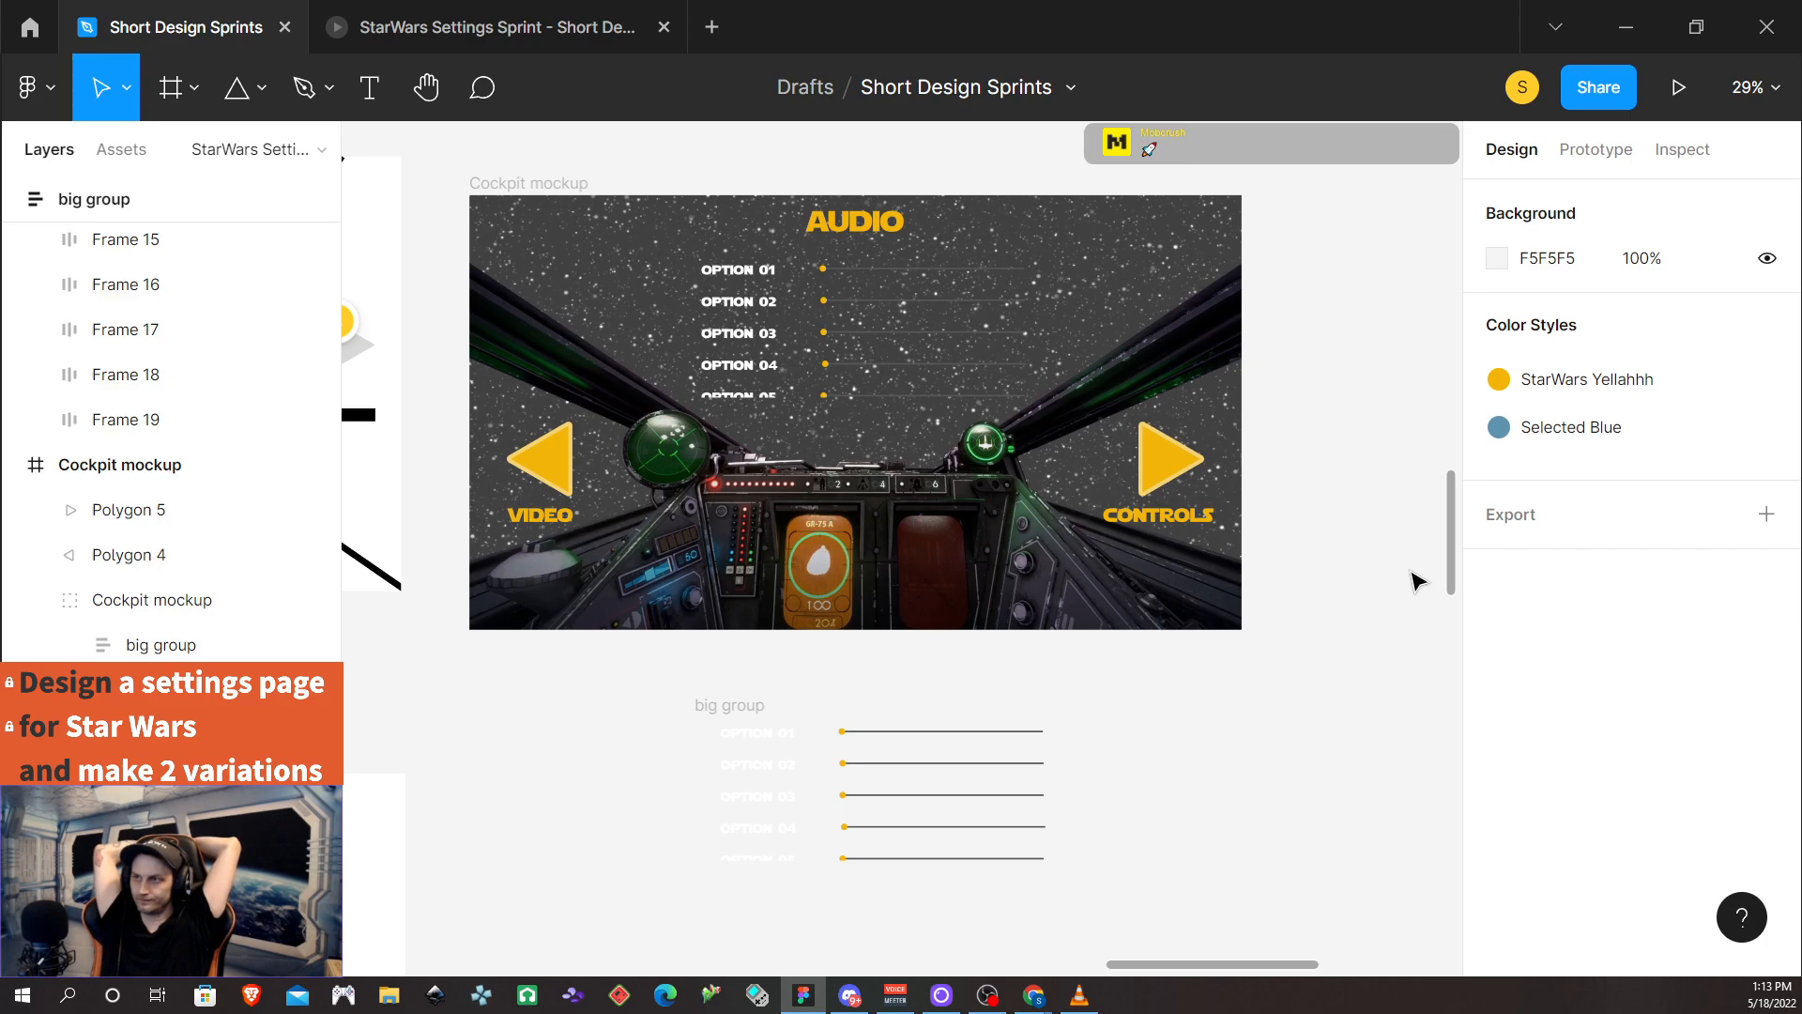
Add a white FFFFFF fill at 50% opacity to the Option 01 row of the audio list
{"action": "double_click", "coordinate": [941, 275]}
{"action": "double_click", "coordinate": [942, 275]}
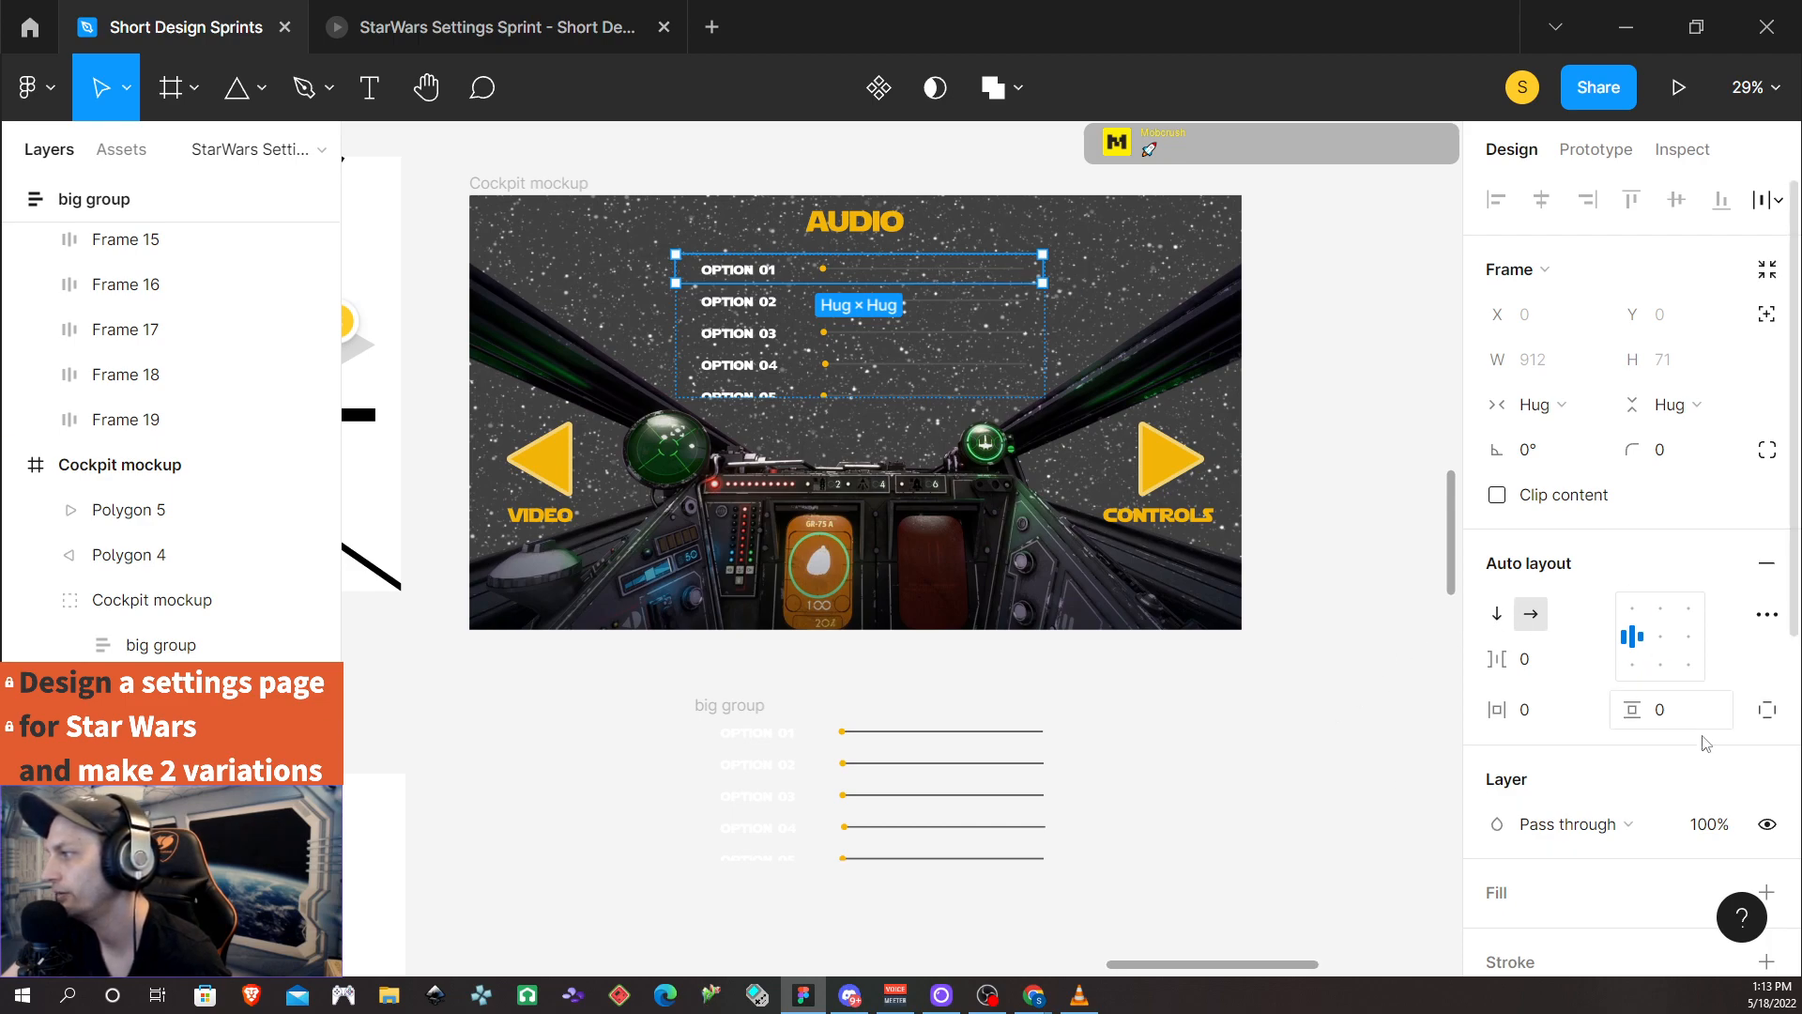
{"action": "scroll", "coordinate": [1593, 759], "scroll_direction": "down", "scroll_amount": 2}
{"action": "left_click", "coordinate": [1766, 752]}
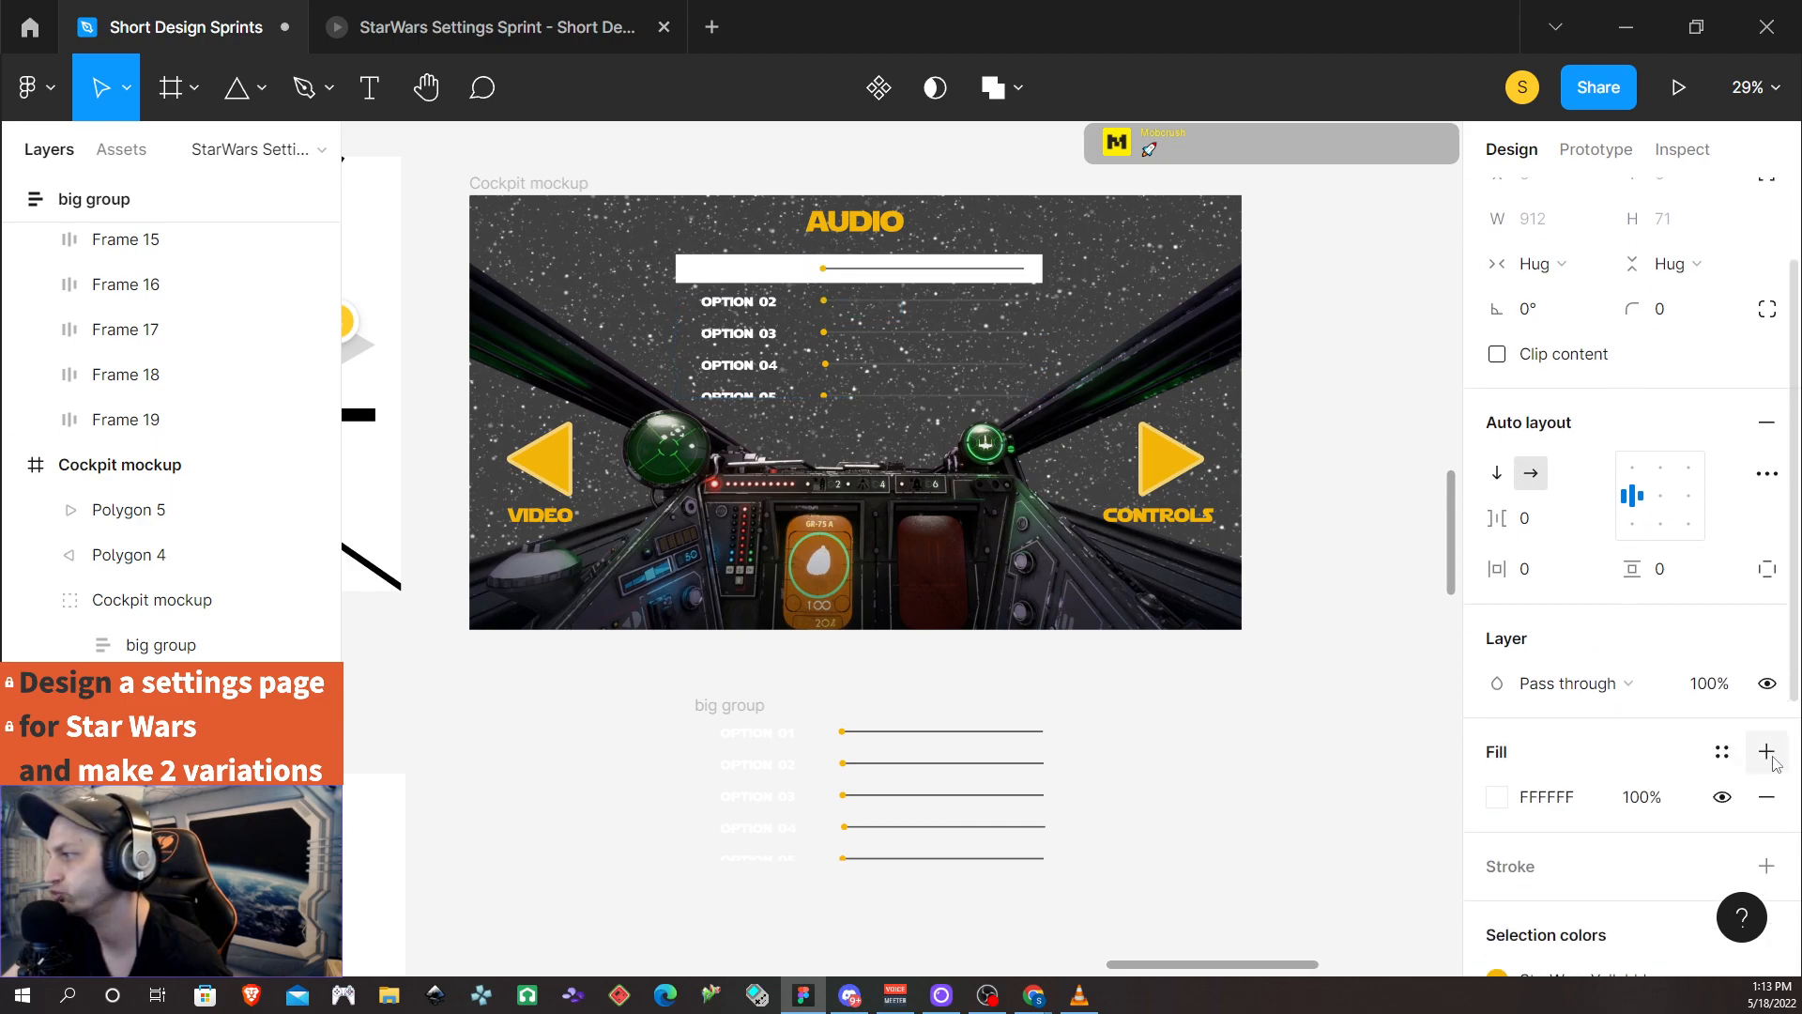
{"action": "left_click", "coordinate": [1665, 804]}
{"action": "type", "text": "50"}
{"action": "key", "text": "Return"}
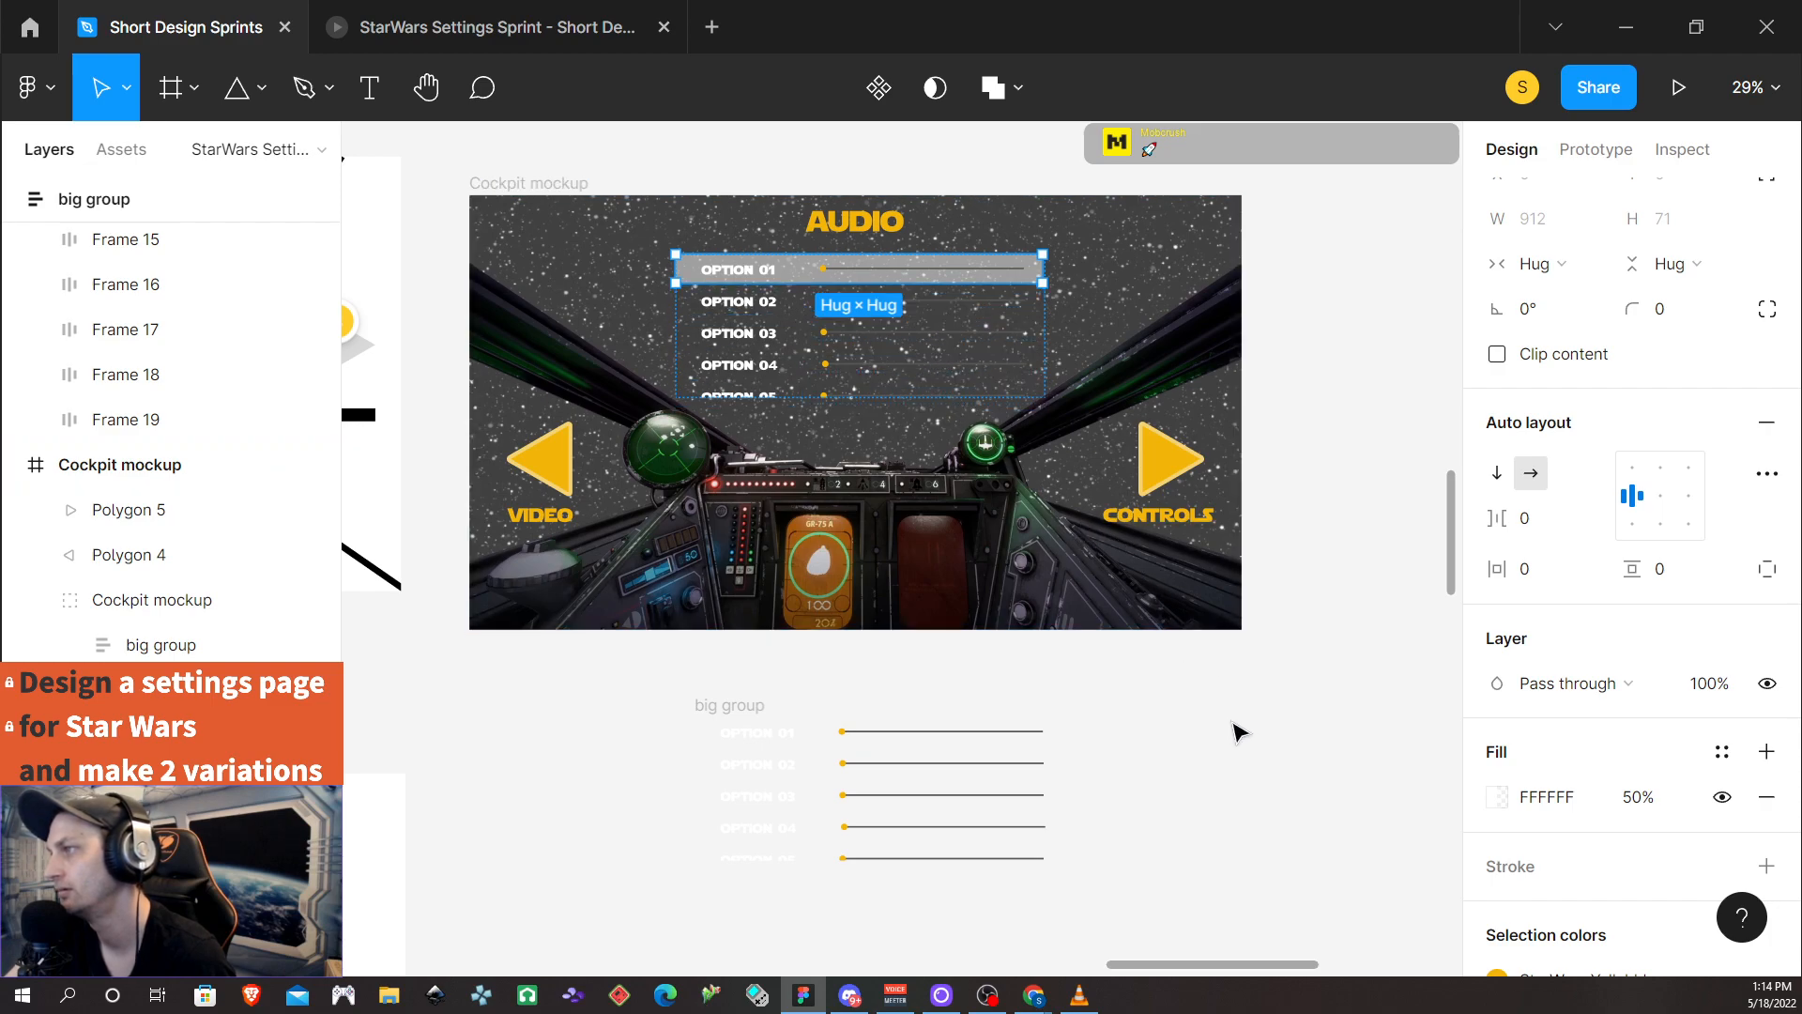
{"action": "left_click", "coordinate": [1262, 803]}
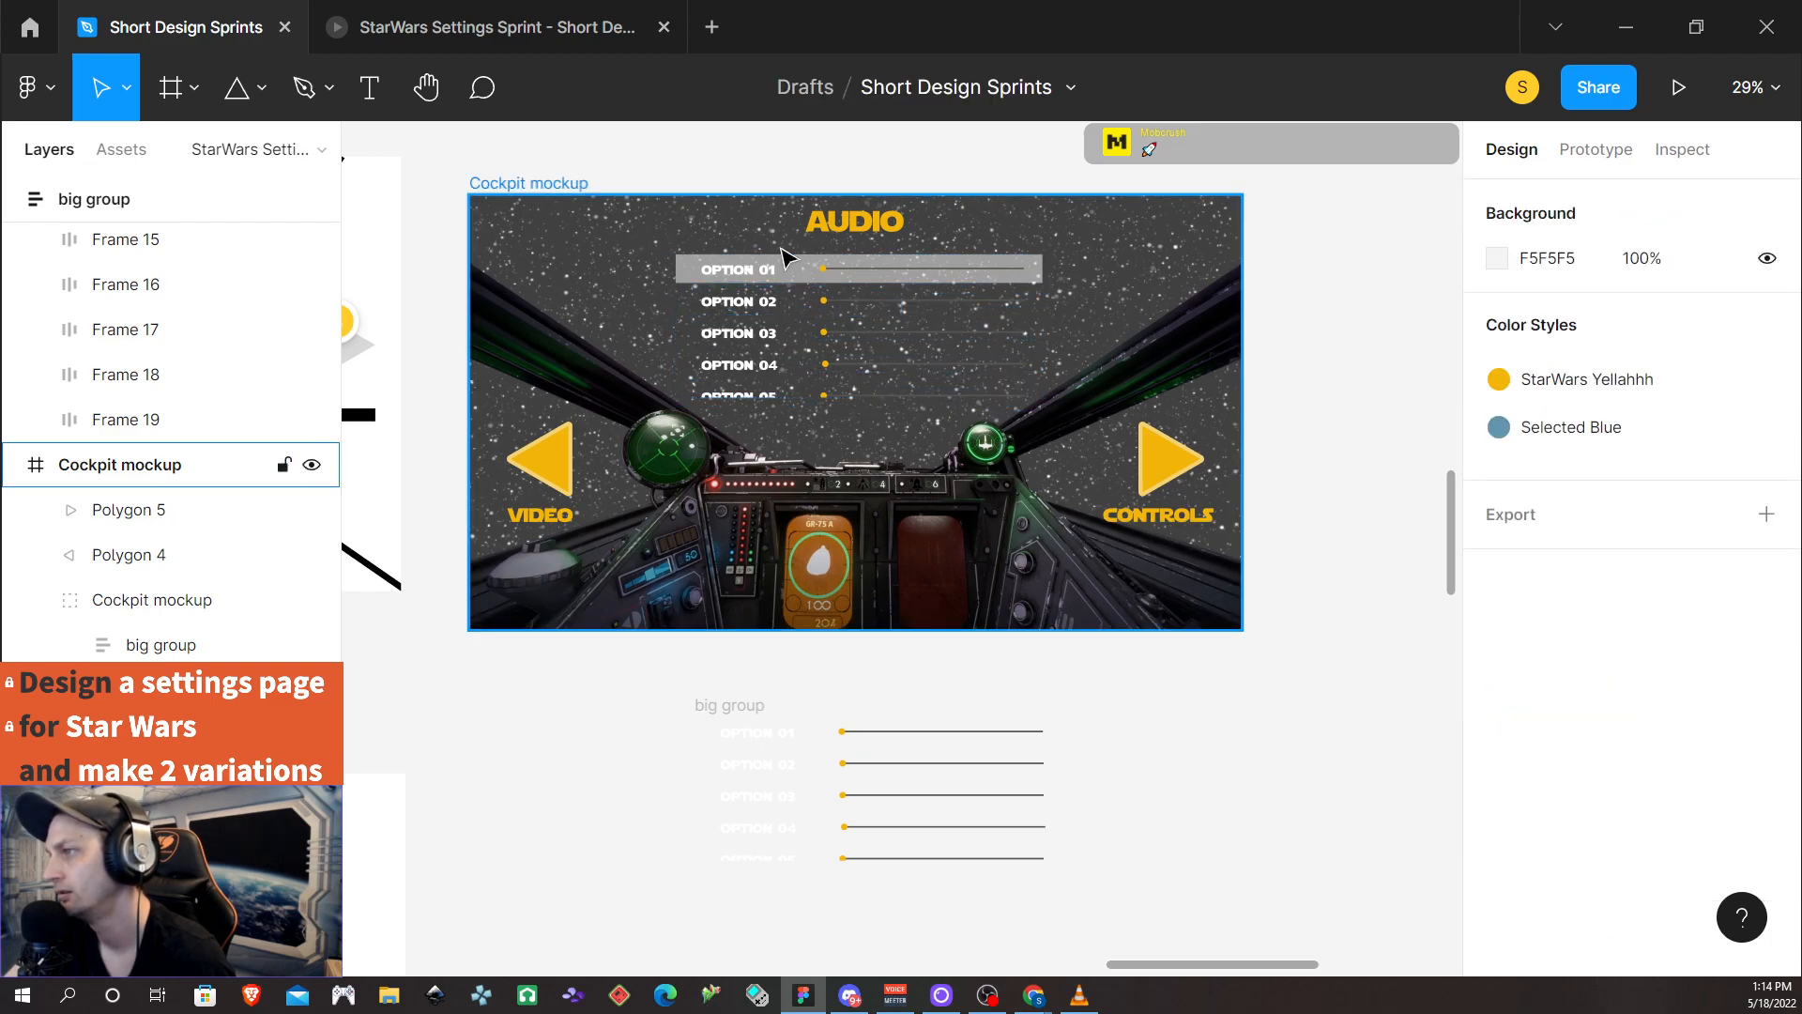
Add a white FFFFFF fill at 50% opacity to the Option 02 row of the audio list
{"action": "left_click", "coordinate": [751, 306]}
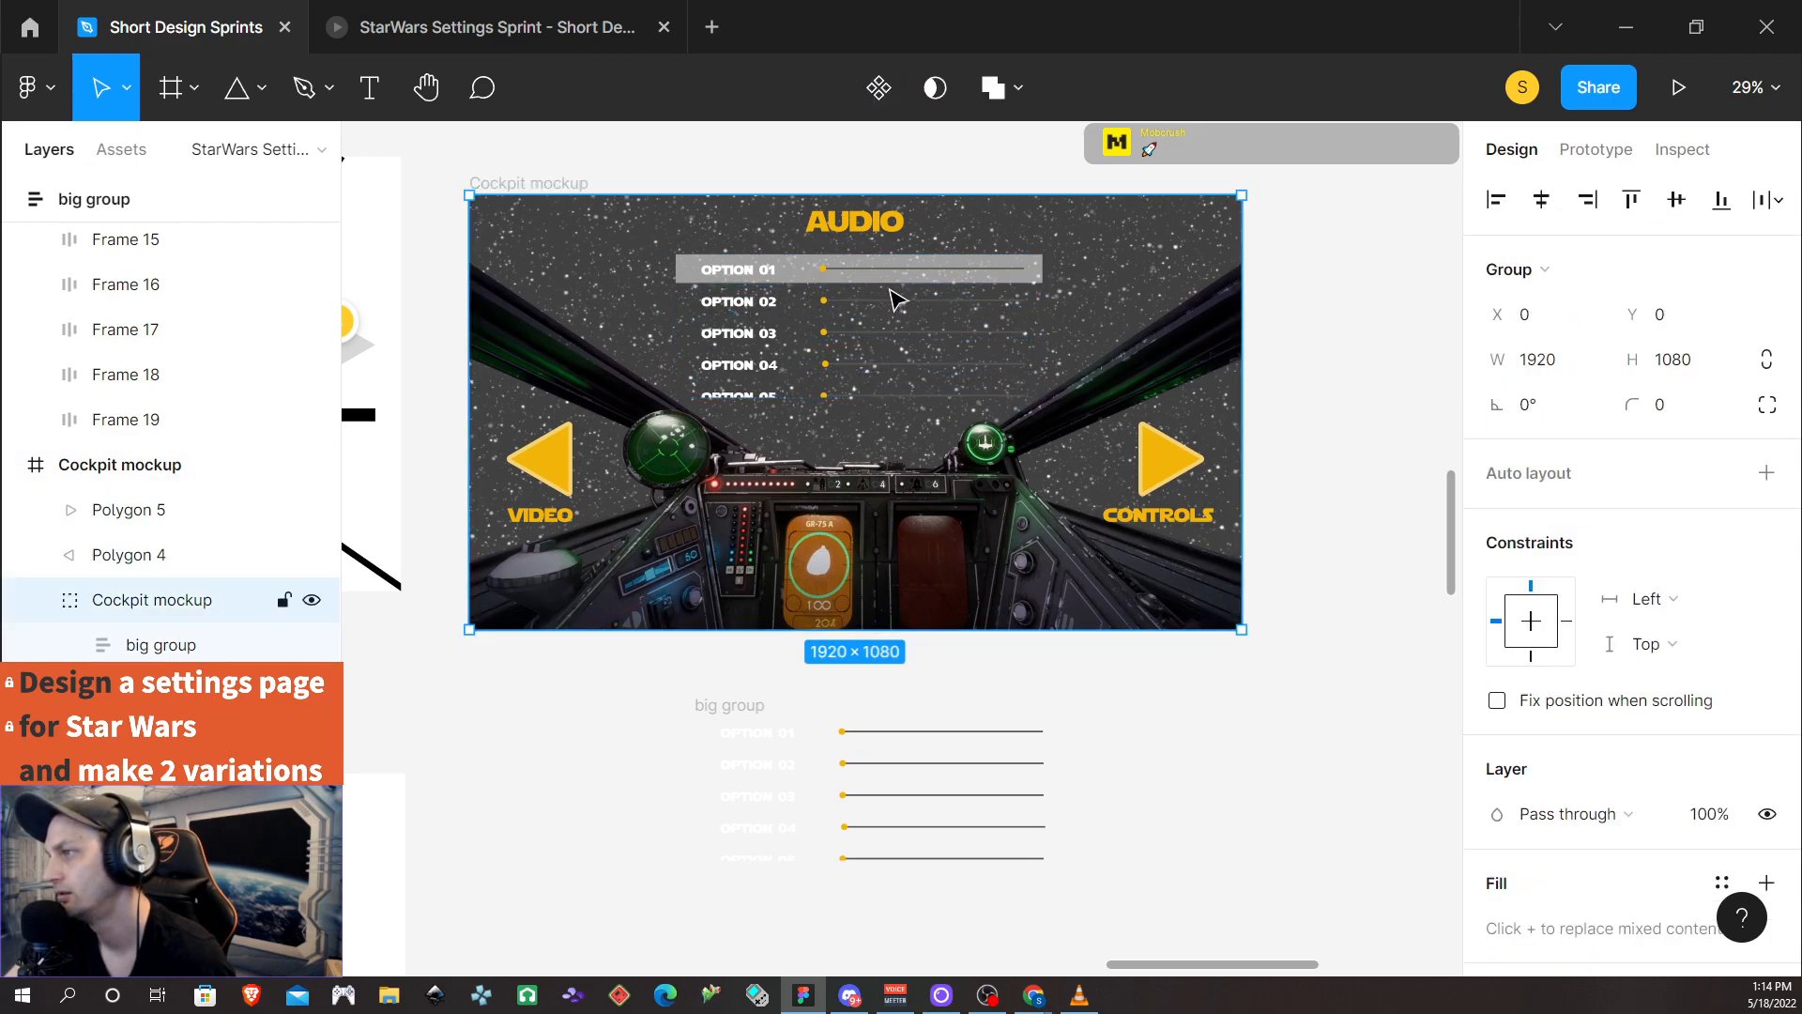
{"action": "double_click", "coordinate": [728, 309]}
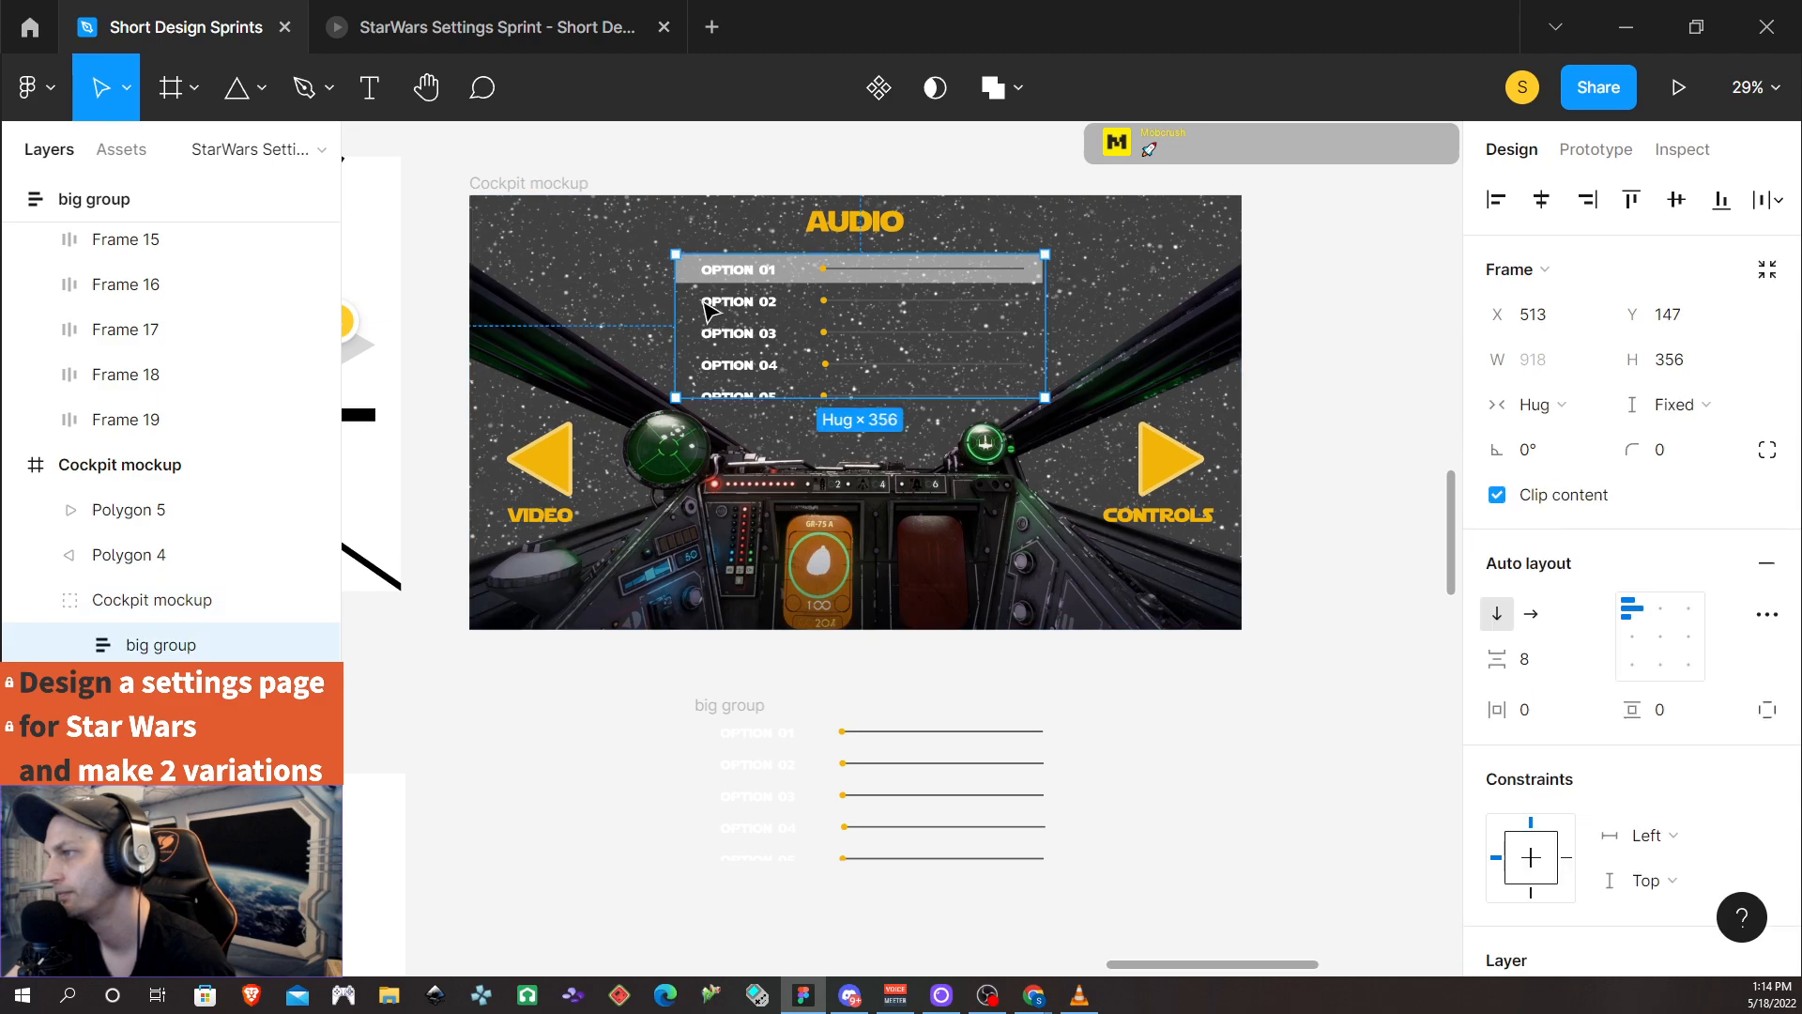
{"action": "left_click", "coordinate": [762, 317]}
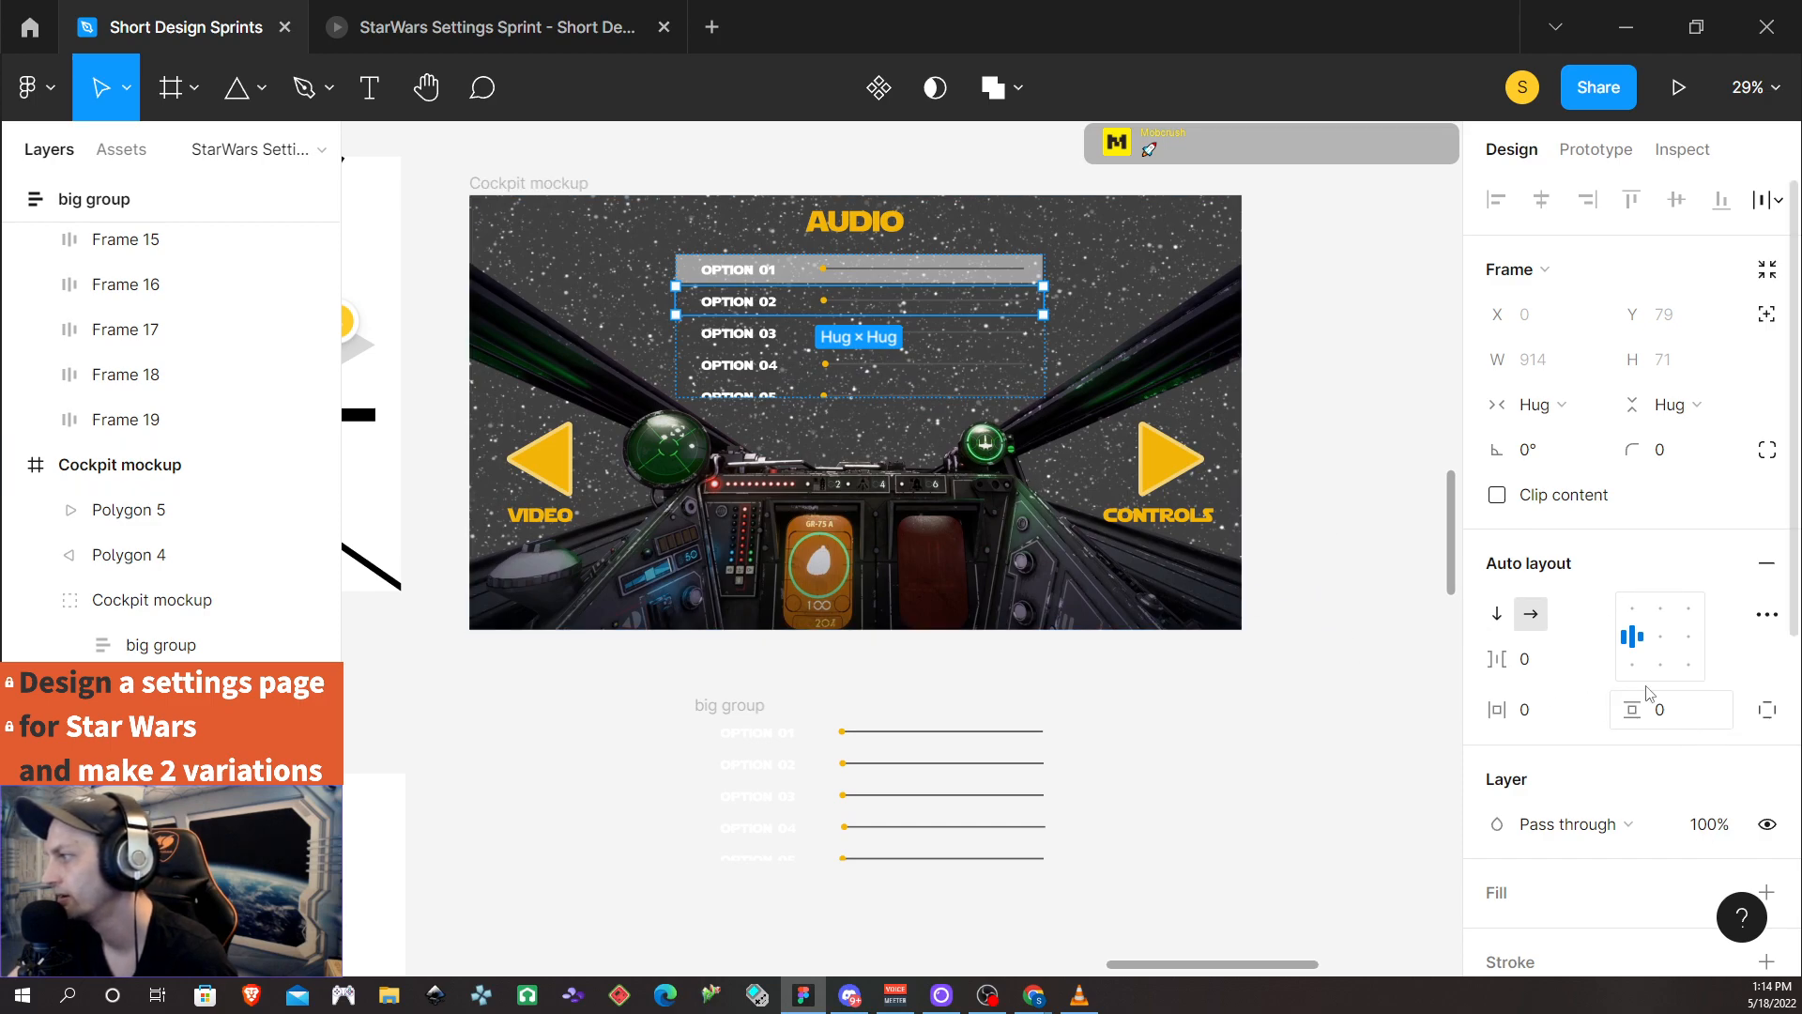
{"action": "scroll", "coordinate": [1652, 666], "scroll_direction": "down", "scroll_amount": 5}
{"action": "scroll", "coordinate": [1681, 413], "scroll_direction": "up", "scroll_amount": 2}
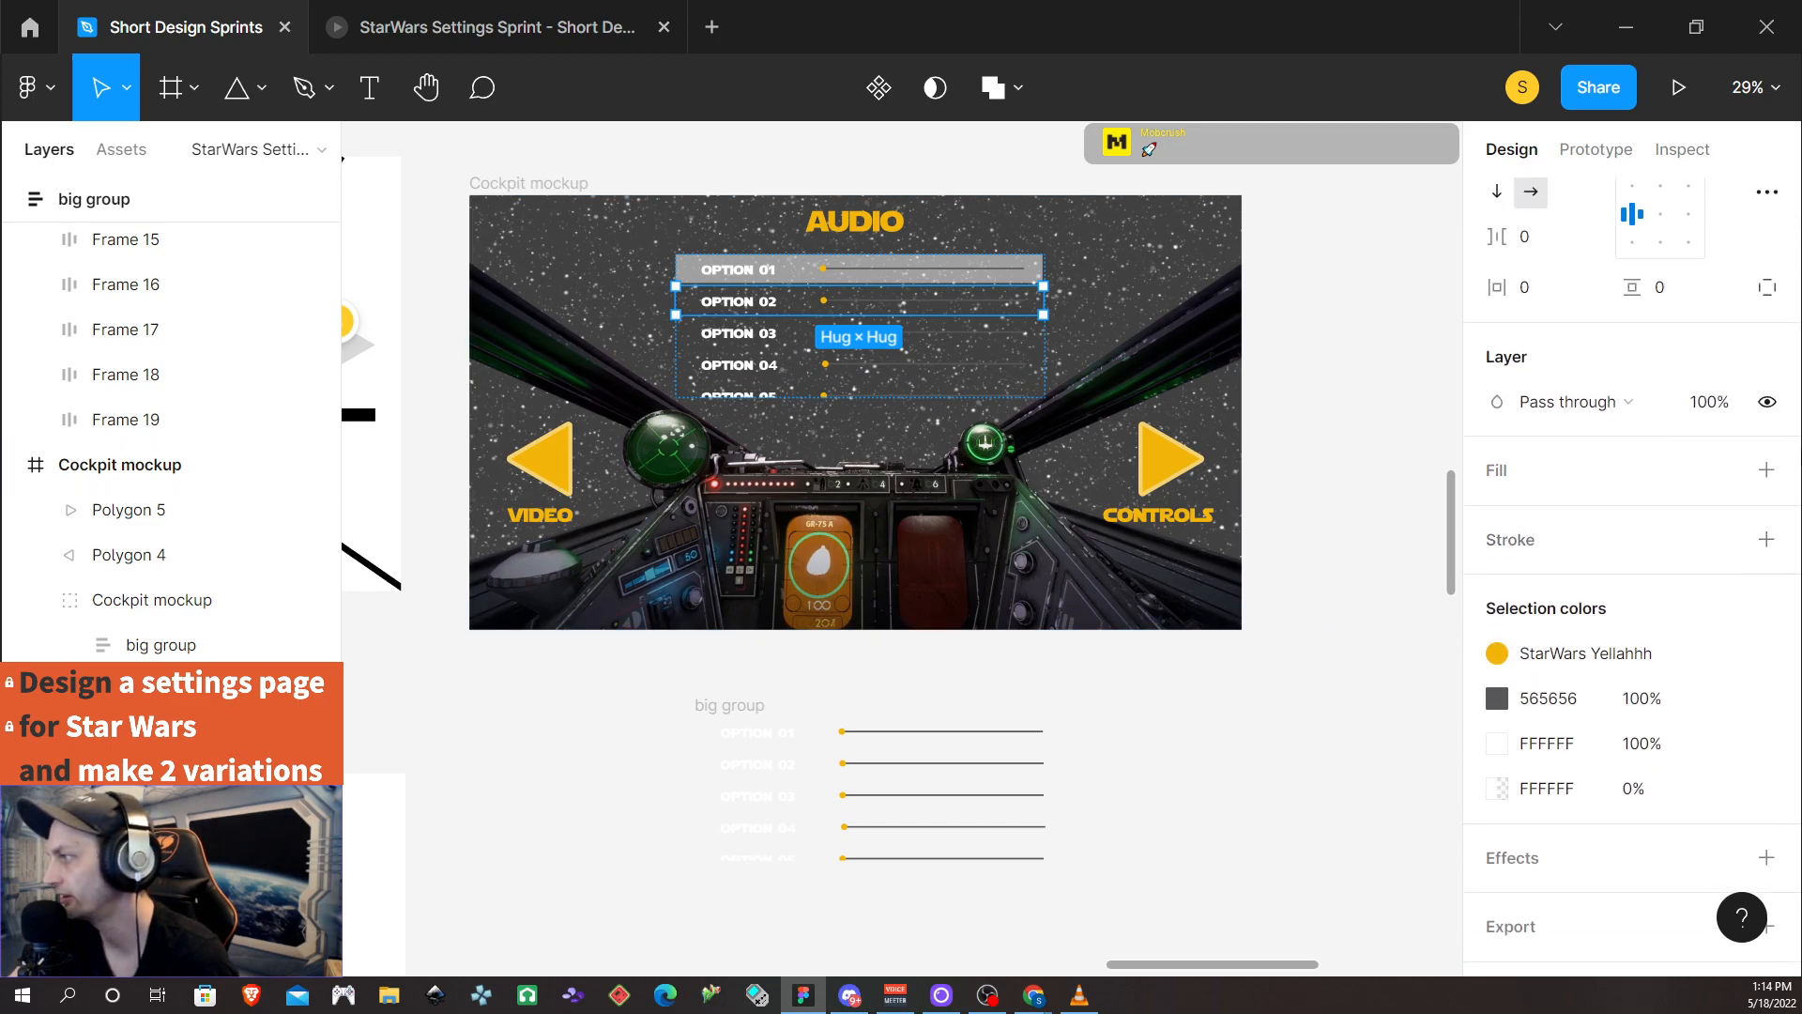
{"action": "left_click", "coordinate": [1767, 469]}
{"action": "left_click", "coordinate": [1634, 519]}
{"action": "type", "text": "5"}
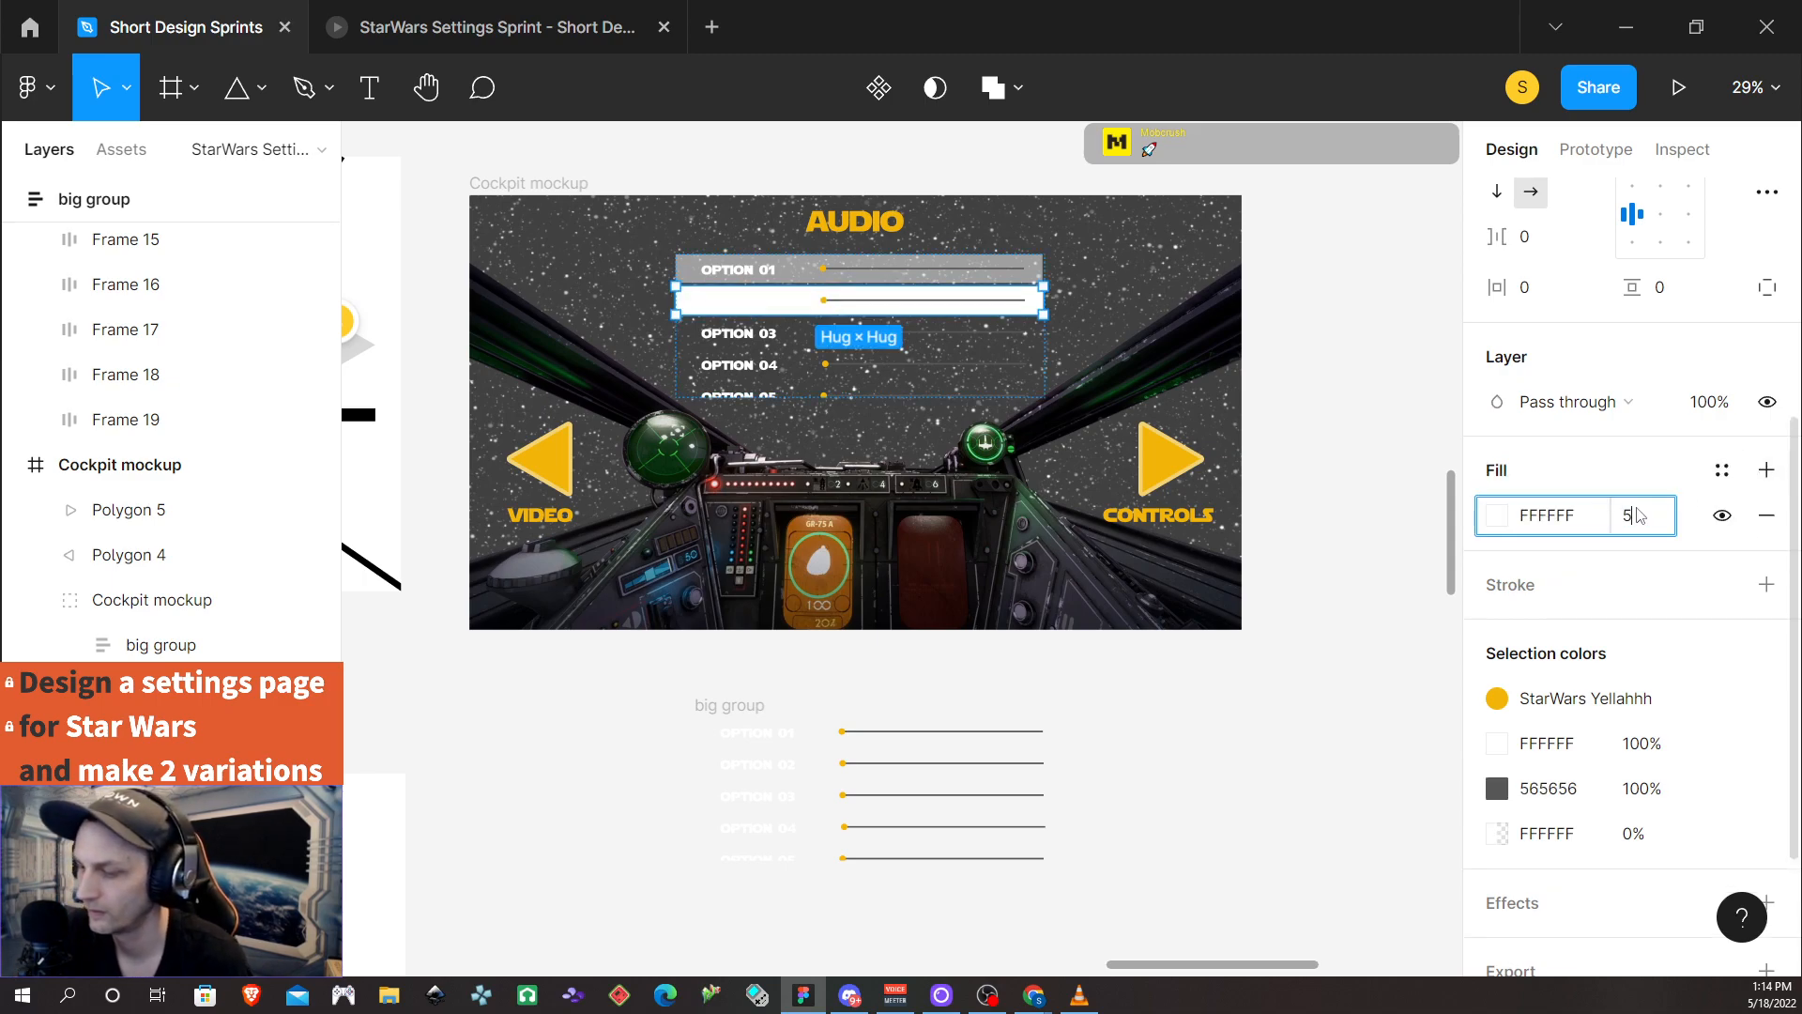
{"action": "type", "text": "0"}
{"action": "key", "text": "Return"}
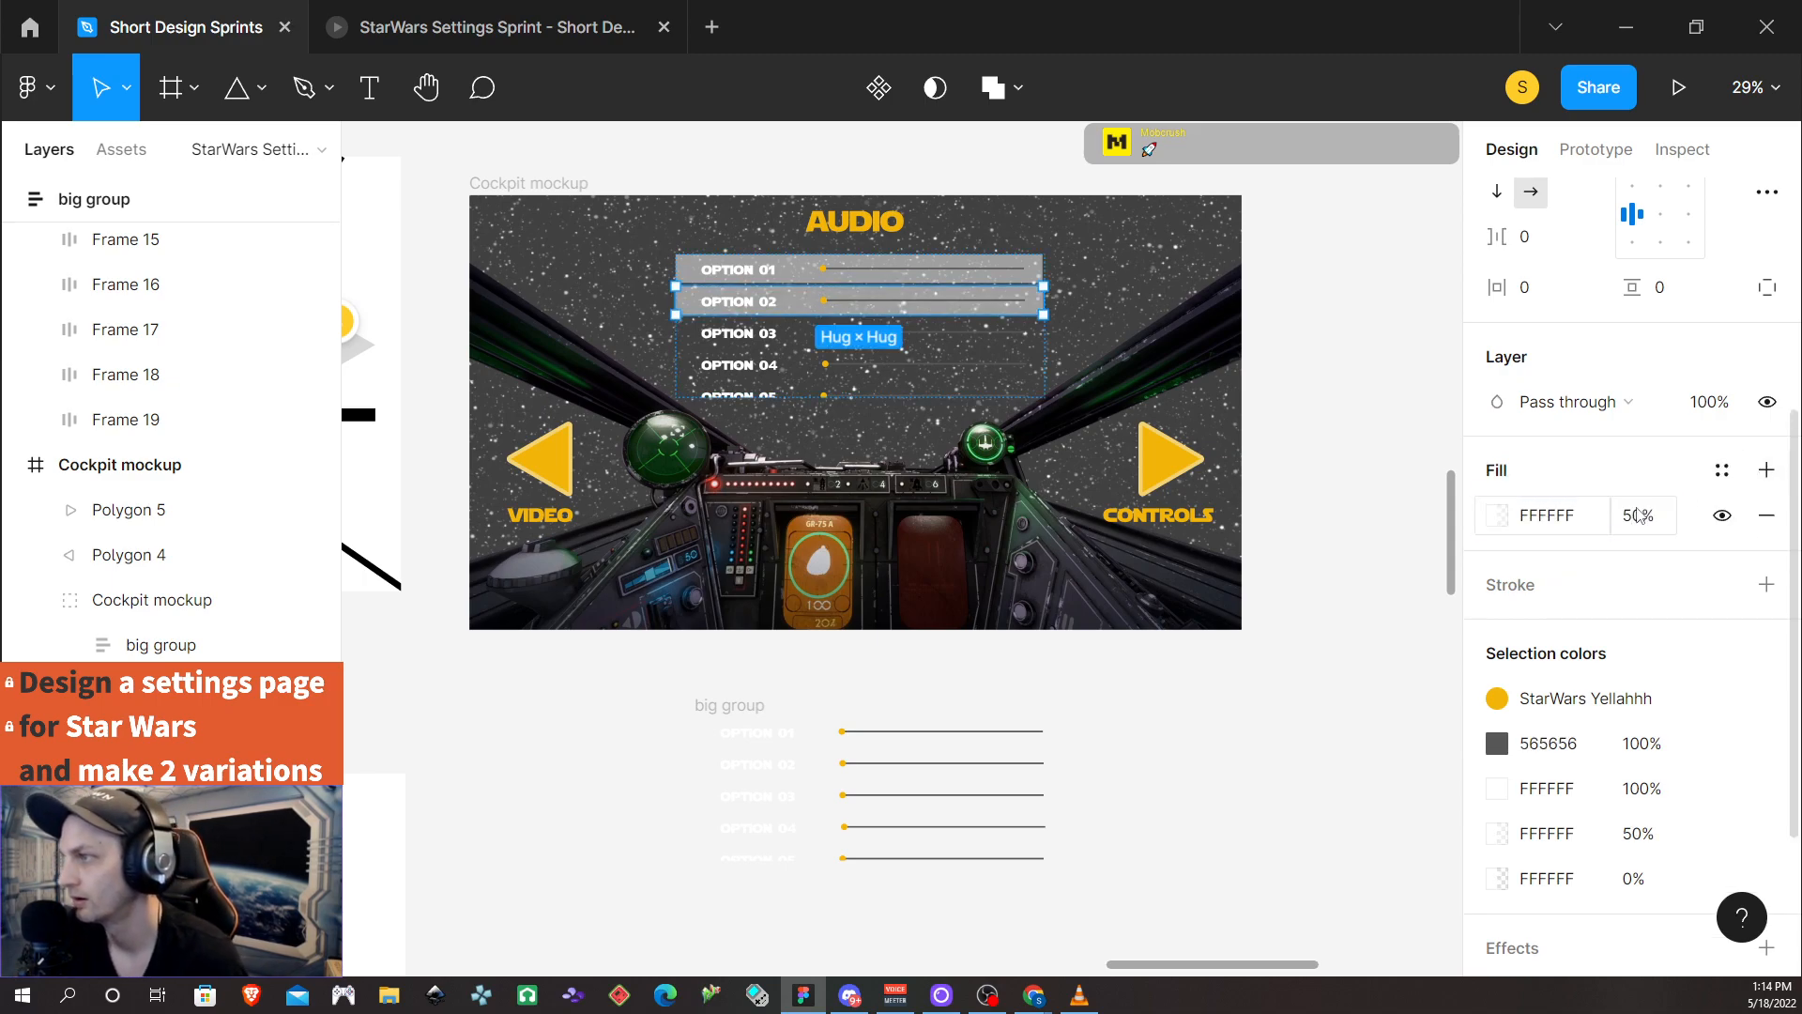
Add a white FFFFFF fill at 50% opacity to the Option 03 row of the audio list
{"action": "left_click", "coordinate": [778, 347]}
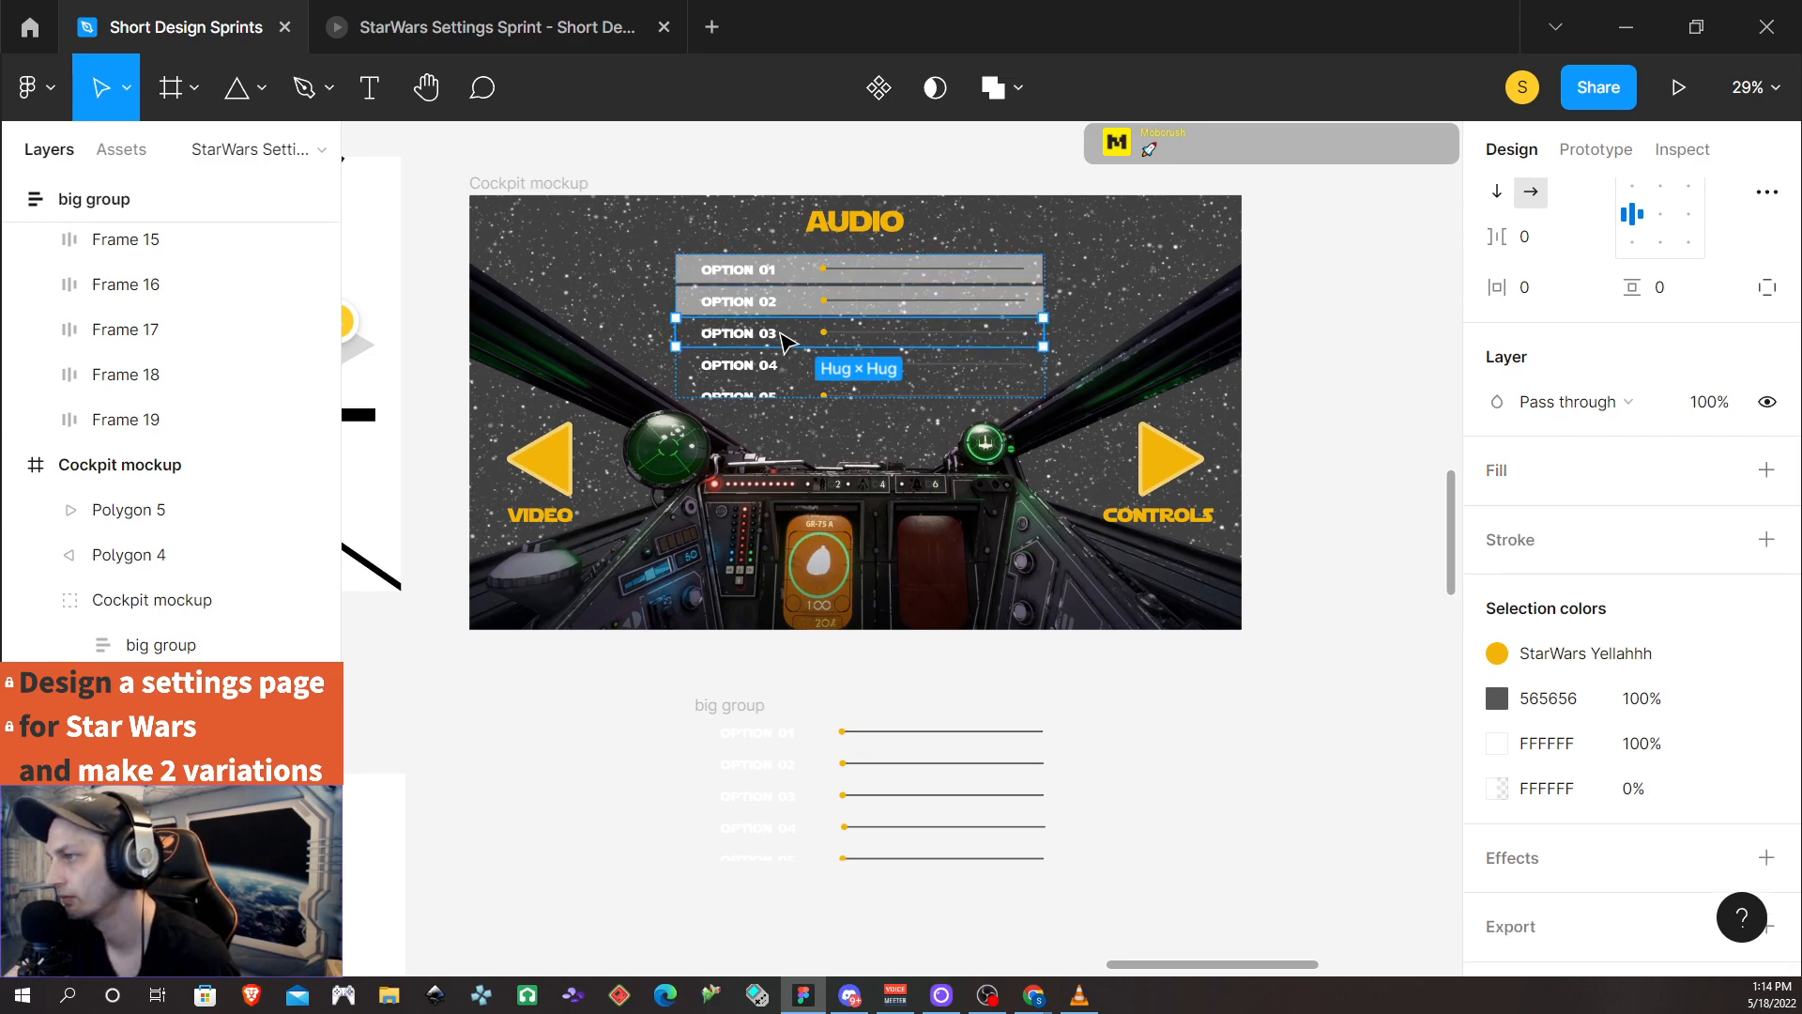
{"action": "left_click", "coordinate": [1757, 474]}
{"action": "left_click", "coordinate": [1645, 516]}
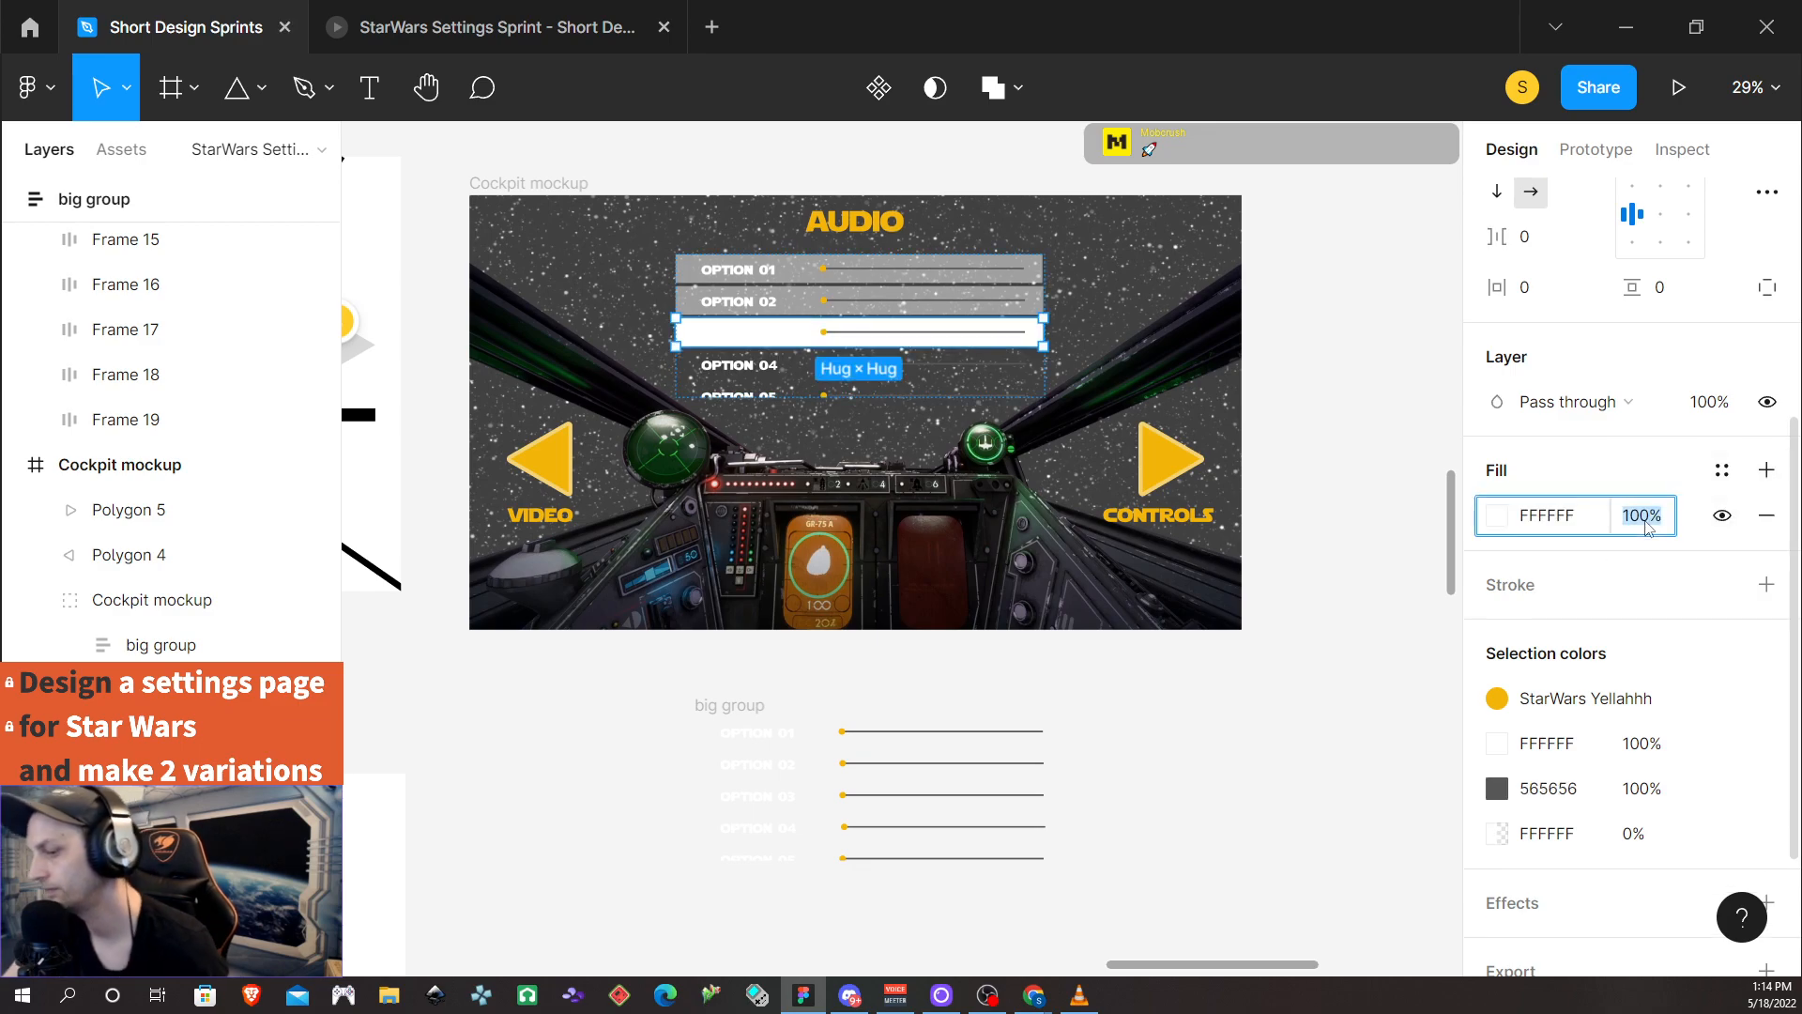
{"action": "type", "text": "50"}
{"action": "left_click", "coordinate": [1295, 608]}
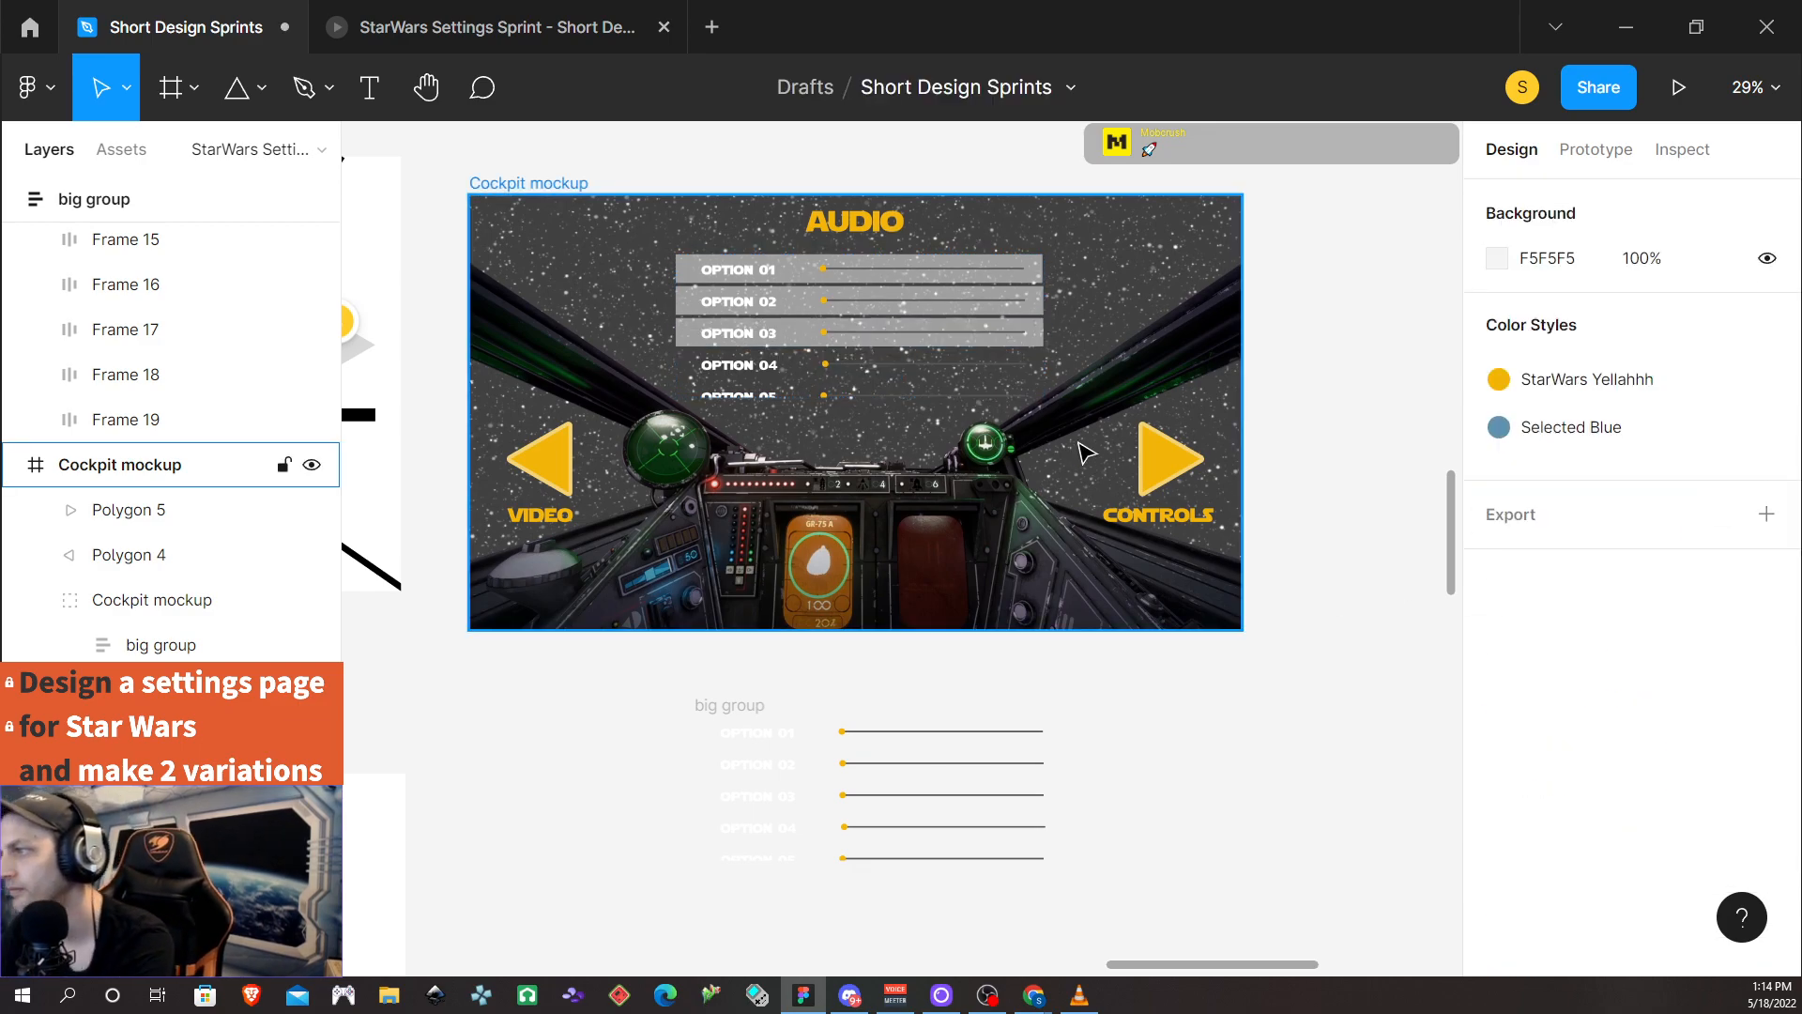
Add a white FFFFFF fill at 50% opacity to the Option 04 row of the audio list
{"action": "left_click", "coordinate": [984, 375]}
{"action": "double_click", "coordinate": [986, 372]}
{"action": "double_click", "coordinate": [986, 373]}
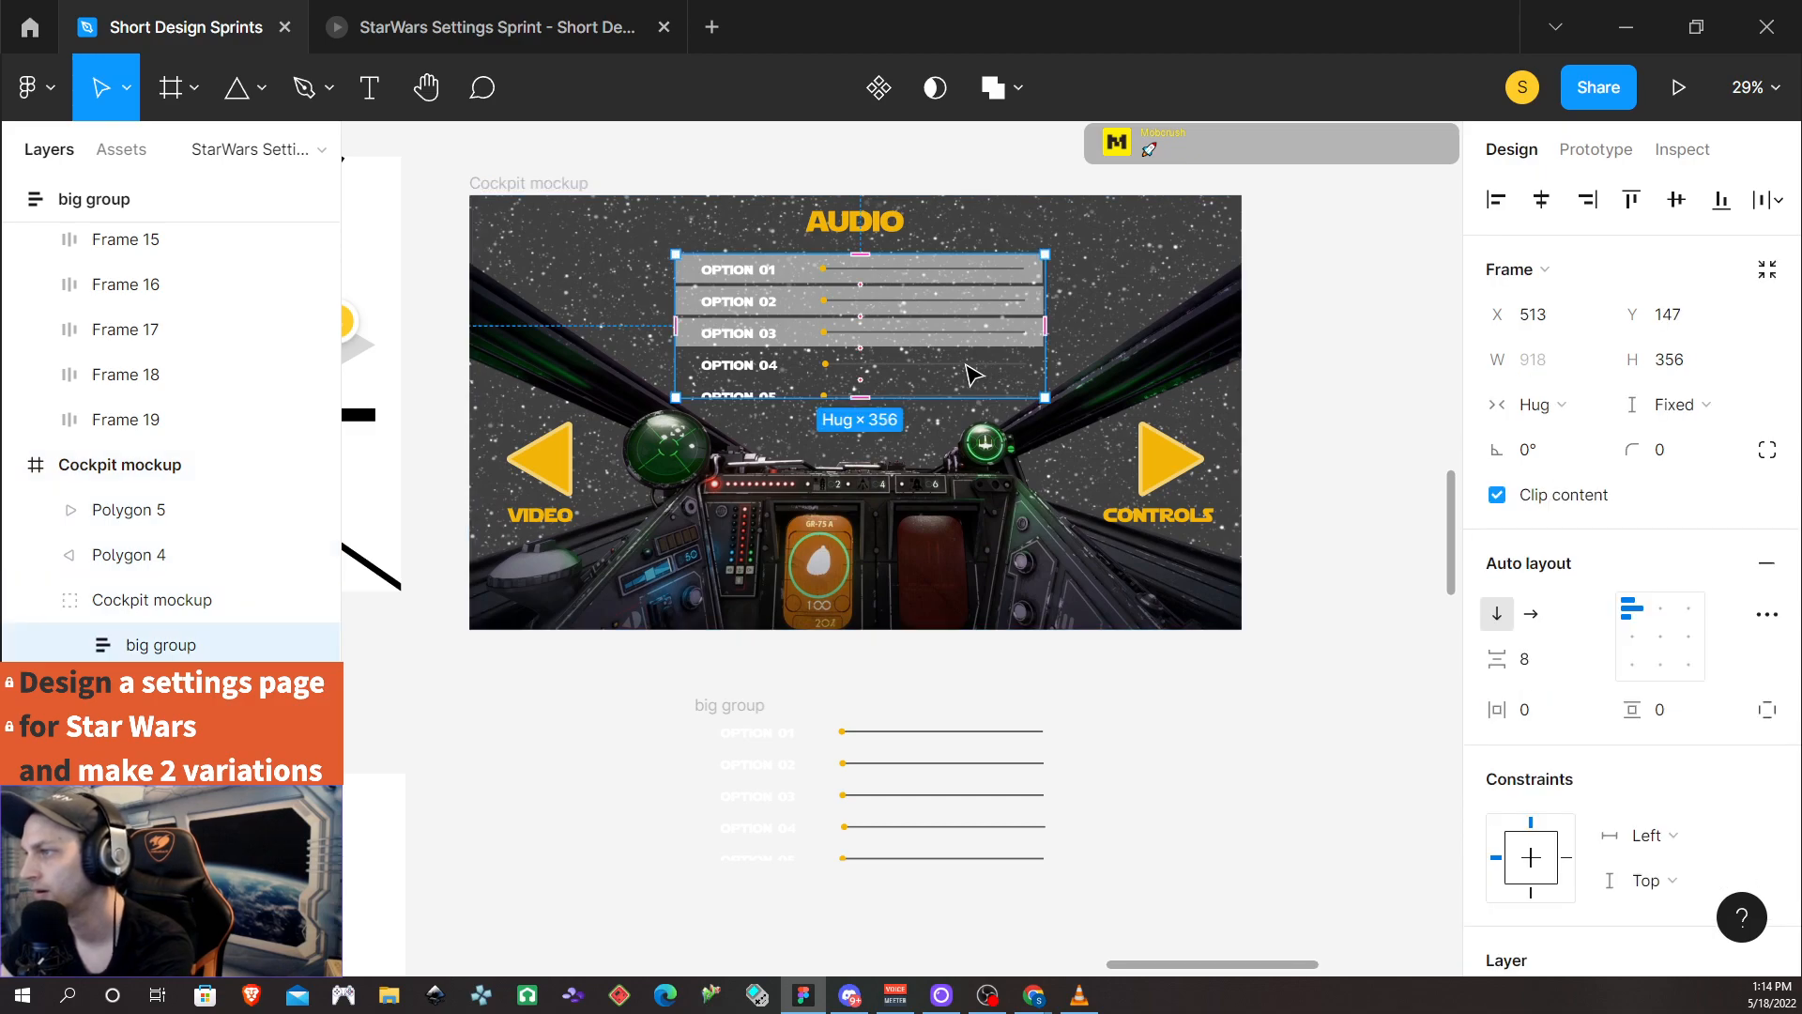
{"action": "double_click", "coordinate": [971, 374]}
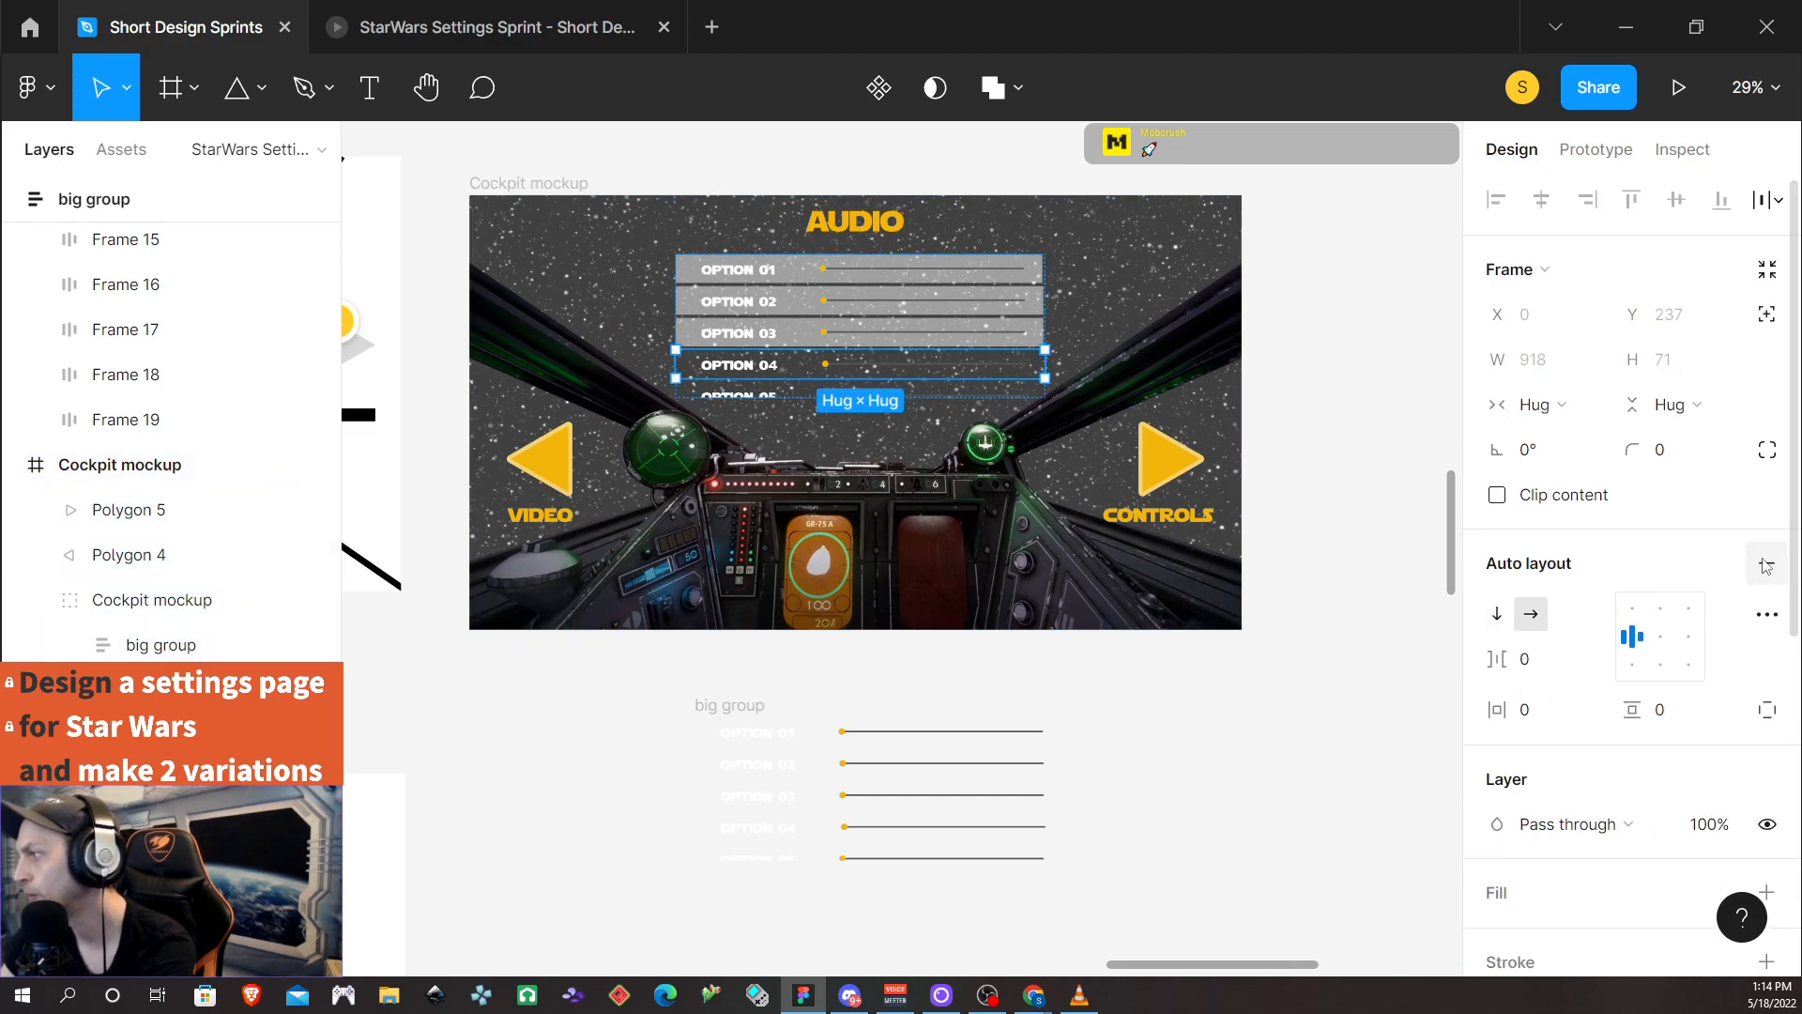
{"action": "scroll", "coordinate": [1652, 695], "scroll_direction": "down", "scroll_amount": 3}
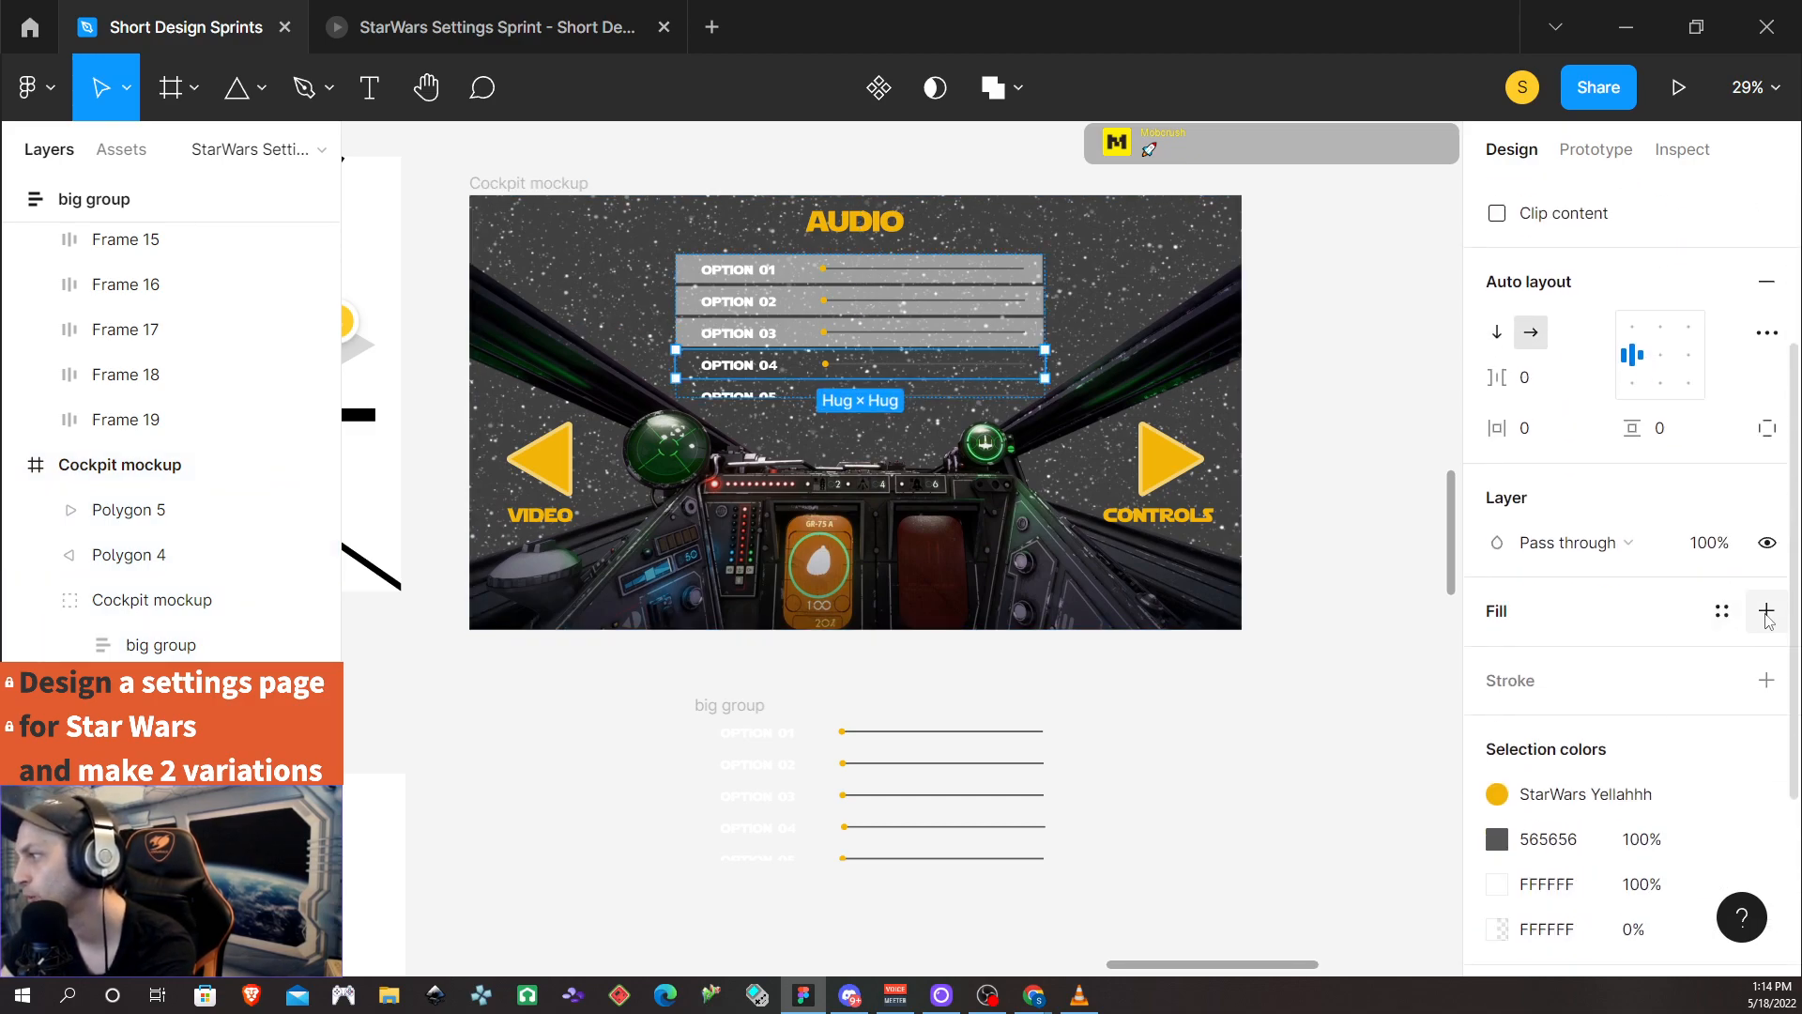
{"action": "left_click", "coordinate": [1766, 611]}
{"action": "left_click", "coordinate": [1641, 657]}
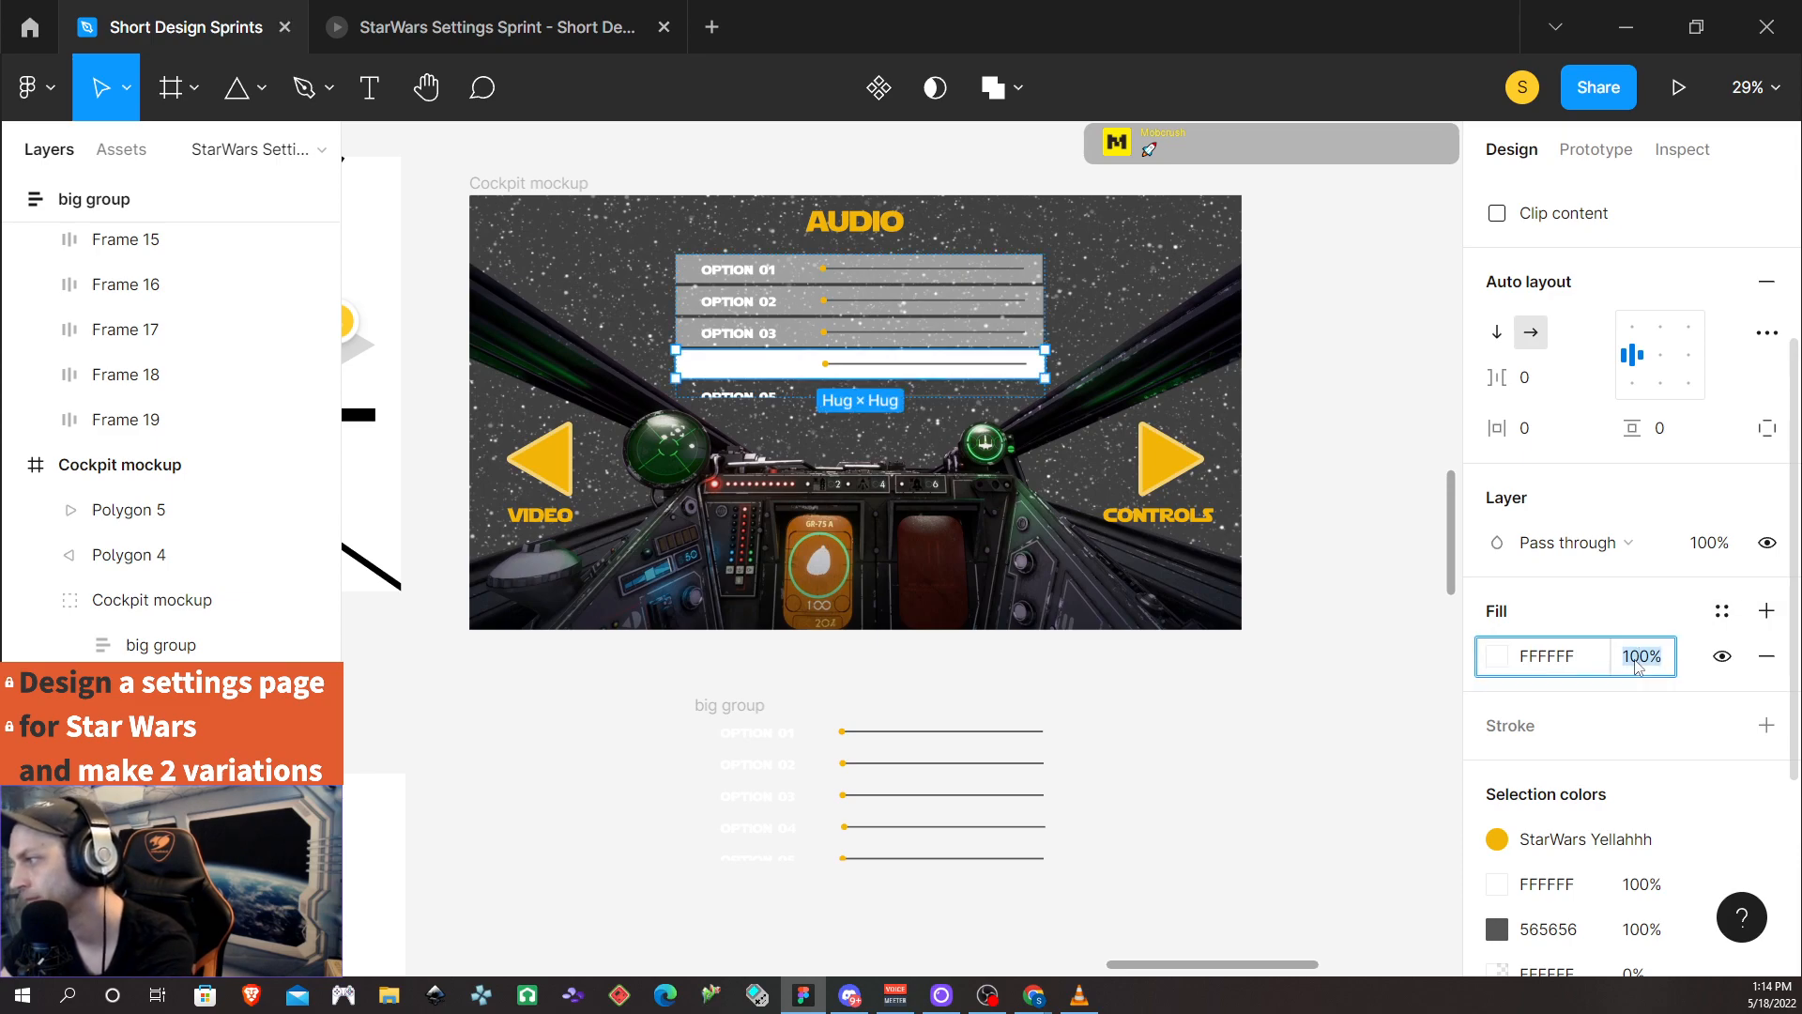
{"action": "type", "text": "50"}
{"action": "key", "text": "Return"}
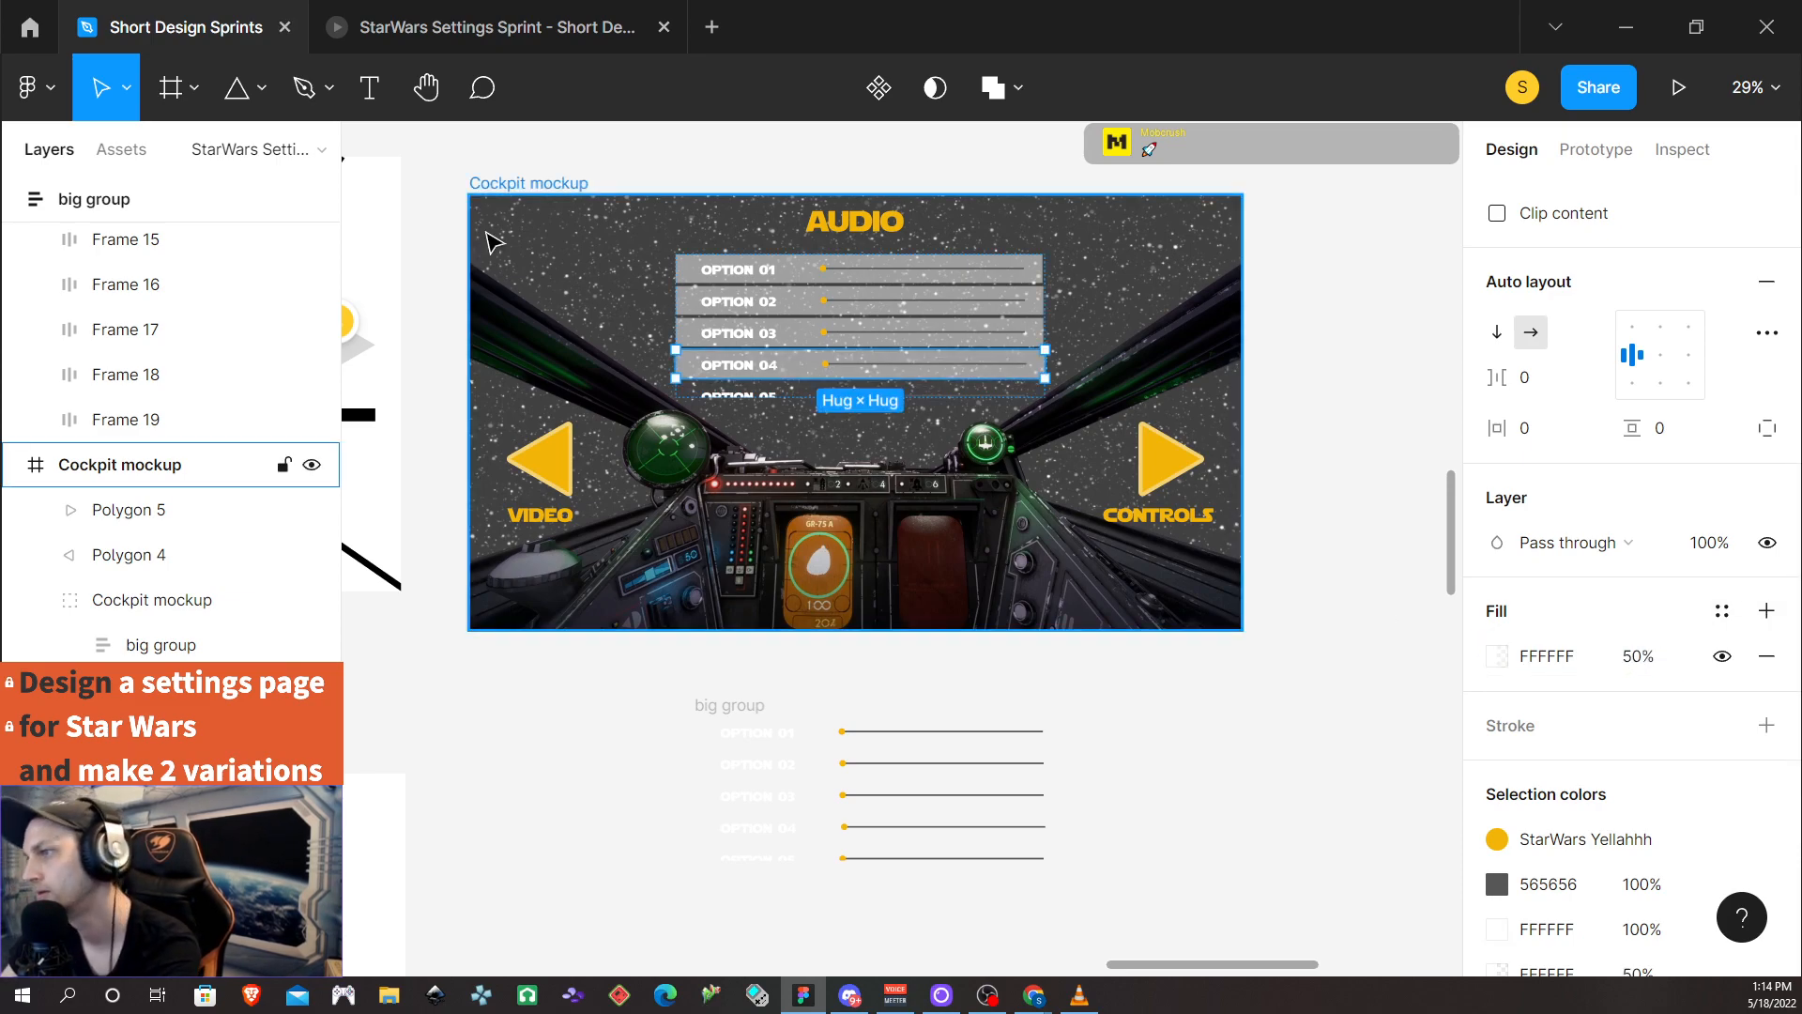
Add a white FFFFFF fill at 50% opacity to the partly clipped Option 05 row of the audio list
{"action": "left_click", "coordinate": [765, 403]}
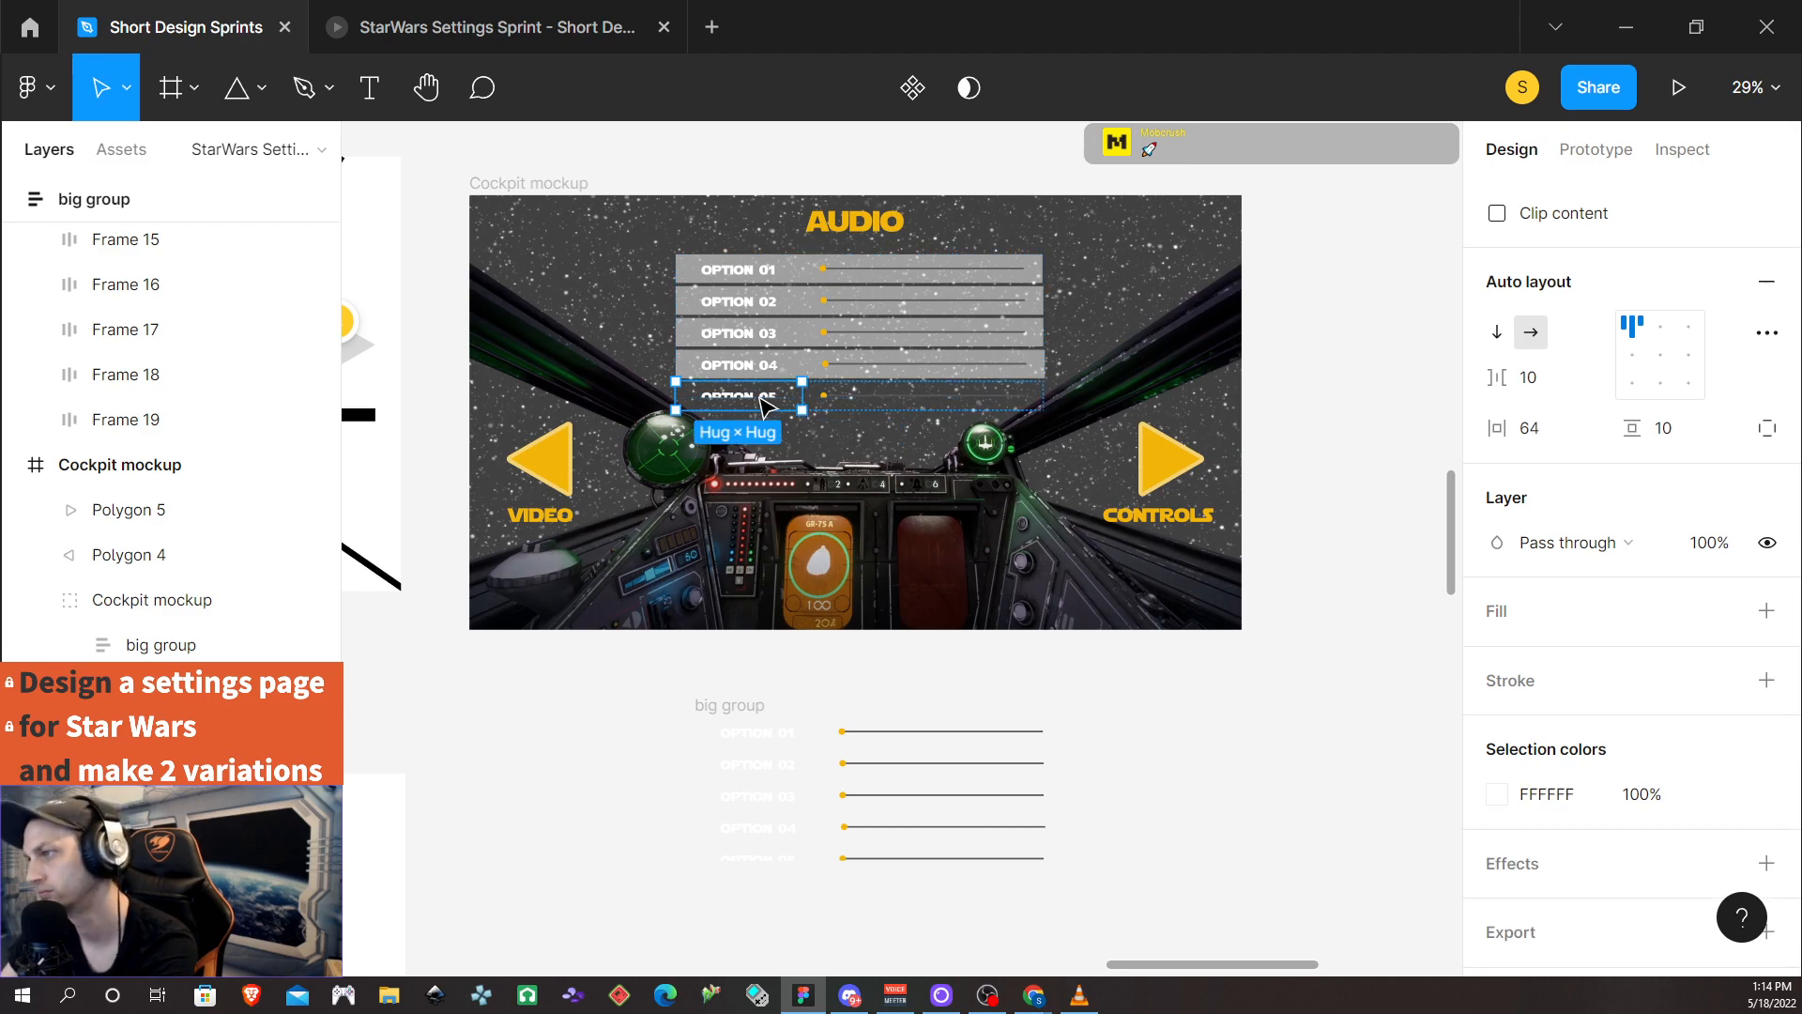
{"action": "left_click", "coordinate": [921, 479]}
{"action": "double_click", "coordinate": [873, 396]}
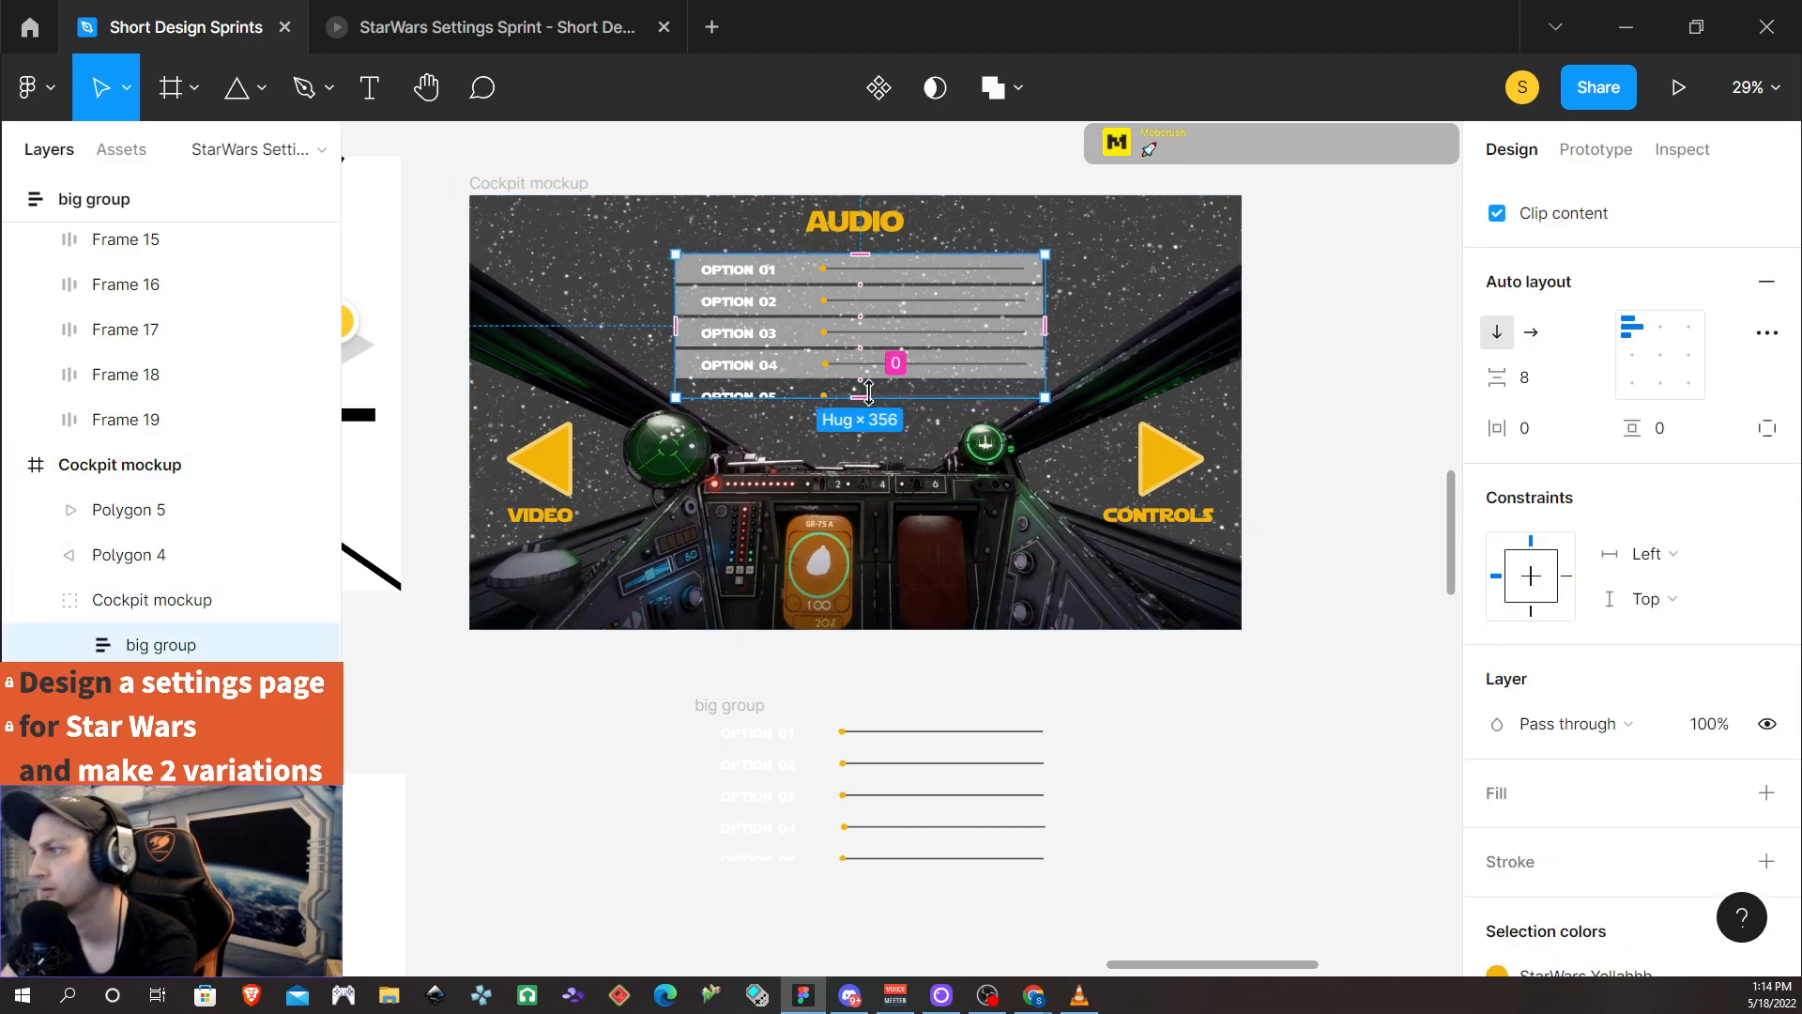
{"action": "left_click", "coordinate": [764, 399]}
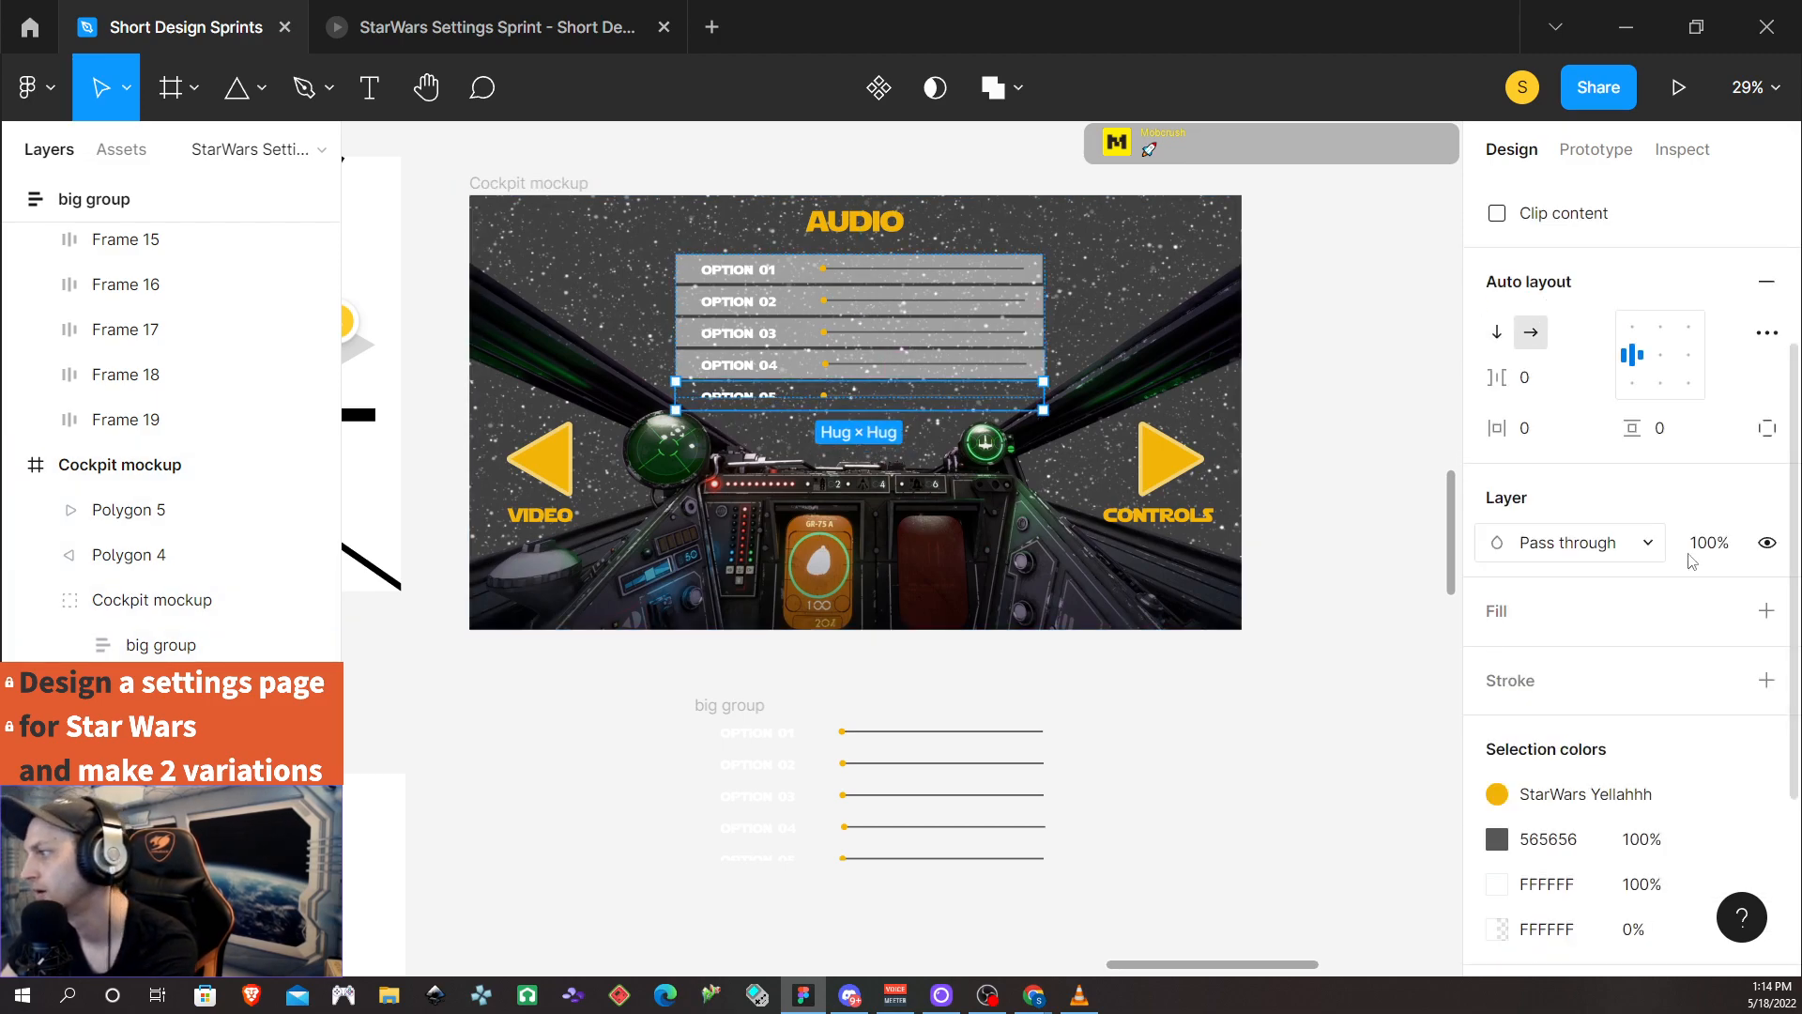
{"action": "left_click", "coordinate": [1766, 611]}
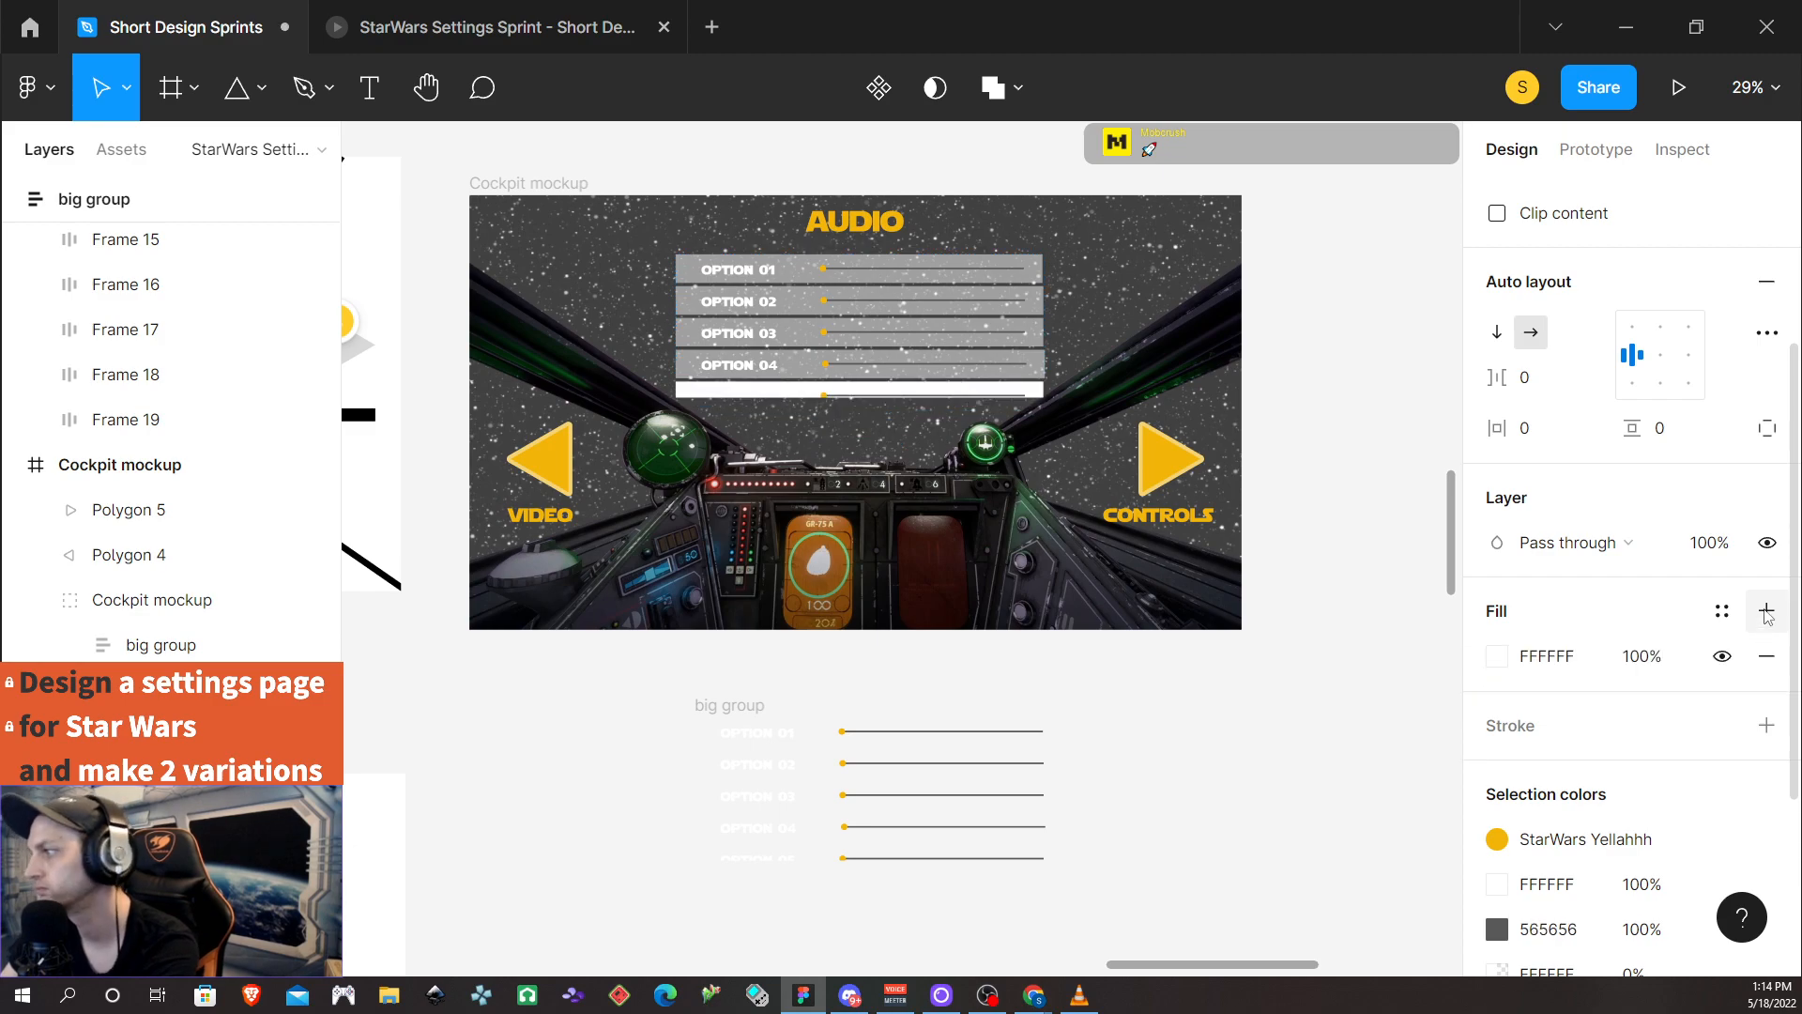
{"action": "left_click", "coordinate": [1623, 661]}
{"action": "type", "text": "30"}
{"action": "key", "text": "Return"}
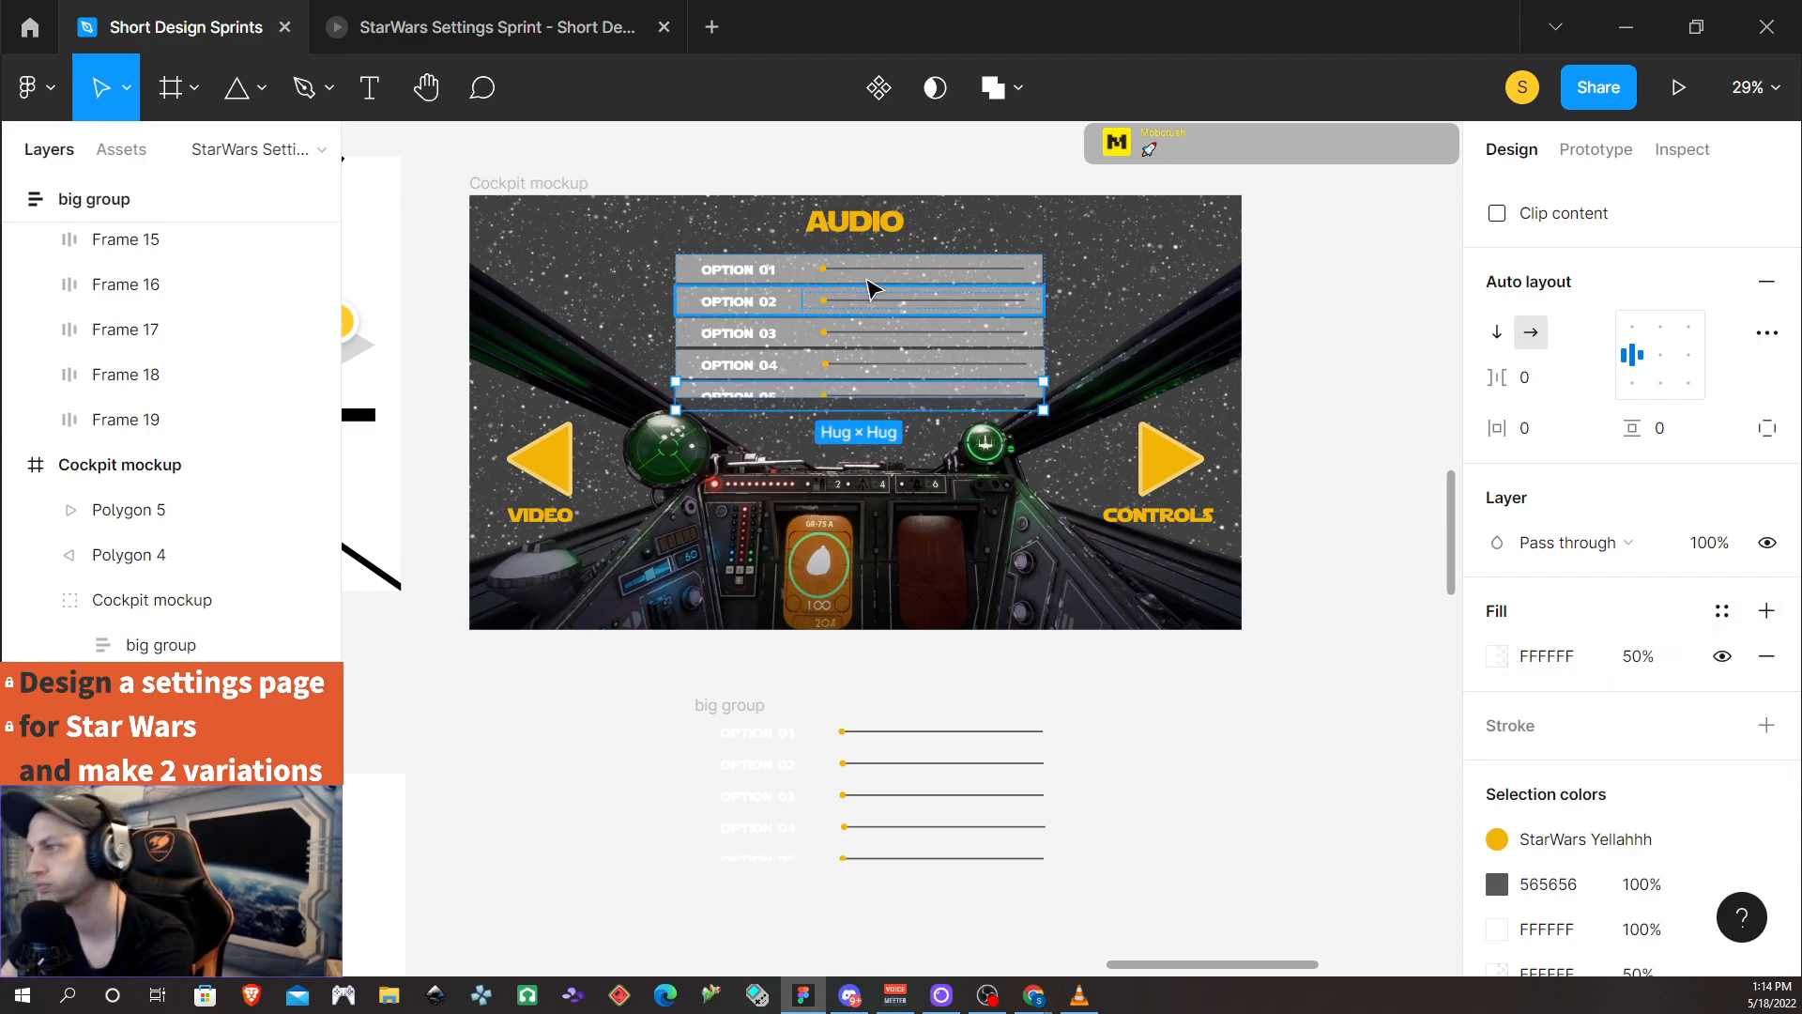
Preview the Cockpit mockup frame as a prototype presentation, and return to the design file
{"action": "left_click", "coordinate": [528, 185]}
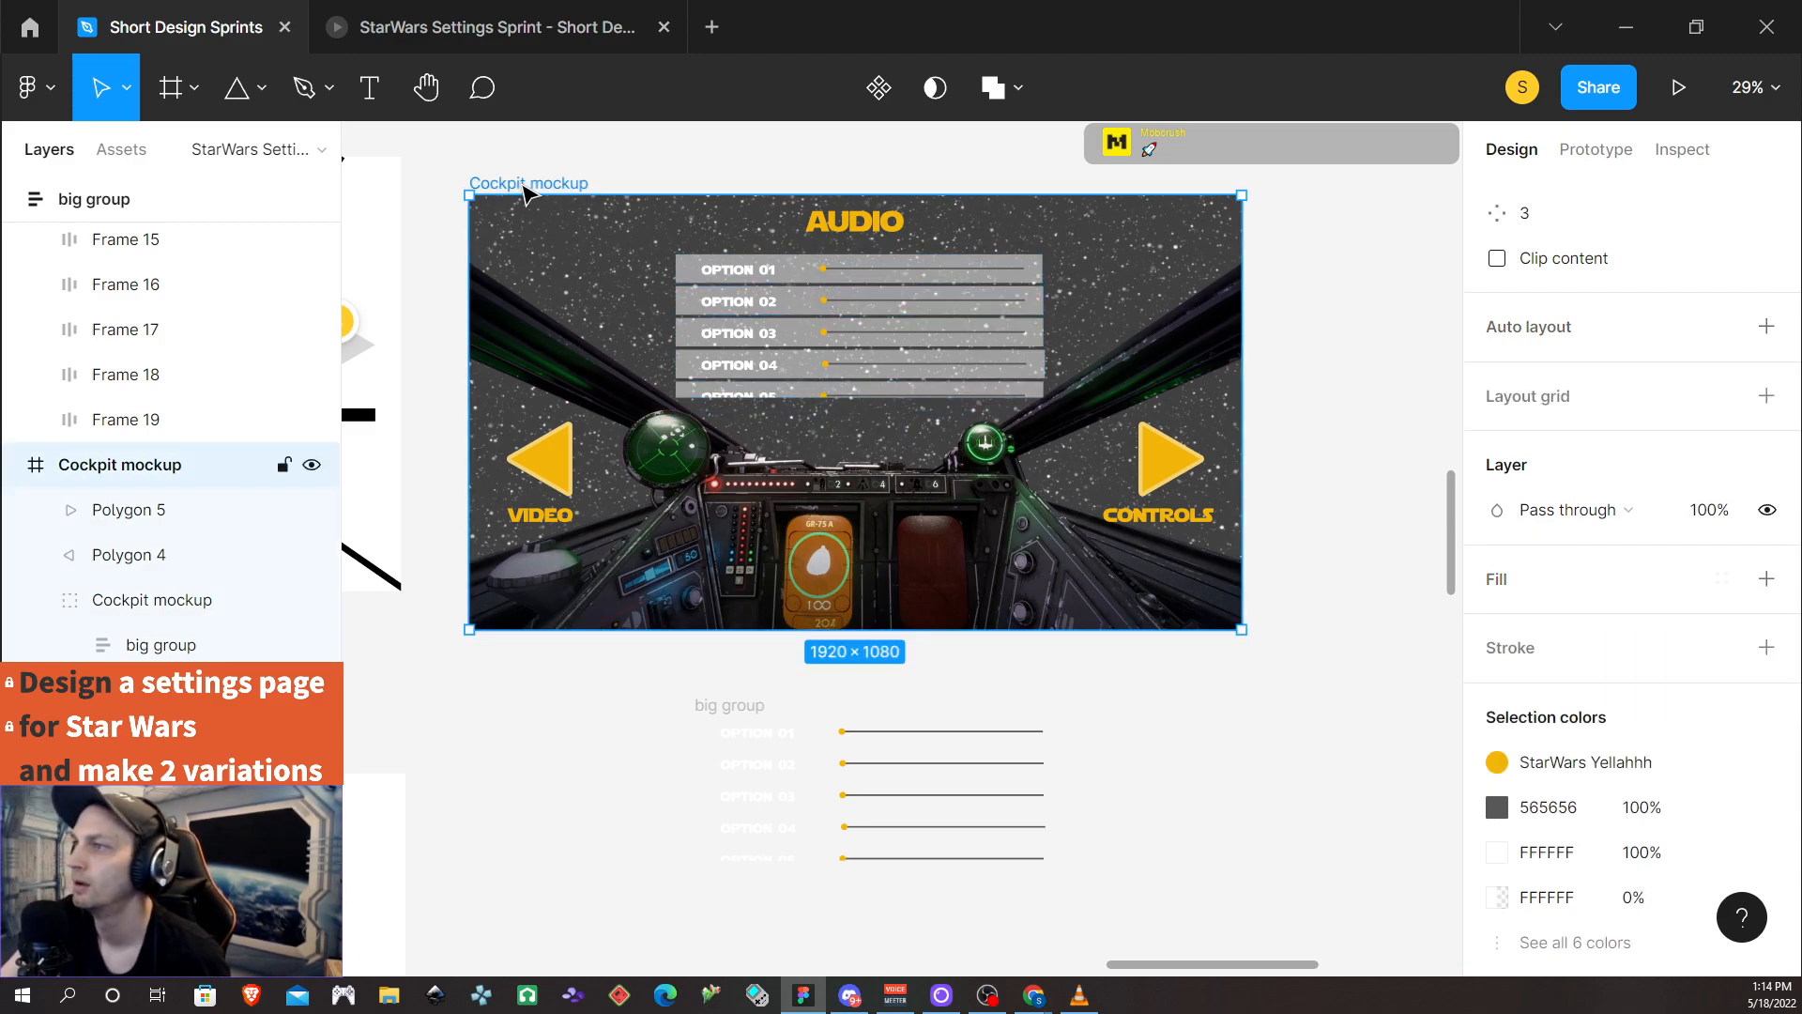
{"action": "left_click", "coordinate": [1678, 88]}
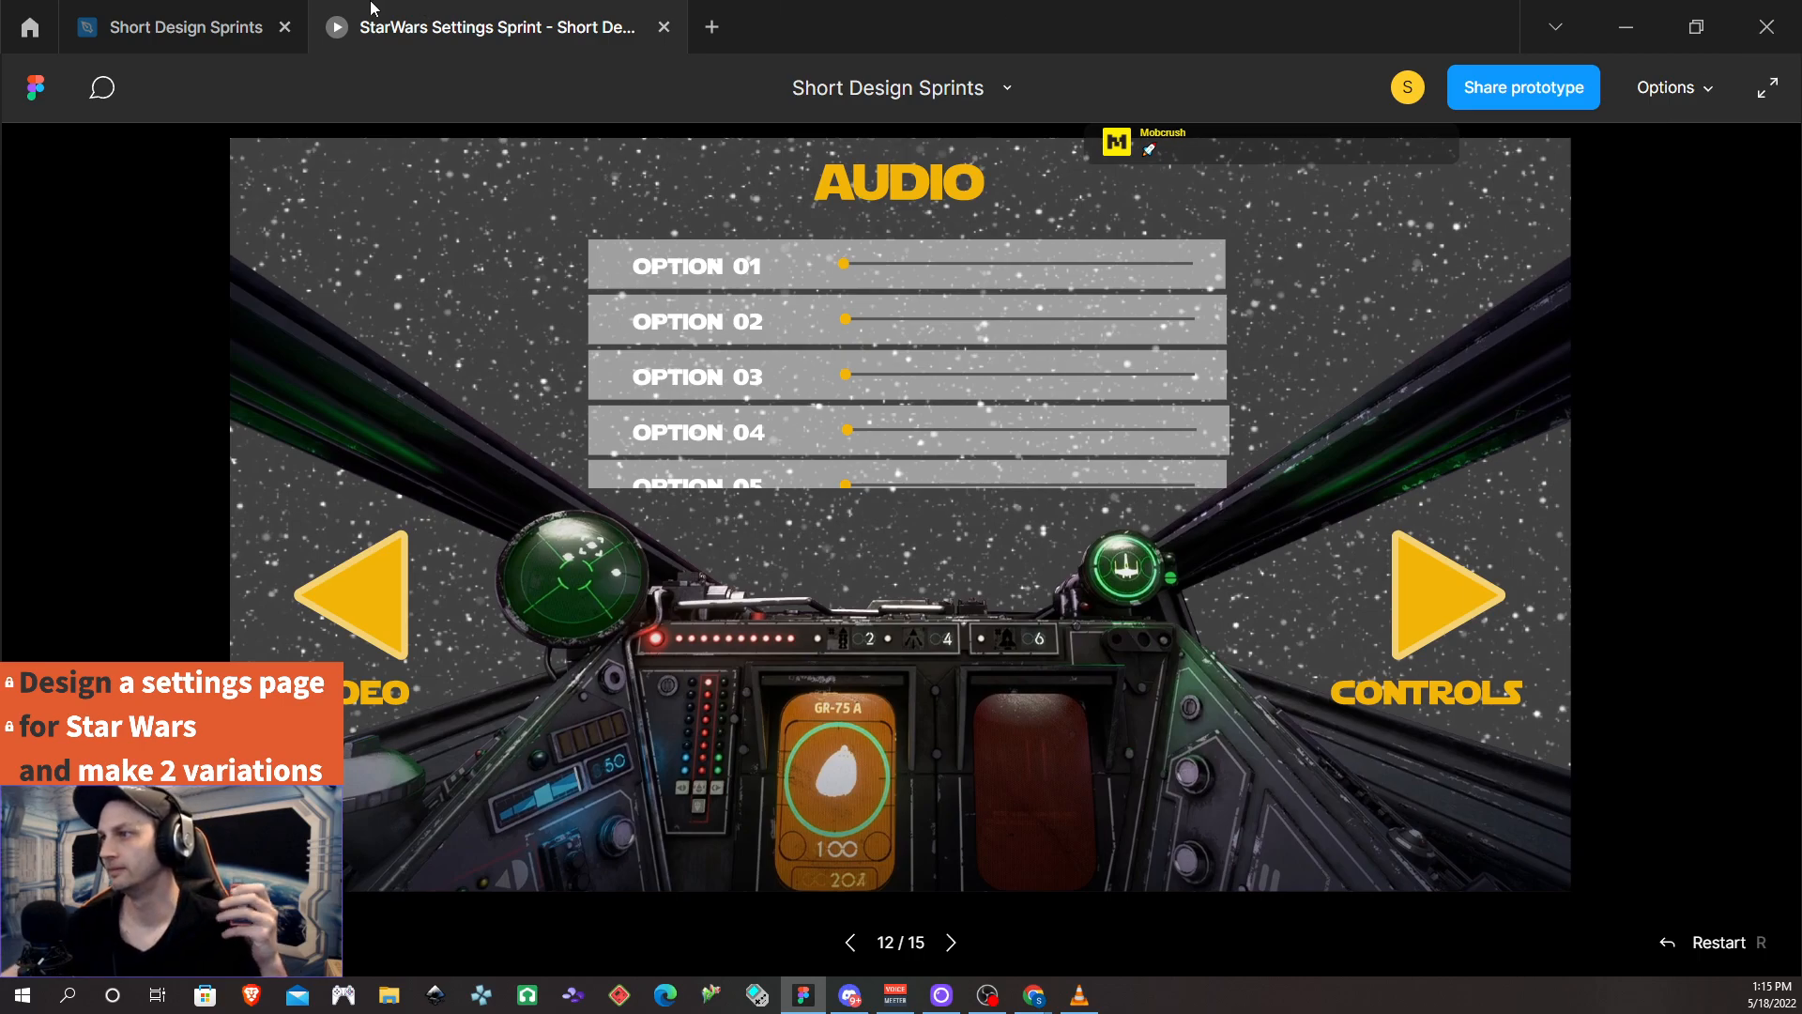
{"action": "left_click", "coordinate": [182, 32]}
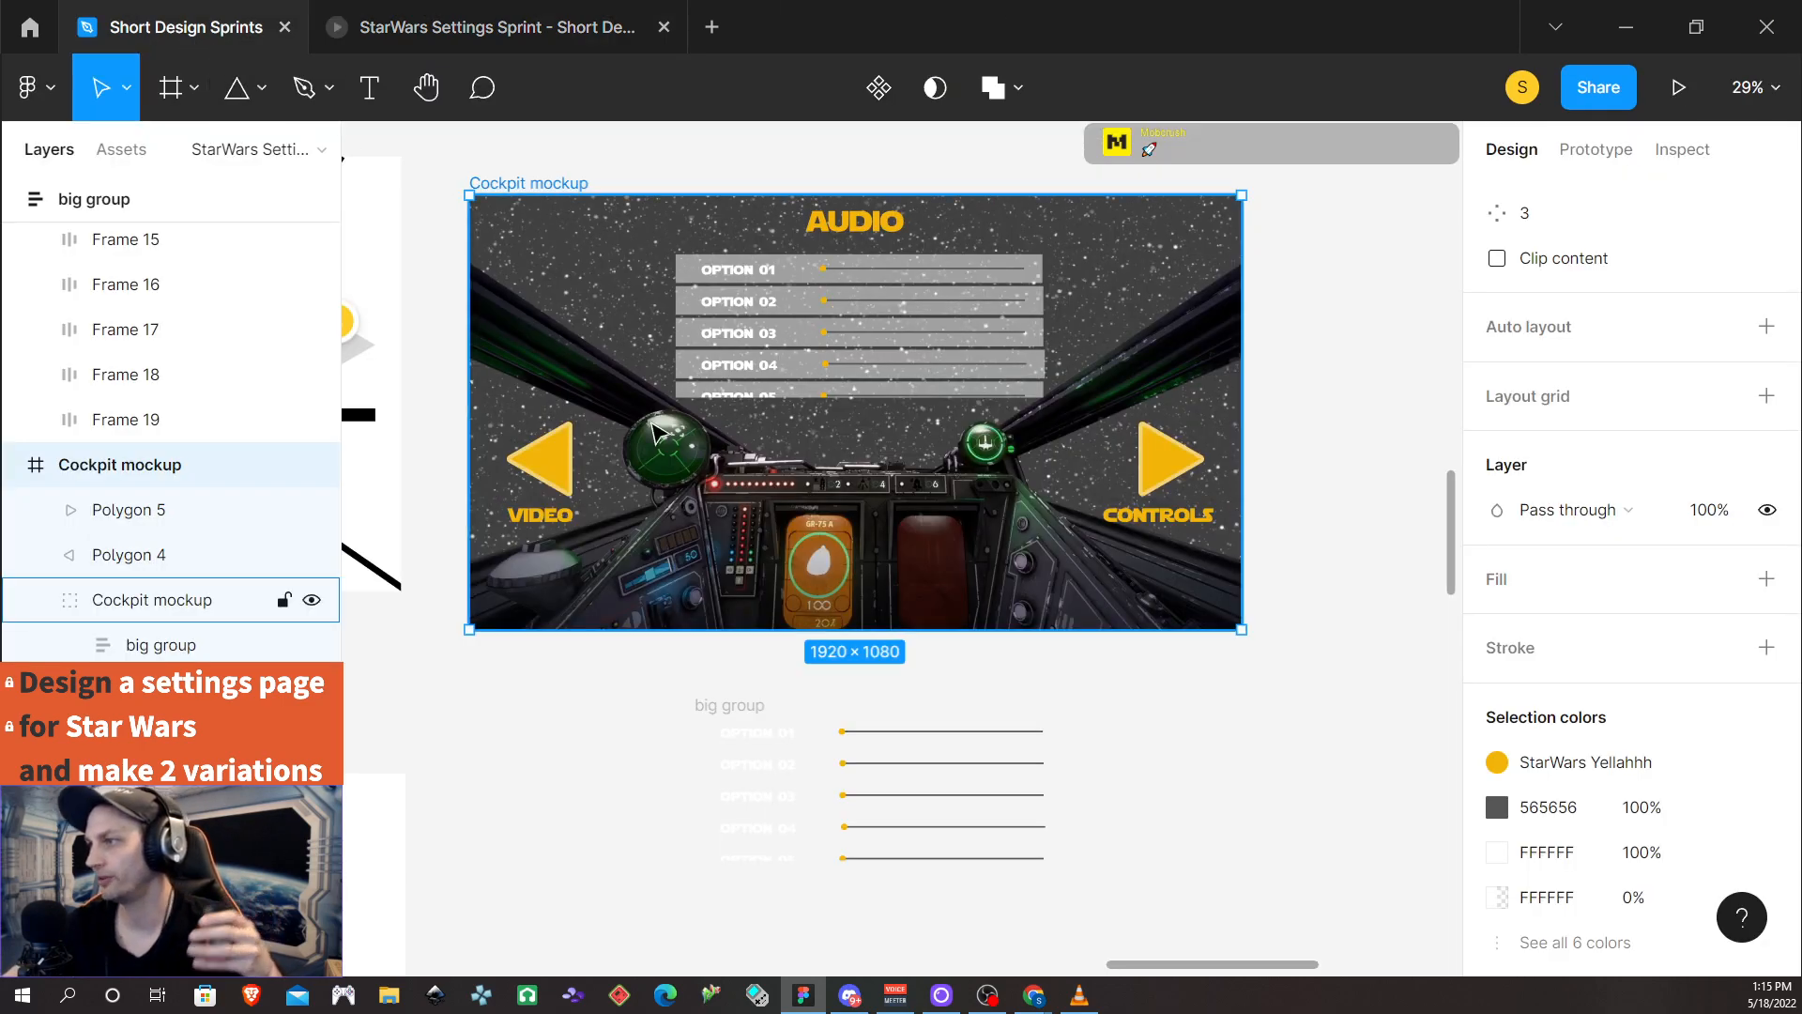
Compare the Cockpit mockup with the neighbouring game settings 4 wireframe and its comments
{"action": "scroll", "coordinate": [849, 591], "scroll_direction": "down", "scroll_amount": 3}
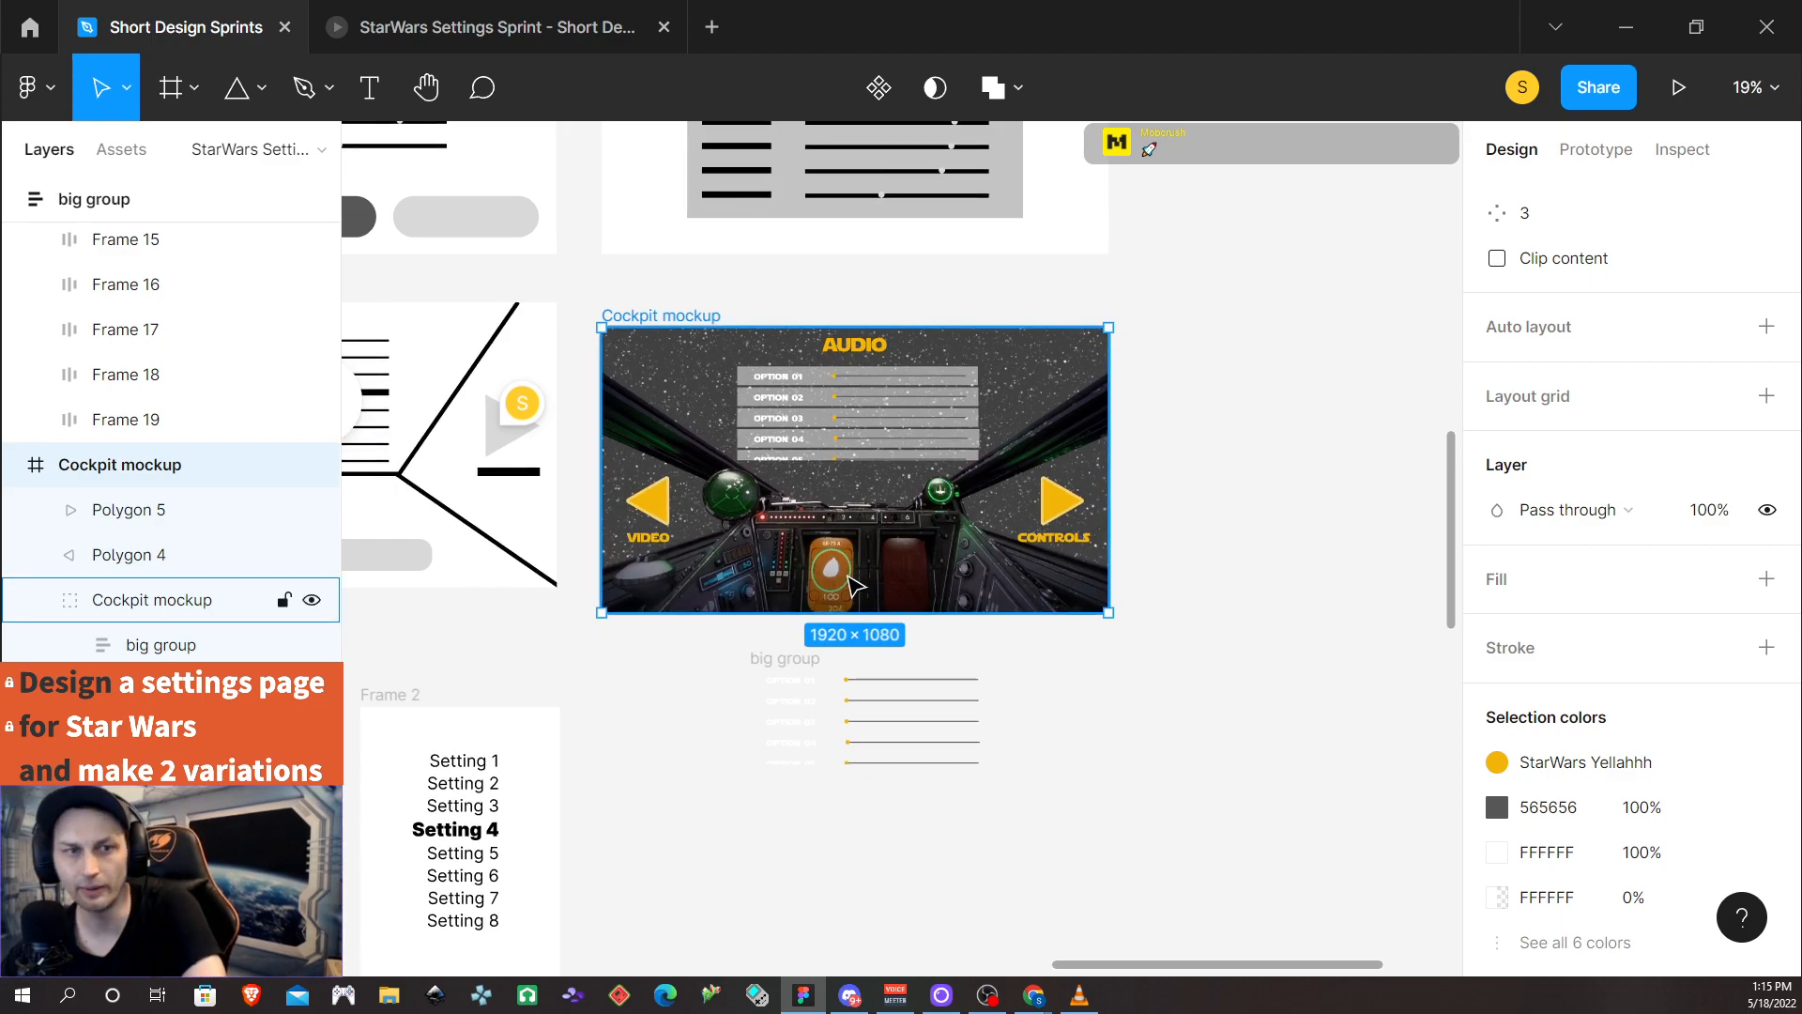
{"action": "scroll", "coordinate": [1187, 624], "scroll_direction": "down", "scroll_amount": 2}
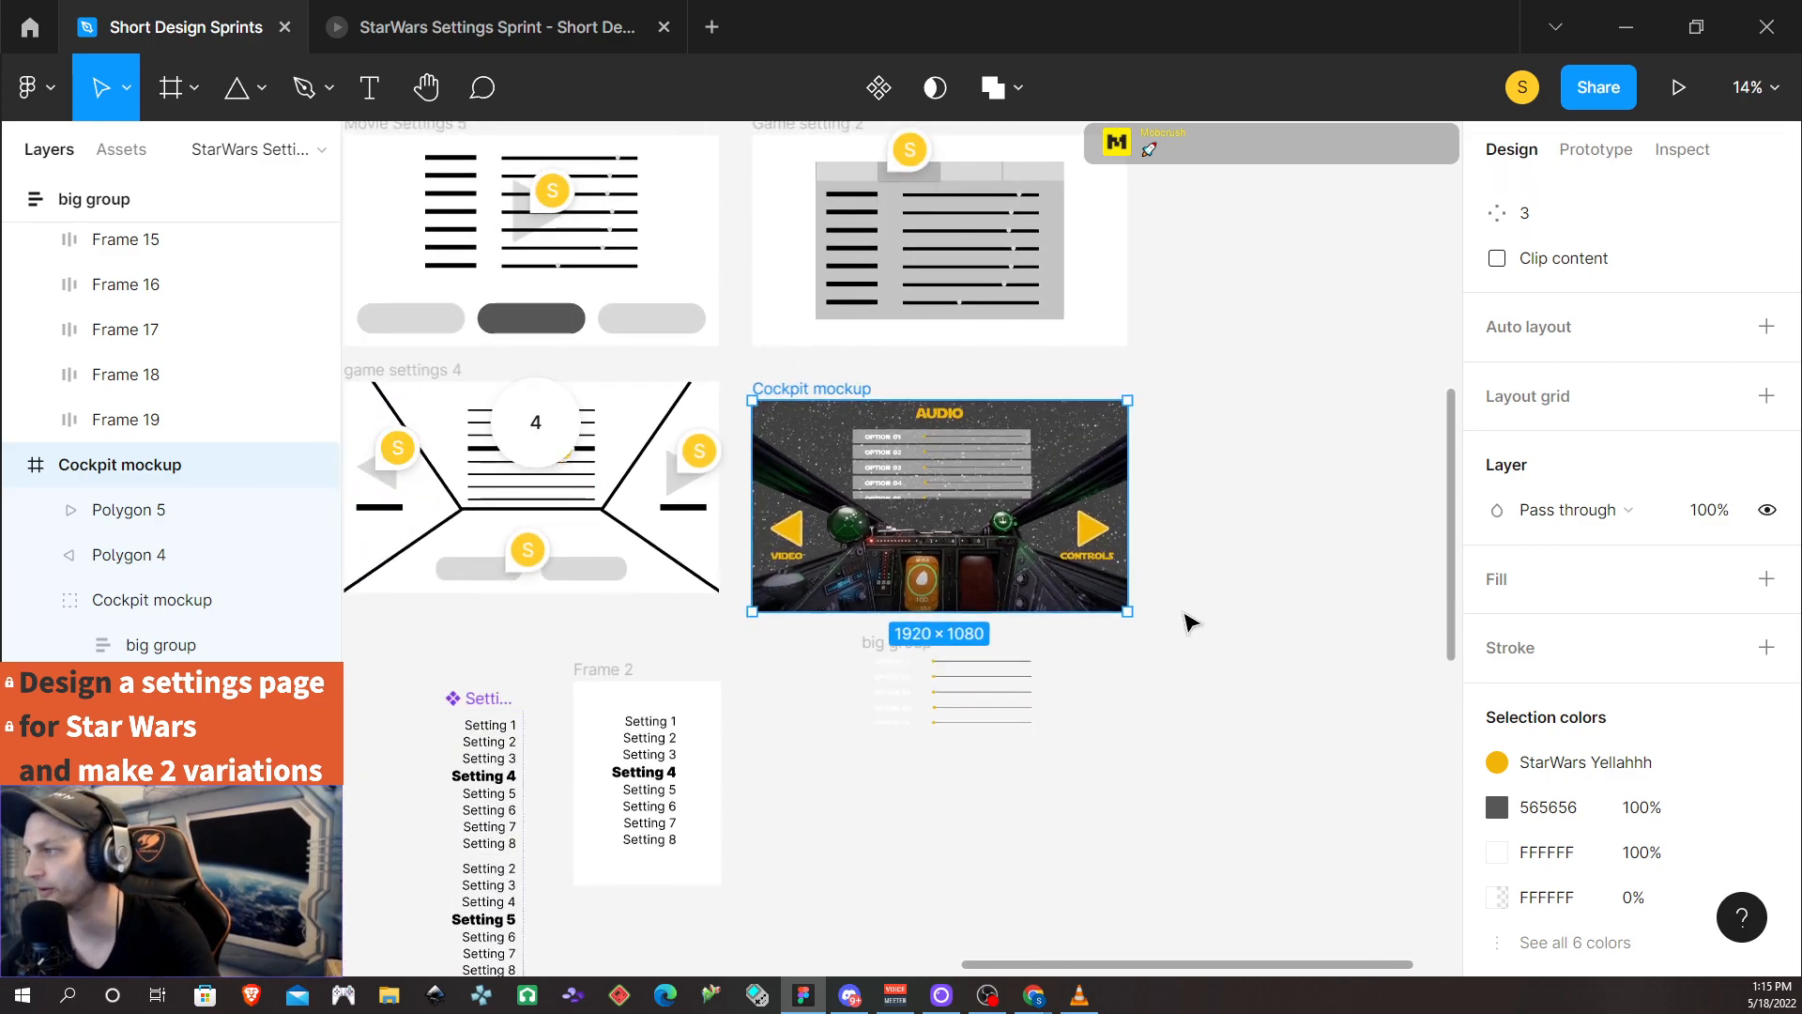
{"action": "scroll", "coordinate": [1189, 624], "scroll_direction": "left", "scroll_amount": 5}
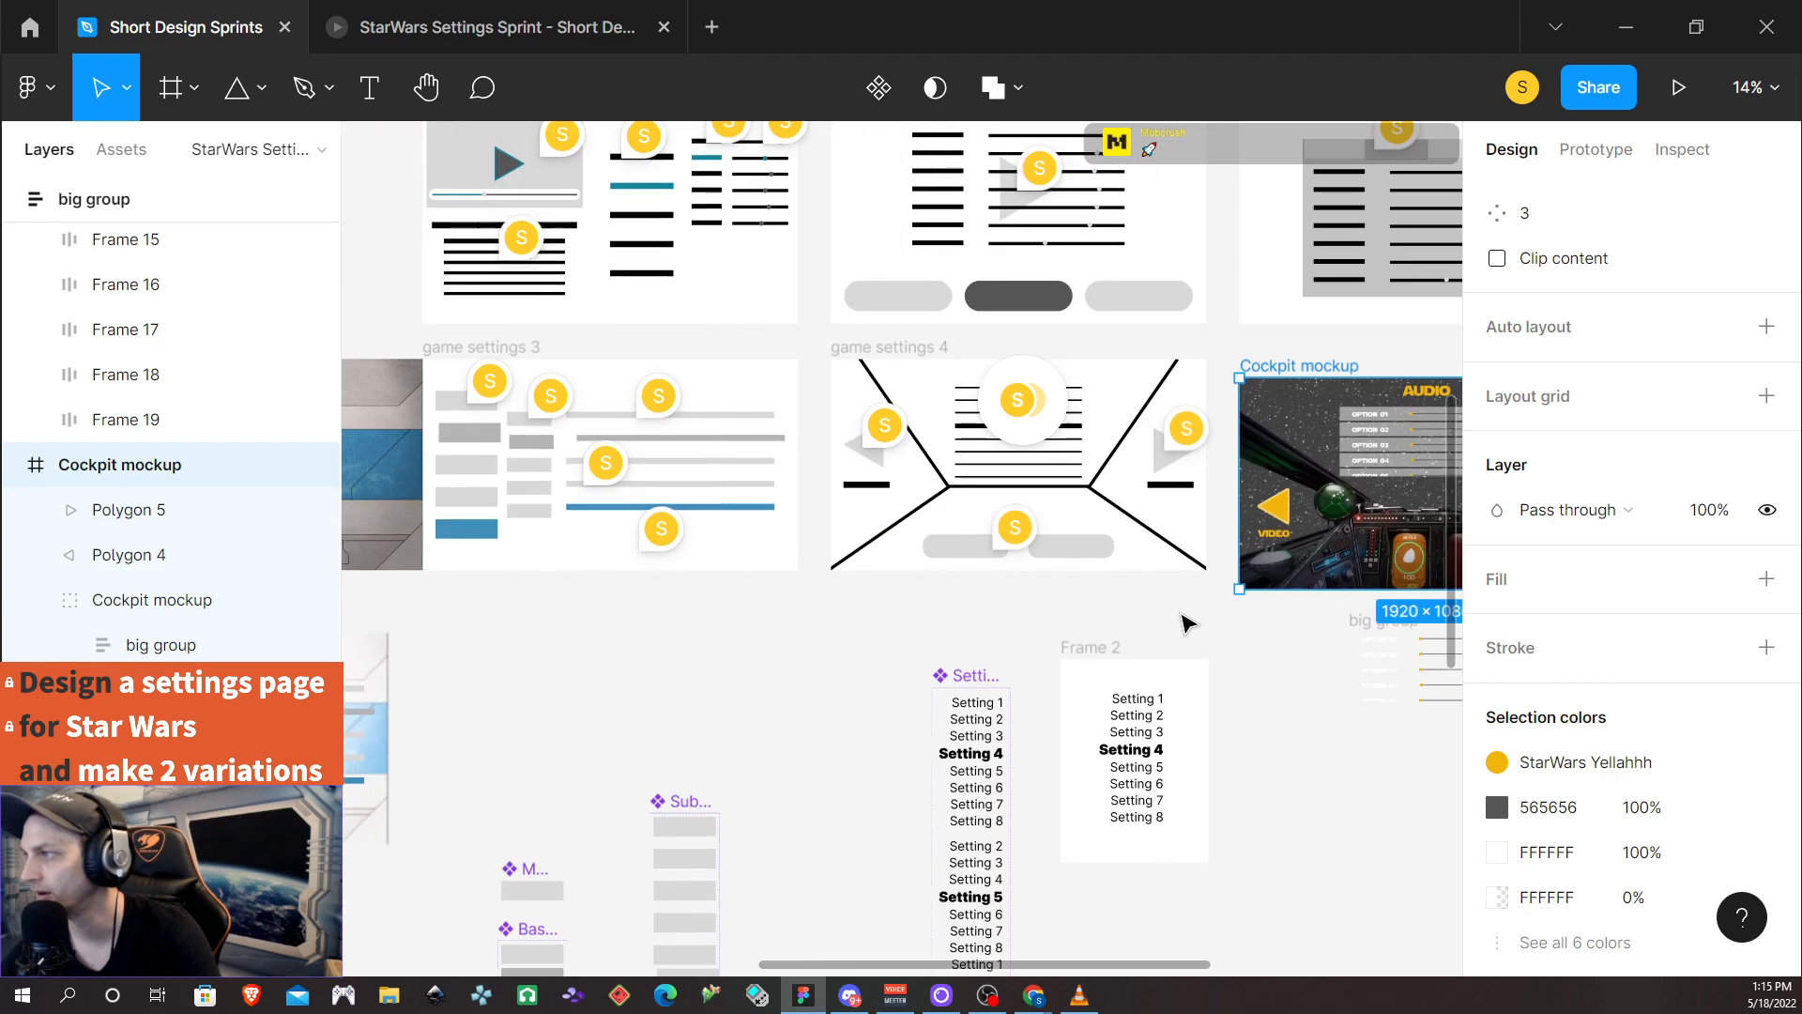
{"action": "scroll", "coordinate": [1189, 625], "scroll_direction": "right", "scroll_amount": 2}
{"action": "scroll", "coordinate": [1187, 623], "scroll_direction": "right", "scroll_amount": 3}
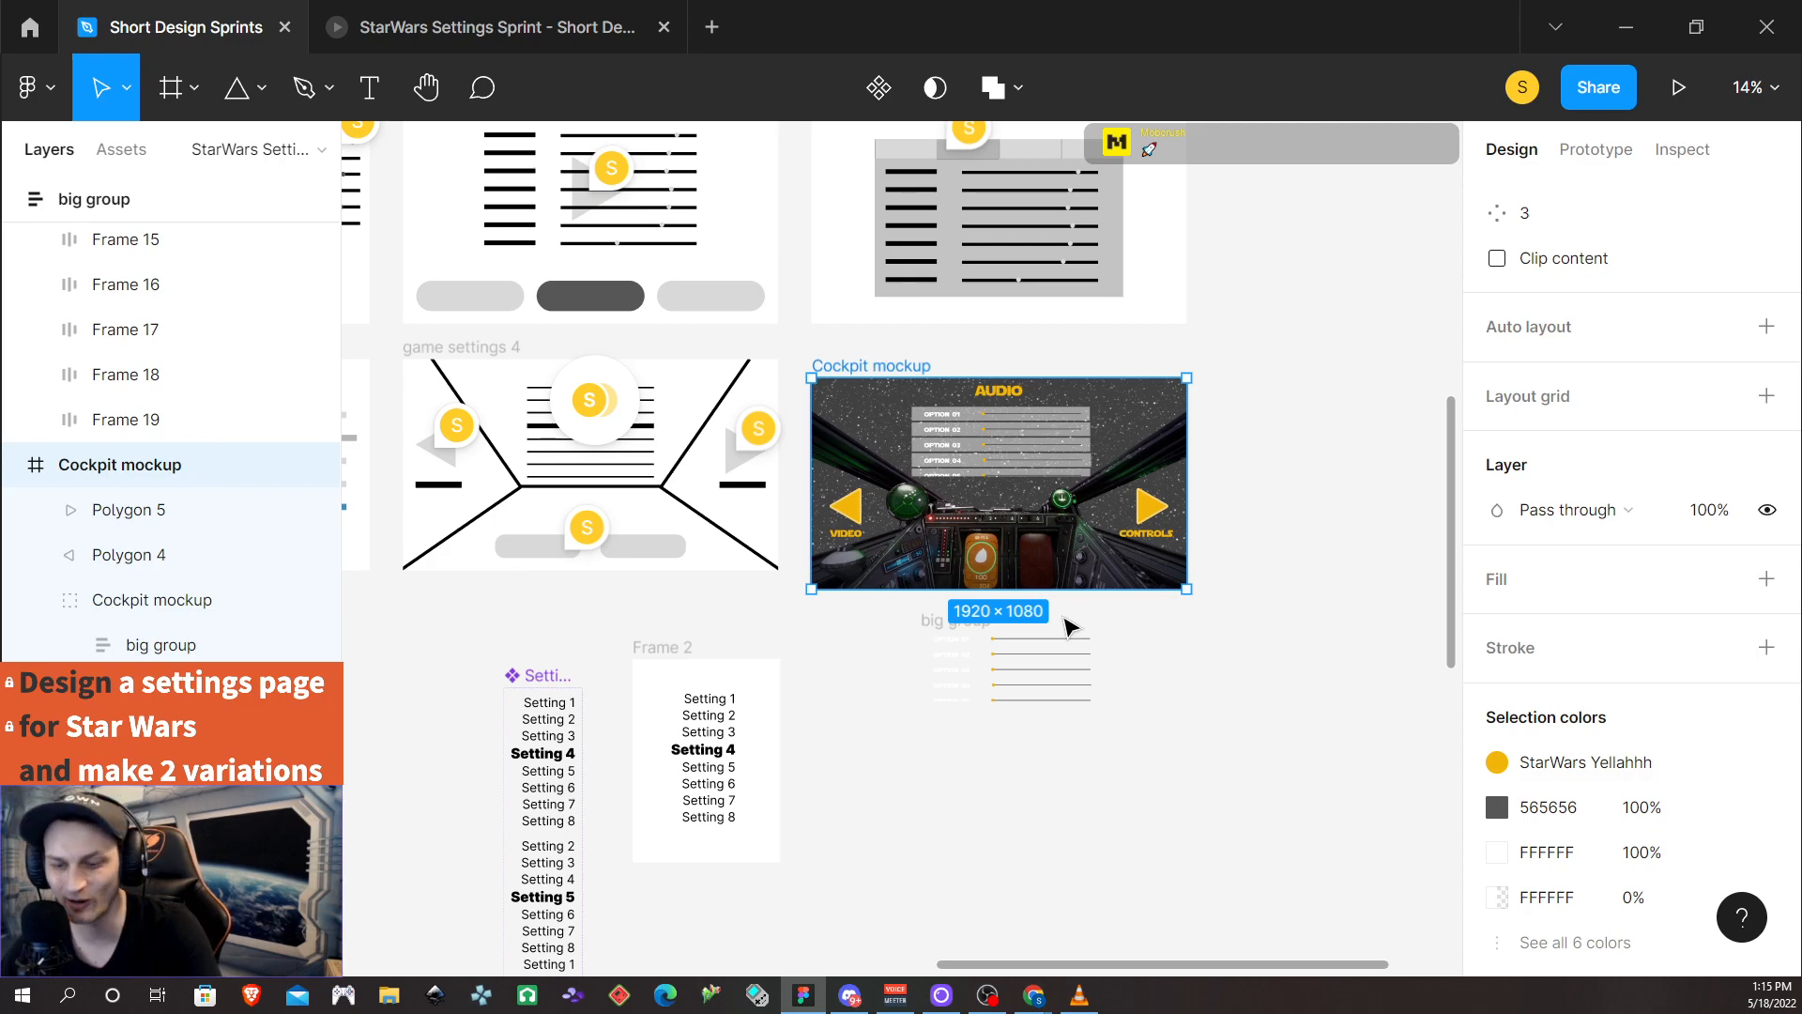
{"action": "scroll", "coordinate": [879, 748], "scroll_direction": "up", "scroll_amount": 3}
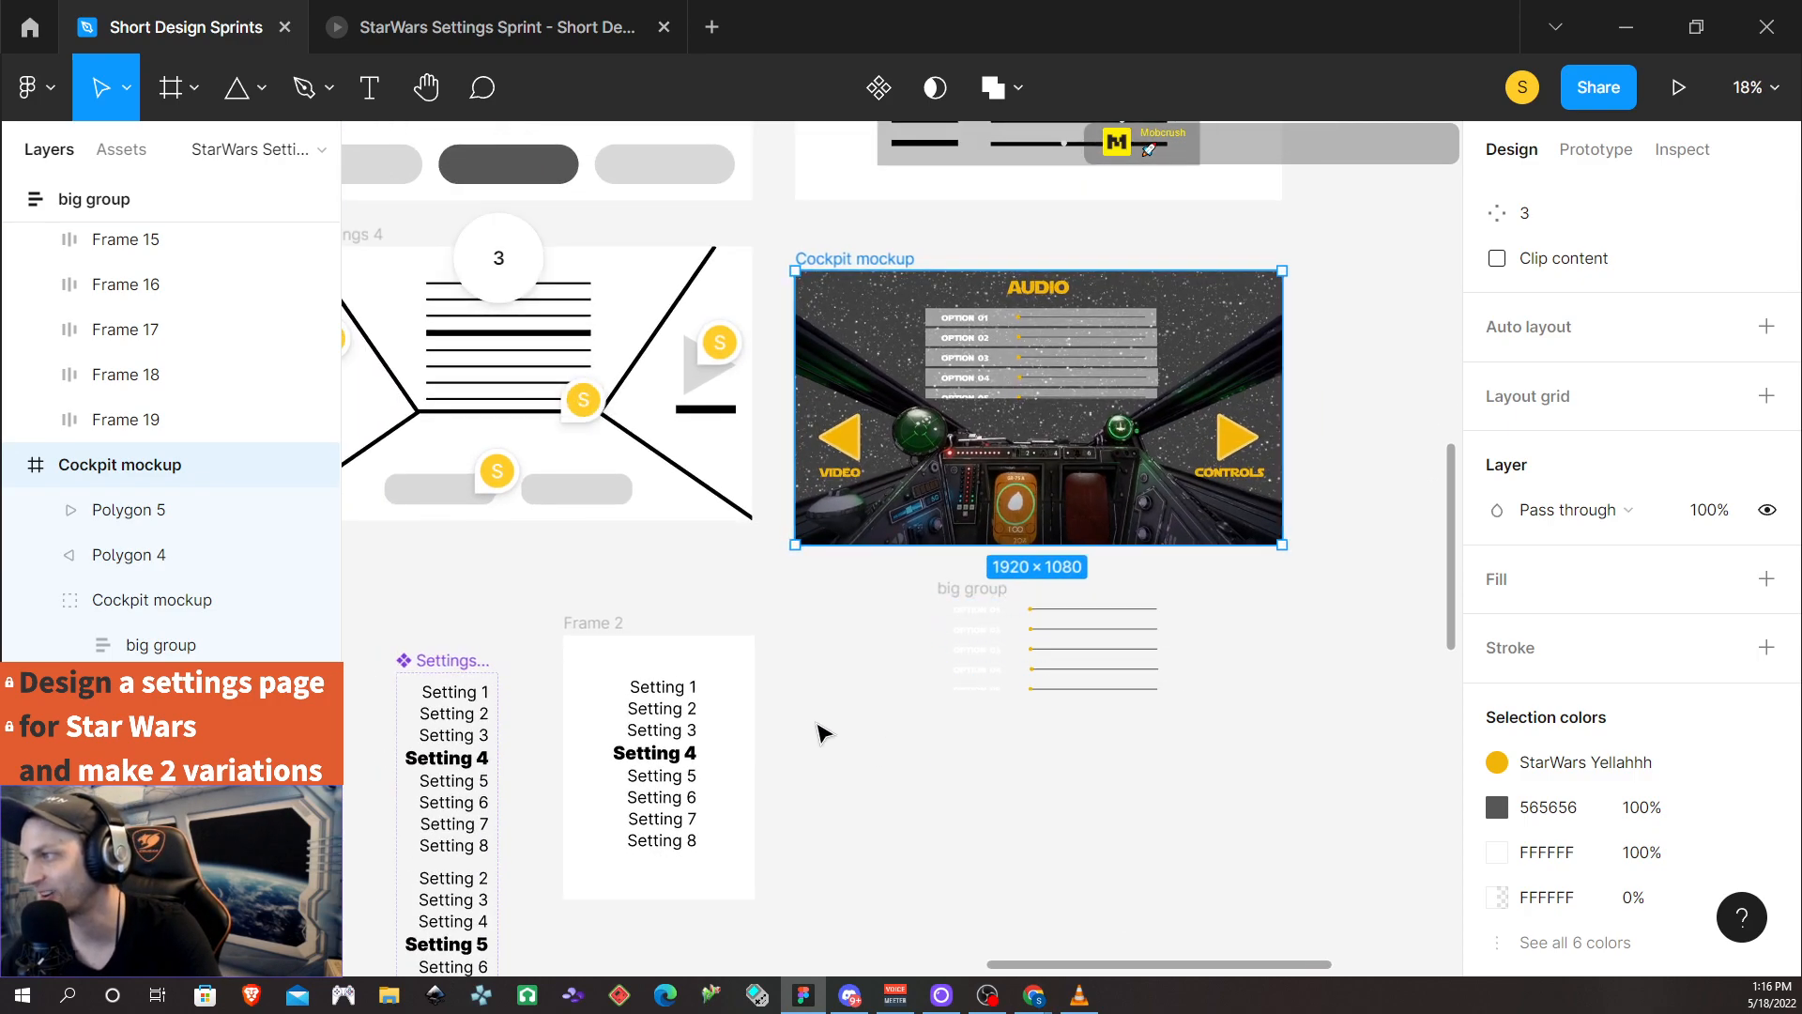
{"action": "scroll", "coordinate": [845, 724], "scroll_direction": "down", "scroll_amount": 2}
{"action": "scroll", "coordinate": [851, 710], "scroll_direction": "left", "scroll_amount": 5}
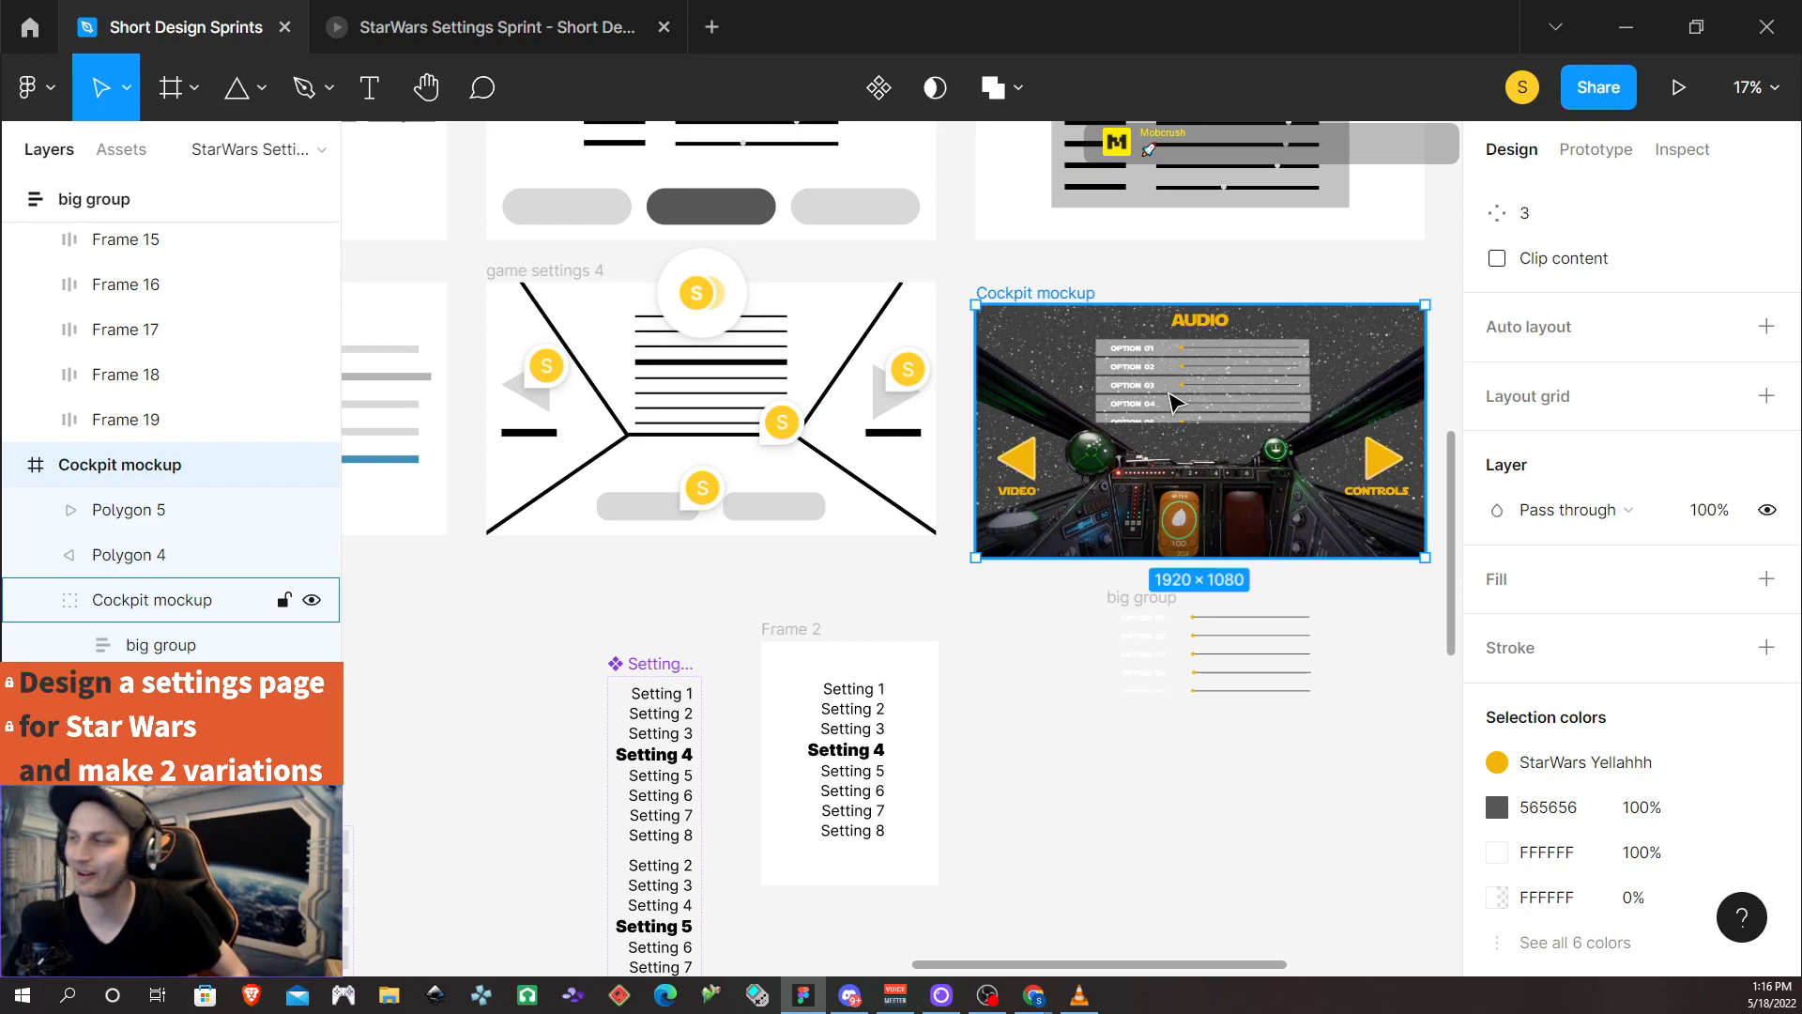
{"action": "scroll", "coordinate": [530, 380], "scroll_direction": "up", "scroll_amount": 1}
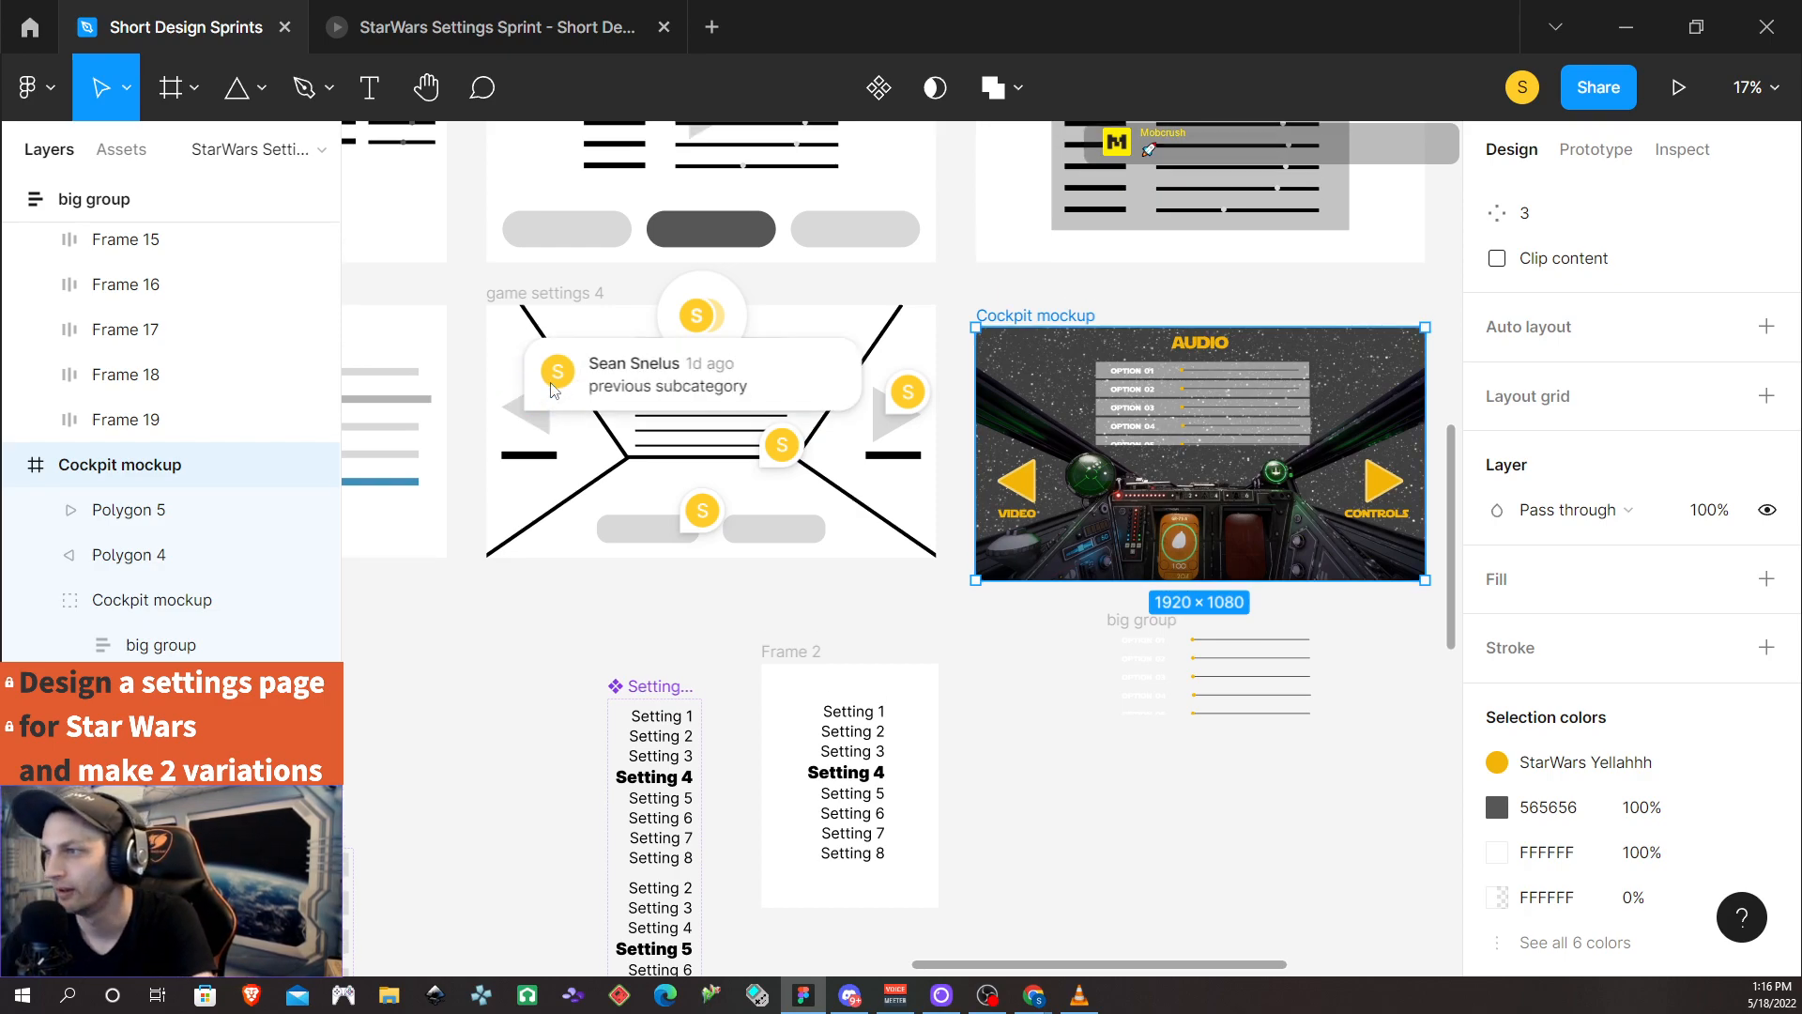
Examine the game settings 3 wireframe, the rebel emblem background image and the test frame that overlays them
{"action": "scroll", "coordinate": [573, 416], "scroll_direction": "left", "scroll_amount": 13}
{"action": "scroll", "coordinate": [657, 418], "scroll_direction": "left", "scroll_amount": 9}
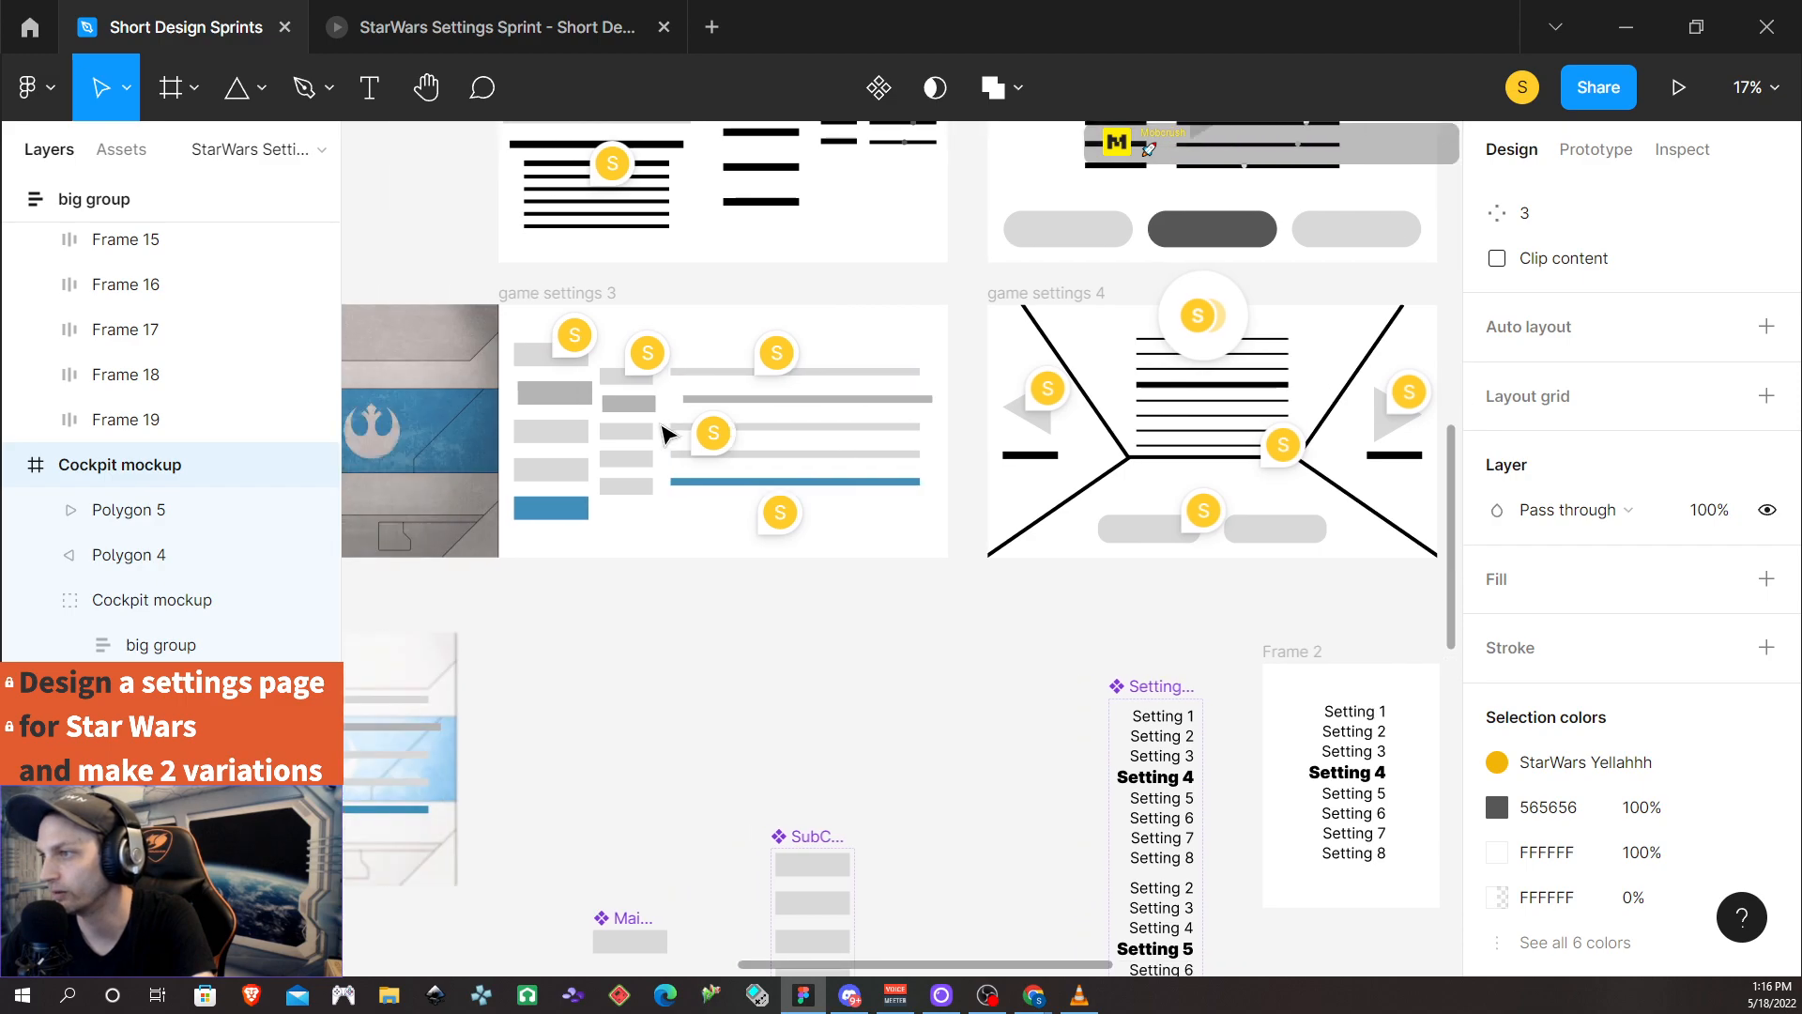
{"action": "scroll", "coordinate": [729, 744], "scroll_direction": "left", "scroll_amount": 18}
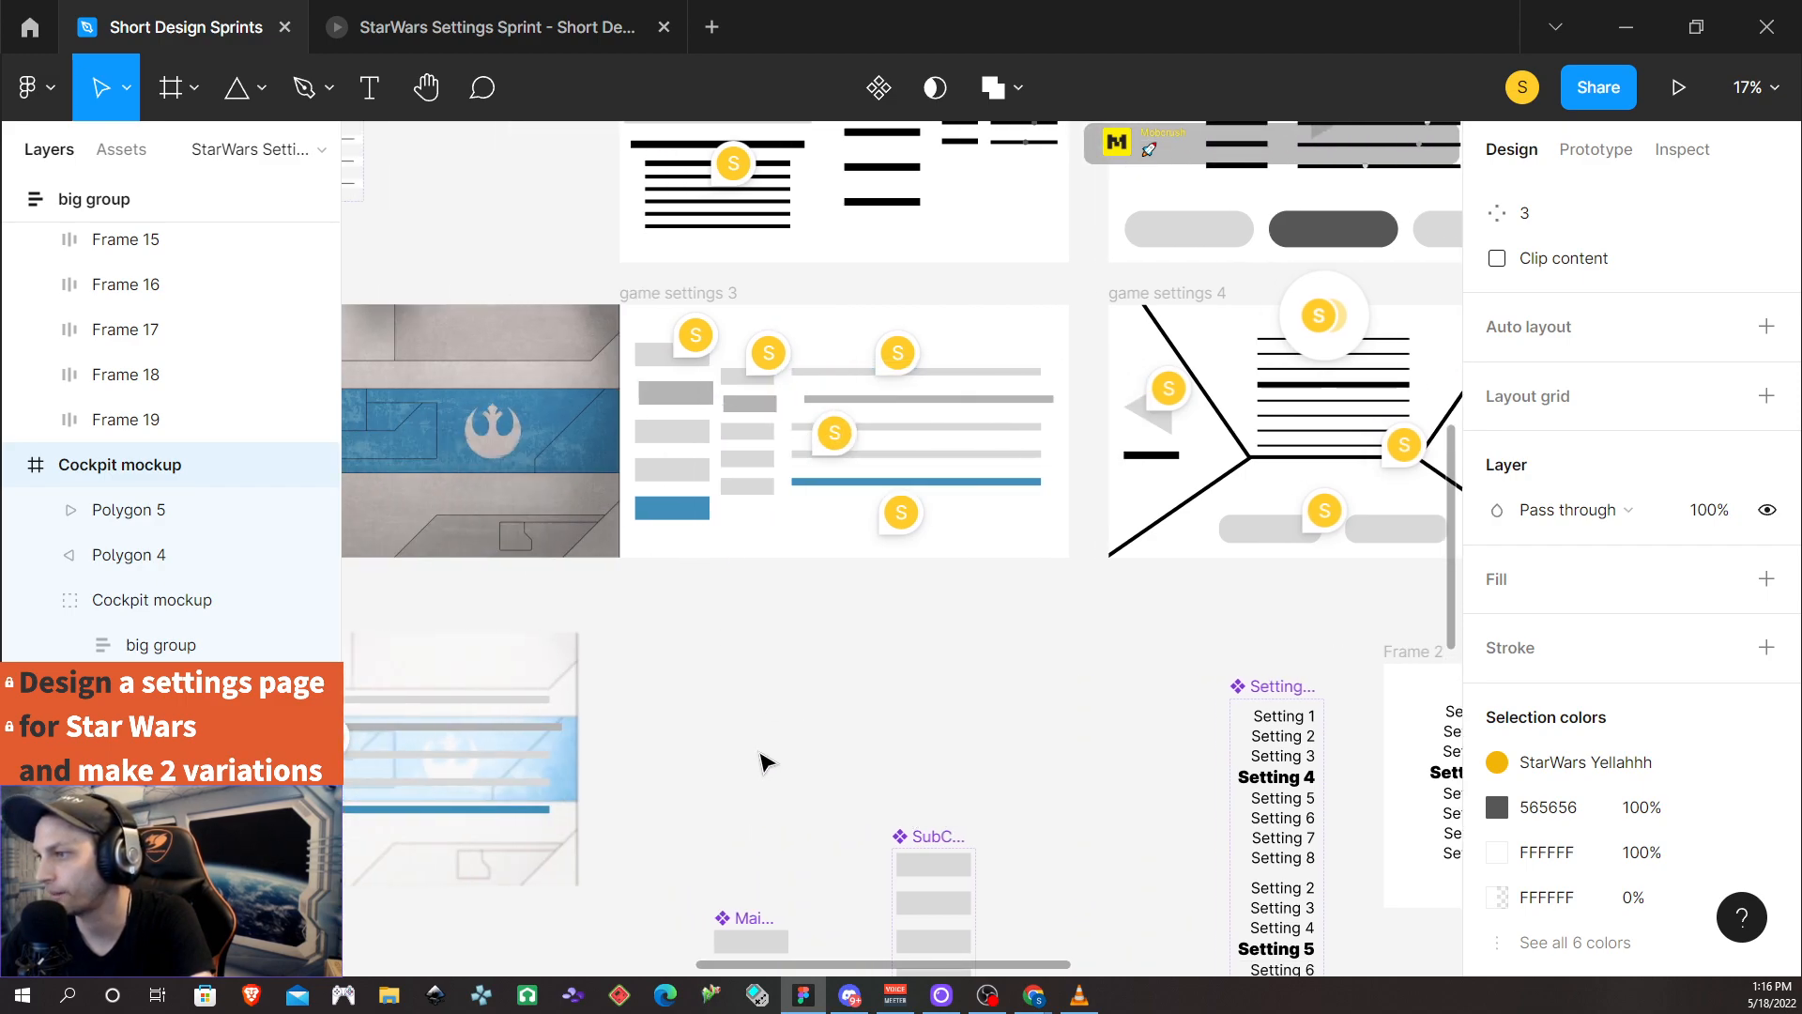
{"action": "scroll", "coordinate": [728, 744], "scroll_direction": "left", "scroll_amount": 10}
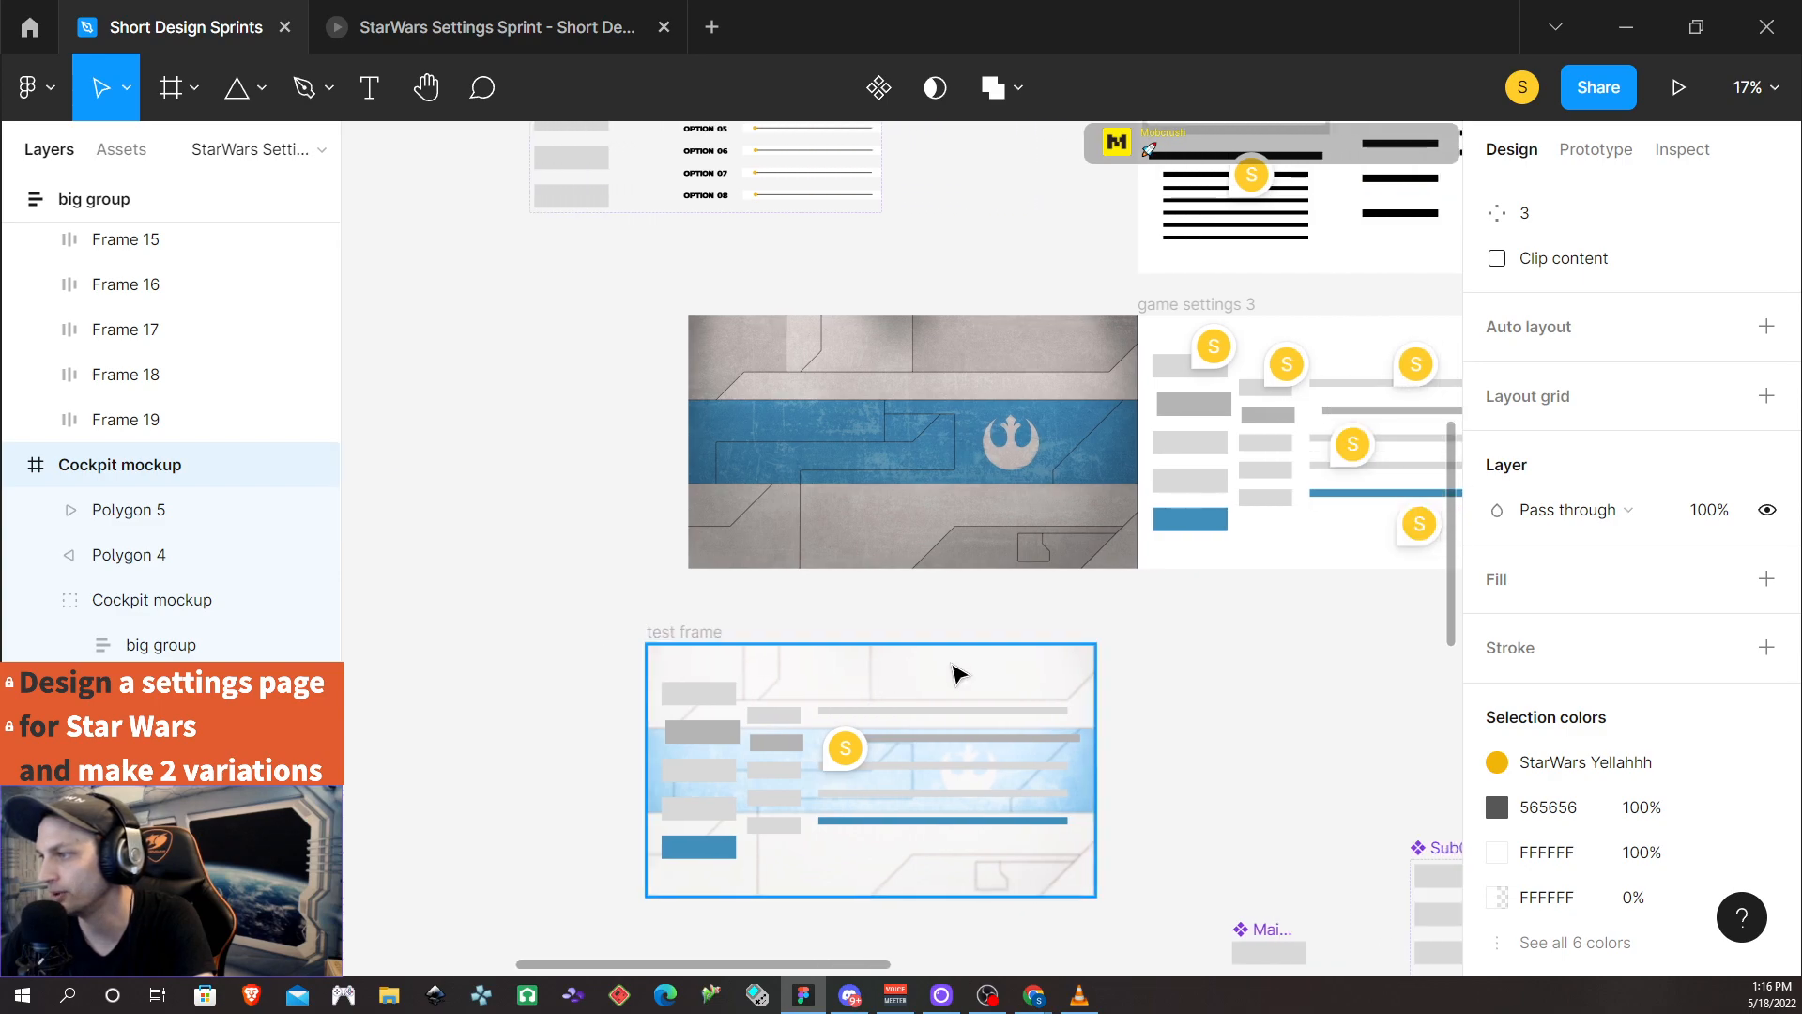
{"action": "scroll", "coordinate": [955, 668], "scroll_direction": "down", "scroll_amount": 1}
{"action": "scroll", "coordinate": [954, 667], "scroll_direction": "up", "scroll_amount": 3}
{"action": "scroll", "coordinate": [905, 678], "scroll_direction": "left", "scroll_amount": 3}
{"action": "scroll", "coordinate": [906, 685], "scroll_direction": "down", "scroll_amount": 3}
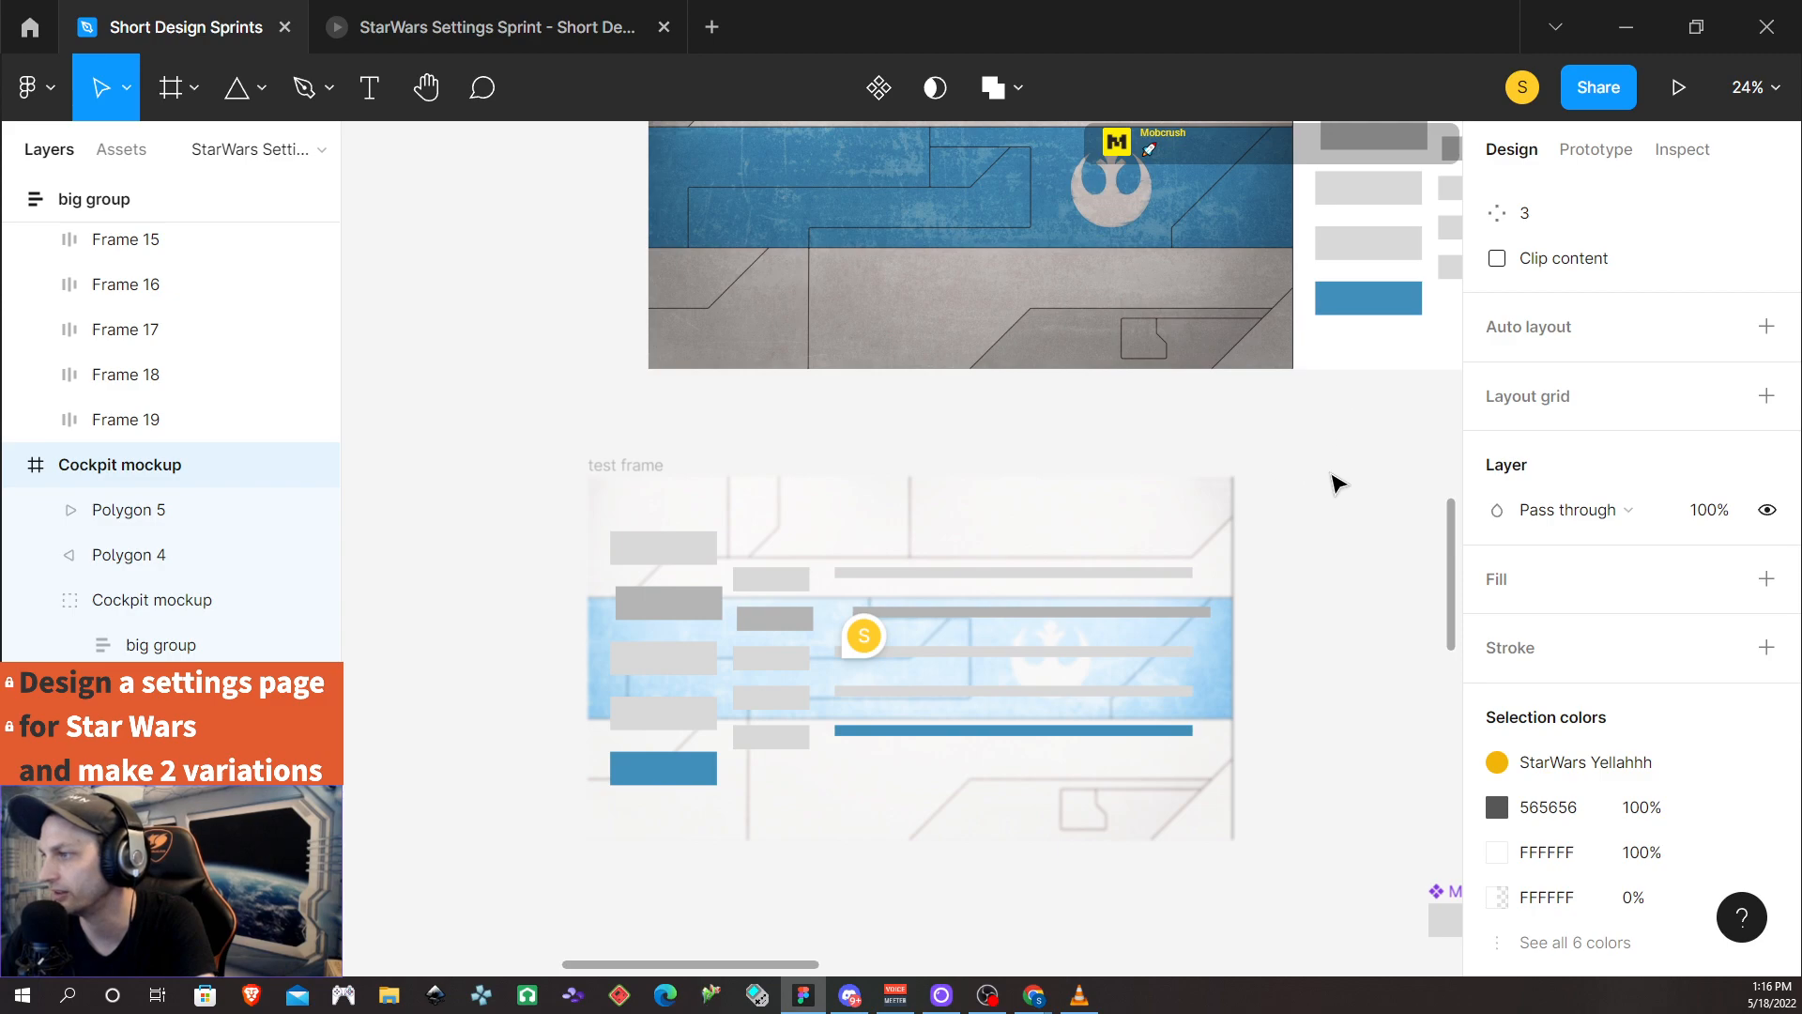
{"action": "scroll", "coordinate": [1001, 588], "scroll_direction": "down", "scroll_amount": 1}
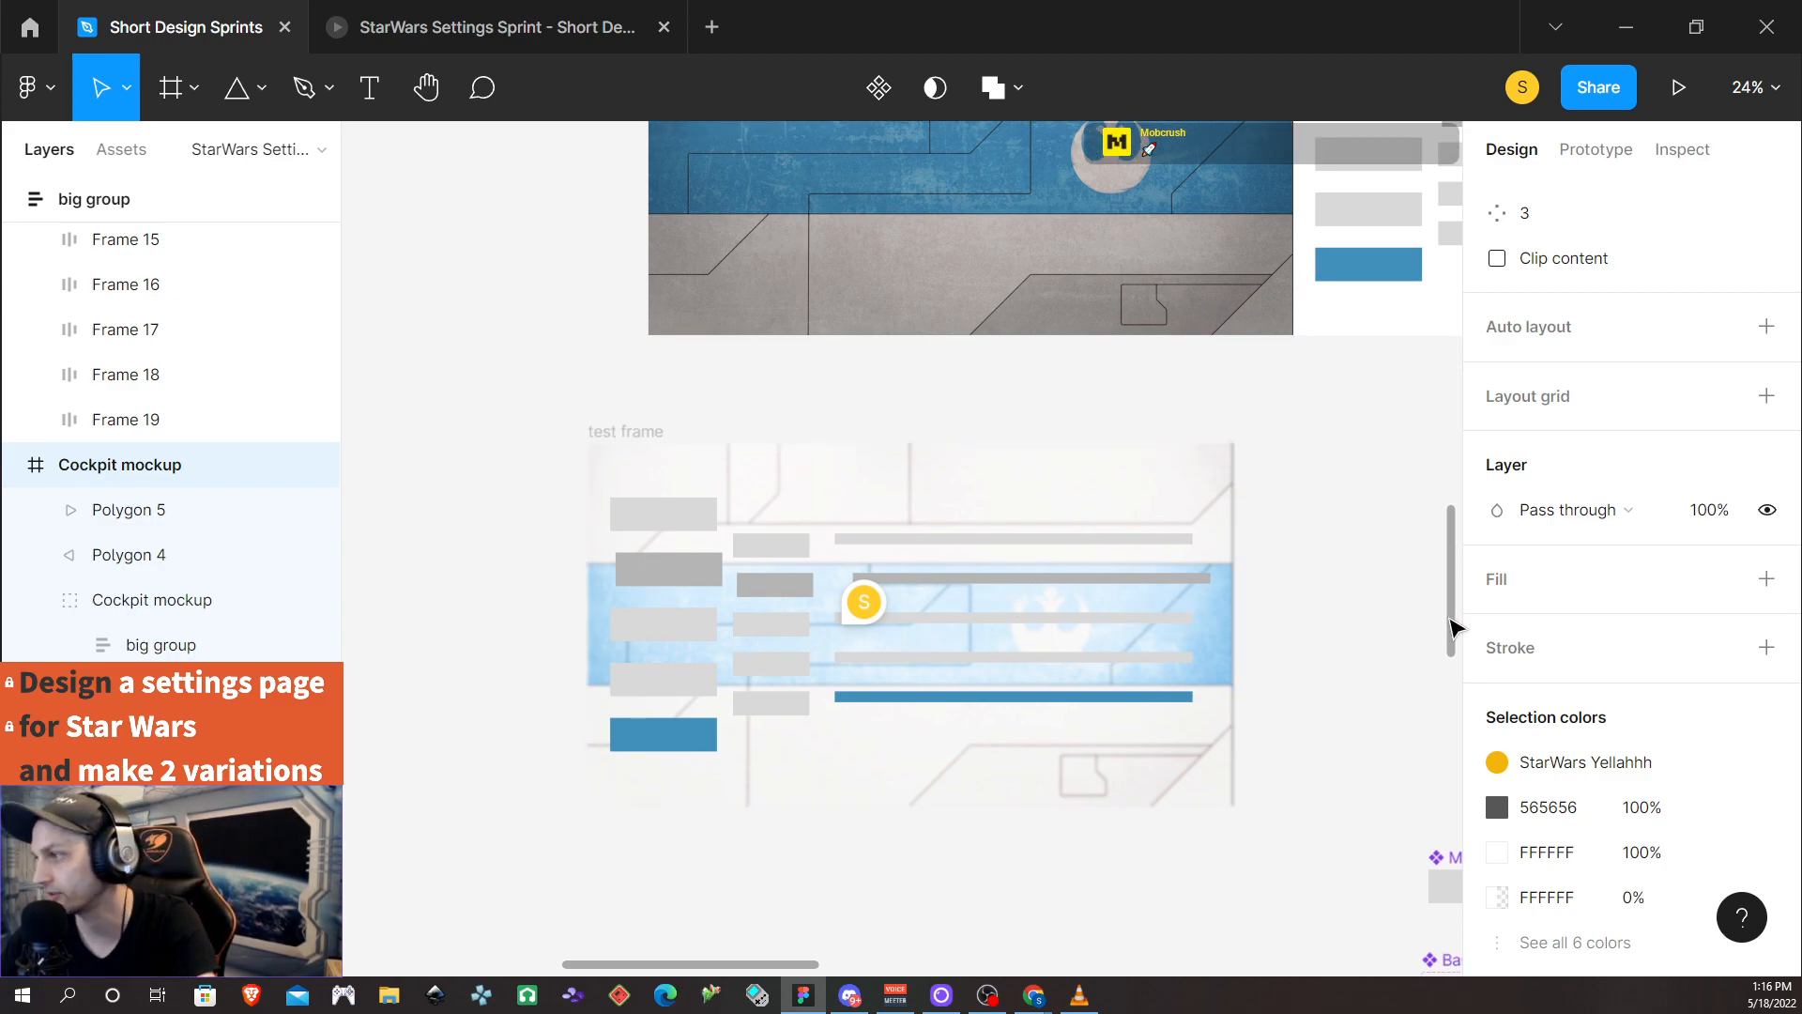
{"action": "scroll", "coordinate": [1215, 631], "scroll_direction": "right", "scroll_amount": 6}
{"action": "scroll", "coordinate": [1215, 627], "scroll_direction": "left", "scroll_amount": 6}
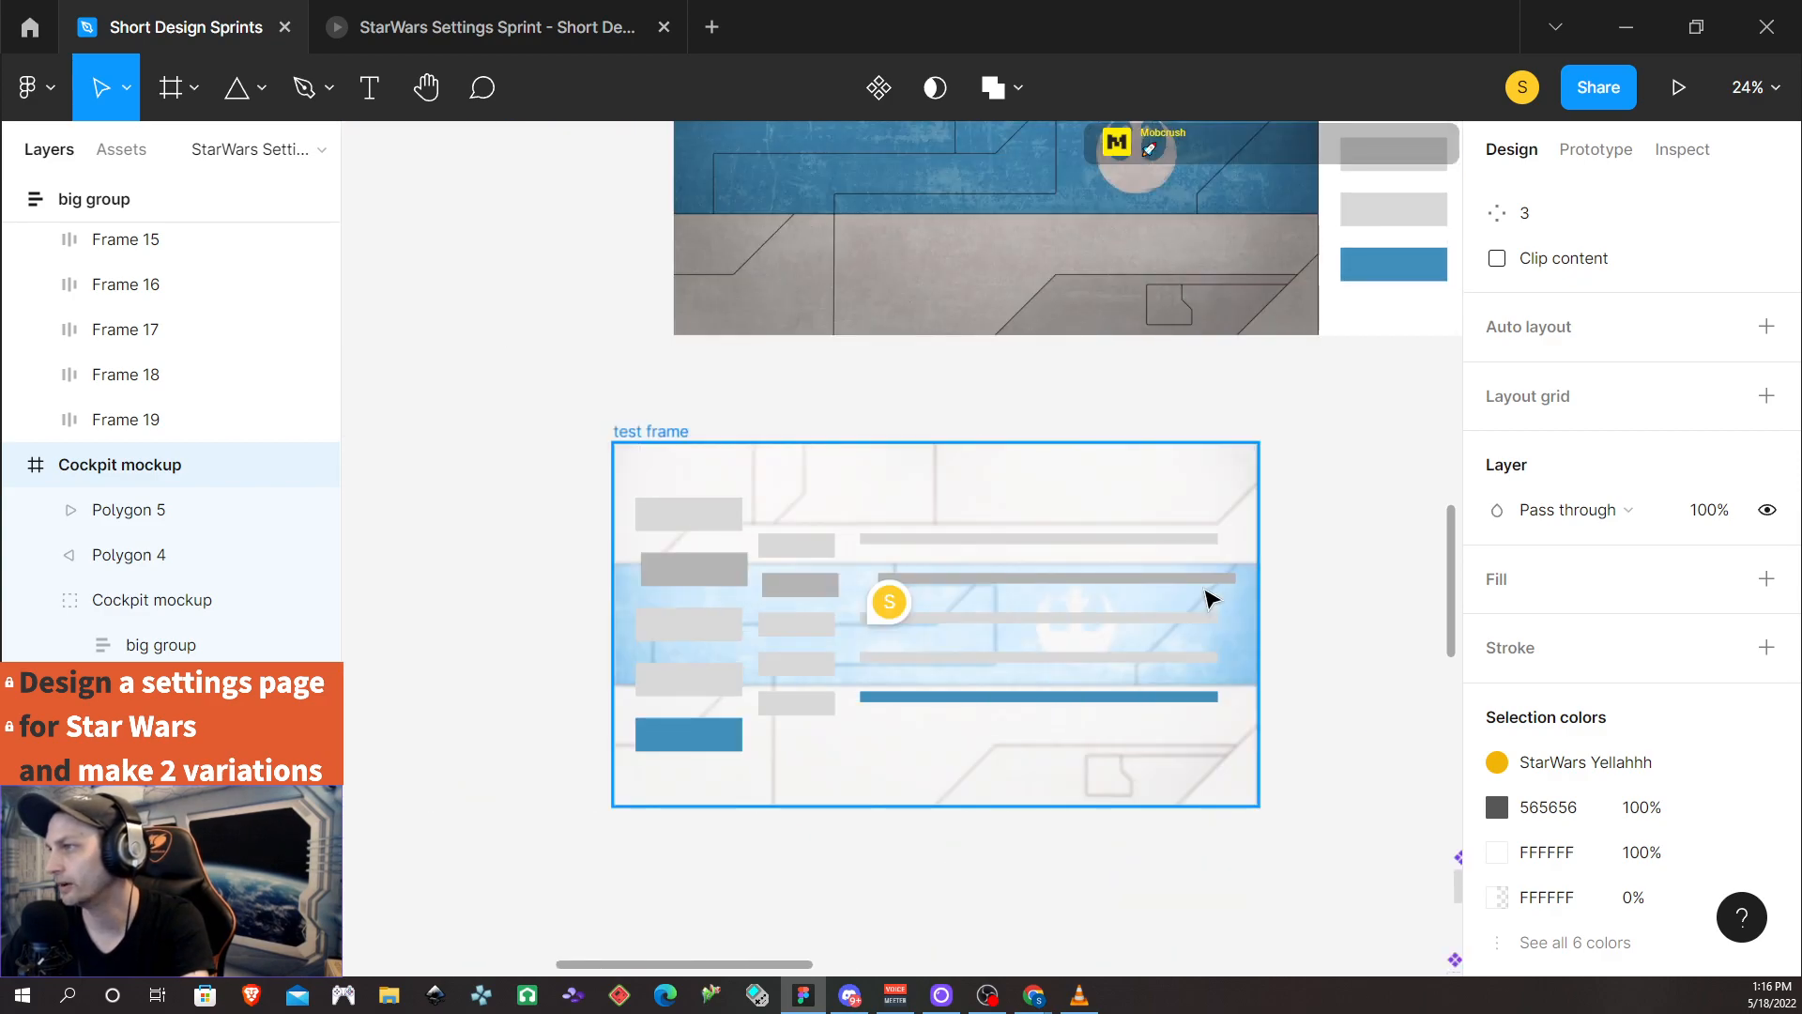
{"action": "scroll", "coordinate": [1207, 600], "scroll_direction": "down", "scroll_amount": 5}
{"action": "scroll", "coordinate": [830, 579], "scroll_direction": "up", "scroll_amount": 1}
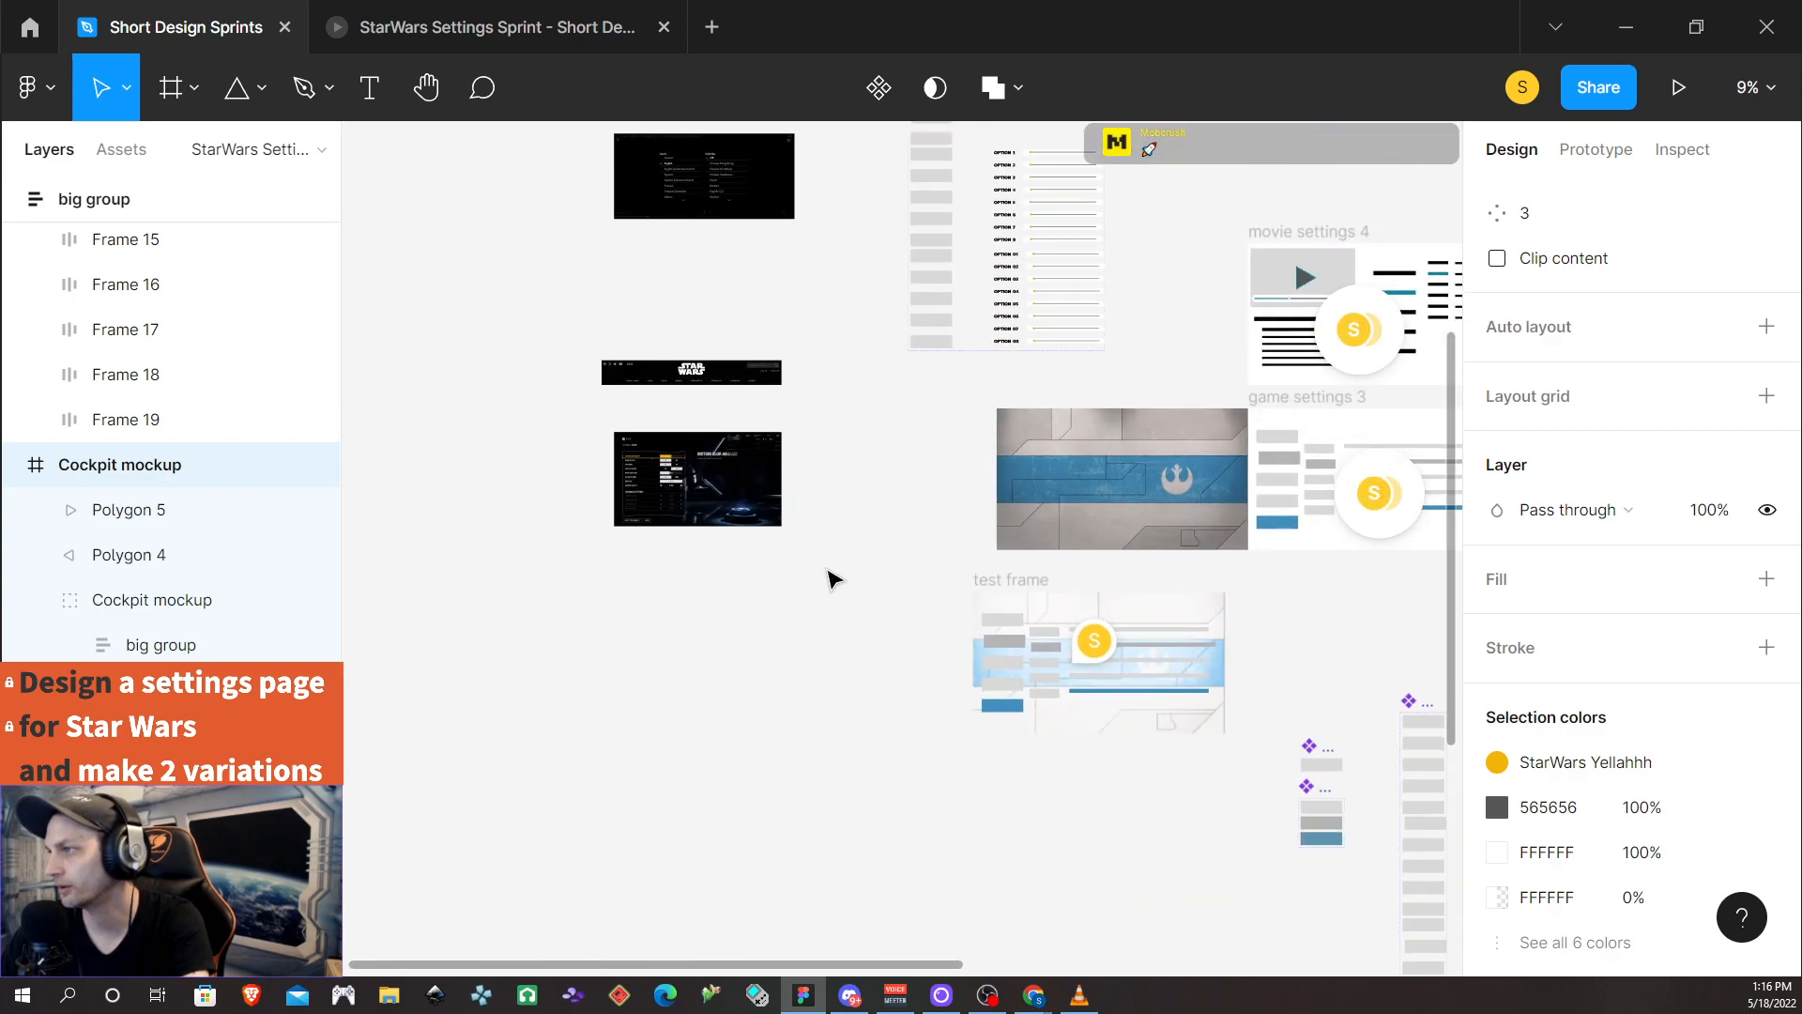
Examine the Star Wars Game Menu reference image and the navigation bar of the Star Wars website screenshot above it
{"action": "left_click", "coordinate": [692, 511]}
{"action": "scroll", "coordinate": [711, 515], "scroll_direction": "left", "scroll_amount": 8}
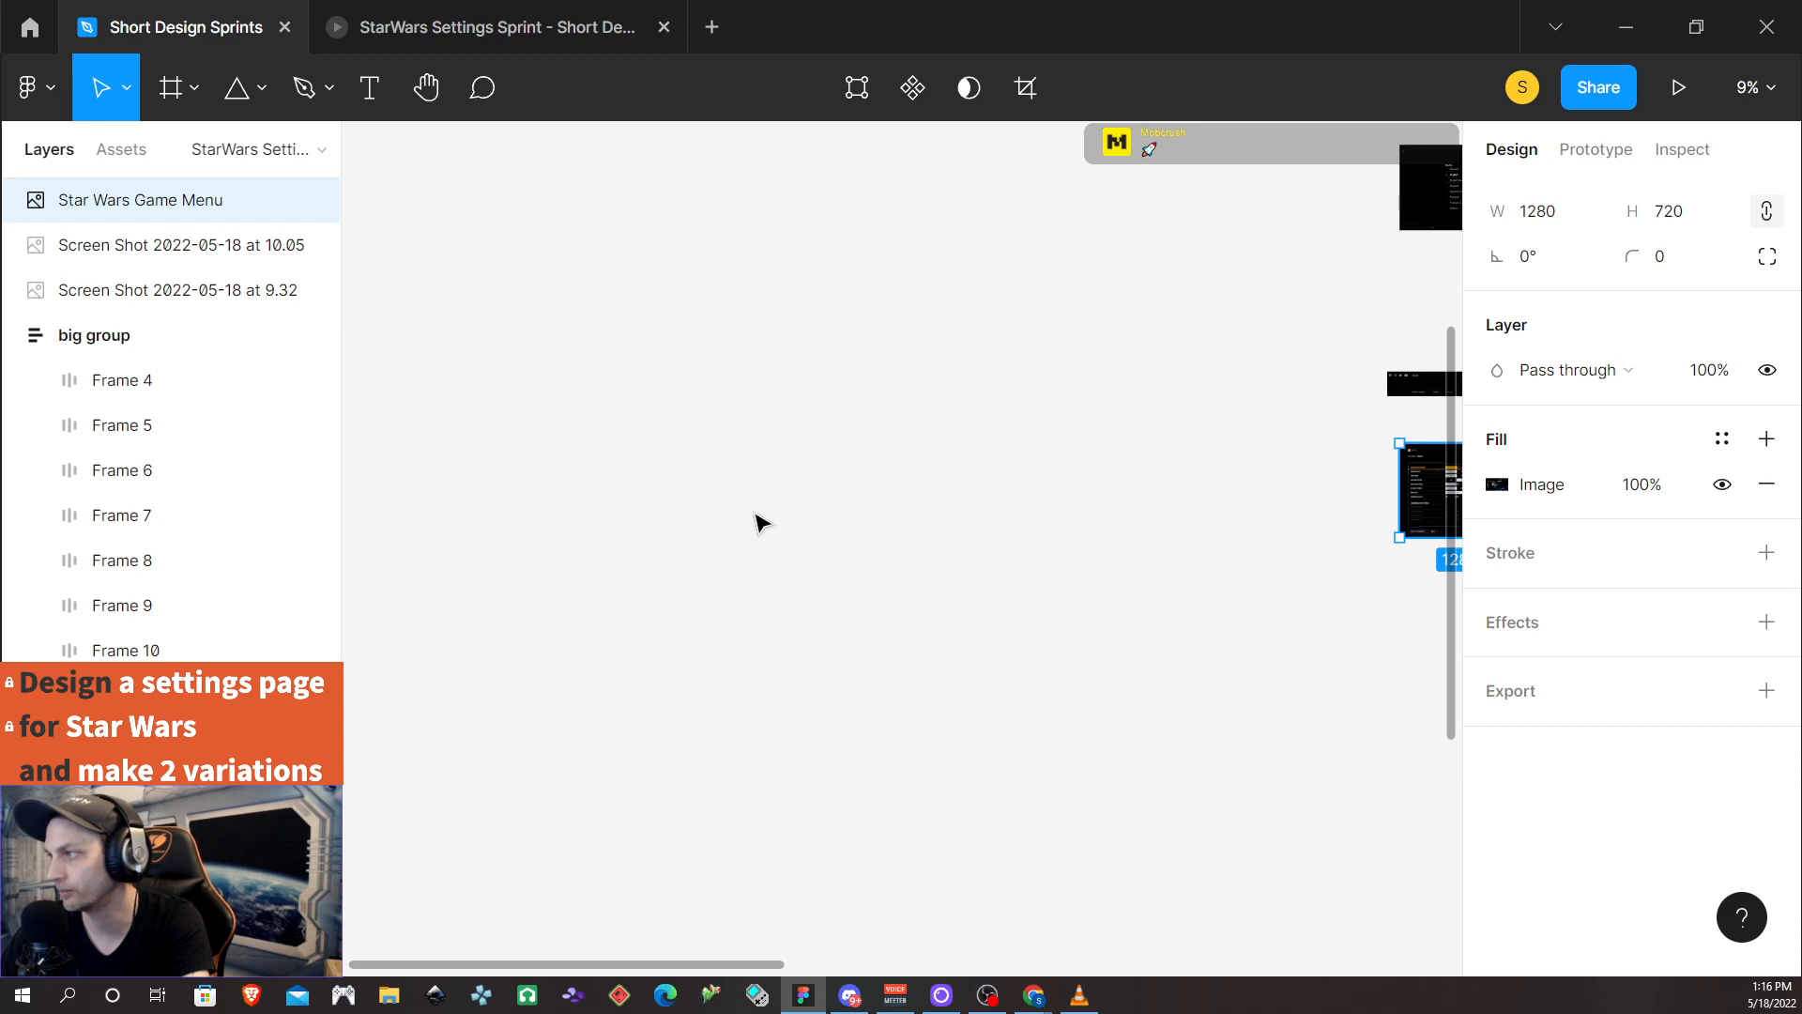
{"action": "scroll", "coordinate": [757, 521], "scroll_direction": "right", "scroll_amount": 8}
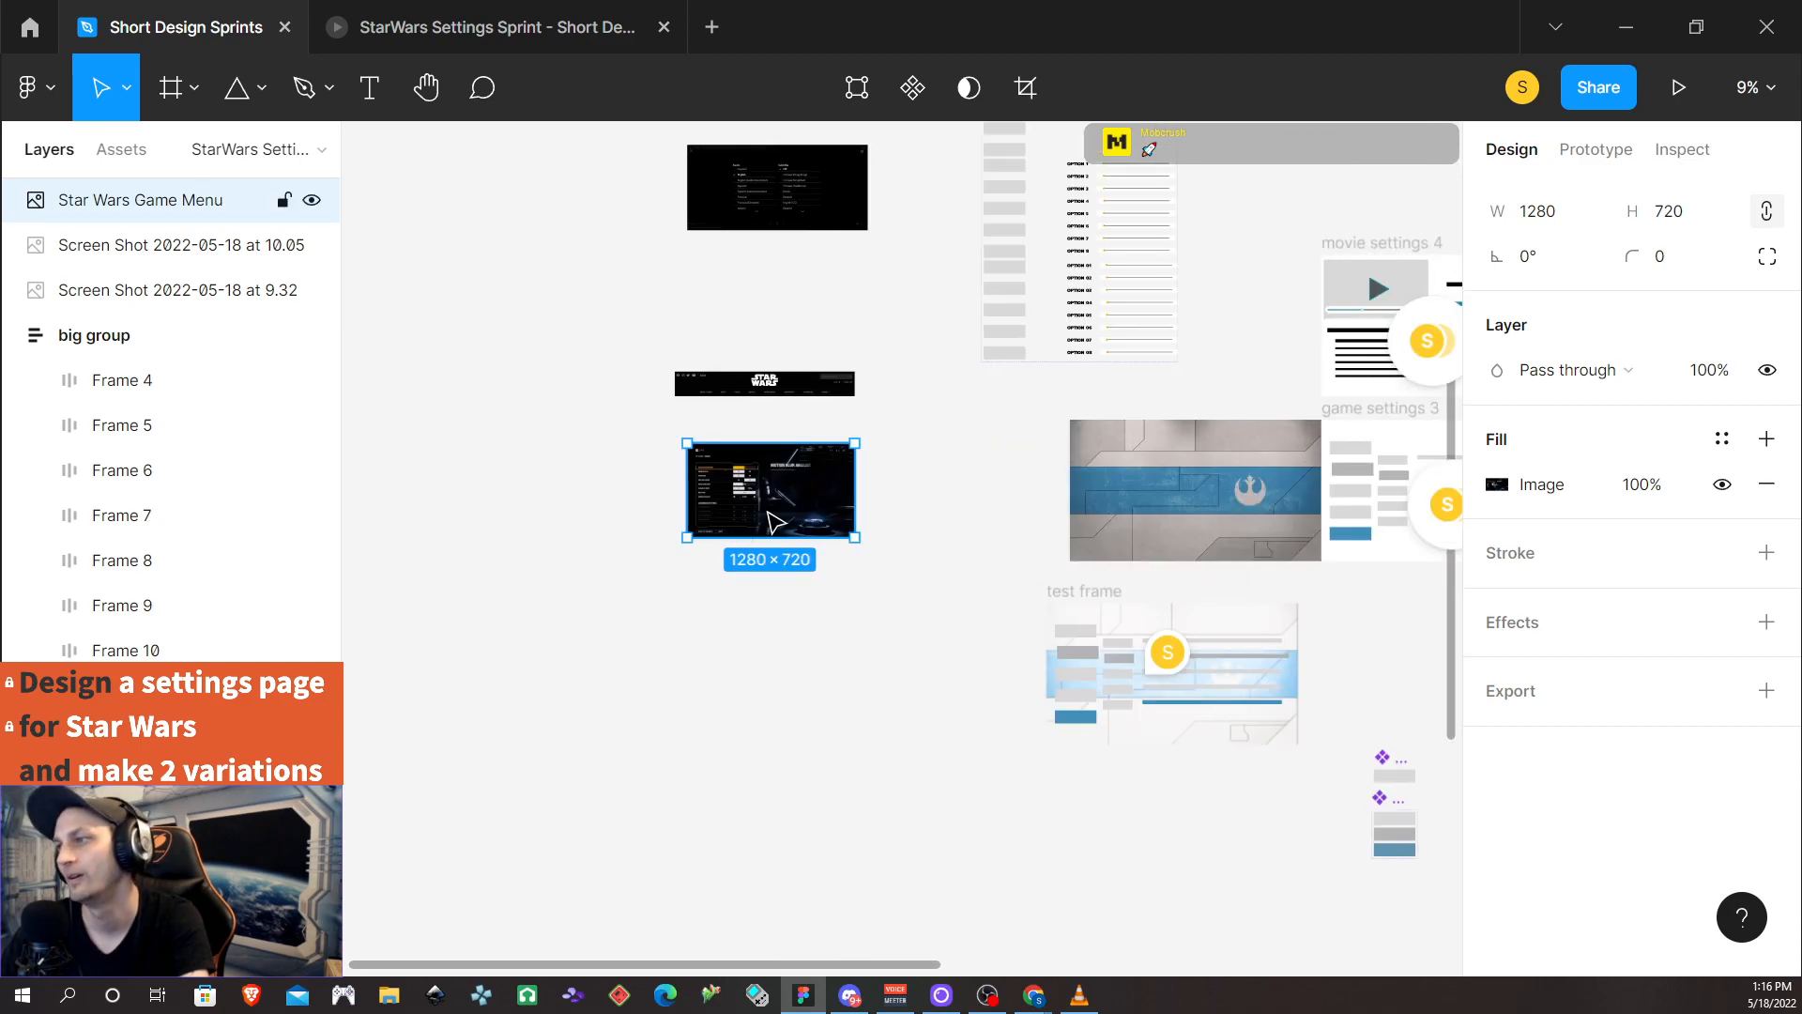
{"action": "scroll", "coordinate": [762, 515], "scroll_direction": "up", "scroll_amount": 6}
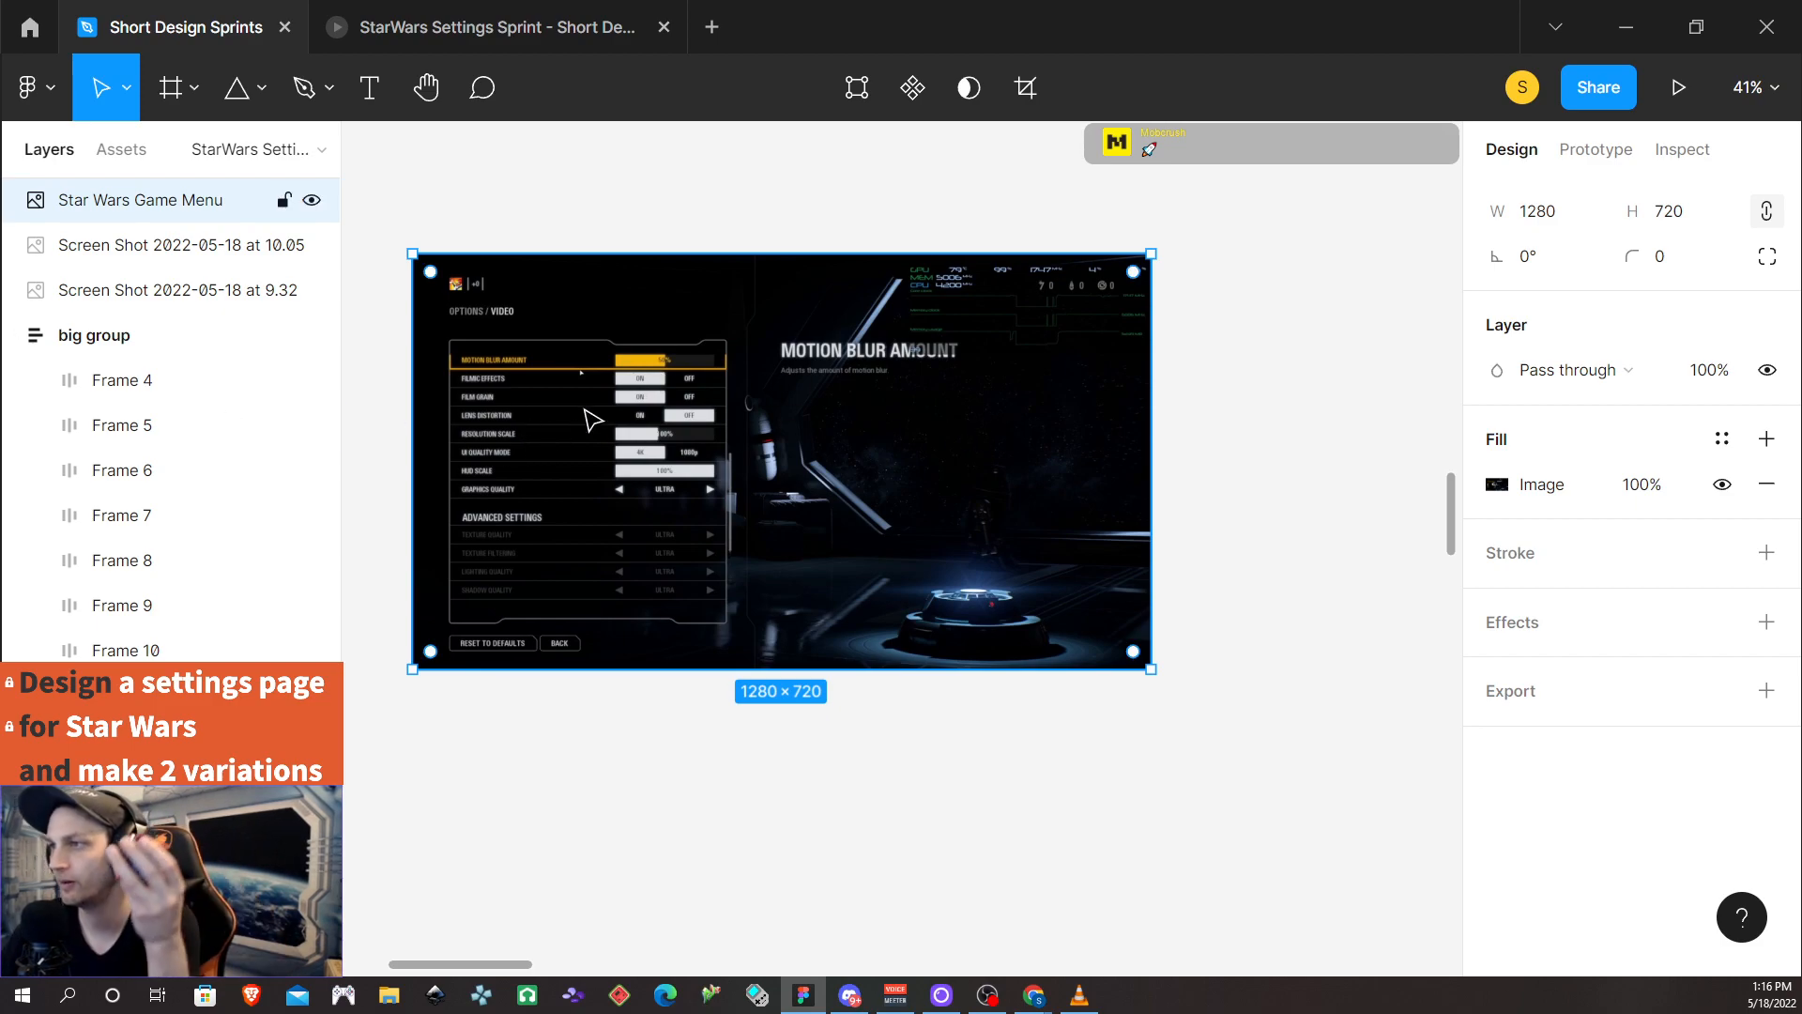
{"action": "scroll", "coordinate": [654, 387], "scroll_direction": "up", "scroll_amount": 1}
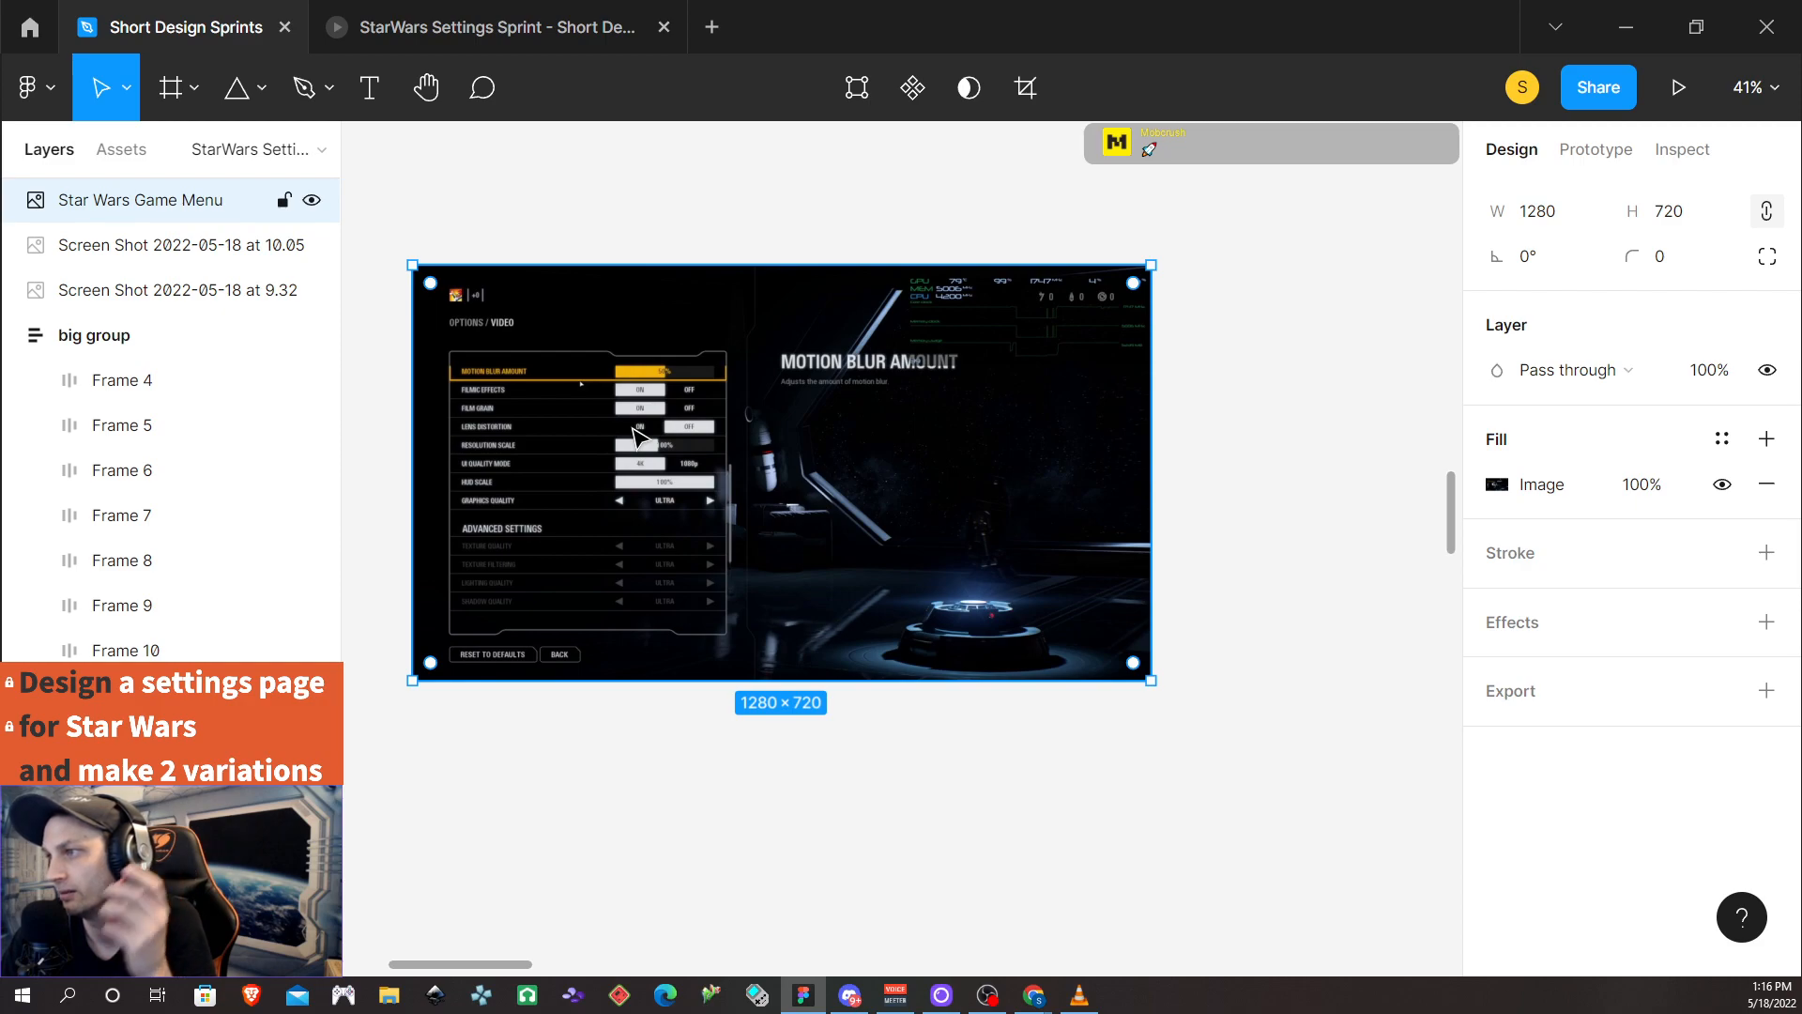
{"action": "scroll", "coordinate": [568, 467], "scroll_direction": "down", "scroll_amount": 2}
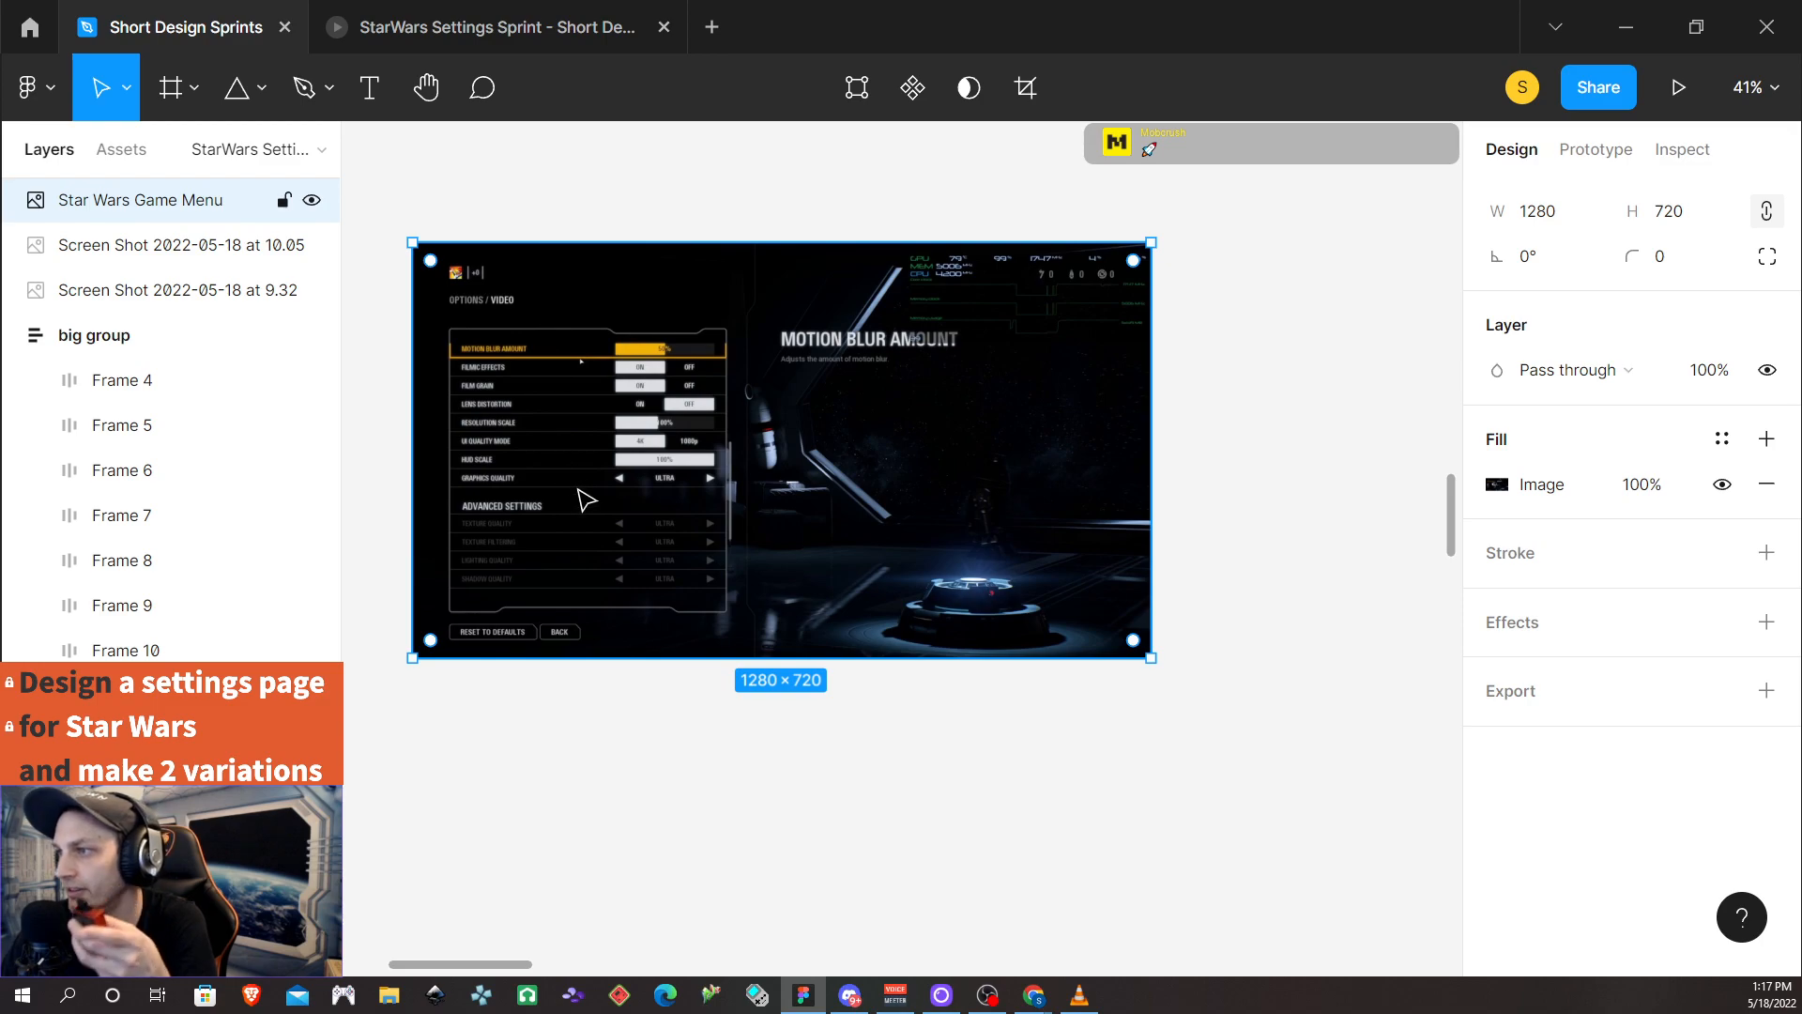
{"action": "scroll", "coordinate": [544, 588], "scroll_direction": "up", "scroll_amount": 4}
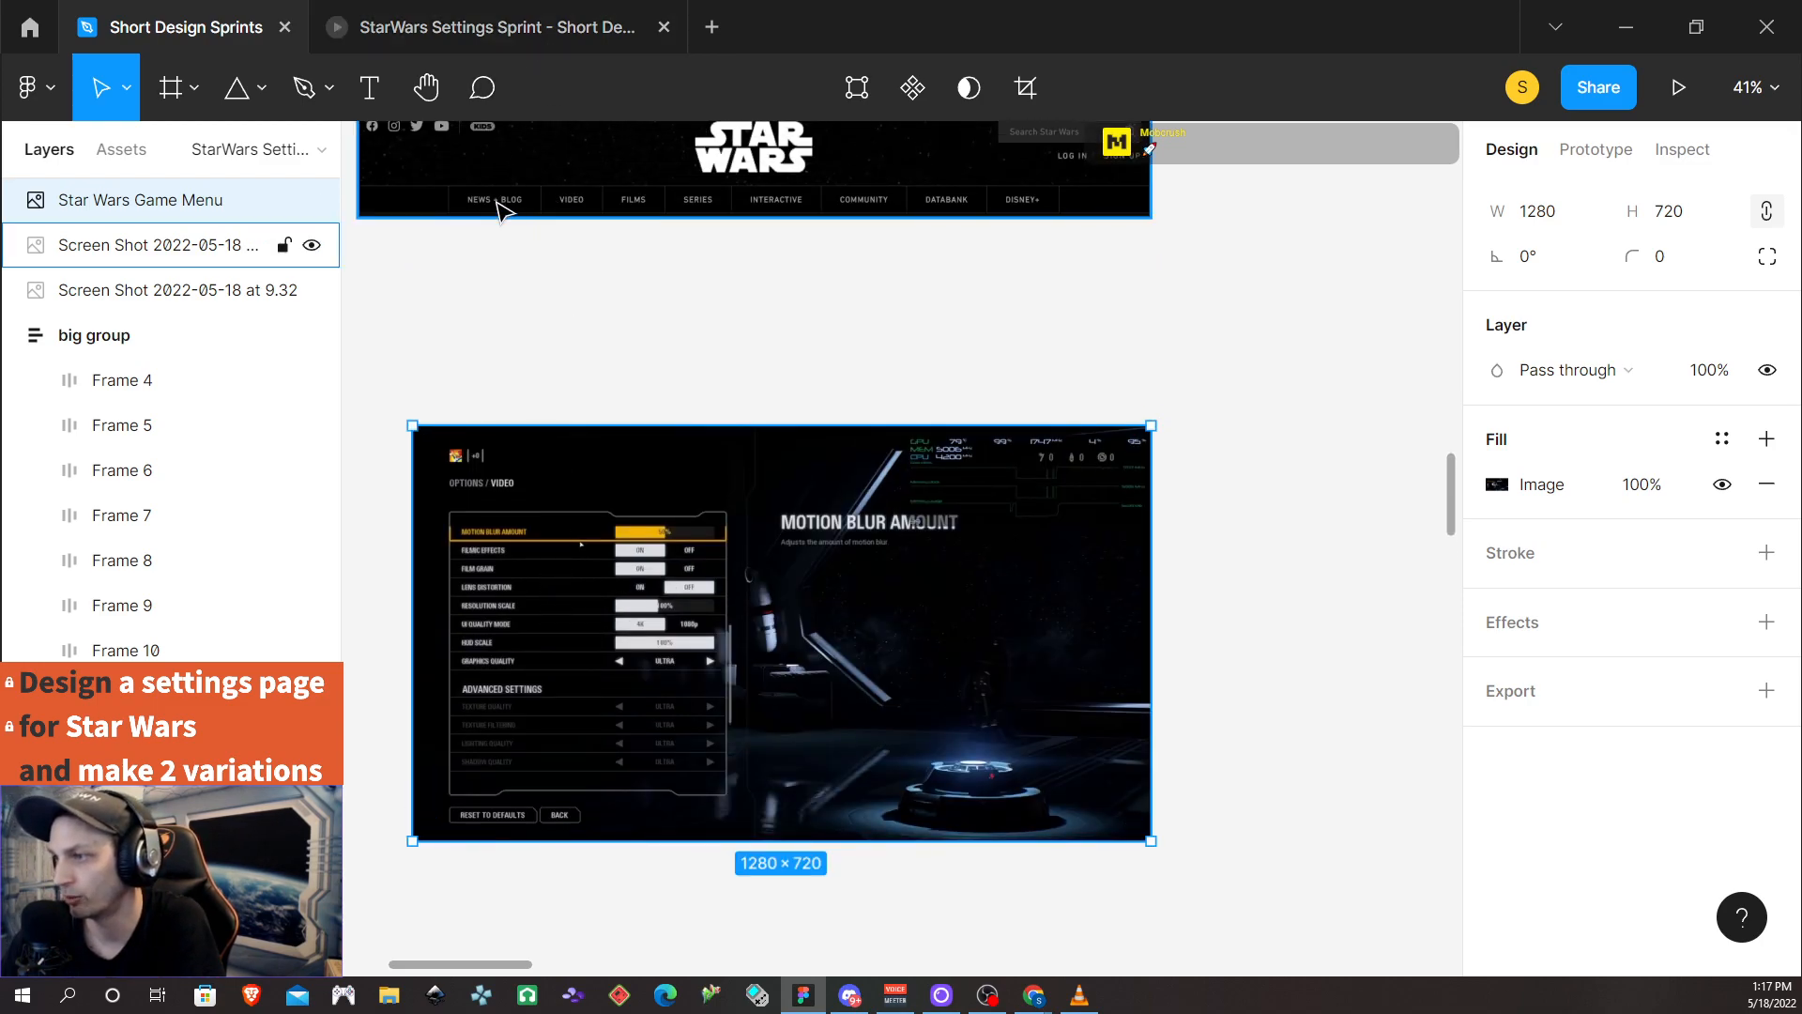
{"action": "scroll", "coordinate": [700, 211], "scroll_direction": "up", "scroll_amount": 1}
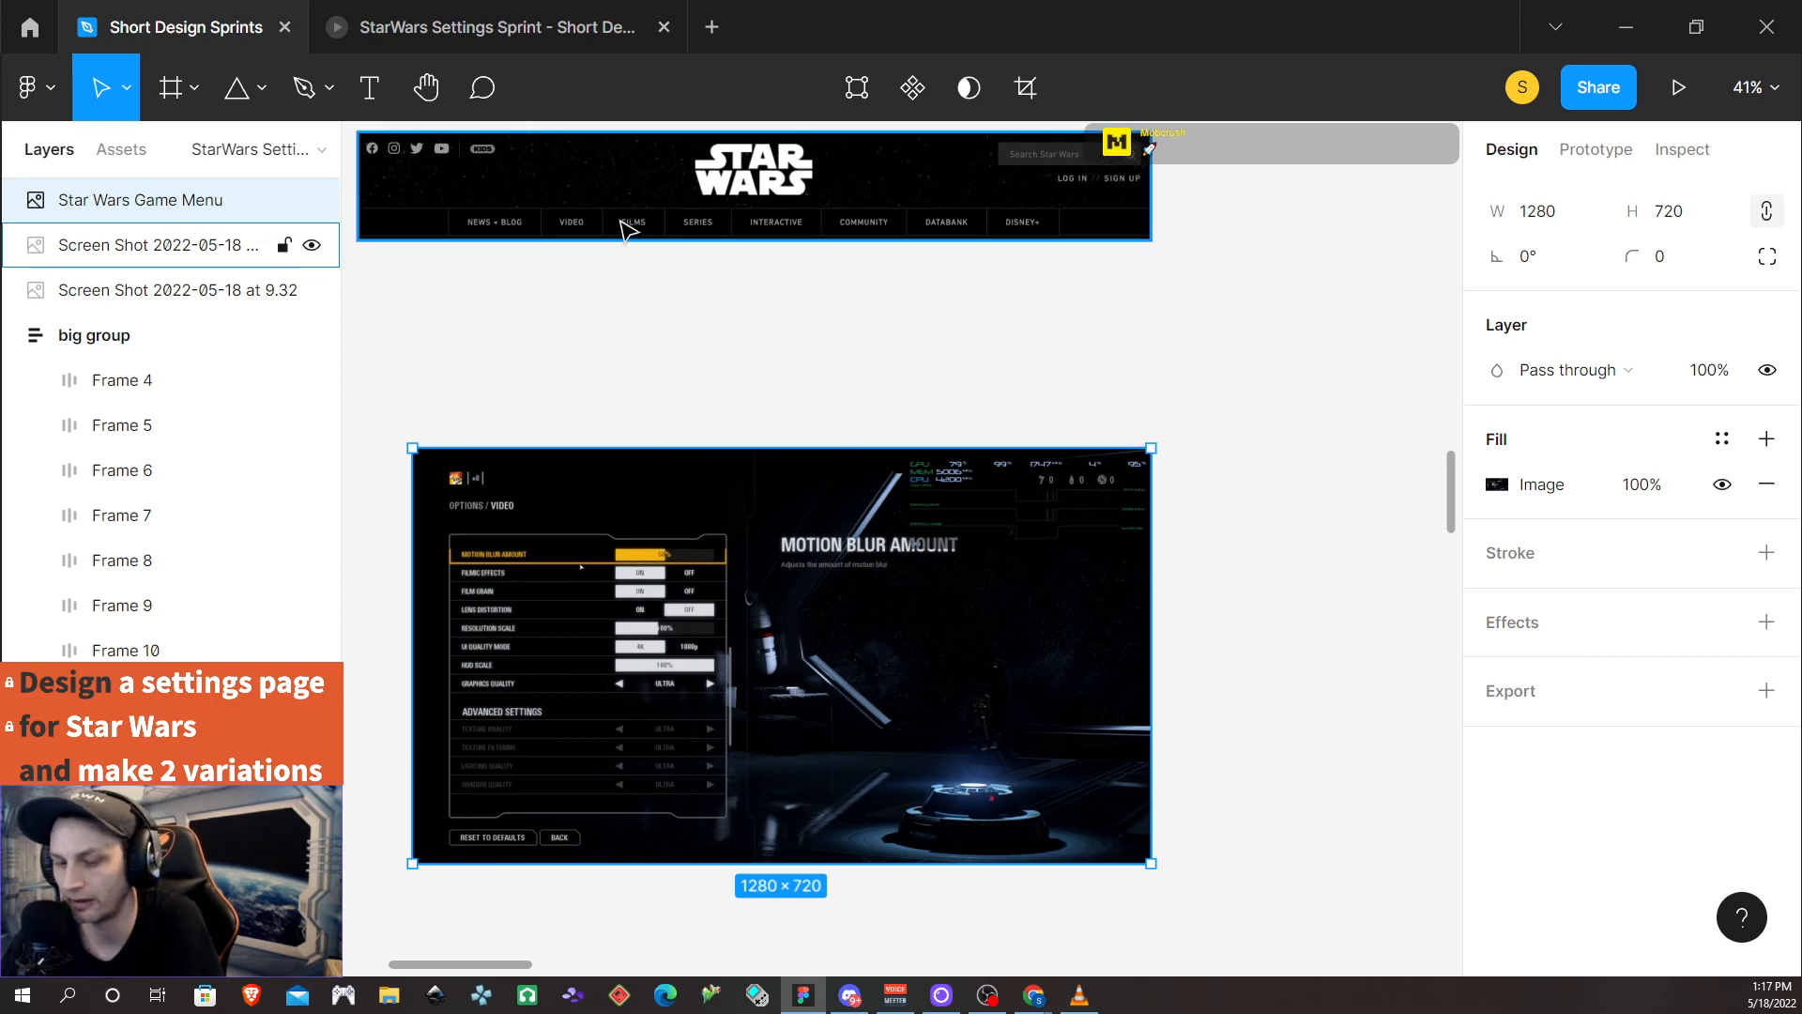
{"action": "scroll", "coordinate": [624, 230], "scroll_direction": "up", "scroll_amount": 10}
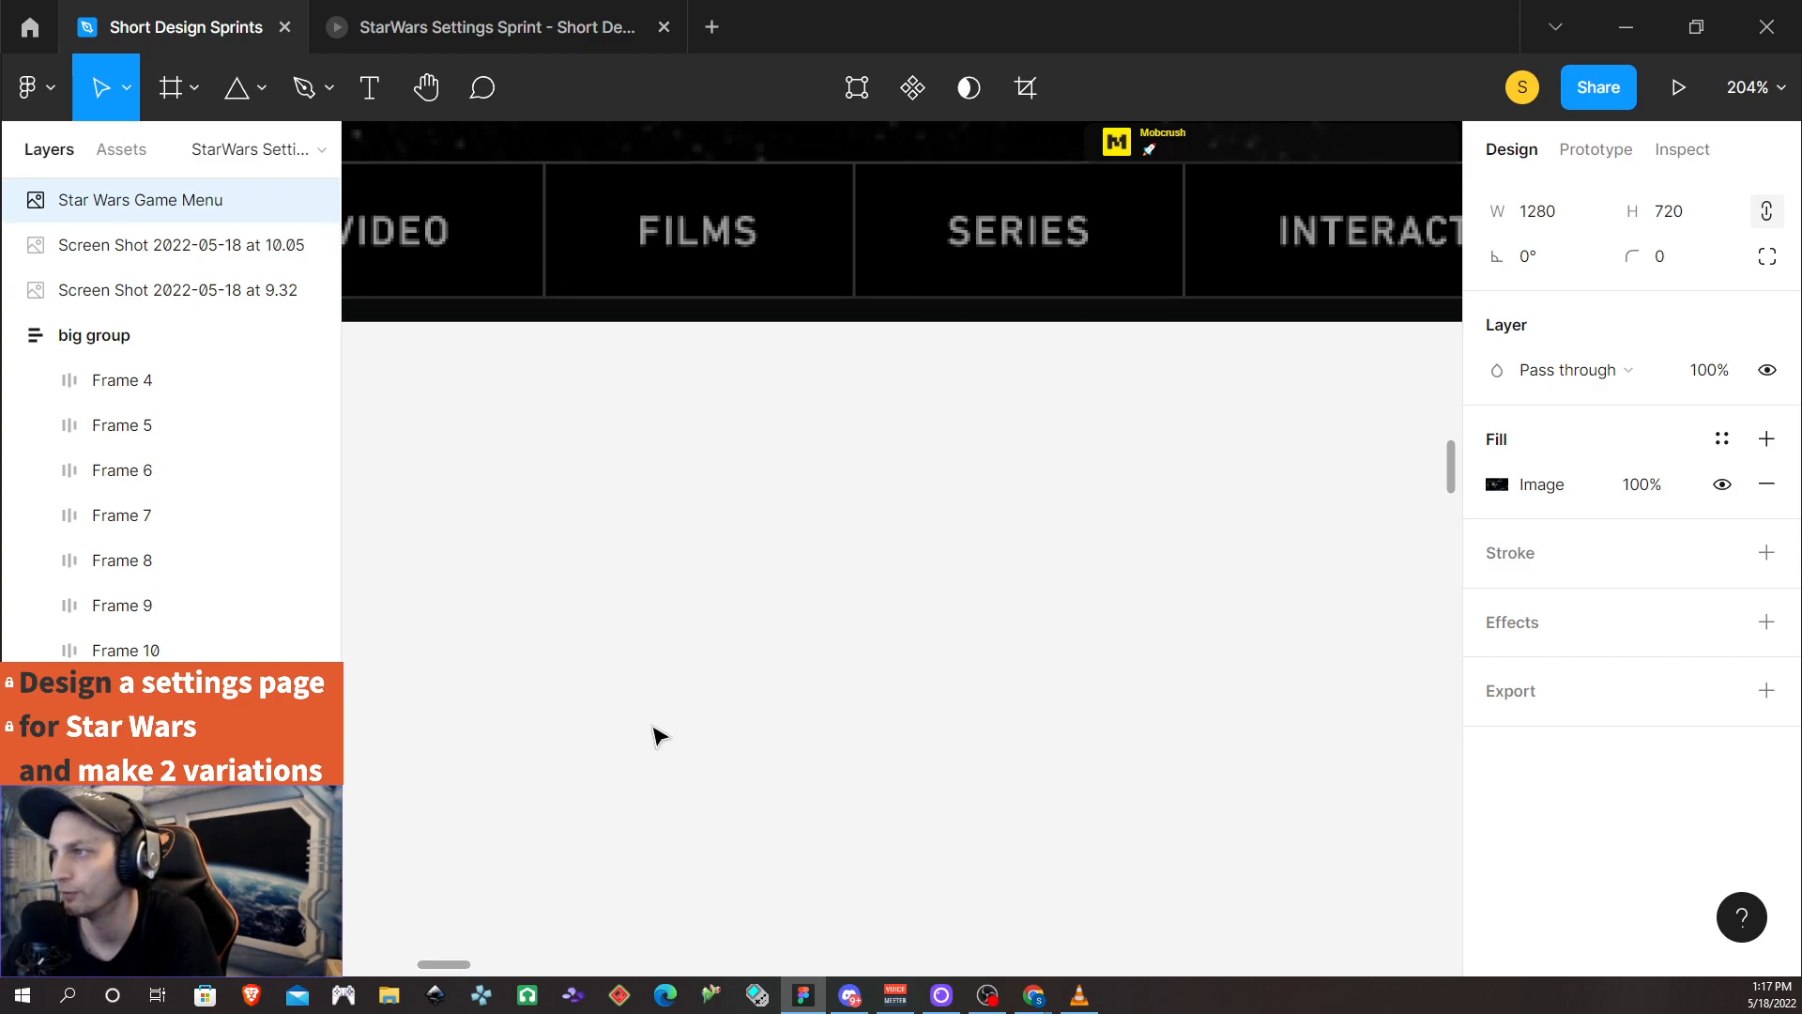
Examine the video option rows, toggles, sliders and advanced settings in the Star Wars Game Menu reference image
{"action": "scroll", "coordinate": [648, 713], "scroll_direction": "up", "scroll_amount": 3}
{"action": "scroll", "coordinate": [648, 706], "scroll_direction": "down", "scroll_amount": 10}
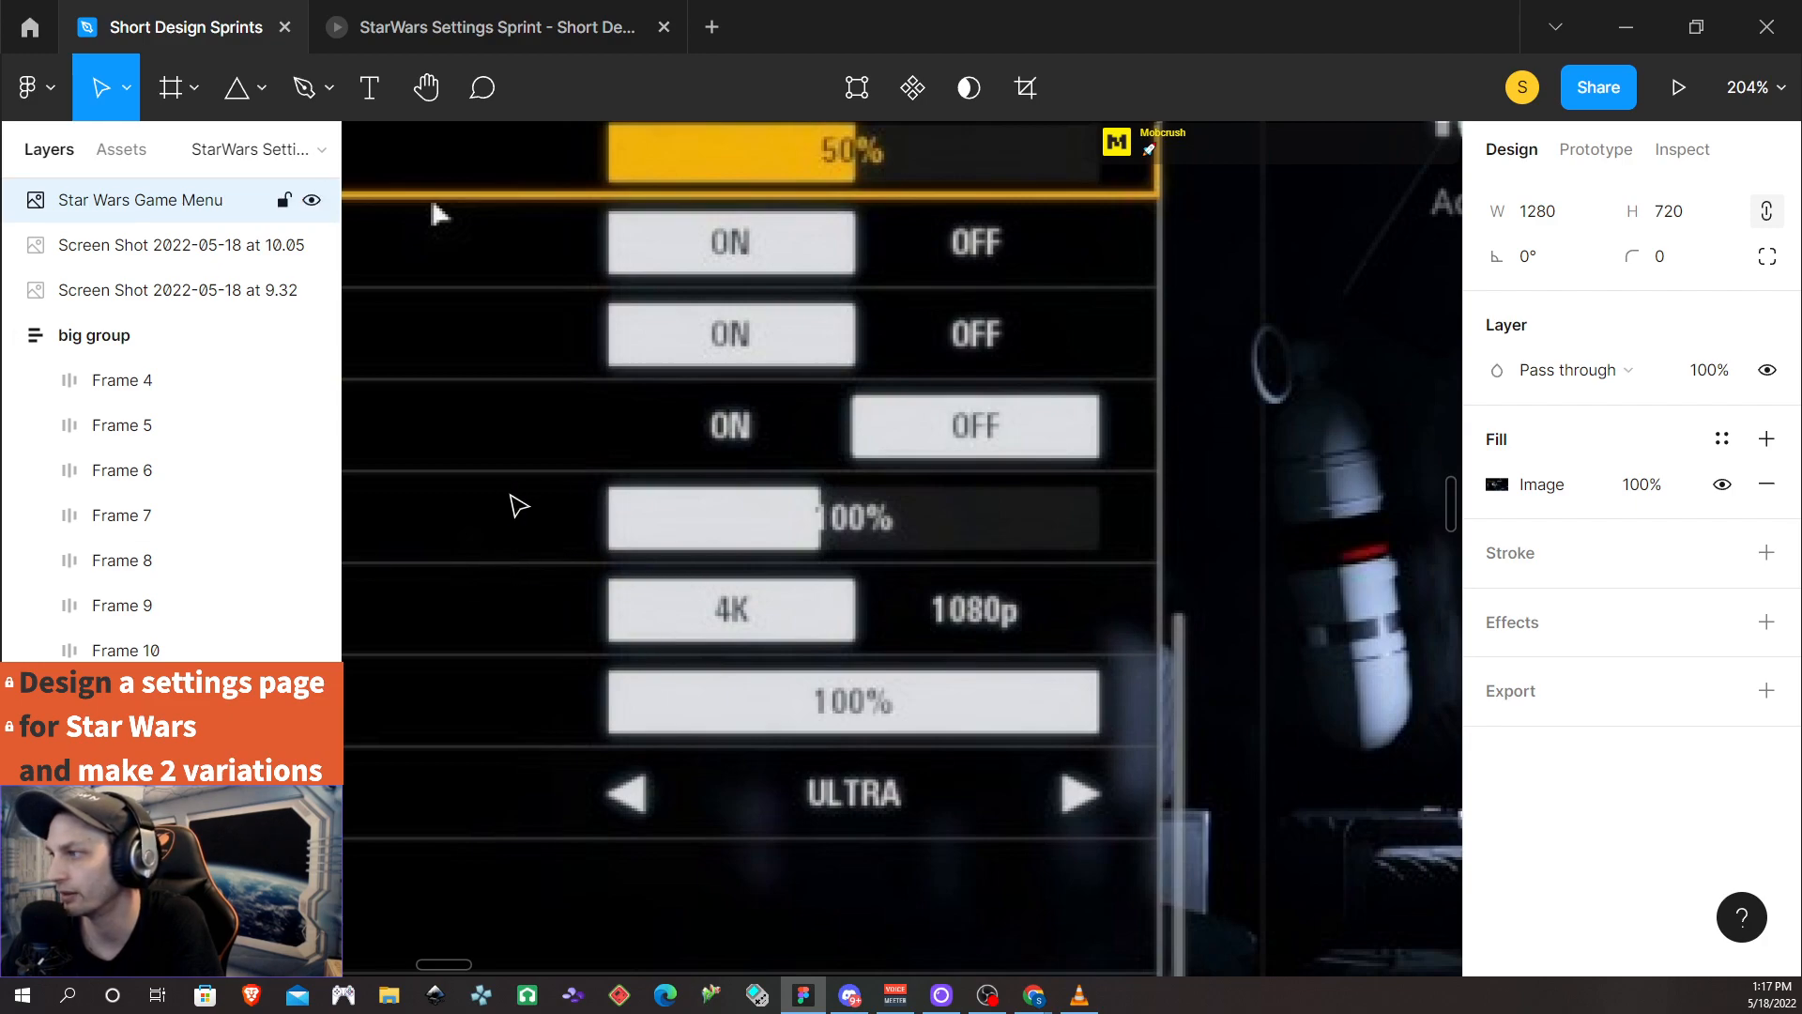
{"action": "scroll", "coordinate": [741, 535], "scroll_direction": "down", "scroll_amount": 6}
{"action": "scroll", "coordinate": [739, 546], "scroll_direction": "down", "scroll_amount": 5}
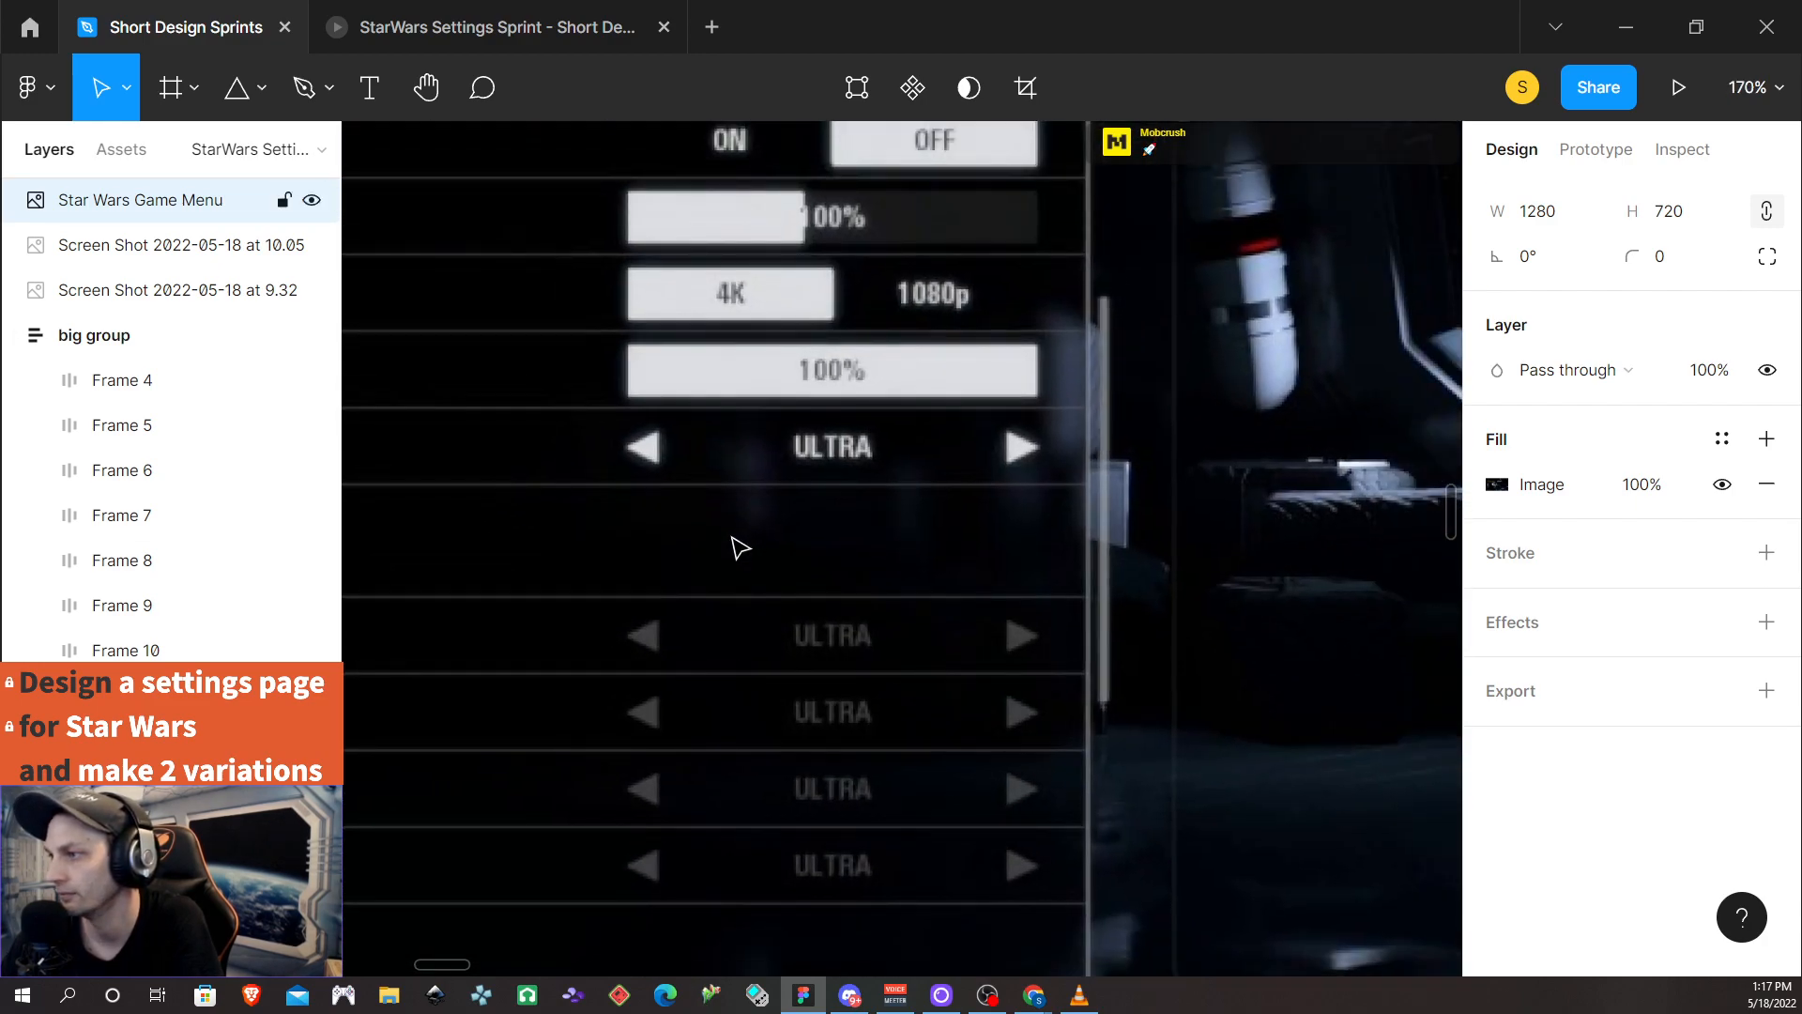
{"action": "scroll", "coordinate": [739, 547], "scroll_direction": "up", "scroll_amount": 1}
{"action": "scroll", "coordinate": [740, 550], "scroll_direction": "down", "scroll_amount": 1}
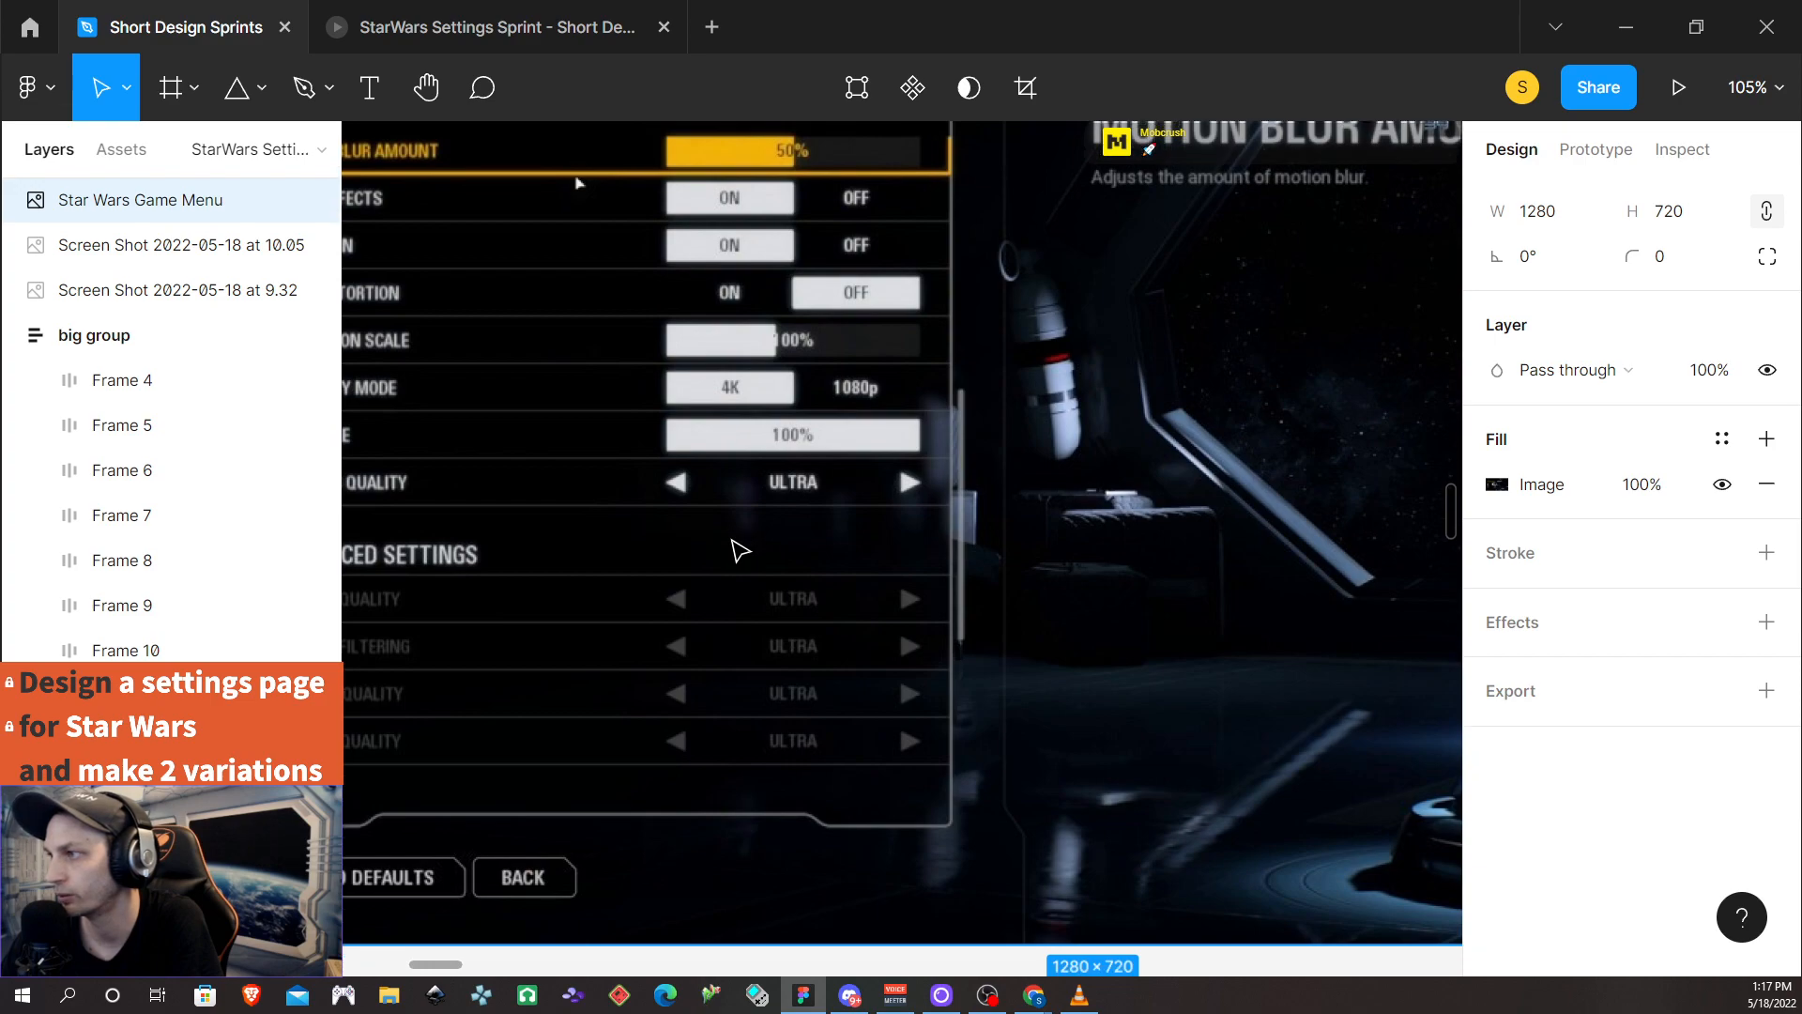
{"action": "scroll", "coordinate": [739, 550], "scroll_direction": "up", "scroll_amount": 1}
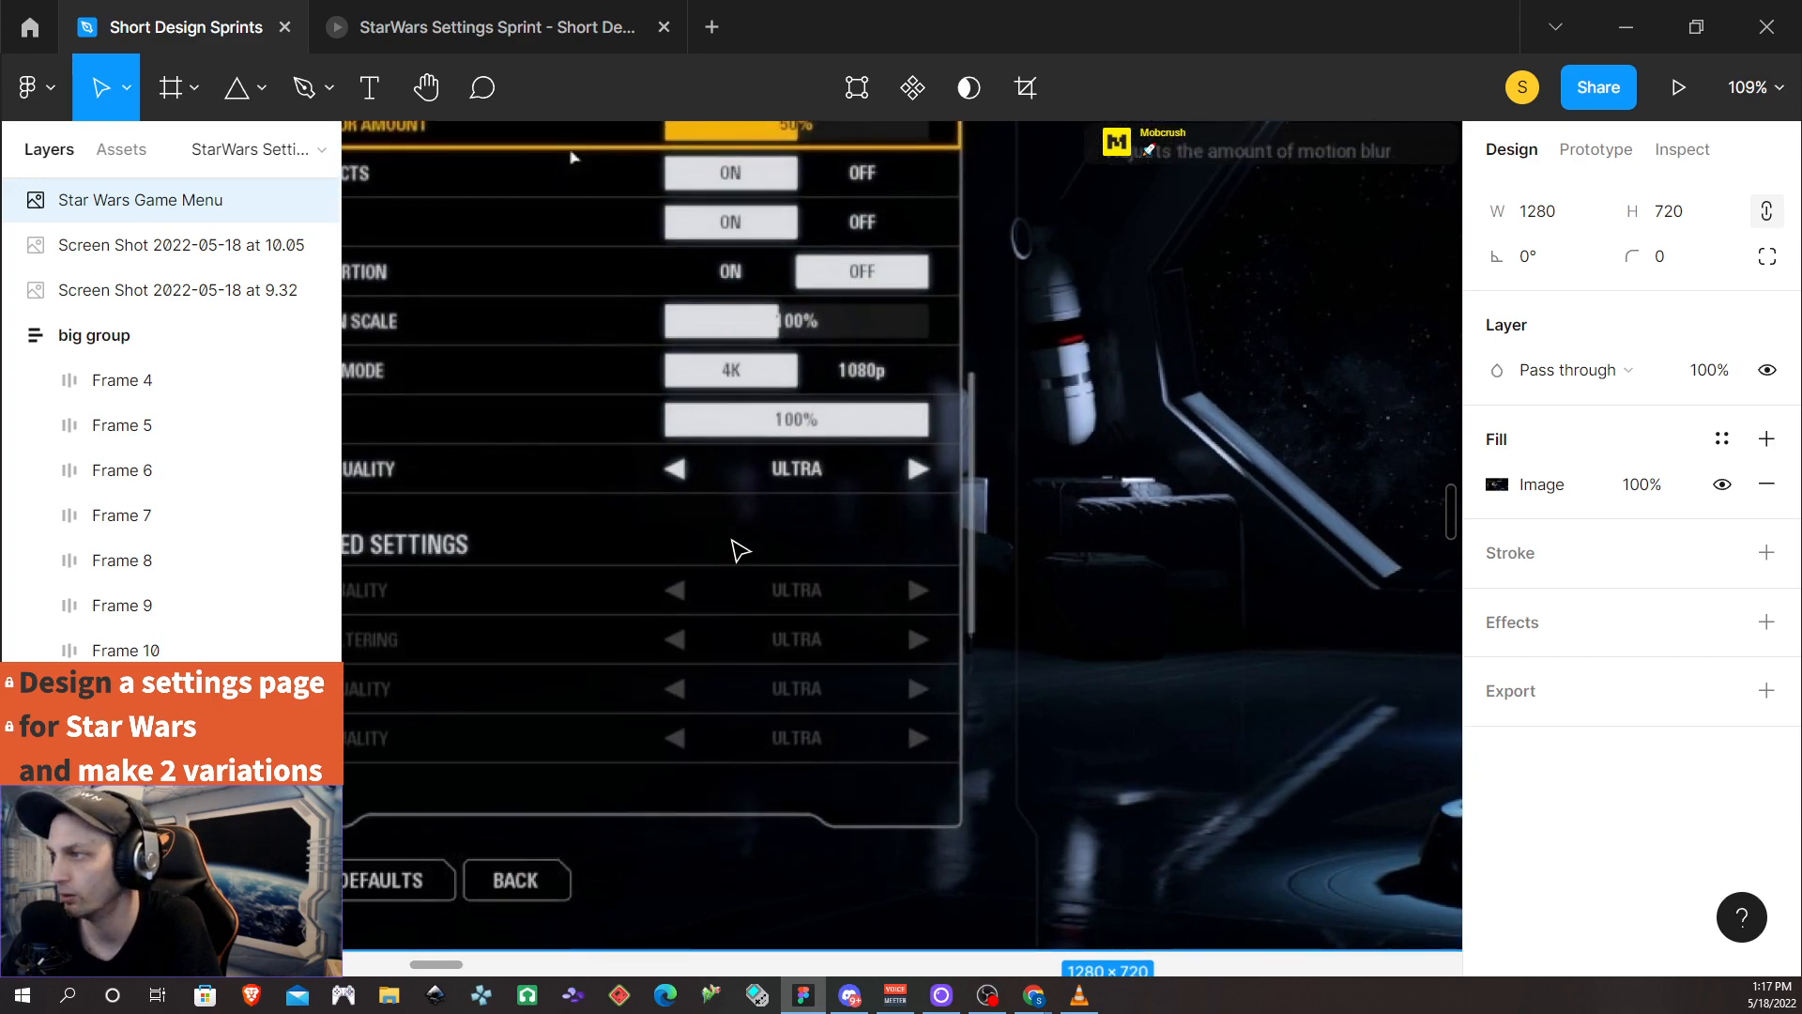
{"action": "scroll", "coordinate": [741, 551], "scroll_direction": "up", "scroll_amount": 1}
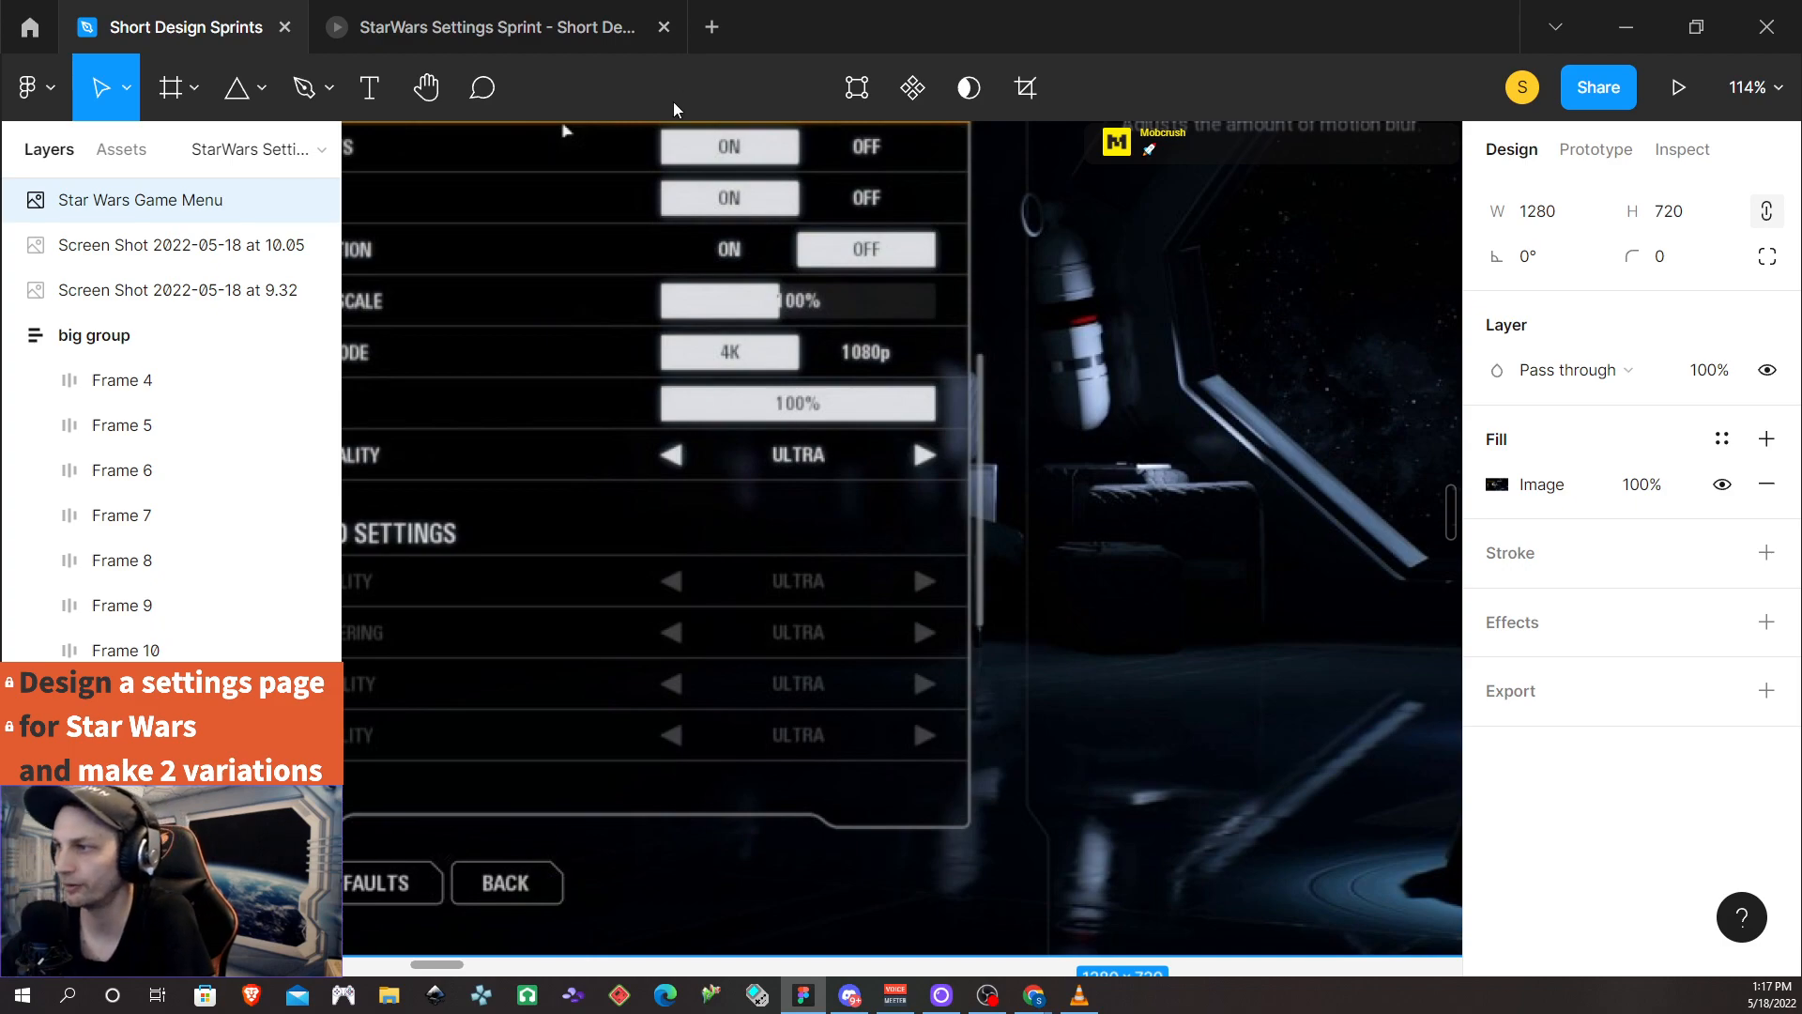
{"action": "scroll", "coordinate": [580, 503], "scroll_direction": "up", "scroll_amount": 1}
{"action": "scroll", "coordinate": [582, 497], "scroll_direction": "up", "scroll_amount": 1}
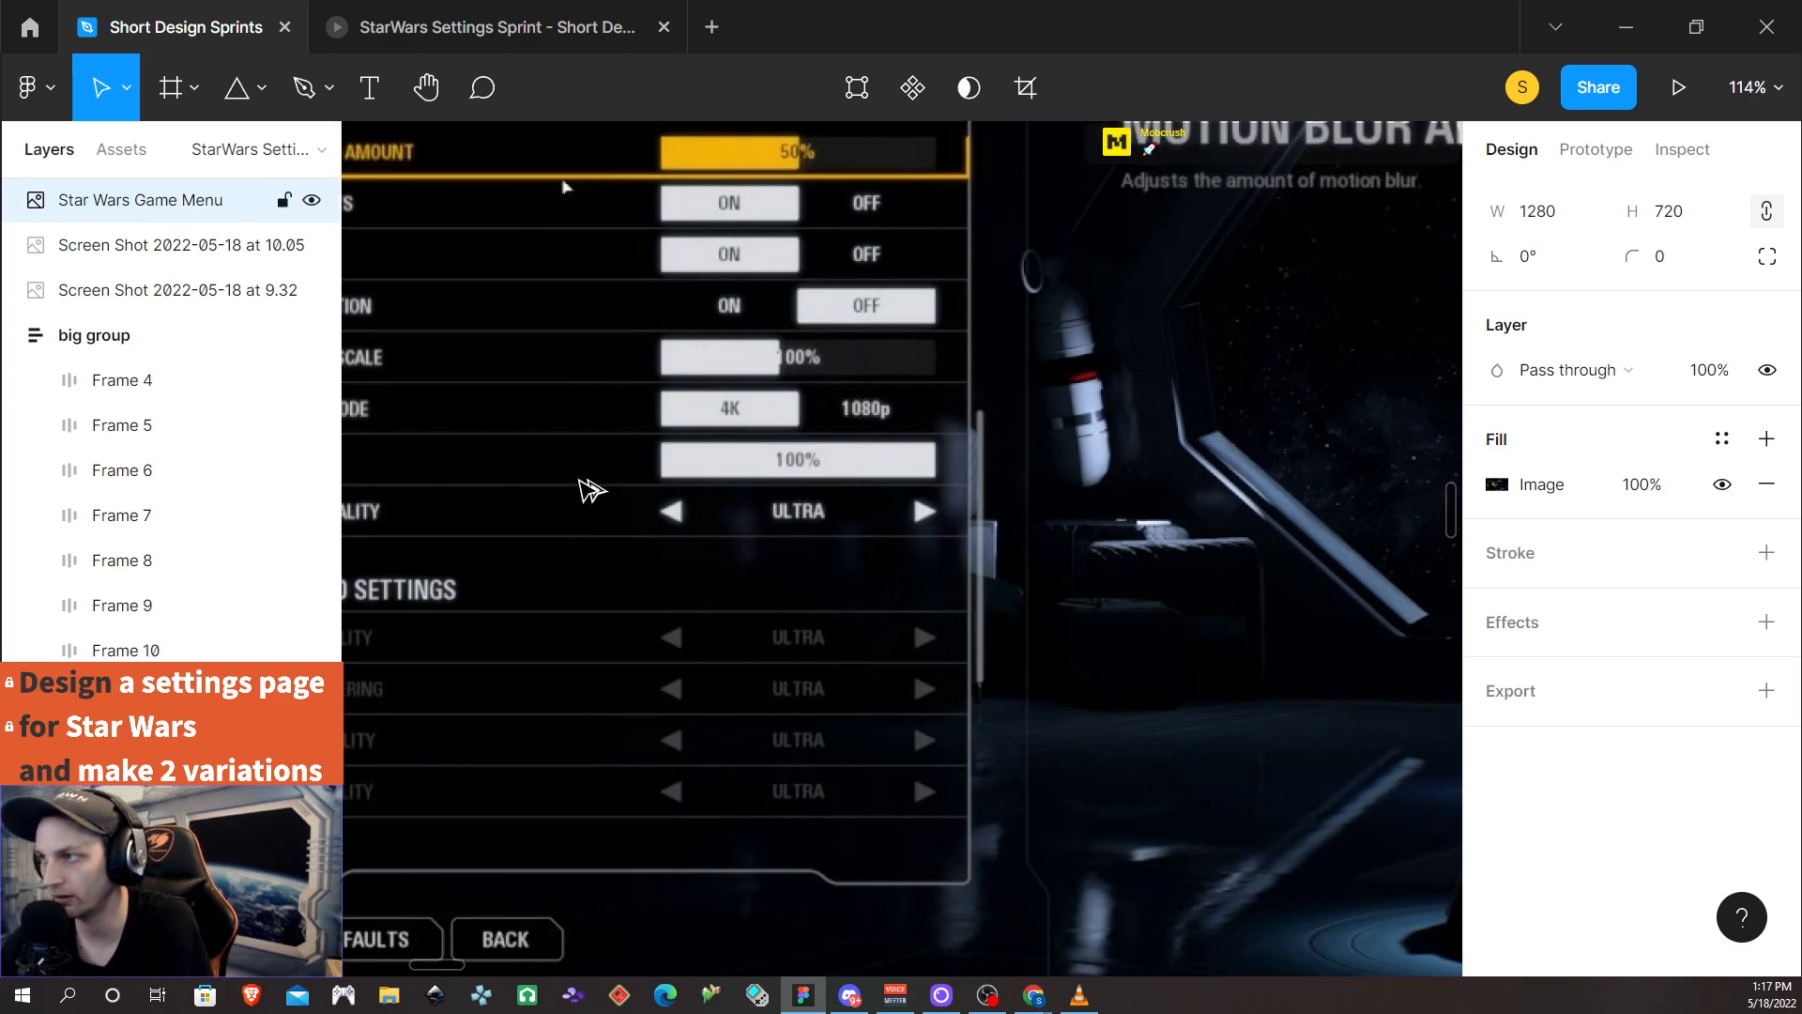
{"action": "scroll", "coordinate": [589, 490], "scroll_direction": "left", "scroll_amount": 1}
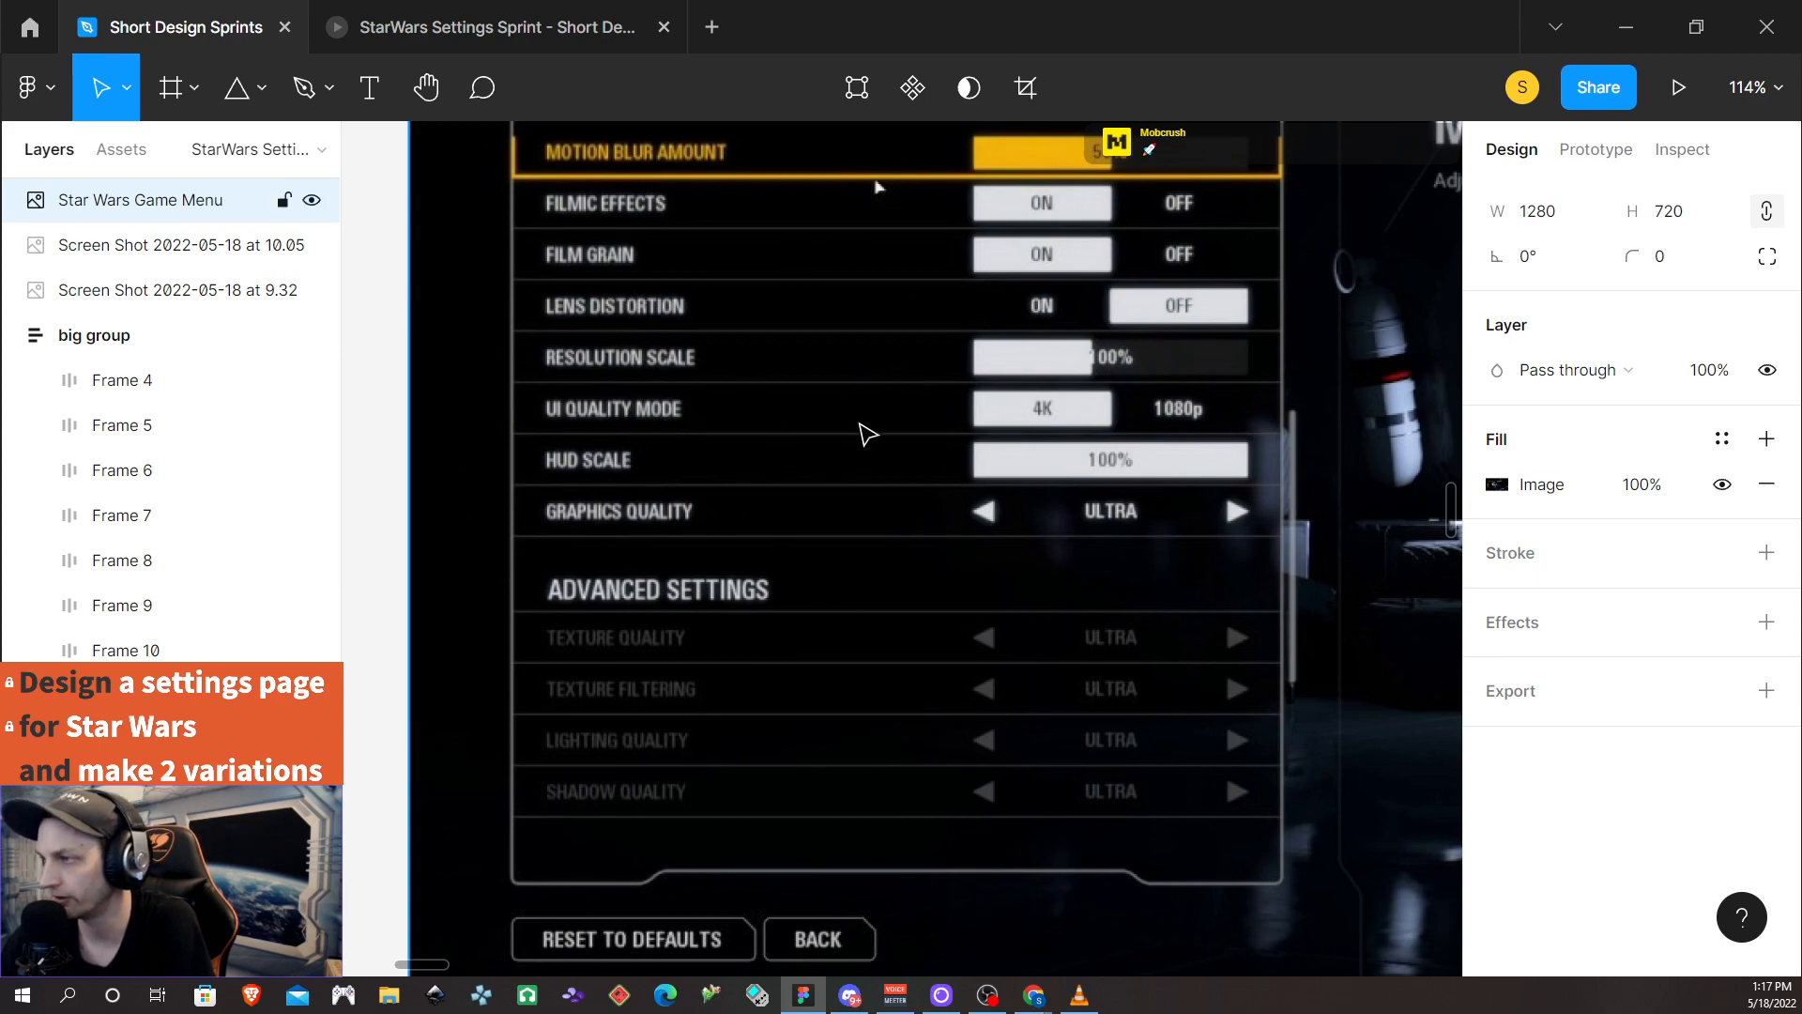
{"action": "scroll", "coordinate": [883, 521], "scroll_direction": "down", "scroll_amount": 1}
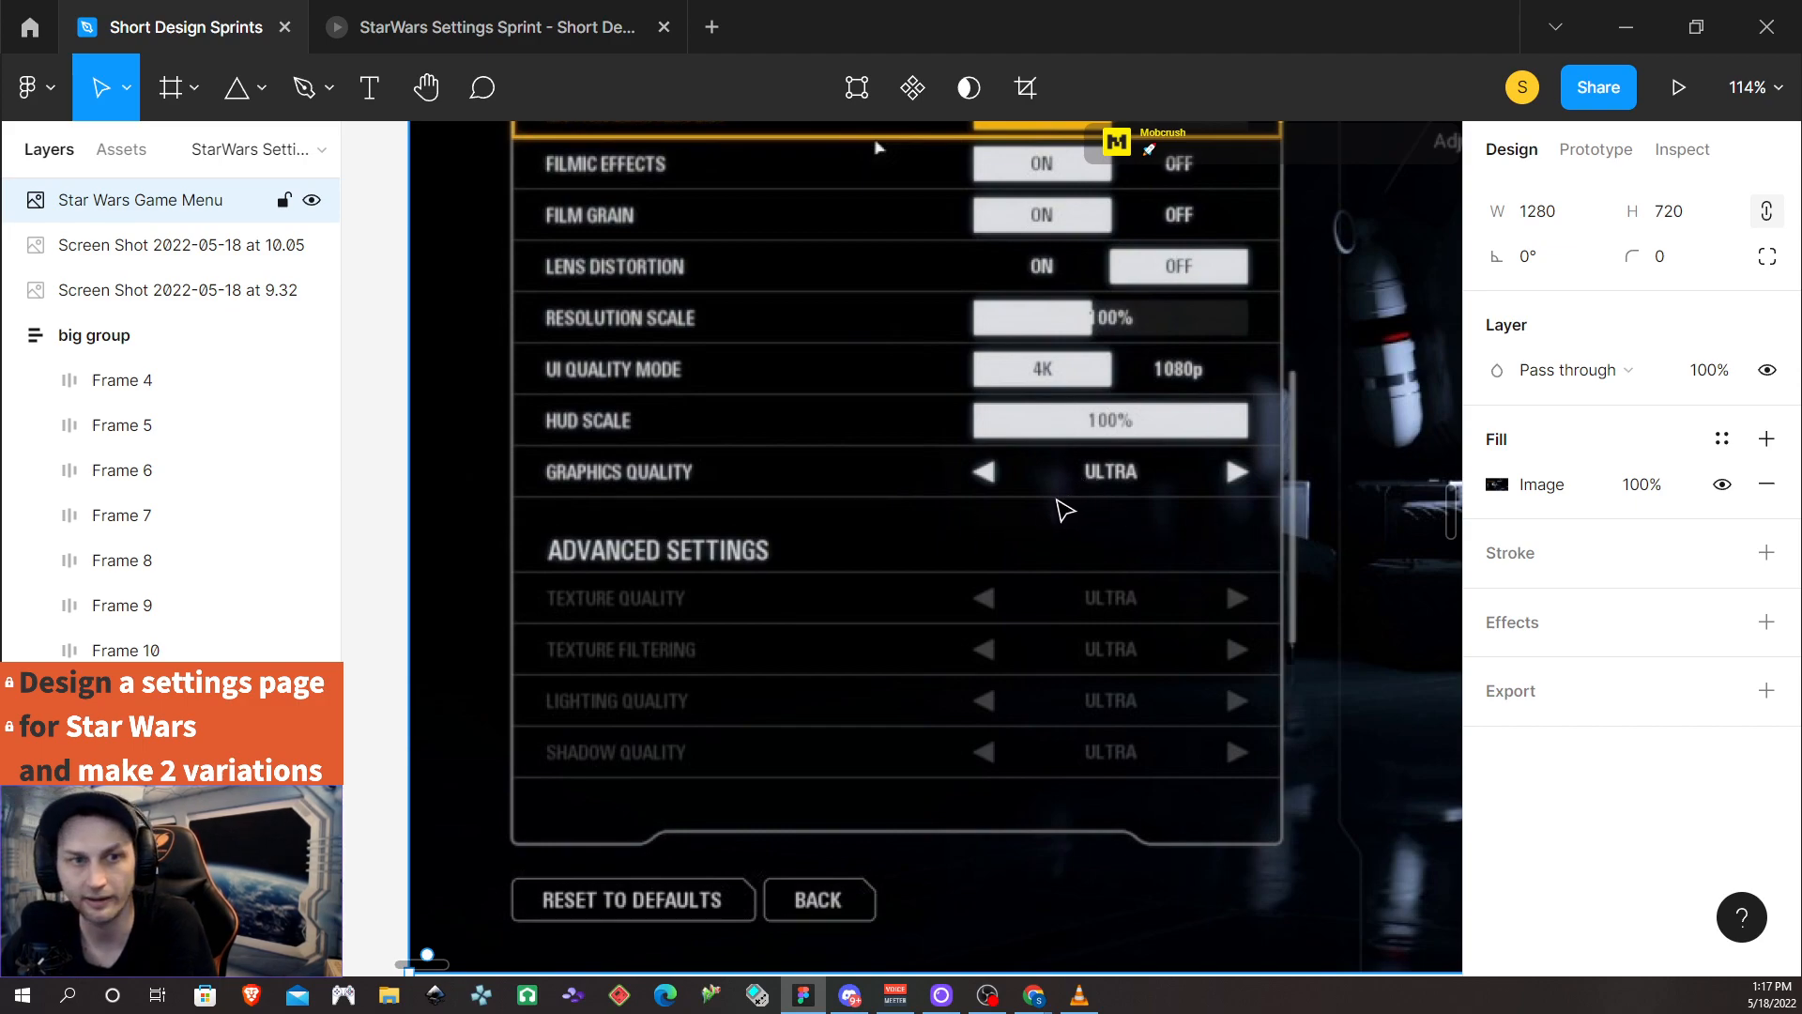
{"action": "scroll", "coordinate": [1026, 514], "scroll_direction": "left", "scroll_amount": 2}
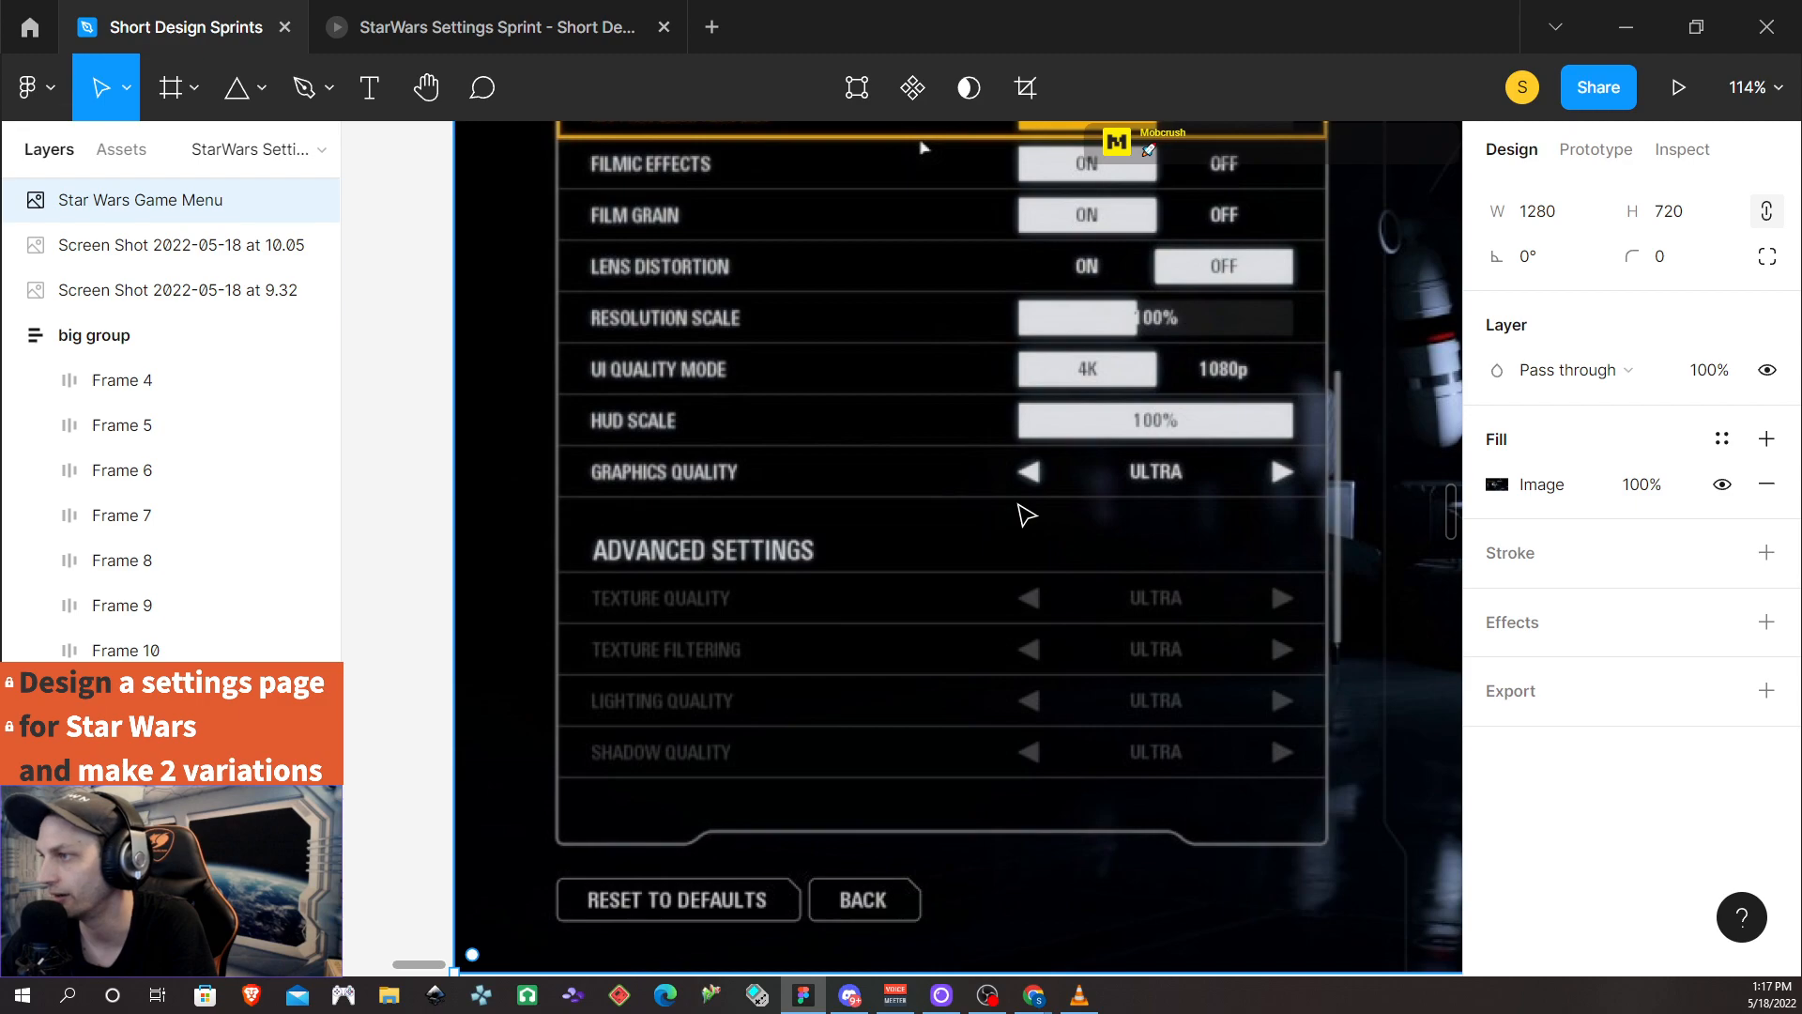
{"action": "scroll", "coordinate": [1026, 514], "scroll_direction": "right", "scroll_amount": 4}
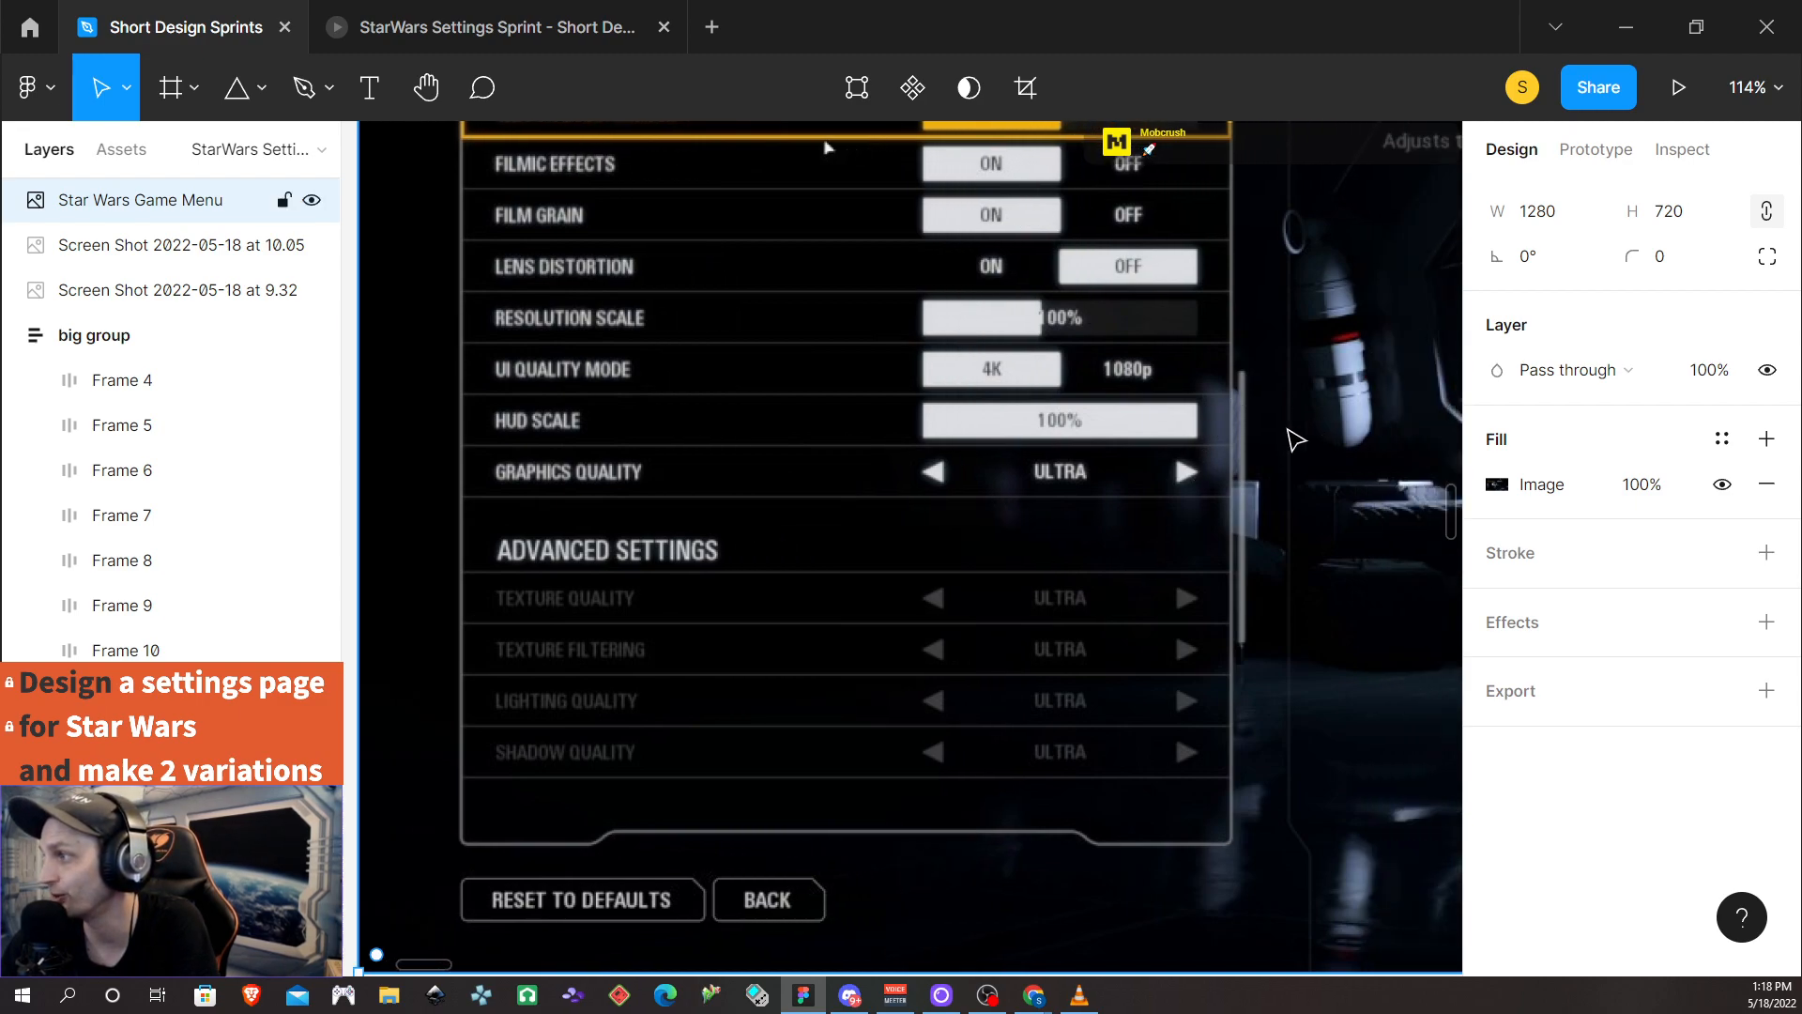
{"action": "scroll", "coordinate": [1038, 542], "scroll_direction": "down", "scroll_amount": 2}
{"action": "scroll", "coordinate": [978, 526], "scroll_direction": "up", "scroll_amount": 4}
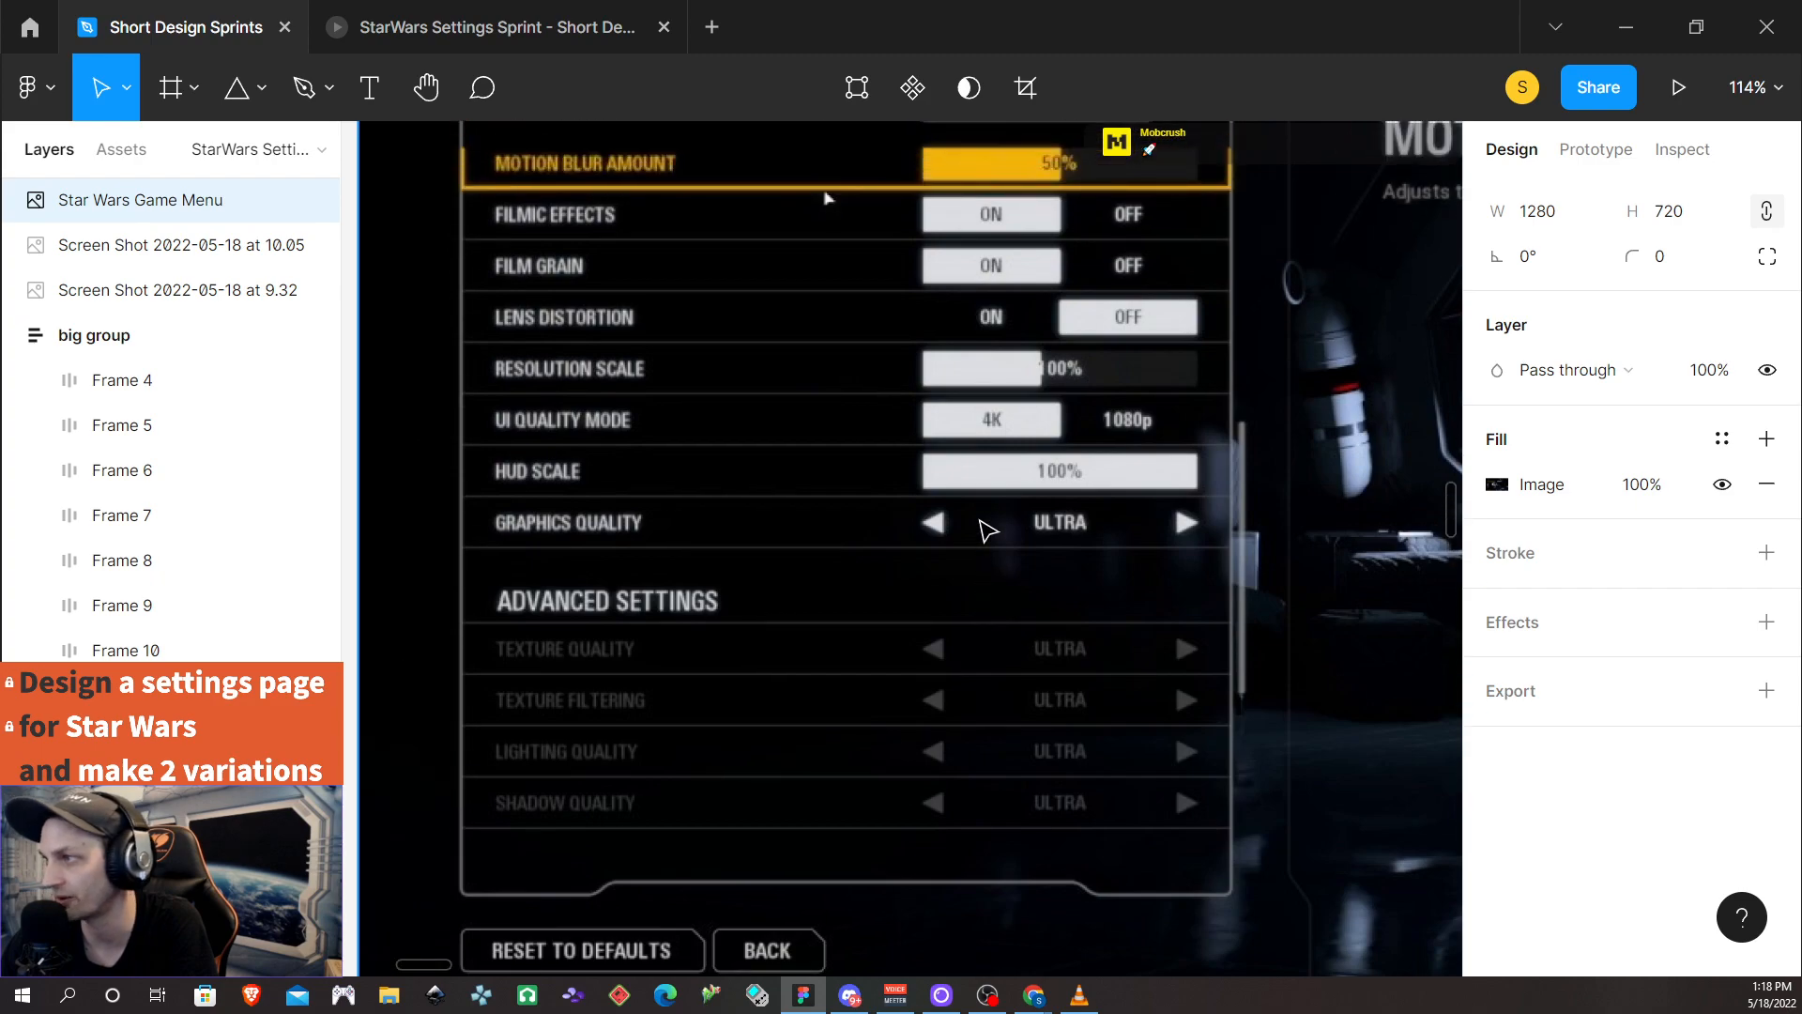
{"action": "scroll", "coordinate": [986, 530], "scroll_direction": "up", "scroll_amount": 2}
{"action": "scroll", "coordinate": [983, 531], "scroll_direction": "down", "scroll_amount": 5}
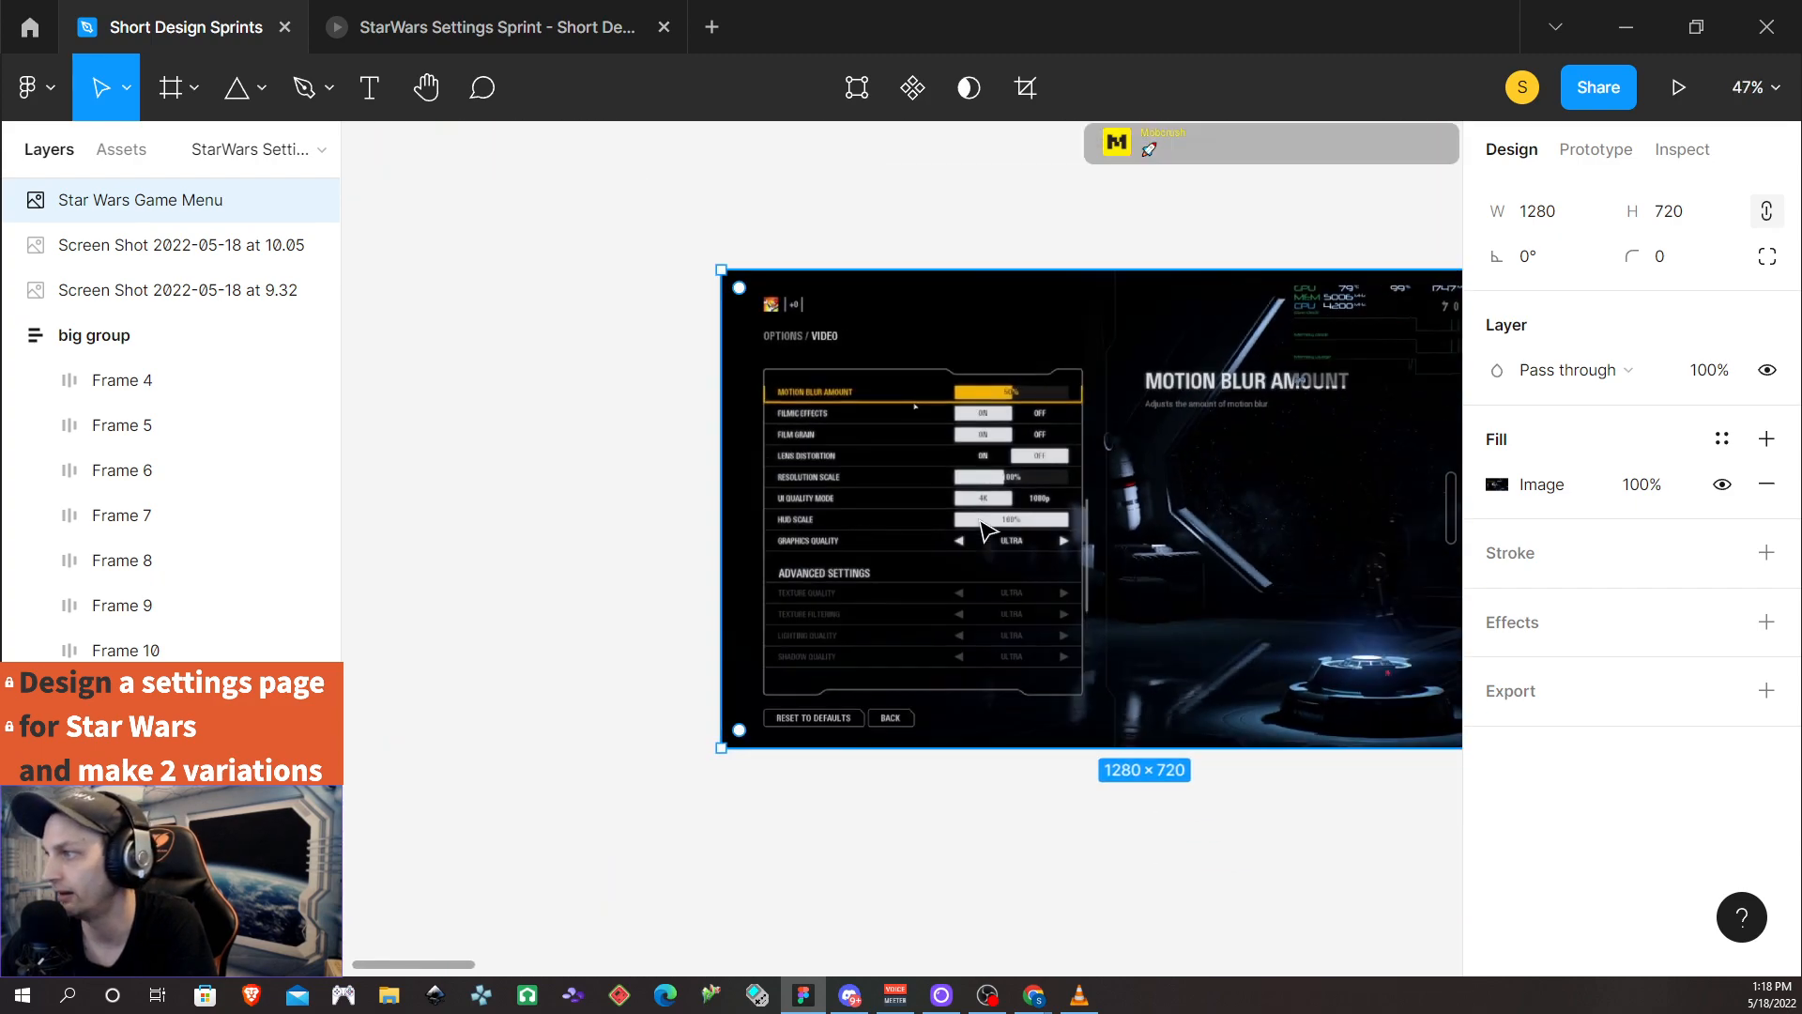
{"action": "scroll", "coordinate": [982, 526], "scroll_direction": "up", "scroll_amount": 5}
{"action": "scroll", "coordinate": [986, 531], "scroll_direction": "down", "scroll_amount": 5}
Review the Cockpit mockup's audio option rows, passing the game settings 4 wireframe on the way
{"action": "scroll", "coordinate": [985, 530], "scroll_direction": "left", "scroll_amount": 5}
{"action": "scroll", "coordinate": [983, 532], "scroll_direction": "right", "scroll_amount": 20}
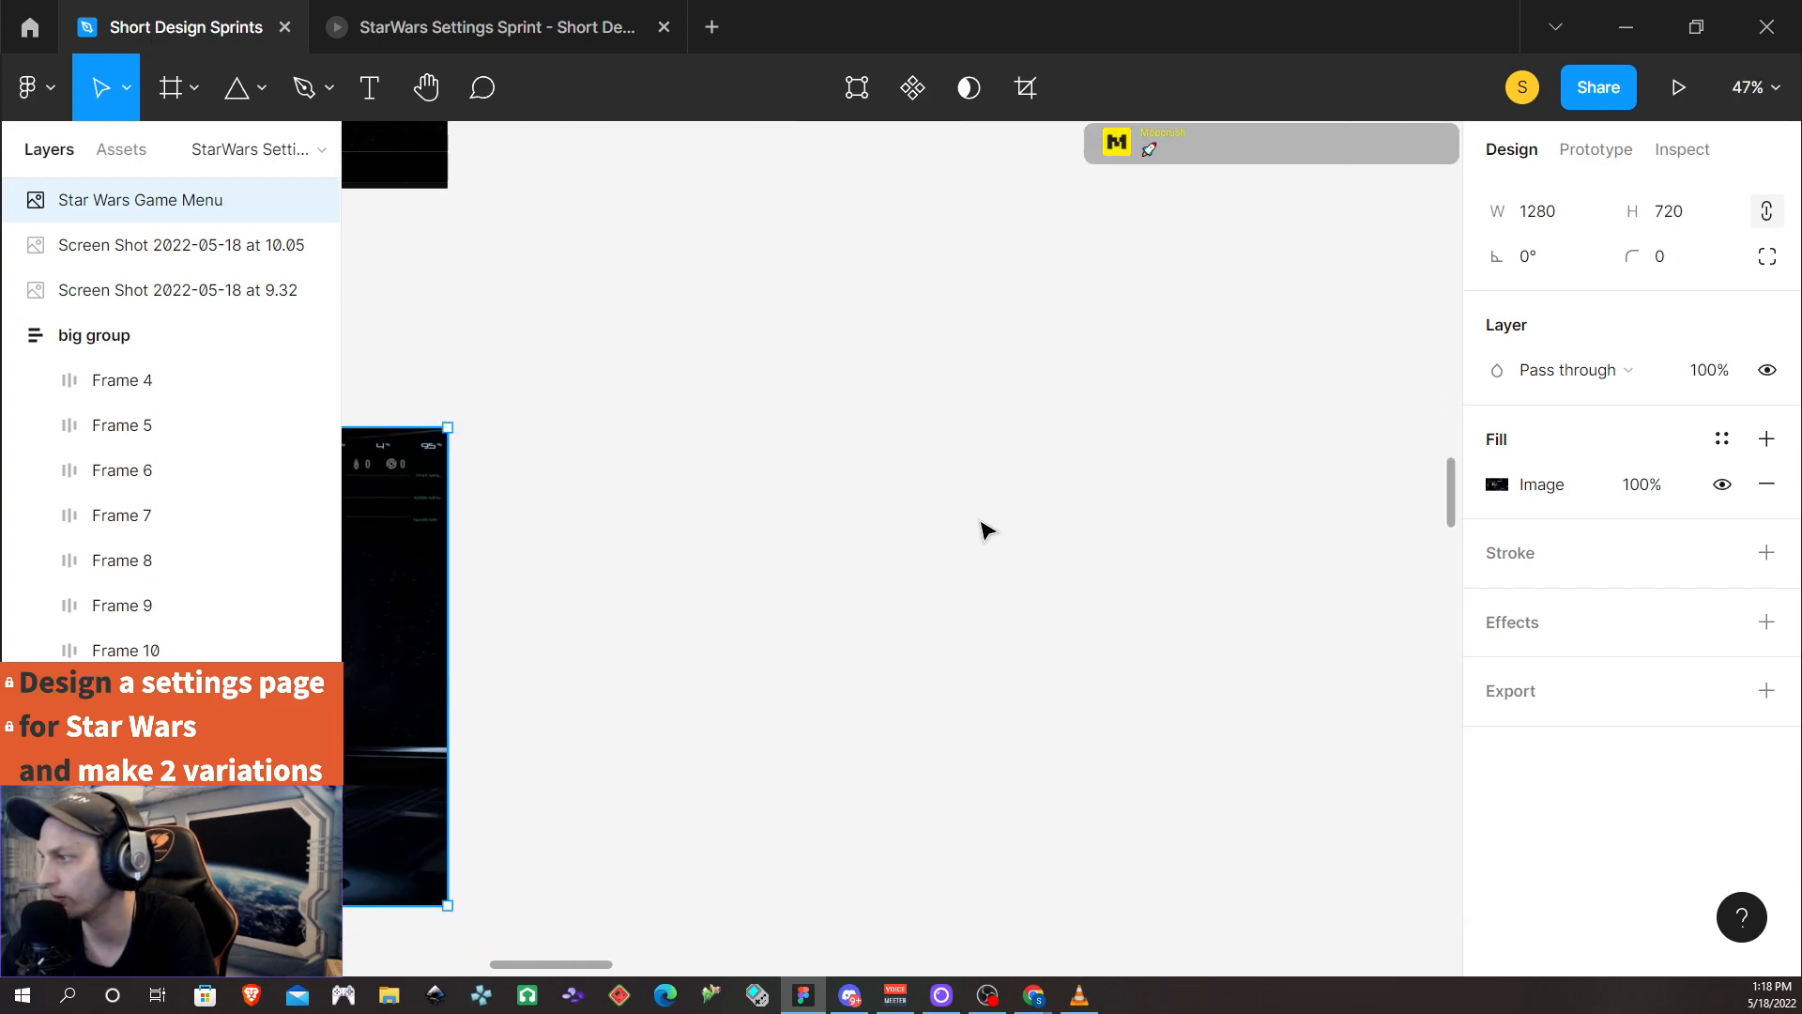
{"action": "scroll", "coordinate": [983, 532], "scroll_direction": "right", "scroll_amount": 5}
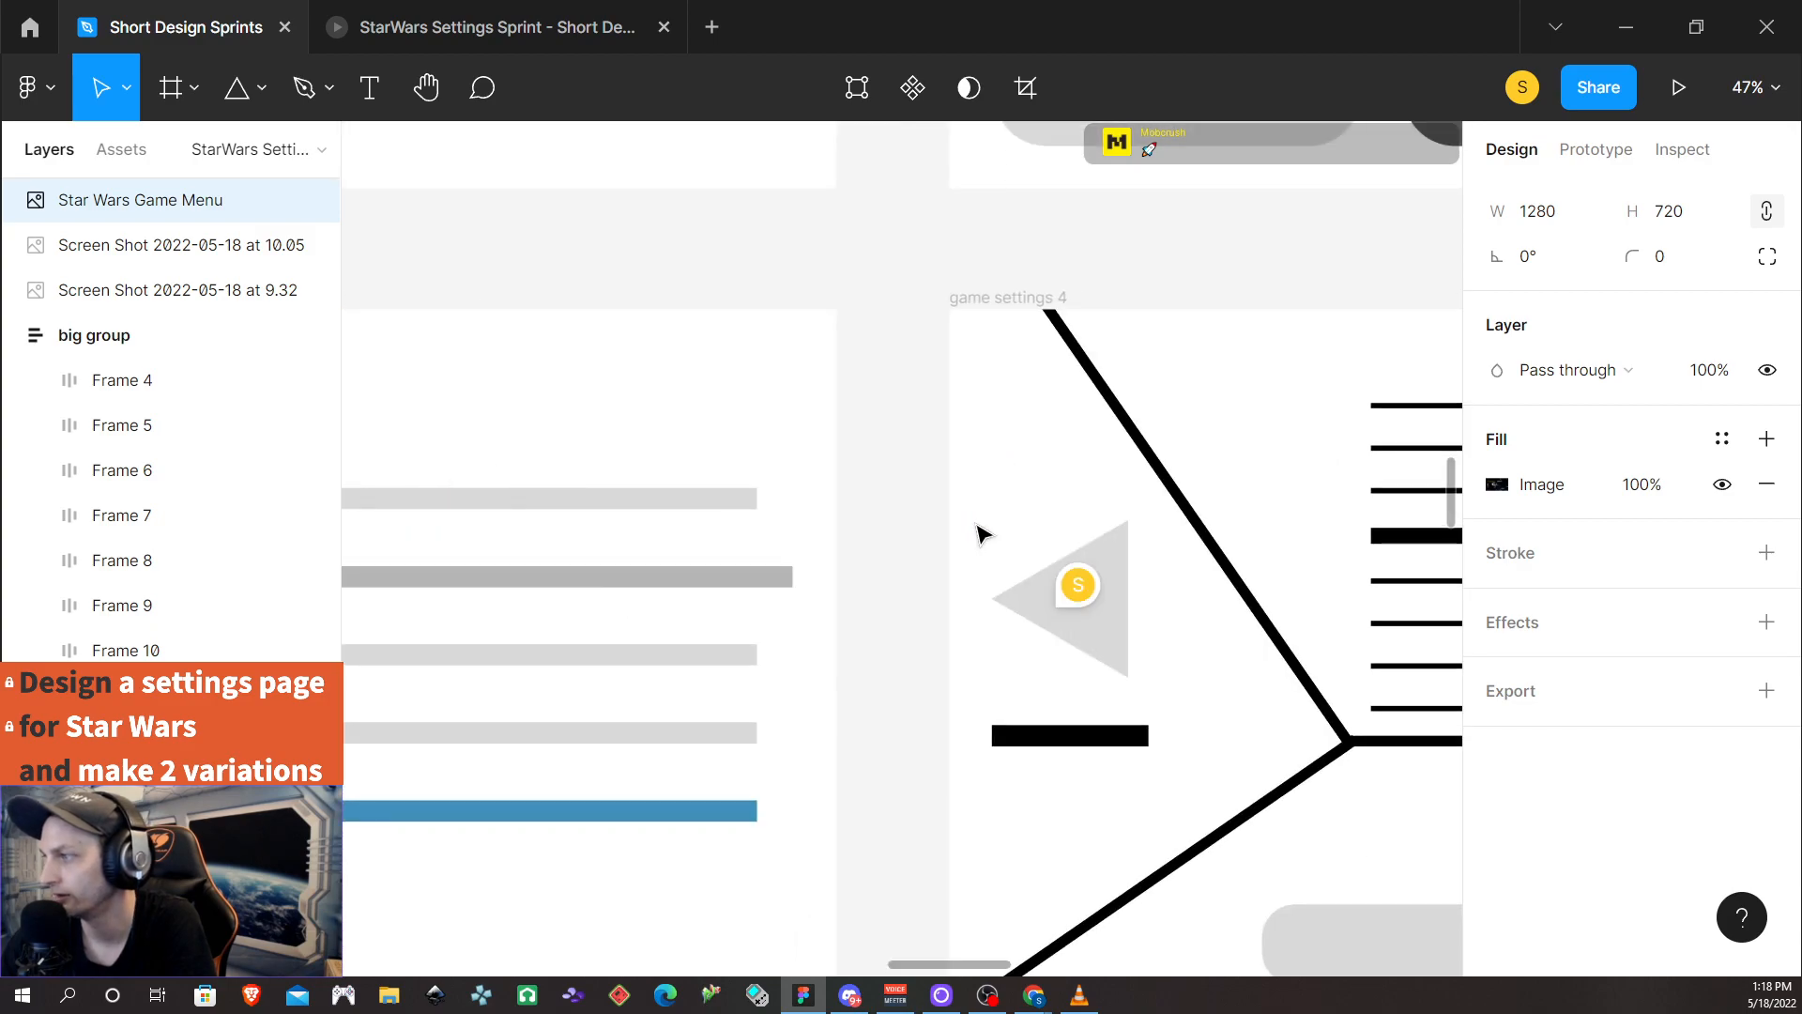
{"action": "scroll", "coordinate": [981, 533], "scroll_direction": "right", "scroll_amount": 10}
{"action": "scroll", "coordinate": [983, 533], "scroll_direction": "right", "scroll_amount": 15}
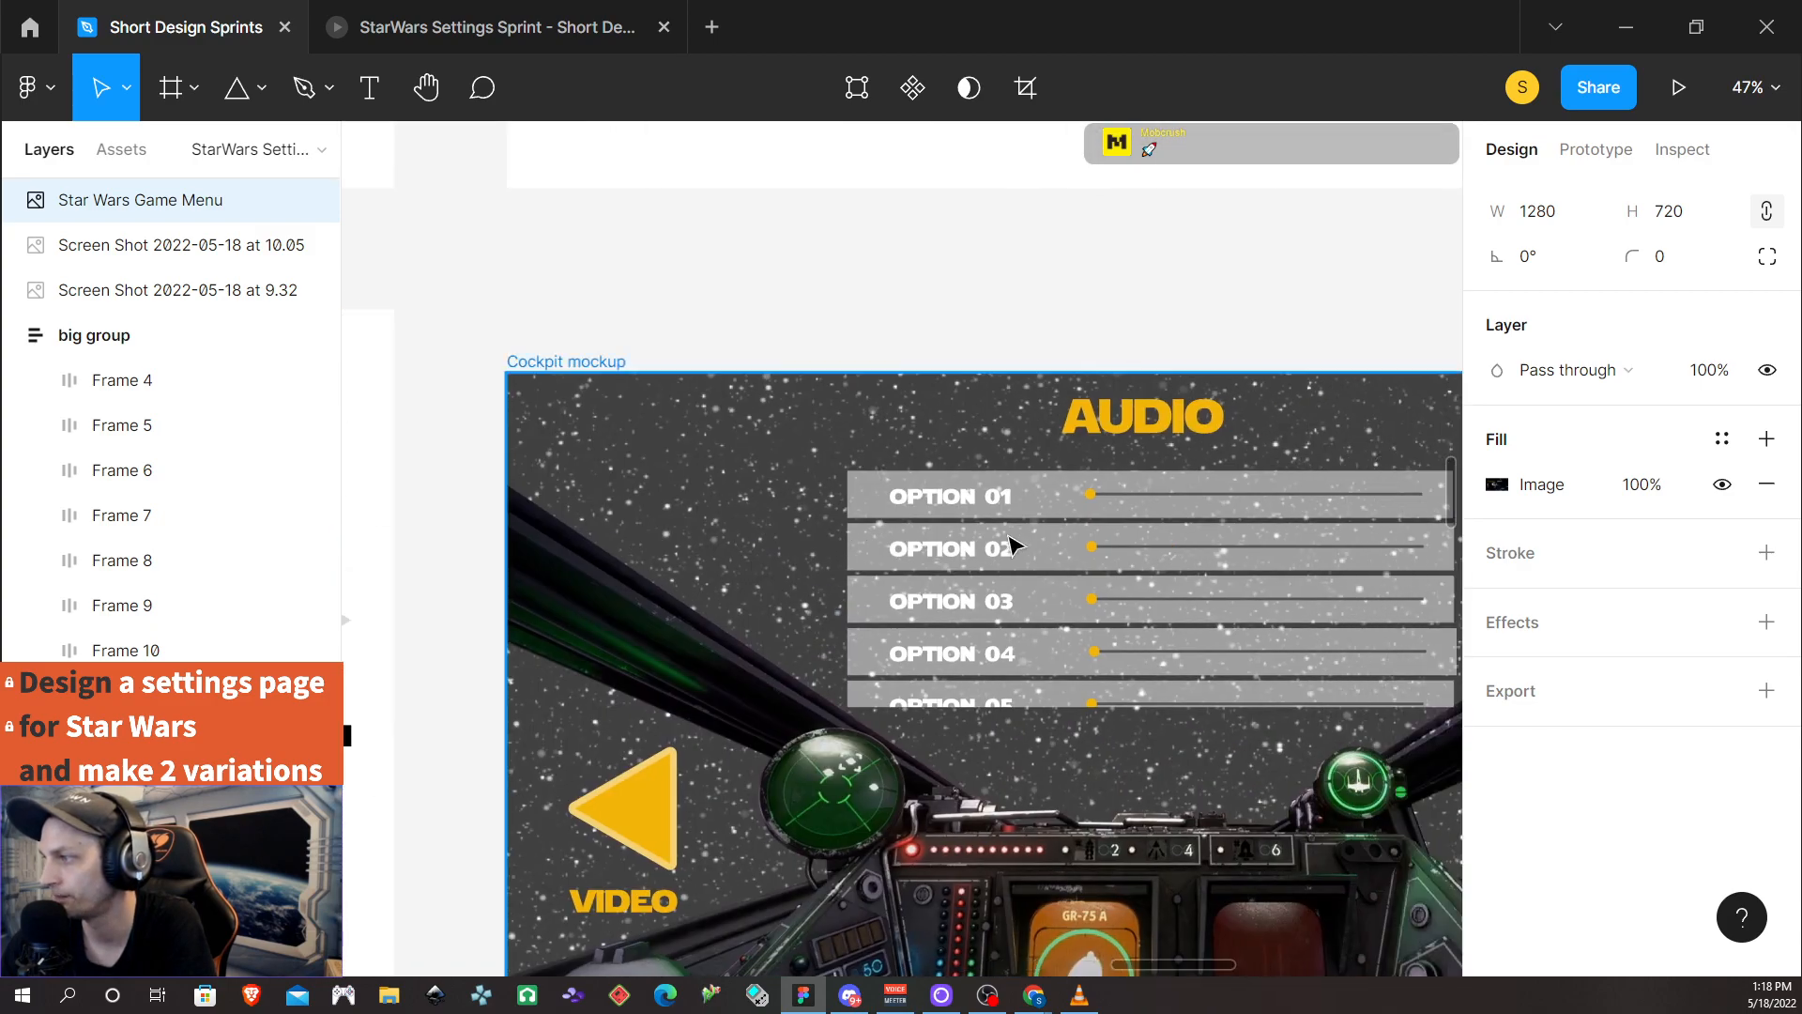
{"action": "scroll", "coordinate": [890, 525], "scroll_direction": "right", "scroll_amount": 3}
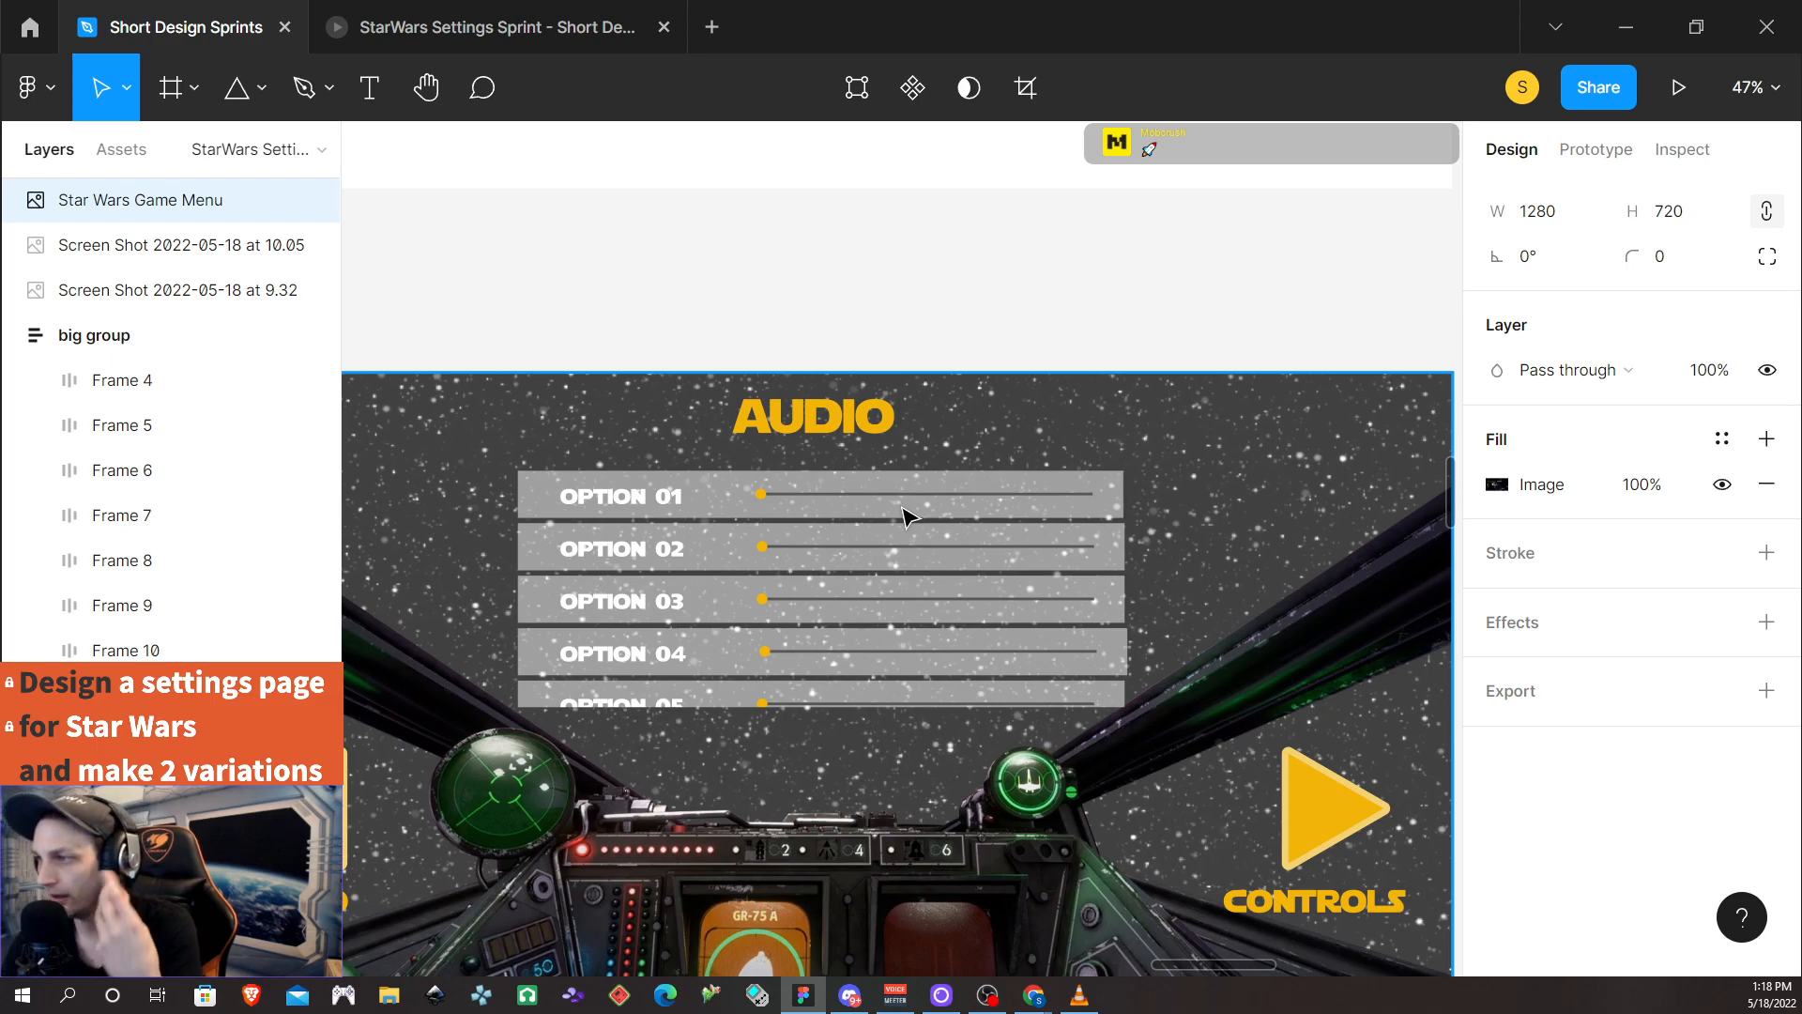
{"action": "scroll", "coordinate": [799, 542], "scroll_direction": "up", "scroll_amount": 1}
{"action": "scroll", "coordinate": [803, 567], "scroll_direction": "down", "scroll_amount": 2}
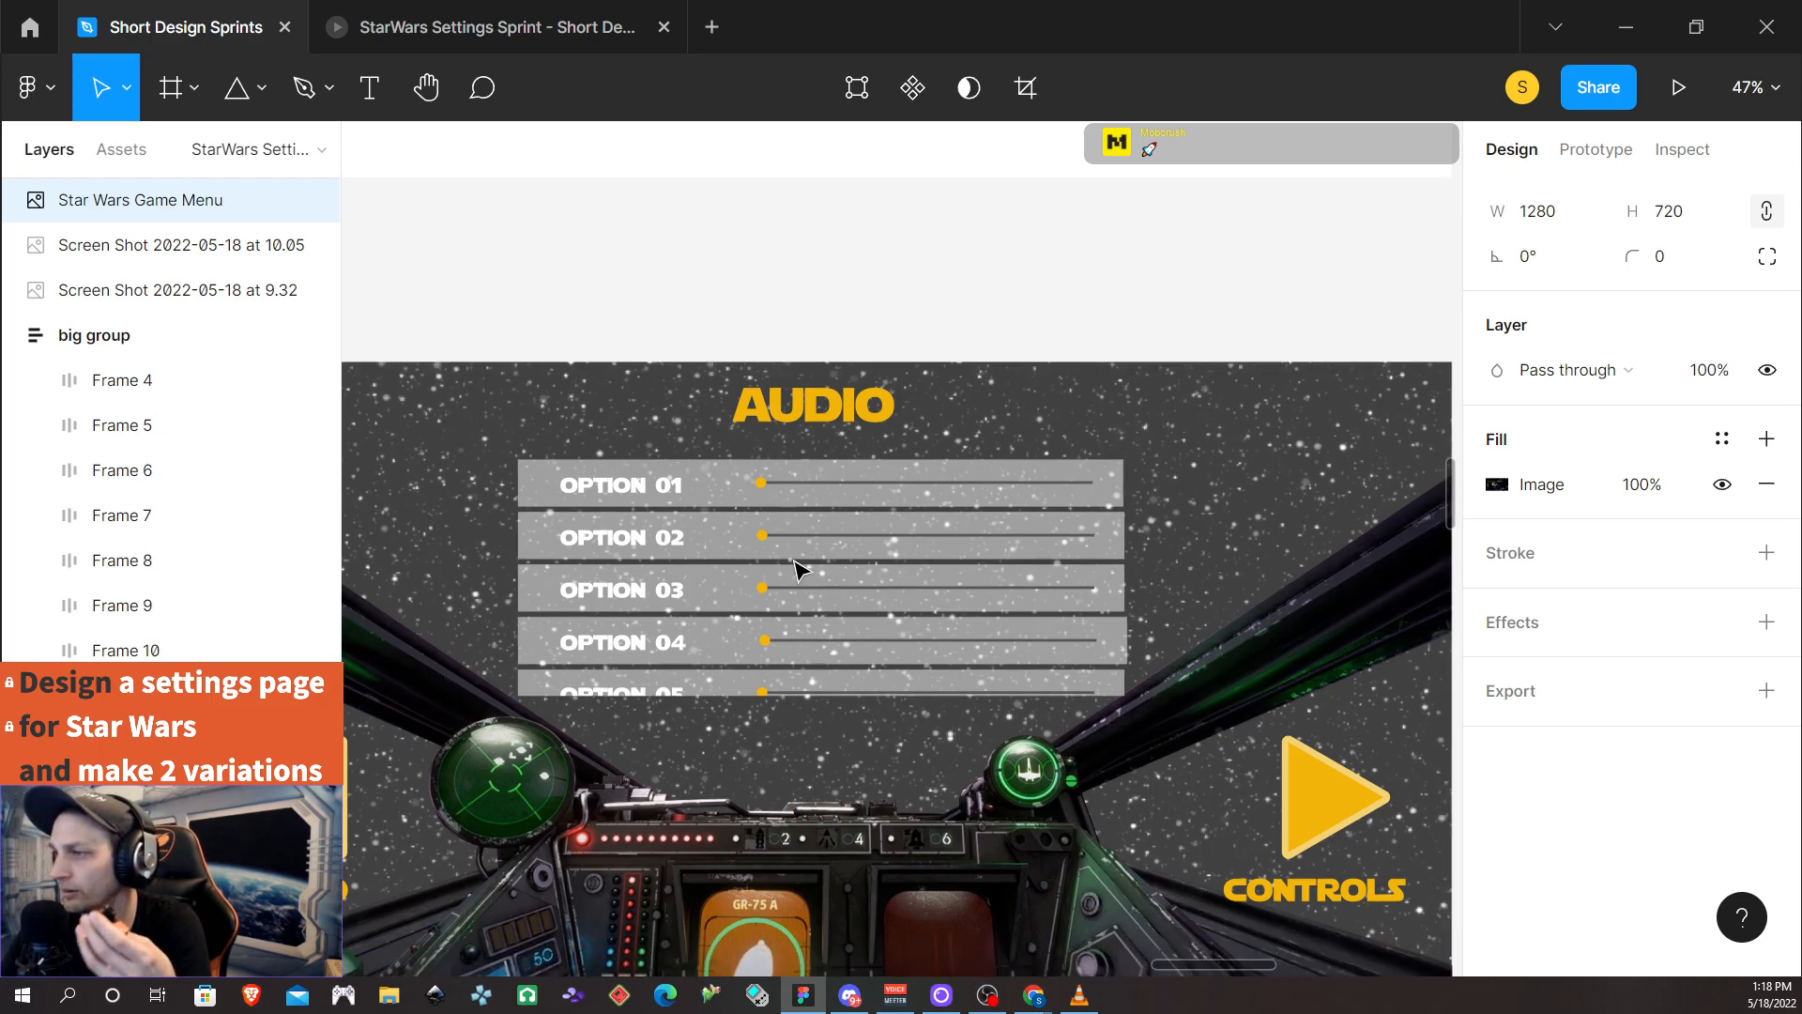
Select the big group holding the audio option rows inside the Cockpit mockup
{"action": "scroll", "coordinate": [49, 336], "scroll_direction": "down", "scroll_amount": 10}
{"action": "scroll", "coordinate": [282, 531], "scroll_direction": "up", "scroll_amount": 2}
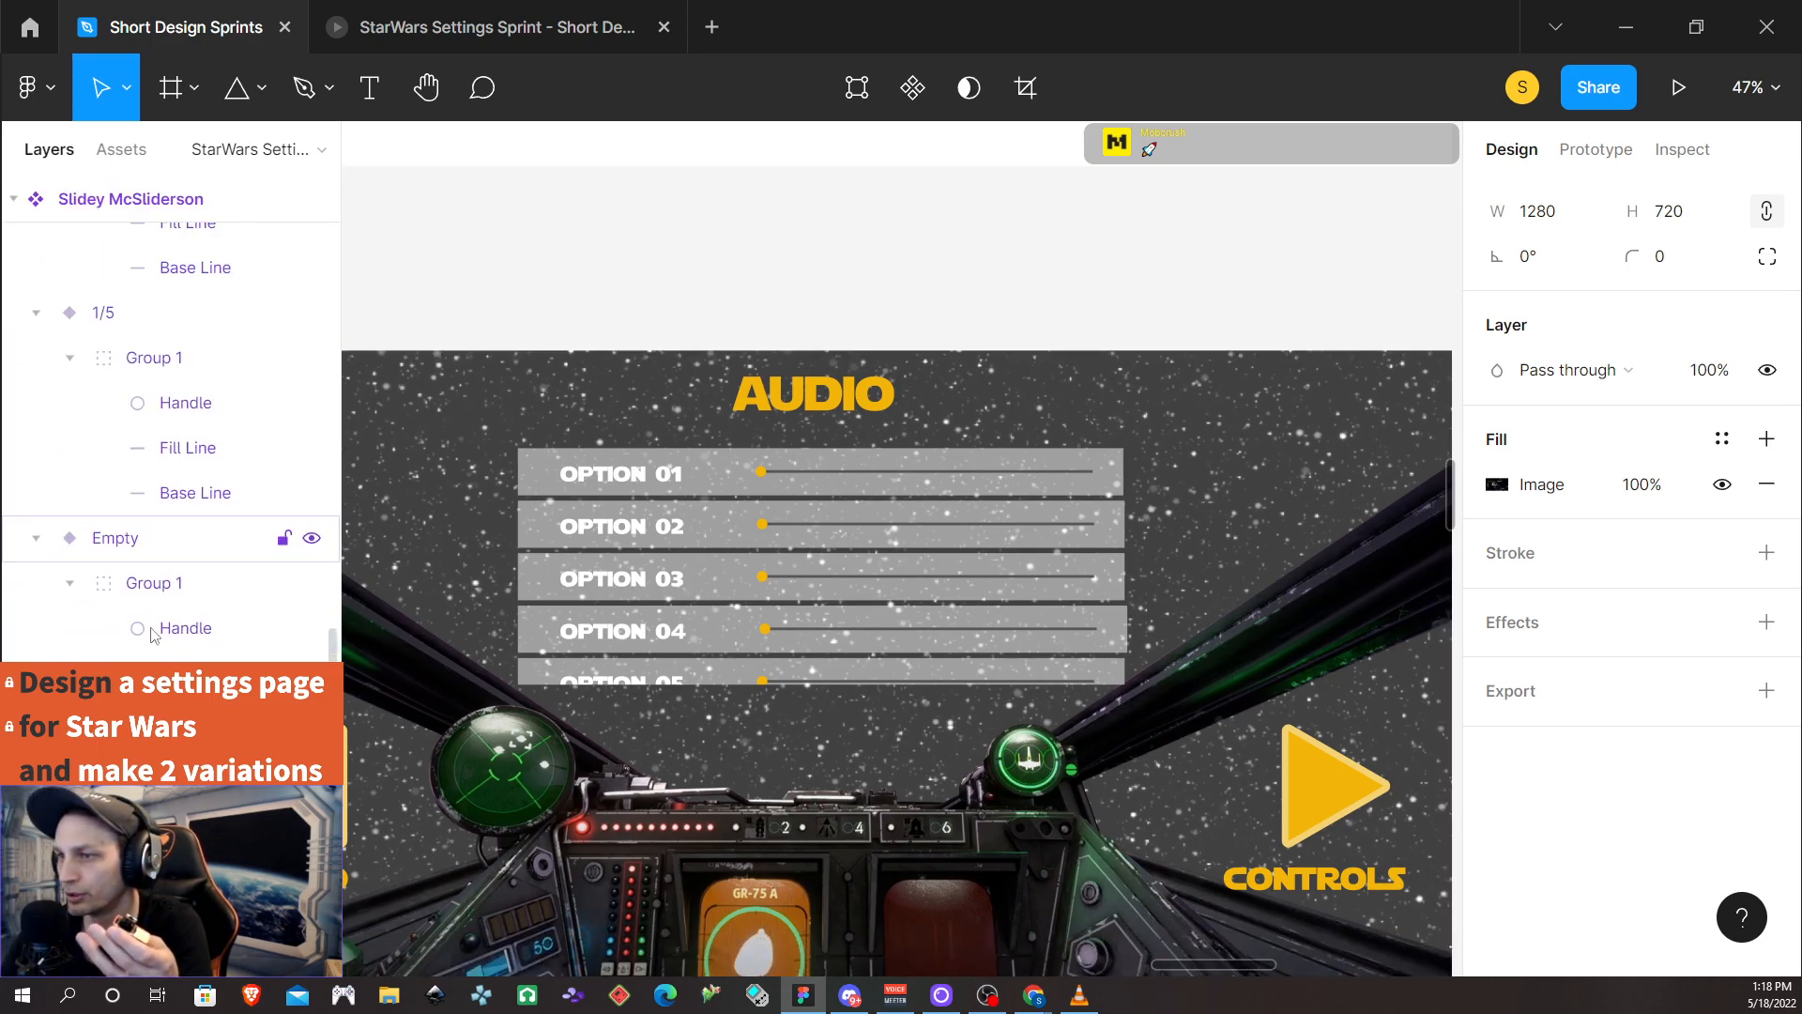
{"action": "double_click", "coordinate": [728, 475]}
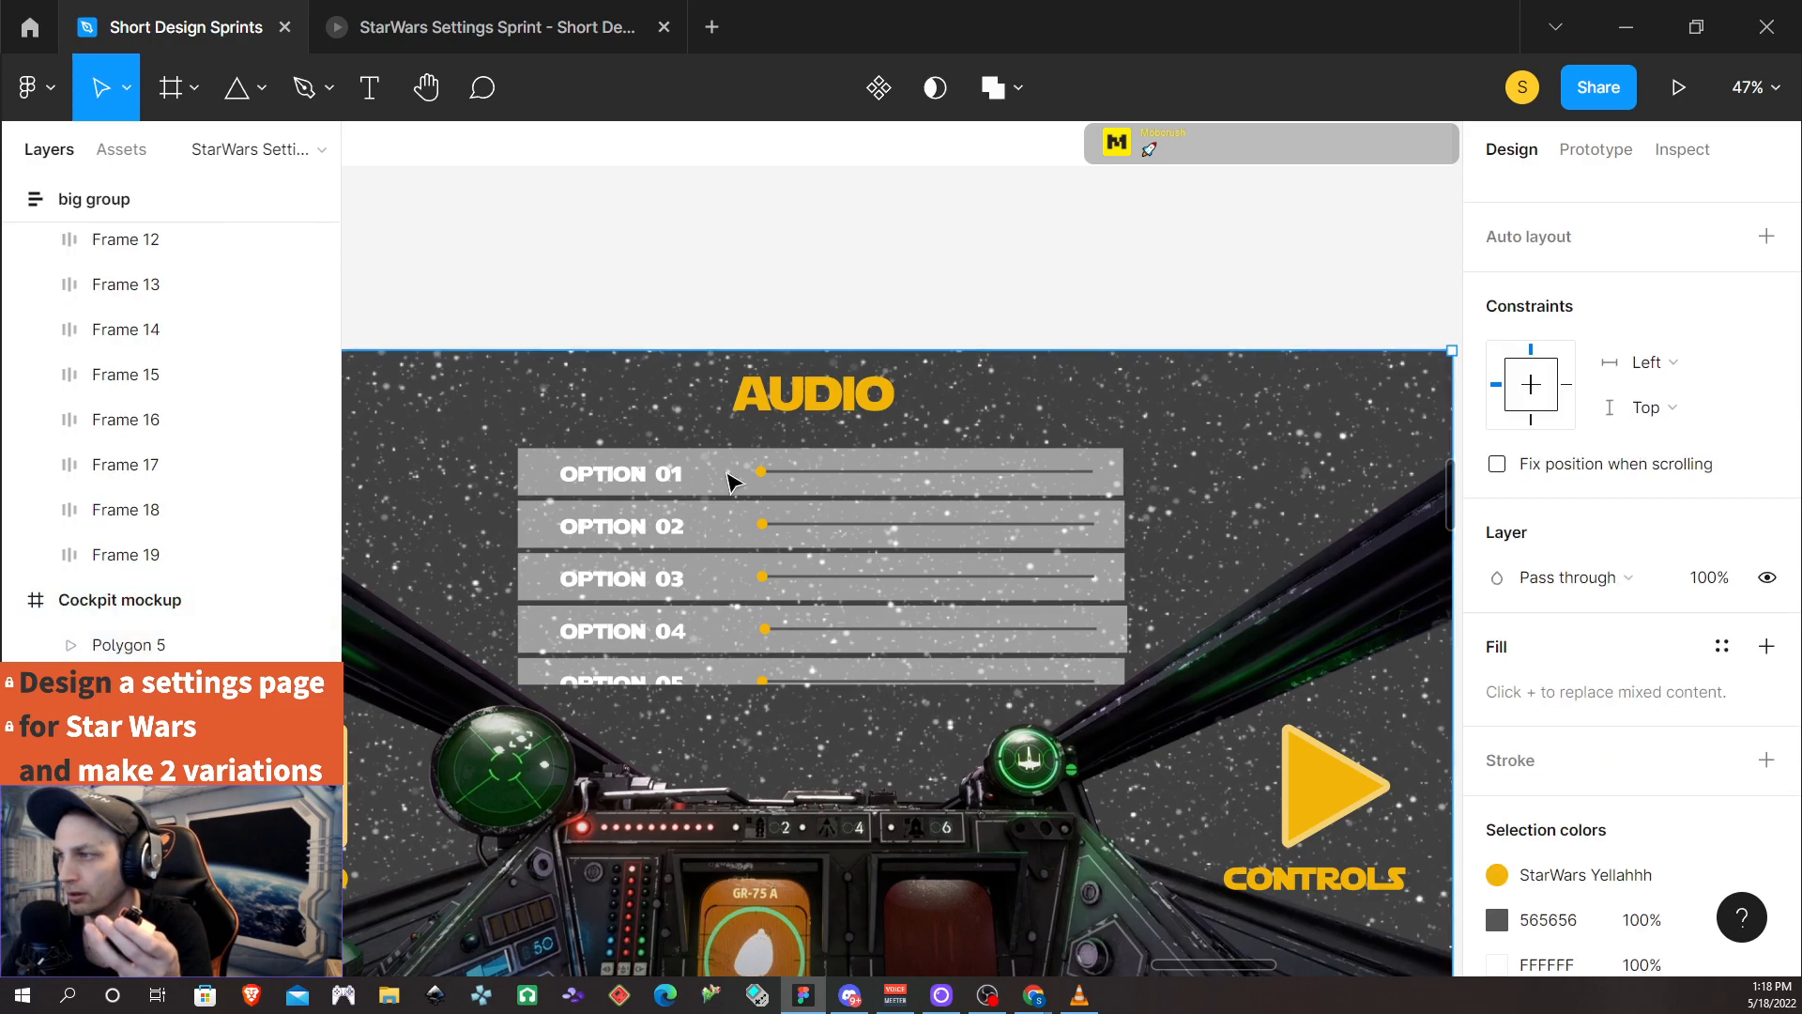
{"action": "double_click", "coordinate": [728, 475]}
{"action": "left_click", "coordinate": [719, 638]}
{"action": "left_click", "coordinate": [725, 574]}
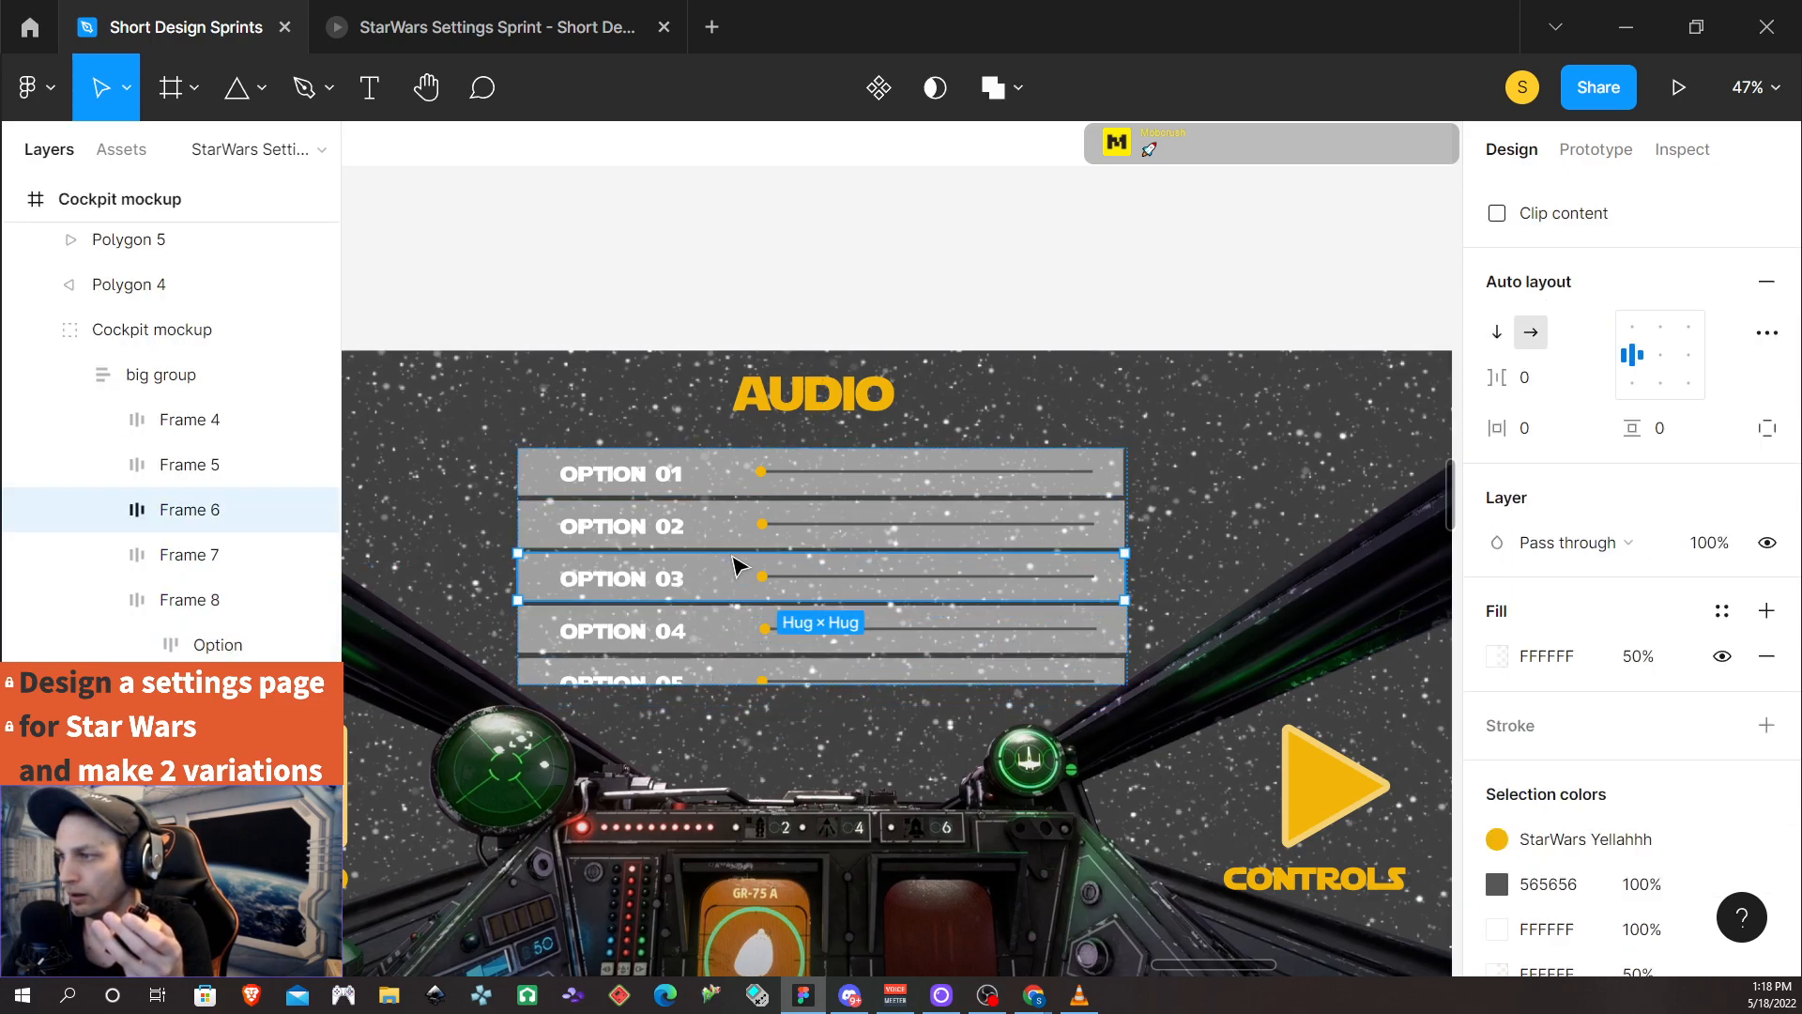
{"action": "left_click", "coordinate": [120, 199]}
{"action": "left_click", "coordinate": [636, 515]}
{"action": "left_click", "coordinate": [636, 514]}
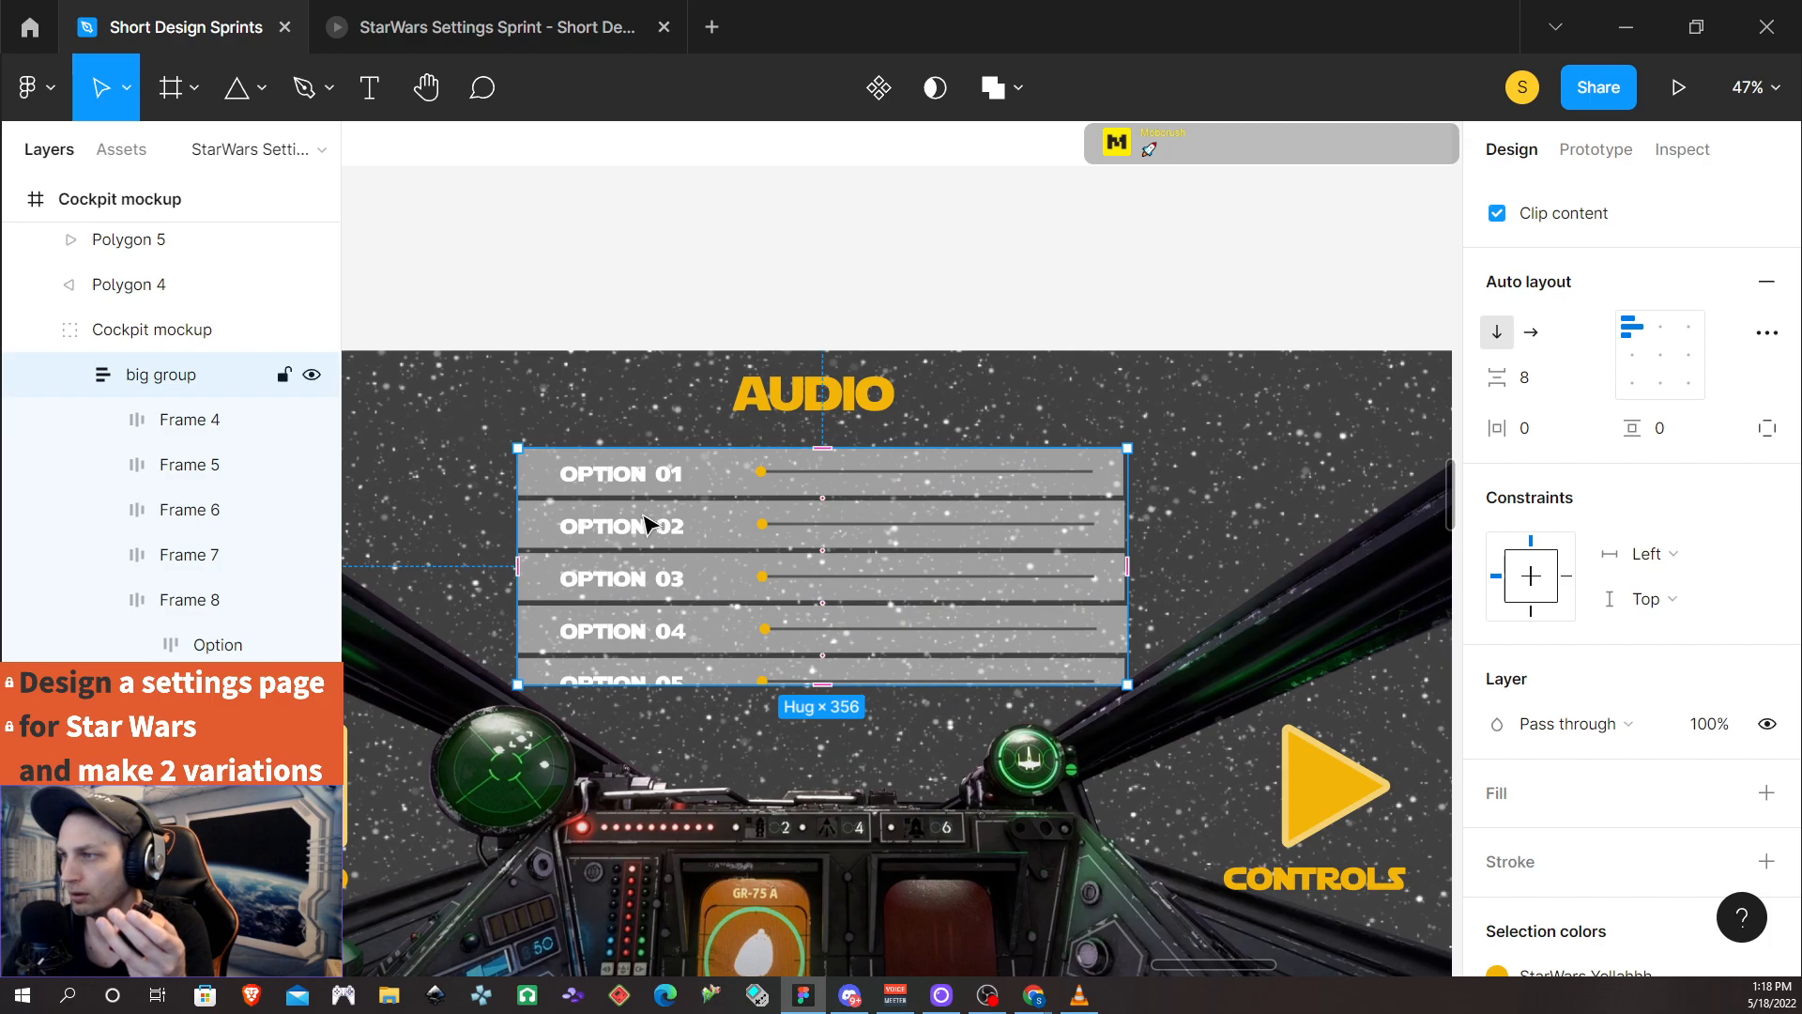
Hide the Cockpit mockup group inside its frame and expand it to look through its layers
{"action": "left_click", "coordinate": [312, 330]}
{"action": "scroll", "coordinate": [143, 427], "scroll_direction": "down", "scroll_amount": 3}
{"action": "scroll", "coordinate": [143, 428], "scroll_direction": "up", "scroll_amount": 5}
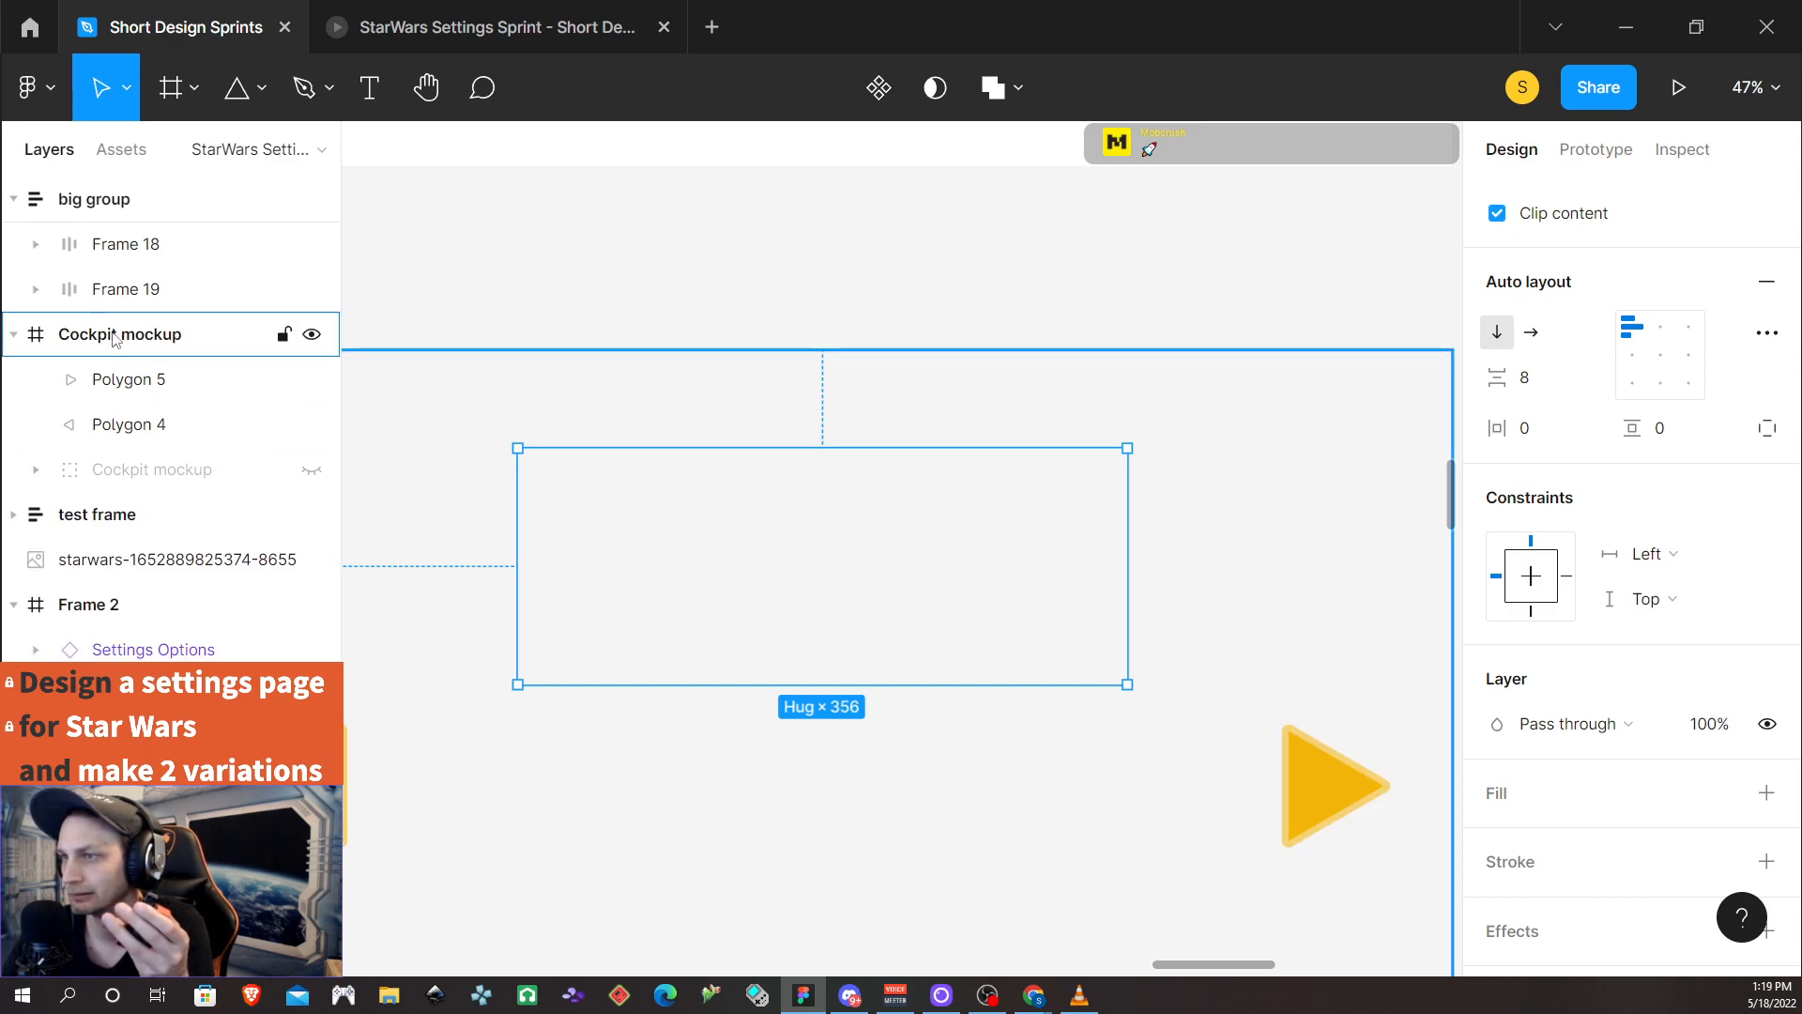
{"action": "left_click", "coordinate": [36, 469]}
{"action": "scroll", "coordinate": [141, 525], "scroll_direction": "down", "scroll_amount": 4}
{"action": "scroll", "coordinate": [80, 441], "scroll_direction": "up", "scroll_amount": 4}
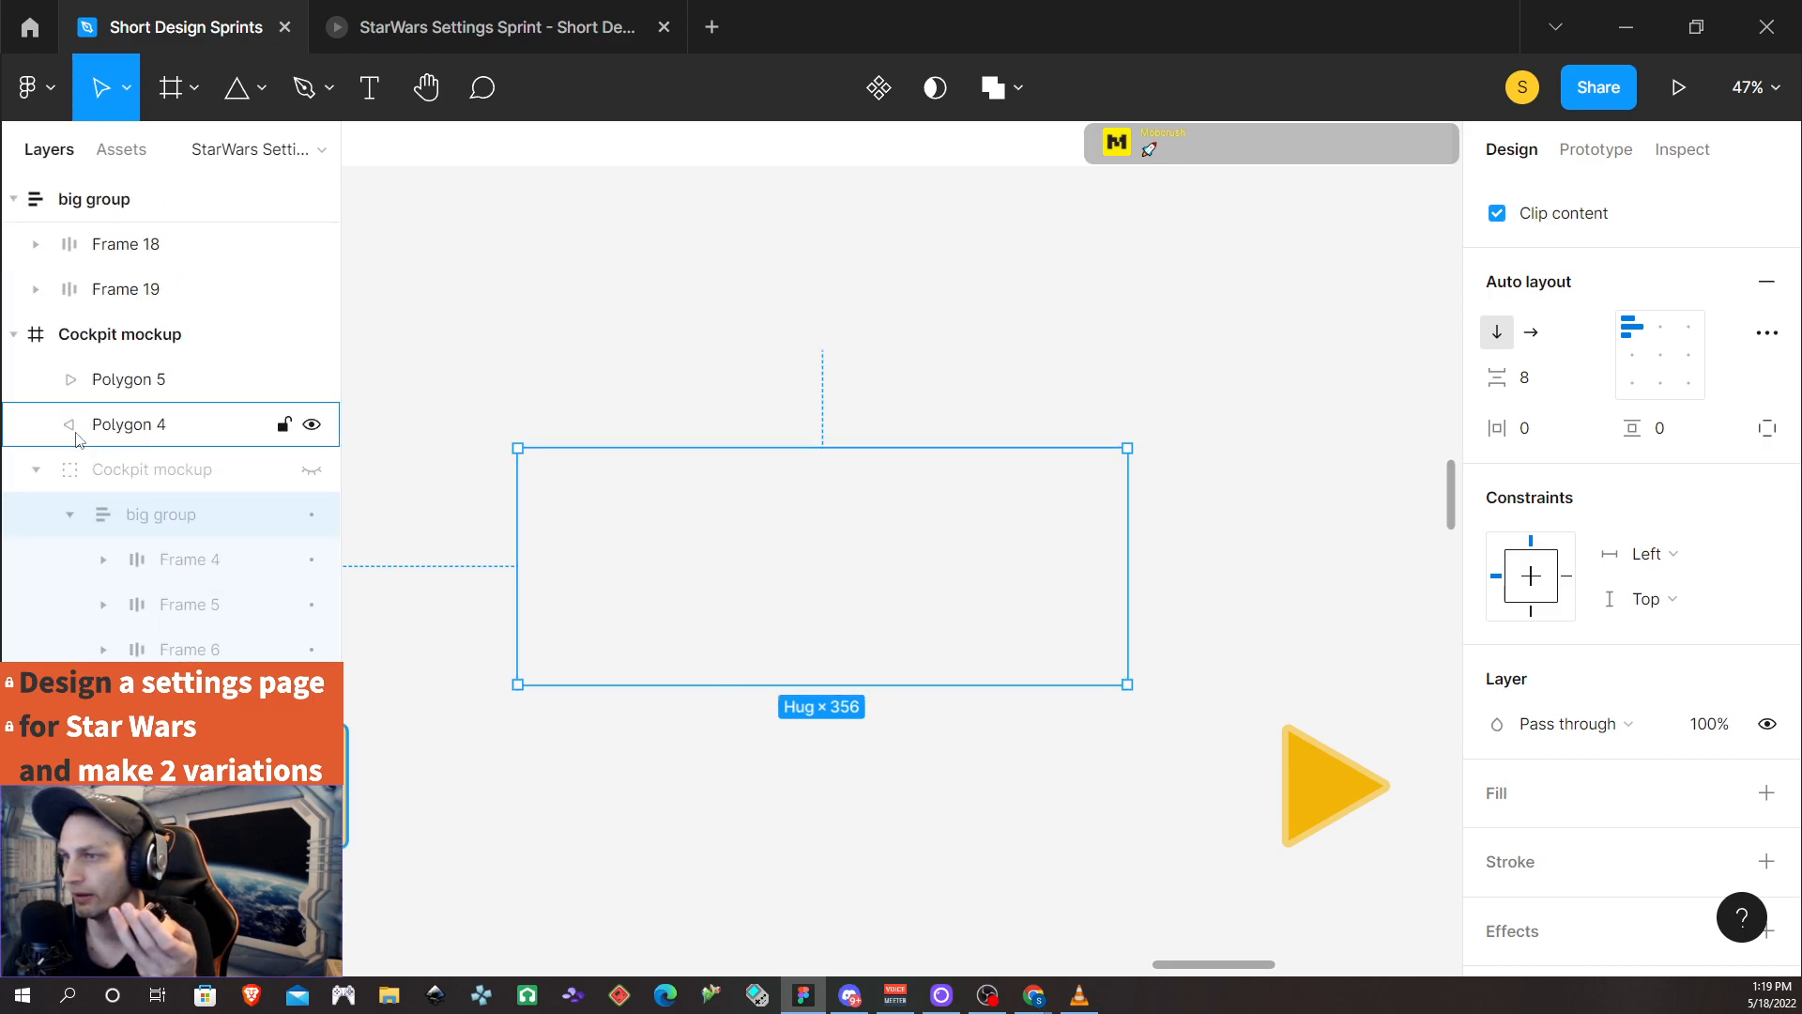
{"action": "scroll", "coordinate": [159, 555], "scroll_direction": "down", "scroll_amount": 8}
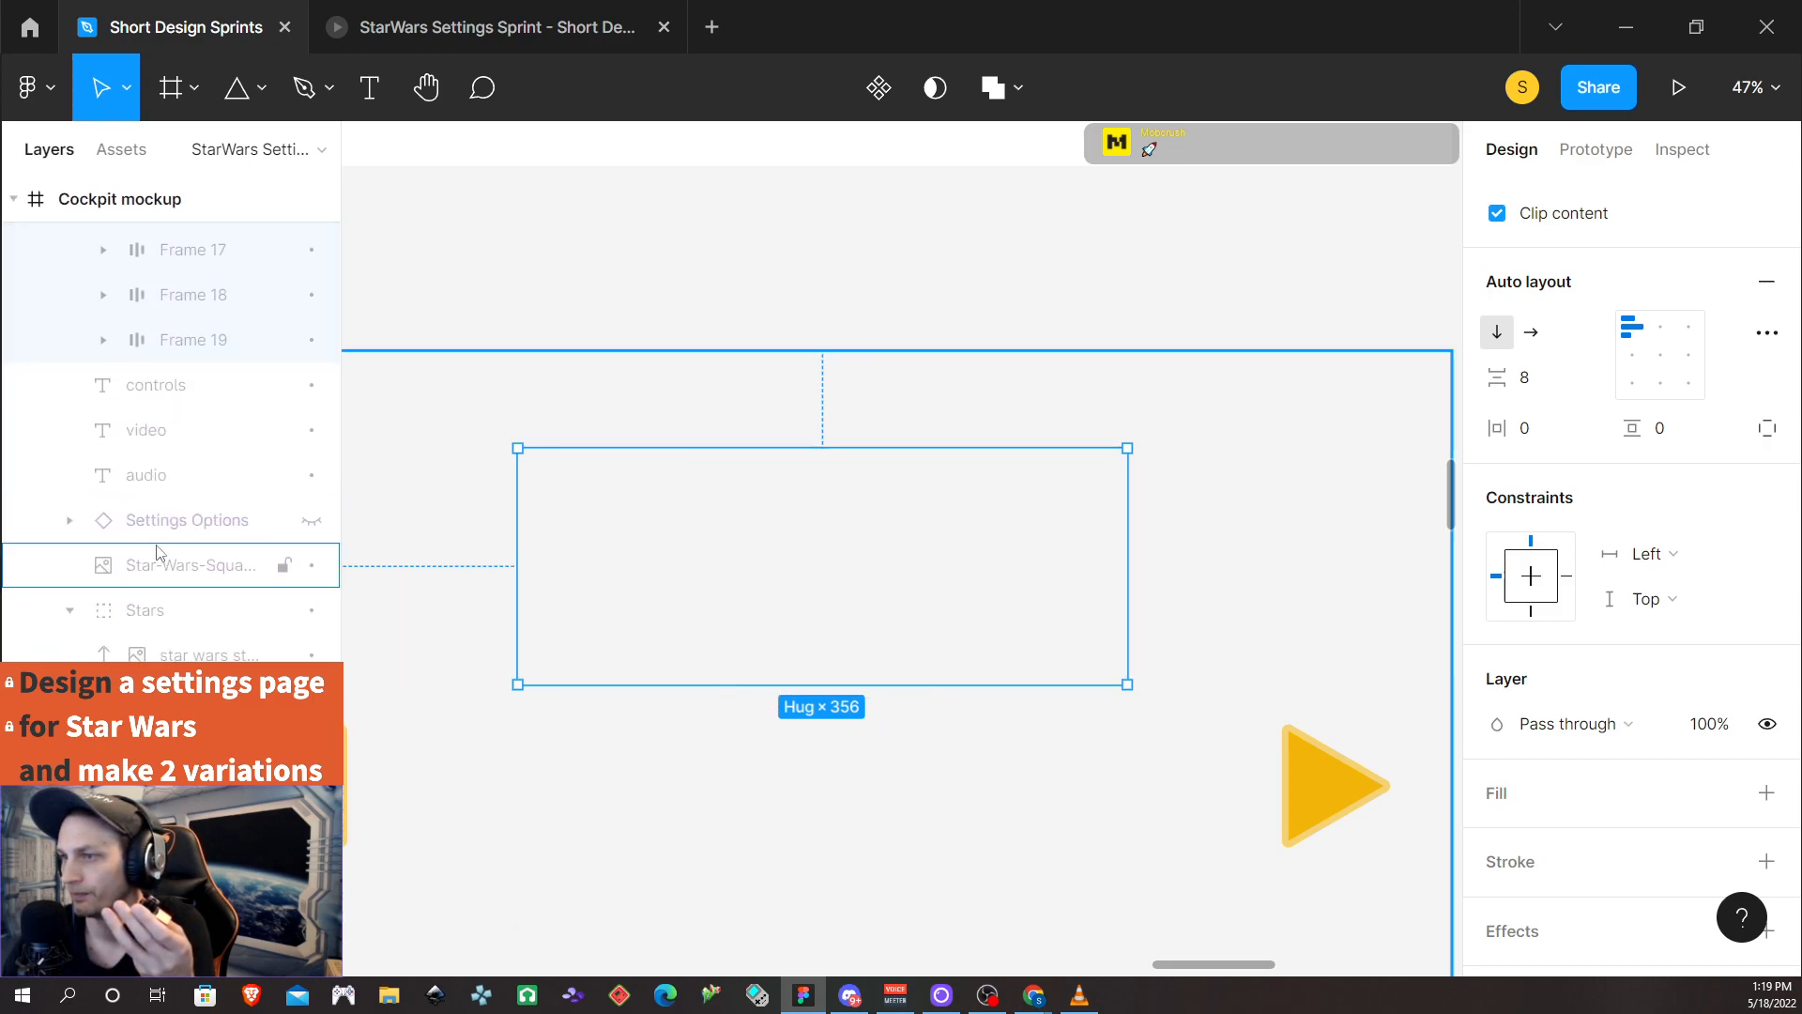
Make the Settings Options component visible and show the Cockpit mockup group that contains it
{"action": "left_click", "coordinate": [313, 521]}
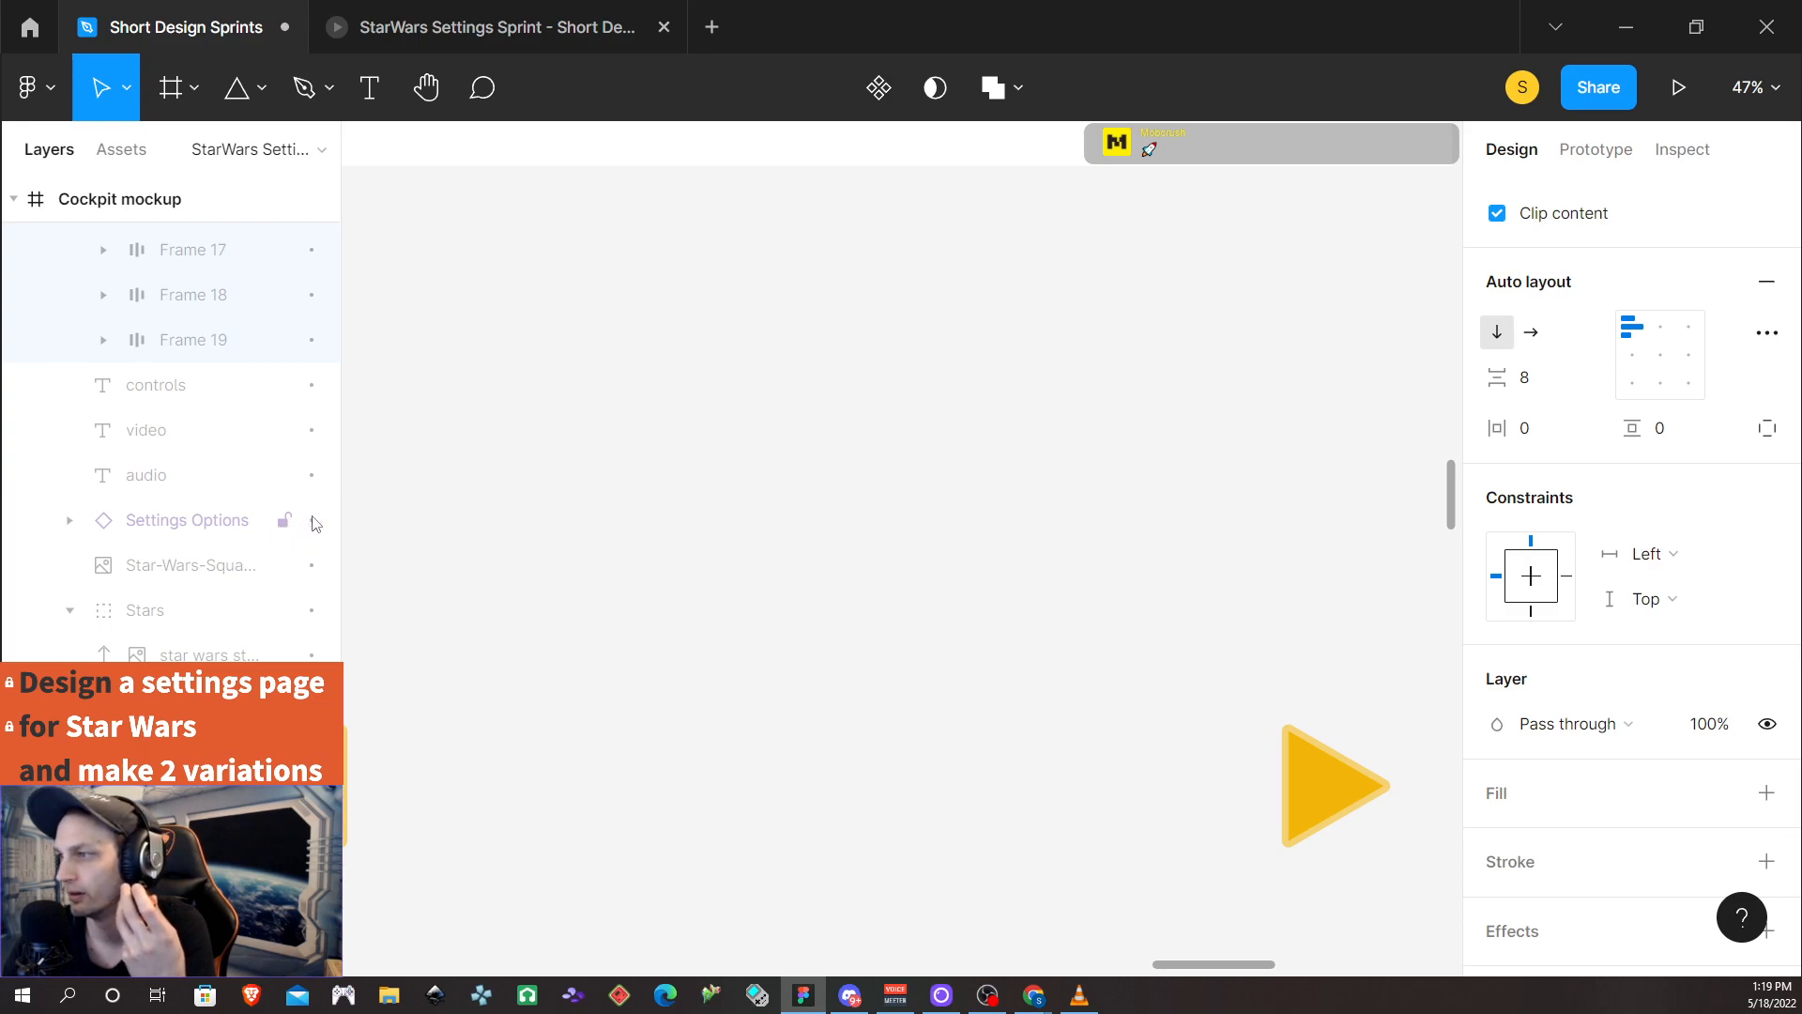
{"action": "left_click", "coordinate": [309, 524]}
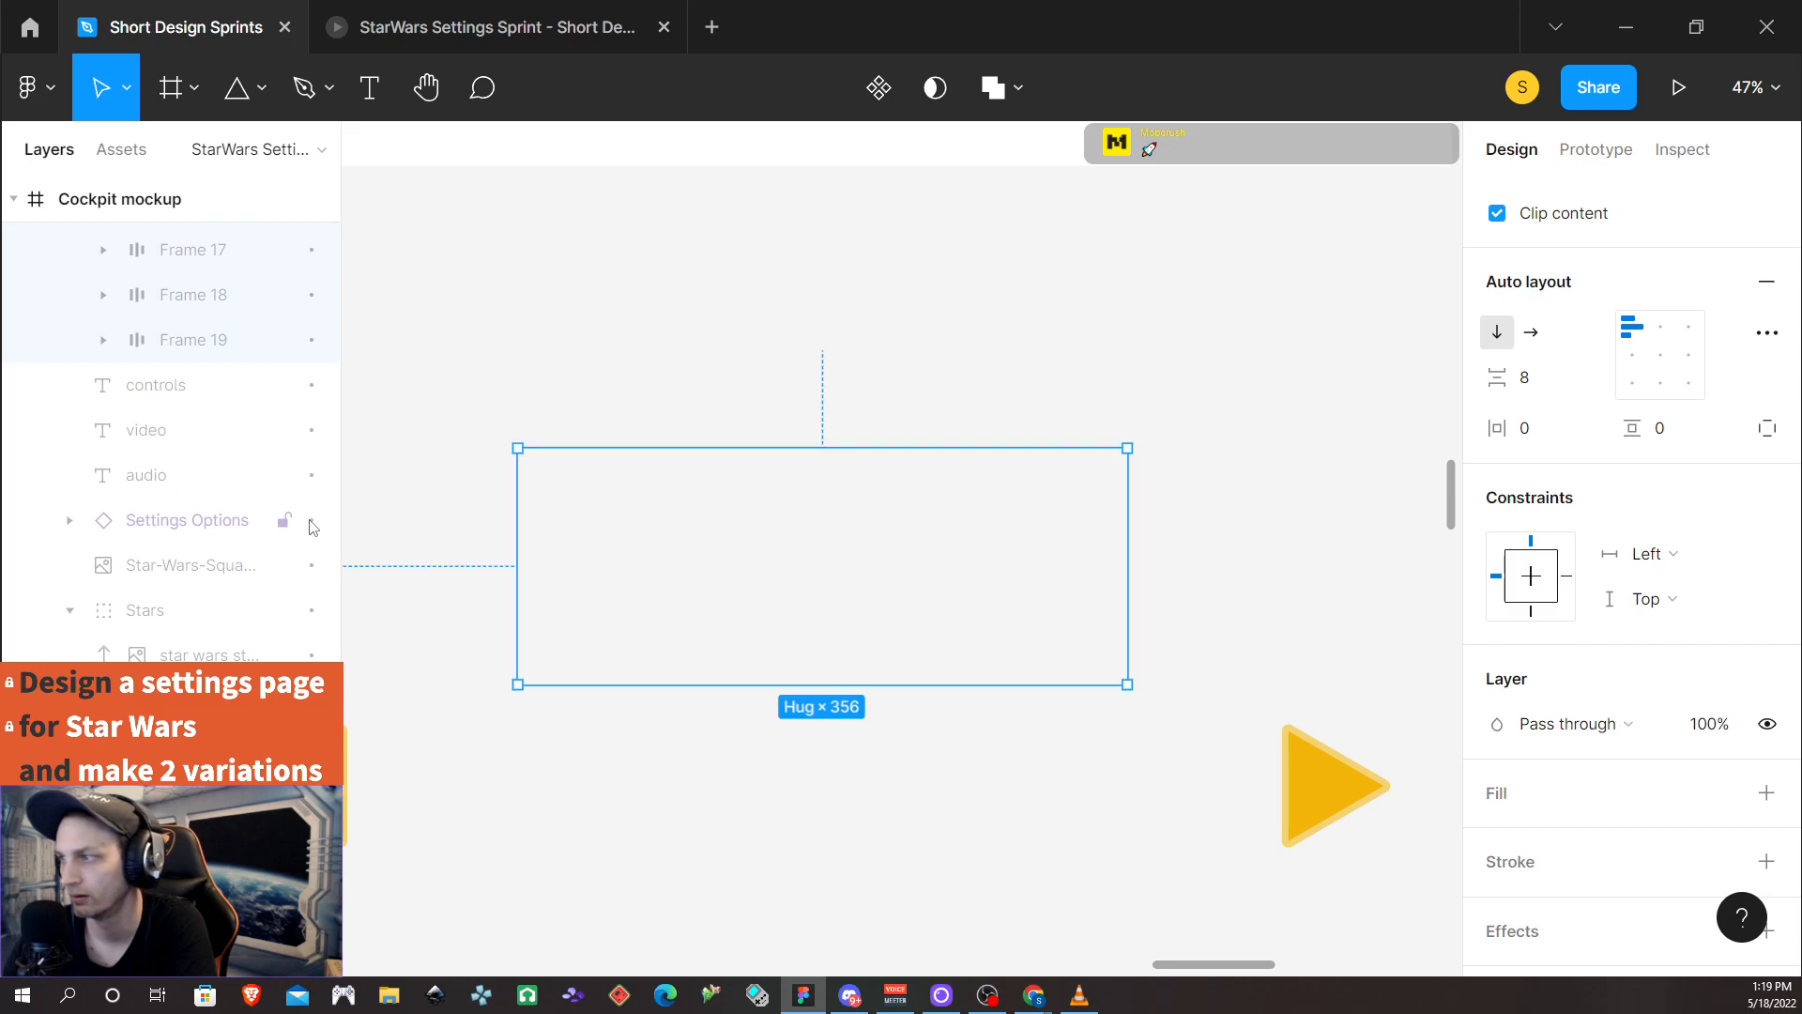
{"action": "left_click", "coordinate": [313, 524]}
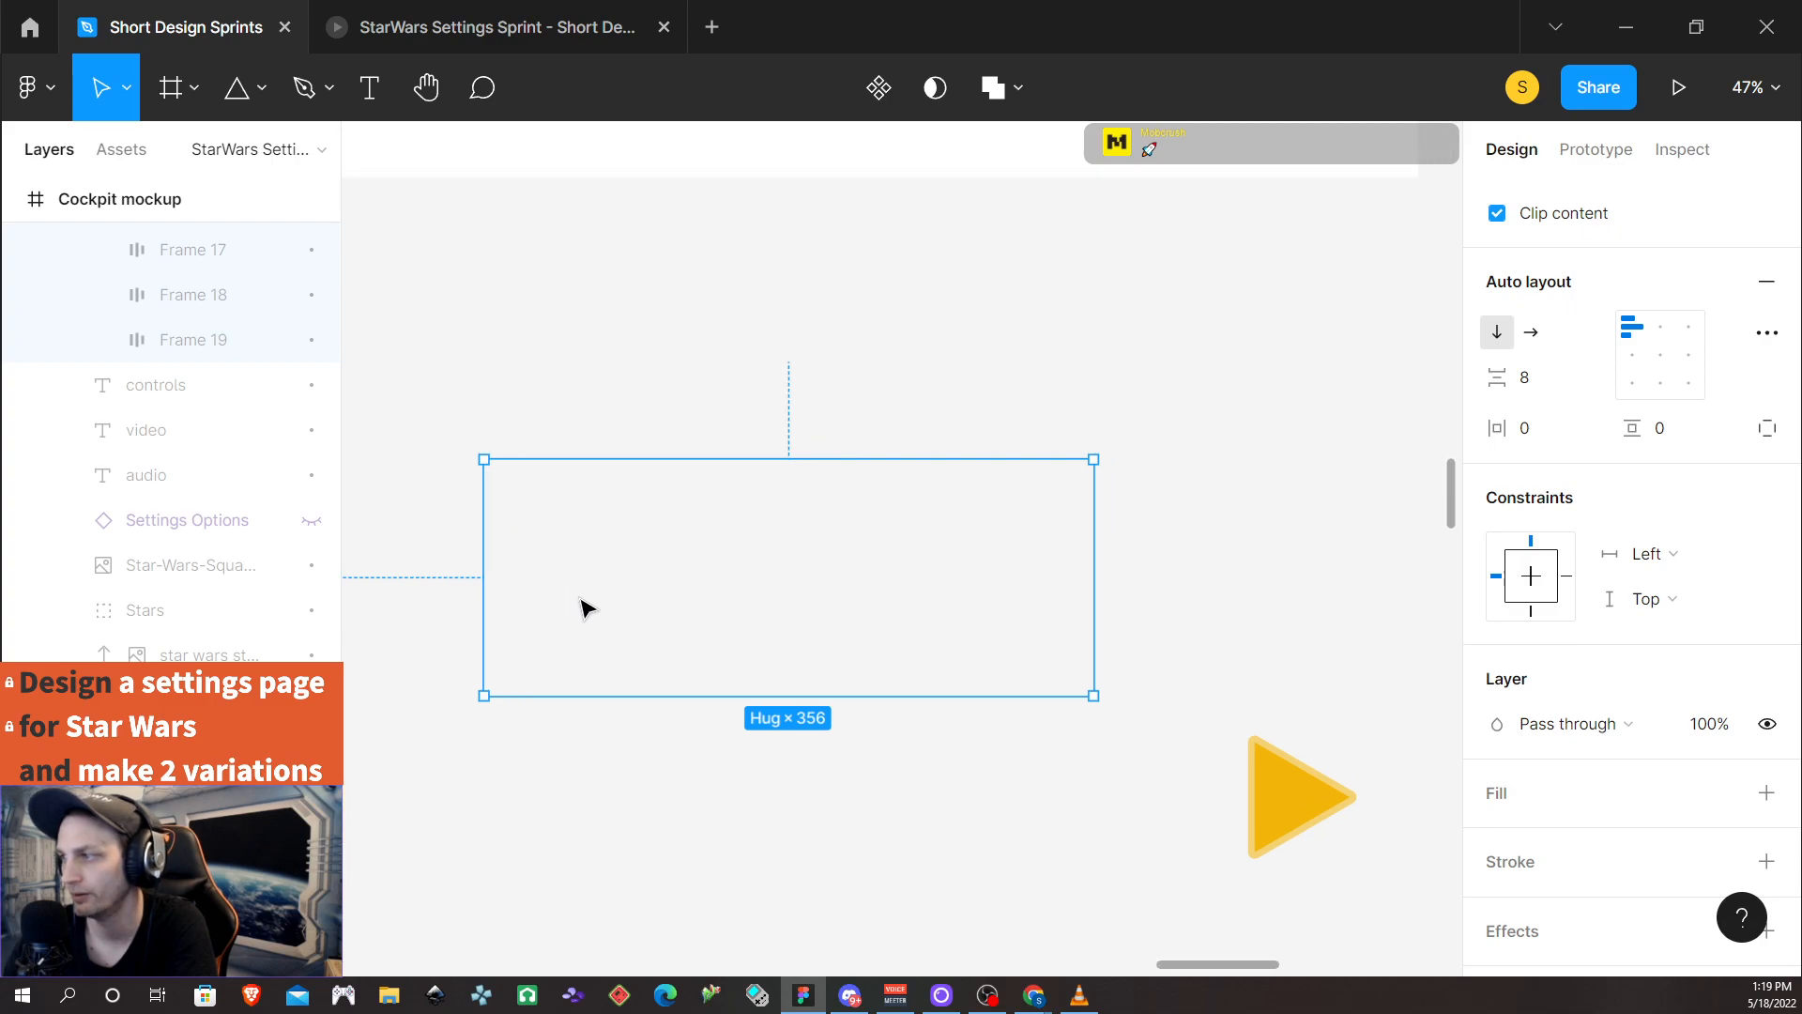
{"action": "scroll", "coordinate": [583, 605], "scroll_direction": "down", "scroll_amount": 3}
{"action": "scroll", "coordinate": [583, 608], "scroll_direction": "down", "scroll_amount": 2}
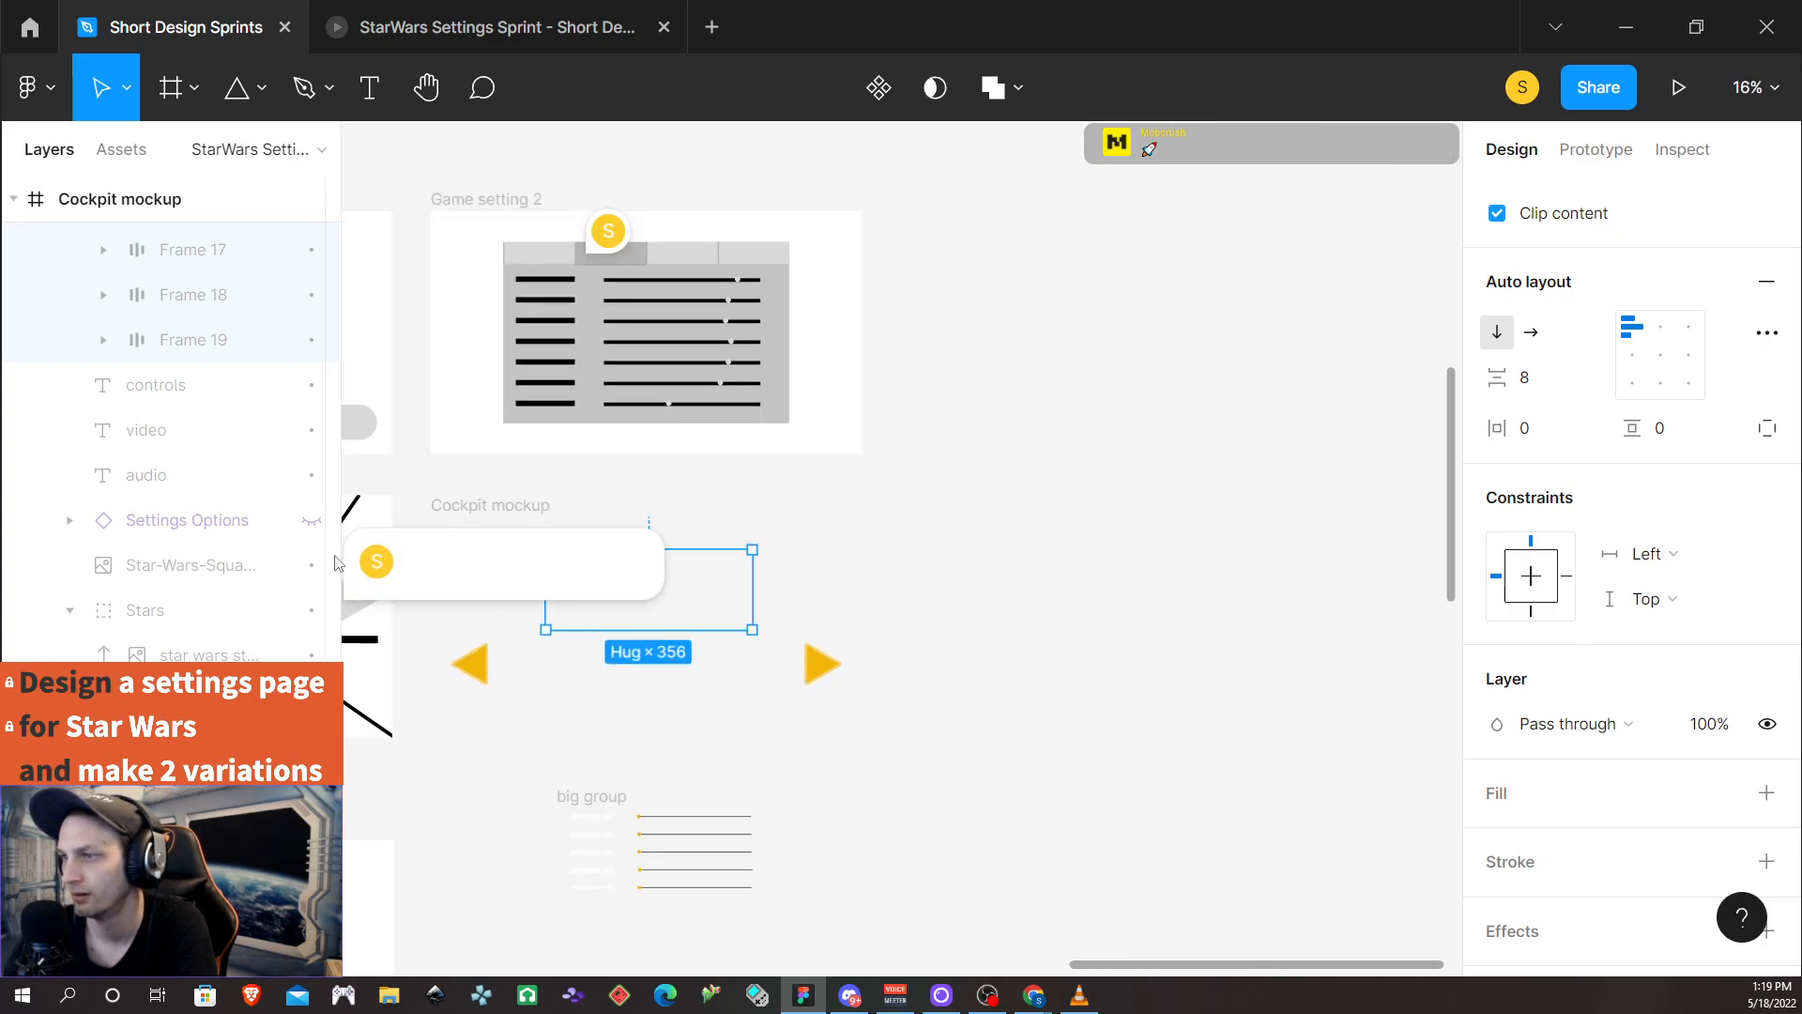
{"action": "left_click", "coordinate": [314, 521]}
{"action": "scroll", "coordinate": [253, 447], "scroll_direction": "up", "scroll_amount": 1}
{"action": "scroll", "coordinate": [252, 450], "scroll_direction": "up", "scroll_amount": 7}
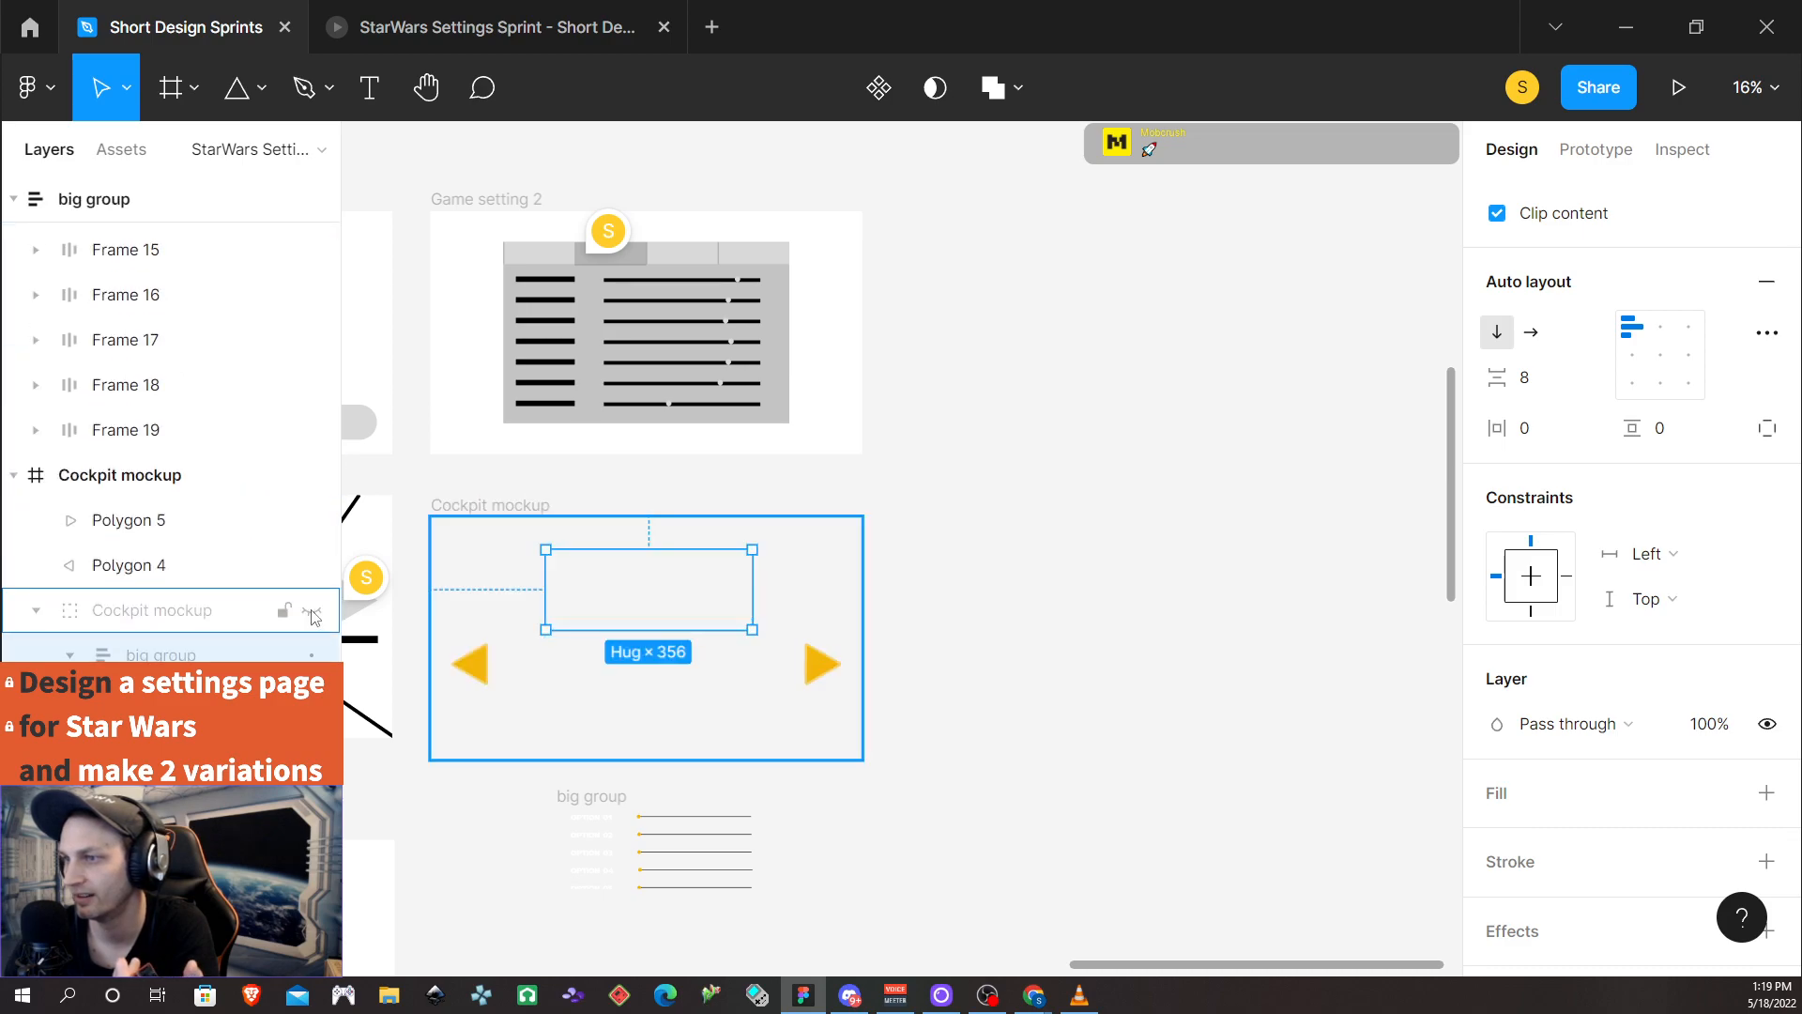
{"action": "left_click", "coordinate": [311, 611]}
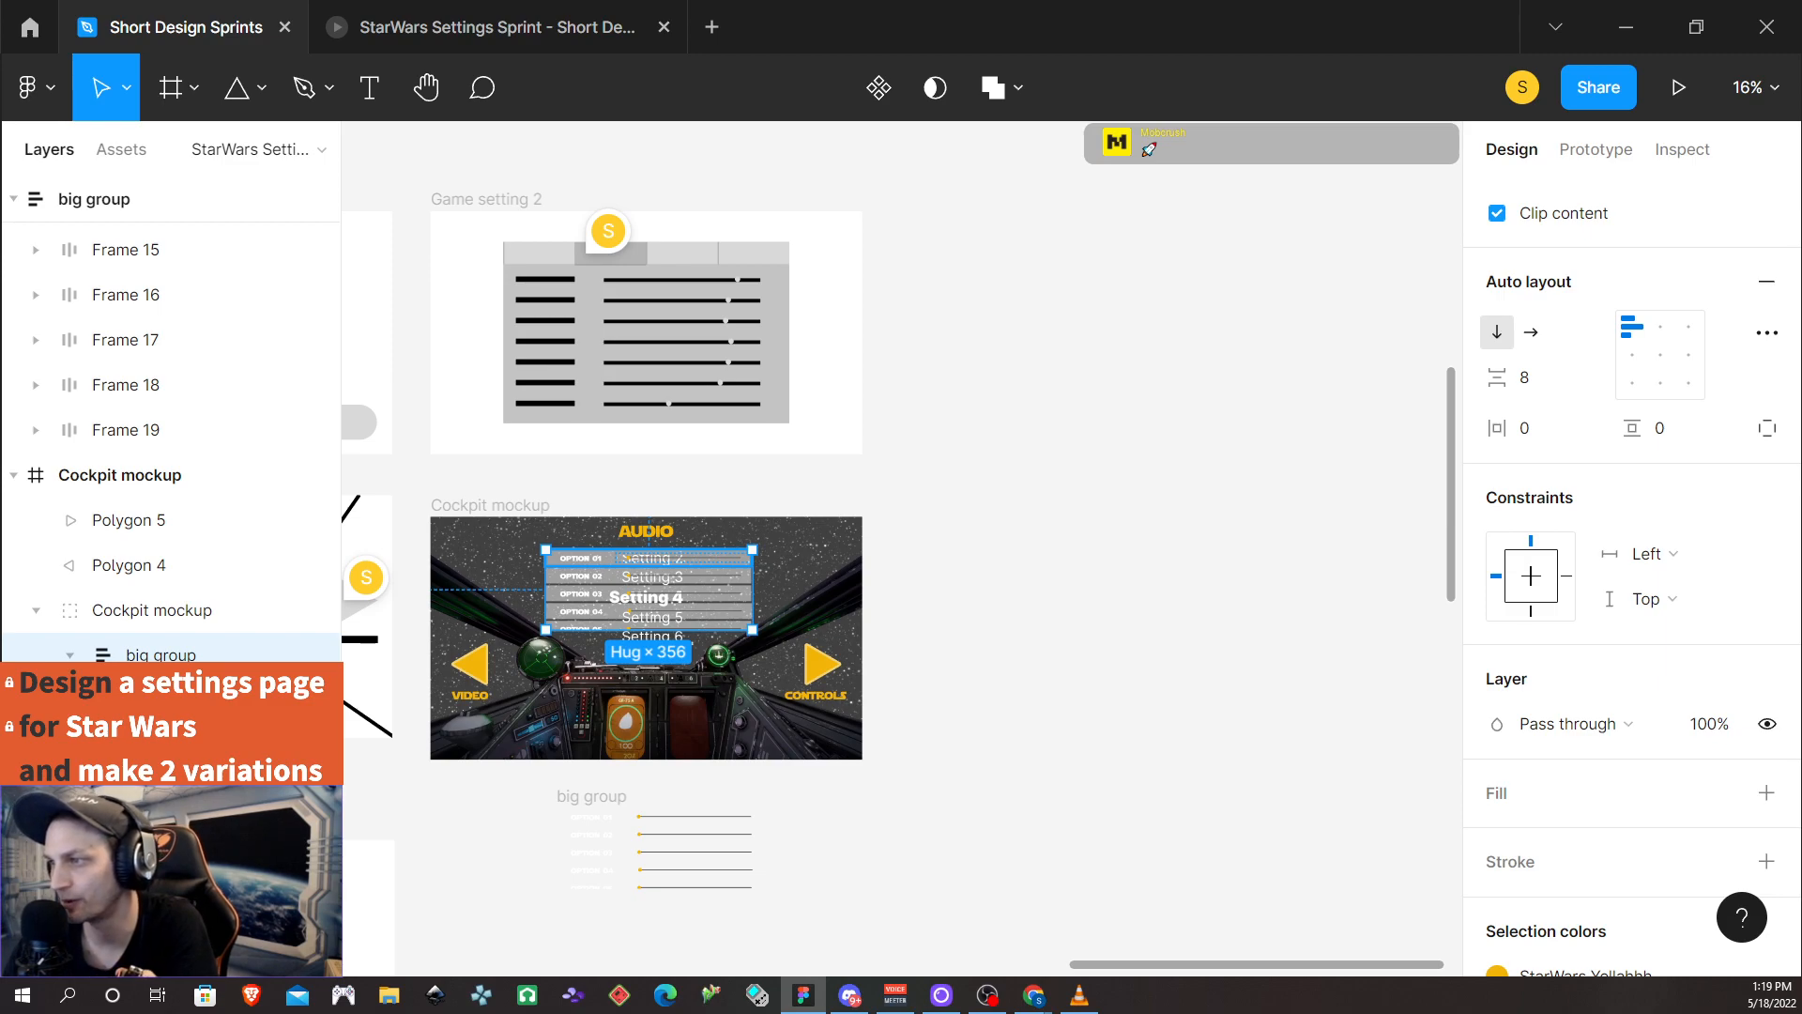
Hide the big group of audio option rows inside the Cockpit mockup, leaving the Settings Options list on show
{"action": "left_click", "coordinate": [311, 700]}
{"action": "key", "text": "ctrl+z"}
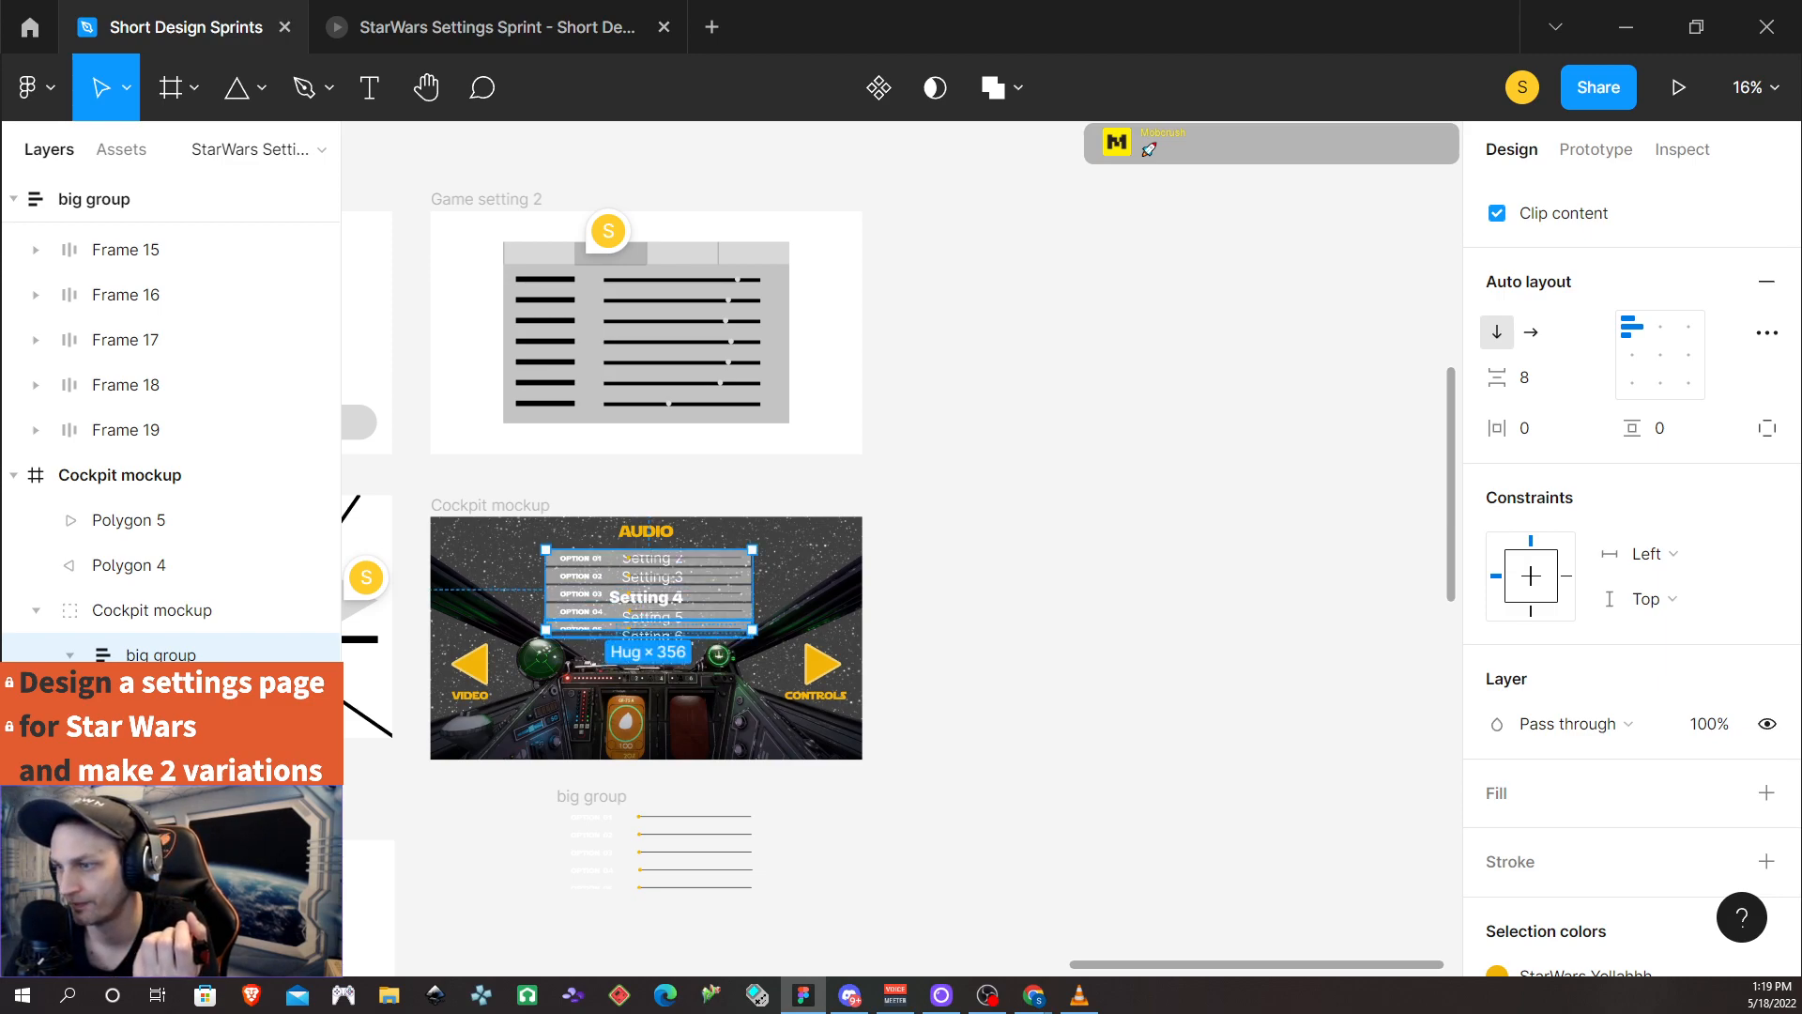
{"action": "scroll", "coordinate": [281, 807], "scroll_direction": "down", "scroll_amount": 3}
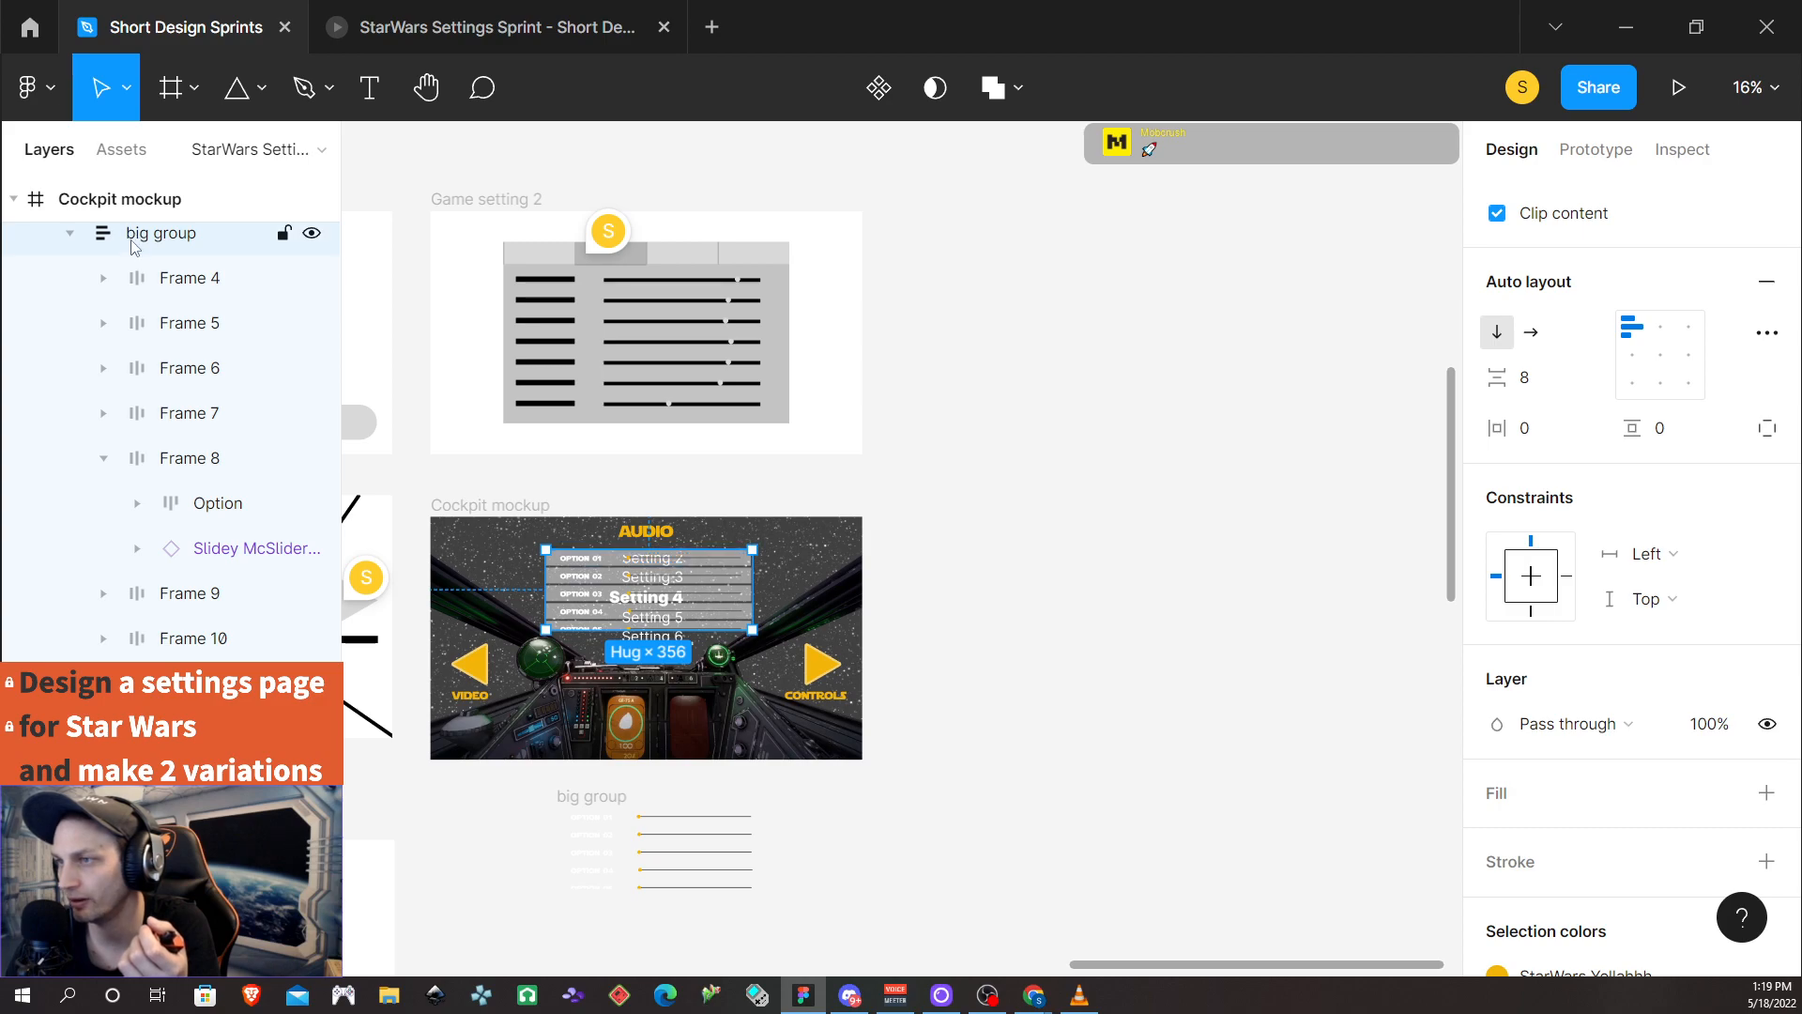
{"action": "left_click", "coordinate": [310, 235]}
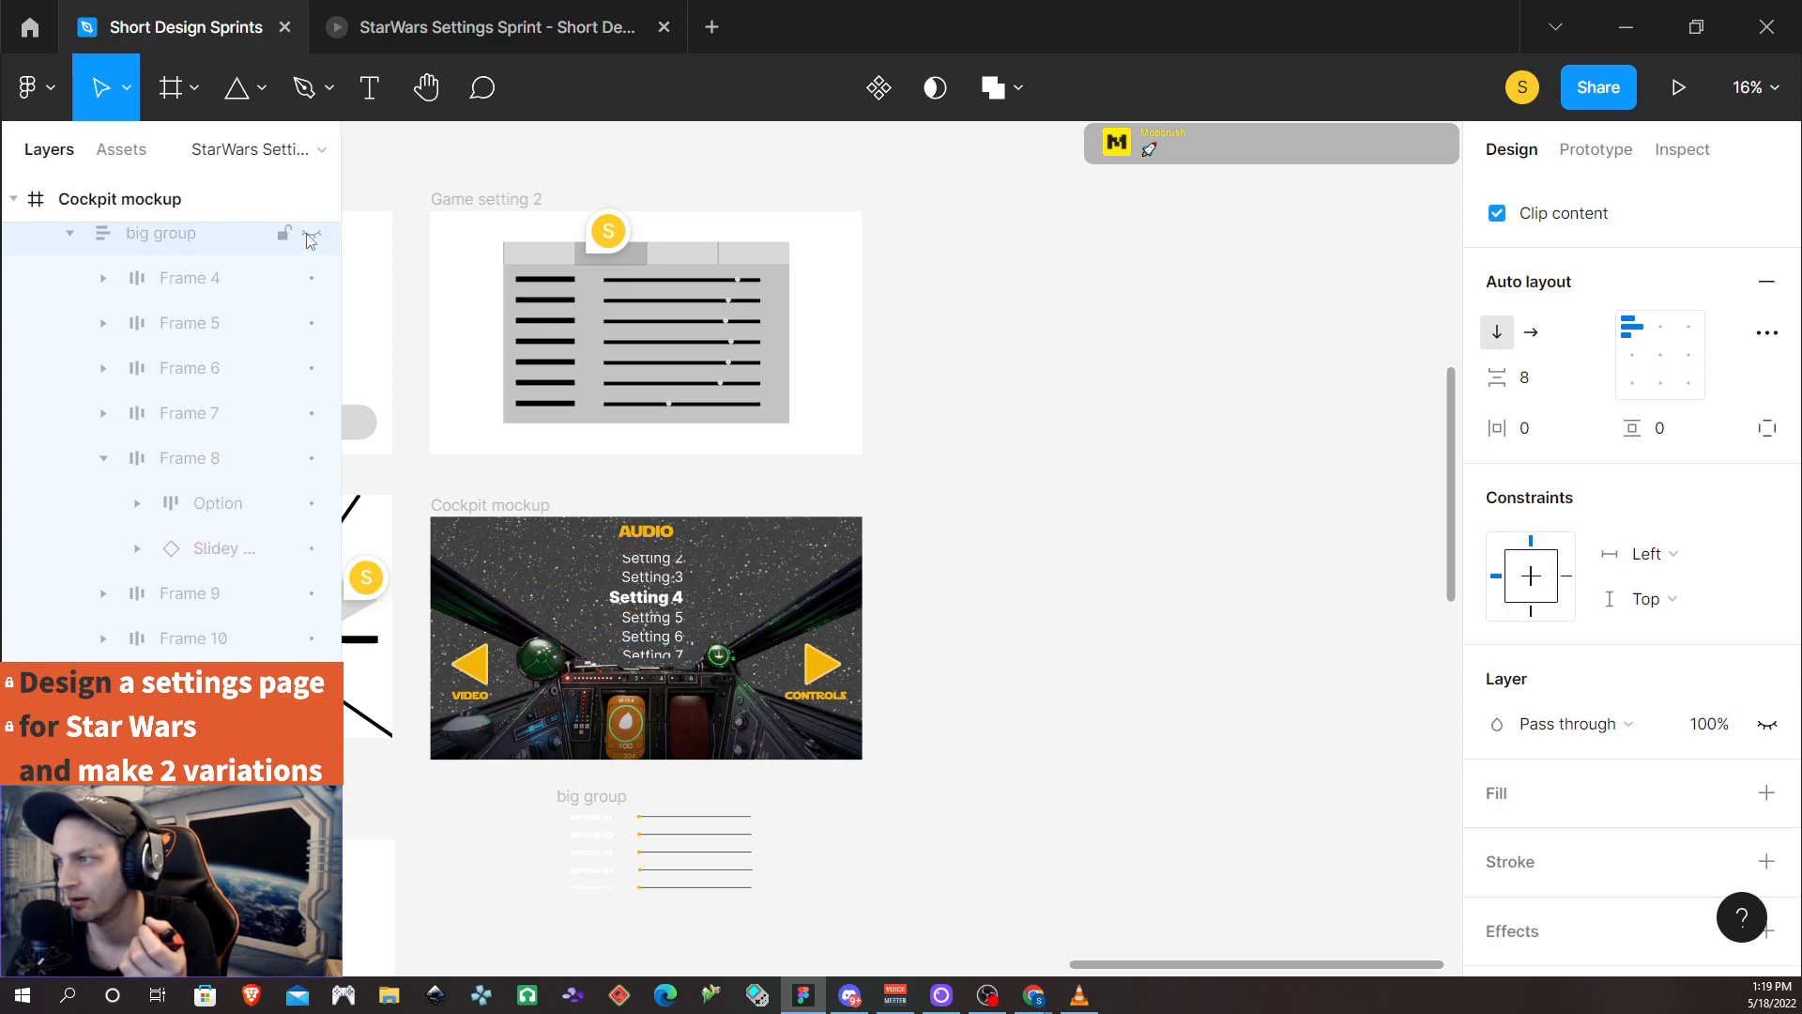
{"action": "scroll", "coordinate": [305, 663], "scroll_direction": "down", "scroll_amount": 5}
{"action": "scroll", "coordinate": [305, 663], "scroll_direction": "up", "scroll_amount": 1}
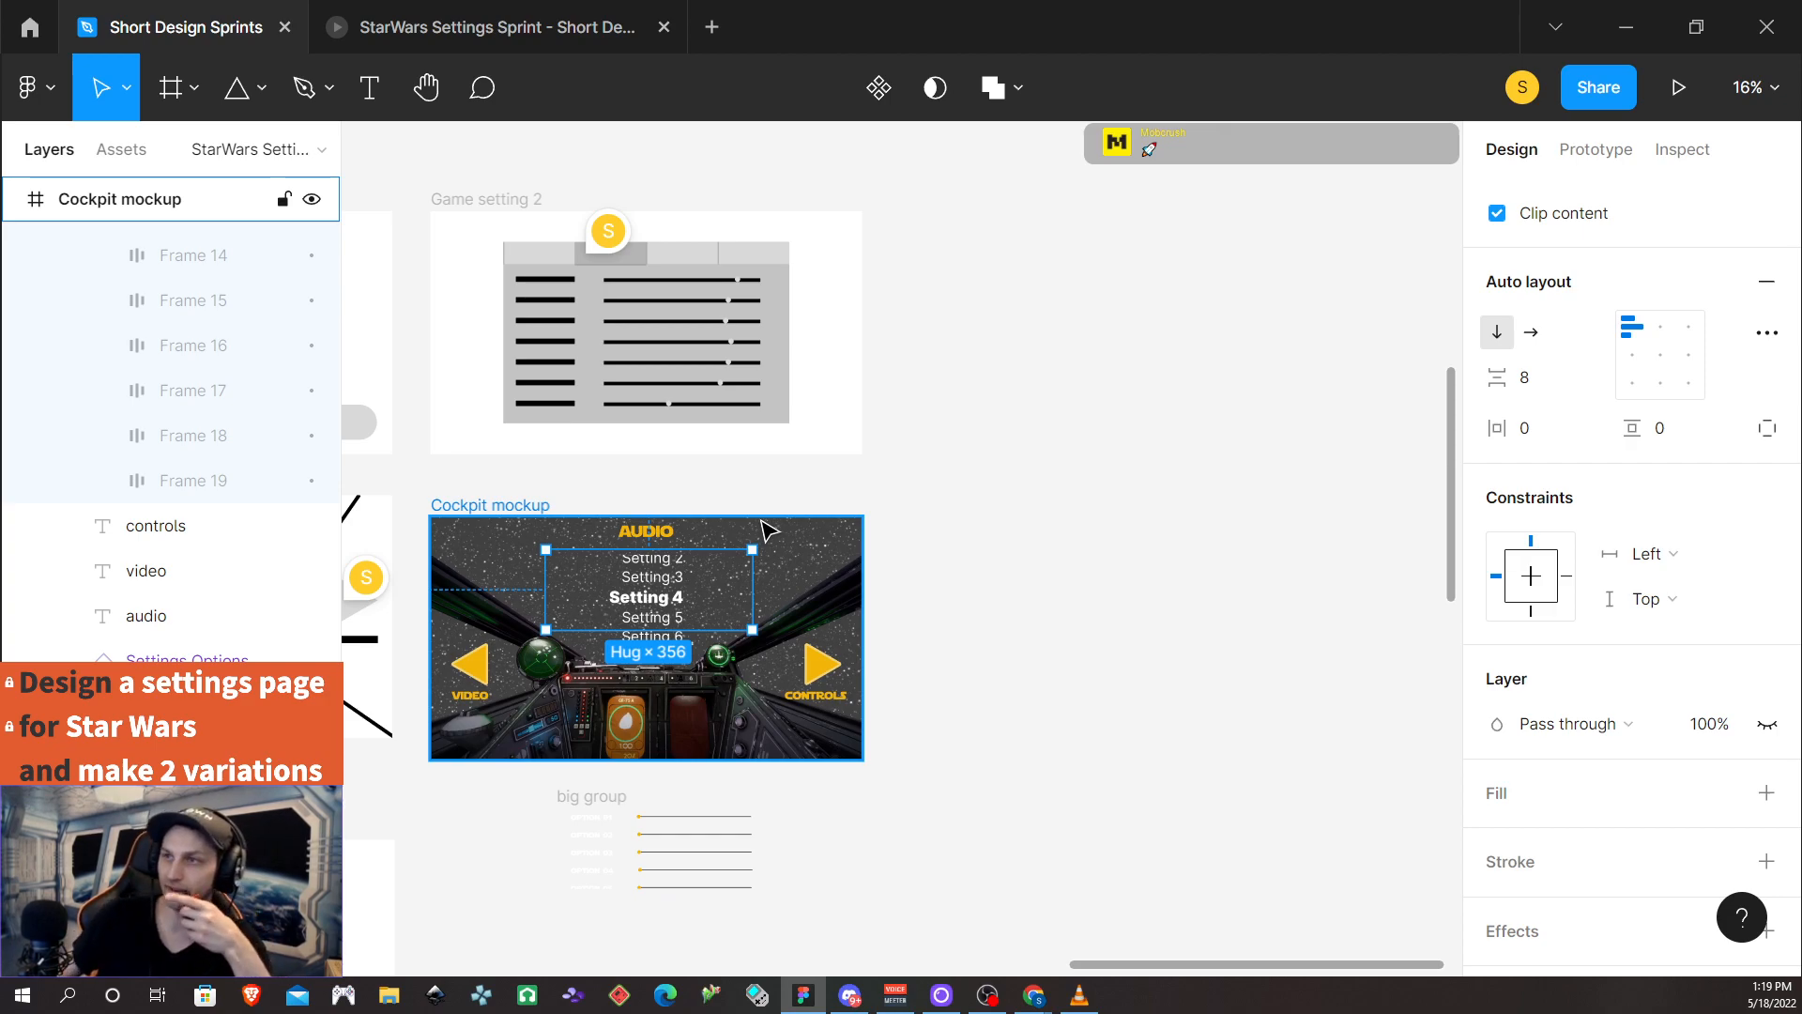
{"action": "scroll", "coordinate": [189, 556], "scroll_direction": "down", "scroll_amount": 5}
{"action": "scroll", "coordinate": [191, 560], "scroll_direction": "up", "scroll_amount": 10}
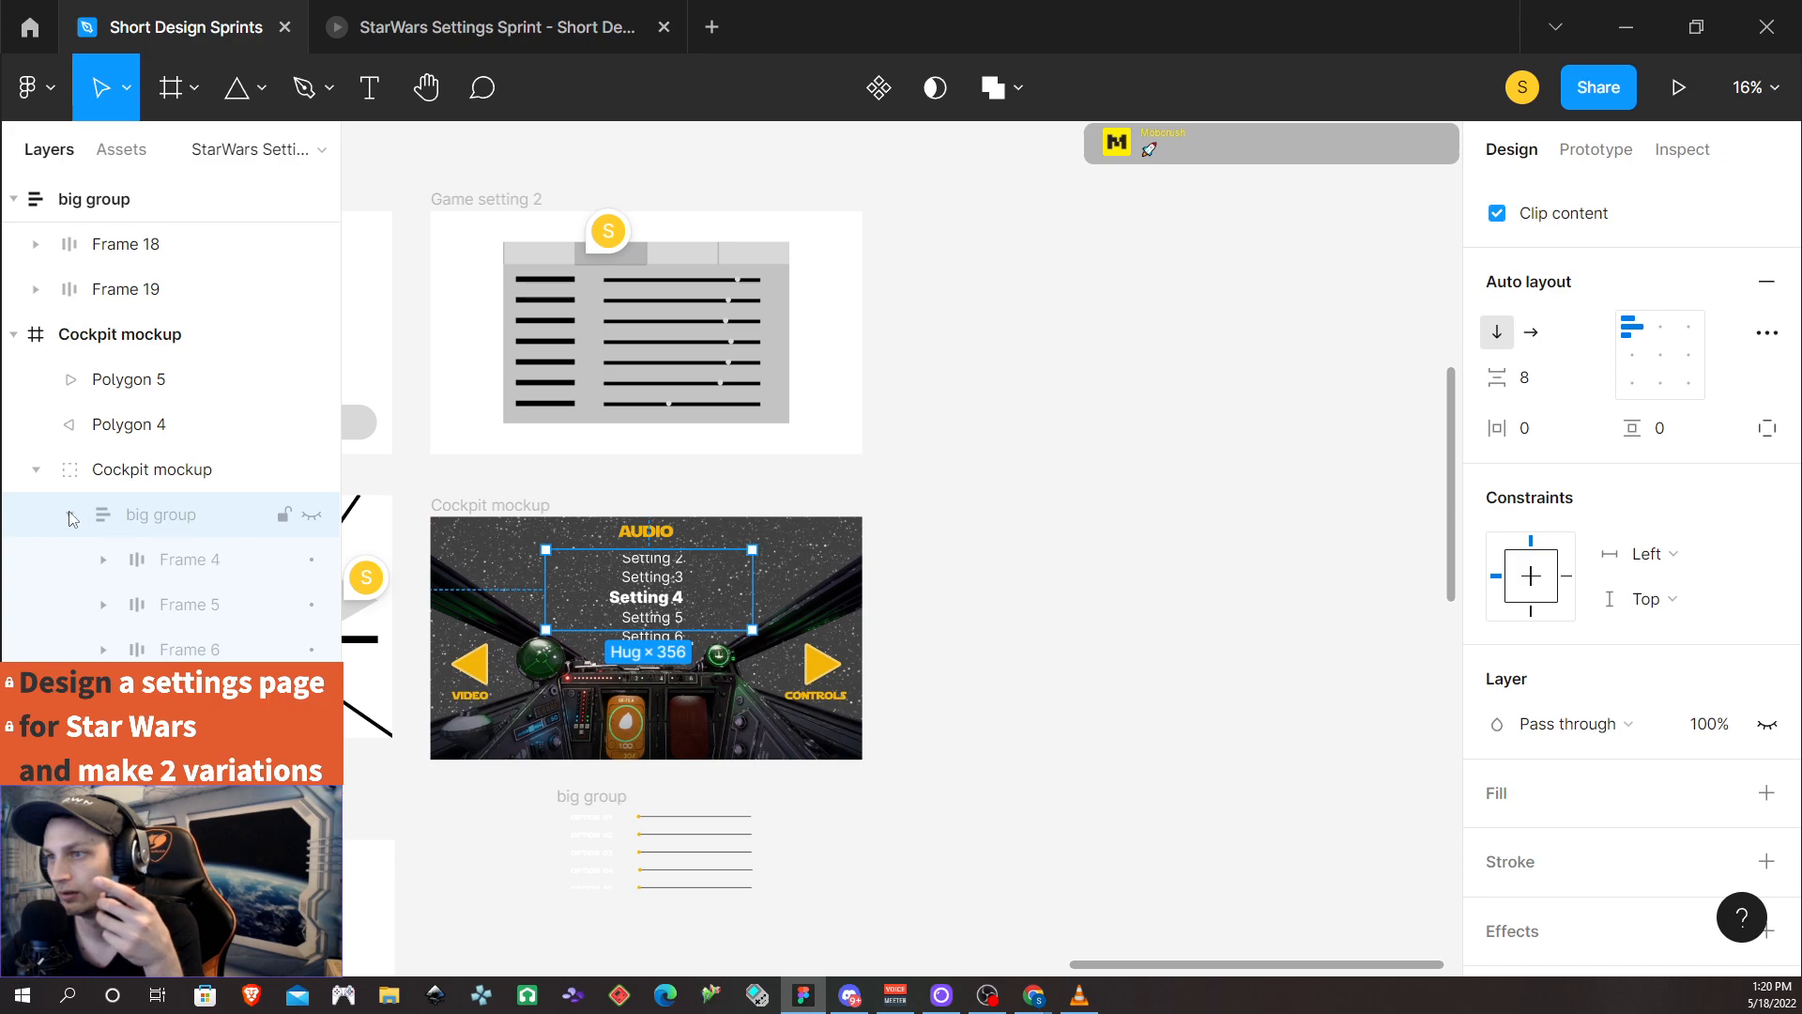
Show the big group of audio option rows in the Cockpit mockup again and hide the Settings Options list
{"action": "left_click", "coordinate": [69, 514]}
{"action": "left_click", "coordinate": [313, 515]}
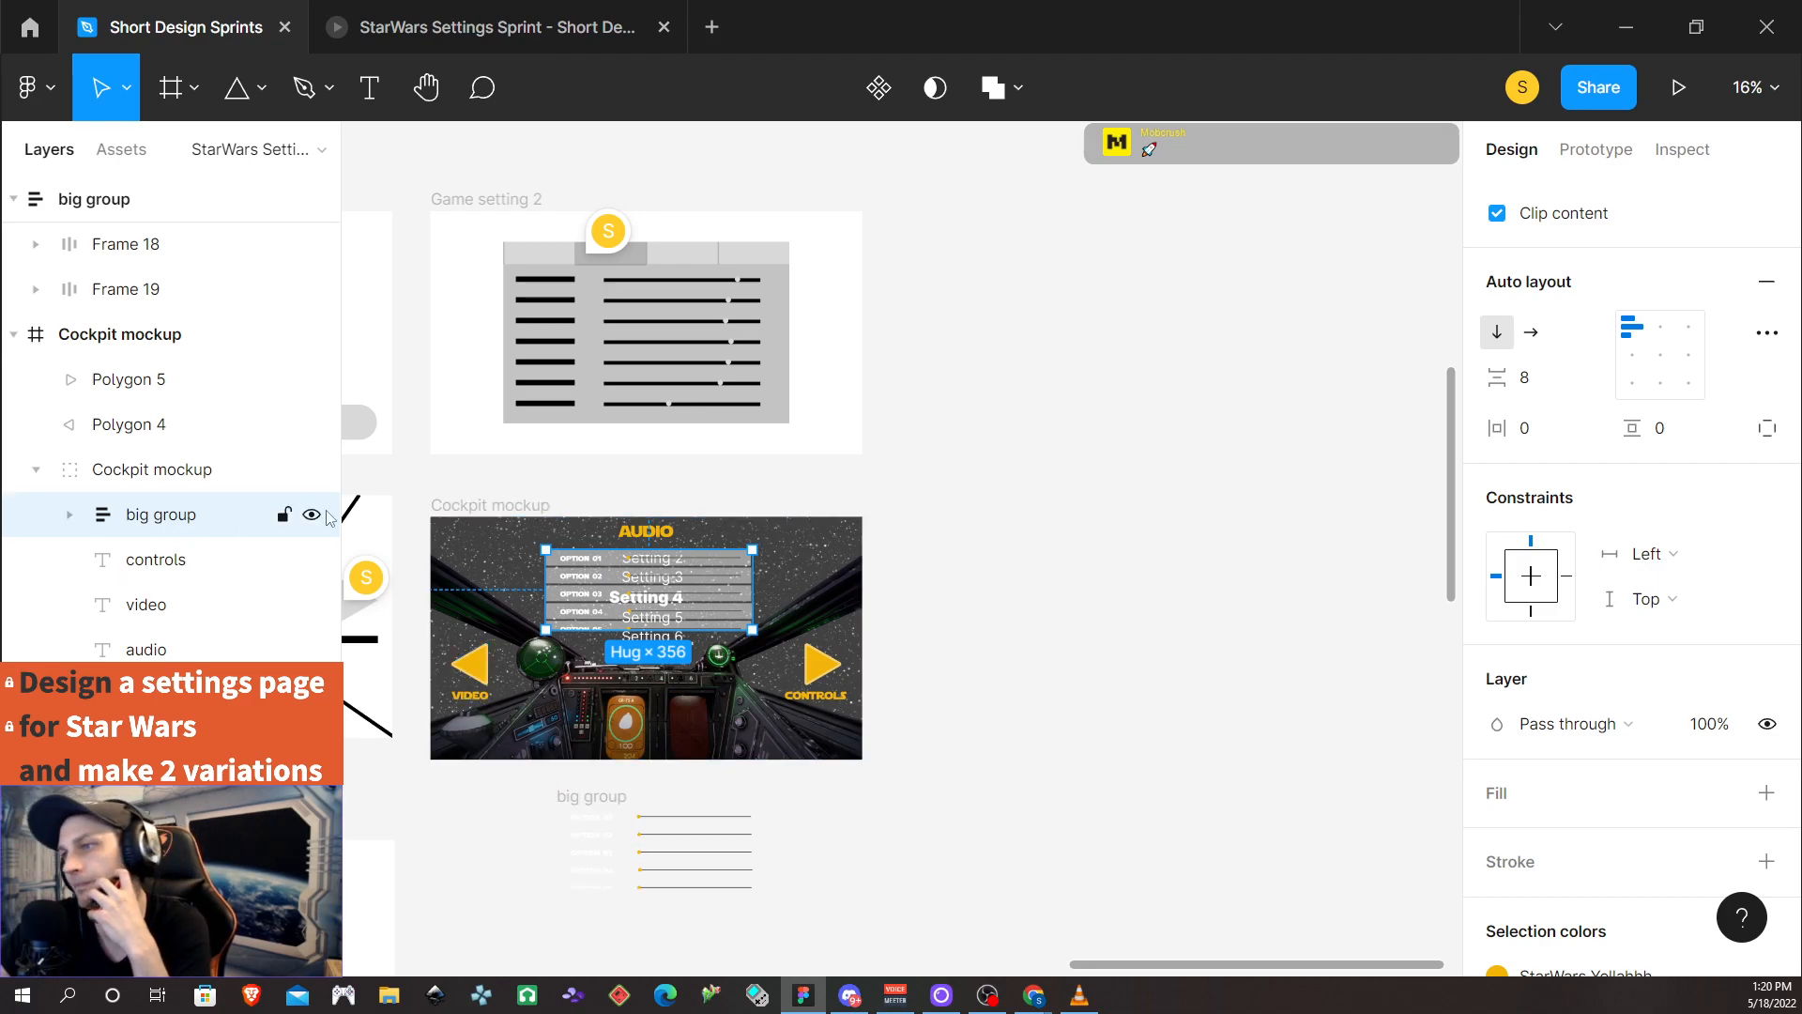
{"action": "mouse_move", "coordinate": [428, 593]}
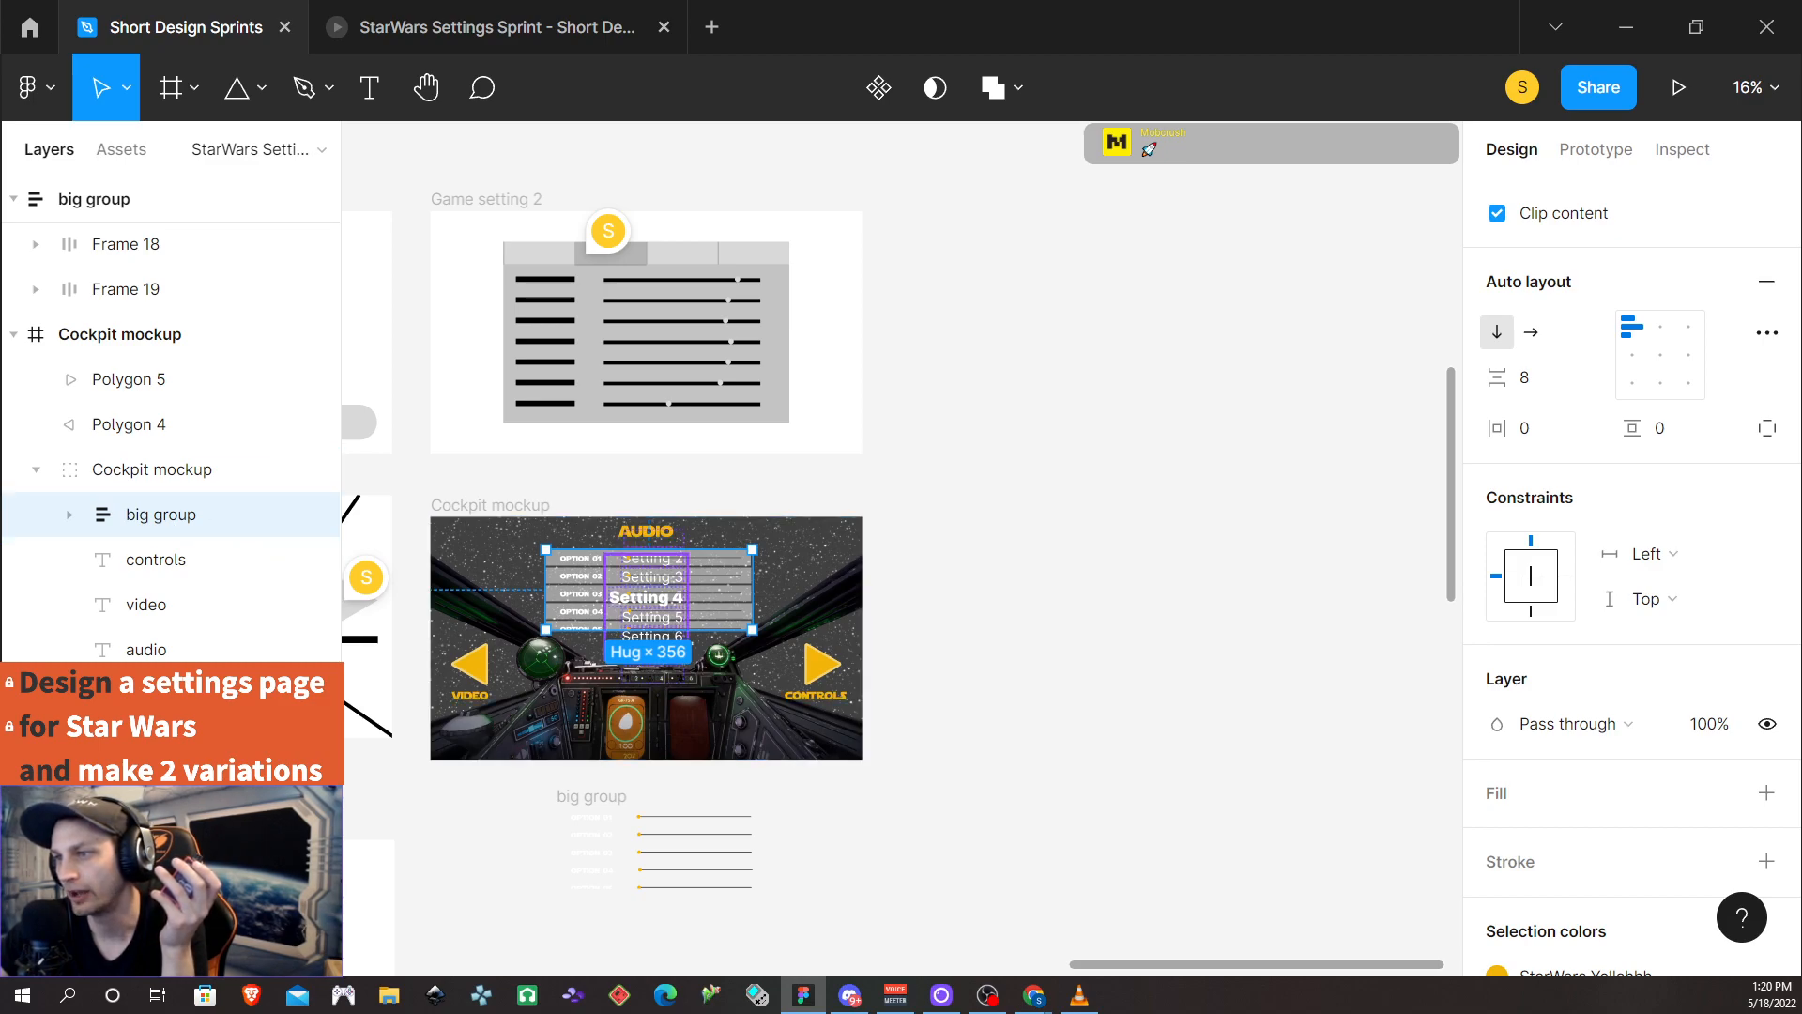
{"action": "left_click", "coordinate": [648, 597]}
{"action": "key", "text": "Delete"}
{"action": "key", "text": "ctrl+z"}
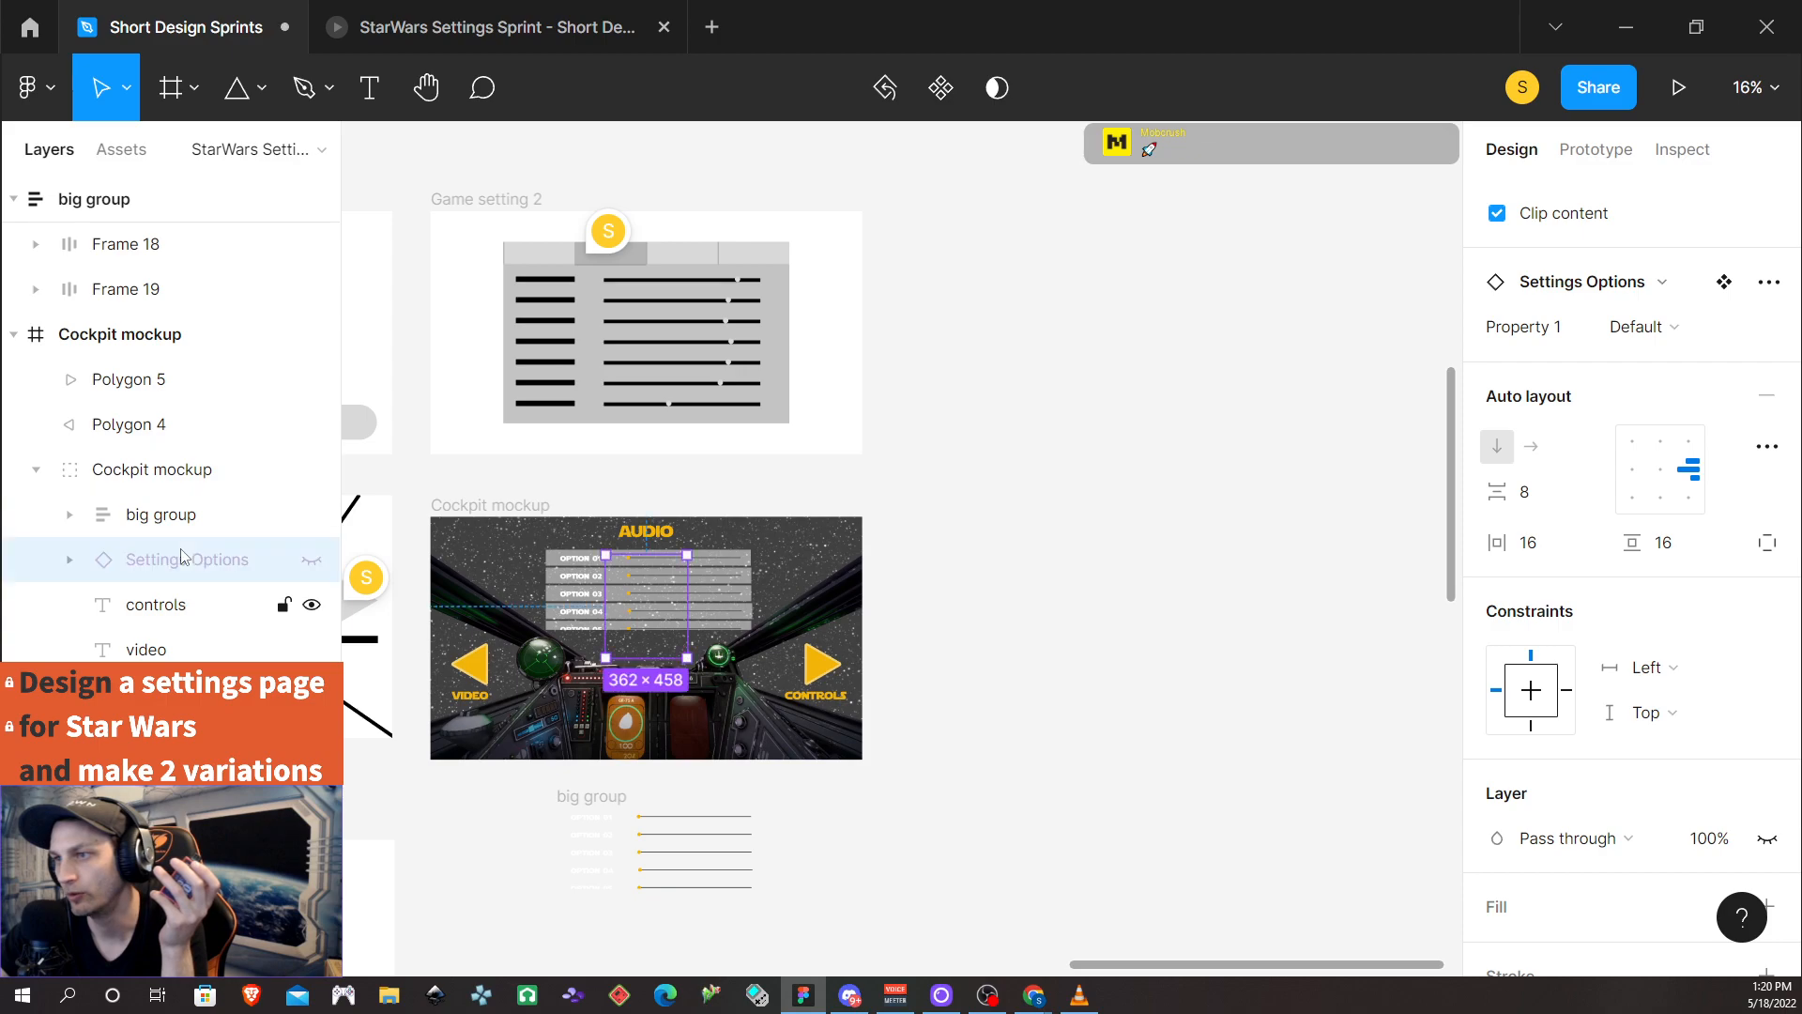
Make the Settings Options list visible, hide the big group of audio option rows, and clear the selection
{"action": "left_click", "coordinate": [312, 560]}
{"action": "left_click", "coordinate": [312, 514]}
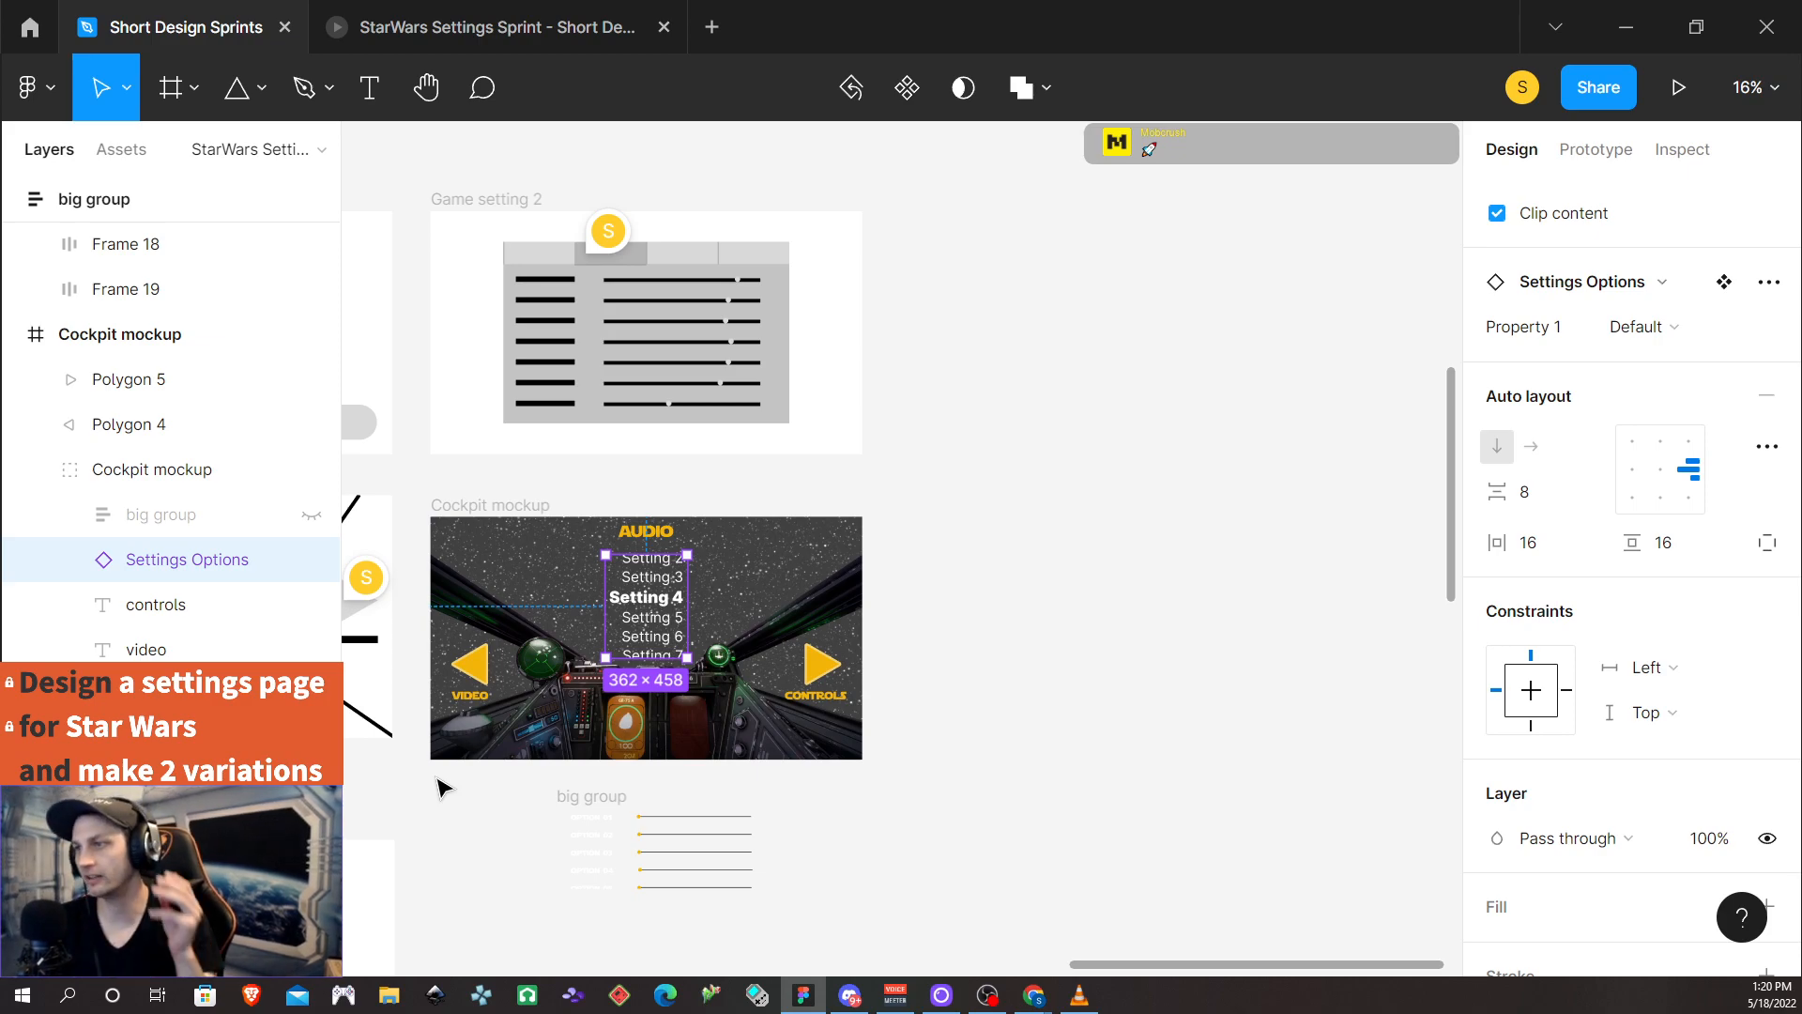
{"action": "left_click", "coordinate": [915, 840]}
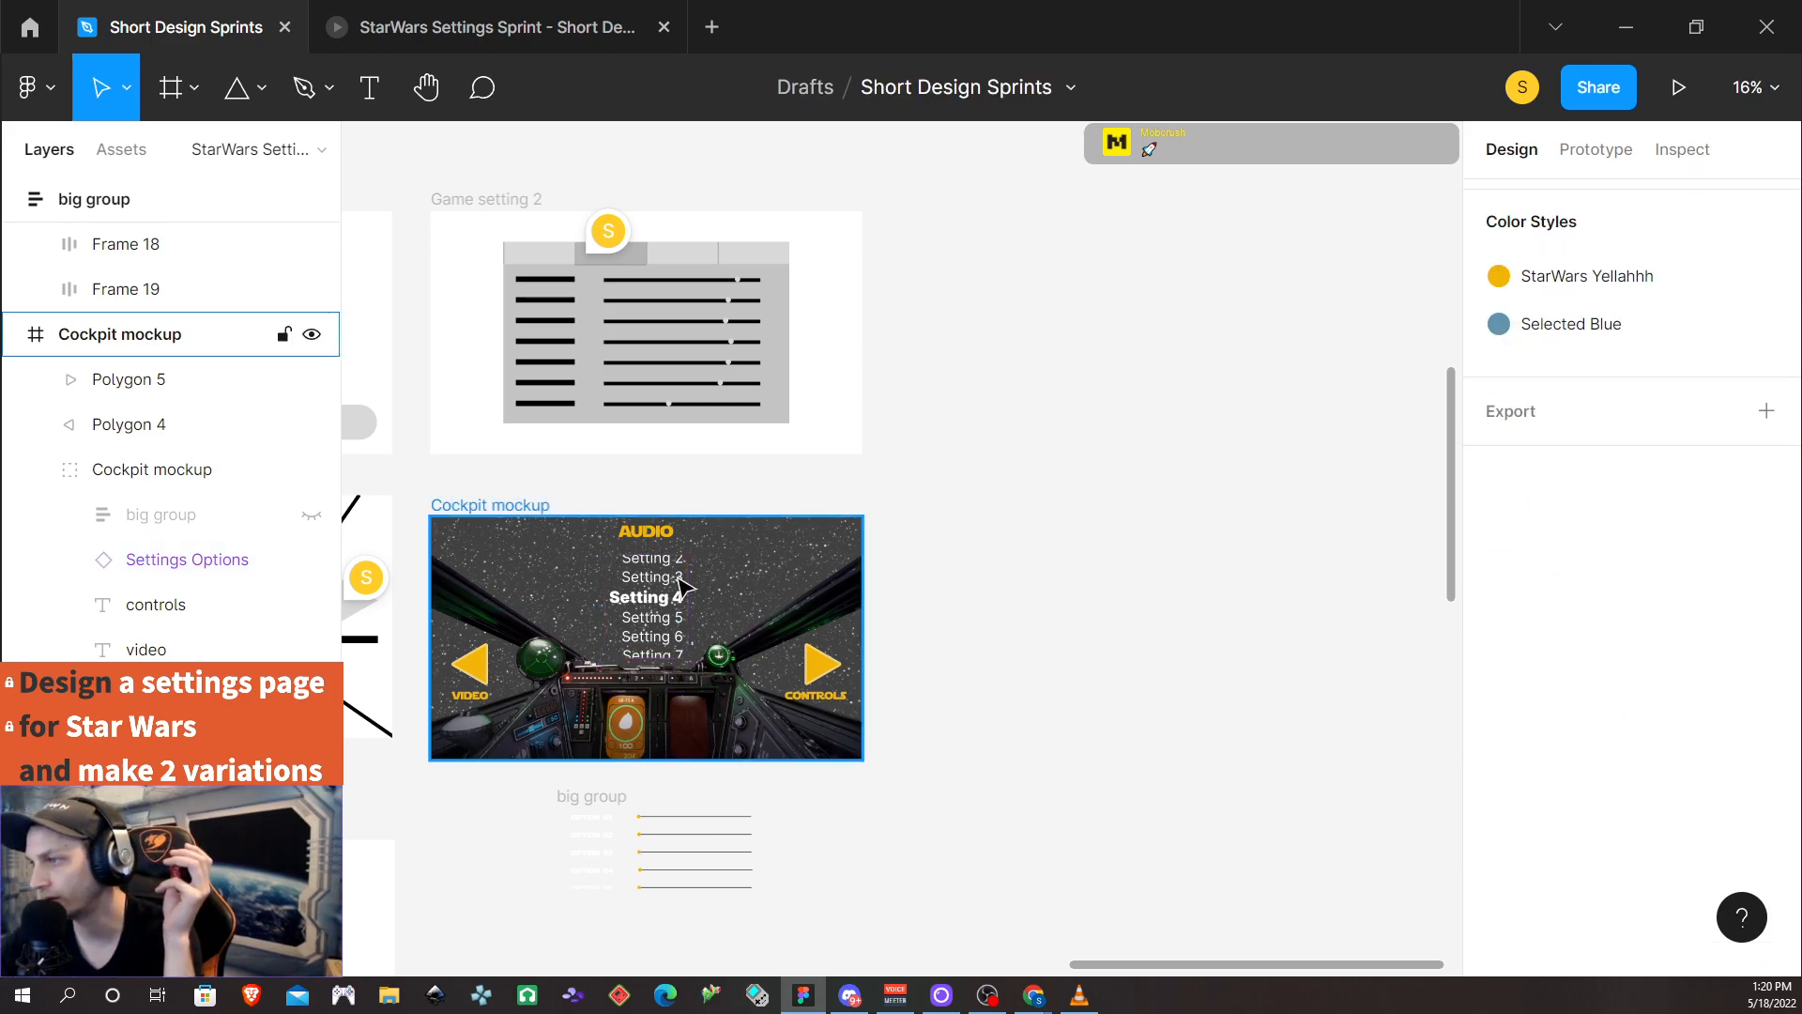
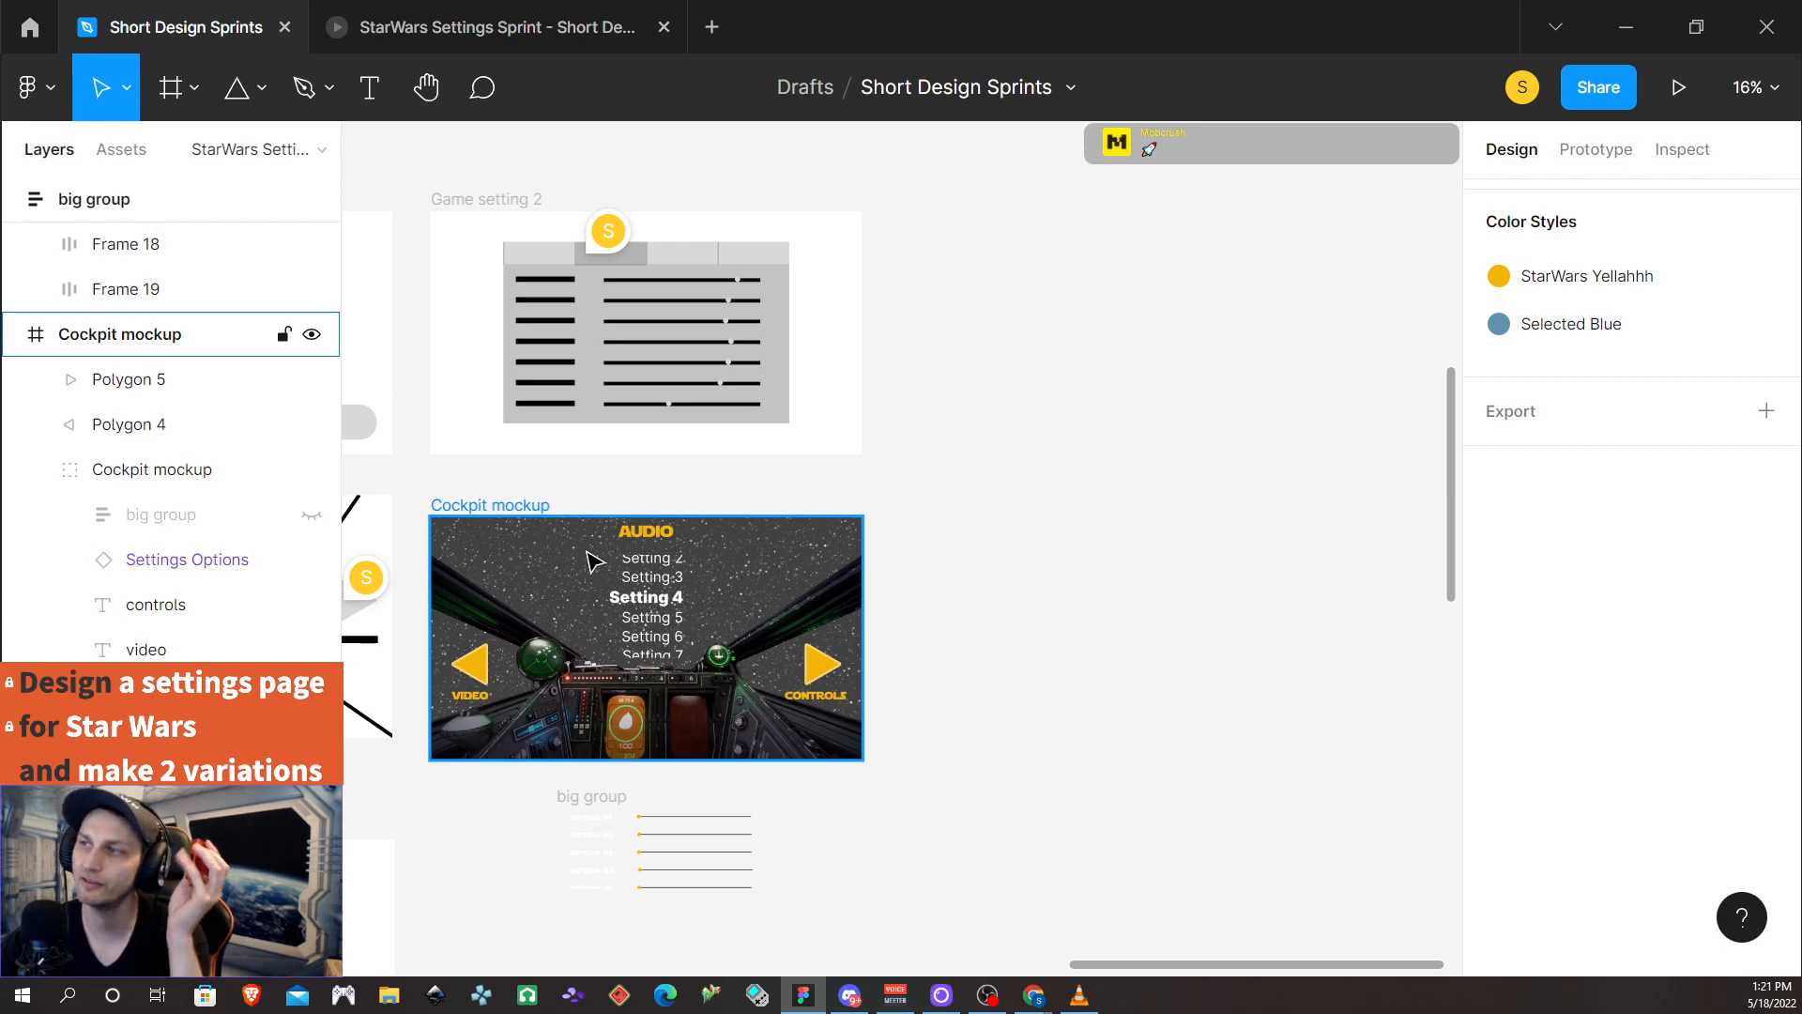
Examine the layout and option controls of the Options / Video reference screenshot below the Star Wars website header
{"action": "scroll", "coordinate": [593, 657], "scroll_direction": "up", "scroll_amount": 2, "text": "ctrl"}
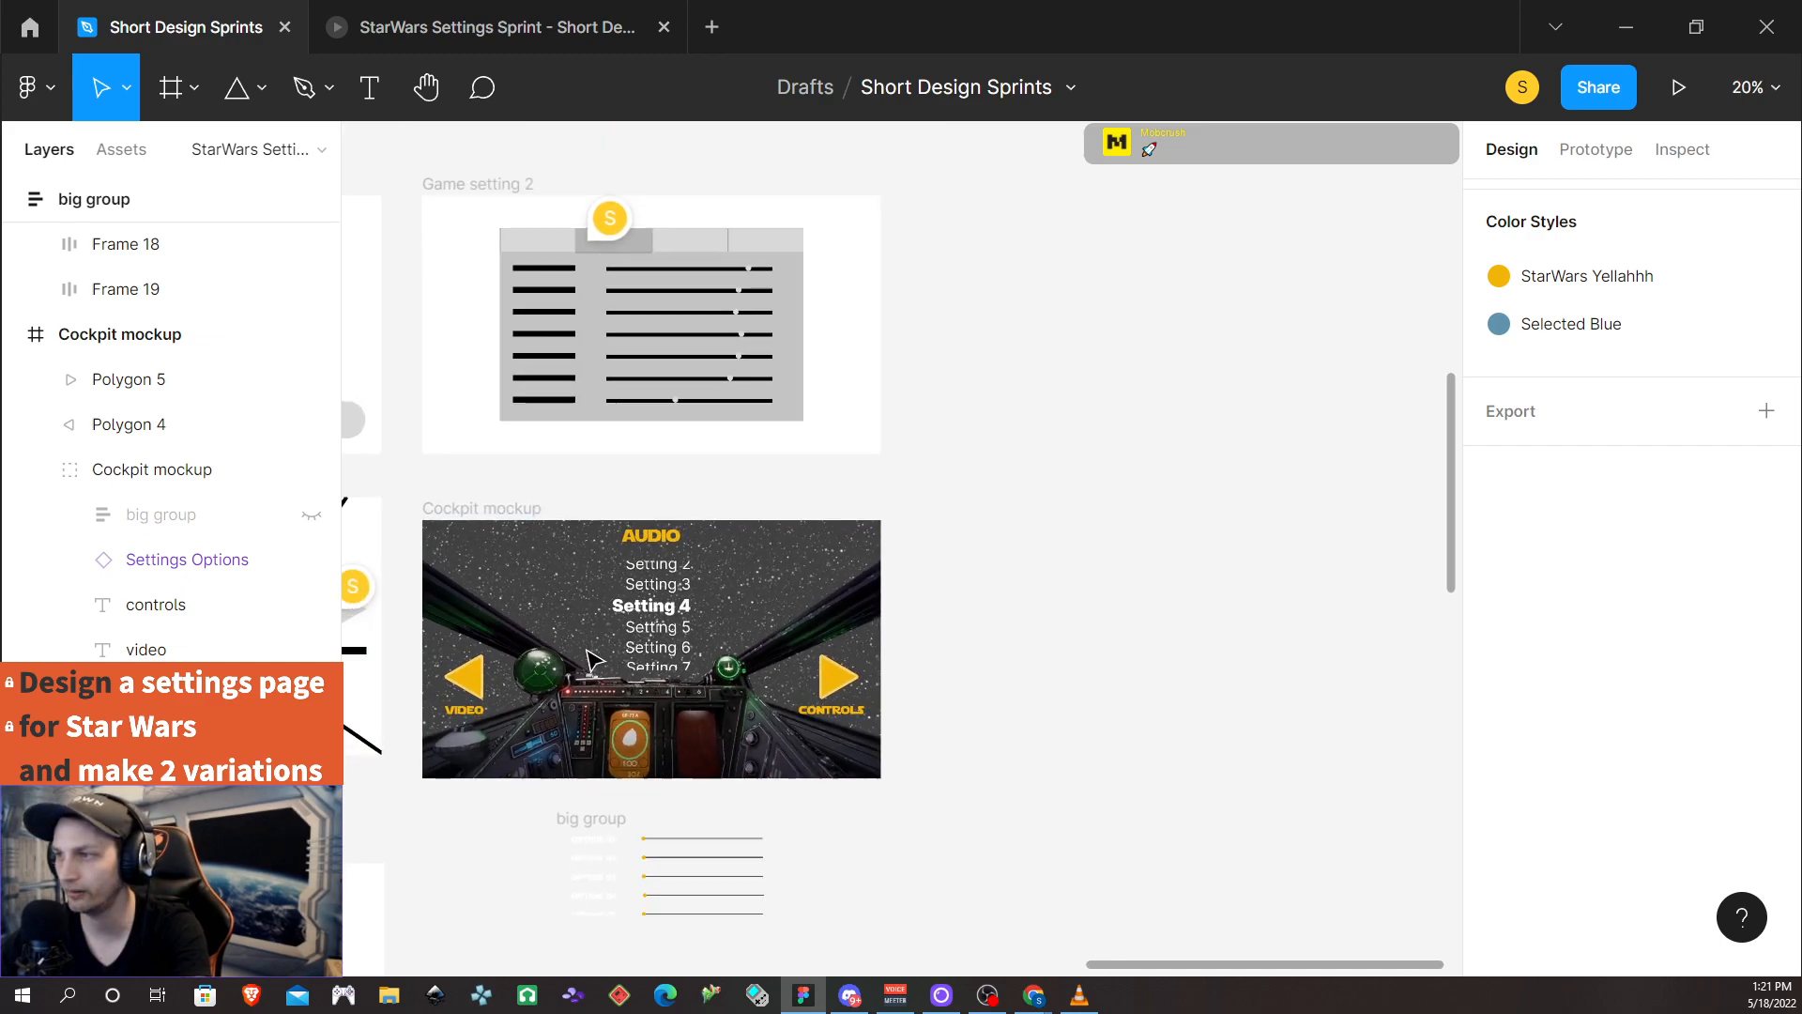
{"action": "scroll", "coordinate": [593, 657], "scroll_direction": "down", "scroll_amount": 3}
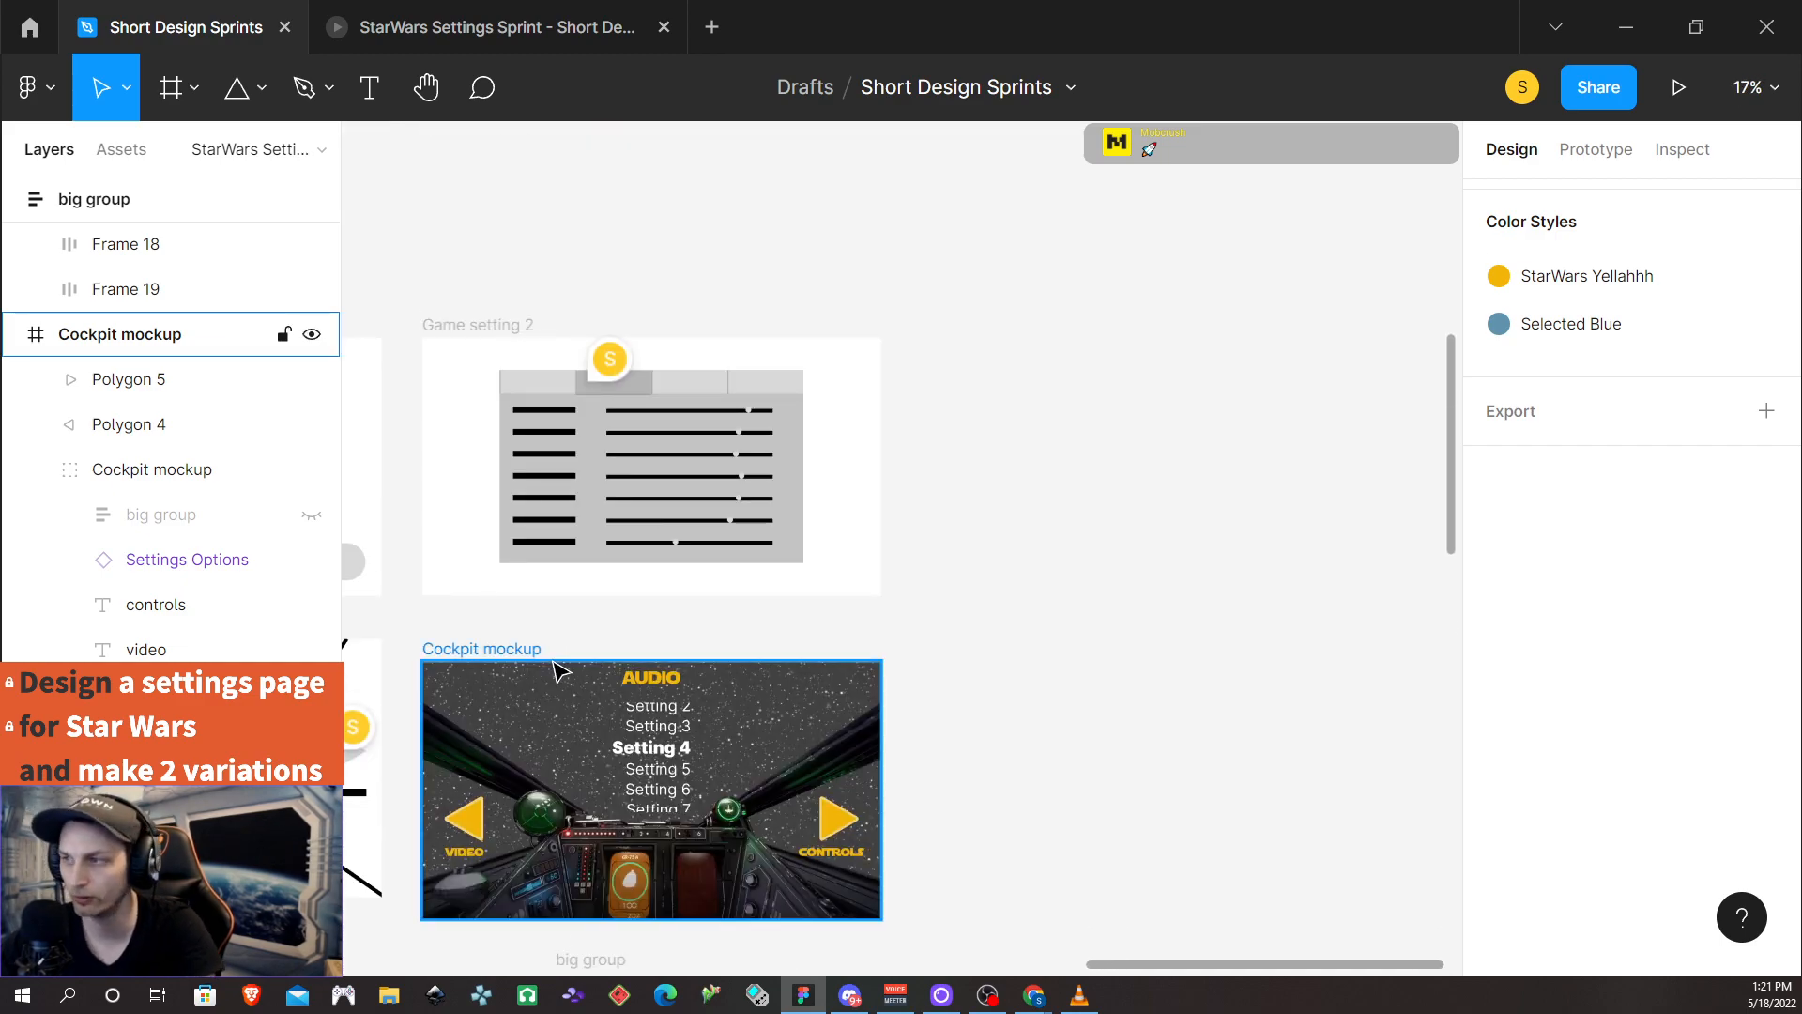
{"action": "scroll", "coordinate": [555, 667], "scroll_direction": "down", "scroll_amount": 3}
{"action": "scroll", "coordinate": [555, 667], "scroll_direction": "left", "scroll_amount": 10}
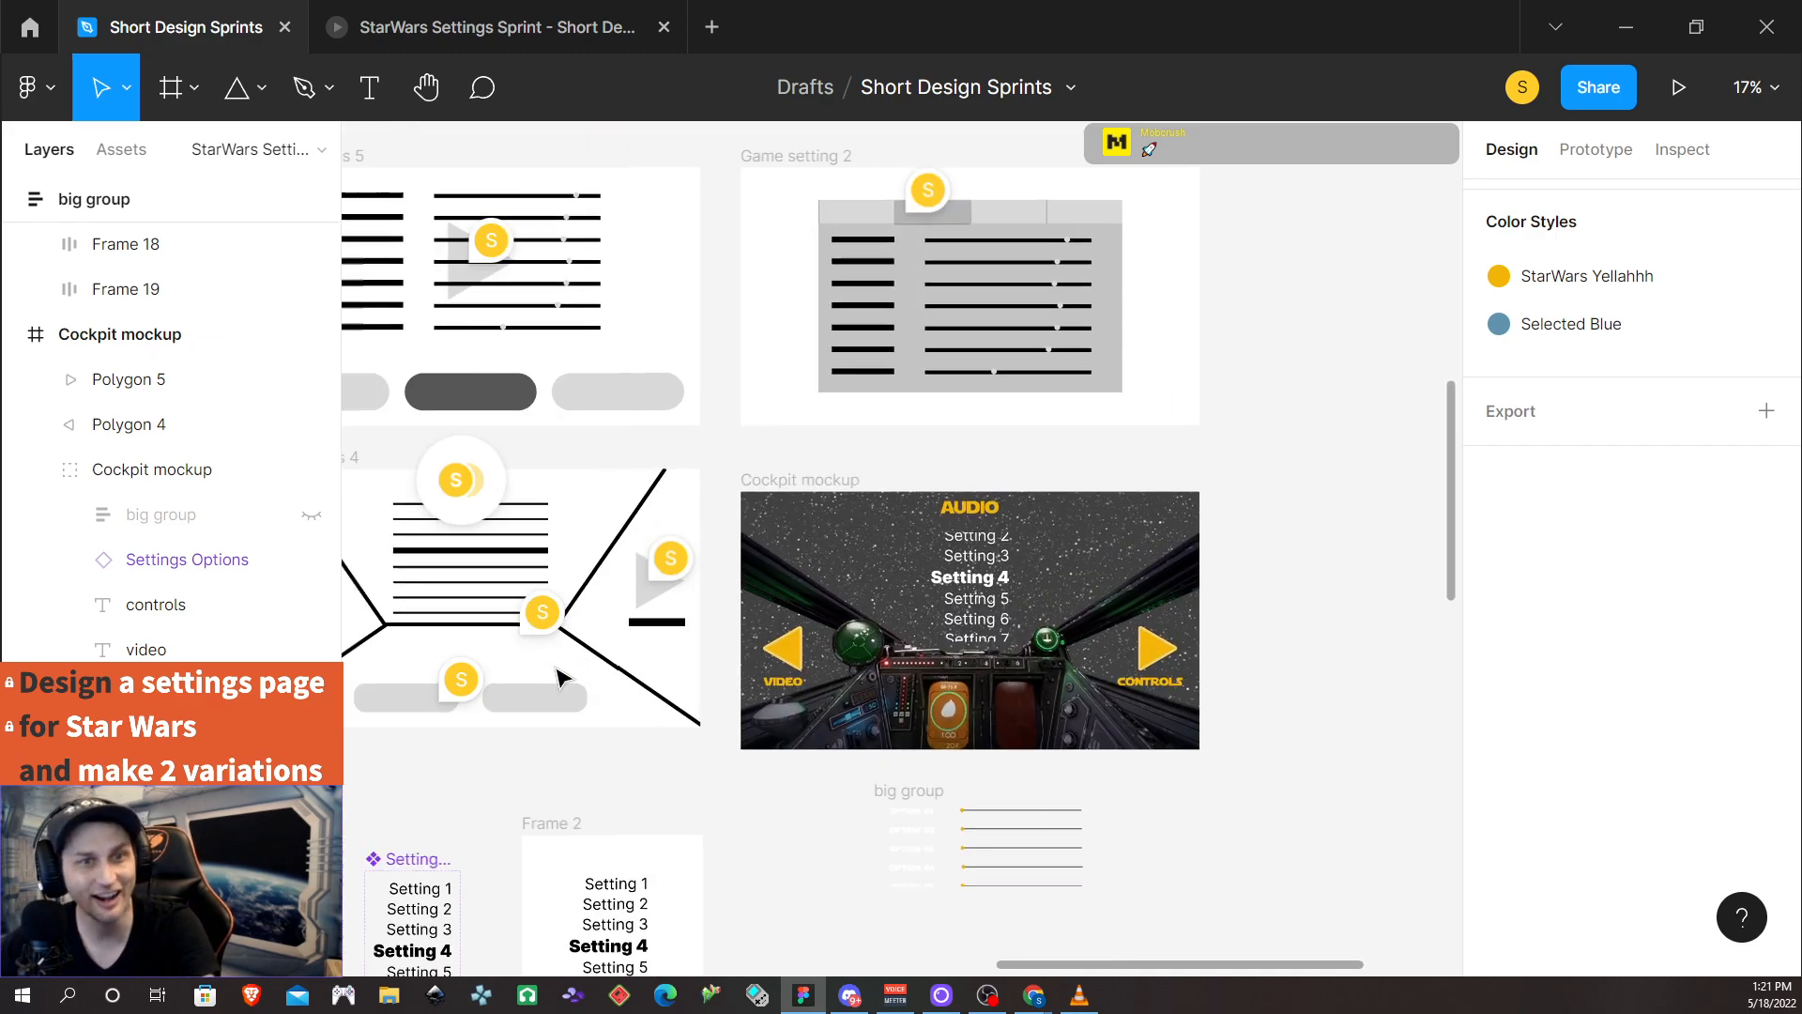
{"action": "scroll", "coordinate": [560, 676], "scroll_direction": "left", "scroll_amount": 9}
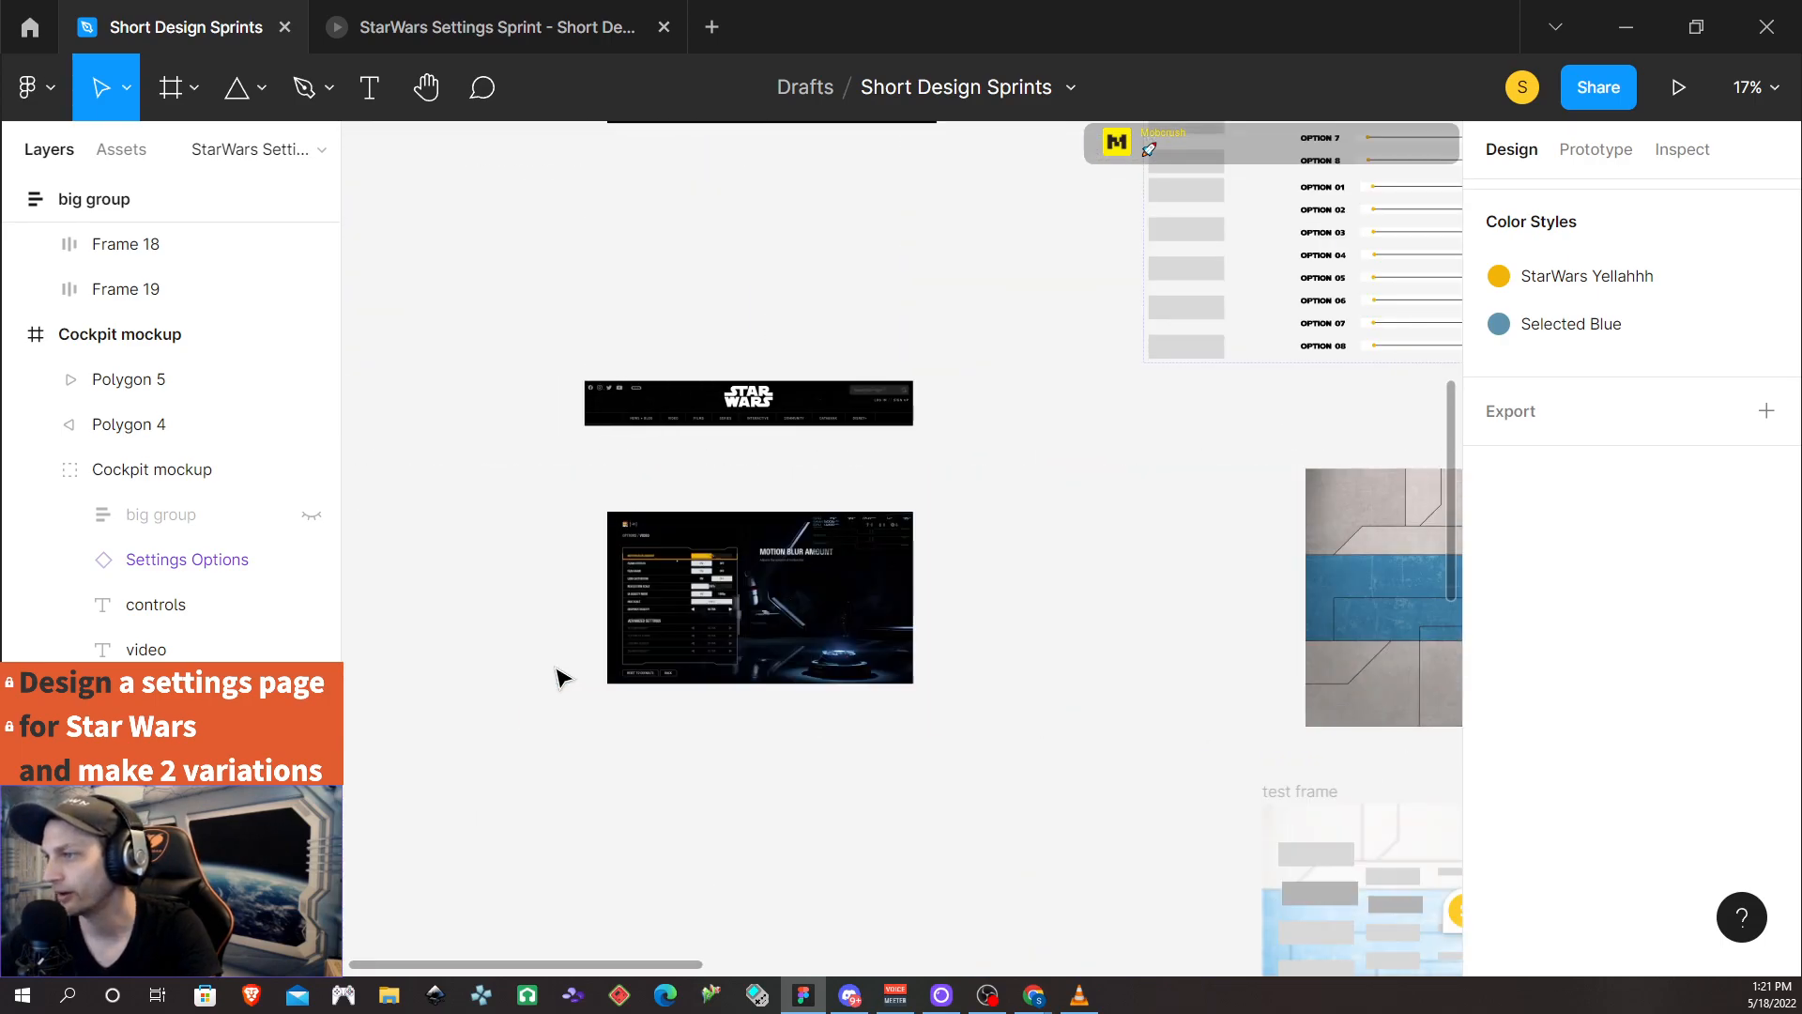
{"action": "scroll", "coordinate": [751, 627], "scroll_direction": "up", "scroll_amount": 5, "text": "ctrl"}
{"action": "scroll", "coordinate": [760, 631], "scroll_direction": "up", "scroll_amount": 3, "text": "ctrl"}
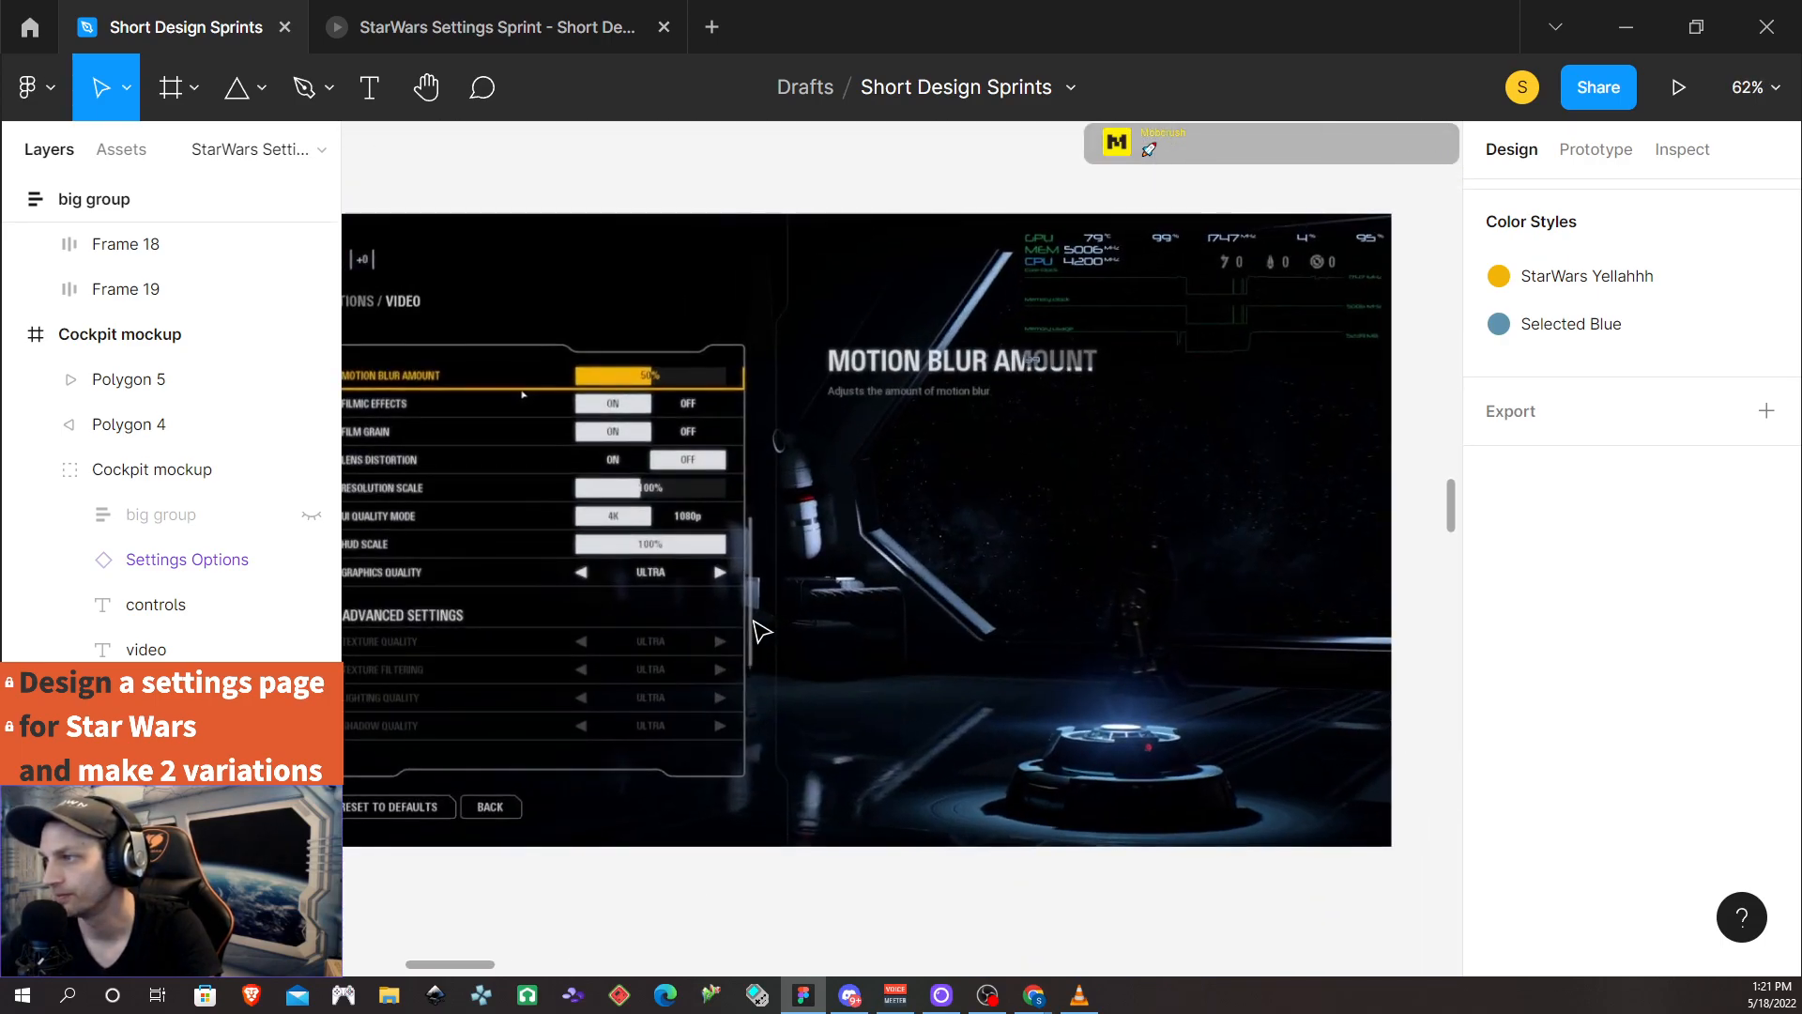
{"action": "scroll", "coordinate": [754, 620], "scroll_direction": "up", "scroll_amount": 1}
{"action": "scroll", "coordinate": [754, 622], "scroll_direction": "right", "scroll_amount": 1}
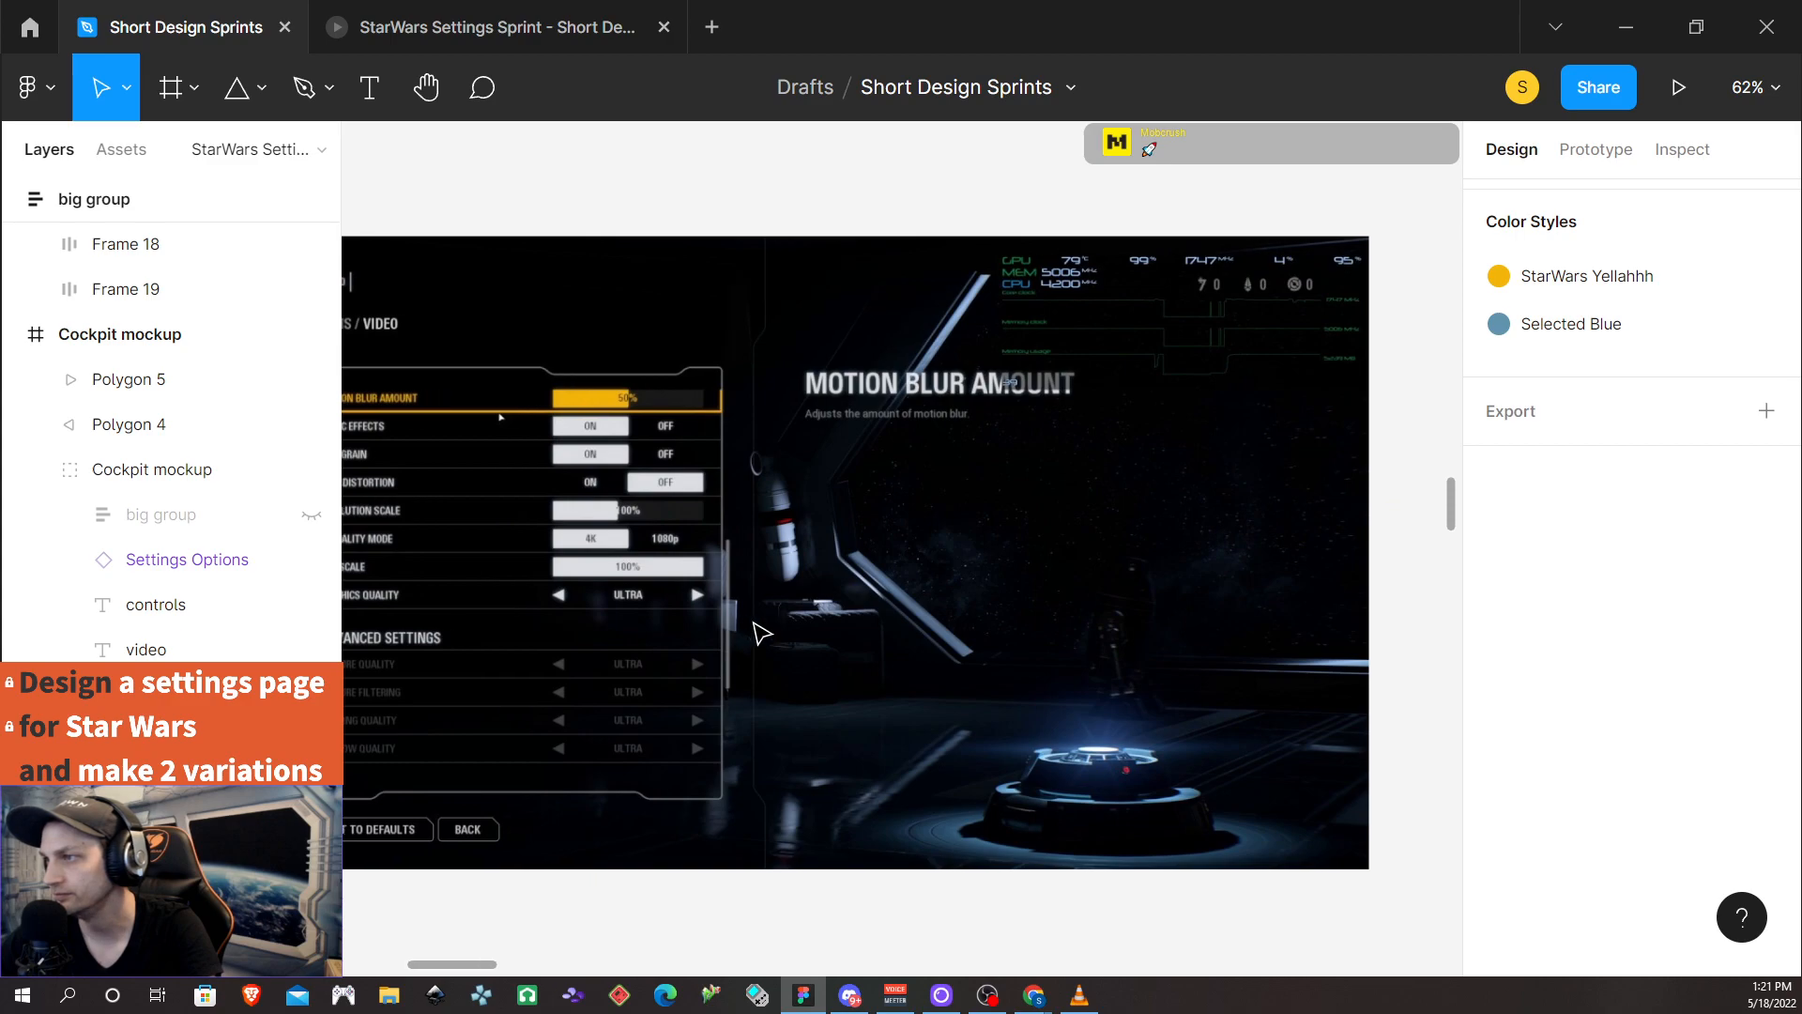
{"action": "scroll", "coordinate": [754, 622], "scroll_direction": "left", "scroll_amount": 2}
{"action": "scroll", "coordinate": [760, 634], "scroll_direction": "left", "scroll_amount": 2}
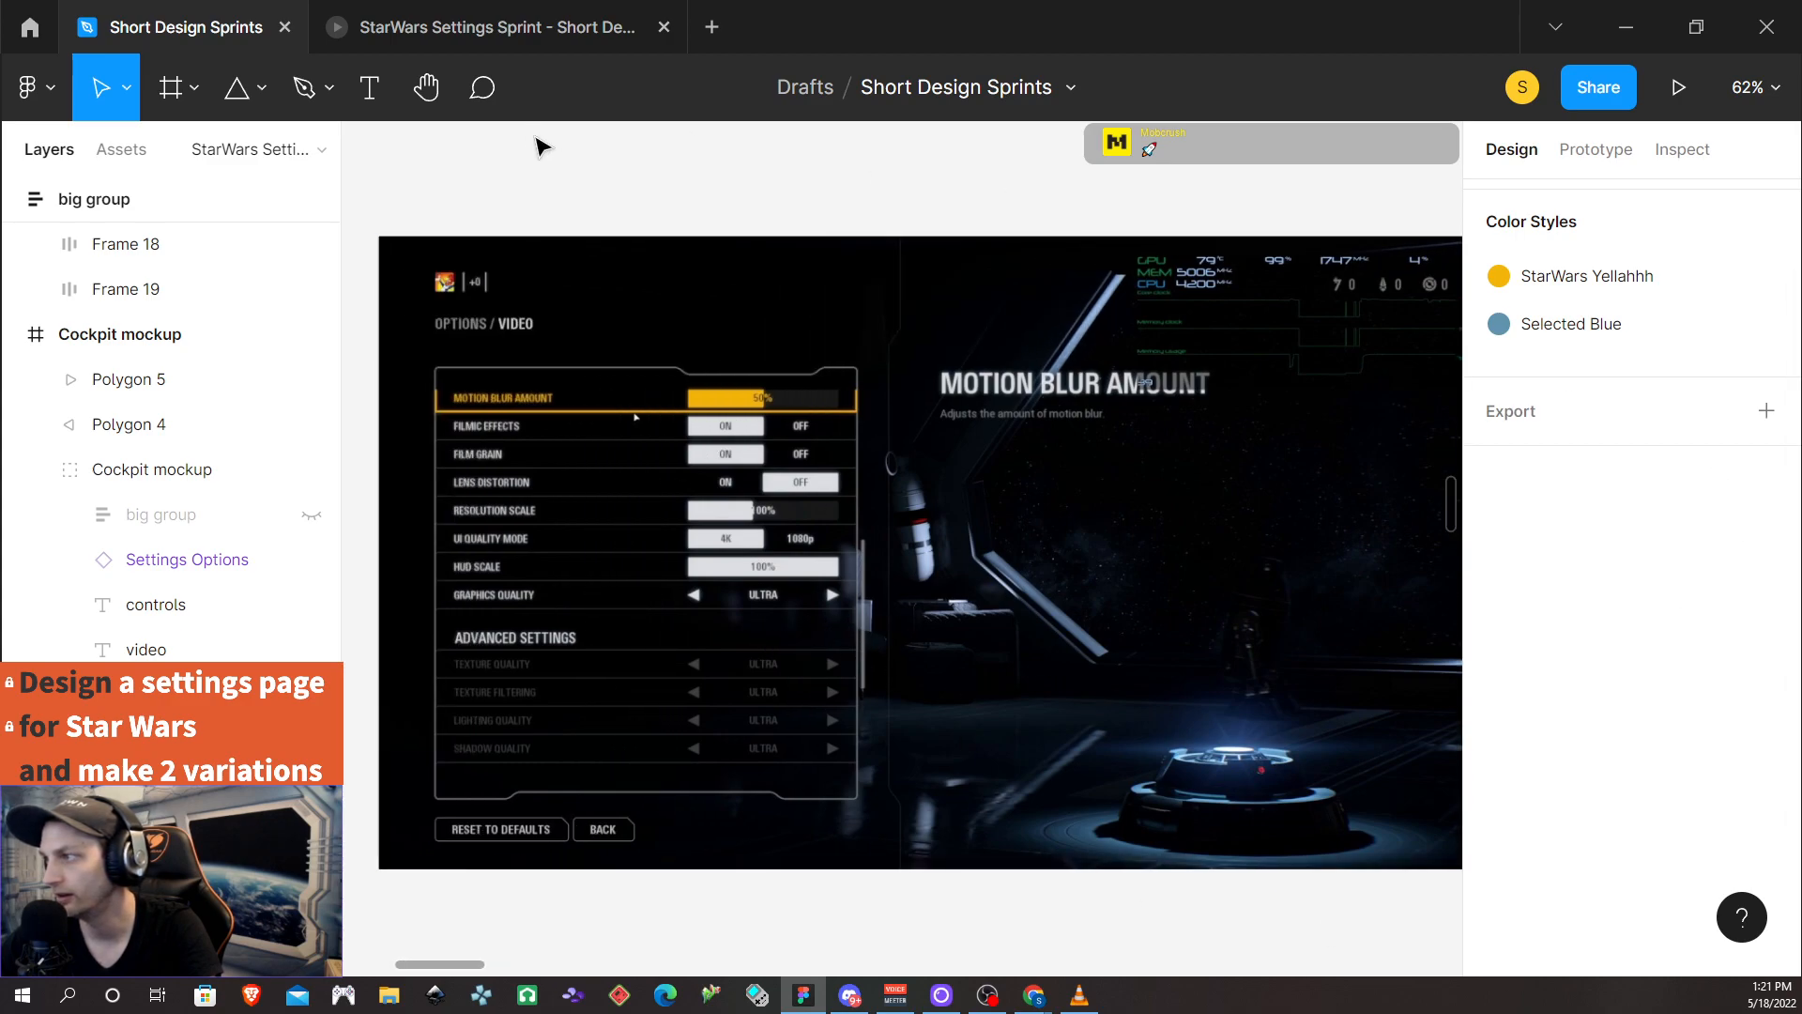
{"action": "scroll", "coordinate": [784, 488], "scroll_direction": "down", "scroll_amount": 1}
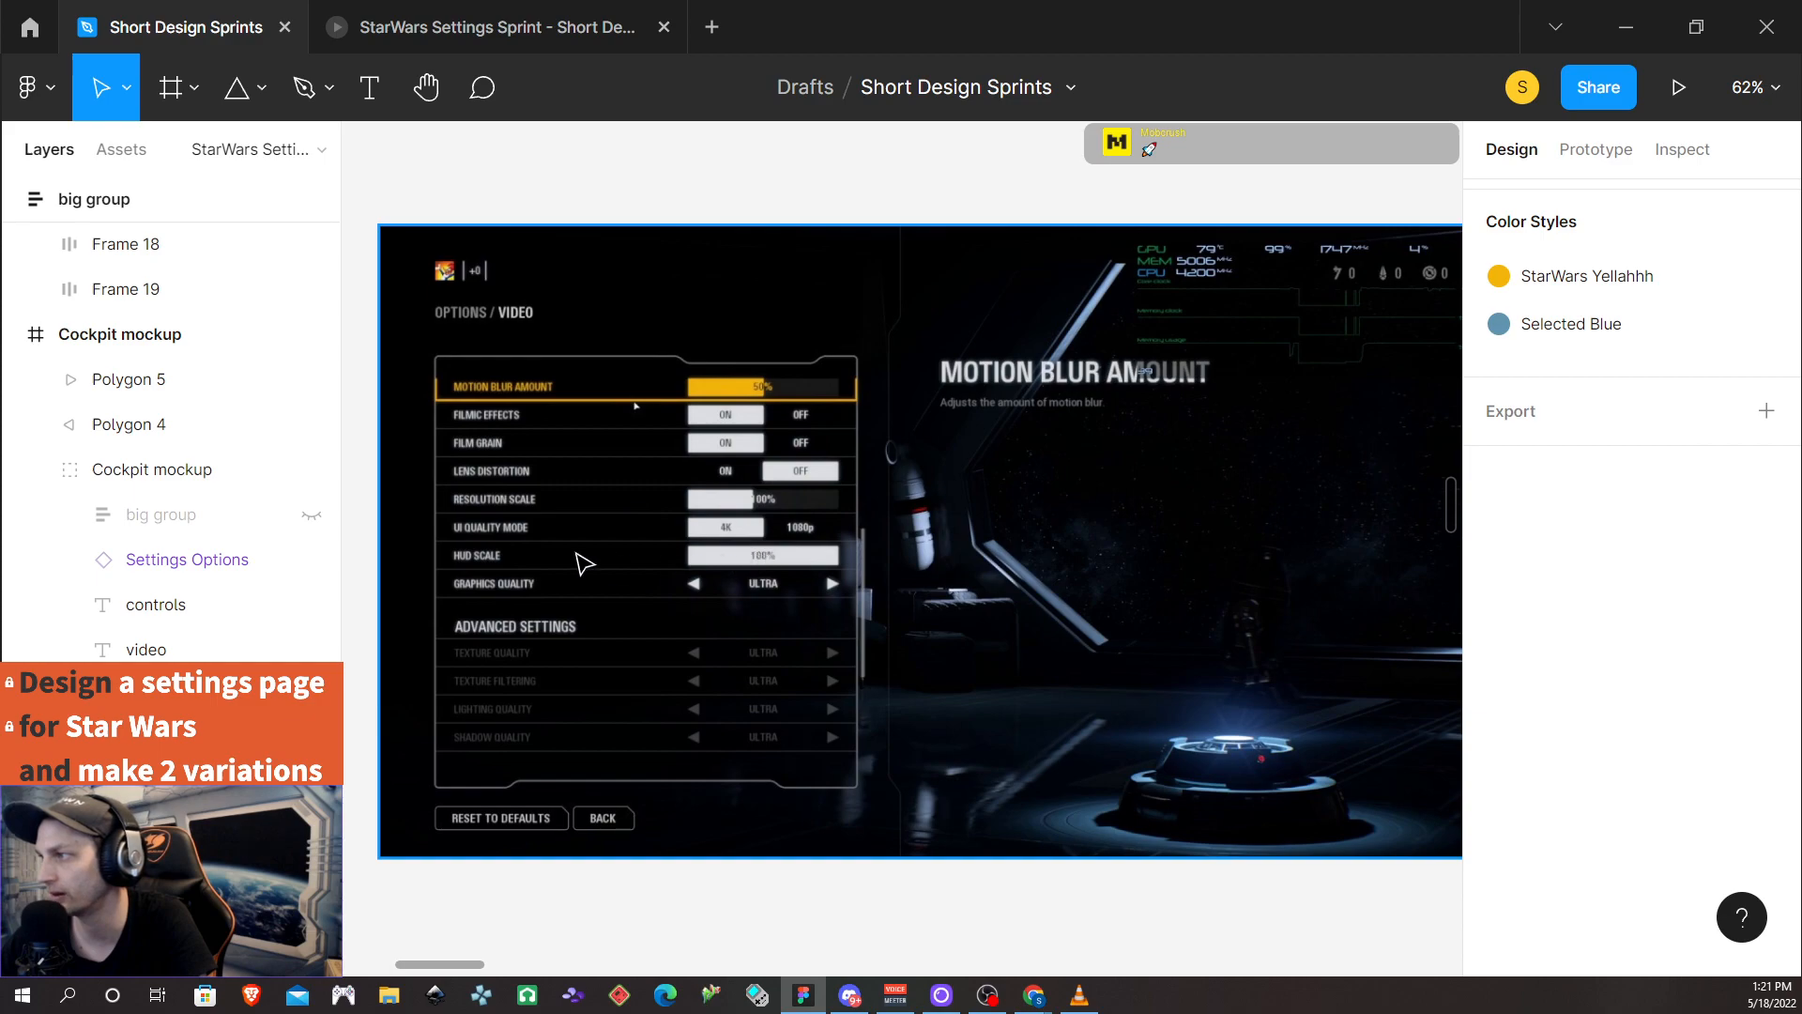
Compare the Cockpit mockup with the video options reference and the game settings 4 wireframe
{"action": "scroll", "coordinate": [1100, 516], "scroll_direction": "down", "scroll_amount": 5}
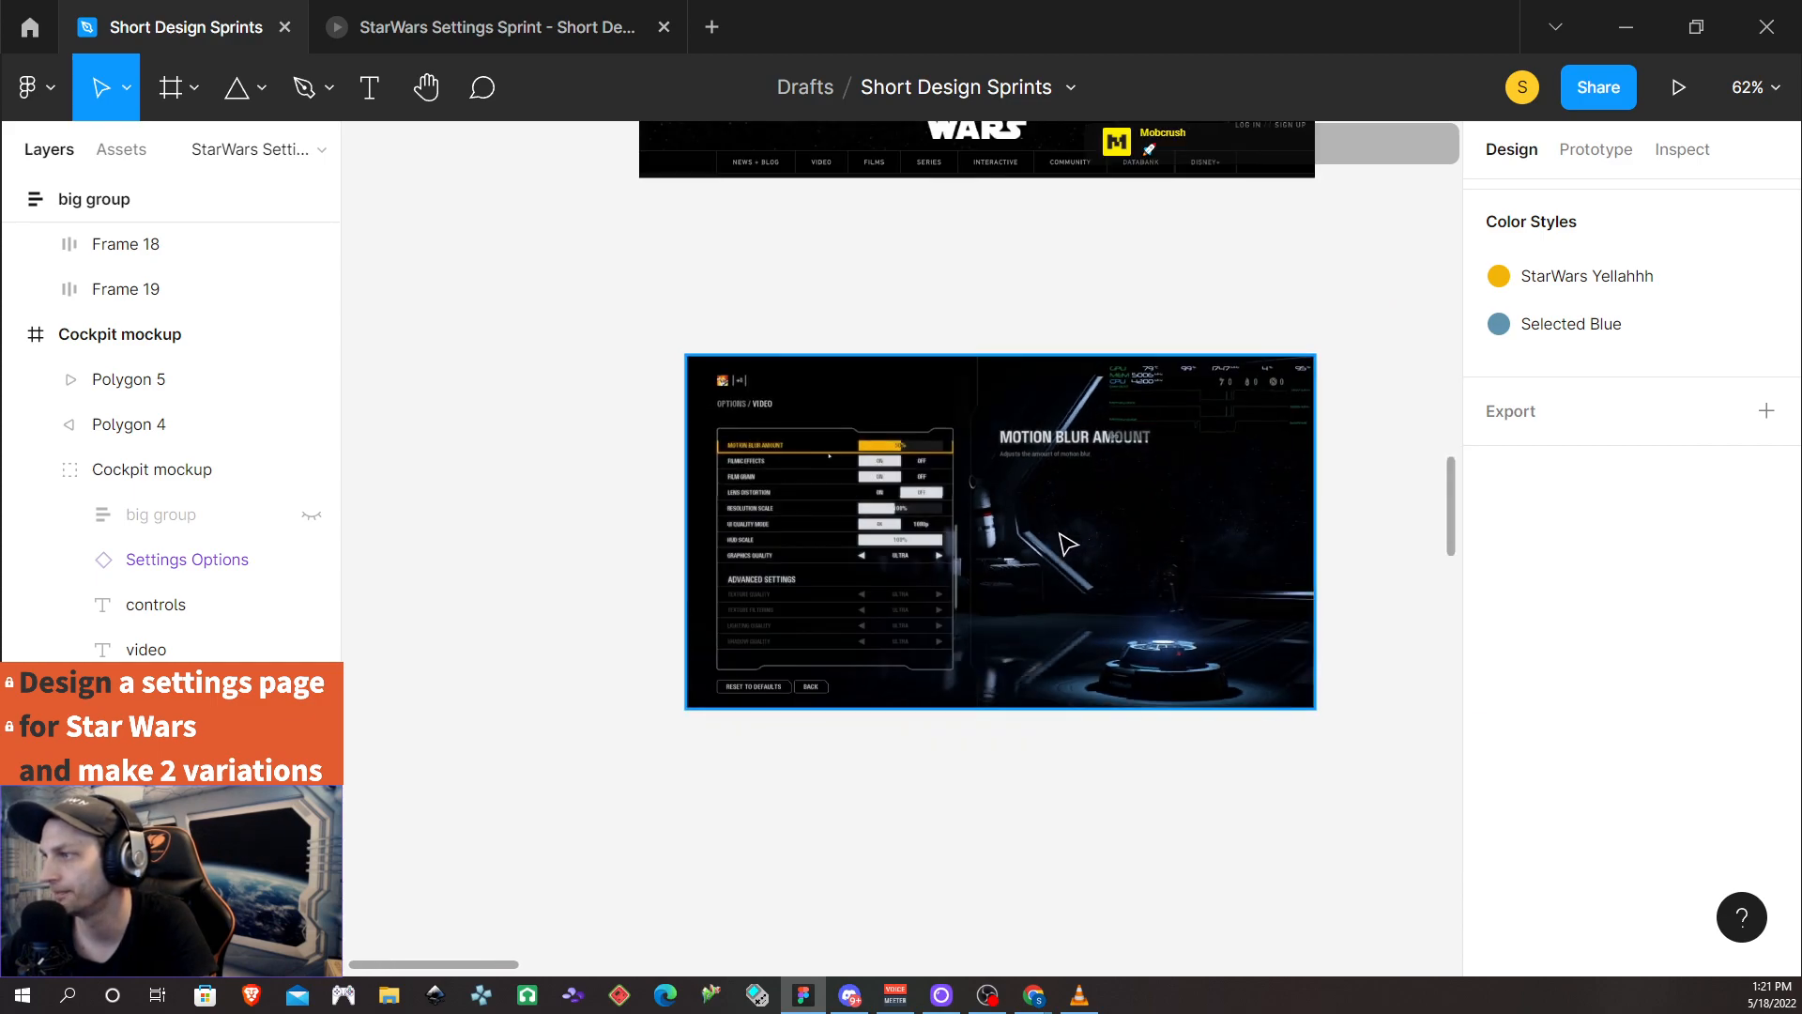
{"action": "scroll", "coordinate": [1066, 549], "scroll_direction": "left", "scroll_amount": 1}
{"action": "scroll", "coordinate": [1002, 548], "scroll_direction": "right", "scroll_amount": 4}
{"action": "scroll", "coordinate": [1001, 548], "scroll_direction": "right", "scroll_amount": 15}
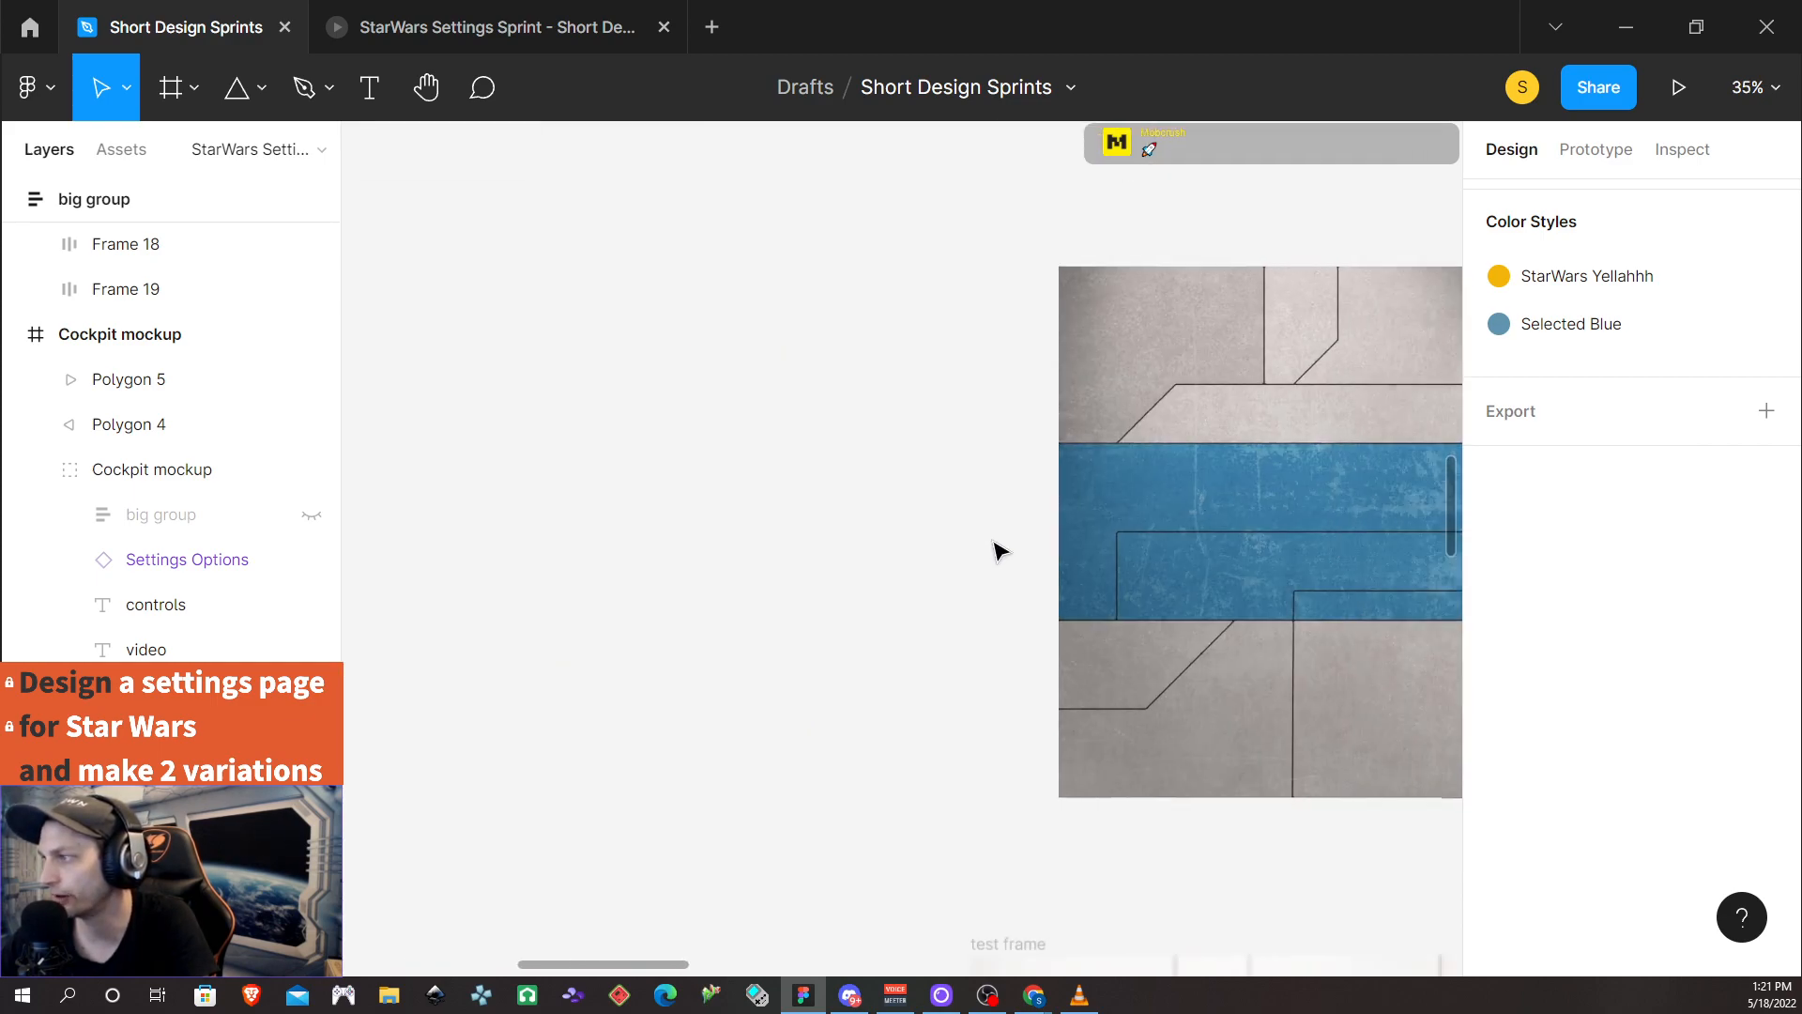
{"action": "scroll", "coordinate": [998, 550], "scroll_direction": "right", "scroll_amount": 10}
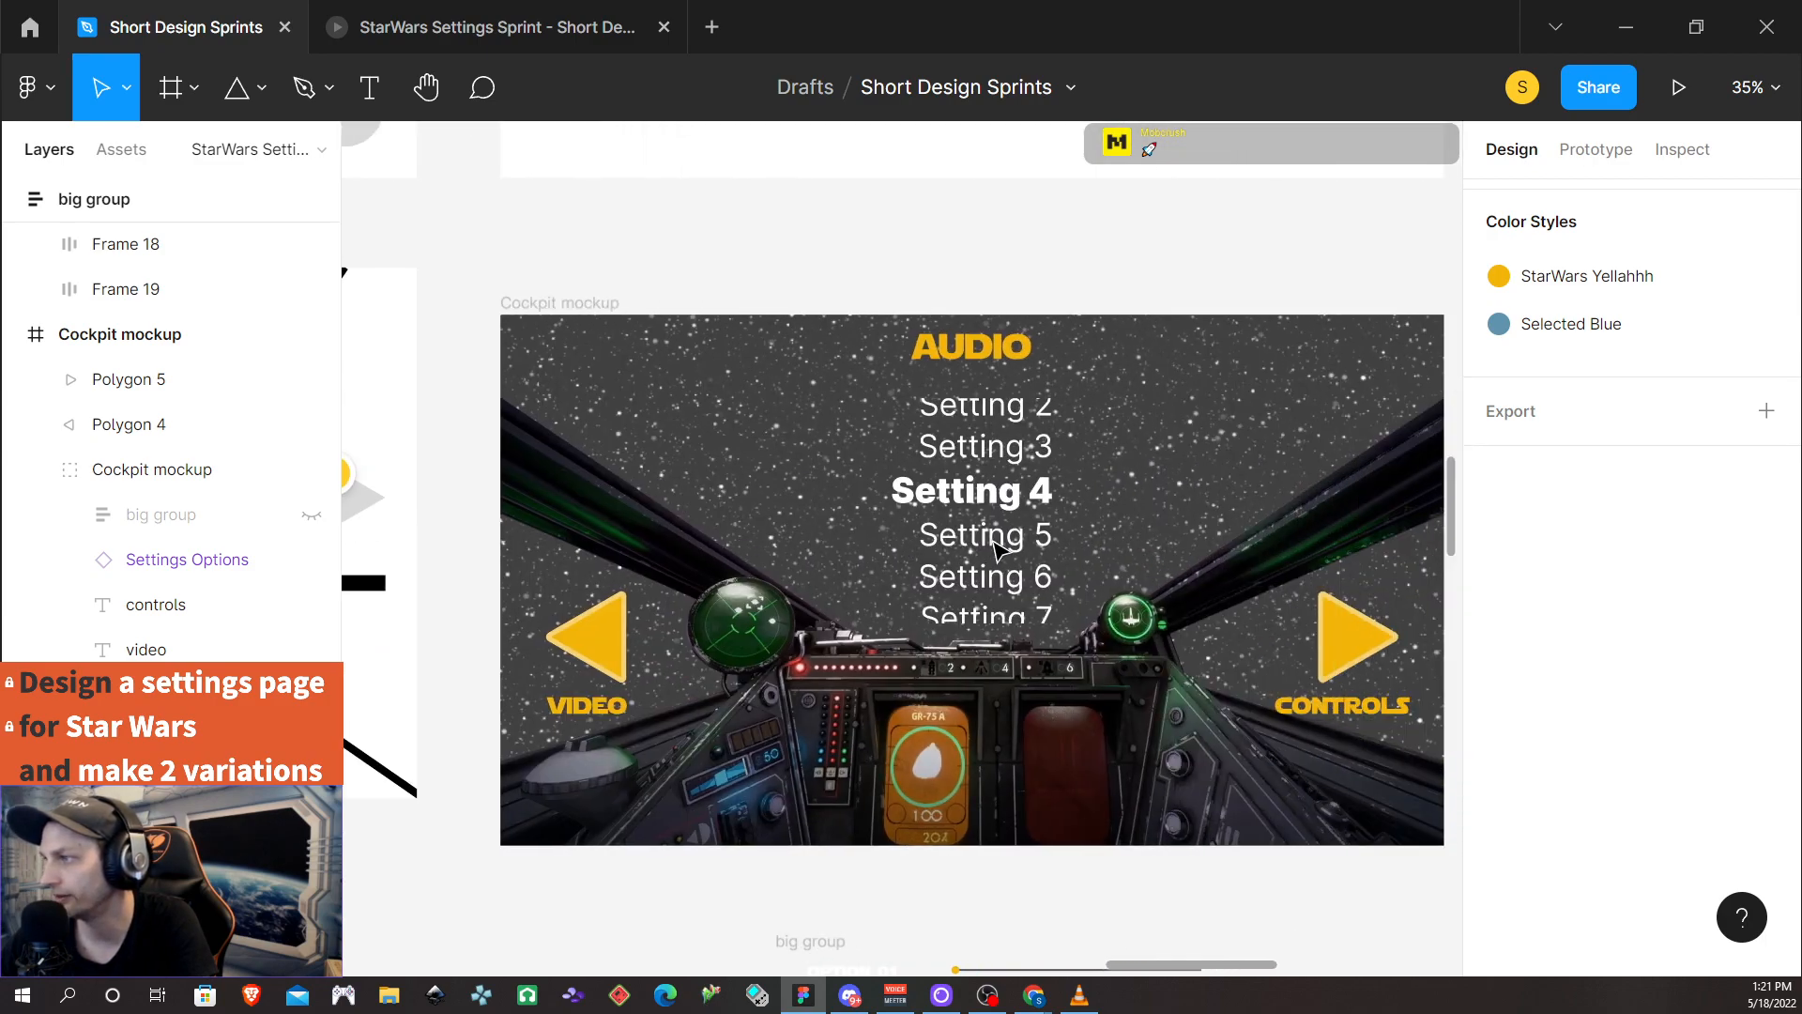
{"action": "scroll", "coordinate": [998, 547], "scroll_direction": "right", "scroll_amount": 3}
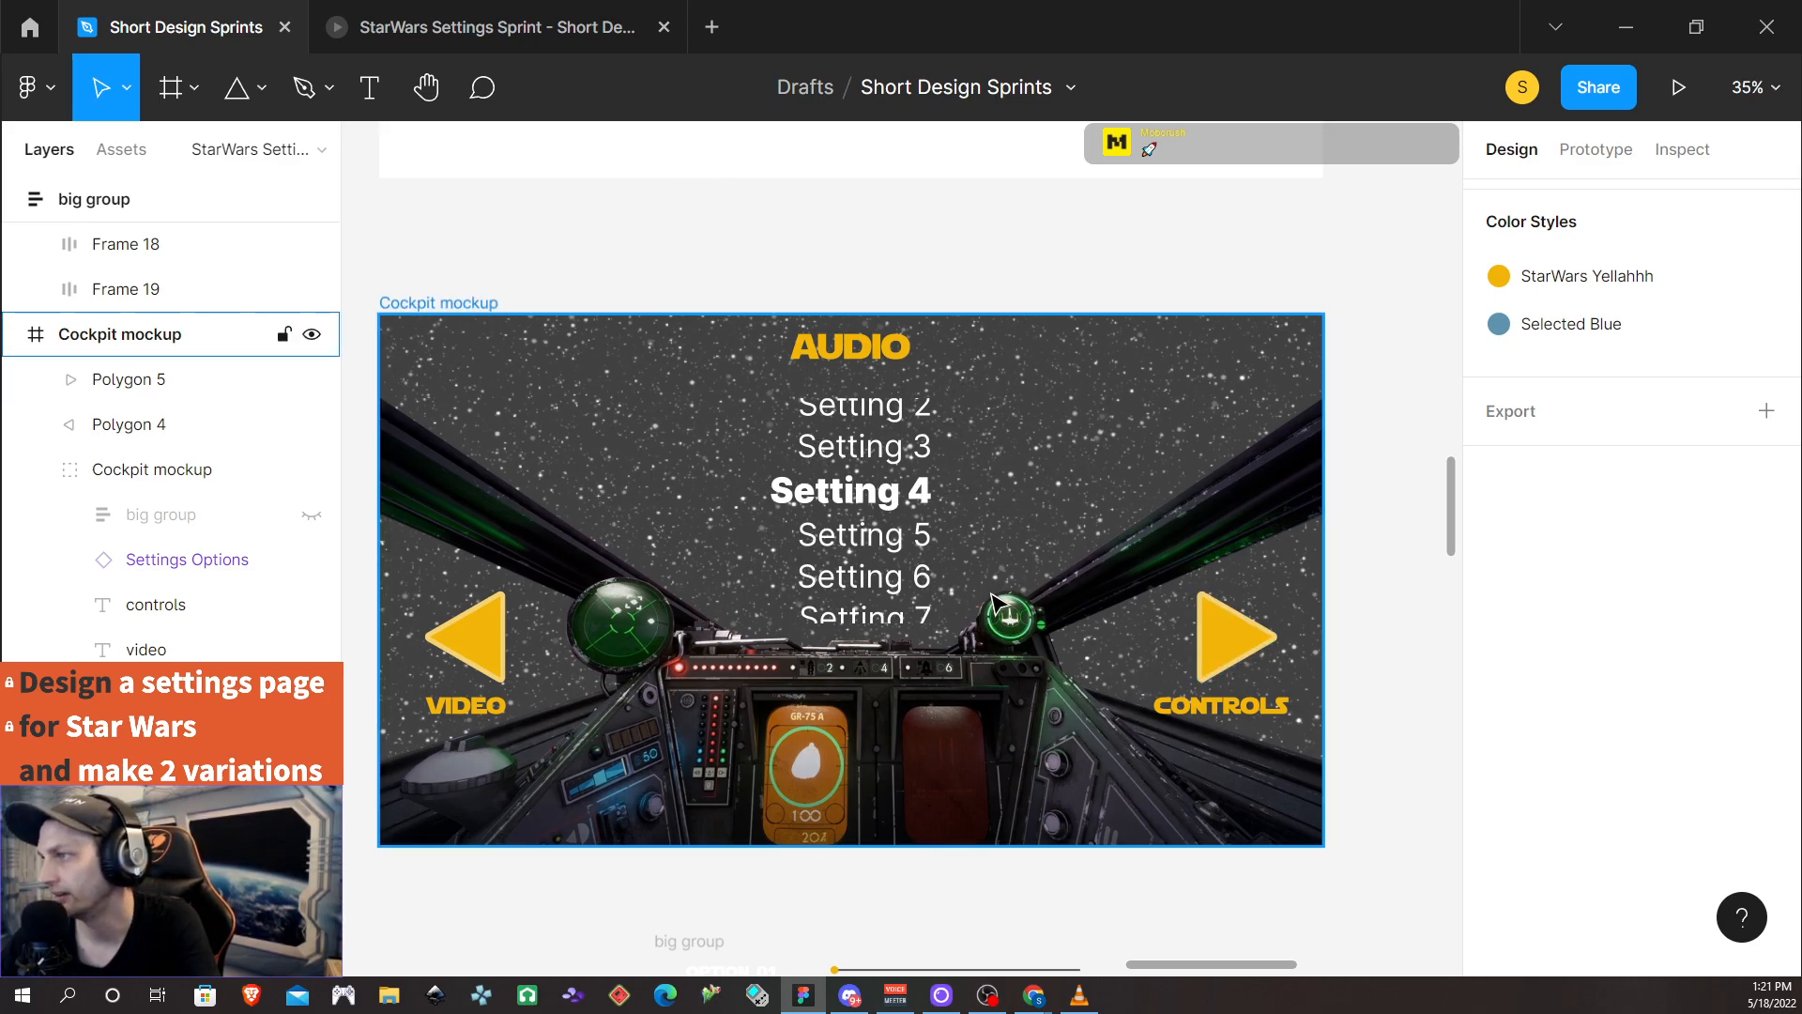
{"action": "scroll", "coordinate": [891, 666], "scroll_direction": "left", "scroll_amount": 3}
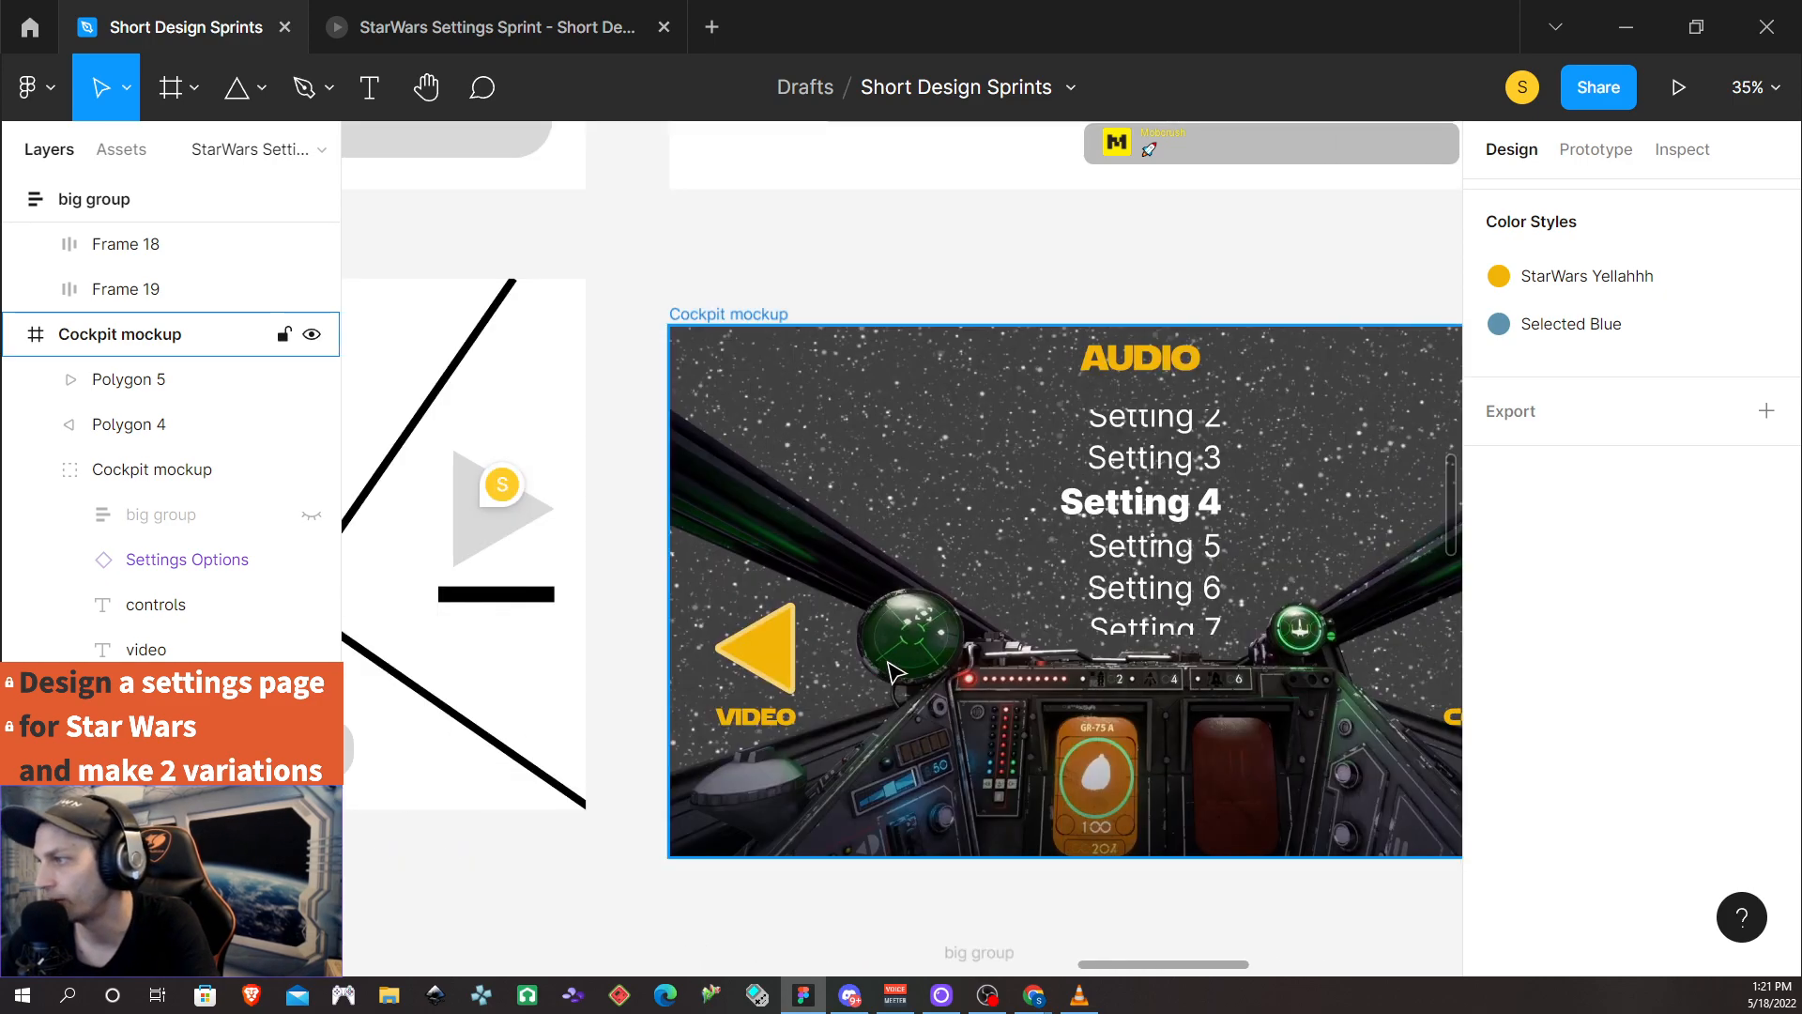
{"action": "scroll", "coordinate": [894, 671], "scroll_direction": "left", "scroll_amount": 5}
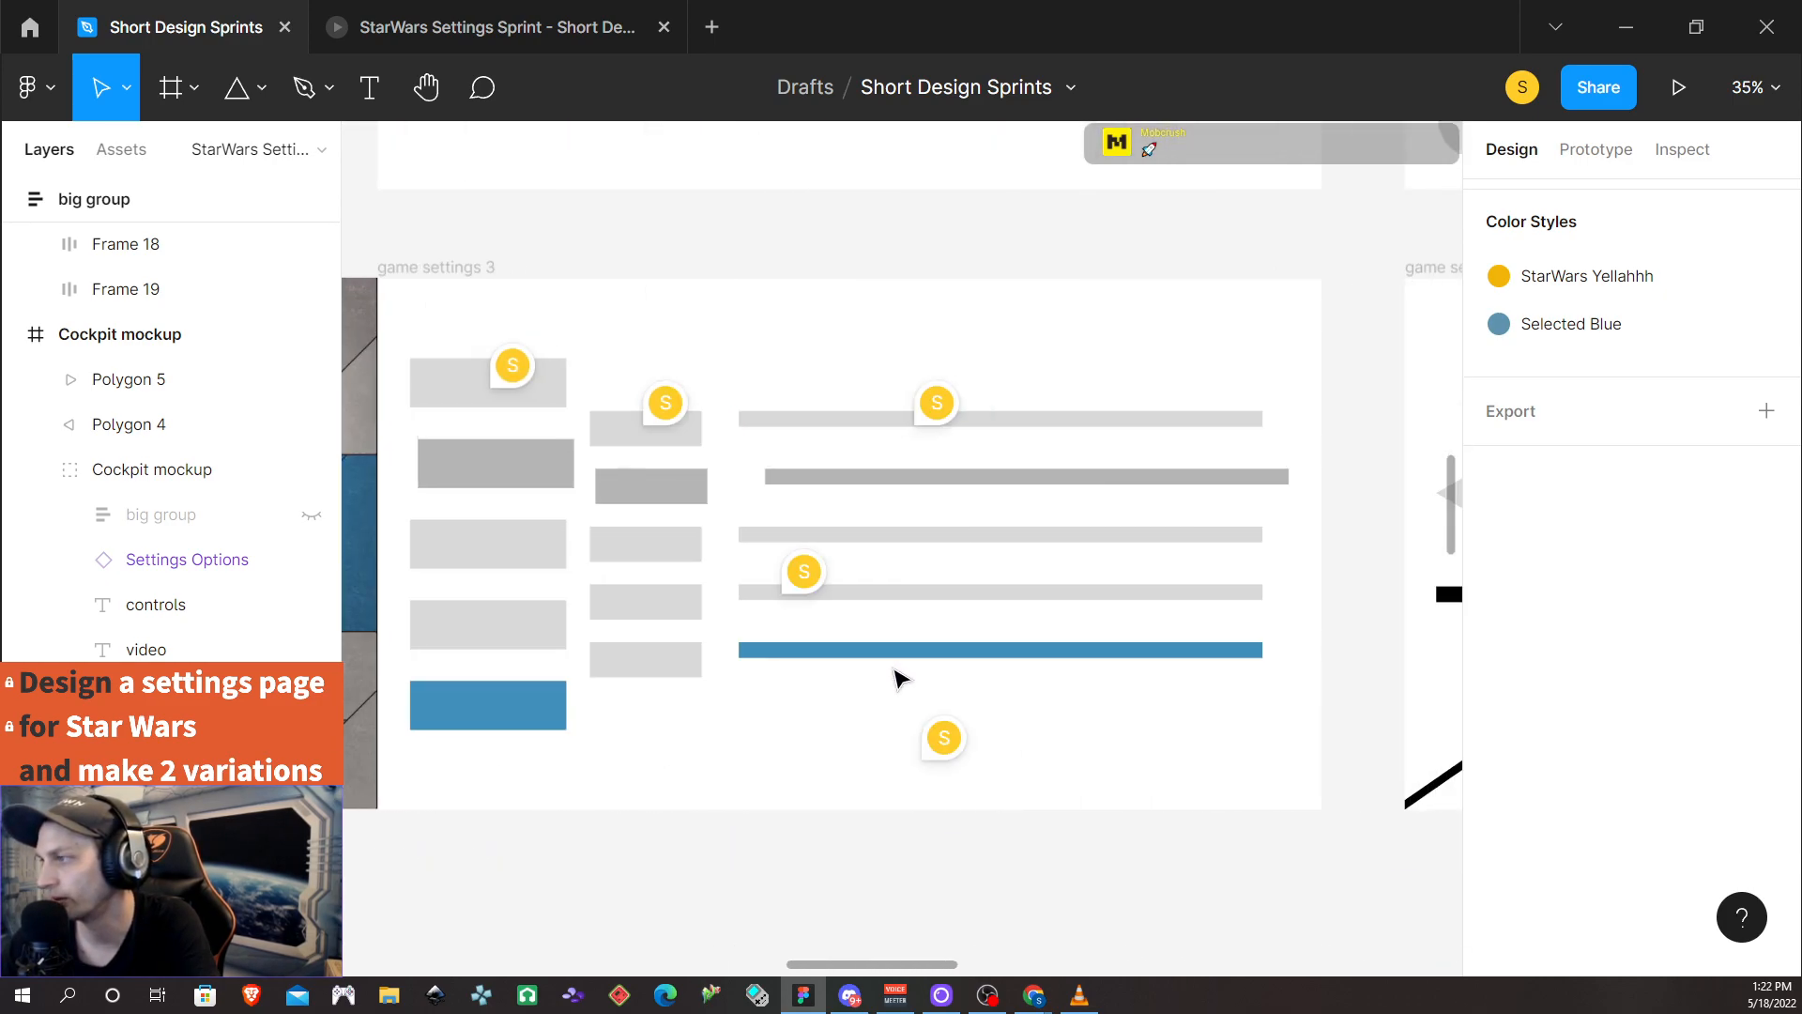
{"action": "scroll", "coordinate": [883, 647], "scroll_direction": "left", "scroll_amount": 1}
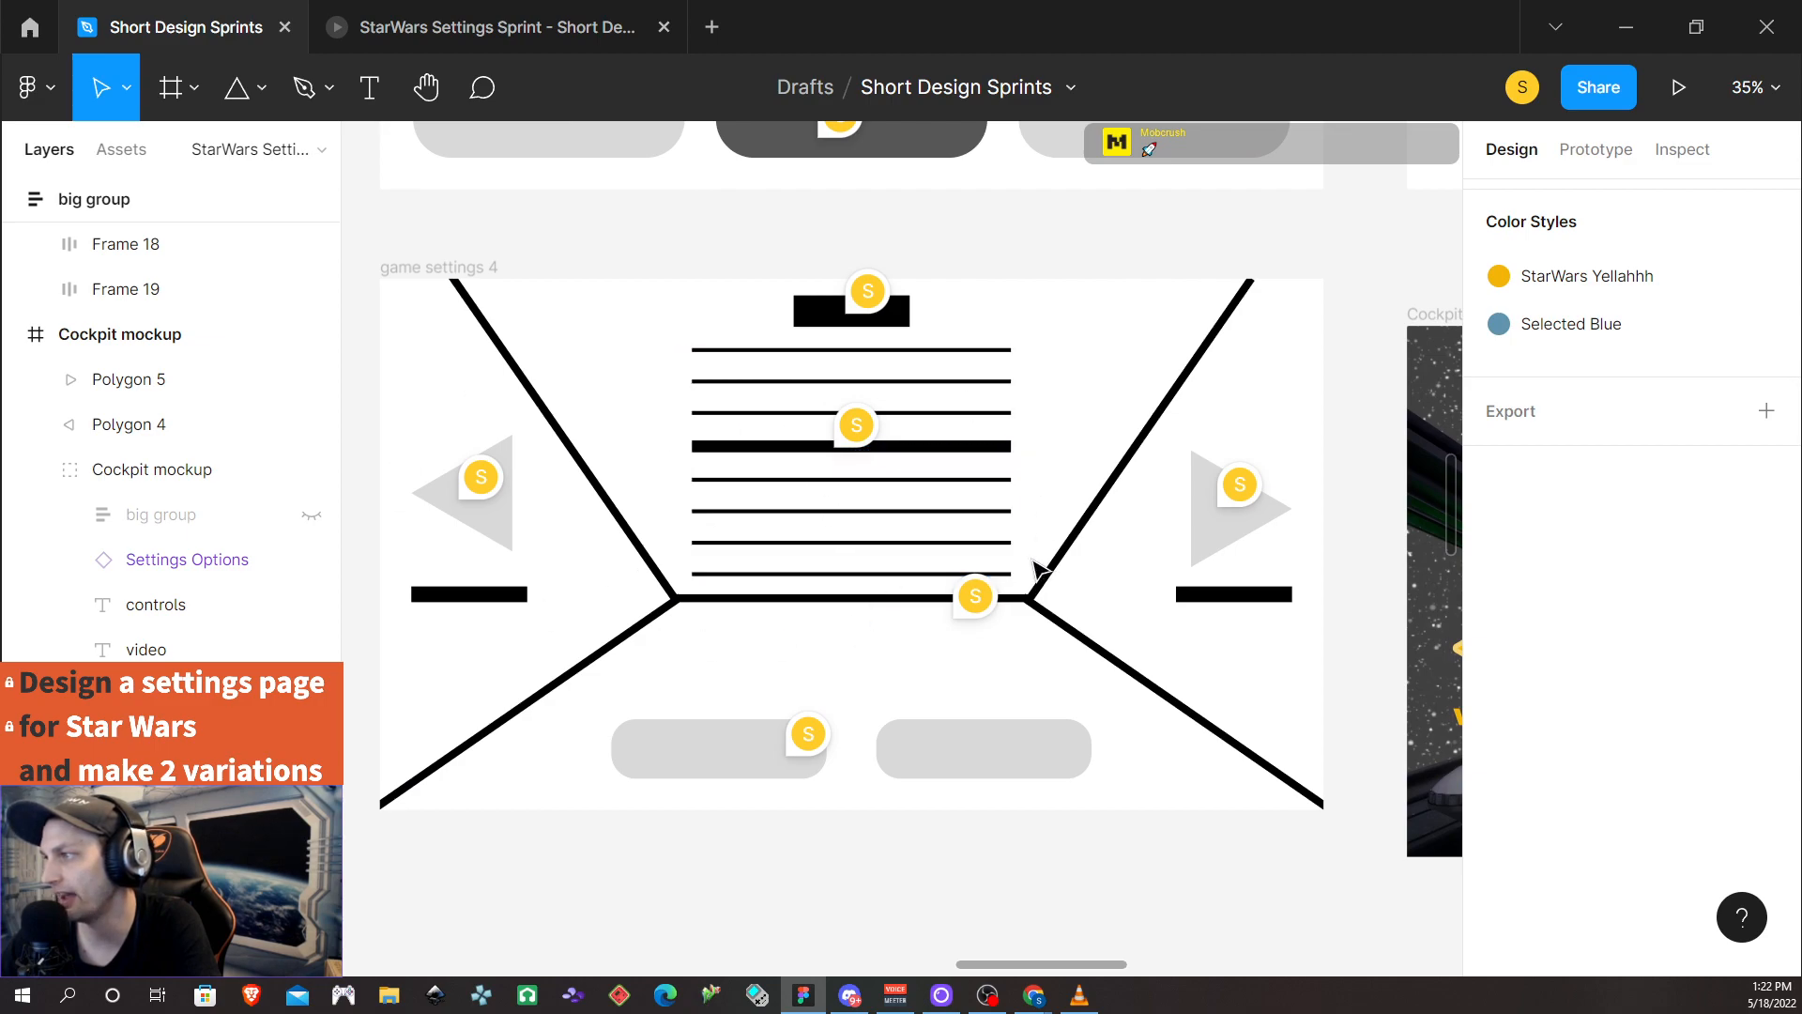
{"action": "scroll", "coordinate": [1051, 620], "scroll_direction": "right", "scroll_amount": 1}
{"action": "scroll", "coordinate": [1042, 624], "scroll_direction": "right", "scroll_amount": 7}
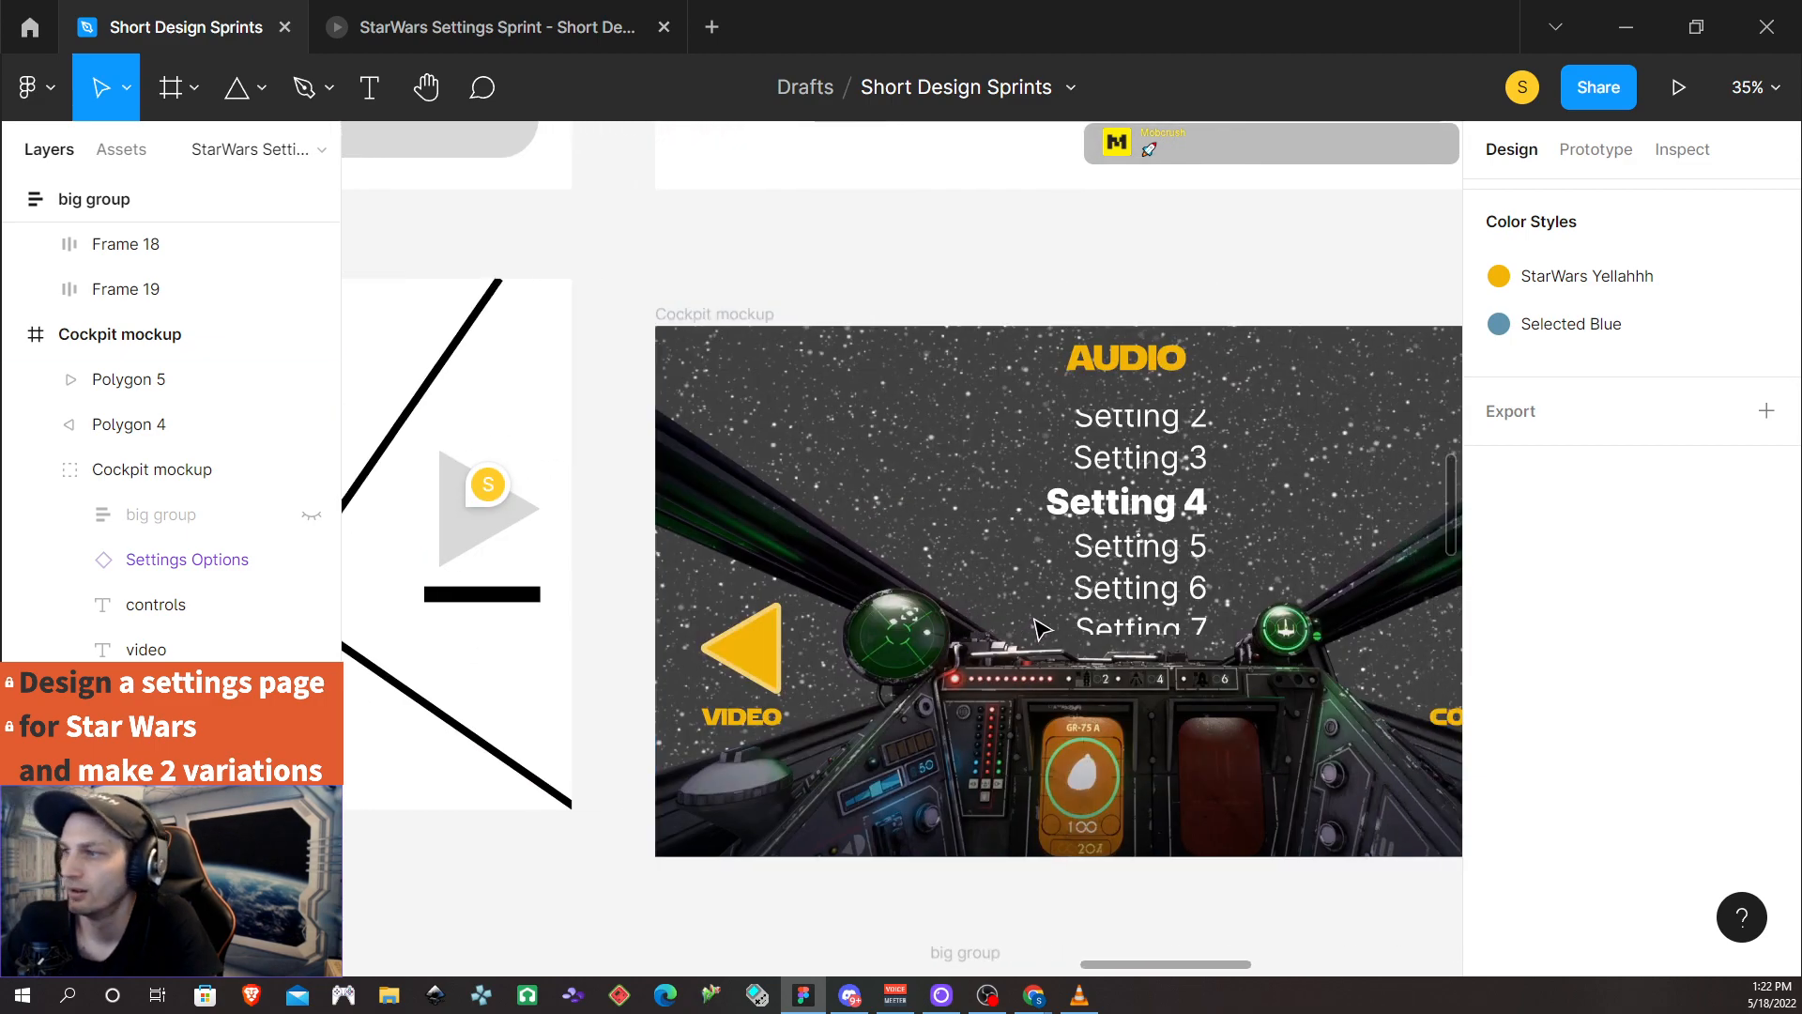
{"action": "scroll", "coordinate": [1042, 622], "scroll_direction": "right", "scroll_amount": 3}
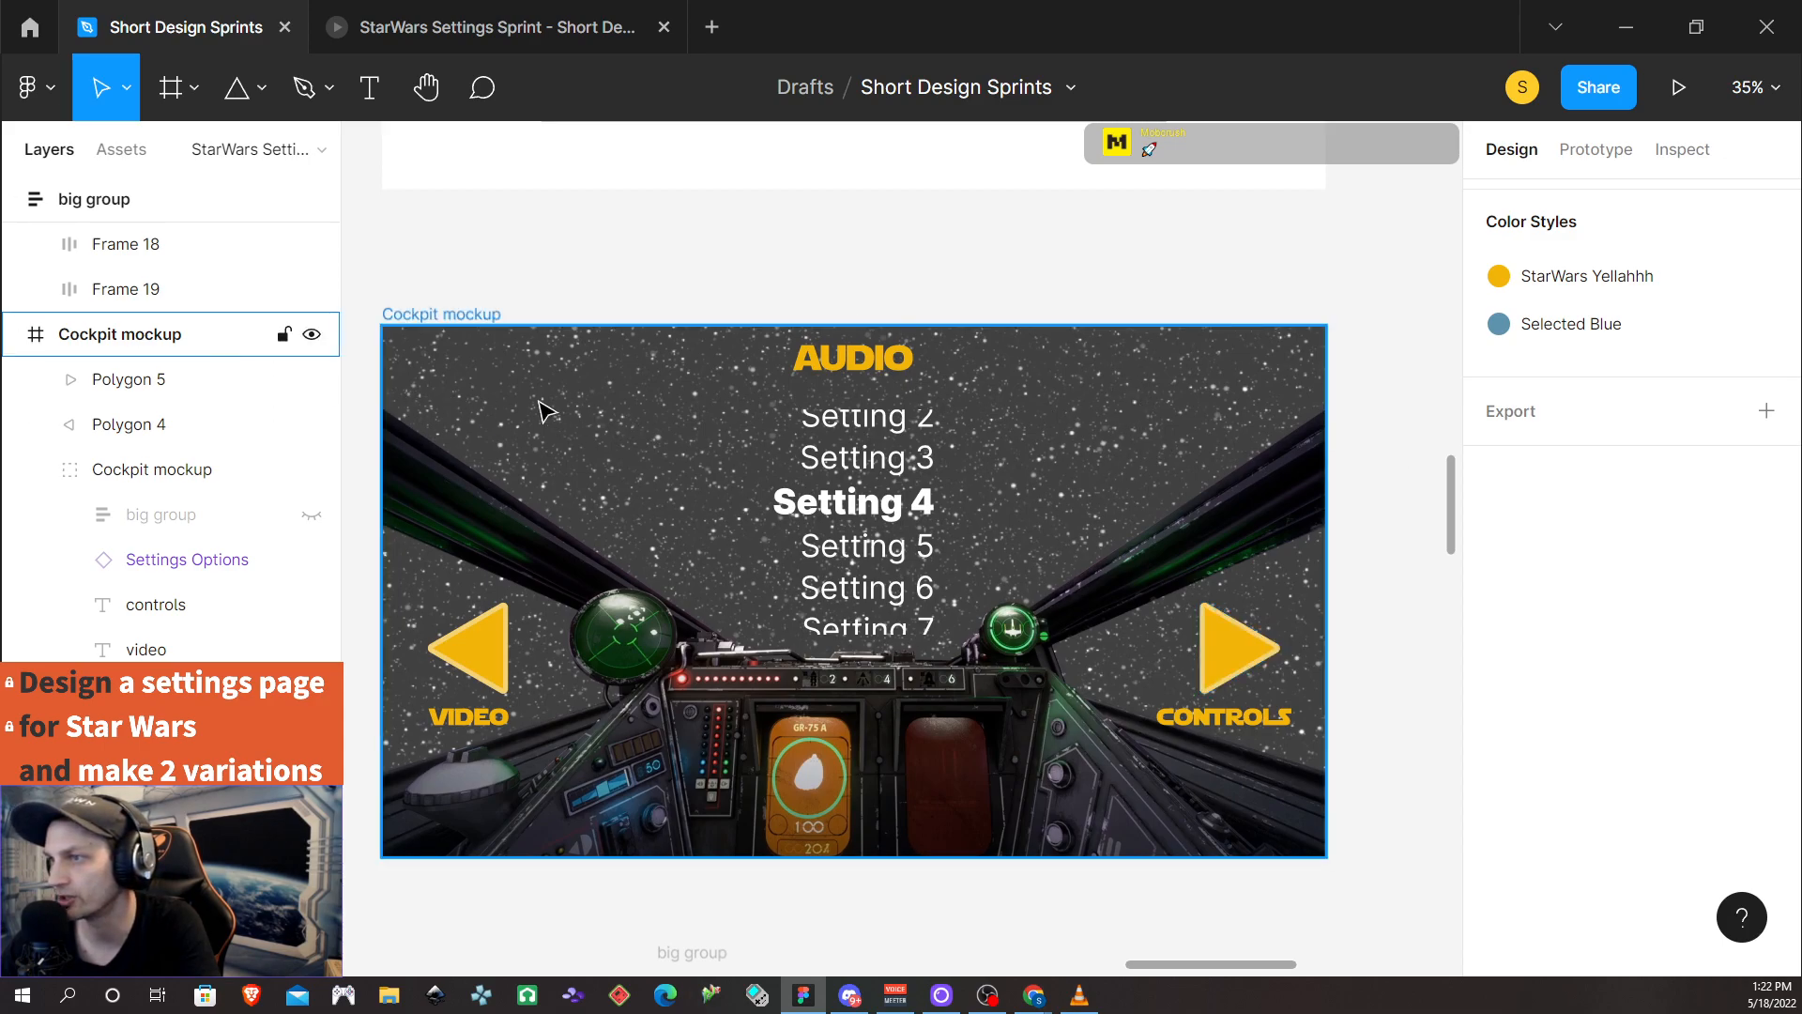
Set the opacity of the FFFFFF colour in the Cockpit mockup's full-size background layer to 0%
{"action": "left_click", "coordinate": [610, 409]}
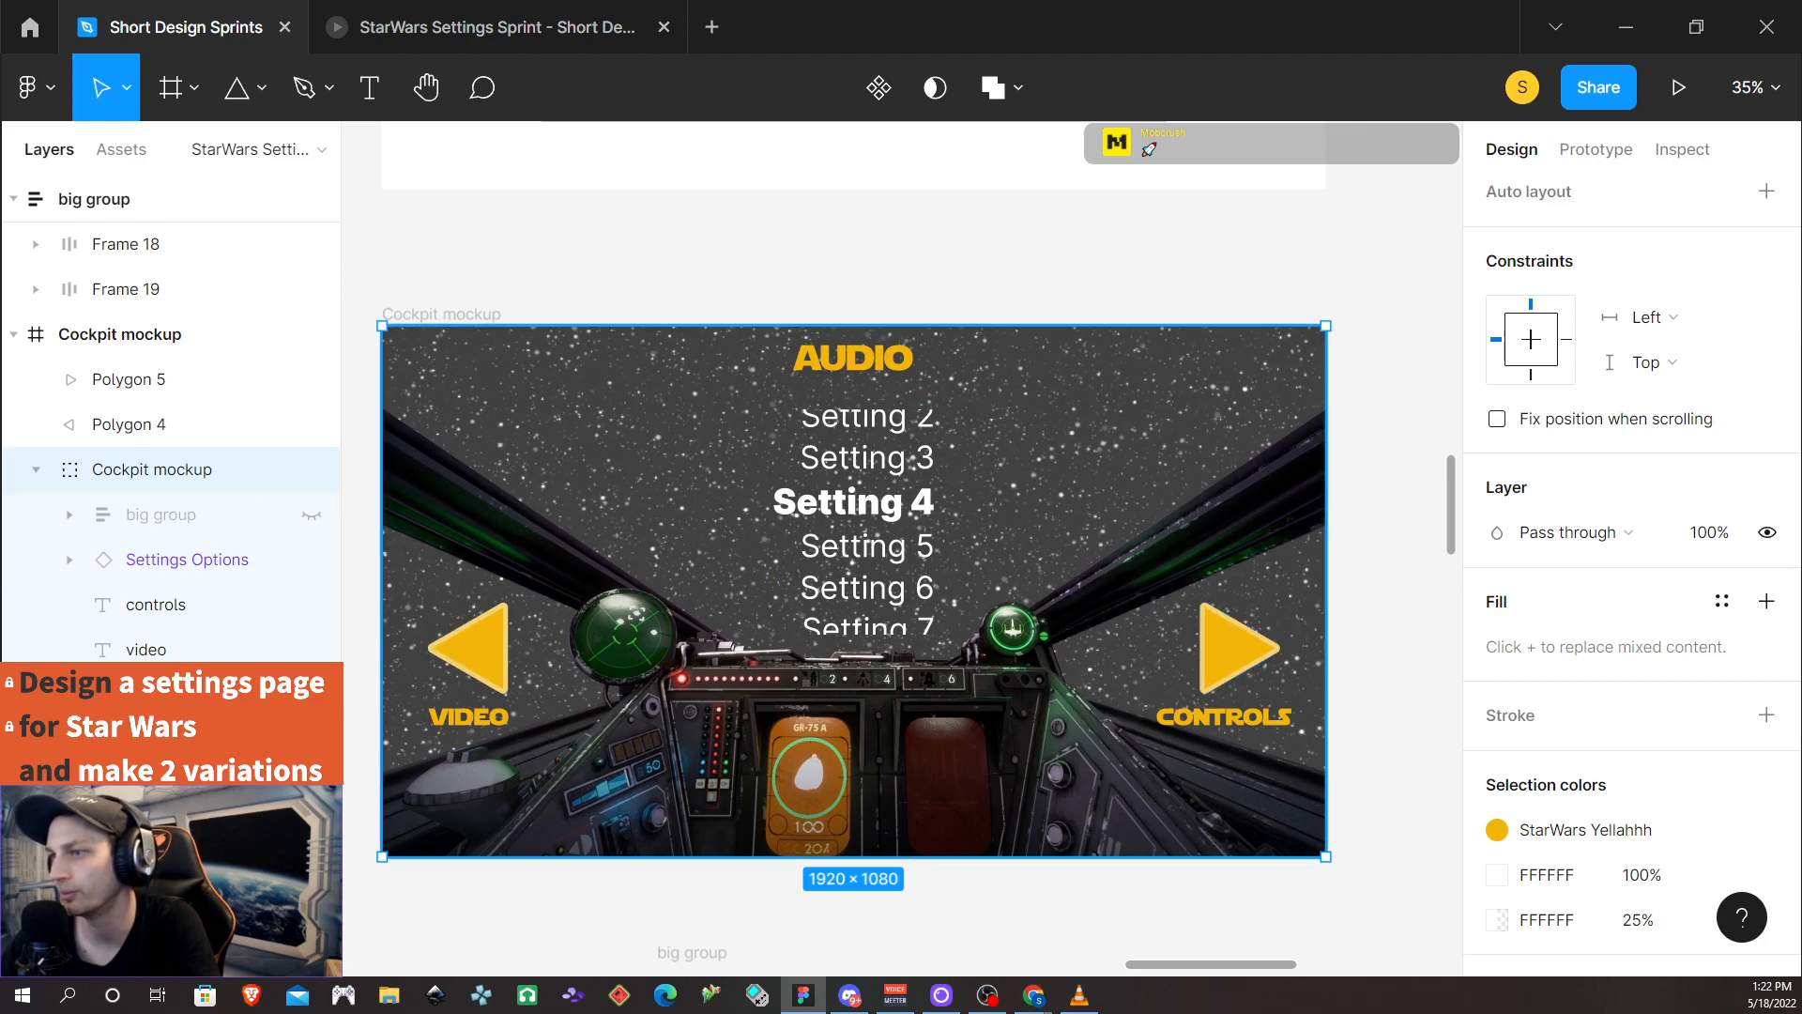
{"action": "left_click", "coordinate": [186, 785]}
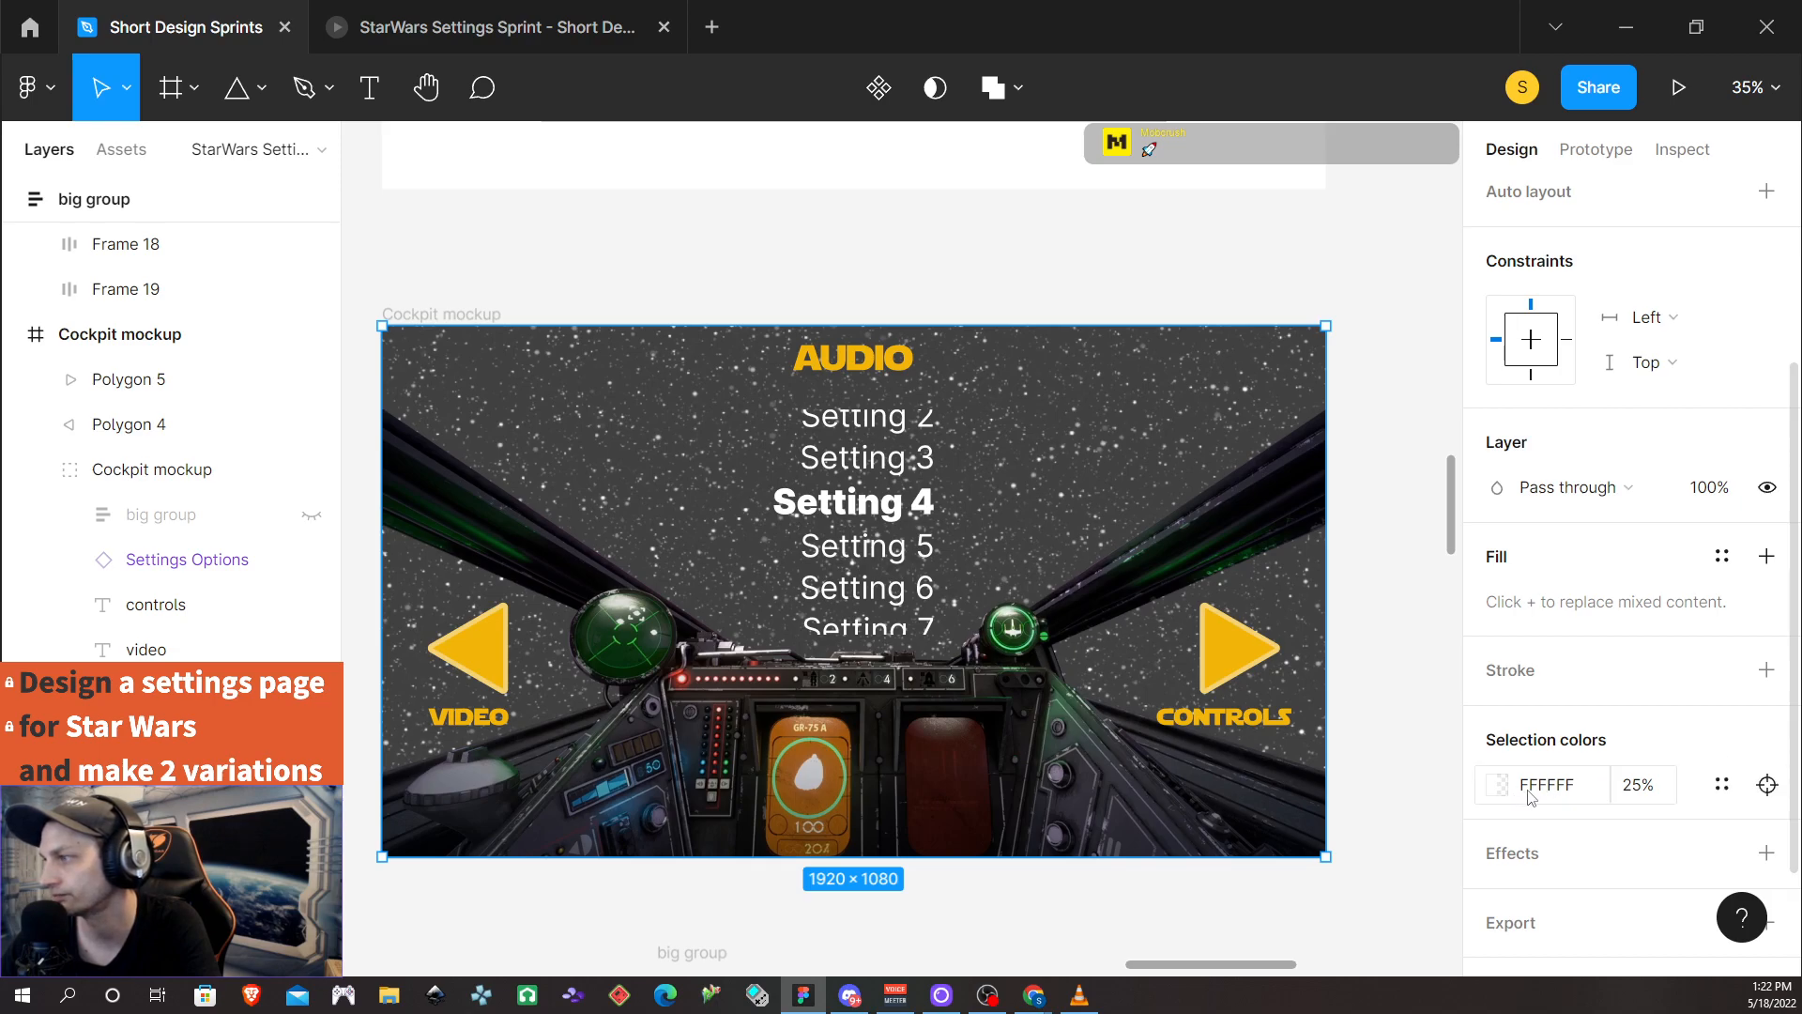
{"action": "left_click", "coordinate": [1633, 791]}
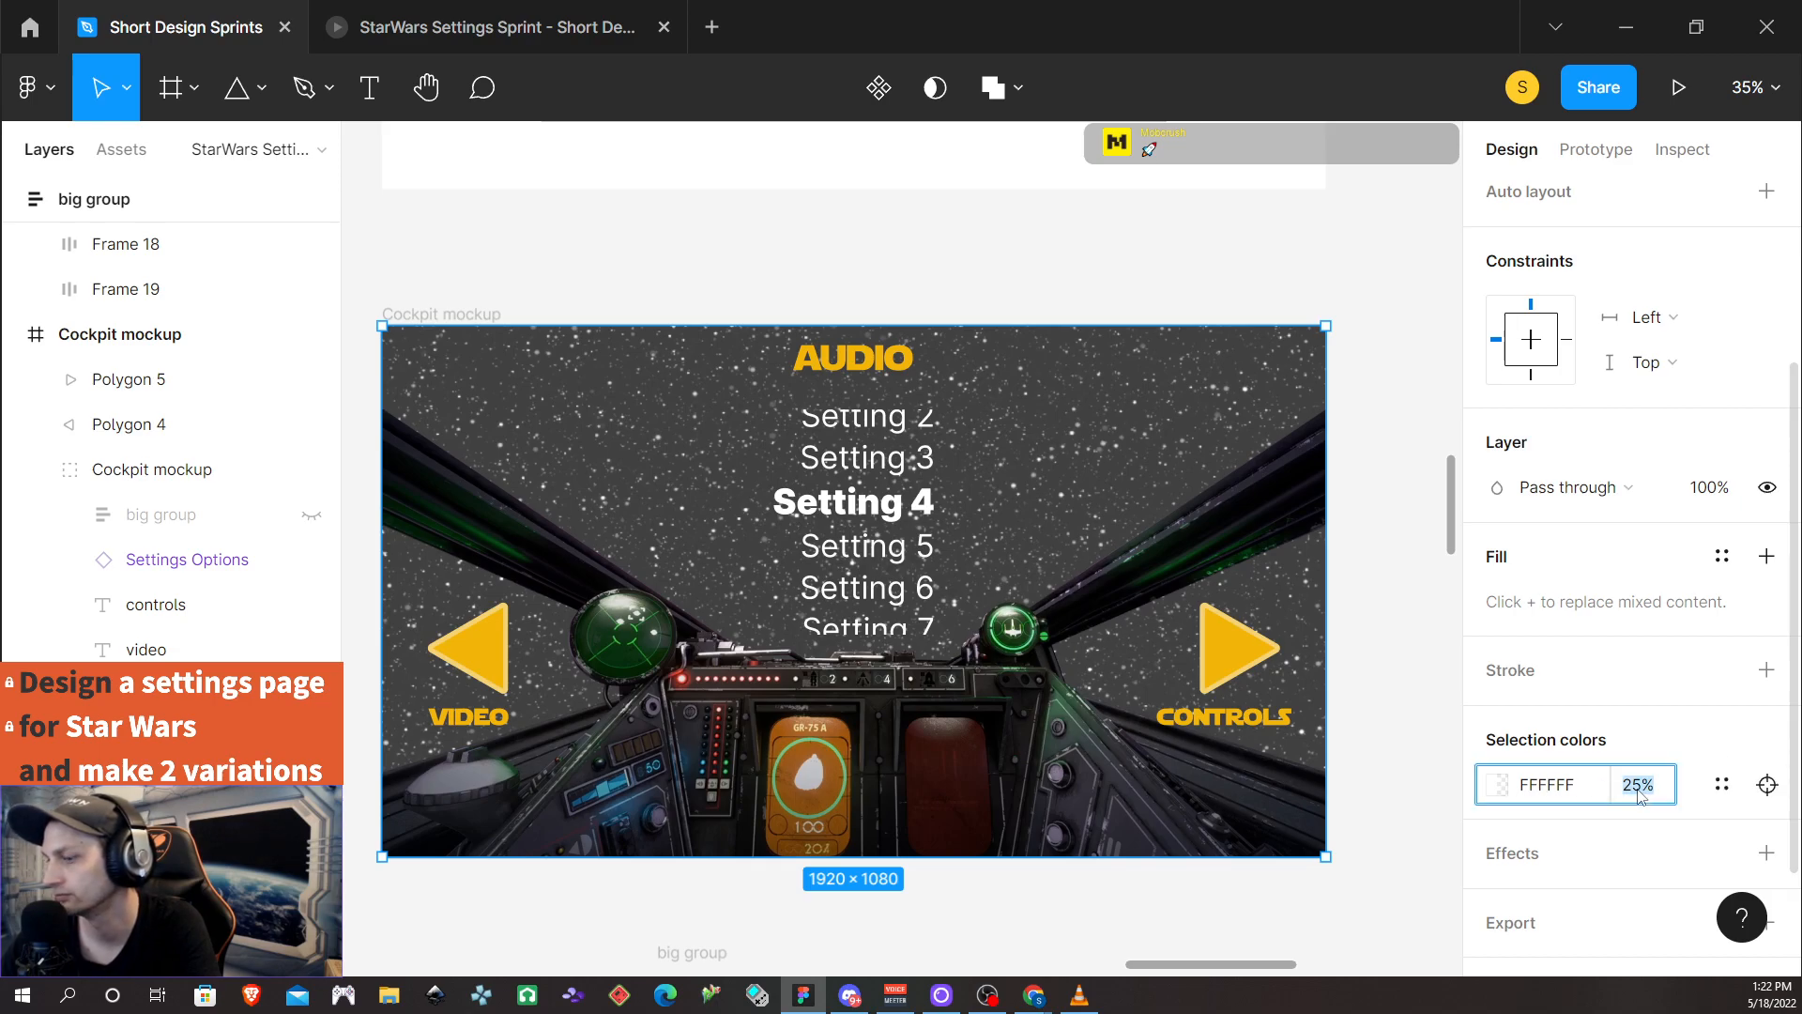
{"action": "type", "text": "0"}
{"action": "key", "text": "Return"}
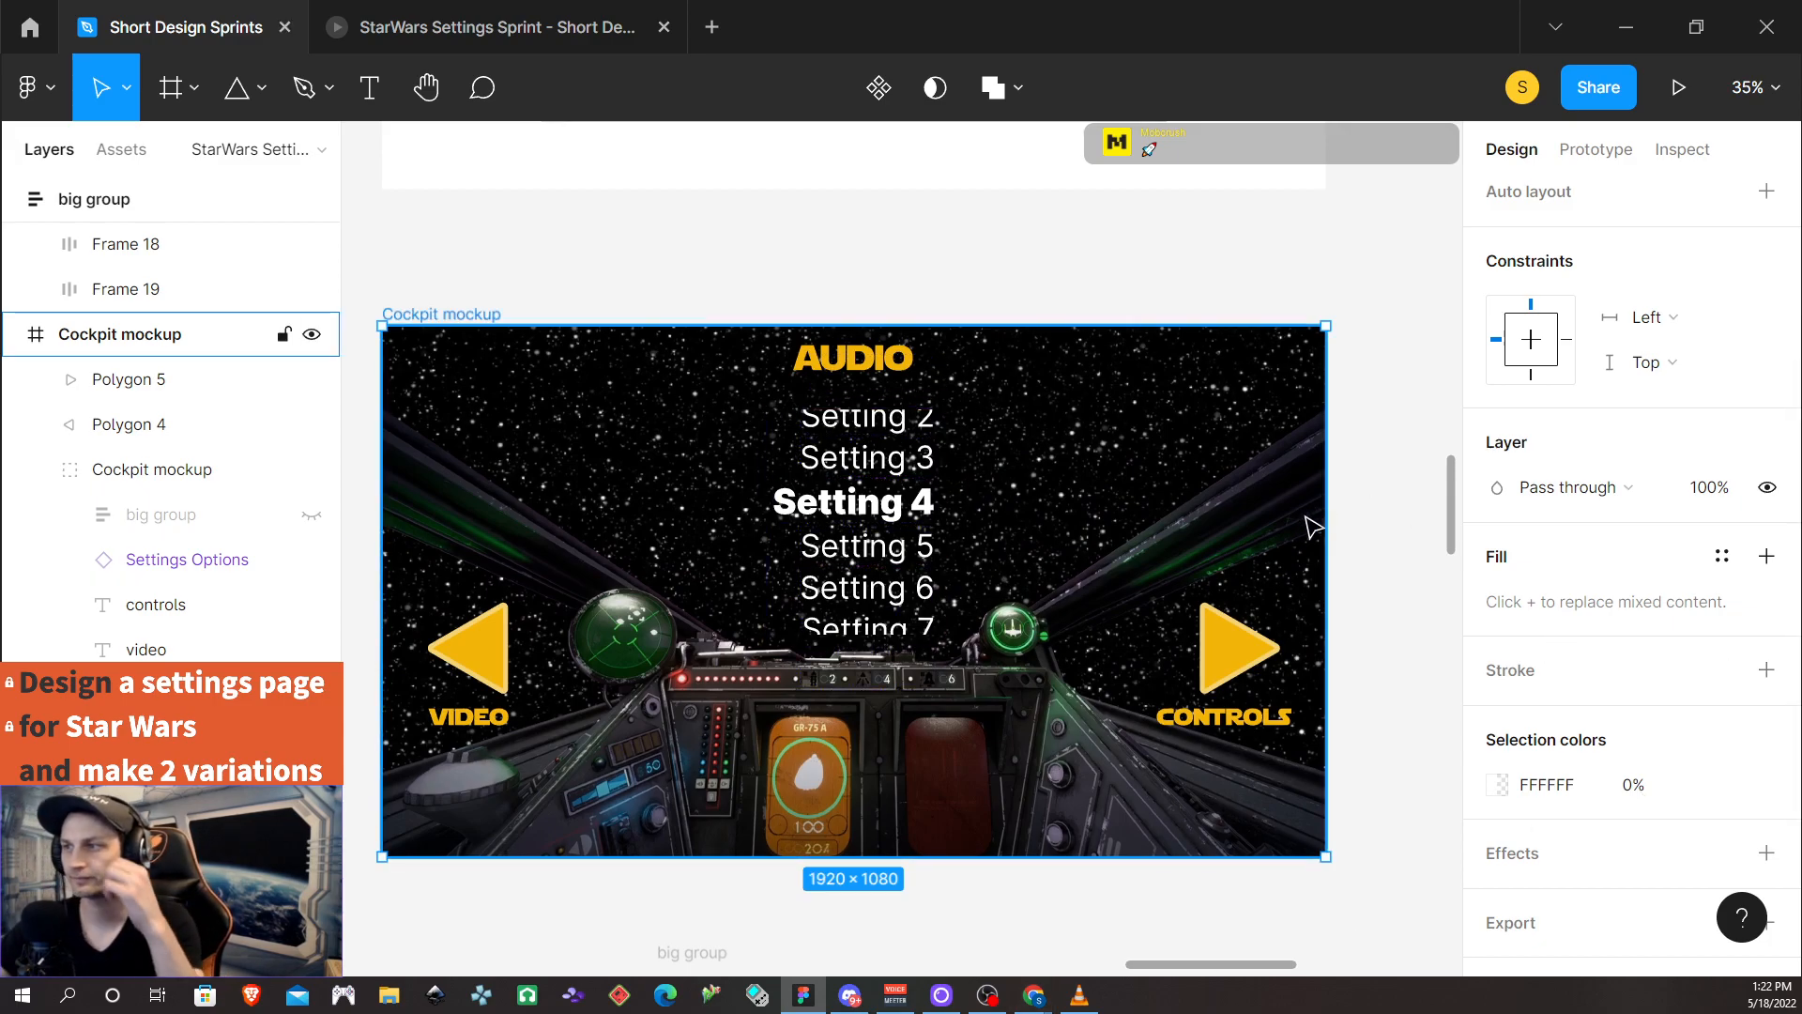
Try the background layer's FFFFFF colour at 5% and 10% opacity, and return it to 0%
{"action": "left_click", "coordinate": [1634, 789]}
{"action": "key", "text": "Return"}
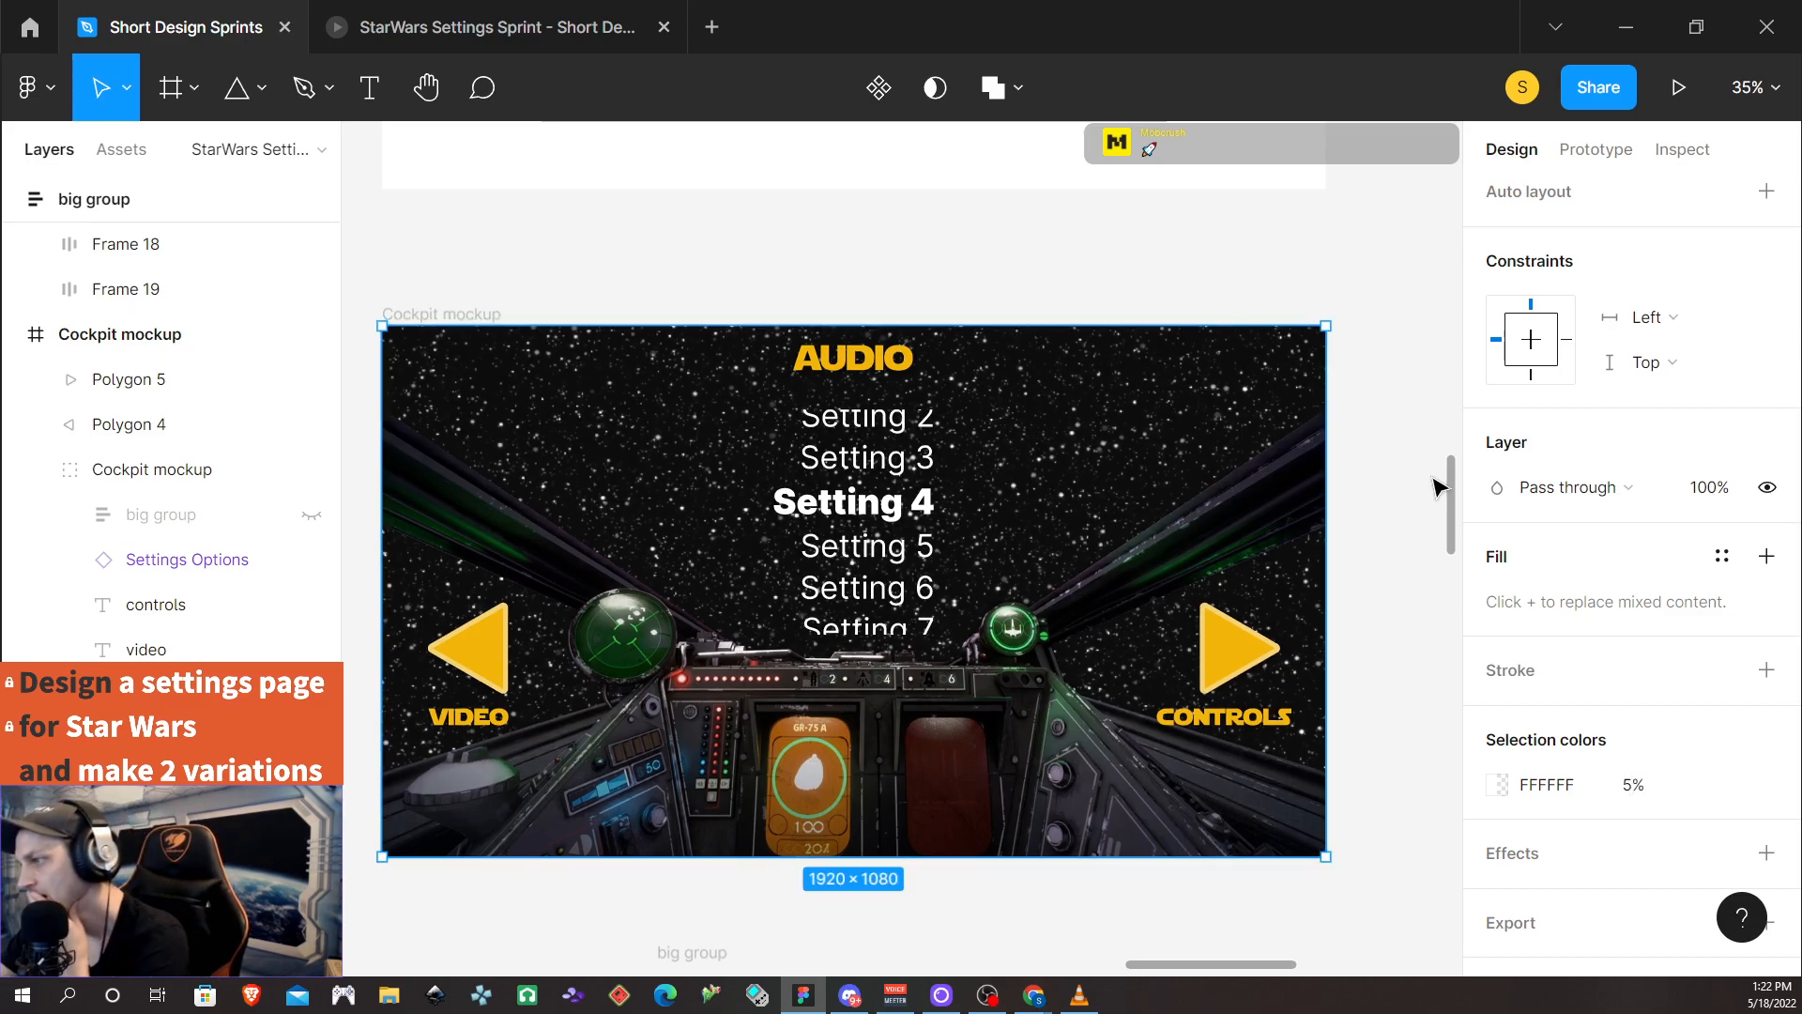
{"action": "left_click", "coordinate": [1633, 789]}
{"action": "type", "text": "10"}
{"action": "key", "text": "Return"}
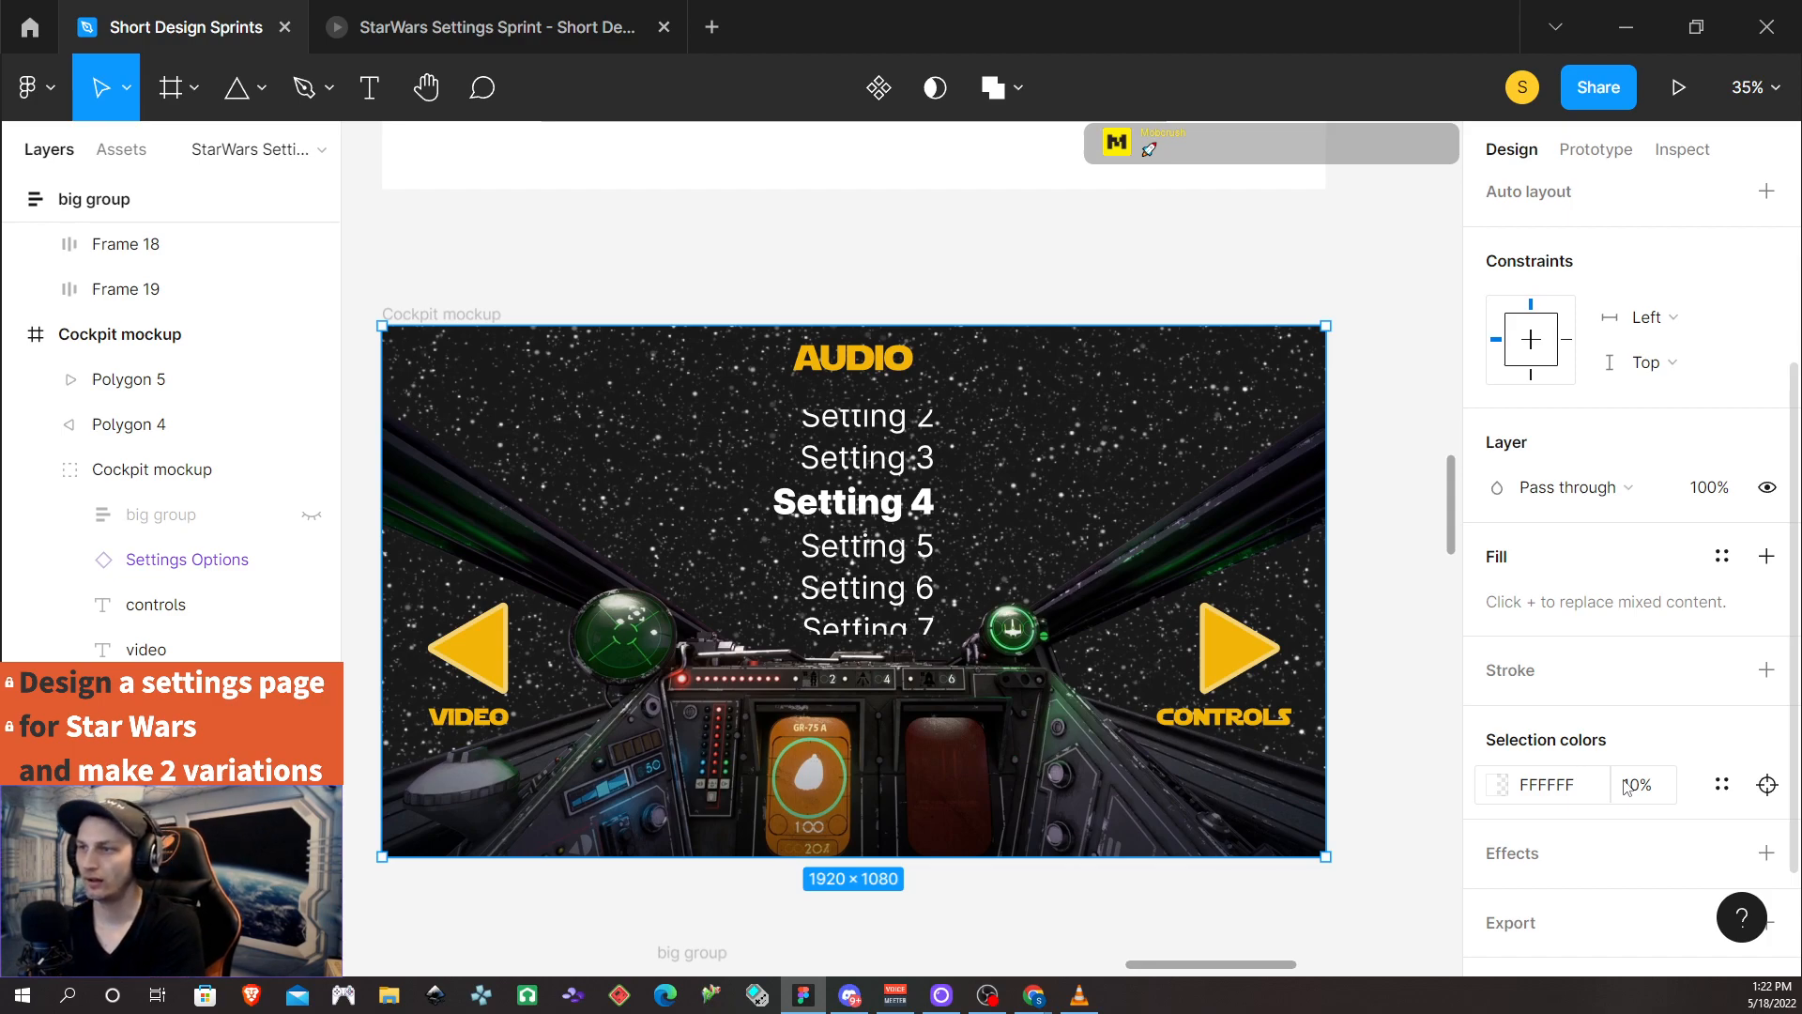
{"action": "left_click", "coordinate": [1637, 787]}
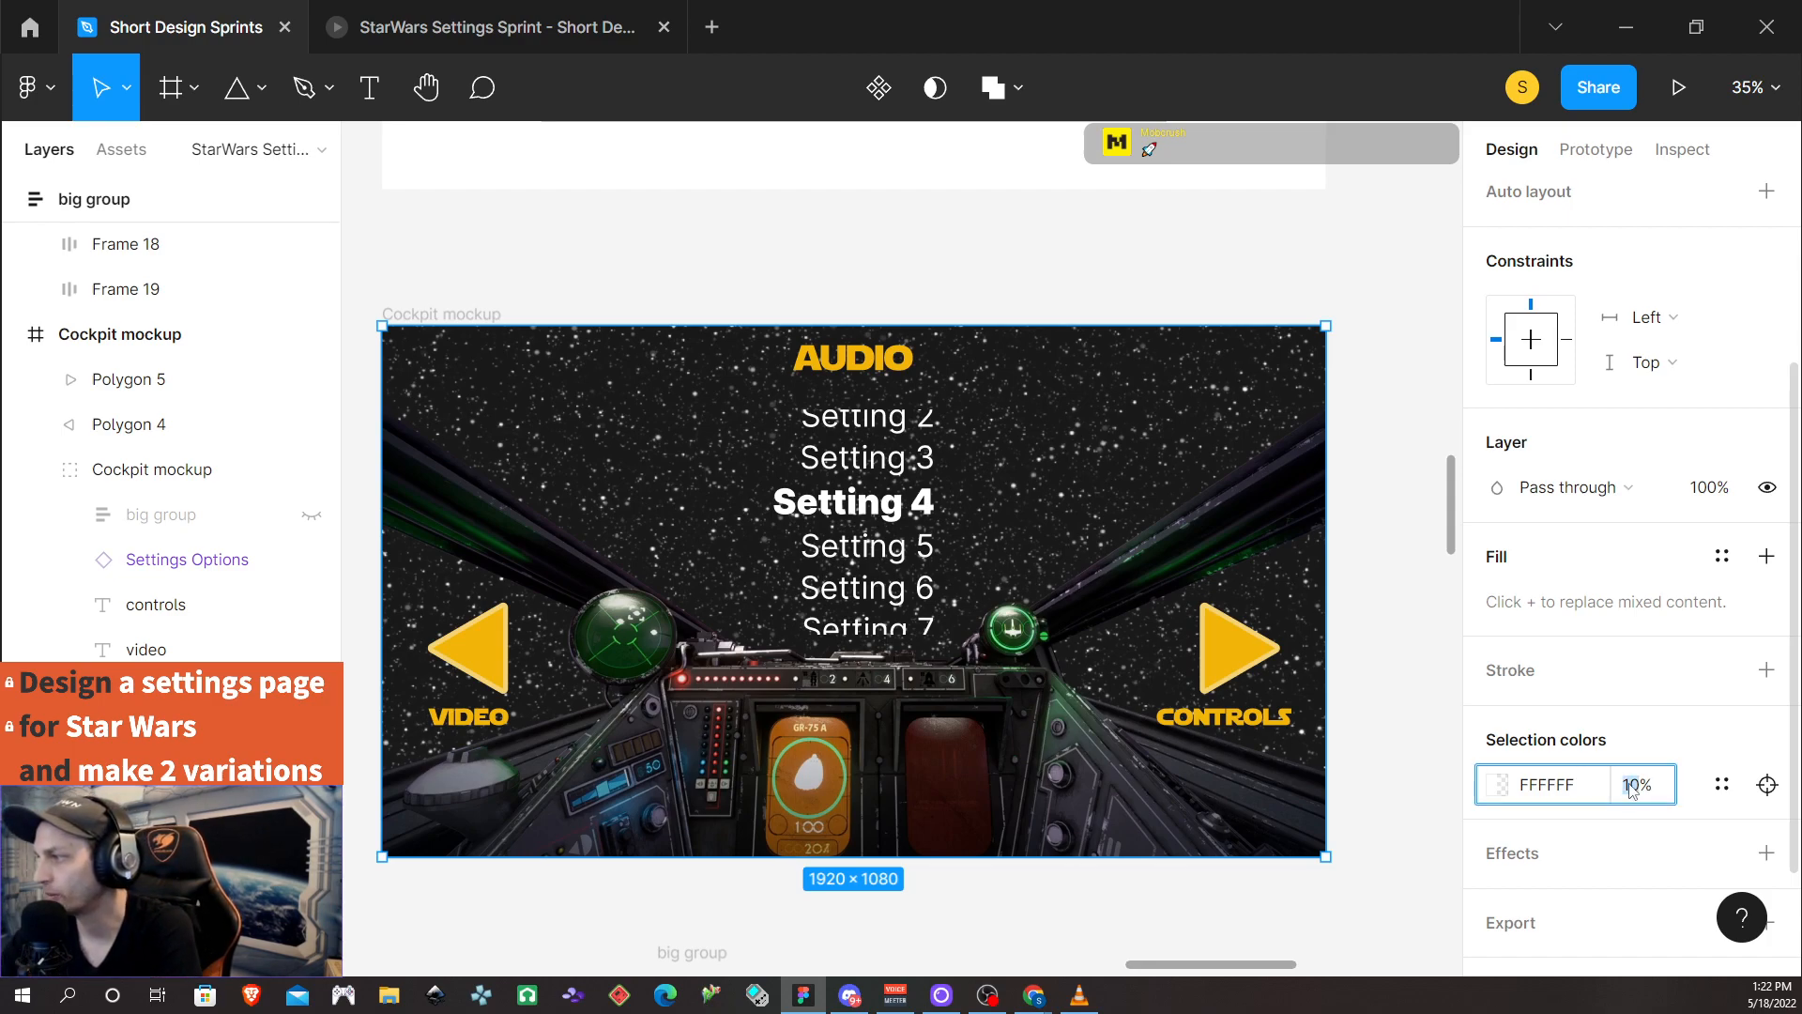
{"action": "key", "text": "Return"}
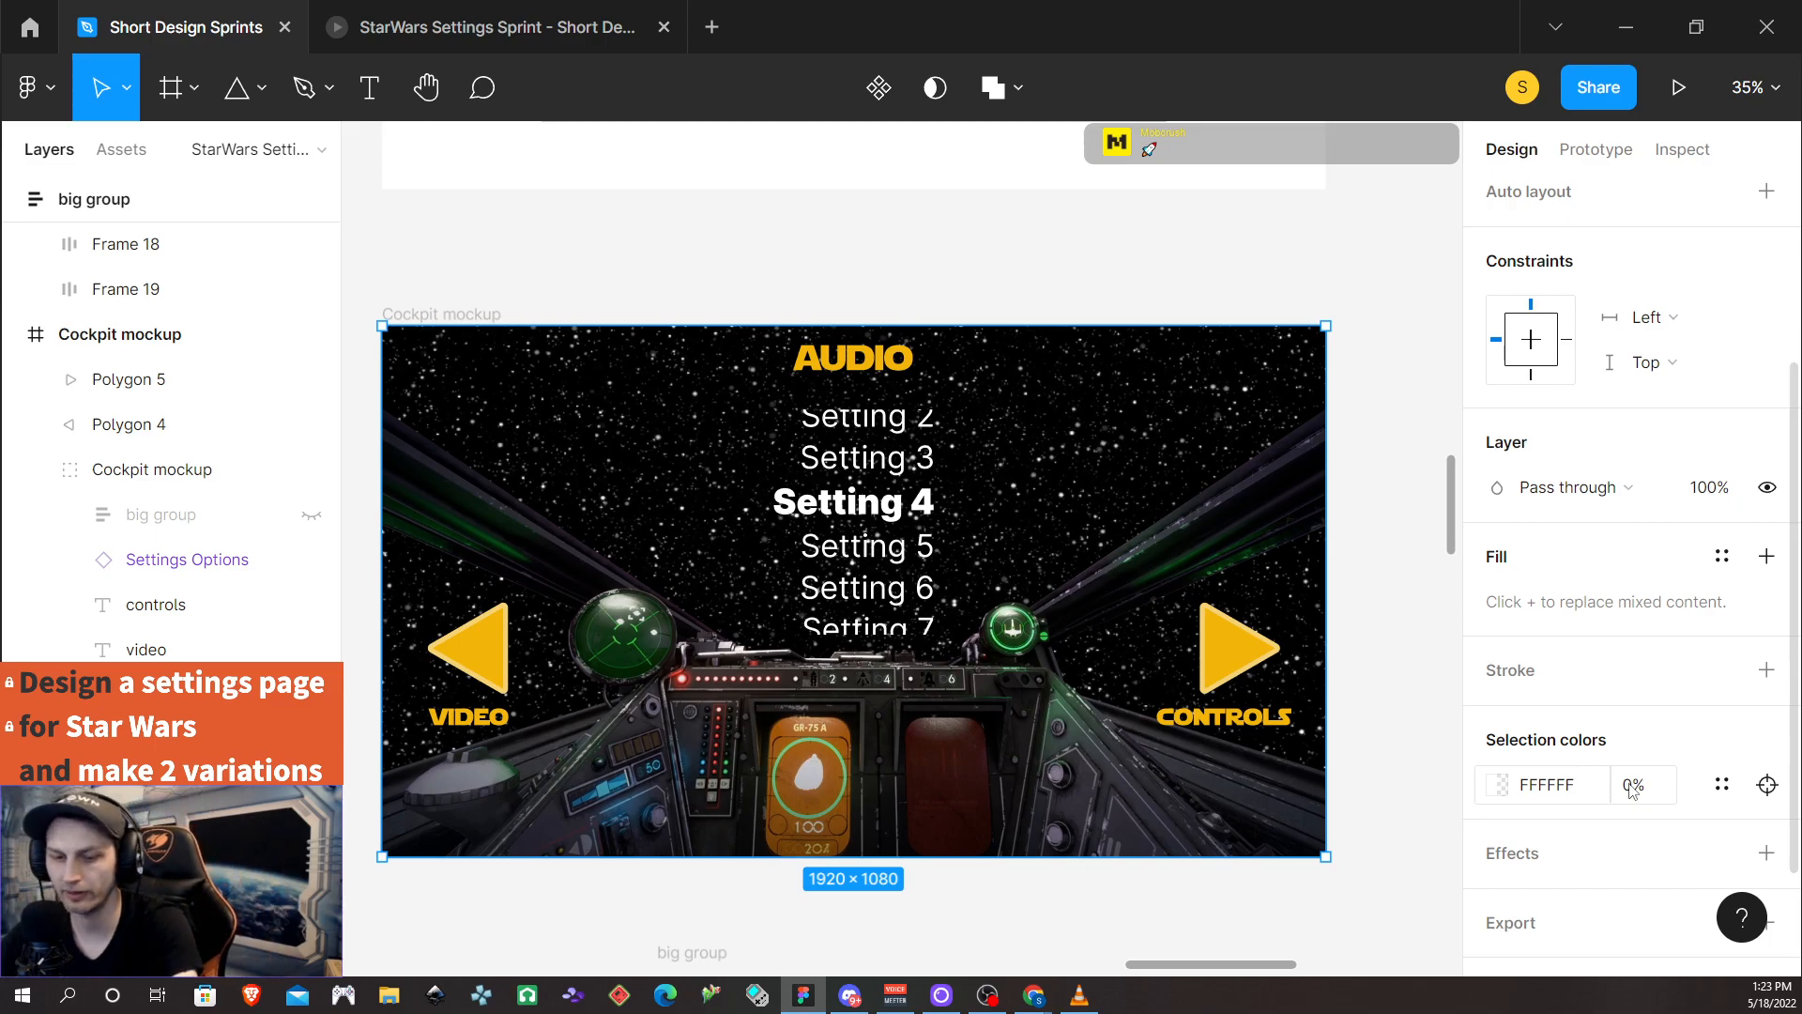
Survey the game settings 3 and game settings 4 wireframes, the test frame and the menu components around the Cockpit mockup
{"action": "scroll", "coordinate": [655, 463], "scroll_direction": "down", "scroll_amount": 3}
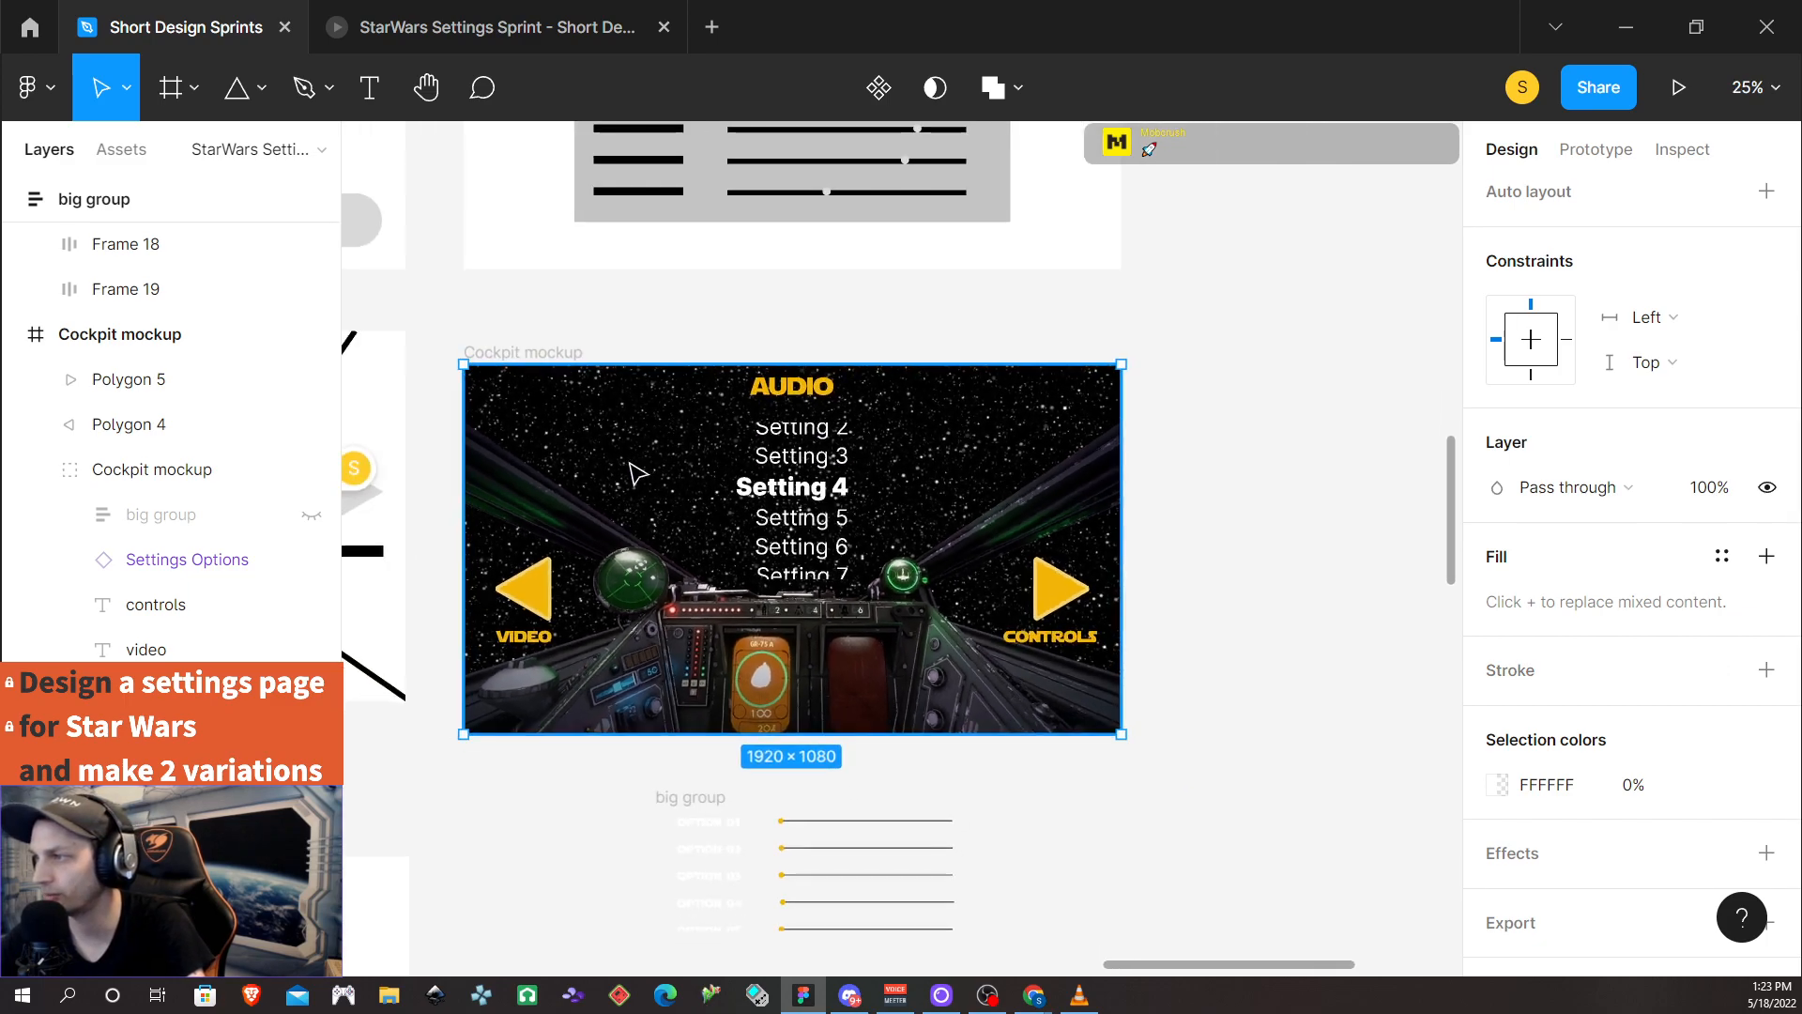
{"action": "scroll", "coordinate": [638, 479], "scroll_direction": "down", "scroll_amount": 3}
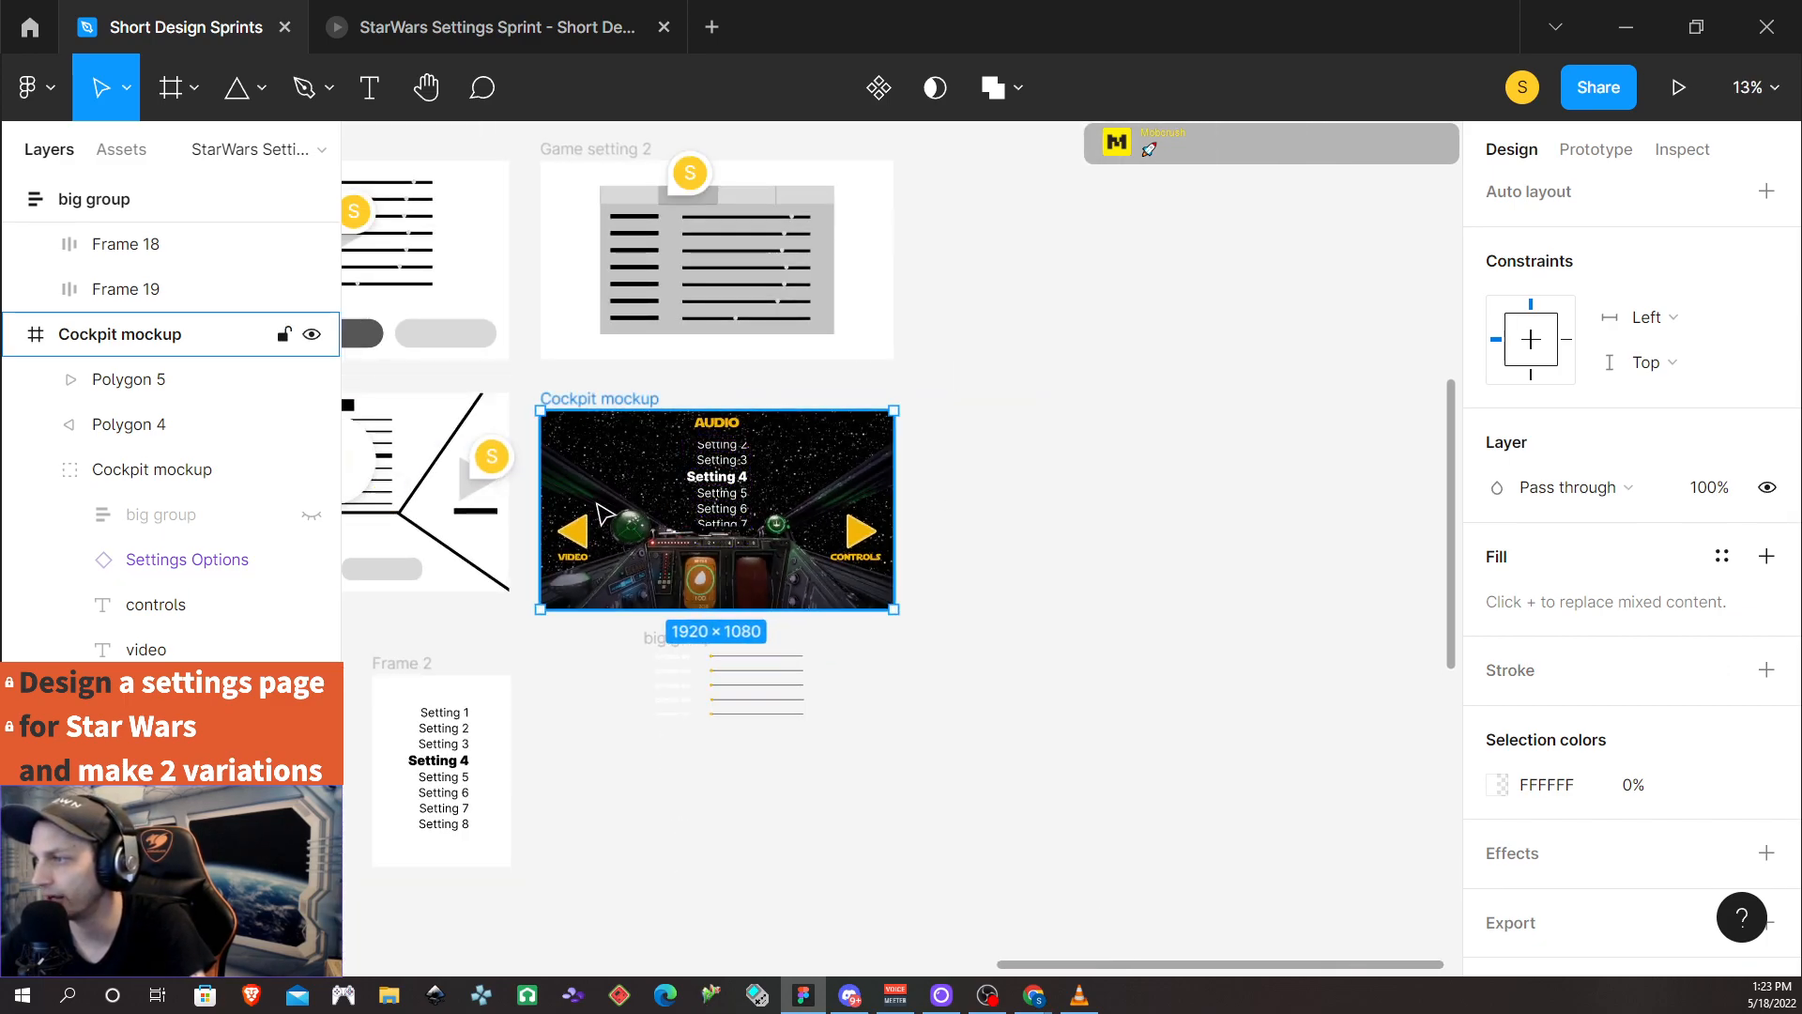
{"action": "scroll", "coordinate": [580, 497], "scroll_direction": "left", "scroll_amount": 5}
{"action": "scroll", "coordinate": [579, 498], "scroll_direction": "left", "scroll_amount": 6}
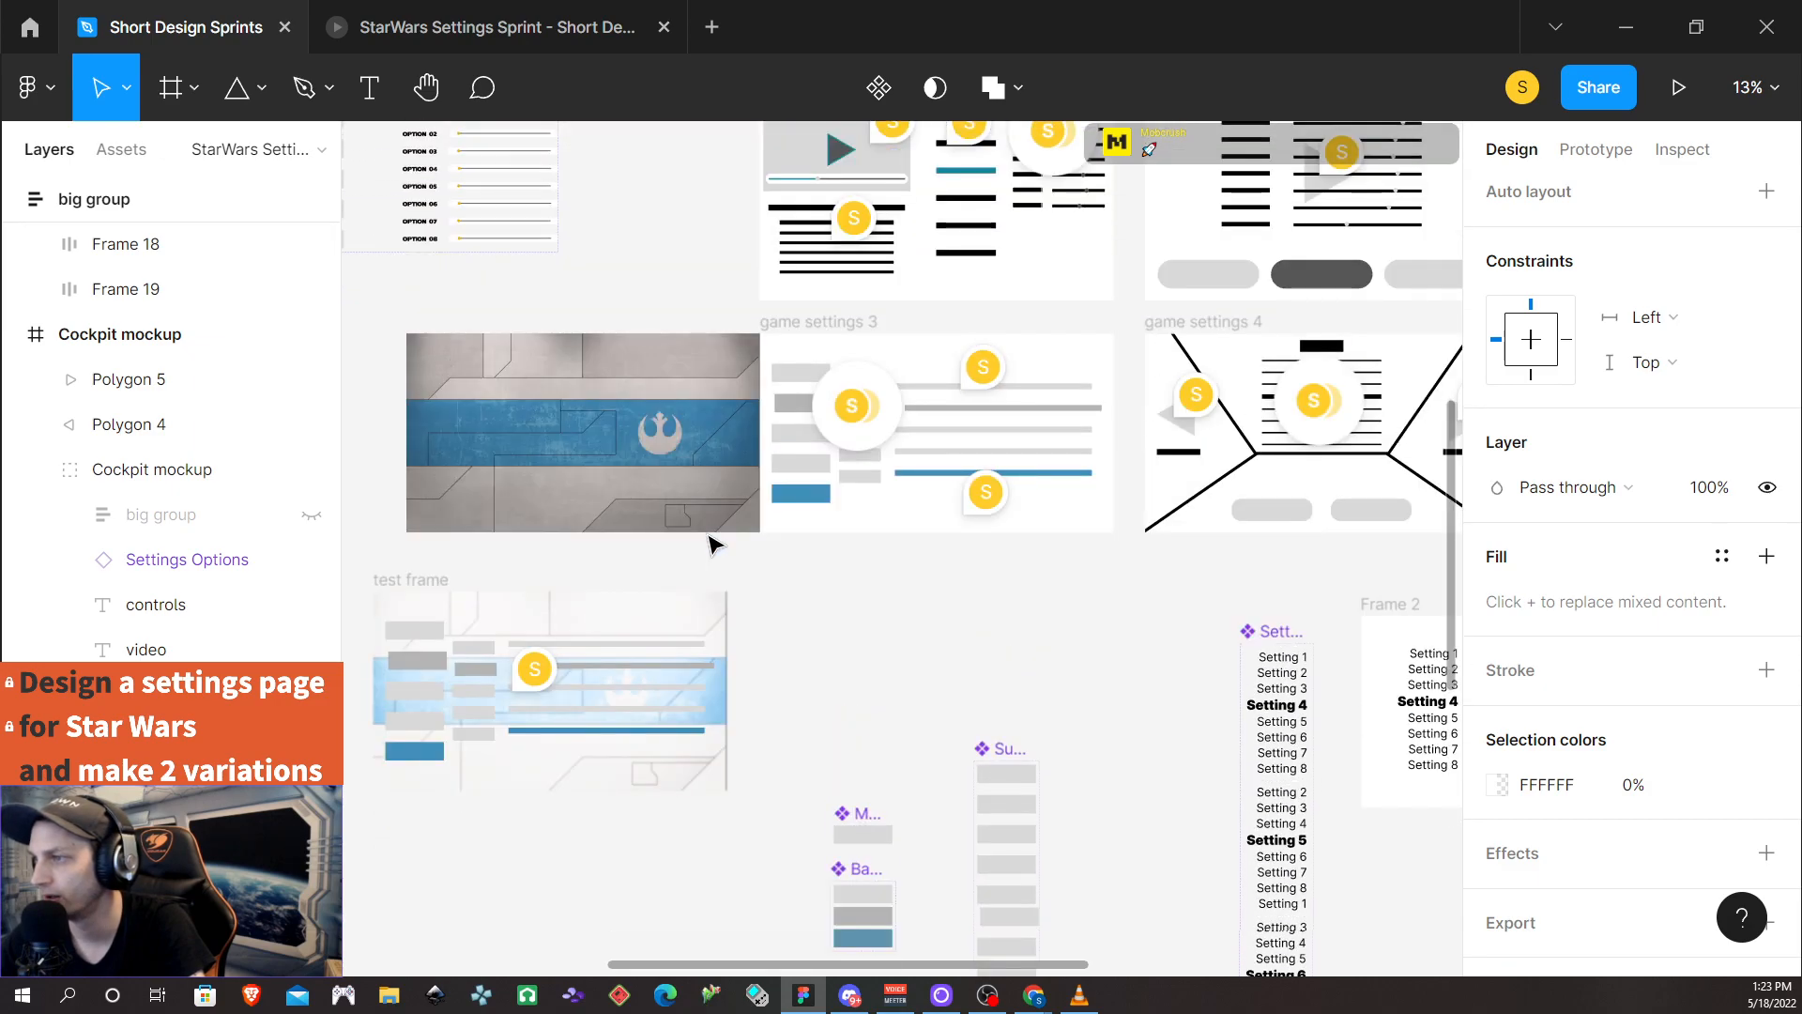
{"action": "scroll", "coordinate": [765, 552], "scroll_direction": "down", "scroll_amount": 3}
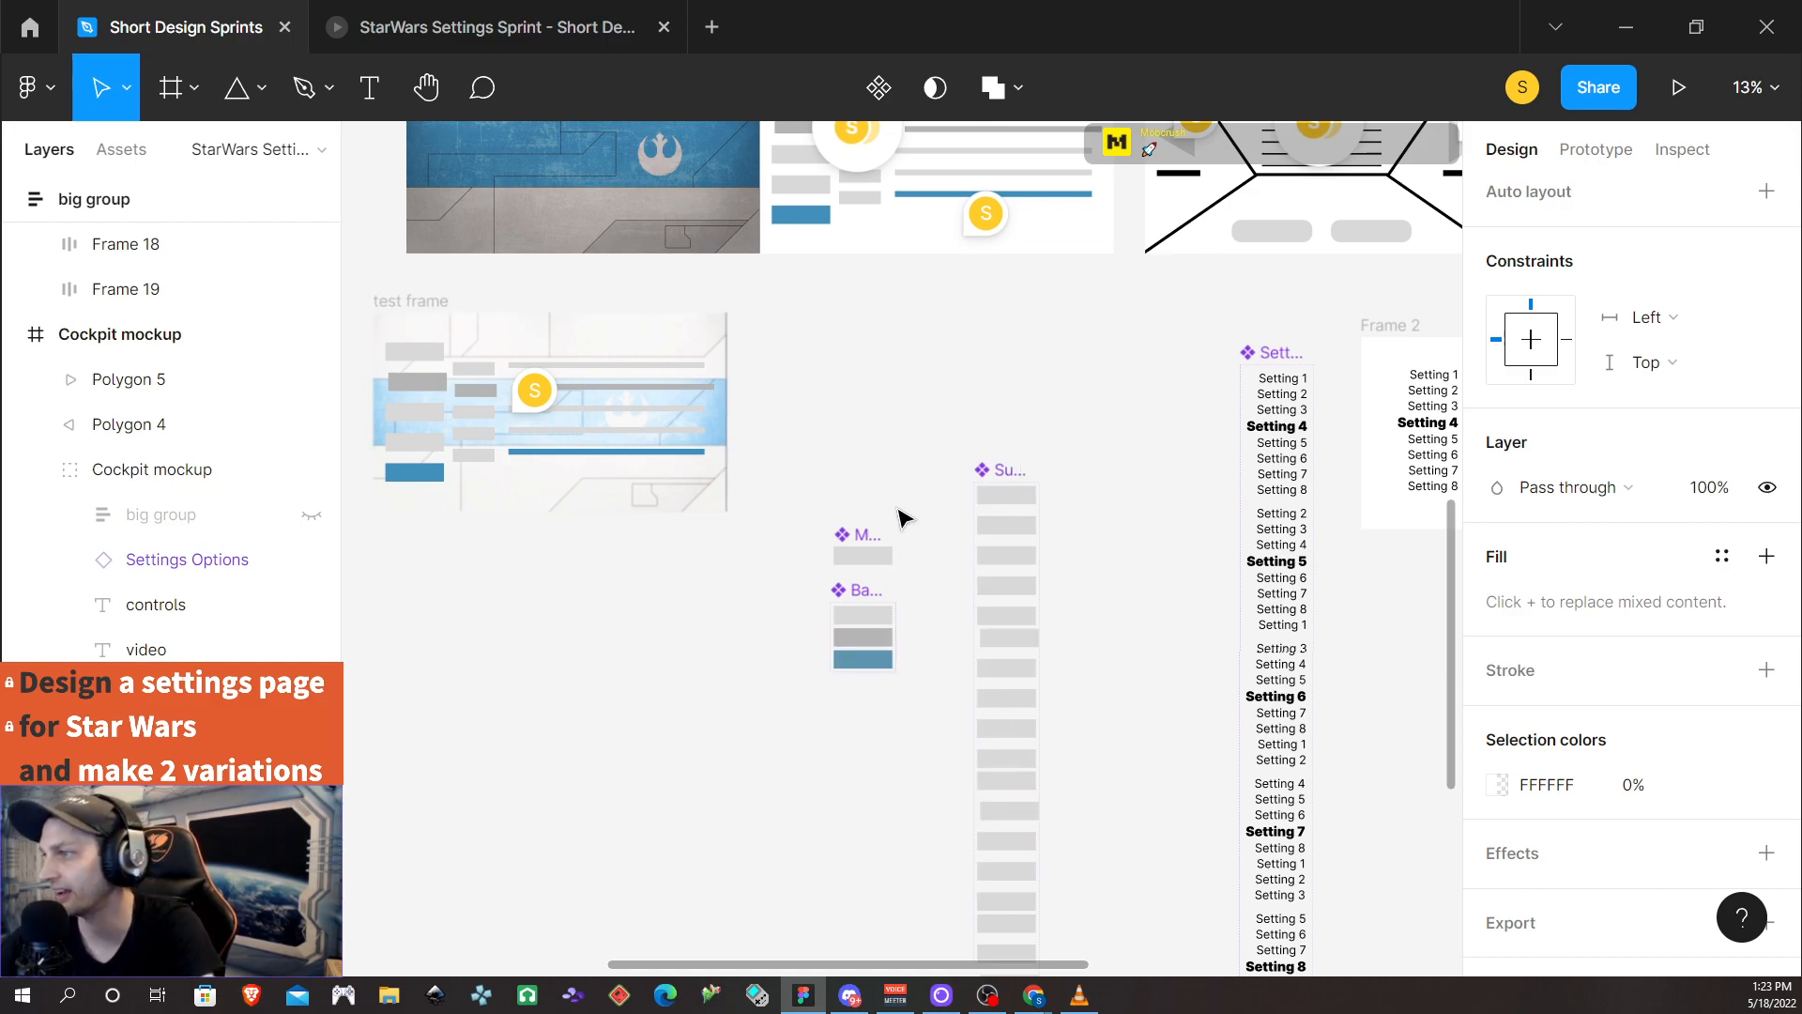
{"action": "scroll", "coordinate": [1079, 404], "scroll_direction": "up", "scroll_amount": 2}
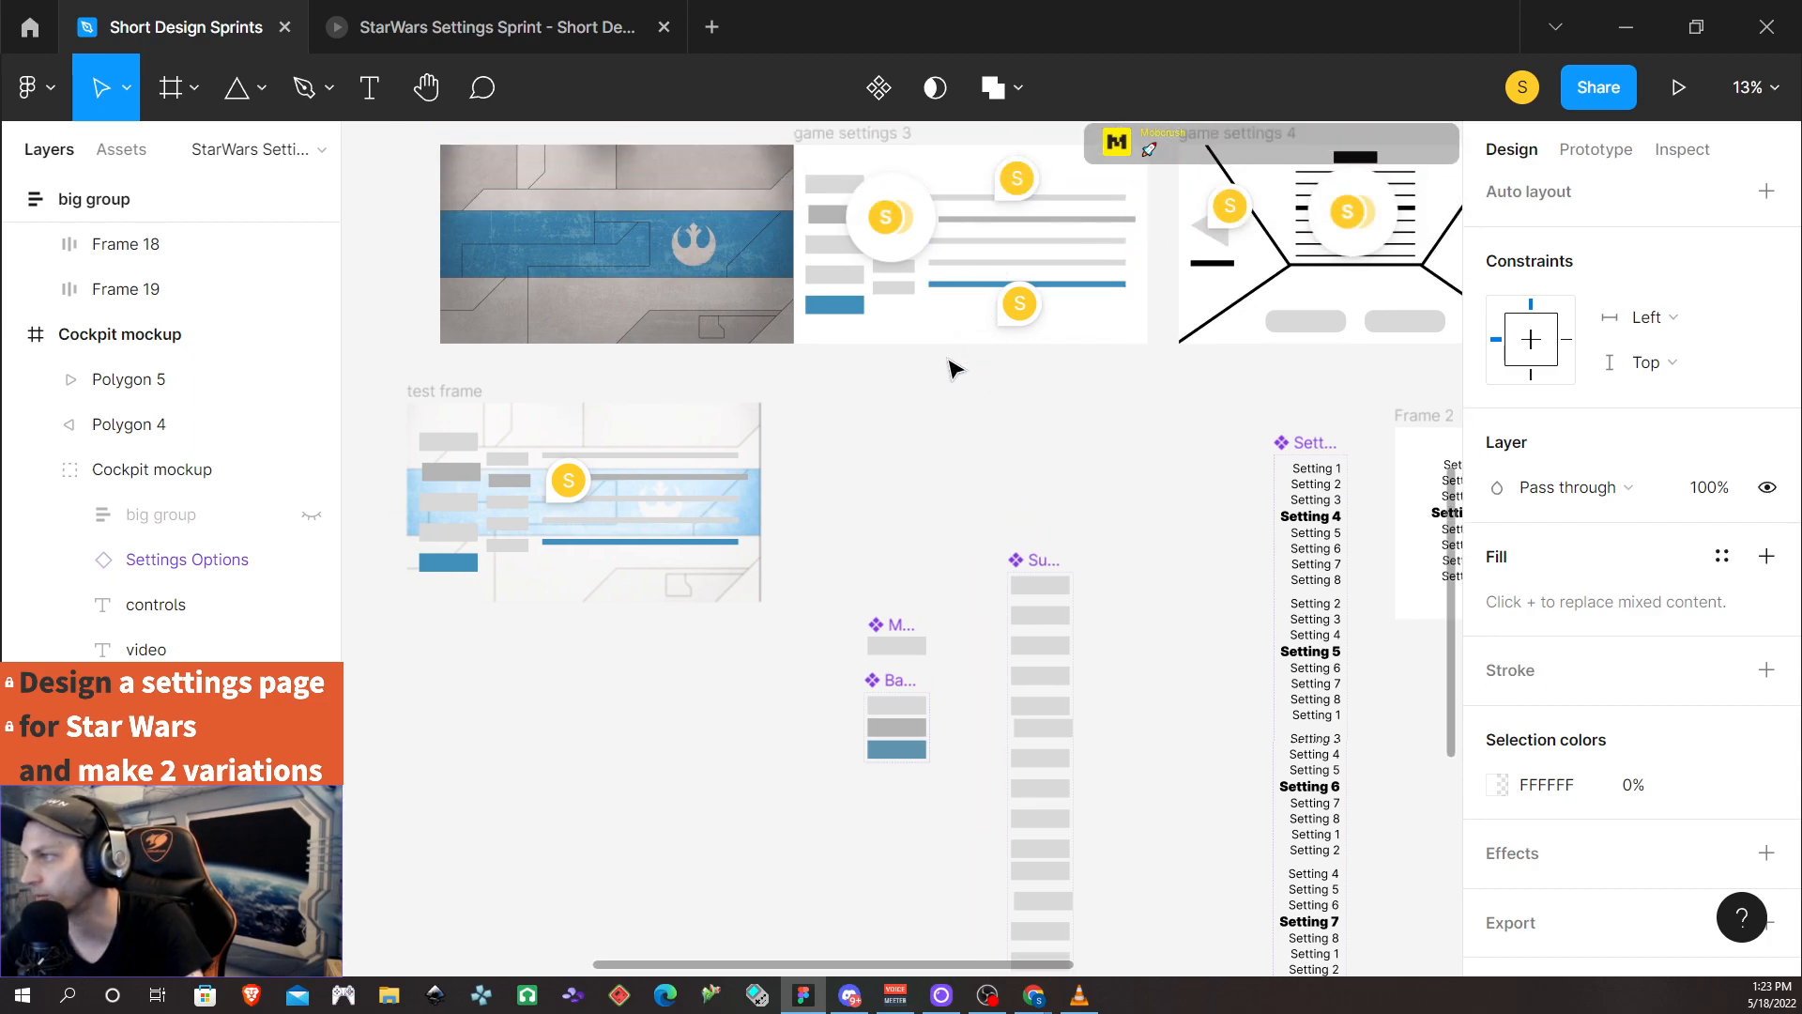
{"action": "scroll", "coordinate": [963, 352], "scroll_direction": "up", "scroll_amount": 1}
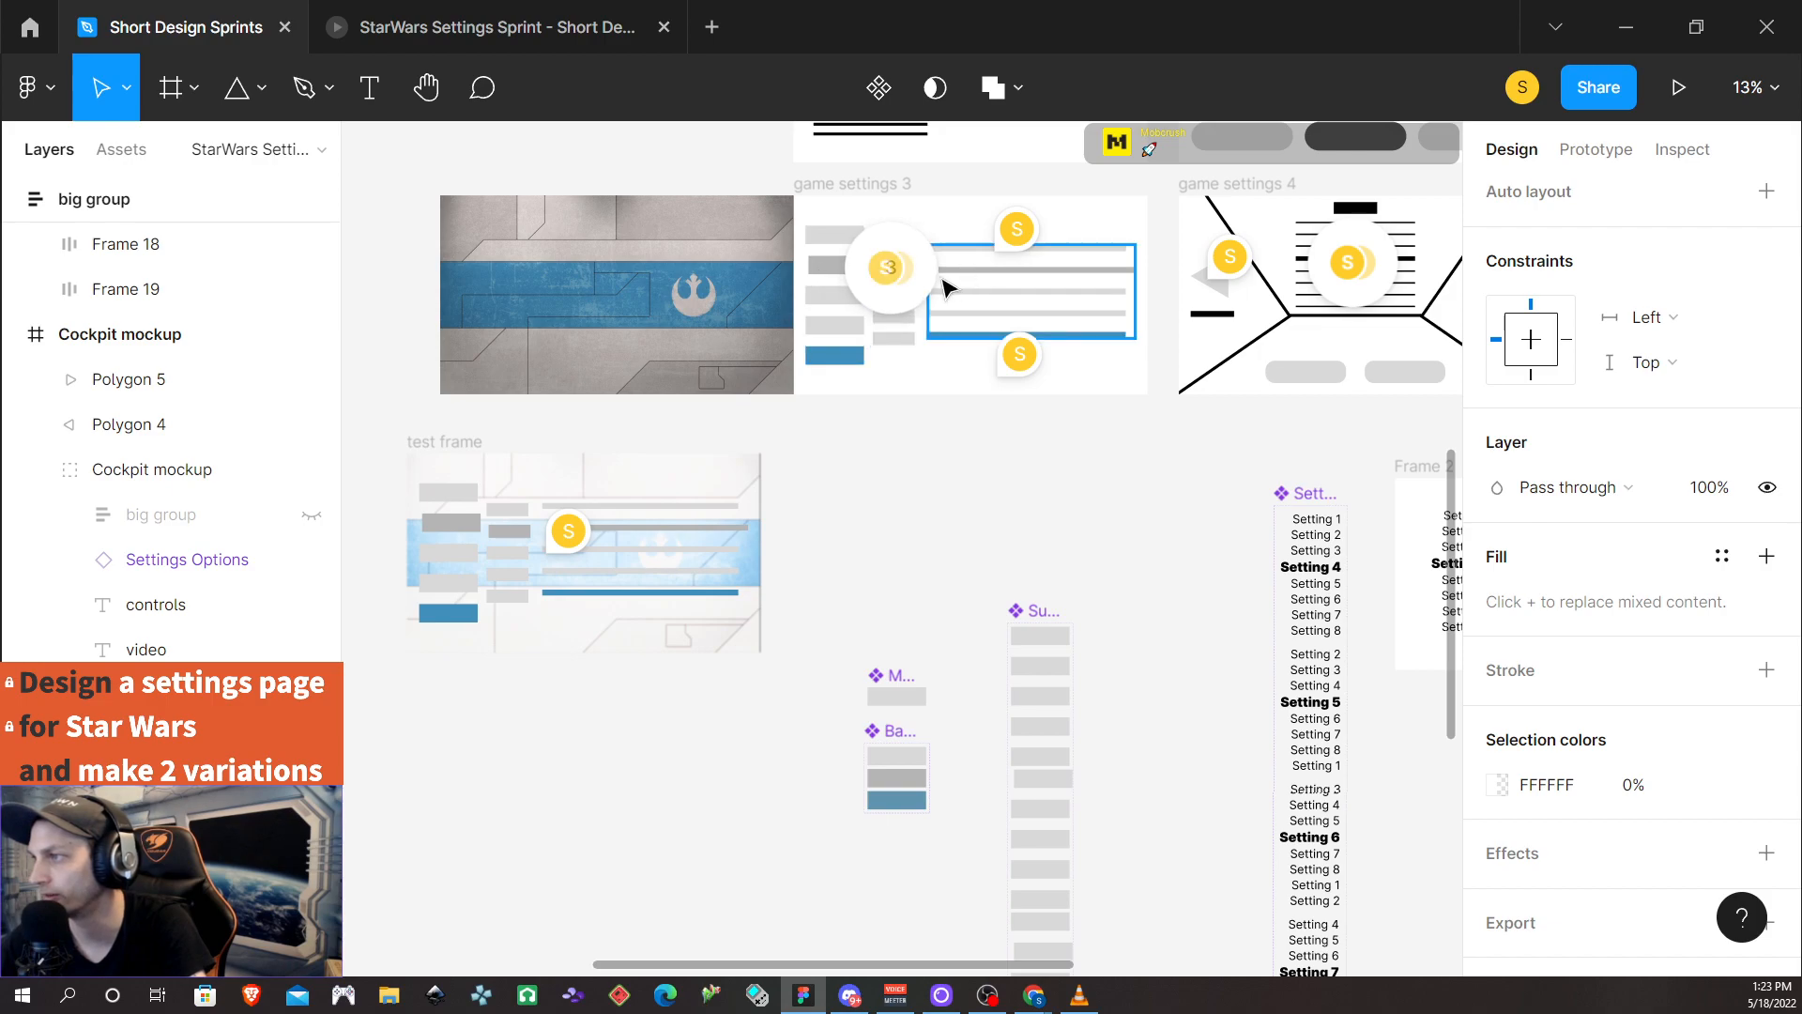
{"action": "scroll", "coordinate": [633, 274], "scroll_direction": "up", "scroll_amount": 2}
{"action": "scroll", "coordinate": [626, 284], "scroll_direction": "up", "scroll_amount": 2}
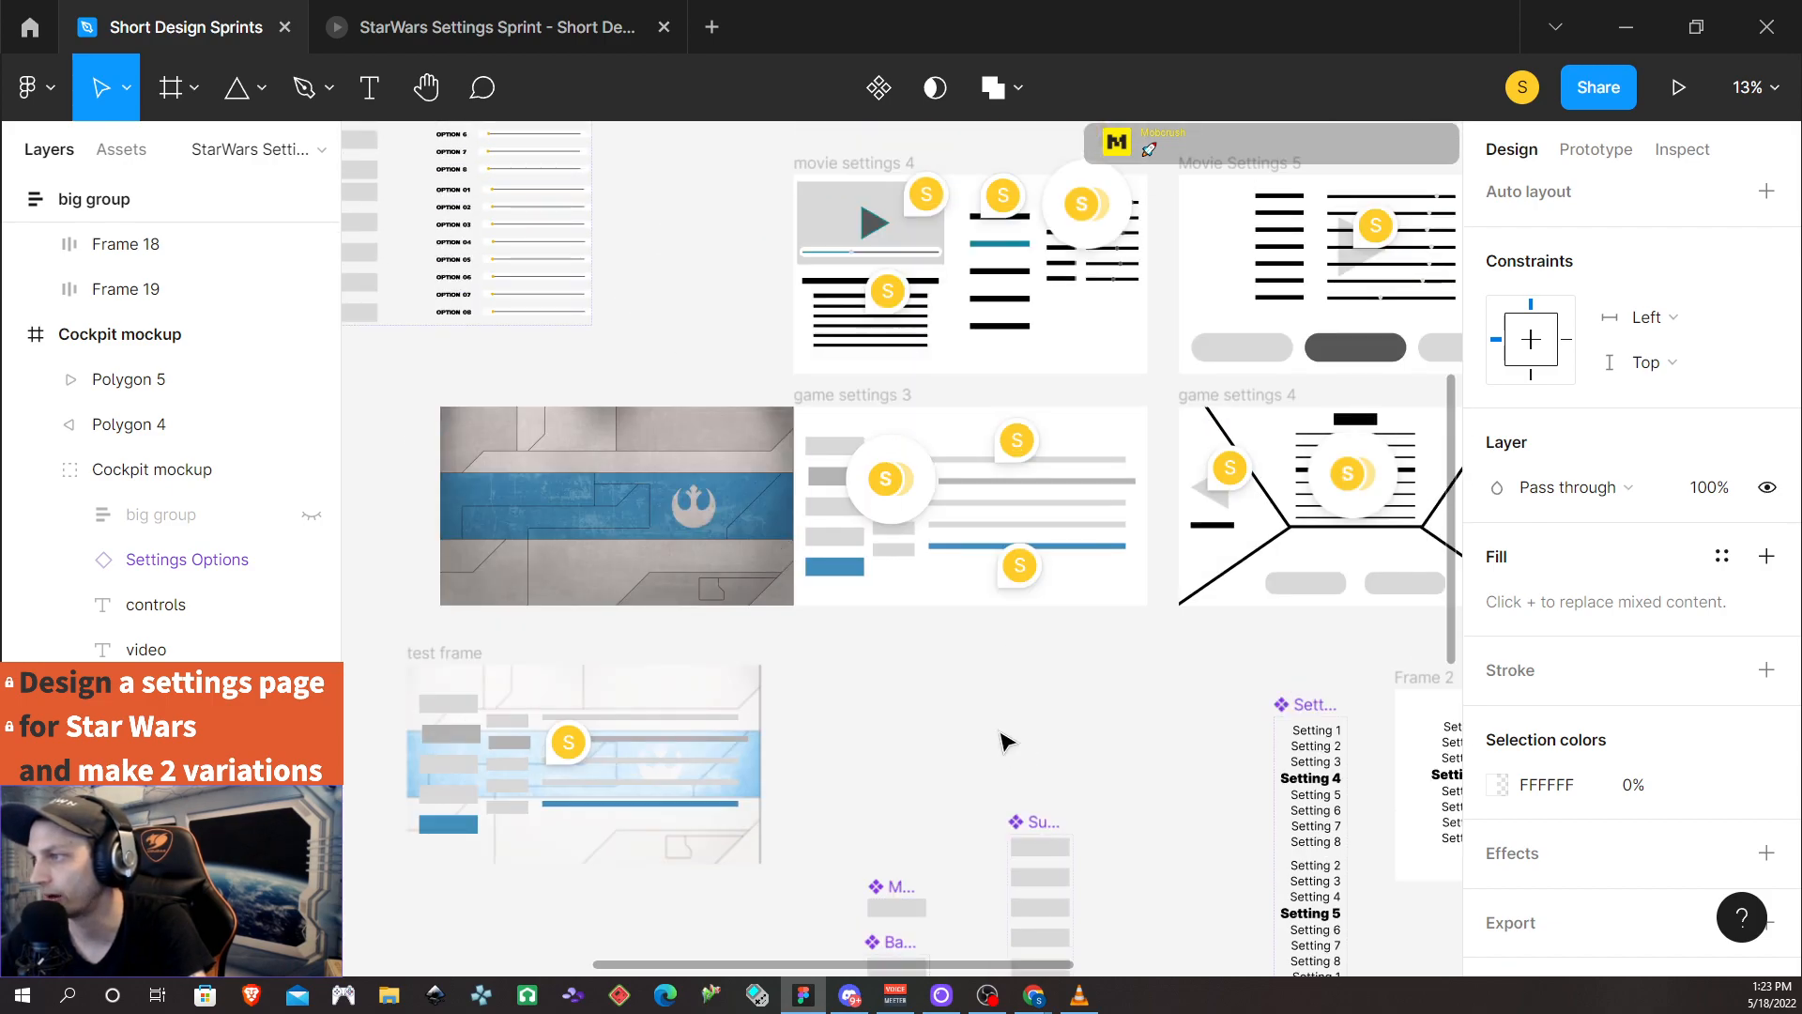
{"action": "scroll", "coordinate": [551, 510], "scroll_direction": "up", "scroll_amount": 5}
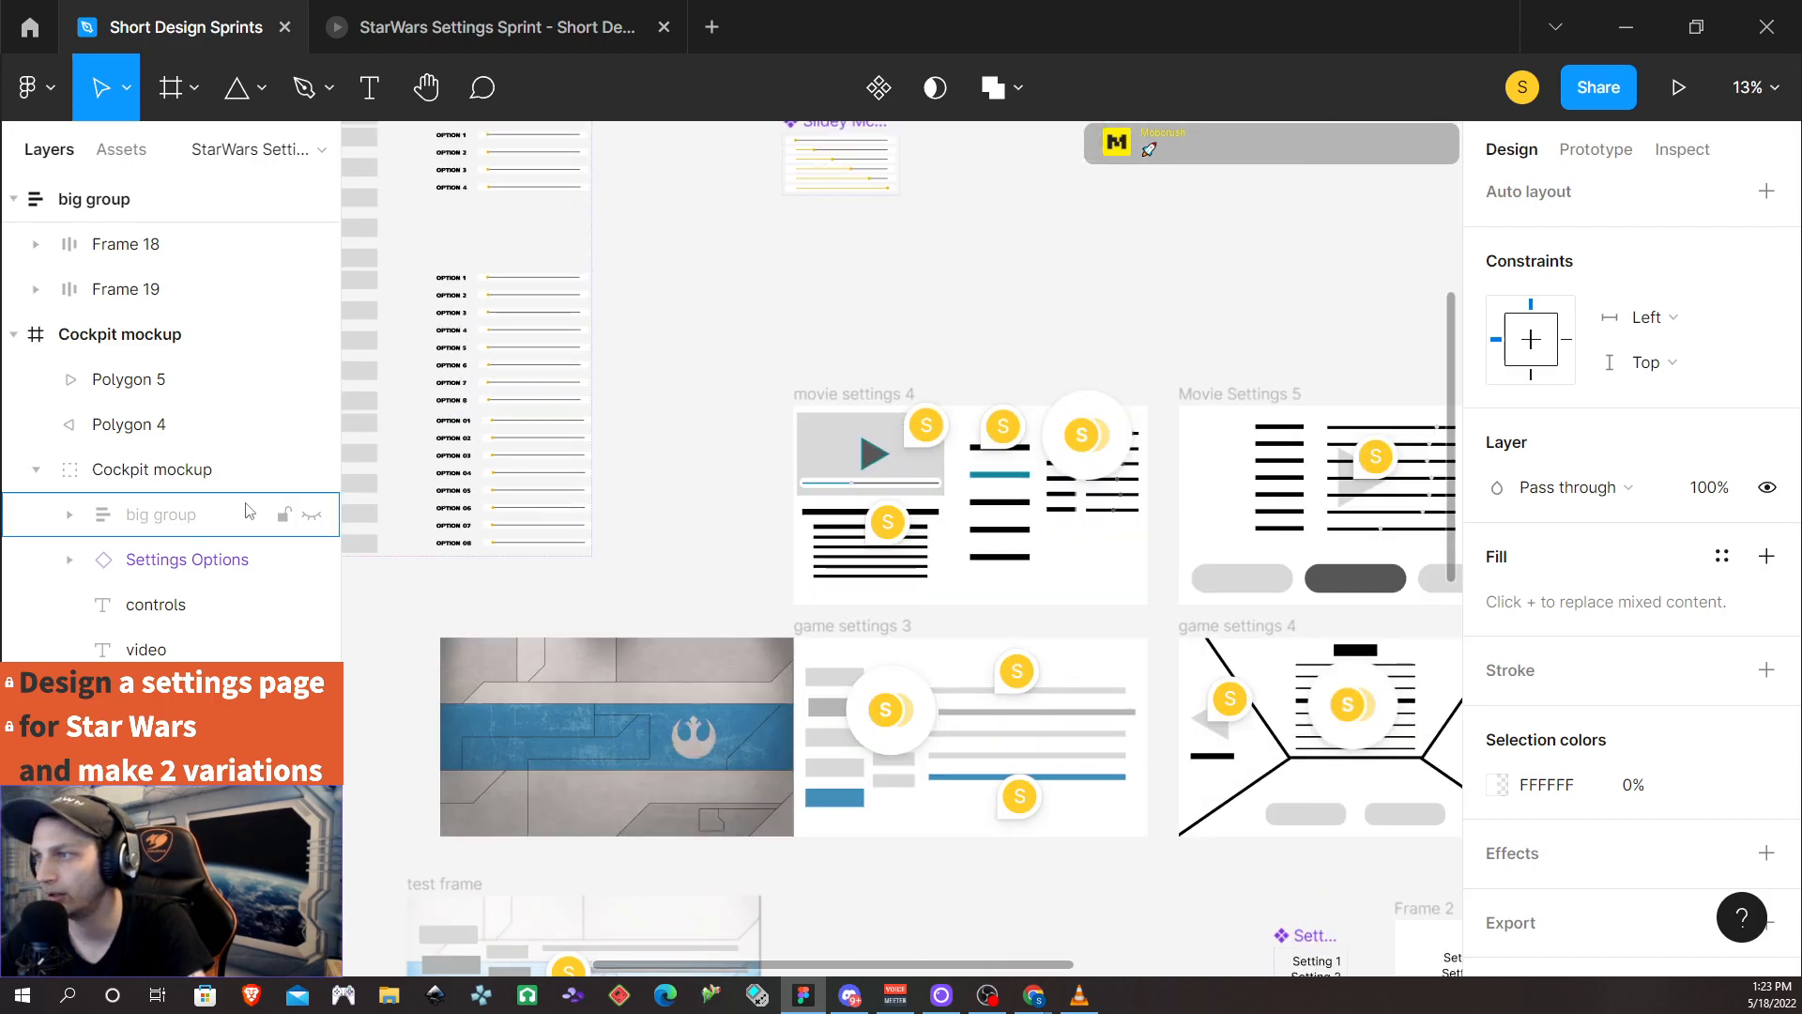
{"action": "scroll", "coordinate": [597, 537], "scroll_direction": "left", "scroll_amount": 1}
{"action": "scroll", "coordinate": [611, 530], "scroll_direction": "left", "scroll_amount": 10}
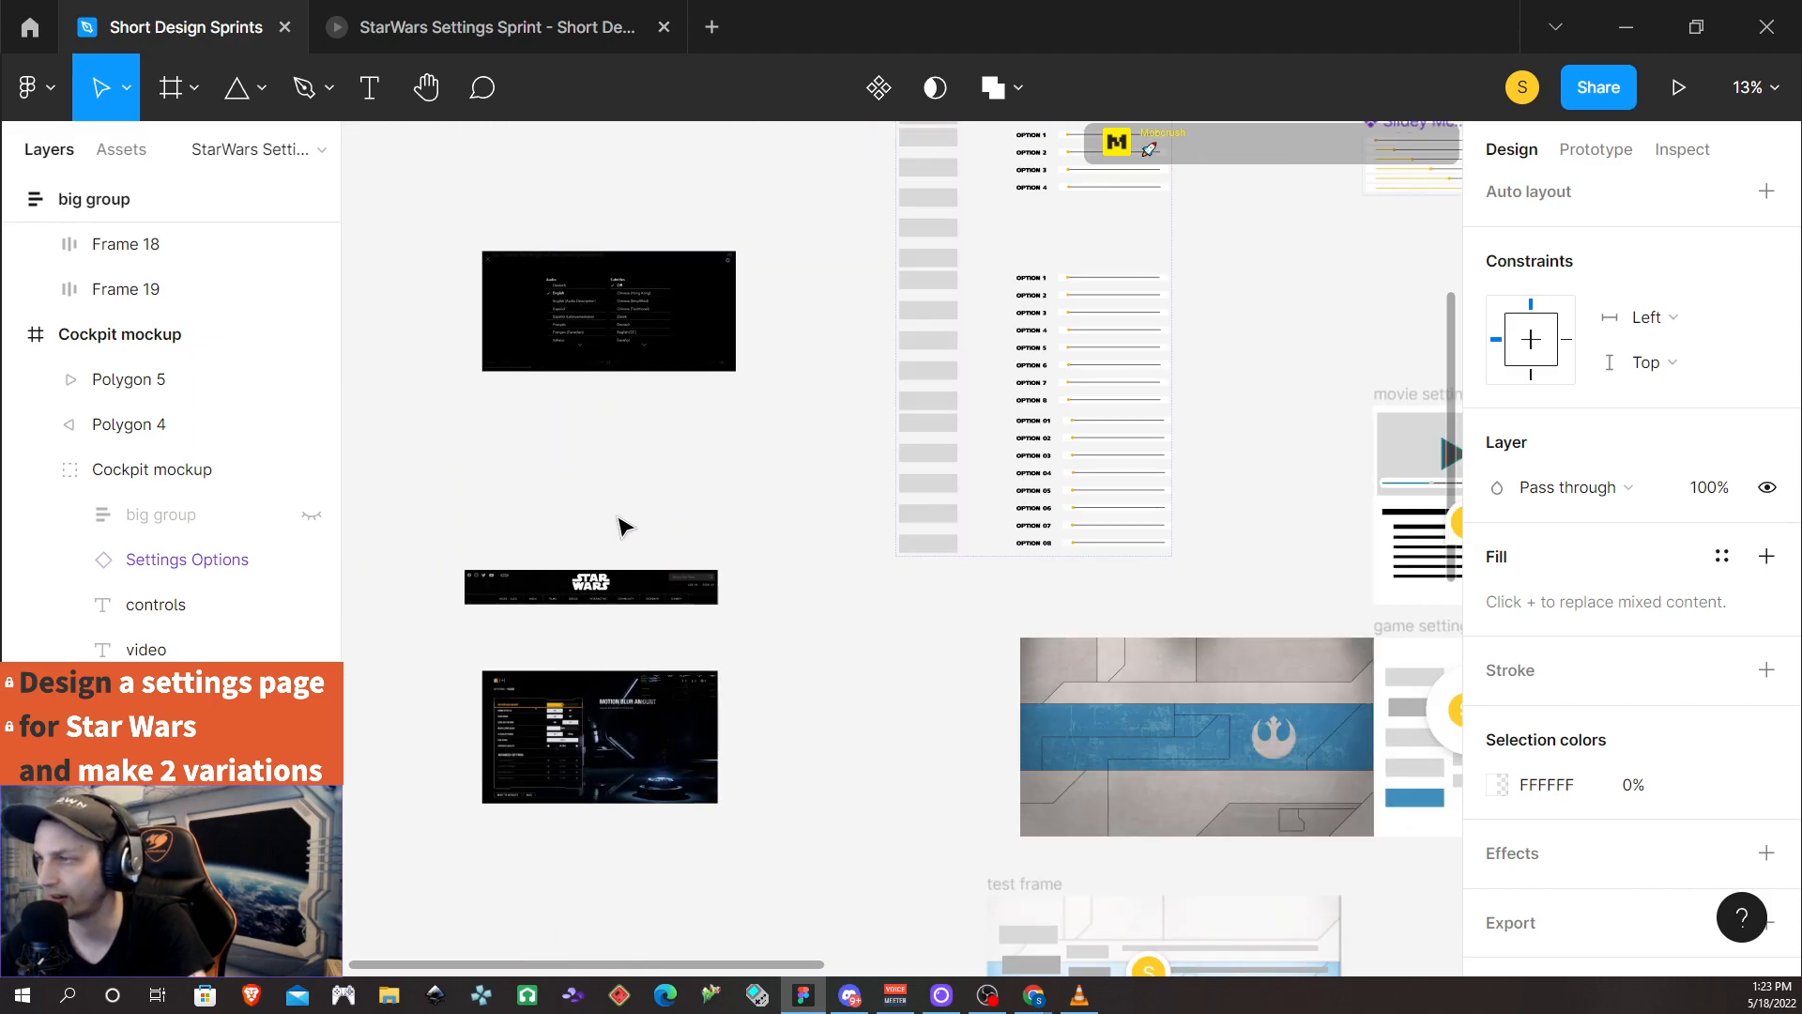
Examine the option list variants of the Complete Menu System component and the slider component beside it
{"action": "scroll", "coordinate": [1033, 535], "scroll_direction": "right", "scroll_amount": 3}
{"action": "scroll", "coordinate": [909, 487], "scroll_direction": "up", "scroll_amount": 10}
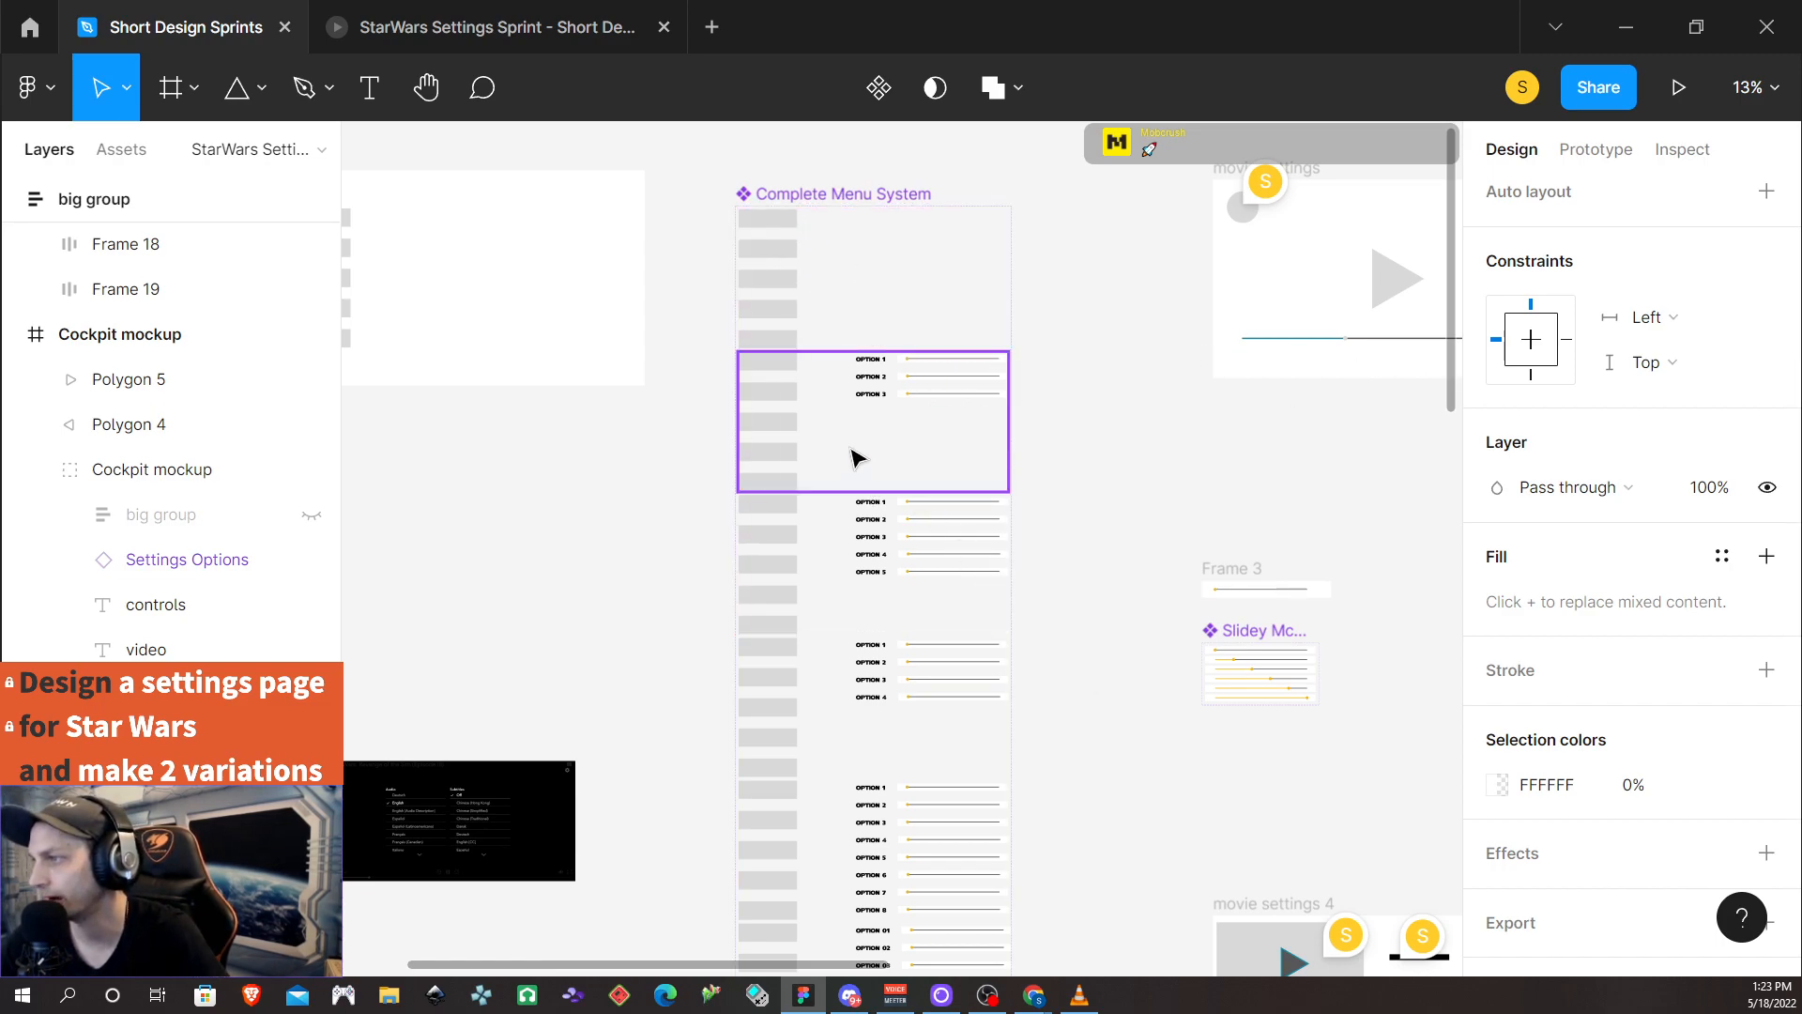
{"action": "scroll", "coordinate": [934, 699], "scroll_direction": "down", "scroll_amount": 6}
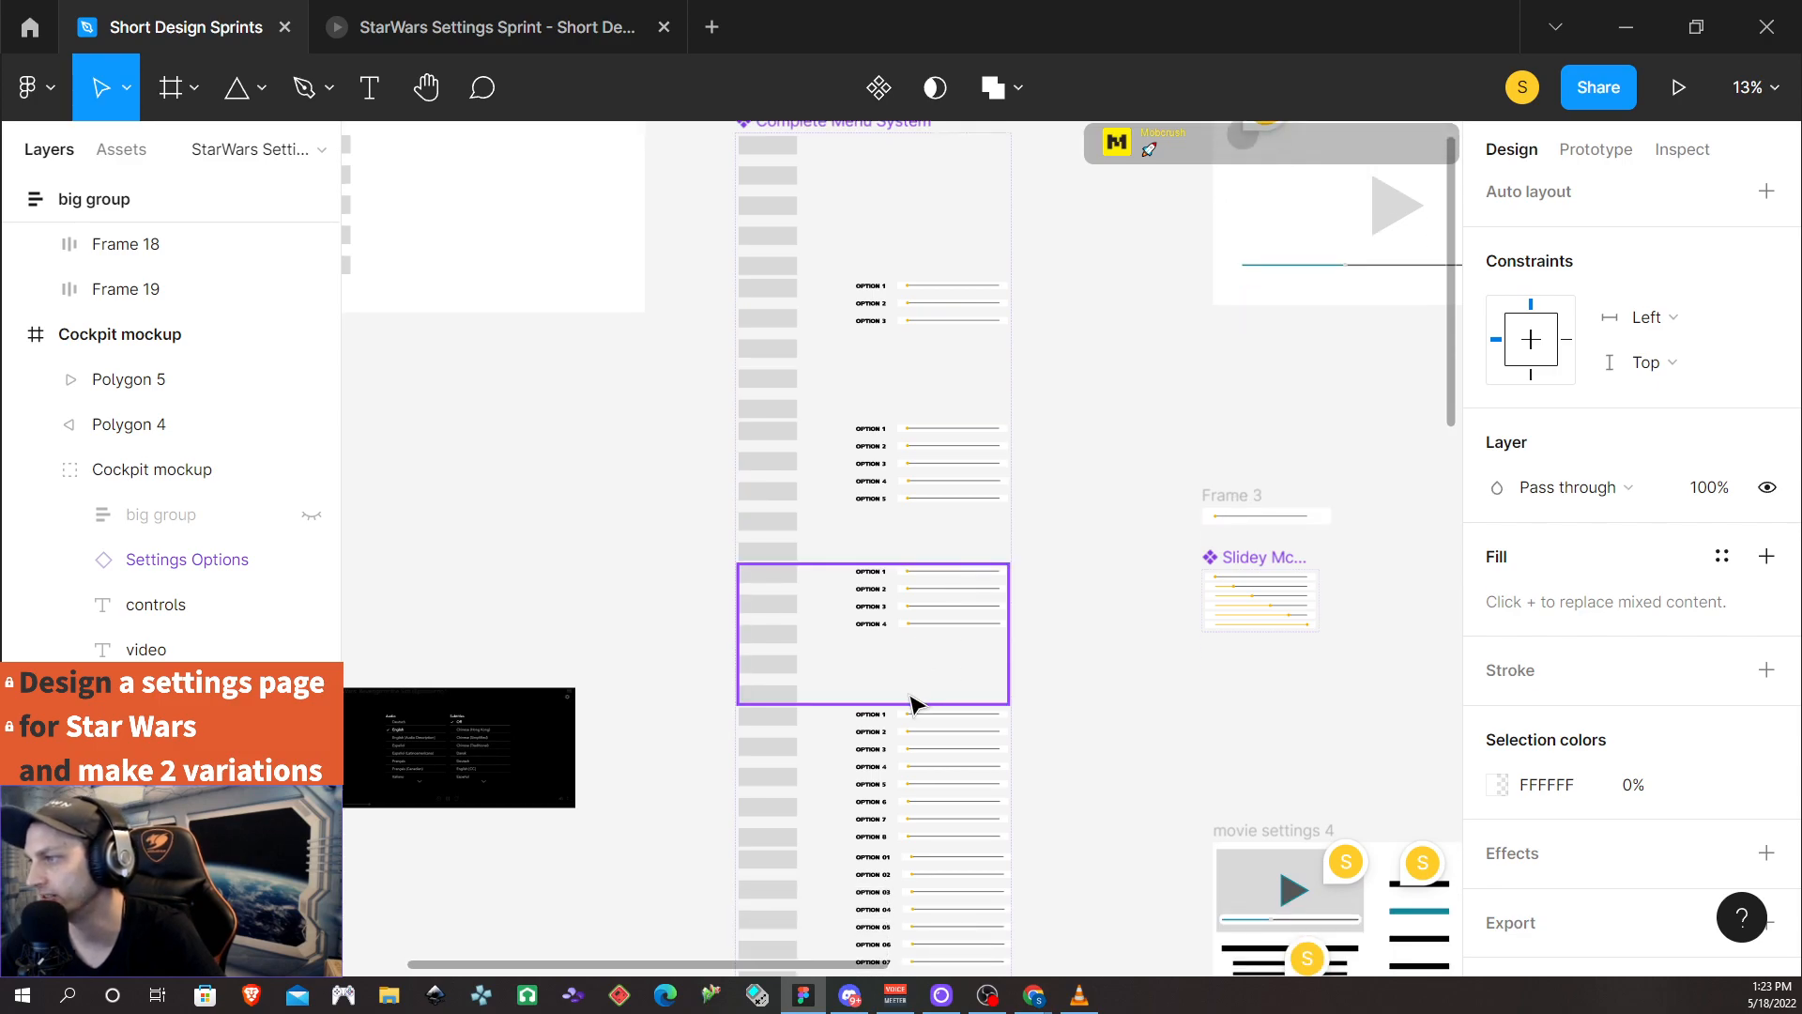
{"action": "scroll", "coordinate": [911, 490], "scroll_direction": "down", "scroll_amount": 1}
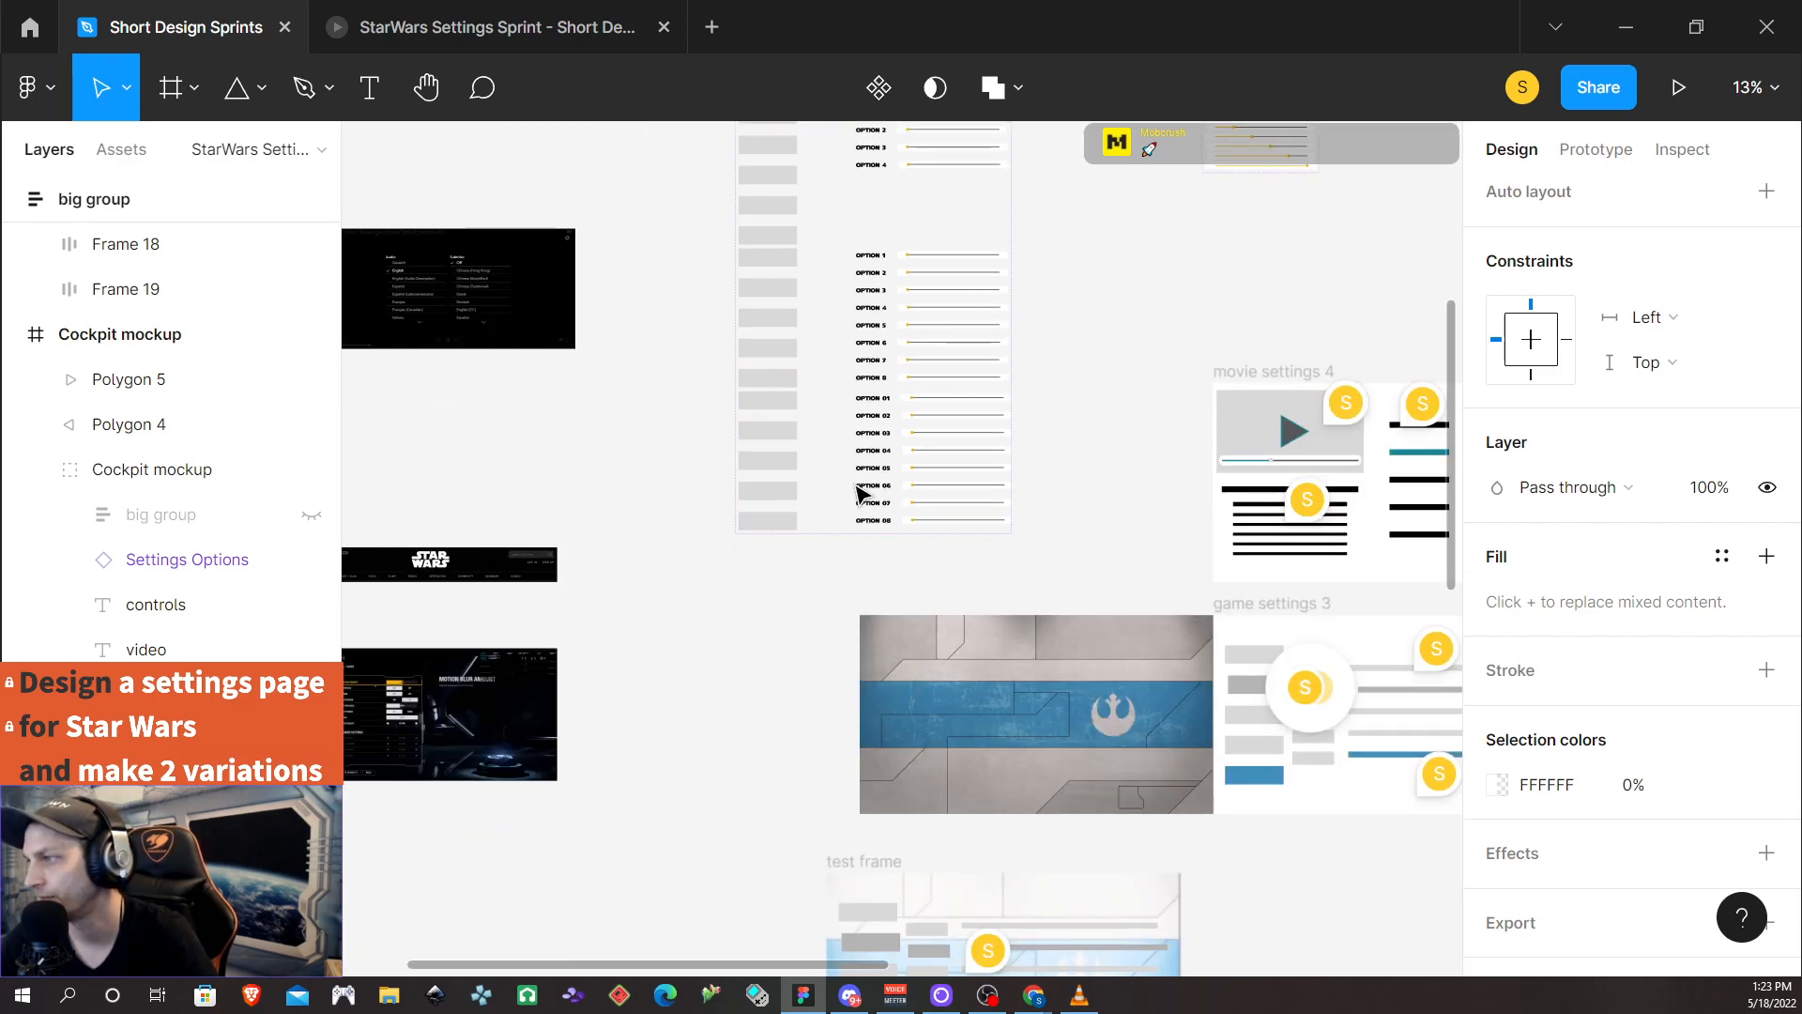
{"action": "scroll", "coordinate": [849, 502], "scroll_direction": "down", "scroll_amount": 1}
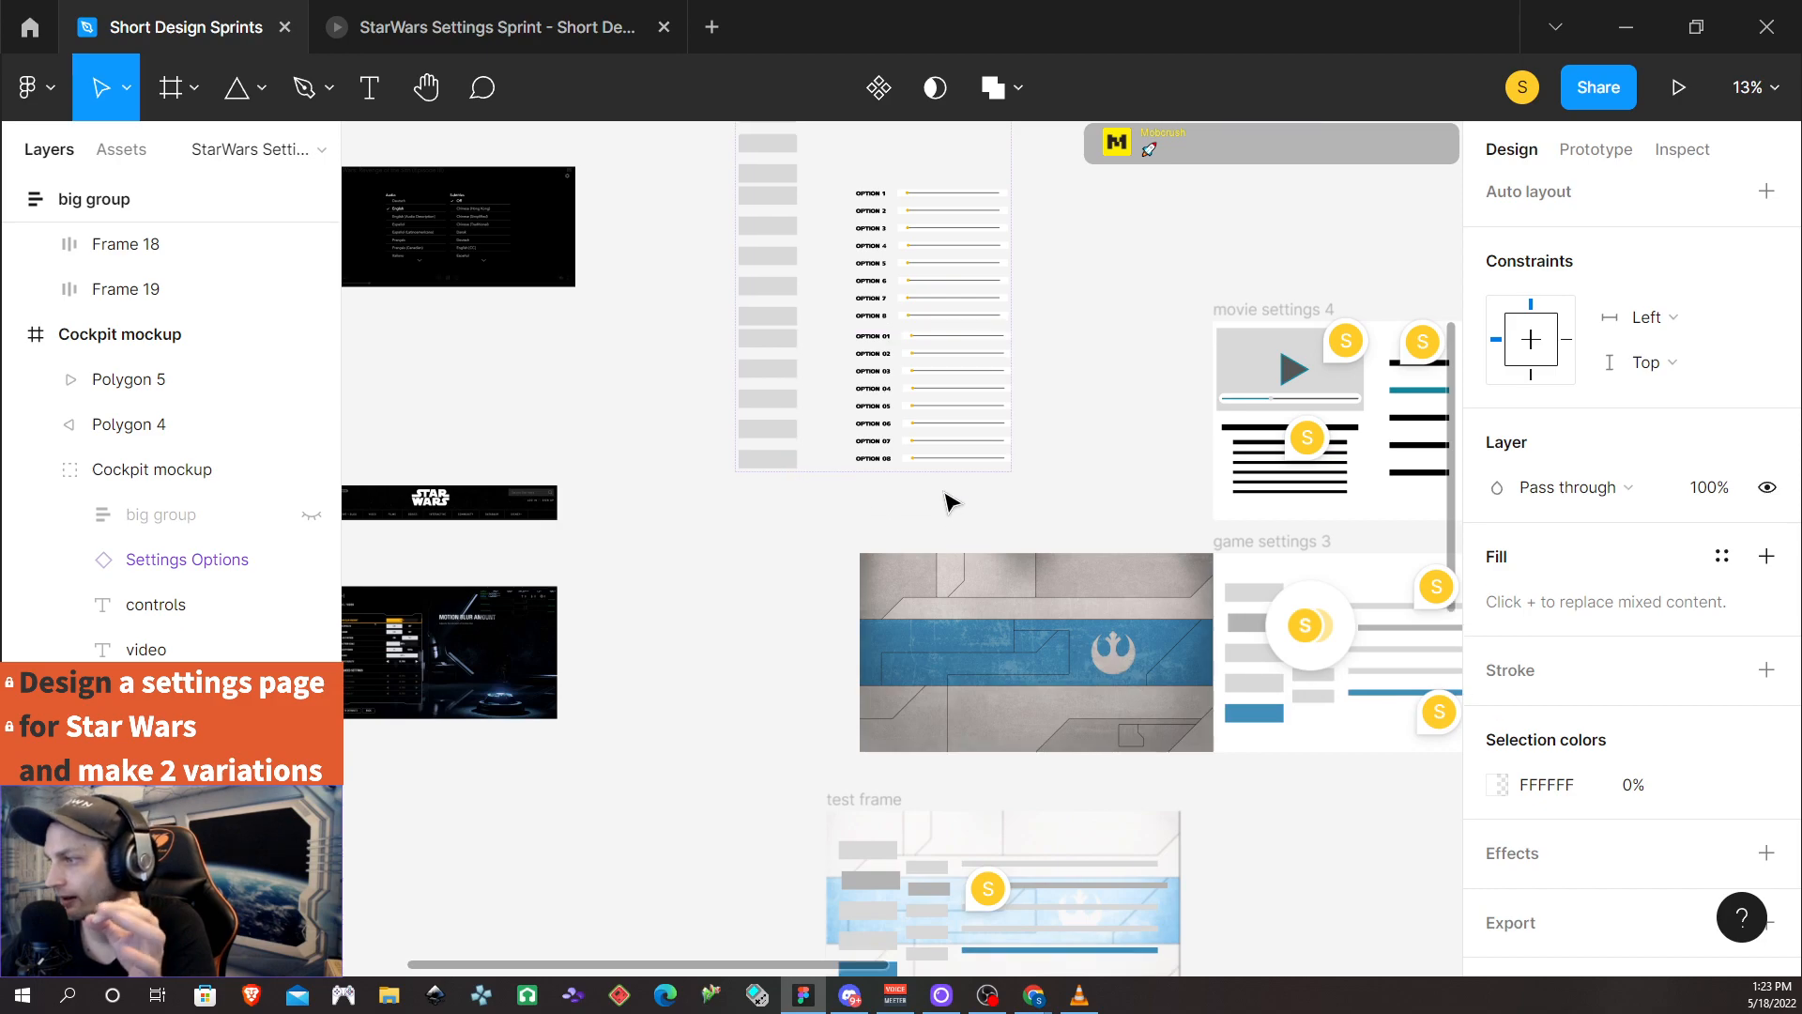
{"action": "scroll", "coordinate": [943, 511], "scroll_direction": "down", "scroll_amount": 3}
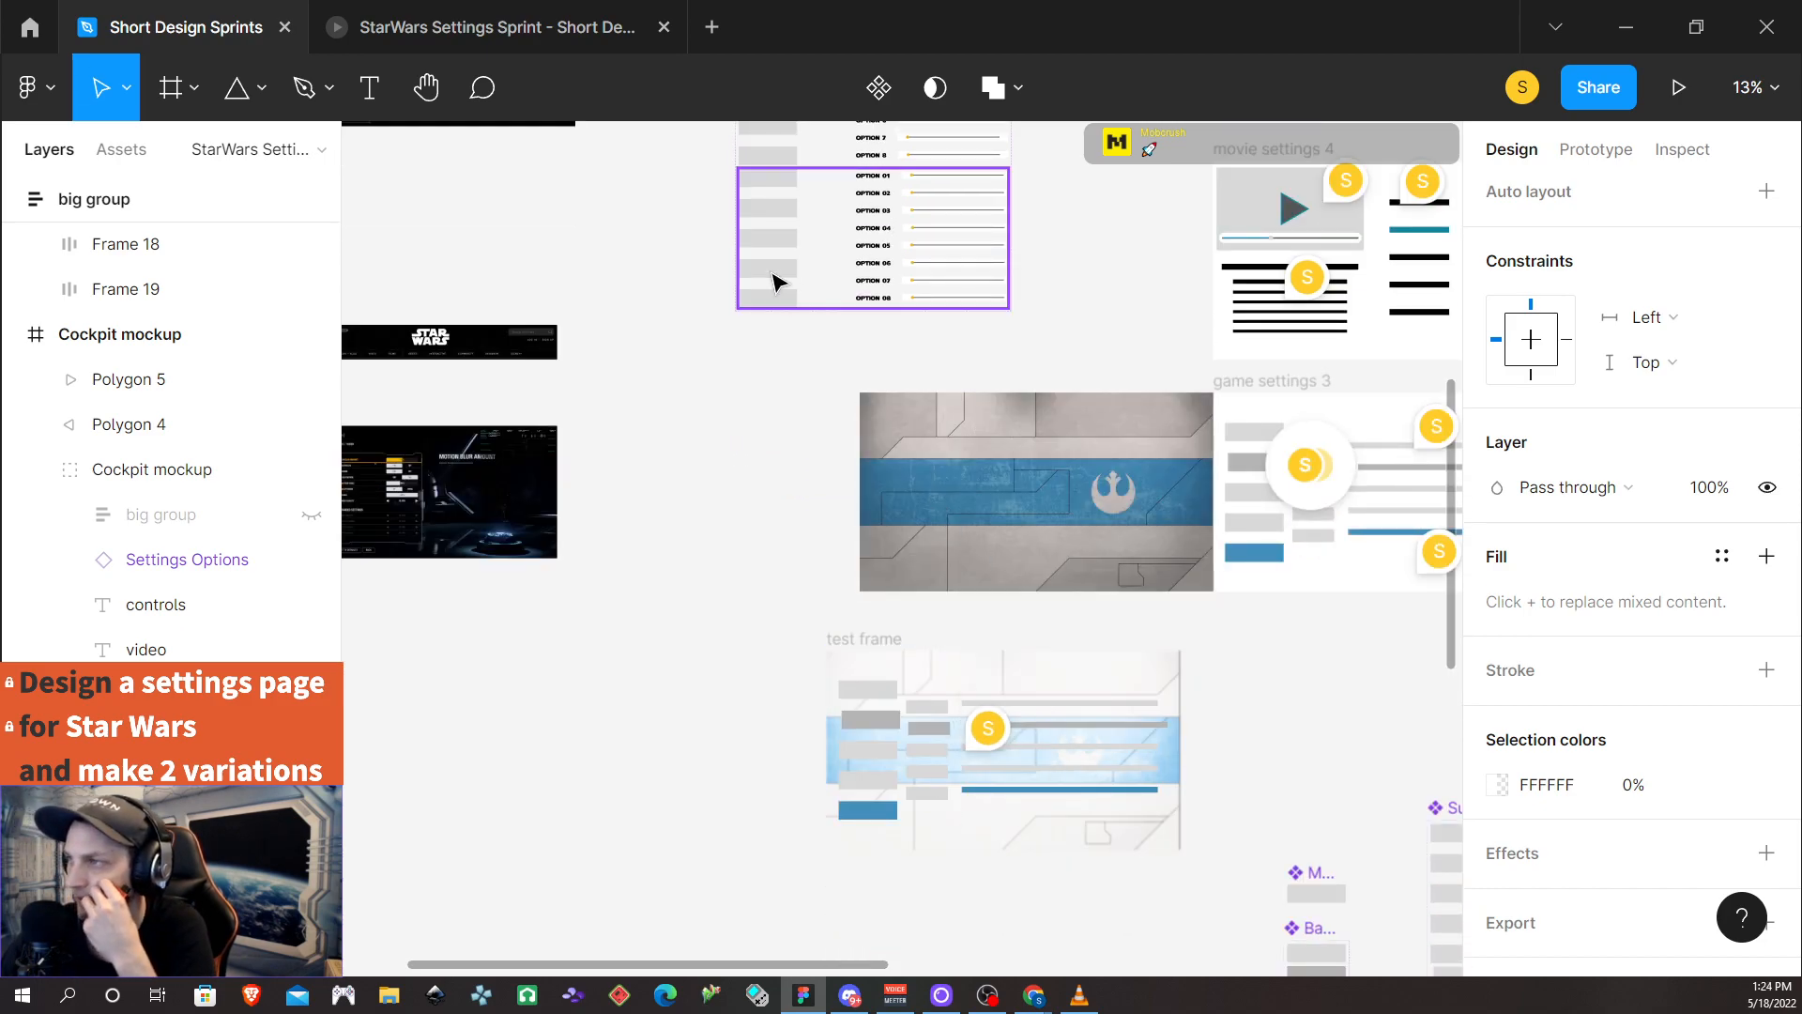
{"action": "scroll", "coordinate": [864, 350], "scroll_direction": "up", "scroll_amount": 5}
{"action": "scroll", "coordinate": [899, 341], "scroll_direction": "up", "scroll_amount": 3}
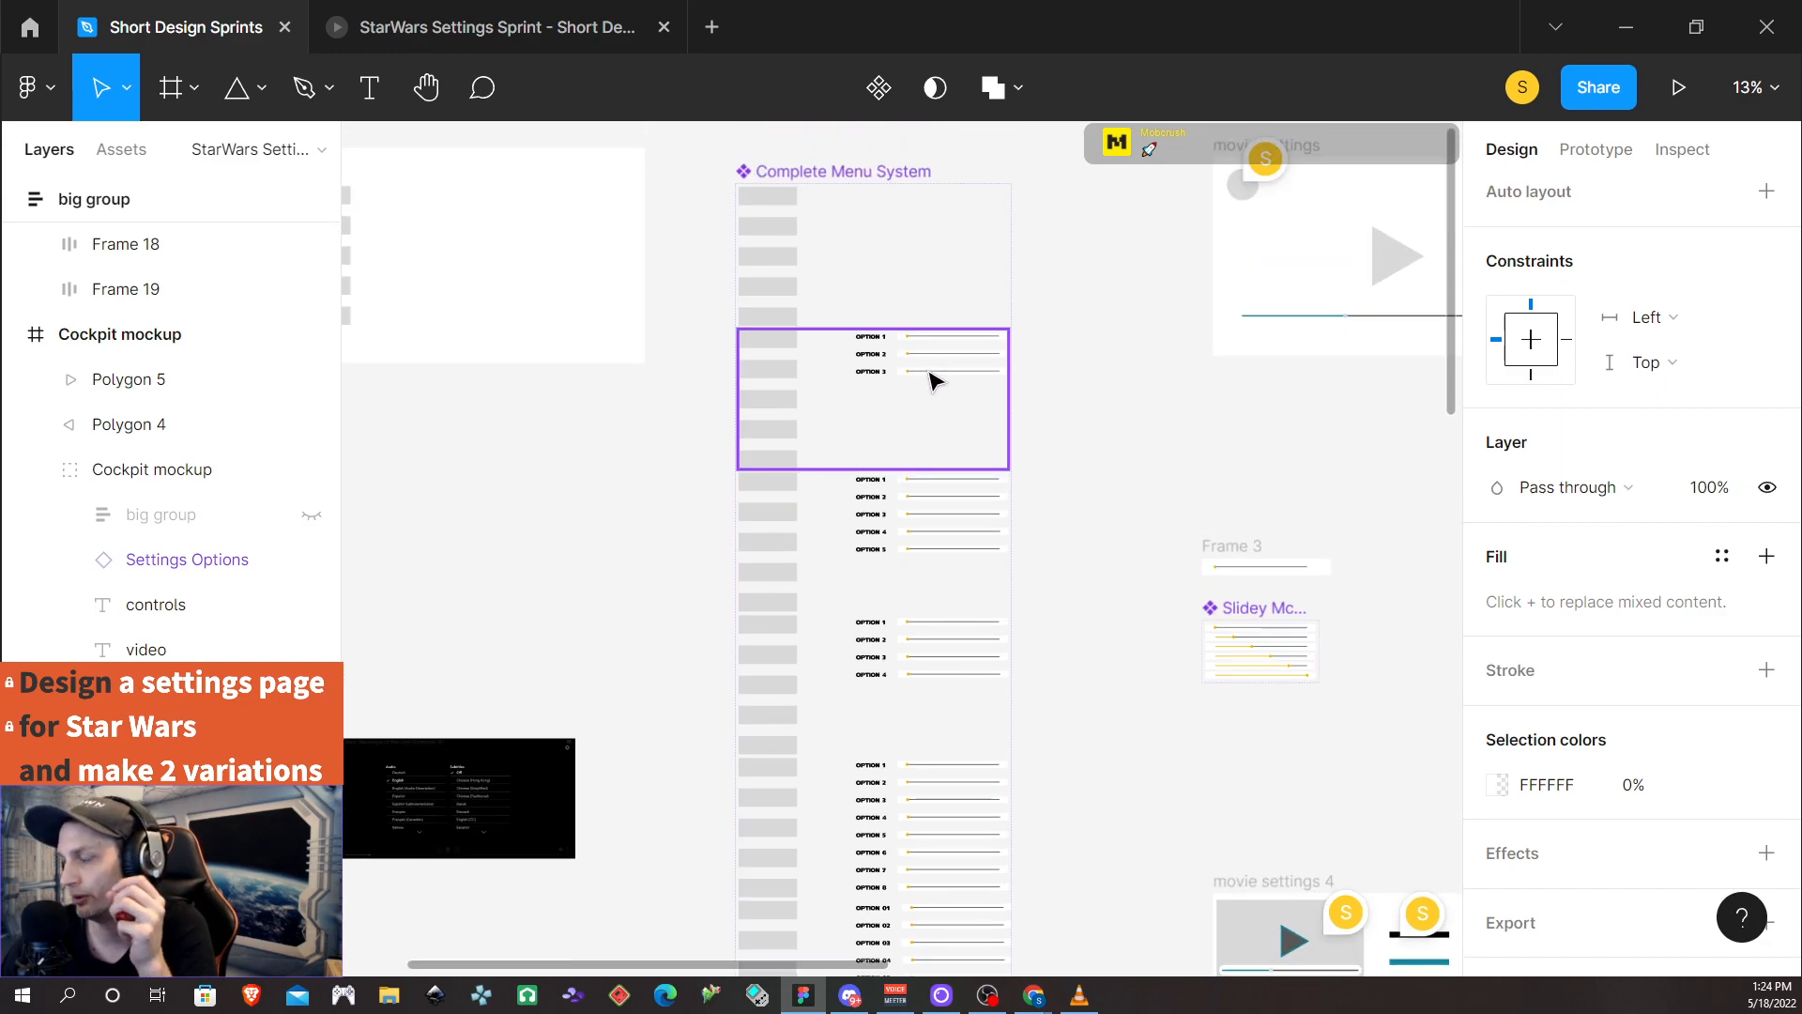
{"action": "scroll", "coordinate": [929, 385], "scroll_direction": "down", "scroll_amount": 5}
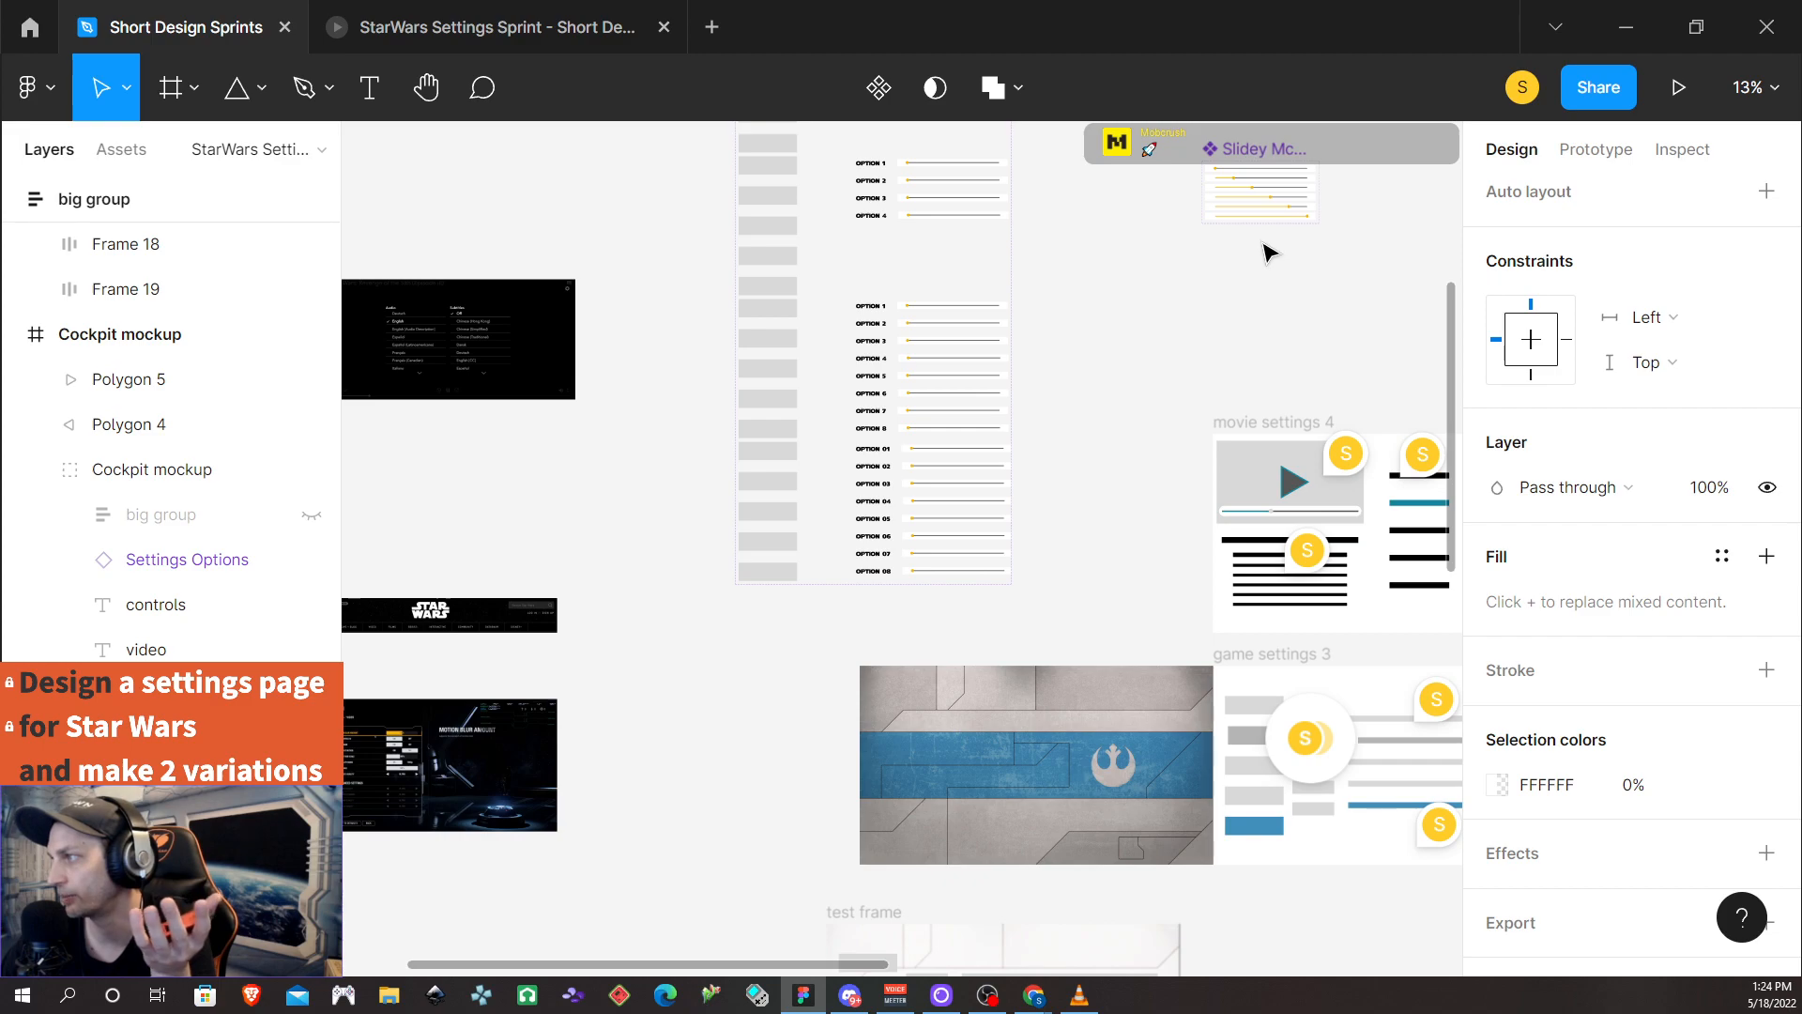
{"action": "scroll", "coordinate": [1269, 250], "scroll_direction": "up", "scroll_amount": 2}
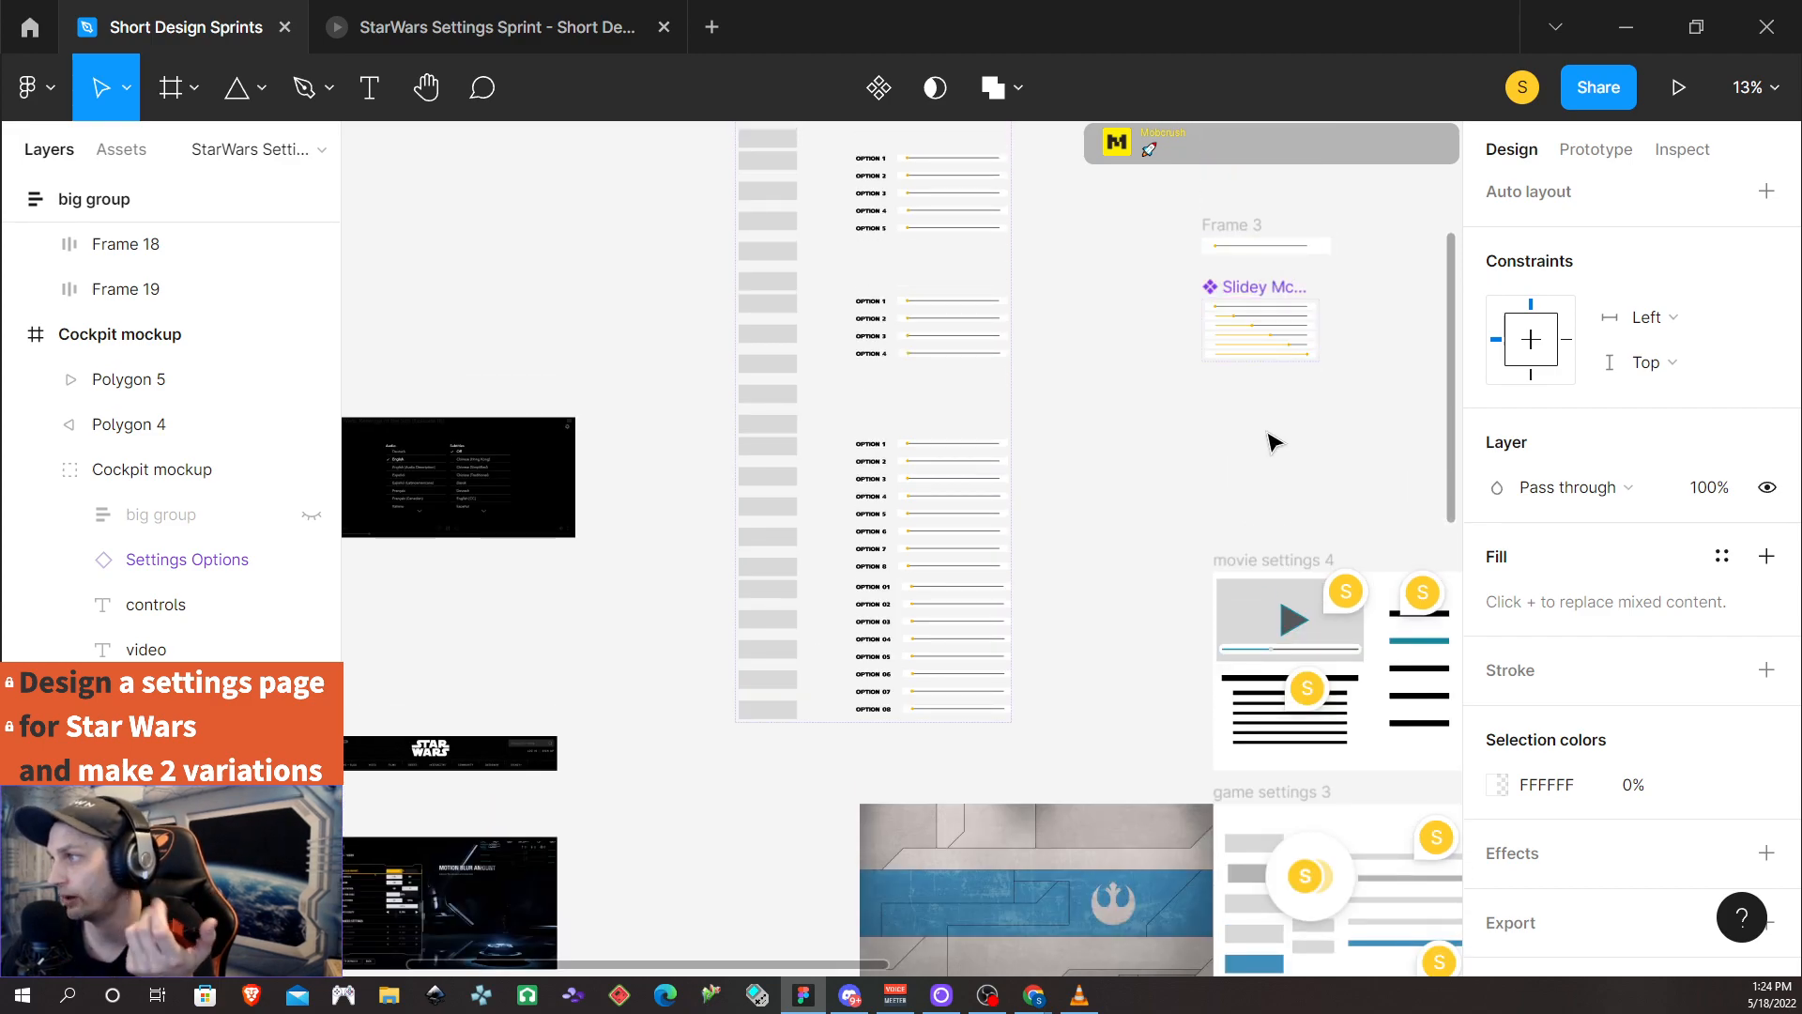
{"action": "scroll", "coordinate": [1100, 567], "scroll_direction": "down", "scroll_amount": 1}
{"action": "scroll", "coordinate": [1100, 567], "scroll_direction": "down", "scroll_amount": 6}
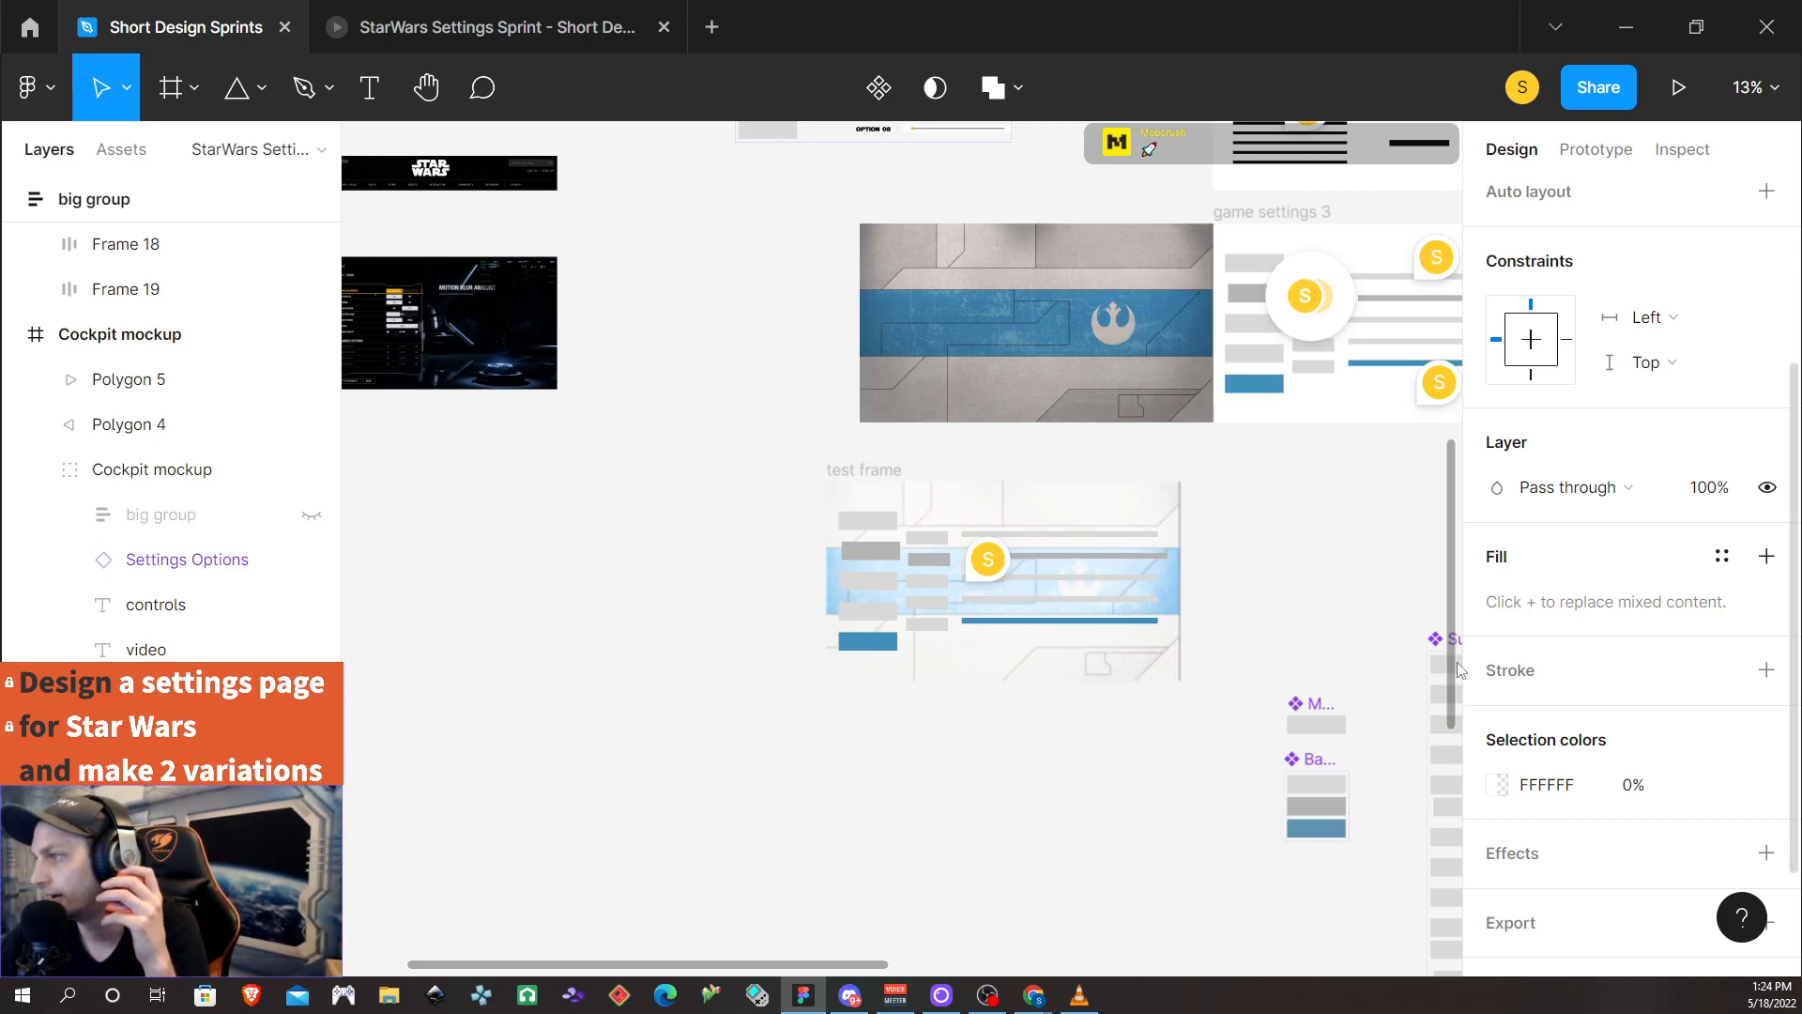
{"action": "scroll", "coordinate": [776, 479], "scroll_direction": "up", "scroll_amount": 2}
{"action": "scroll", "coordinate": [761, 488], "scroll_direction": "up", "scroll_amount": 10}
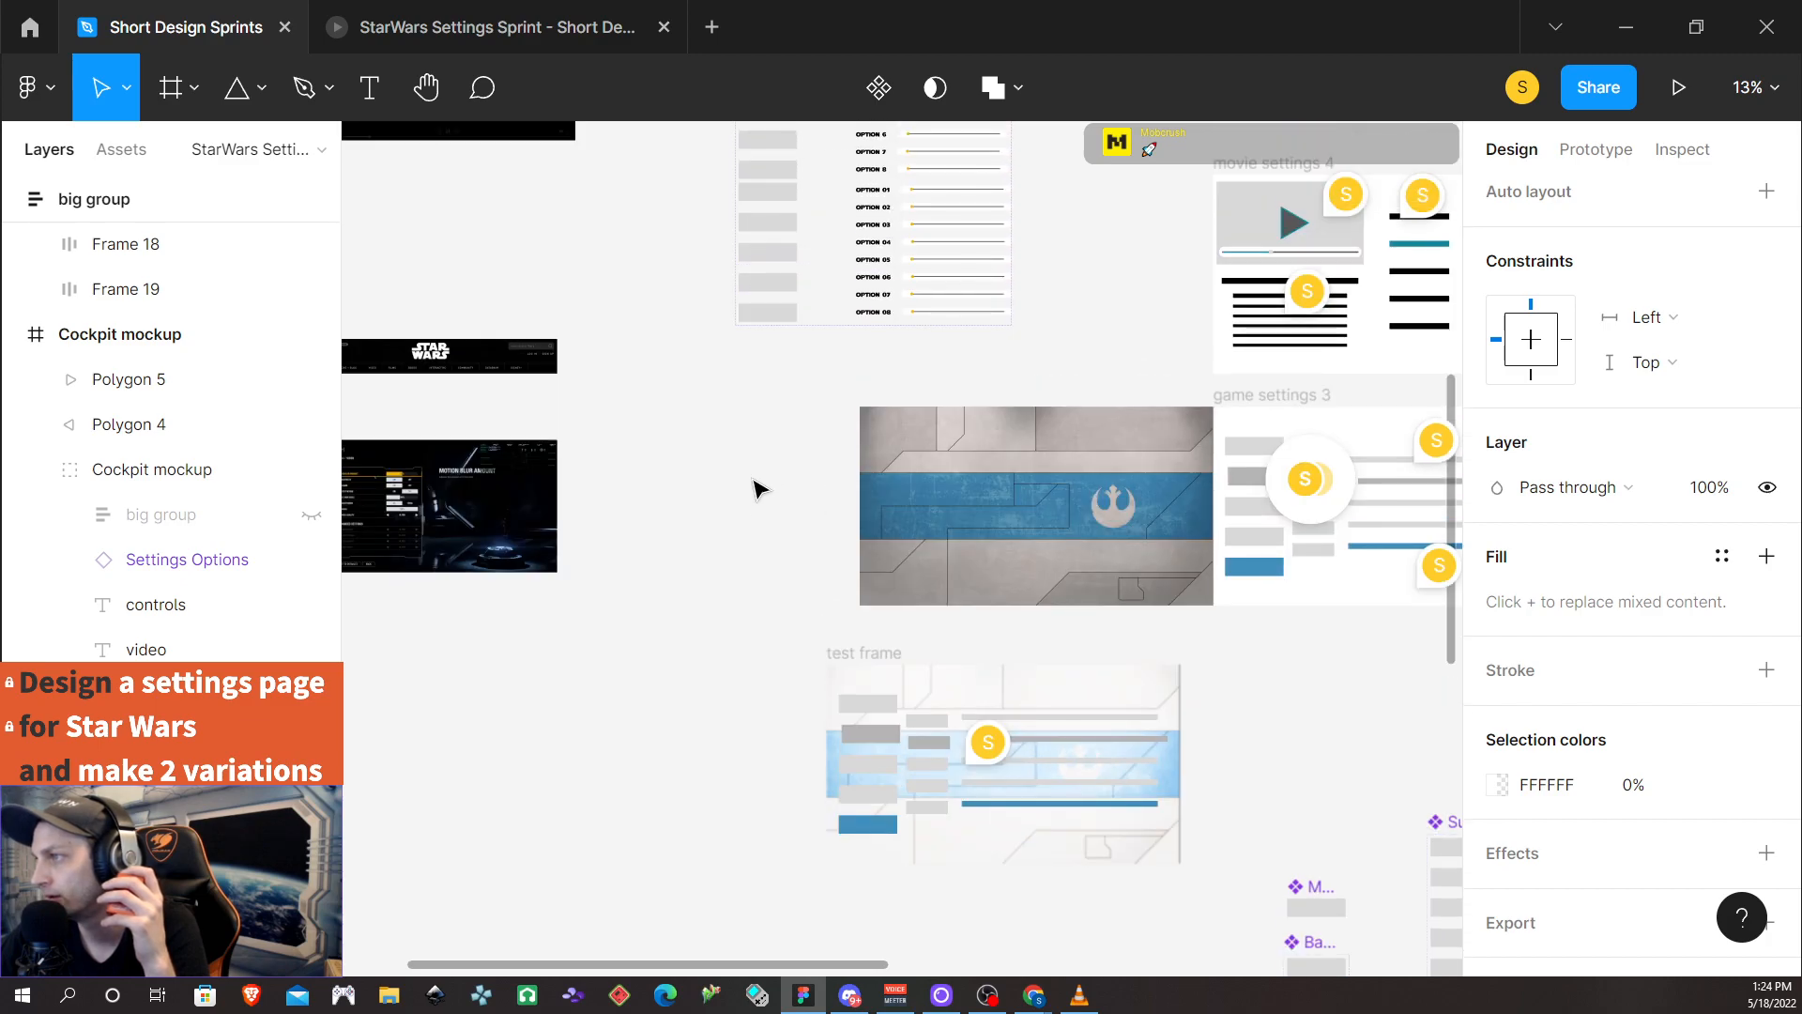
{"action": "scroll", "coordinate": [760, 488], "scroll_direction": "up", "scroll_amount": 10}
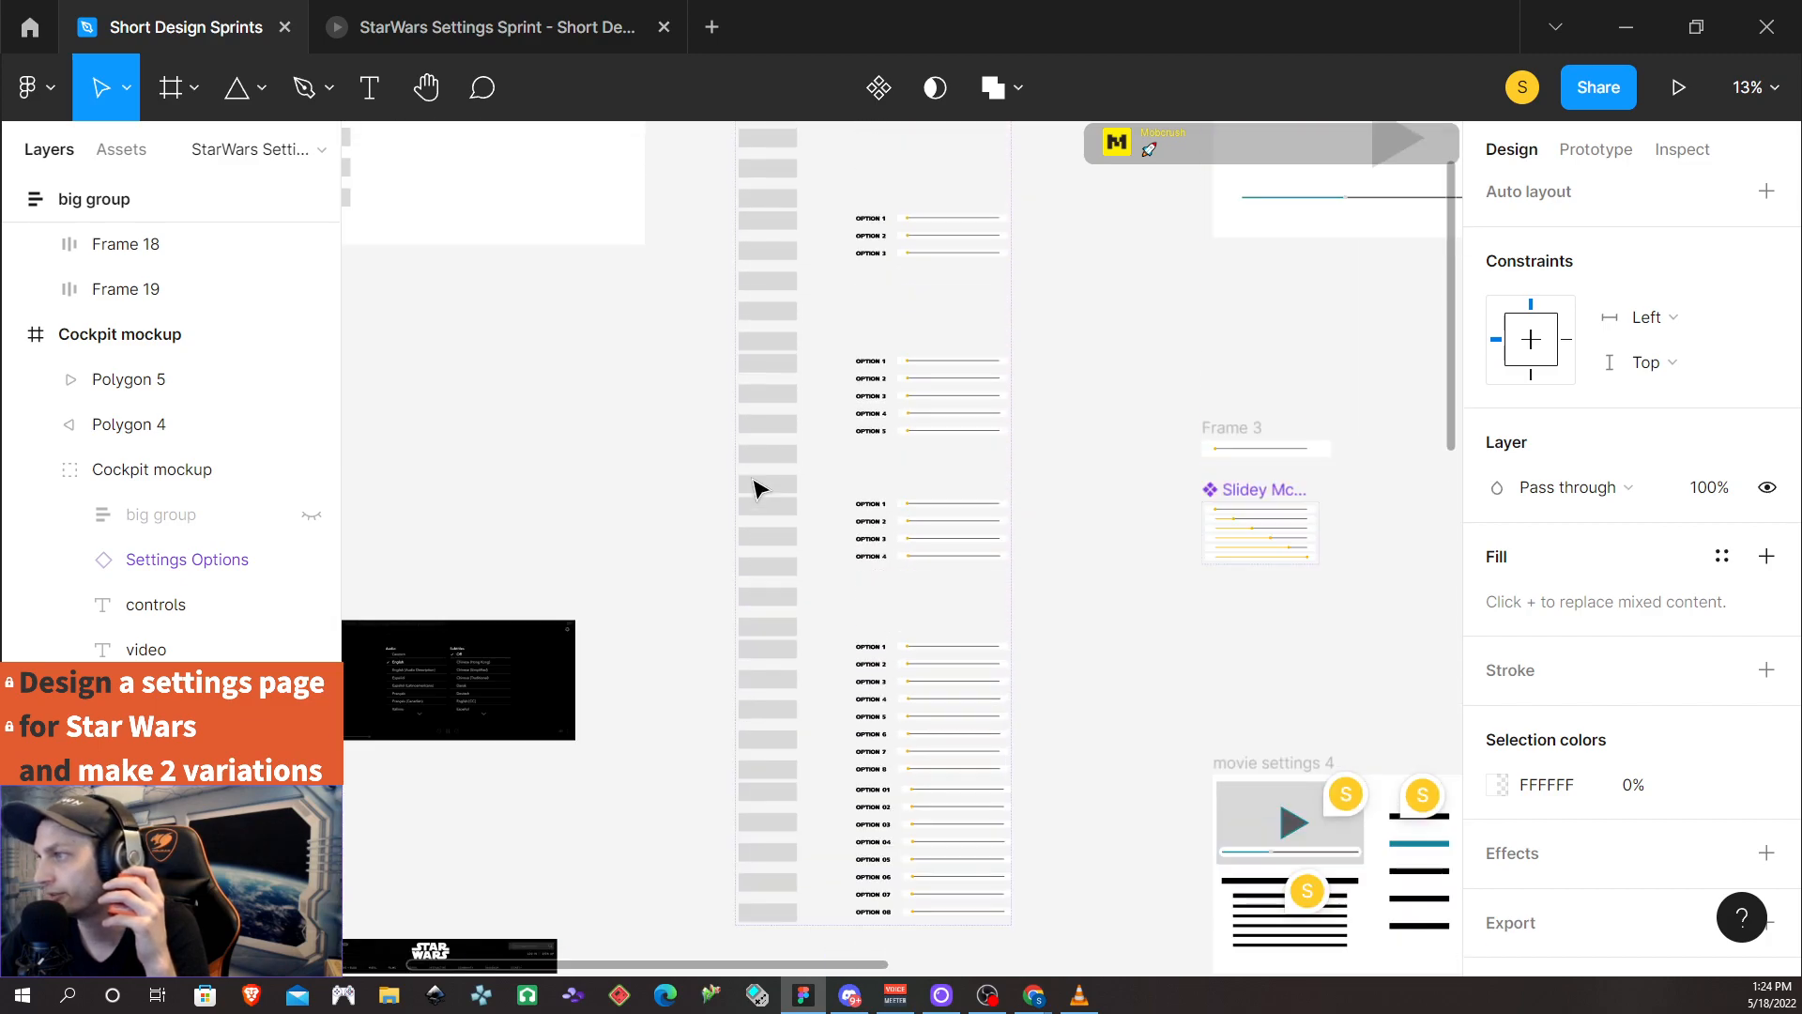
Compare the test frame with the blue-striped emblem background image and the game settings 3 wireframe
{"action": "scroll", "coordinate": [748, 489], "scroll_direction": "down", "scroll_amount": 8}
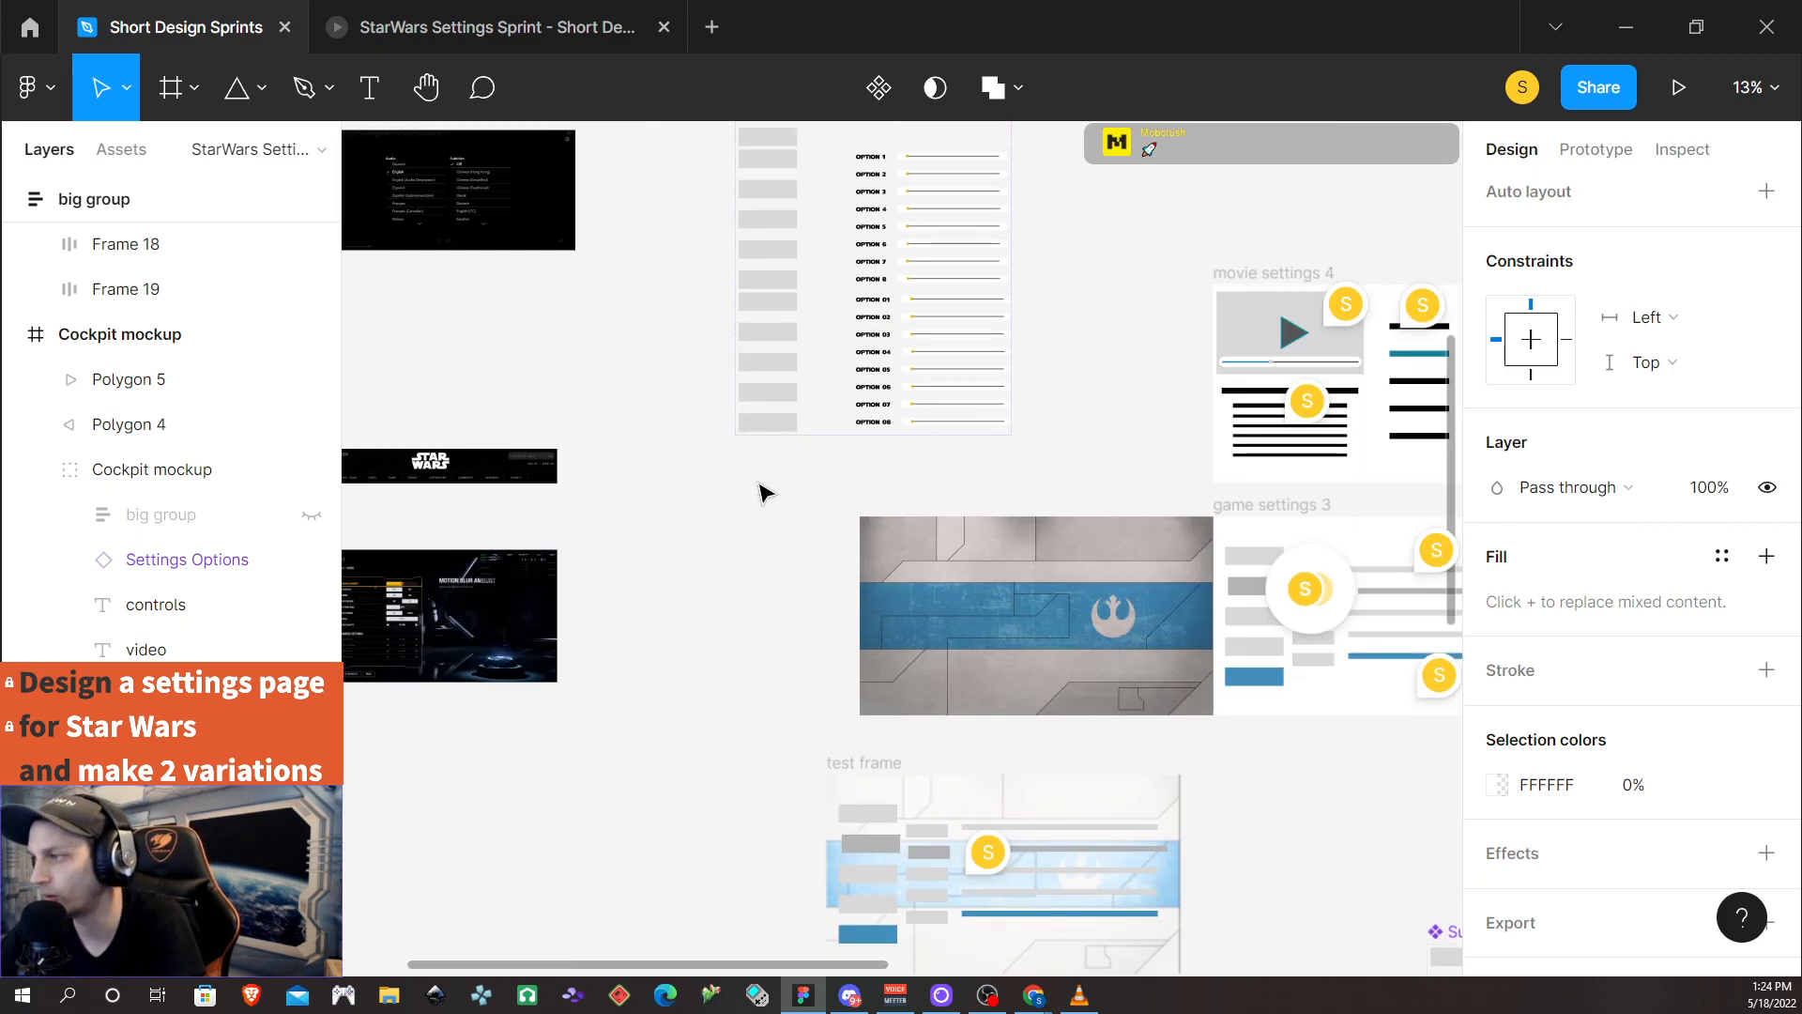
{"action": "scroll", "coordinate": [757, 503], "scroll_direction": "down", "scroll_amount": 1}
{"action": "scroll", "coordinate": [906, 826], "scroll_direction": "down", "scroll_amount": 1}
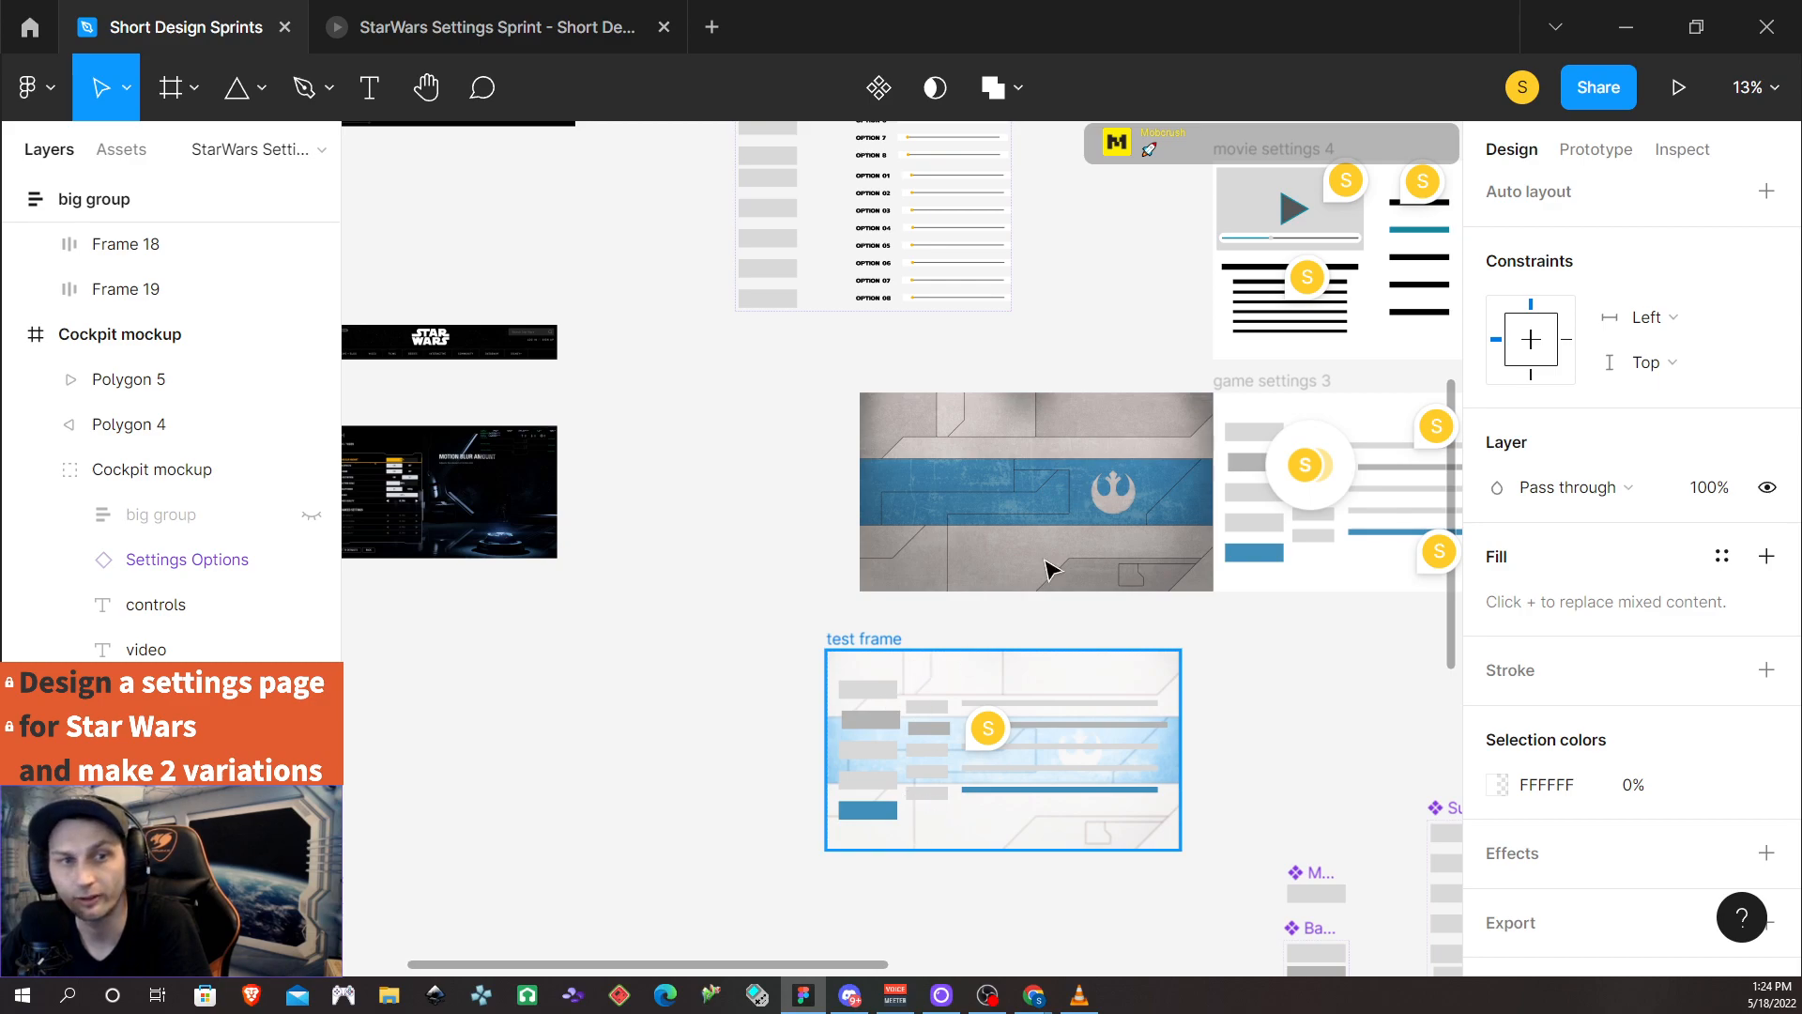
{"action": "scroll", "coordinate": [938, 695], "scroll_direction": "down", "scroll_amount": 1}
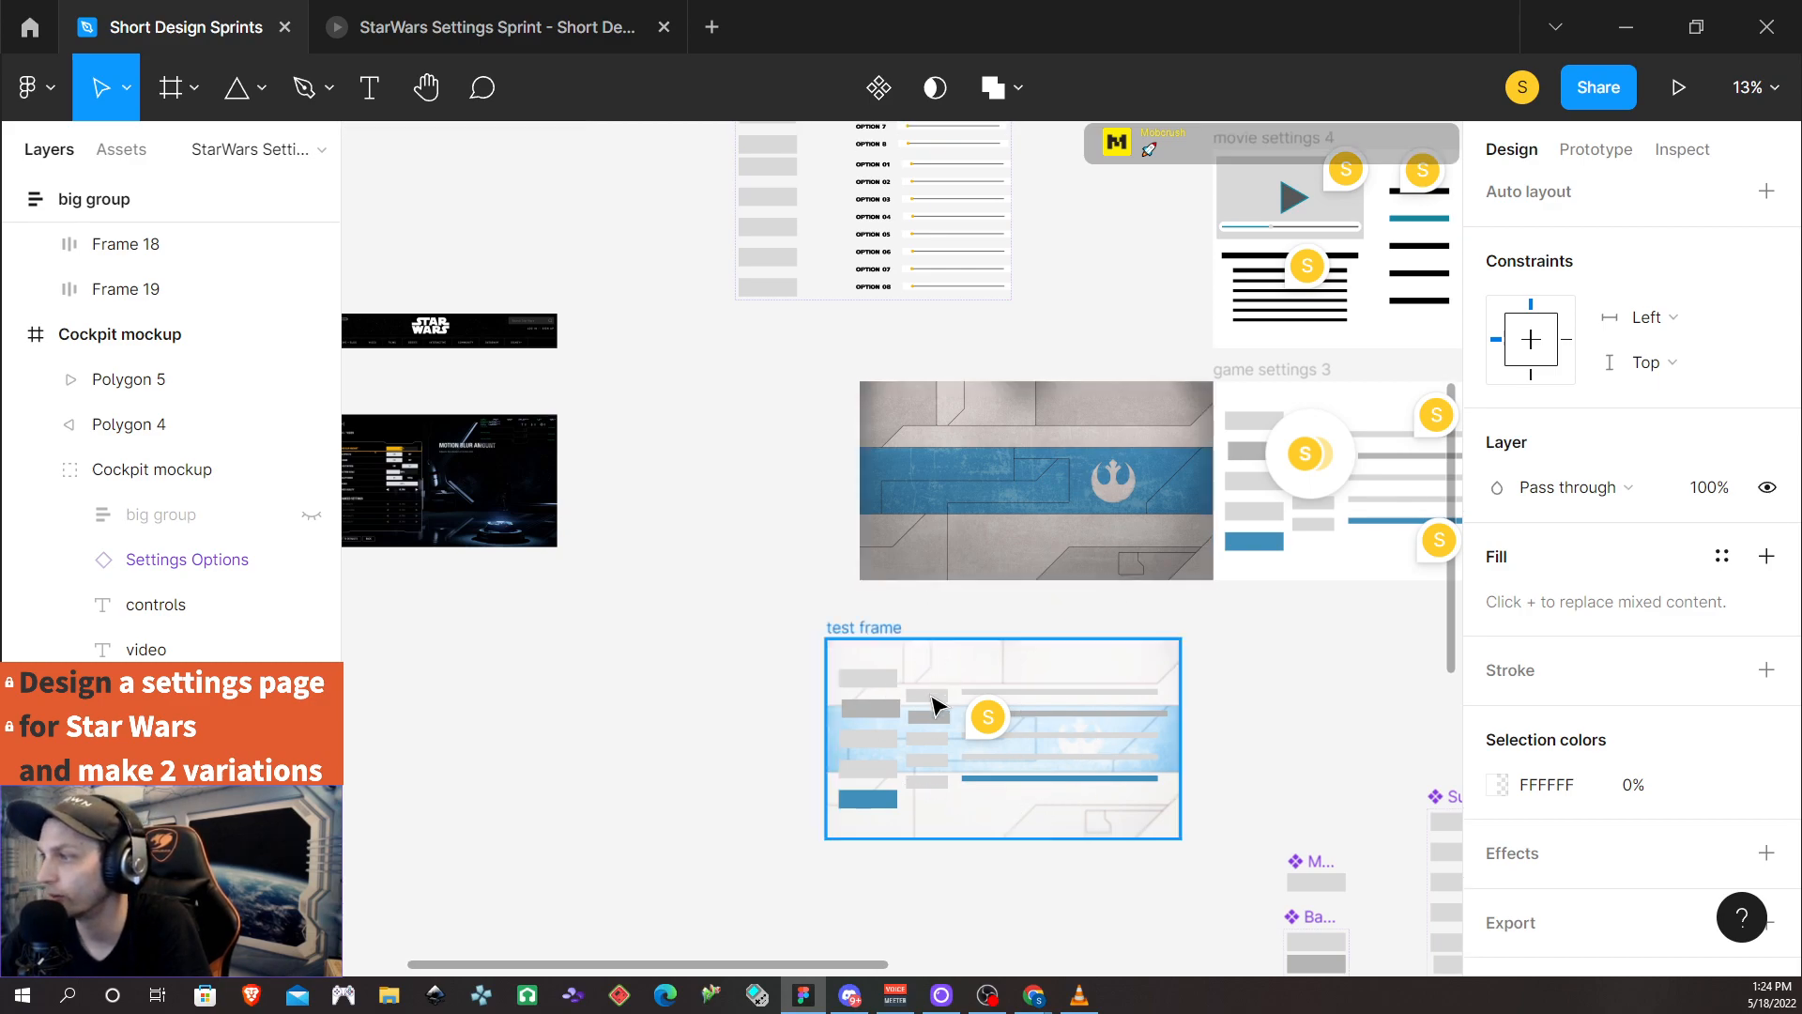
{"action": "scroll", "coordinate": [1018, 710], "scroll_direction": "right", "scroll_amount": 5}
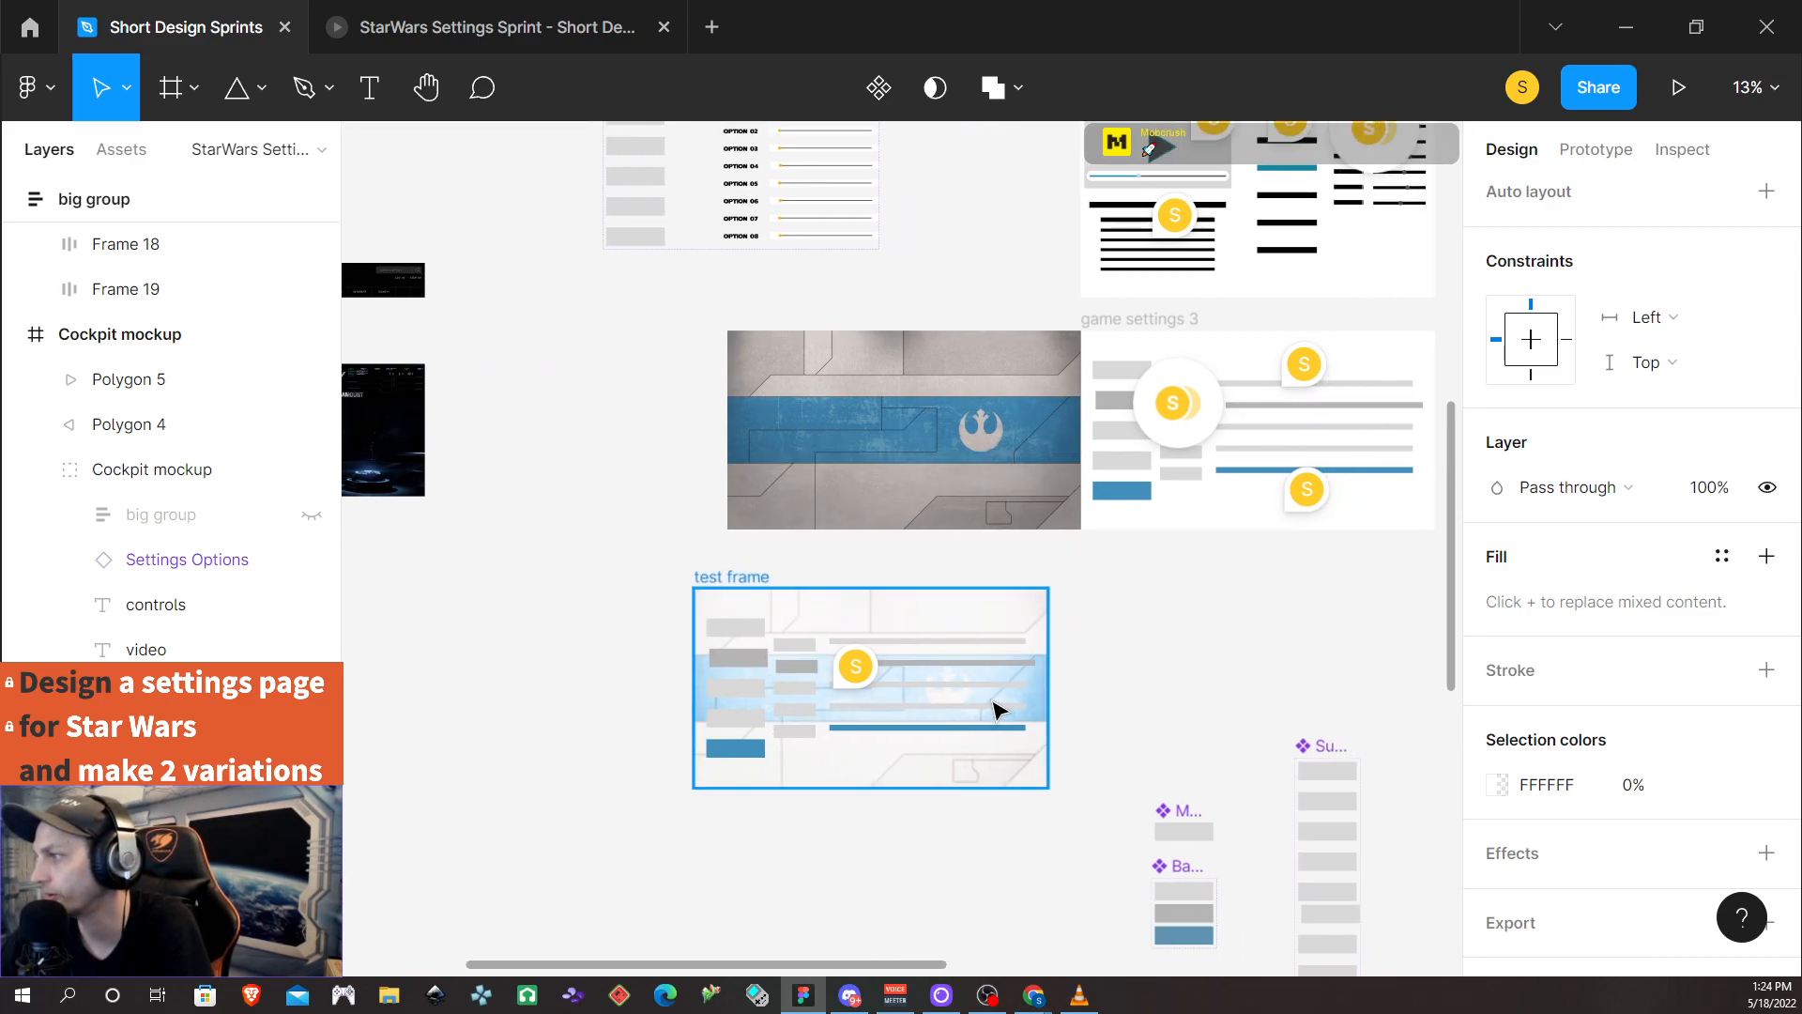
{"action": "scroll", "coordinate": [691, 690], "scroll_direction": "right", "scroll_amount": 1}
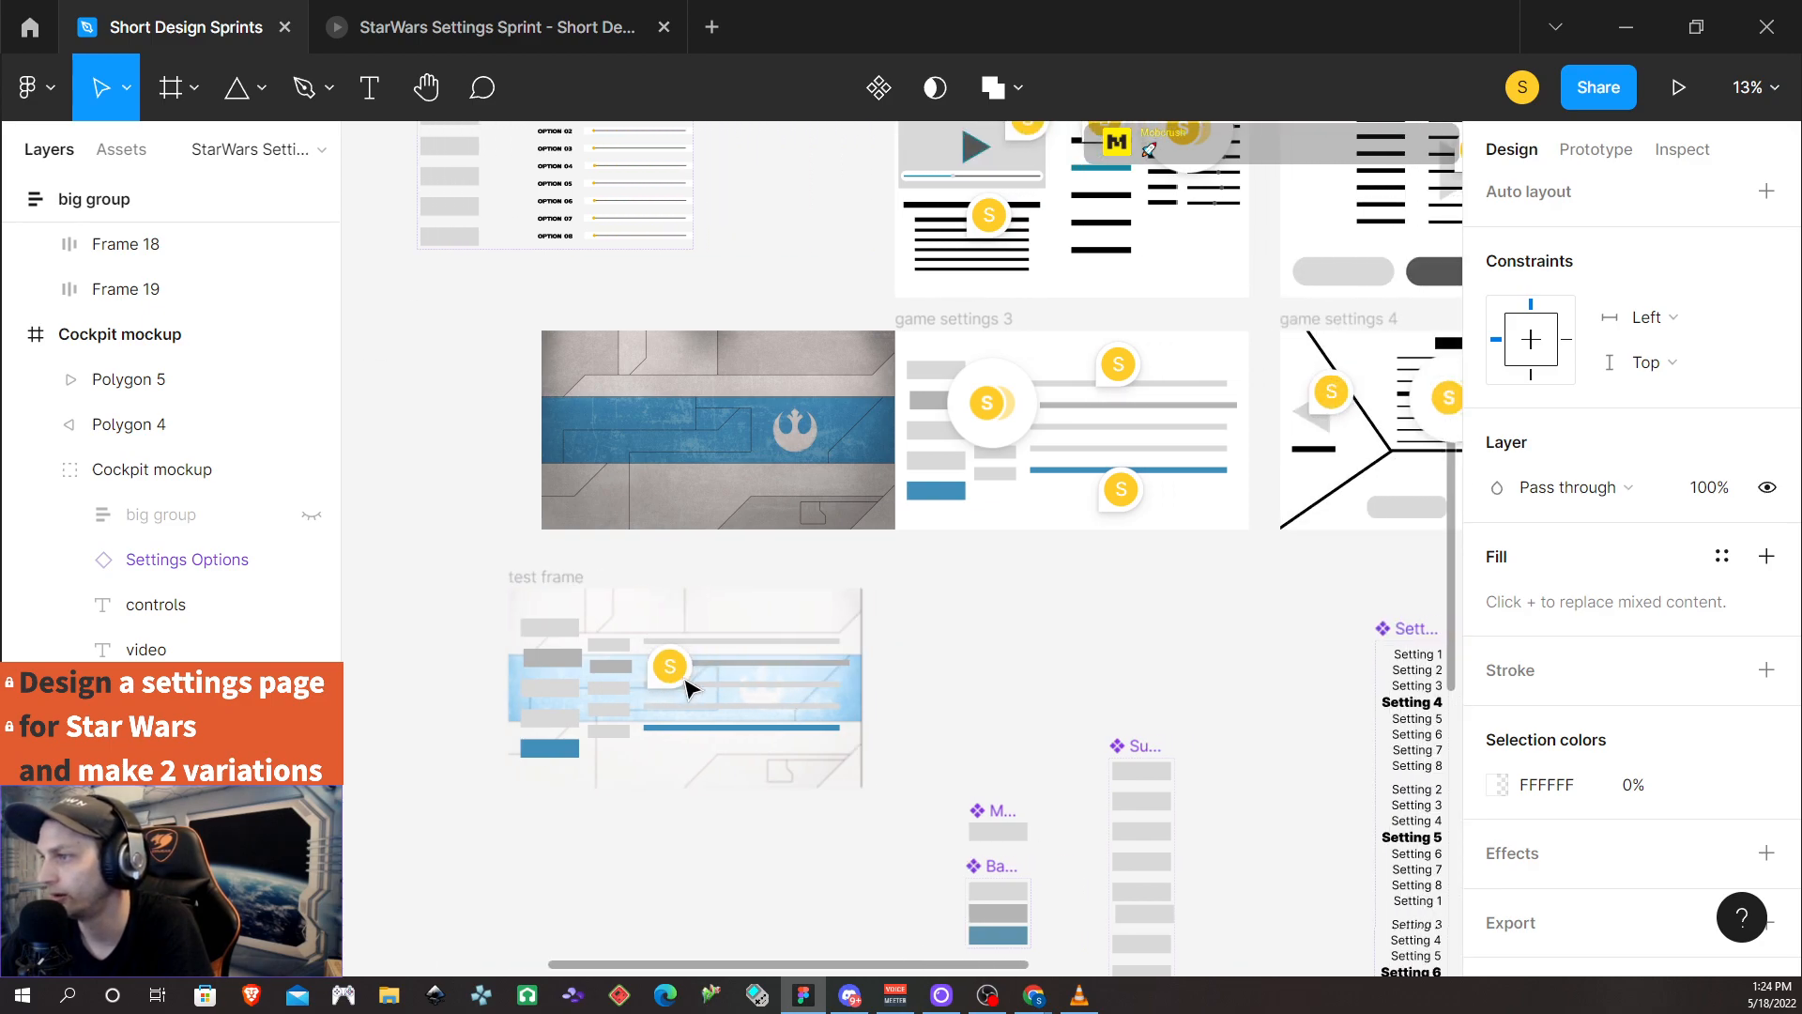
{"action": "mouse_move", "coordinate": [687, 683]}
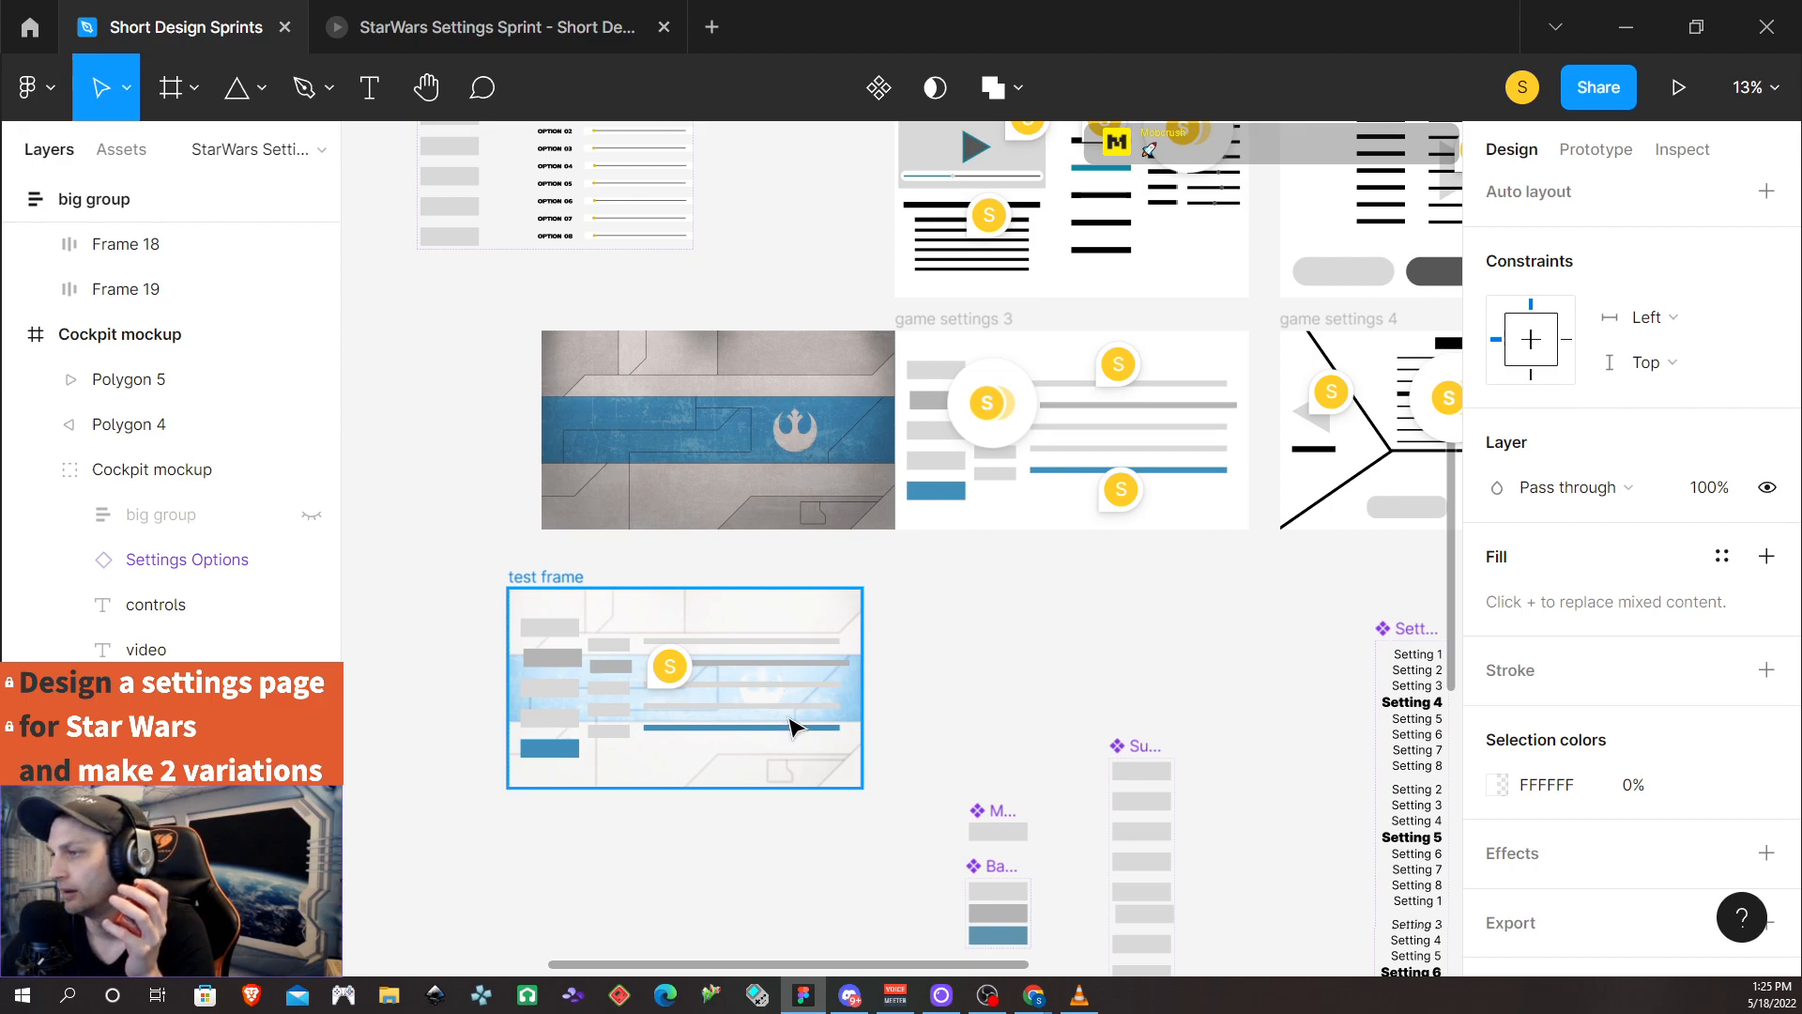
Review the row of movie settings, movie settings 2, movie settings 3 and Game Settings wireframes against the frames below it
{"action": "scroll", "coordinate": [923, 699], "scroll_direction": "up", "scroll_amount": 1}
{"action": "scroll", "coordinate": [923, 700], "scroll_direction": "up", "scroll_amount": 10}
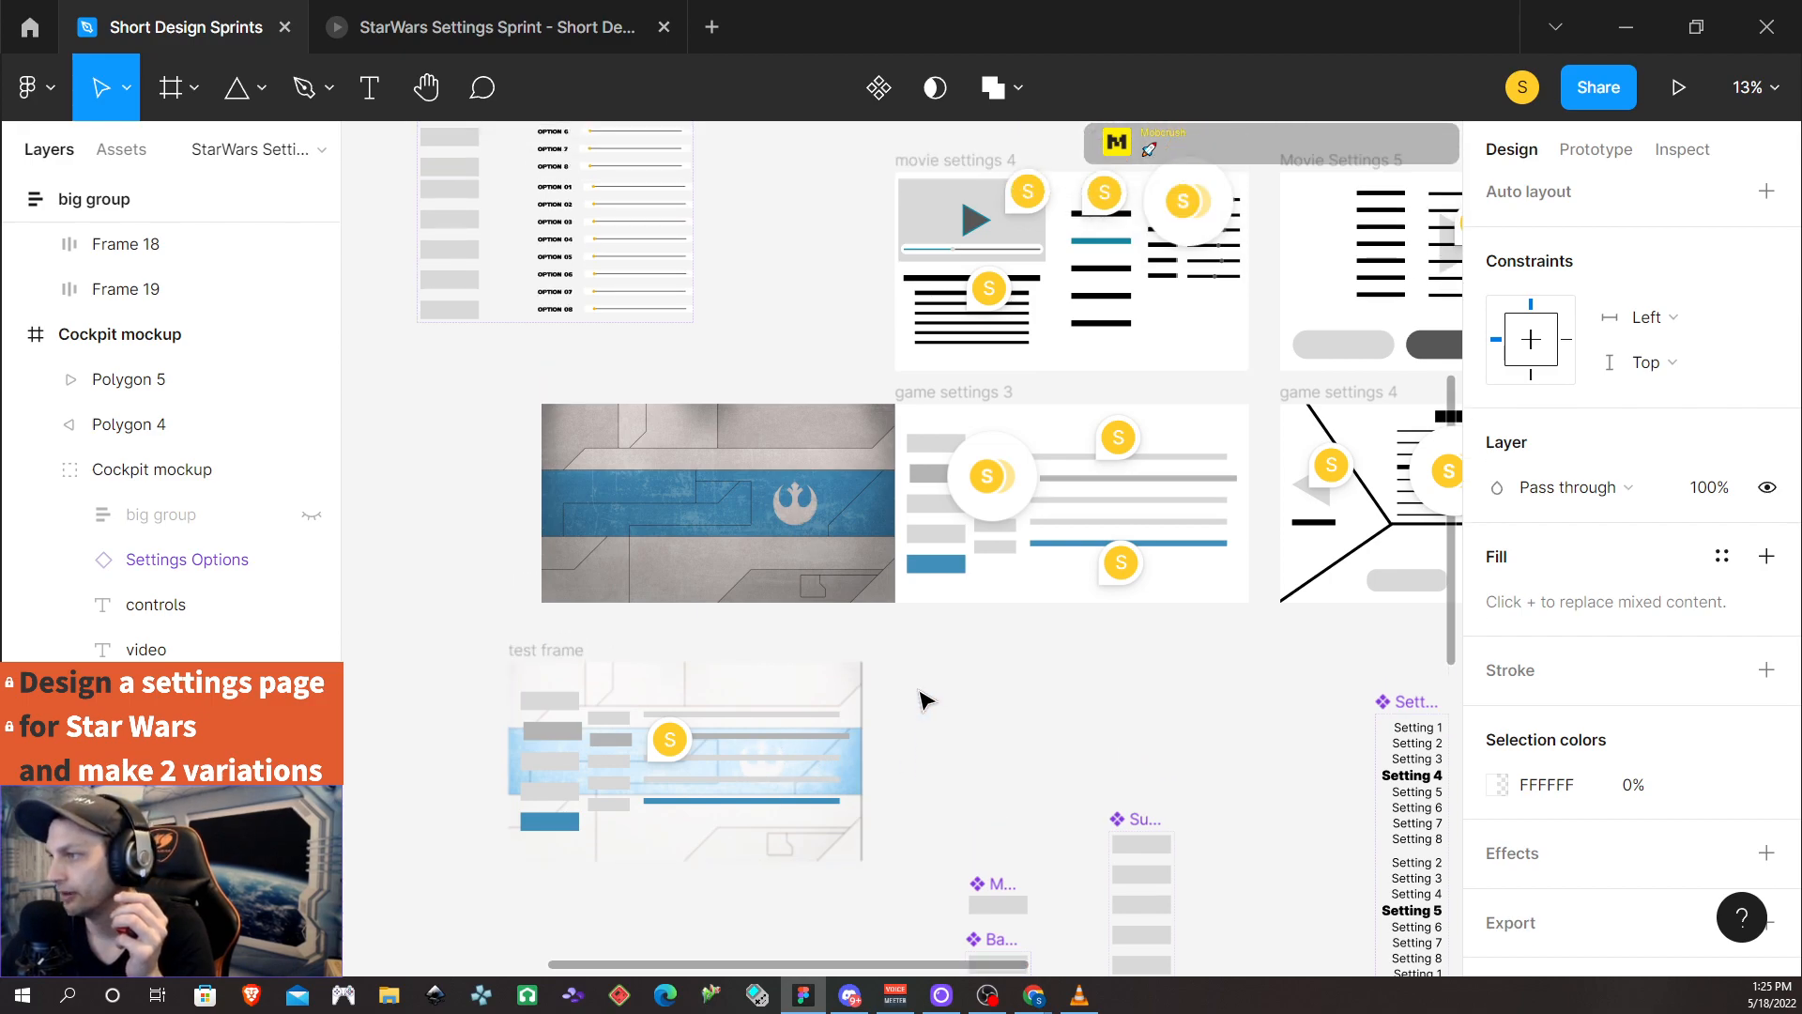
{"action": "scroll", "coordinate": [926, 687], "scroll_direction": "up", "scroll_amount": 10}
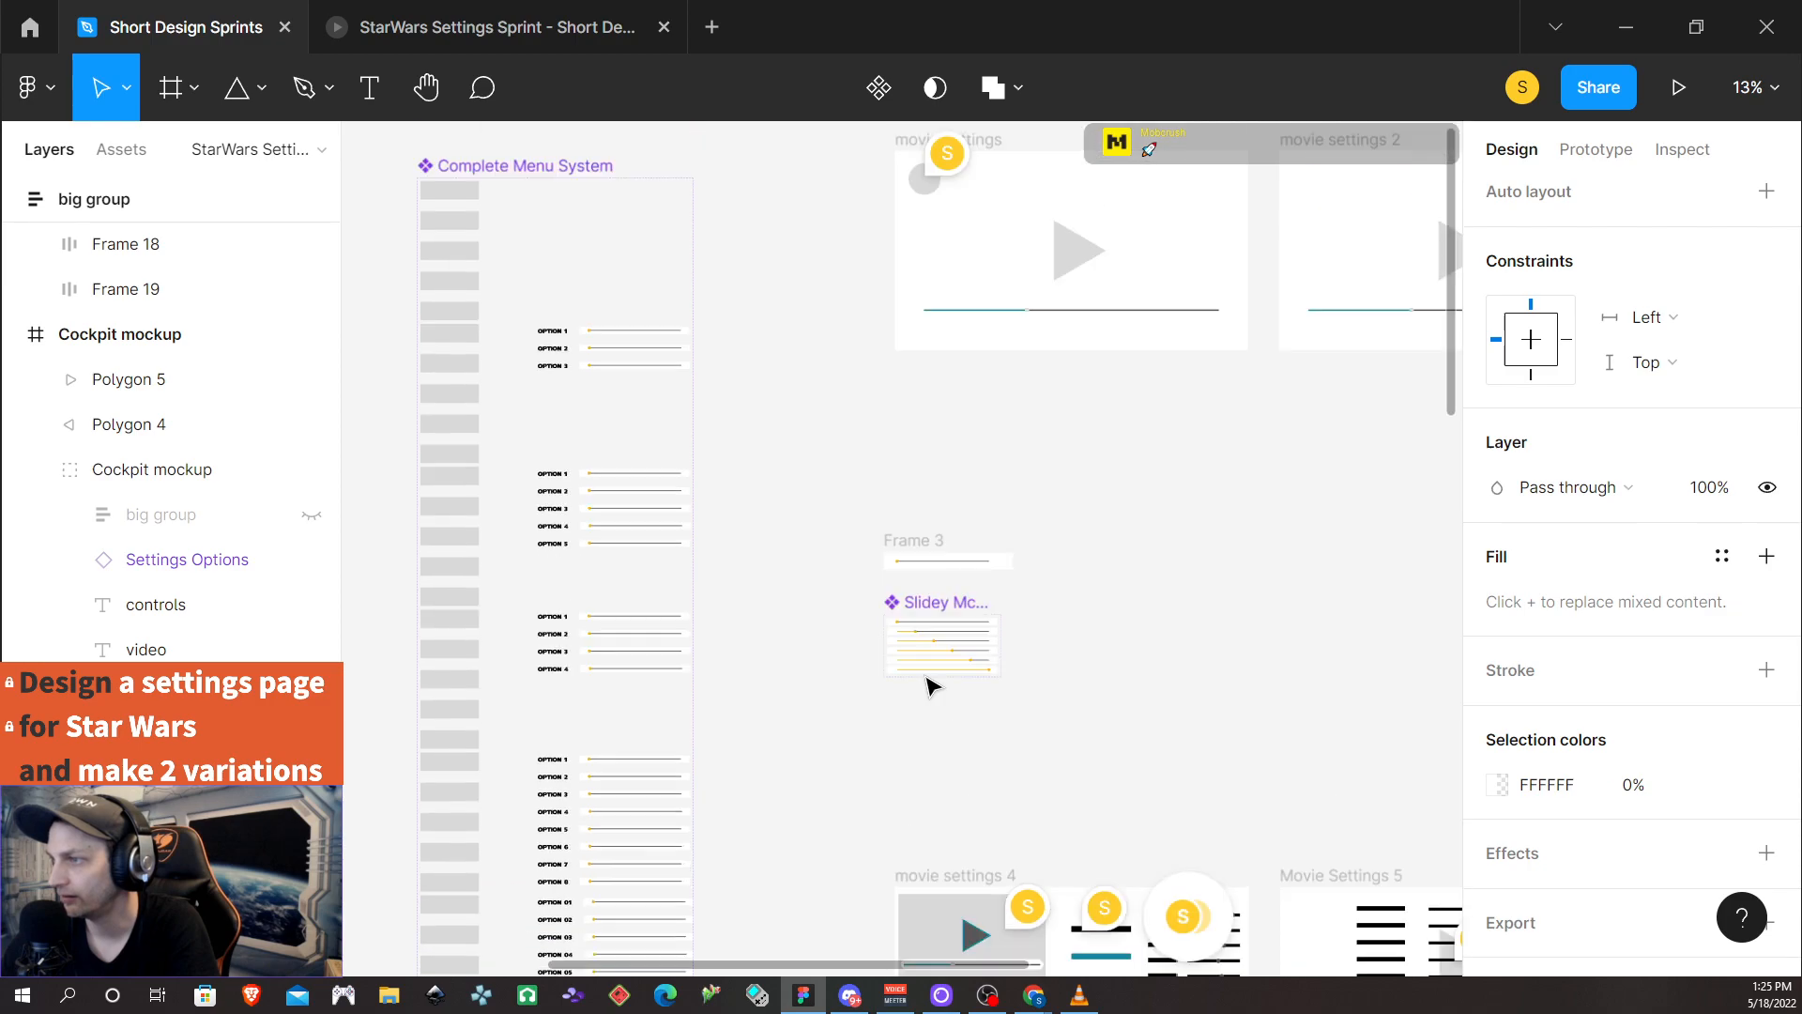
{"action": "scroll", "coordinate": [918, 677], "scroll_direction": "down", "scroll_amount": 3}
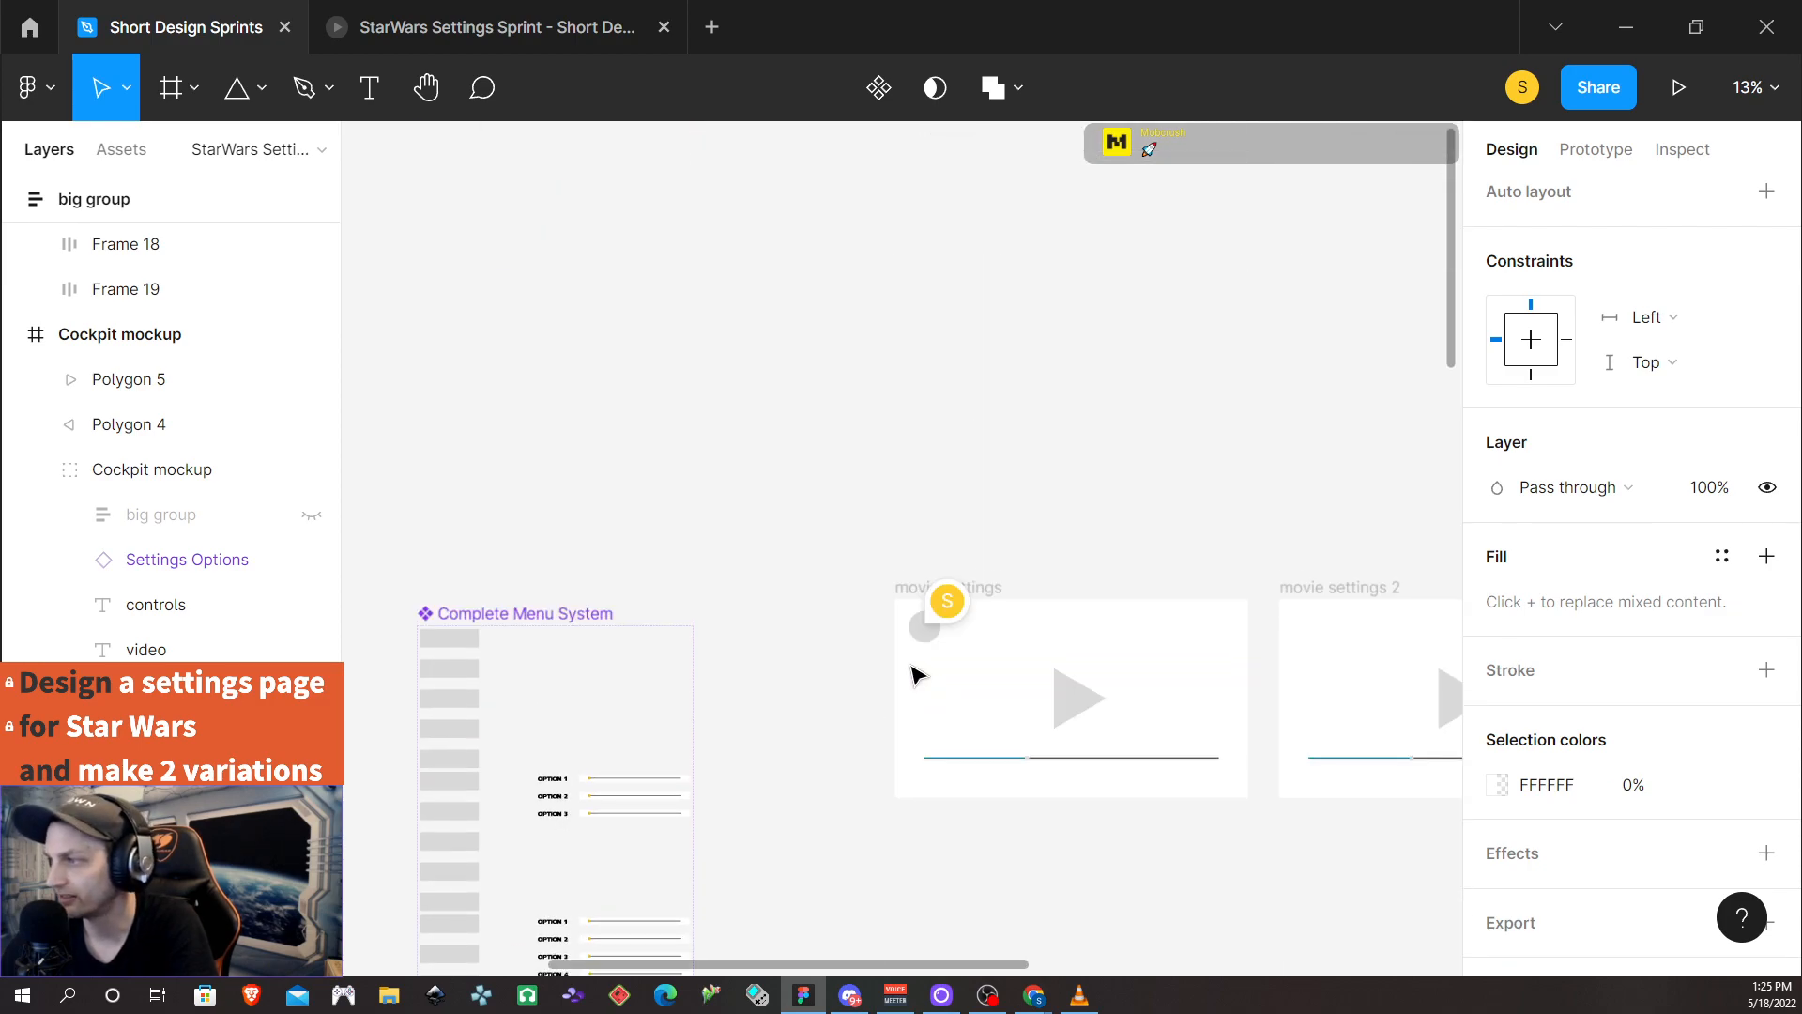
{"action": "scroll", "coordinate": [918, 675], "scroll_direction": "right", "scroll_amount": 5}
{"action": "scroll", "coordinate": [915, 674], "scroll_direction": "right", "scroll_amount": 10}
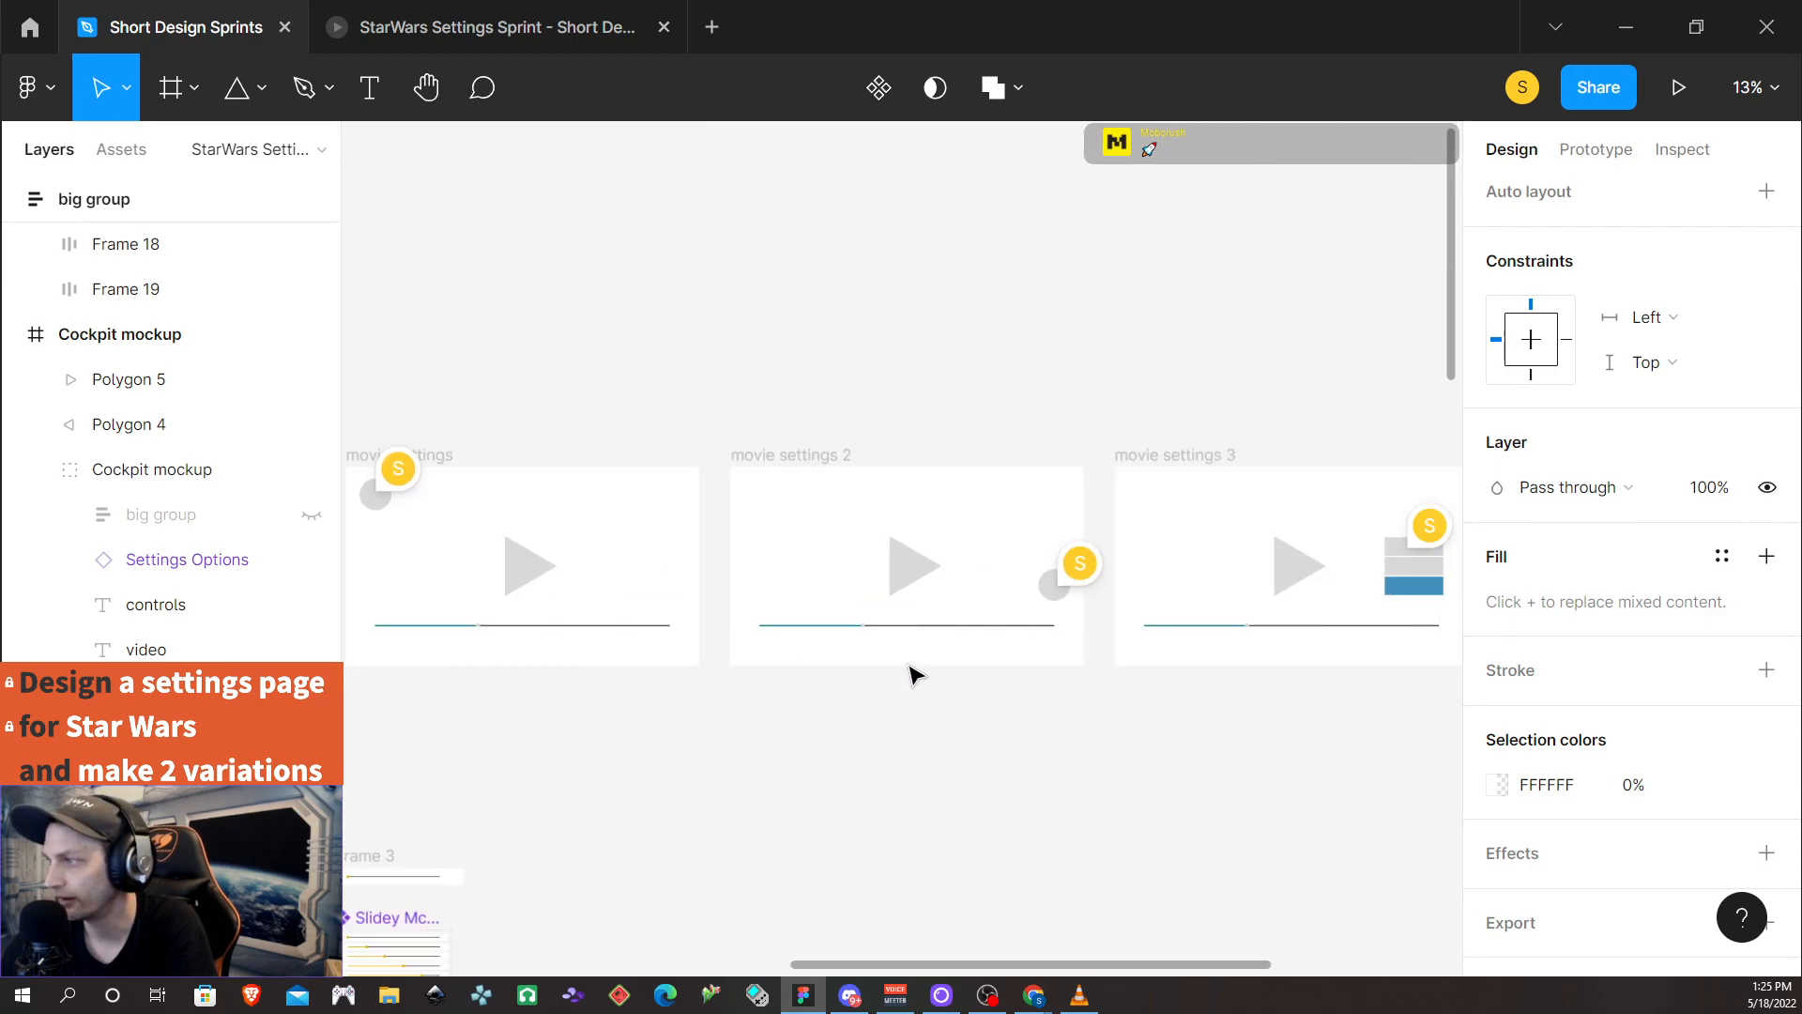
{"action": "scroll", "coordinate": [915, 674], "scroll_direction": "up", "scroll_amount": 5}
{"action": "scroll", "coordinate": [915, 674], "scroll_direction": "down", "scroll_amount": 10}
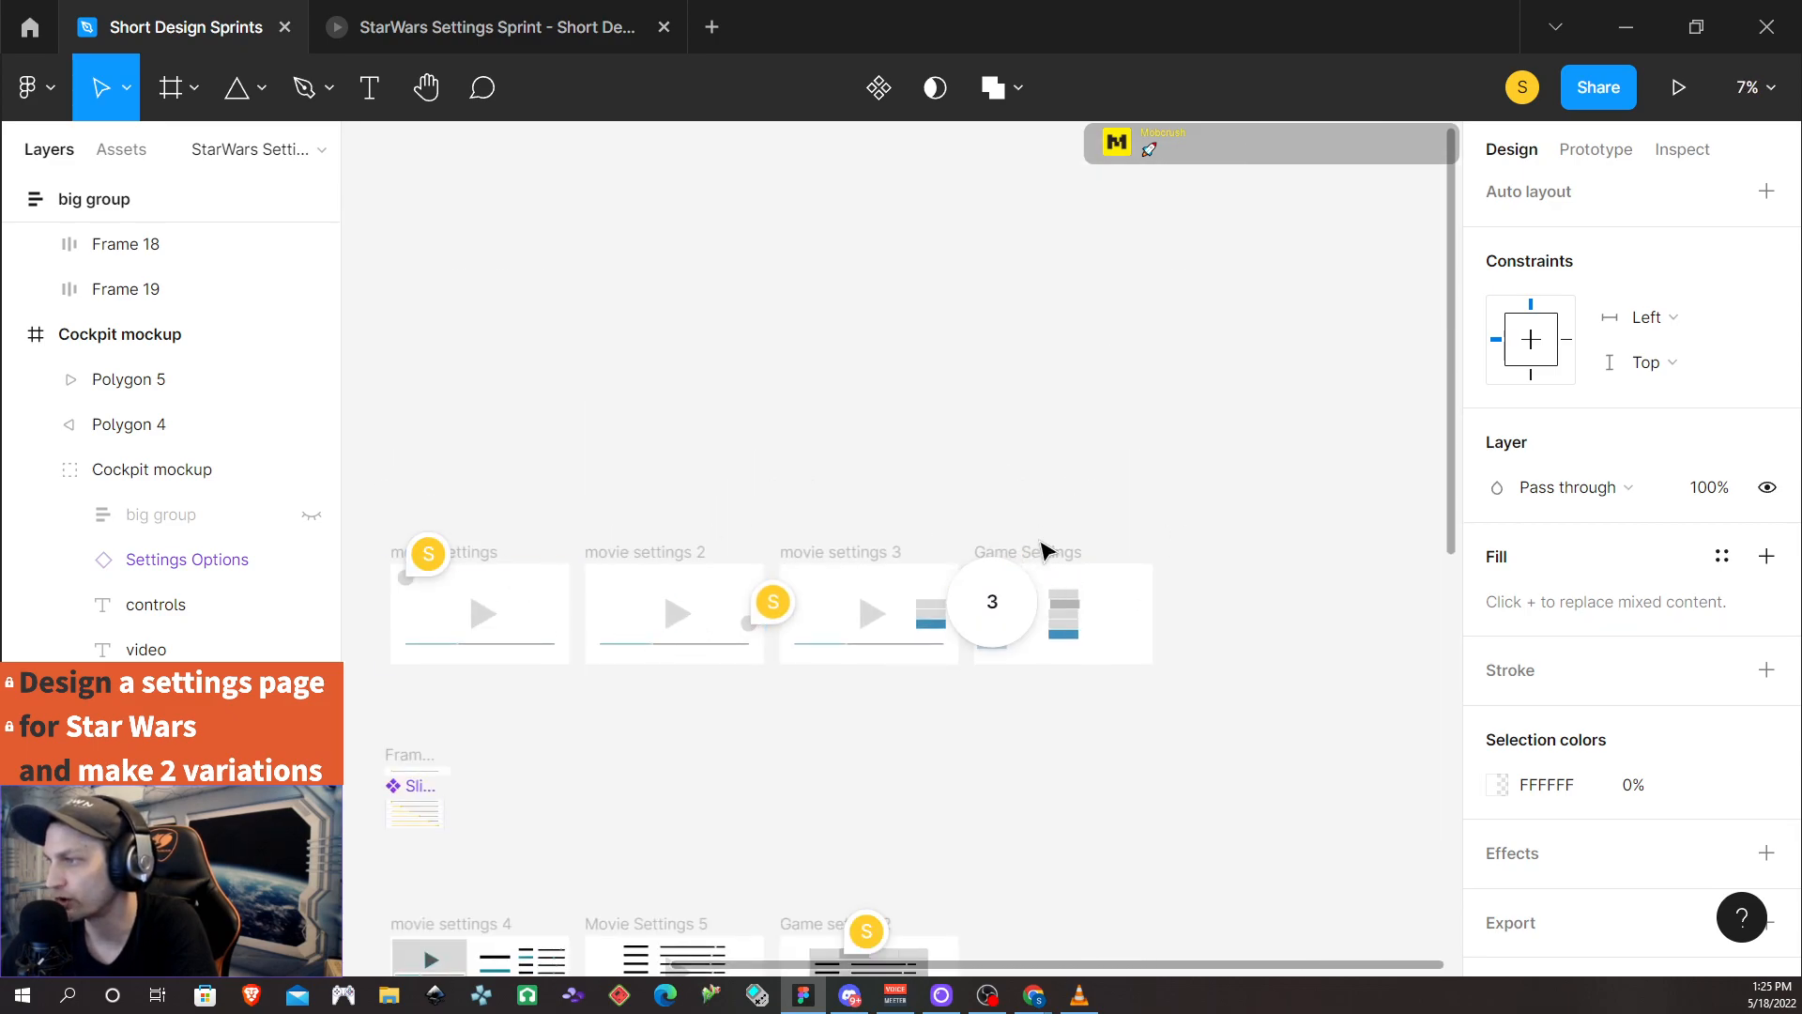
{"action": "scroll", "coordinate": [589, 805], "scroll_direction": "up", "scroll_amount": 1}
{"action": "scroll", "coordinate": [589, 805], "scroll_direction": "down", "scroll_amount": 5}
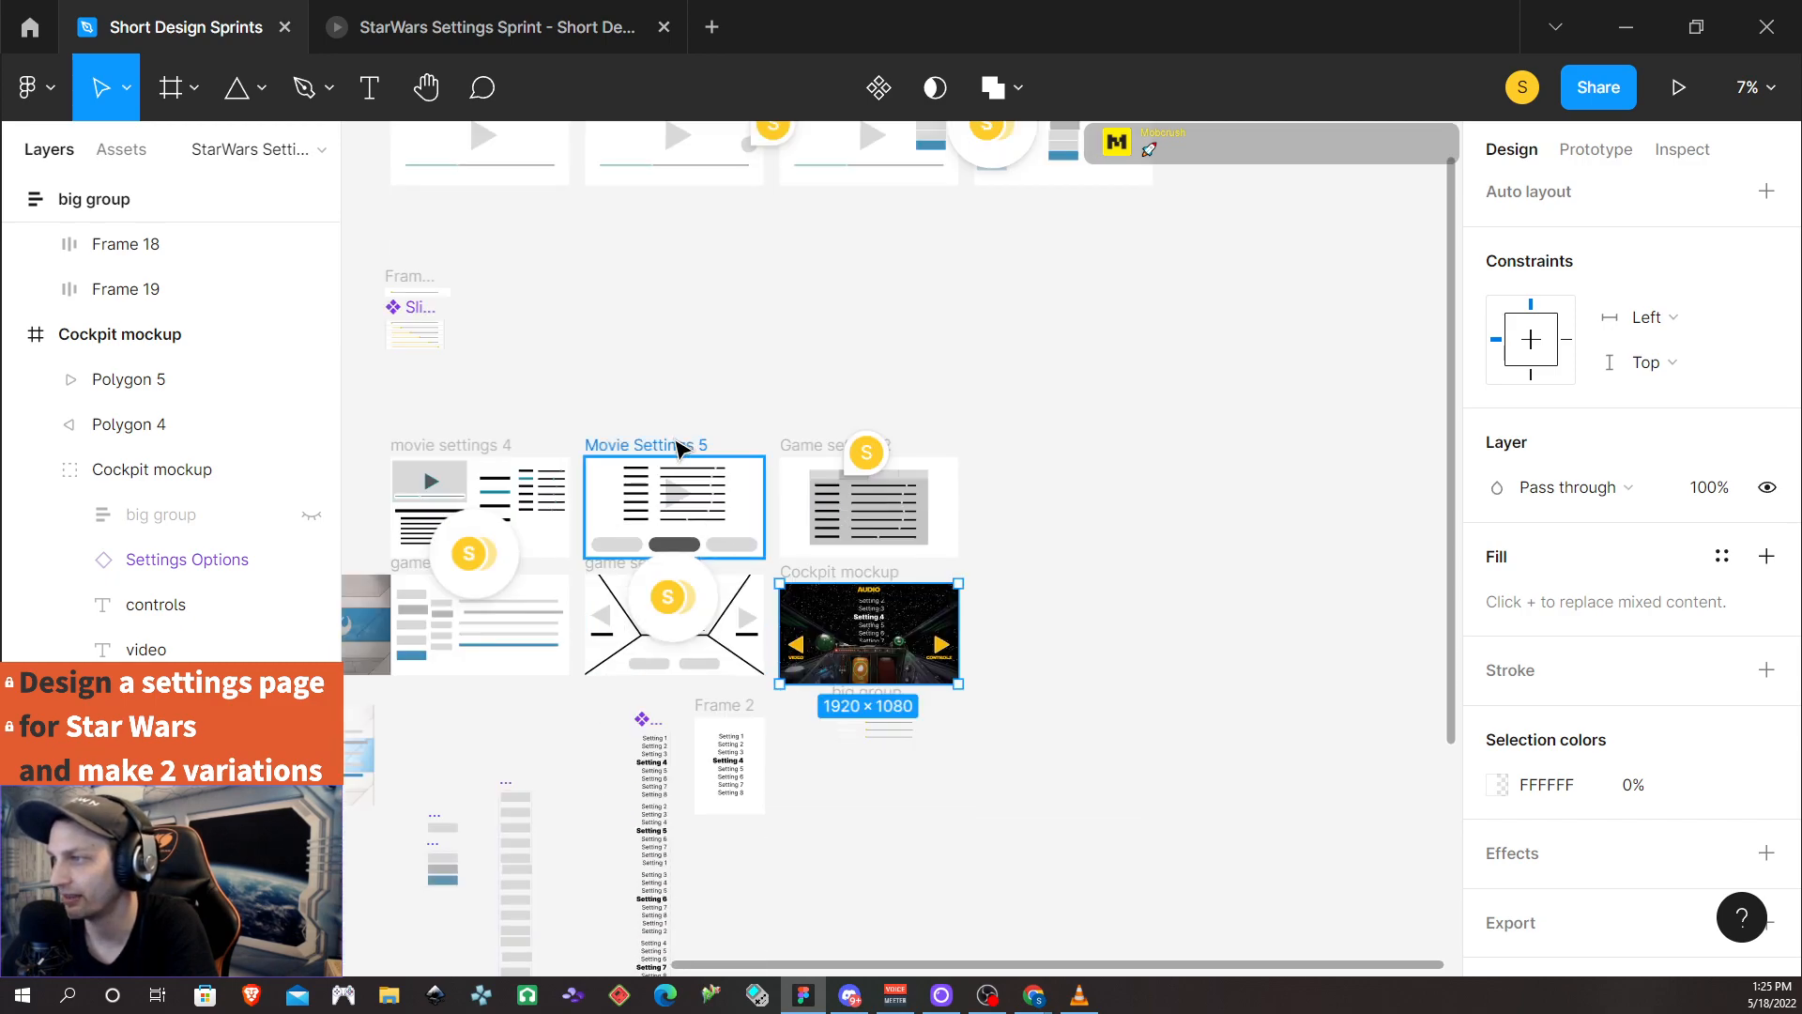
Move the Movie Settings 5 and Game setting 2 frames up together, just below the first row of wireframes
{"action": "left_click_drag", "start_coordinate": [598, 387], "coordinate": [662, 451]}
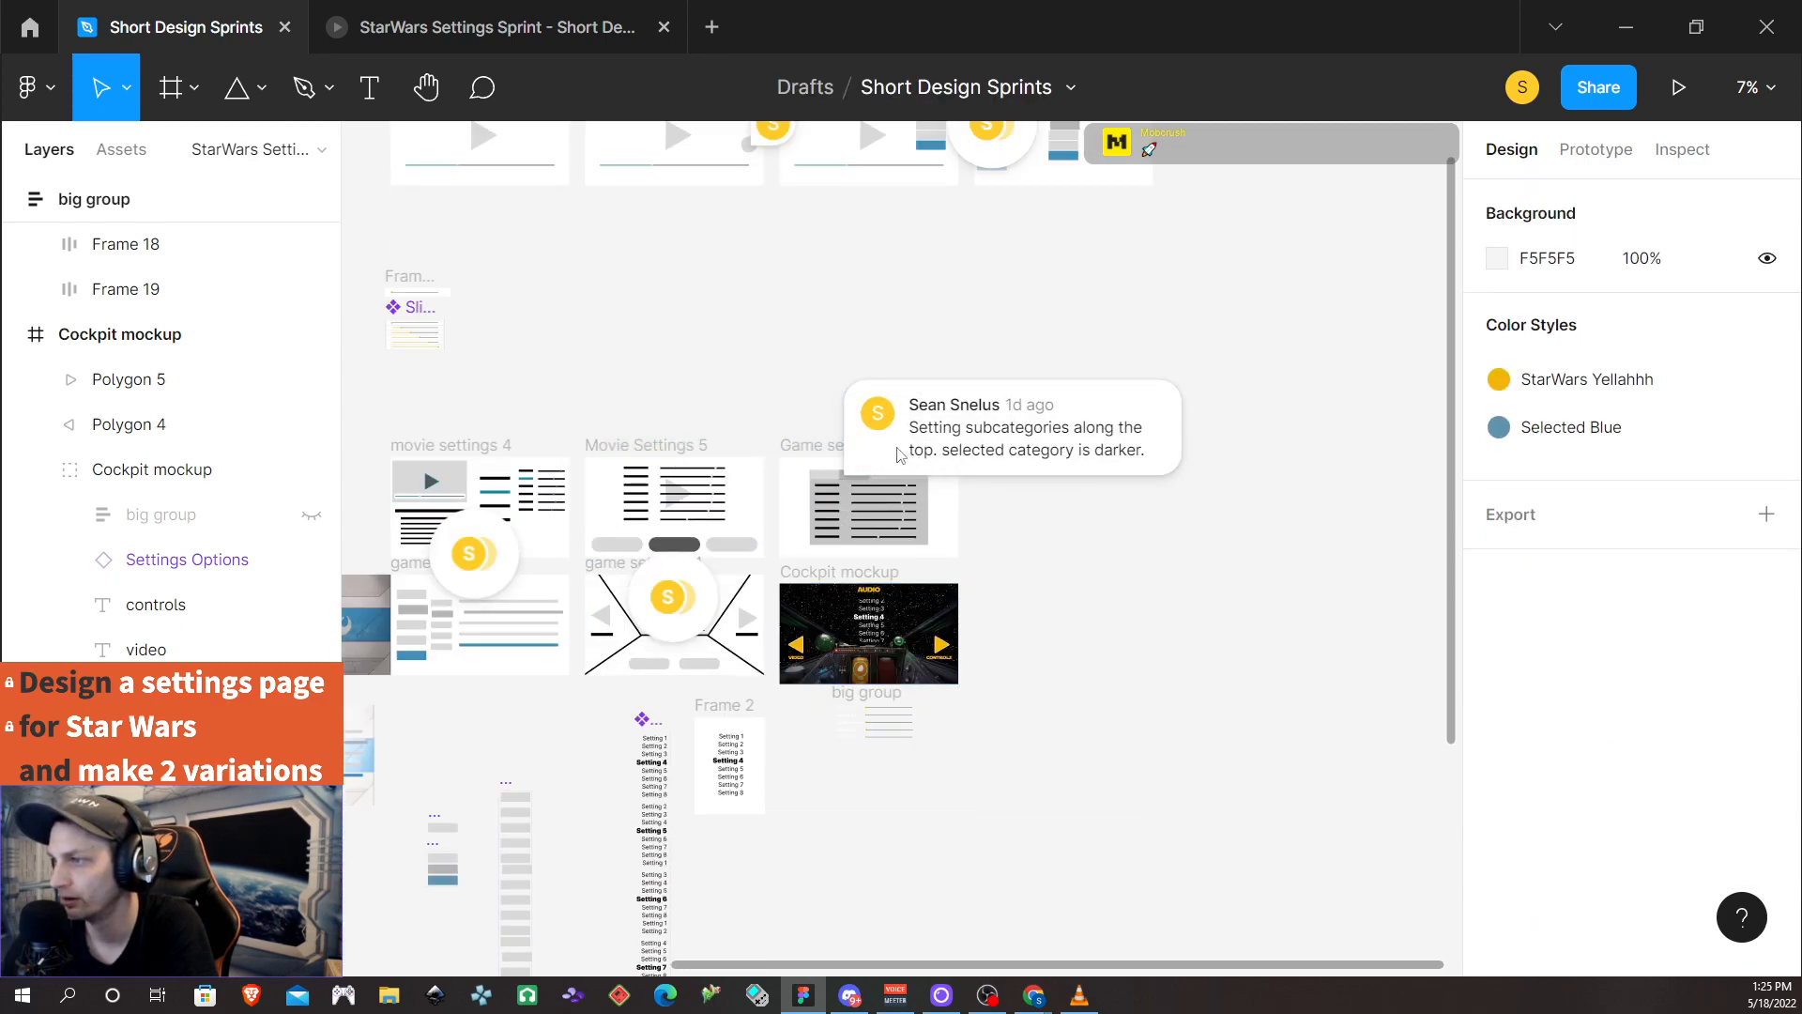
{"action": "left_click", "coordinate": [664, 448]}
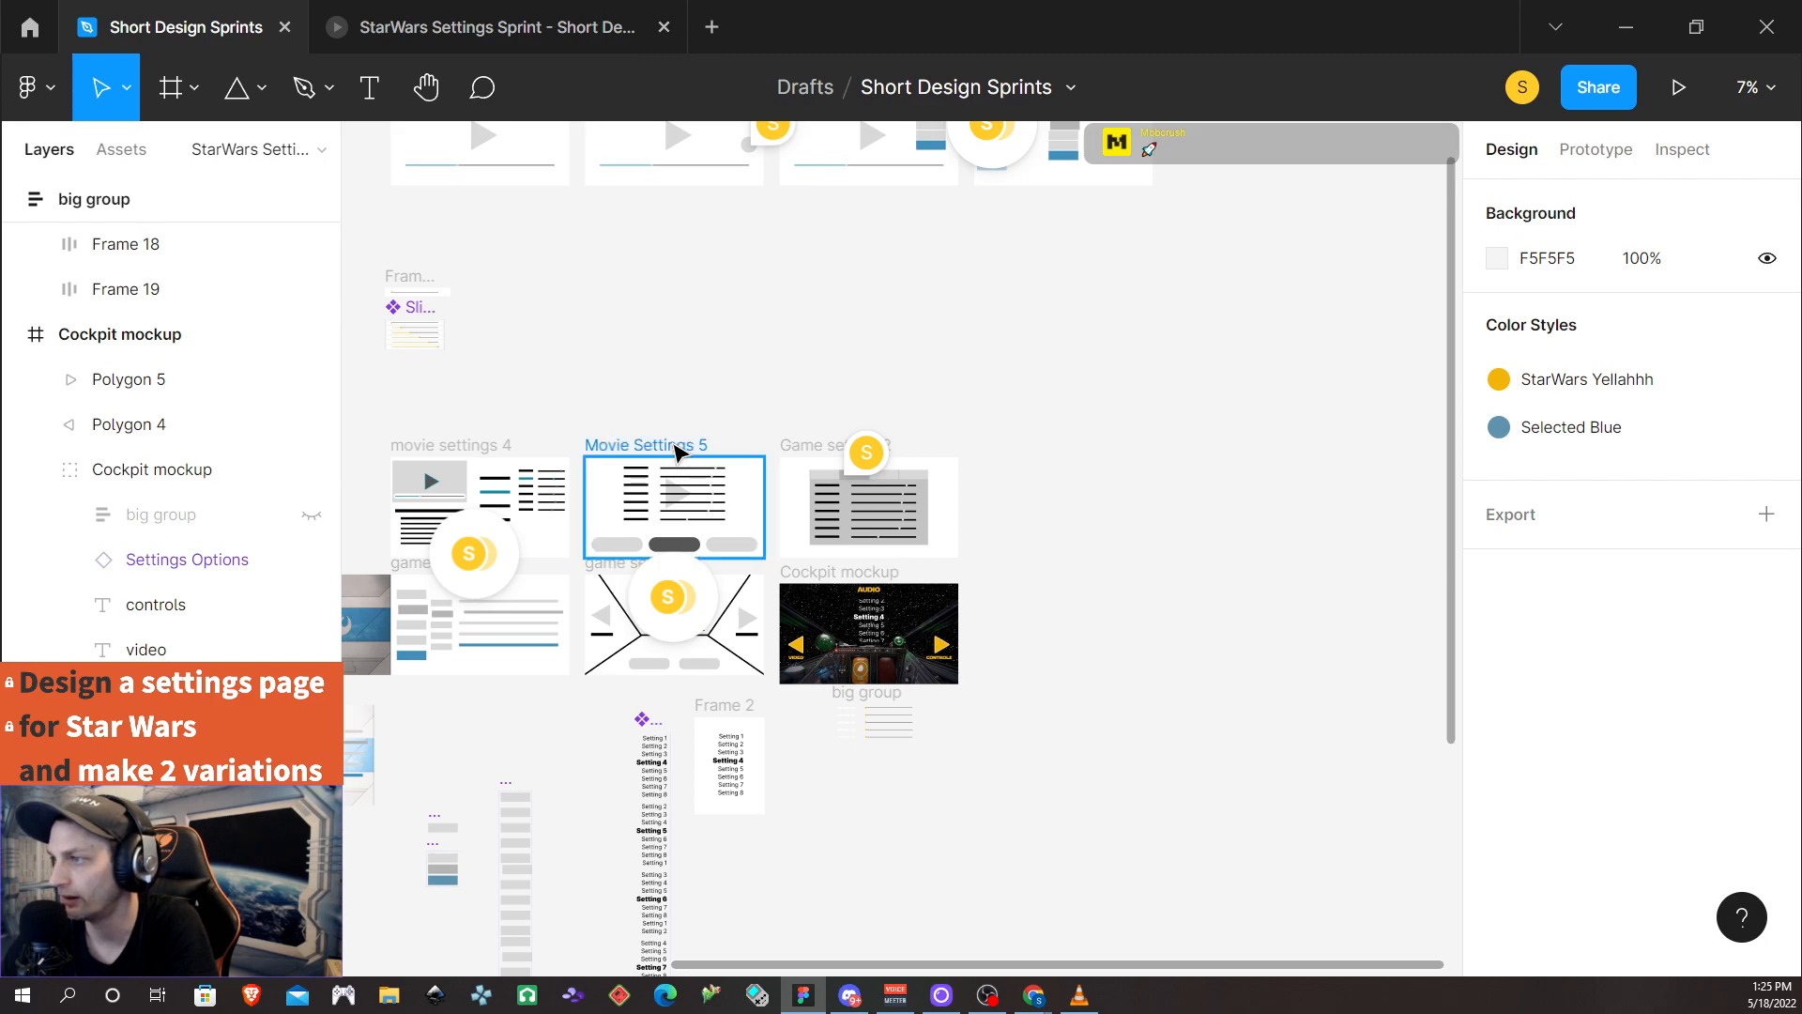
{"action": "left_click", "coordinate": [664, 449]}
{"action": "left_click", "coordinate": [809, 449], "text": "shift"}
{"action": "left_click_drag", "start_coordinate": [664, 450], "coordinate": [663, 207]}
{"action": "left_click", "coordinate": [700, 507]}
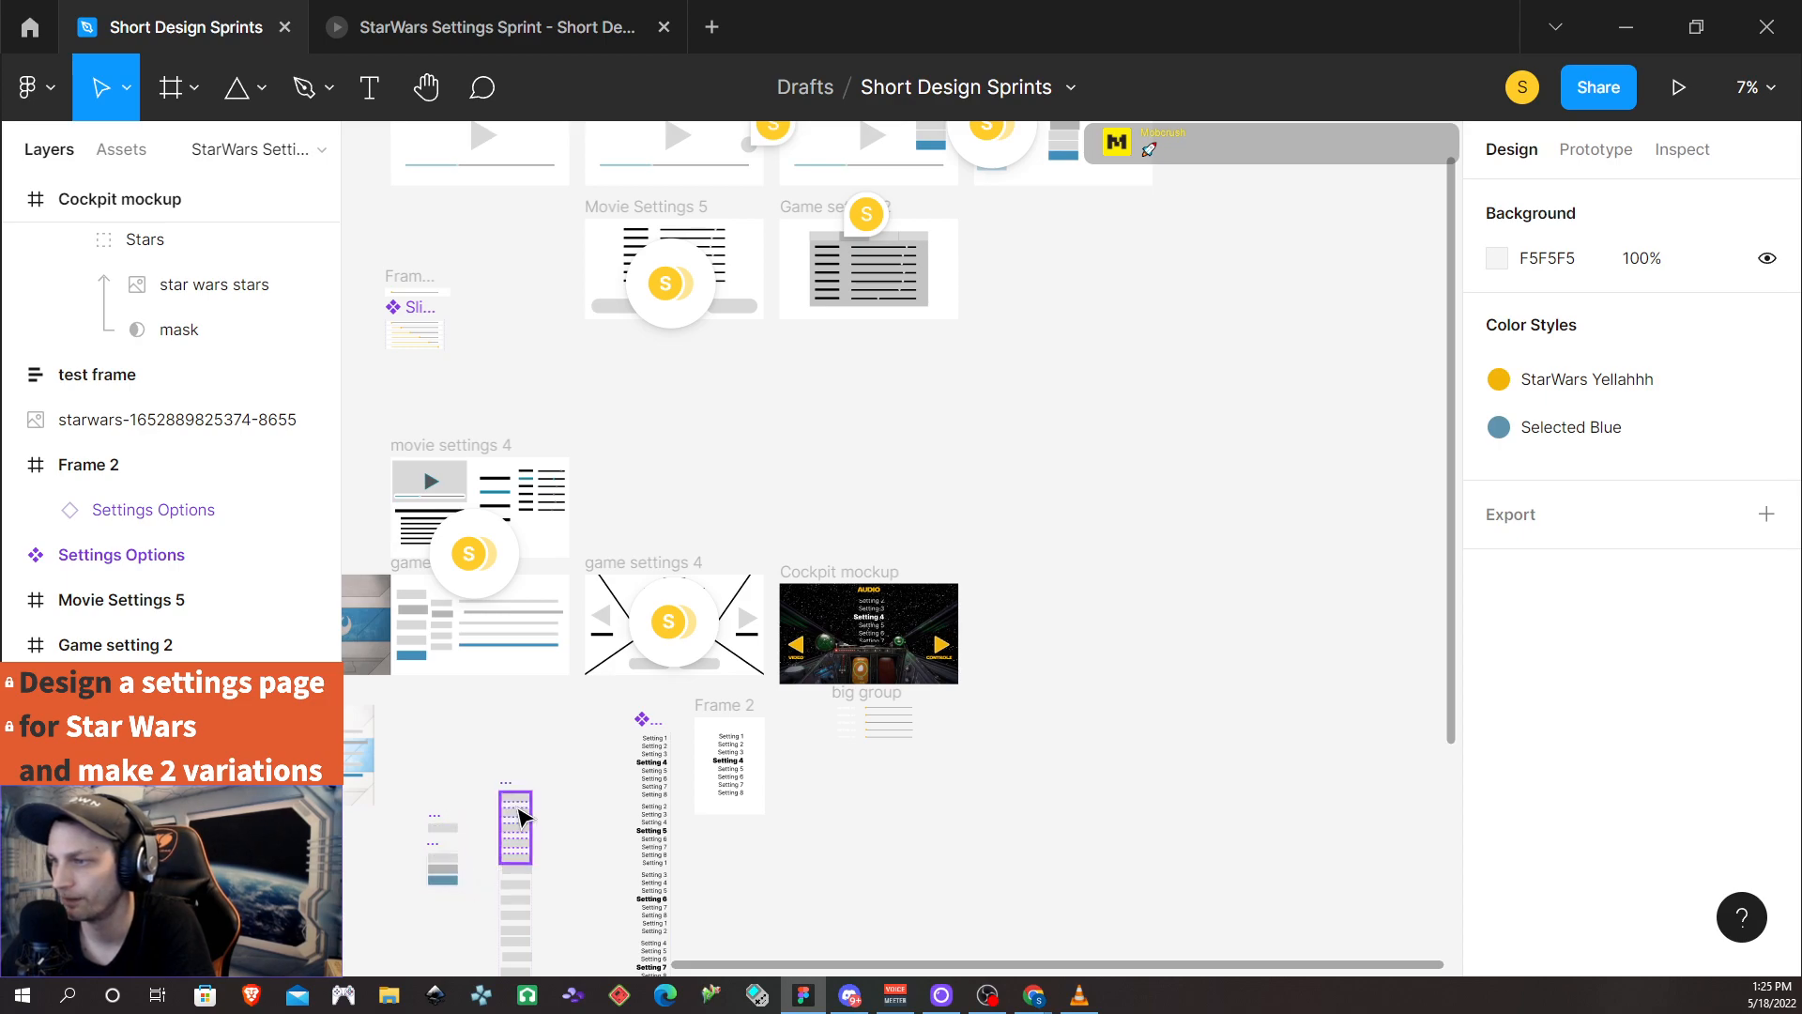
Move the movie settings 4 frame straight up to Y 240, leaving a wider gap above the game settings 3 frame
{"action": "scroll", "coordinate": [469, 746], "scroll_direction": "left", "scroll_amount": 2}
{"action": "scroll", "coordinate": [468, 751], "scroll_direction": "left", "scroll_amount": 6}
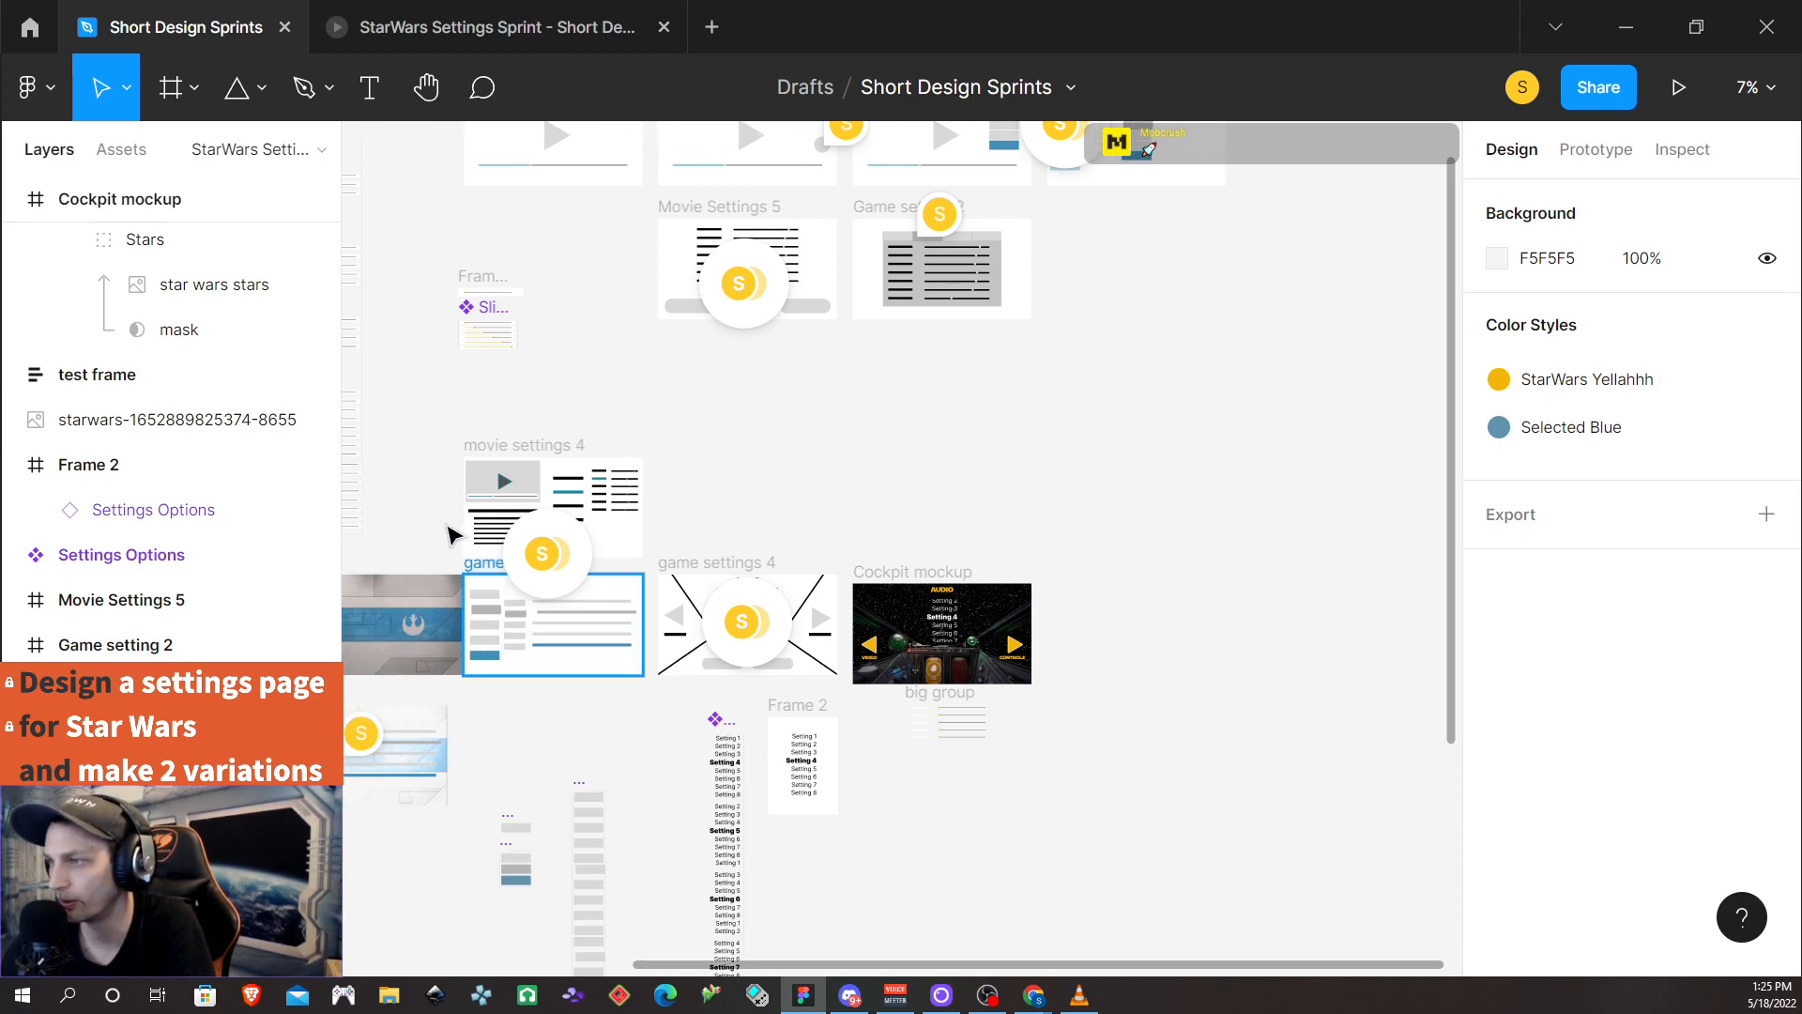
{"action": "scroll", "coordinate": [636, 510], "scroll_direction": "up", "scroll_amount": 2}
{"action": "left_click_drag", "start_coordinate": [644, 511], "coordinate": [646, 467]}
{"action": "scroll", "coordinate": [661, 532], "scroll_direction": "left", "scroll_amount": 5}
{"action": "scroll", "coordinate": [729, 547], "scroll_direction": "right", "scroll_amount": 5}
{"action": "scroll", "coordinate": [678, 551], "scroll_direction": "up", "scroll_amount": 3}
{"action": "scroll", "coordinate": [674, 549], "scroll_direction": "up", "scroll_amount": 3}
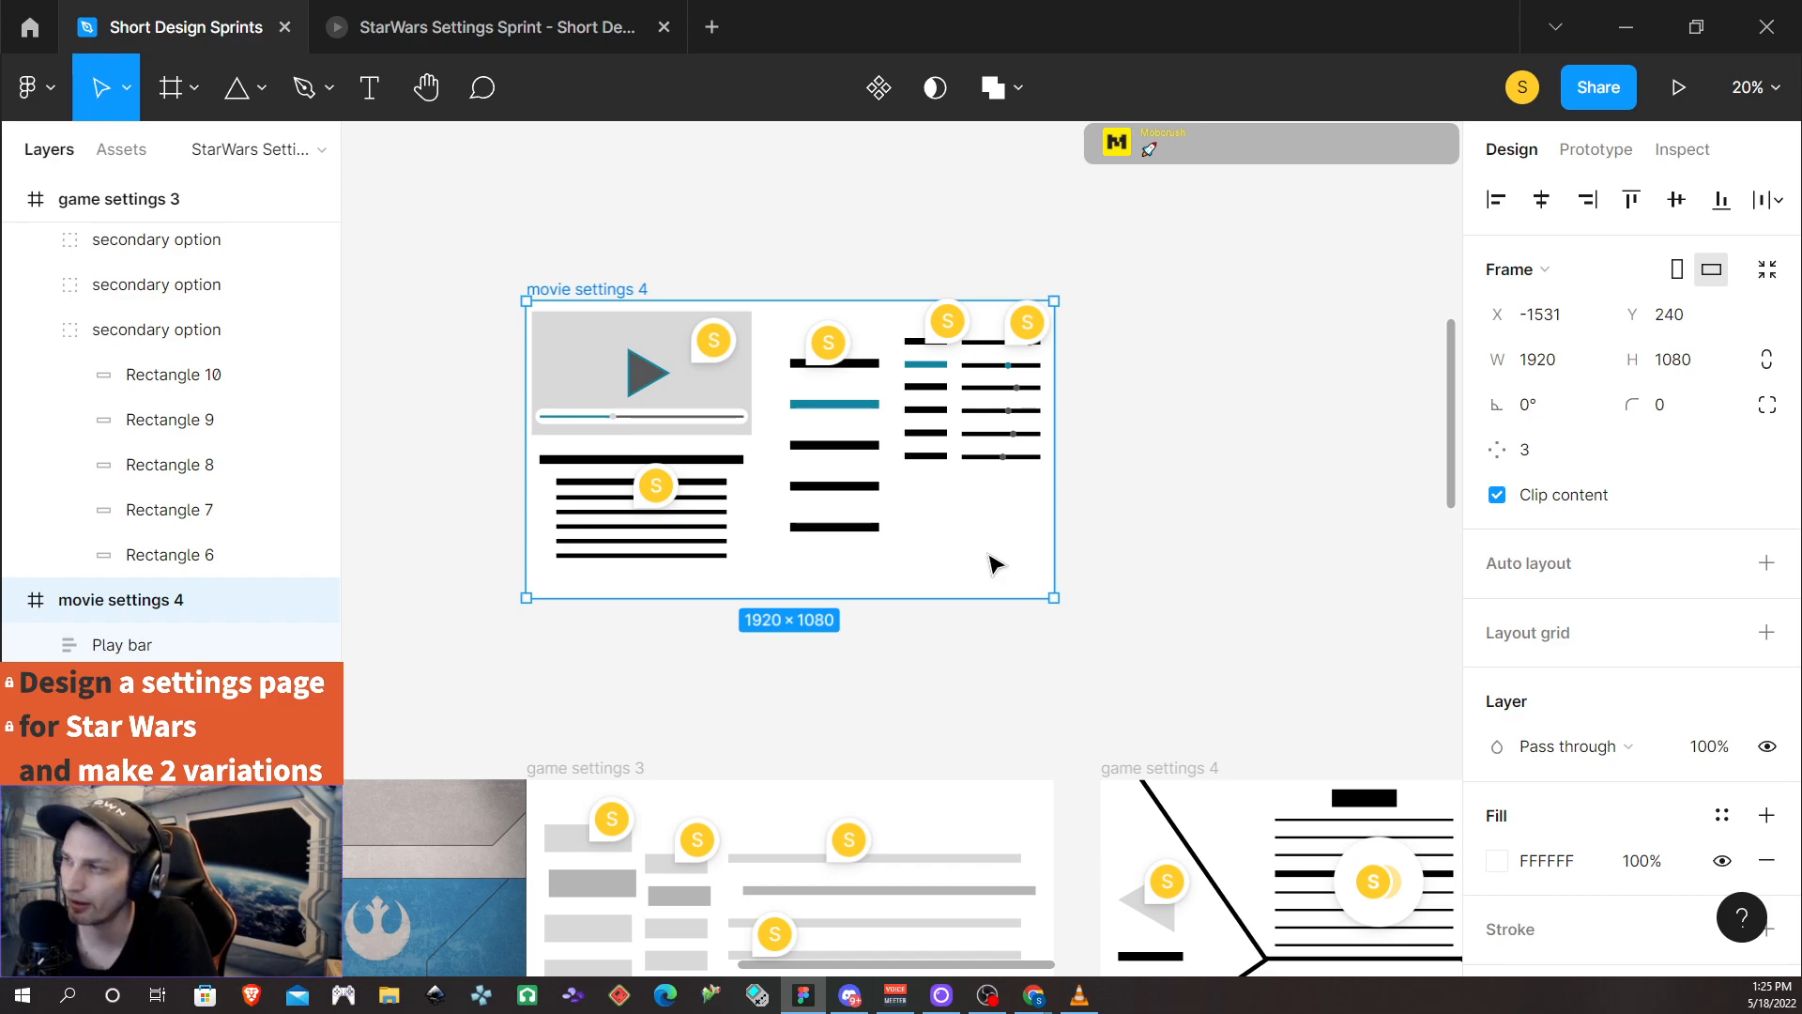
Compare the movie settings 4 and game settings 3 wireframes with the test frame, and select the blue-striped emblem background image
{"action": "scroll", "coordinate": [1002, 591], "scroll_direction": "down", "scroll_amount": 1}
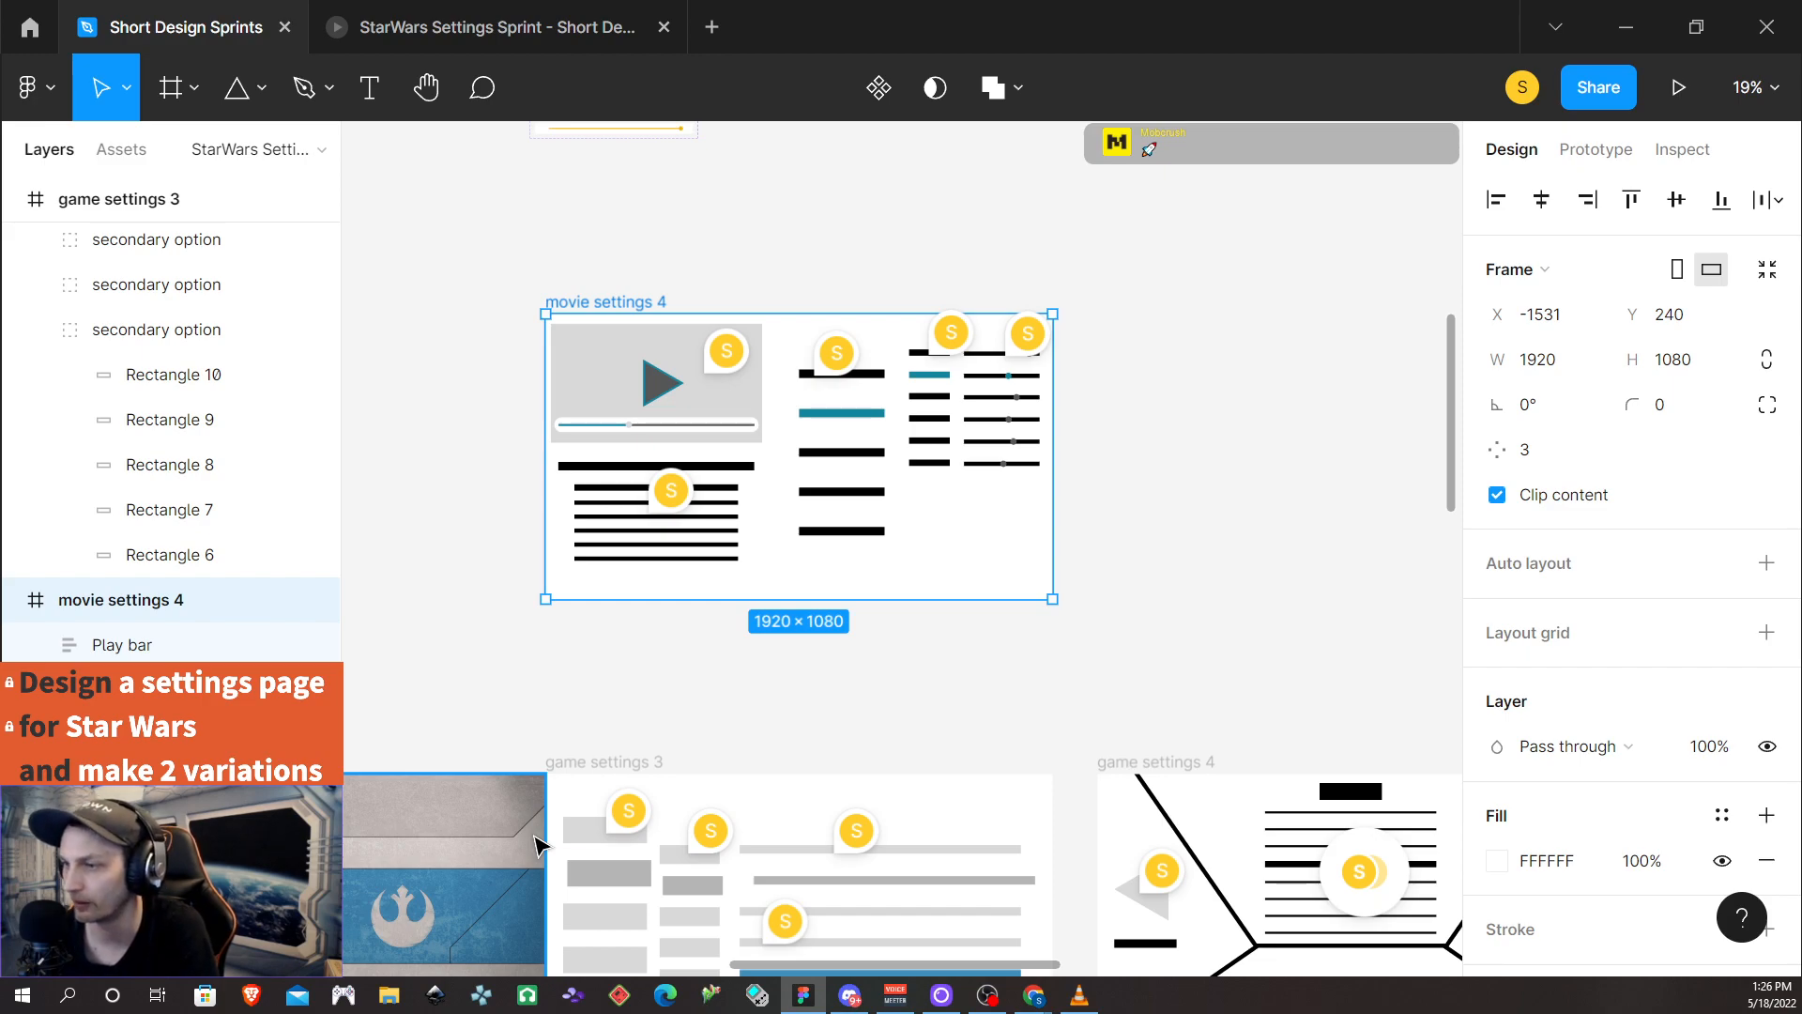
{"action": "scroll", "coordinate": [801, 720], "scroll_direction": "down", "scroll_amount": 3}
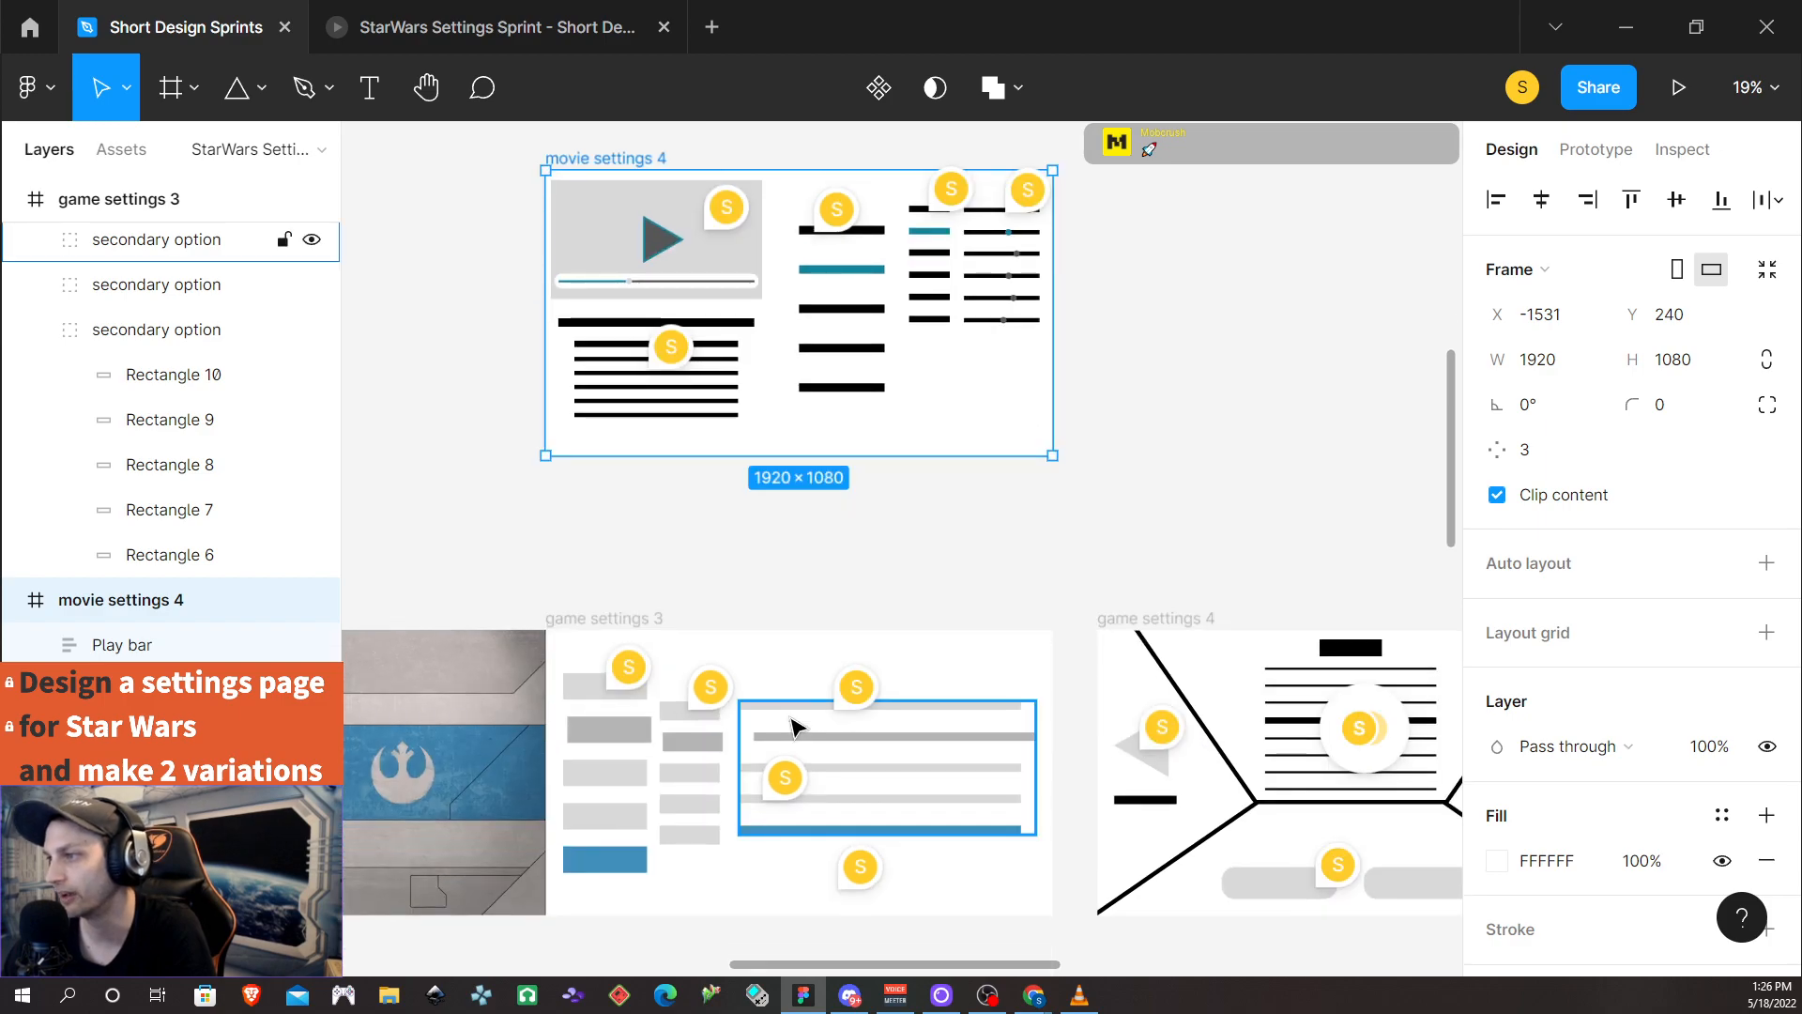
{"action": "scroll", "coordinate": [475, 540], "scroll_direction": "down", "scroll_amount": 5}
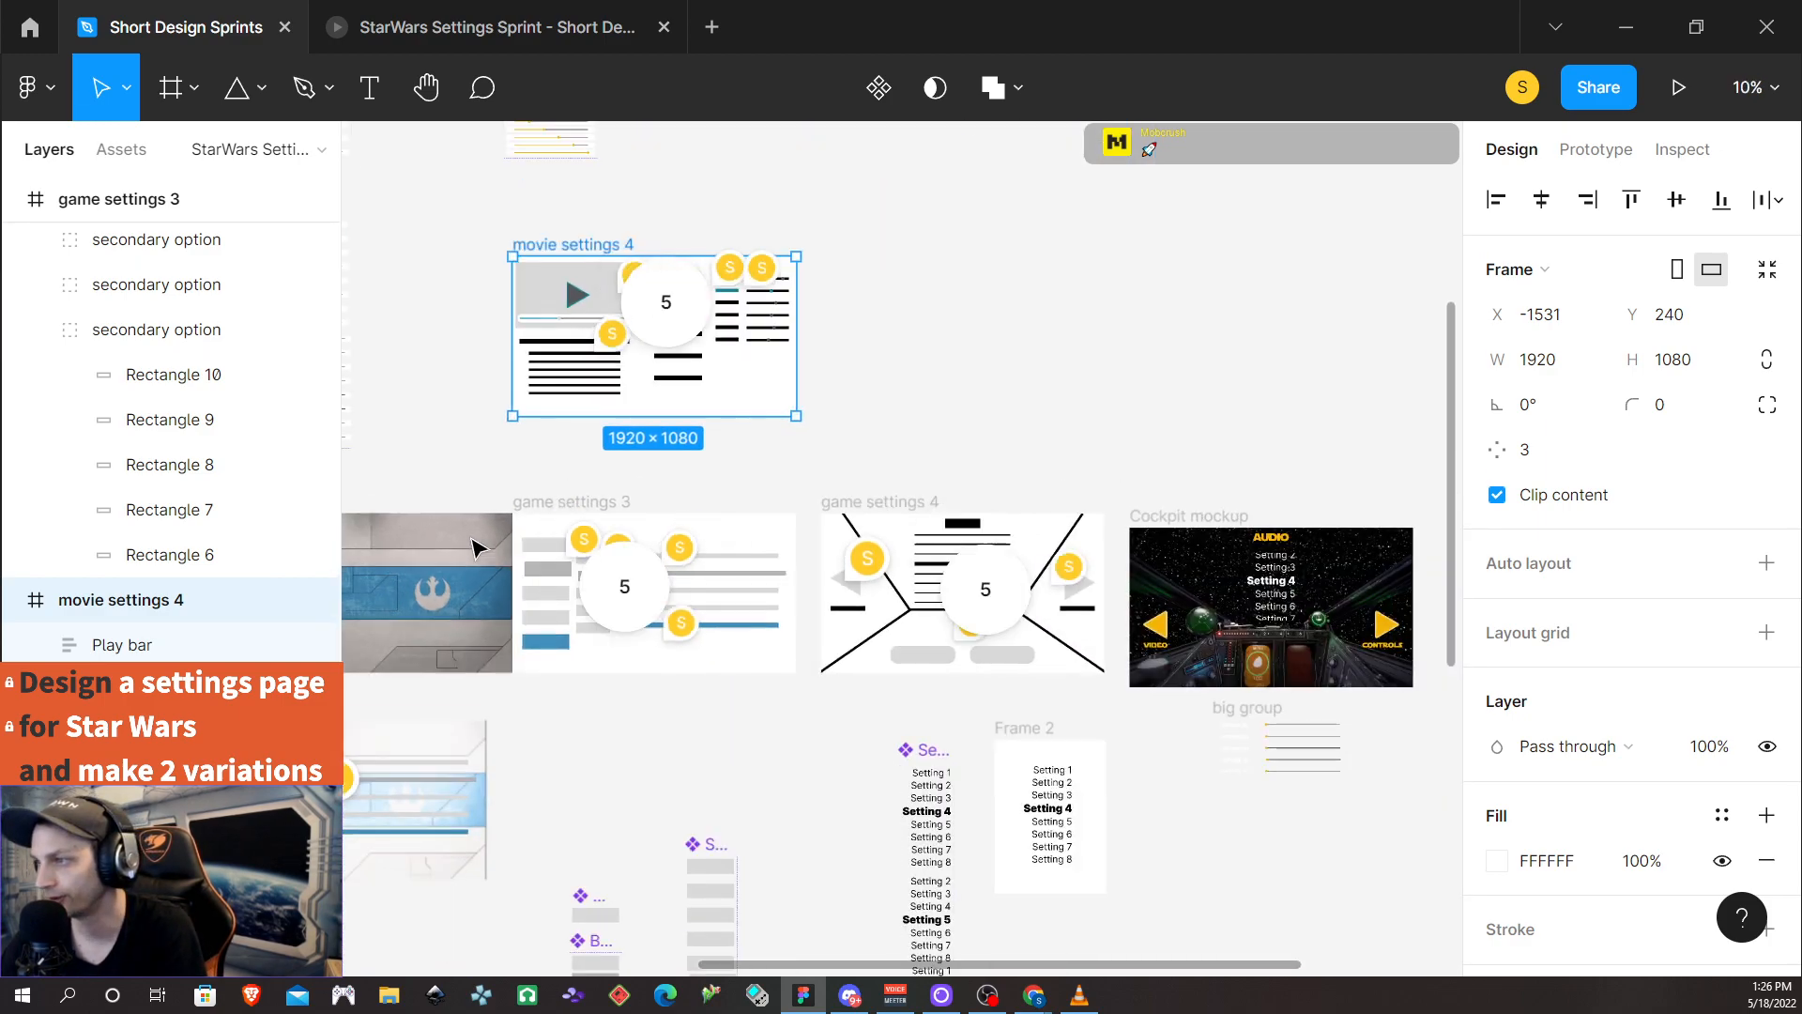
{"action": "scroll", "coordinate": [549, 568], "scroll_direction": "left", "scroll_amount": 4}
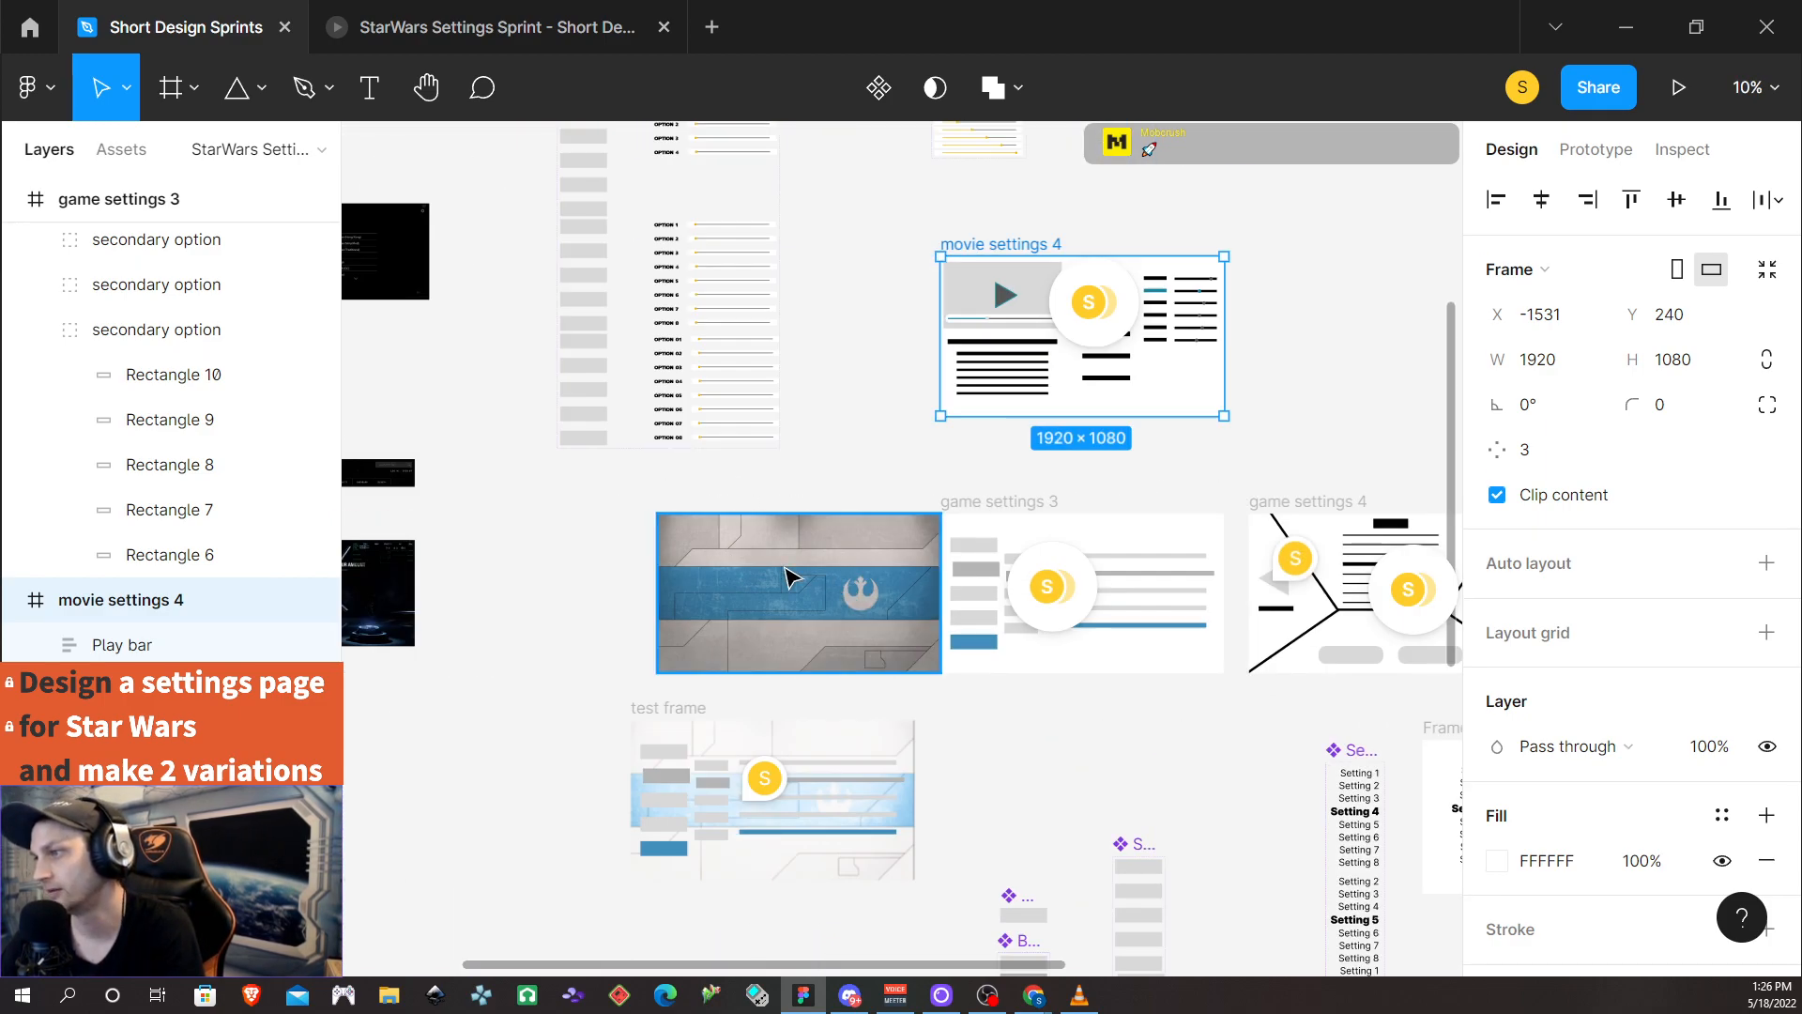
{"action": "scroll", "coordinate": [788, 582], "scroll_direction": "right", "scroll_amount": 1}
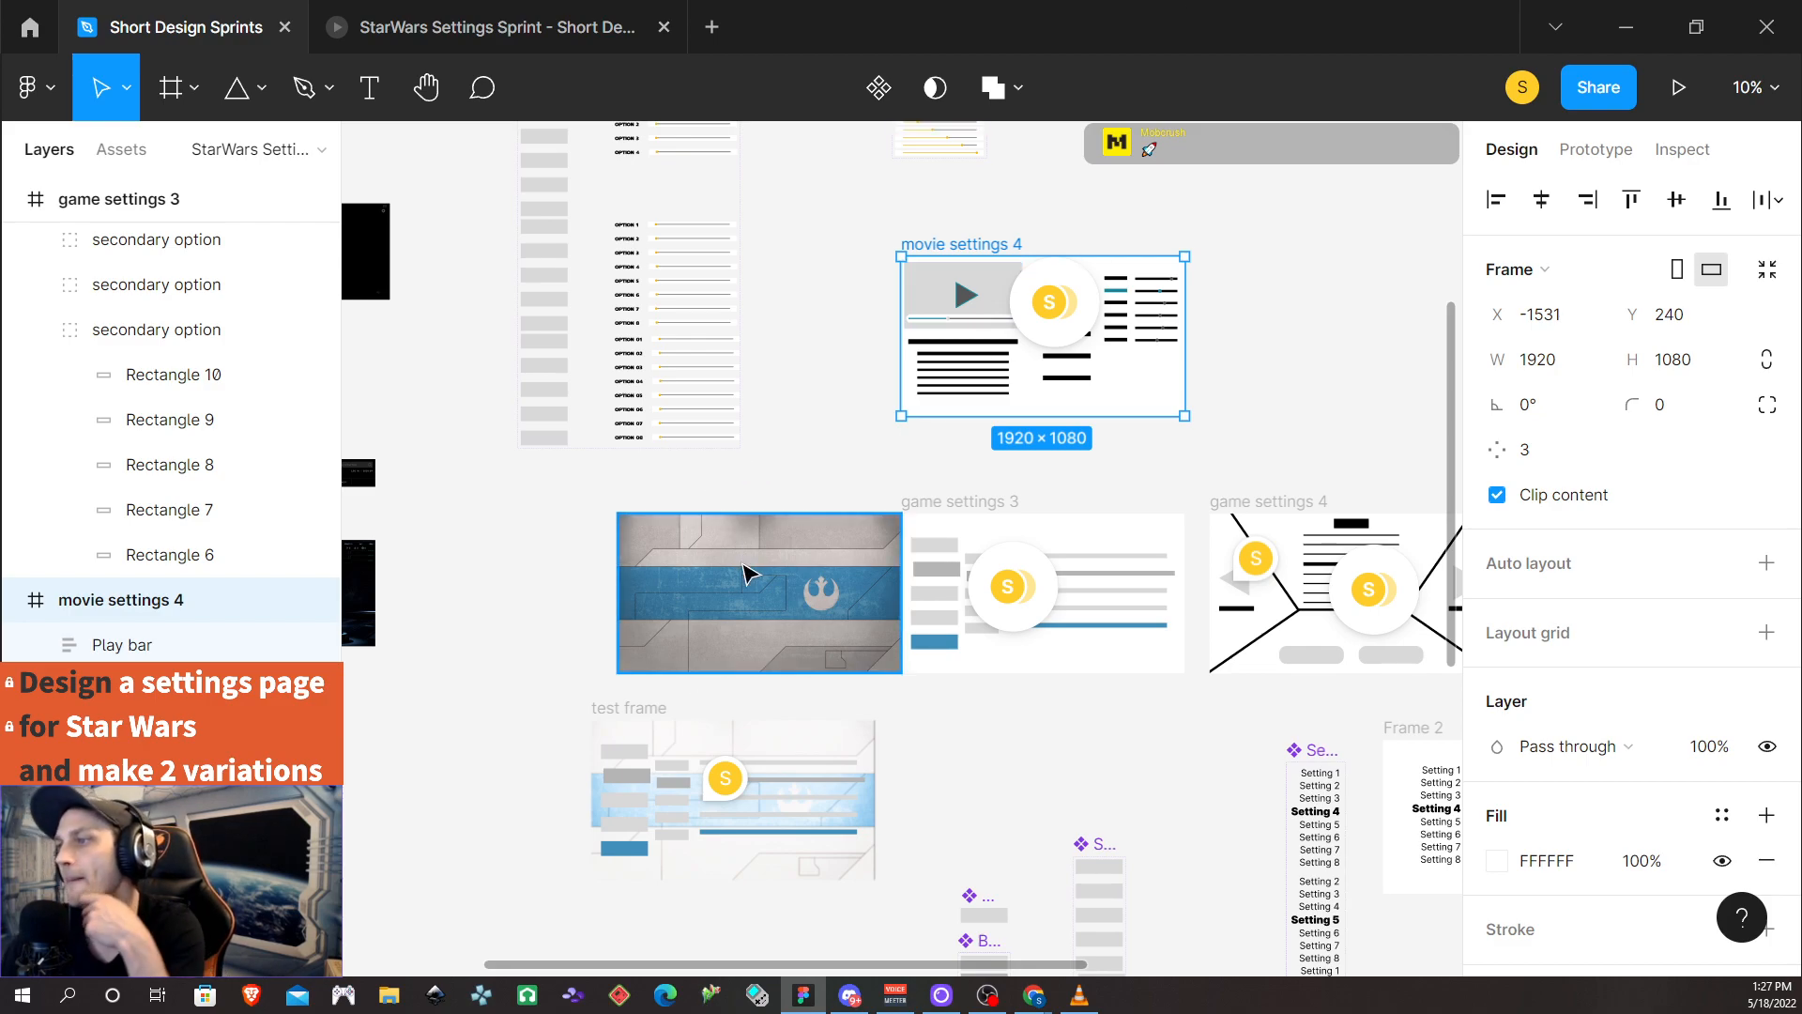
{"action": "left_click", "coordinate": [685, 568]}
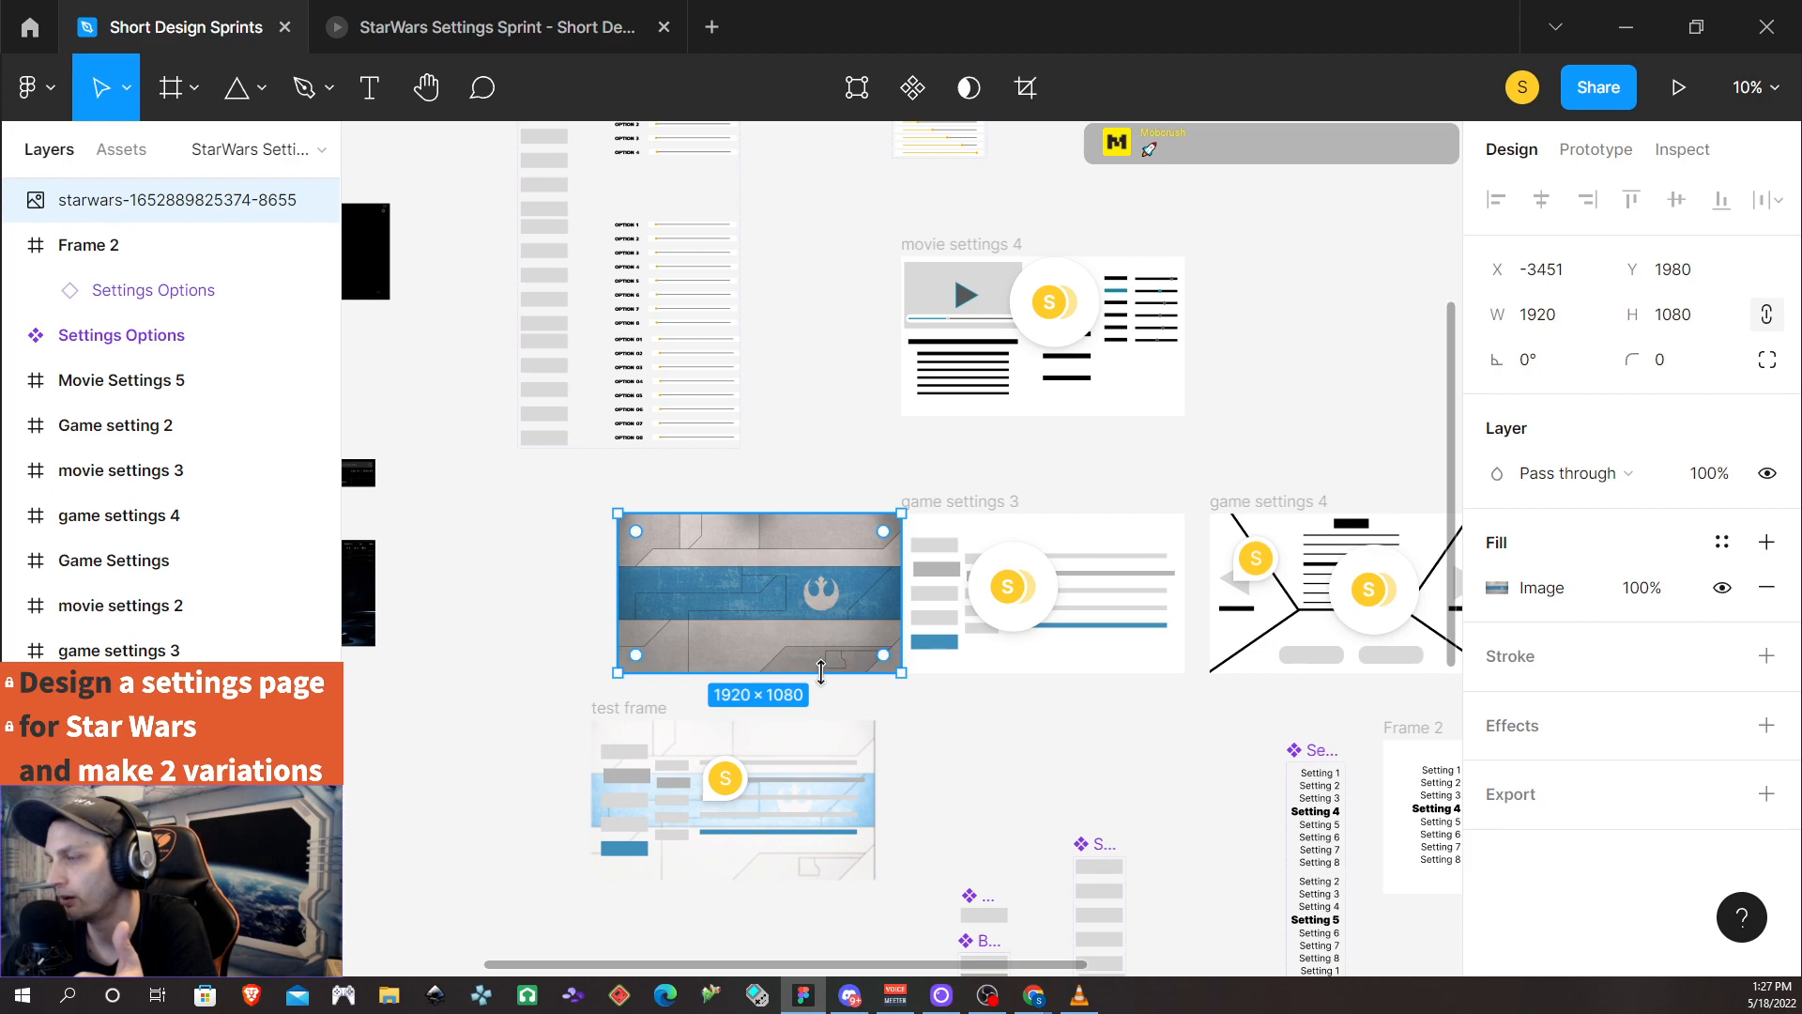
Review the overall canvas layout, from the Complete Menu System and the wireframe rows down to the cockpit mockup and option list components
{"action": "scroll", "coordinate": [824, 596], "scroll_direction": "up", "scroll_amount": 2}
{"action": "scroll", "coordinate": [824, 593], "scroll_direction": "up", "scroll_amount": 10}
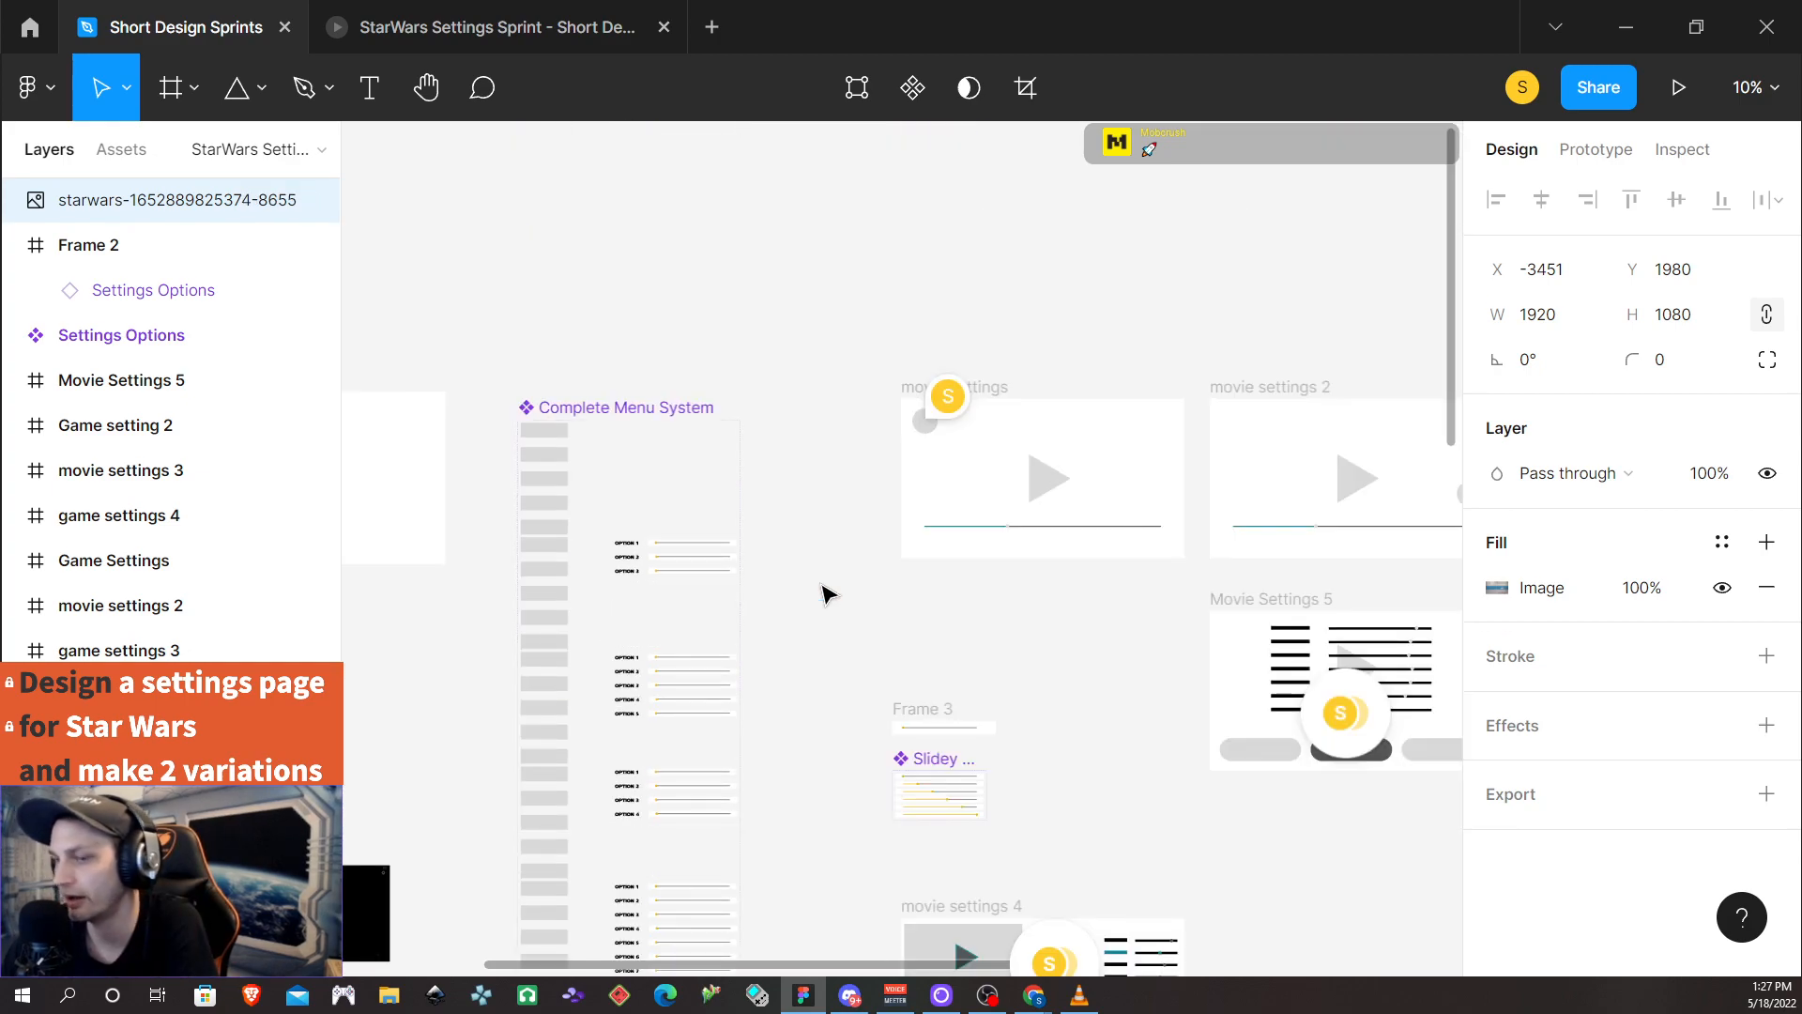
{"action": "scroll", "coordinate": [824, 590], "scroll_direction": "down", "scroll_amount": 3}
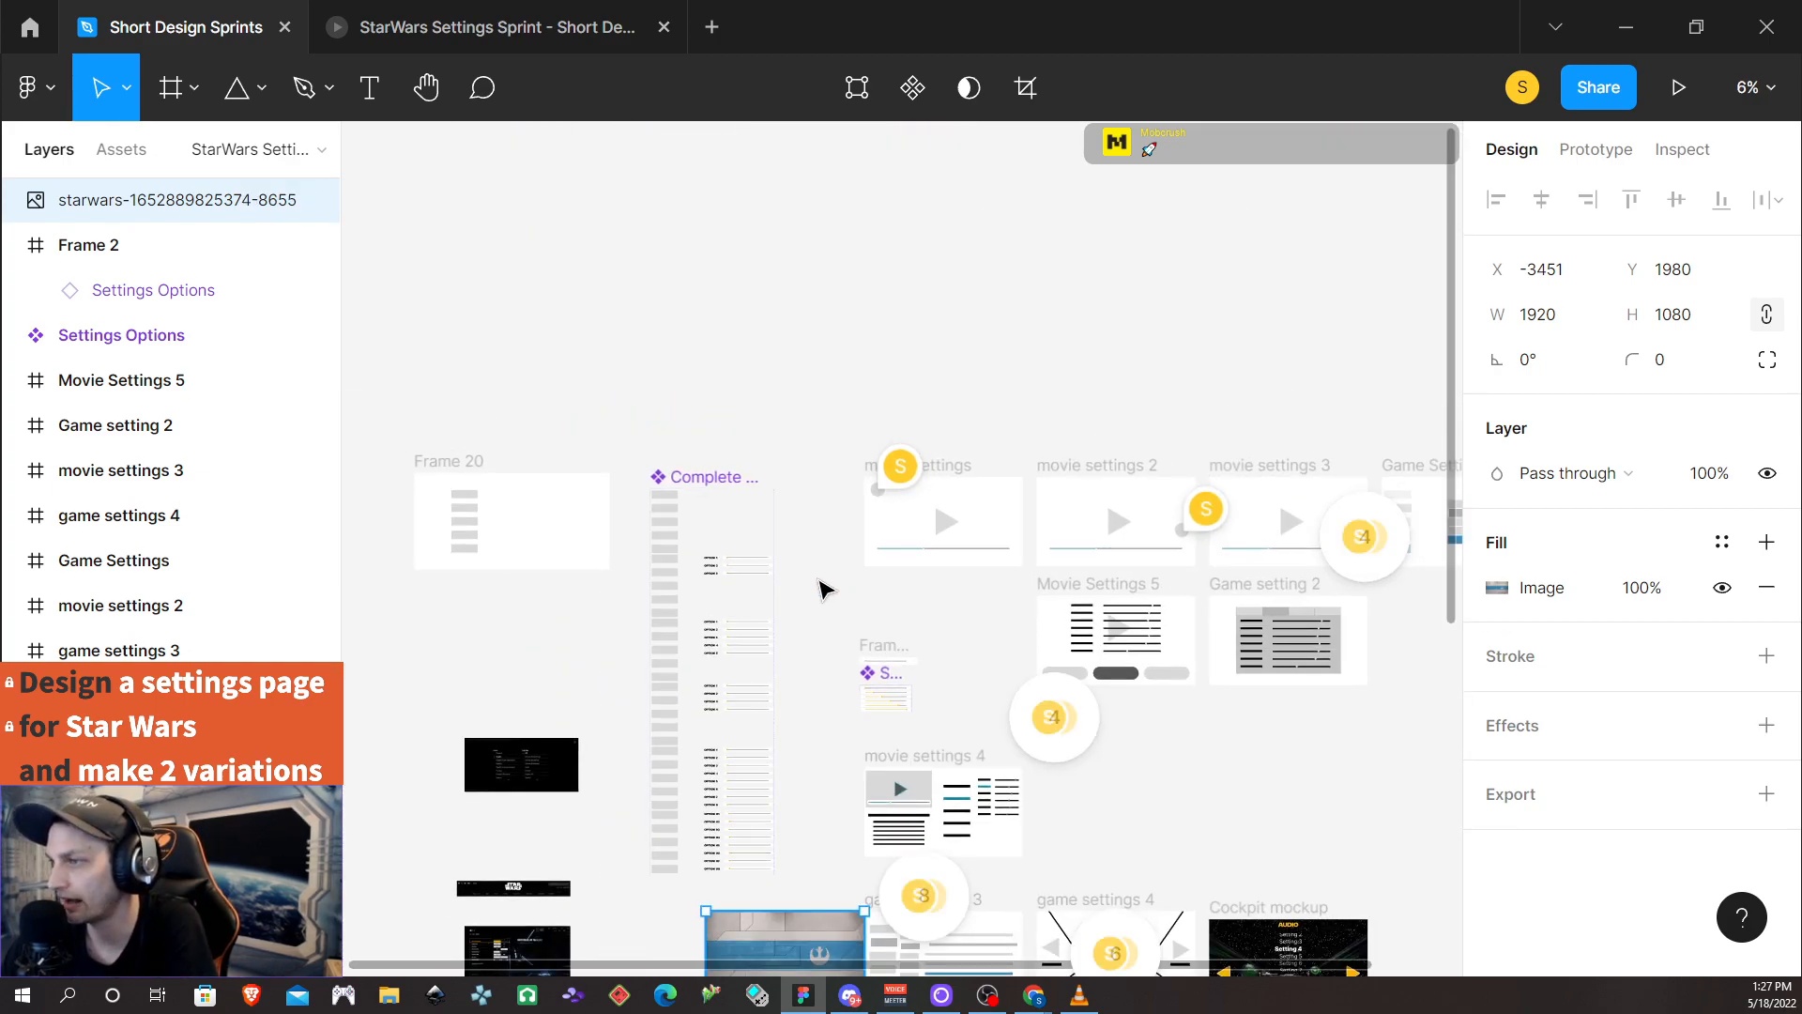
{"action": "scroll", "coordinate": [820, 594], "scroll_direction": "down", "scroll_amount": 1}
{"action": "scroll", "coordinate": [819, 596], "scroll_direction": "down", "scroll_amount": 2}
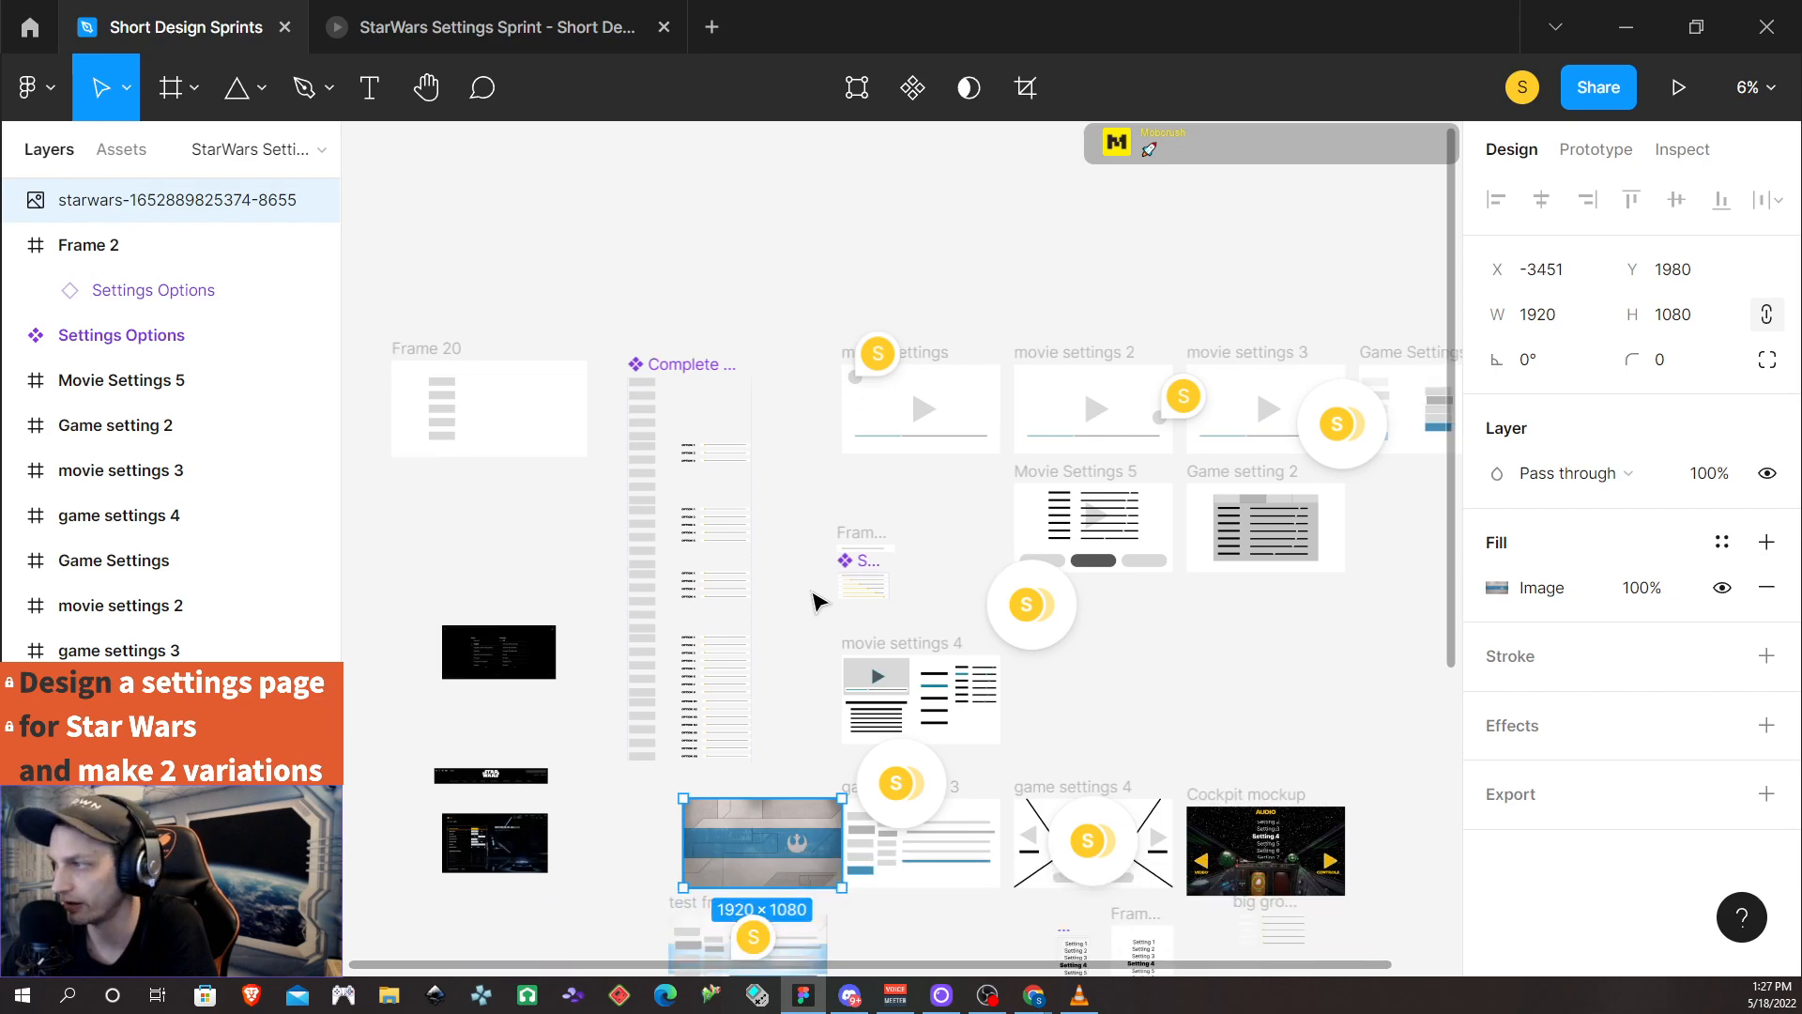
{"action": "scroll", "coordinate": [818, 597], "scroll_direction": "down", "scroll_amount": 4}
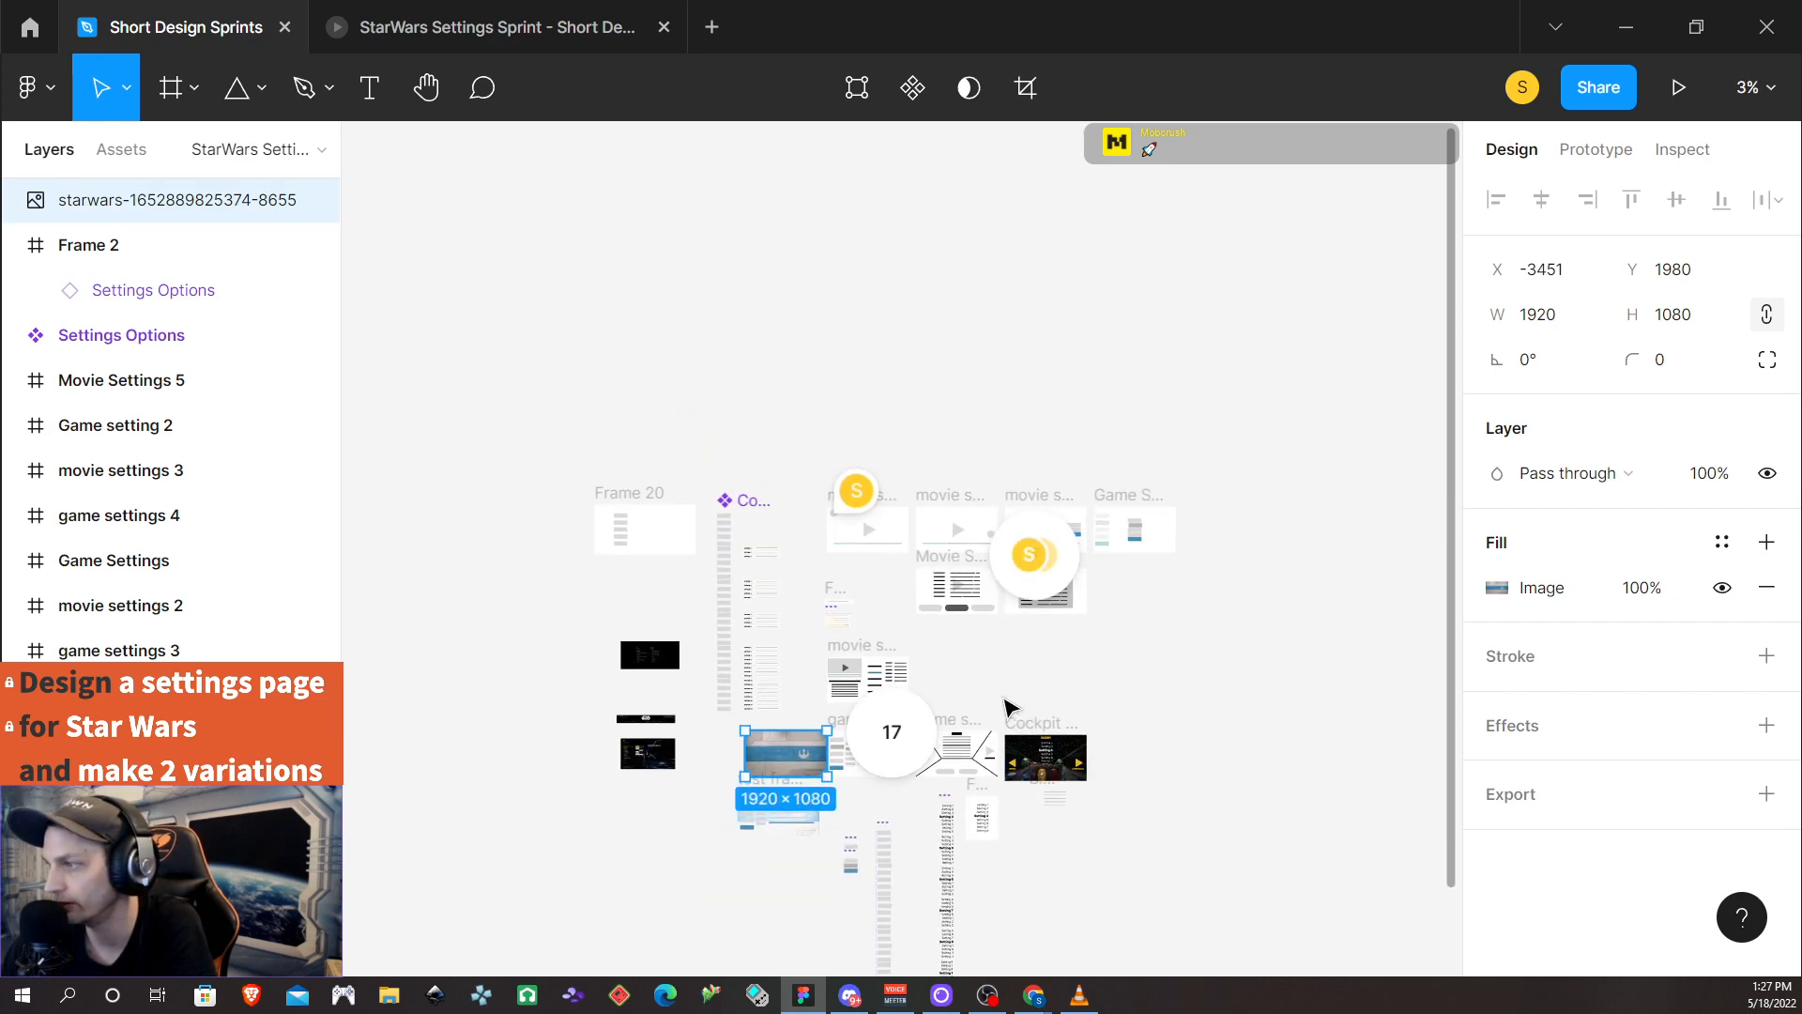
{"action": "scroll", "coordinate": [967, 709], "scroll_direction": "down", "scroll_amount": 5}
{"action": "scroll", "coordinate": [1001, 688], "scroll_direction": "up", "scroll_amount": 1}
{"action": "scroll", "coordinate": [1004, 687], "scroll_direction": "left", "scroll_amount": 1}
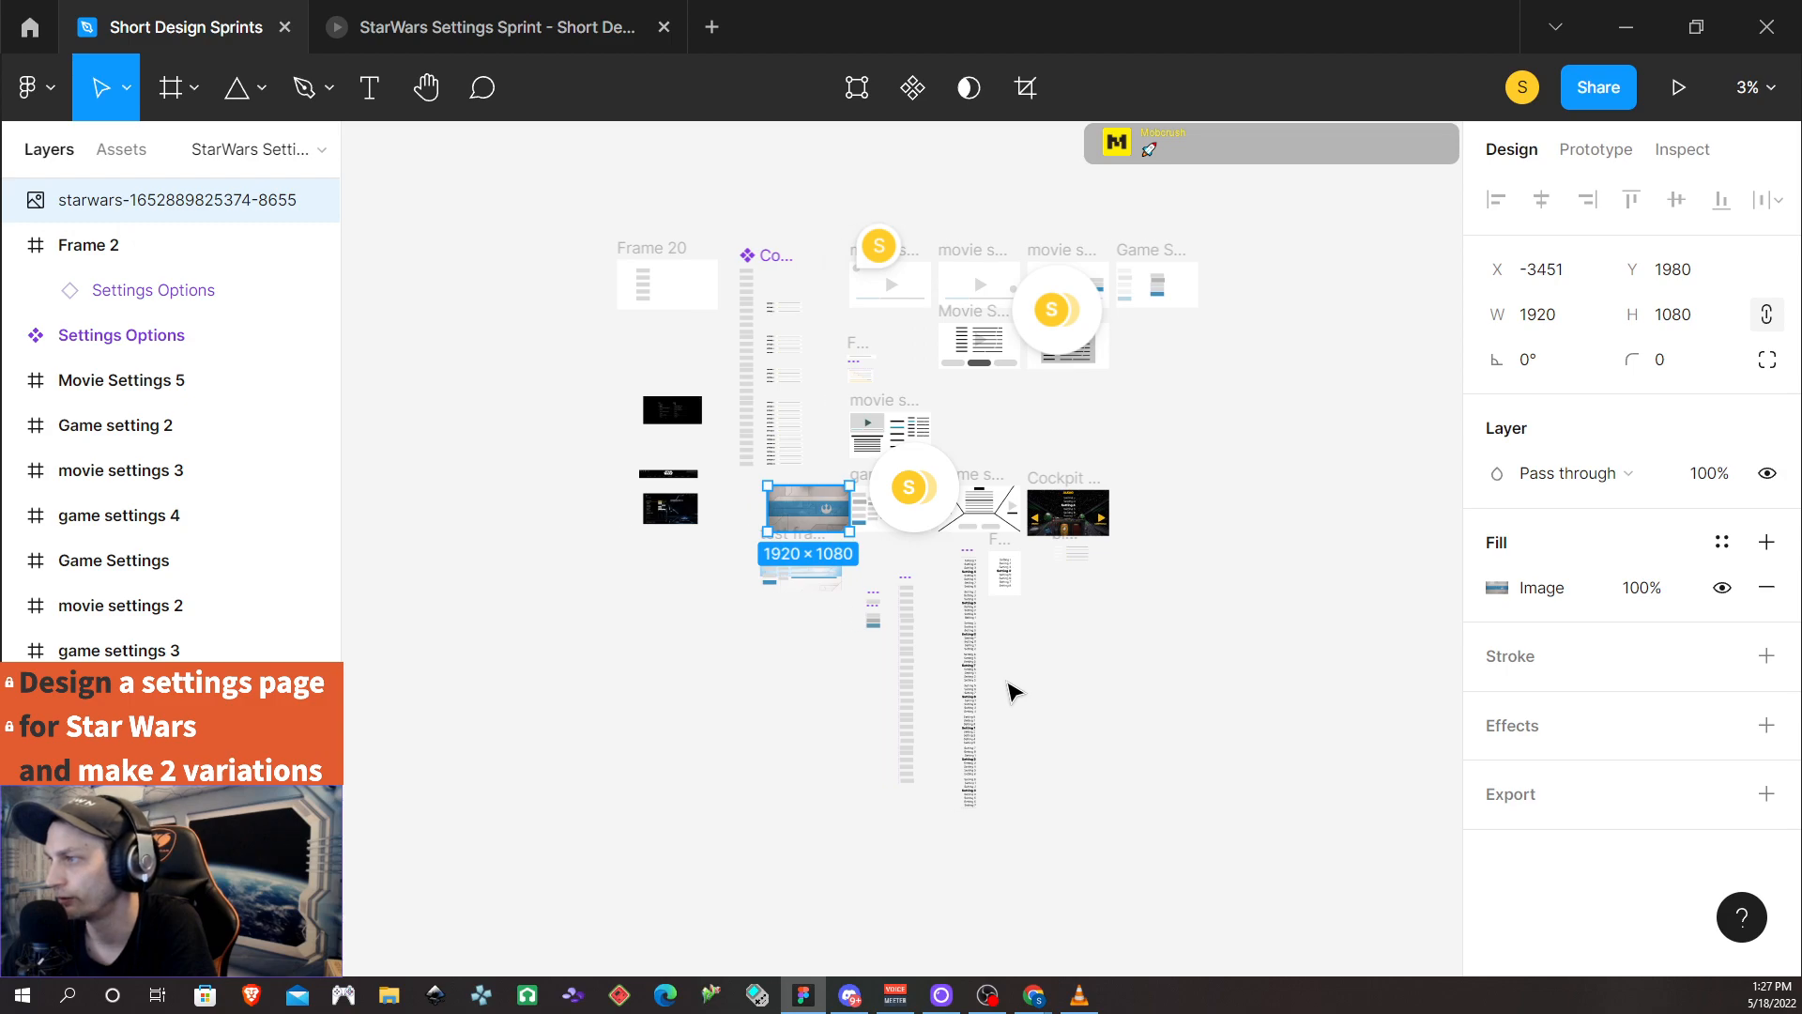
{"action": "scroll", "coordinate": [1115, 689], "scroll_direction": "right", "scroll_amount": 2}
{"action": "scroll", "coordinate": [1115, 697], "scroll_direction": "right", "scroll_amount": 2}
{"action": "scroll", "coordinate": [922, 644], "scroll_direction": "up", "scroll_amount": 1}
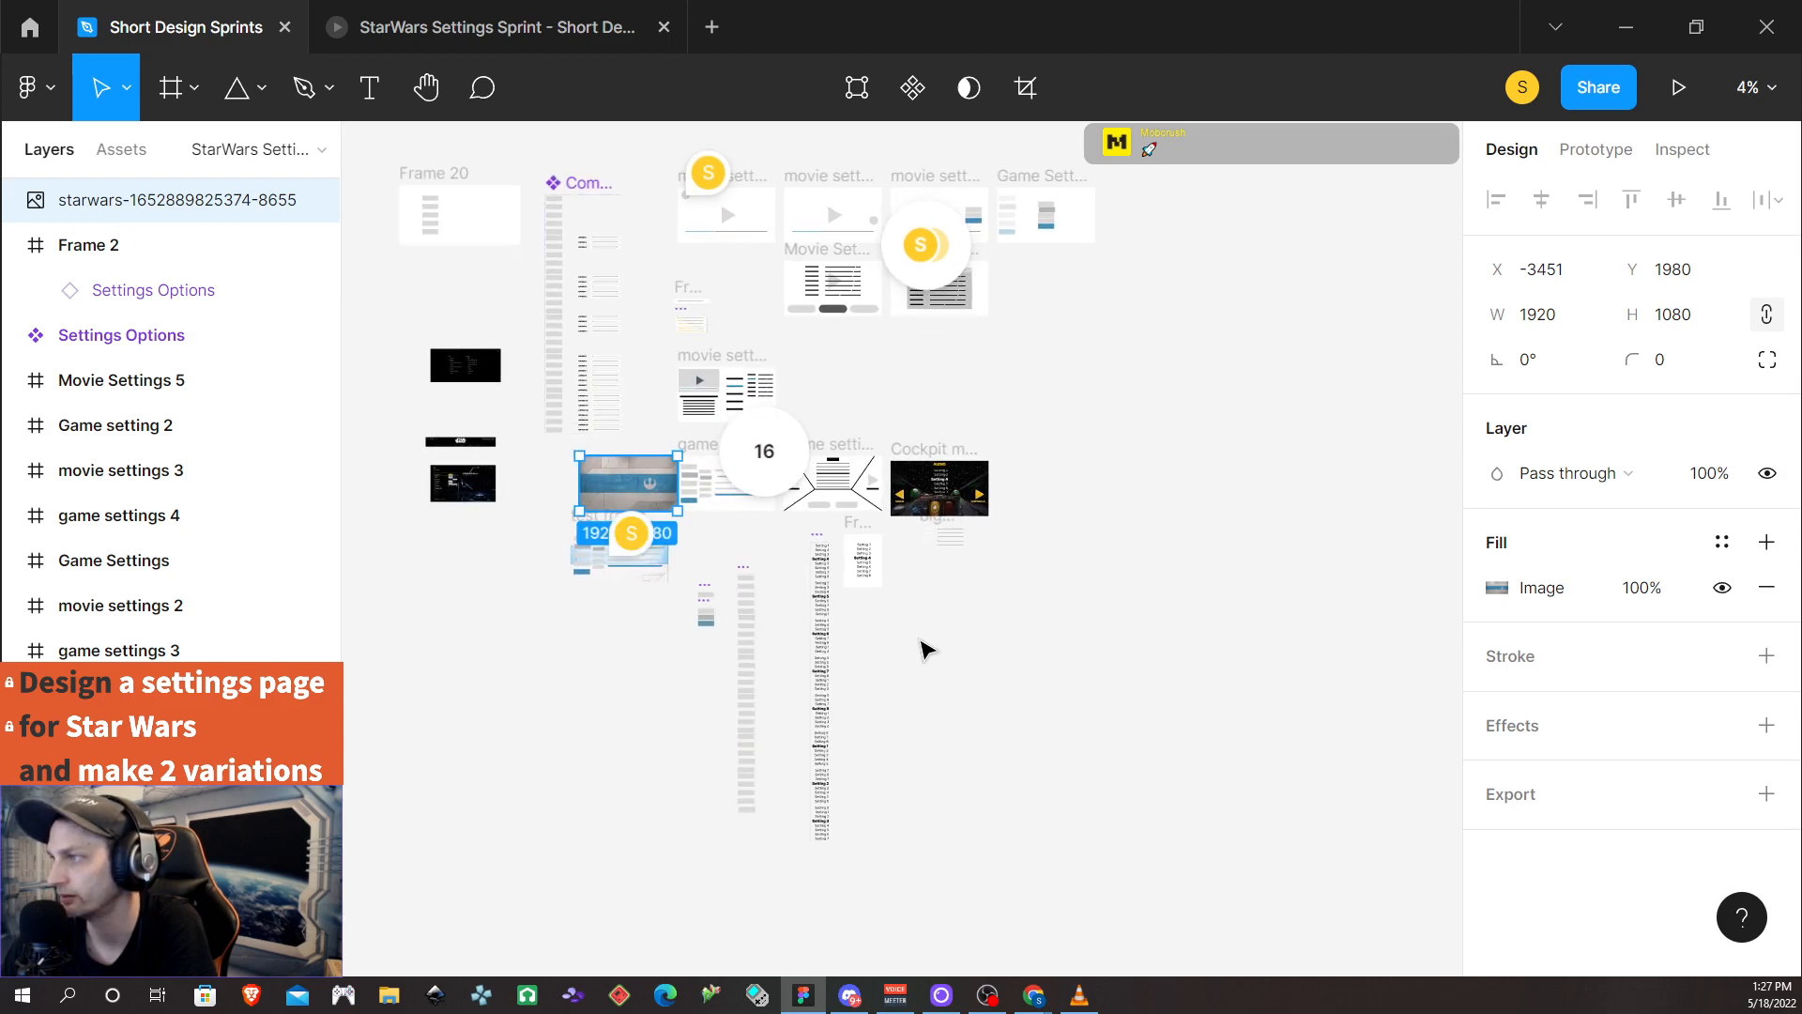
{"action": "scroll", "coordinate": [938, 655], "scroll_direction": "up", "scroll_amount": 1}
{"action": "scroll", "coordinate": [939, 652], "scroll_direction": "left", "scroll_amount": 3}
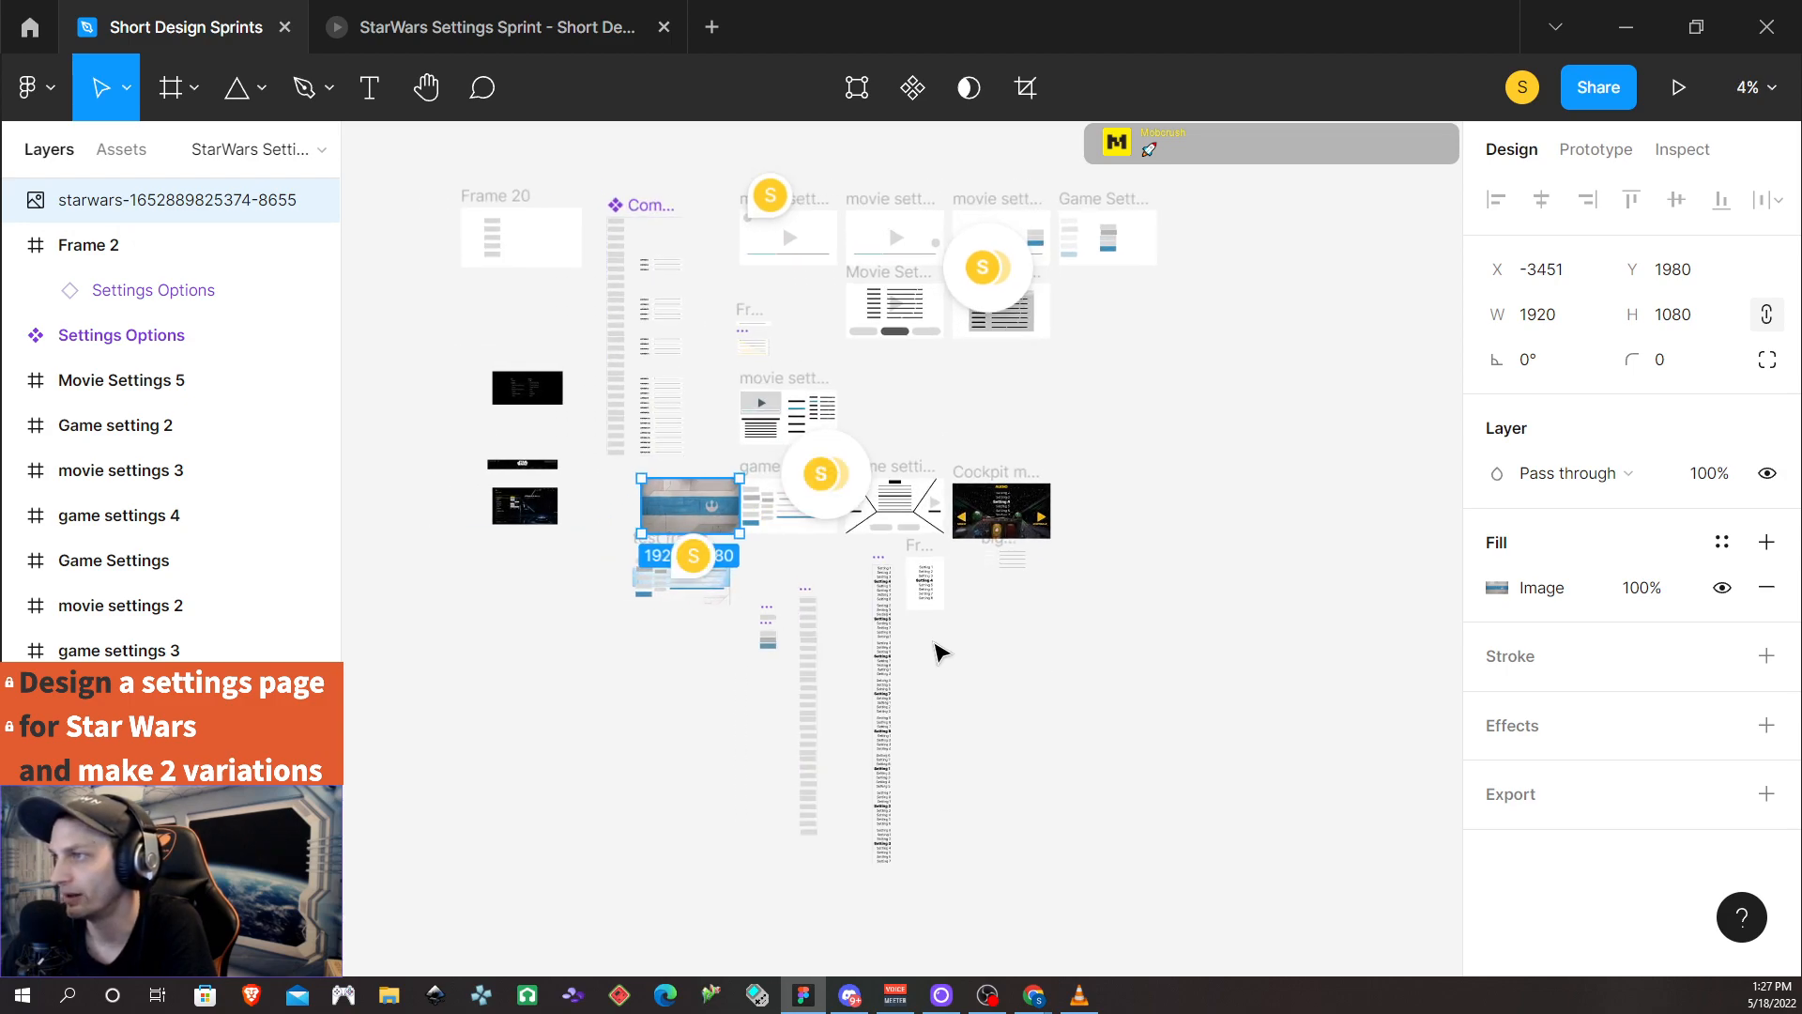